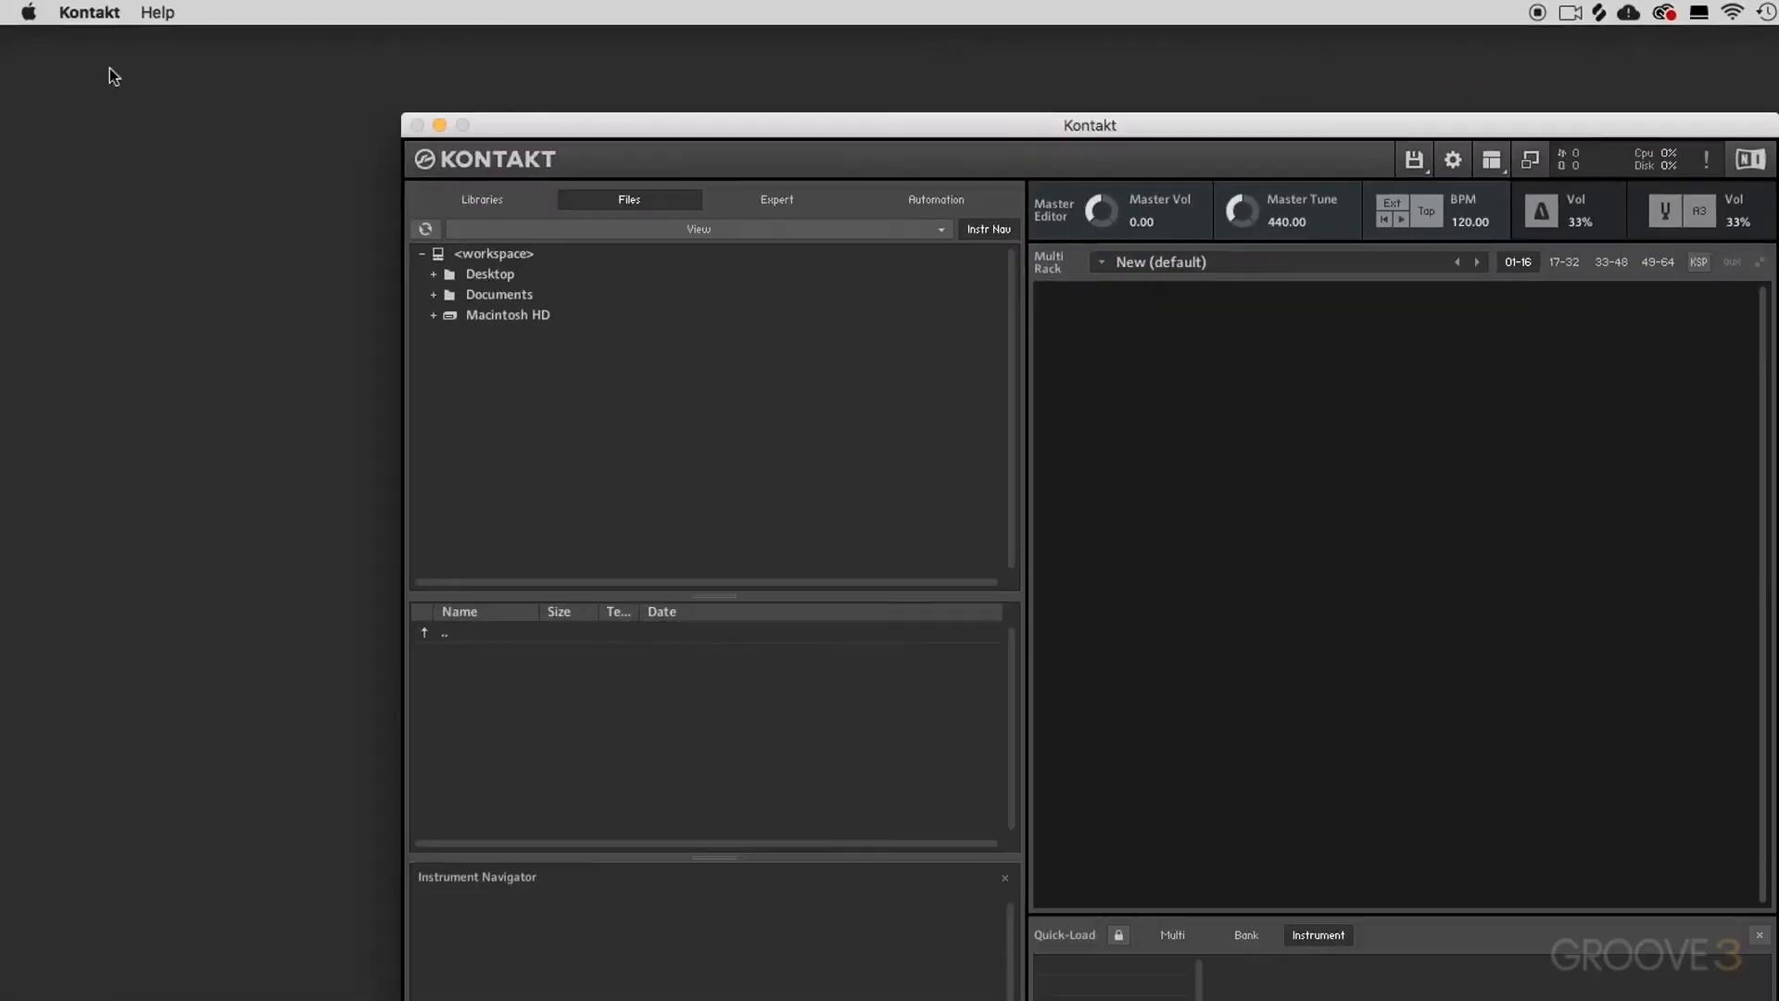
Step: Choose Preferences from the Kontakt application menu to open the Options dialog
click(83, 13)
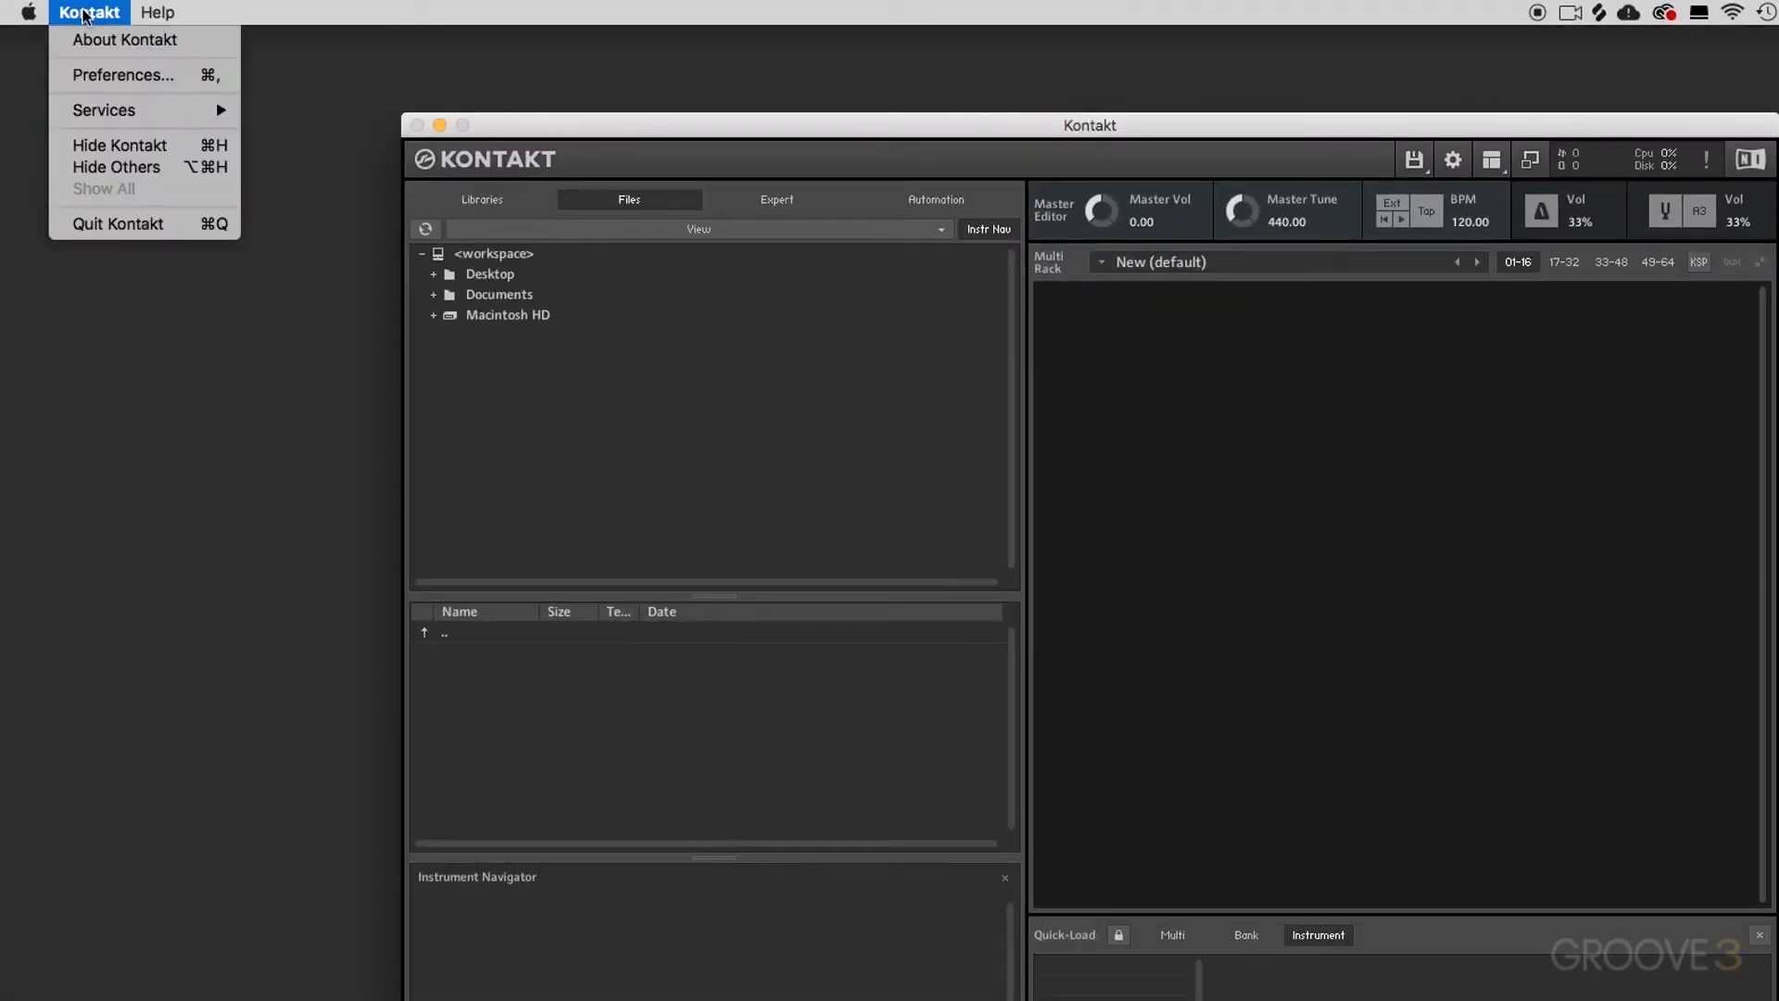
click(111, 82)
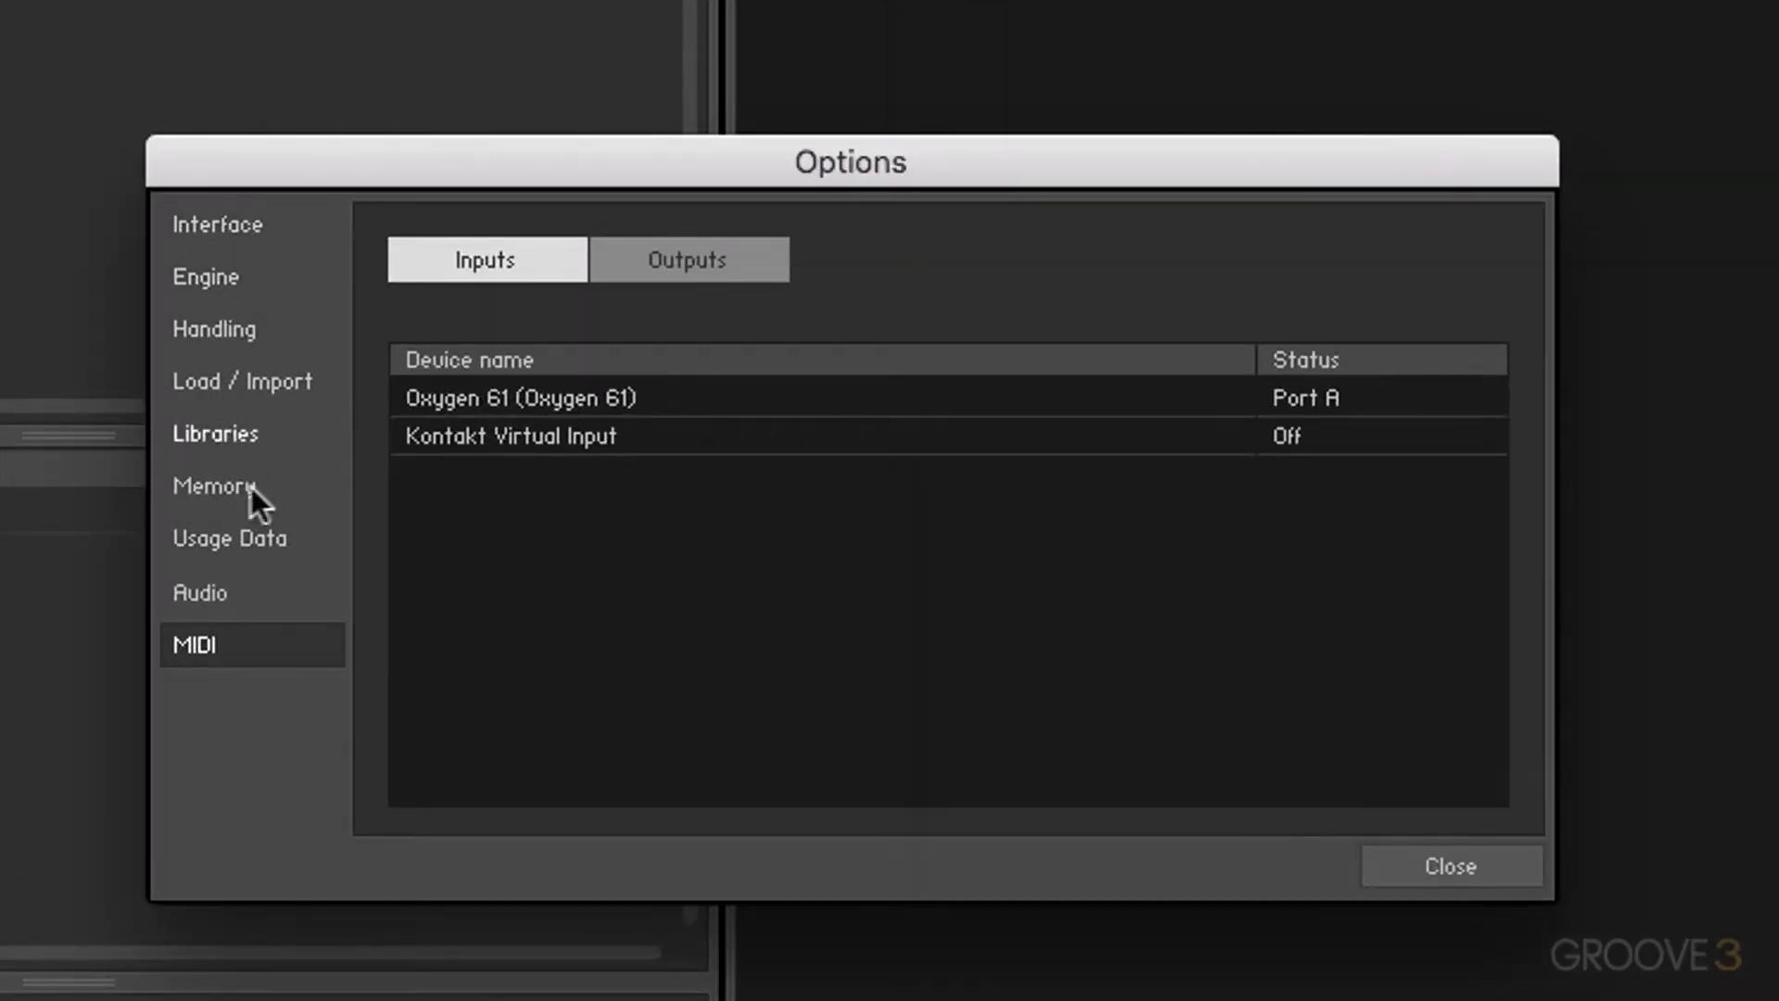
Step: On the Audio page, keep CoreAudio and pick Soundflower (2ch) as the device after trying Scarlett 2i2 USB
click(225, 598)
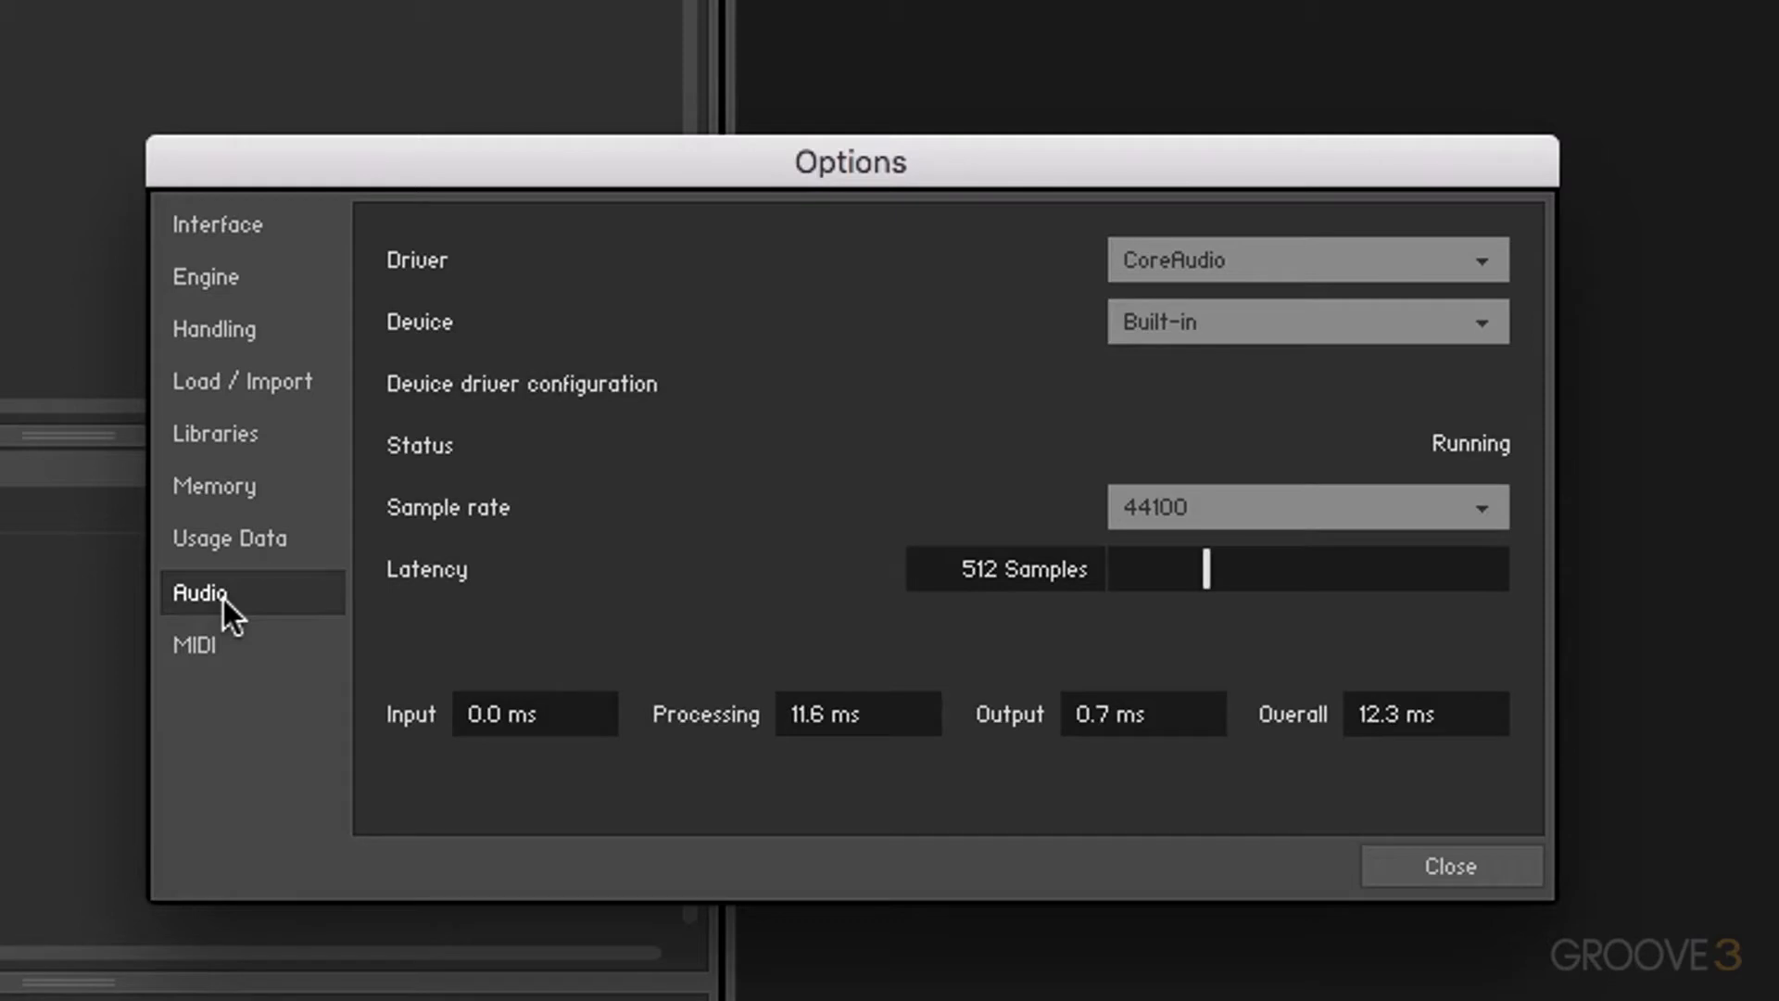
click(1228, 278)
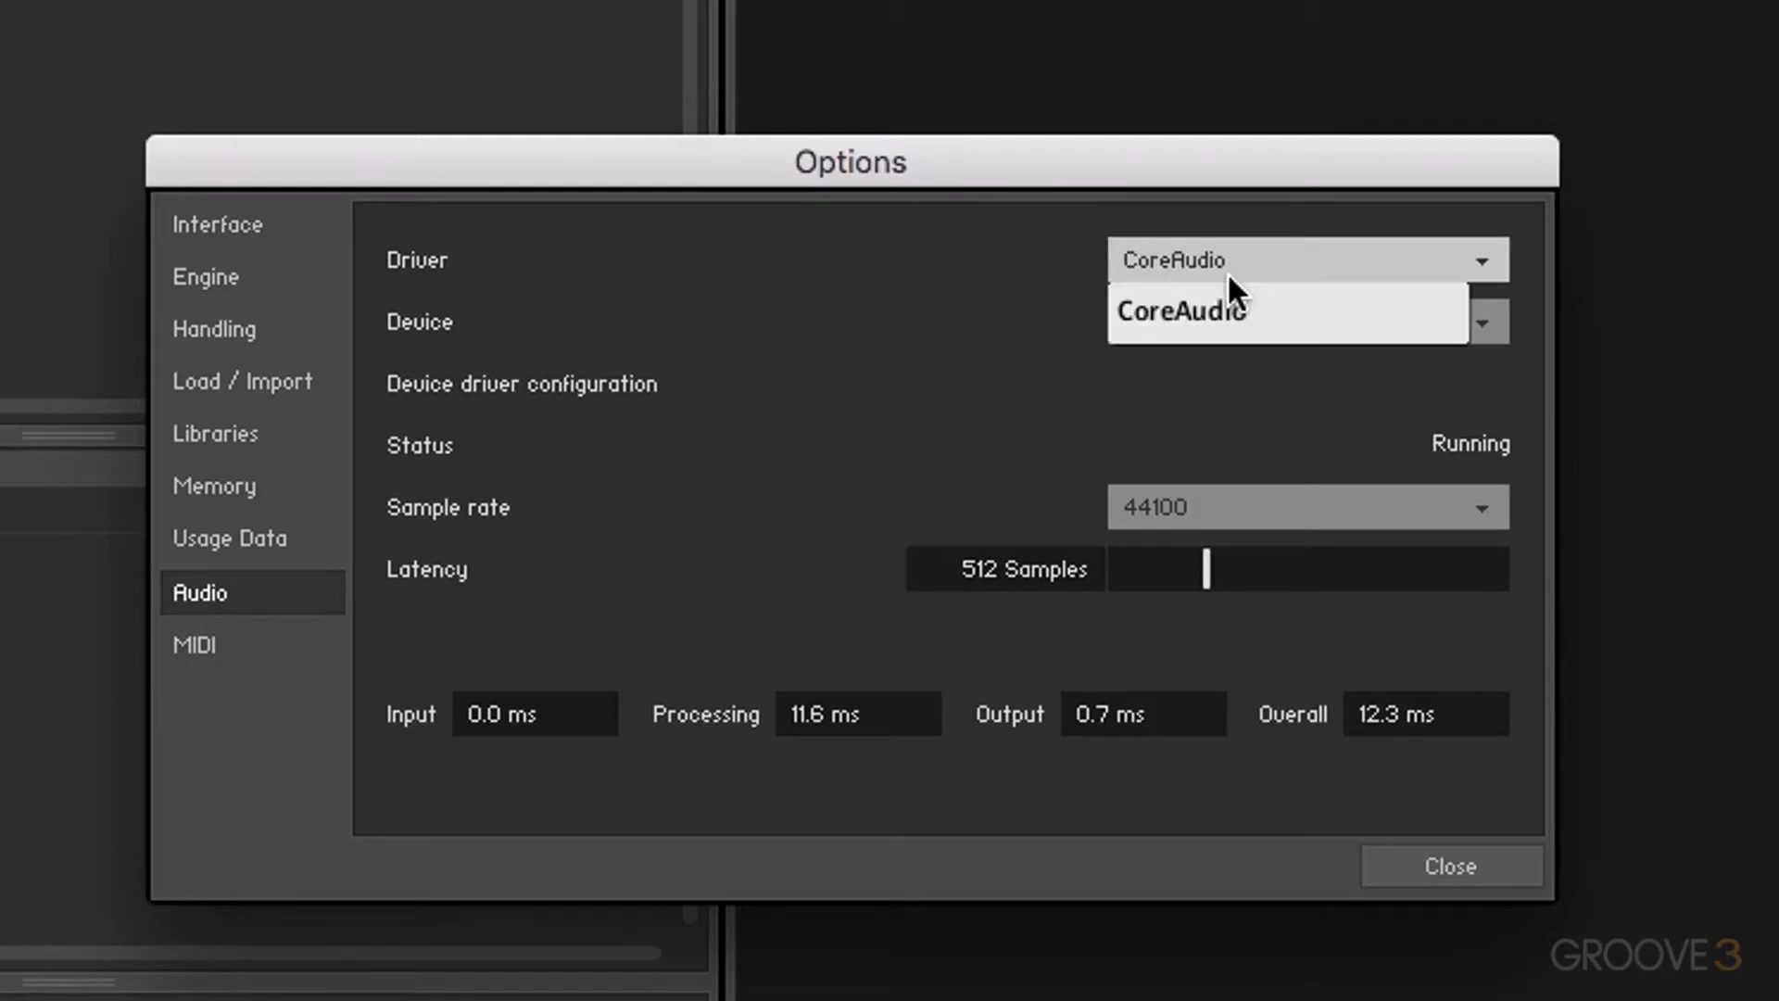
click(1238, 324)
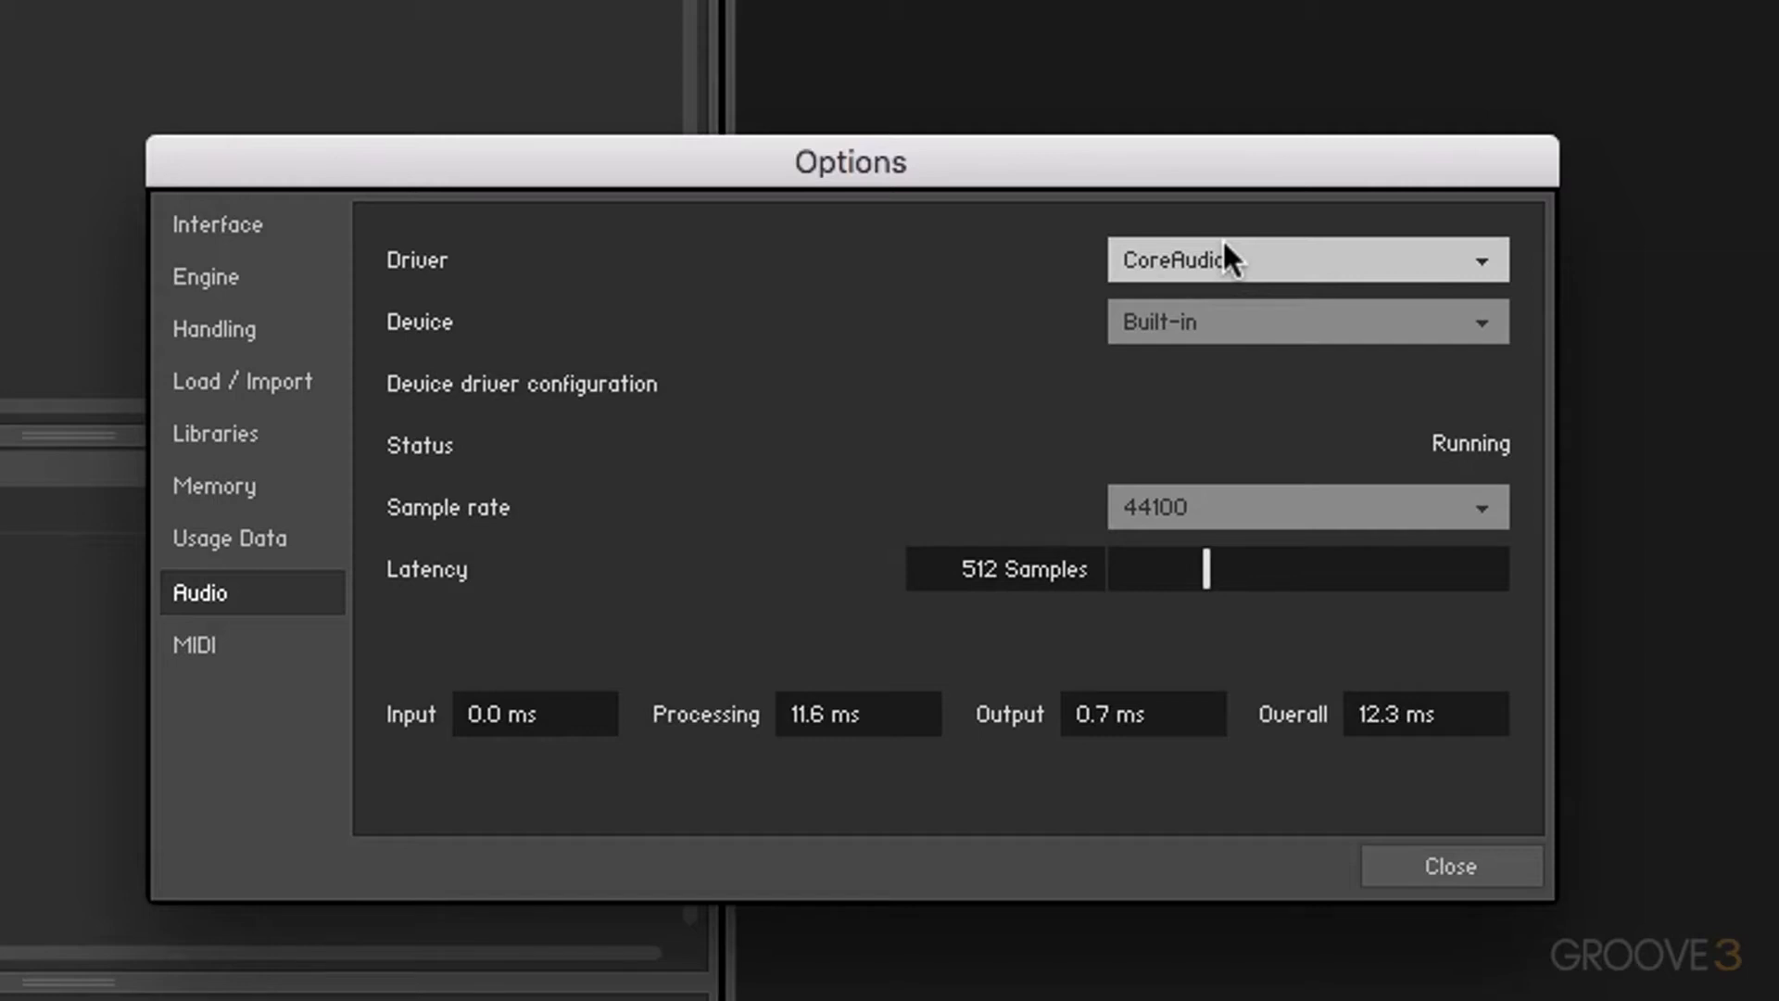
click(1233, 322)
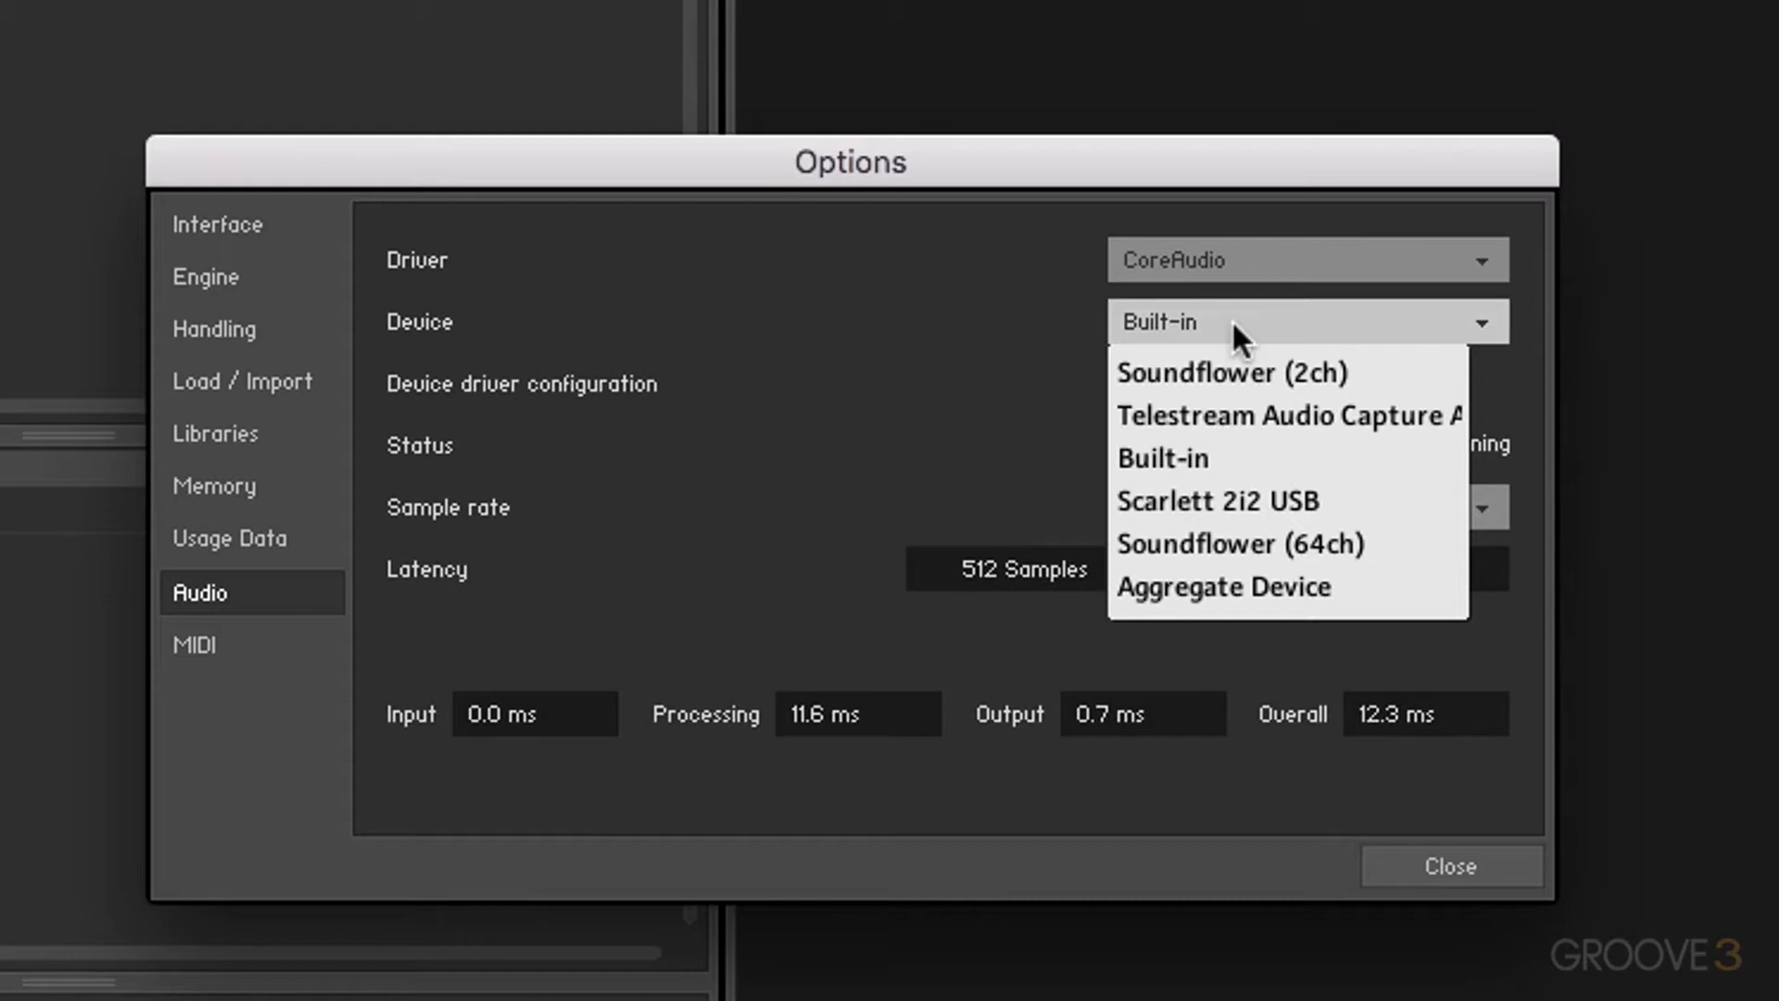
click(1289, 509)
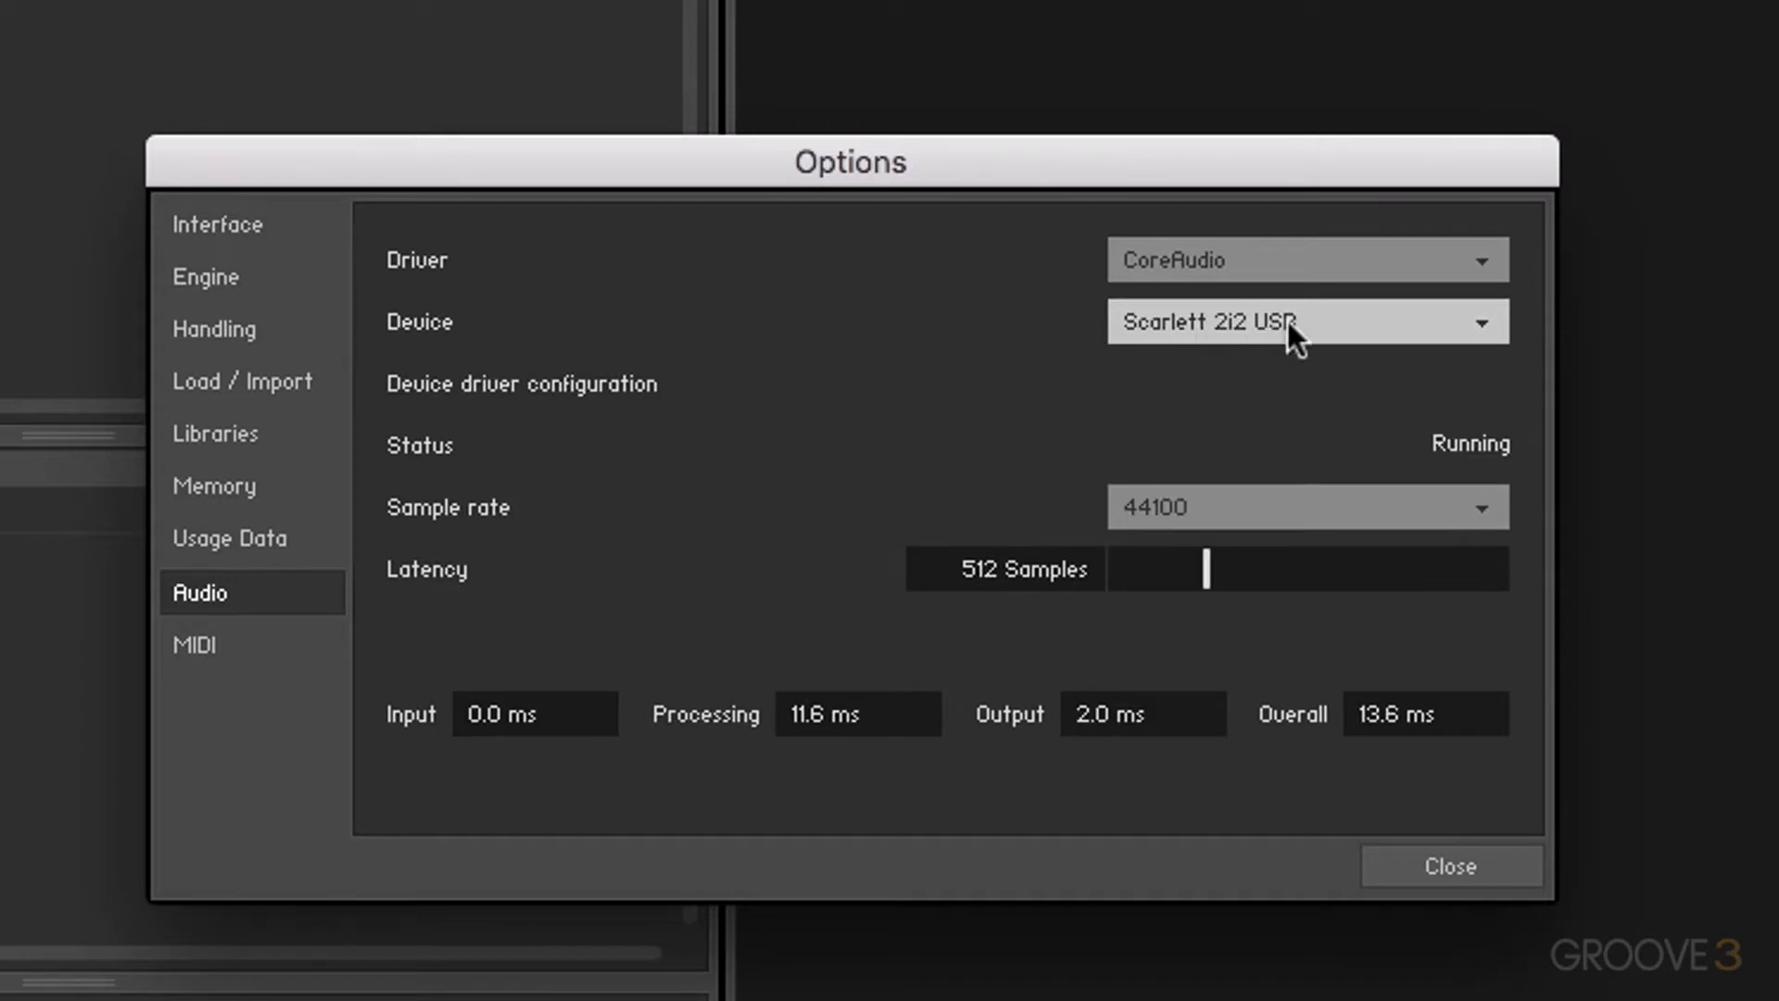
click(1287, 321)
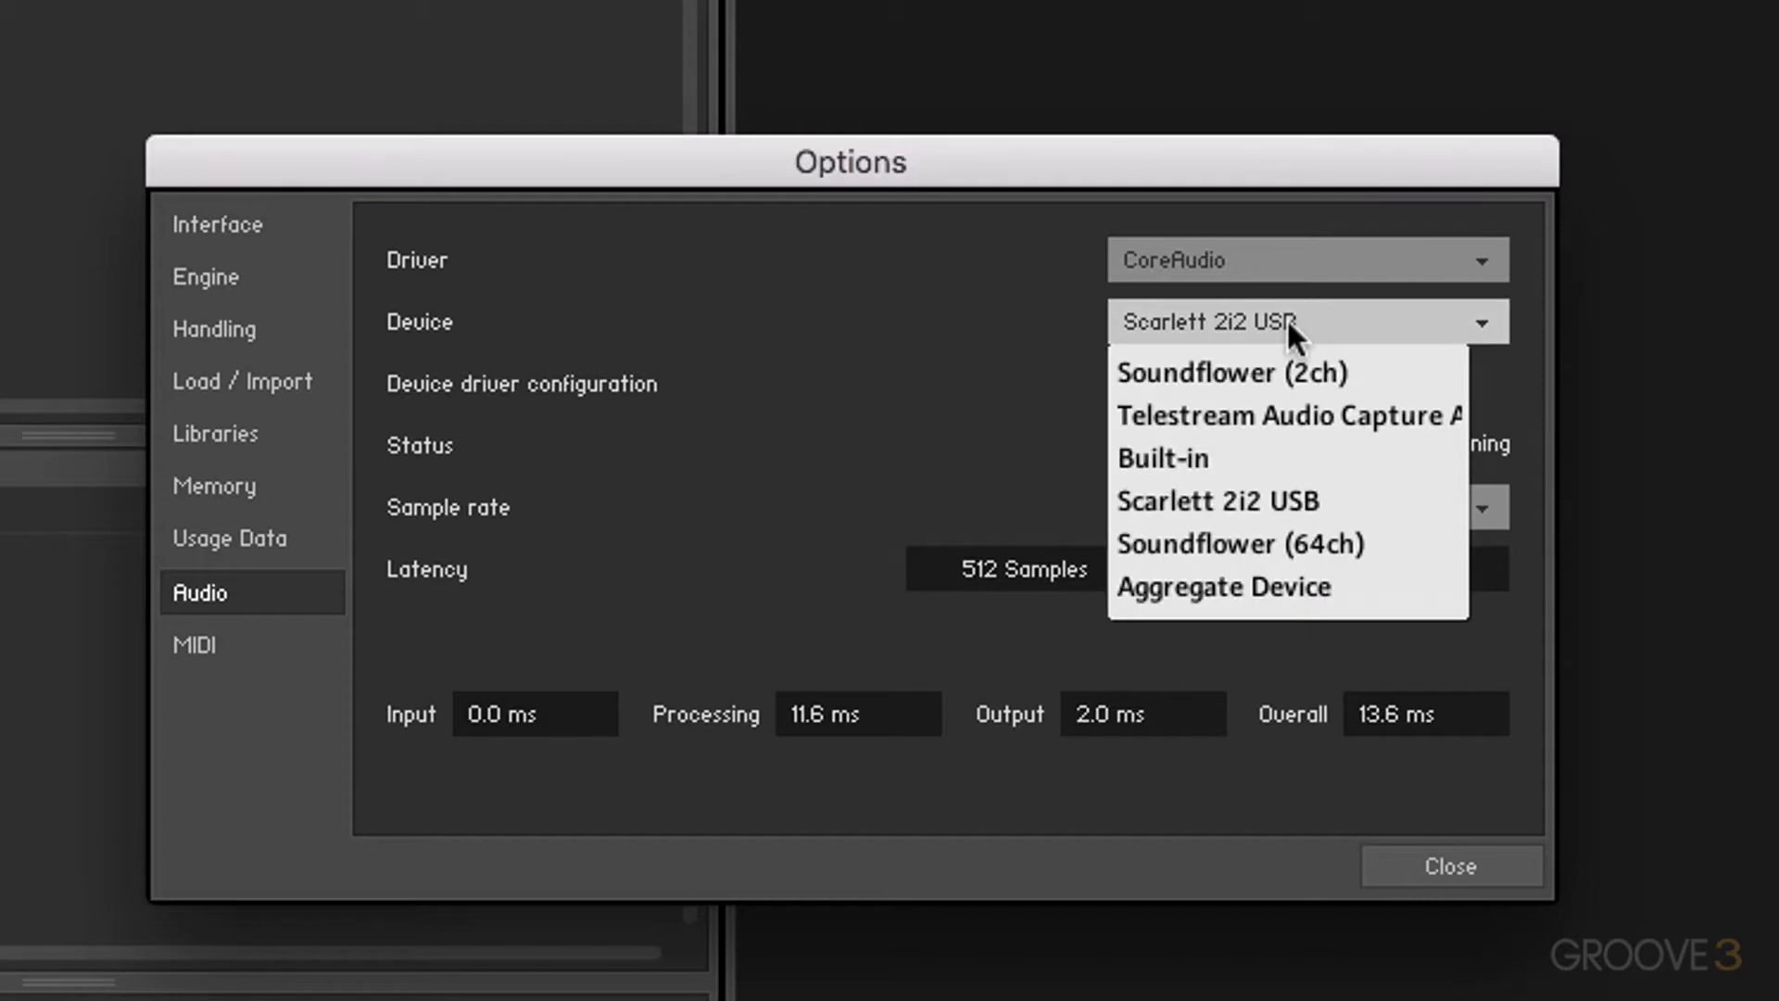
click(1292, 378)
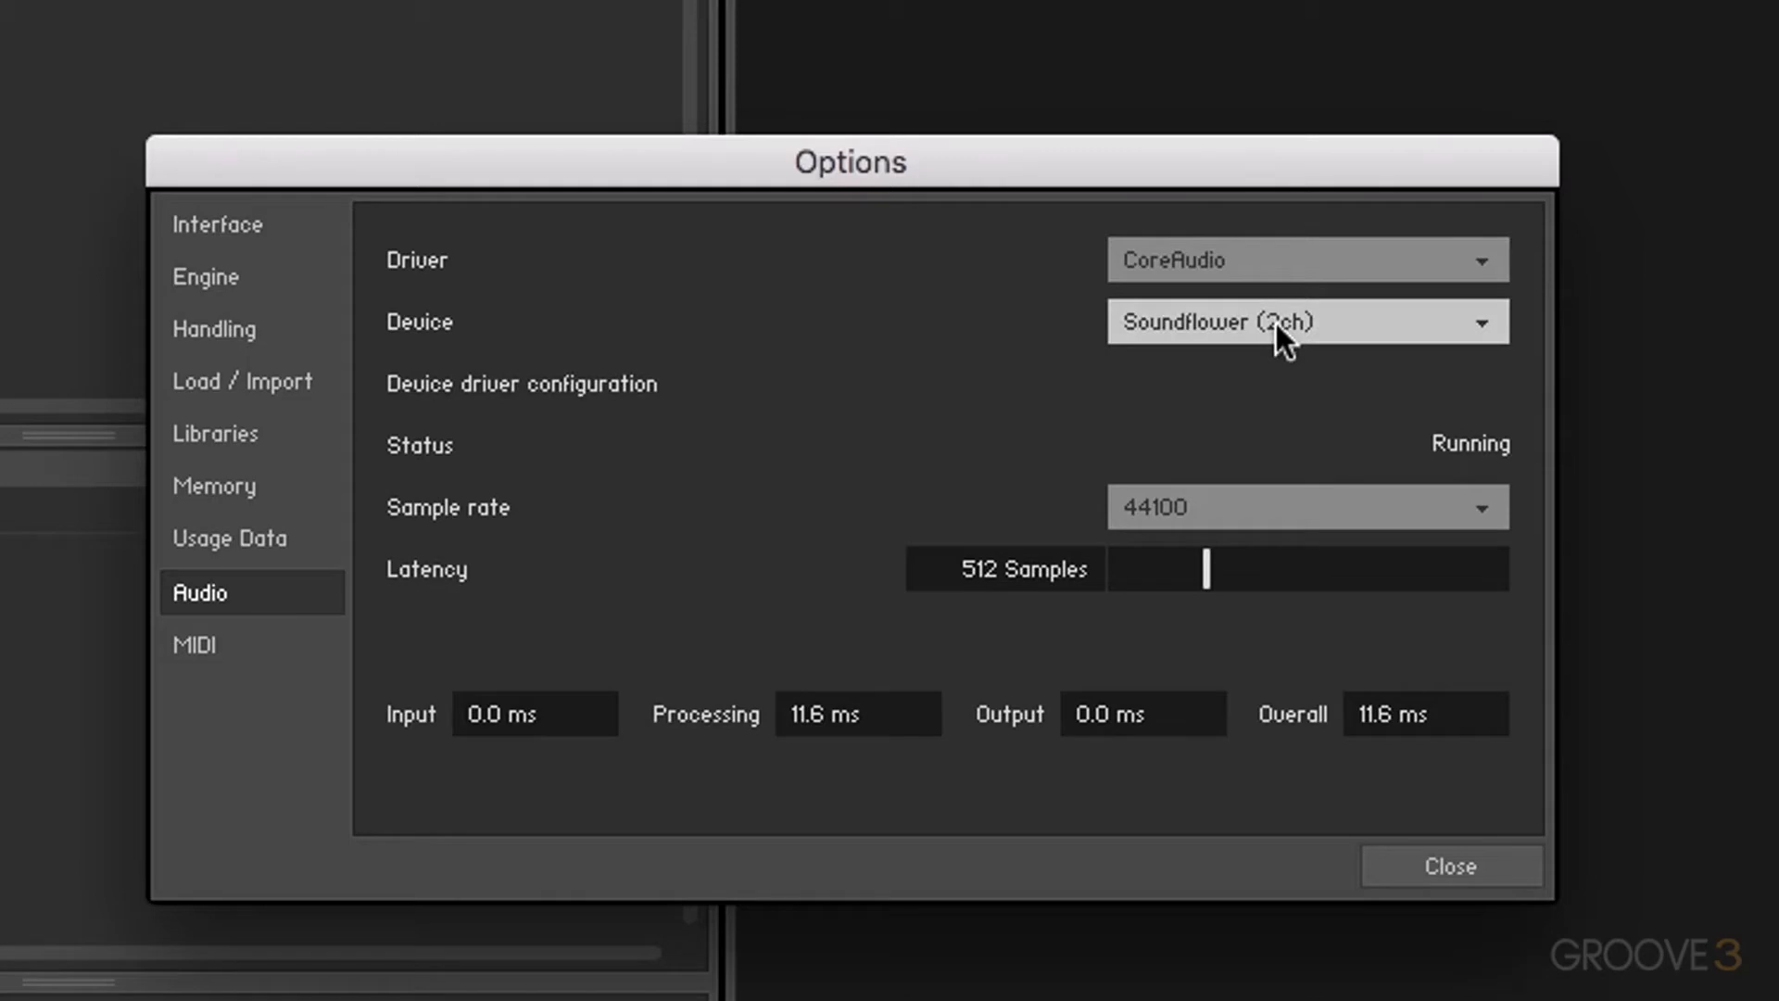
Step: Leave the sample rate at 44100 and switch to the MIDI inputs page
click(1321, 496)
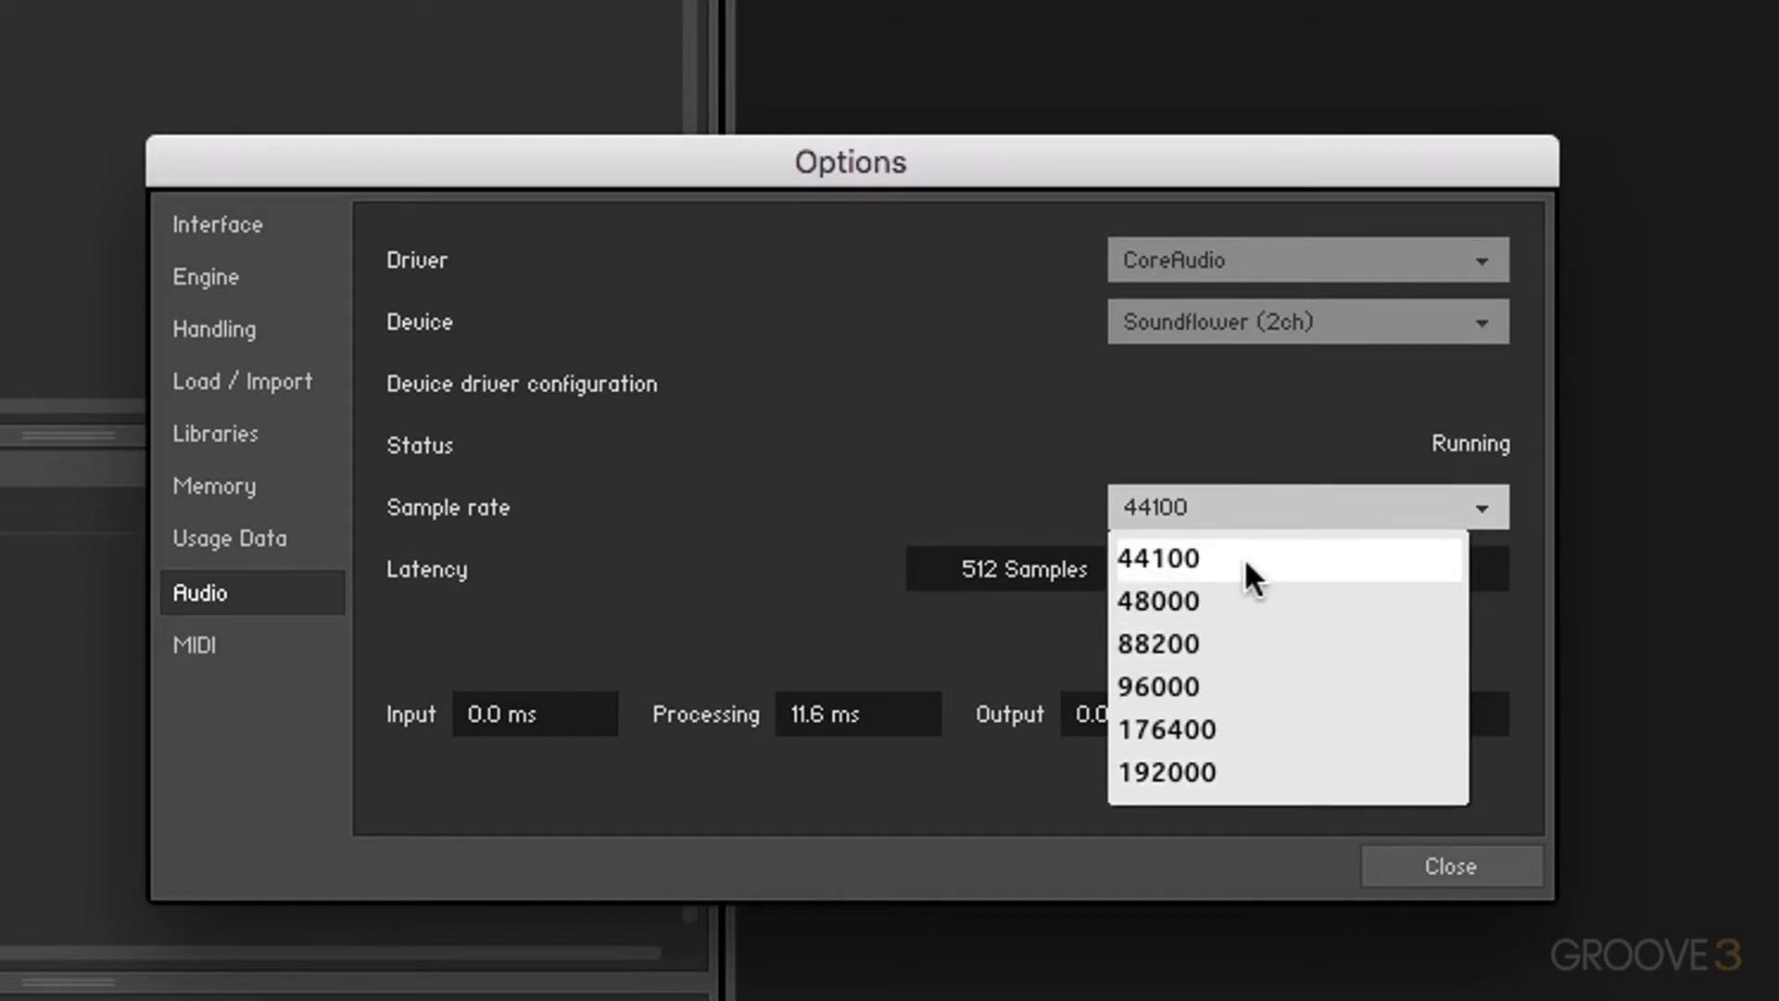
click(1152, 554)
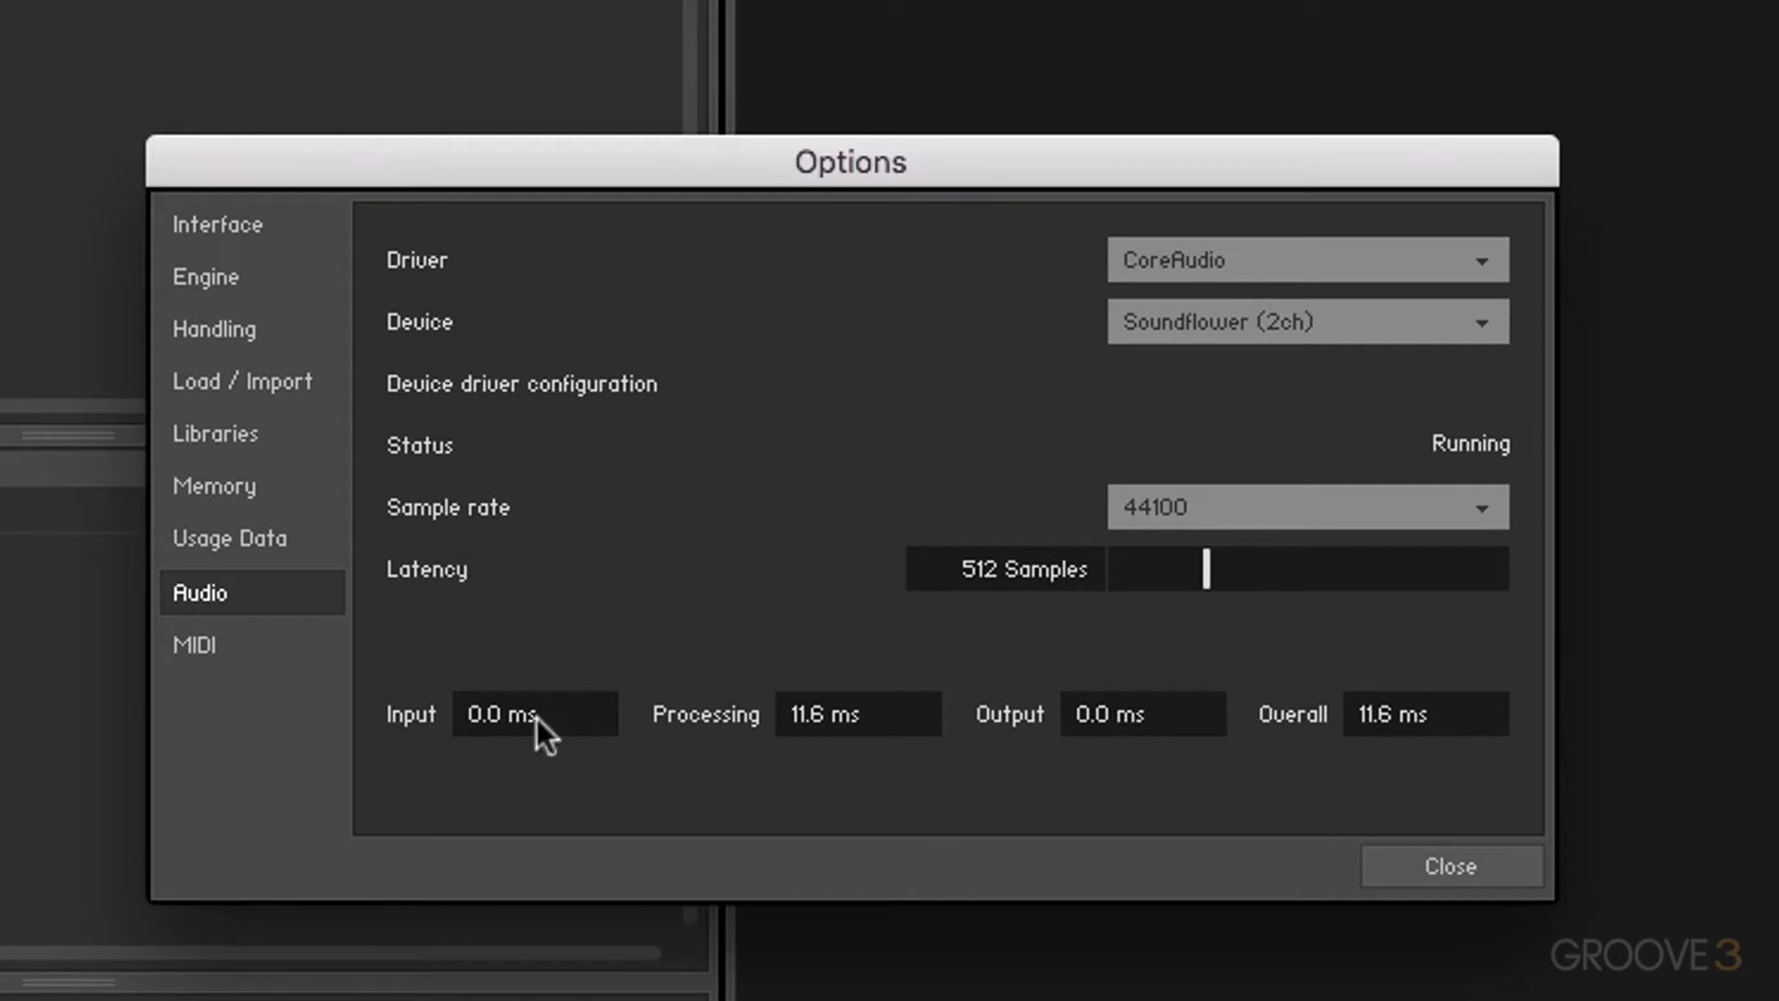
click(216, 647)
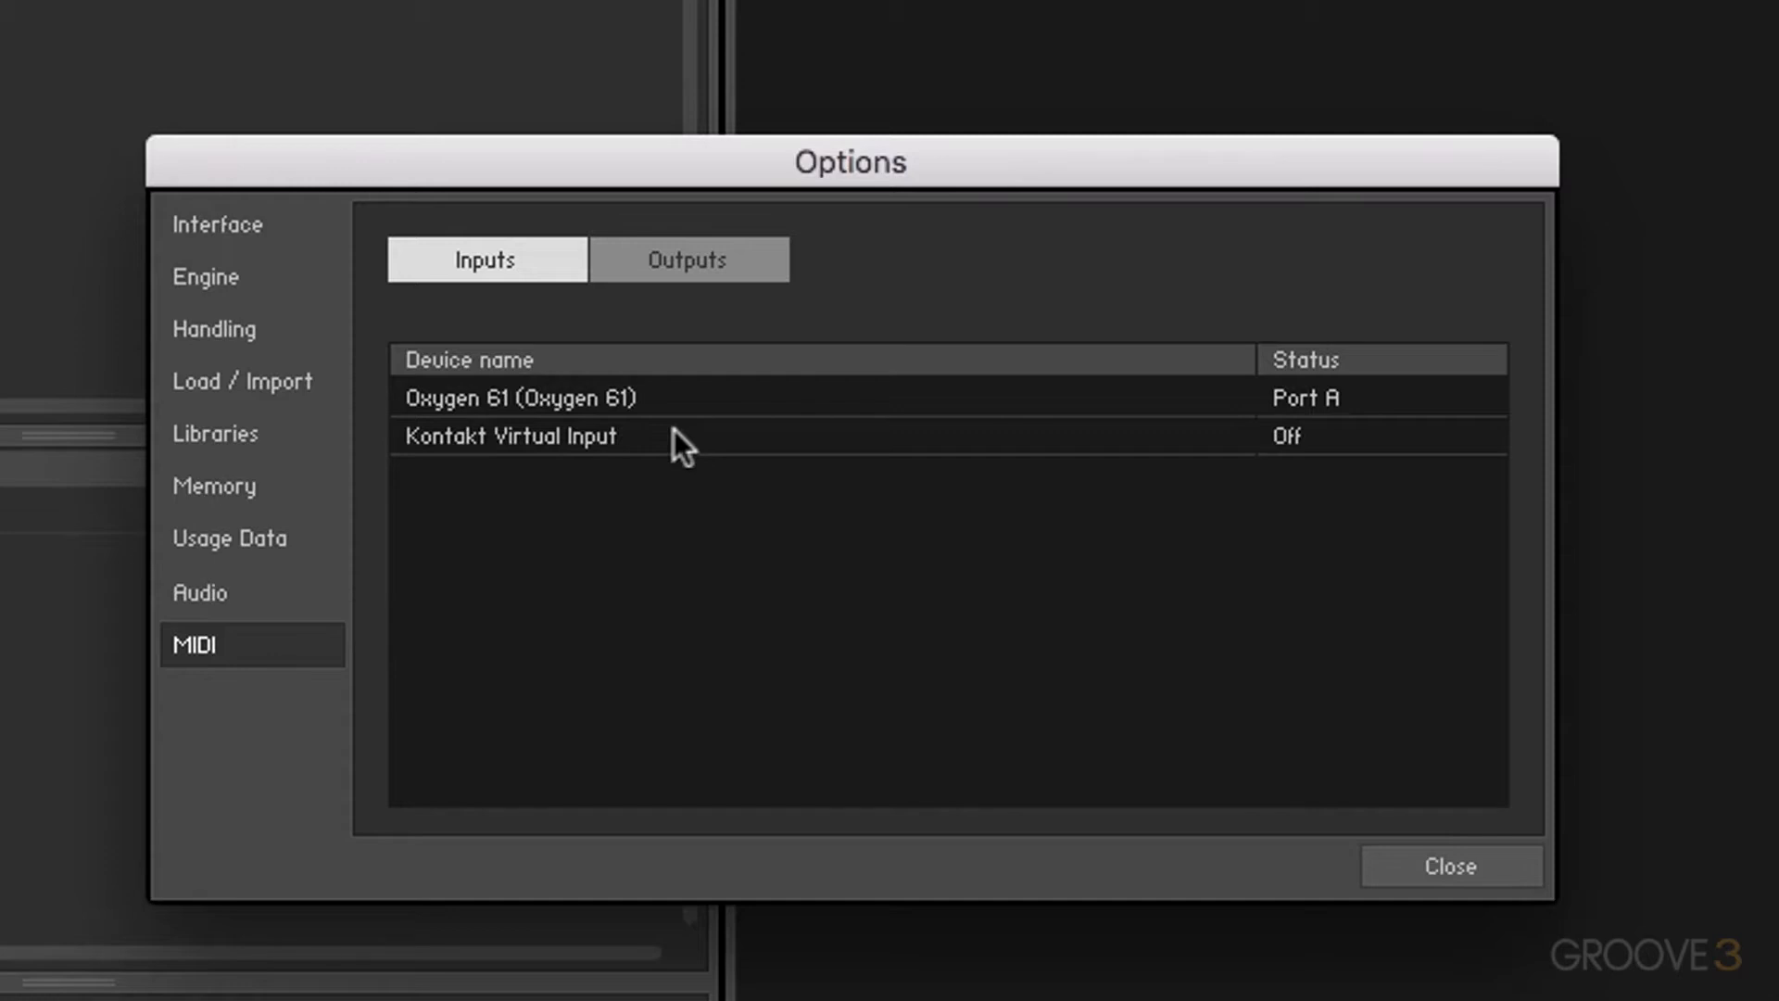
click(1315, 405)
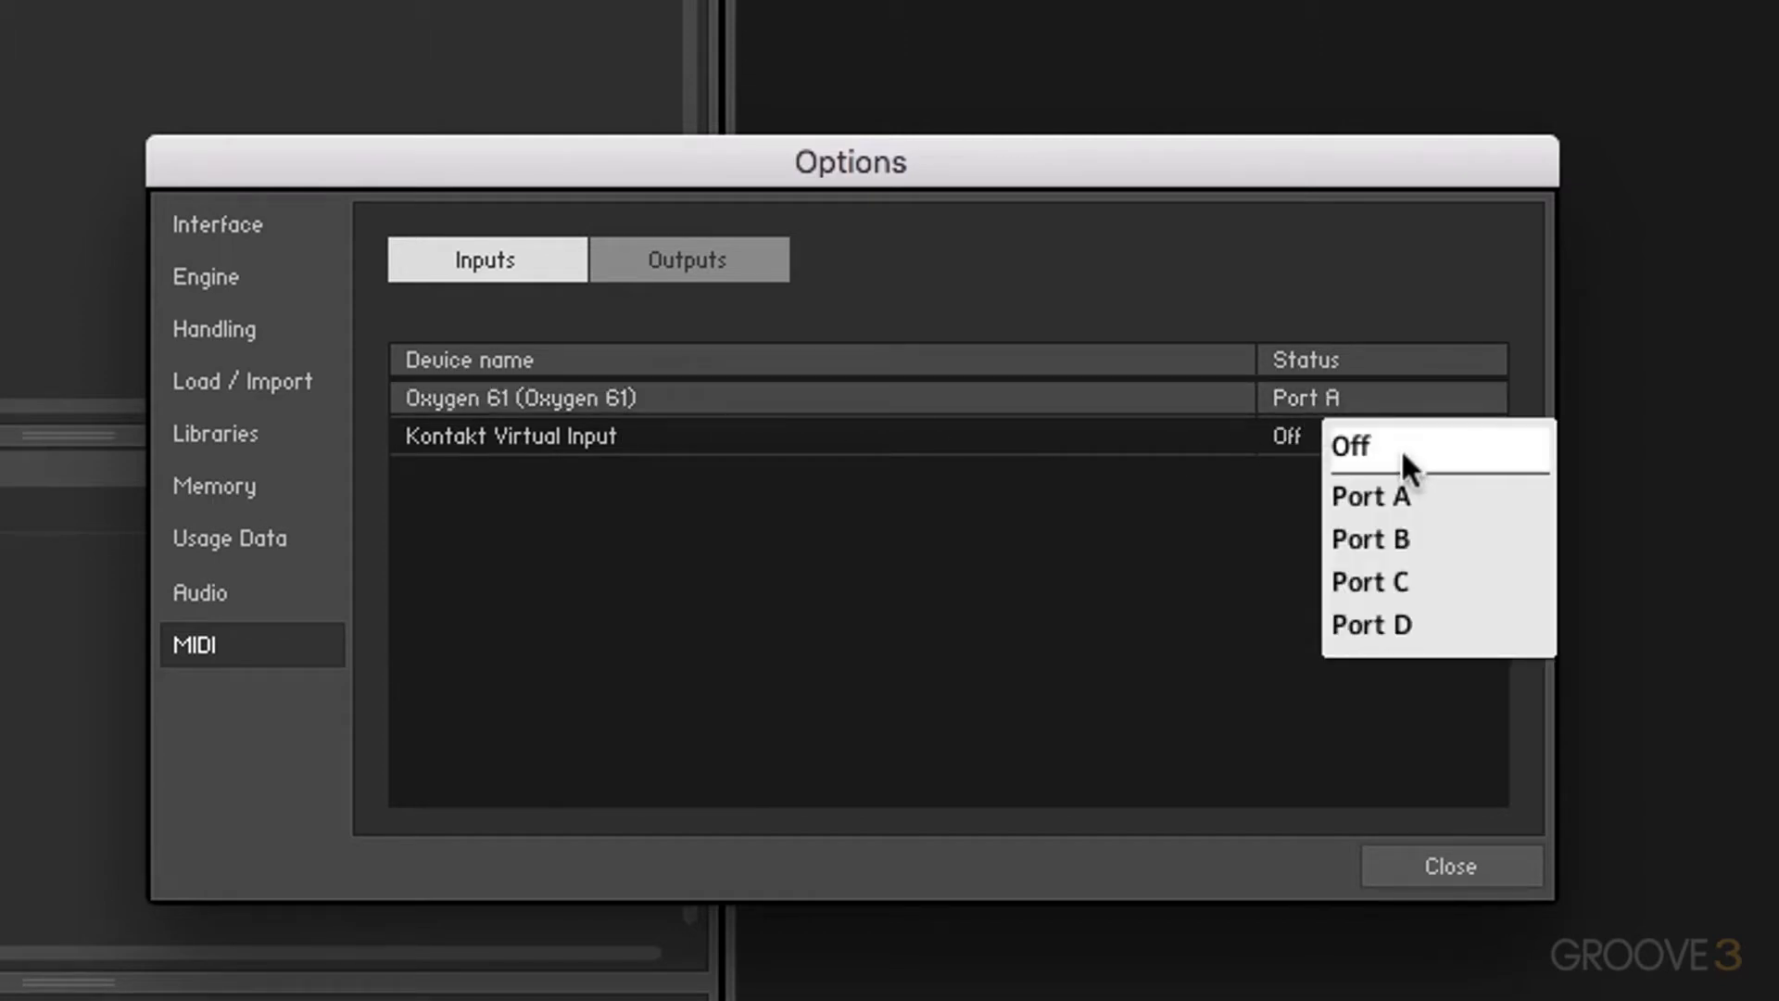
click(1401, 447)
click(1310, 397)
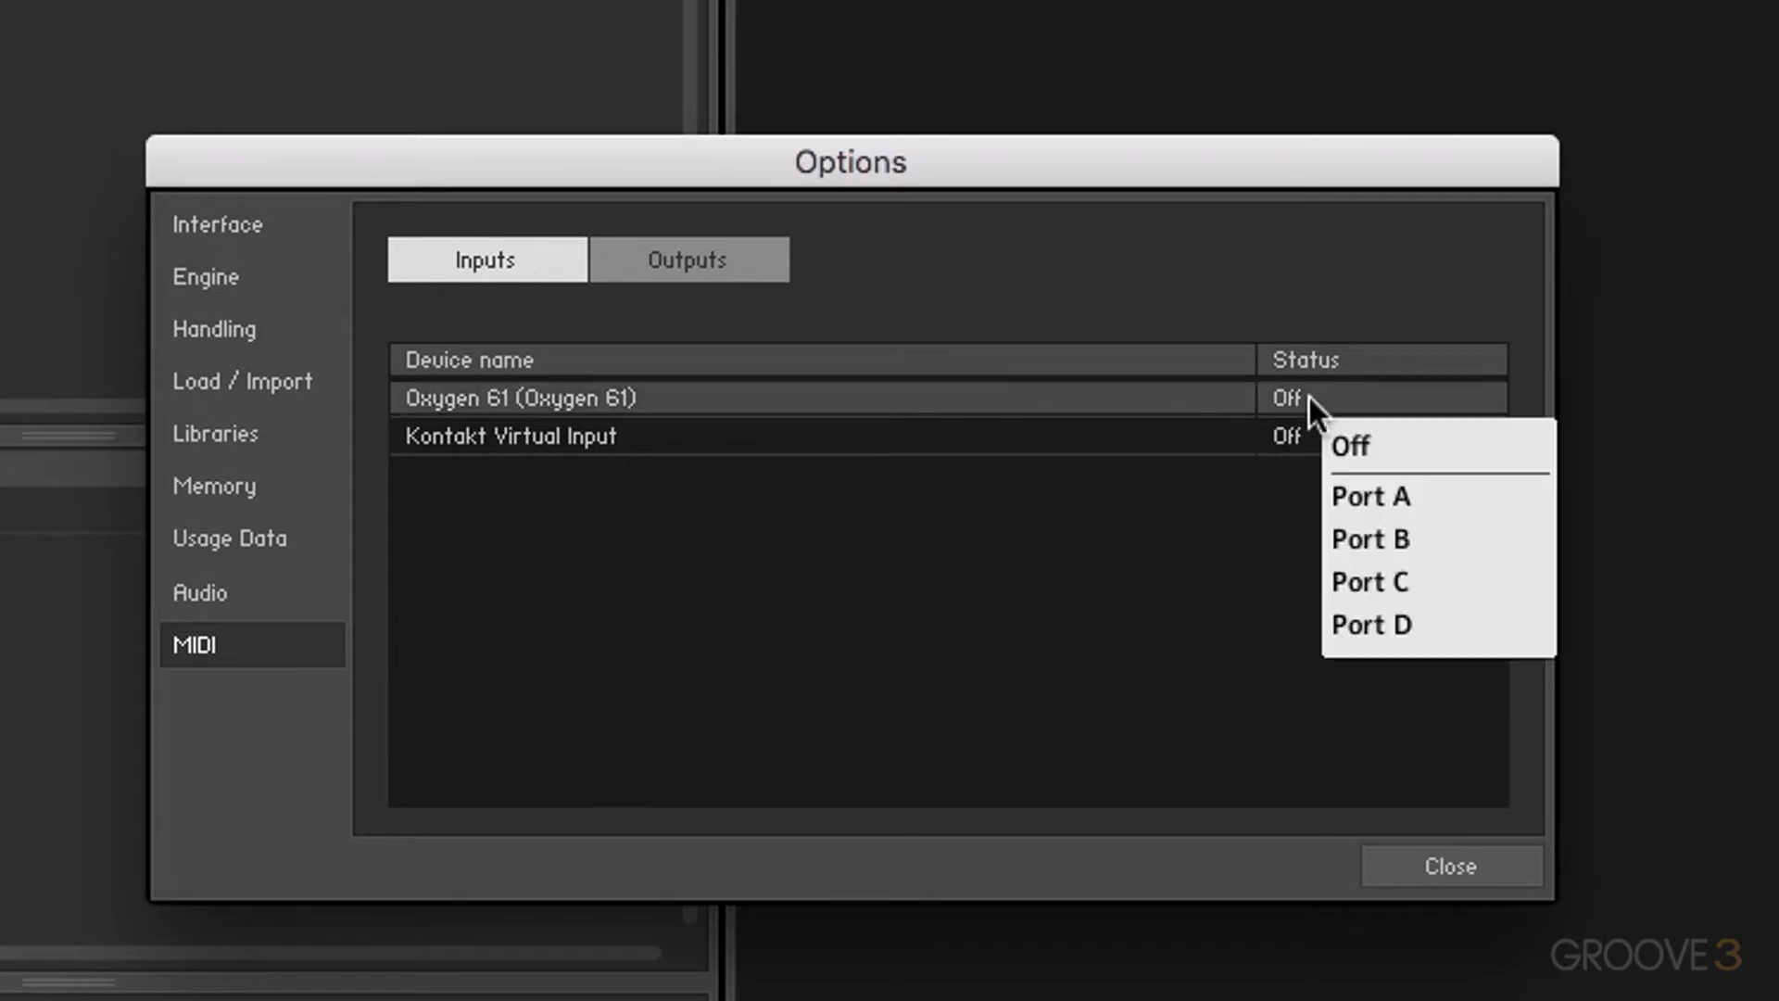
click(1401, 505)
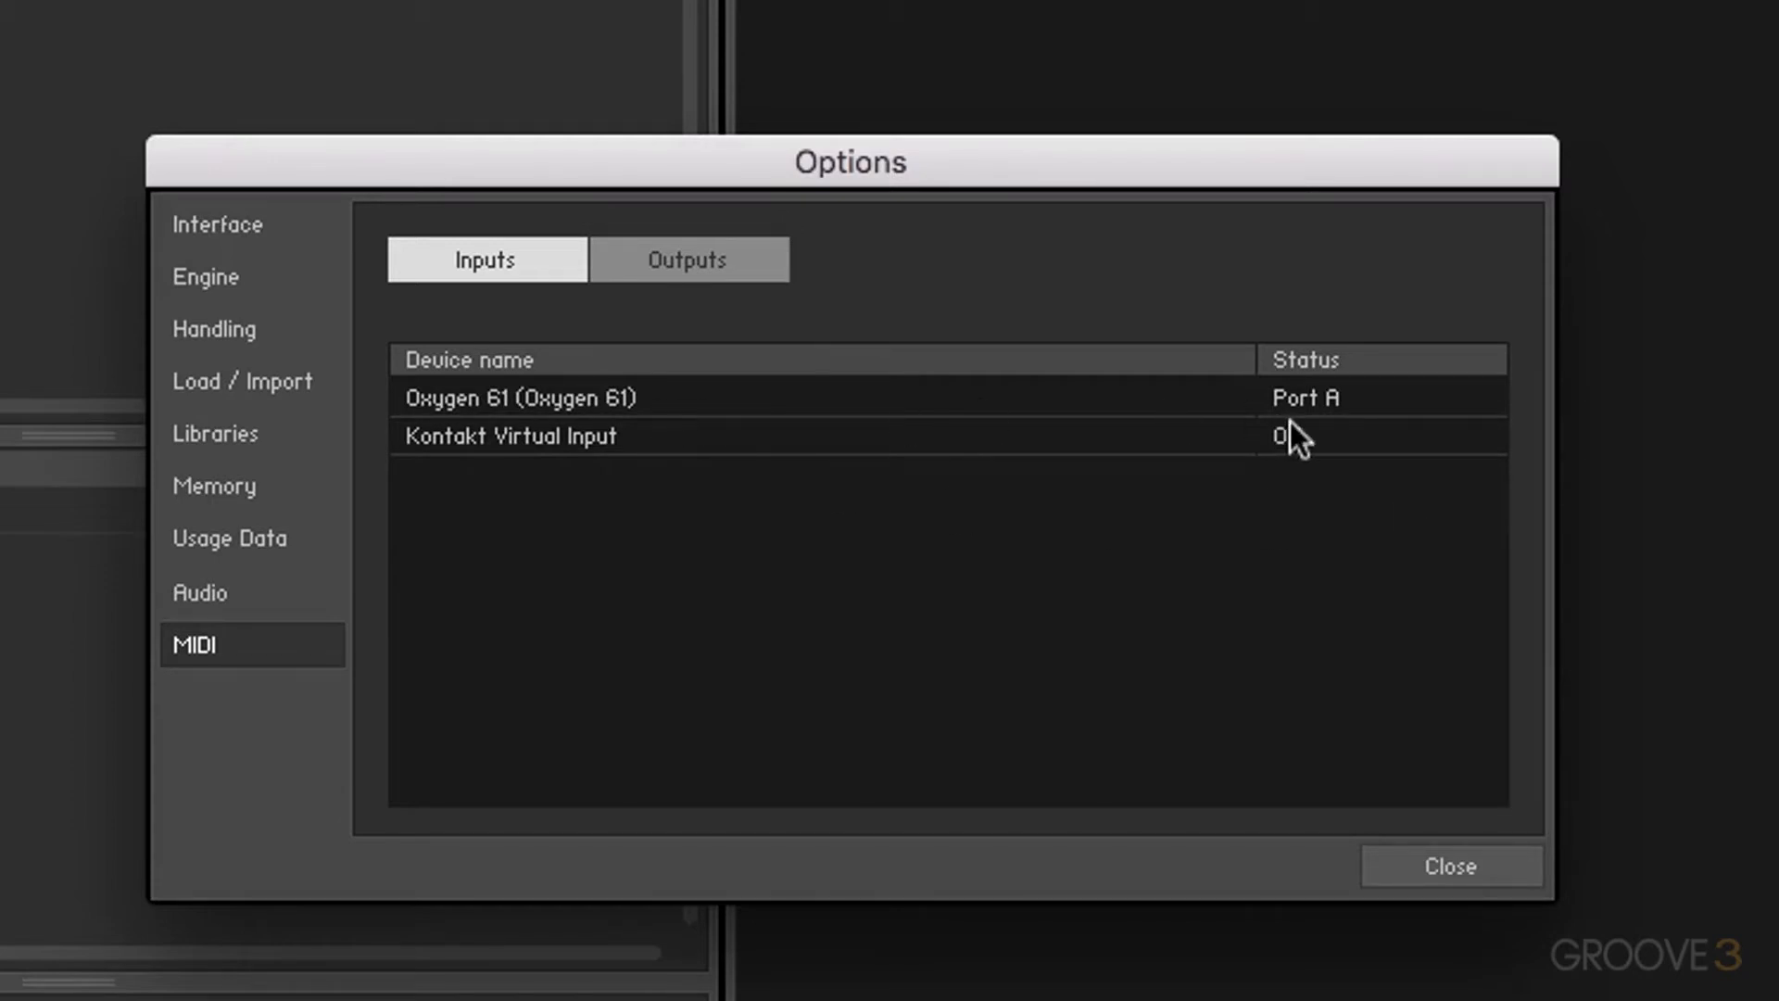
click(1307, 398)
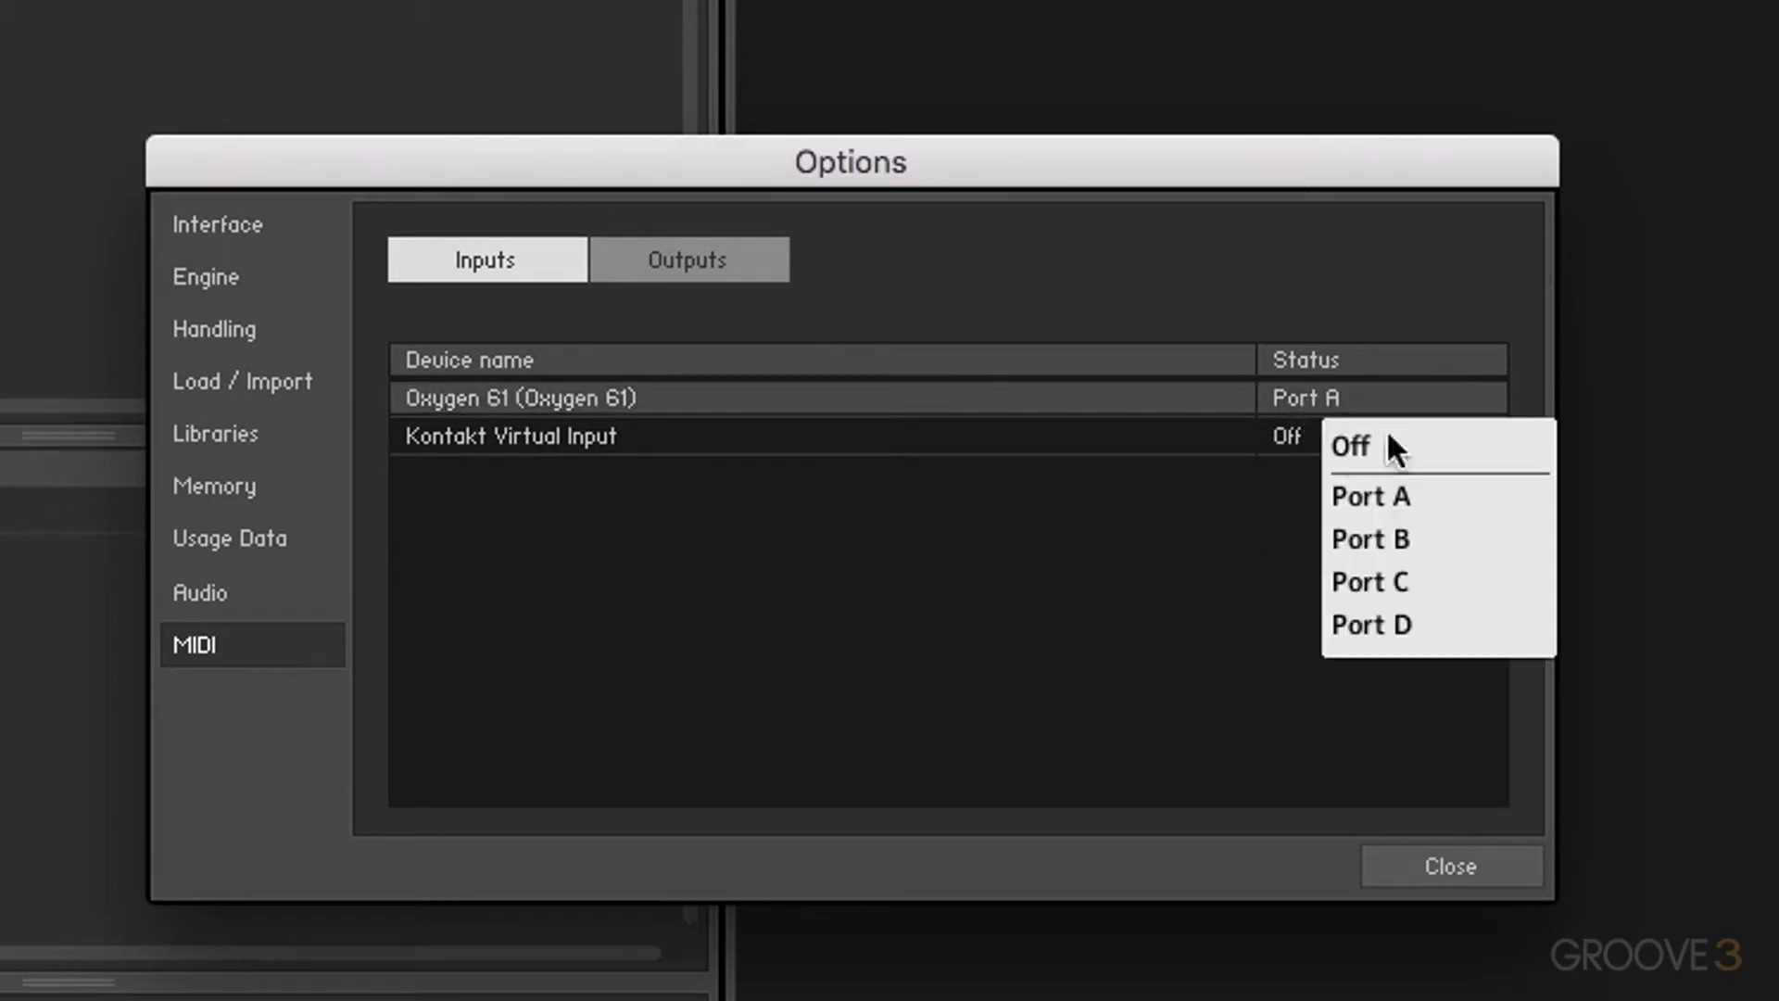
click(1399, 454)
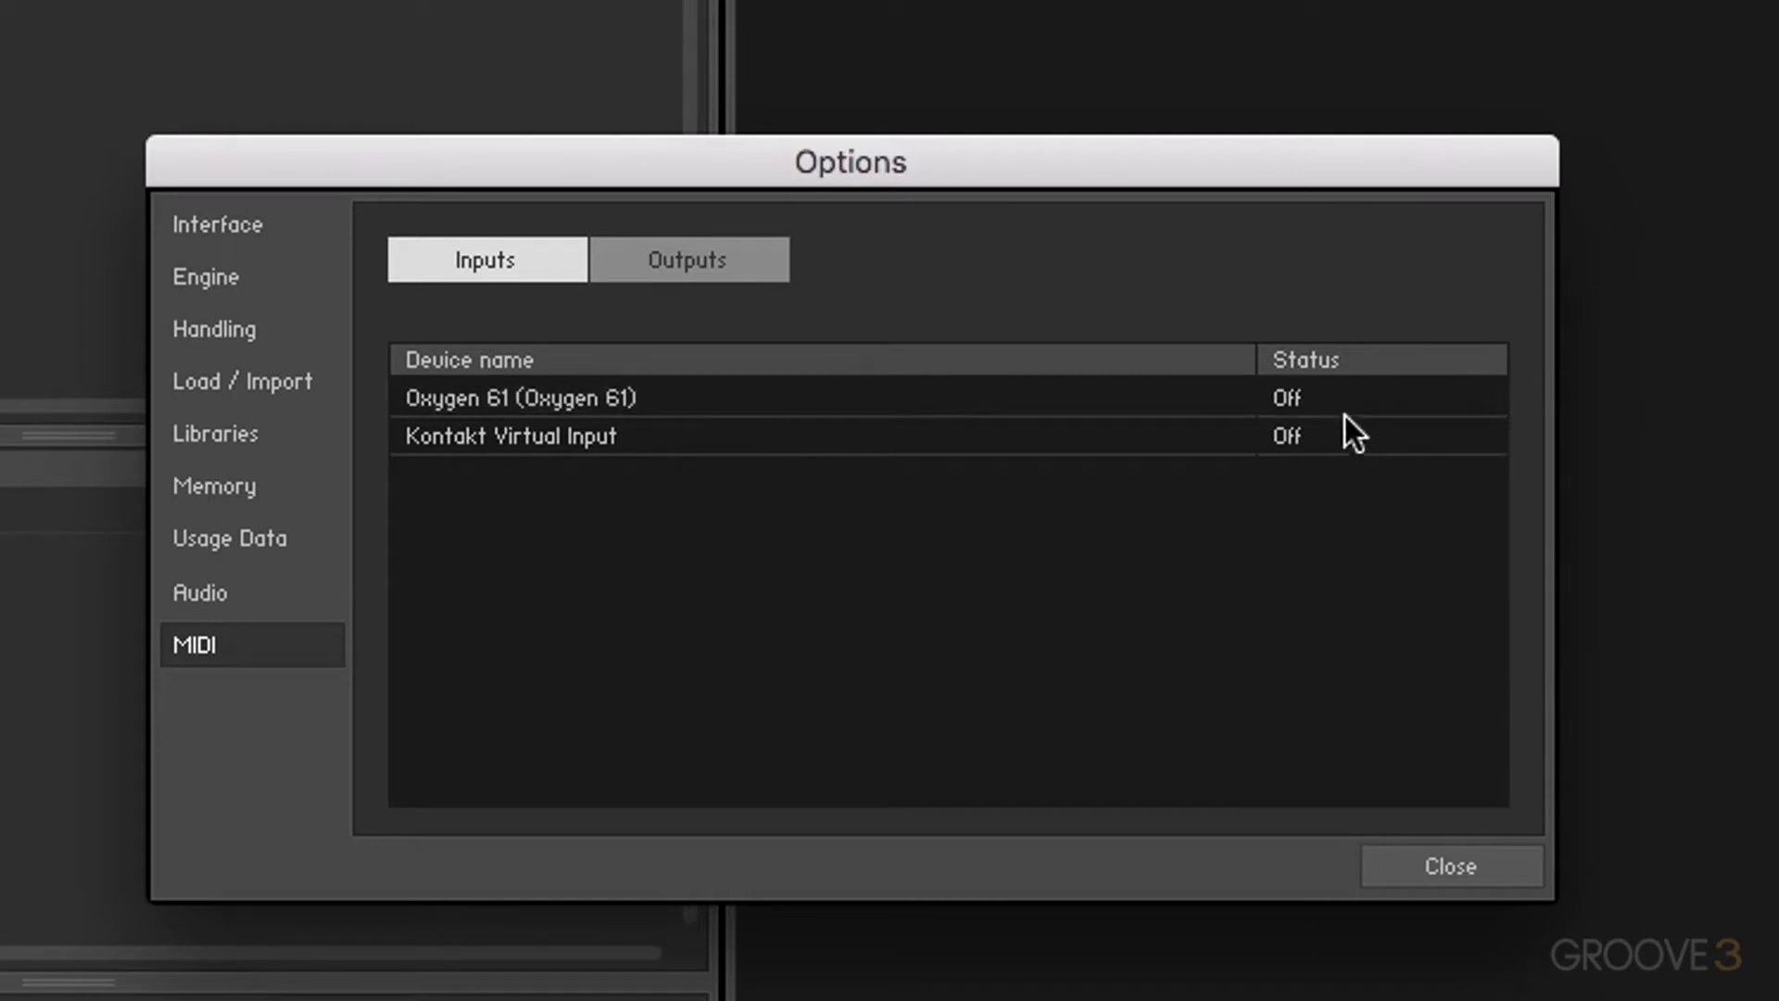
click(1321, 402)
click(1412, 498)
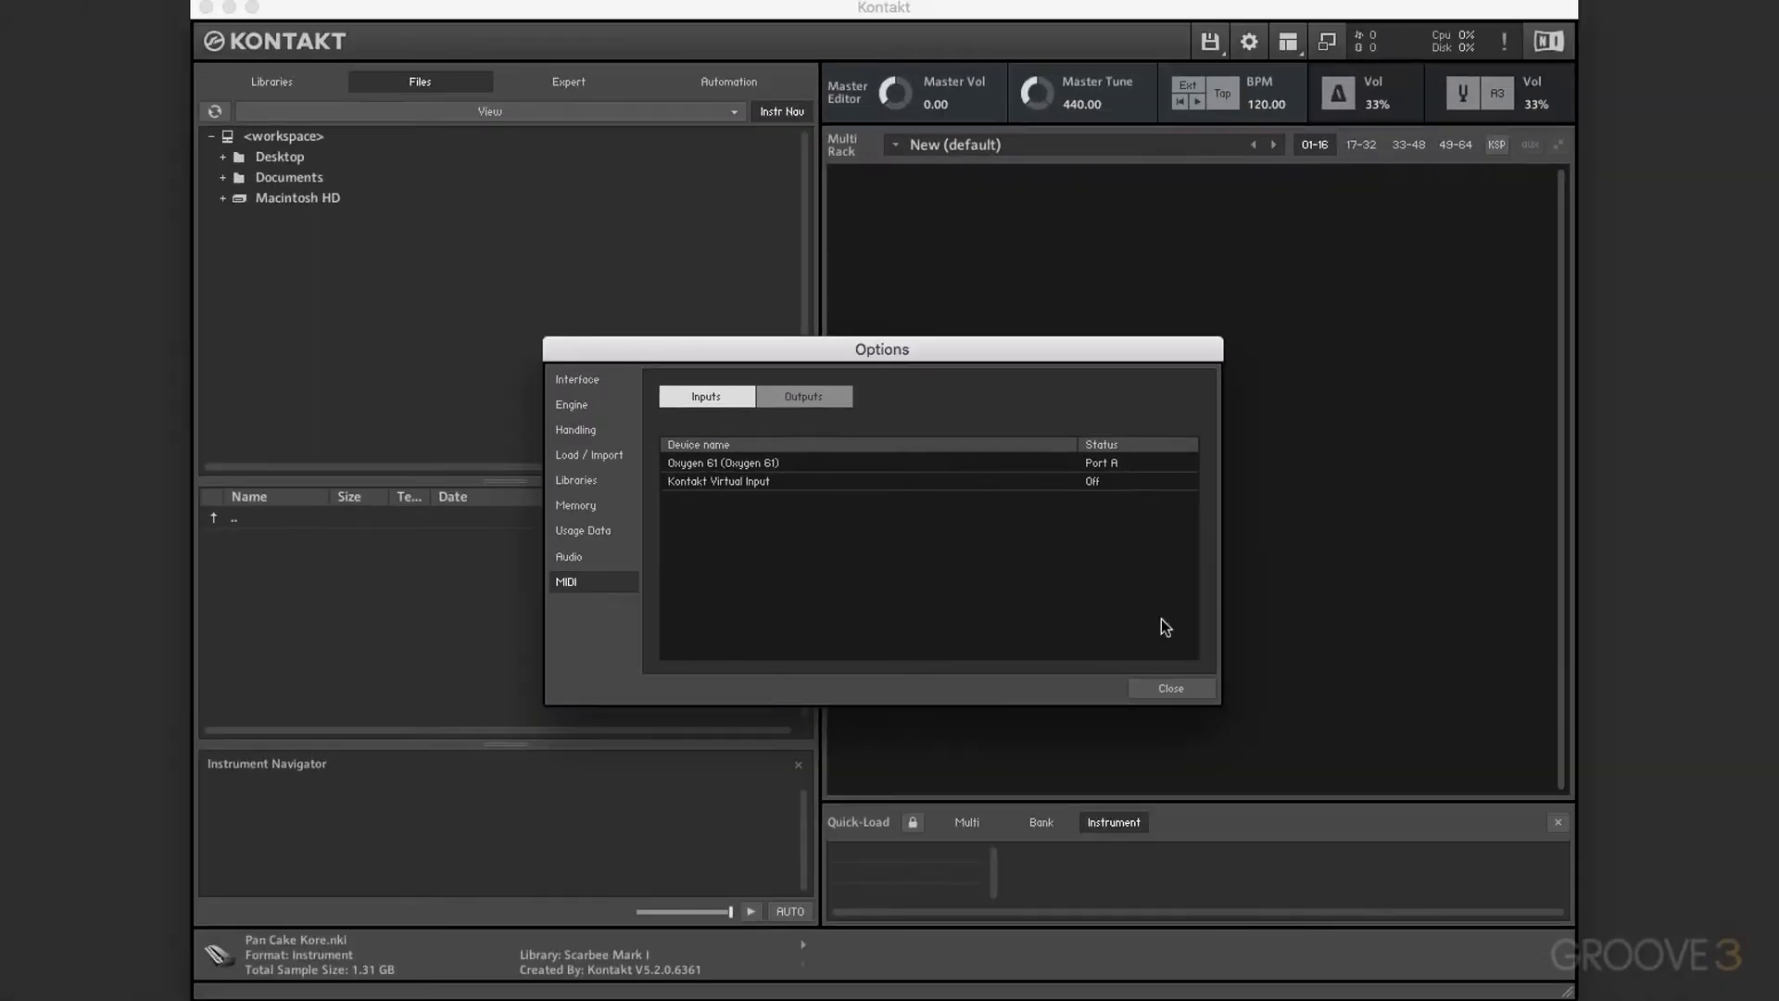
Step: Close Options and drag a Vintage library instrument from the Libraries tab into the Multi Rack
click(1186, 693)
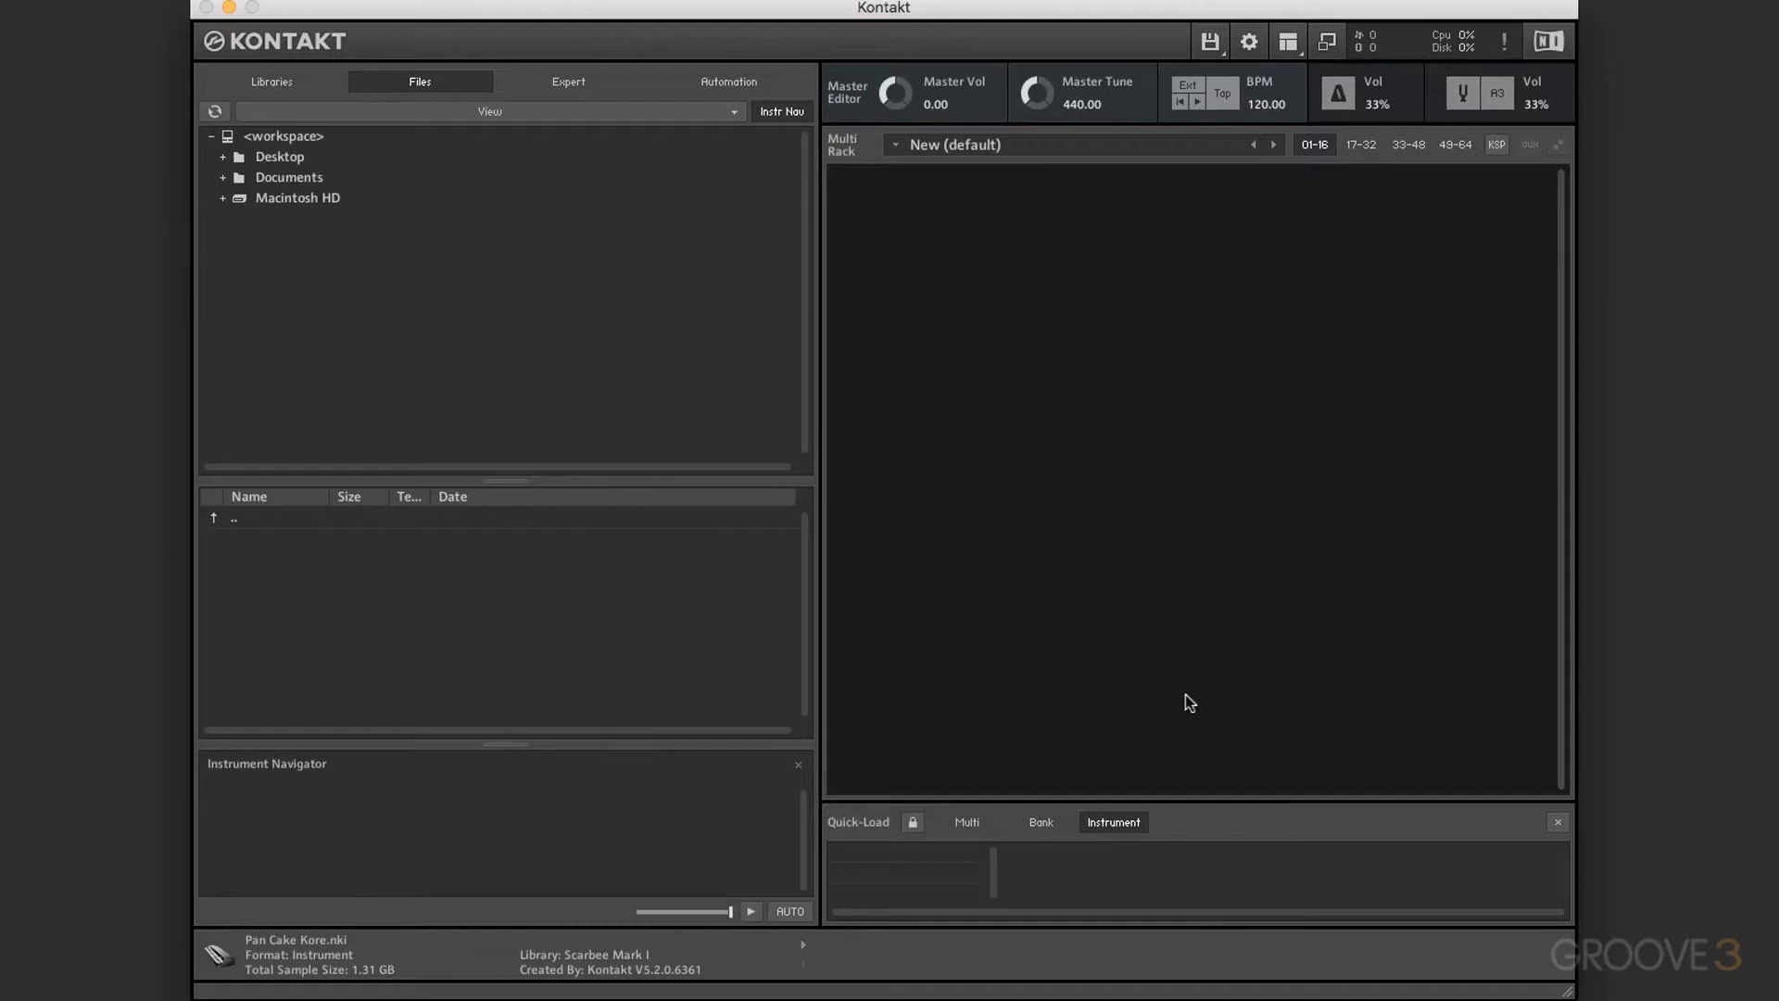
click(268, 83)
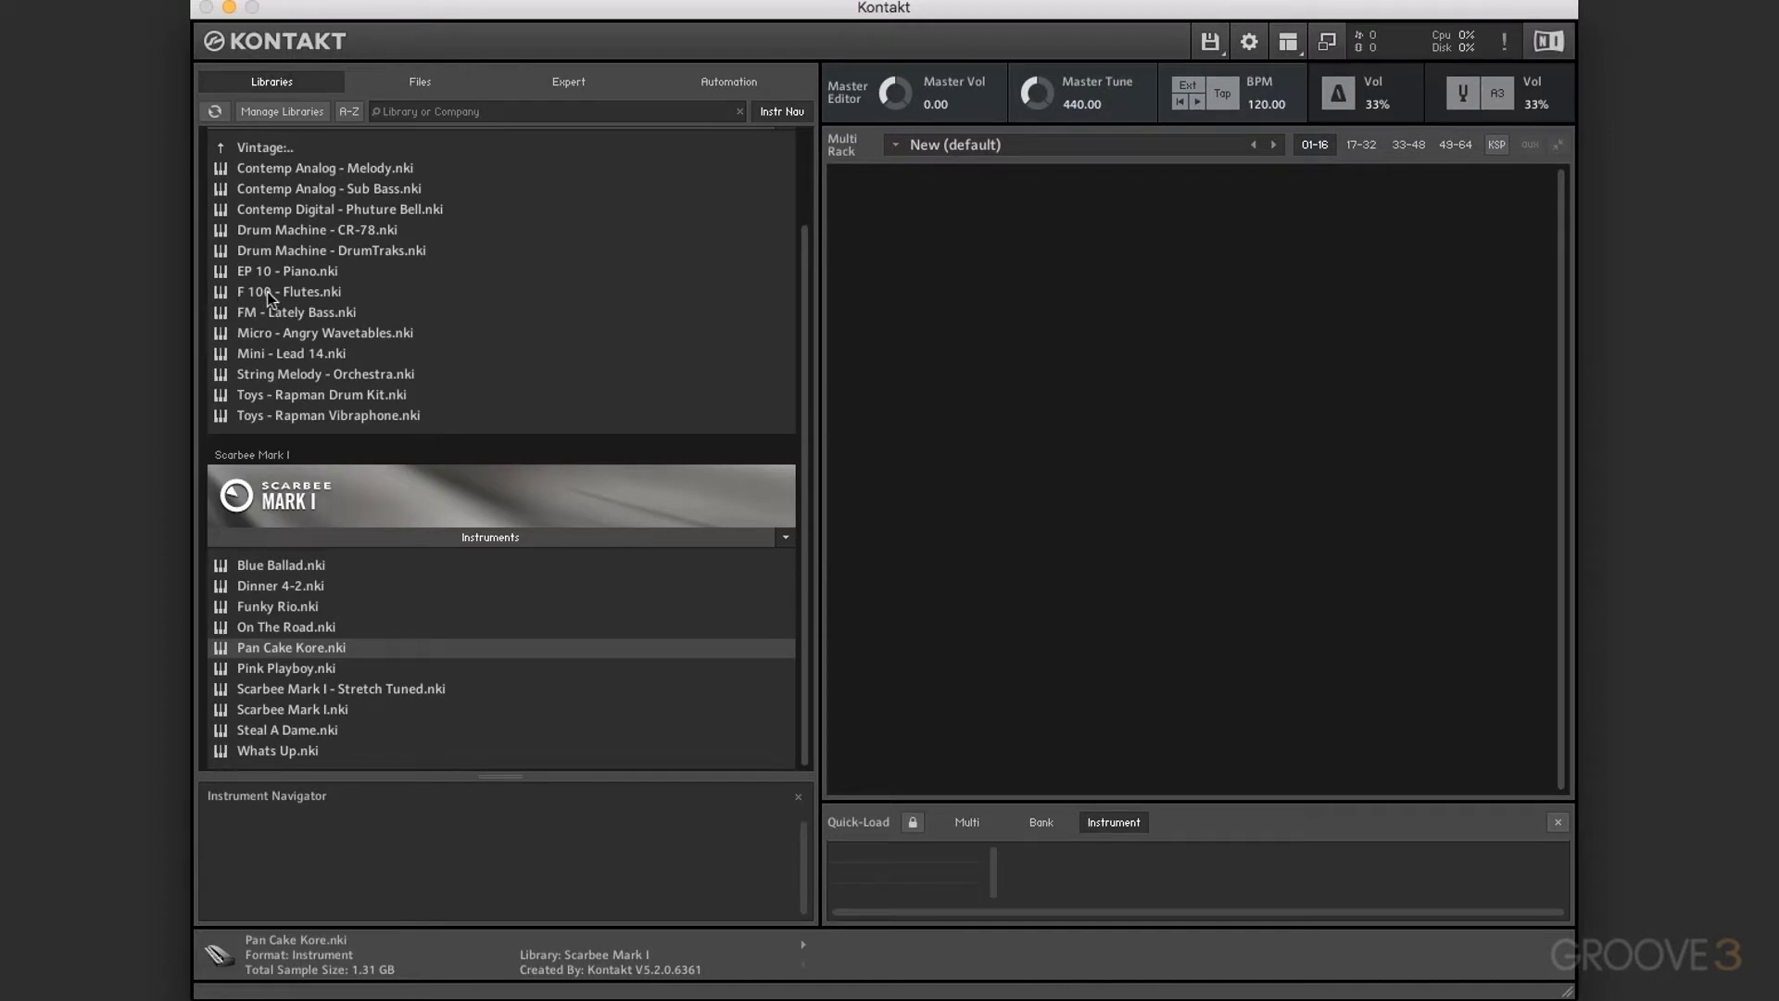
drag(271, 293, 959, 345)
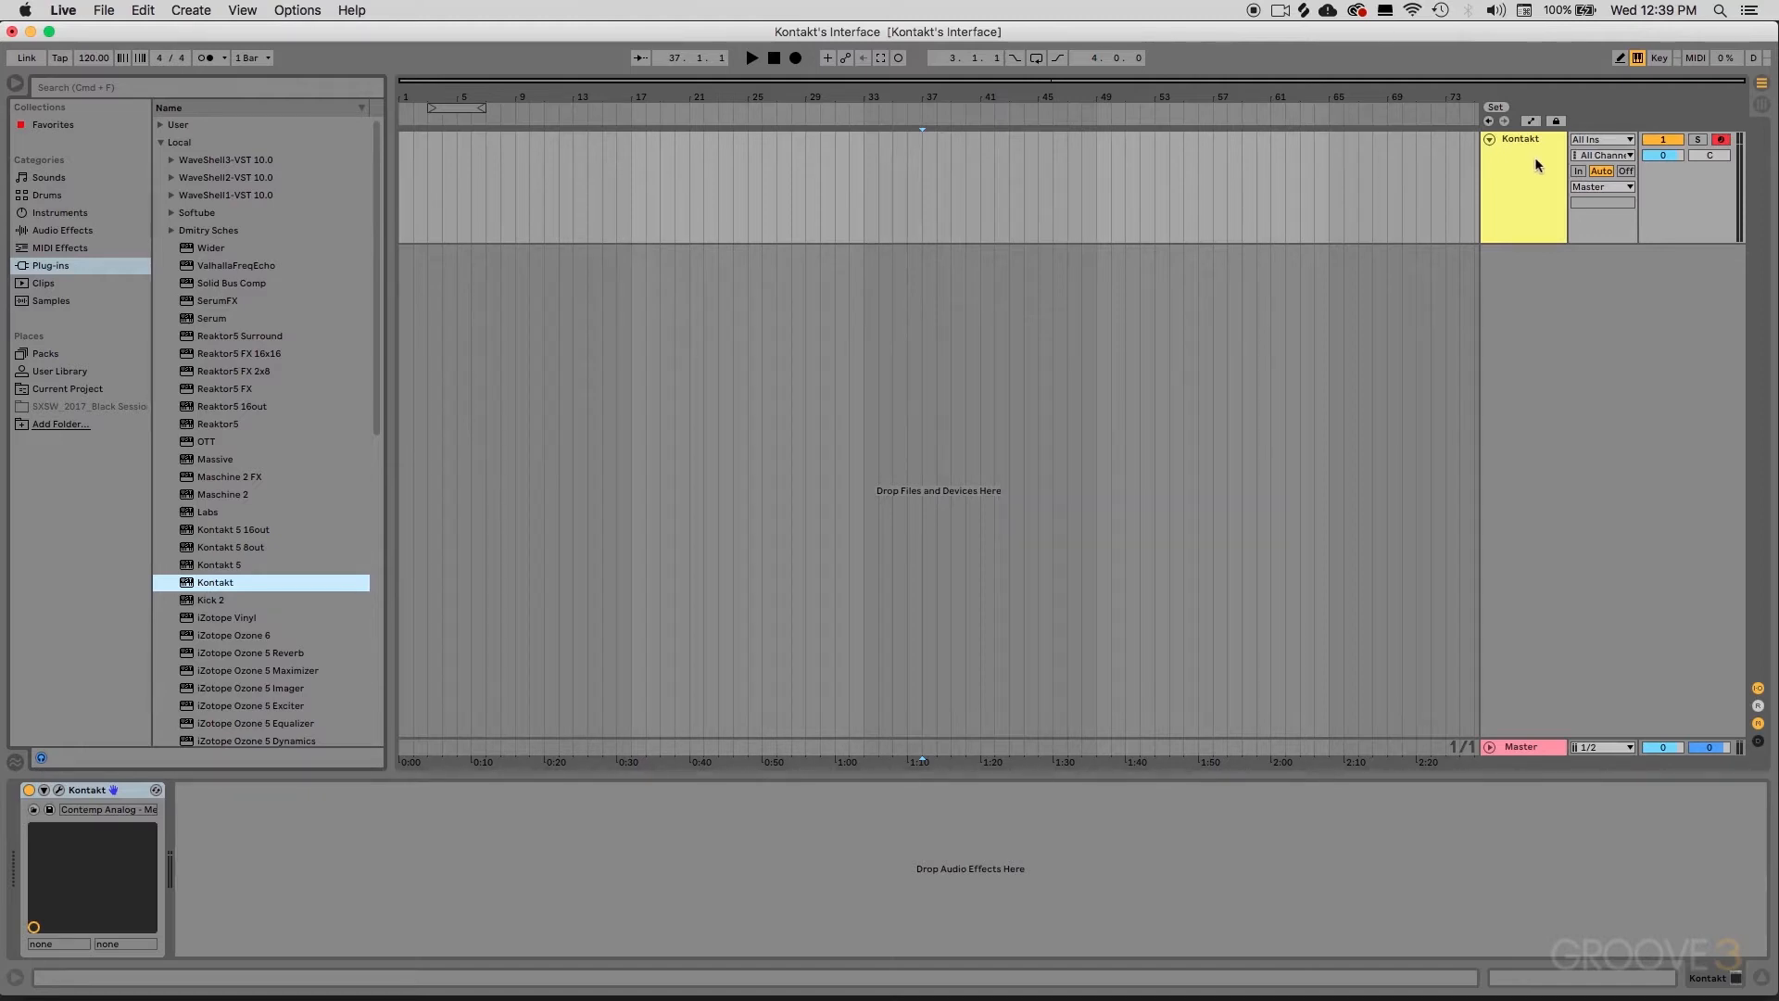
Step: Use the wrench button on Live's Kontakt device to bring up the Contemp Analog - Melody rack
click(59, 791)
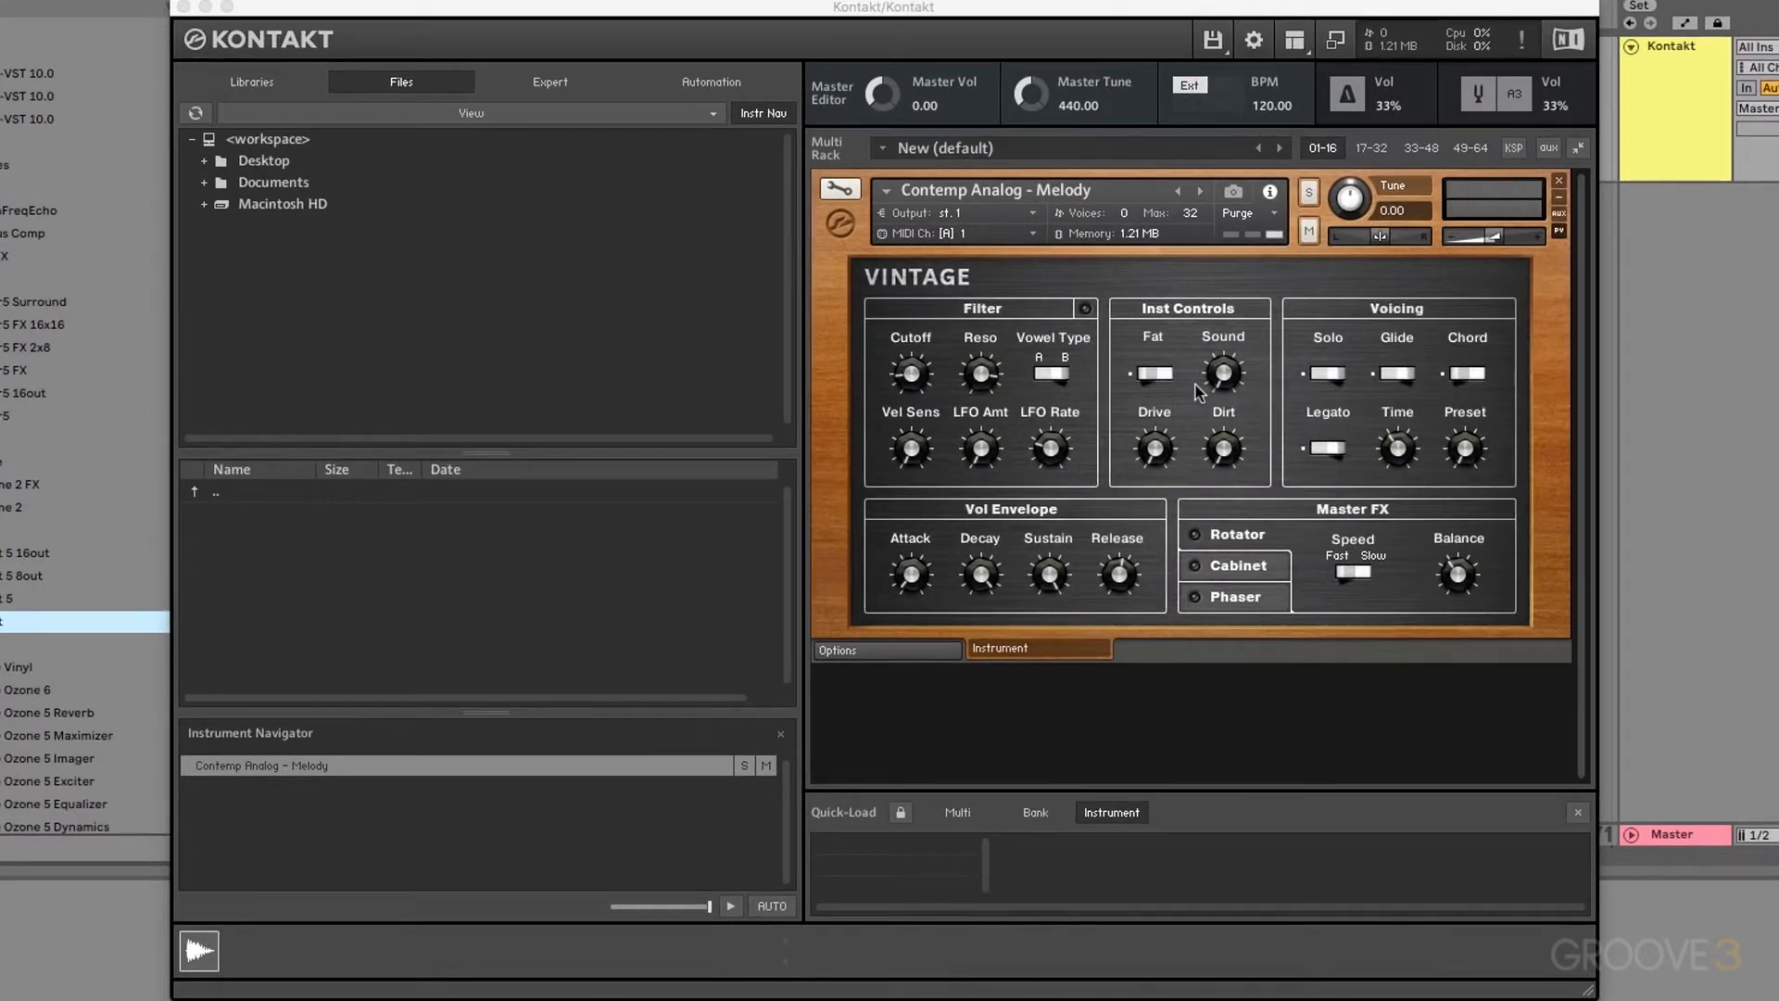
click(1295, 41)
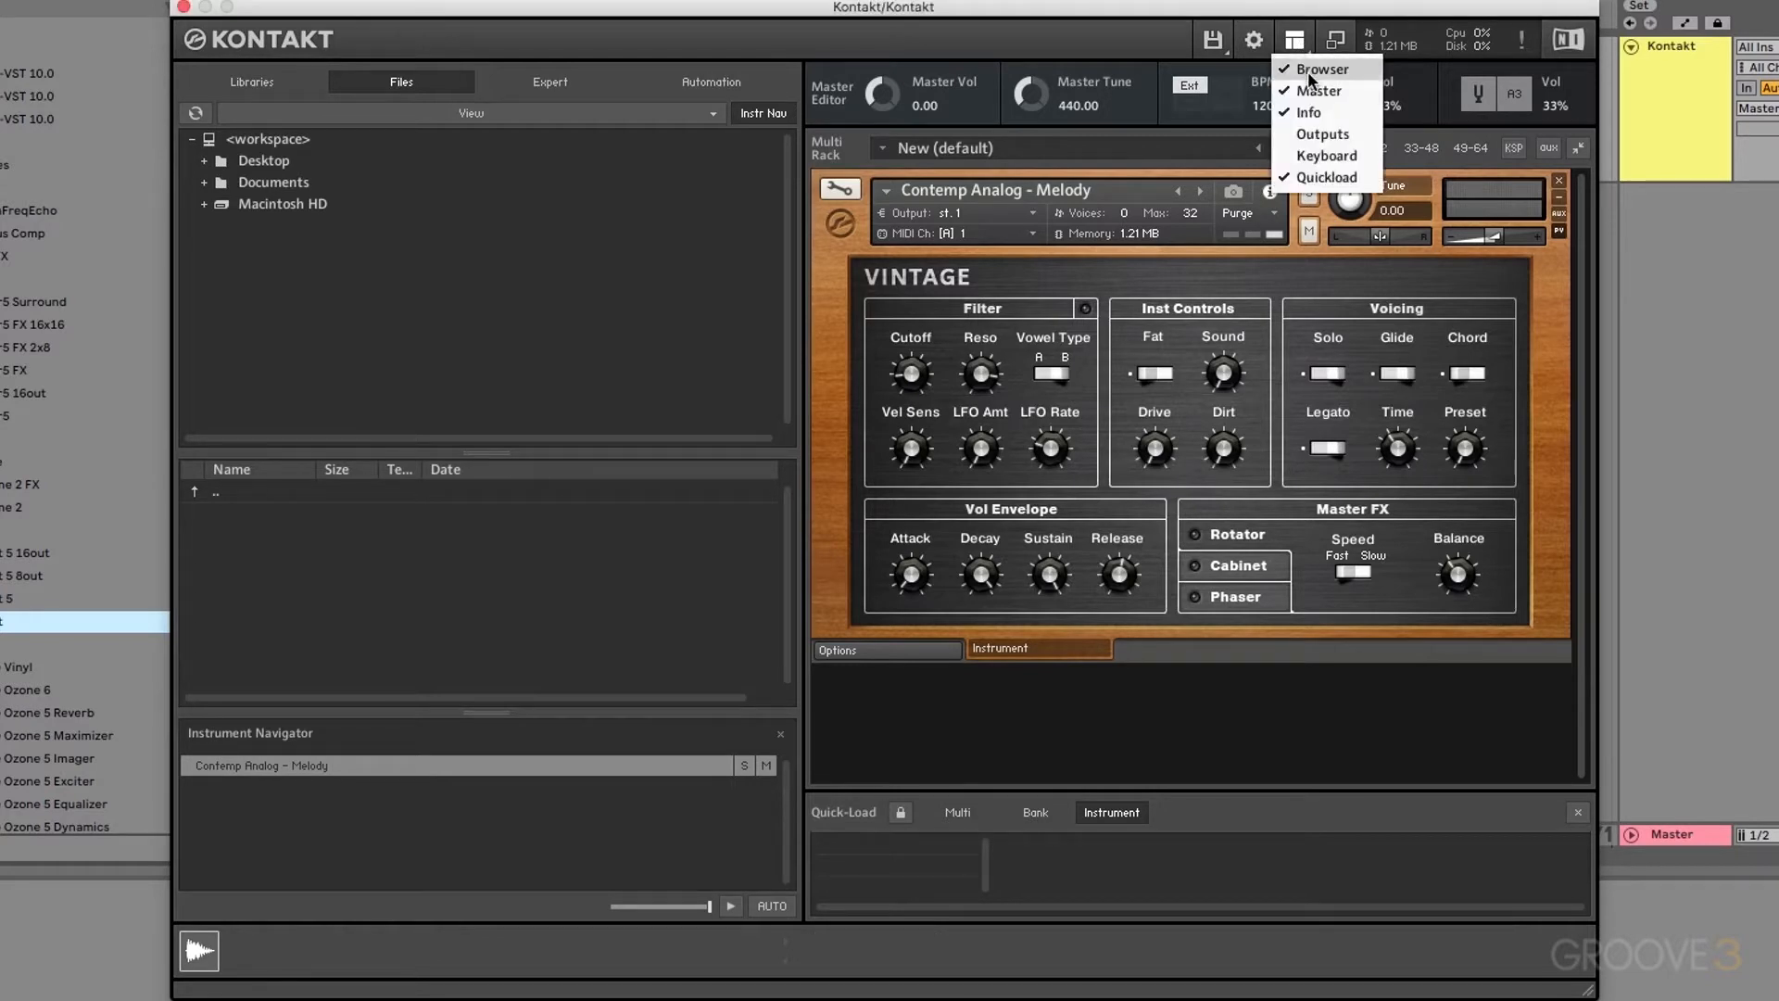
click(1312, 71)
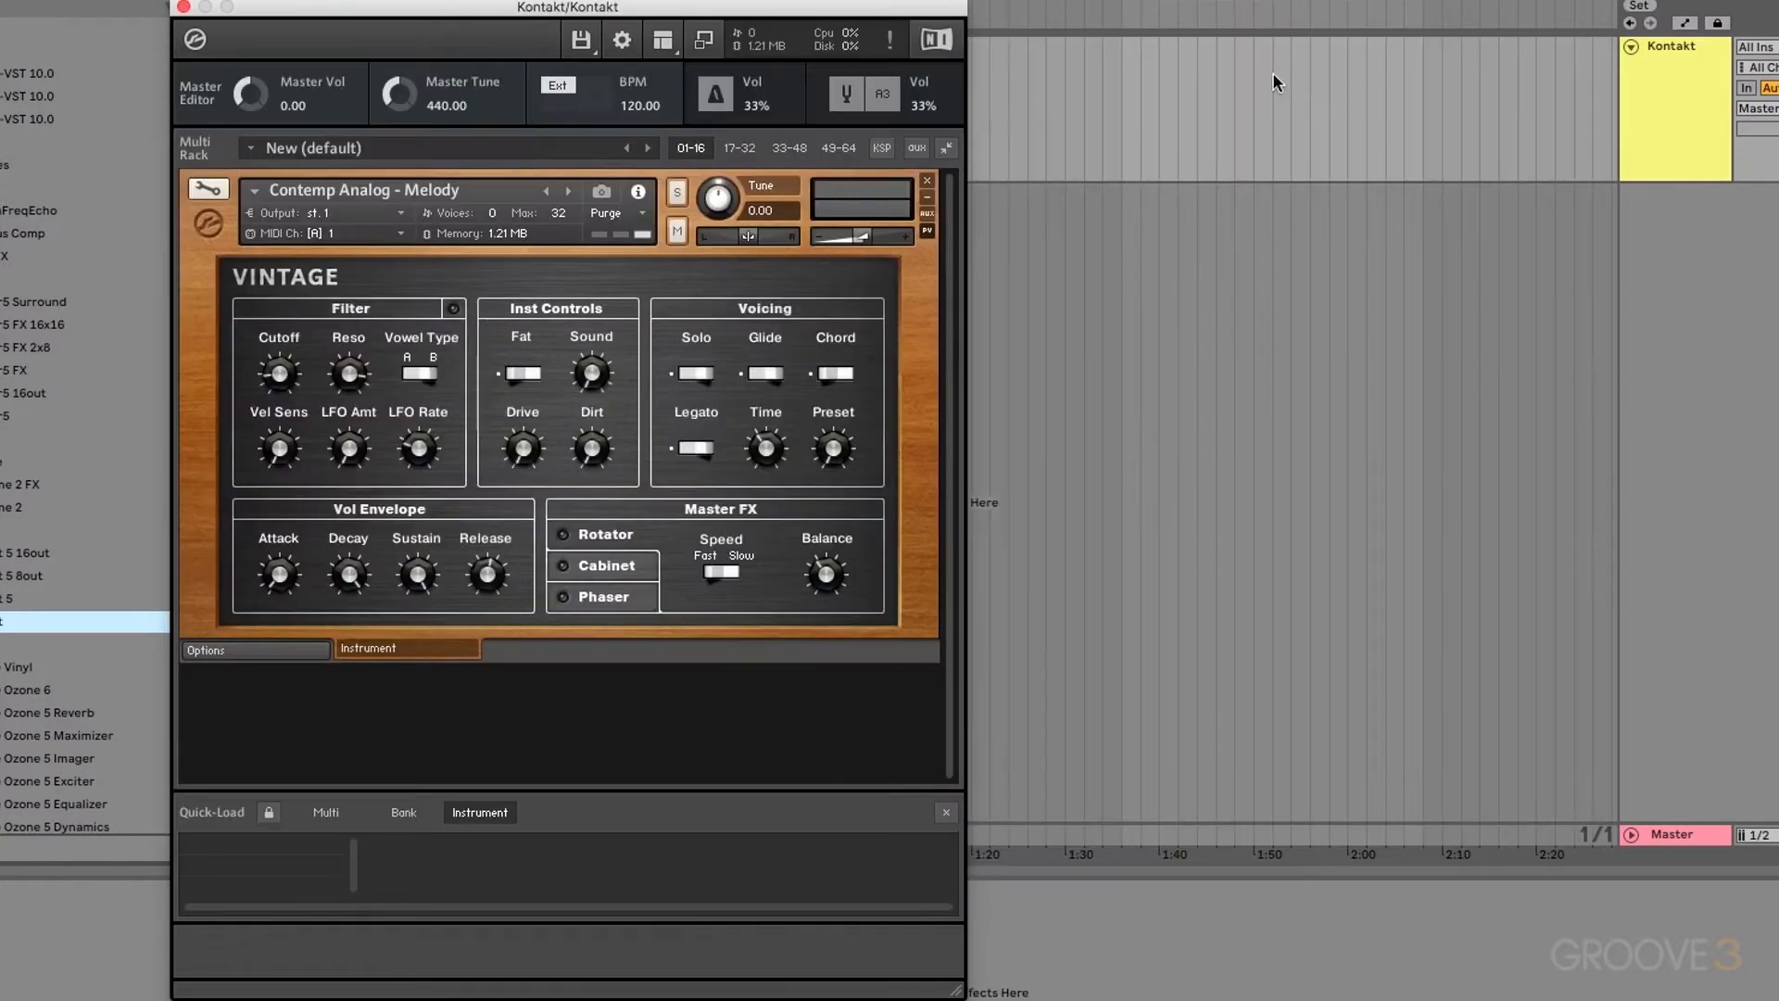
click(662, 39)
click(696, 70)
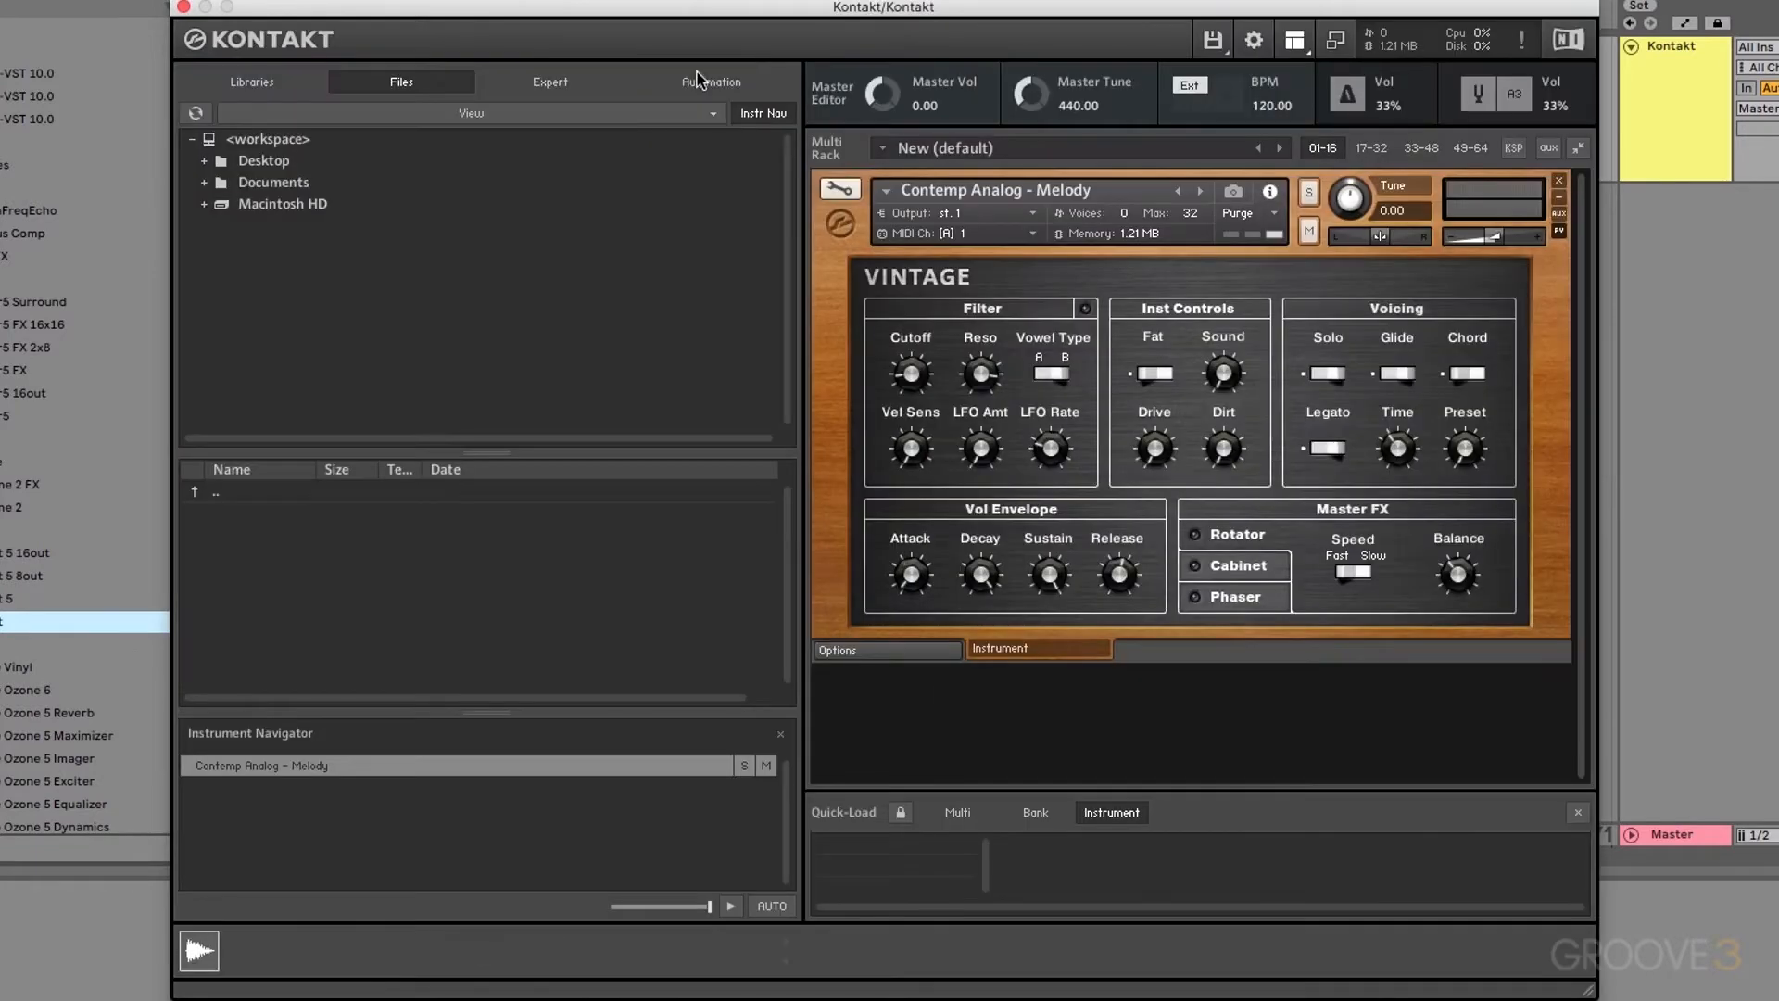
click(1295, 39)
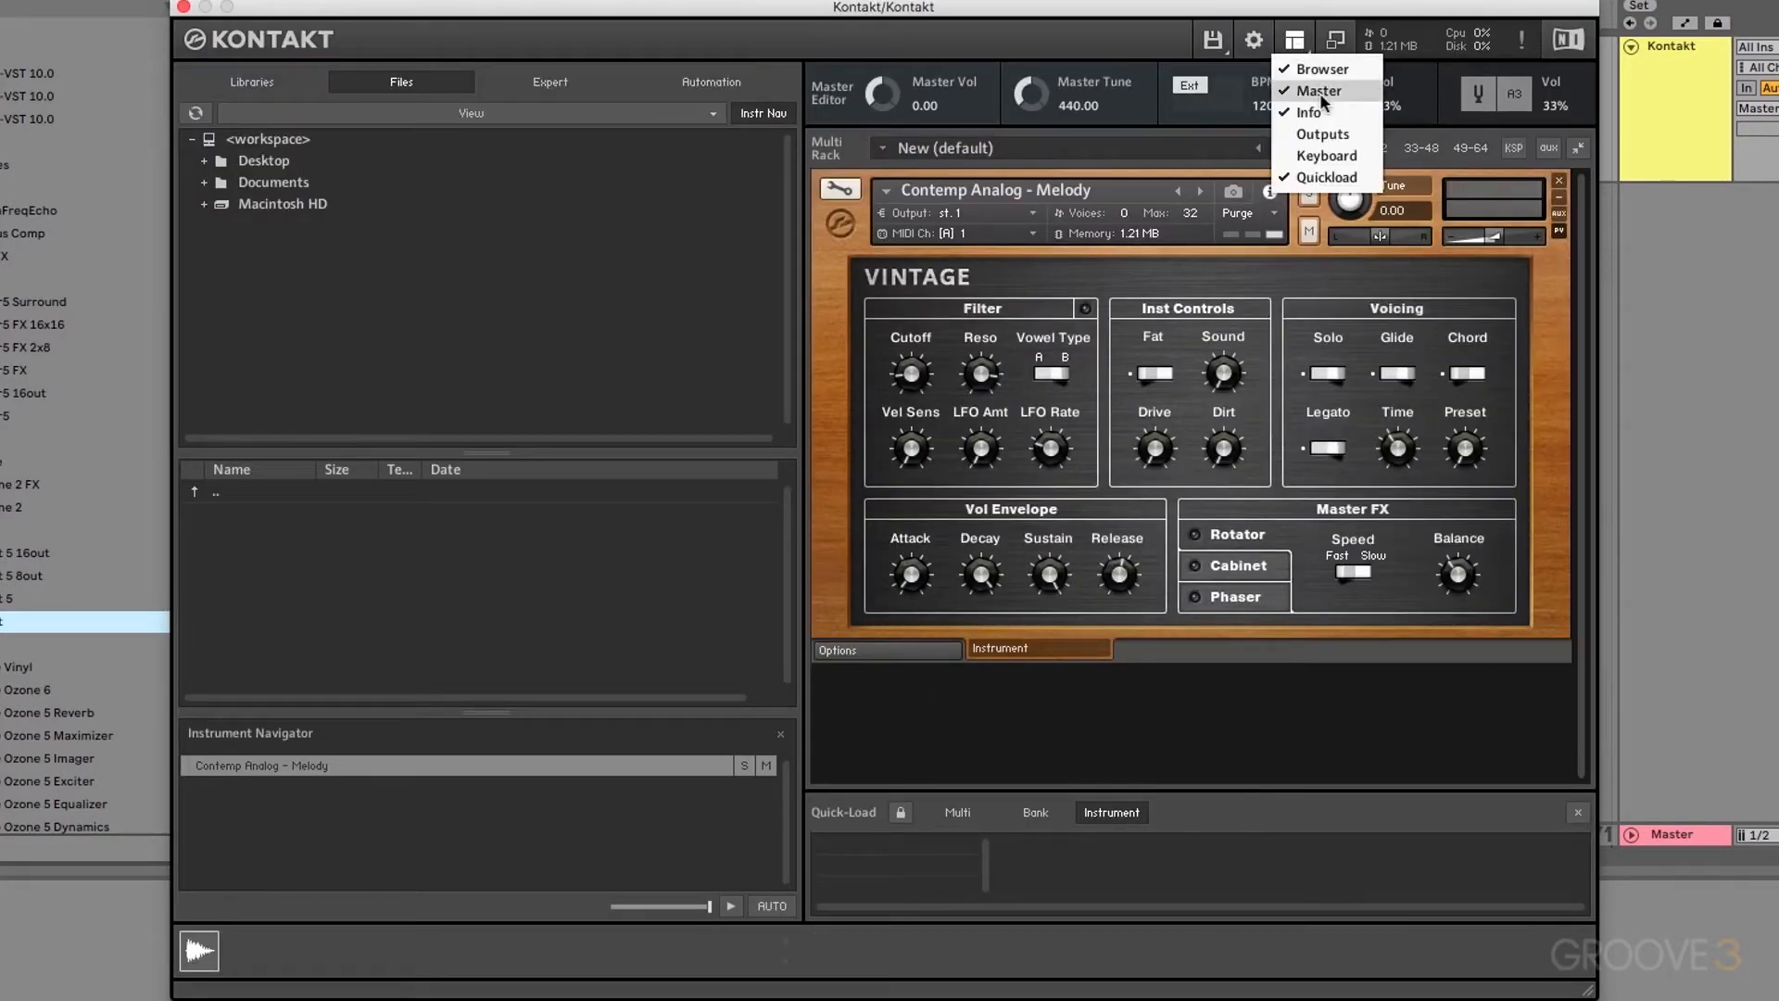
click(1320, 92)
click(1294, 39)
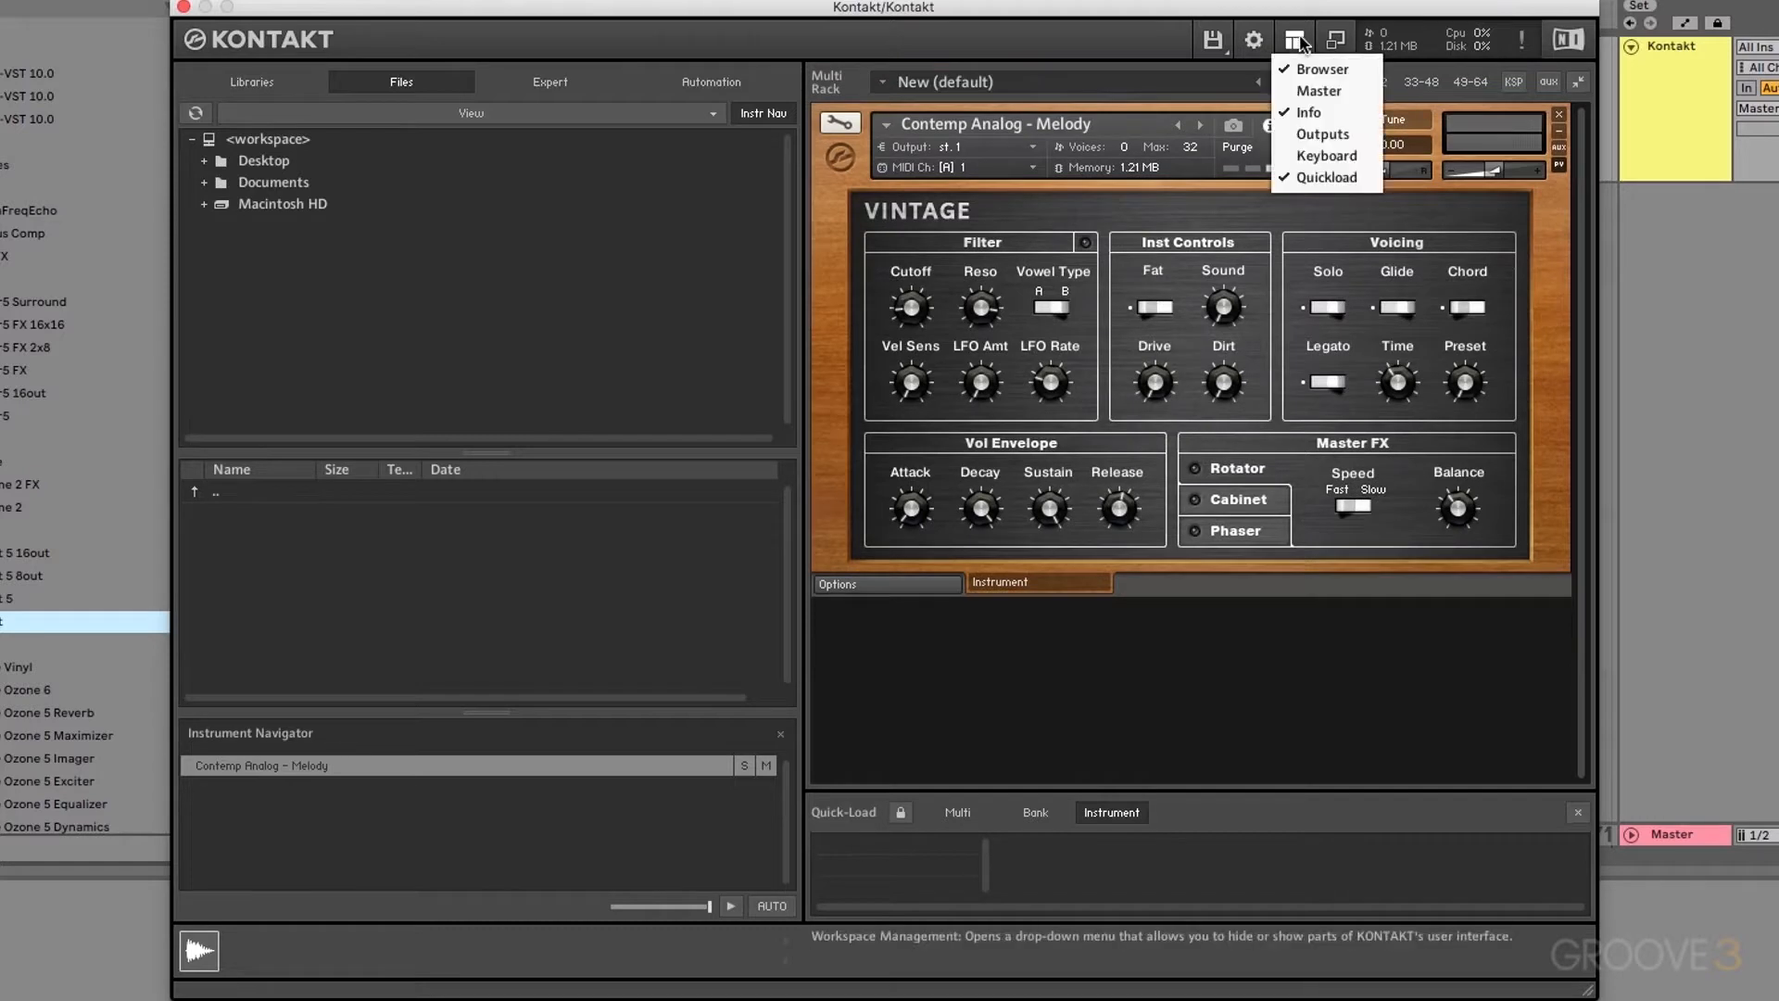
click(1312, 89)
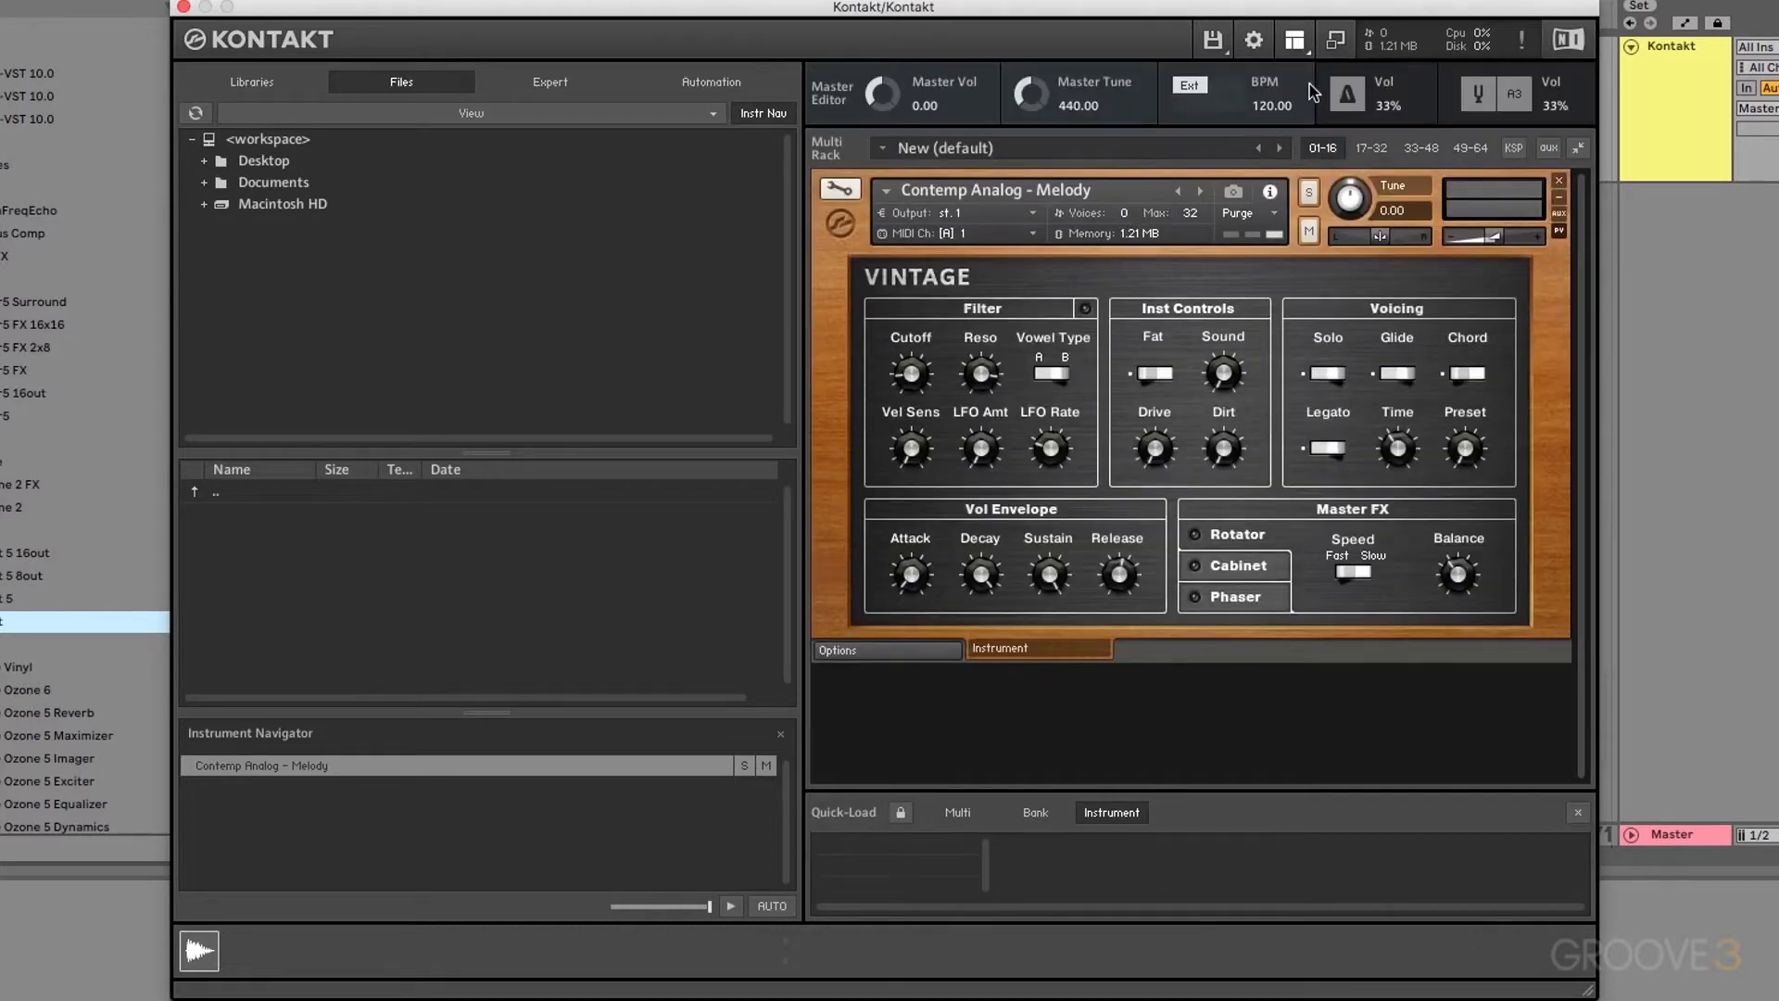
click(1296, 41)
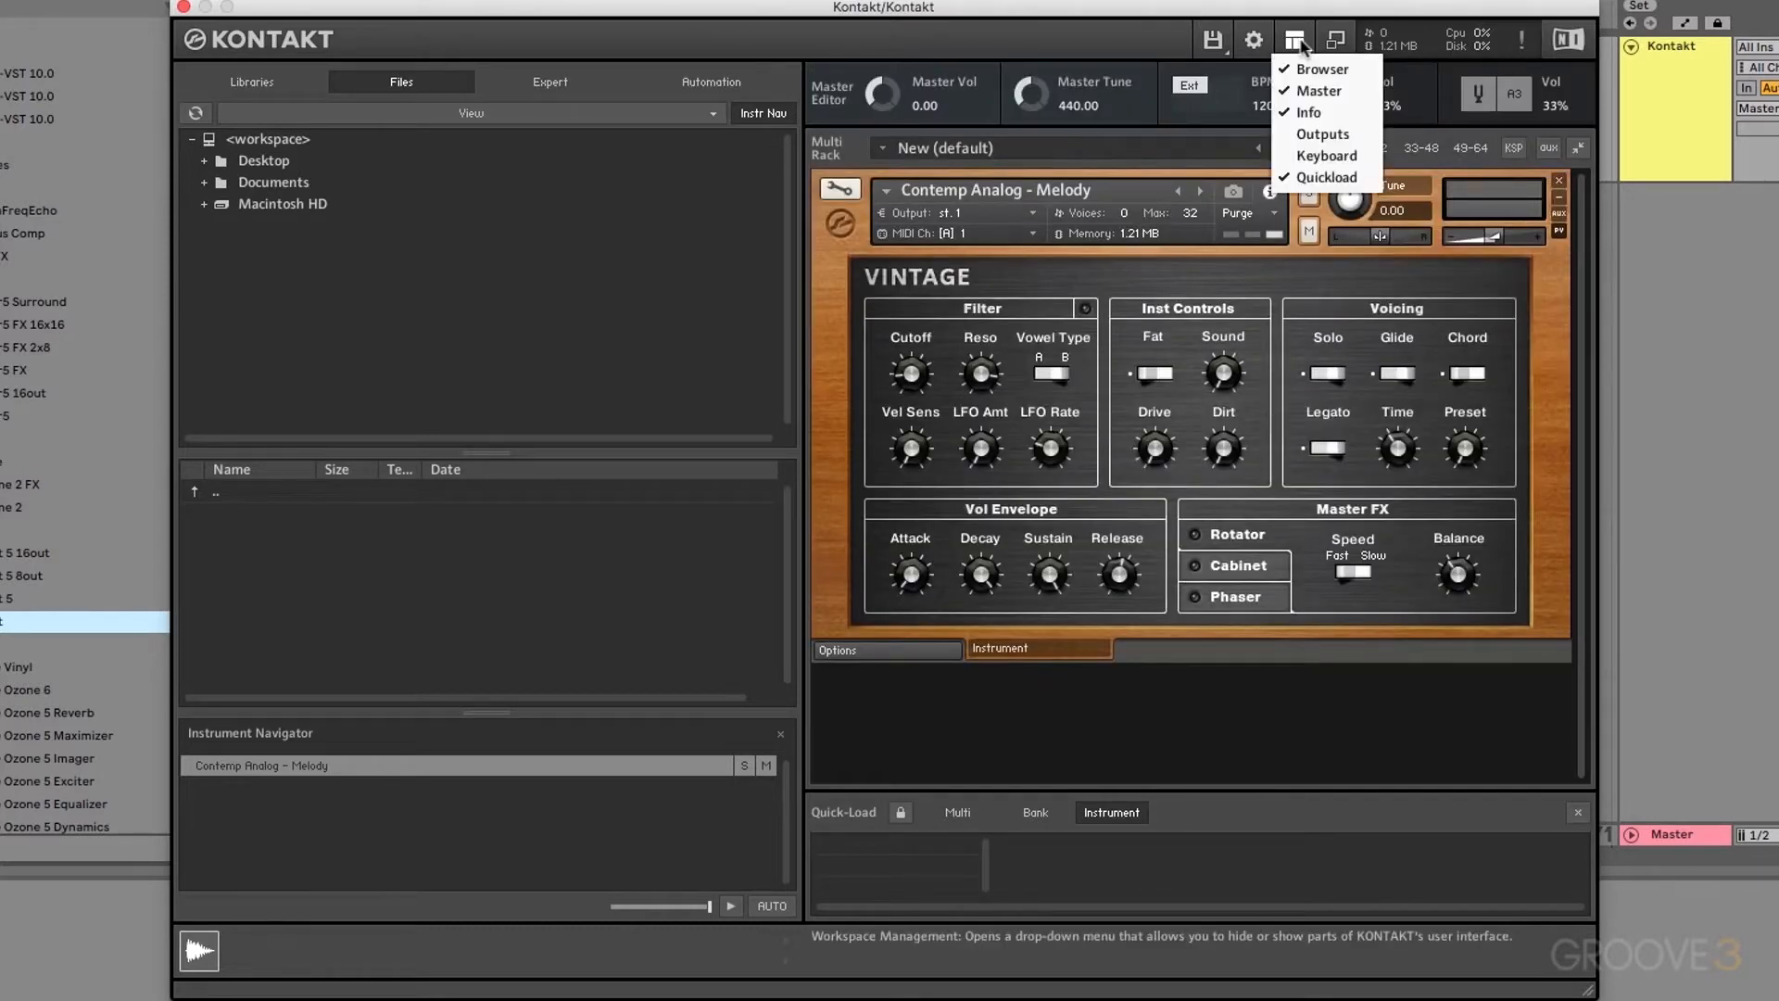
click(1319, 111)
click(1294, 39)
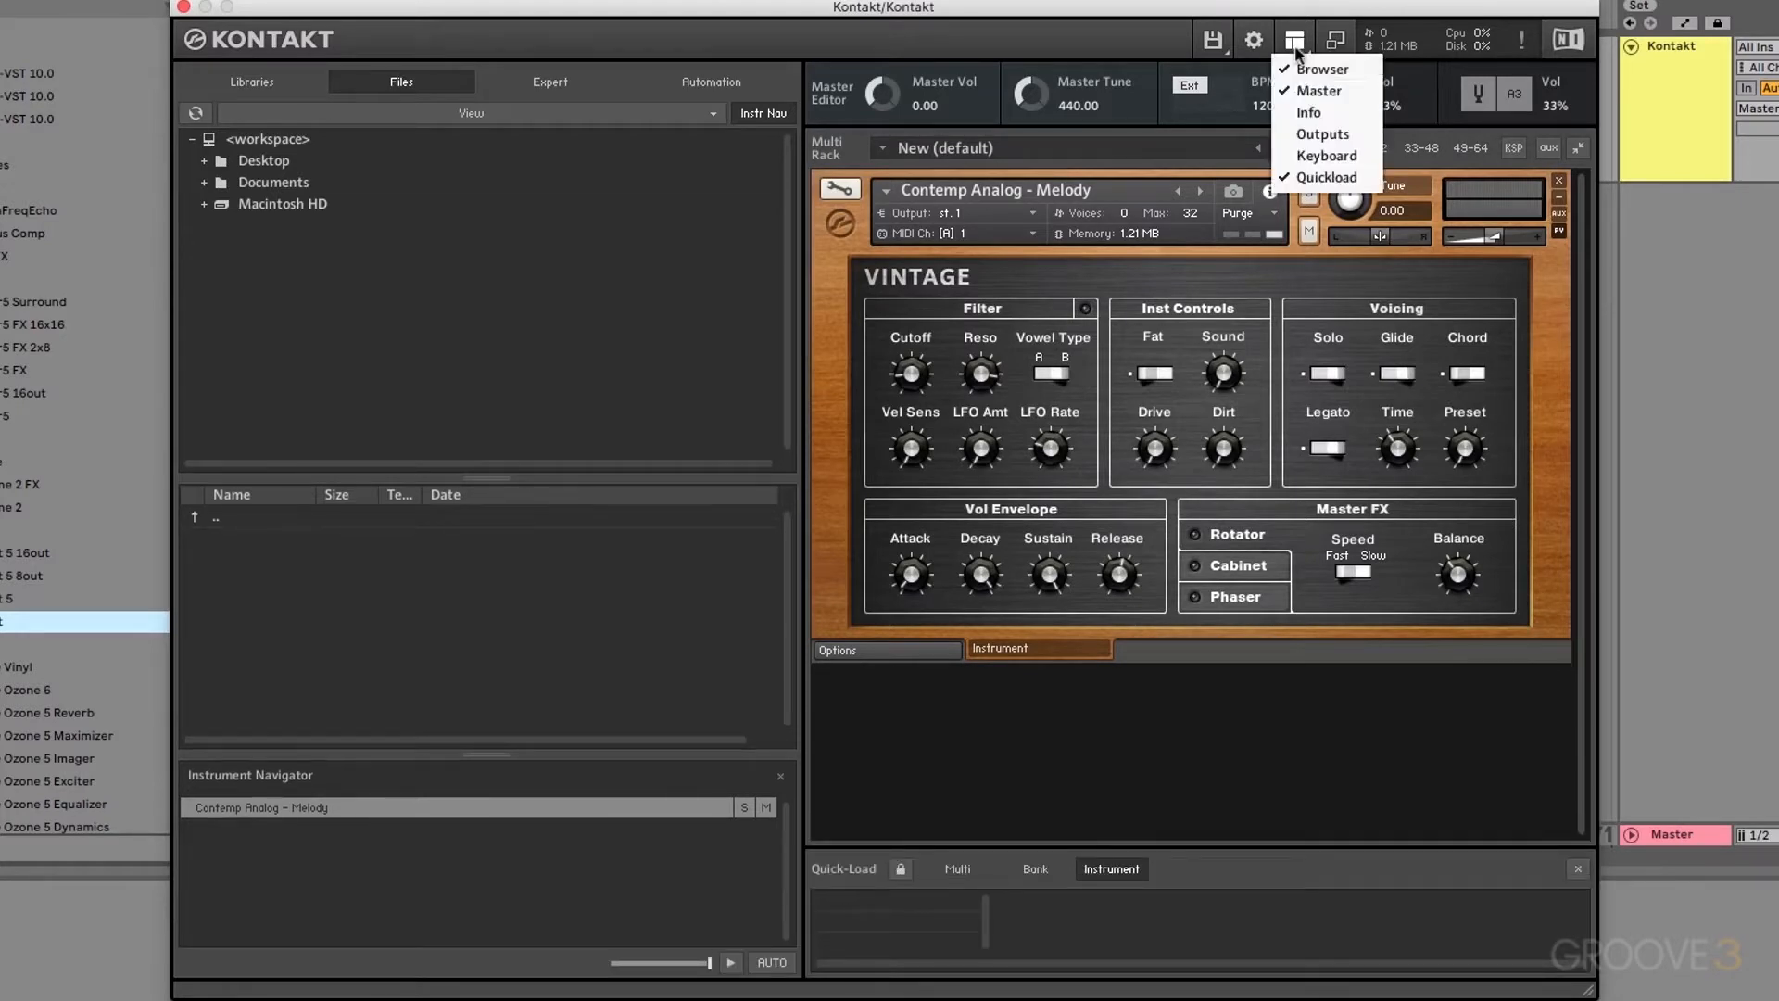
click(1307, 113)
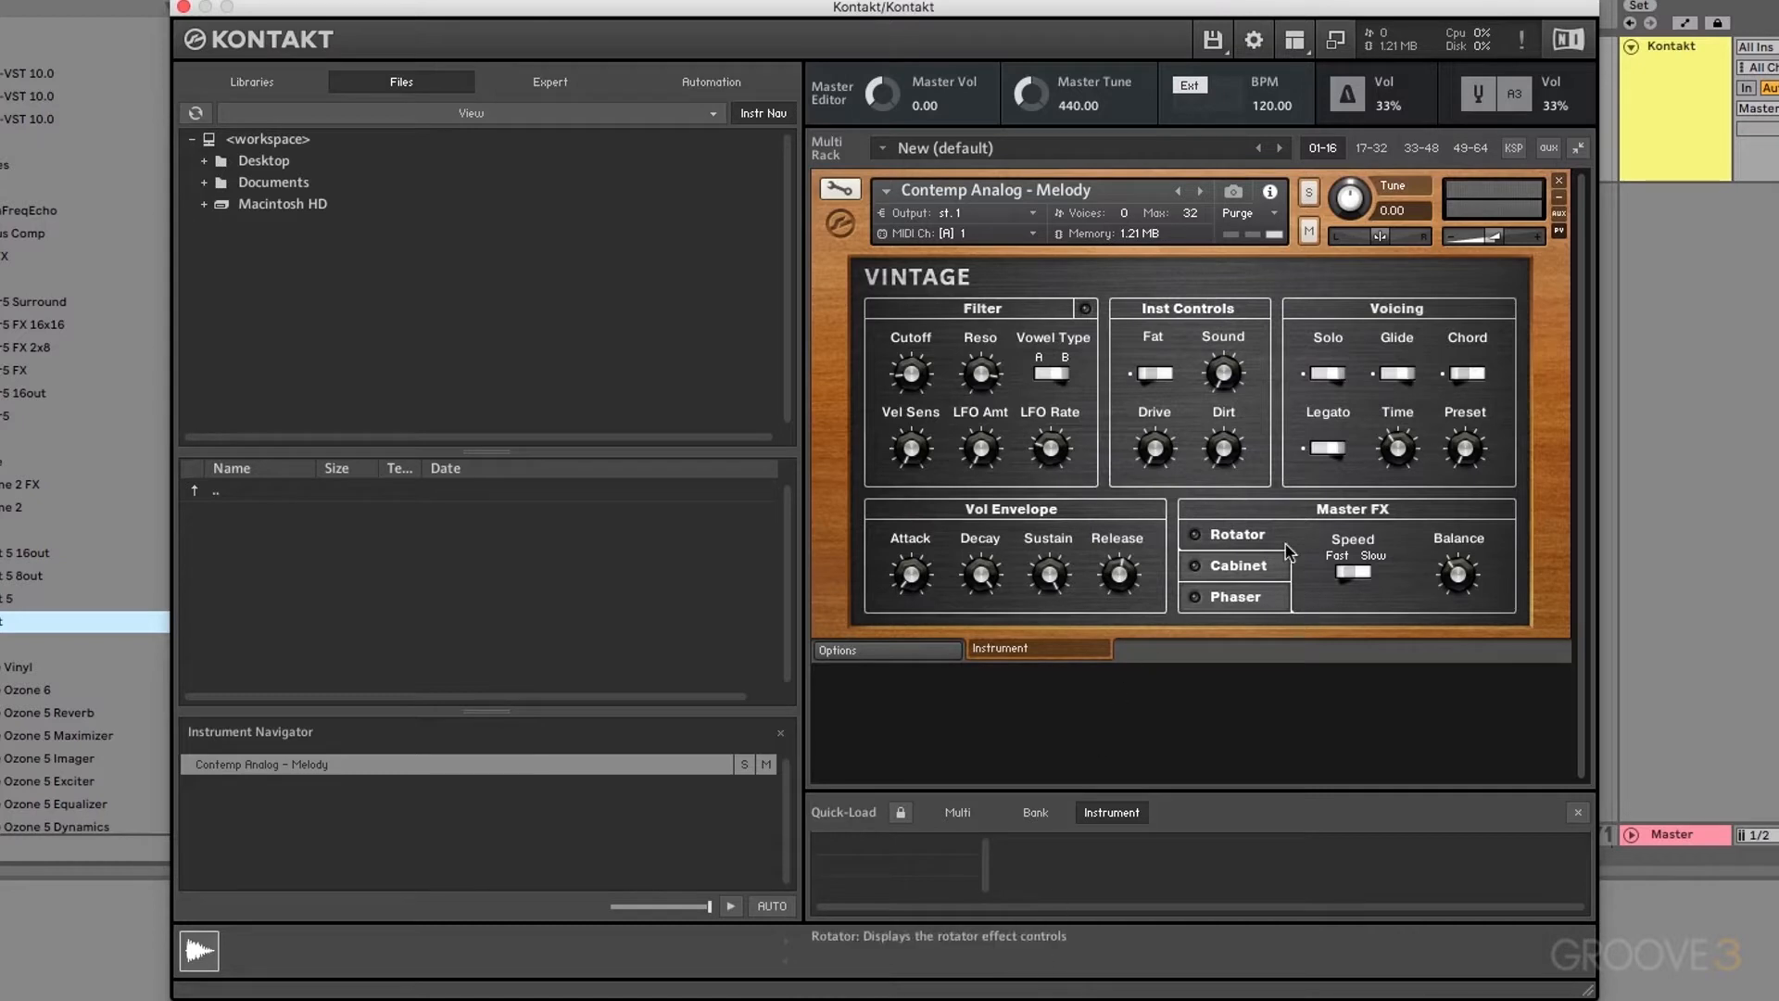
click(1295, 39)
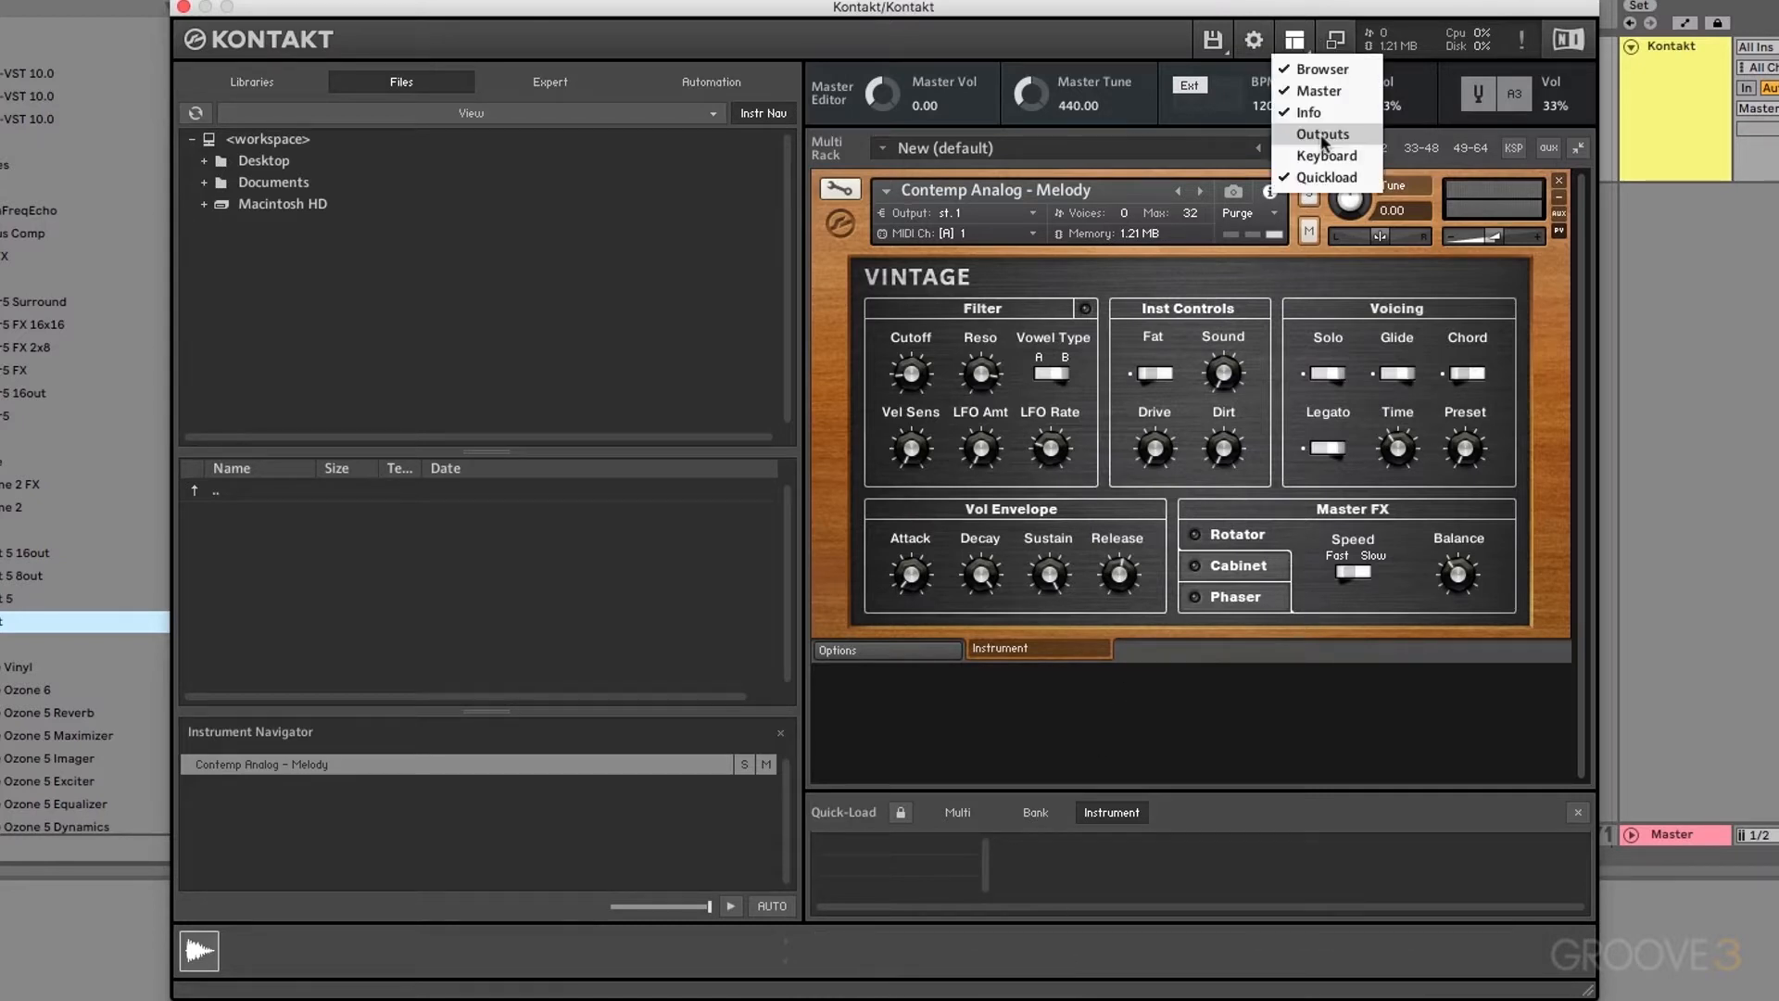
click(1323, 135)
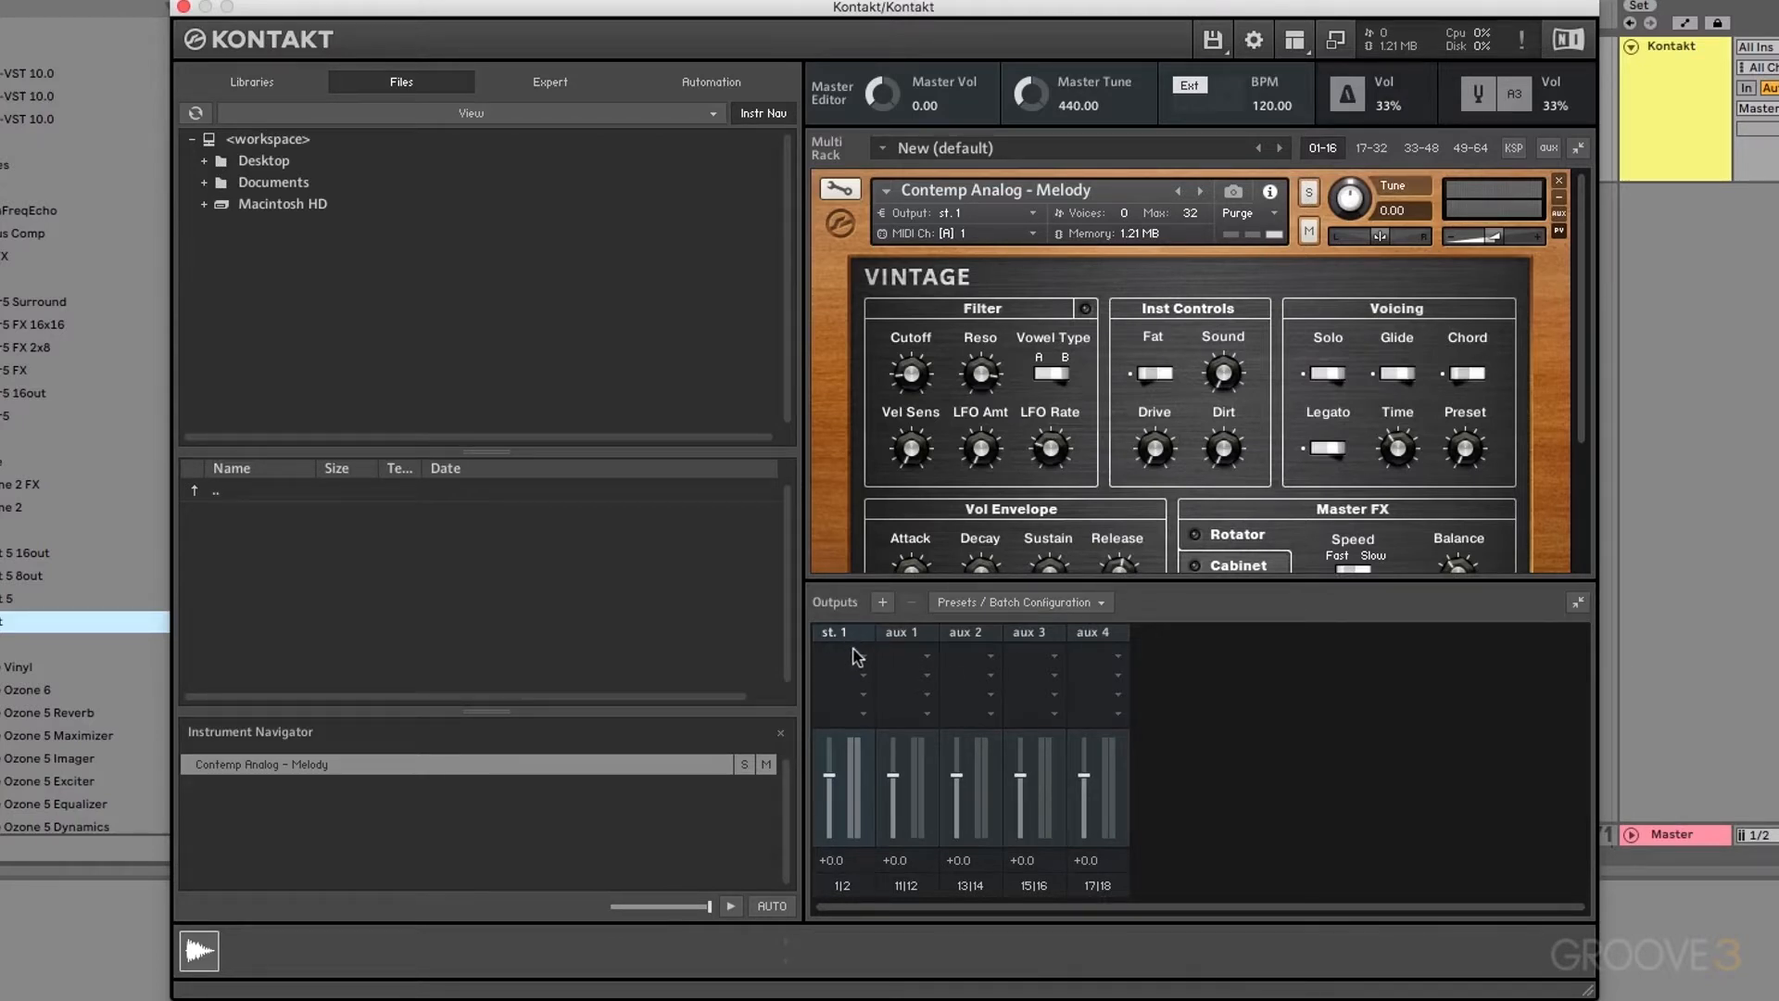
click(1302, 47)
click(1317, 136)
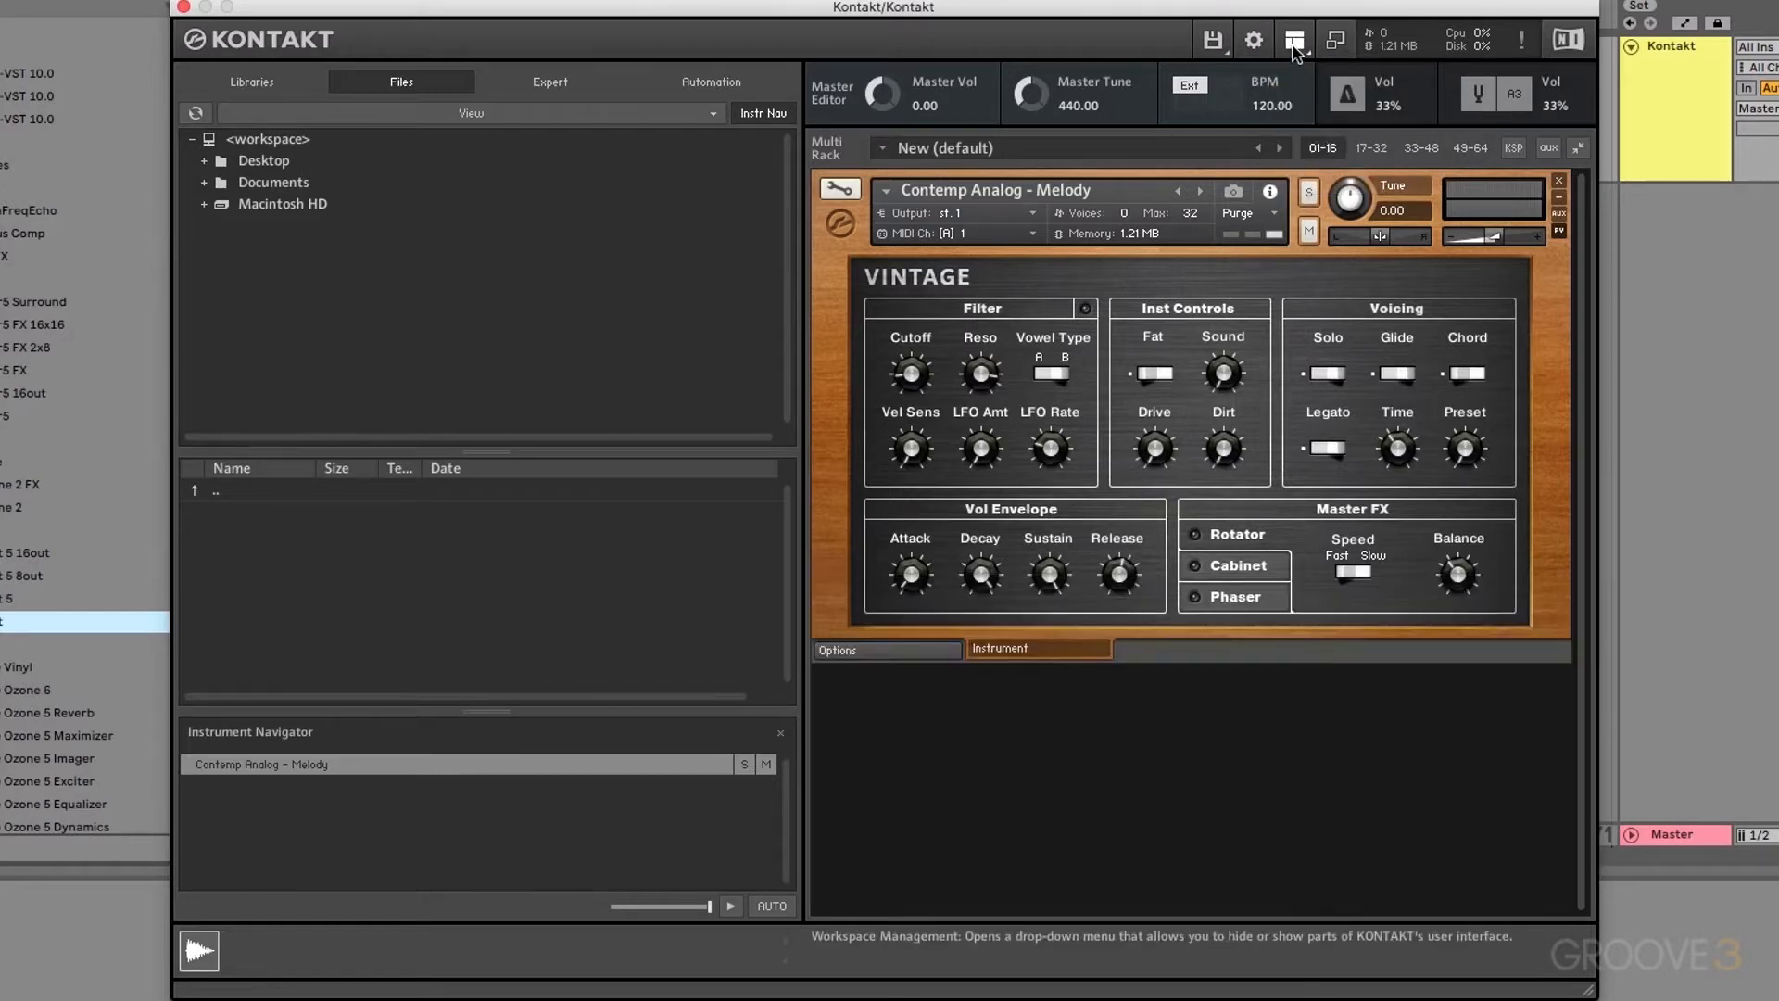
click(1295, 51)
click(1327, 161)
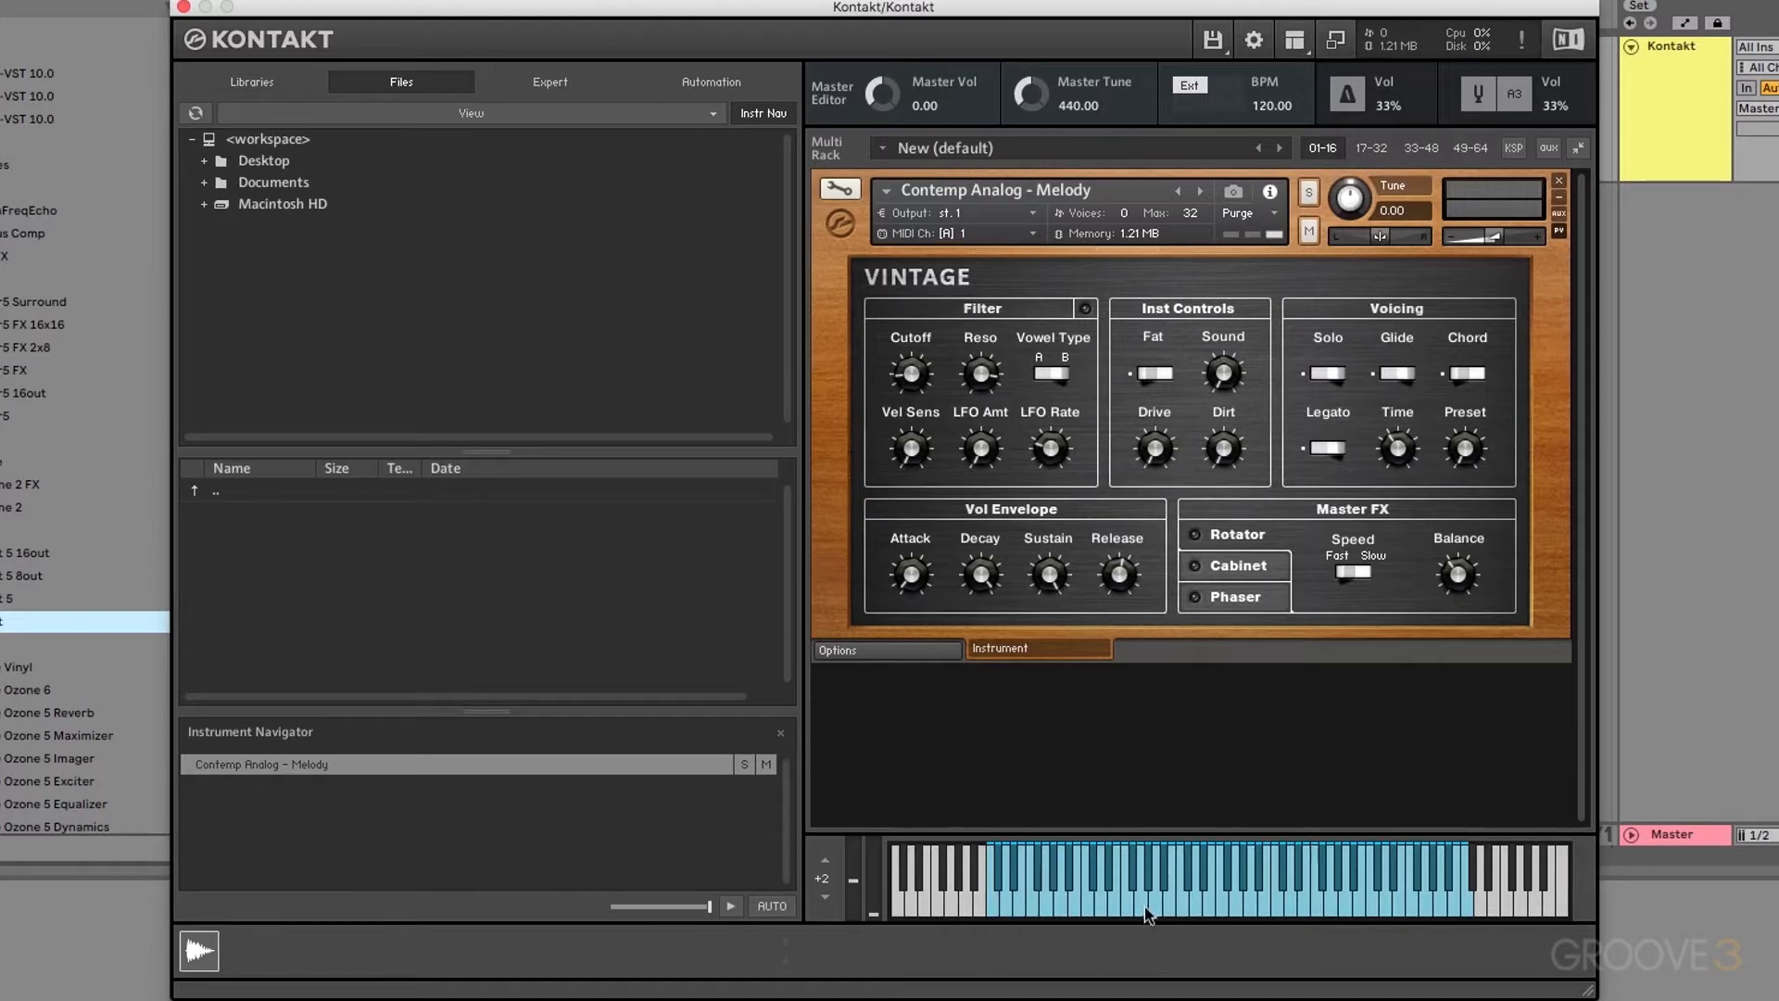
click(1044, 908)
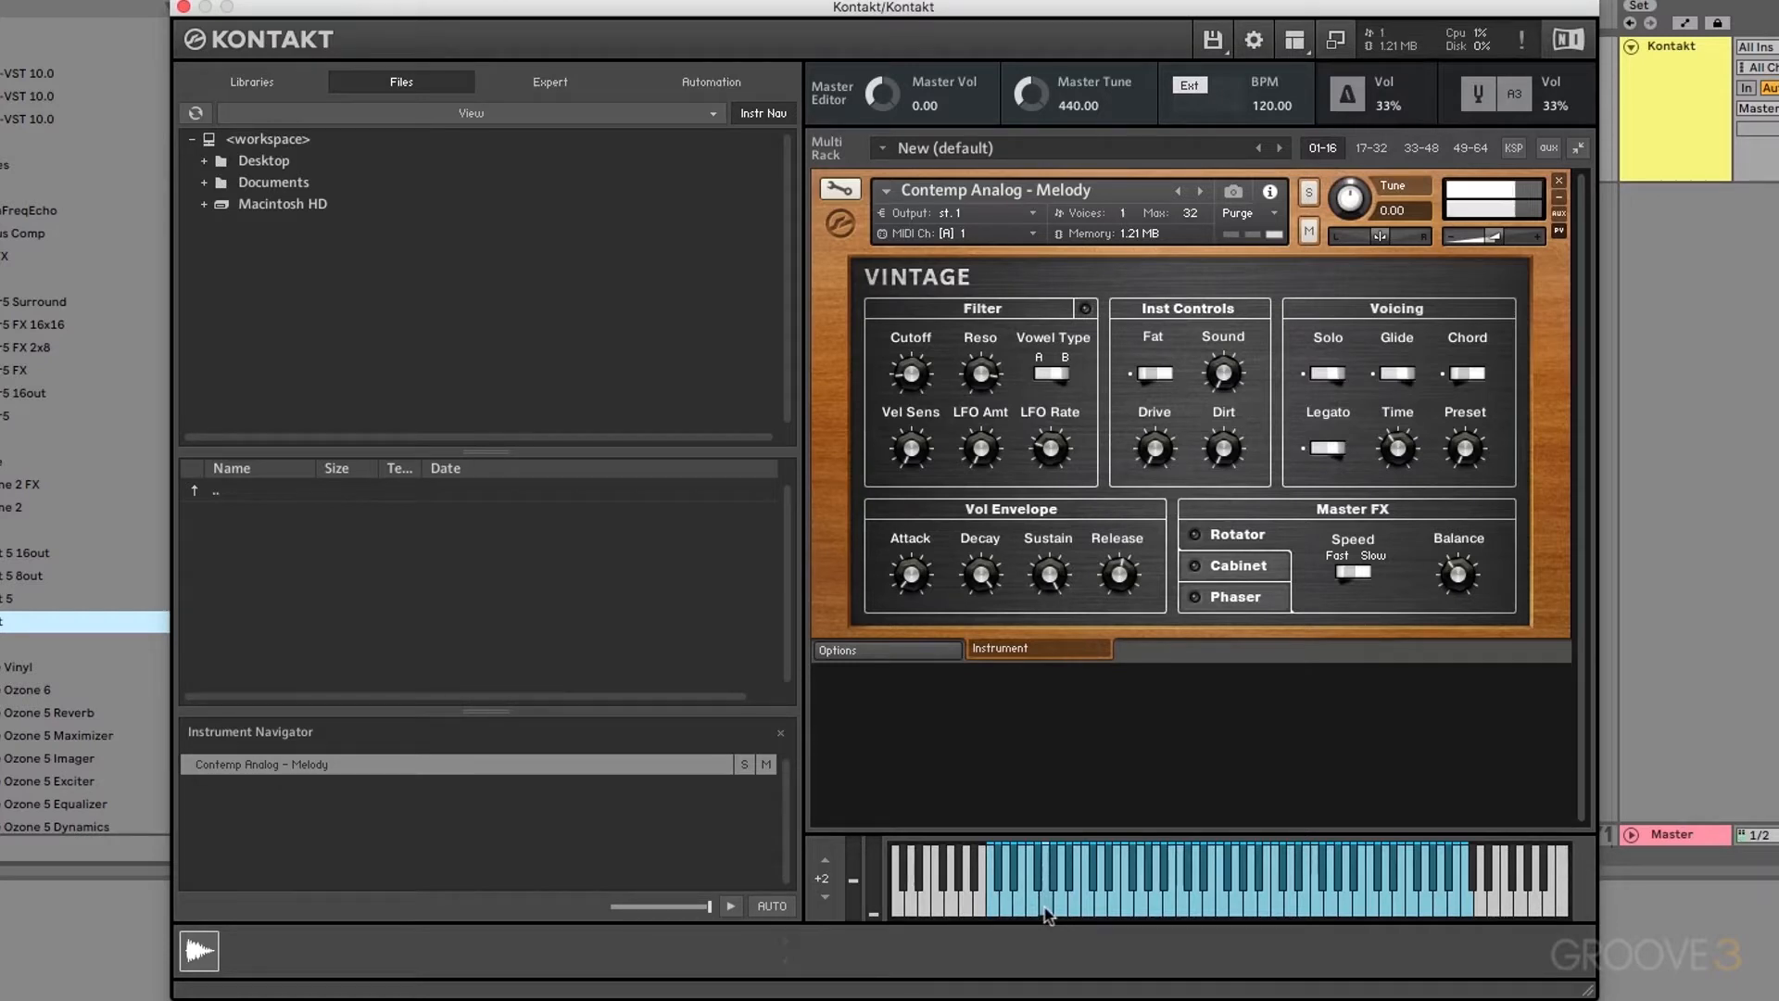
click(1063, 908)
click(1083, 907)
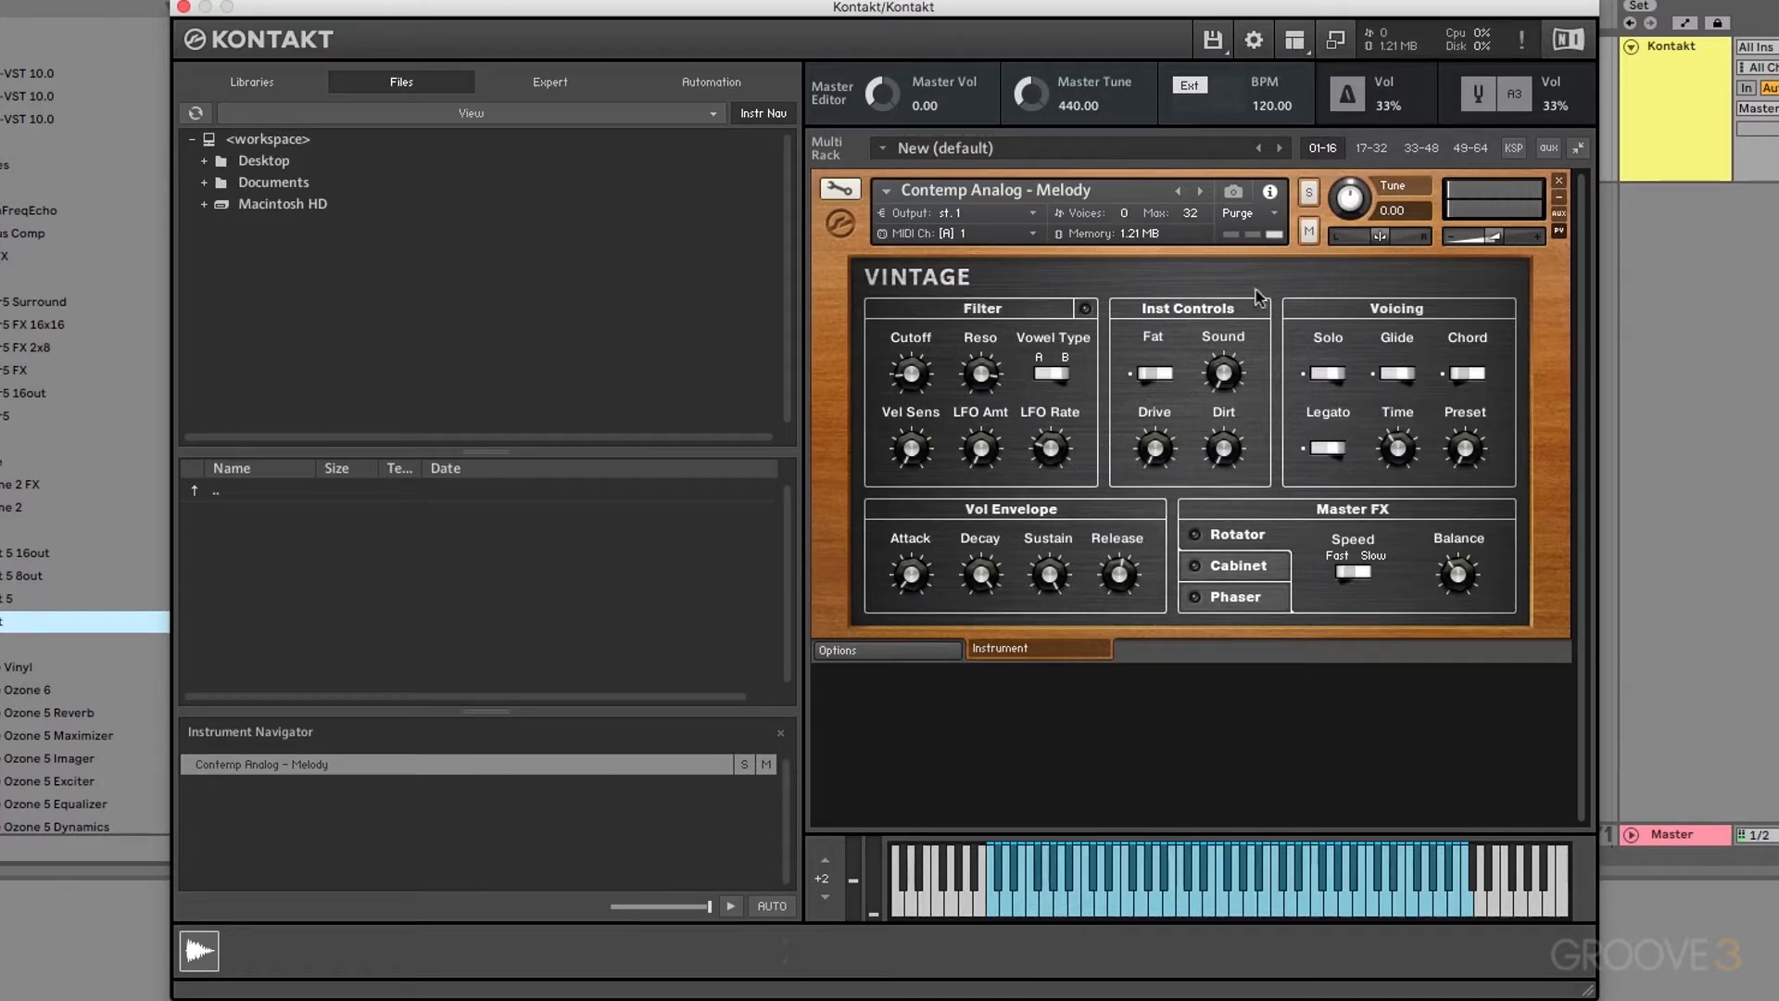
click(1294, 41)
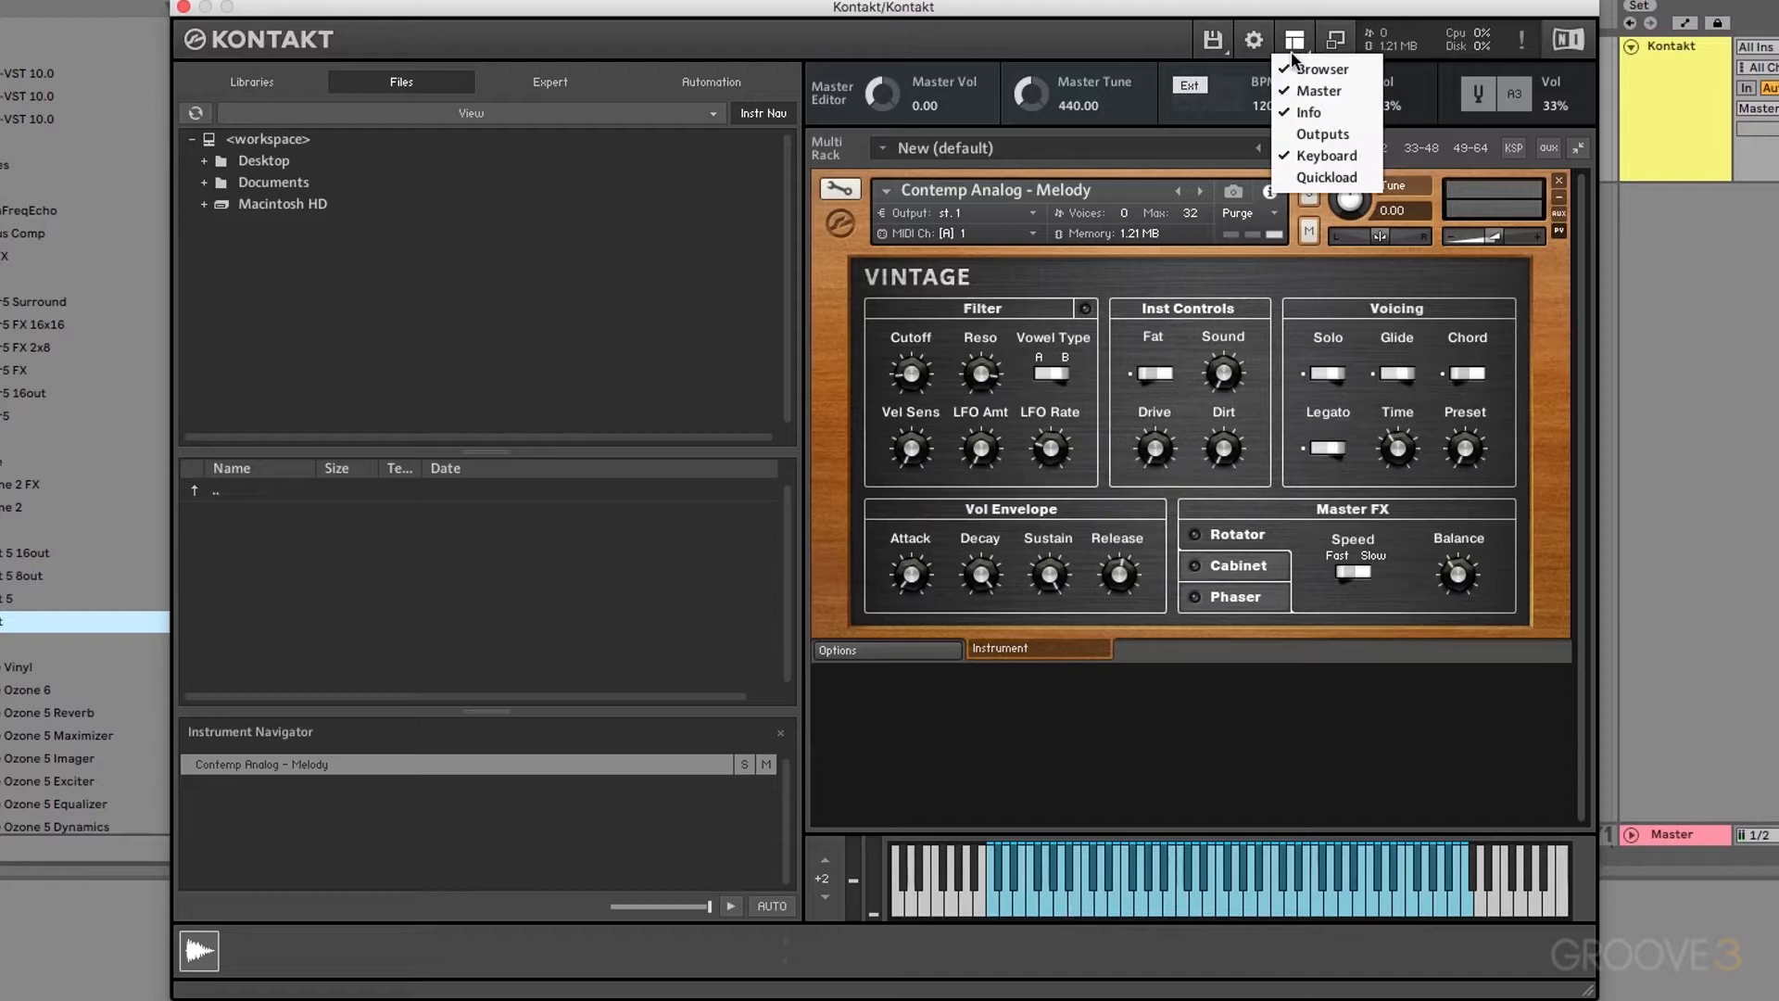
click(1325, 177)
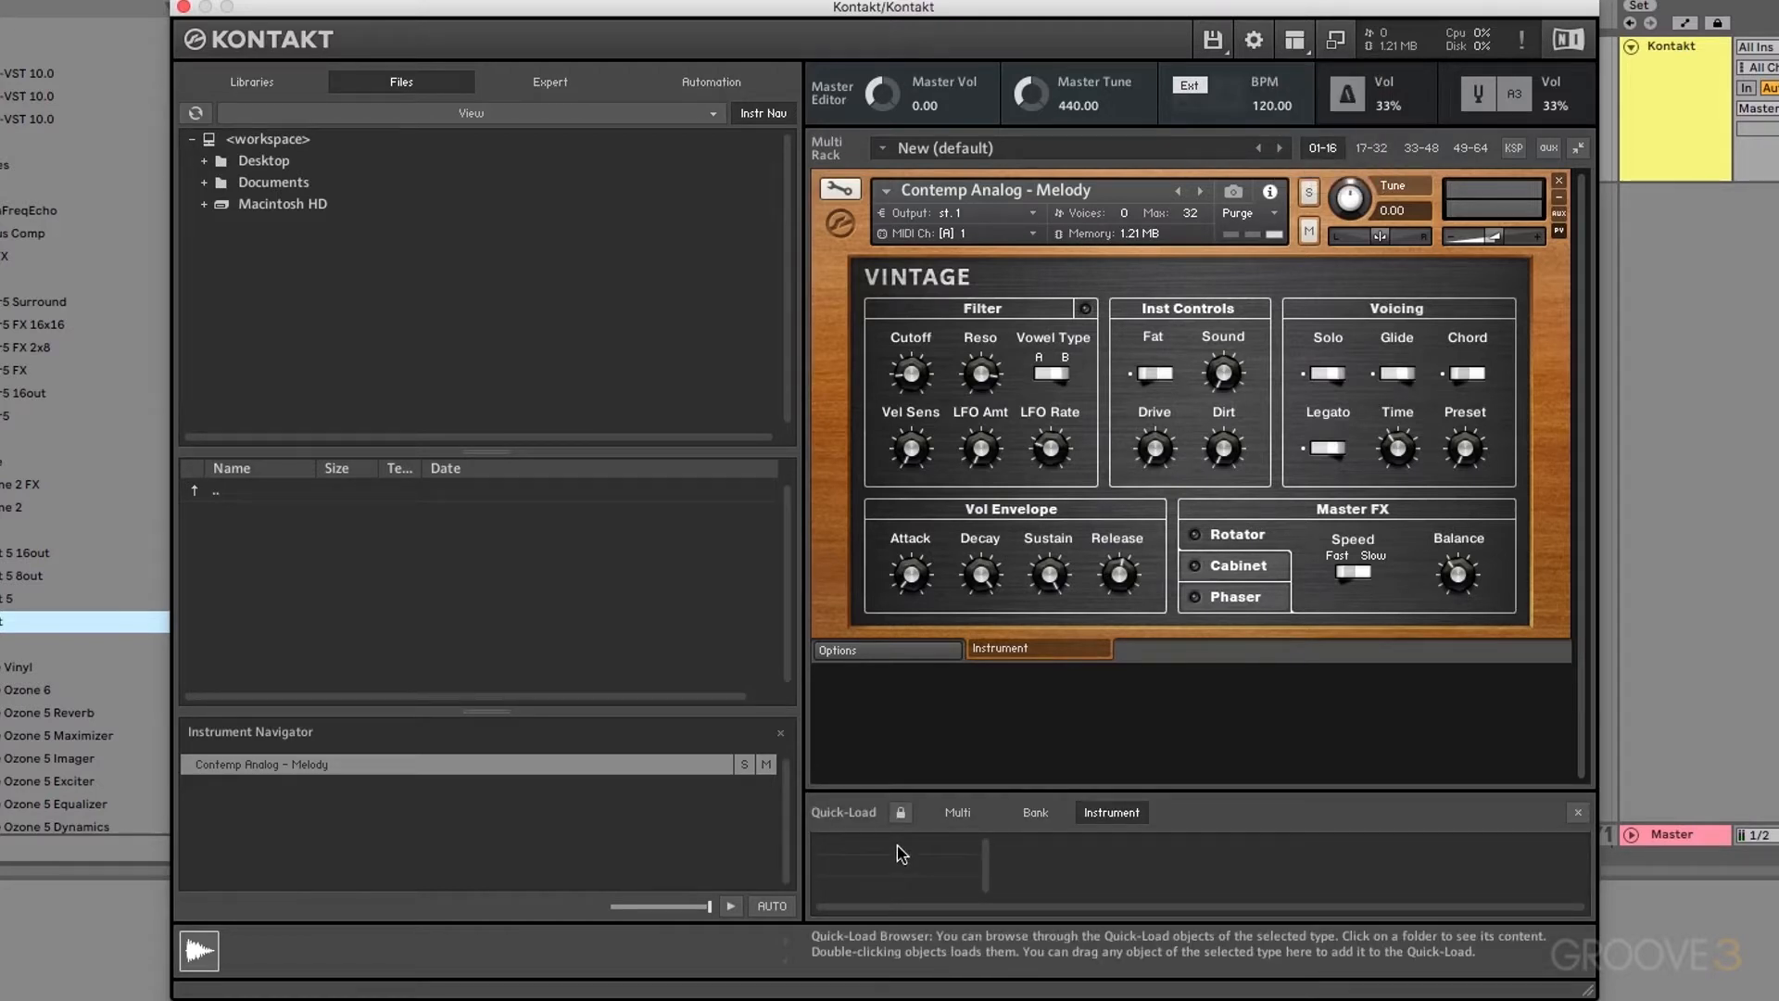
Step: Drag String Melody - Orchestra.nki from Libraries into Quick-Load, then onto the rack replacing the current instrument
click(252, 81)
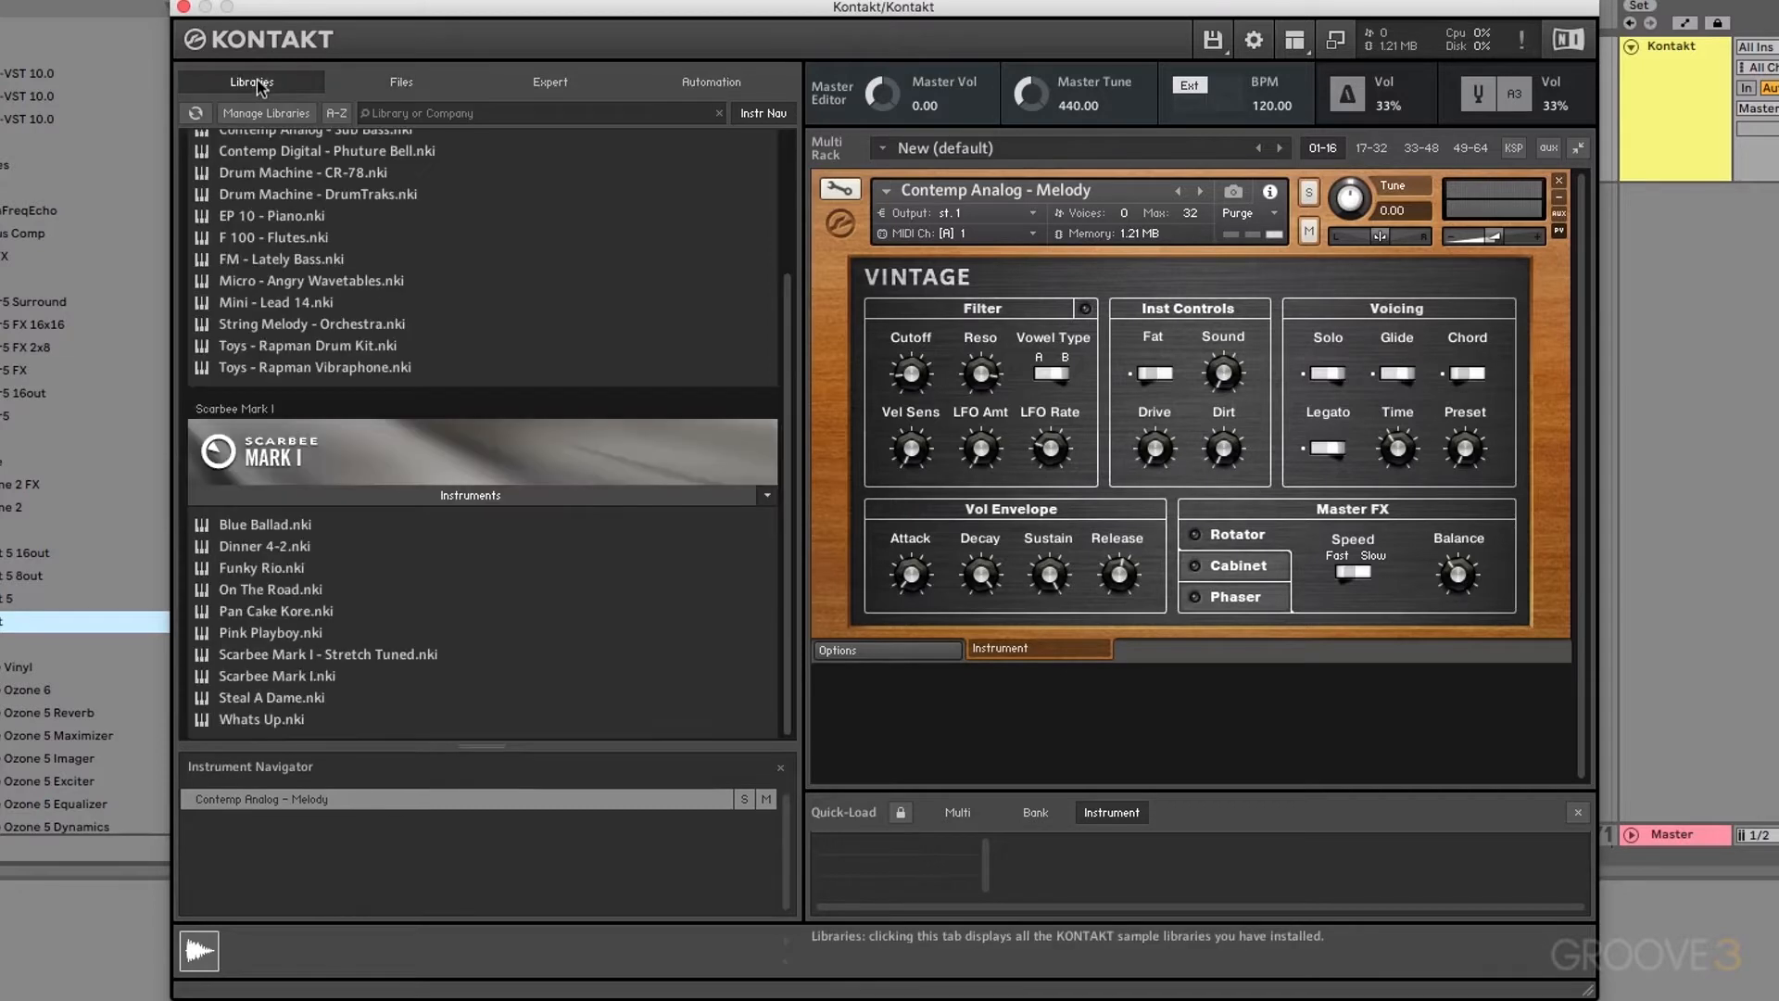
drag(260, 325, 936, 713)
drag(259, 318, 921, 846)
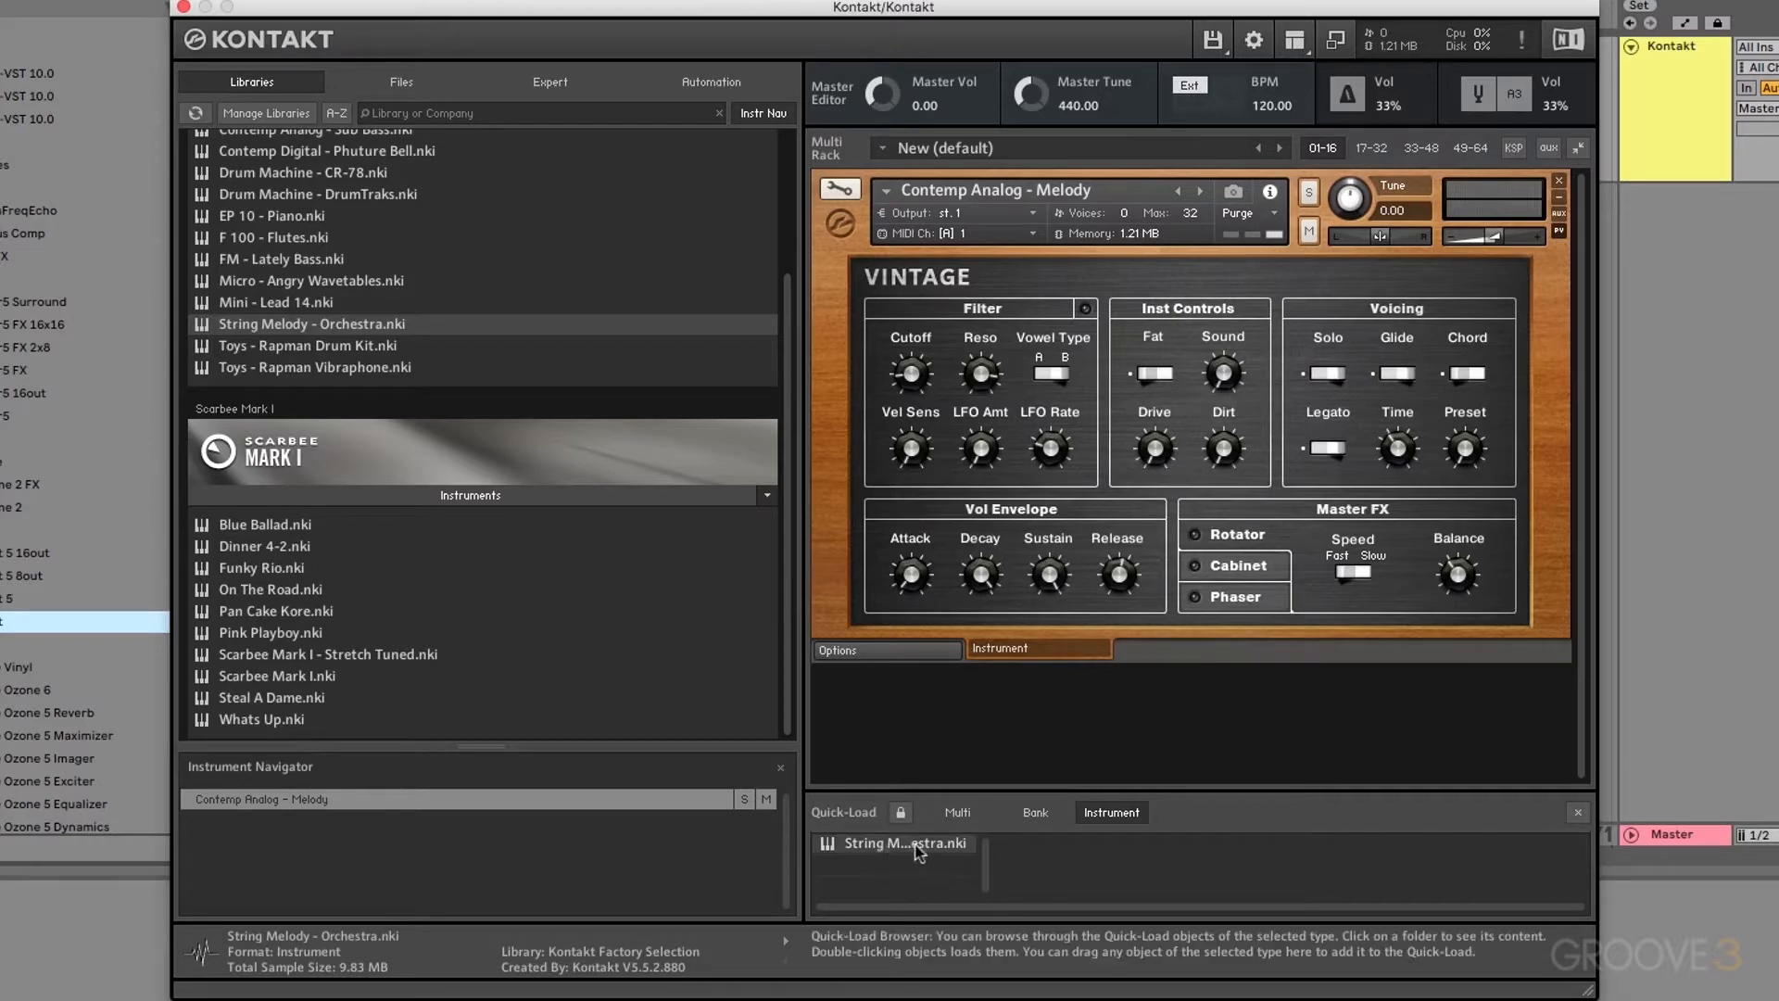
drag(917, 851, 1064, 359)
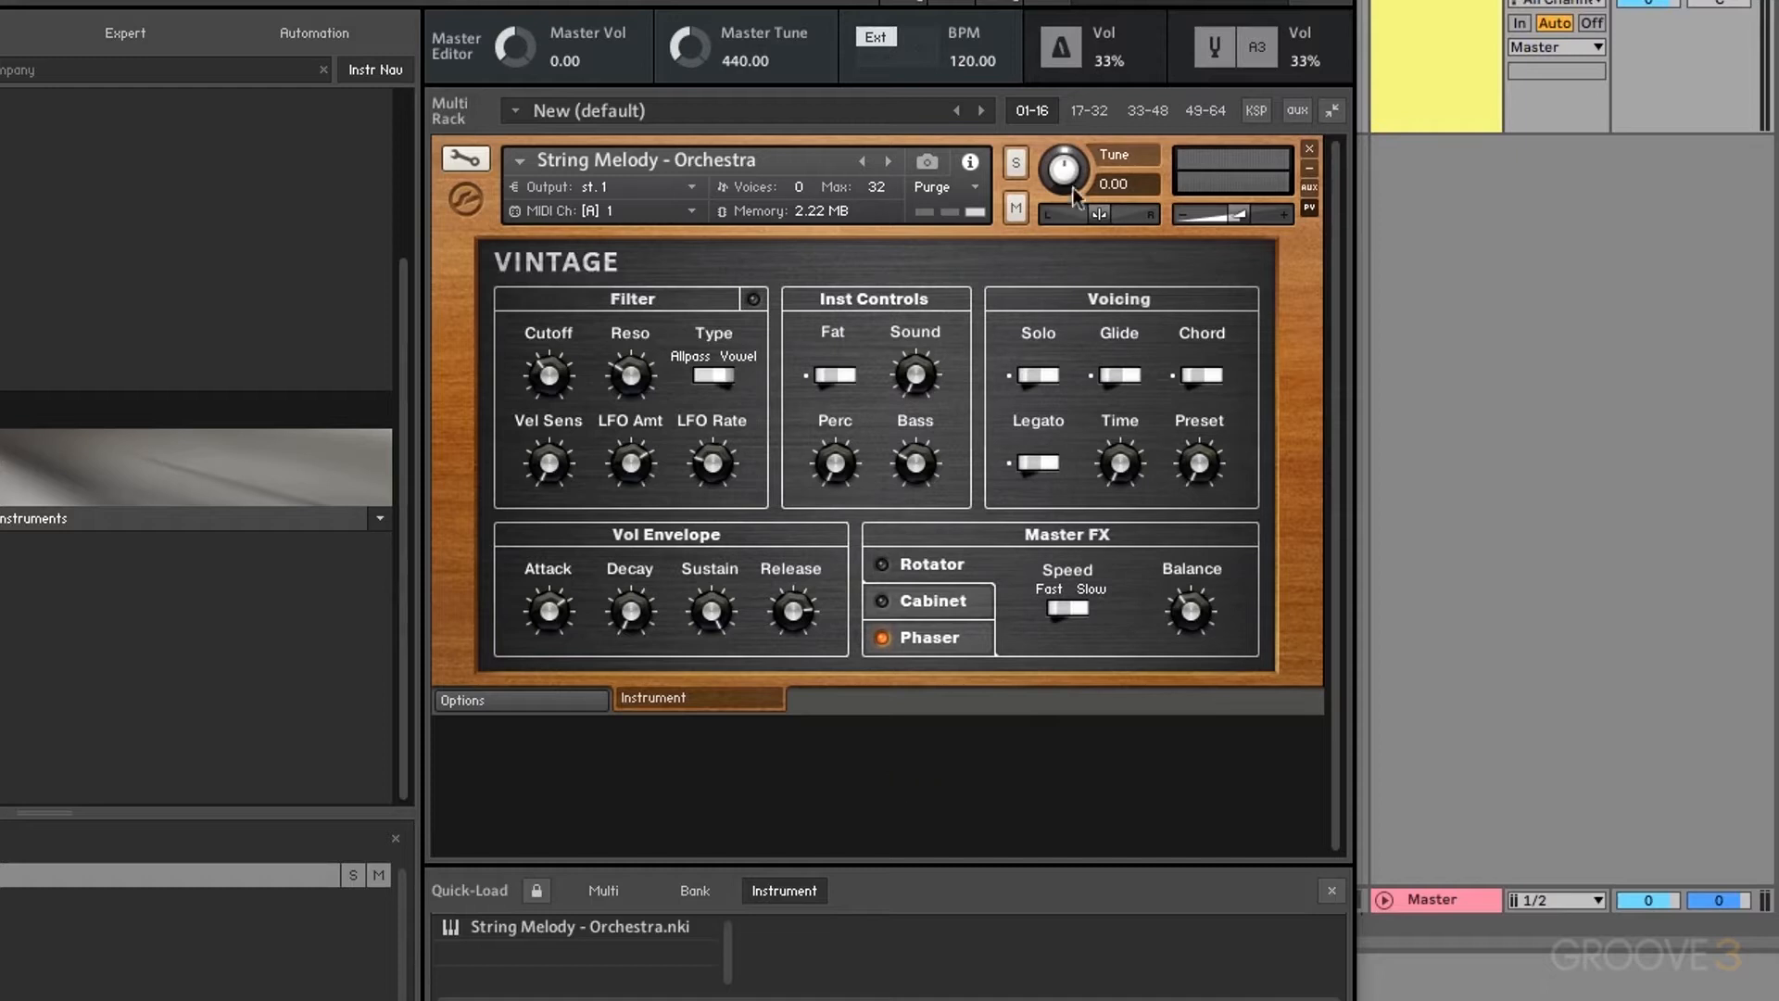
click(1094, 111)
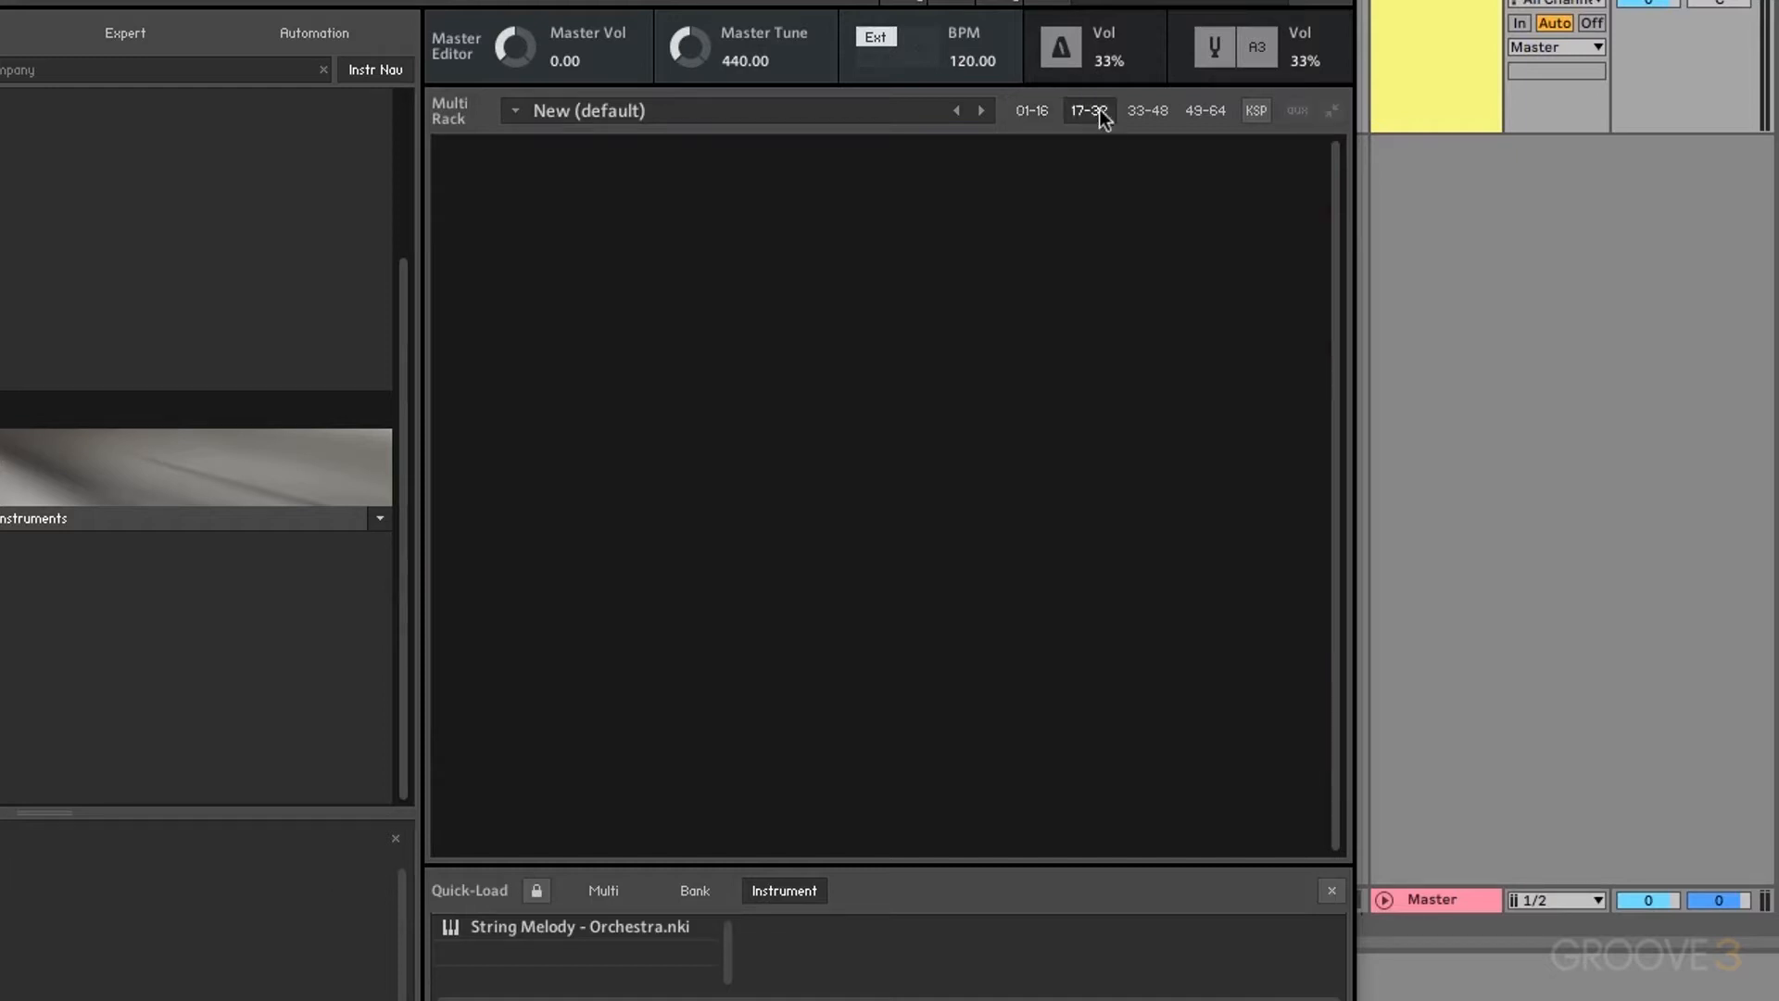
click(1214, 115)
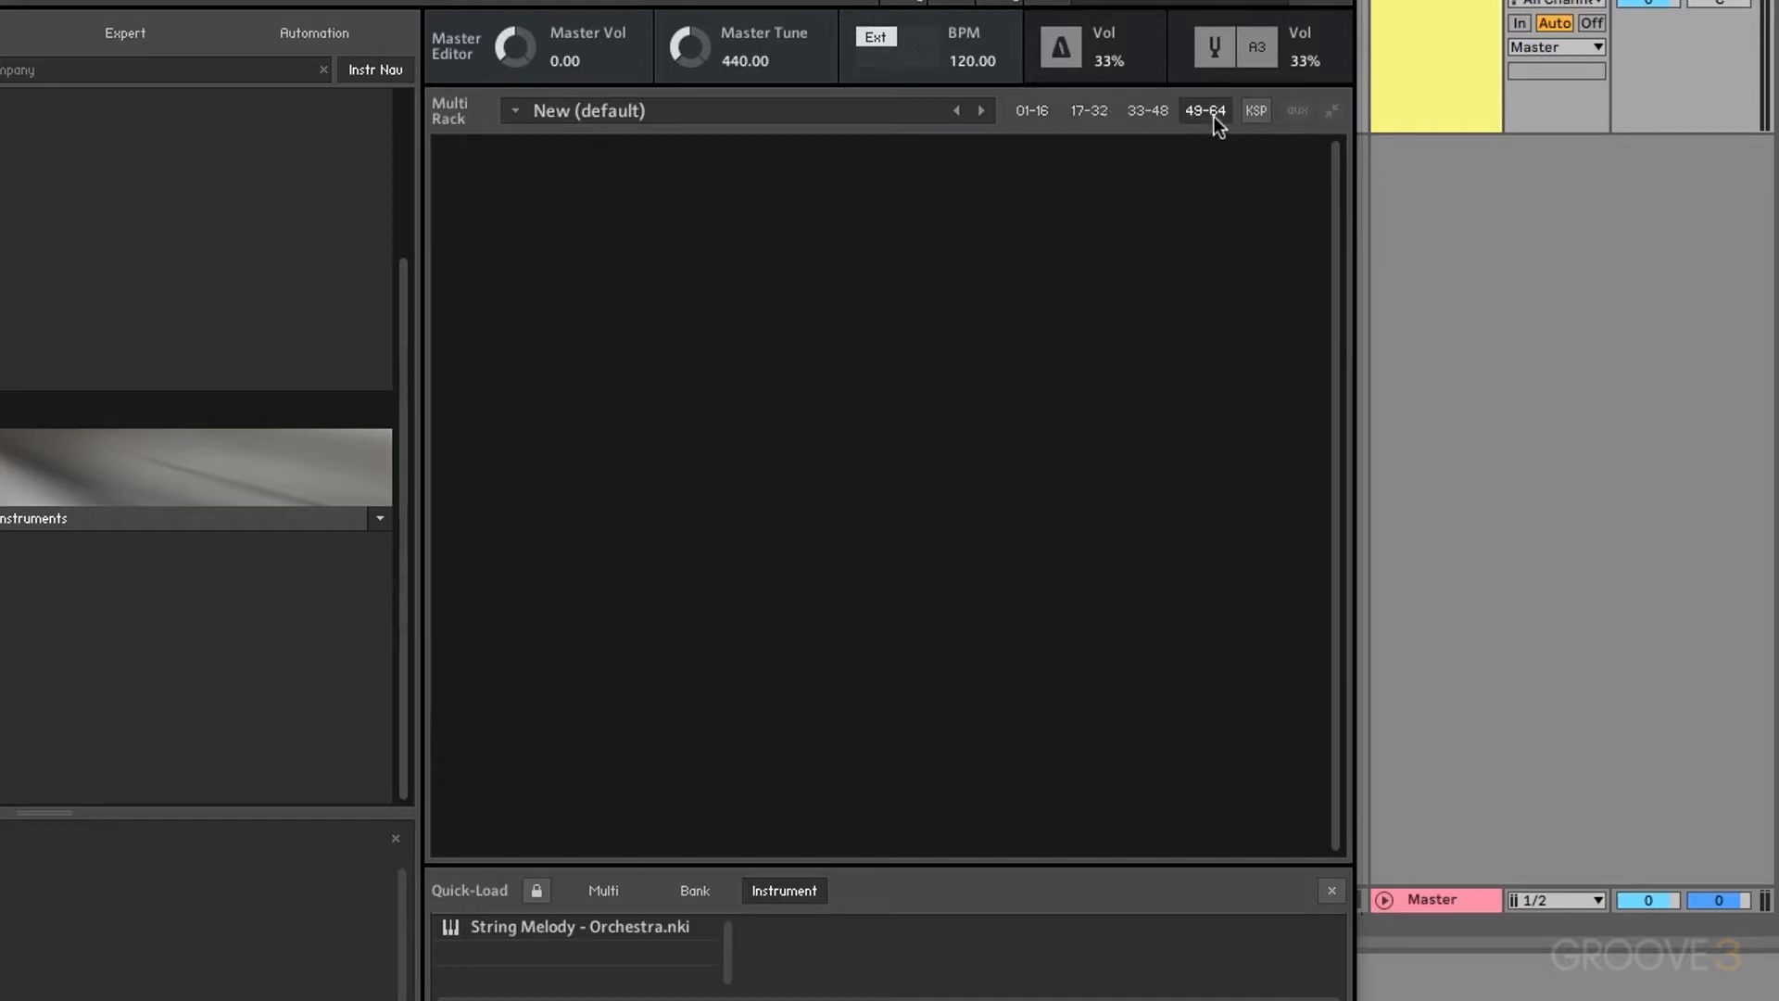
click(1028, 112)
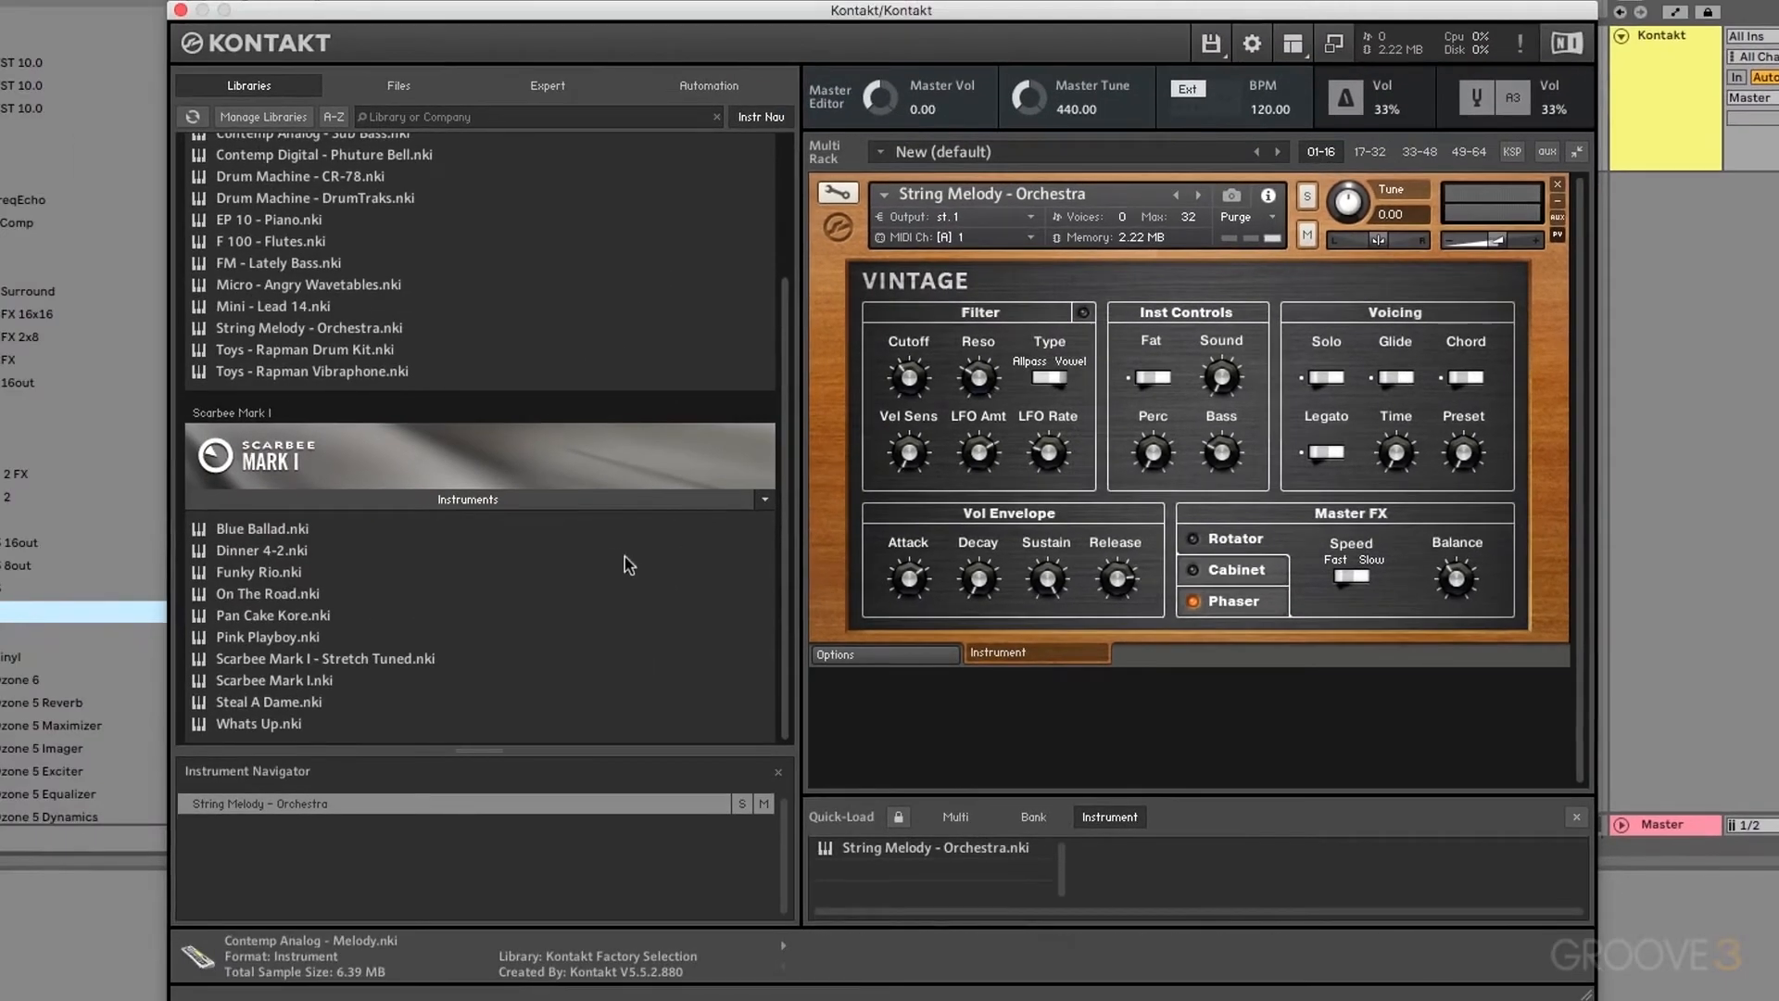
Step: Cycle through the Files, Expert and Automation browser tabs, settling on the Expert view
click(398, 85)
click(547, 85)
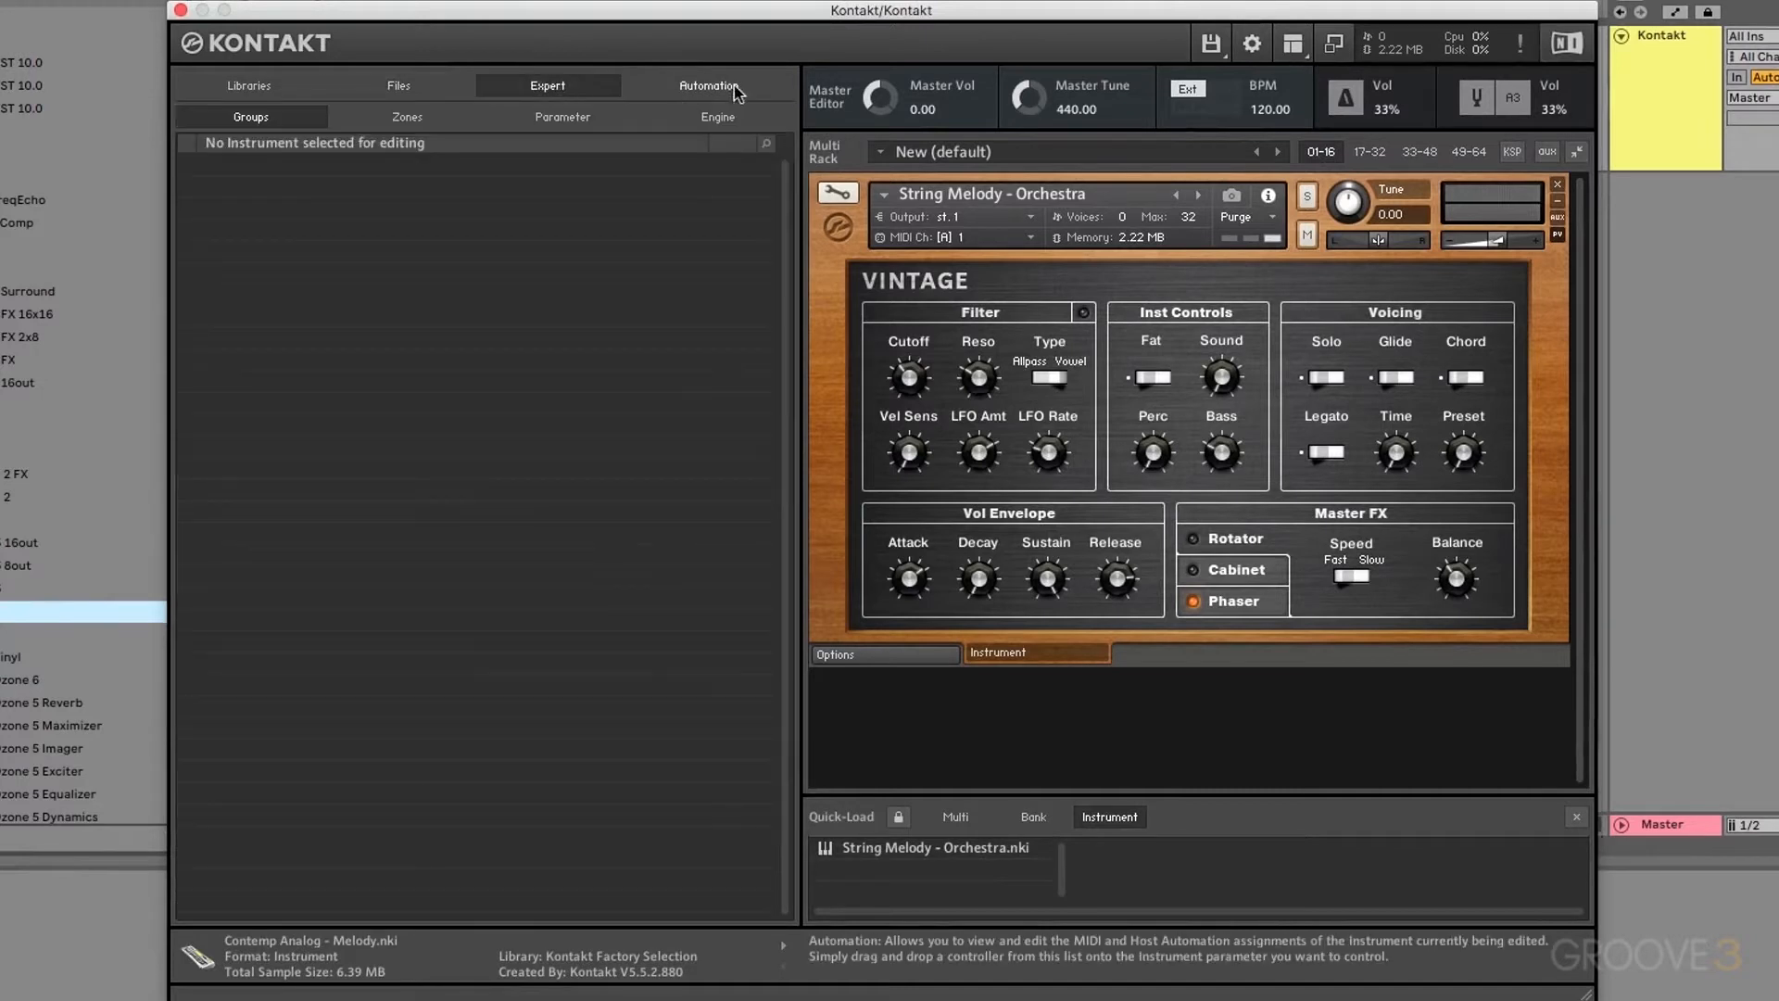
click(735, 88)
click(551, 88)
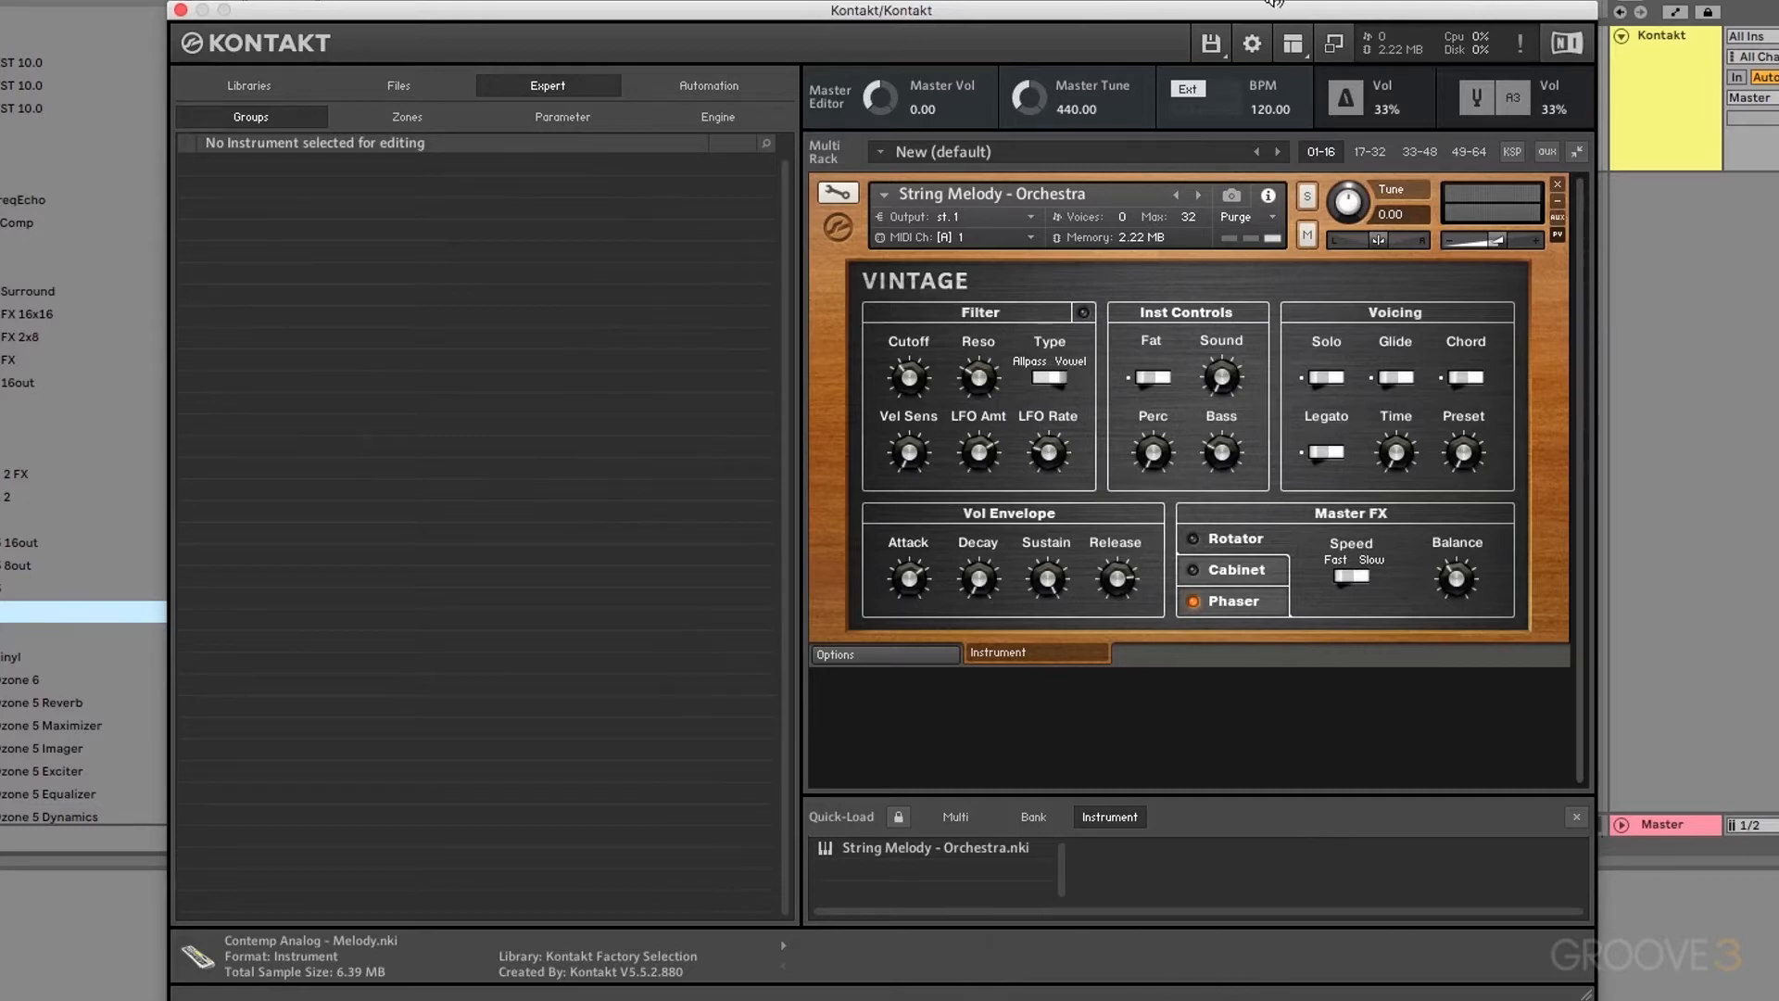
click(1292, 42)
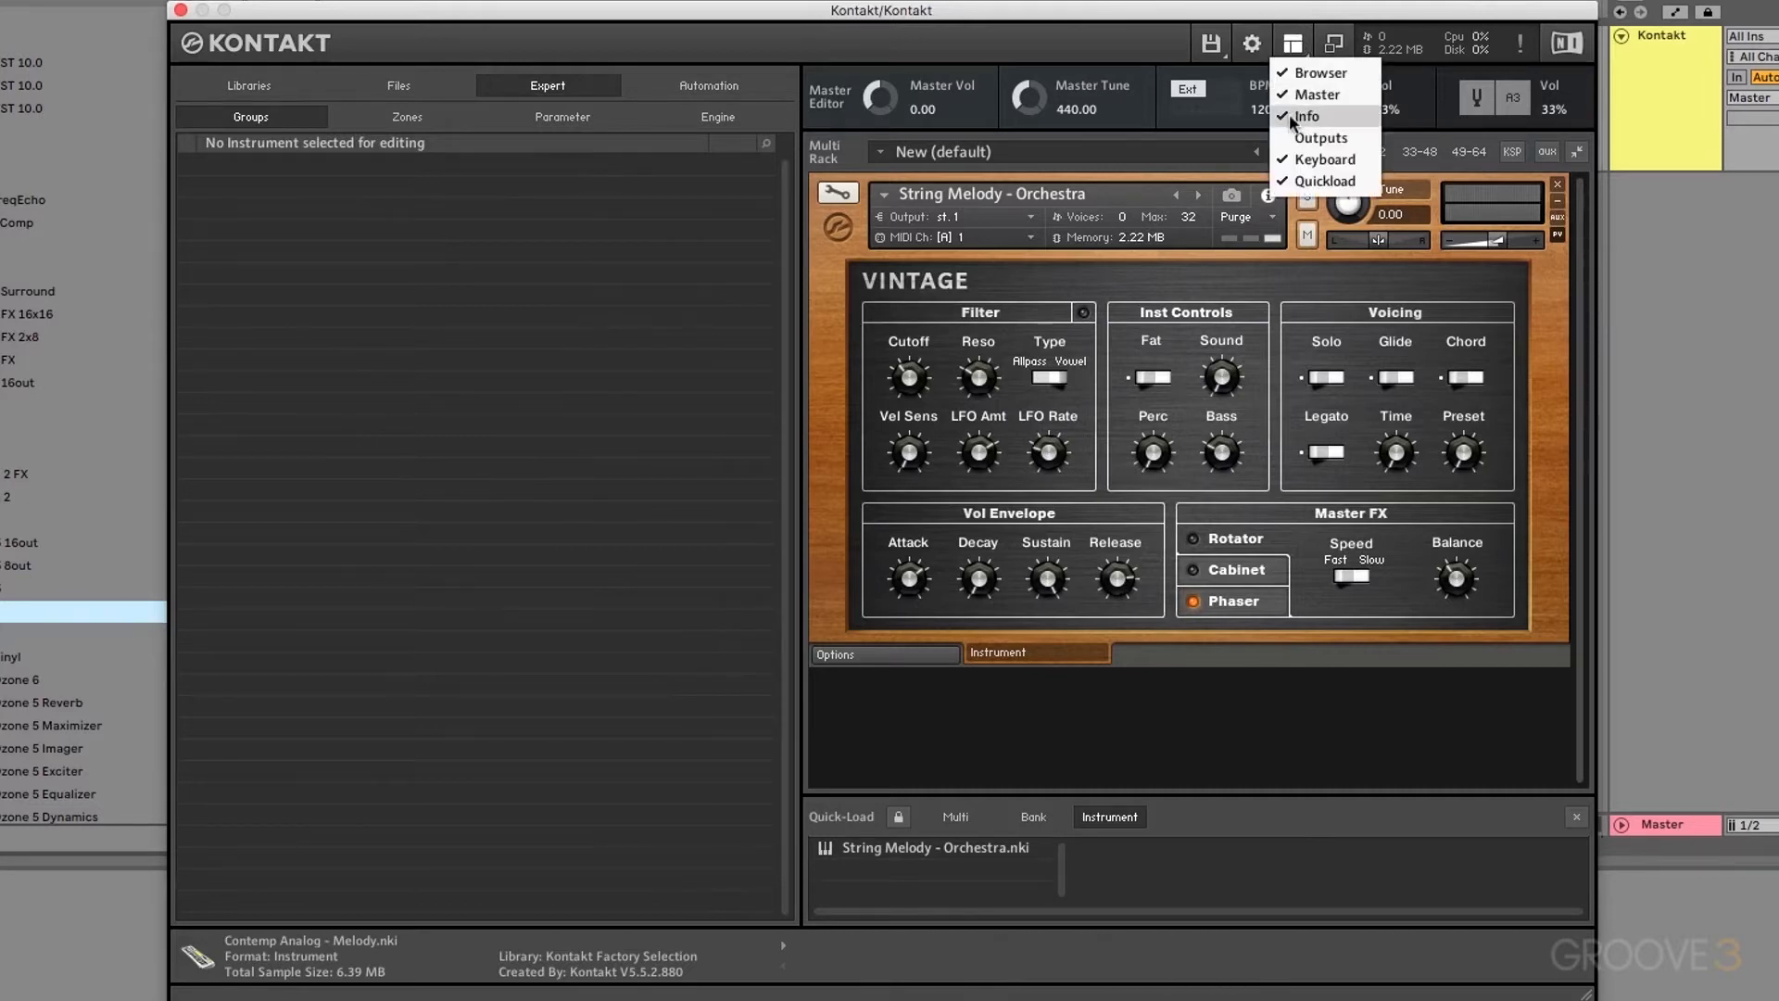
click(1159, 55)
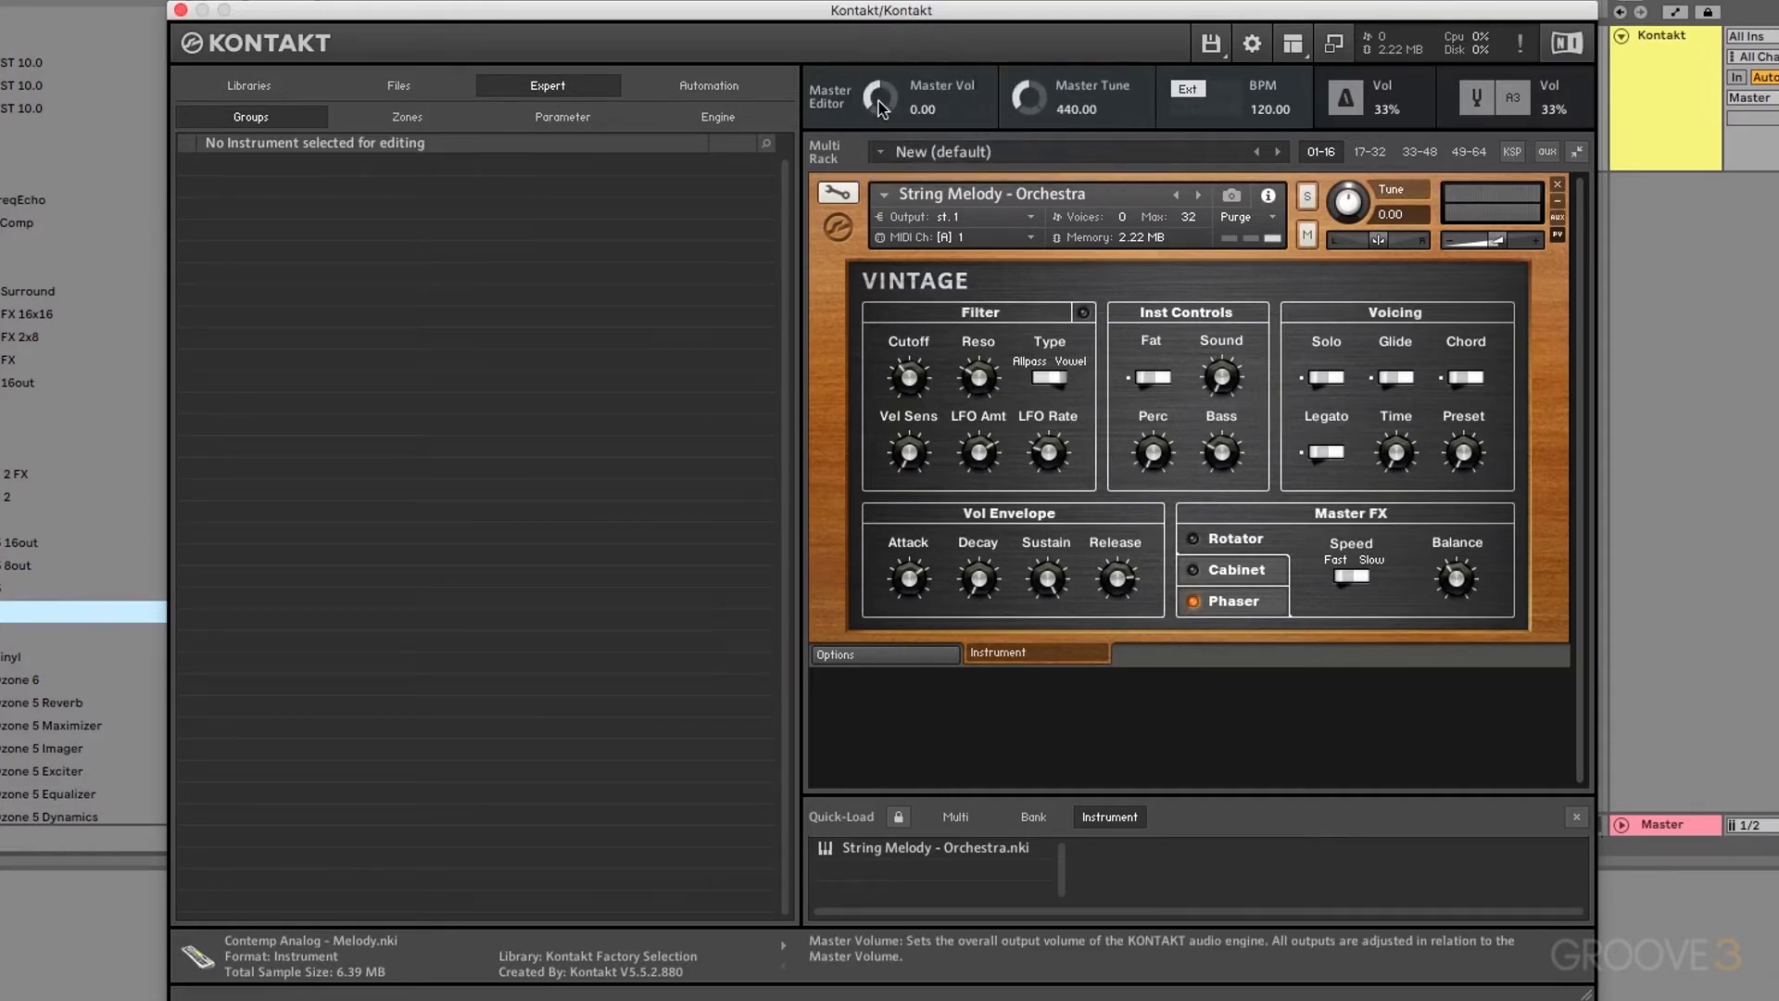
drag(886, 93, 938, 26)
super+click(885, 115)
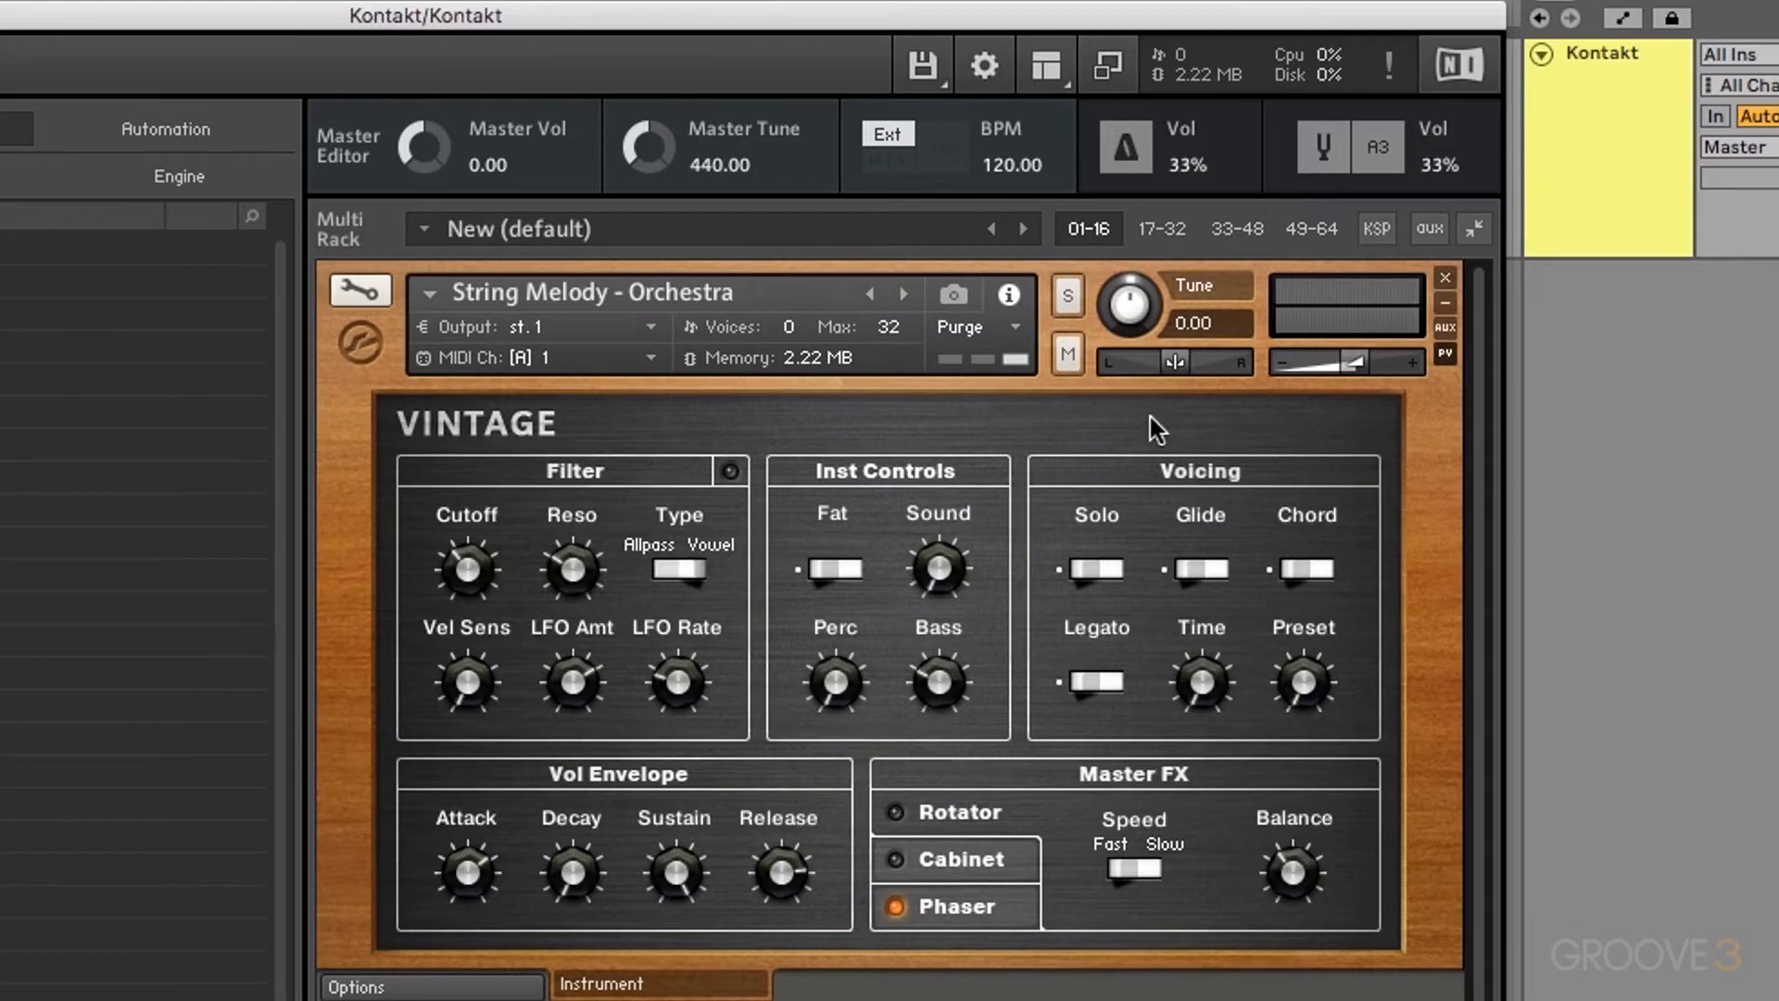
Step: Collapse the performance panel and step to the next instrument, Toys - Rapman Drum Kit
click(361, 344)
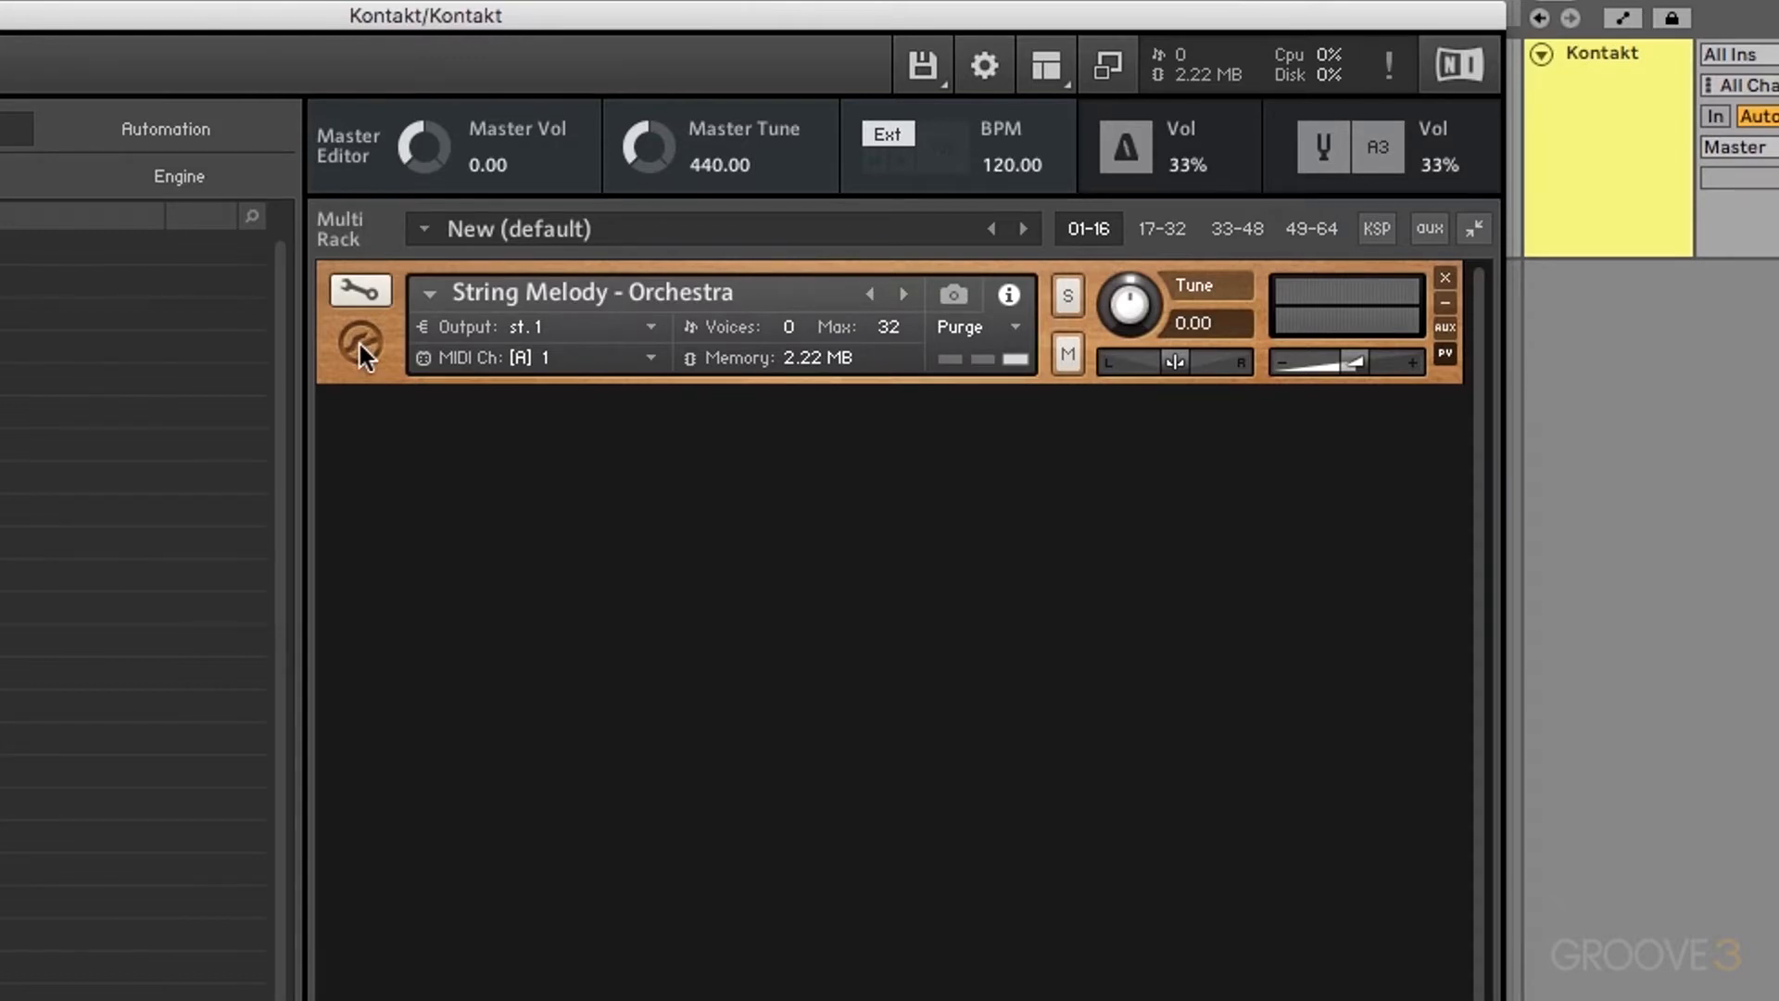
click(743, 291)
click(908, 293)
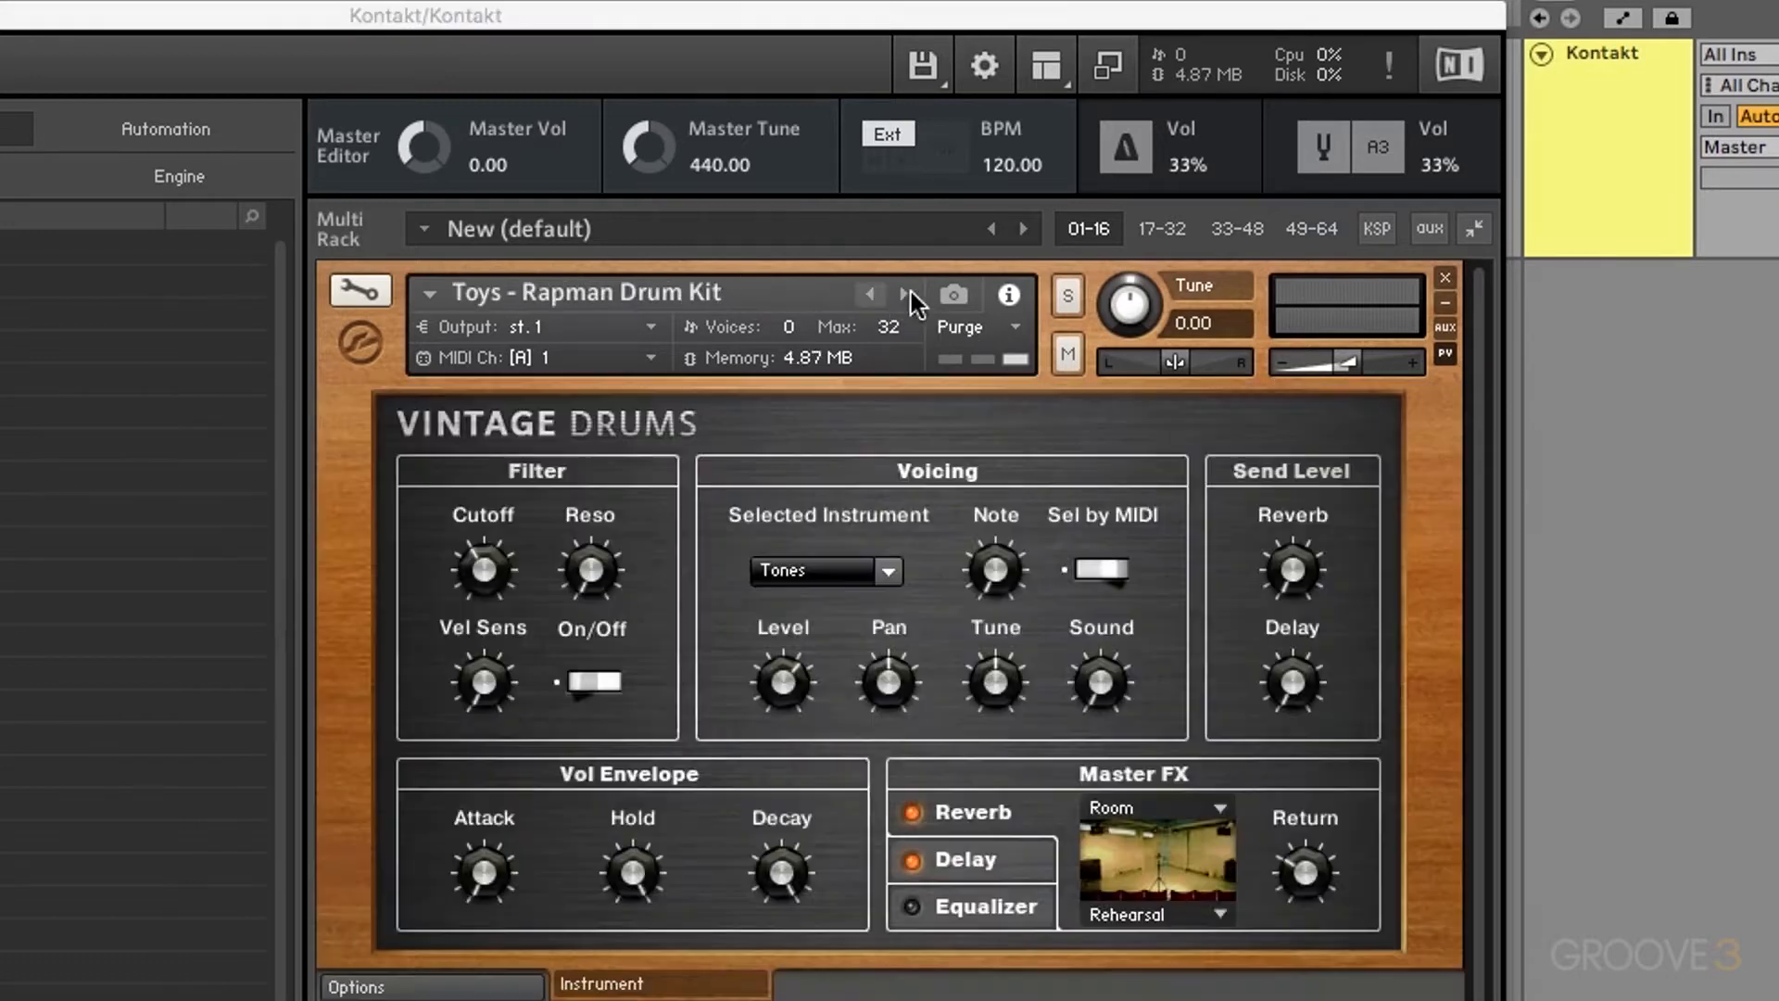
Step: Check the Output and MIDI Ch lists, keeping output st. 1 and MIDI channel A 1
click(537, 329)
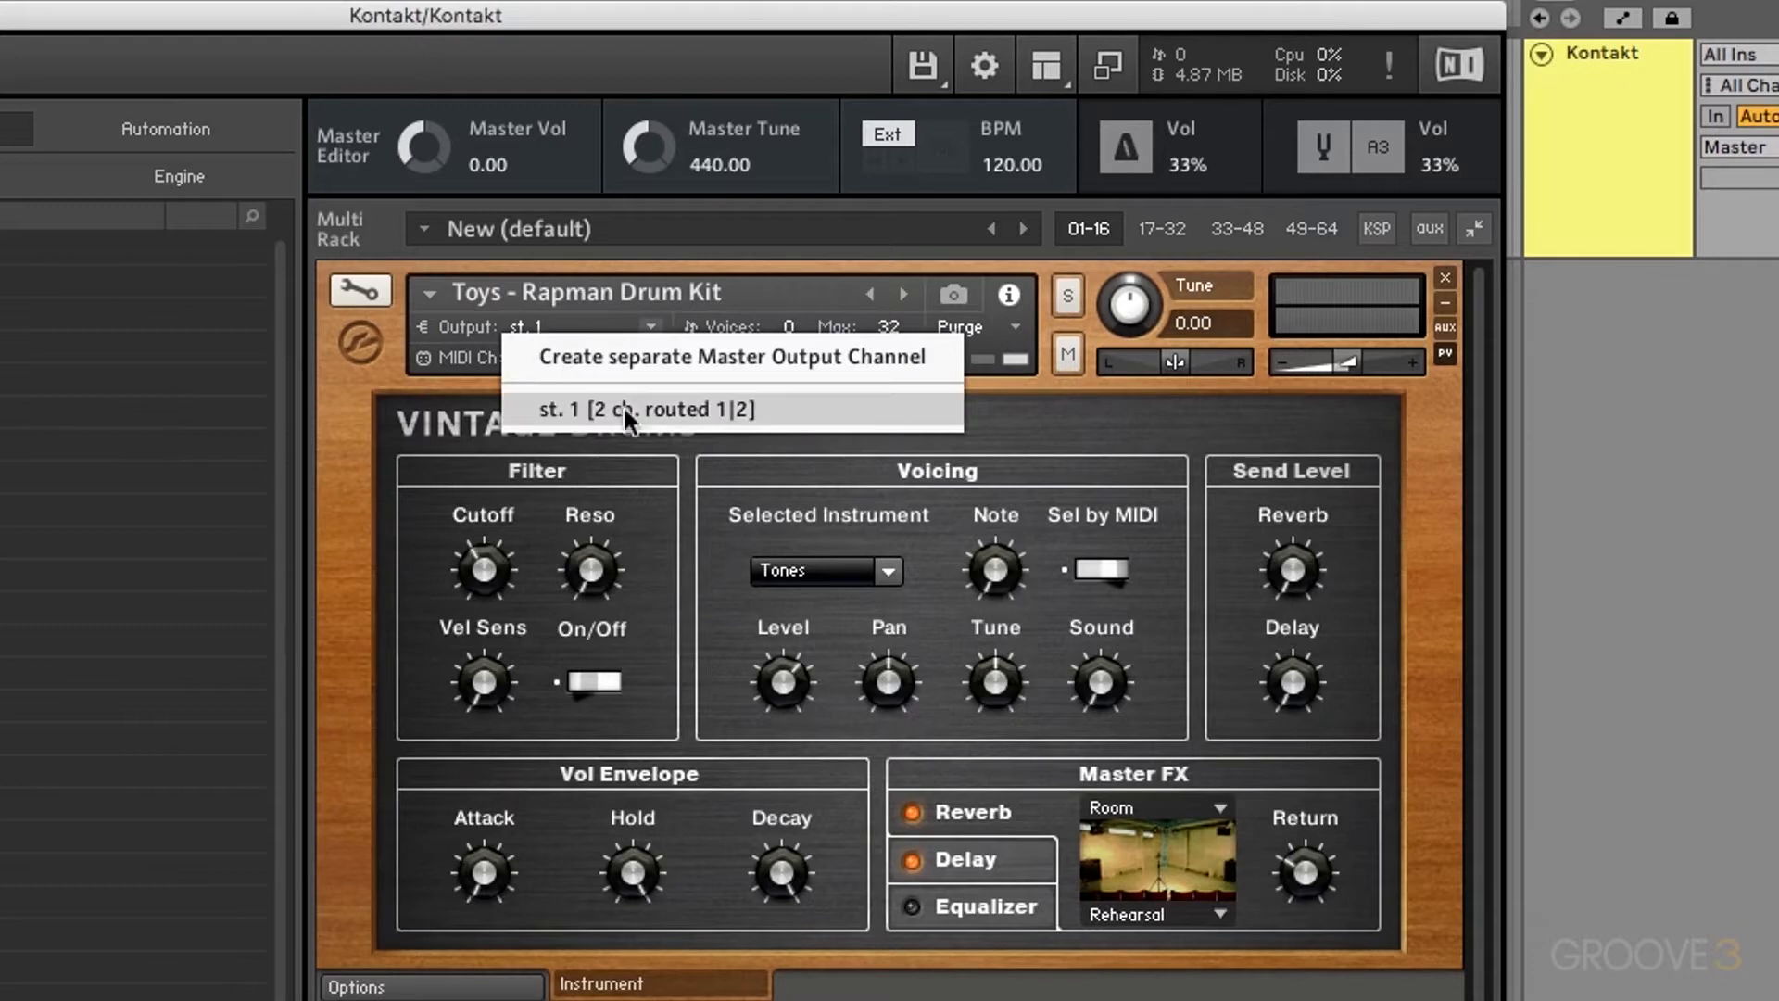
click(466, 336)
click(554, 360)
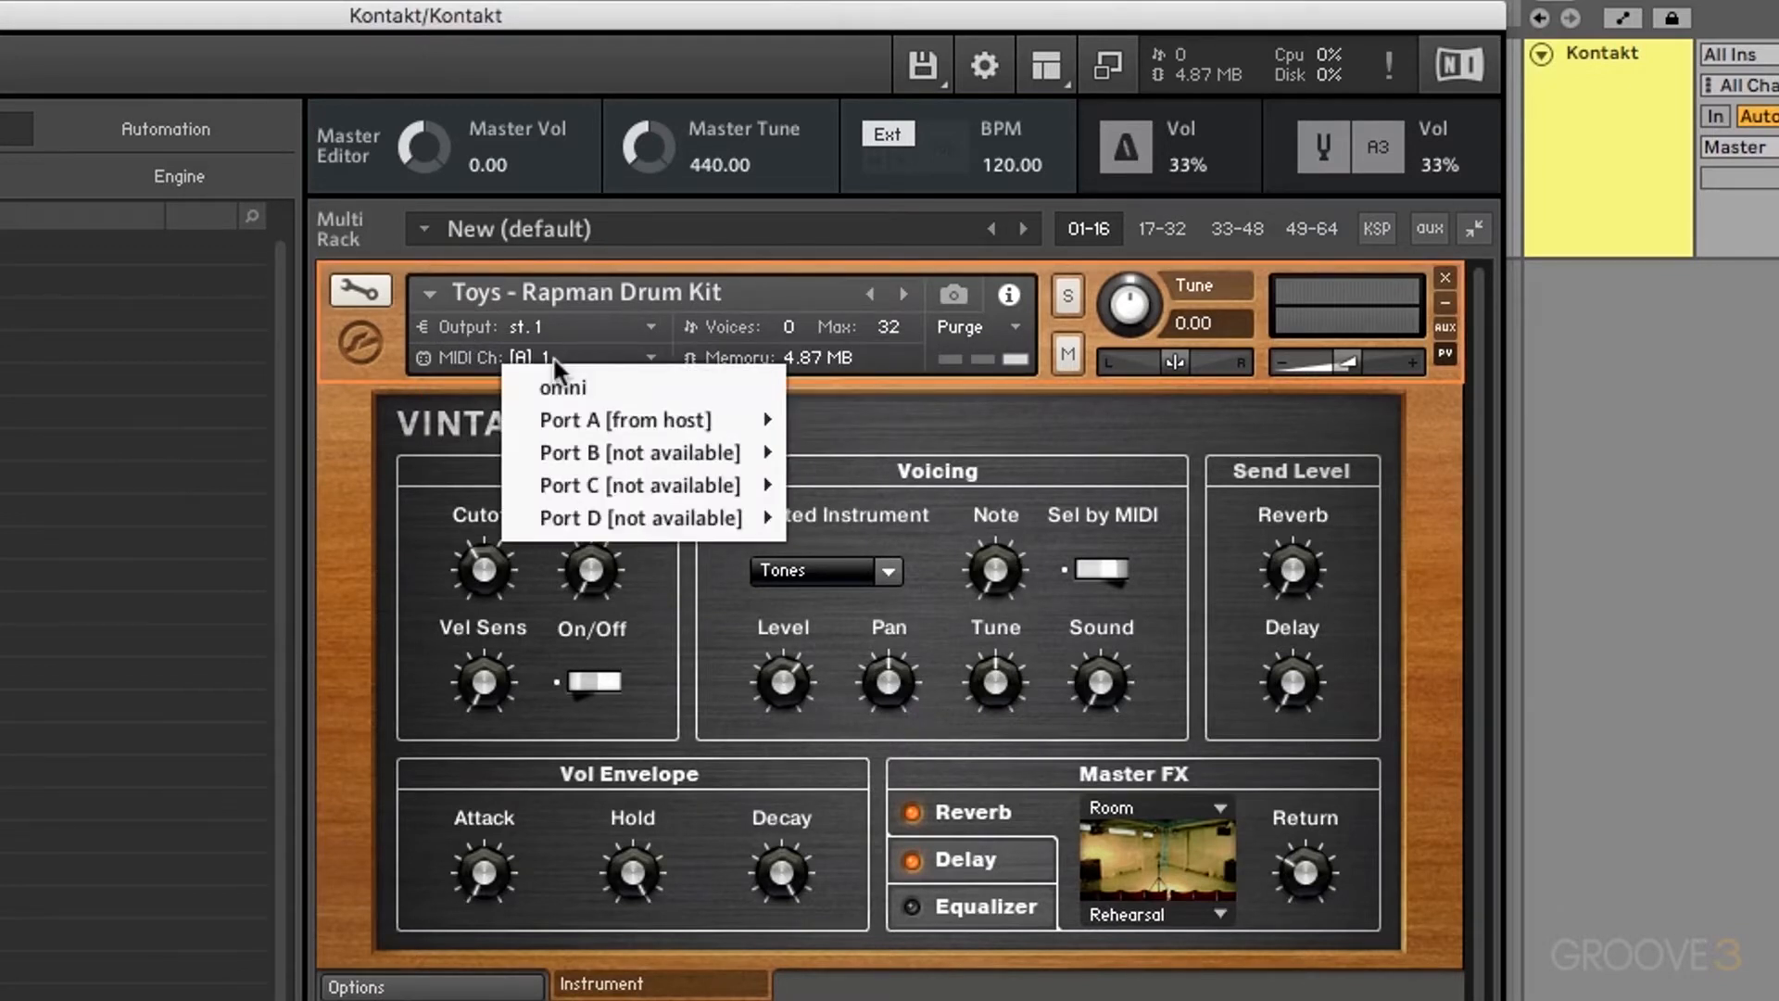
mouse_move(626, 419)
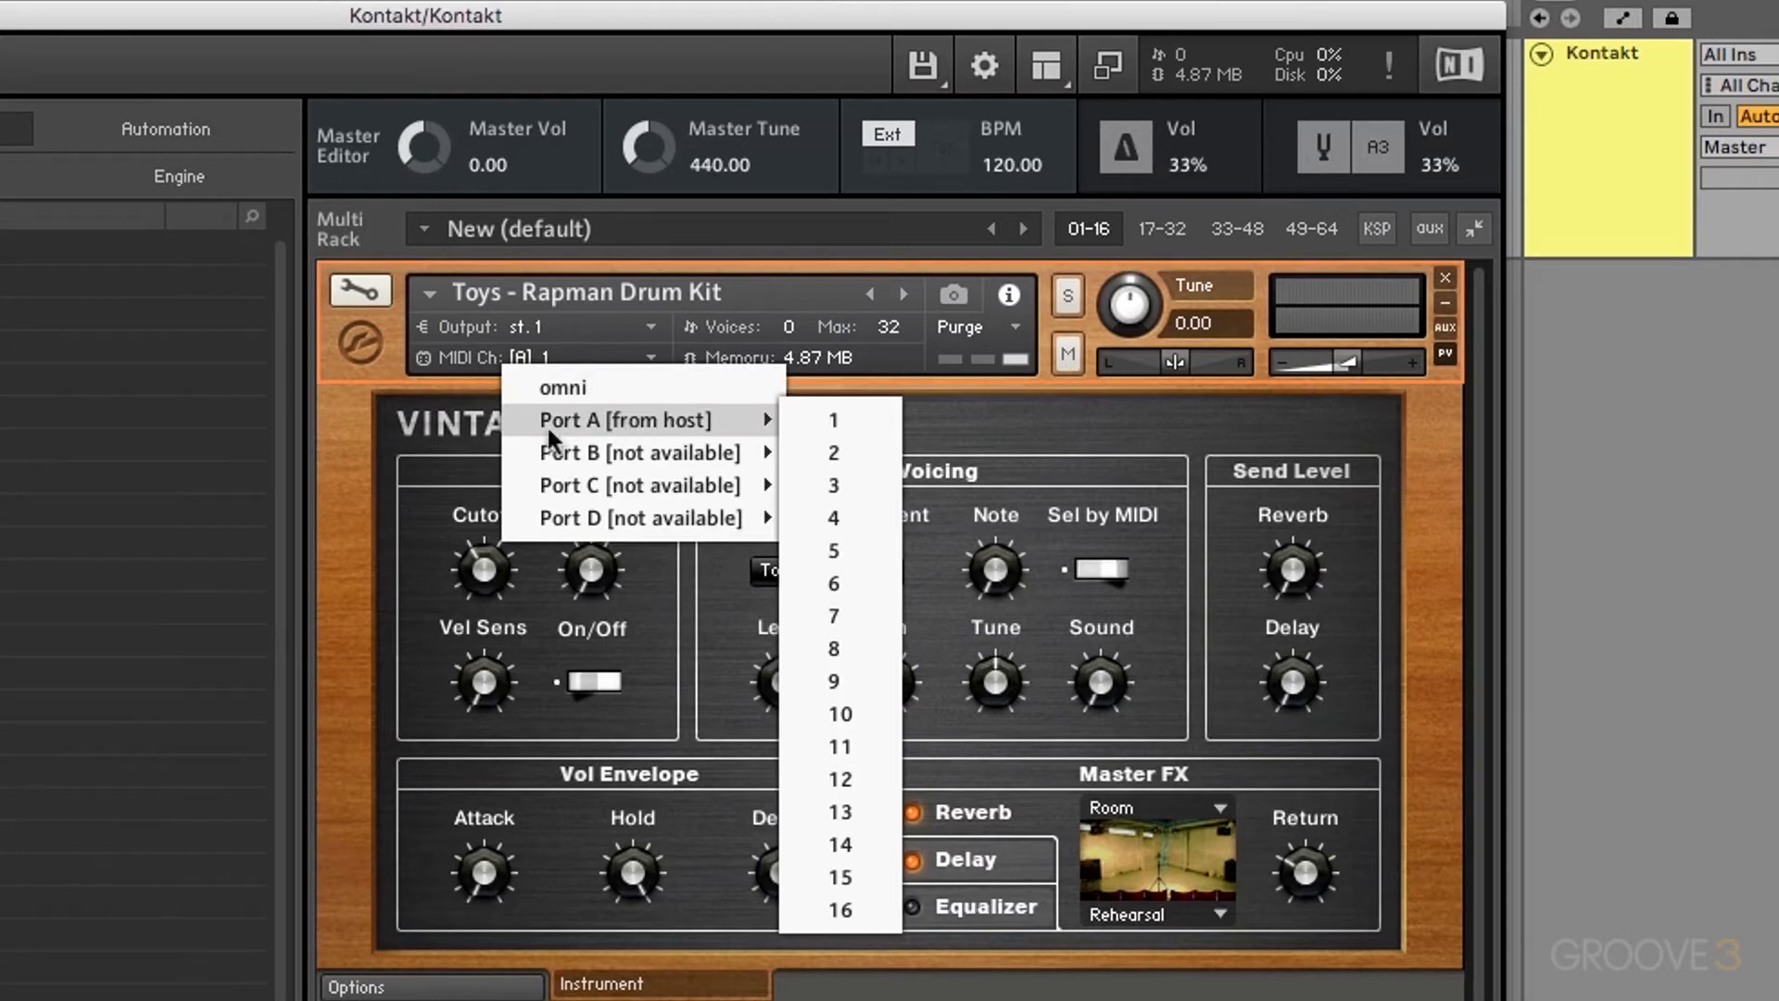
click(475, 364)
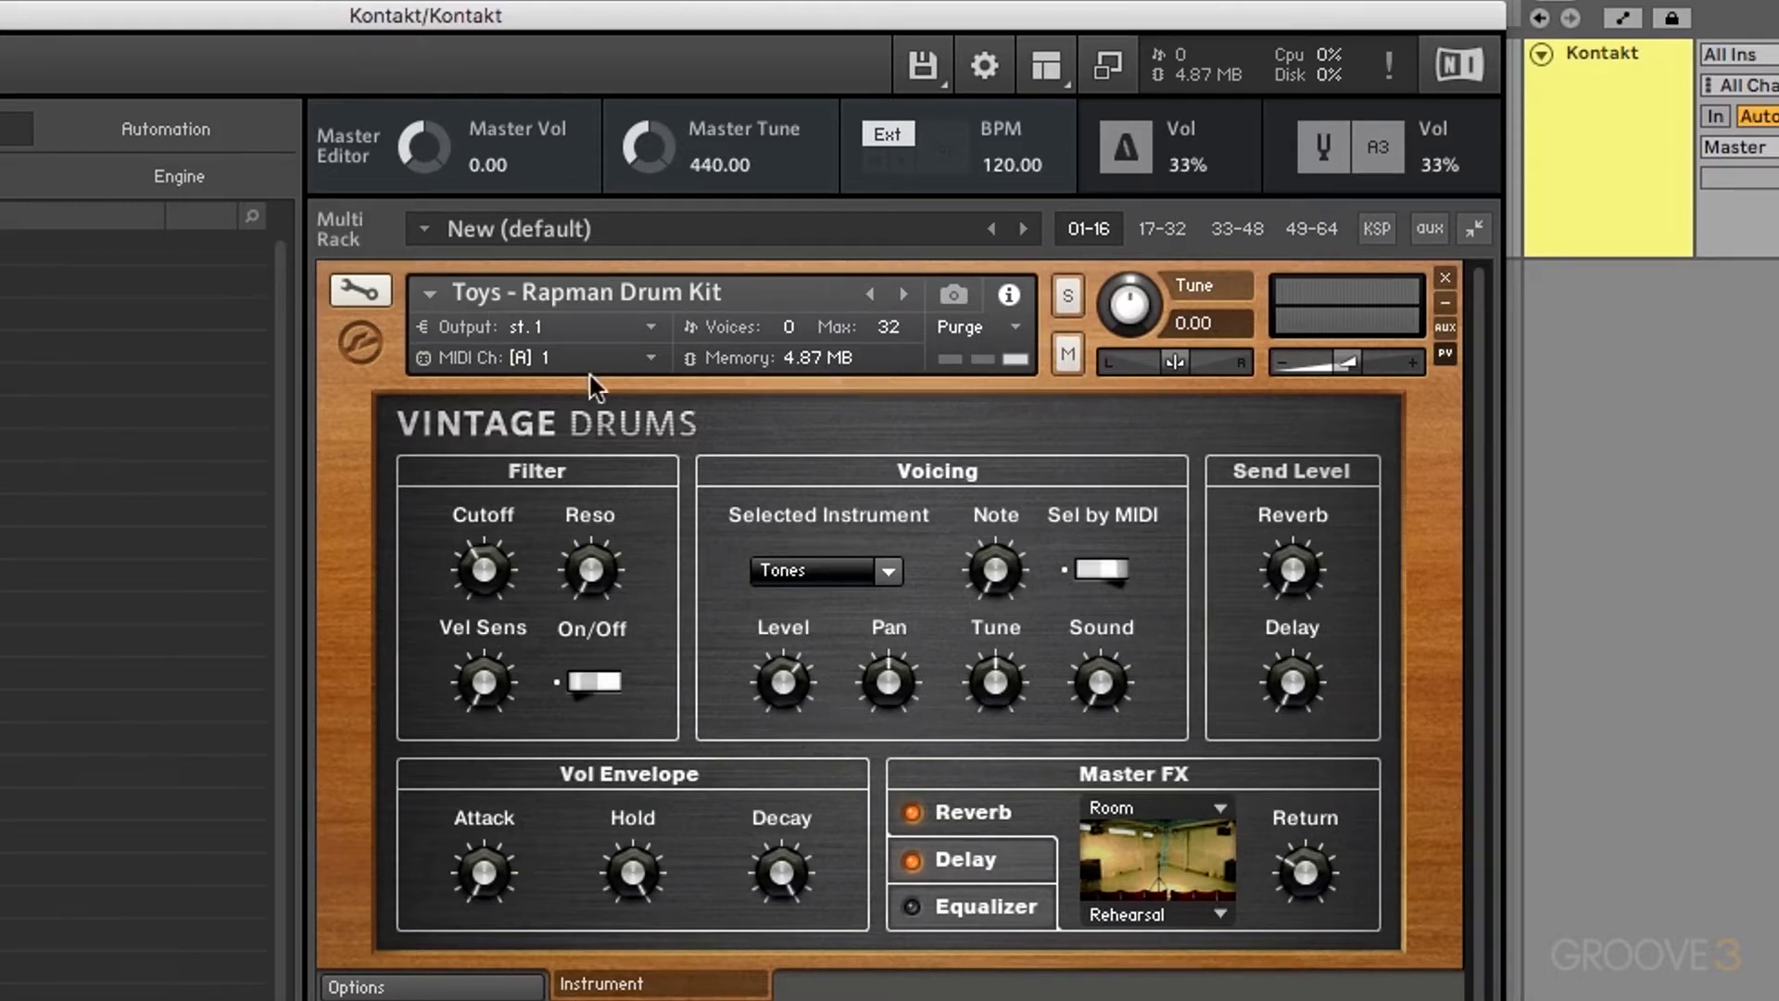
Step: Test the drum kit's pan and tuning (-12.00, 10.00), return both to centre, and set volume to -22.0 dB
click(365, 335)
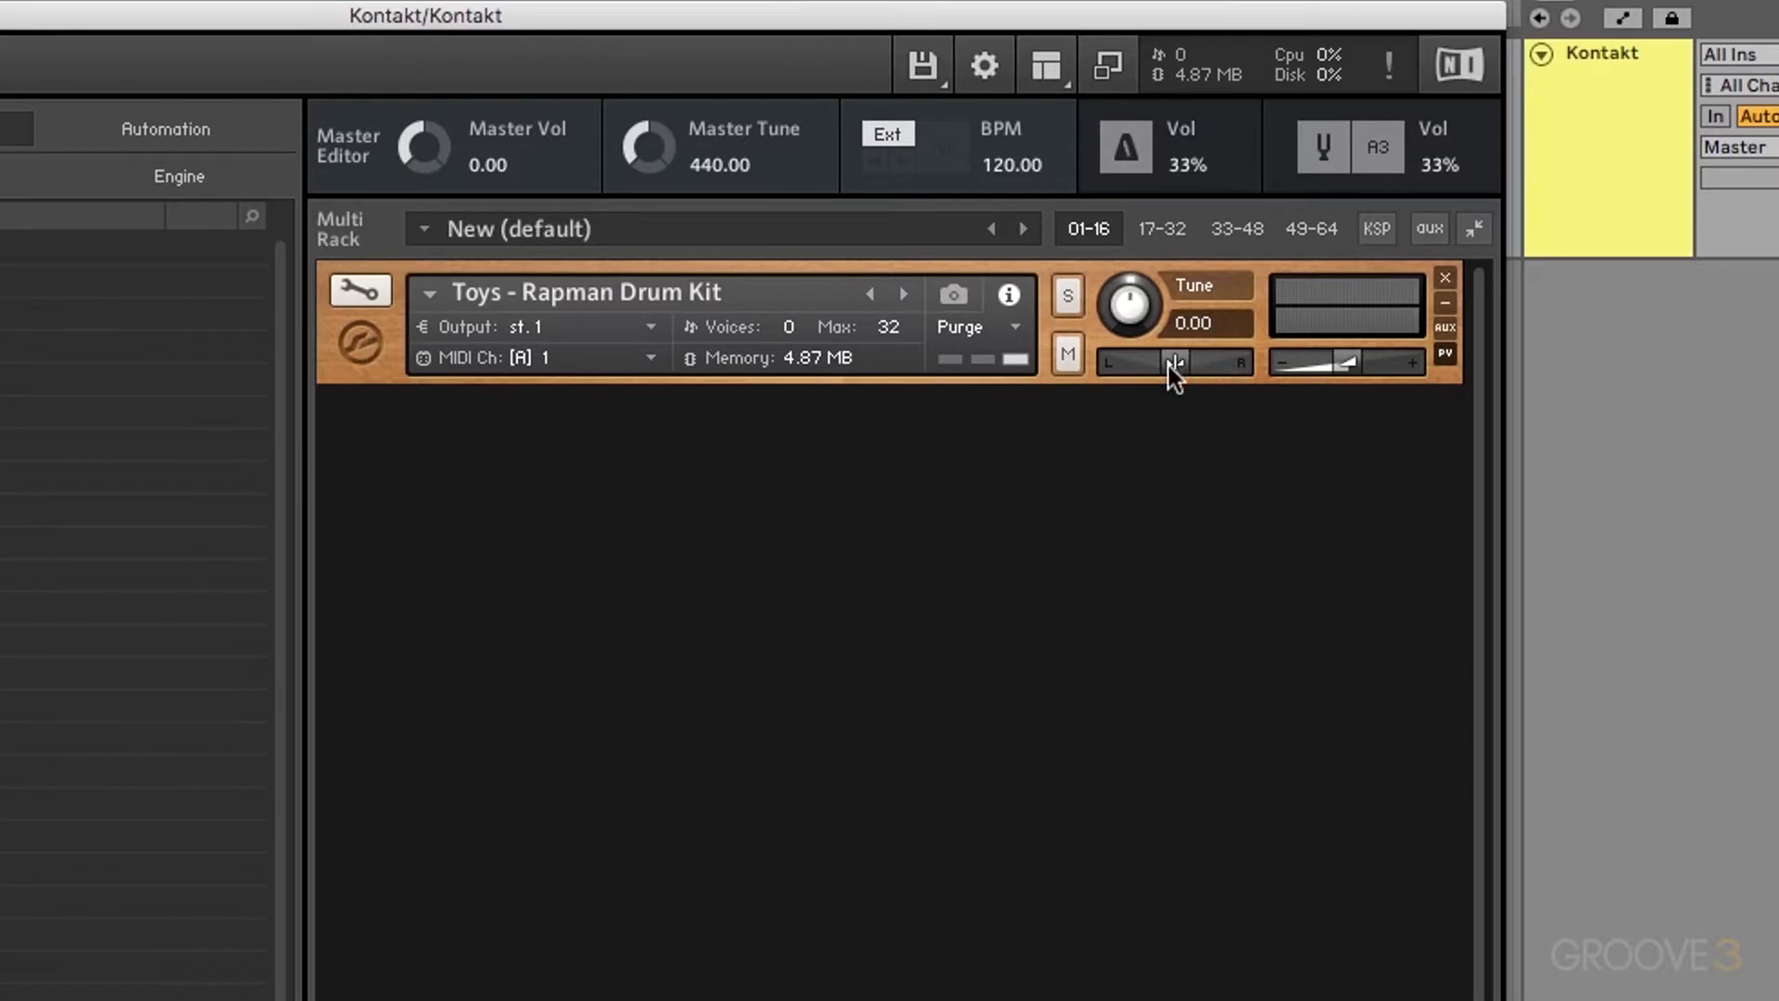
drag(1170, 365, 1080, 371)
drag(1116, 357, 1260, 366)
drag(1231, 360, 1171, 364)
drag(1130, 309, 1143, 379)
drag(1142, 314, 1173, 194)
super+click(1130, 301)
mouse_move(1337, 367)
mouse_down()
mouse_move(1299, 367)
mouse_move(1362, 367)
mouse_move(1303, 365)
mouse_up()
Step: Toggle the header size, aux sends and performance view, then start removing the drum kit from the rack
click(1446, 301)
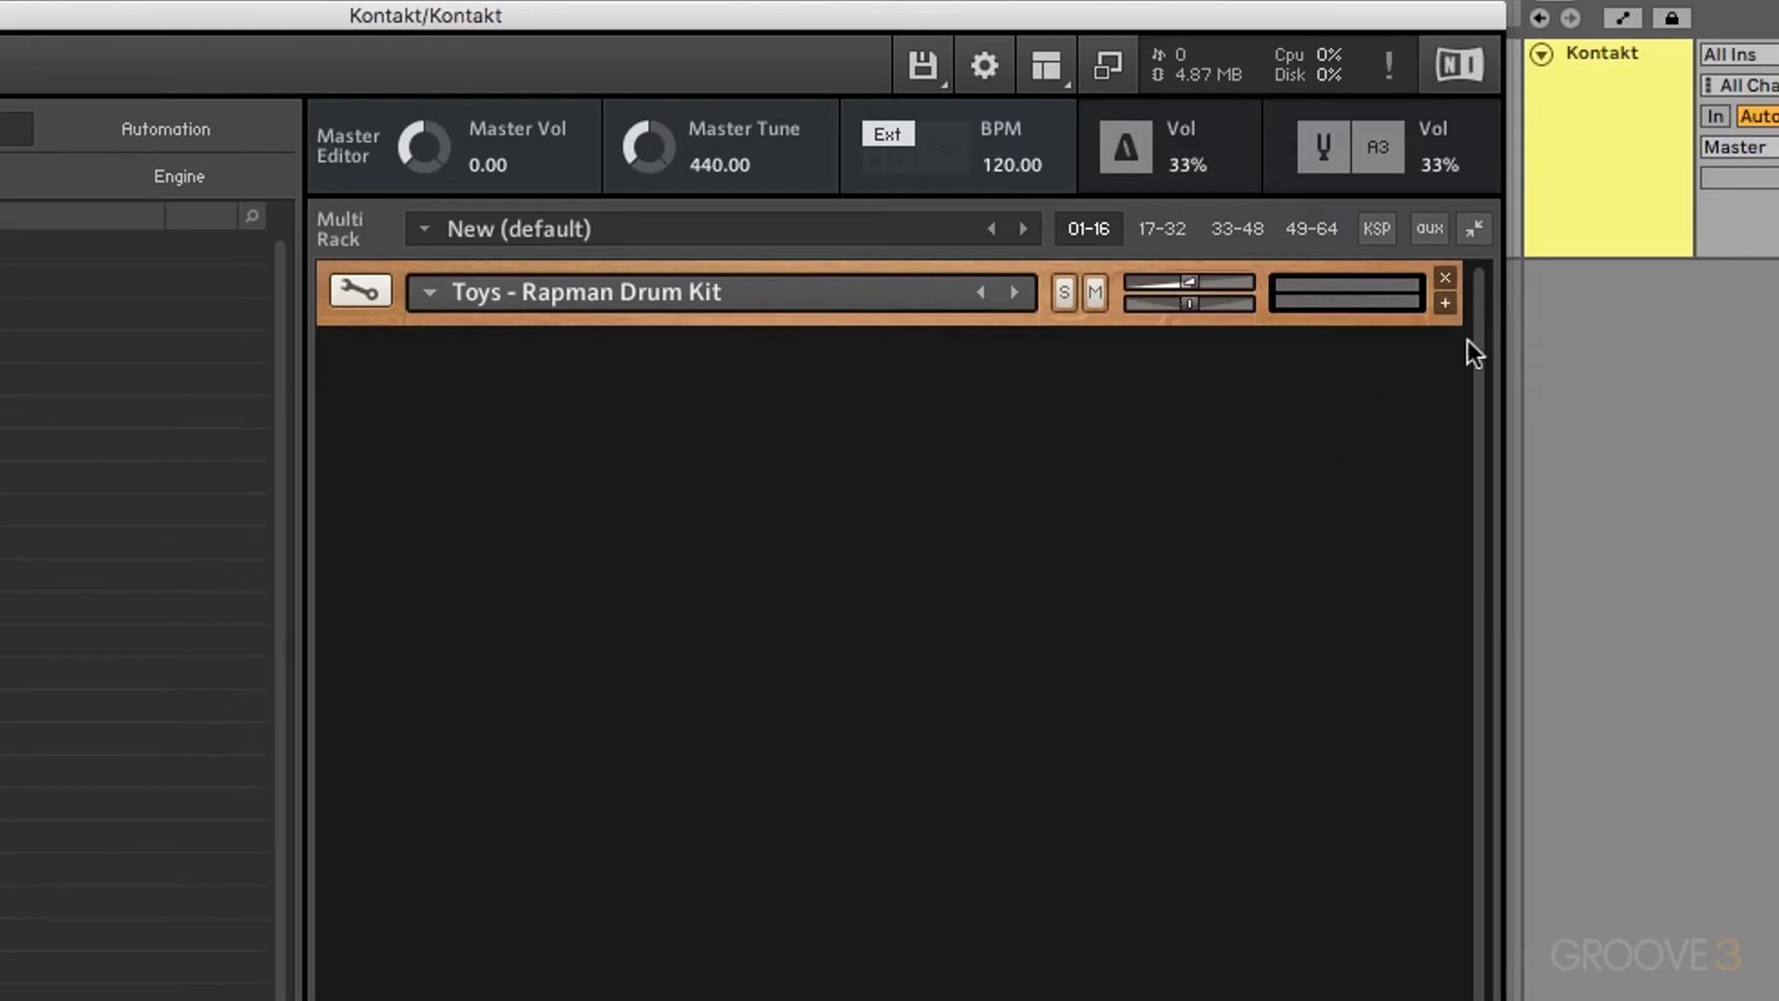
click(1445, 304)
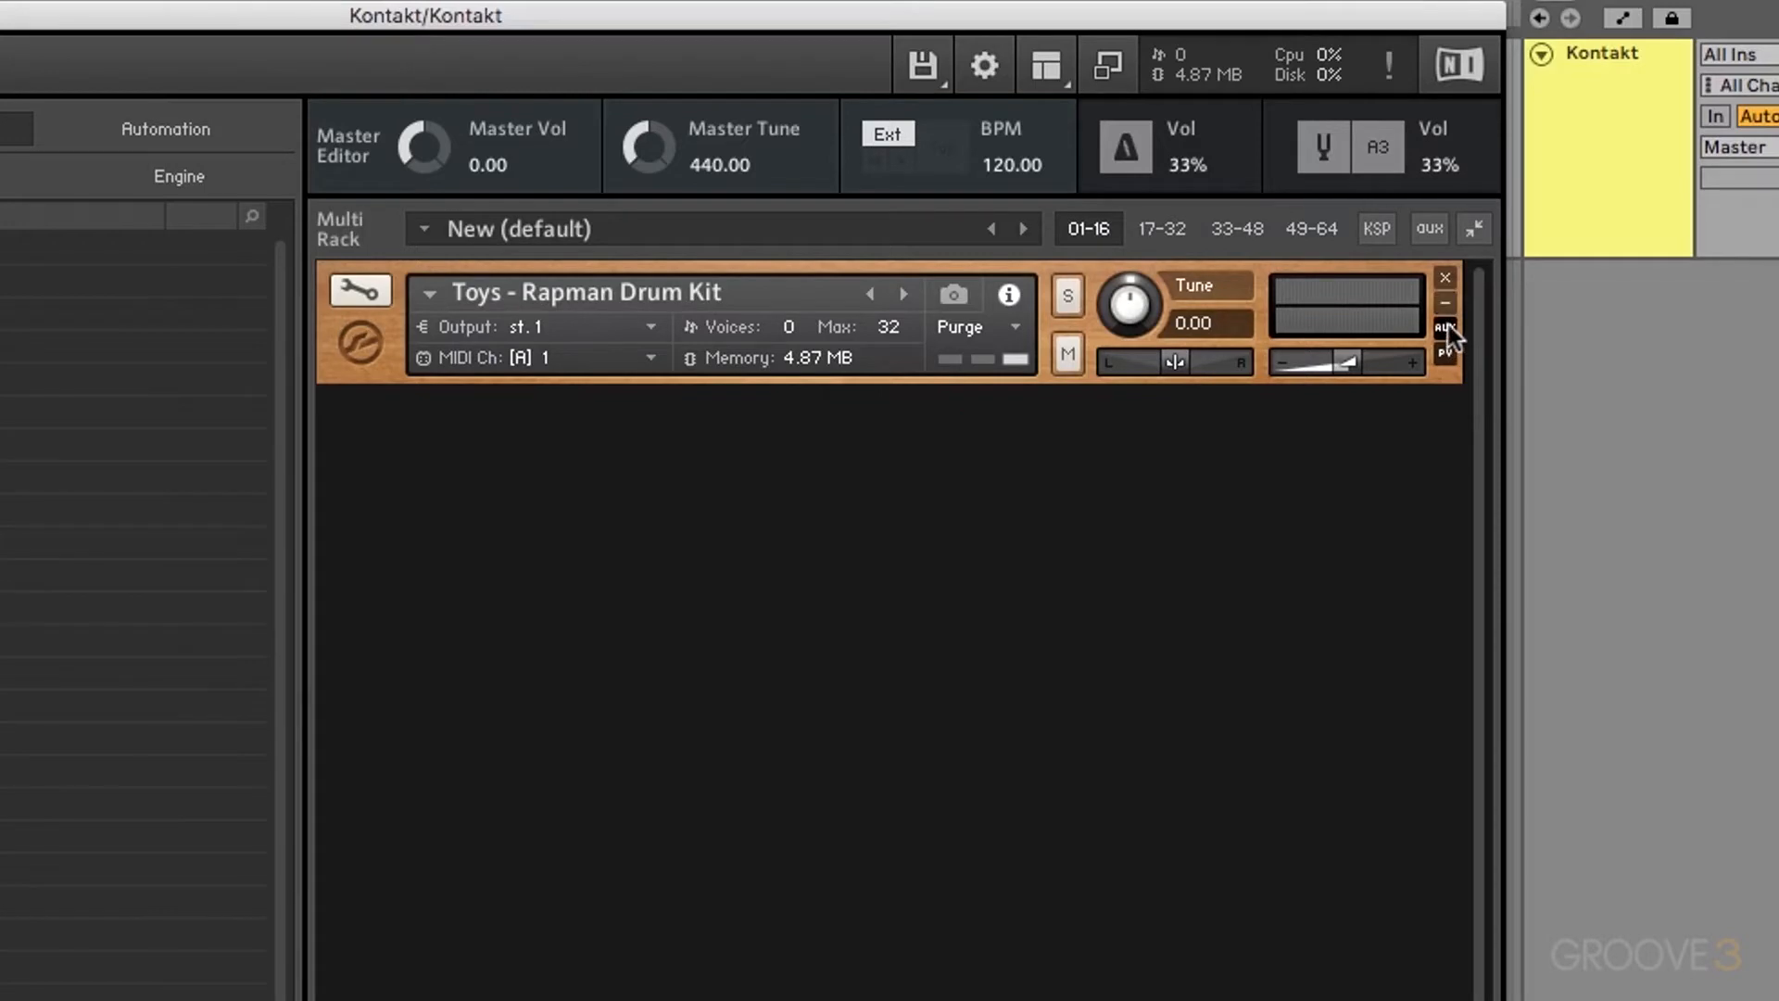
click(1444, 328)
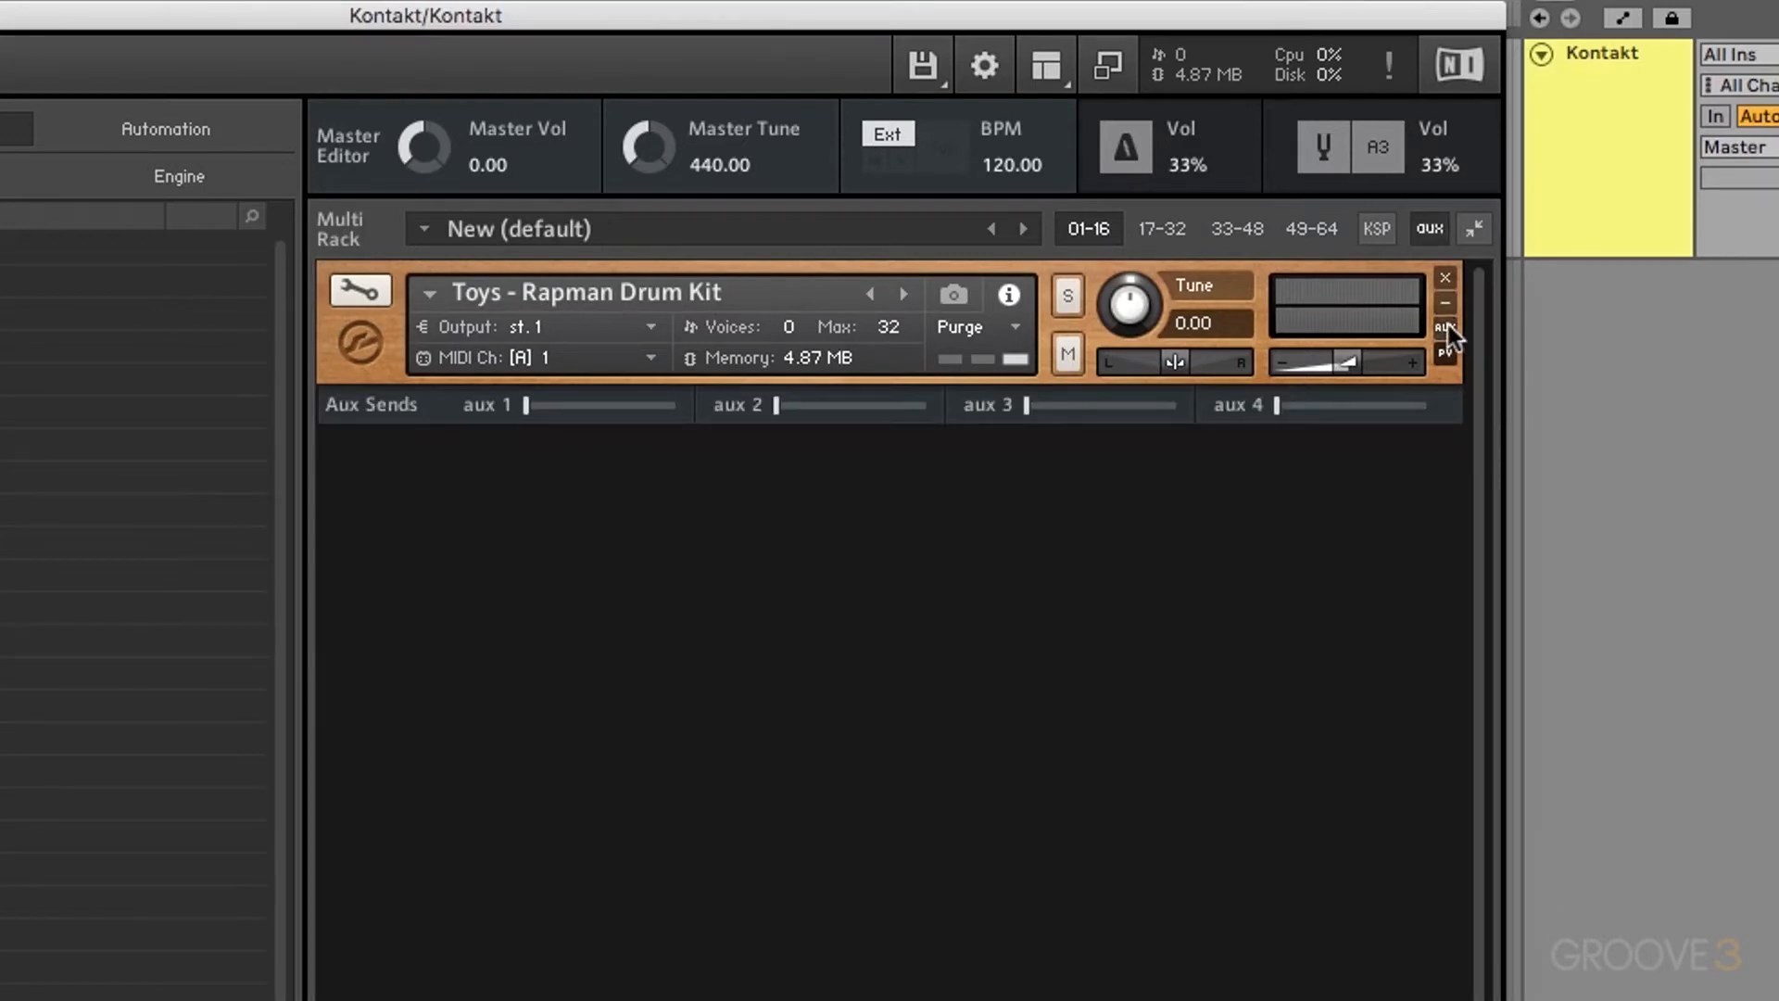
click(1446, 328)
click(1446, 354)
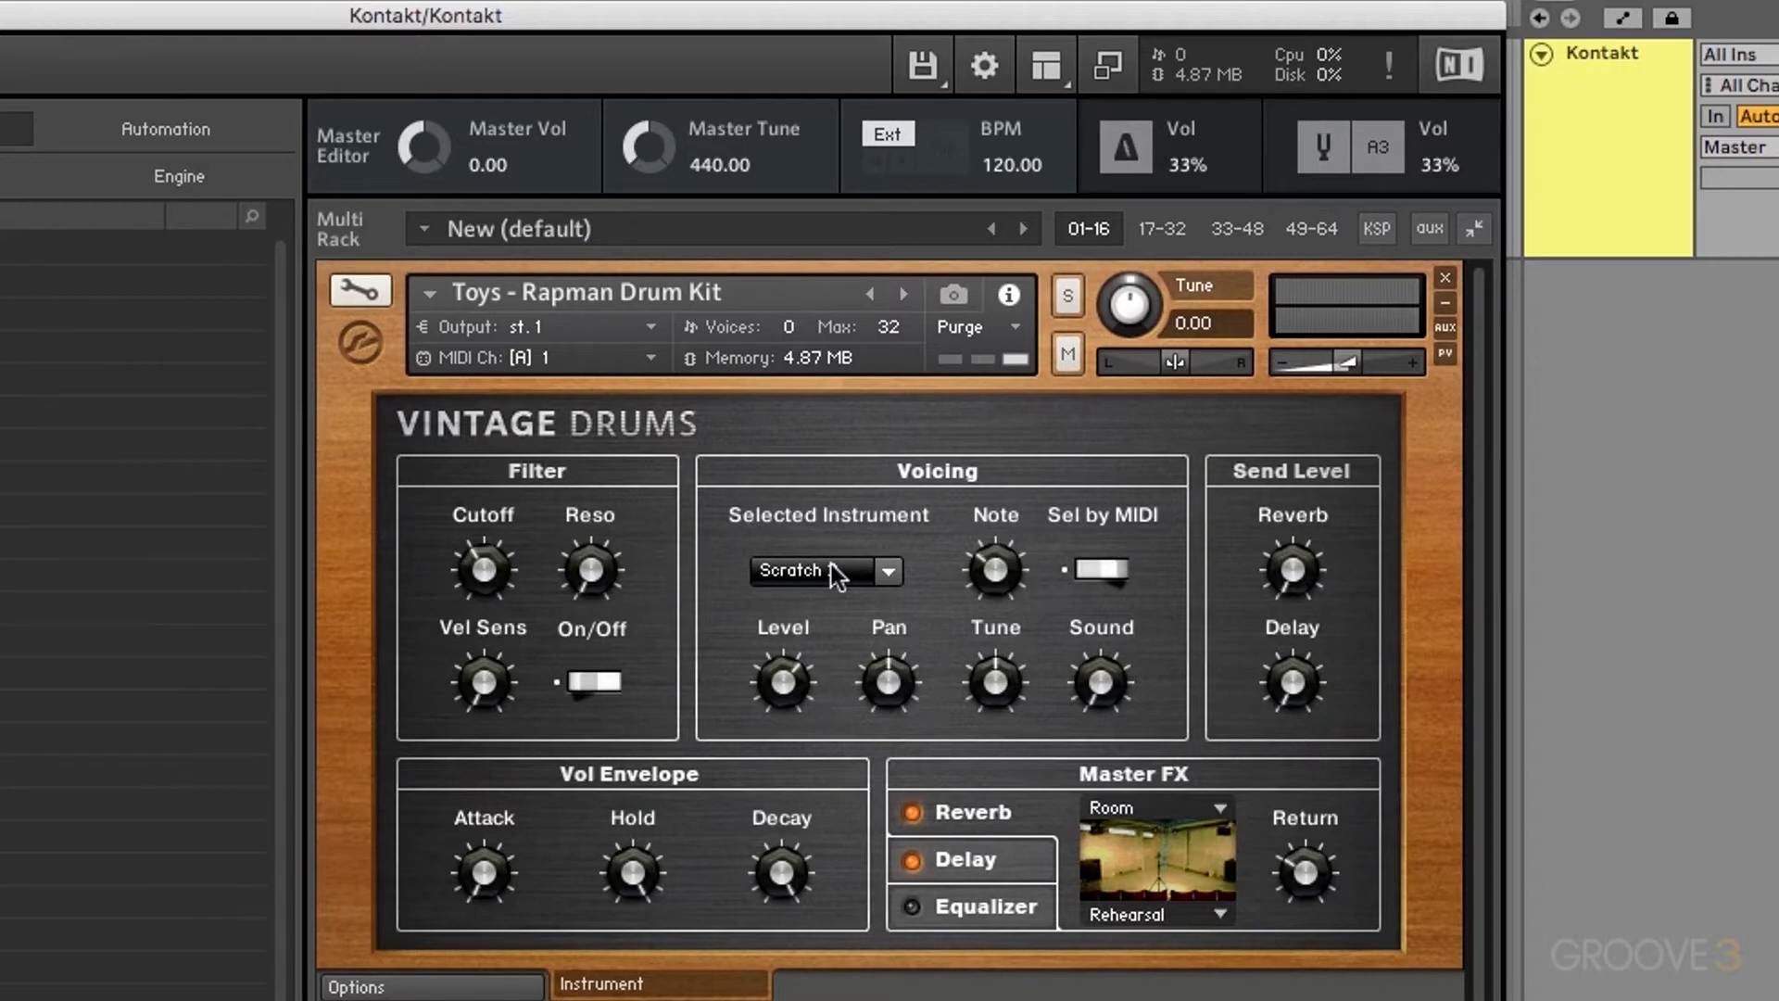
click(1445, 353)
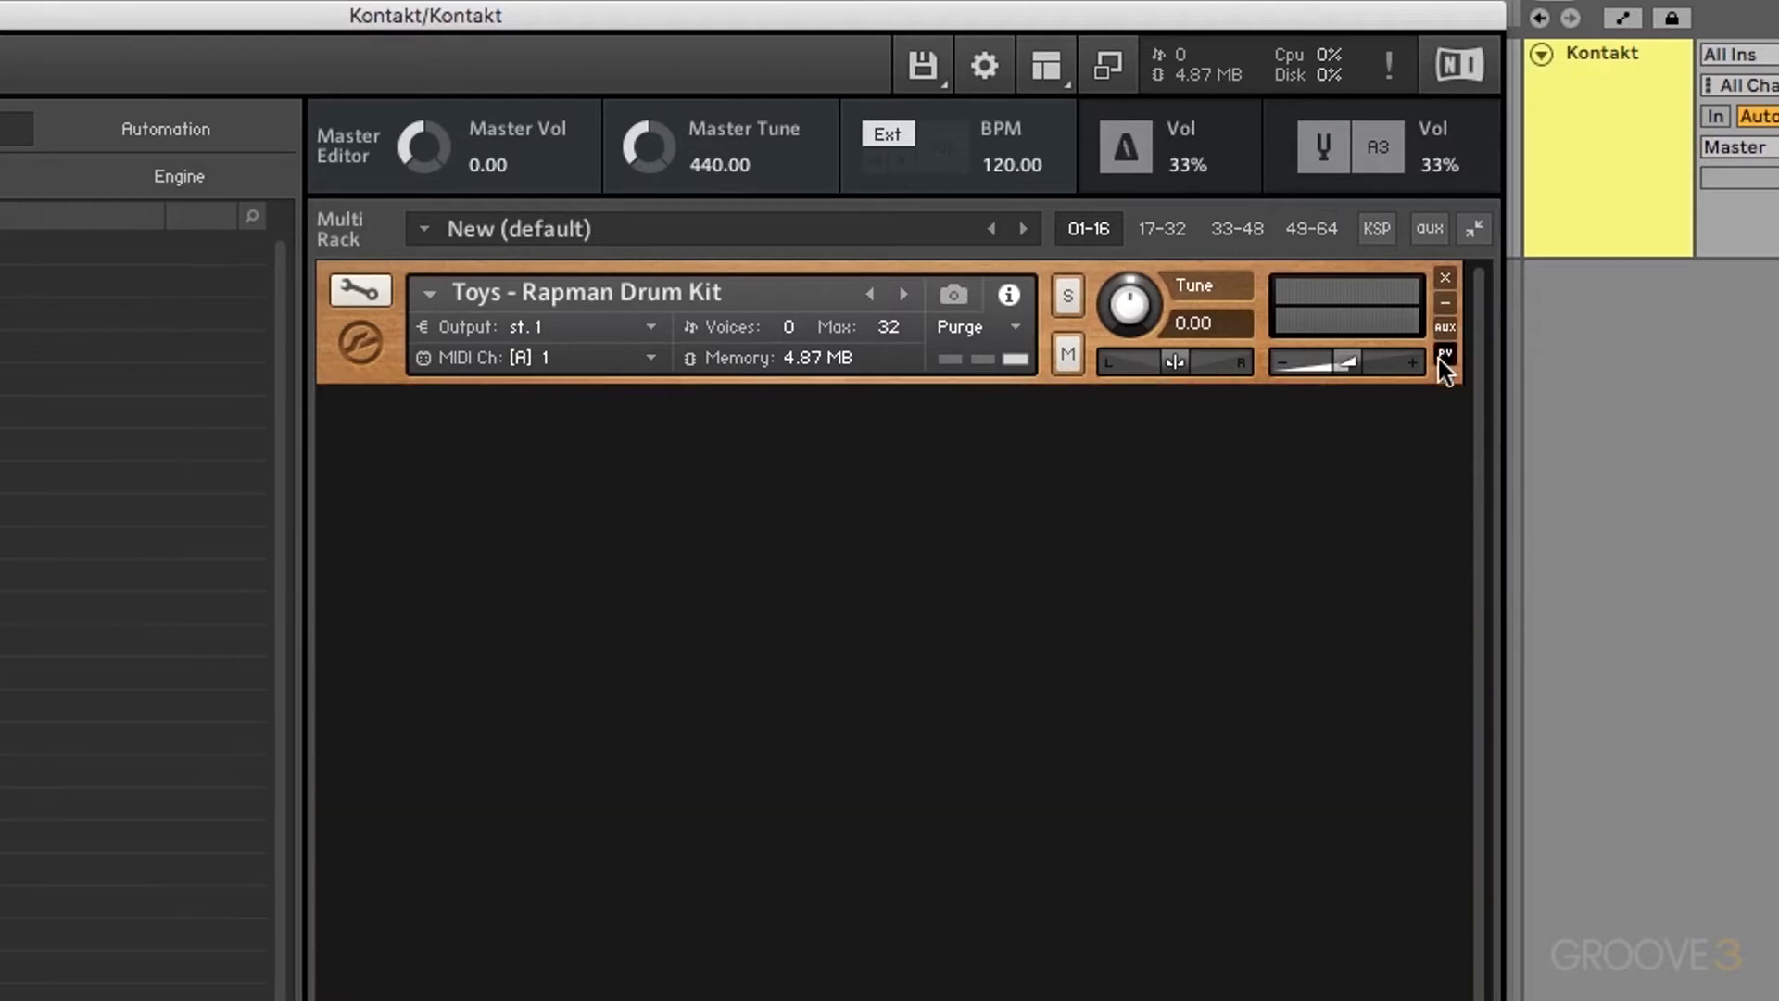
click(1447, 277)
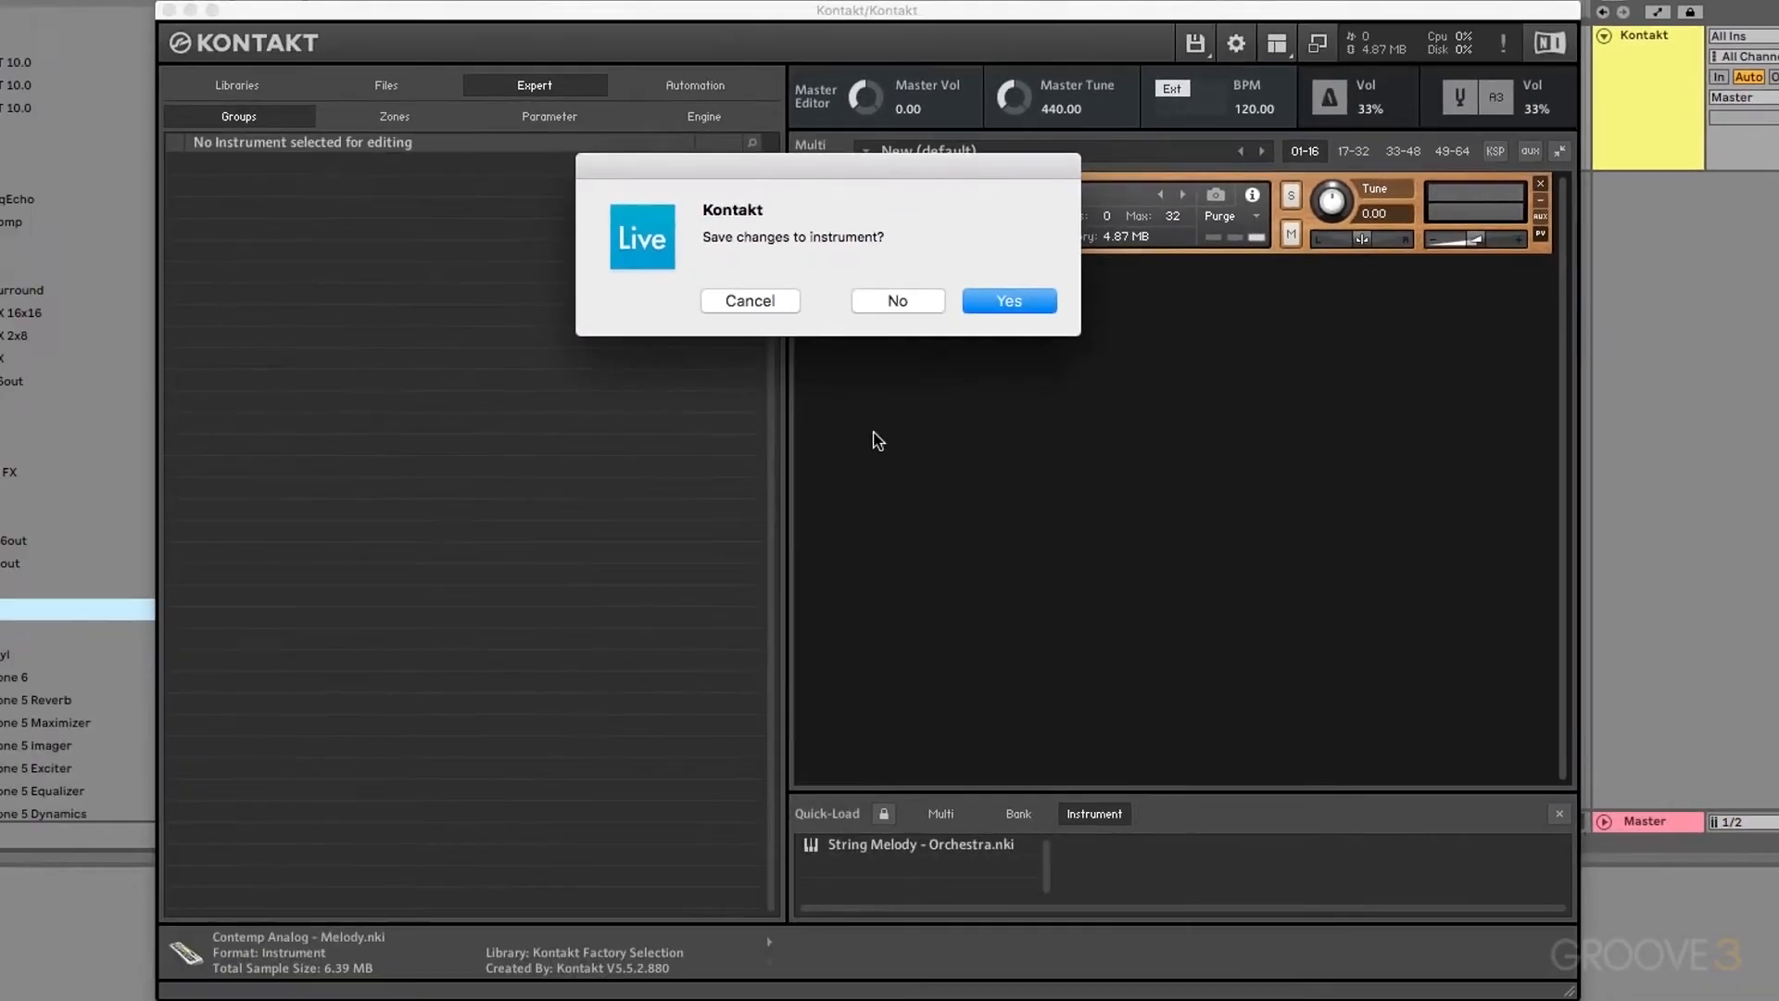
Step: Answer No to 'Save changes to instrument?' so the Rapman Drum Kit is discarded unsaved
click(915, 303)
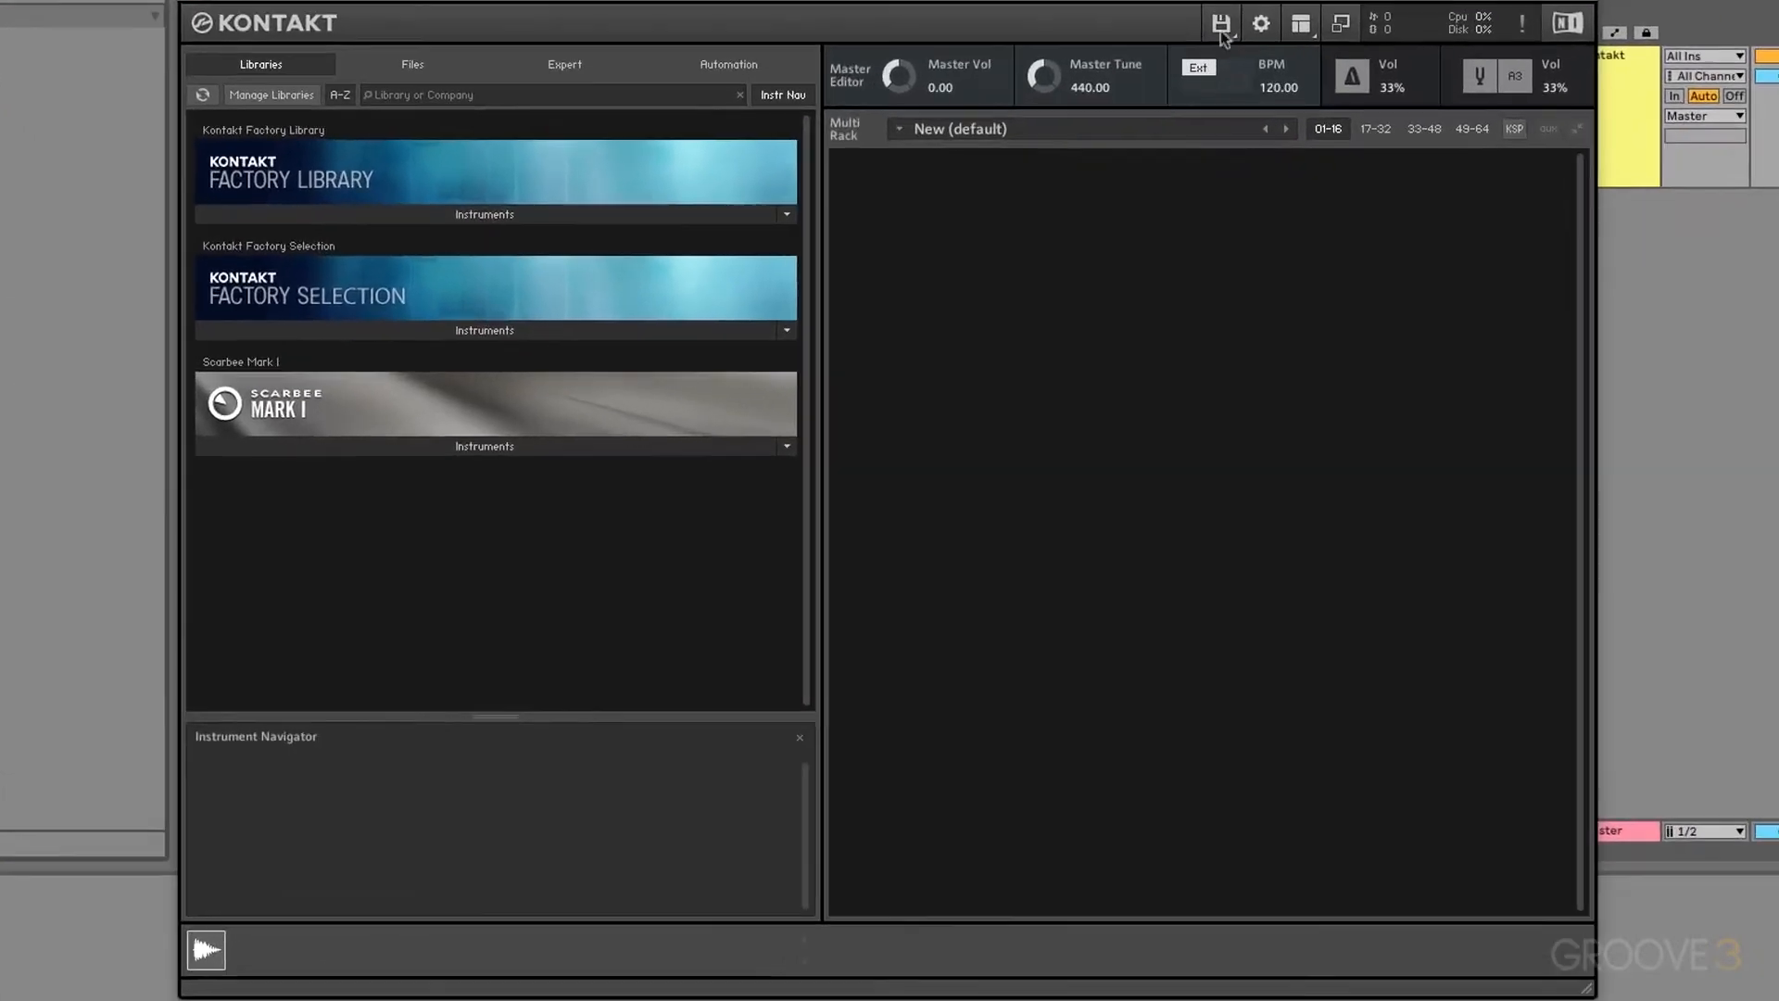
click(1286, 121)
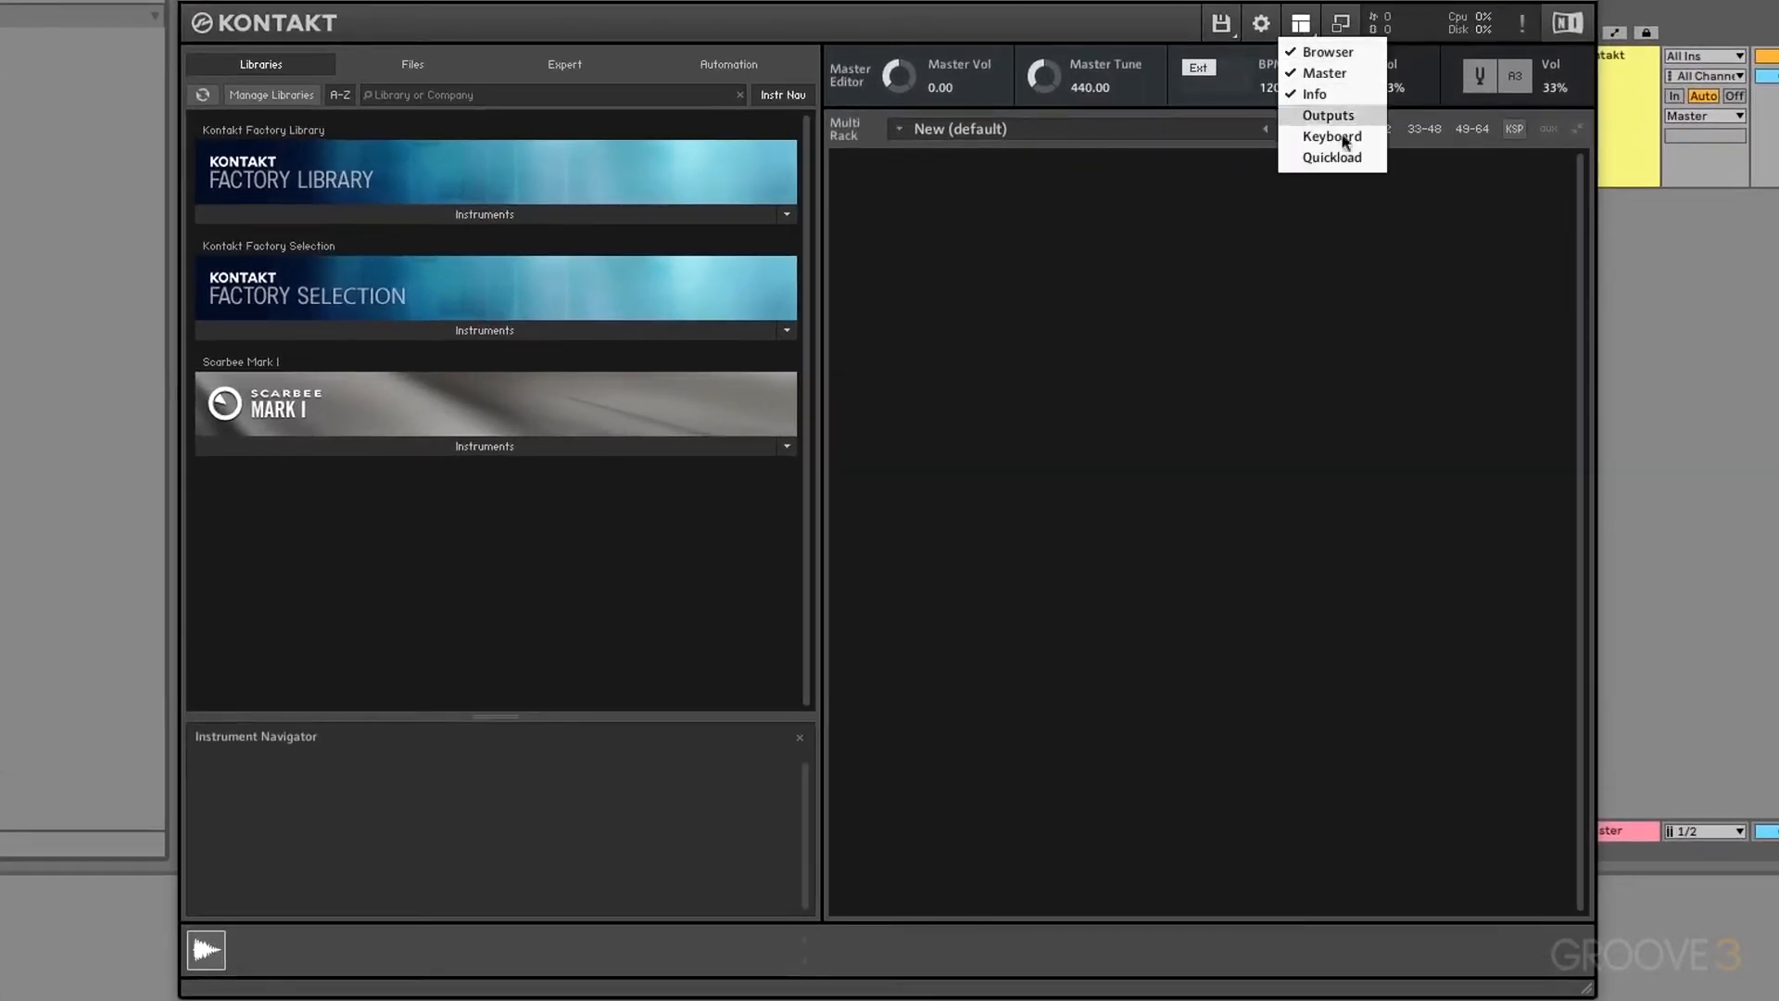
click(1332, 53)
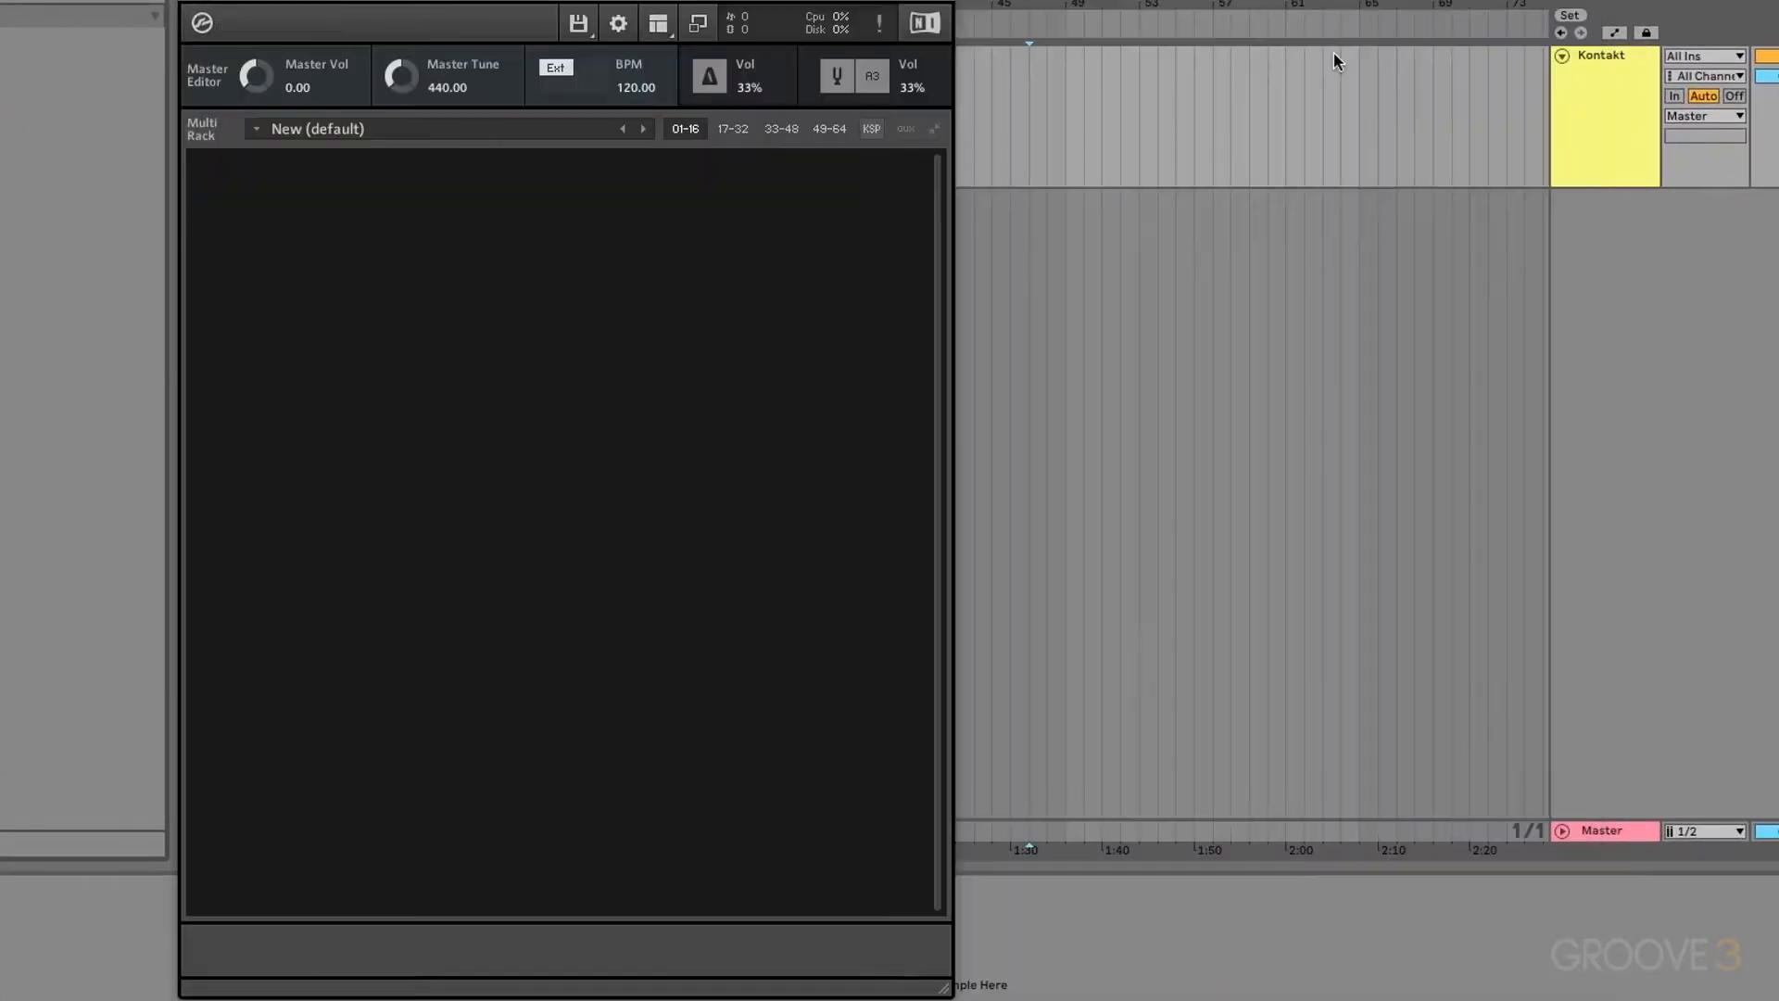
click(659, 23)
click(683, 52)
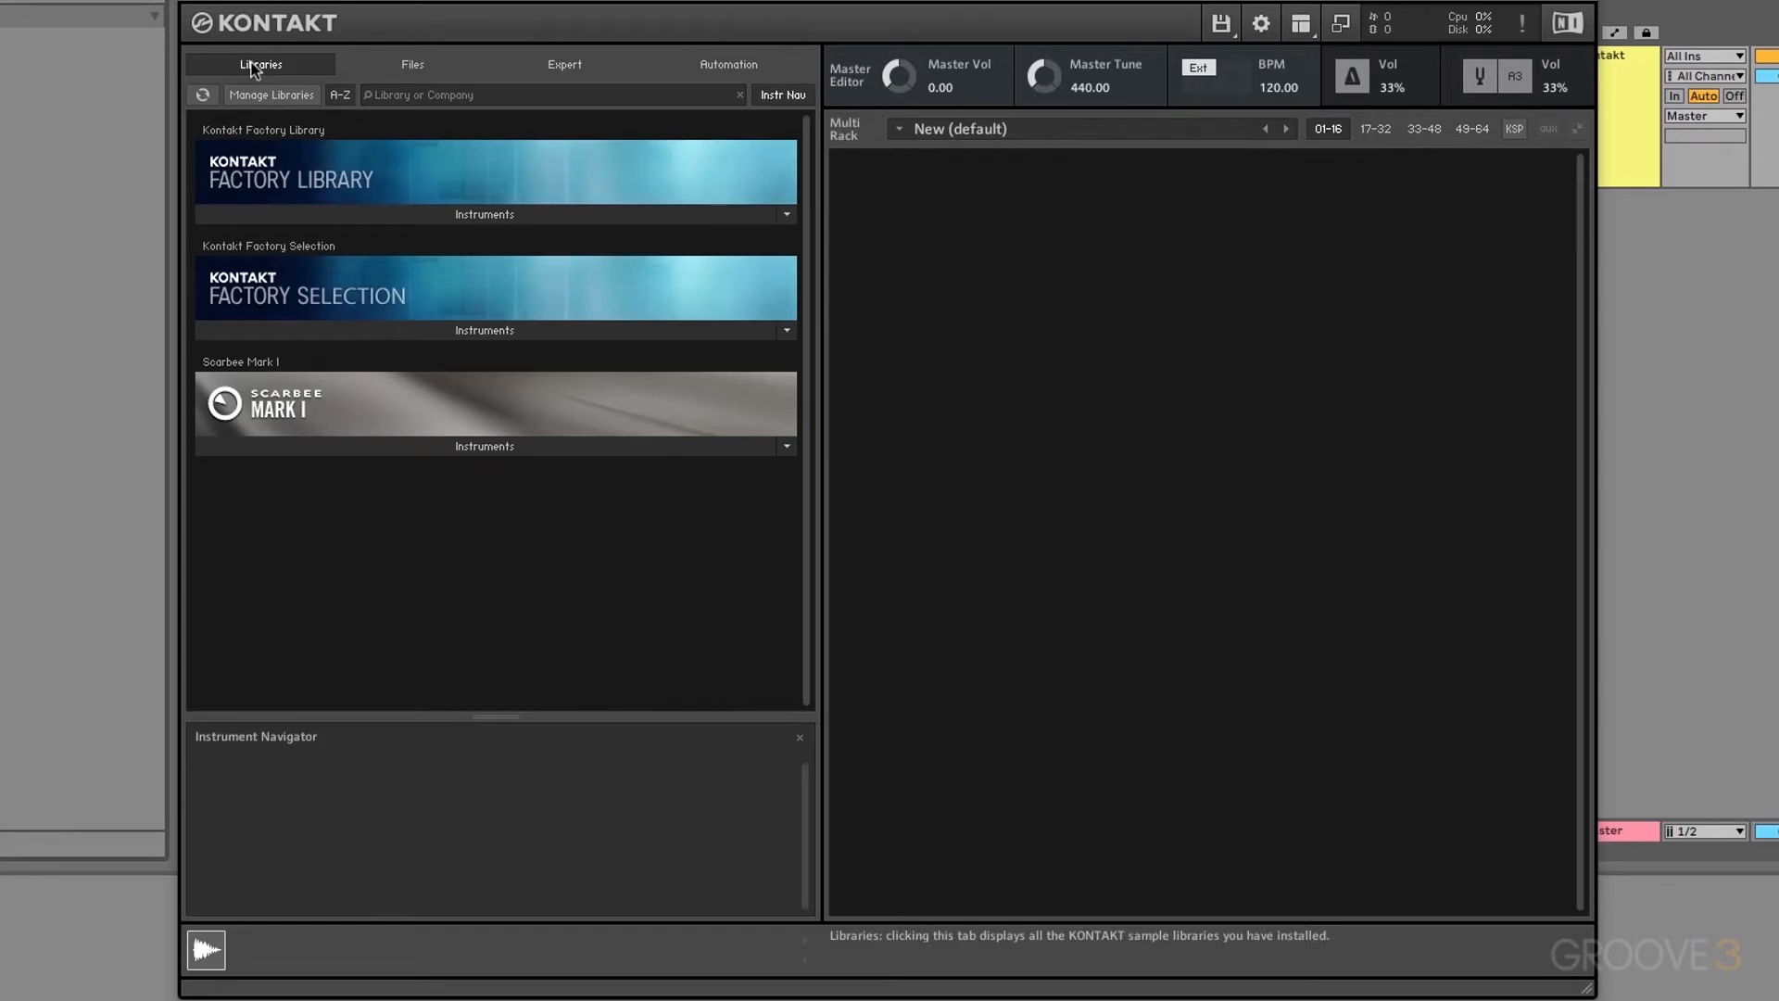
click(409, 66)
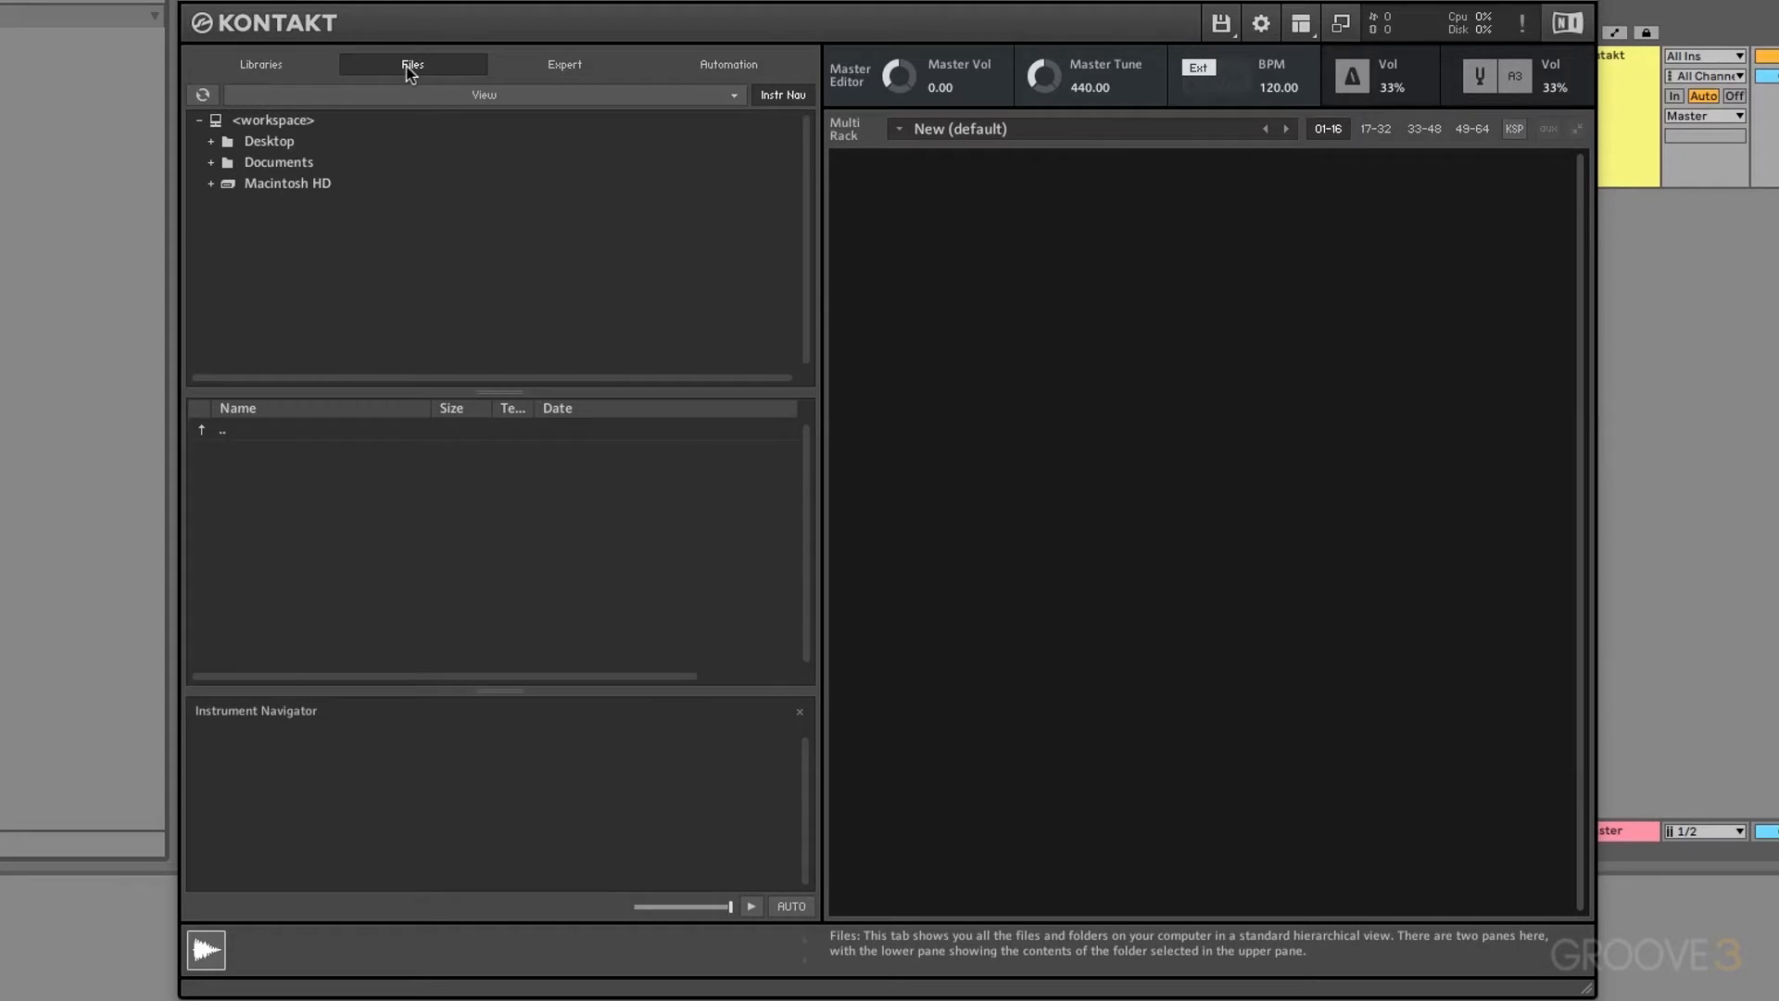
click(585, 69)
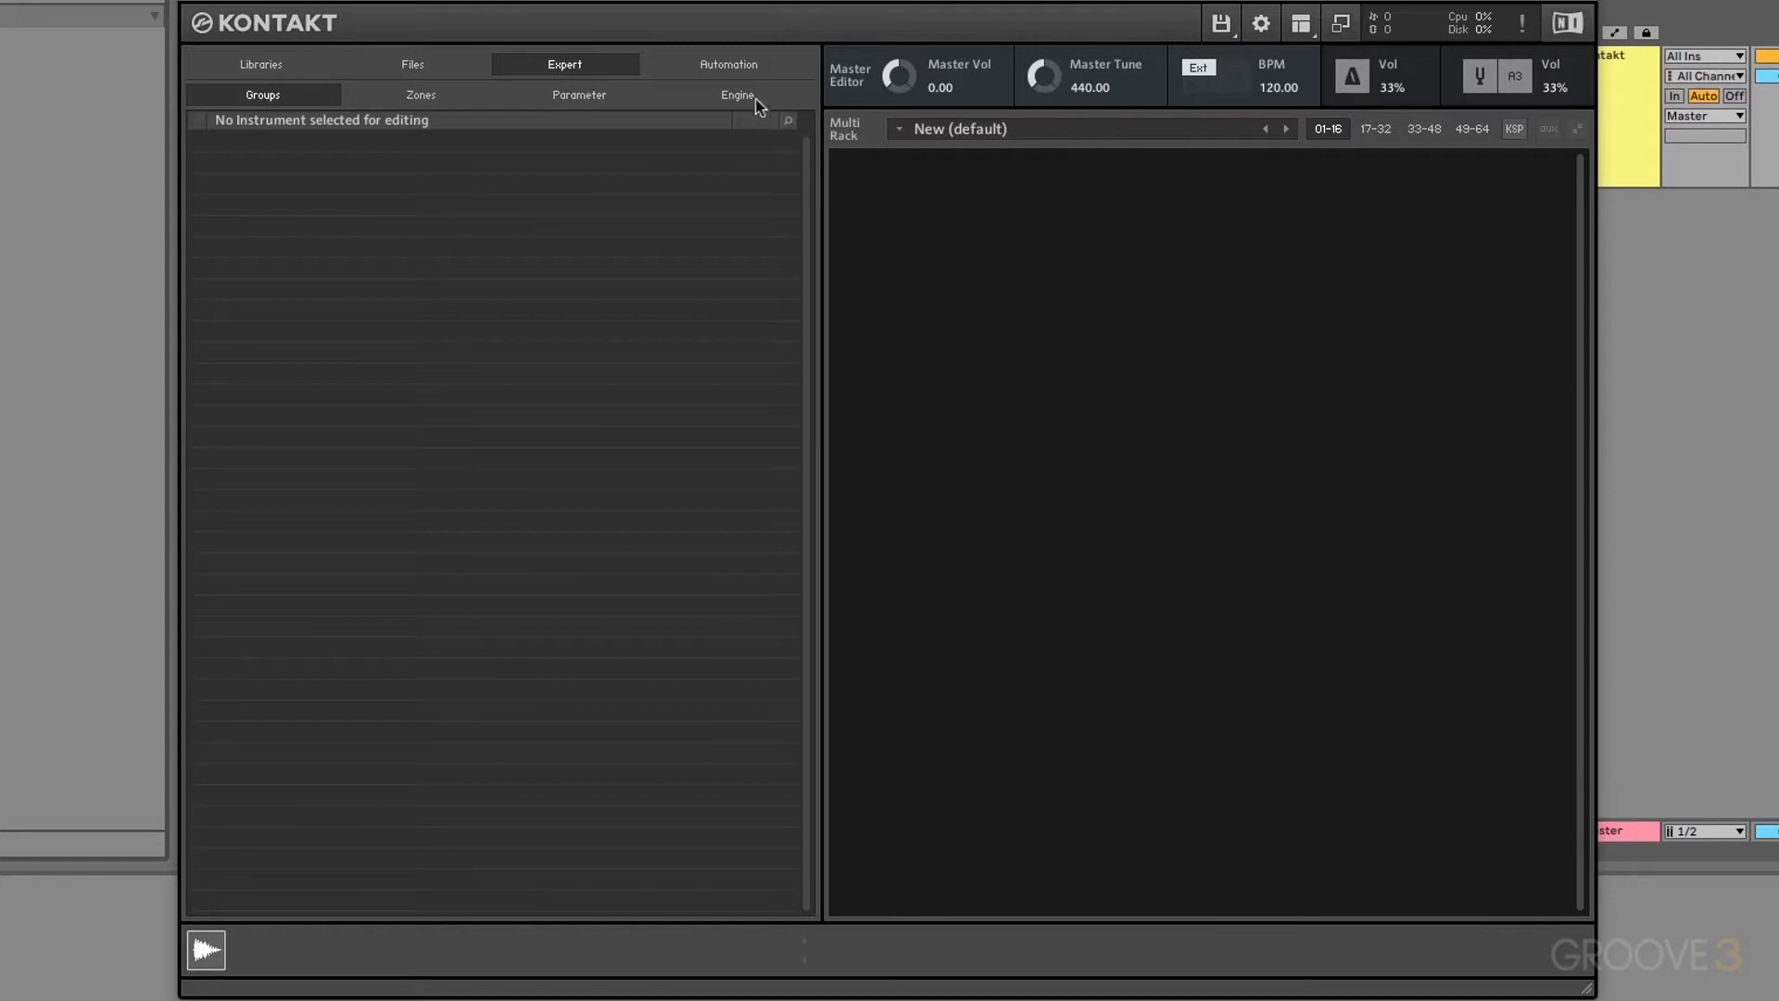
click(735, 73)
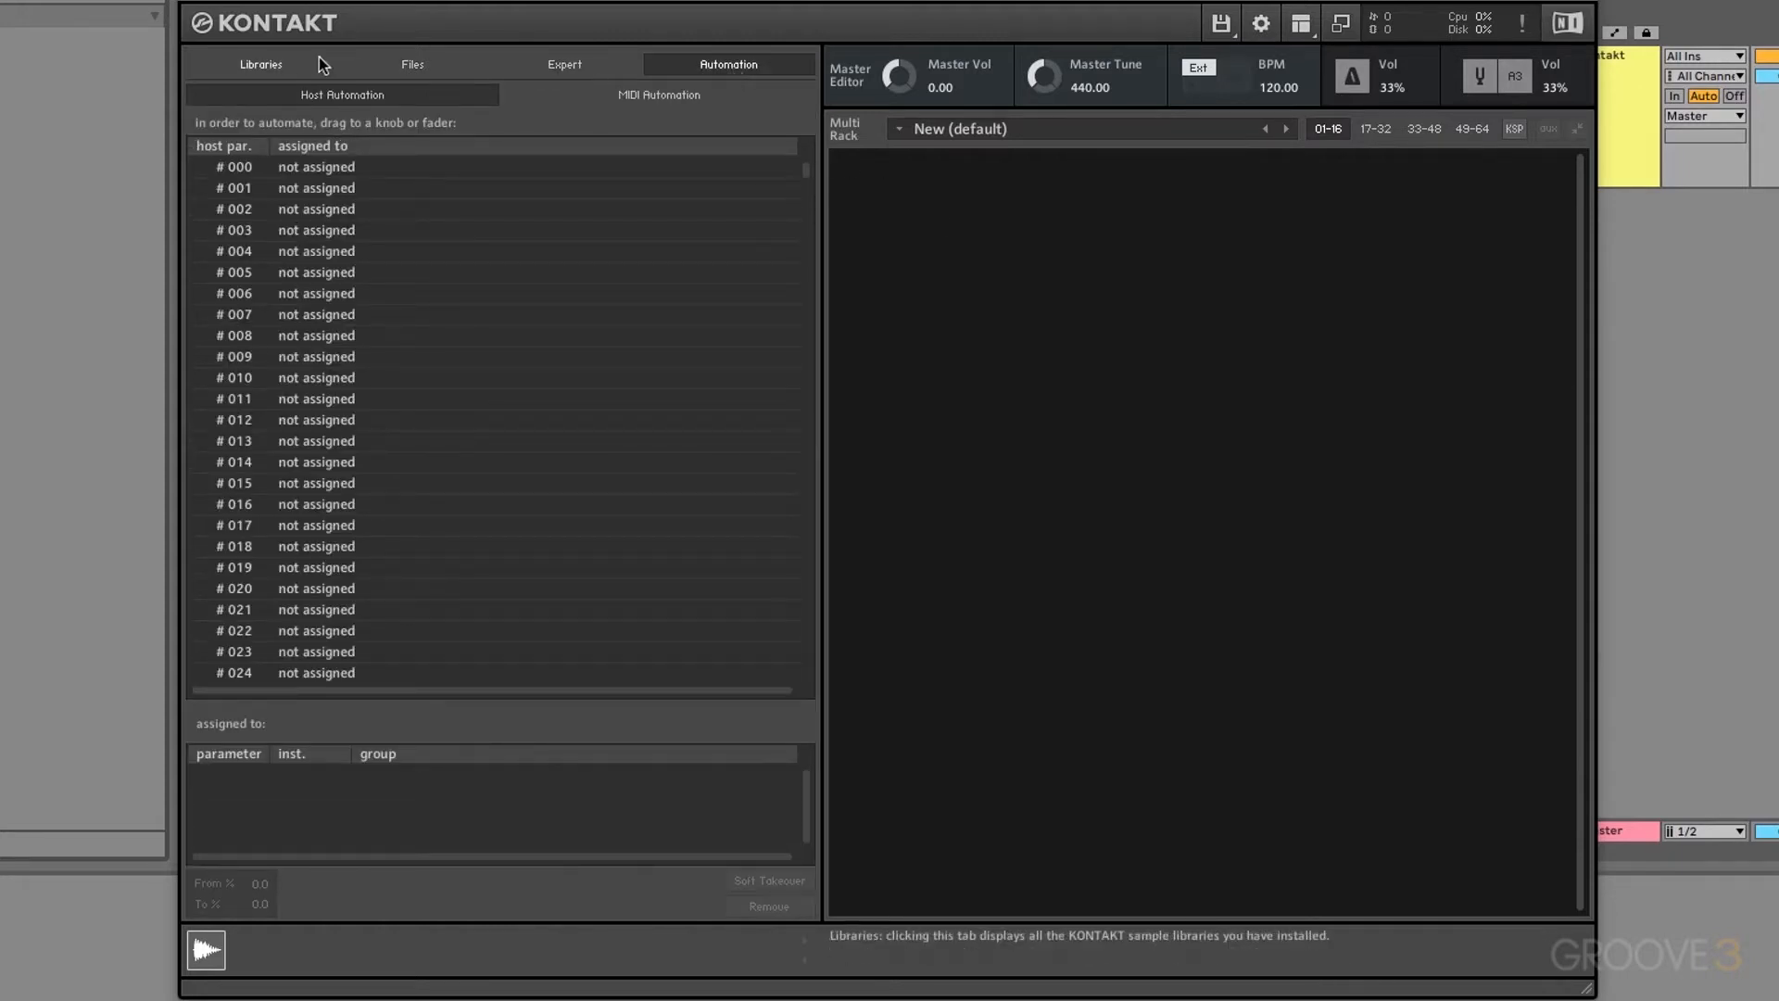
click(274, 64)
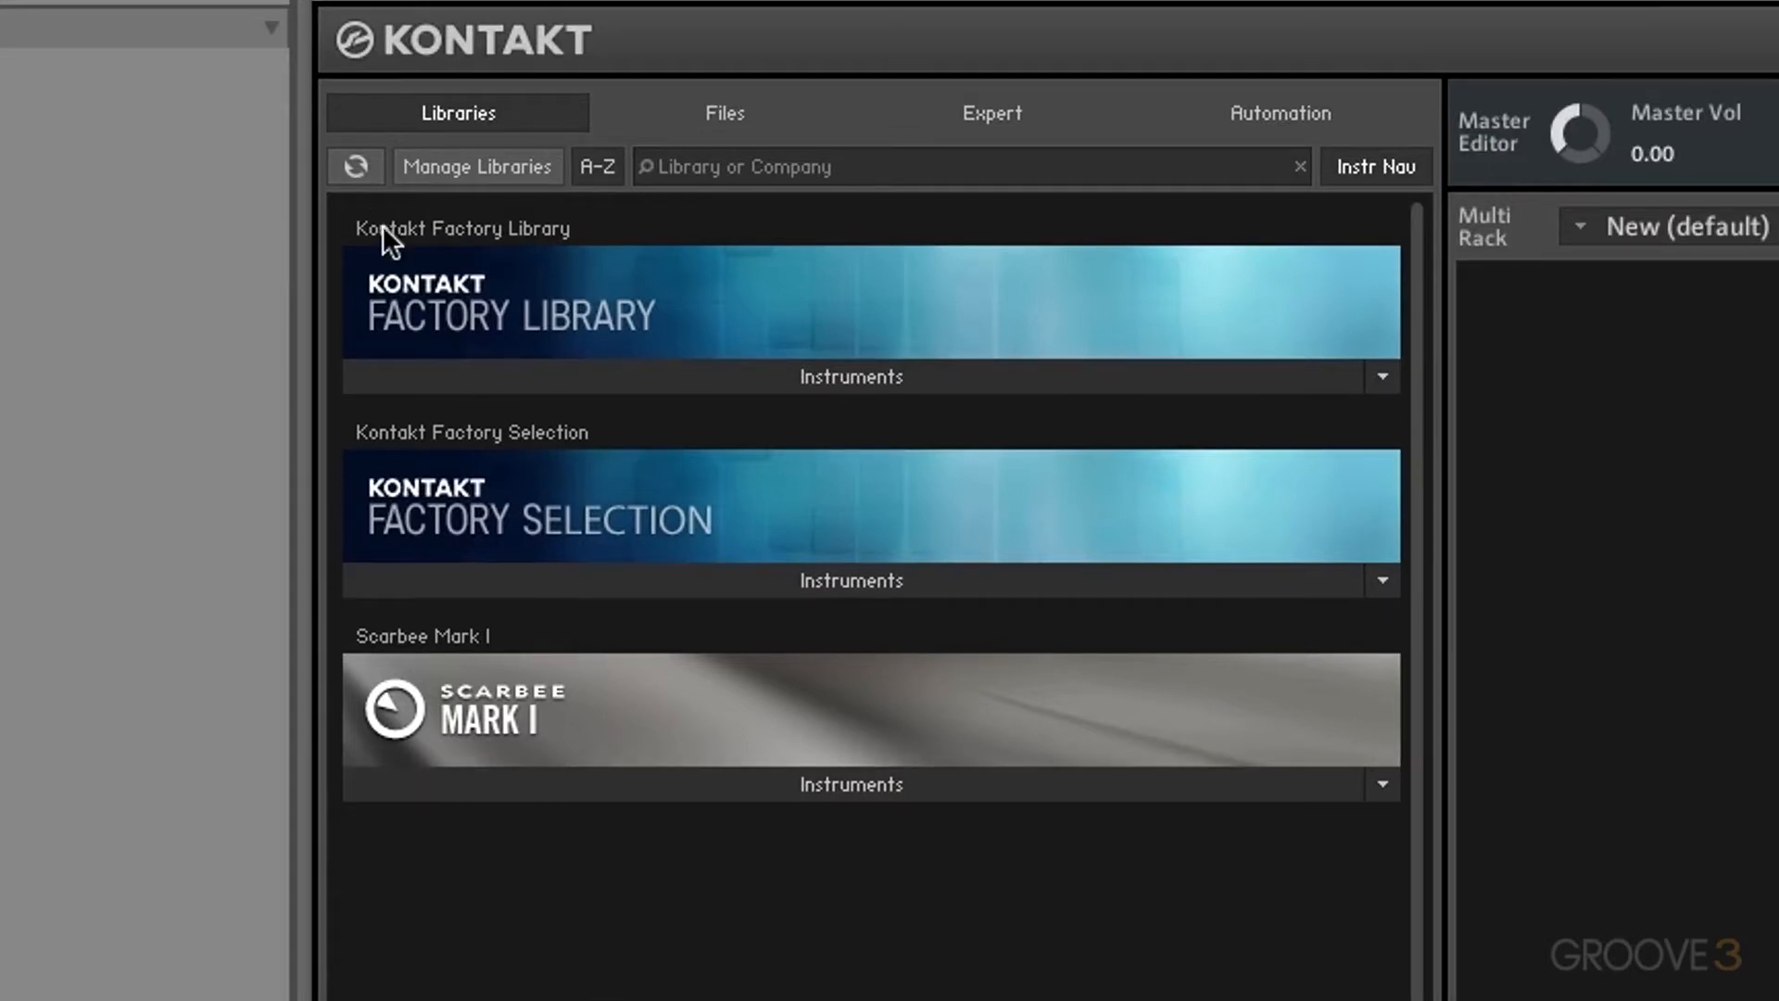
click(357, 168)
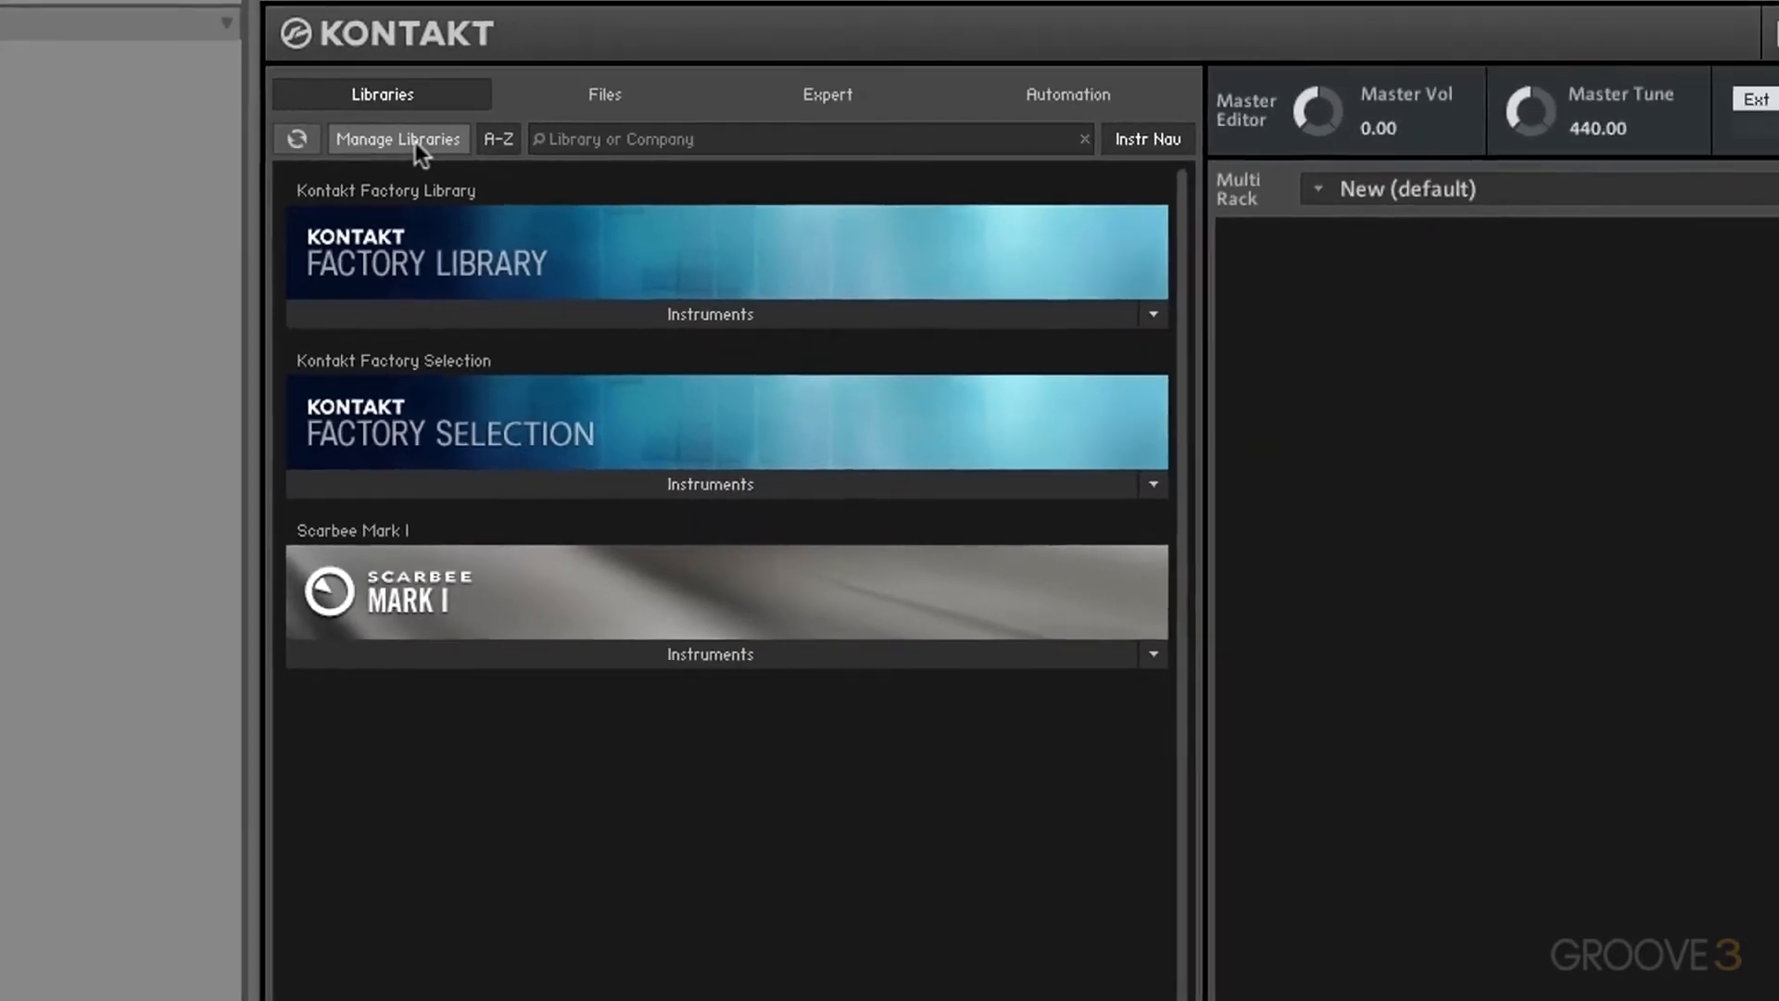
click(496, 169)
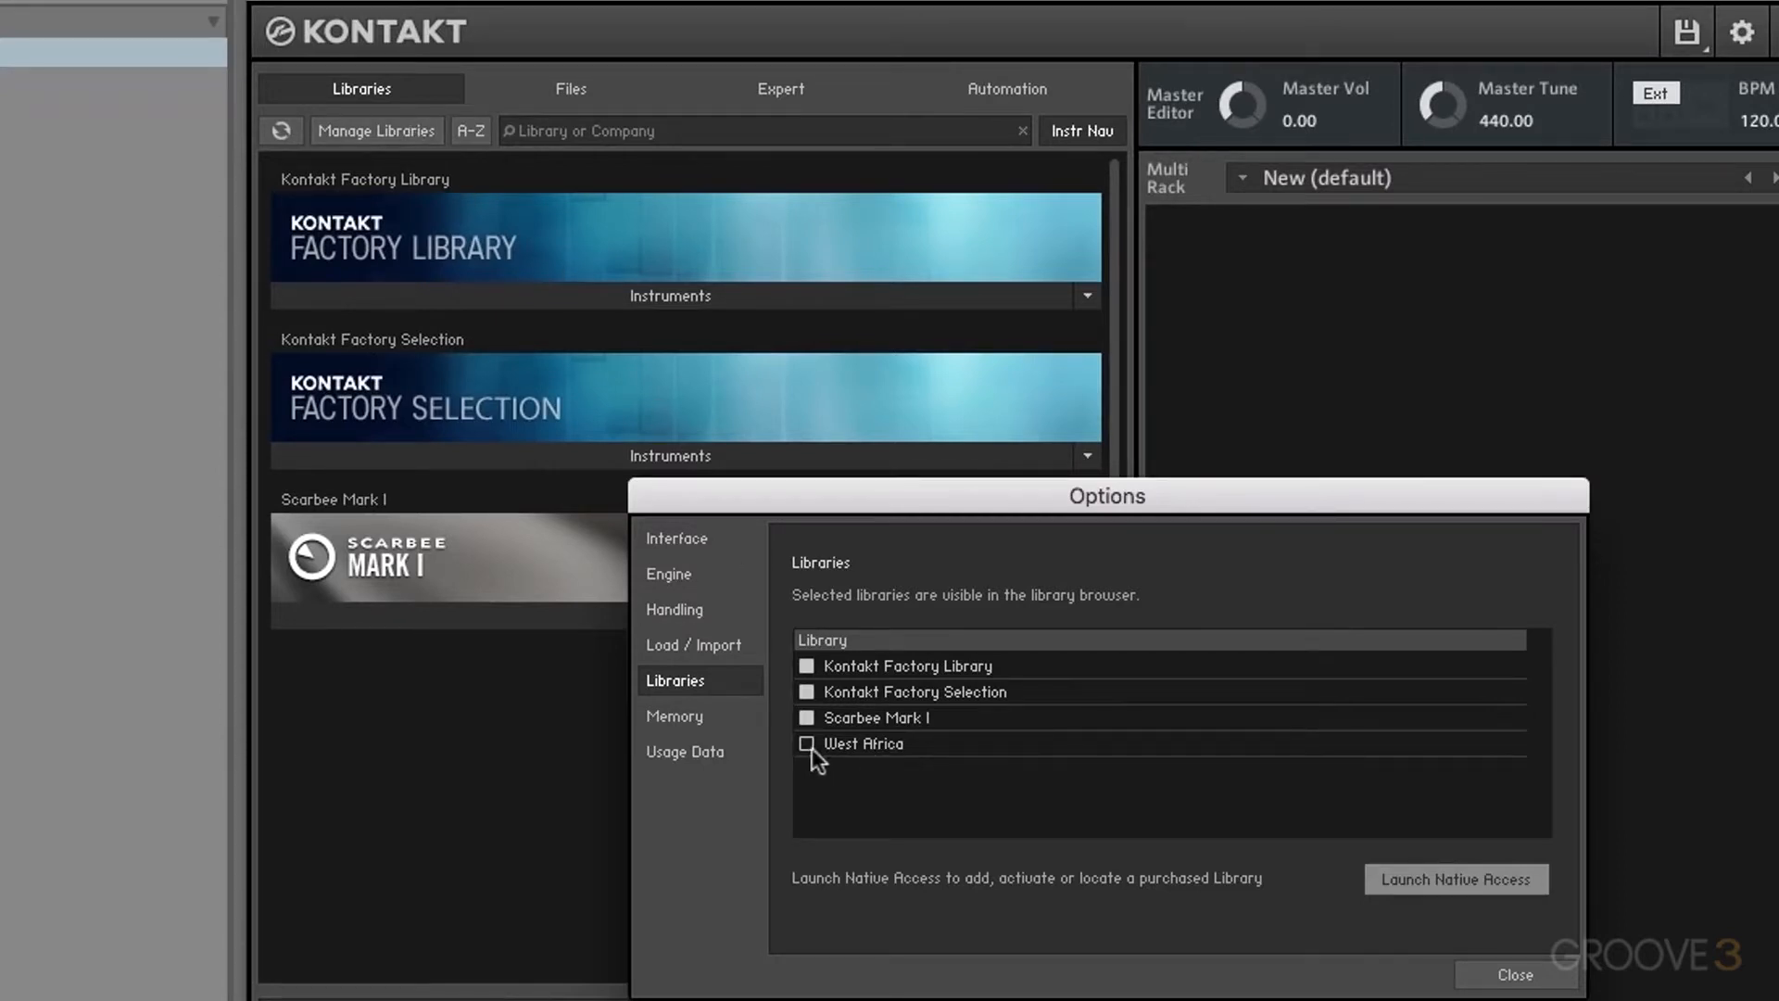
click(808, 714)
click(808, 714)
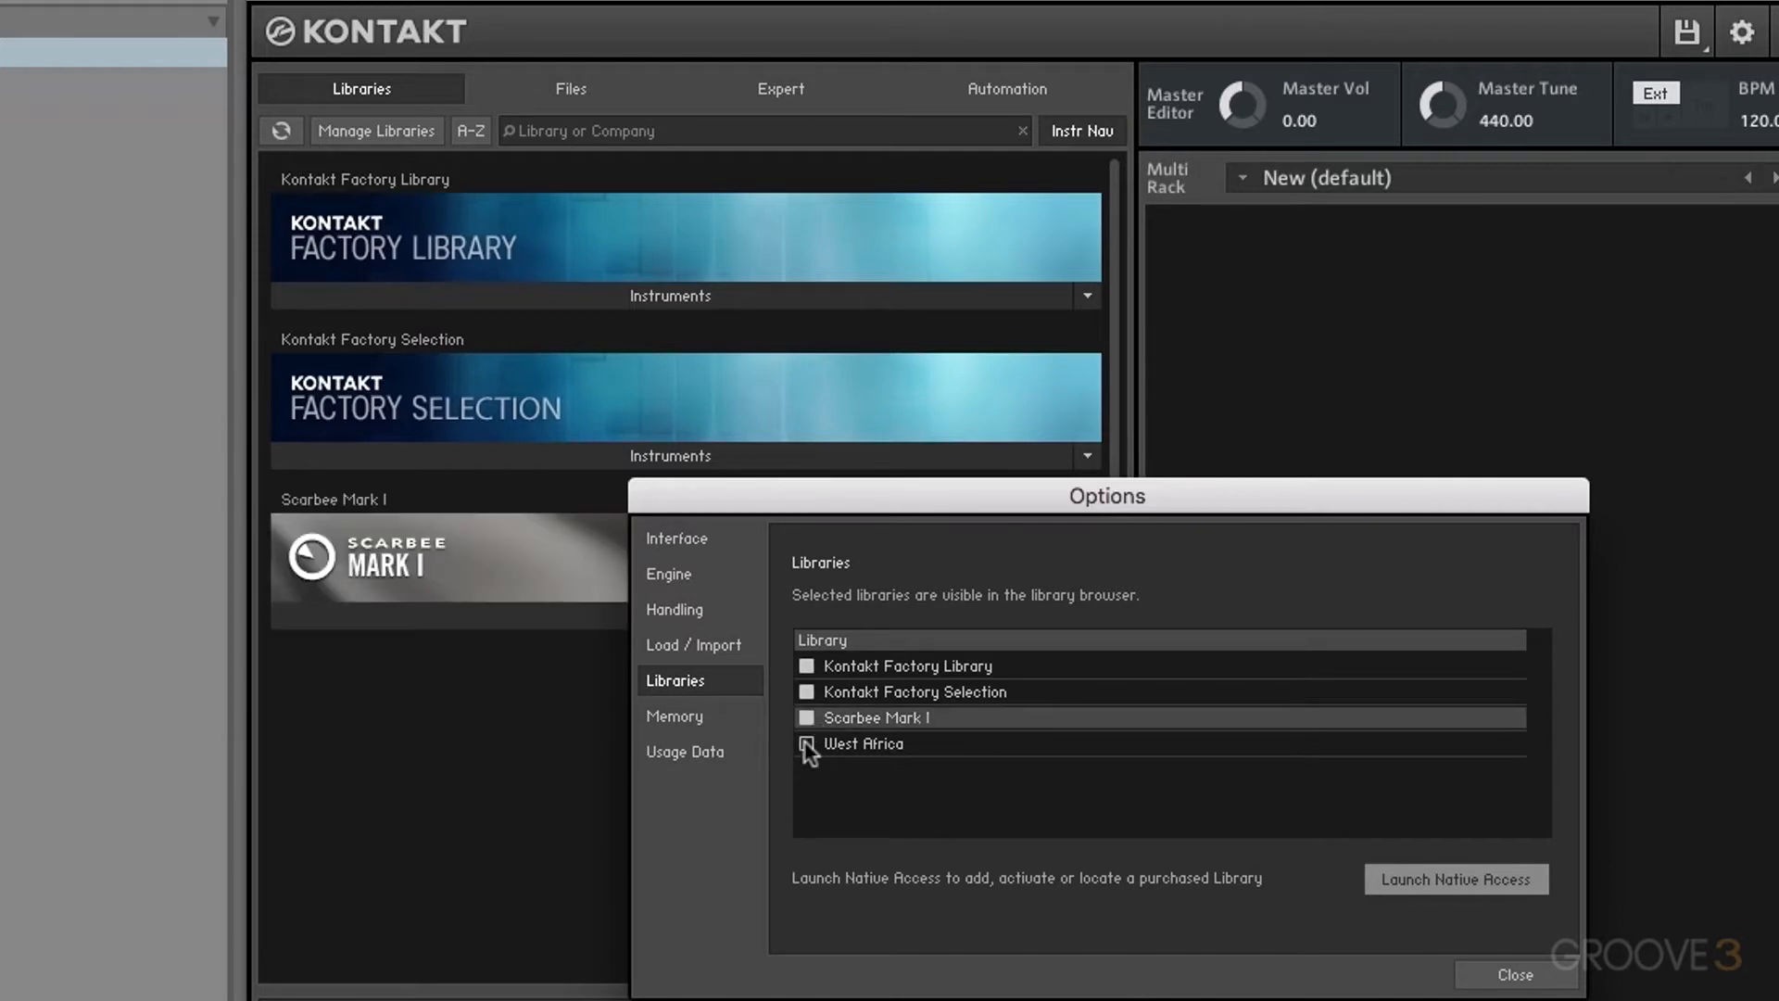
click(806, 744)
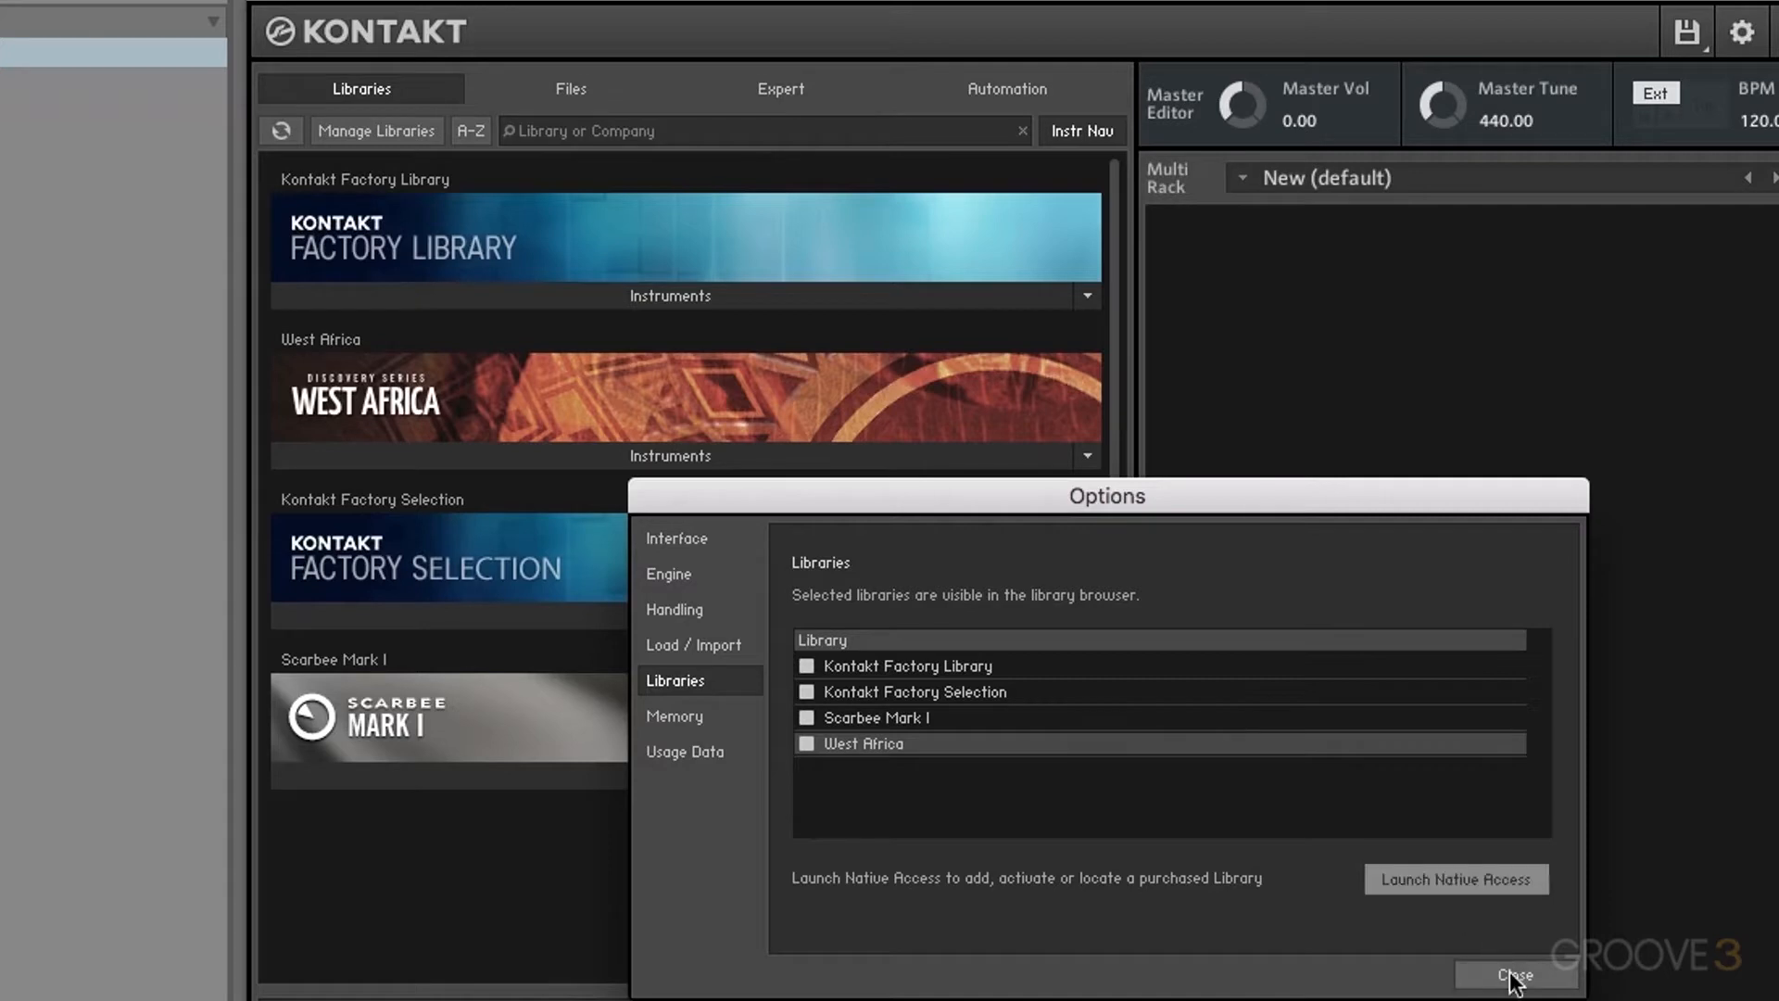
click(805, 742)
click(1514, 975)
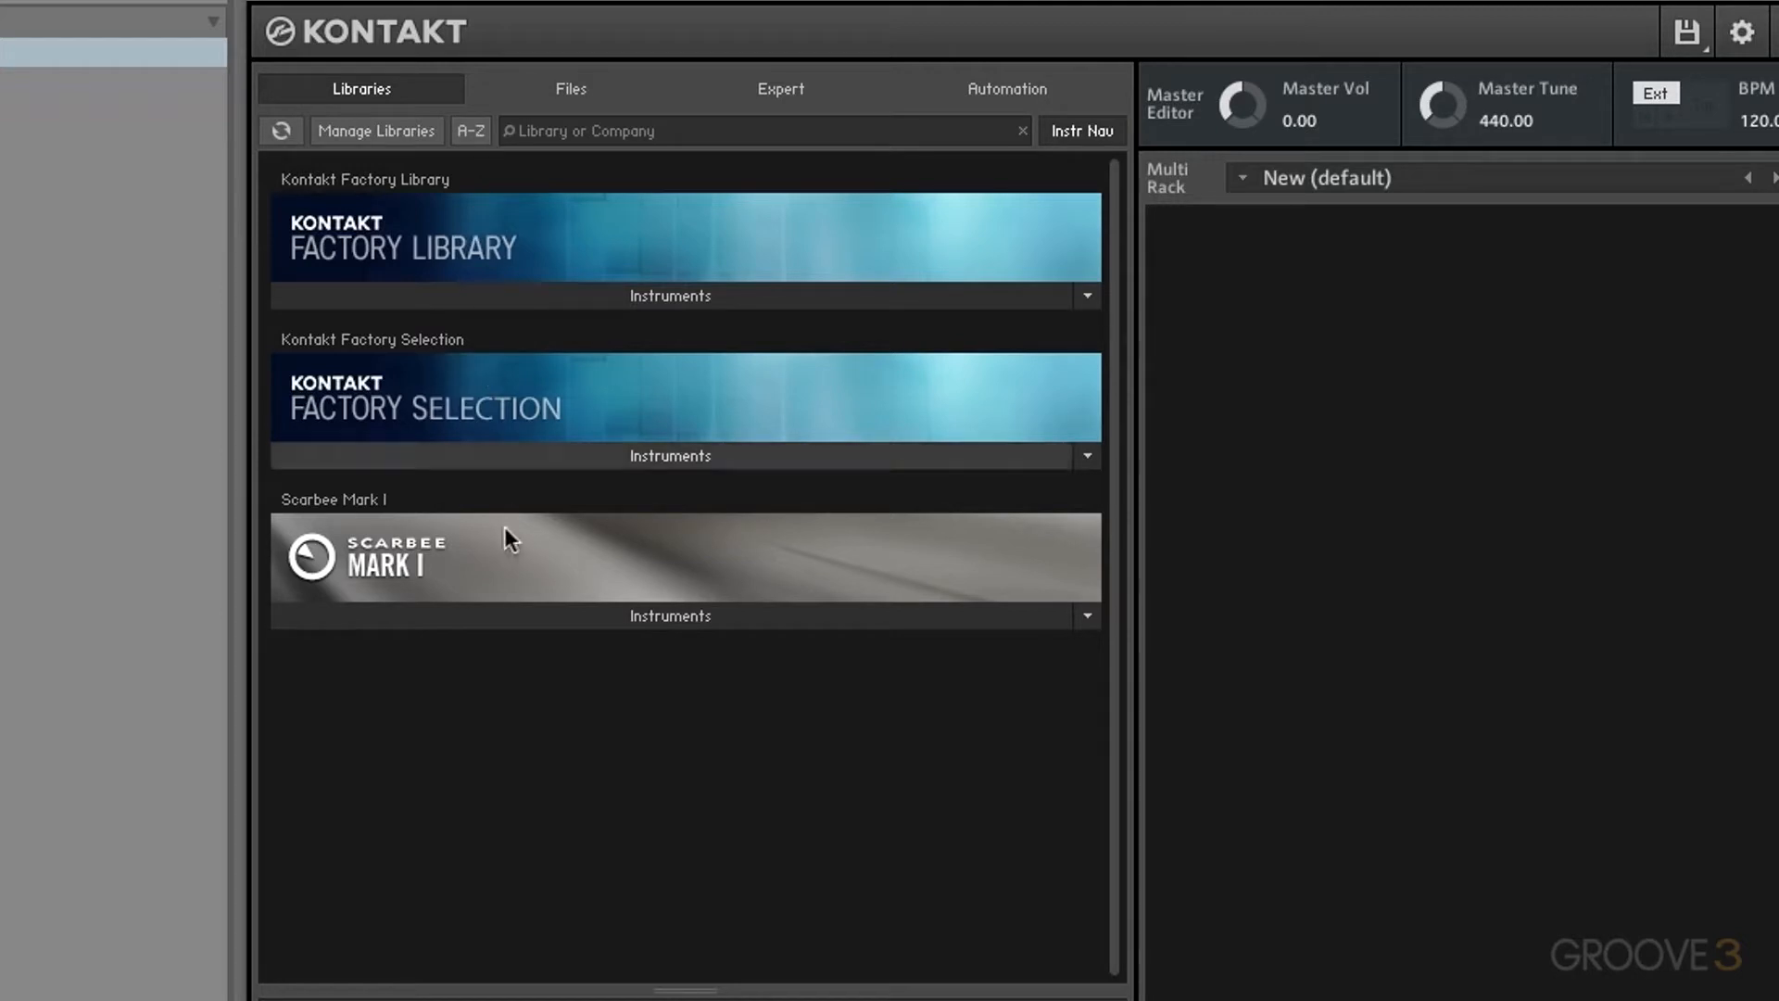
Step: Move Scarbee Mark I above Factory Selection, try A-Z sorting, then restore the original order
drag(492, 535, 492, 364)
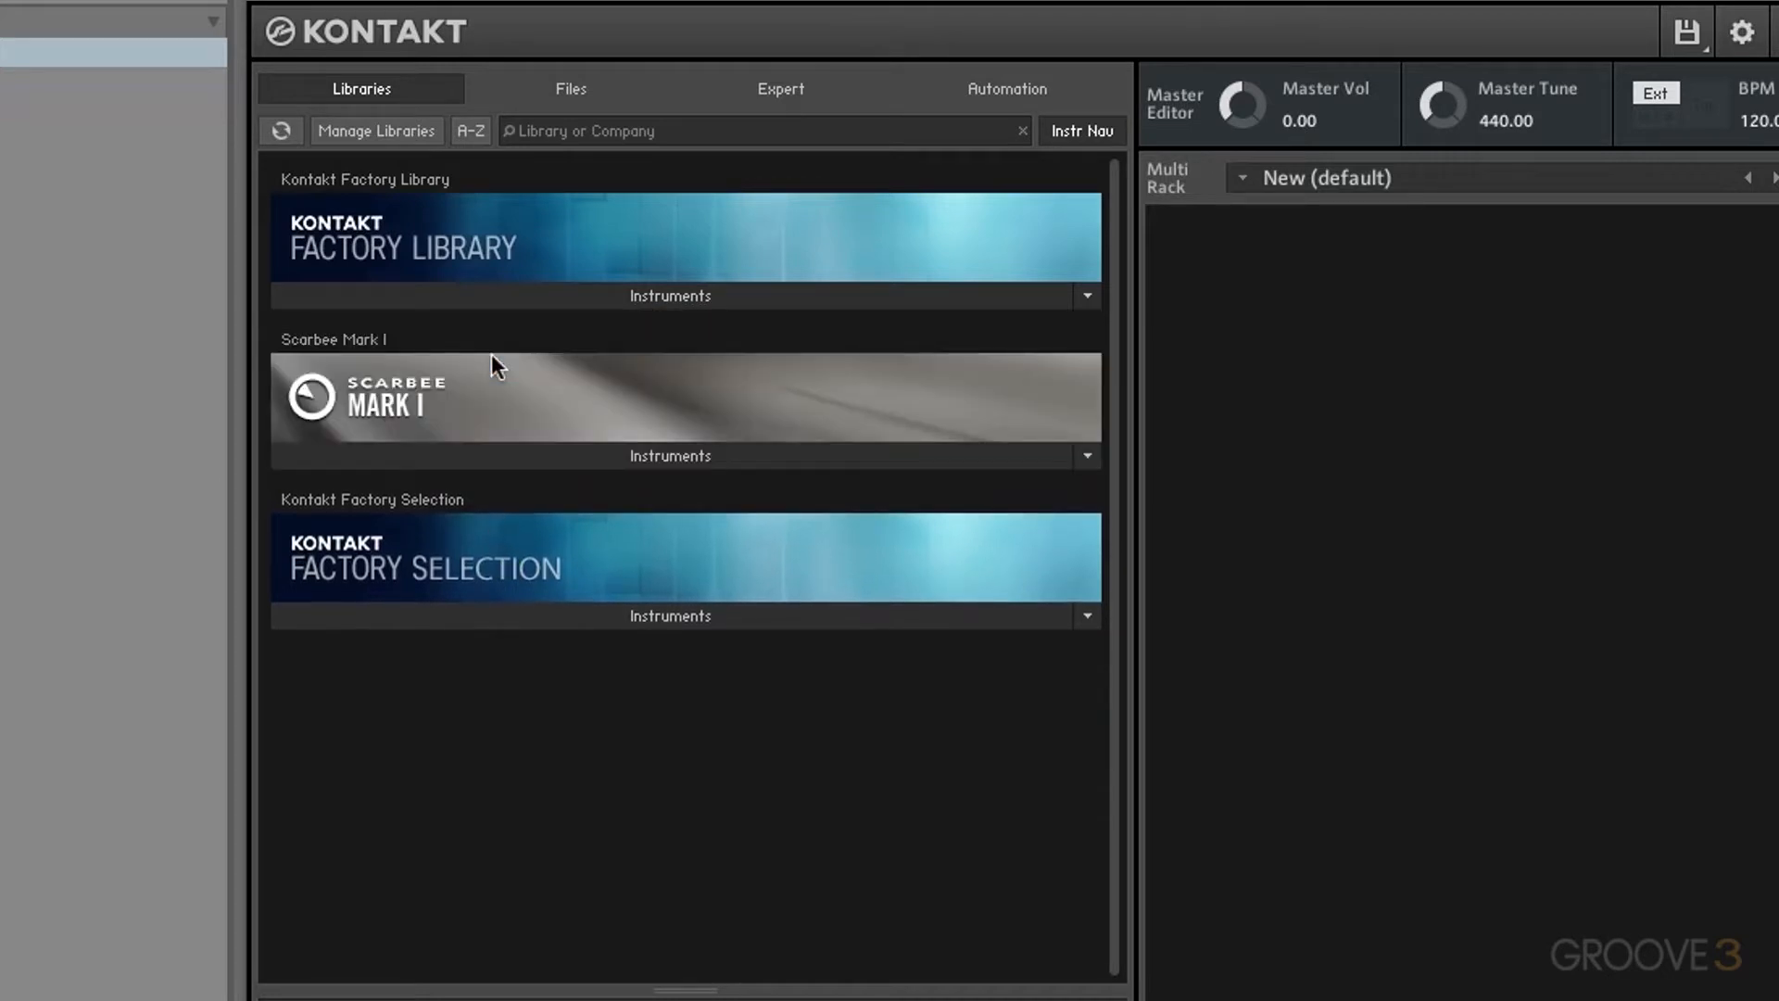
click(474, 130)
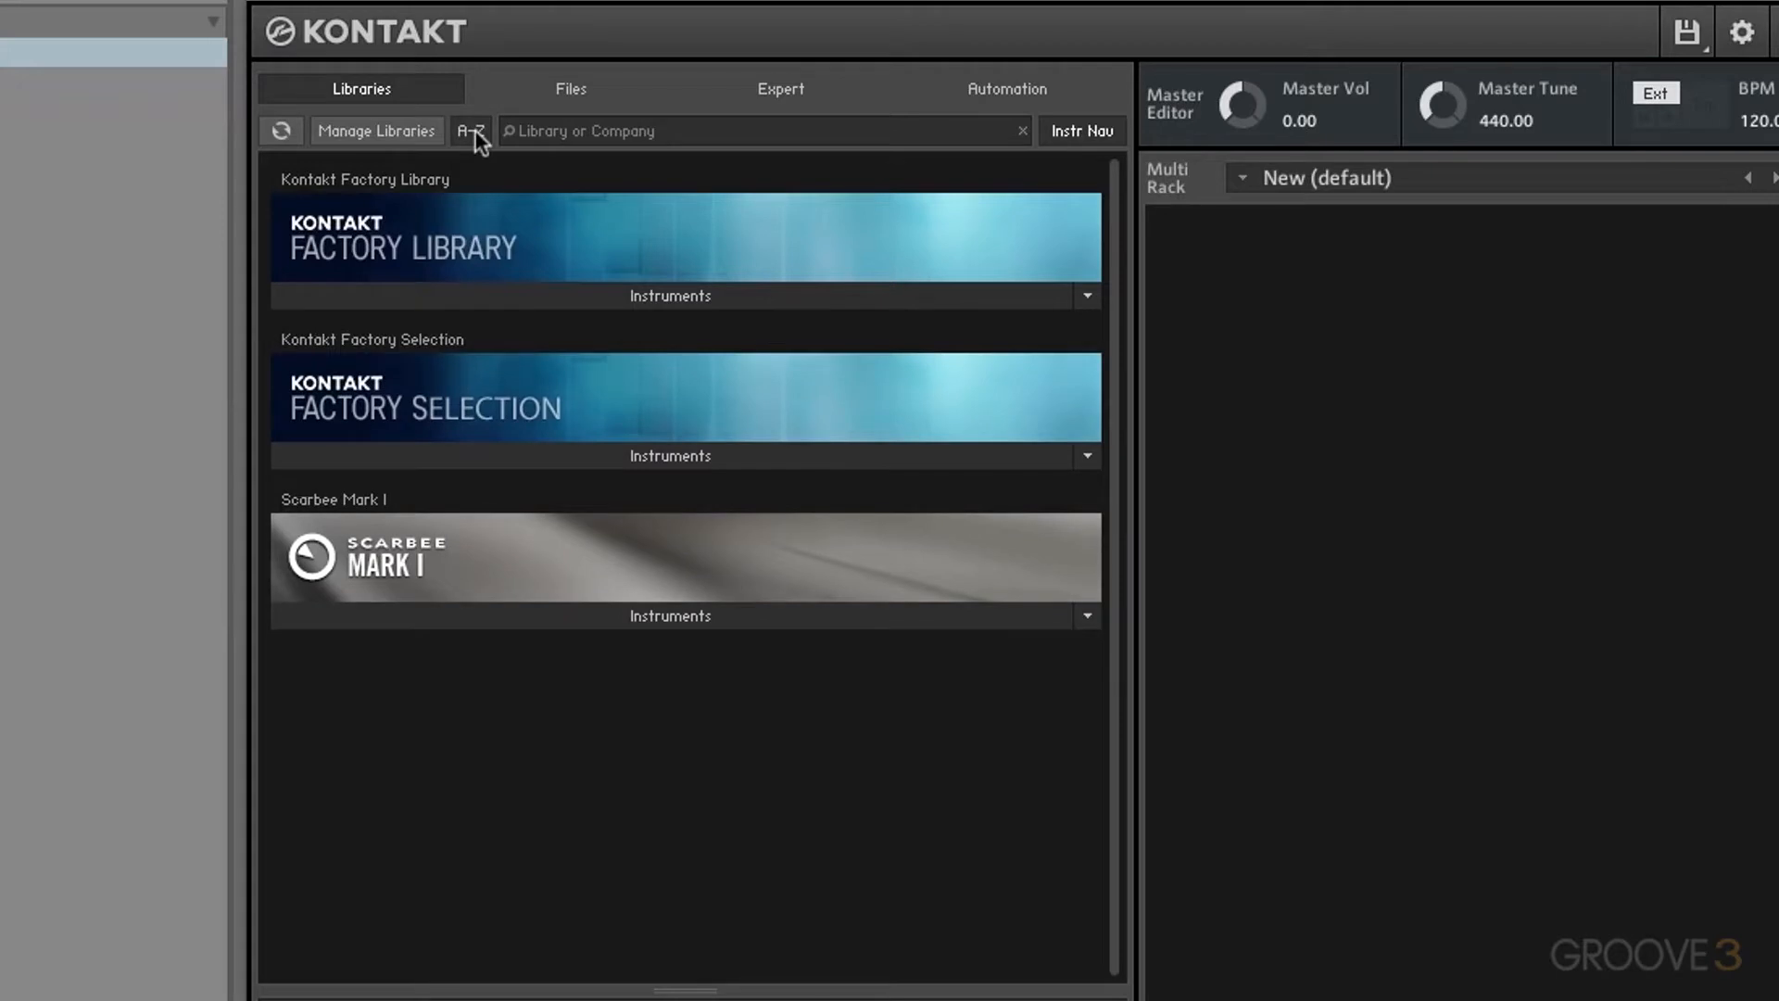
click(475, 131)
drag(422, 398, 465, 609)
Step: Search the libraries for 'fa', clear the search, and show the Instrument Navigator
click(535, 129)
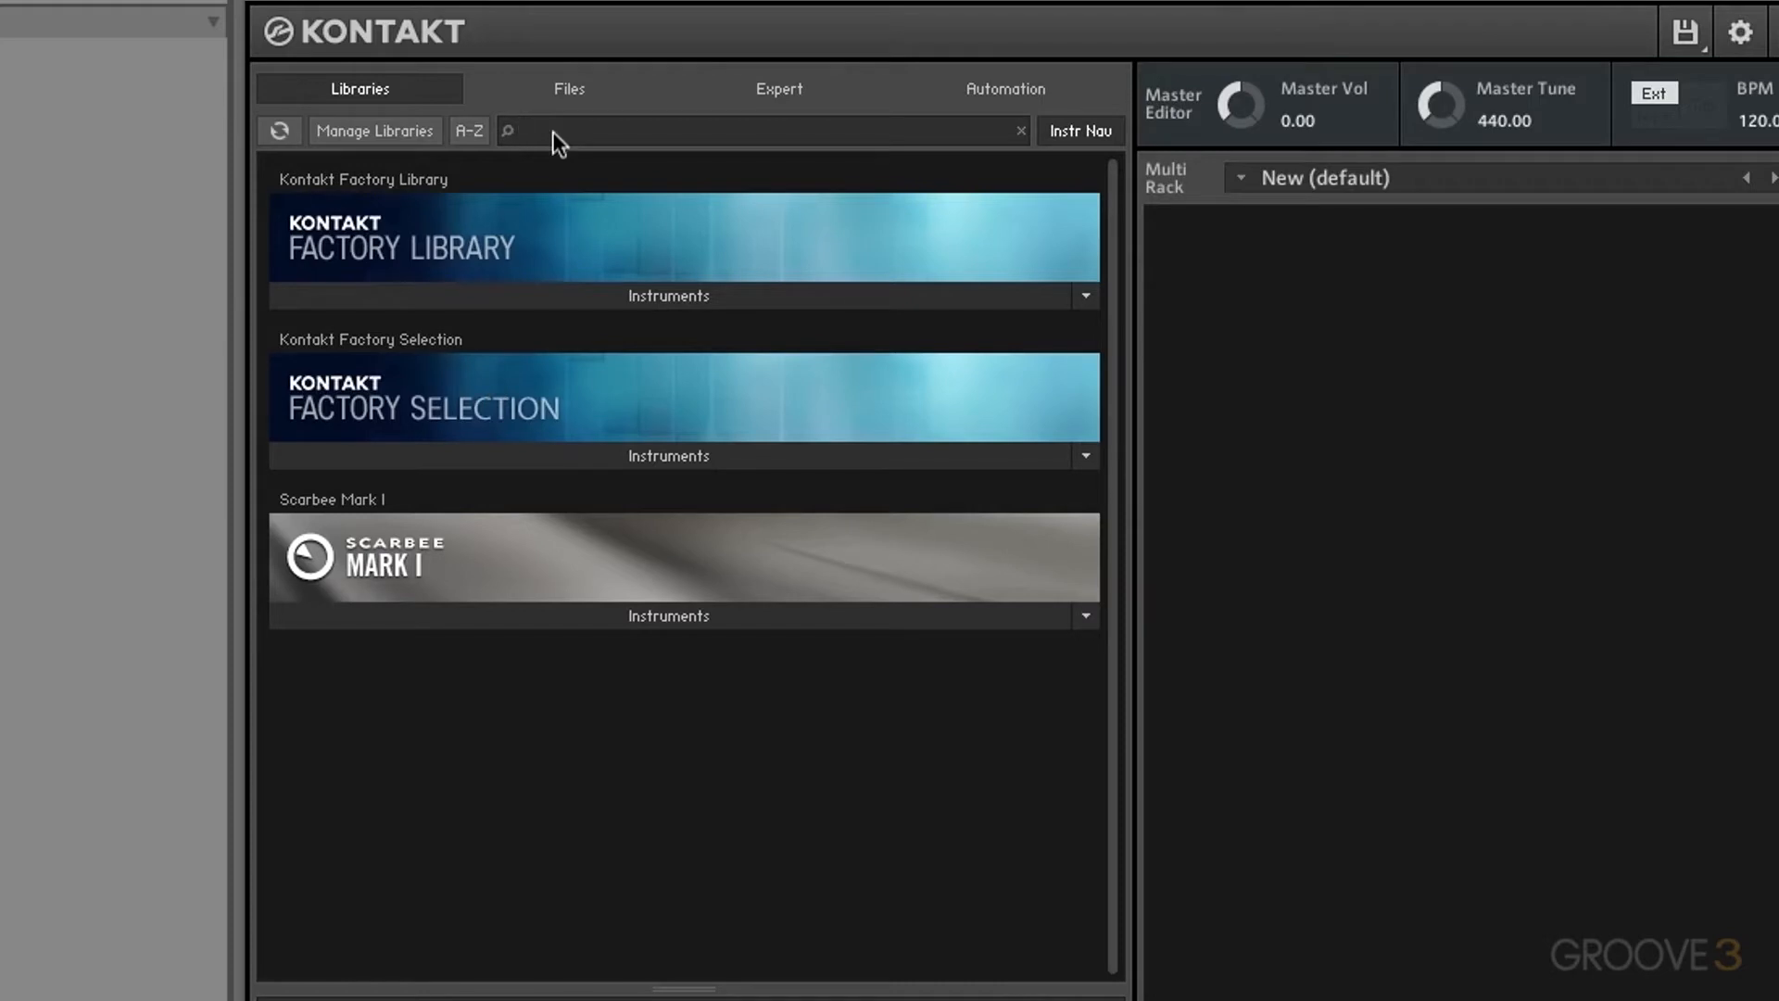
text(fa)
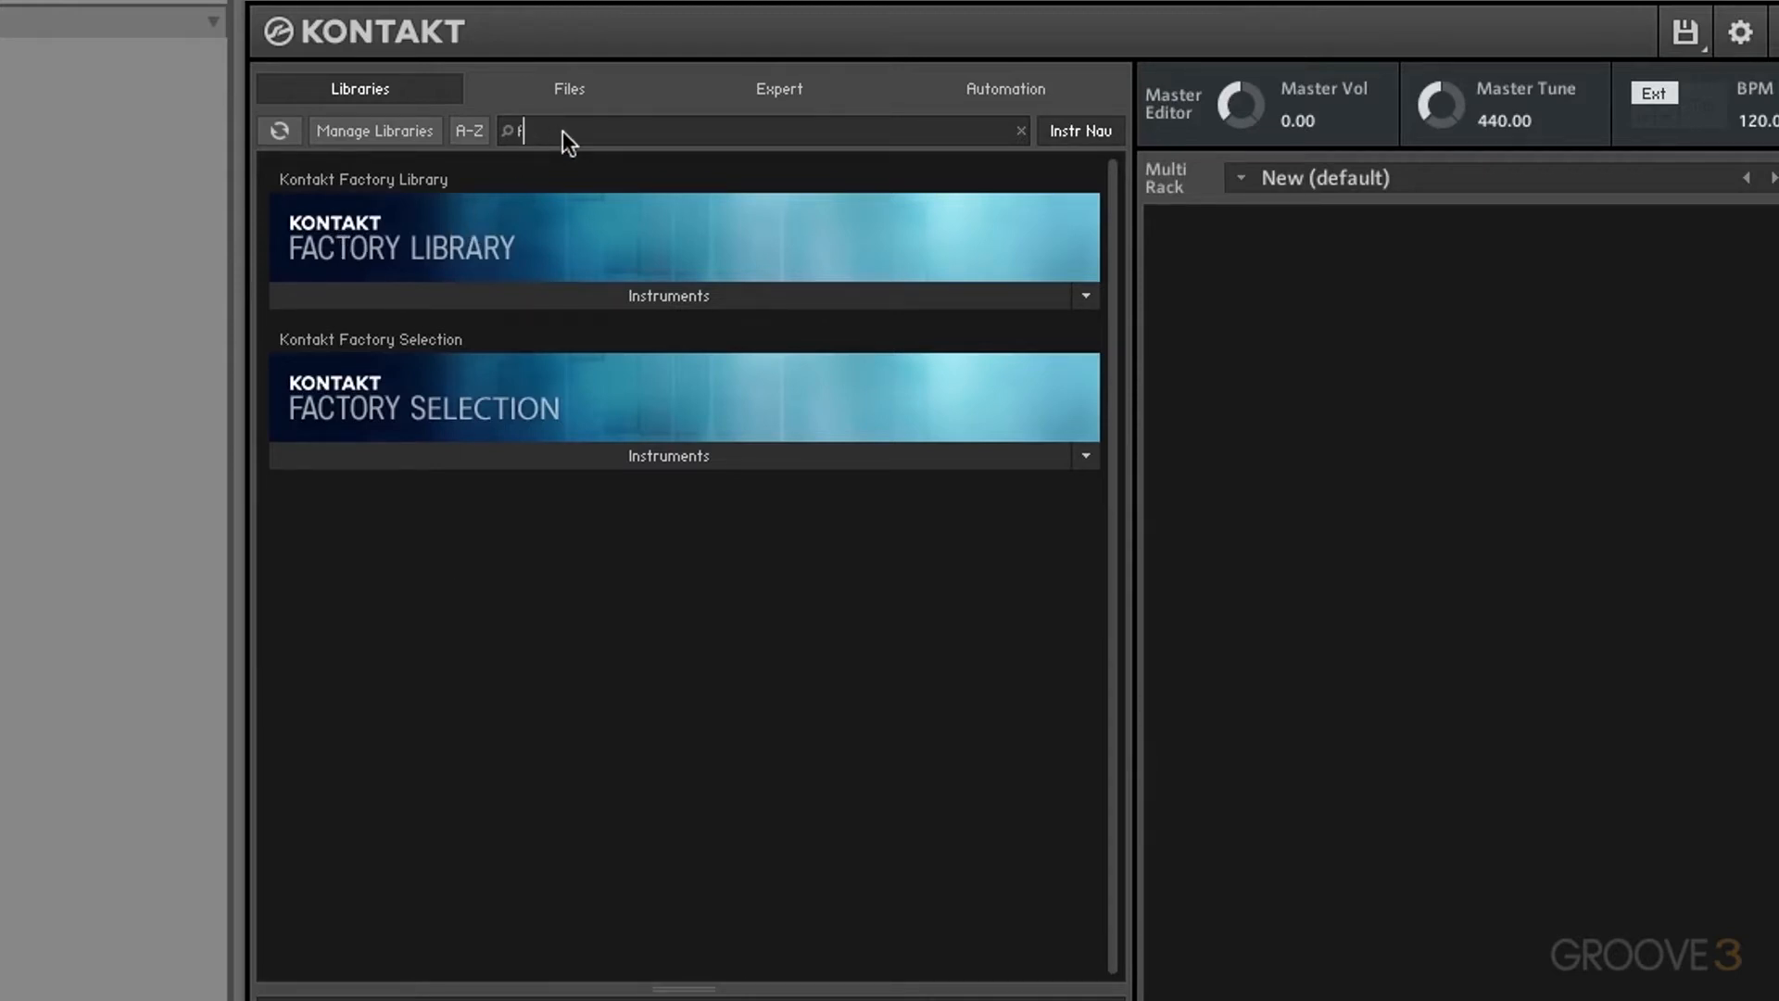
key(BackSpace)
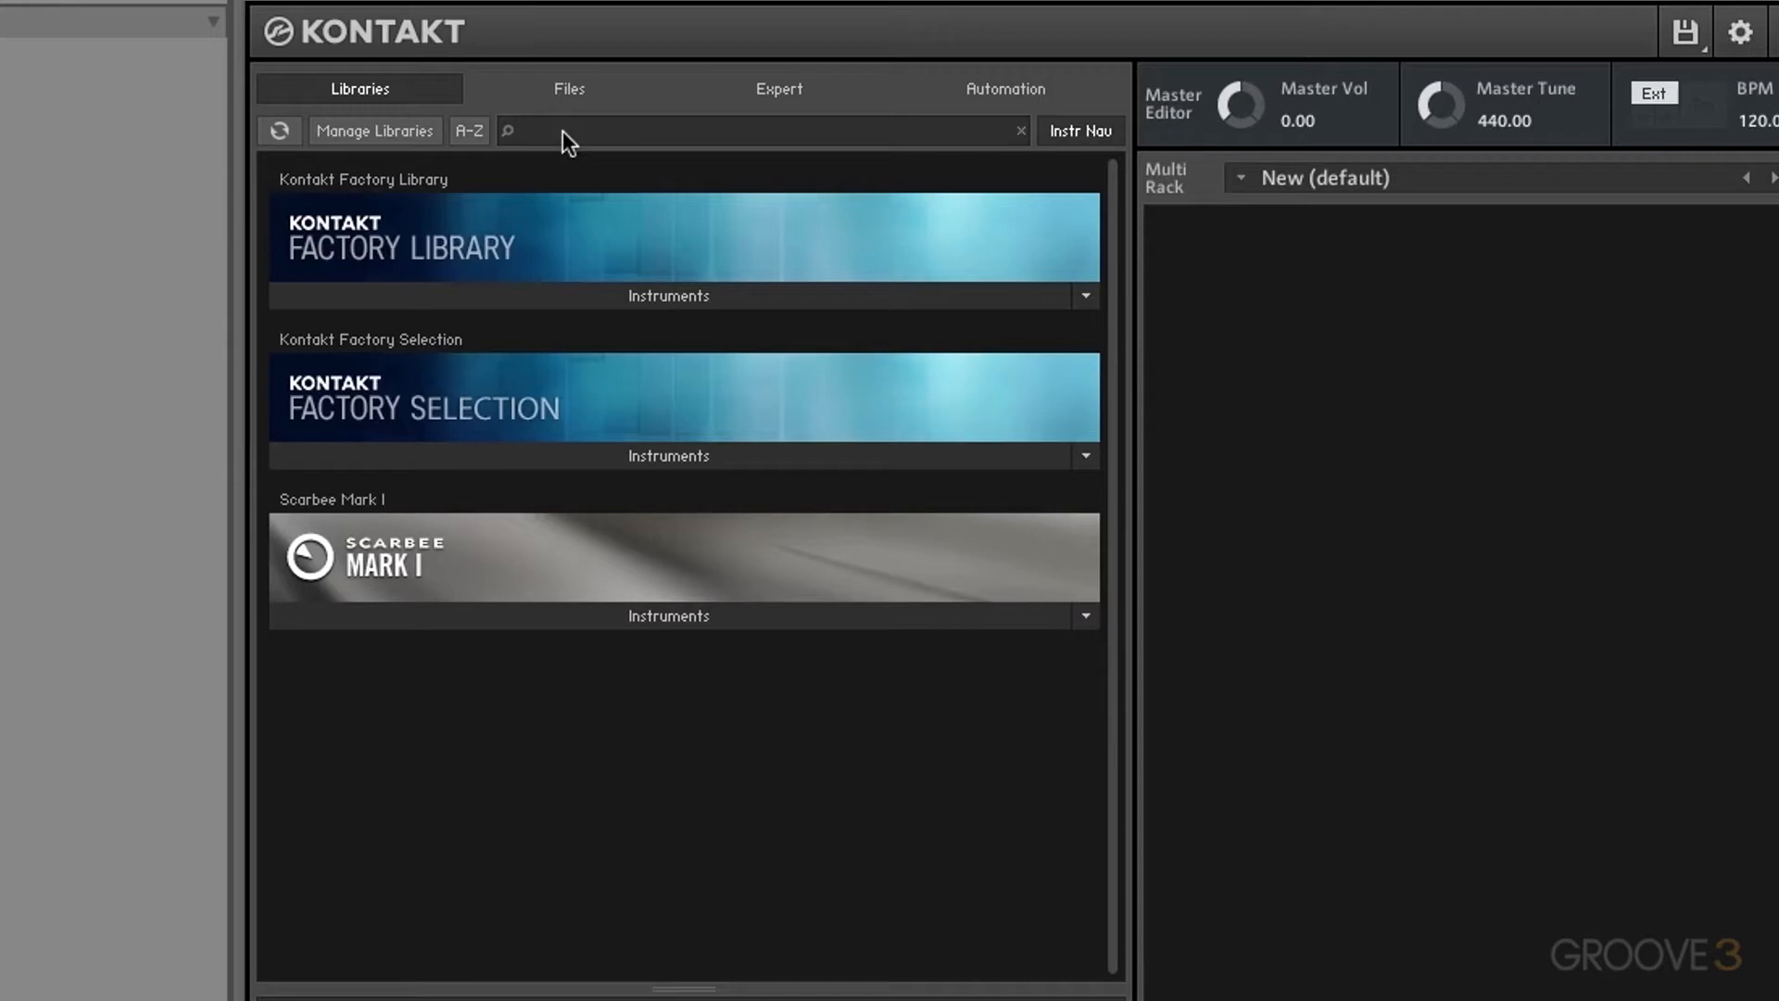
click(1085, 120)
click(1091, 131)
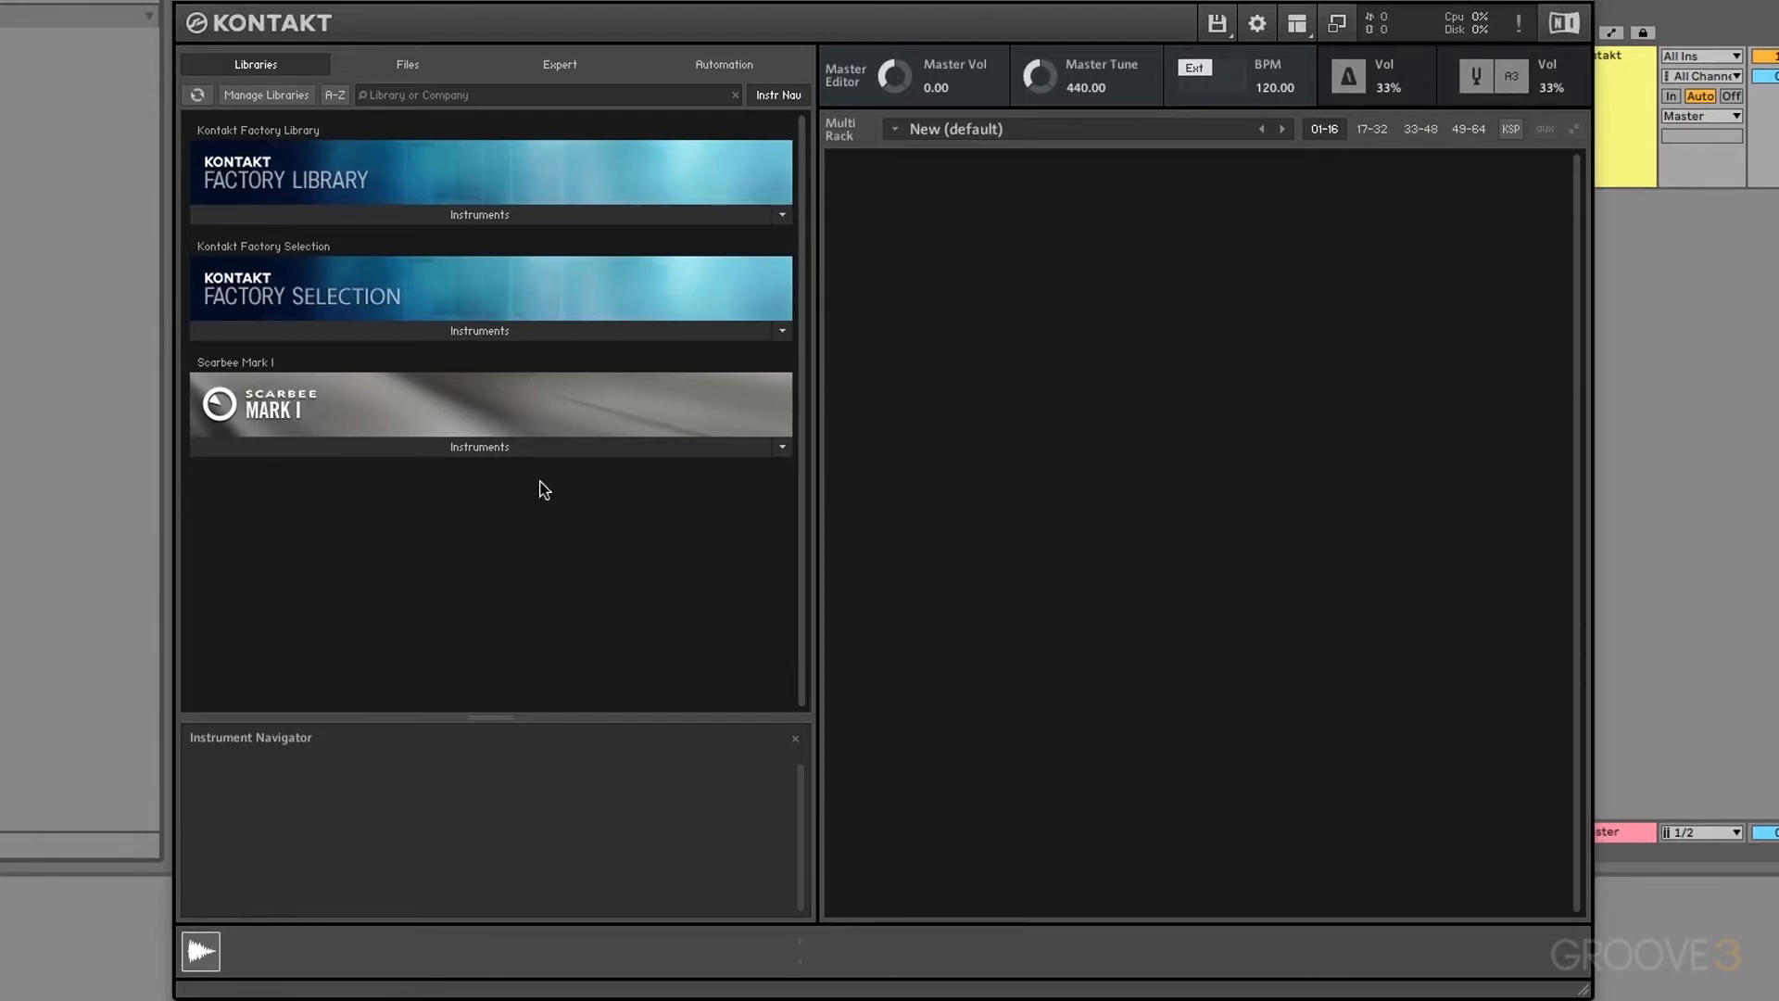
Step: List the Factory Library's instrument folders and open the 1 - Horns folder
click(502, 214)
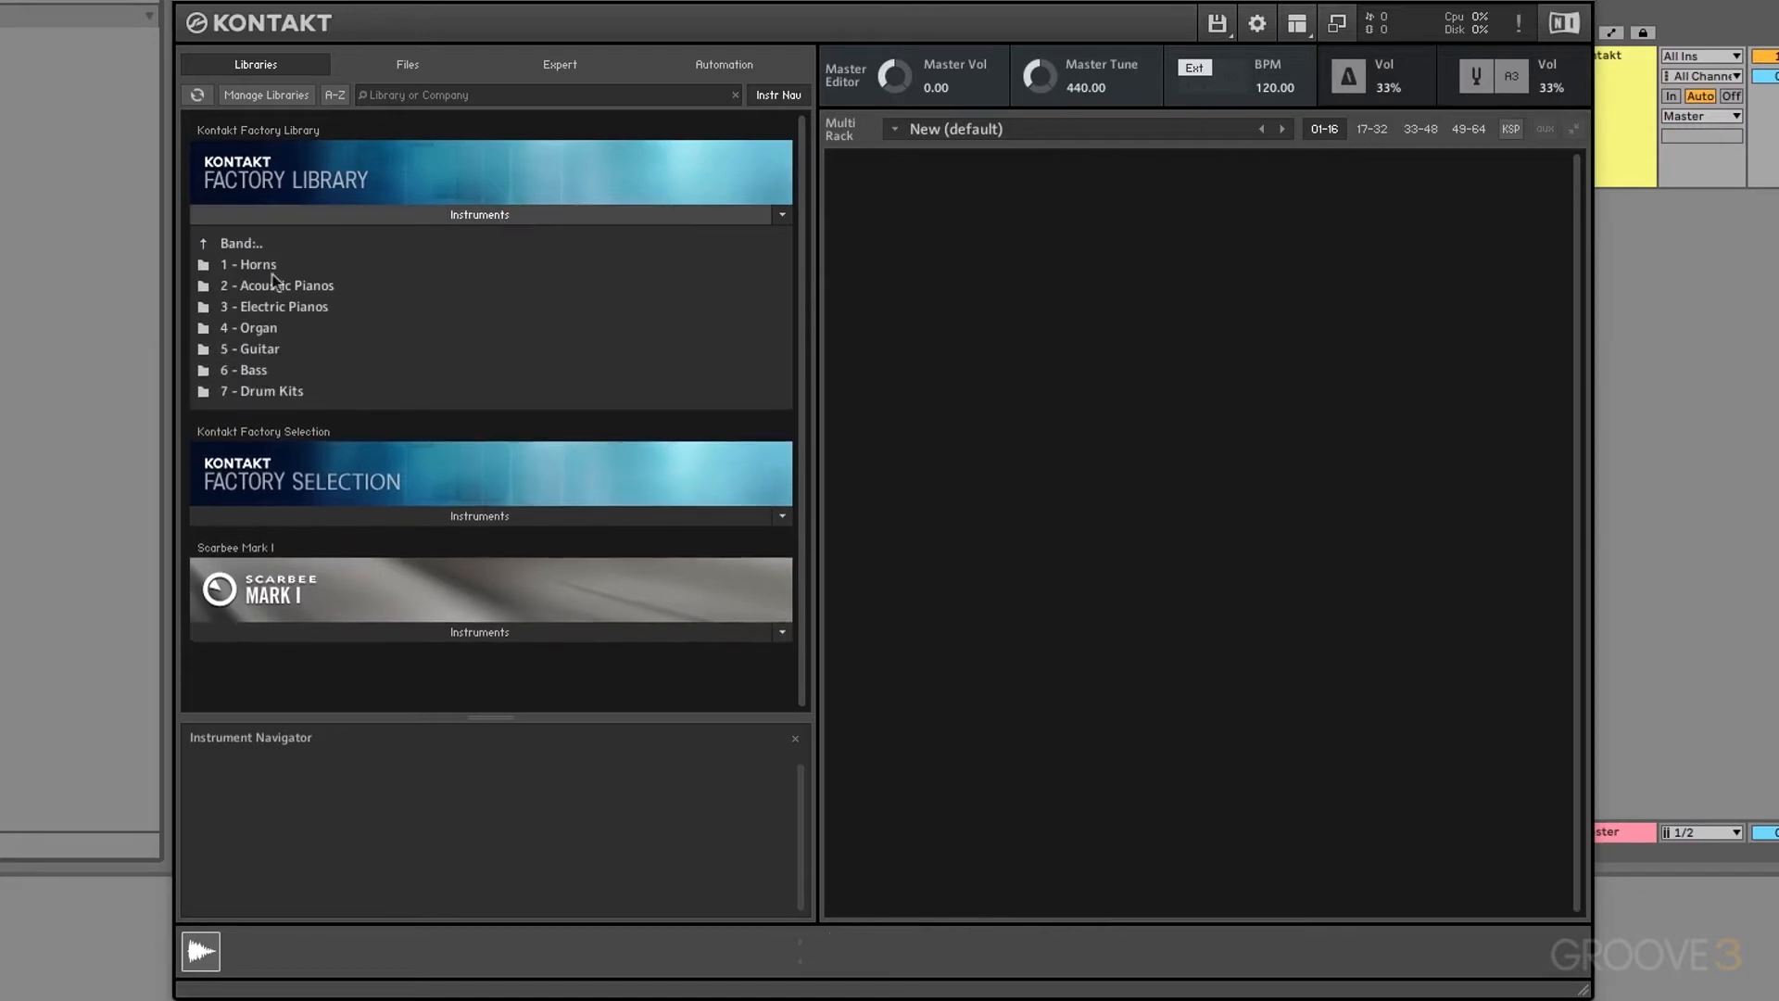
double_click(209, 265)
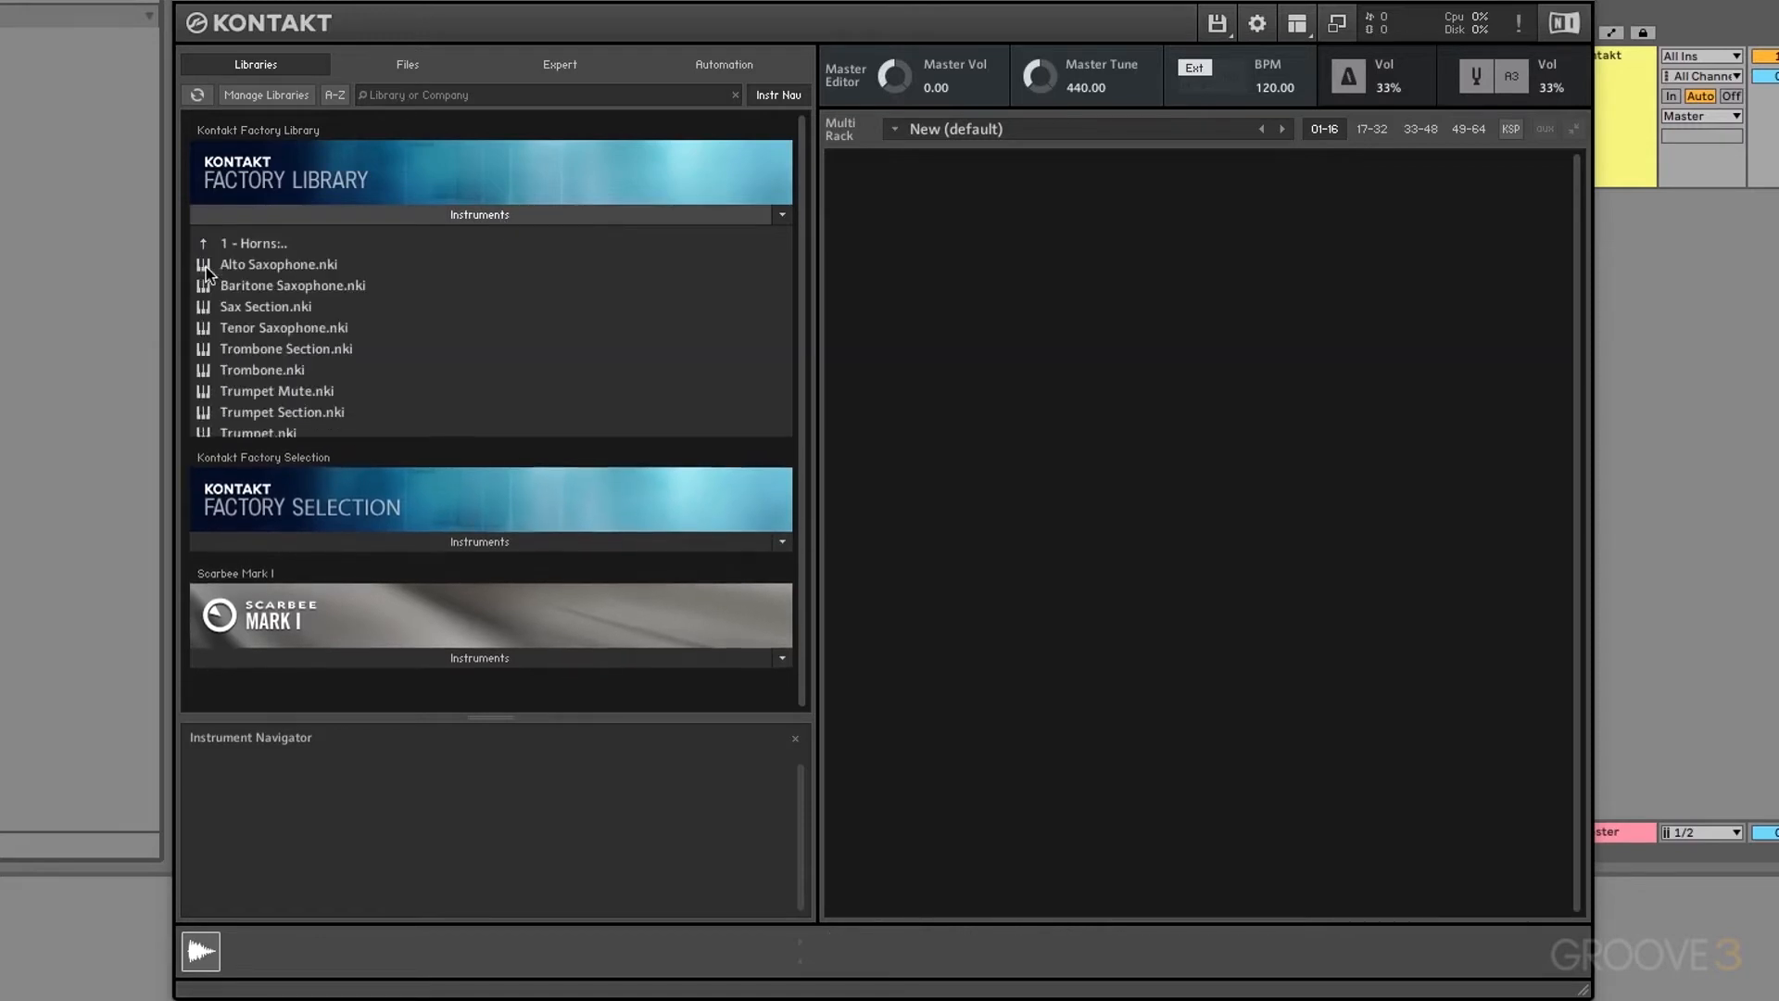
Step: Load Alto Saxophone and Baritone Saxophone into the rack, then toggle mute and solo on each
drag(278, 265, 1000, 319)
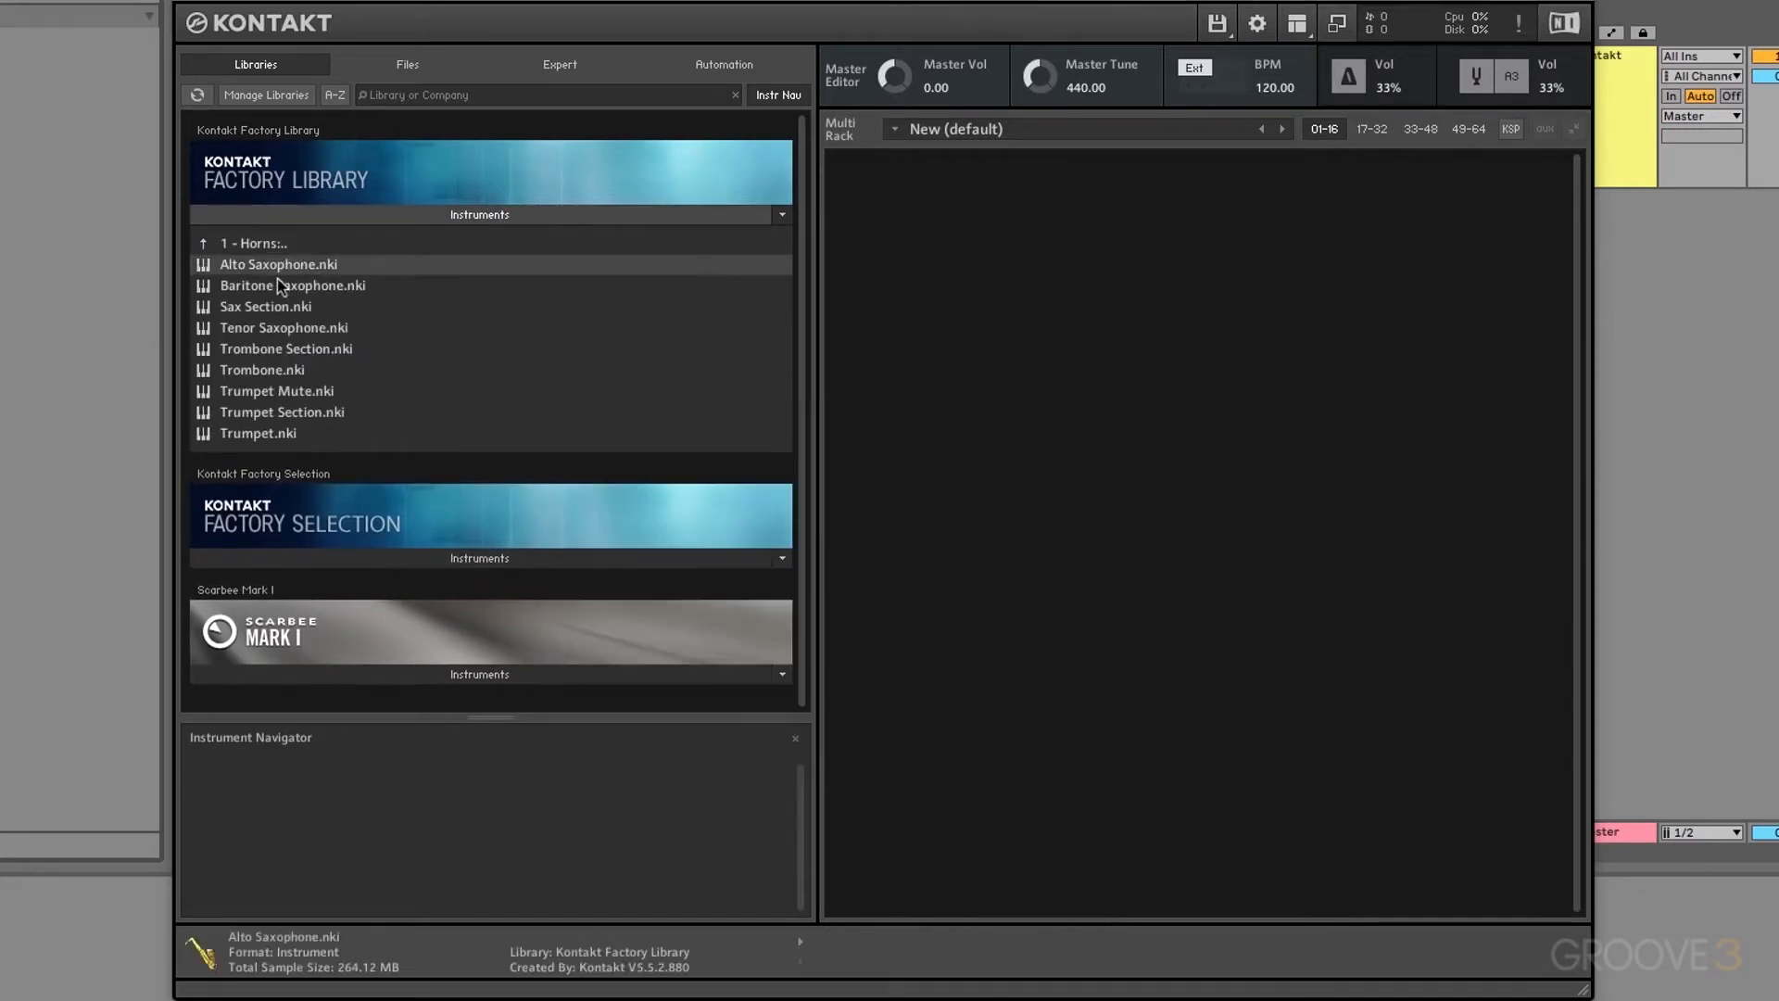
drag(260, 287, 971, 643)
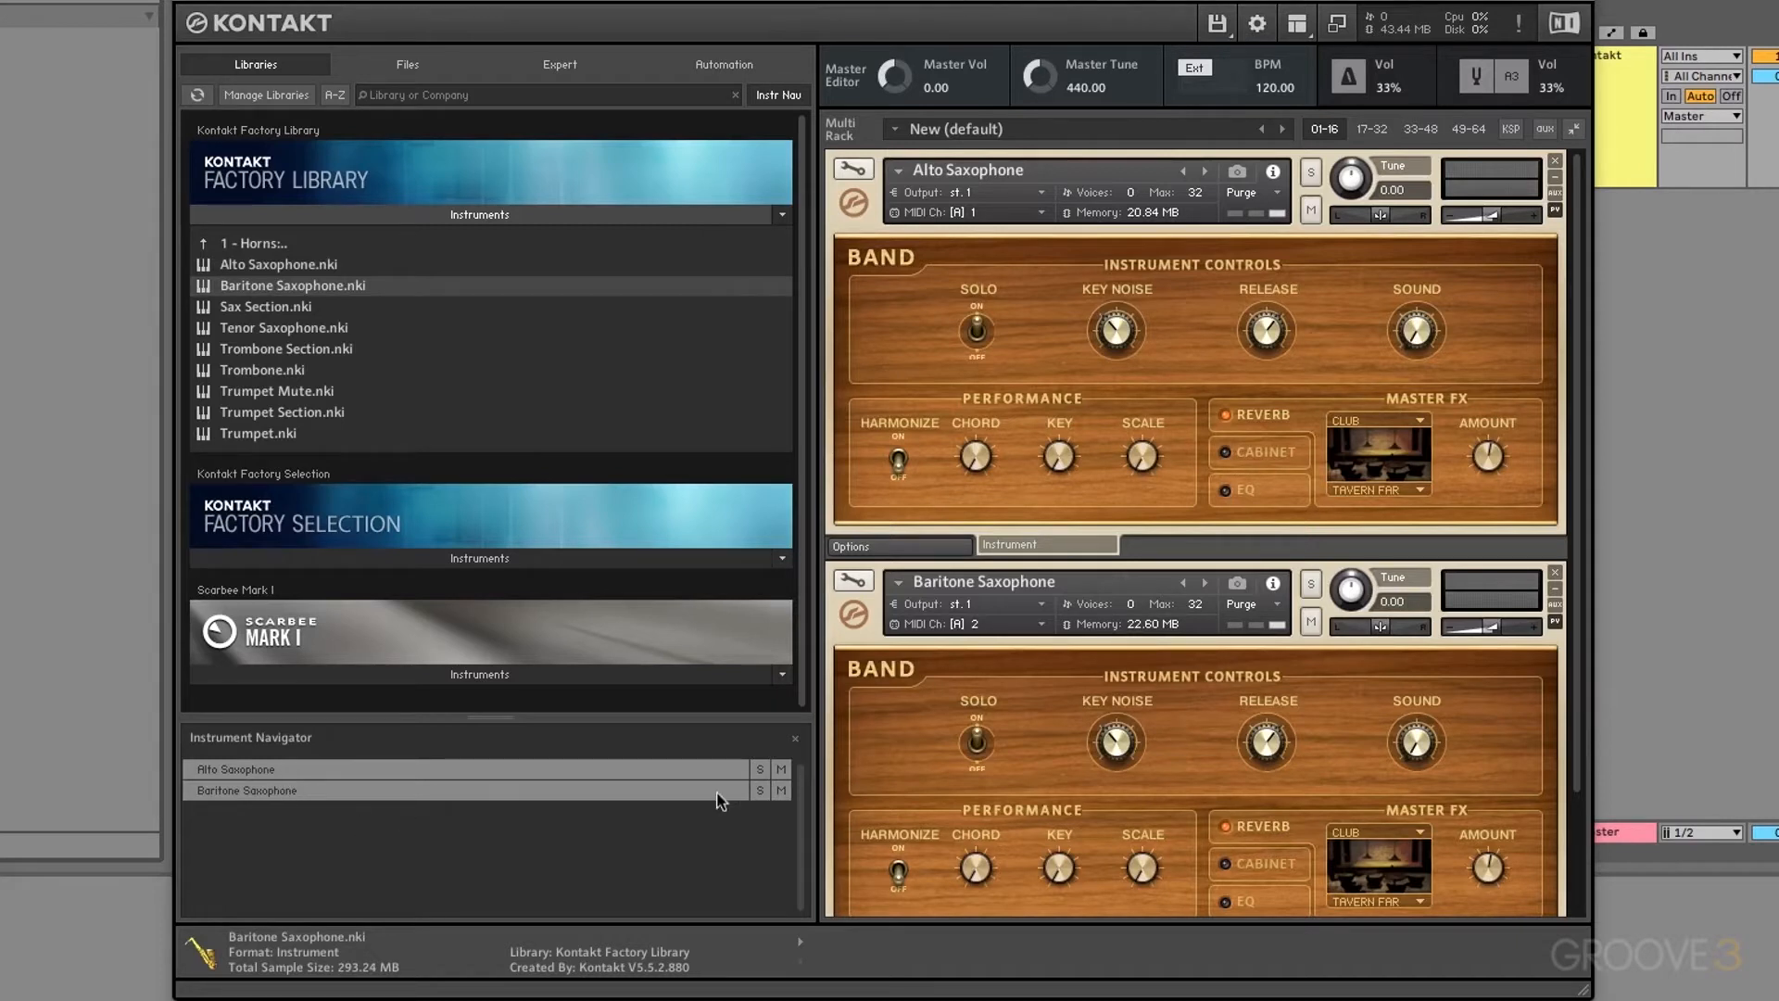
click(781, 790)
click(781, 791)
click(781, 769)
click(761, 768)
click(761, 768)
Step: Remove Baritone and Alto Saxophone from the rack, then go up from Horns to the top-level categories
click(1555, 572)
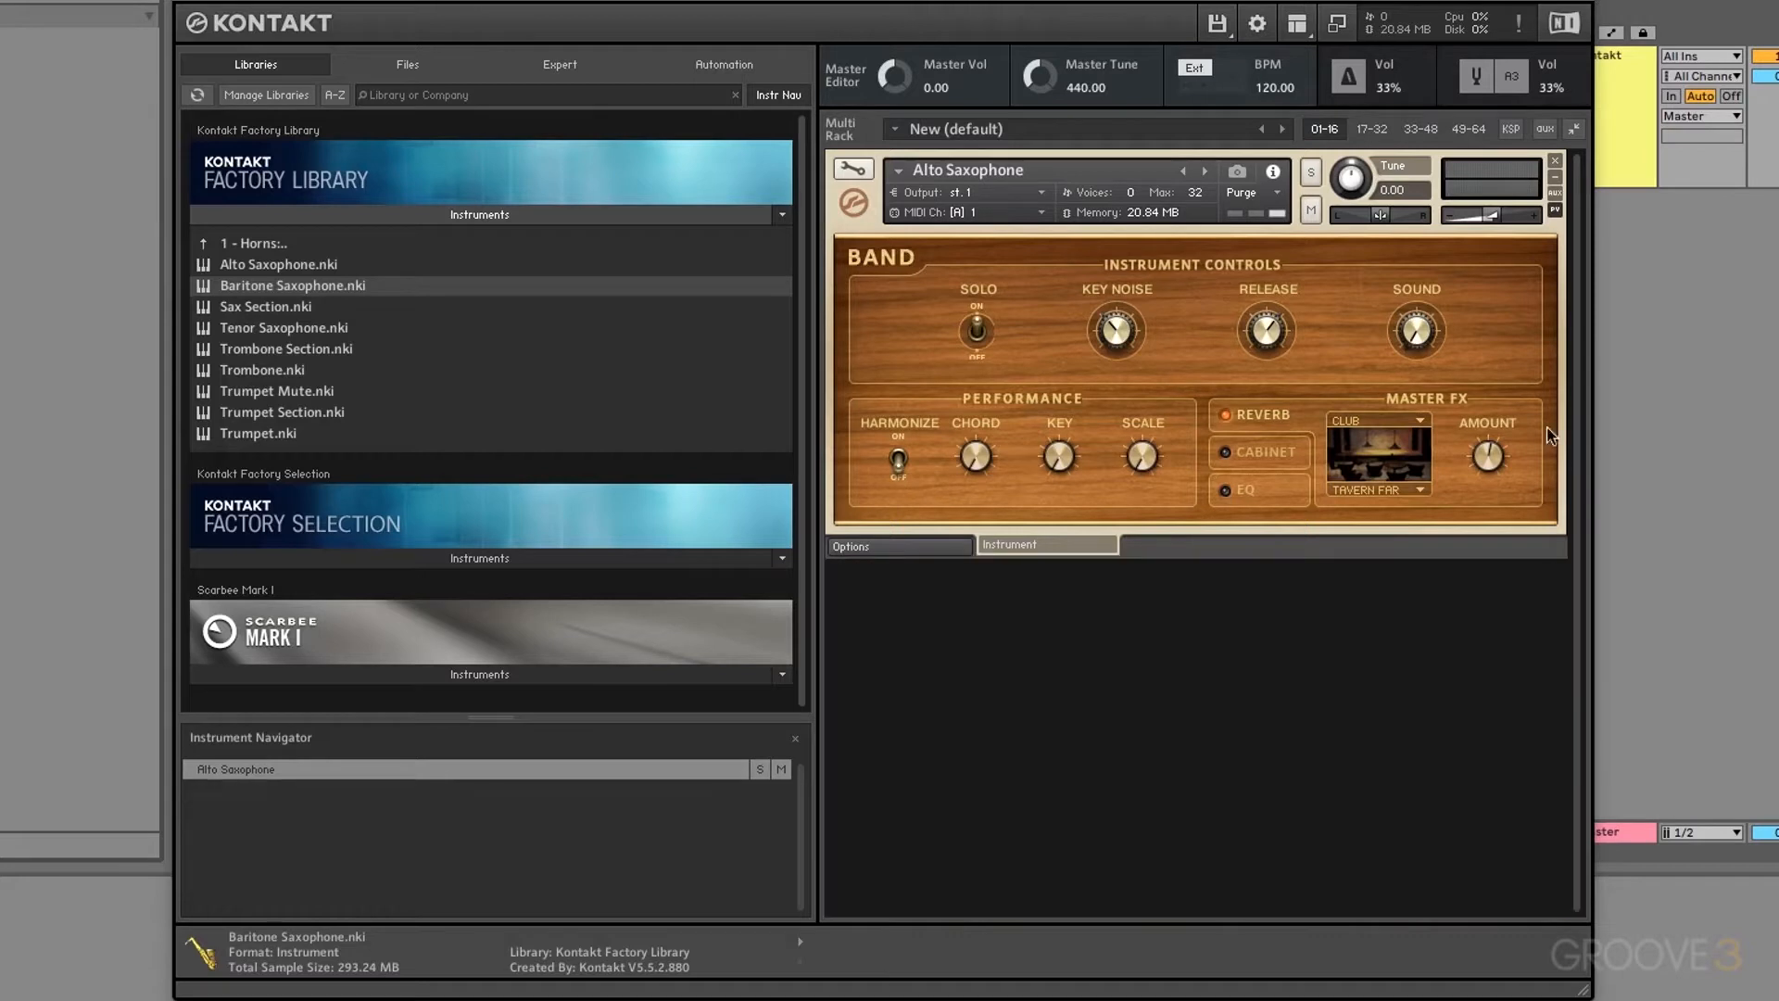
click(1556, 160)
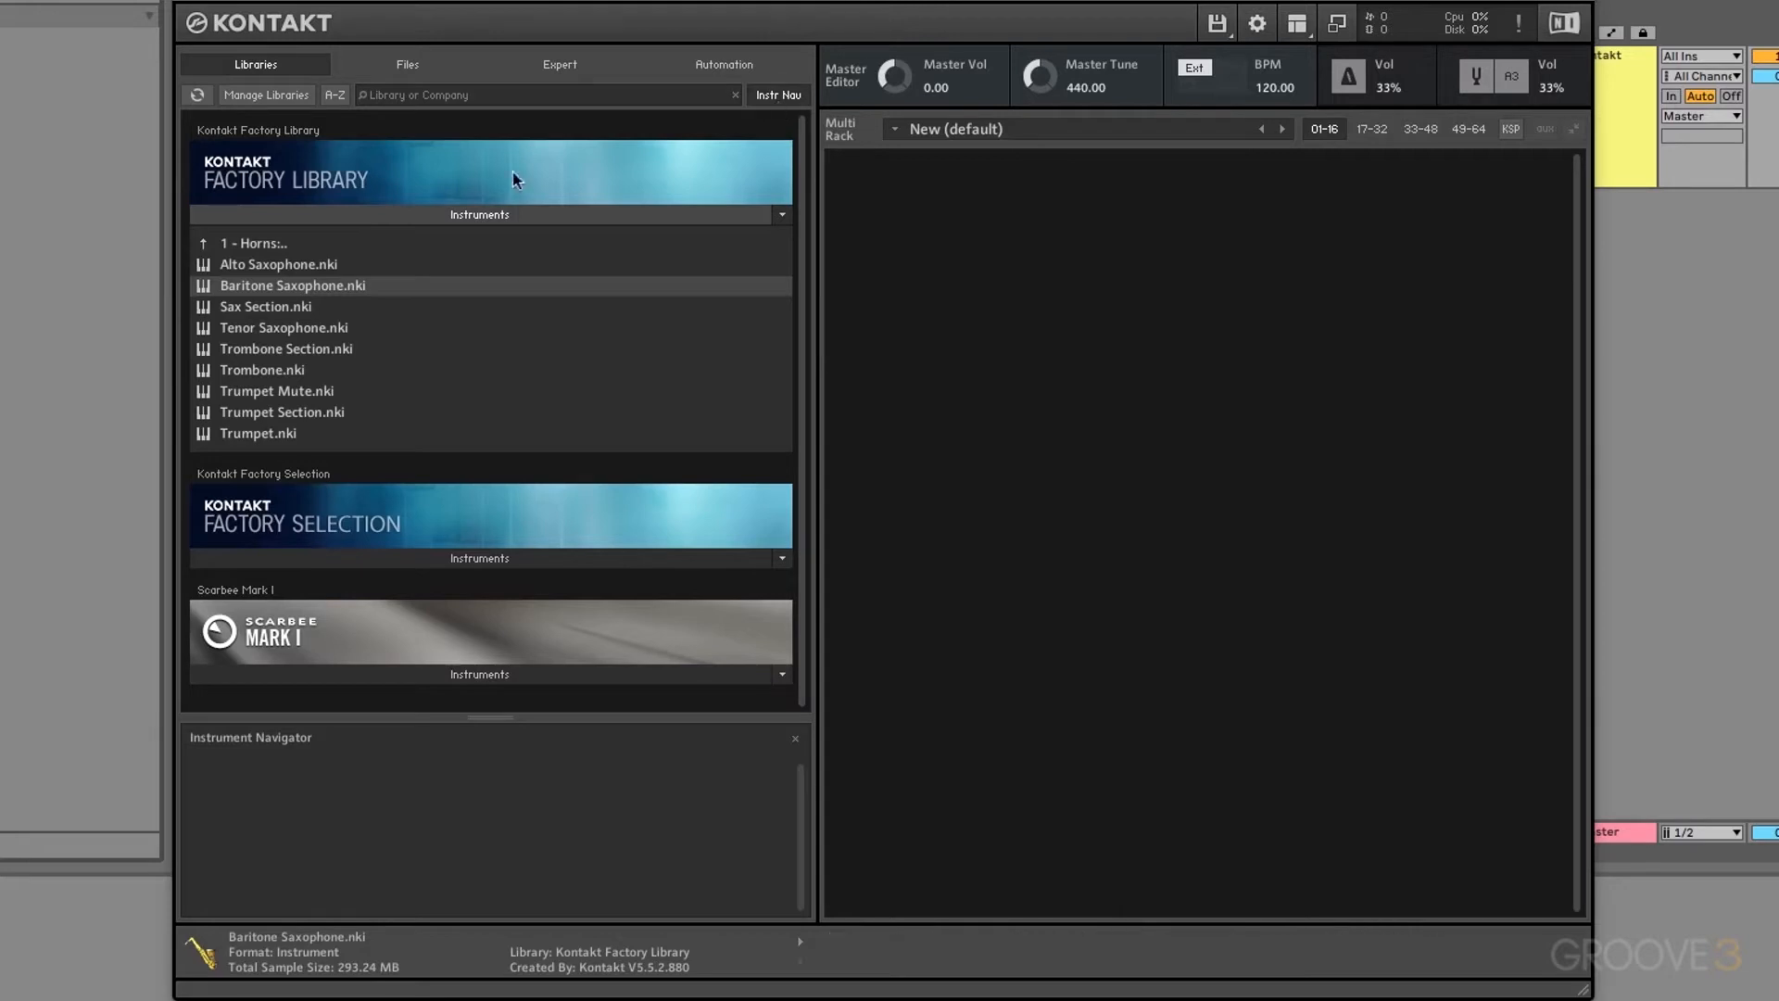
click(205, 244)
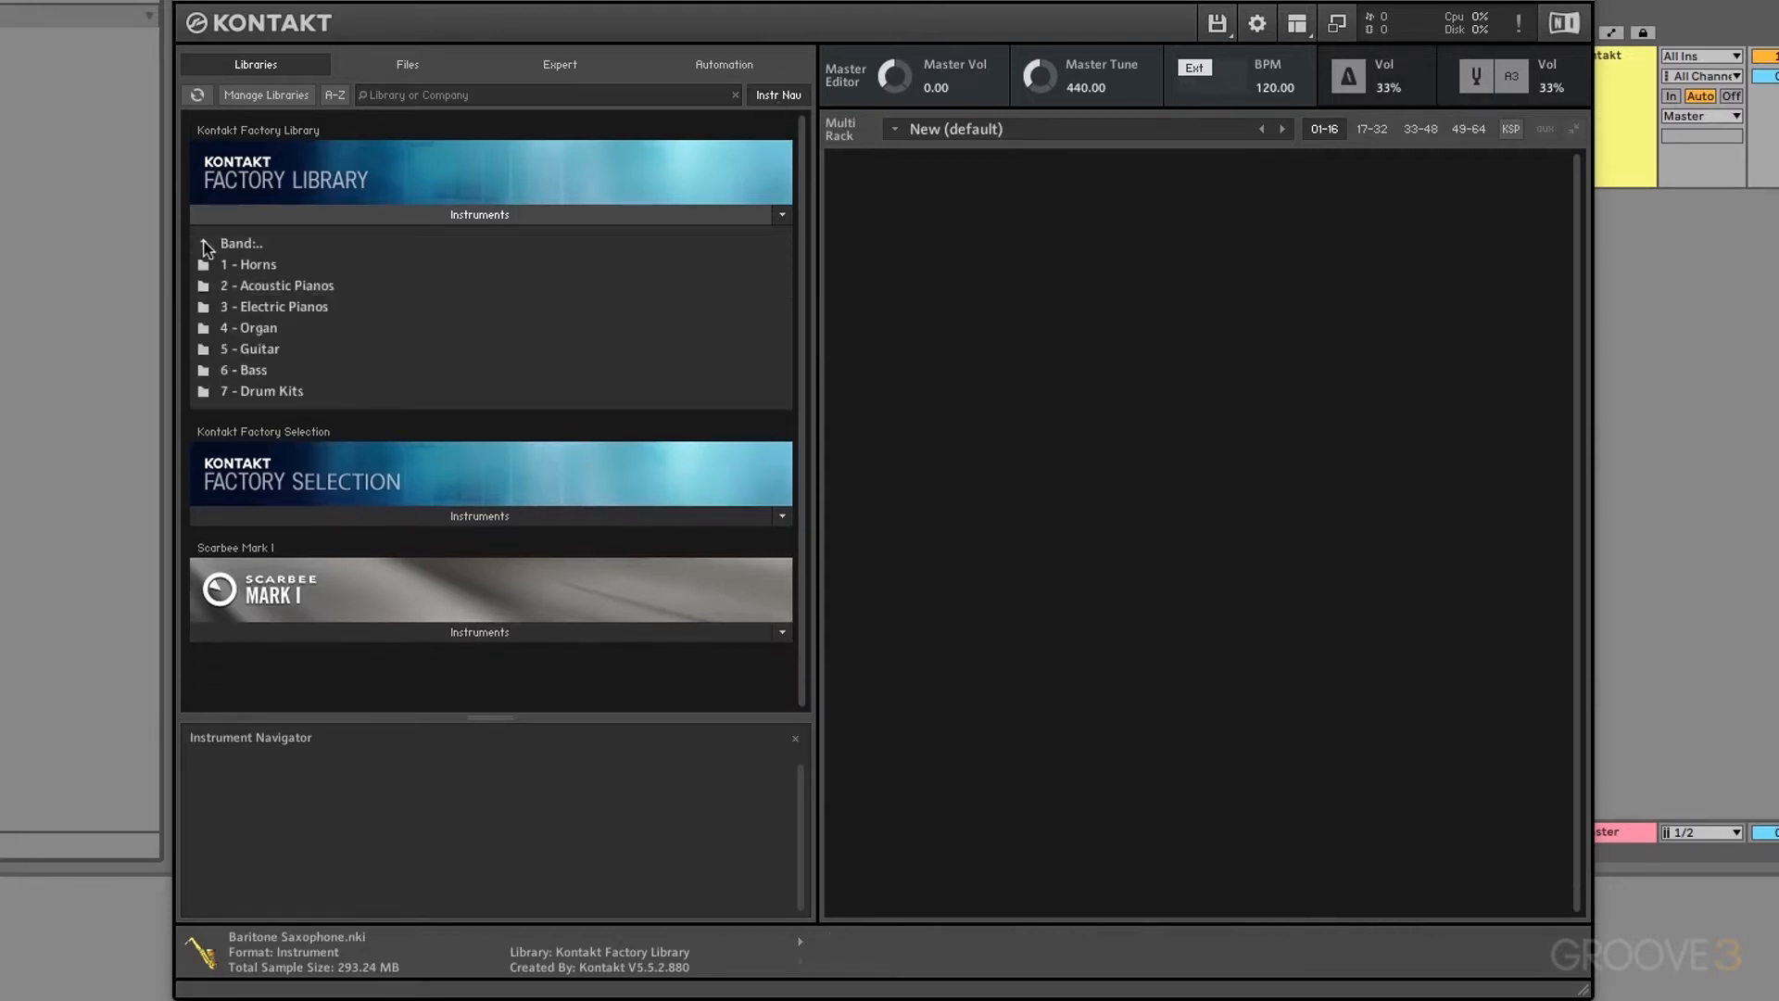
click(205, 243)
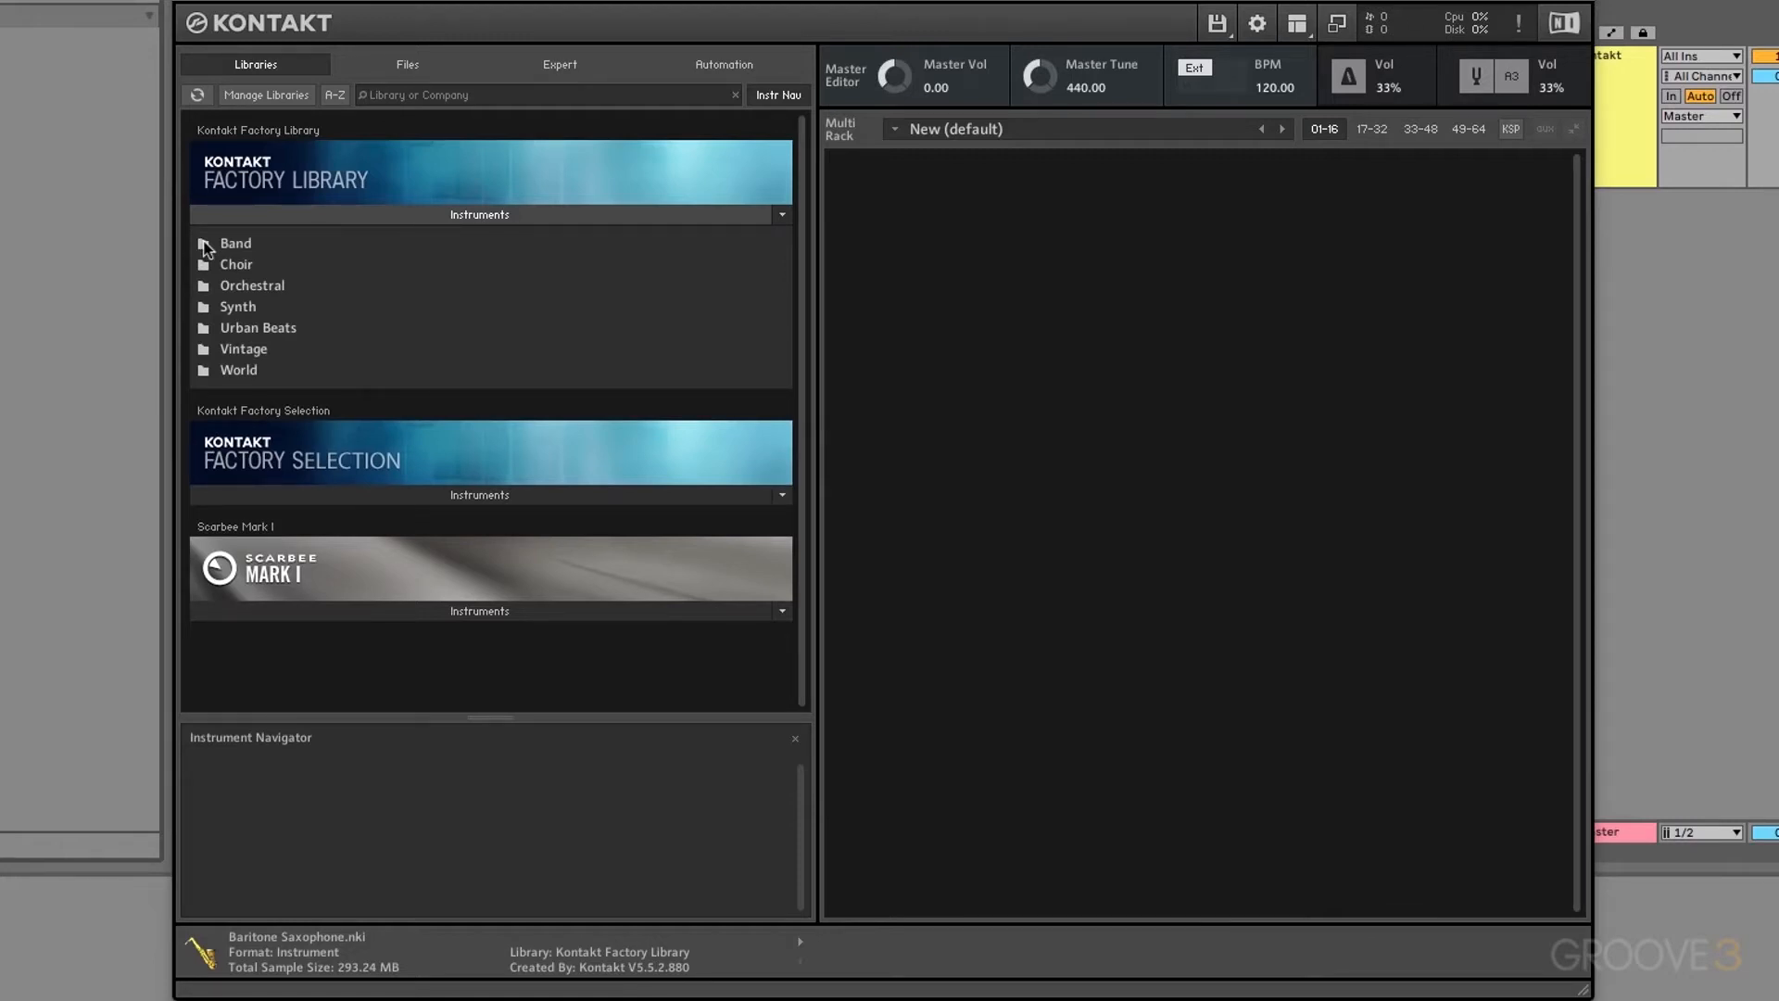
Step: Collapse and reopen the library lists, open Band > 3 - Electric Pianos, and load Mark II Classic into the rack
click(313, 219)
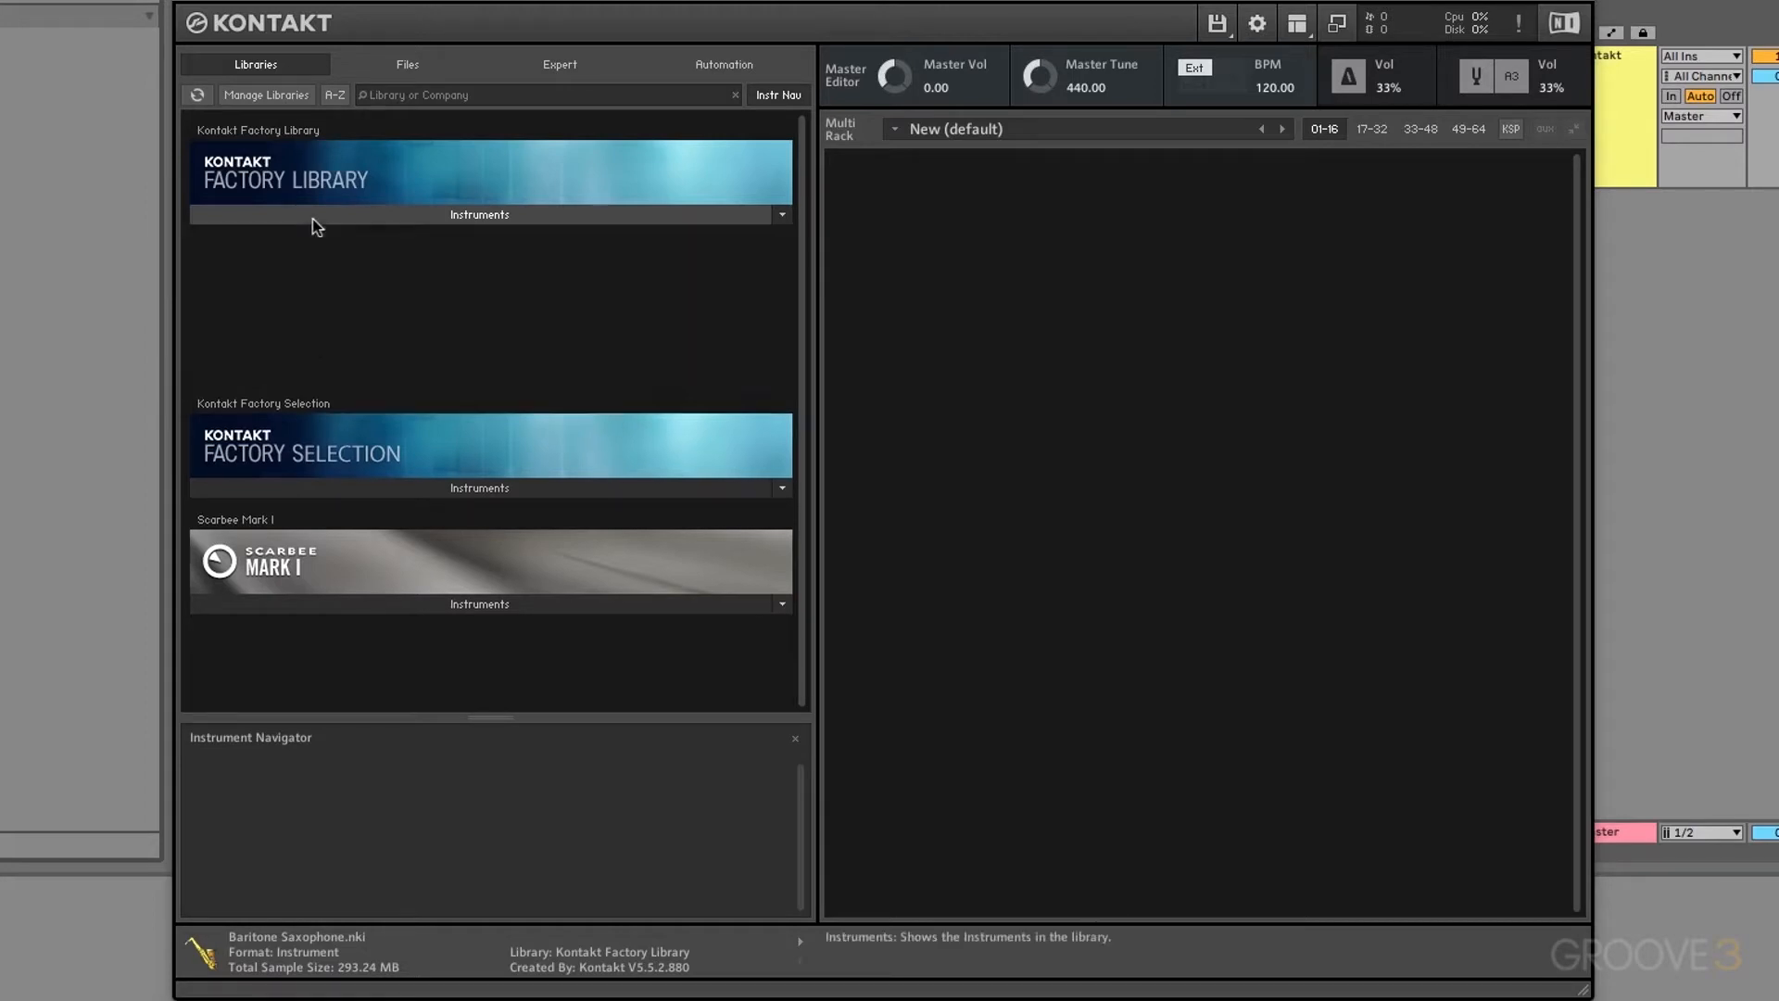
click(402, 329)
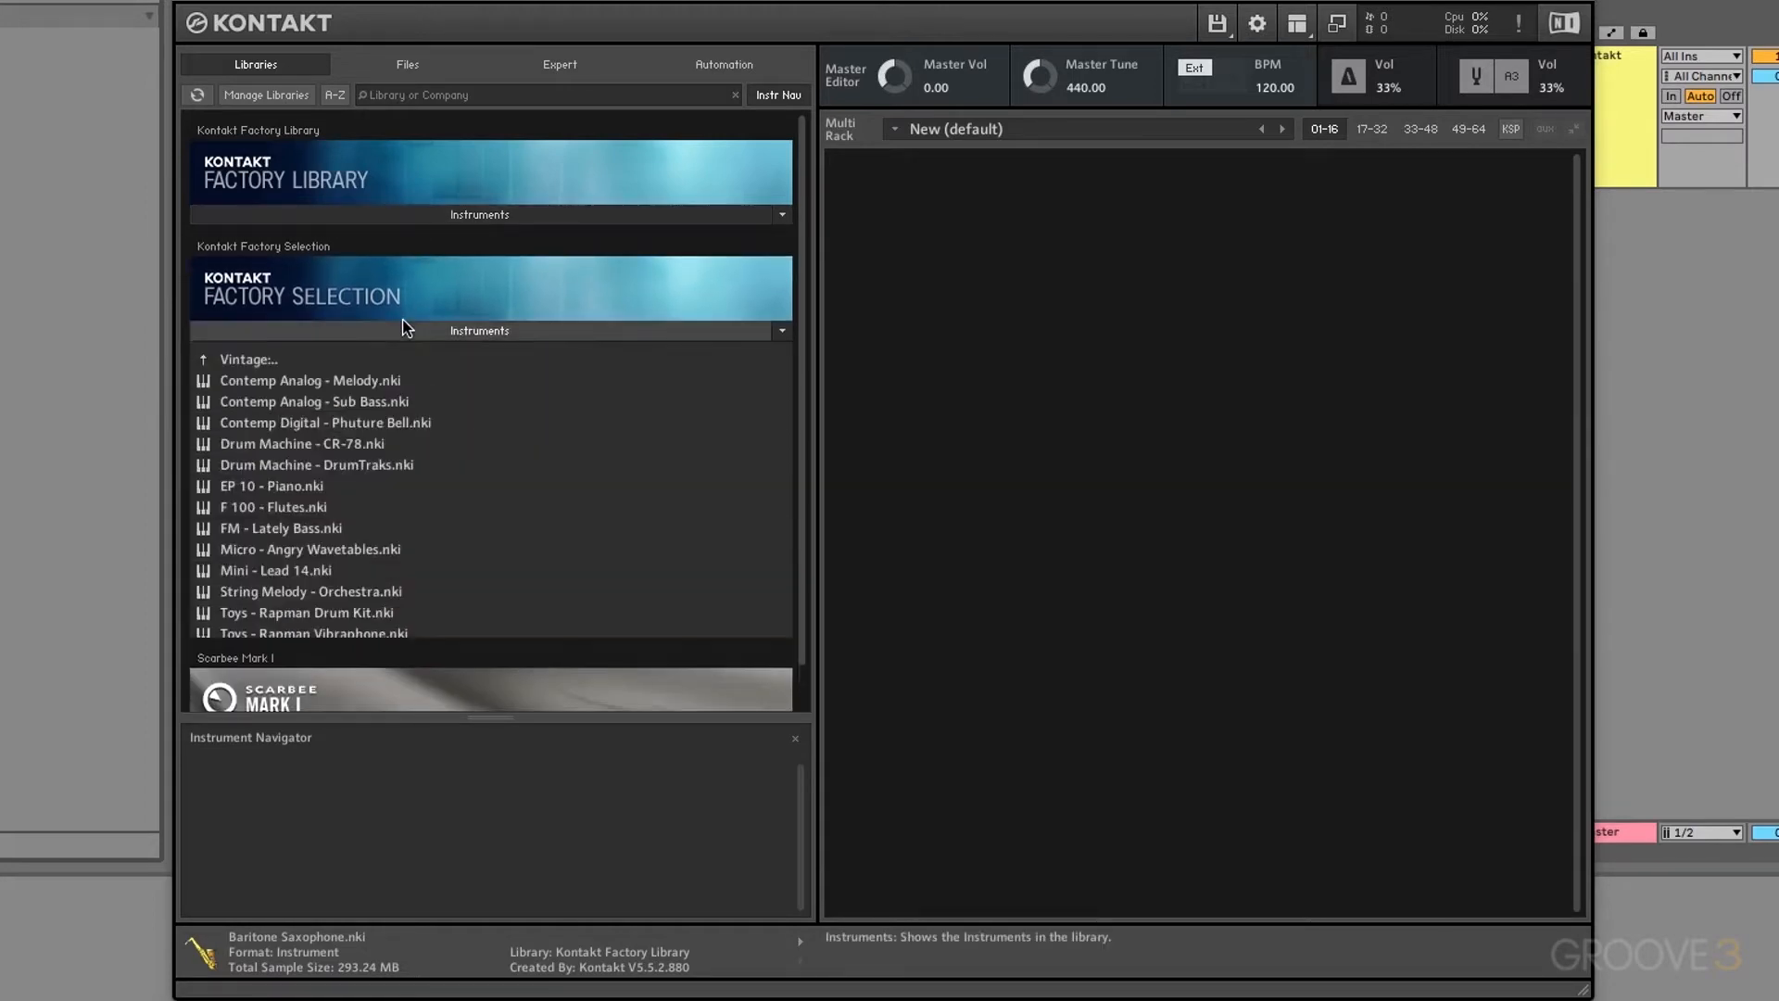
click(402, 329)
click(387, 215)
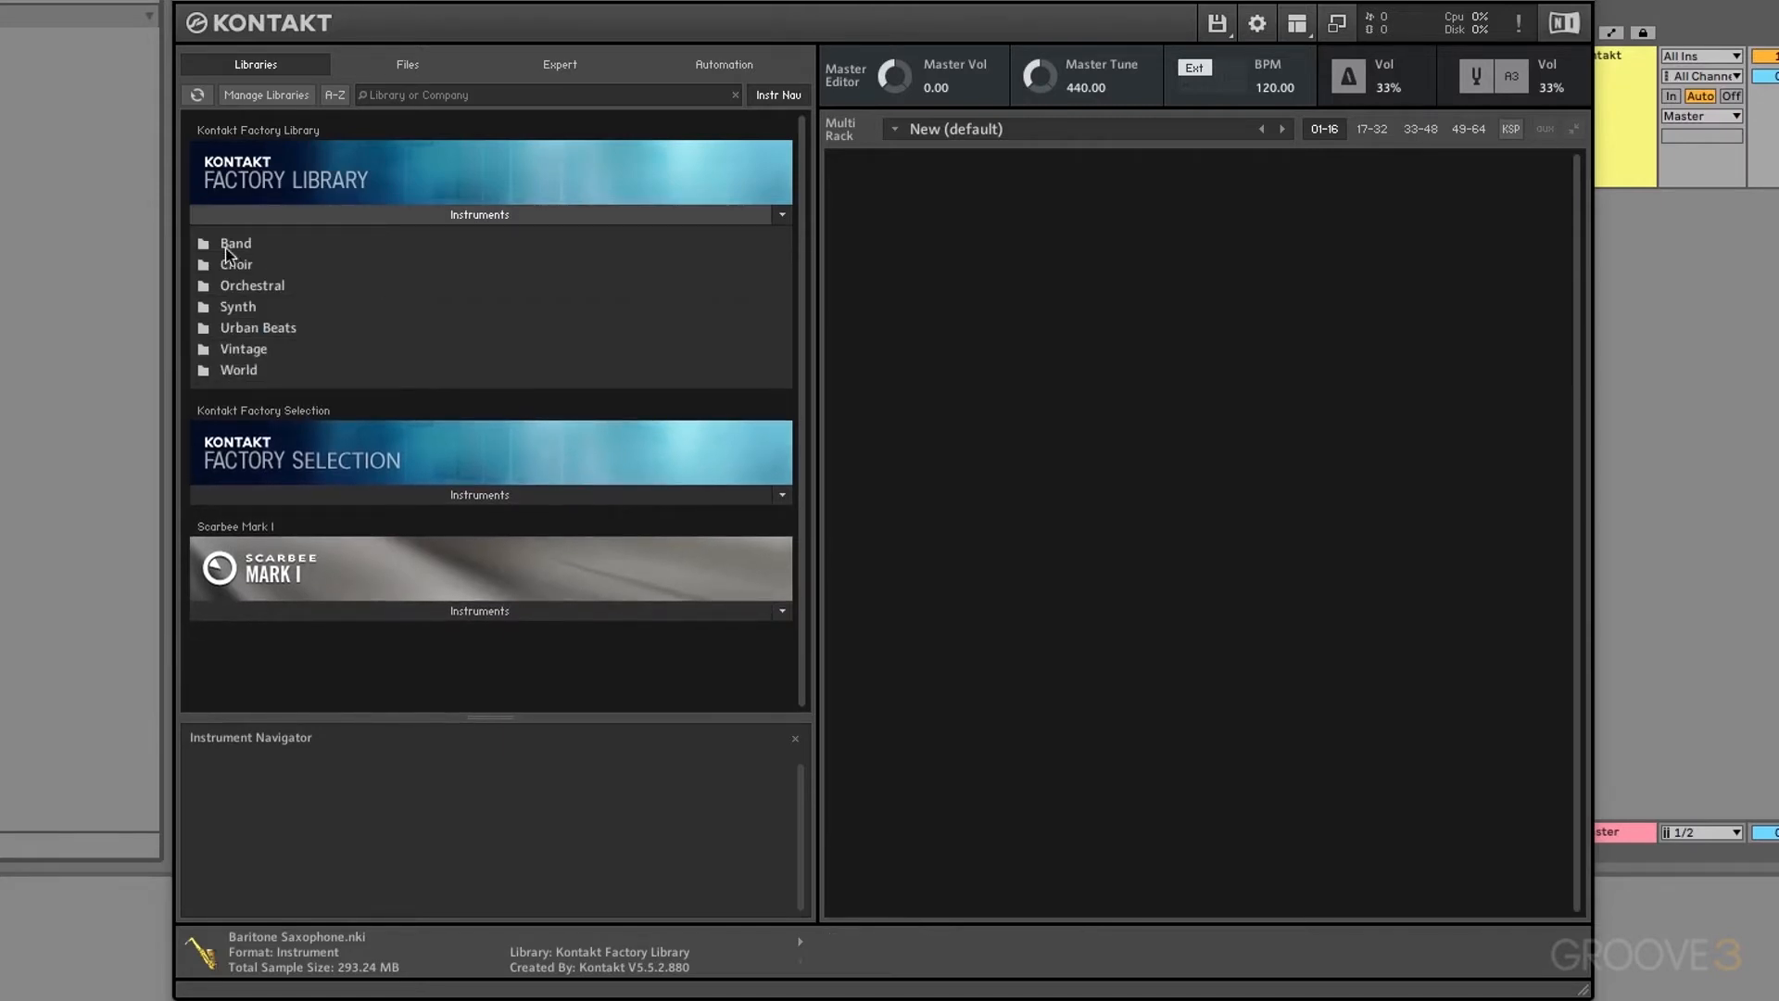
click(202, 246)
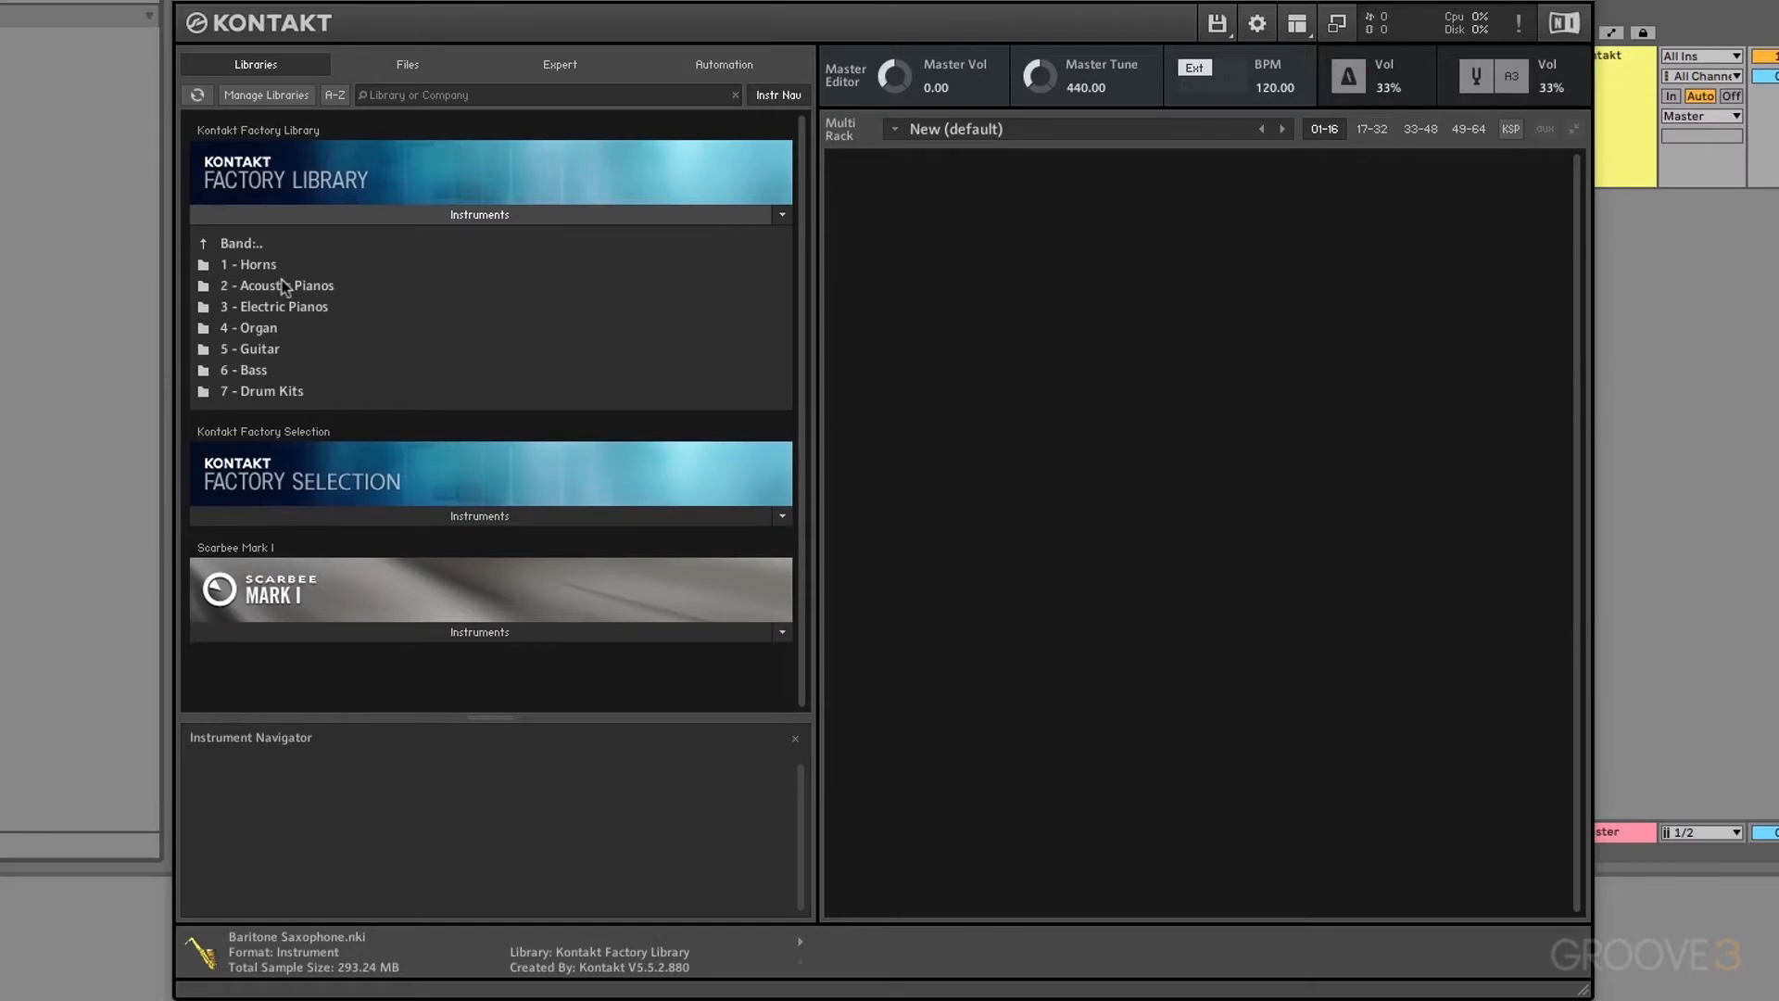
double_click(300, 308)
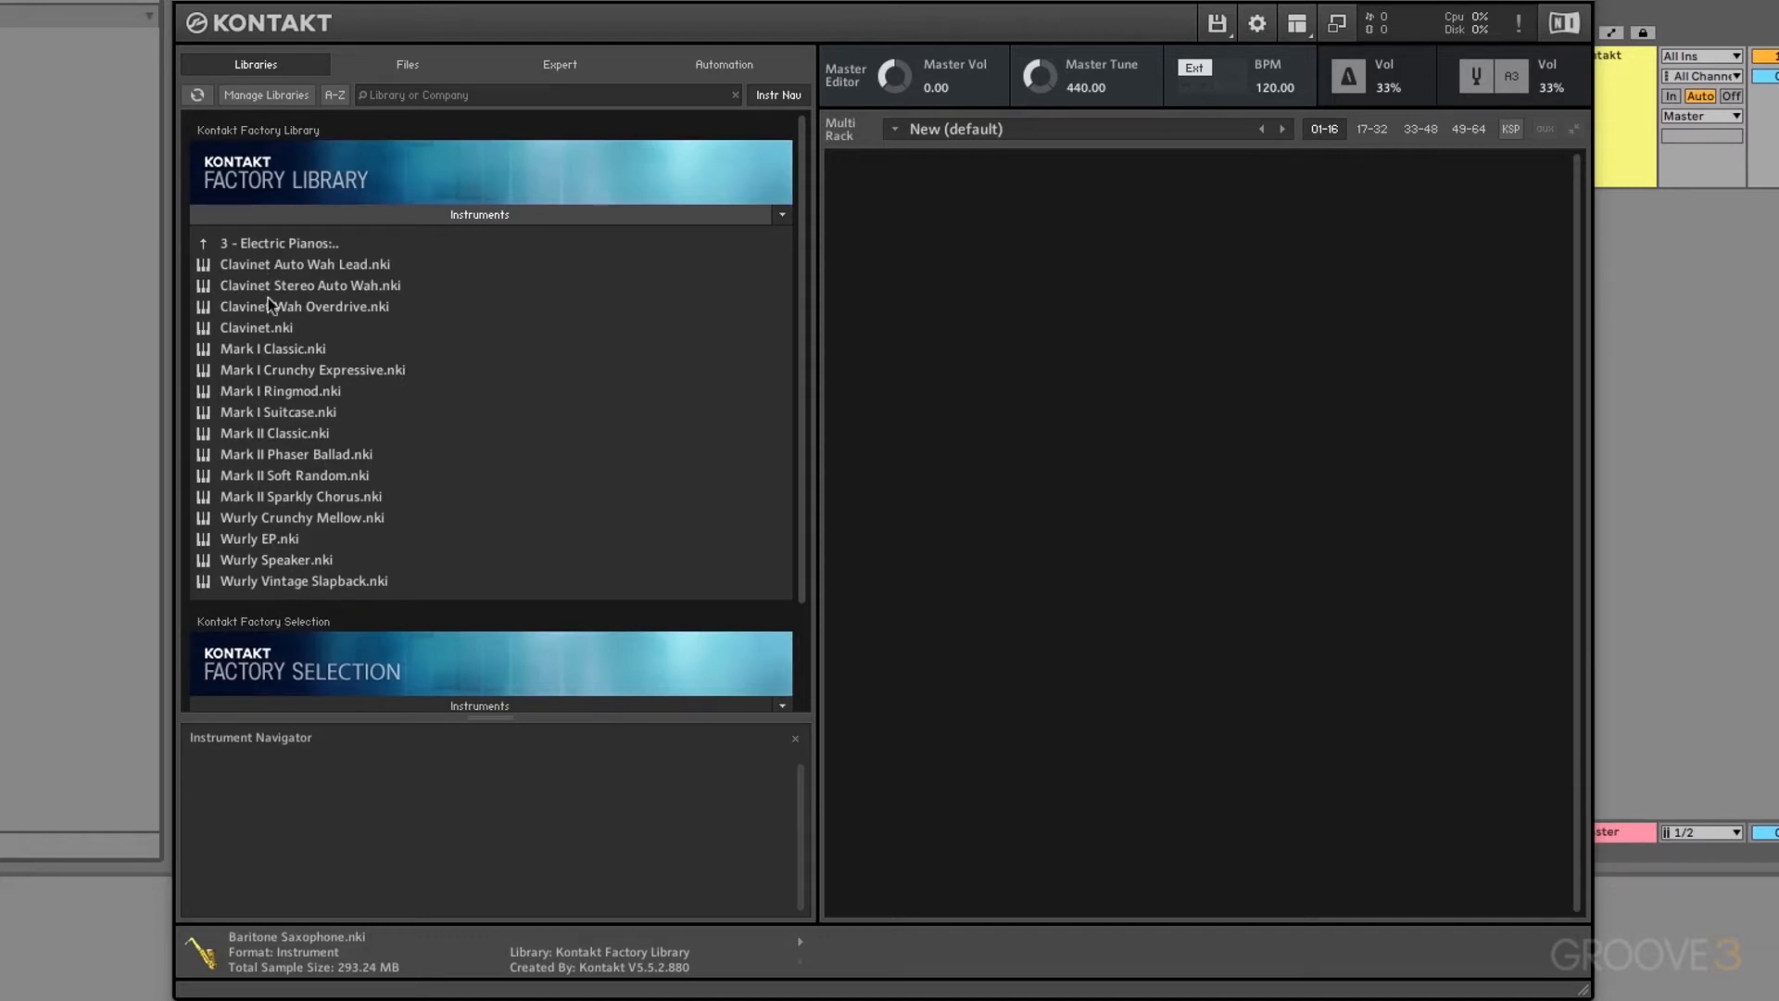
drag(280, 436, 988, 457)
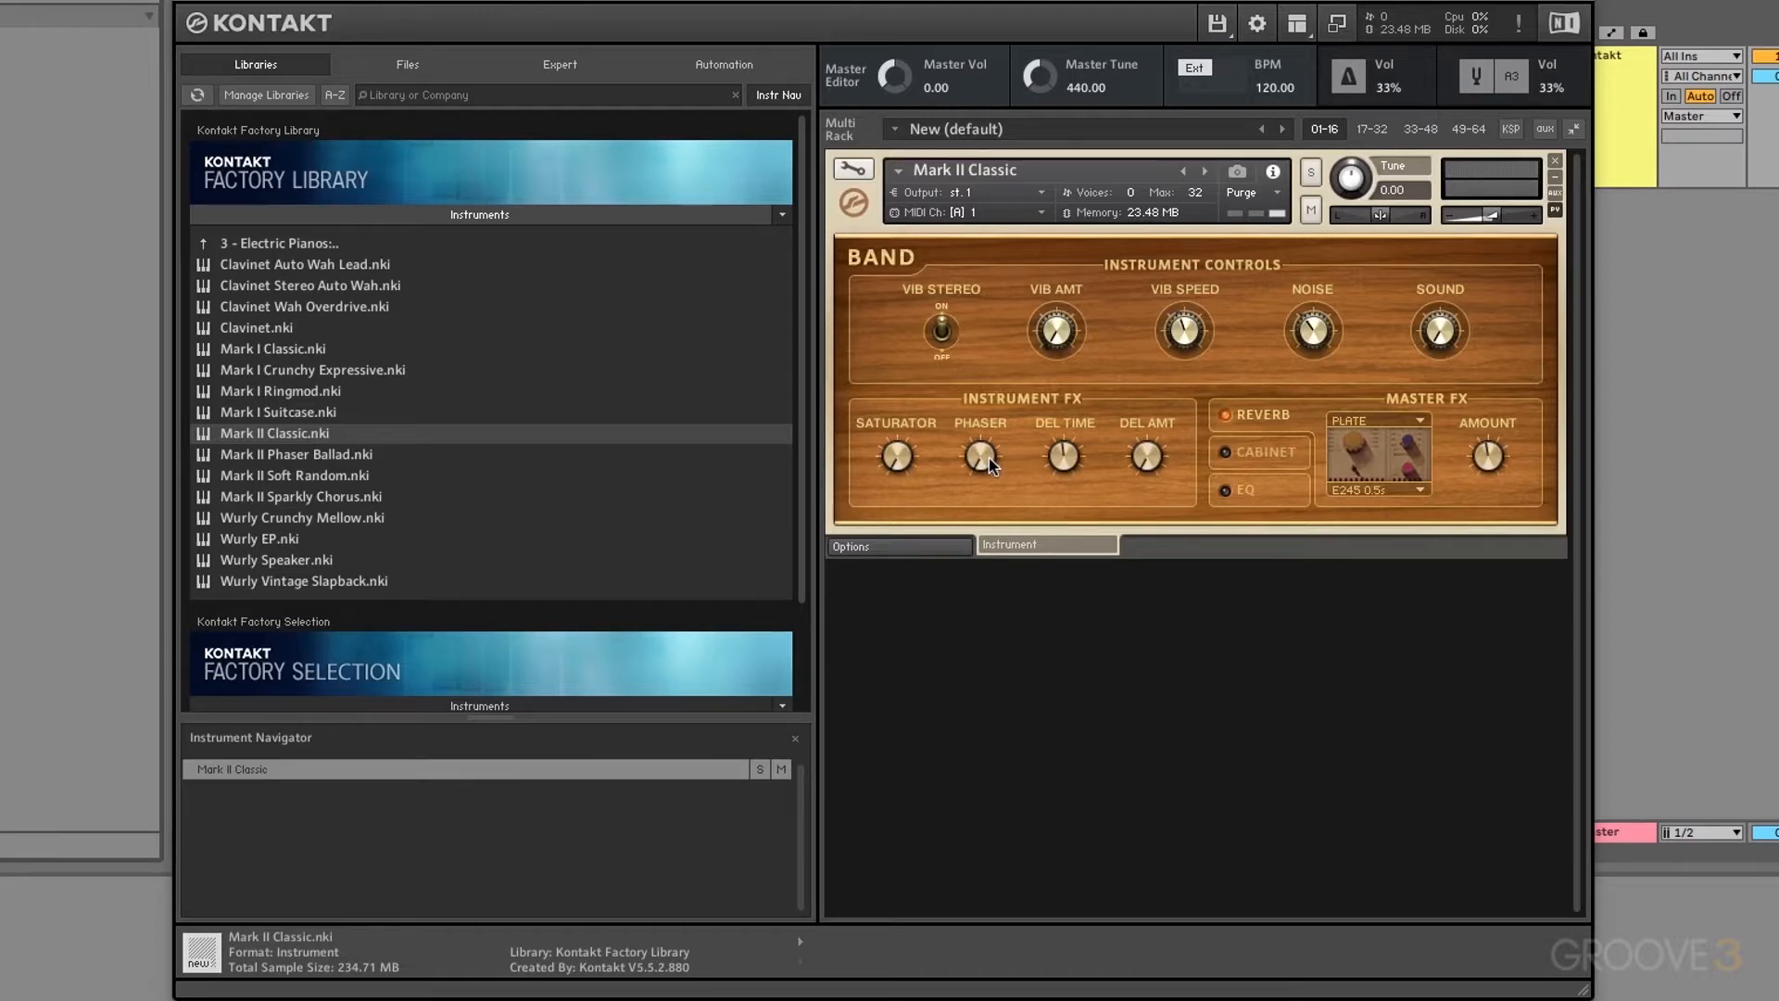
Step: Switch the browser to the Files view of the computer's folders
click(412, 67)
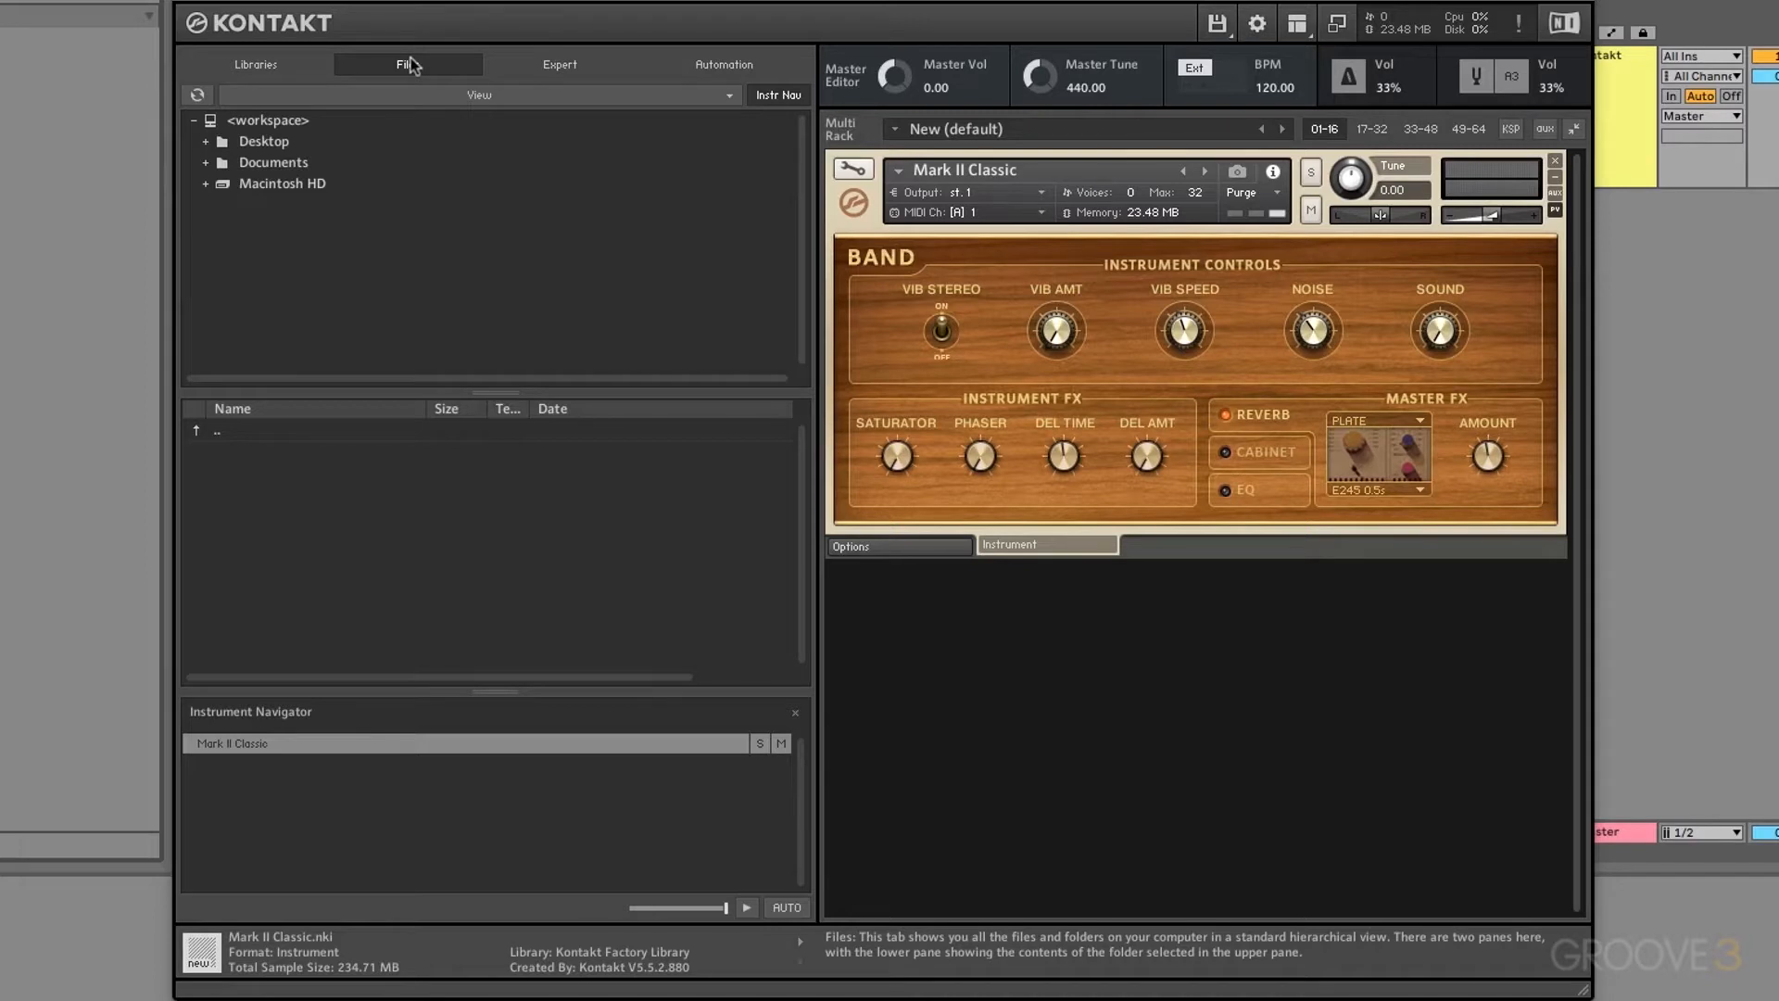
Step: Expand Macintosh HD > Users > Shared > Kontakt Factory Library > Samples to list the Band containers
click(207, 183)
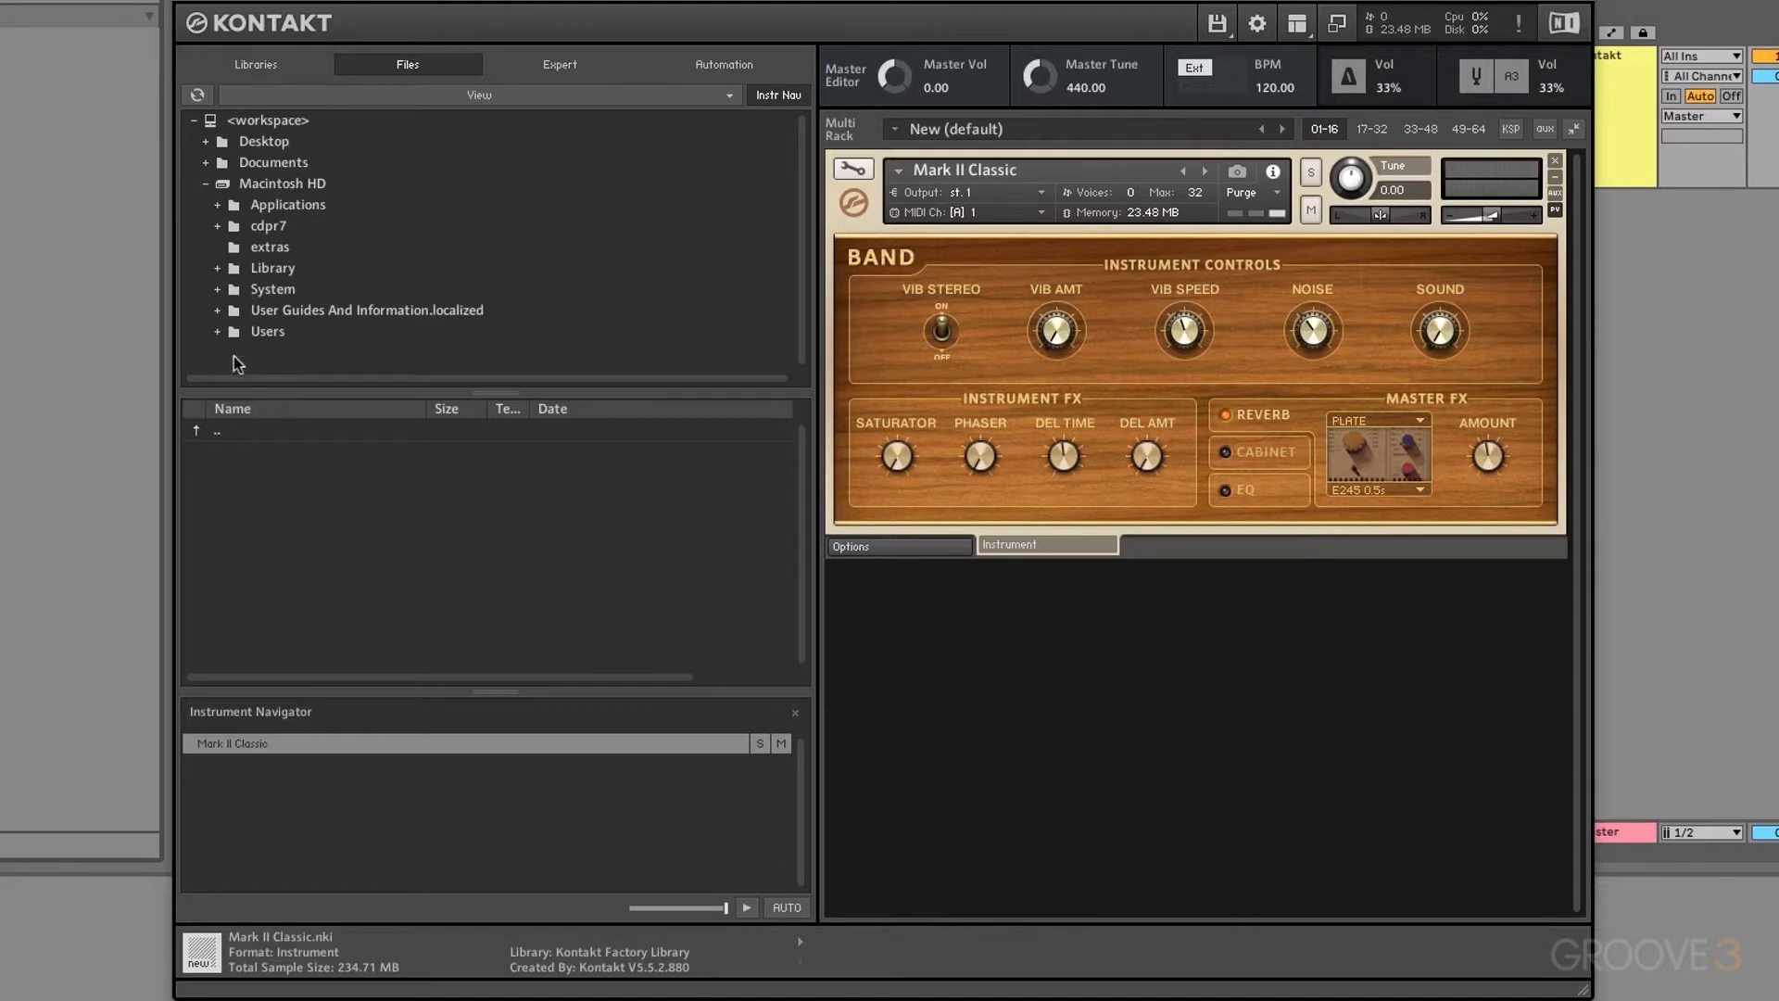
click(219, 332)
scroll(292, 310, down, 1)
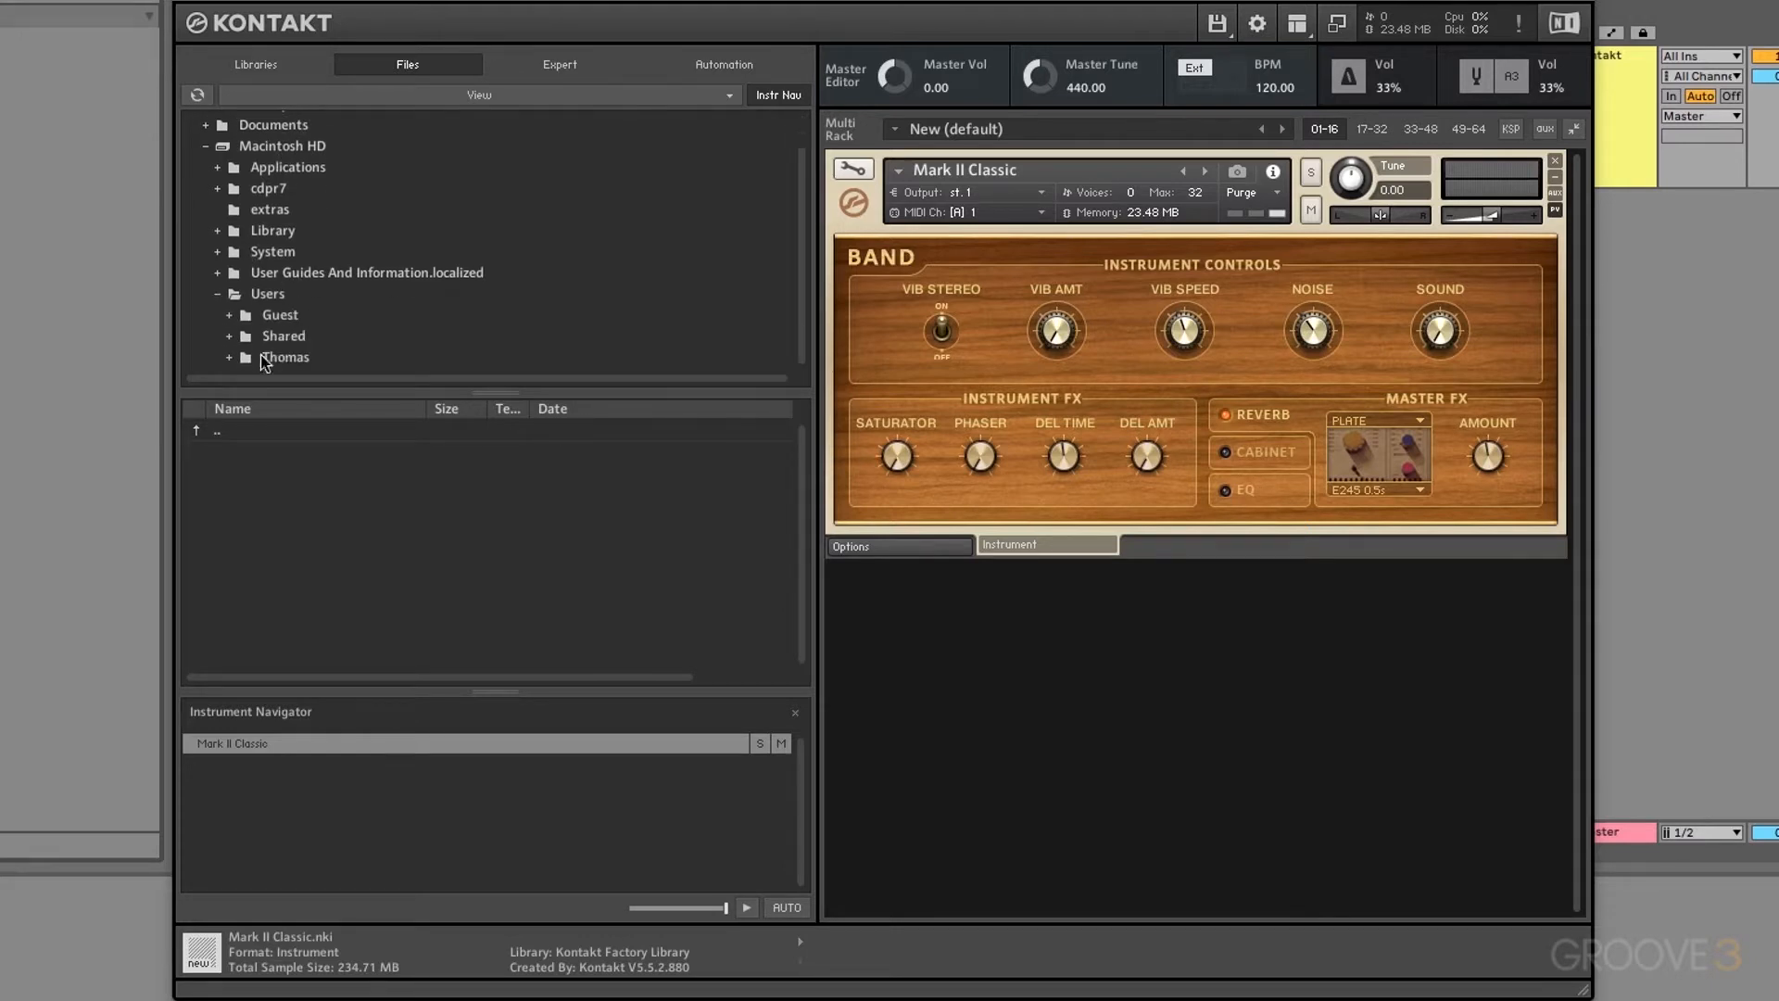
click(230, 337)
scroll(339, 290, down, 3)
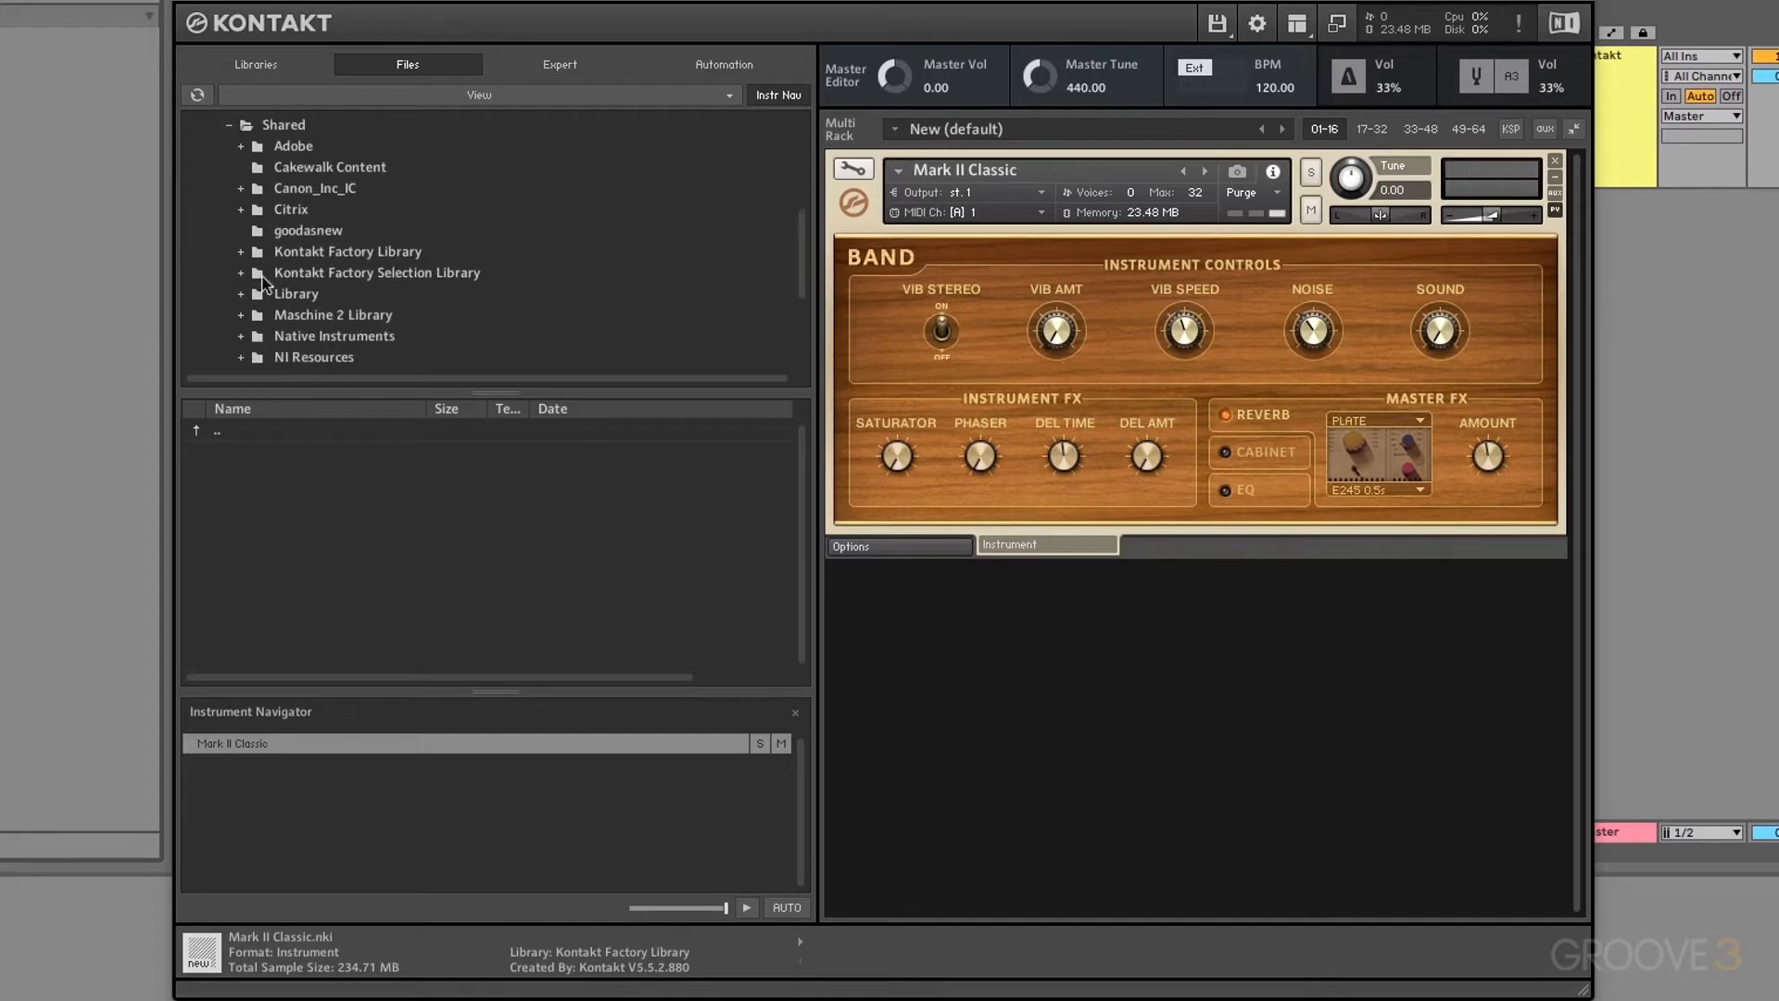
click(241, 251)
click(252, 316)
scroll(306, 306, down, 1)
click(313, 293)
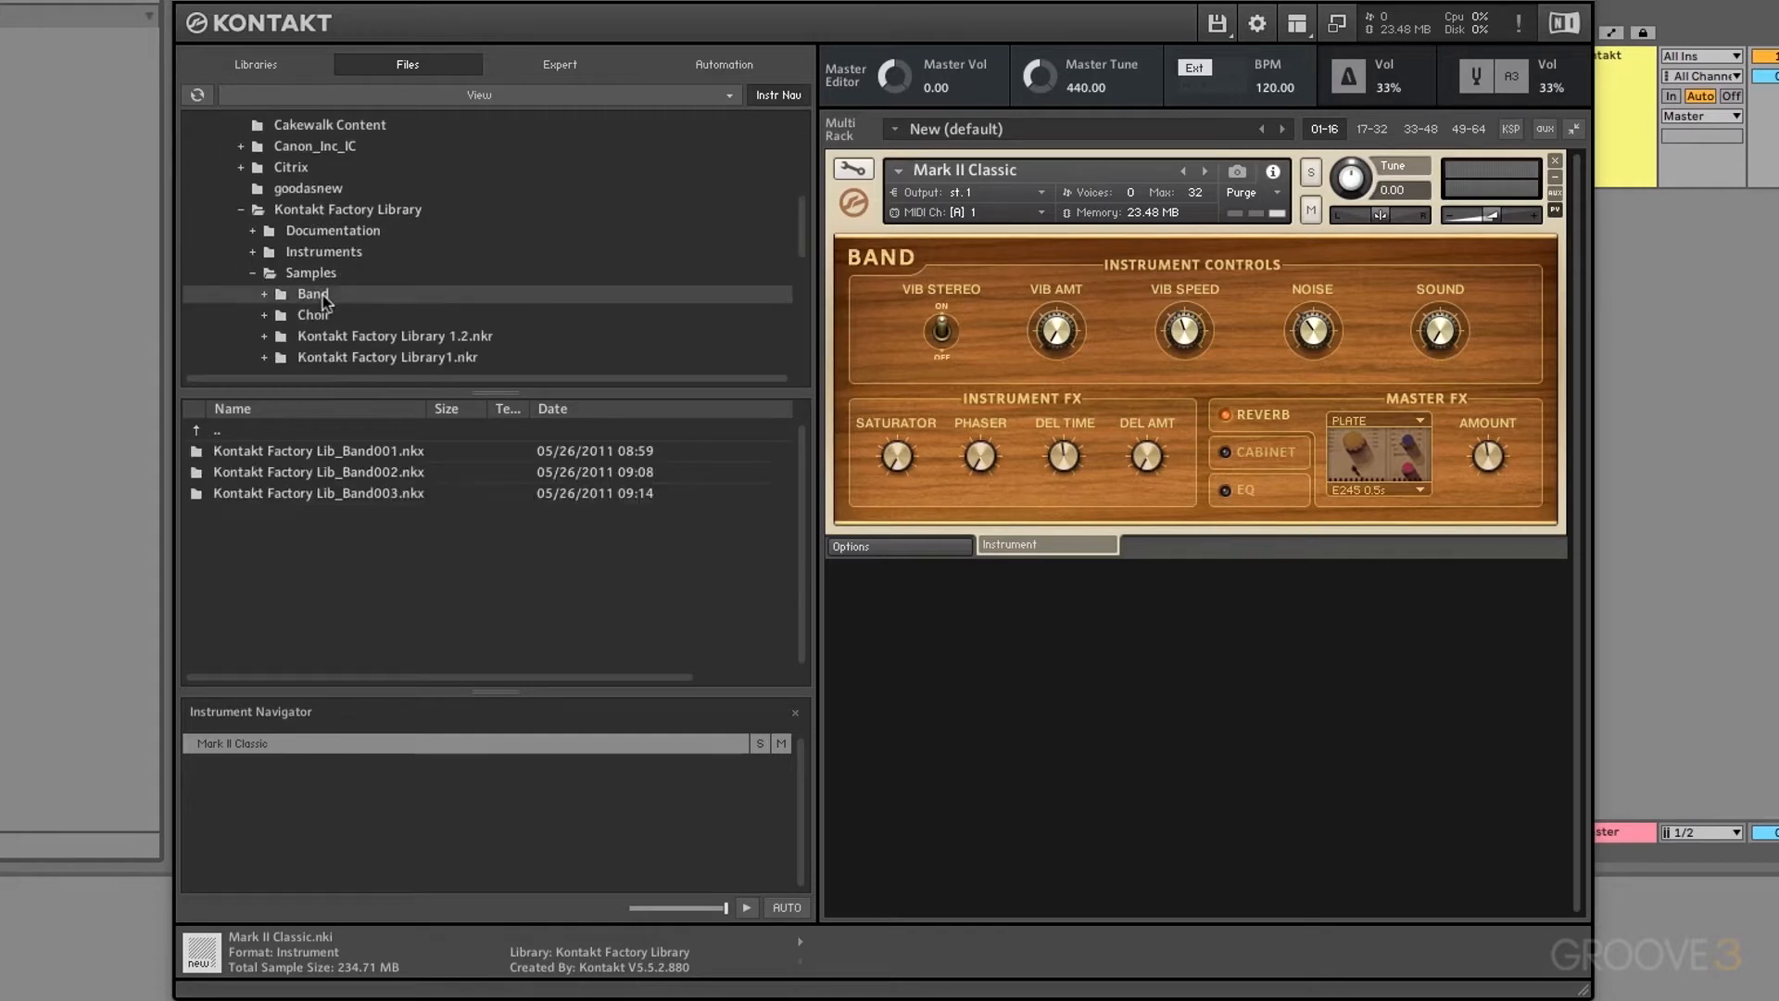
Step: Open Band001.nkx > Band > 1 - Horns Samples and list the Alto Sax Keys Samples files
double_click(252, 457)
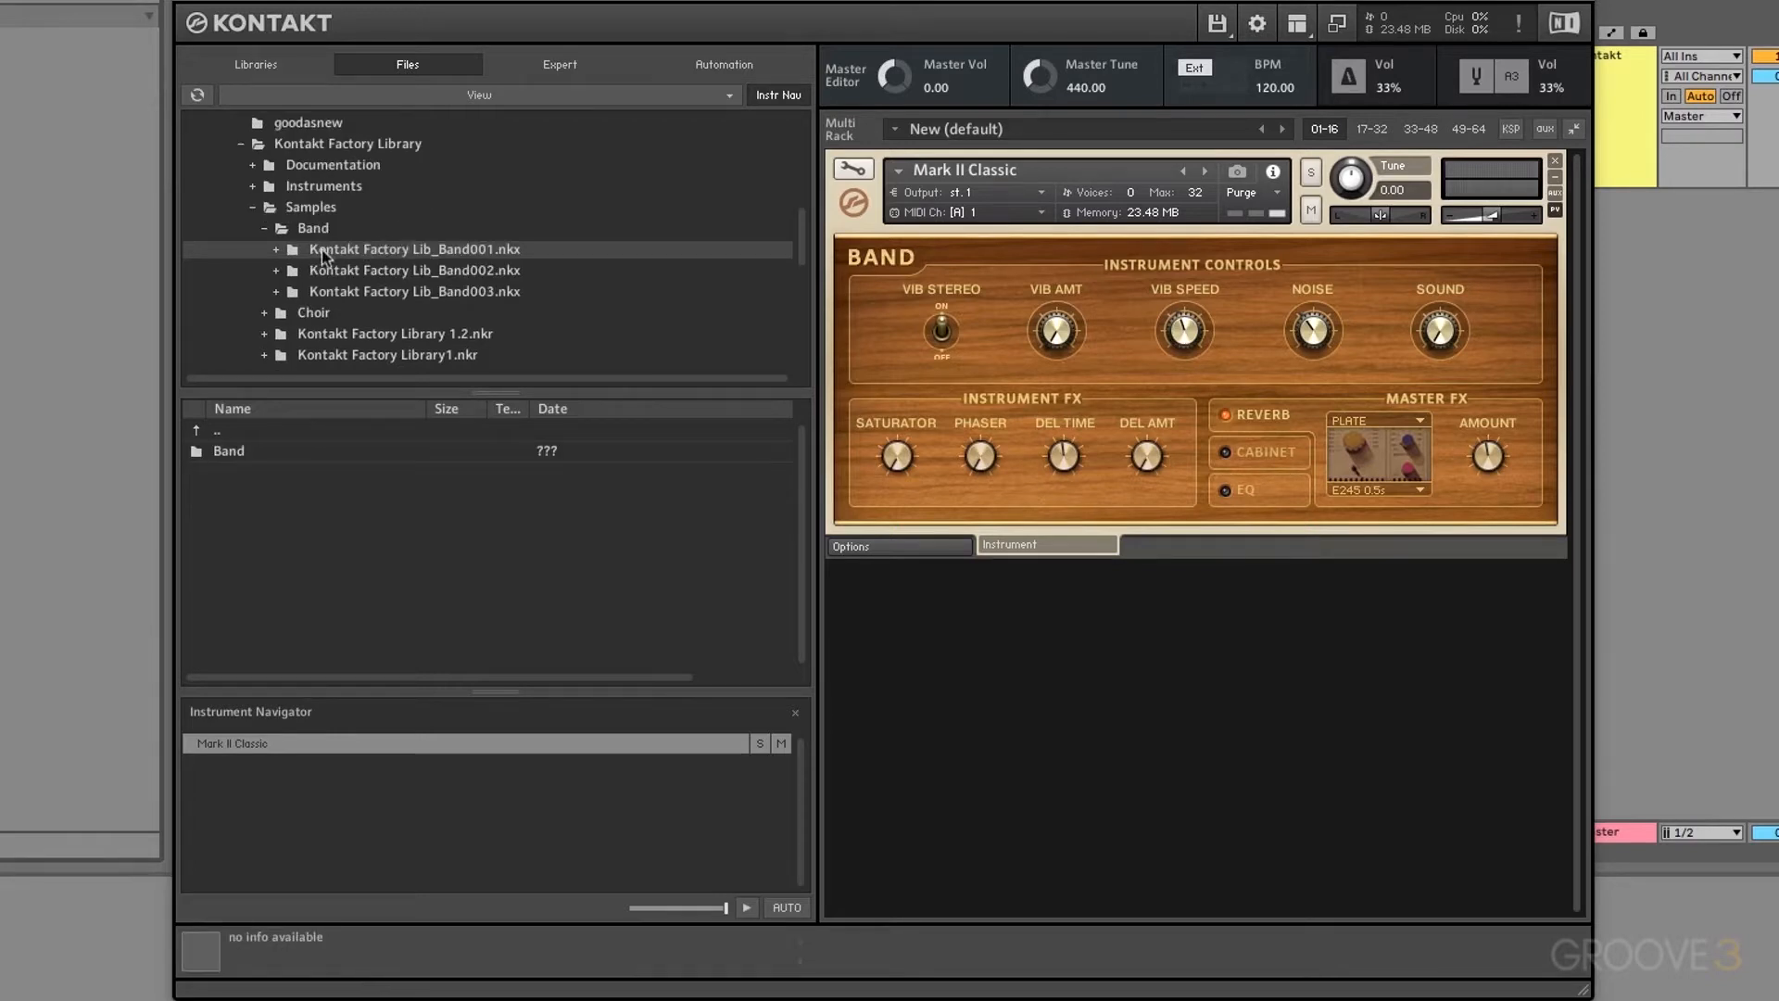
double_click(241, 453)
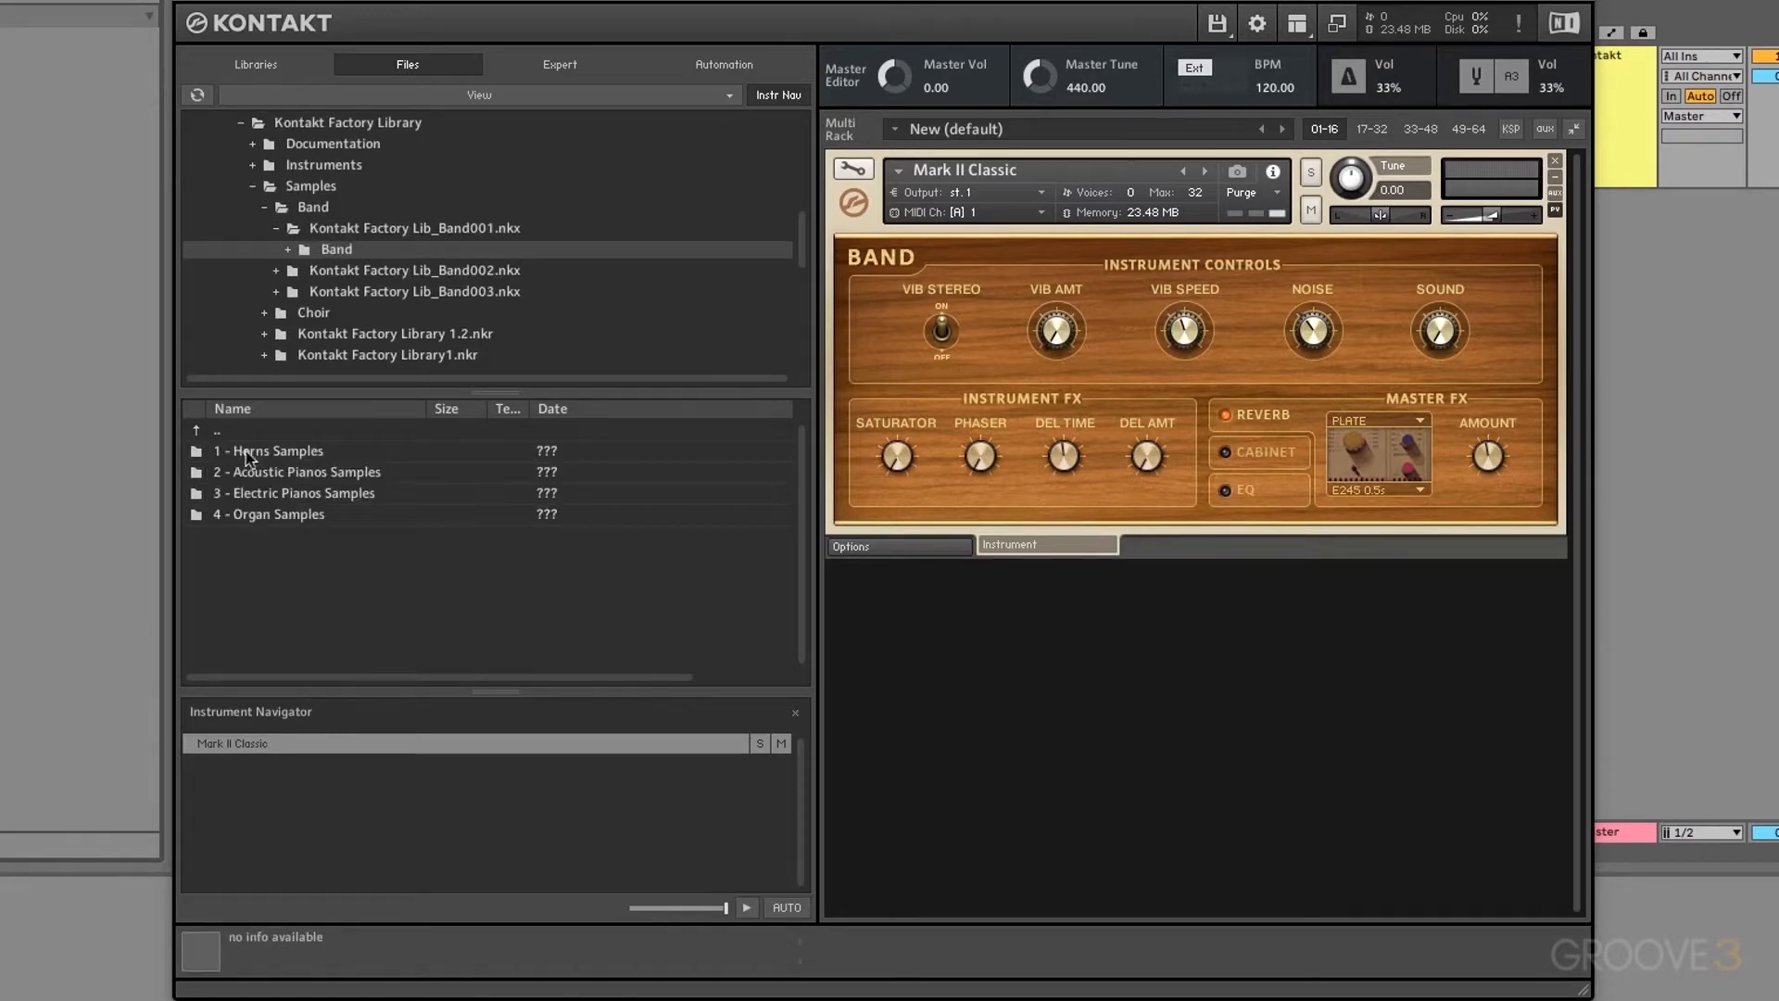
click(288, 250)
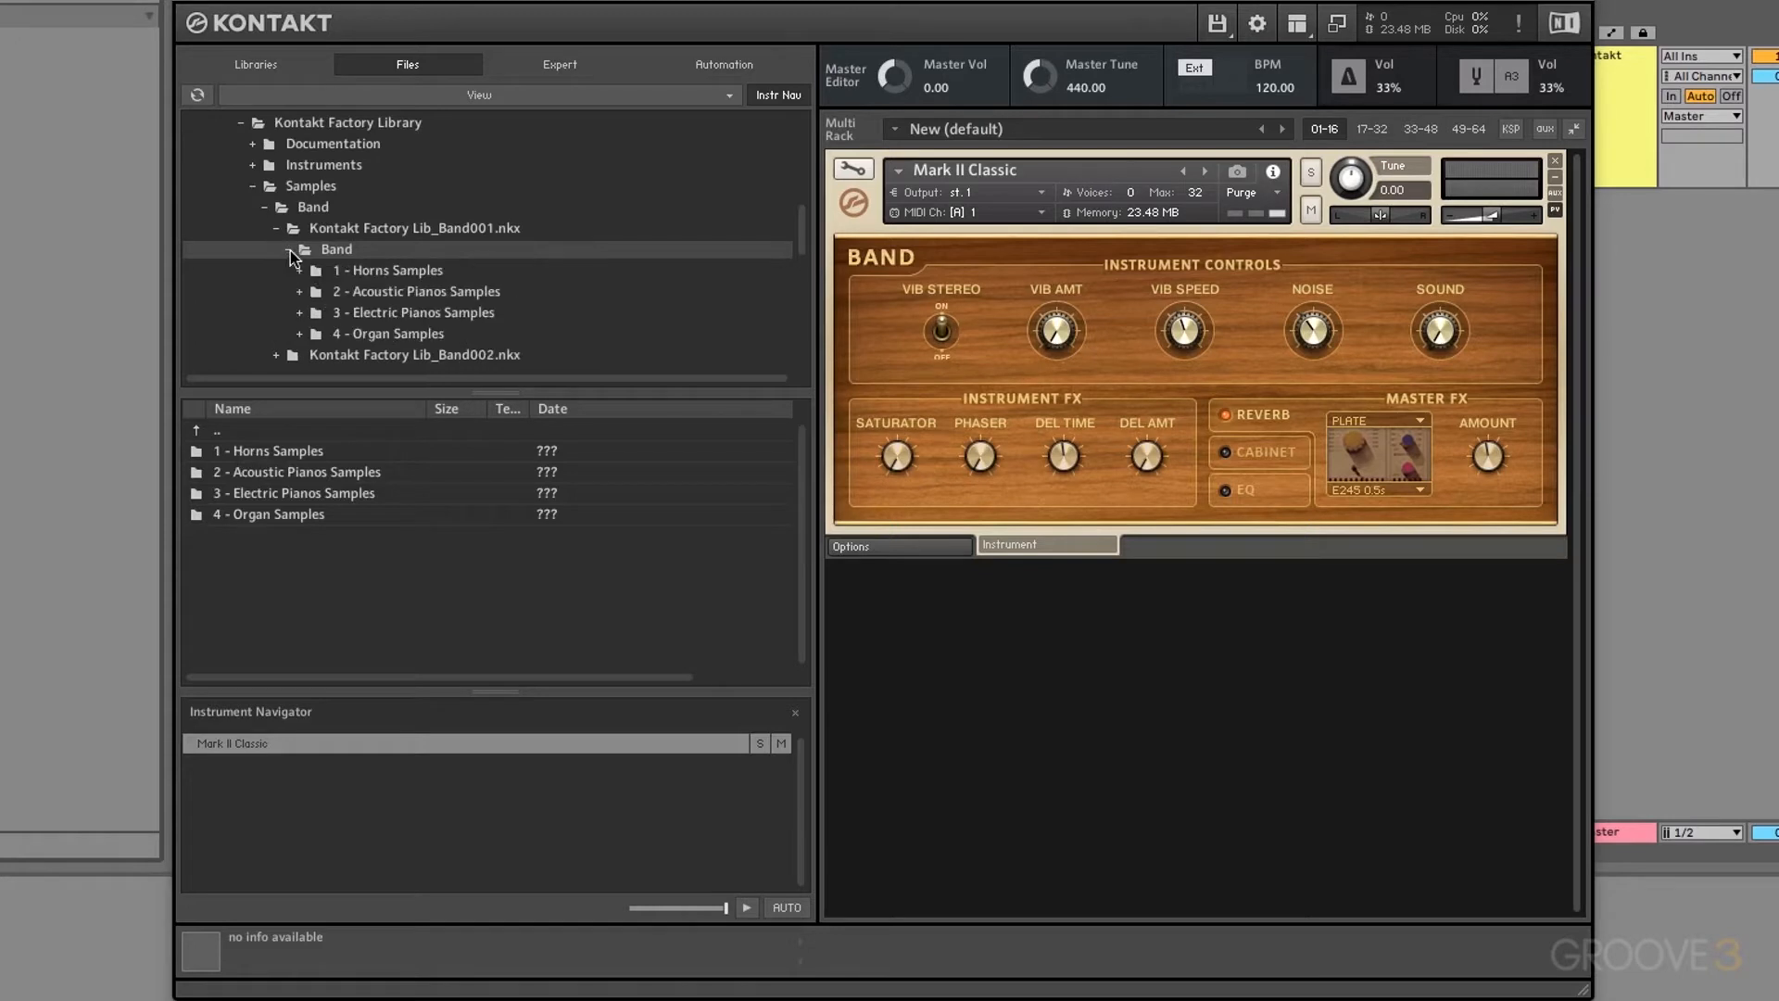
double_click(370, 271)
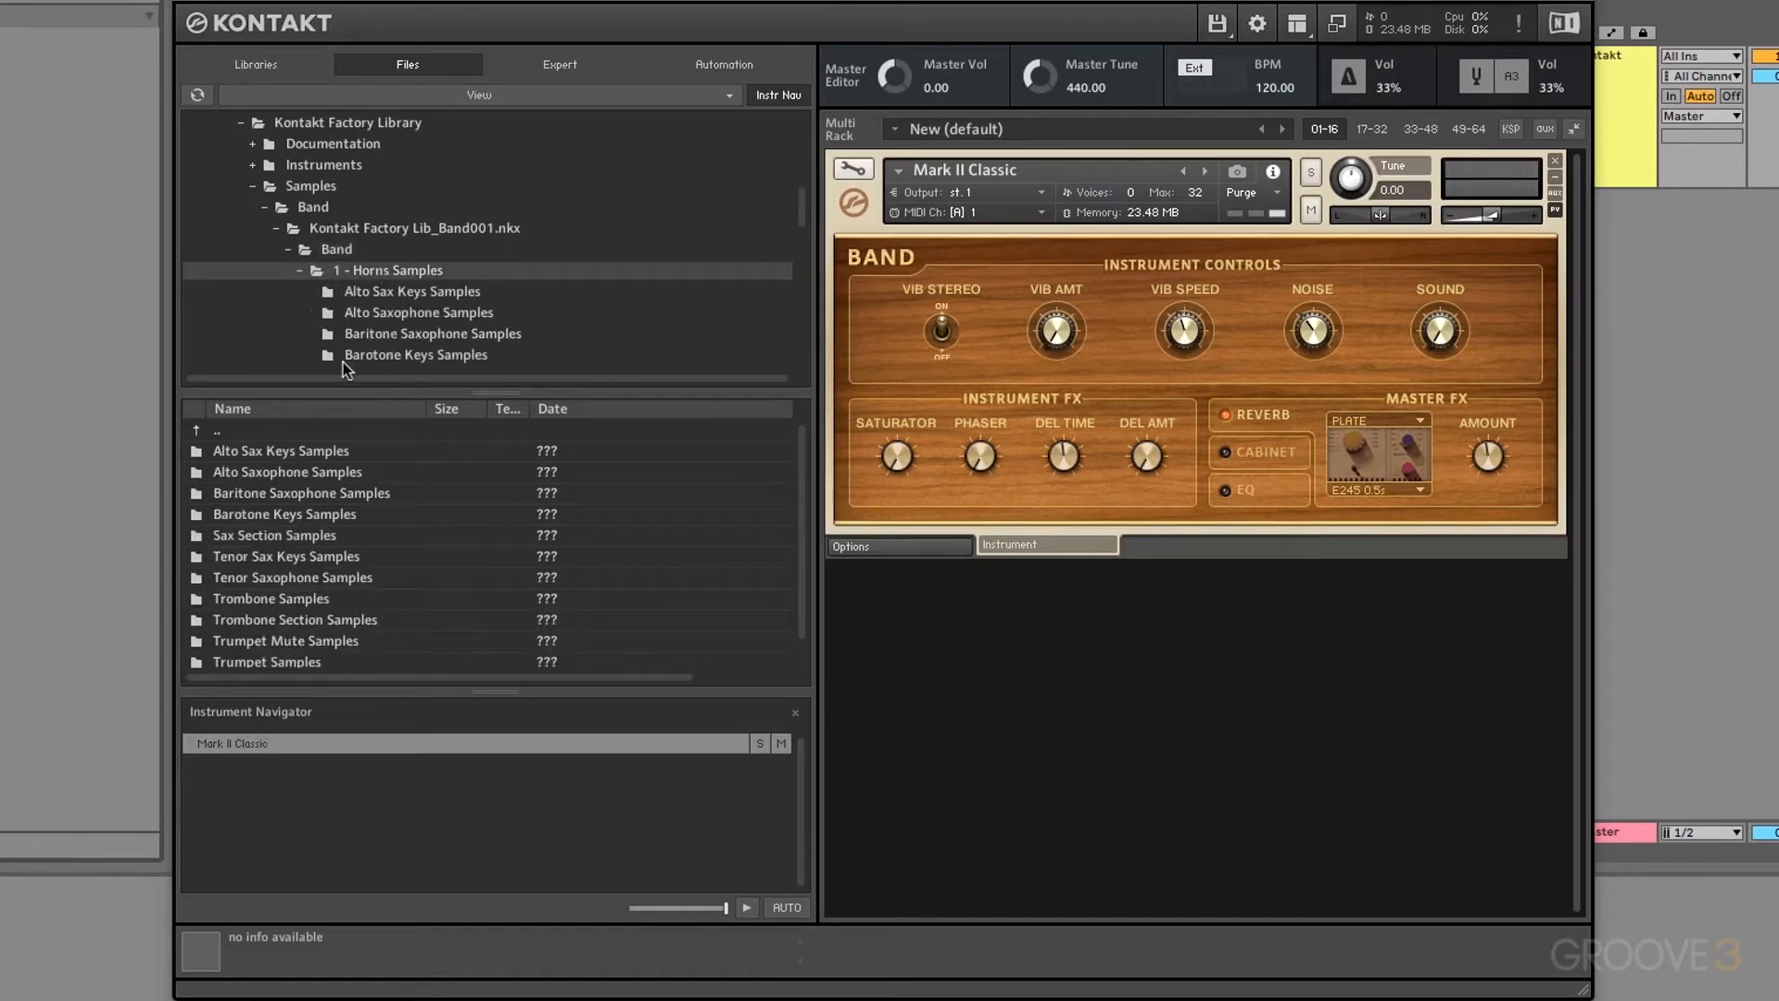
click(382, 293)
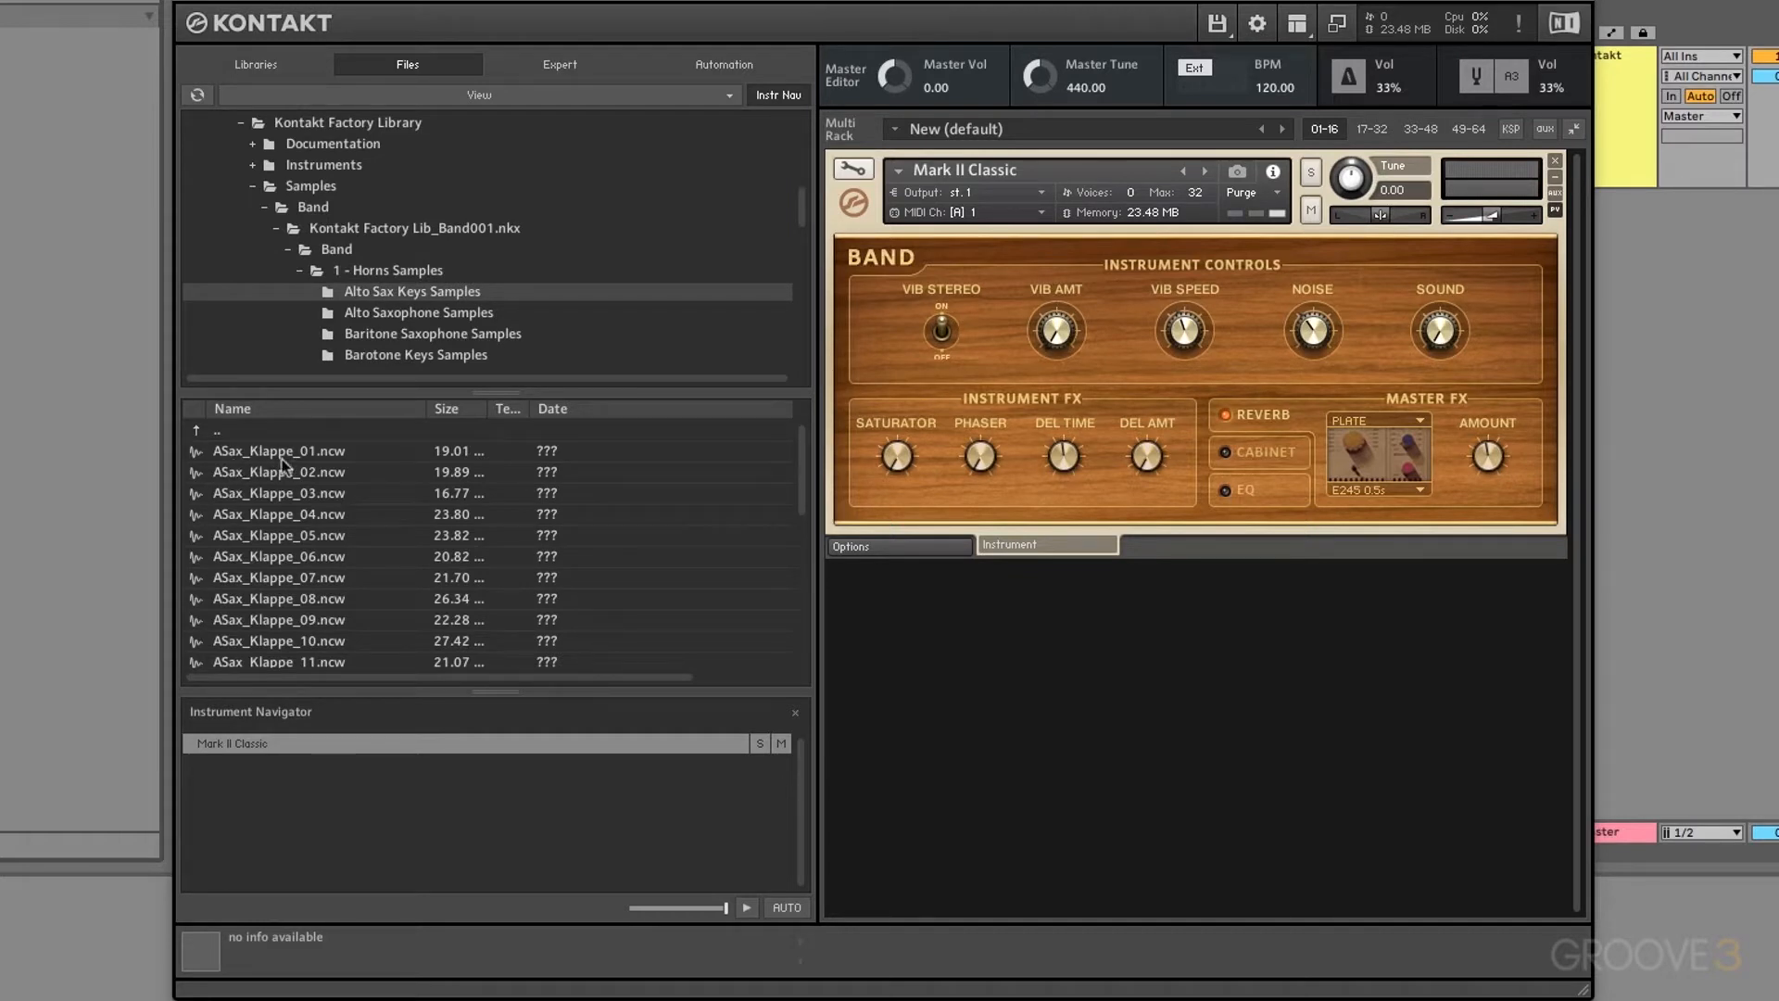
drag(282, 457, 959, 715)
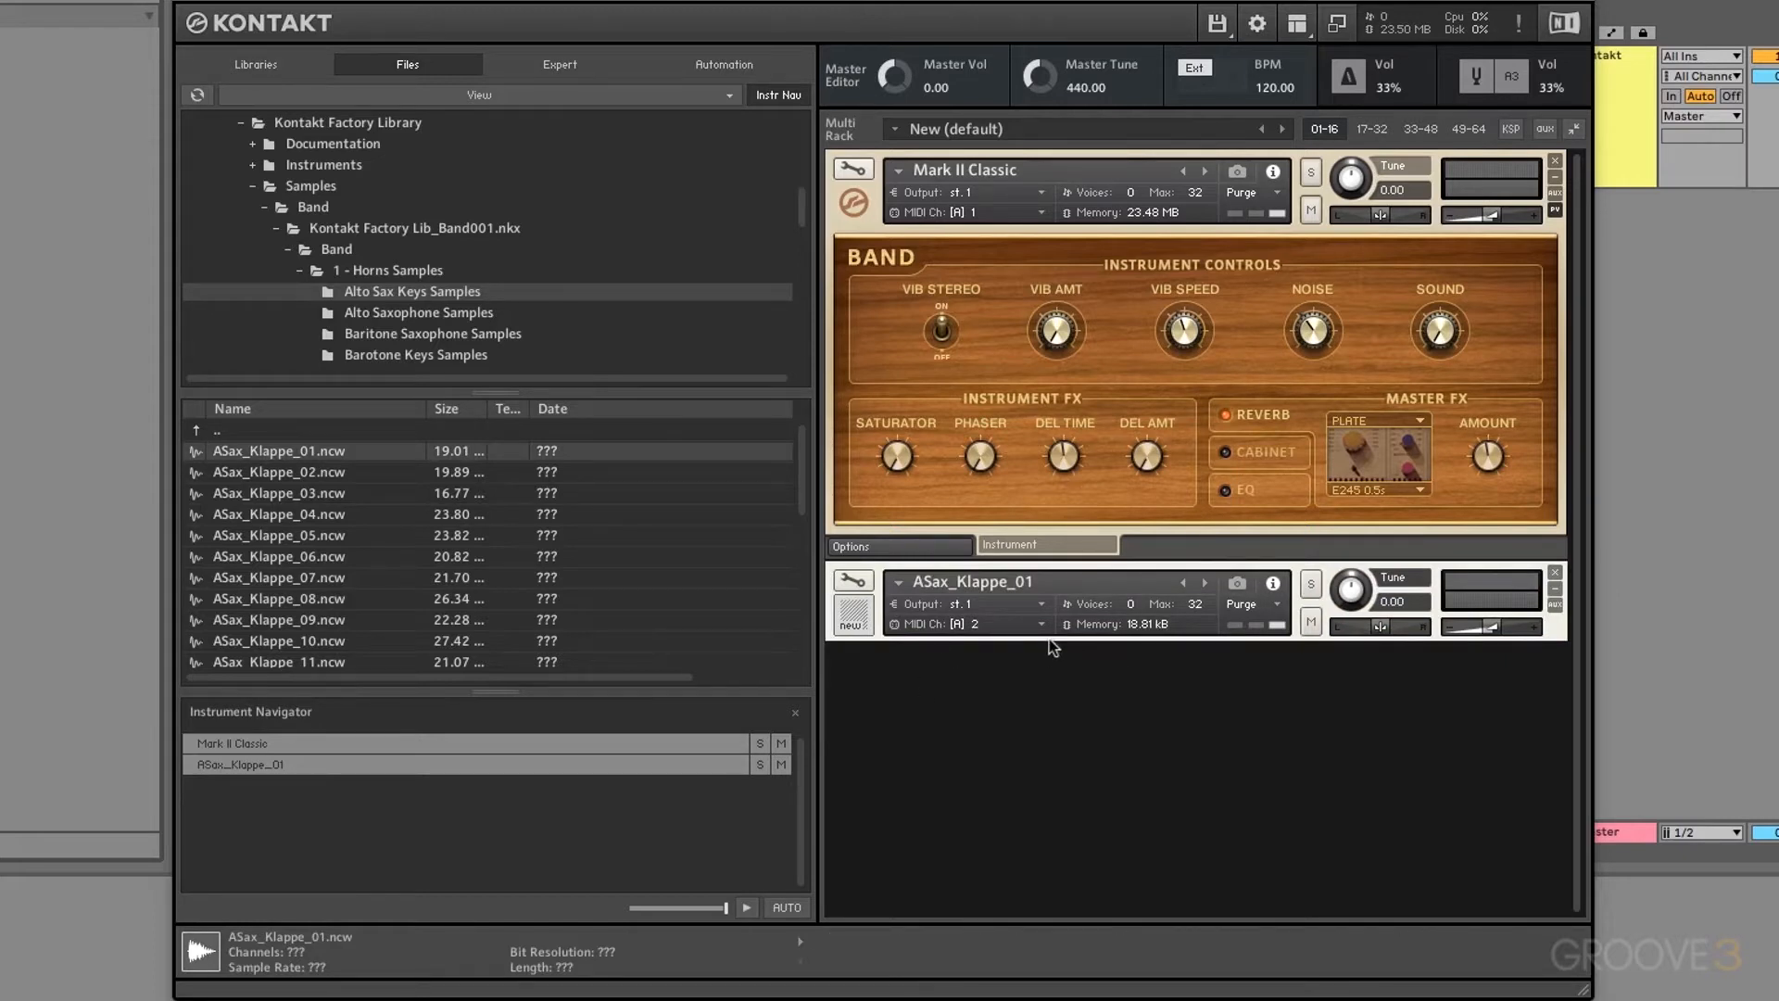
click(1554, 572)
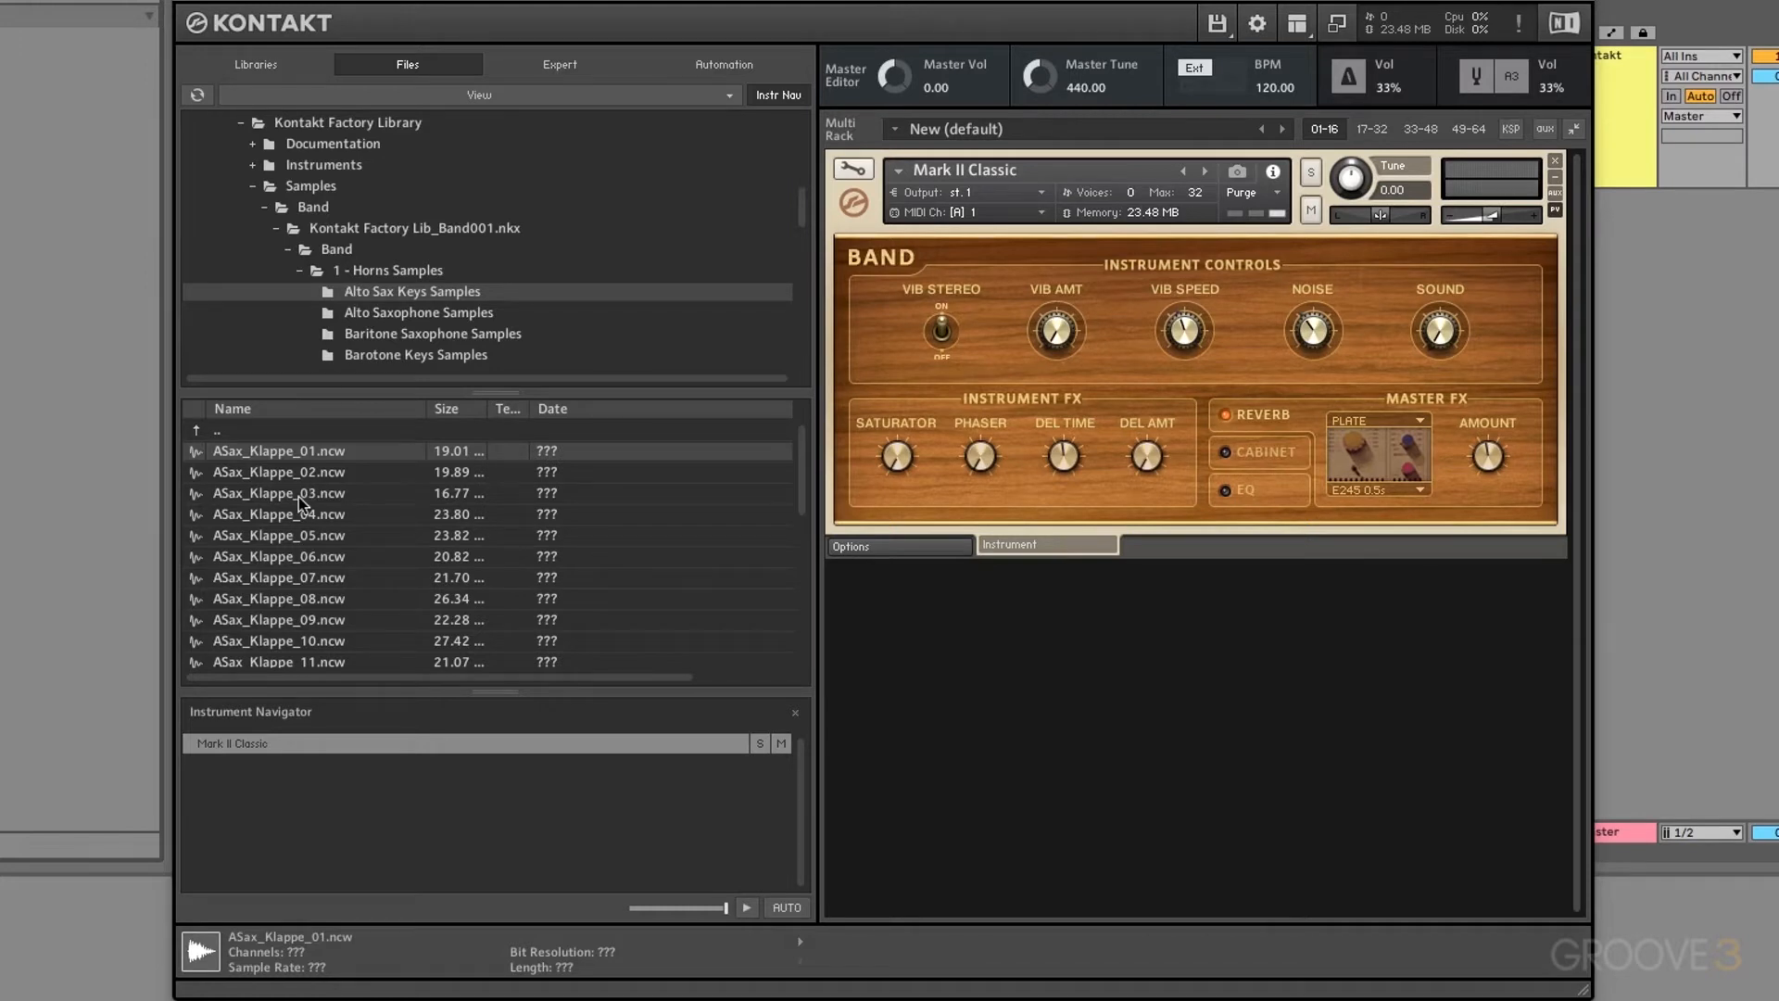
Step: View the Expert and Automation panels, then return through Files to the Libraries browser
click(567, 65)
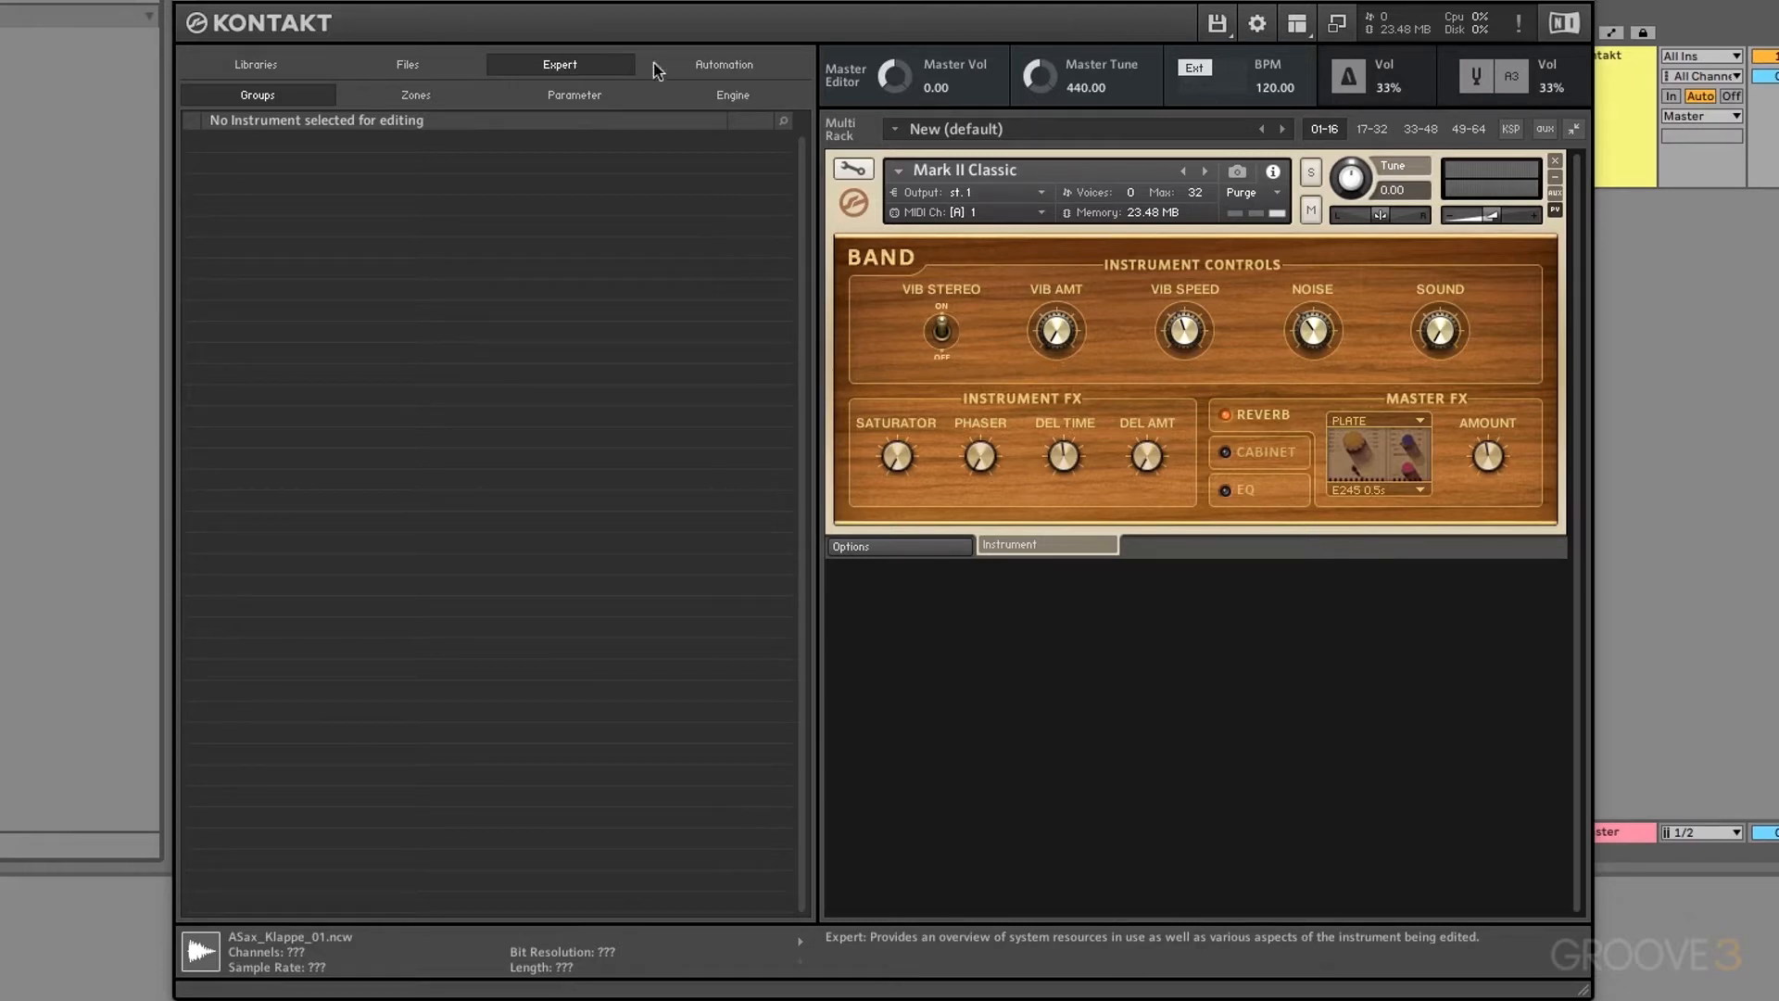
click(725, 67)
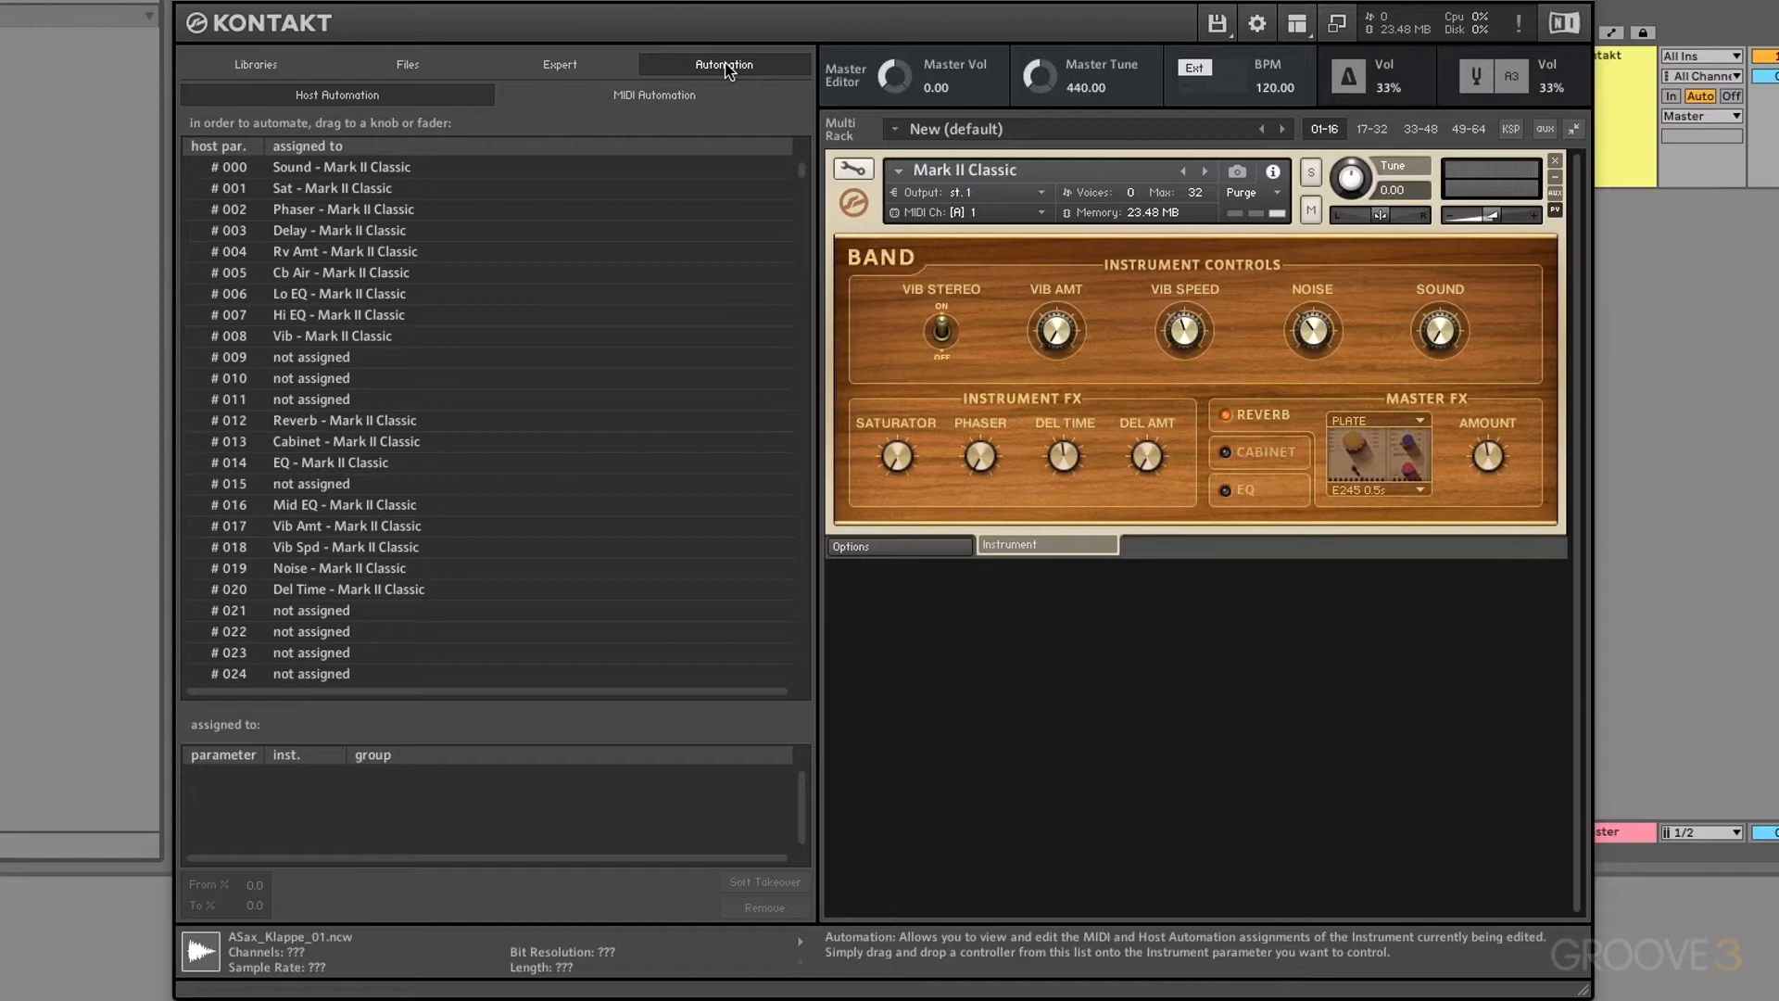
click(412, 67)
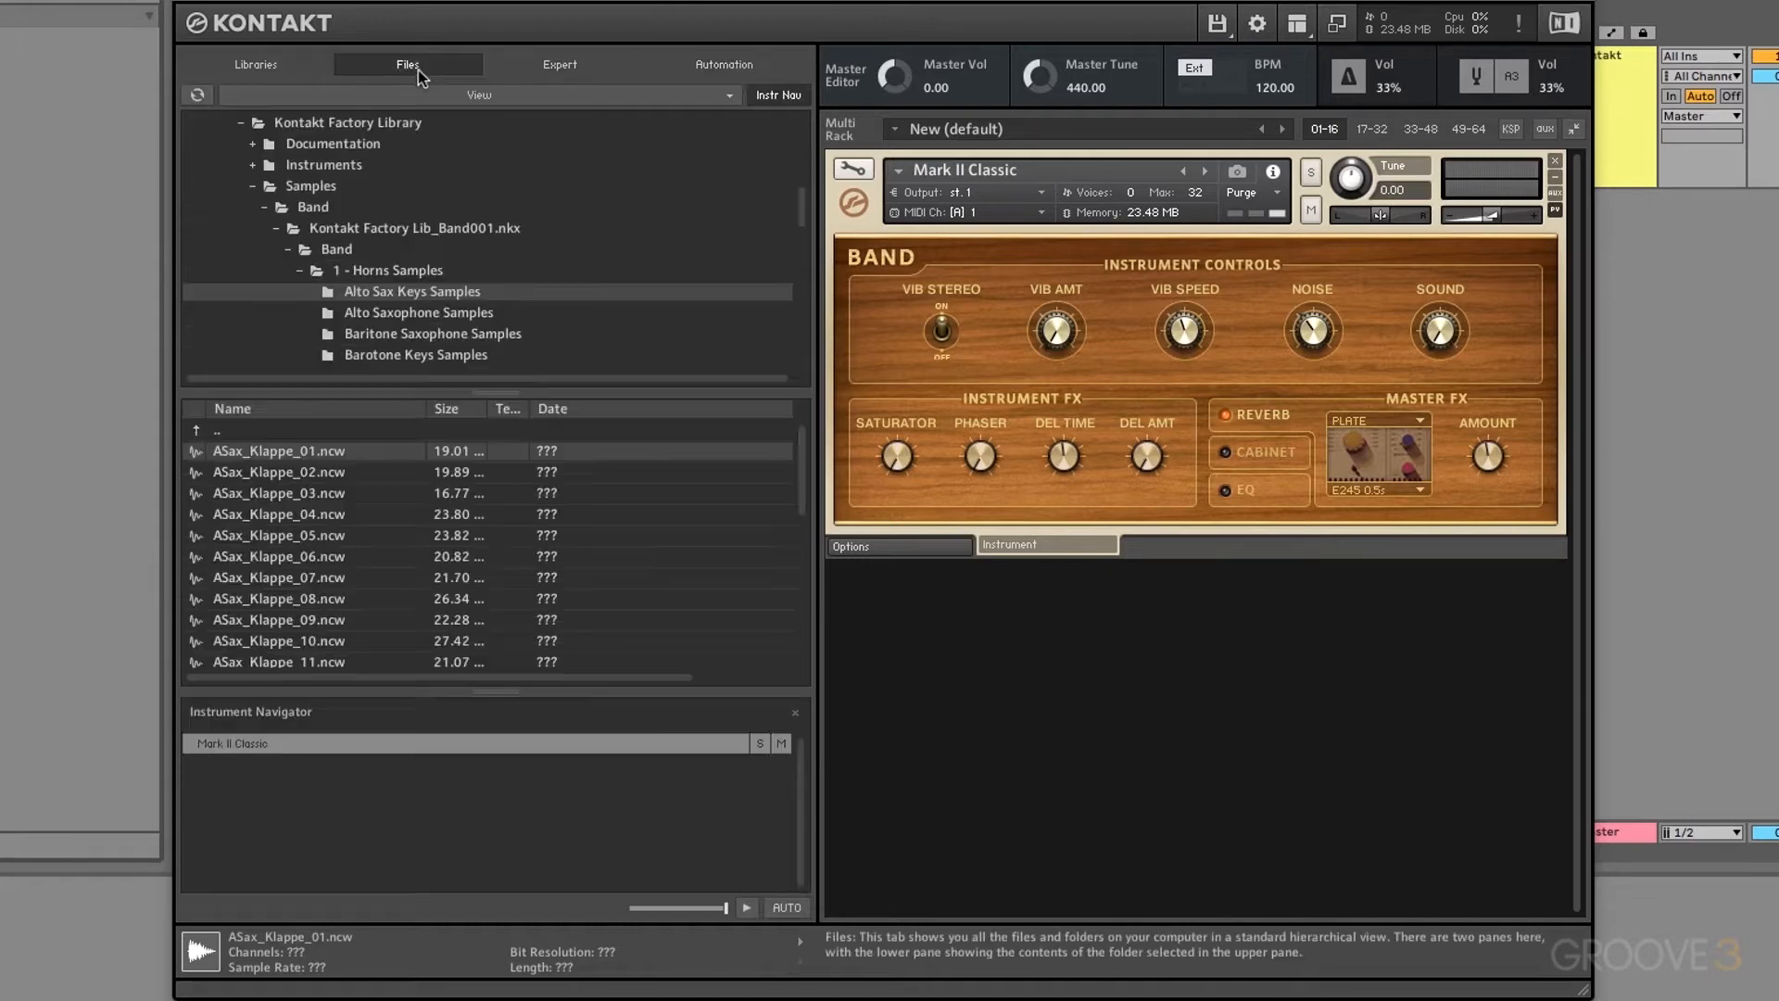
click(278, 70)
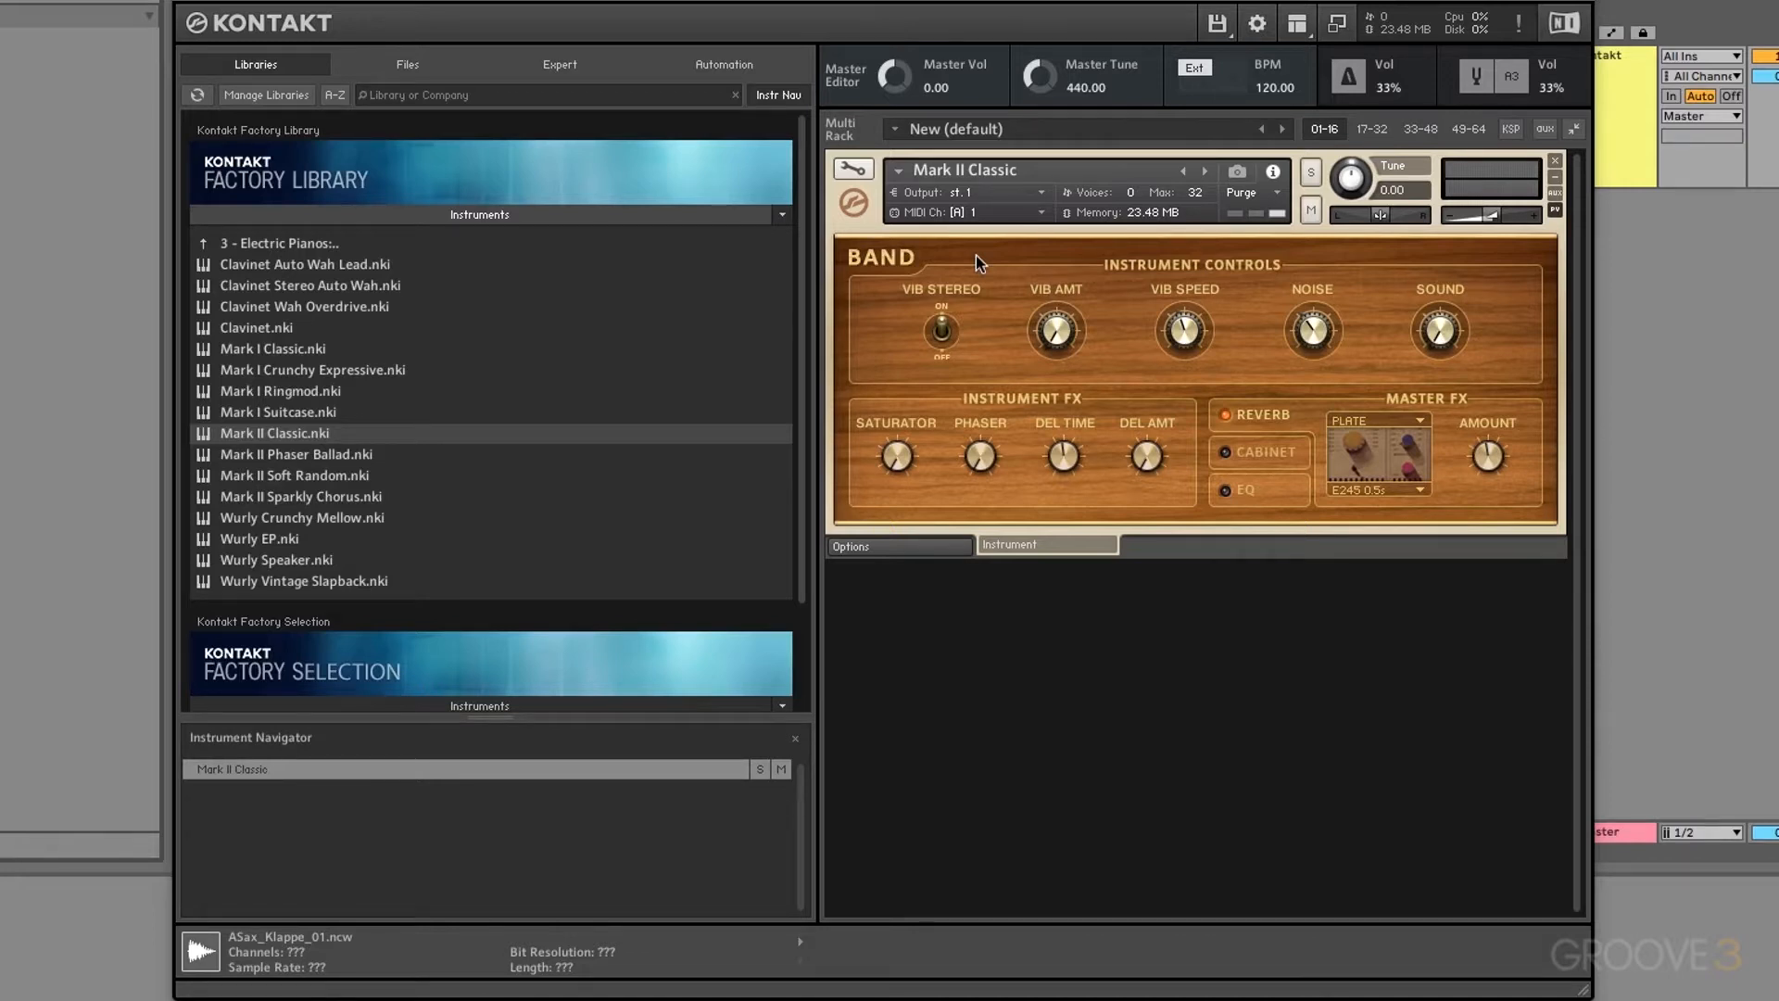
Step: Choose Save multi as… from the disk menu, then cancel the Save Multi-Instrument dialog
click(1225, 30)
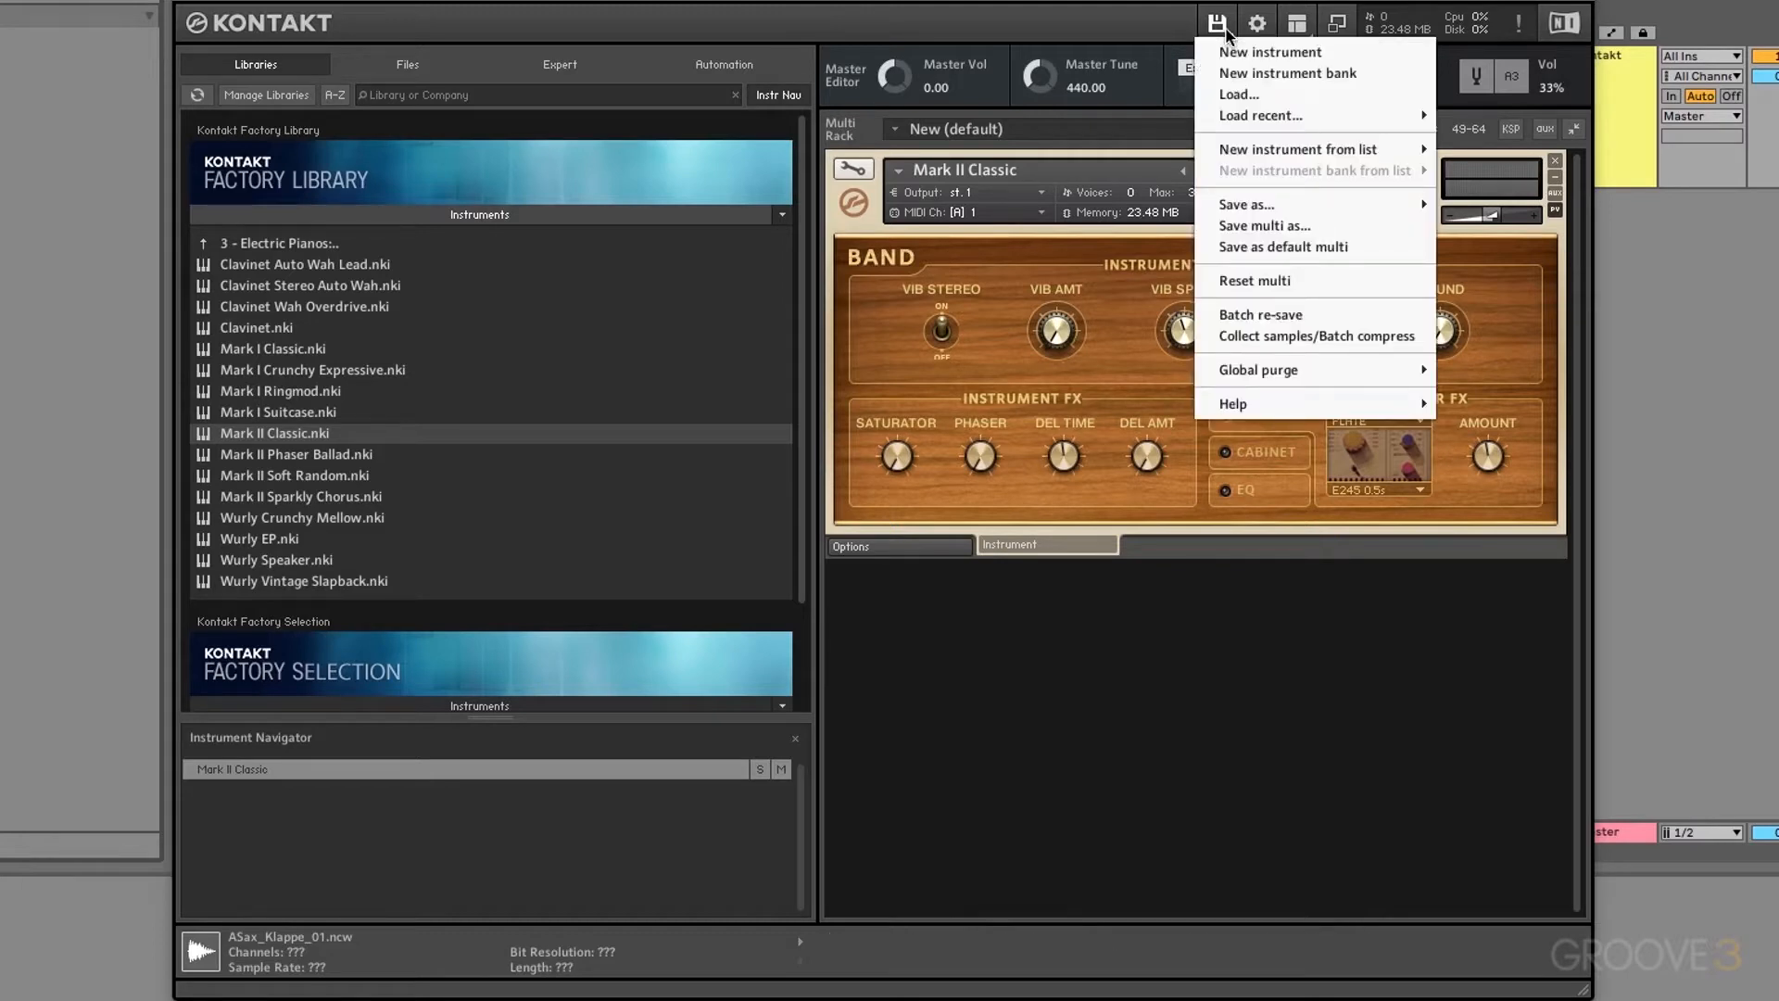
mouse_move(1264, 204)
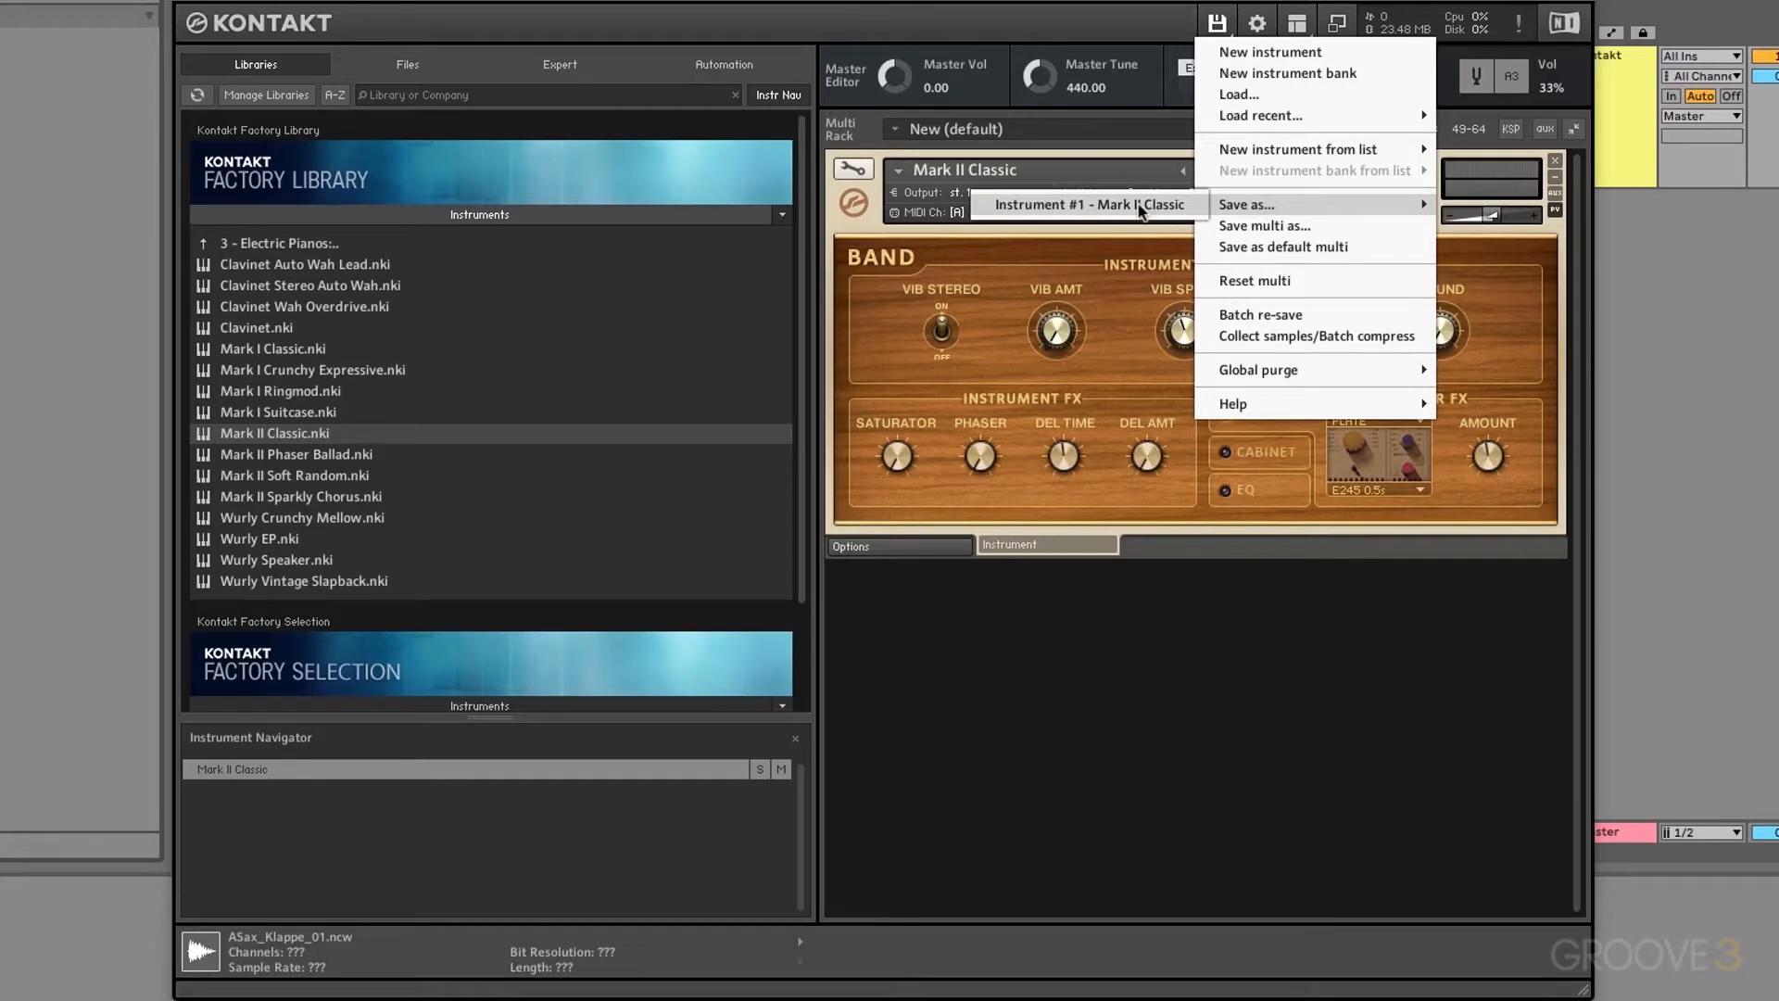
click(1264, 227)
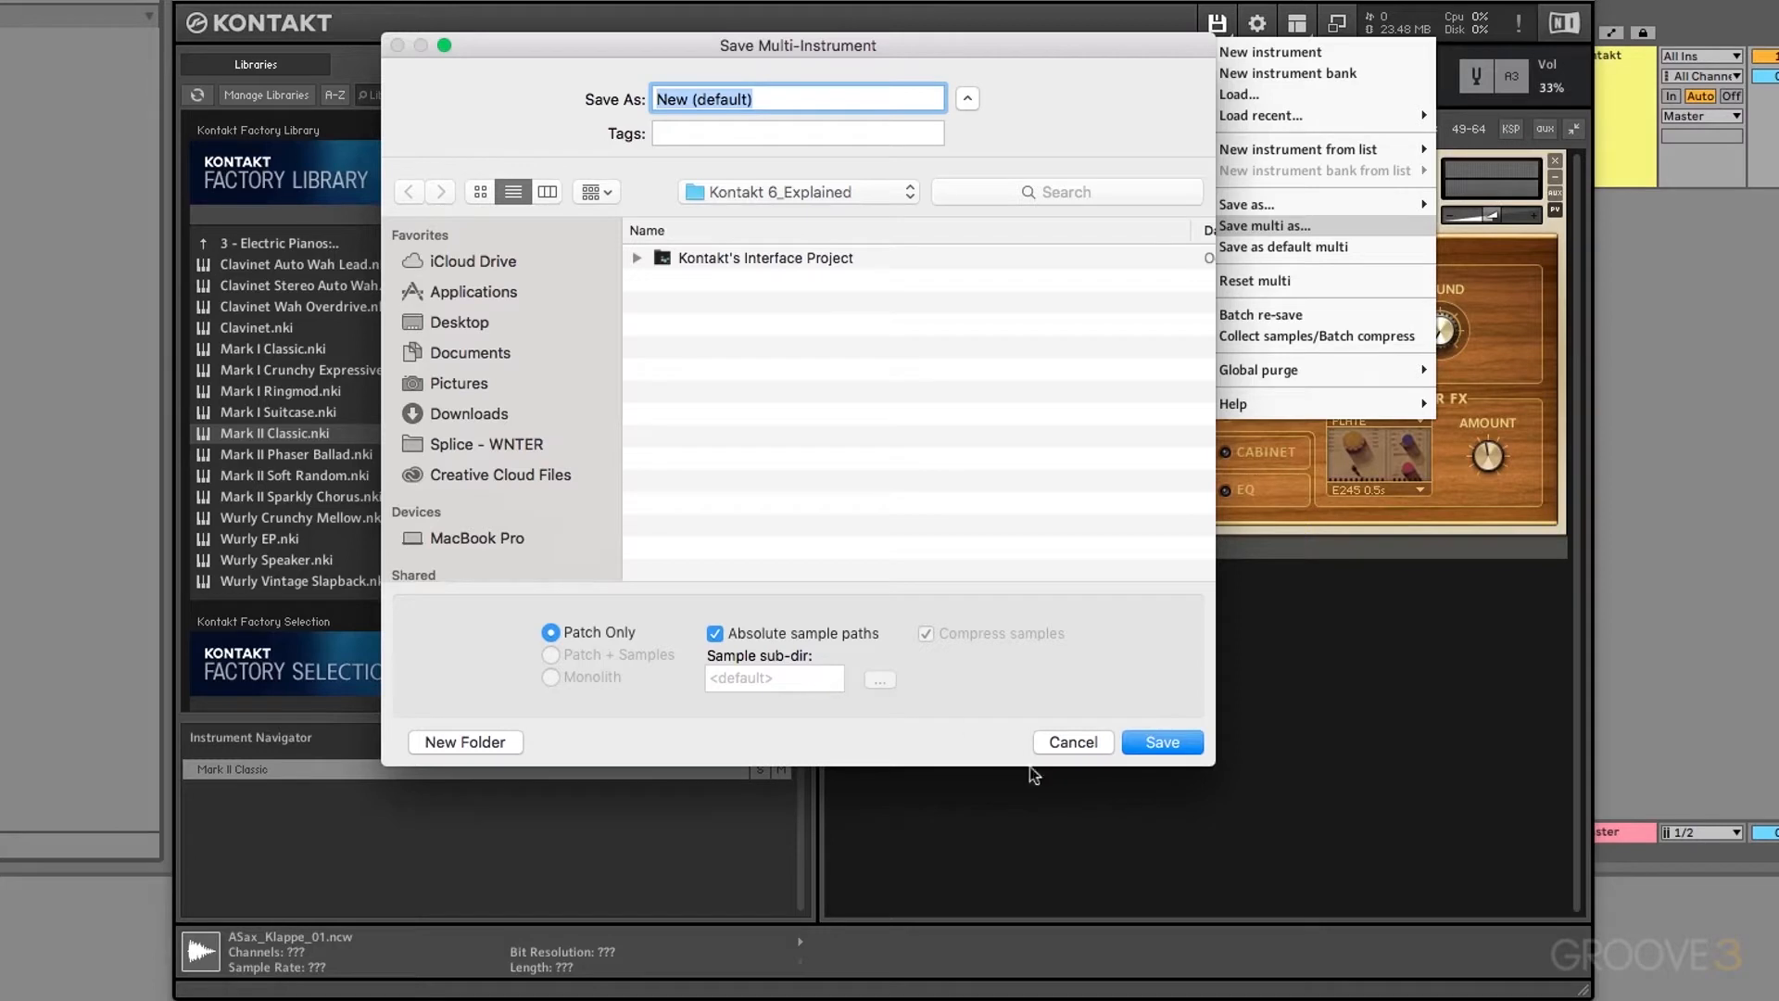
click(1072, 745)
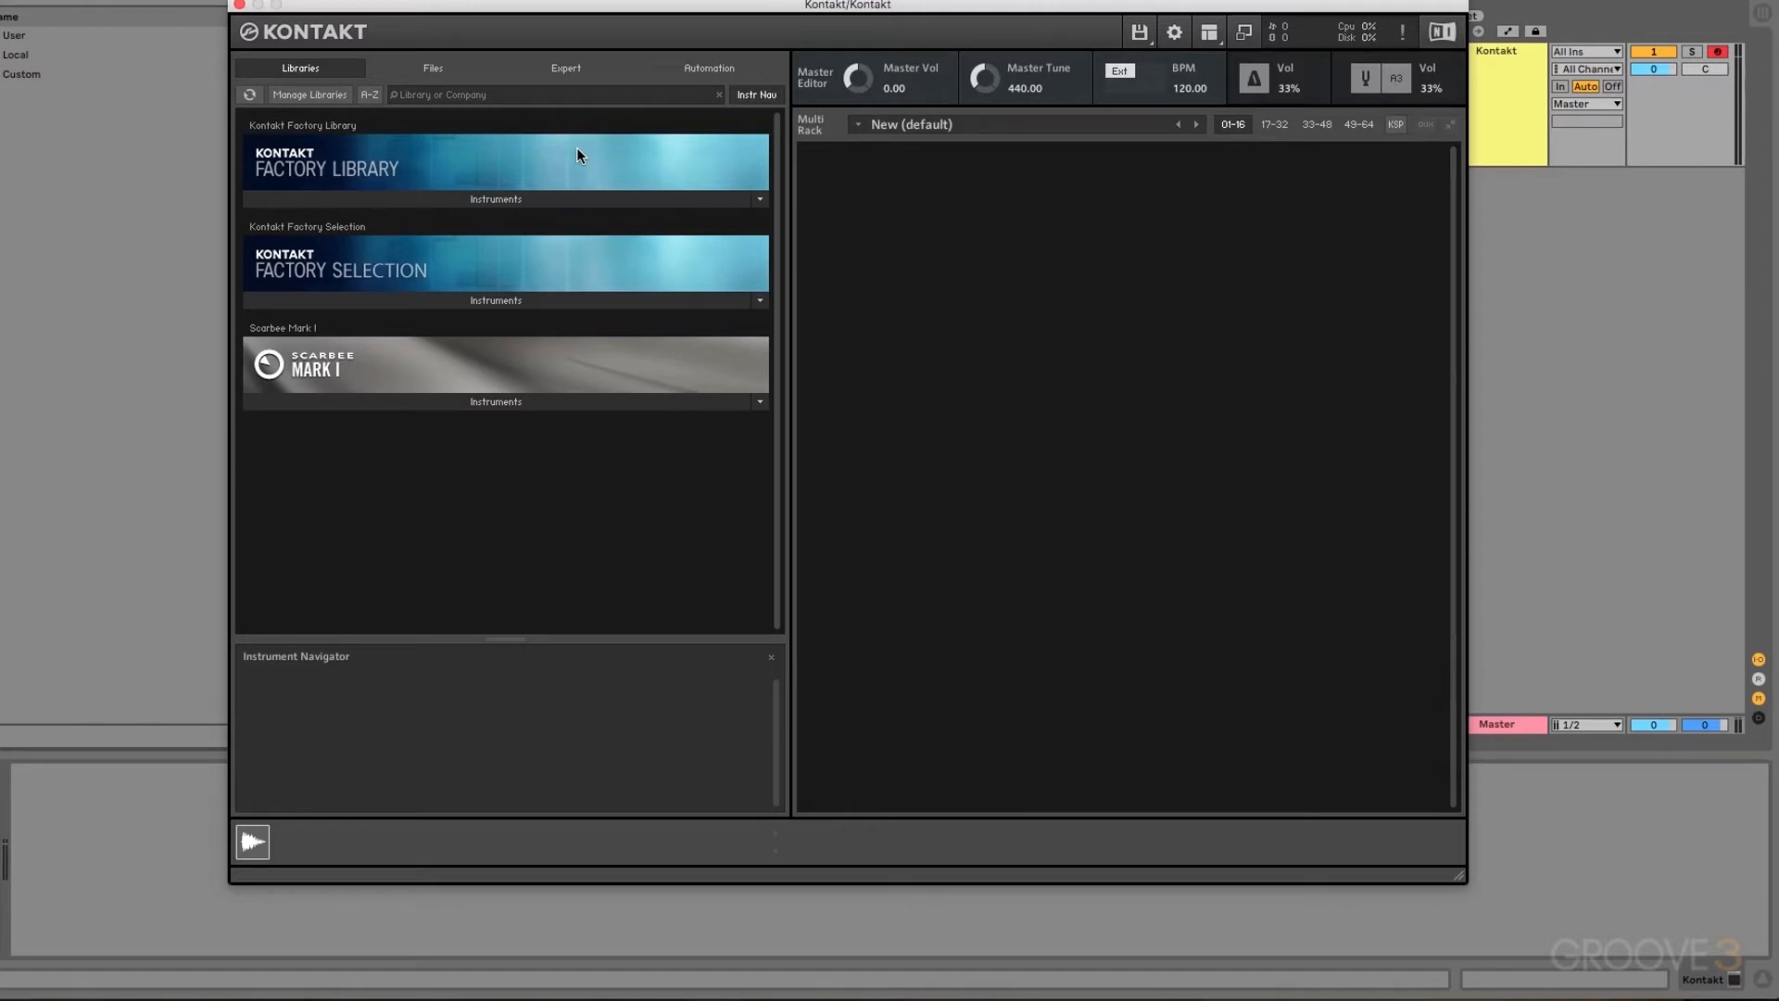
Step: Open Native Access and view the Kontakt Factory Library's installation path, /Users/Shared/Kontakt Factory Library
click(655, 975)
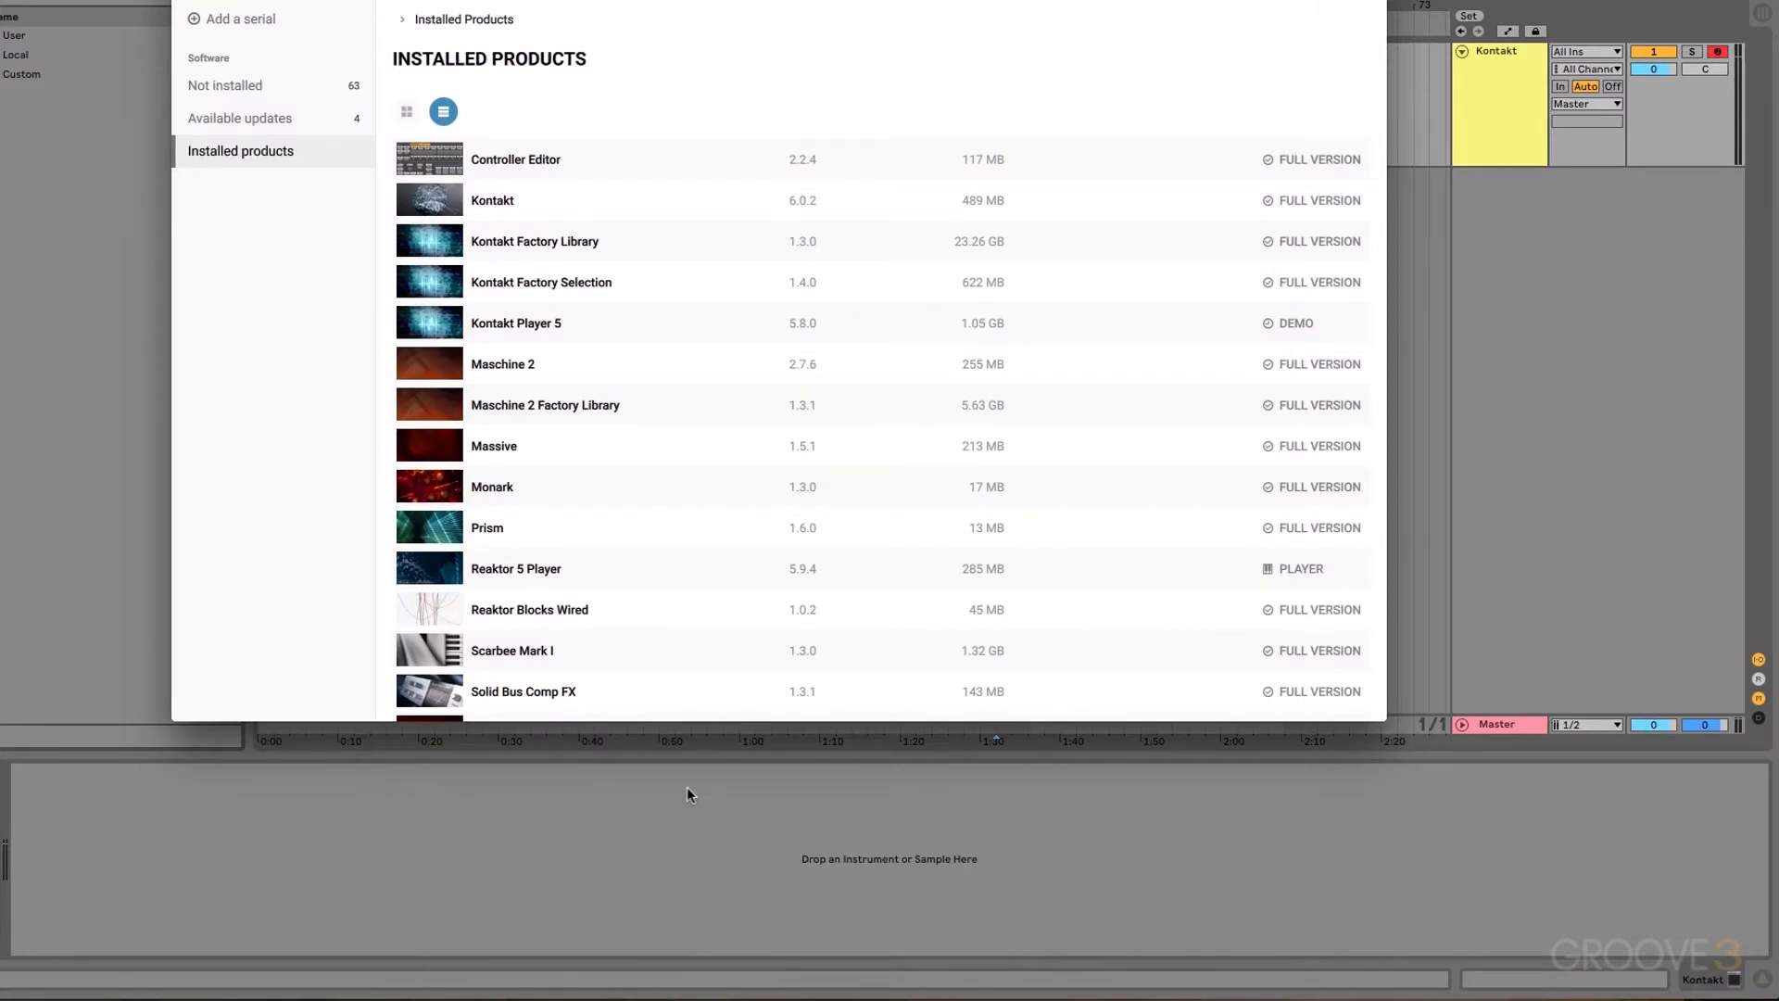
click(560, 249)
click(1191, 134)
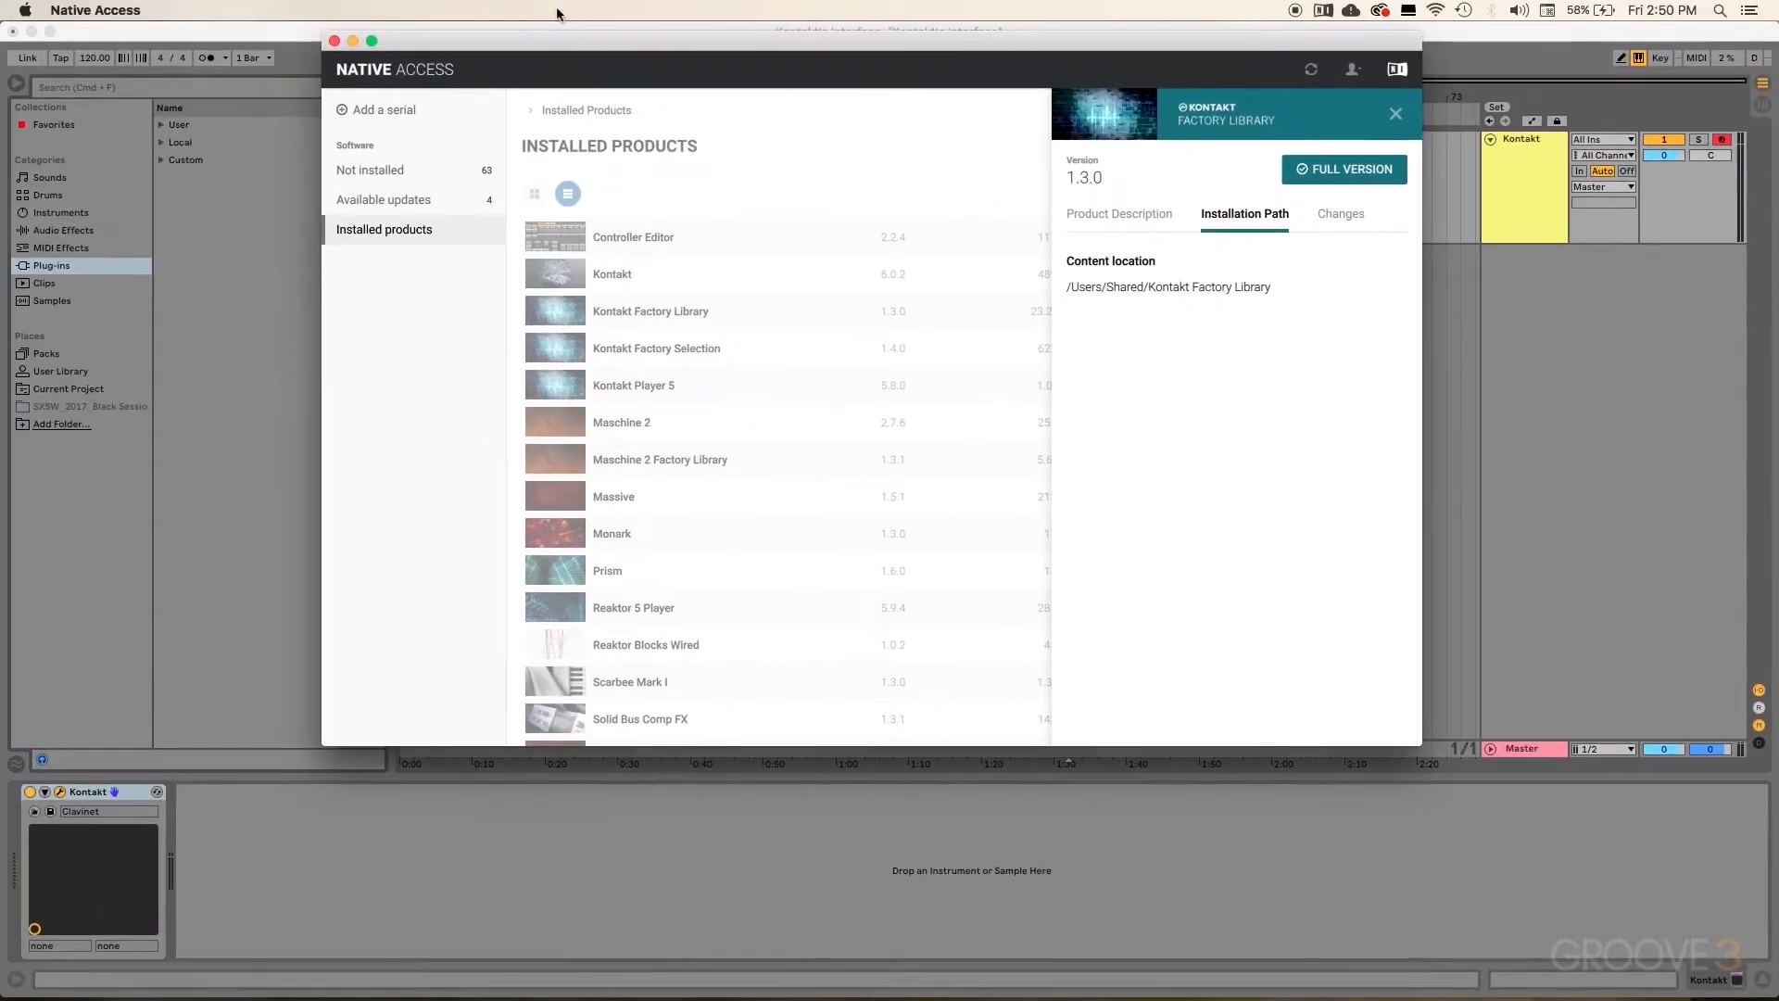
Step: Close Native Access, show Kontakt's Files browser, and expand Macintosh HD > Users > Shared
click(335, 46)
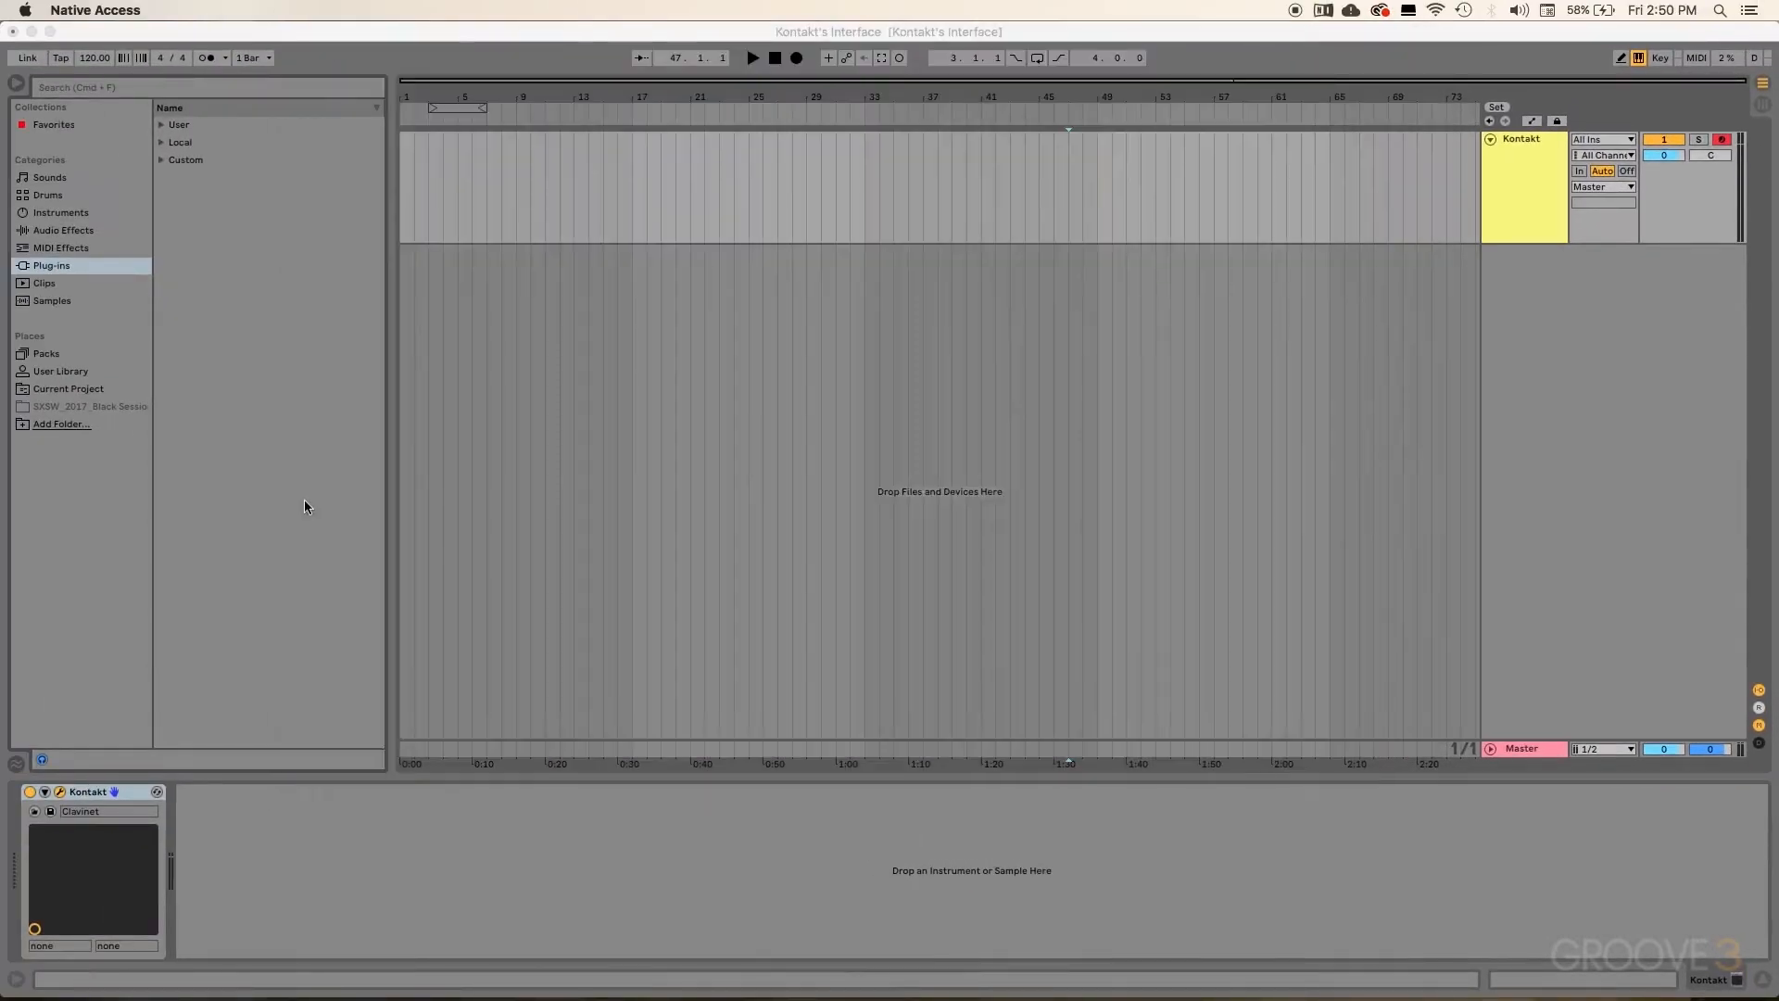
click(60, 793)
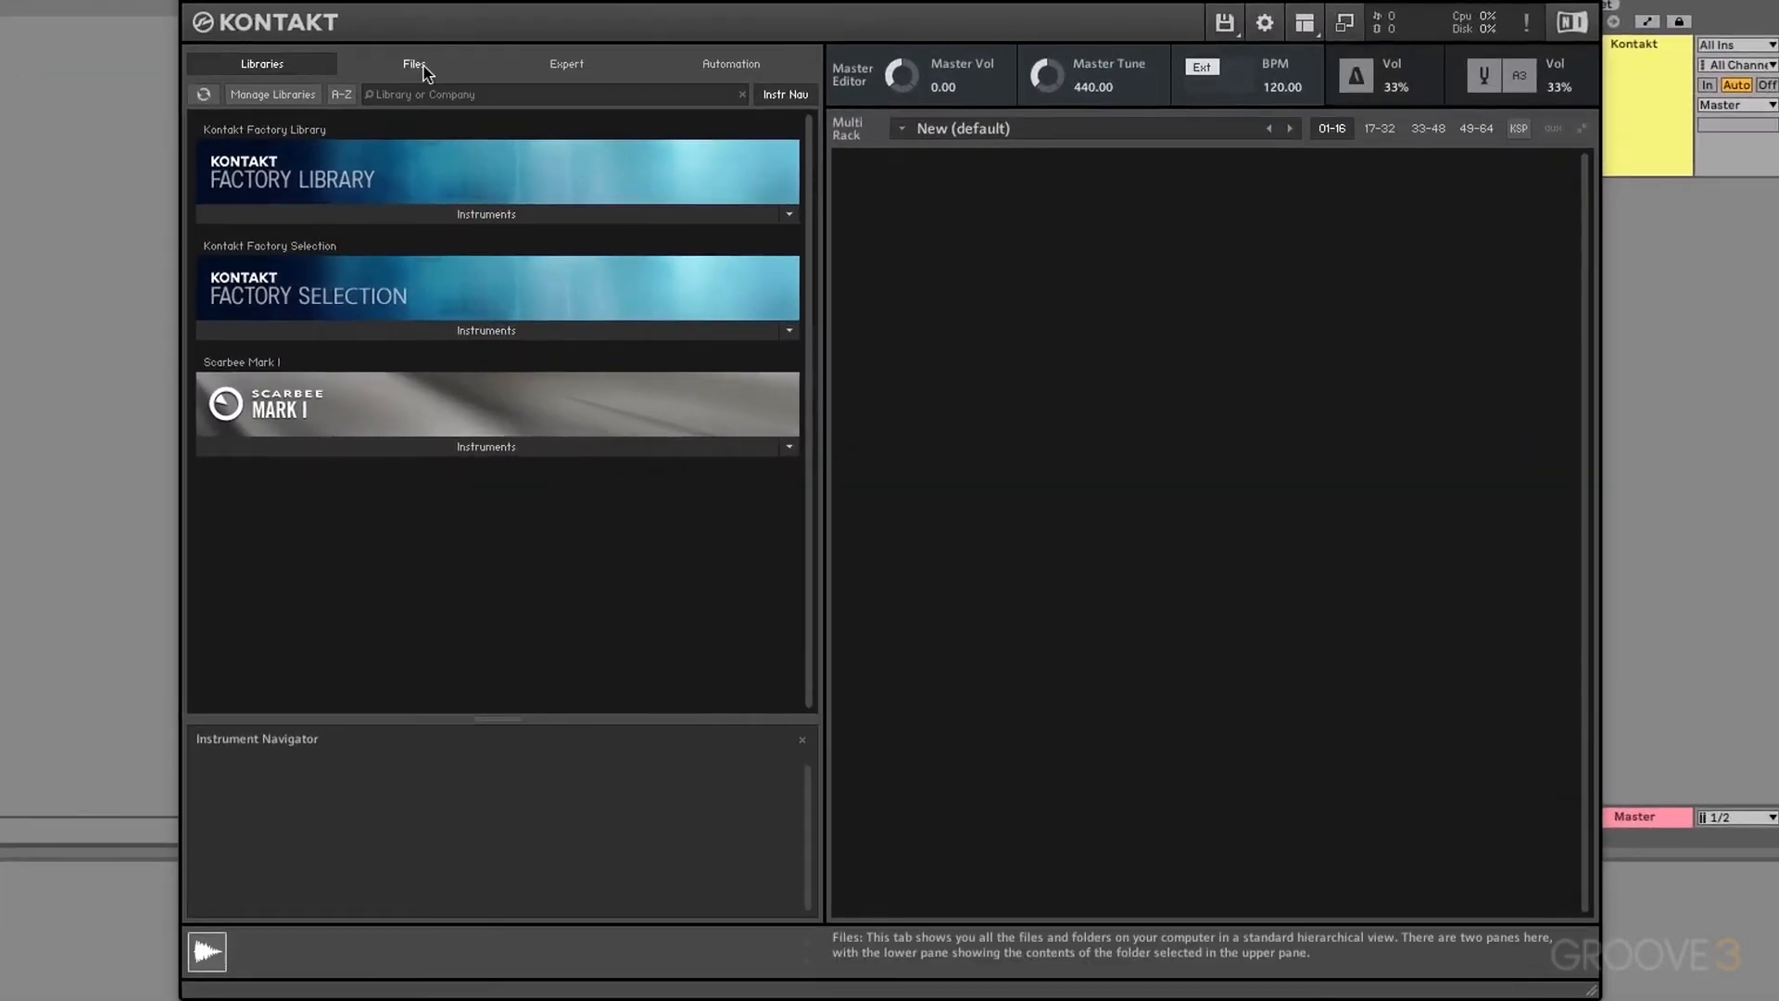
click(414, 64)
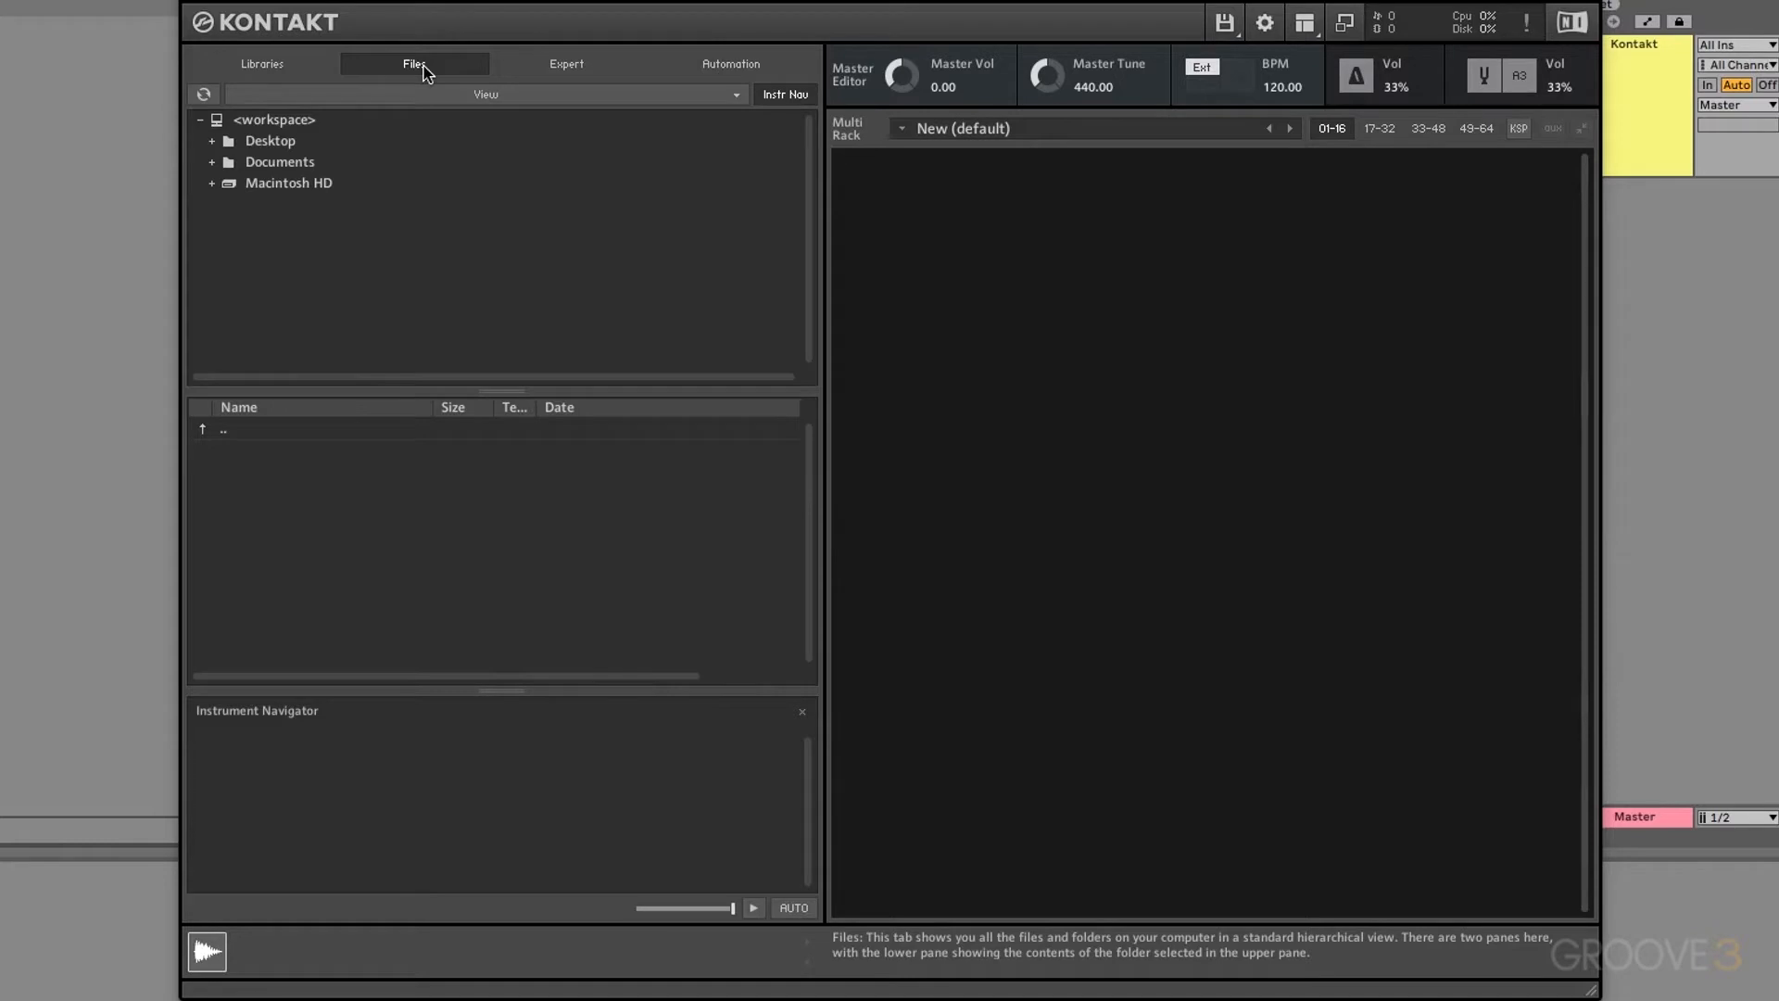
click(211, 183)
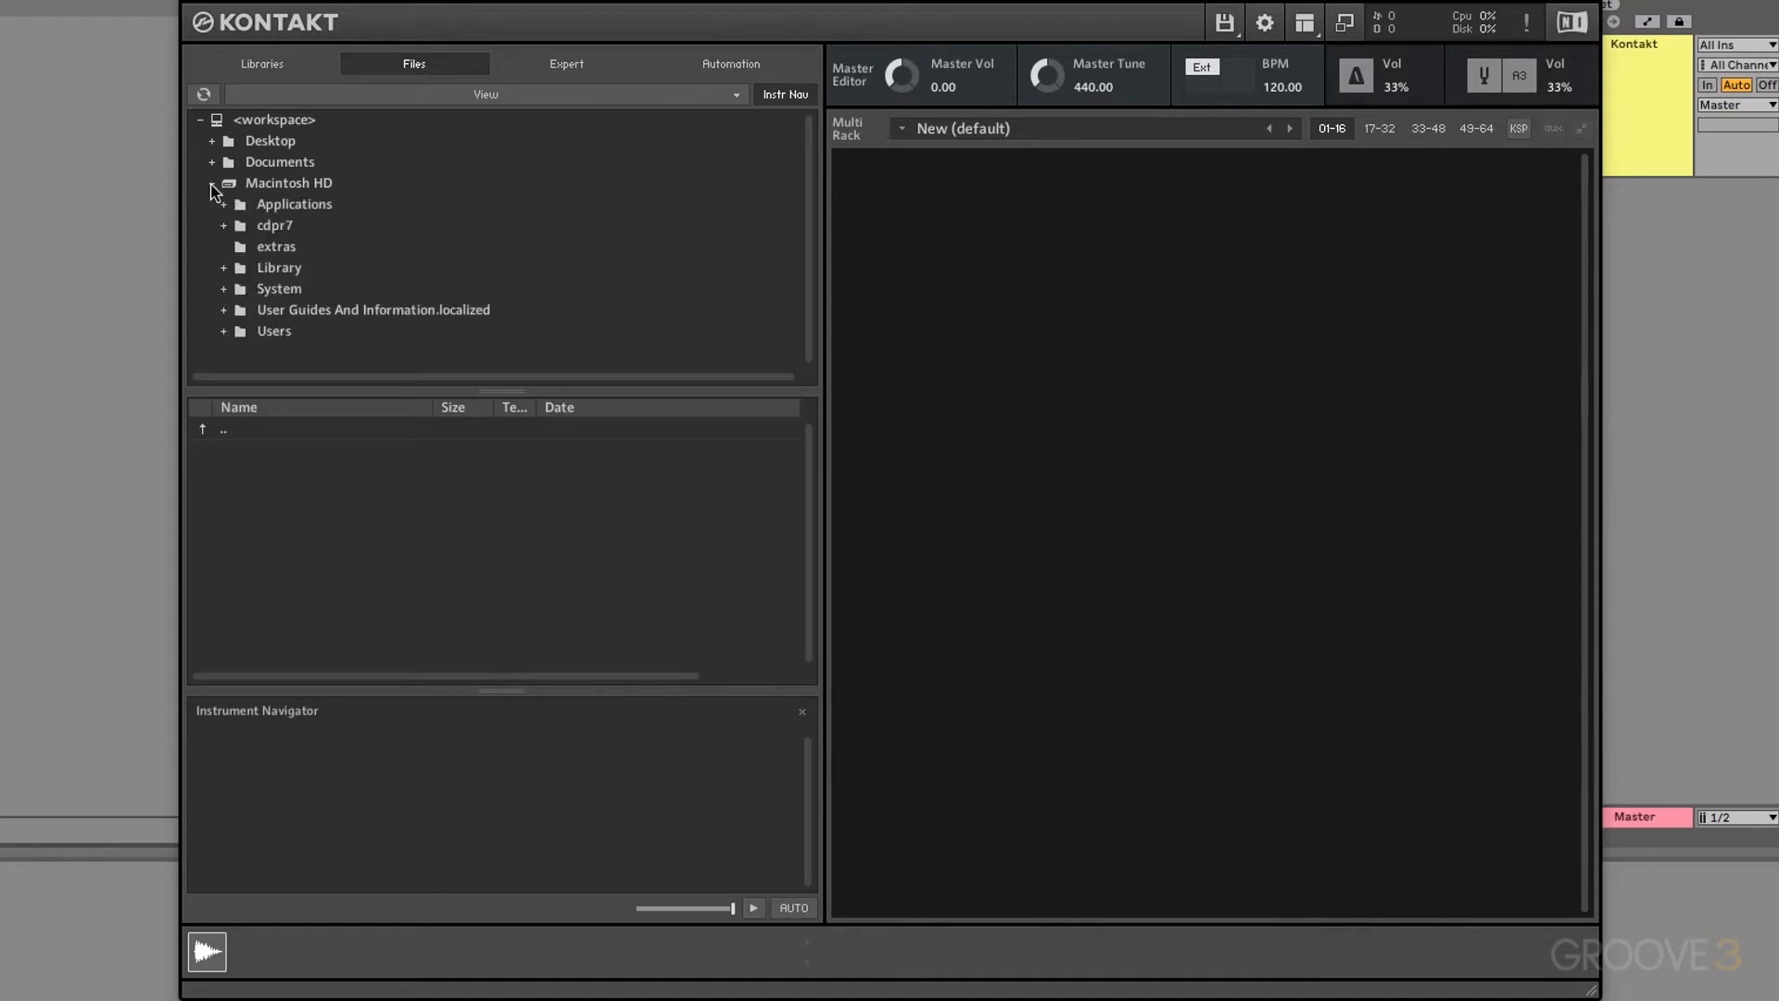
click(224, 331)
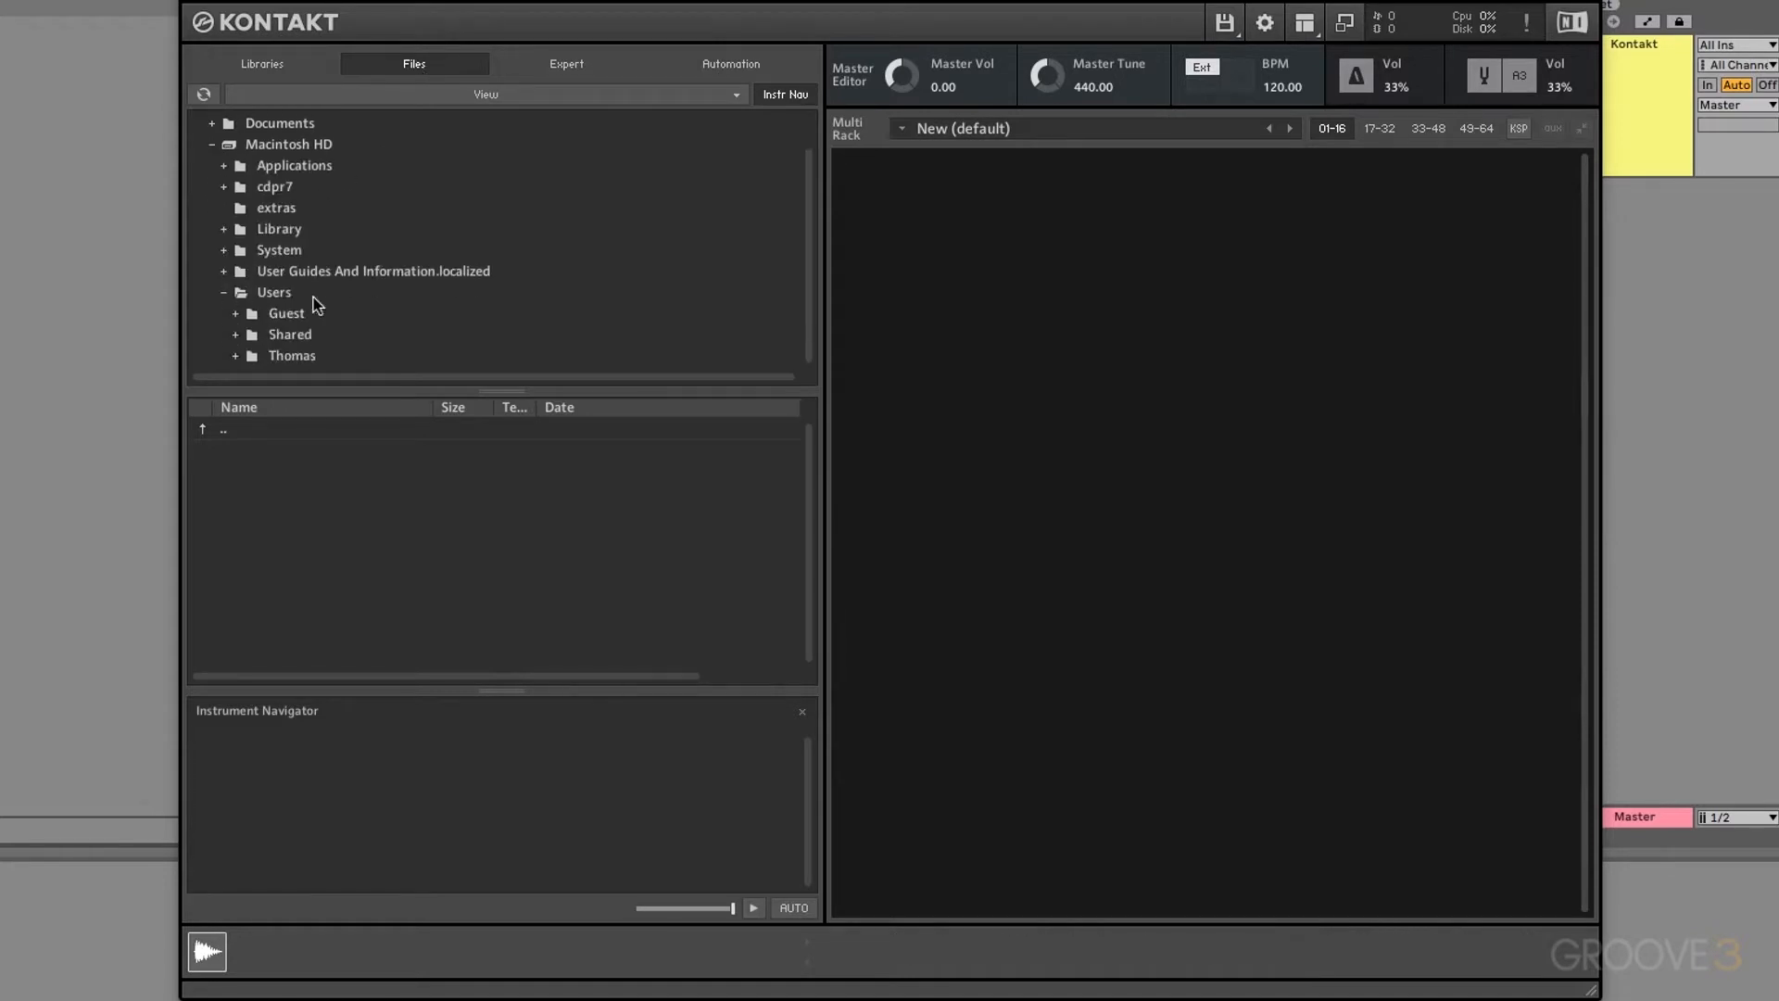
click(236, 334)
scroll(310, 290, down, 5)
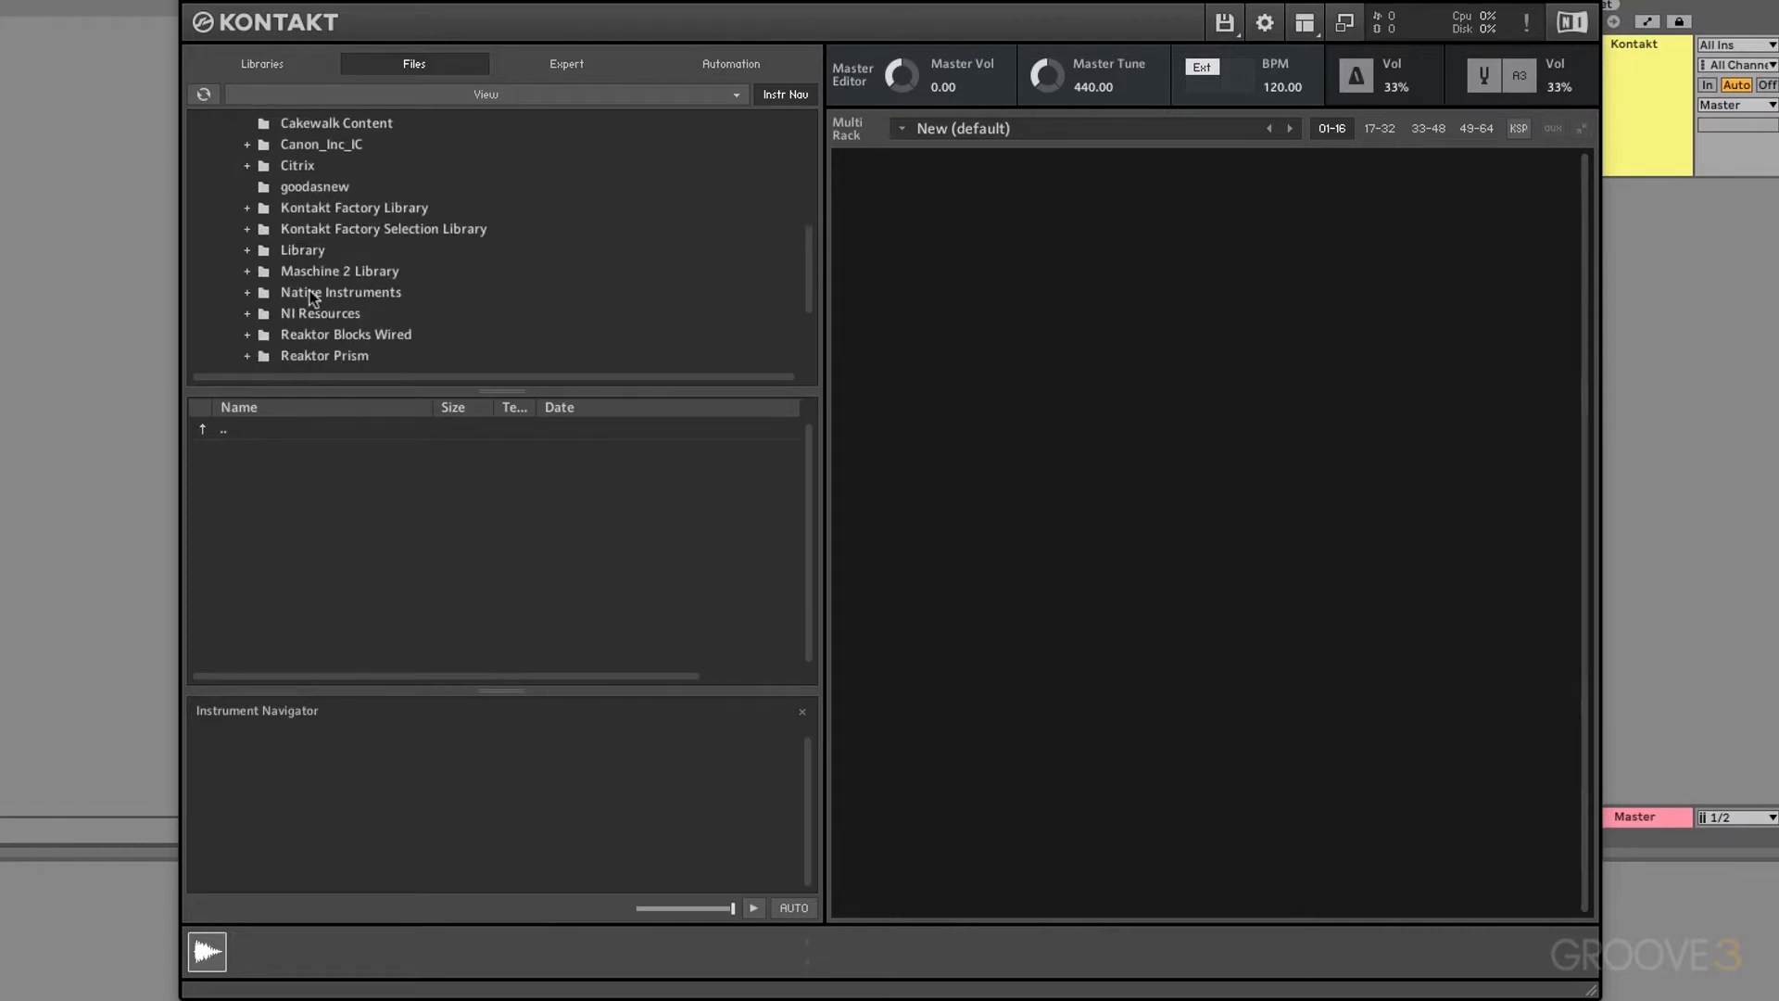
Step: Expand Kontakt Factory Library > Samples > Band > Band001.nkx > Band > 1 - Horns Samples and list Alto Saxophone Samples
click(248, 208)
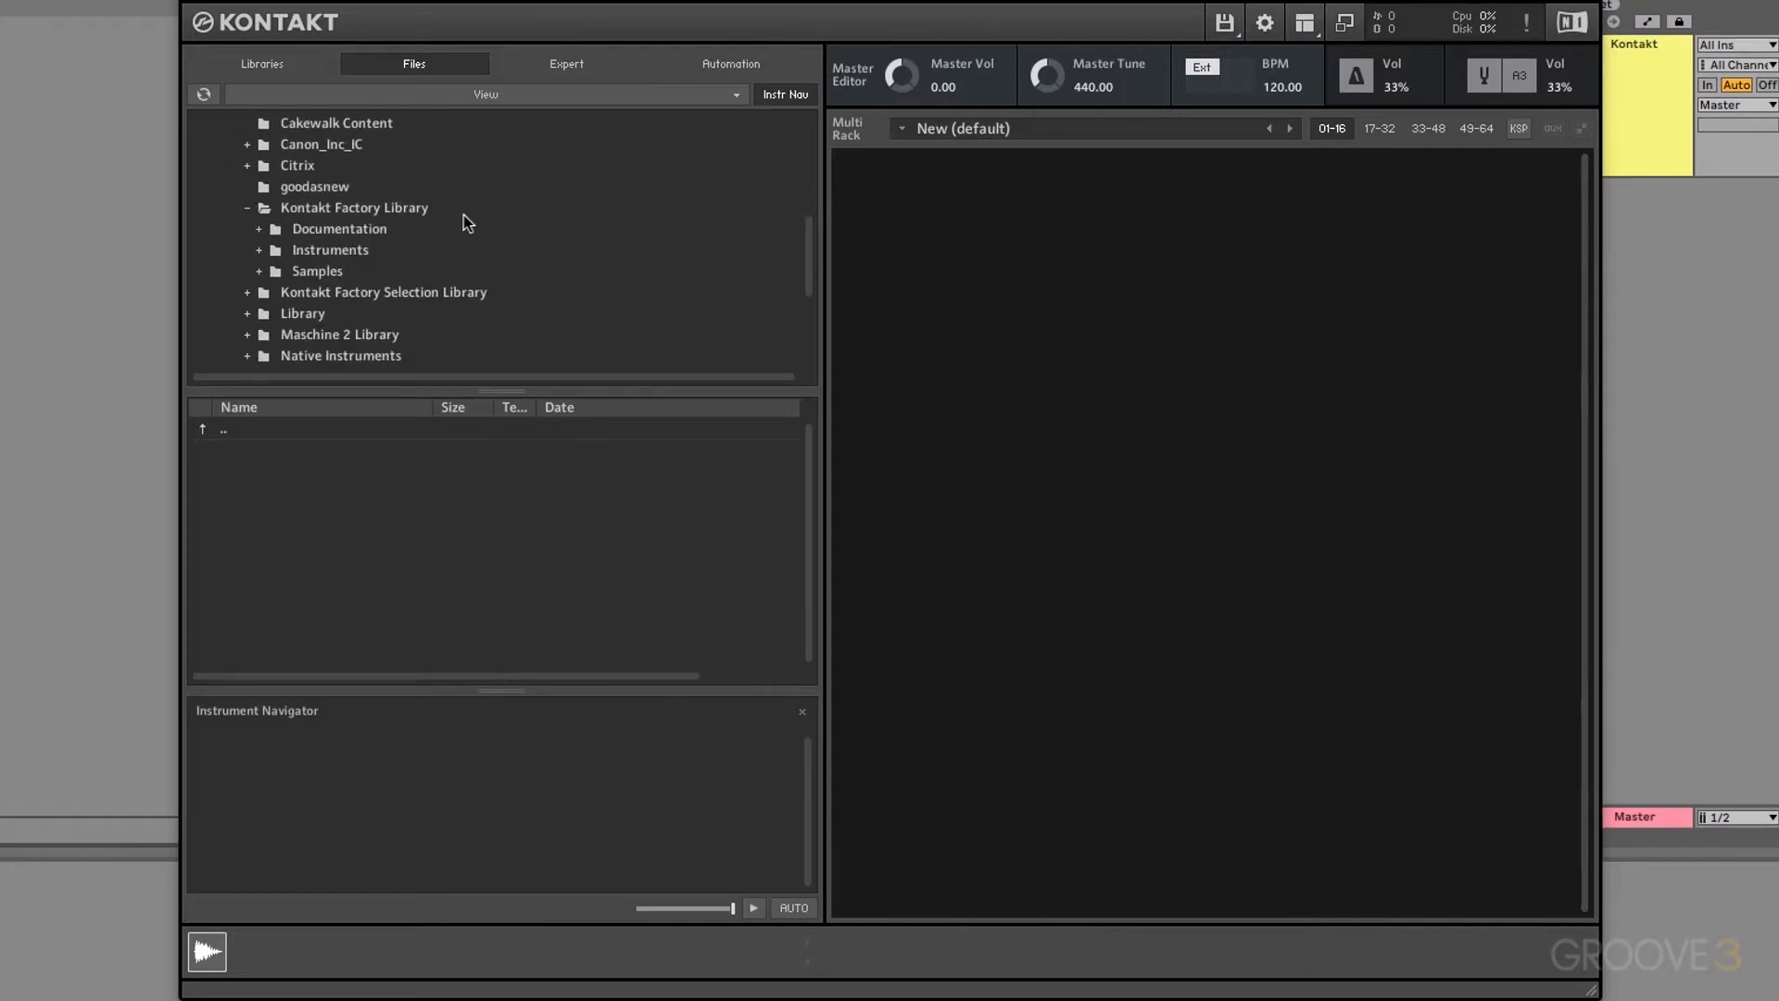
click(260, 271)
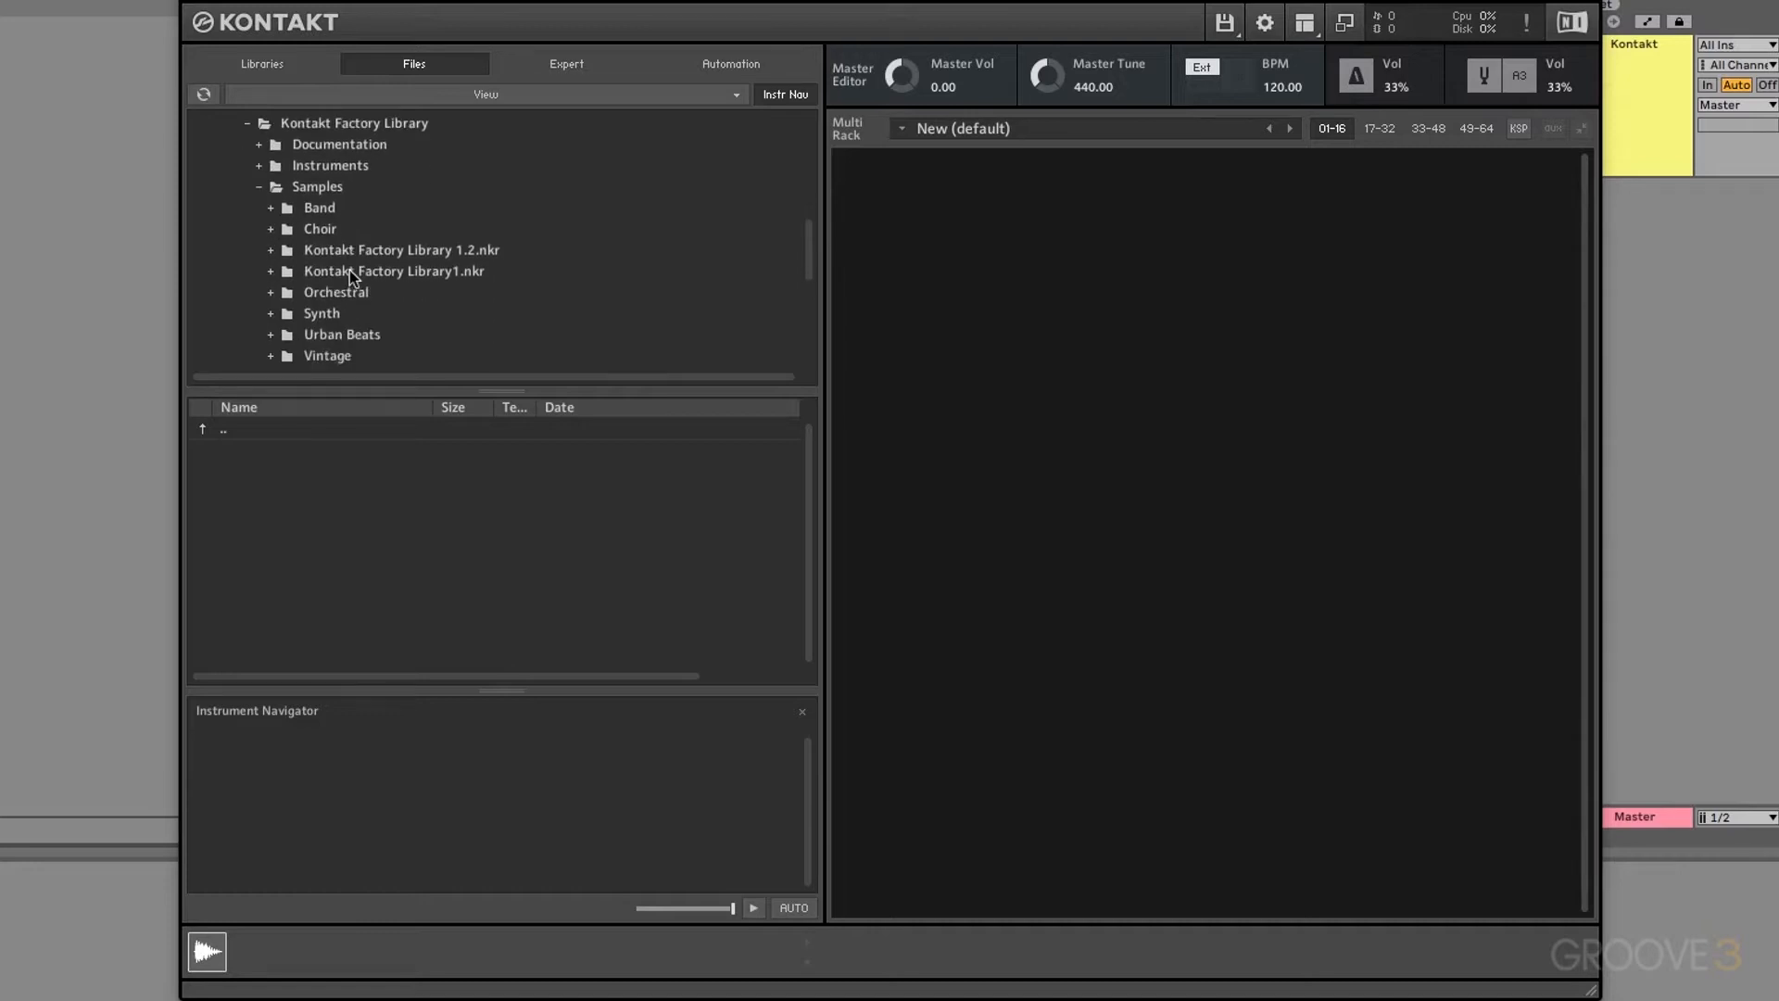
click(270, 208)
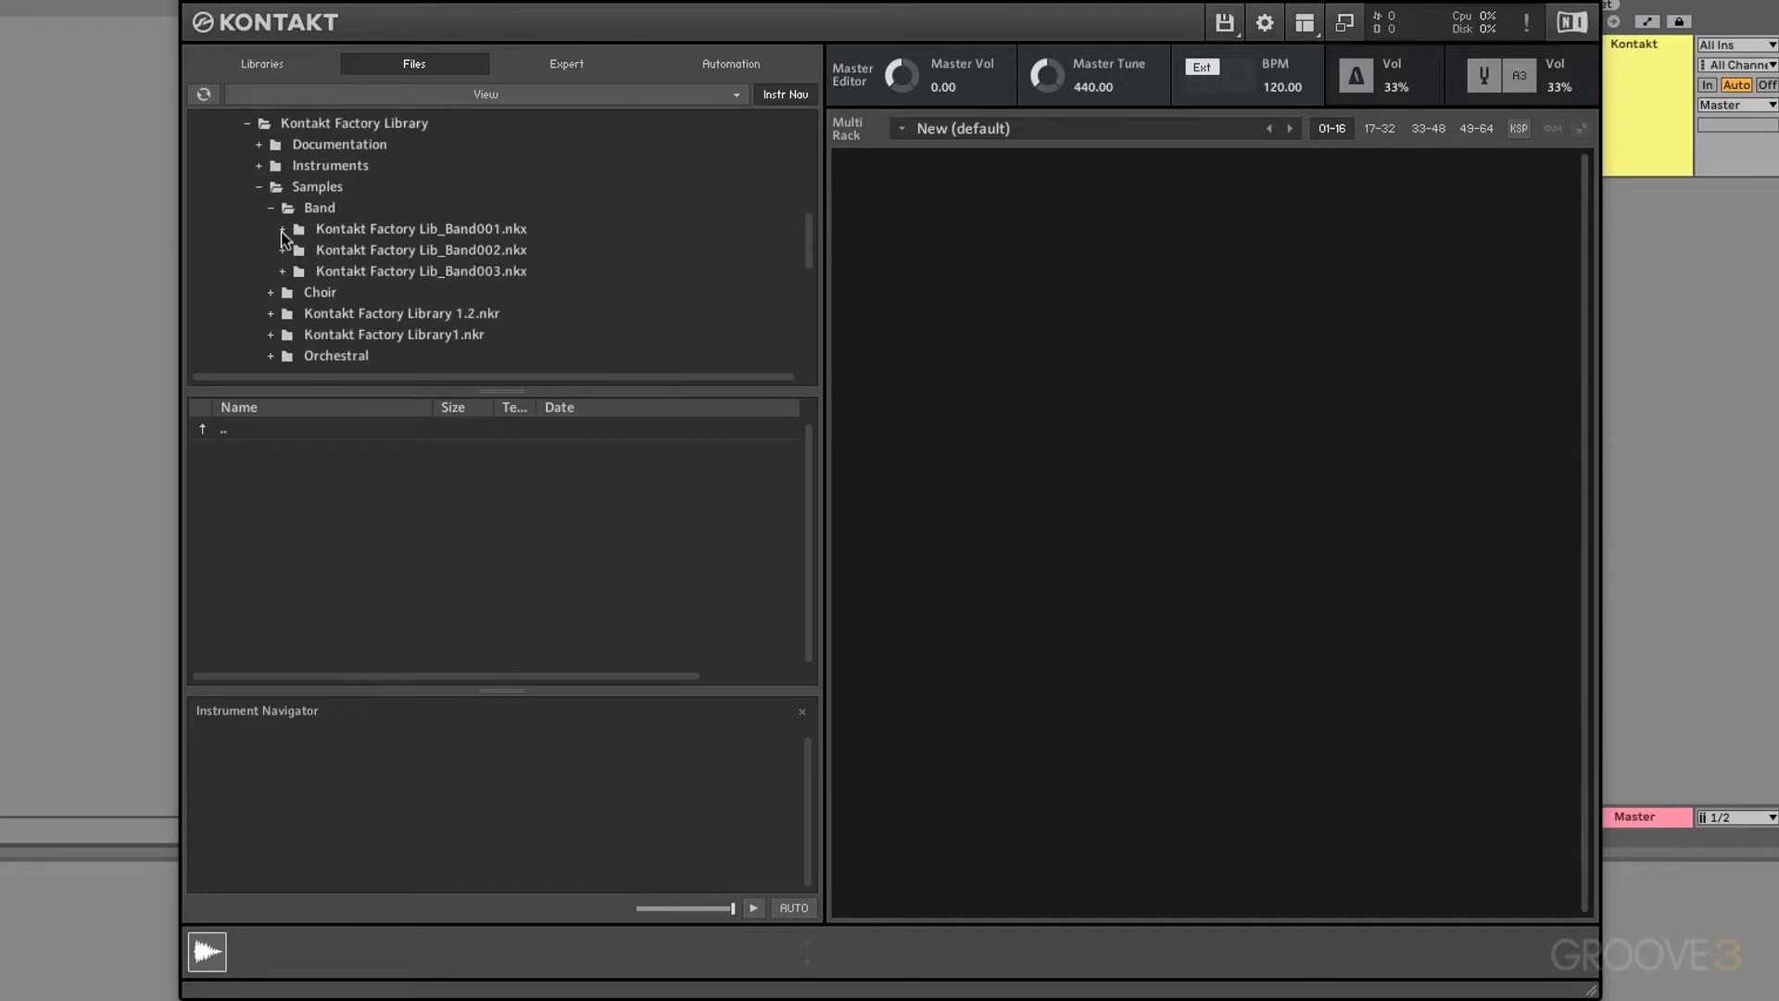
click(282, 230)
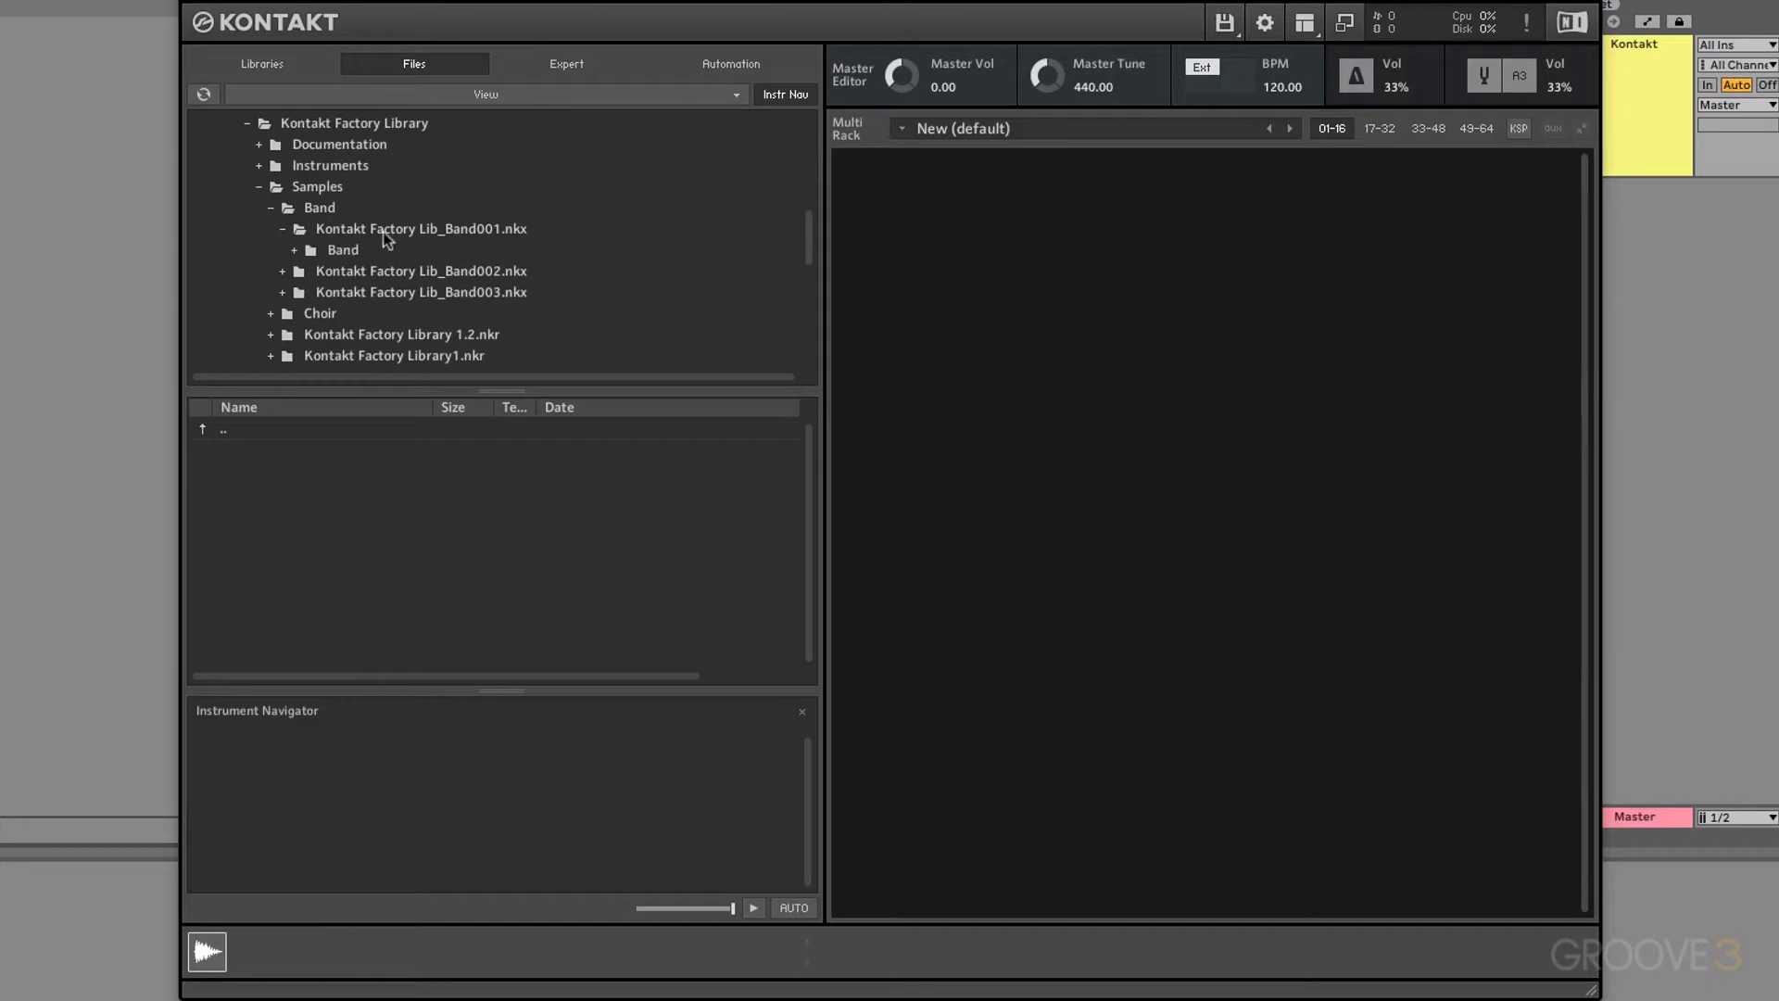
click(295, 250)
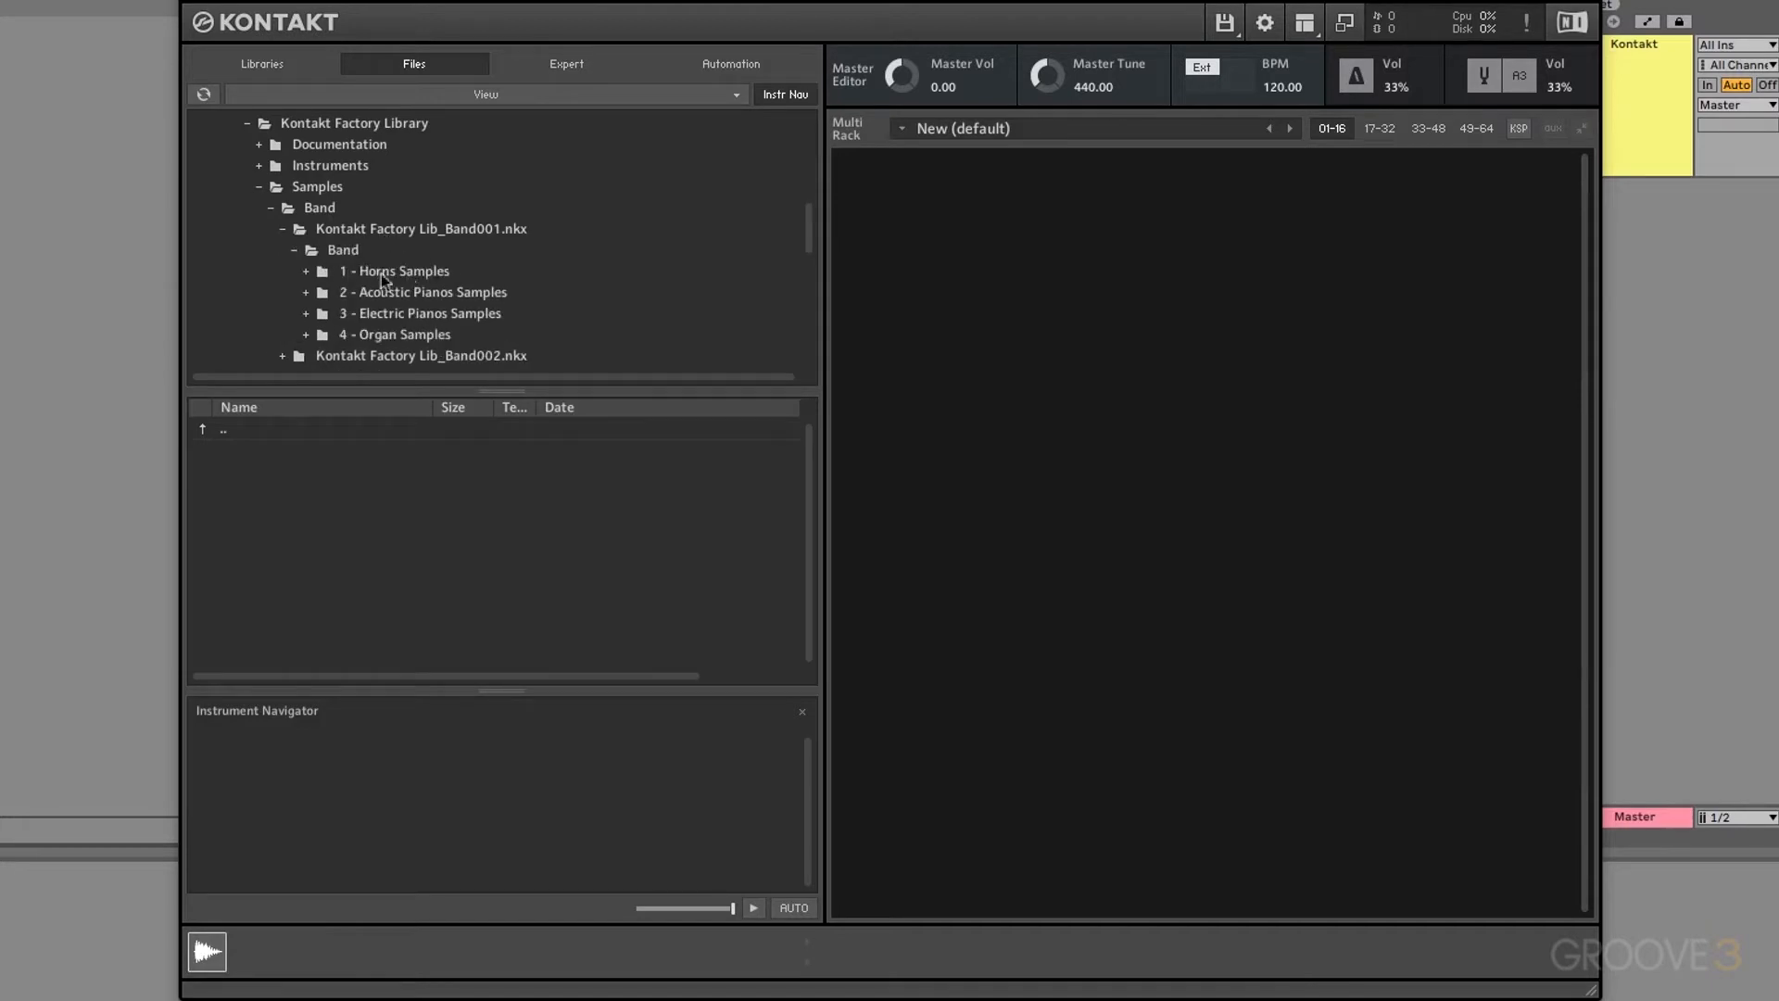
click(306, 272)
scroll(446, 278, down, 1)
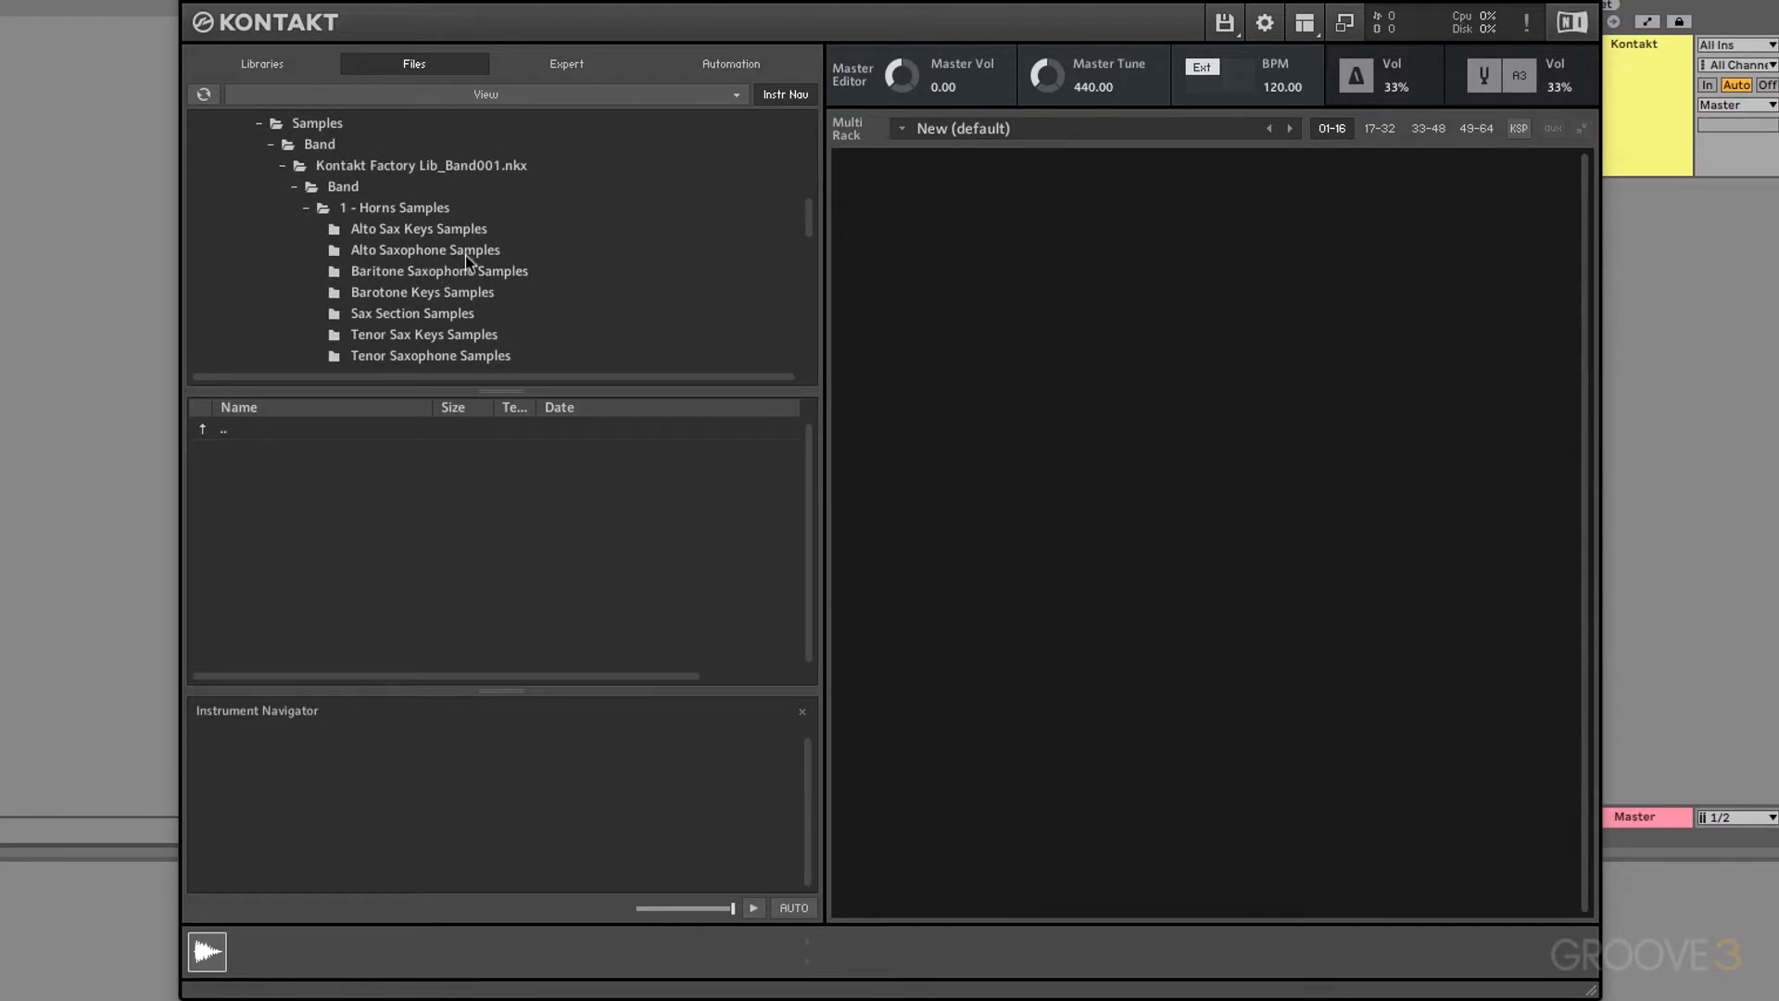
click(386, 251)
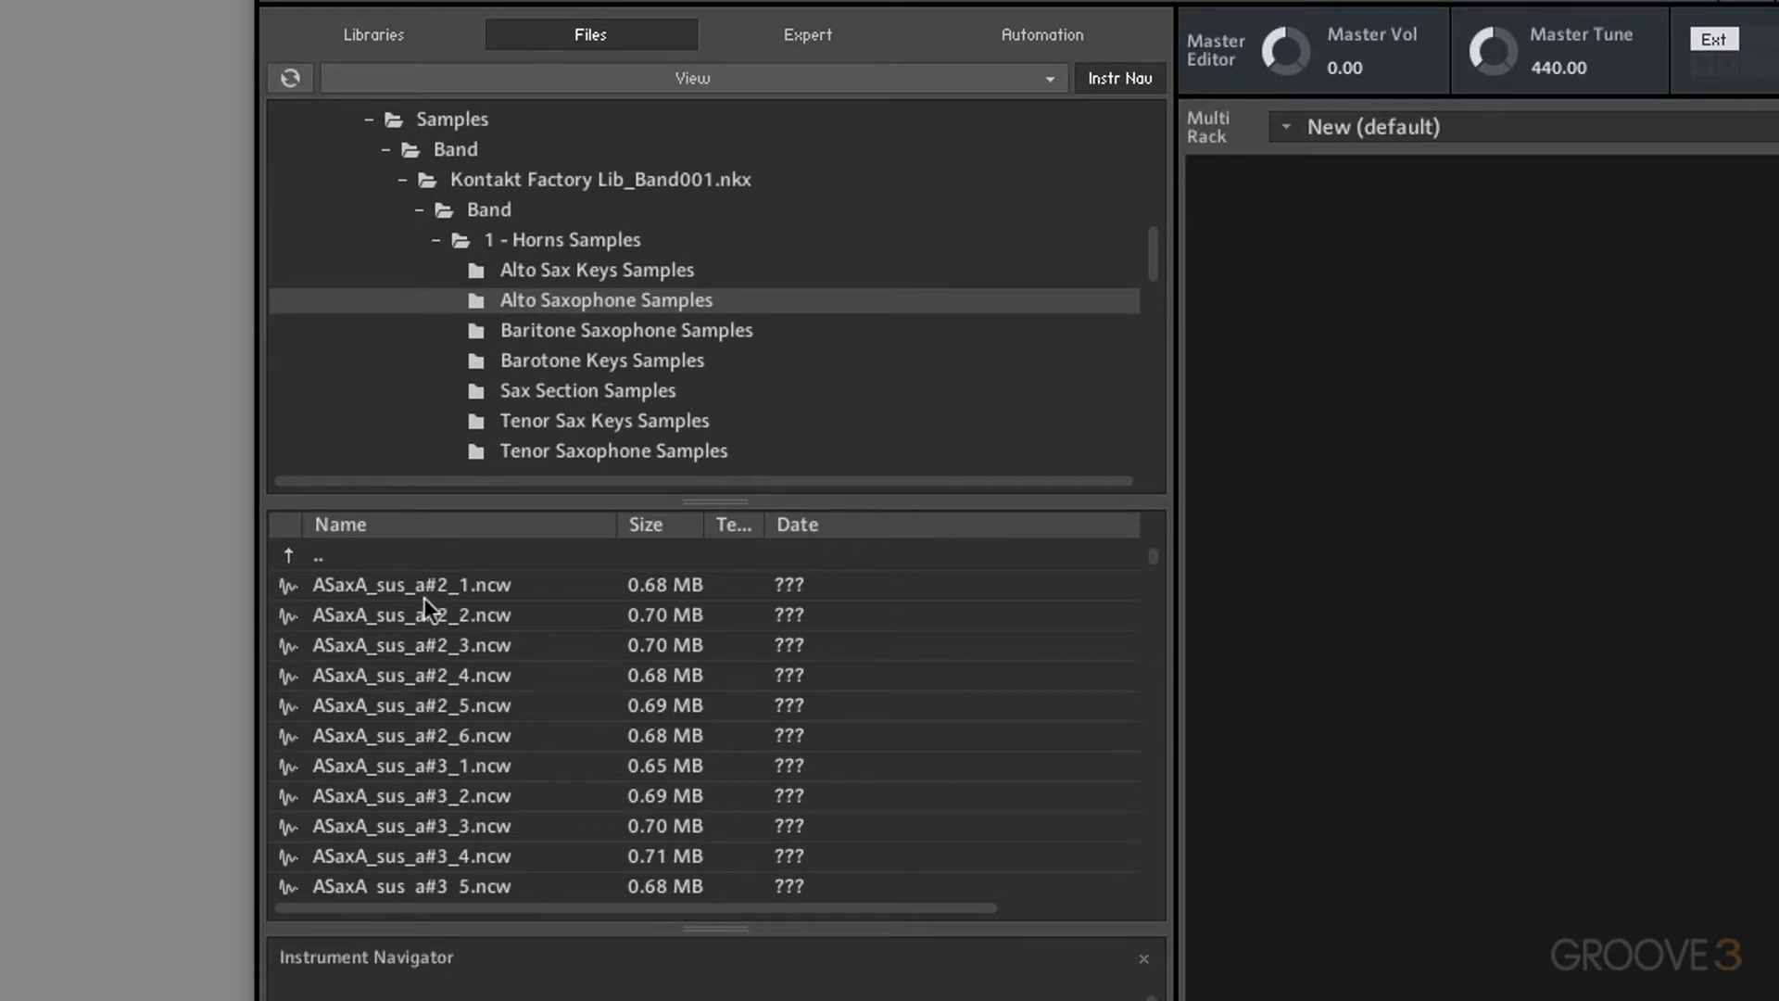
Step: Drag ASaxA_sus_a#2_1.ncw from the file list into the empty Multi Rack as a new instrument
scroll(424, 596, down, 5)
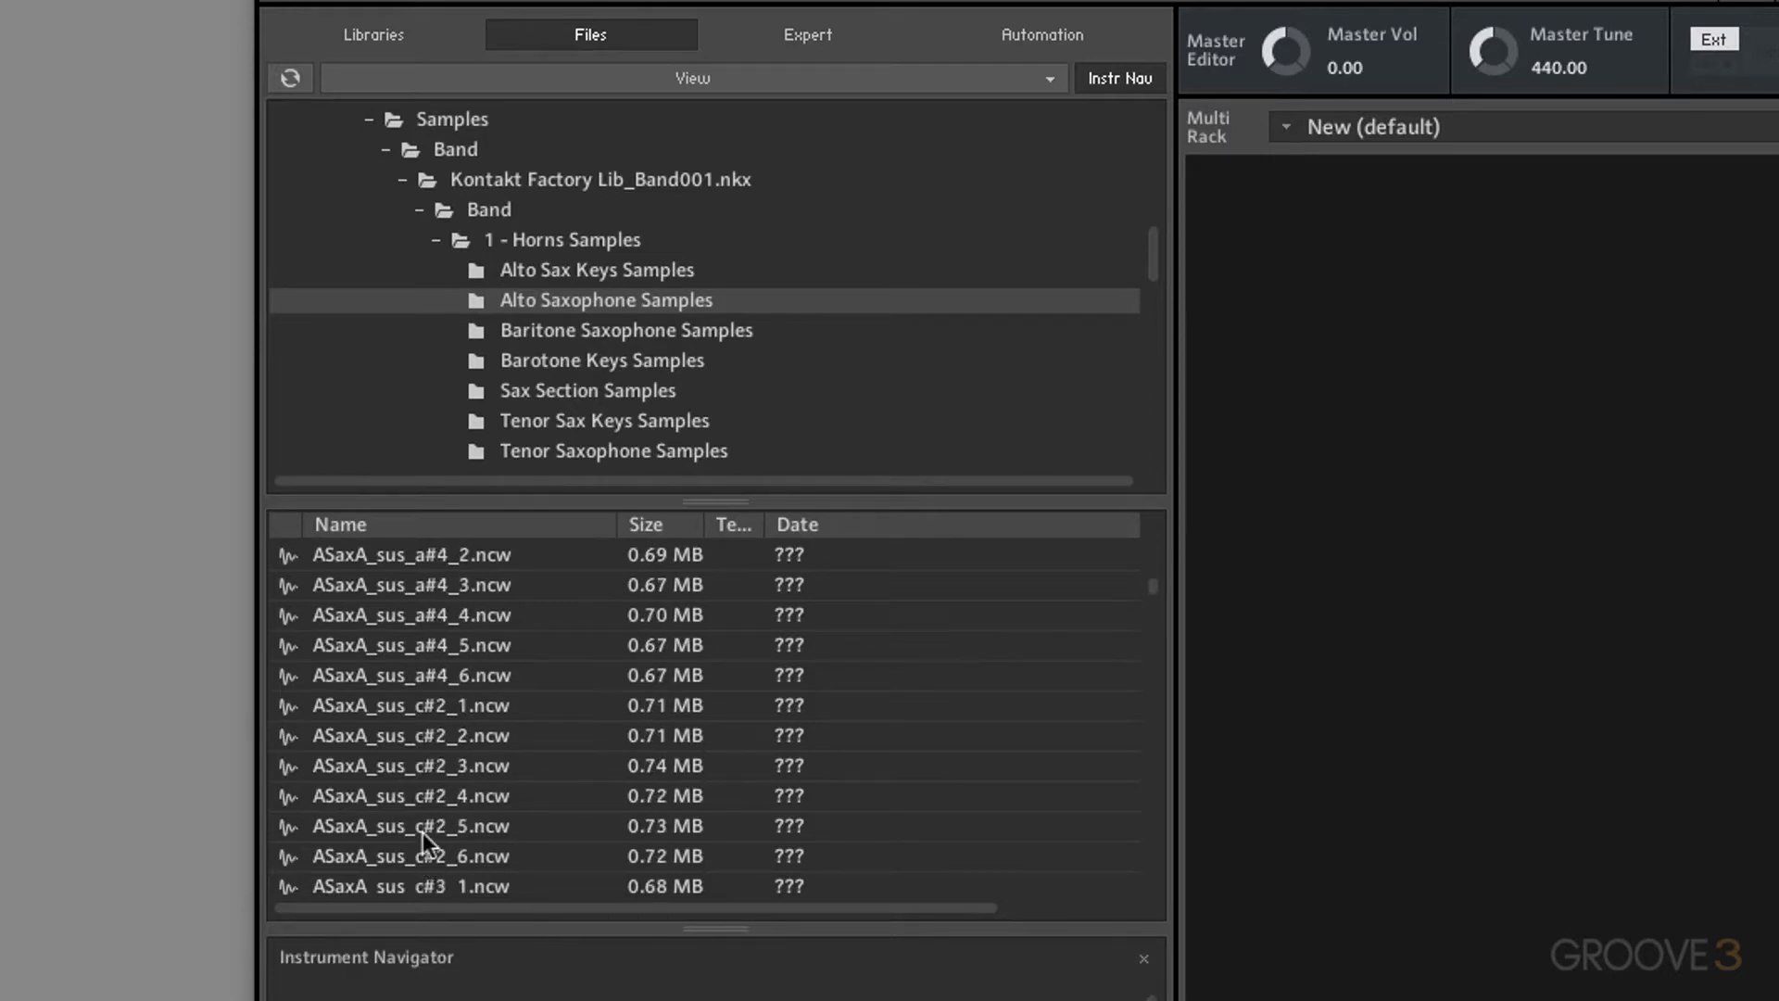
scroll(422, 832, down, 8)
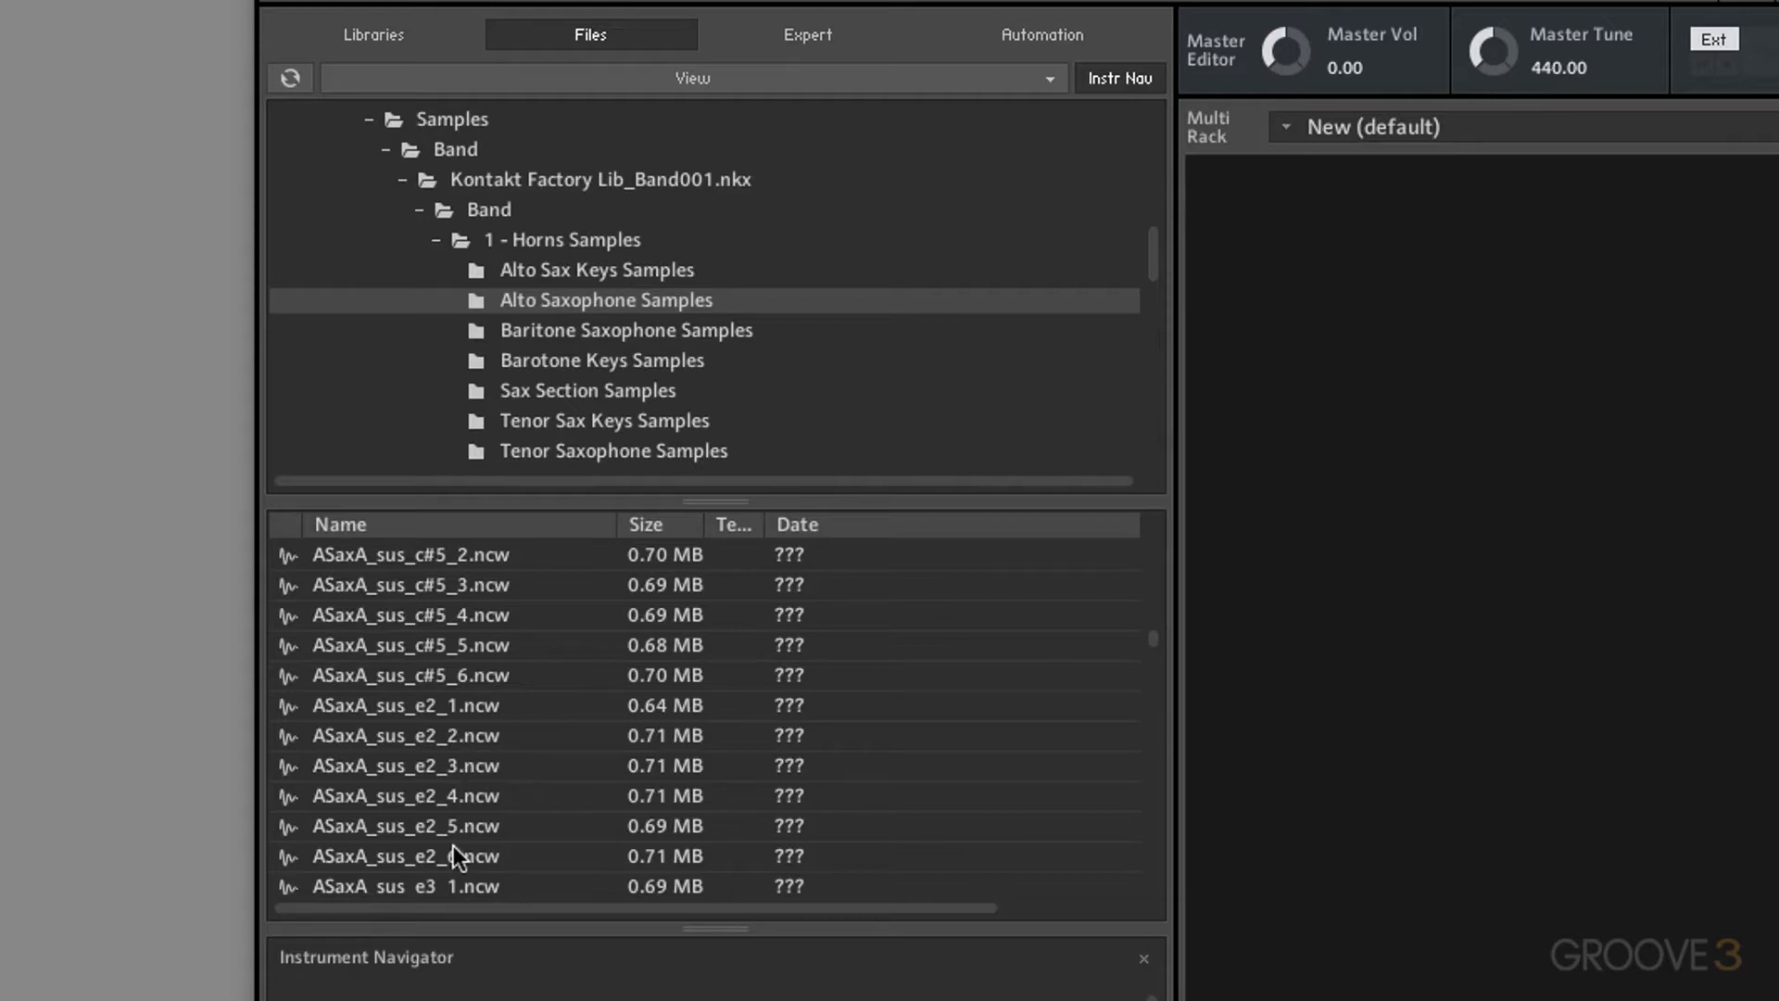
scroll(453, 845, up, 15)
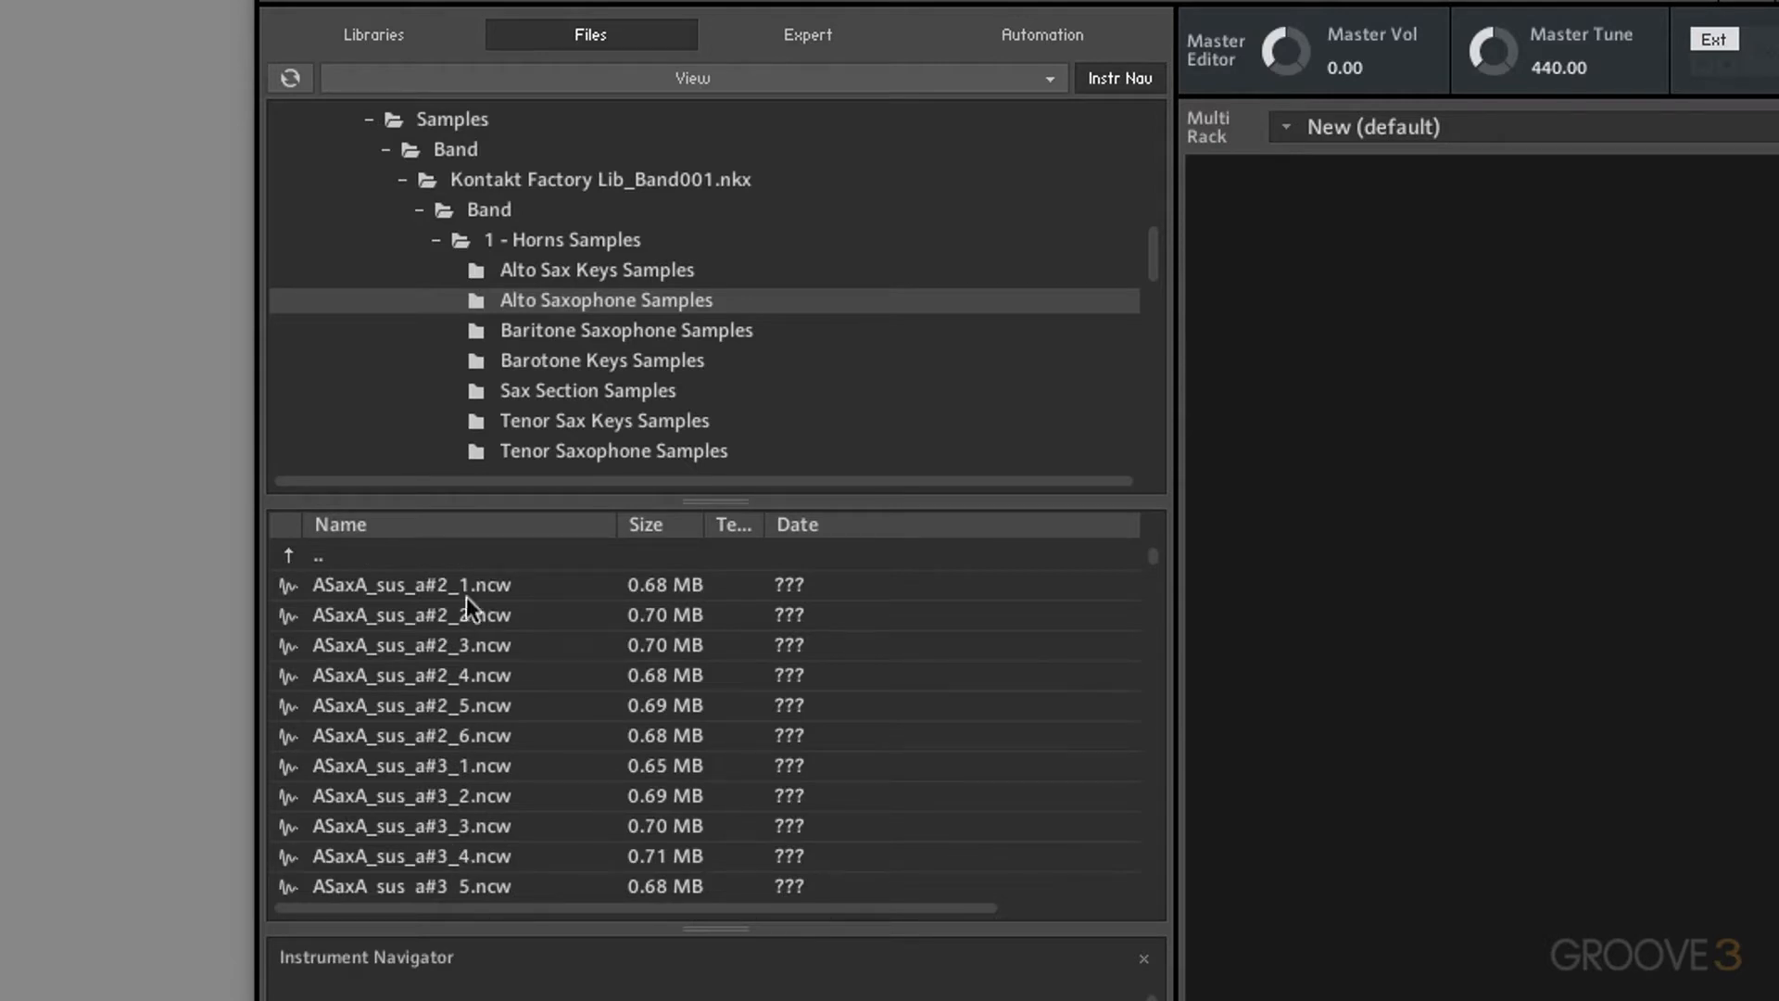
drag(452, 590, 1404, 579)
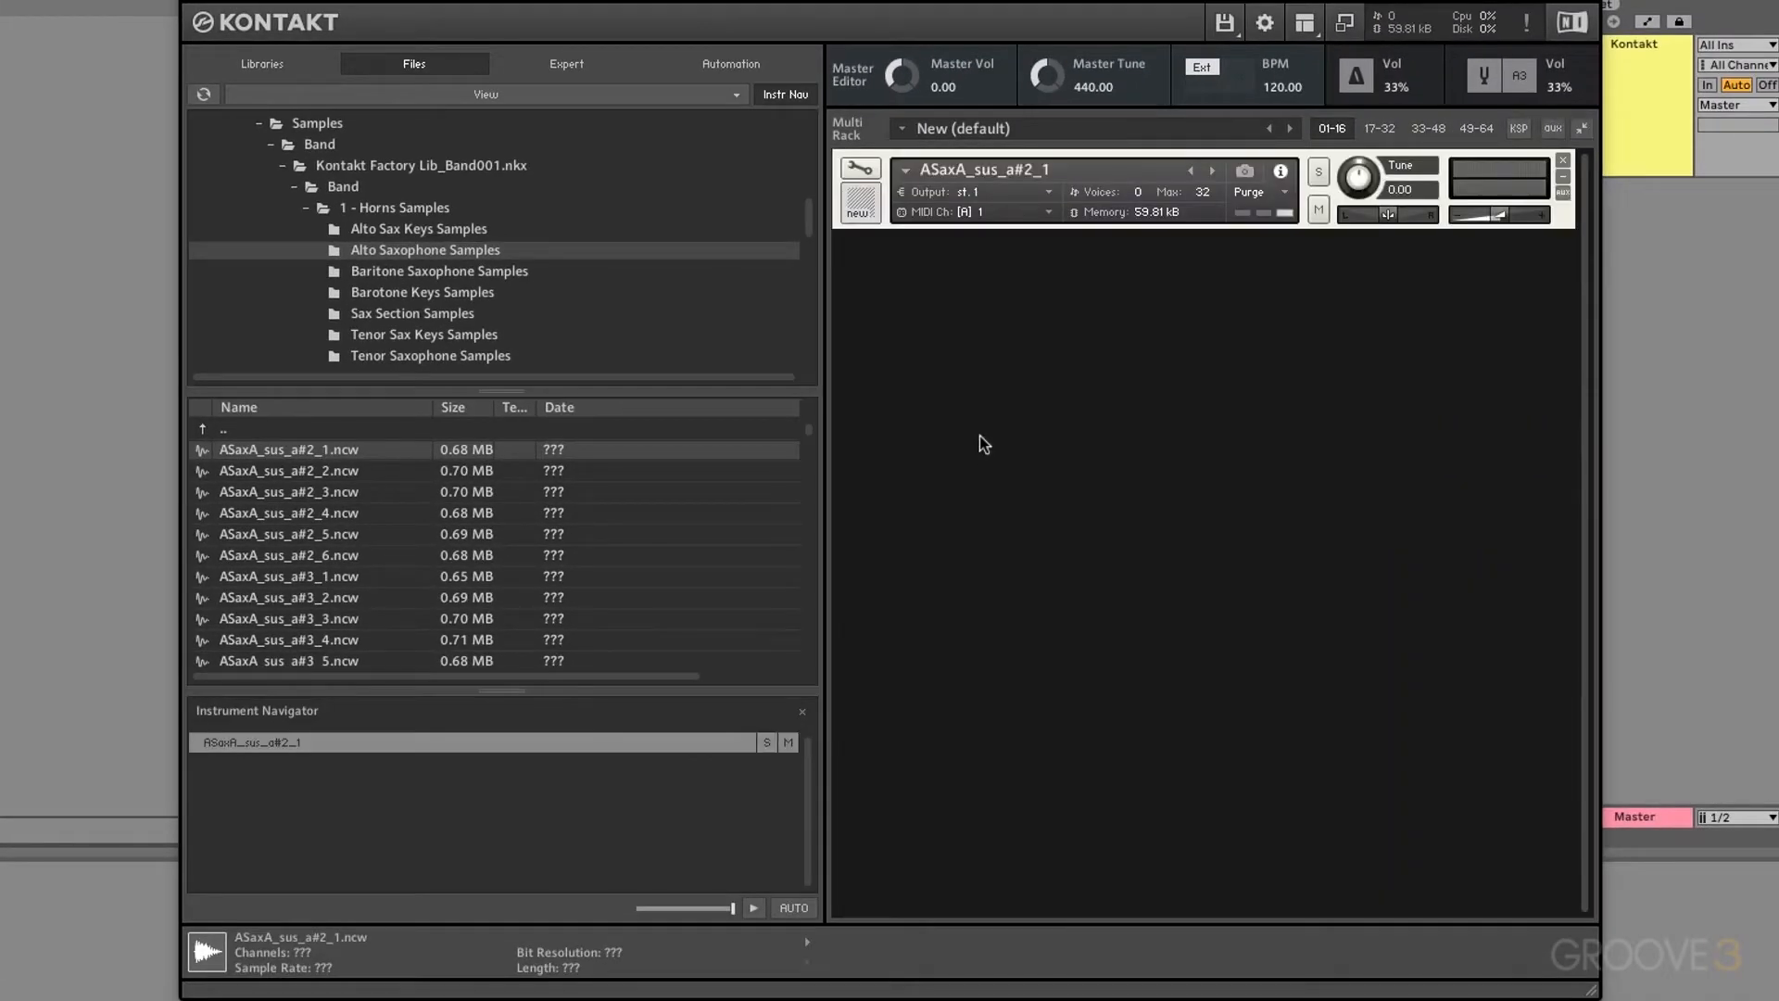
Step: View the a#2_1 zone spanning the keyboard in the Mapping Editor, then remove the instrument
click(869, 168)
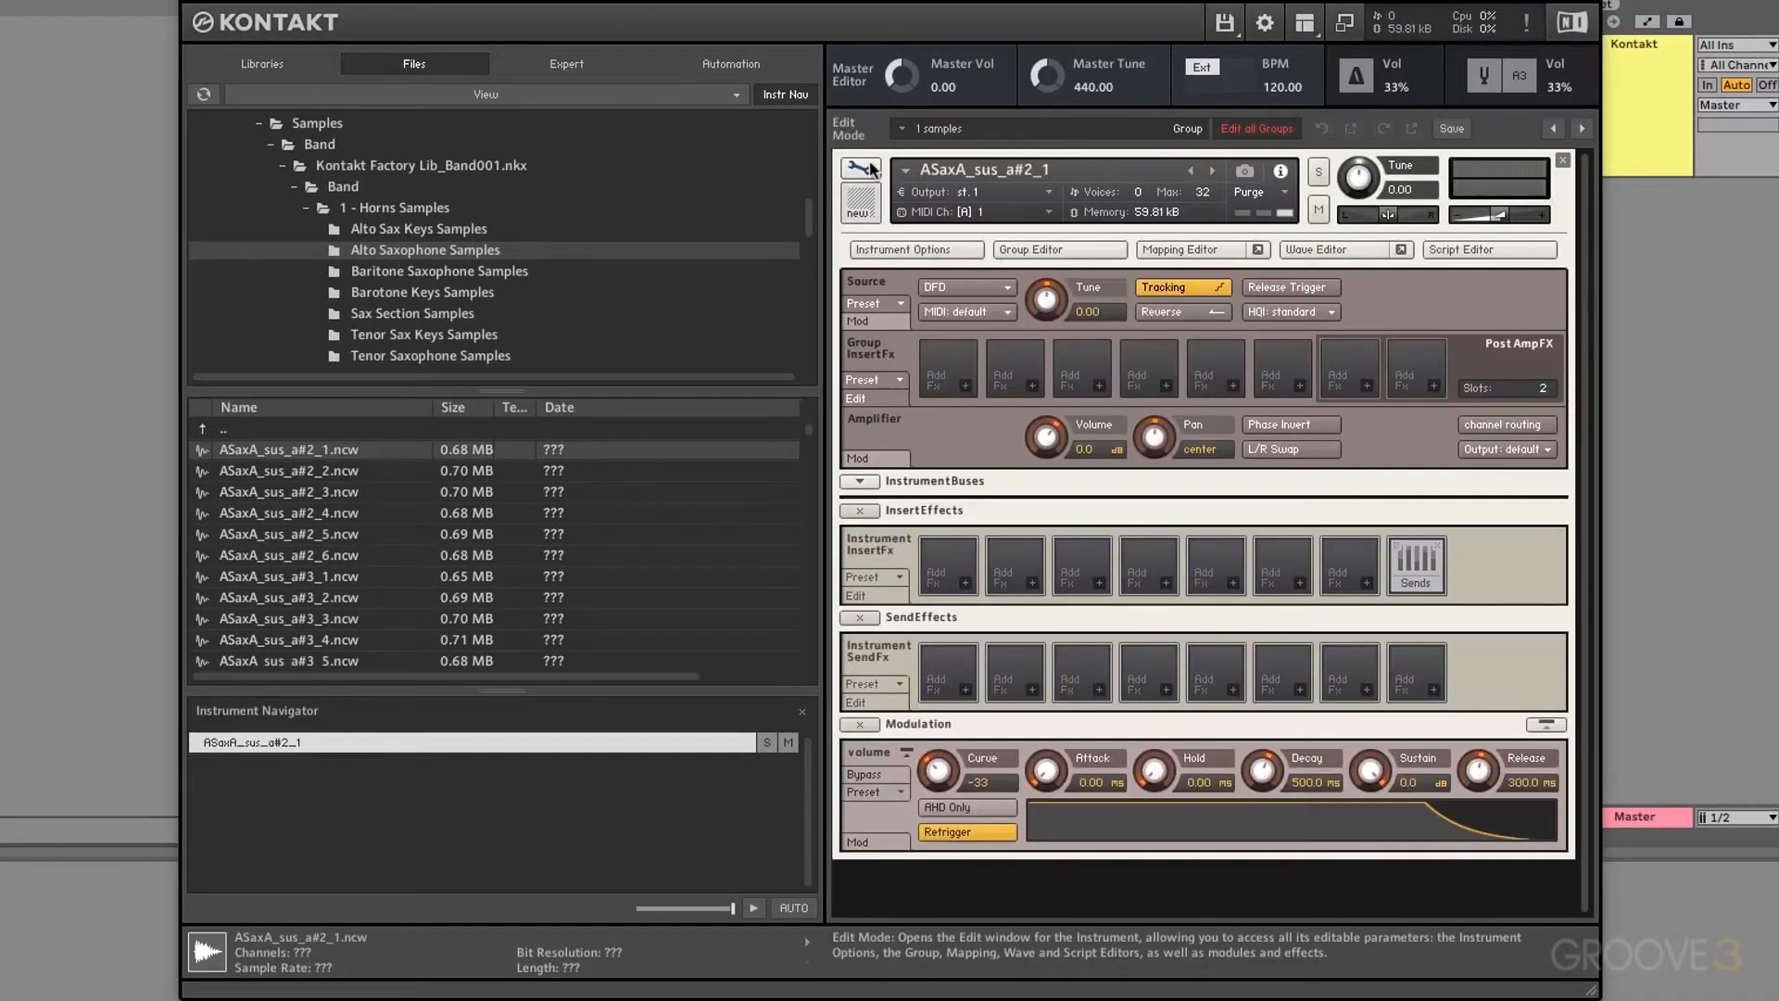
click(1215, 252)
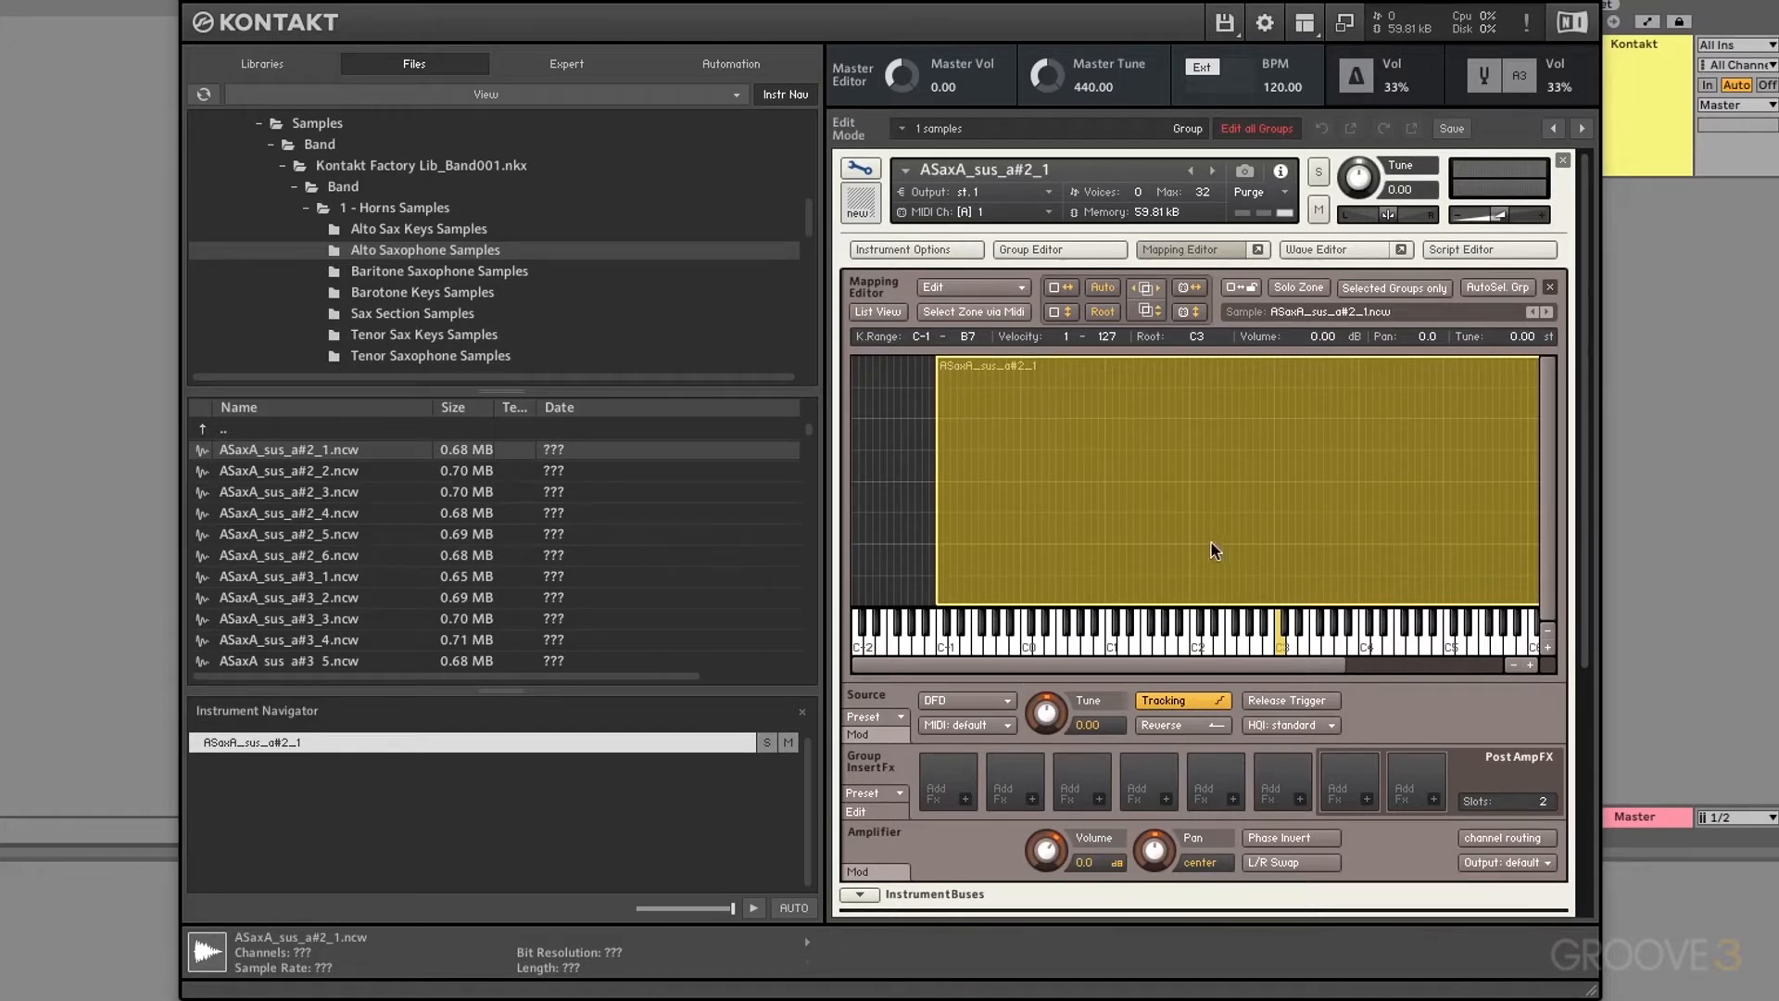
click(1562, 161)
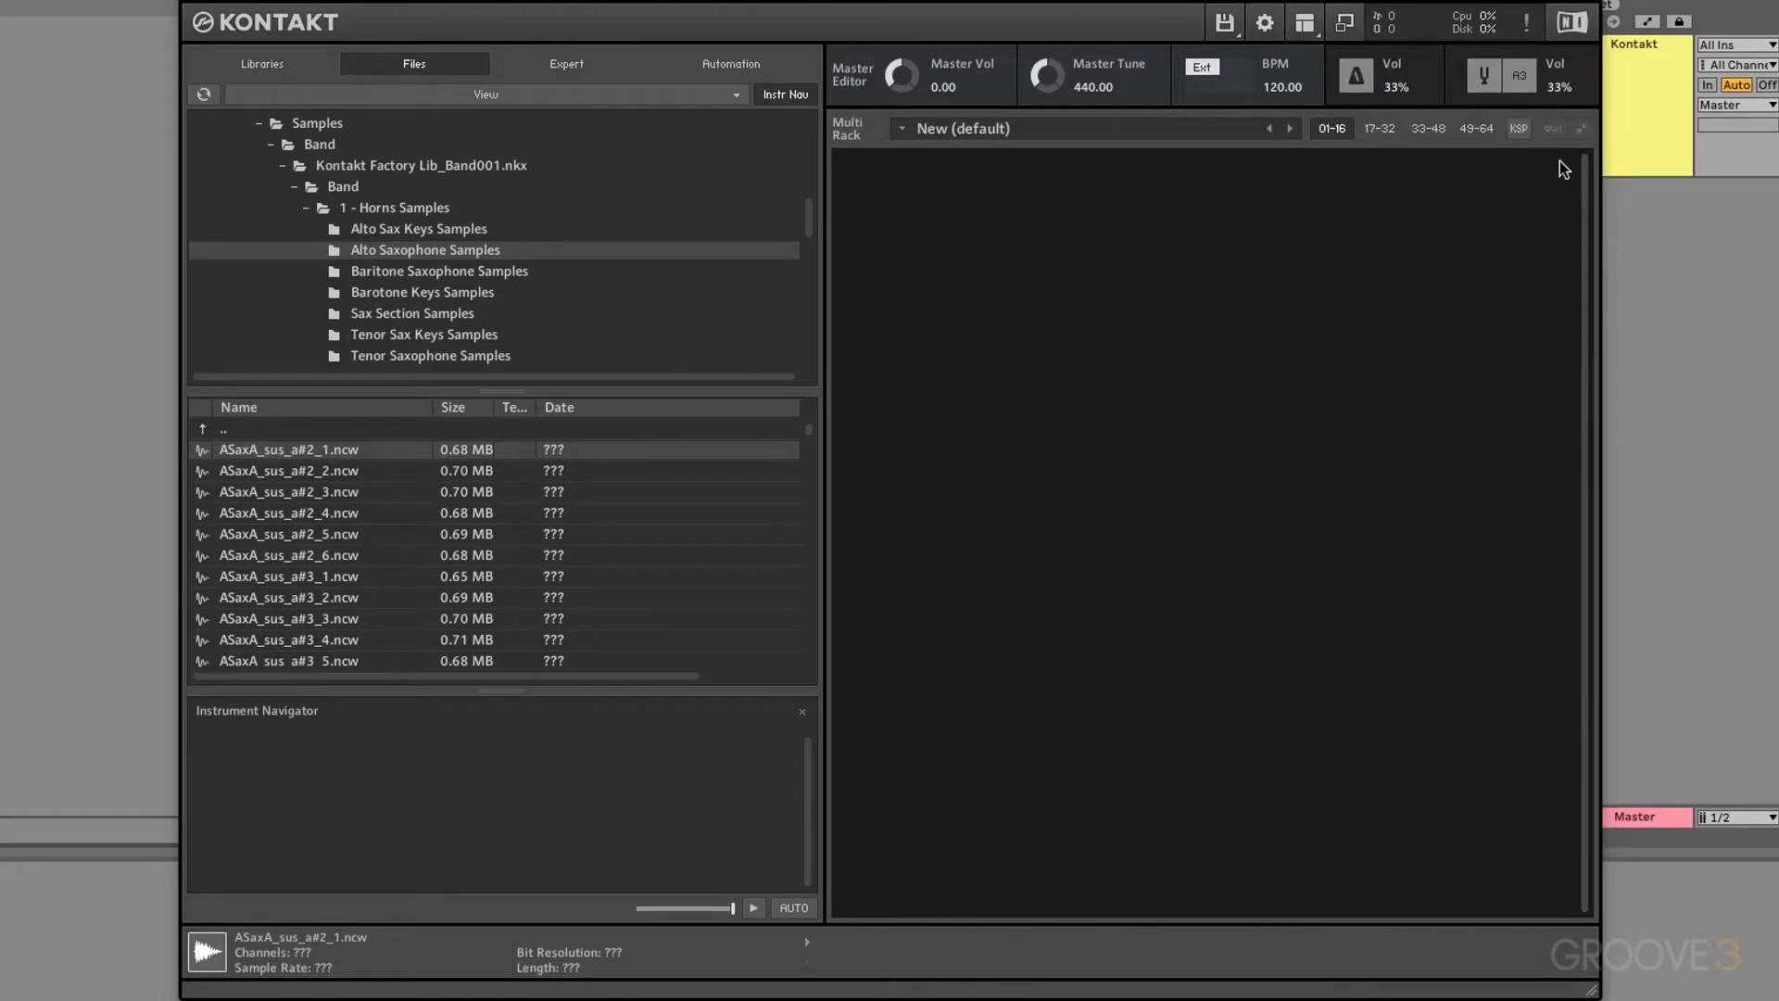
Step: Load a#2_1 as an instrument, add a#3_2 and a#3_4 zones in the Mapping Editor, then discard it unsaved
drag(320, 451, 992, 297)
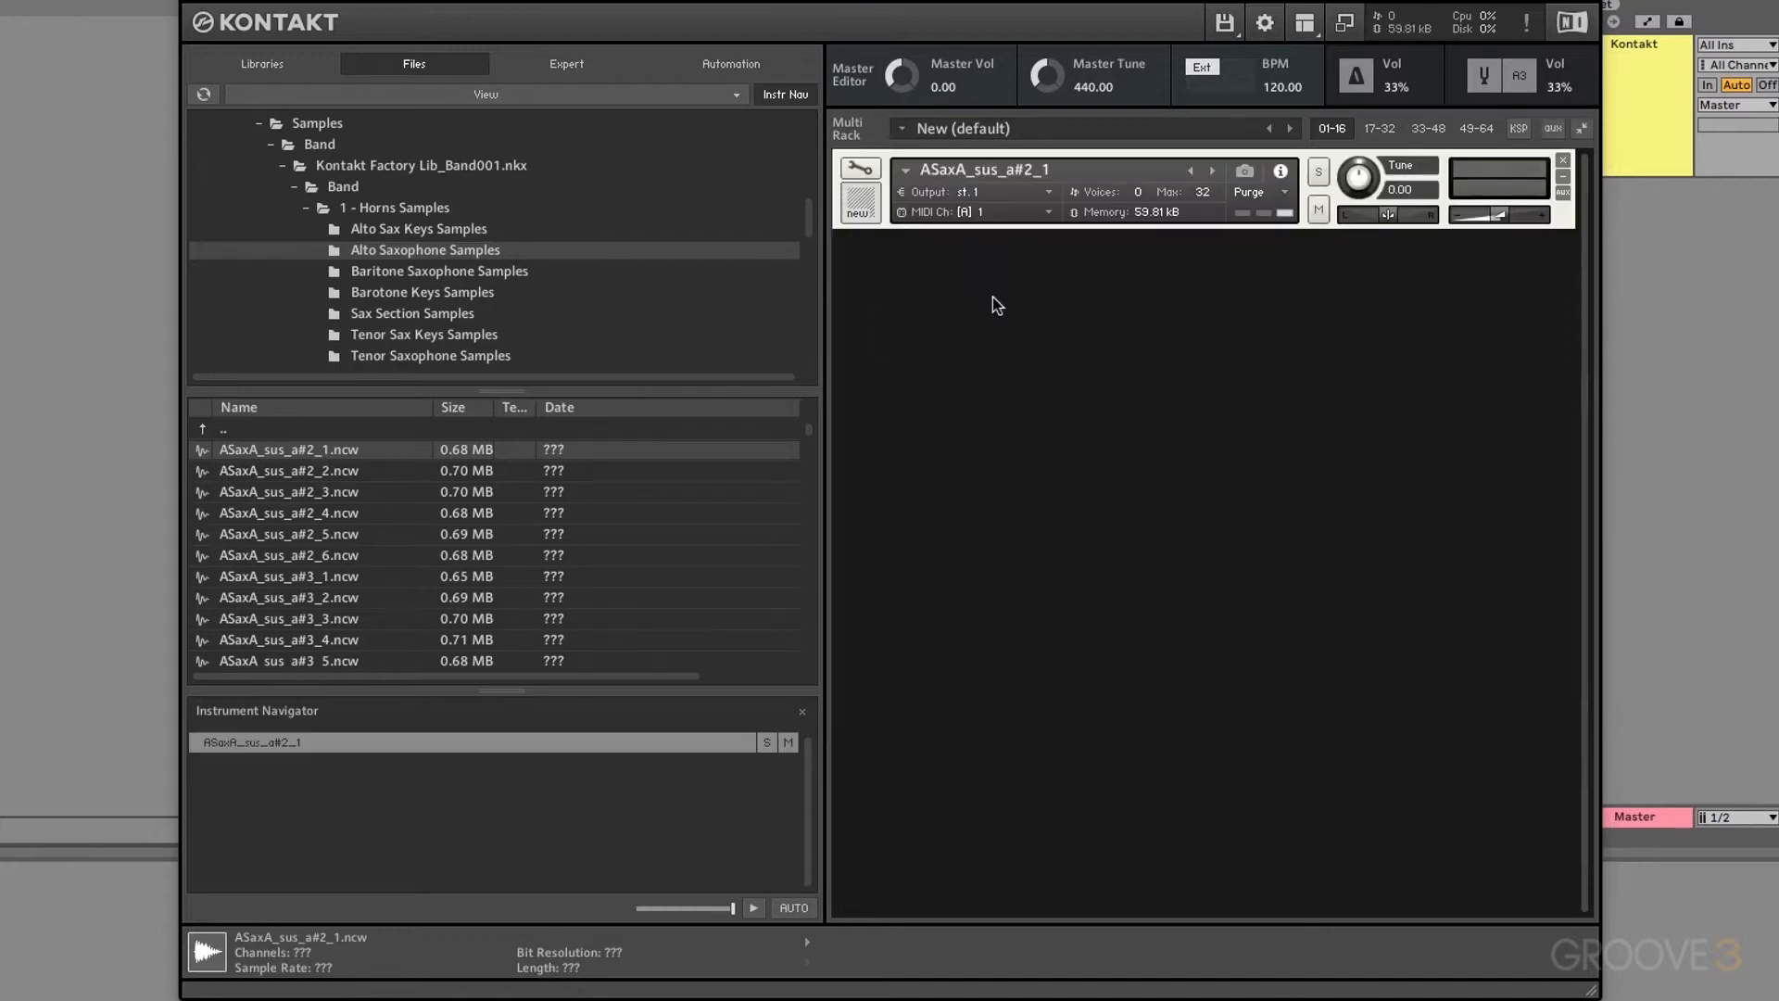
click(859, 167)
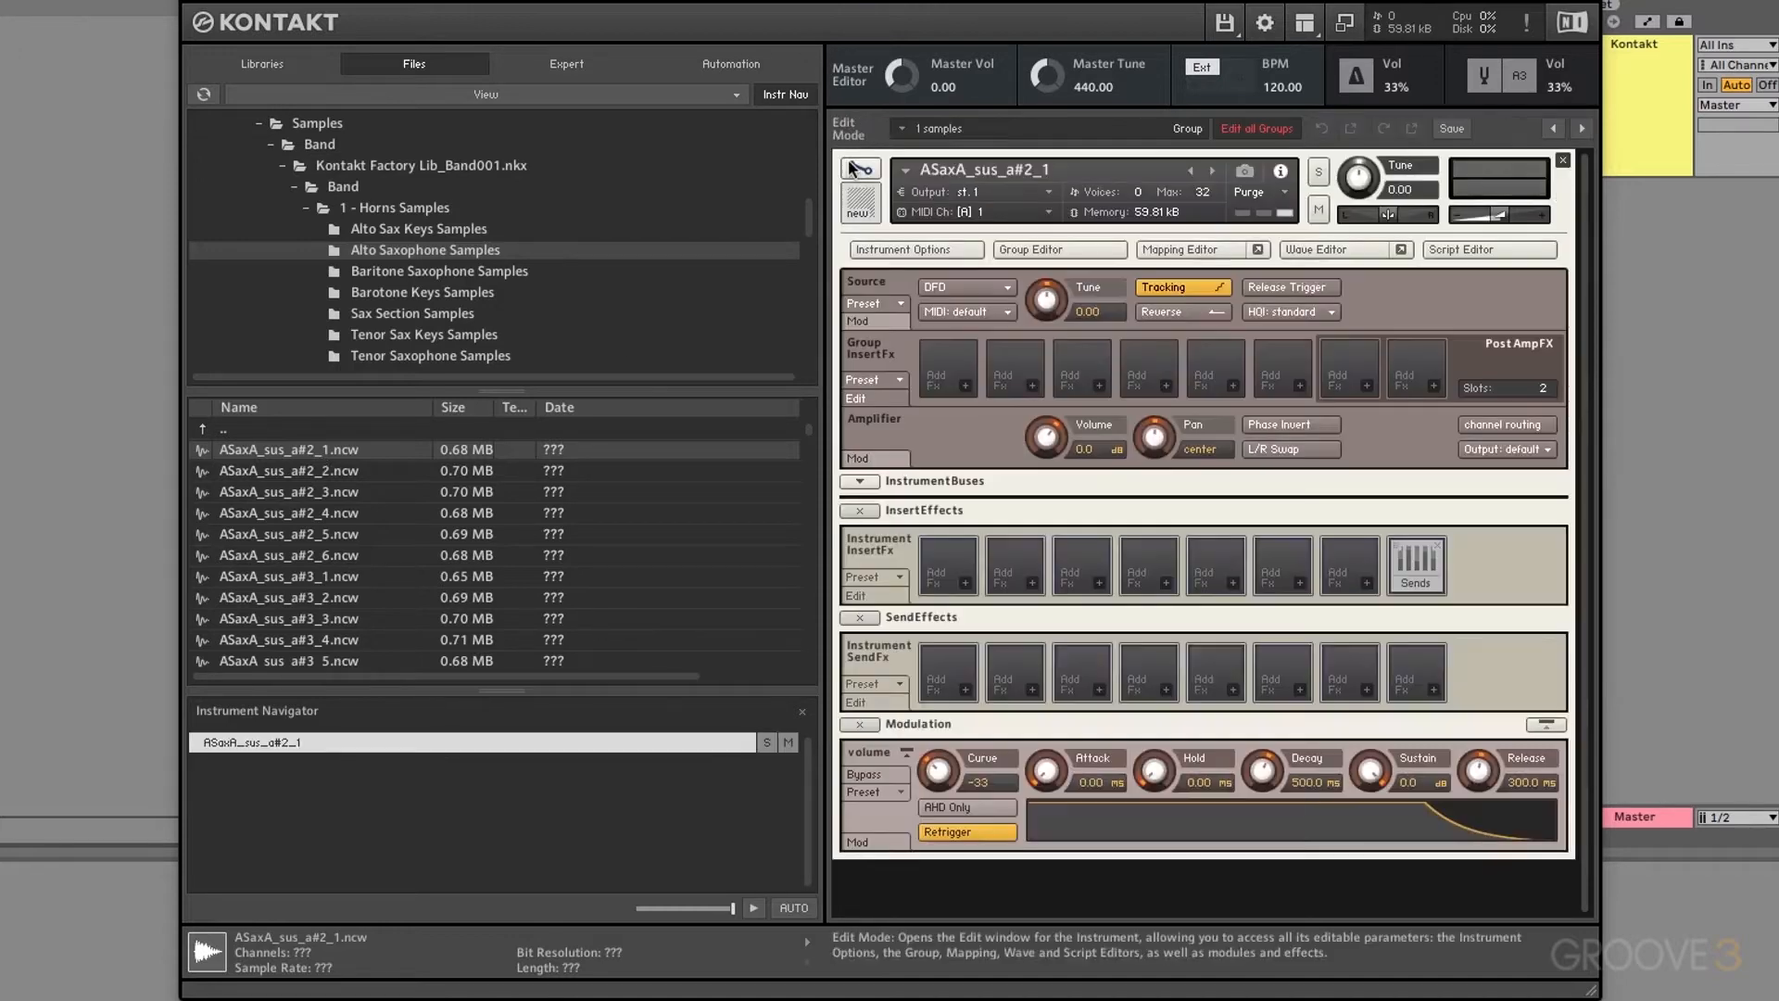
click(1226, 257)
drag(297, 598, 1094, 382)
drag(287, 639, 1041, 519)
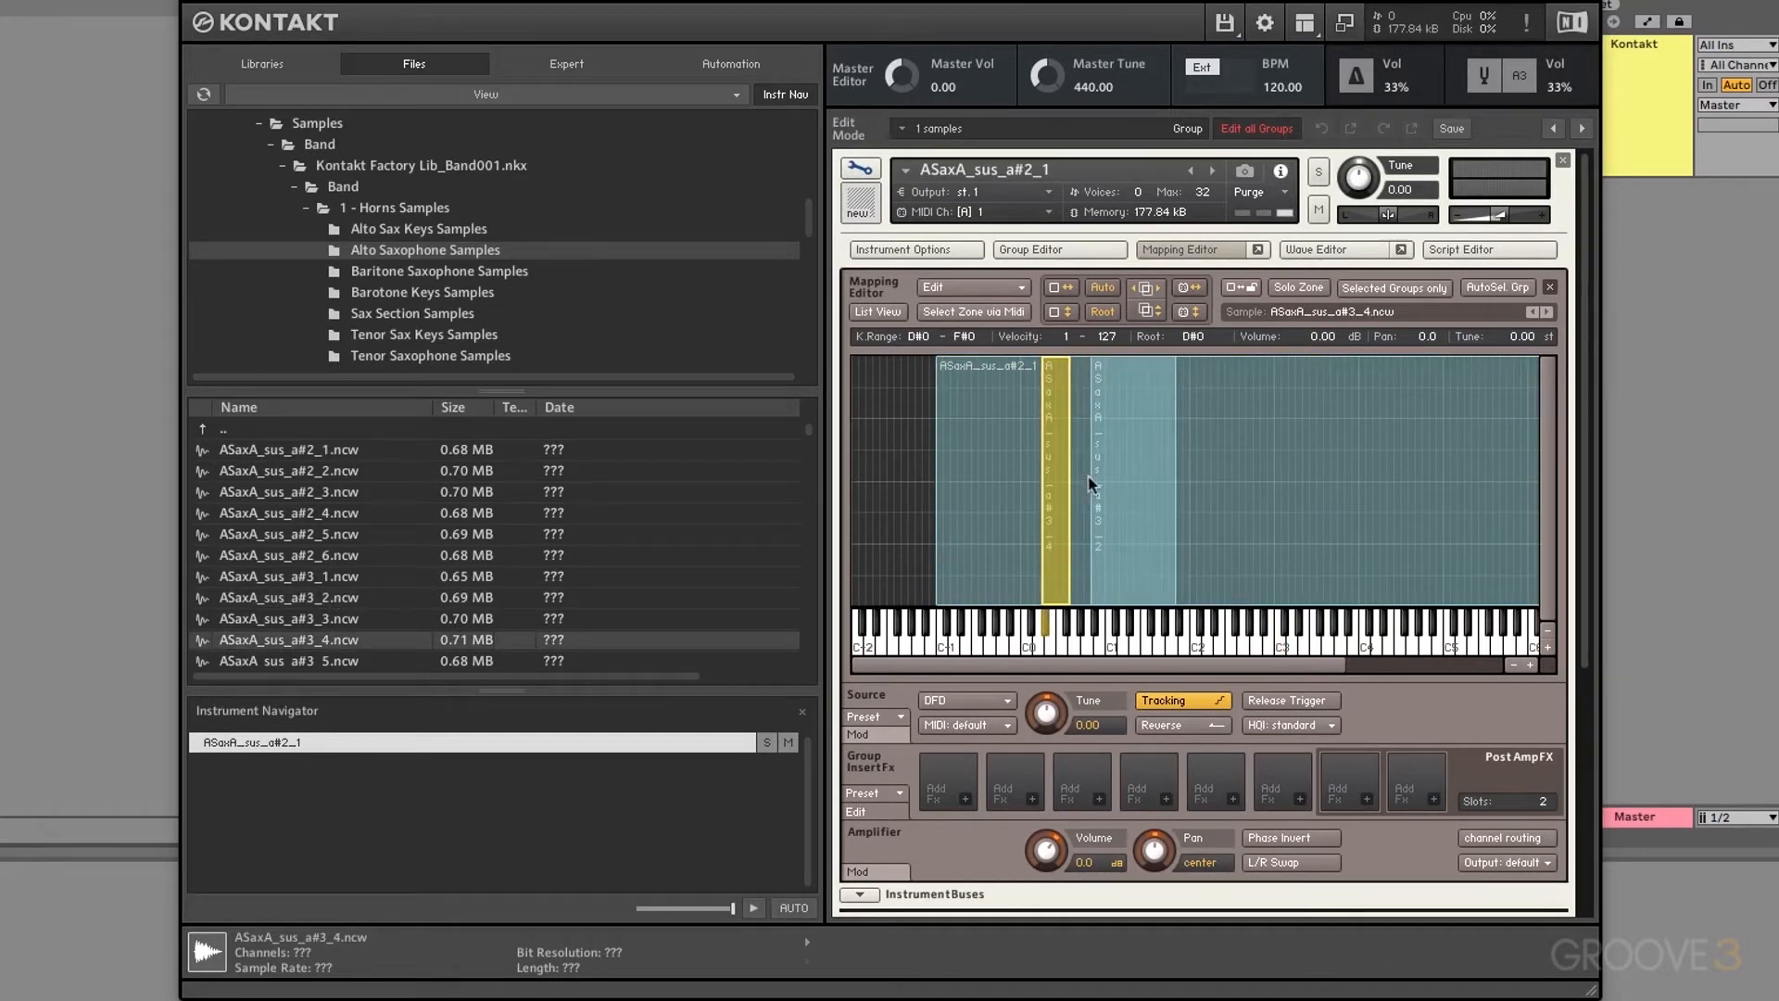
click(1562, 161)
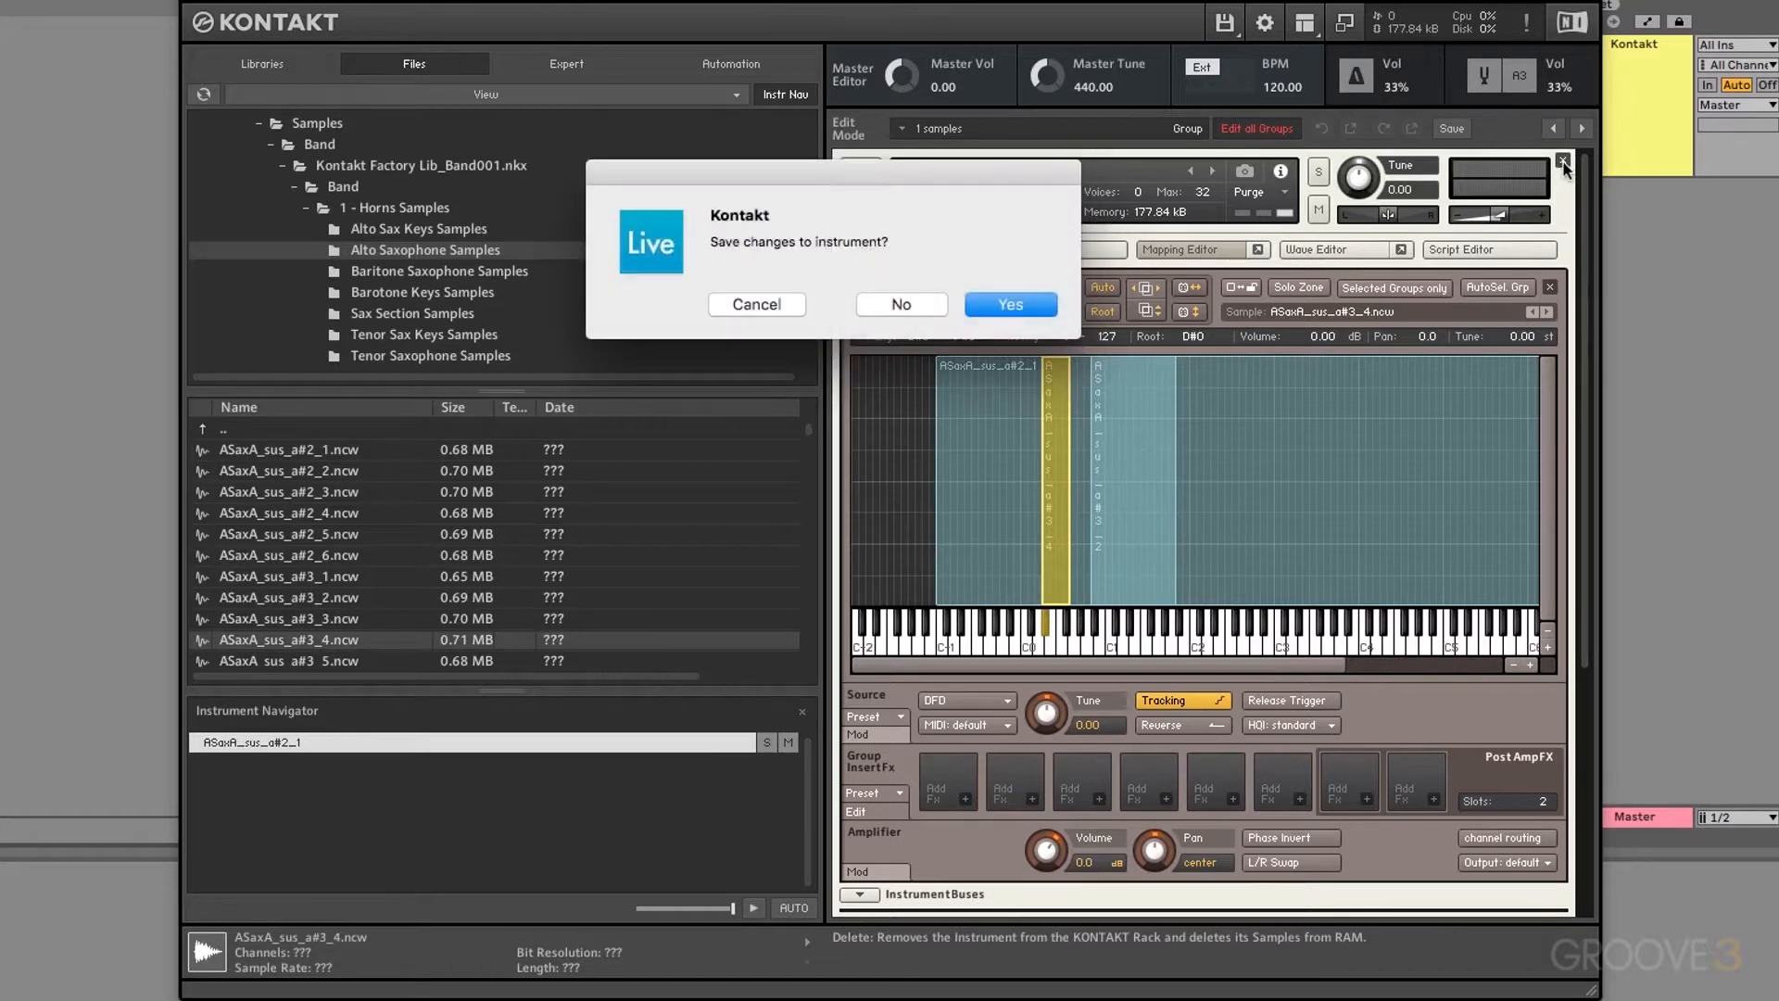
click(923, 313)
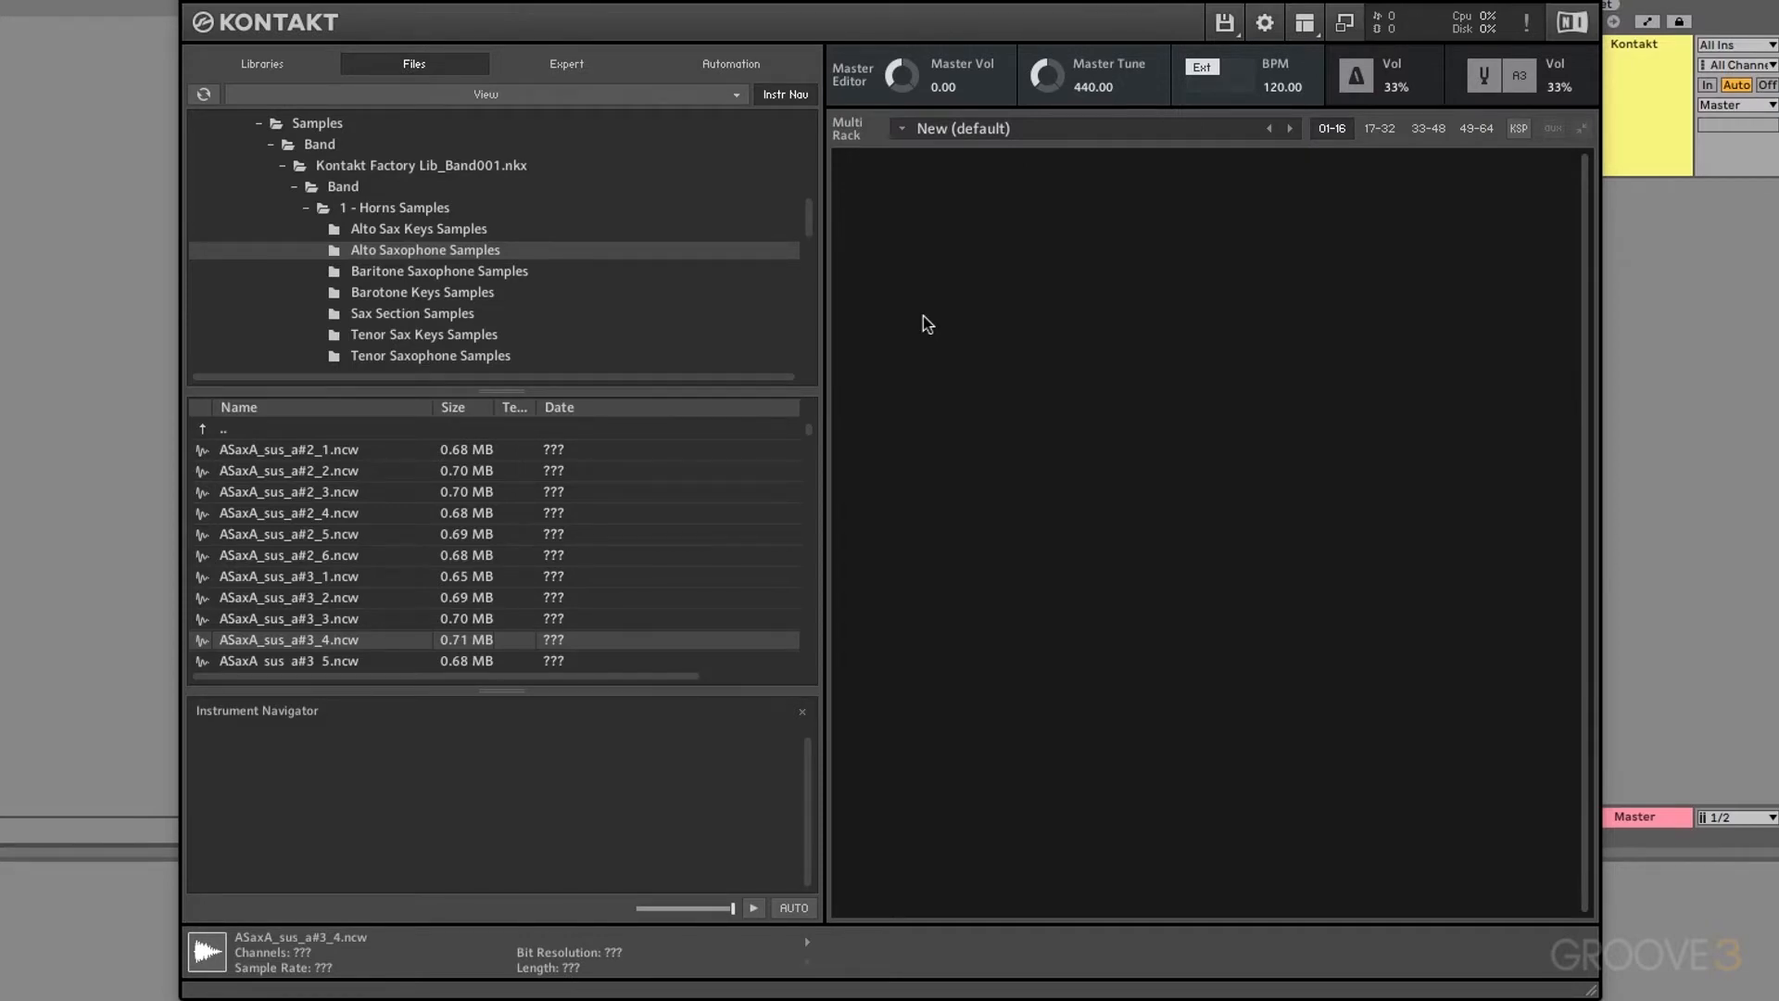
Step: Select the a#2_1, c#2_1 and e2_1 samples and drag them into the rack as one instrument
click(323, 454)
scroll(357, 516, down, 1)
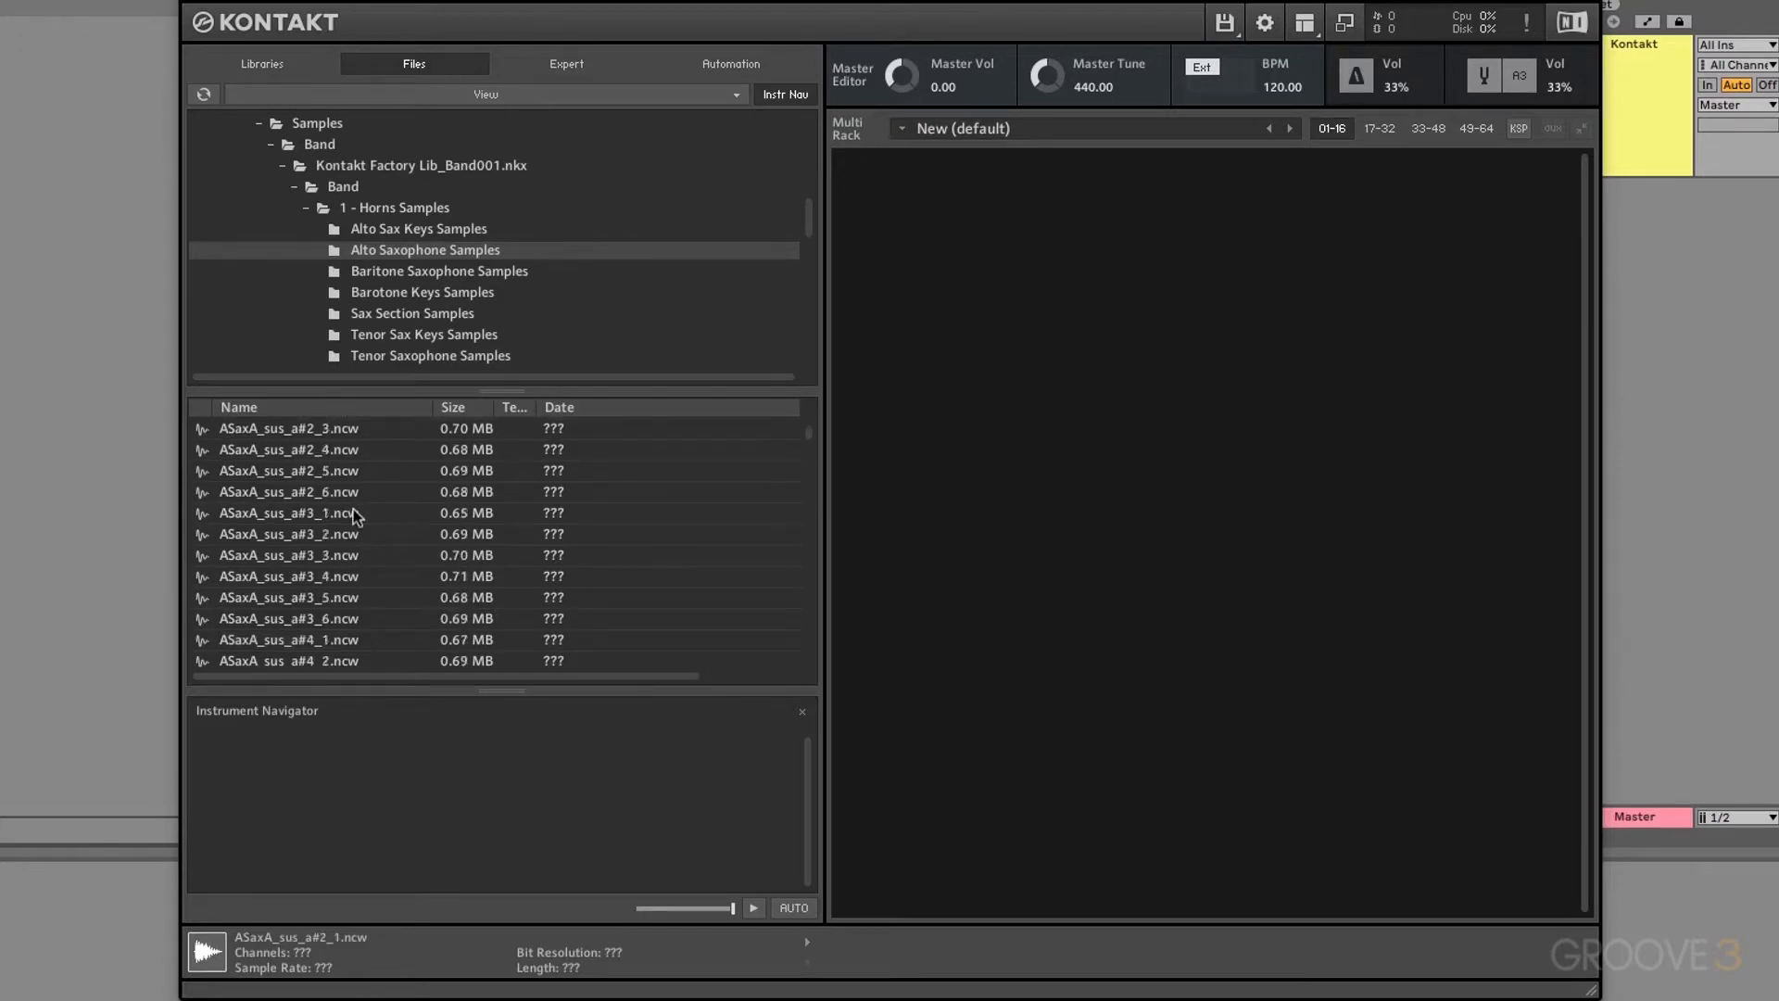
scroll(357, 516, down, 3)
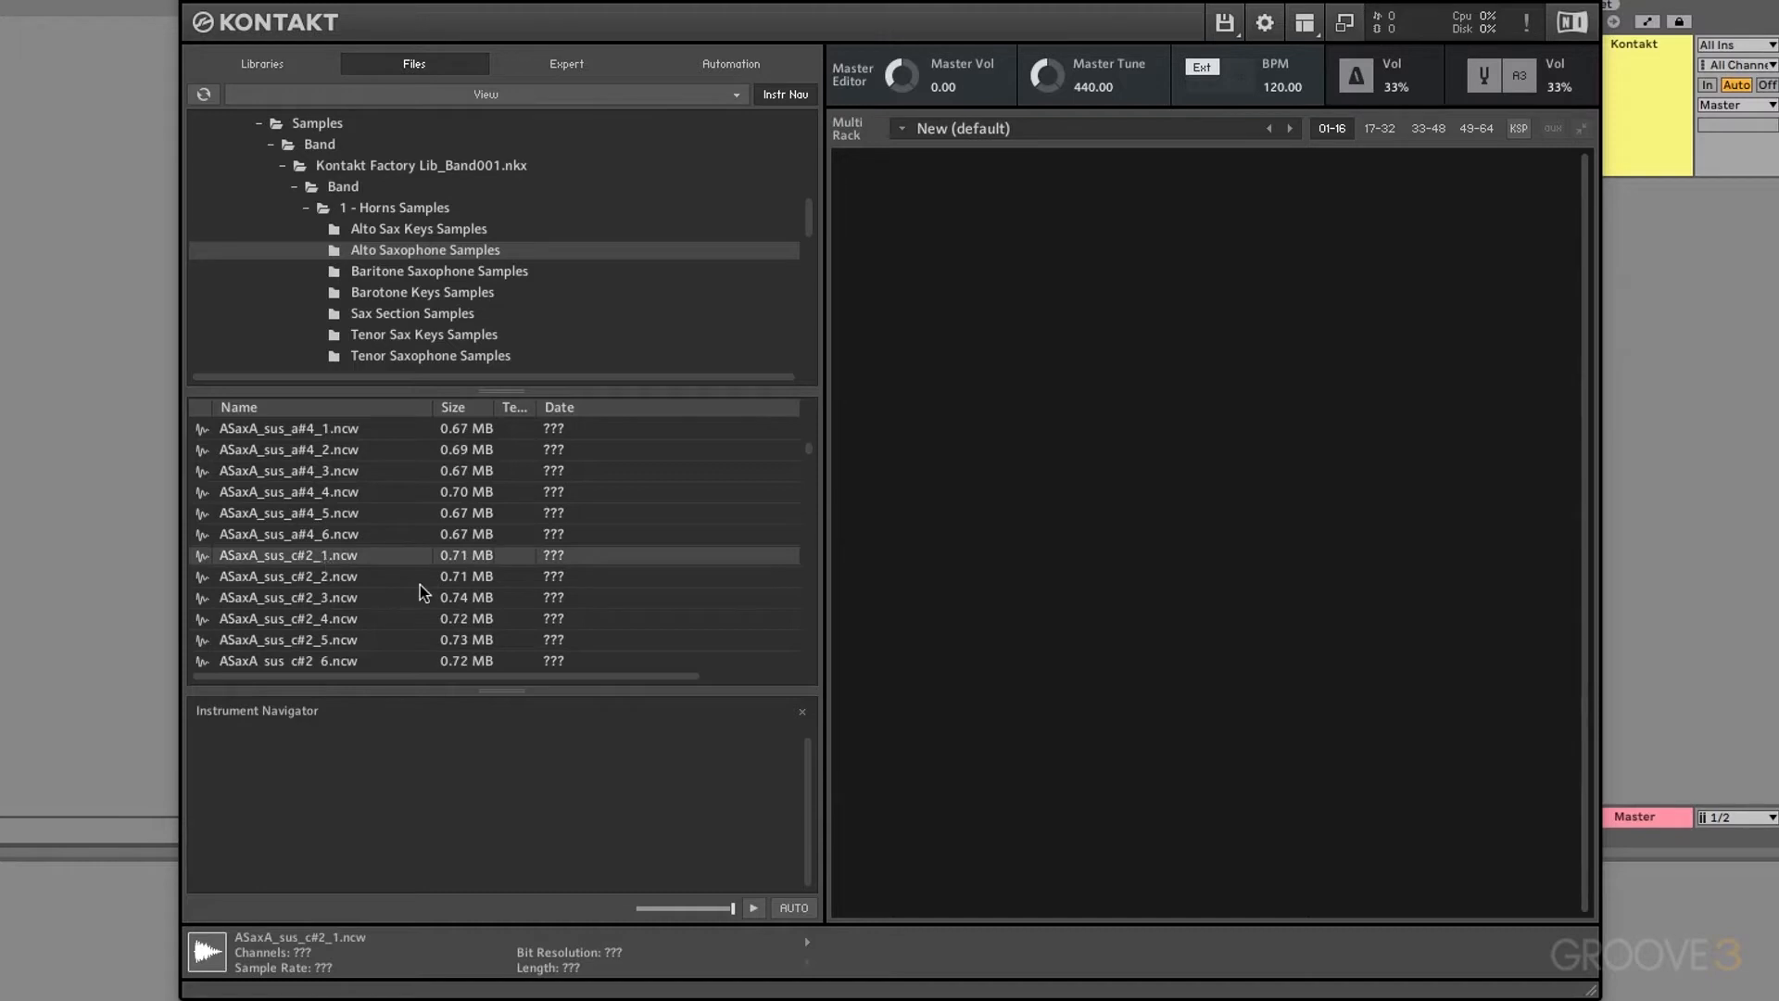
scroll(423, 593, down, 5)
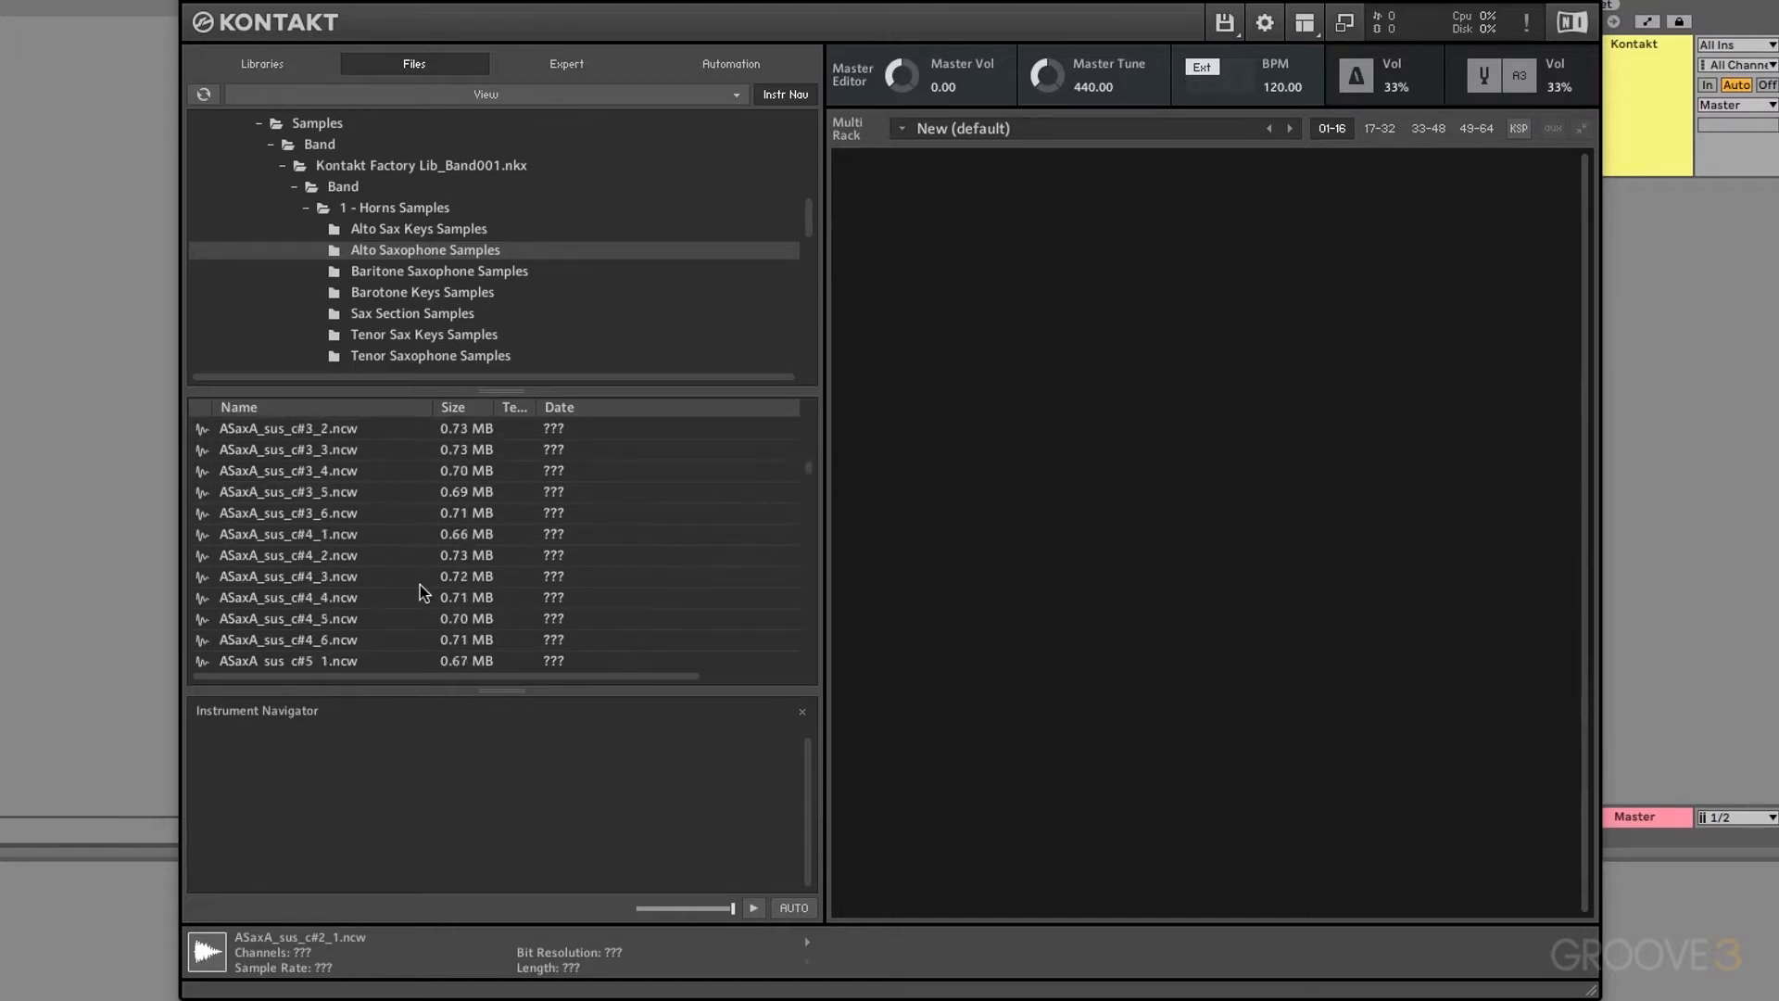
scroll(423, 593, down, 3)
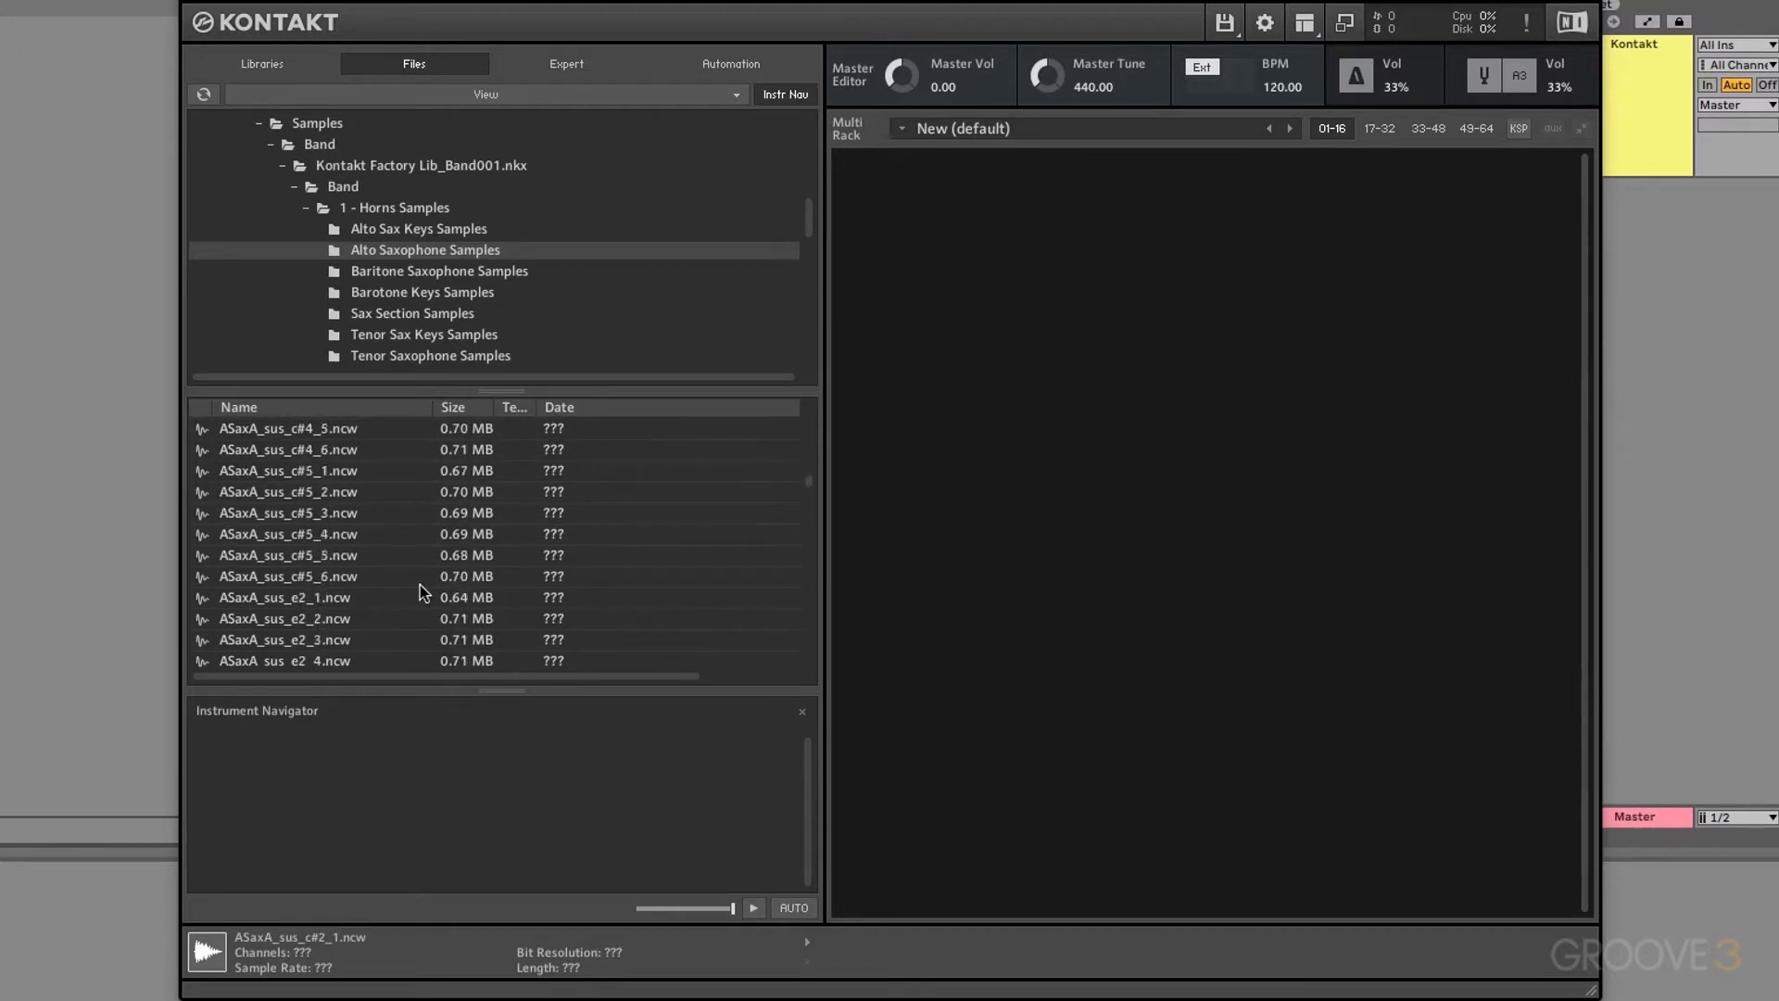
click(331, 602)
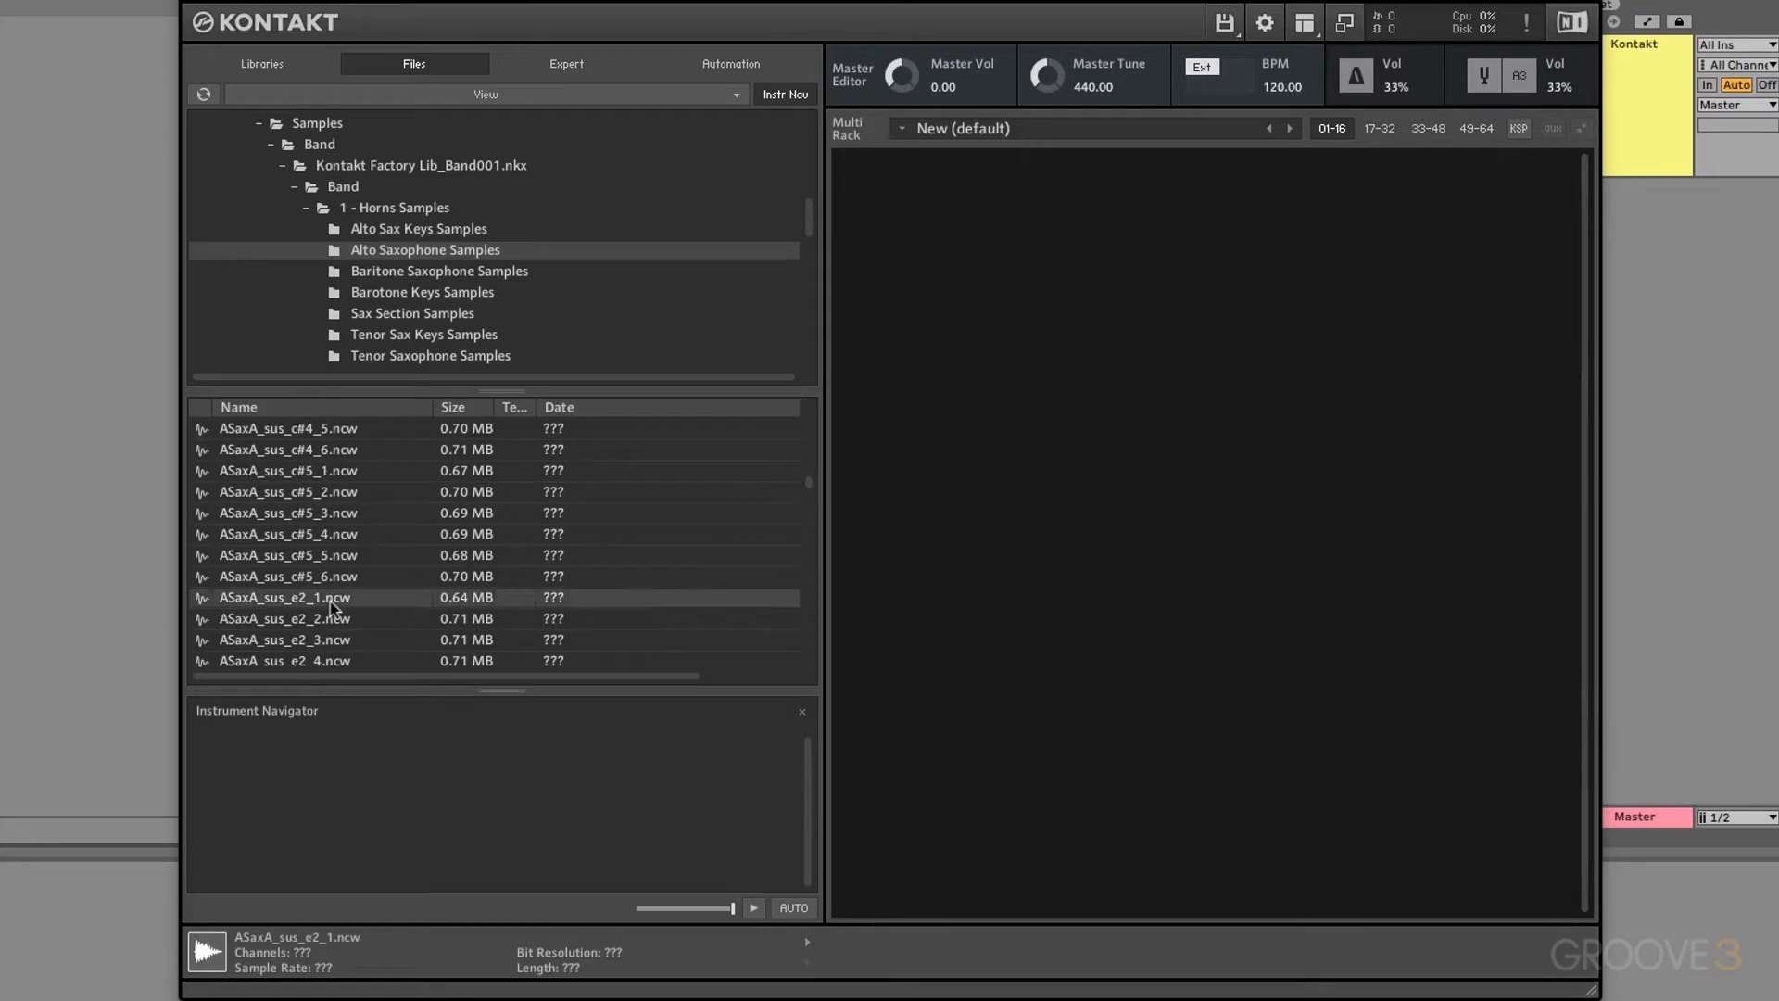
drag(331, 607, 1022, 526)
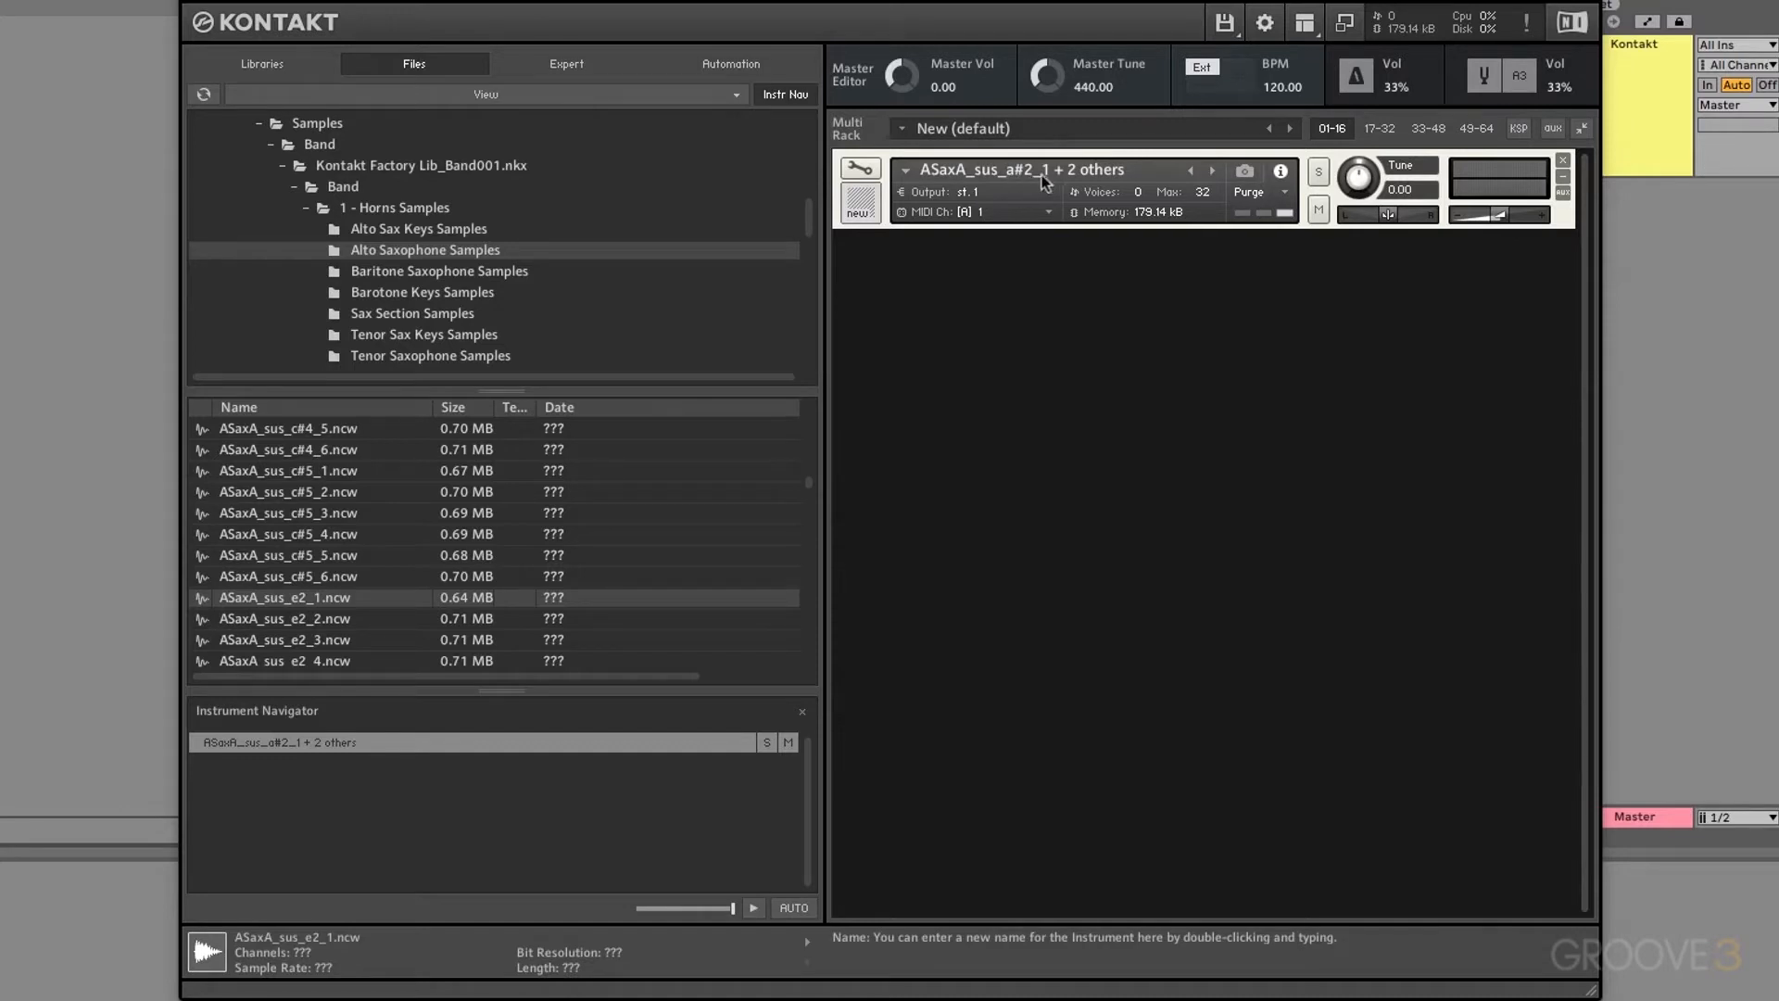
Step: Inspect the c#2_1, e2_1 and a#2_1 zones in the Mapping Editor, then delete the instrument
click(860, 168)
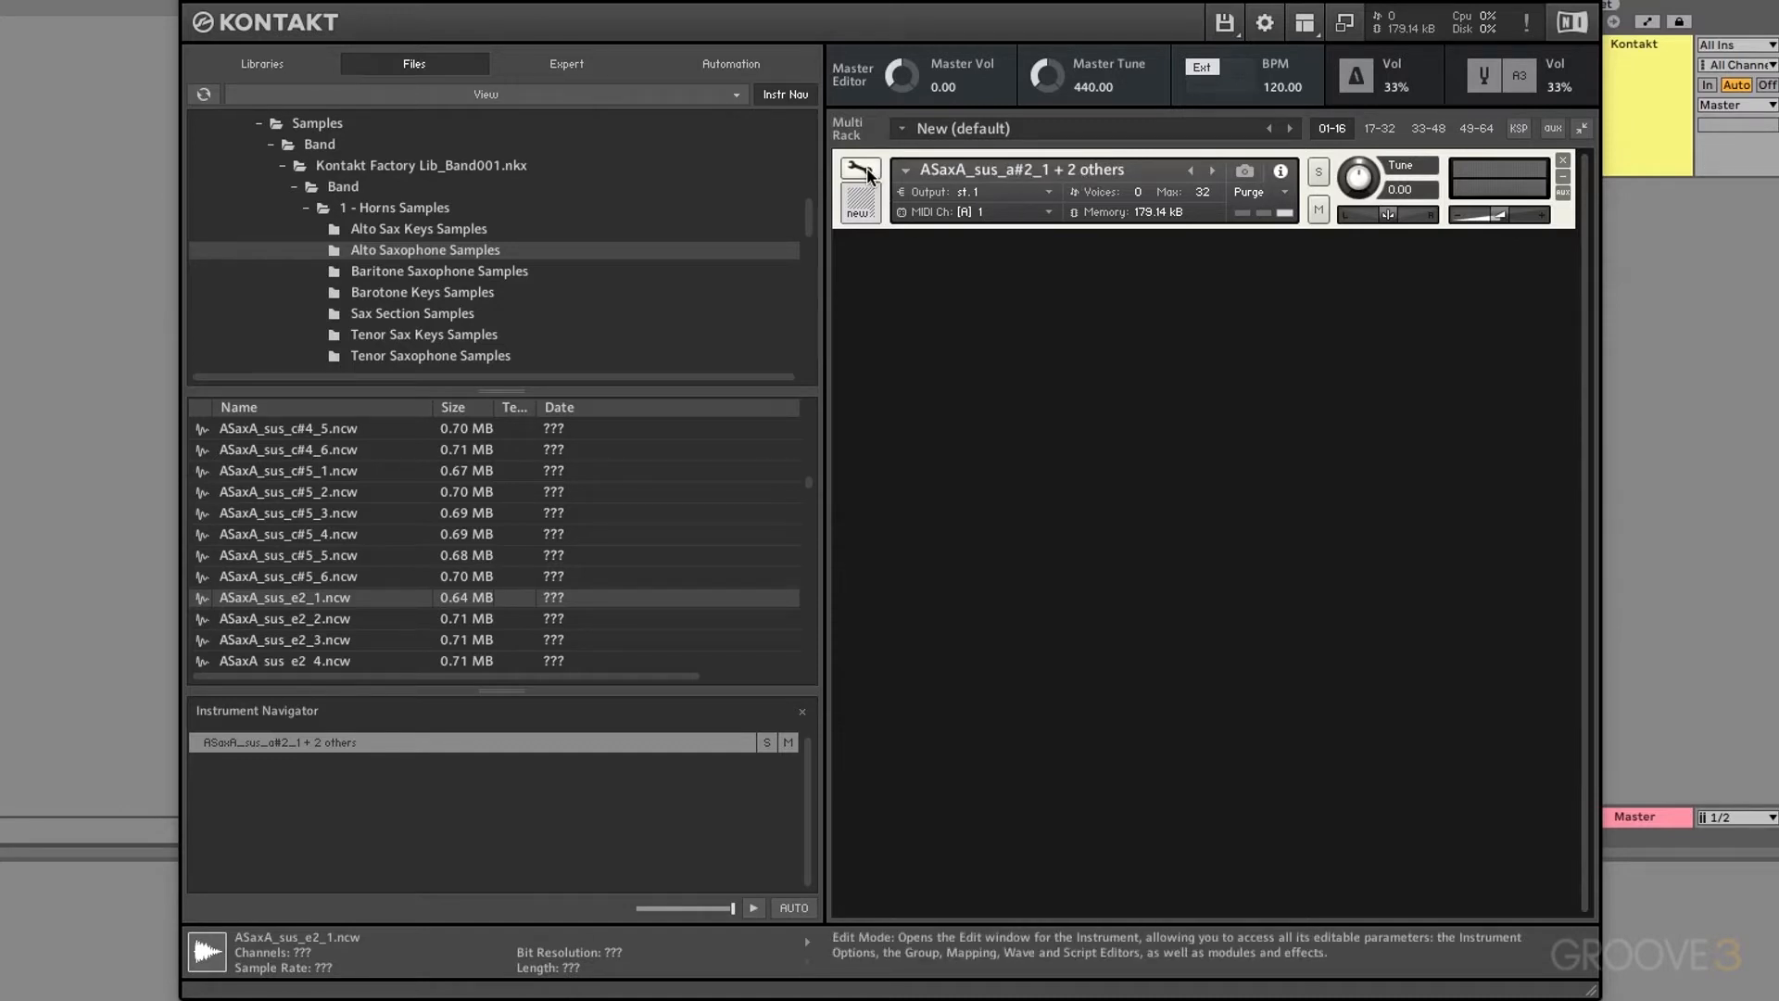
click(1223, 251)
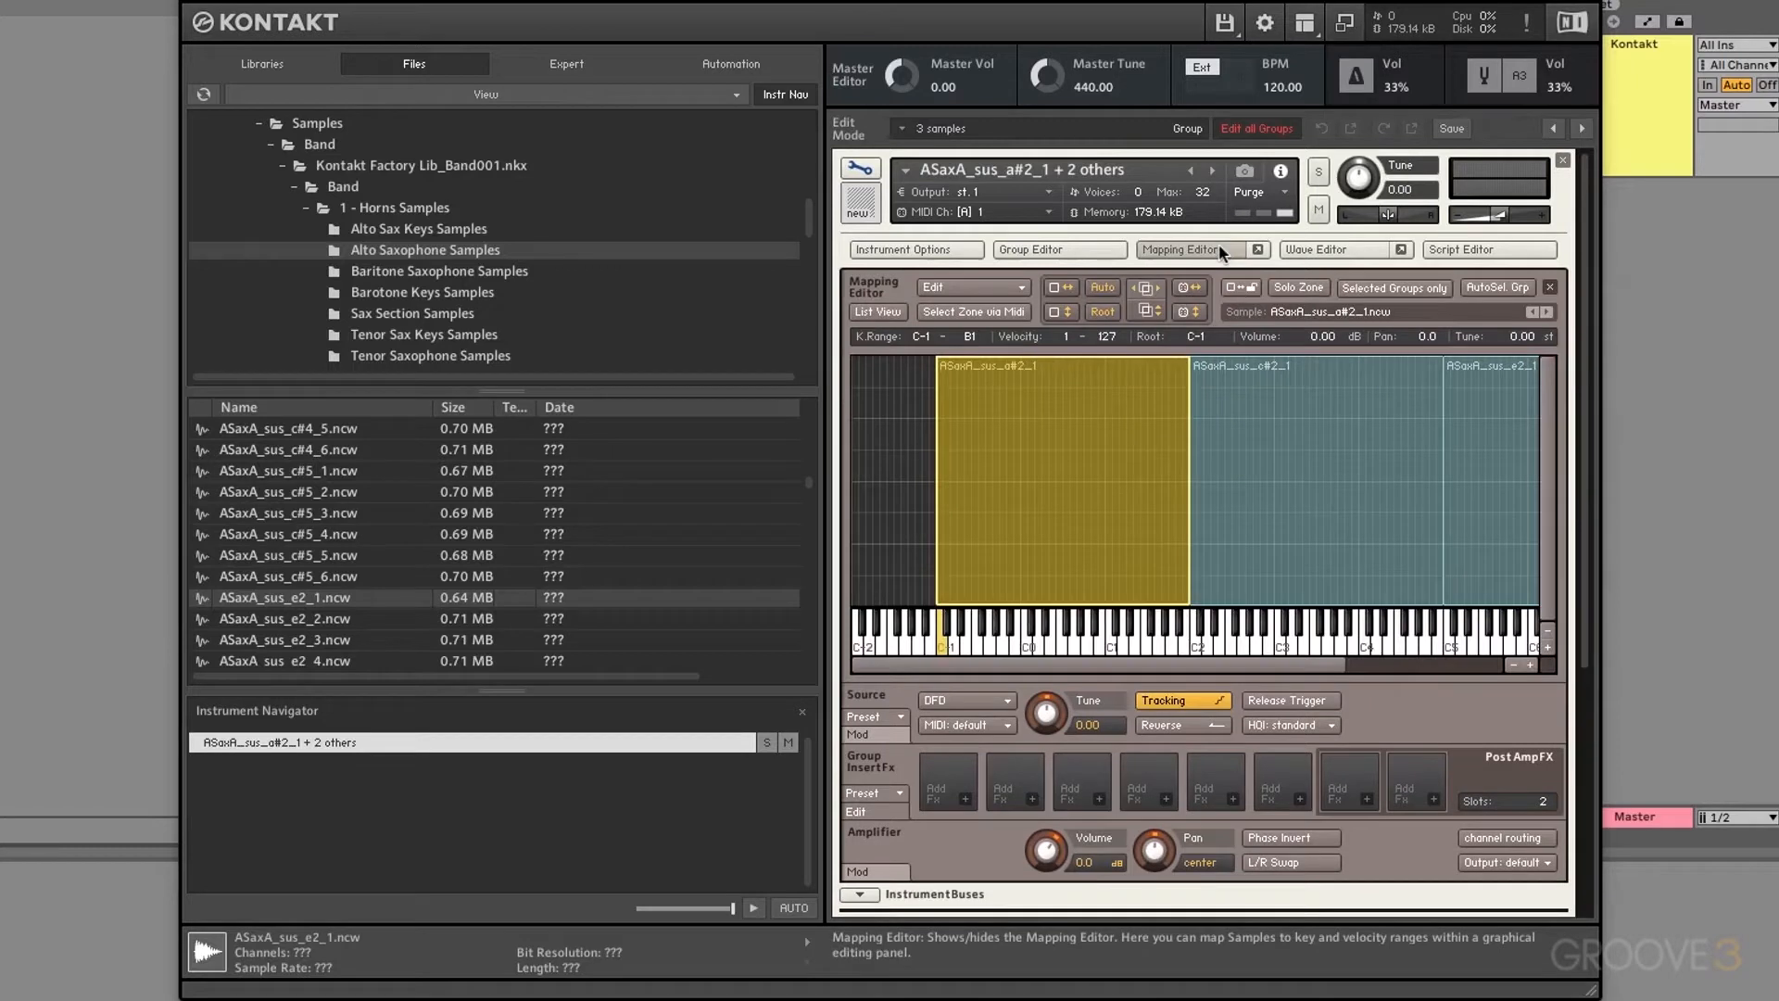
click(1278, 454)
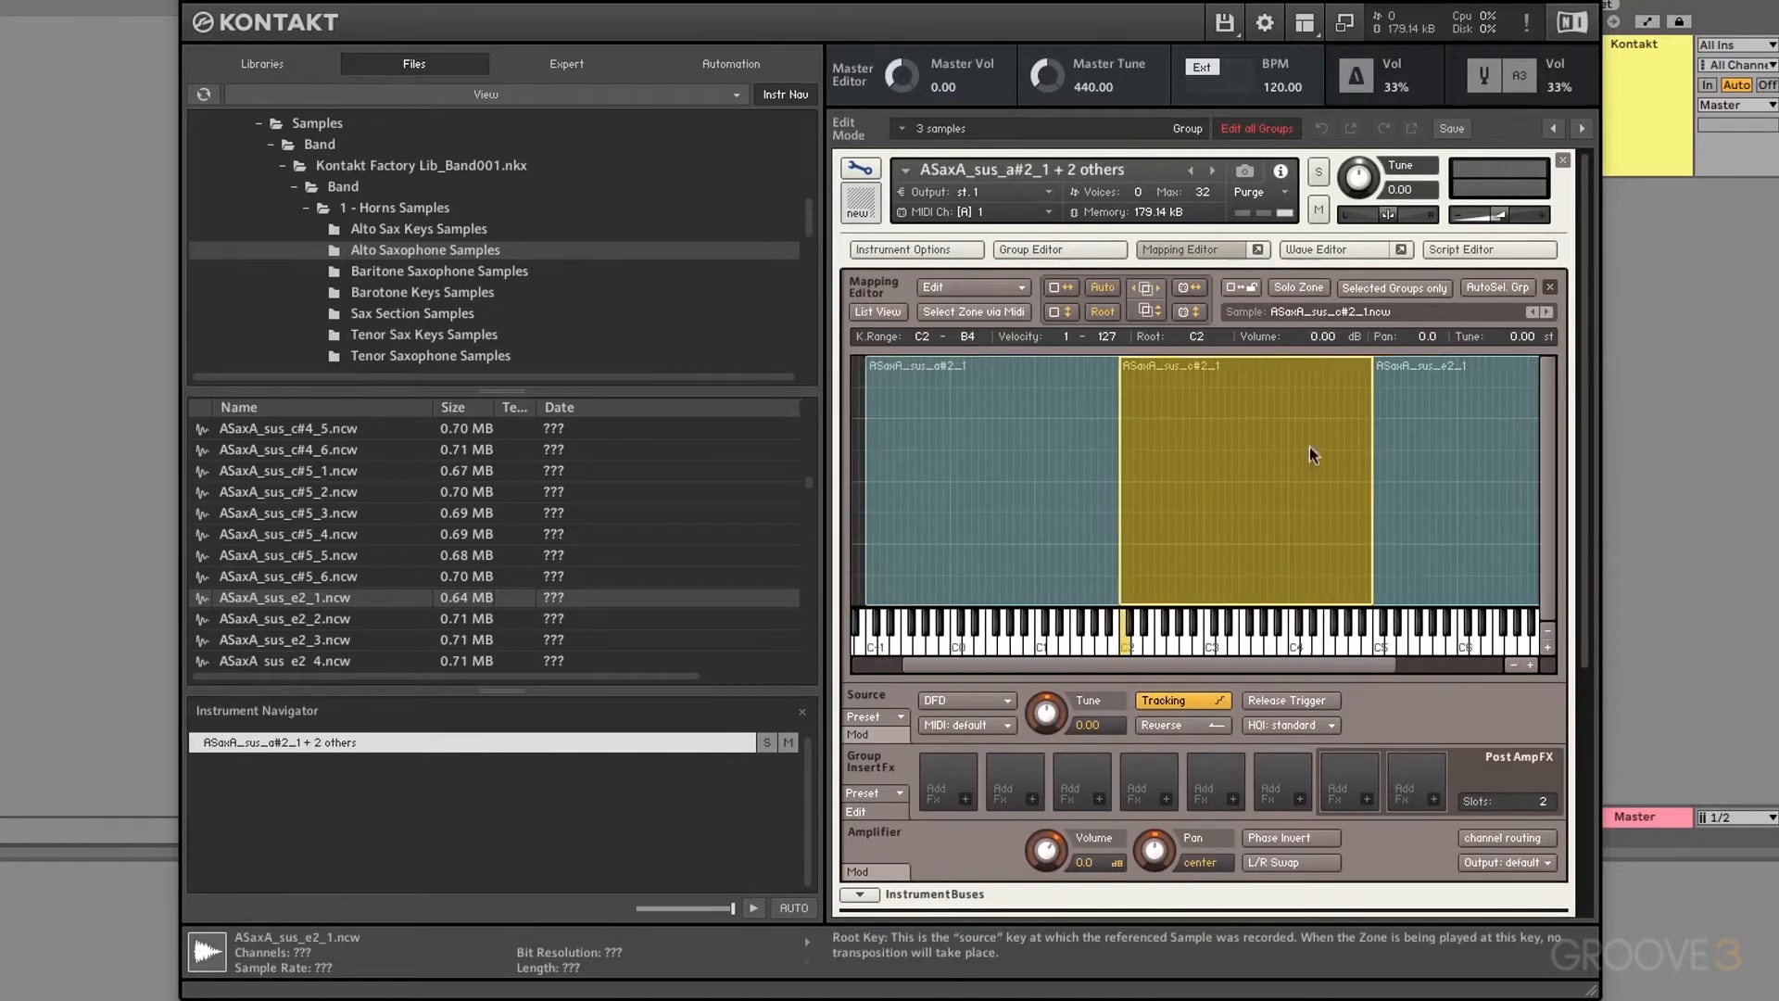
click(1455, 449)
click(1285, 473)
click(993, 514)
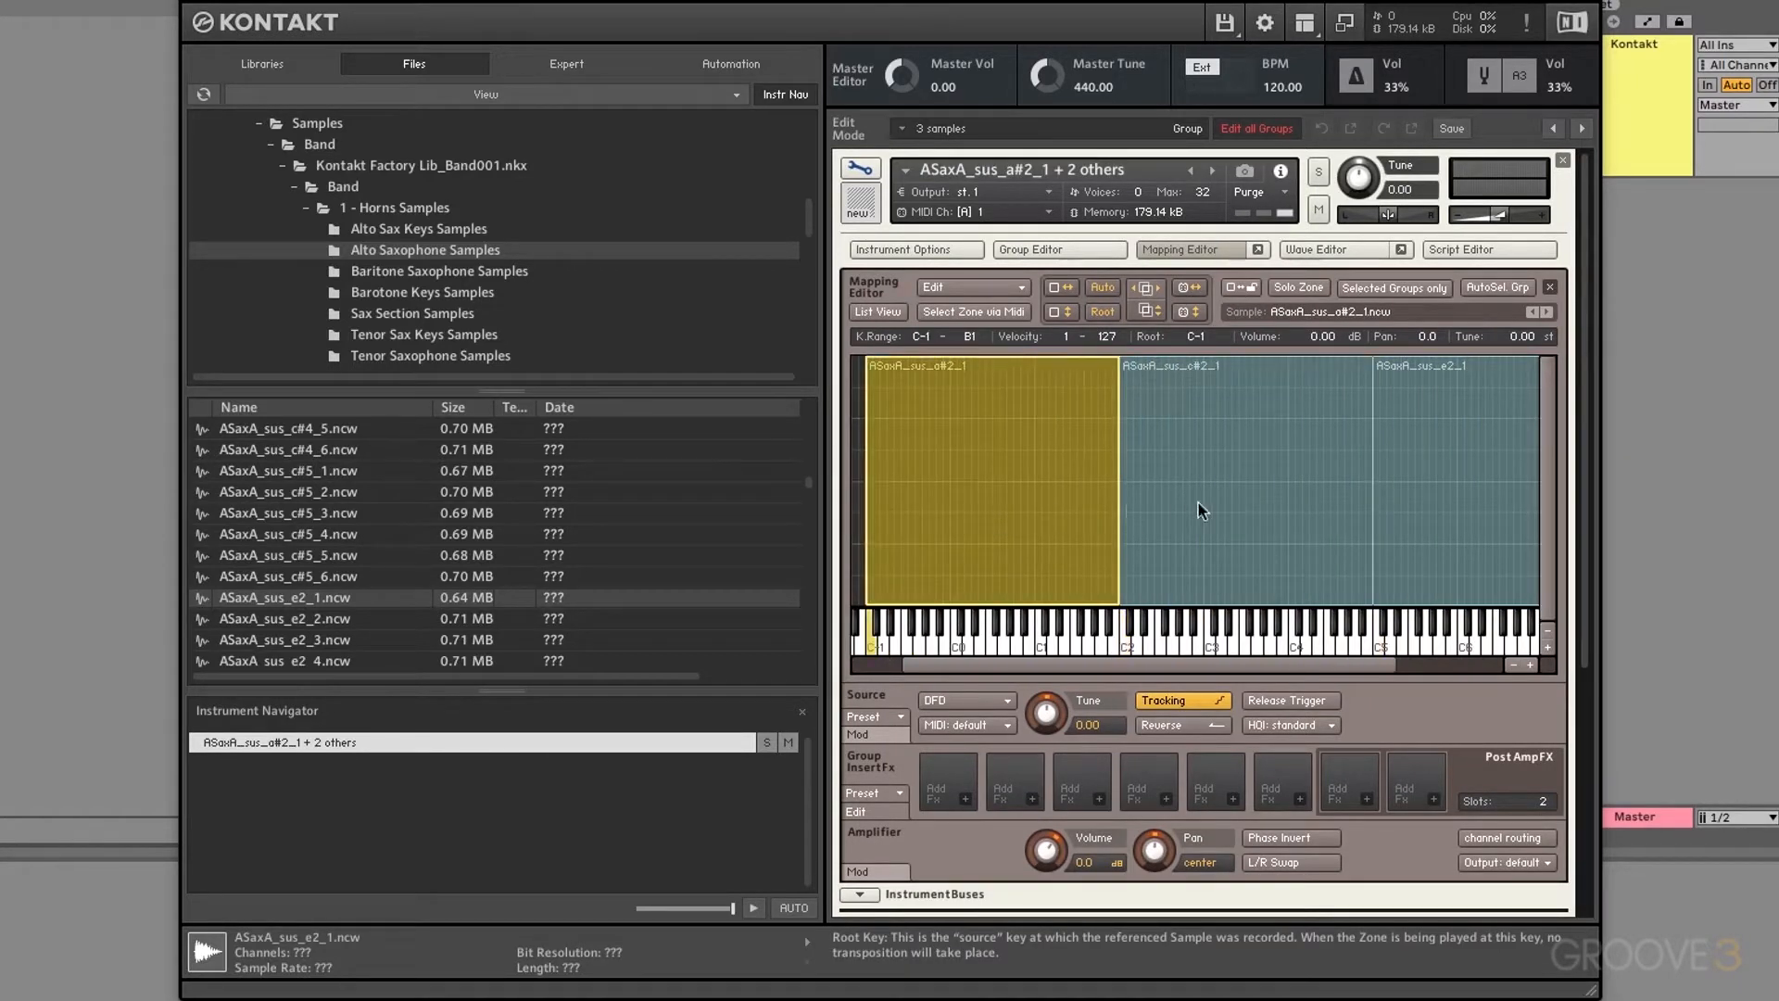
click(1198, 502)
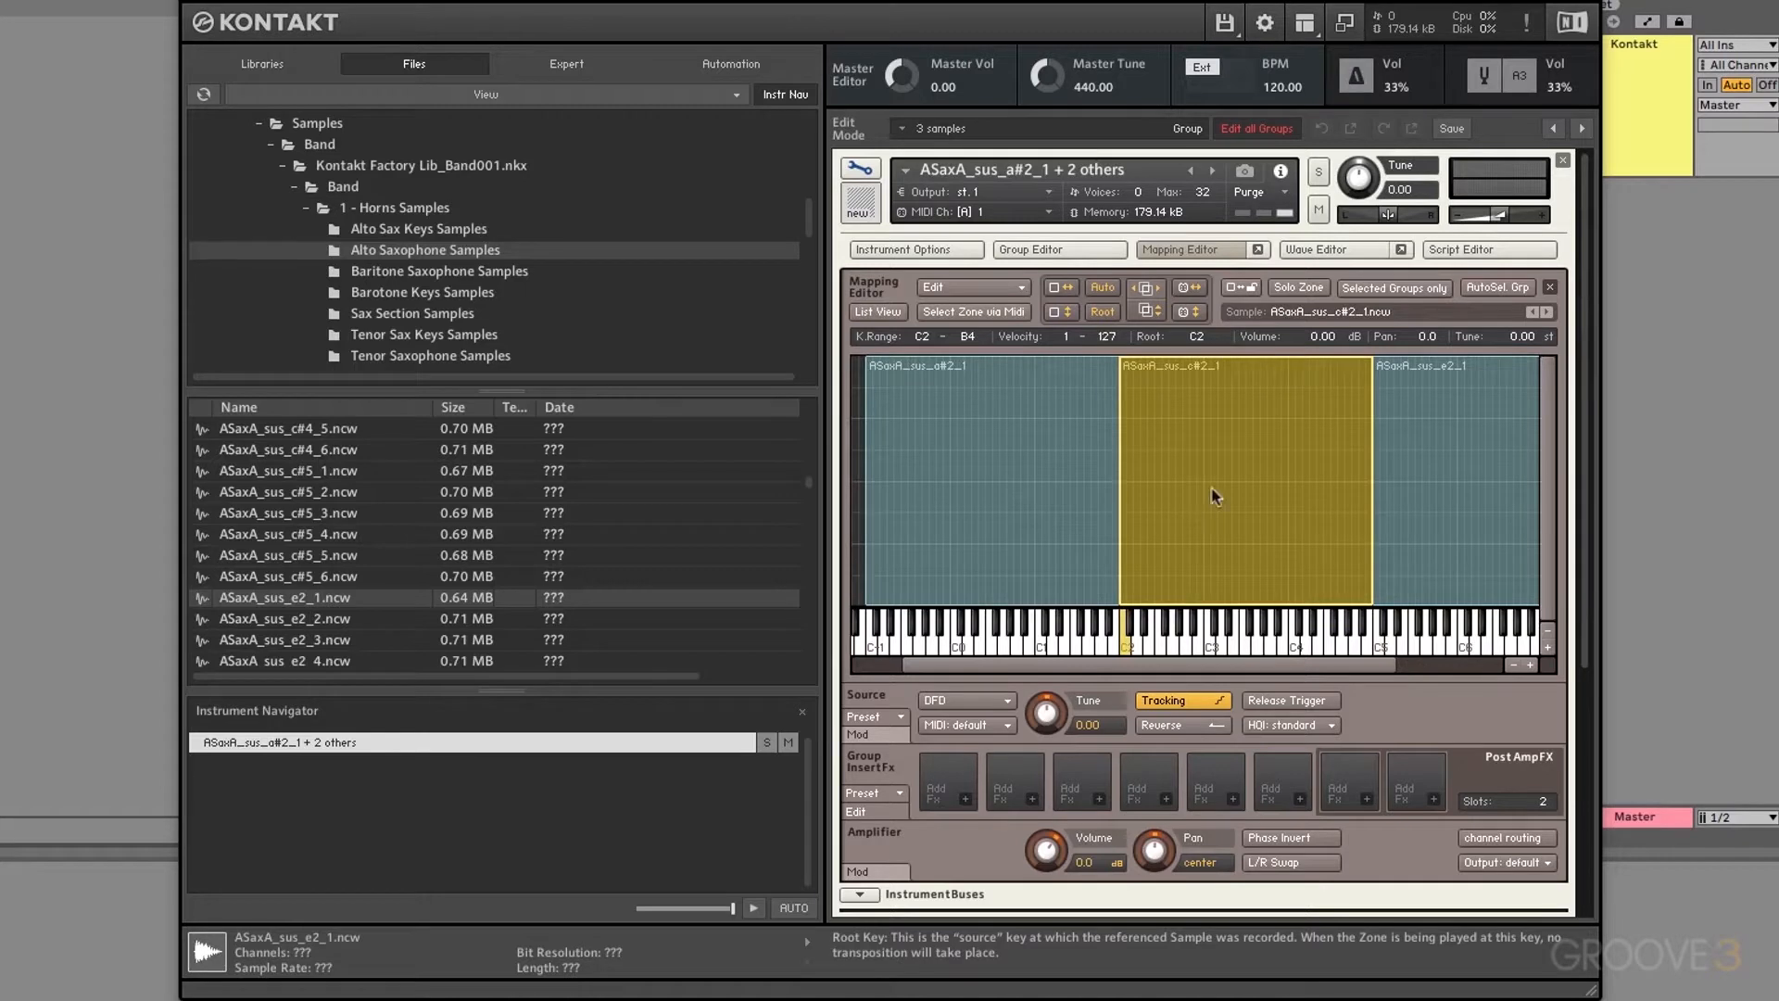
click(1562, 161)
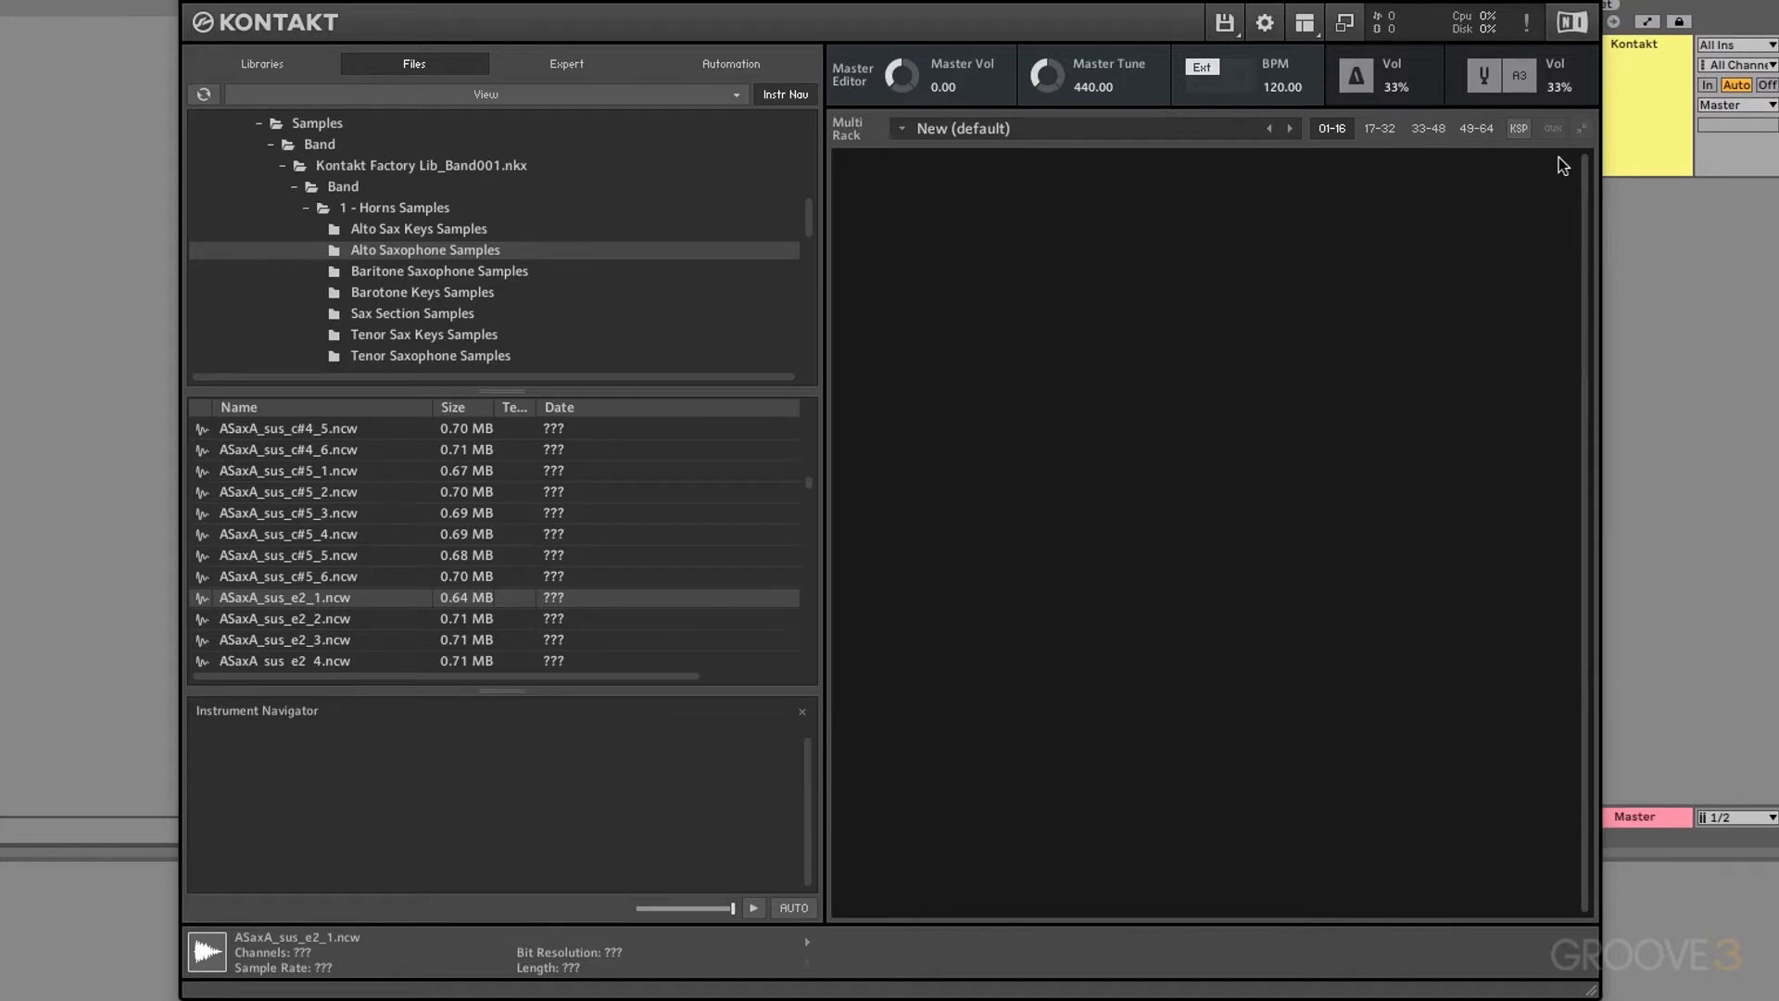
Step: Add a new default instrument via Load/Save, open its Mapping Editor, and drag a sample onto the key grid
click(1225, 24)
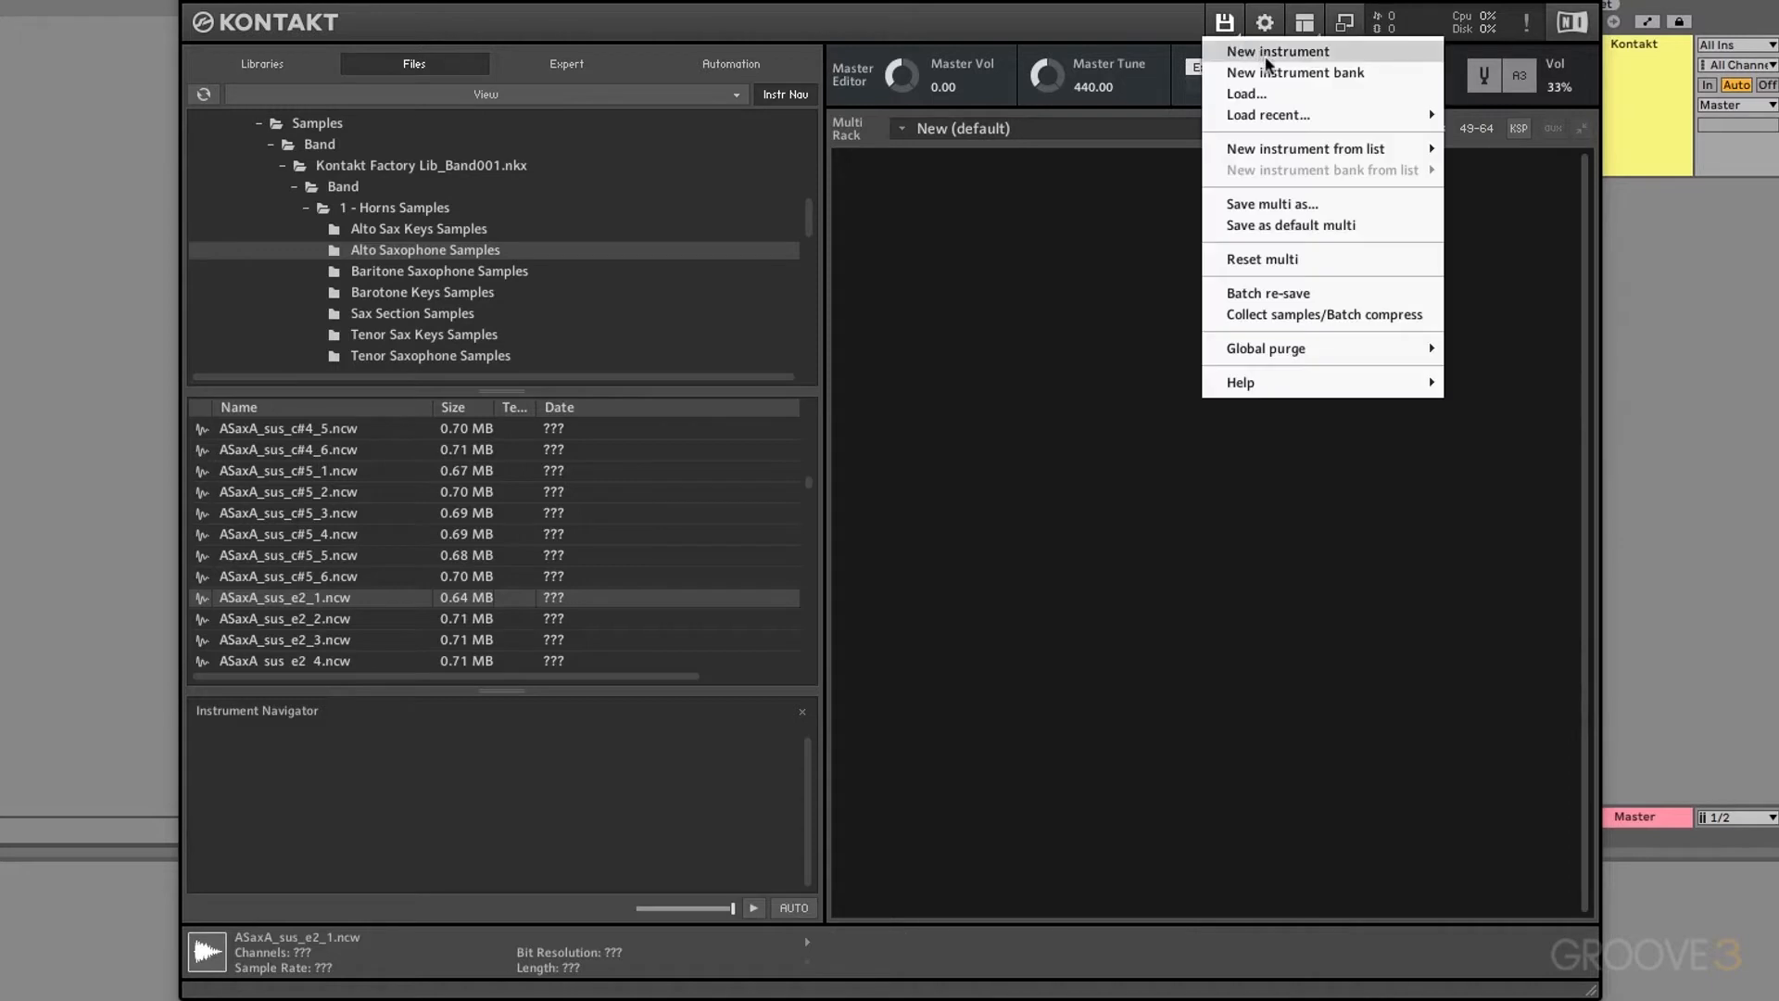
click(1279, 54)
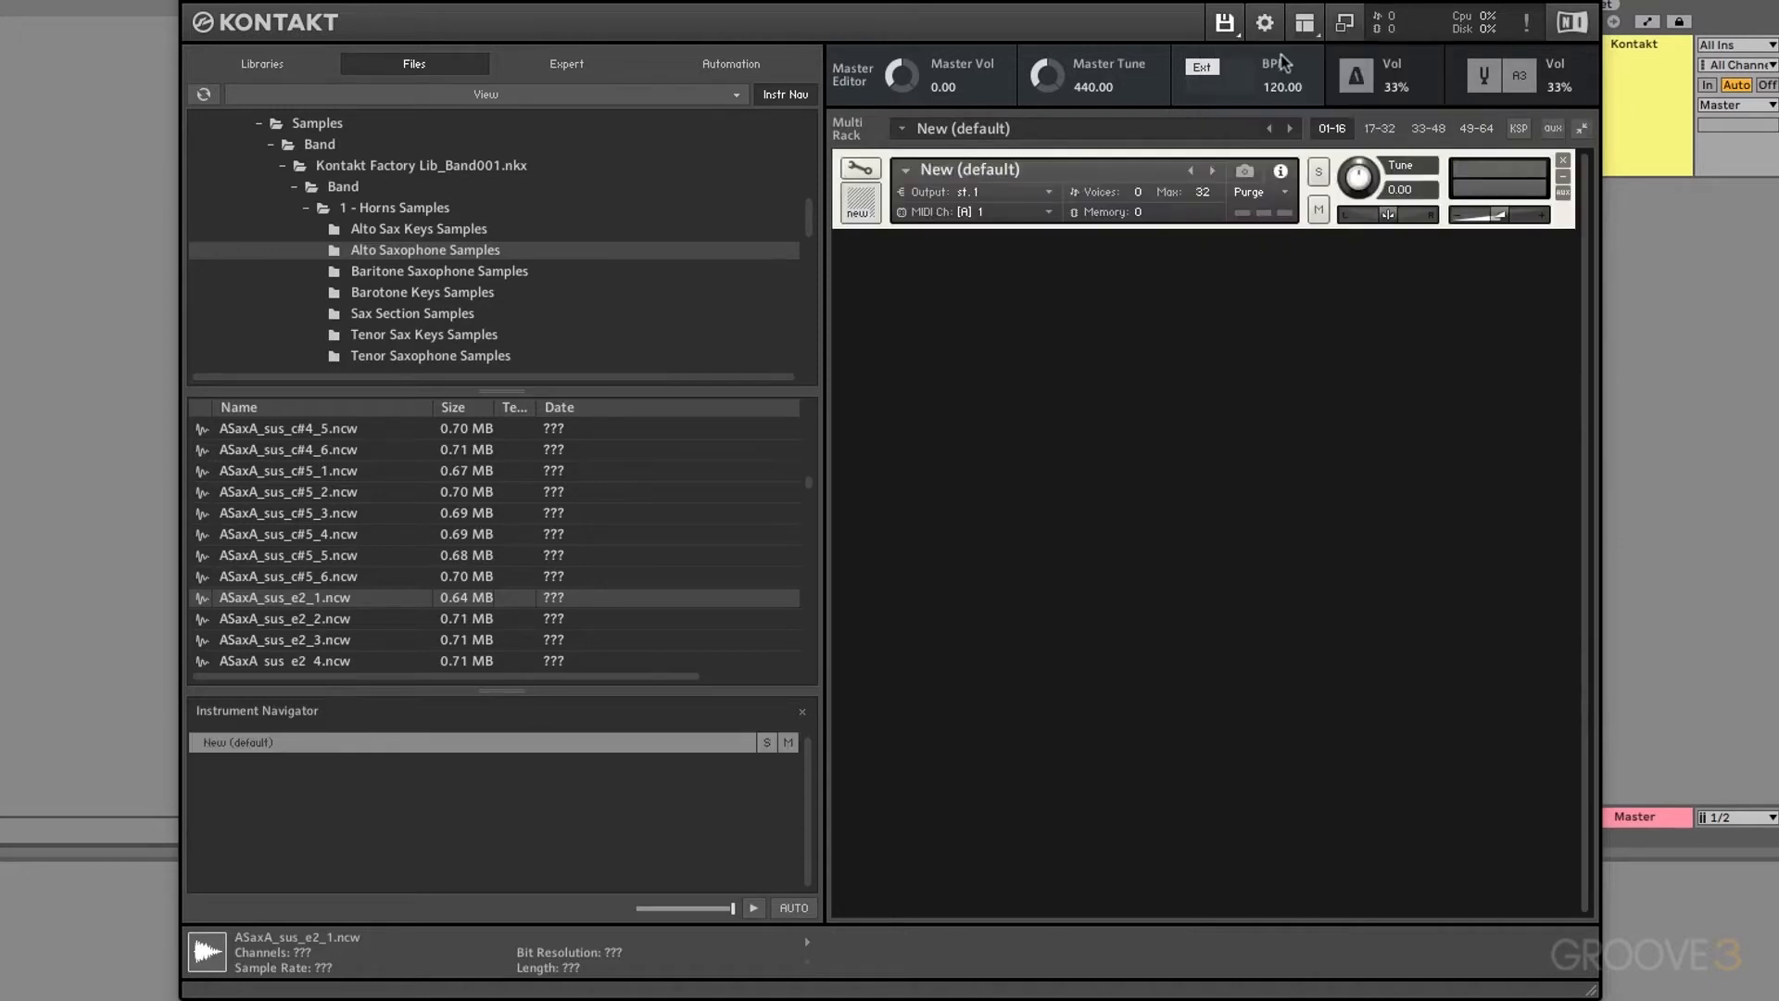
click(859, 168)
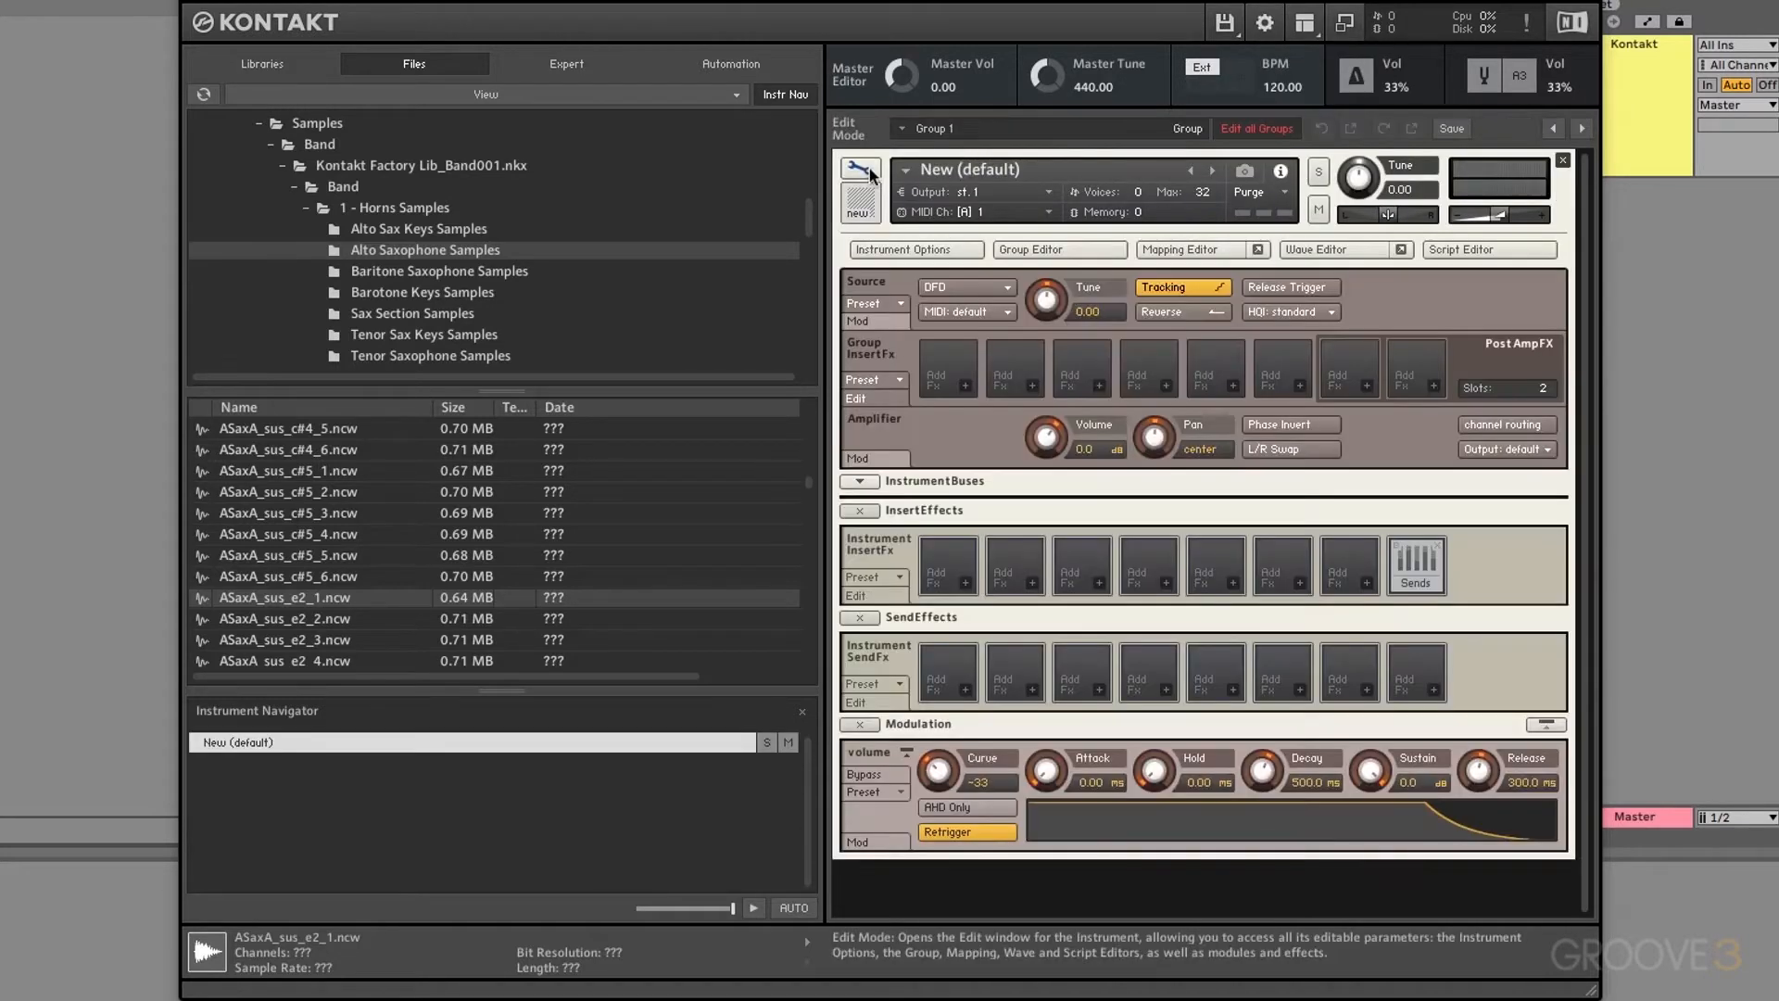
click(1197, 252)
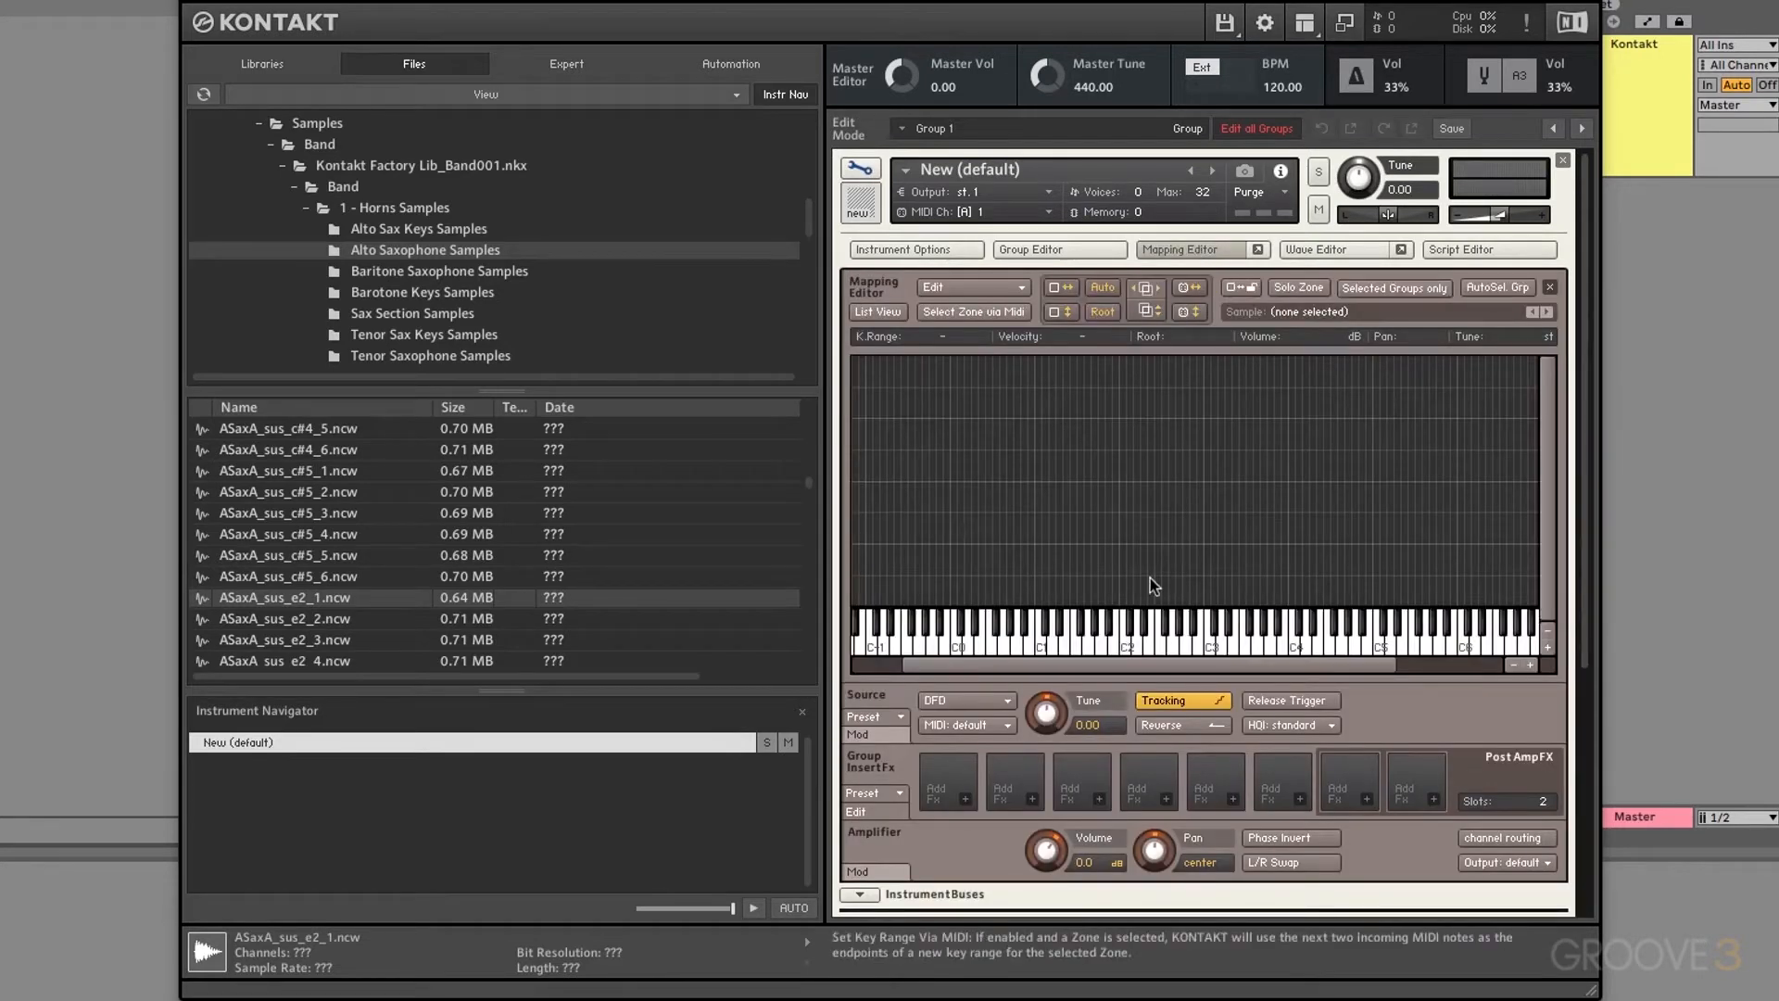
drag(284, 600, 1025, 428)
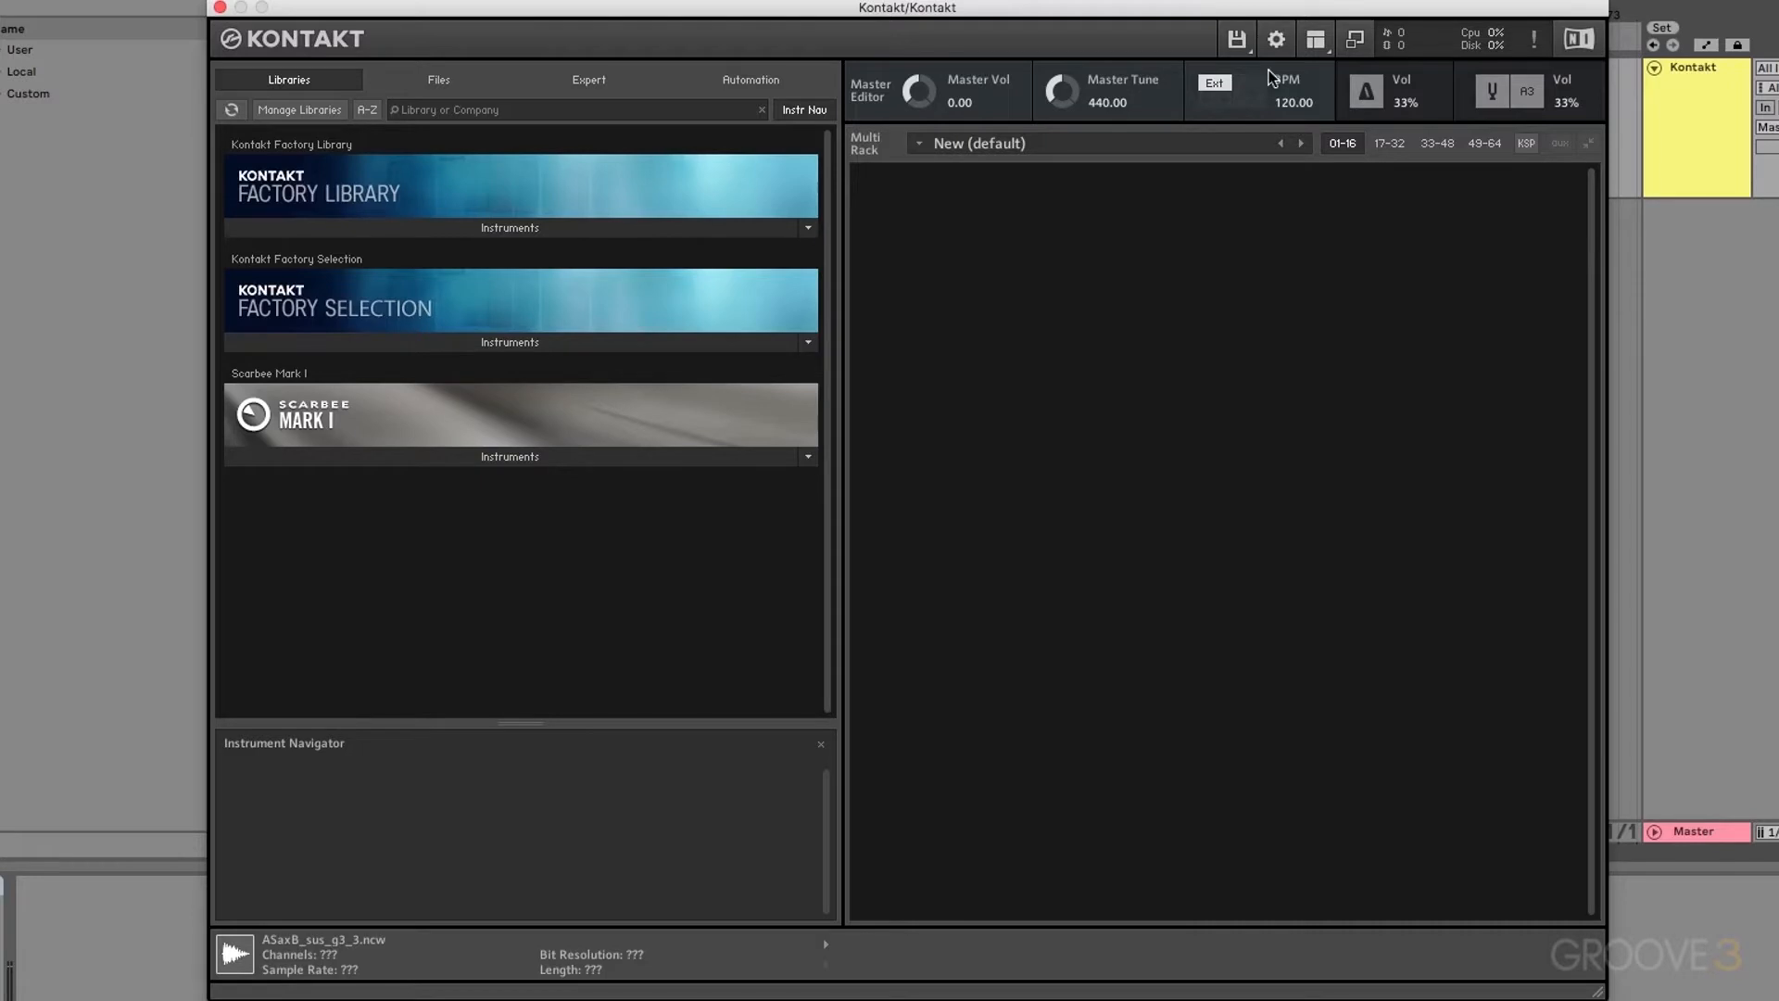
Step: Add another new default instrument with its empty mapping grid showing, and return the browser to Files
click(1236, 39)
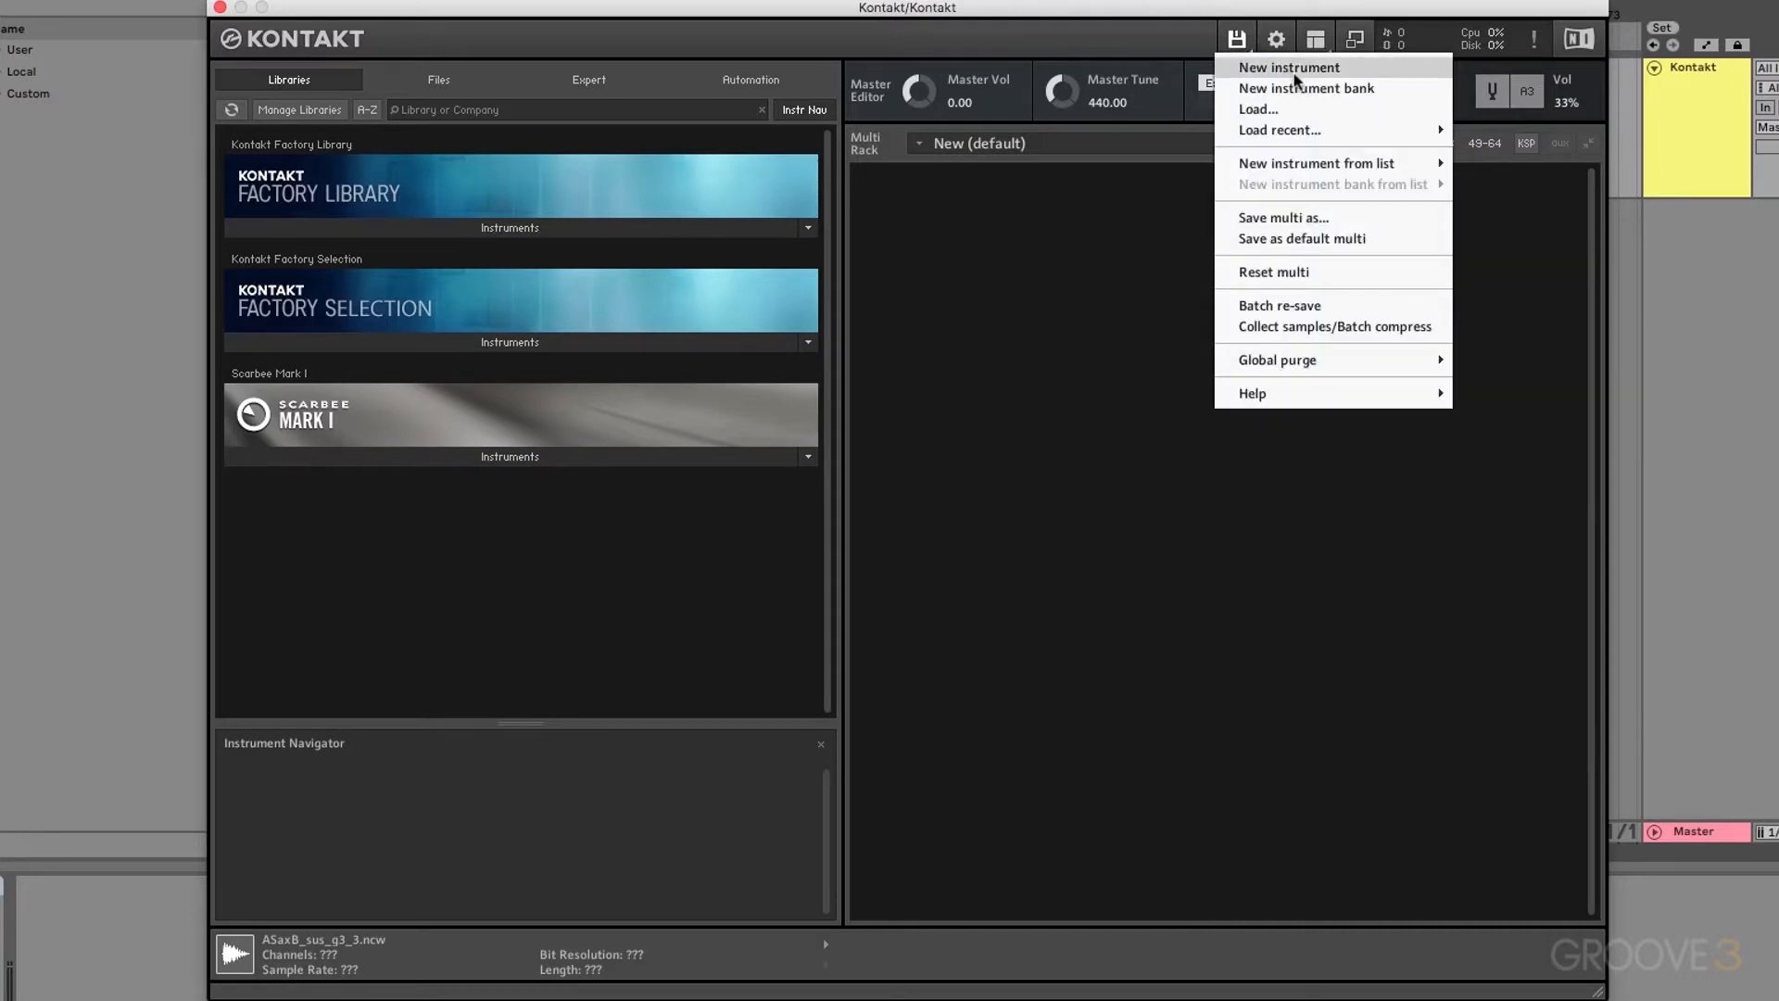
click(1295, 70)
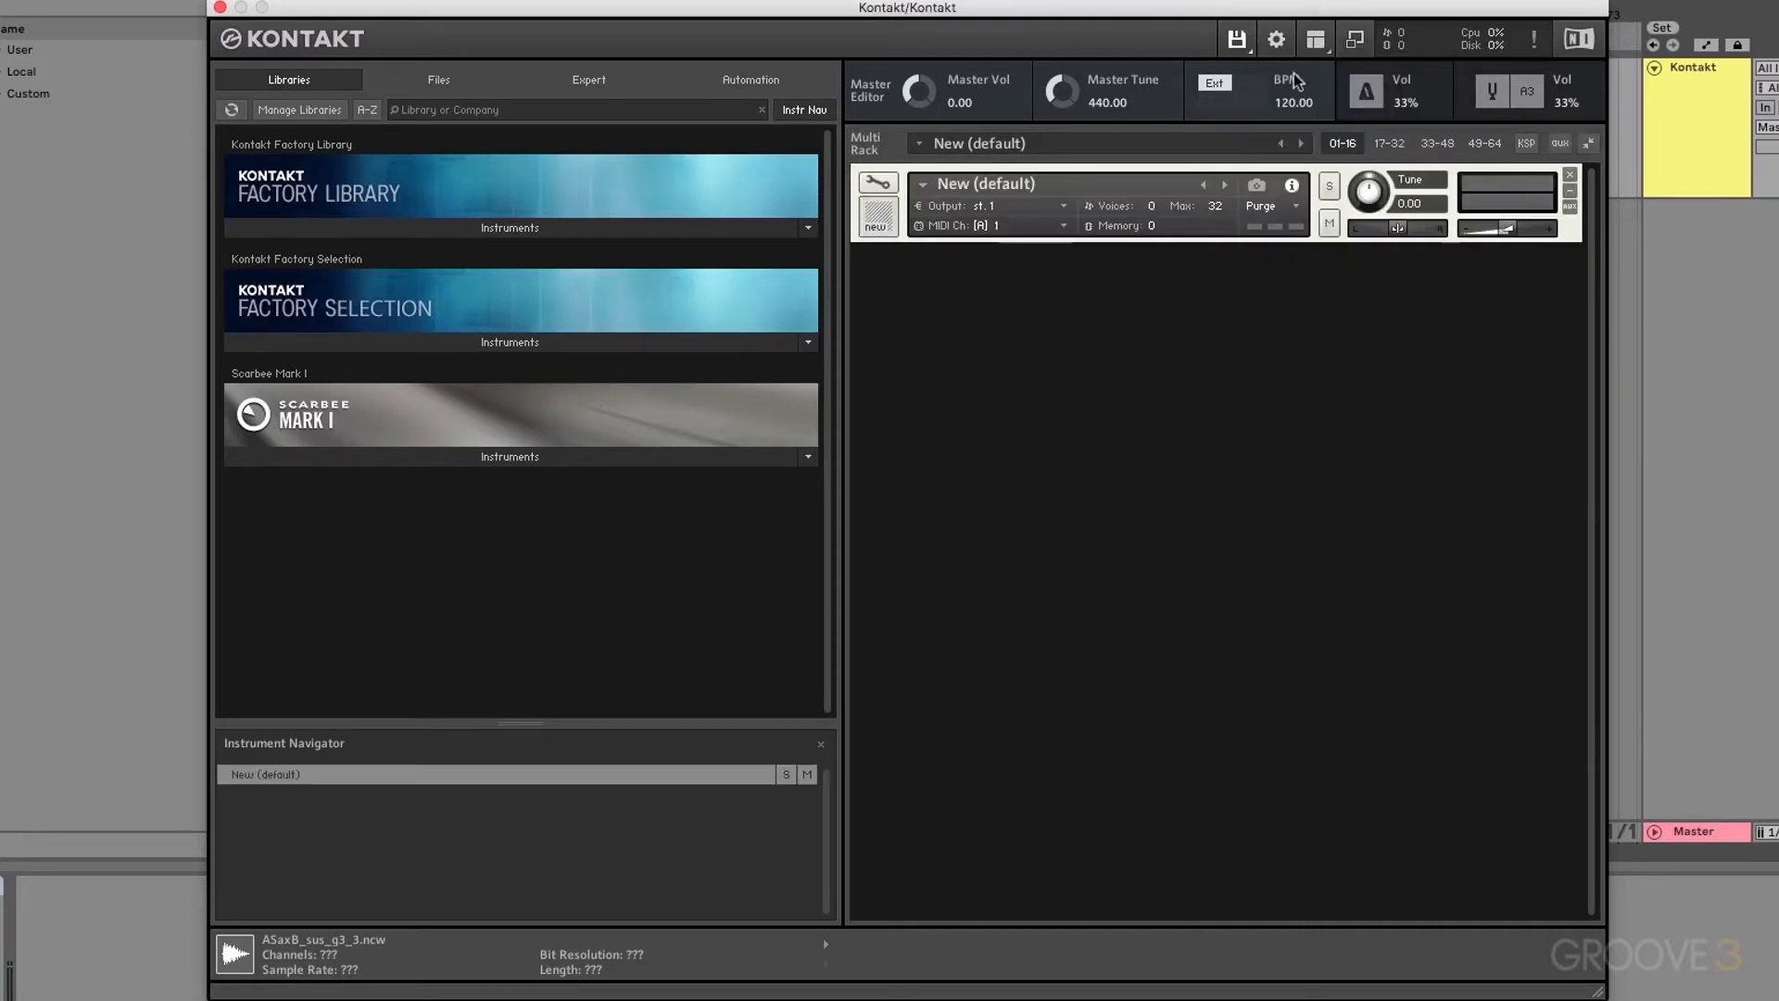
click(883, 183)
click(1192, 264)
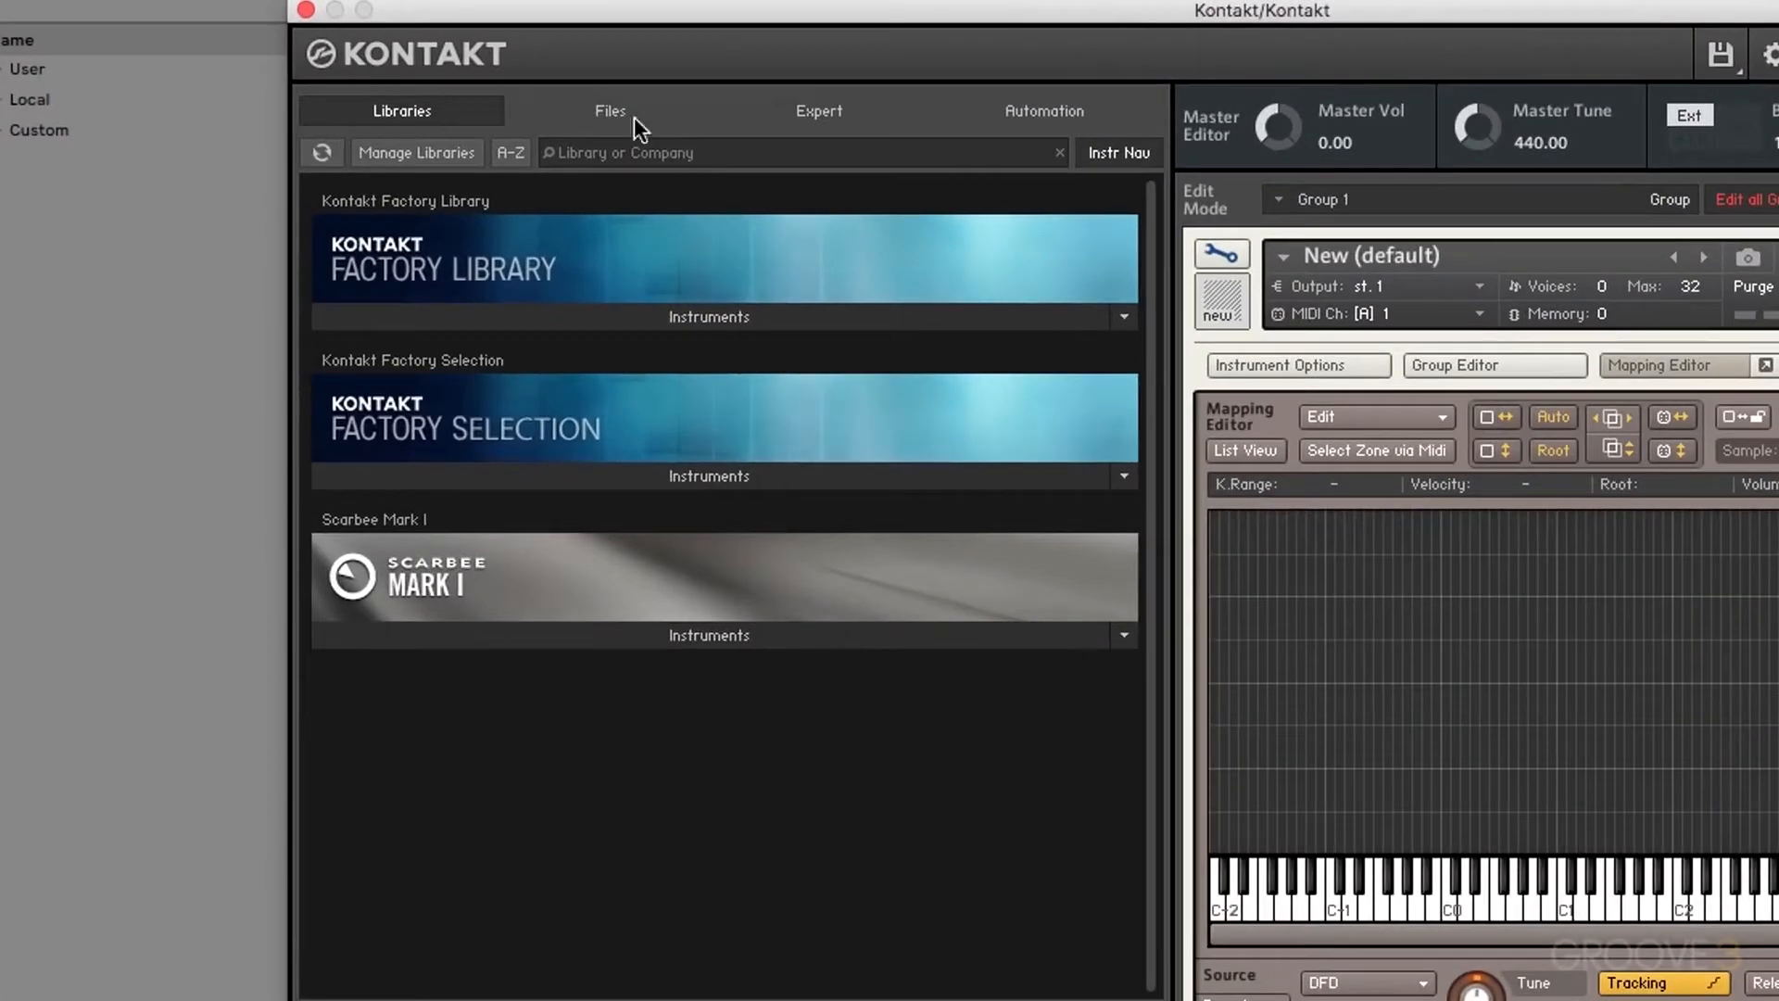
click(435, 79)
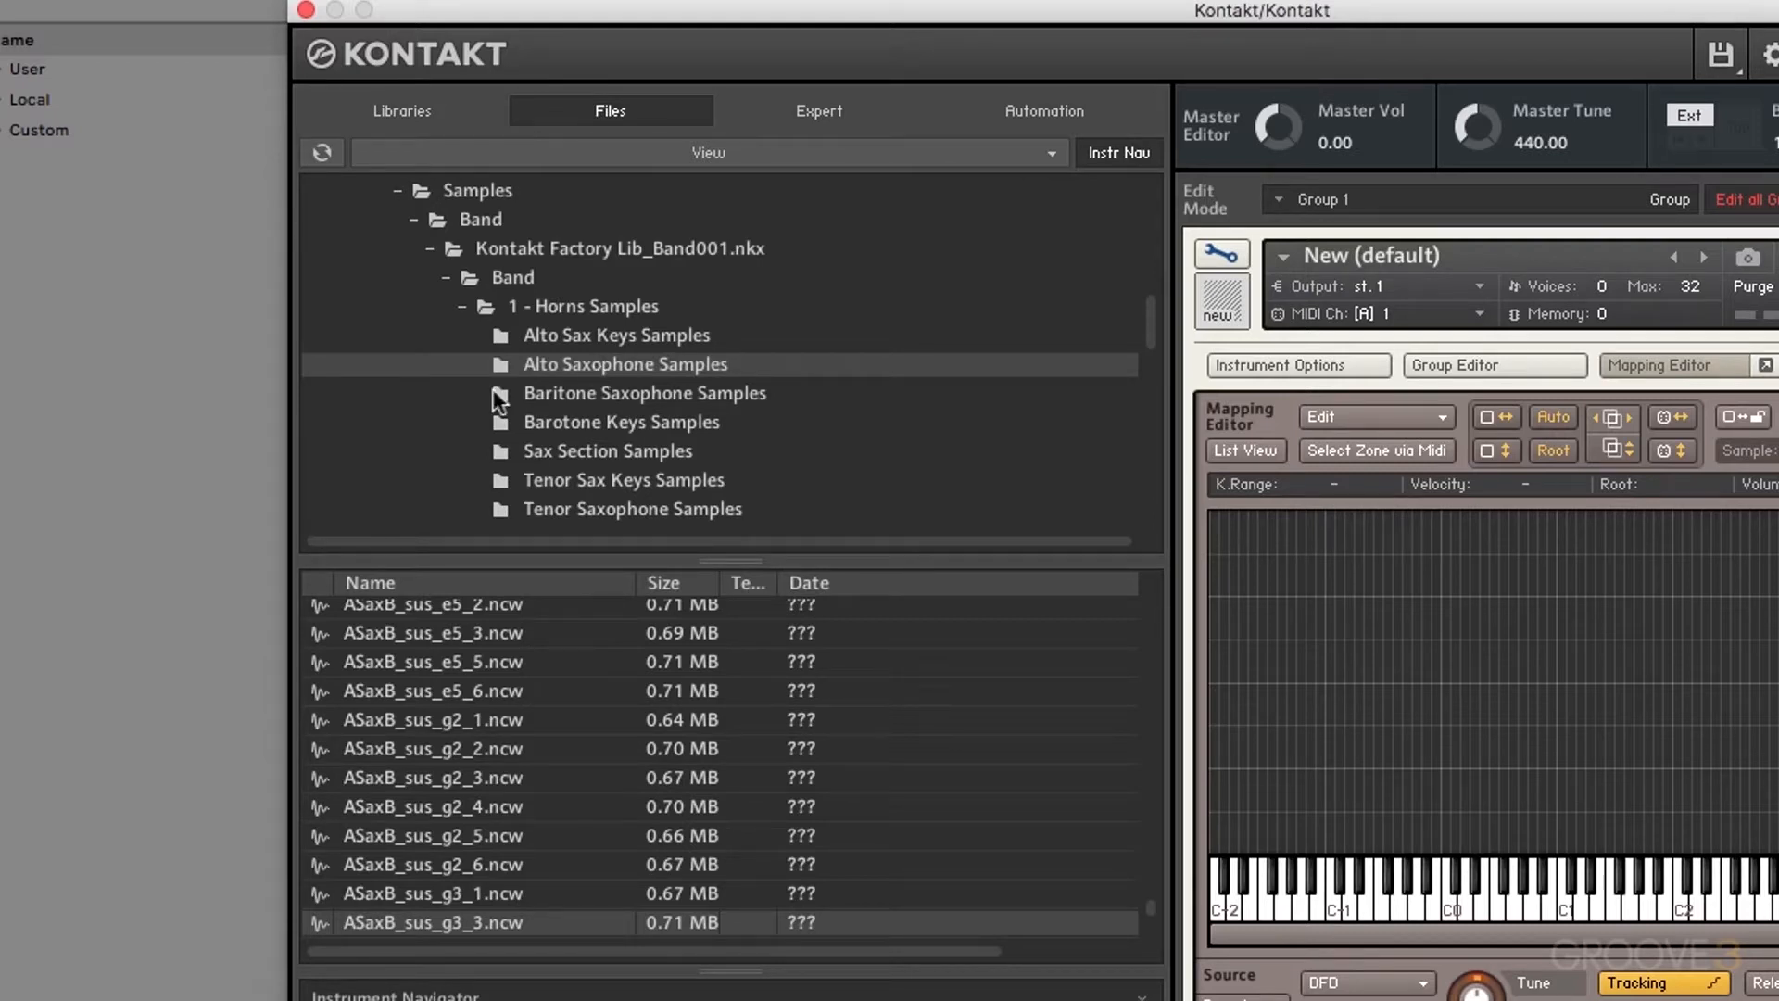
Step: Scroll to the top of the Alto Sax file list and select ASaxA_sus_a#2_1.ncw
scroll(525, 345, up, 1)
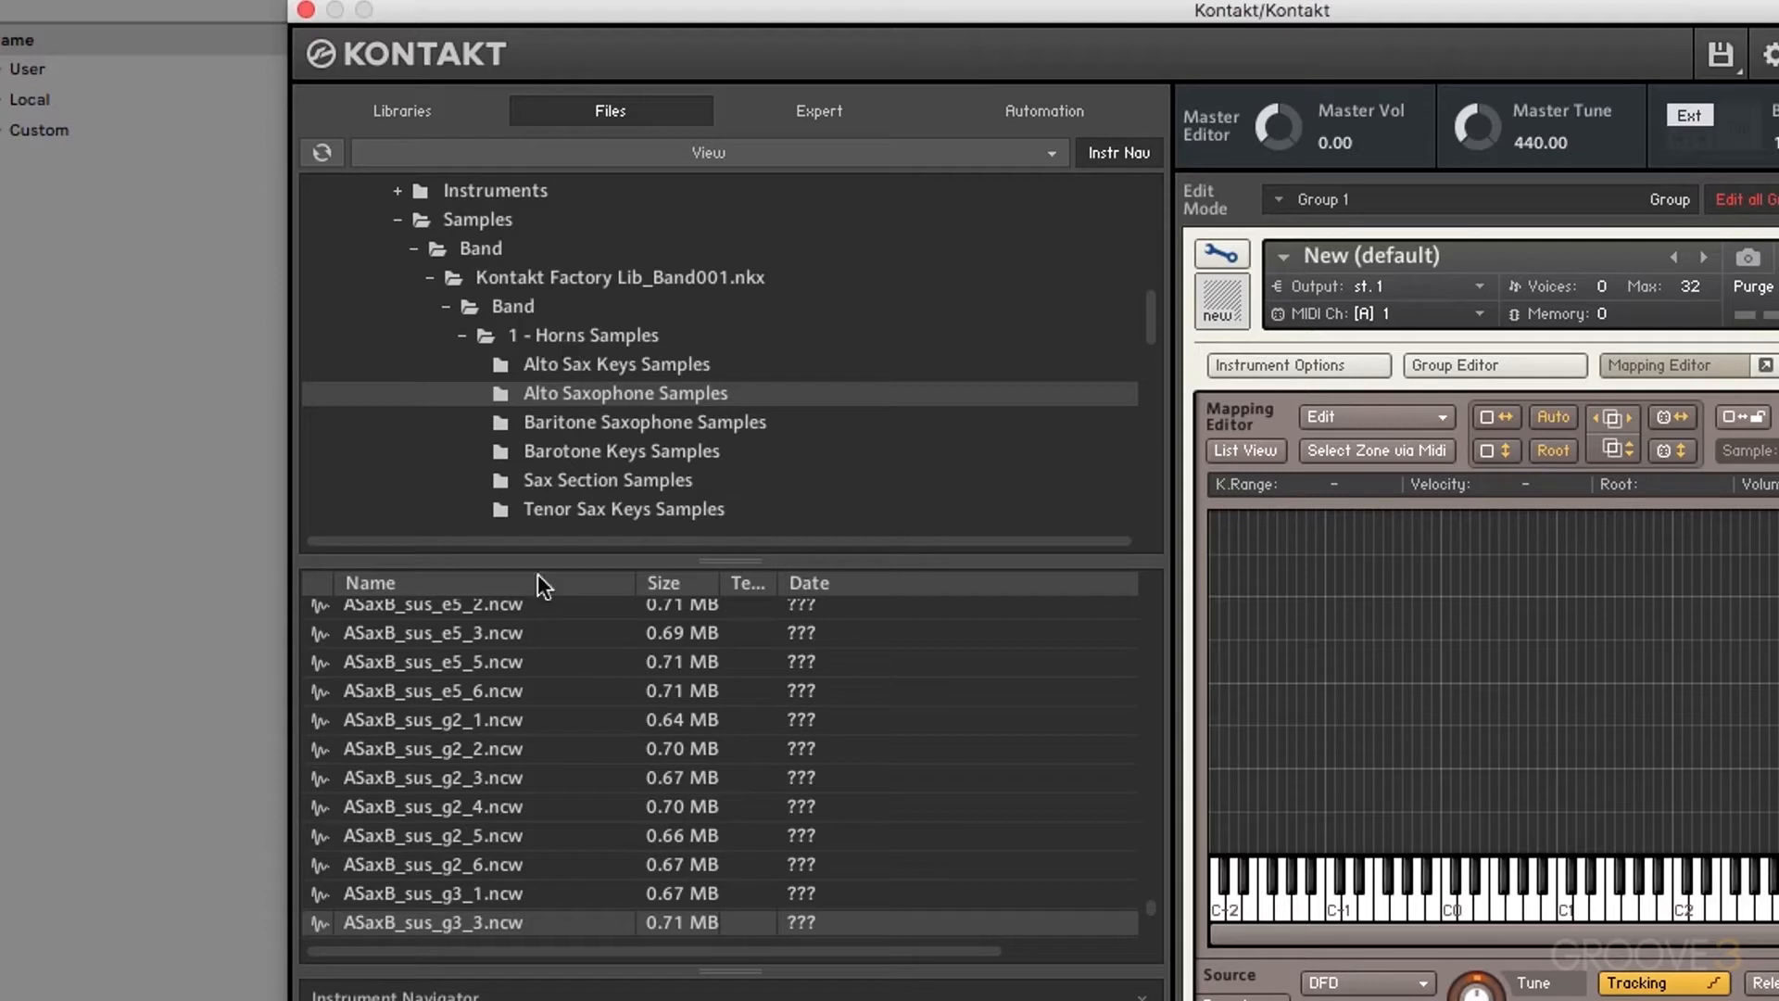
scroll(510, 691, up, 15)
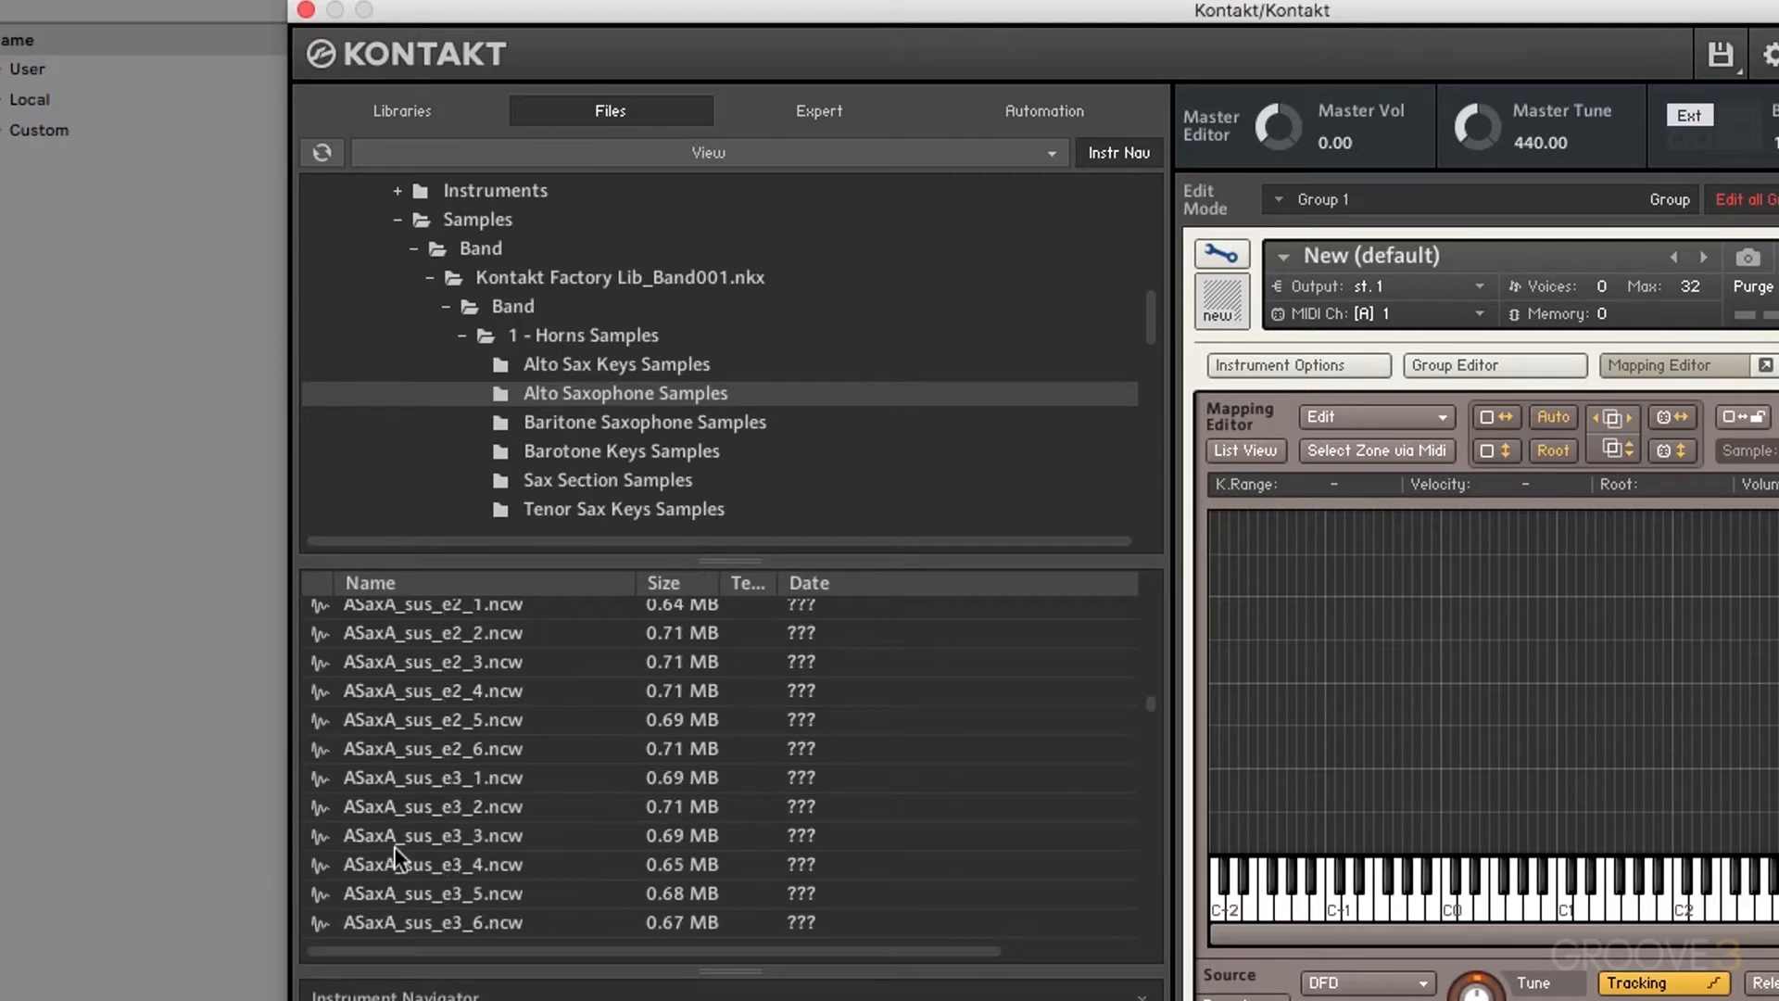
scroll(393, 847, up, 15)
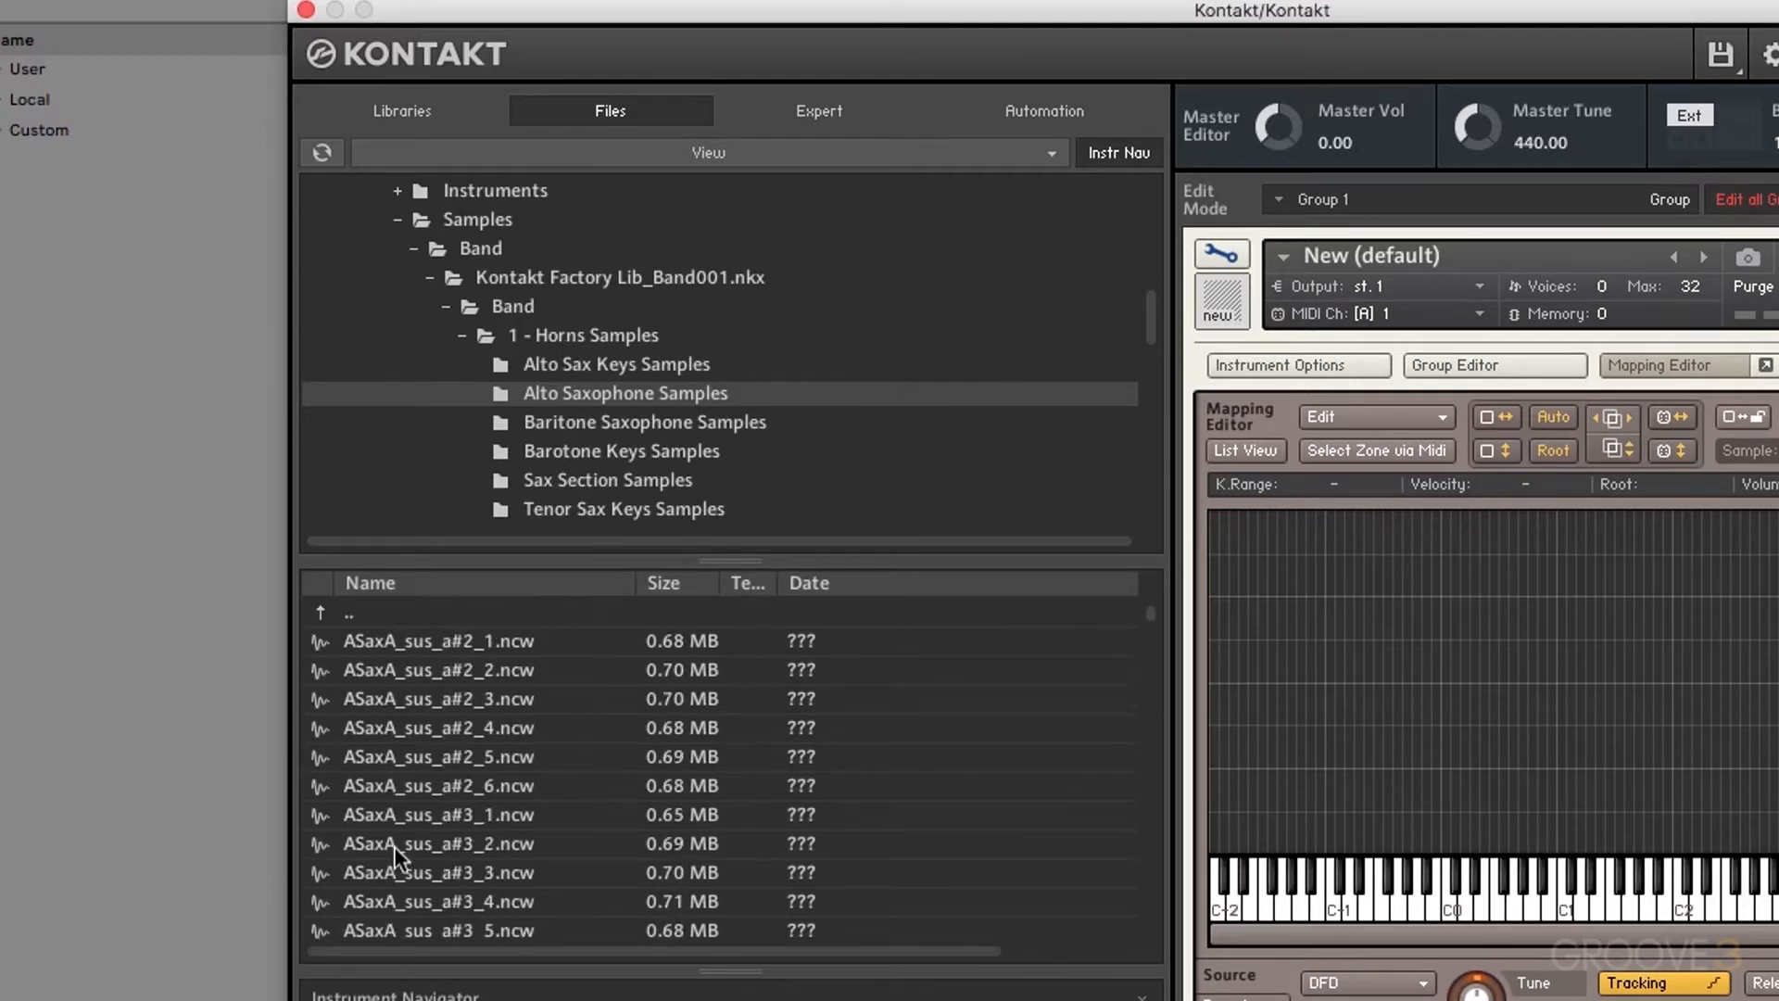
click(420, 641)
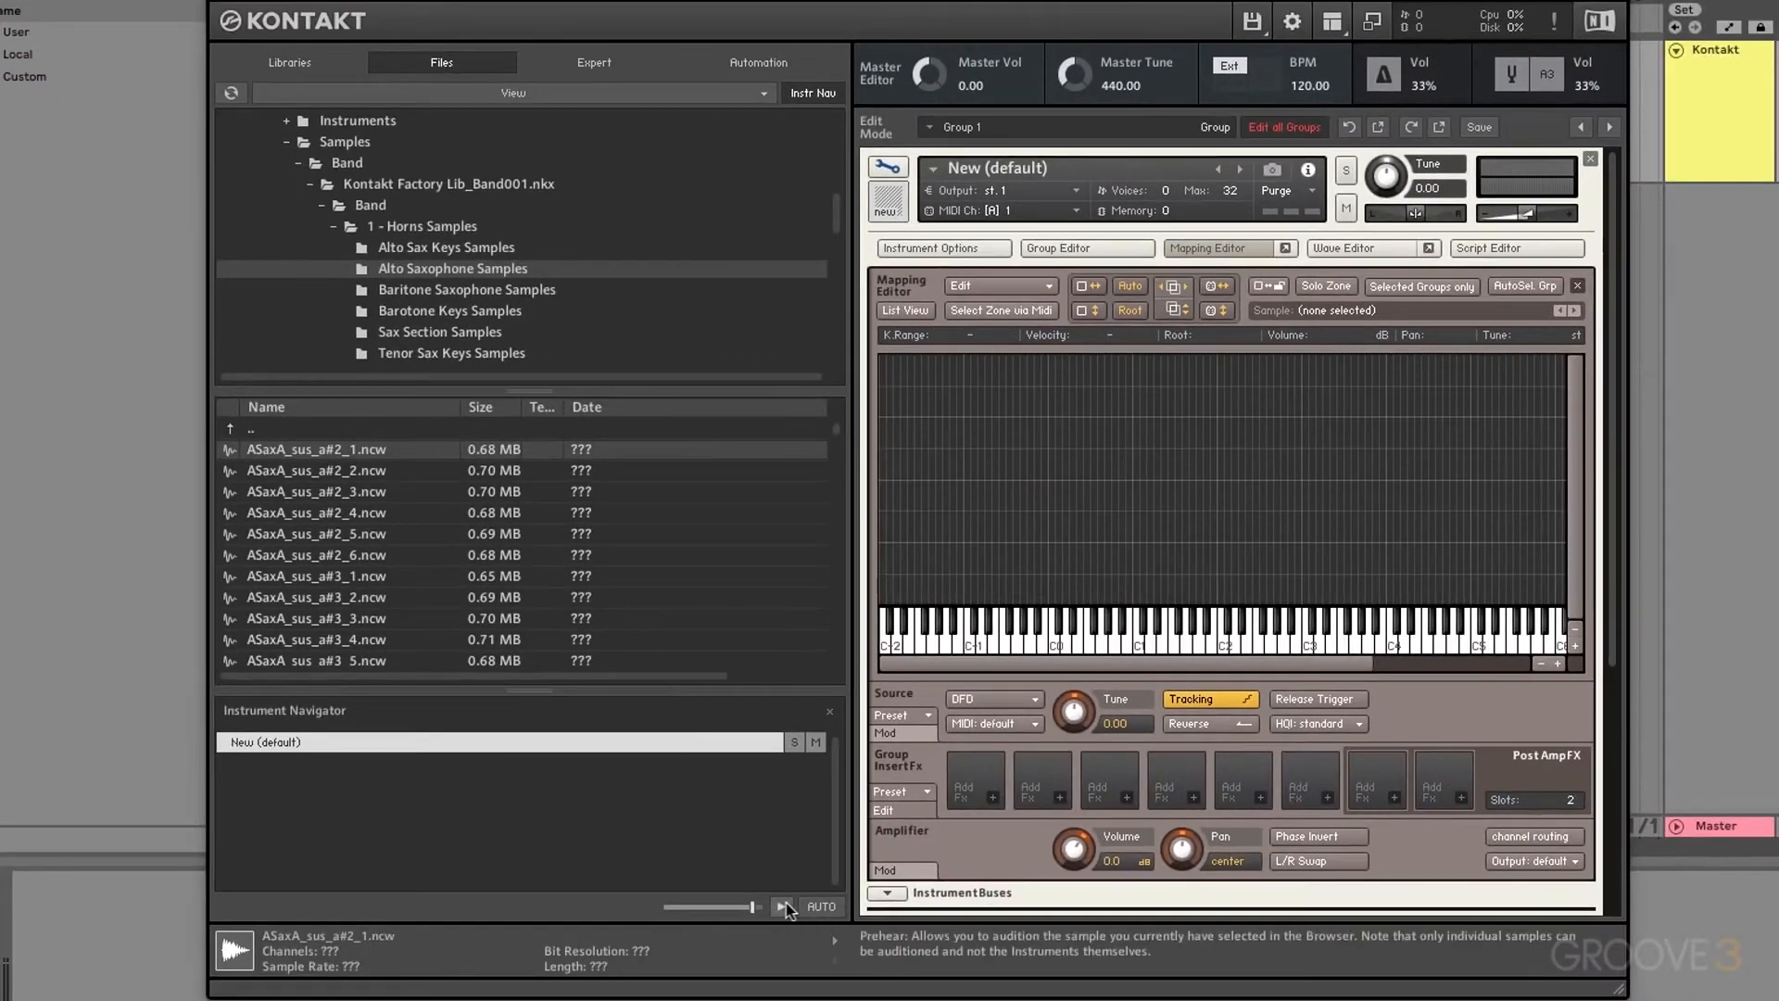
Step: Lower the Prehear volume, enable Prehear, and audition the ASaxA_sus_a#2_2 through a#2_5 samples
mouse_move(744, 908)
mouse_down()
mouse_move(697, 908)
mouse_move(748, 909)
mouse_up()
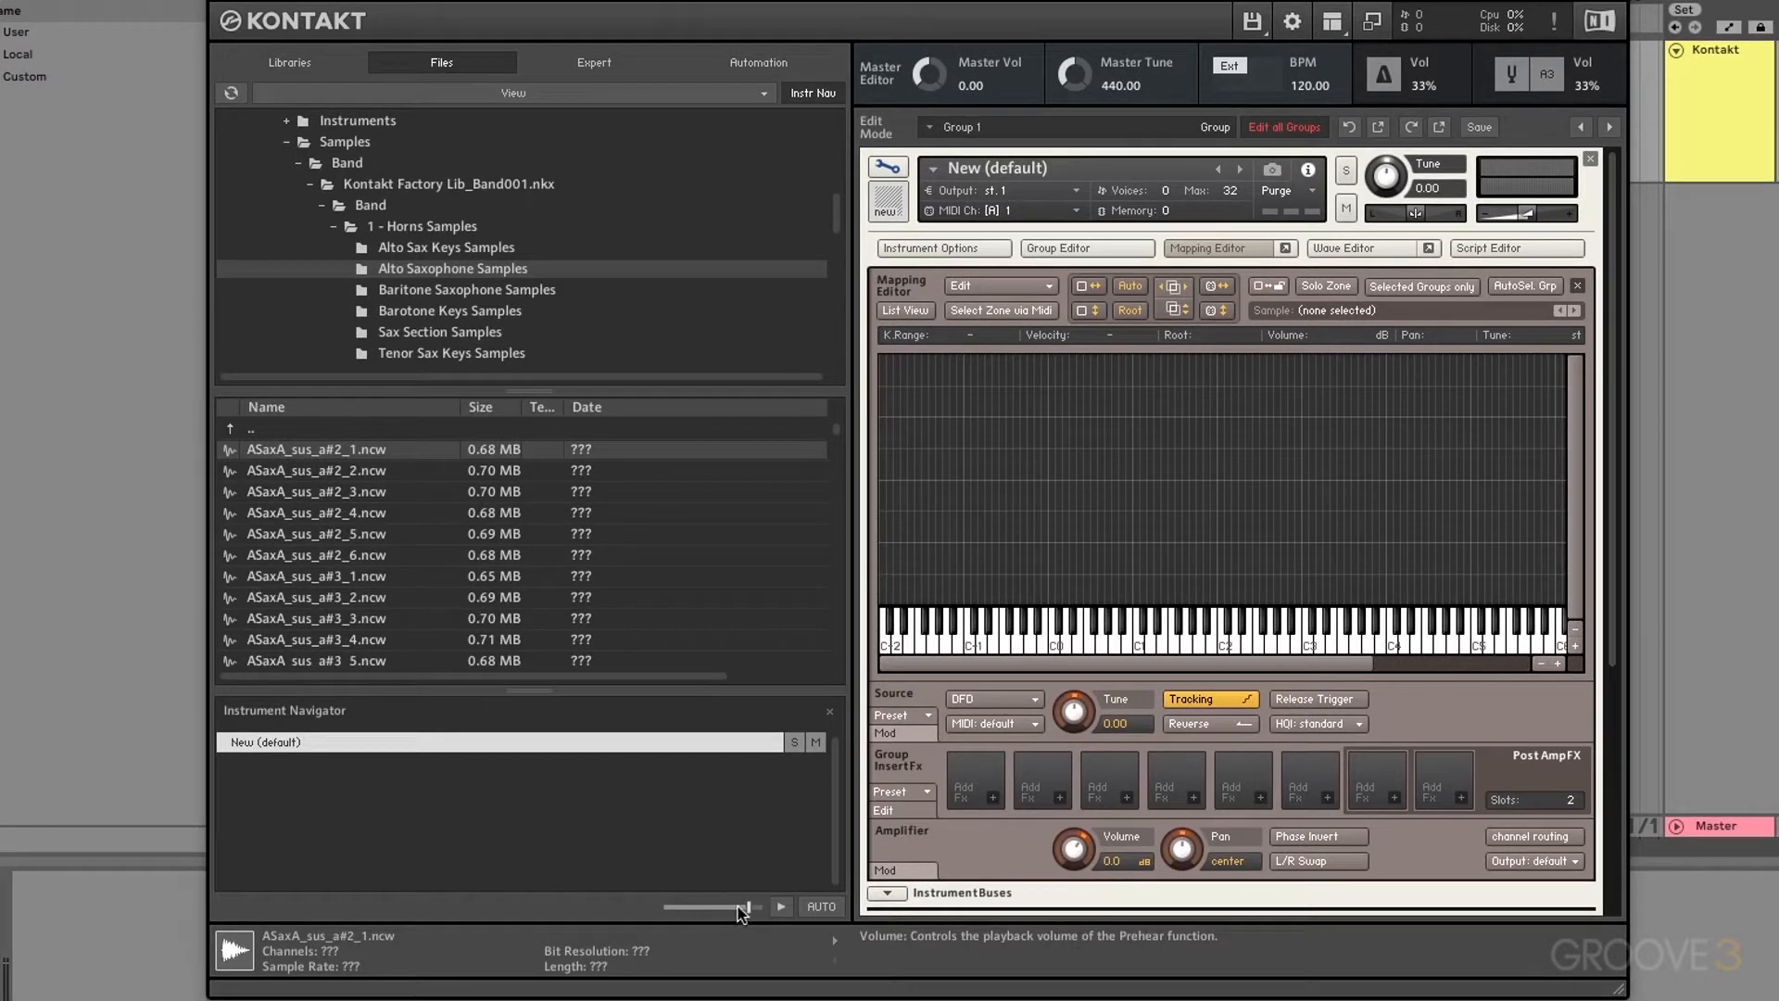
click(784, 906)
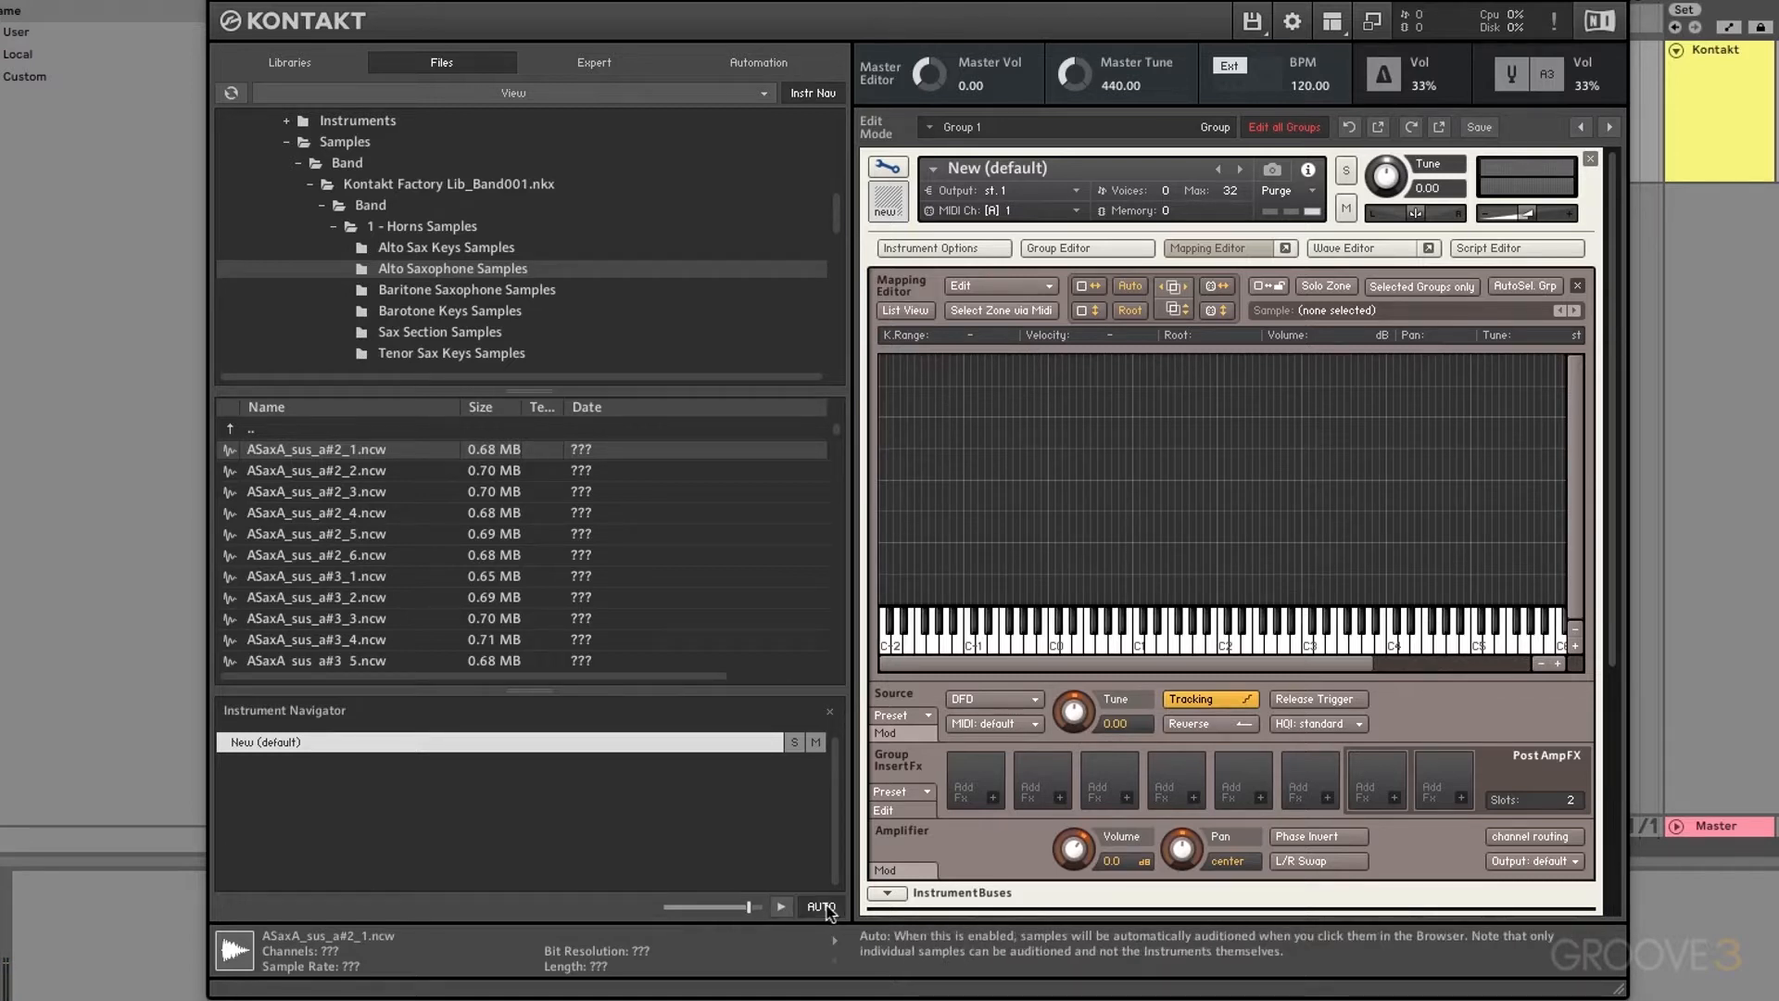
click(350, 472)
click(340, 493)
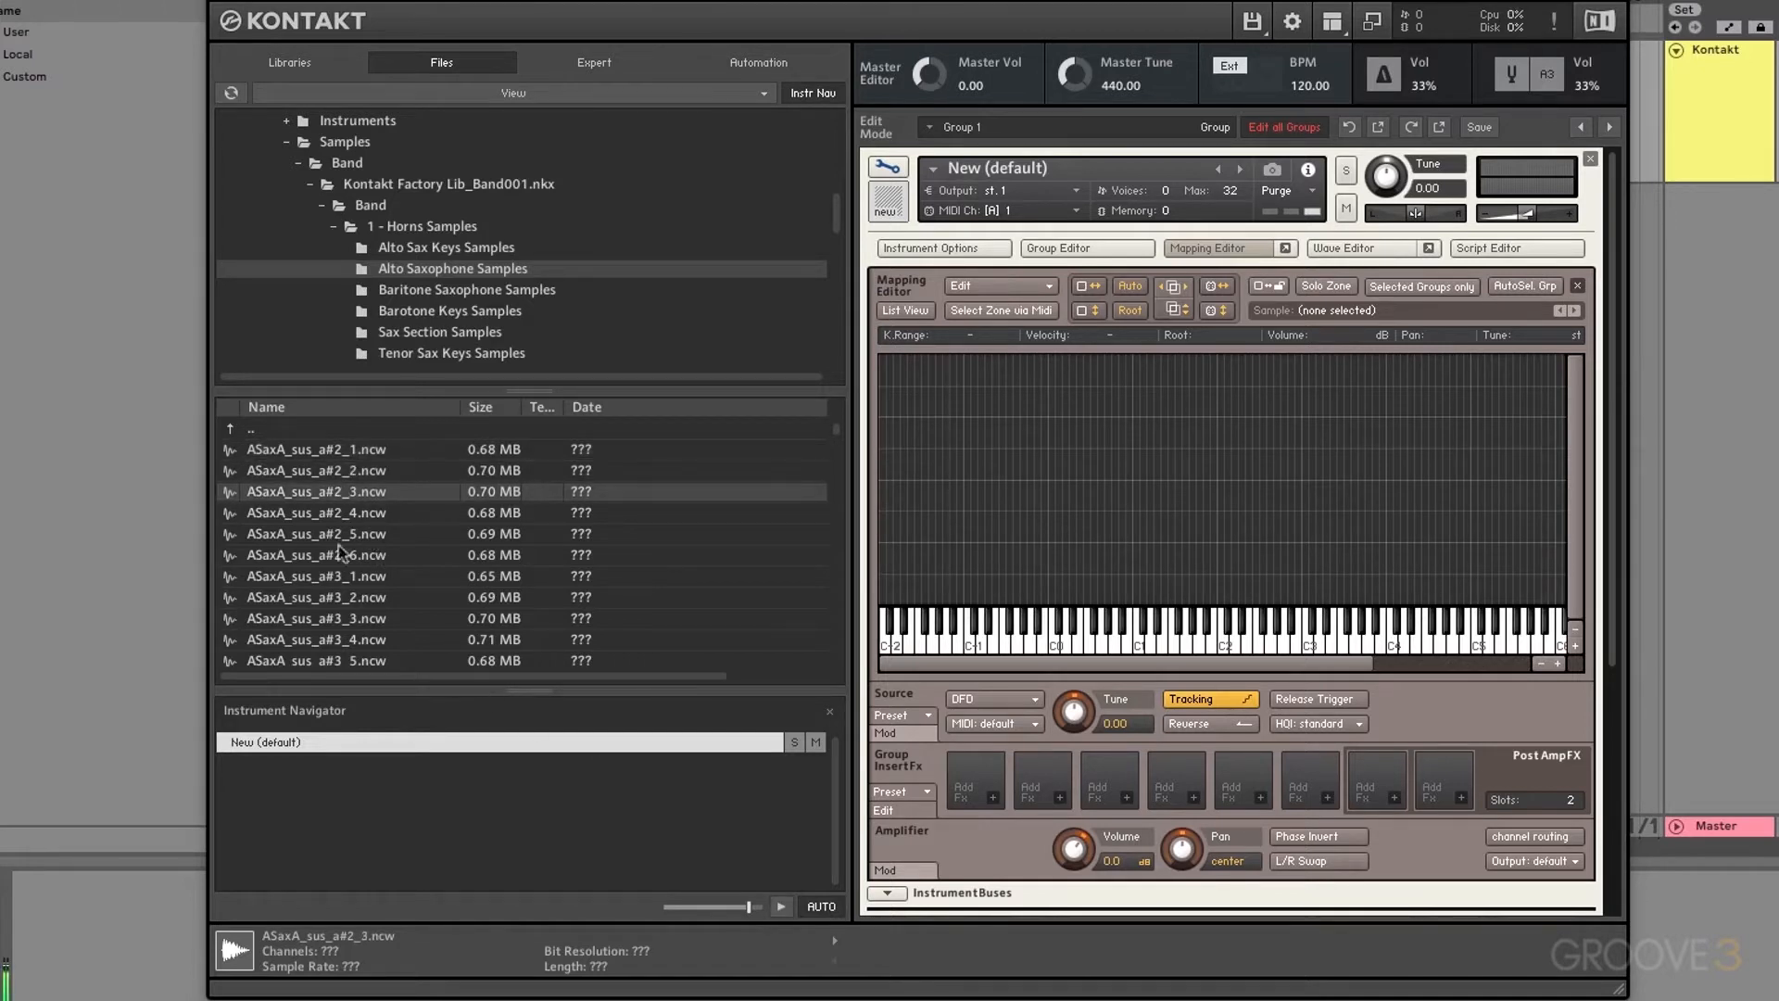
click(338, 512)
click(338, 534)
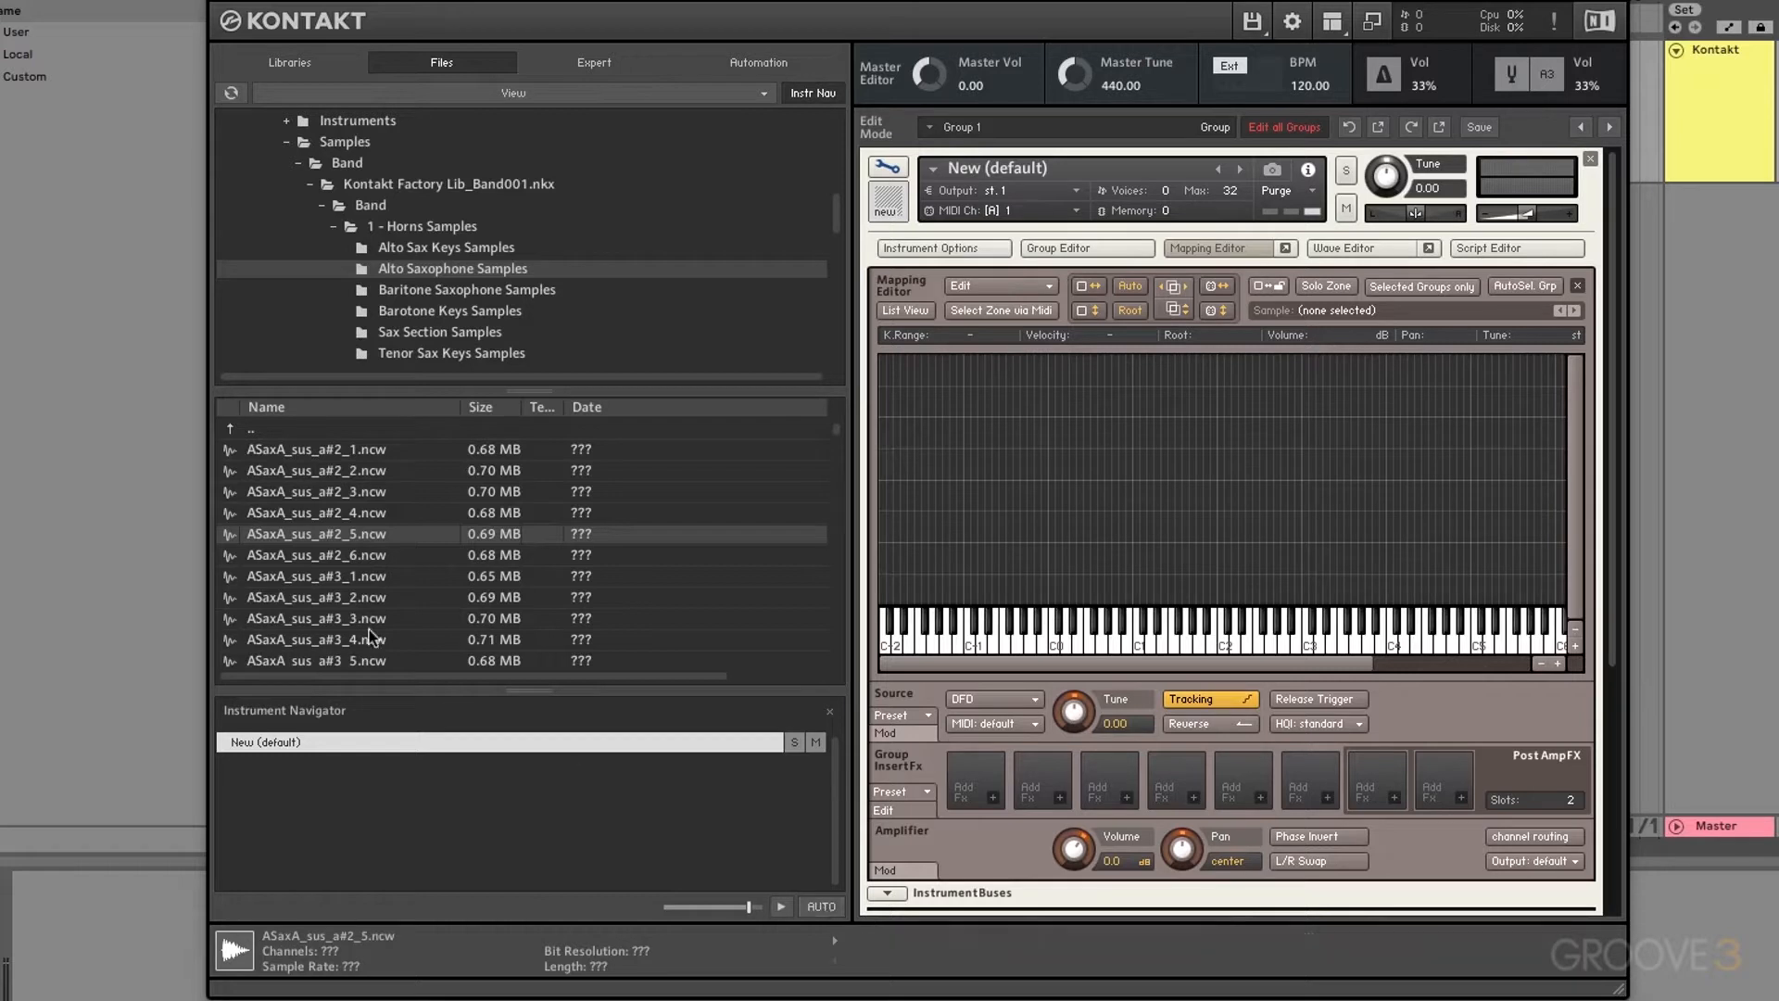
Step: Map ASaxA_sus_c#2_1.ncw onto the keyboard as a zone spanning A#1 to D#2
scroll(301, 569, down, 5)
scroll(302, 569, up, 3)
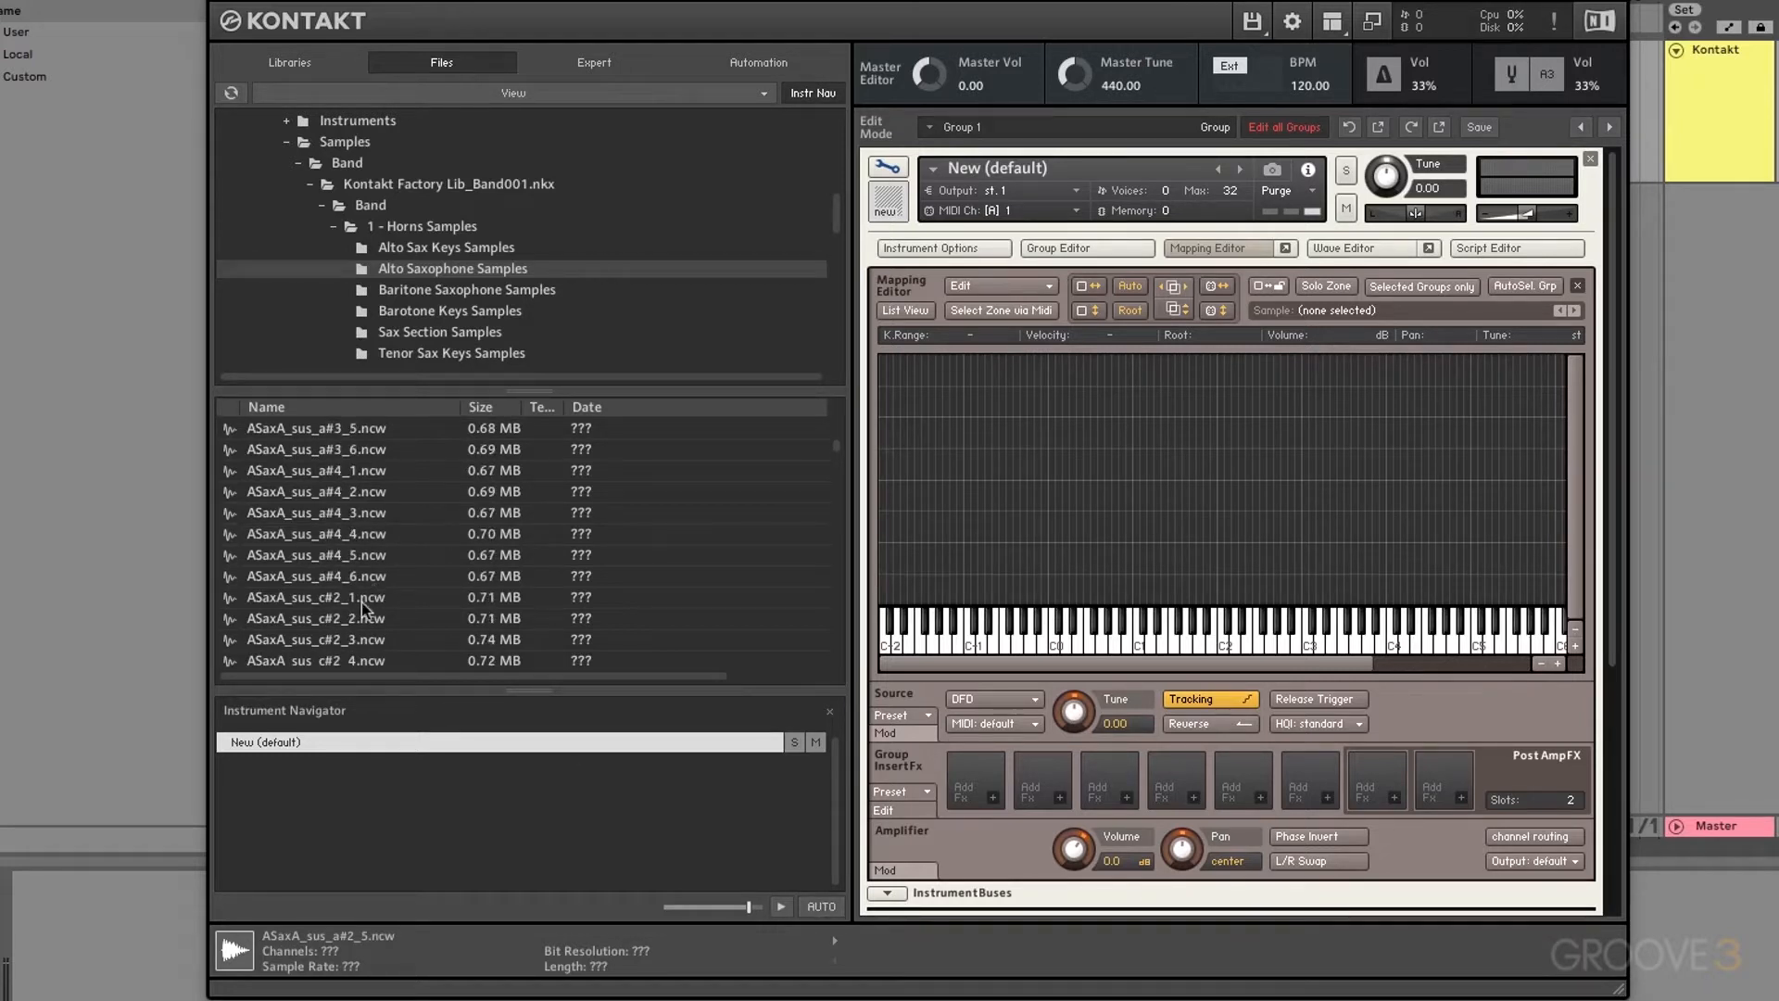
click(352, 601)
drag(322, 607, 1209, 491)
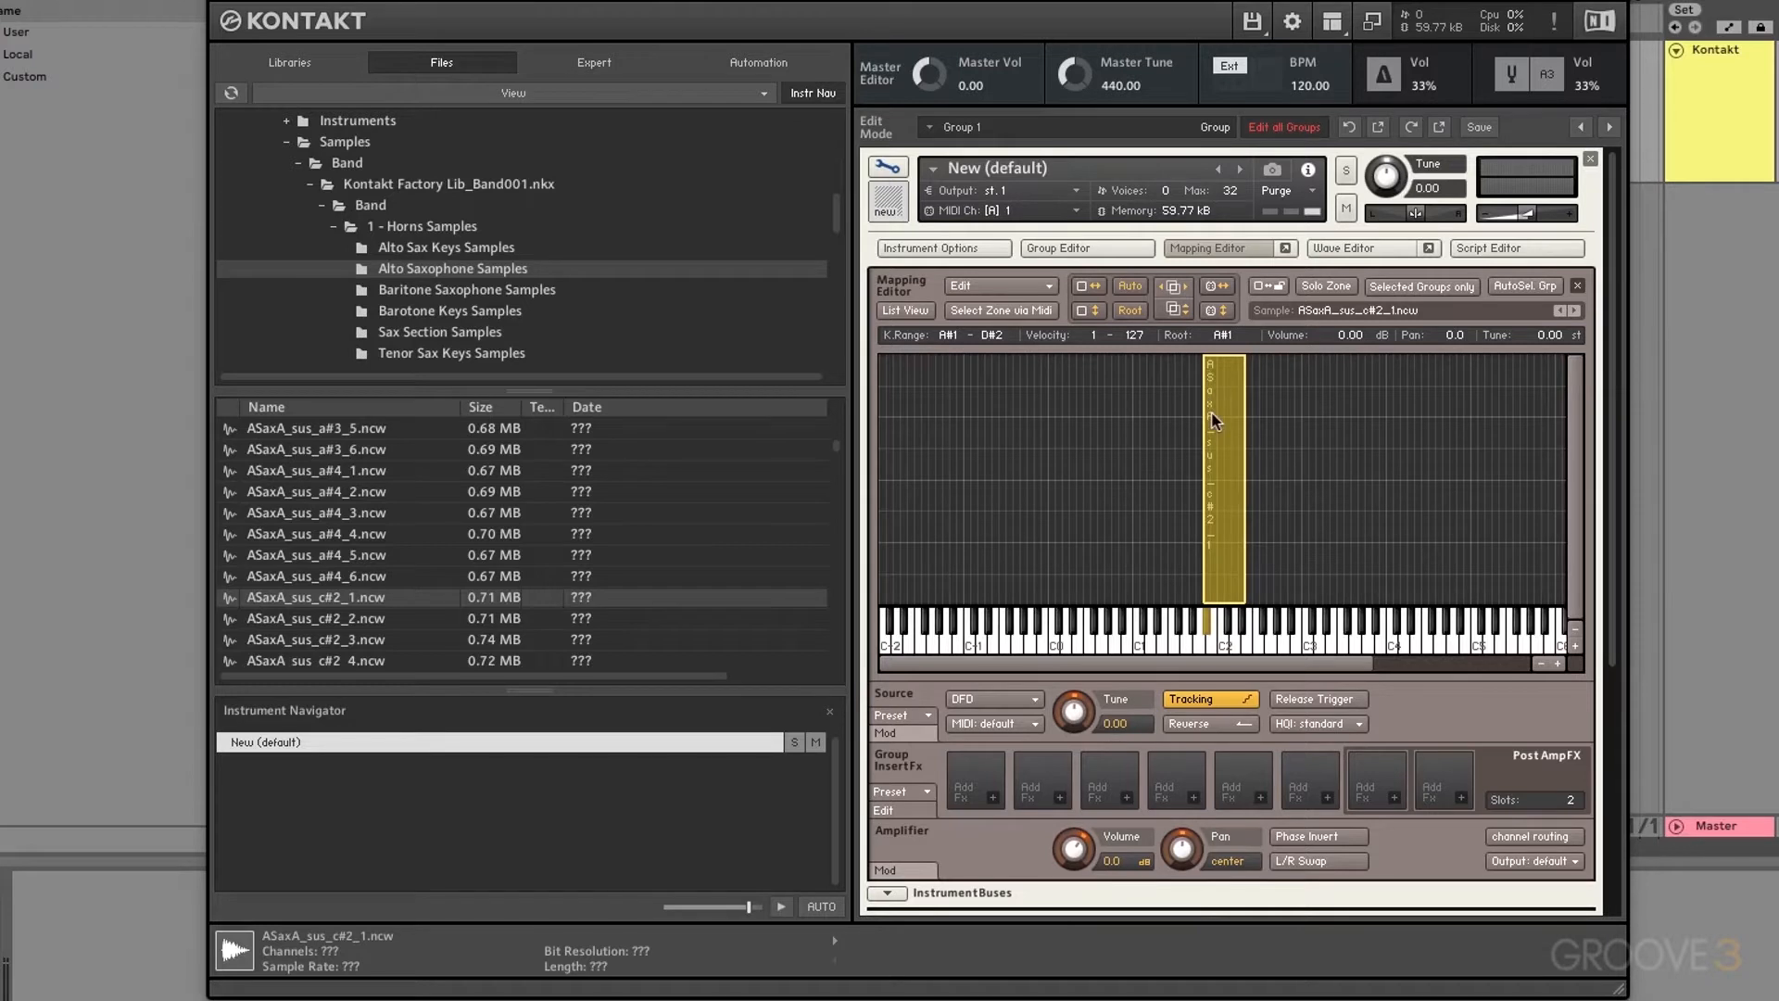
Step: Delete the narrow zone and remap ASaxA_sus_c#2_1.ncw across all keys, C-2 to G8, velocity 1–127
key(Delete)
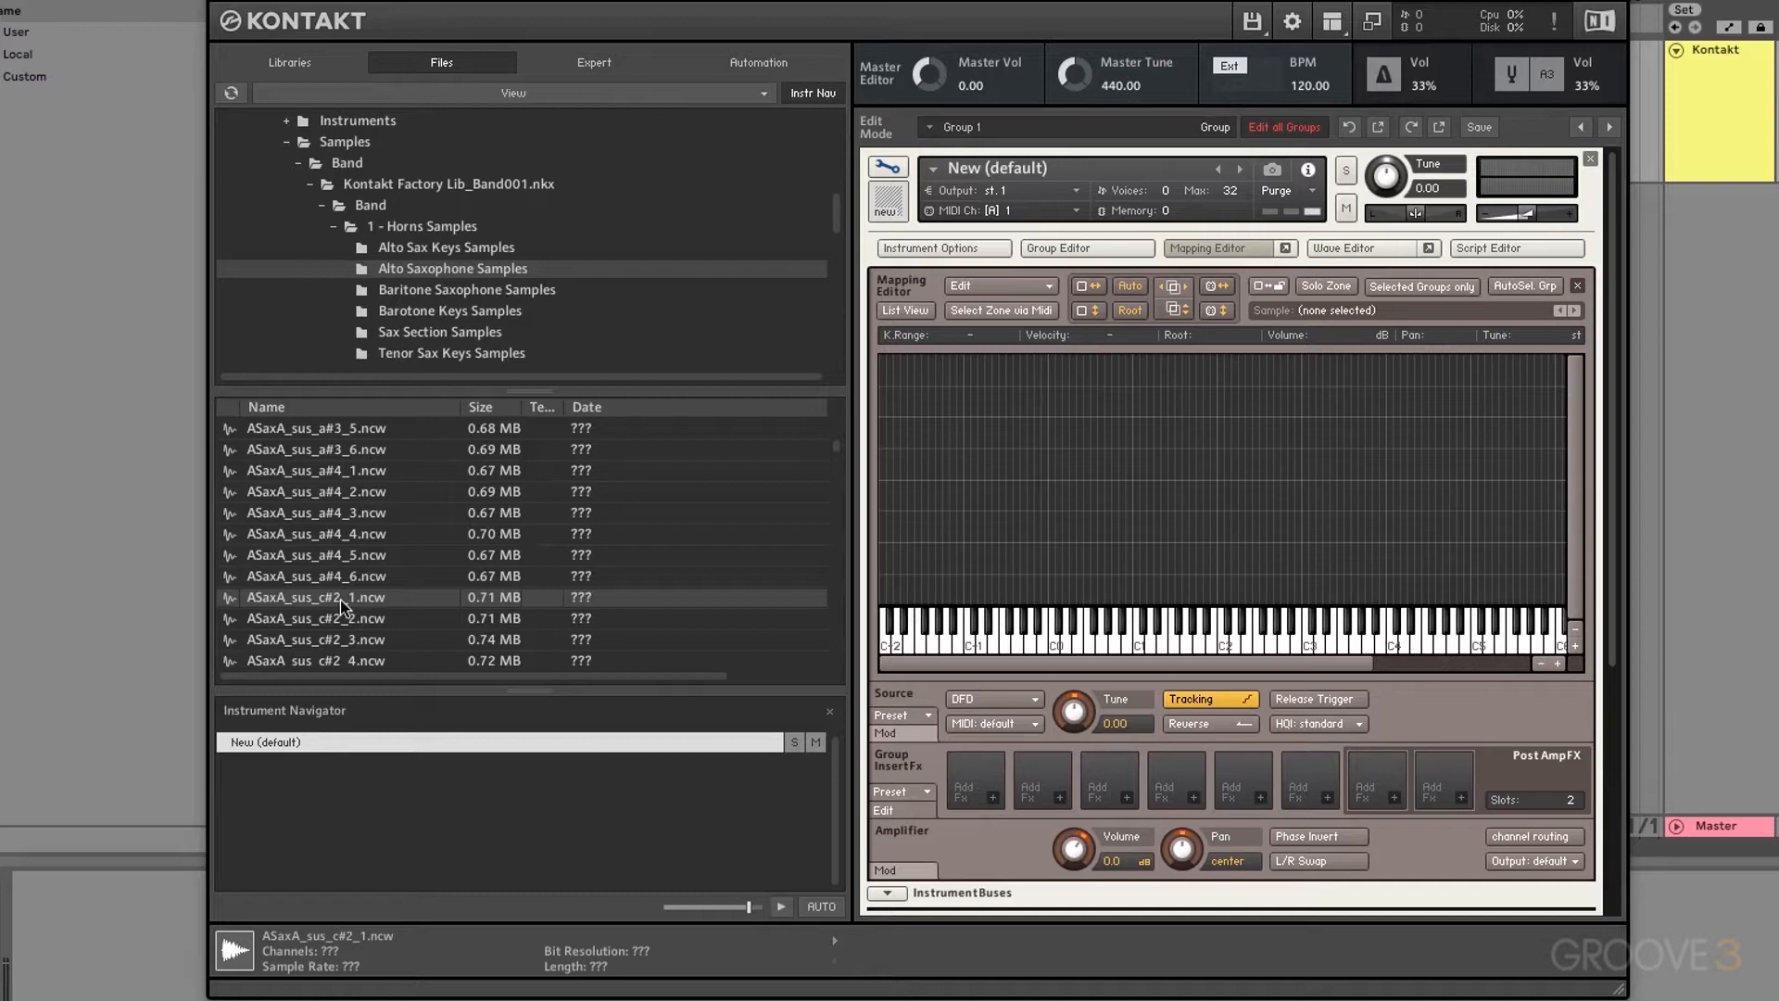
drag(341, 604, 1220, 593)
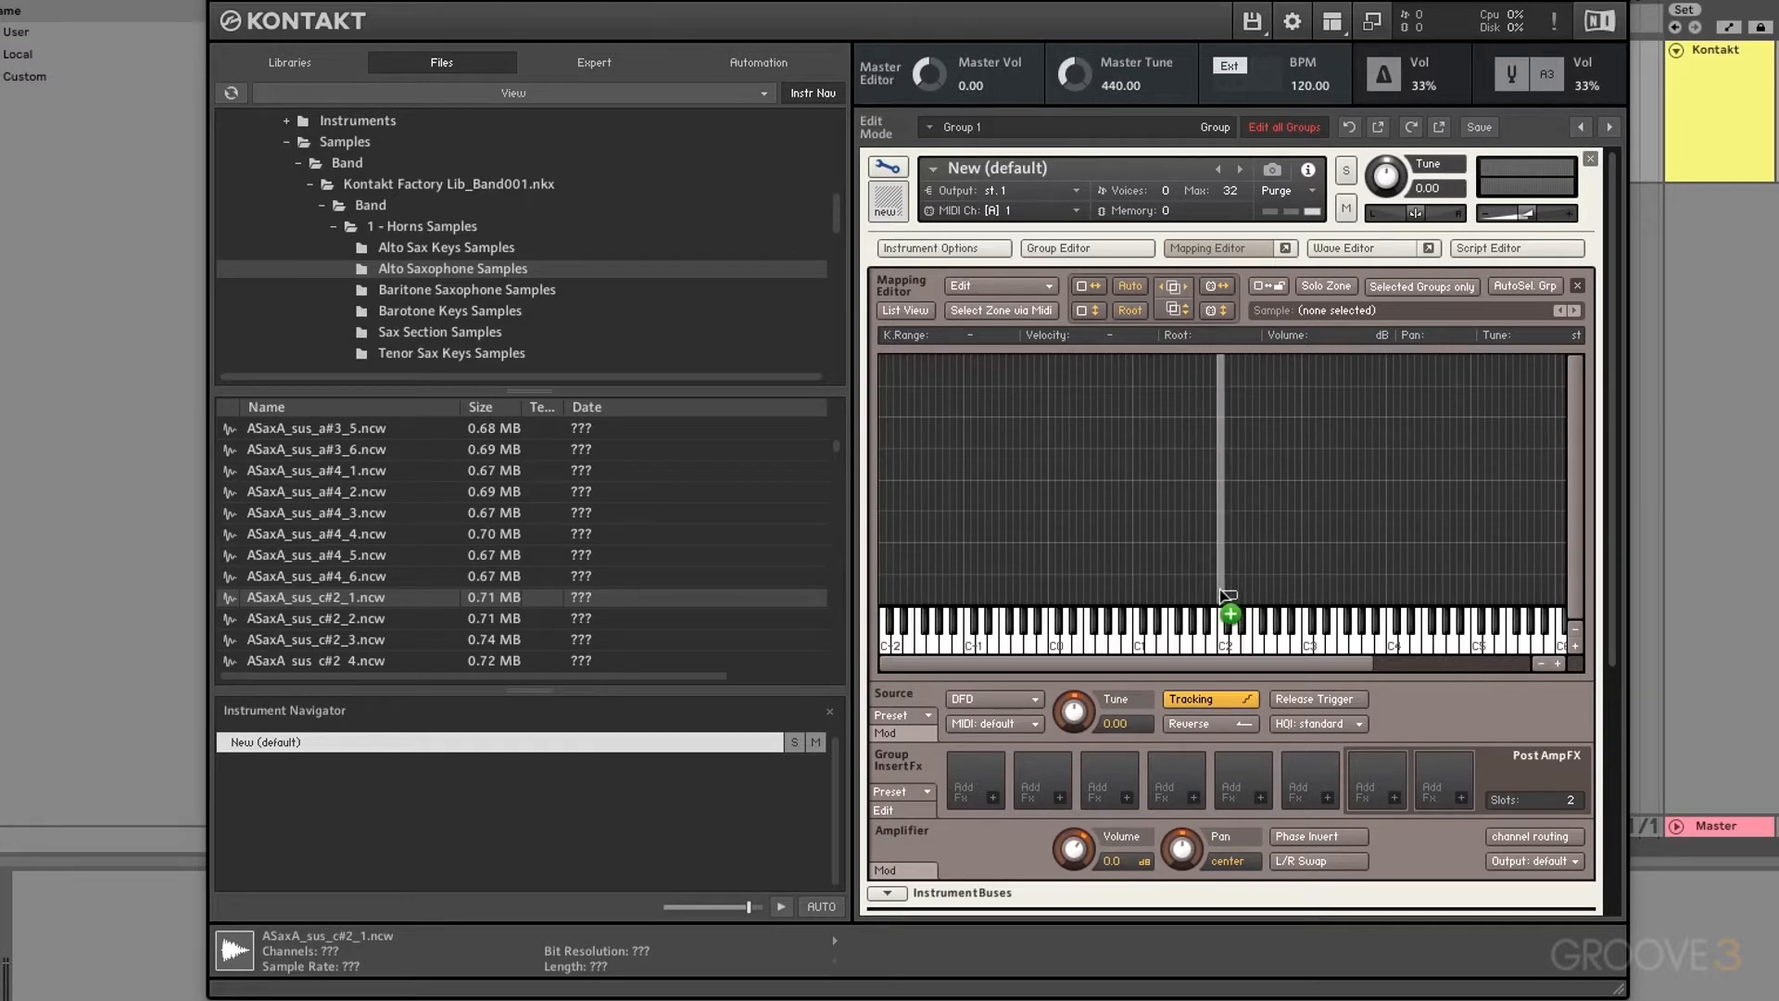
drag(1219, 589, 1229, 367)
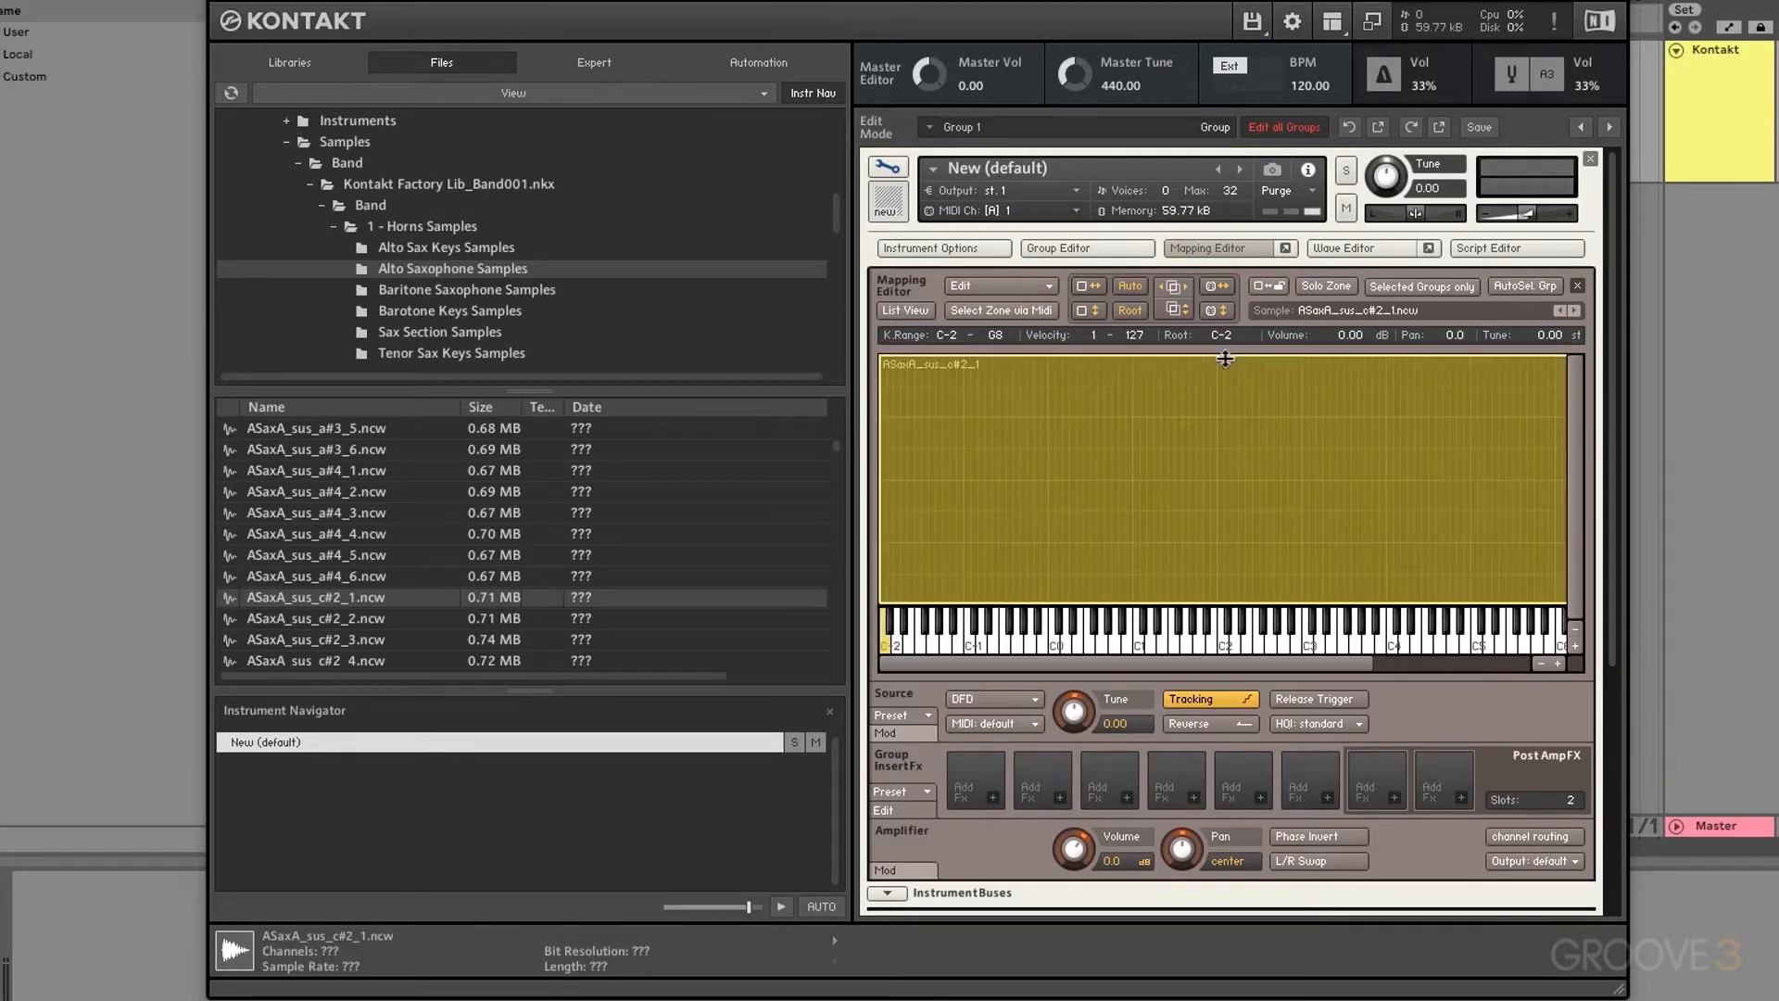
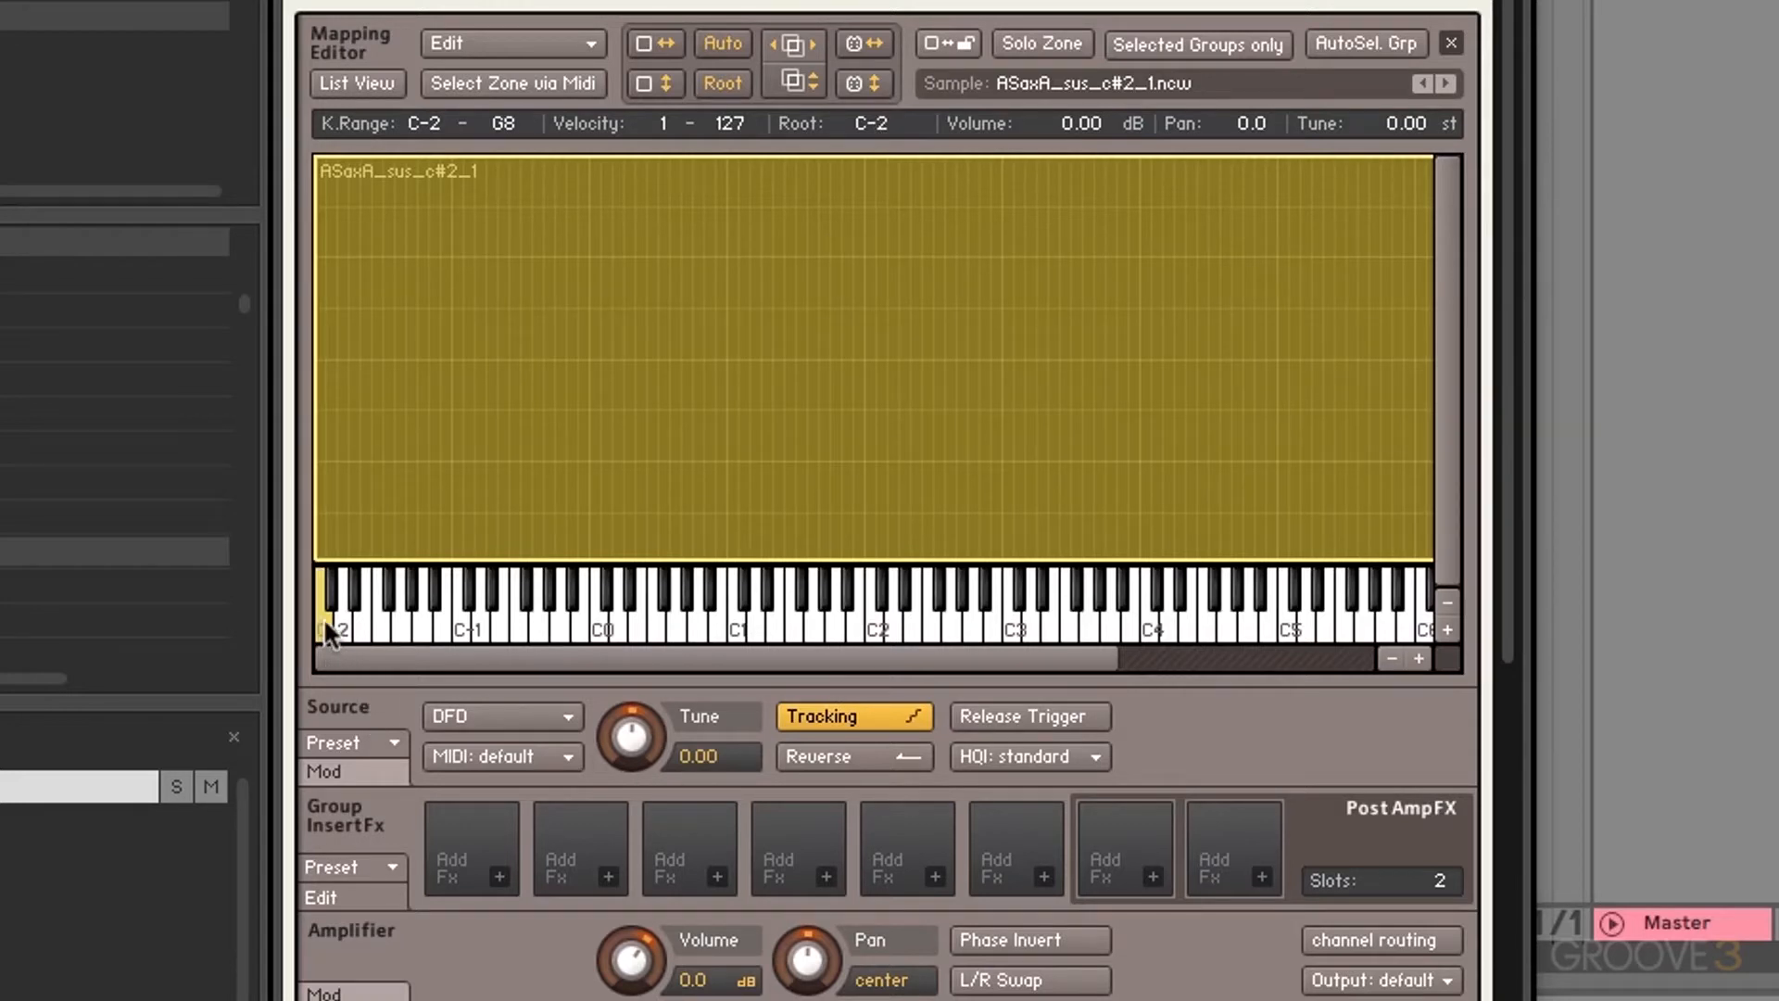
Step: Move the sax zone's root to C#0, span it over keys C0–C5, and cap velocity at 19
drag(325, 617, 612, 570)
drag(321, 322, 600, 344)
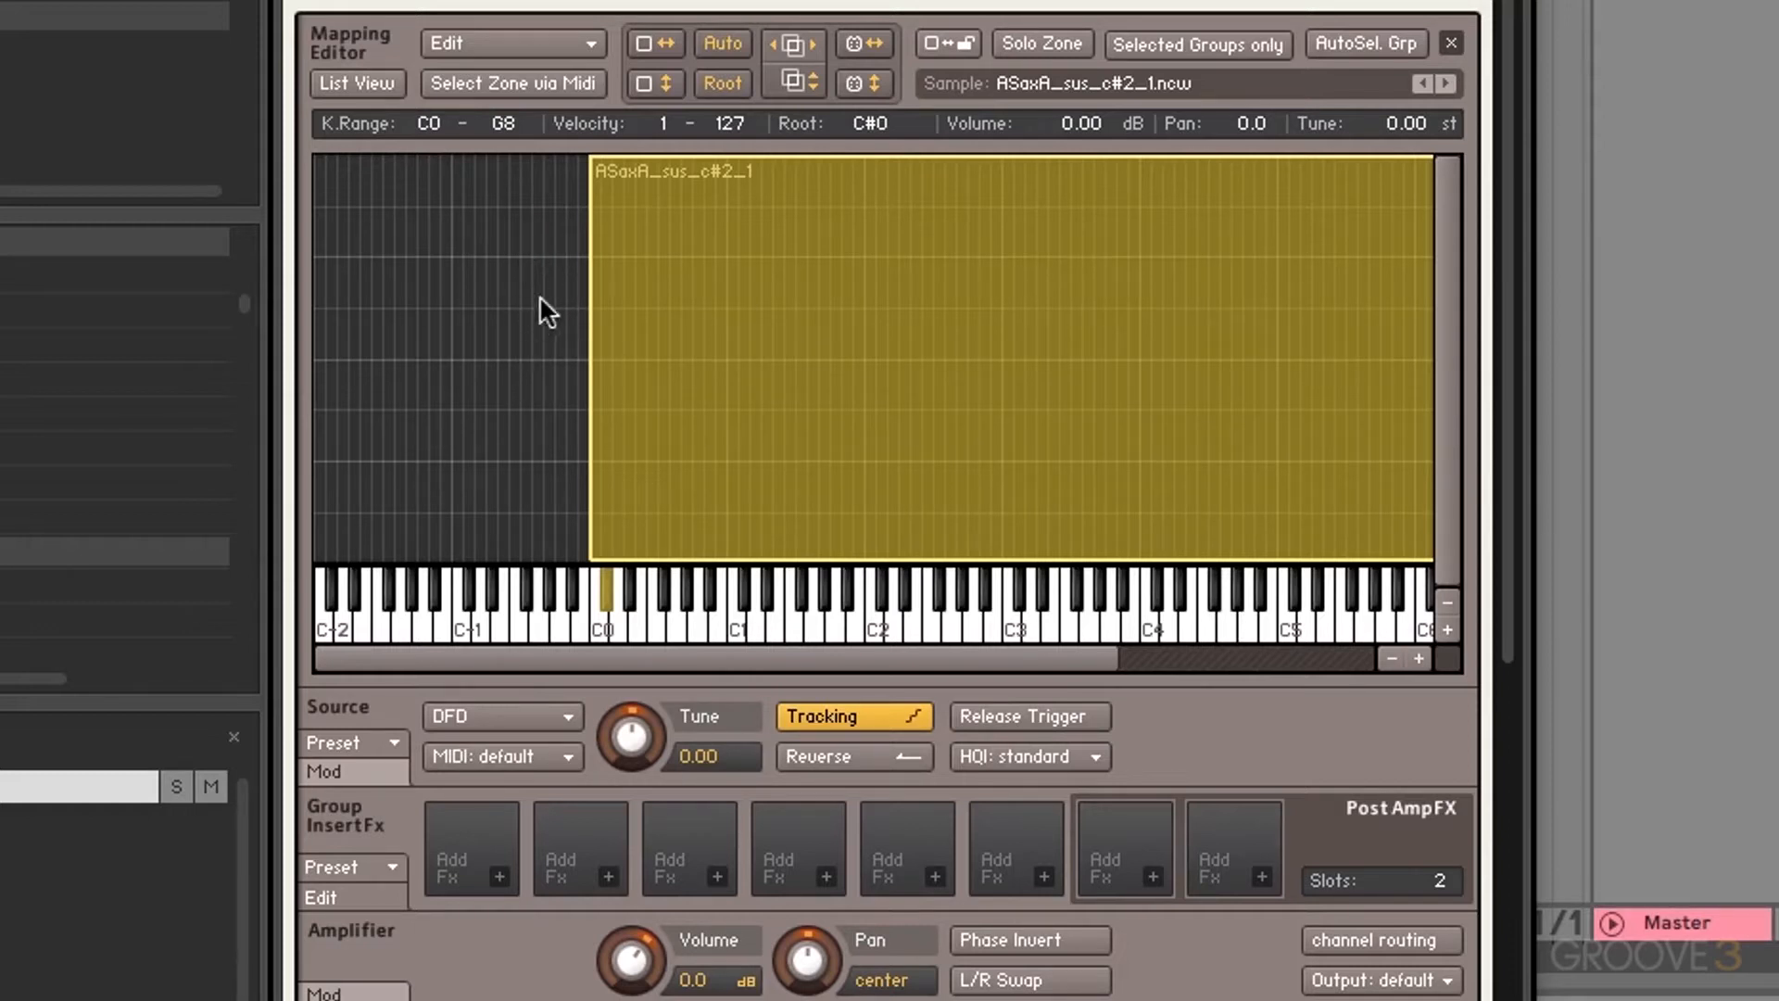
scroll(1268, 223, right, 10)
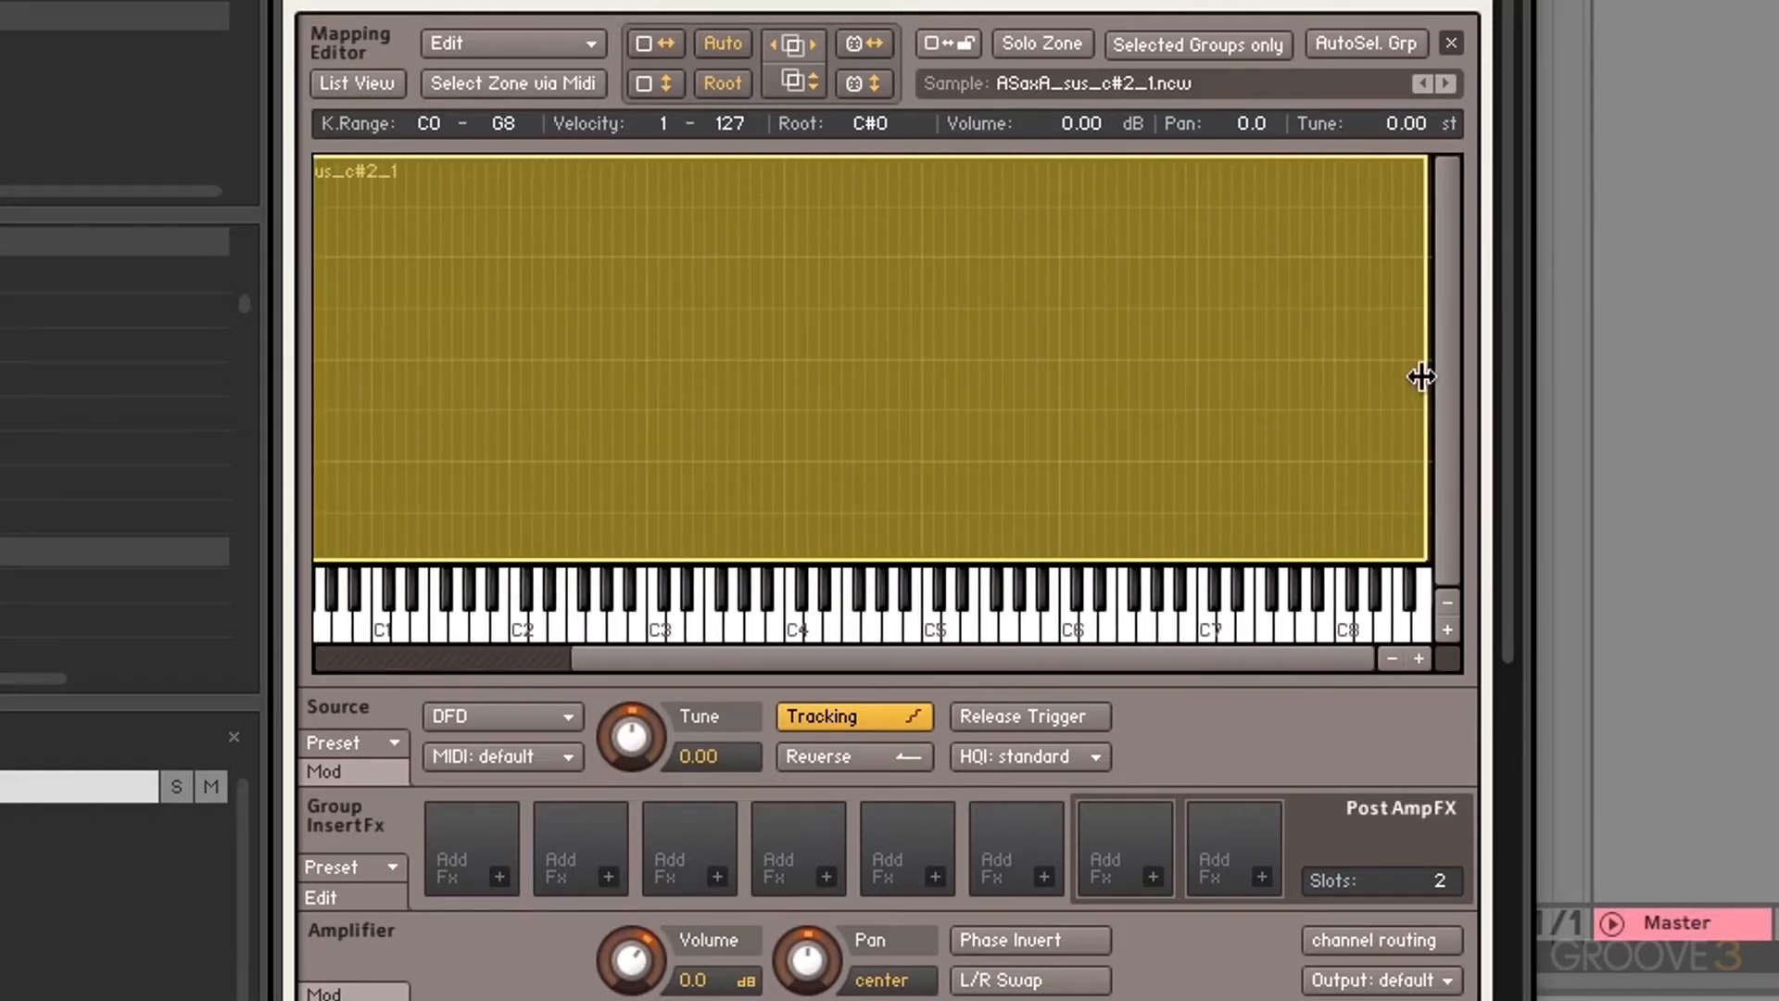
drag(1423, 376, 933, 398)
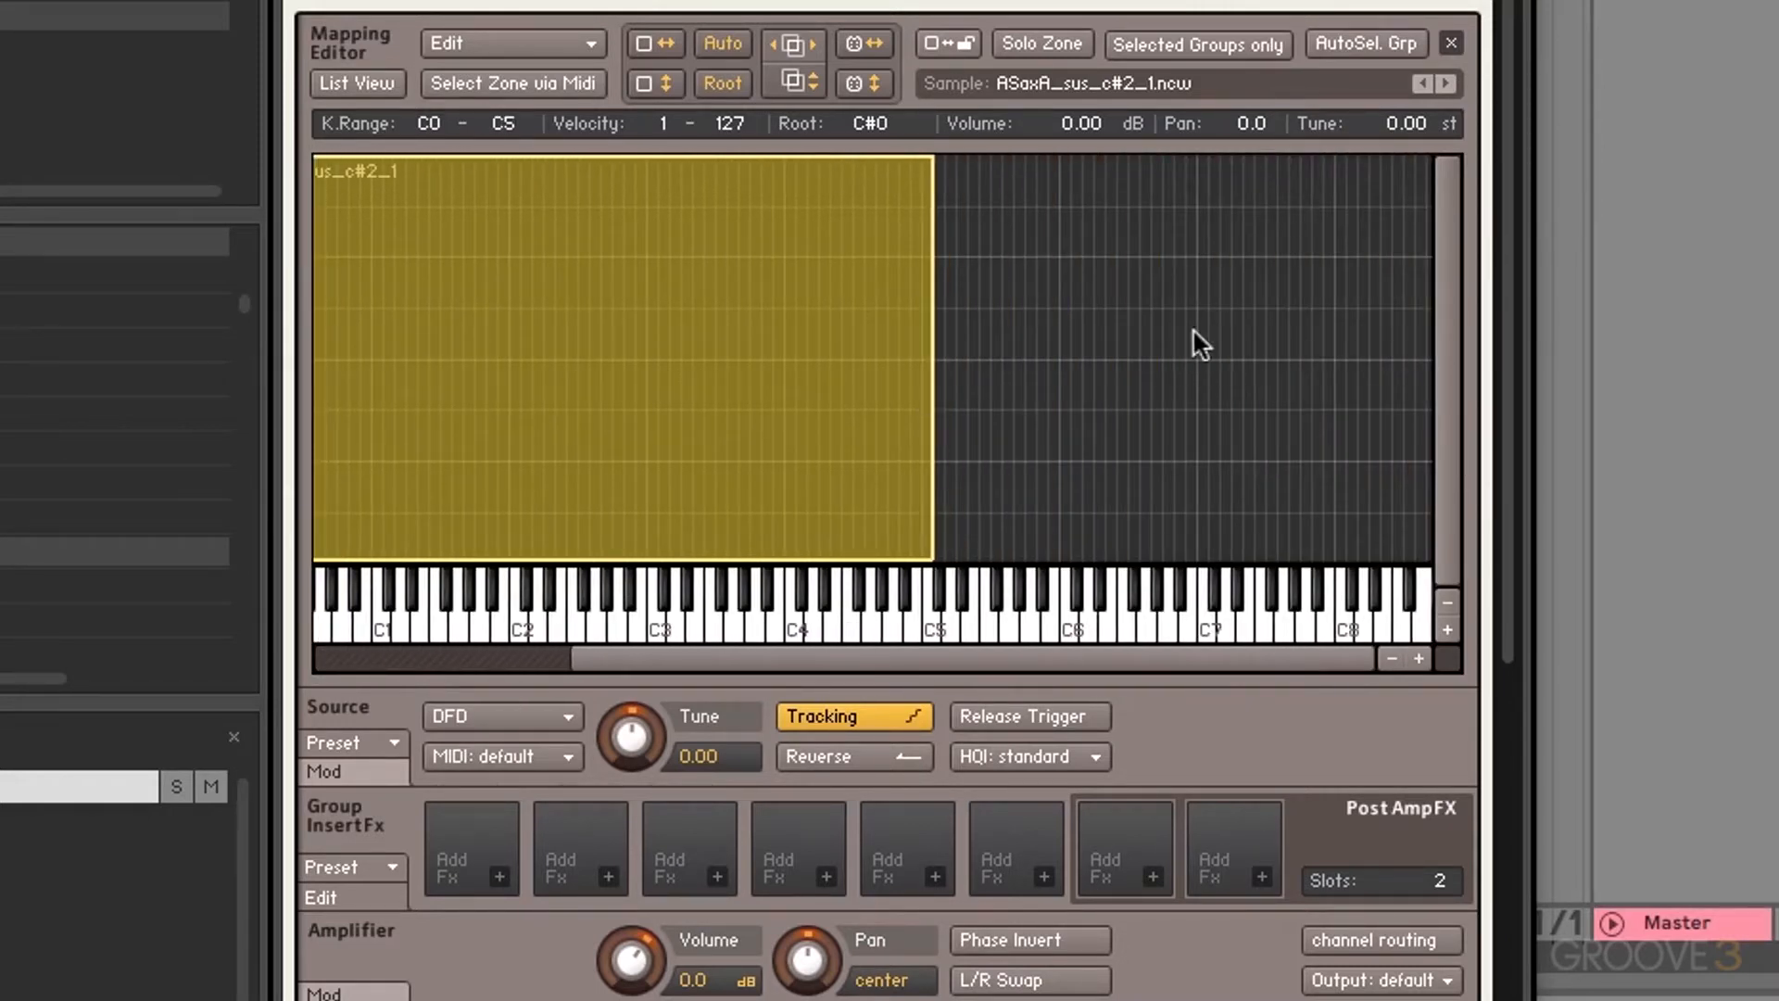
drag(1035, 660, 847, 649)
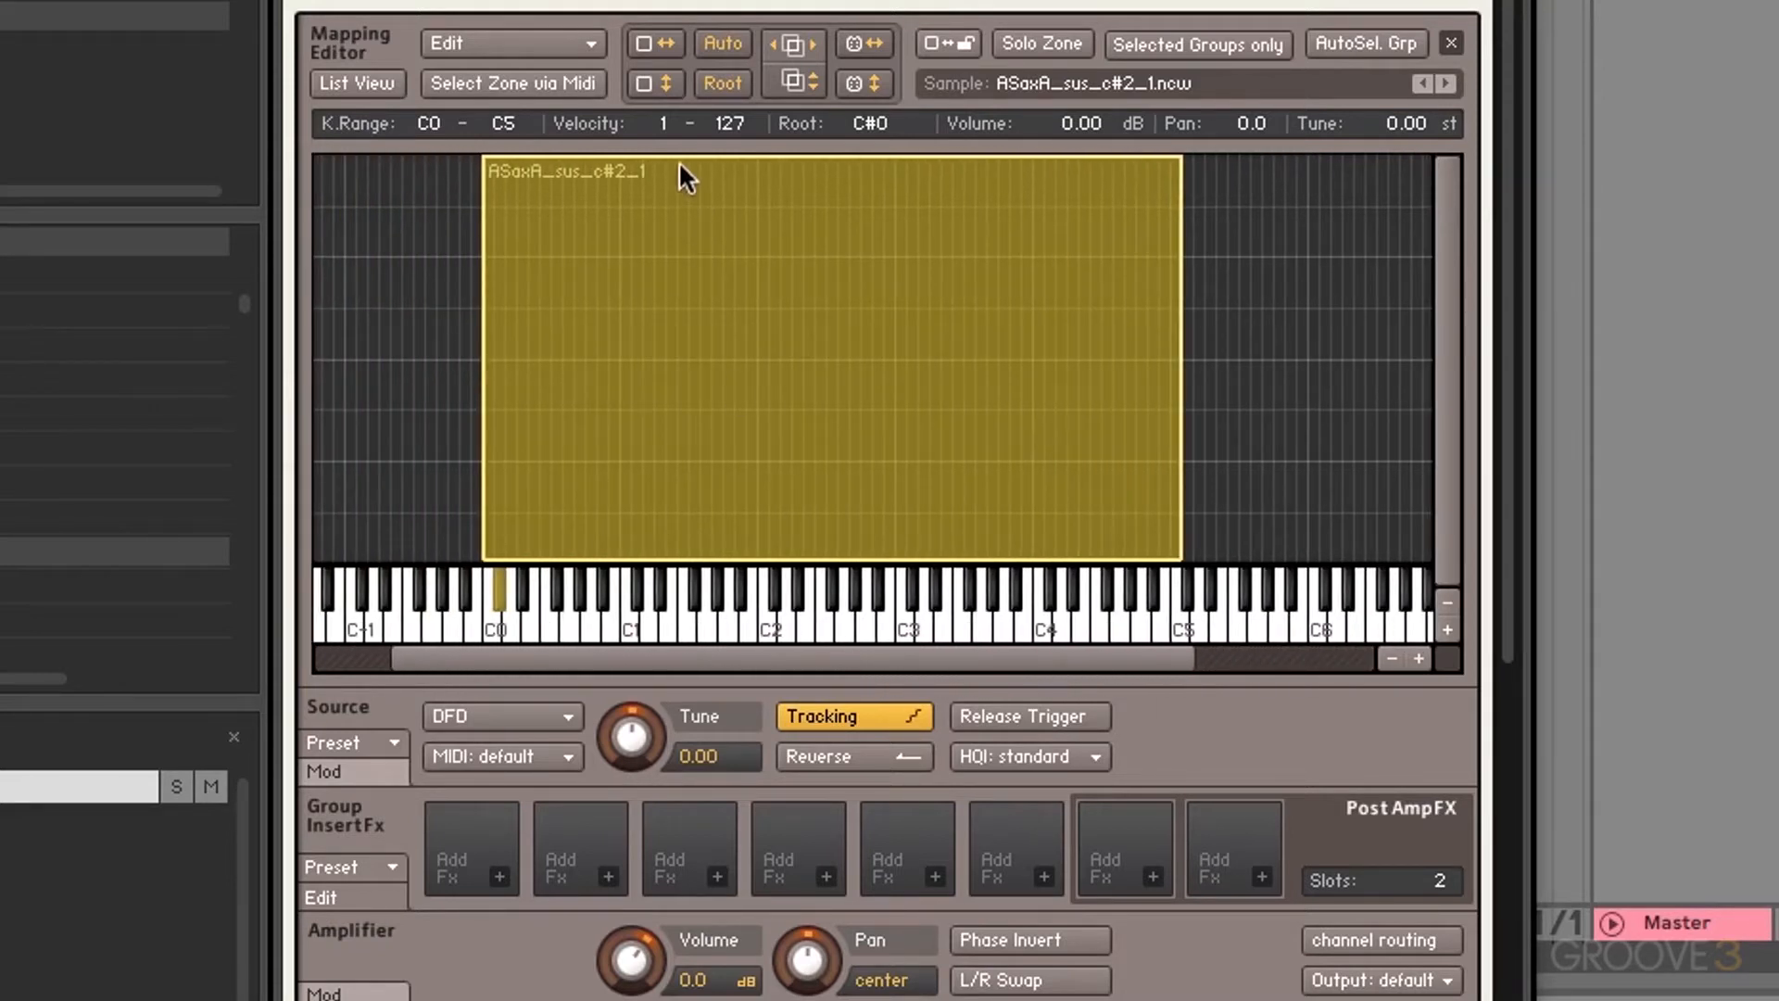
drag(708, 158, 693, 505)
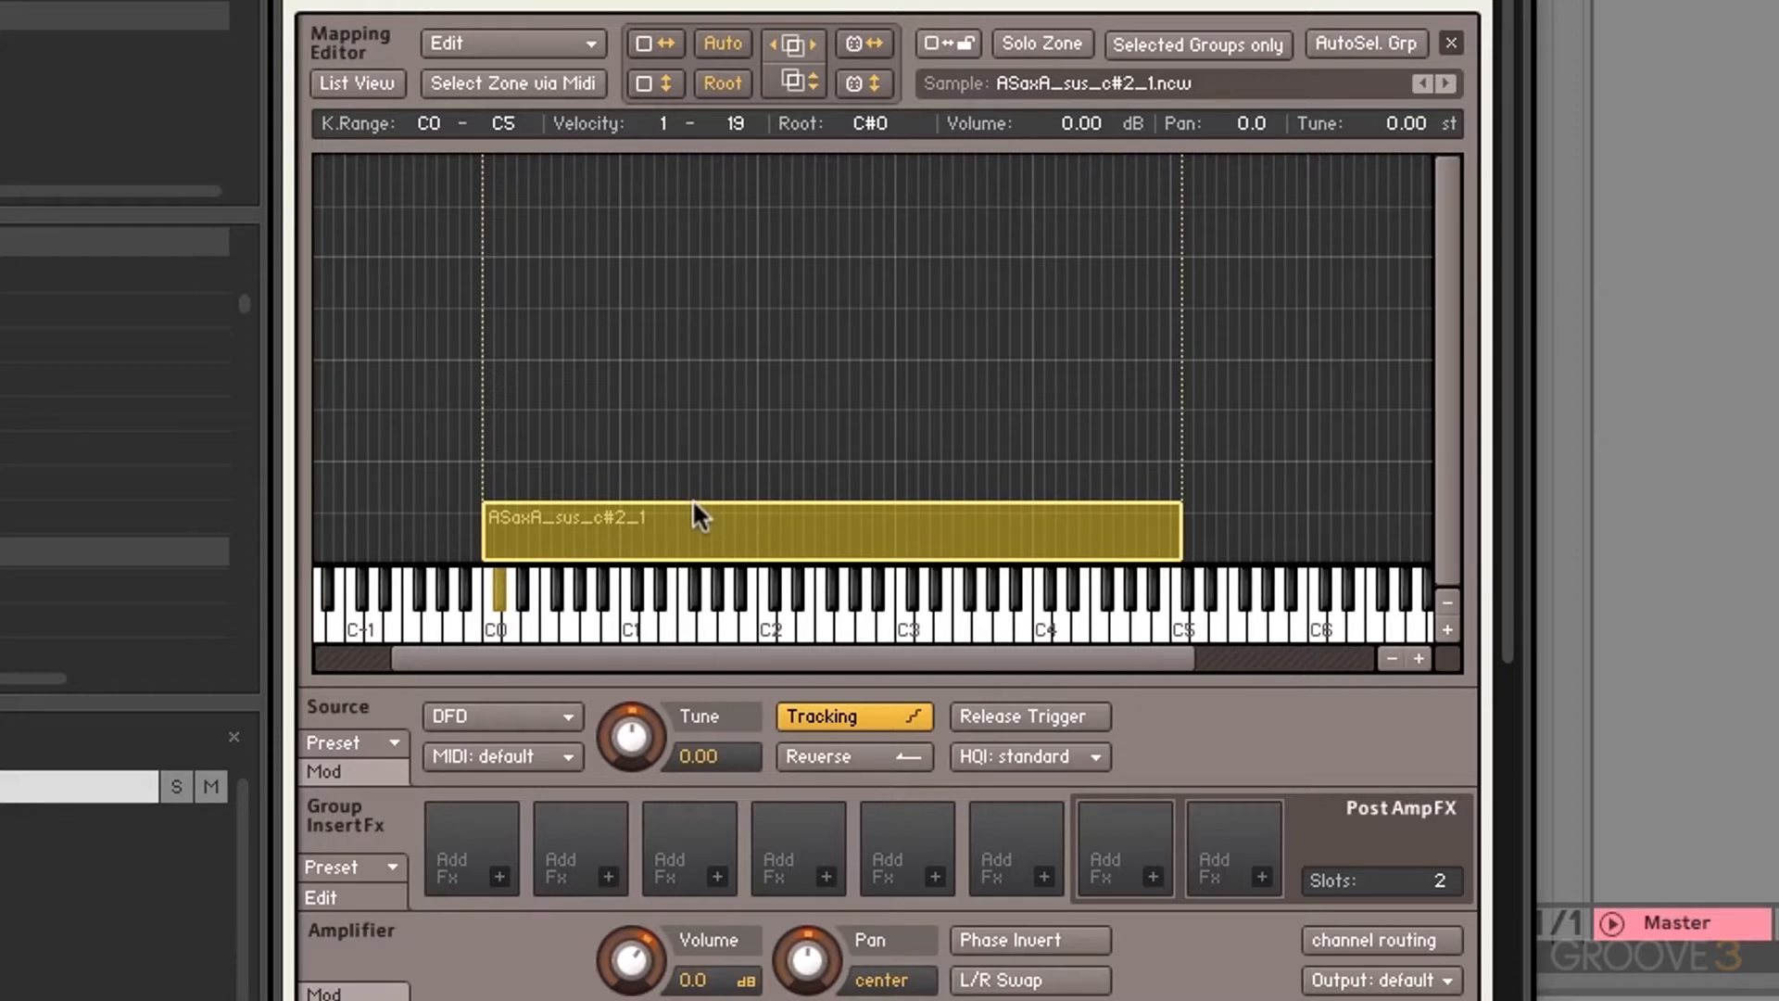
Step: Slide the sax zone sideways to keys G#0–G#5 and shift it up the velocity grid
scroll(695, 491, right, 2)
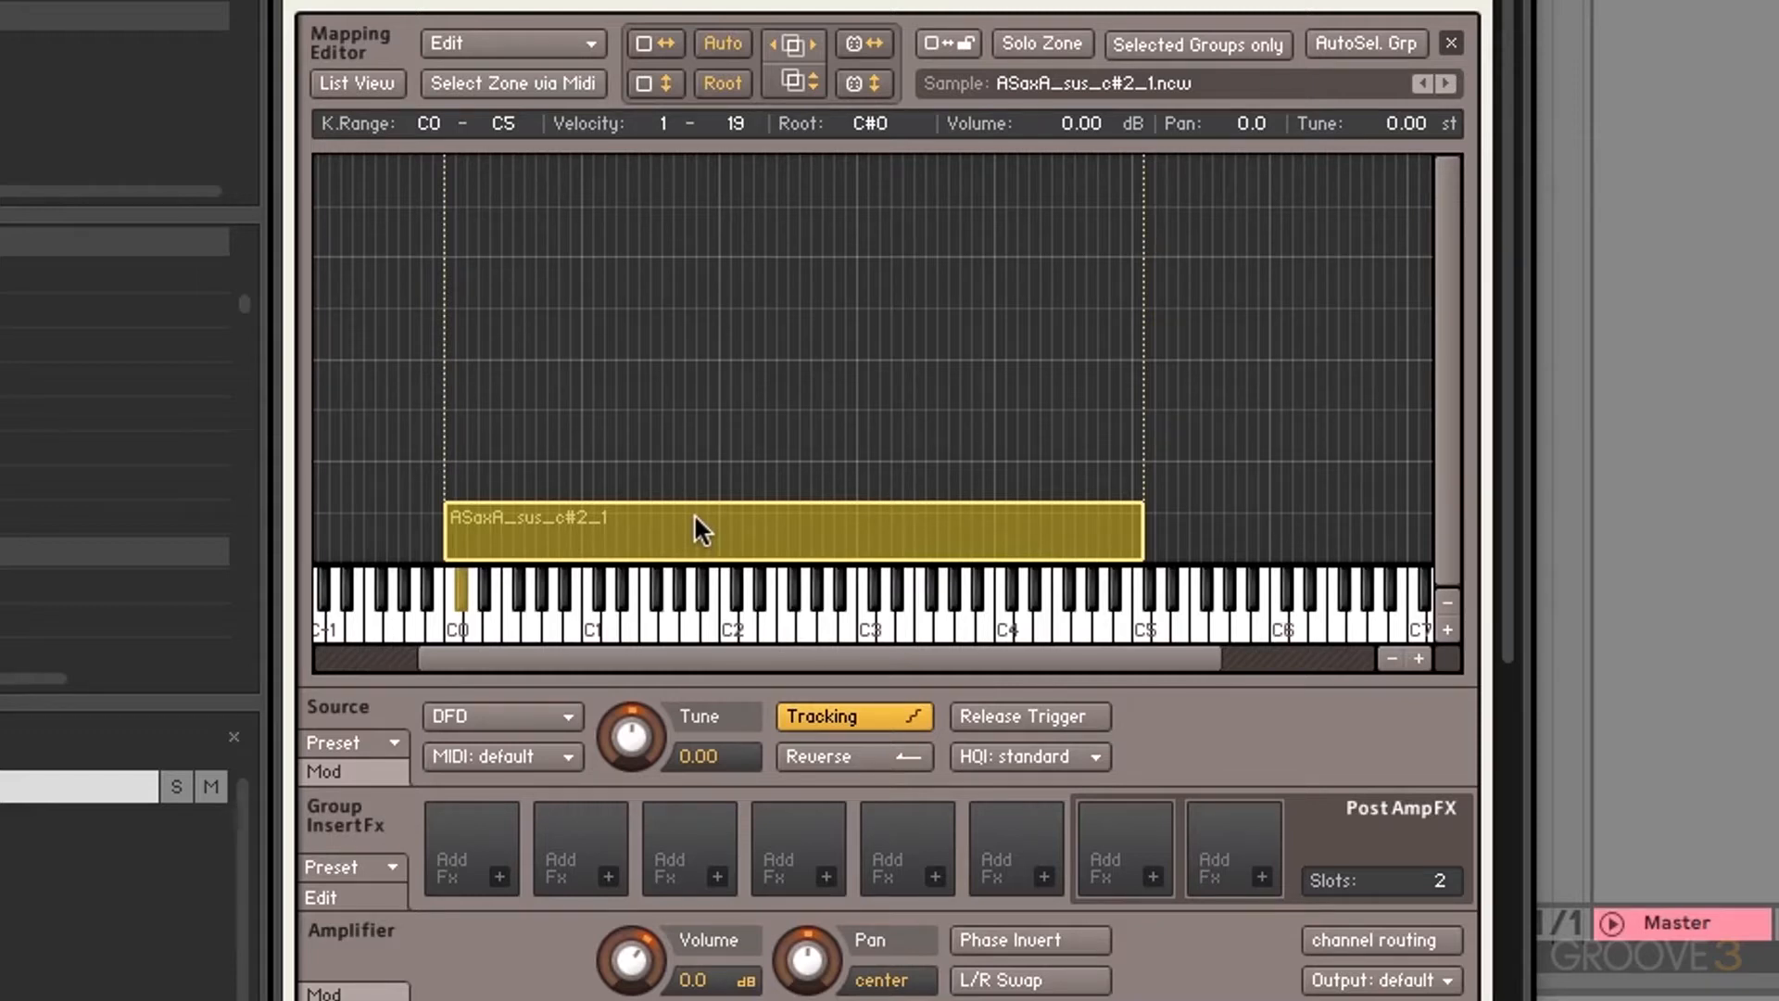
drag(694, 515, 674, 553)
drag(649, 529, 741, 412)
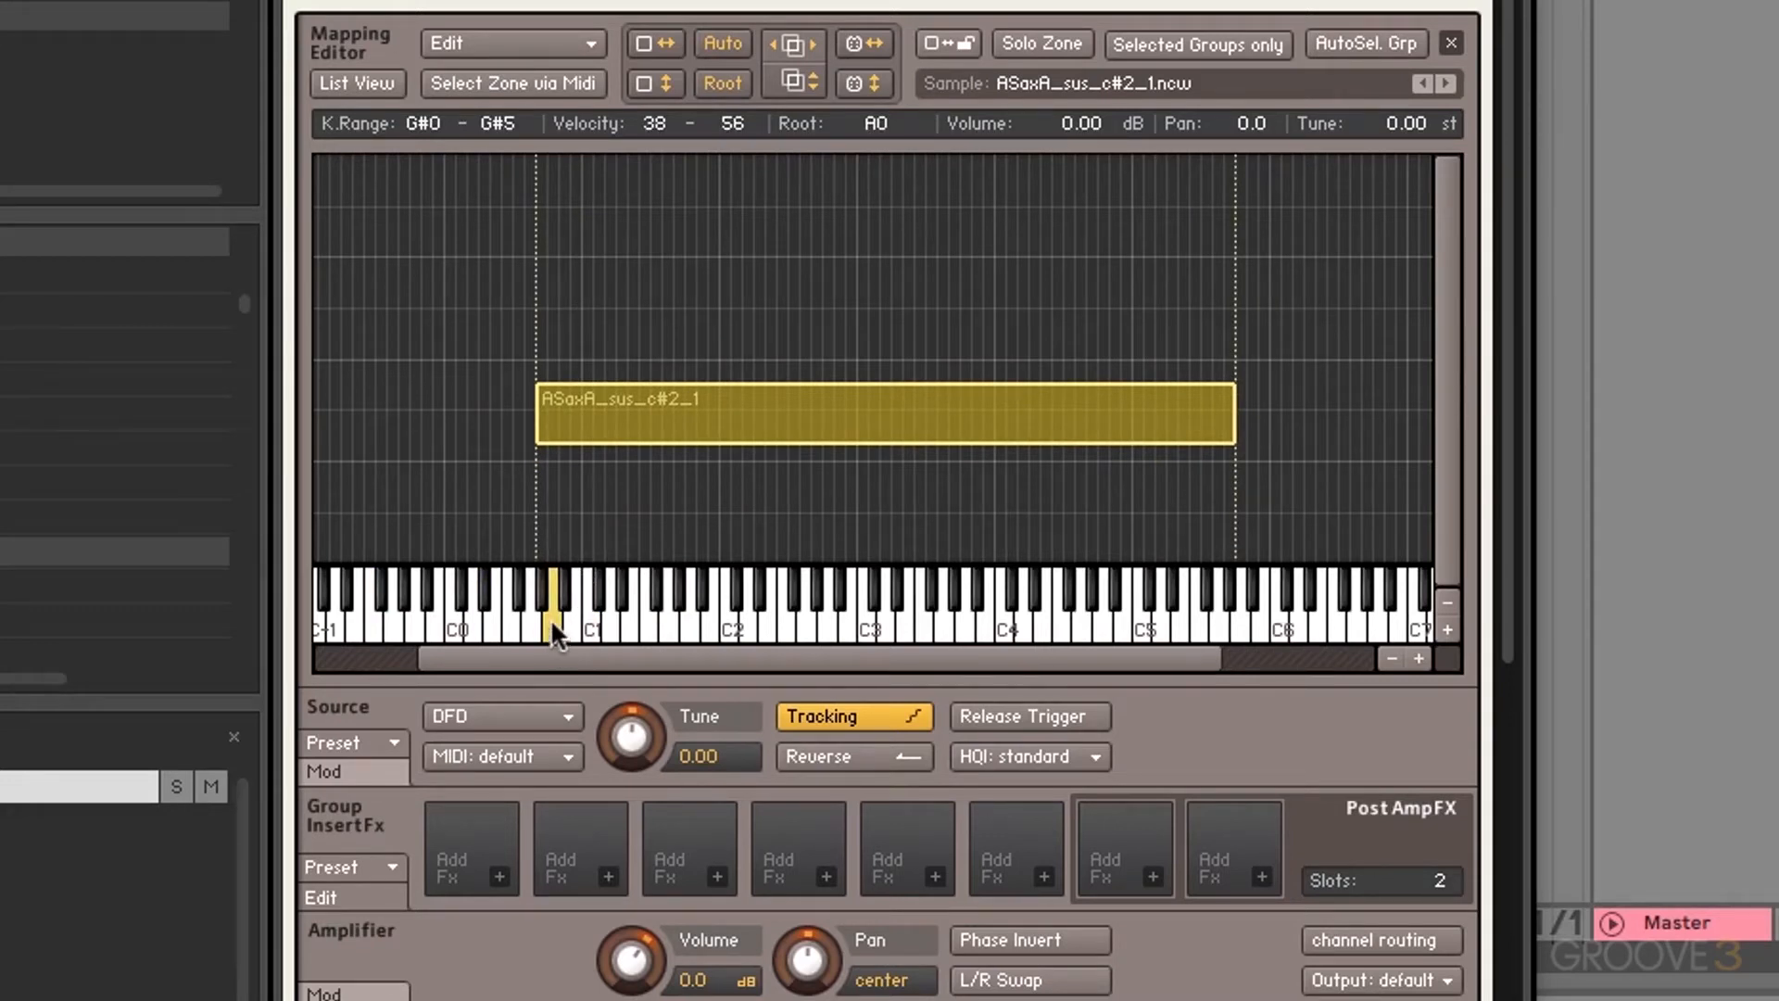
drag(635, 429, 635, 454)
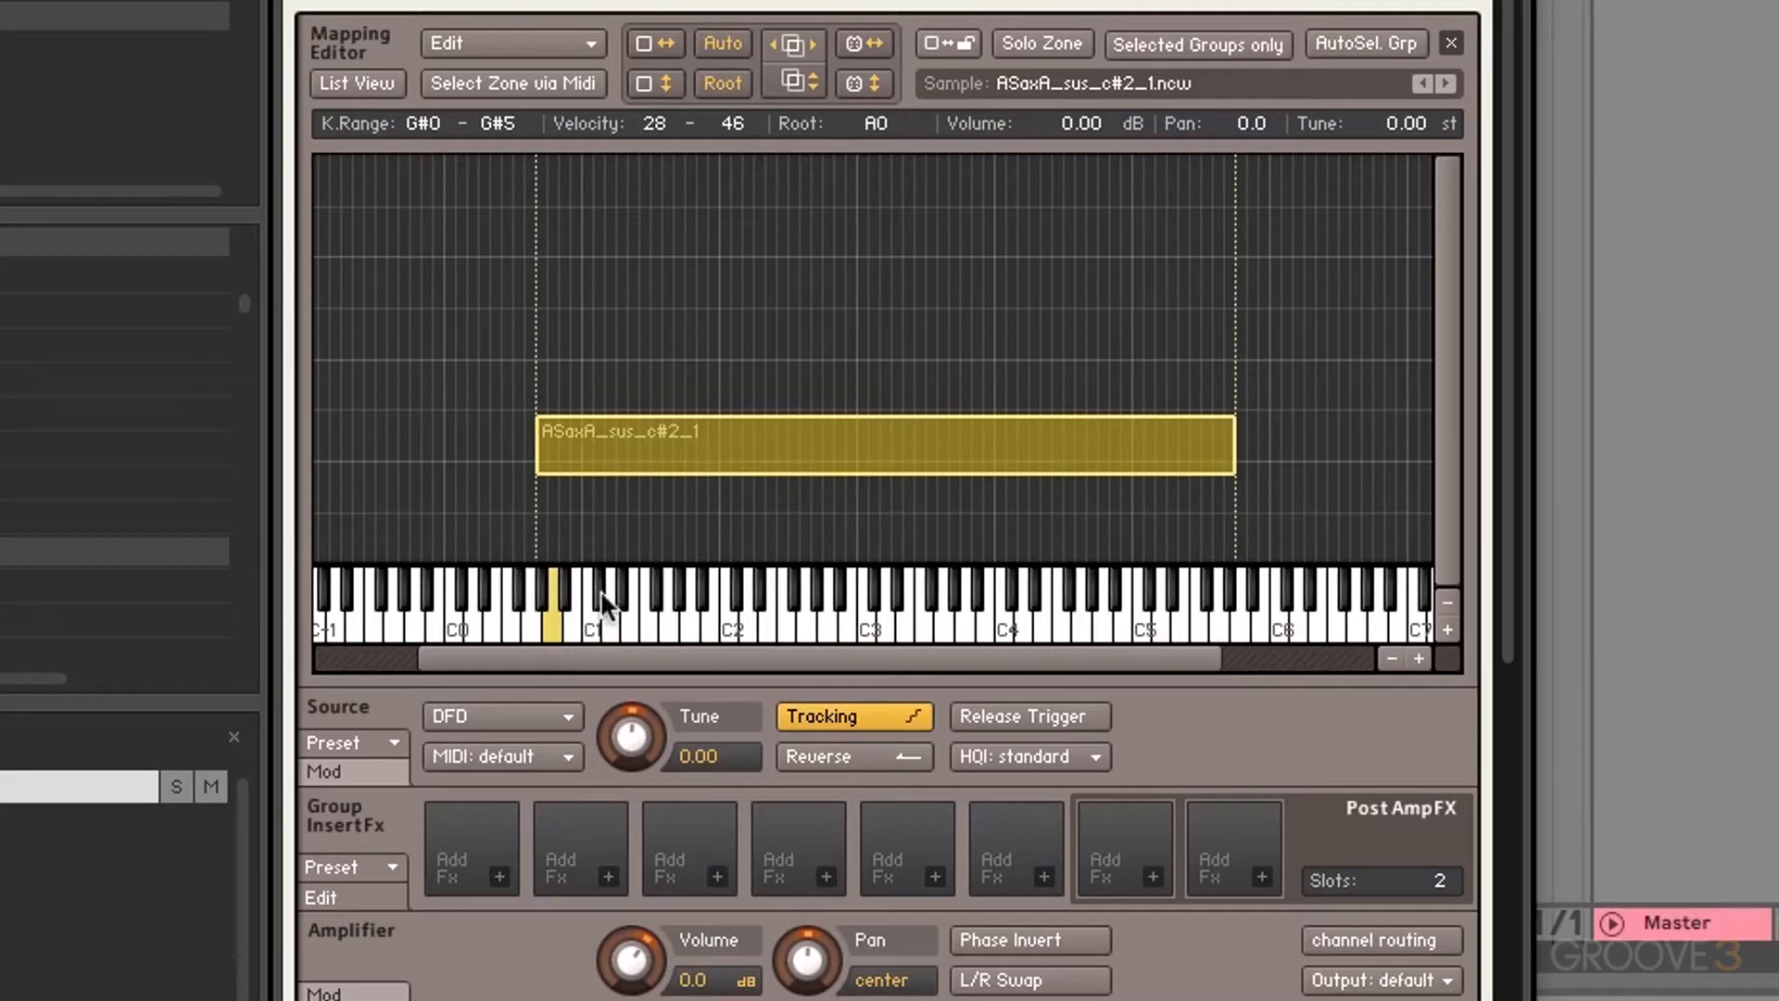
Step: Set the zone's root key to D#1 and stretch its velocity over 1–127
click(621, 592)
drag(651, 474, 653, 561)
drag(671, 418, 673, 158)
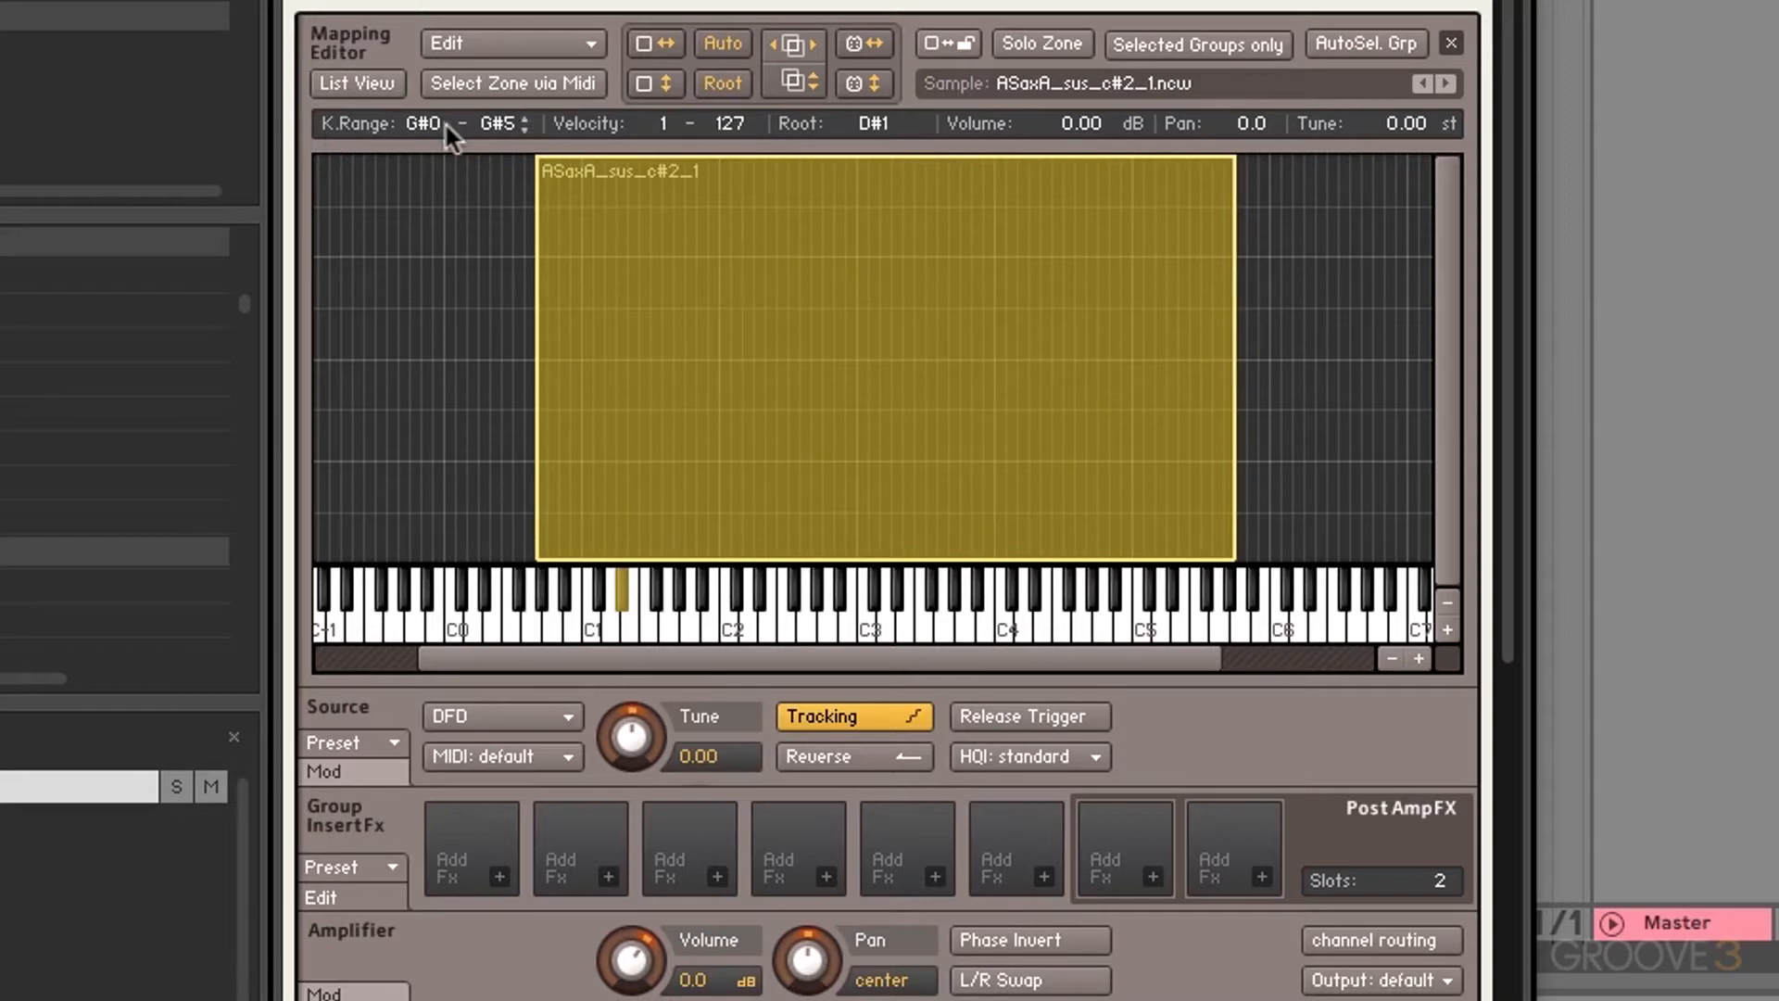
Step: Set the zone's K.Range to C#0–C#5, keep minimum velocity at 1, and confirm the root
drag(424, 124, 463, 199)
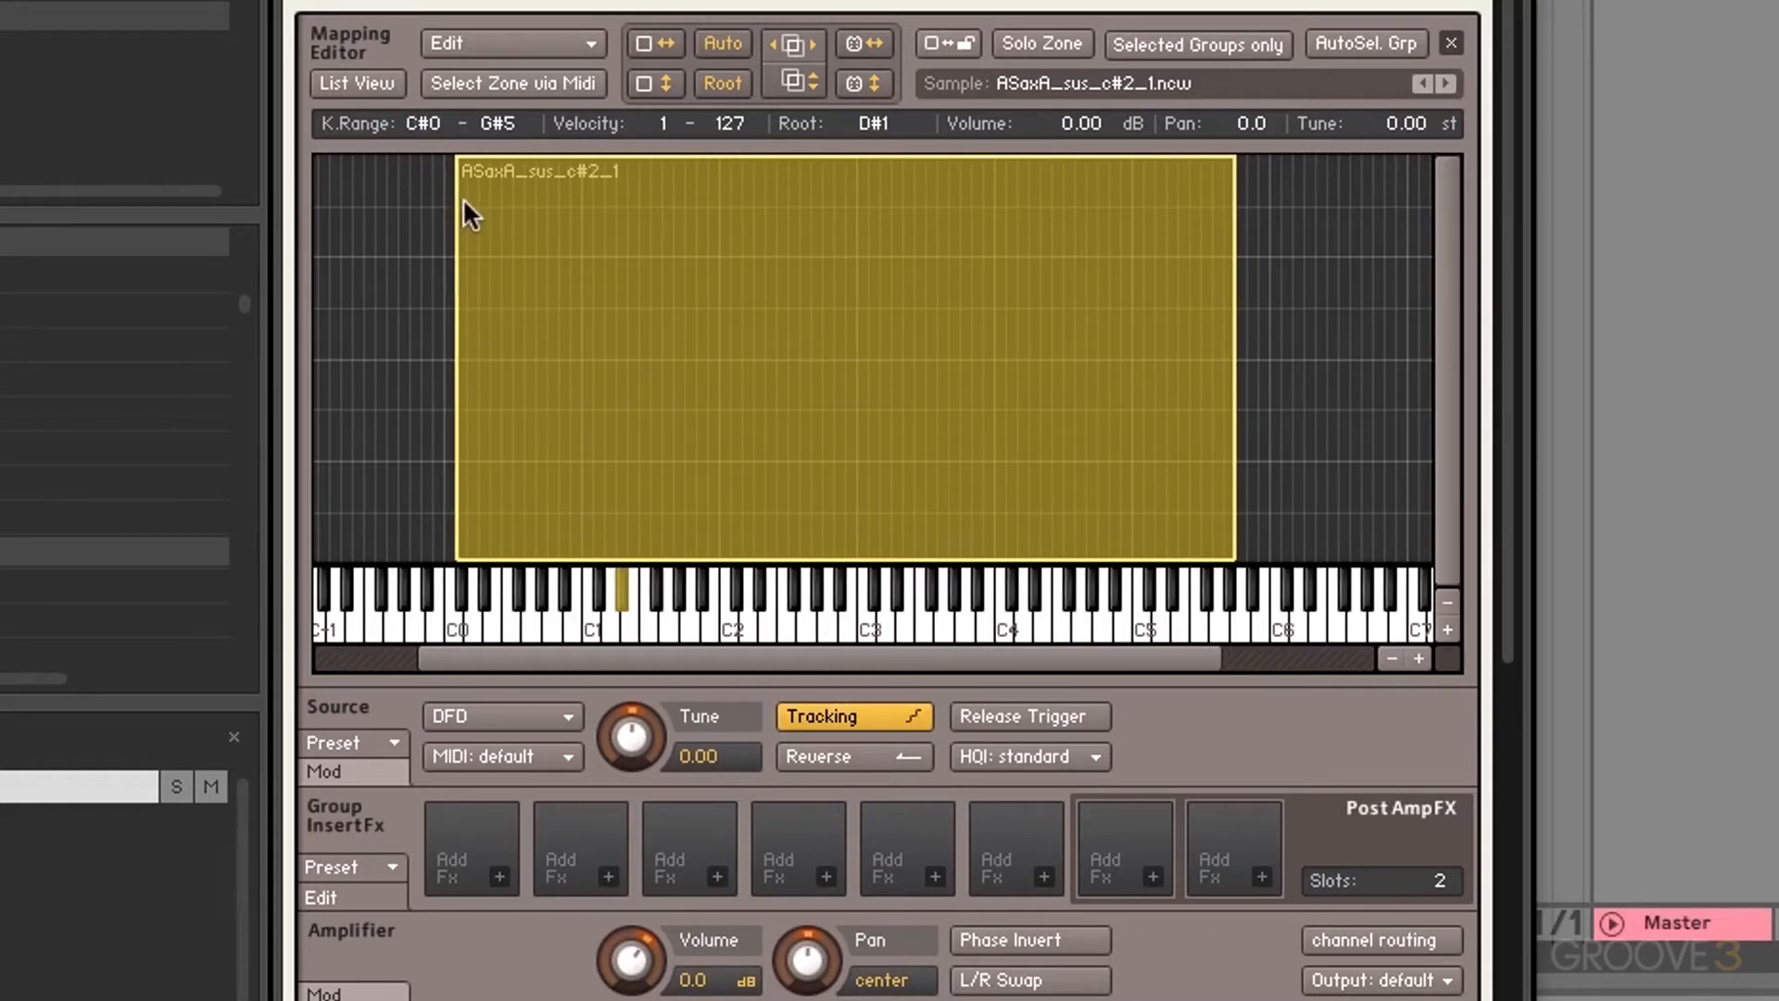
drag(491, 132, 490, 193)
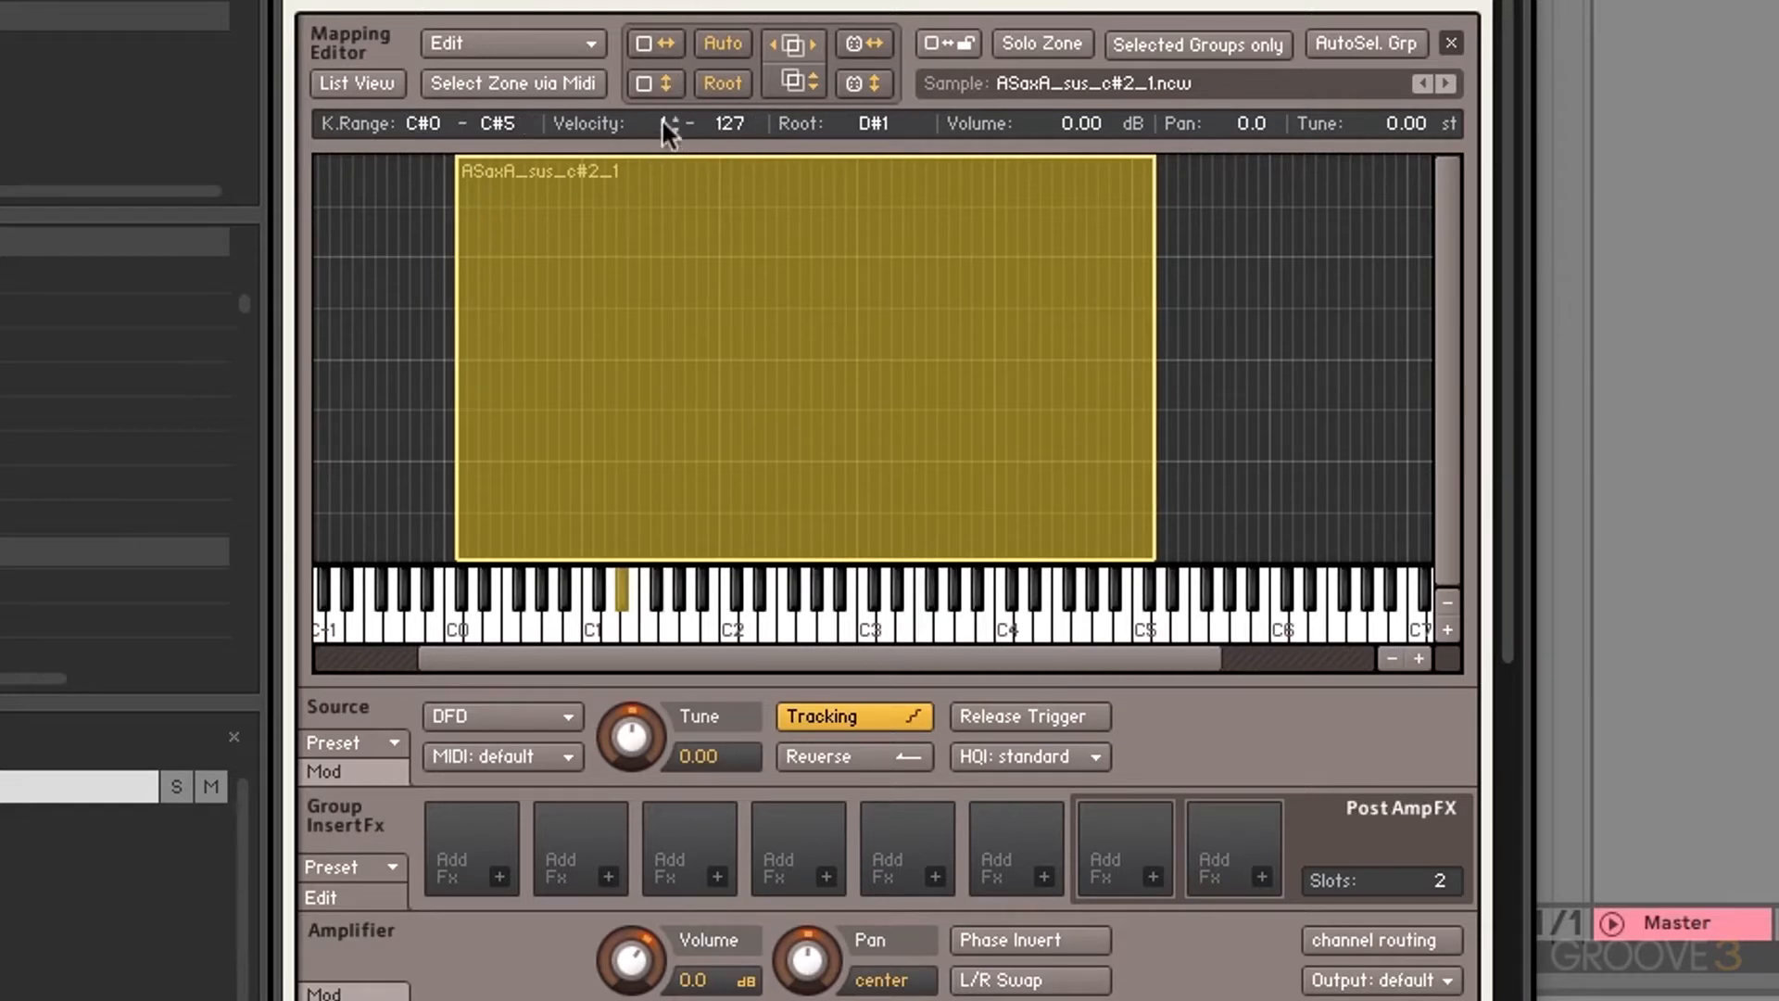
drag(662, 124, 655, 4)
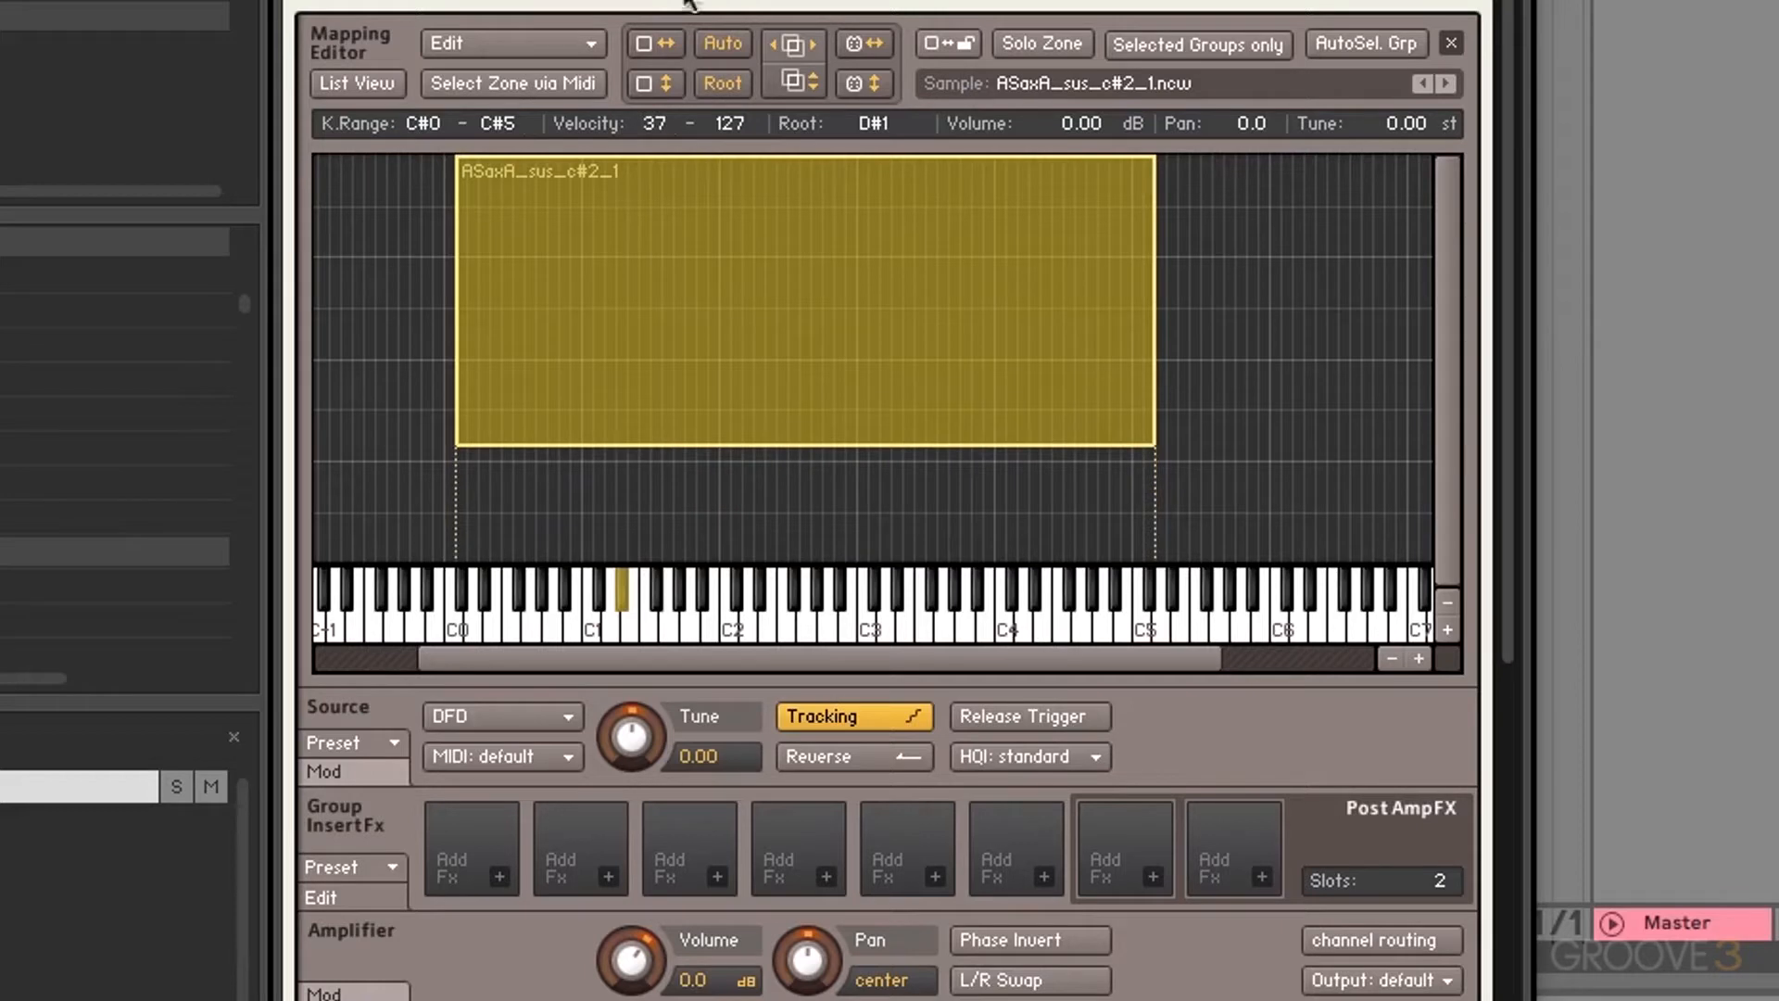
drag(727, 447, 709, 608)
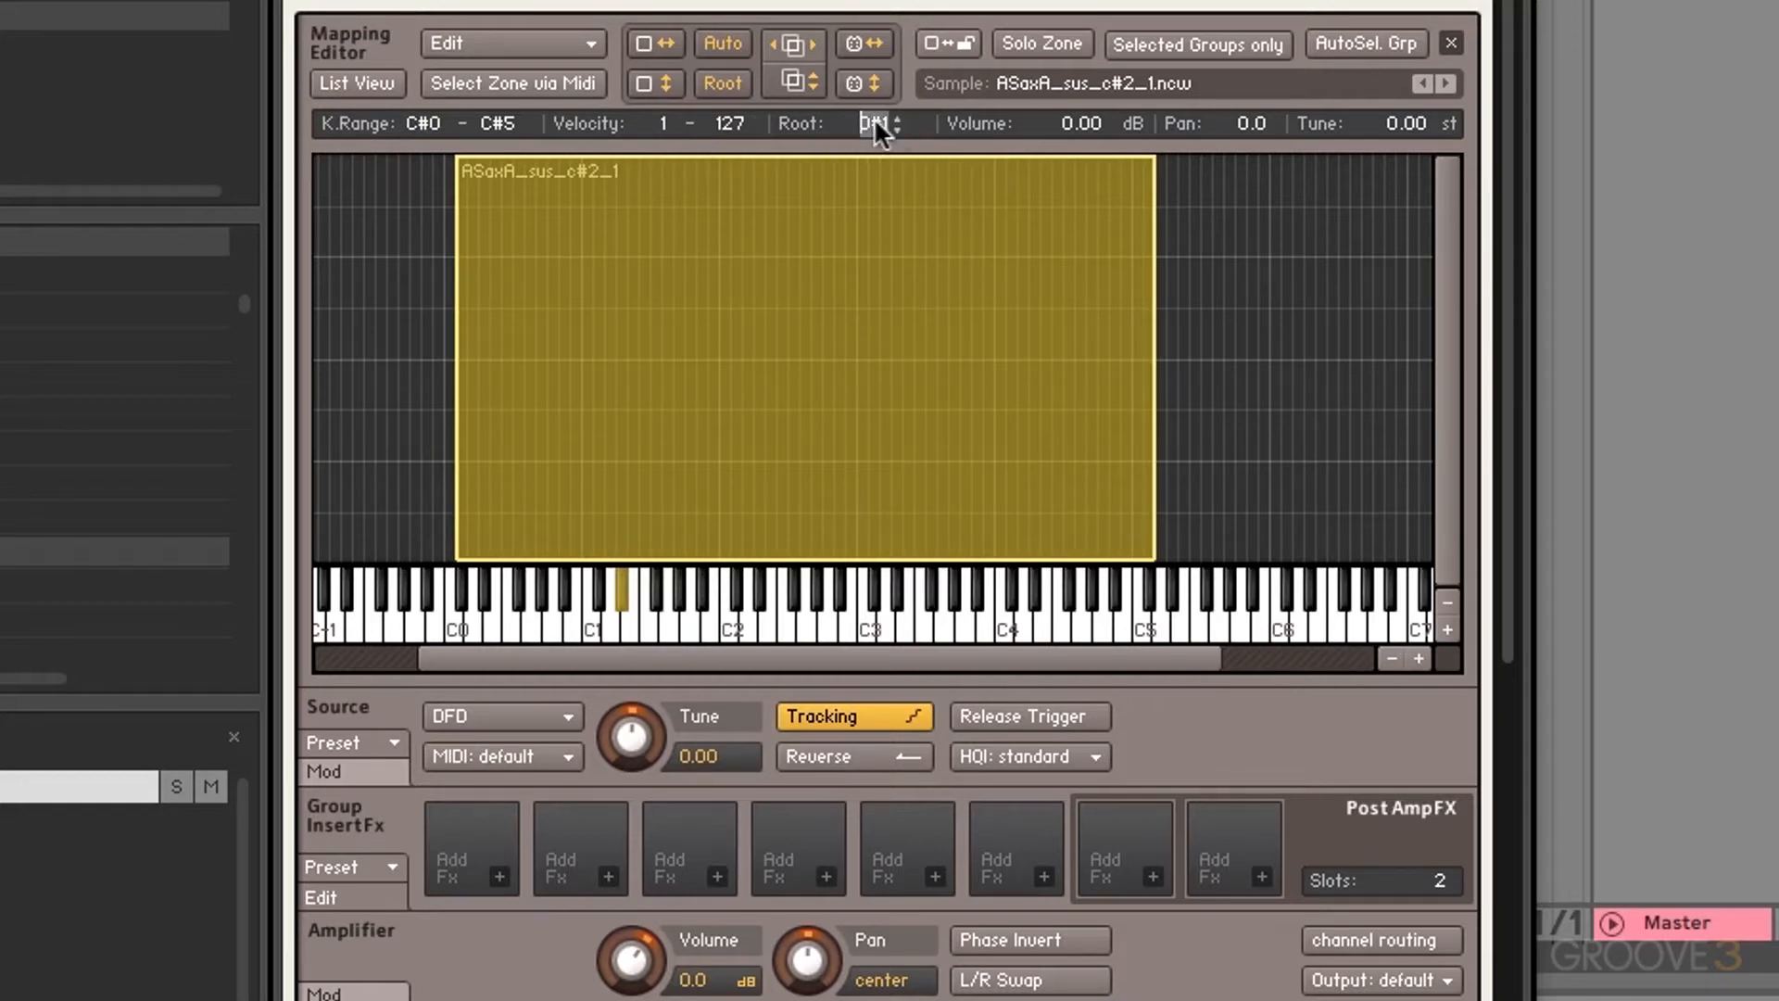
key(Return)
Step: Lower the zone volume to 1.60 dB and try panning the zone fully left
drag(1066, 125, 1039, 258)
drag(1243, 116, 947, 742)
drag(1228, 119, 1205, 497)
Step: Cap the sax zone at velocity 27 and locate African Night 87bpm Main in Urban Beats Loops
drag(879, 162, 820, 481)
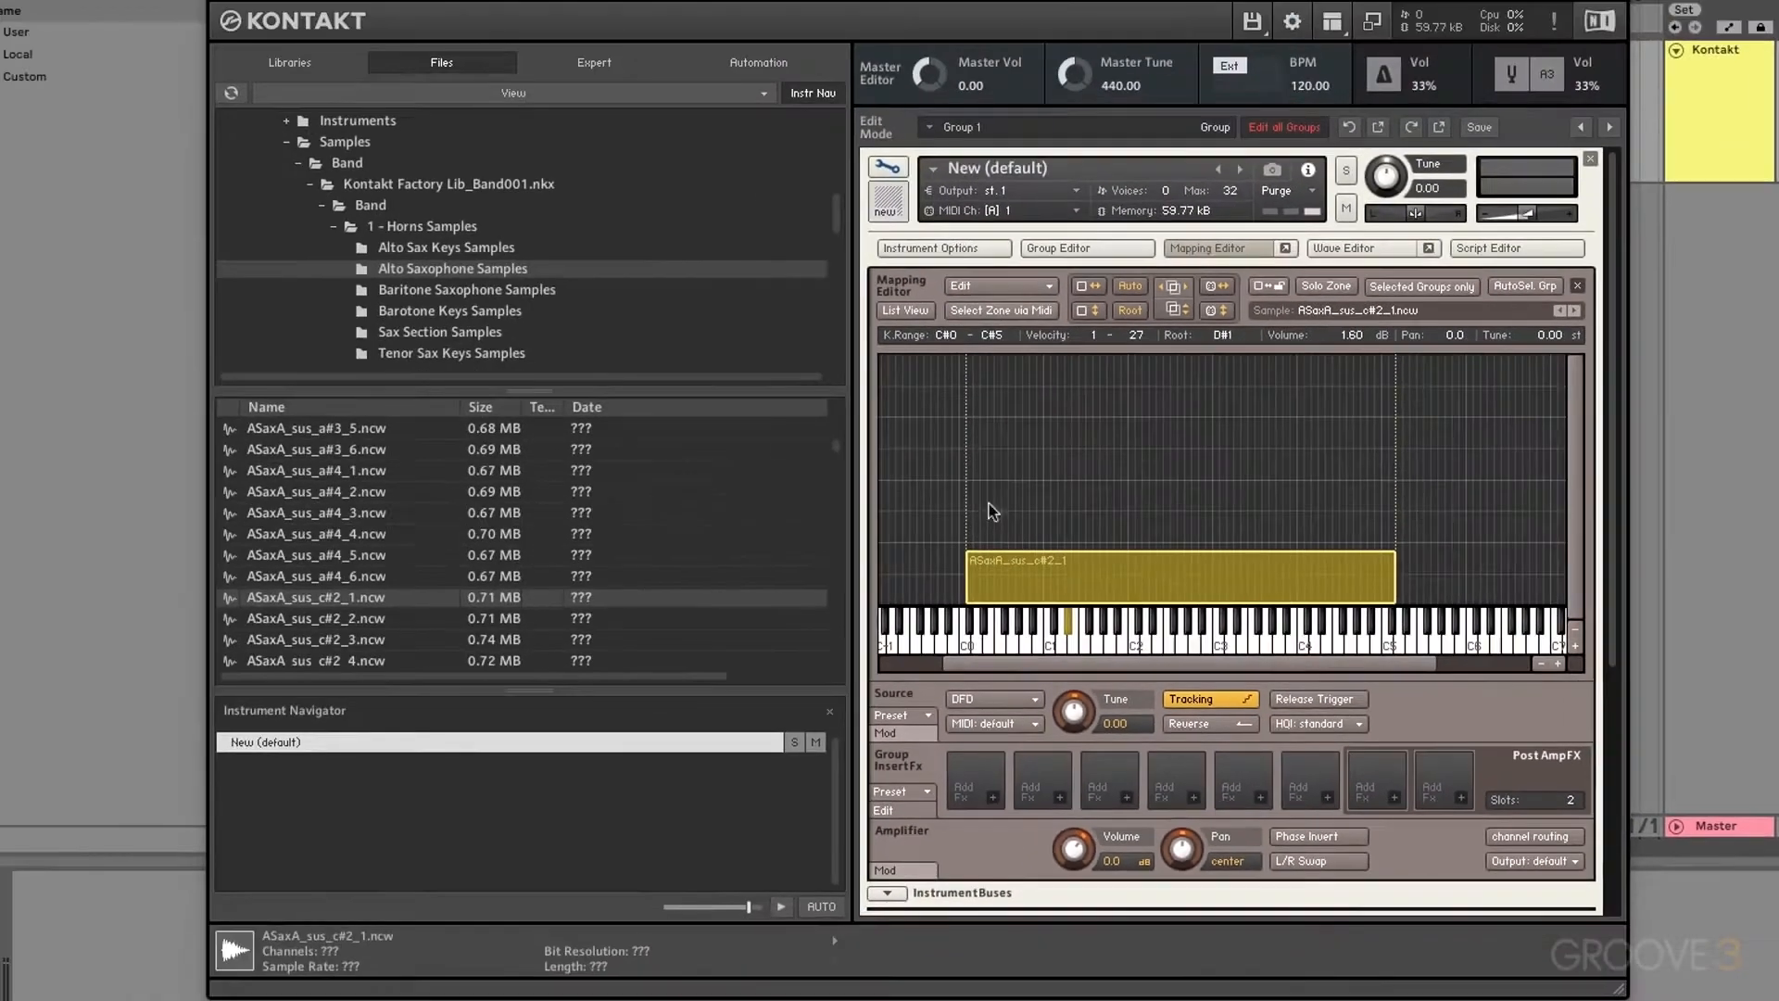
click(312, 185)
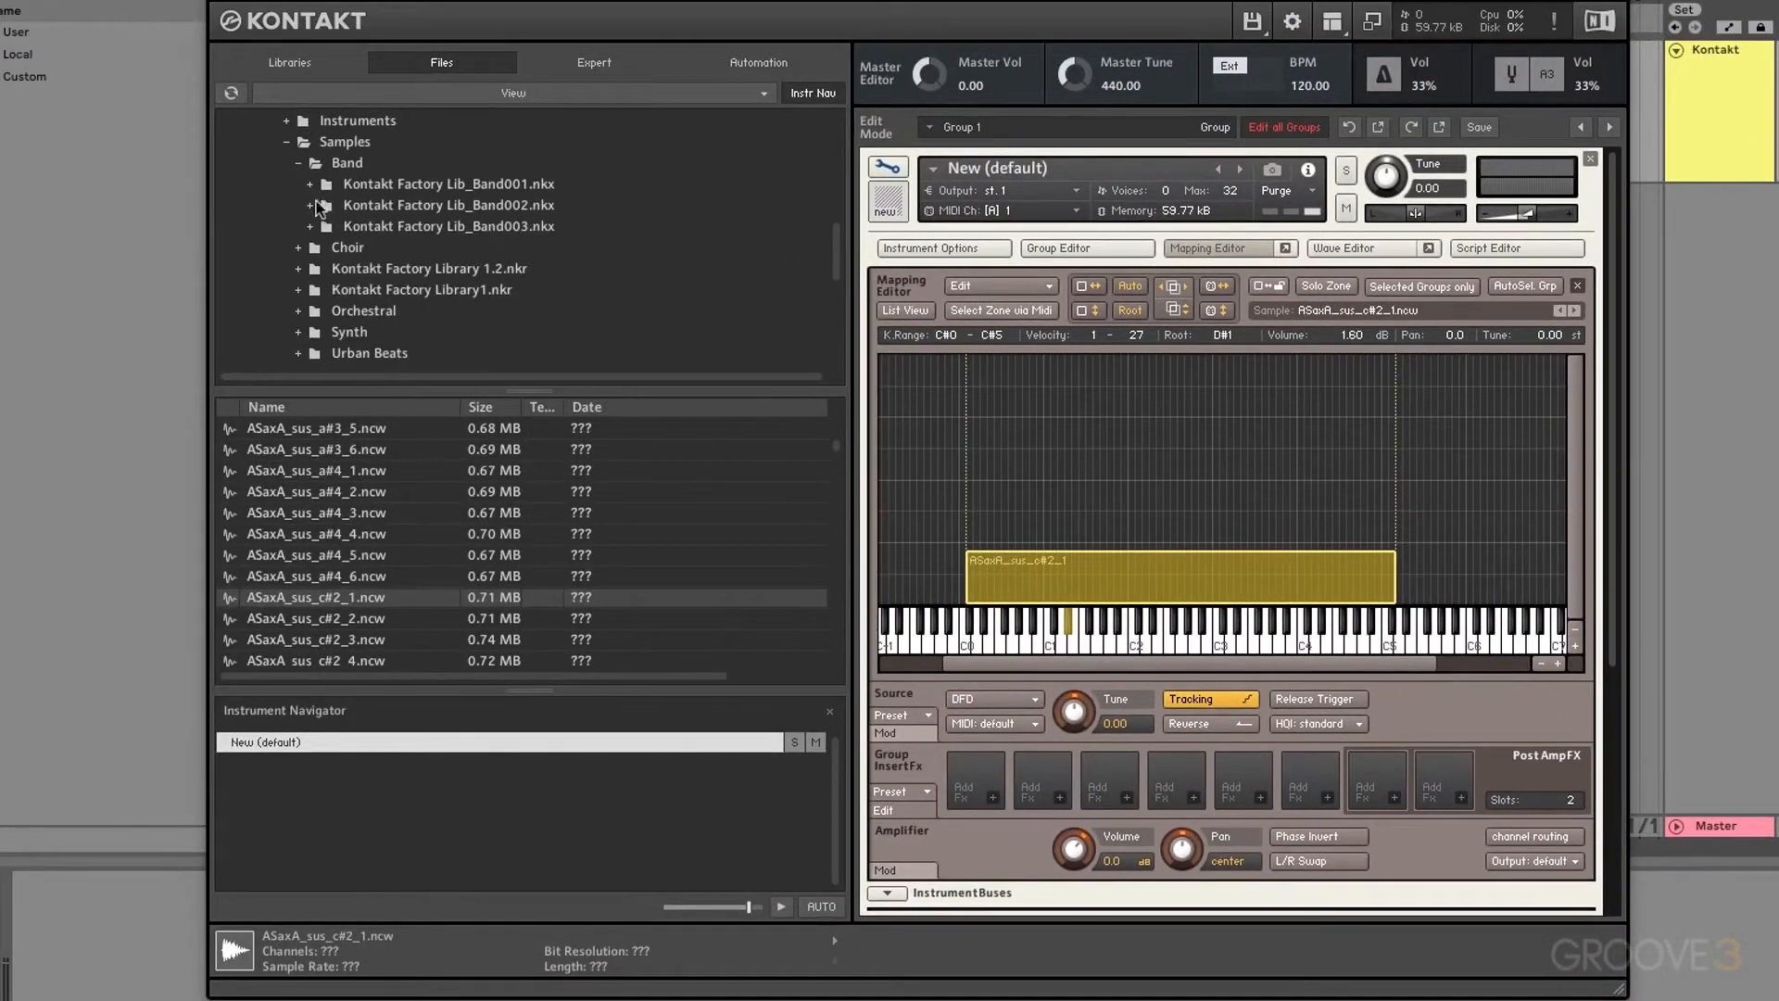
click(315, 353)
click(311, 311)
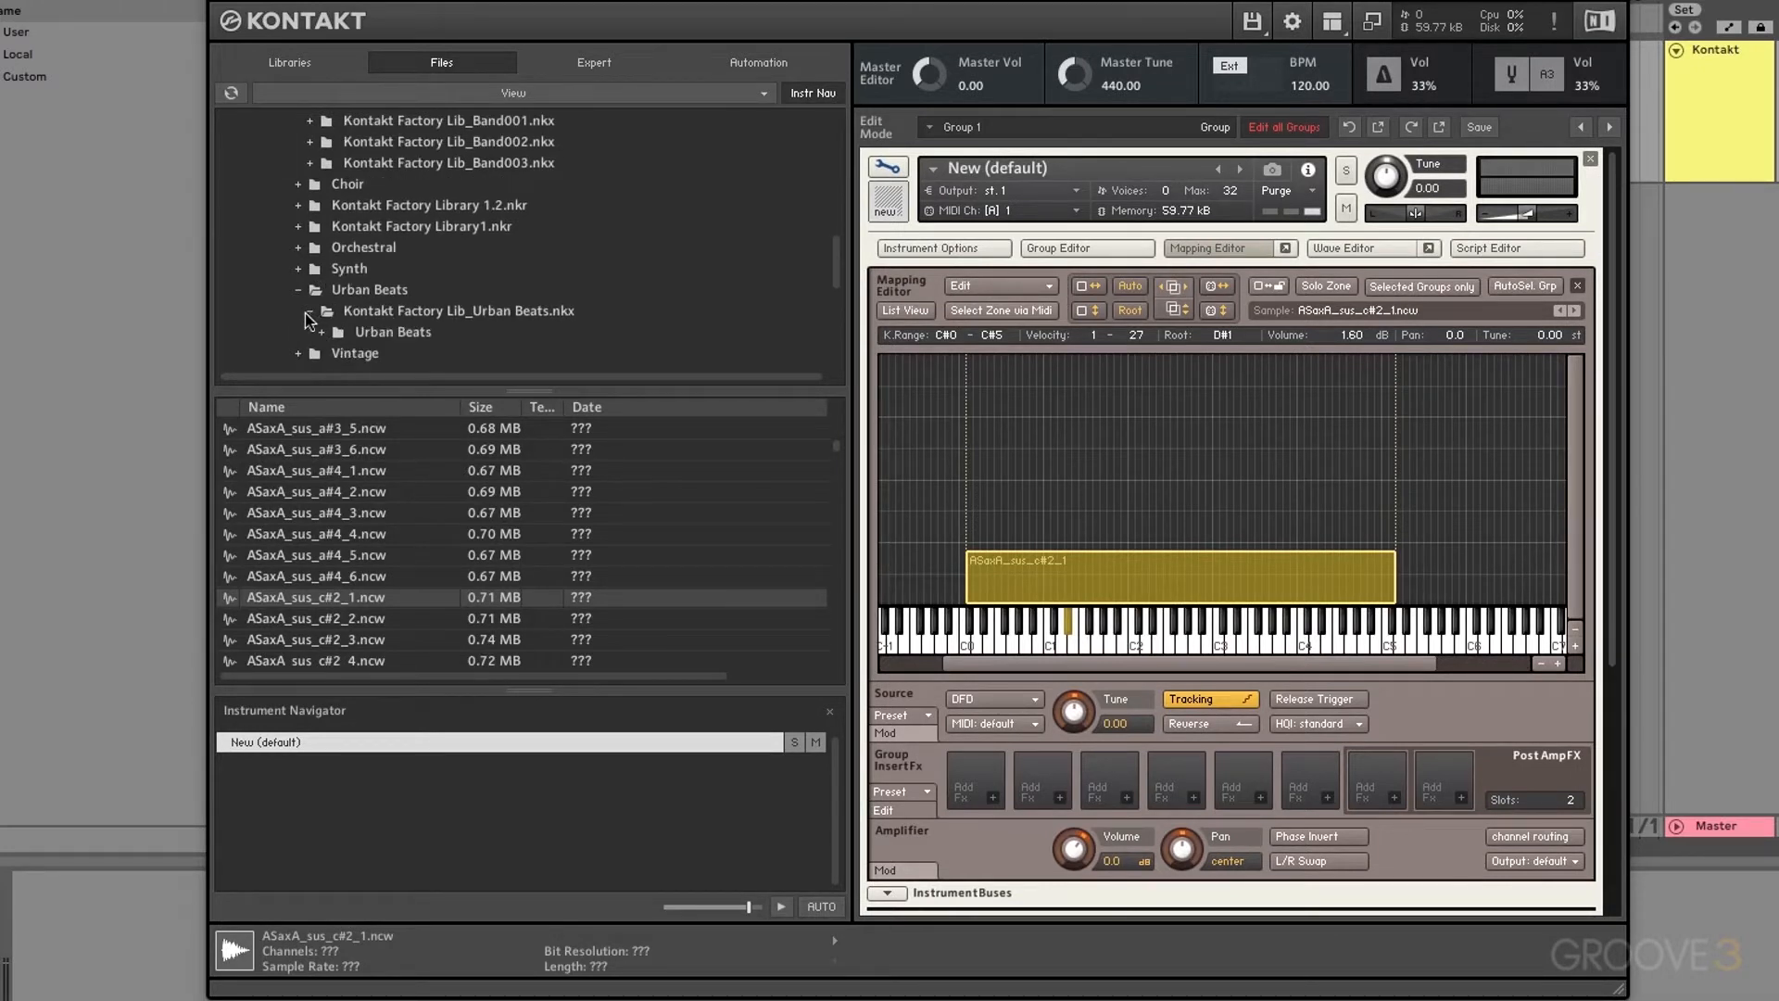
click(324, 311)
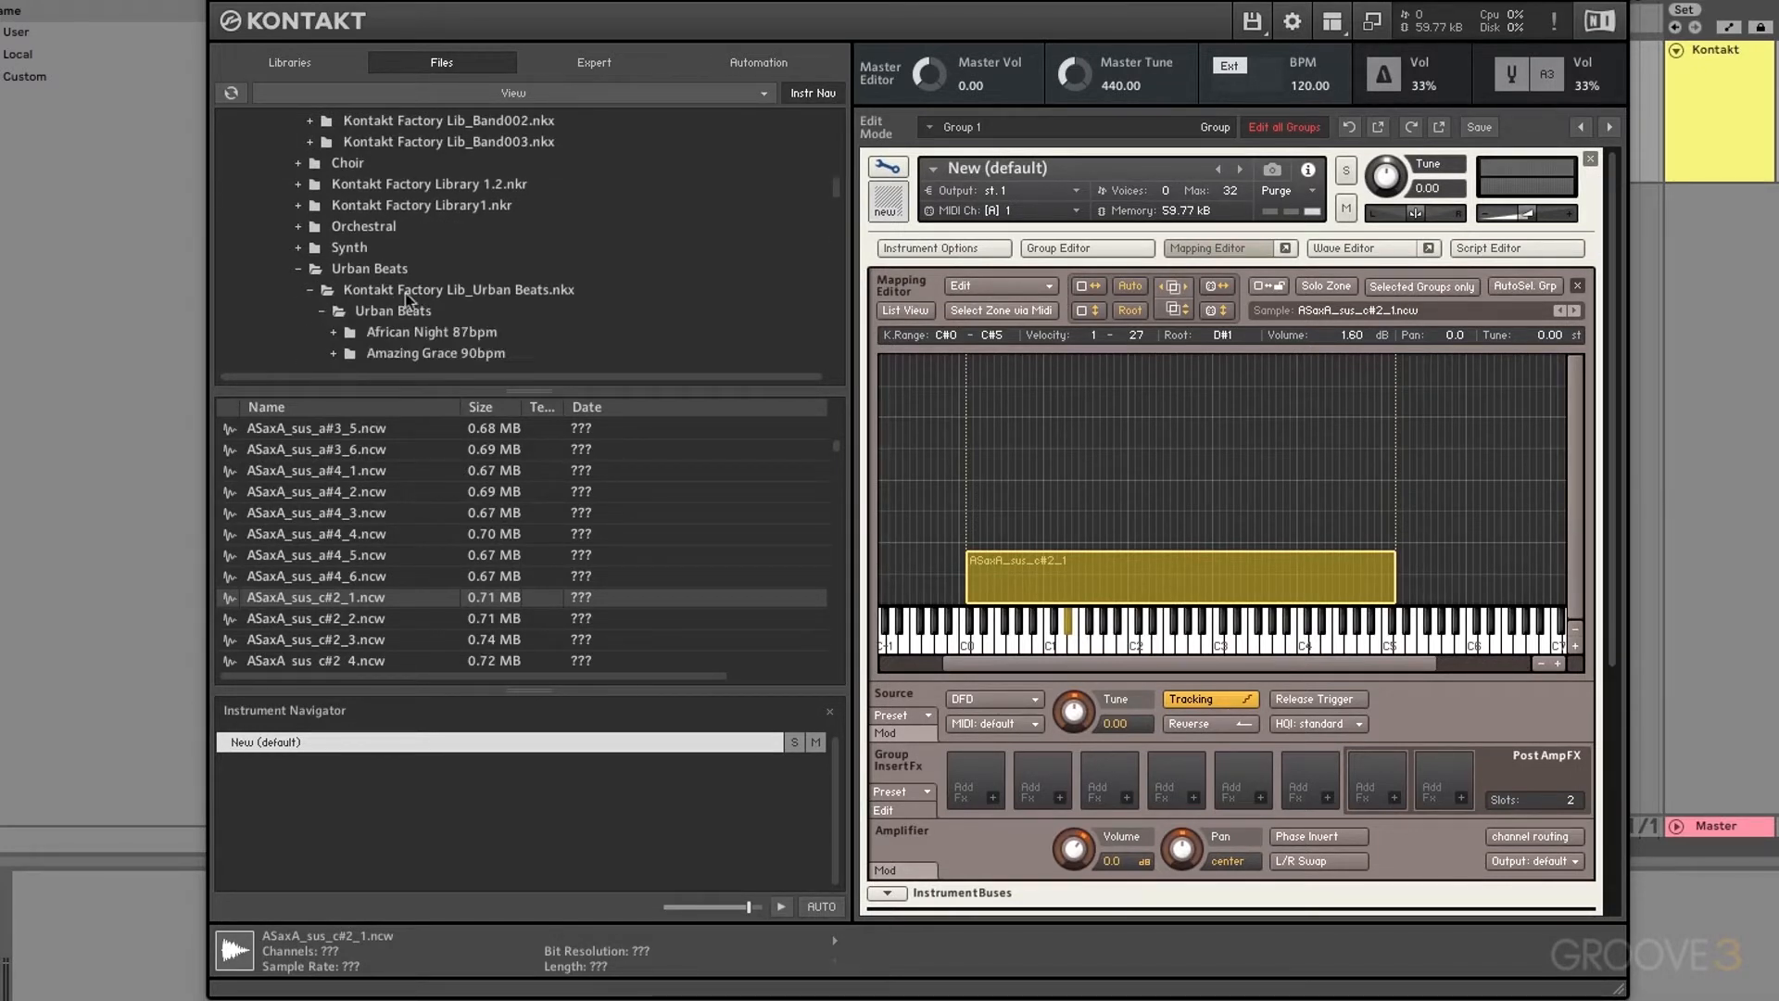
click(334, 269)
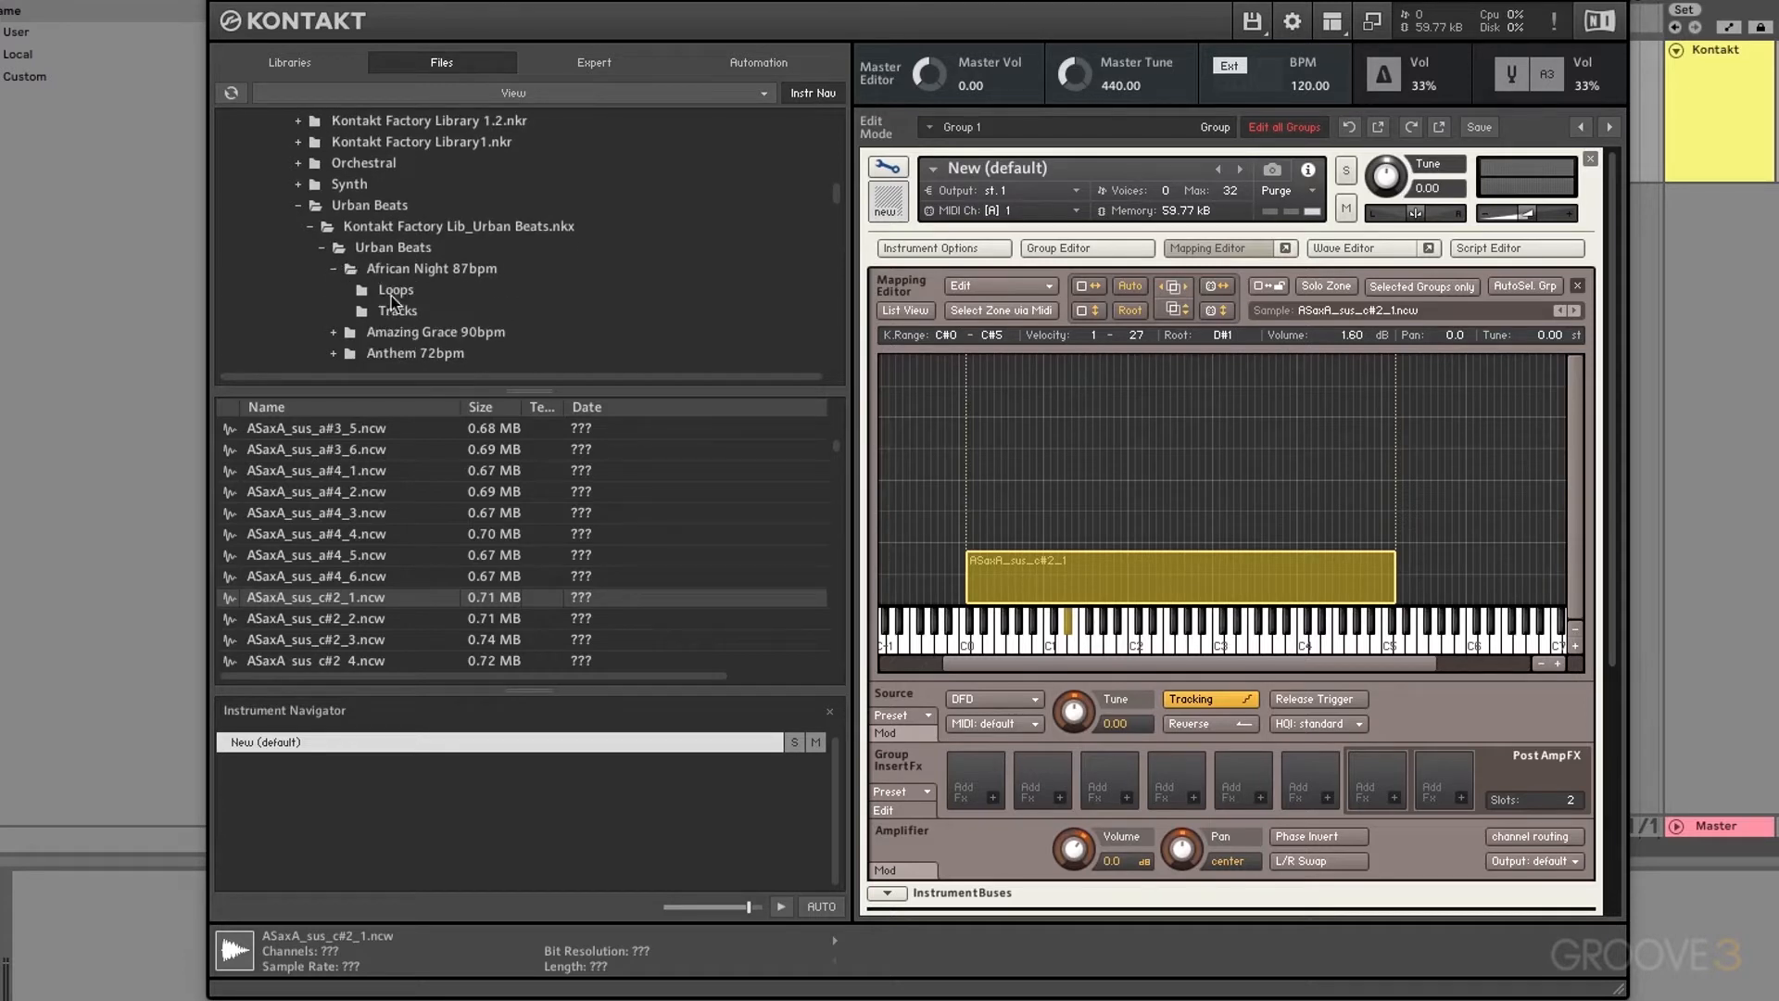
click(362, 291)
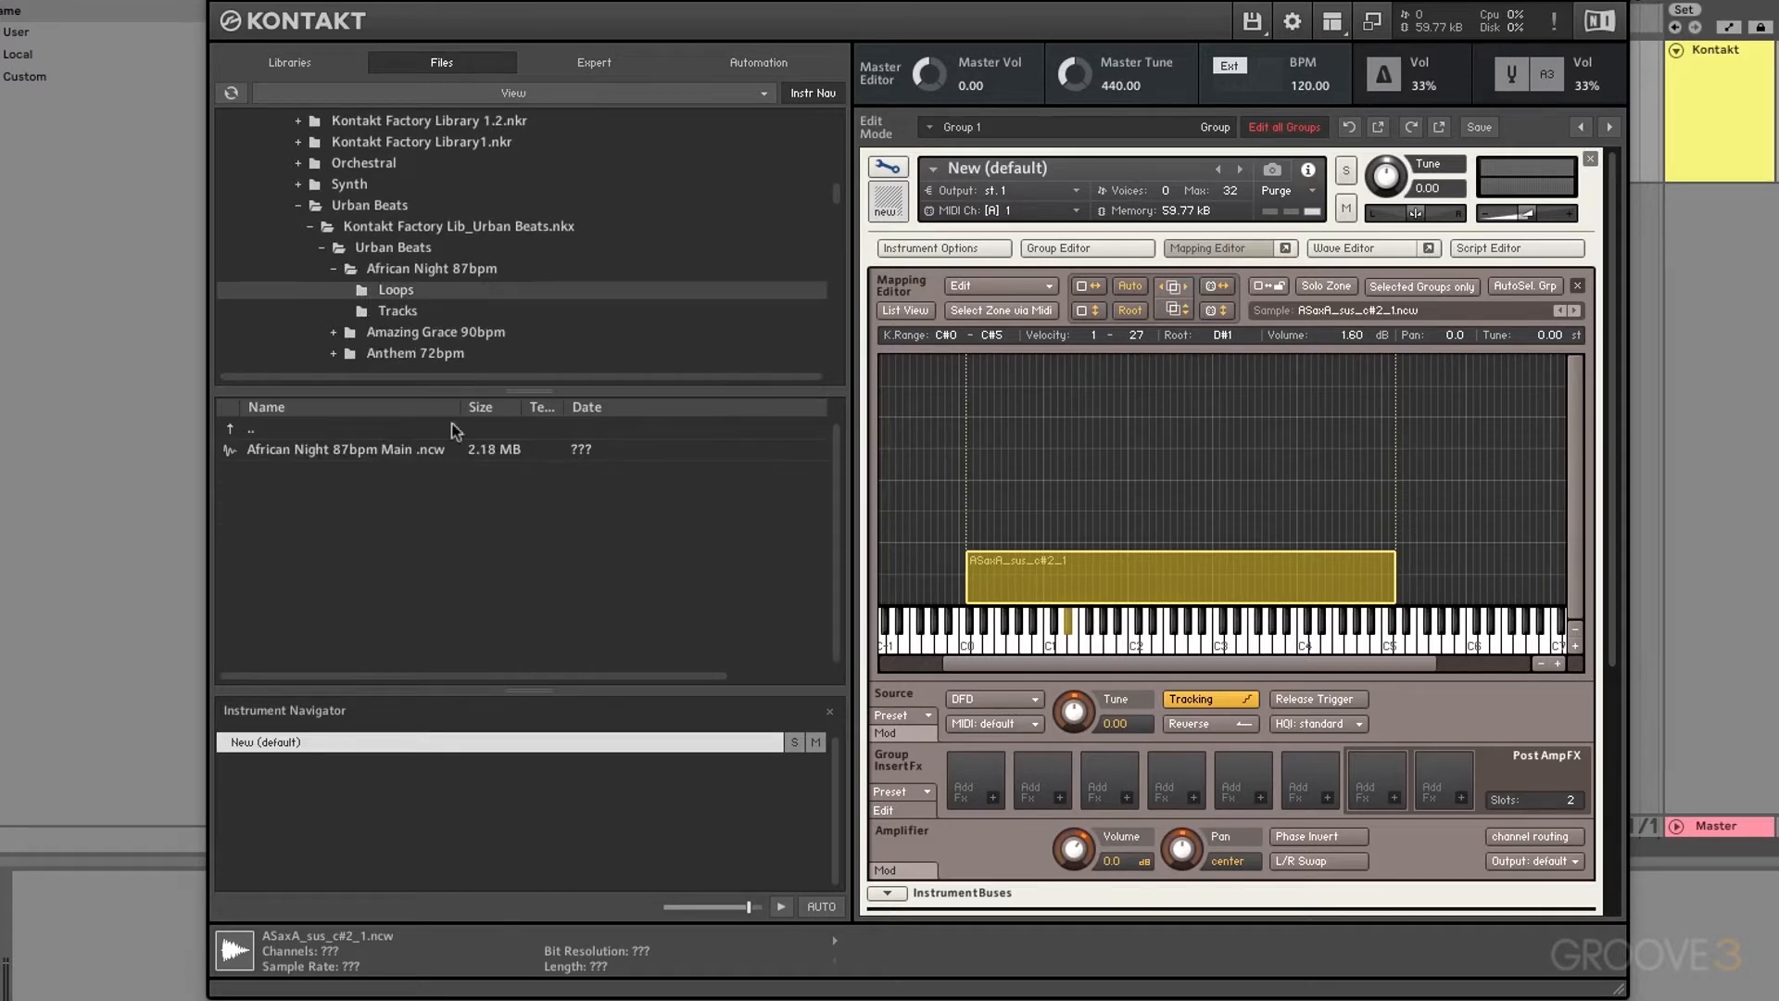
click(309, 452)
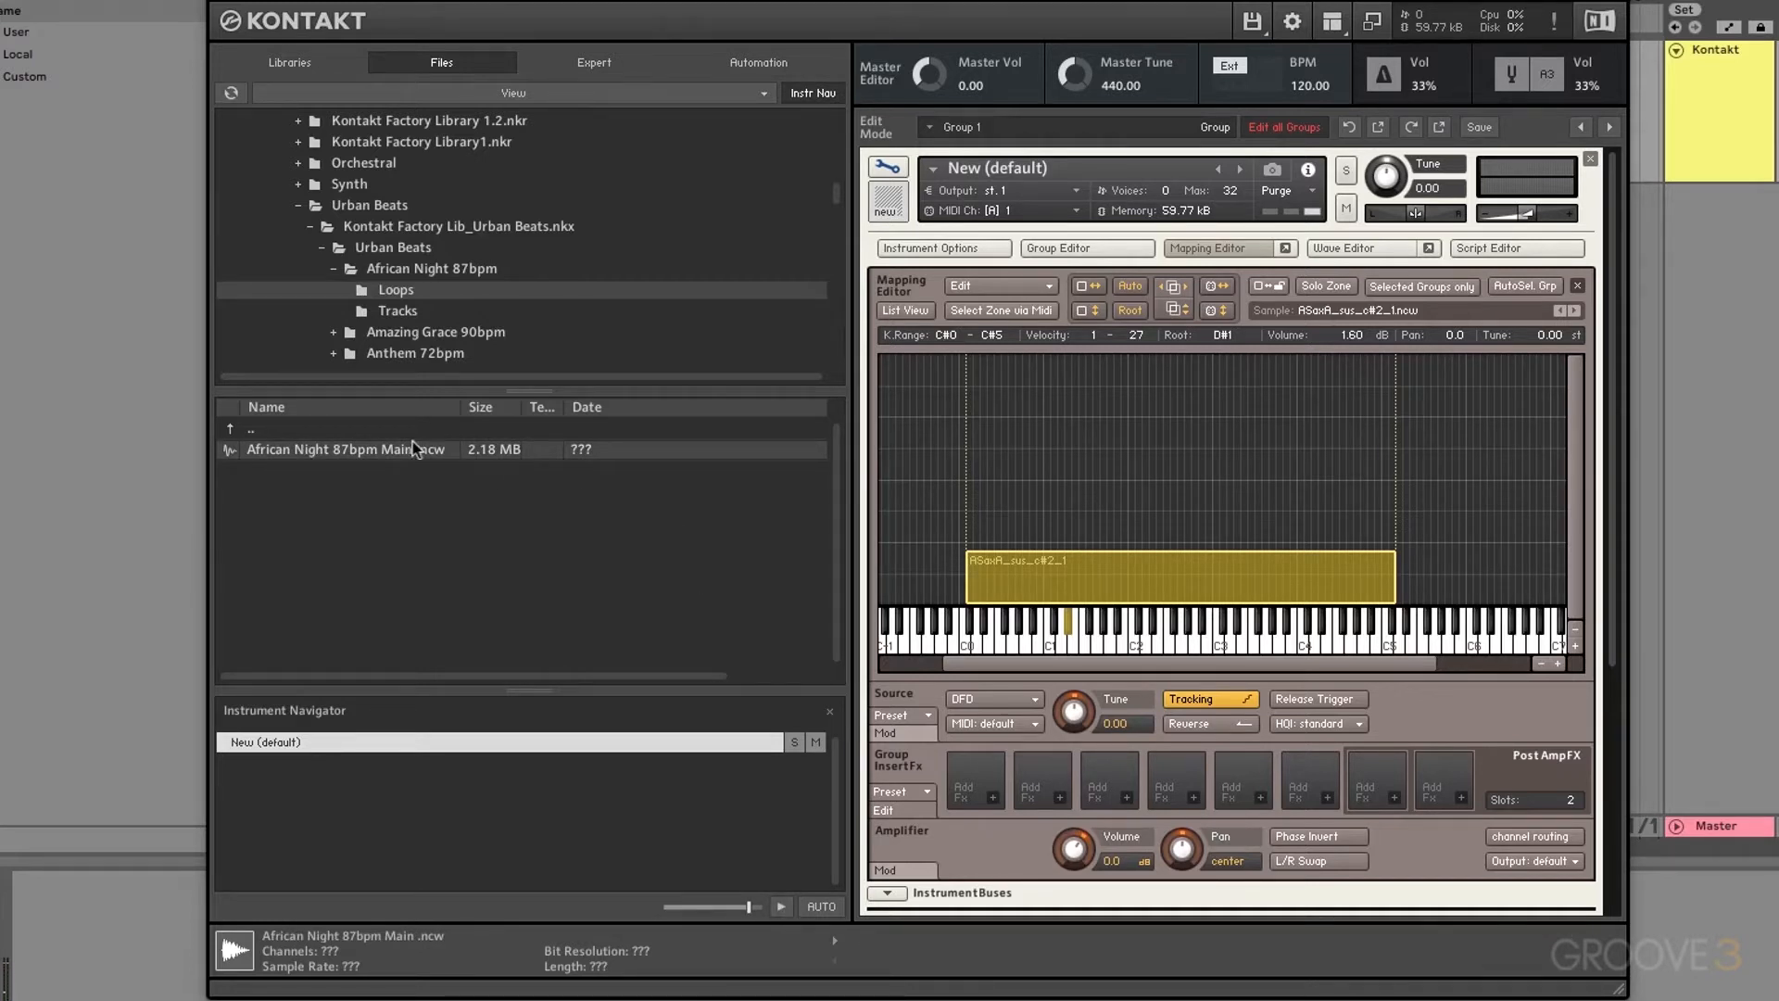
Step: Add the African Night loop as a zone covering C#0–C#5 at velocities 29–127
drag(414, 448, 1027, 417)
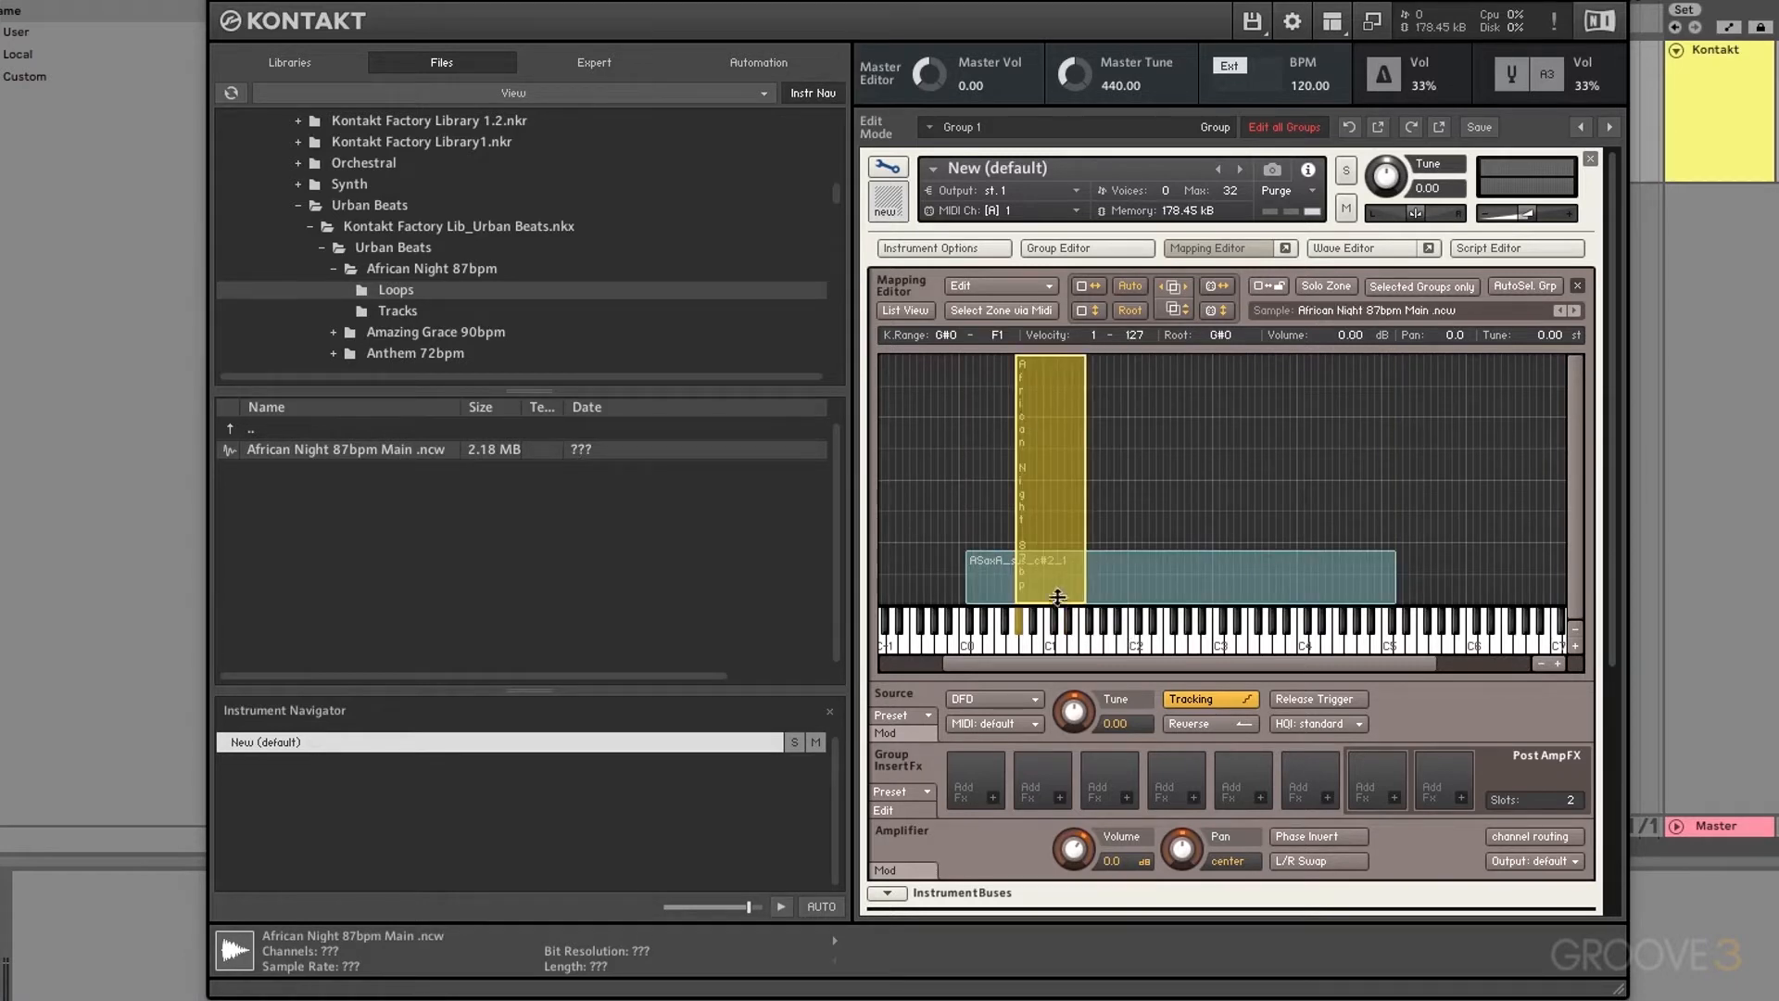
drag(1057, 597, 1057, 547)
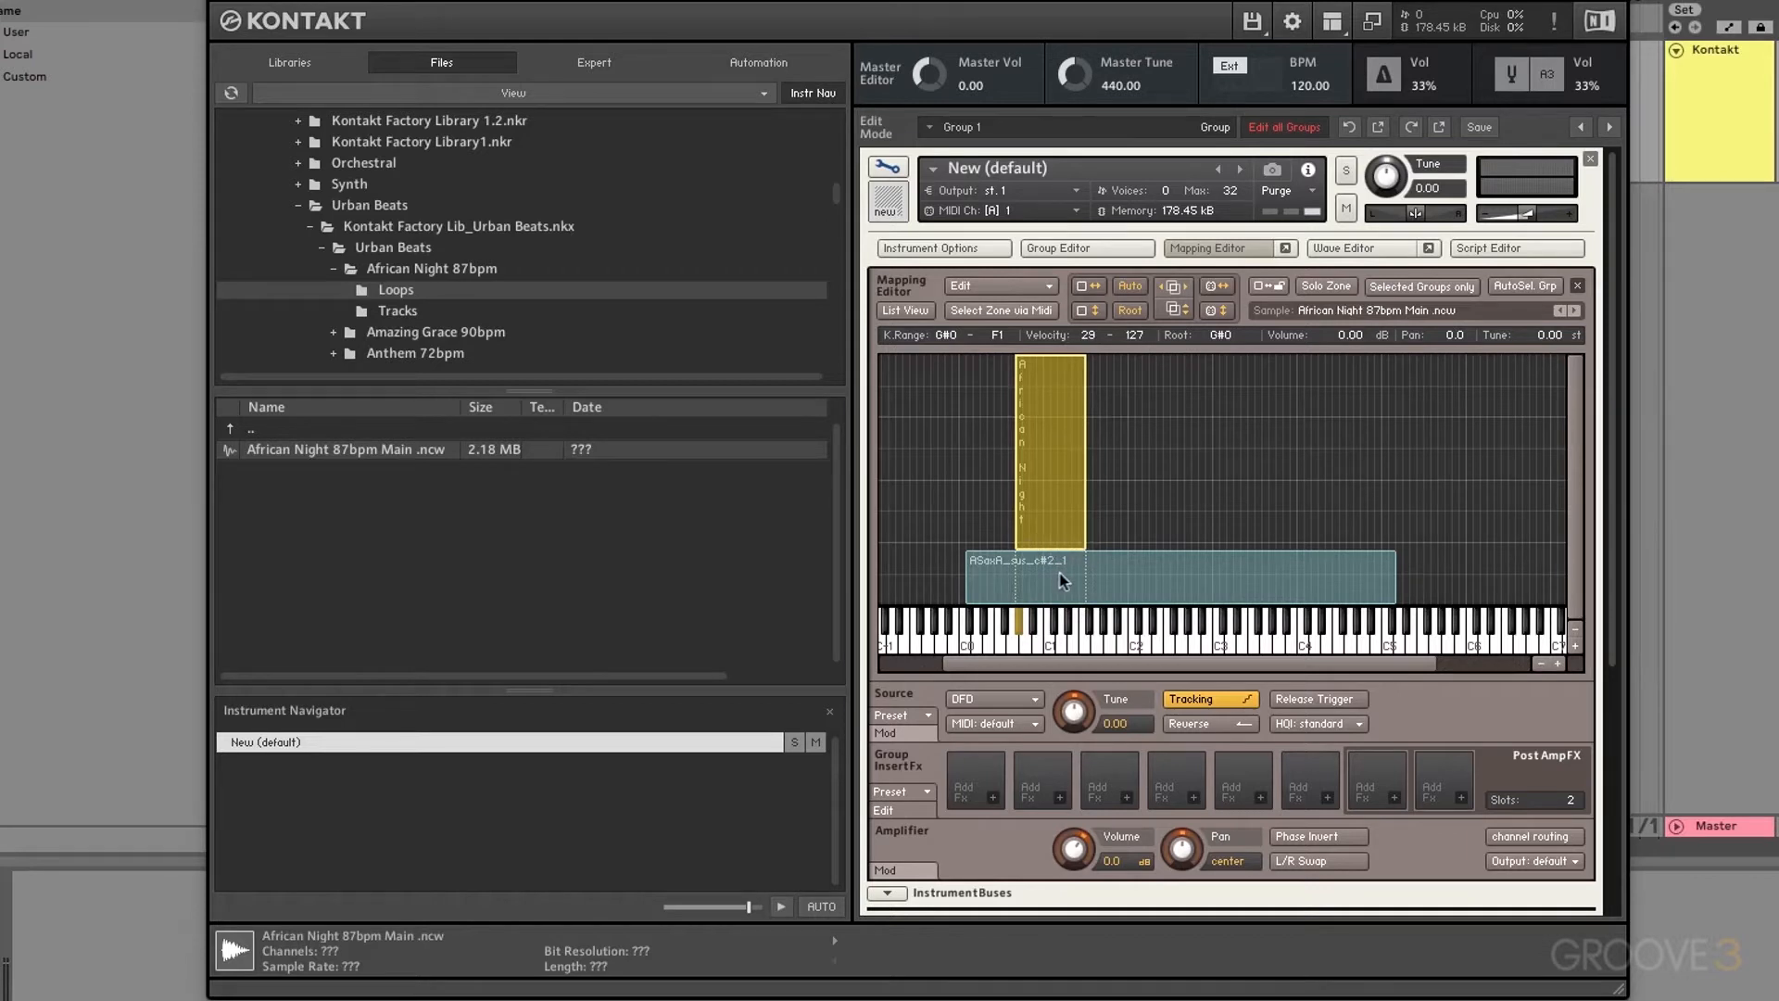
drag(1017, 452, 965, 451)
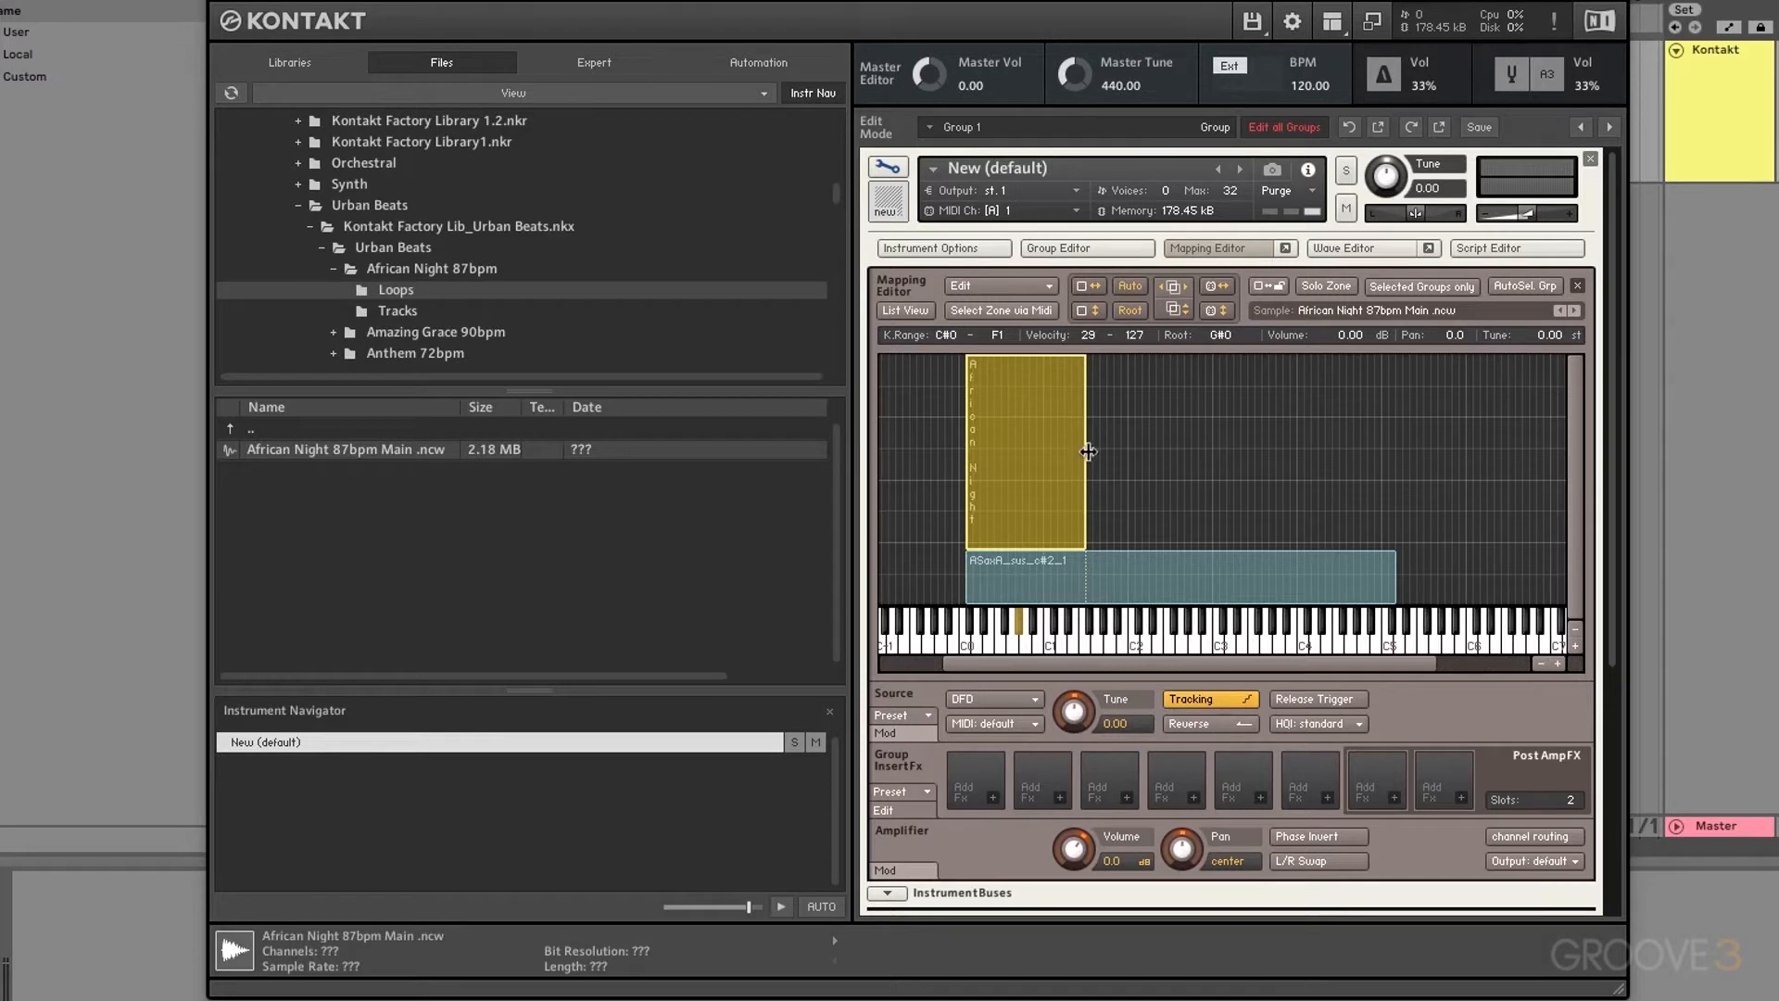
drag(1089, 452, 1396, 500)
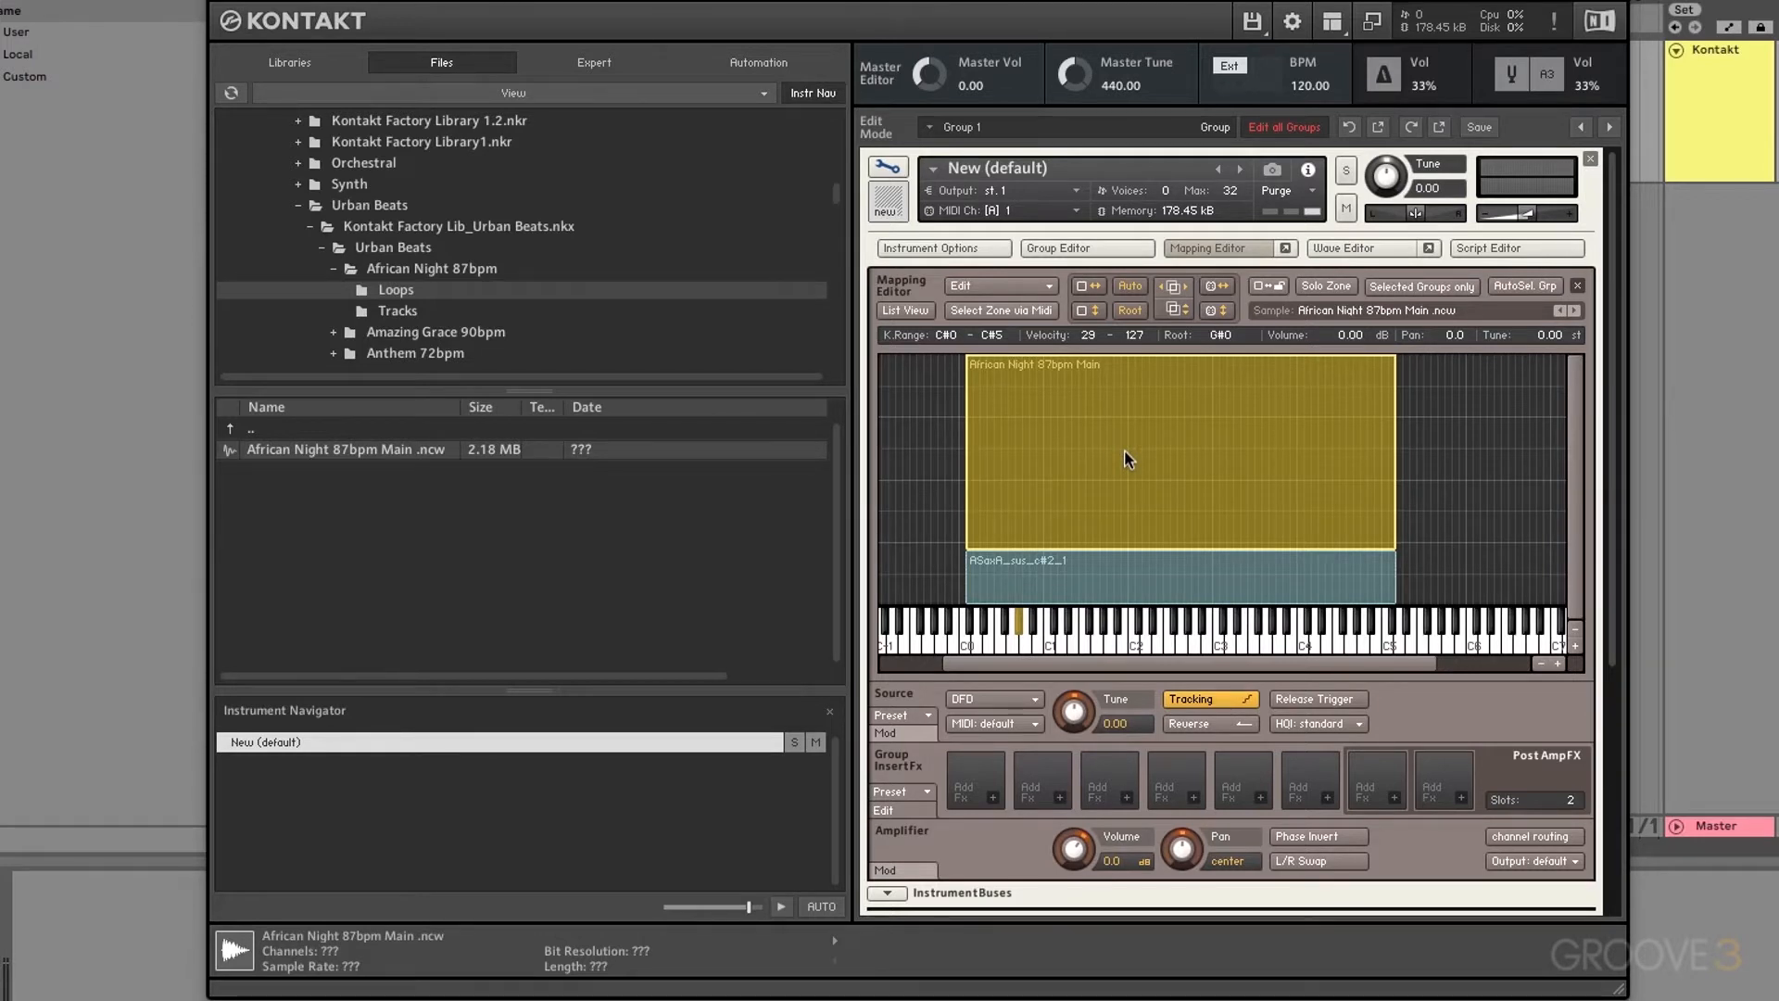
Step: Delete the African Night loop zone, restore the sax zone to 1–127, and toggle List View
key(Delete)
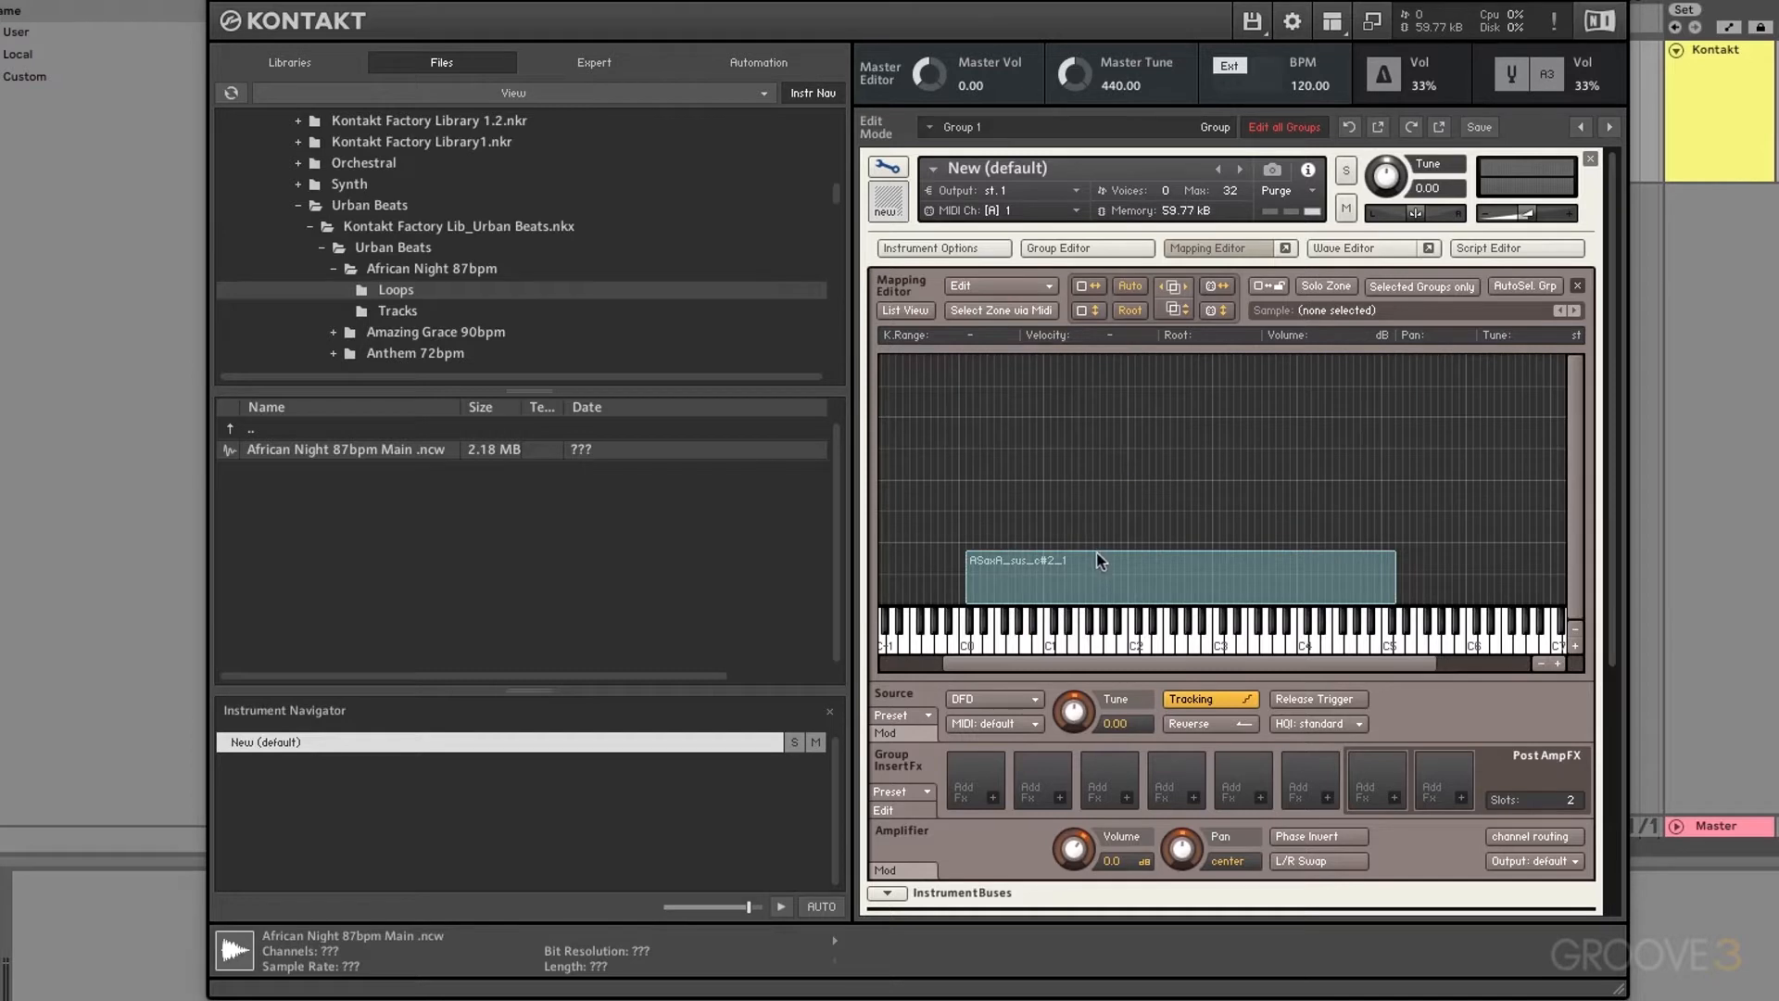
drag(1099, 556, 1108, 324)
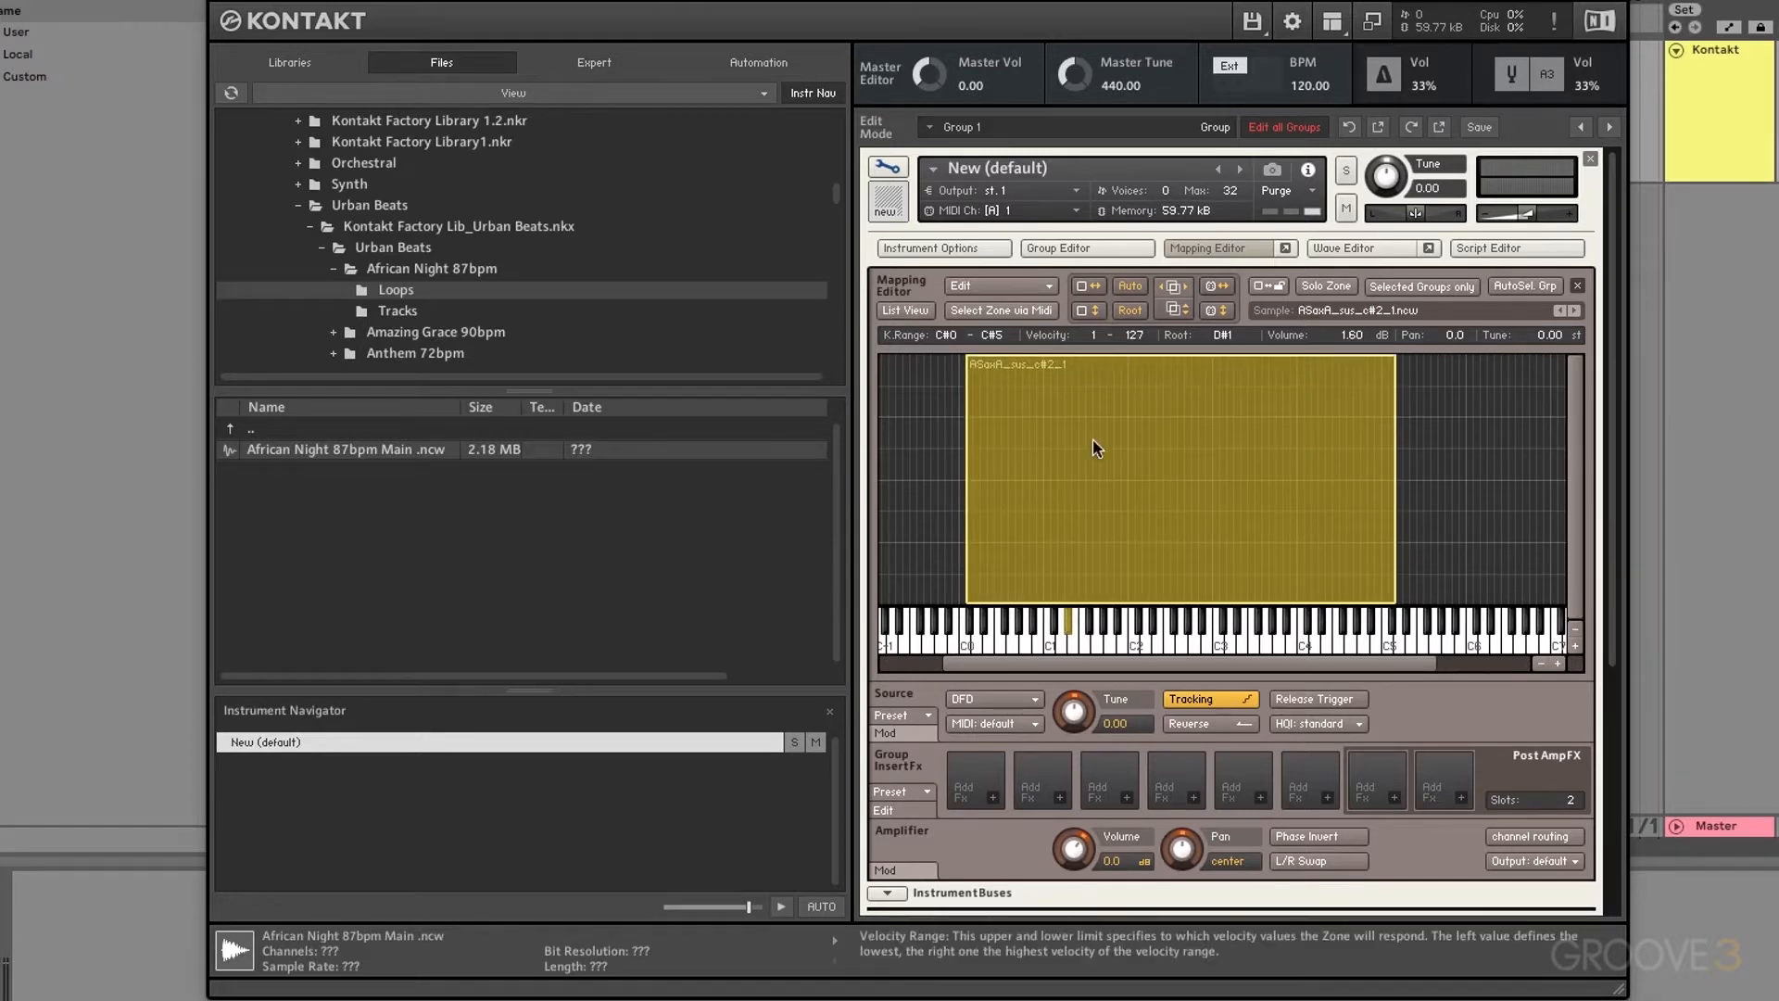
click(906, 310)
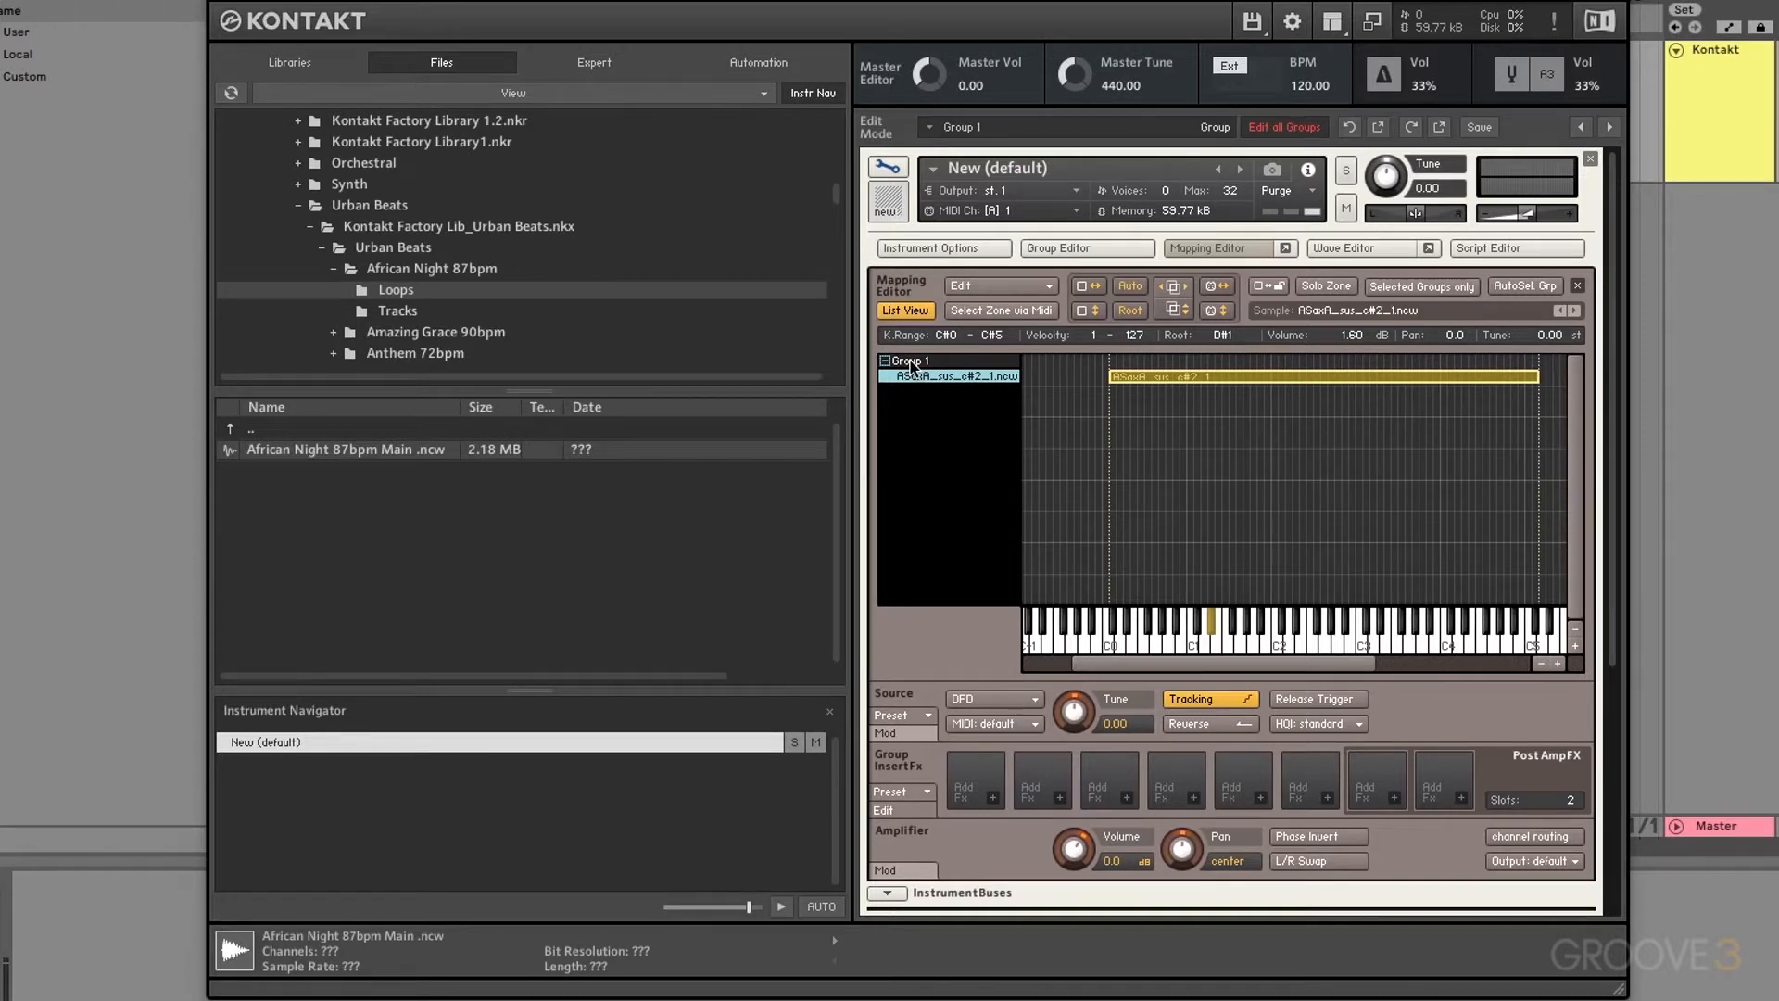
click(904, 311)
click(1033, 287)
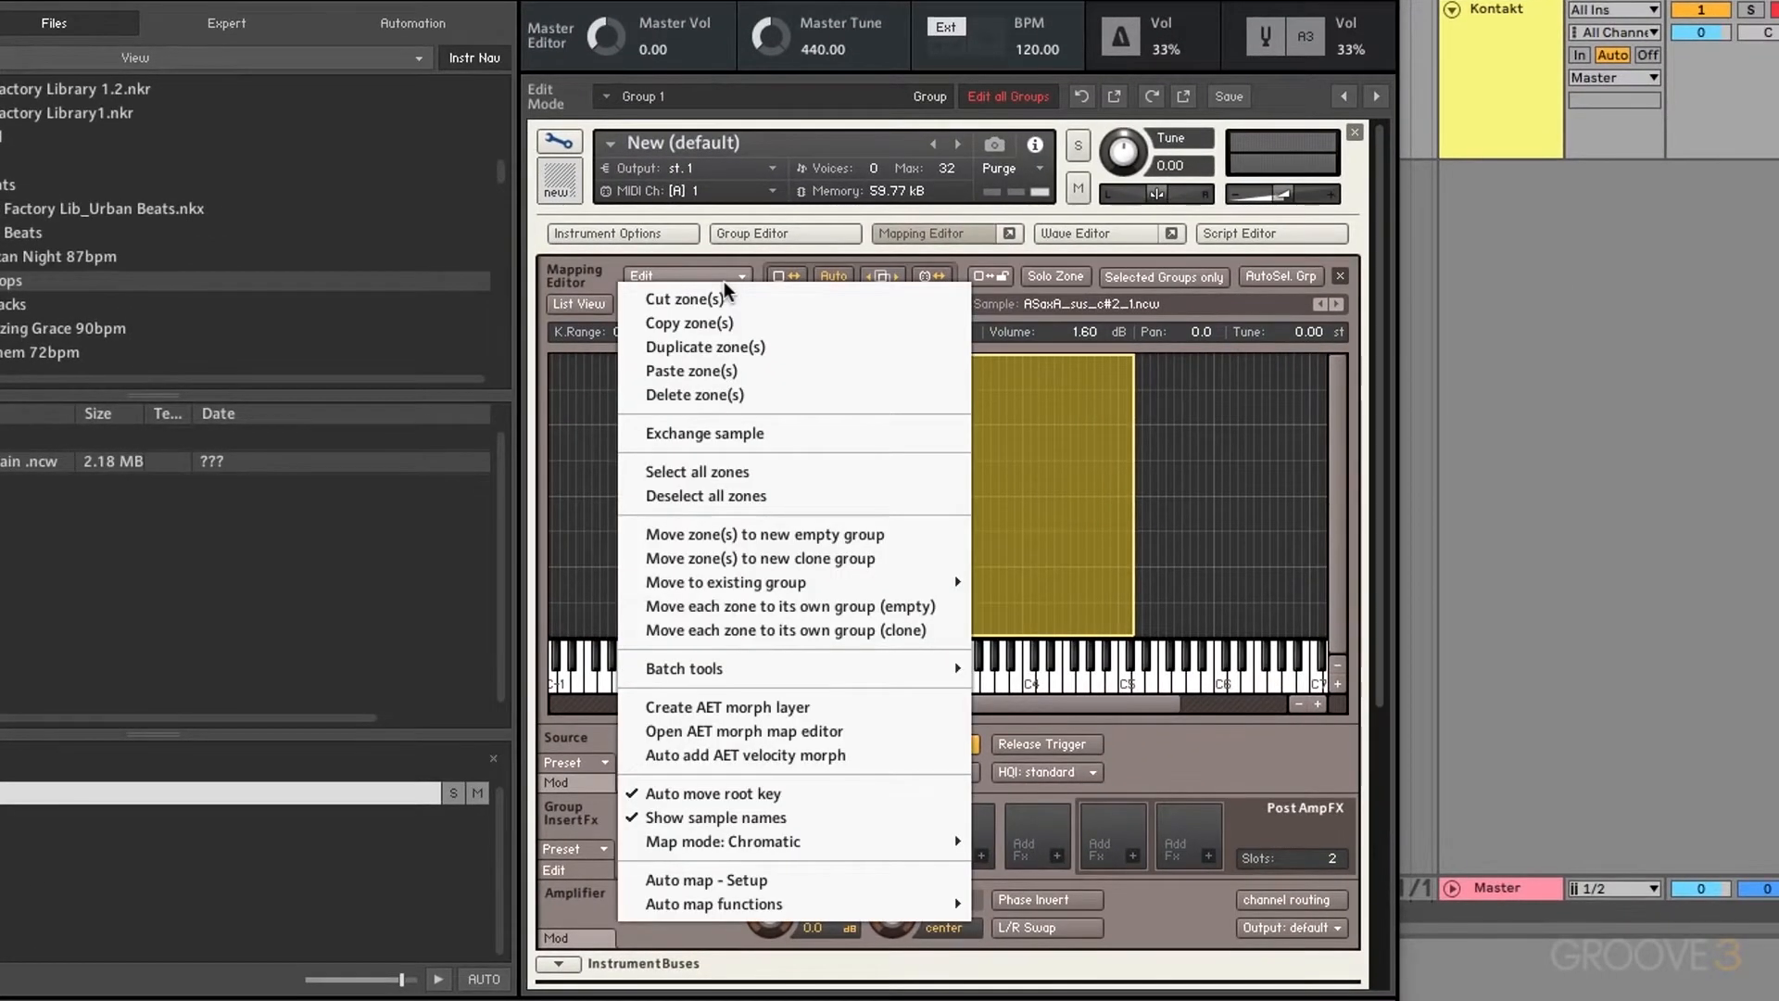
Step: Cancel the sample-replace dialog and view Edit's Move to existing group > Group 1 option
click(752, 435)
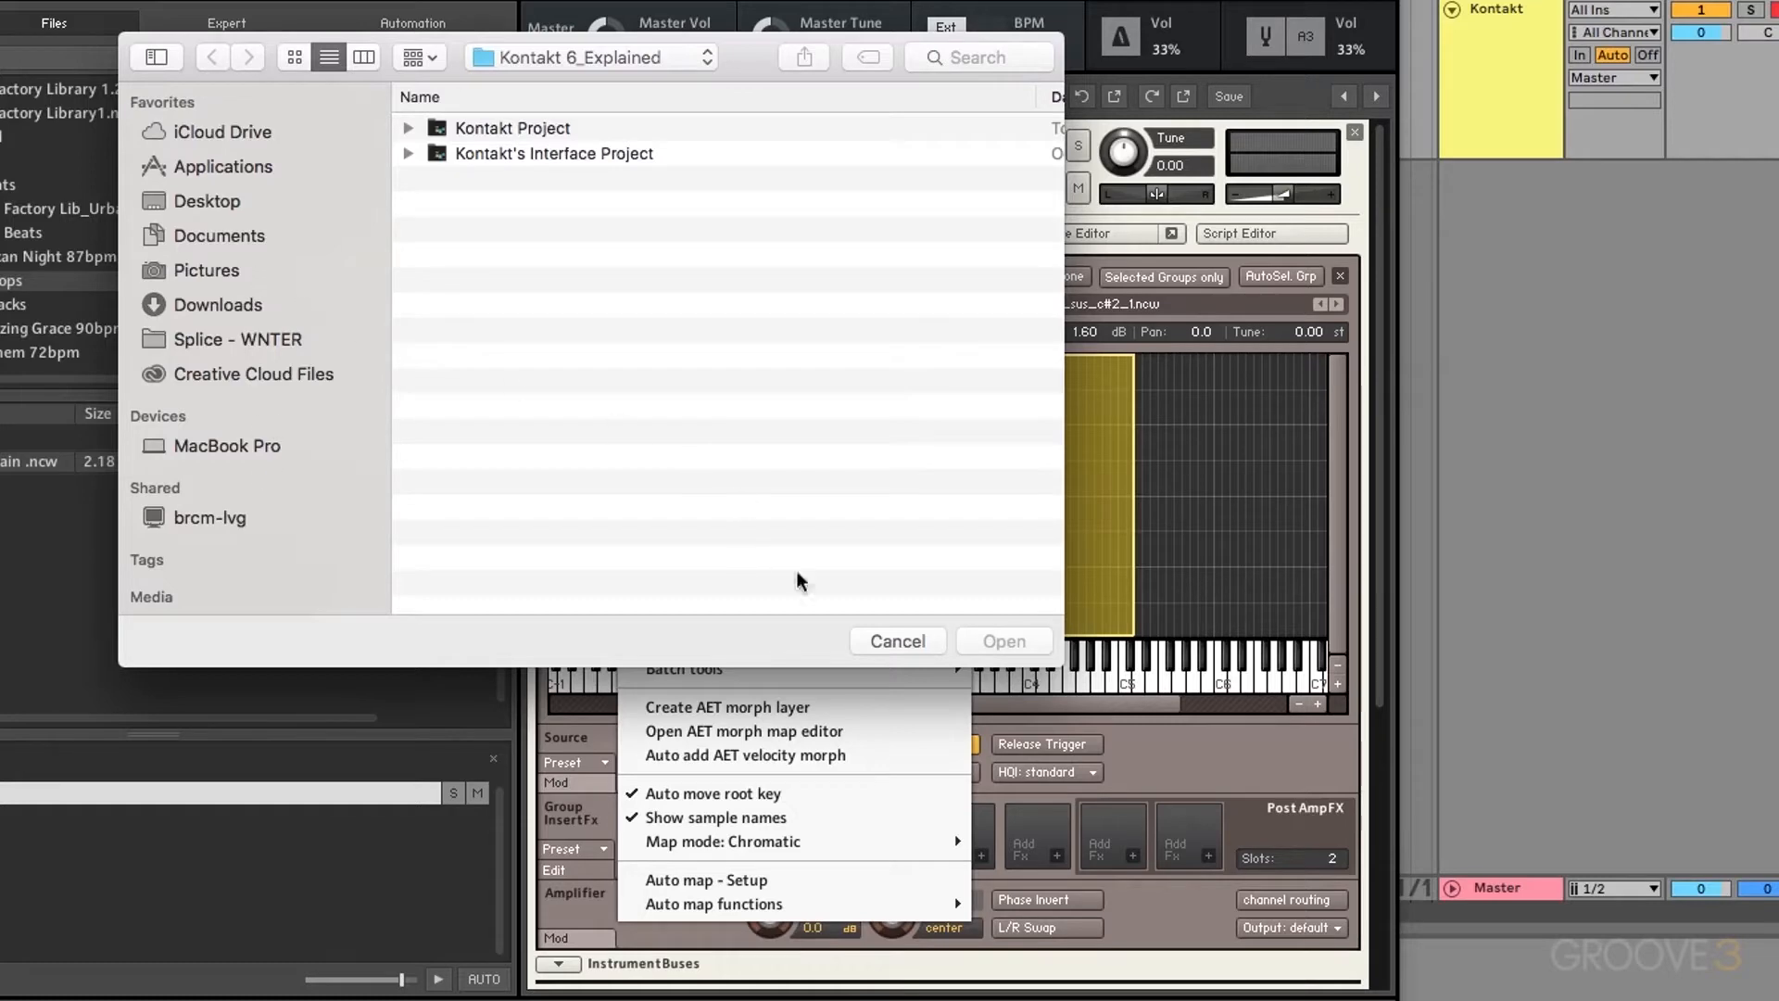
click(897, 641)
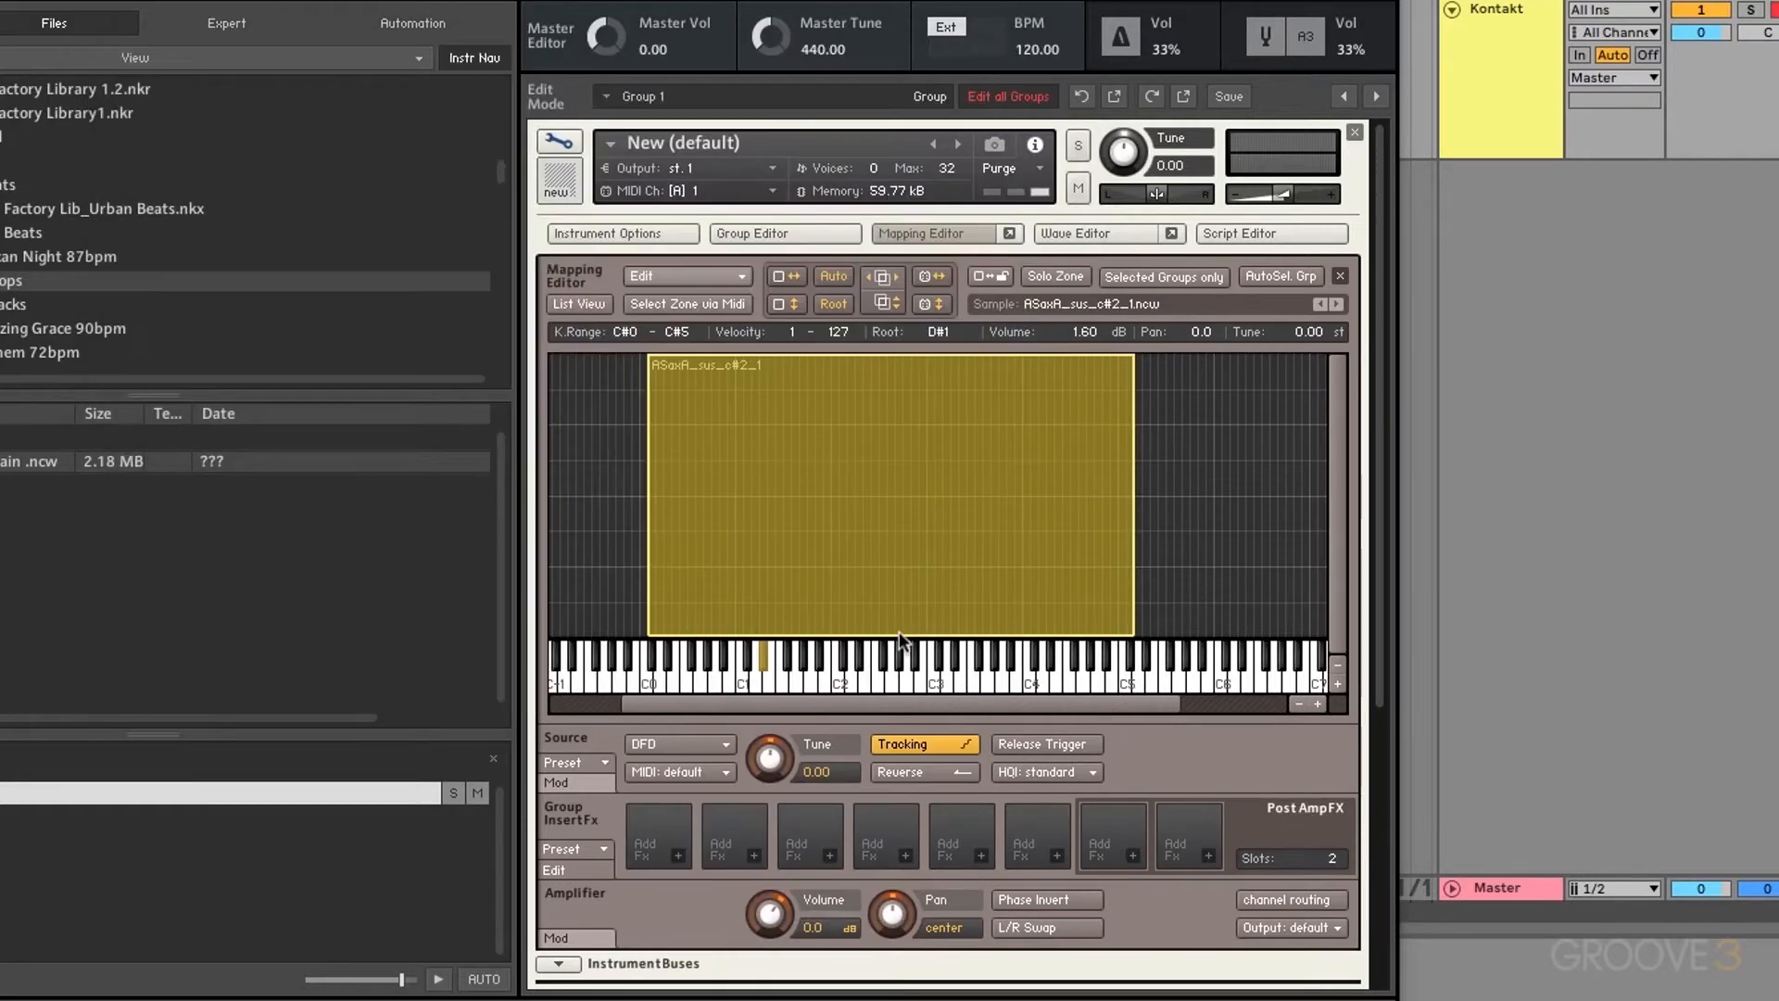
click(686, 276)
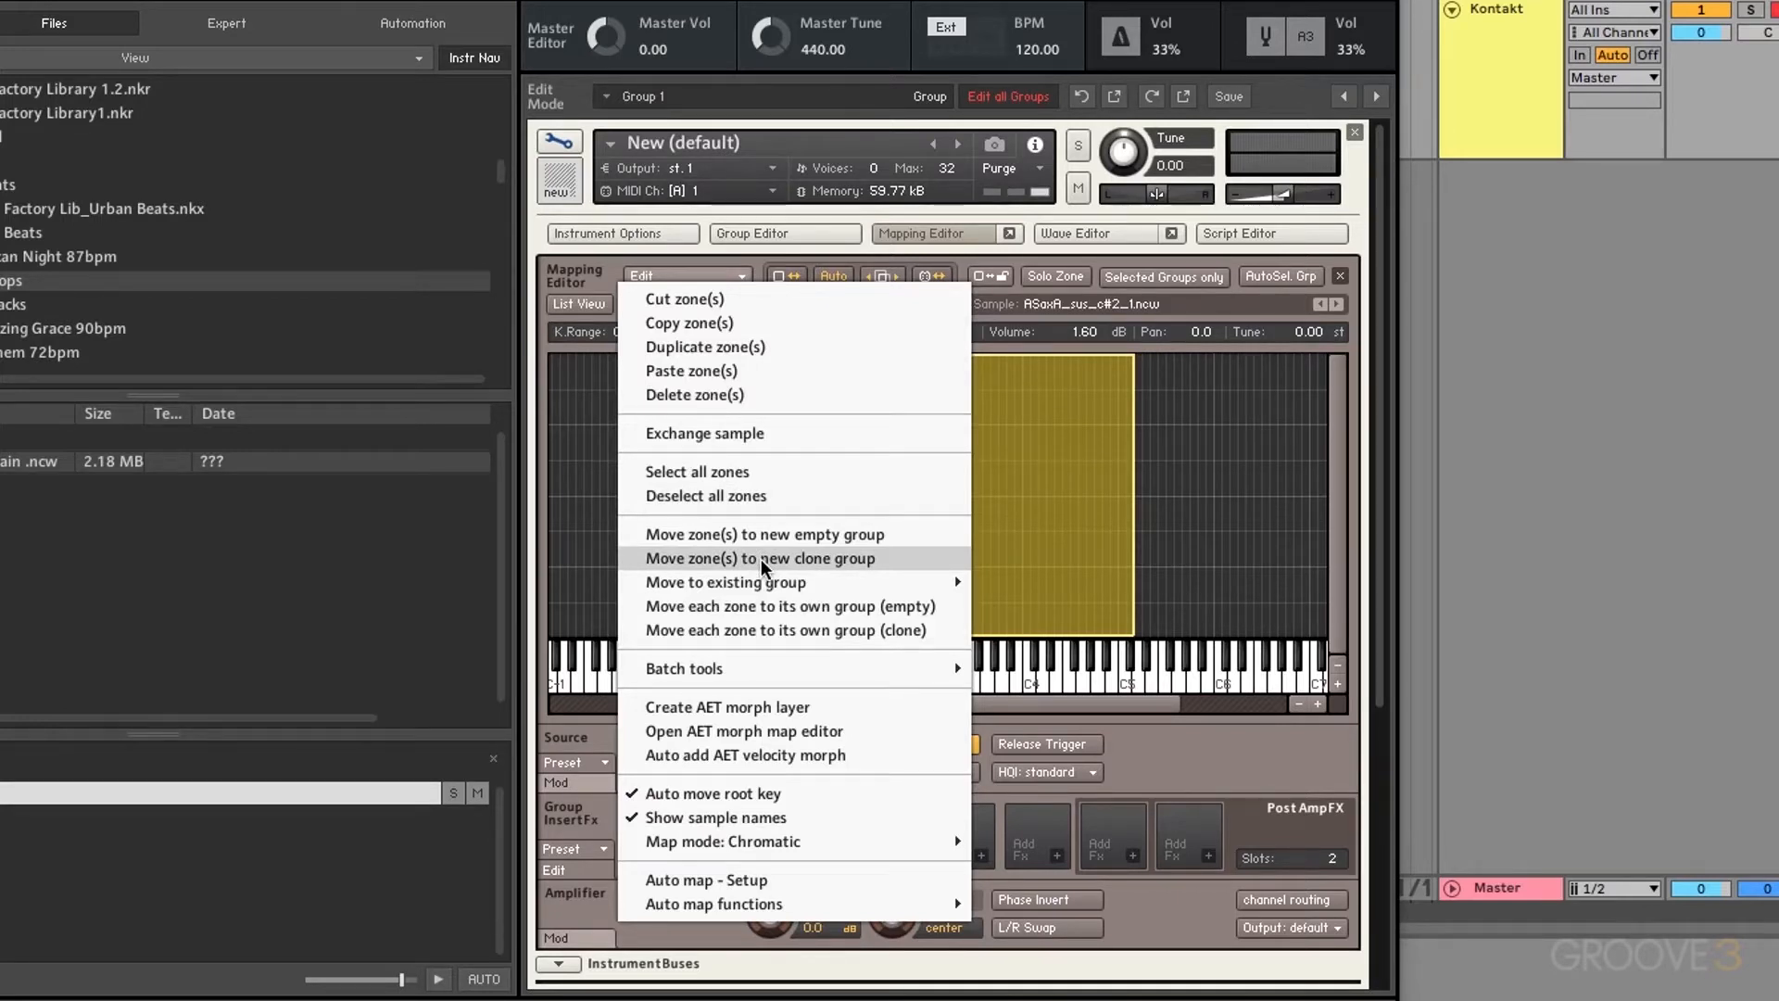
mouse_move(741, 668)
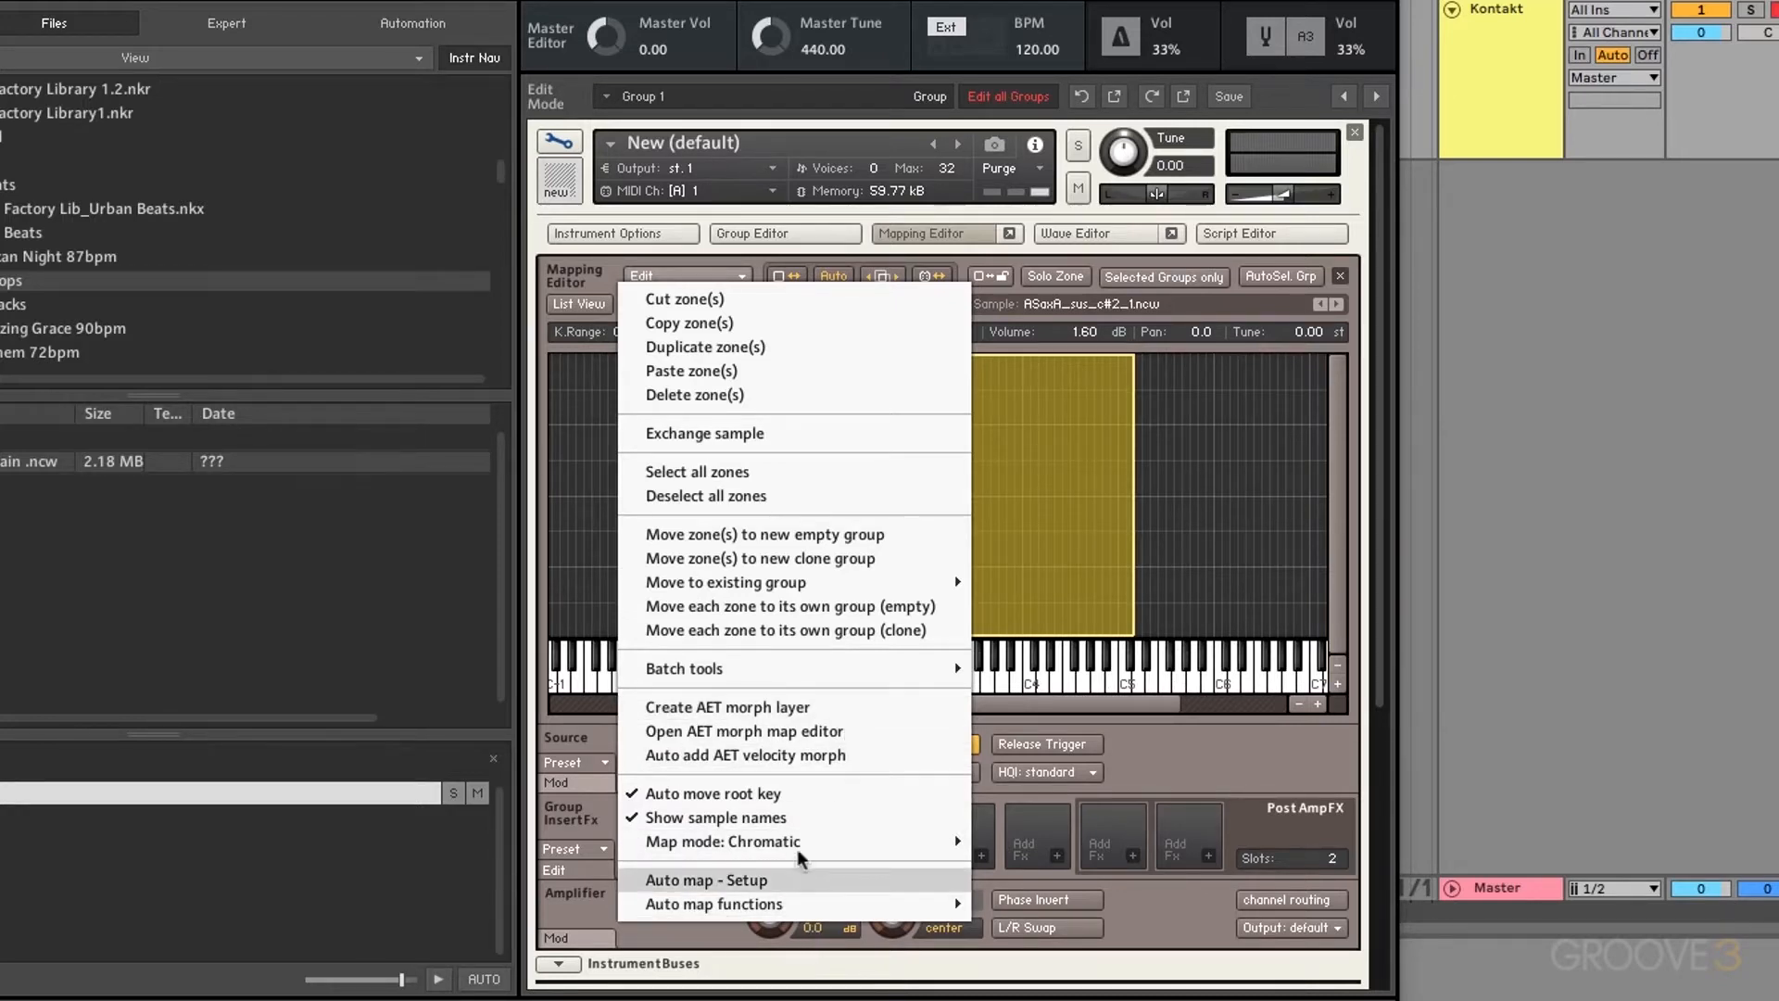
Step: Close the Edit menu and toggle Select Zone via MIDI on and back off
mouse_move(804, 593)
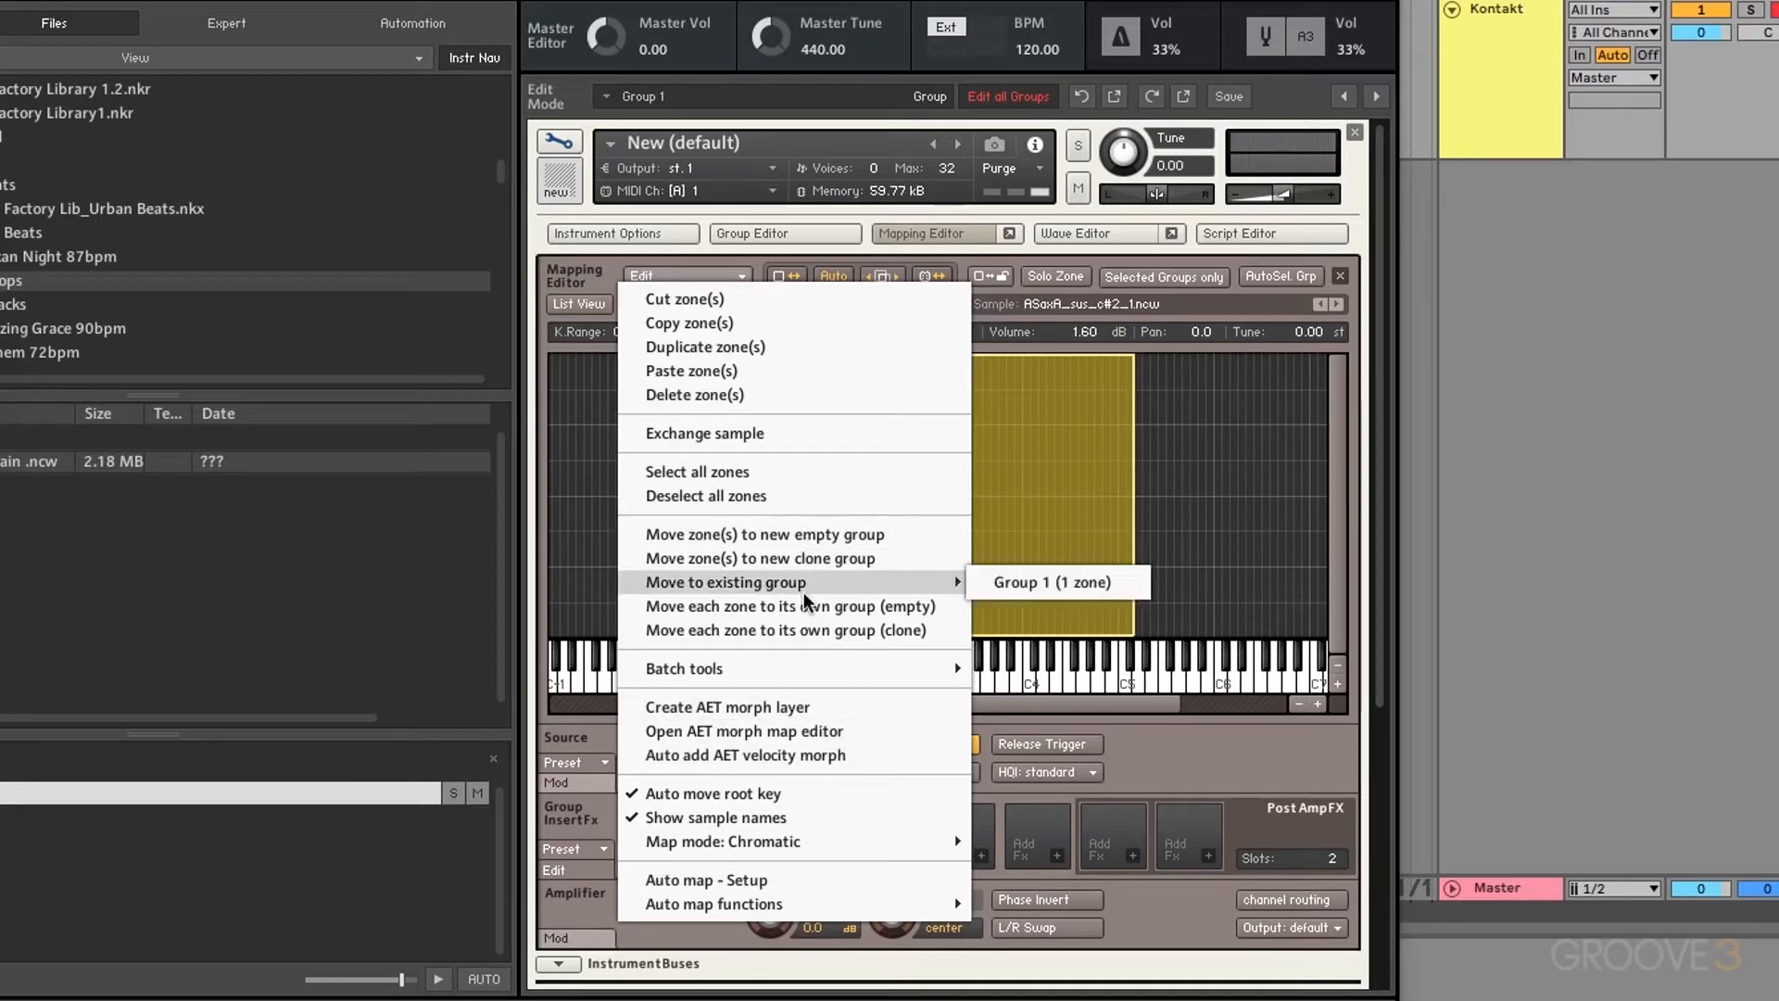
click(917, 232)
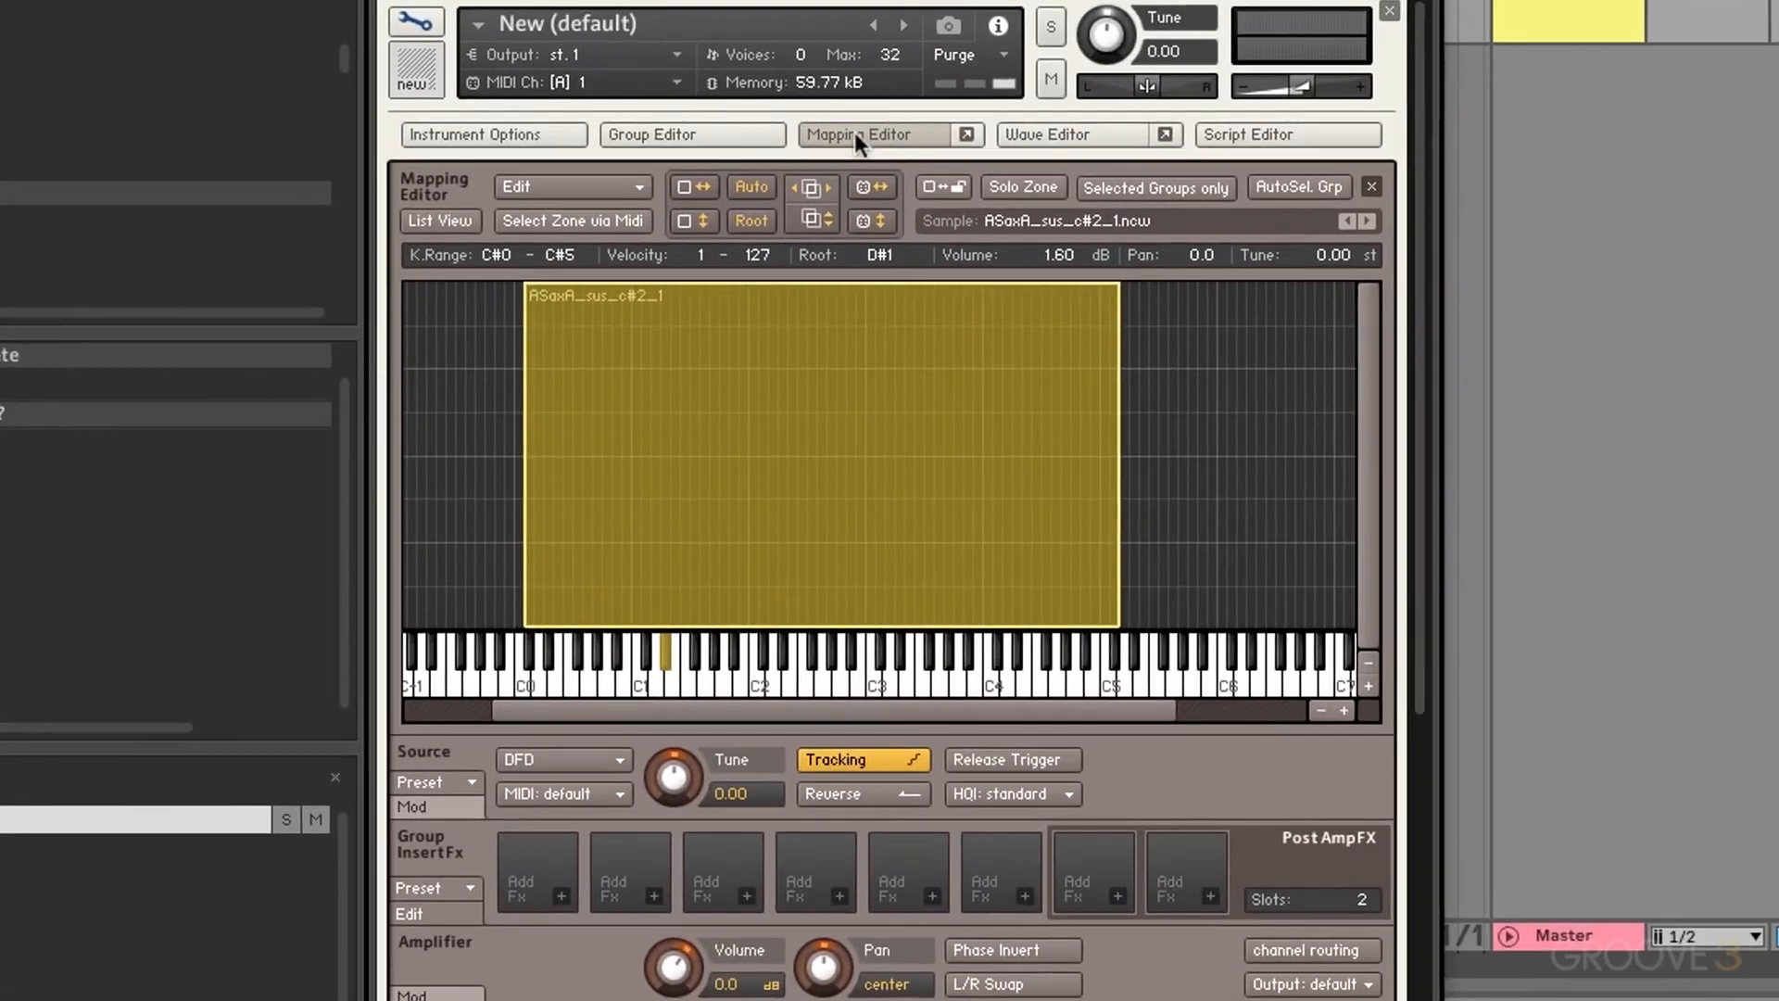
click(575, 228)
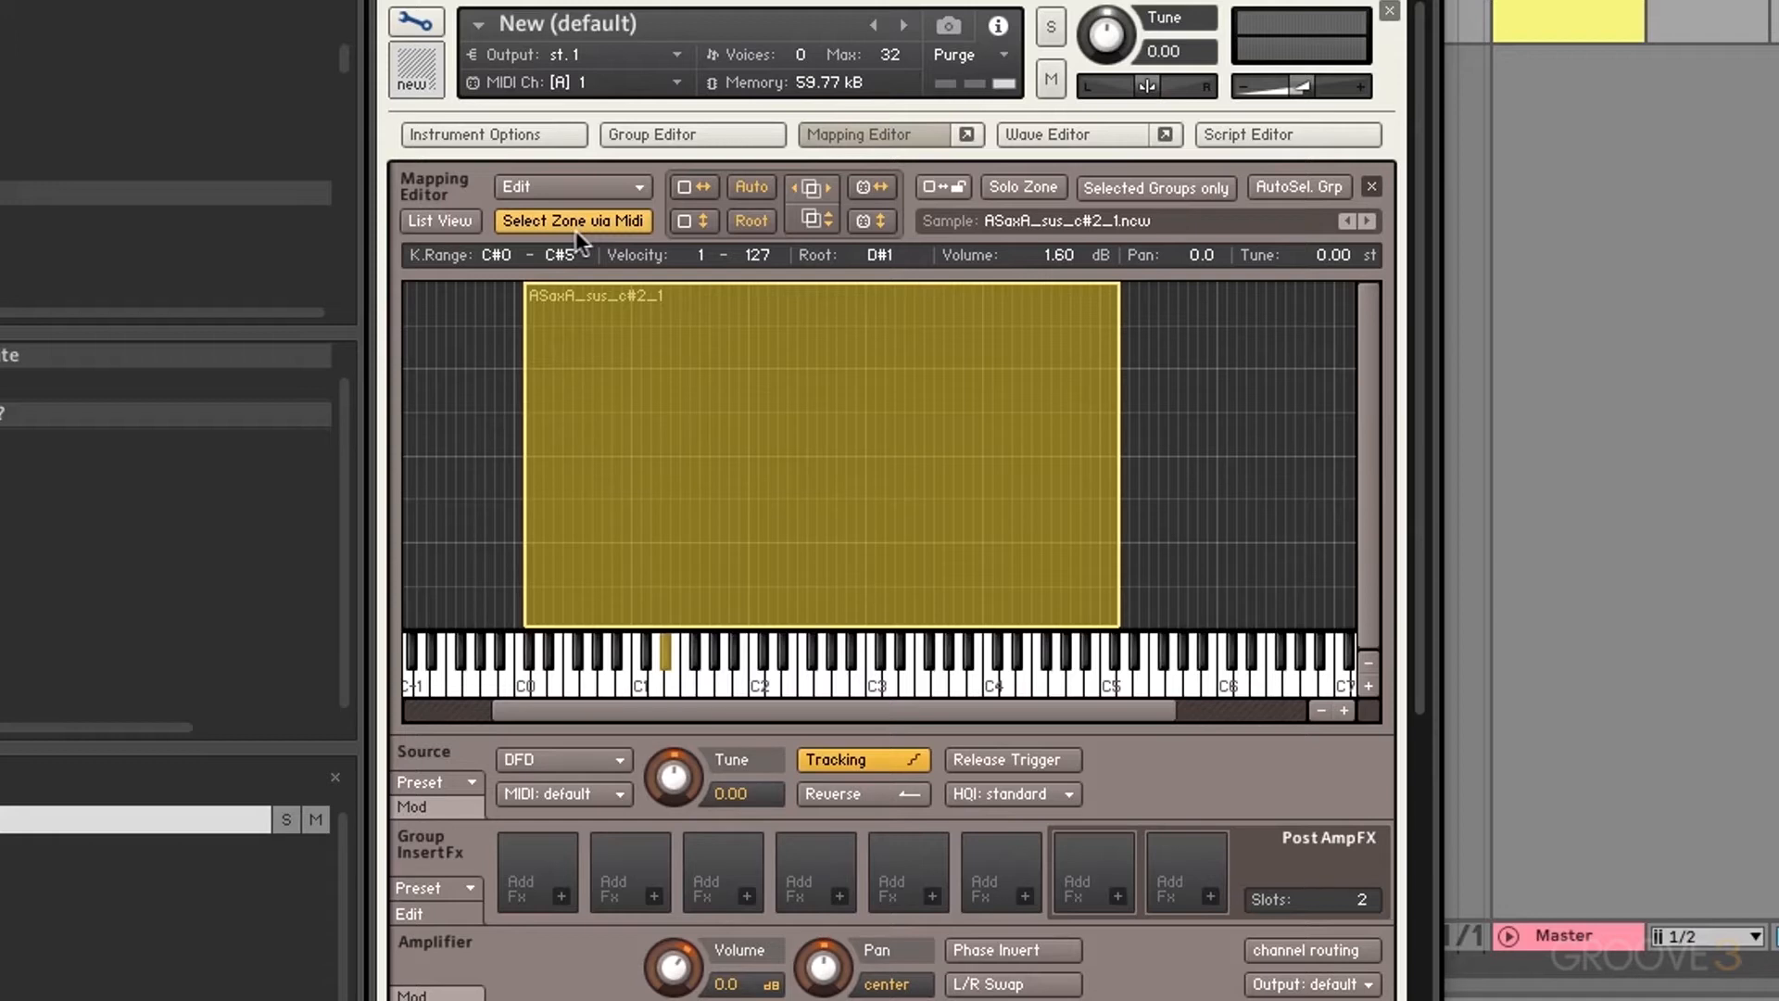
click(576, 229)
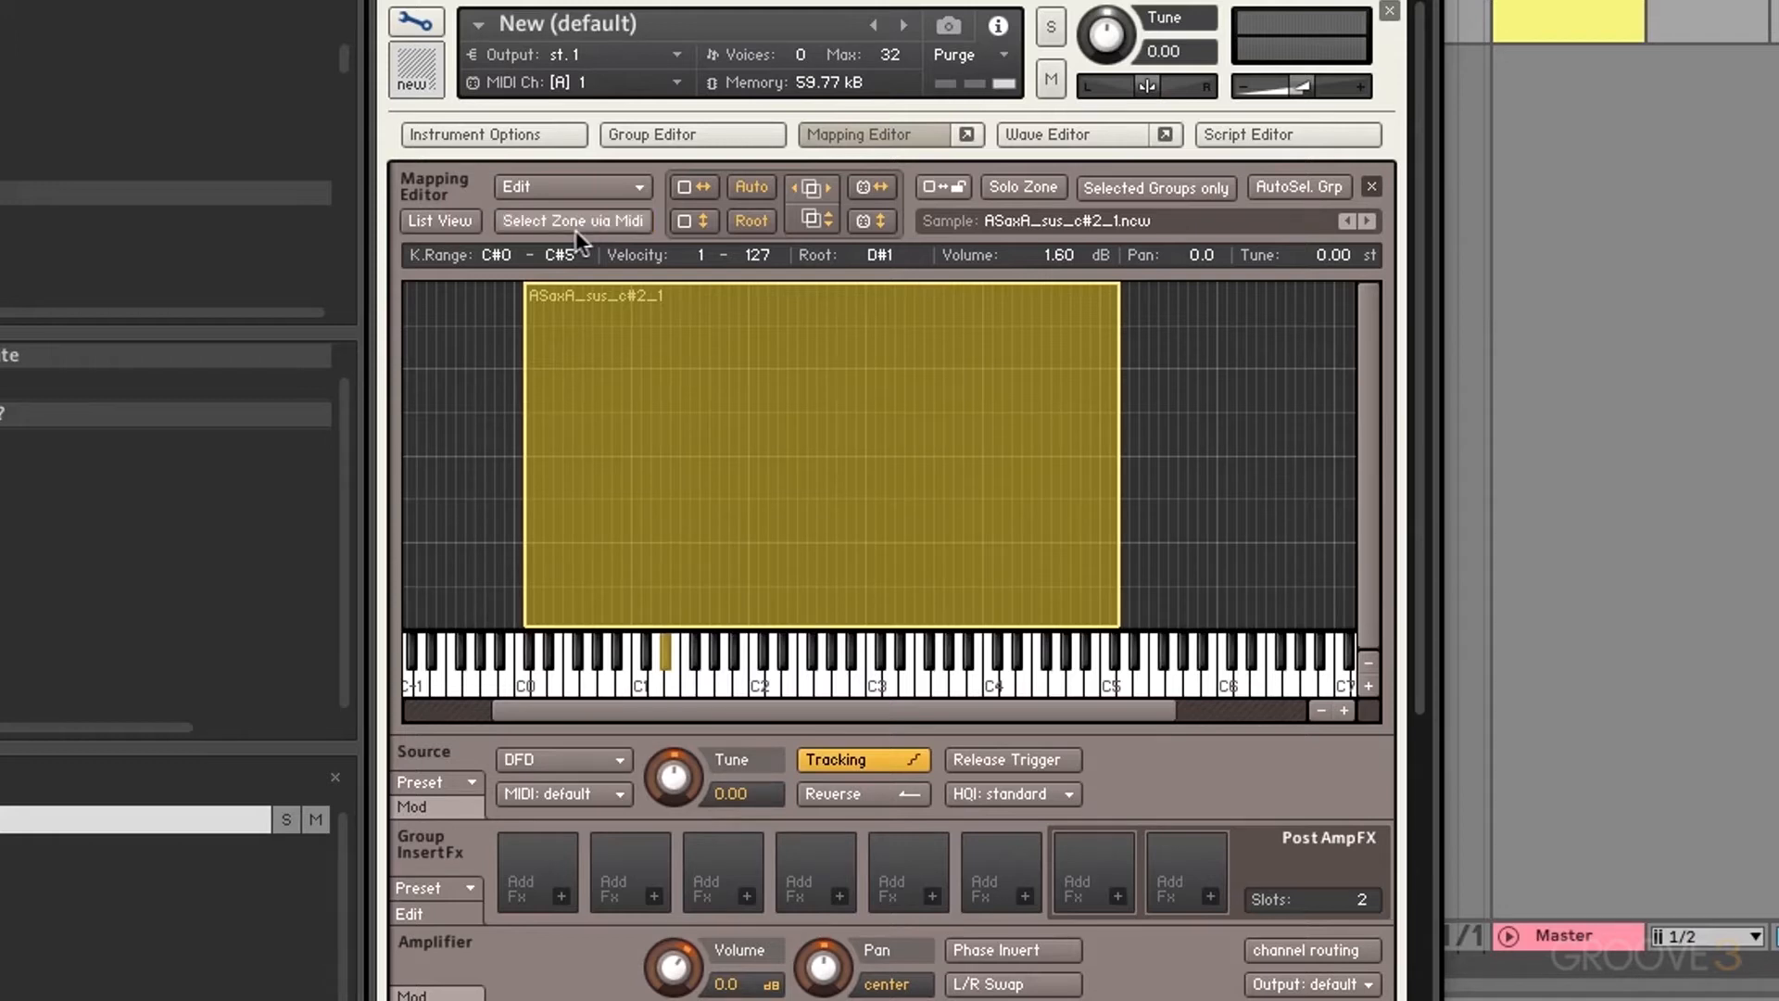
Step: Try the full-keyboard and velocity-range expand buttons, leaving the zone at C#0–C#5, 1–127
click(699, 186)
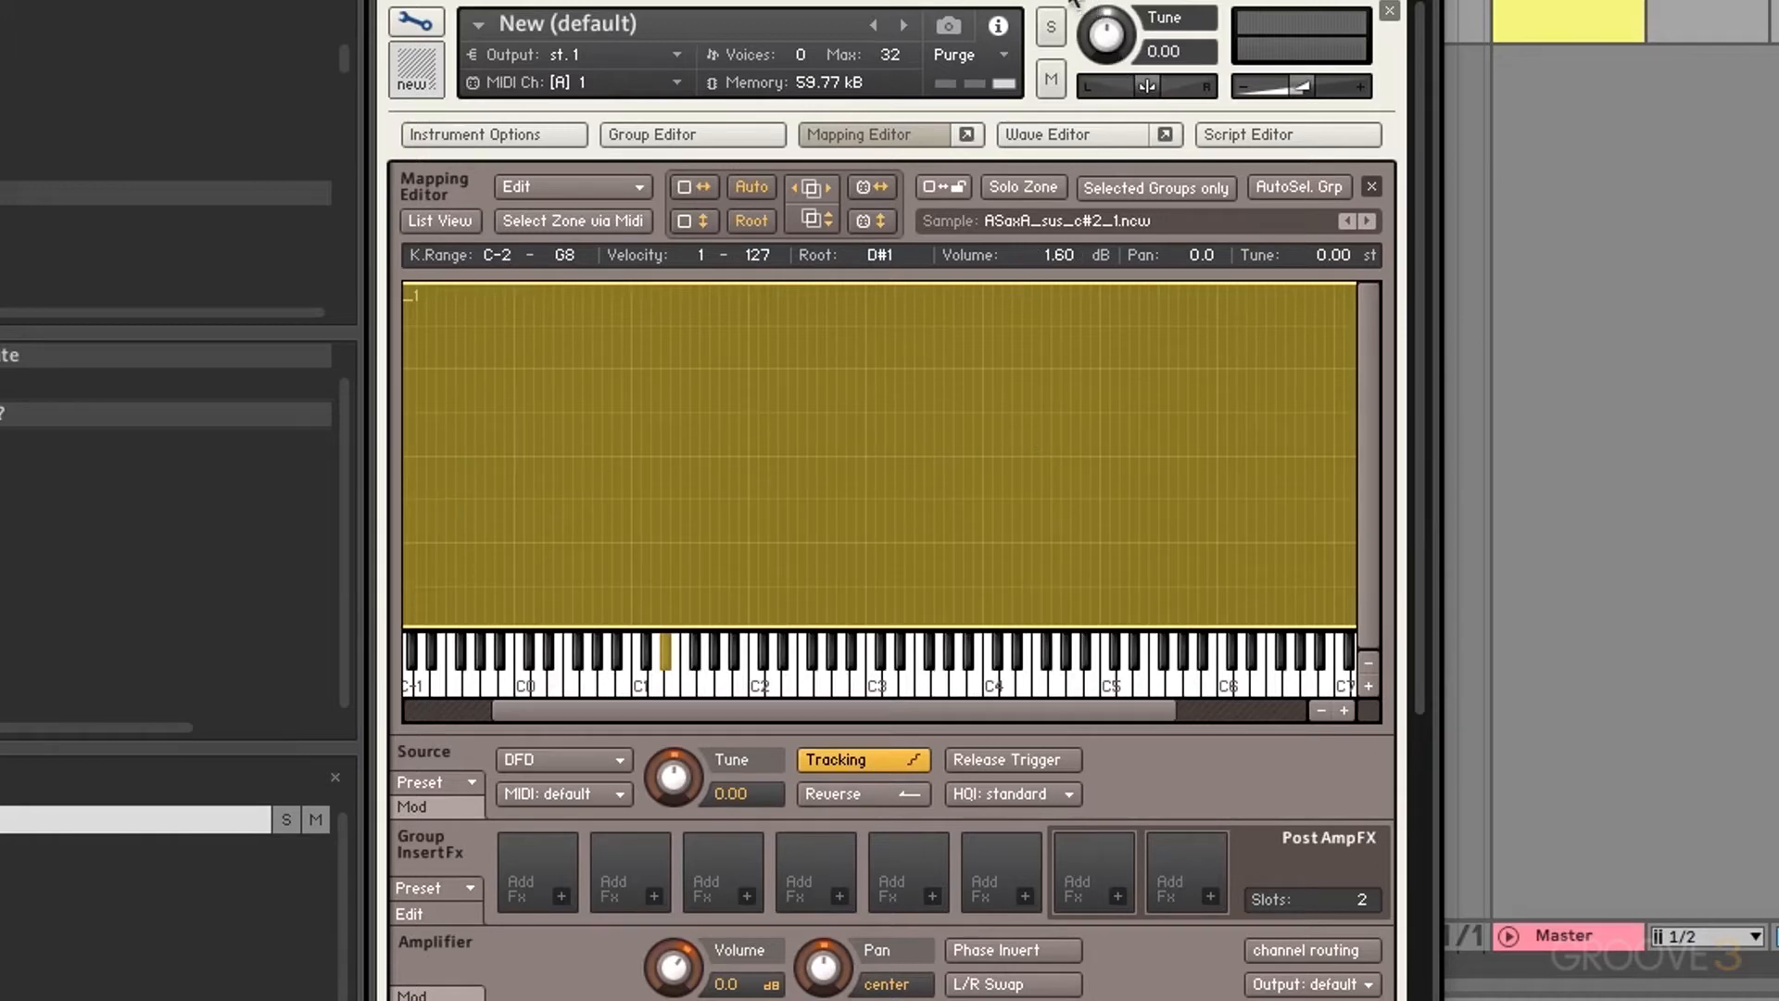
key(ctrl+z)
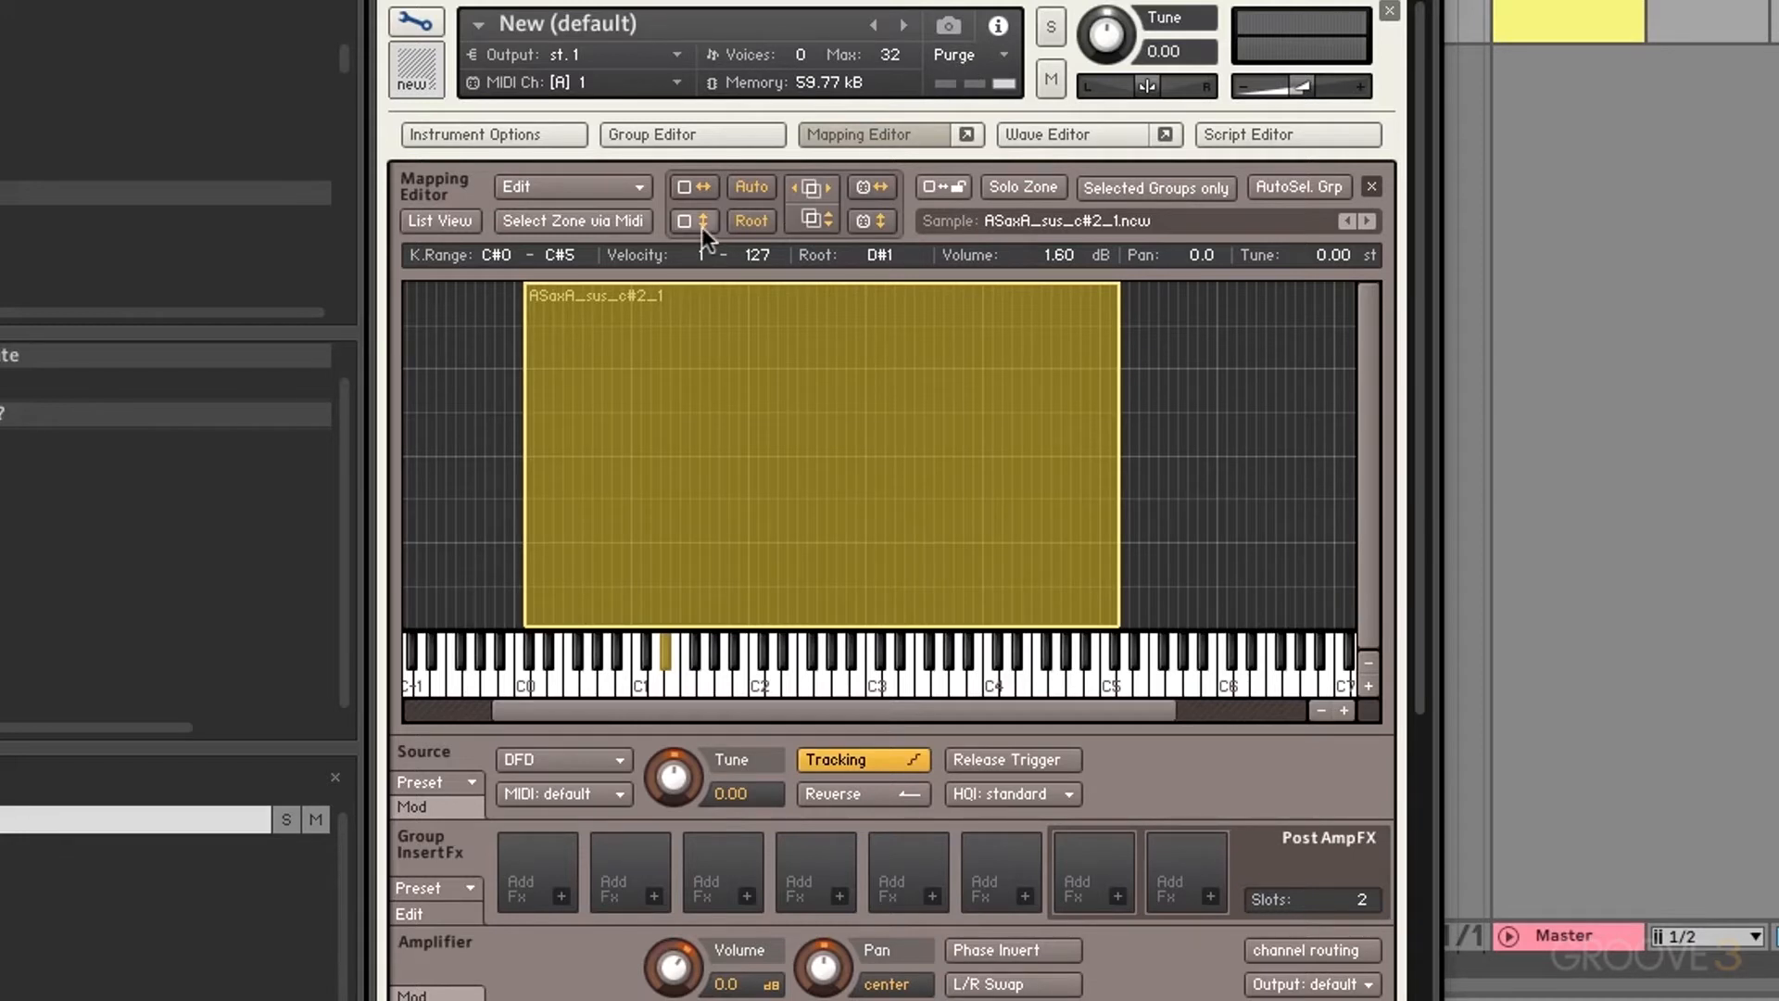
drag(719, 286, 727, 526)
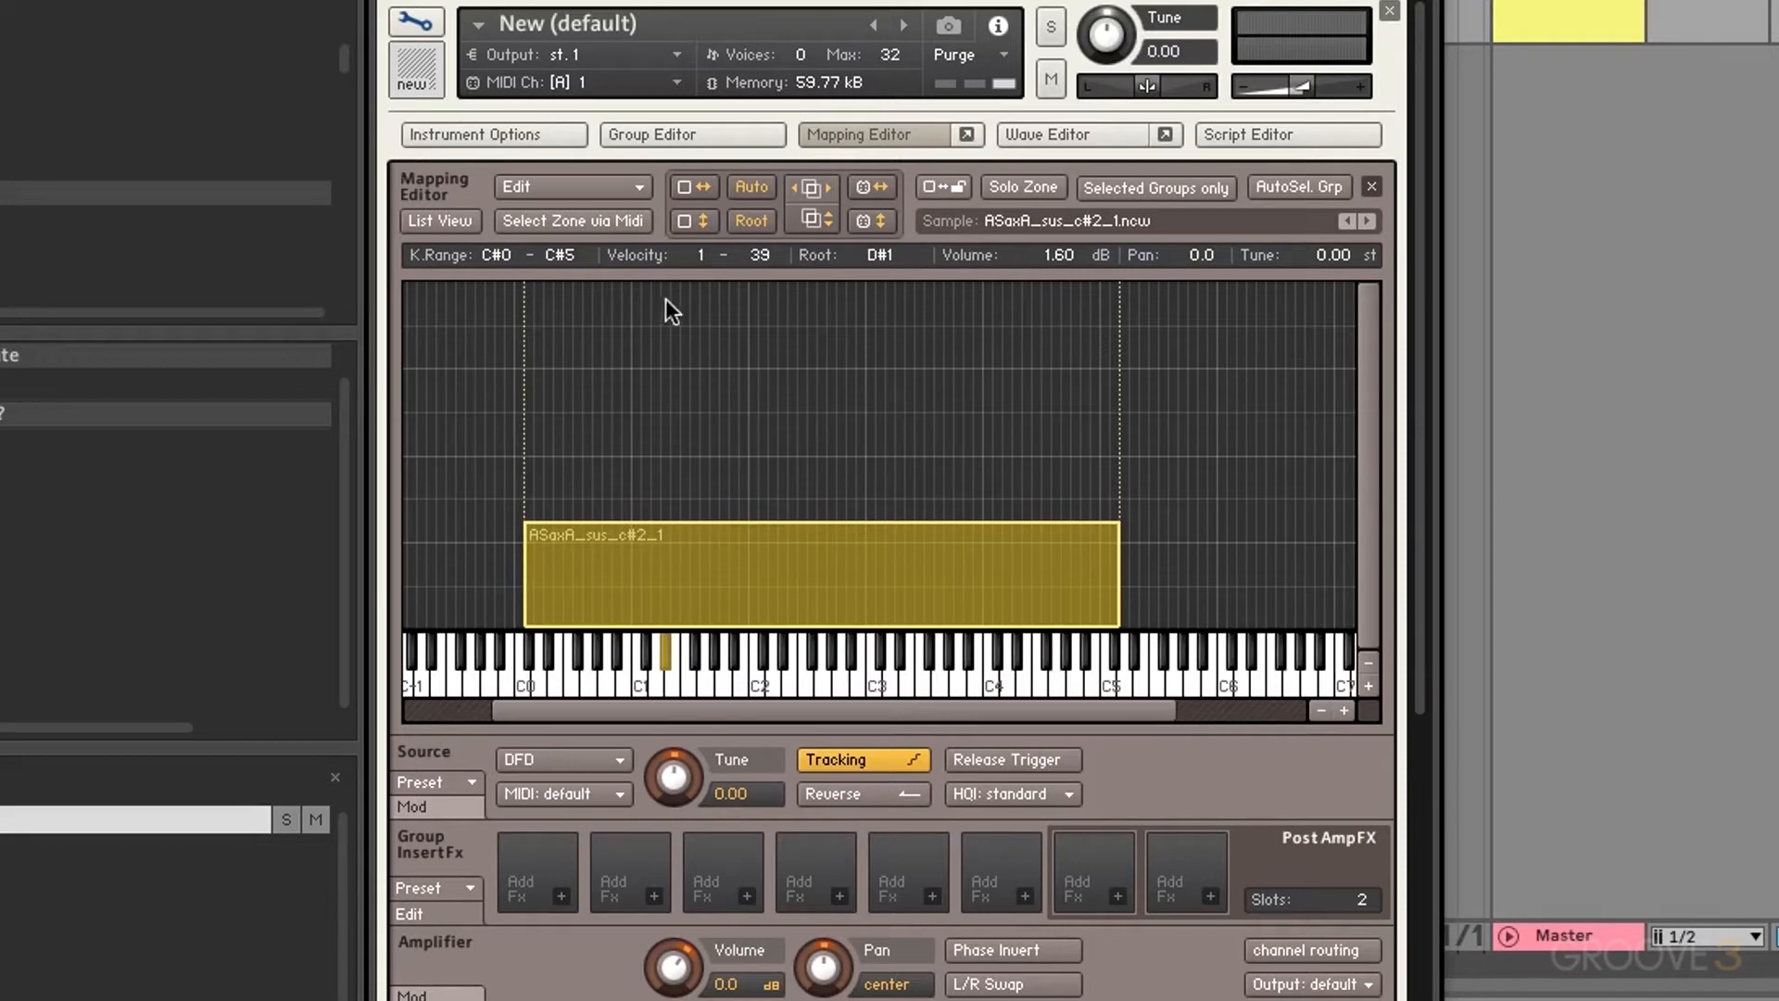
click(693, 223)
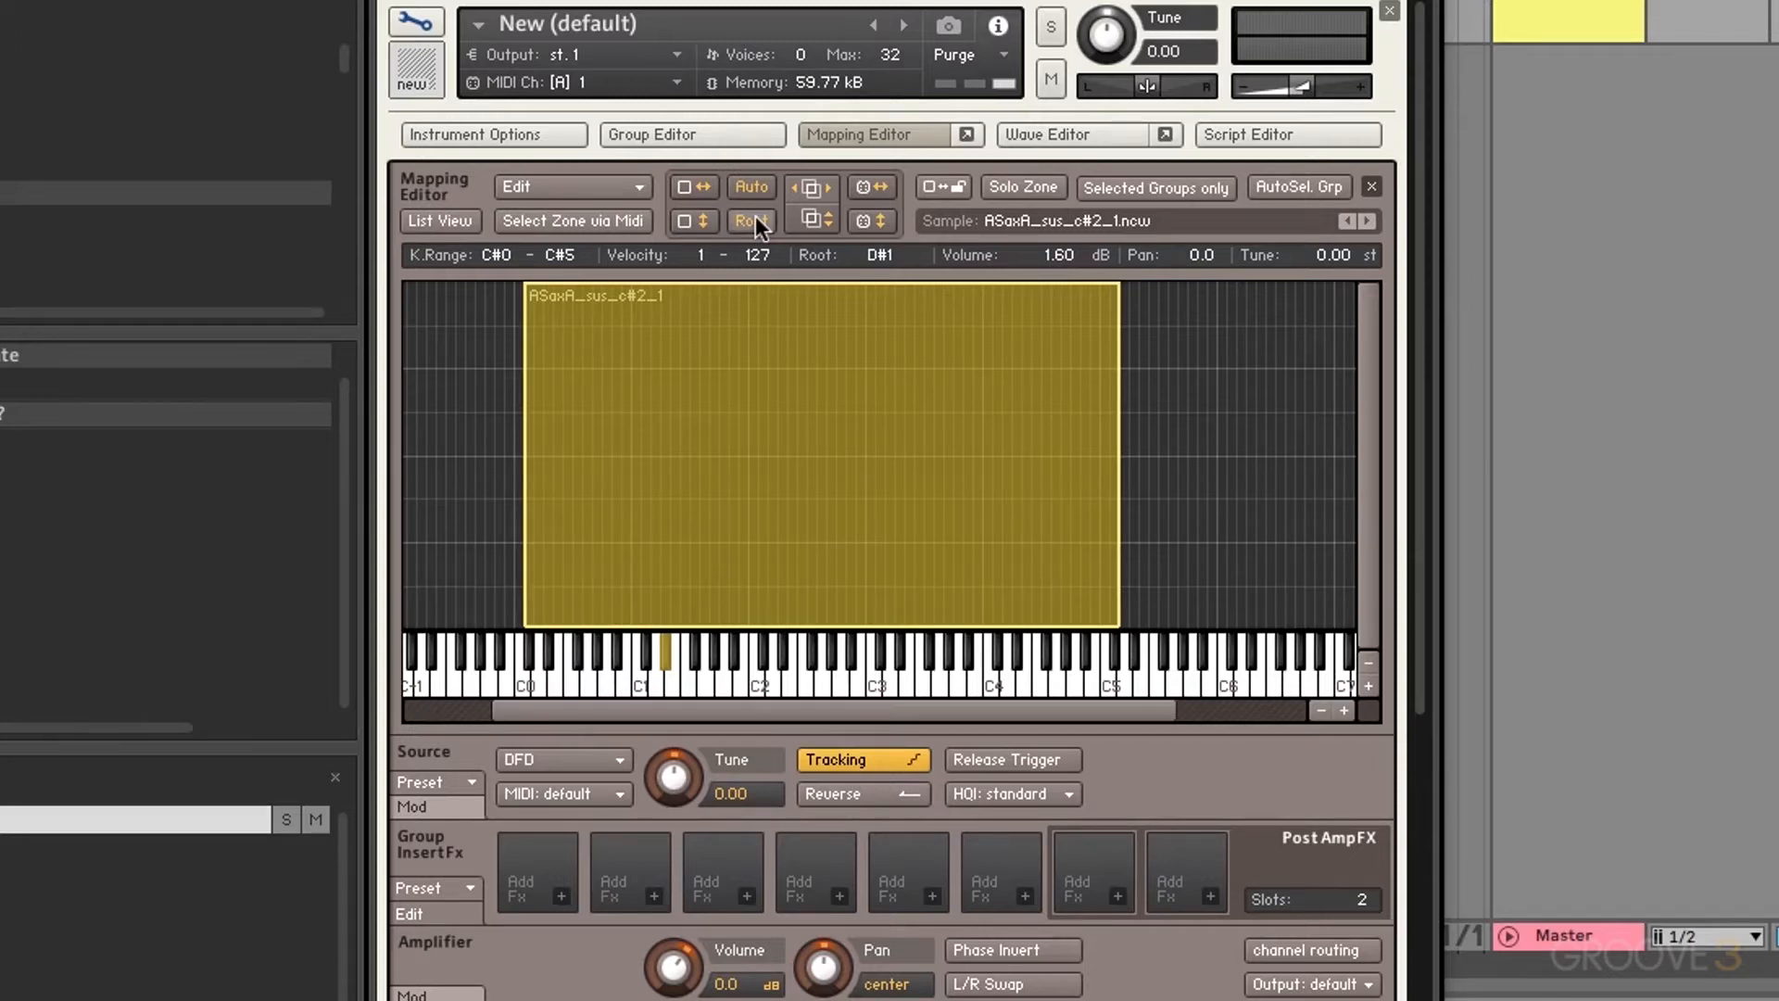
click(608, 182)
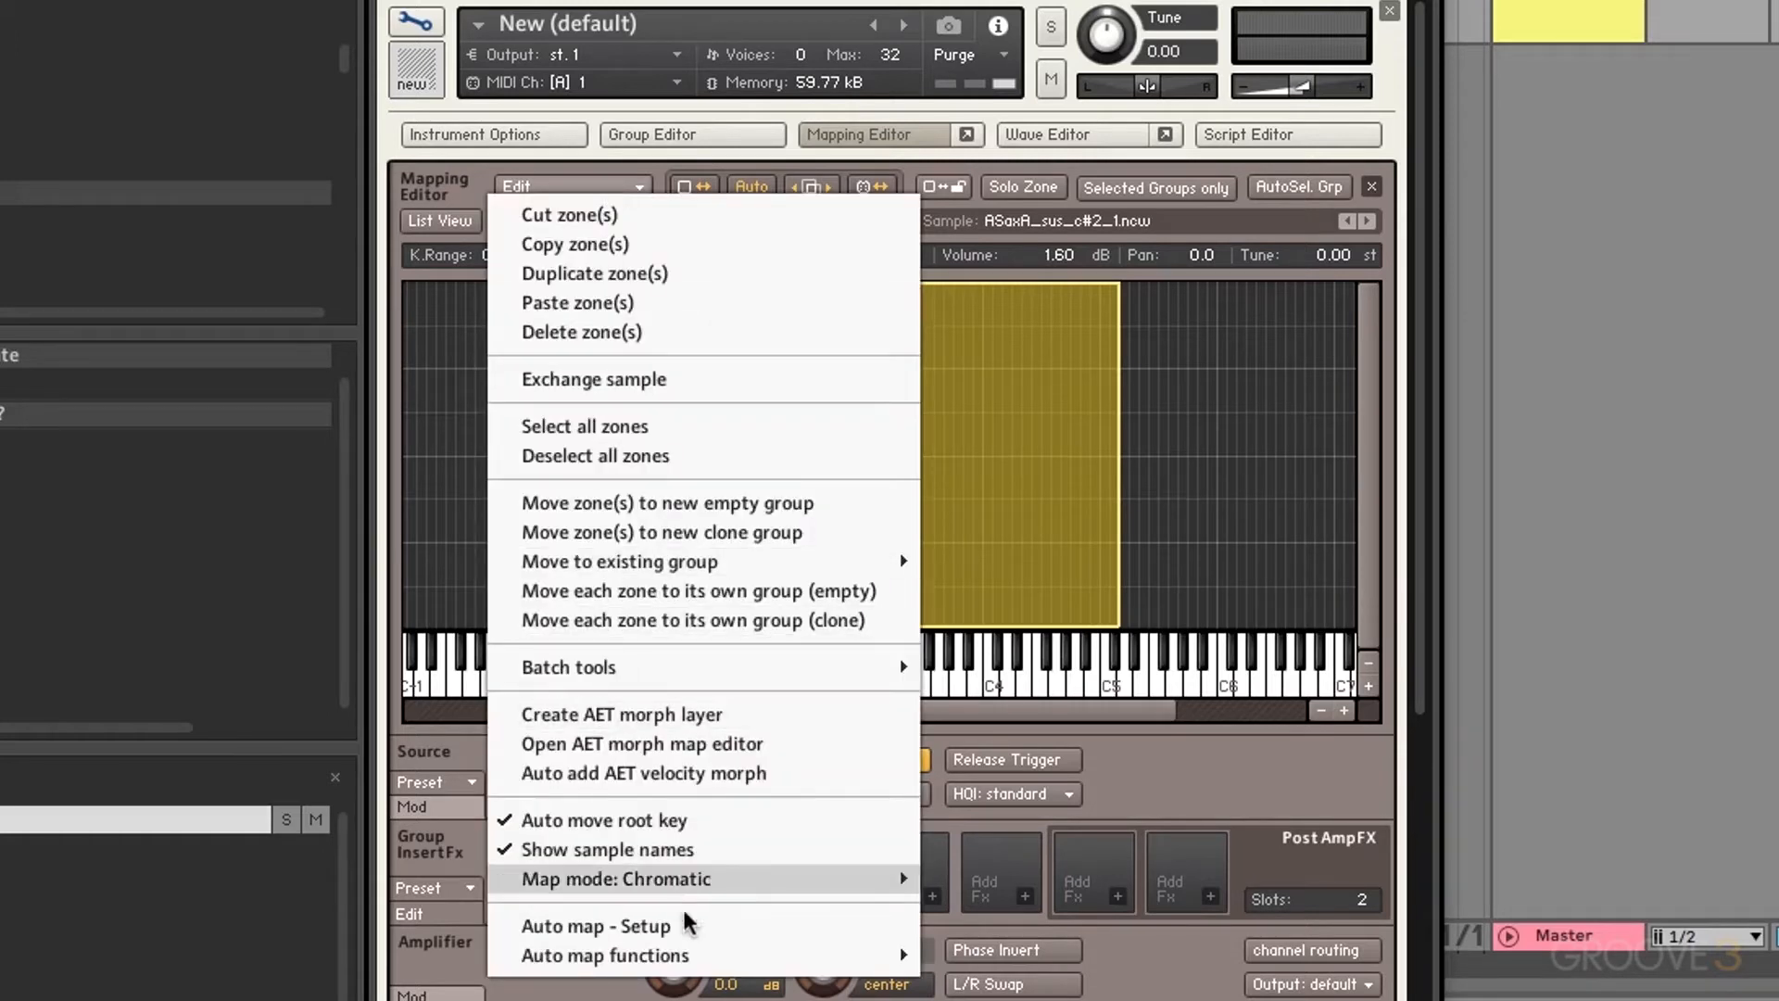
click(891, 166)
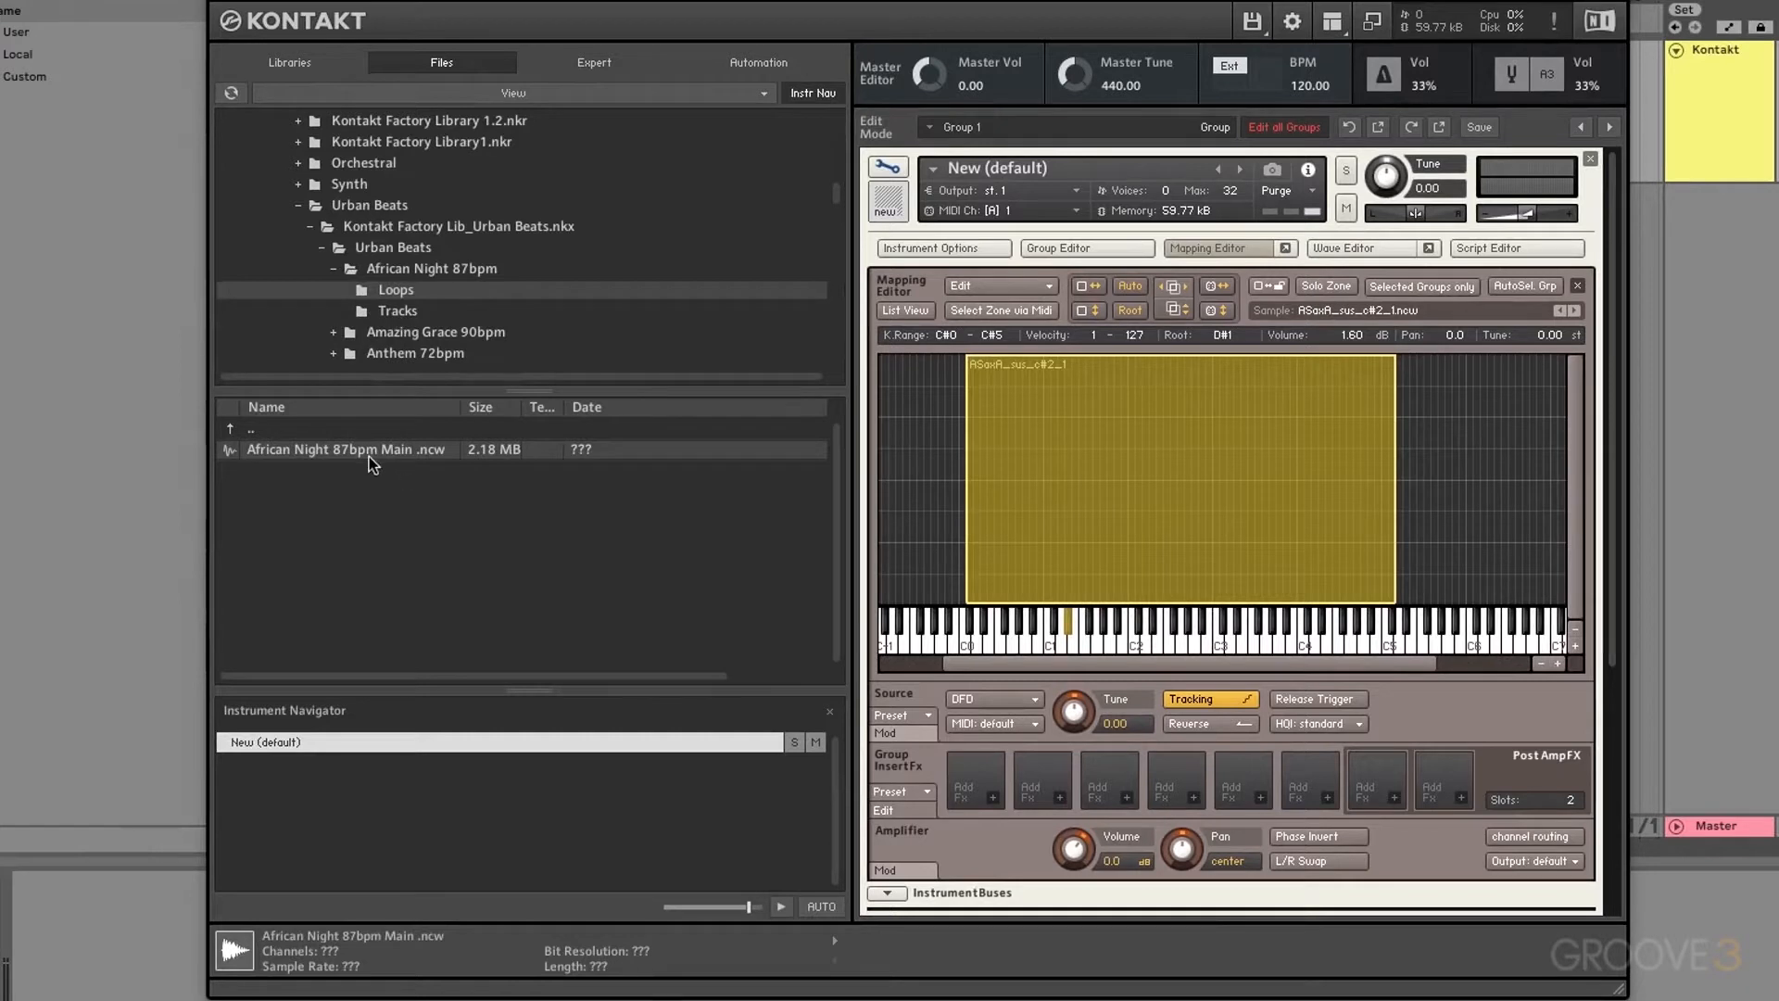
Step: Add African Night 87bpm Main as a zone and resolve its key overlap with the sax zone
drag(371, 463, 1370, 454)
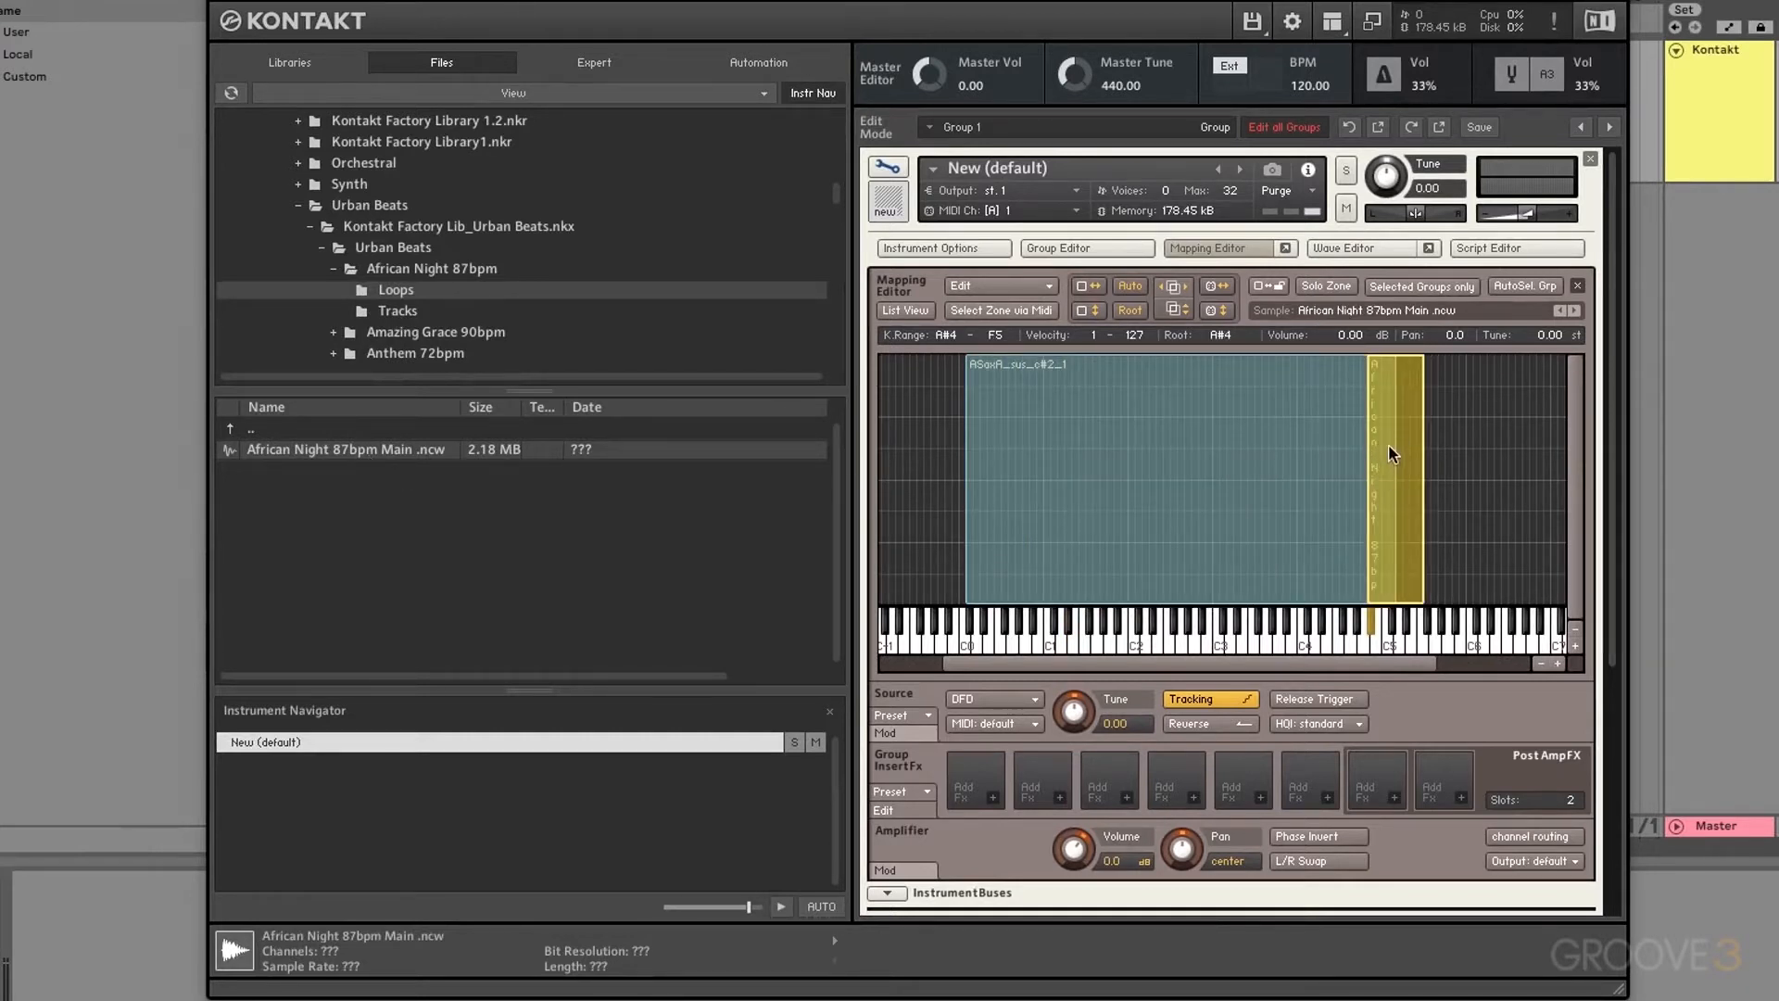
click(1217, 471)
drag(1456, 482, 1315, 500)
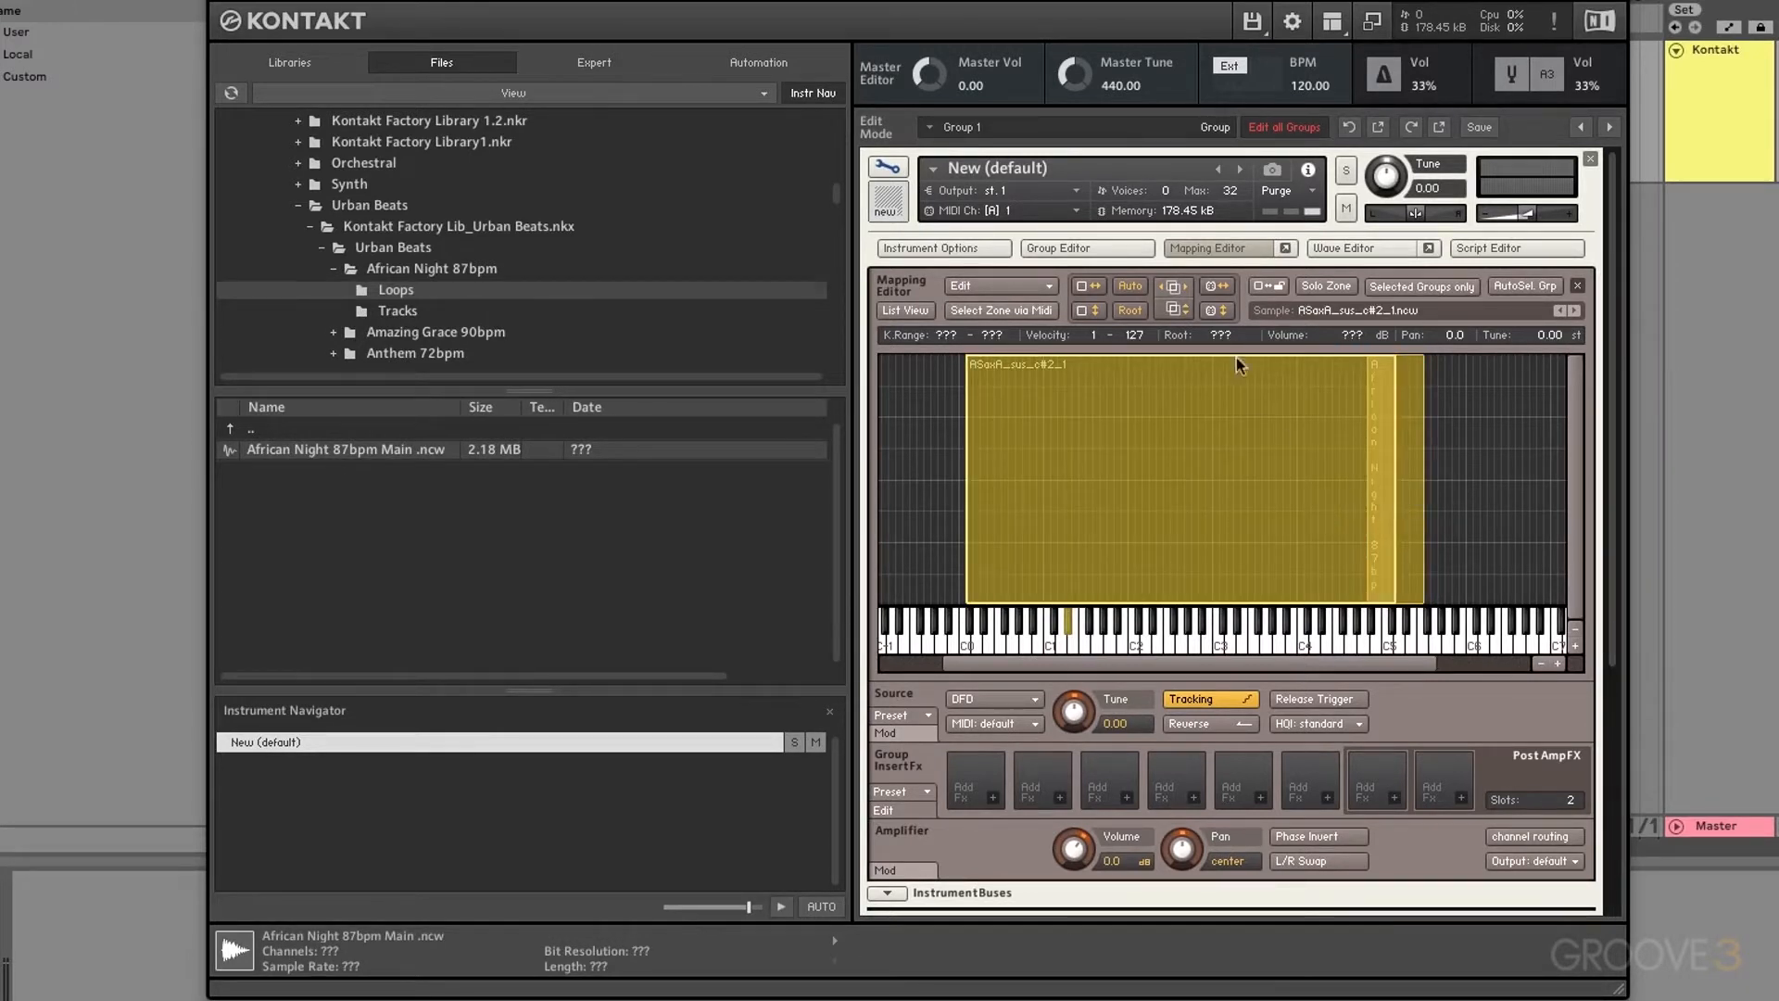
click(1187, 290)
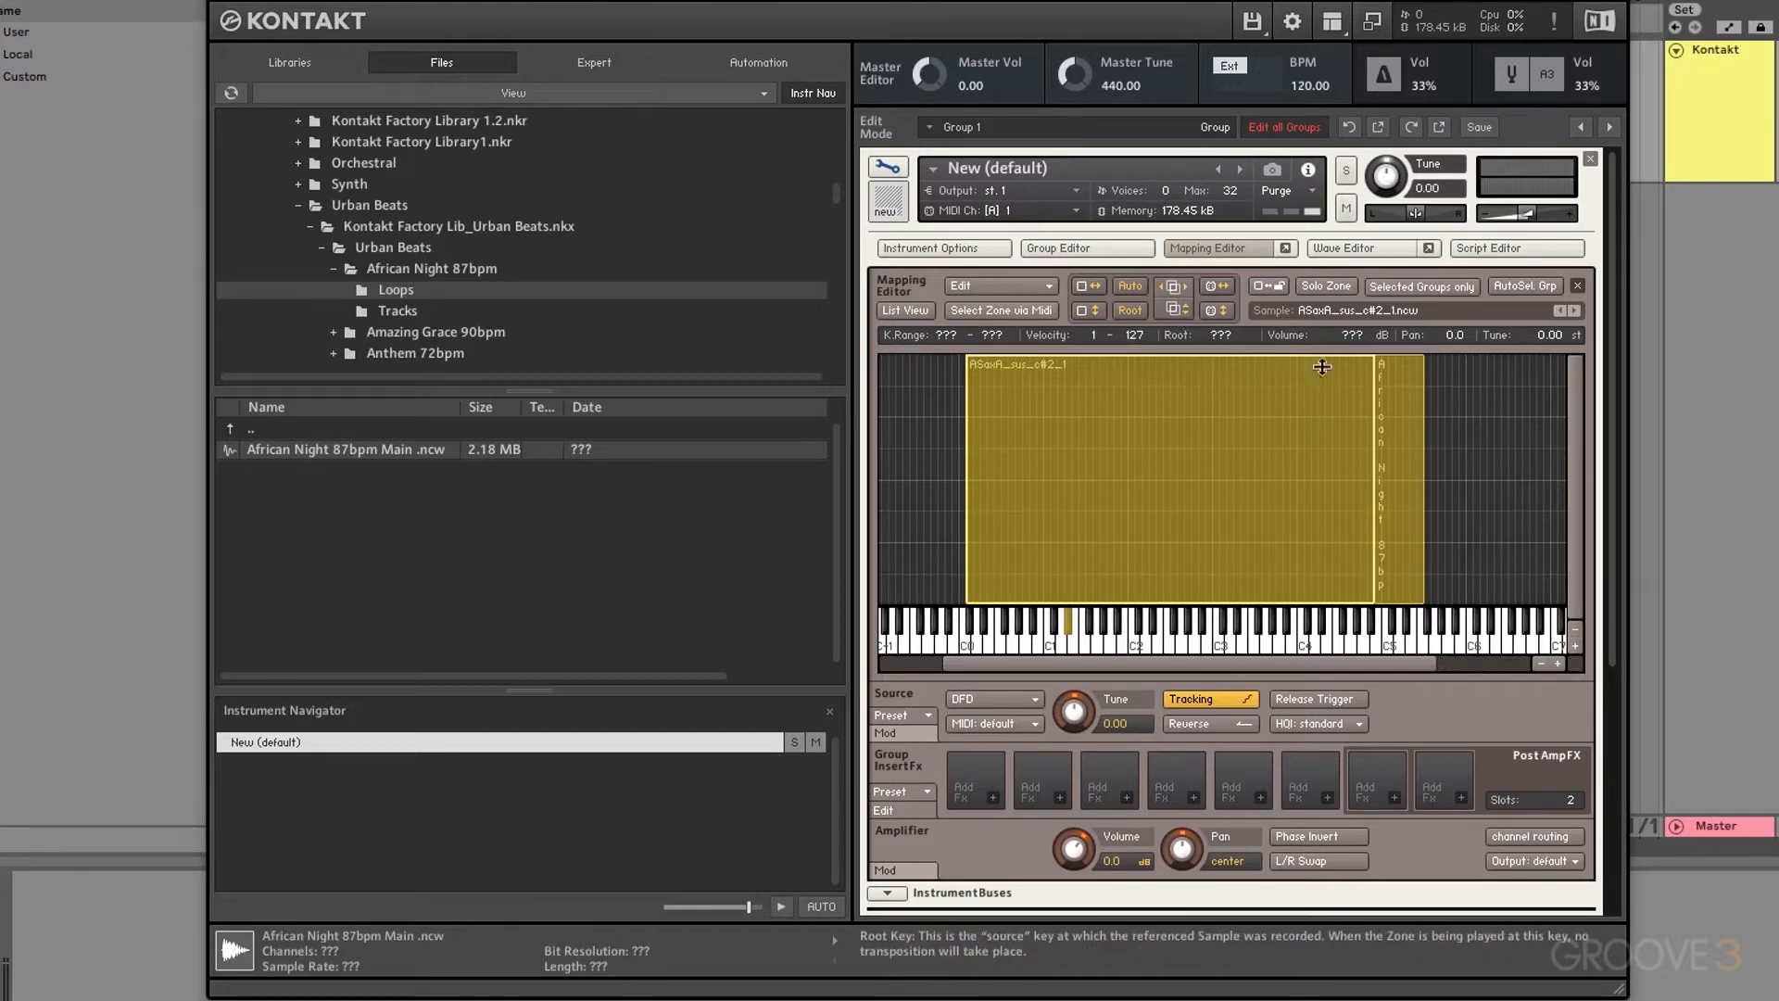
Step: Reposition the African Night zone, then select both zones and split their velocity ranges
drag(1322, 367, 1379, 412)
click(1488, 428)
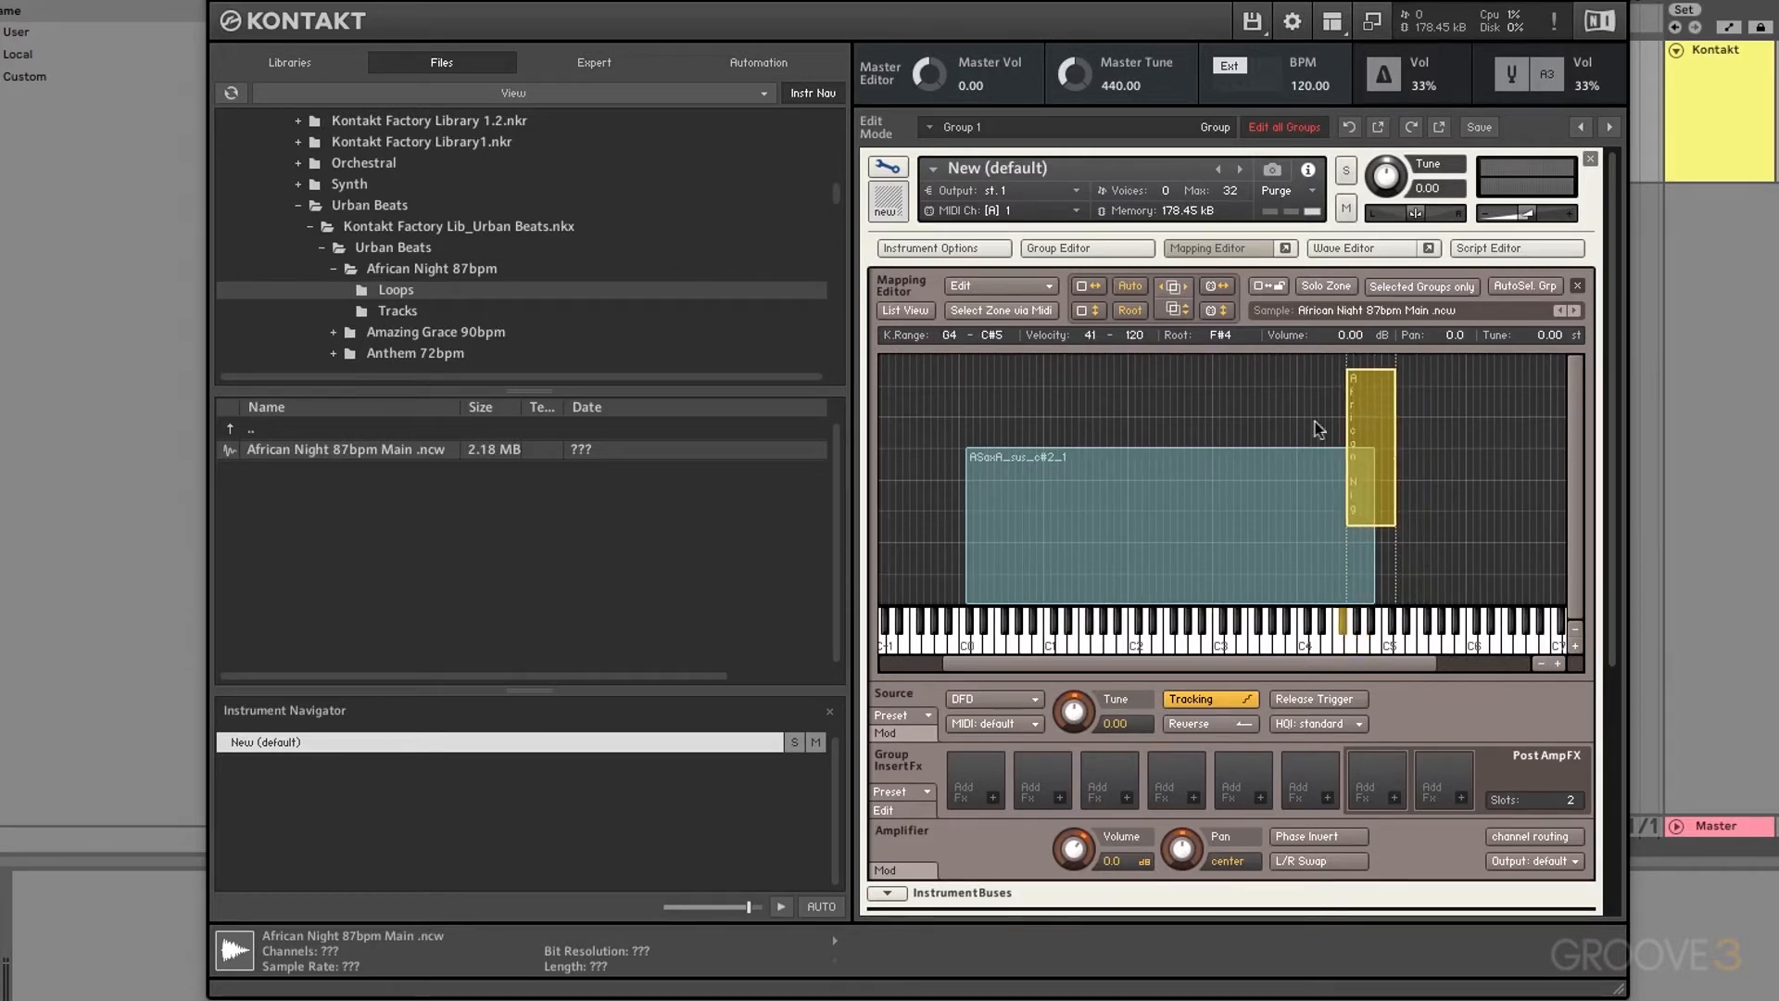
click(1450, 413)
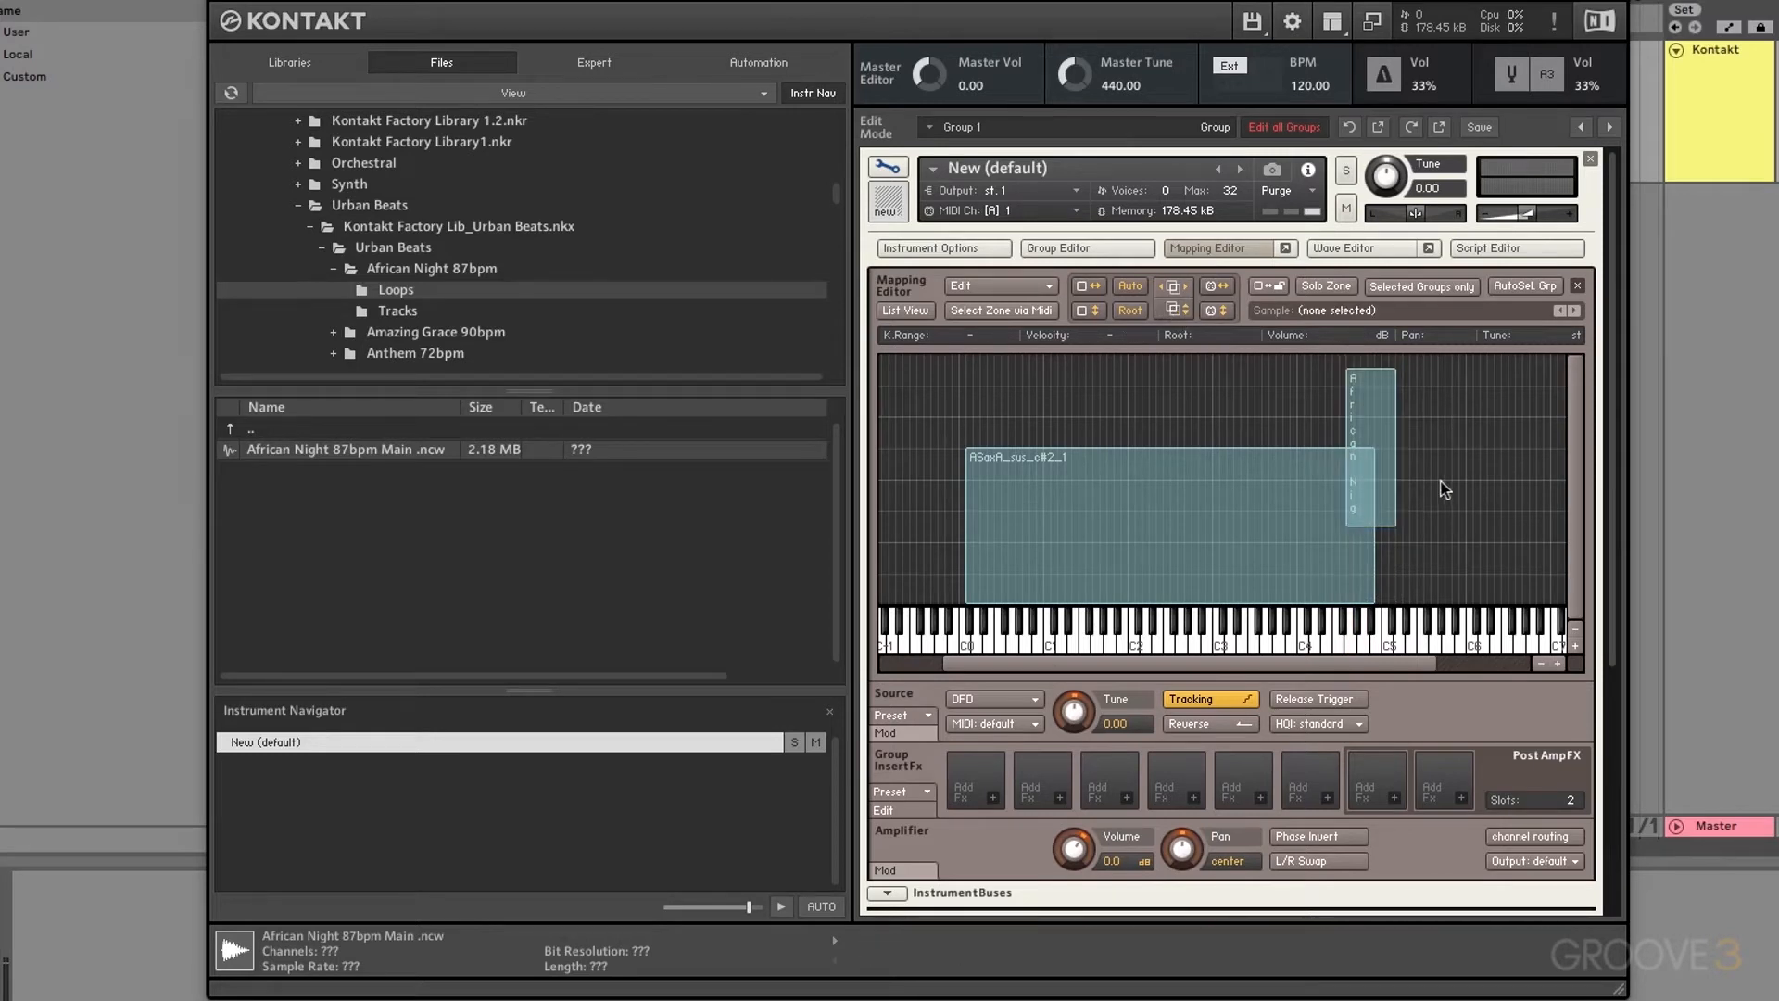
drag(1446, 489, 1191, 519)
click(1175, 310)
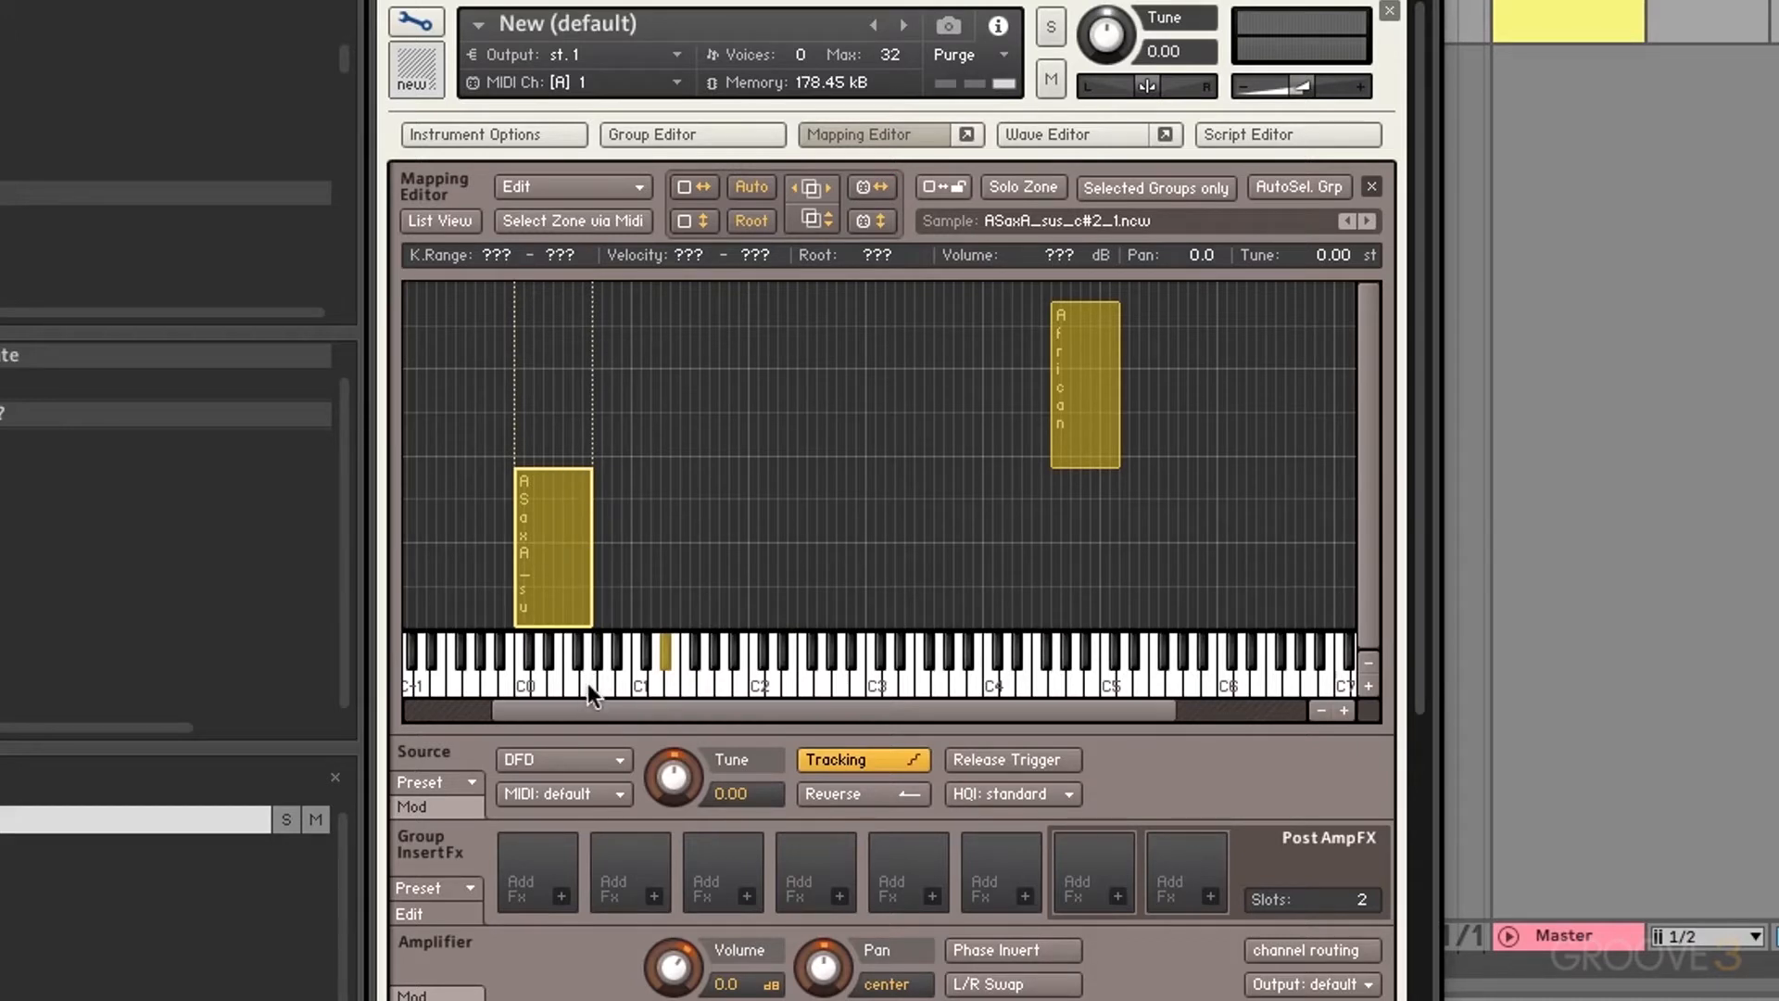
Step: Extend the sax zone into the upper velocity range
click(886, 226)
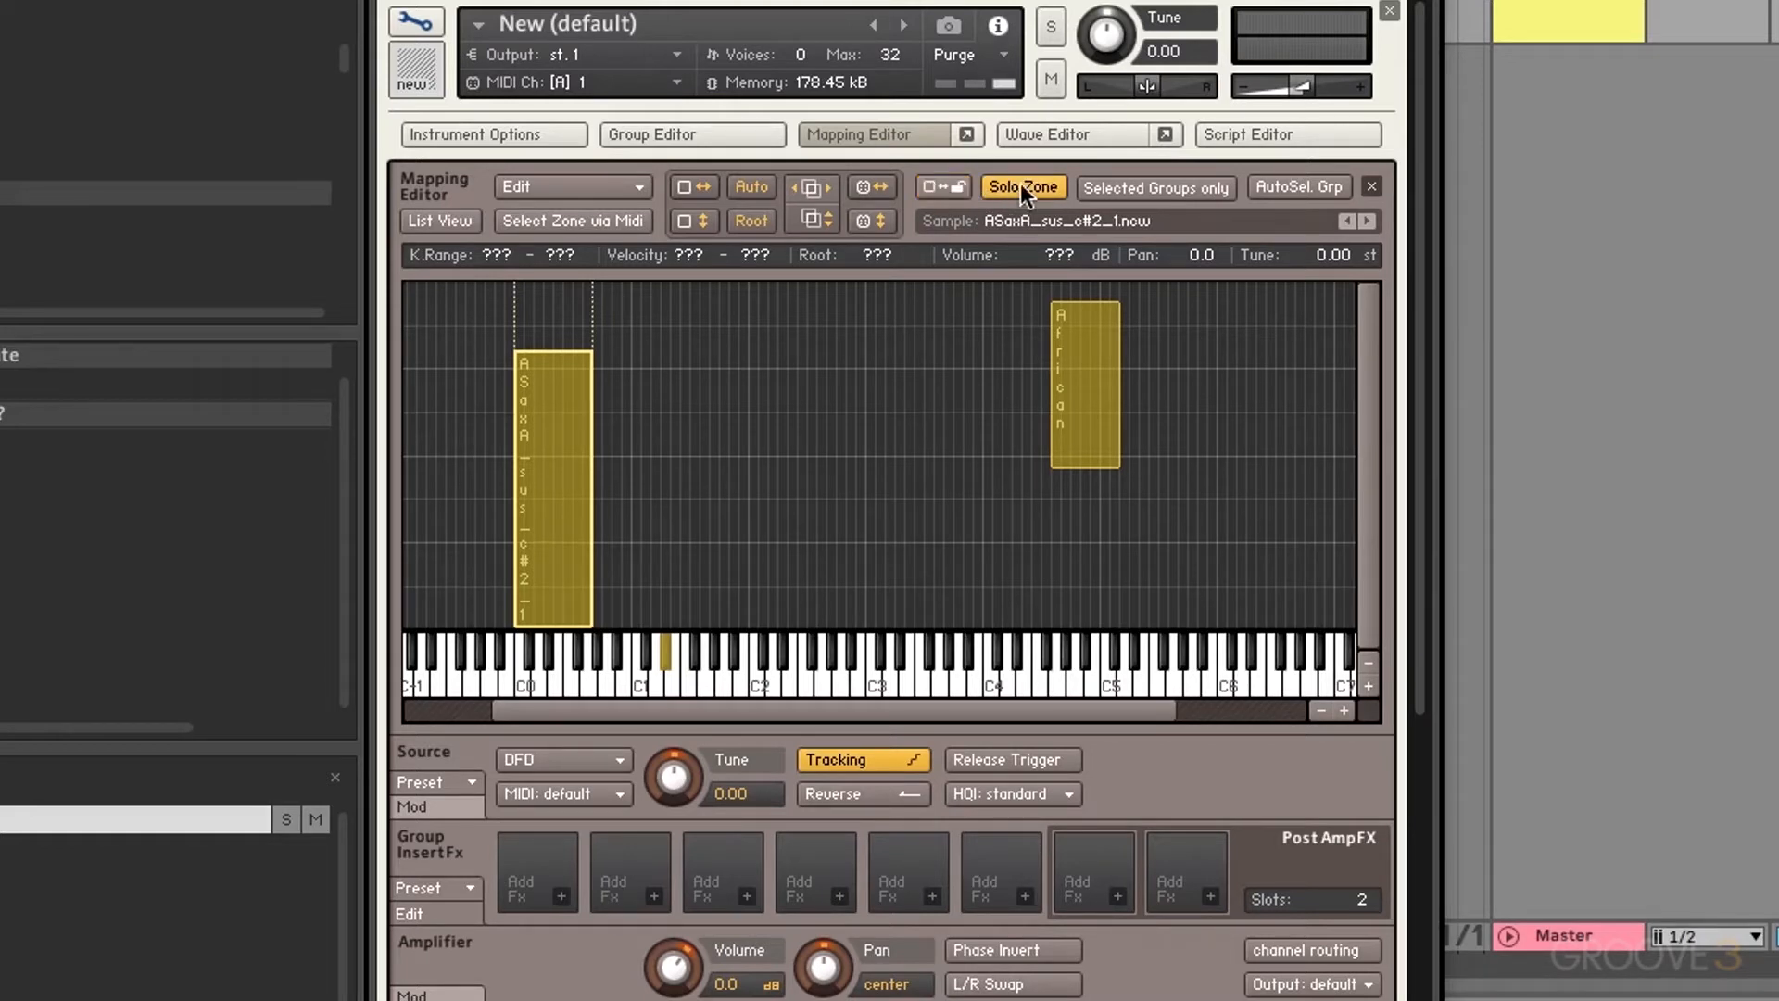
Step: Switch Solo Zone off and click empty grid space to clear the zone selection
click(1022, 186)
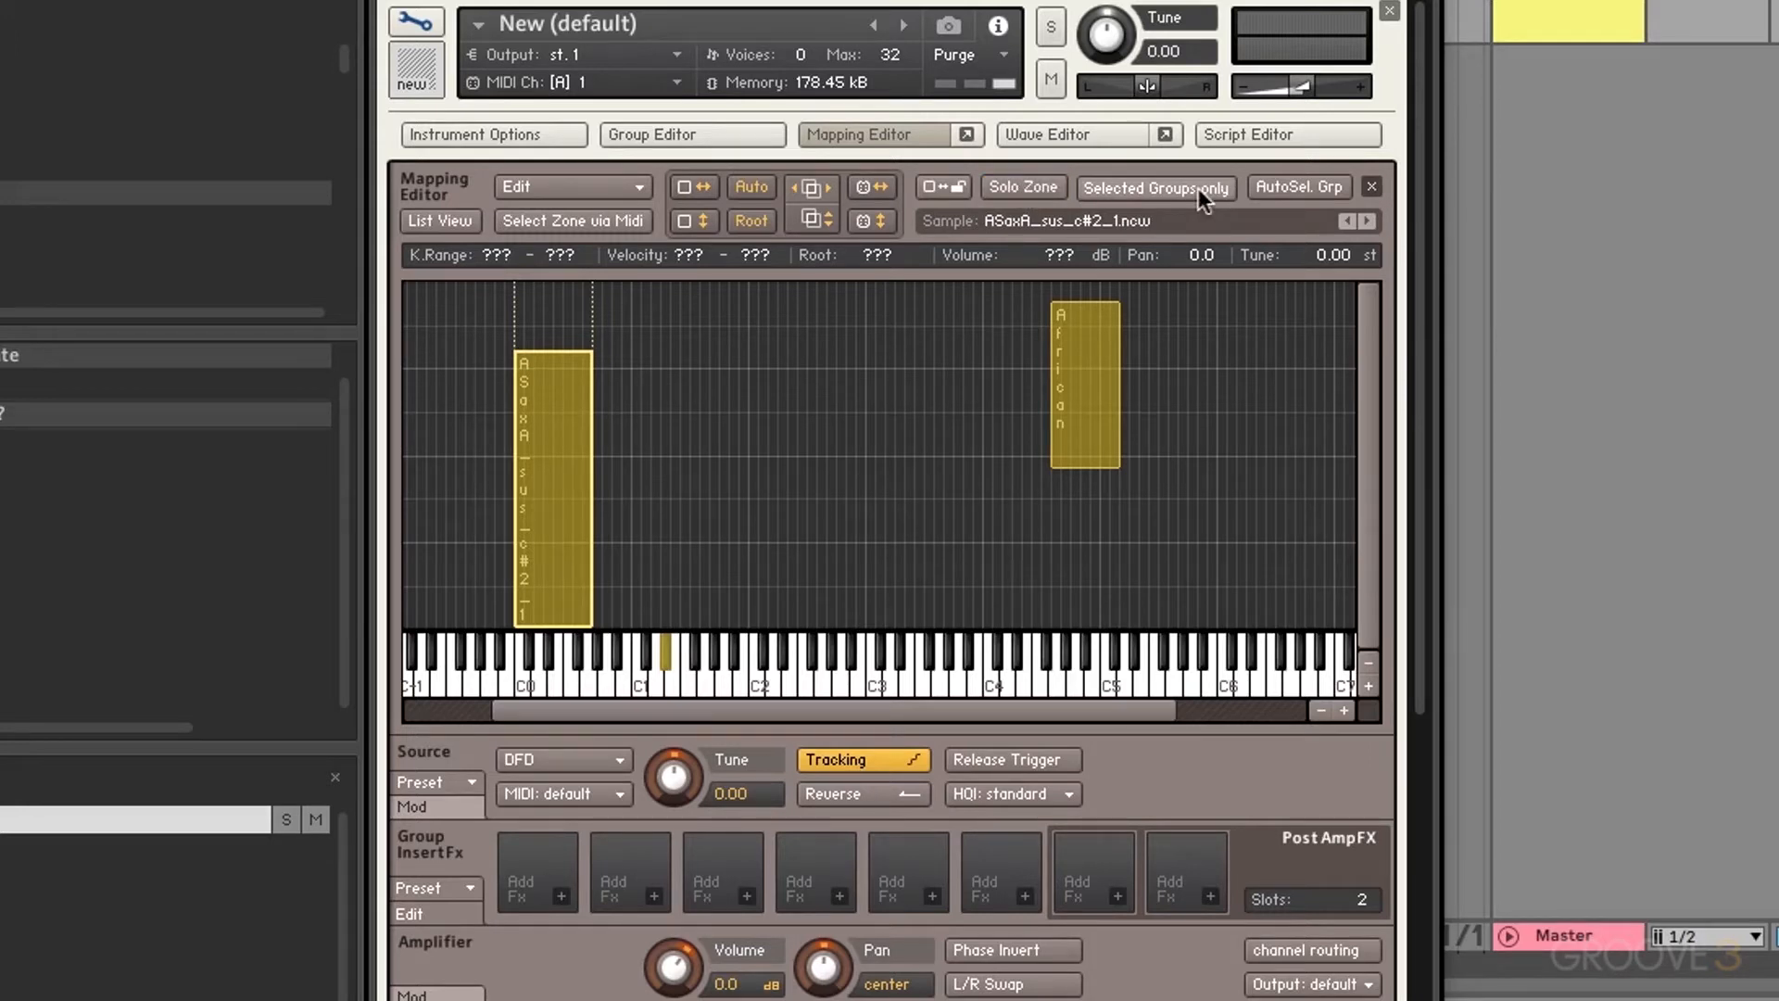
click(1198, 187)
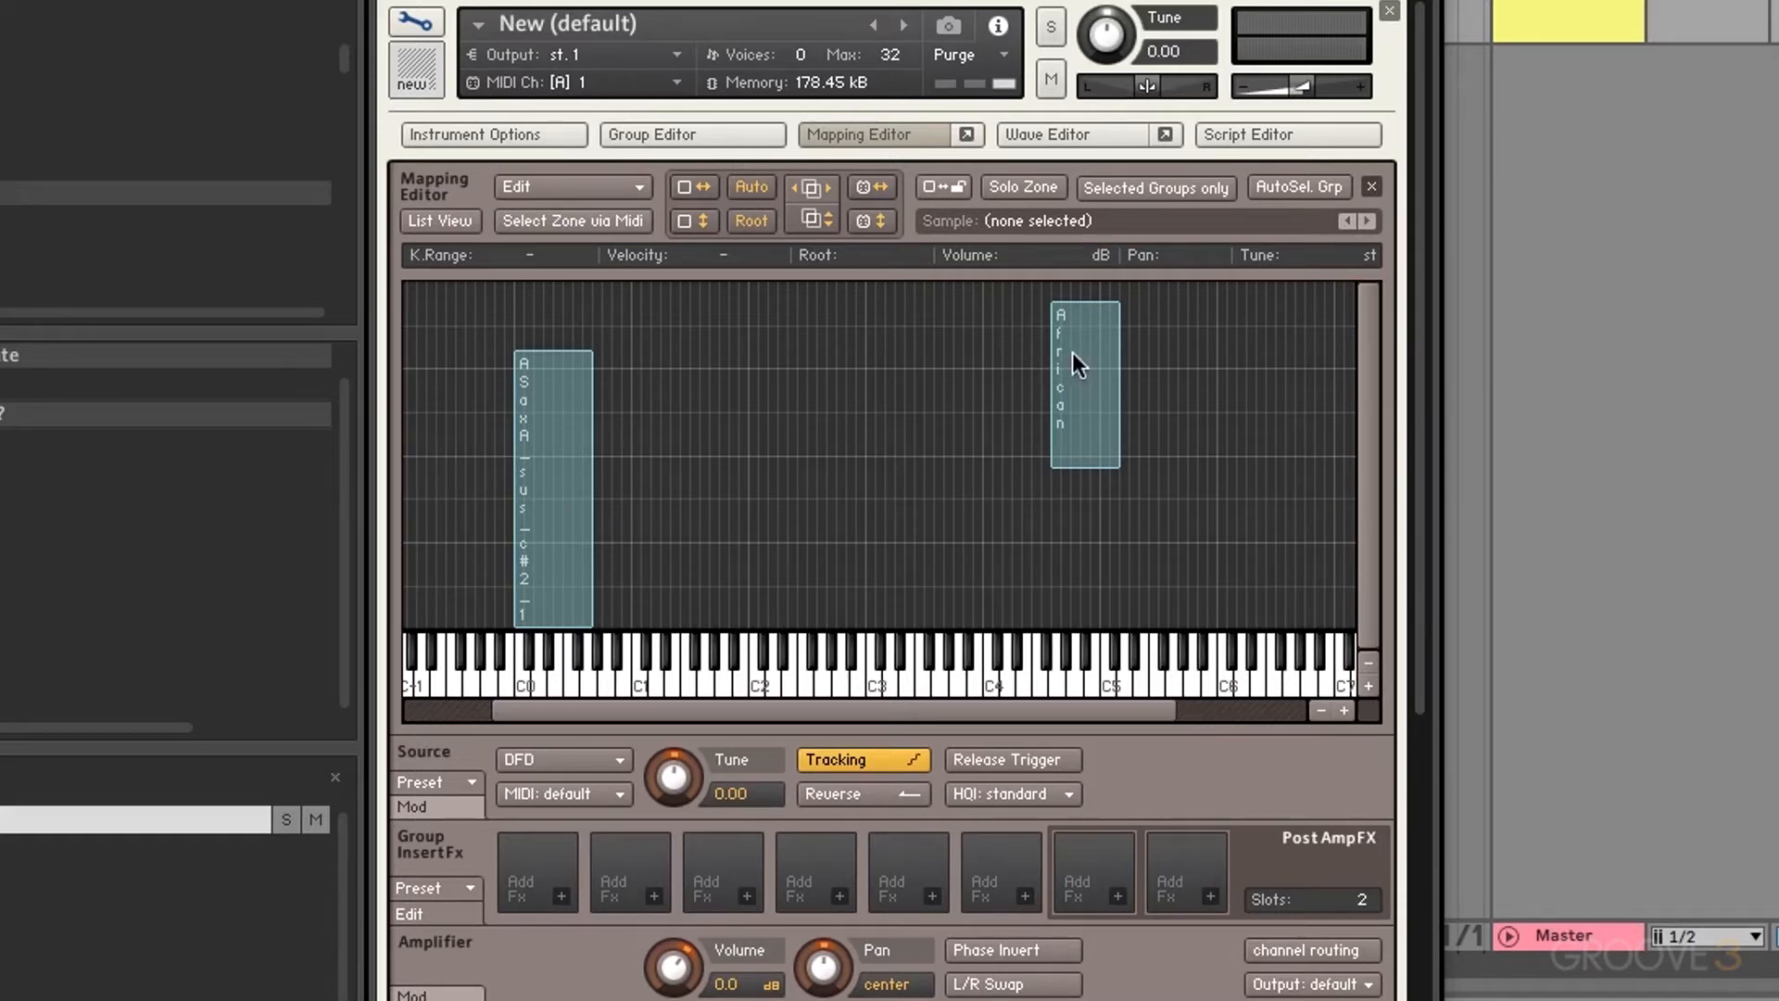
Step: Place the African Night zone at F#0–C1 beside the sax zone and extend both zones to velocity 1–127
drag(1072, 353, 592, 517)
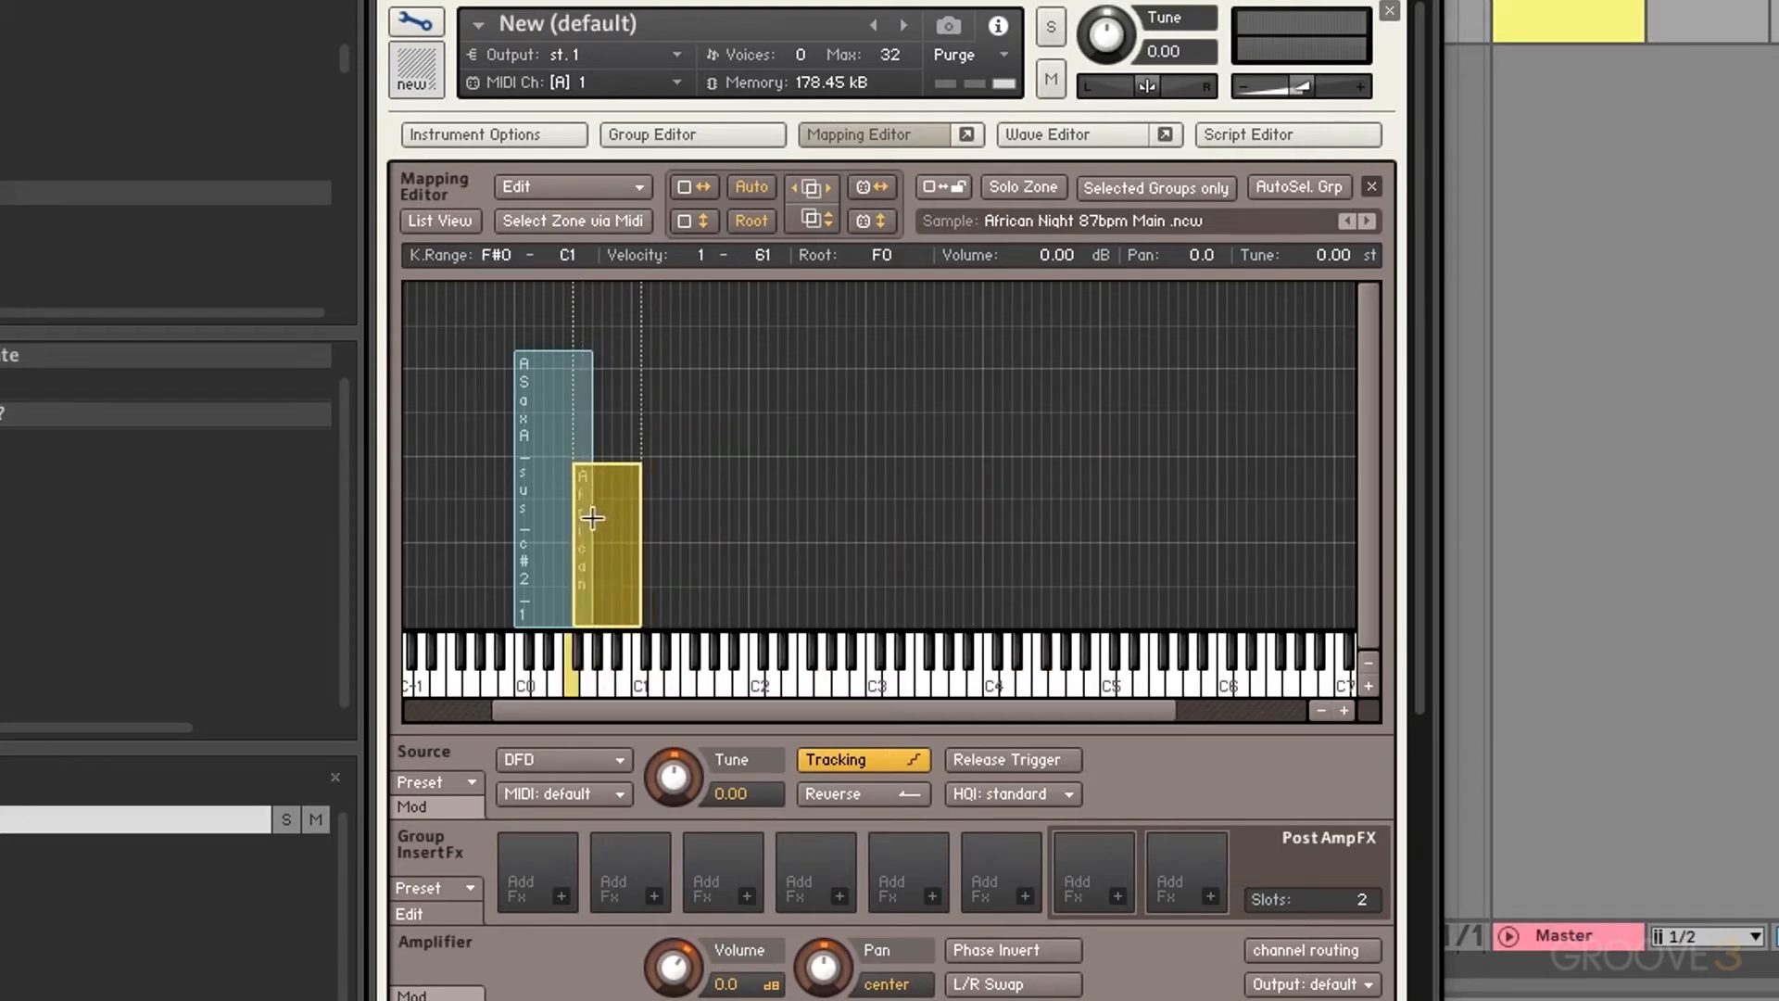
click(552, 347)
click(552, 355)
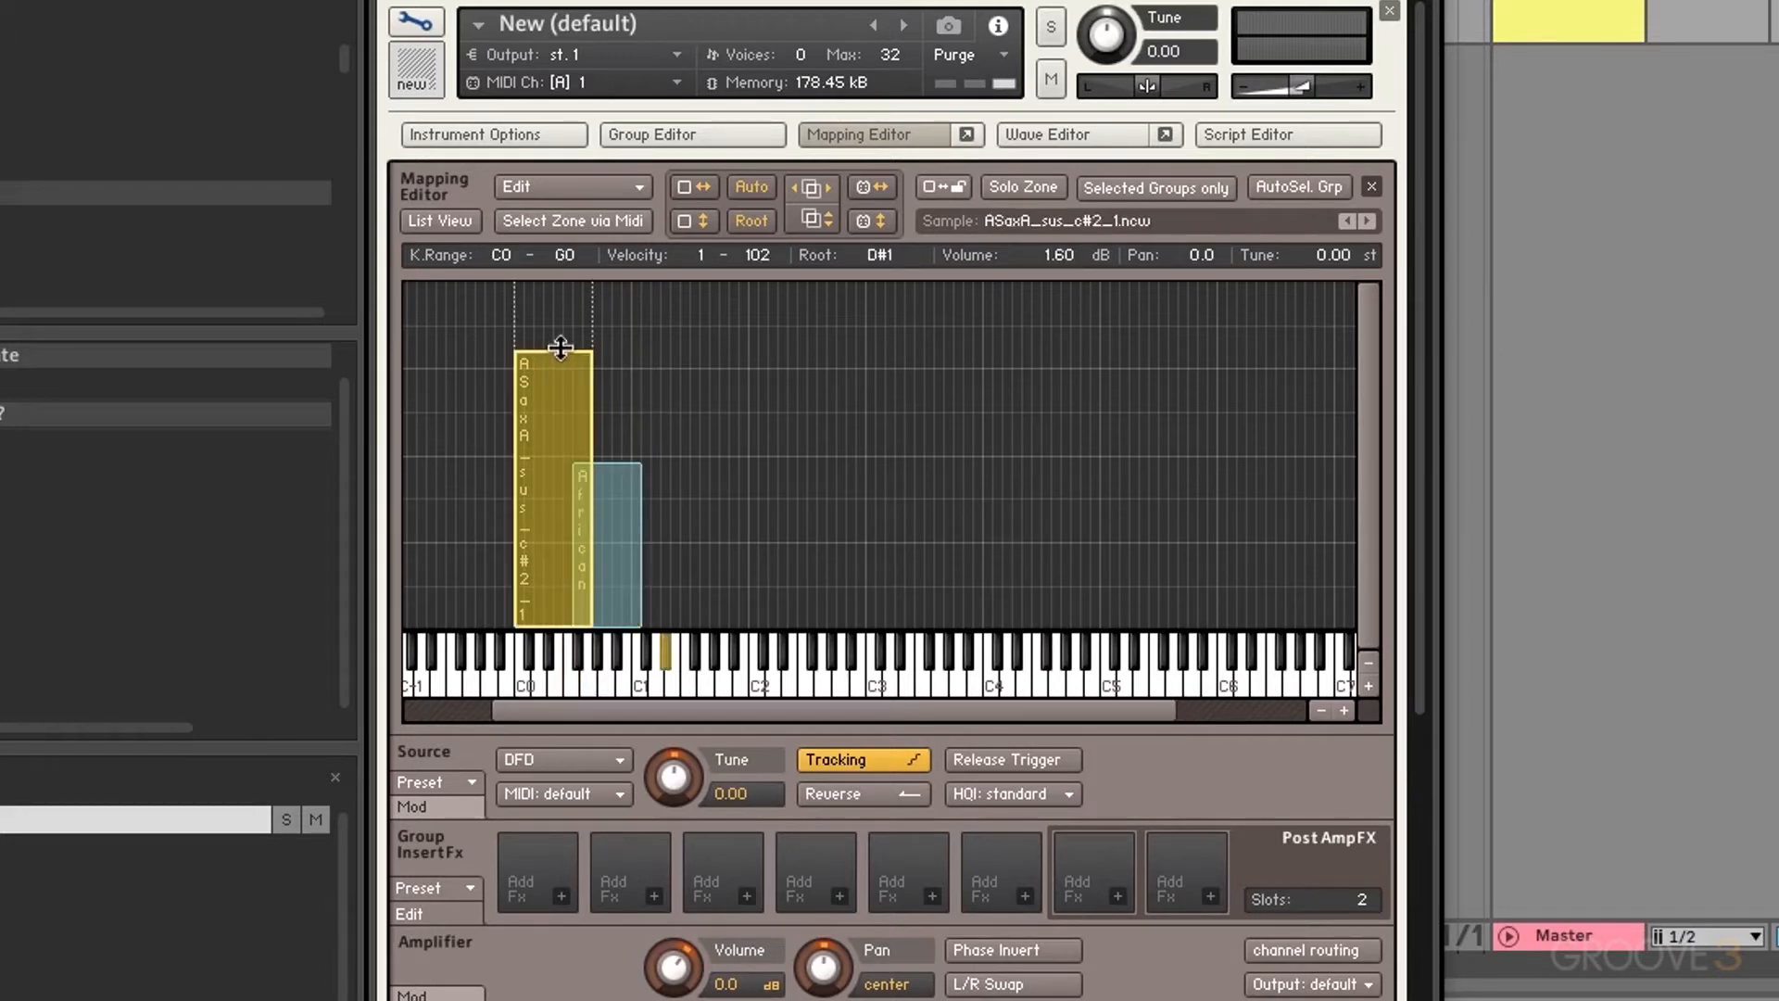
drag(555, 351, 556, 282)
click(617, 468)
drag(619, 468, 619, 283)
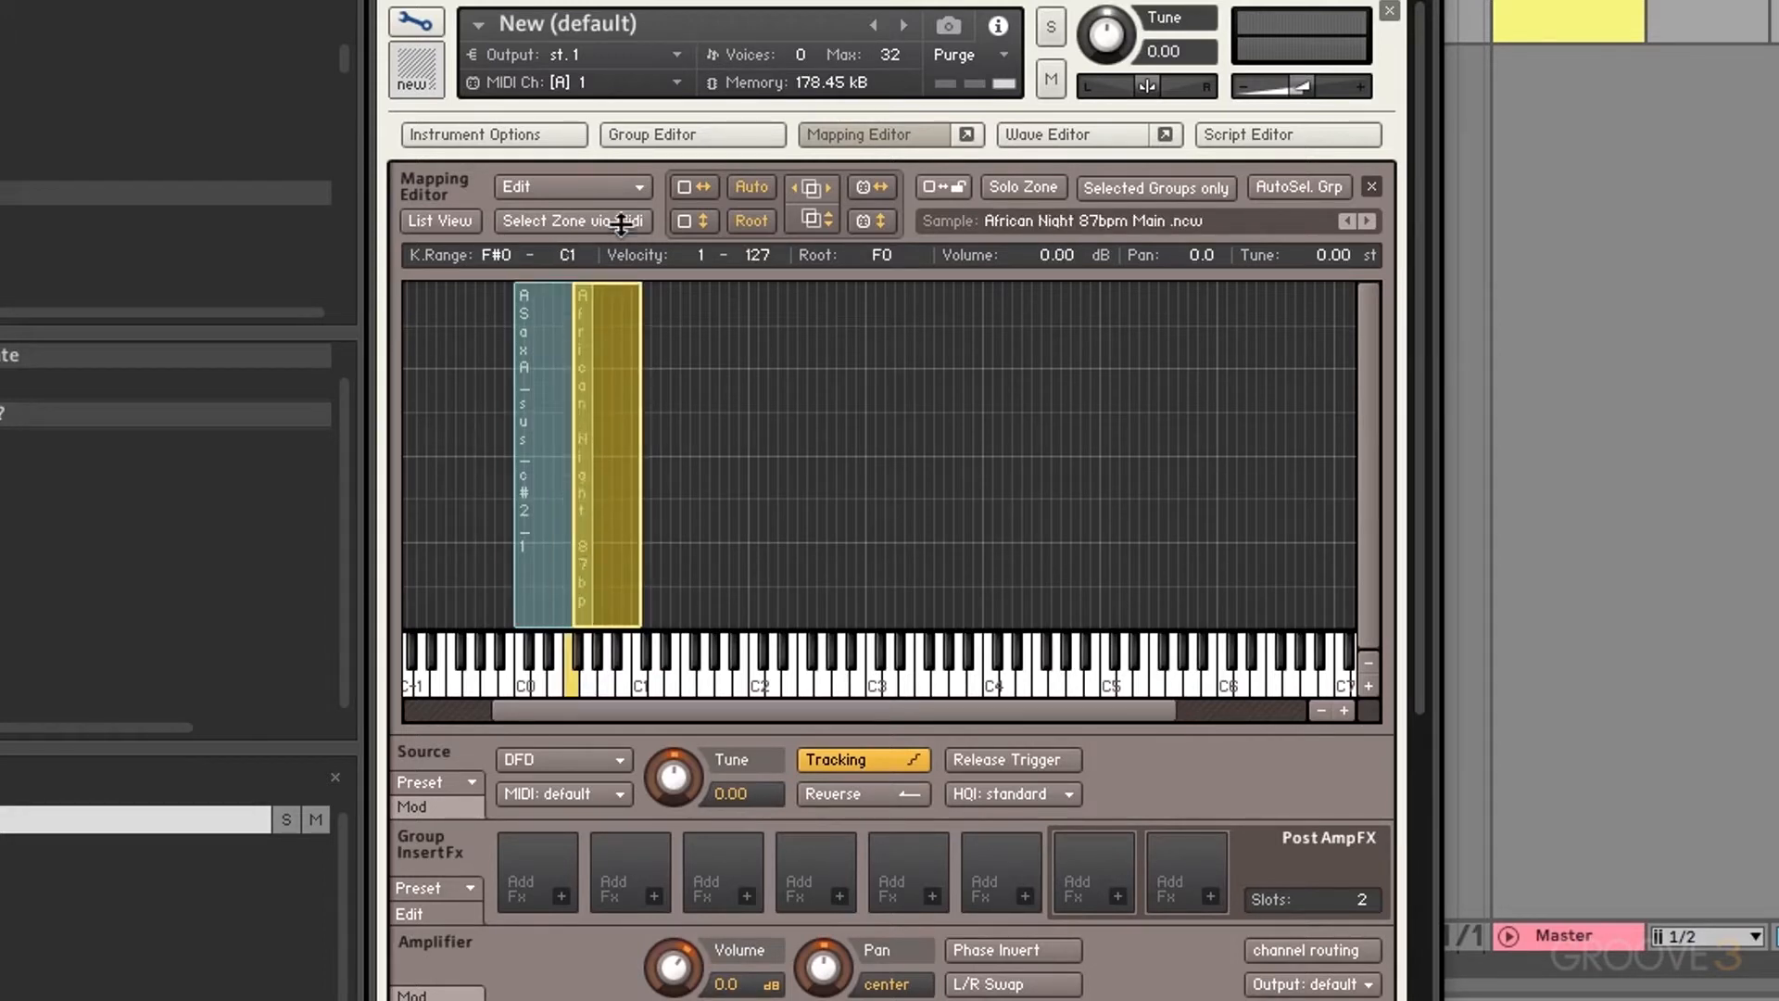
Step: Audition the African Night zone by playing F#0 and neighbouring keys
click(571, 684)
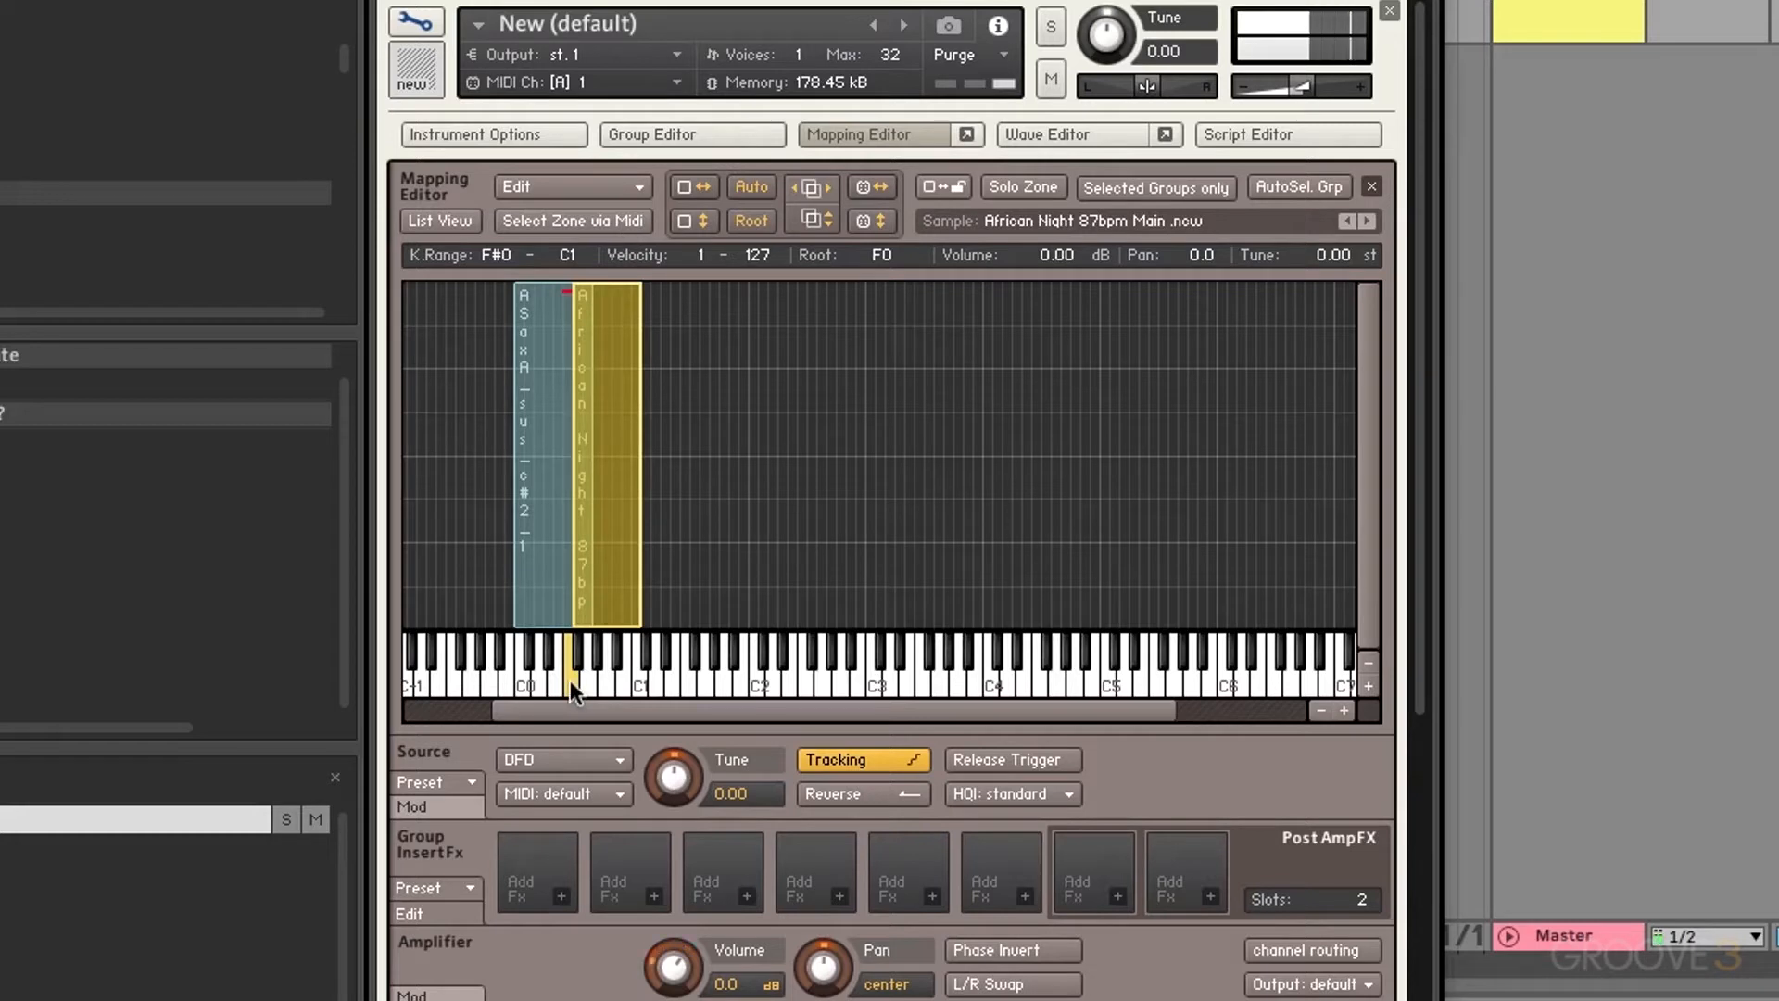
click(619, 682)
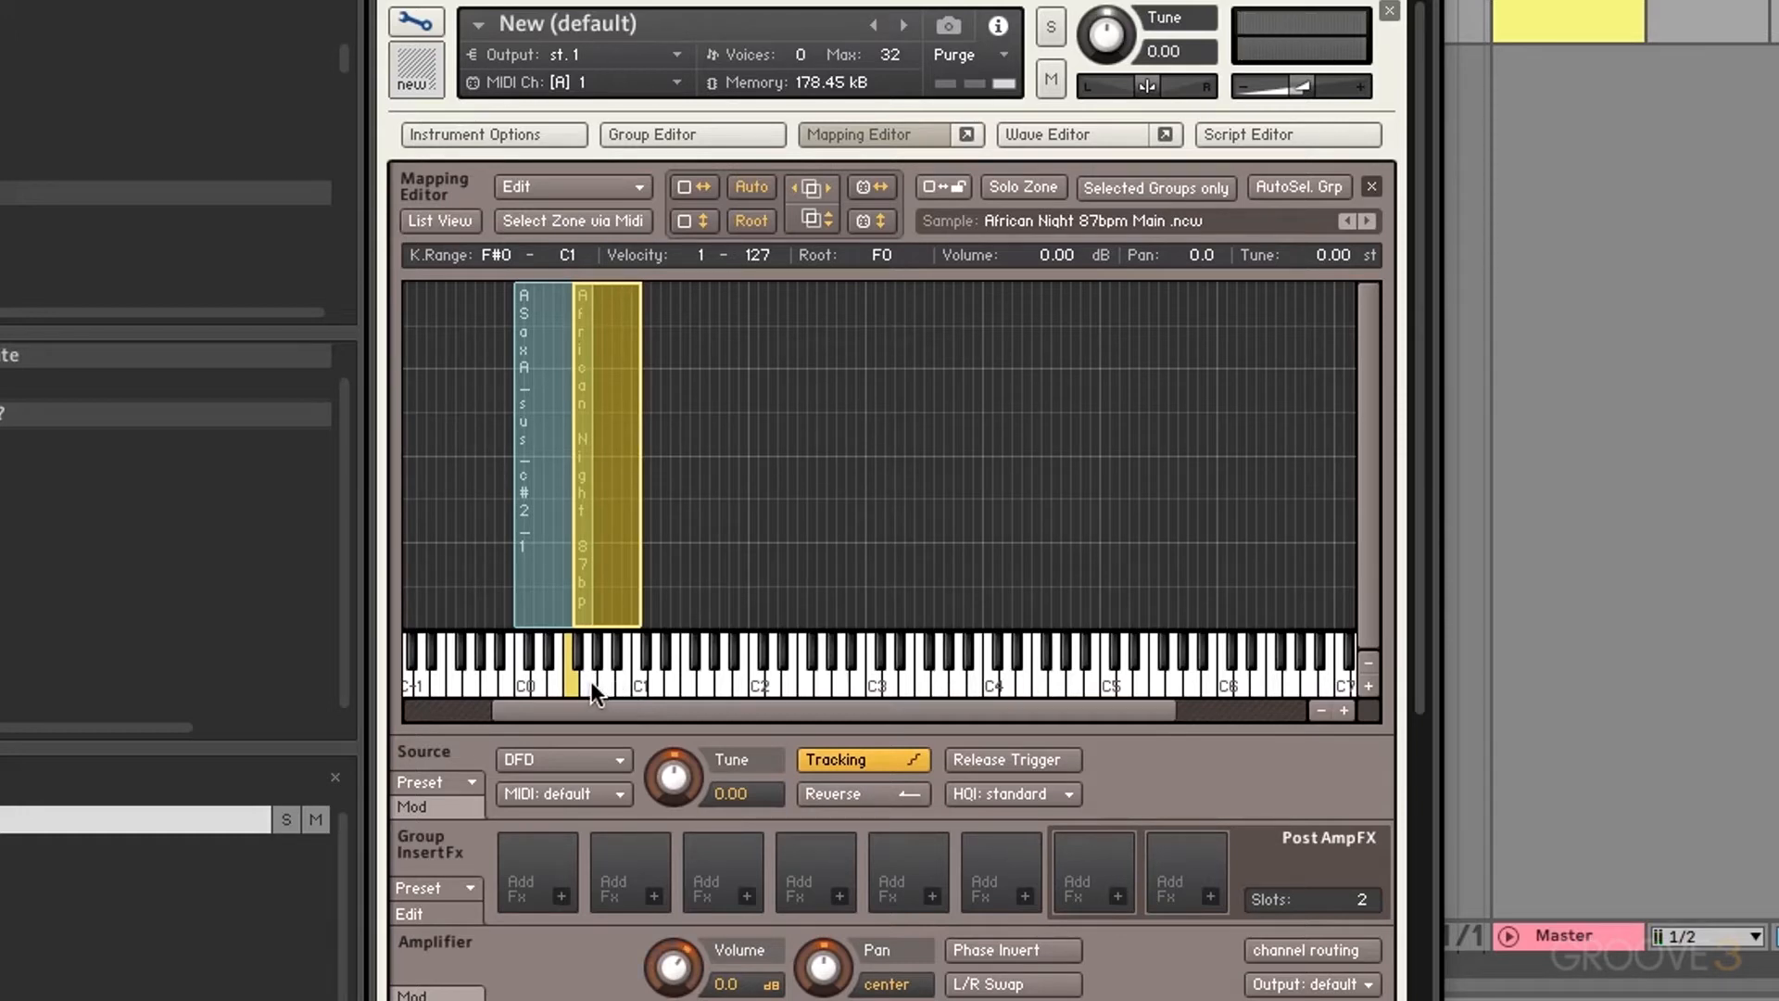
click(589, 681)
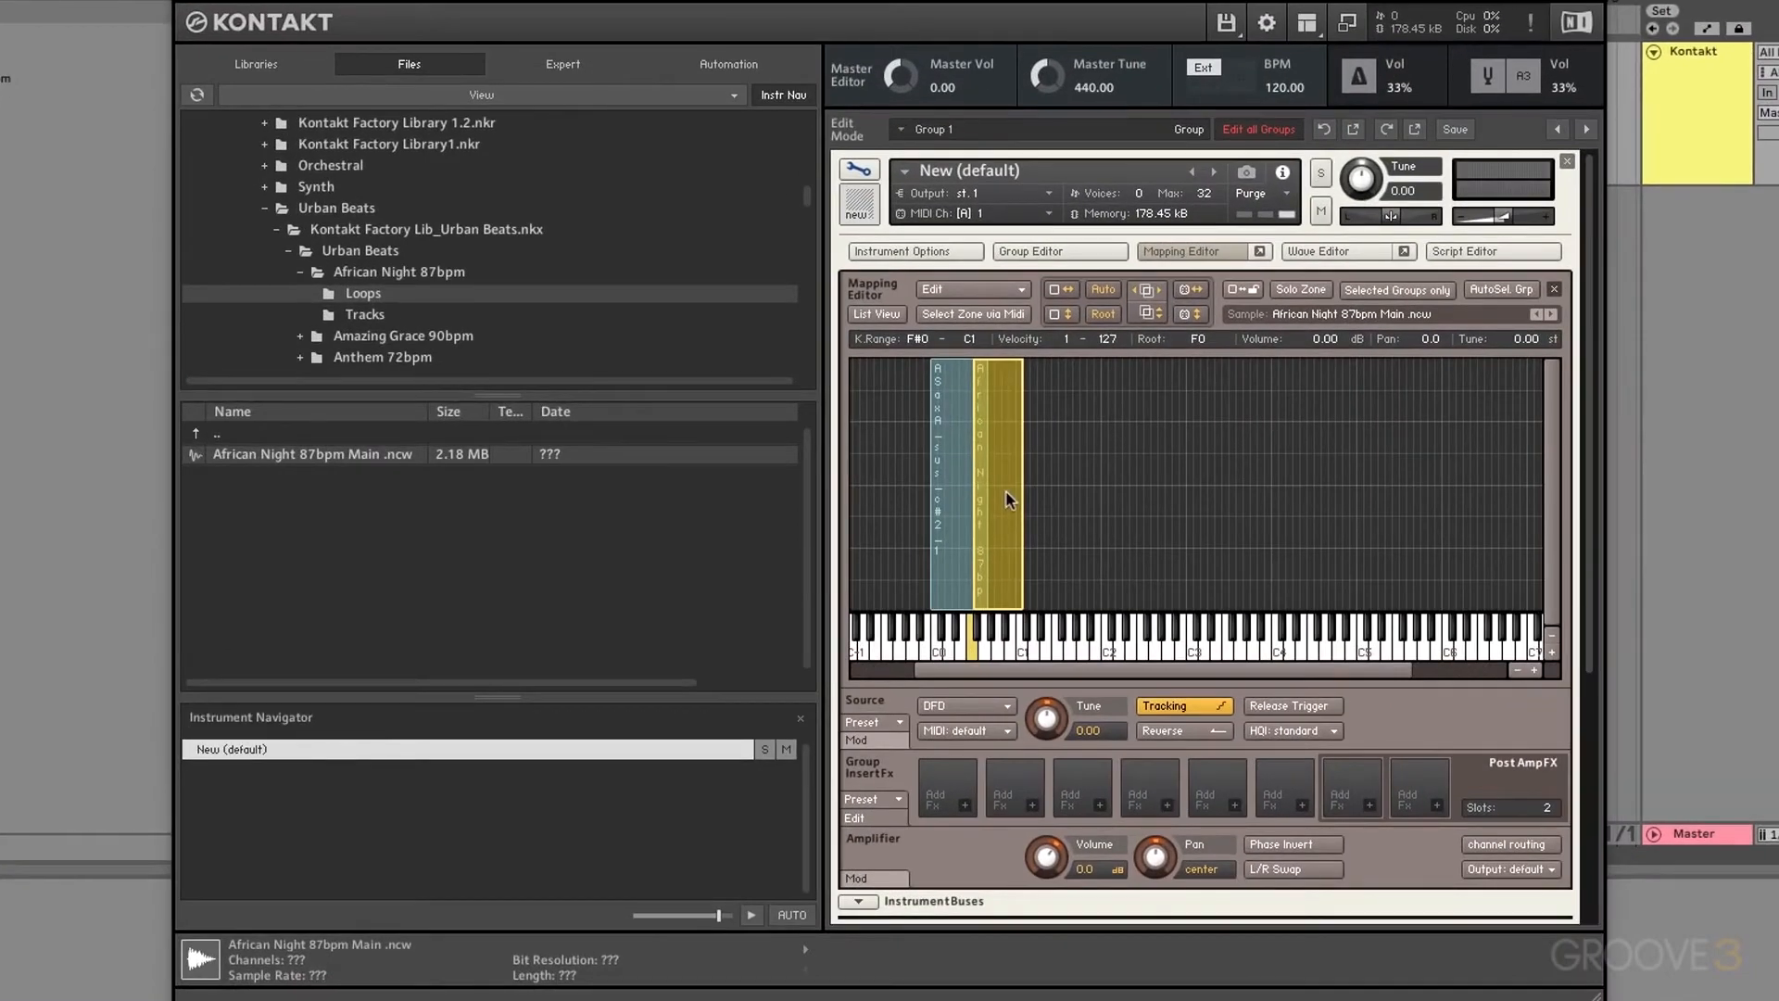
Step: Delete the African Night and saxophone zones from the mapping grid
key(Delete)
click(973, 499)
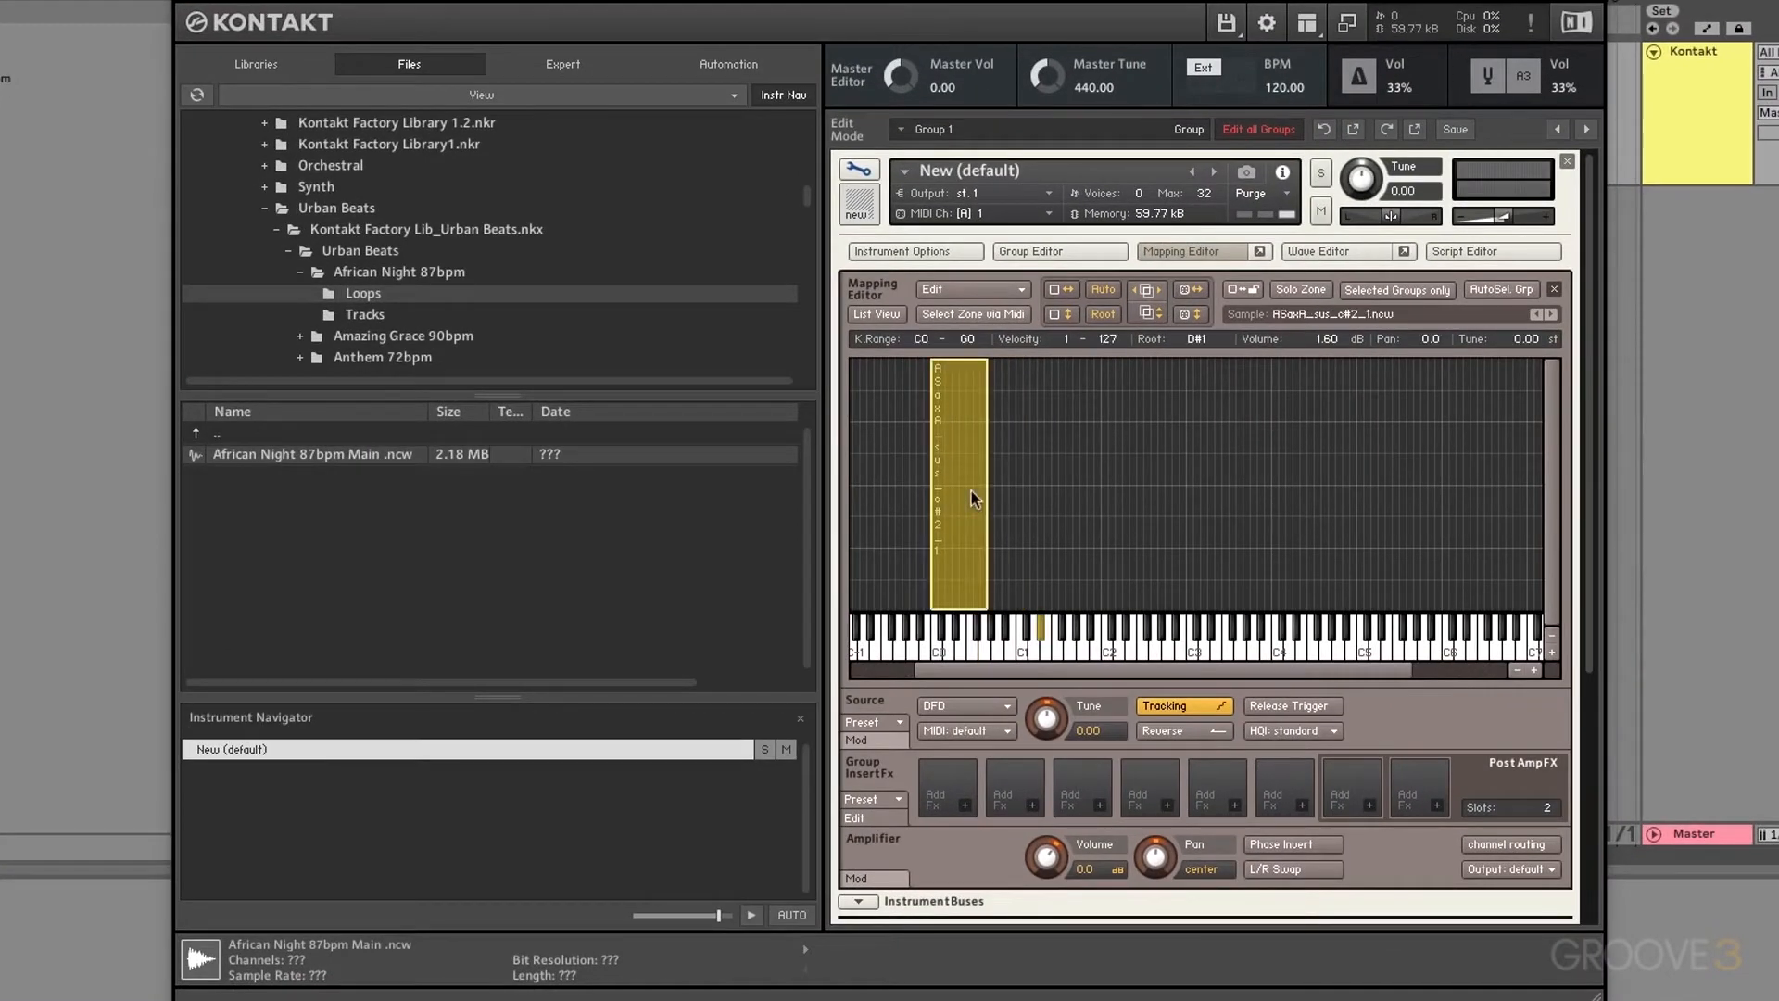
key(Delete)
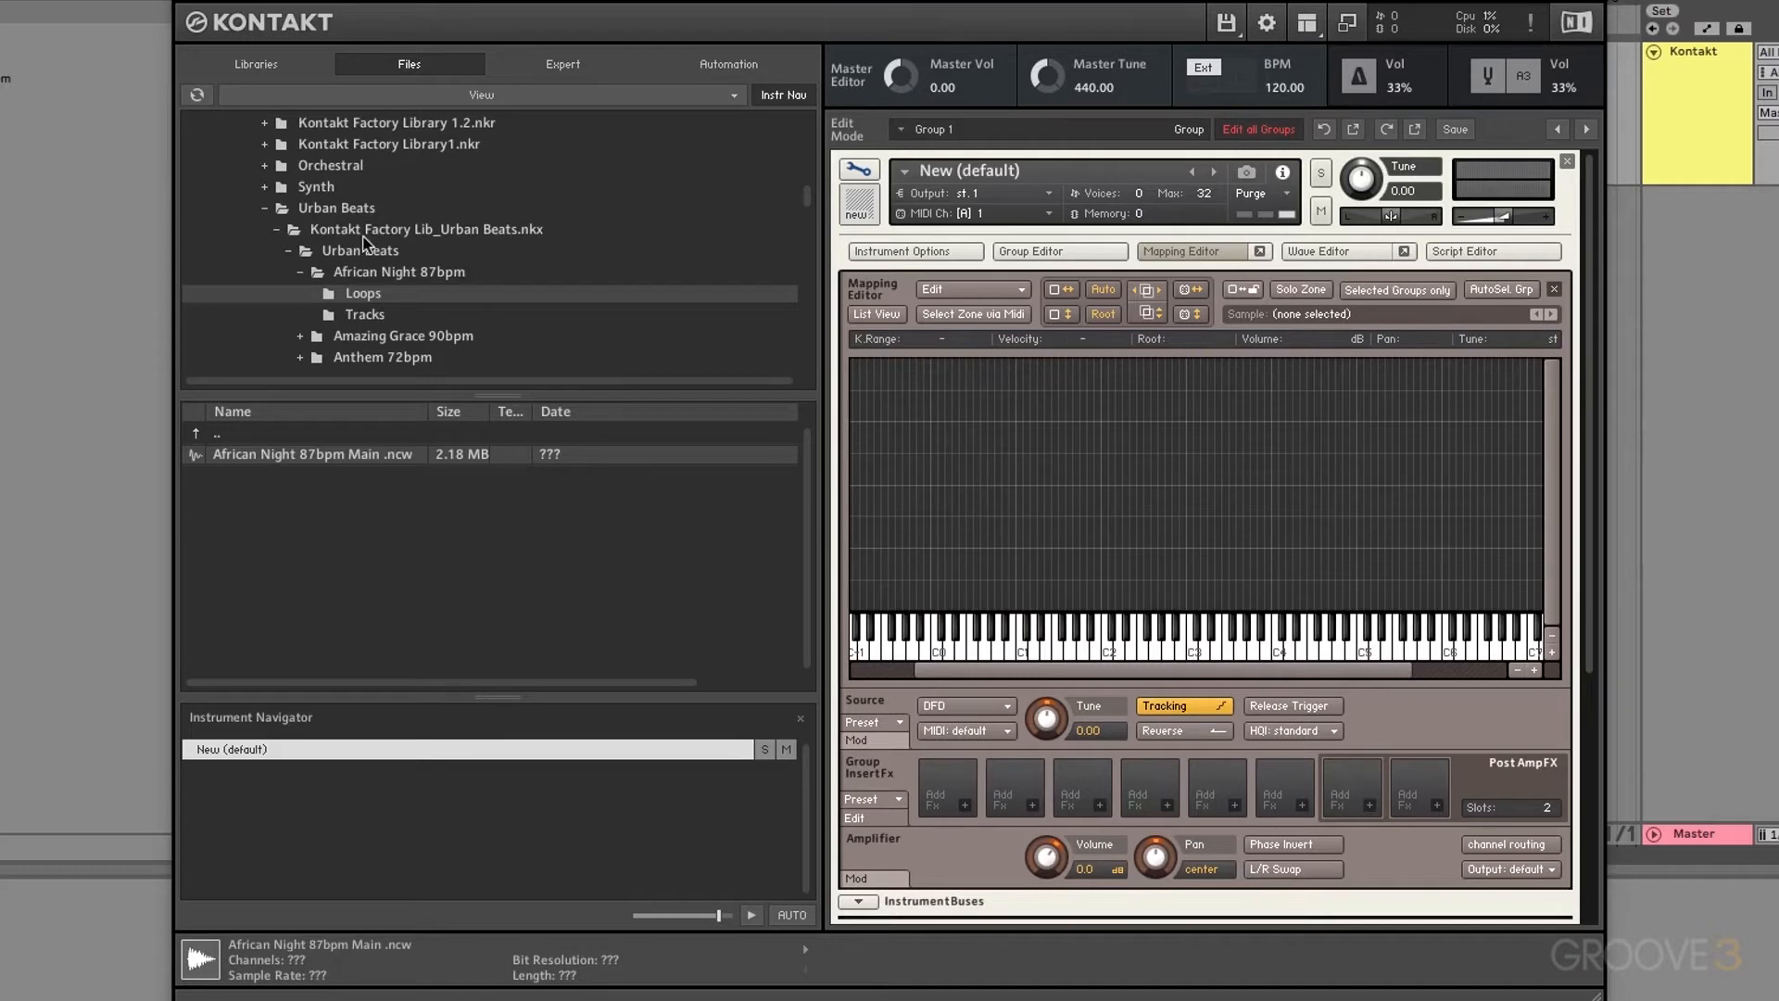
Step: Browse to Band001 > Horns > Alto Saxophone Samples in the file browser
scroll(364, 242, up, 1)
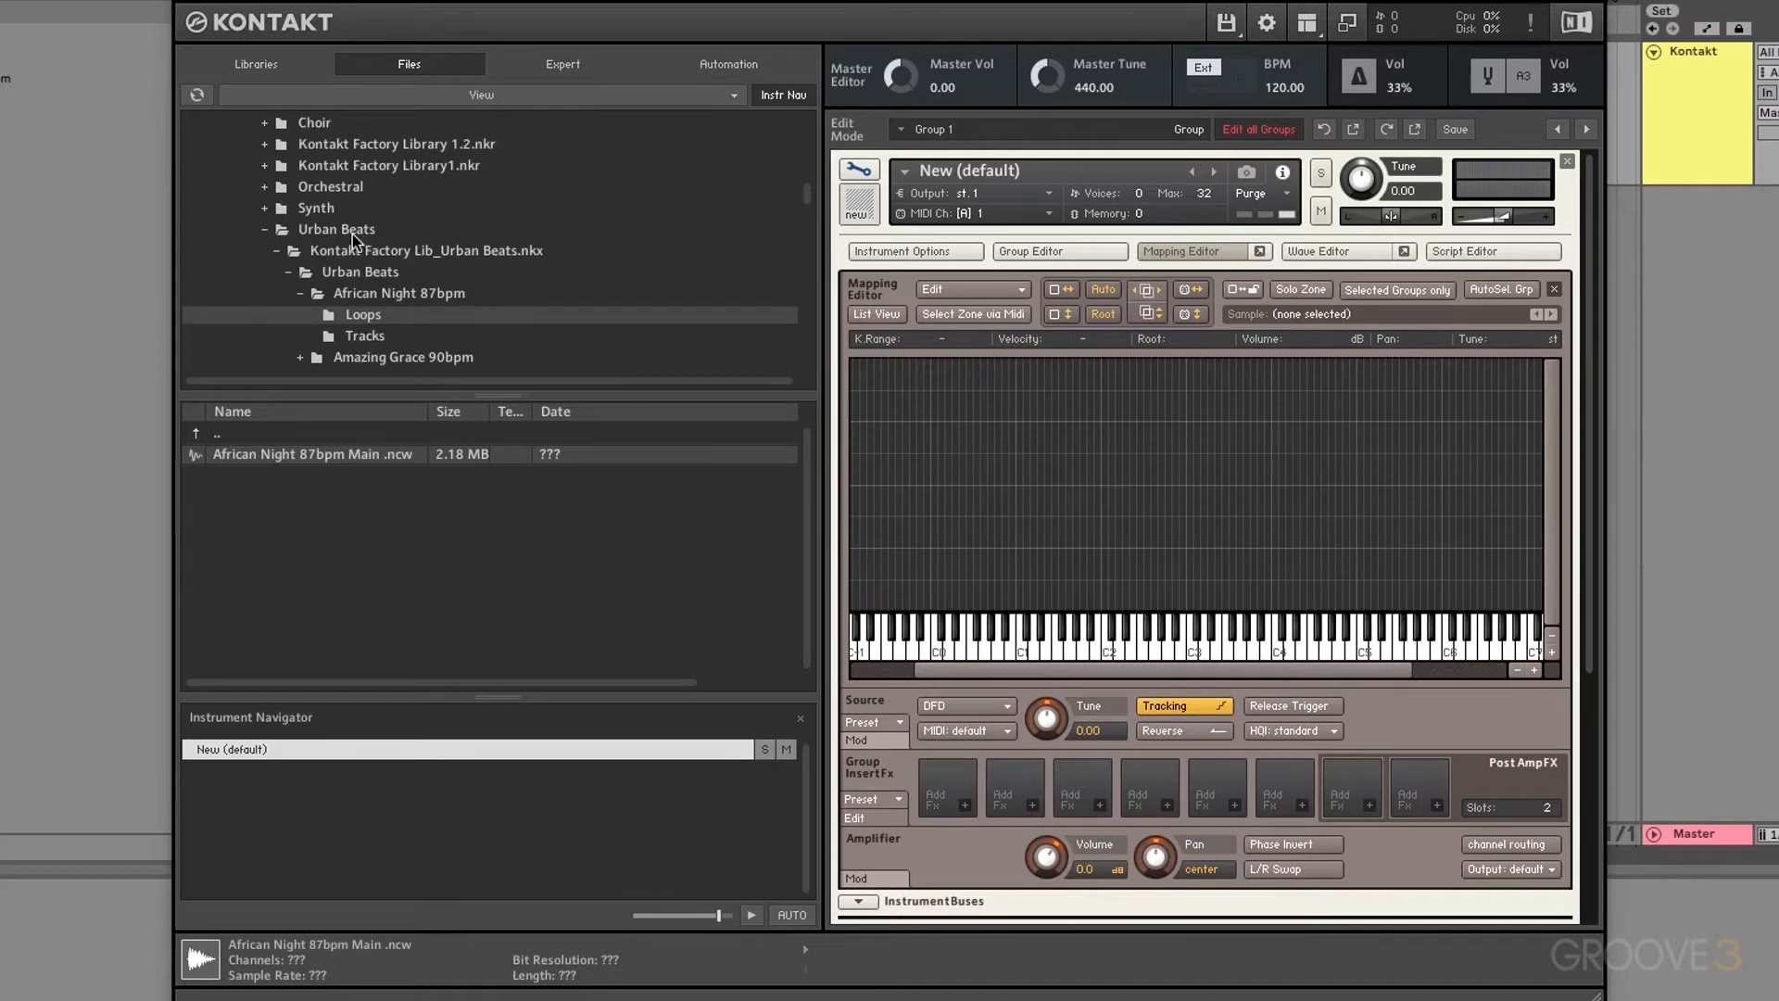
click(288, 272)
scroll(291, 227, up, 7)
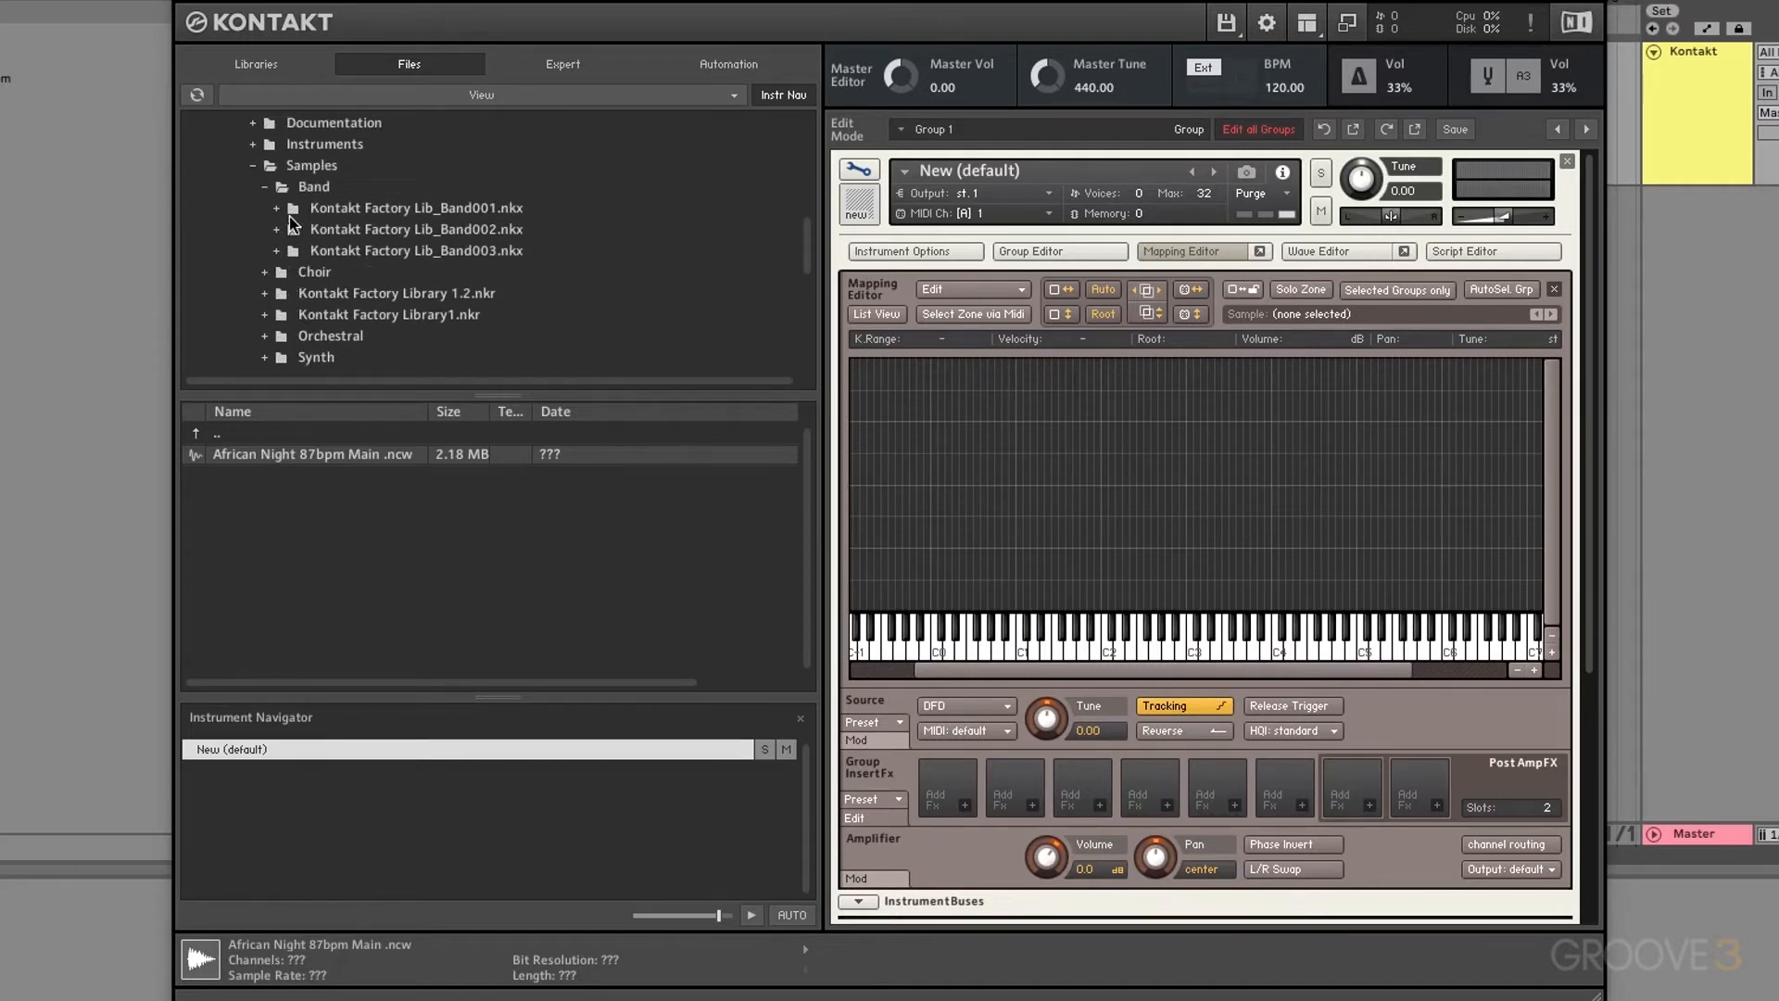
click(277, 208)
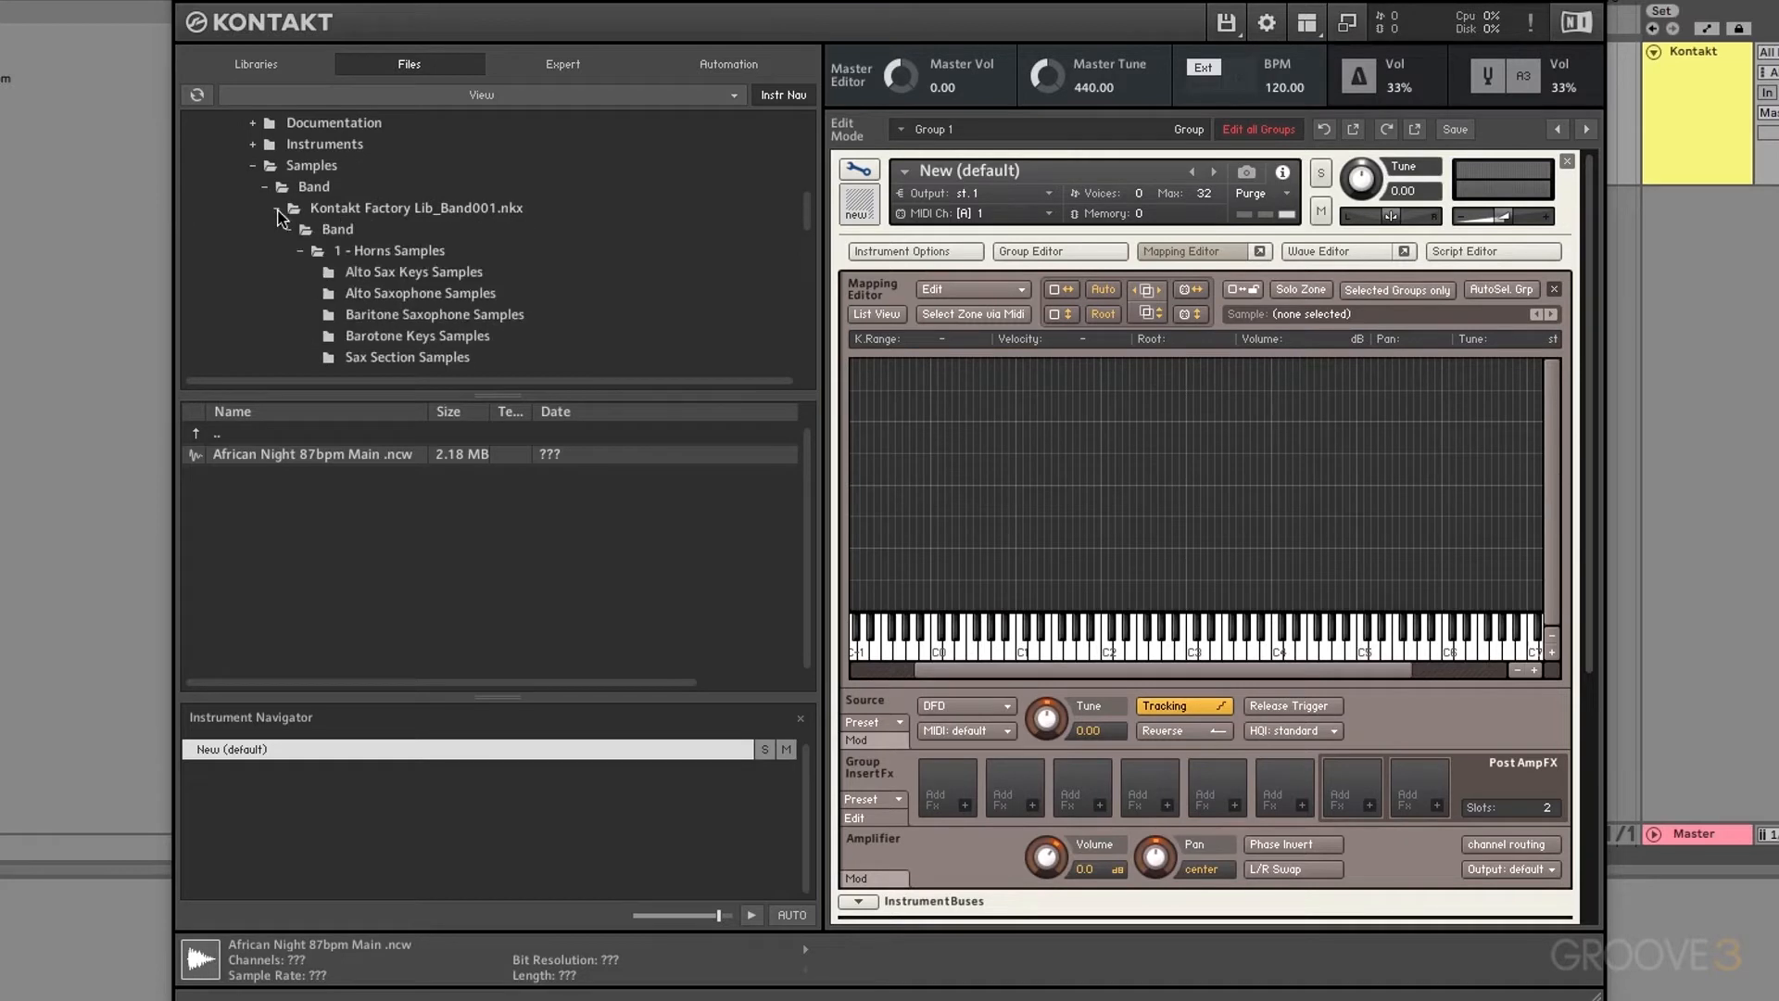
click(413, 294)
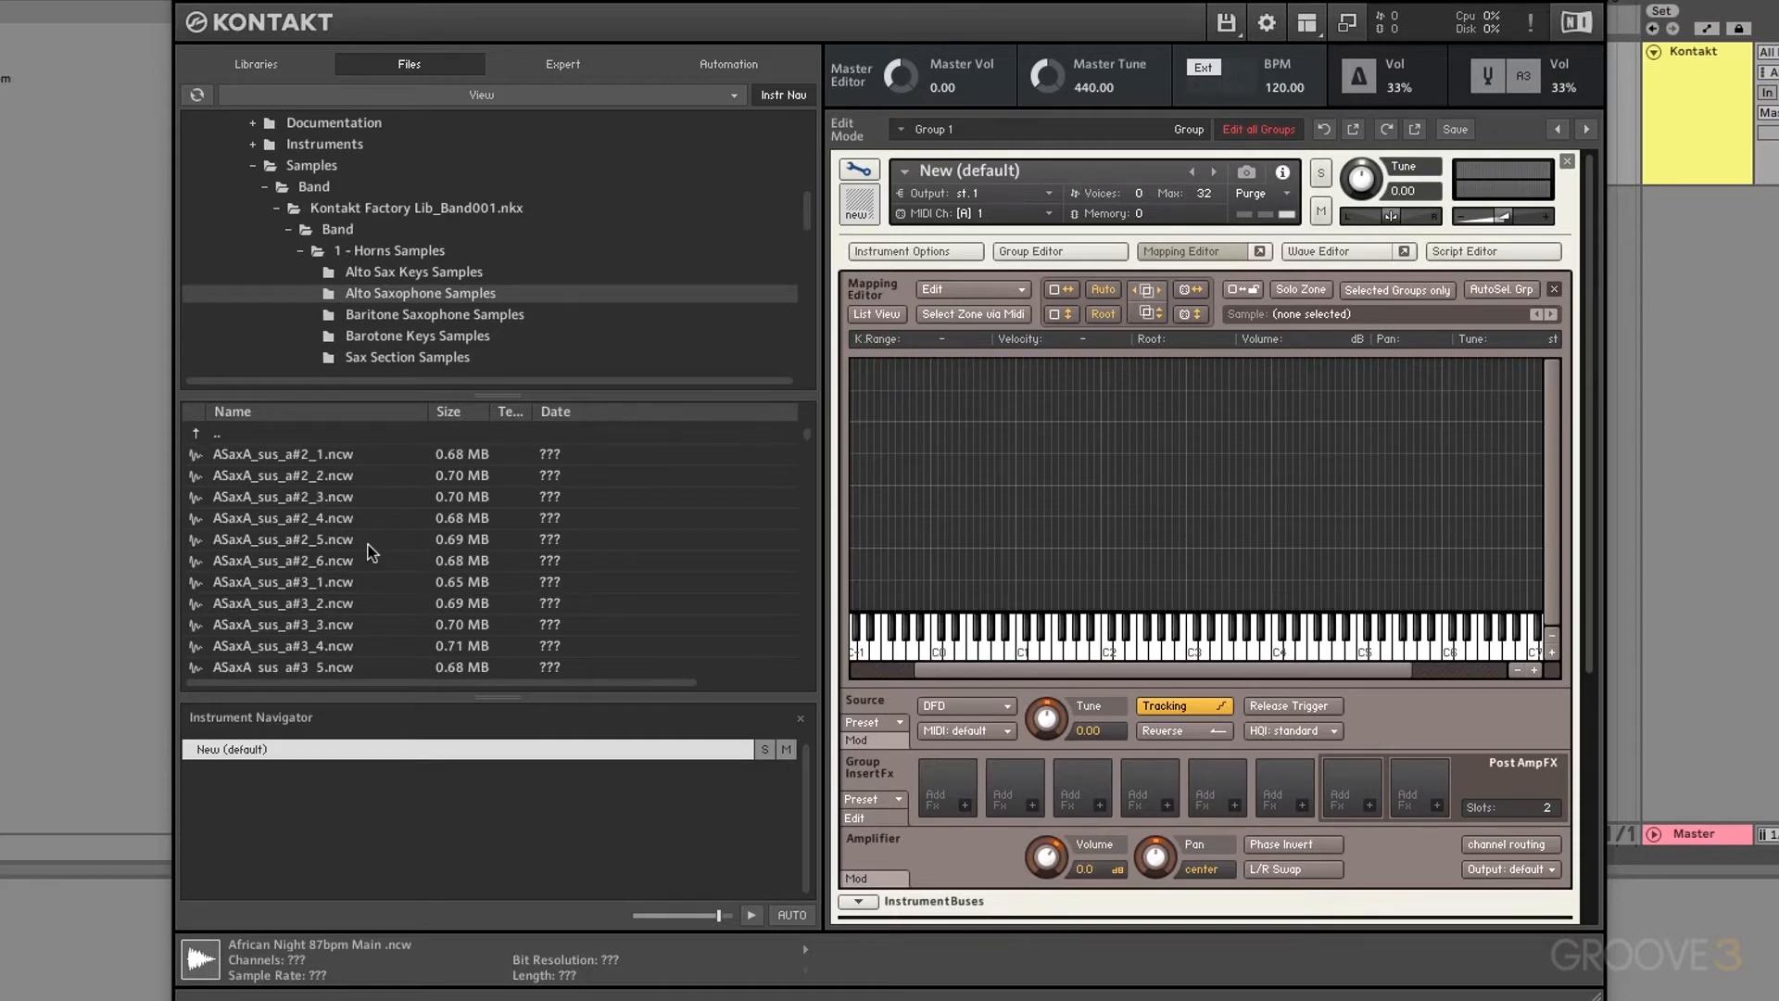
scroll(307, 559, down, 8)
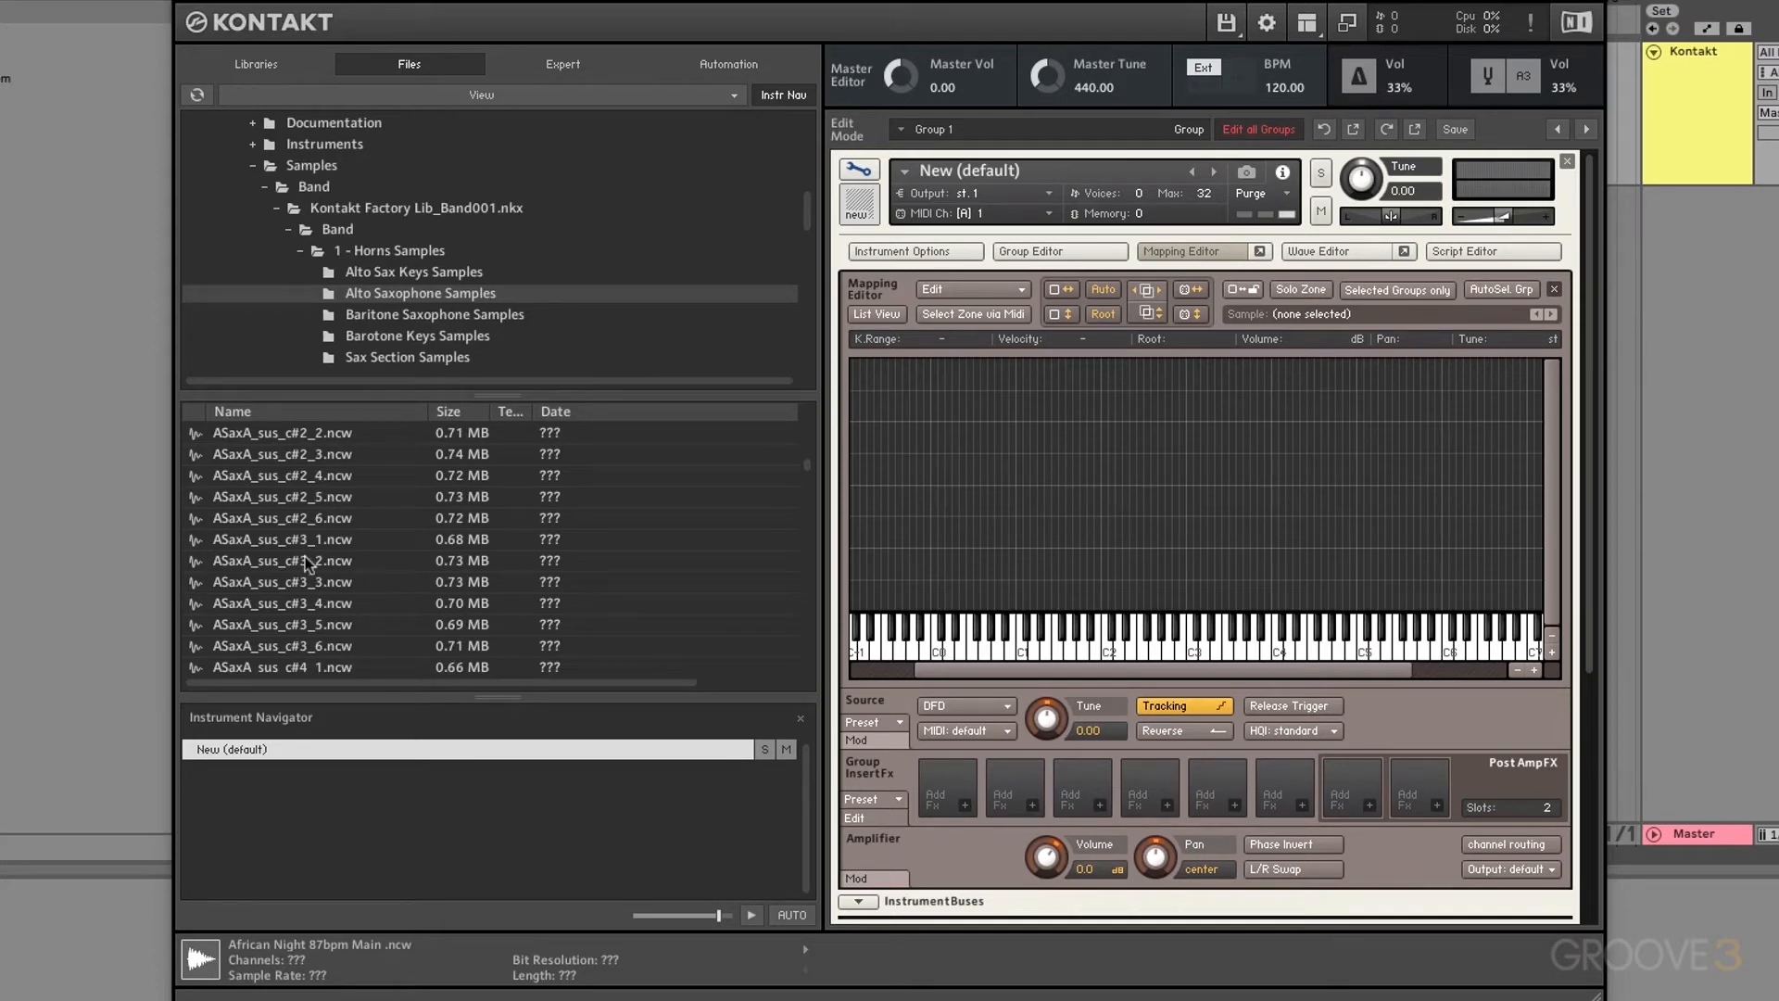
Step: Map ASaxA_sus_c#3_2, ASaxA_sus_e5_3 and ASaxB_sus_a#2_5 as separate zones at high, low and middle keys
drag(270, 560, 1410, 412)
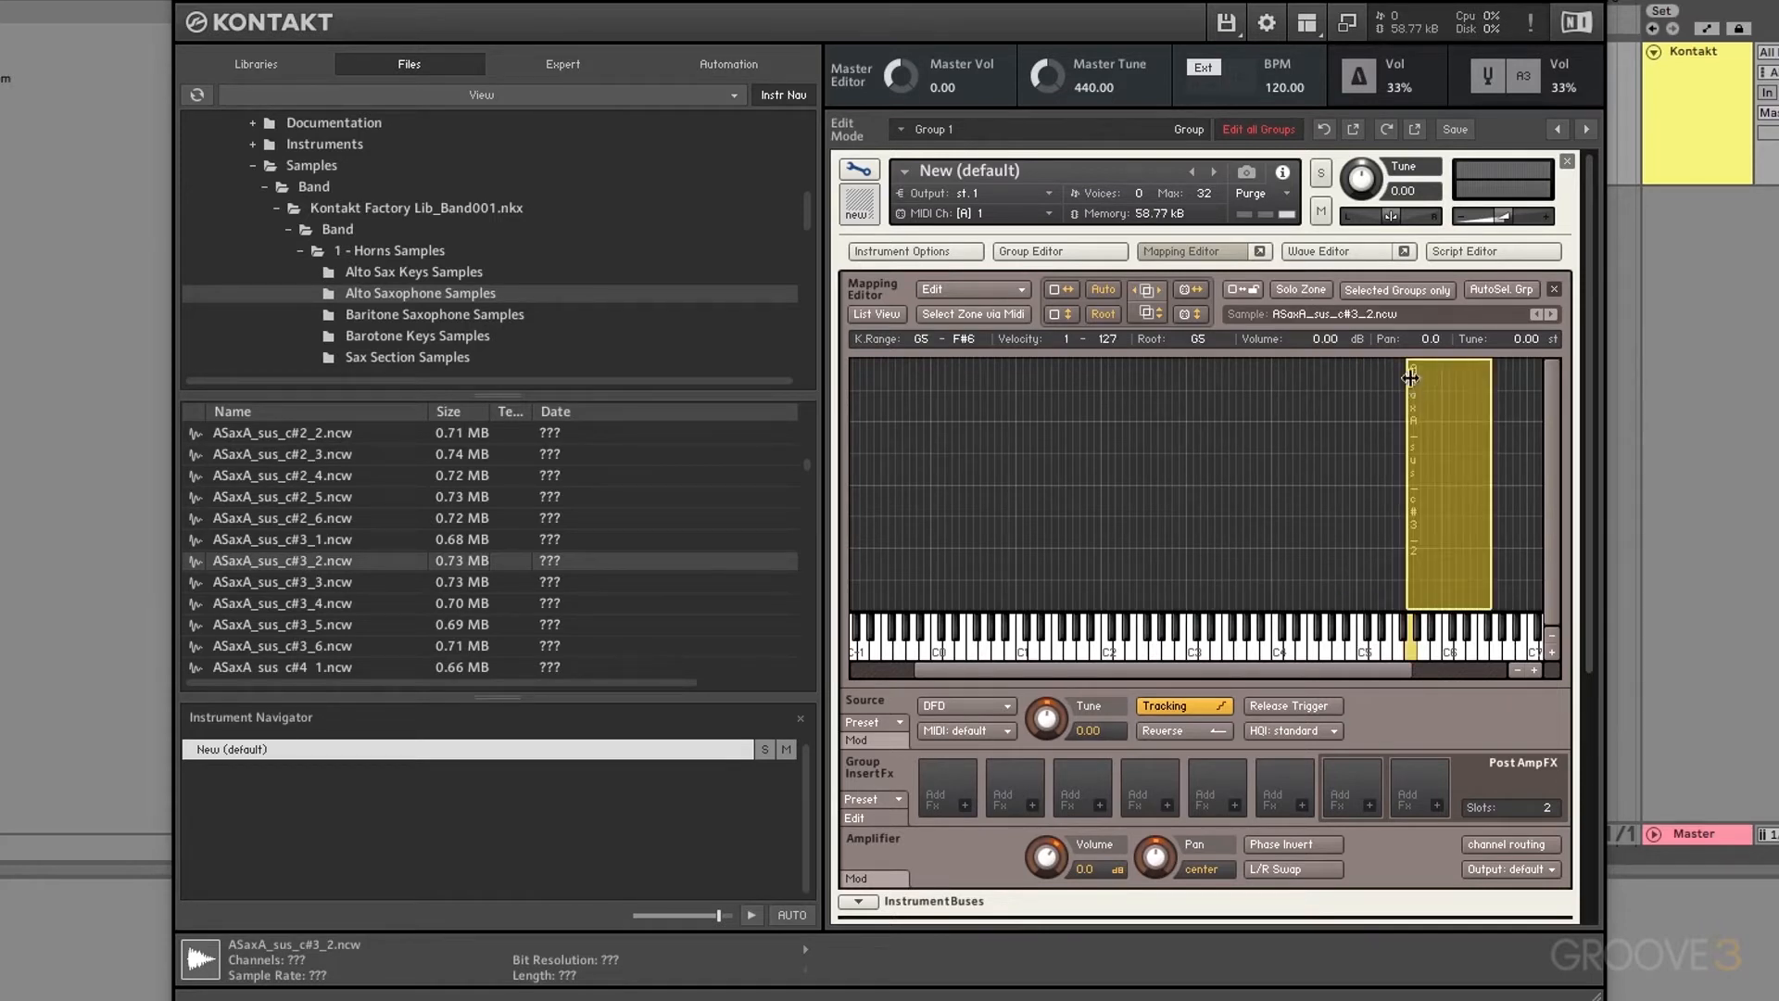
scroll(294, 590, down, 1)
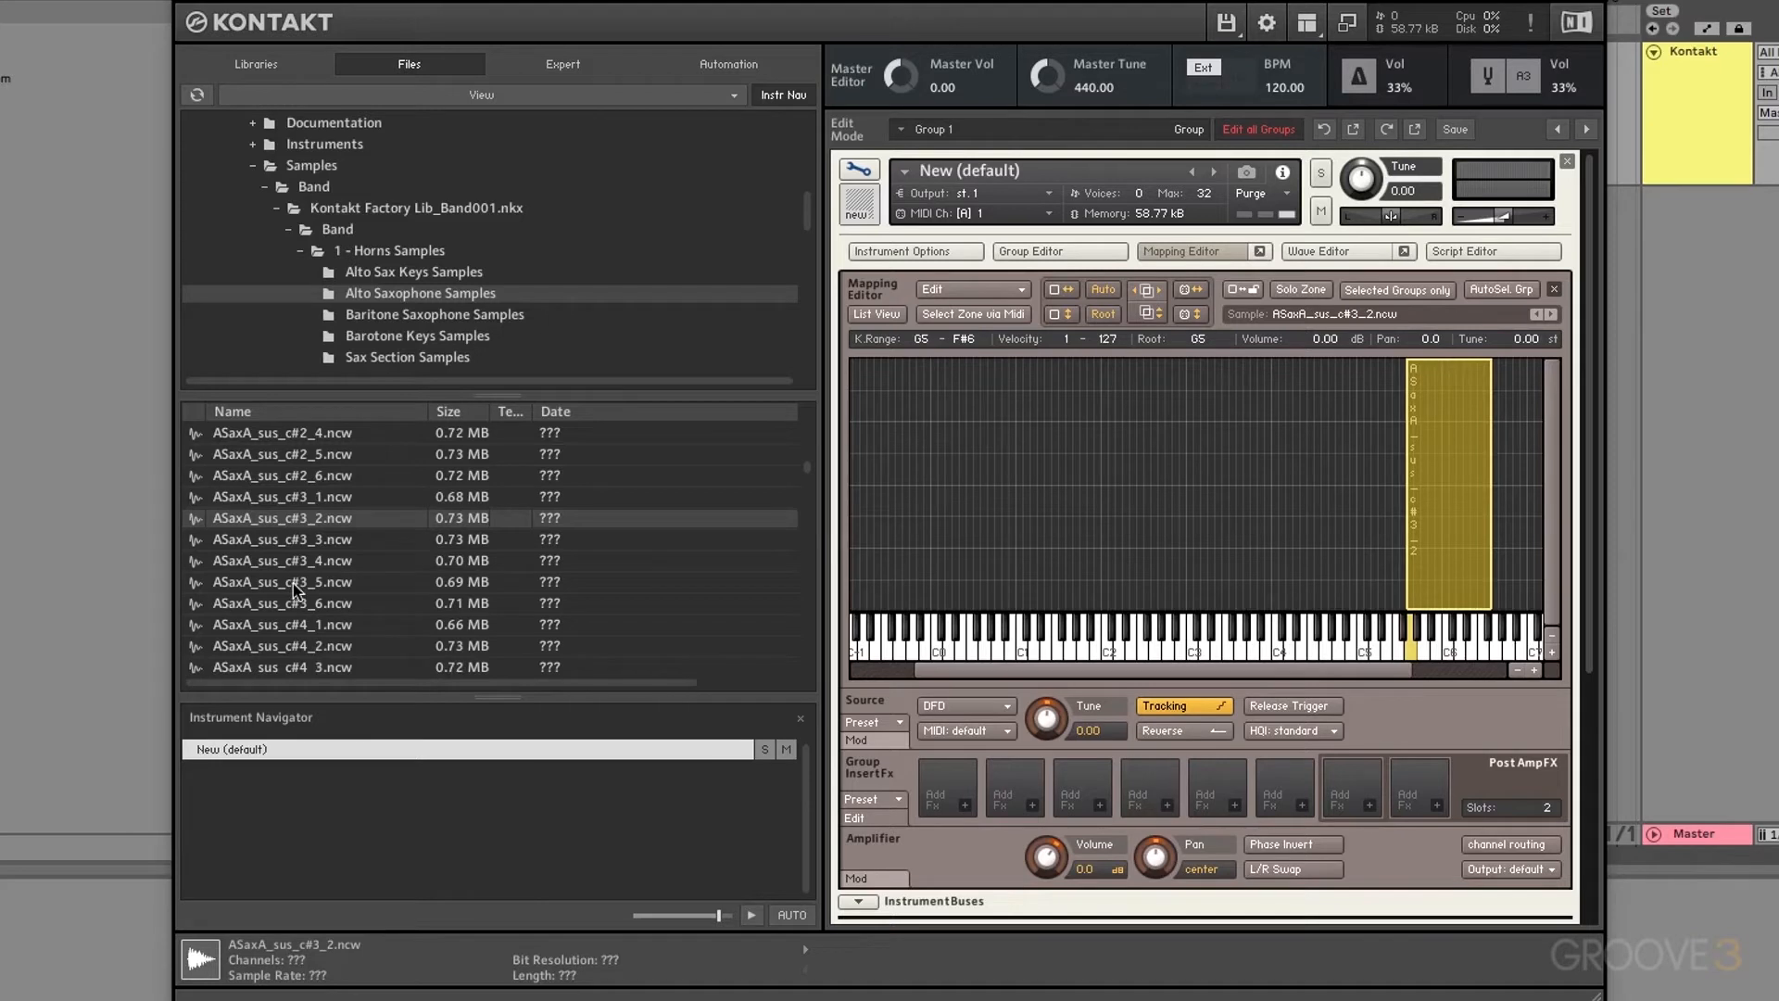
scroll(293, 587, down, 8)
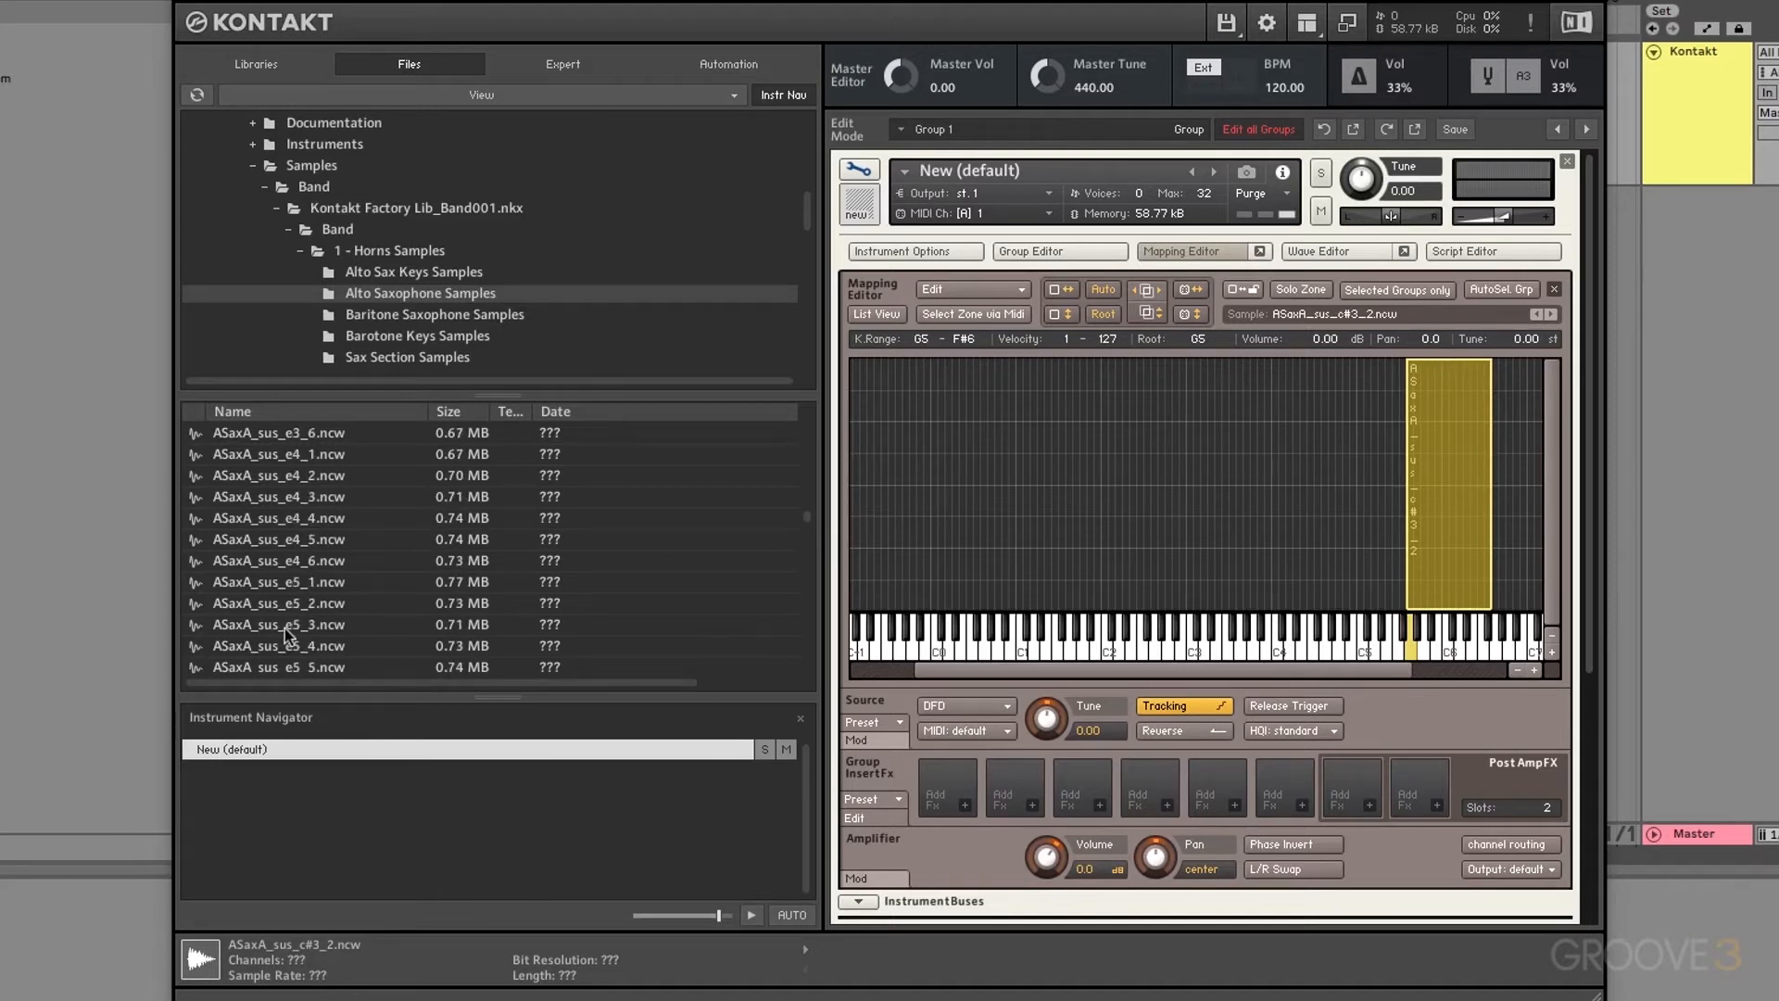
click(285, 627)
drag(280, 628, 890, 389)
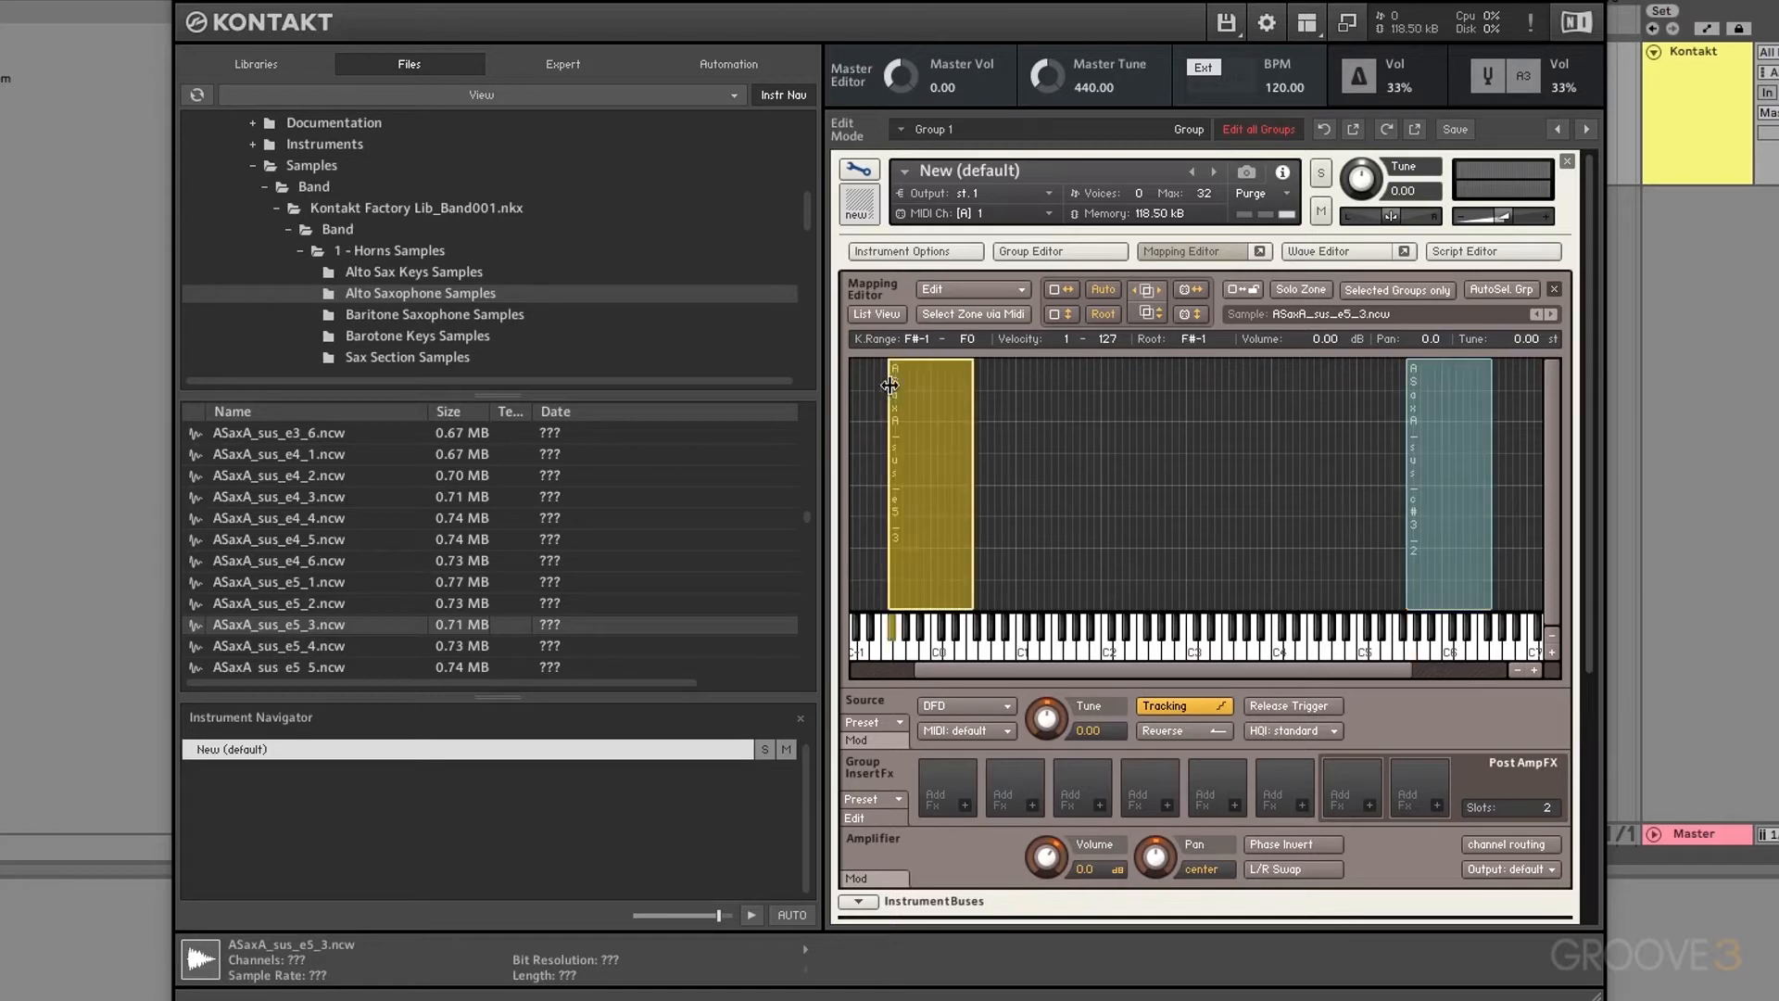
scroll(375, 549, down, 5)
scroll(375, 549, down, 4)
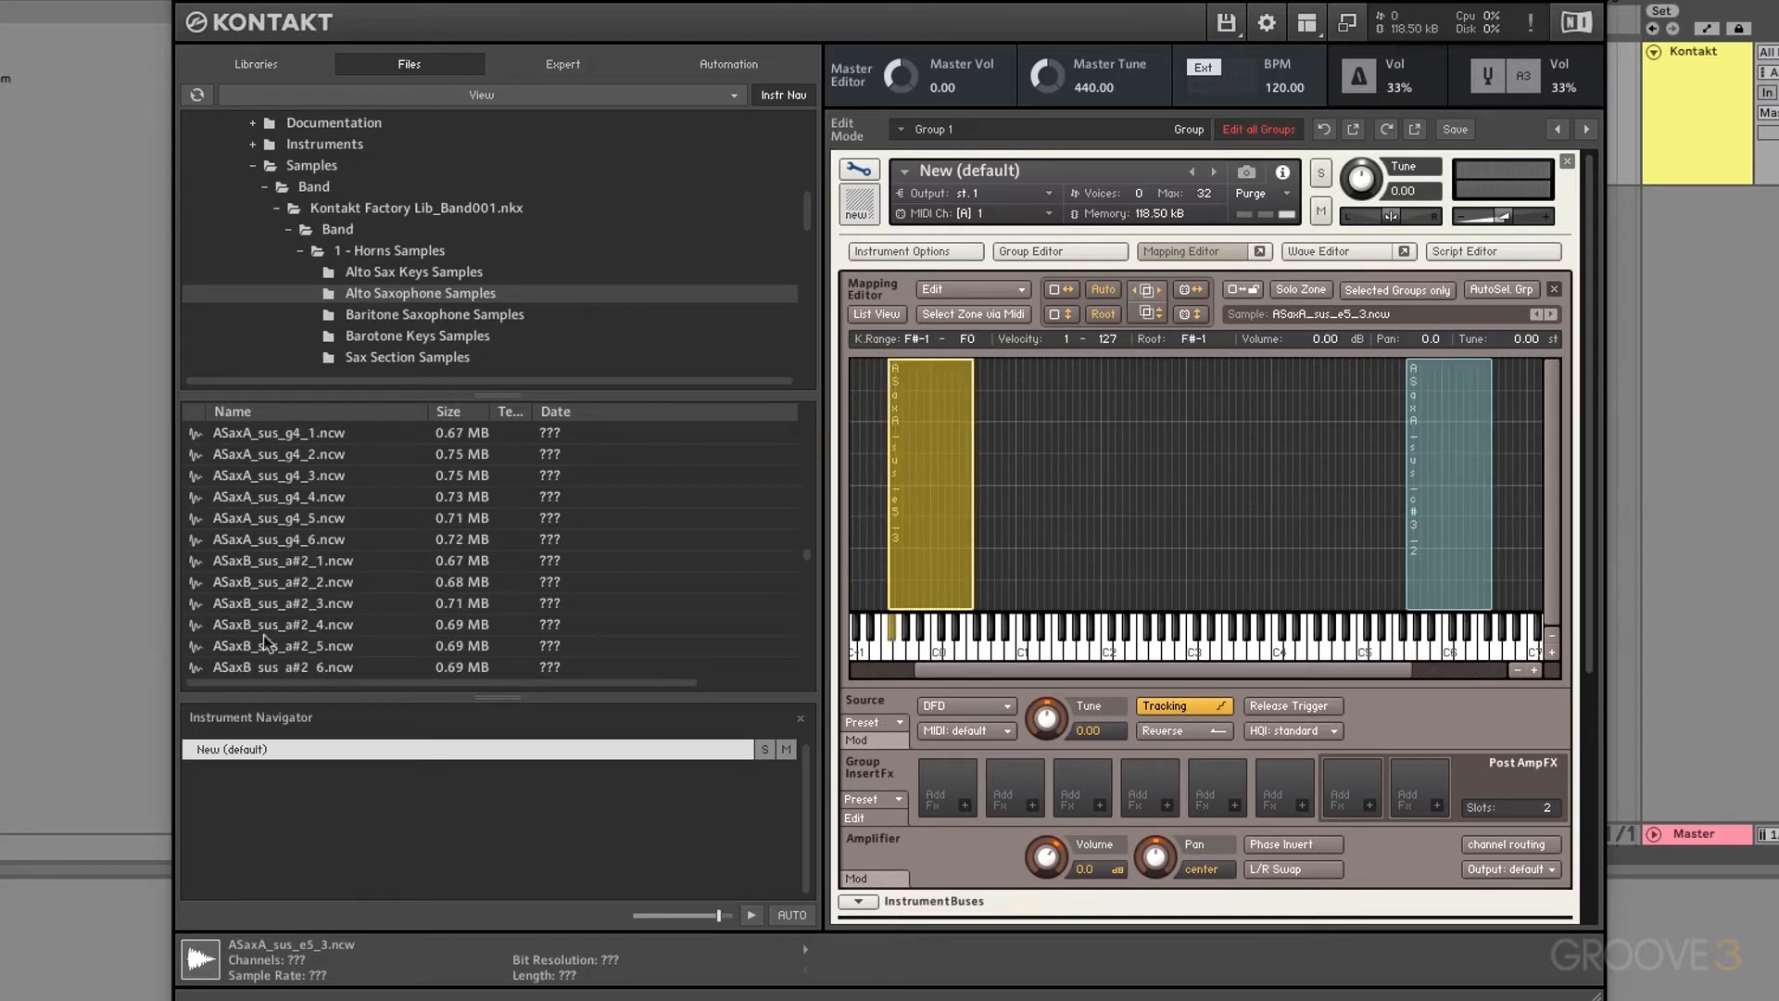
click(257, 647)
drag(260, 653, 1170, 417)
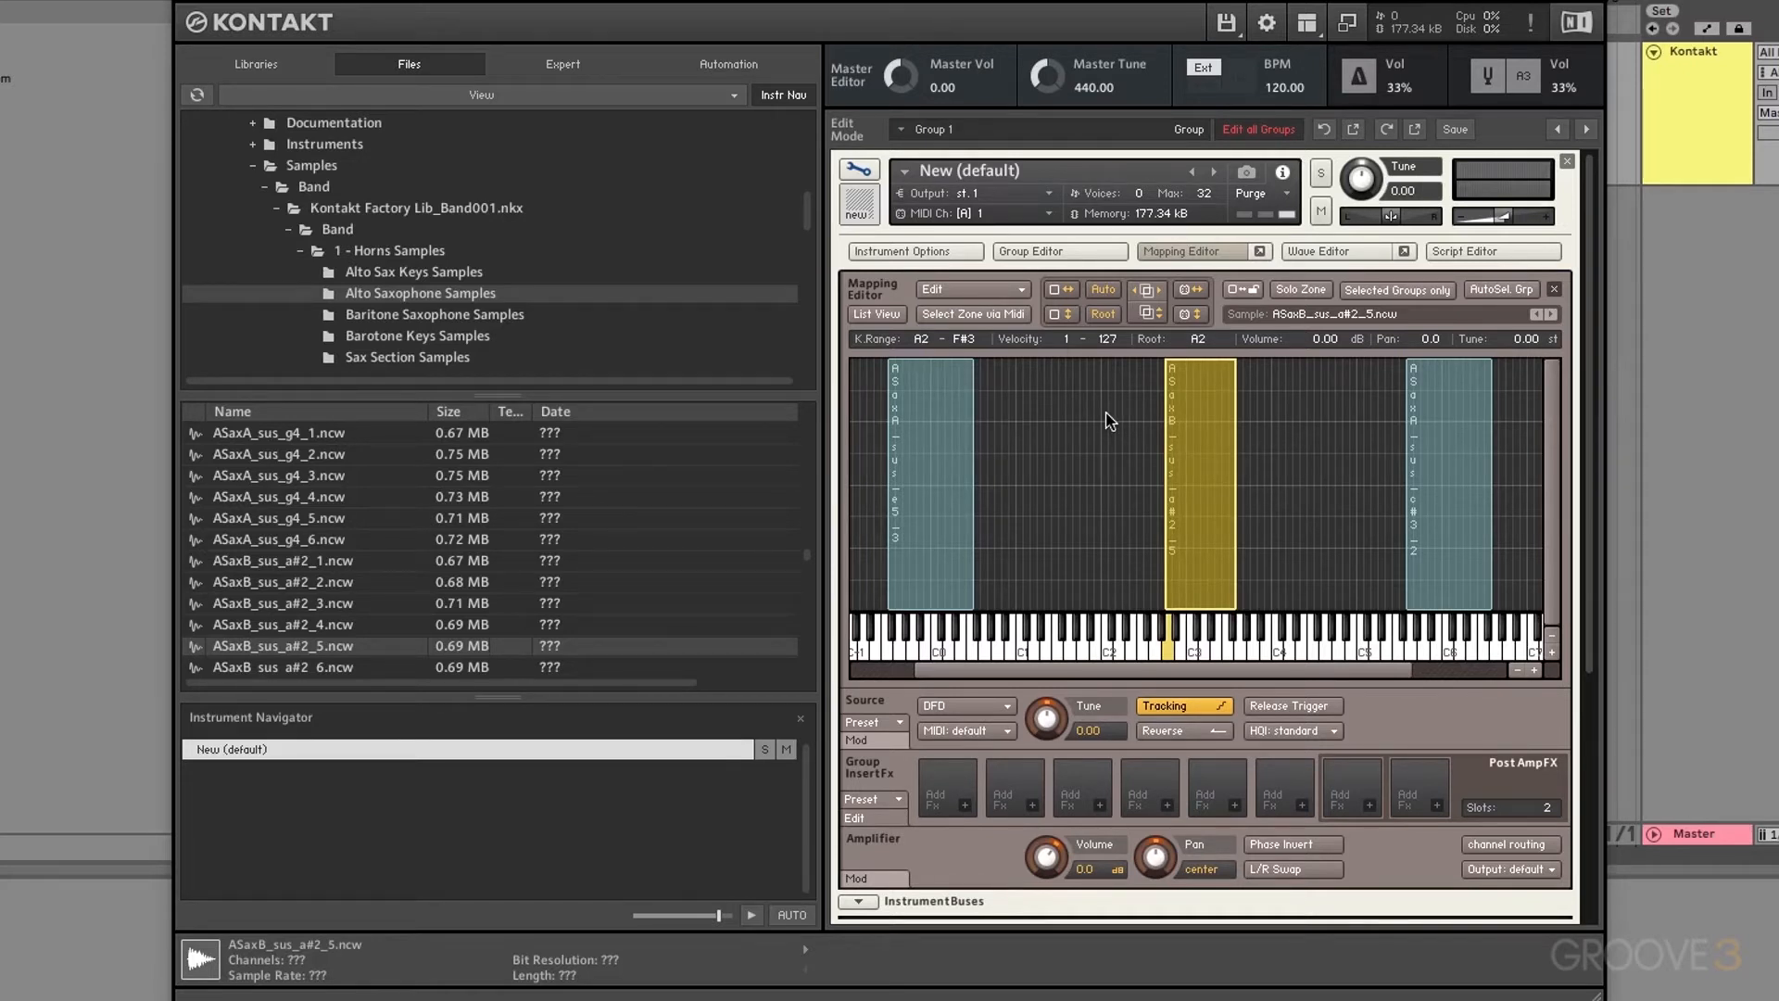
click(1020, 295)
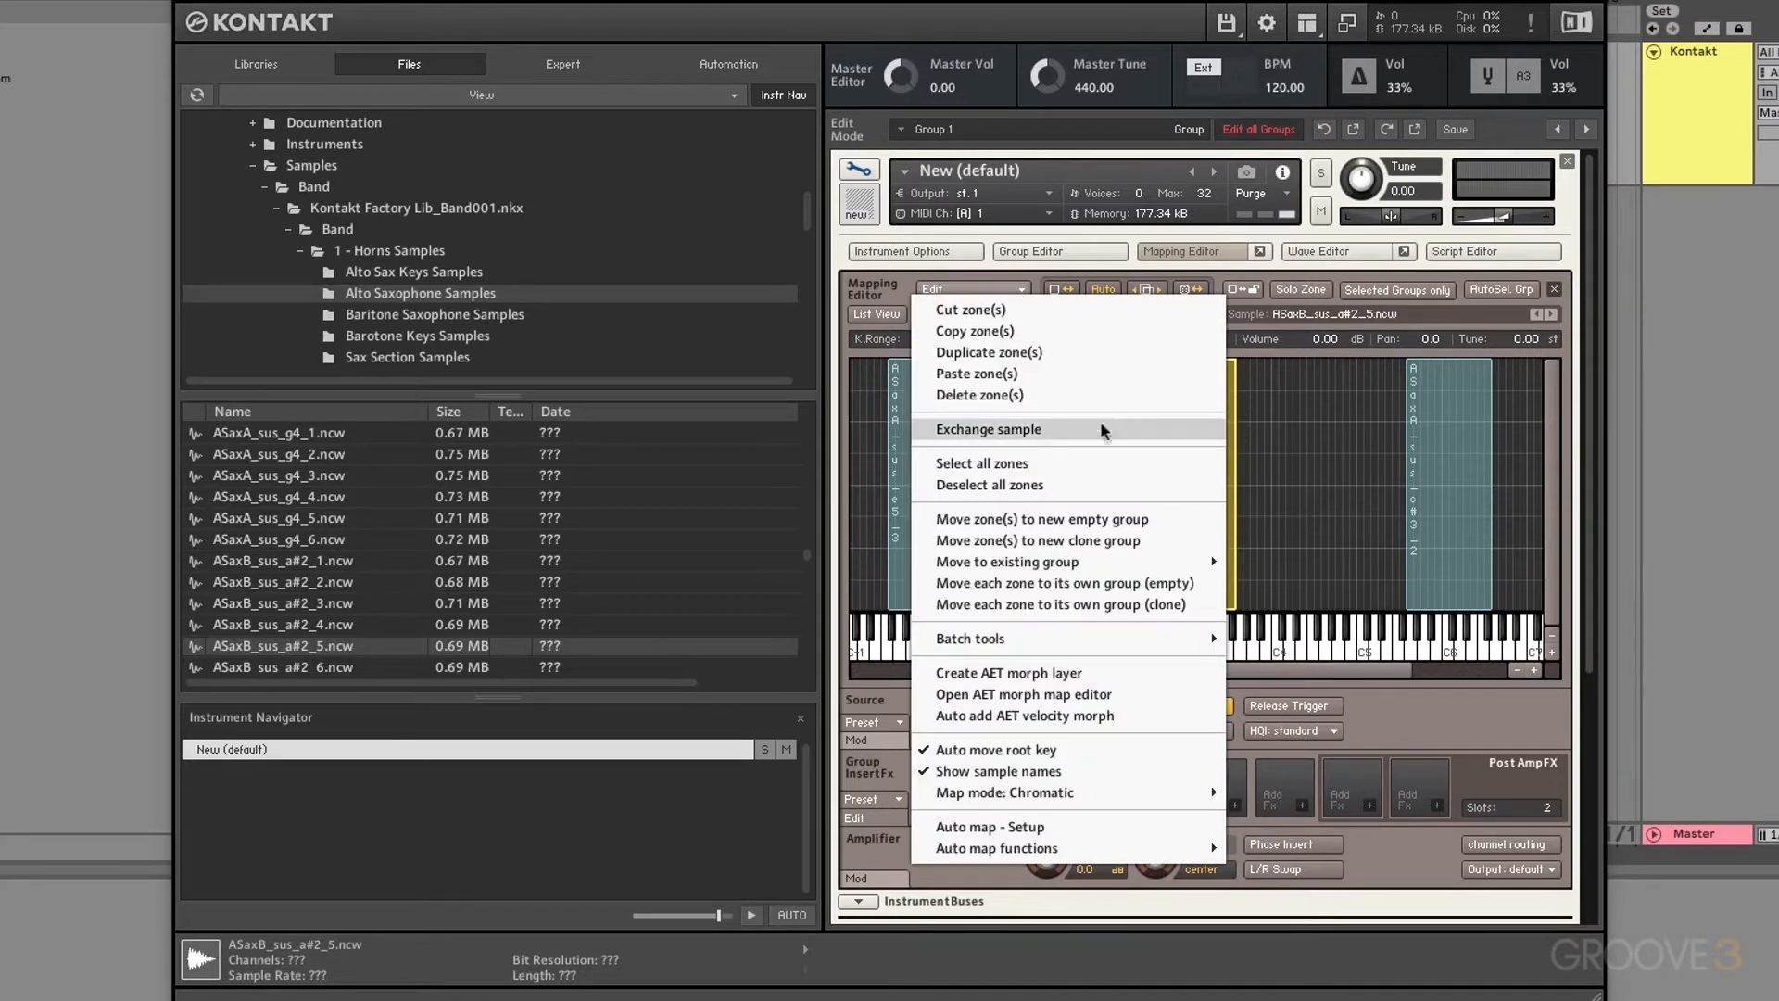
Step: Auto-map ASaxB_sus_a#2_5 with its a#2 token as Make Root Key, giving root A#2
click(1009, 829)
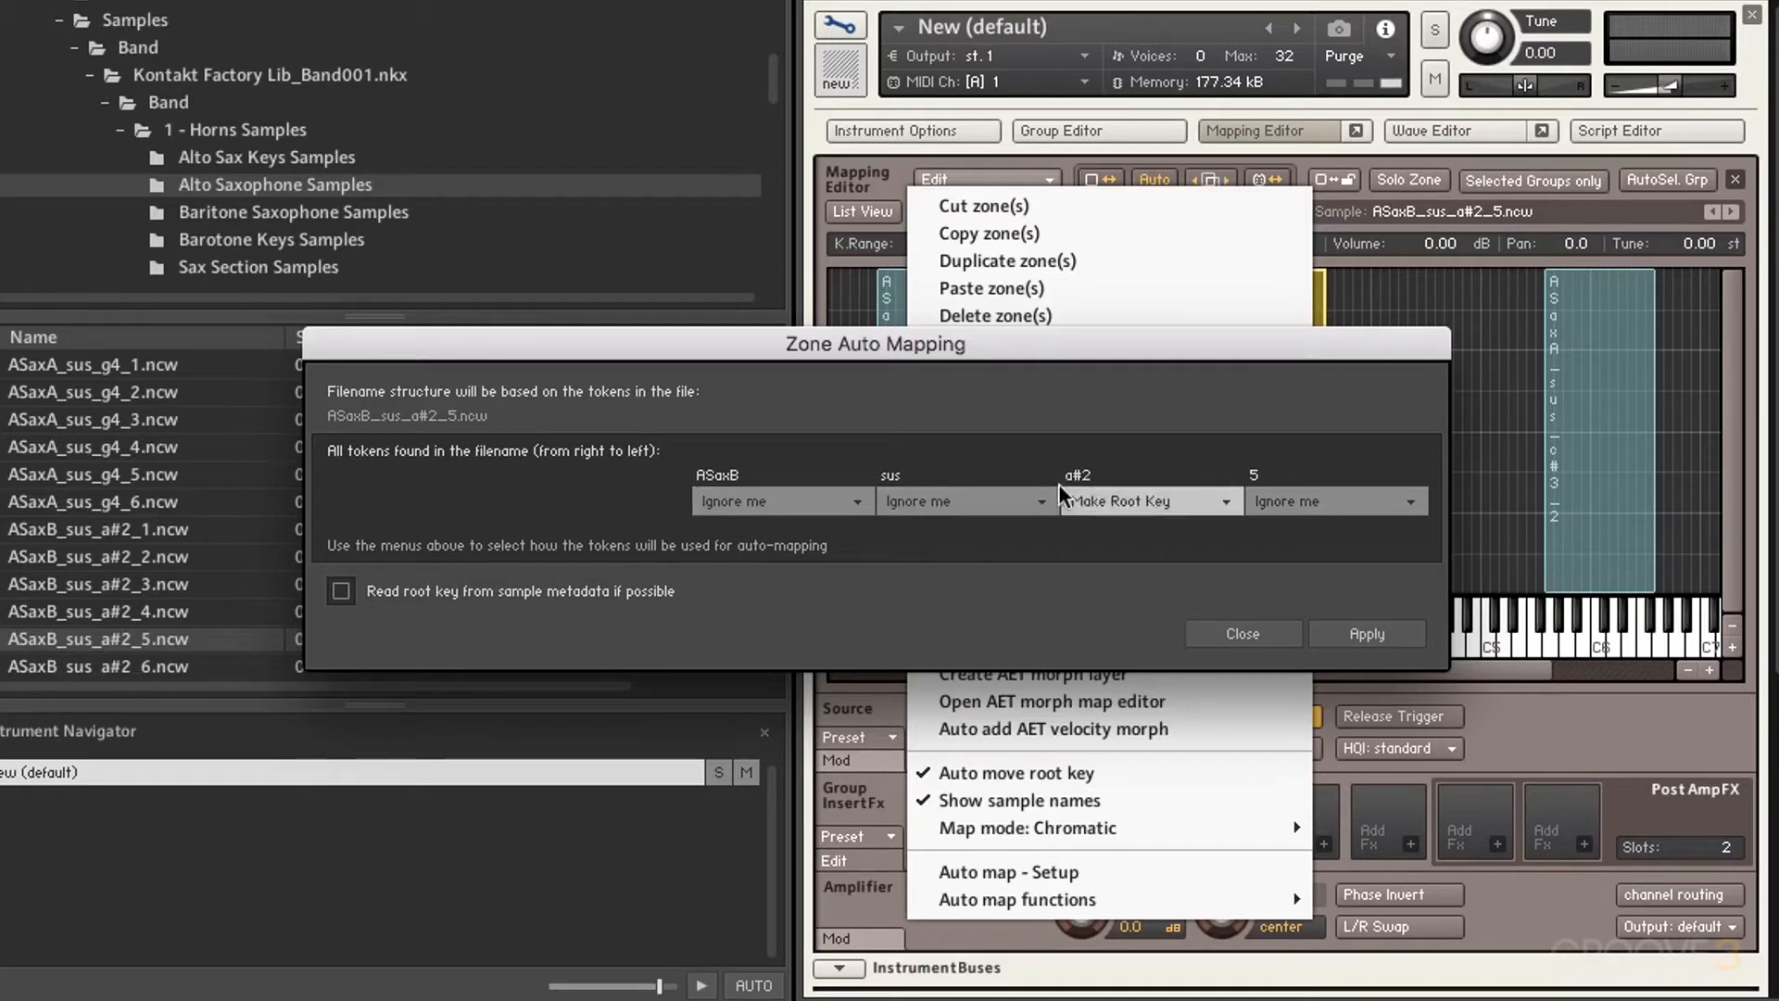
click(1089, 500)
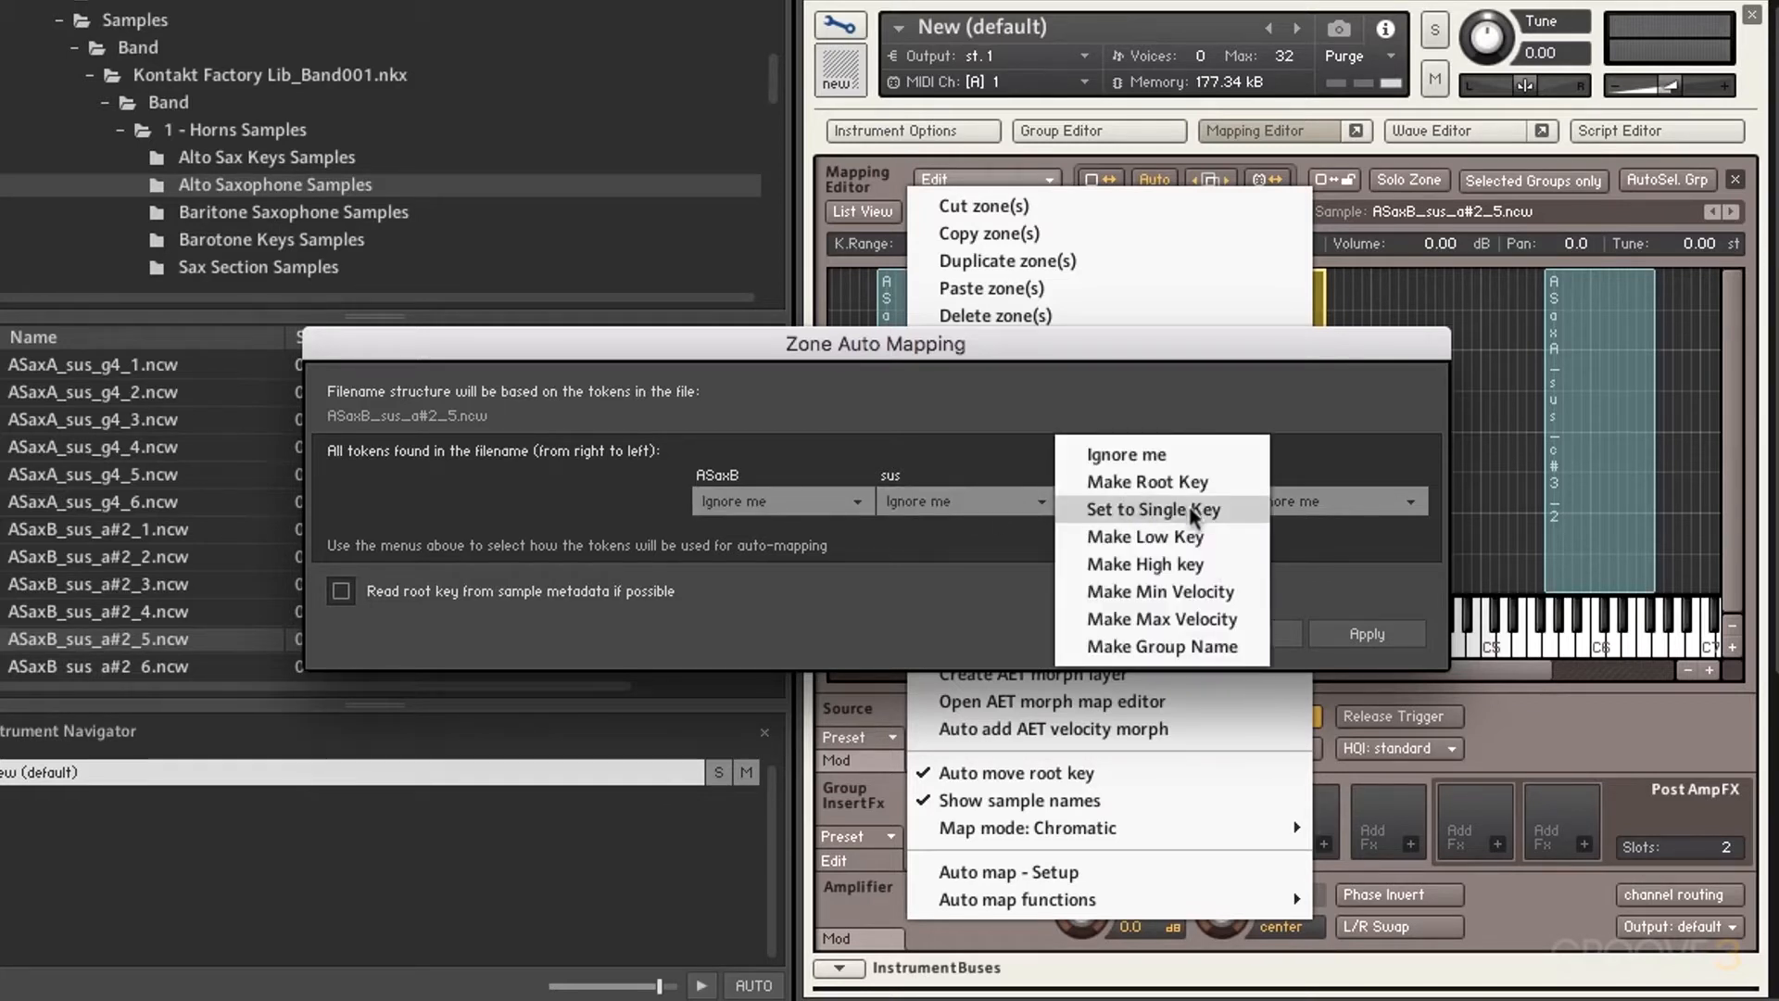
click(1142, 481)
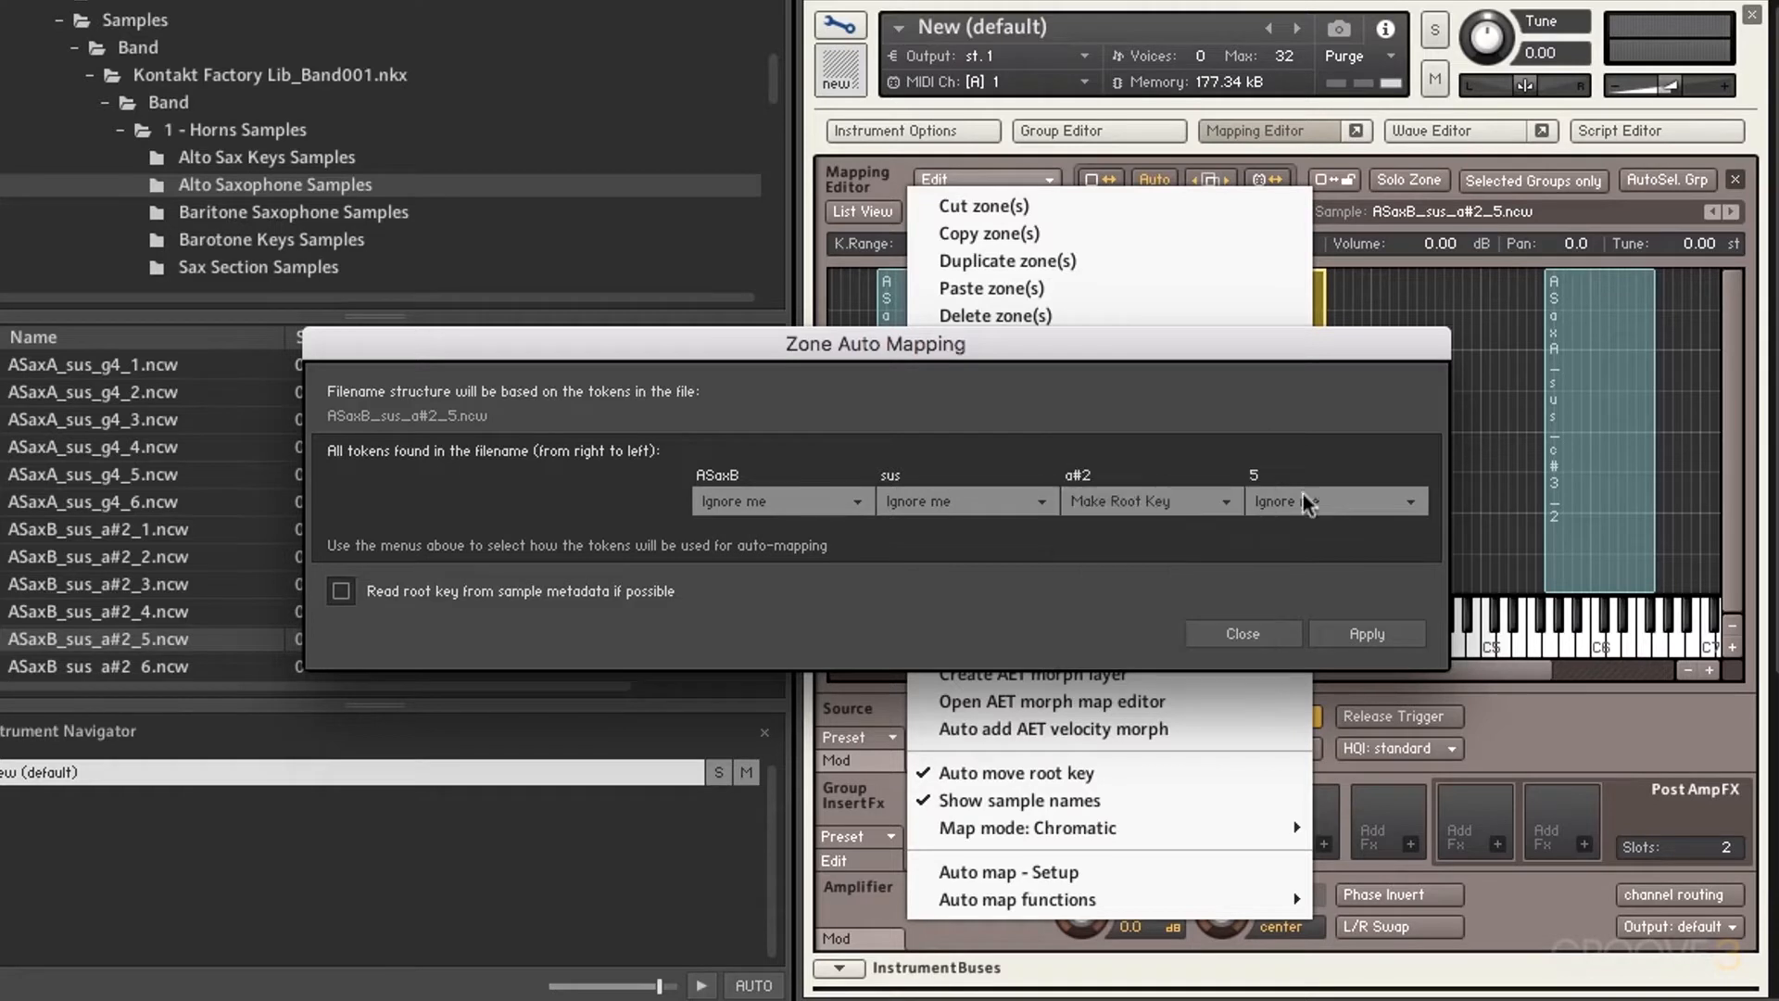
click(1379, 639)
click(1270, 637)
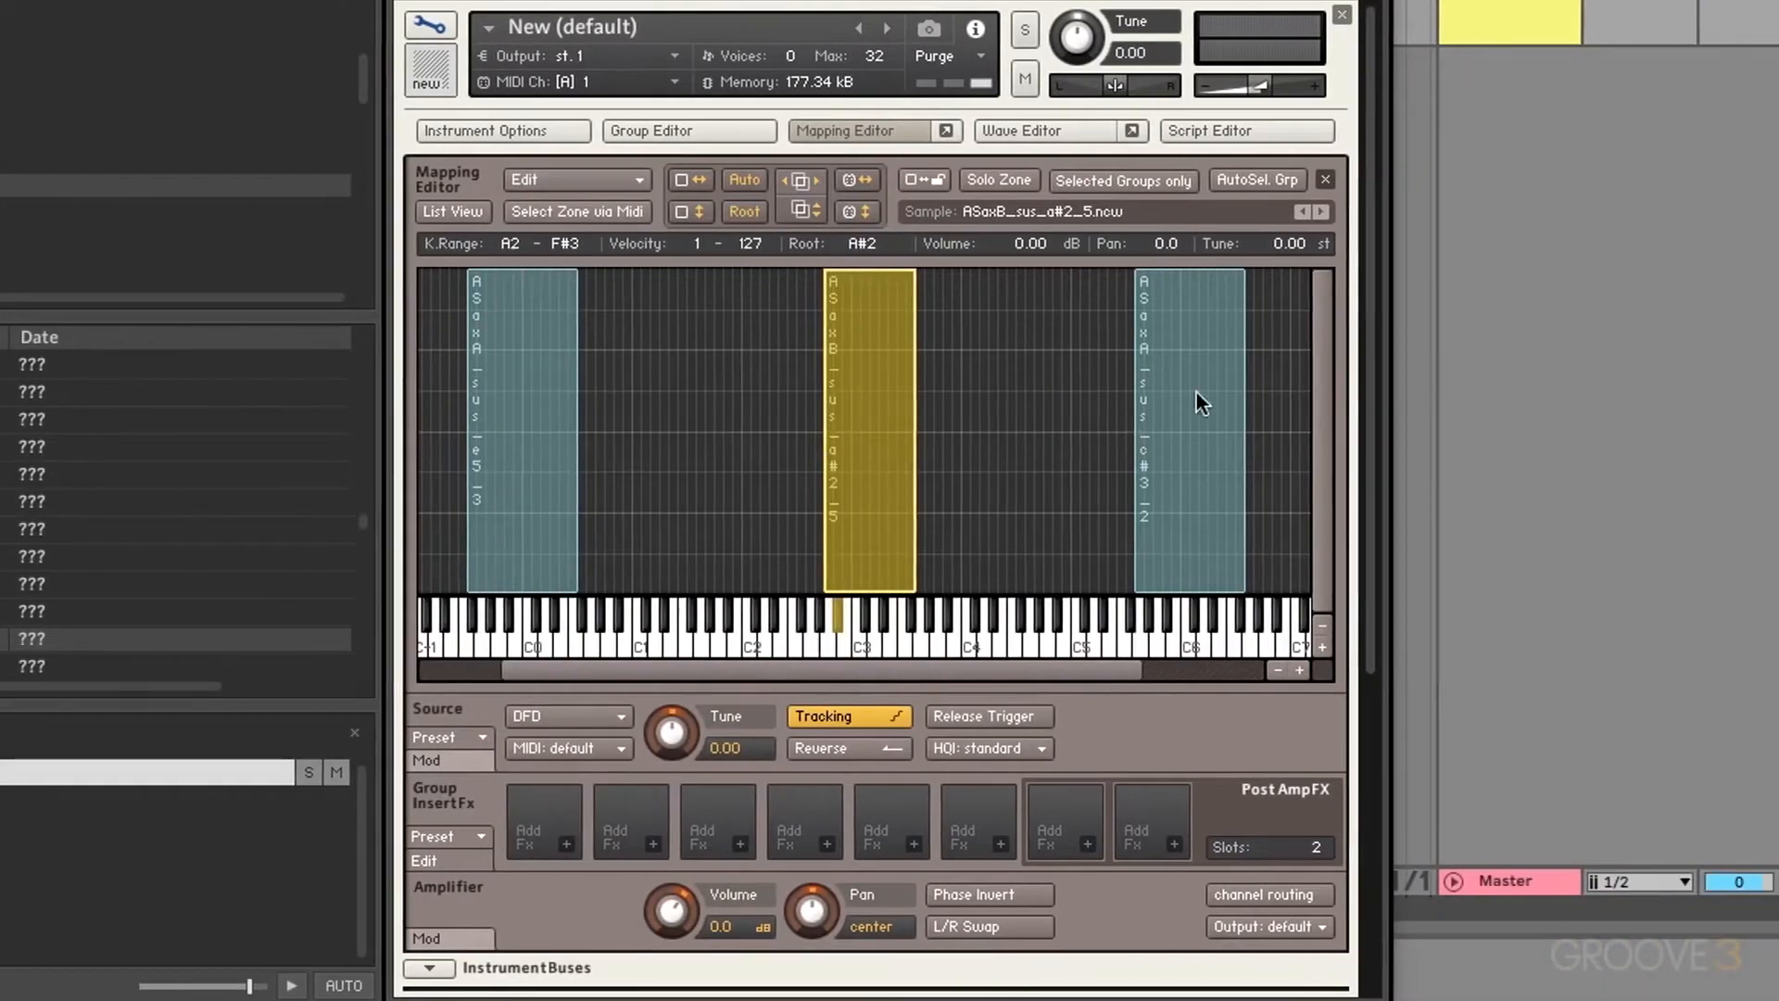
Step: Try single and rubber-band zone selections, ending with all three sax zones selected
click(1270, 403)
drag(1265, 392, 531, 480)
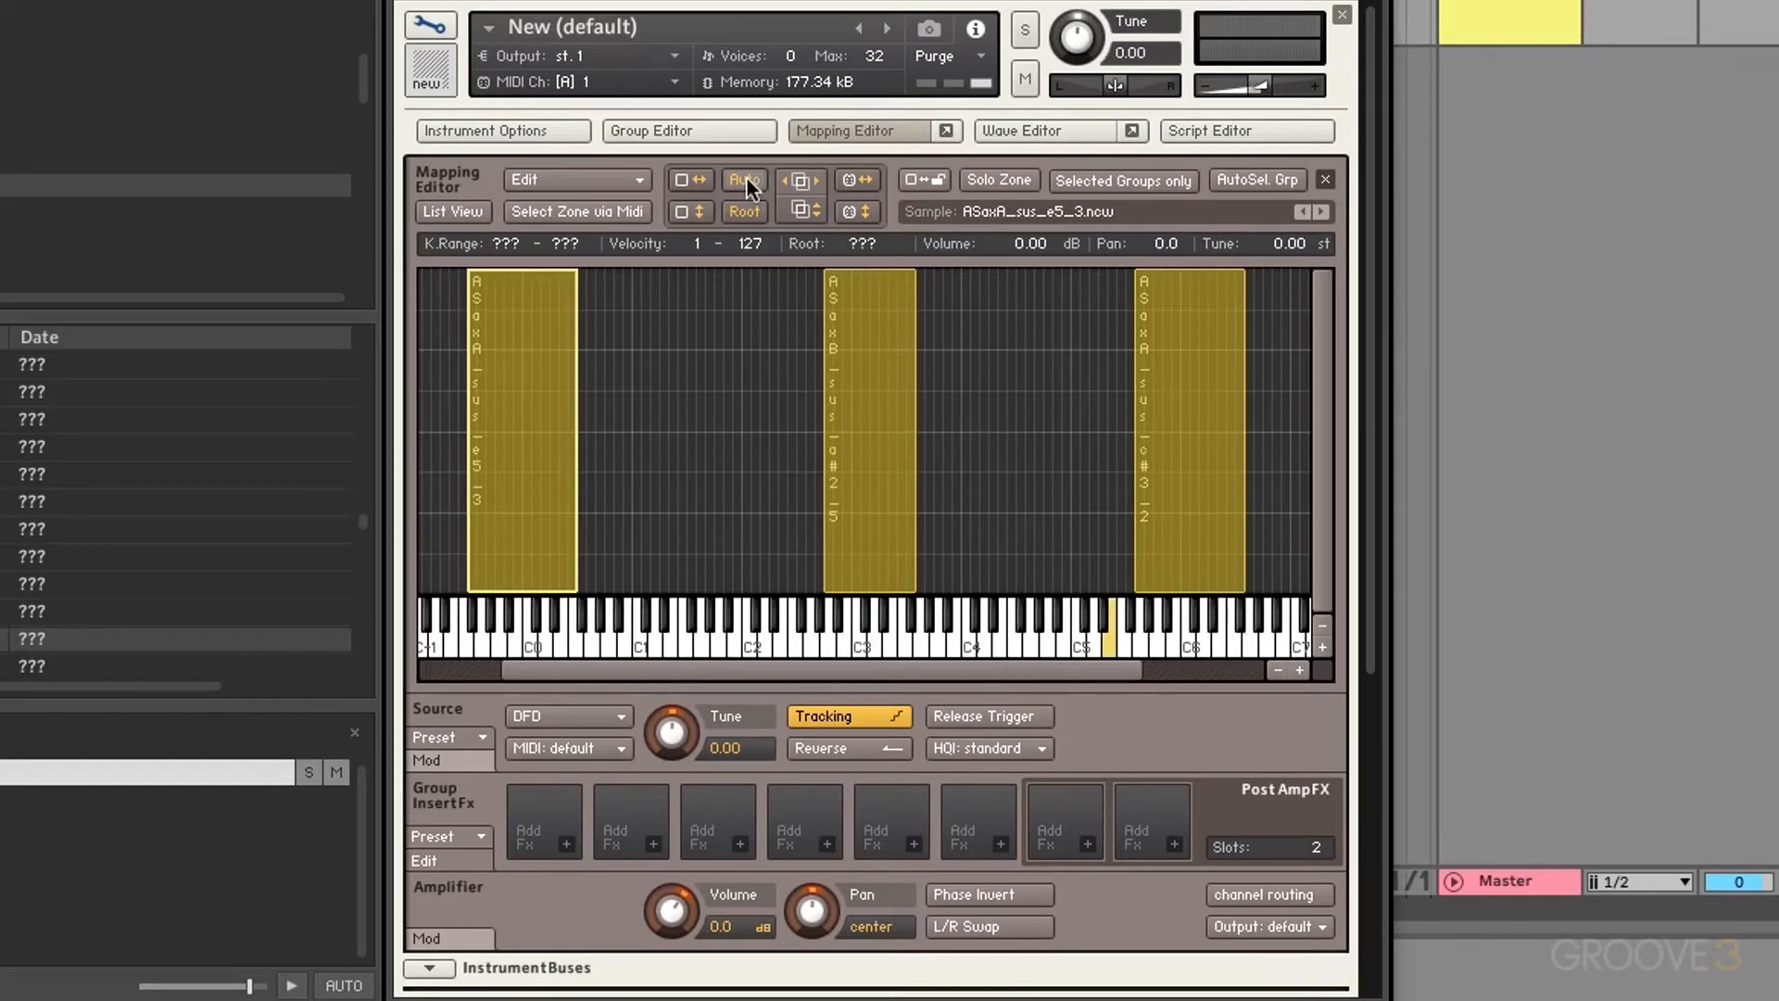
click(687, 484)
click(541, 439)
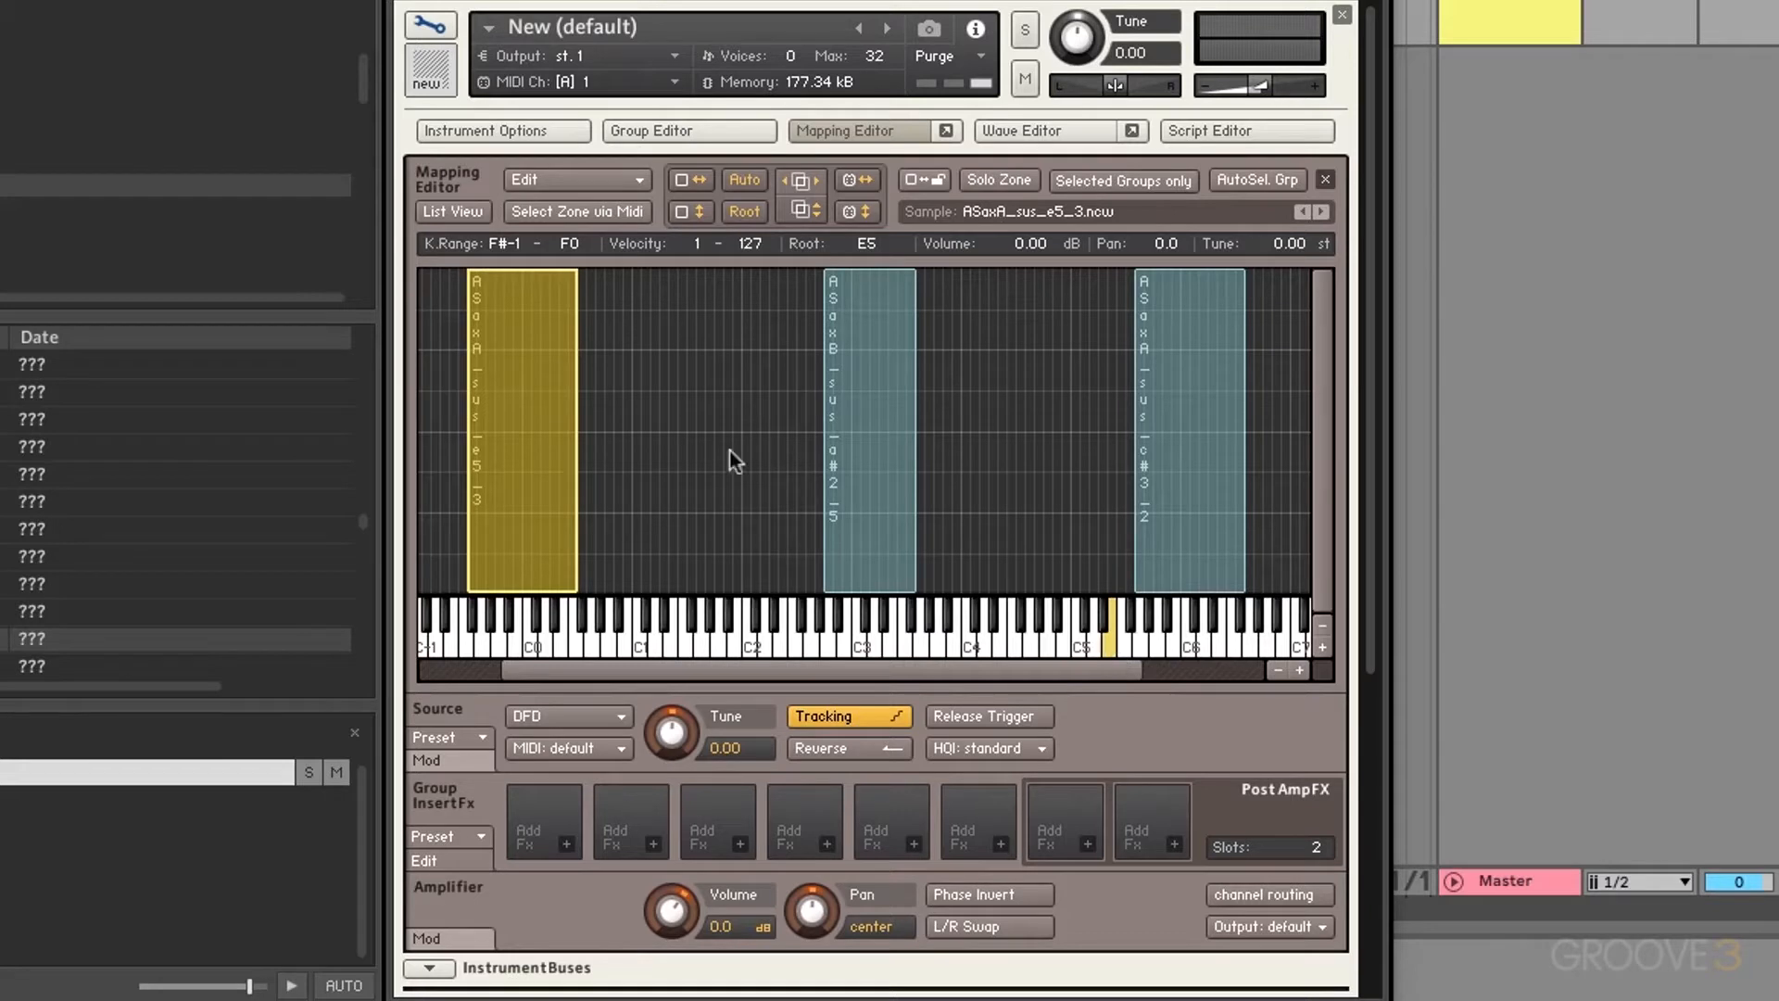
click(853, 413)
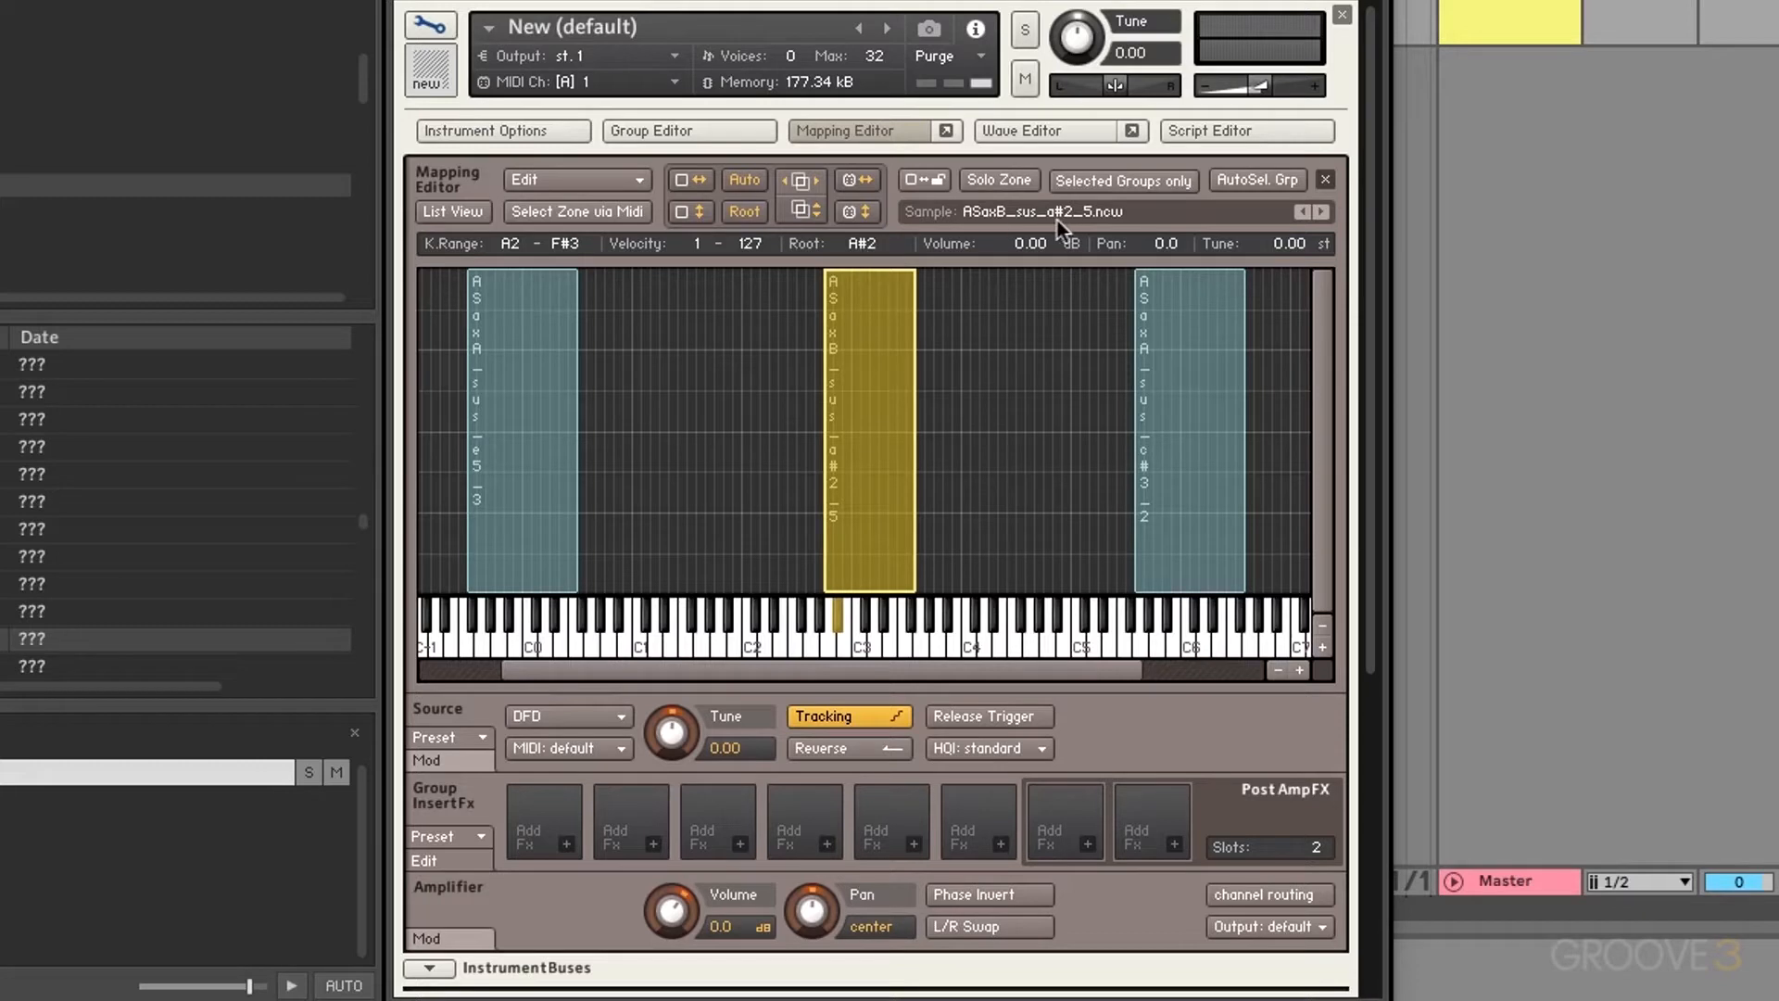
click(1189, 428)
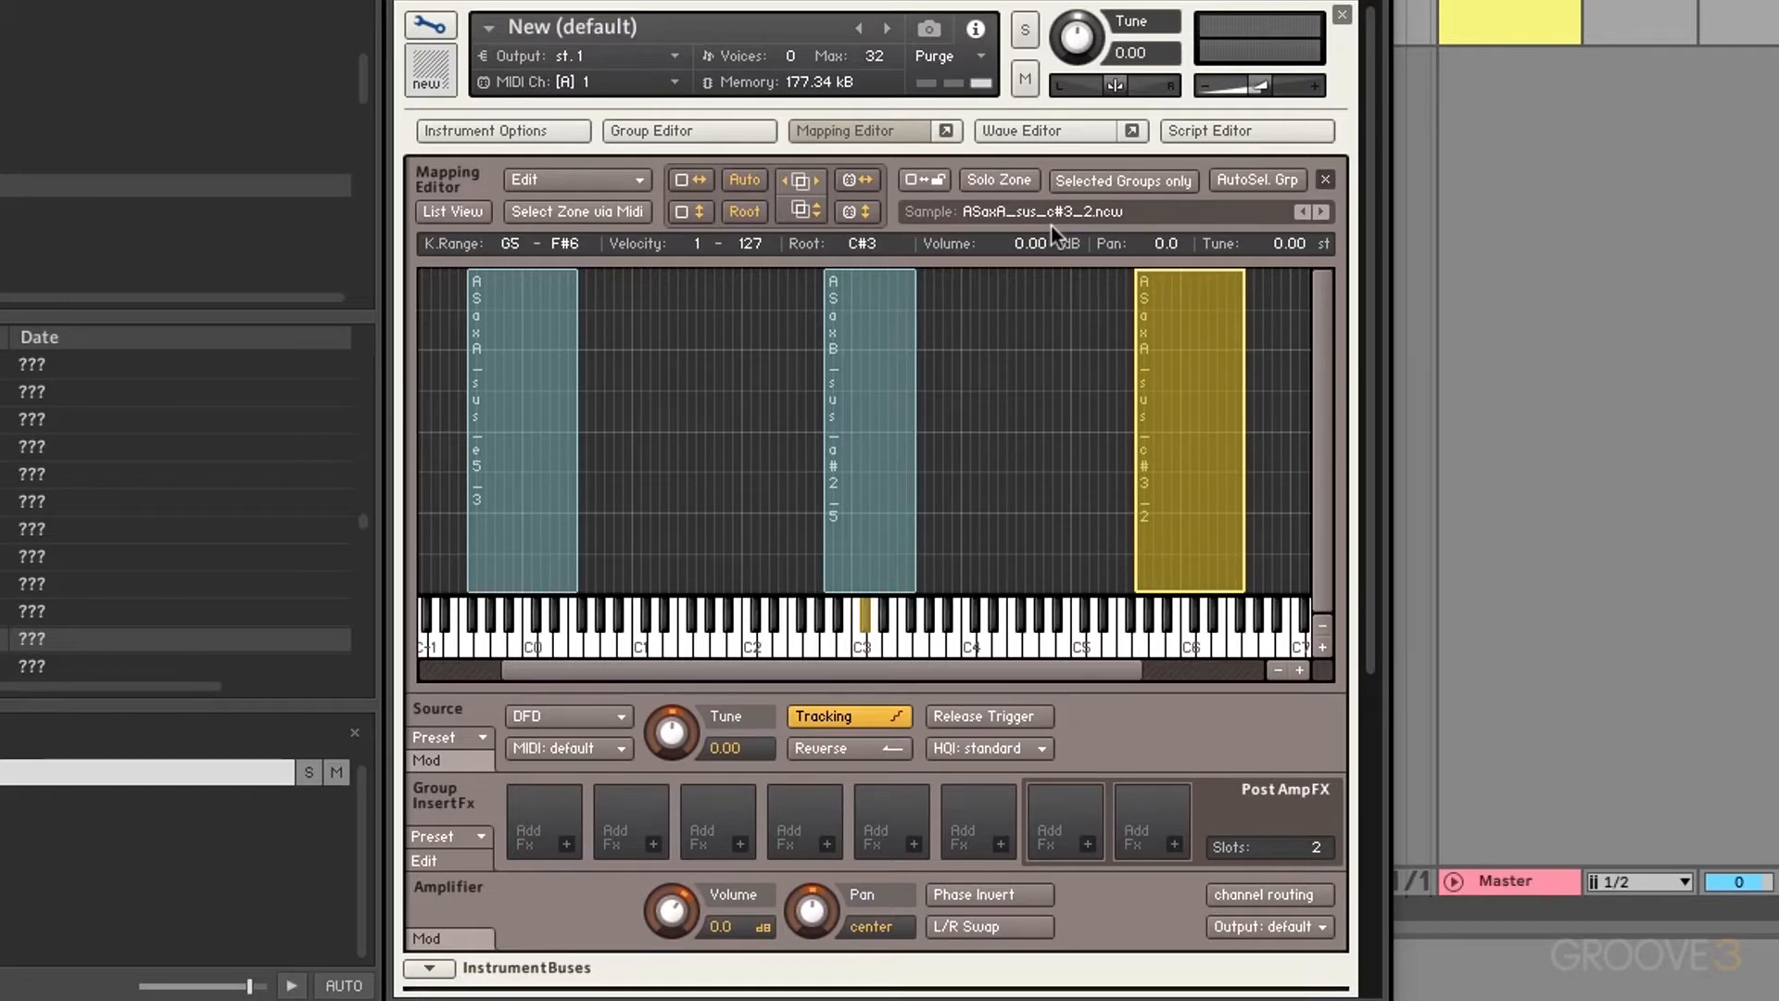
click(1286, 382)
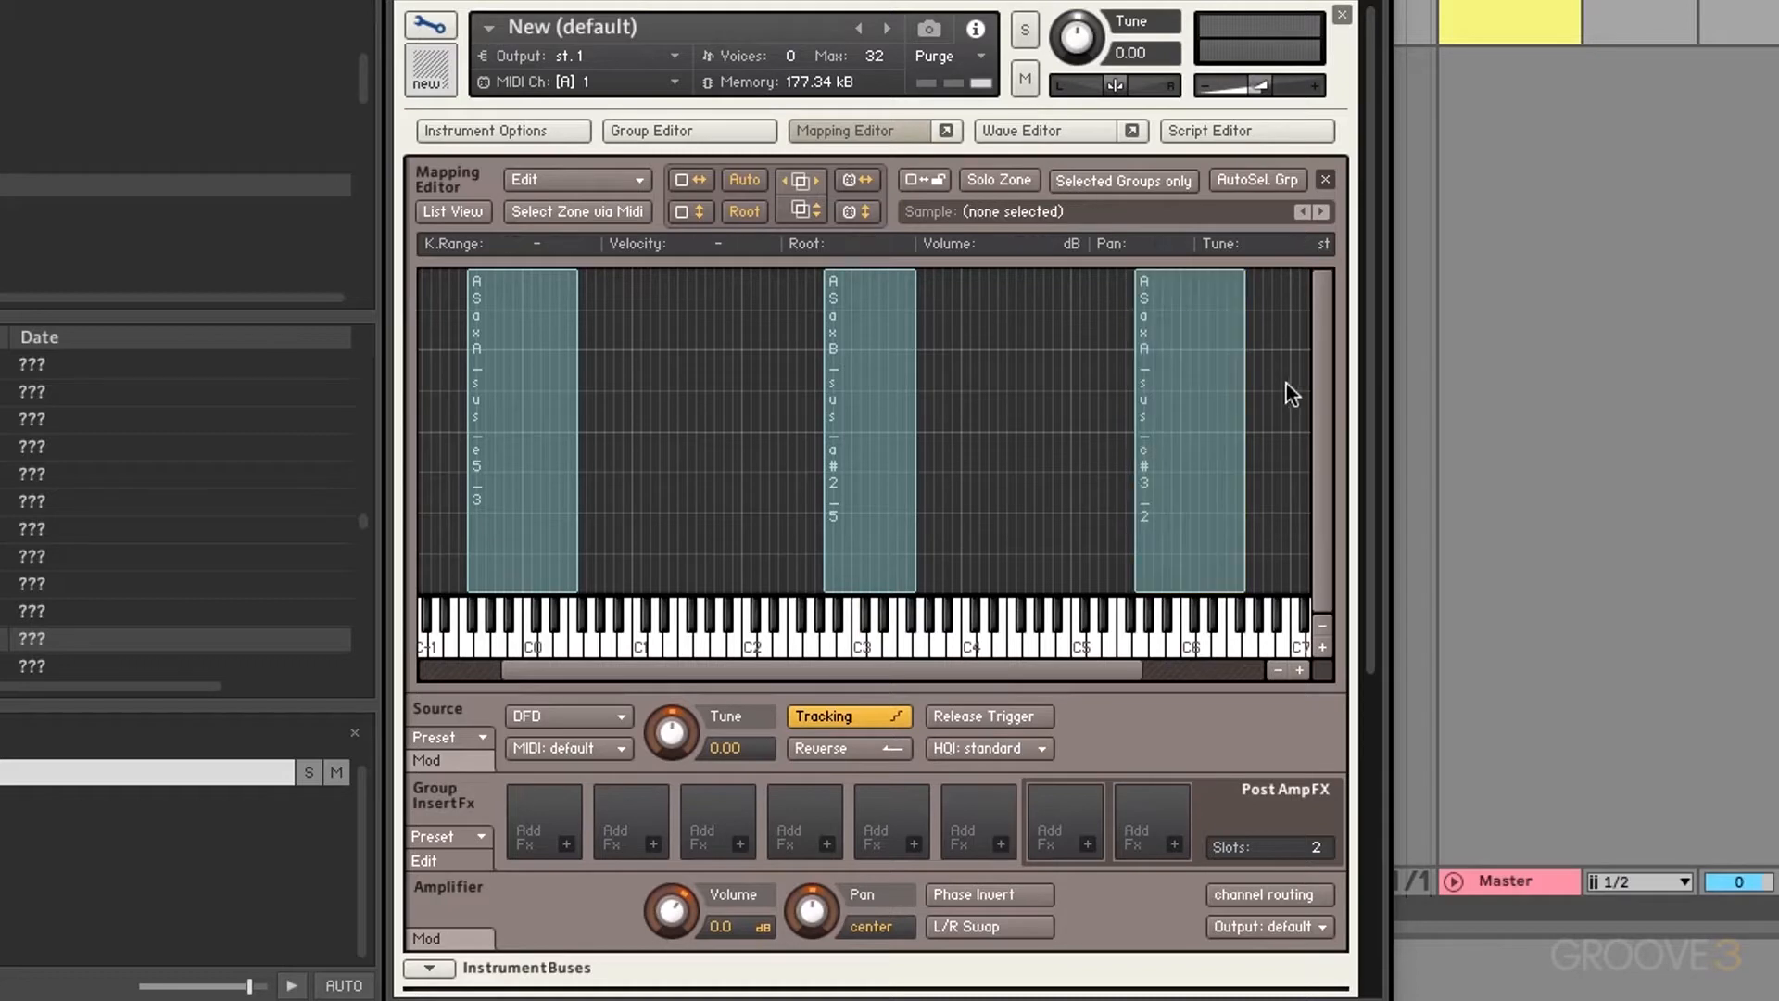
drag(1270, 380, 538, 442)
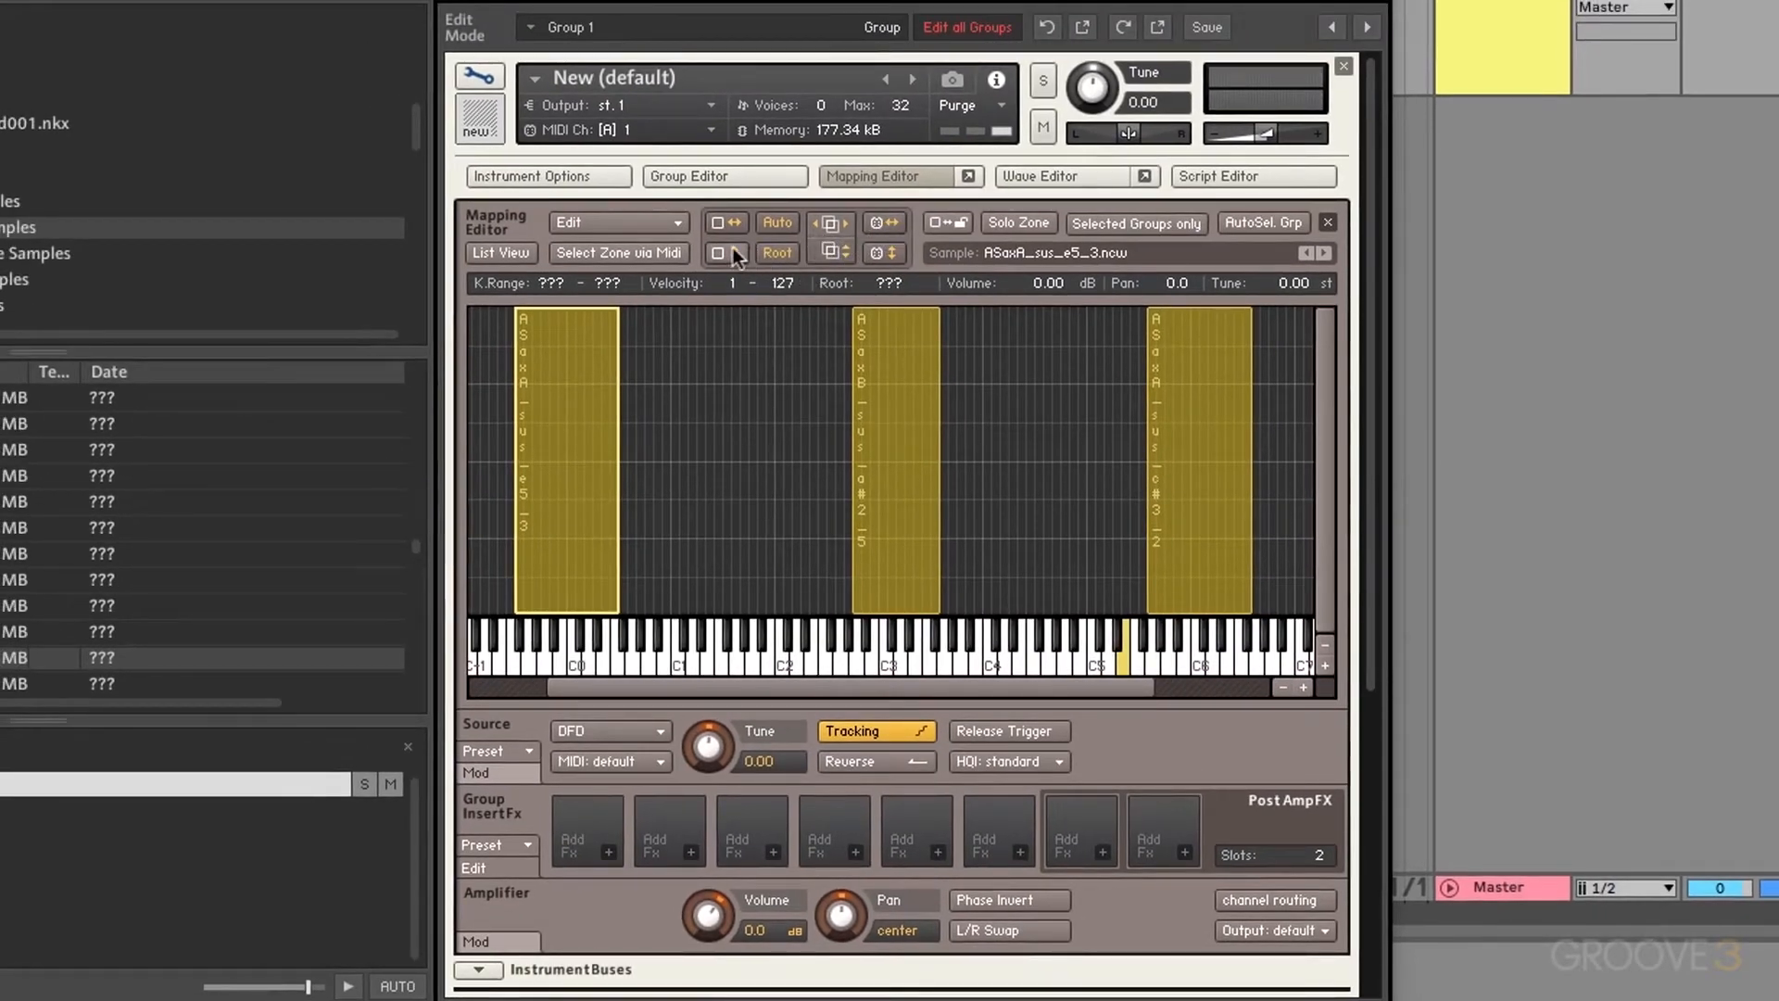
Step: Spread the three sax zones across the whole keyboard, dividing key ranges at each root key
click(734, 223)
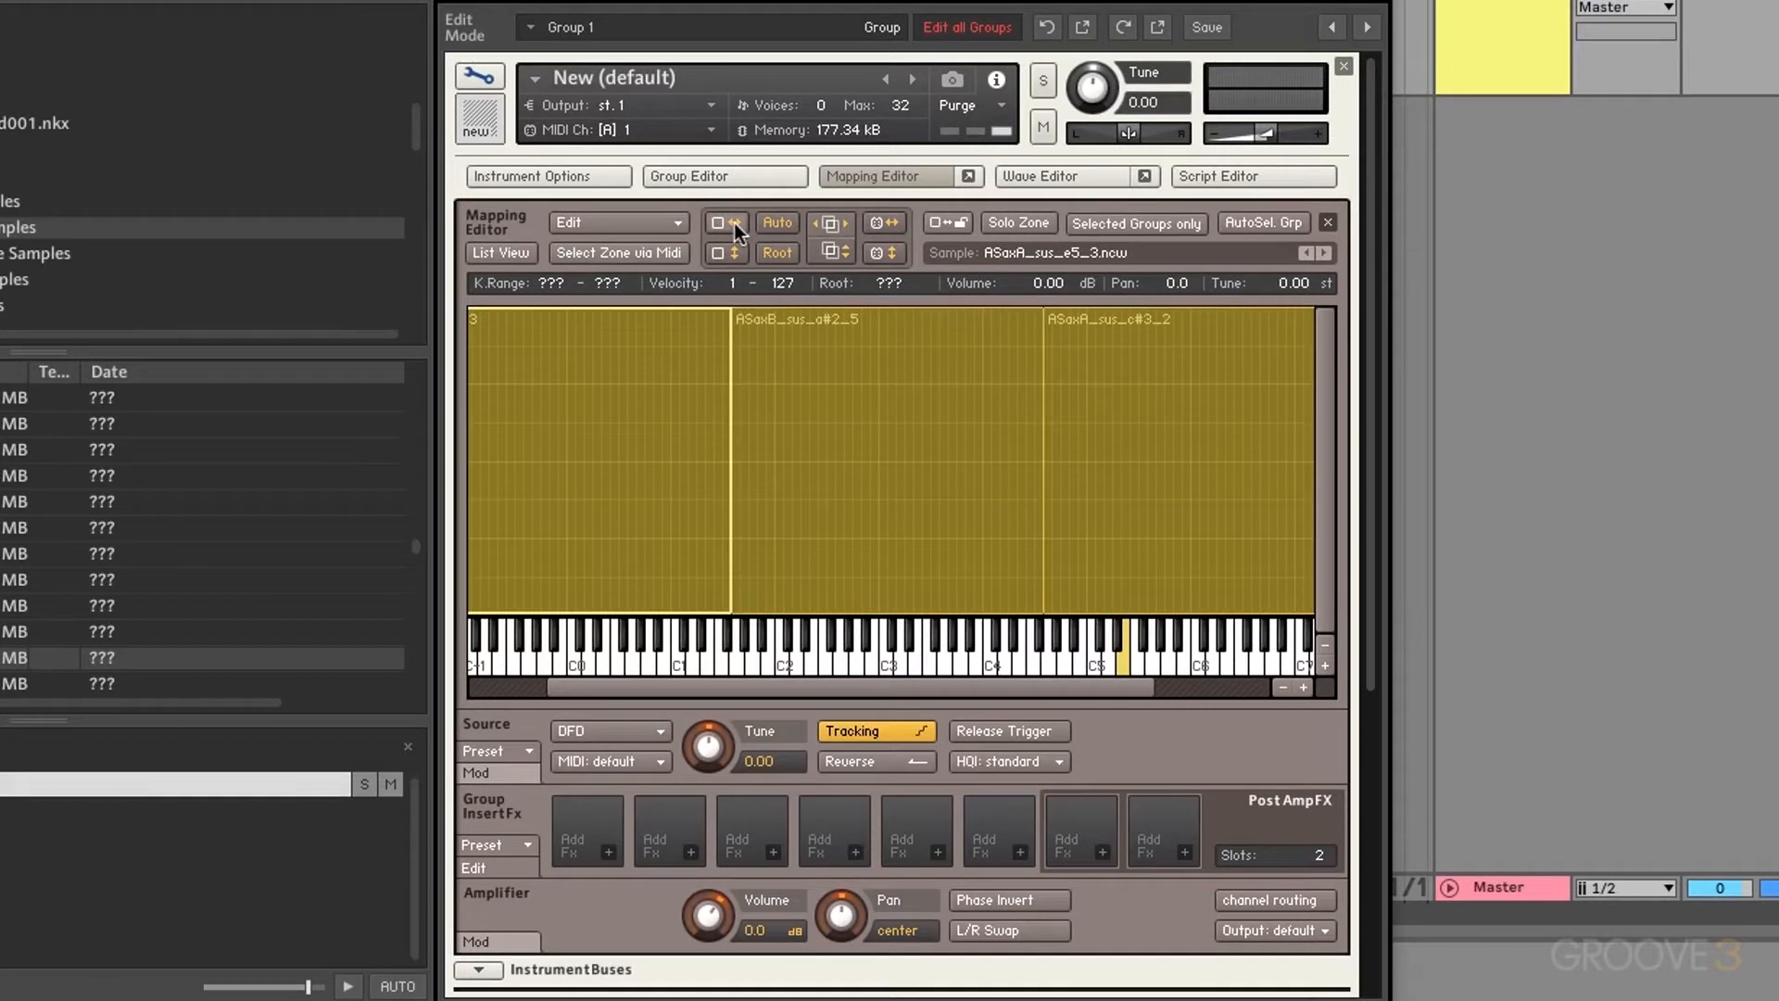
click(775, 252)
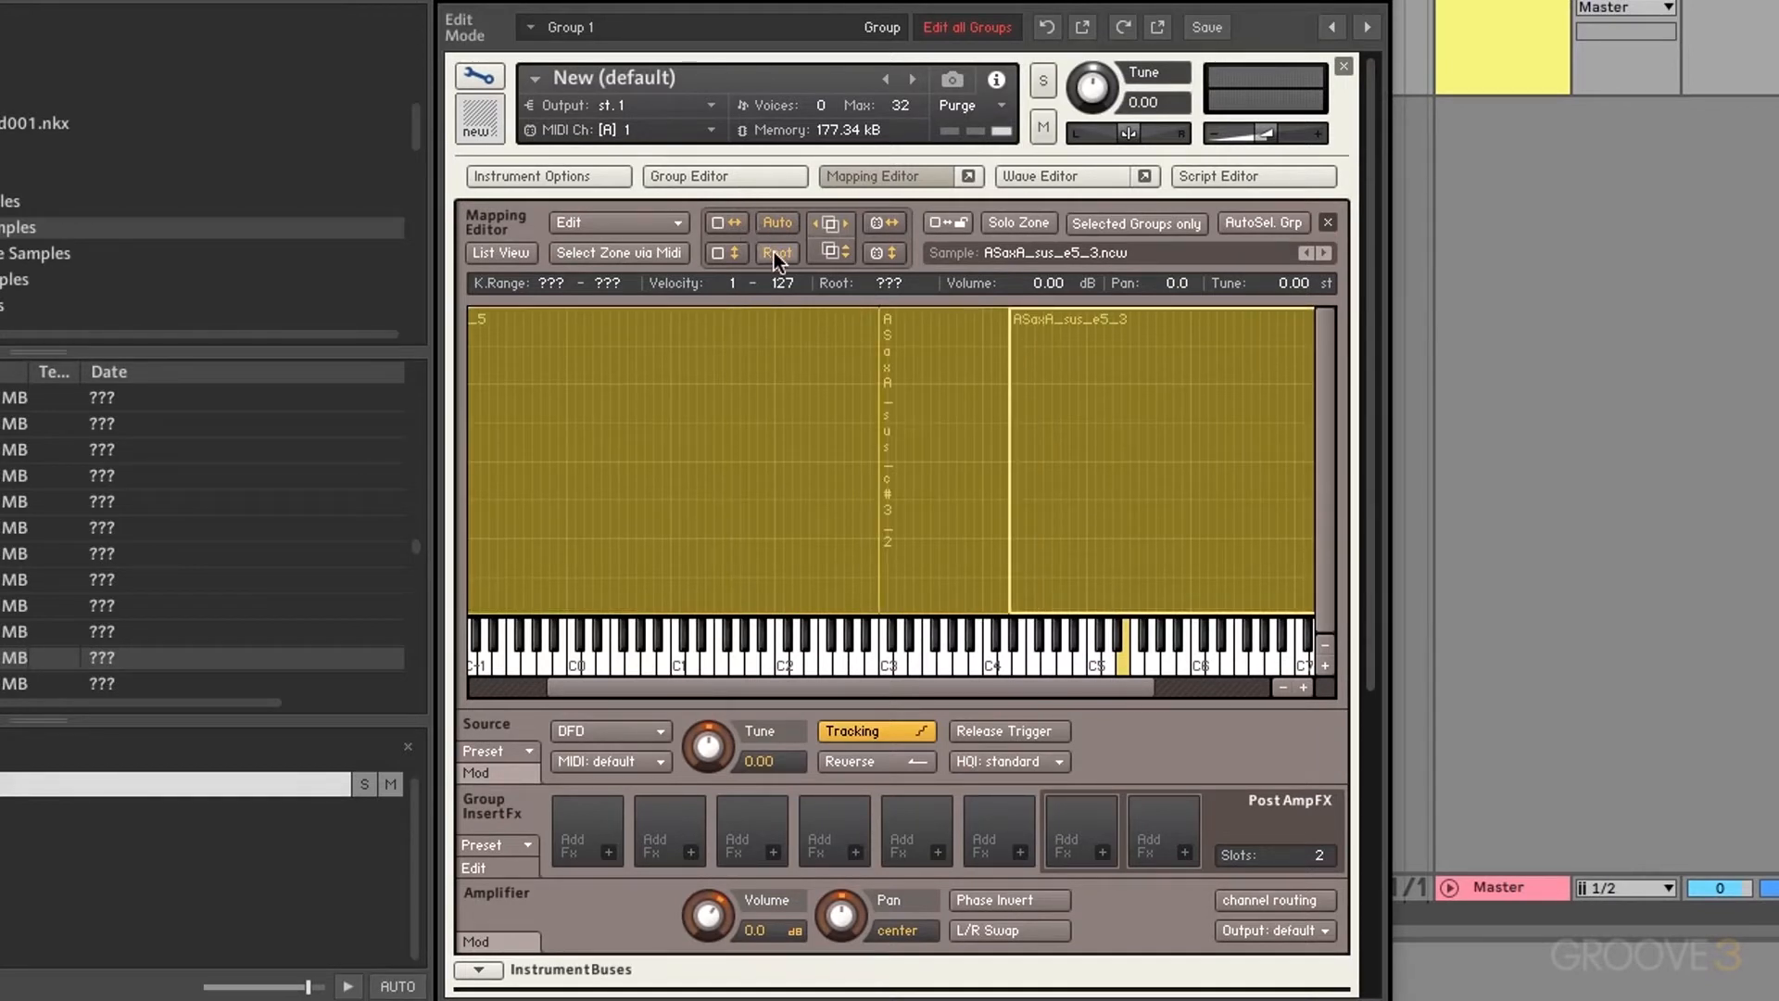
scroll(717, 484, left, 4)
scroll(717, 483, down, 1)
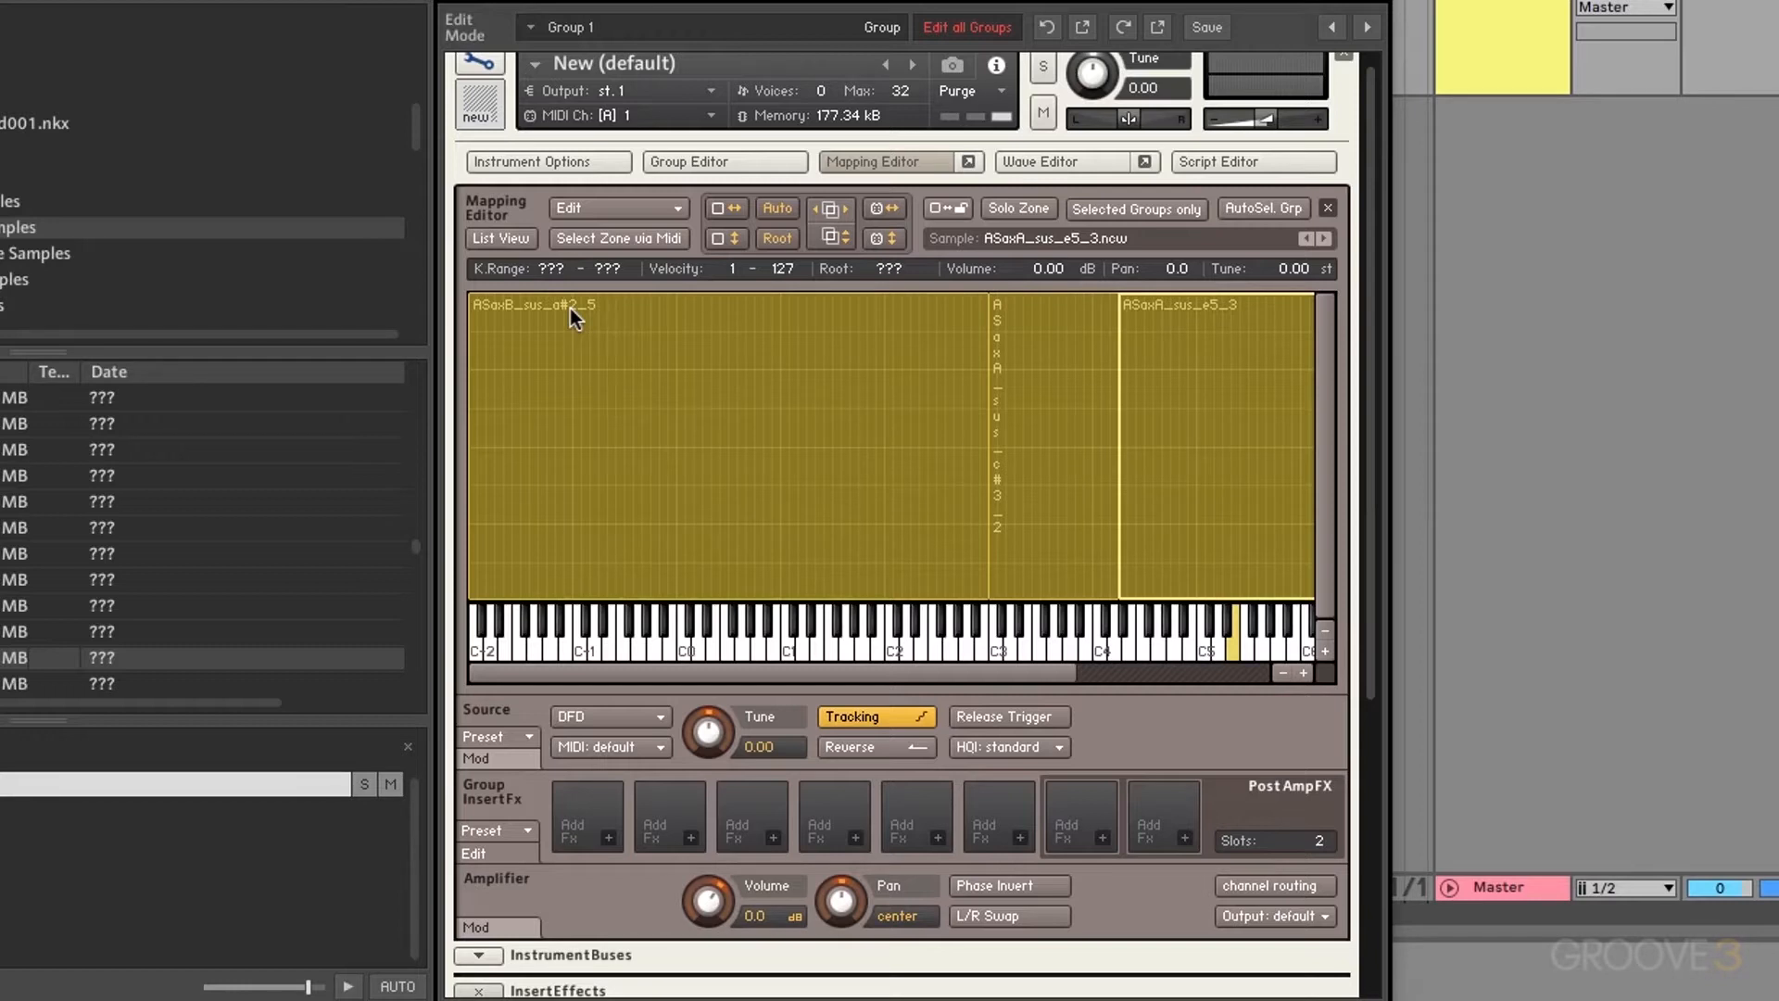
Step: Open Auto map setup for ASaxA_sus_e5_3, leave token '3' on Ignore me, and close without applying
click(615, 209)
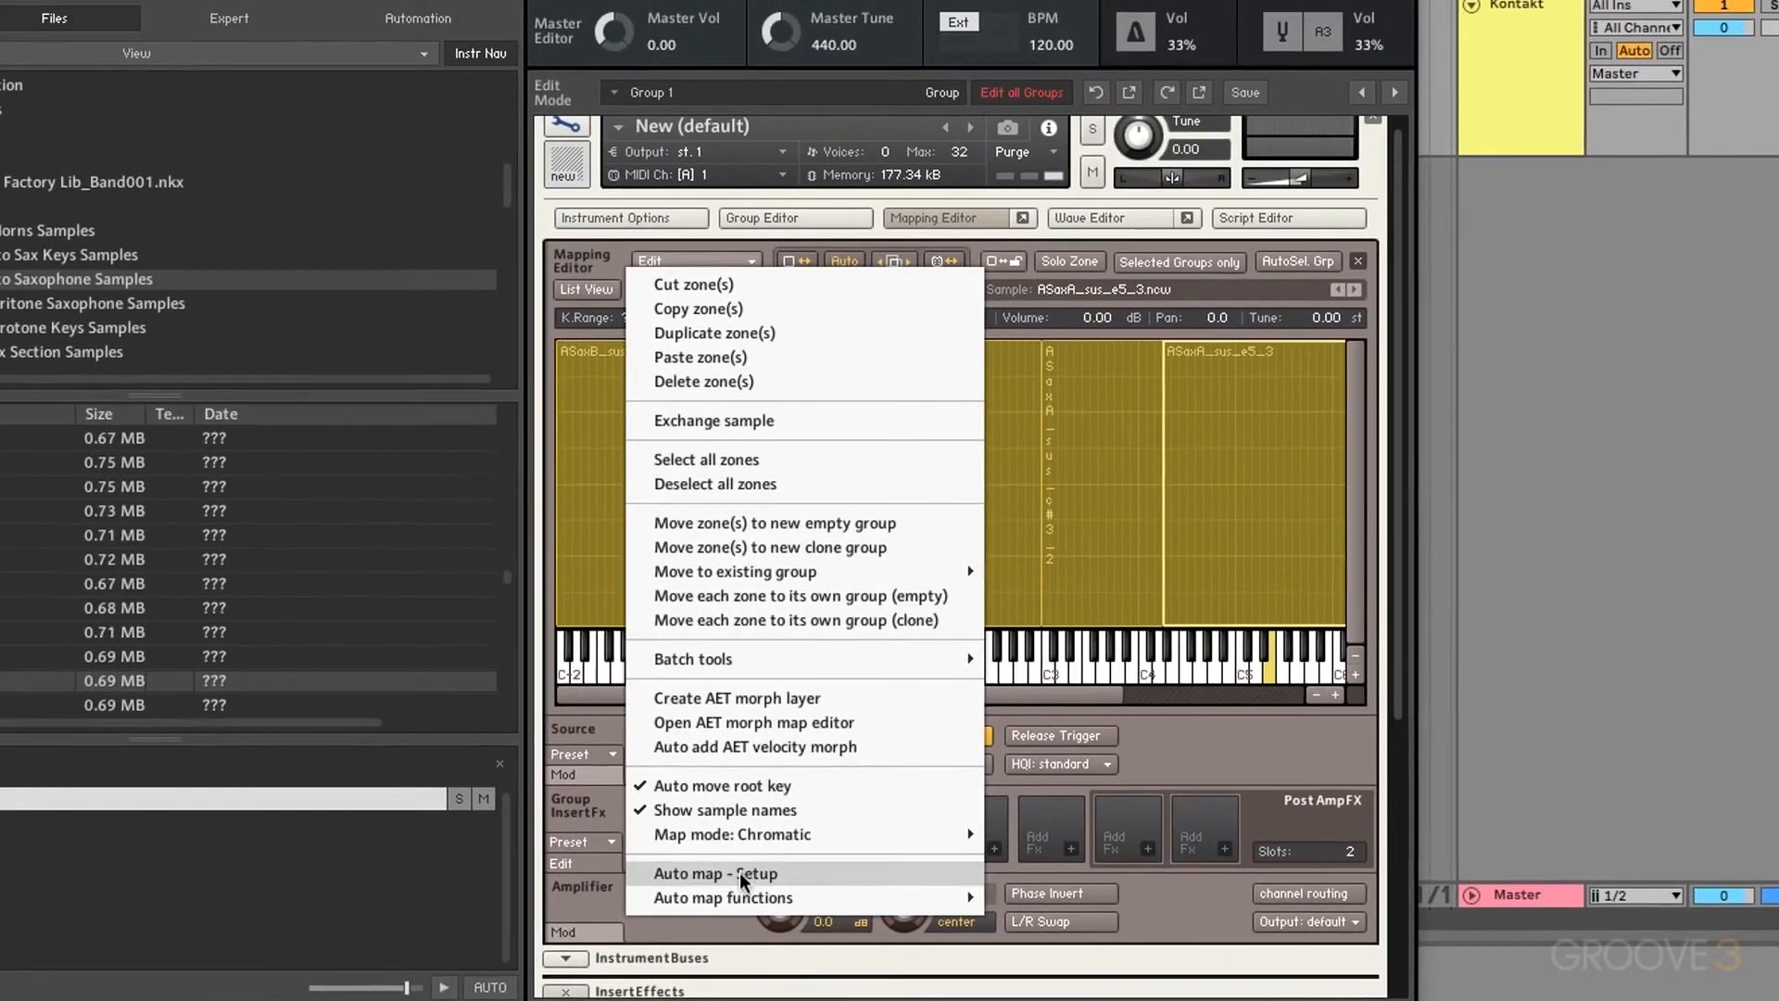
click(679, 866)
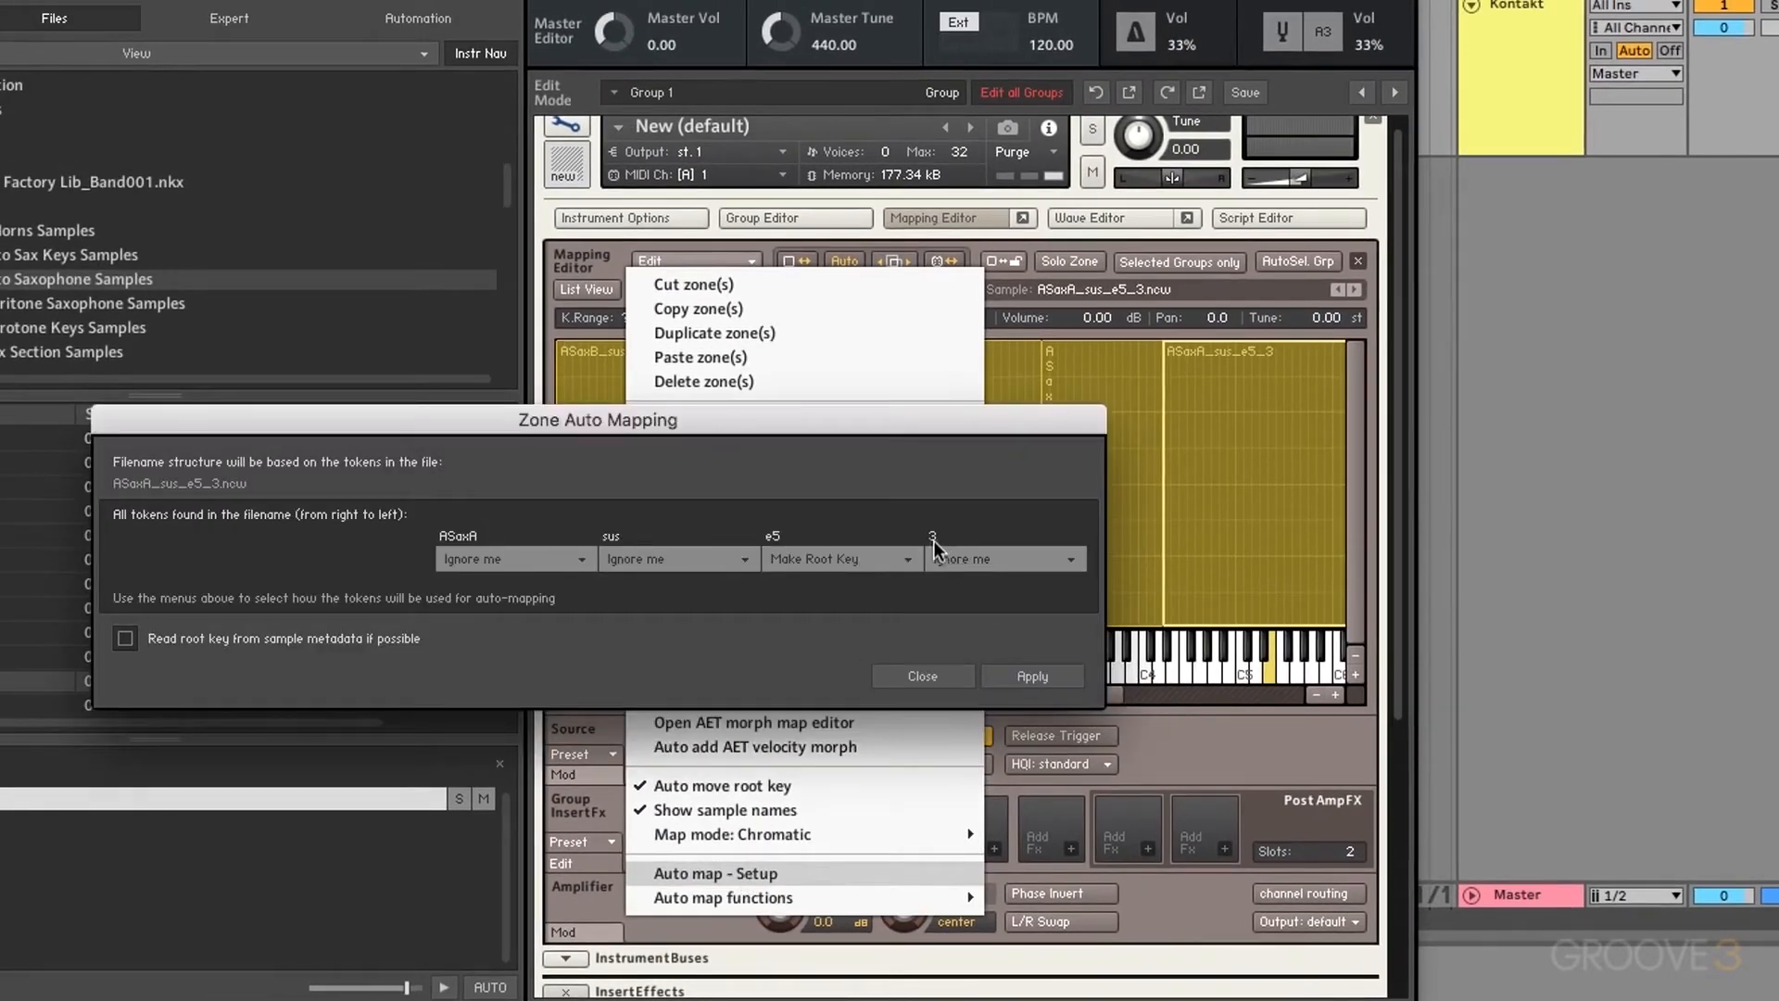
click(972, 560)
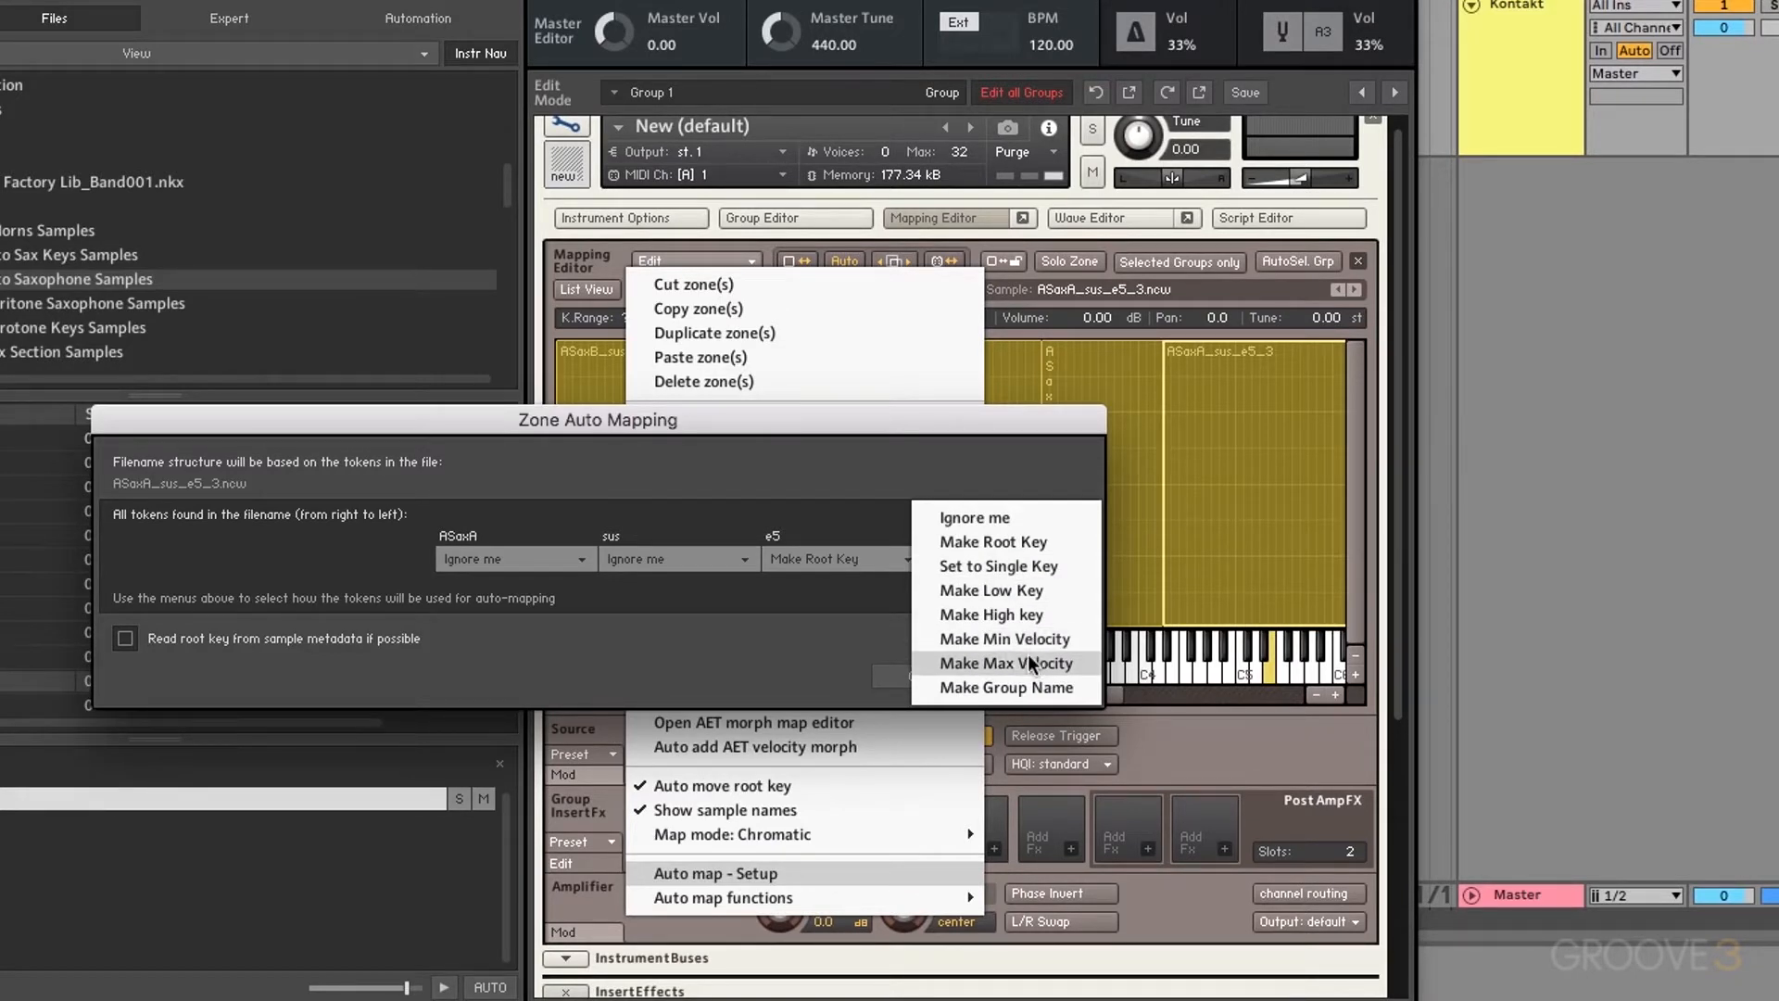
click(867, 603)
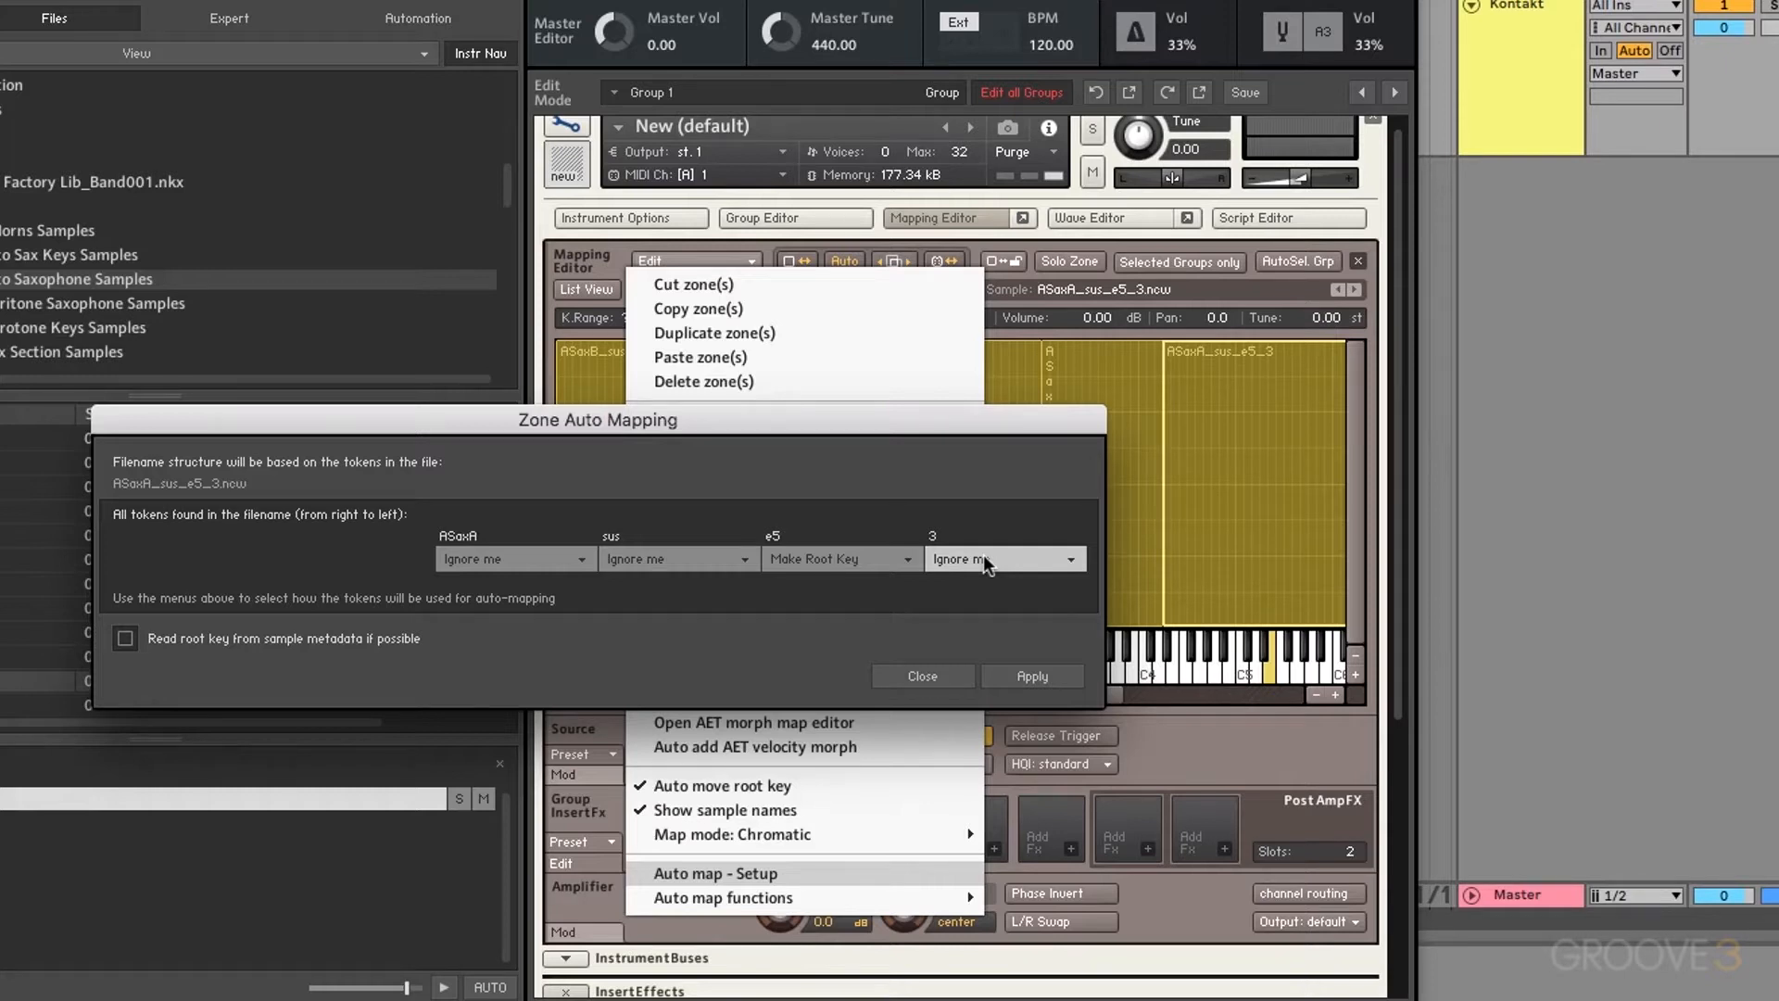
click(930, 676)
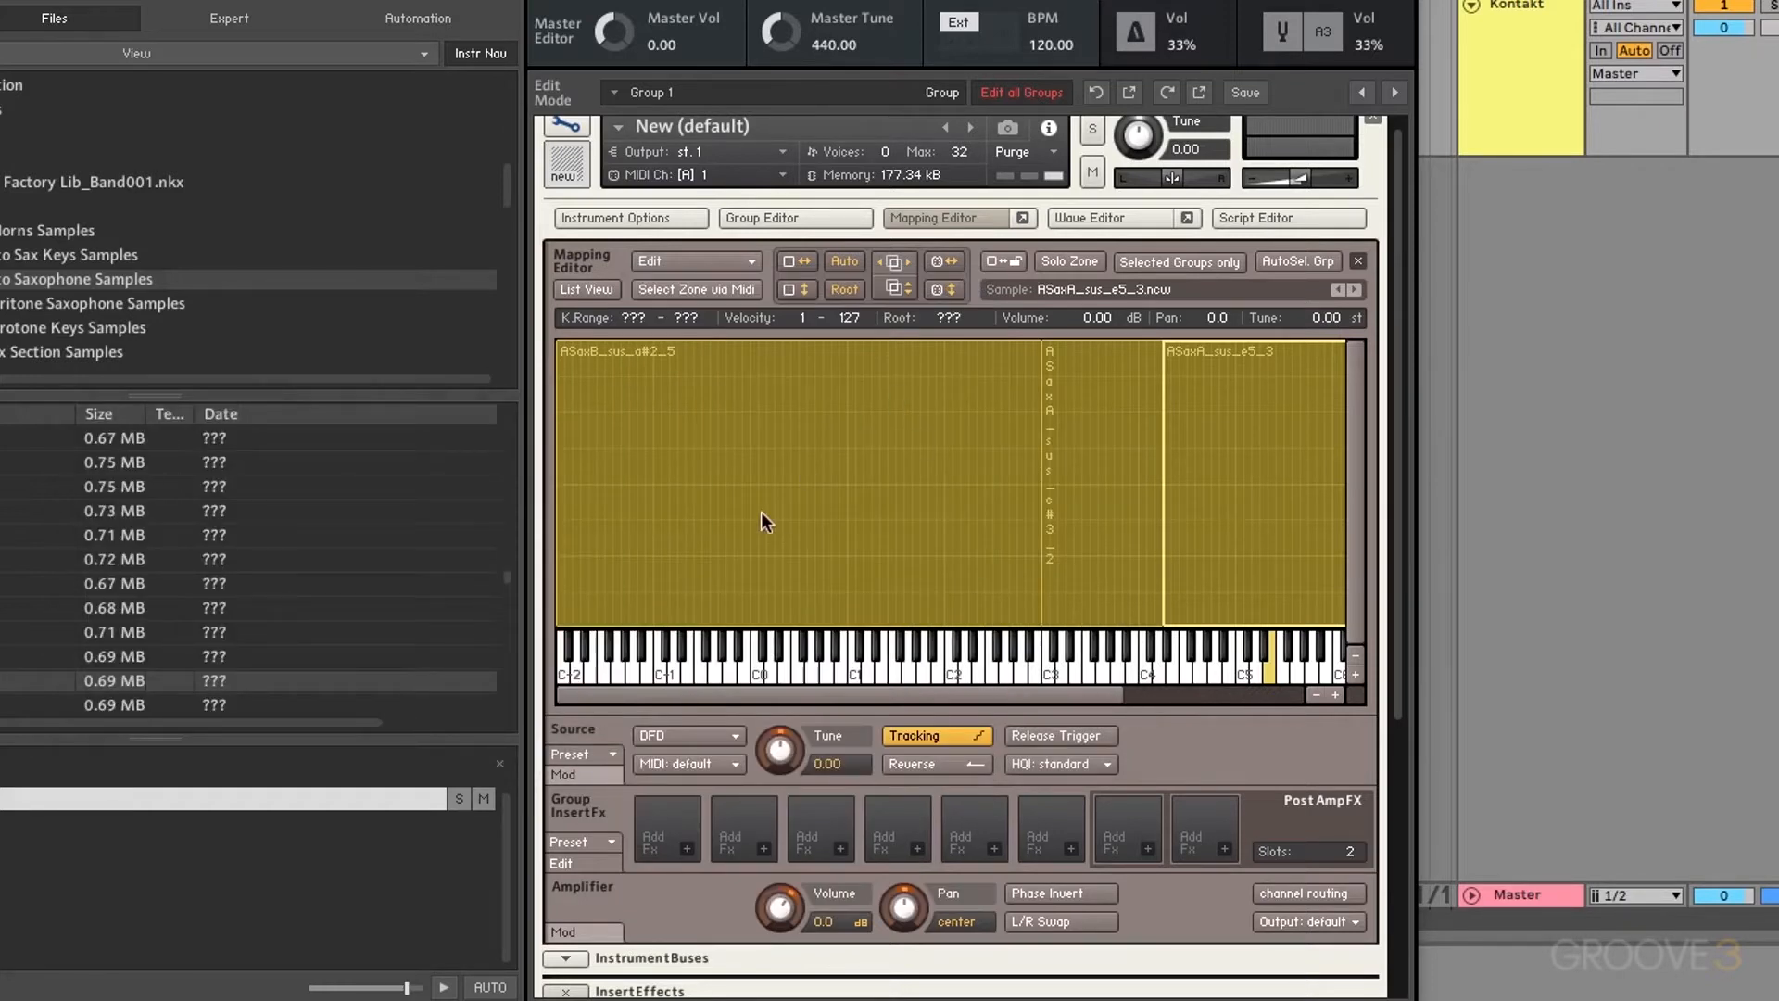
Step: Delete all three sax zones and select ASaxB_sus_a#2 samples _3 to _5 in the browser
shift+click(1092, 456)
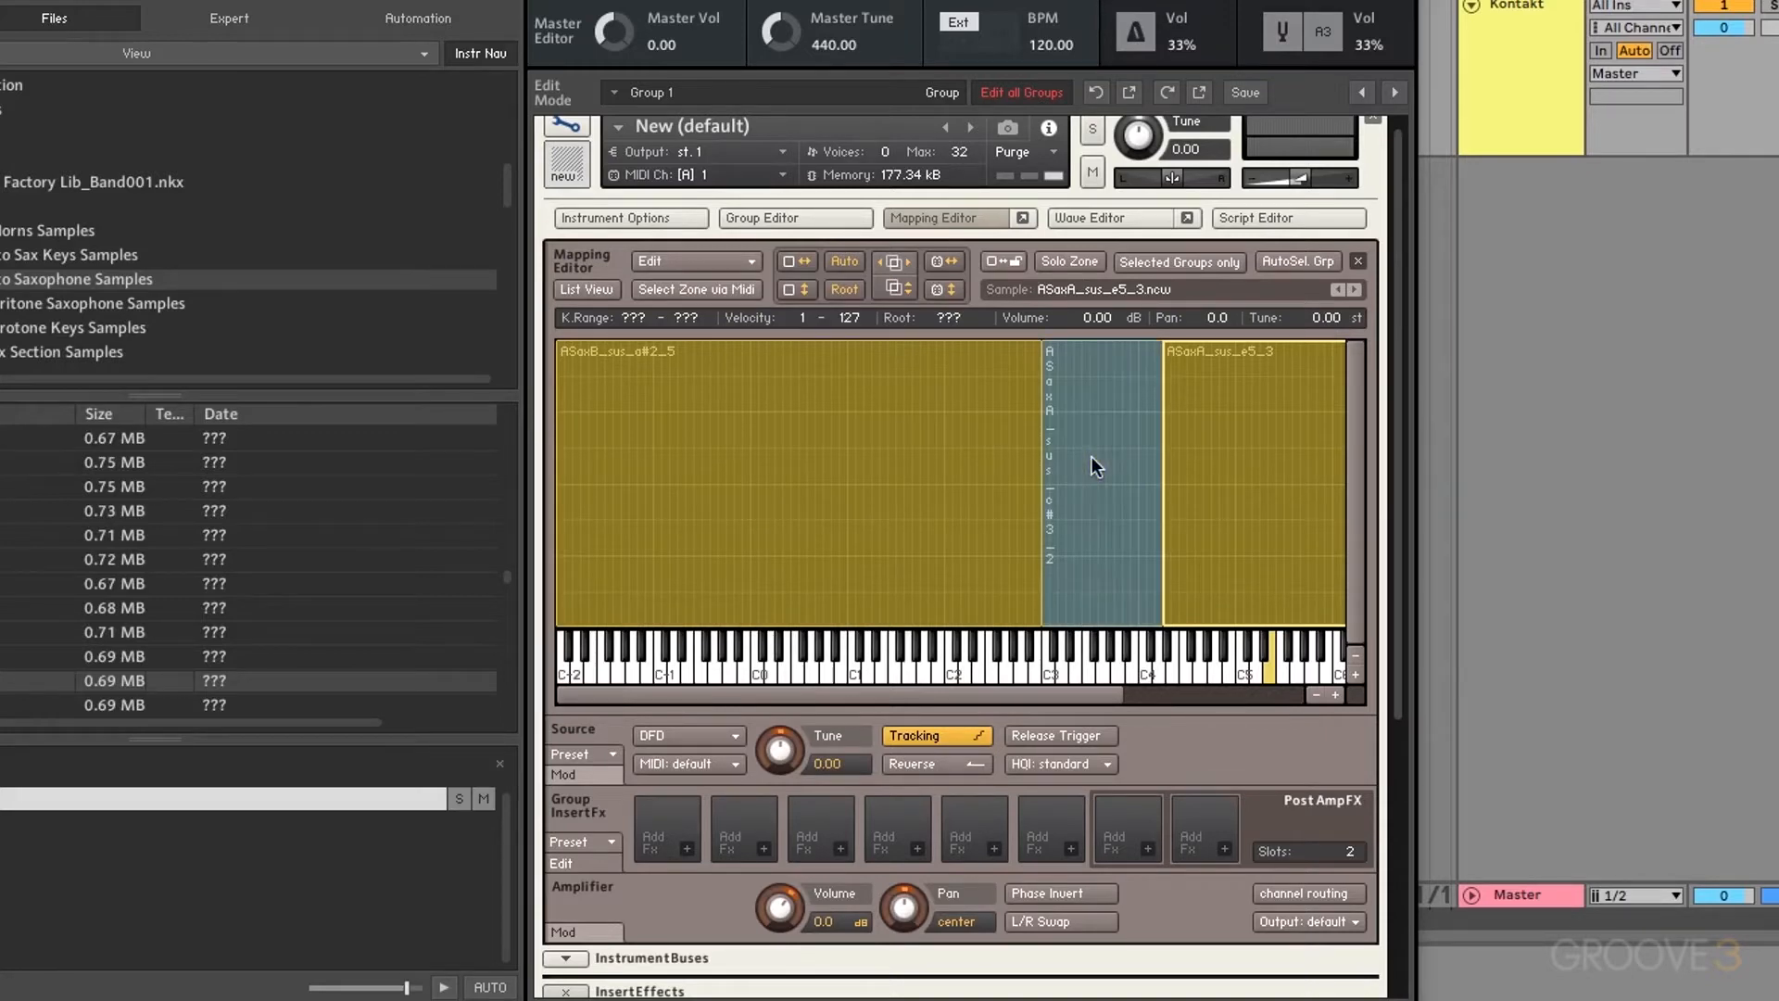
key(Delete)
click(1110, 456)
key(Delete)
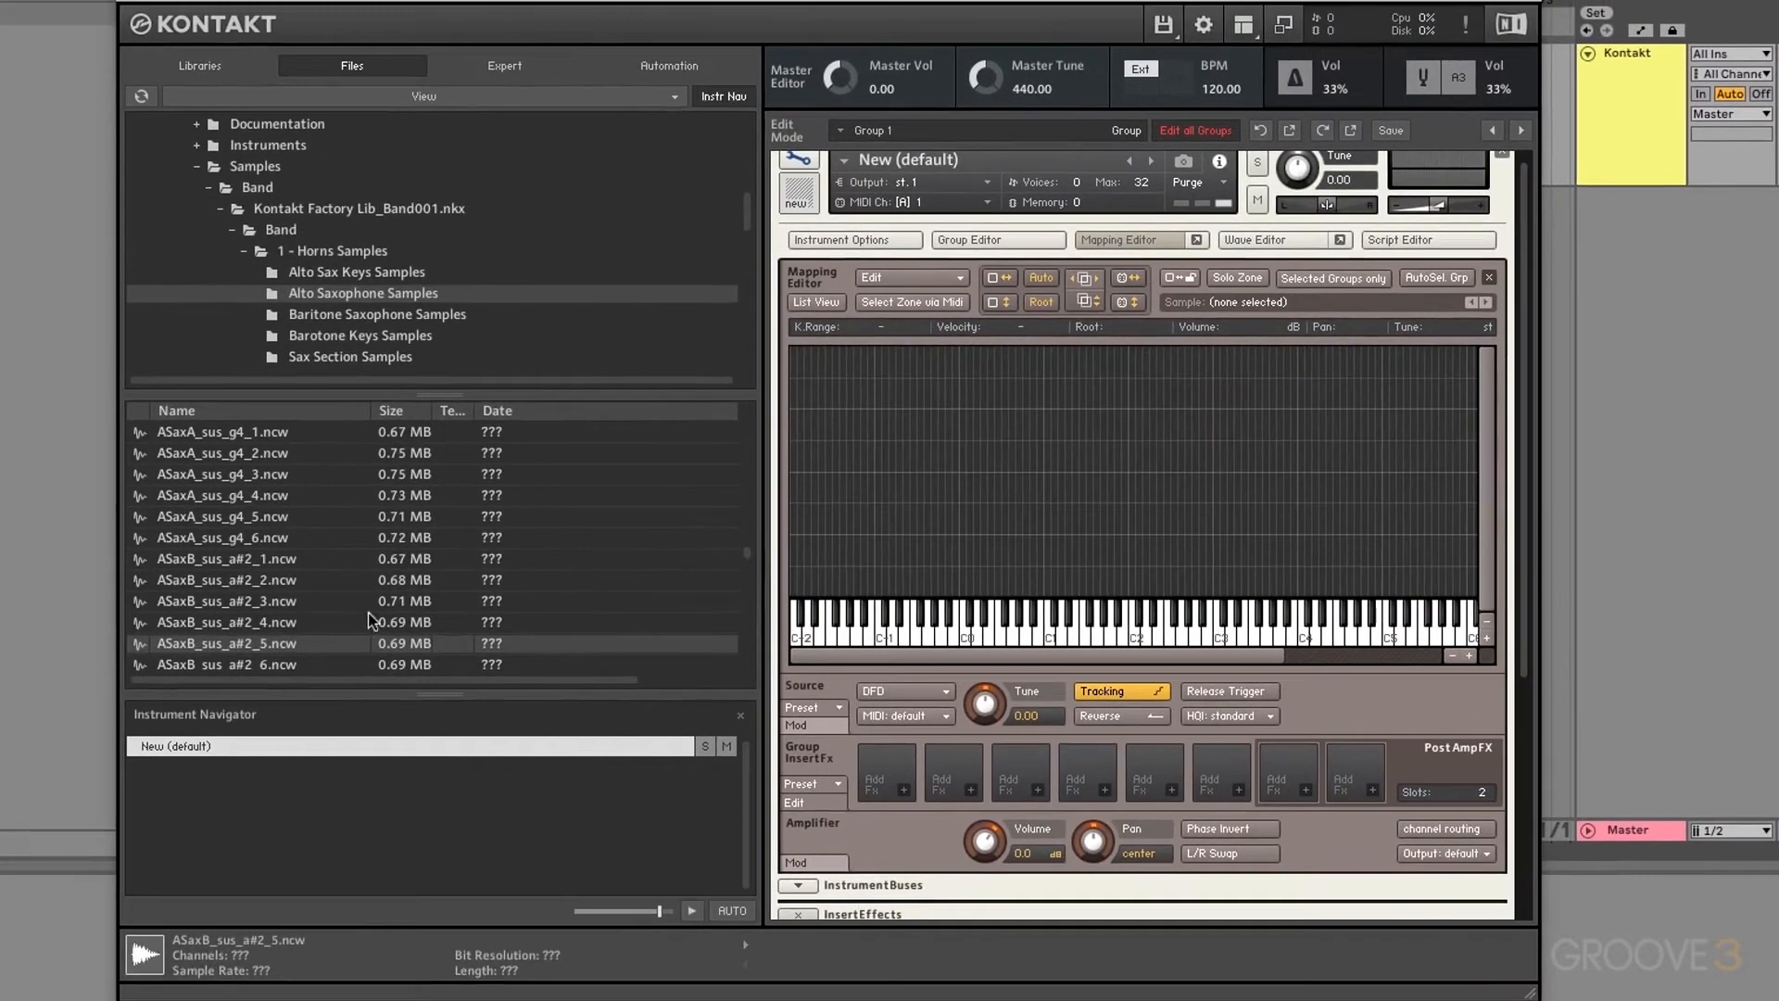
shift+click(284, 607)
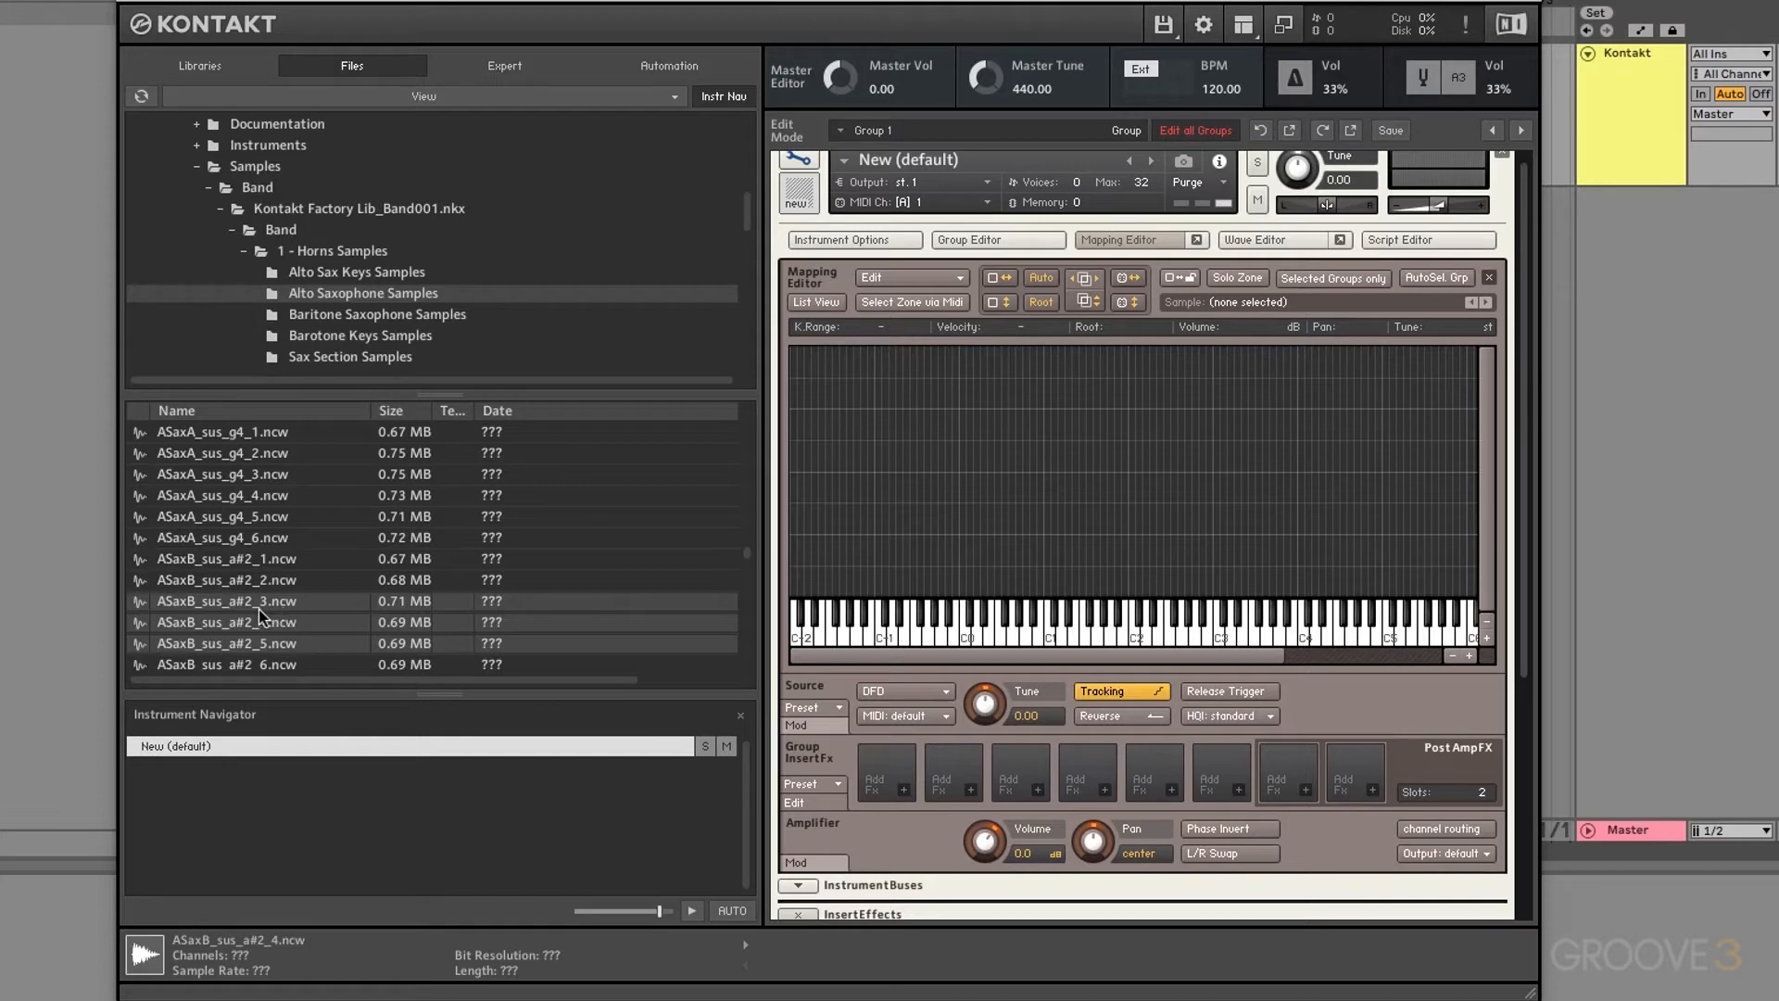
Step: Map the selected samples stacked onto key C1, then delete those zones
drag(241, 604, 1048, 638)
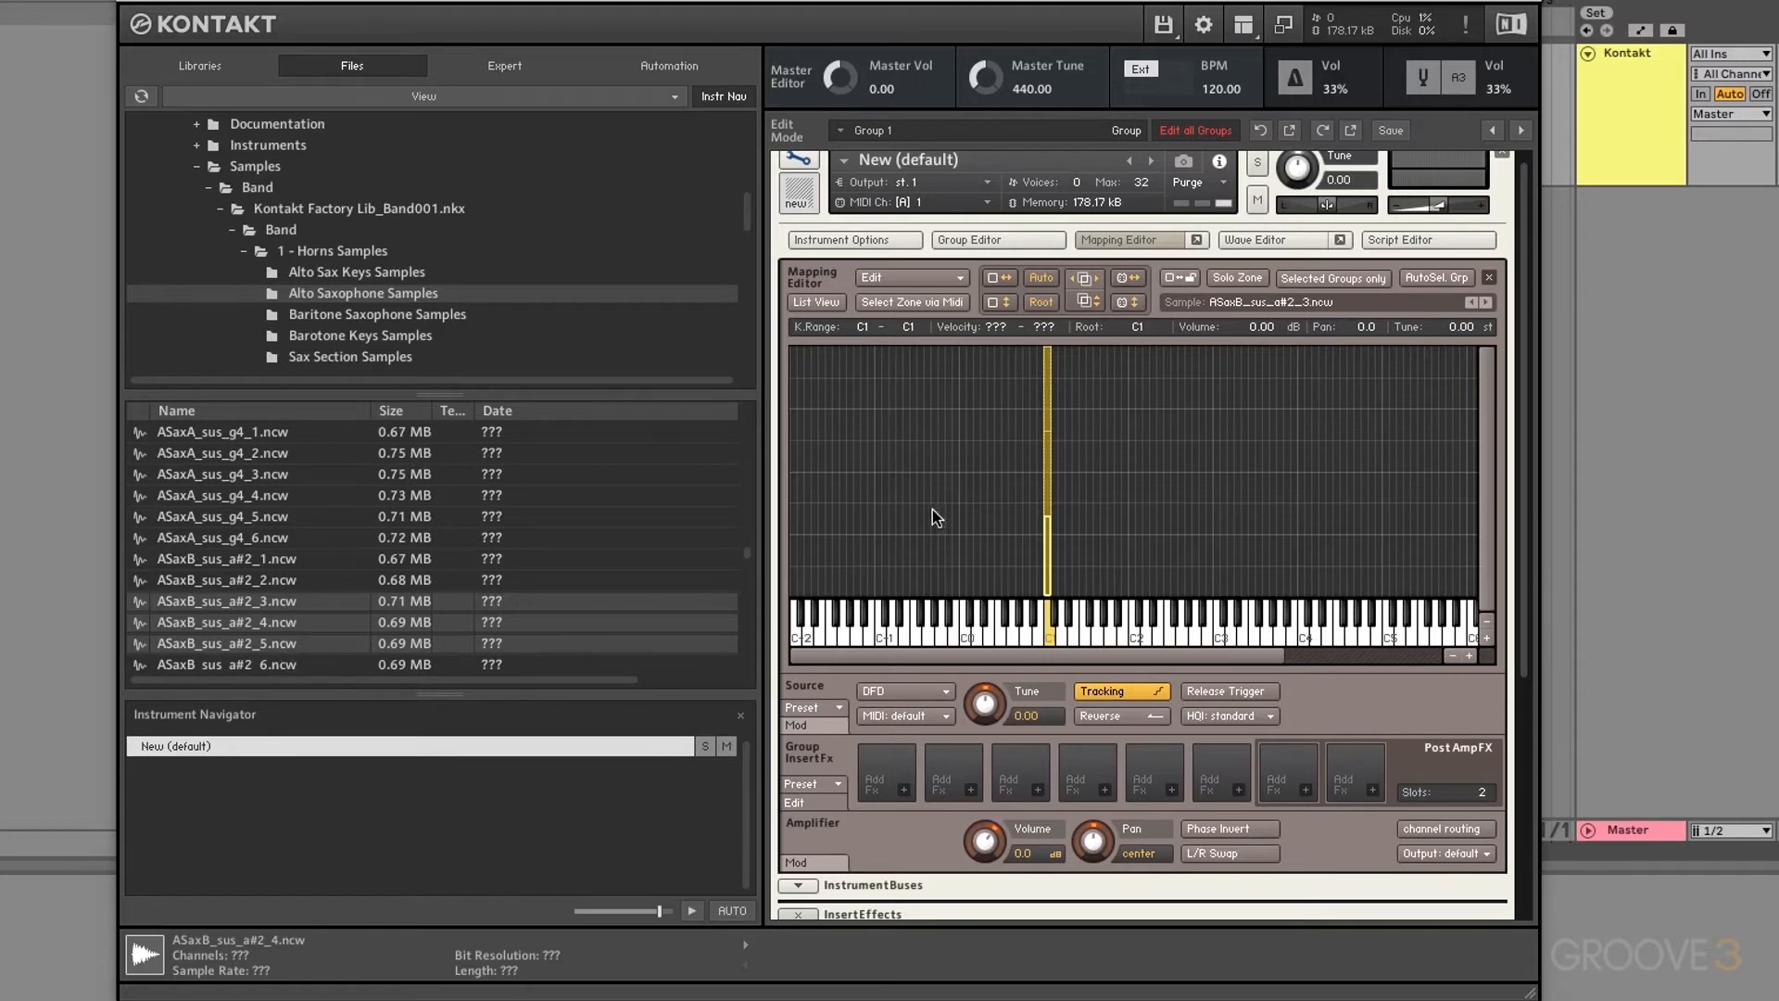
drag(1103, 419, 1019, 541)
key(Delete)
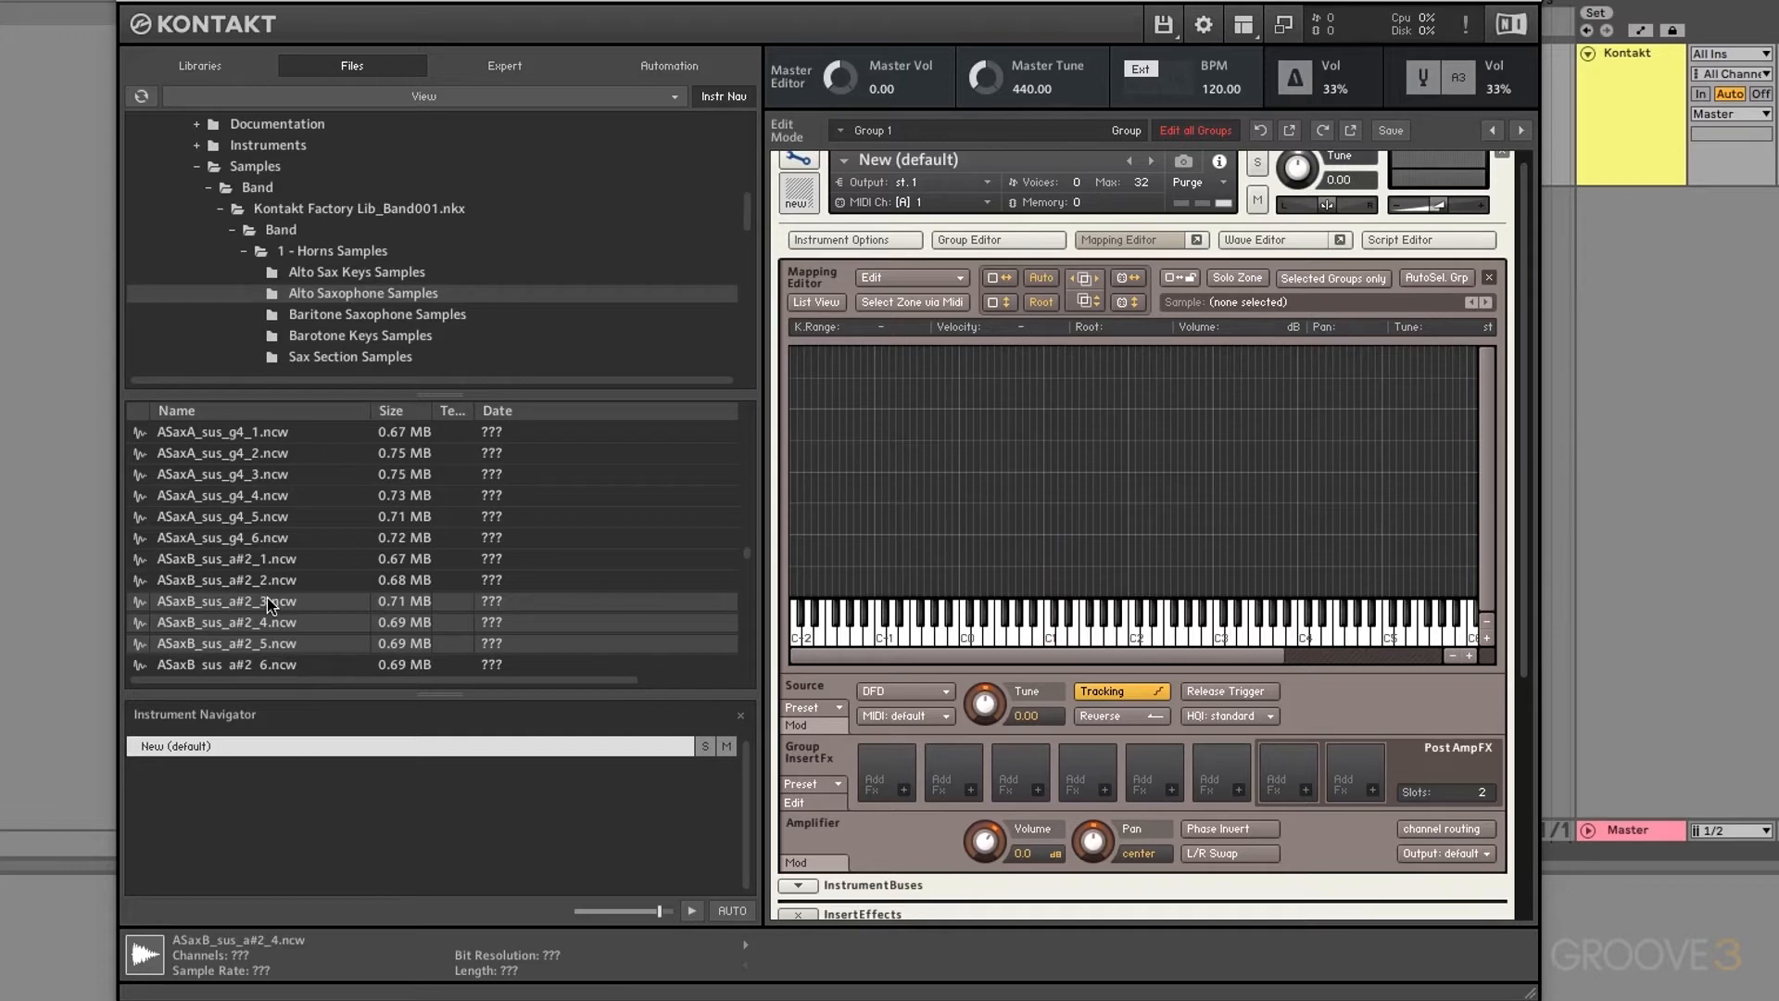
Step: Map the samples onto a single key column, undo it, then spread them across several keys
drag(269, 604, 999, 574)
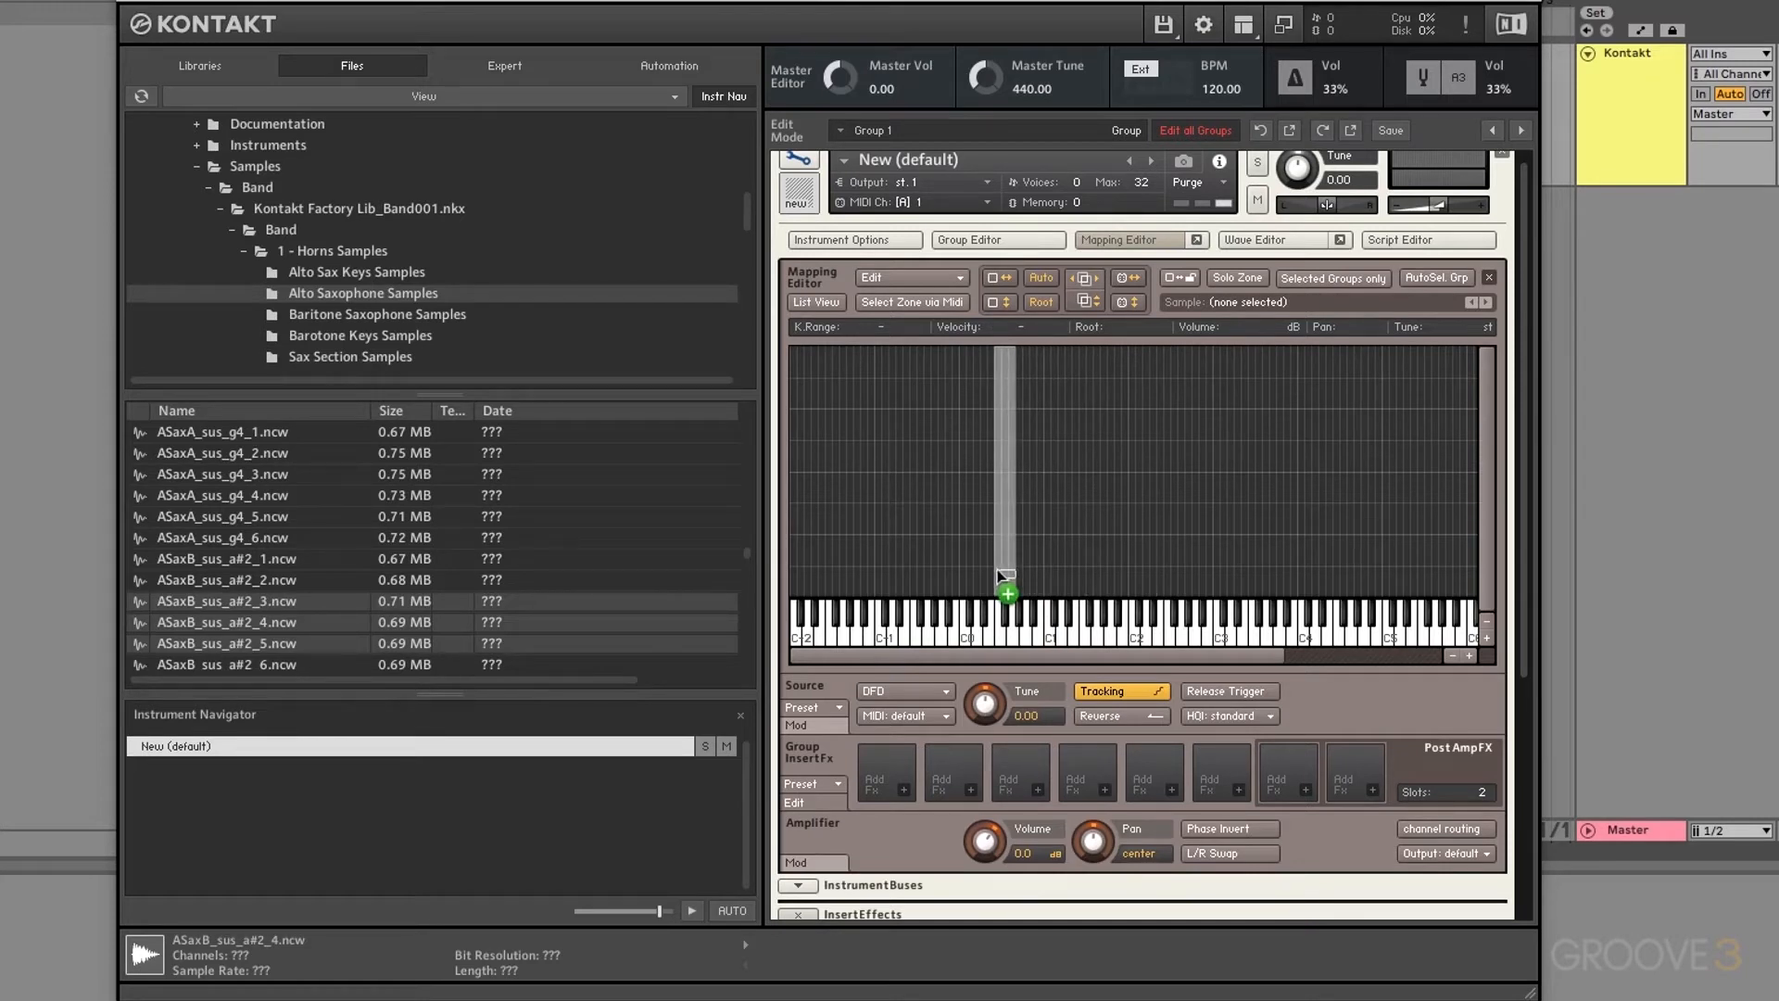
drag(1001, 576, 1000, 576)
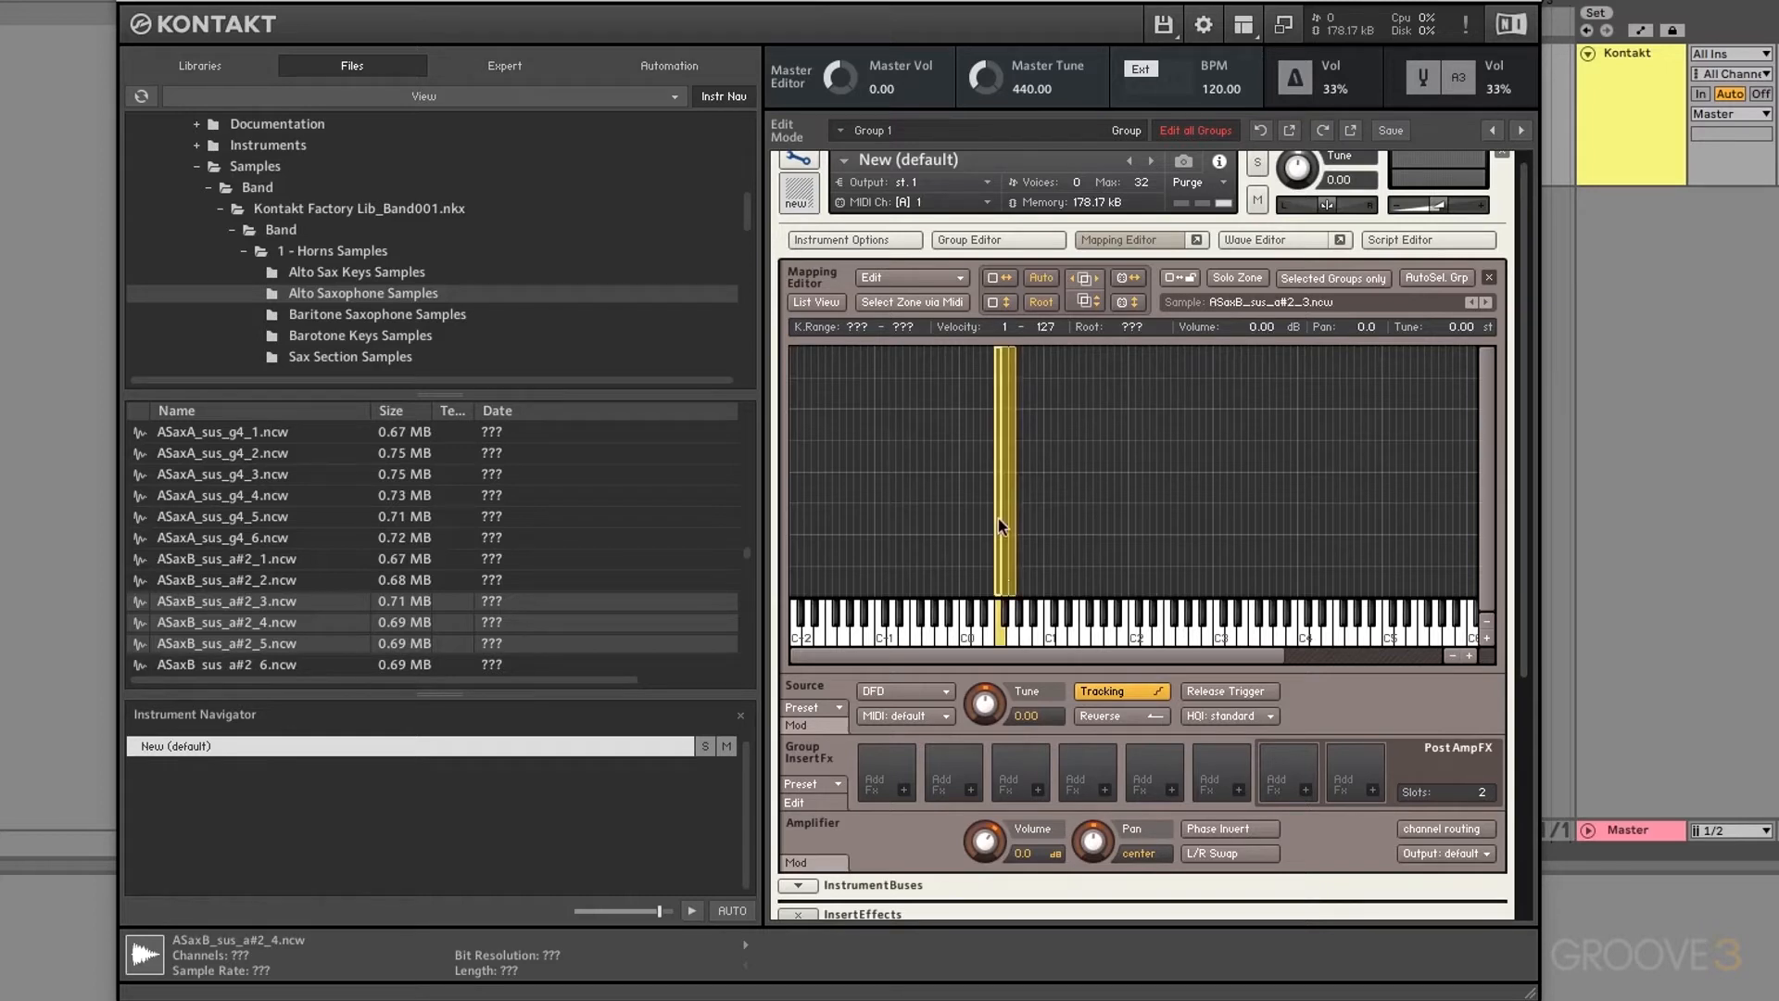
key(ctrl+z)
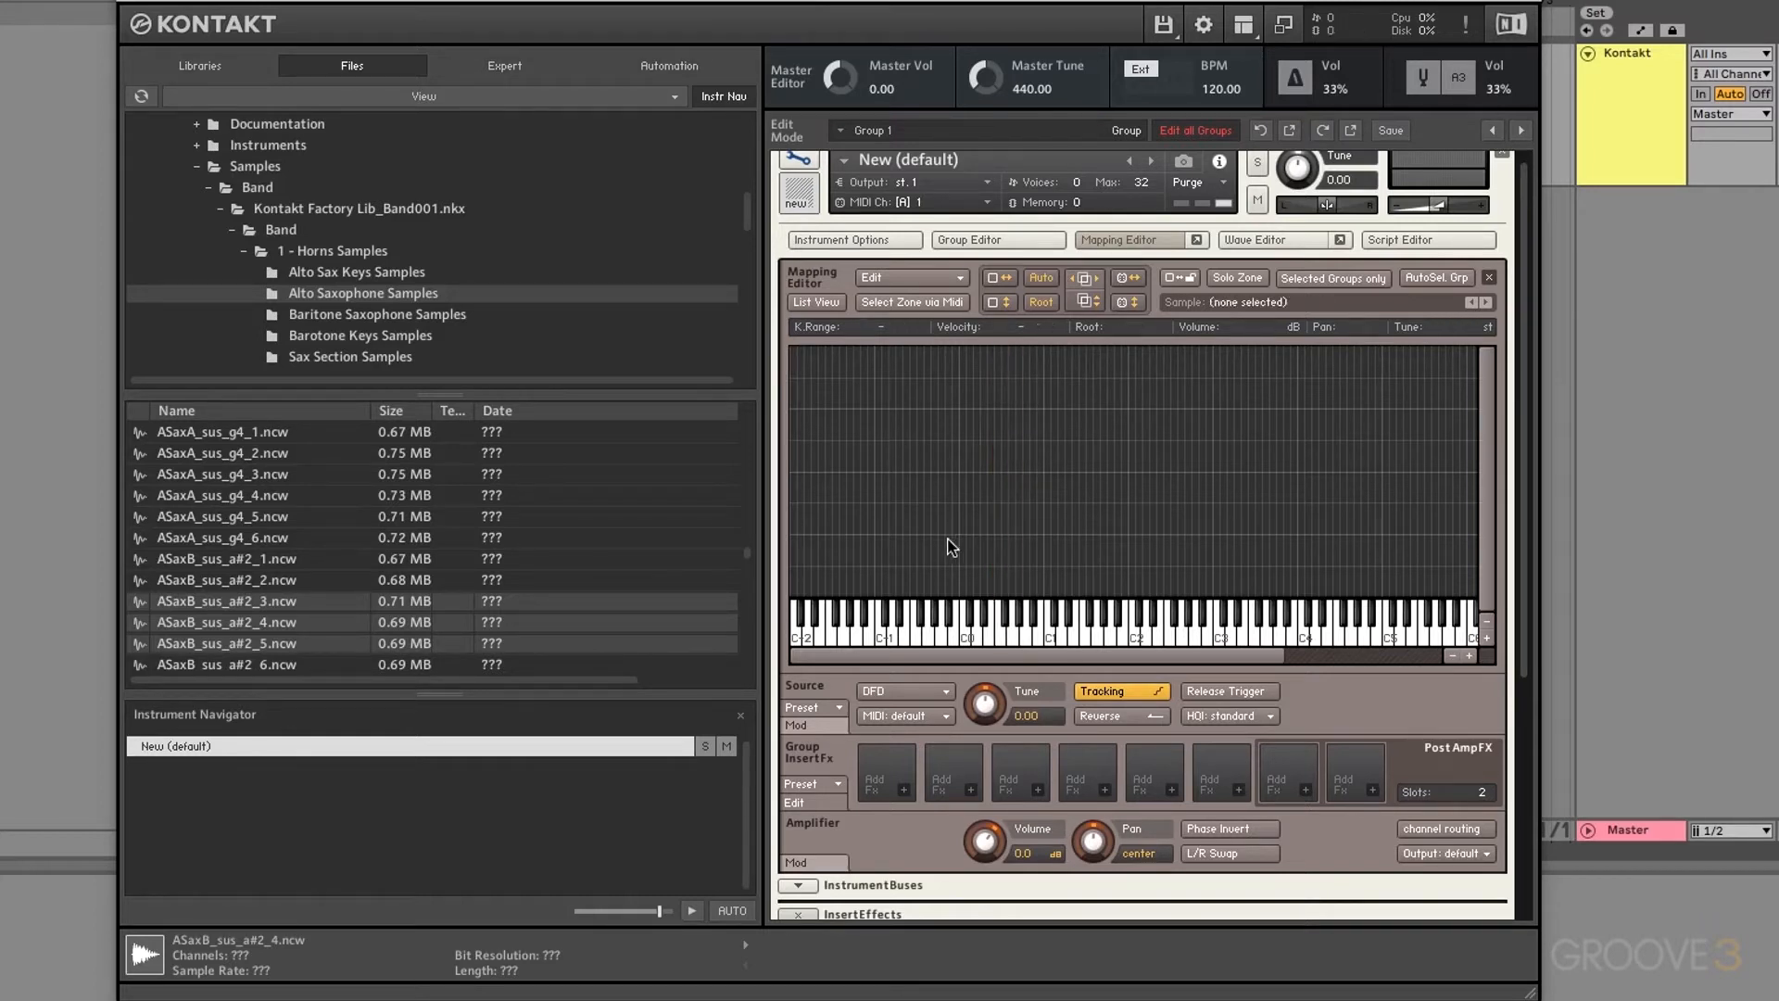
drag(286, 593, 1008, 470)
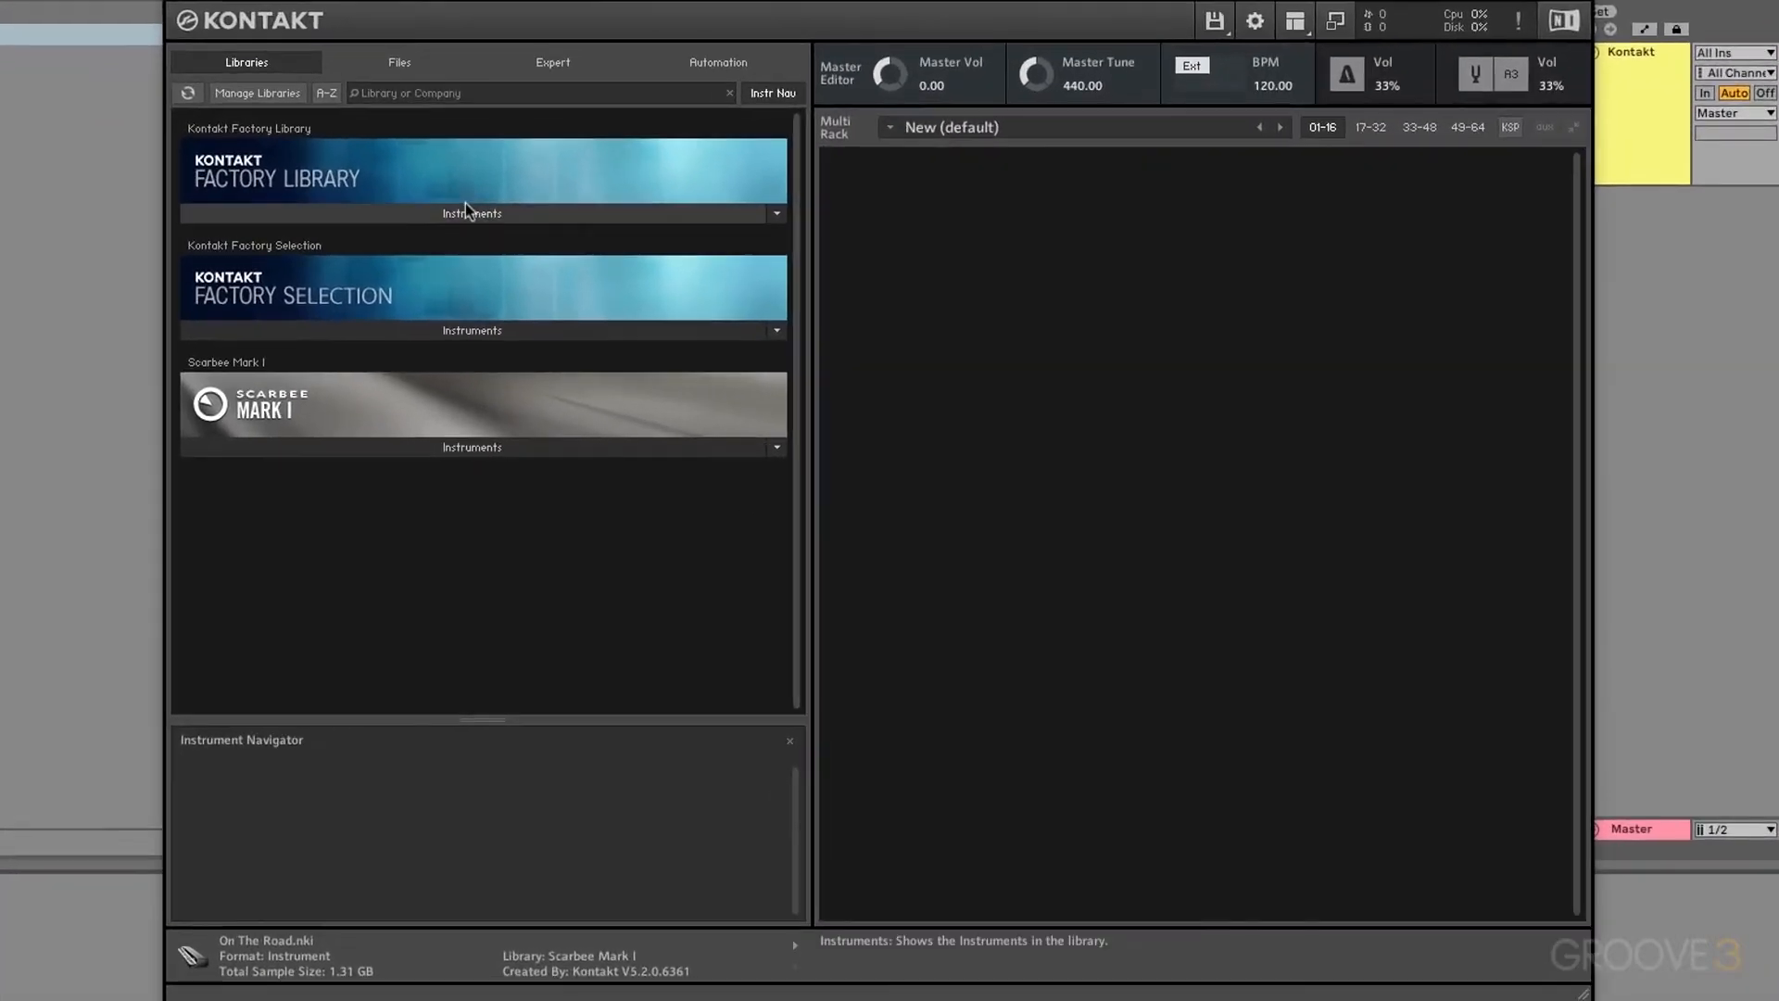
Step: Load Factory Library > Orchestral > Various Percussion.nki and open its Group Editor in edit mode
click(481, 215)
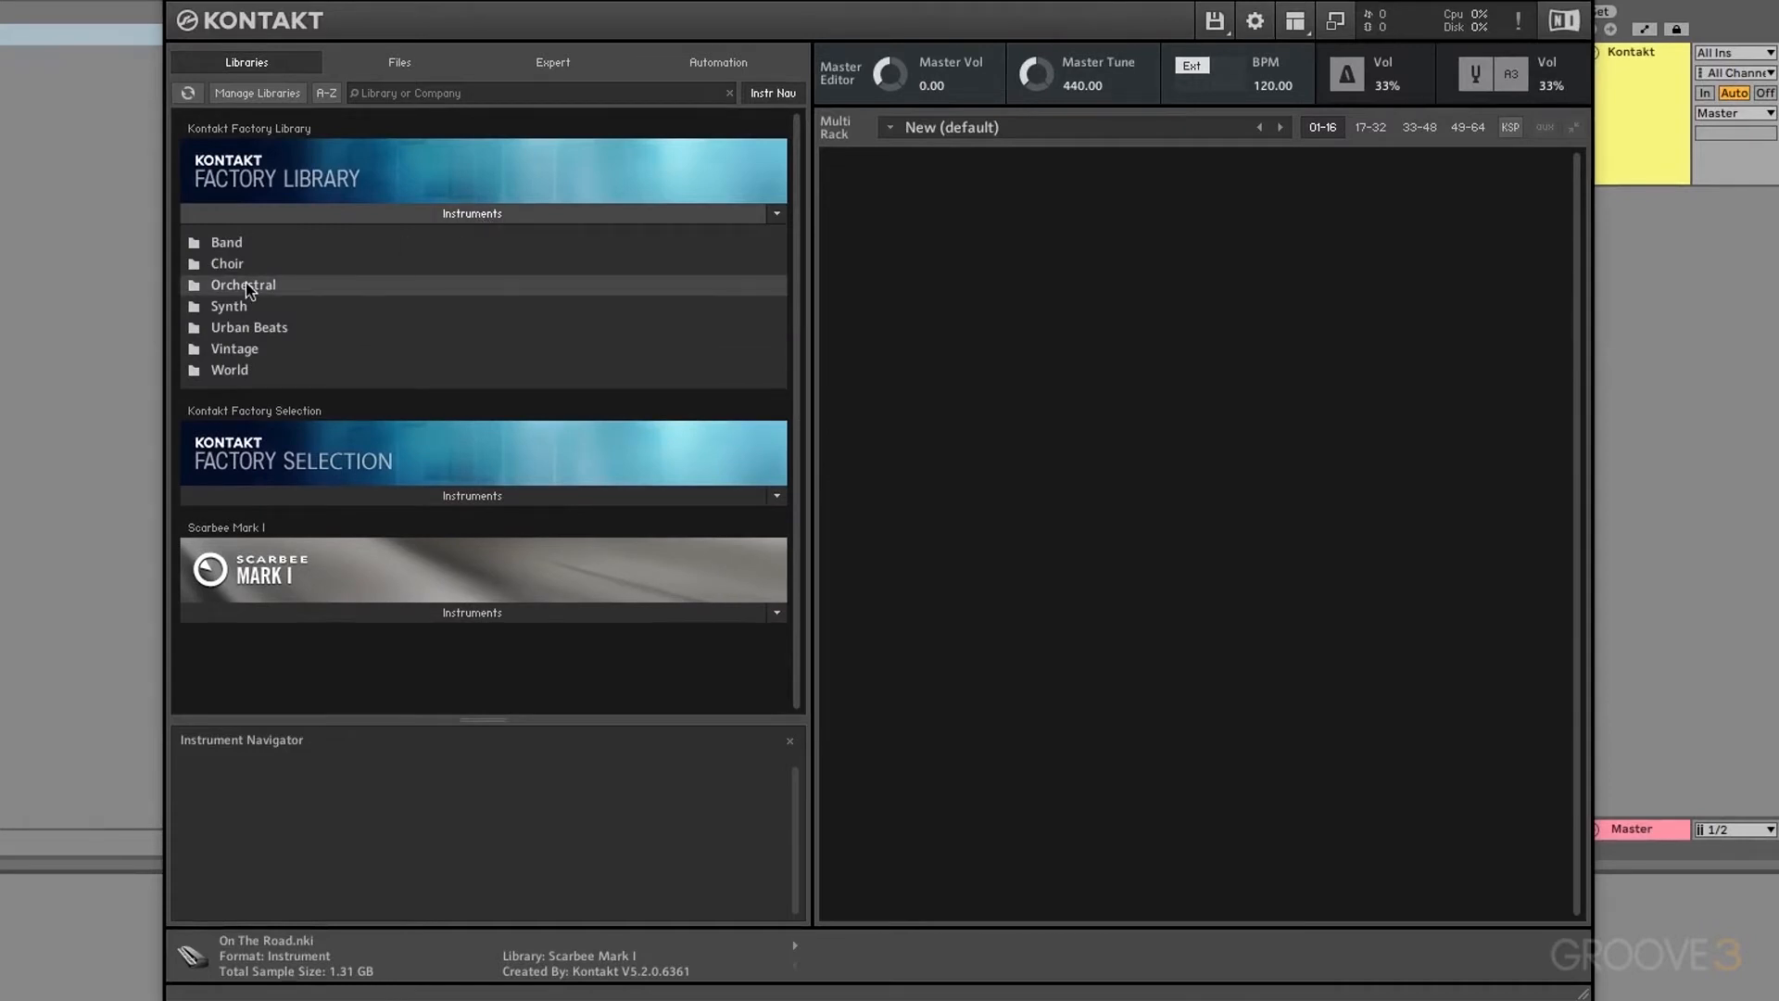
click(200, 286)
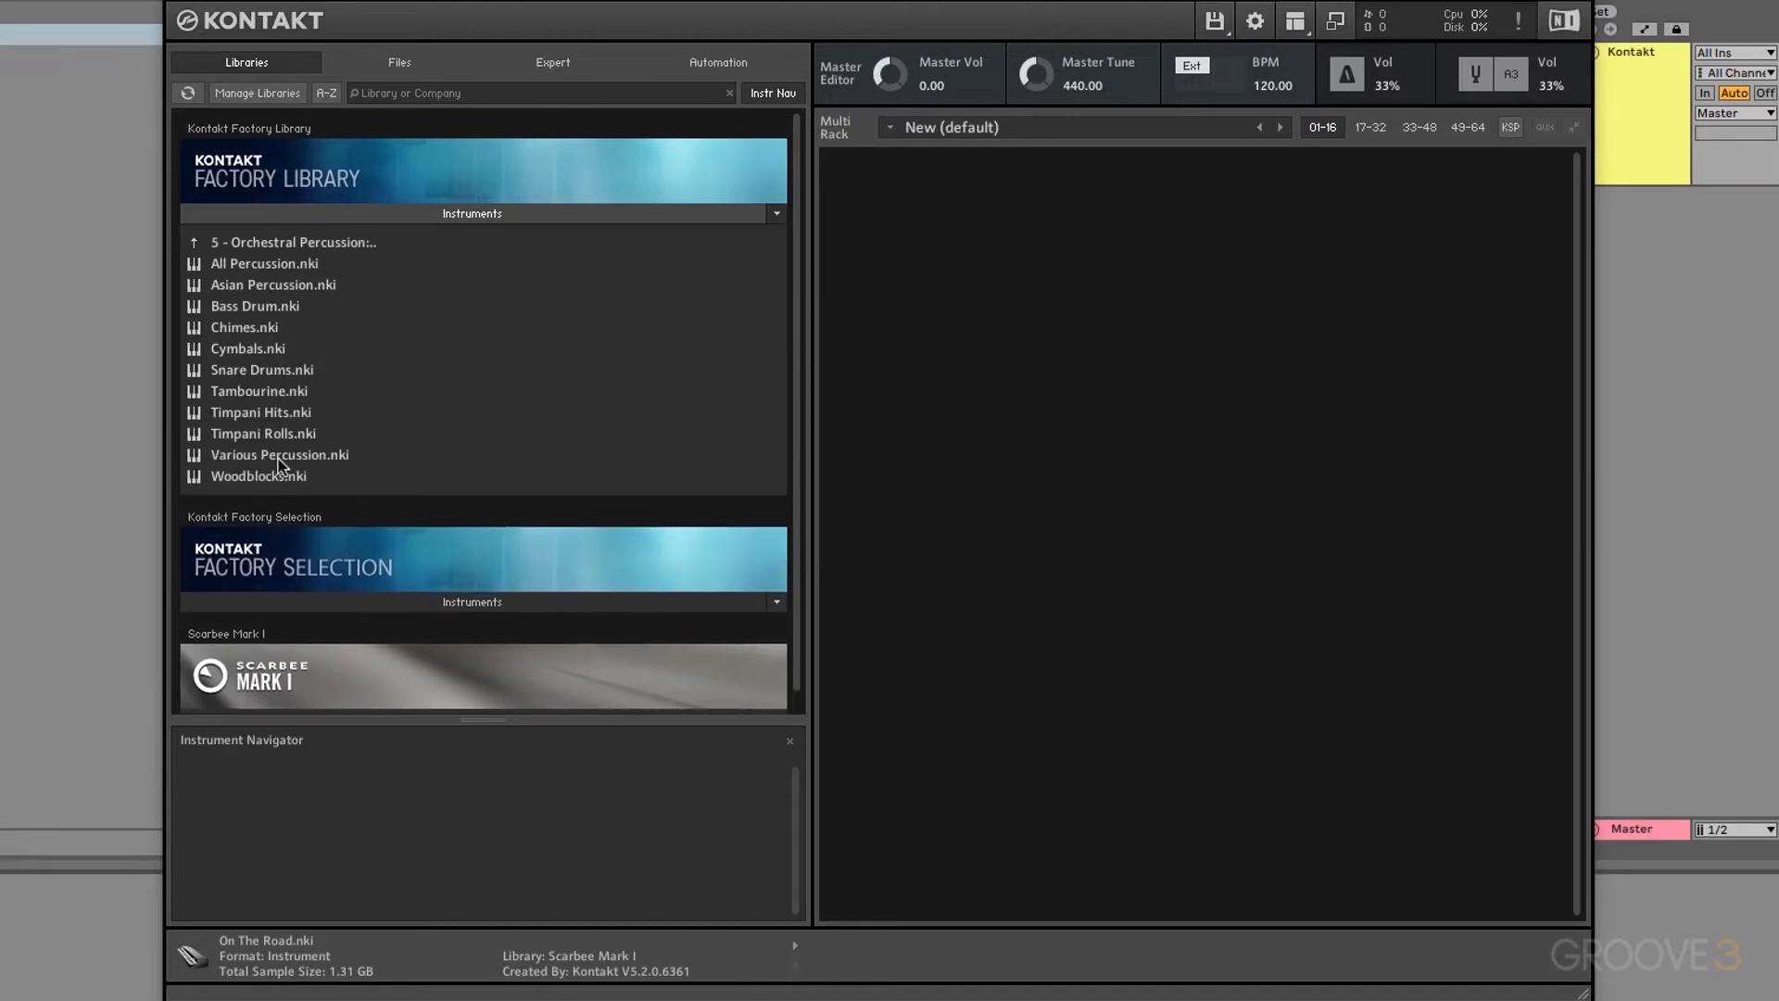
double_click(306, 456)
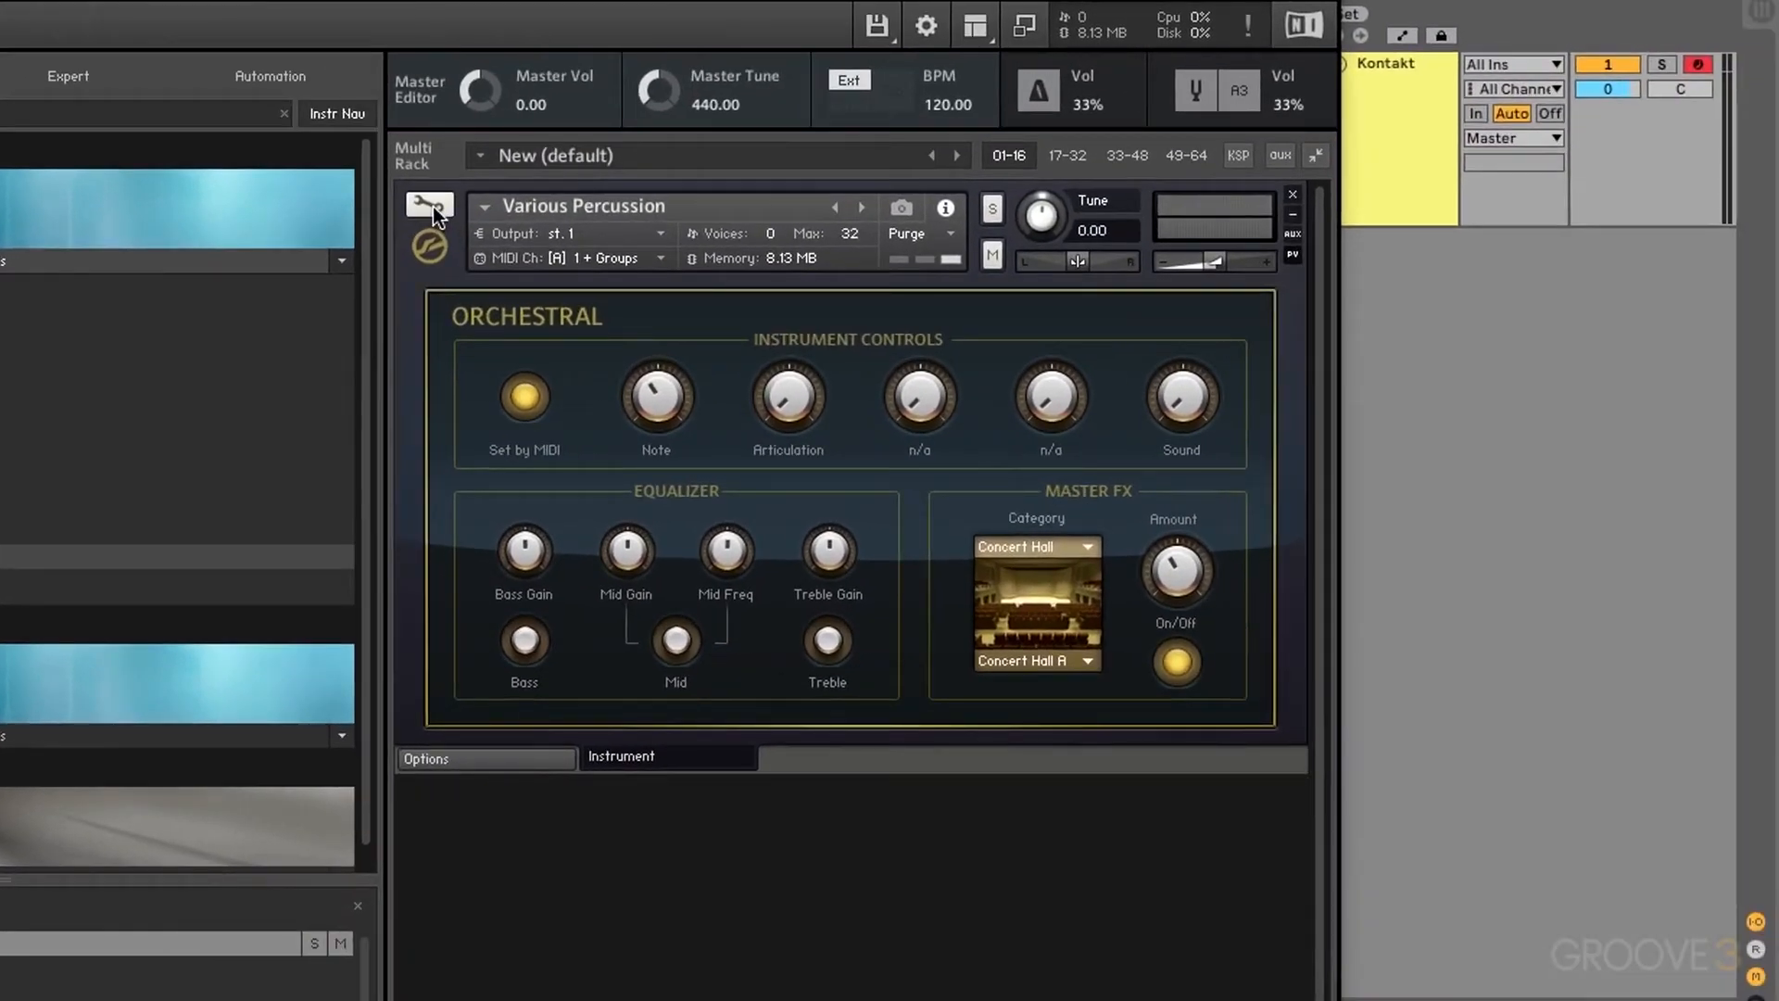
click(432, 207)
click(684, 309)
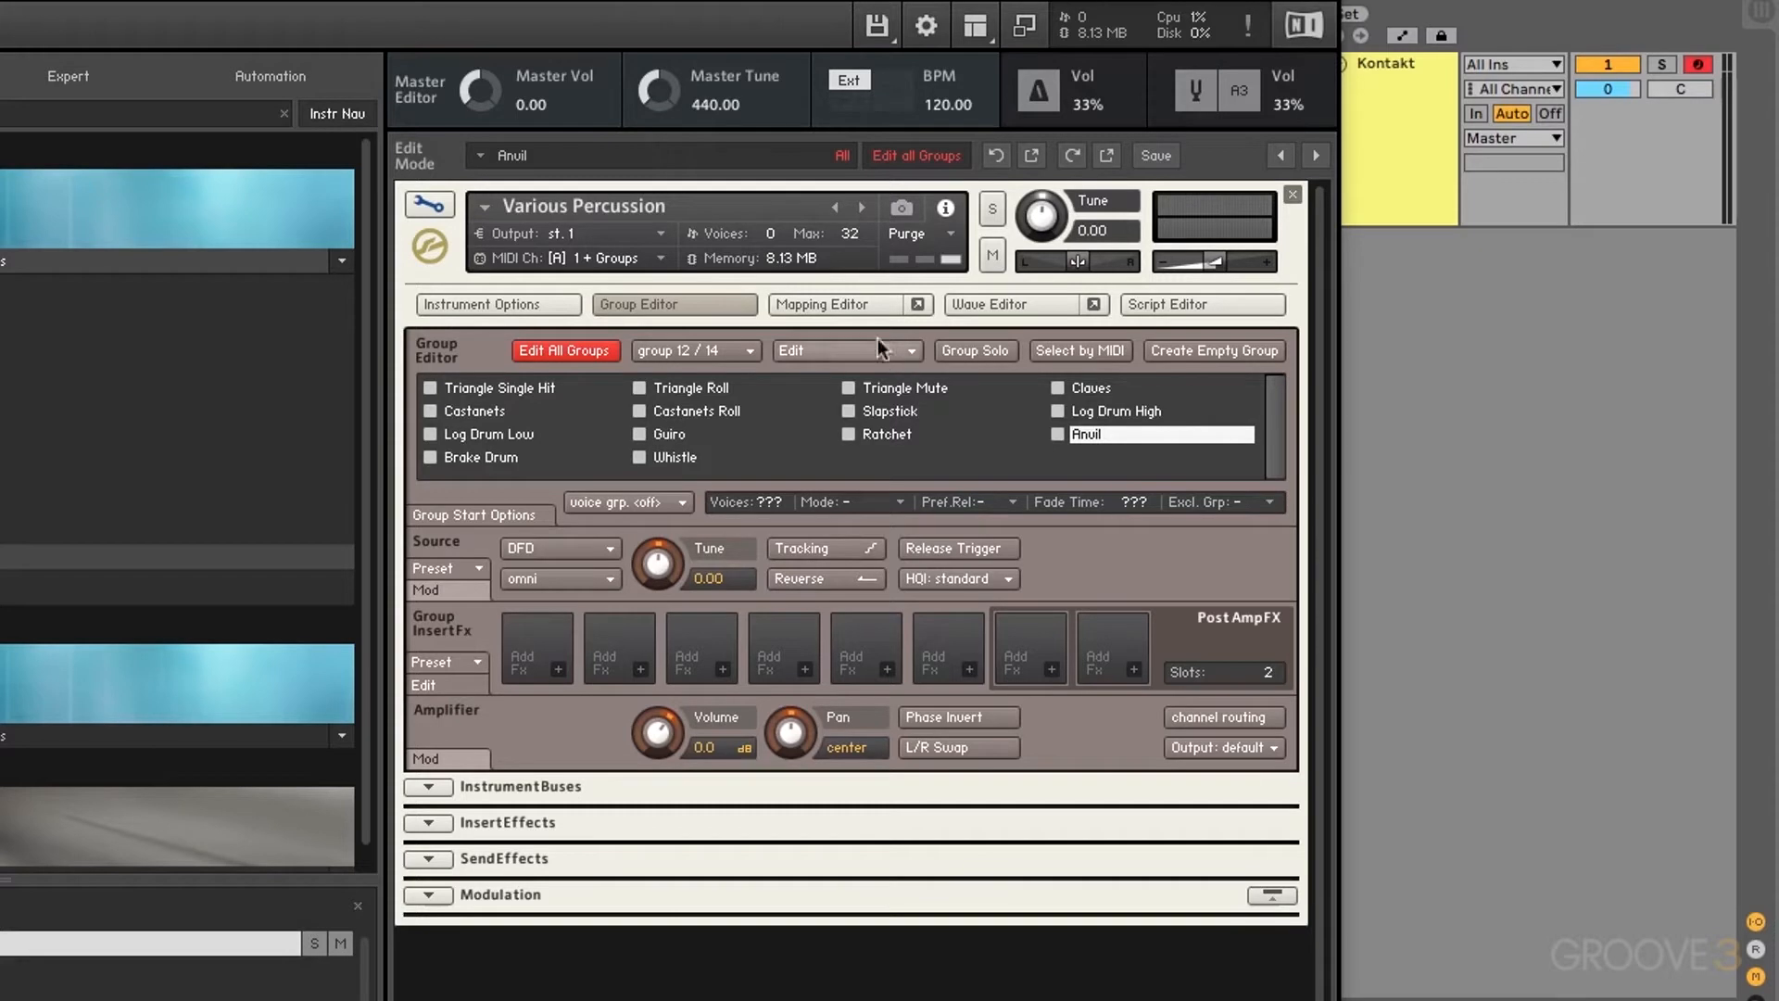
Step: Show the Mapping Editor with the claves_01–07 velocity stack and log drum zones
click(847, 308)
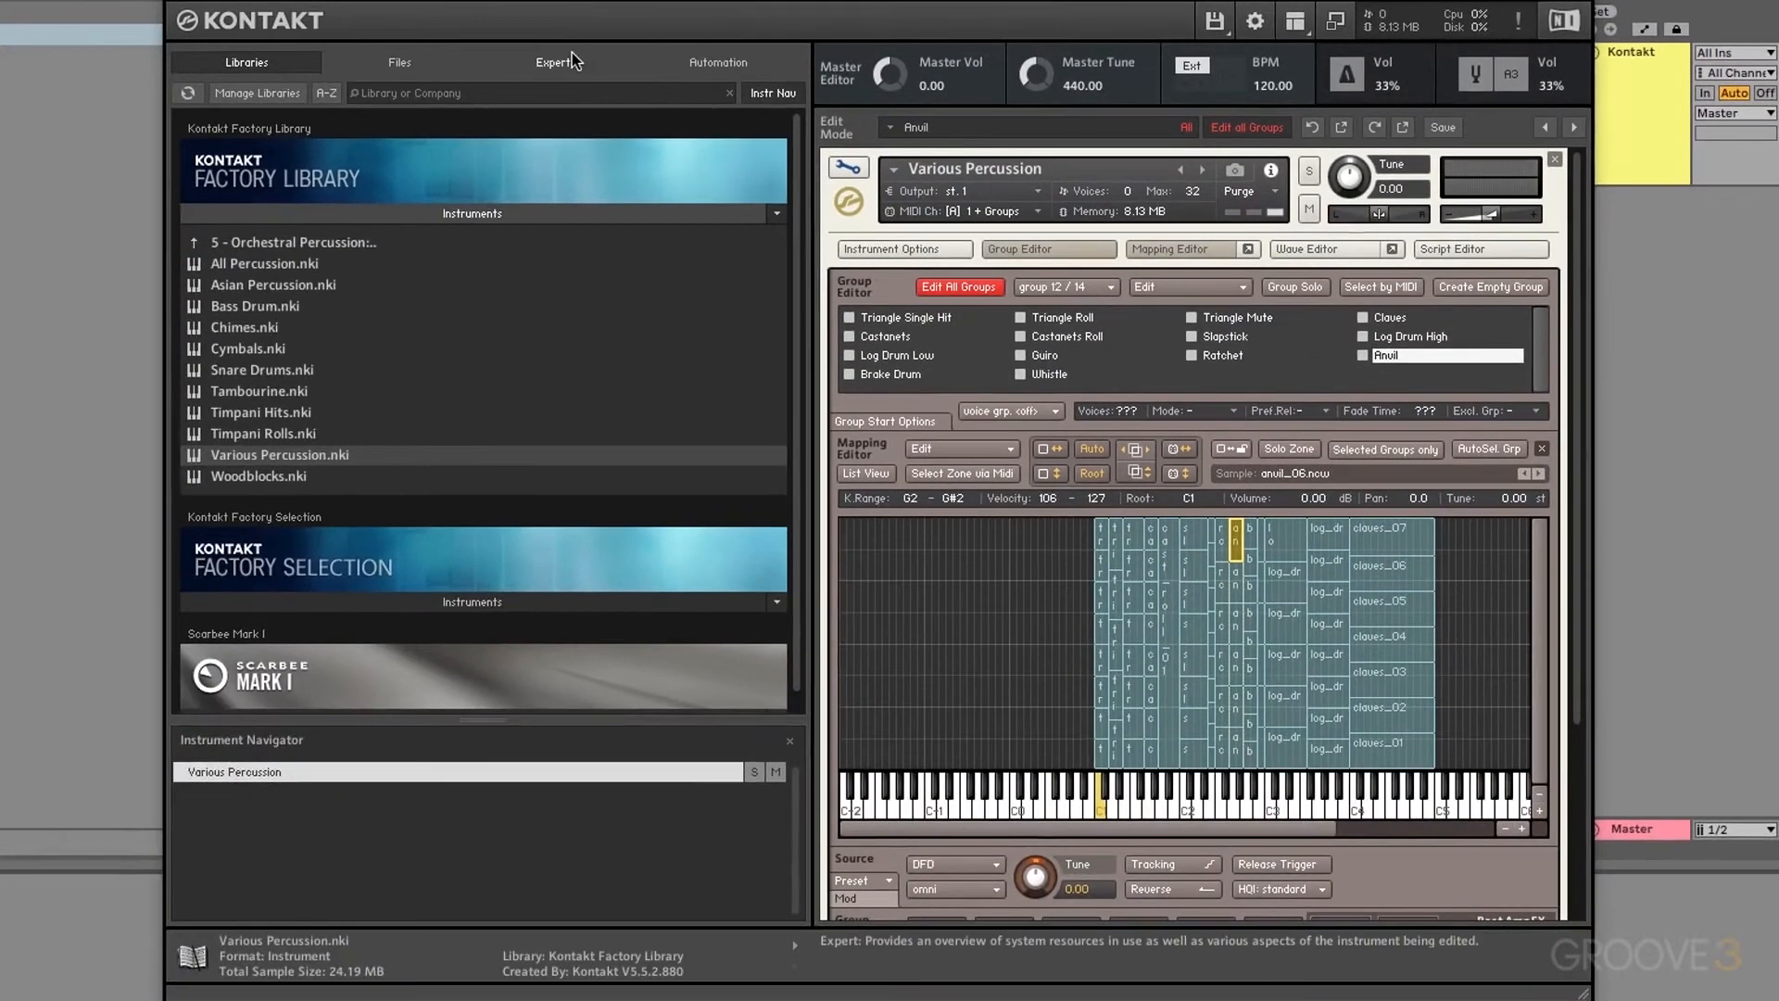
Step: List Various Percussion's groups with IDs, step from Triangle Single Hit to Brake Drum, and hide the zone map
click(554, 65)
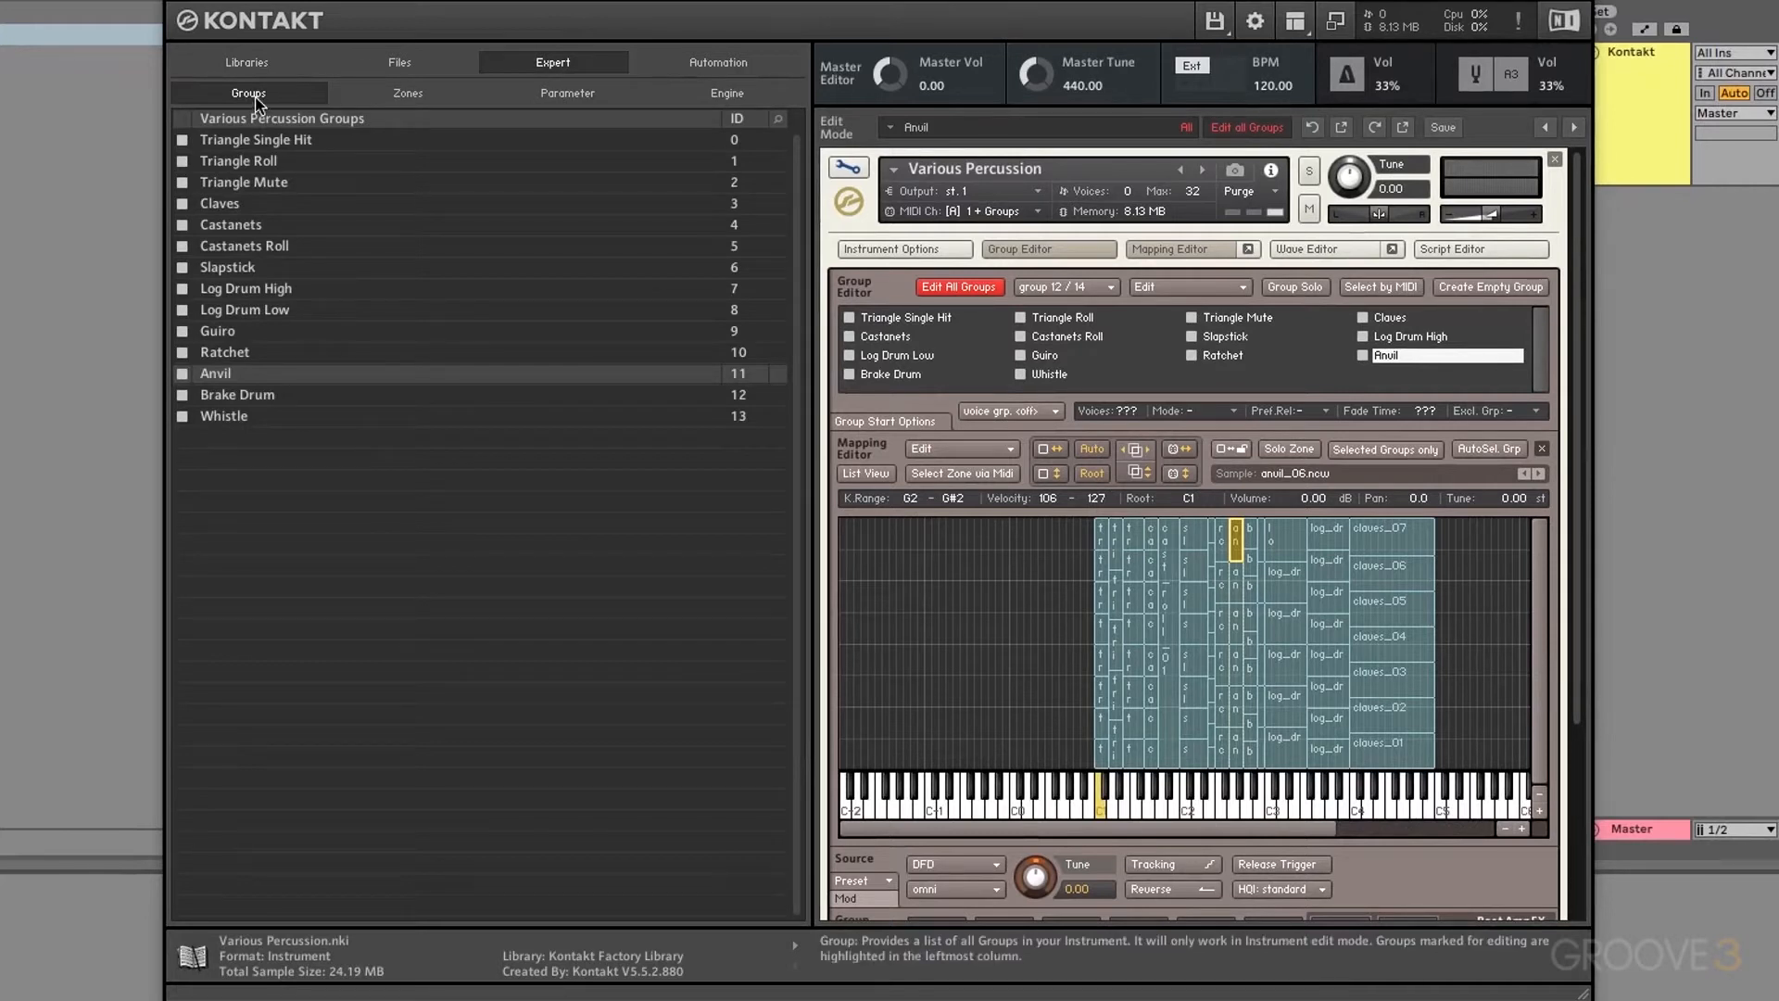
click(248, 139)
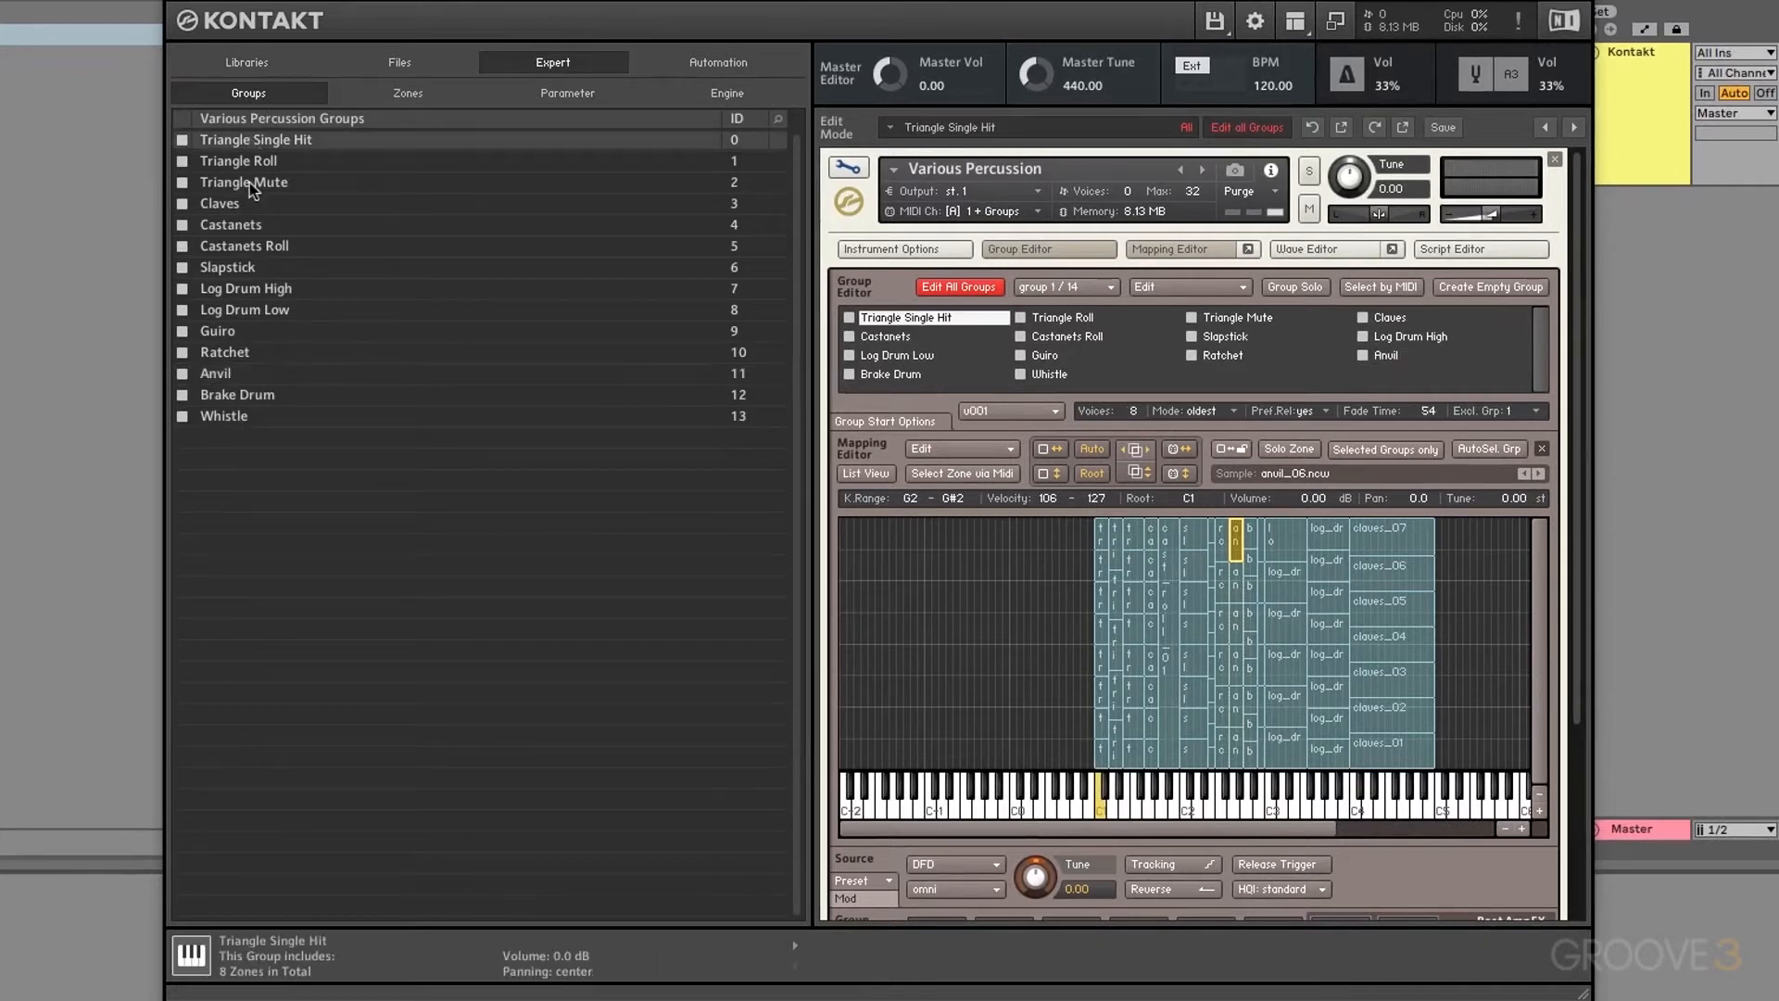
click(248, 181)
click(250, 269)
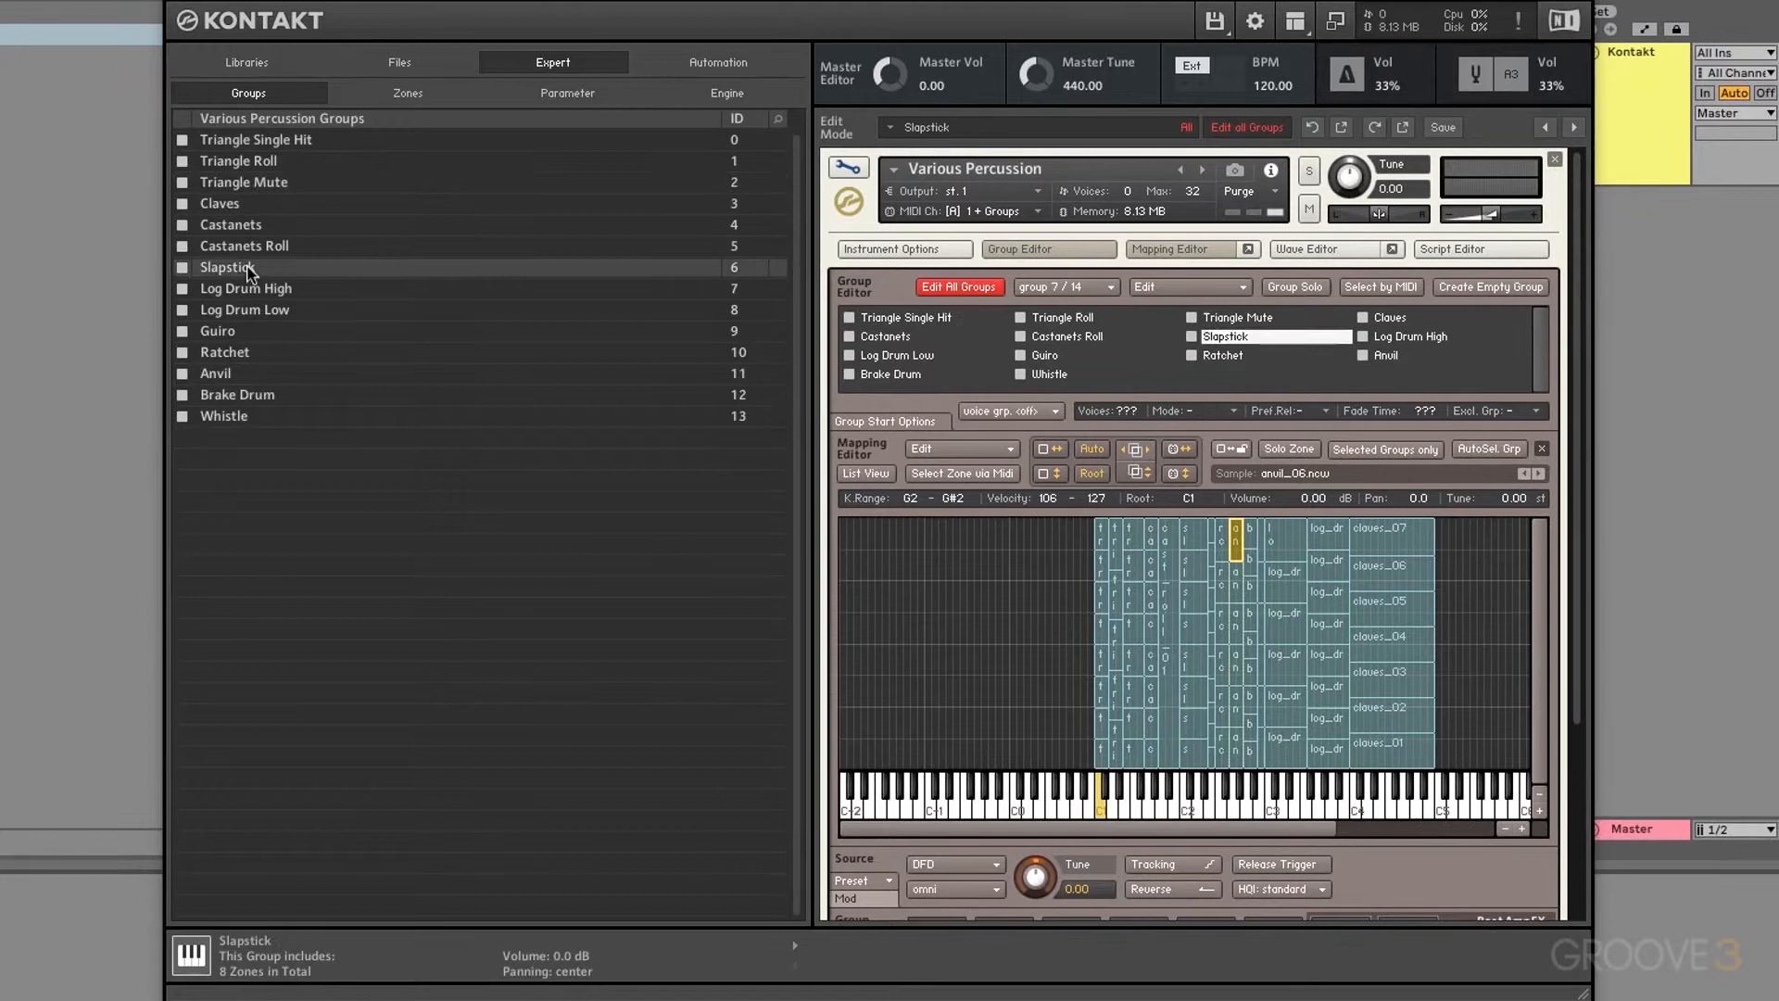
click(250, 312)
click(247, 393)
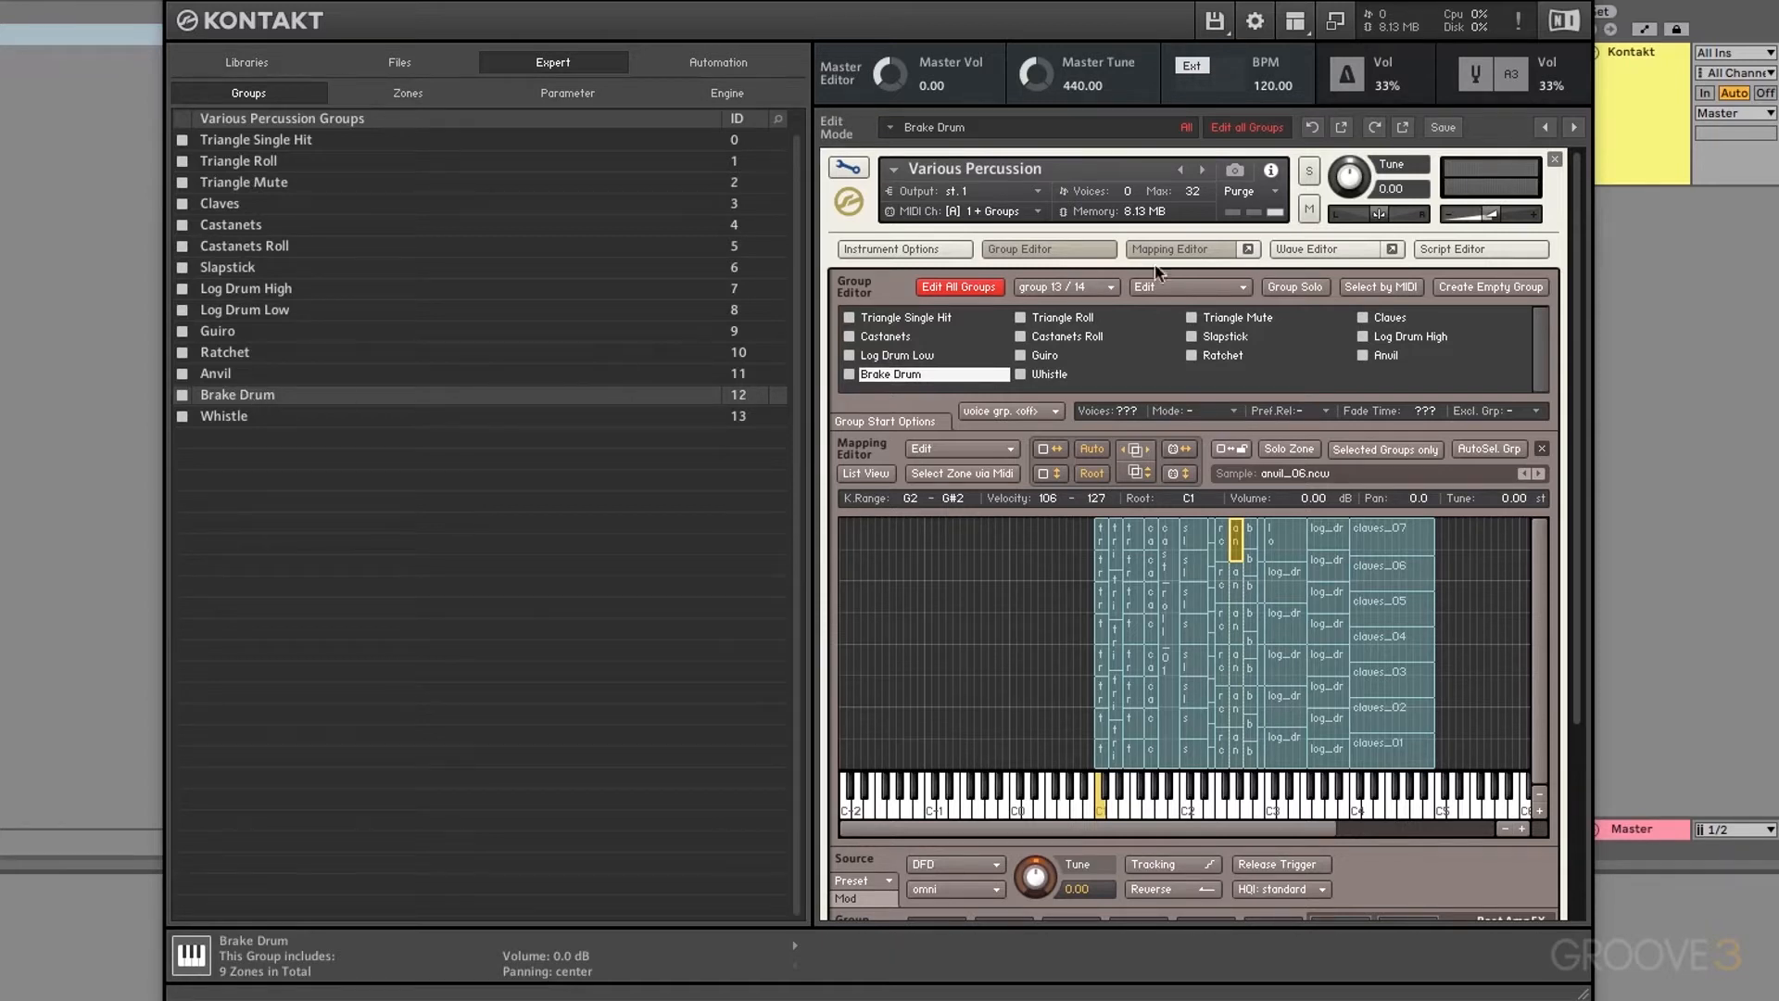
click(1215, 252)
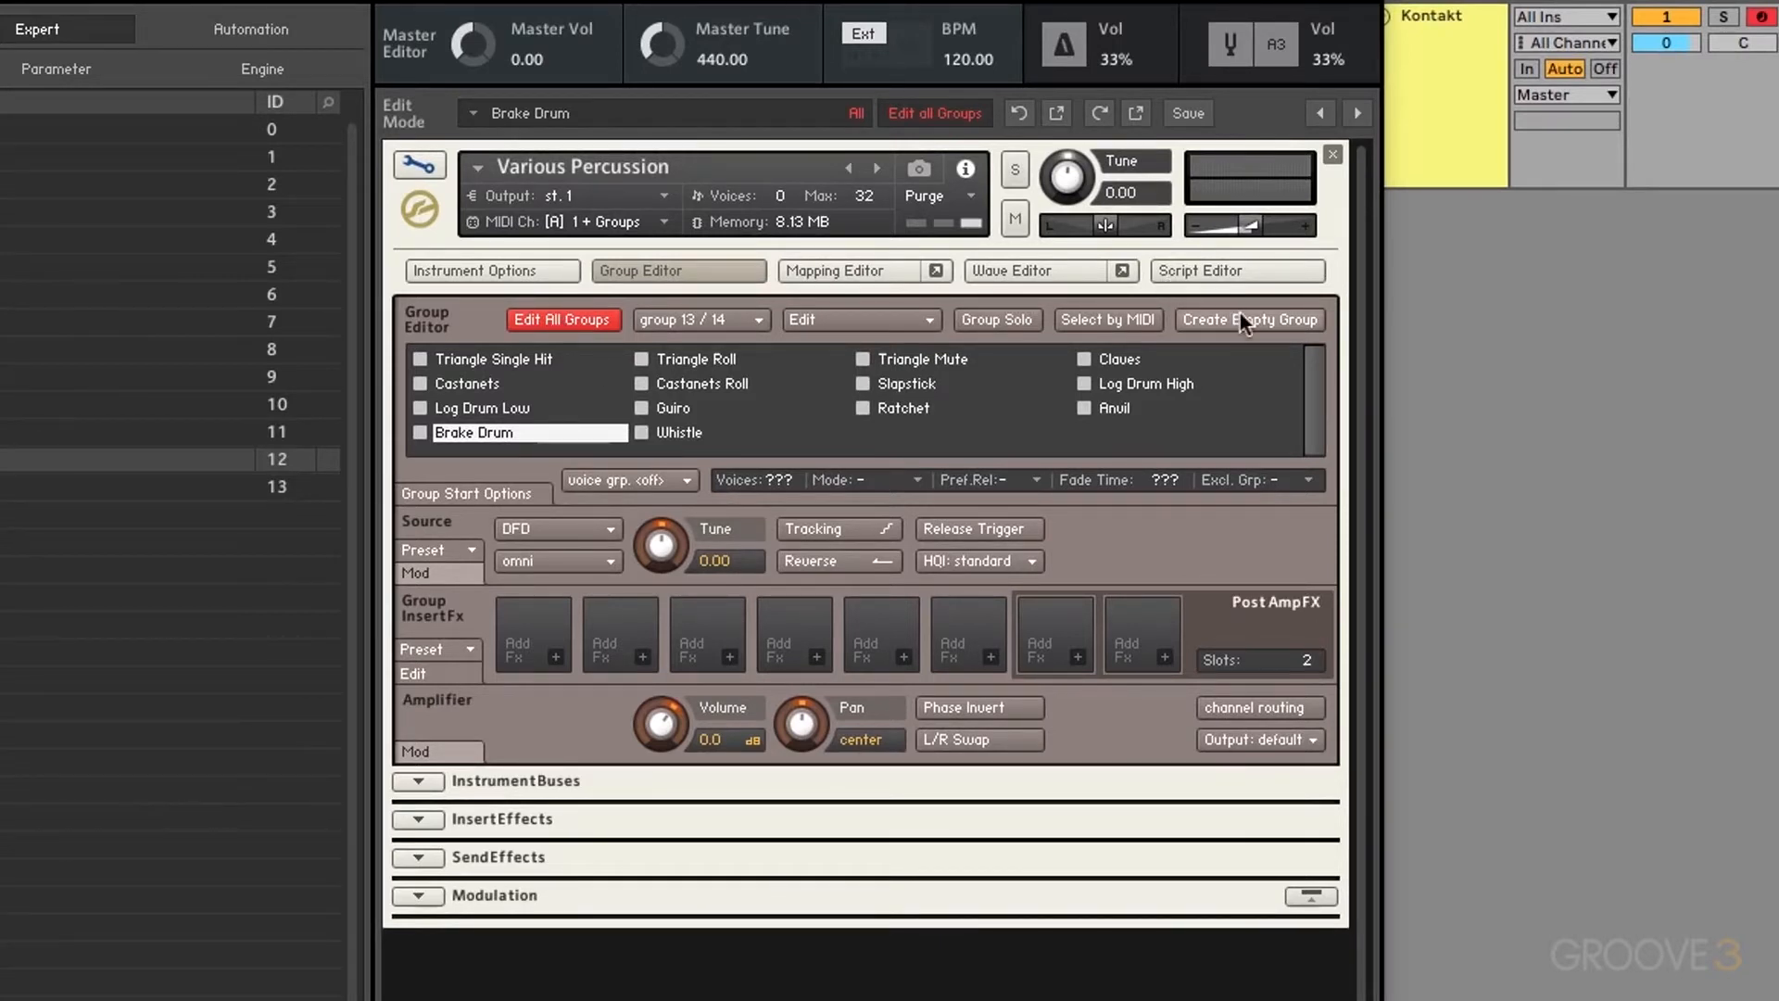
Step: Select the Triangle Mute group, toggle Edit All Groups off and back on, and expand Group Start Options
click(913, 409)
click(915, 384)
click(917, 361)
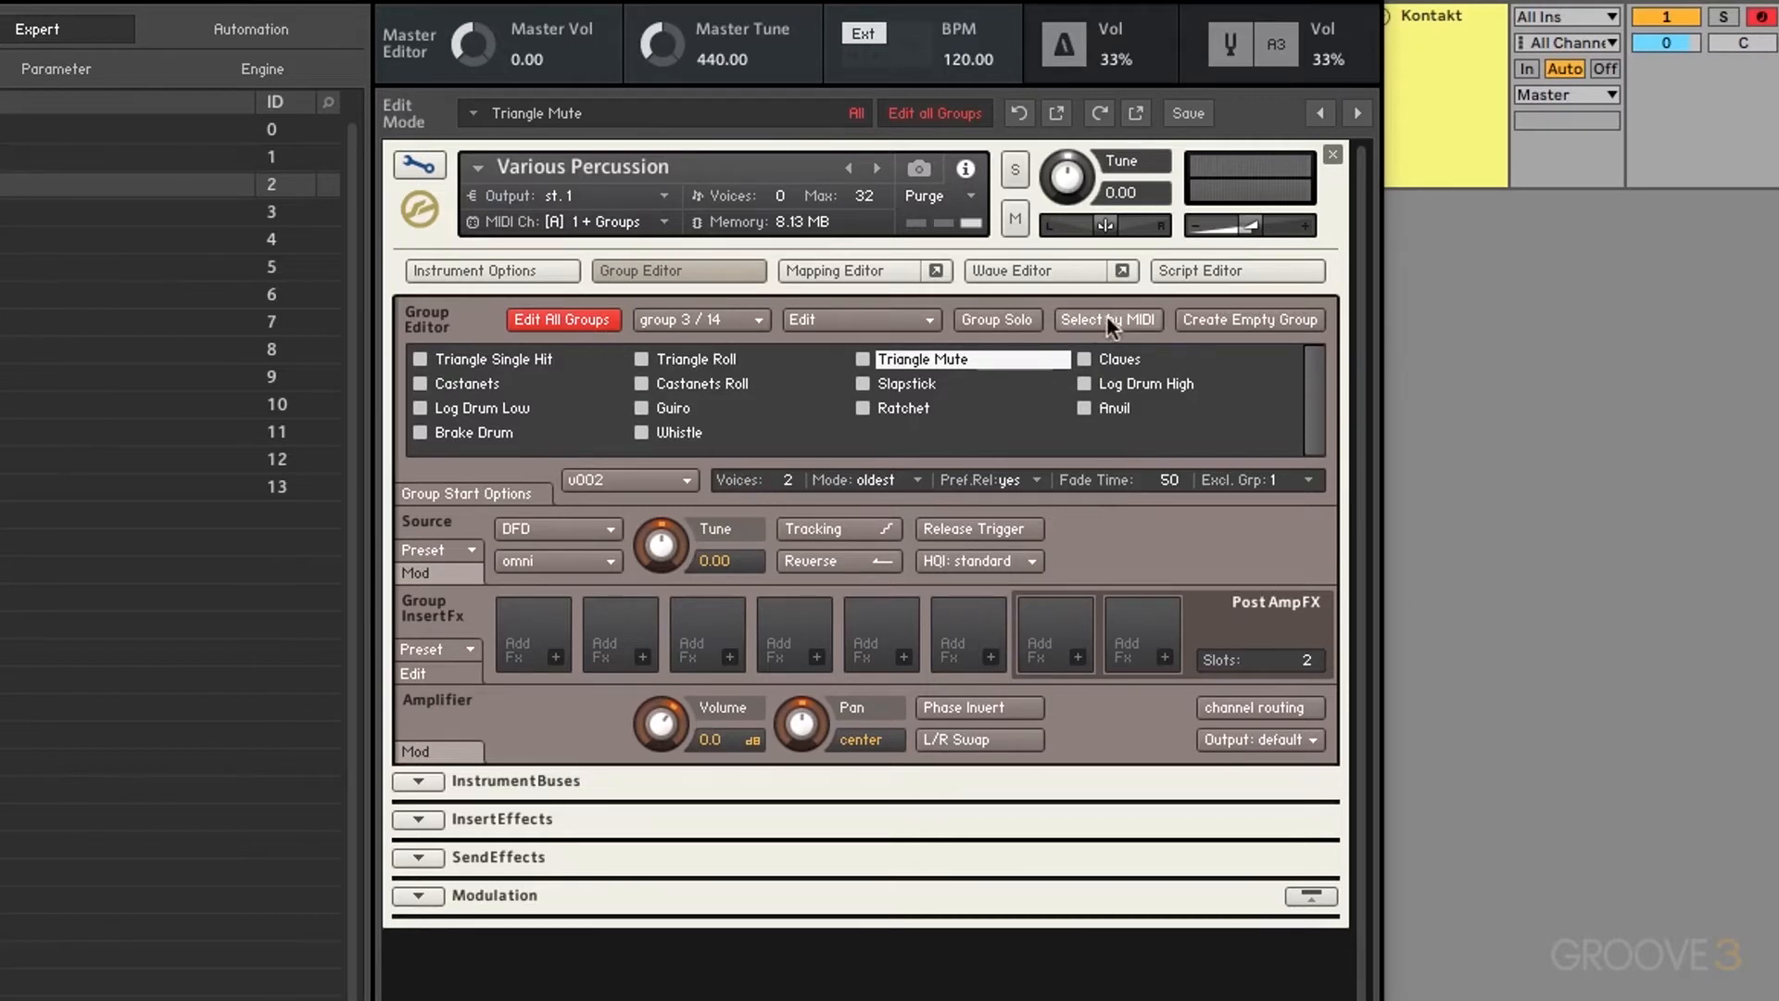
click(571, 320)
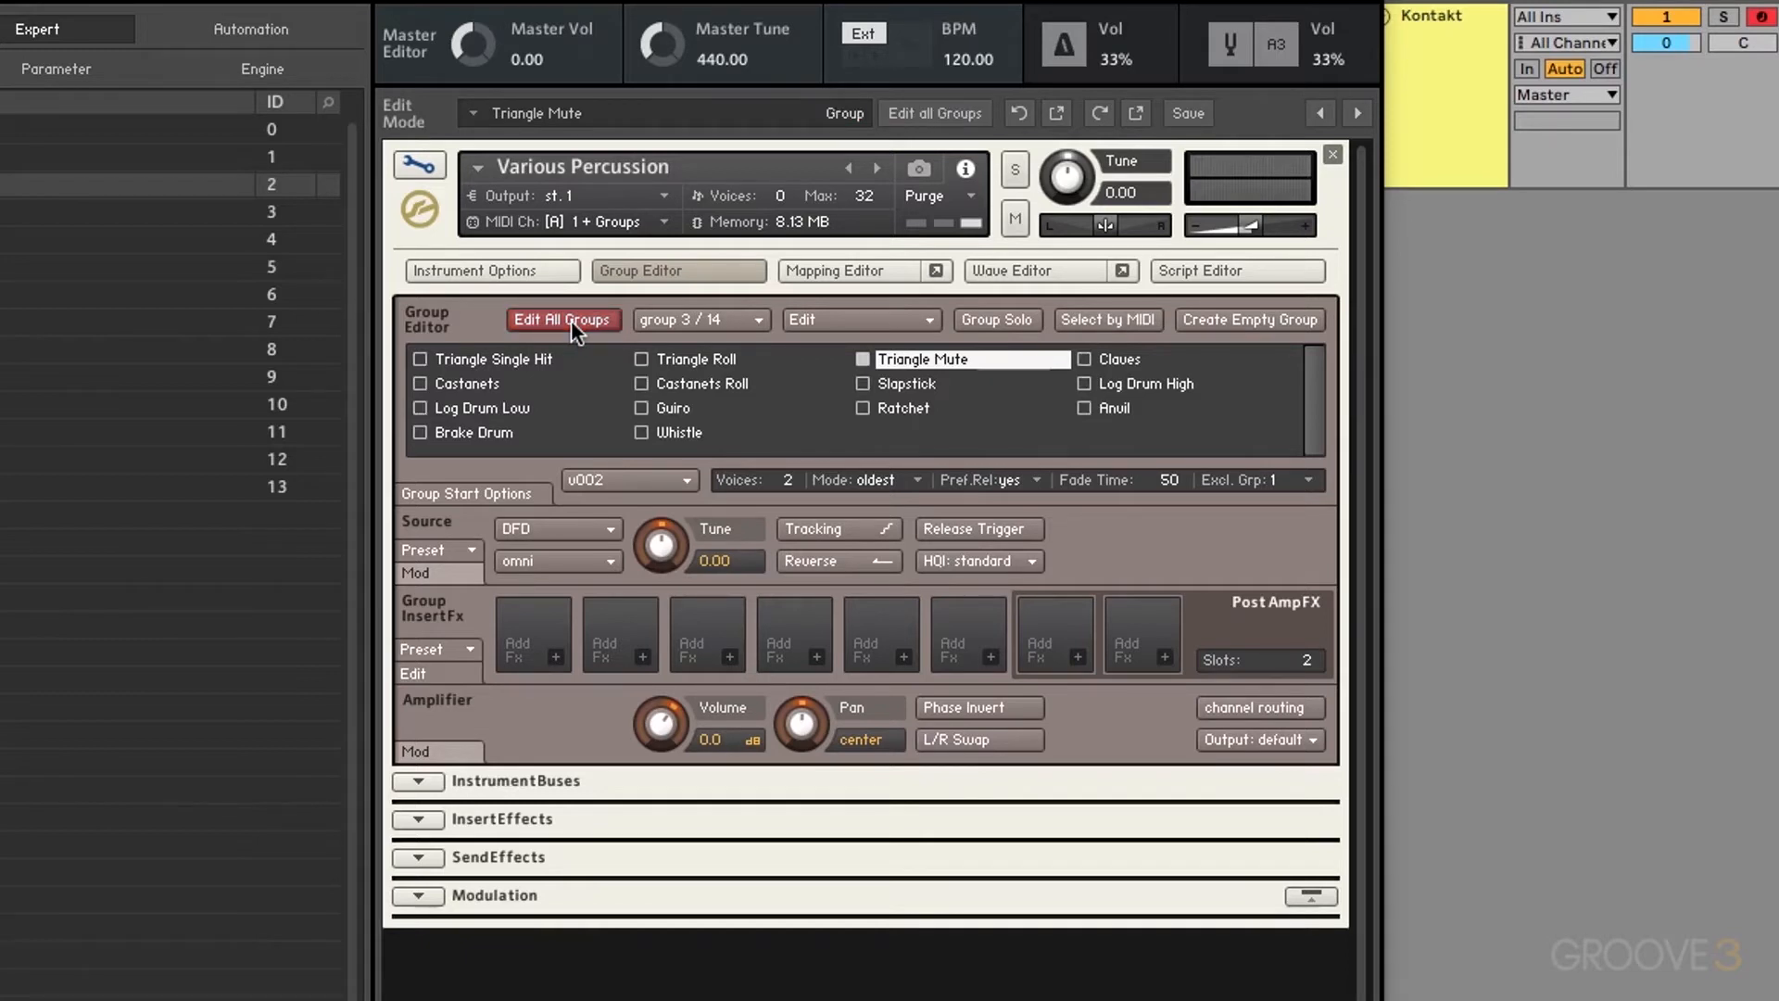
click(571, 319)
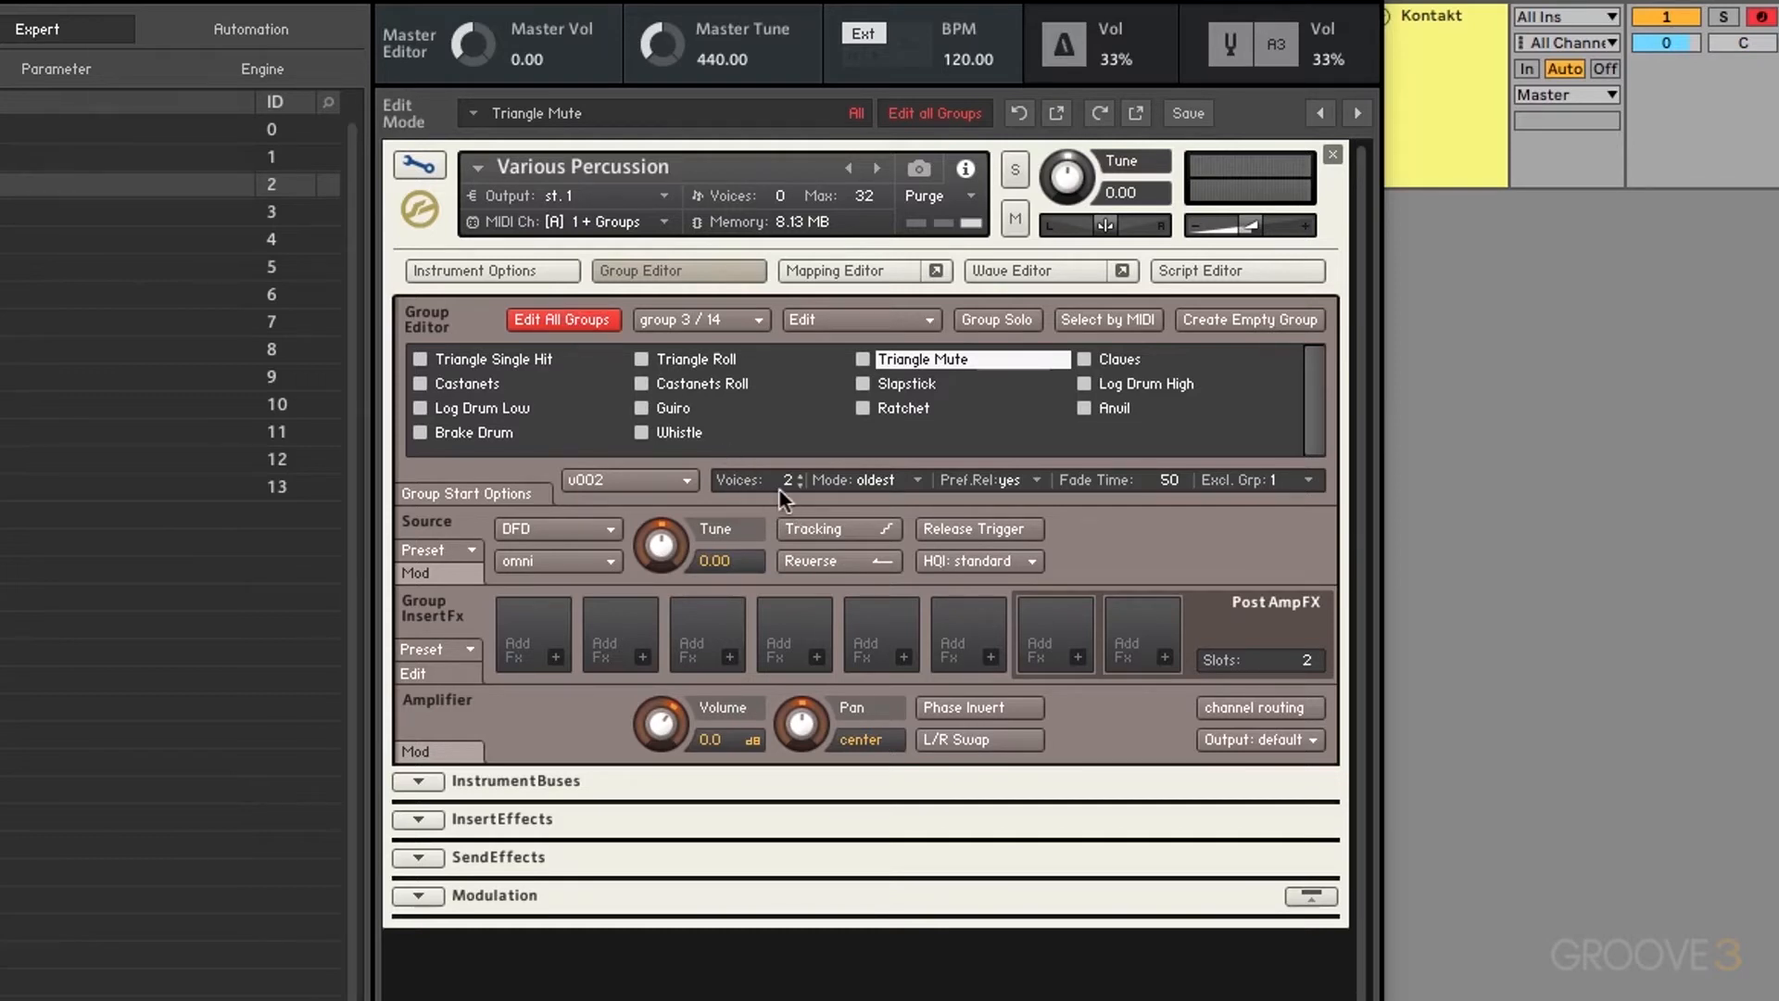
click(523, 496)
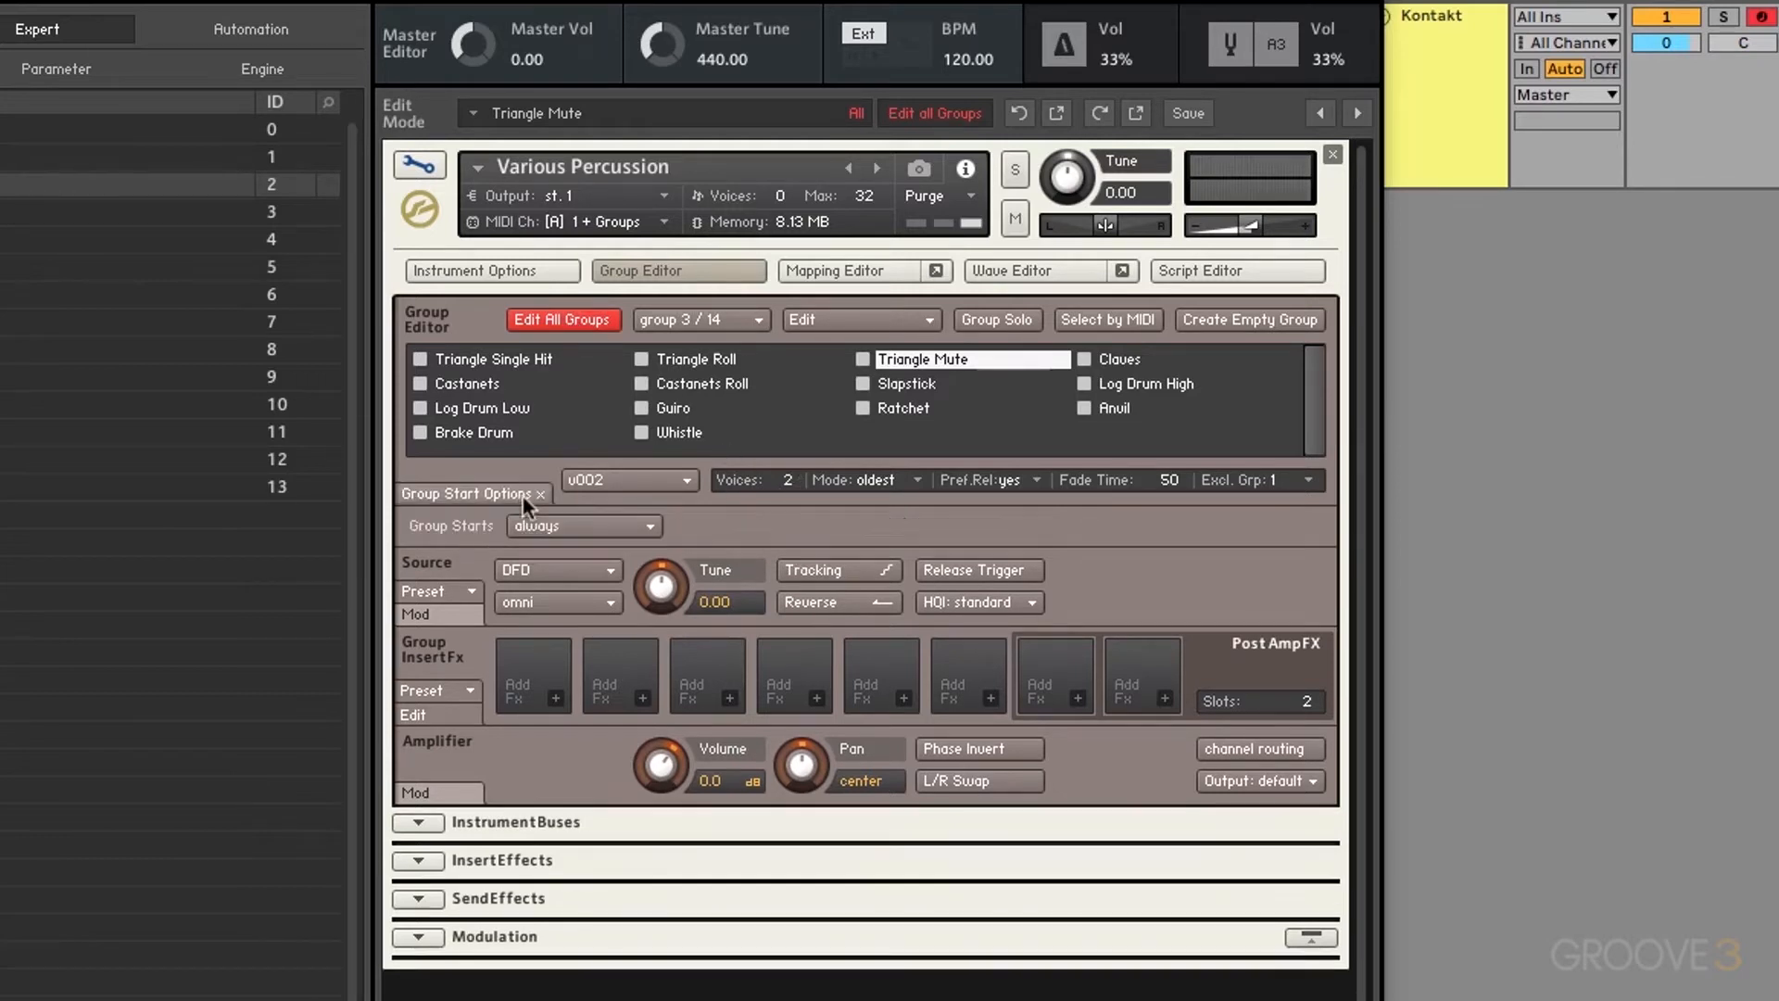
Step: Collapse Group Start Options, turn off Edit All Groups, and add Triangle Single Hit to the edited groups
click(523, 496)
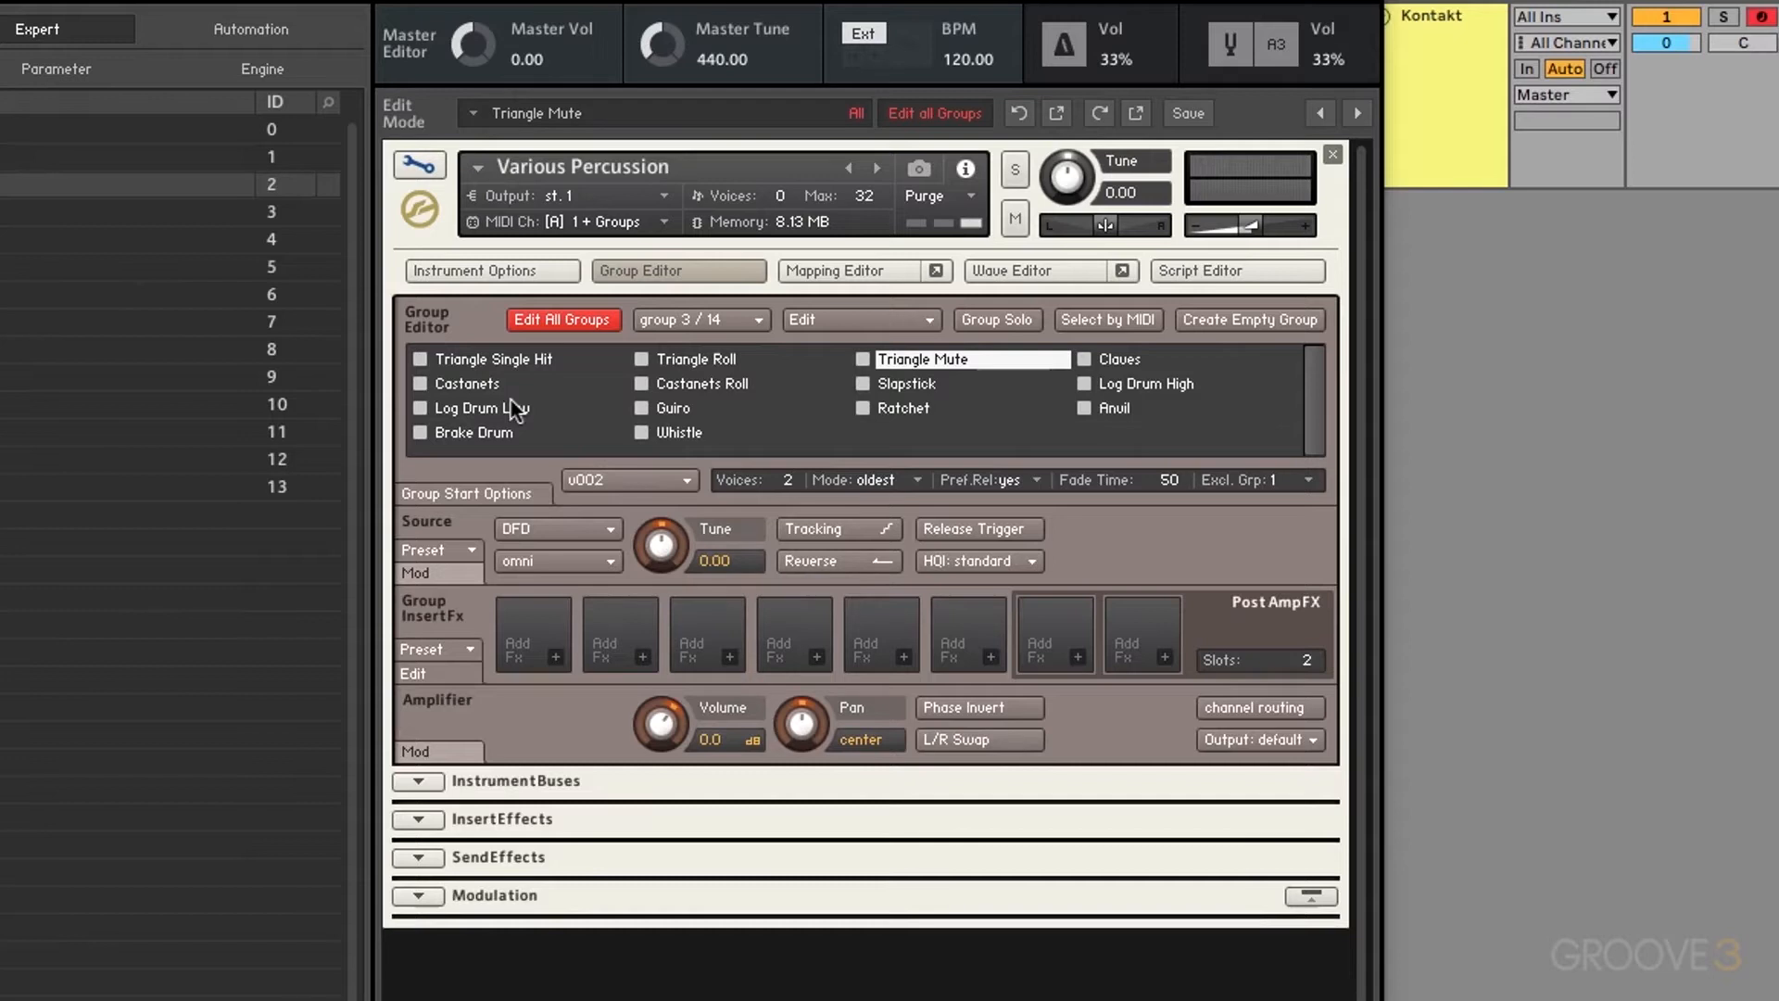
click(553, 321)
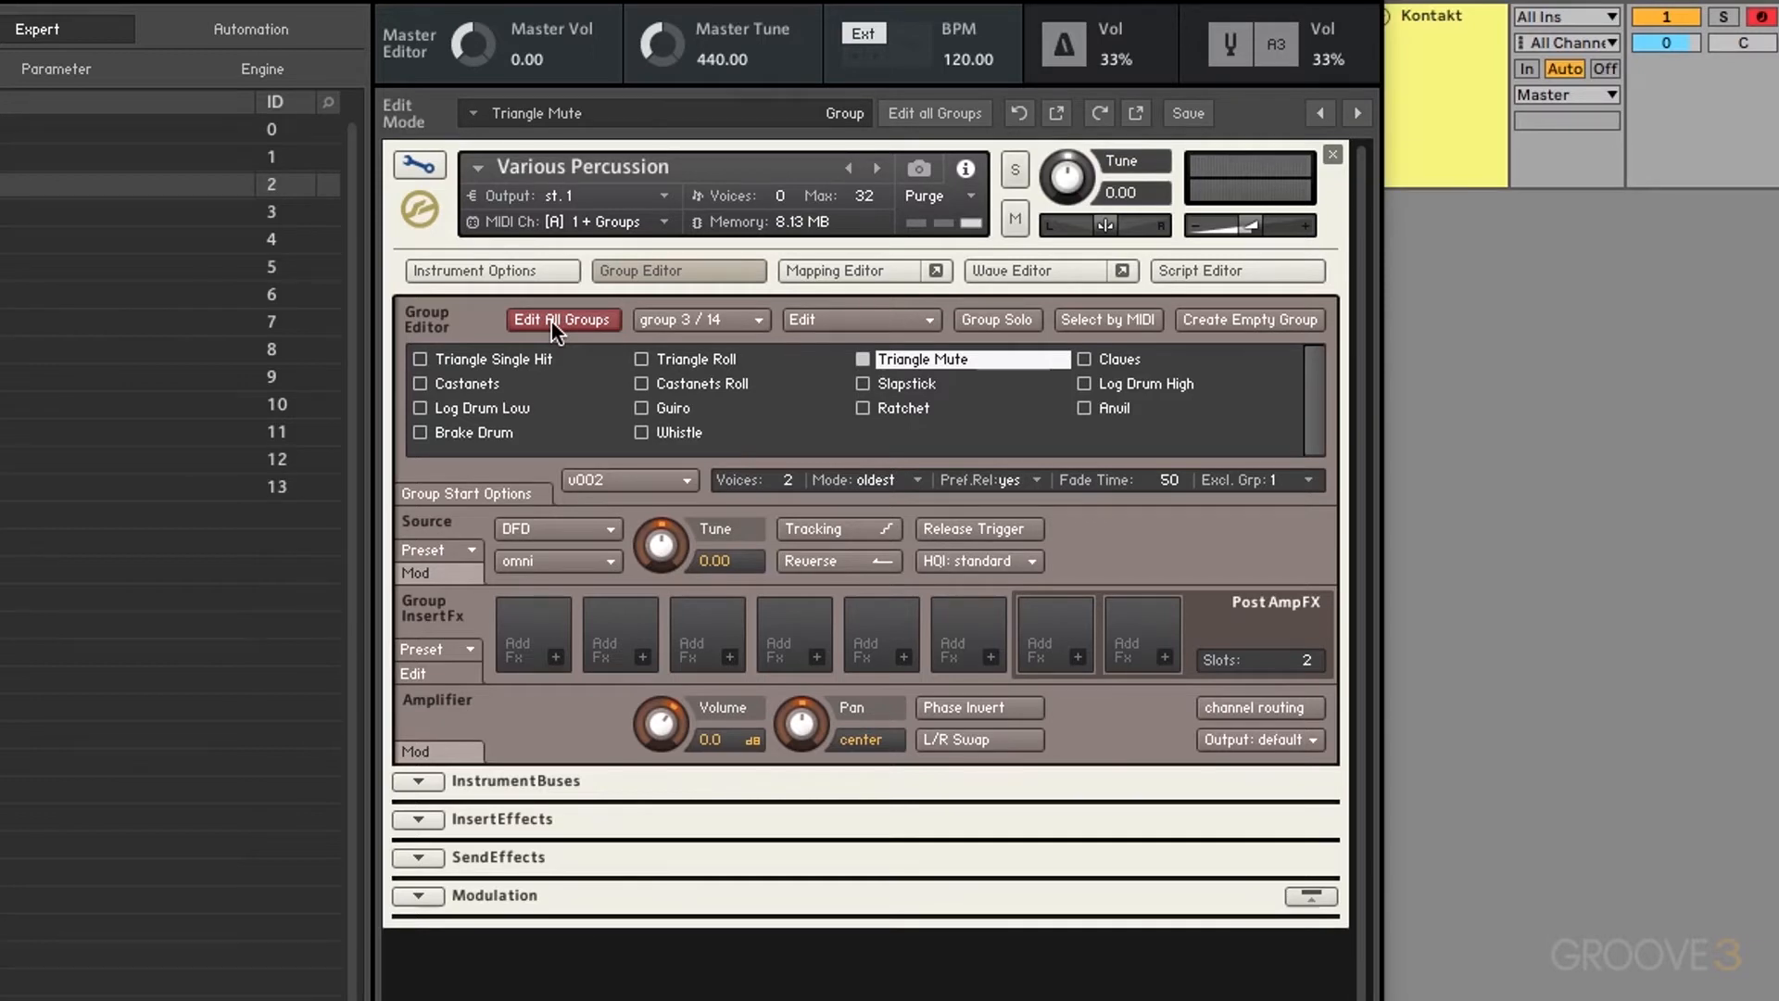
click(419, 359)
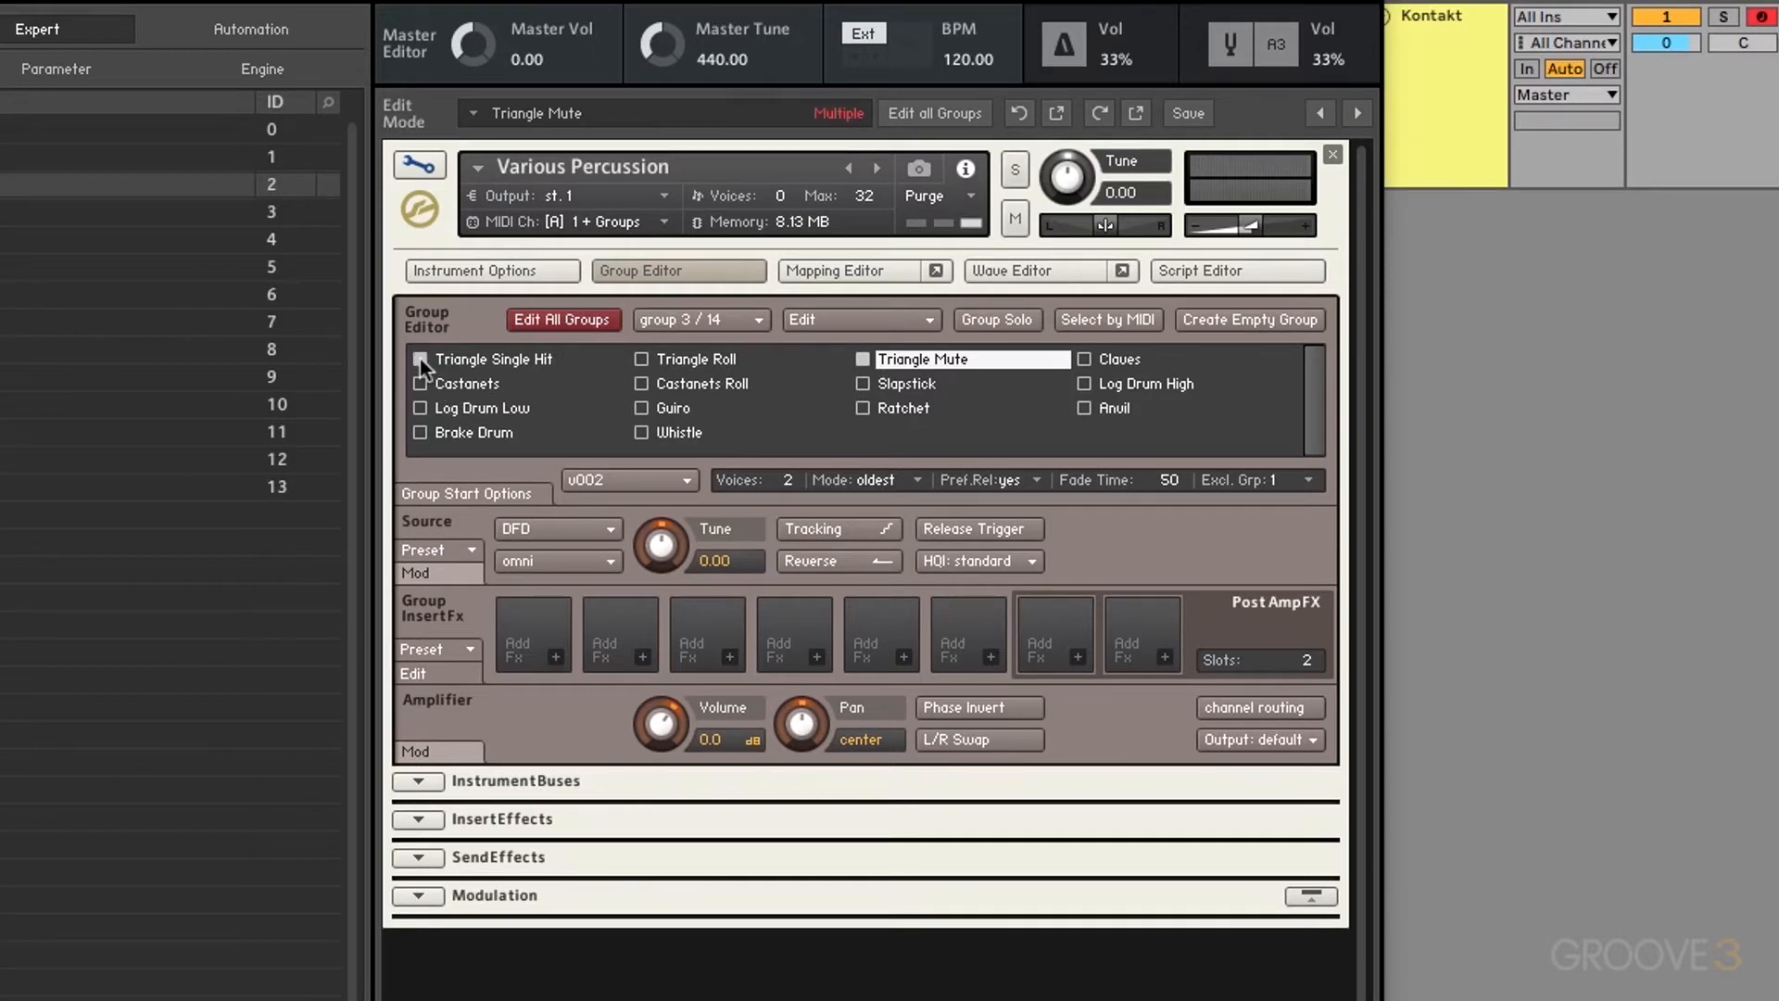
Step: Adjust the group checkboxes so only one group stays marked for editing
click(464, 382)
click(421, 408)
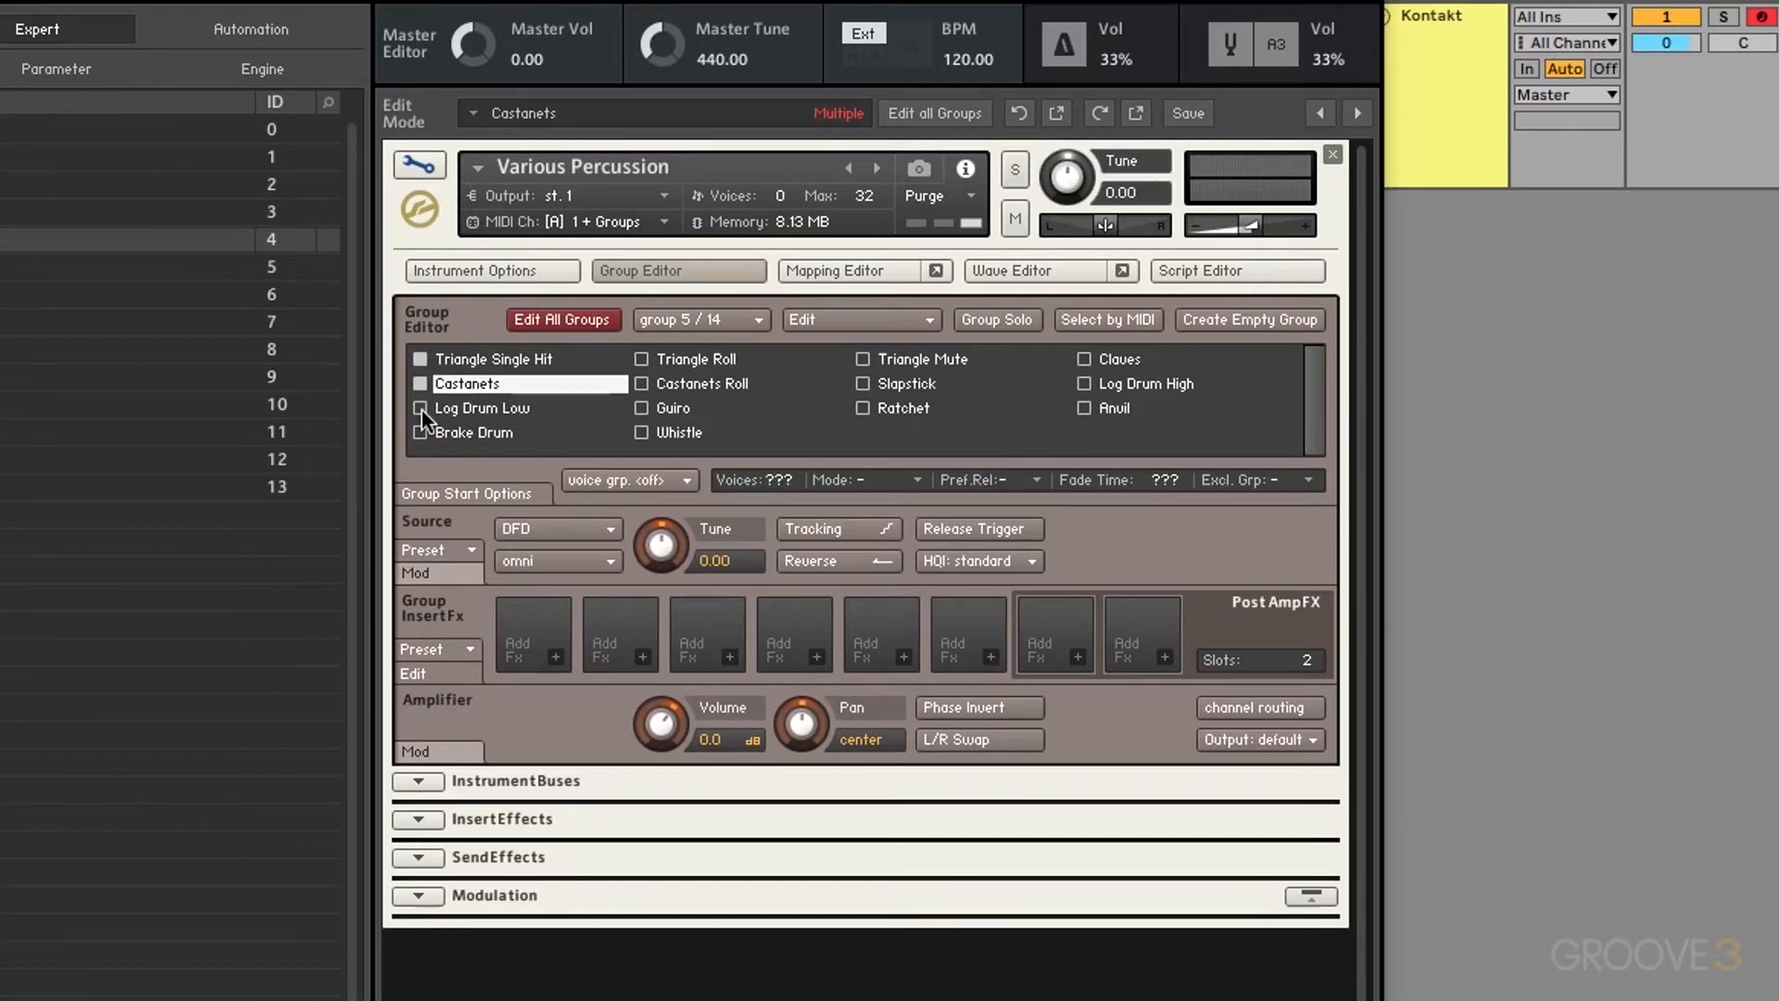
click(419, 358)
Step: Choose Log Drum High from the group list, mark it for editing, and show the group Edit menu
click(732, 315)
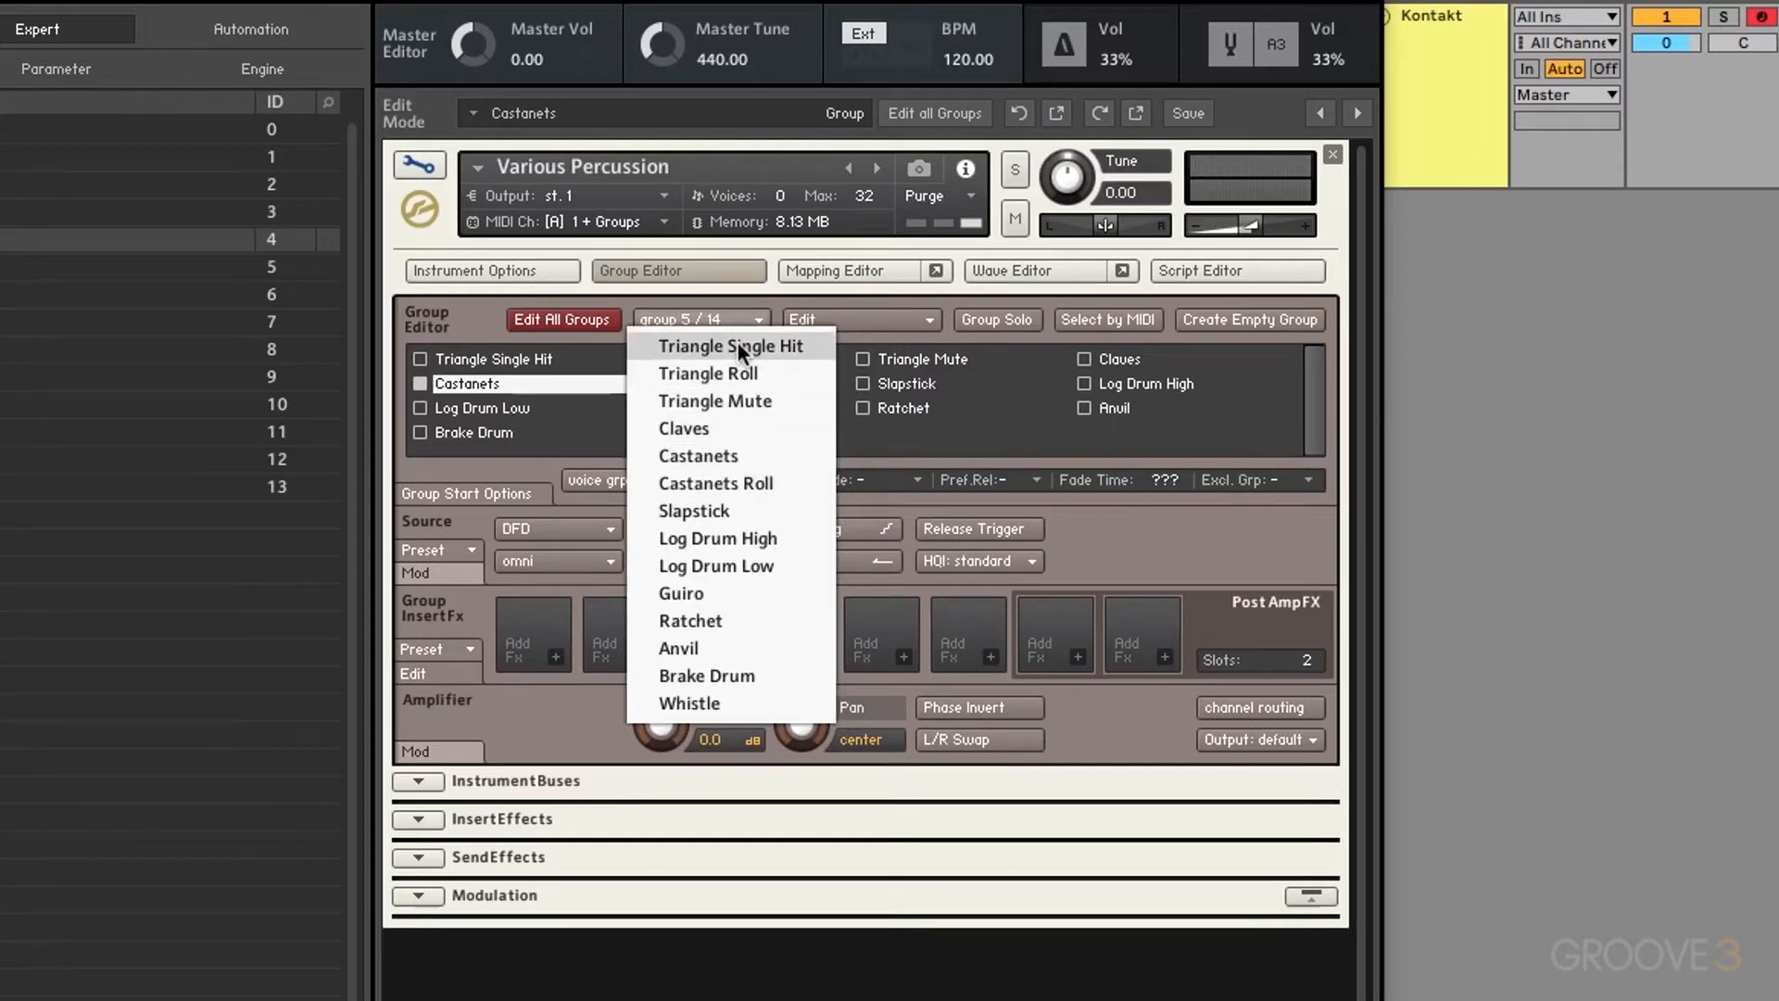
click(749, 536)
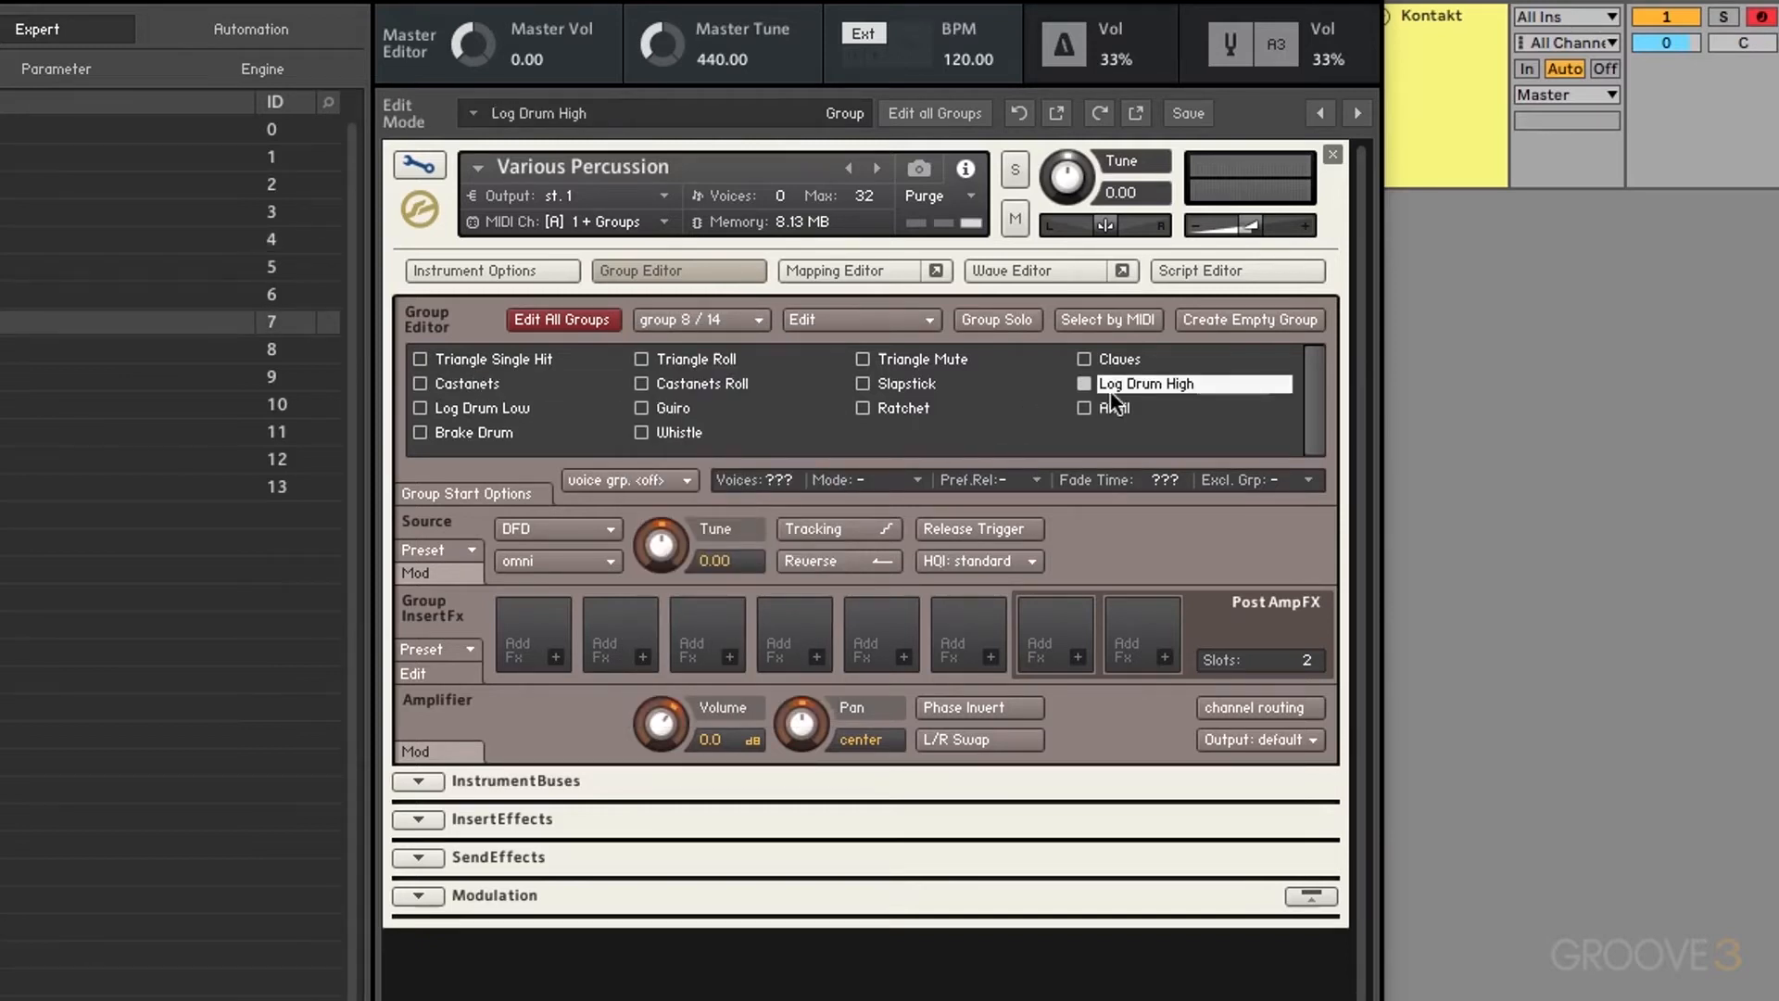
click(1083, 384)
click(933, 320)
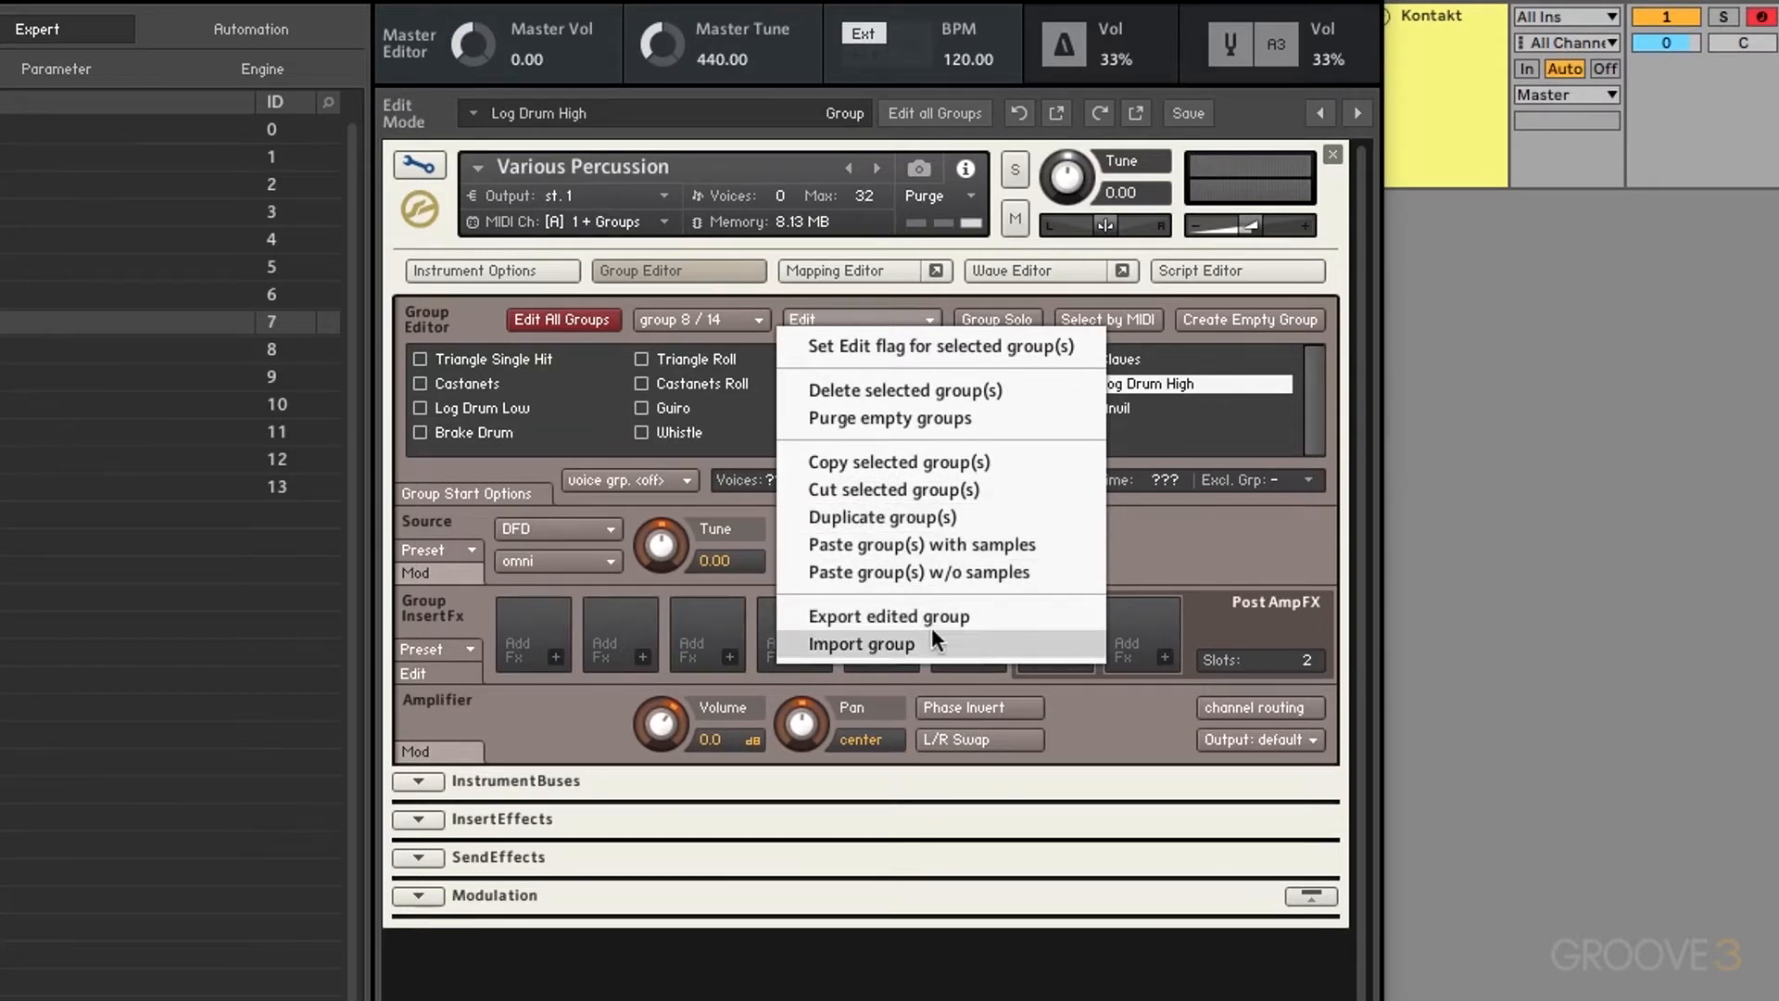
Step: Rename the Anvil group to 'Test' and make it the edited group
click(721, 430)
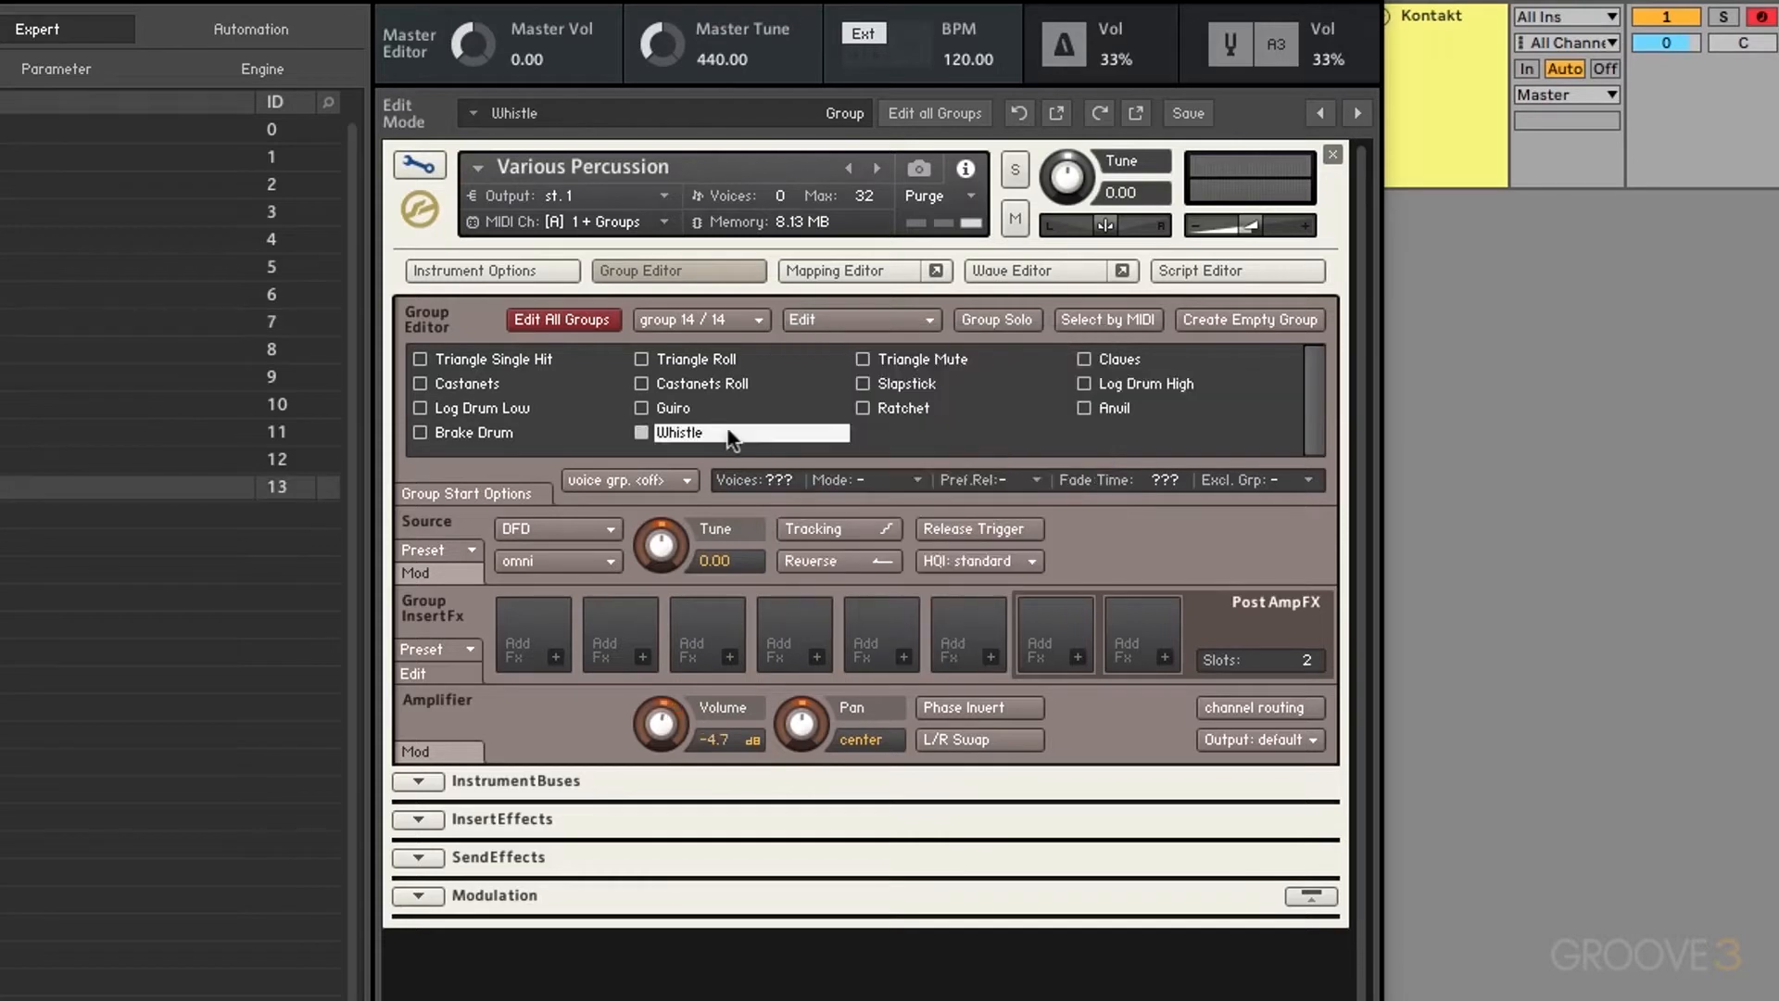
click(1133, 412)
text(Test)
key(Return)
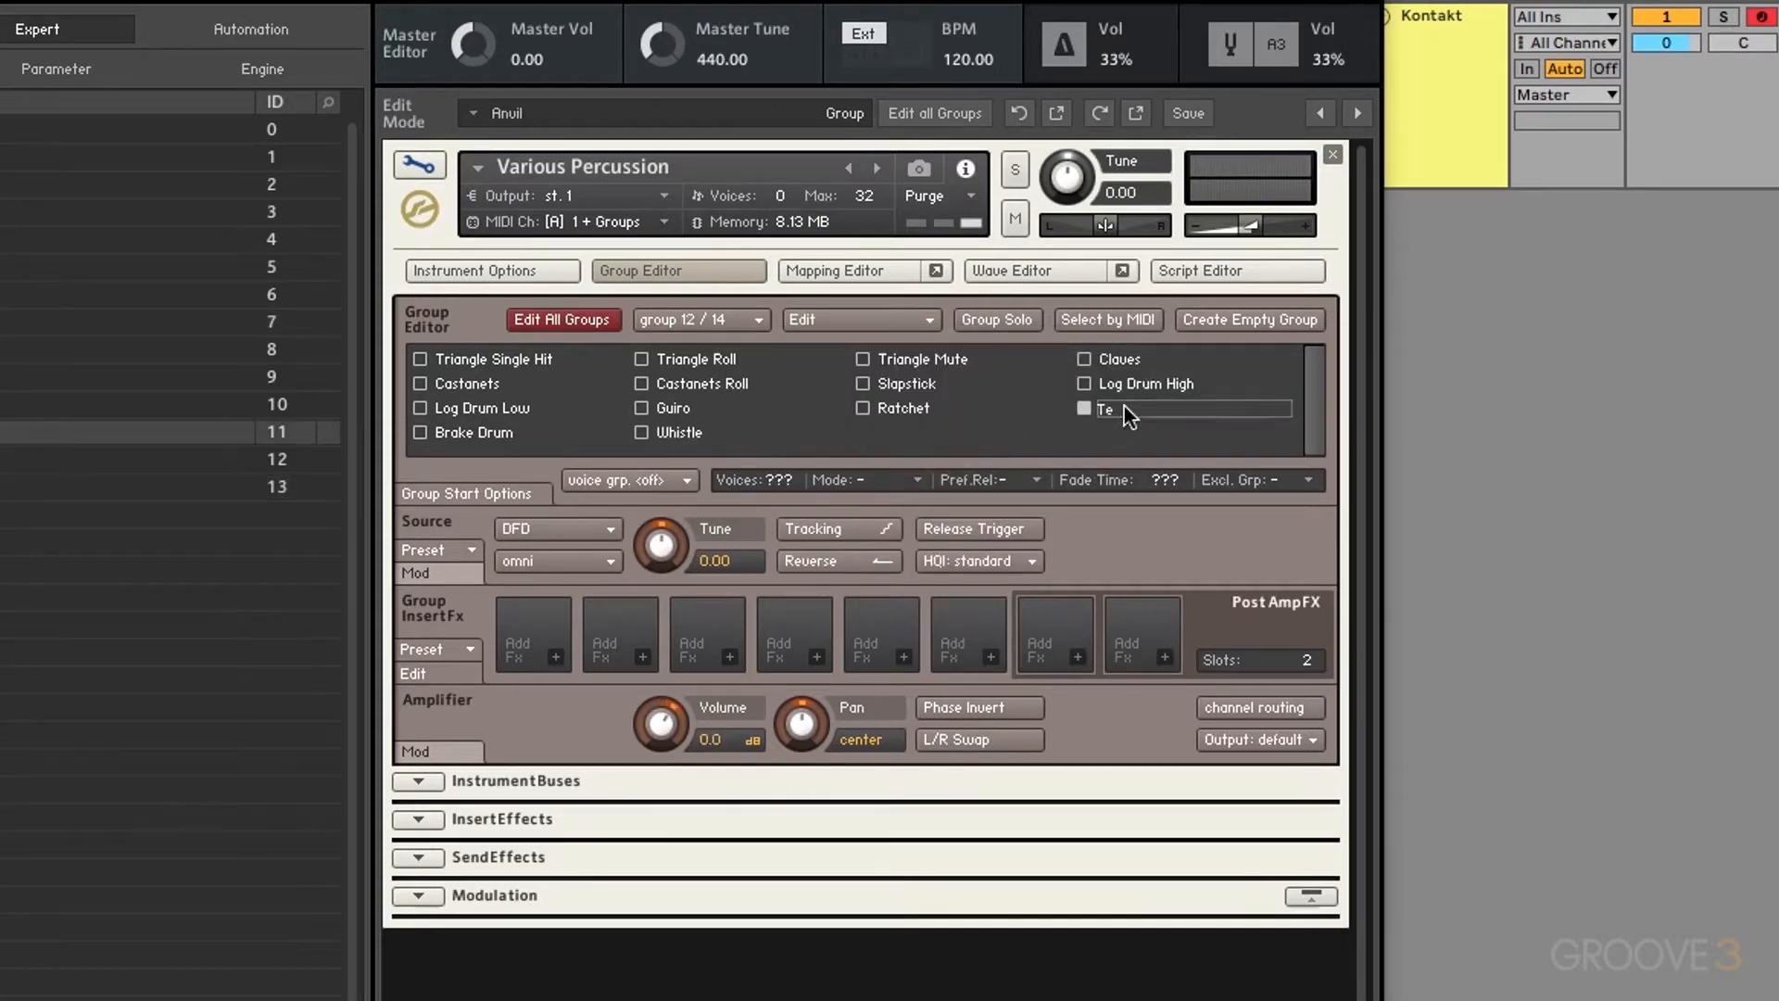
click(1125, 408)
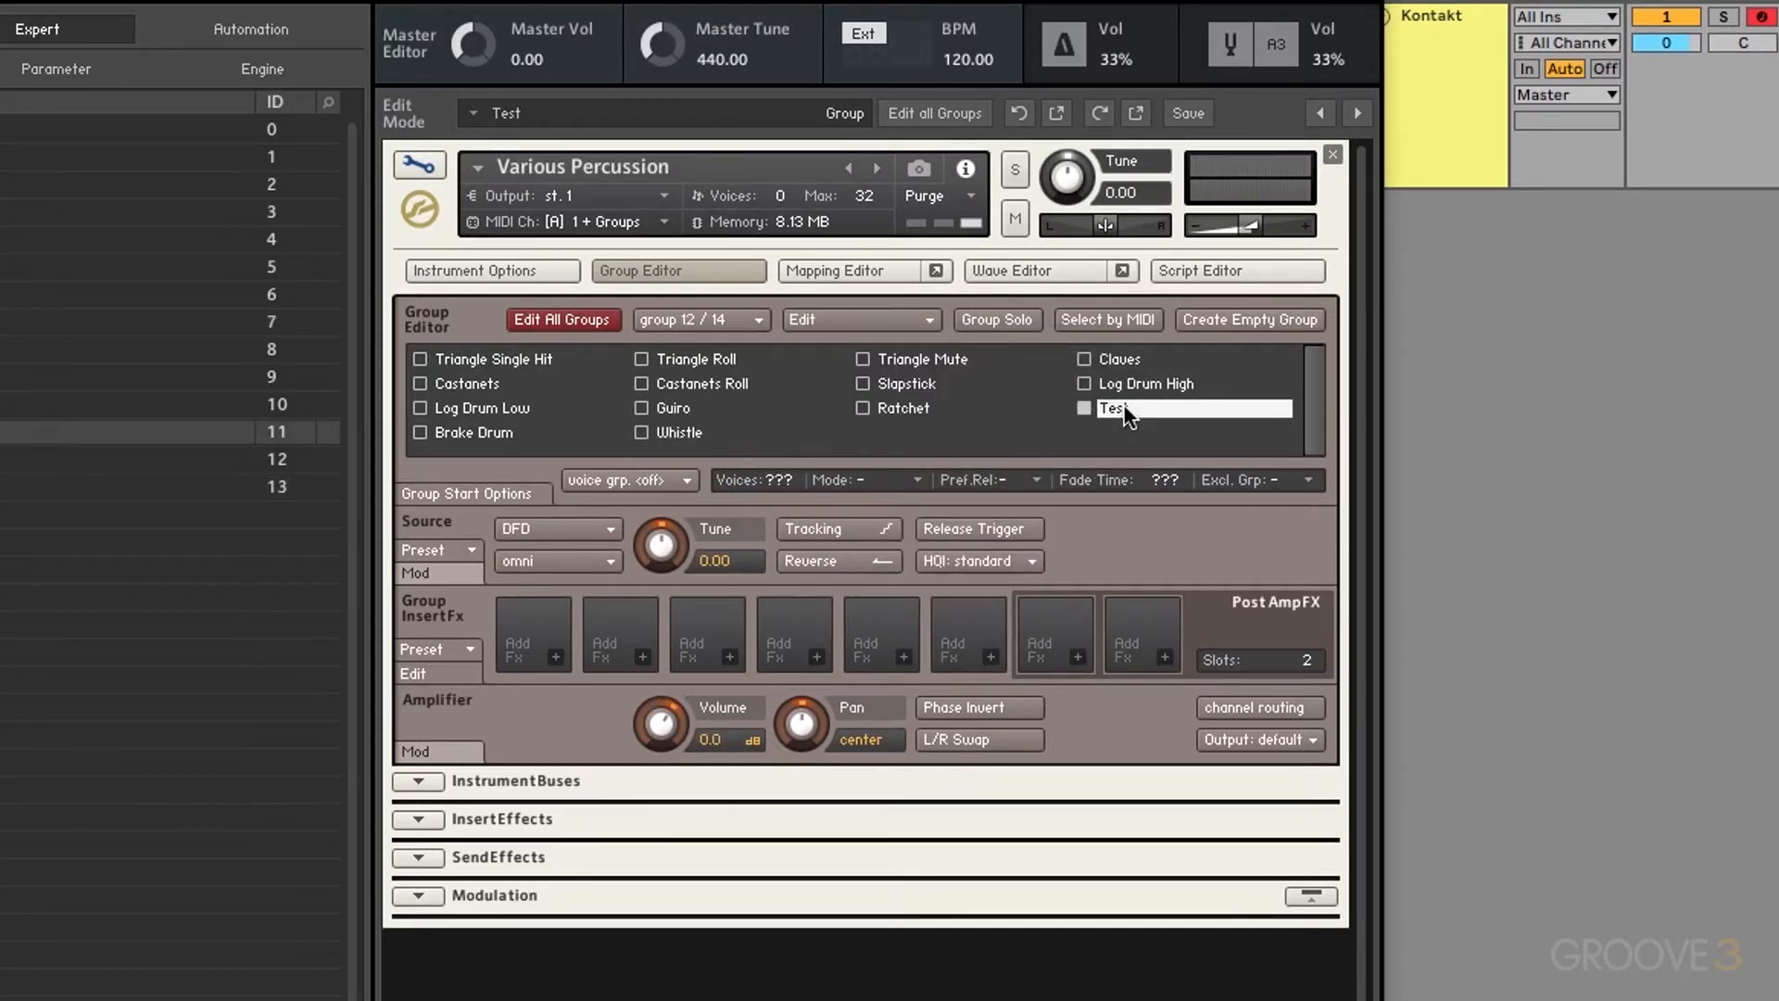
Step: Export the edited Test group as 'Test Group_nkg' to the Patches folder
click(914, 322)
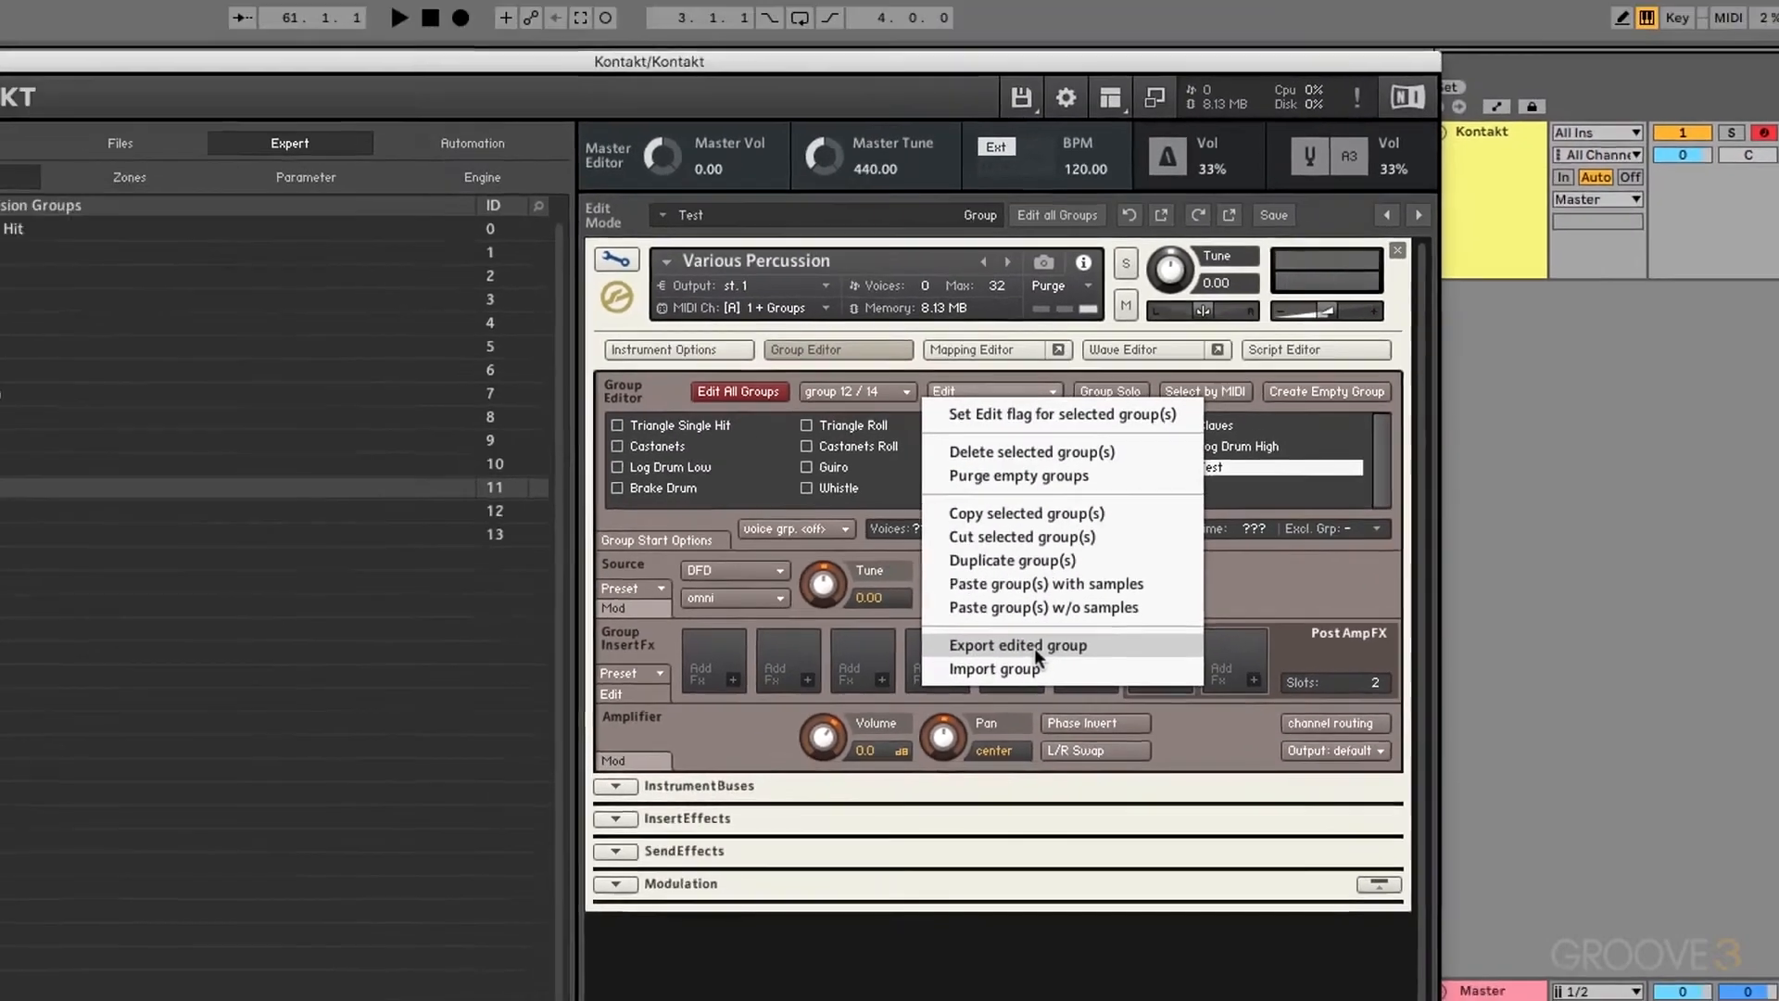
click(908, 616)
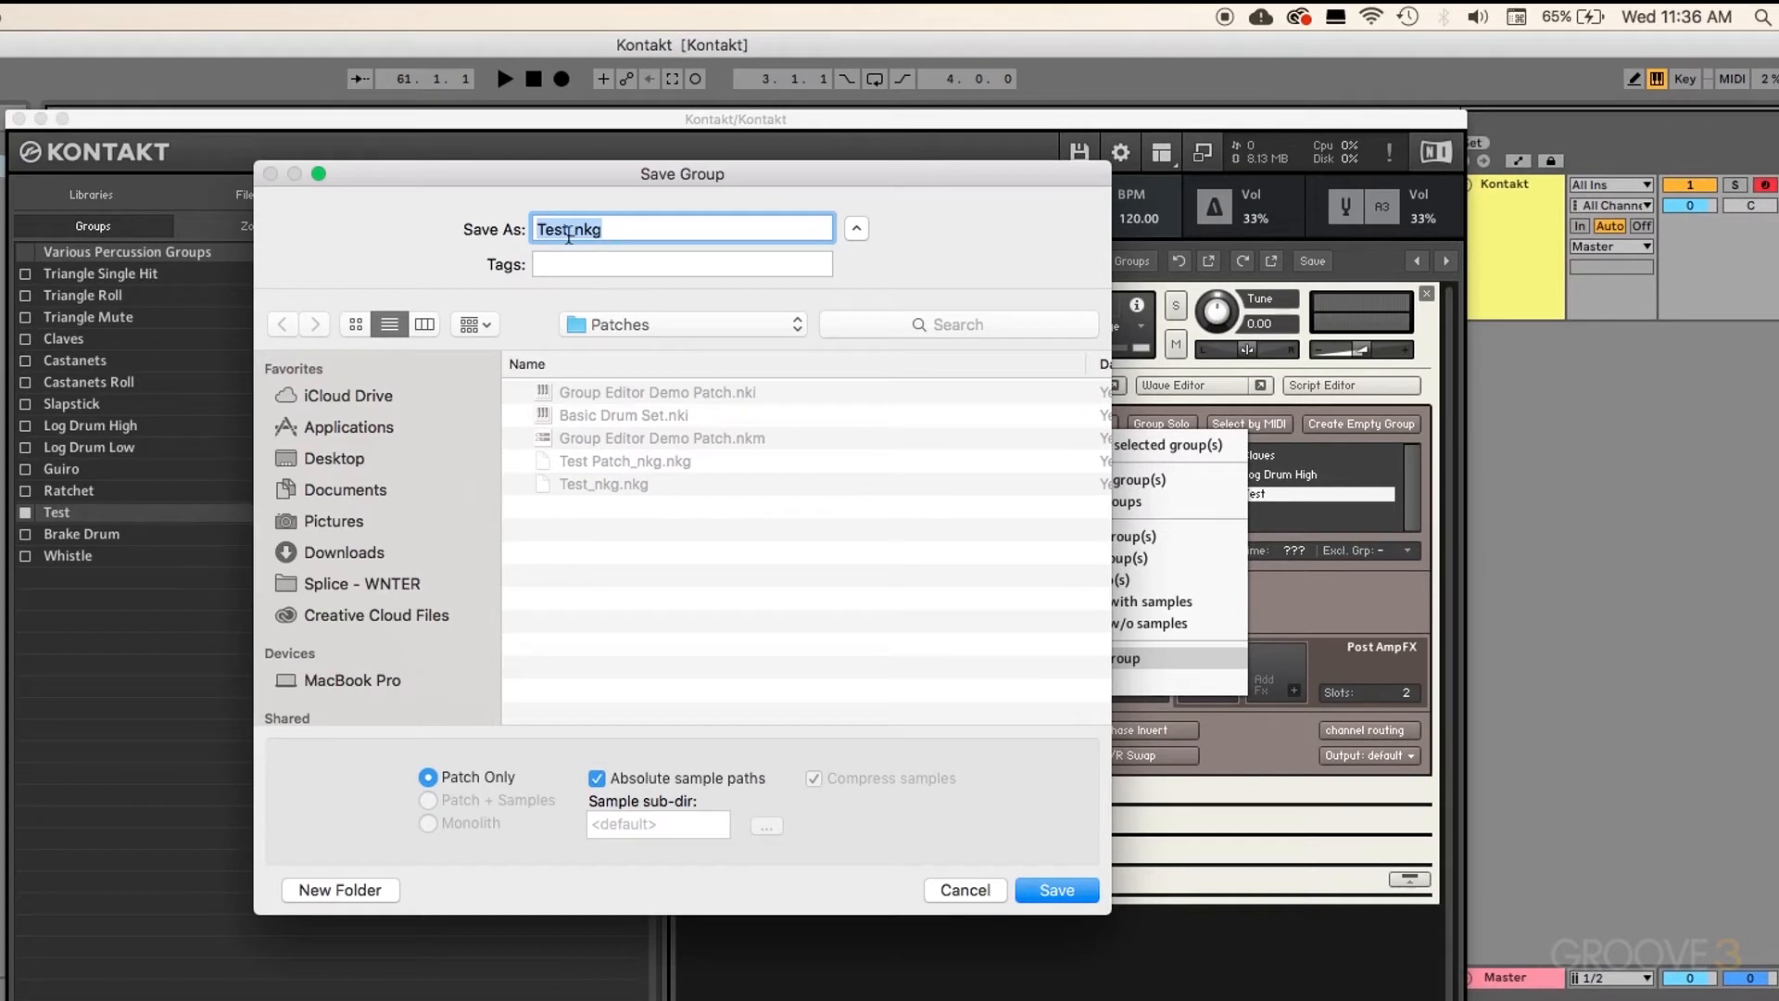
click(568, 235)
text(Group)
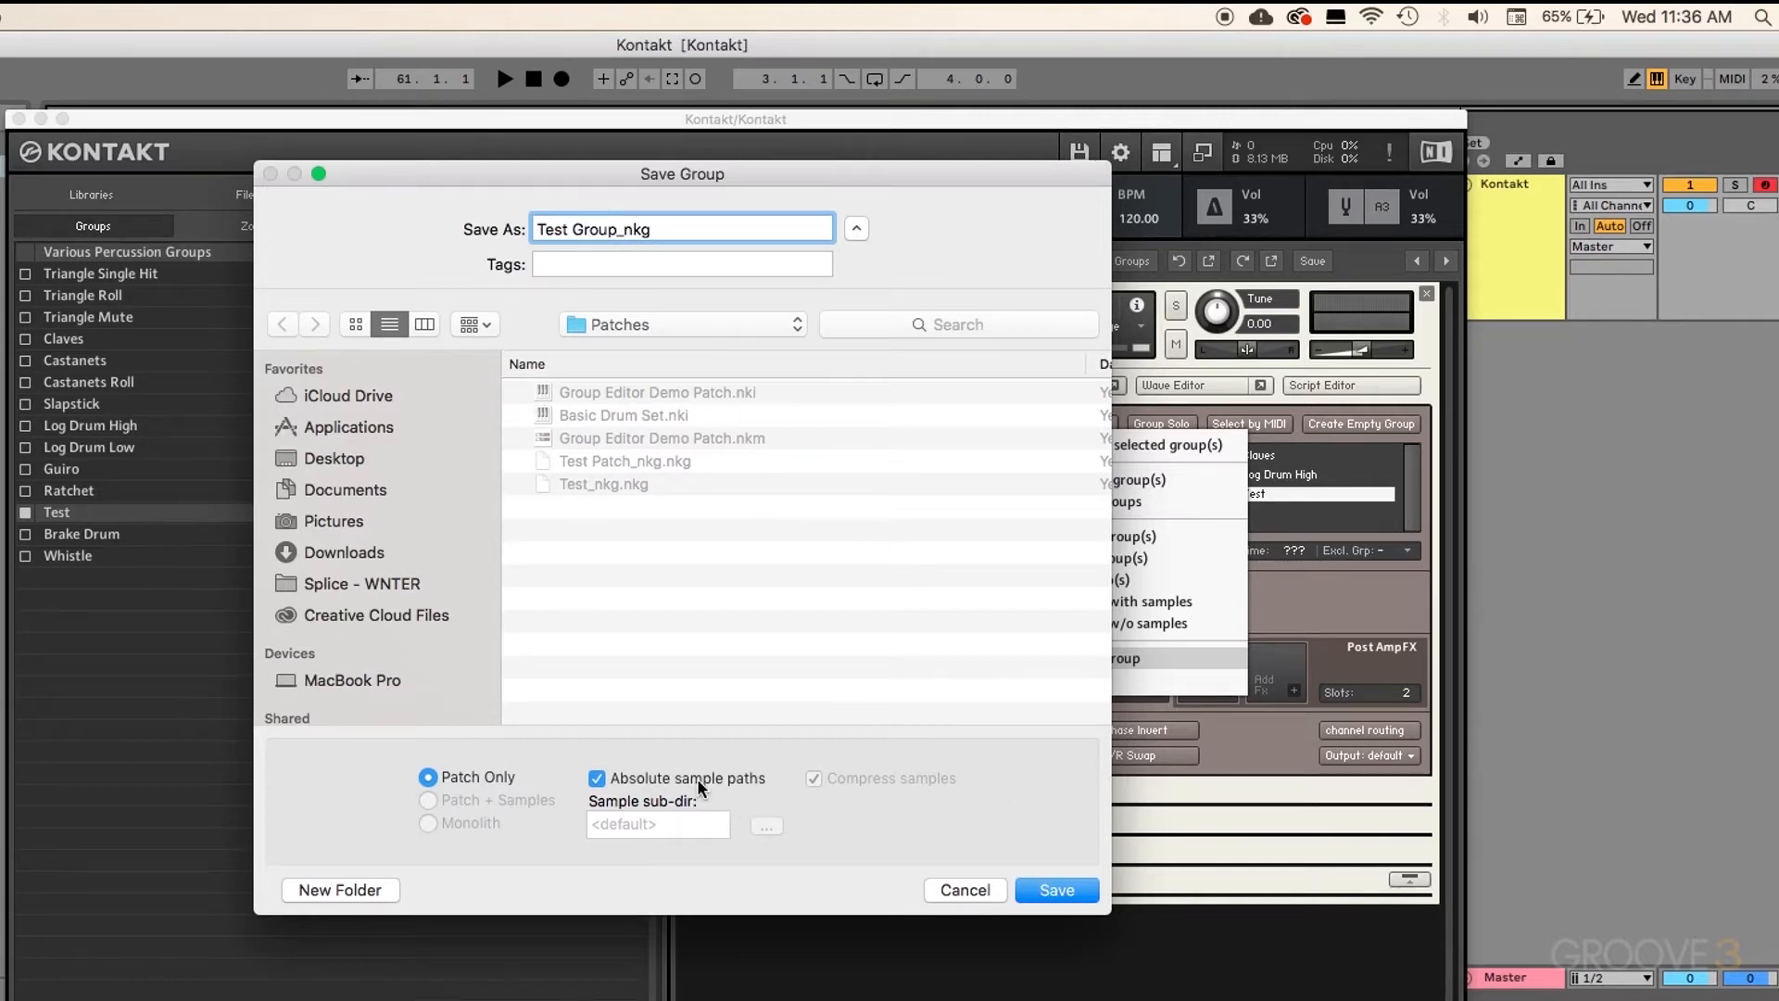
click(1056, 890)
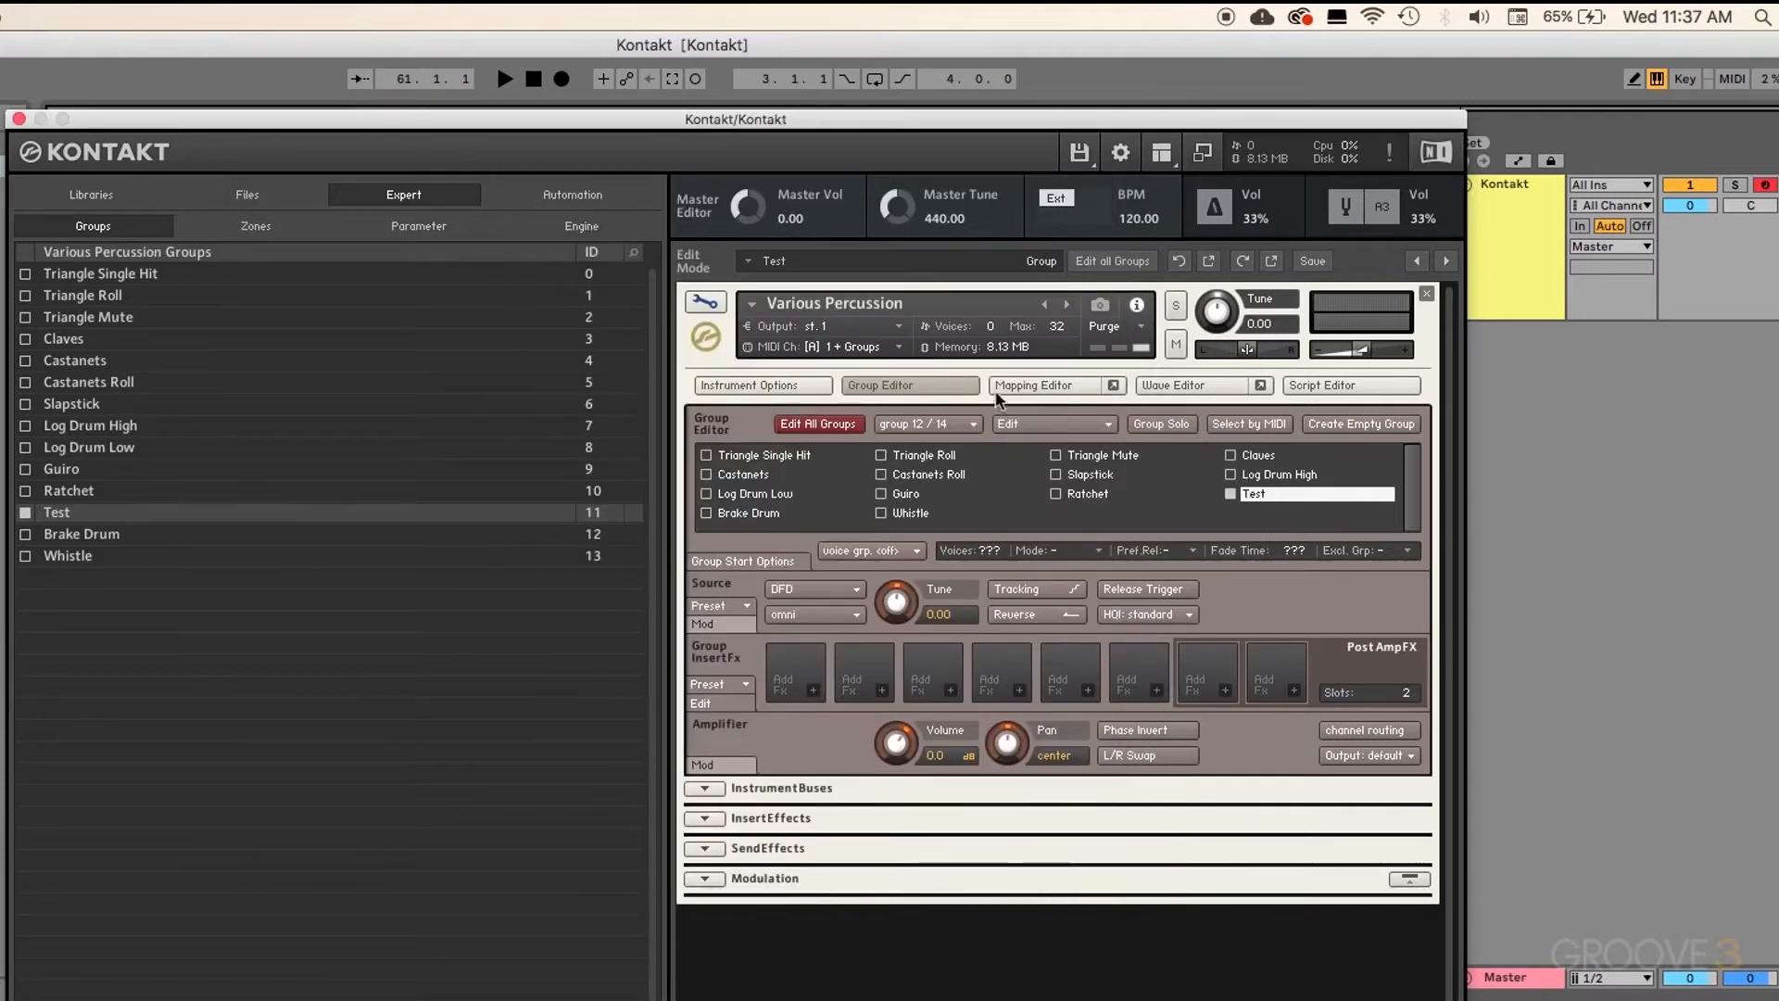
Step: Import Test Group_nkg.nkg as a new group, then select and solo the imported Test group
click(1107, 426)
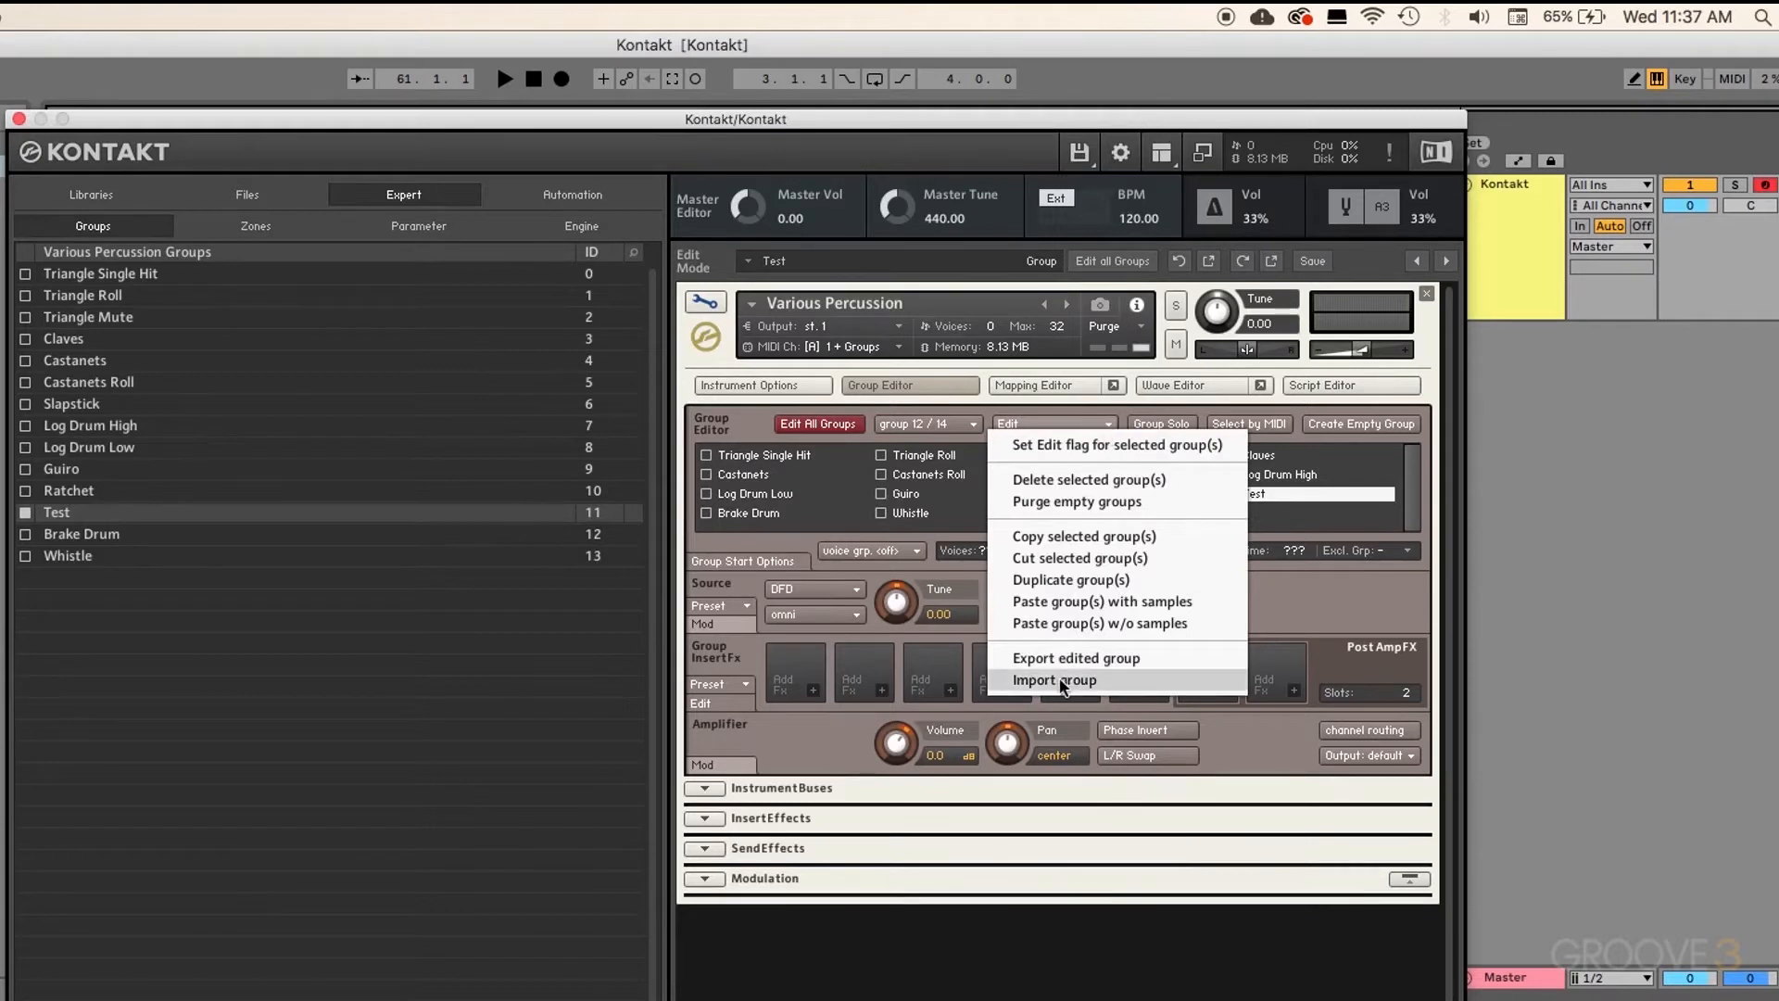
click(1057, 680)
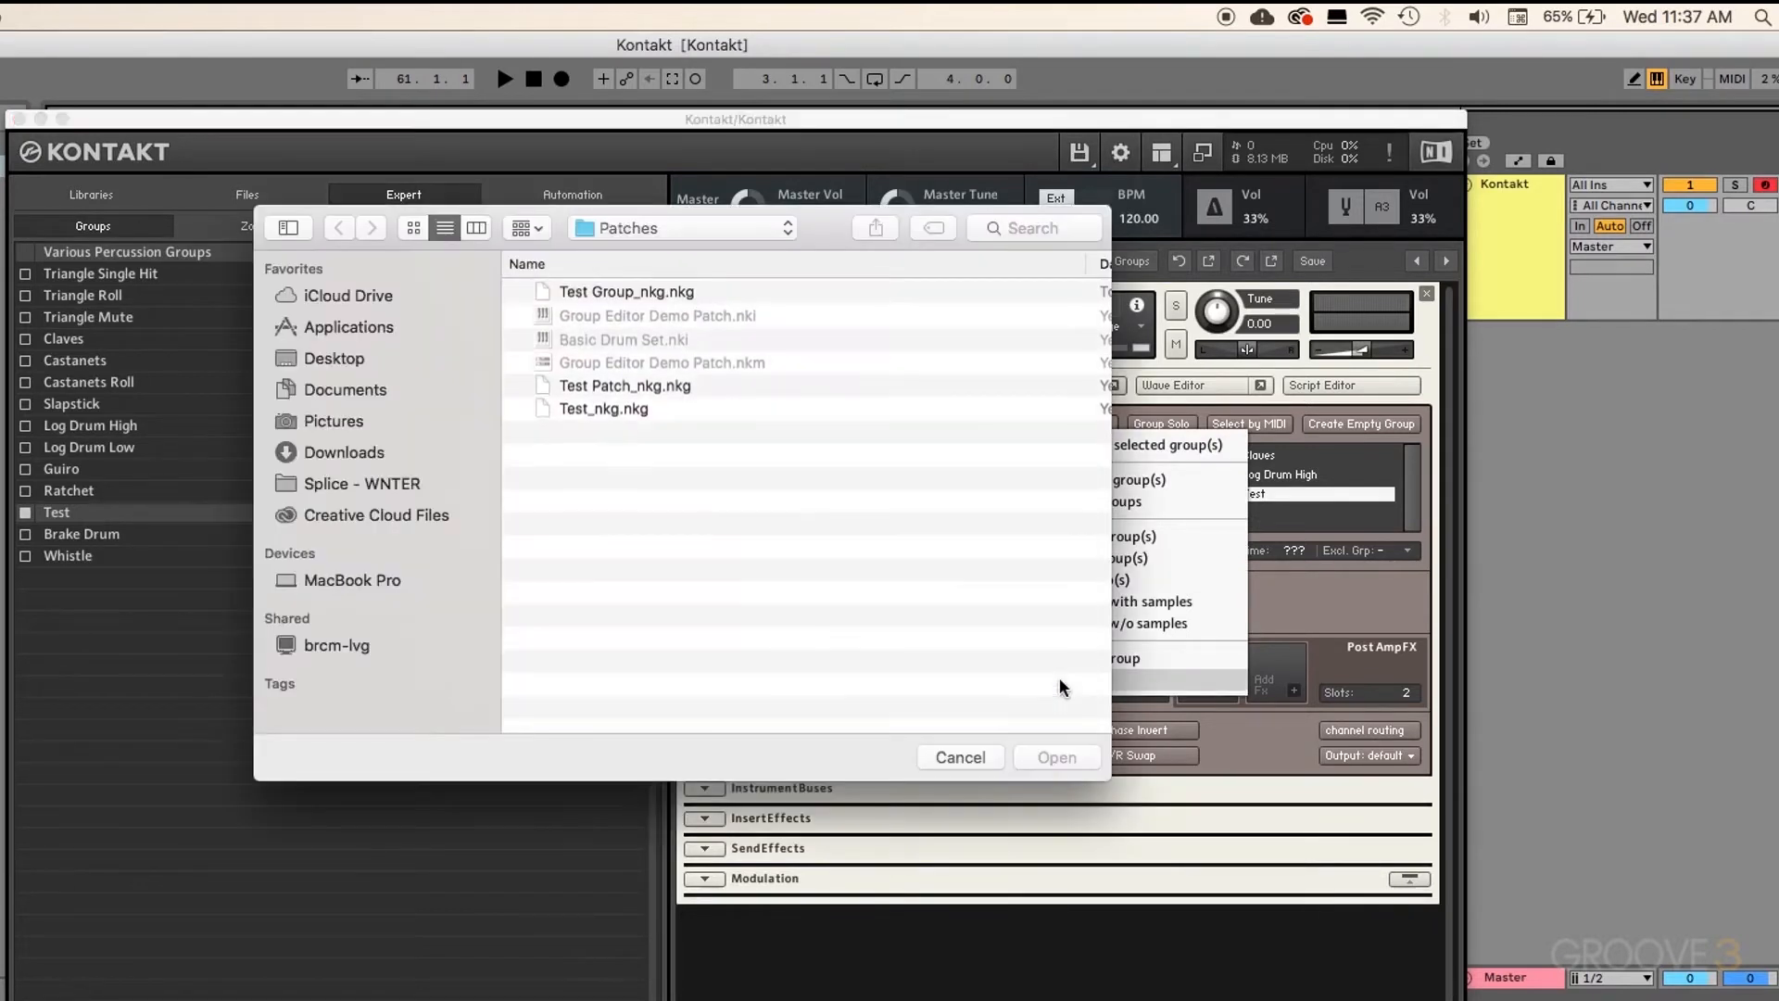
click(638, 298)
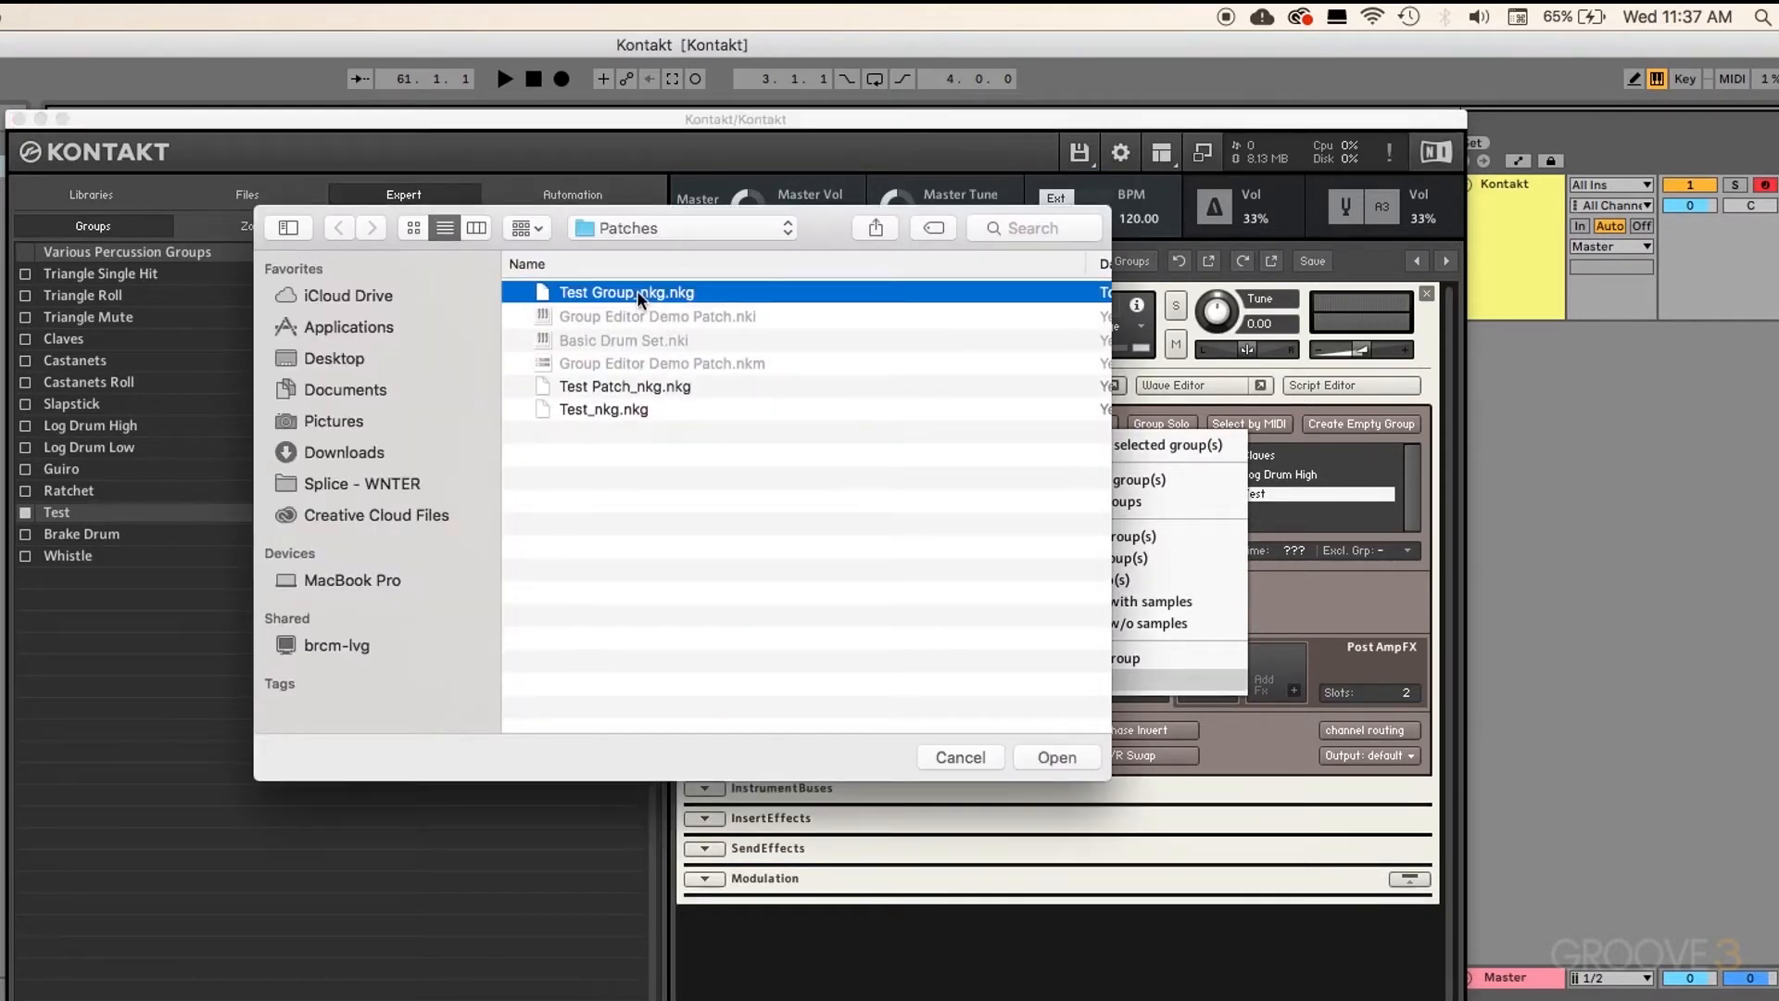
click(1065, 760)
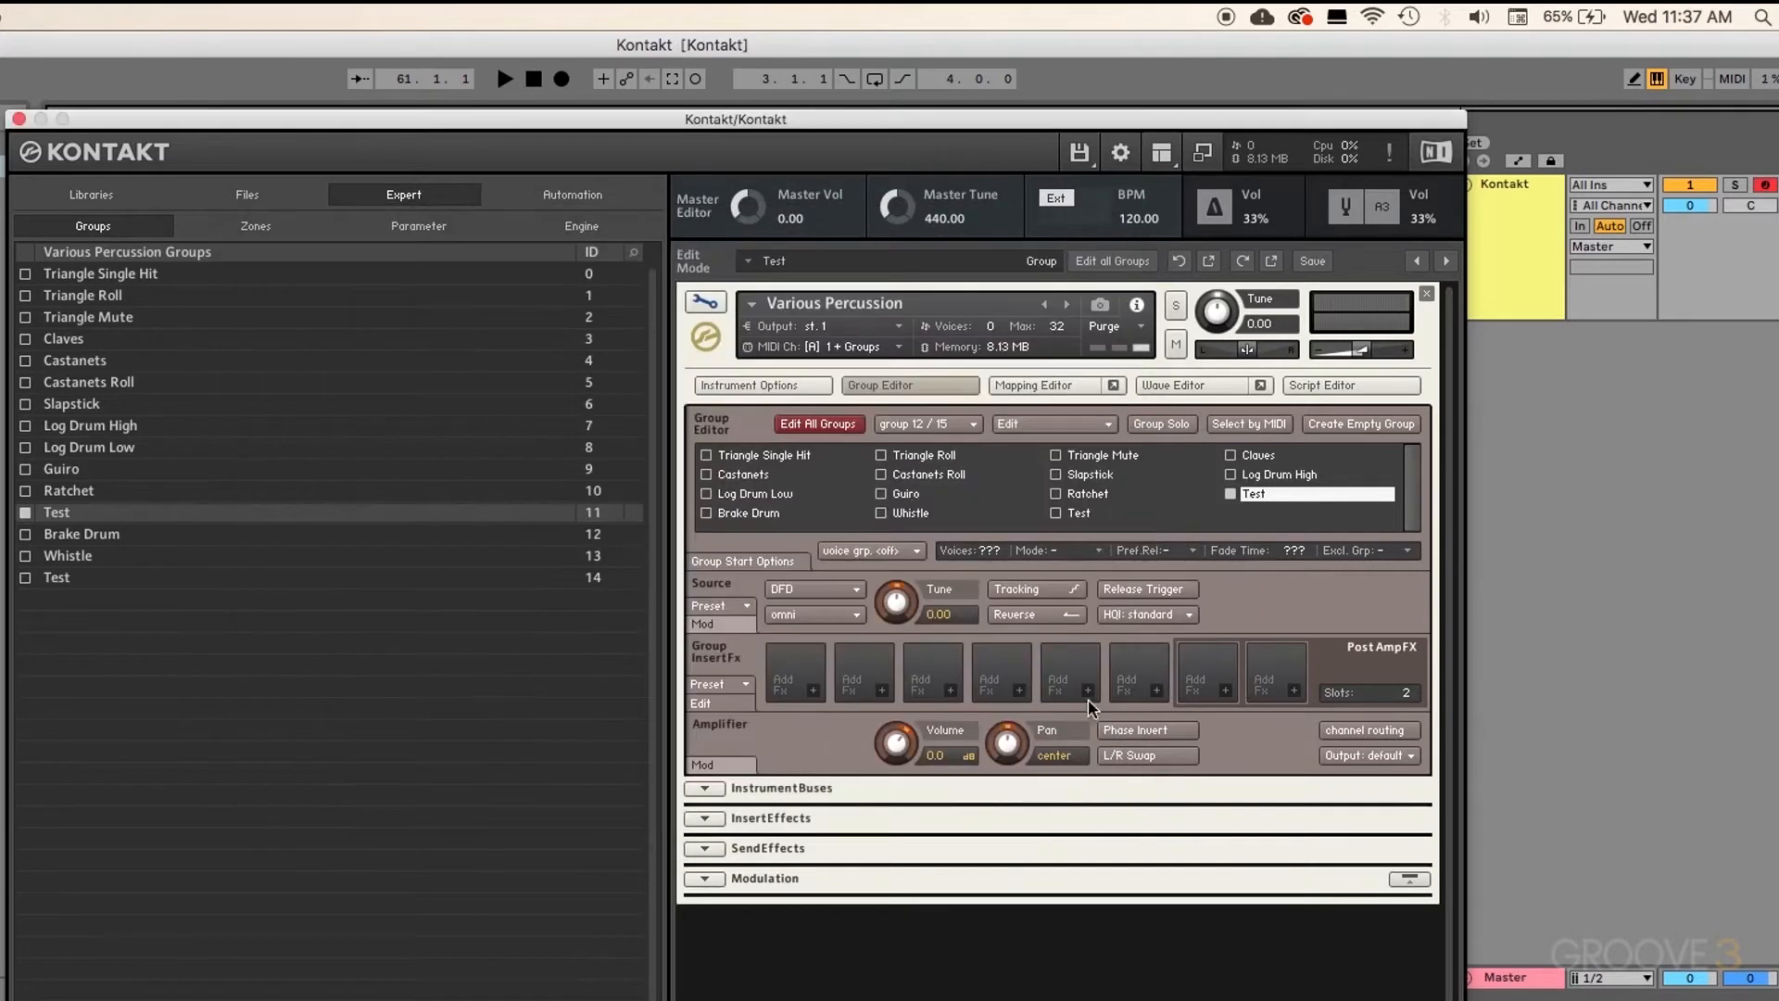
click(1078, 515)
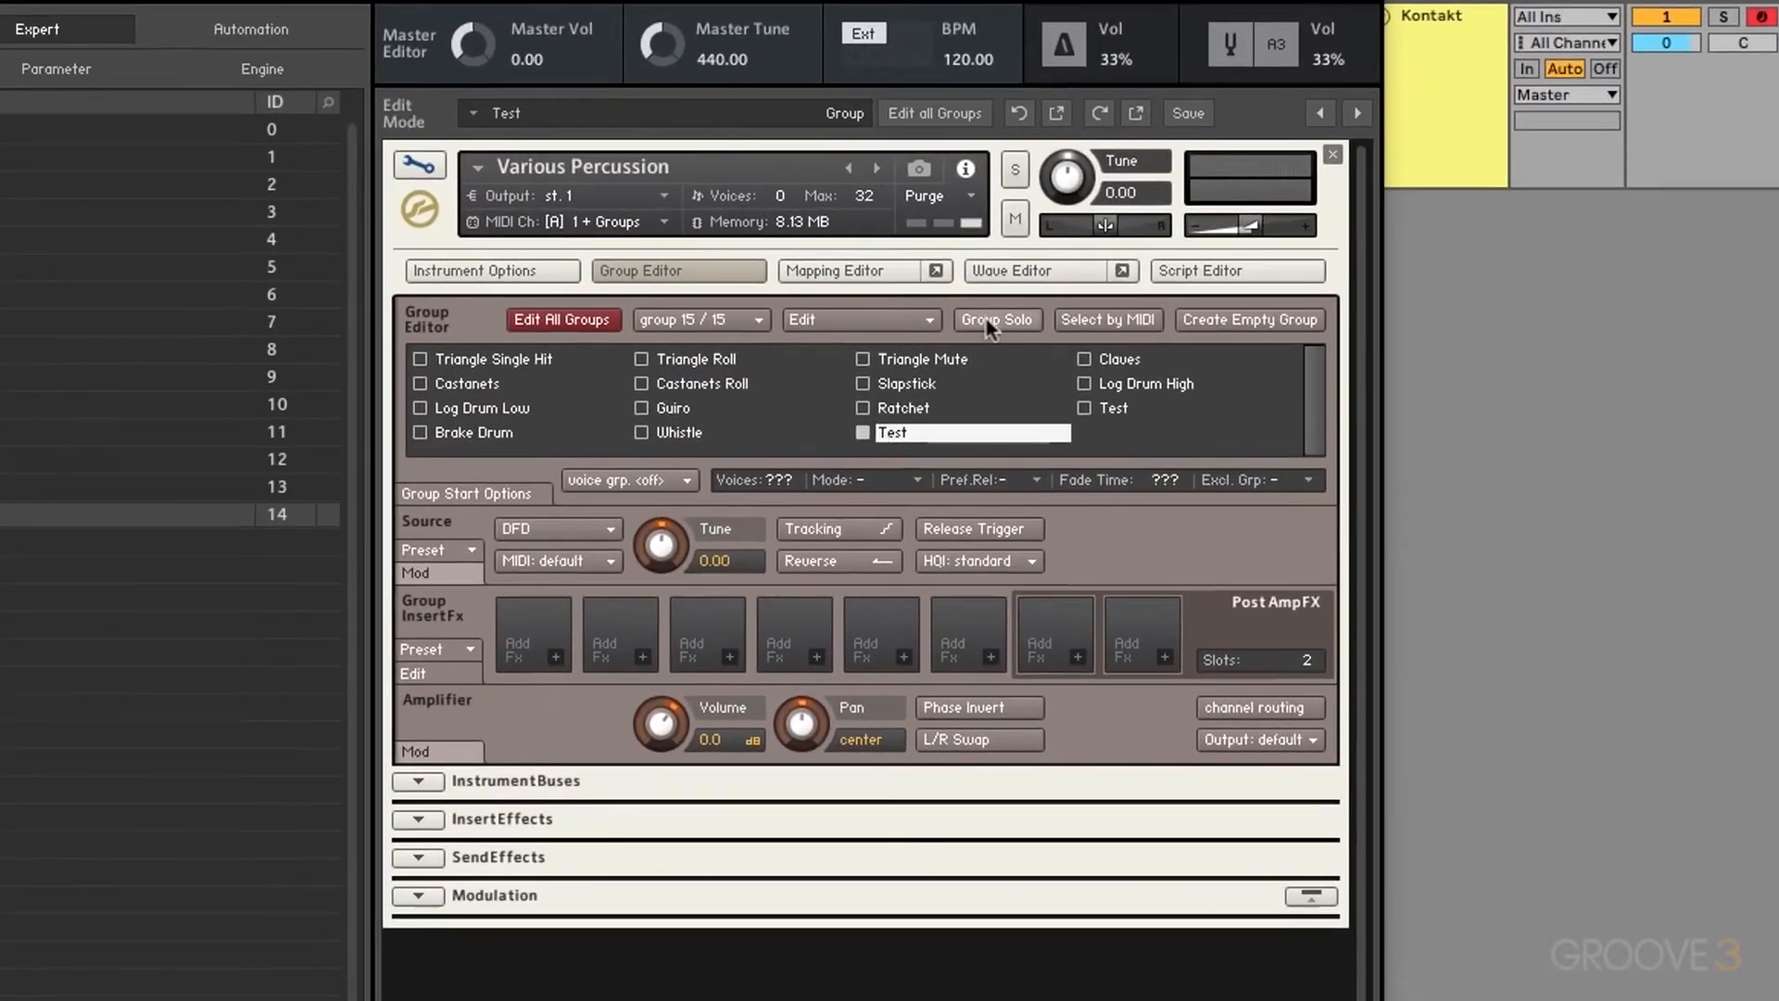
click(988, 322)
Step: Remove Various Percussion and load Group Editor Demo Patch.nki from Desktop > NI Patches > Patches into the rack
click(1332, 157)
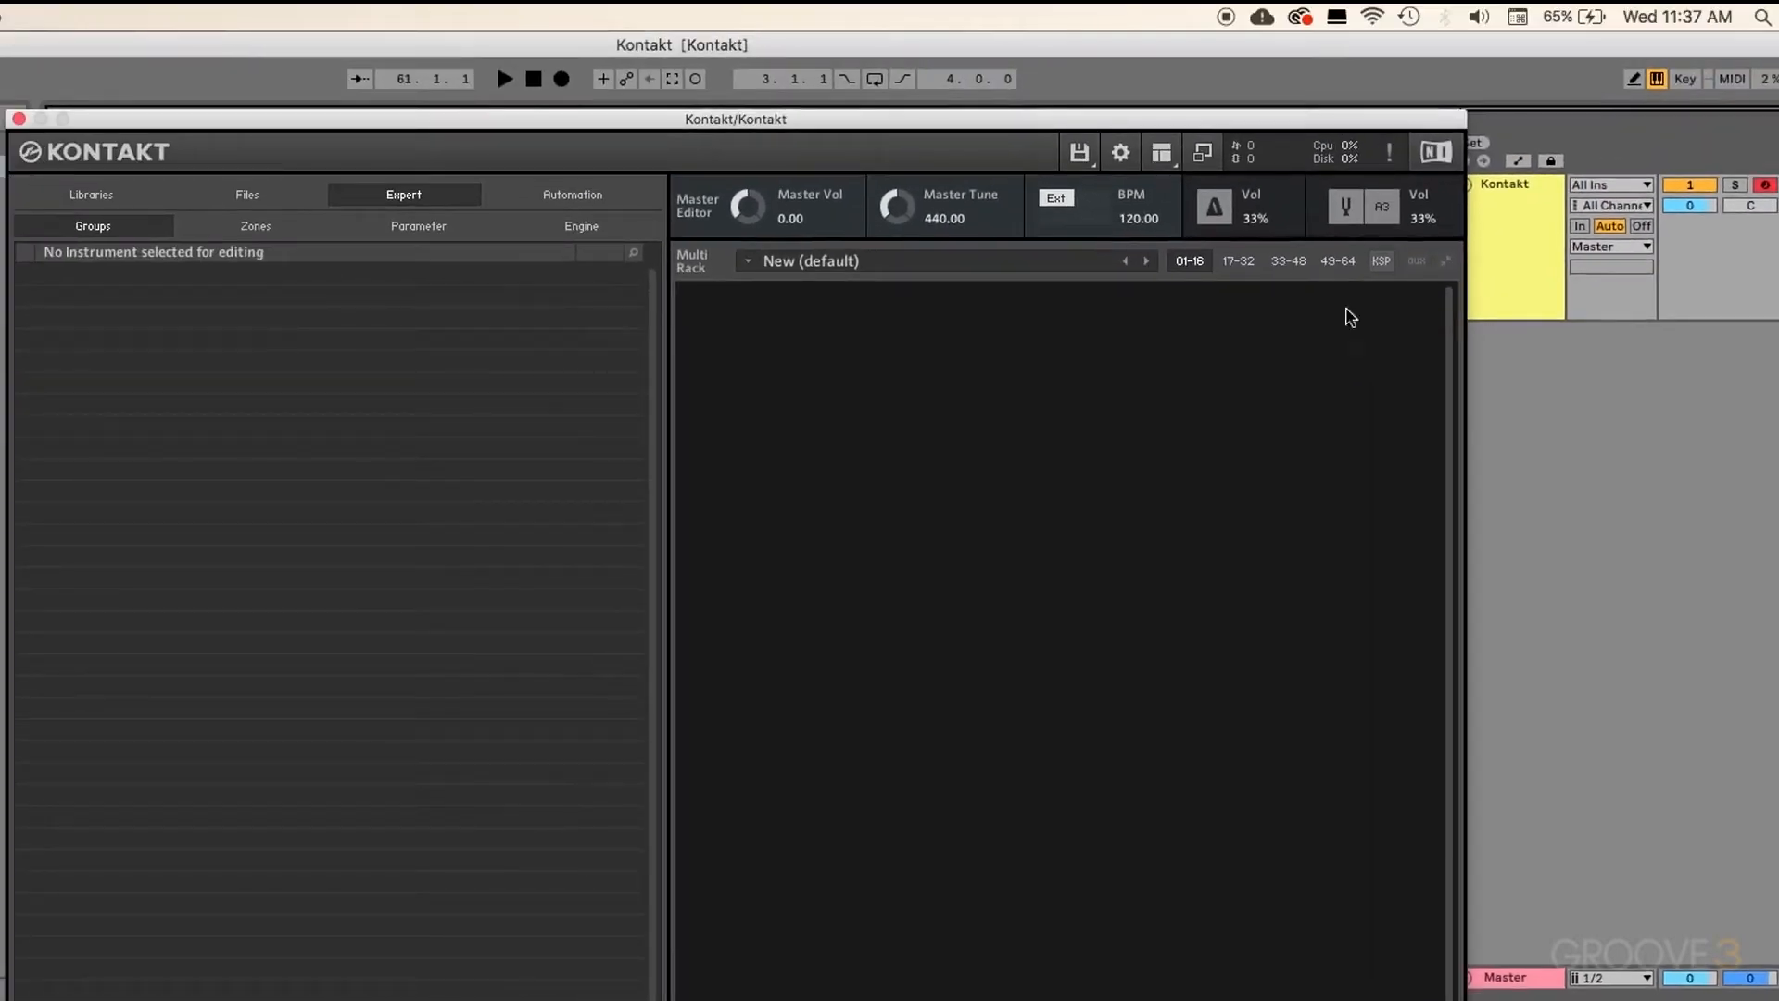
click(269, 195)
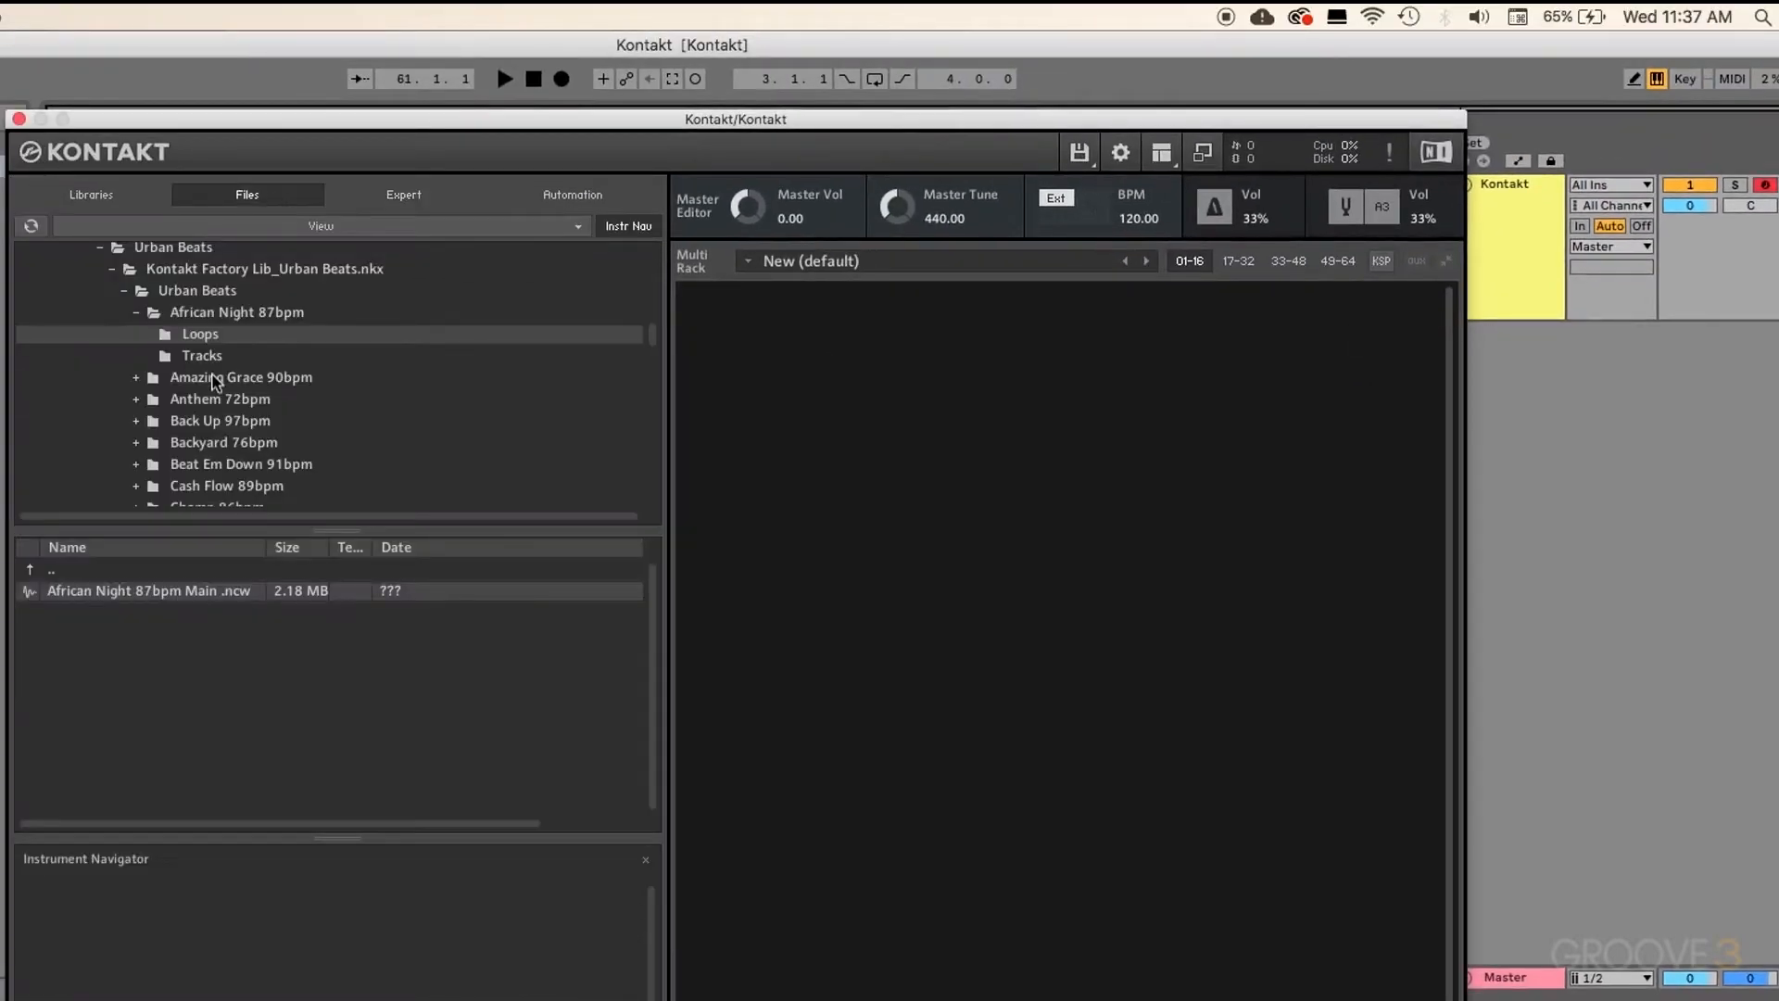
click(40, 273)
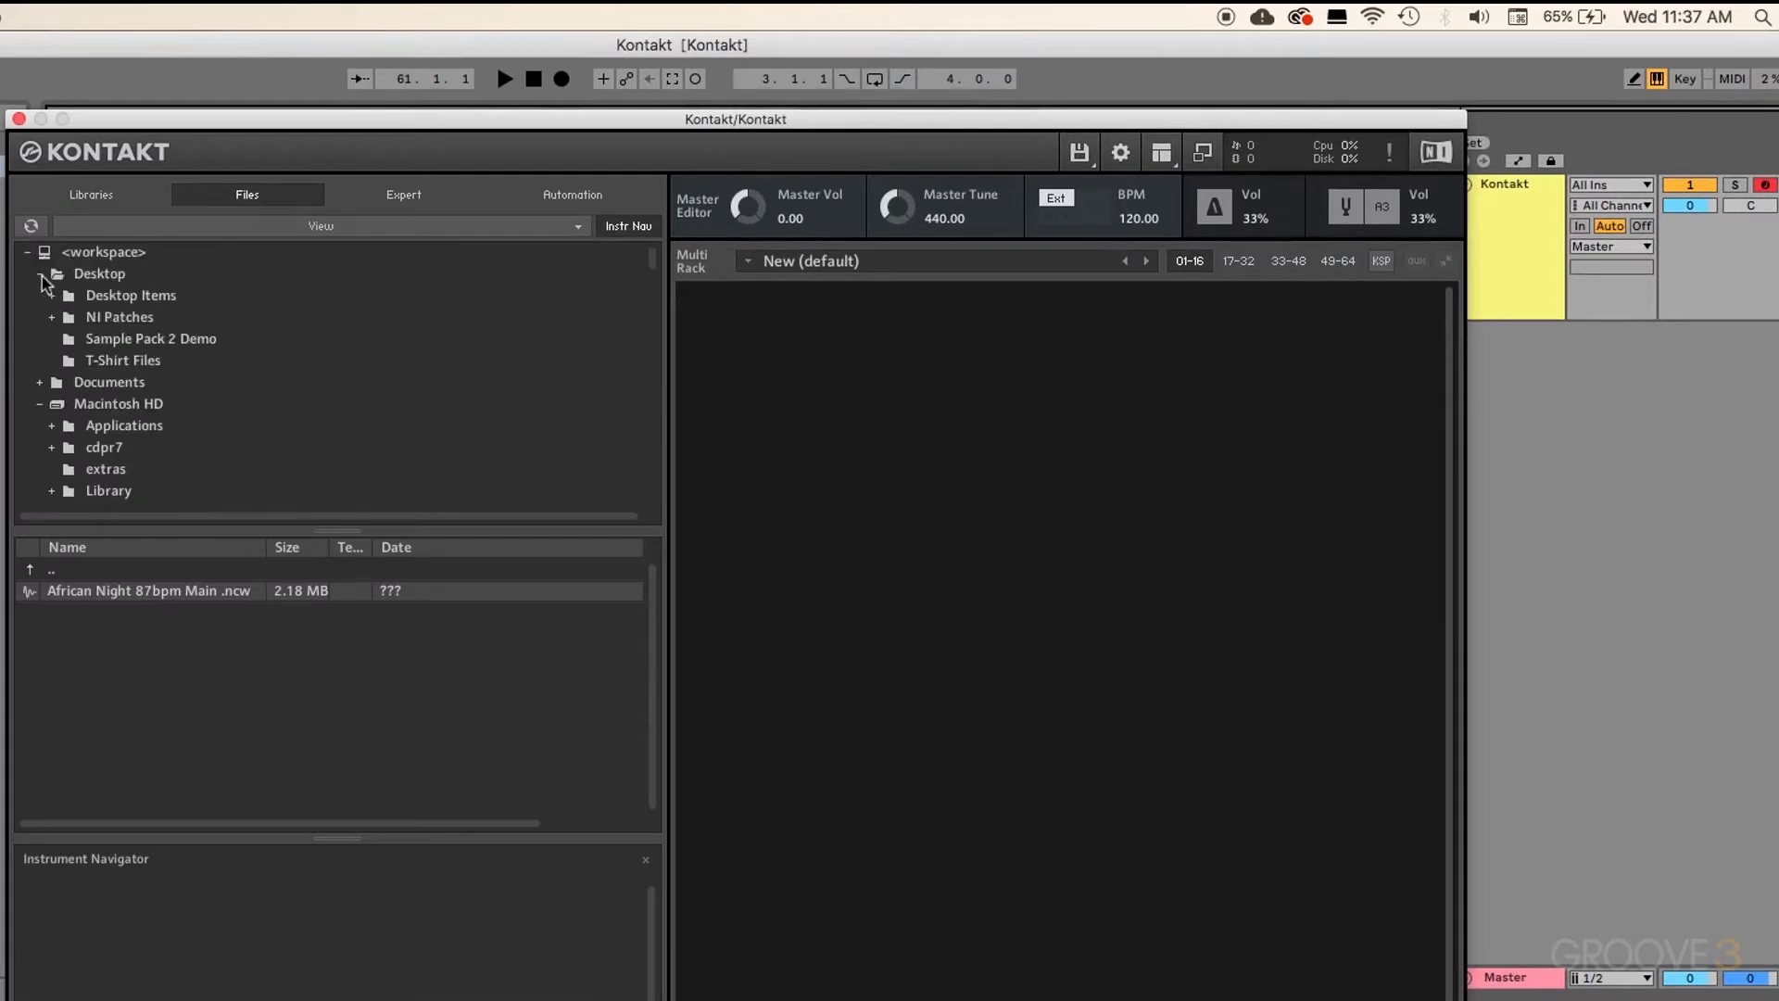
click(51, 317)
click(122, 340)
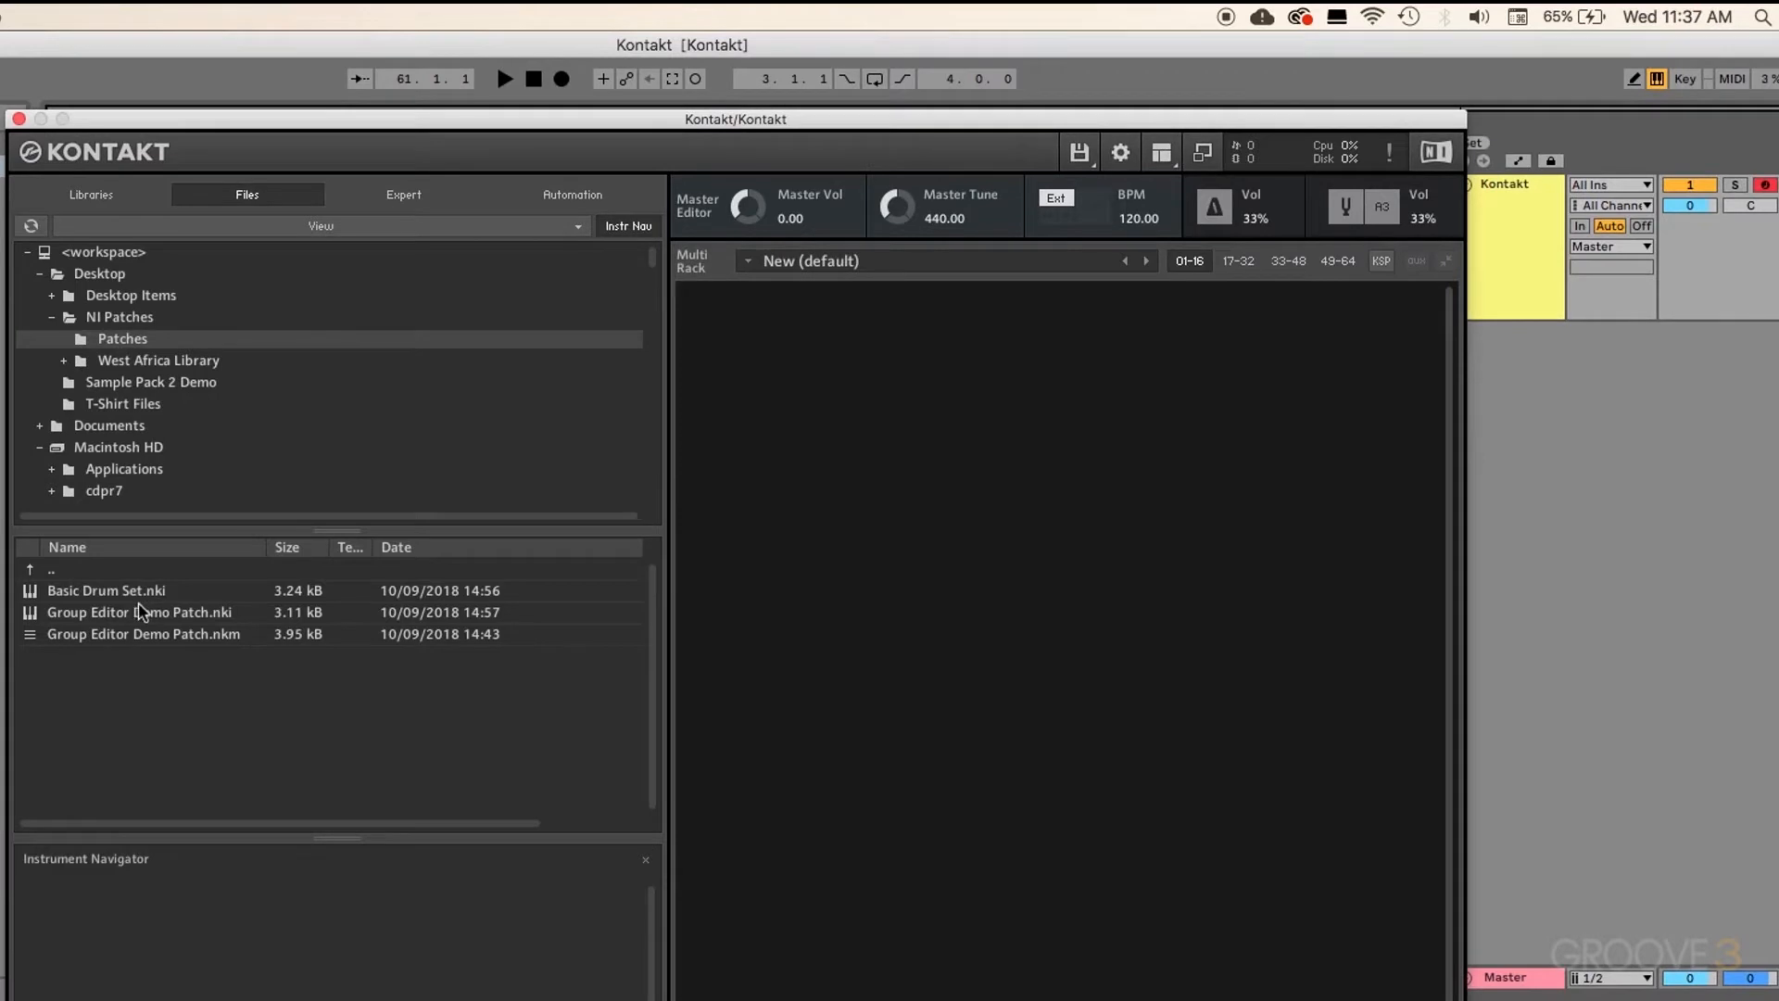
click(169, 615)
drag(172, 617, 861, 597)
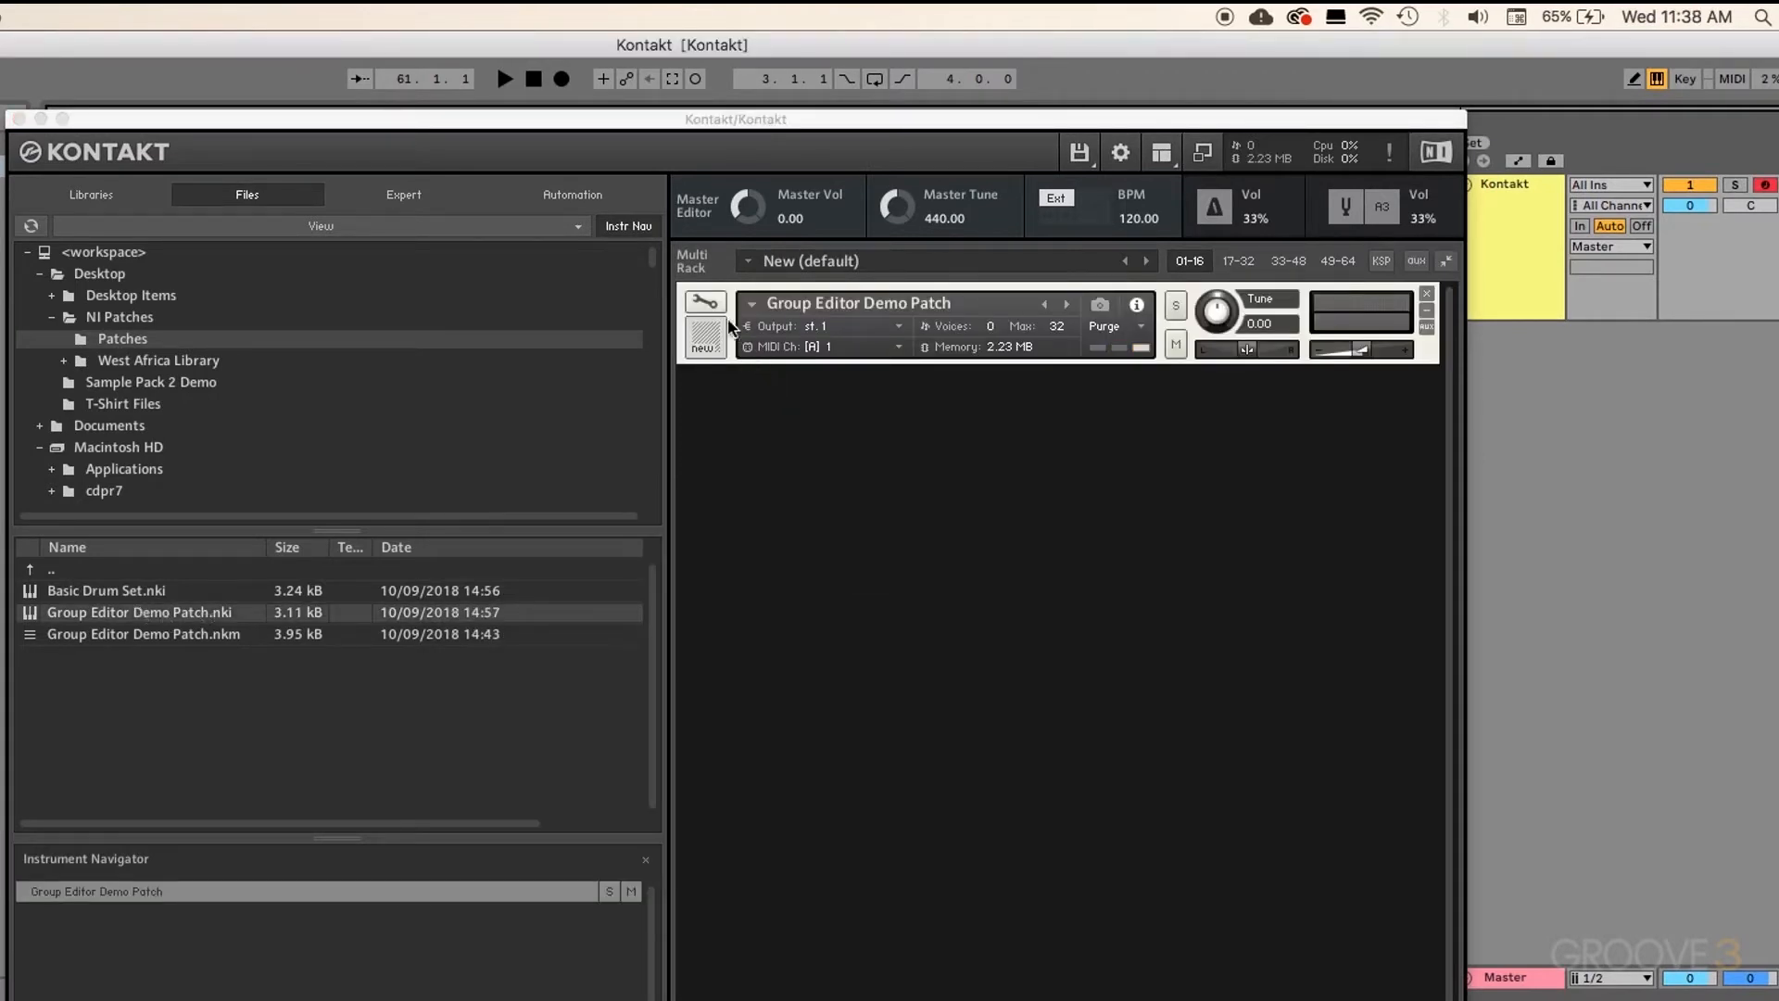
Step: Open Group Editor Demo Patch for editing, select the African Night 87bpm Main zone, then deselect it
click(705, 302)
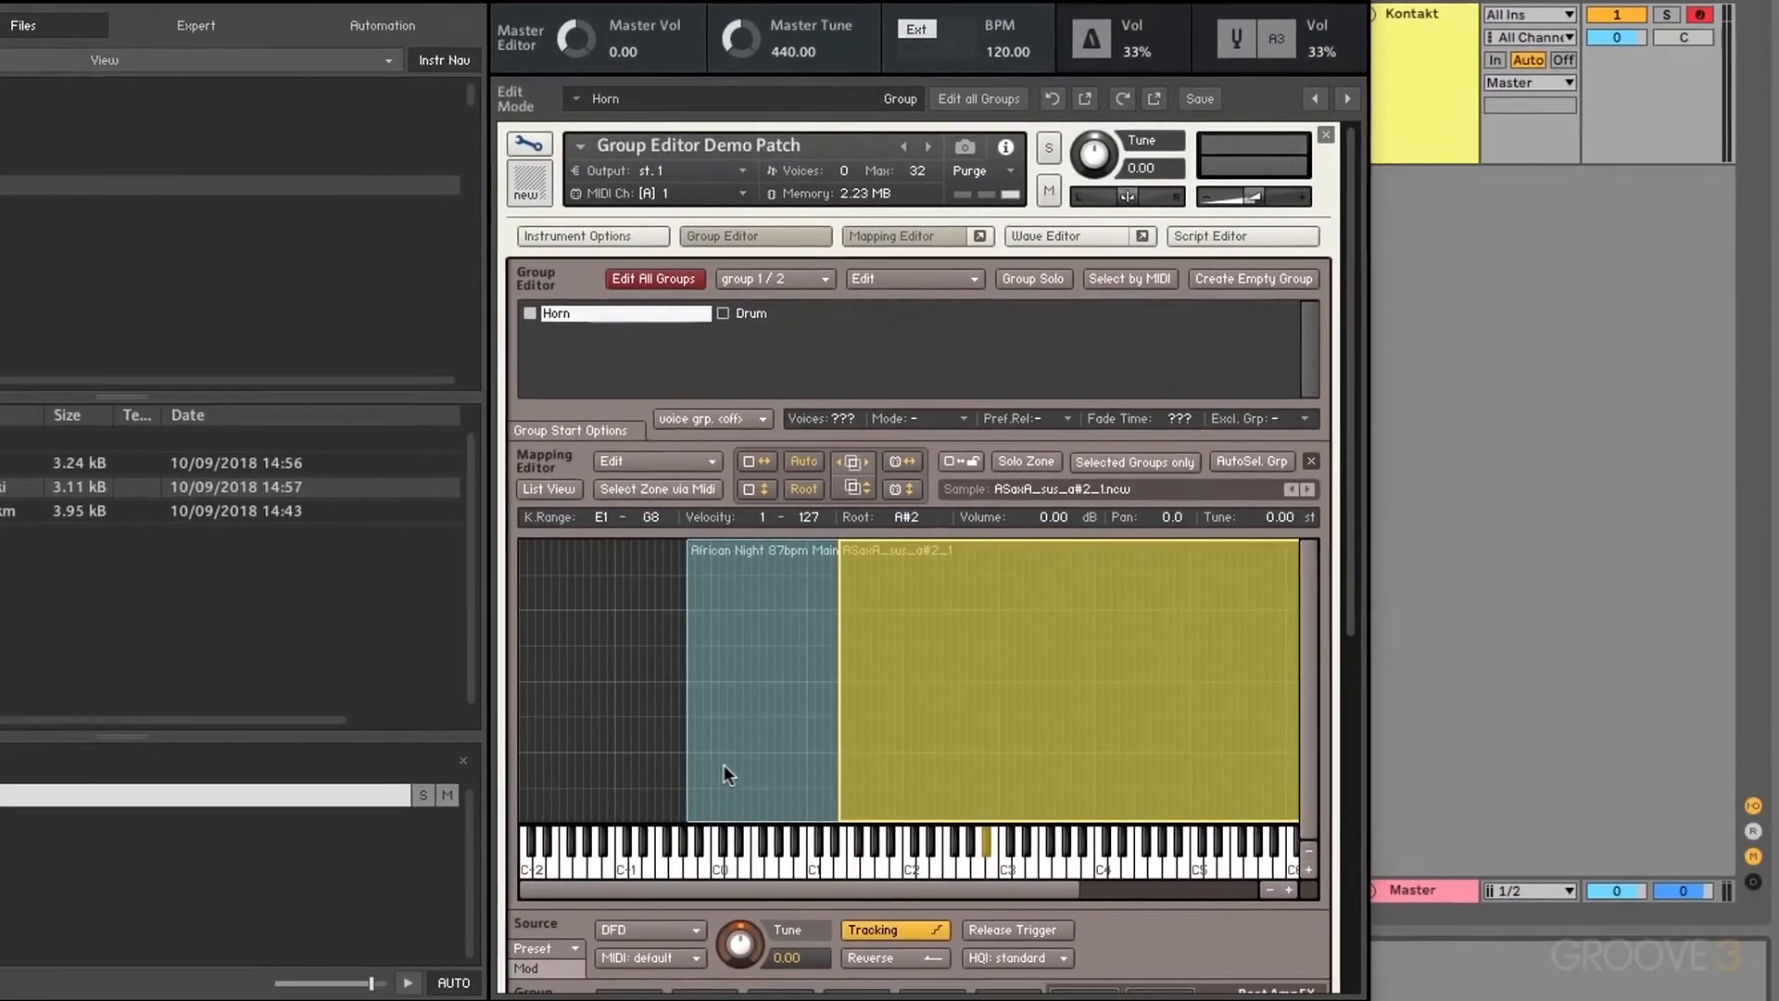
click(732, 734)
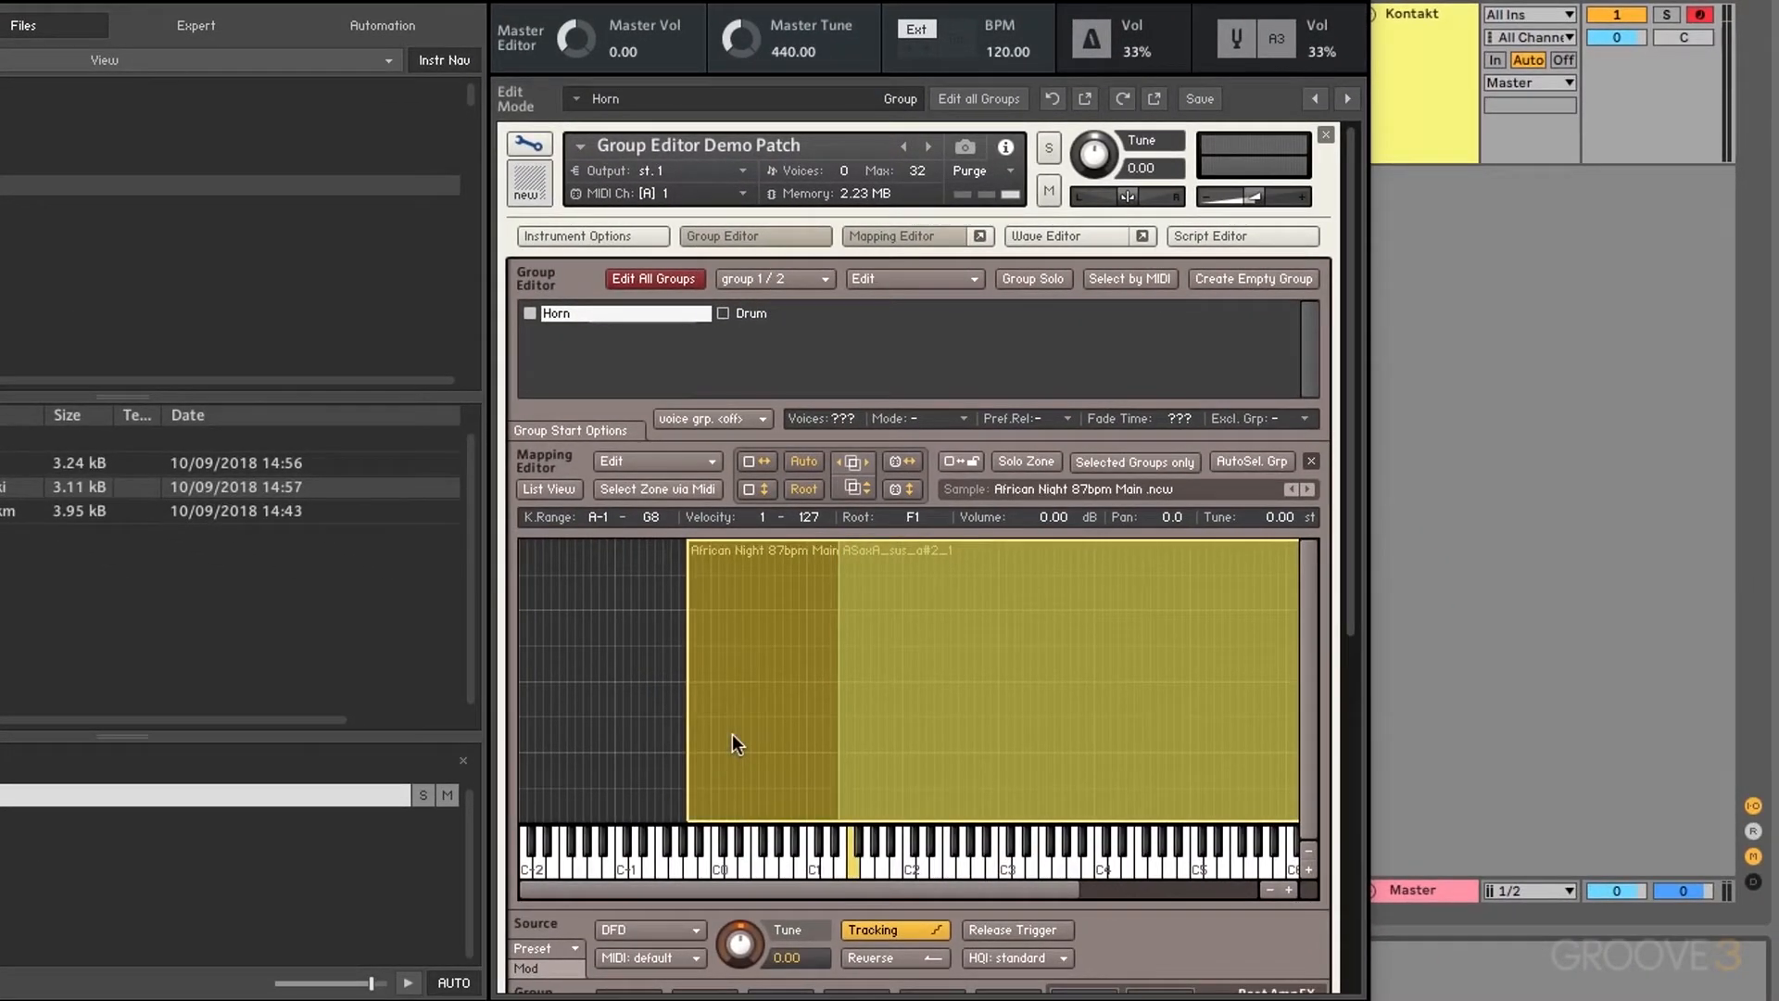
click(643, 669)
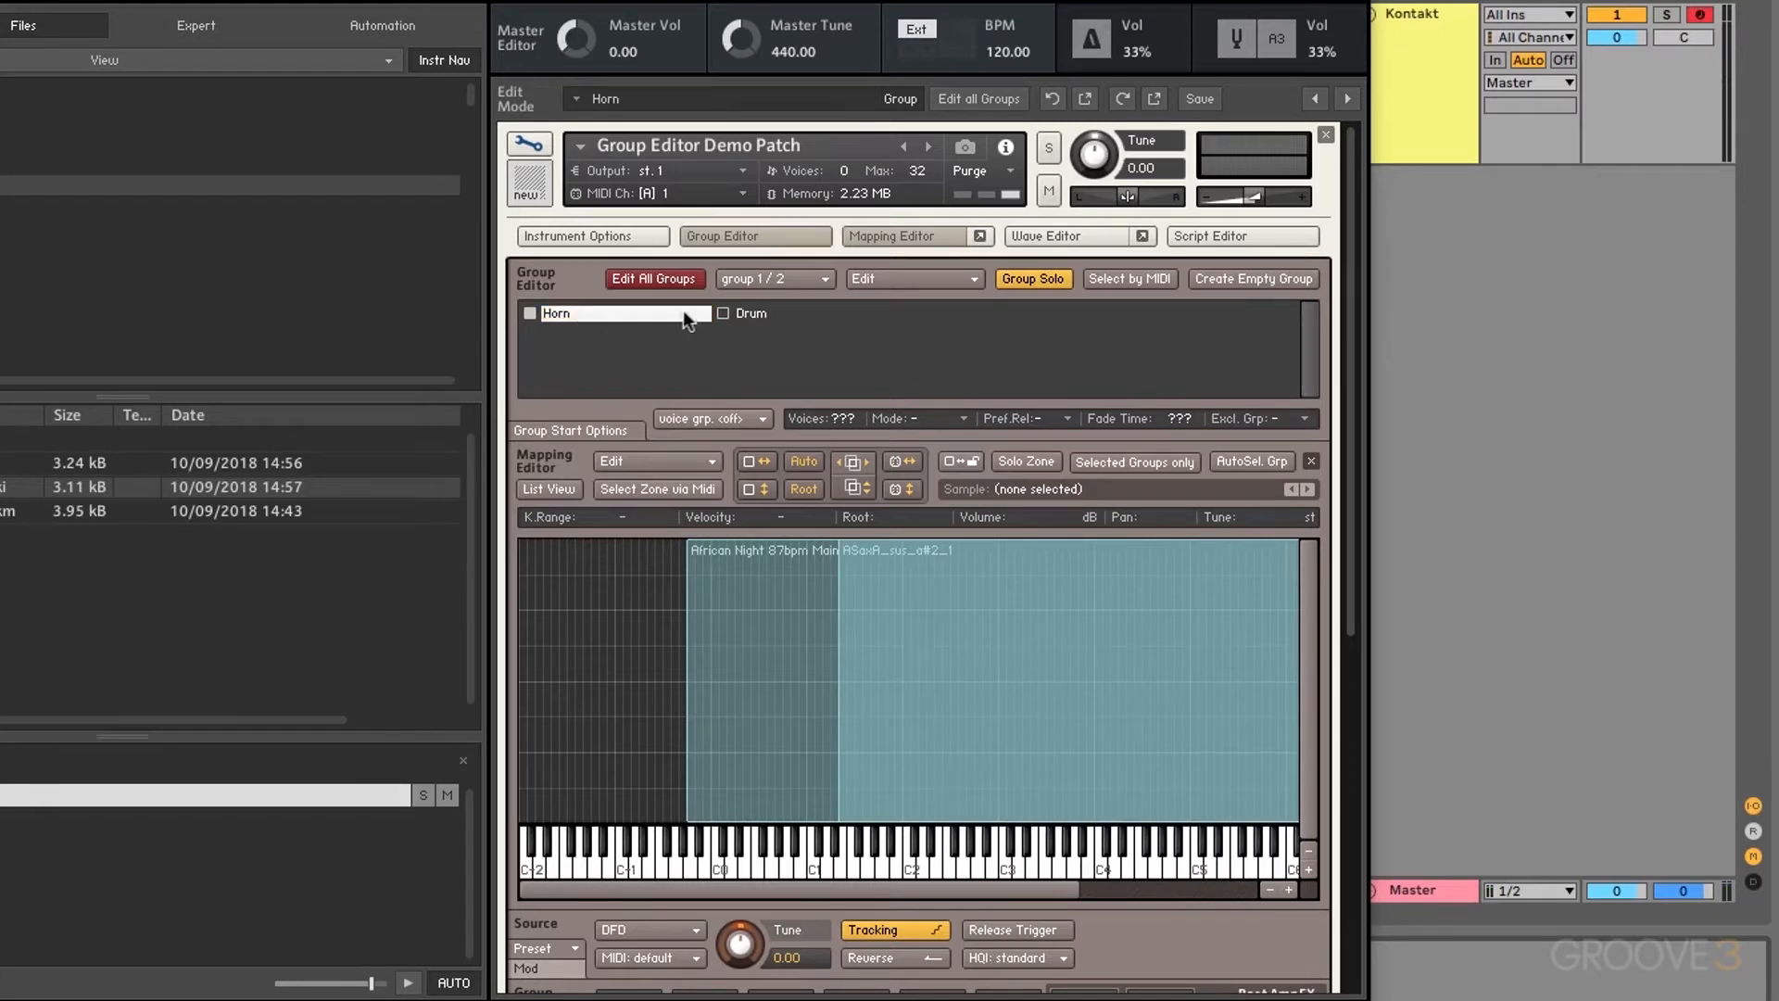
Step: Mark only the Drum group for editing, switch Group Solo off, and enable Select by MIDI
click(723, 313)
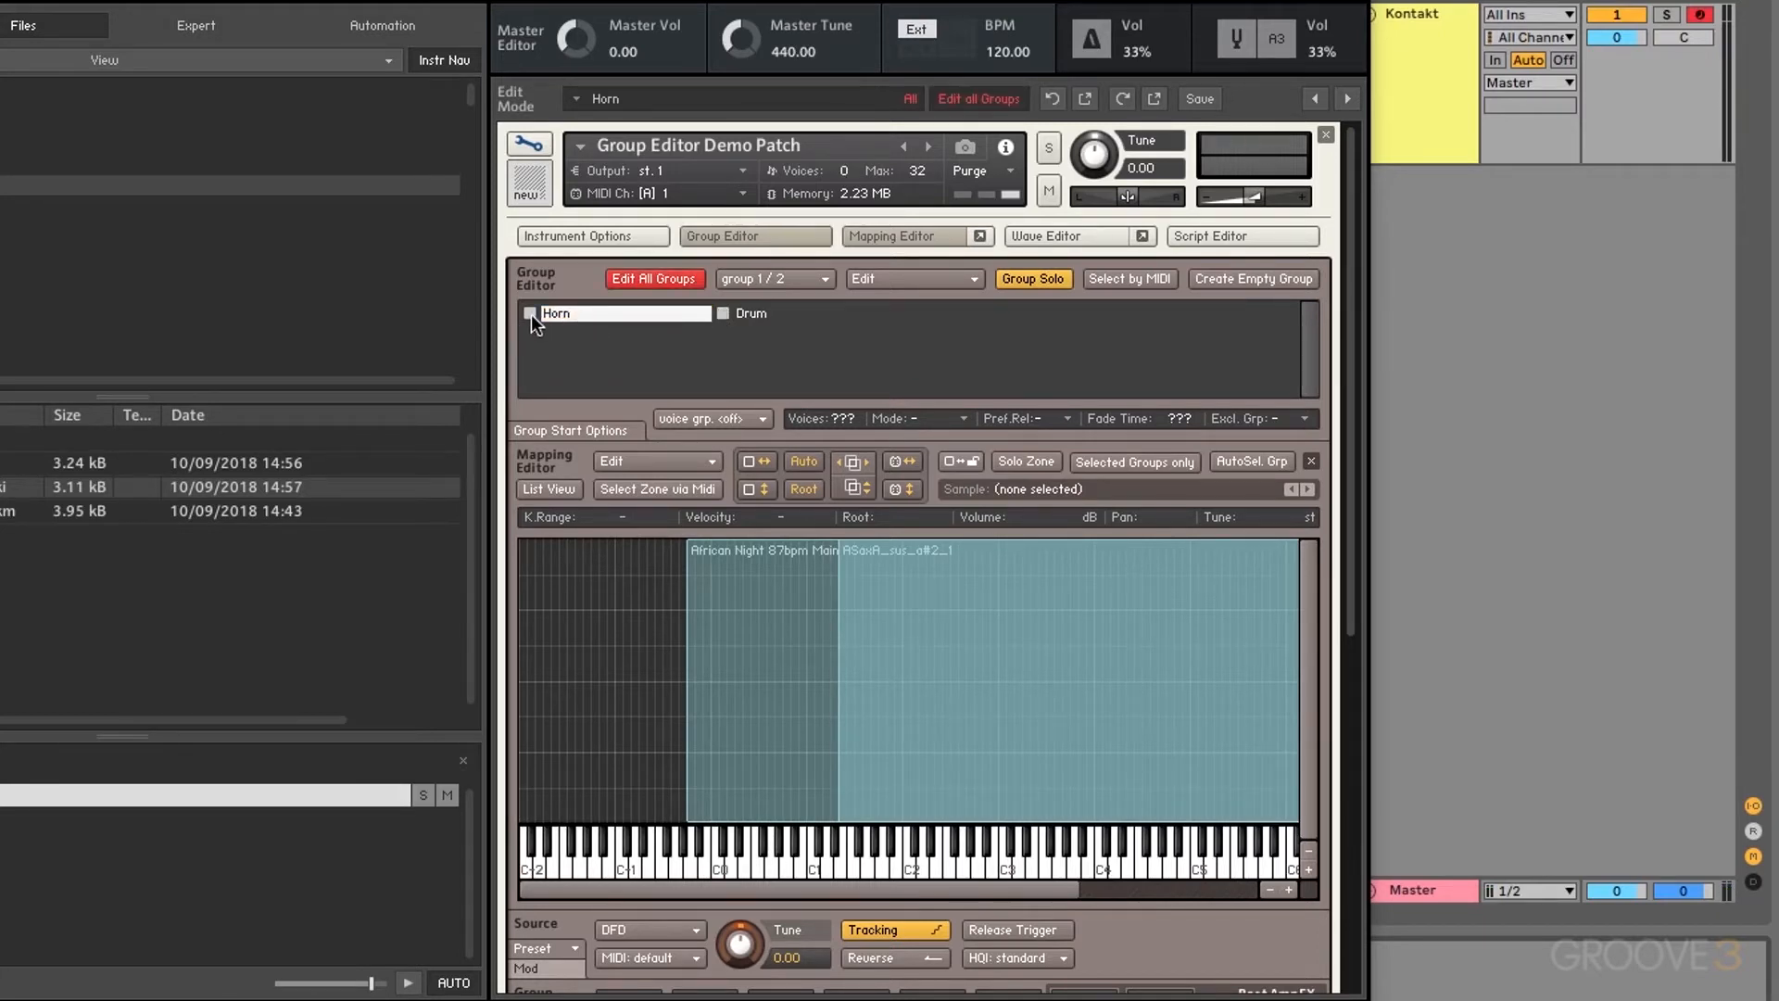
click(686, 279)
click(750, 313)
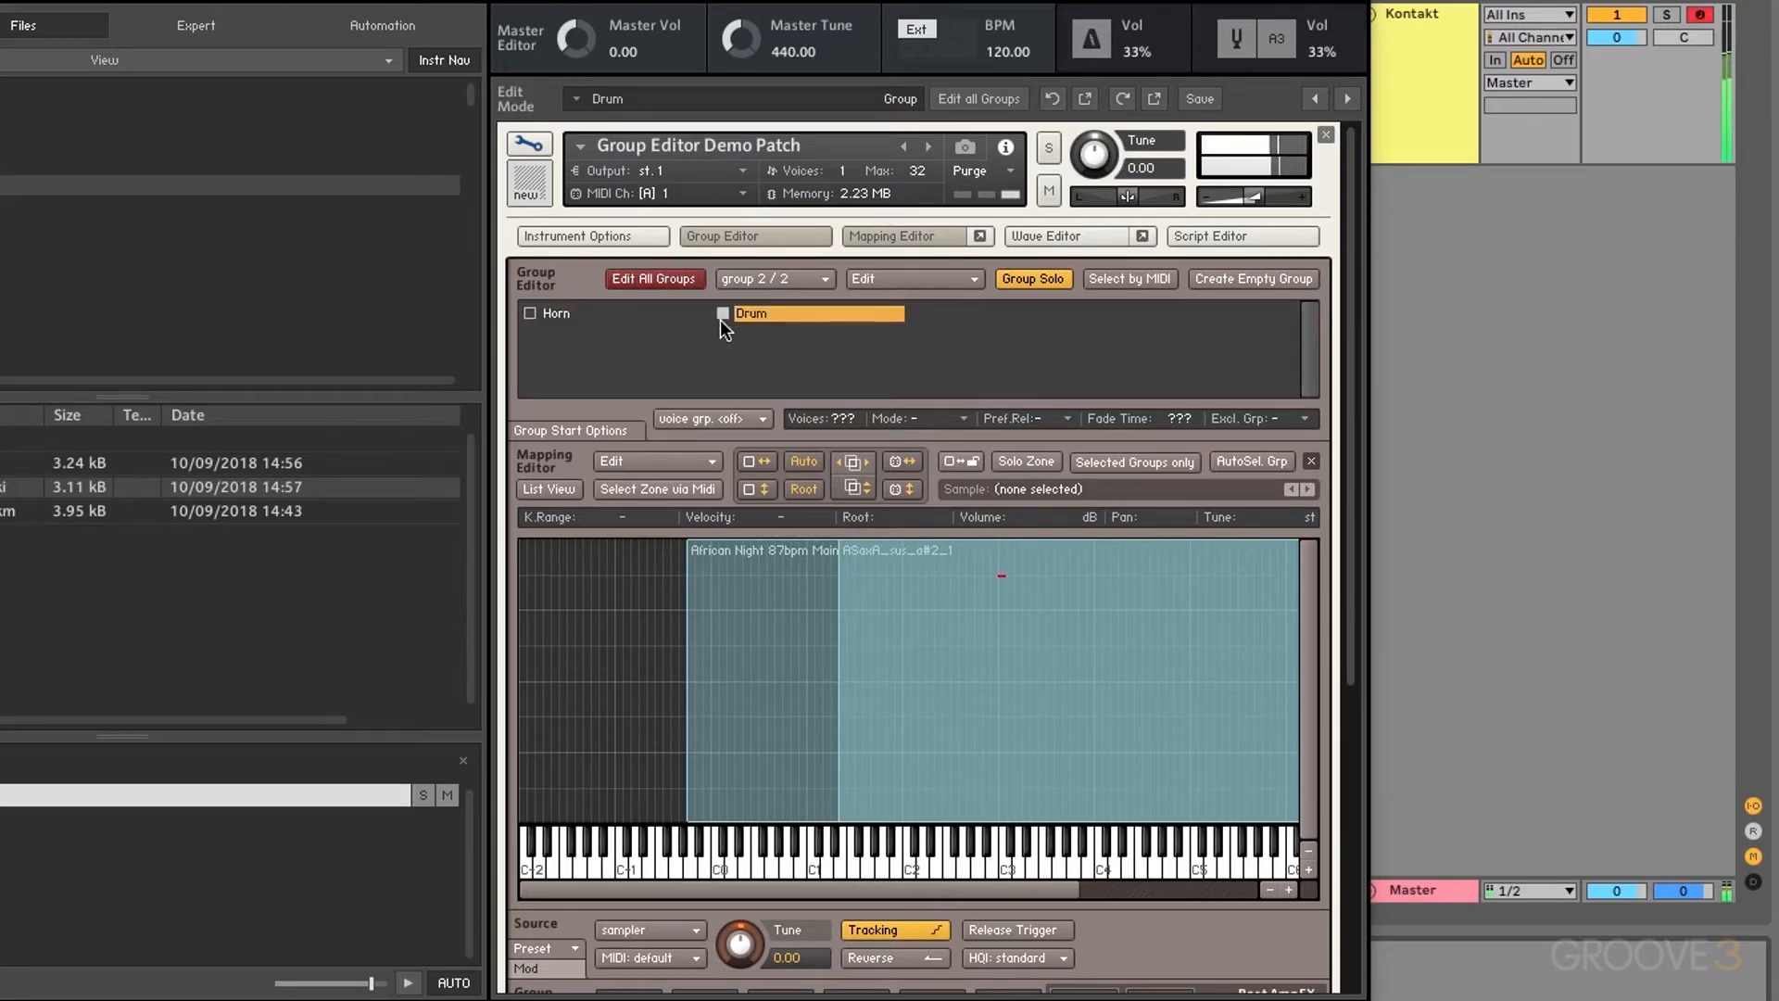
click(1045, 280)
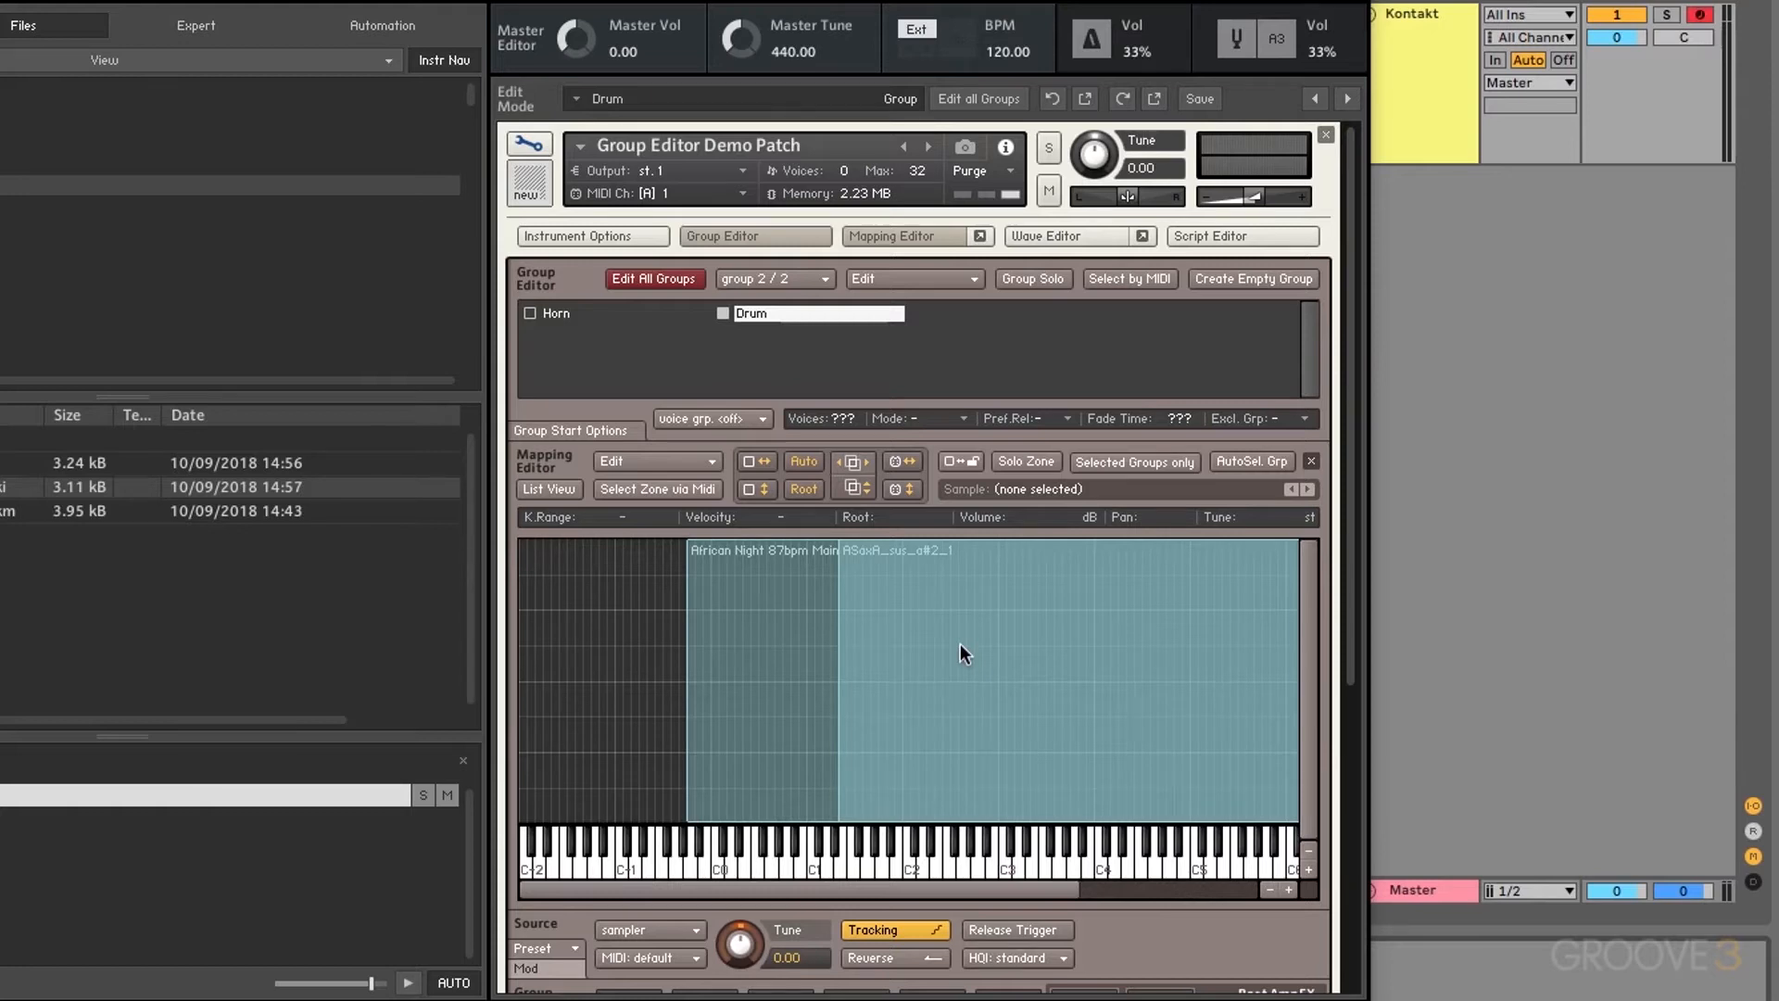
click(1112, 282)
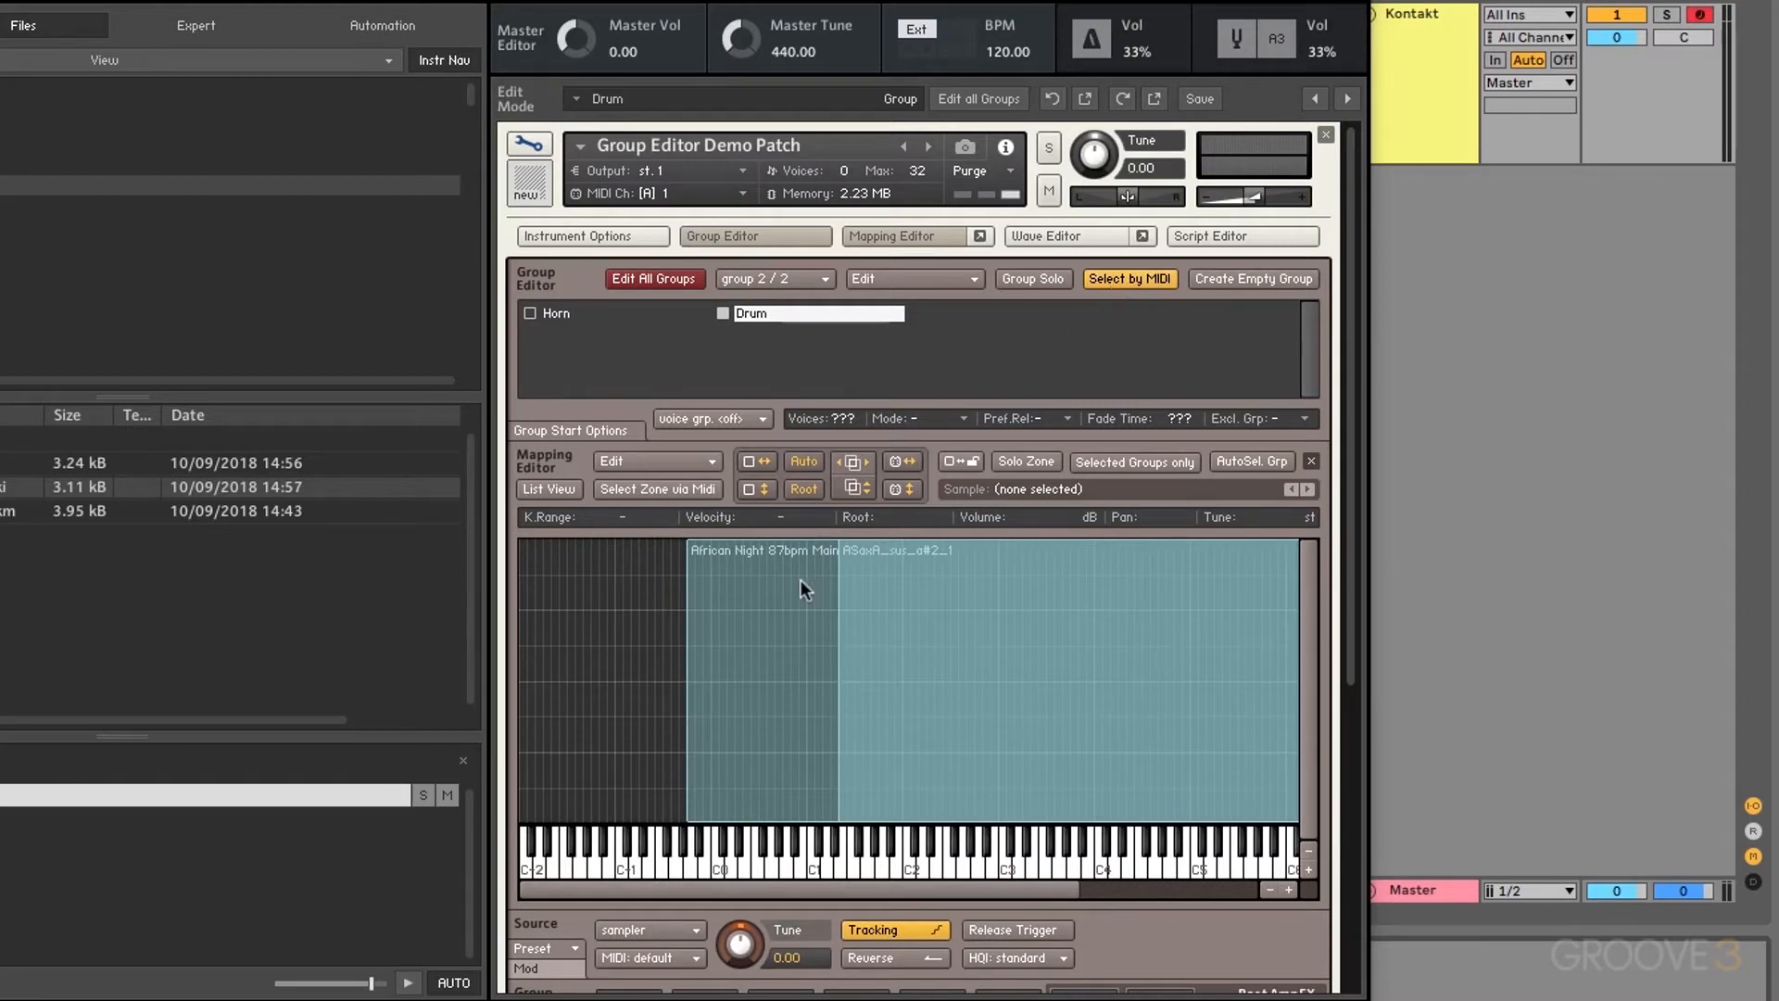
Step: Play notes to select the Drum then Horn groups, select the African Night zone, then disable Select by MIDI
click(716, 865)
click(1009, 871)
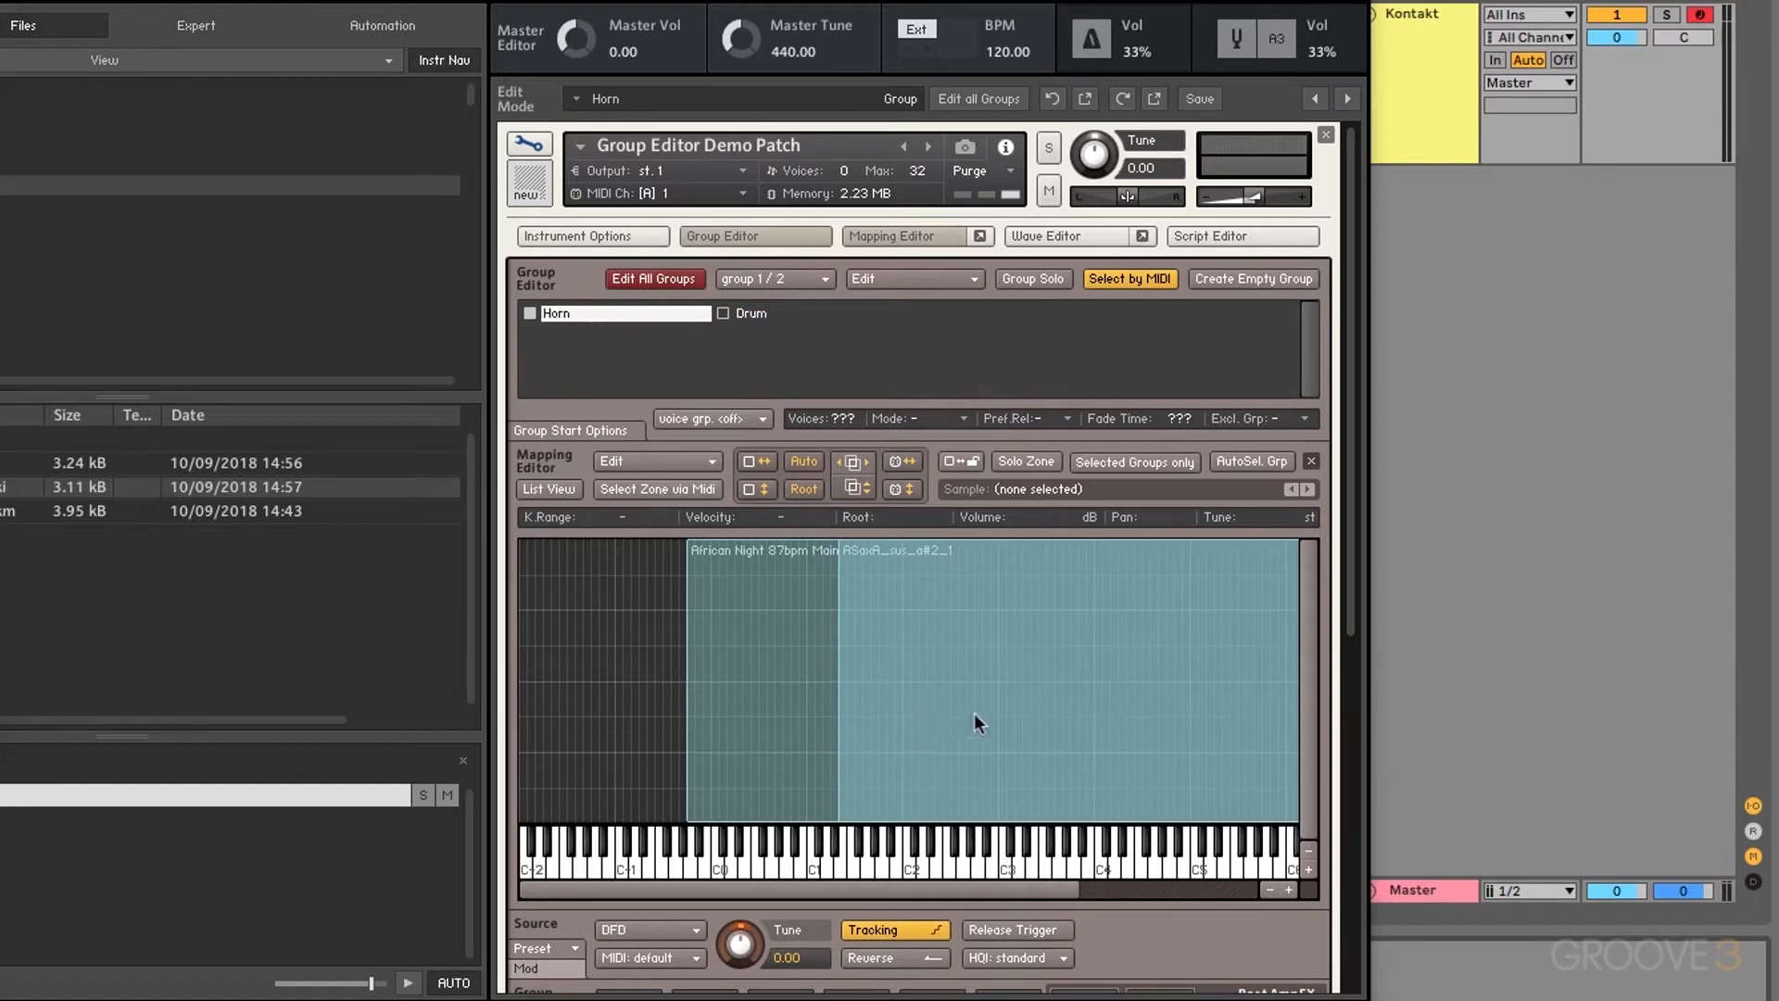
click(789, 701)
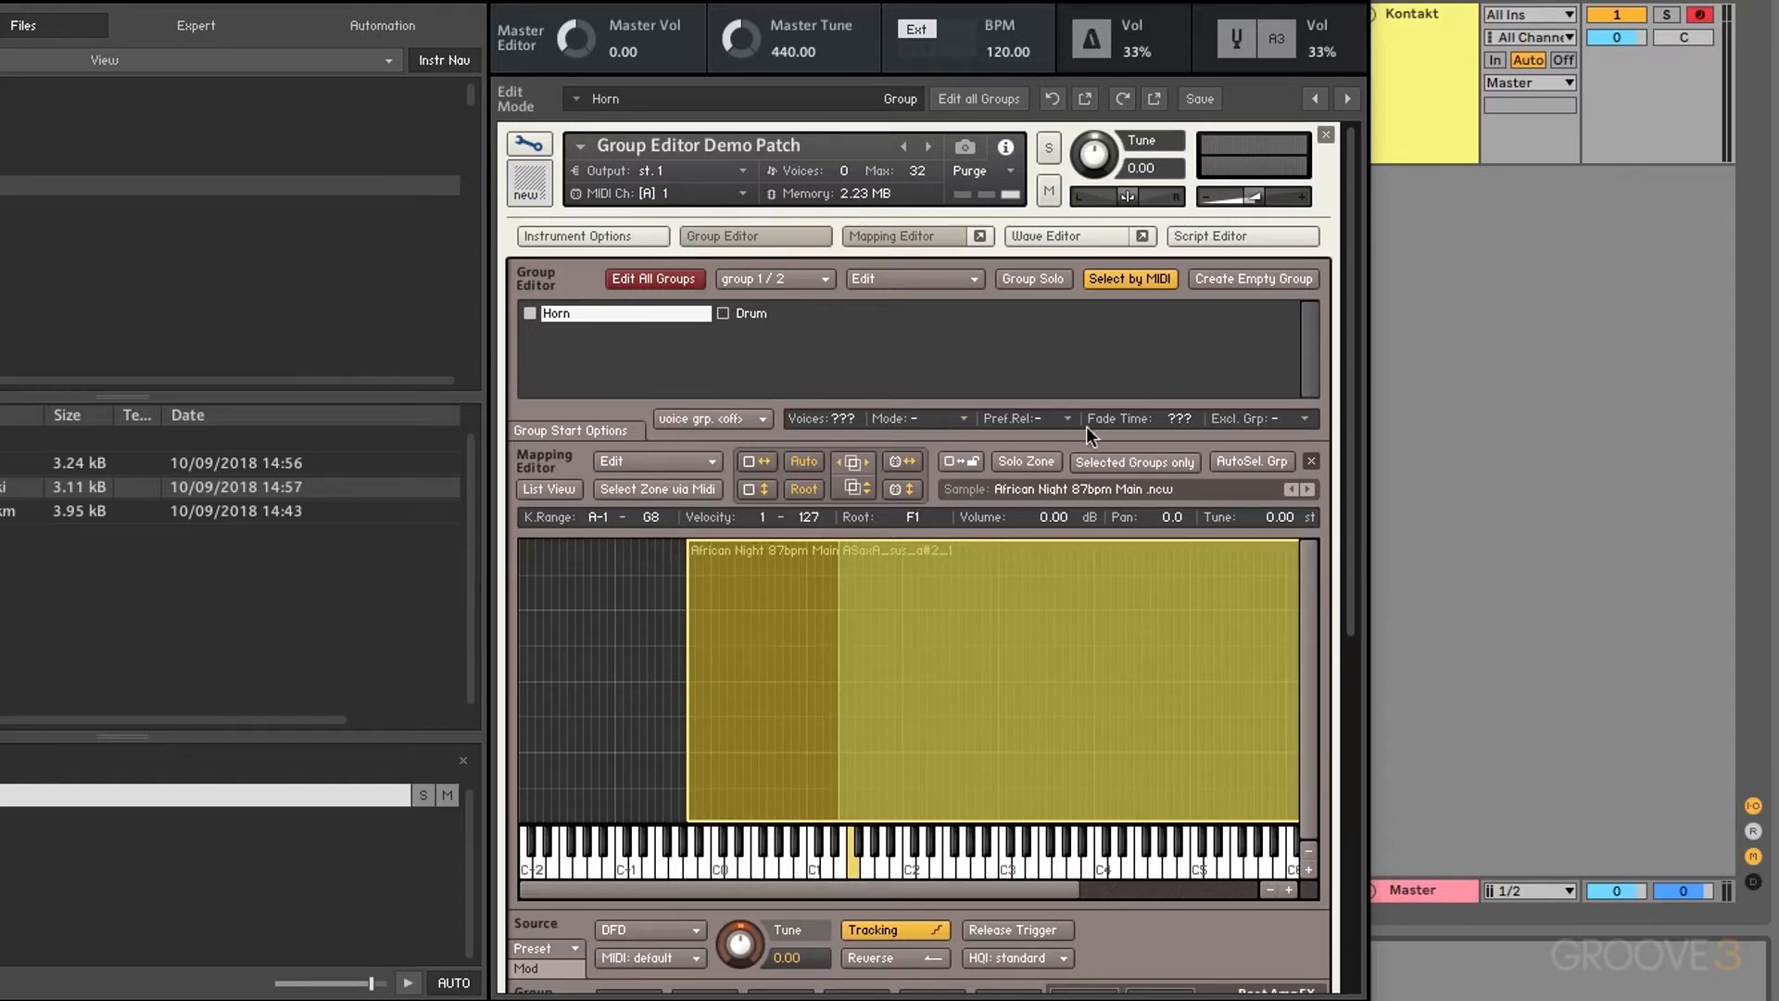
click(1137, 281)
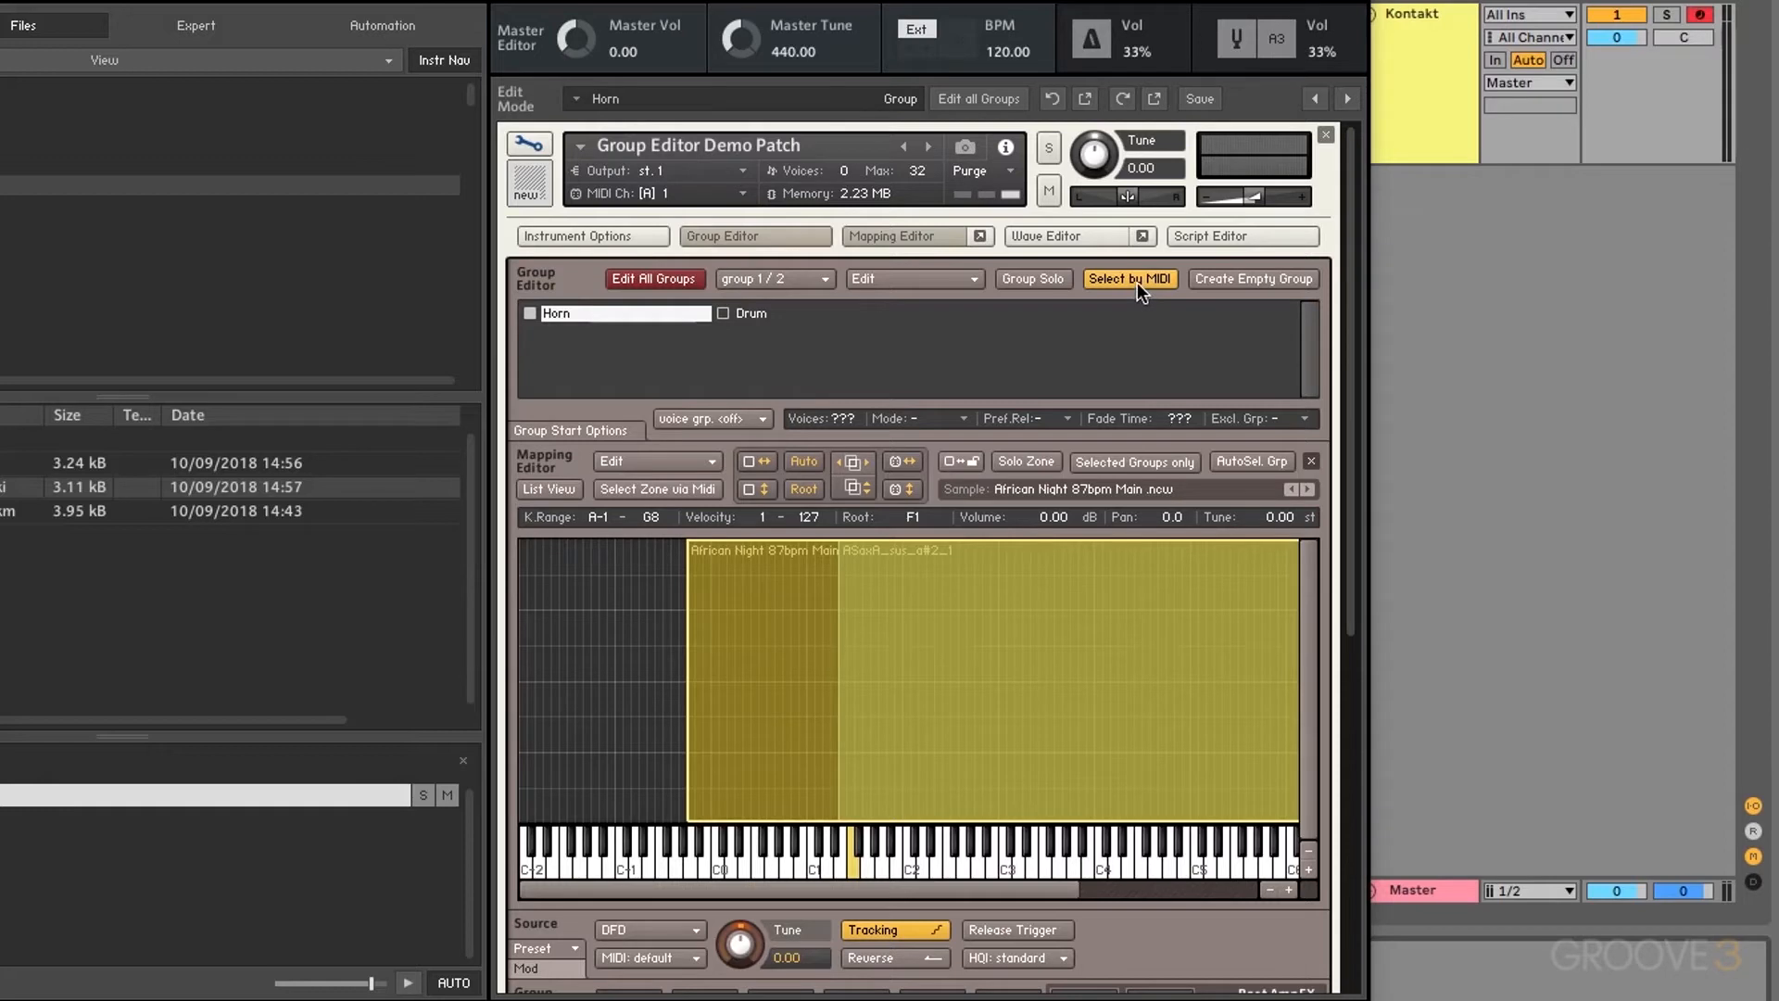
Step: Create an empty group and rename it to 'New'
click(1247, 277)
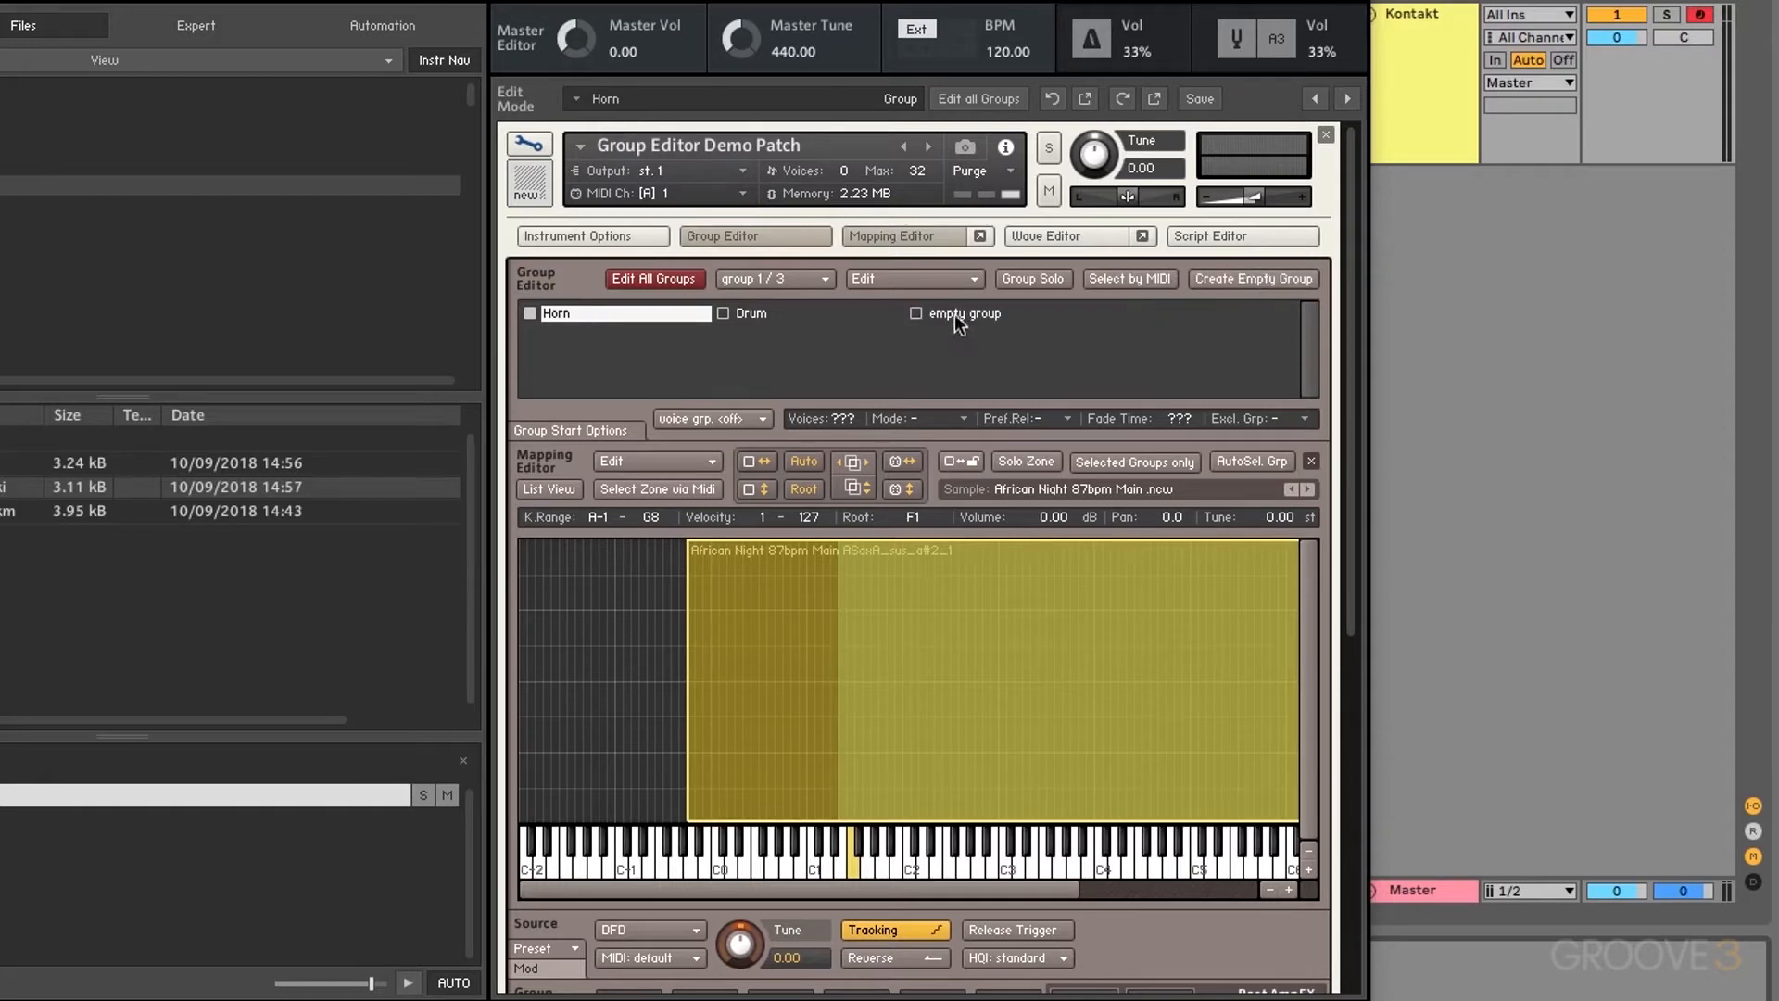
click(957, 314)
double_click(978, 316)
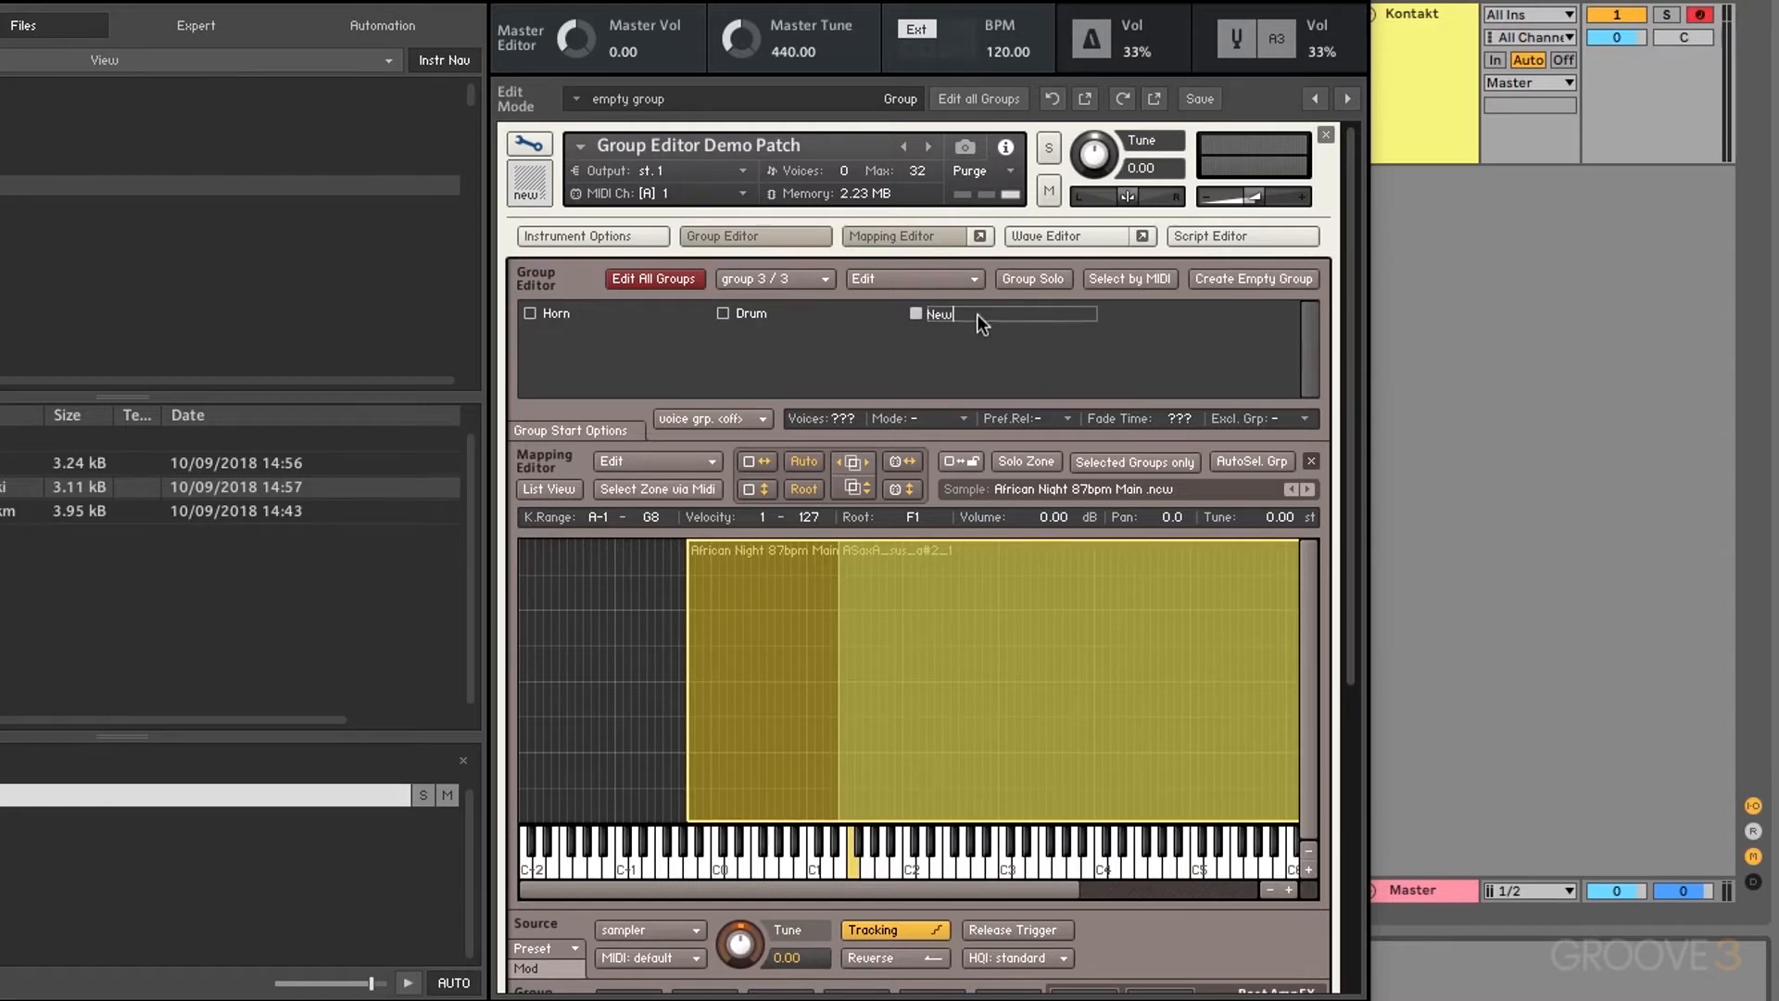
text(New)
key(Return)
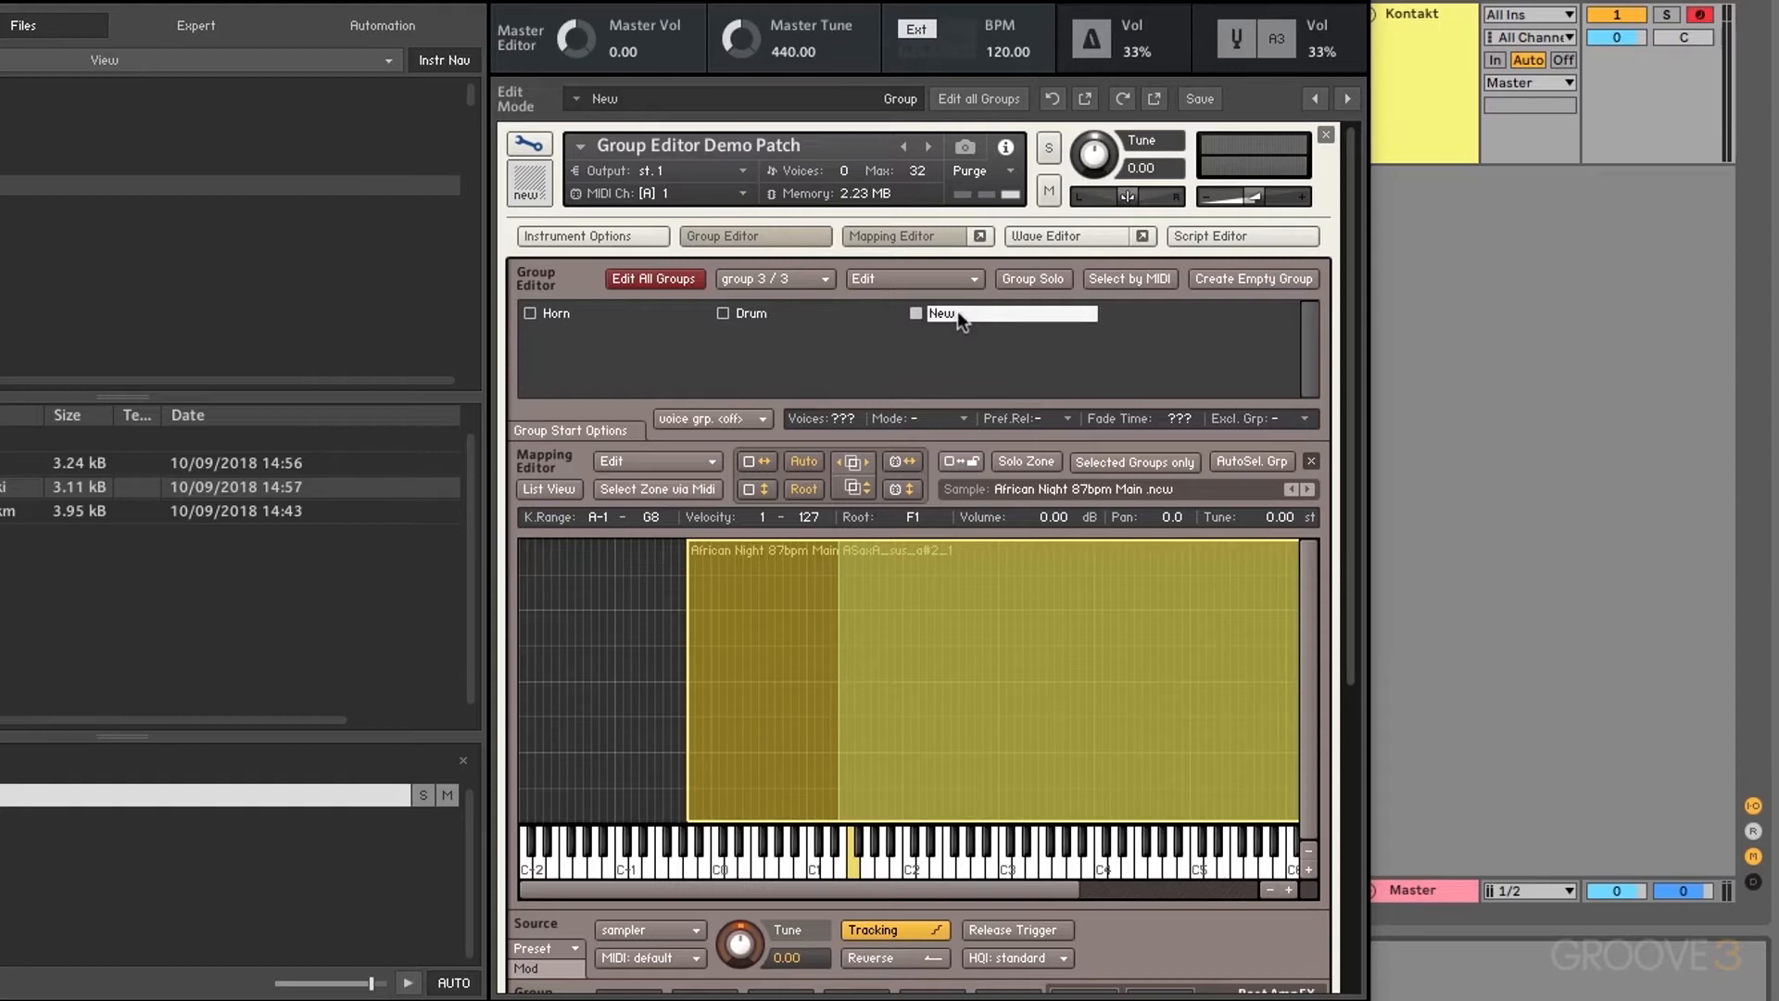
Step: Move the African Night sample zones from Horn into the New group
click(619, 639)
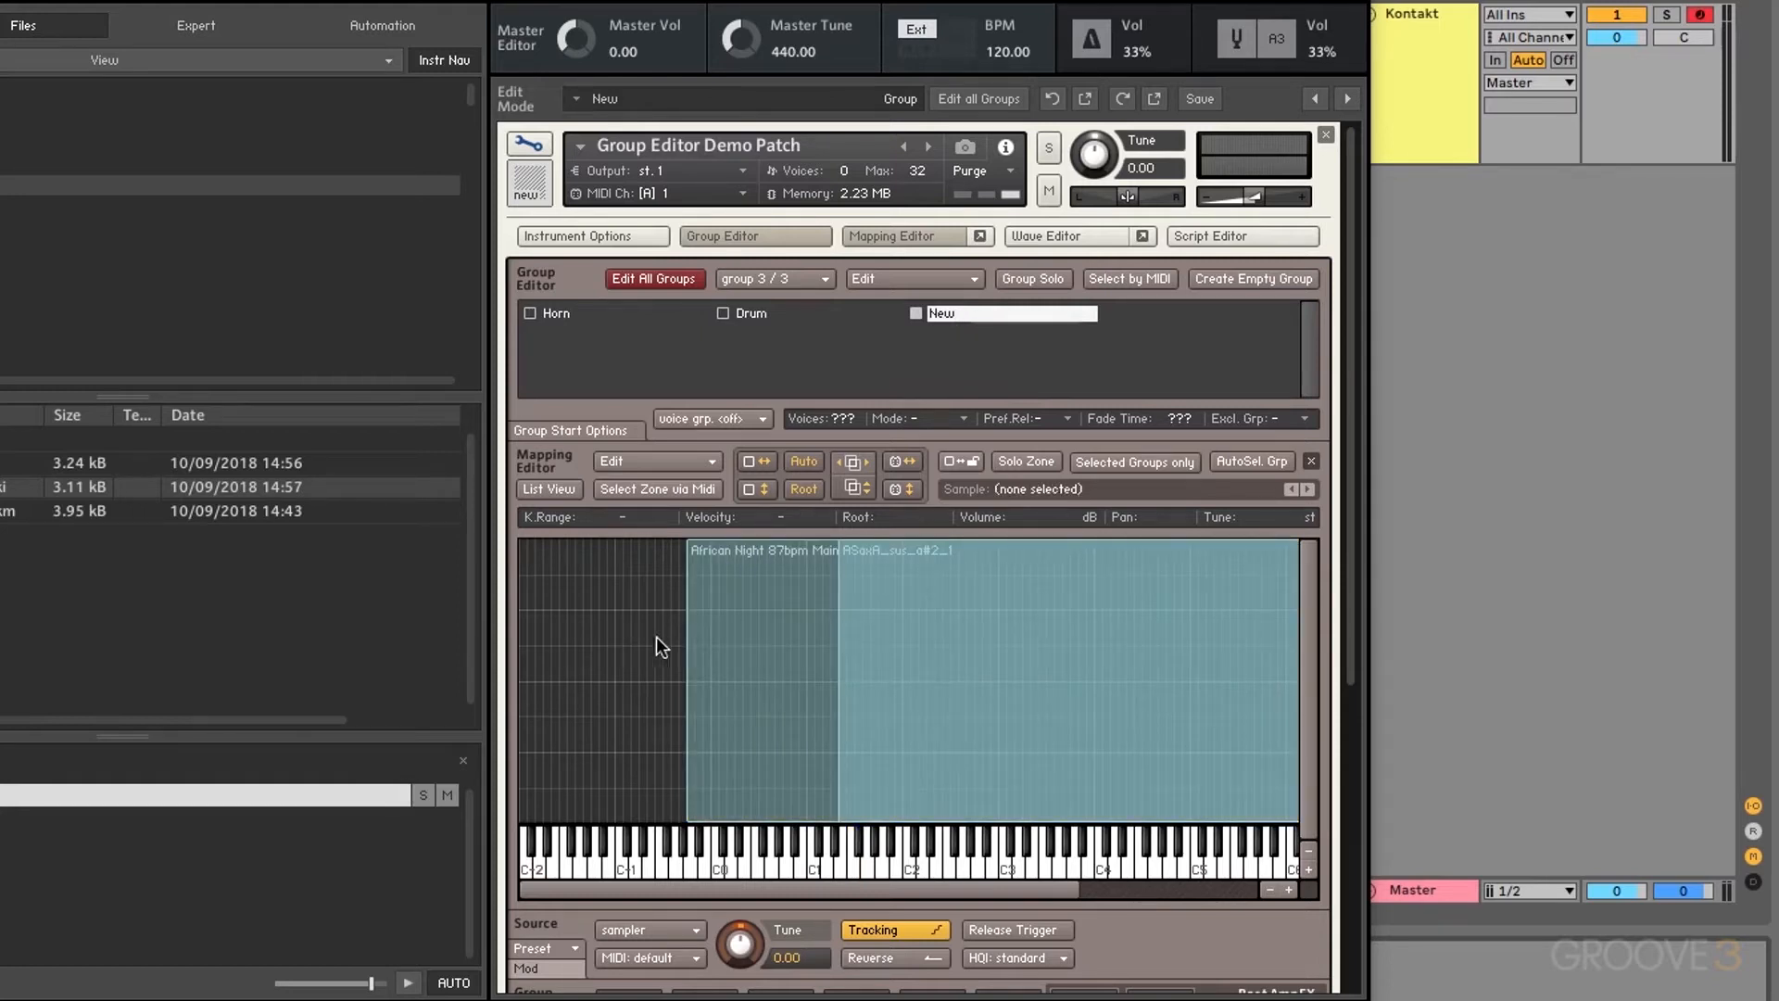
click(754, 663)
right_click(744, 663)
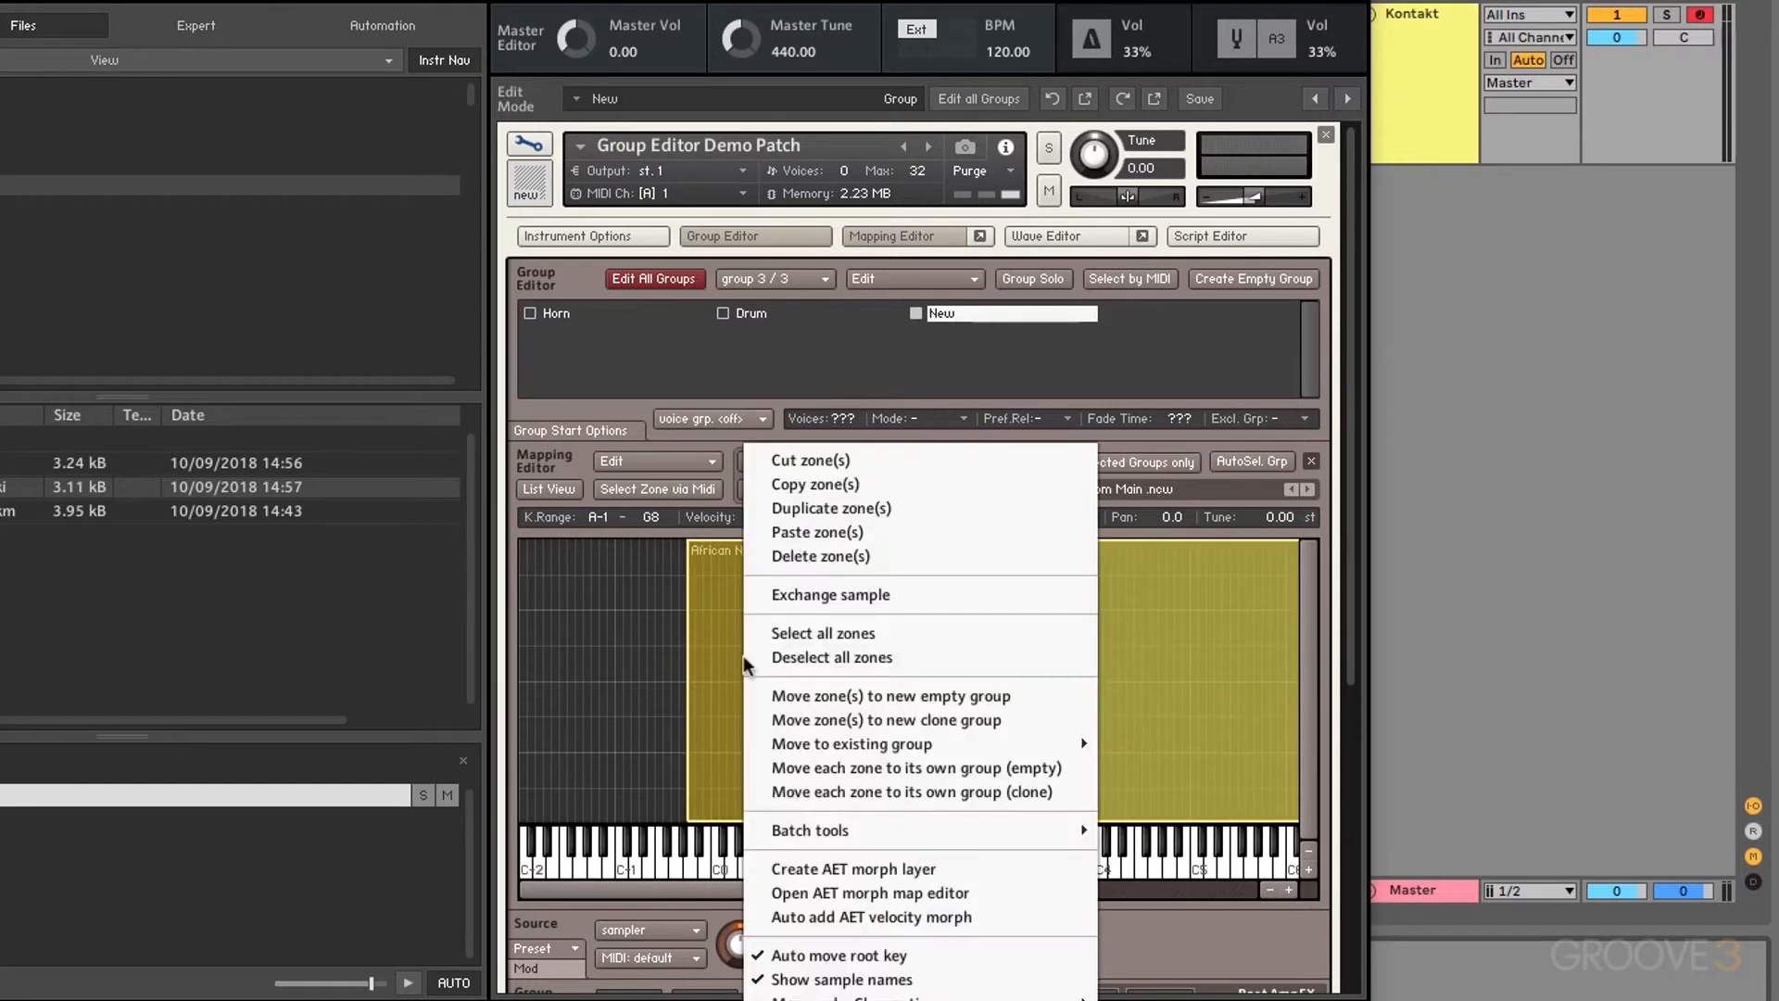
mouse_move(868, 749)
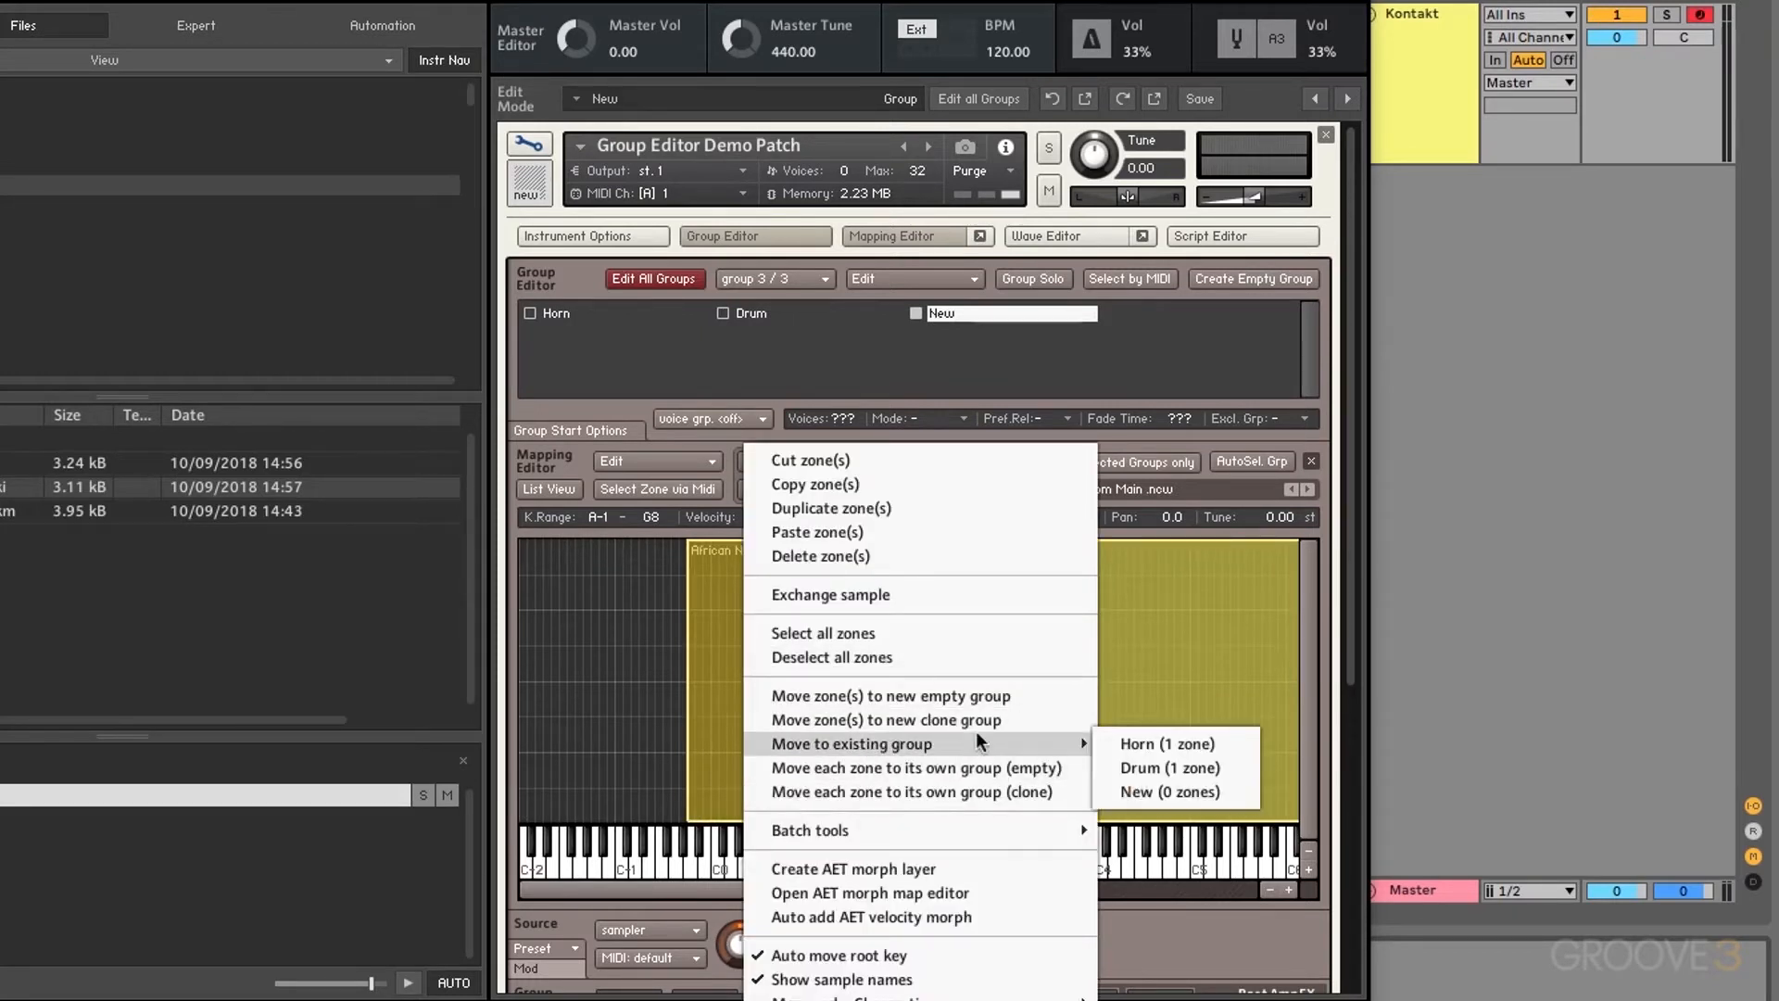
click(1169, 792)
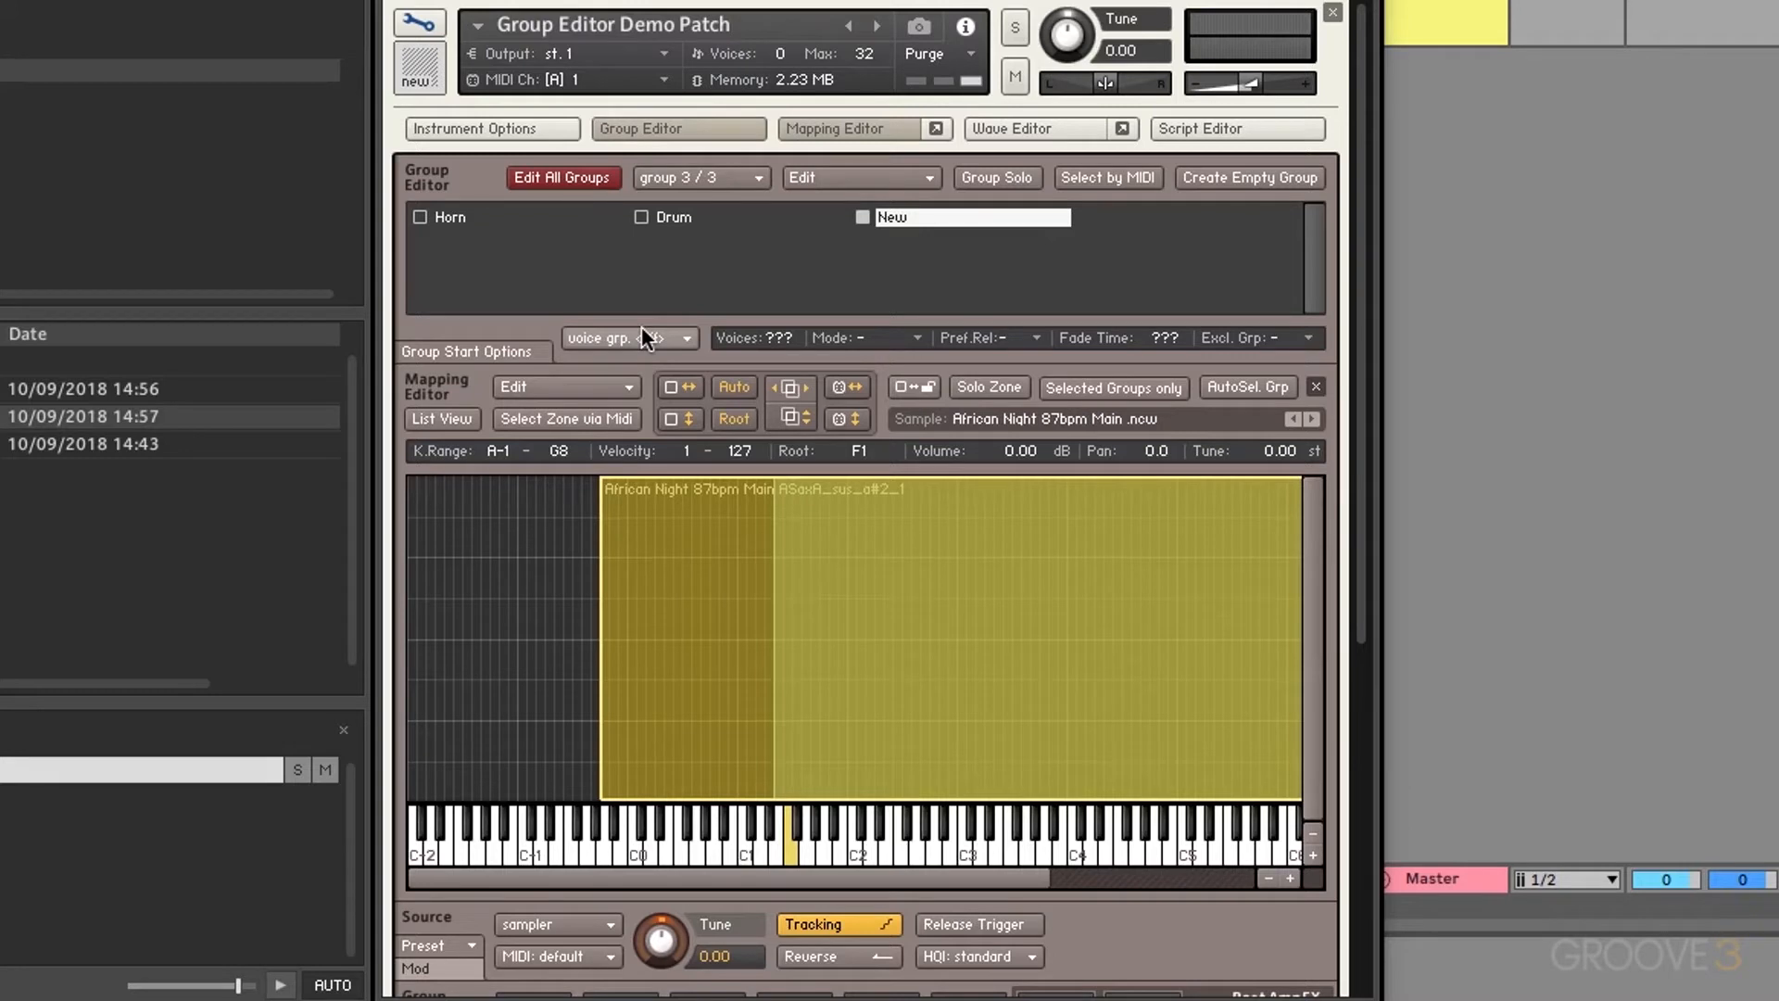
Step: Close the demo patch without saving and load Basic Drum Set.nki for editing
click(1331, 12)
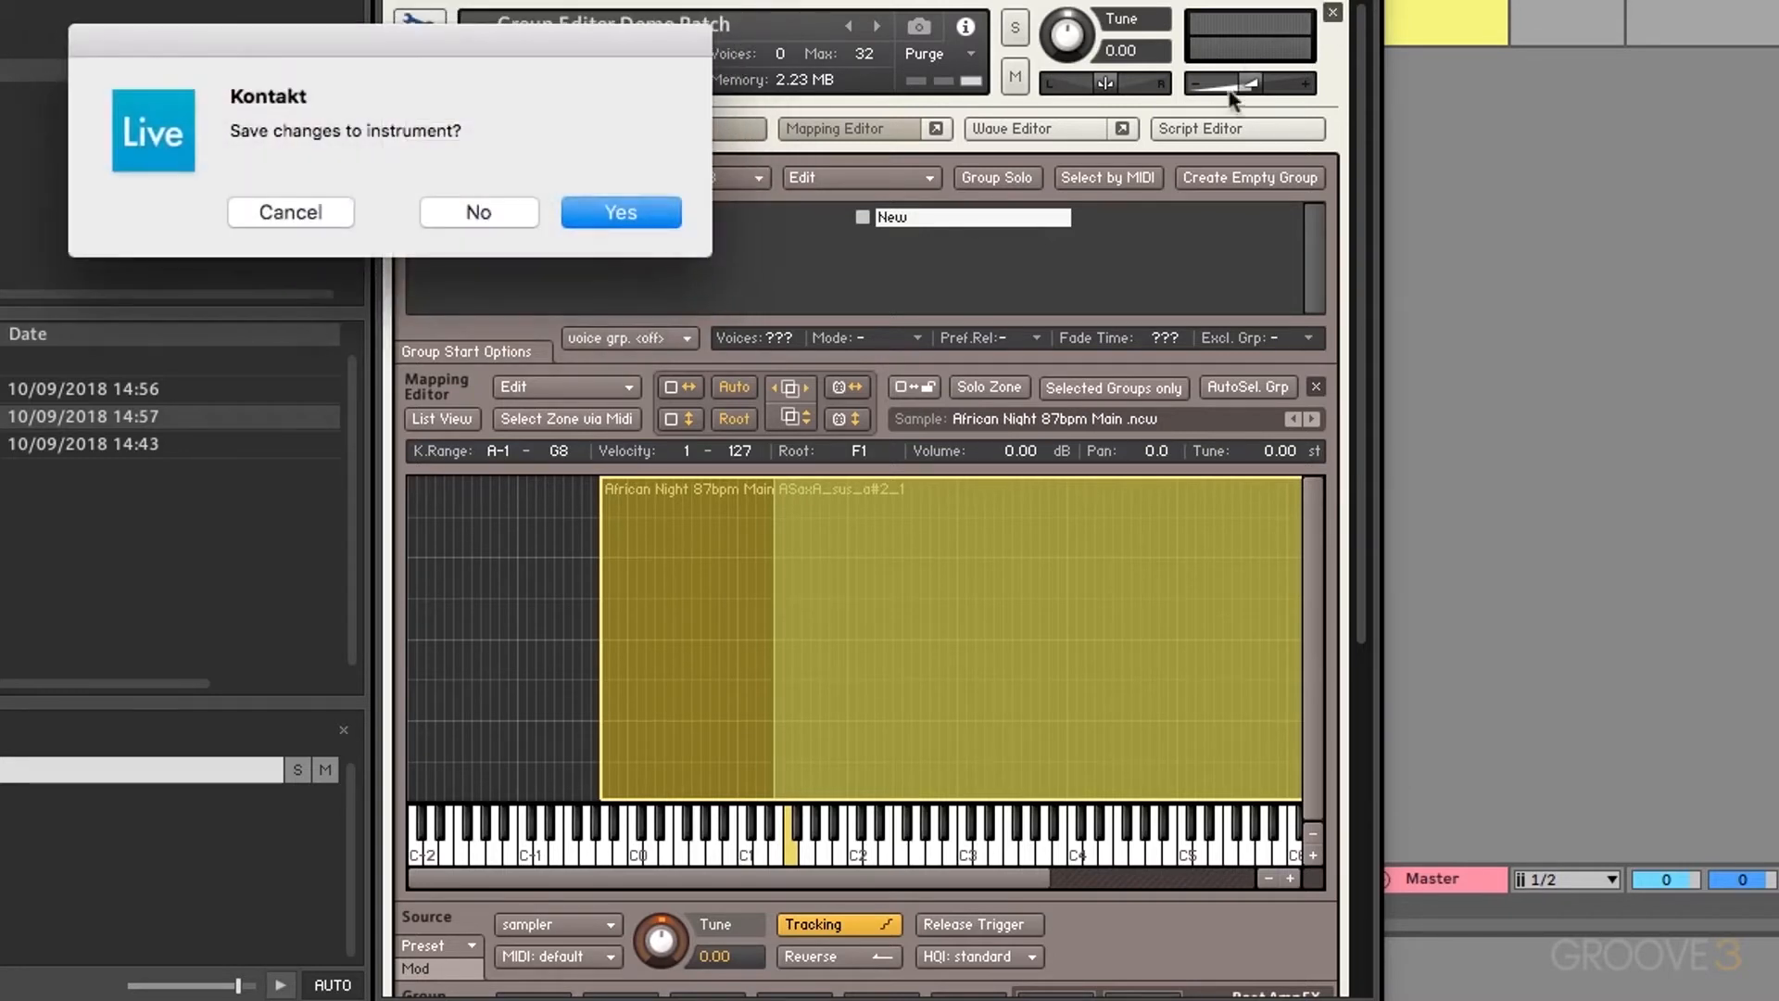
click(478, 212)
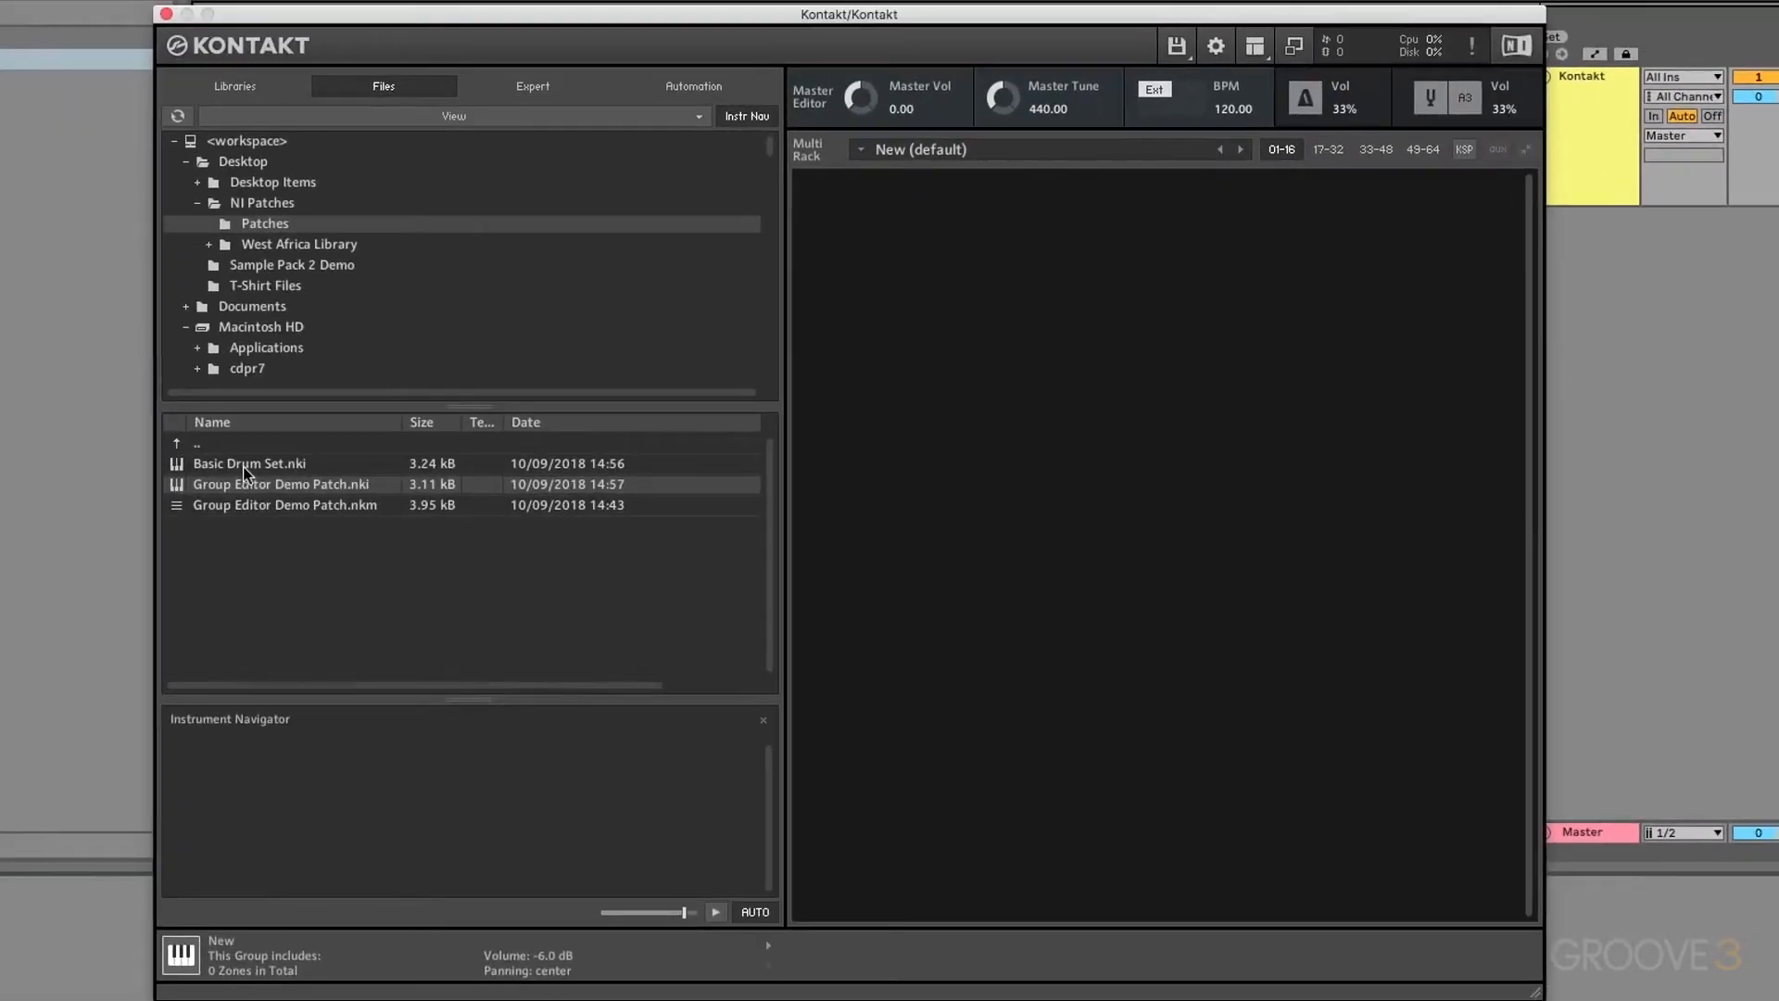
drag(246, 472, 956, 414)
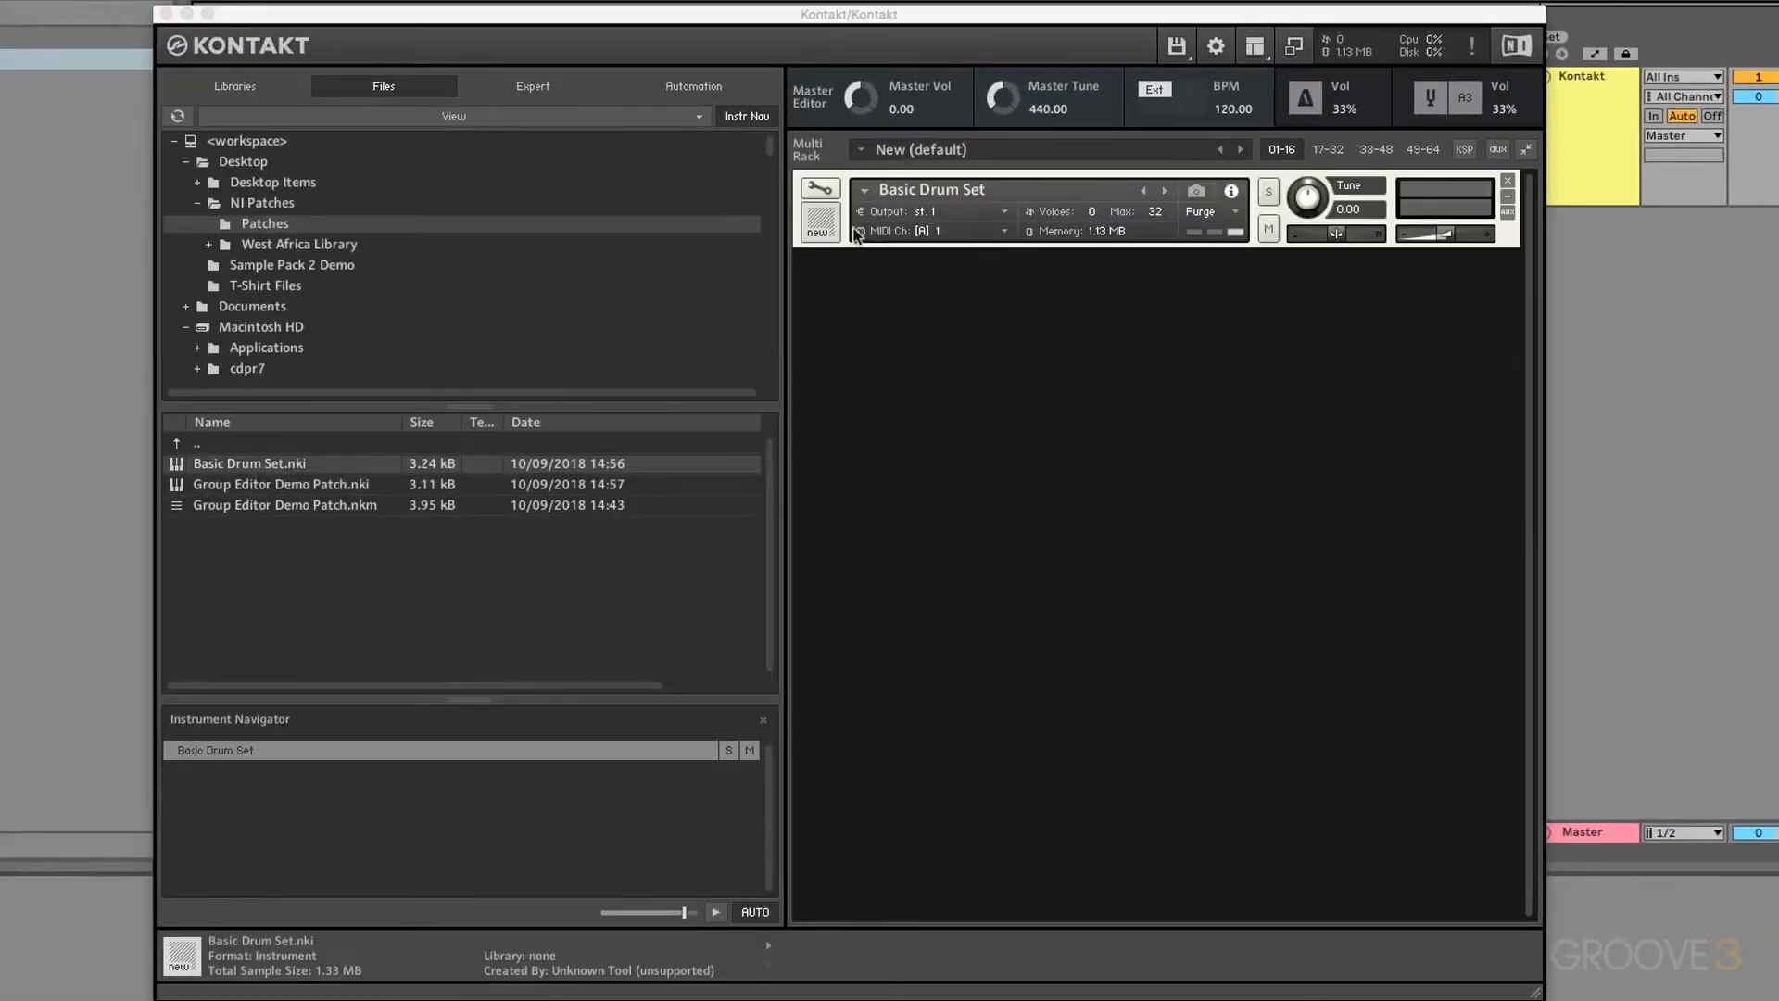
click(821, 190)
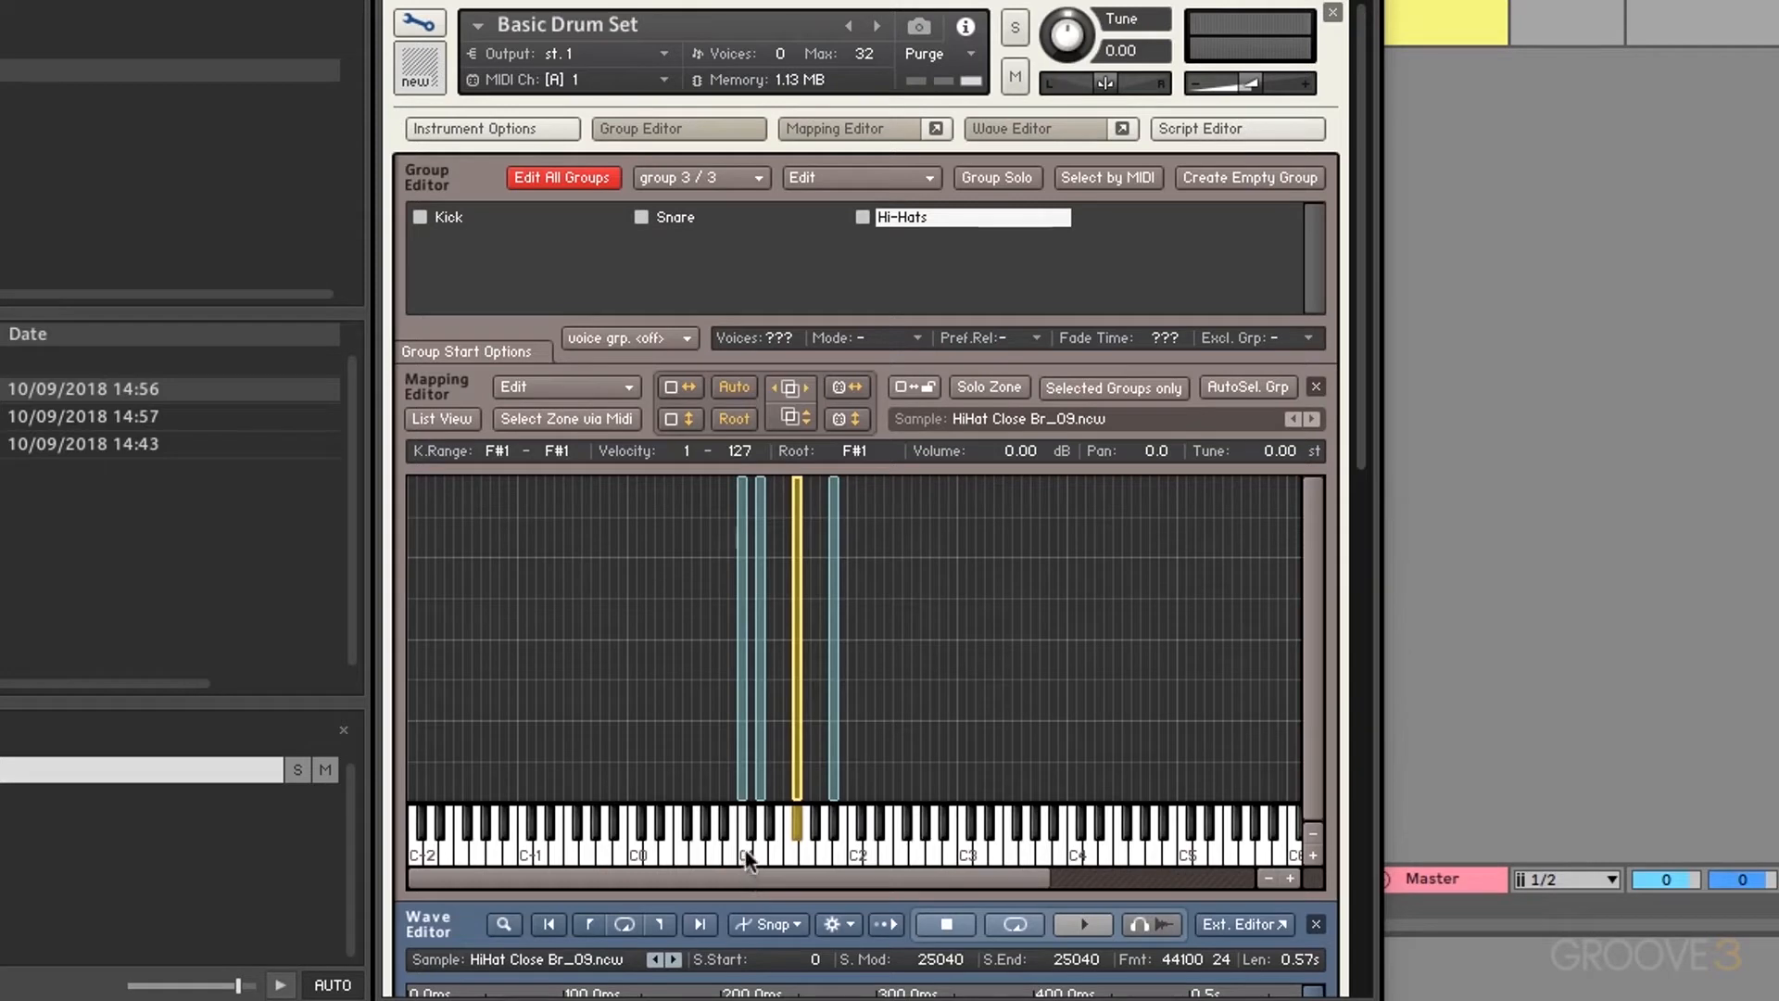
Step: Audition the Kick, Snare and Hi-Hats sounds (C1, D1, G#1)
click(745, 850)
click(766, 851)
click(836, 815)
Step: Turn off Edit All Groups so edits affect only the selected group
click(560, 177)
Step: Try voice group v001 on Kick, then set it back to no voice group
click(491, 217)
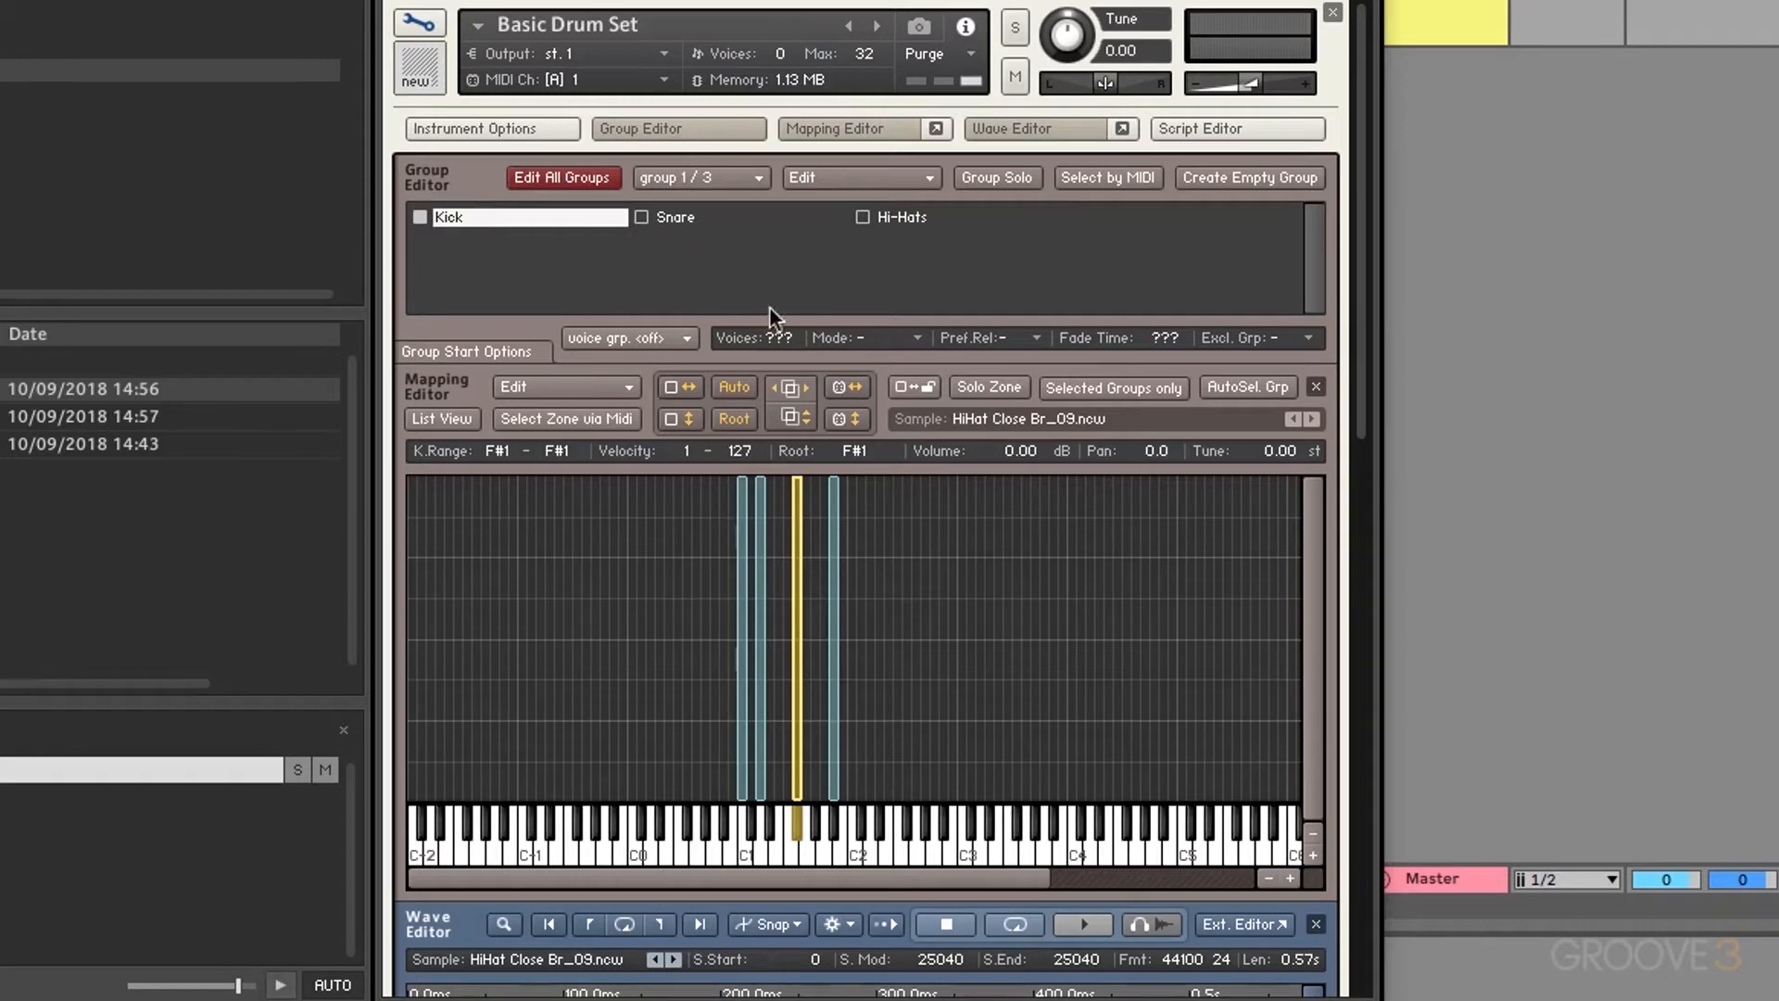
click(654, 337)
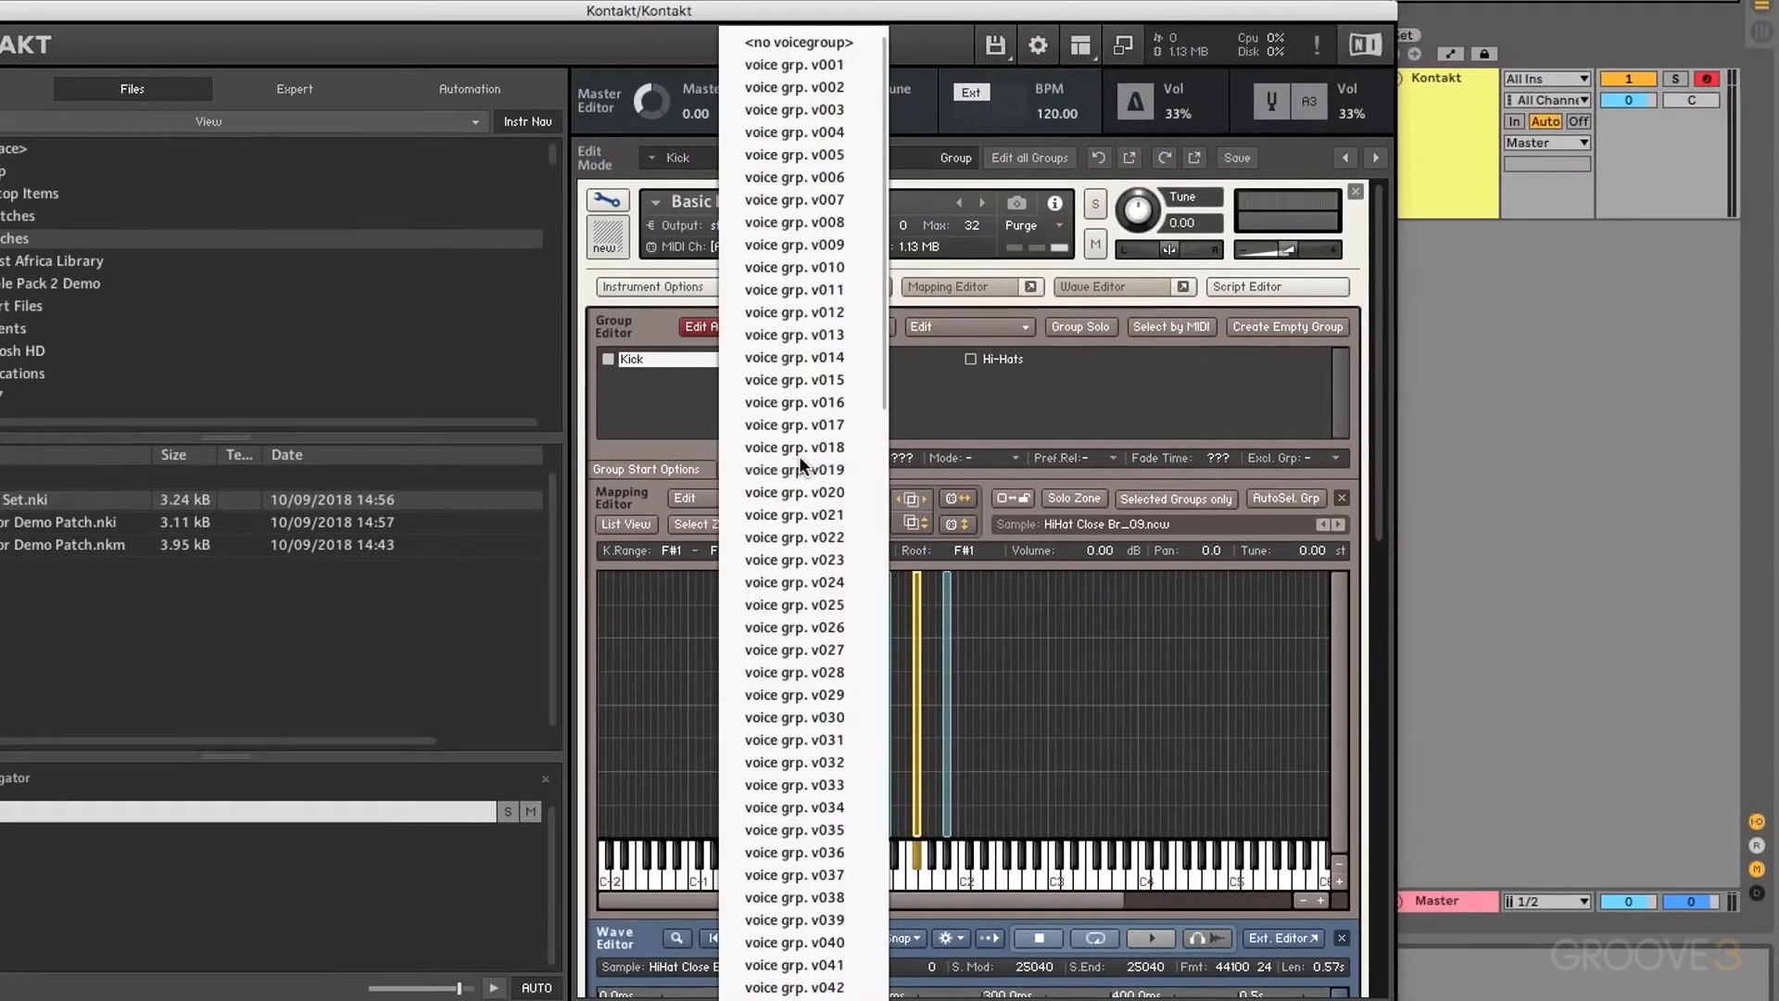
click(809, 67)
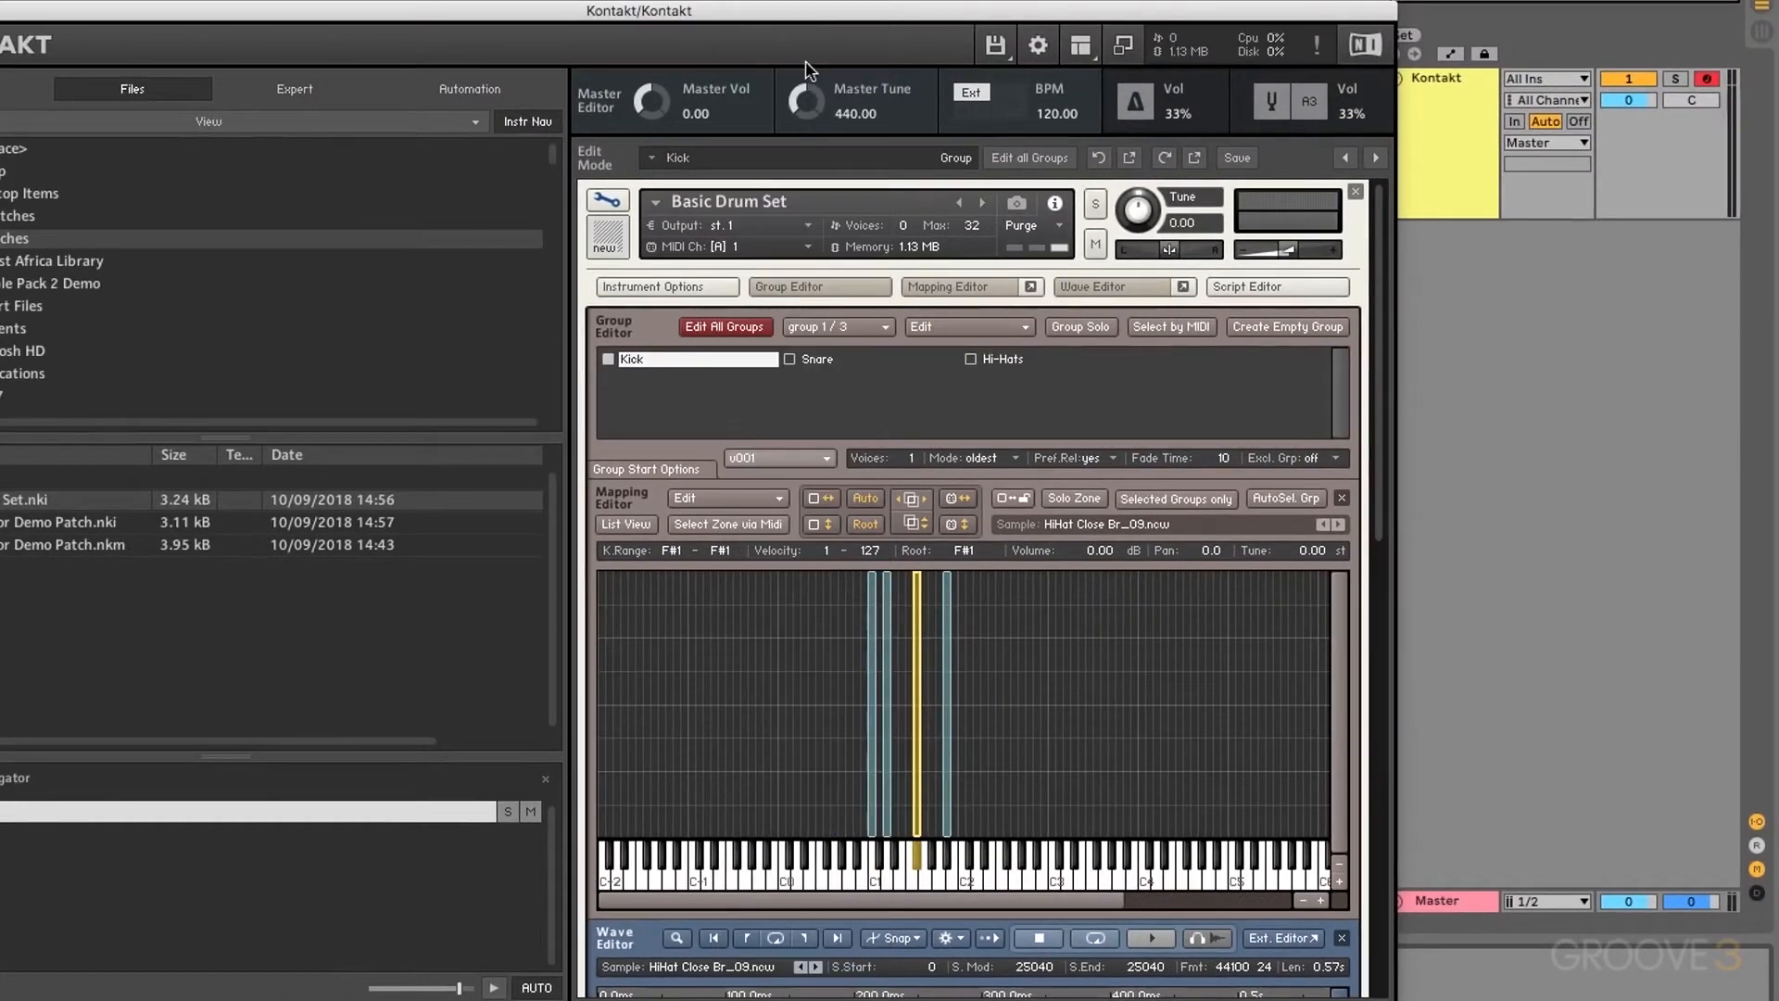
click(770, 456)
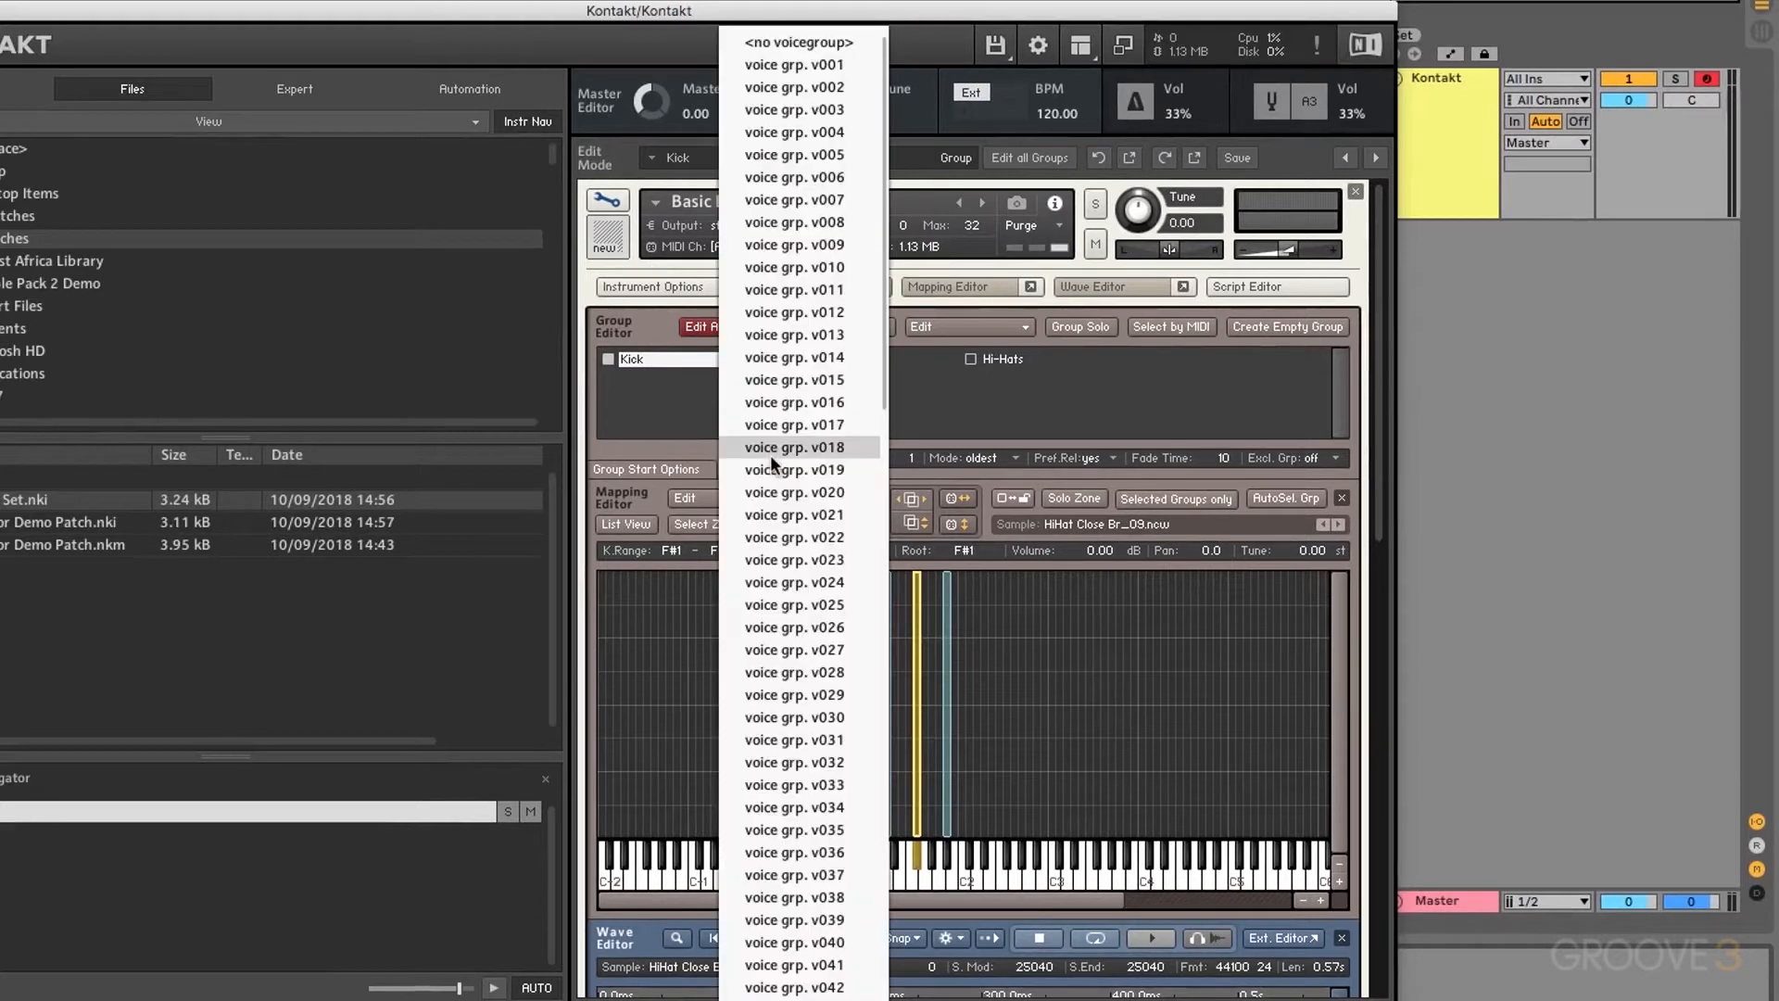
click(789, 41)
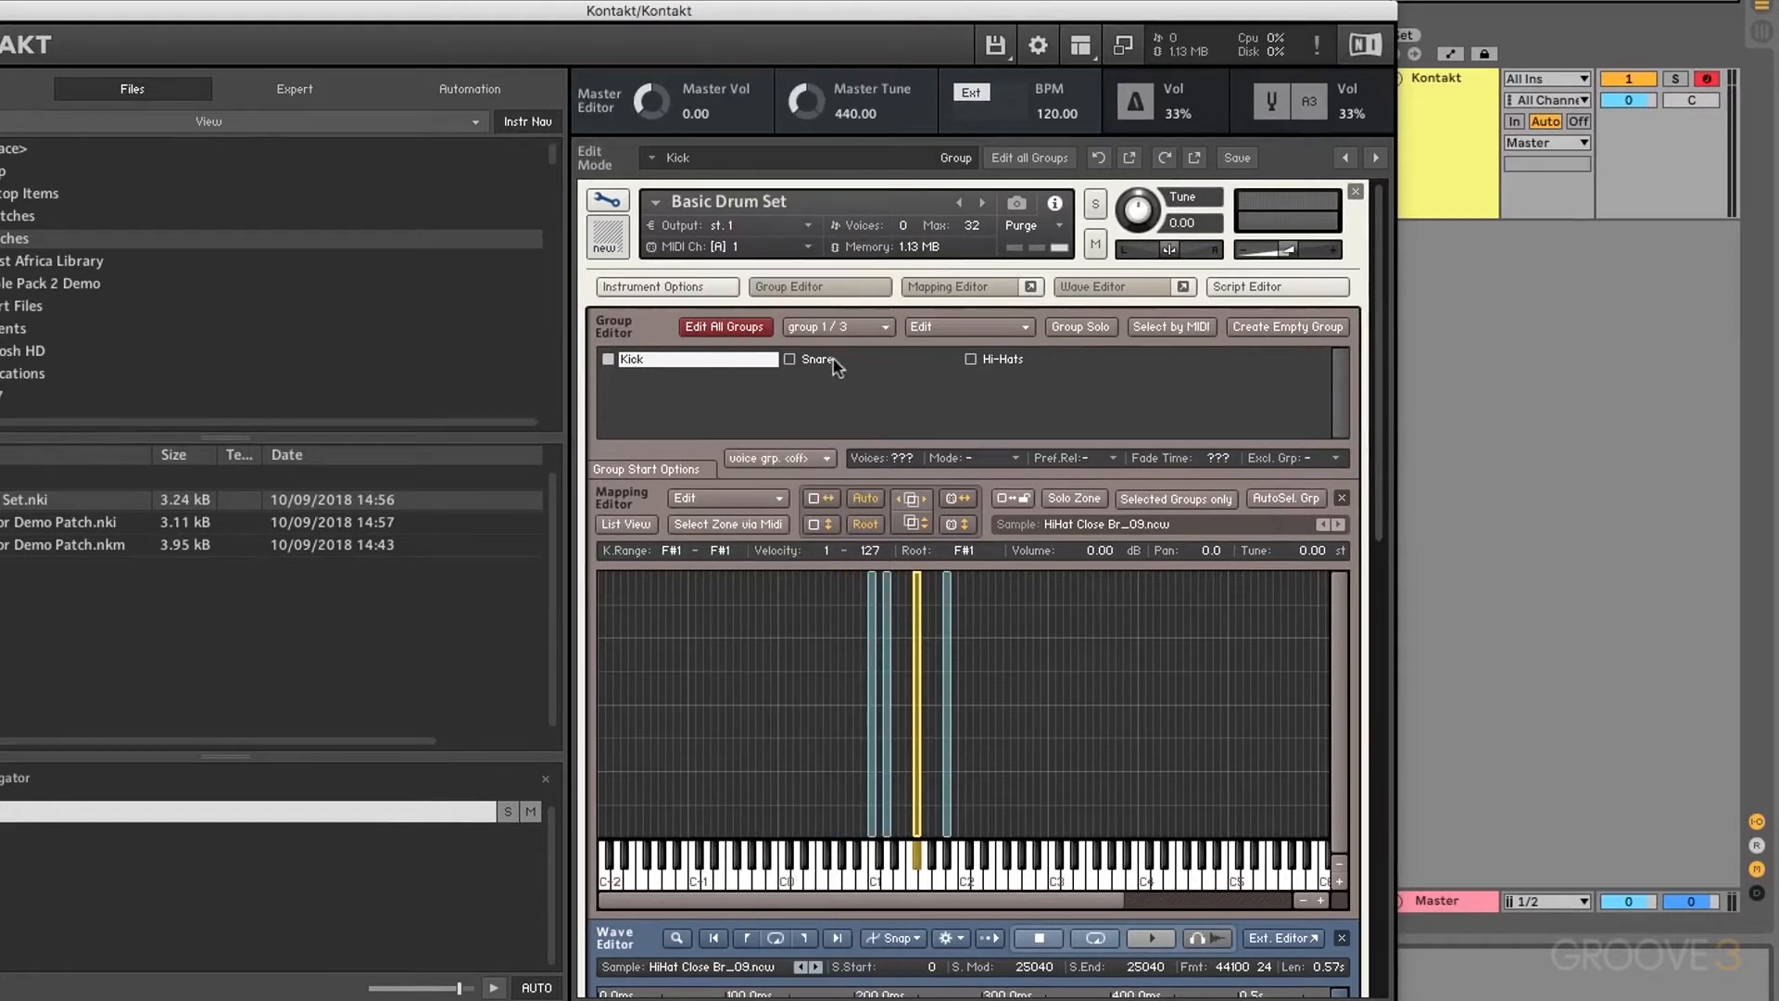
Step: Assign the Hi-Hats group to voice group v001 and audition the limited hi-hat
click(833, 359)
click(1013, 367)
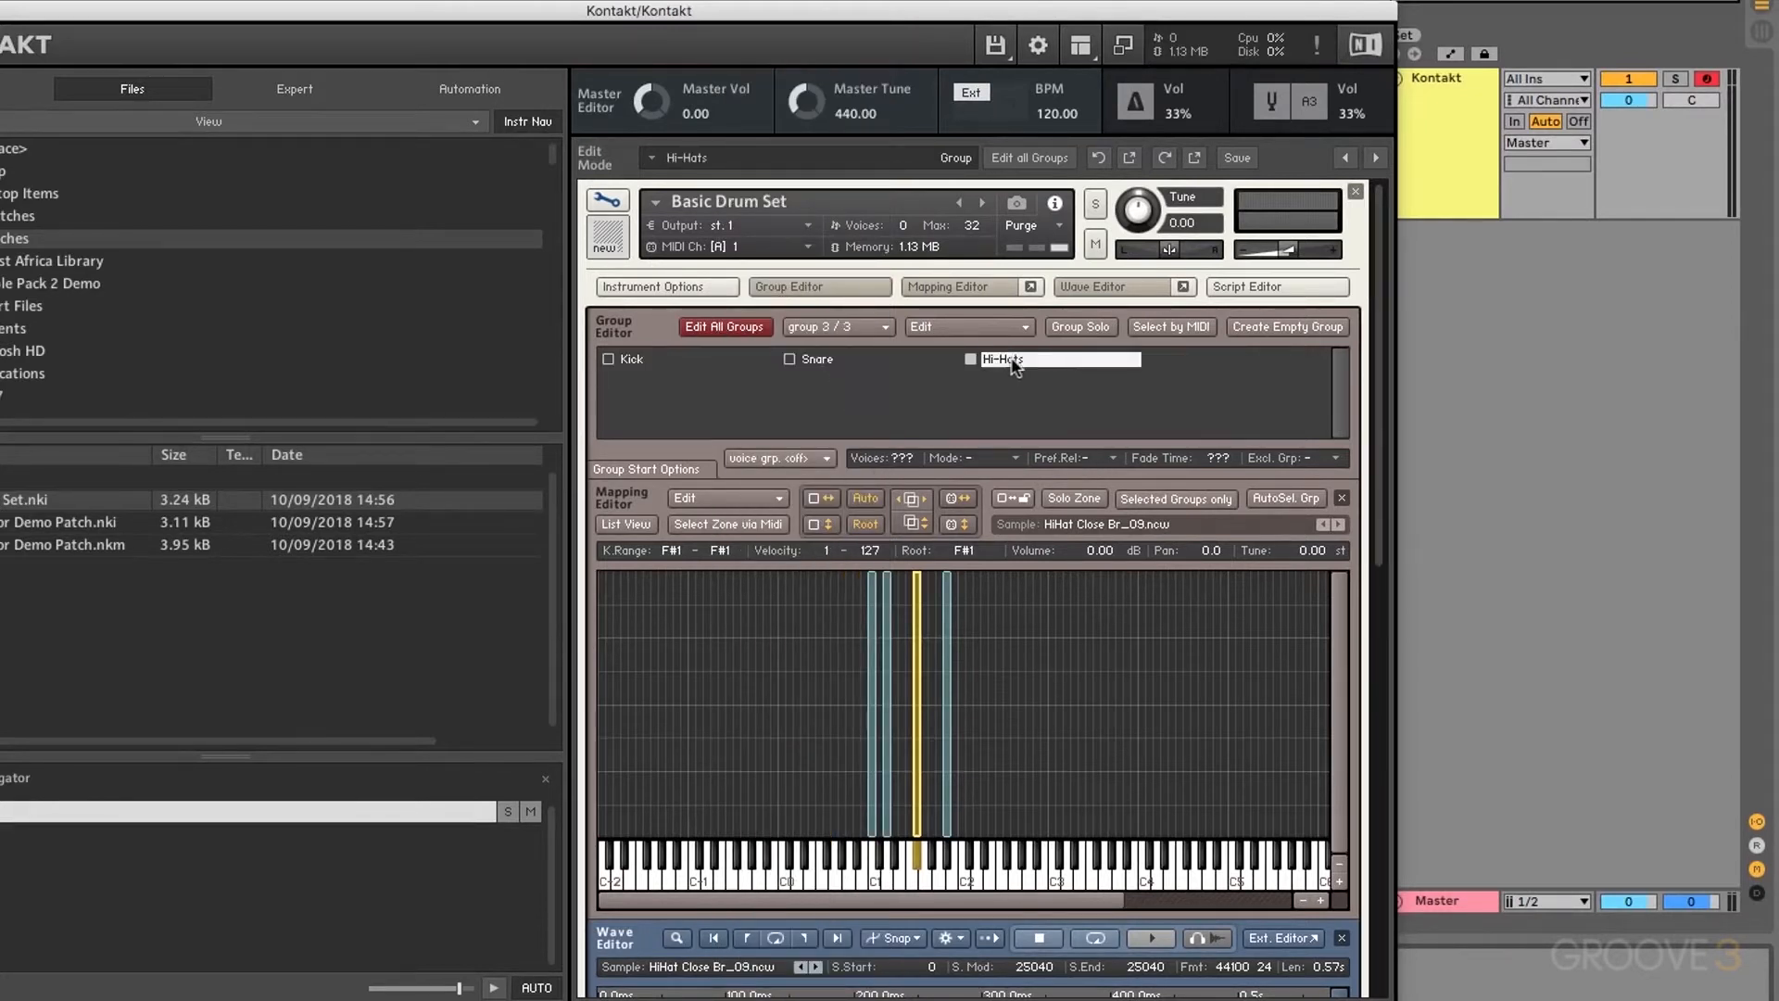
click(787, 459)
click(814, 58)
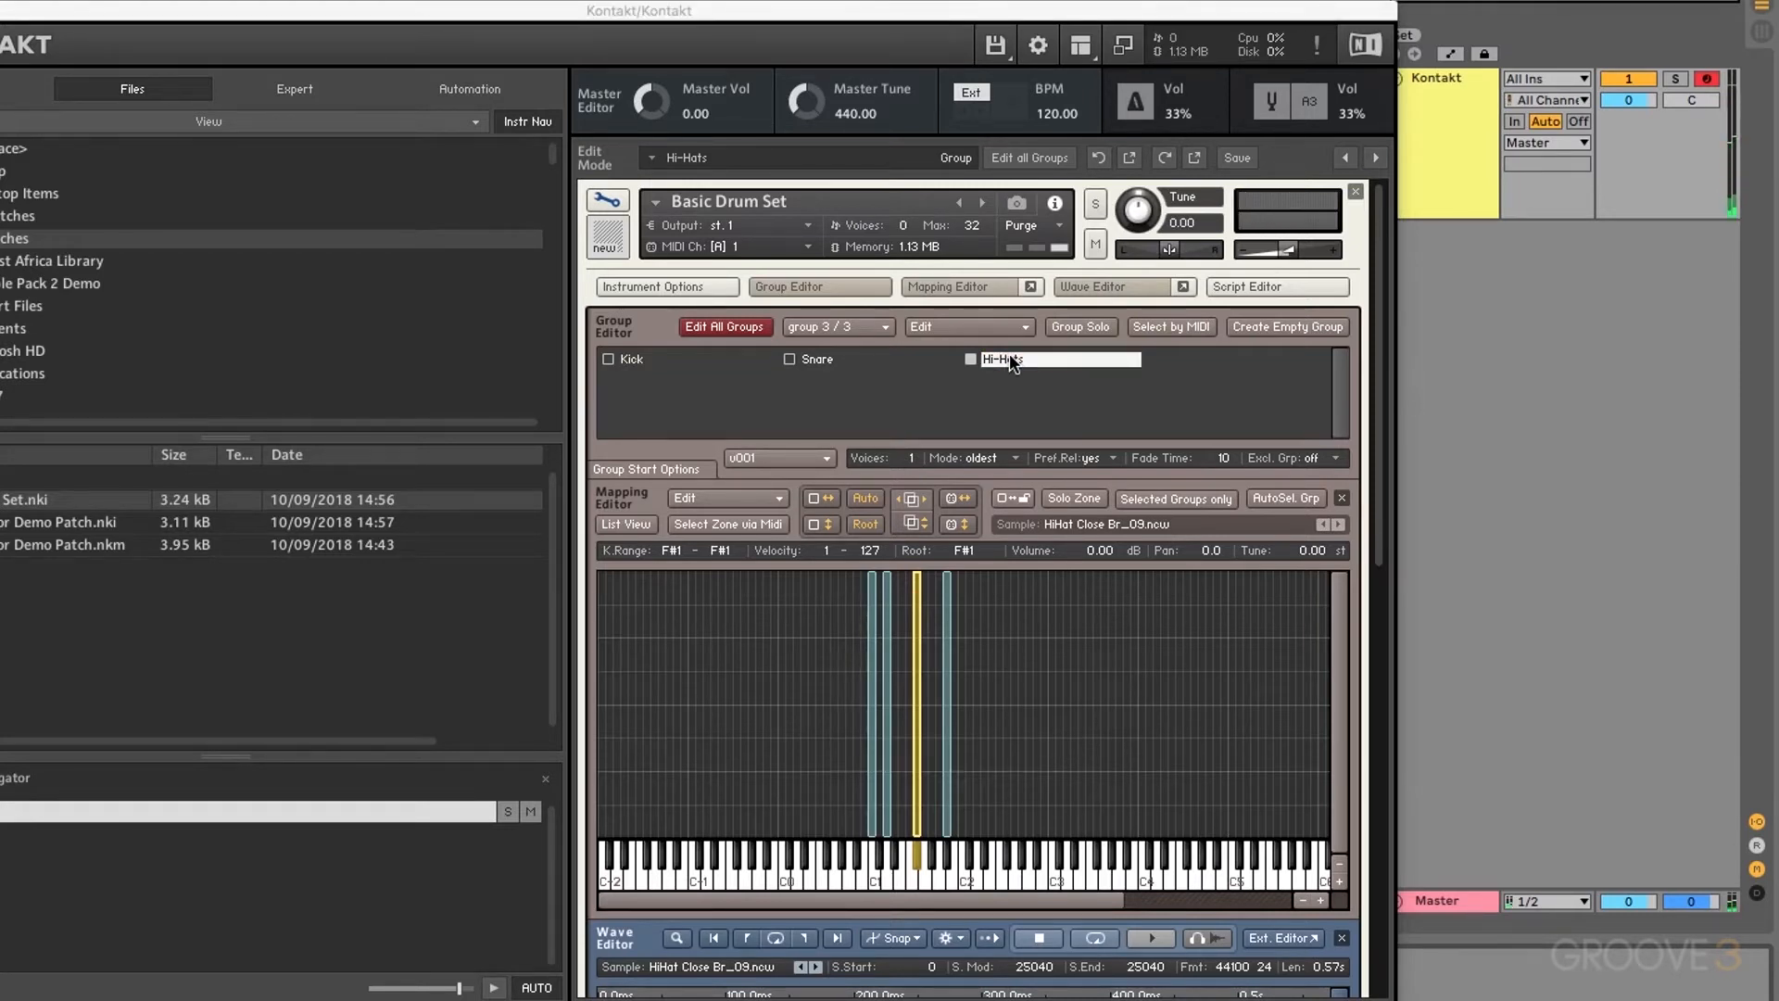
key(Return)
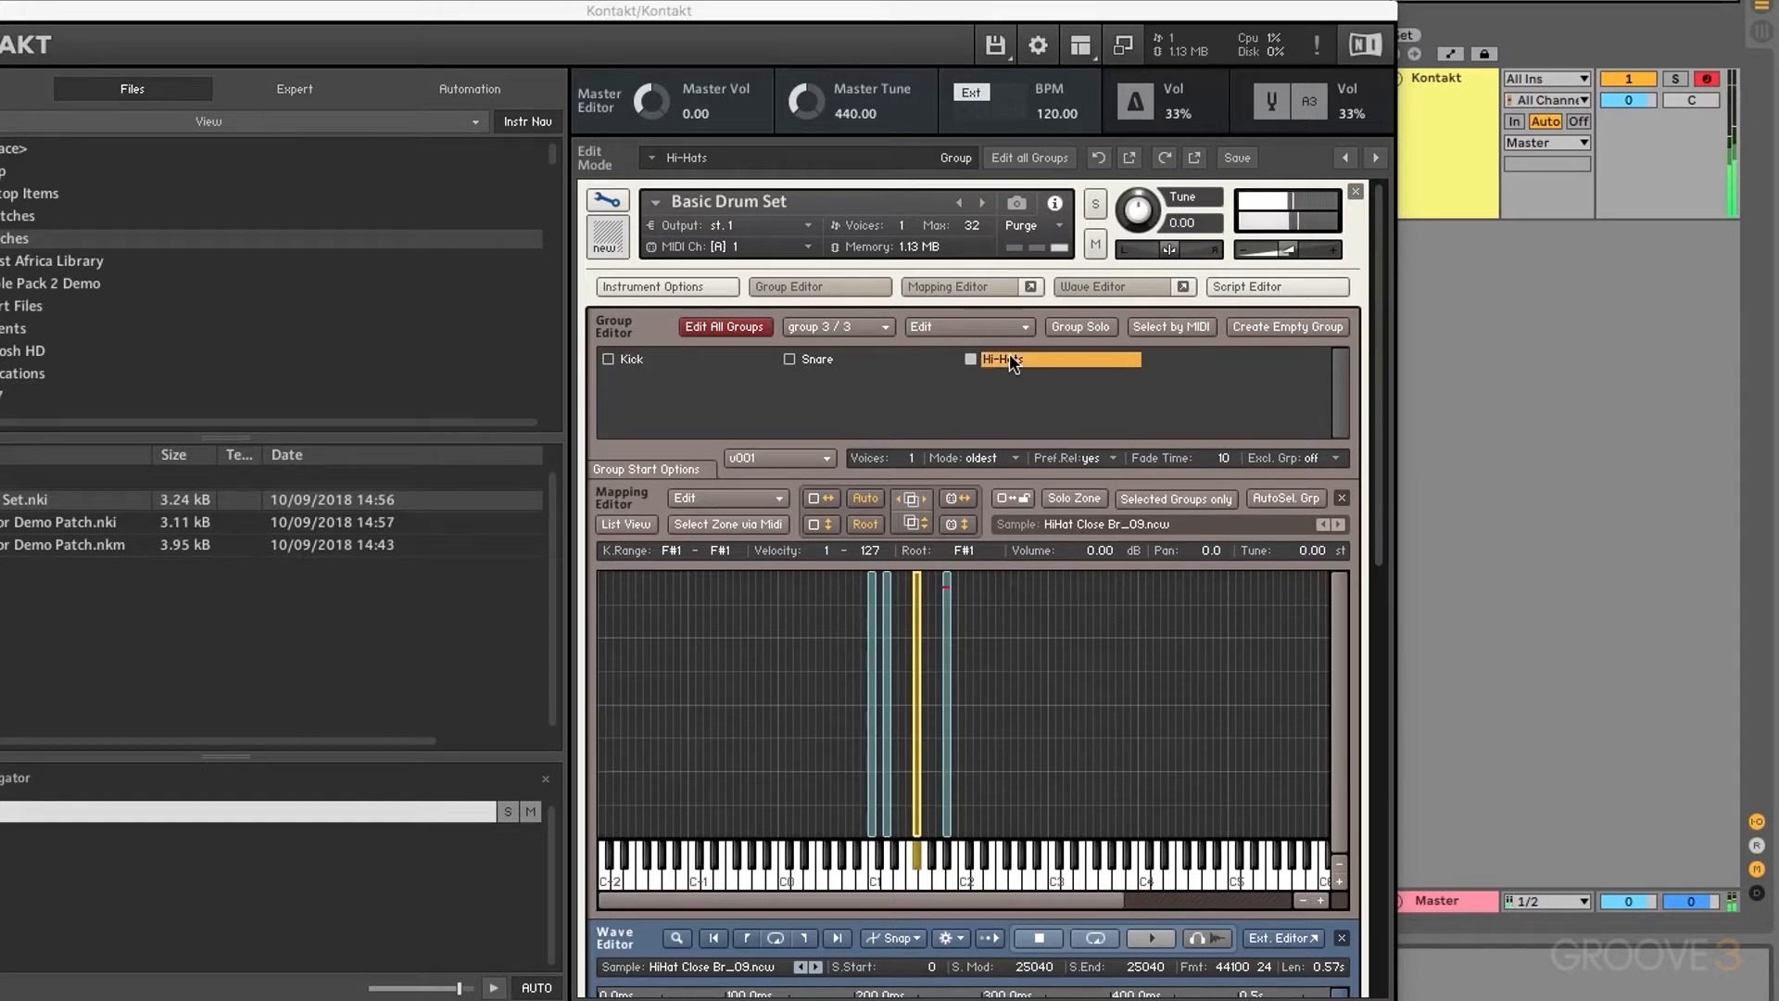
double_click(1011, 360)
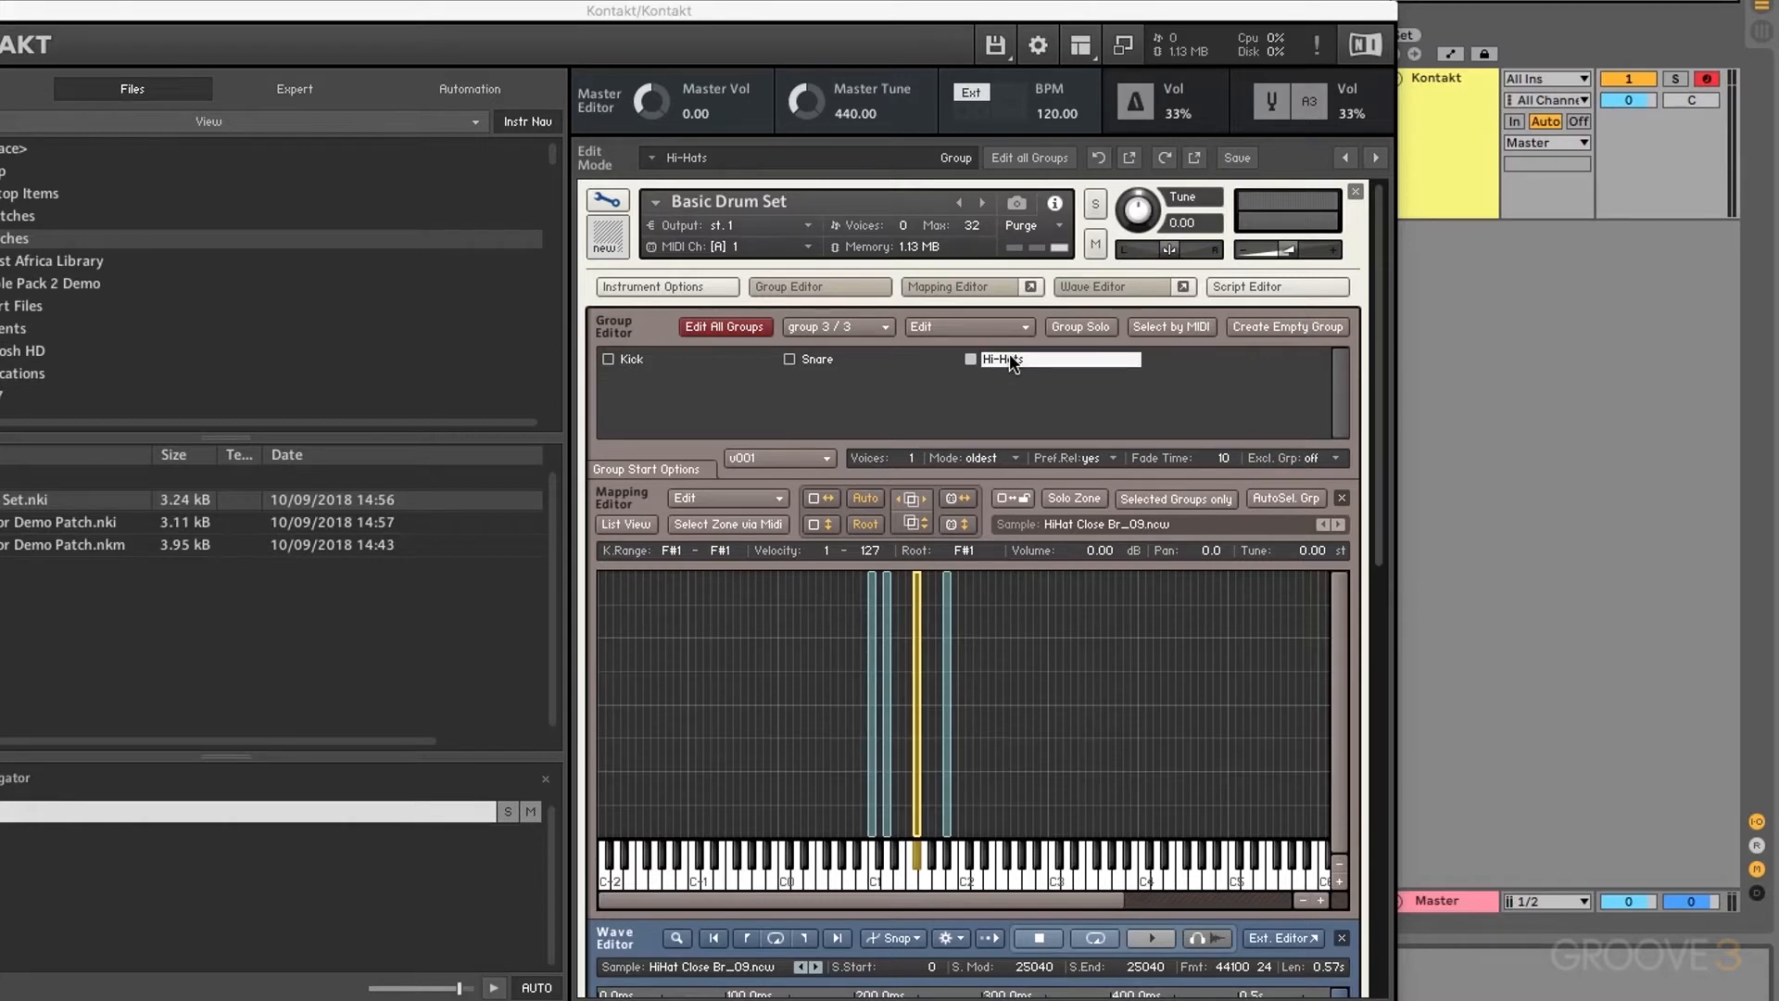
key(Return)
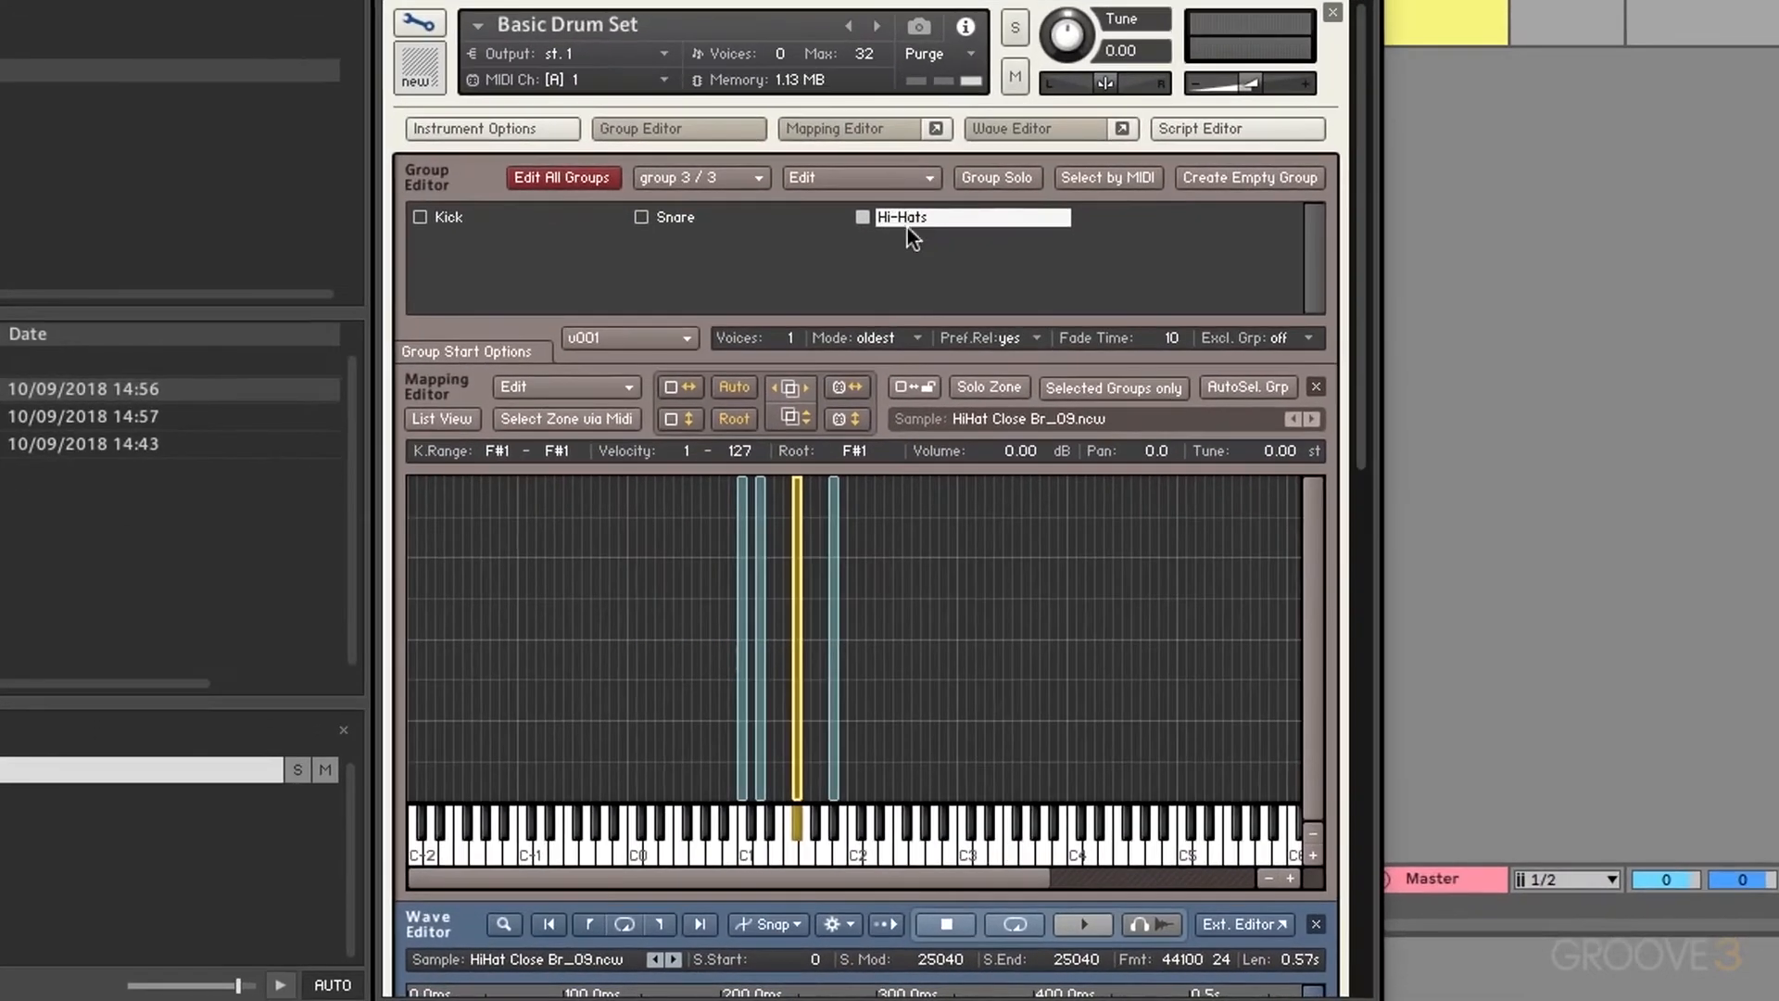
click(915, 338)
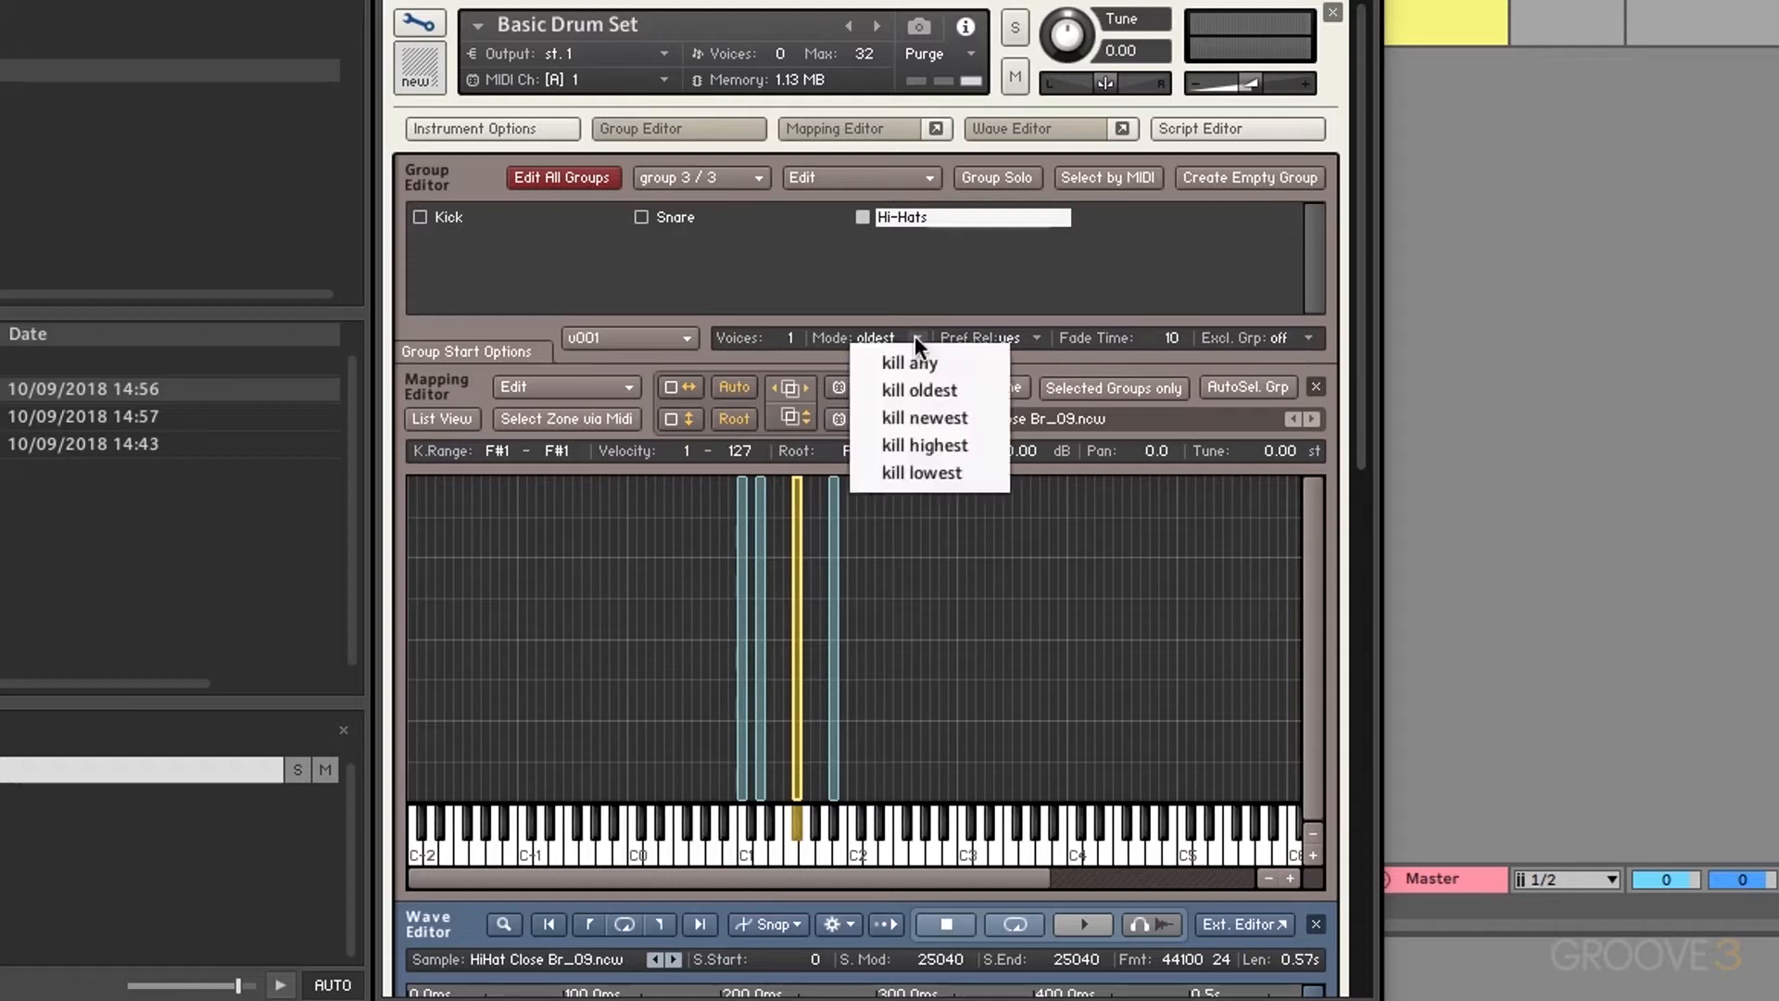
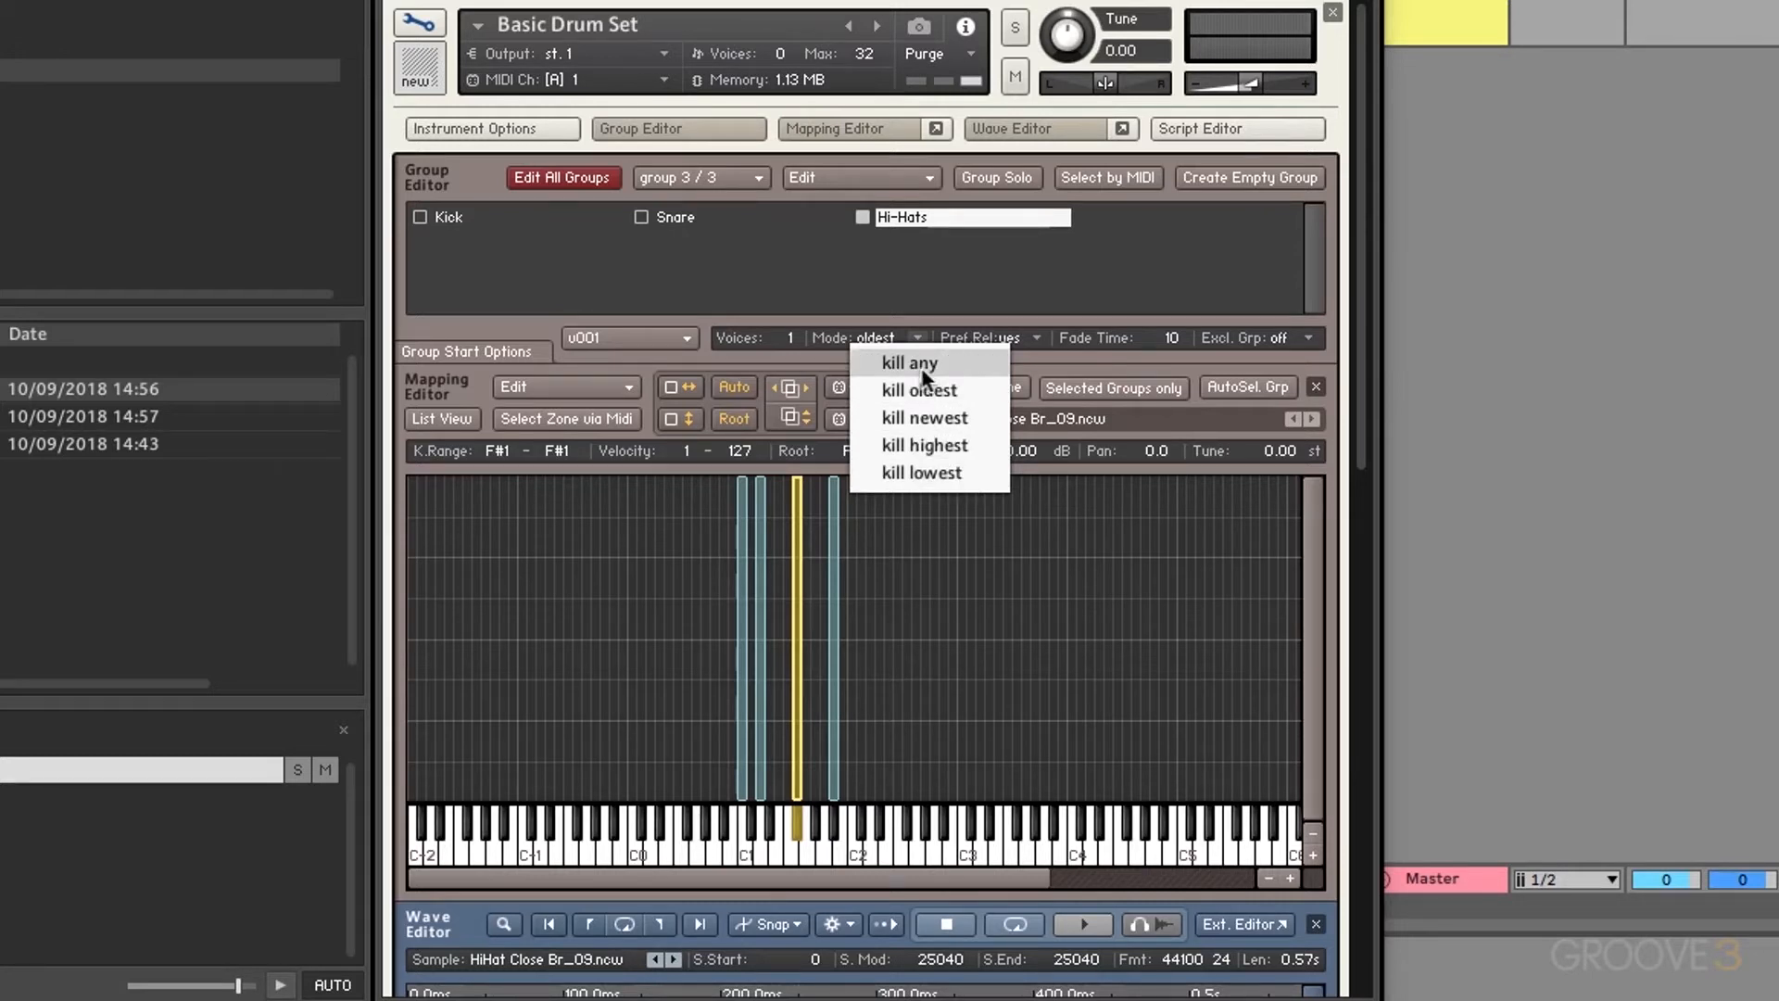
Step: Keep Hi-Hats' voice-stealing mode at oldest, set preferred release to no and fade time to 0
click(803, 365)
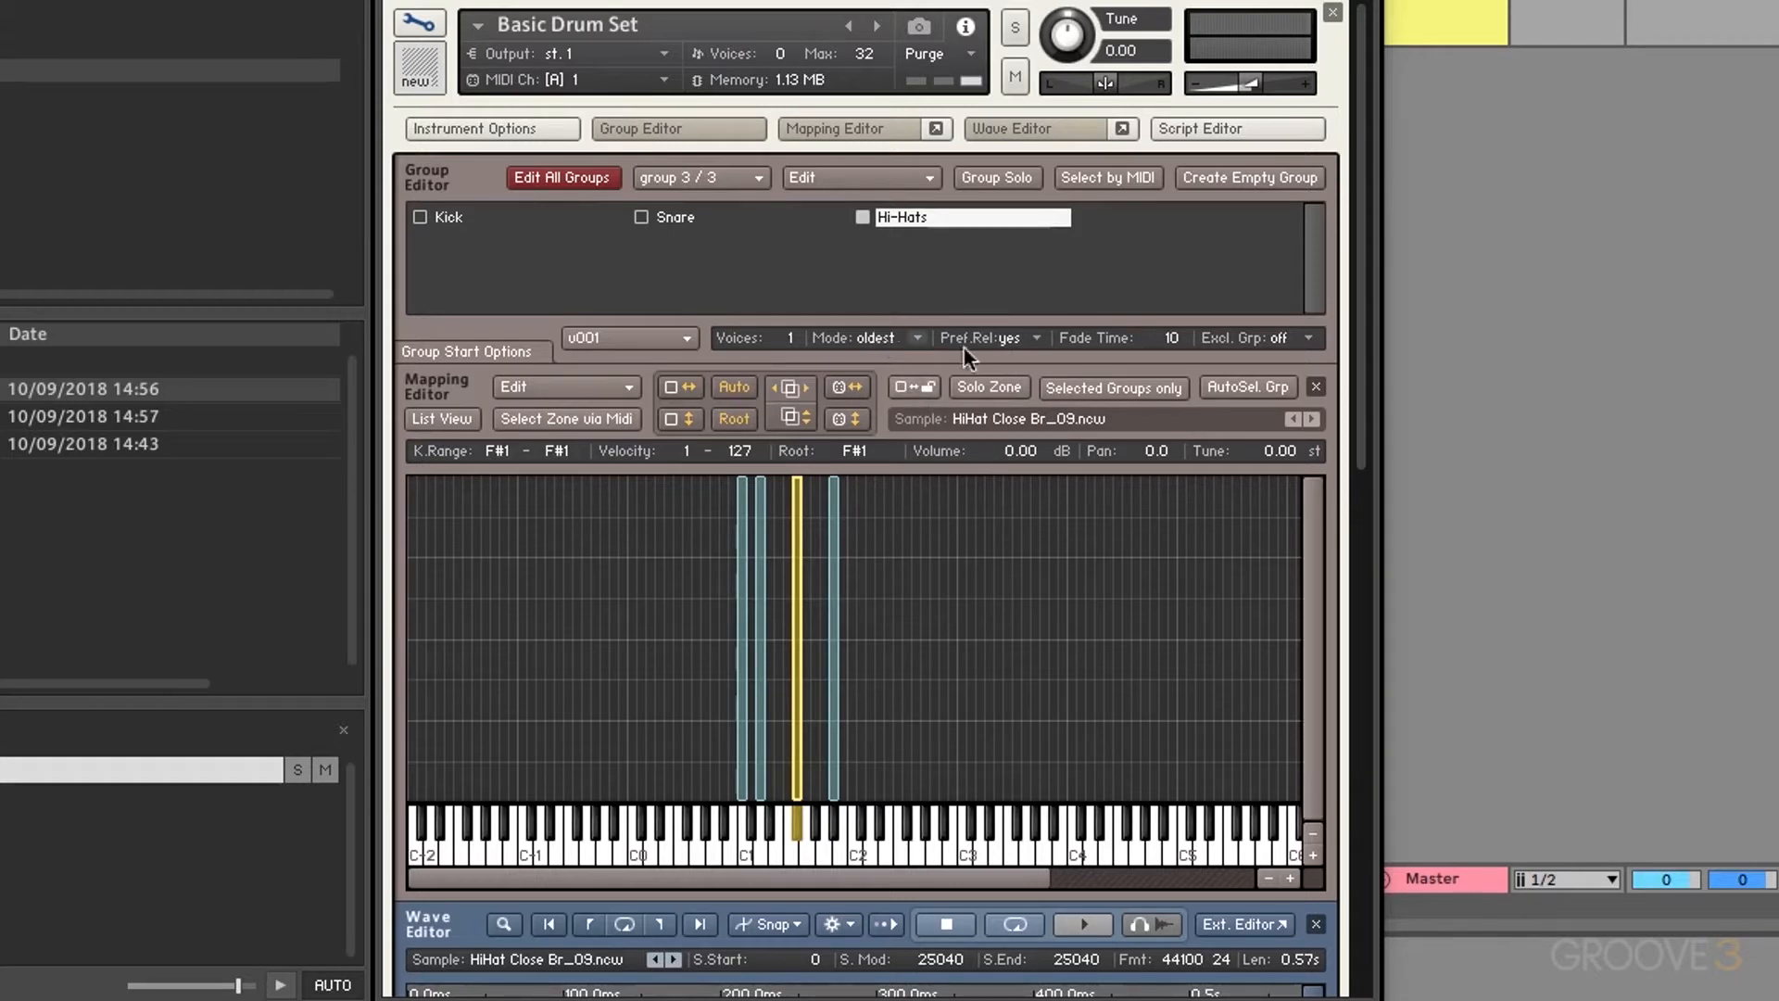
click(1028, 339)
click(1028, 387)
drag(1165, 343, 1169, 133)
drag(1158, 339, 1152, 187)
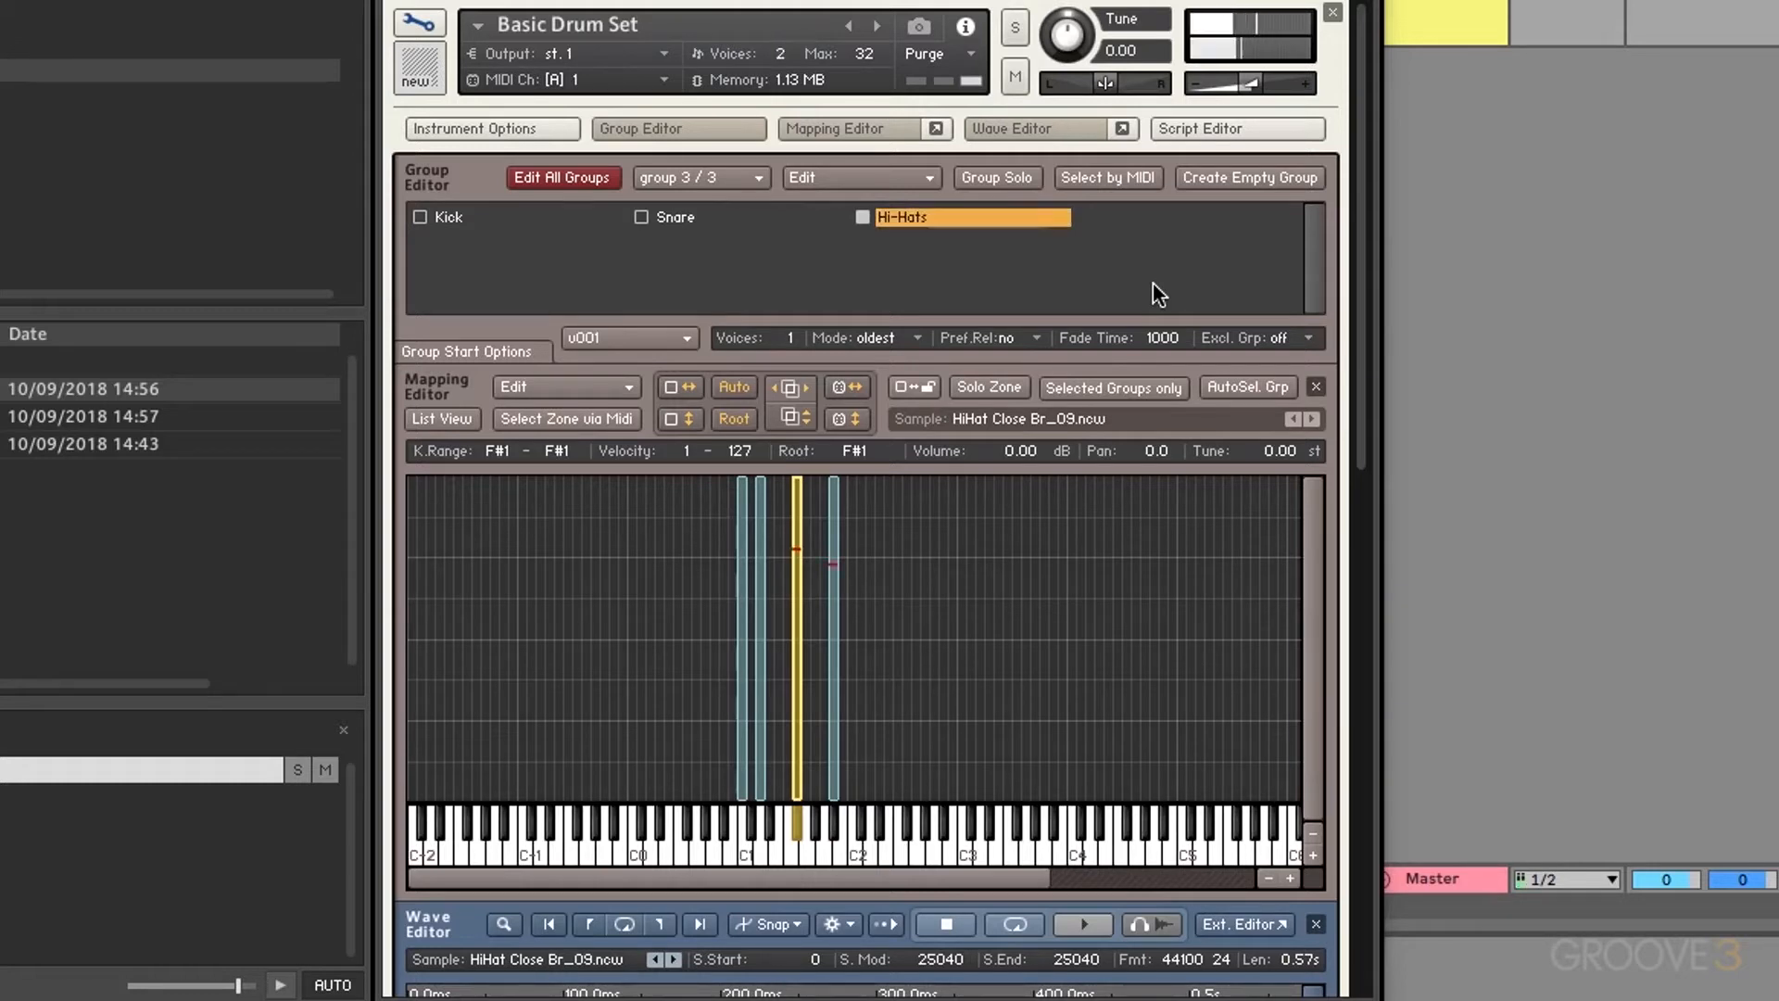
drag(1167, 334, 1136, 802)
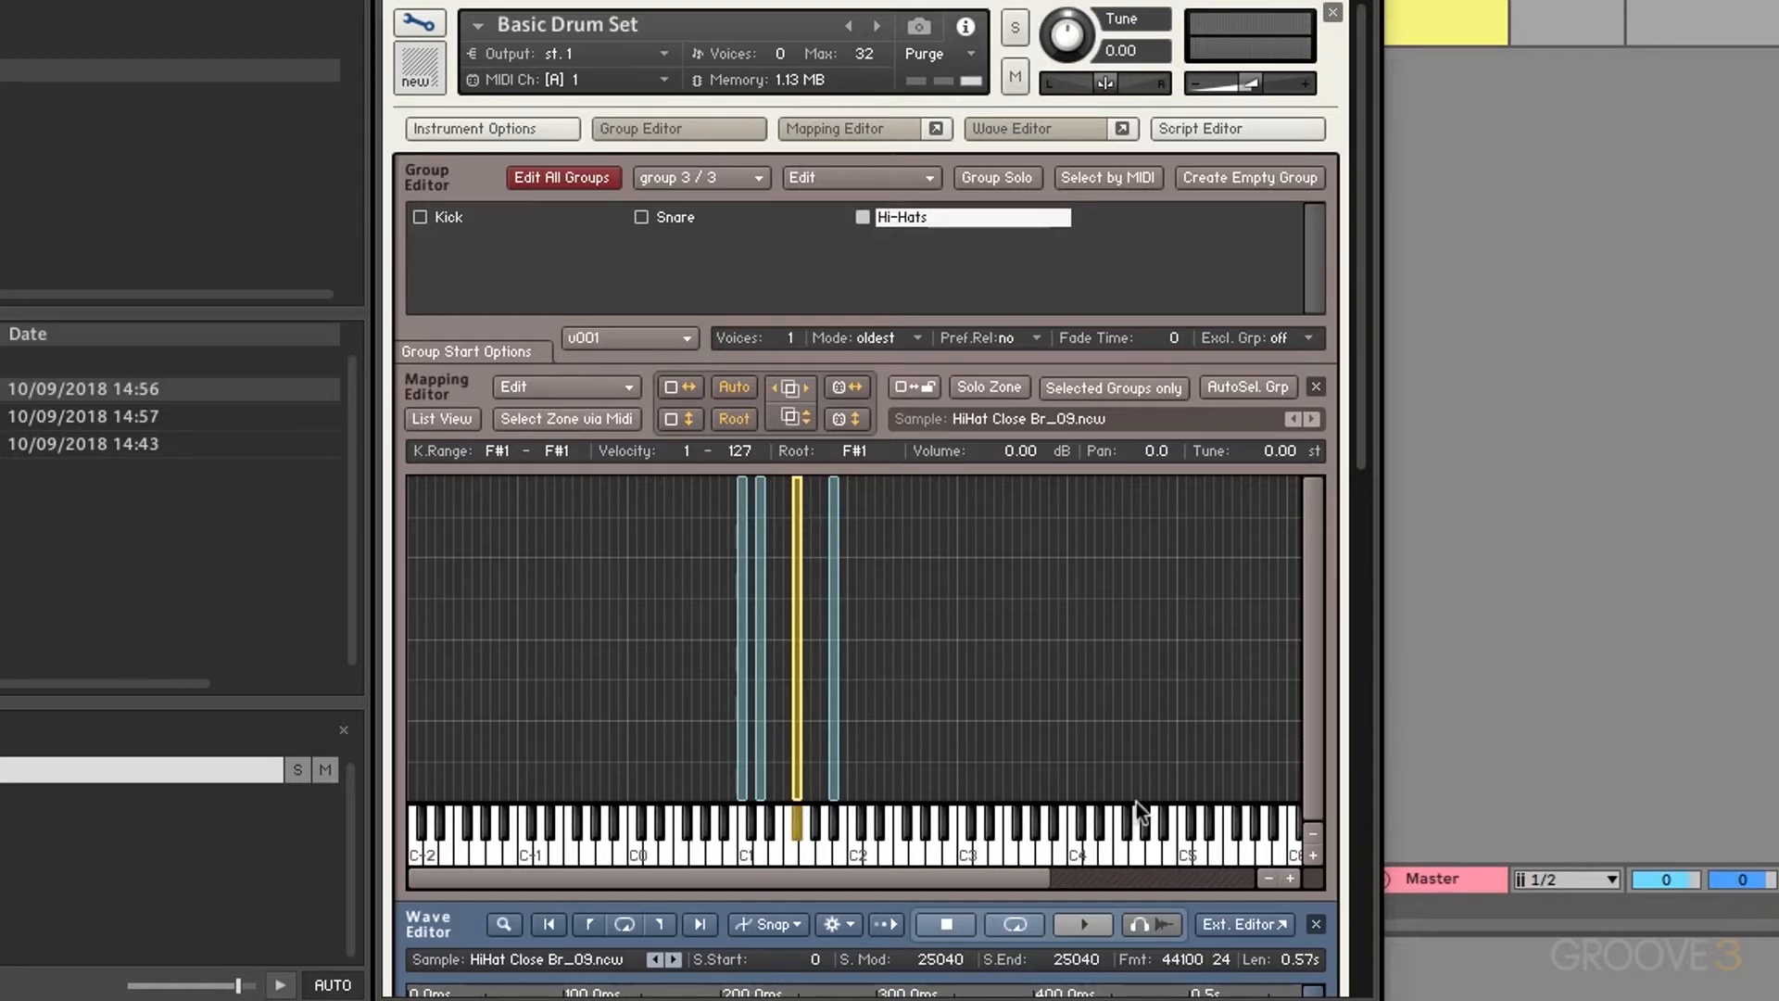
click(1290, 339)
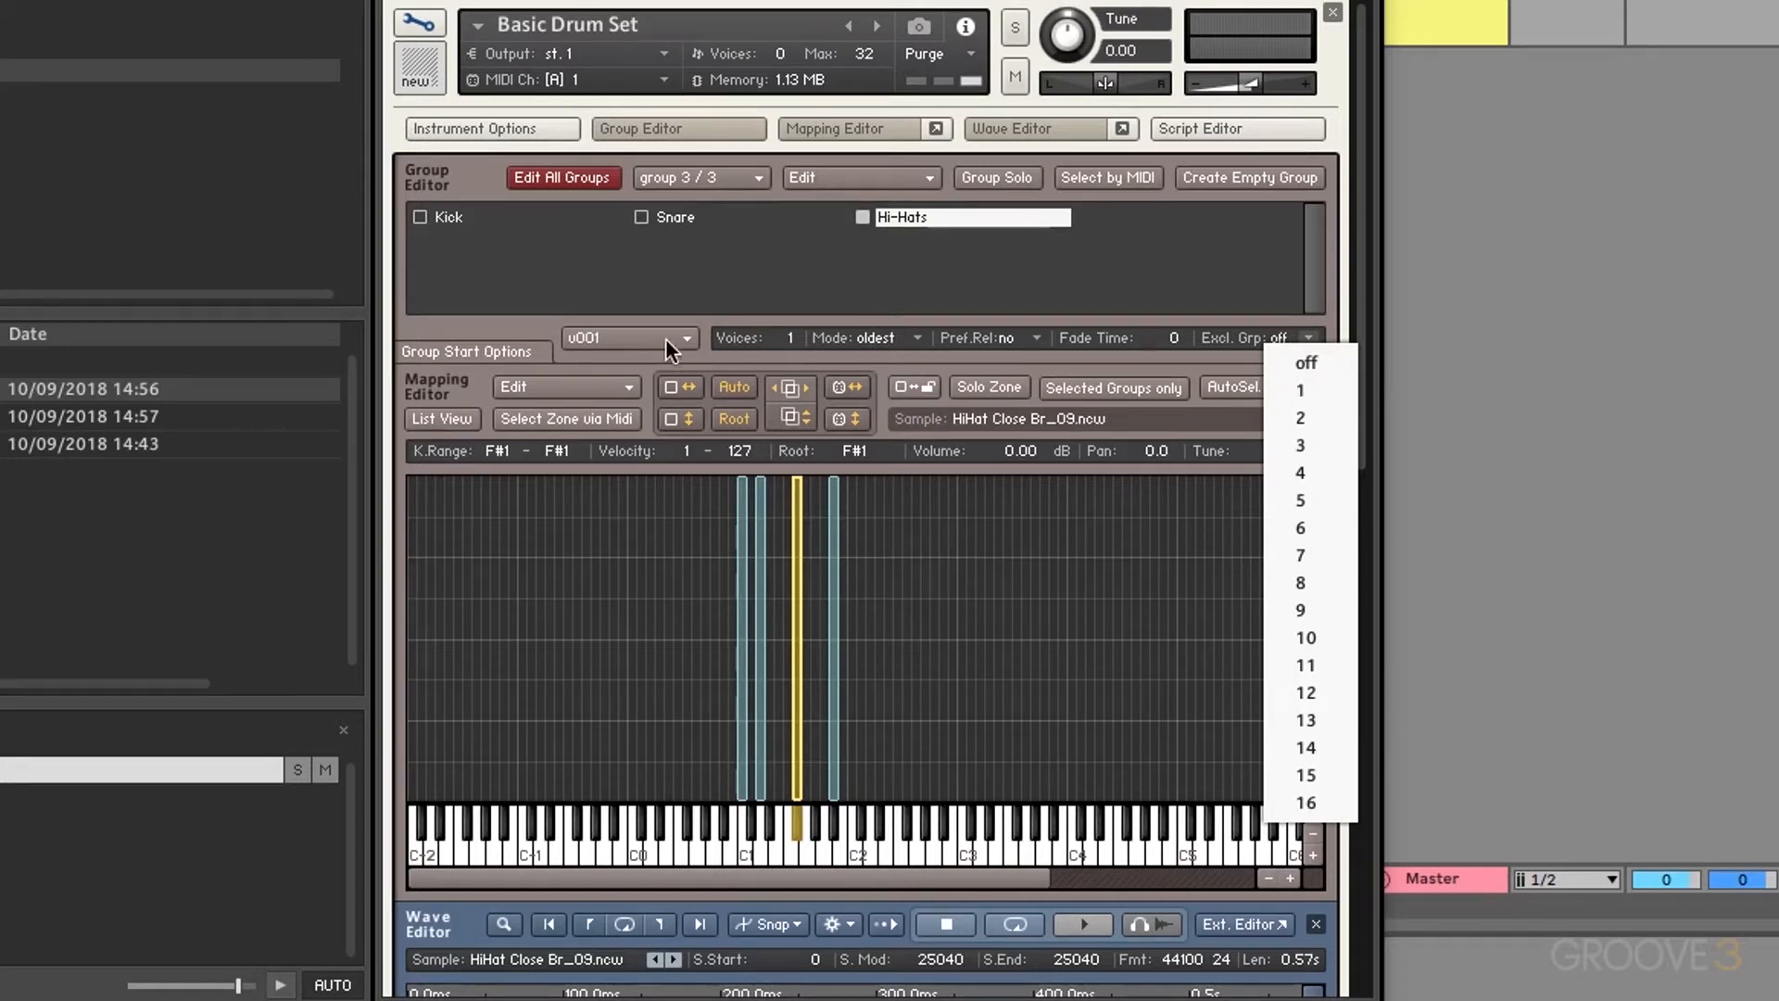
Step: Rename the Hi-Hats group to 'Closed Hat'
click(899, 264)
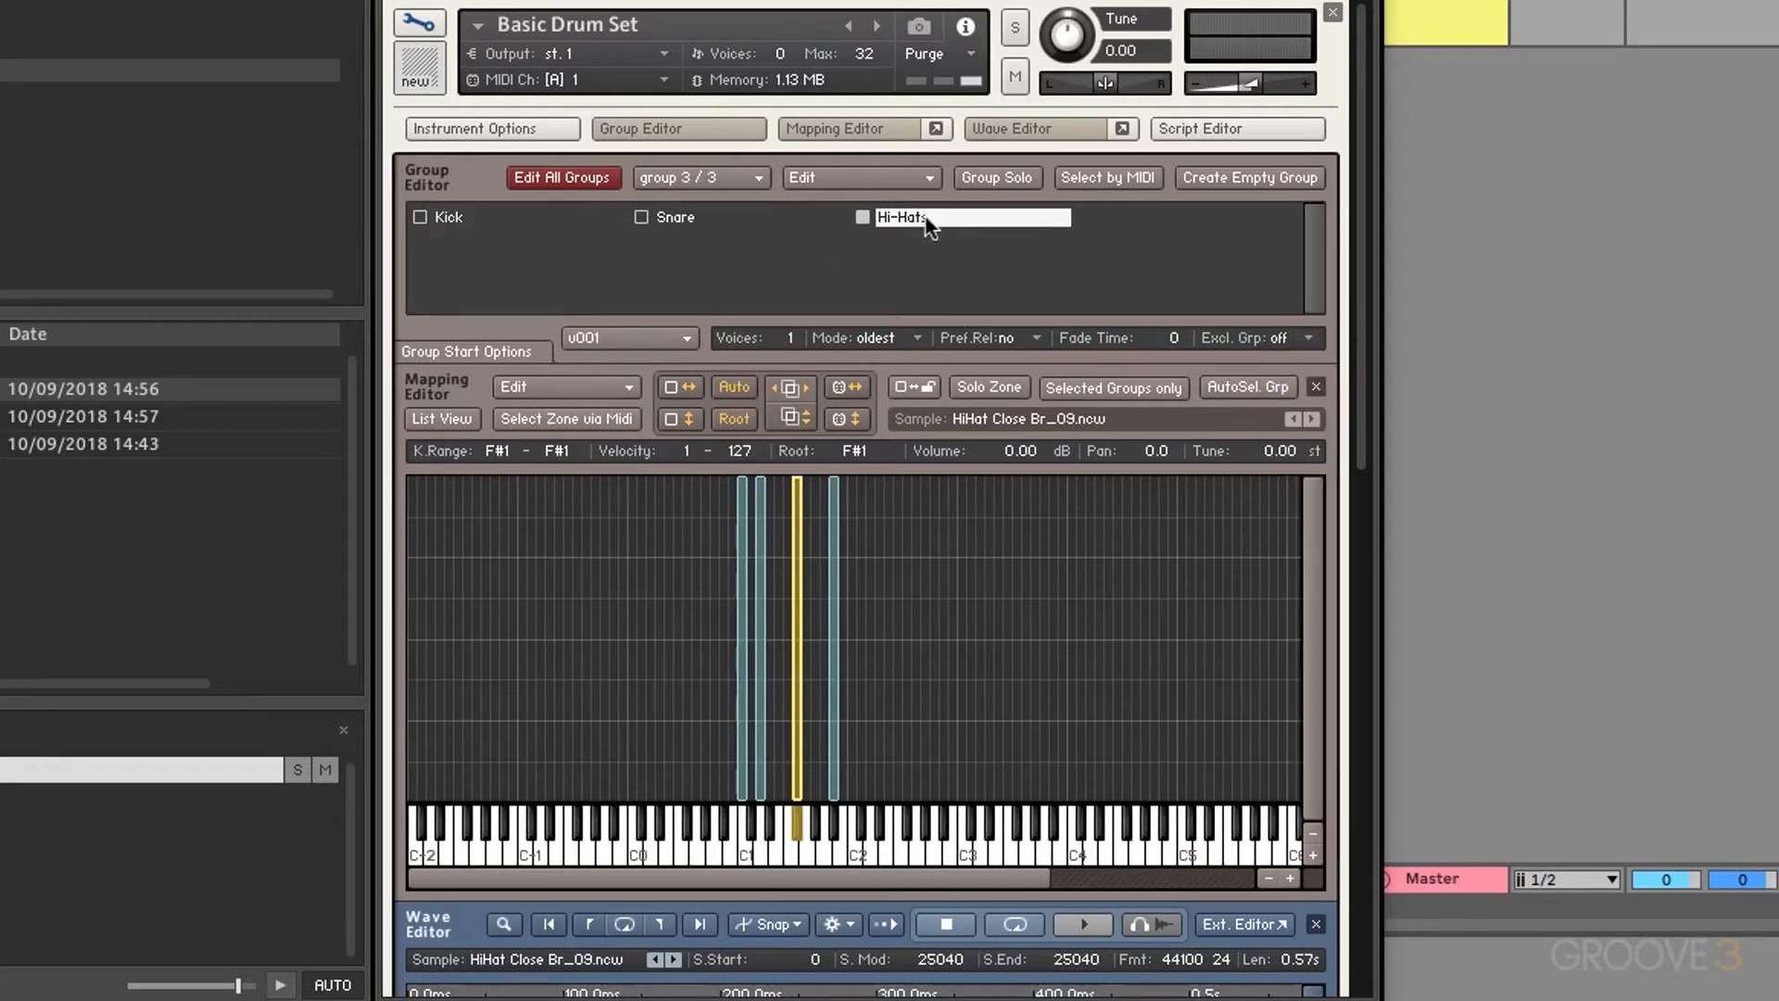
right_click(925, 219)
double_click(905, 220)
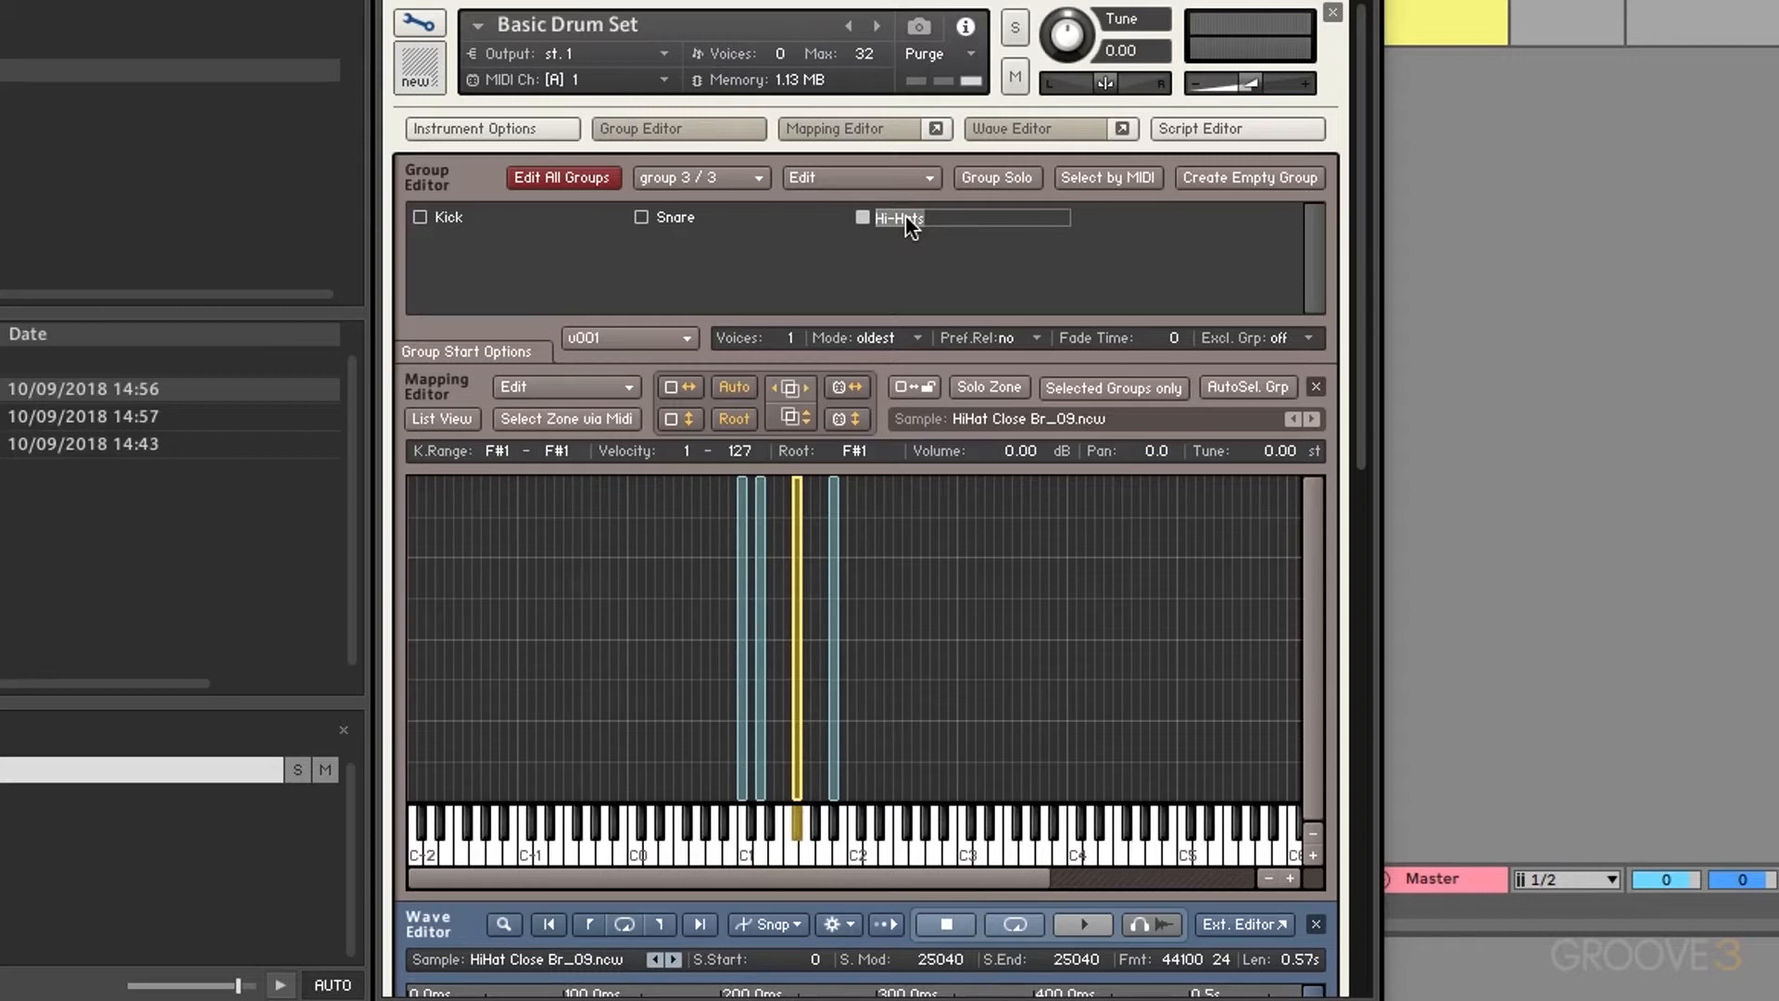
text(Closed Hat)
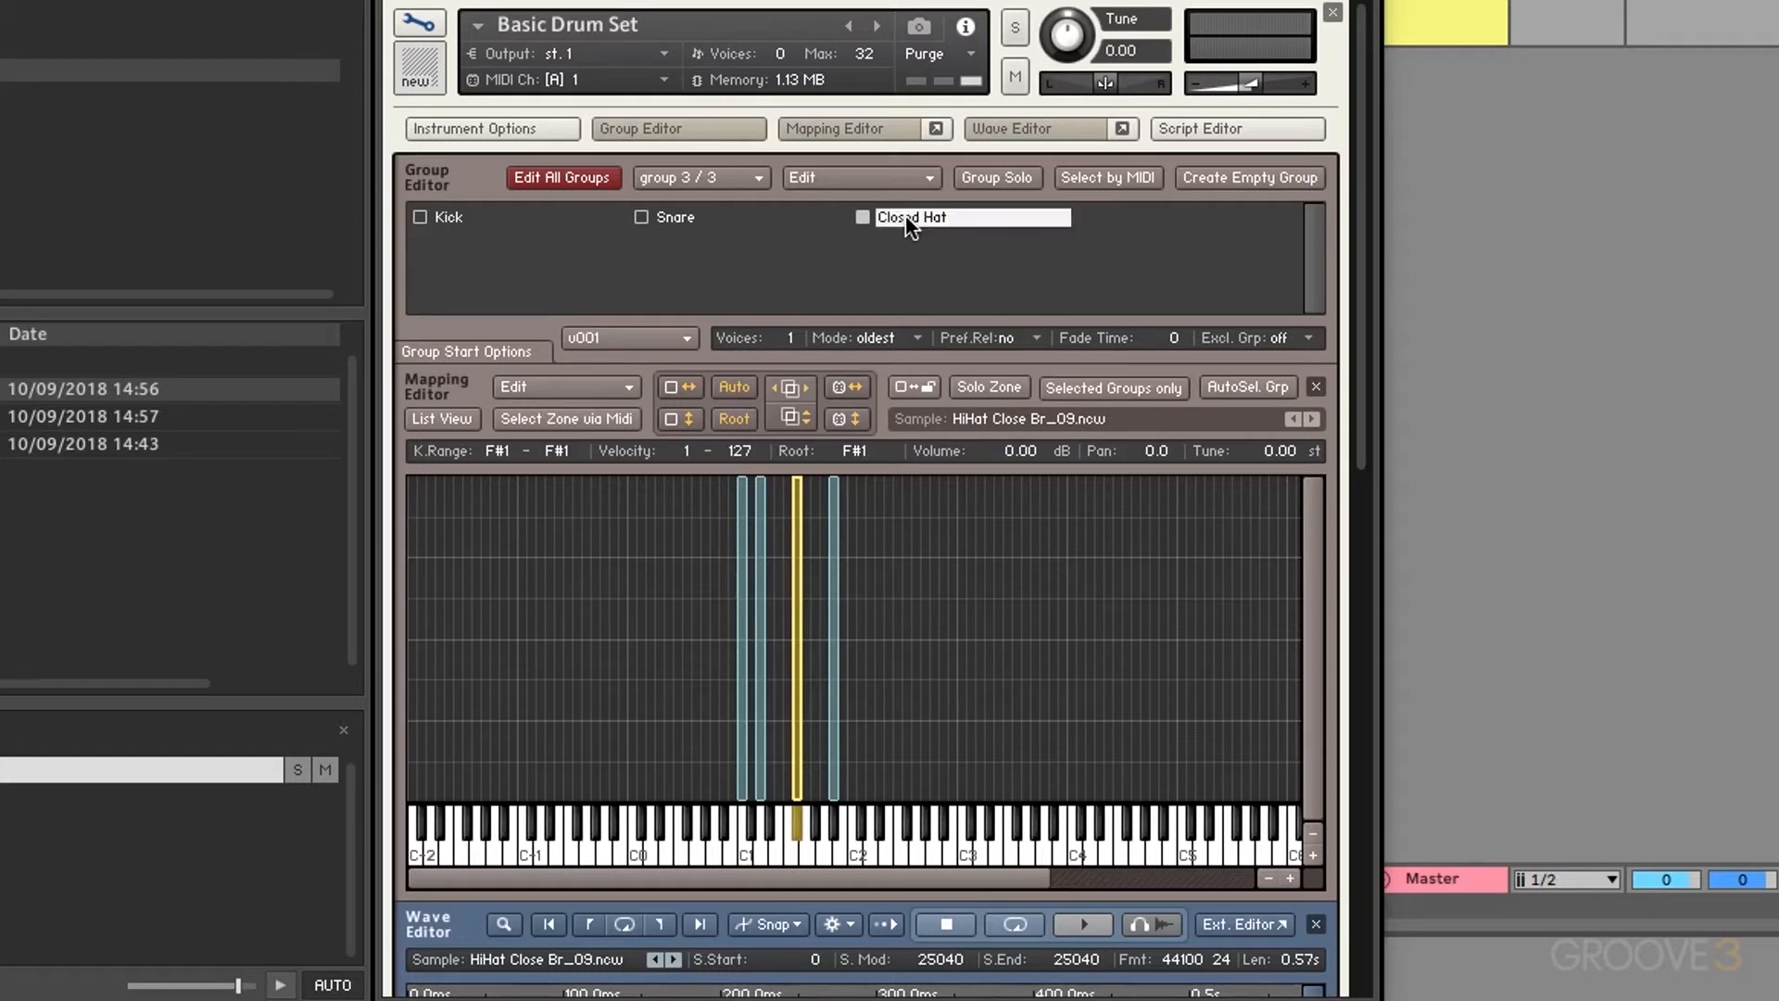
Step: Add a new empty group named 'Open Hat'
click(1238, 178)
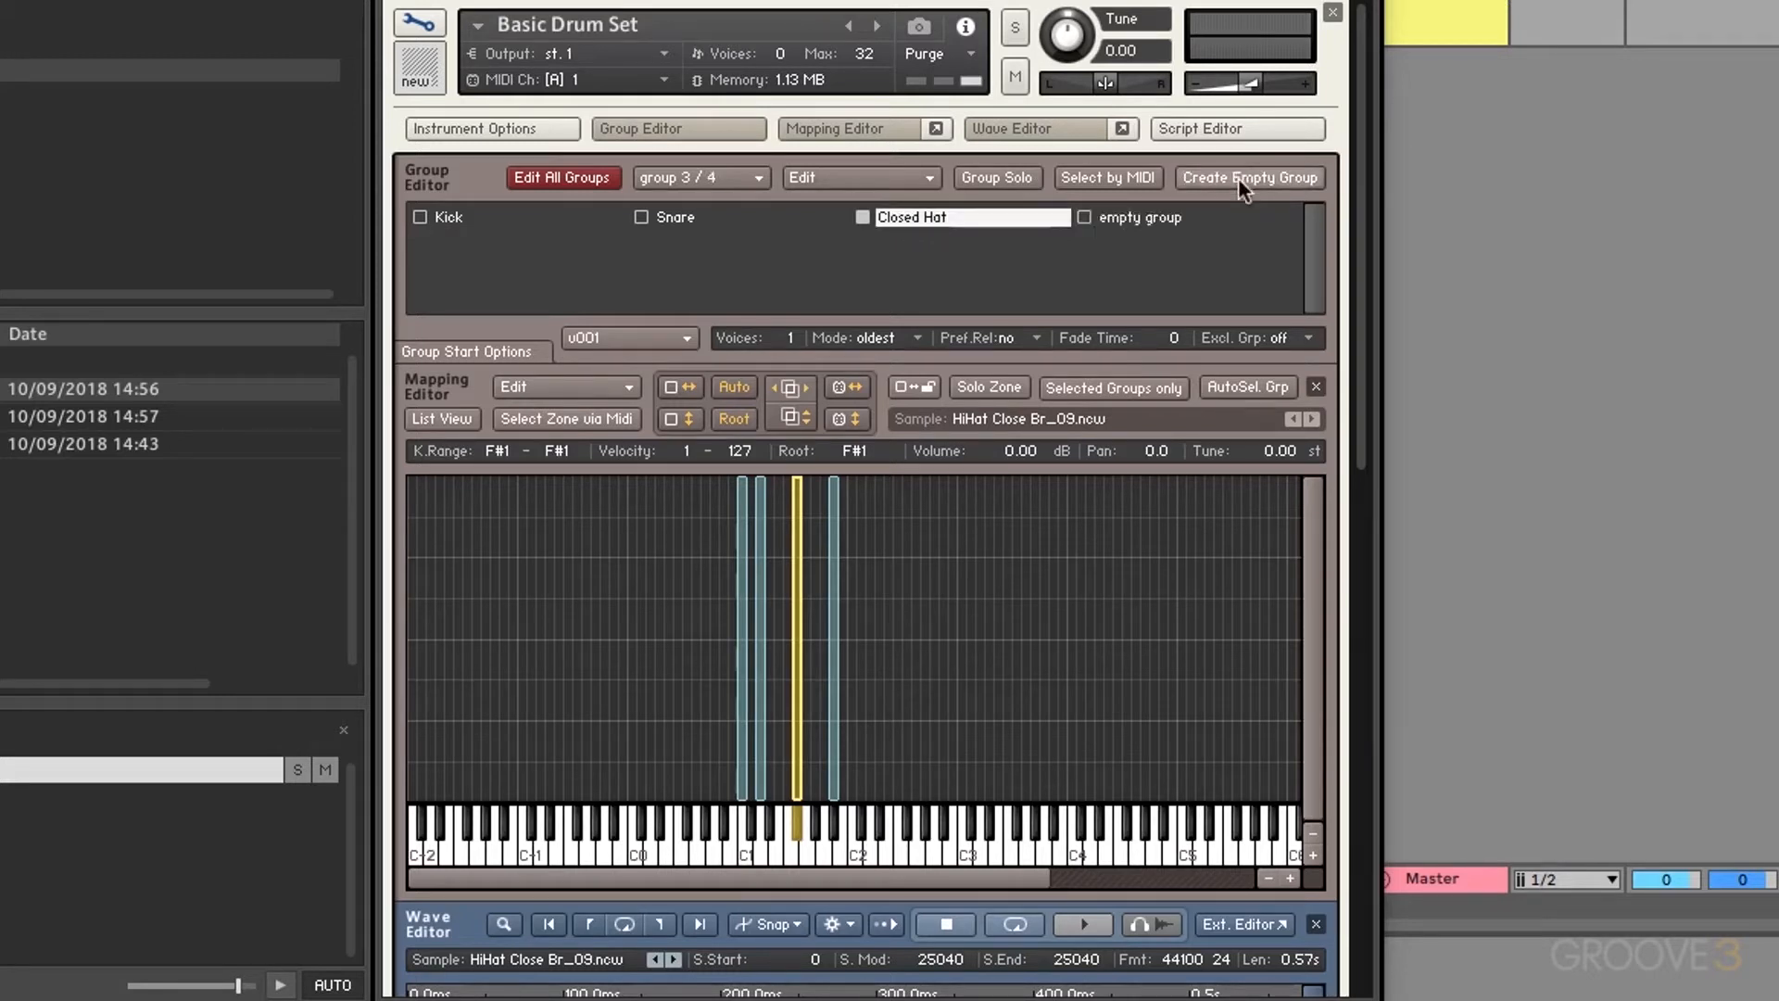
click(1158, 221)
double_click(1158, 220)
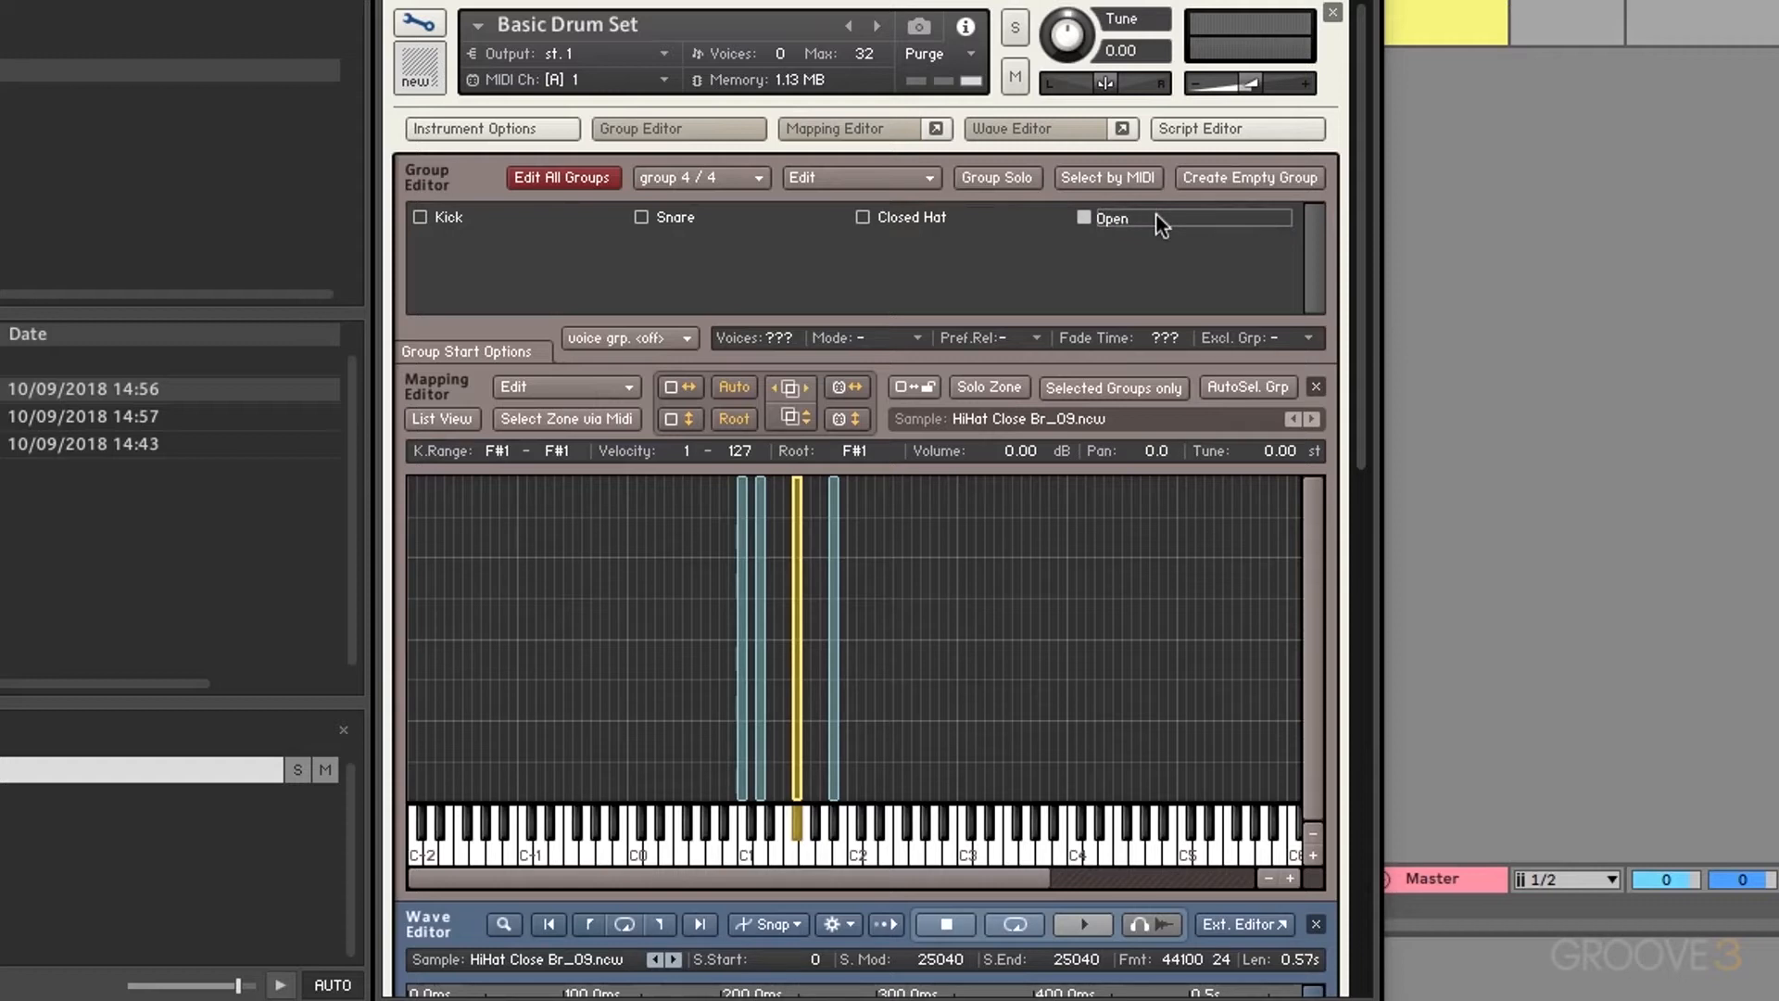
text(Open Hat)
key(Return)
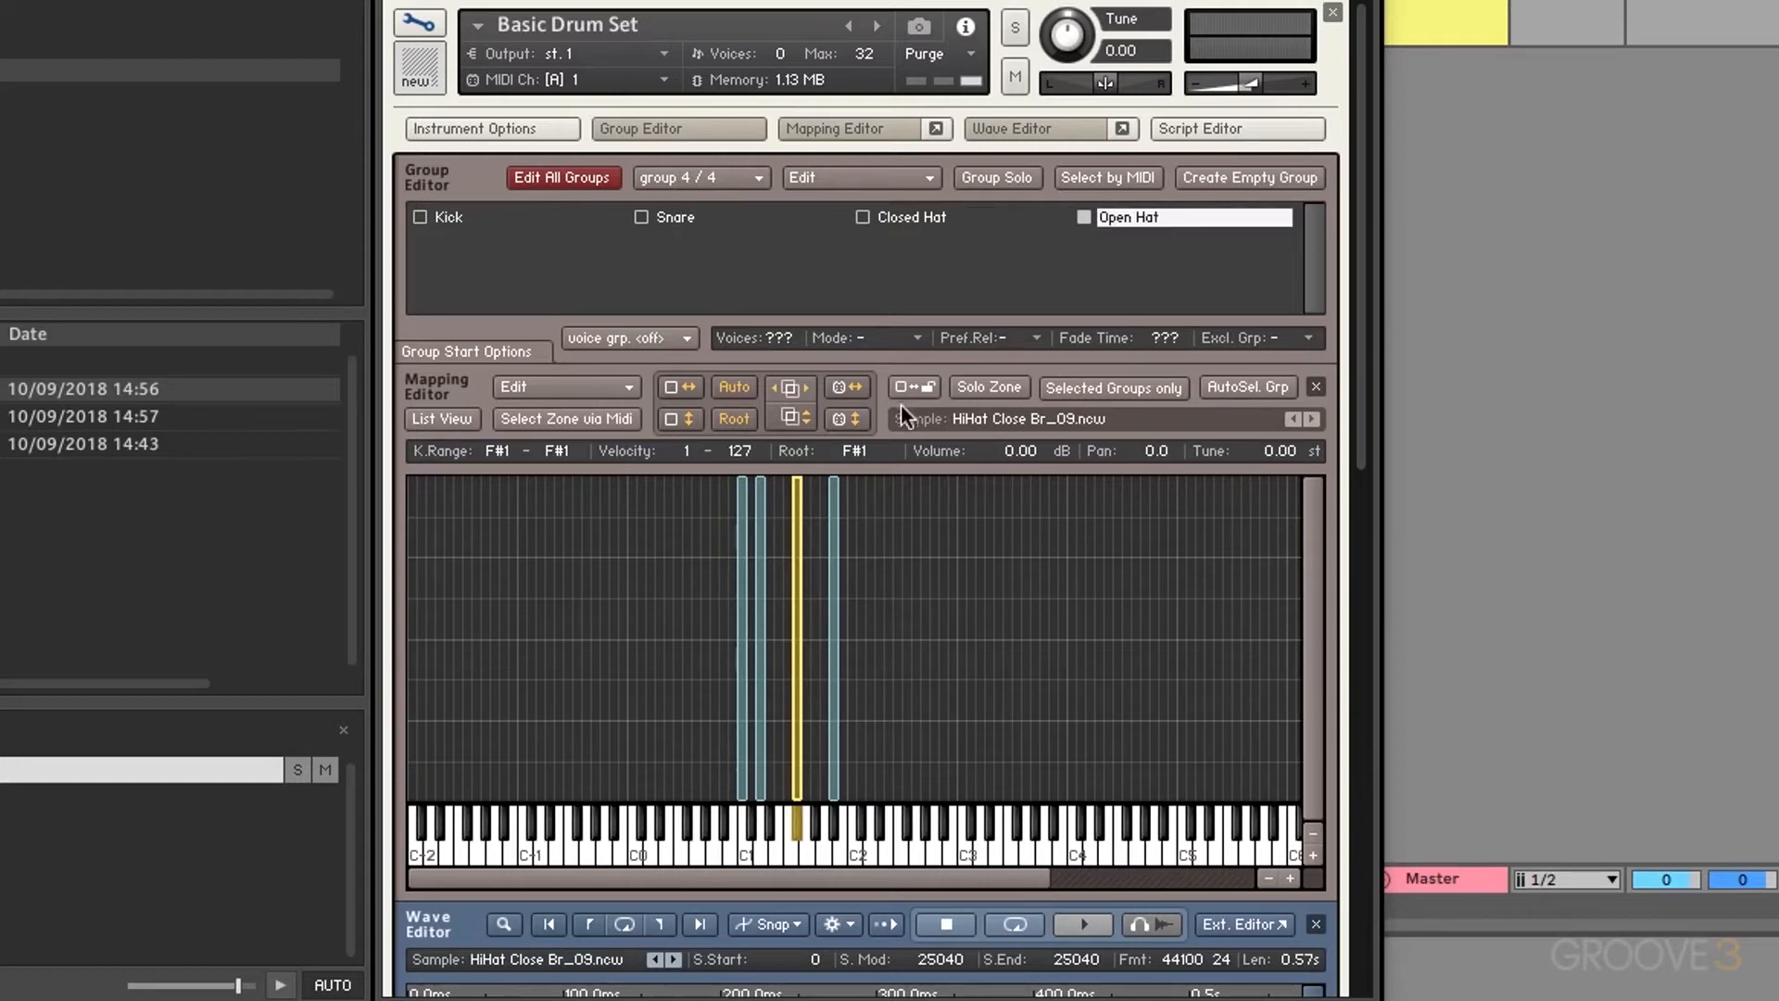
Step: Move the A#1 open hi-hat zone into the Open Hat group
click(834, 774)
right_click(834, 773)
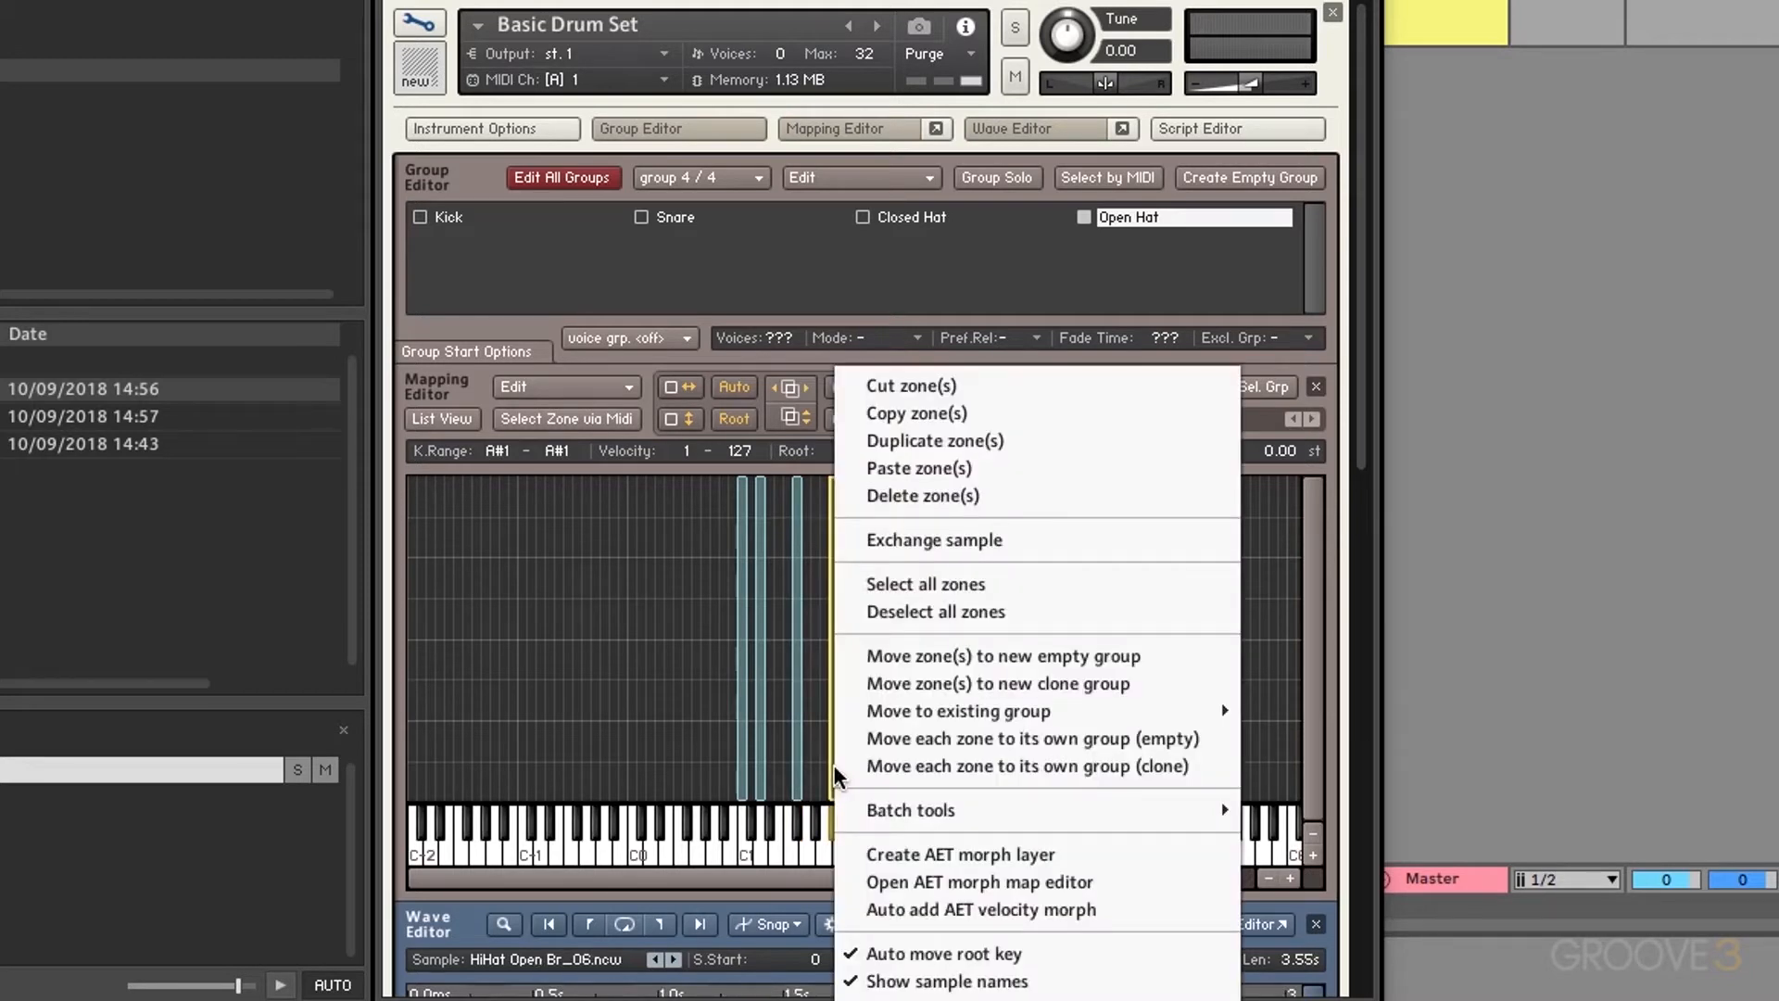
mouse_move(1008, 716)
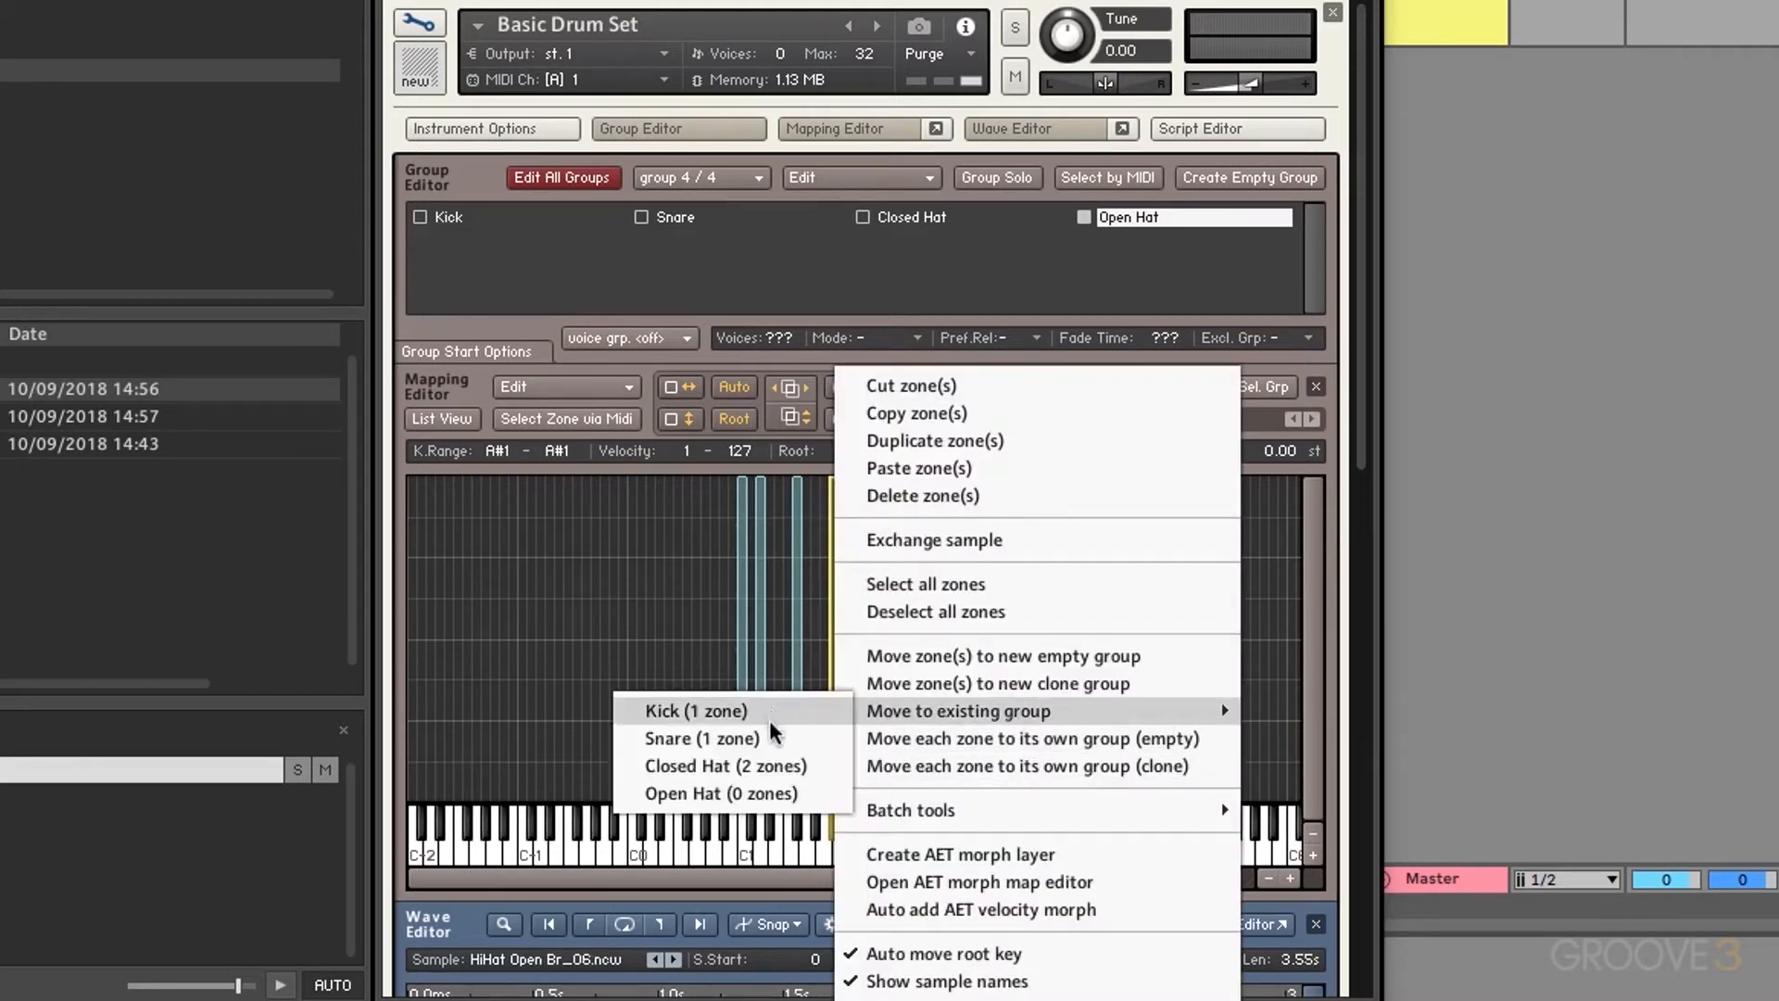
click(773, 793)
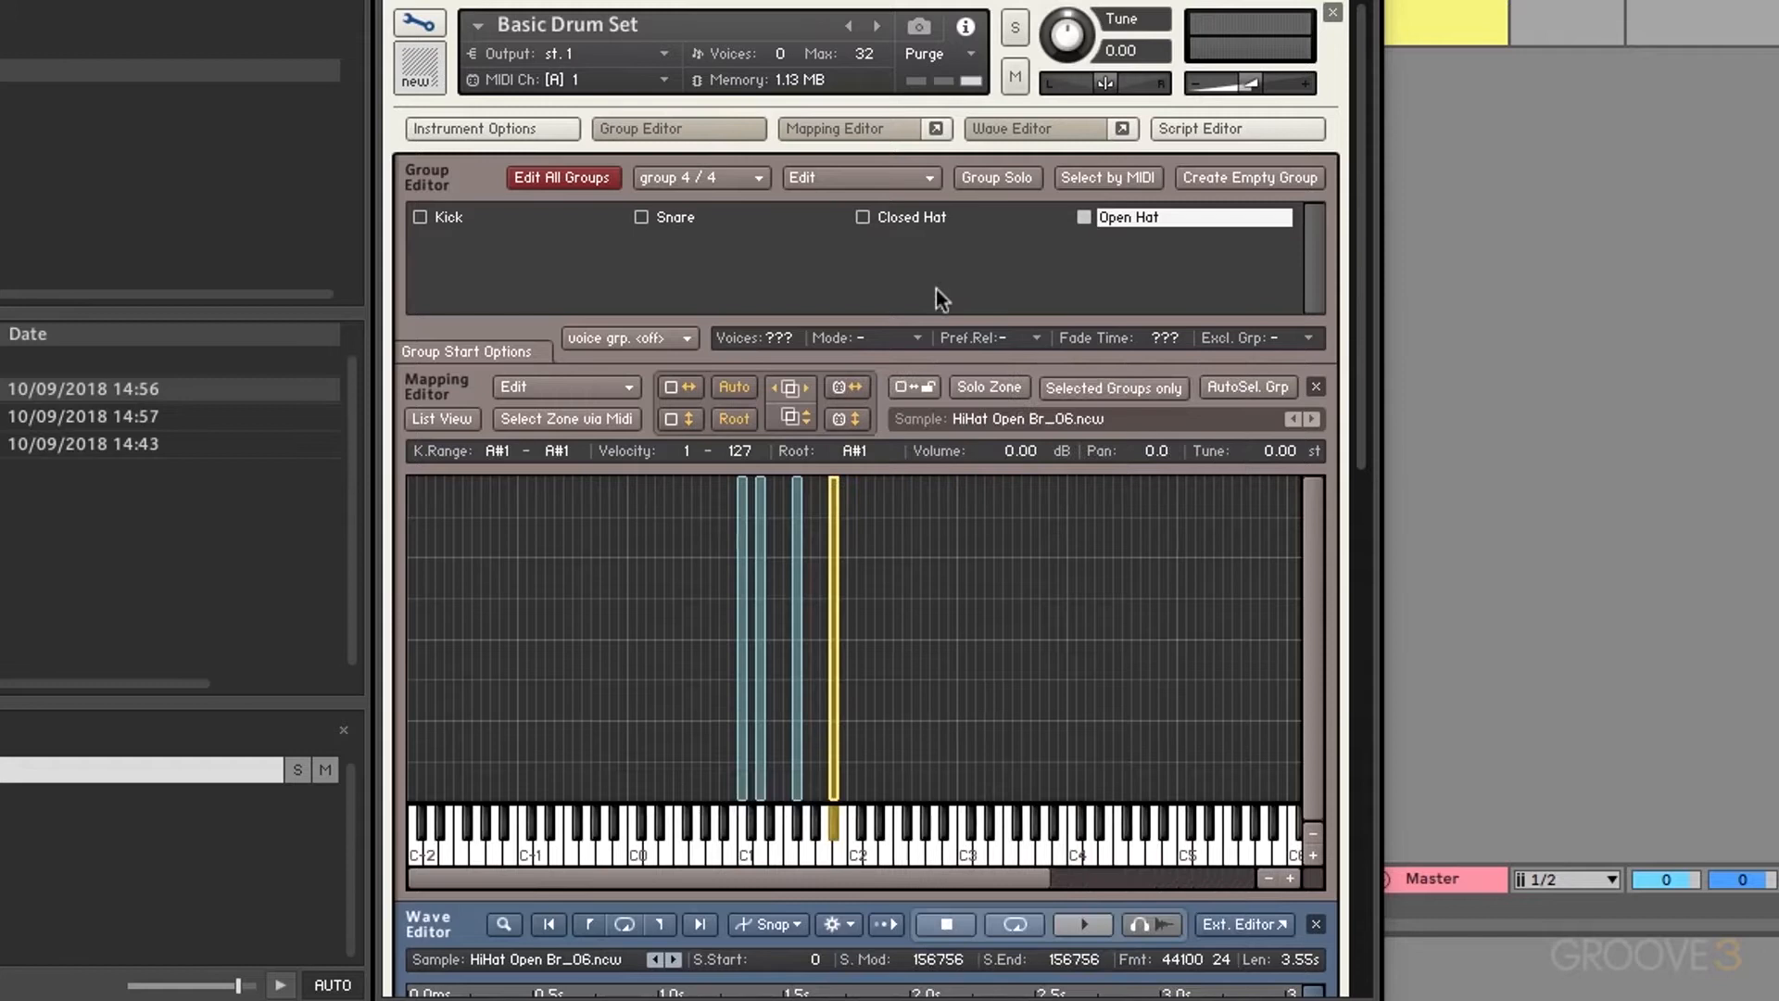
Step: Put the Closed Hat group in exclusive group 1
click(932, 214)
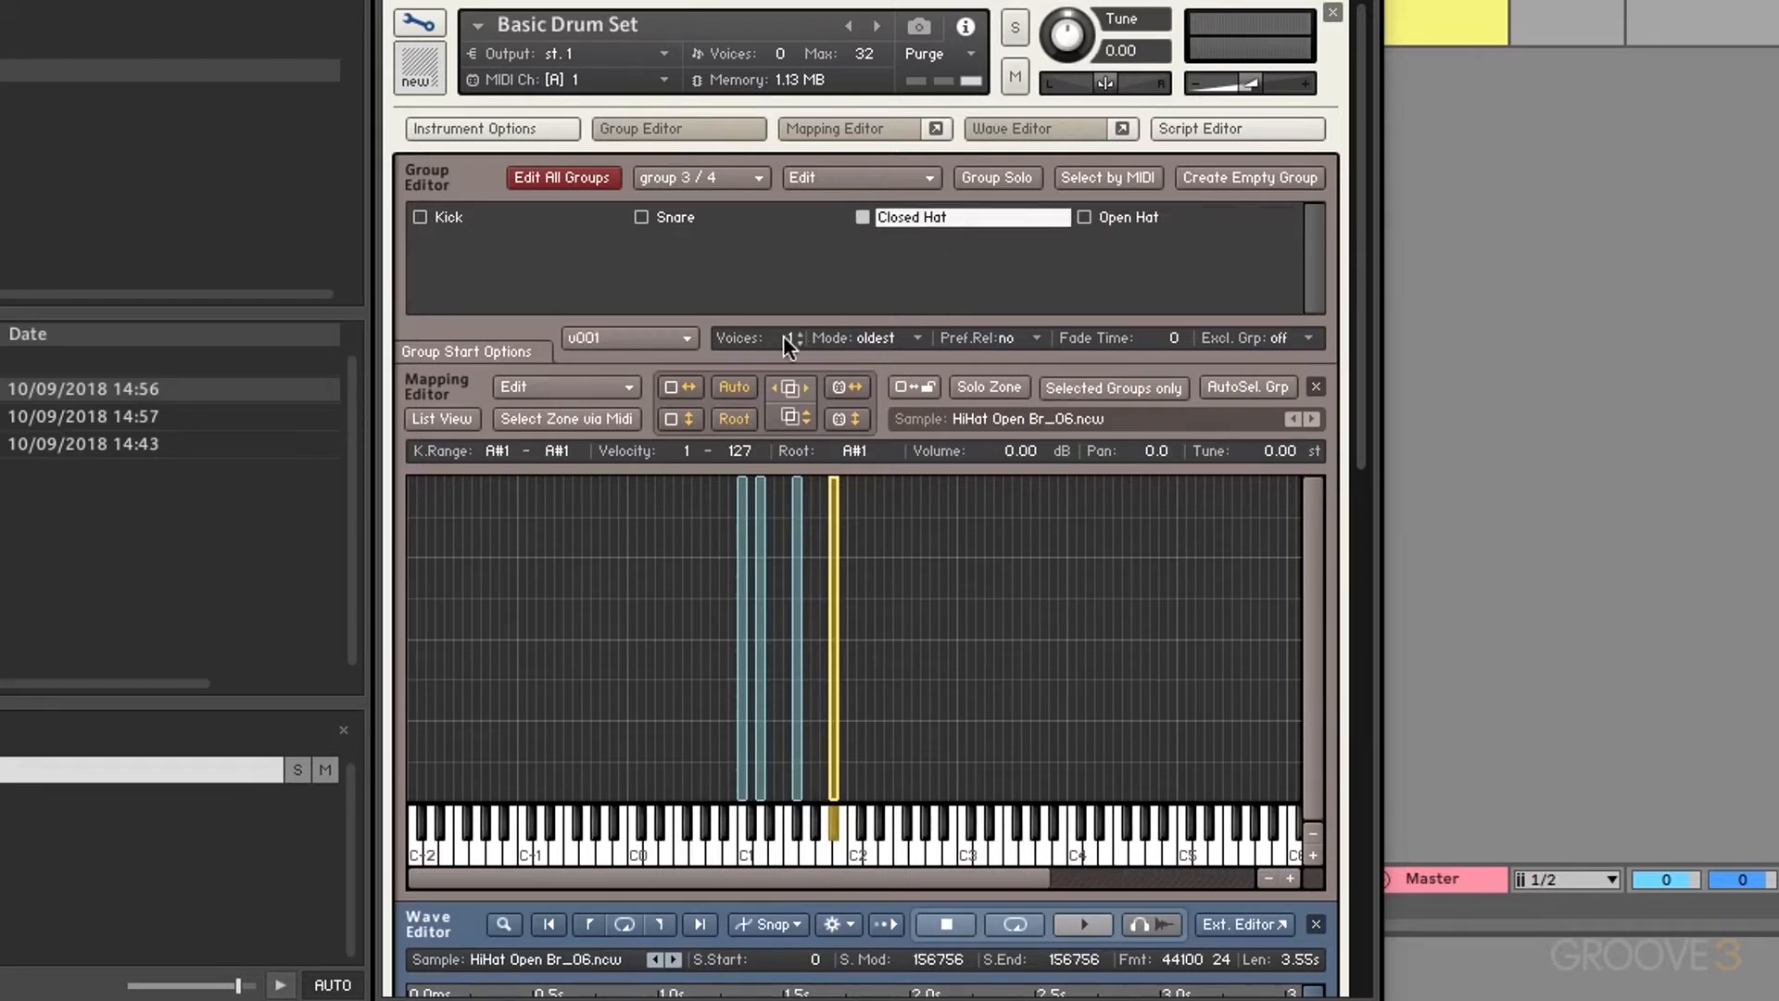
click(666, 332)
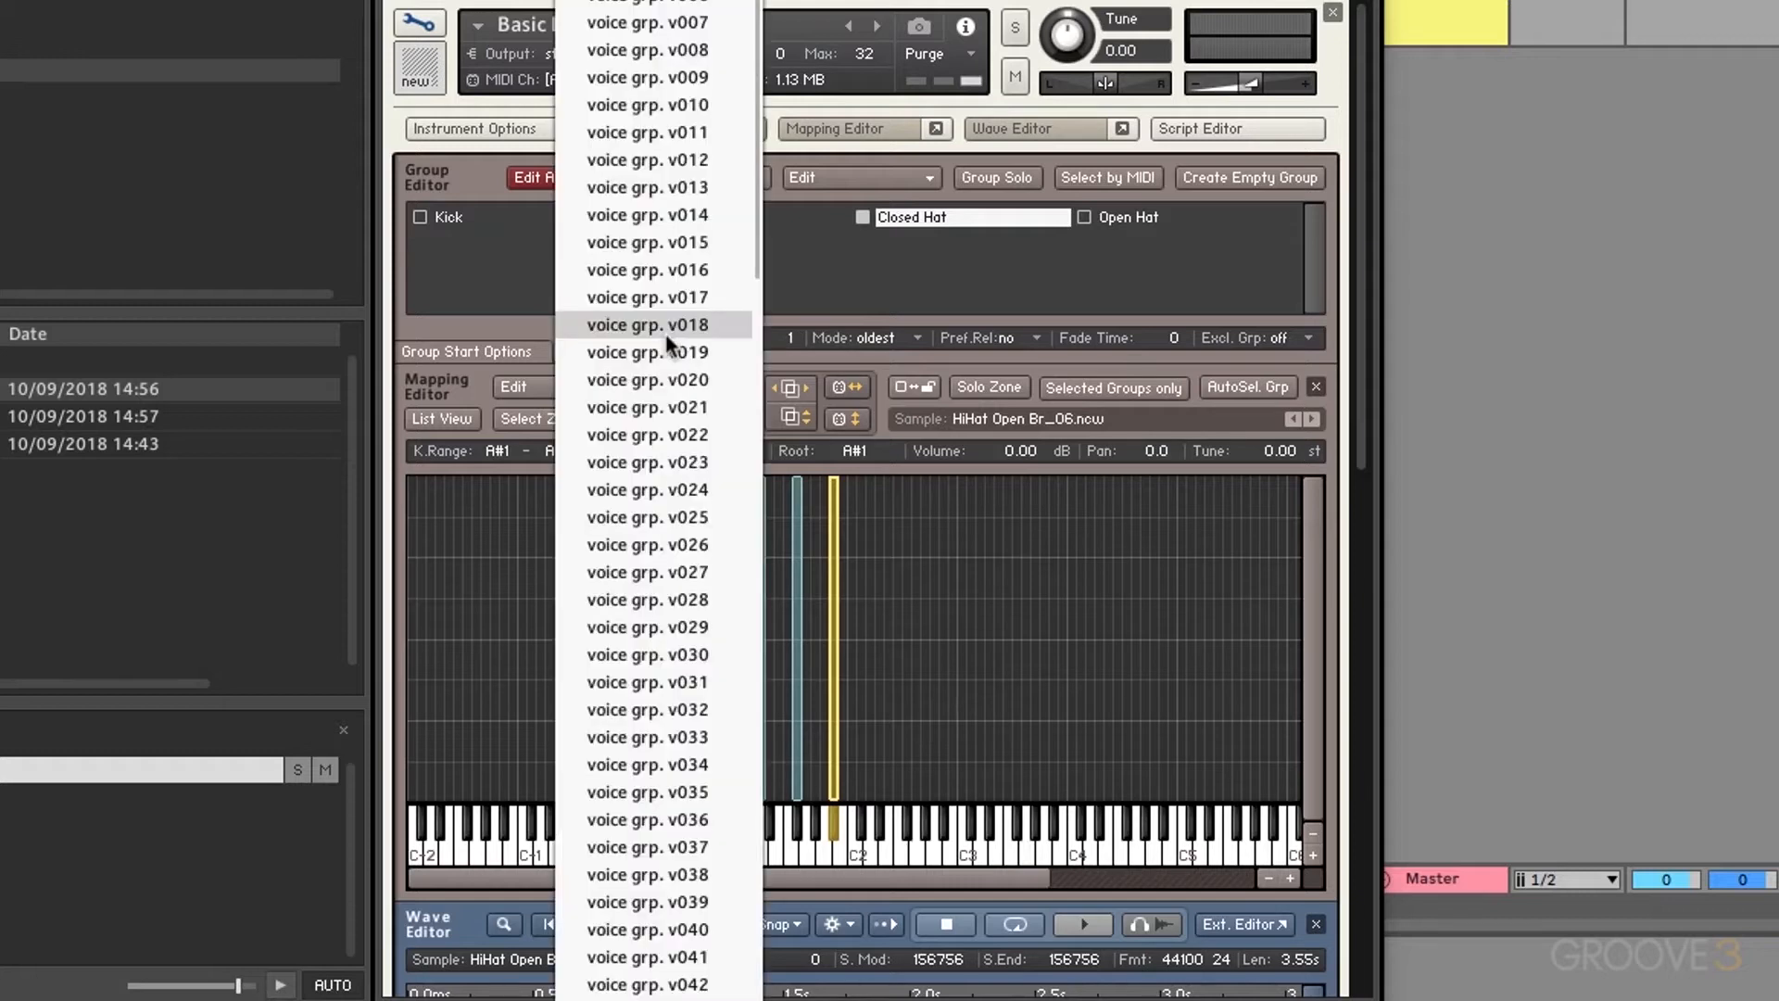
click(864, 288)
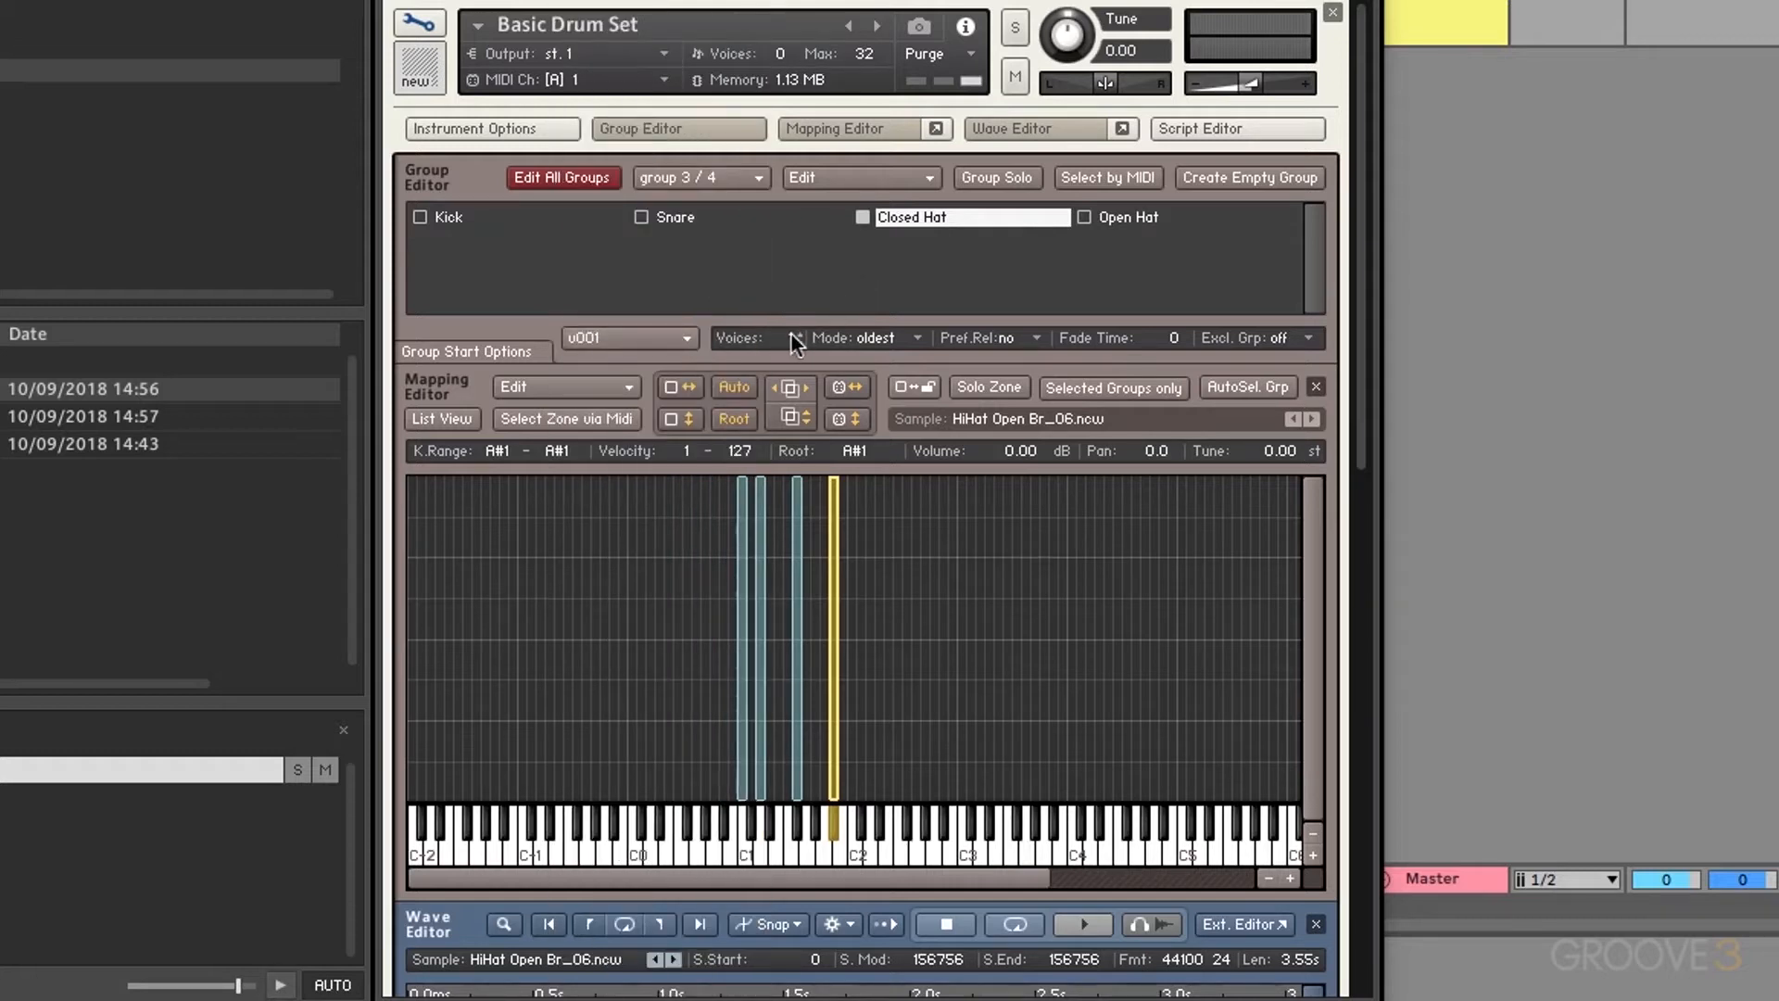
click(1284, 339)
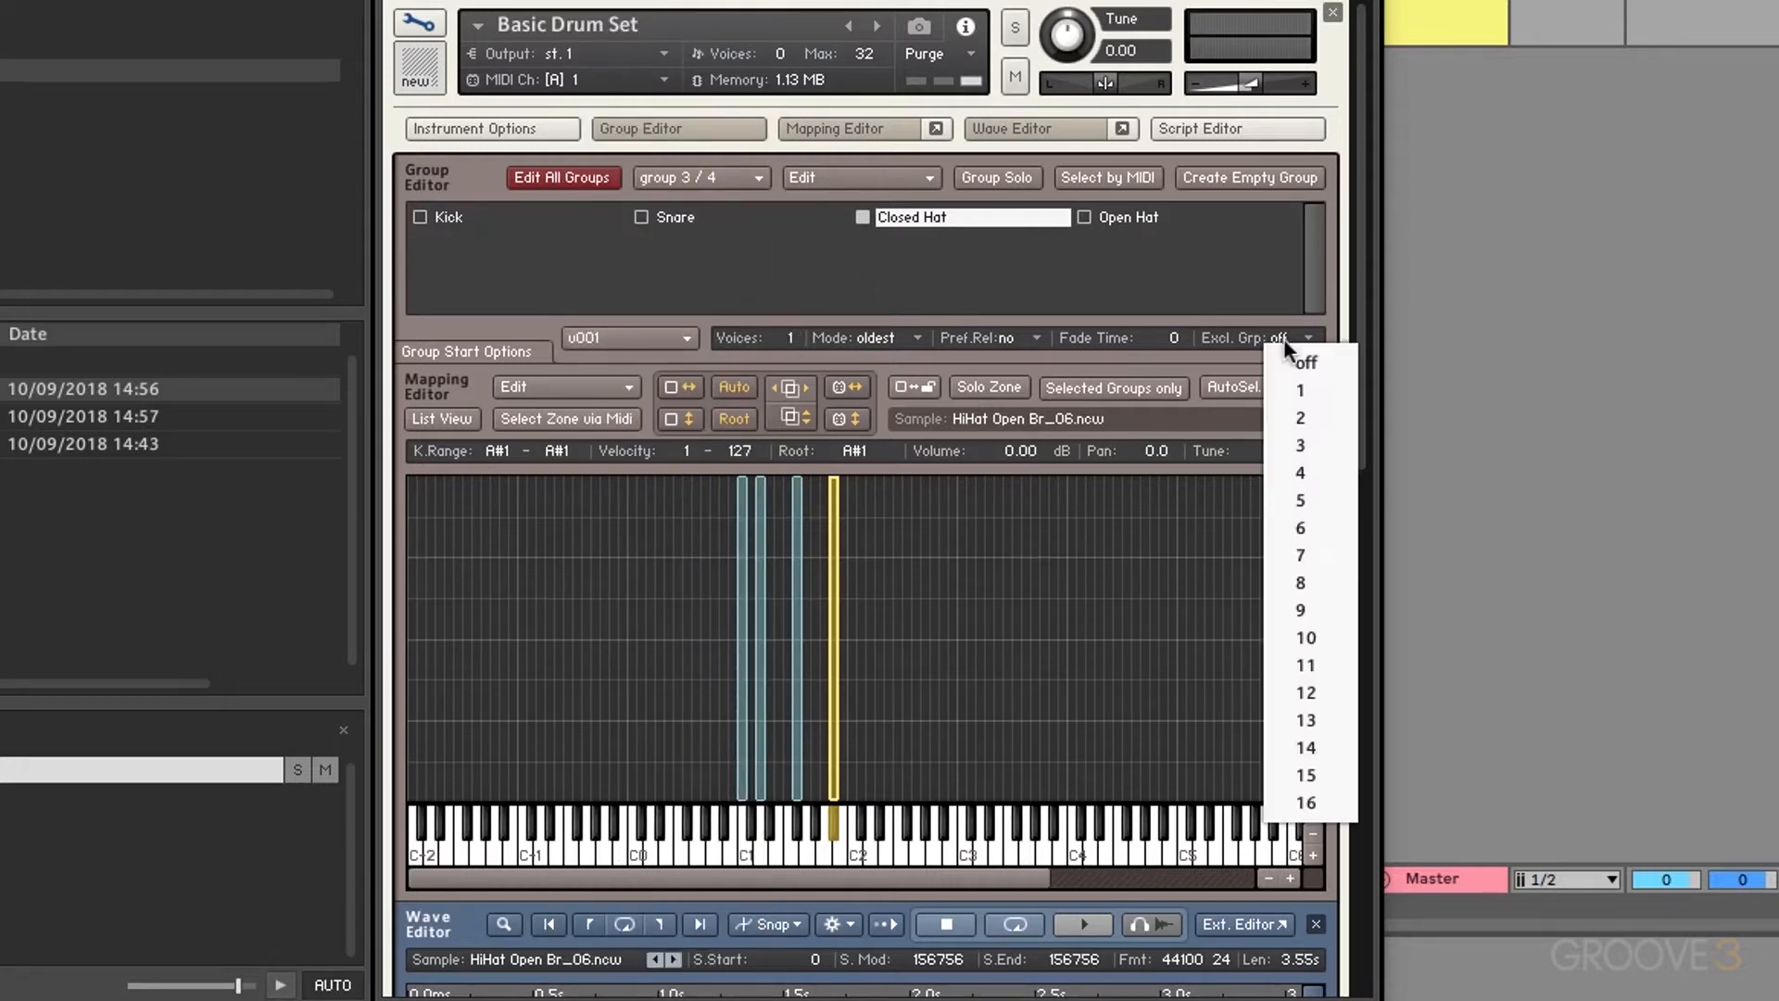
click(1299, 385)
Step: Assign Open Hat to voice group v002, leaving it in no exclusive group
click(1138, 219)
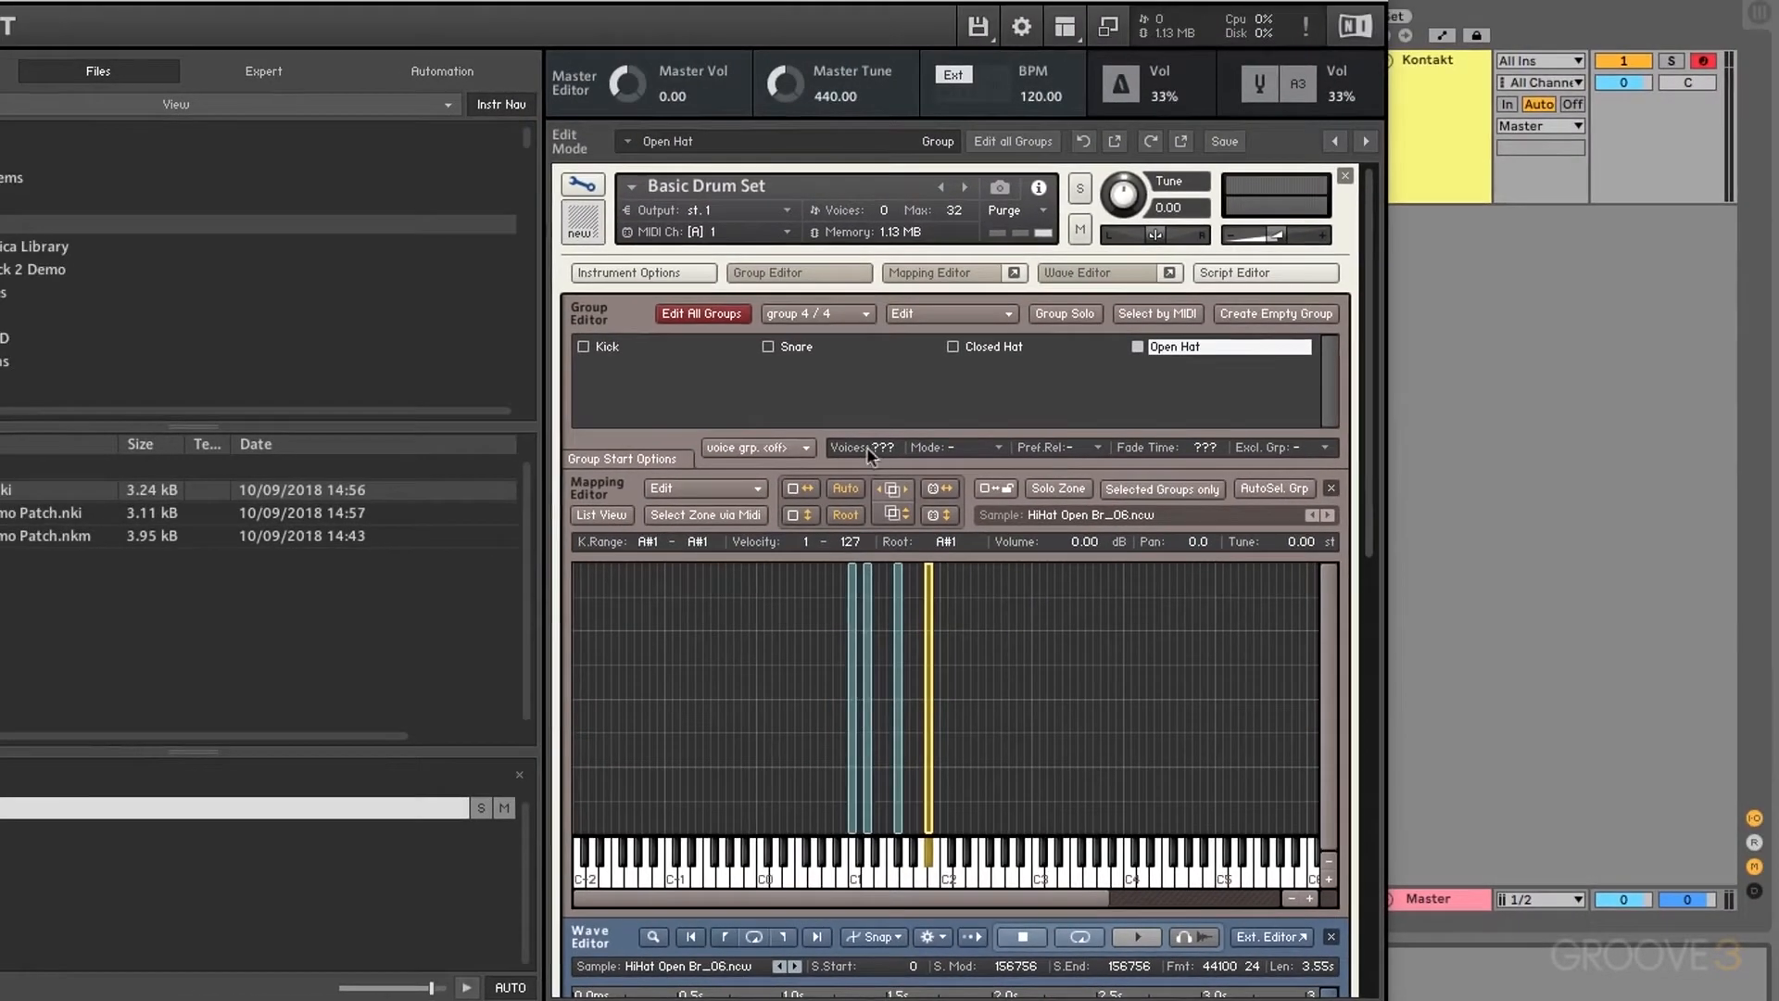
click(758, 447)
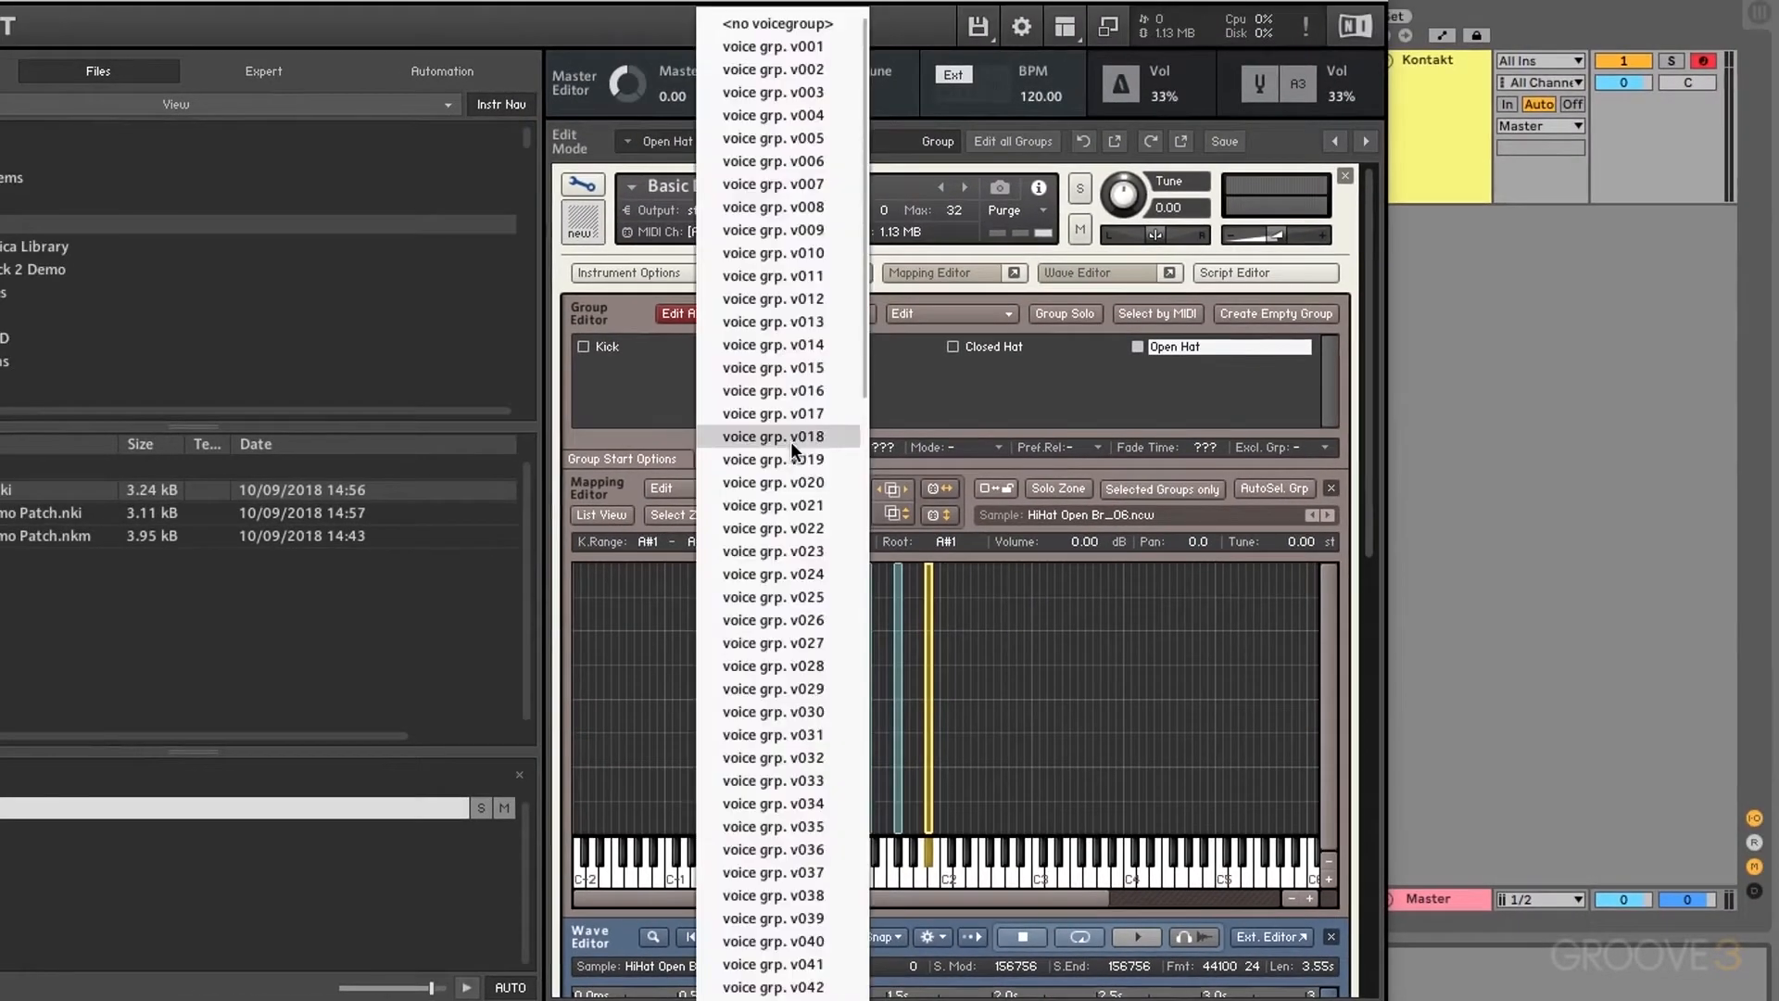
click(802, 71)
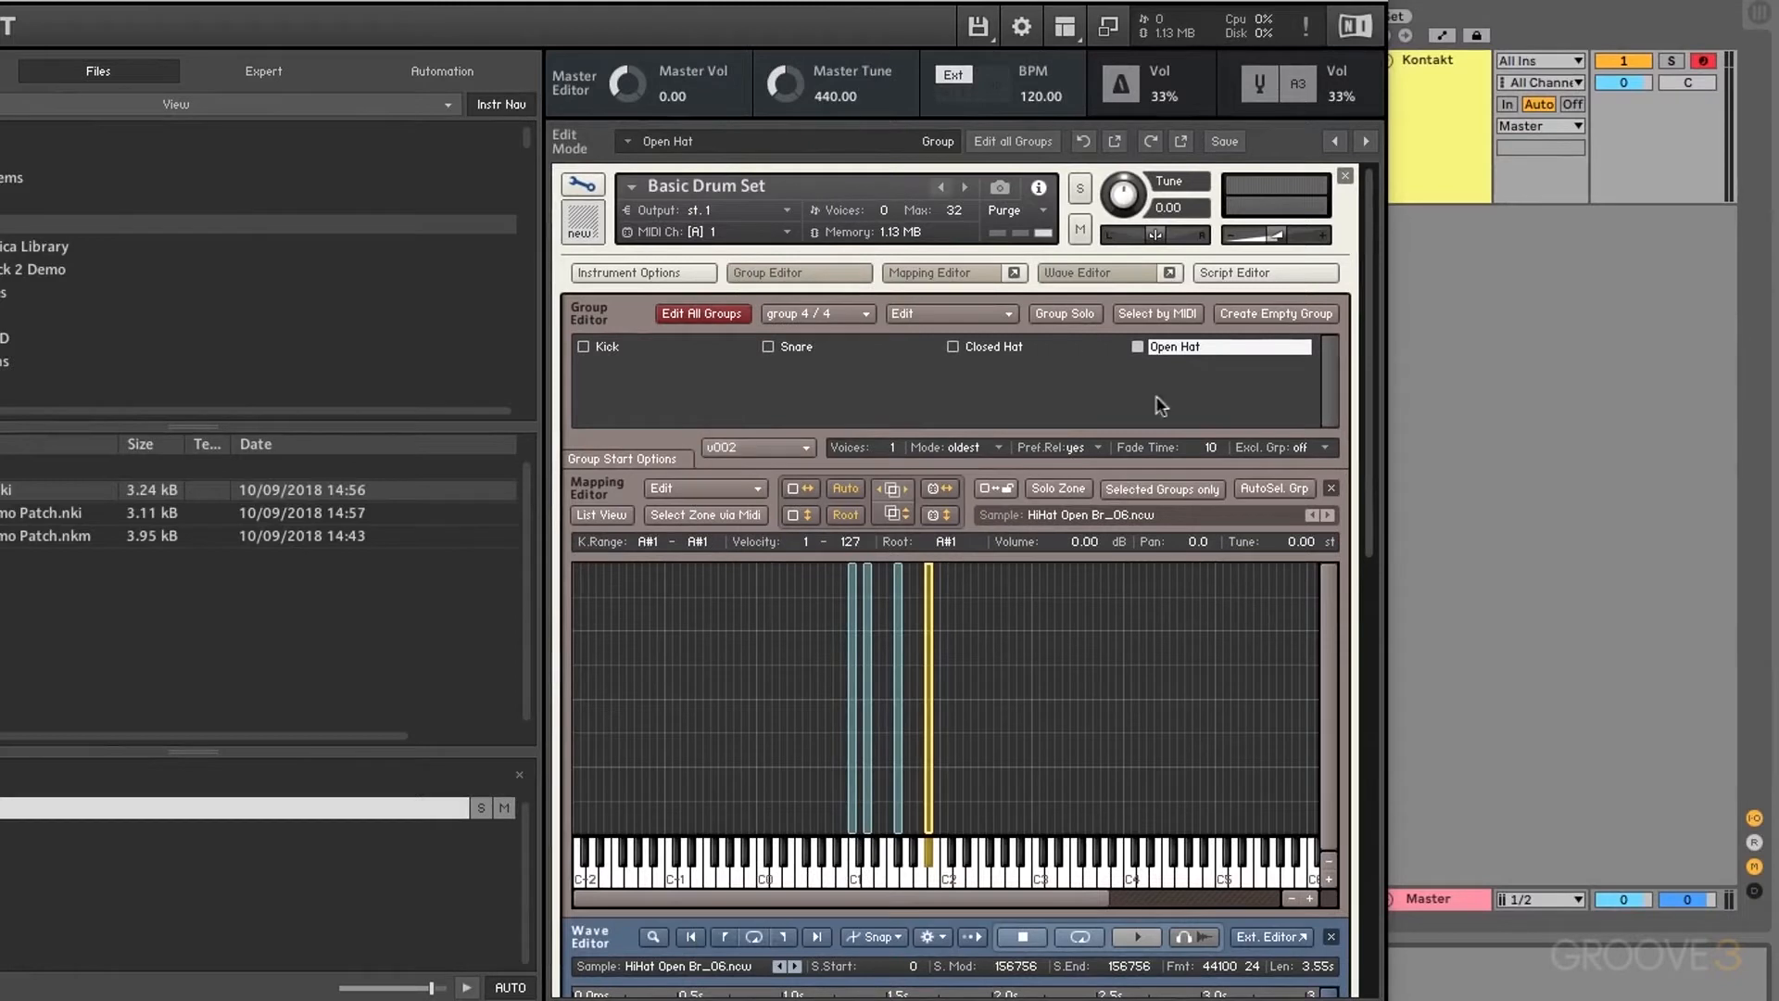
click(1324, 448)
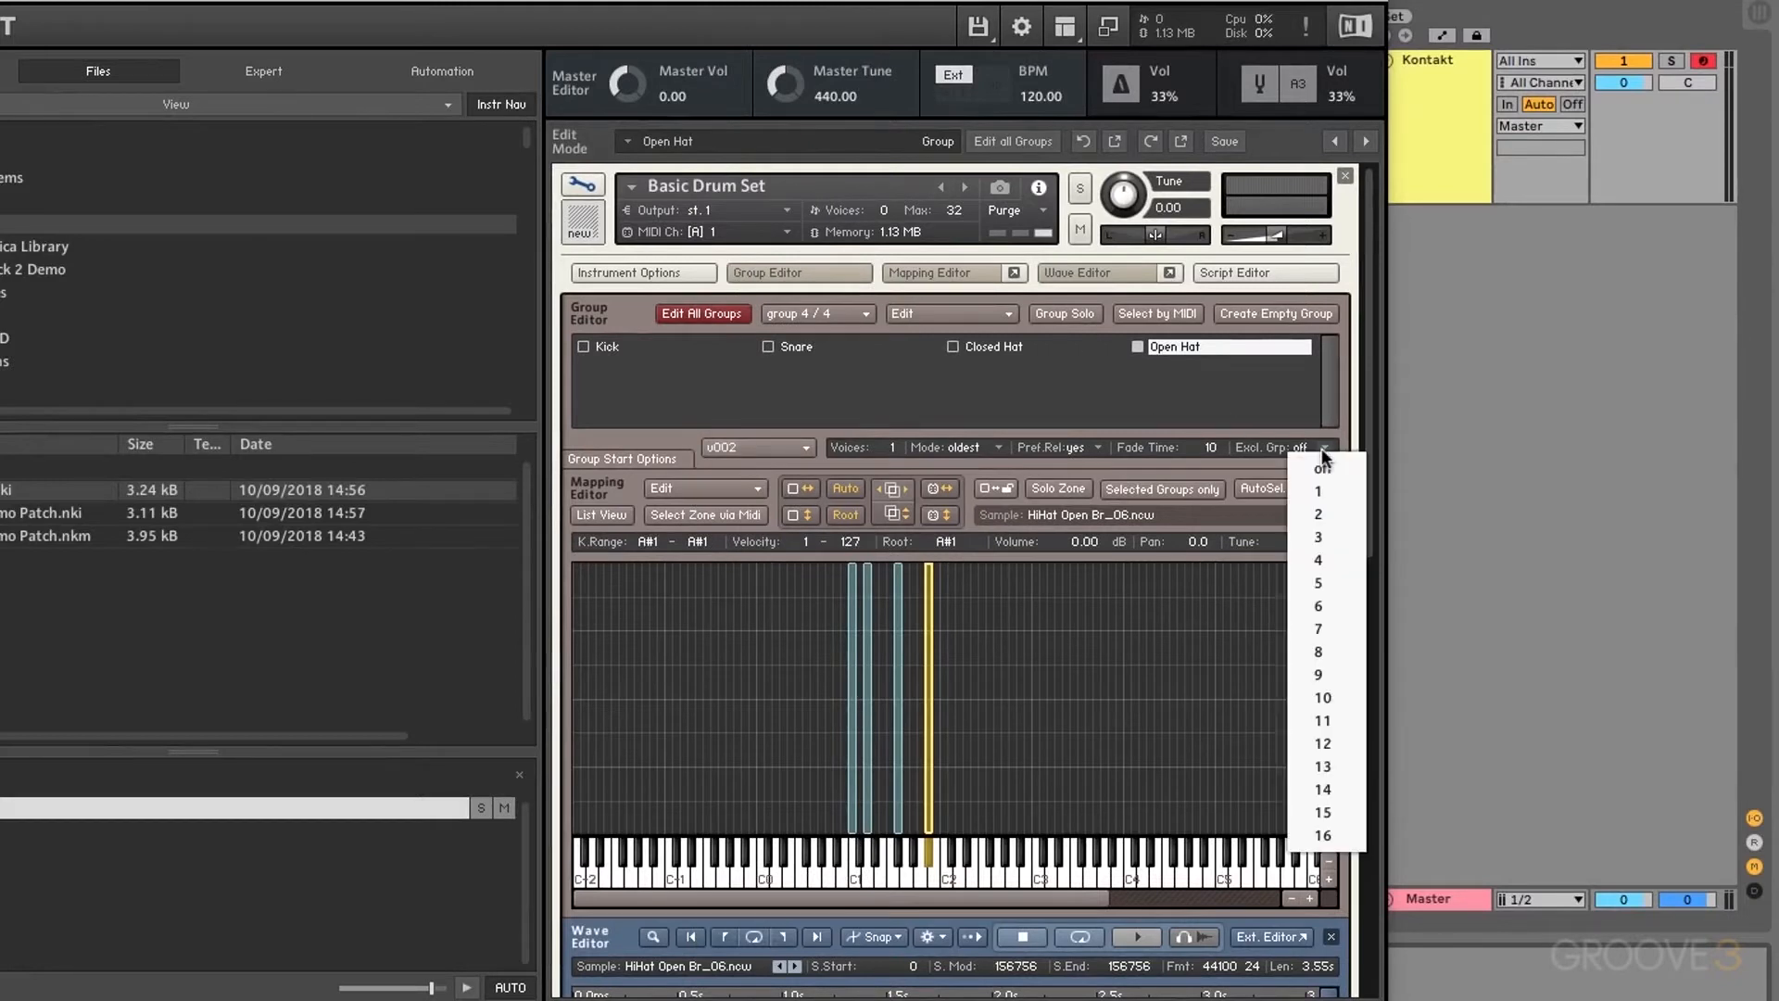
click(1328, 494)
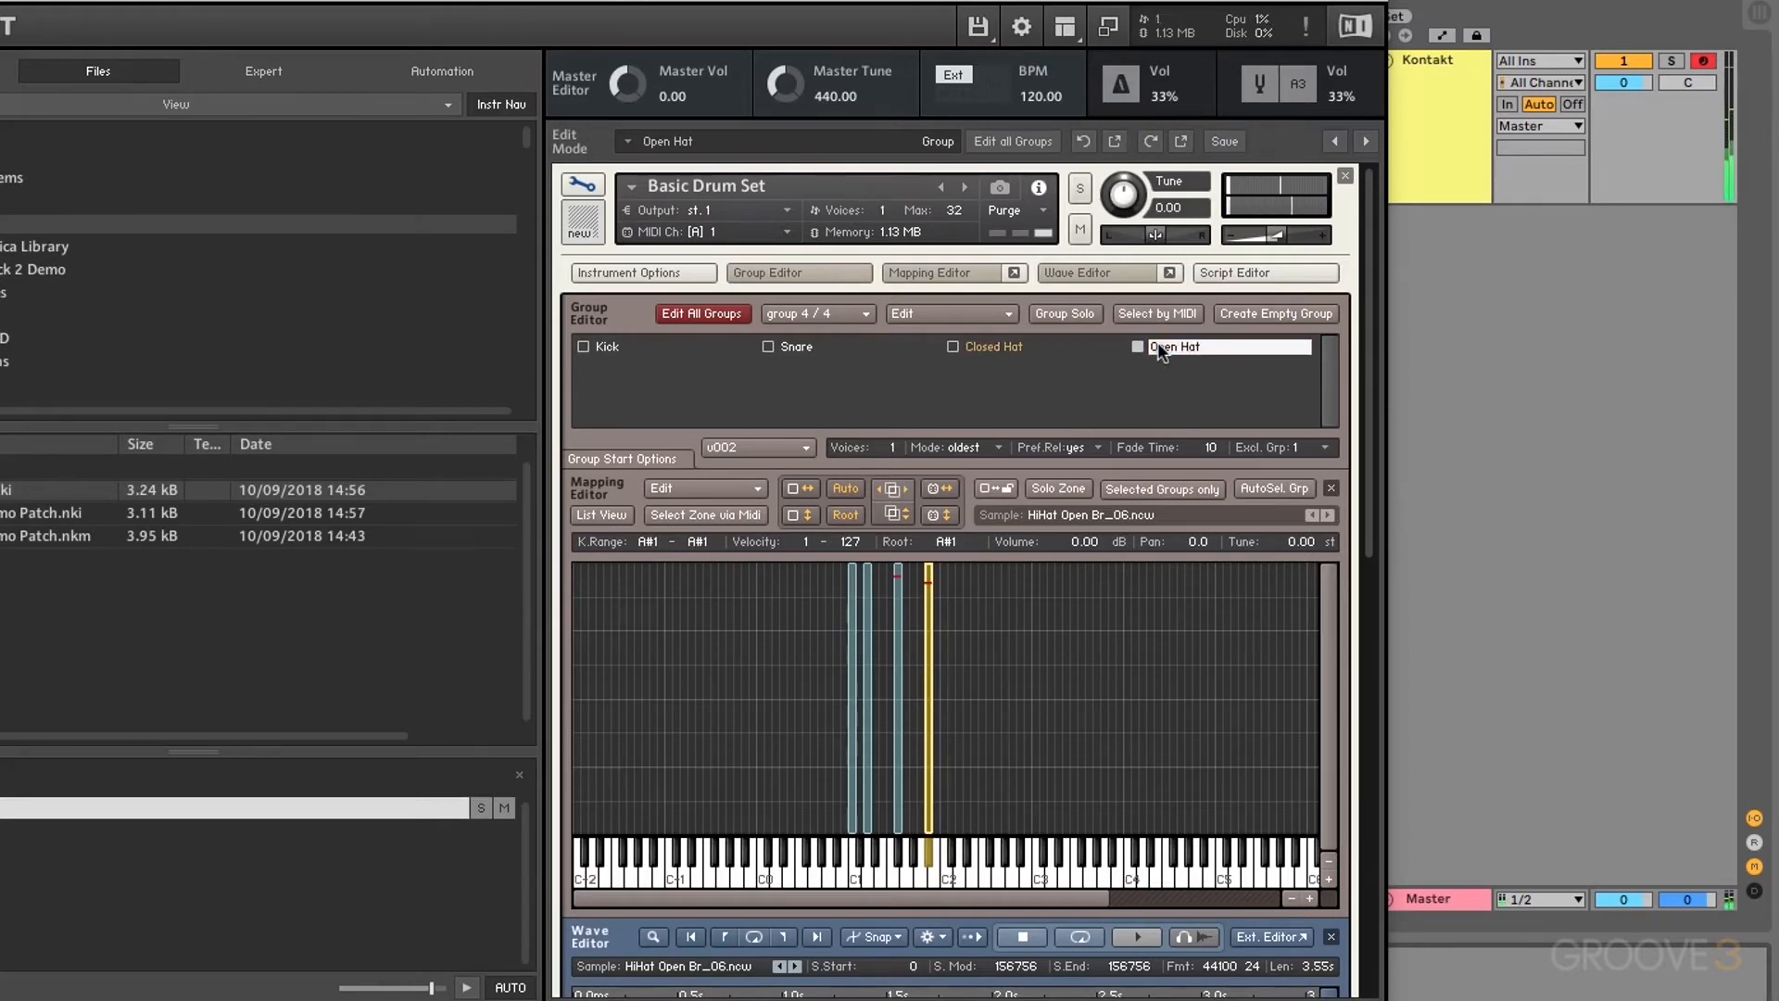
click(1304, 445)
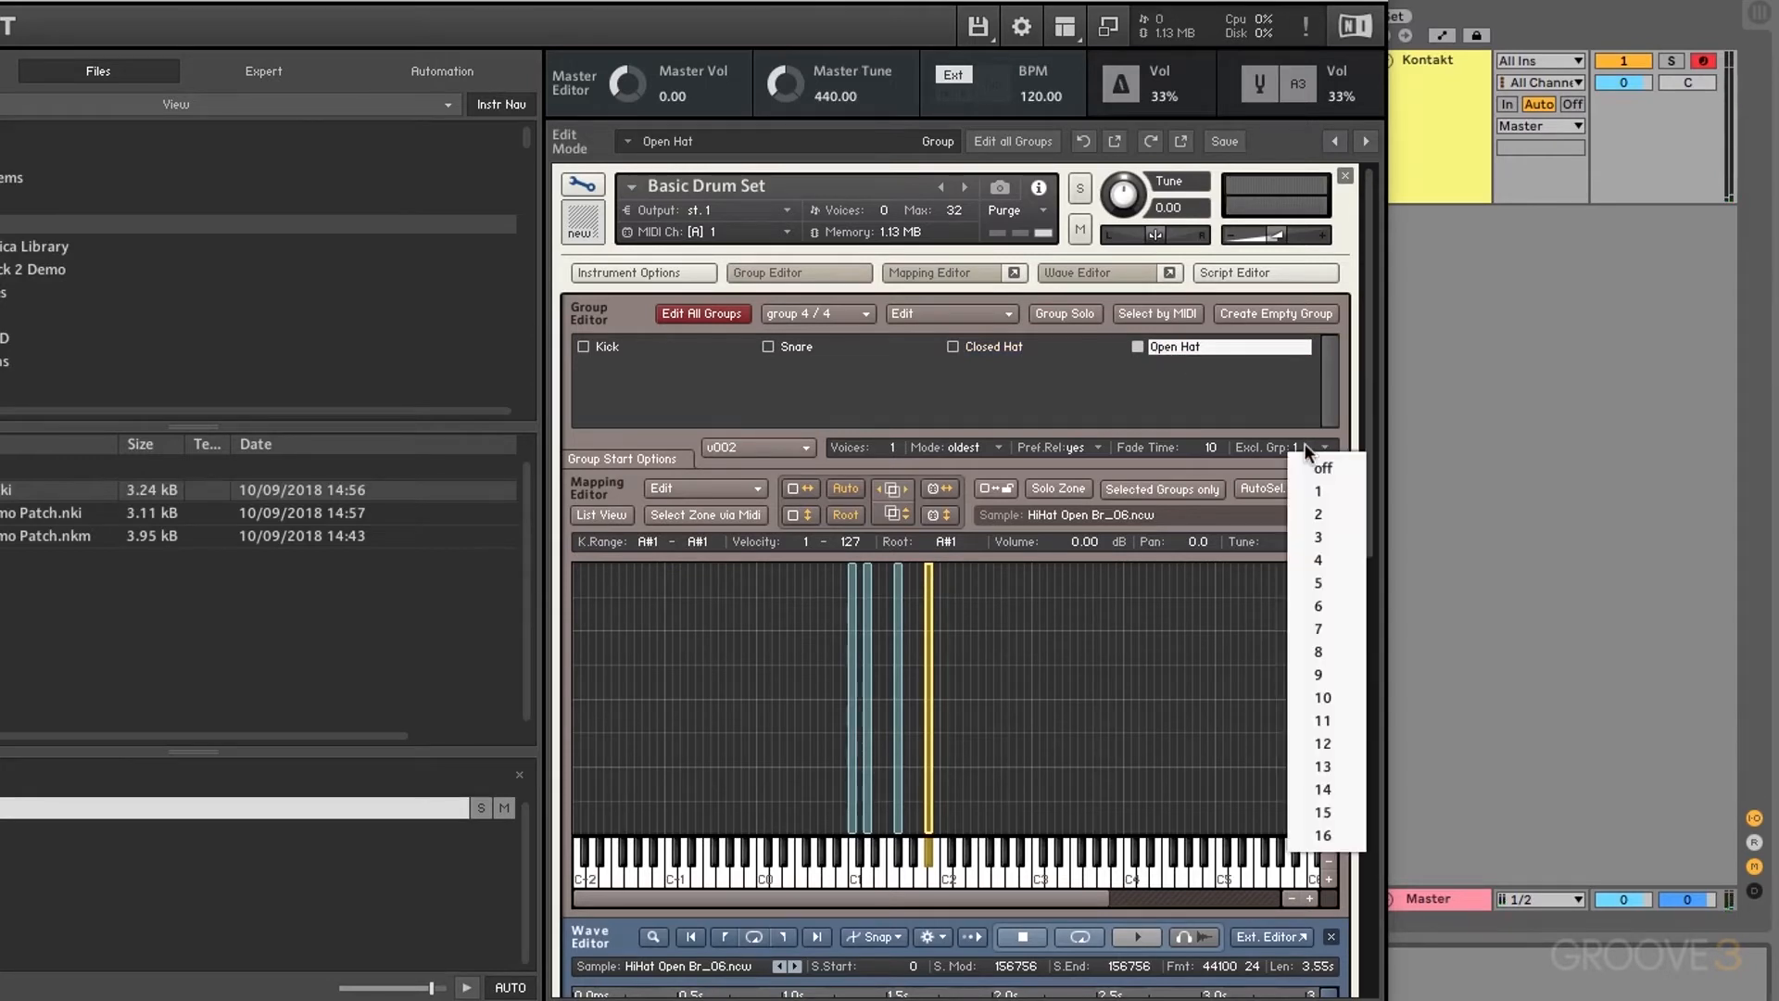
click(1316, 466)
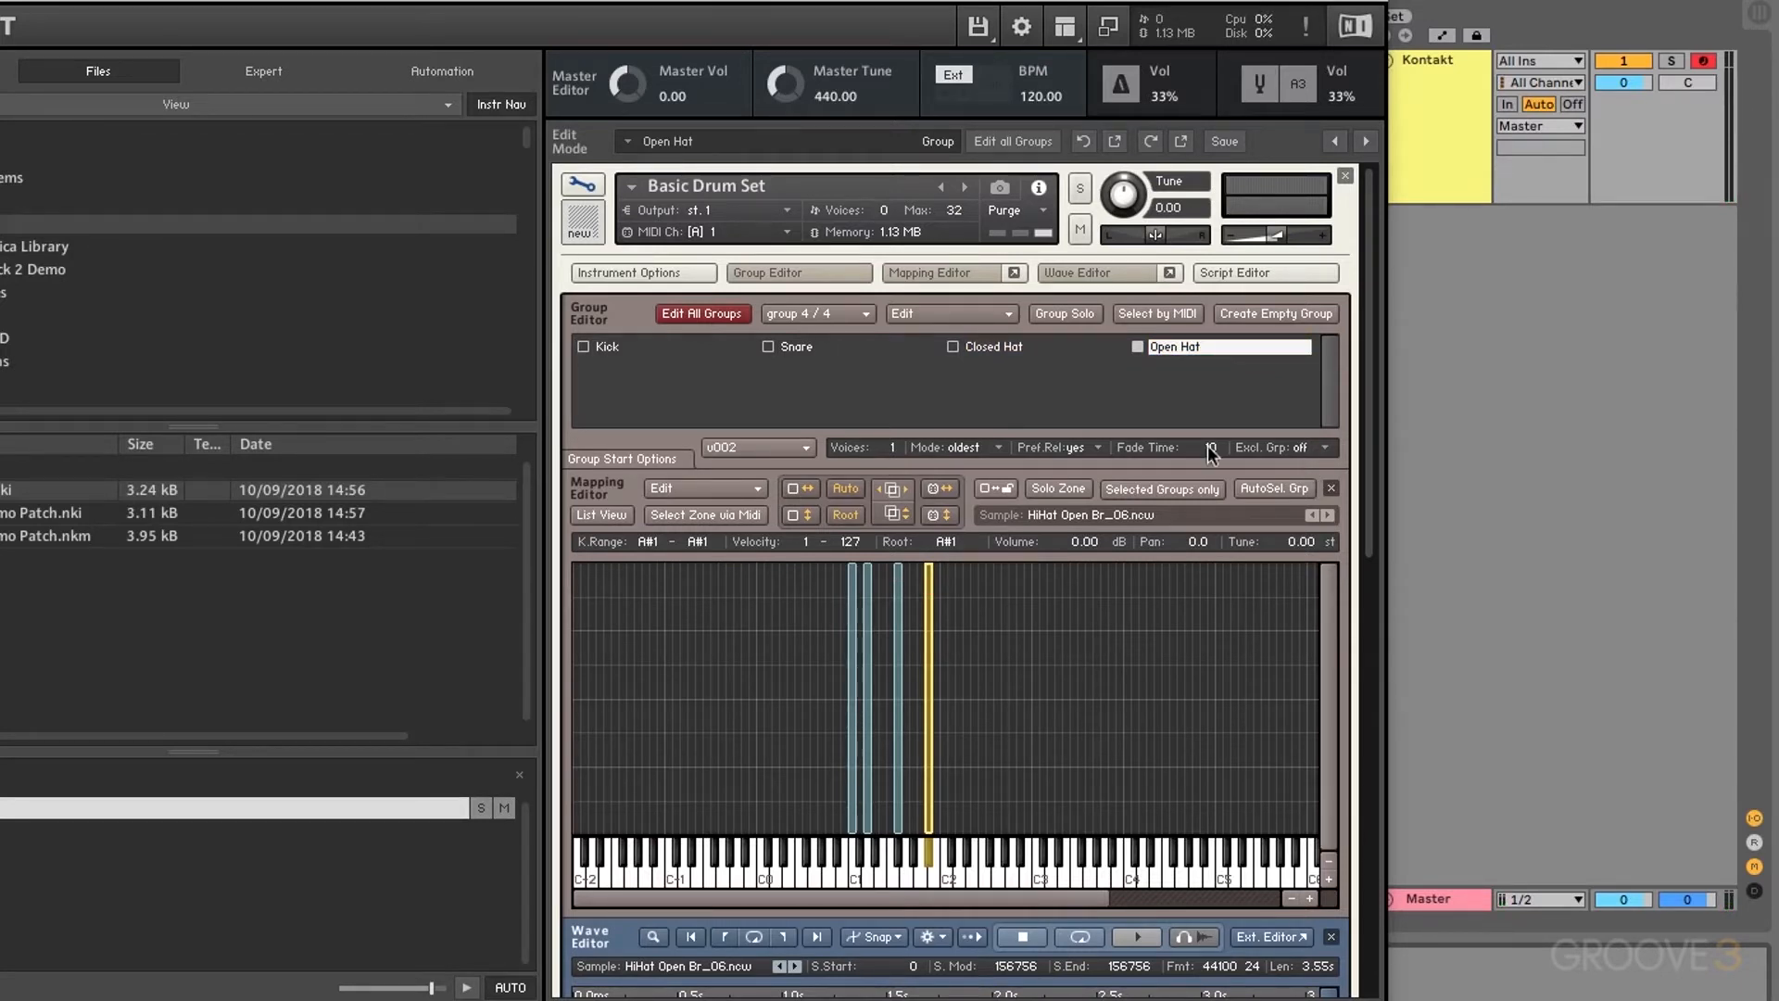
click(632, 461)
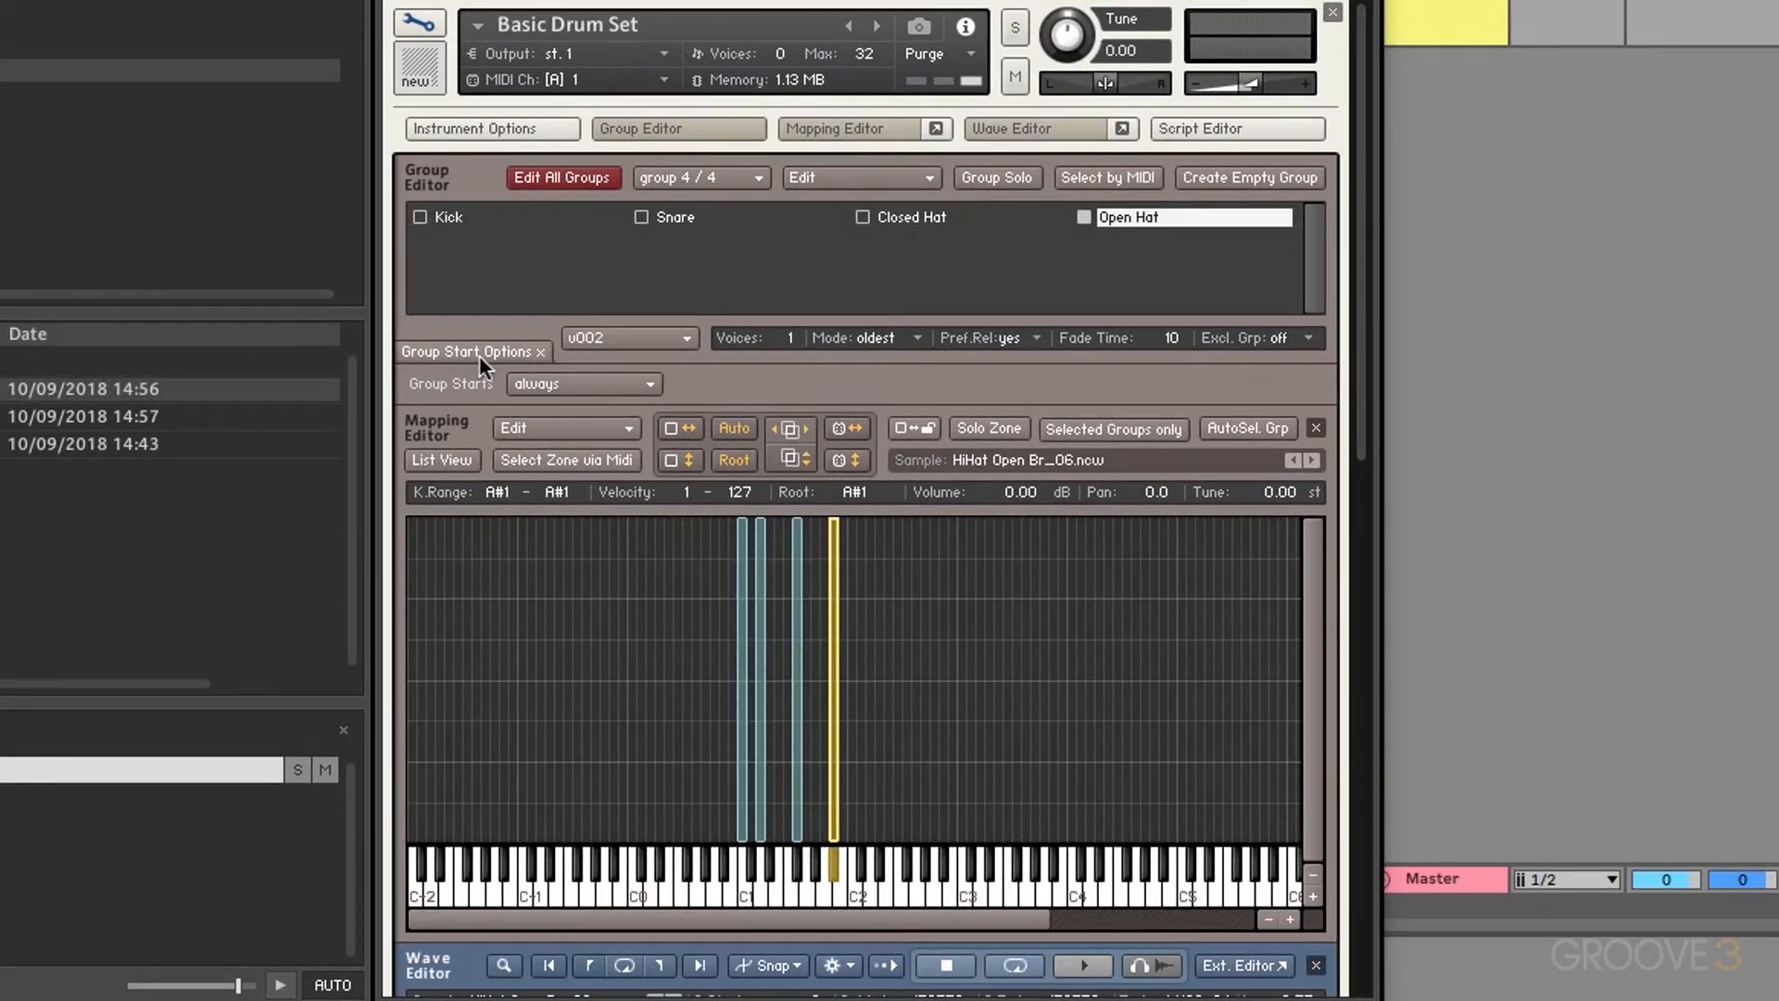
Step: Set Open Hat's group start condition to cycle round robin at chain position 1
click(602, 385)
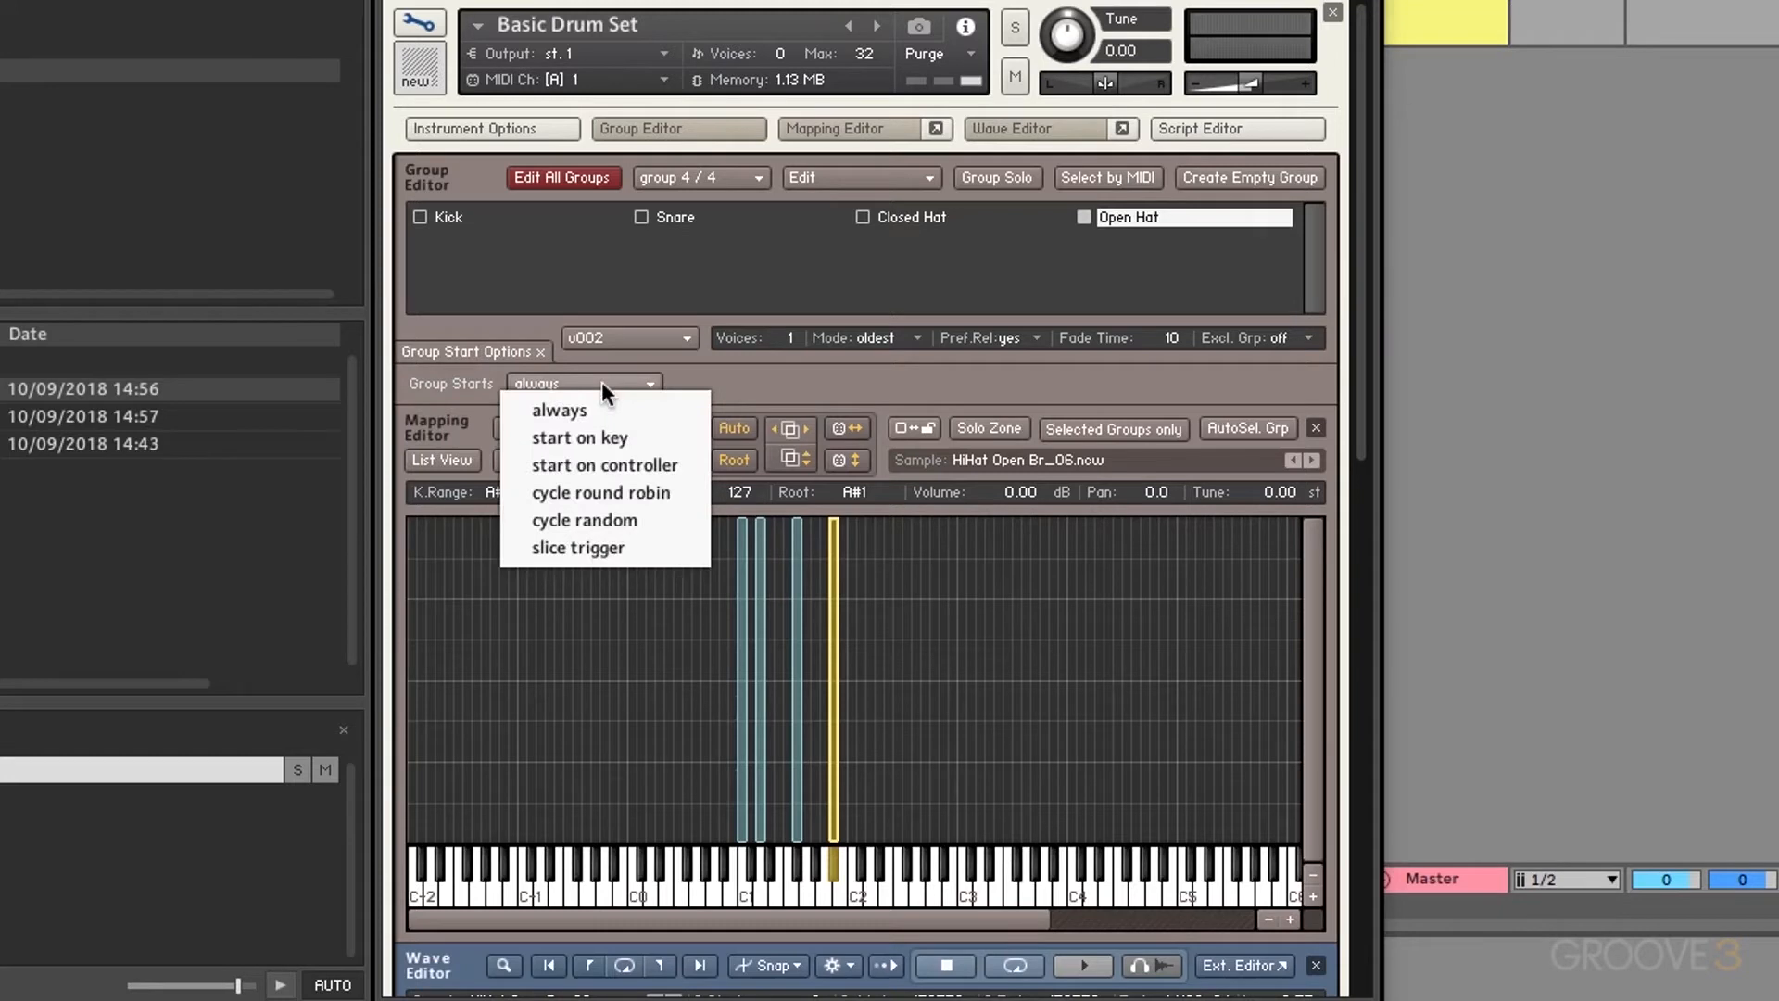
click(630, 442)
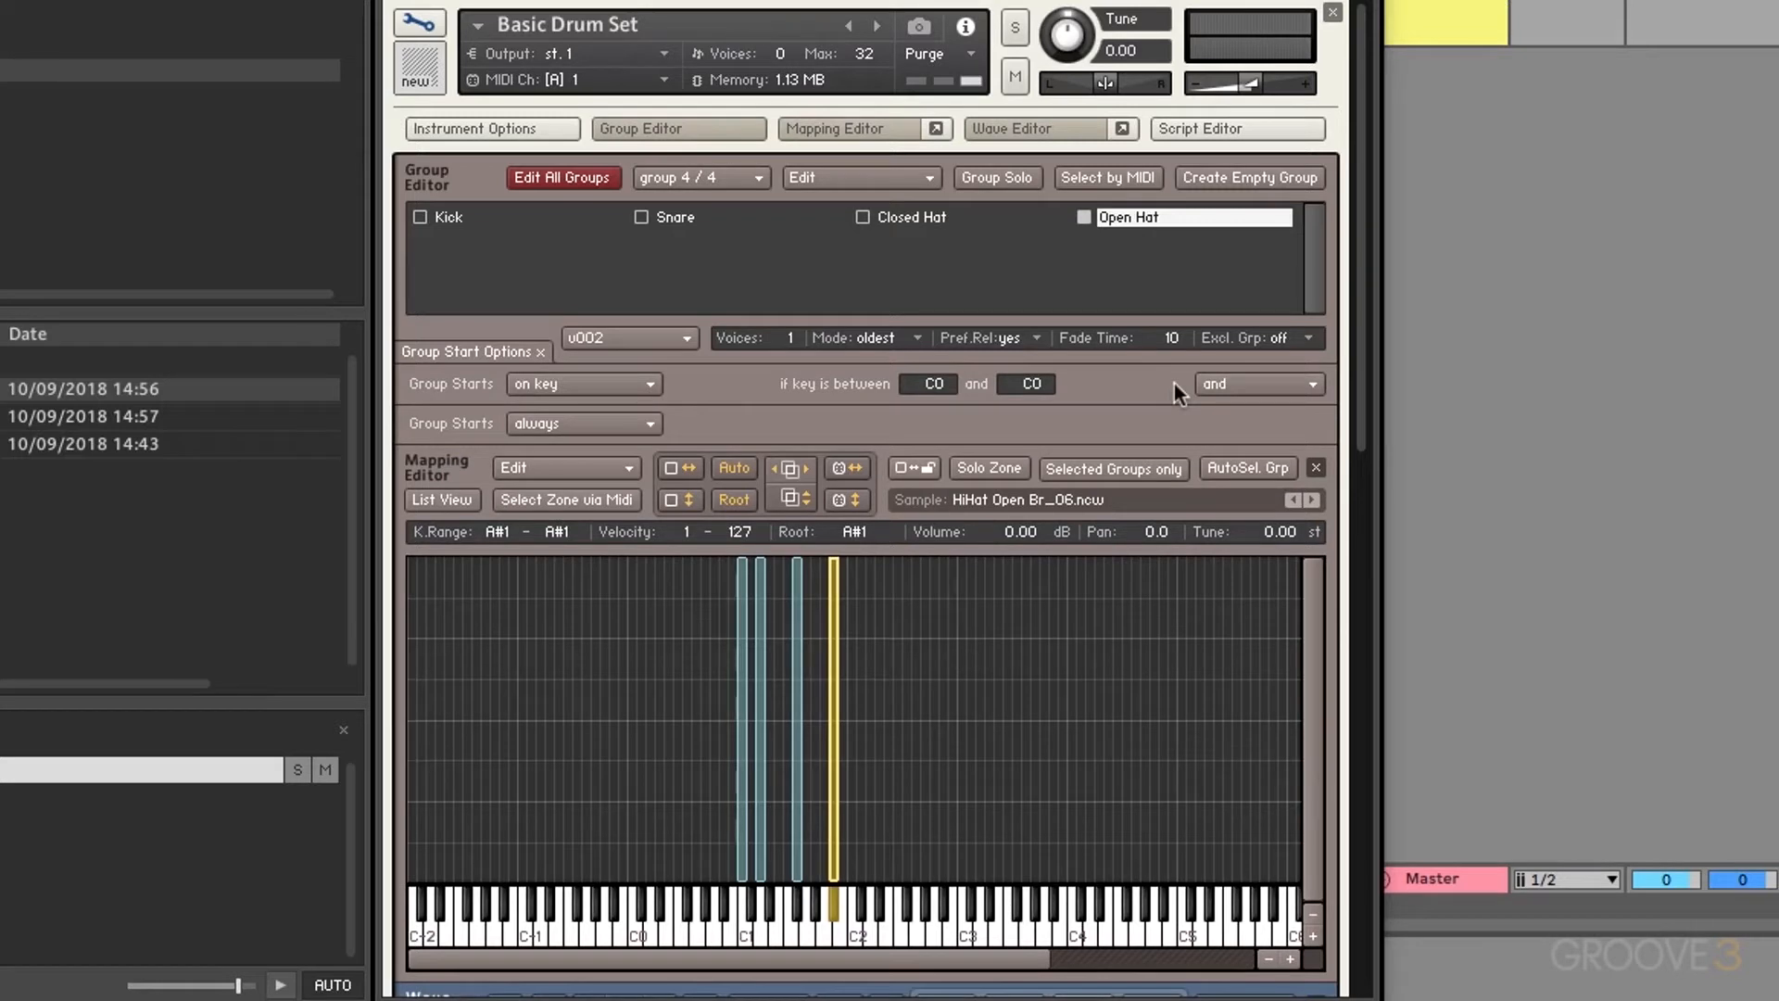
click(603, 378)
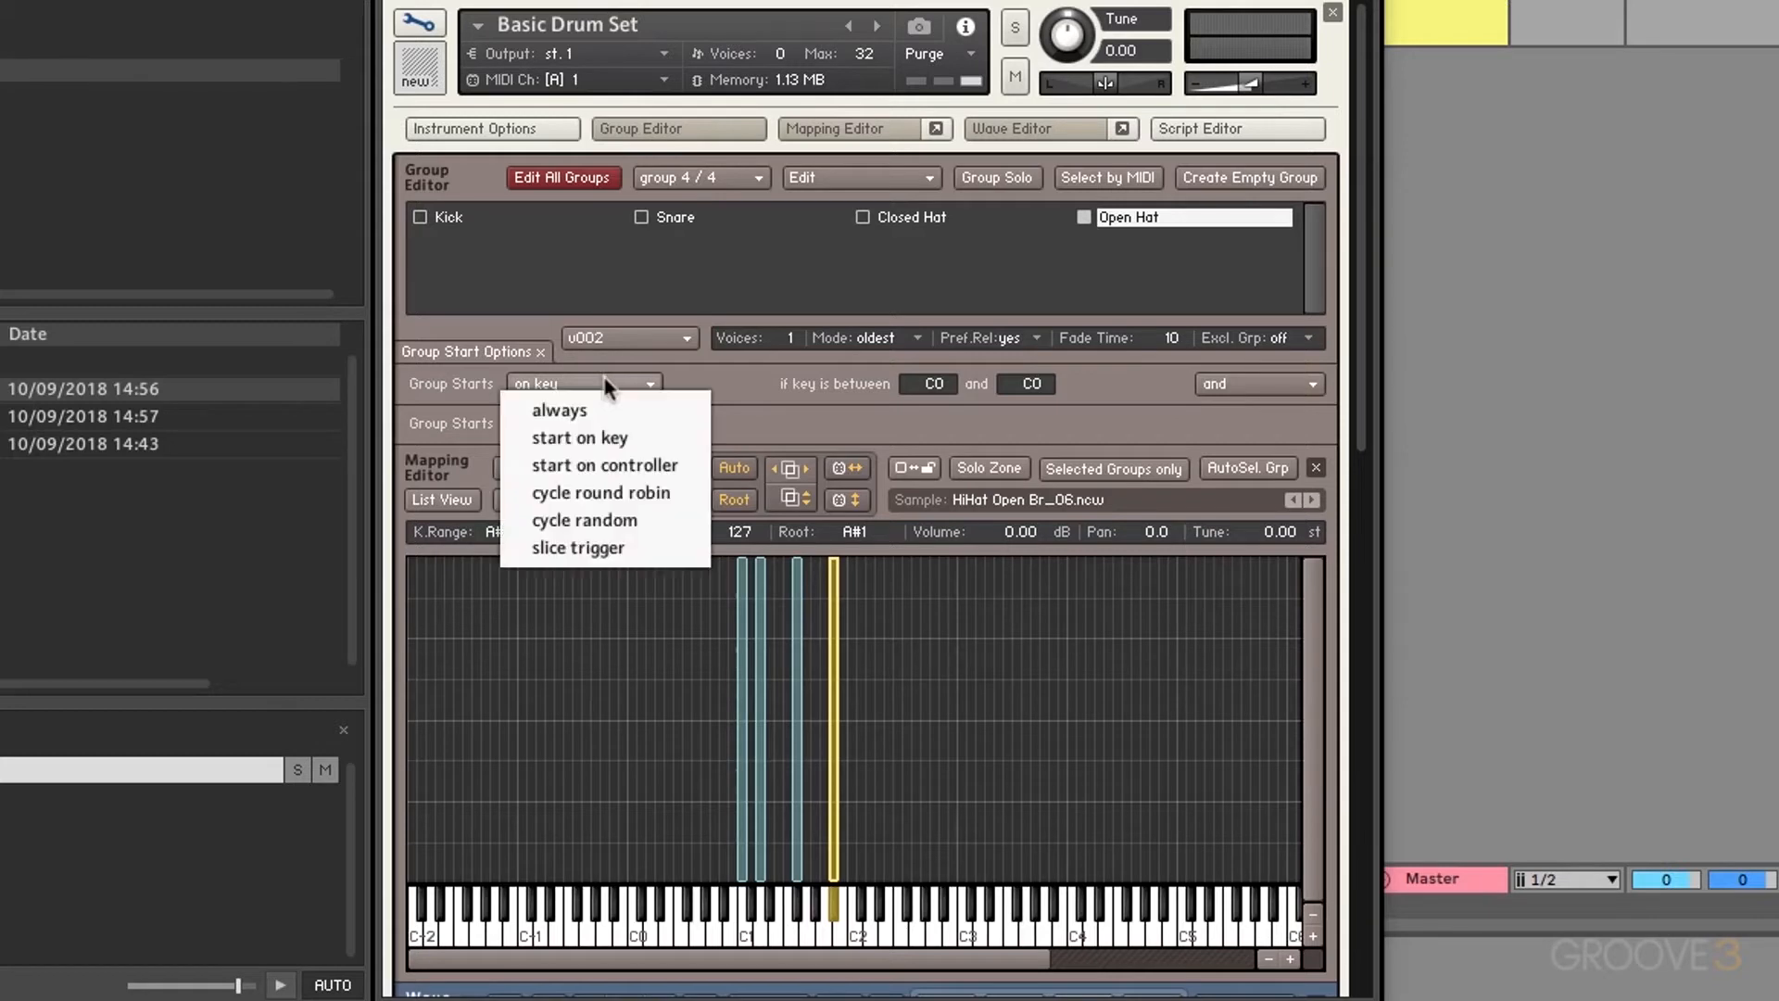
click(625, 464)
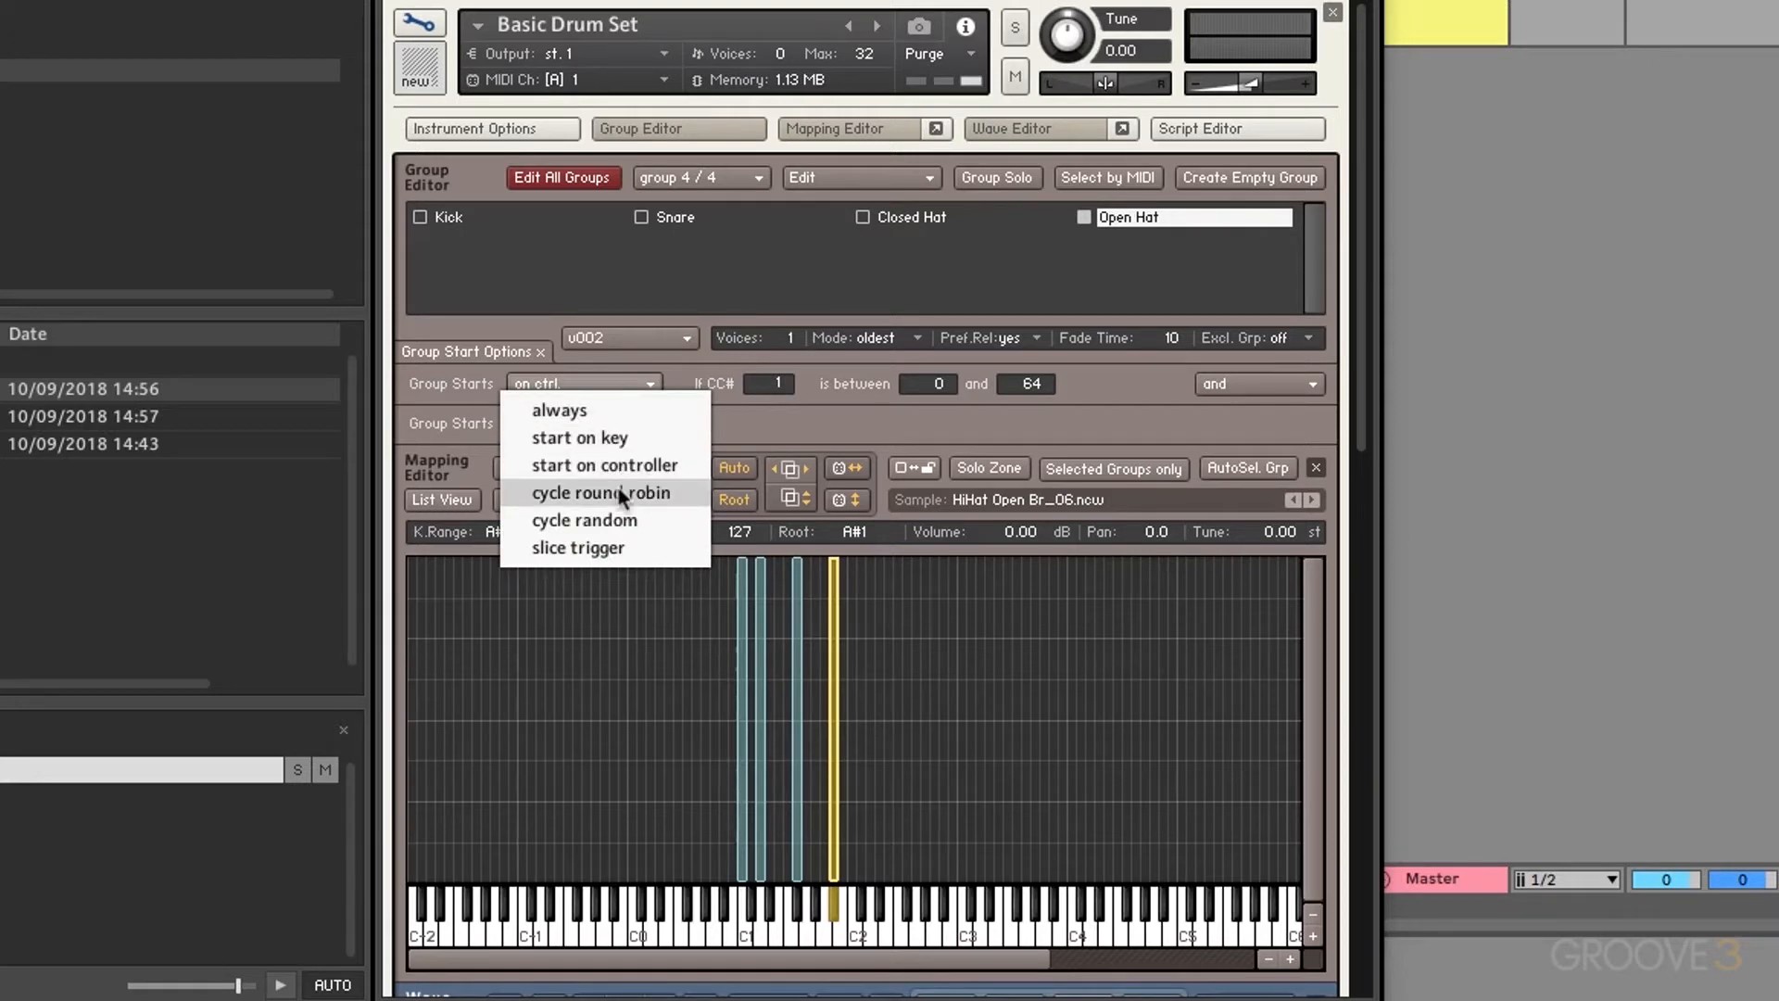
click(621, 494)
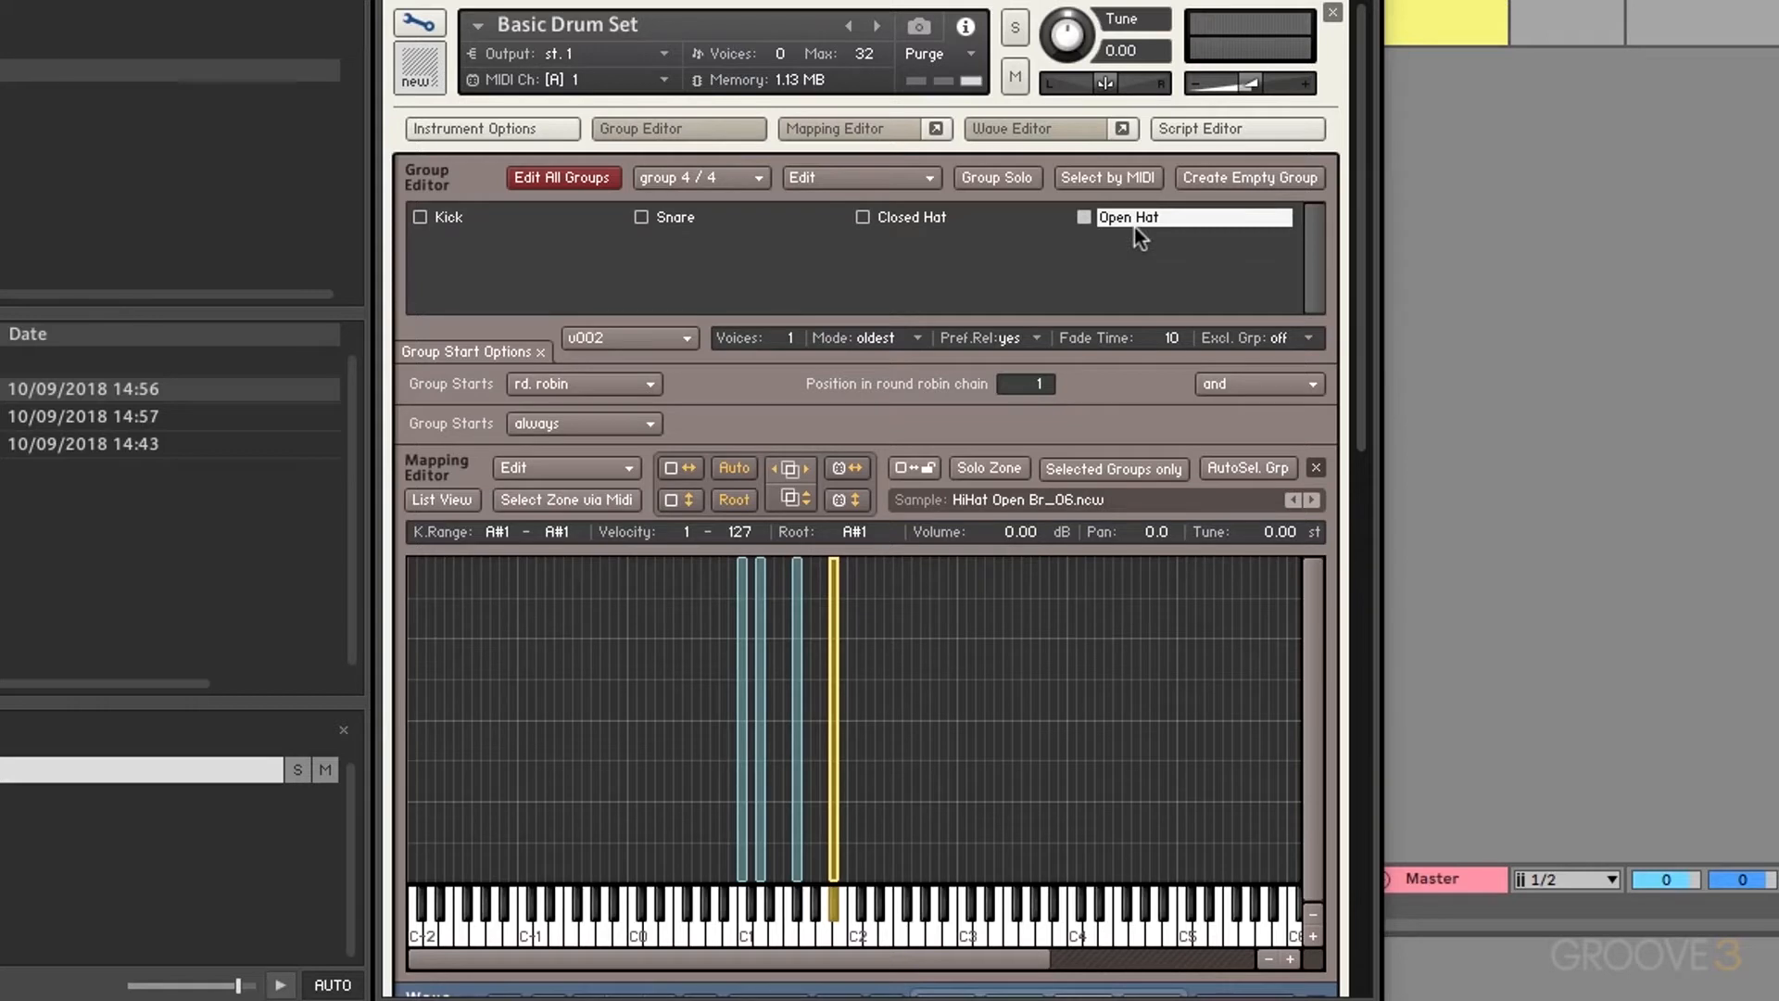
Step: Set the Snare and Kick groups to start on cycle round robin, raising Snare's chain position
click(695, 219)
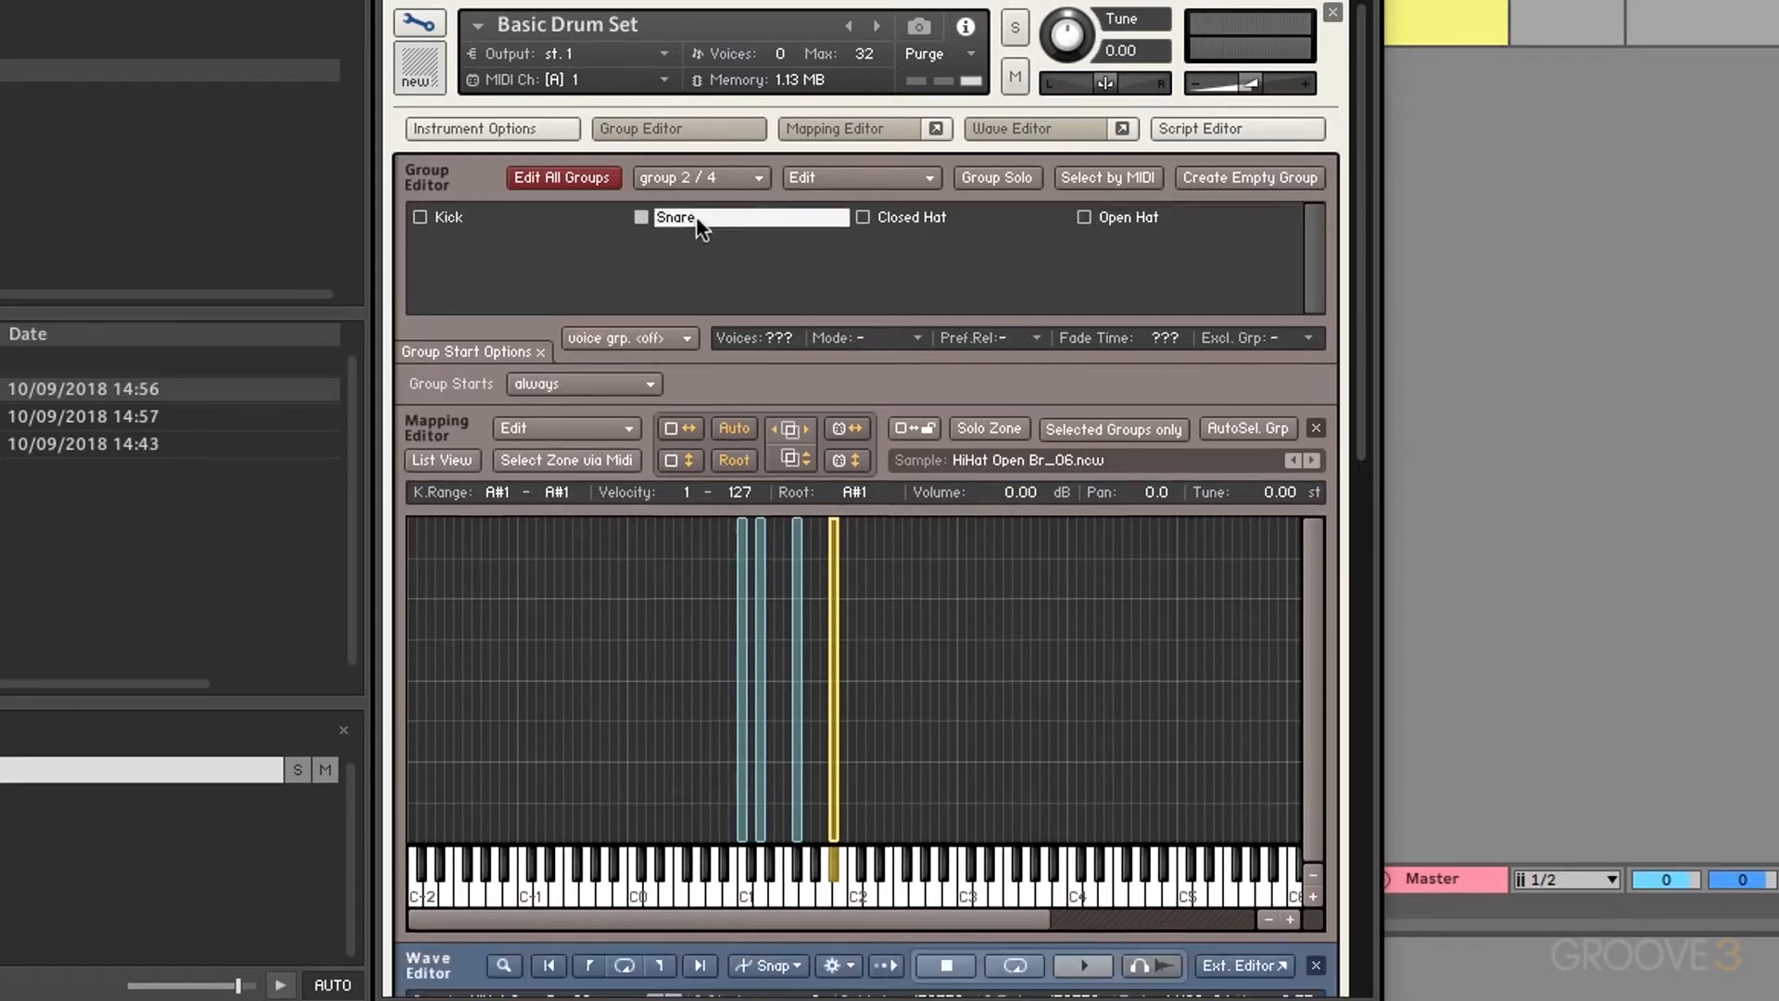
click(581, 383)
click(624, 497)
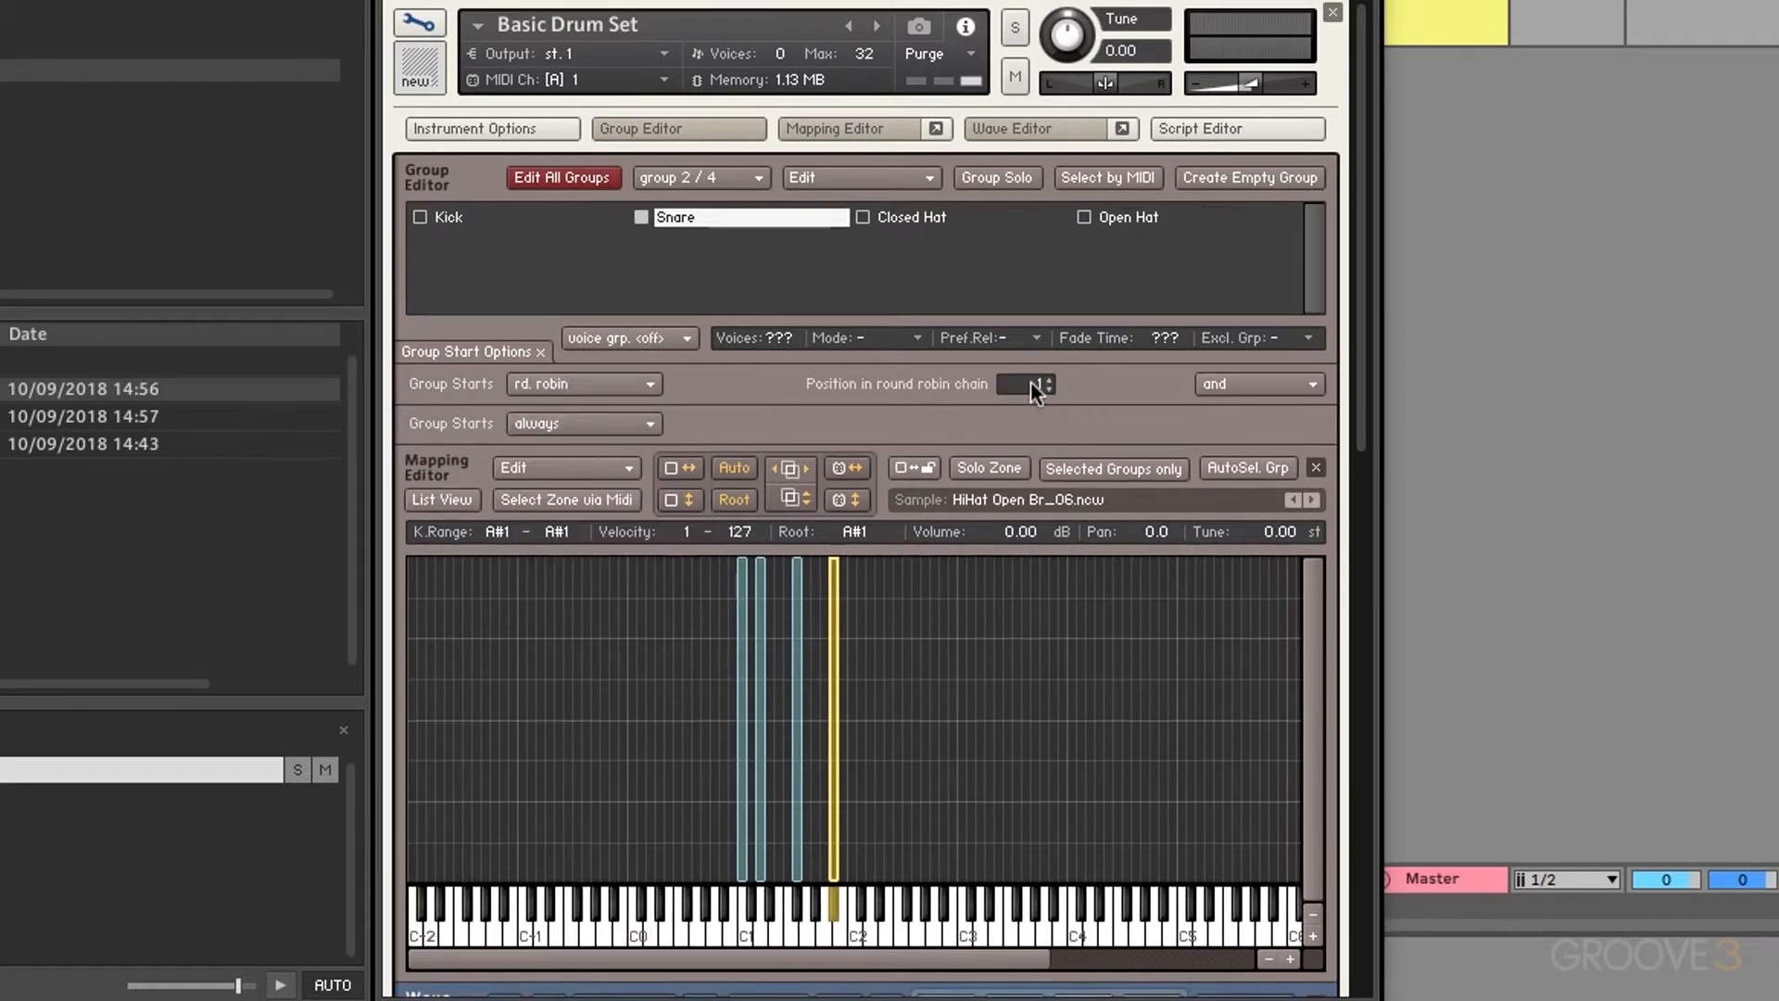
drag(1063, 369, 1069, 370)
click(528, 213)
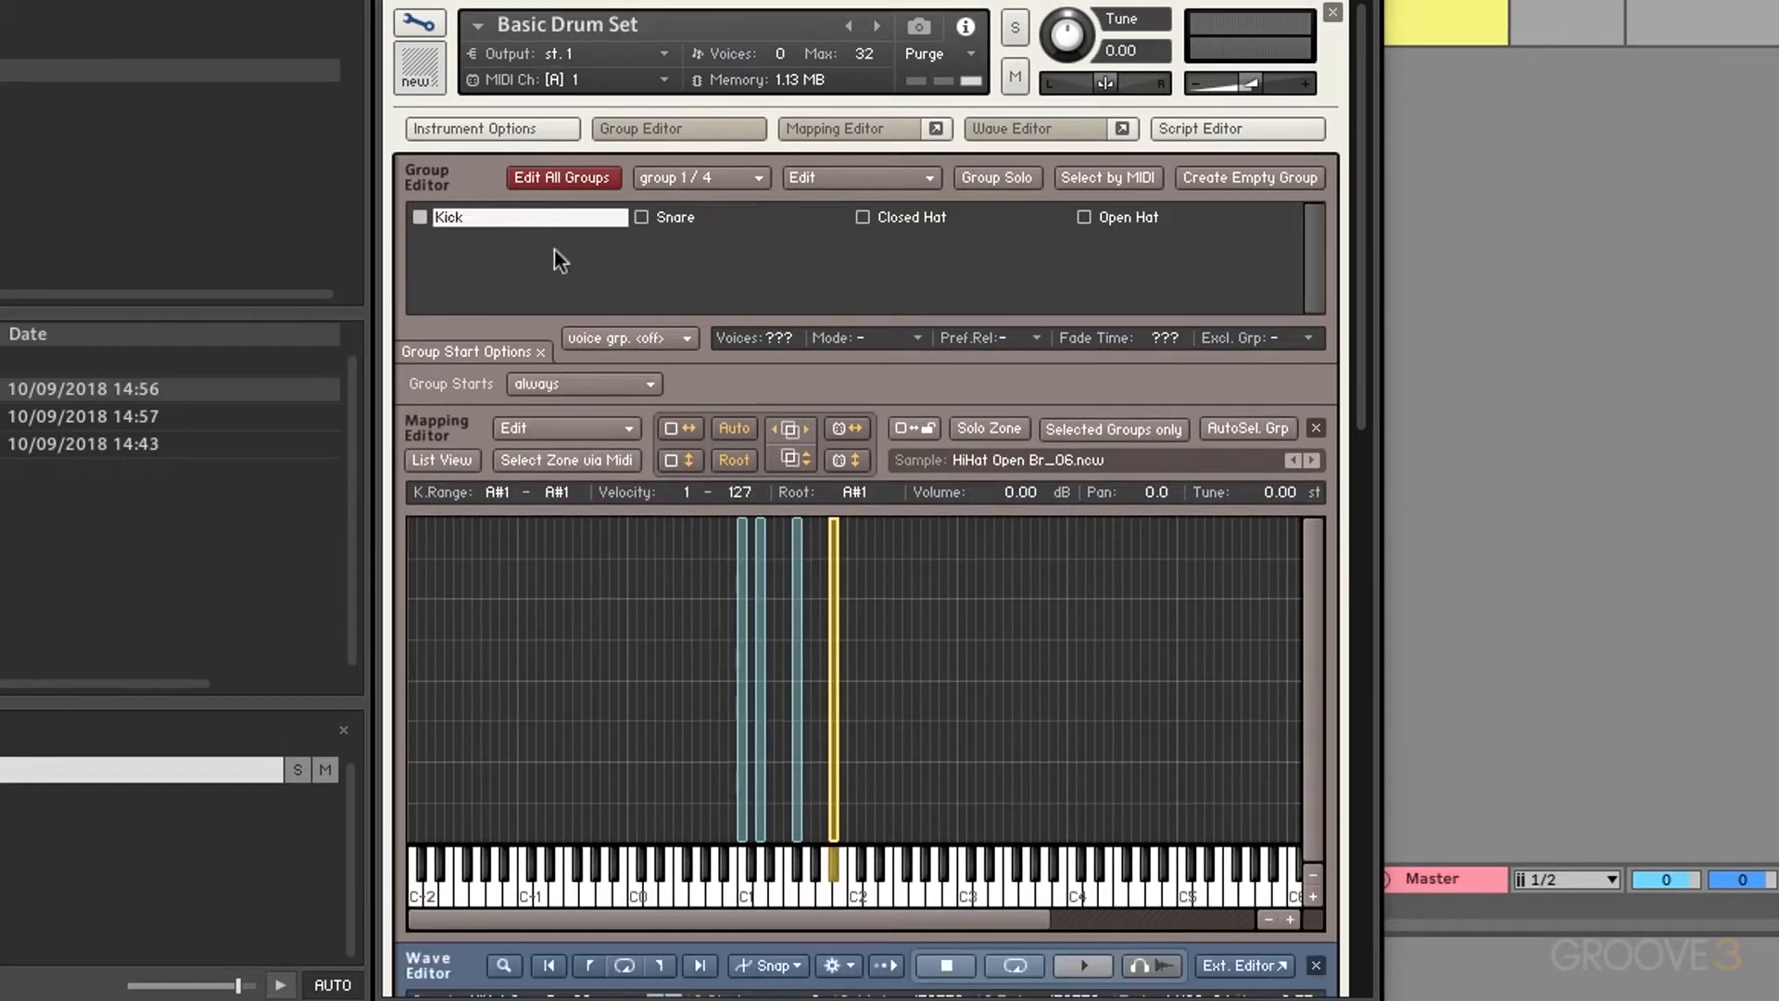
click(581, 382)
click(604, 492)
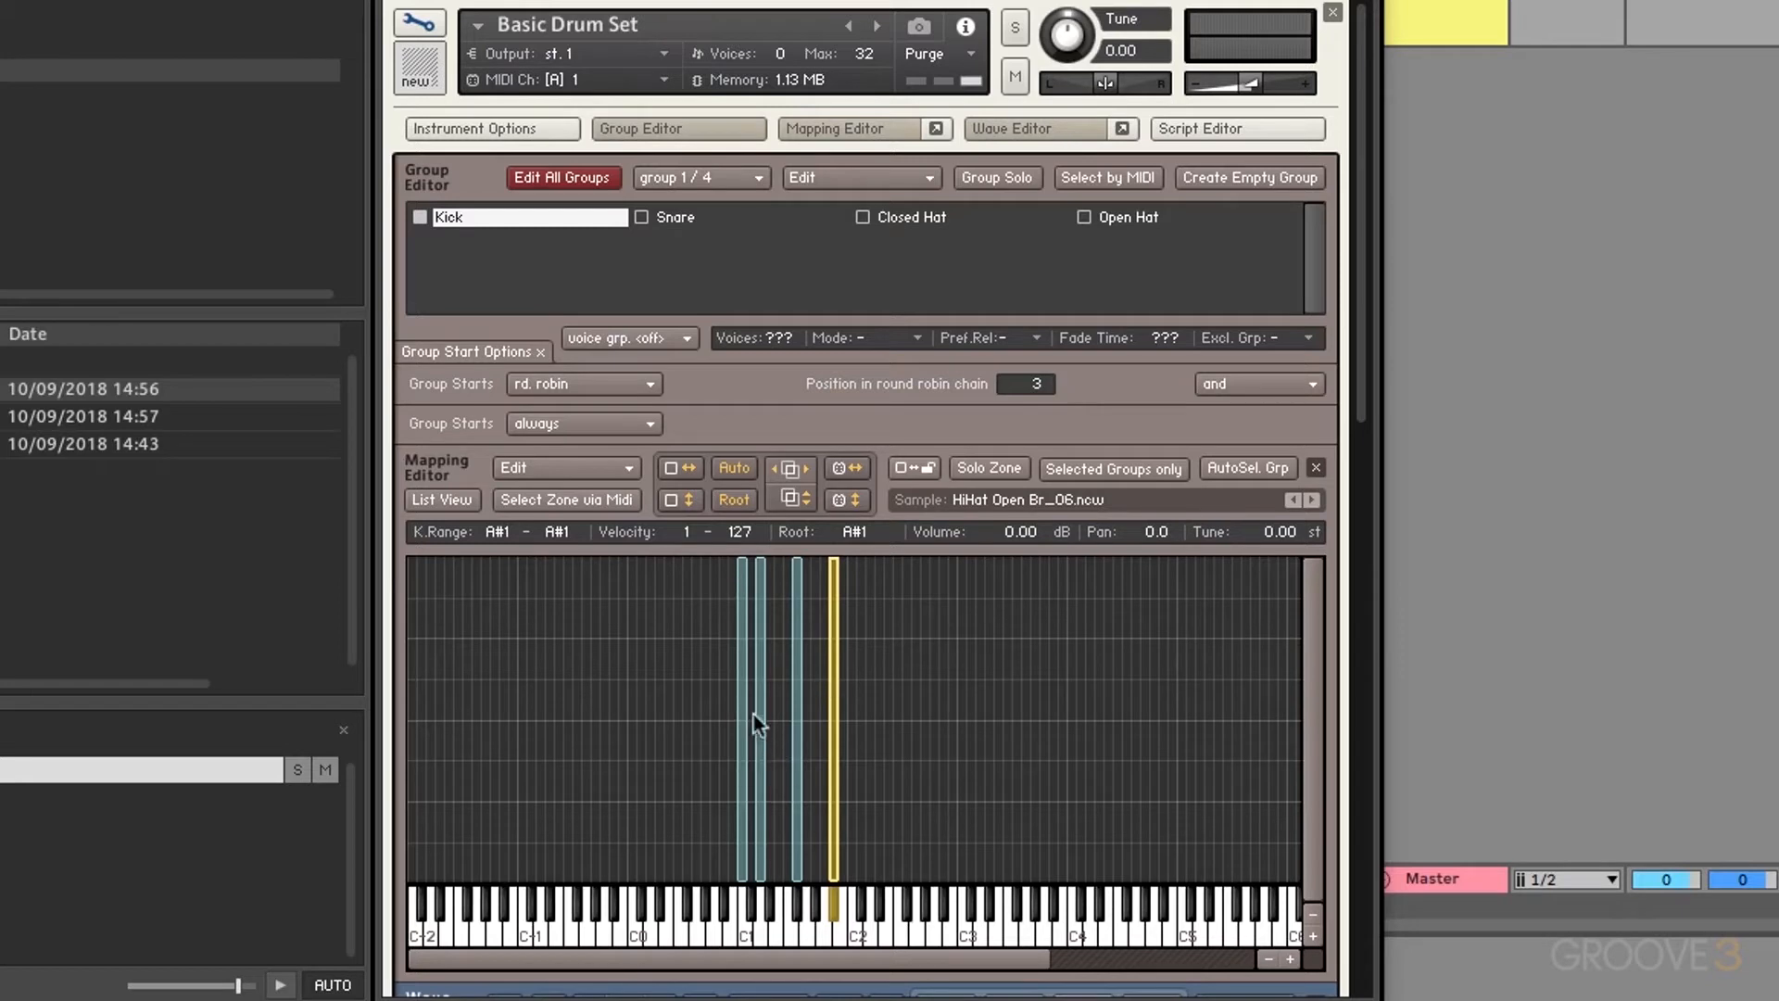
Step: Move the snare sample onto C1 and play C1 repeatedly to hear the round-robin cycle
drag(760, 697, 737, 732)
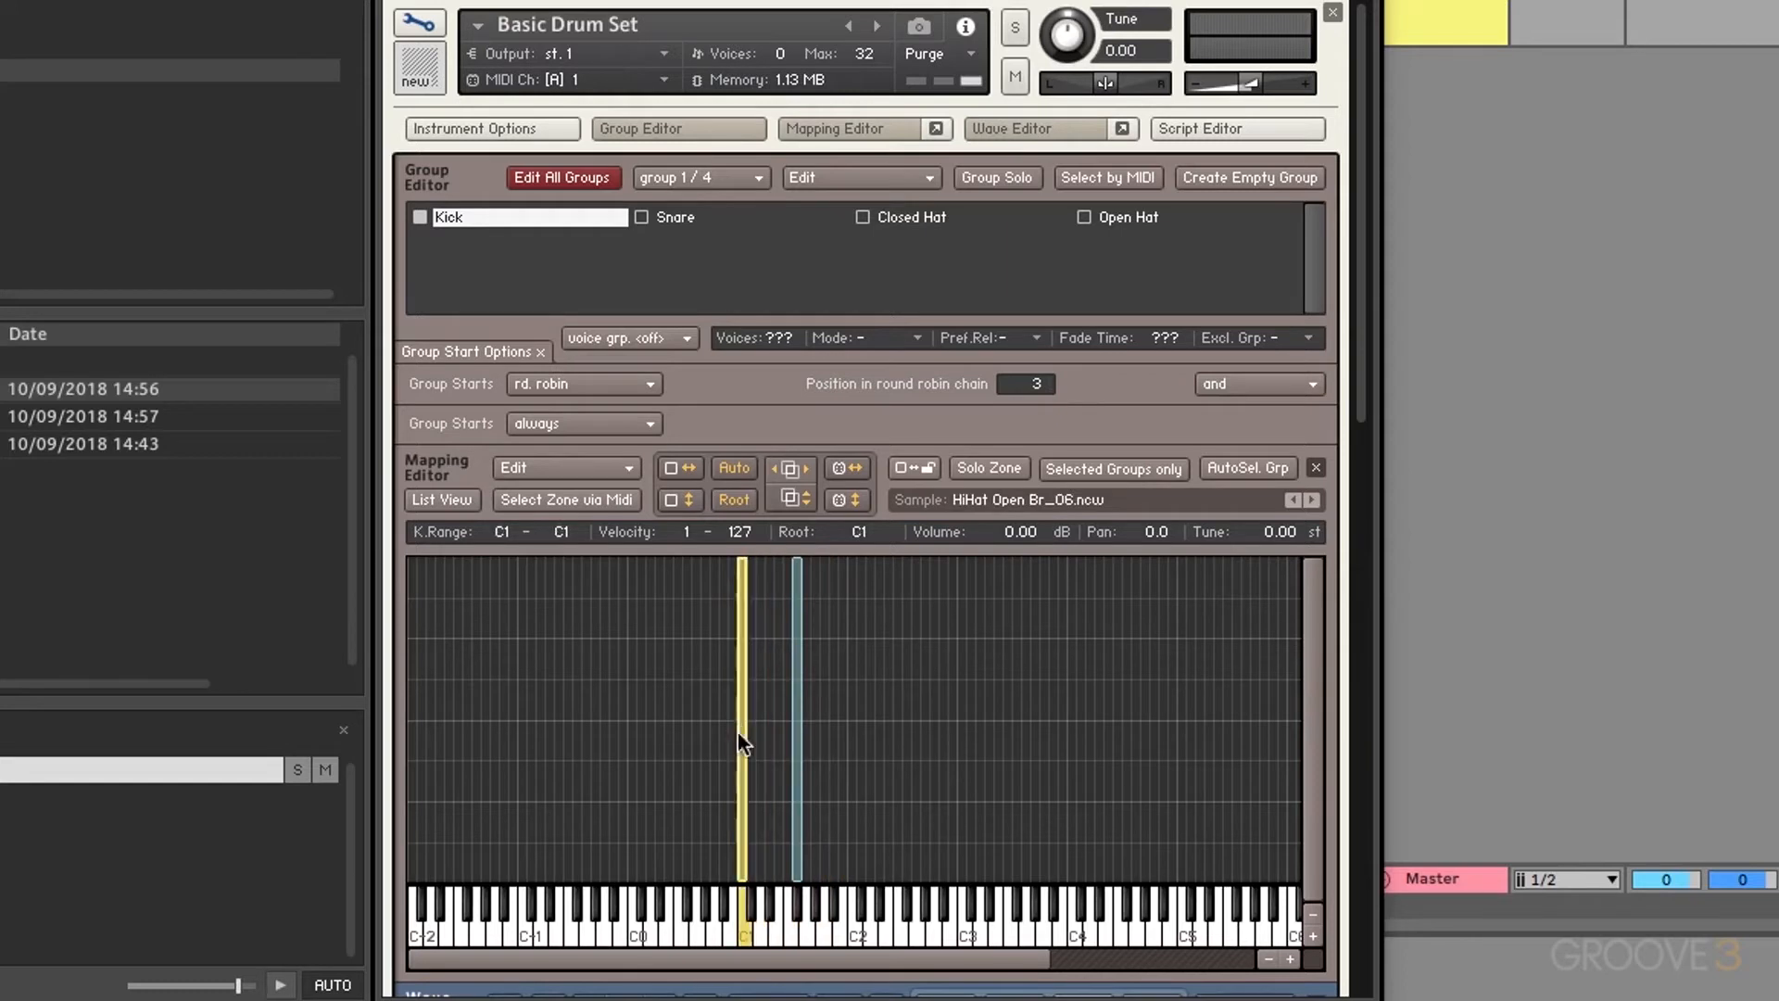
click(744, 938)
click(746, 938)
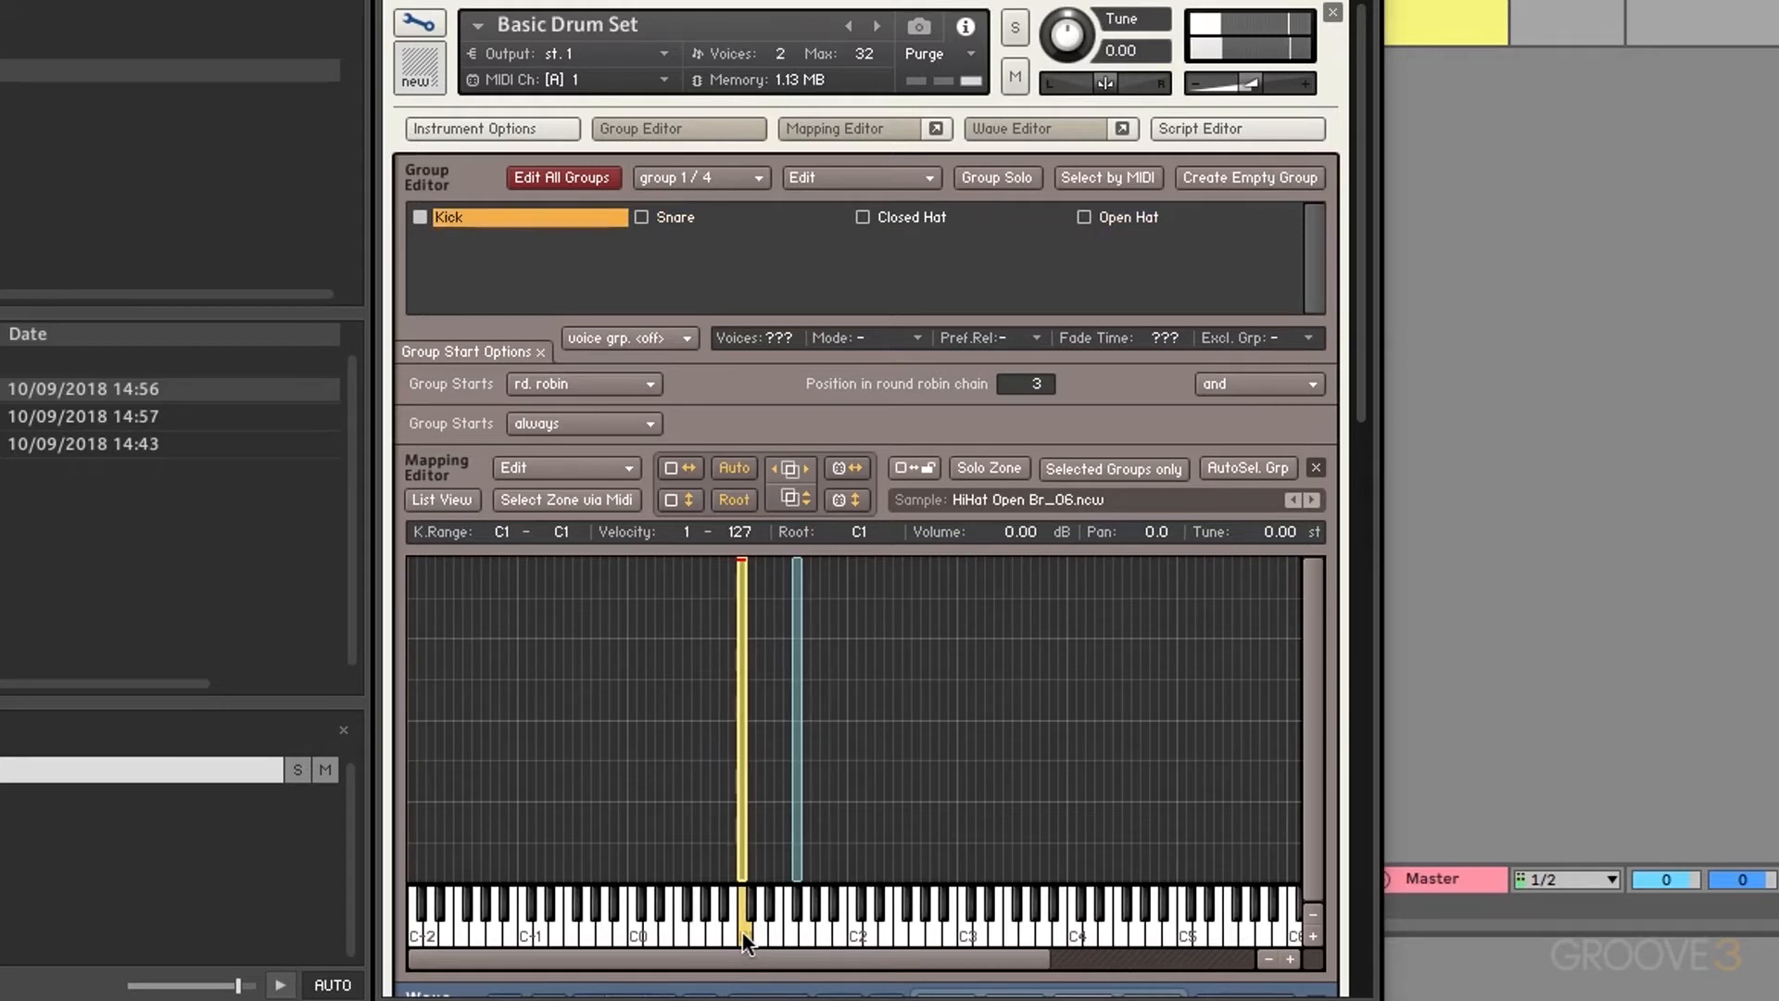
click(746, 938)
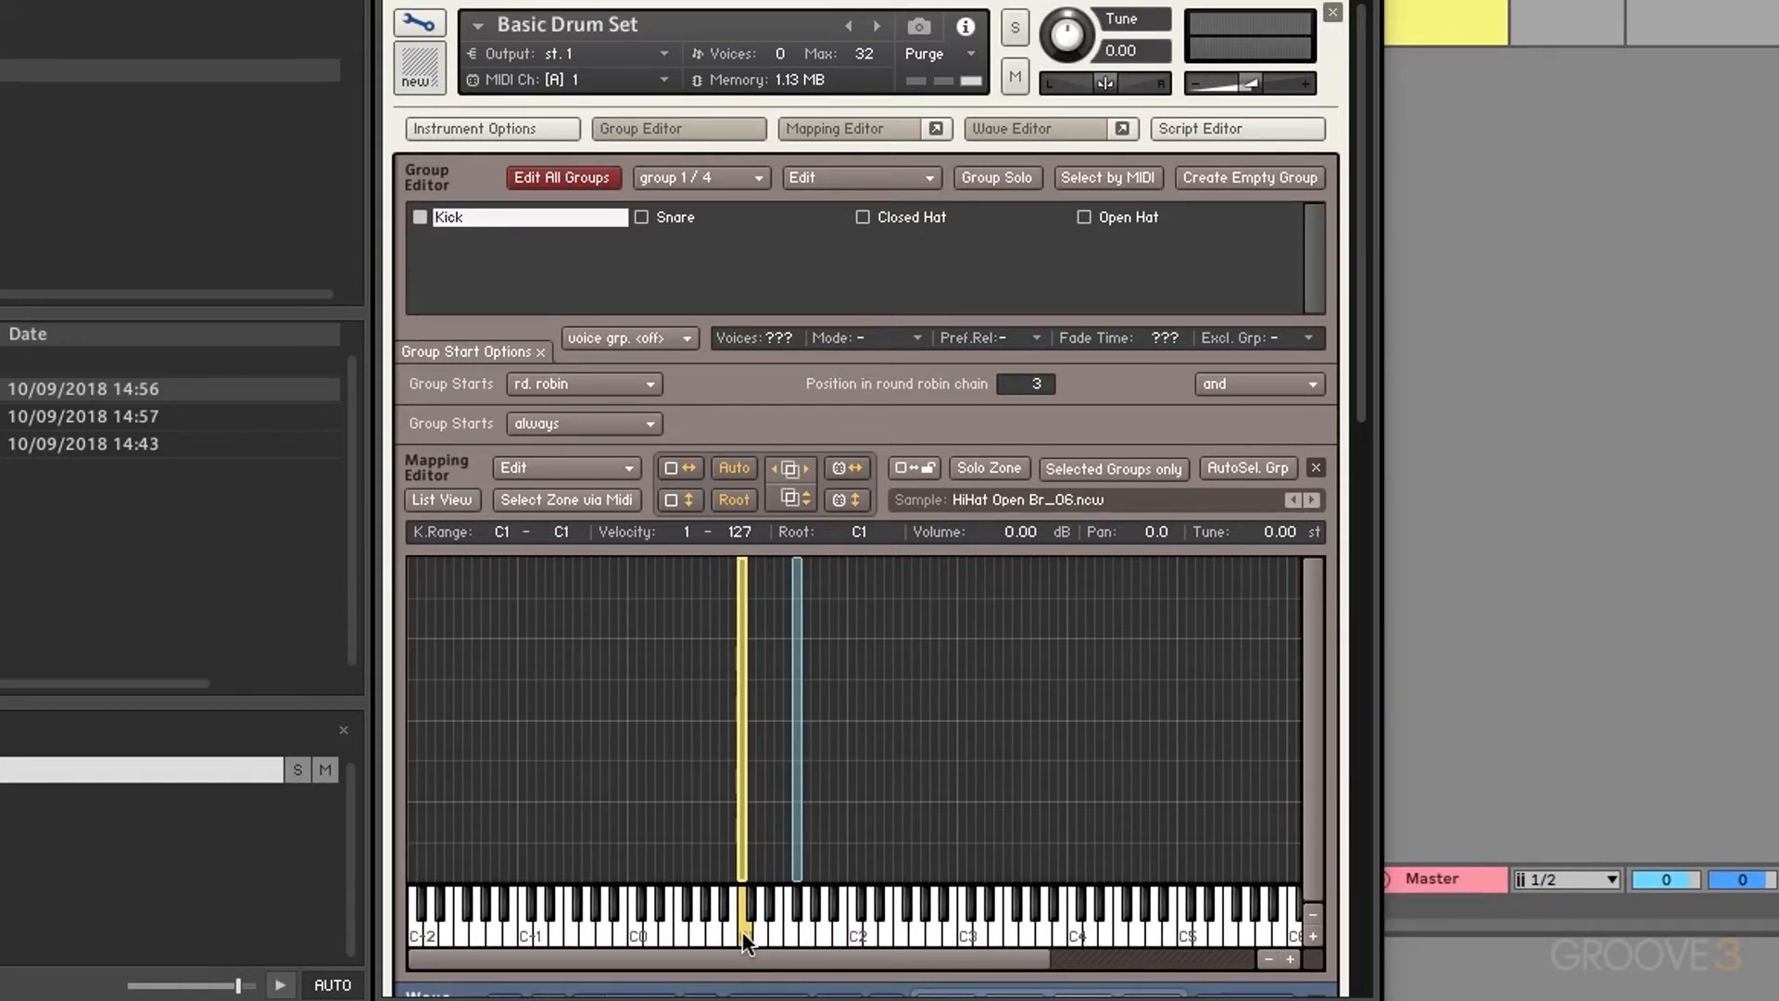
Step: Review the group start and combine options, keeping the 'and' combination
click(586, 382)
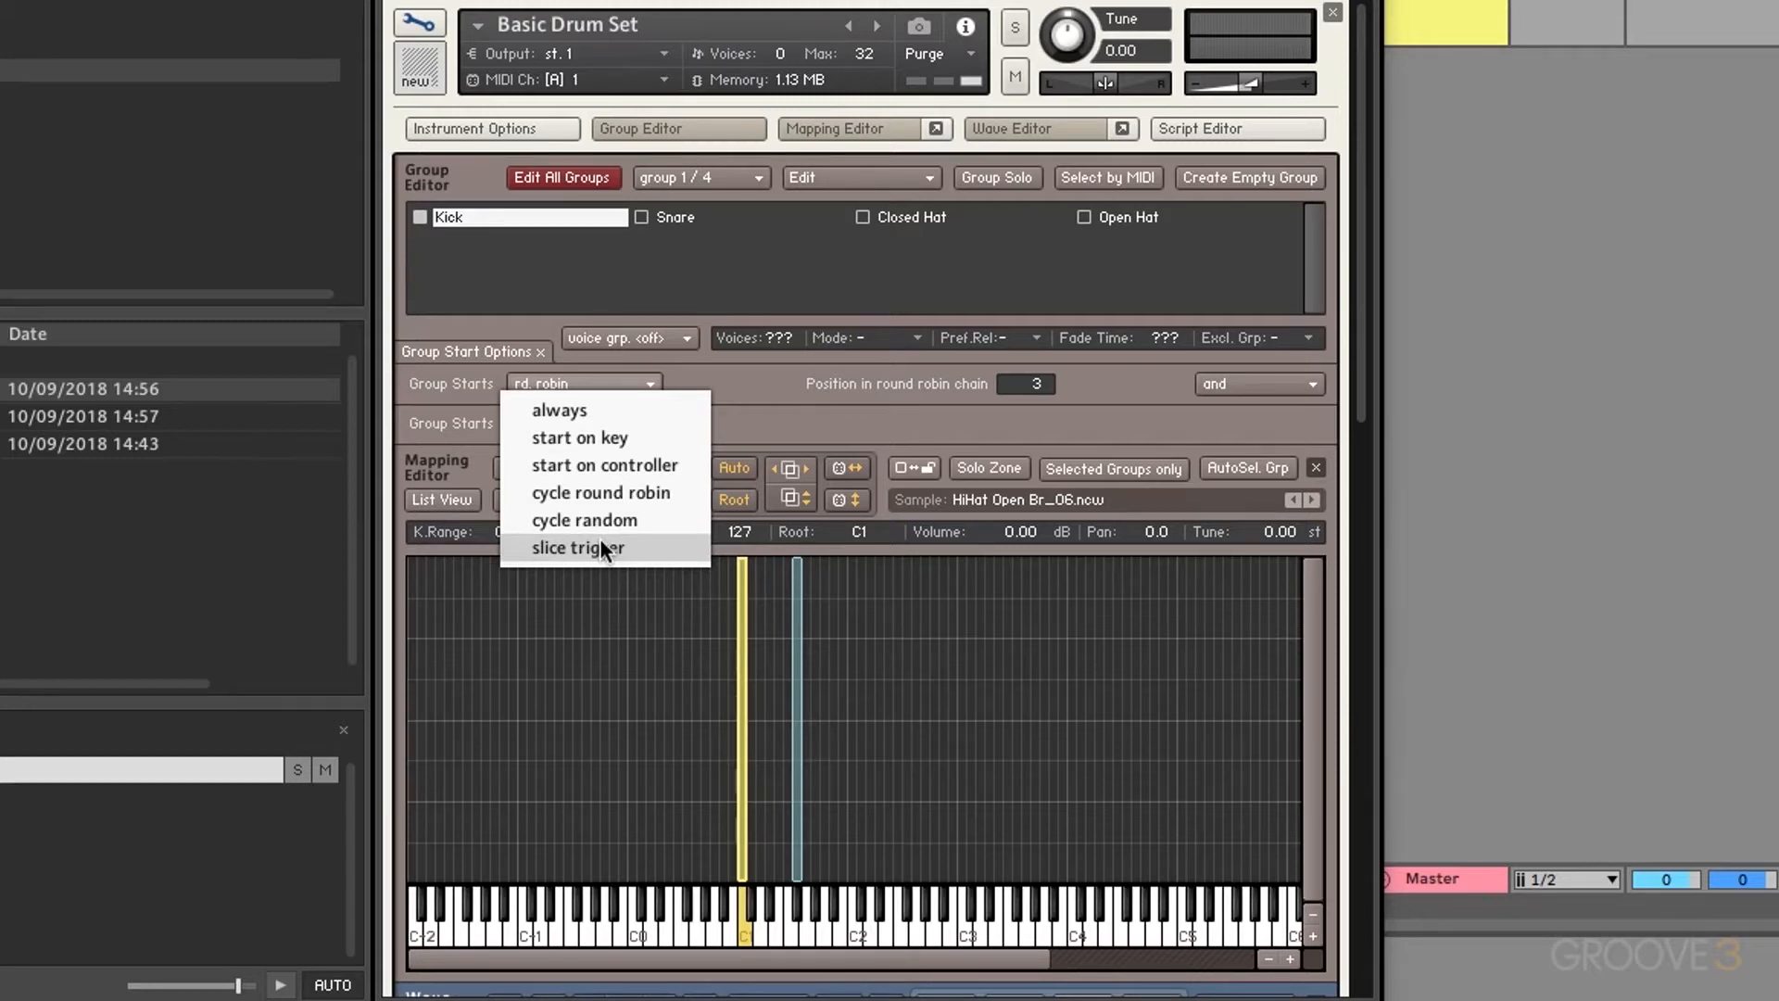
click(769, 371)
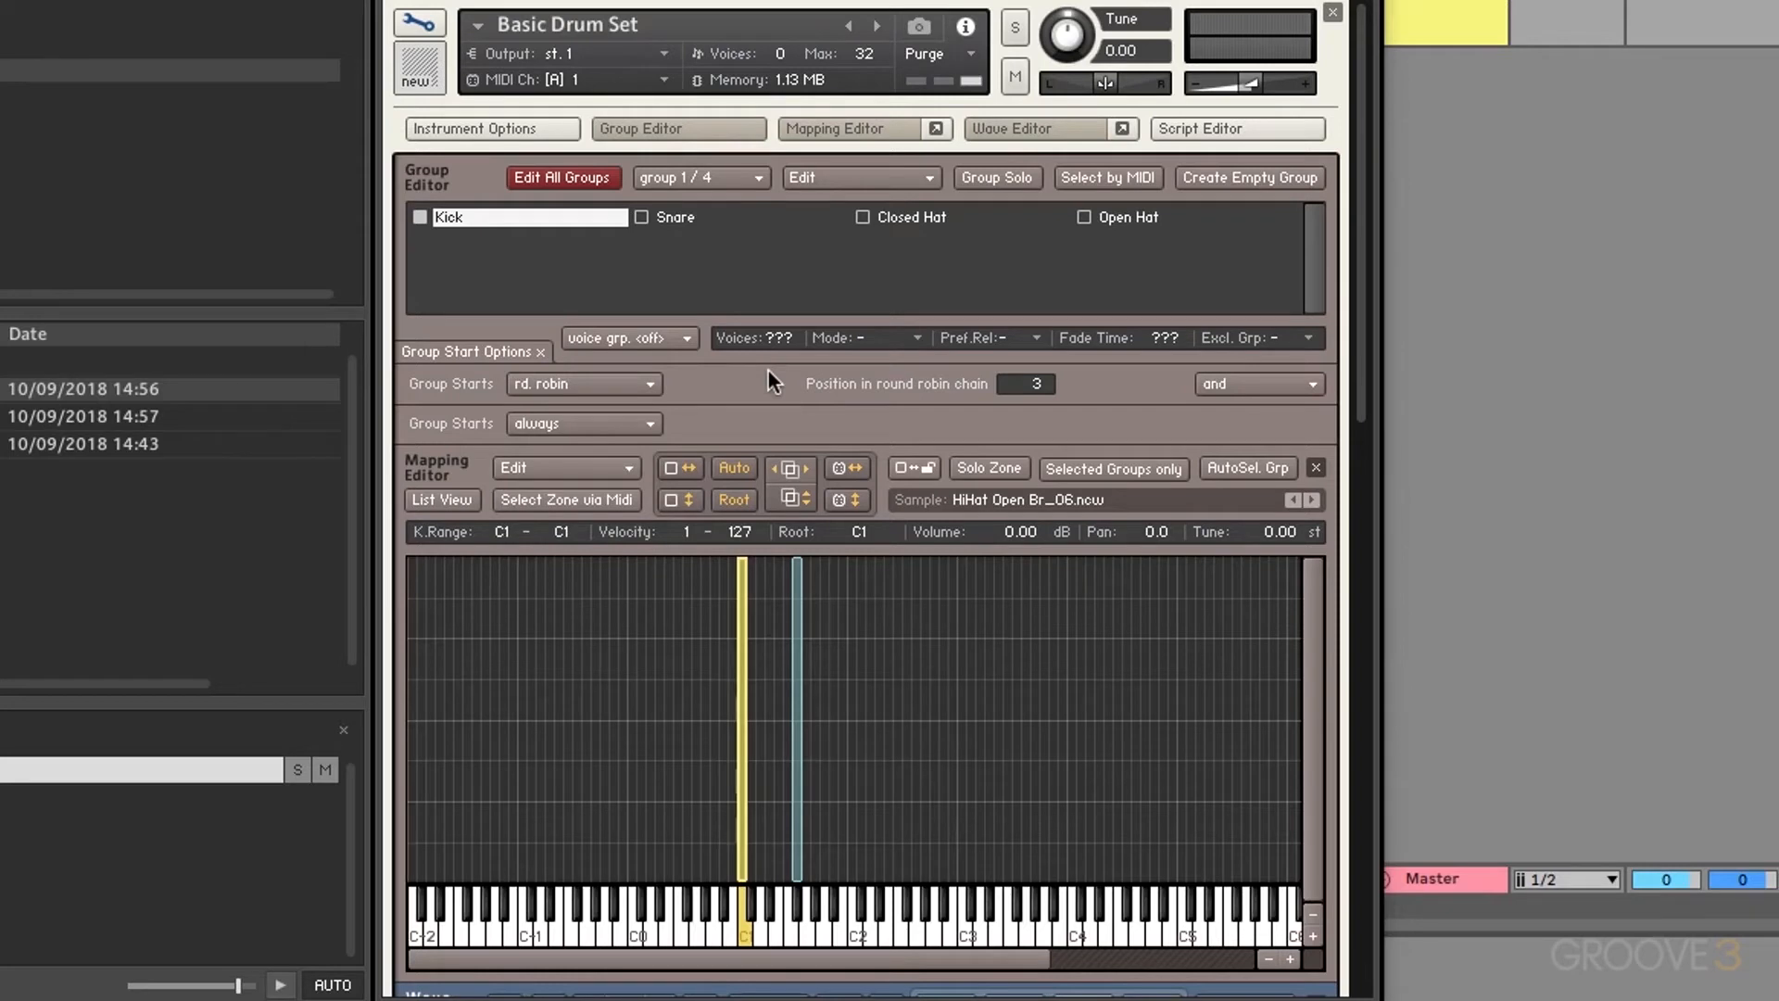
click(1253, 381)
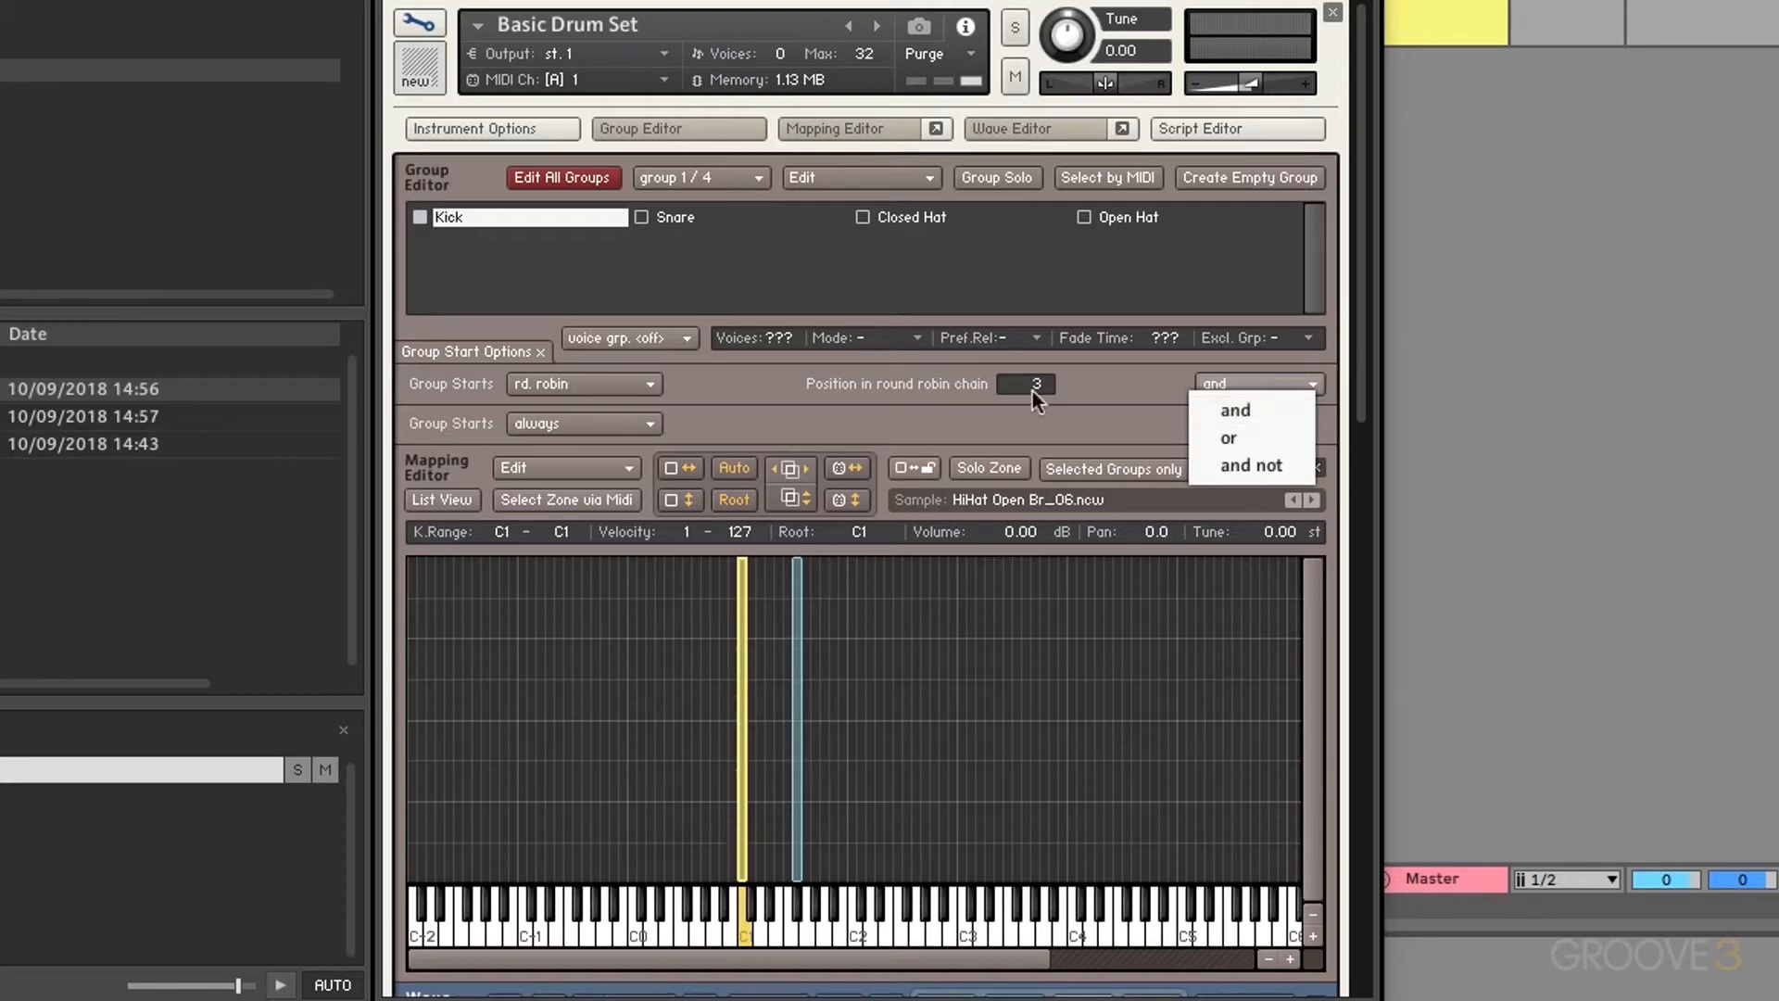
click(1250, 415)
Step: Add a second start condition so Kick also starts on key C0, combined with 'and'
click(602, 423)
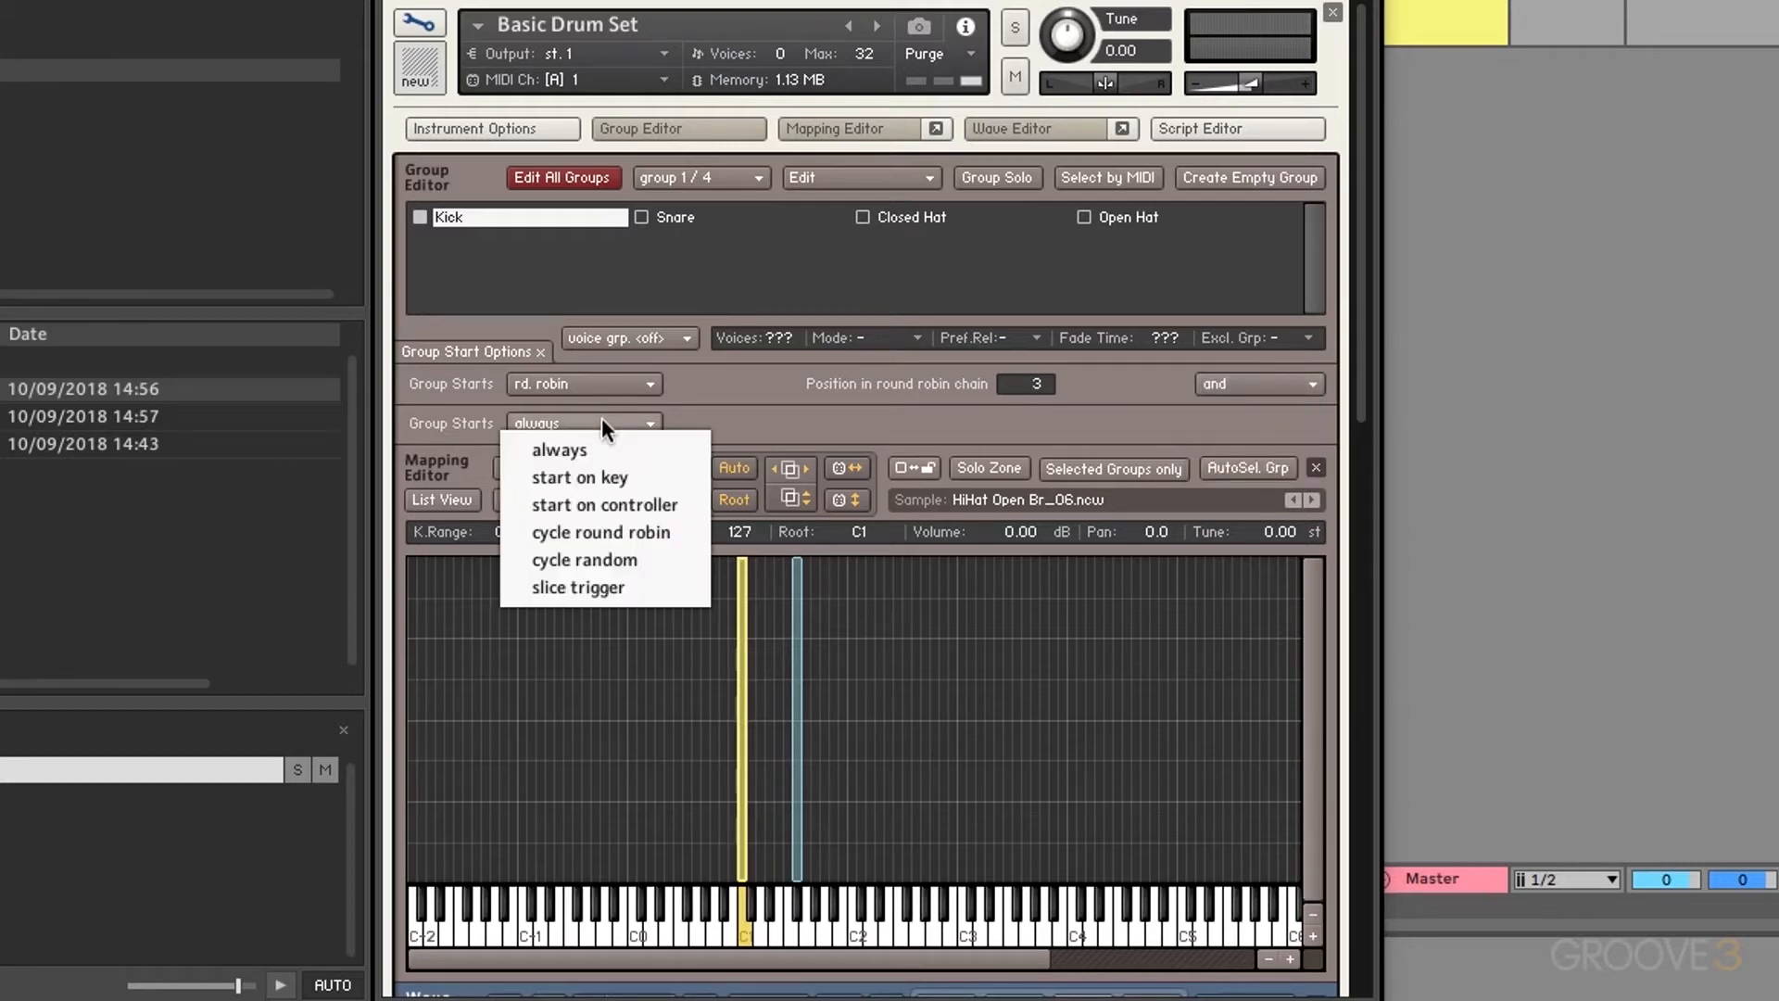
click(587, 478)
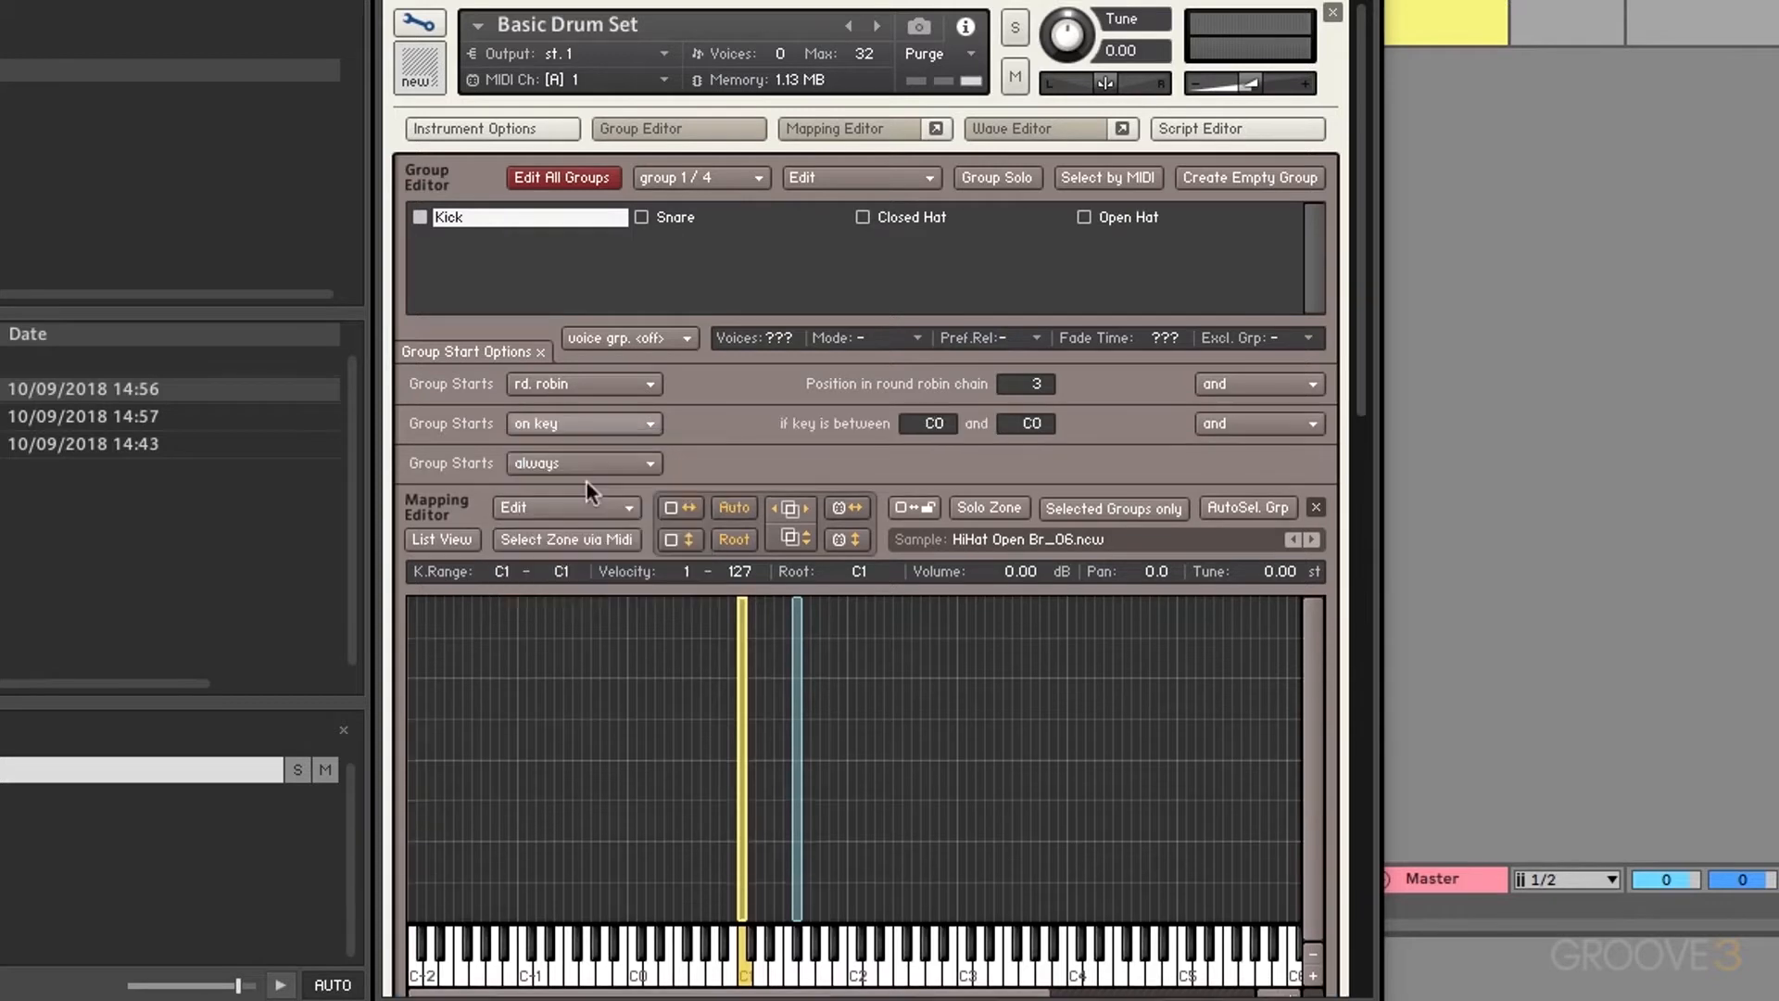
click(1244, 426)
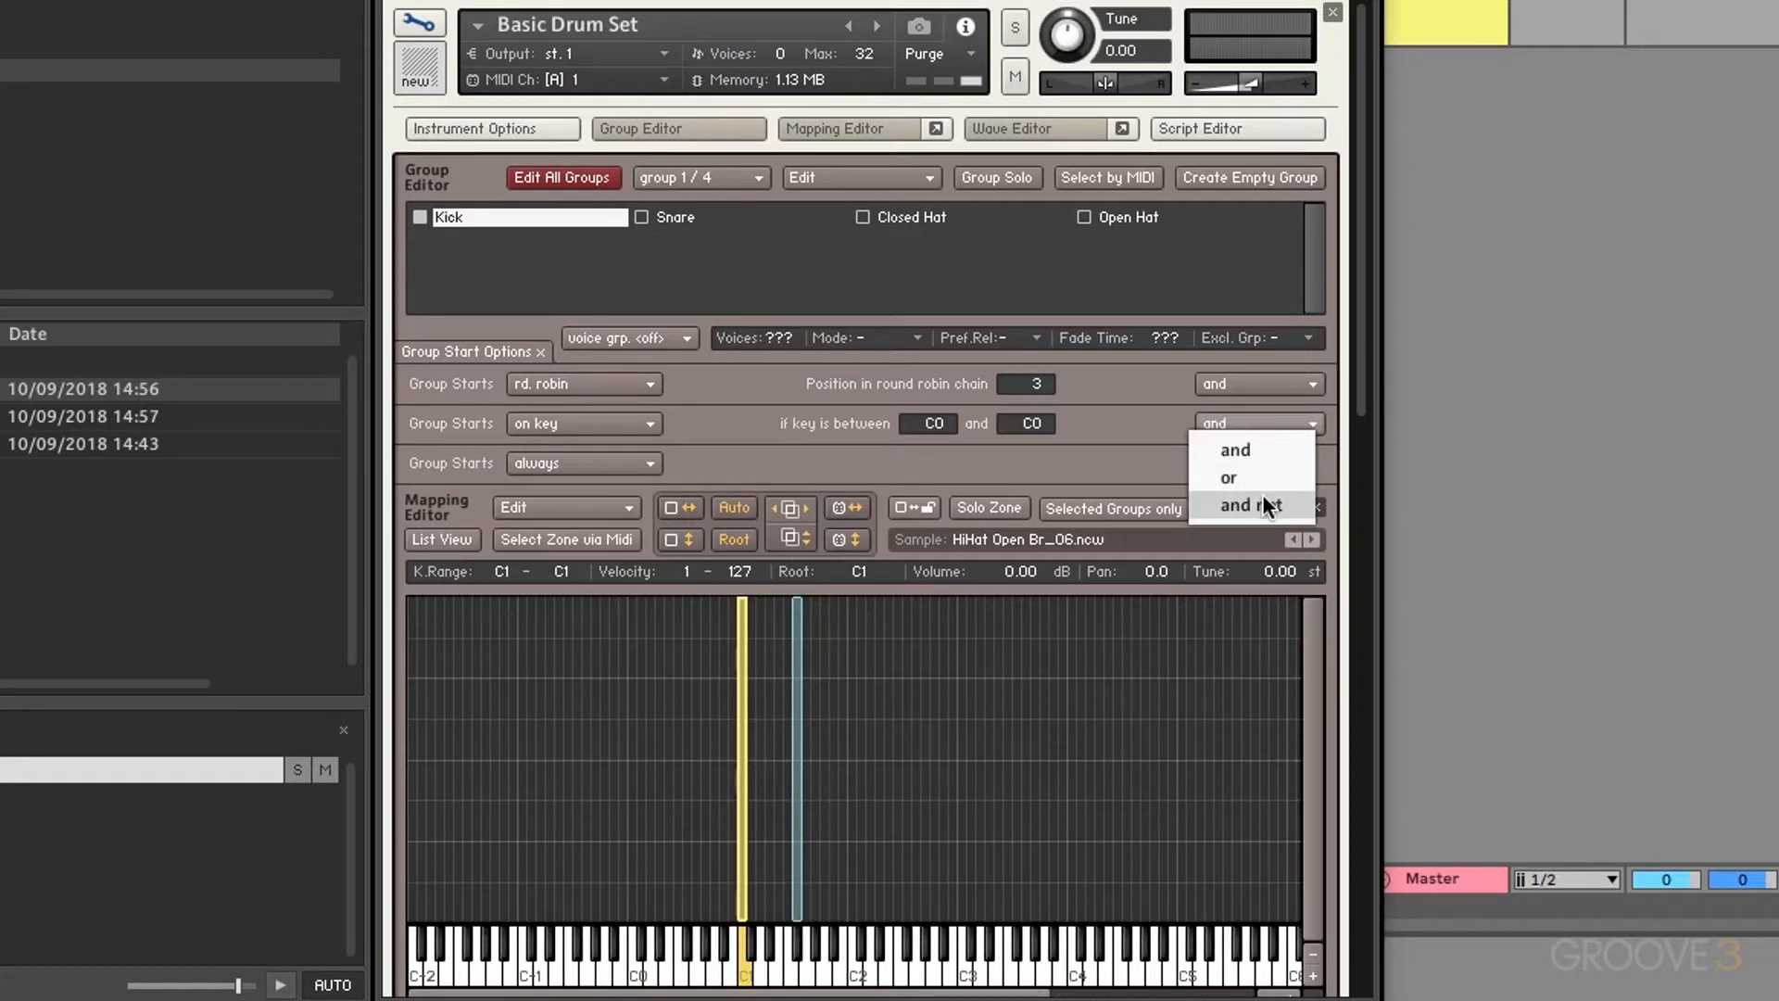
click(1098, 429)
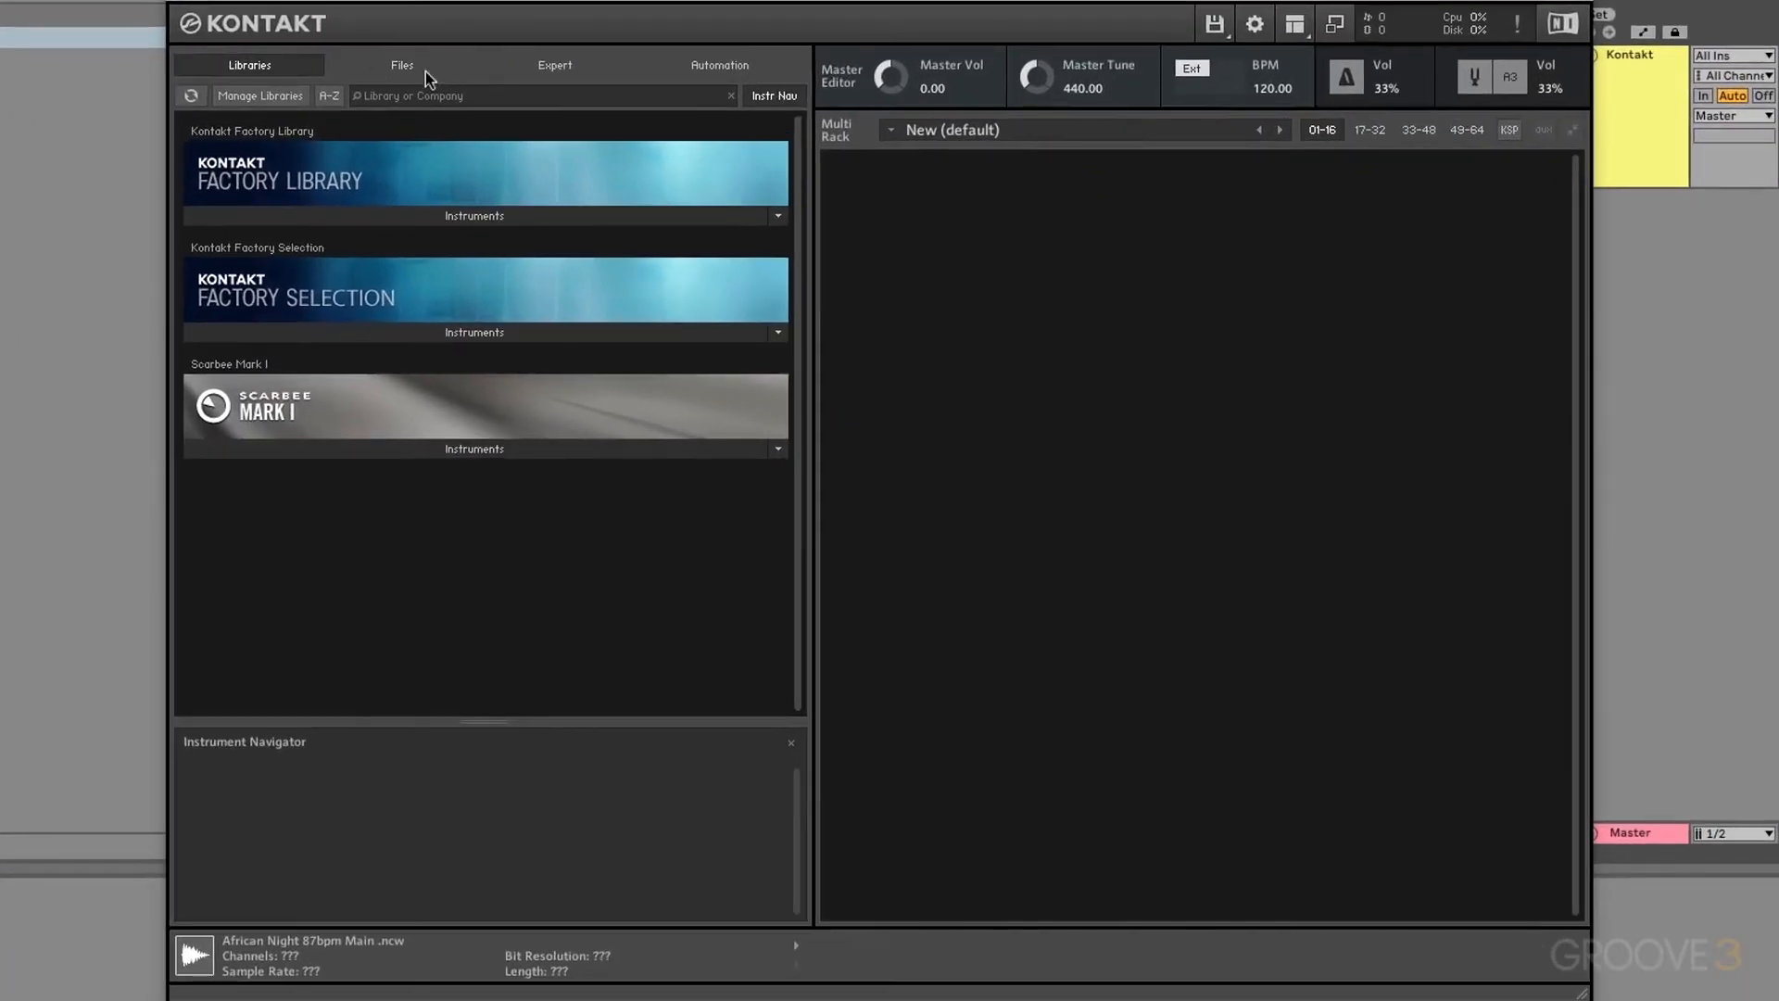
Step: Load the African Night 87bpm Main .ncw loop from Urban Beats Loops into the multi rack
click(570, 147)
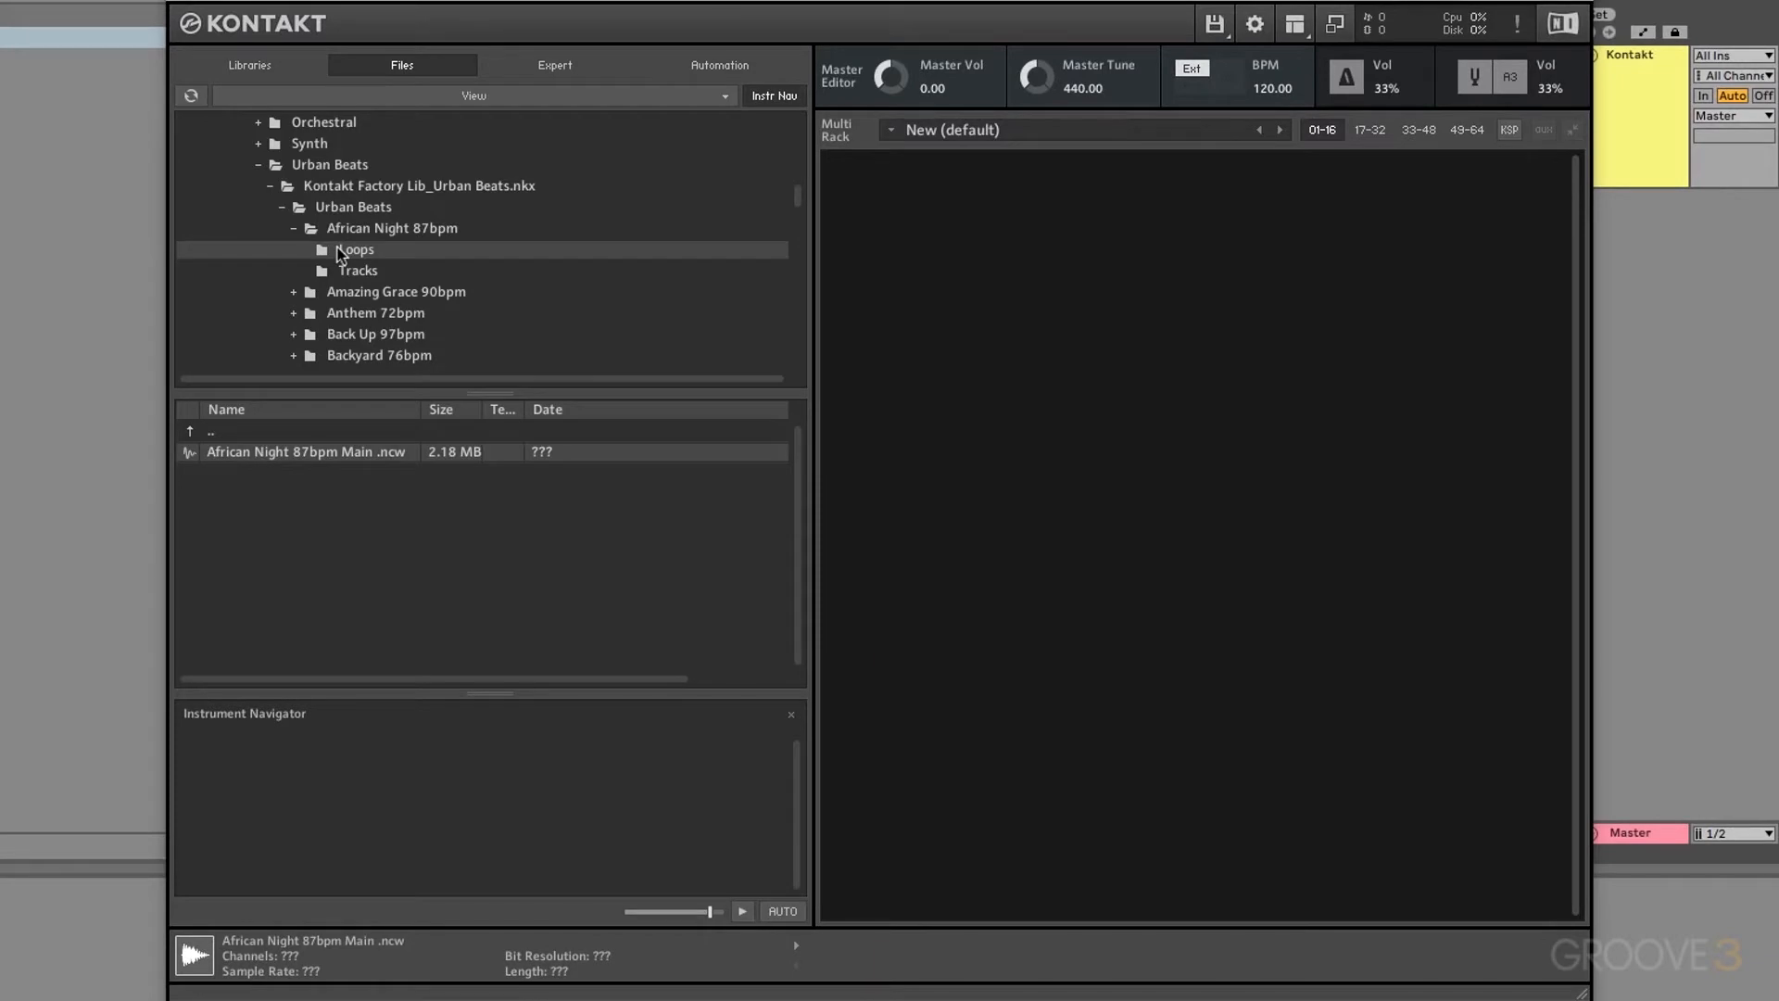
scroll(314, 179, up, 3)
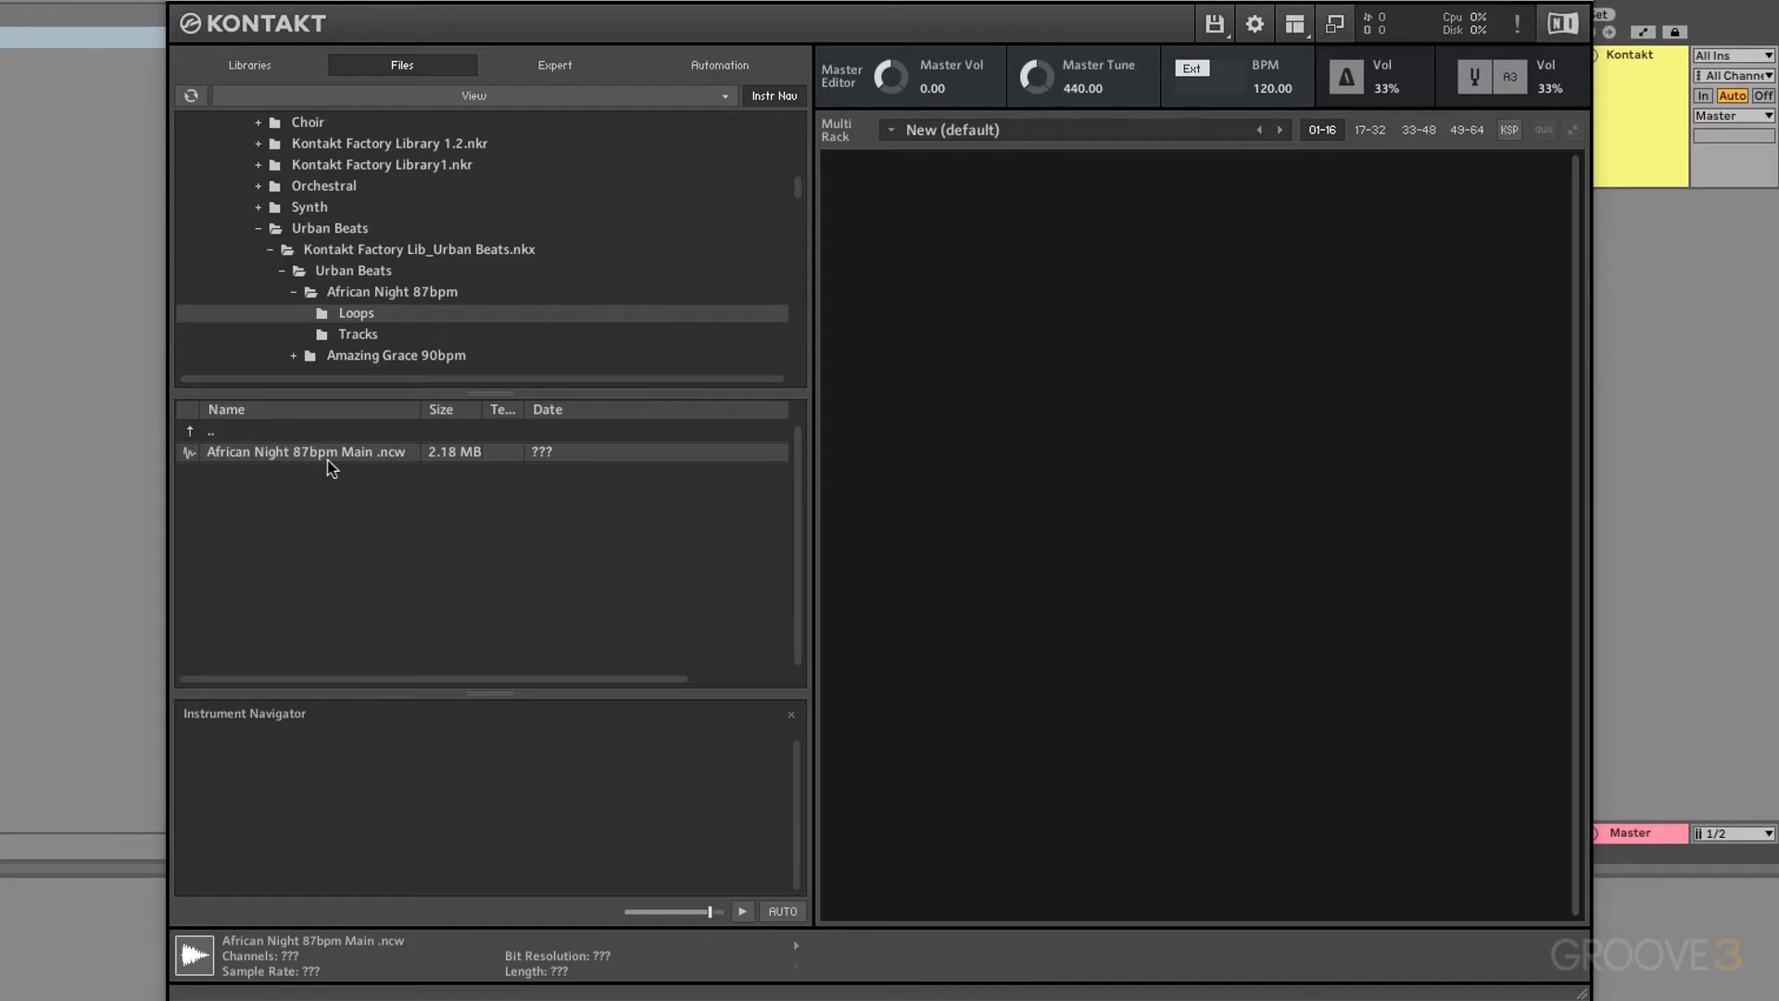
drag(298, 462, 975, 441)
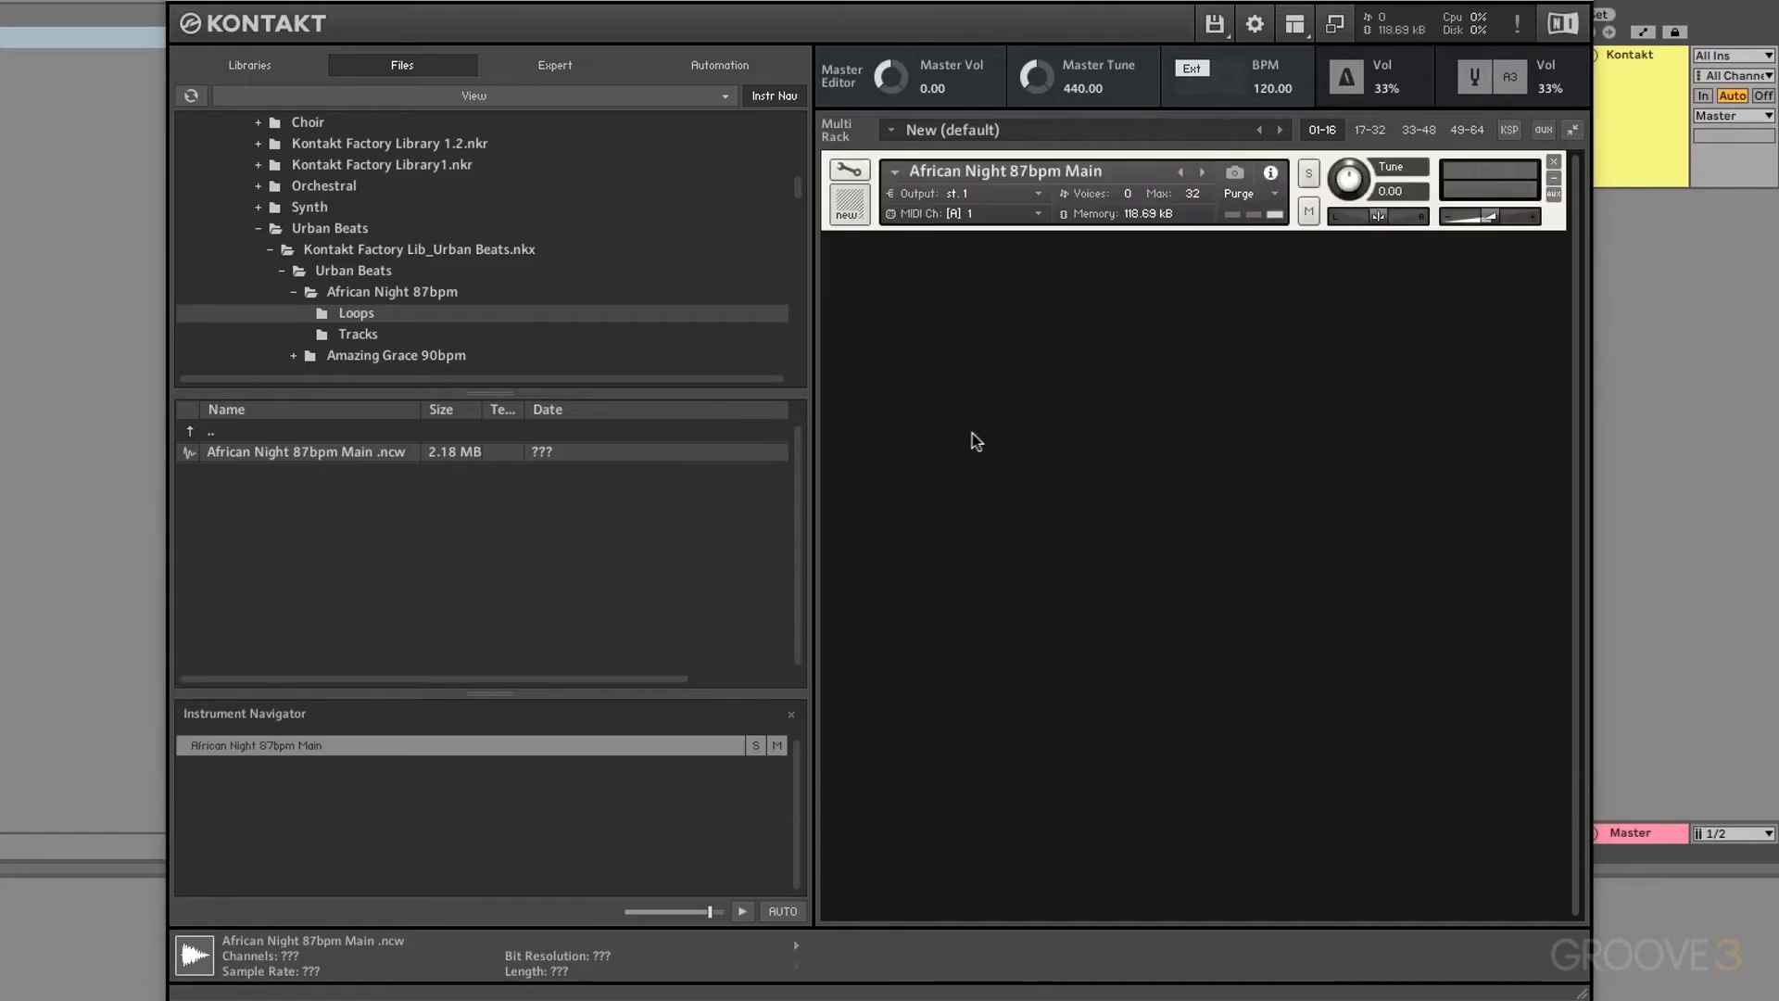
Step: Put African Night 87bpm Main in Edit Mode and show its waveform in the Wave Editor
click(849, 171)
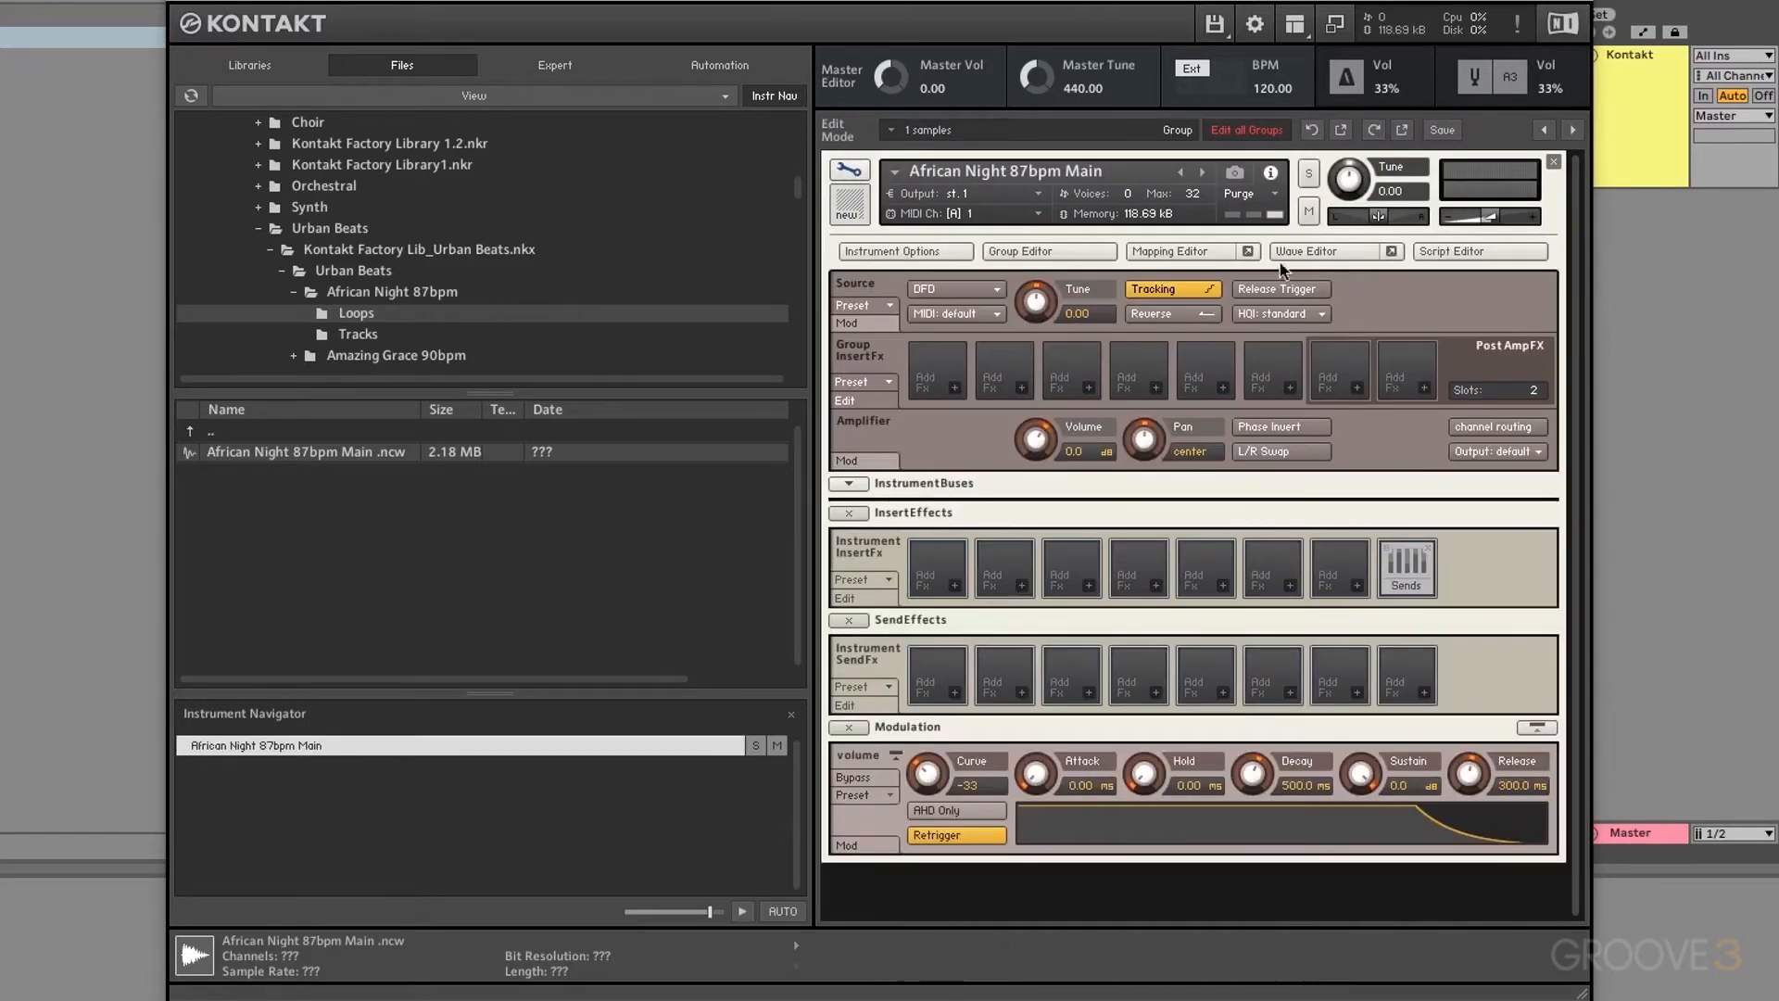
click(1306, 251)
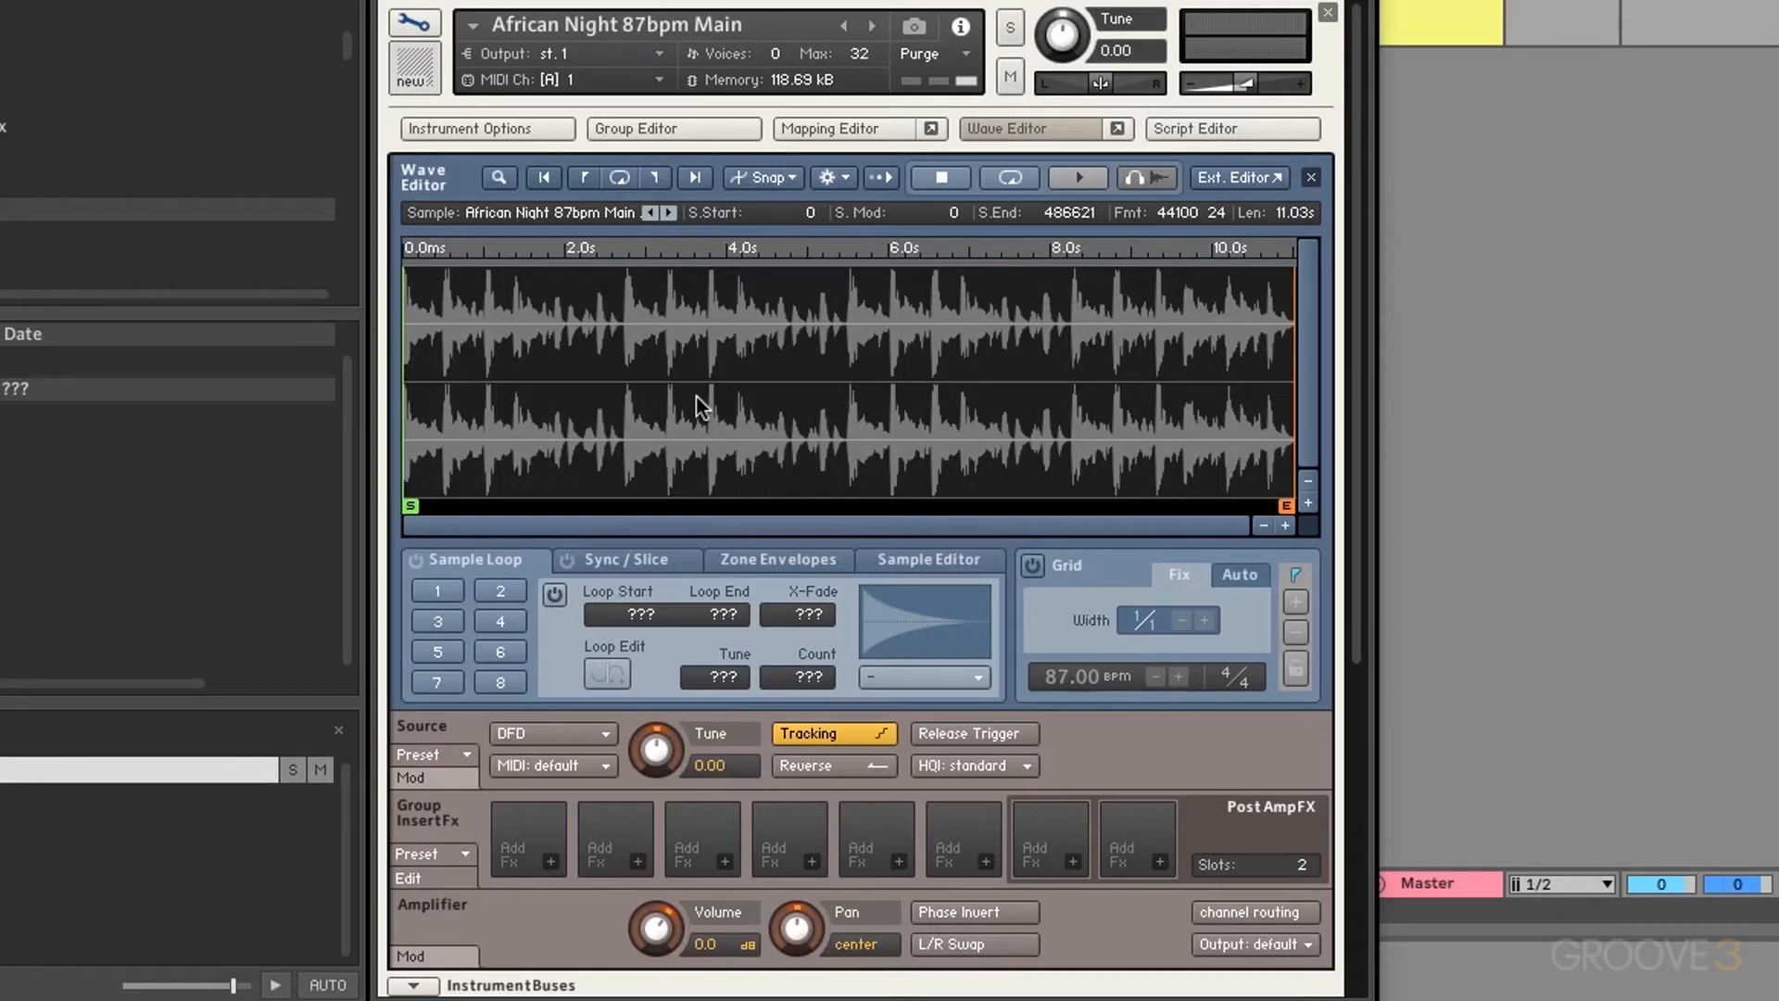
click(1286, 524)
click(1286, 524)
click(1265, 525)
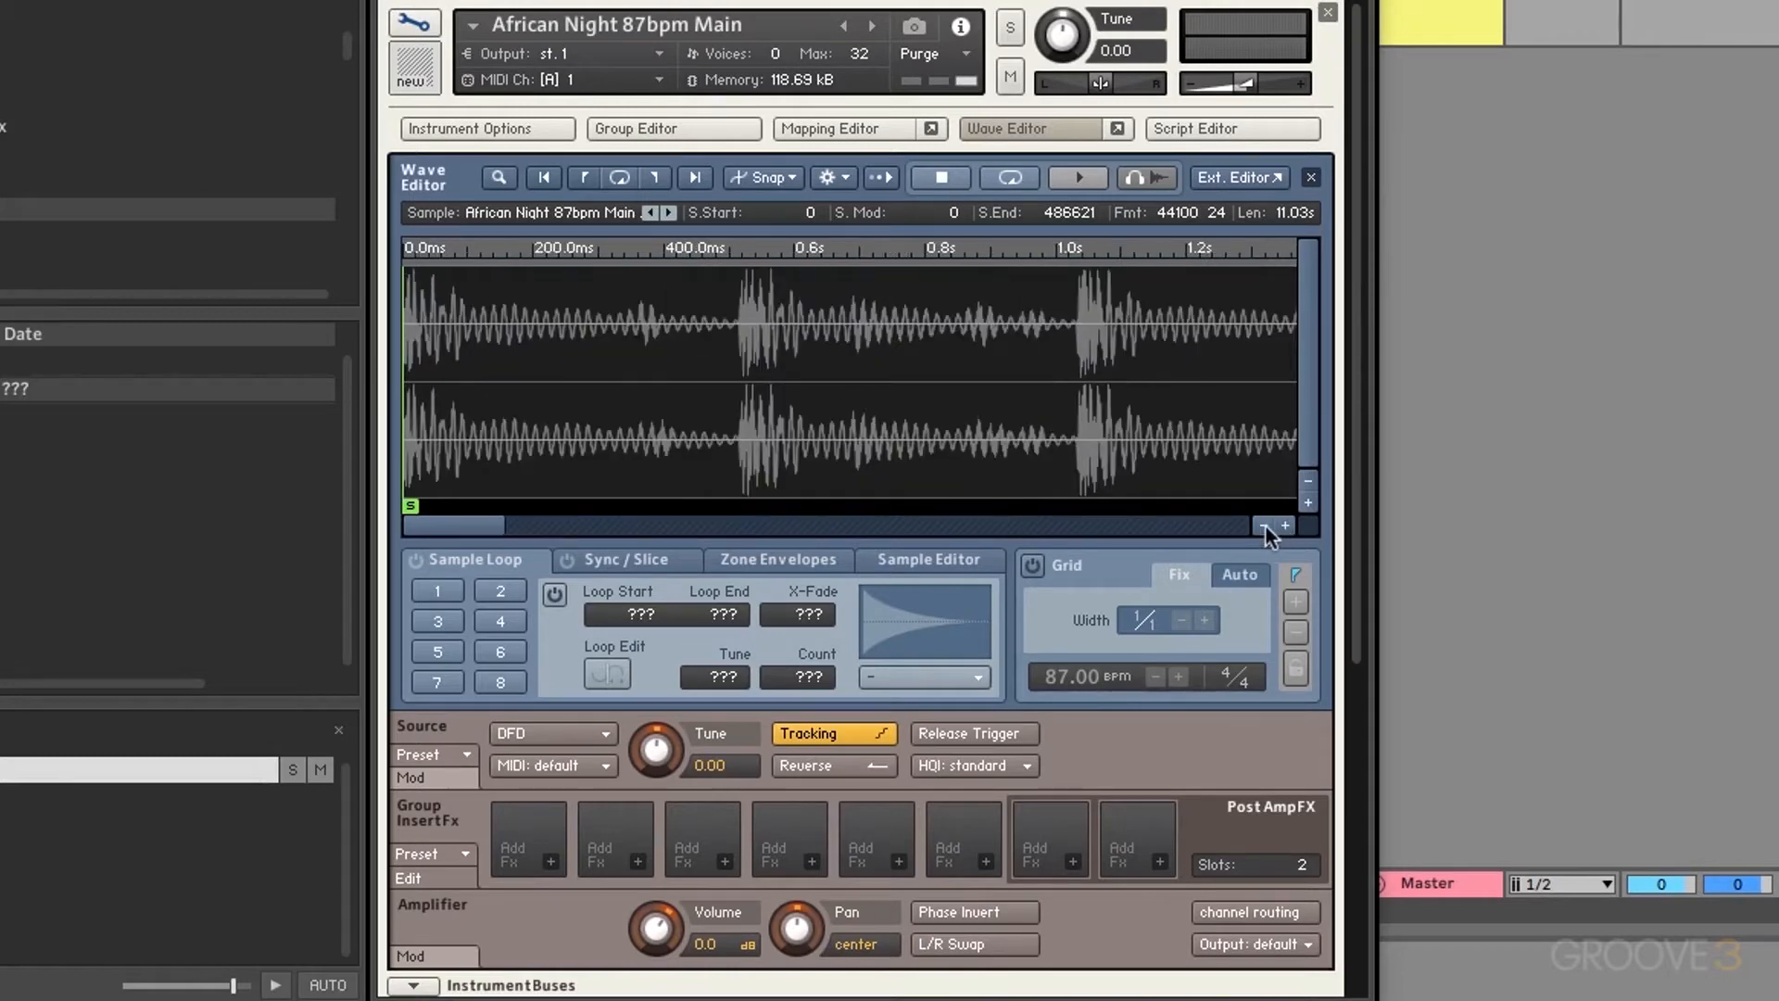
click(1265, 524)
click(1265, 524)
click(1284, 525)
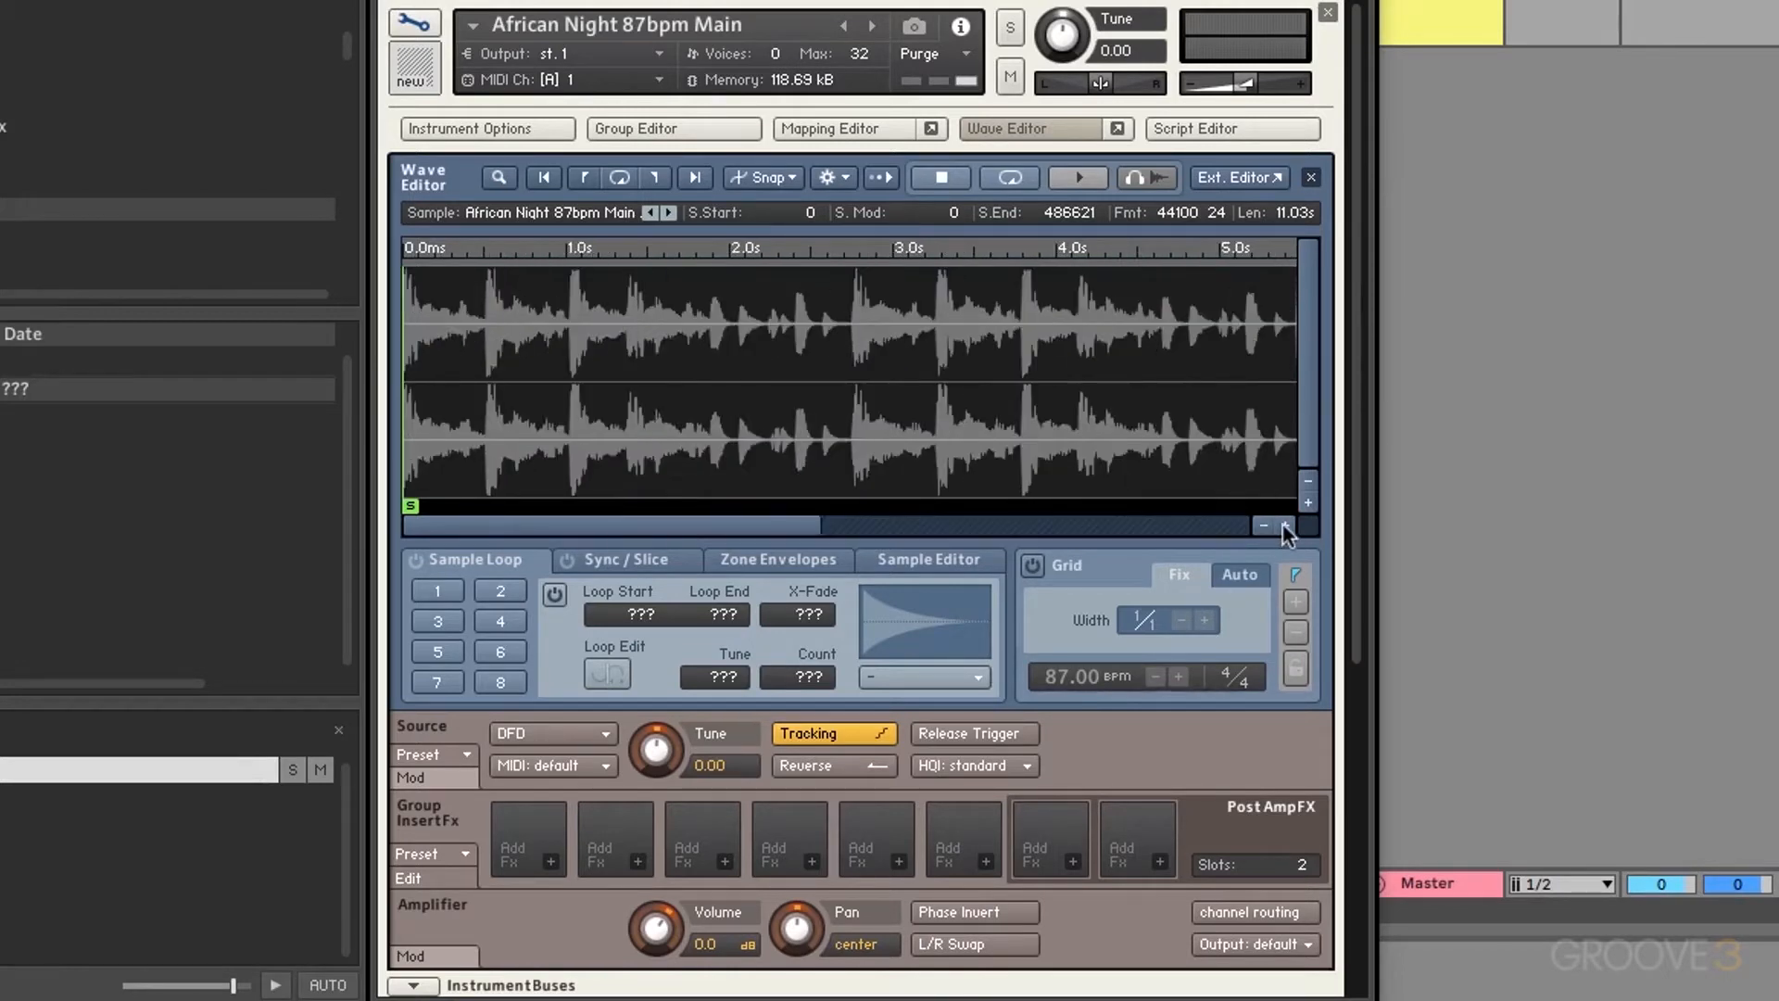
click(1284, 526)
drag(596, 525, 556, 528)
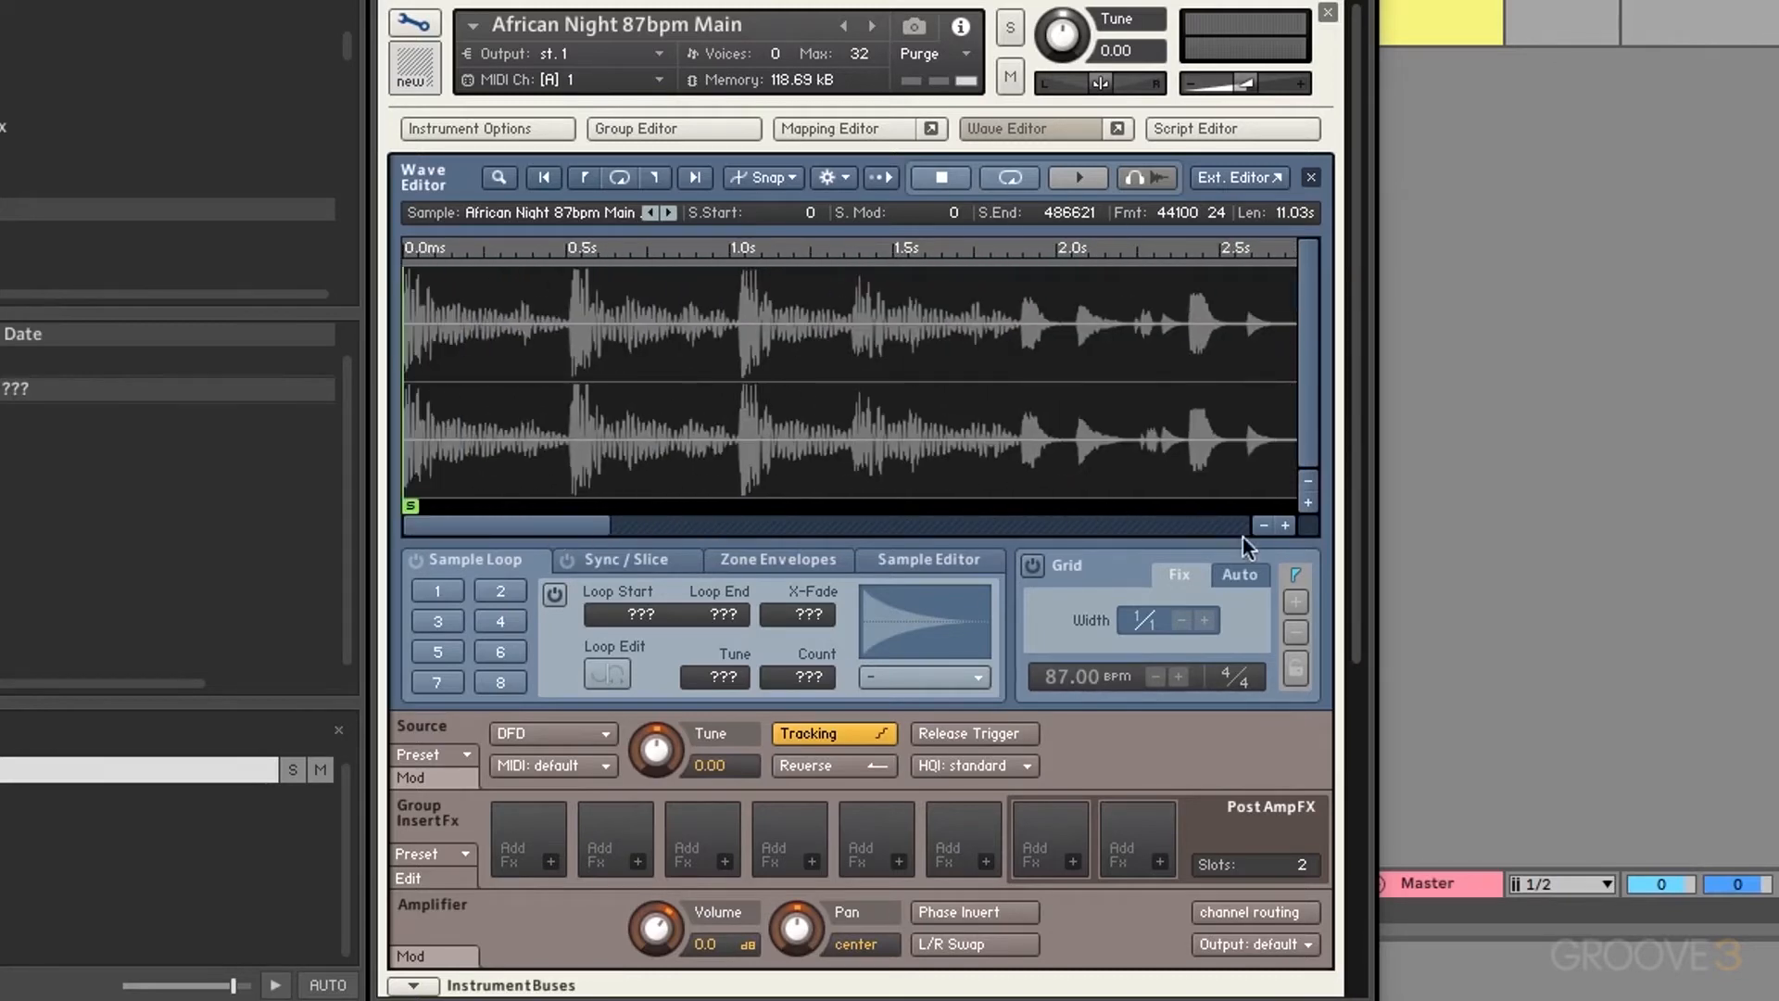
click(1264, 525)
click(1265, 525)
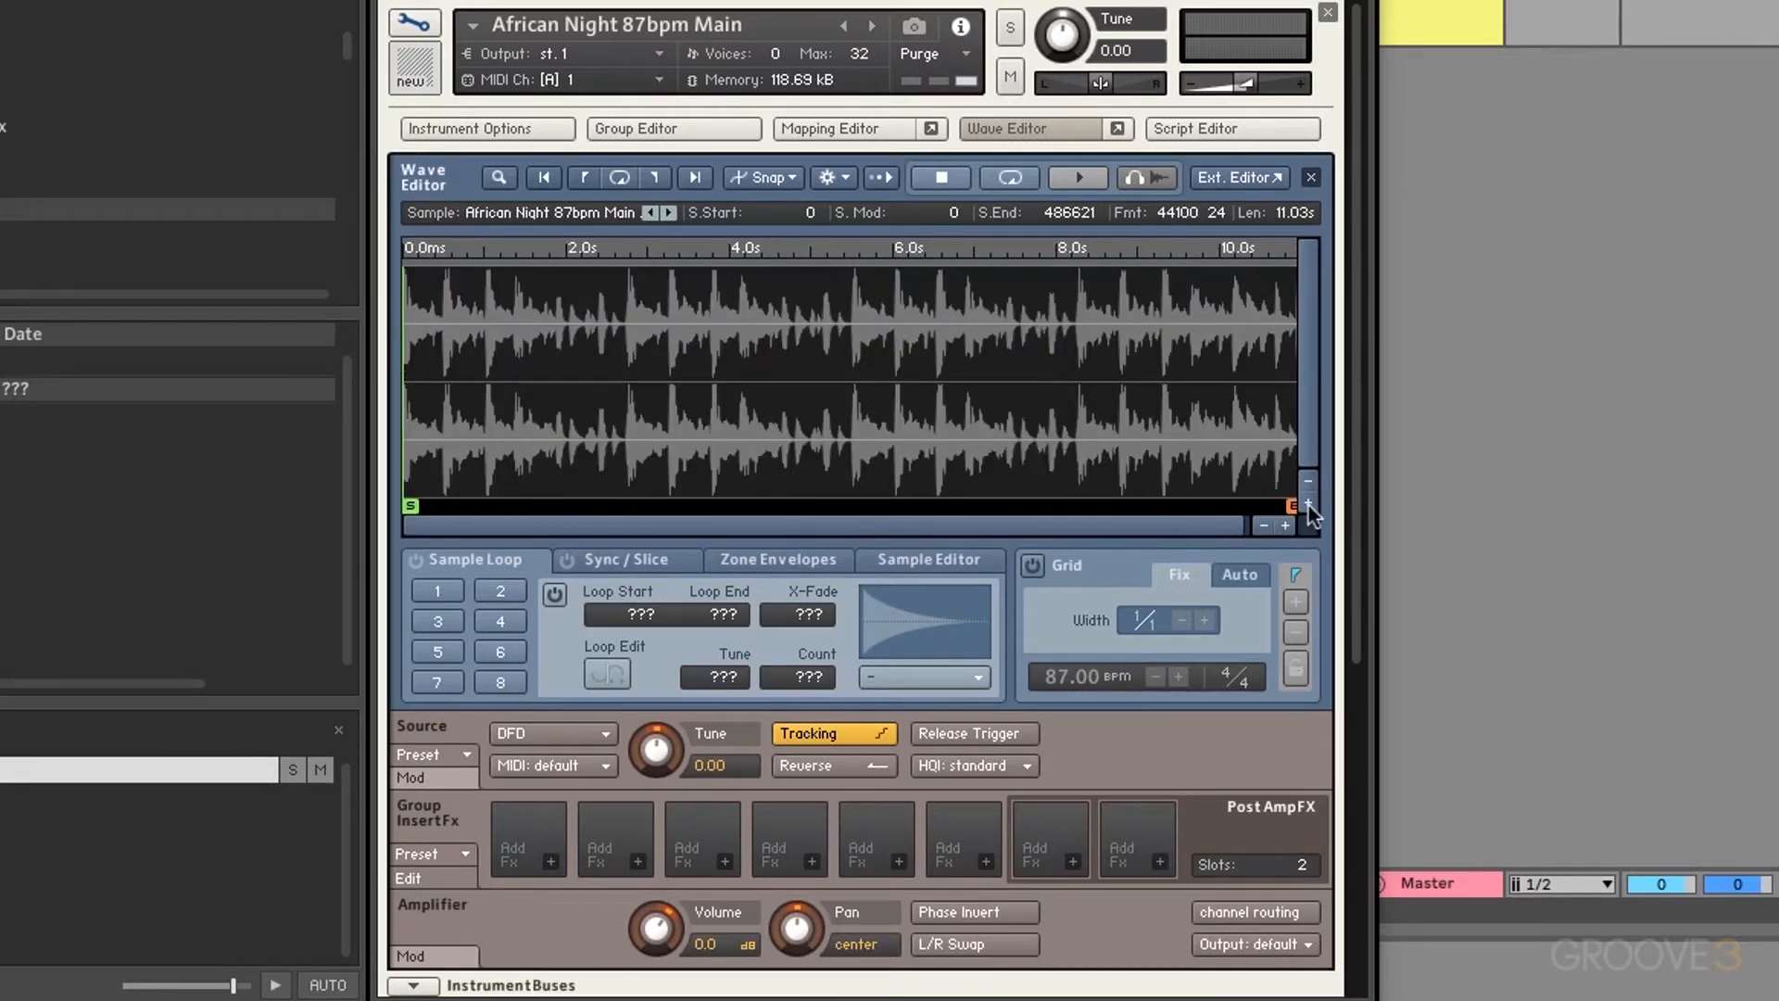
click(1307, 504)
click(1308, 504)
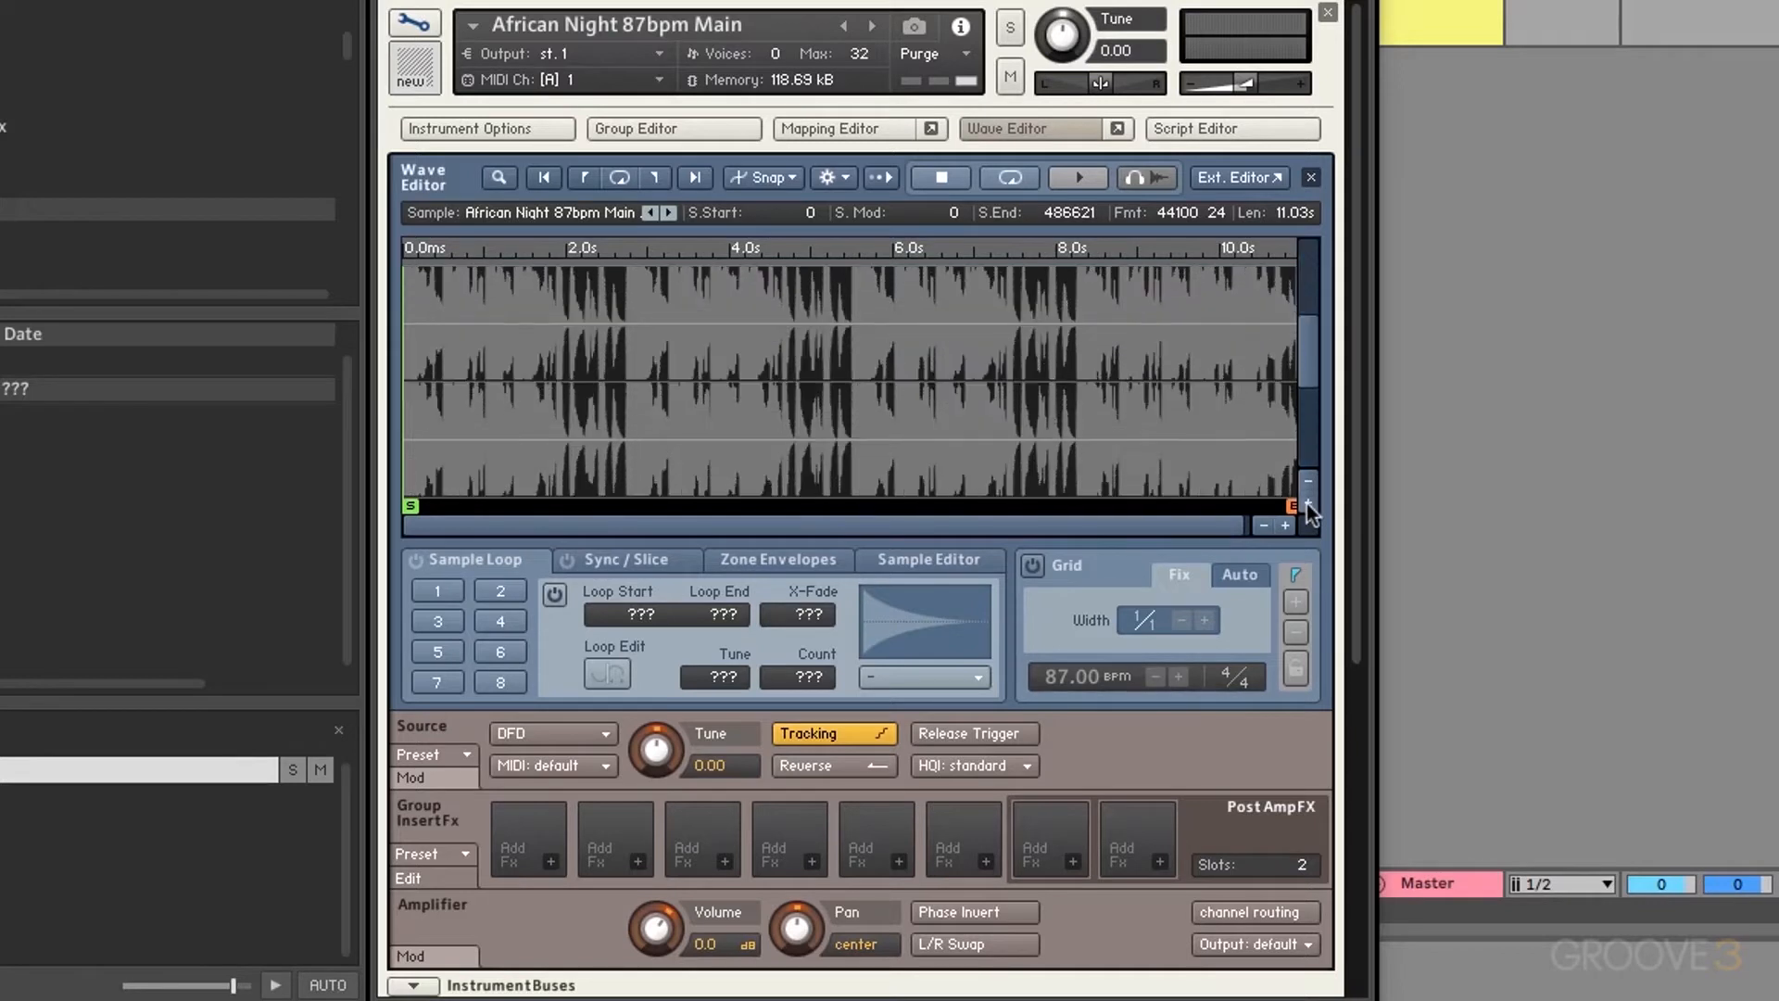
click(1307, 504)
click(1307, 483)
click(1308, 484)
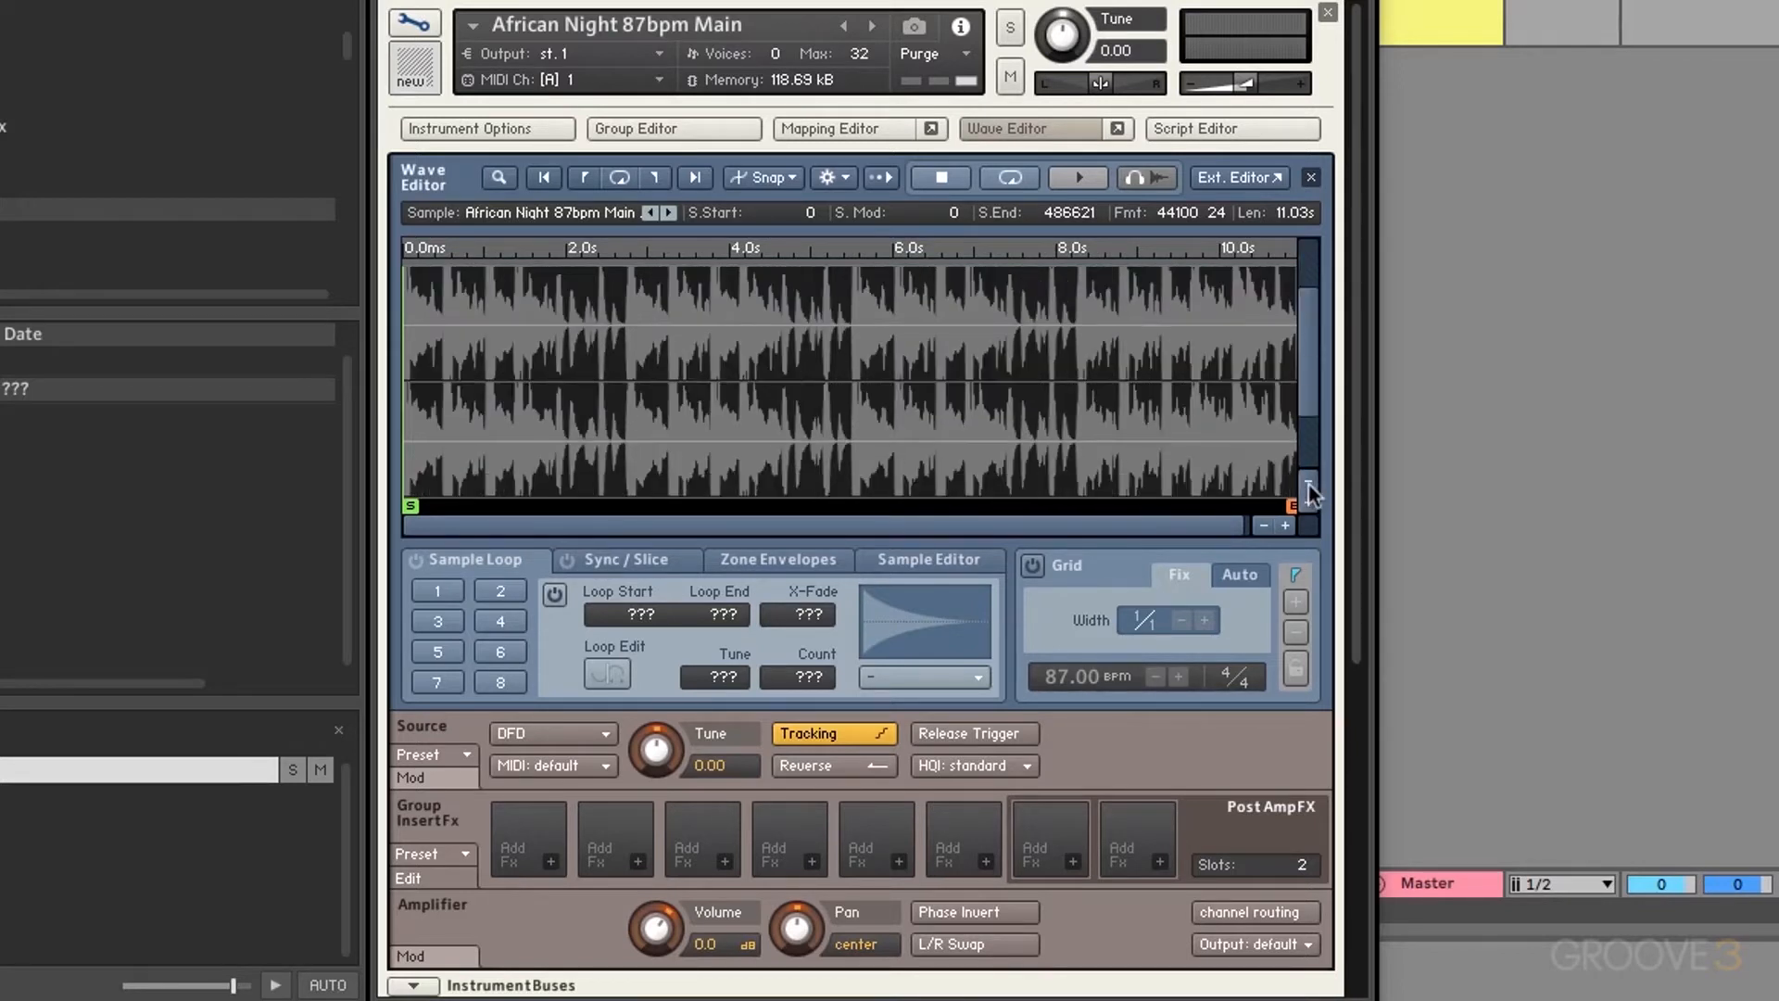
click(1308, 483)
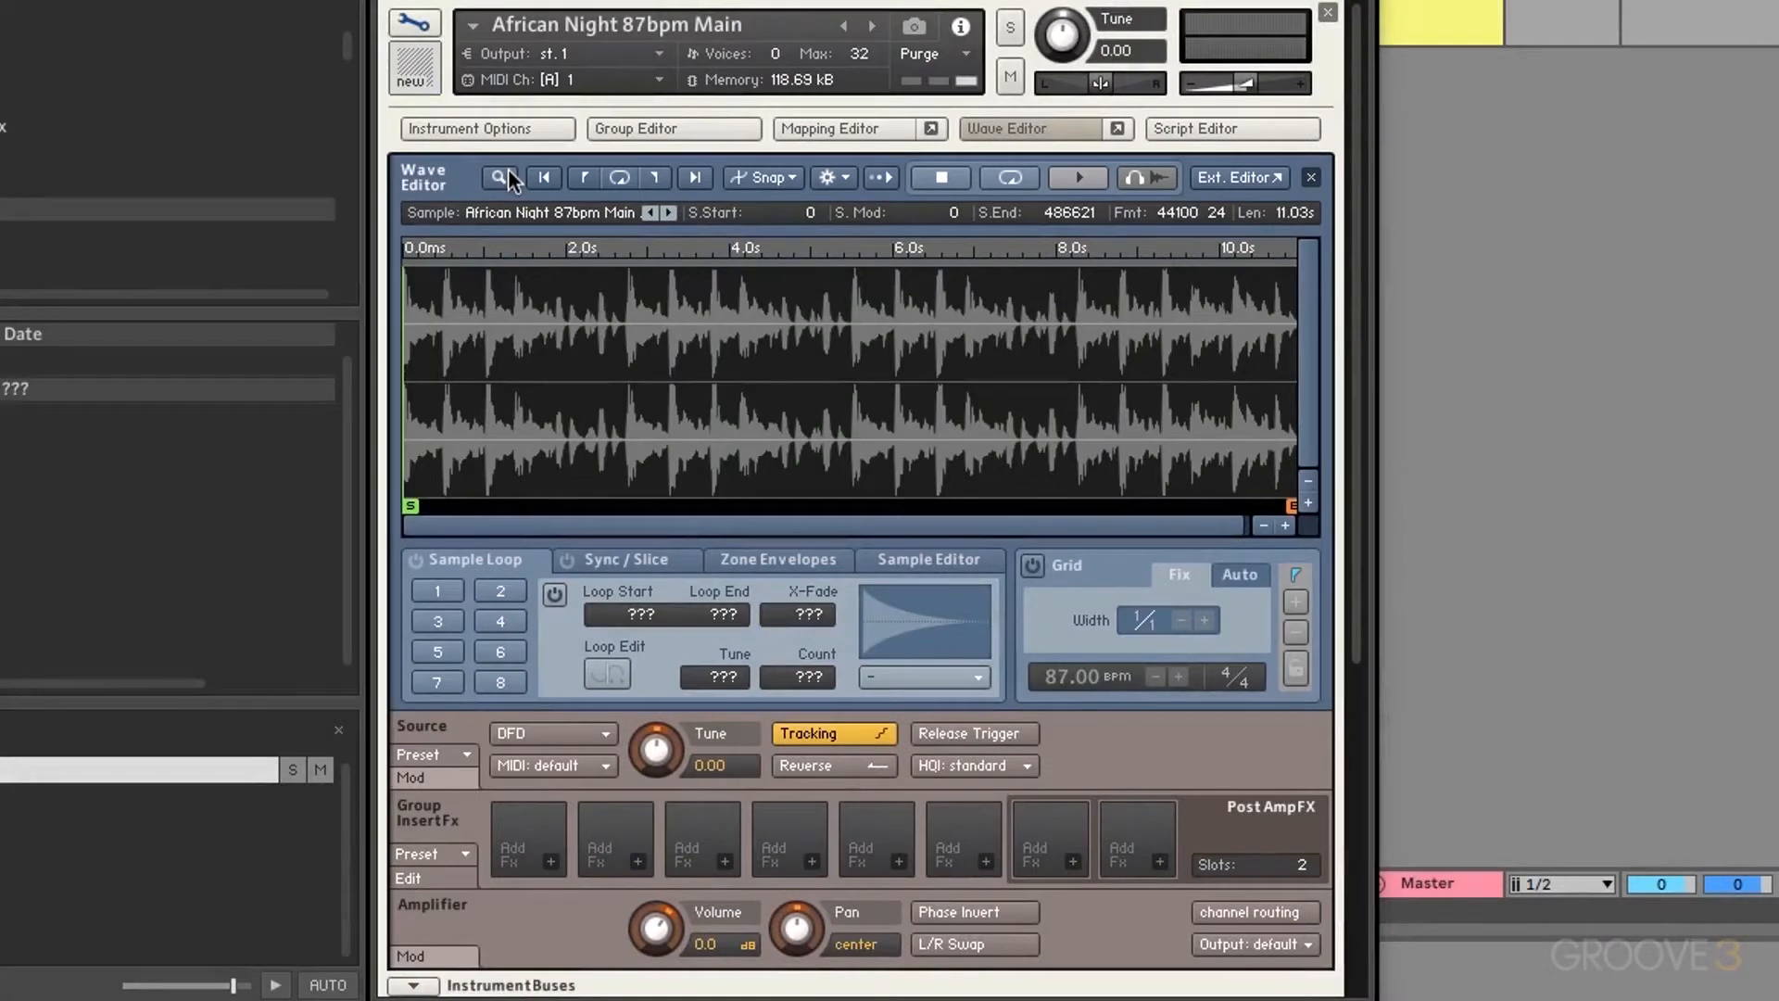
click(508, 170)
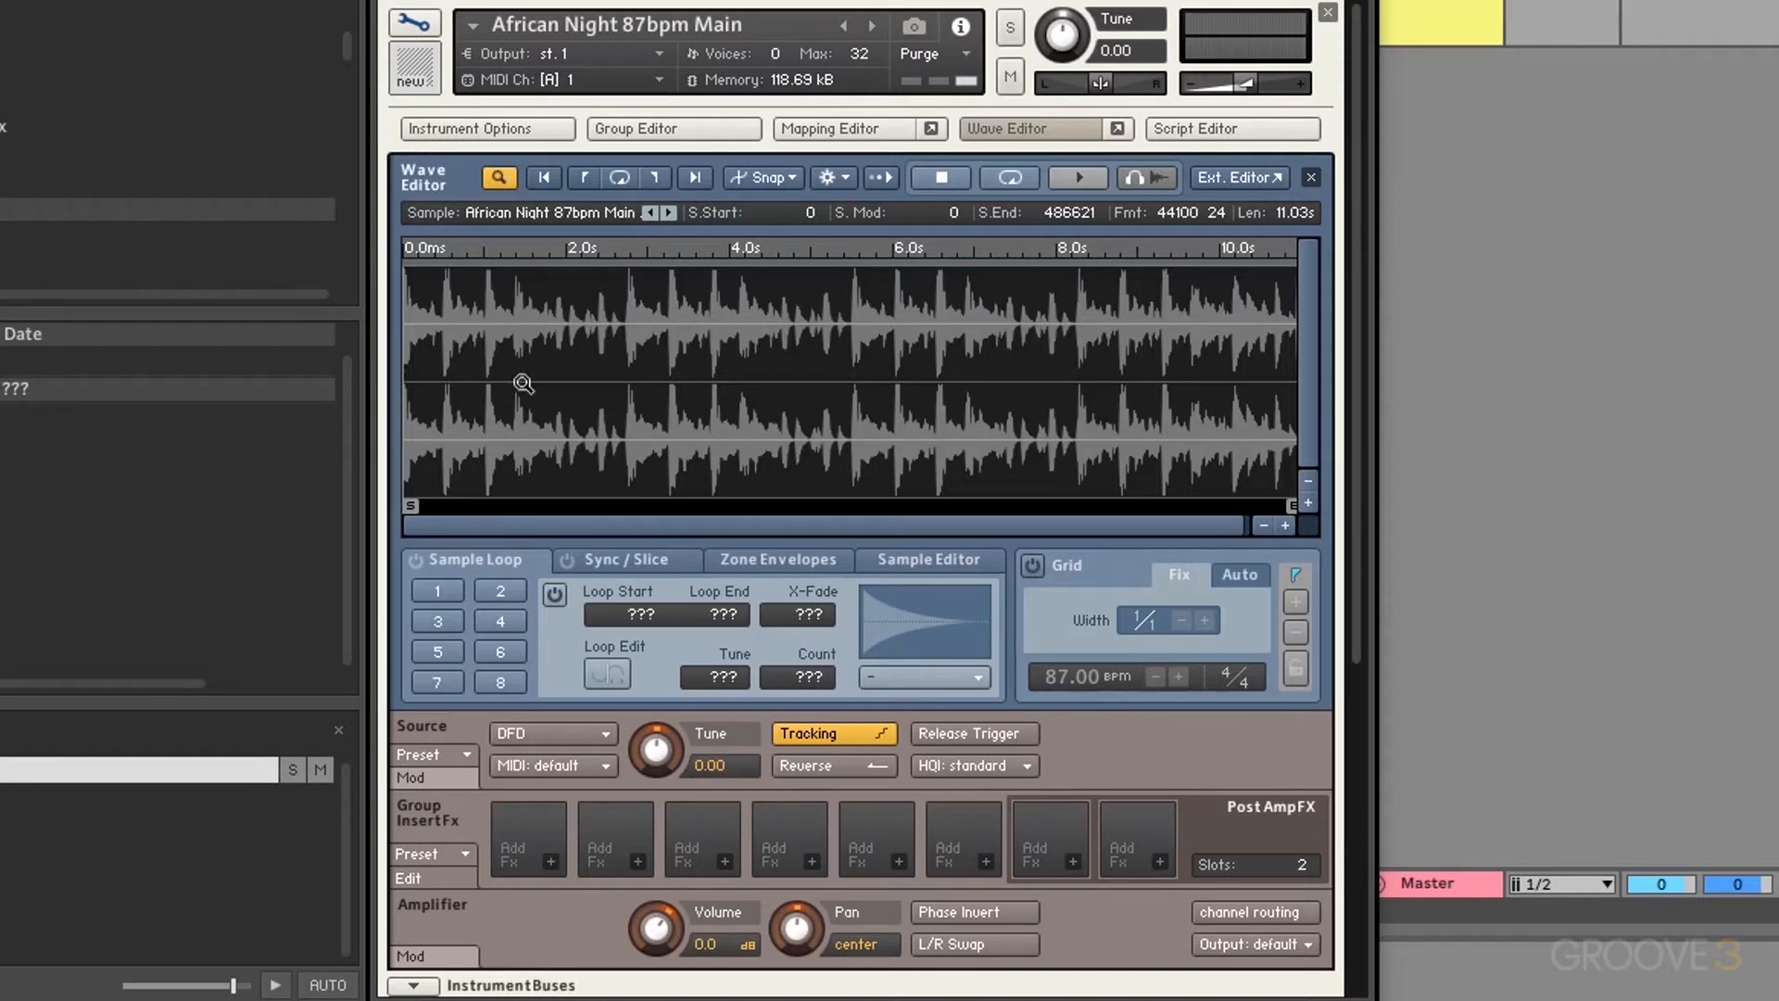
drag(511, 384, 587, 393)
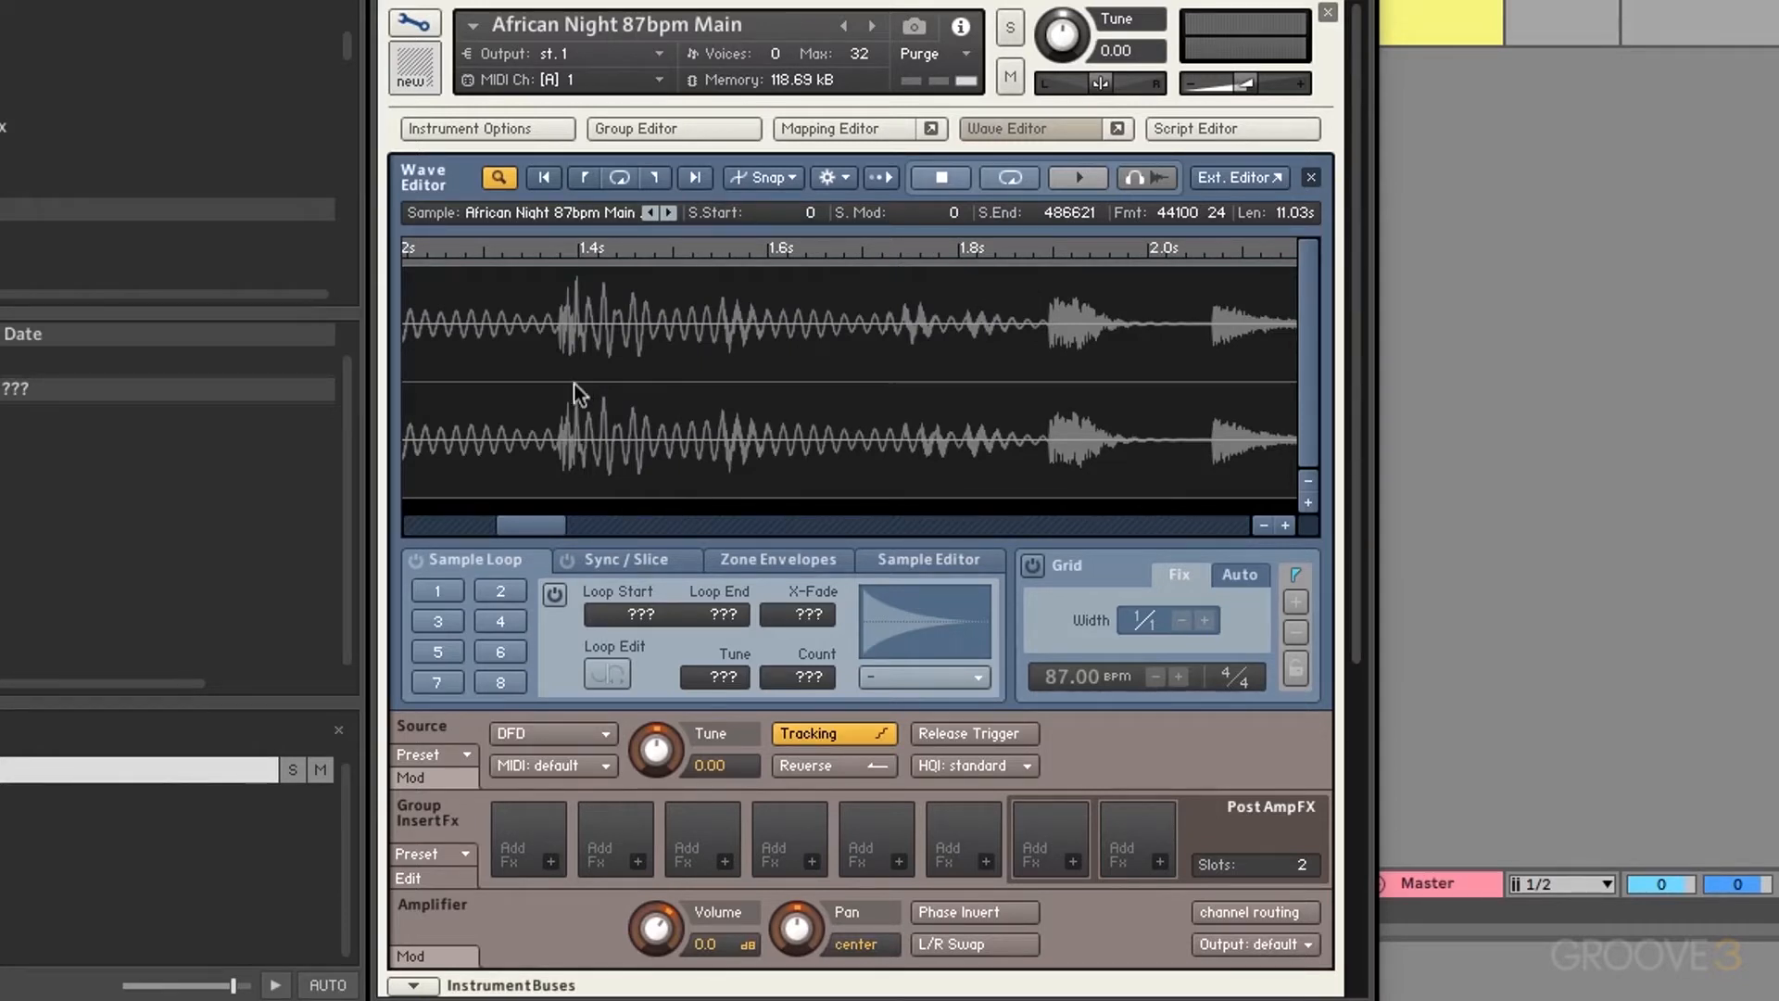
click(574, 384)
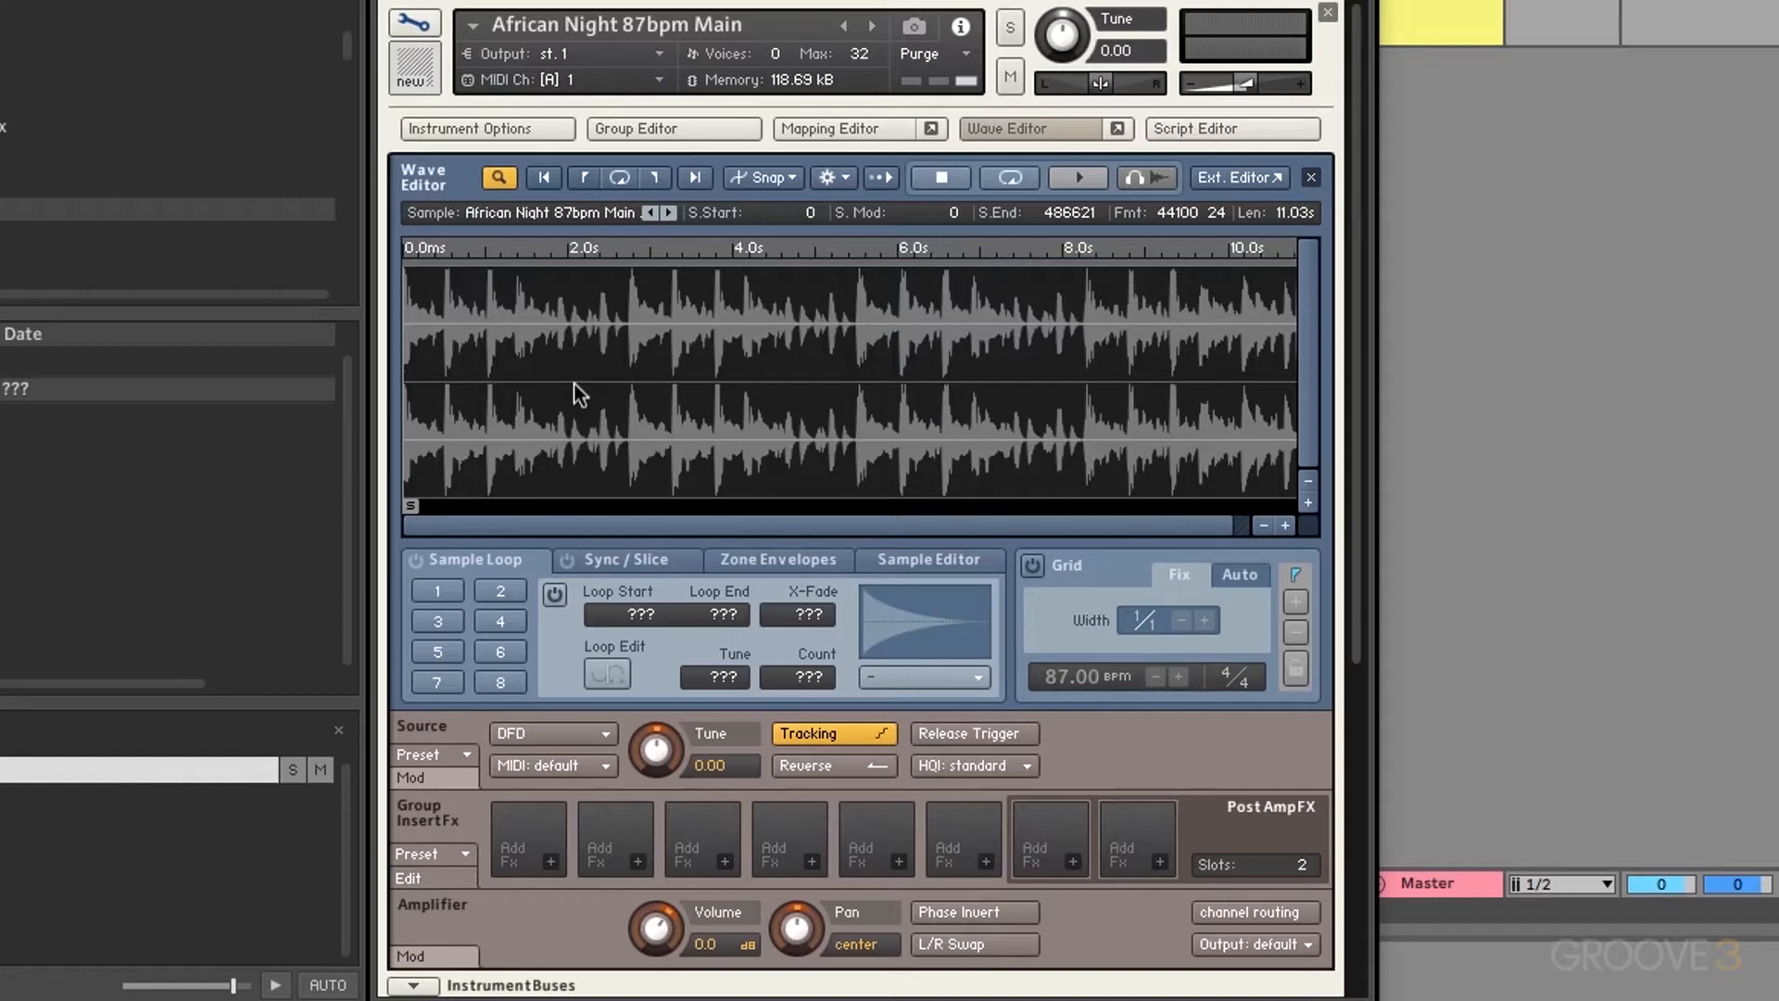
click(500, 180)
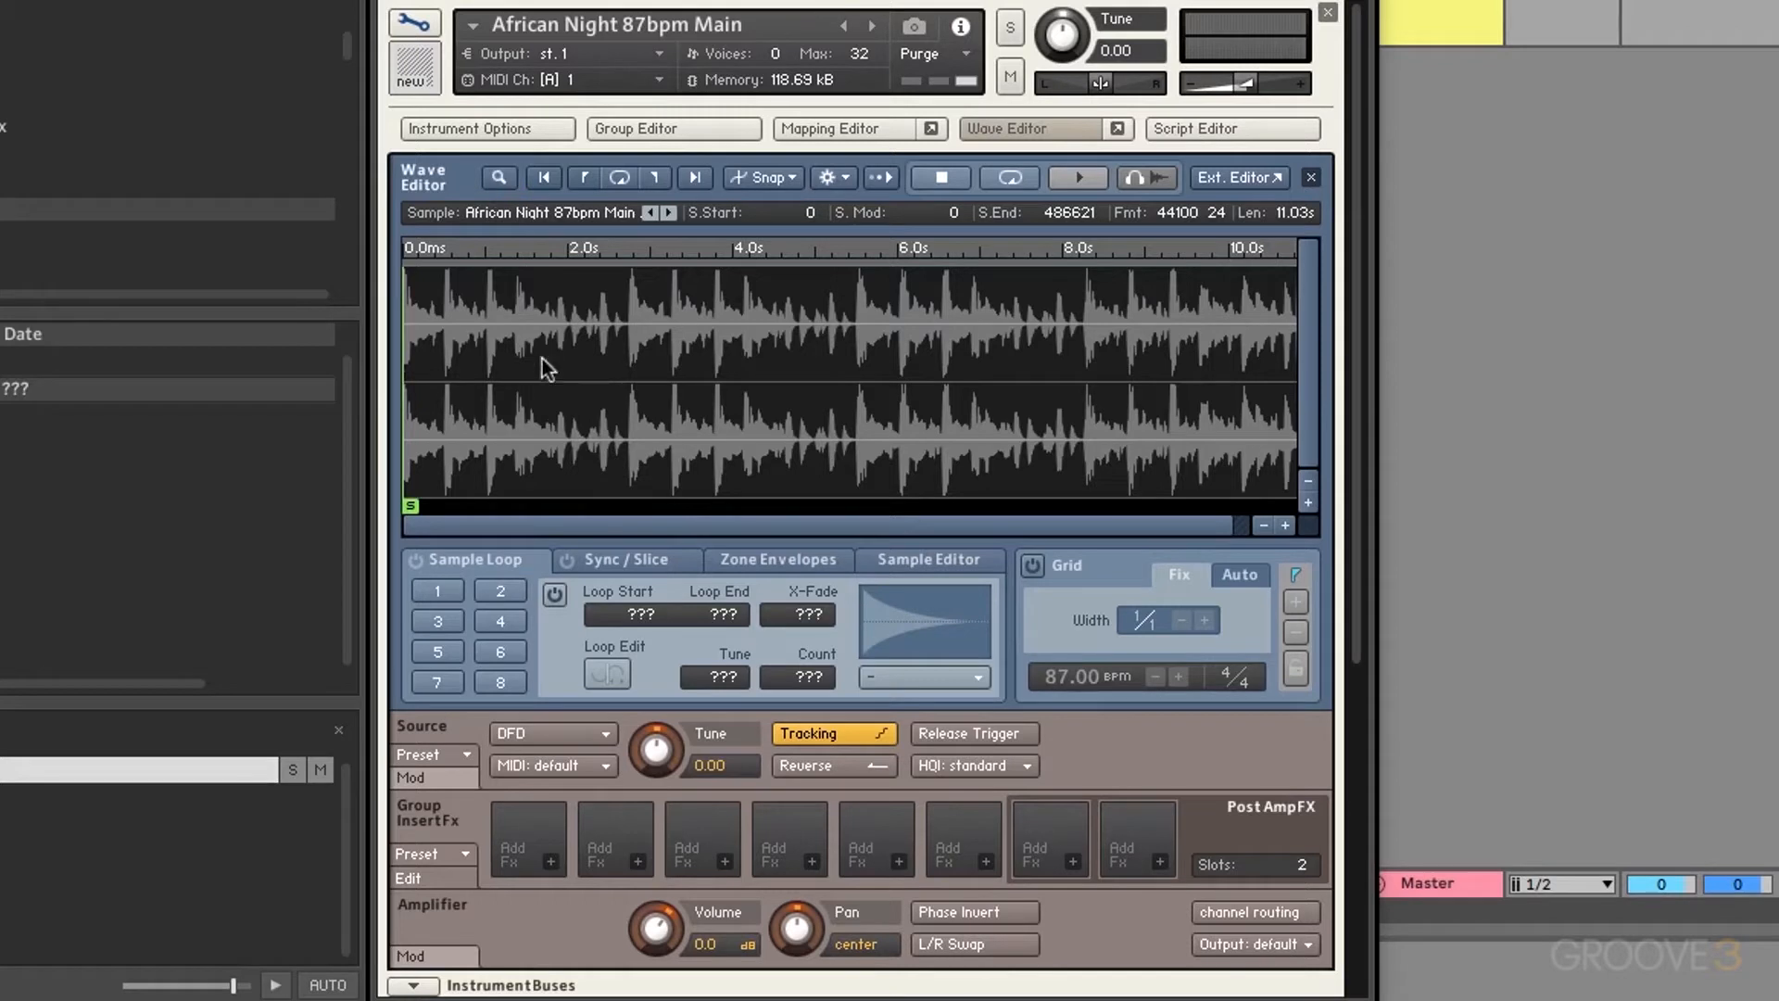
drag(508, 385, 593, 383)
right_click(574, 384)
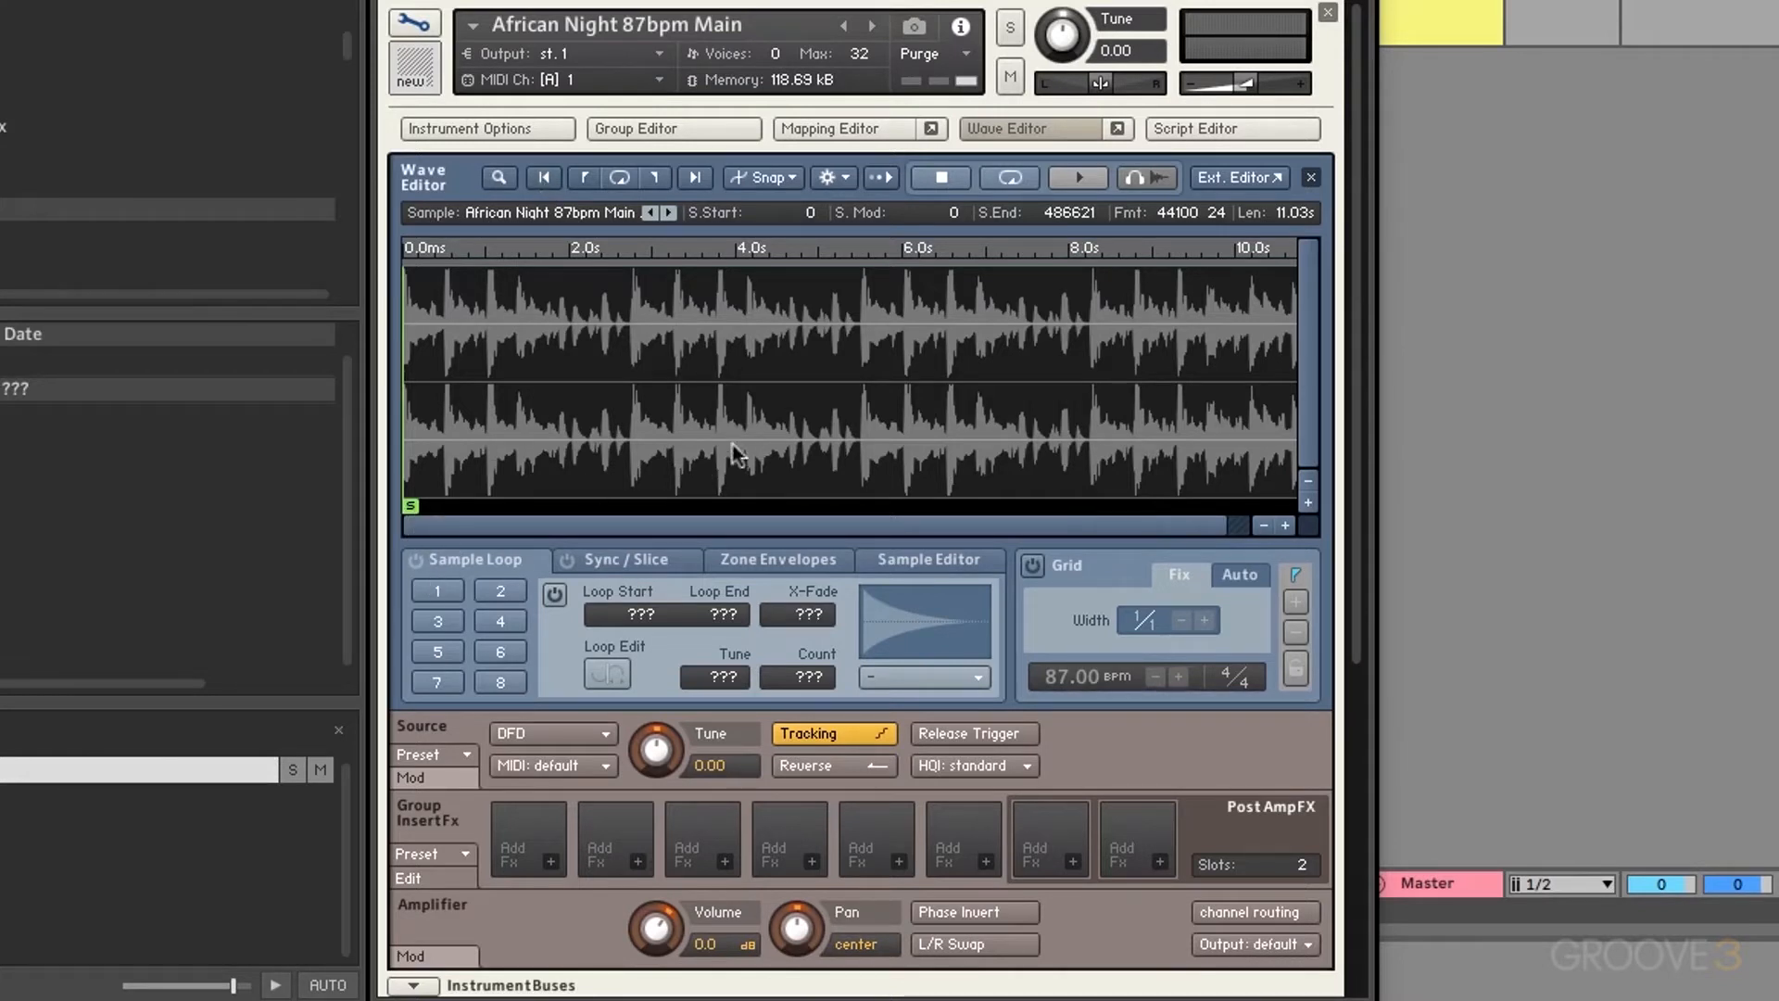
drag(714, 359, 889, 386)
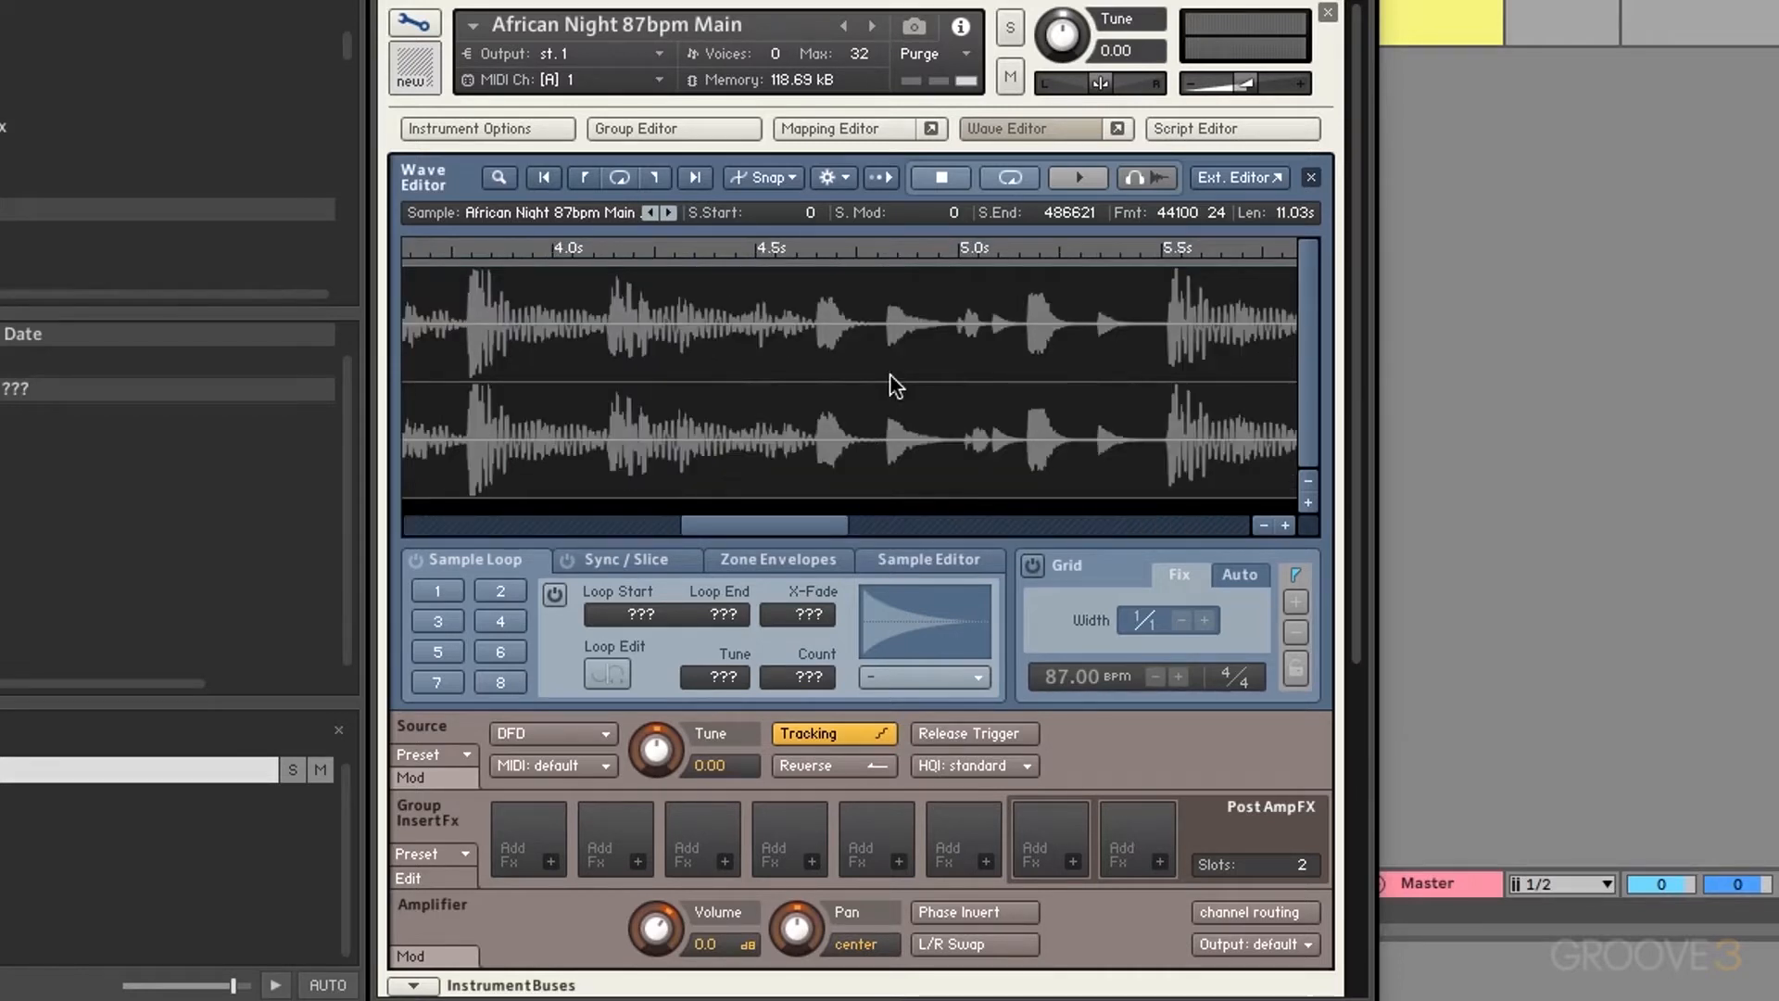
click(543, 176)
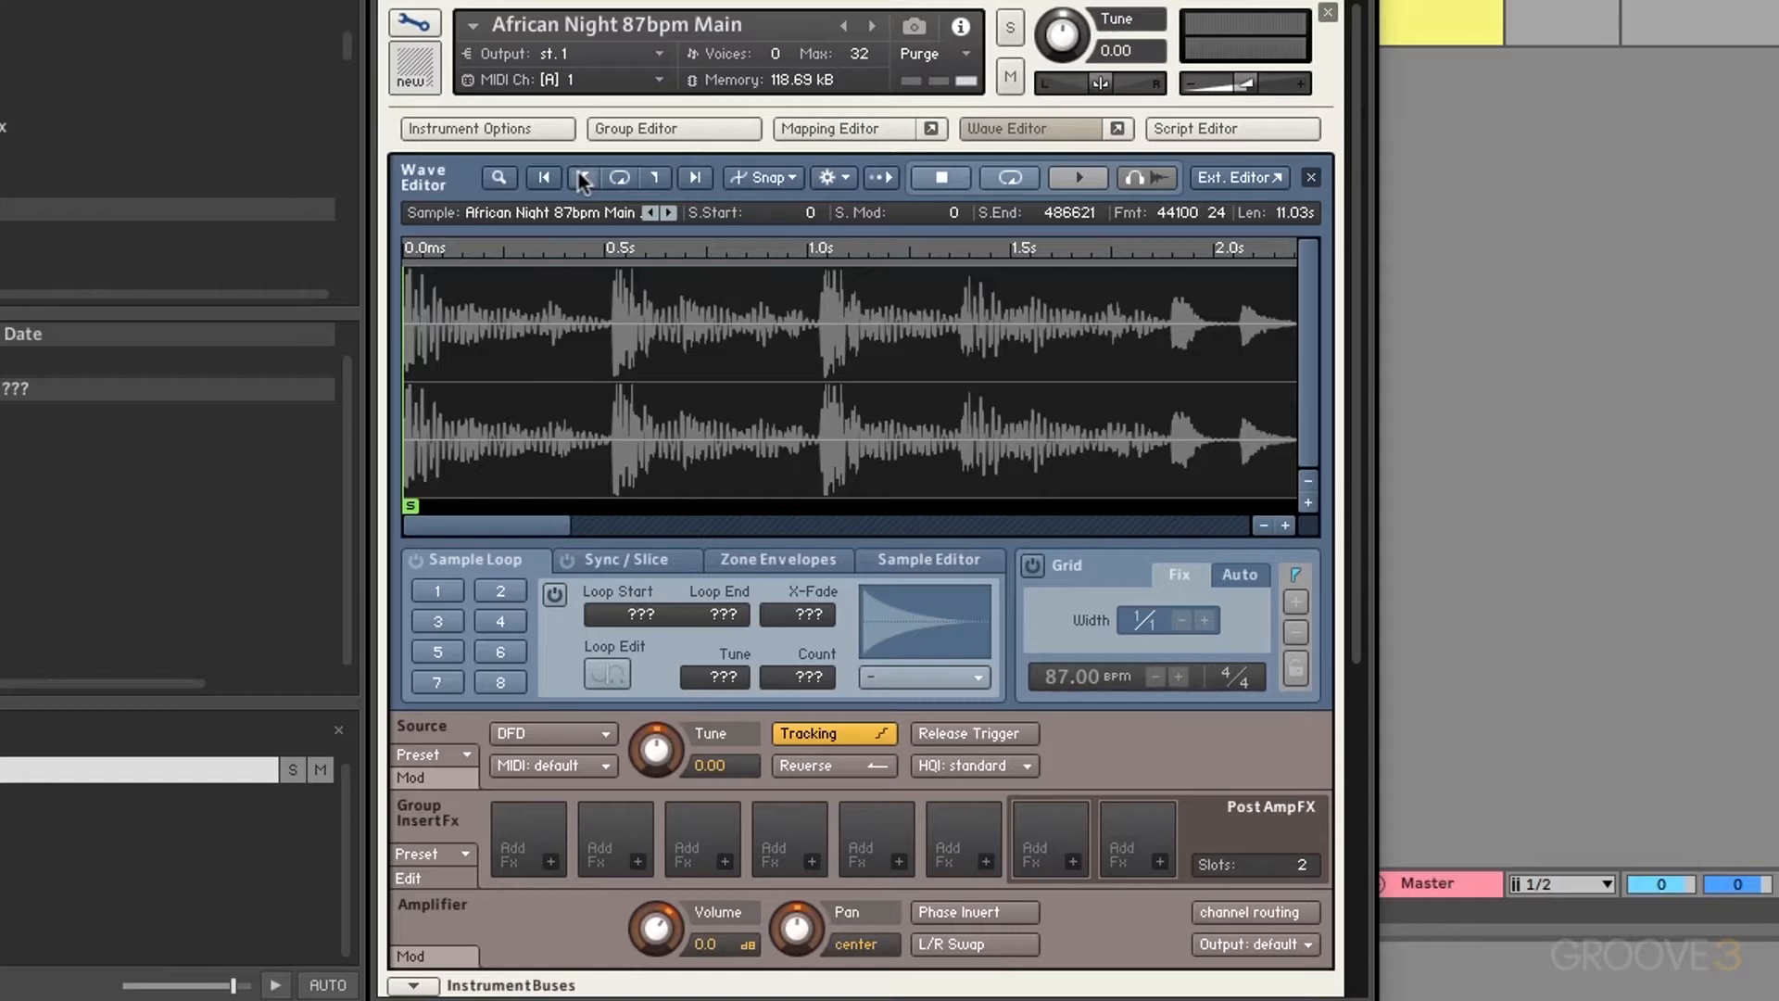
Step: Create loop 1 starting near 1.0 s (sample 46314) and inspect its start
click(431, 590)
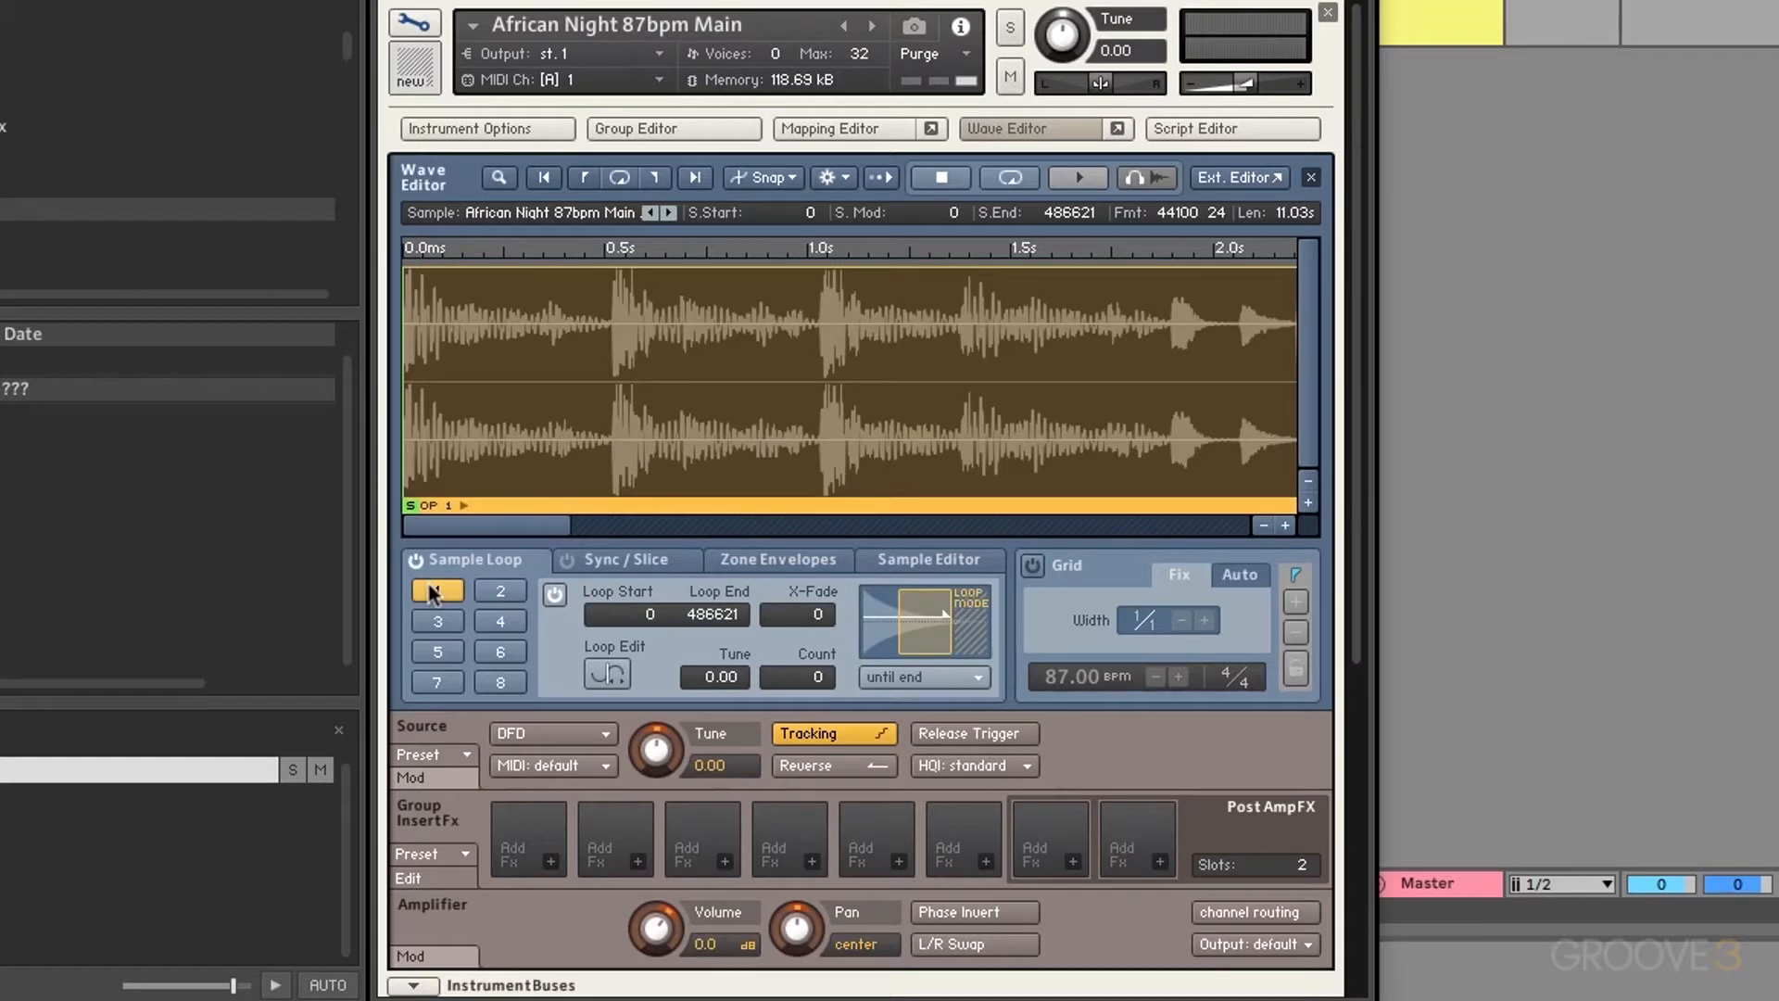
drag(405, 380, 834, 385)
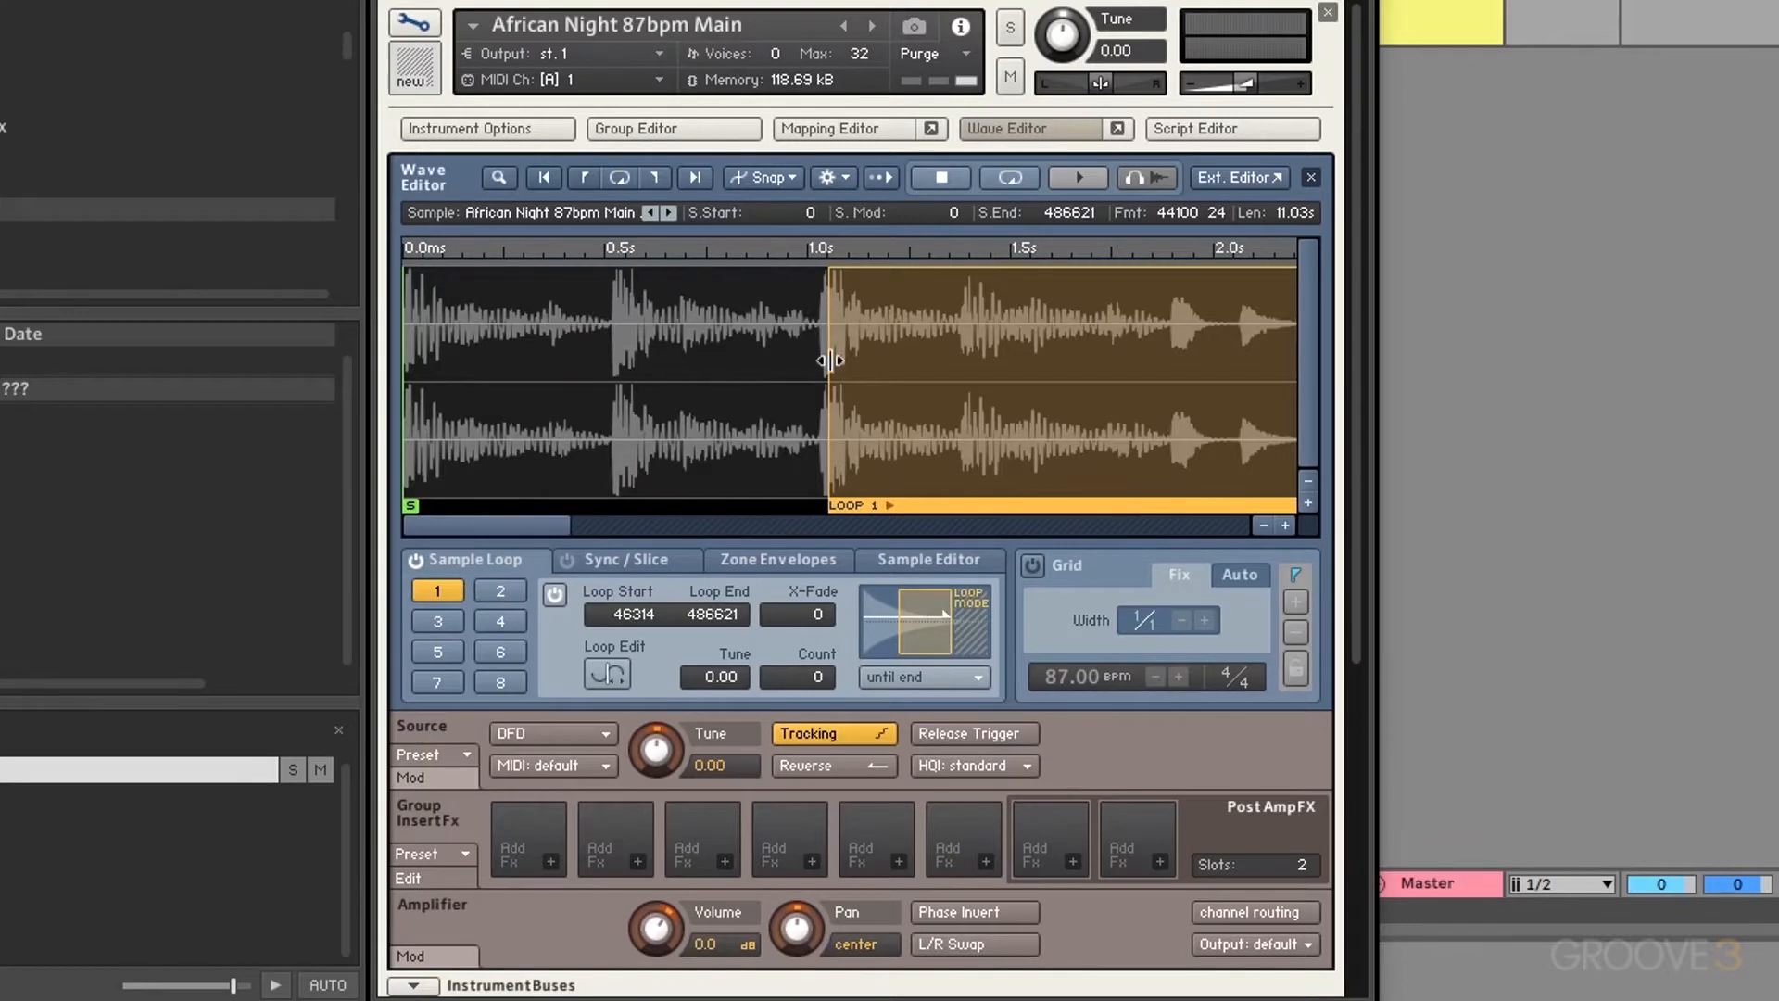
drag(526, 347, 630, 344)
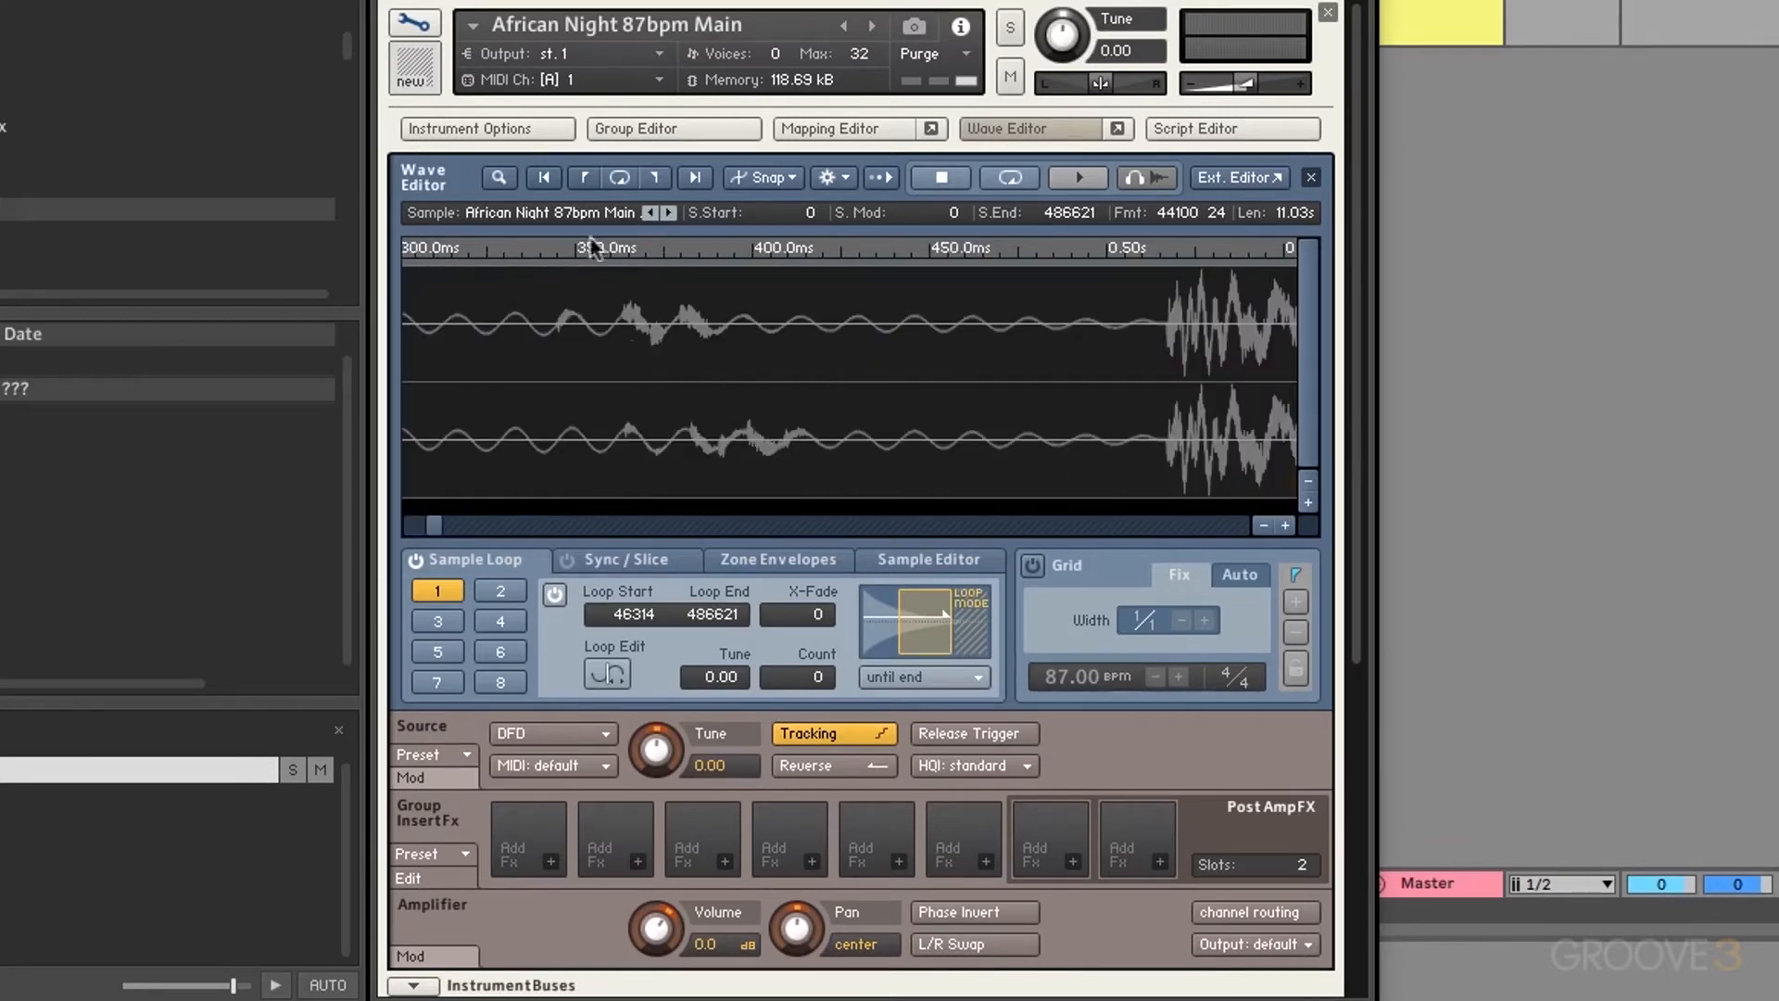
click(582, 176)
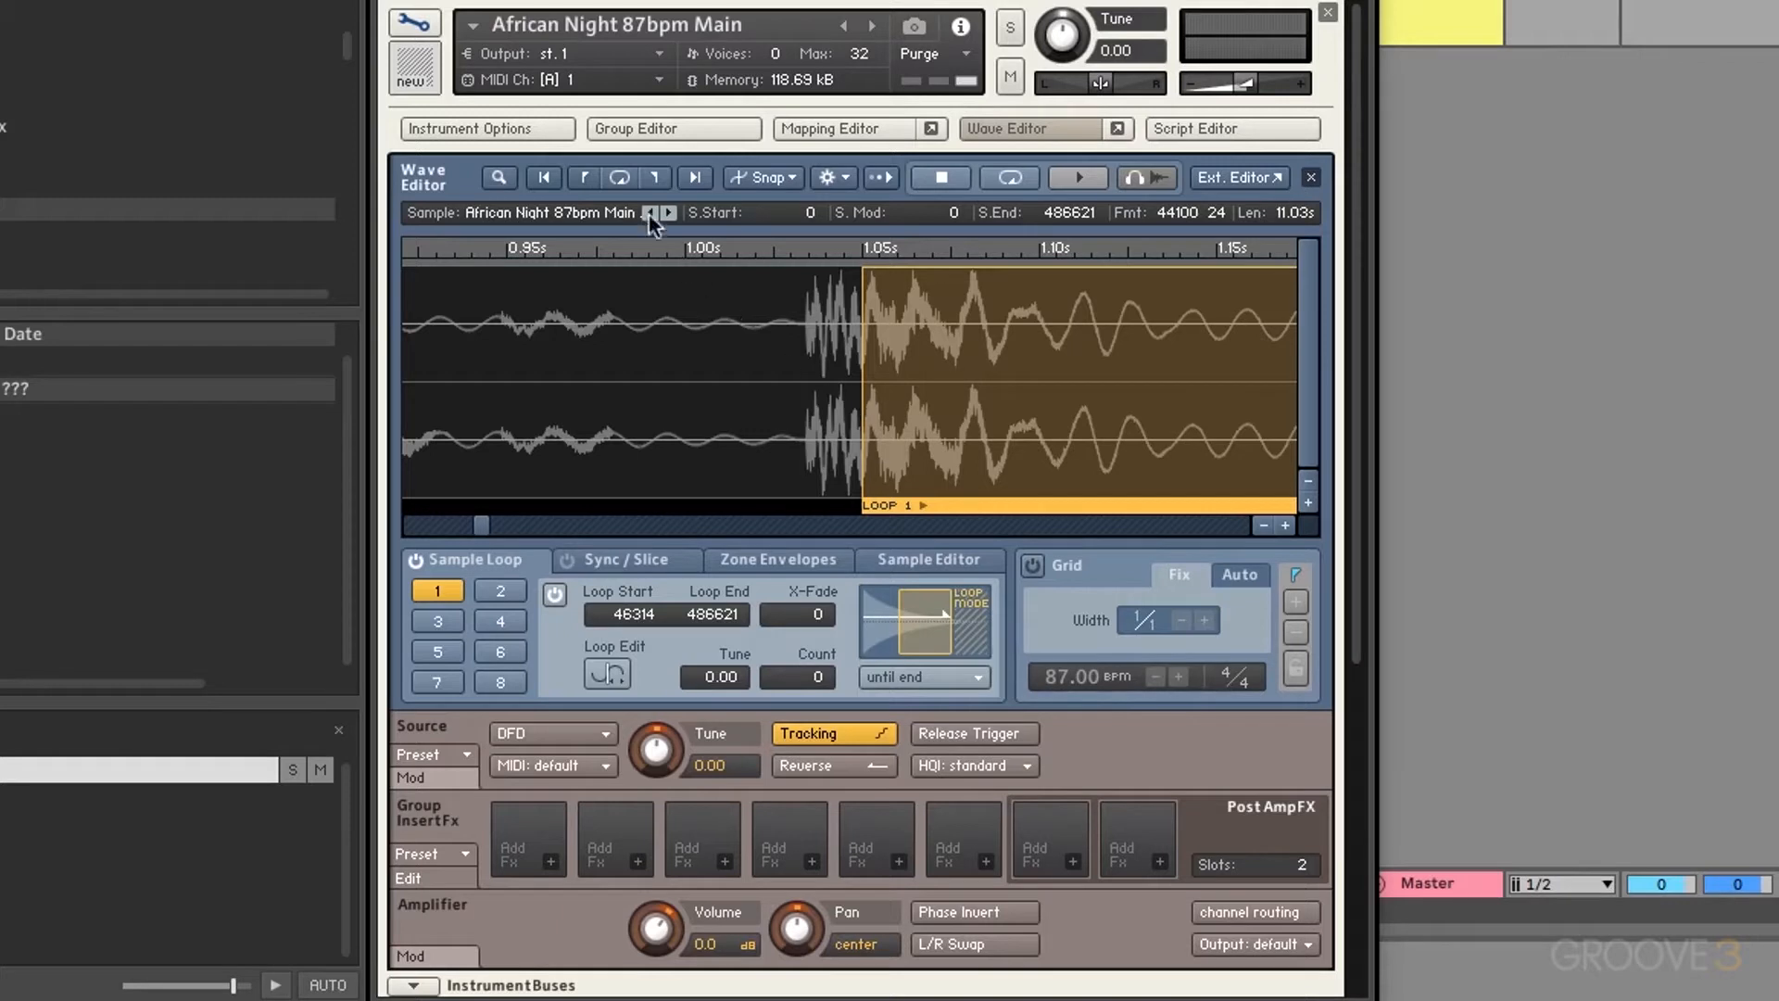
click(621, 176)
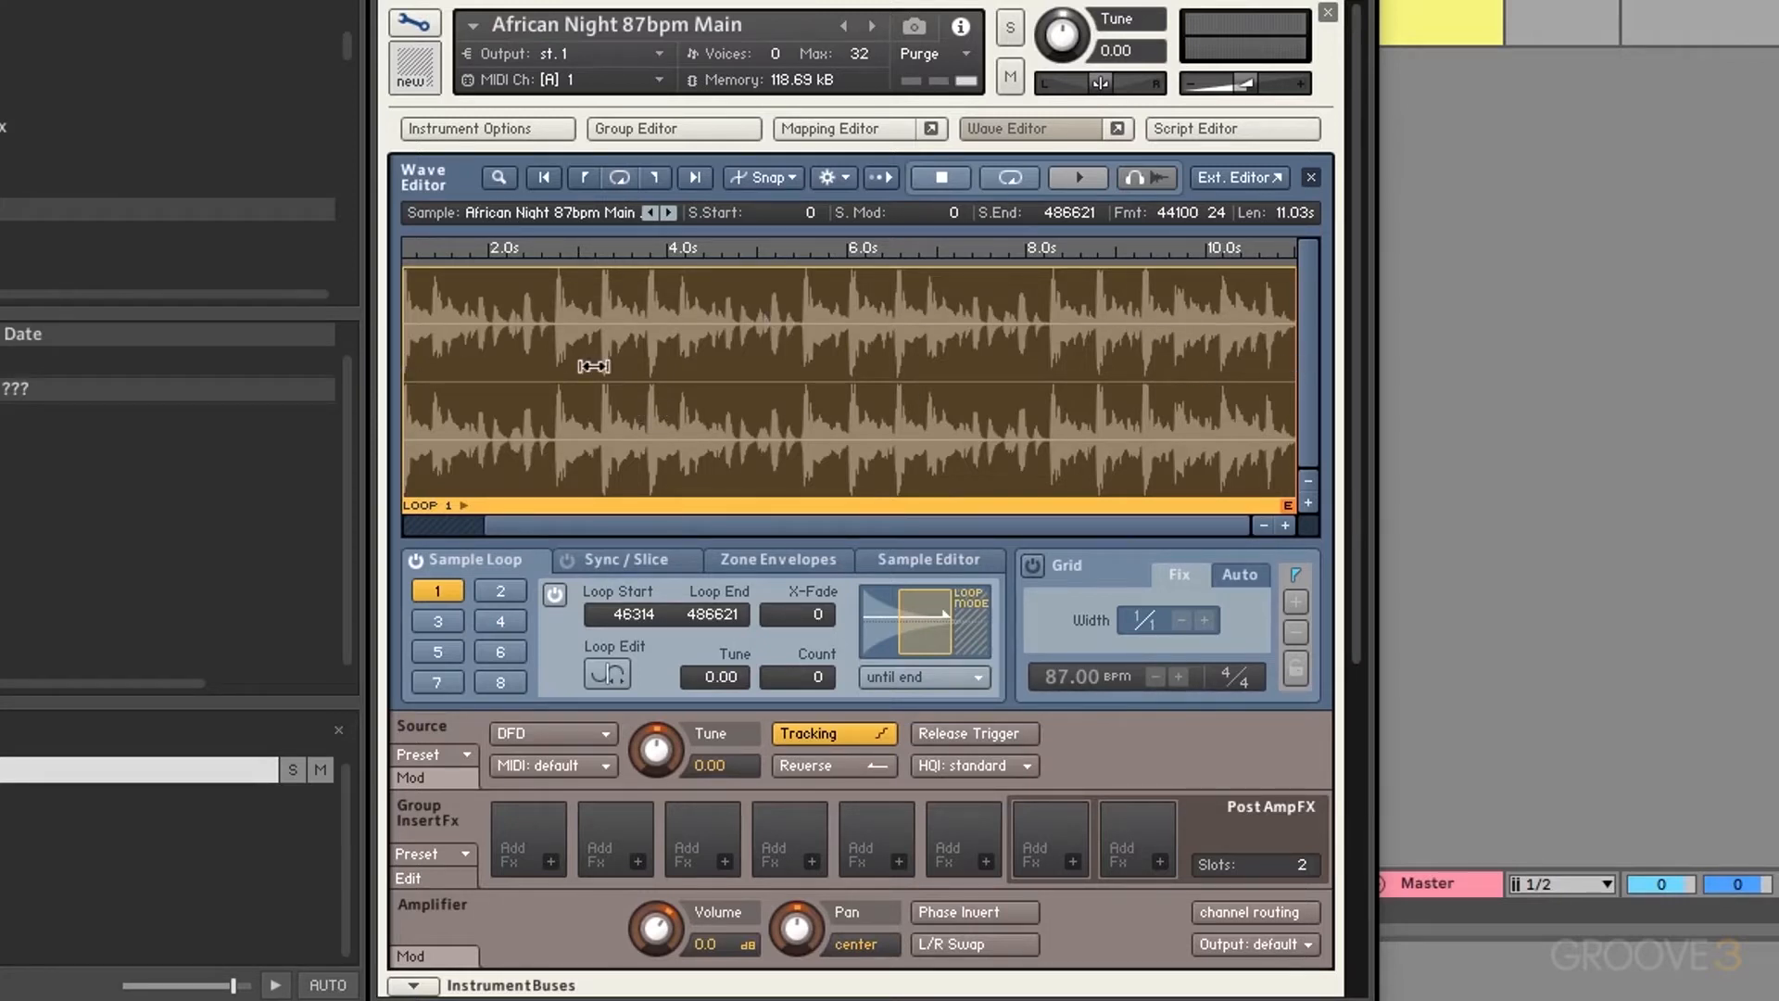
Step: Inspect the loop end at the sample's end, then switch sample looping off
drag(592, 370, 778, 380)
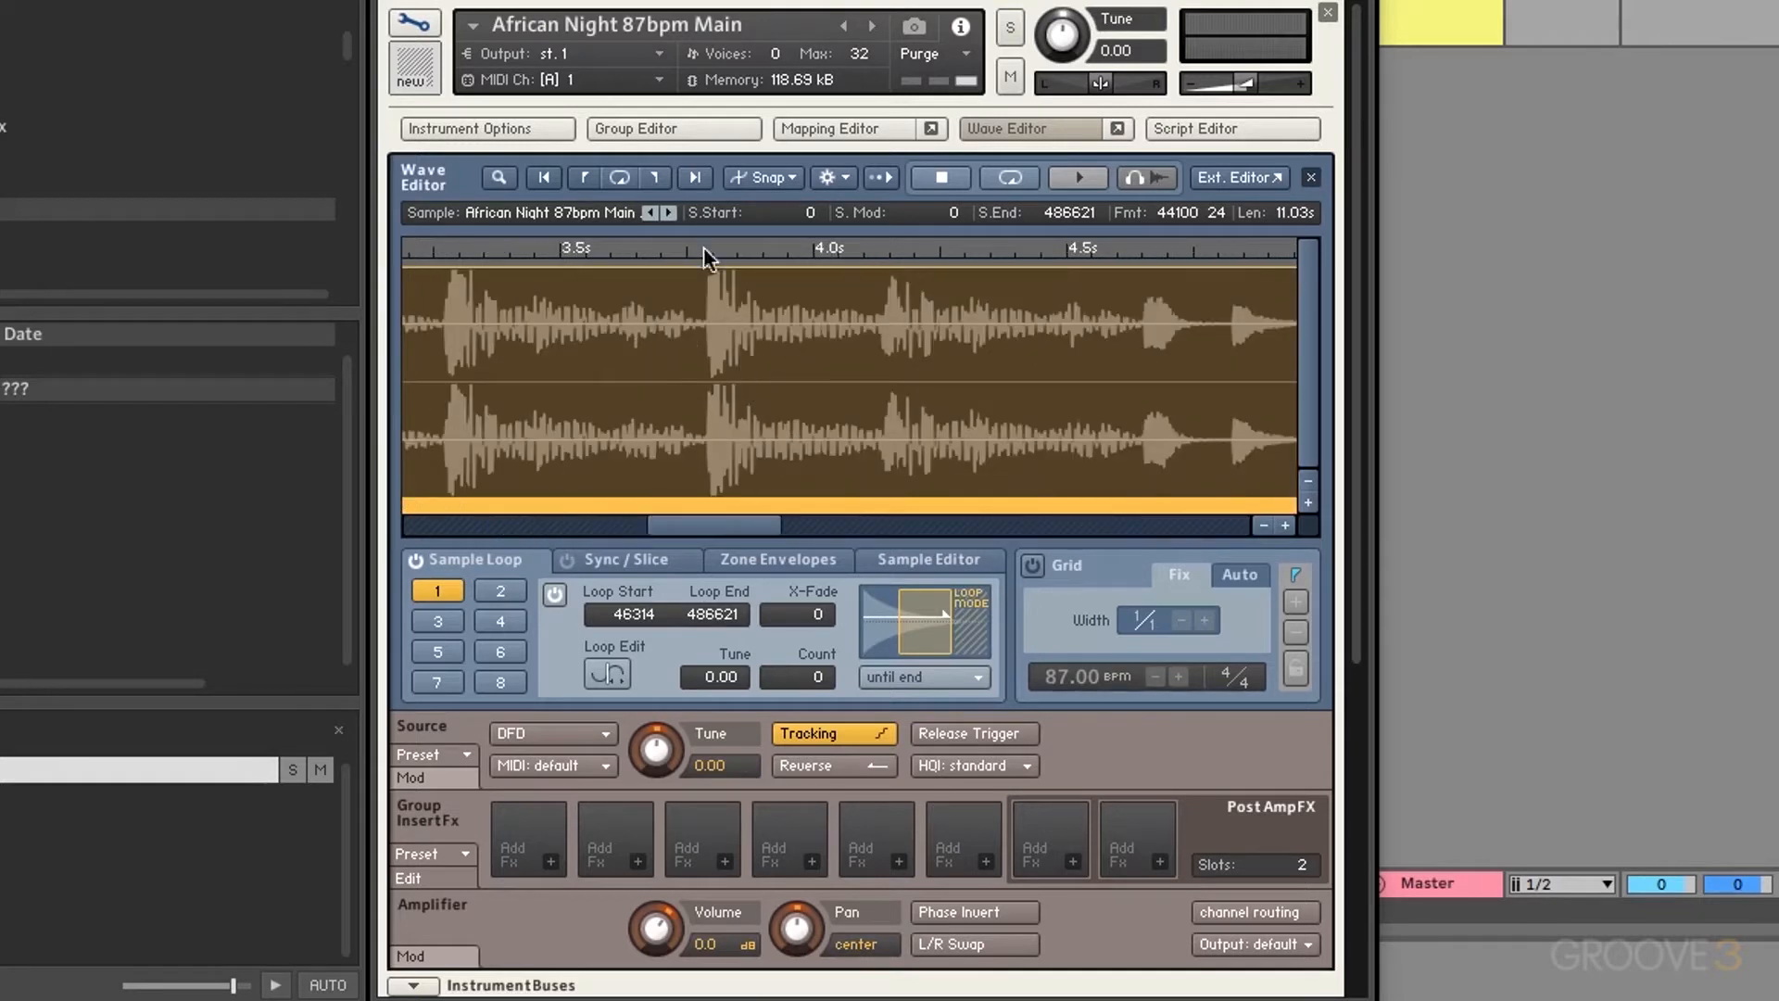
click(658, 173)
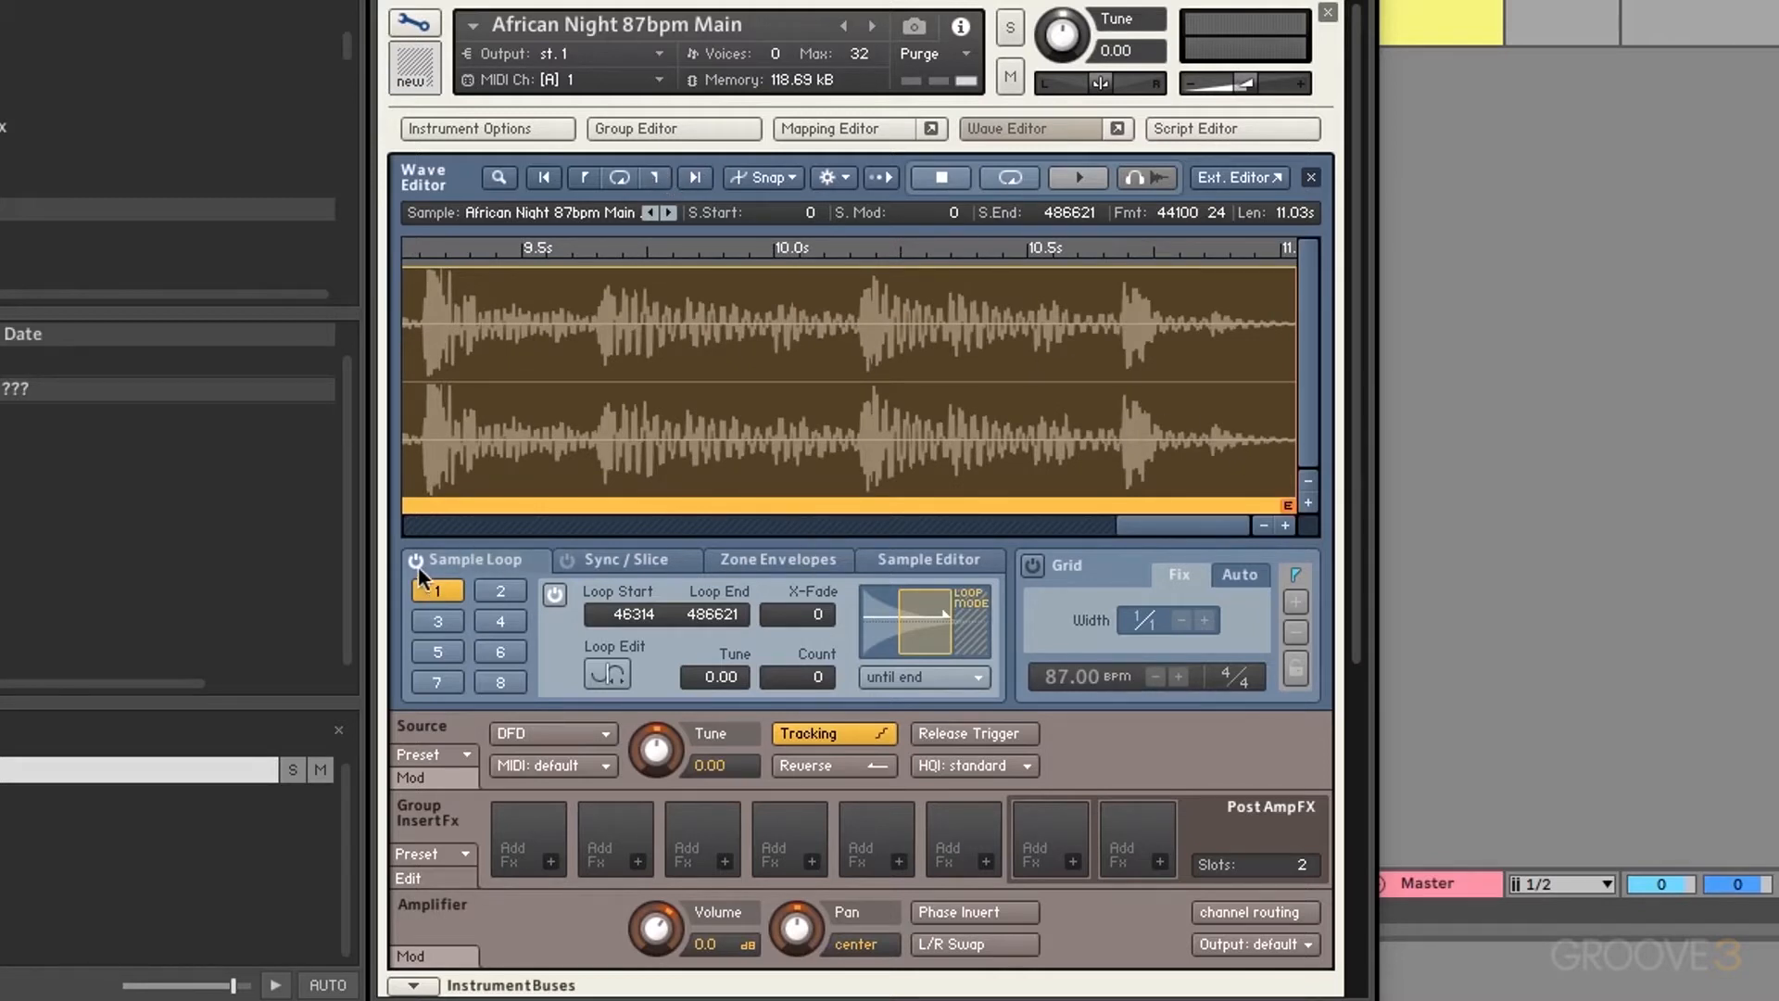
click(561, 596)
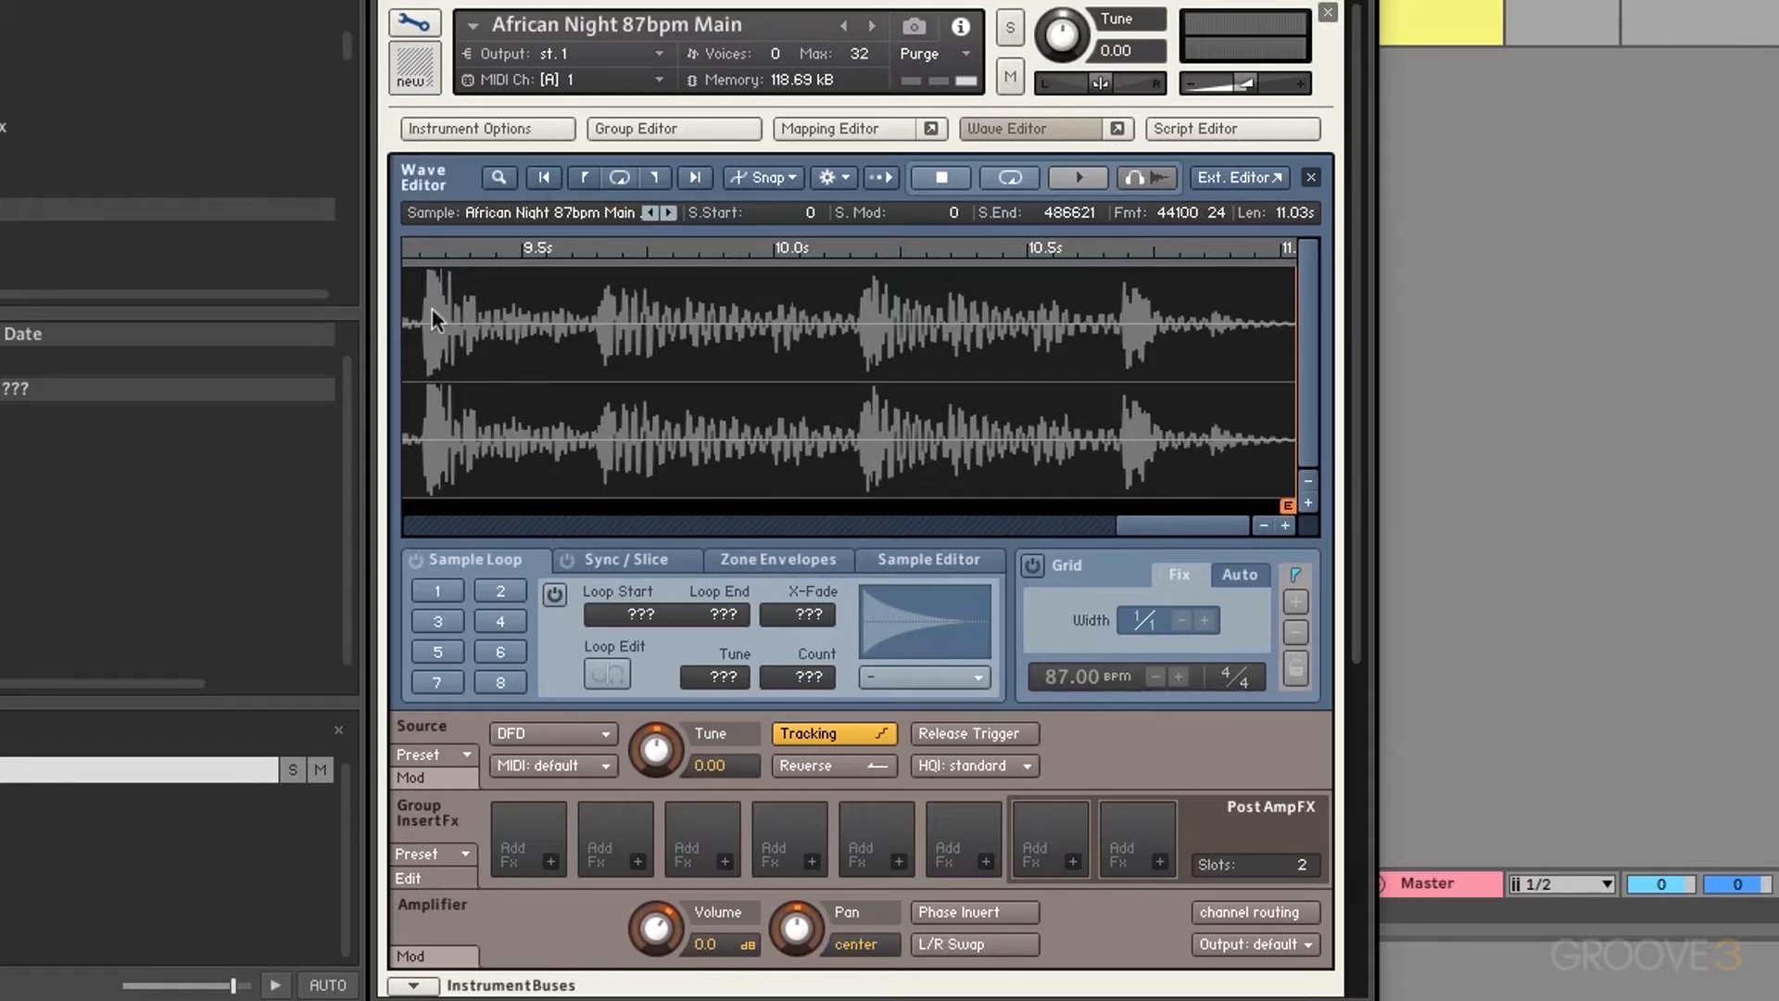
Step: Make loop points snap to zero crossings and switch loop 1 back on
drag(509, 361, 659, 356)
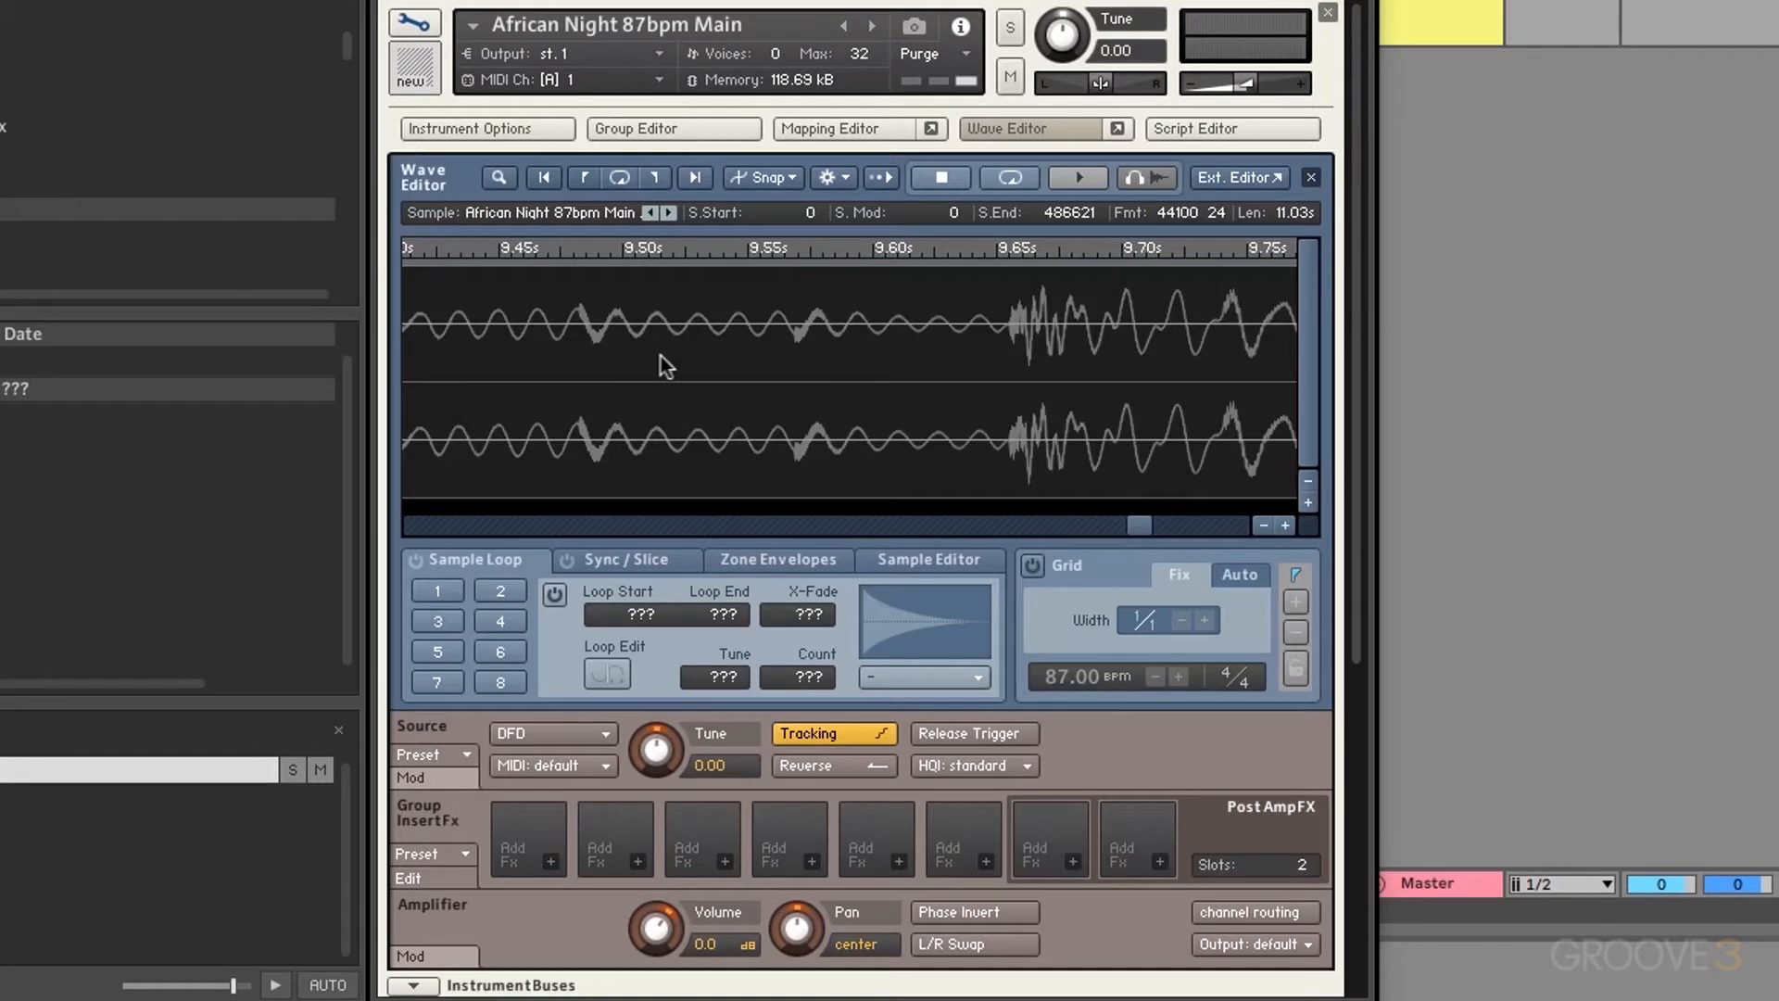
click(695, 178)
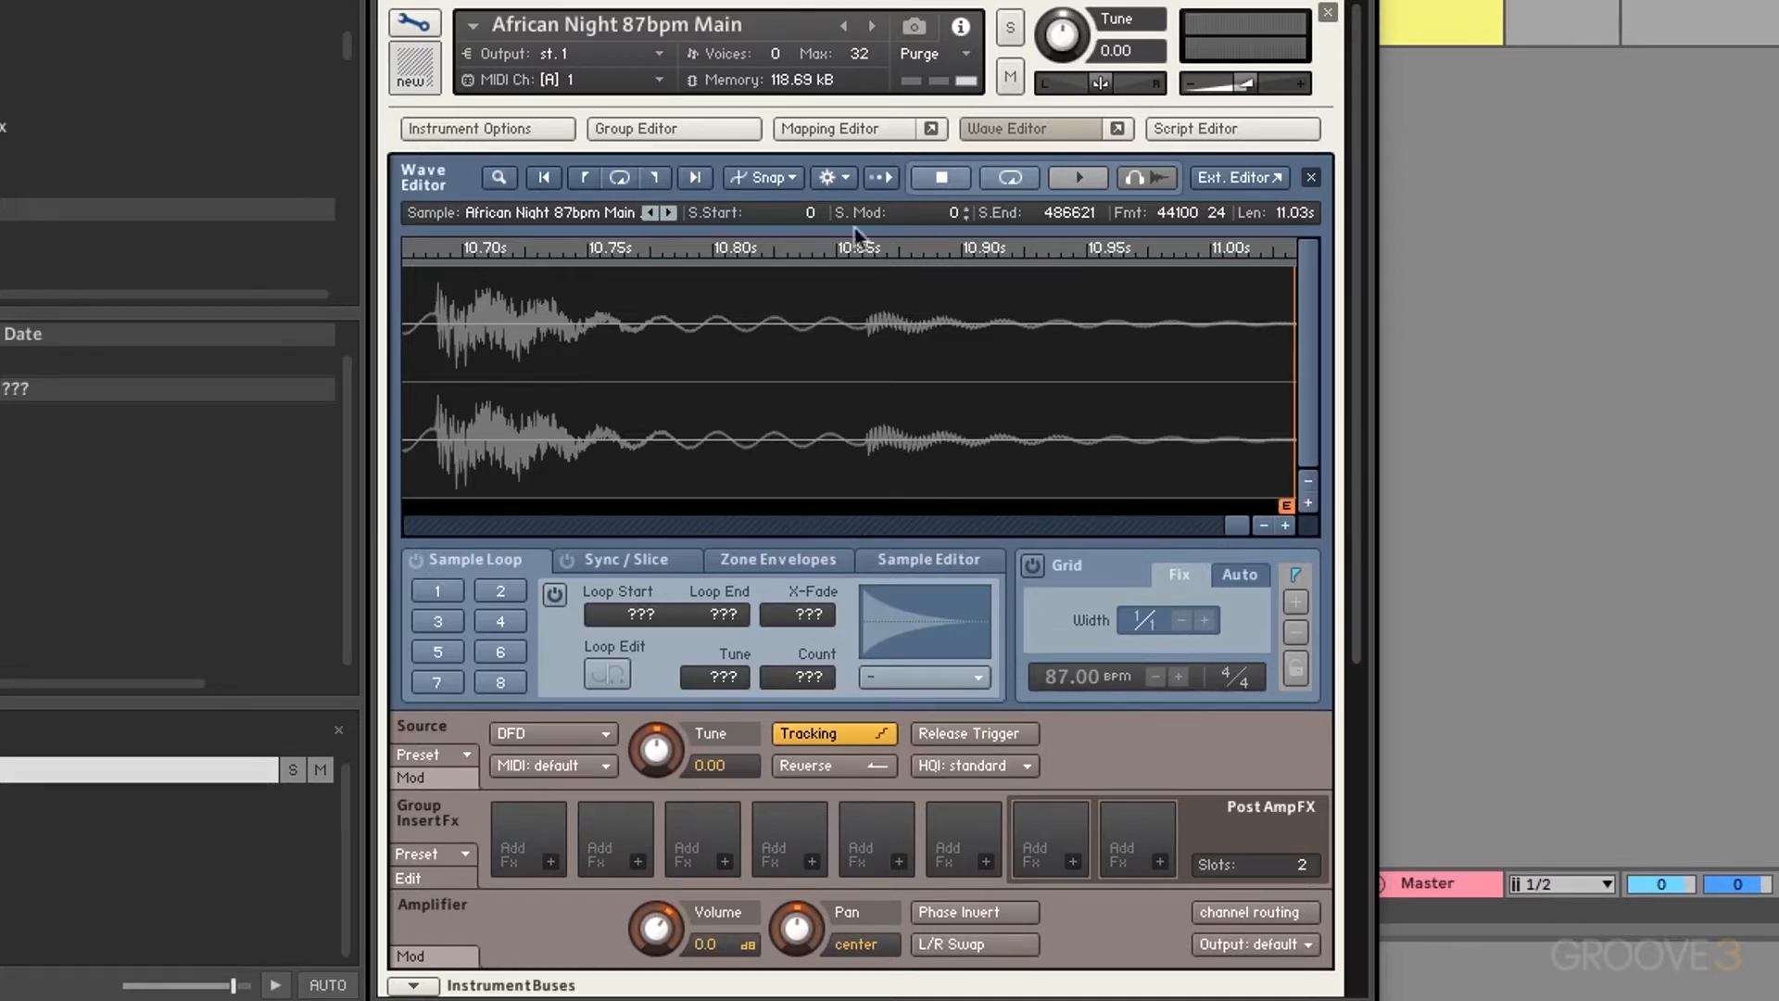
click(776, 176)
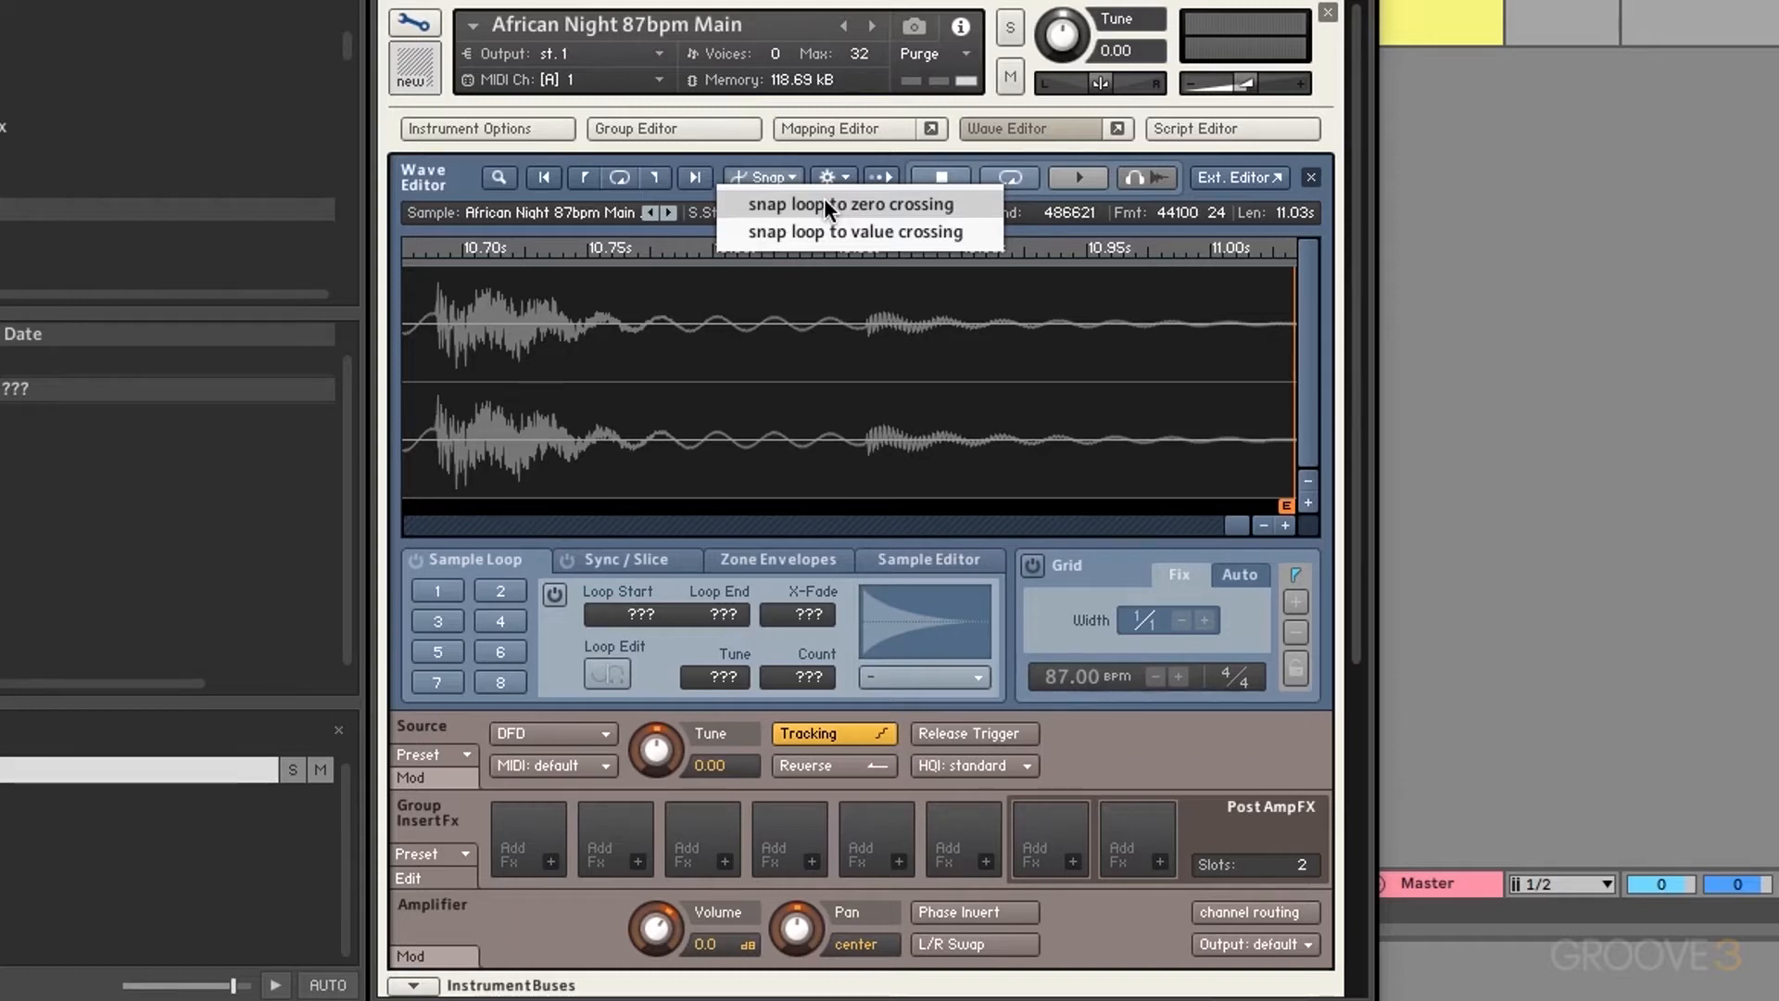
click(824, 199)
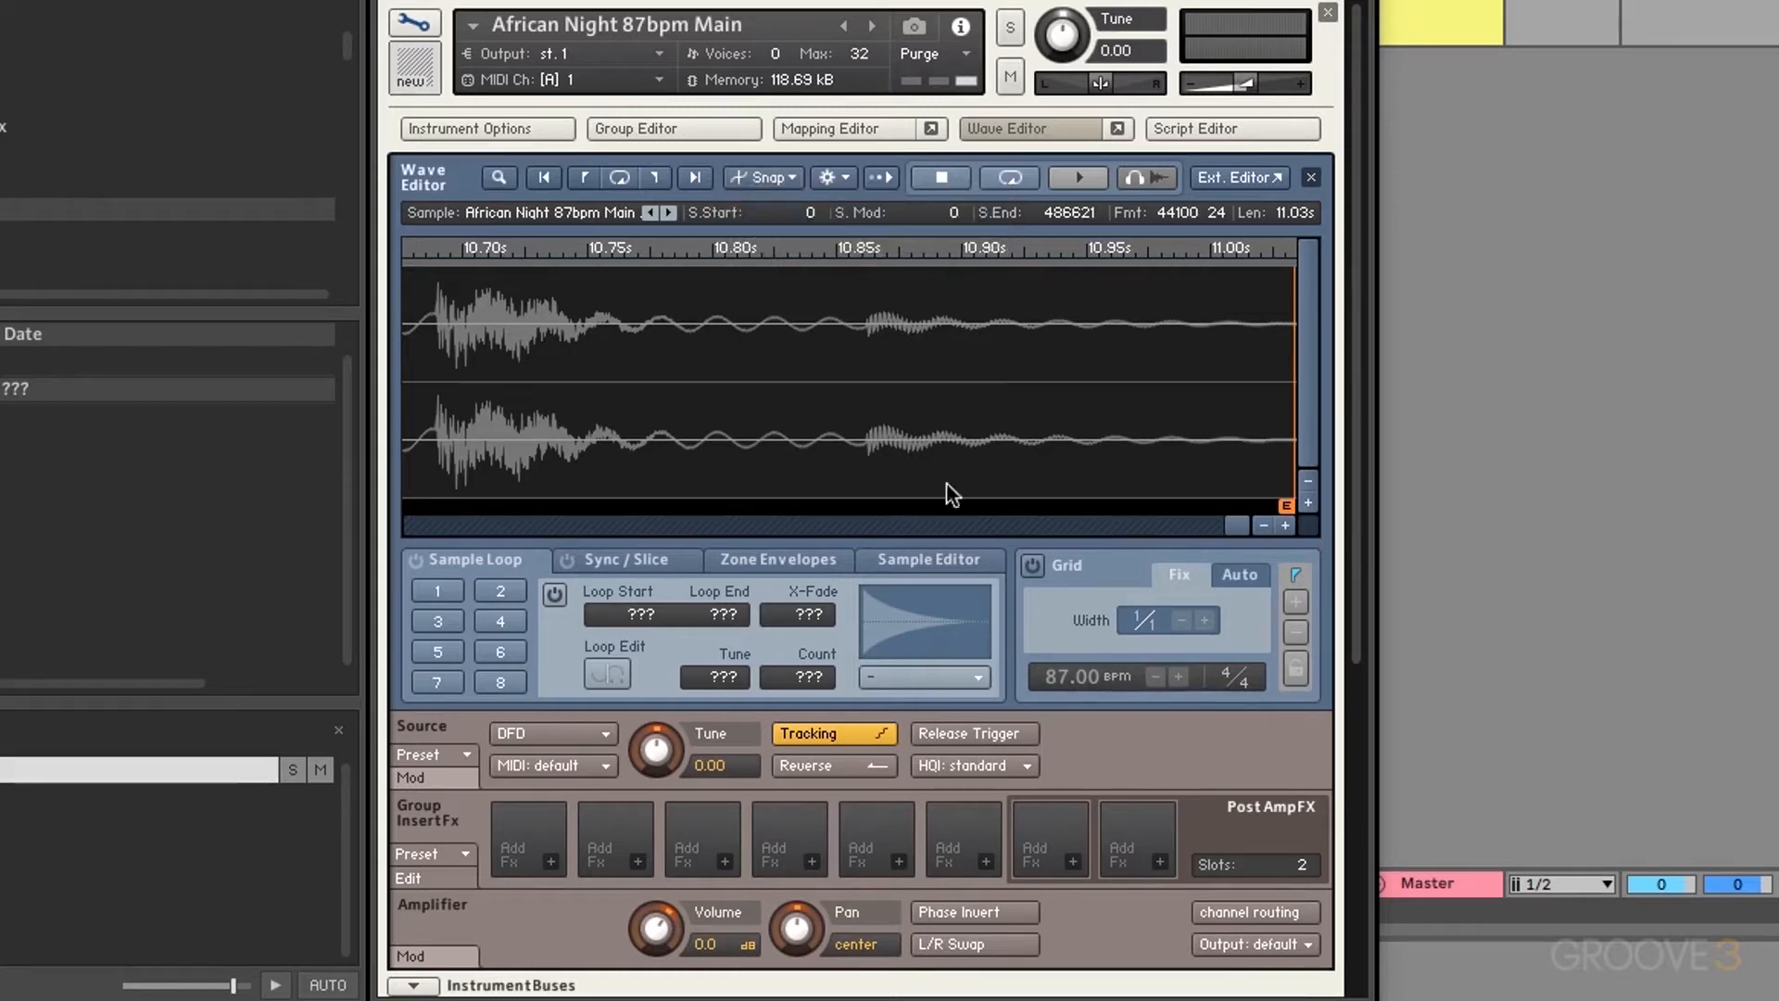
click(426, 582)
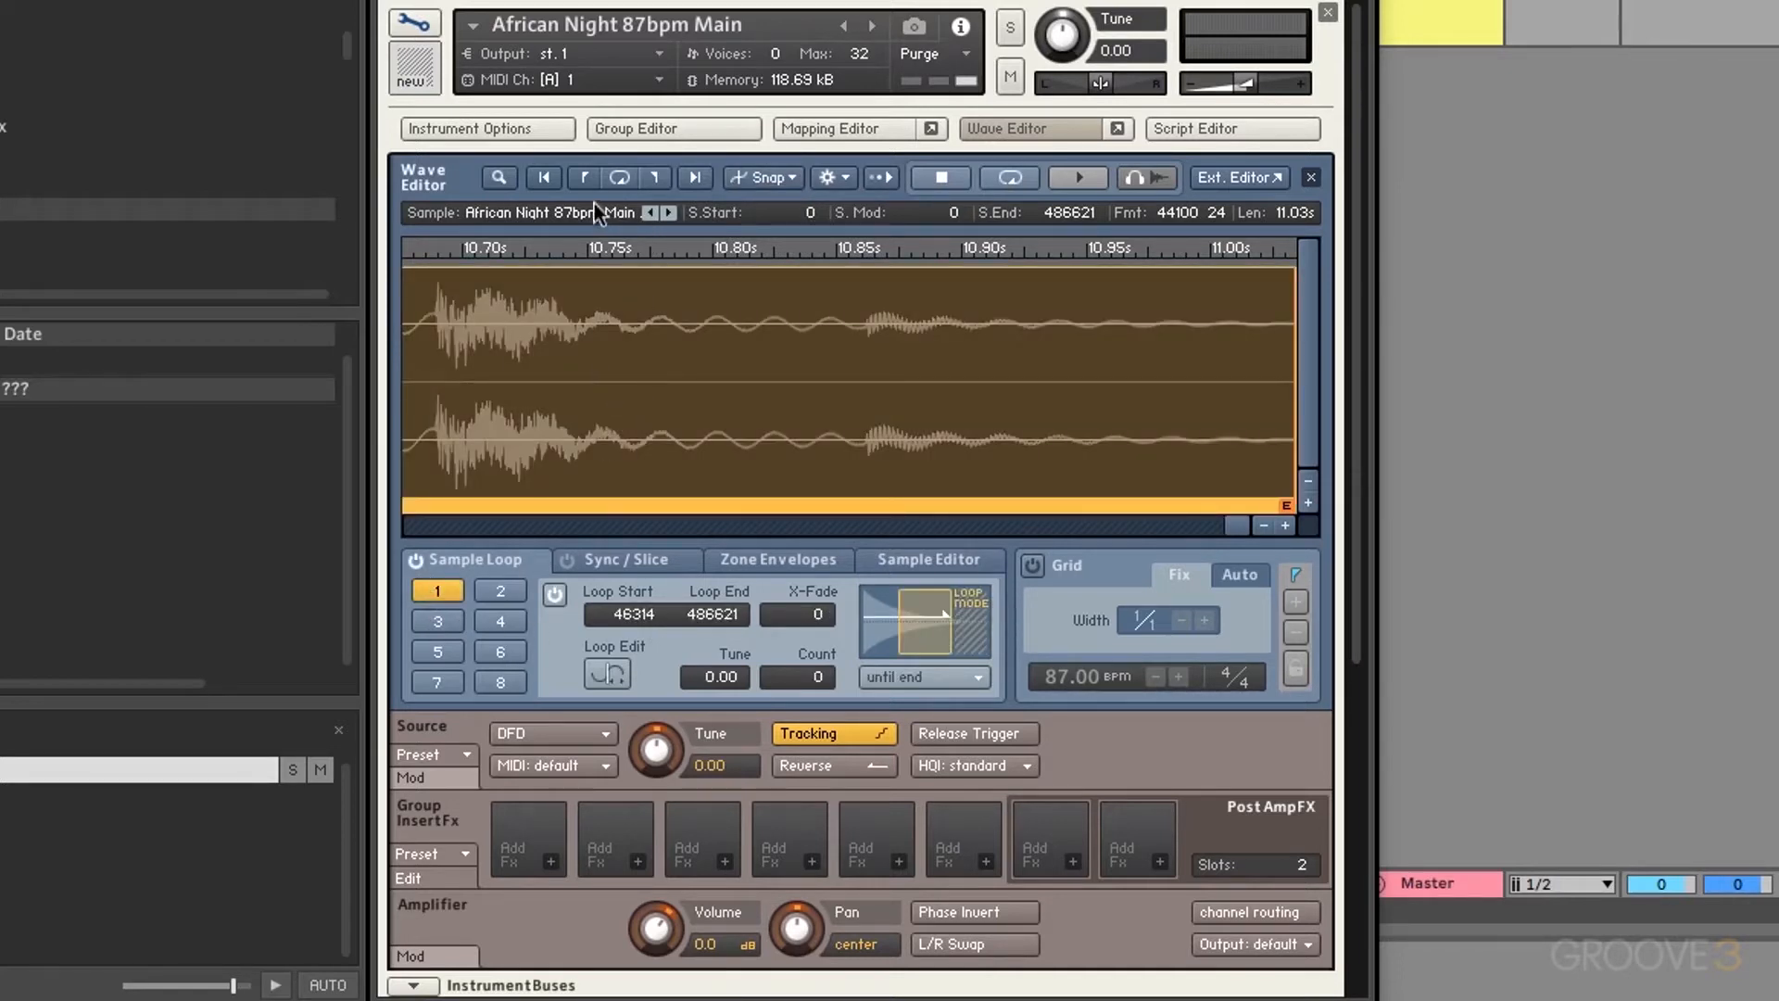
Step: Move loop 1's start slightly later to sample 46349
click(585, 176)
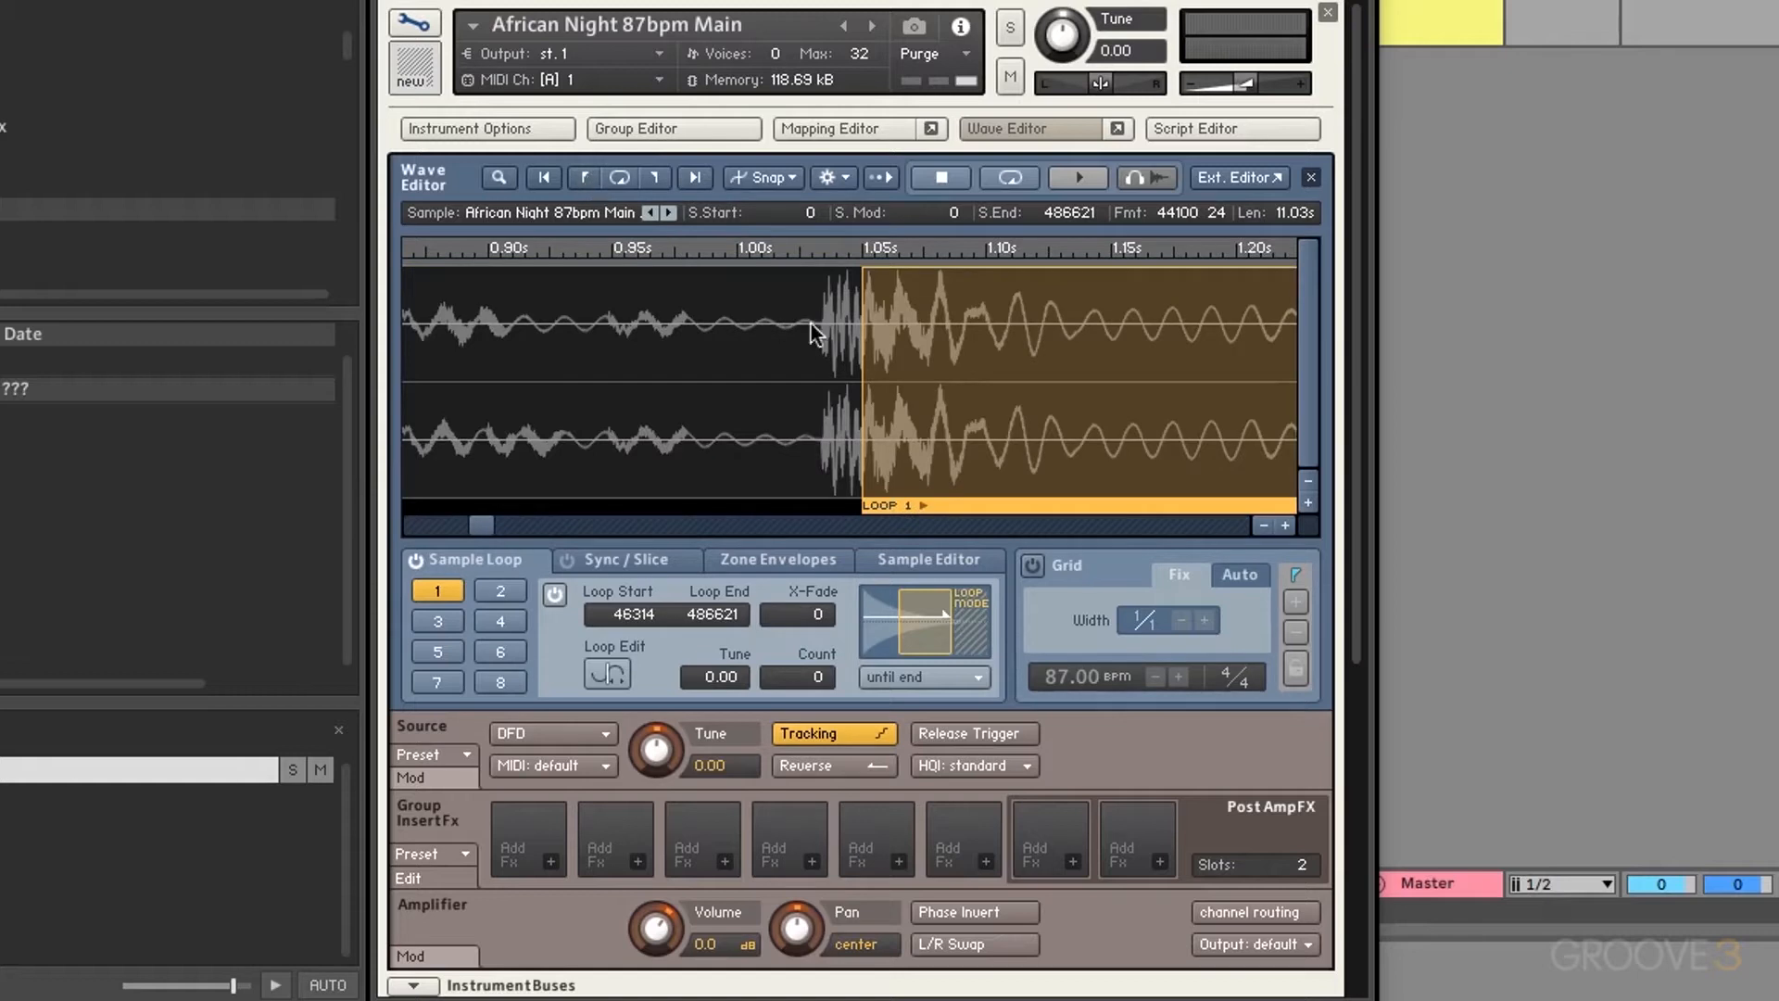
drag(810, 324, 881, 332)
scroll(998, 377, right, 5)
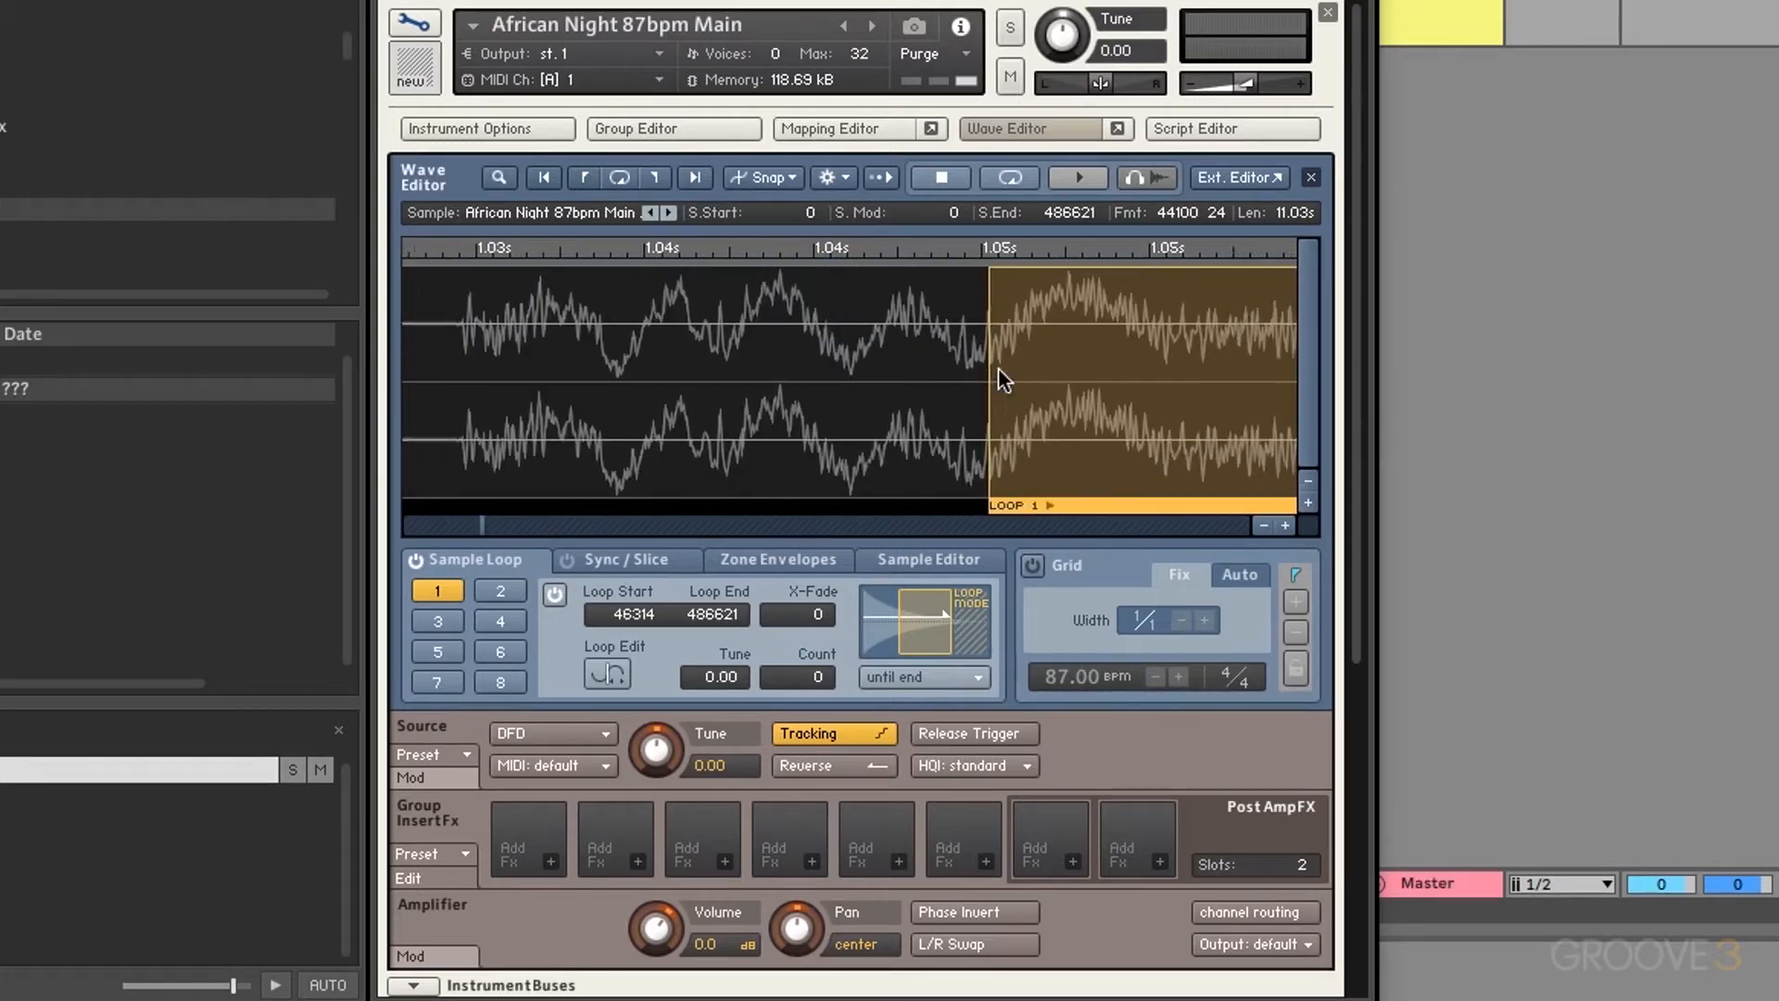
drag(884, 396, 951, 401)
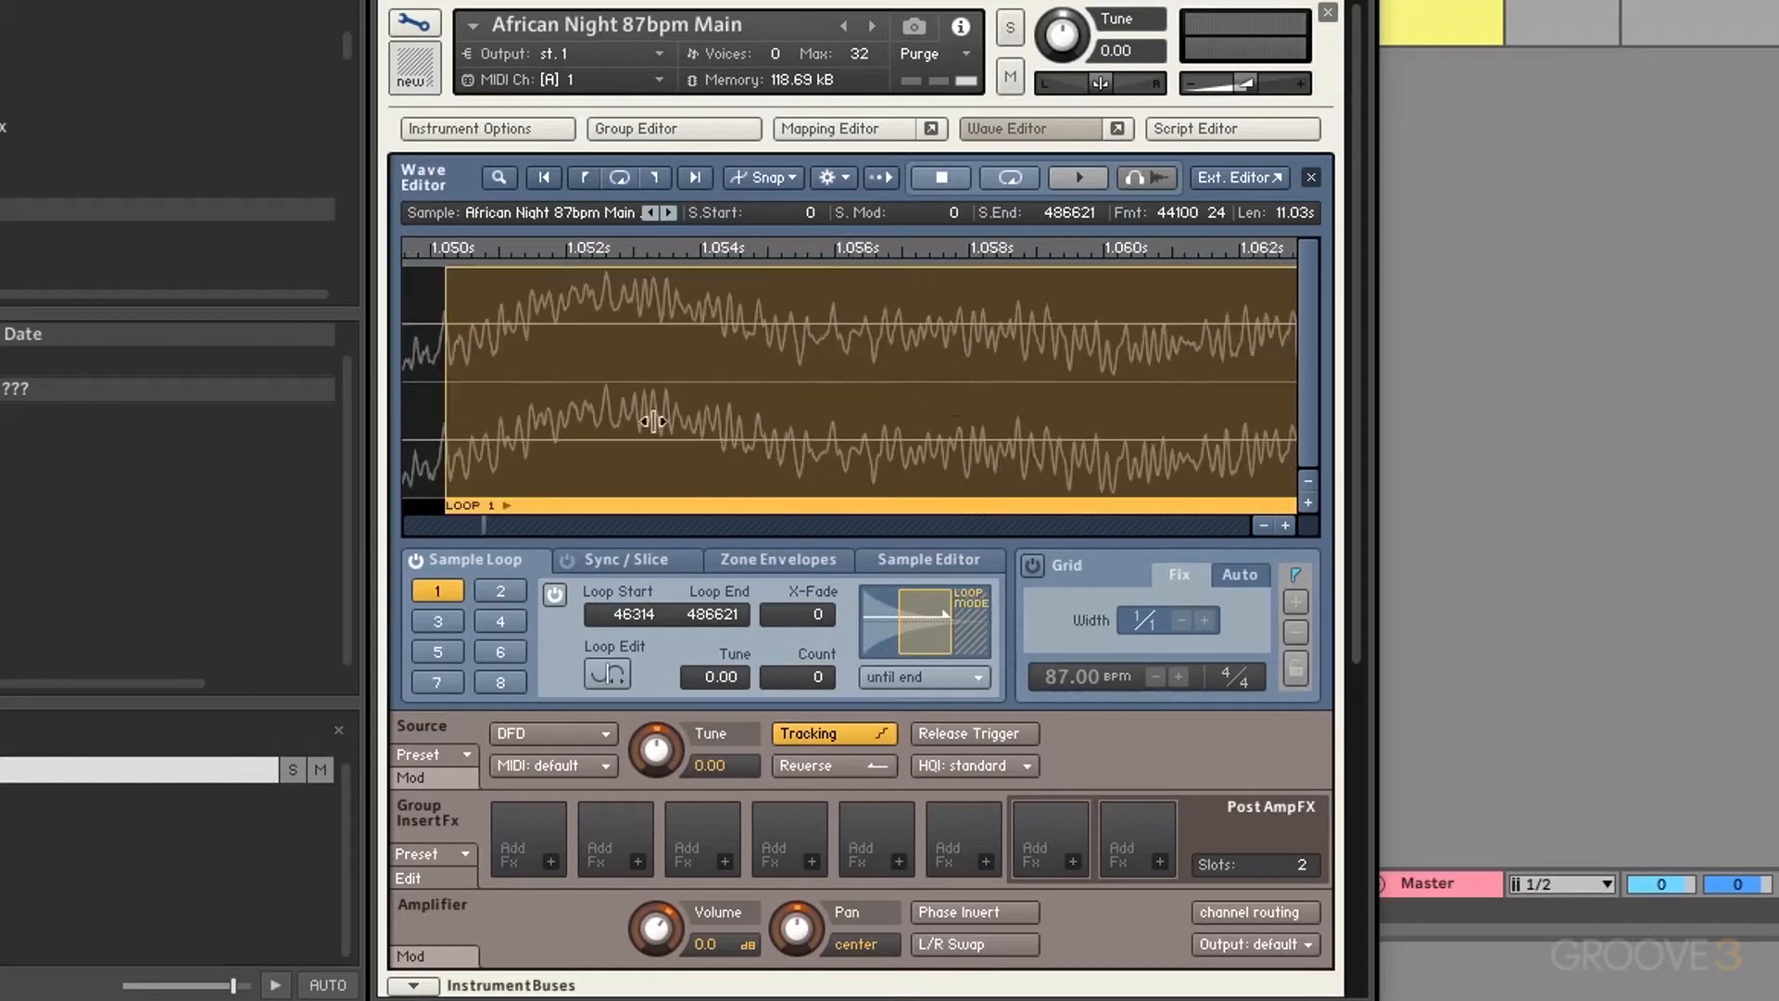
scroll(441, 432, left, 2)
drag(484, 397, 585, 398)
scroll(584, 398, left, 2)
drag(475, 367, 602, 384)
scroll(554, 387, left, 1)
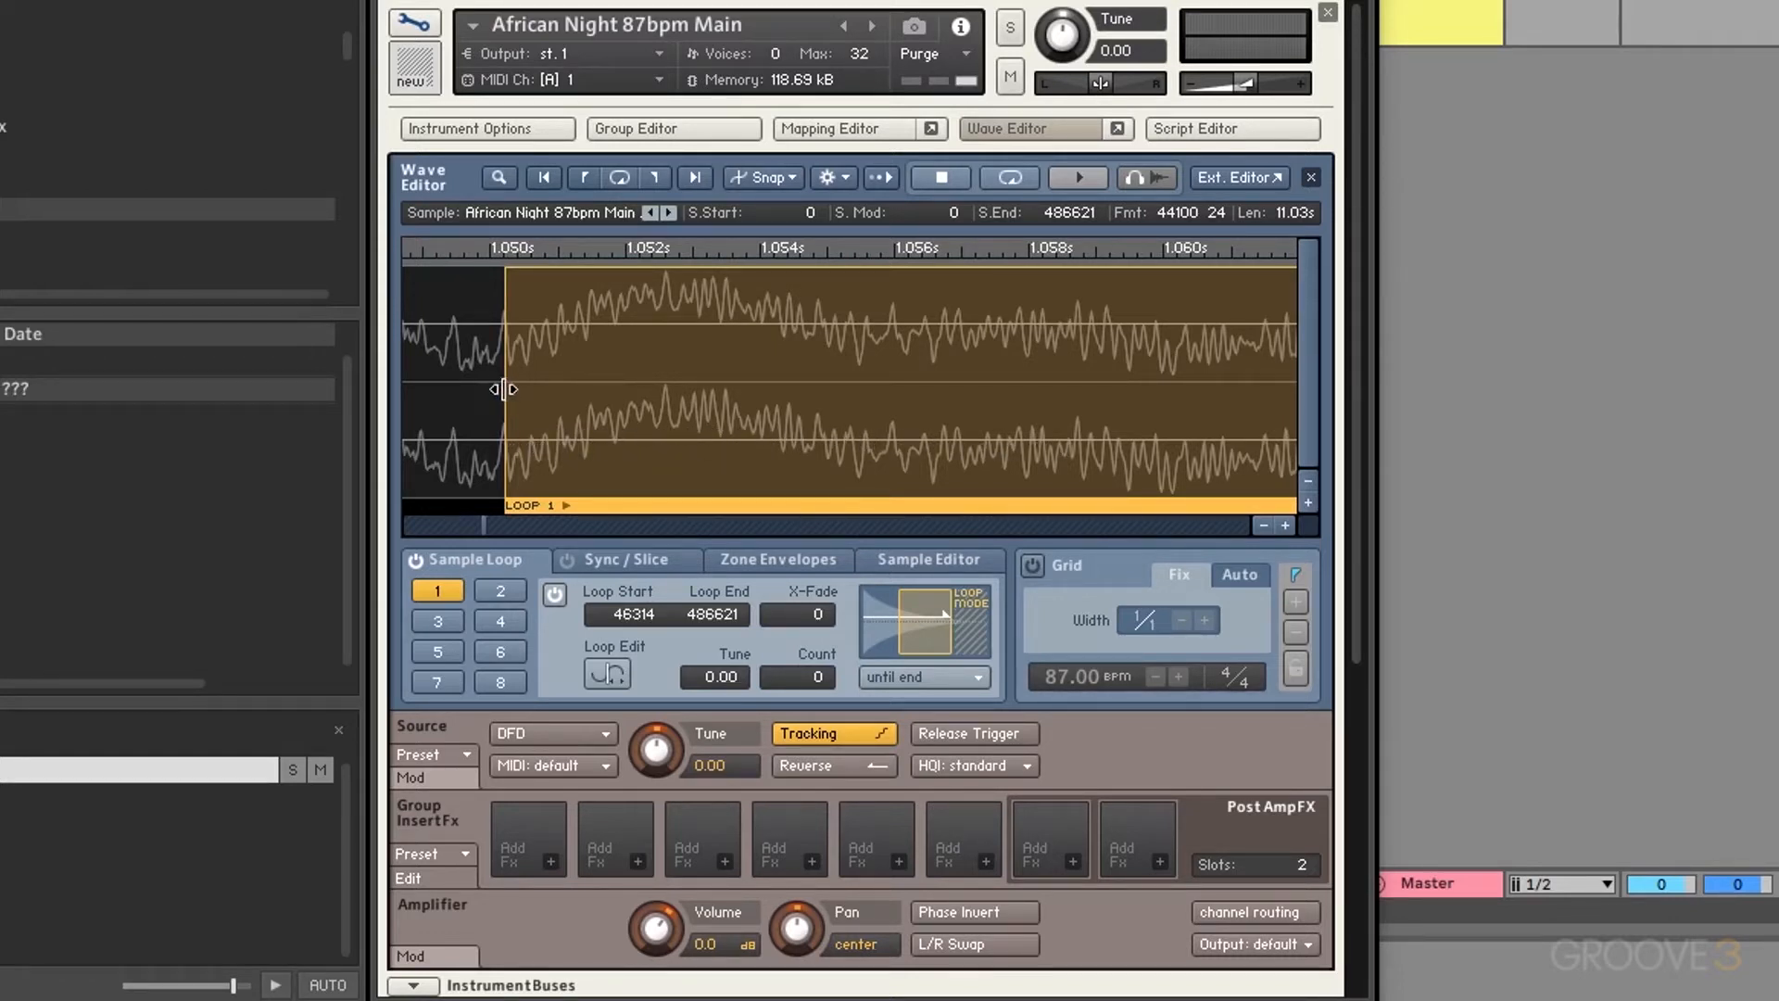
drag(503, 390, 546, 396)
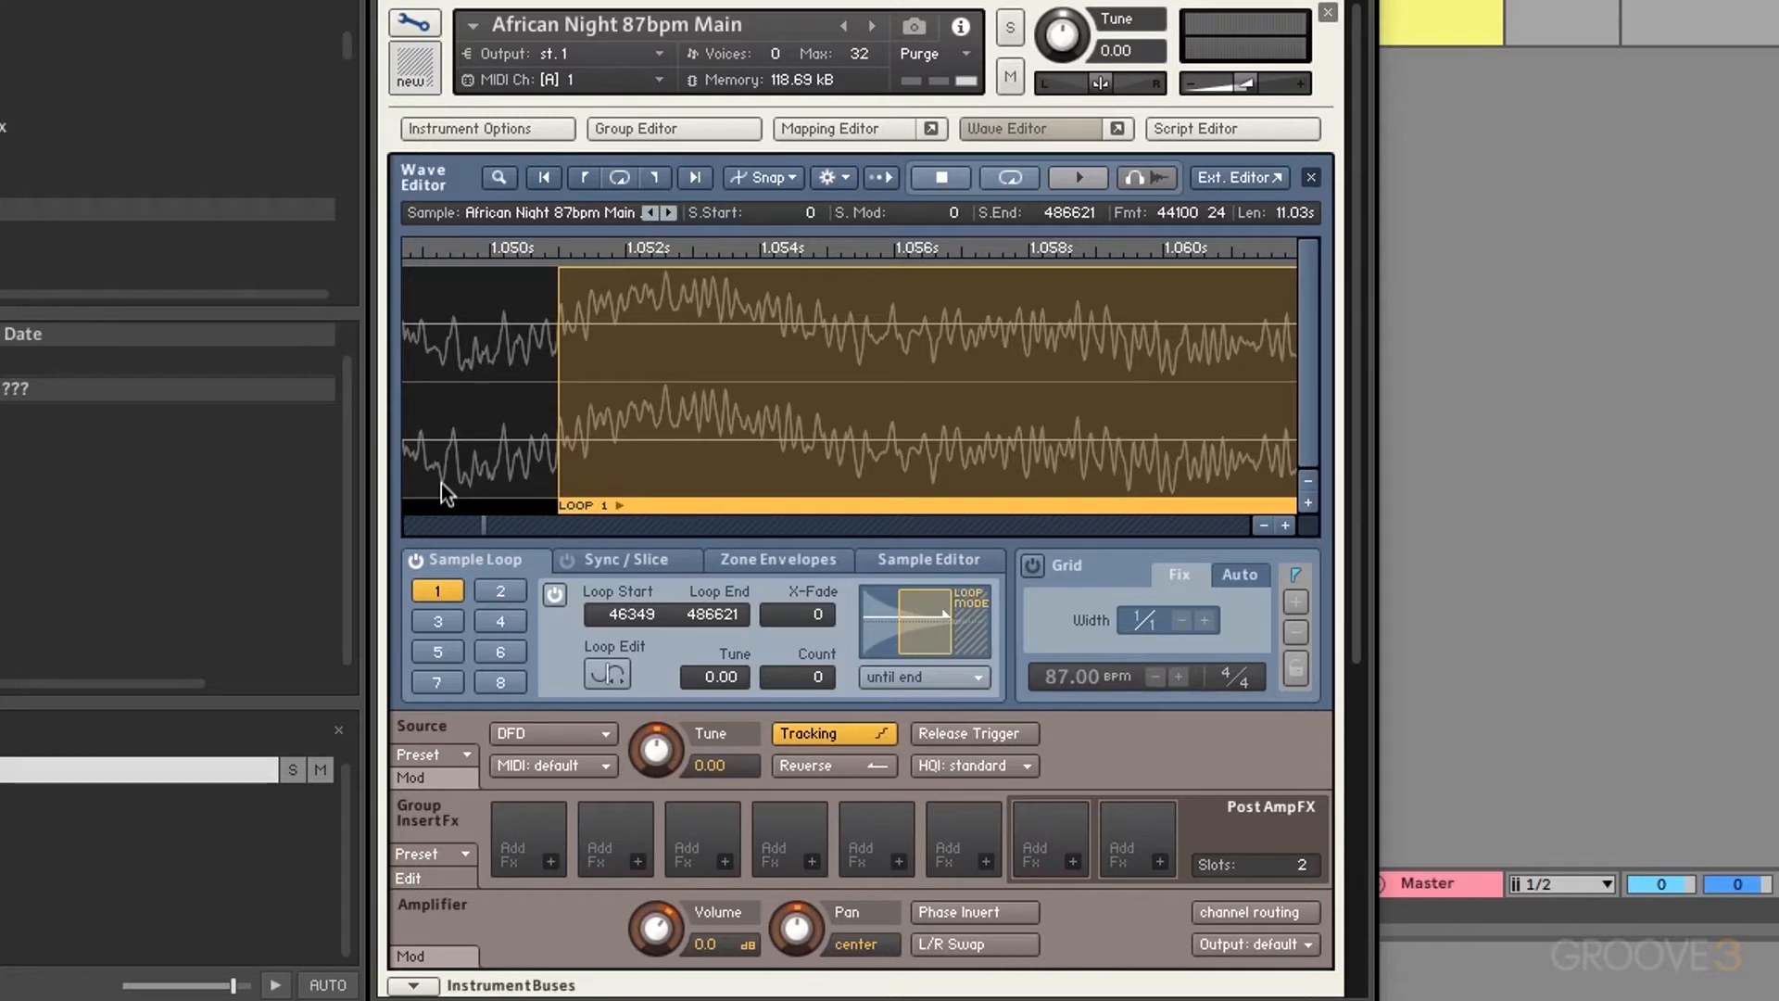
Step: Shift the whole loop 1 region slightly earlier, toward 46328–486600
click(782, 179)
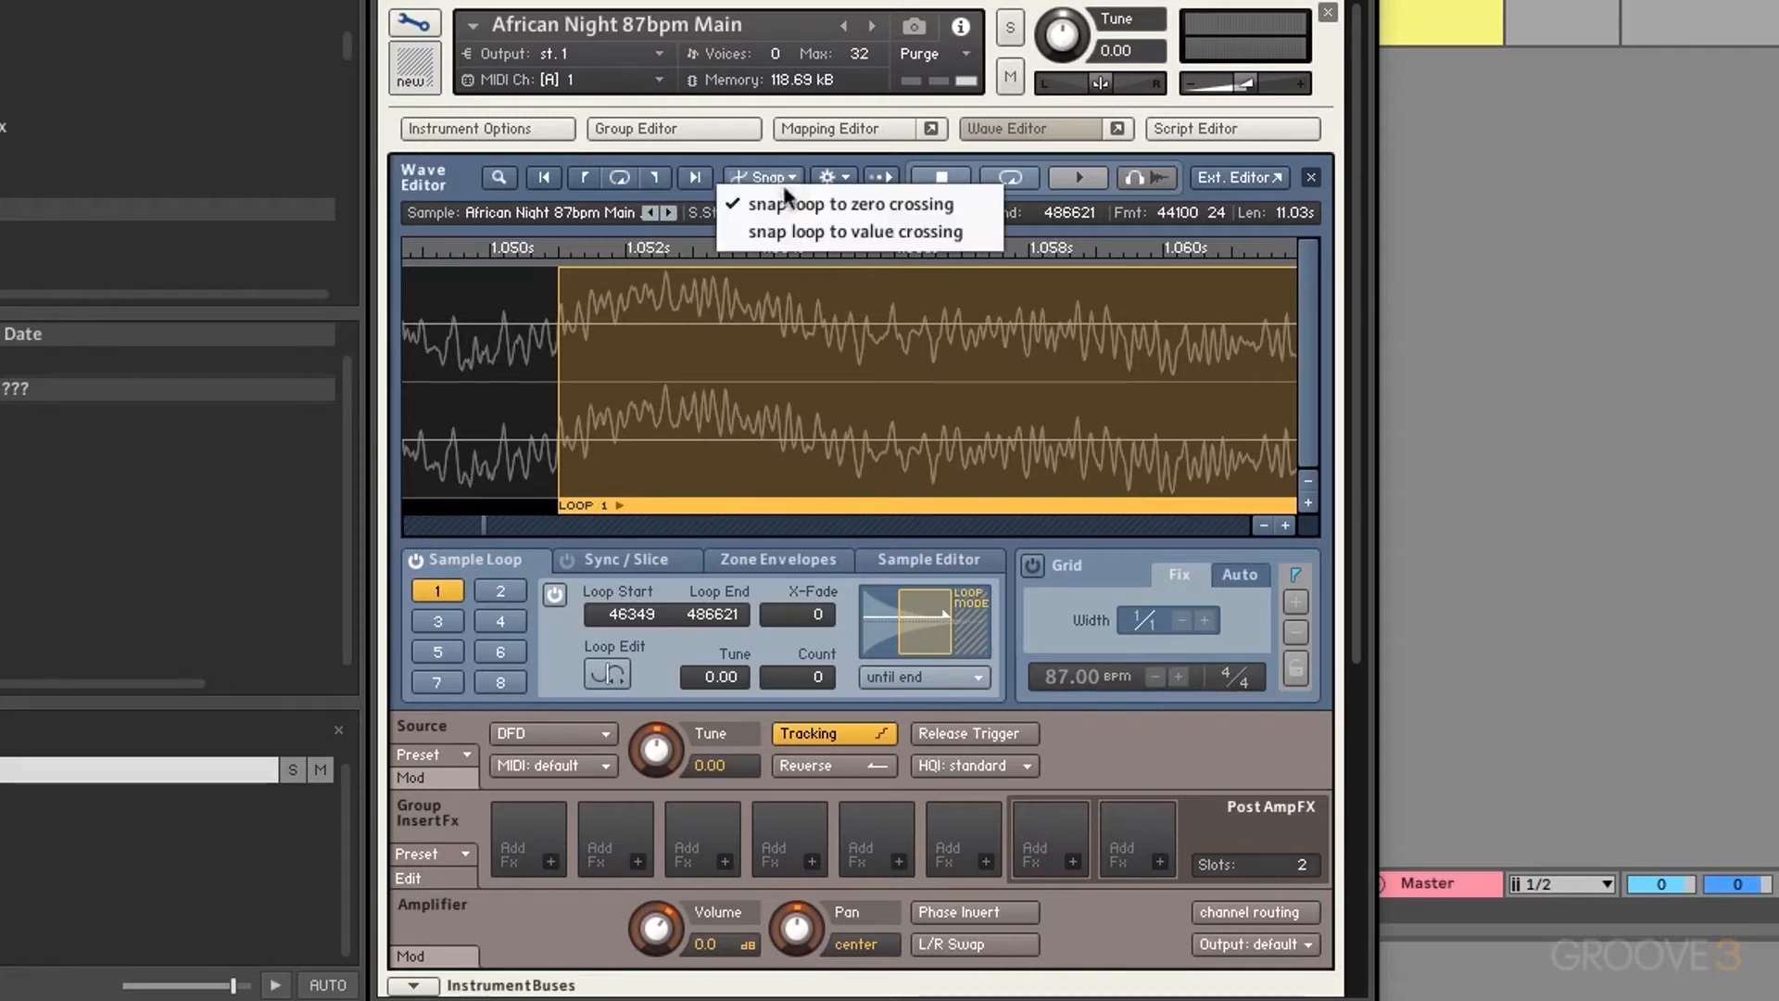
click(903, 232)
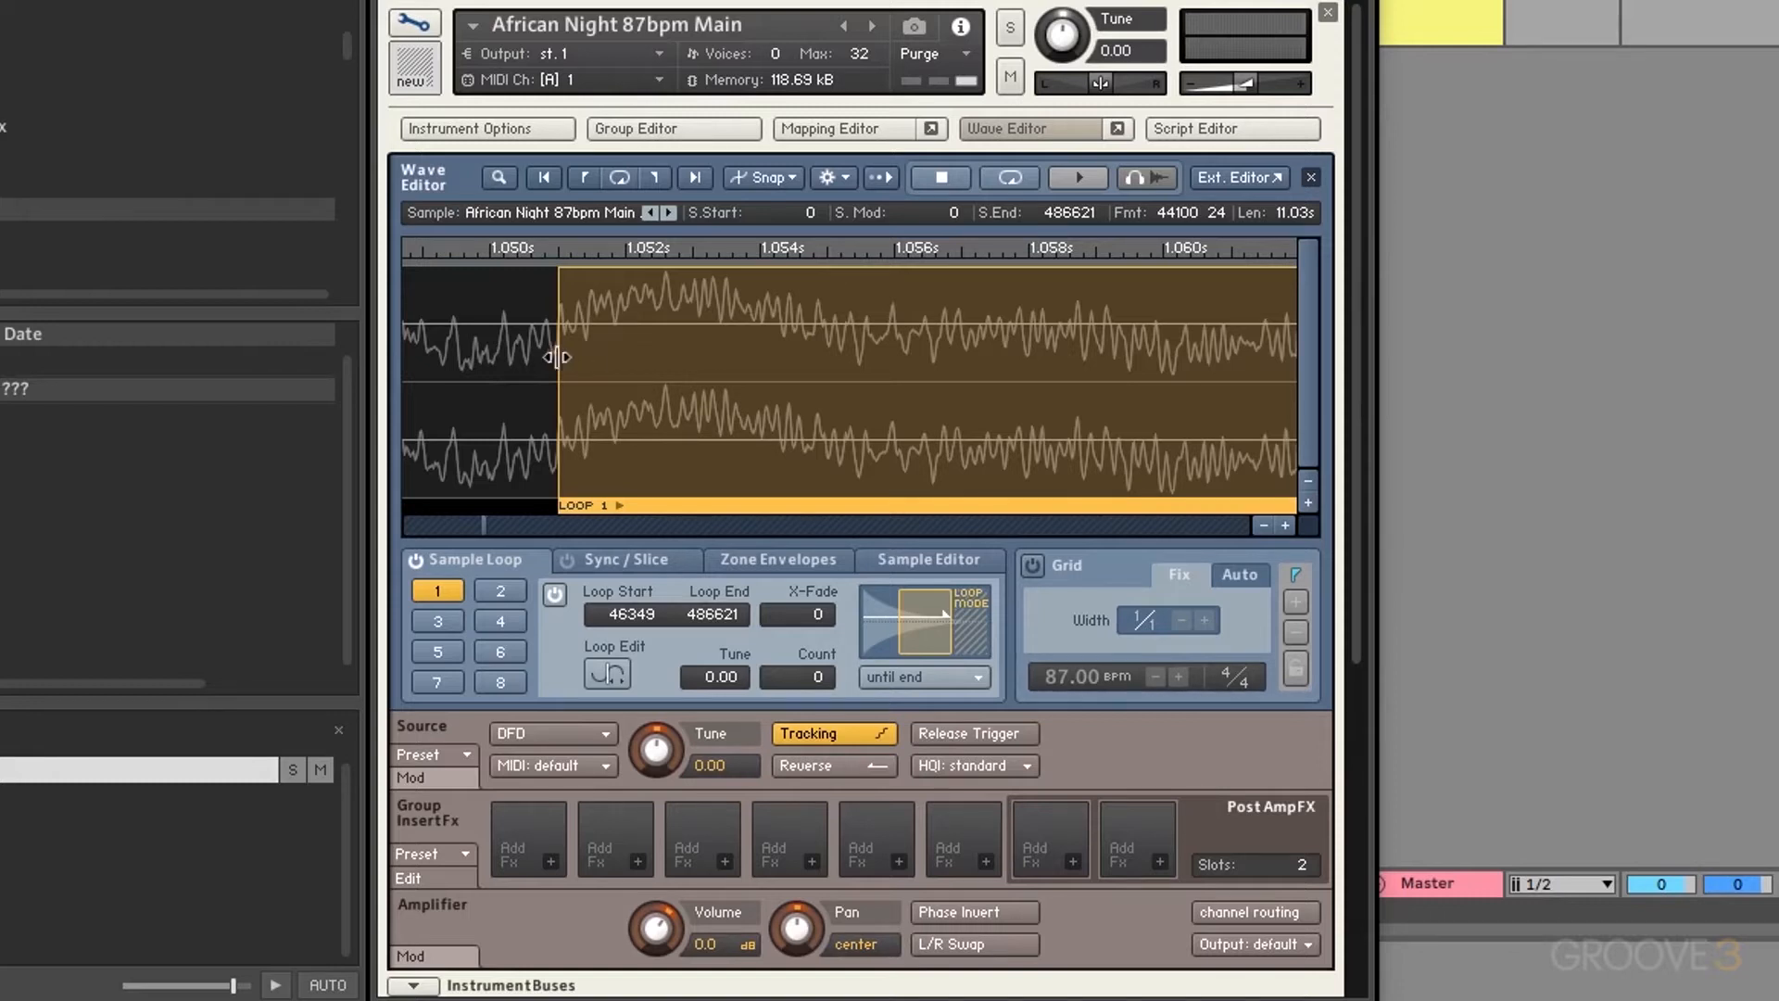
drag(558, 357, 526, 477)
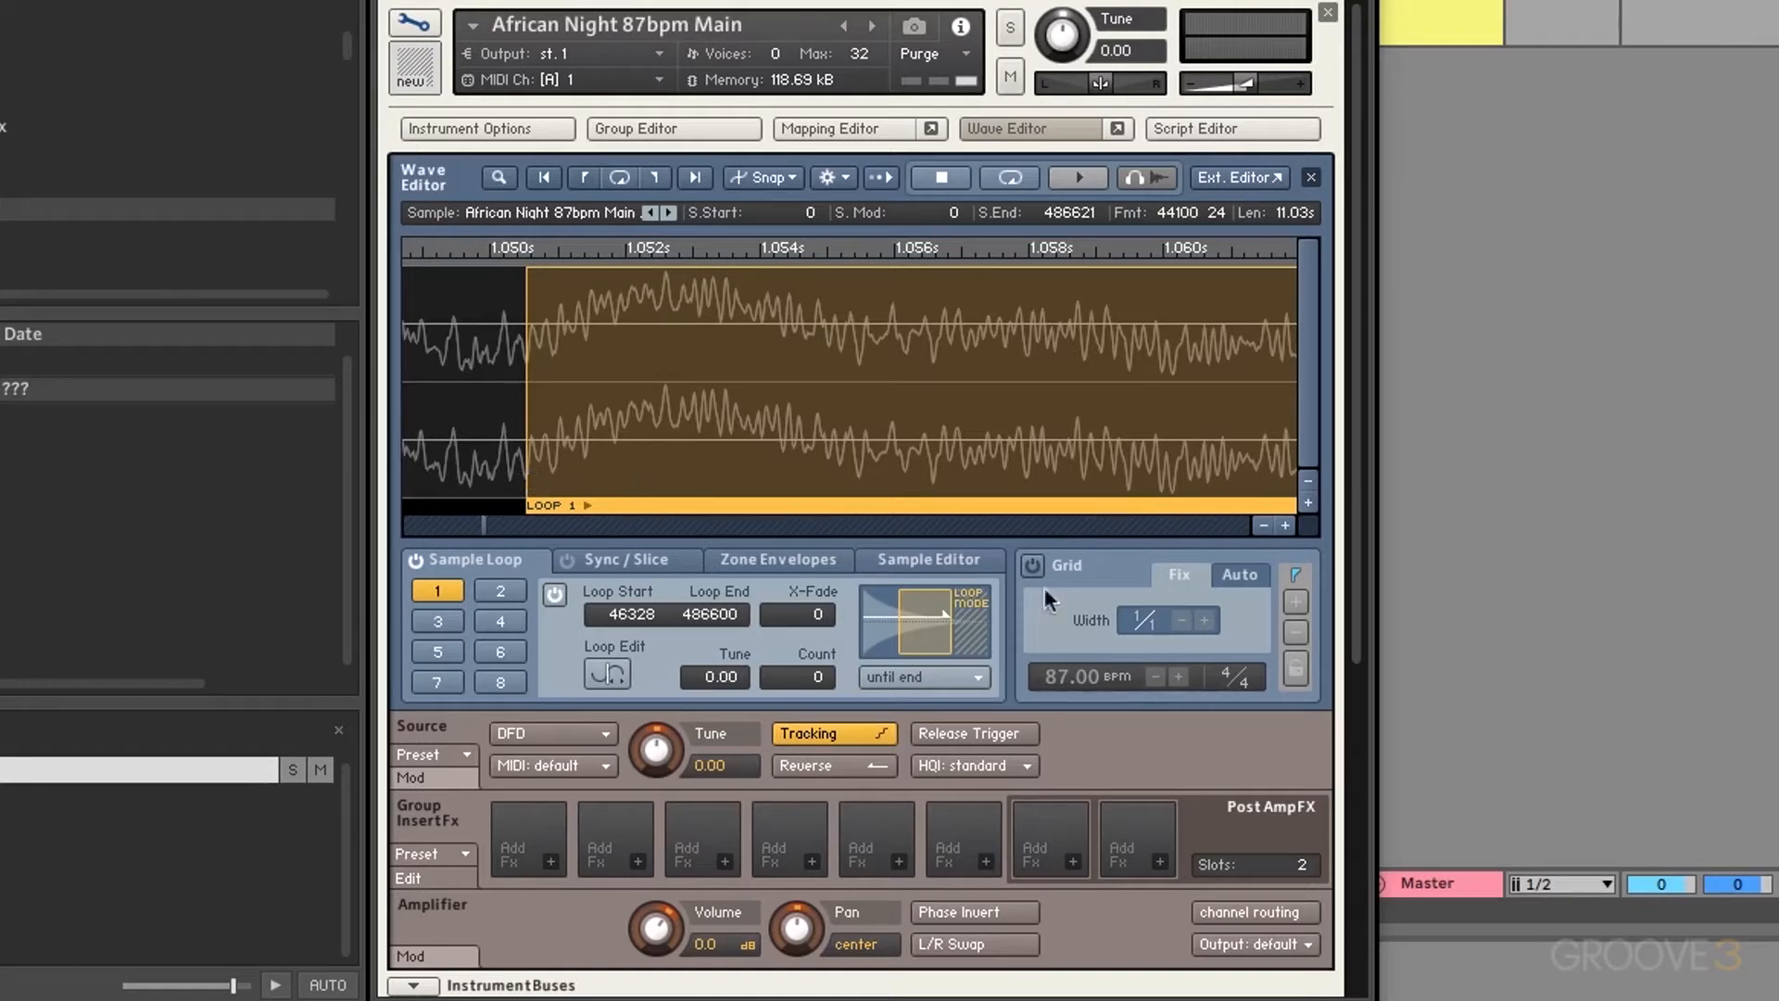
Step: Shift the whole of loop 1 earlier, to about 42933–483205
click(1263, 526)
click(1263, 525)
click(1262, 525)
click(1263, 526)
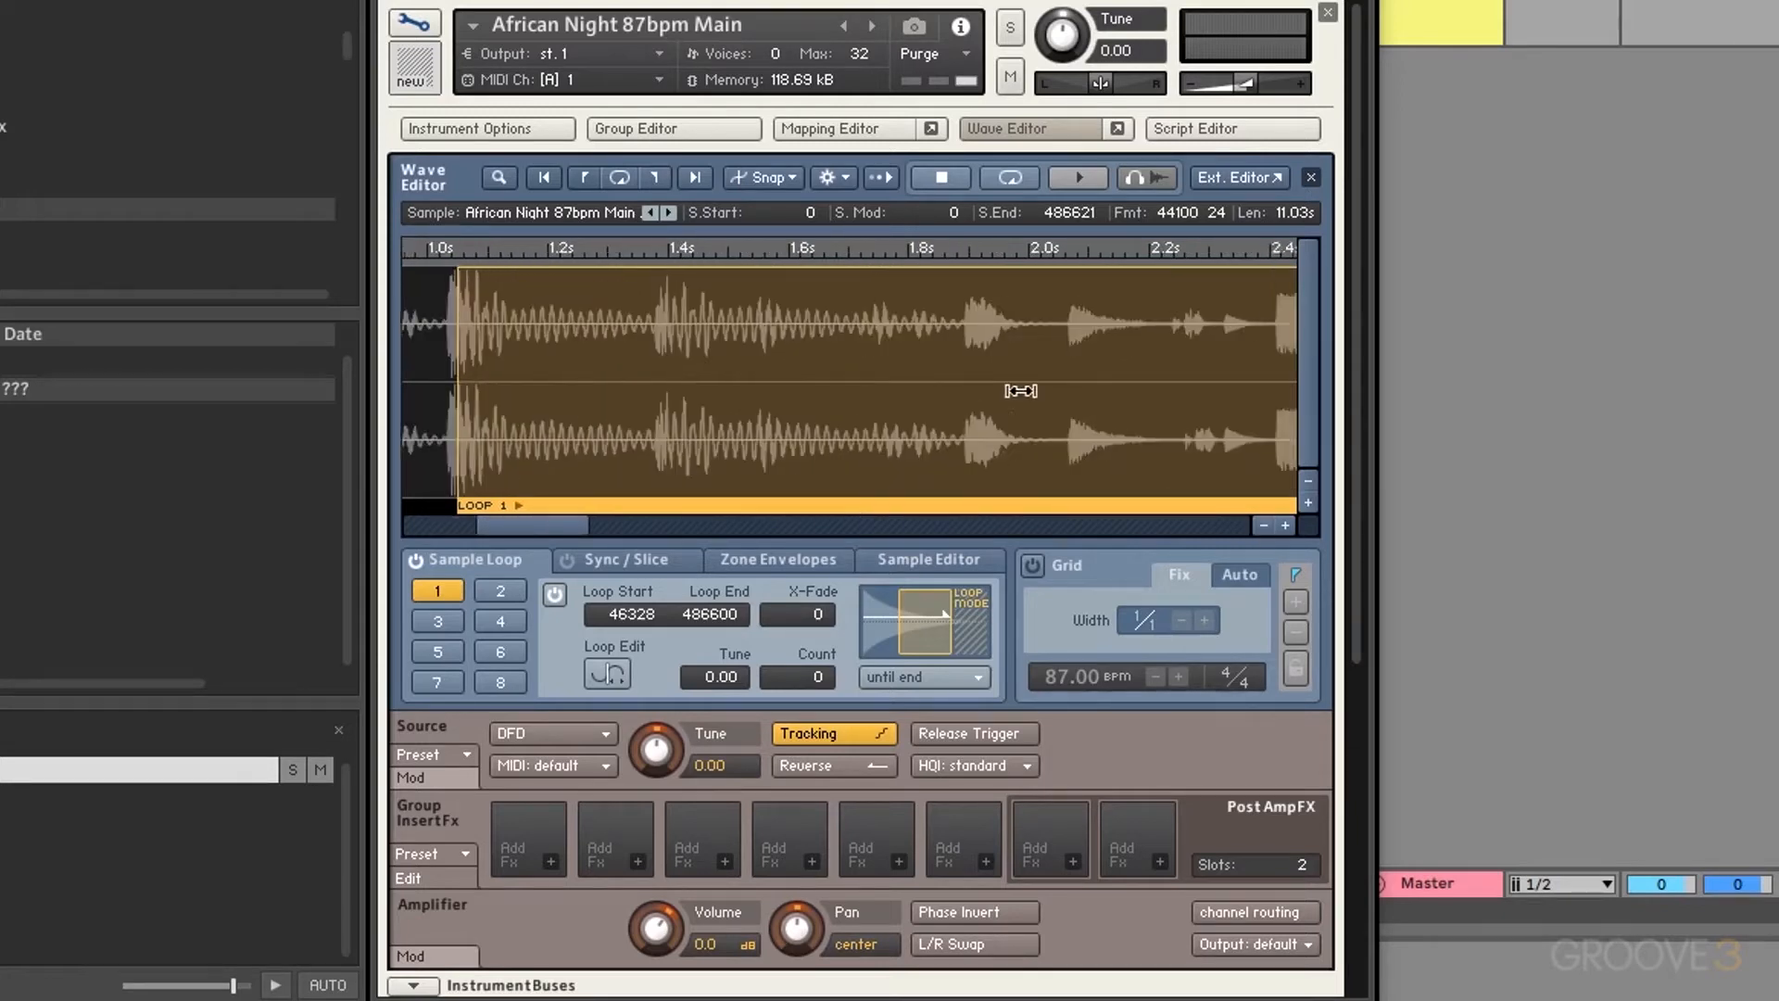
scroll(1020, 390, down, 15)
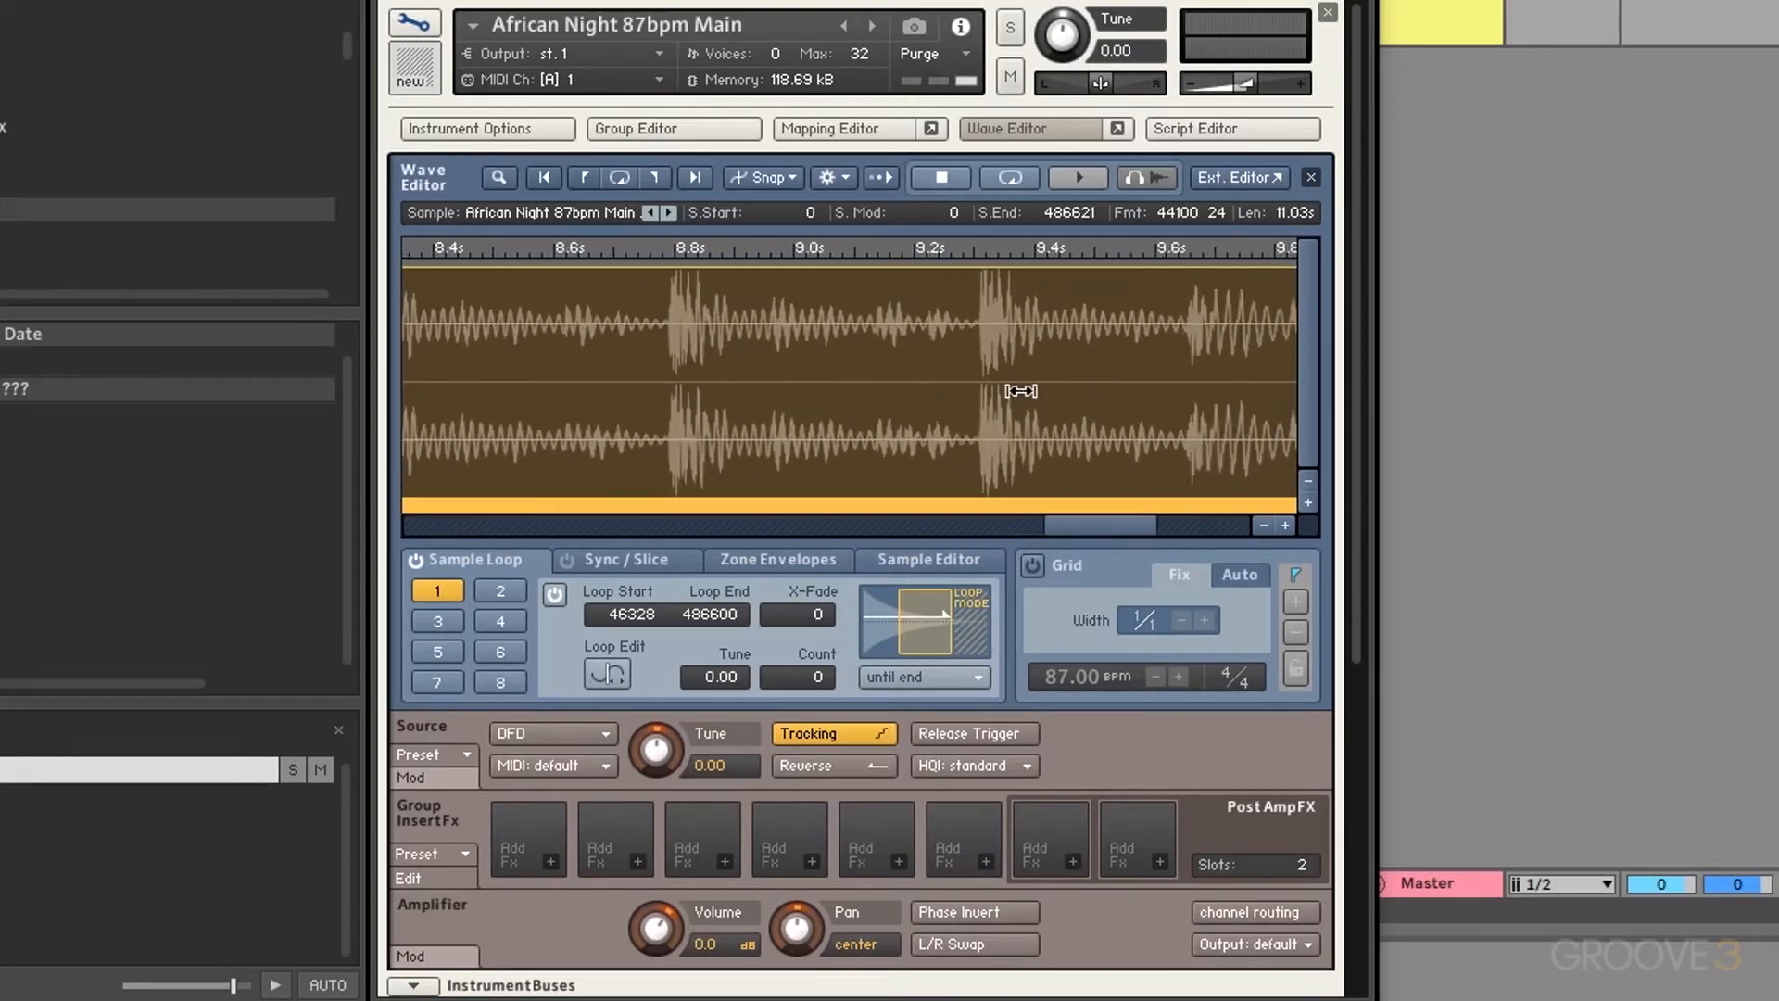
scroll(1020, 390, down, 3)
click(1285, 526)
click(1284, 525)
click(1284, 525)
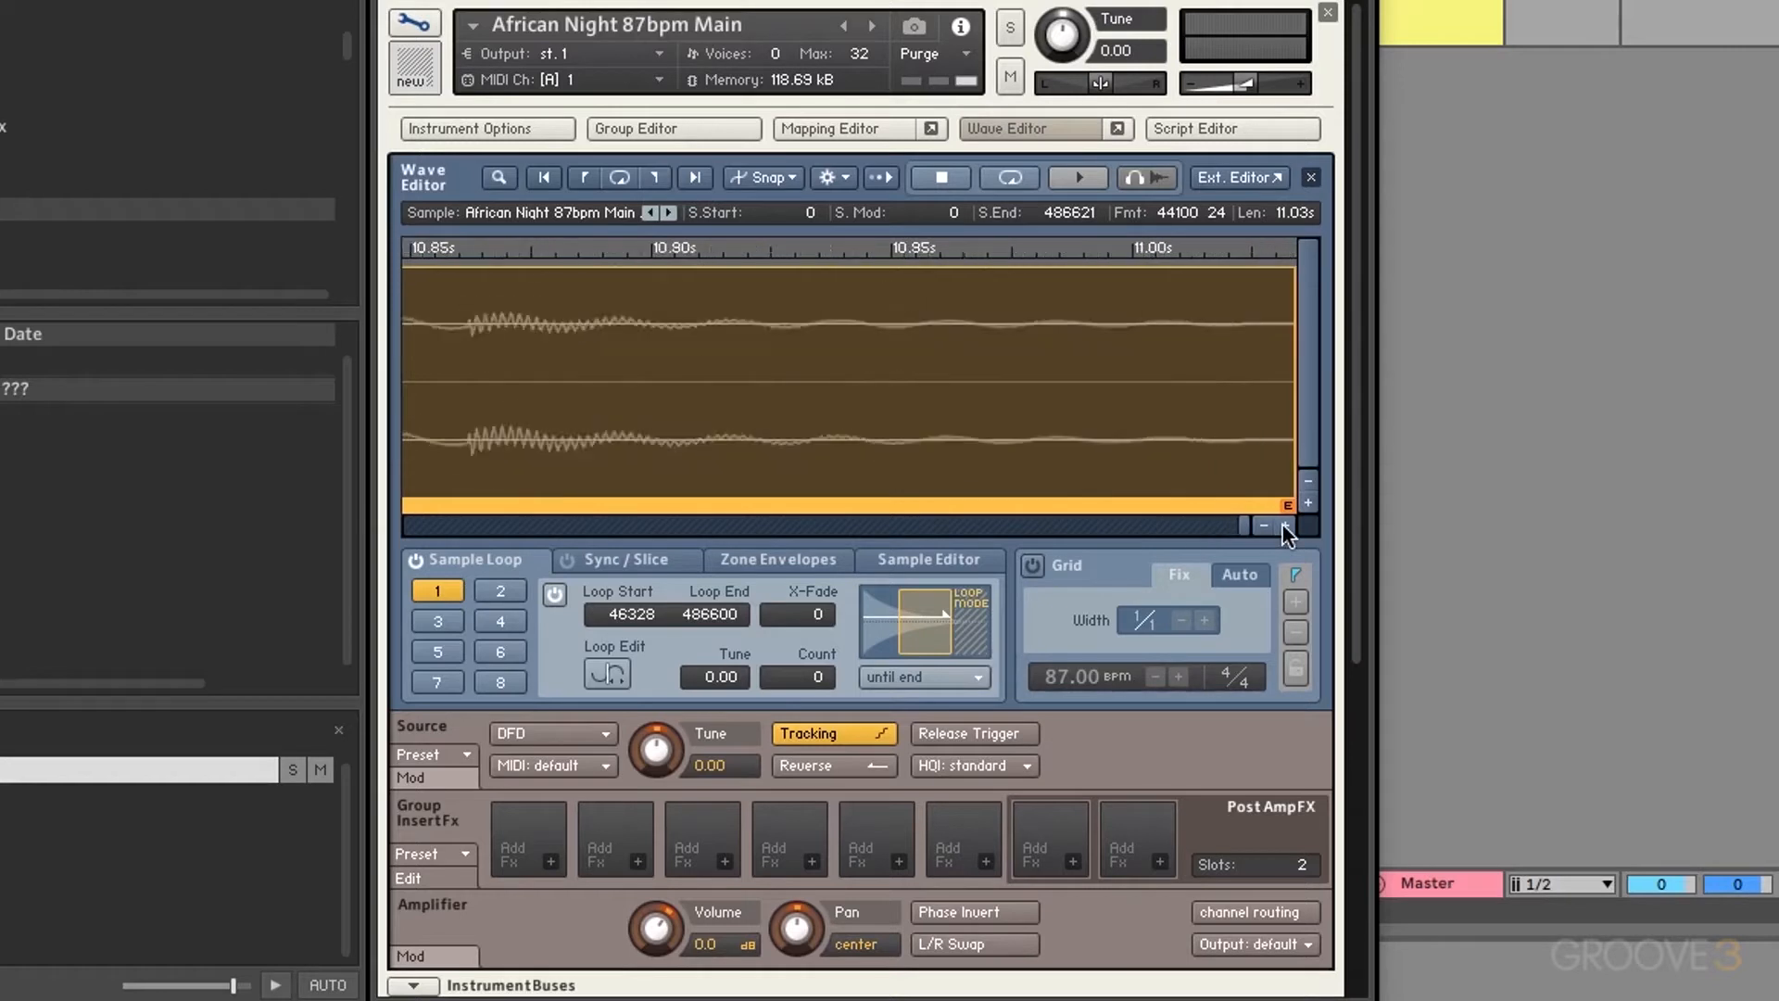
click(1284, 525)
mouse_move(1232, 405)
mouse_down()
mouse_move(1269, 425)
mouse_move(541, 425)
mouse_move(839, 413)
mouse_move(446, 406)
mouse_move(619, 406)
mouse_up()
Step: Fine-tune loop 1 to 41081–481353, then switch the sample loop off
scroll(446, 406, left, 3)
drag(477, 407, 560, 402)
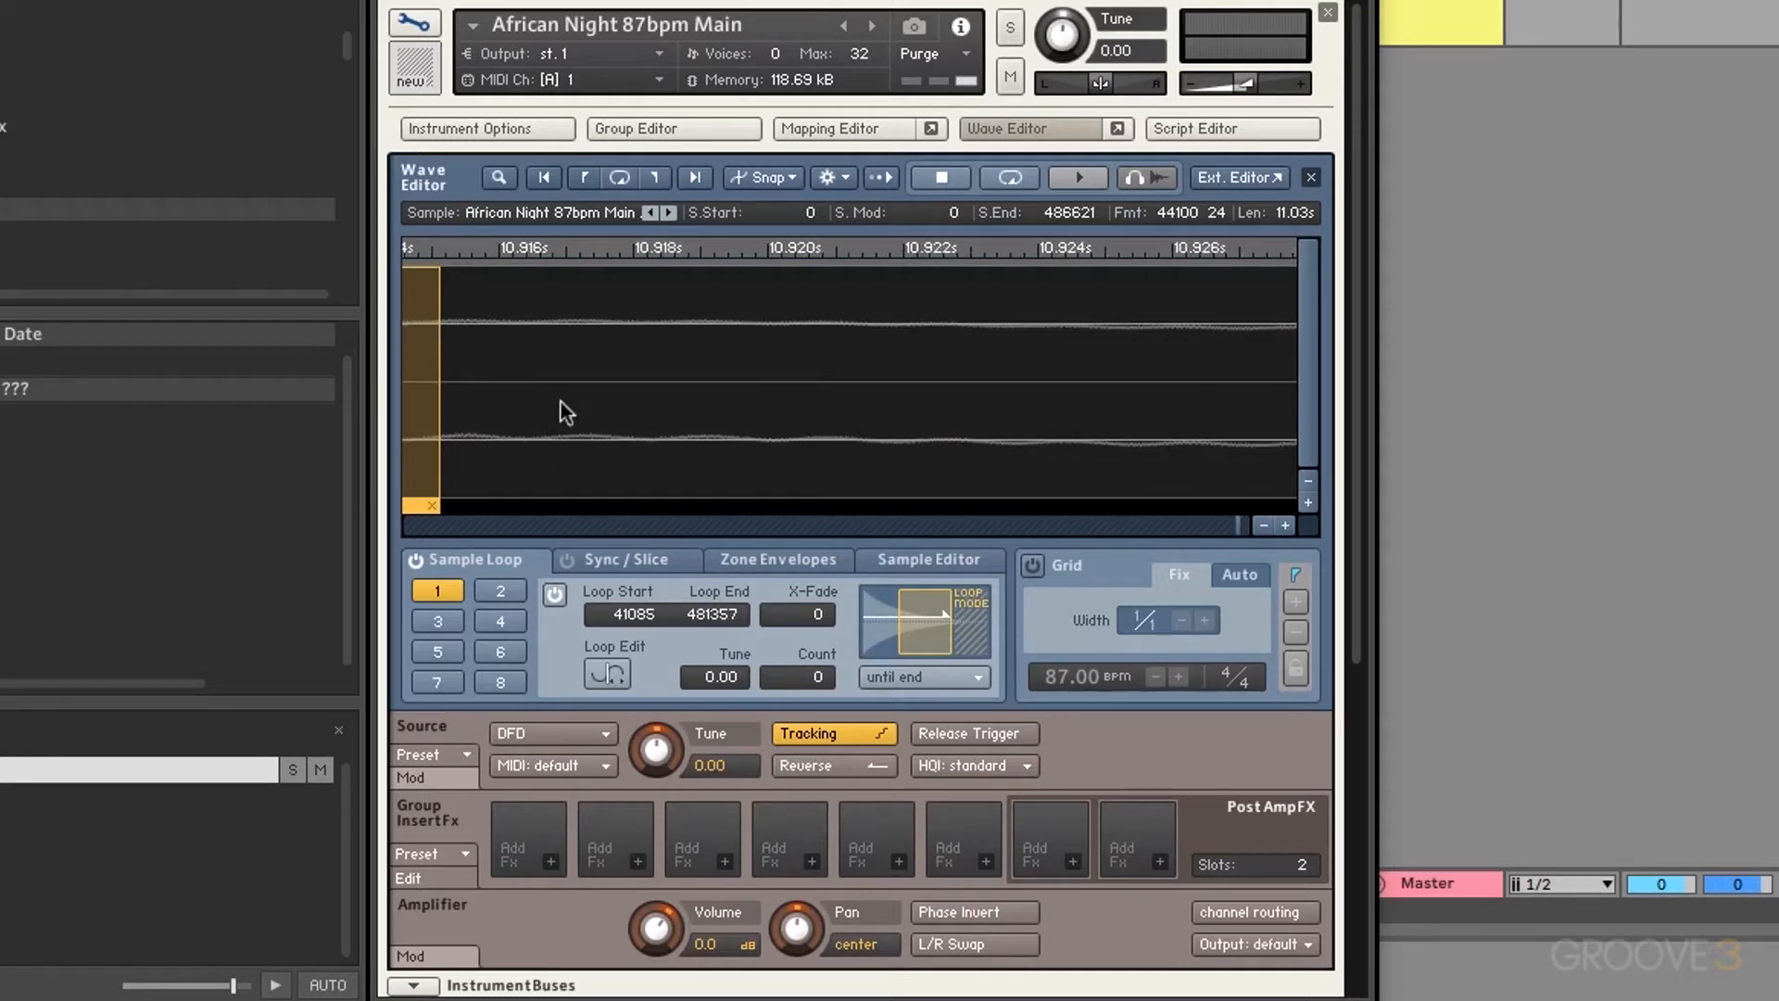
scroll(485, 408, left, 2)
scroll(732, 437, right, 1)
scroll(732, 437, left, 5)
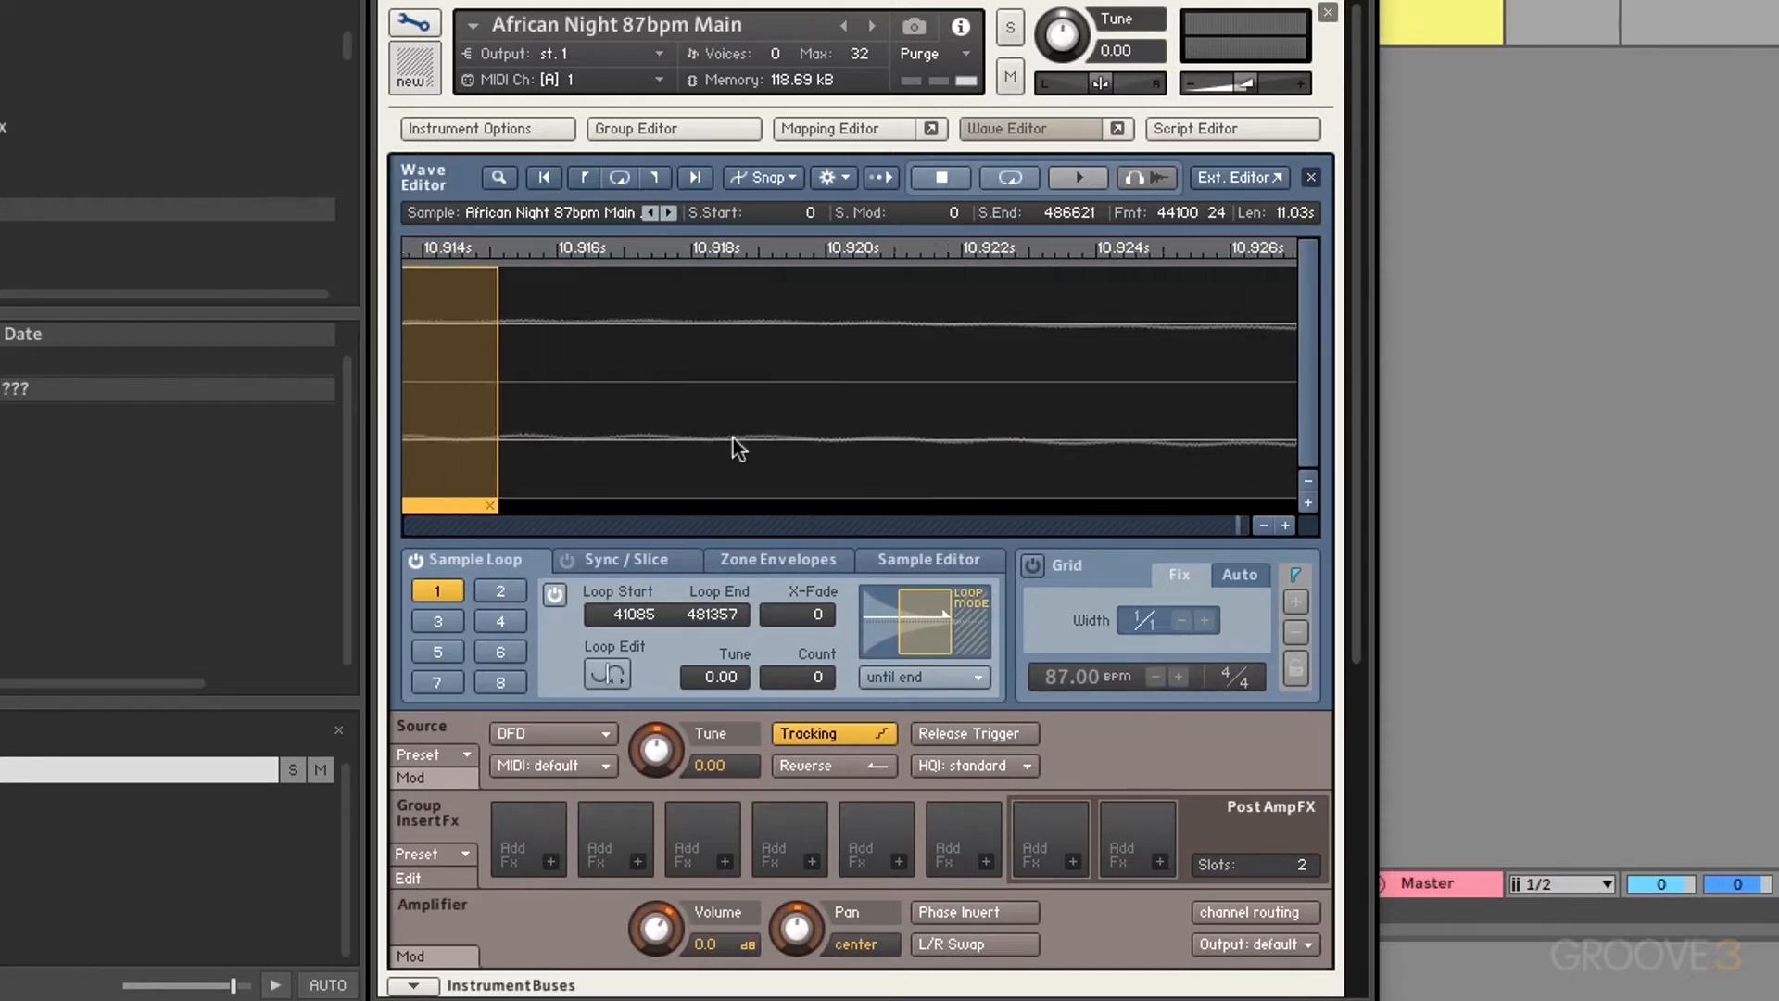
scroll(988, 441, right, 2)
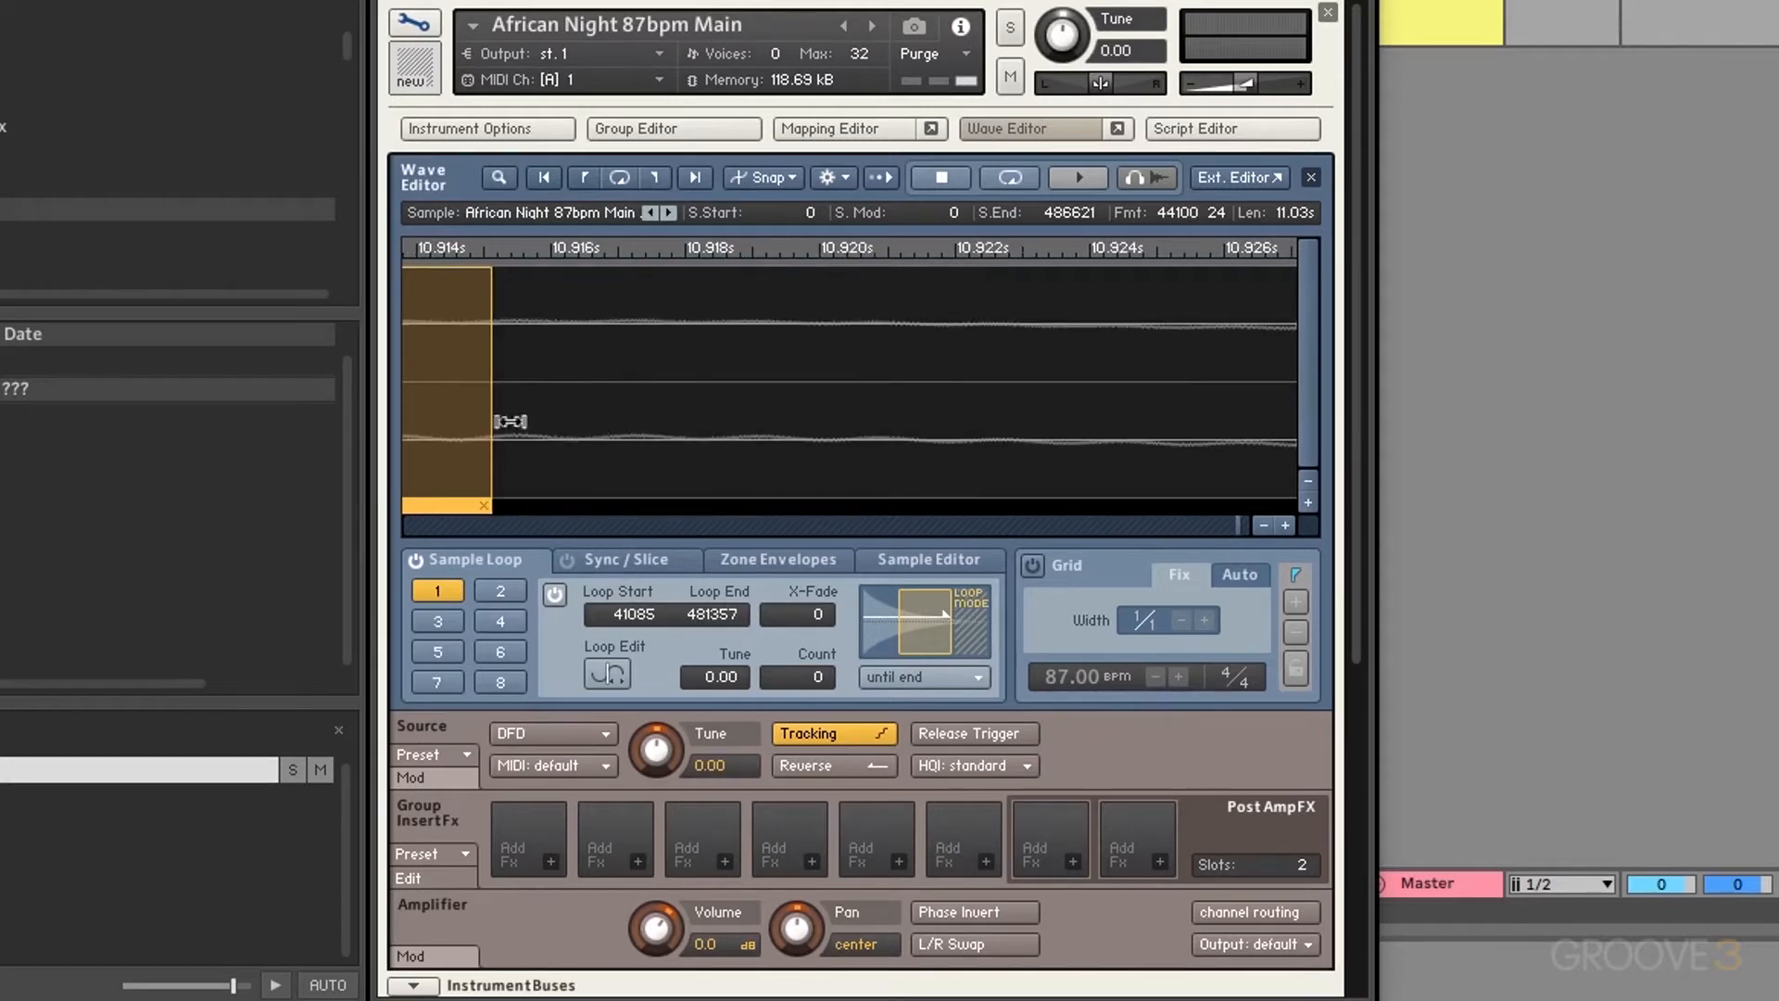
drag(481, 409, 478, 408)
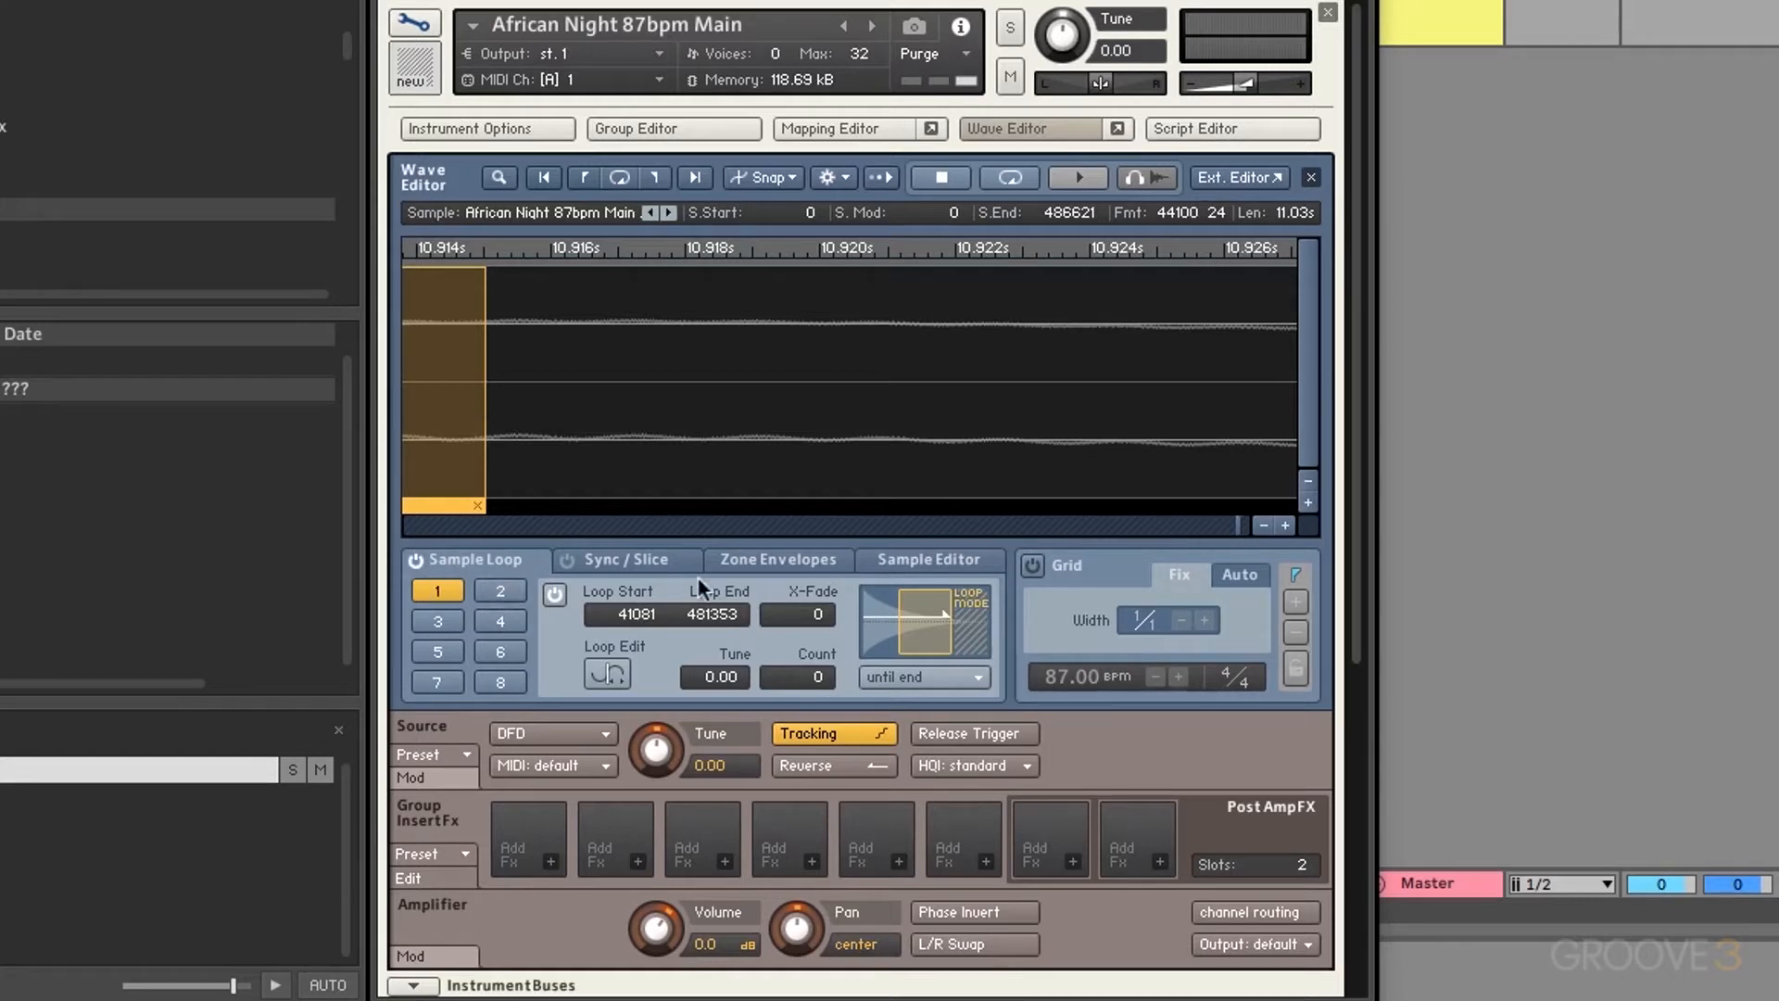
click(554, 594)
Step: Restore loop 1 at 41081–481353 and show the gear menu's find-loop-end commands
scroll(586, 404, down, 15)
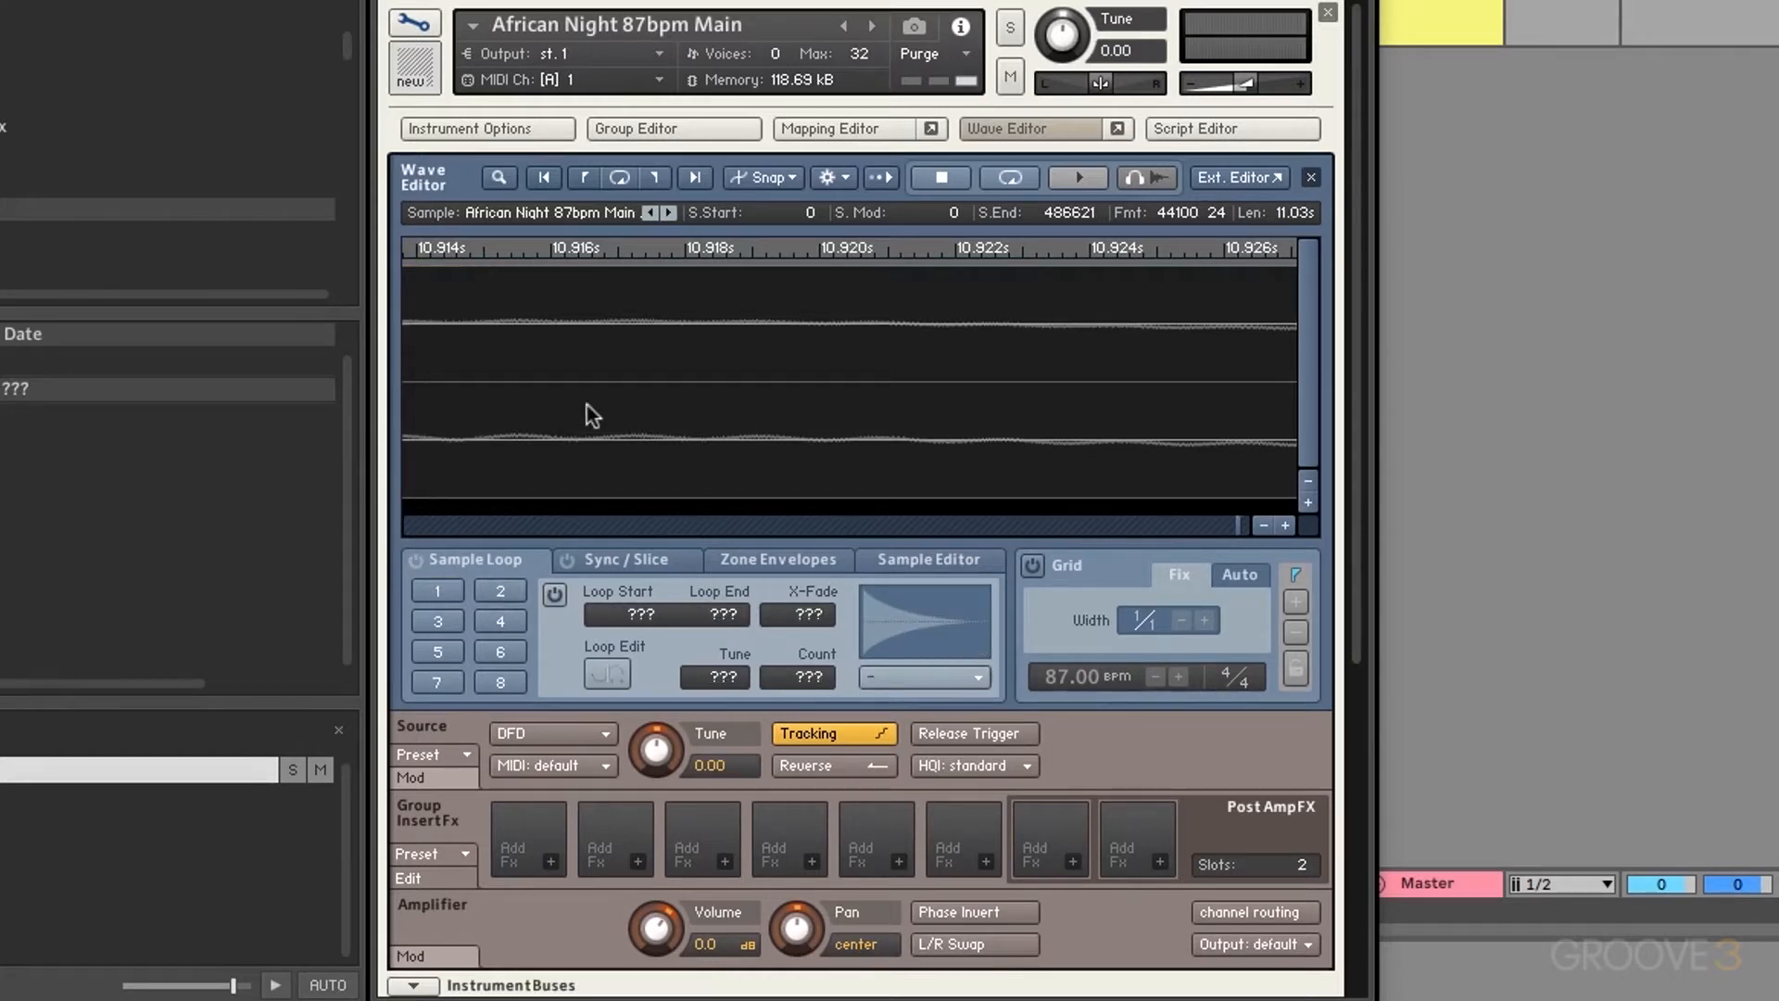
click(835, 178)
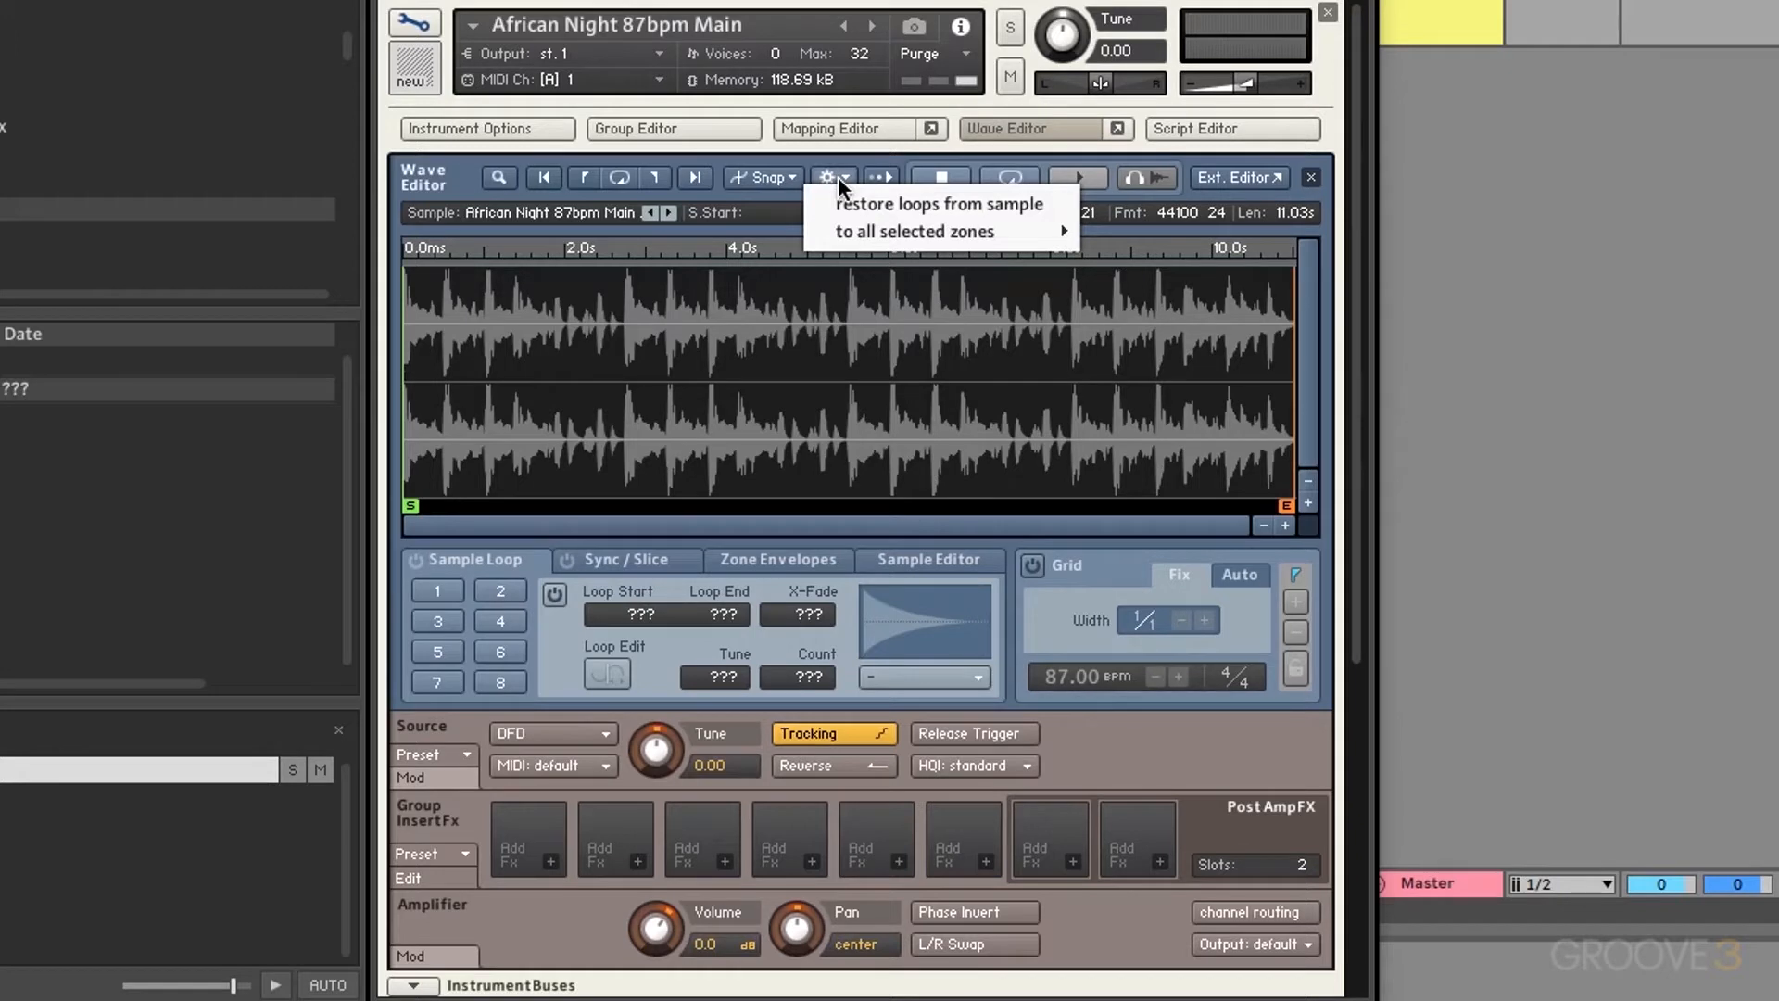
mouse_move(839, 243)
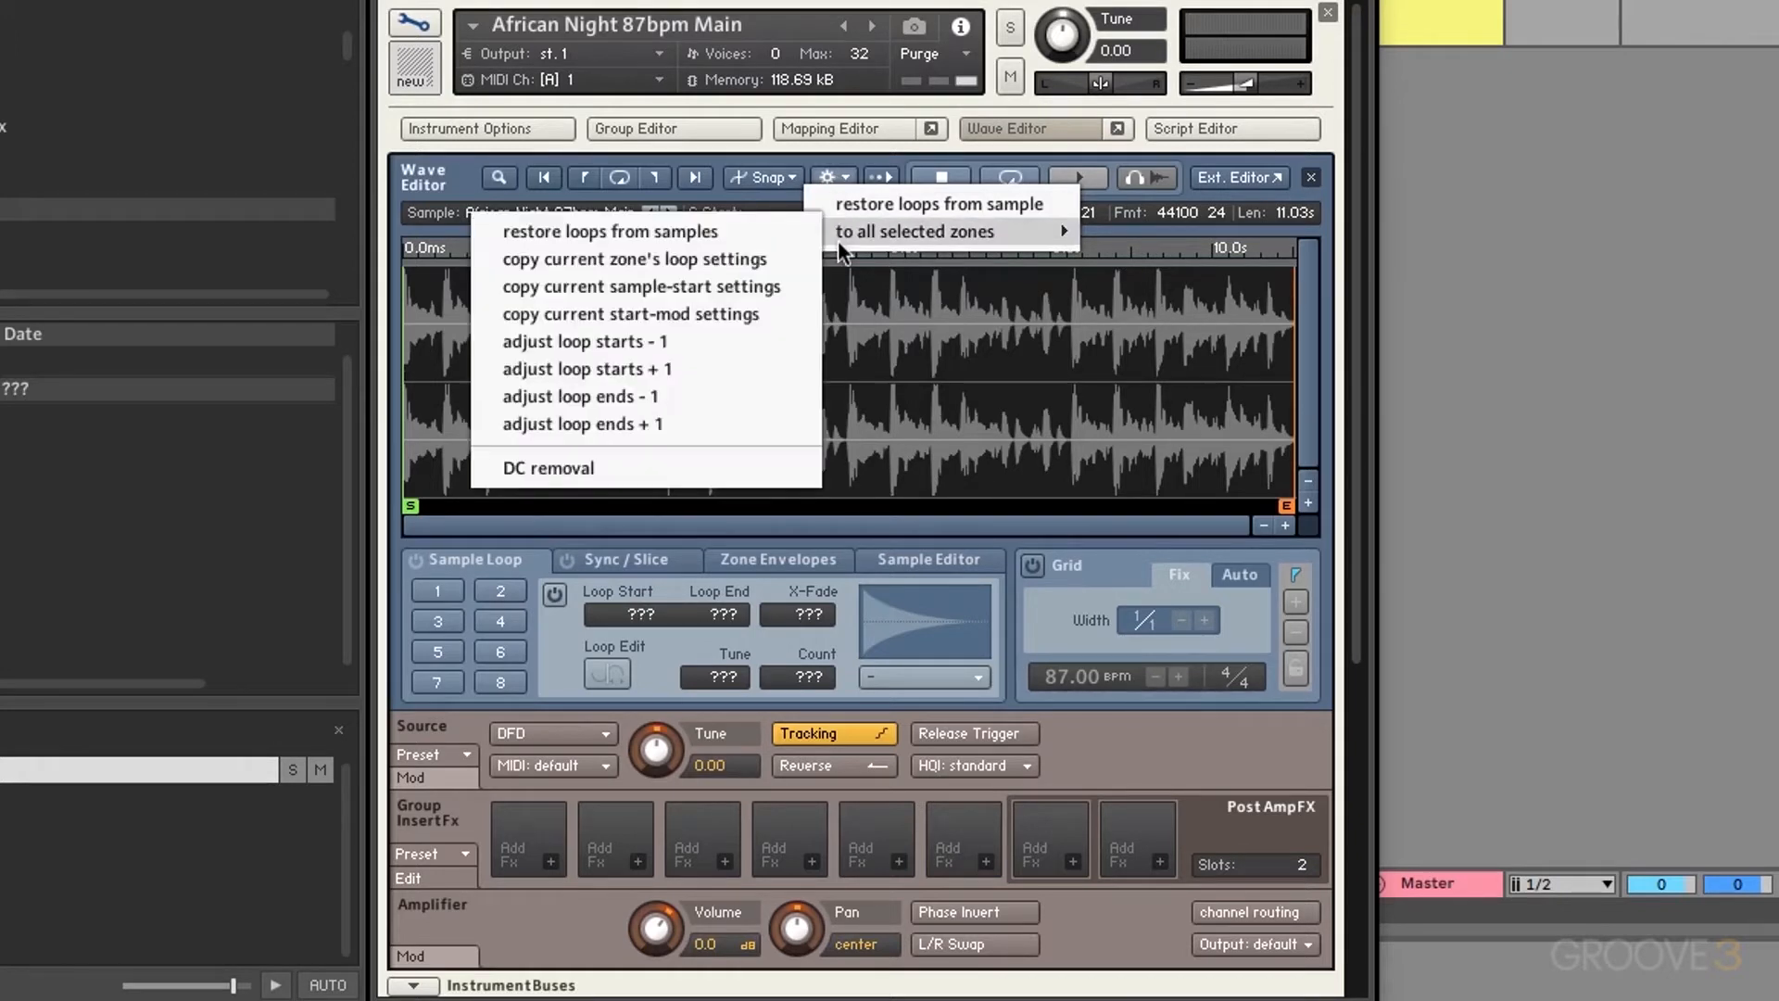
click(842, 175)
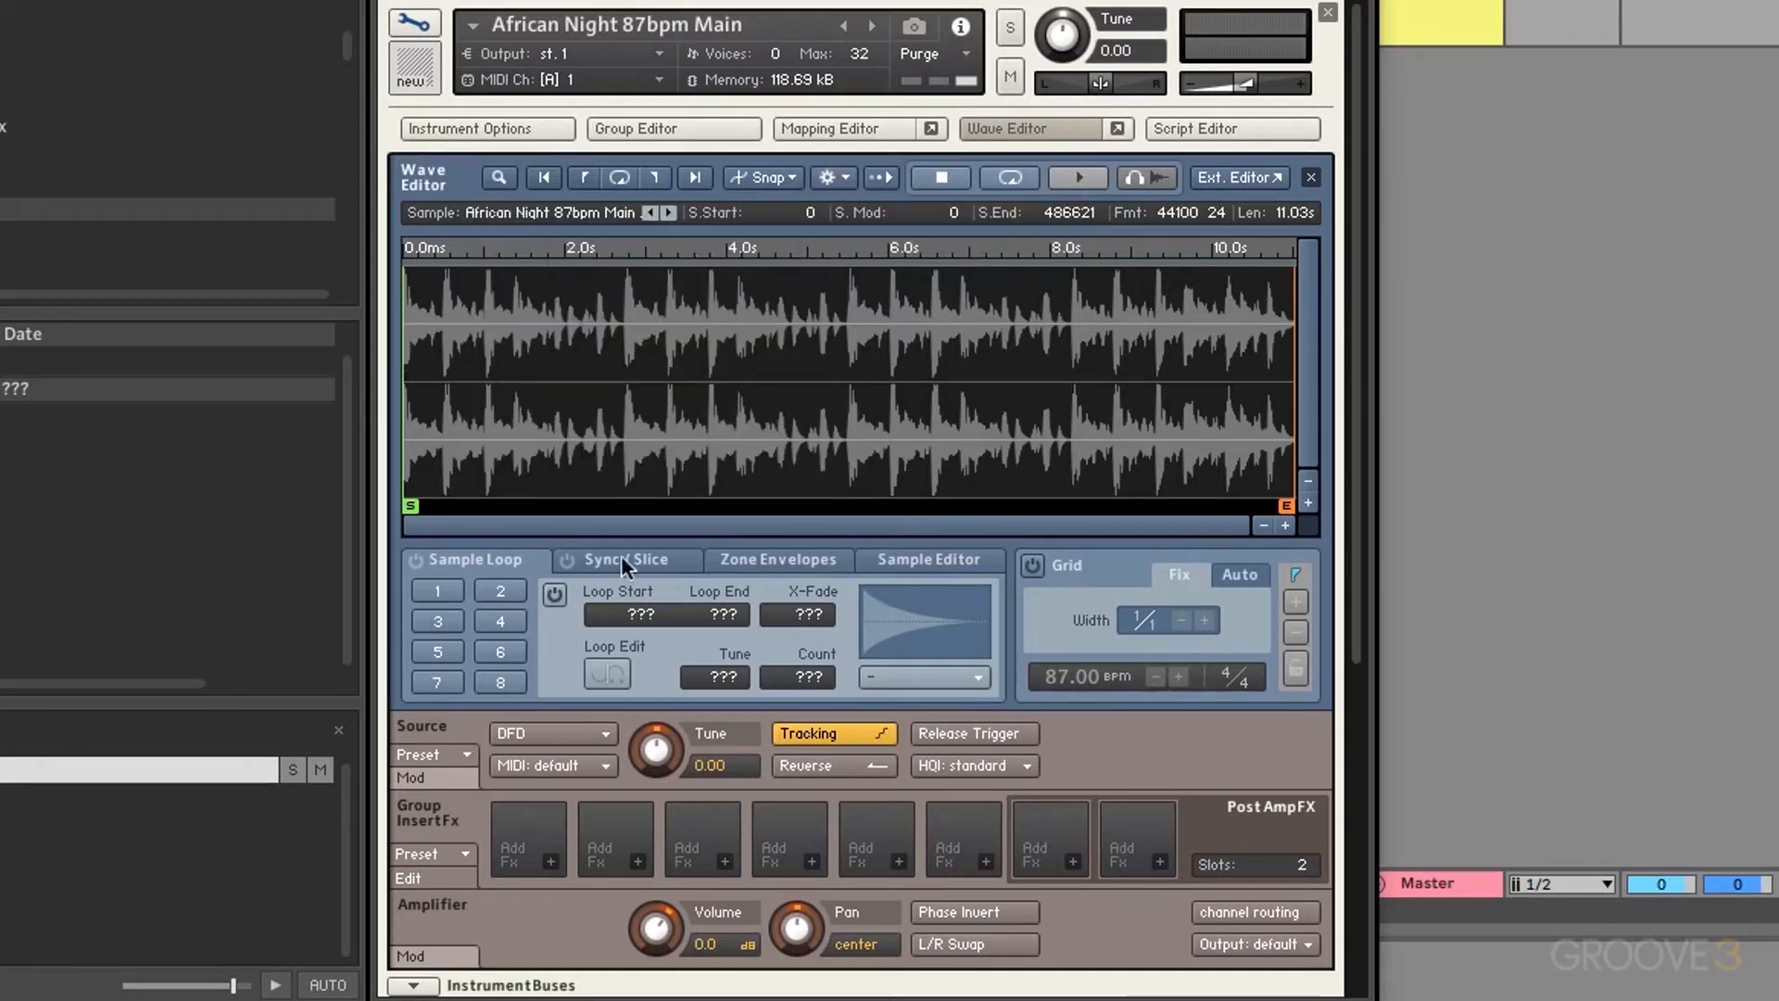
click(559, 597)
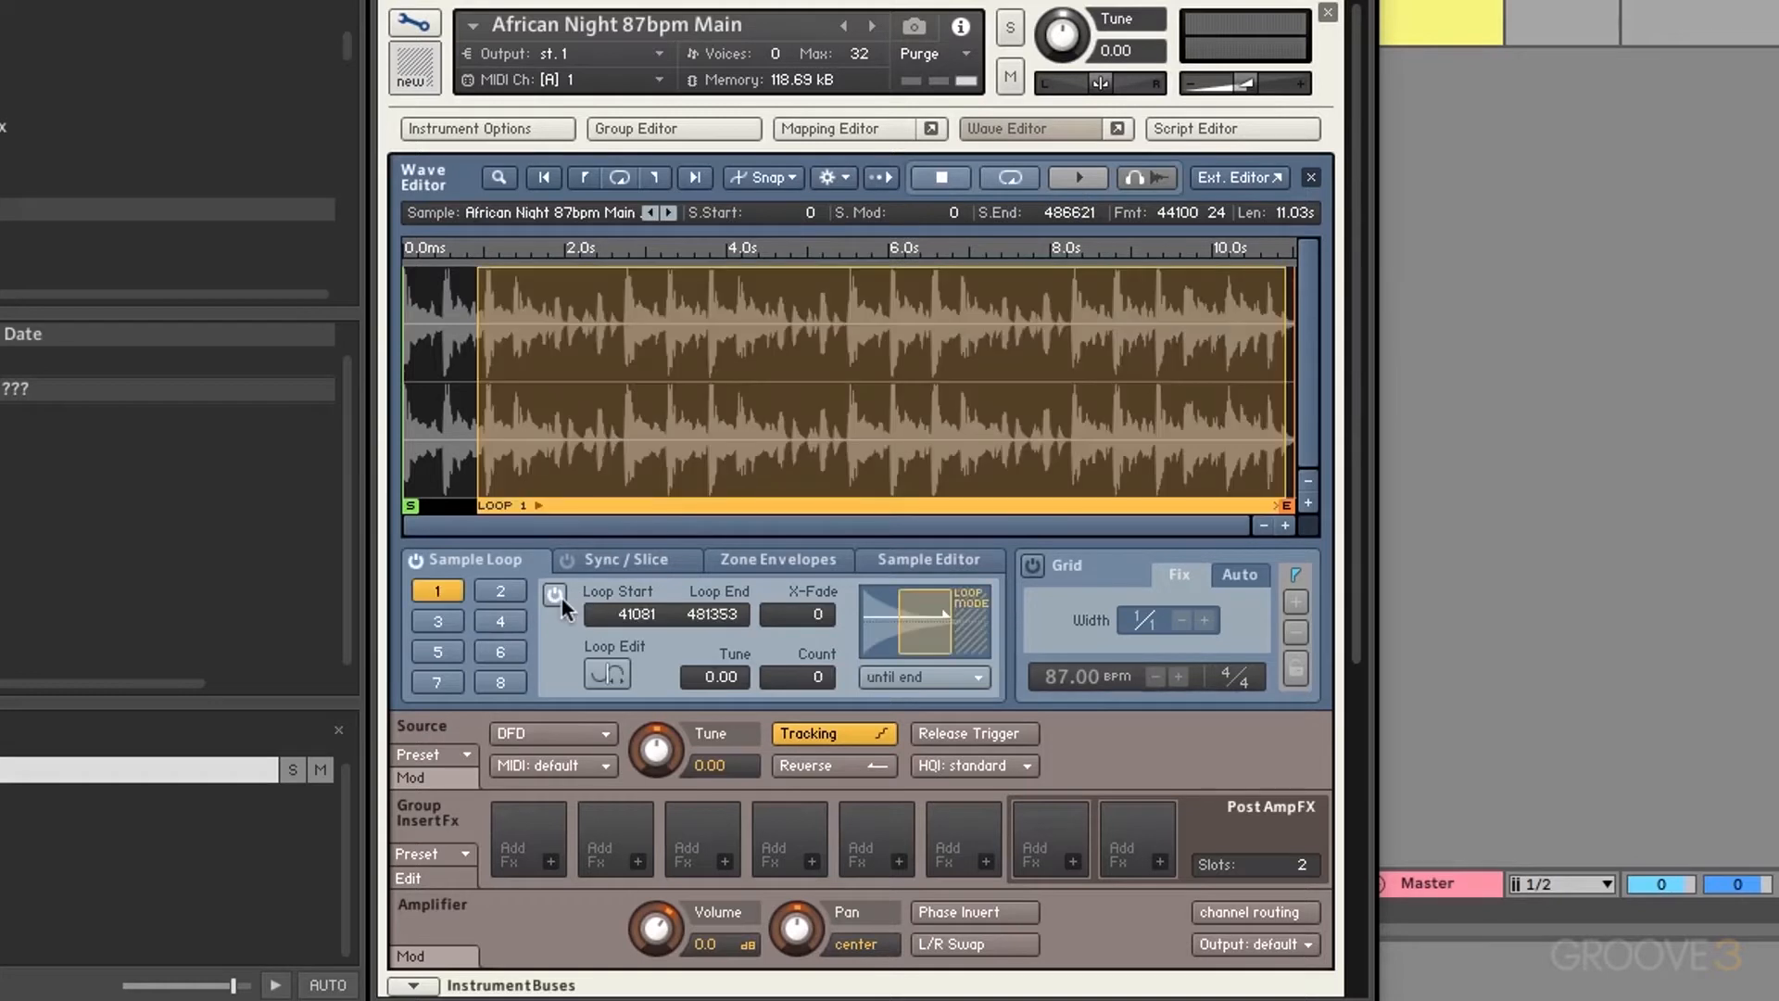
click(834, 178)
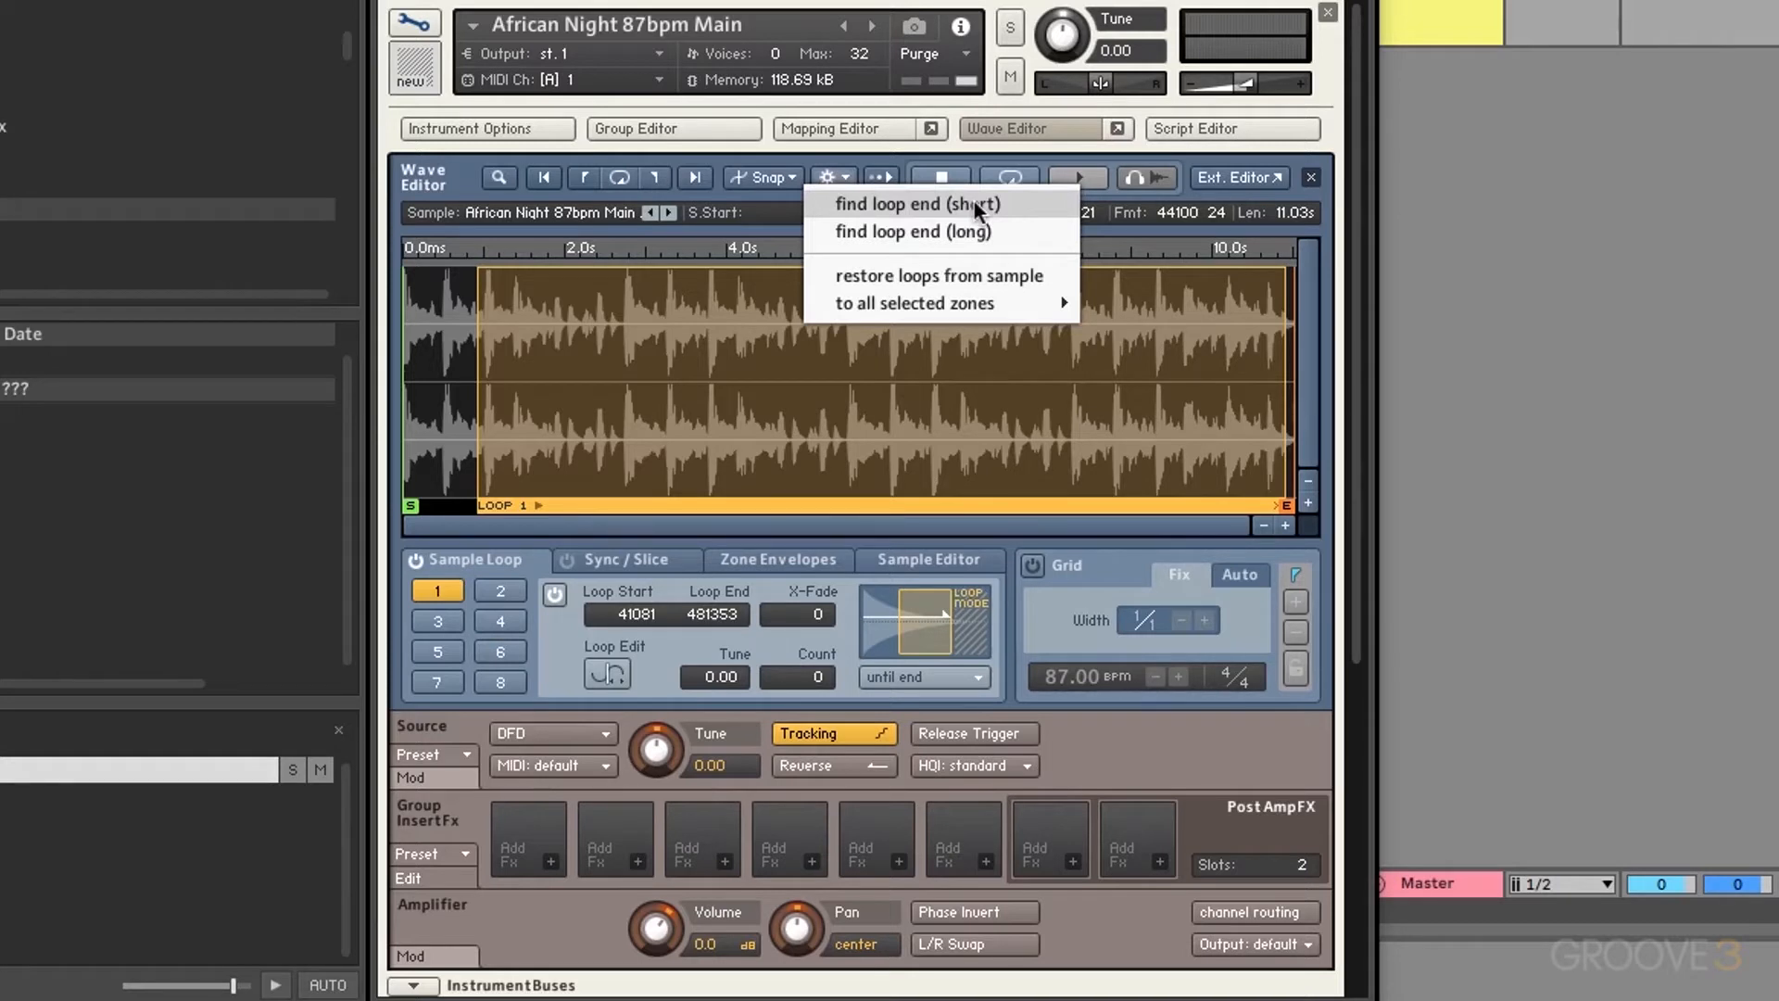
Step: Pull loop 1's end far back to shorten it to a brief section
click(753, 219)
drag(1286, 390, 516, 406)
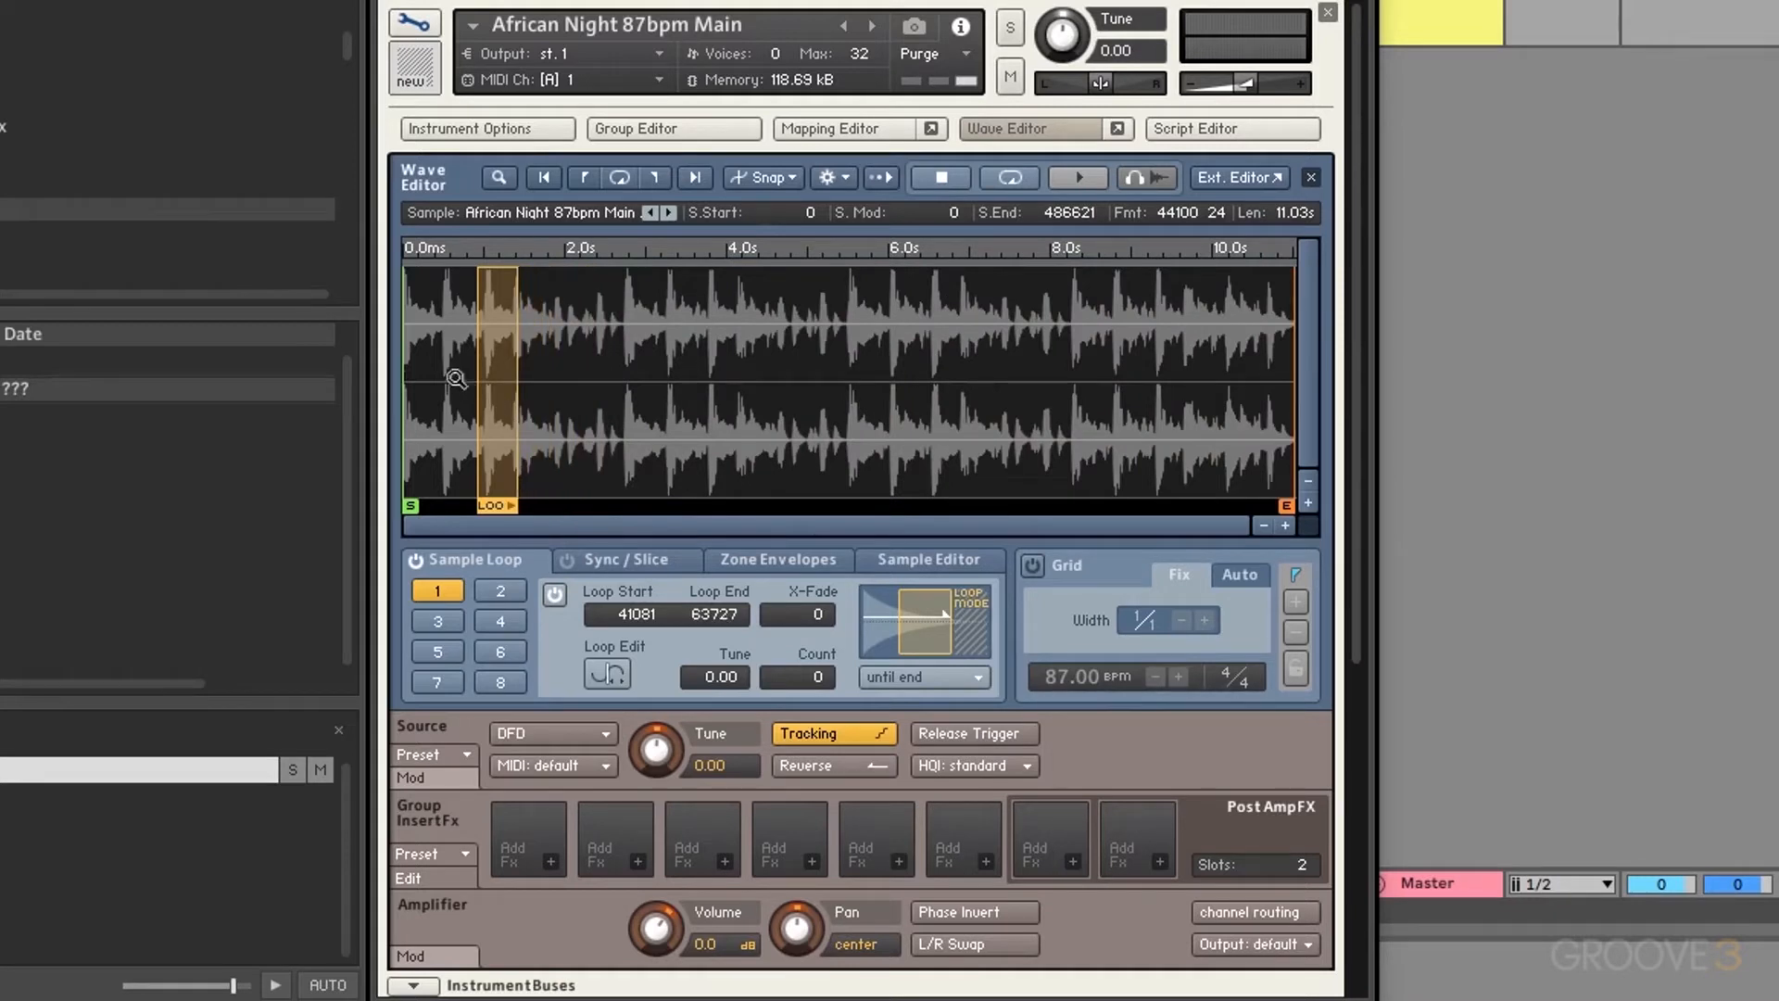
click(549, 390)
scroll(757, 381, right, 1)
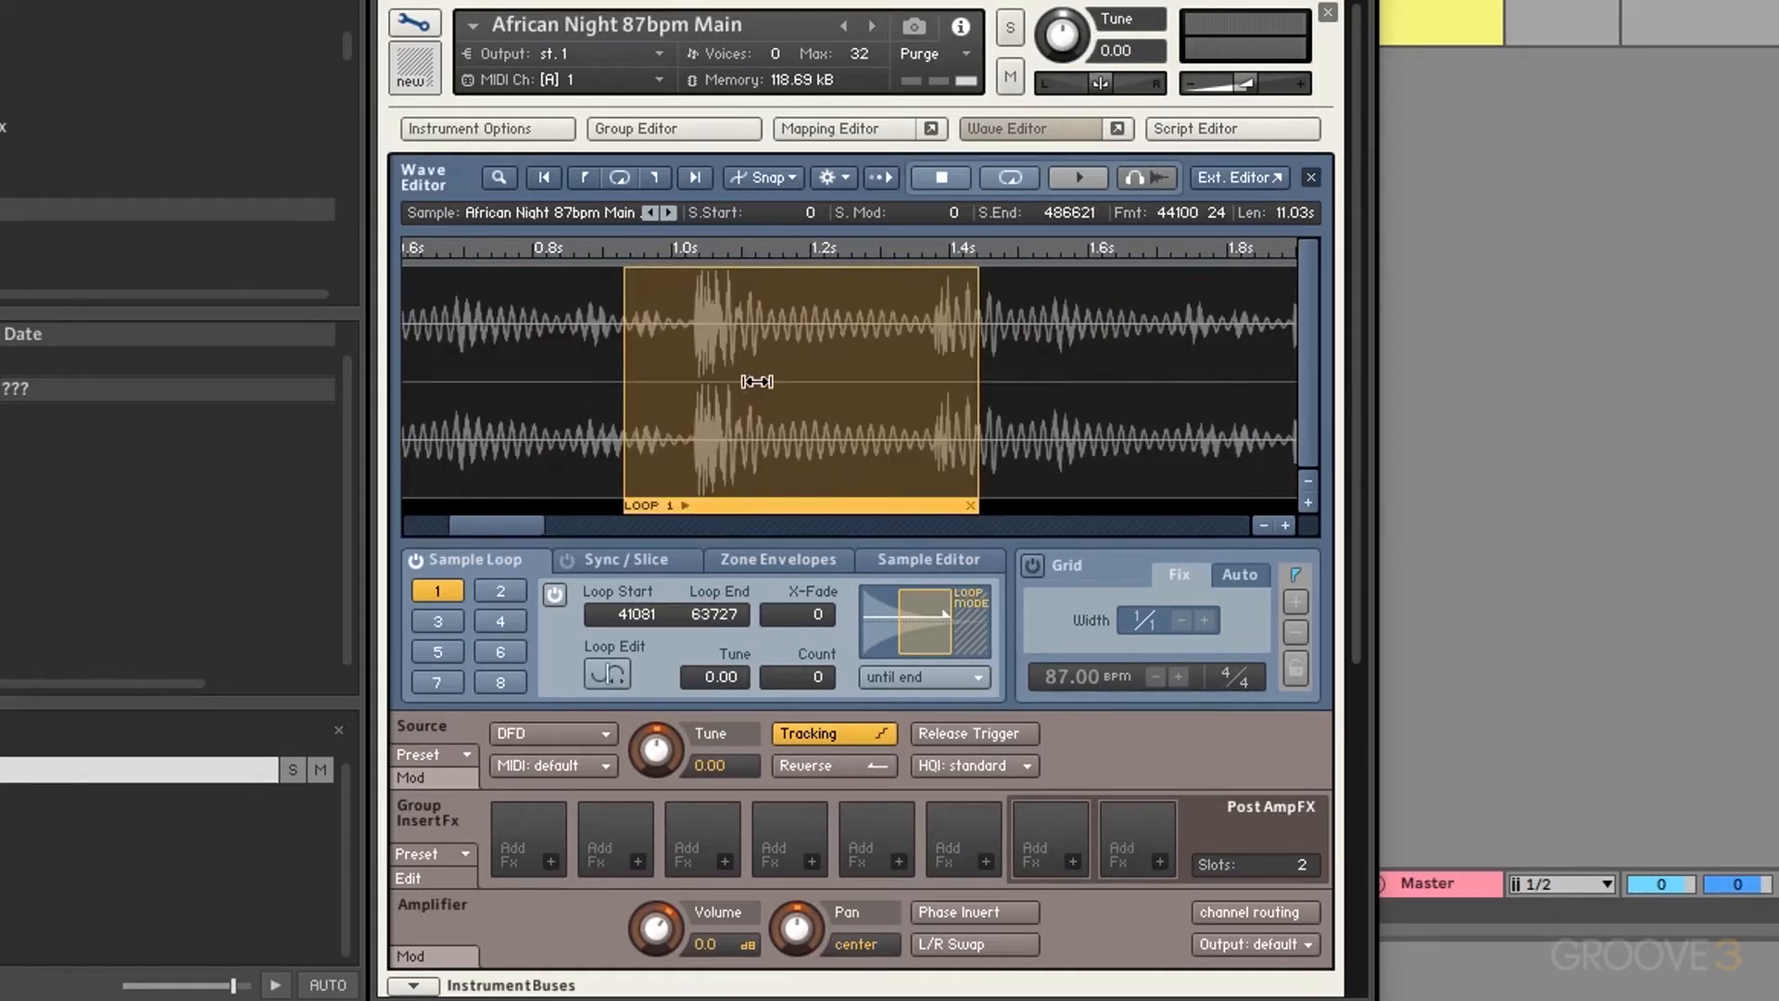
Step: Run find loop end (short), then (long), so loop 1 ends at 69102
click(828, 176)
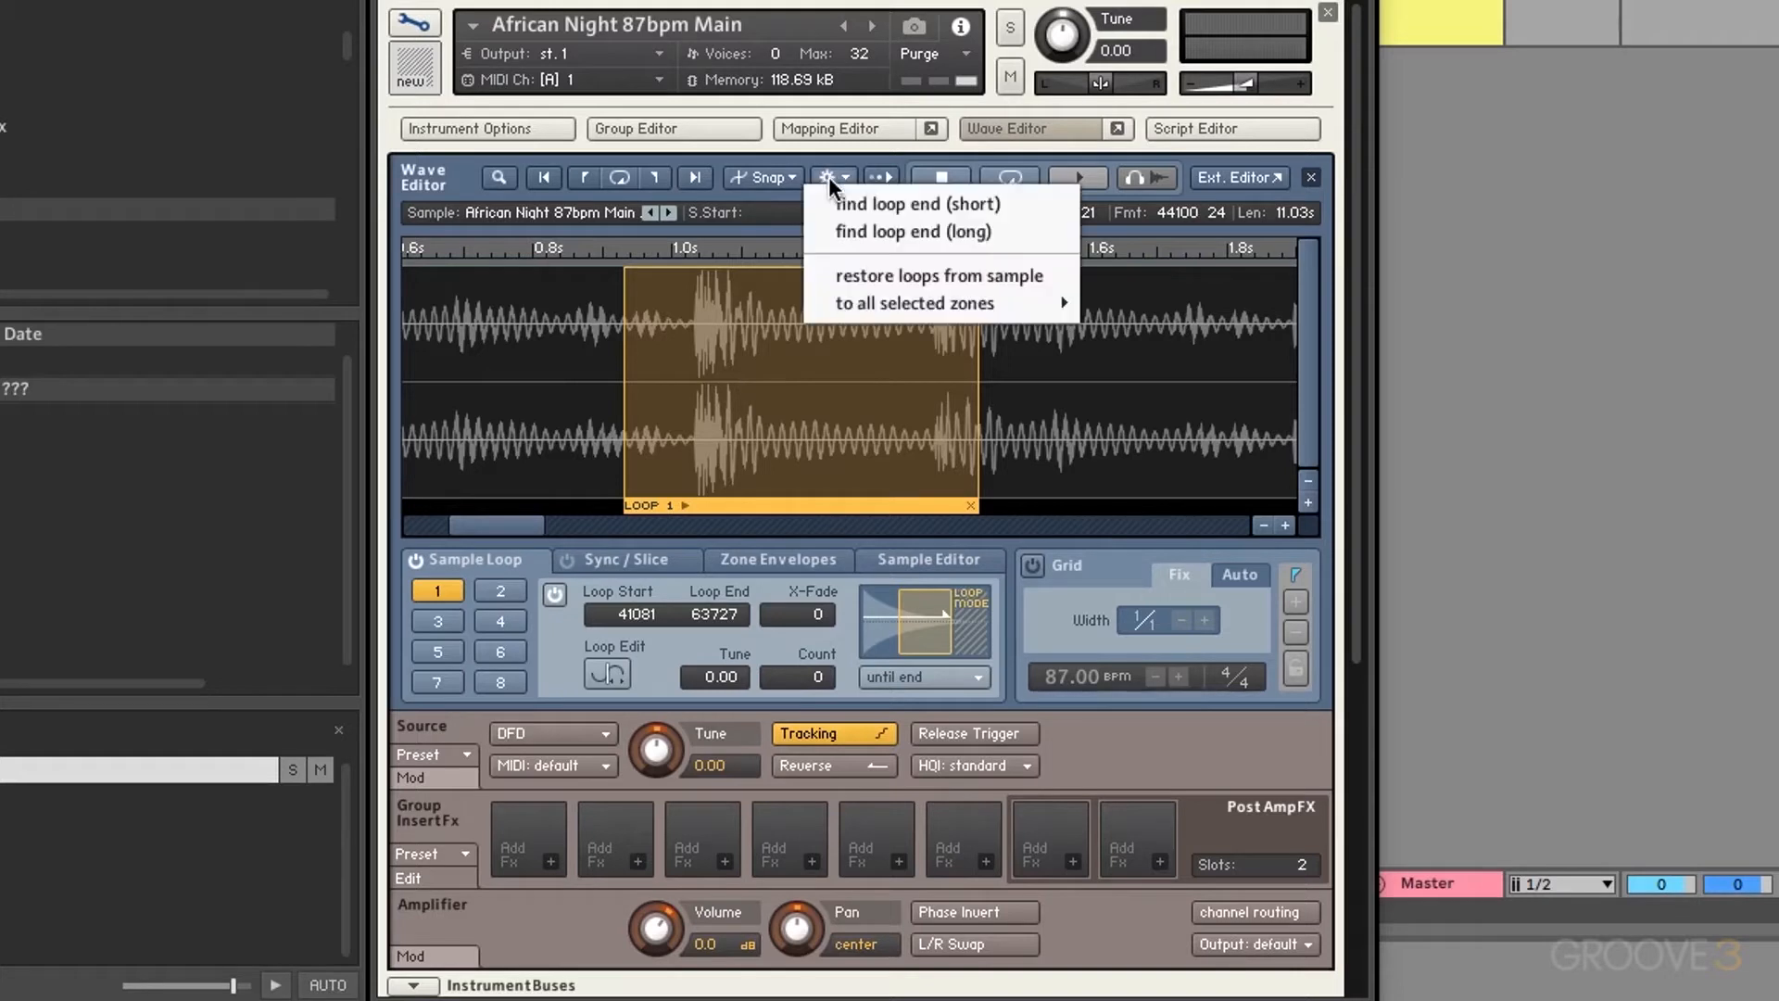
click(970, 205)
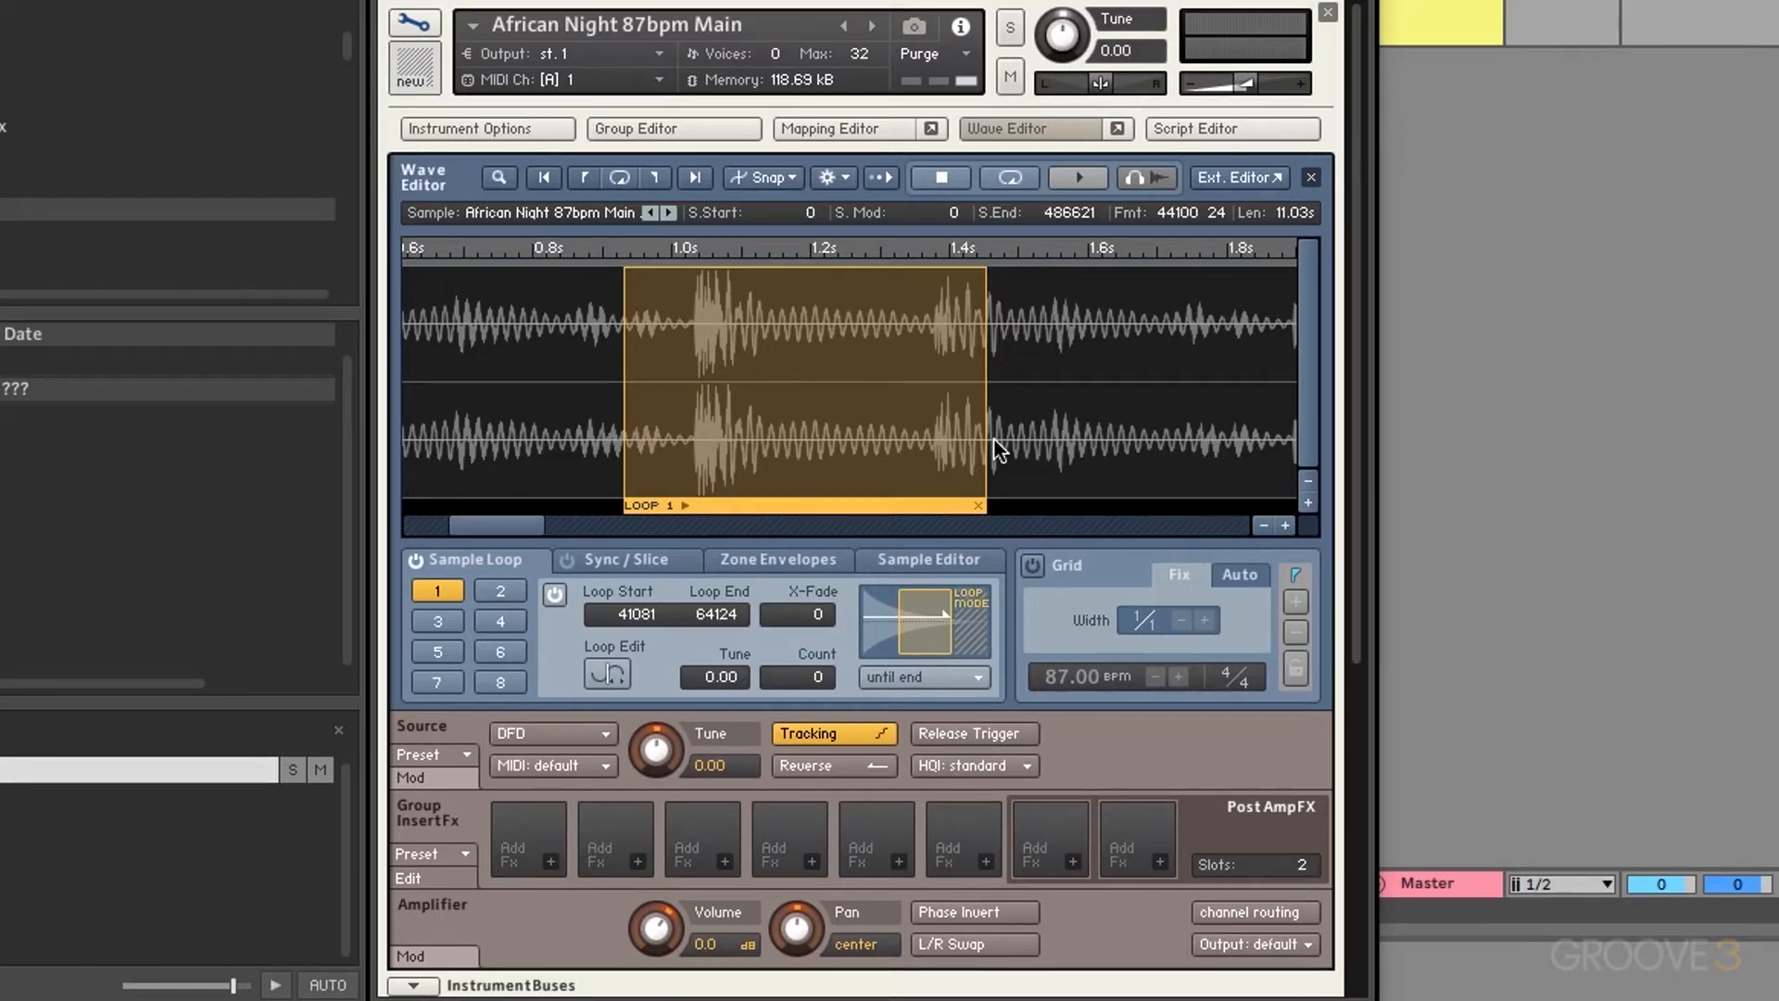
click(837, 172)
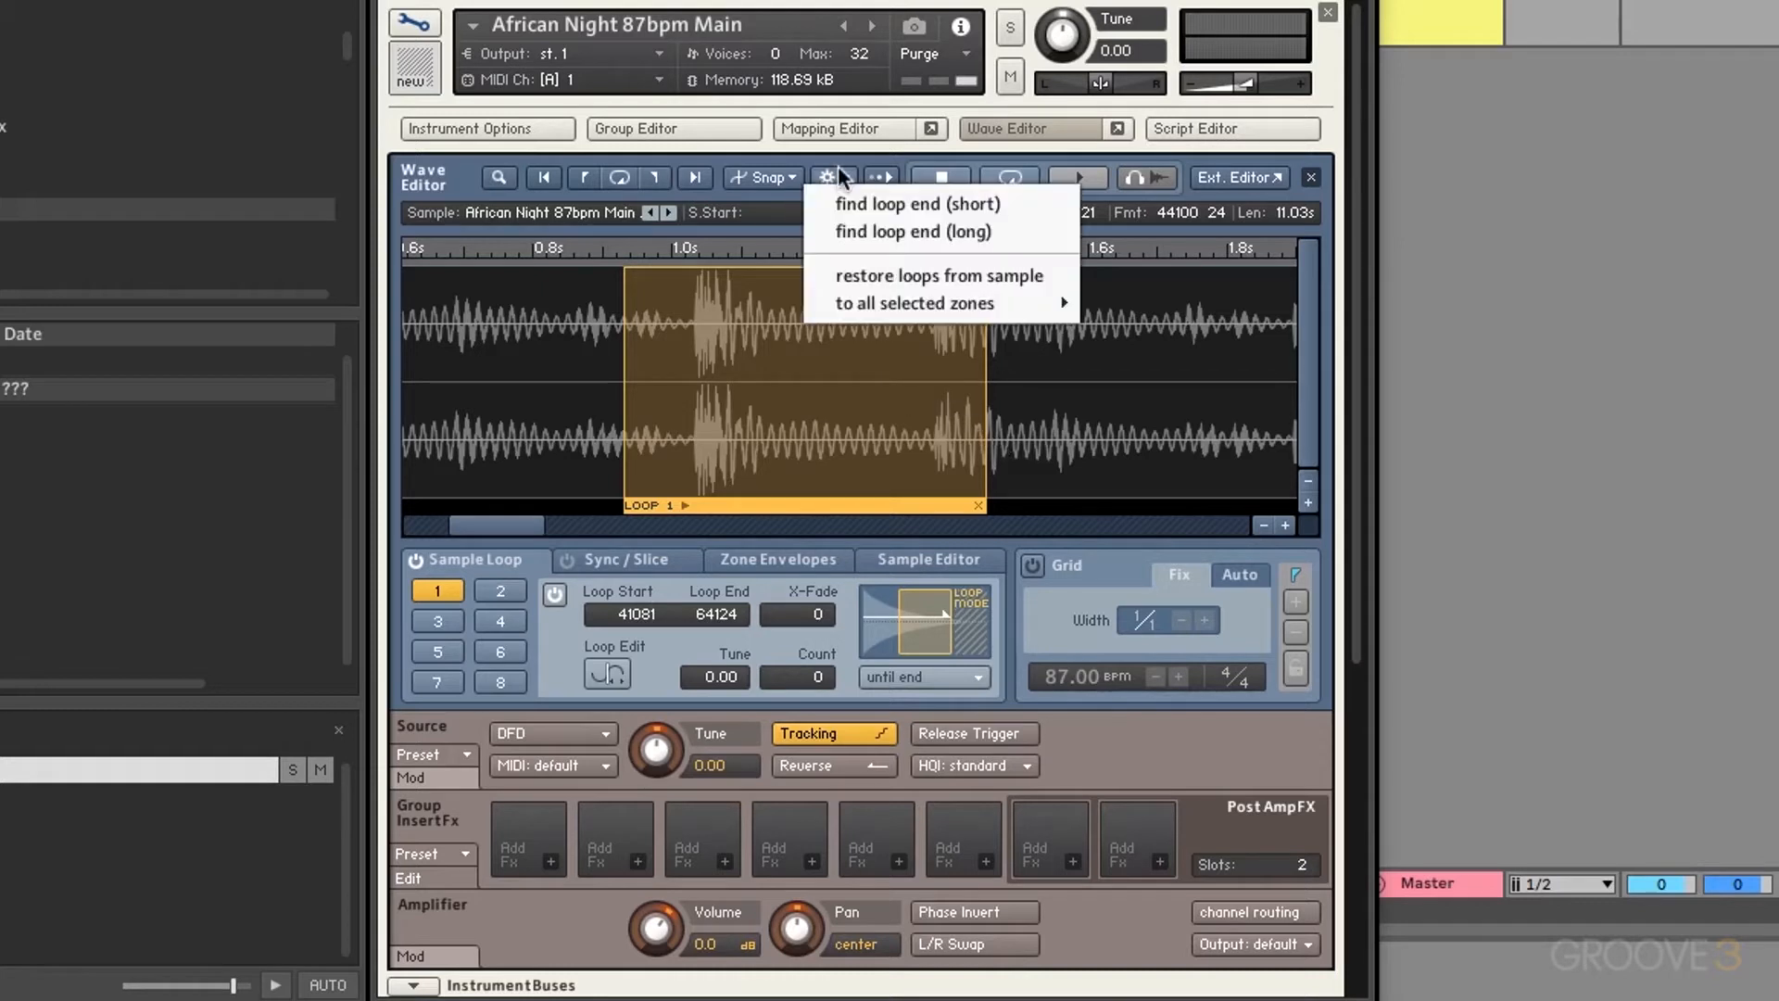
click(954, 231)
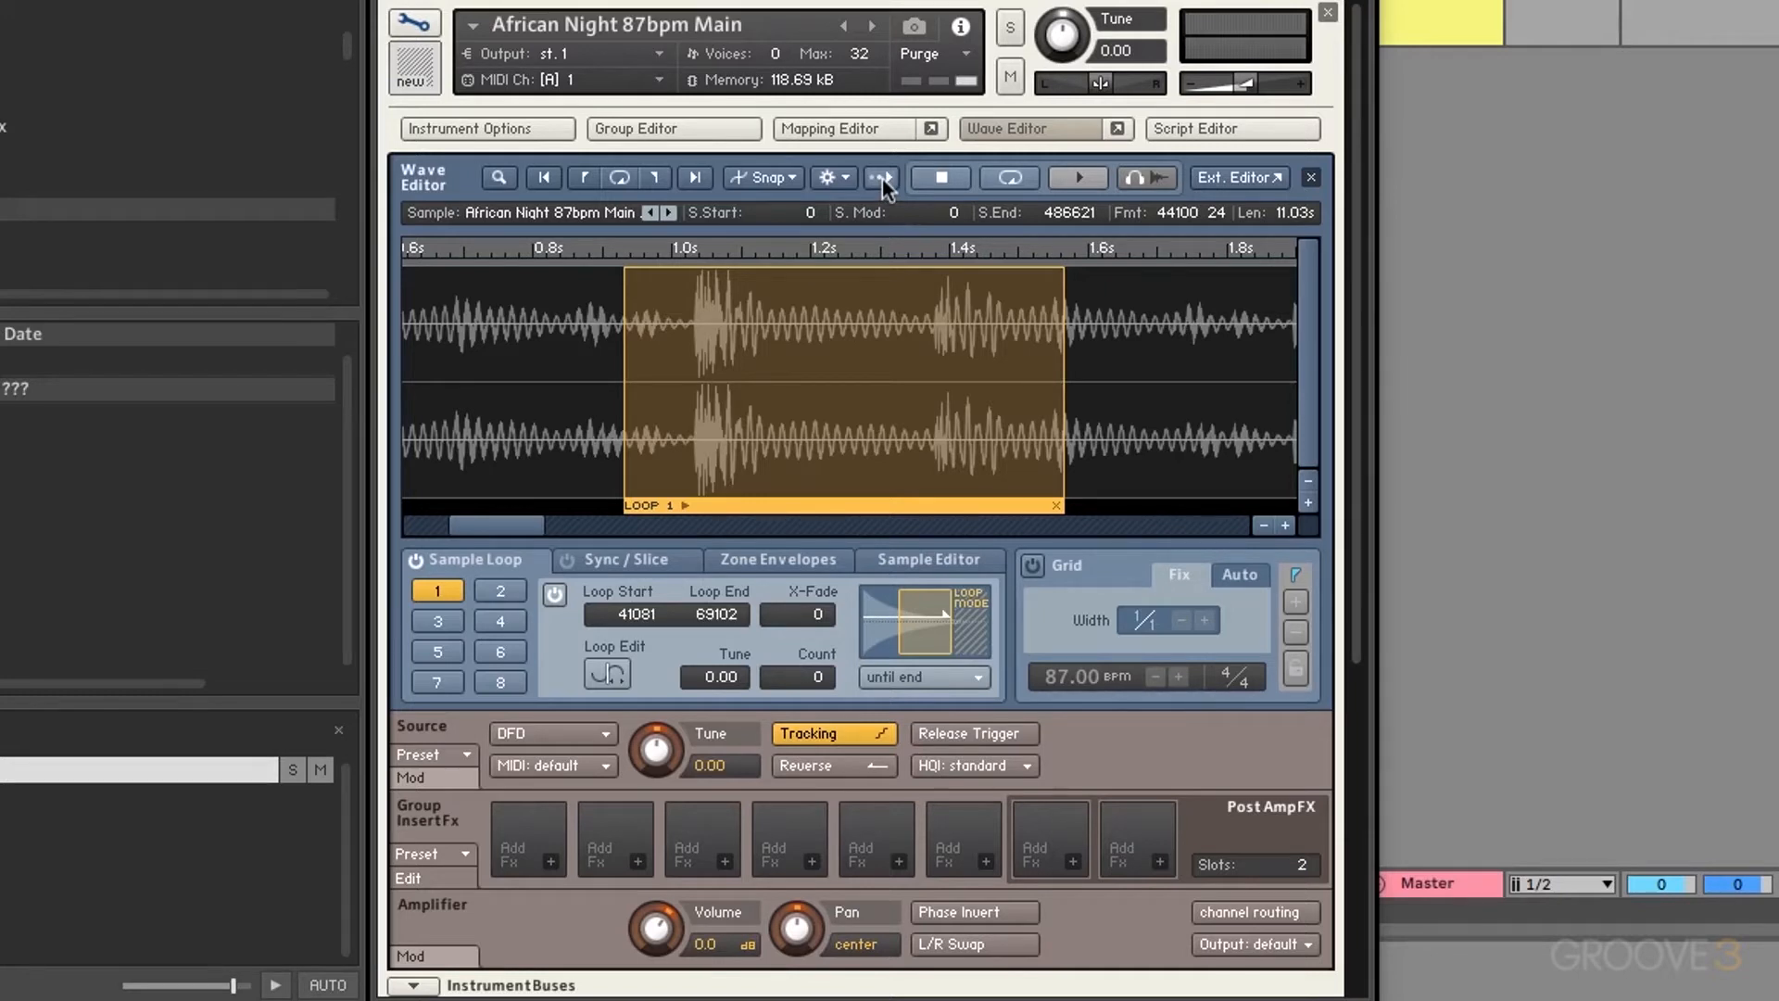
click(1261, 525)
scroll(623, 497, up, 3)
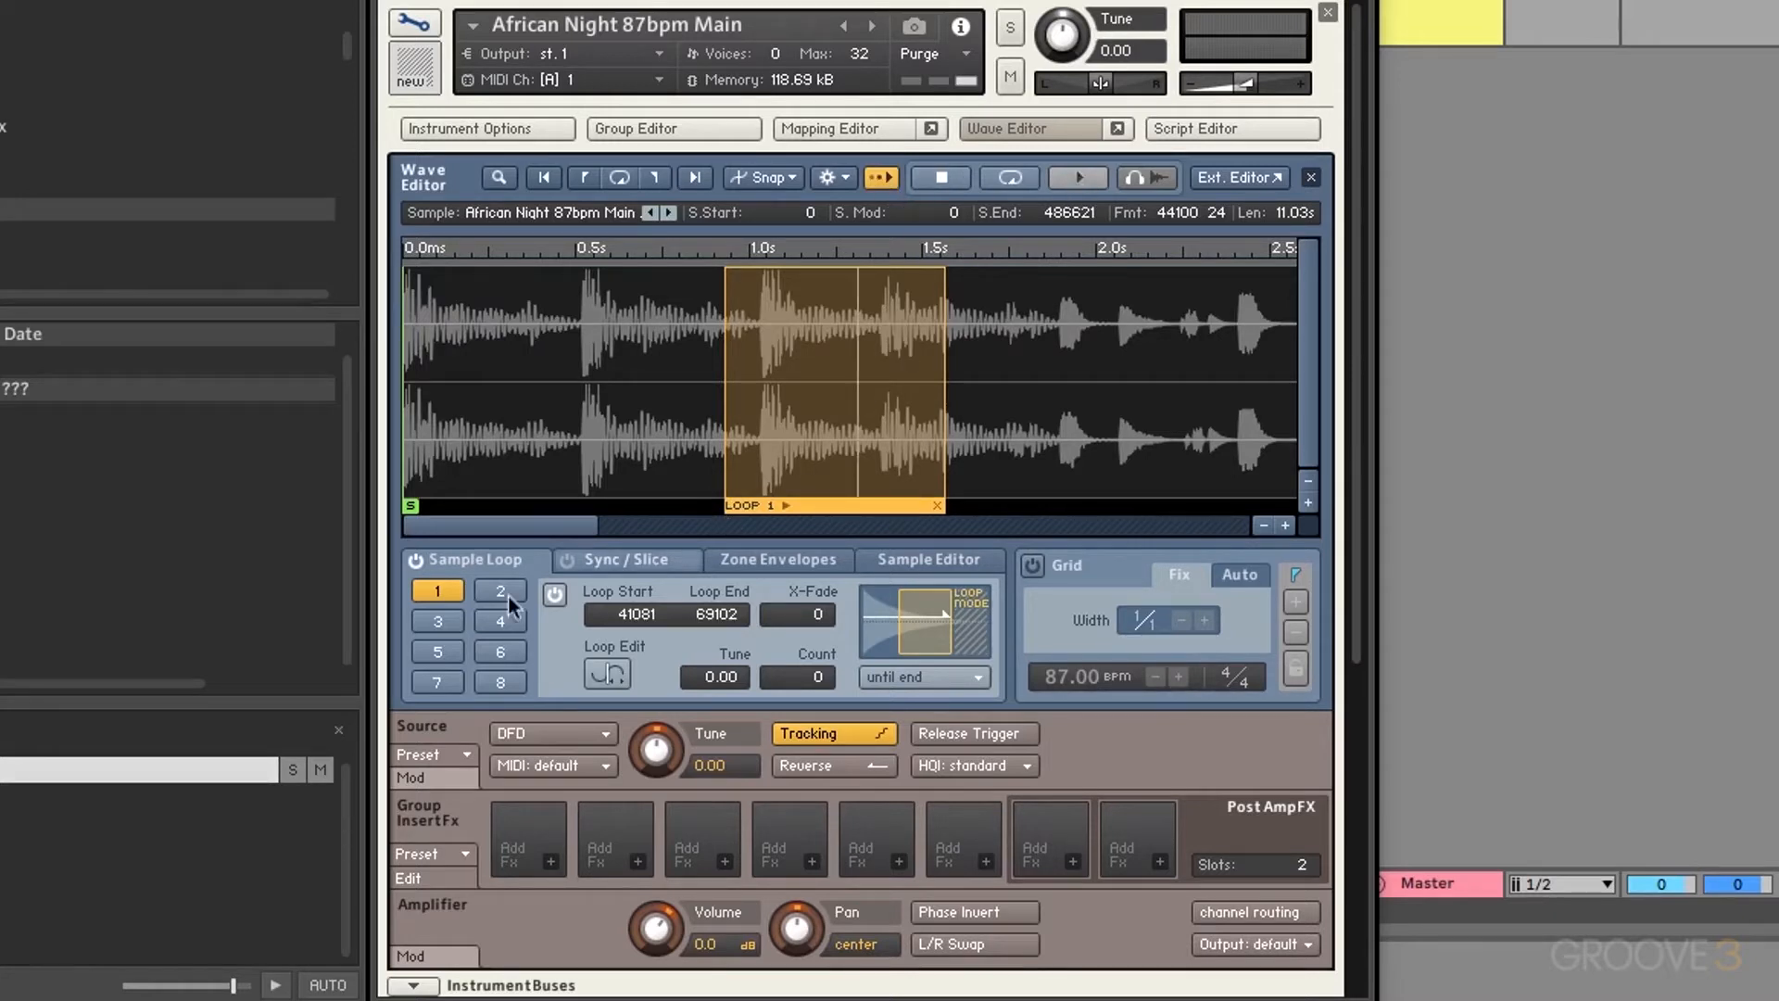
click(555, 594)
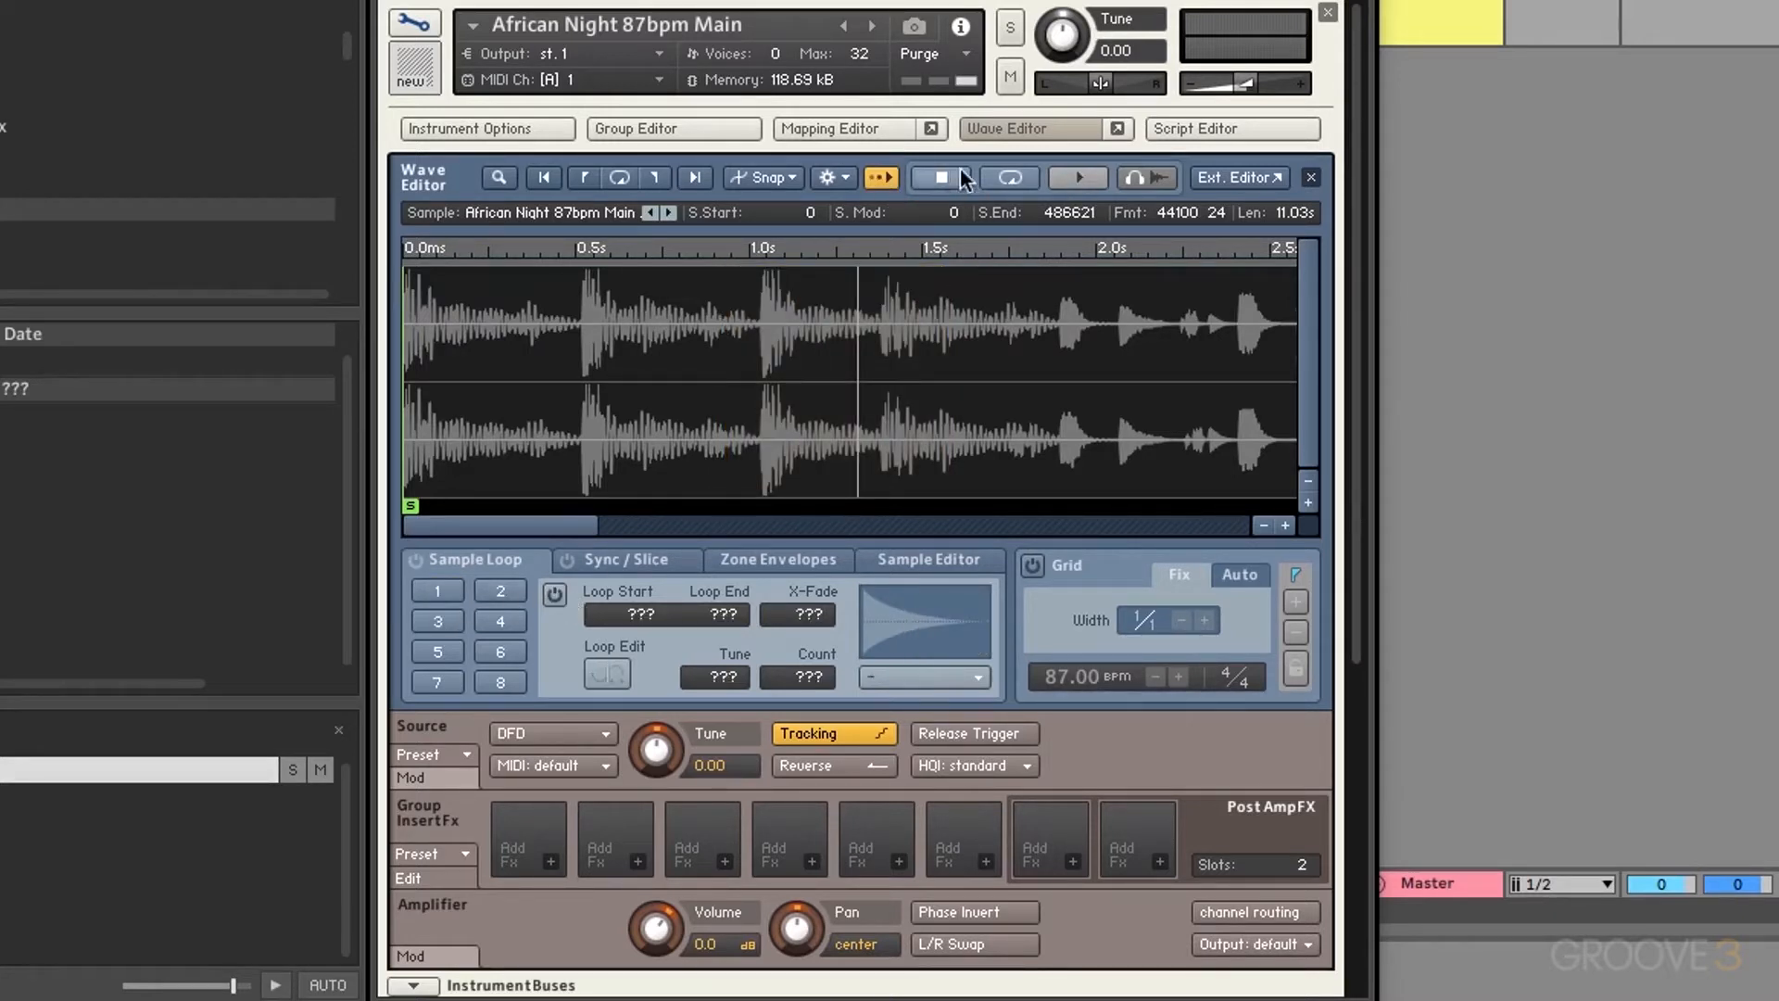
click(1059, 176)
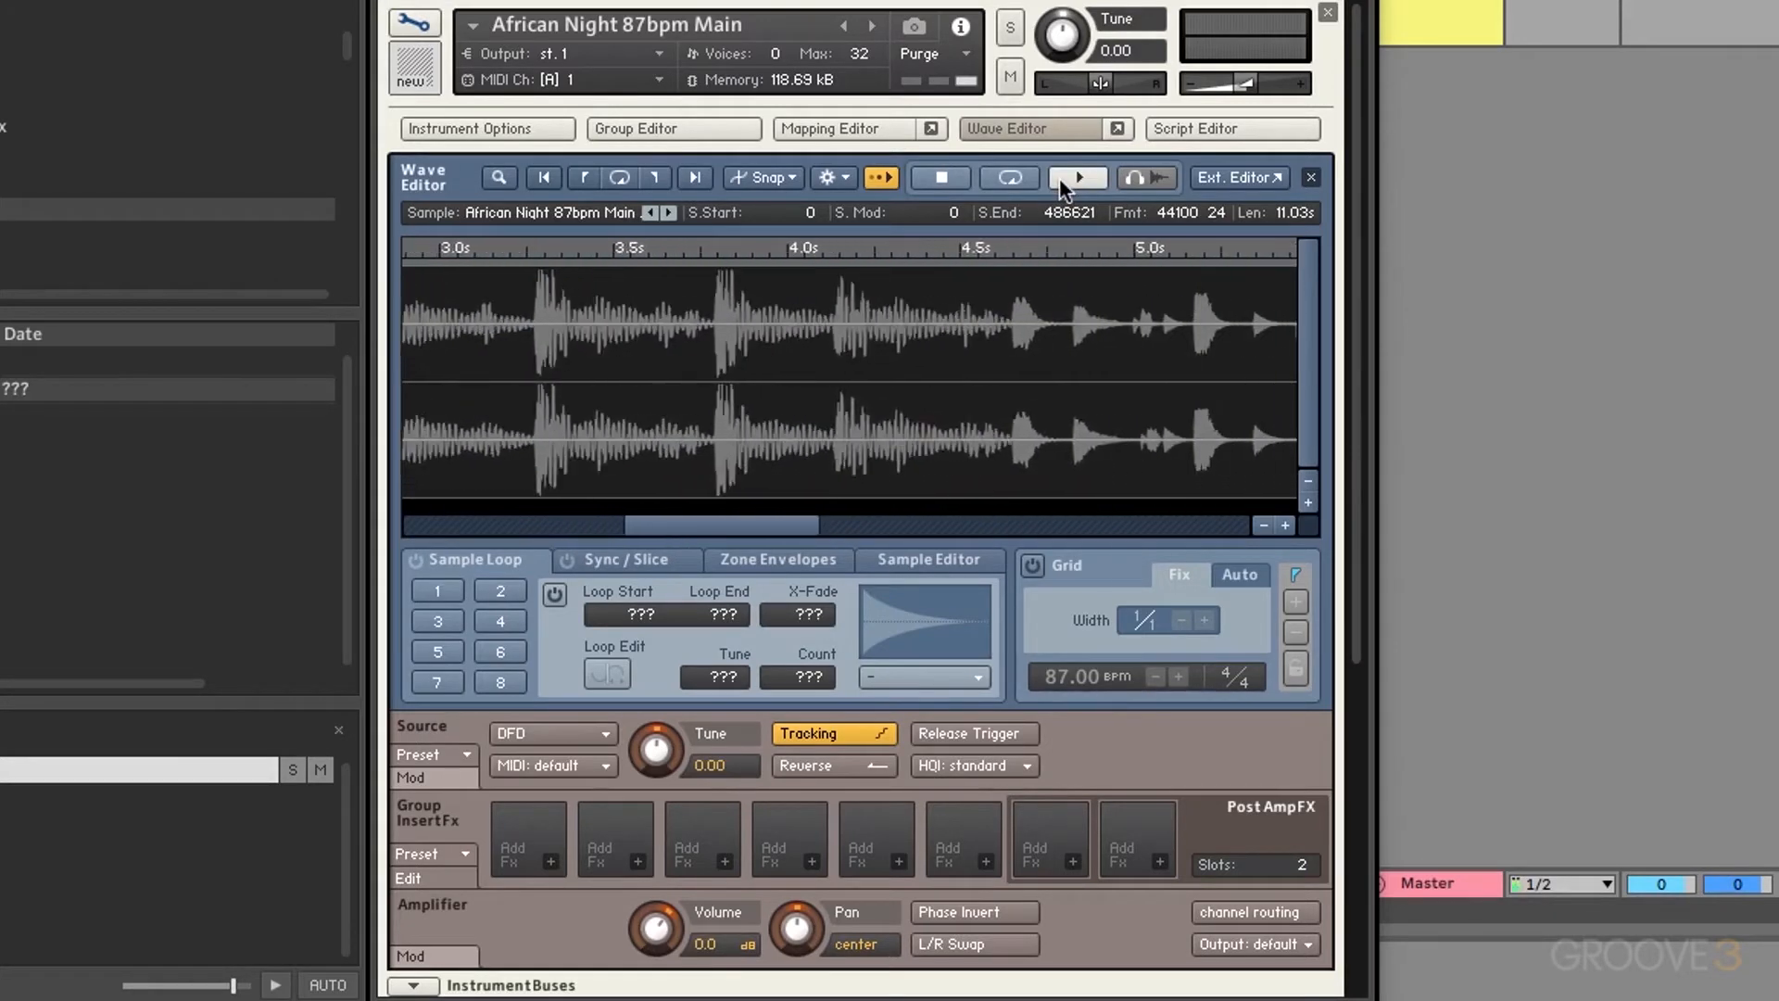
click(941, 182)
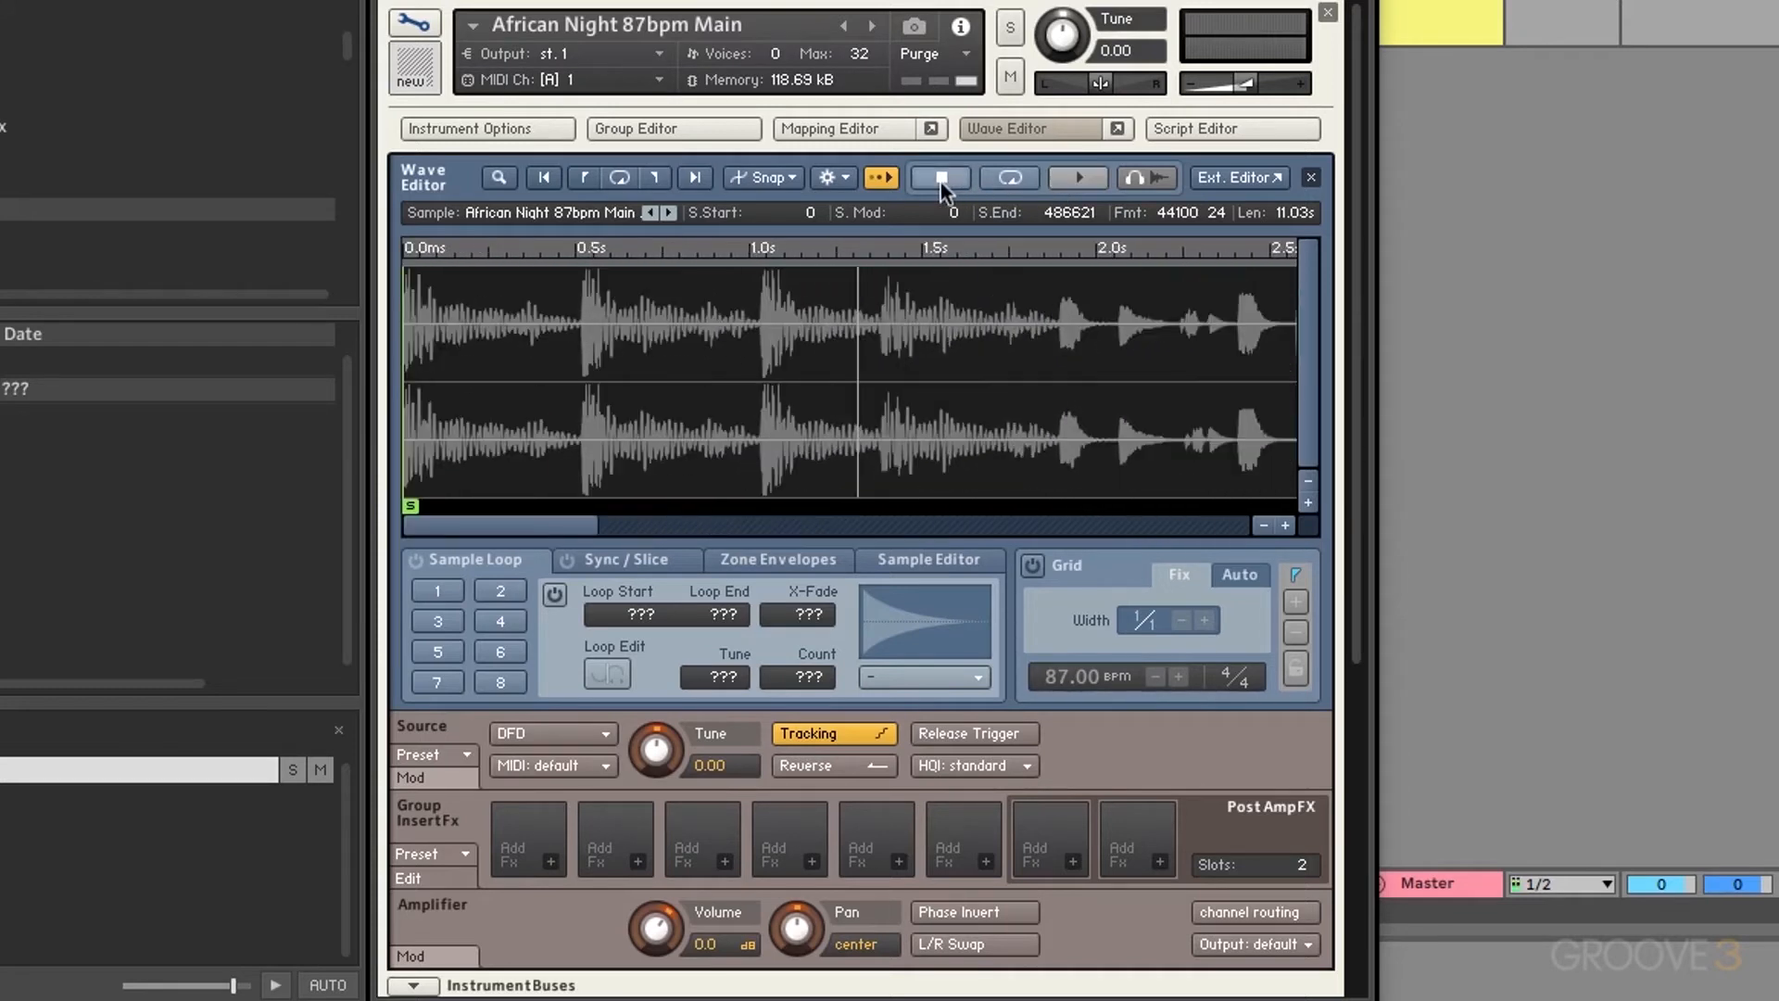
click(1024, 175)
click(556, 595)
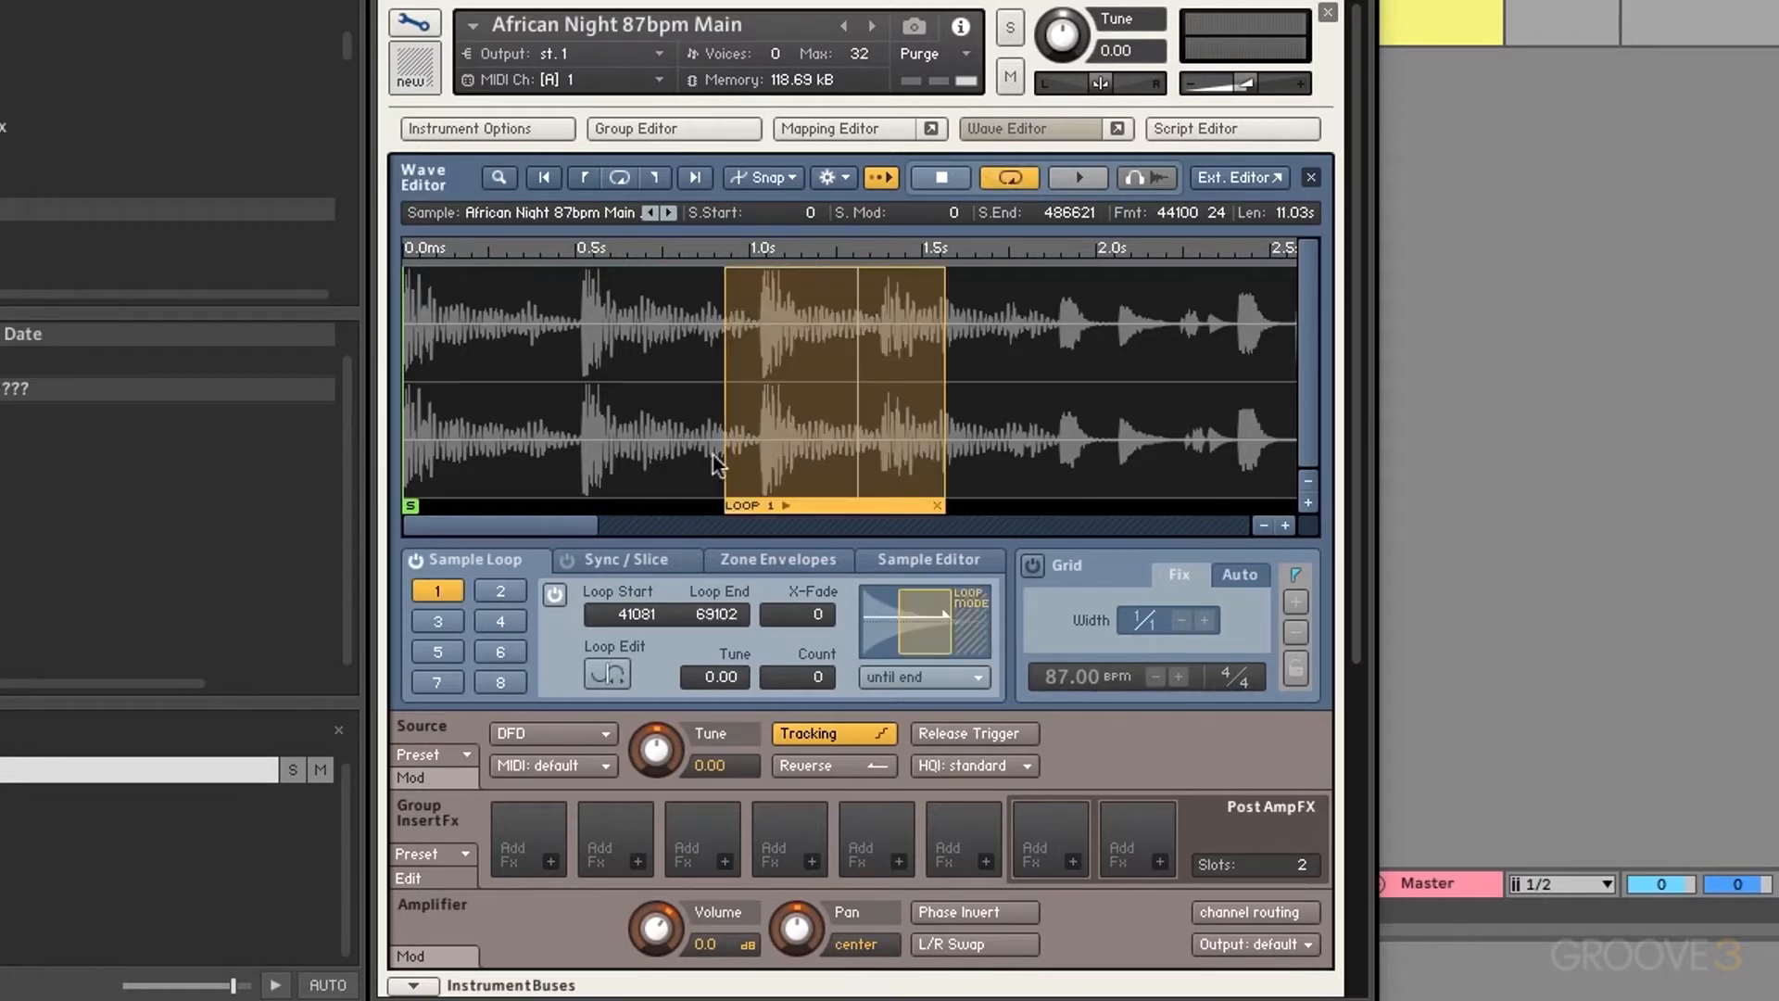
click(1070, 176)
click(884, 179)
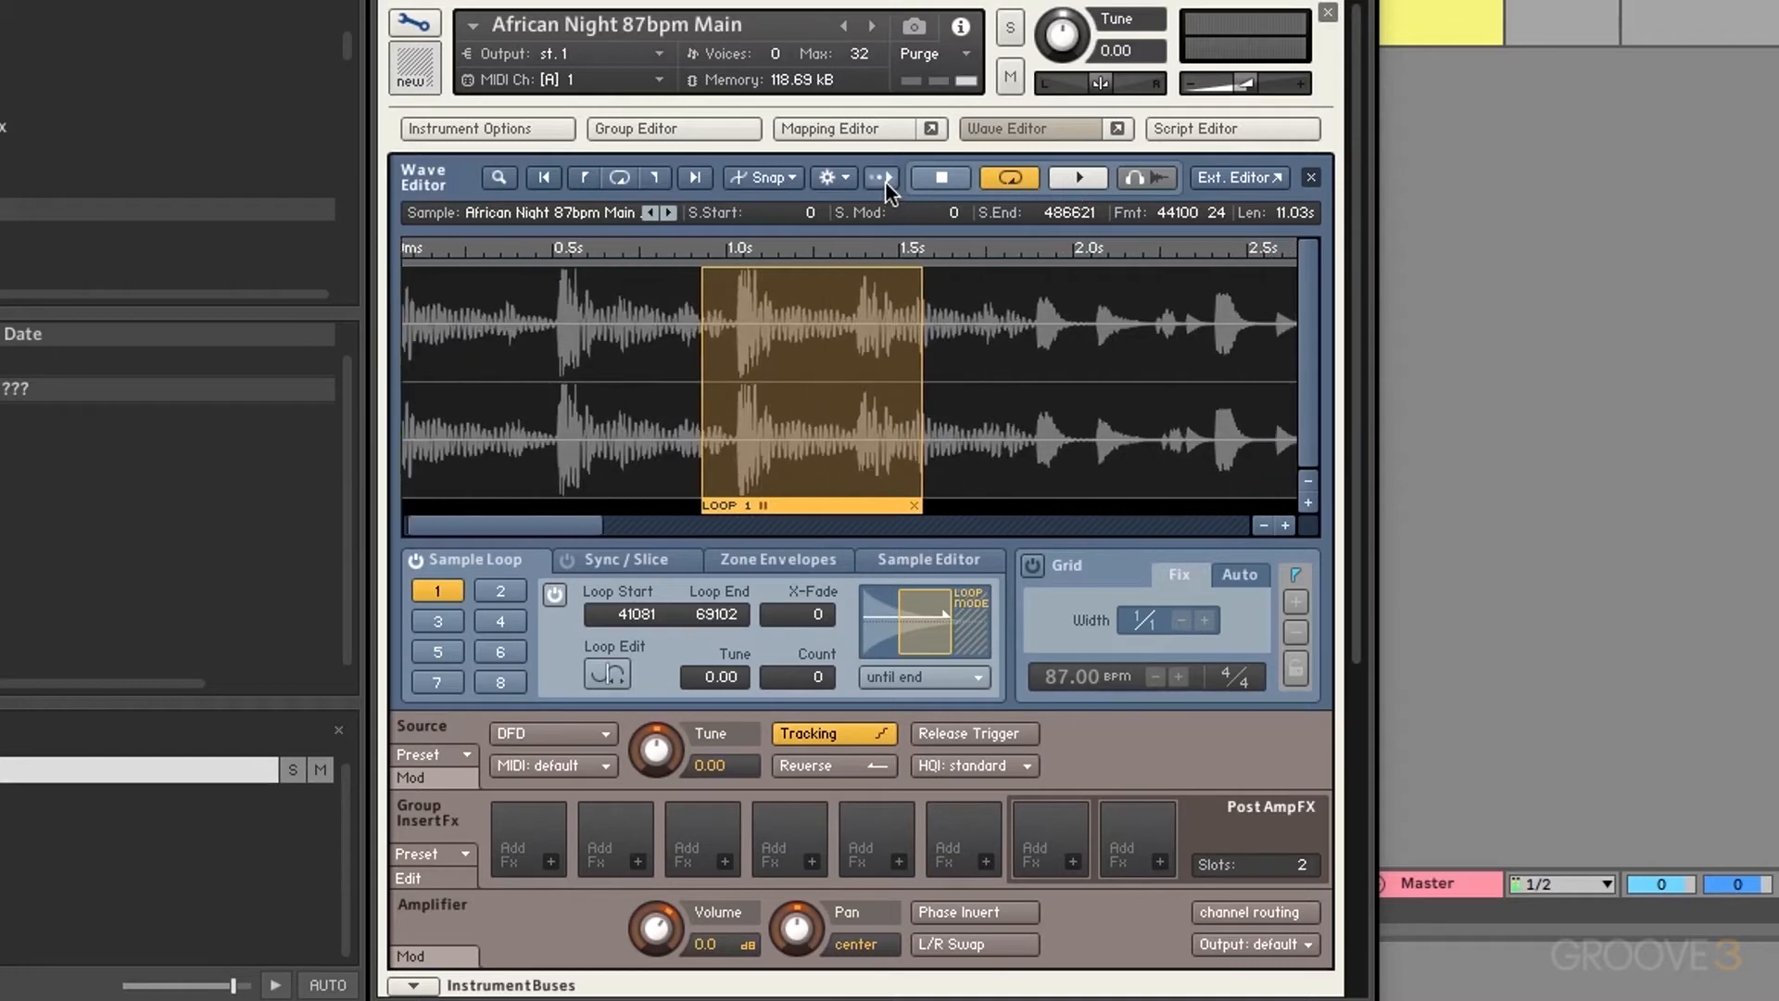
click(946, 174)
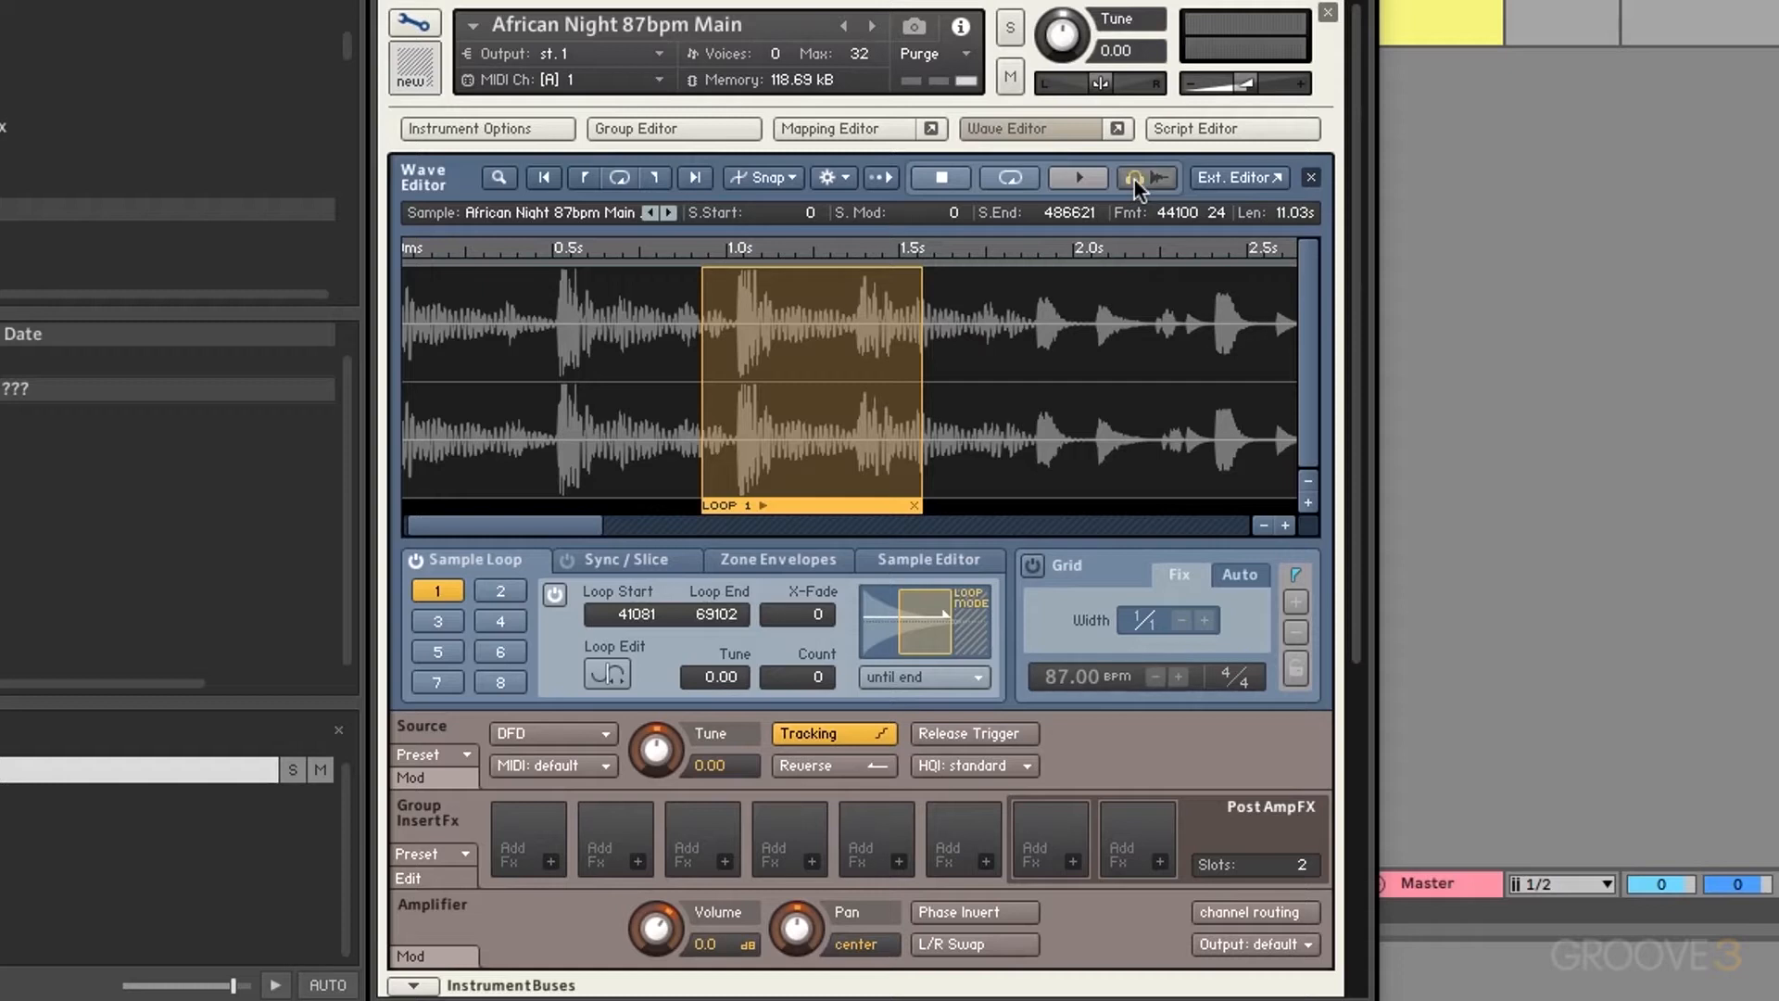
Step: With audition on, drag loop 1's start earlier so it spans 6628 to 70266
click(1134, 180)
drag(704, 386, 434, 390)
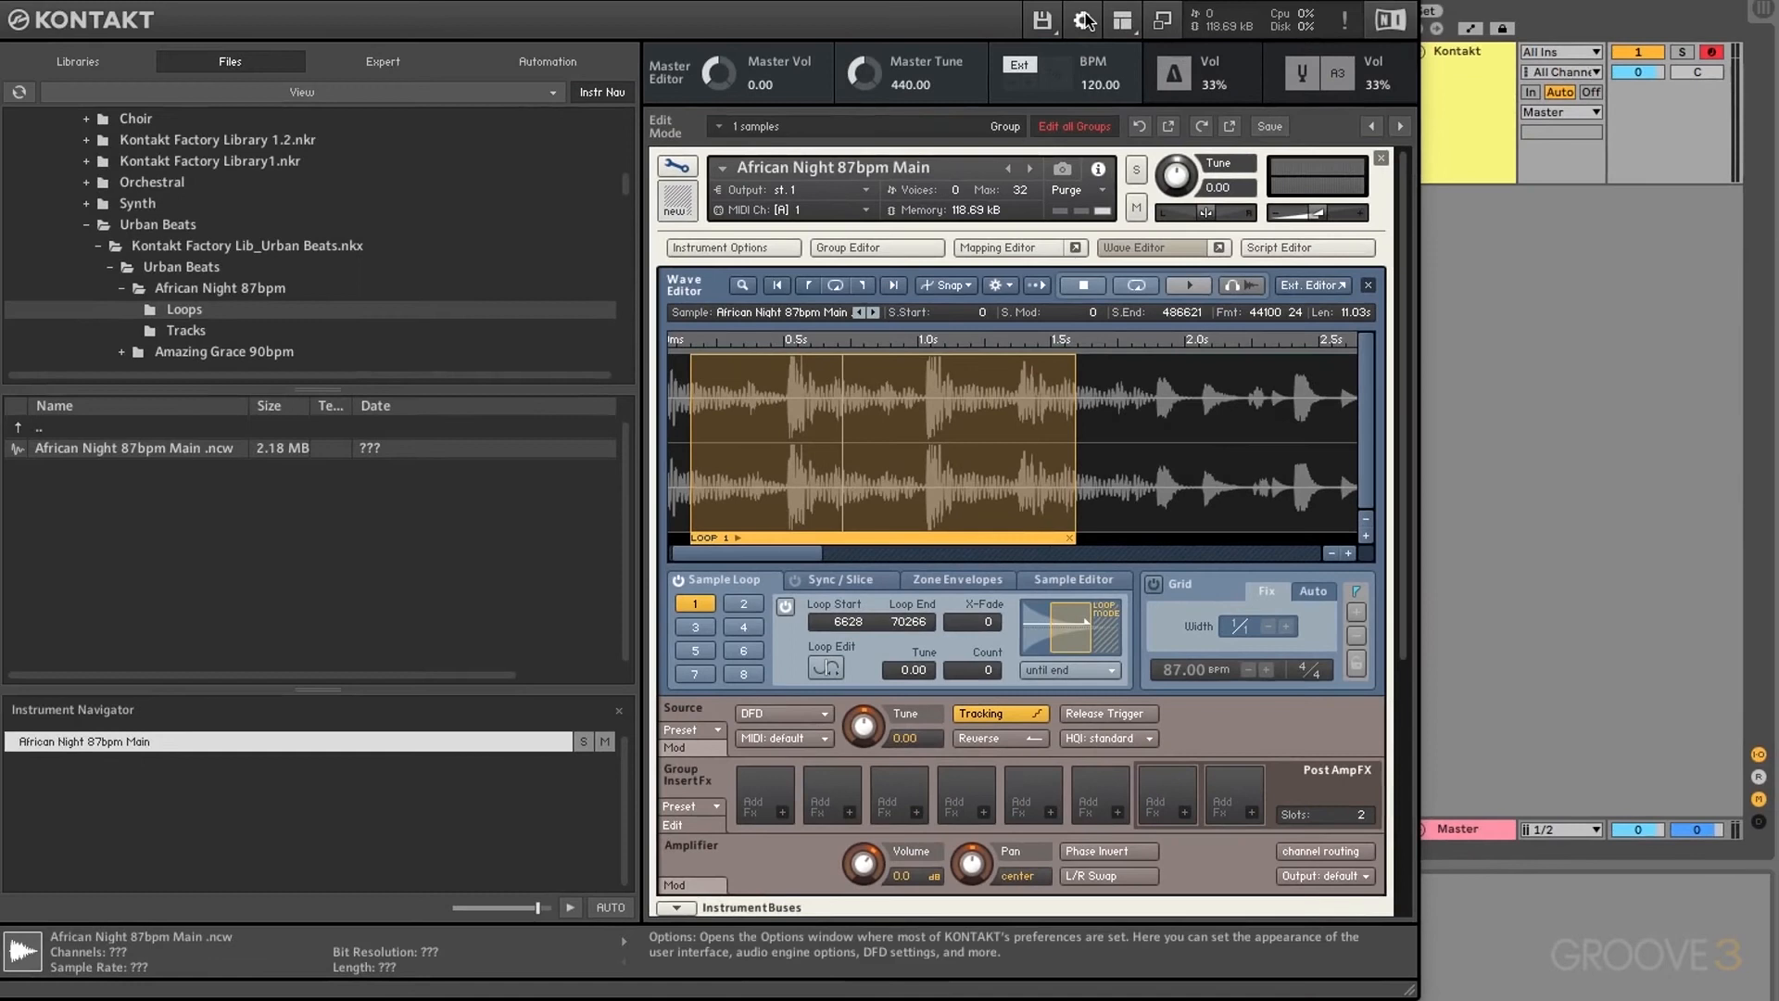
click(1085, 20)
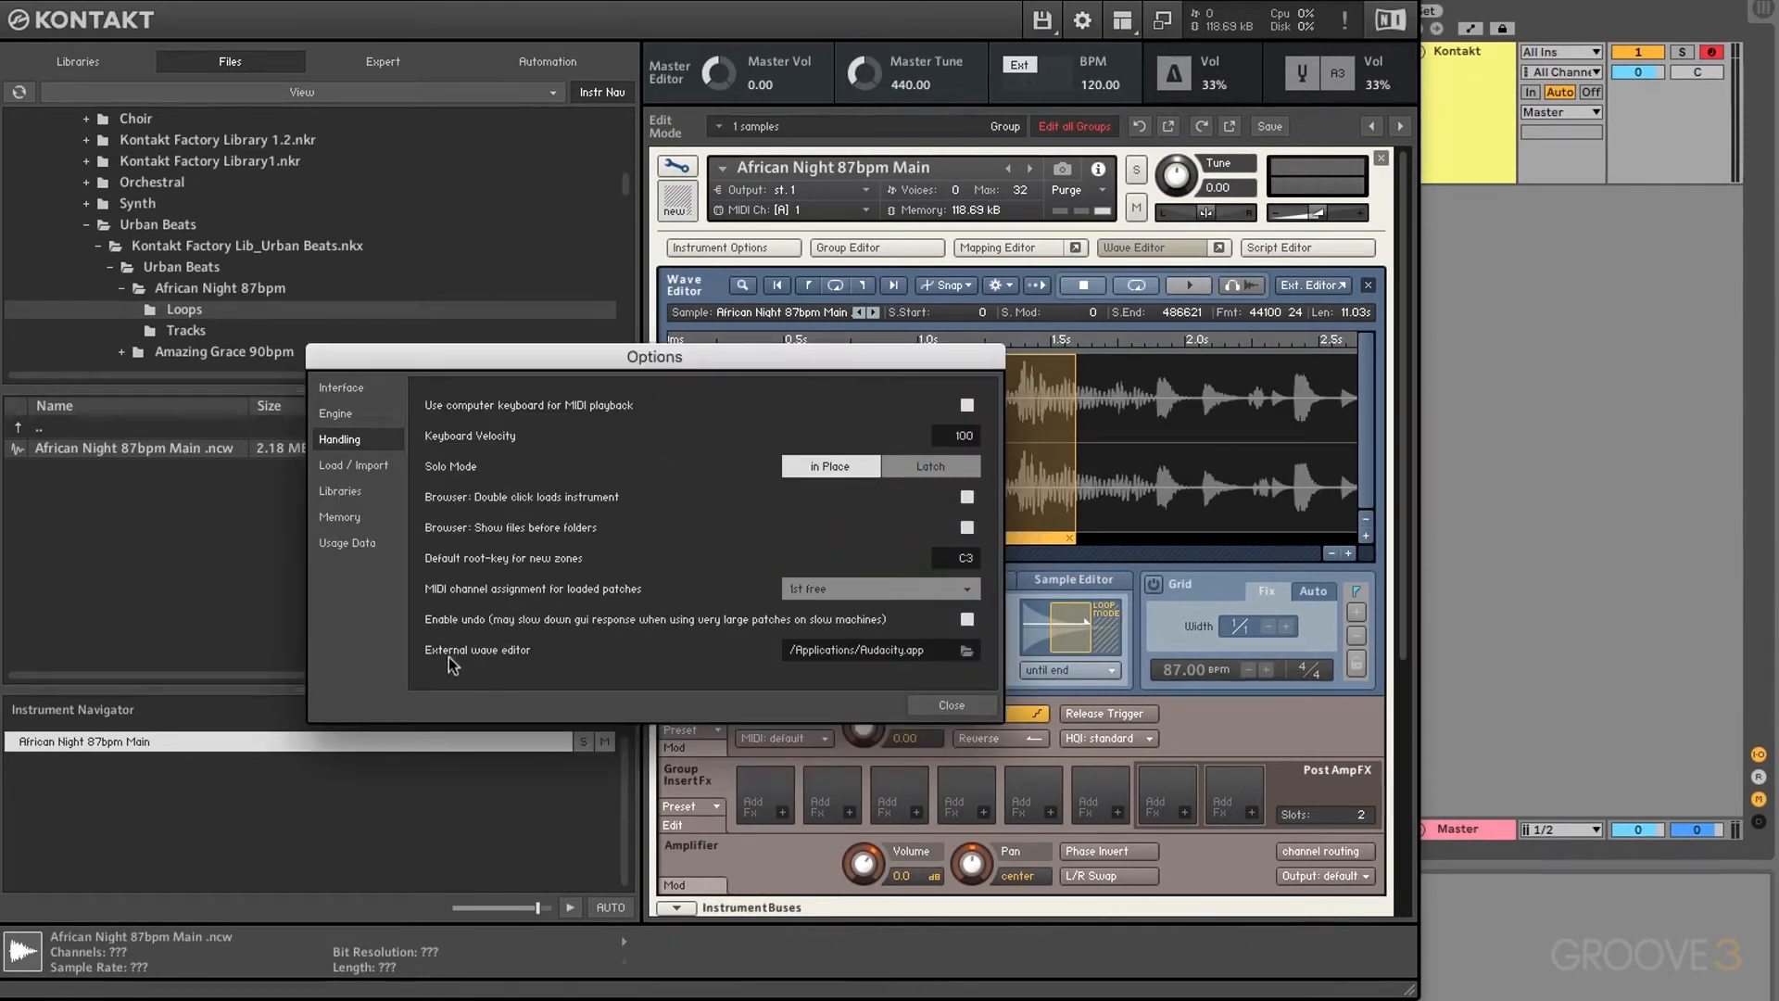
click(967, 651)
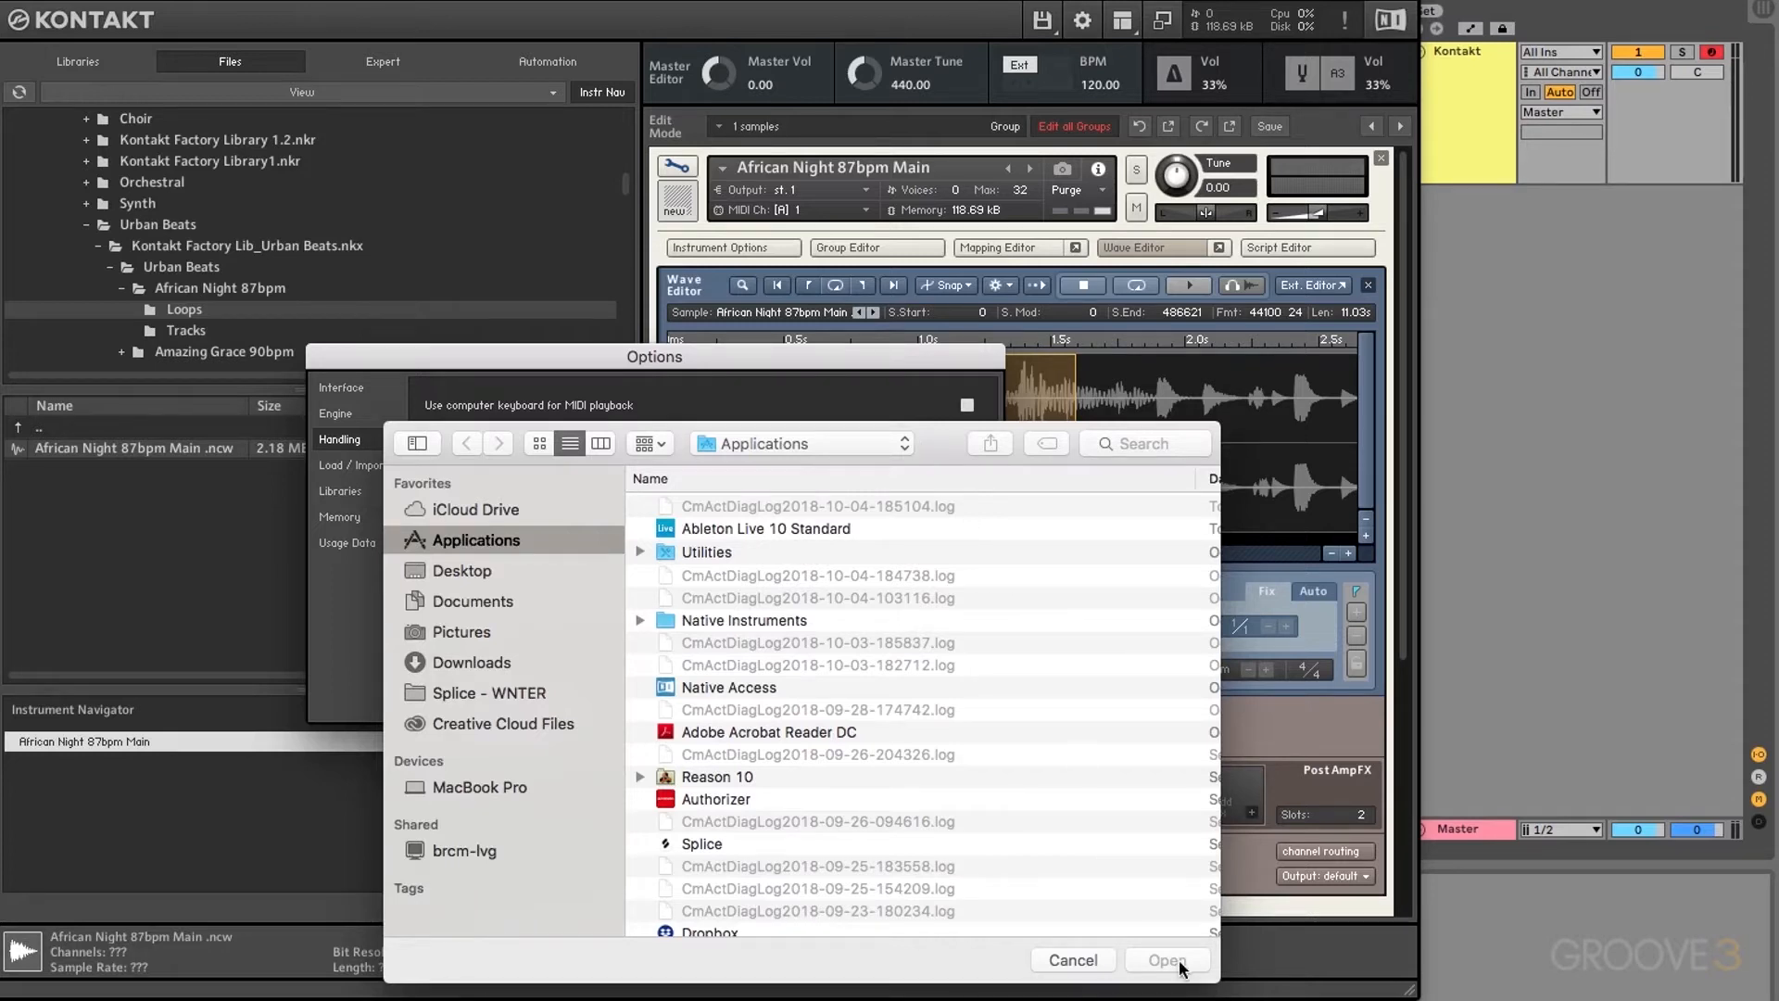
click(1073, 959)
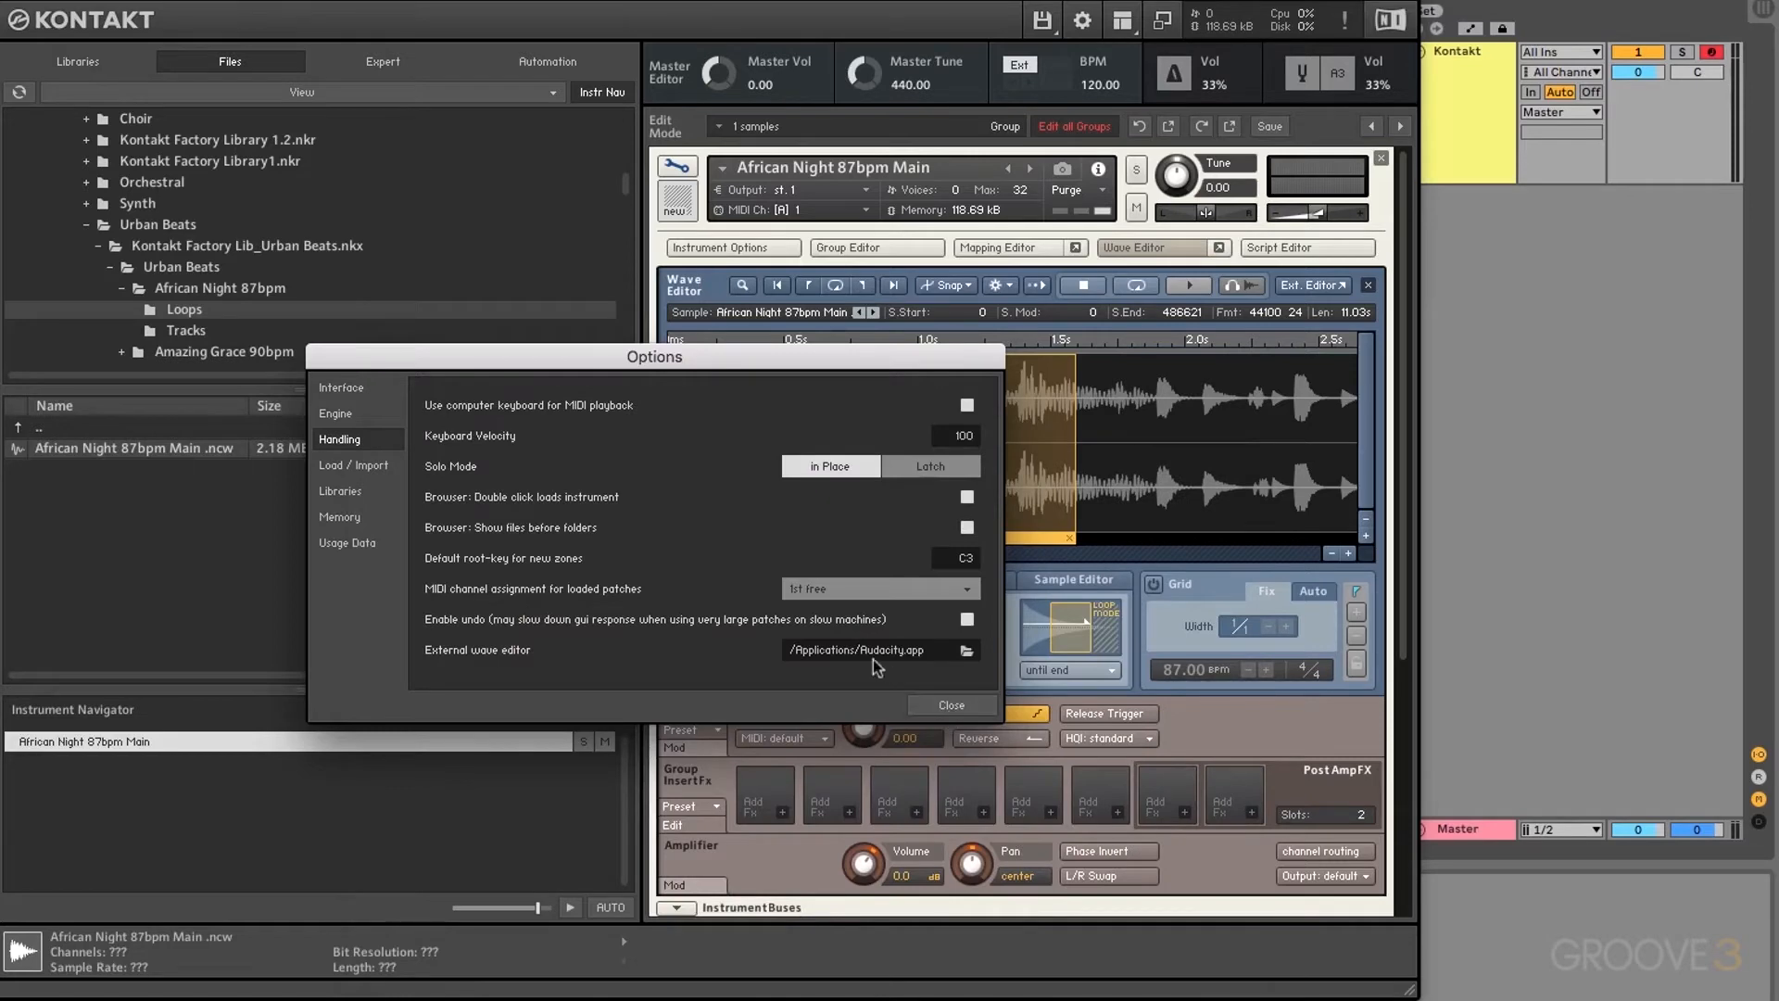
click(952, 706)
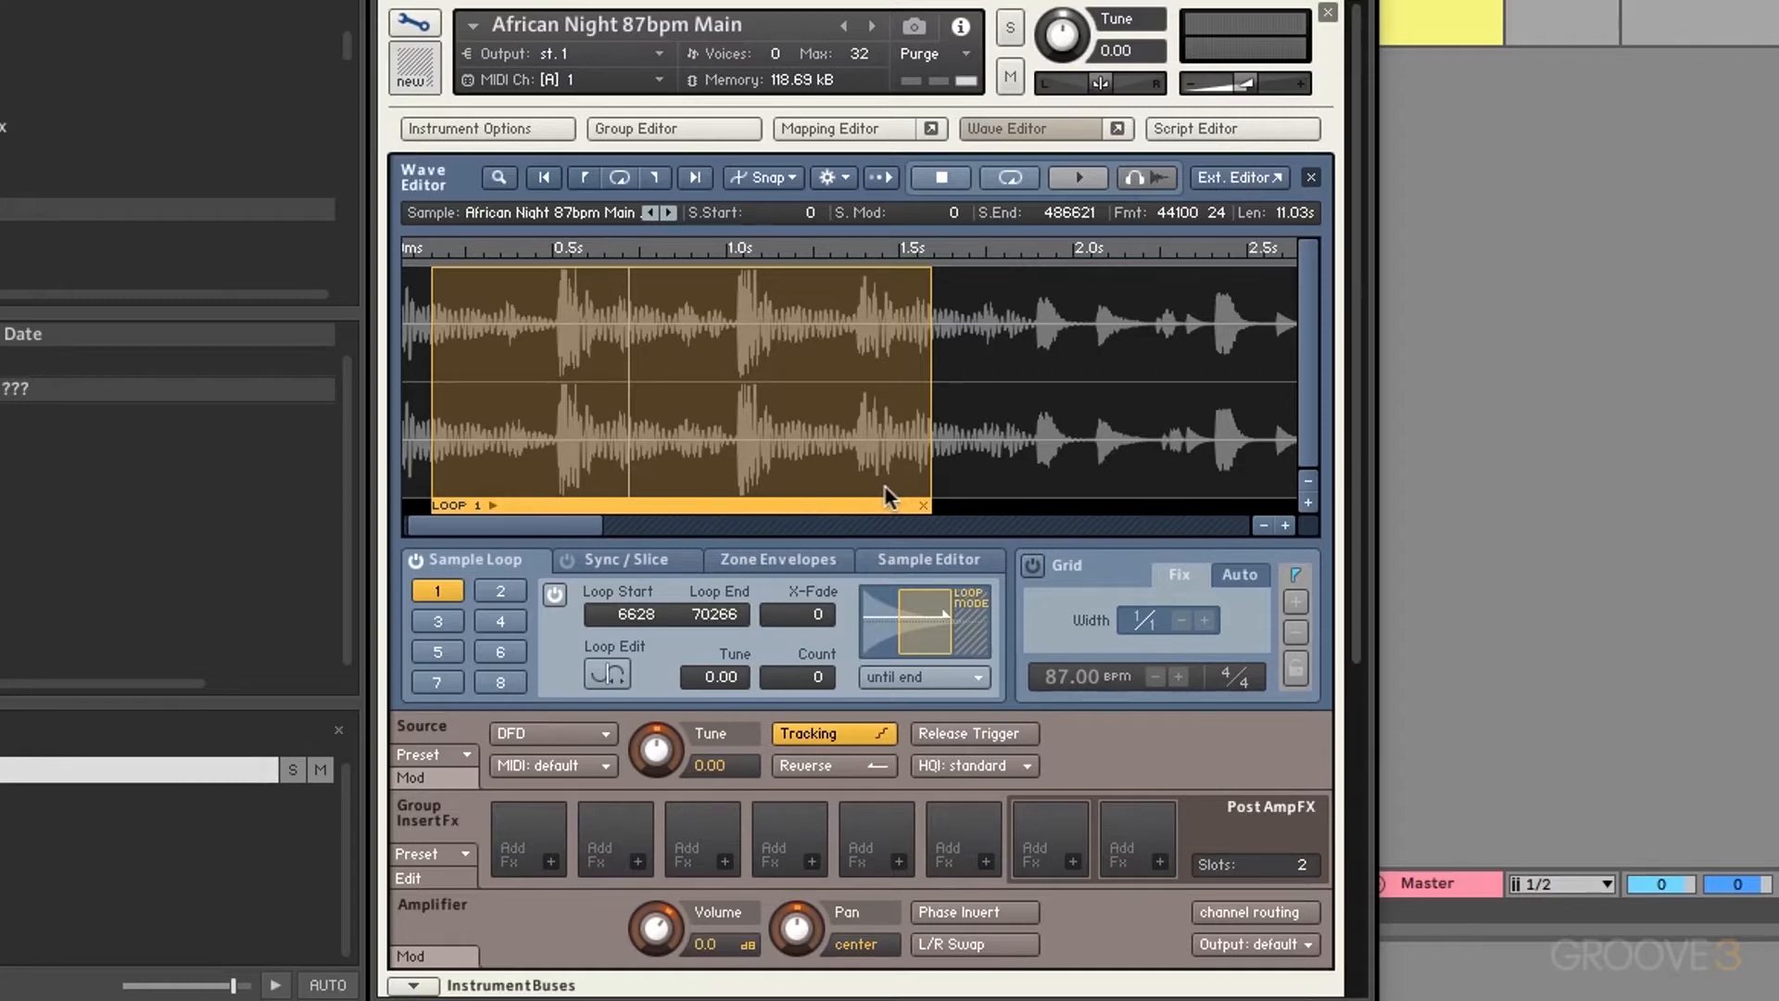
click(1257, 180)
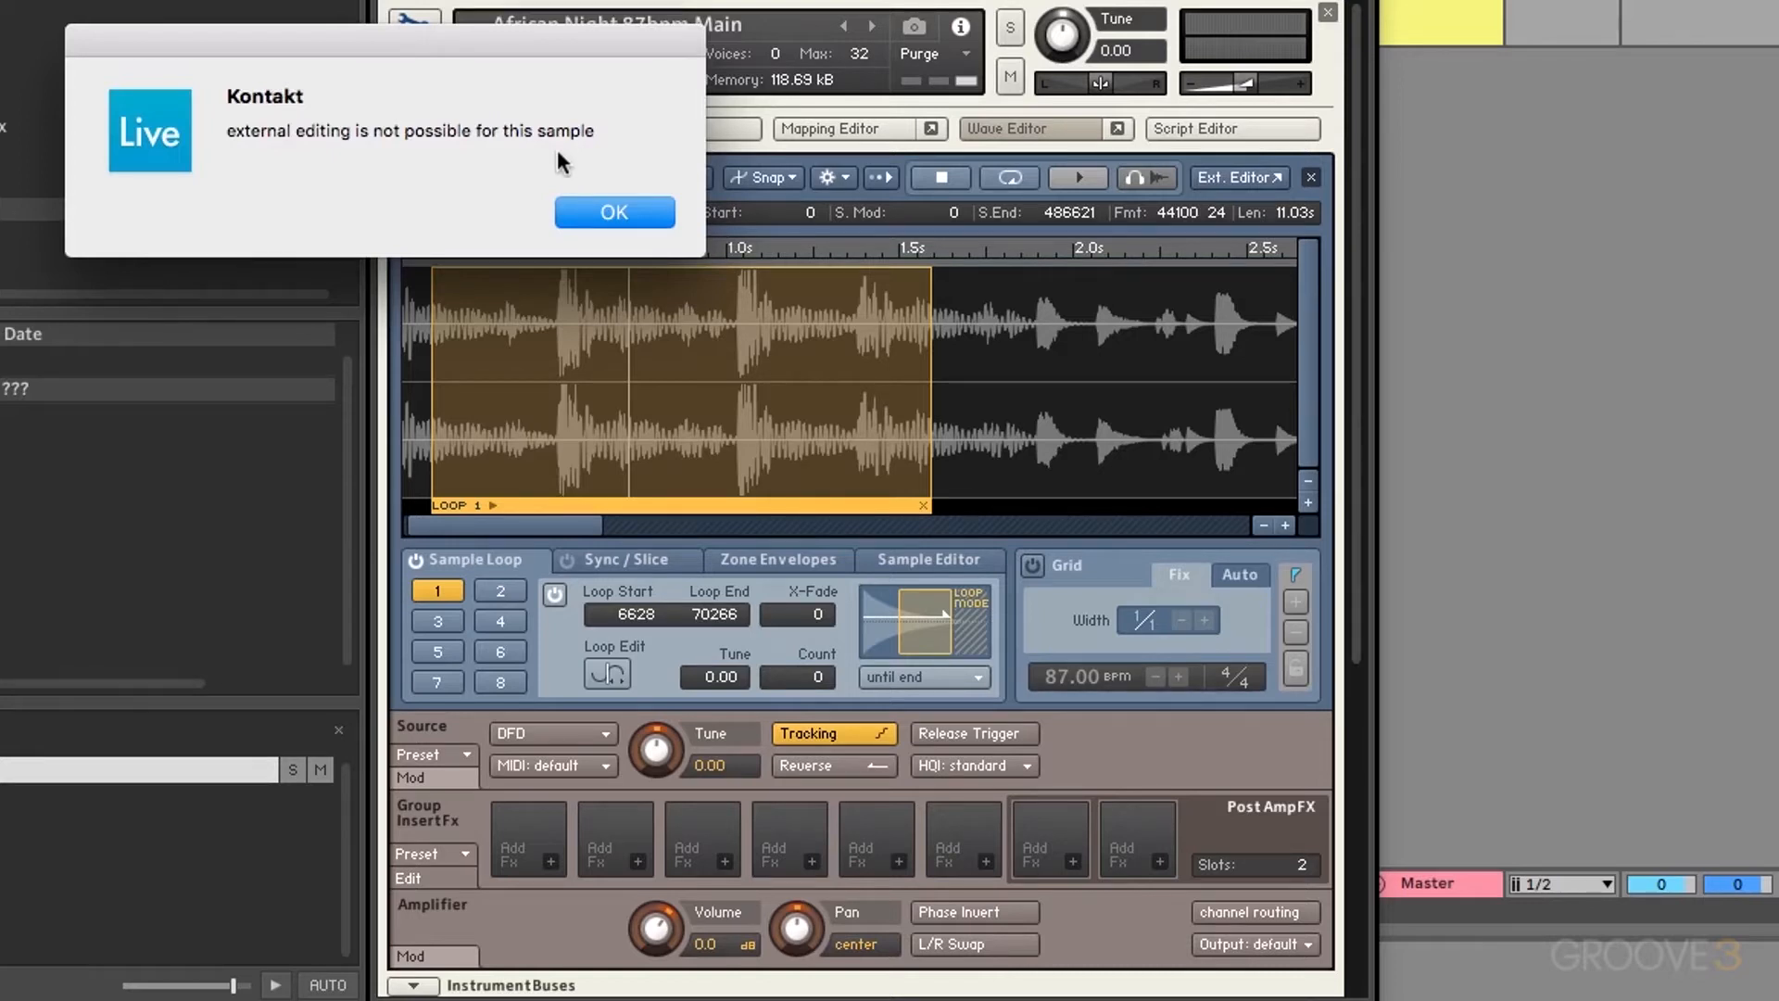
click(615, 215)
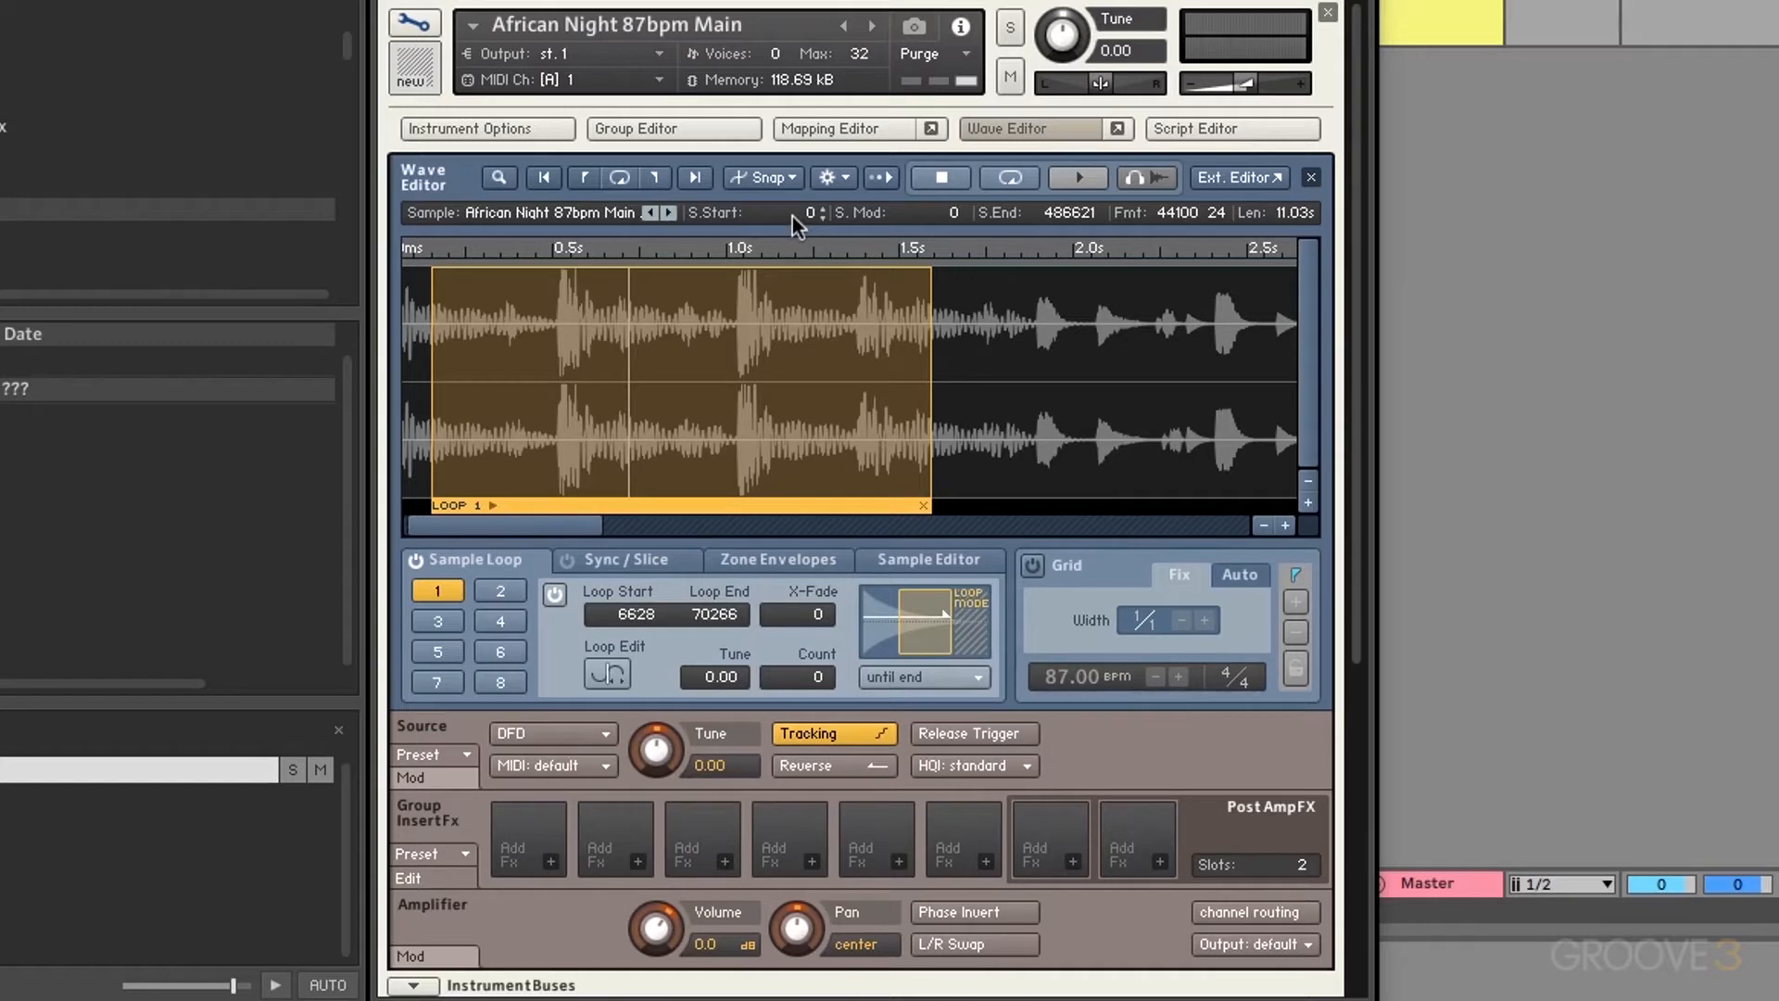
Step: Set African Night's sample start to 11987 and switch off loop 1
mouse_move(792, 212)
mouse_down()
mouse_move(792, 119)
mouse_move(797, 190)
mouse_up()
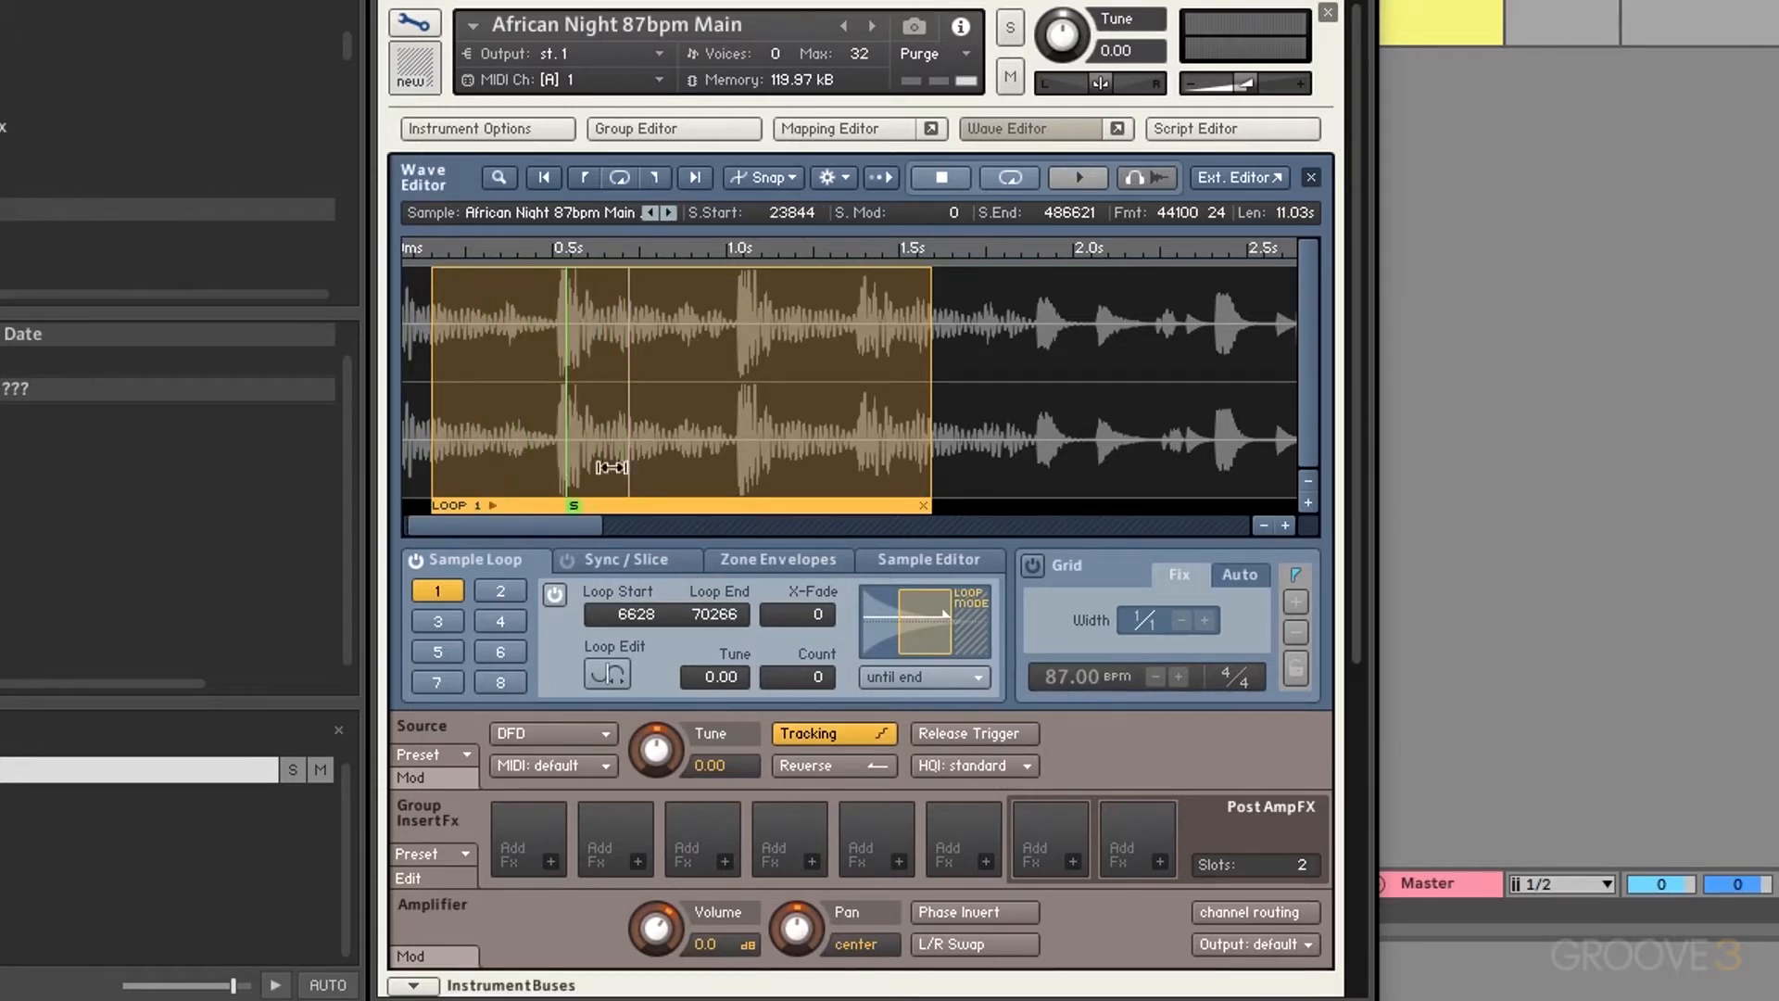
click(415, 563)
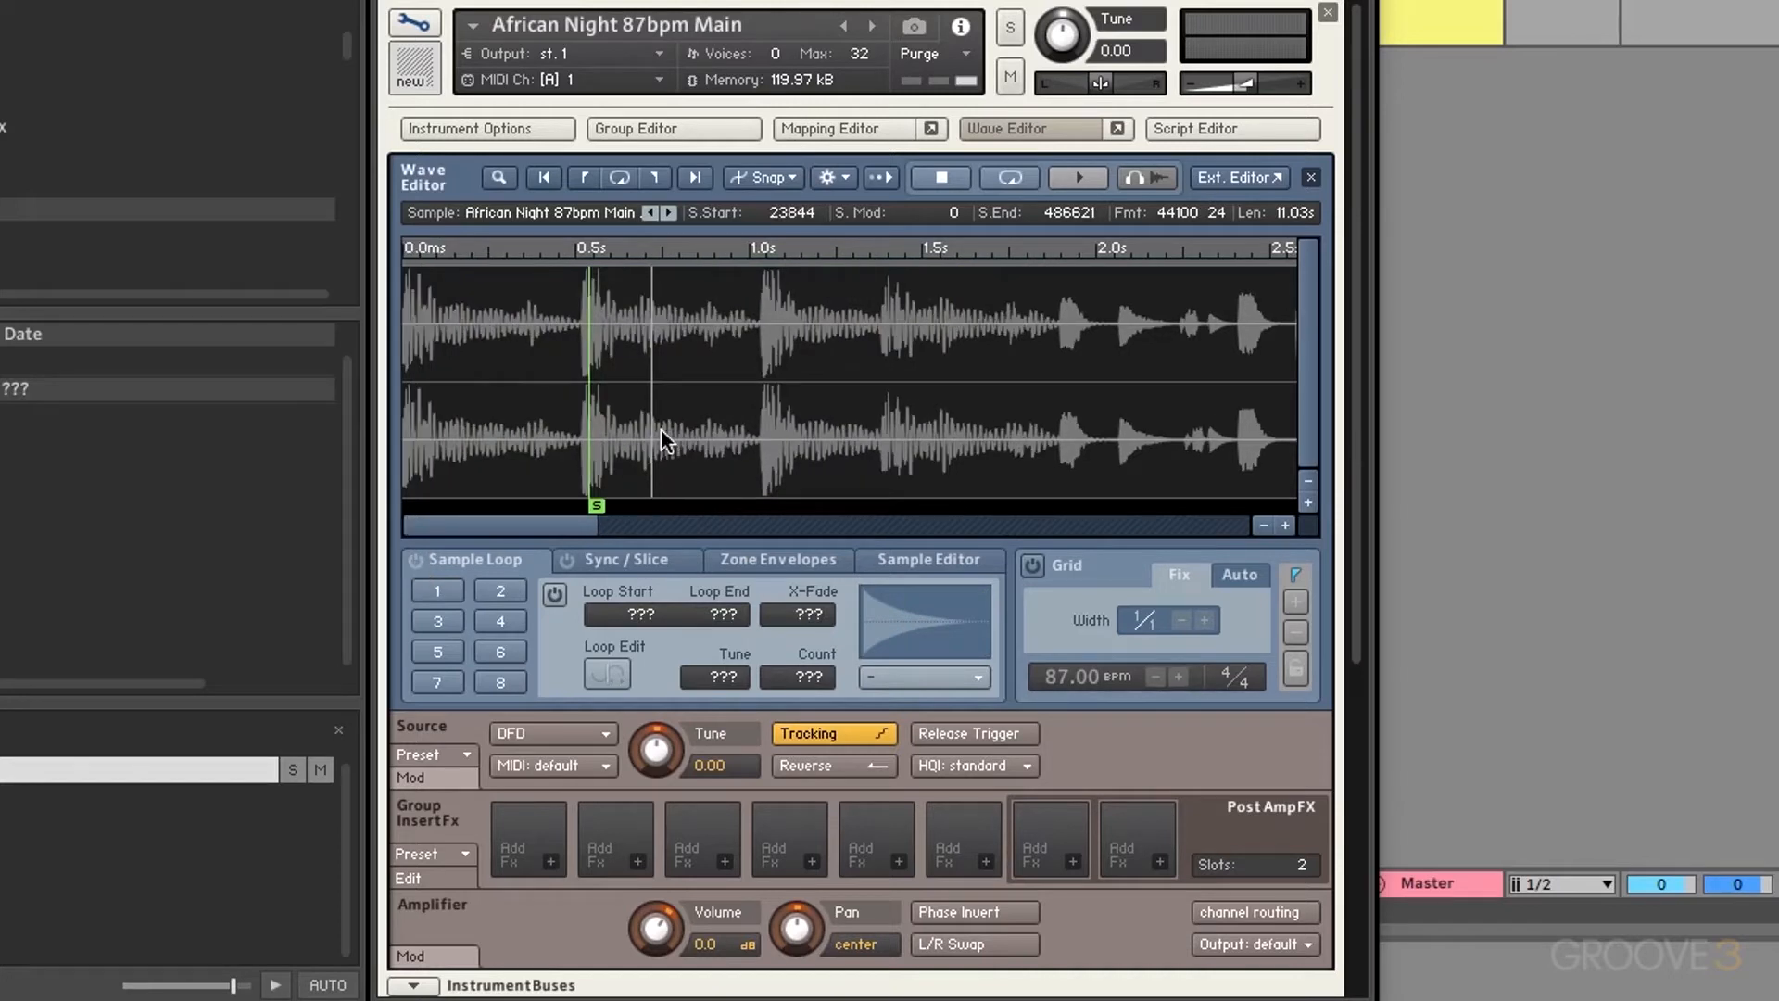
mouse_move(788, 212)
mouse_down()
mouse_move(775, 291)
mouse_move(769, 243)
mouse_move(756, 261)
mouse_up()
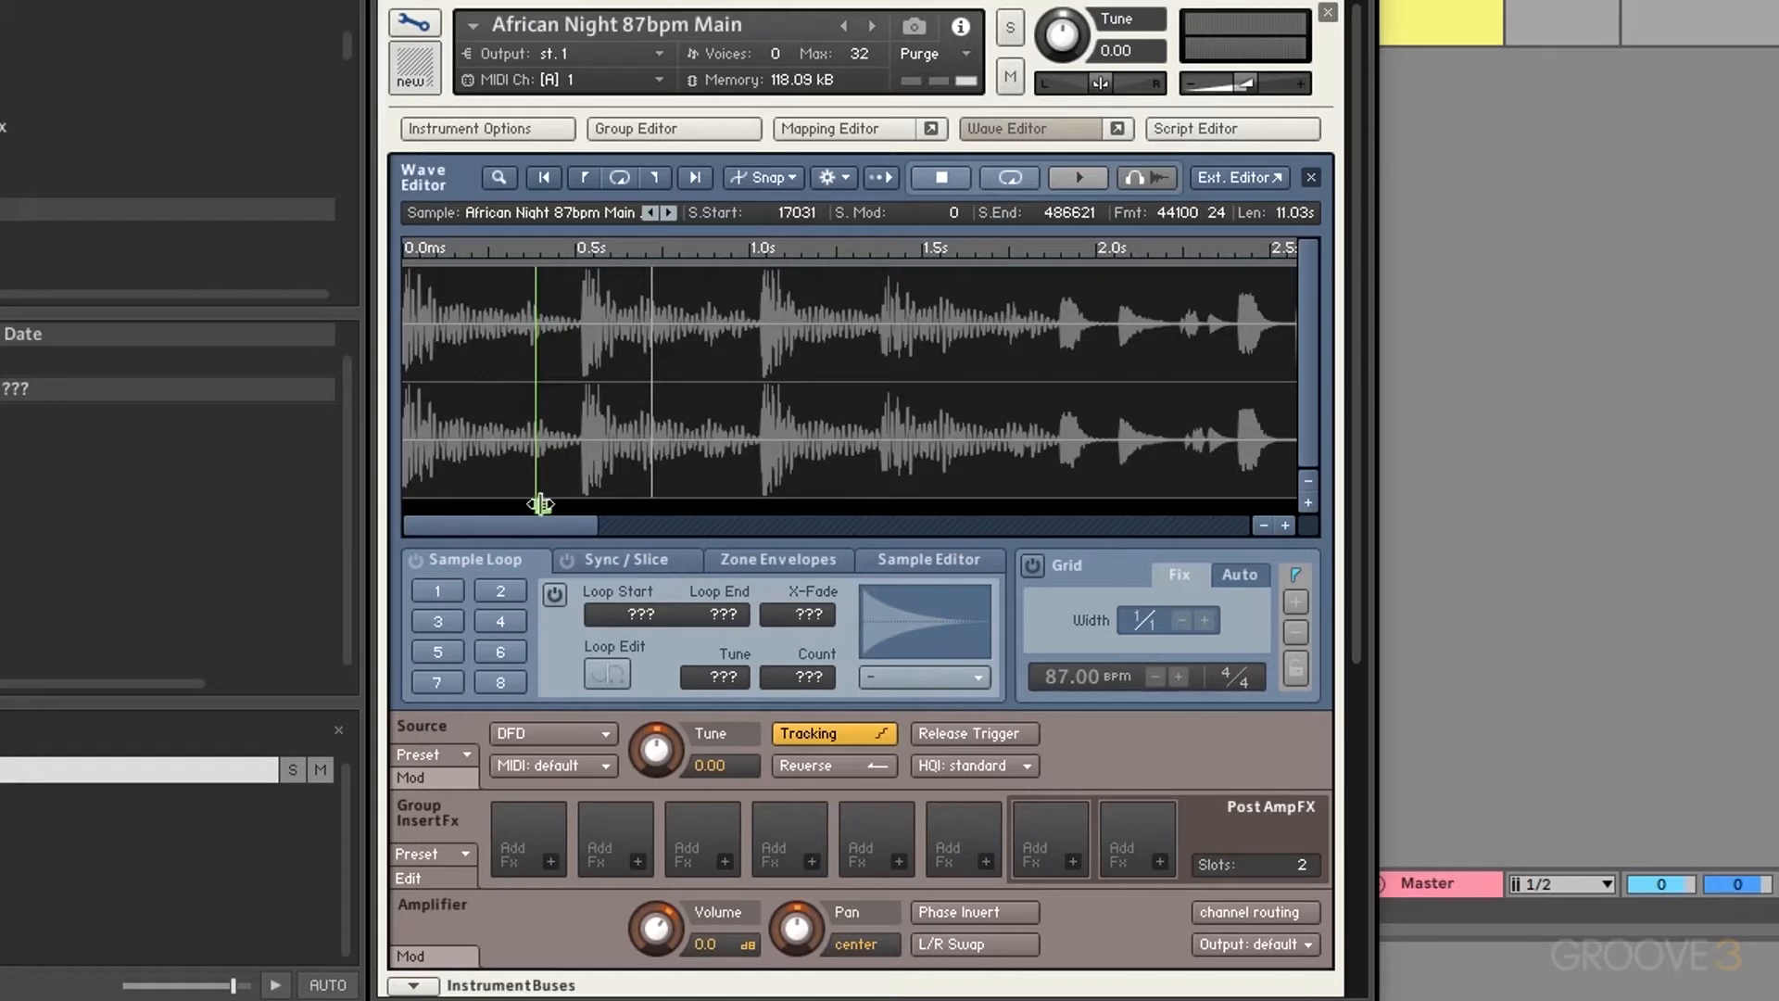
mouse_move(542, 503)
mouse_down()
mouse_move(631, 488)
mouse_move(482, 486)
mouse_move(575, 484)
mouse_move(500, 477)
mouse_up()
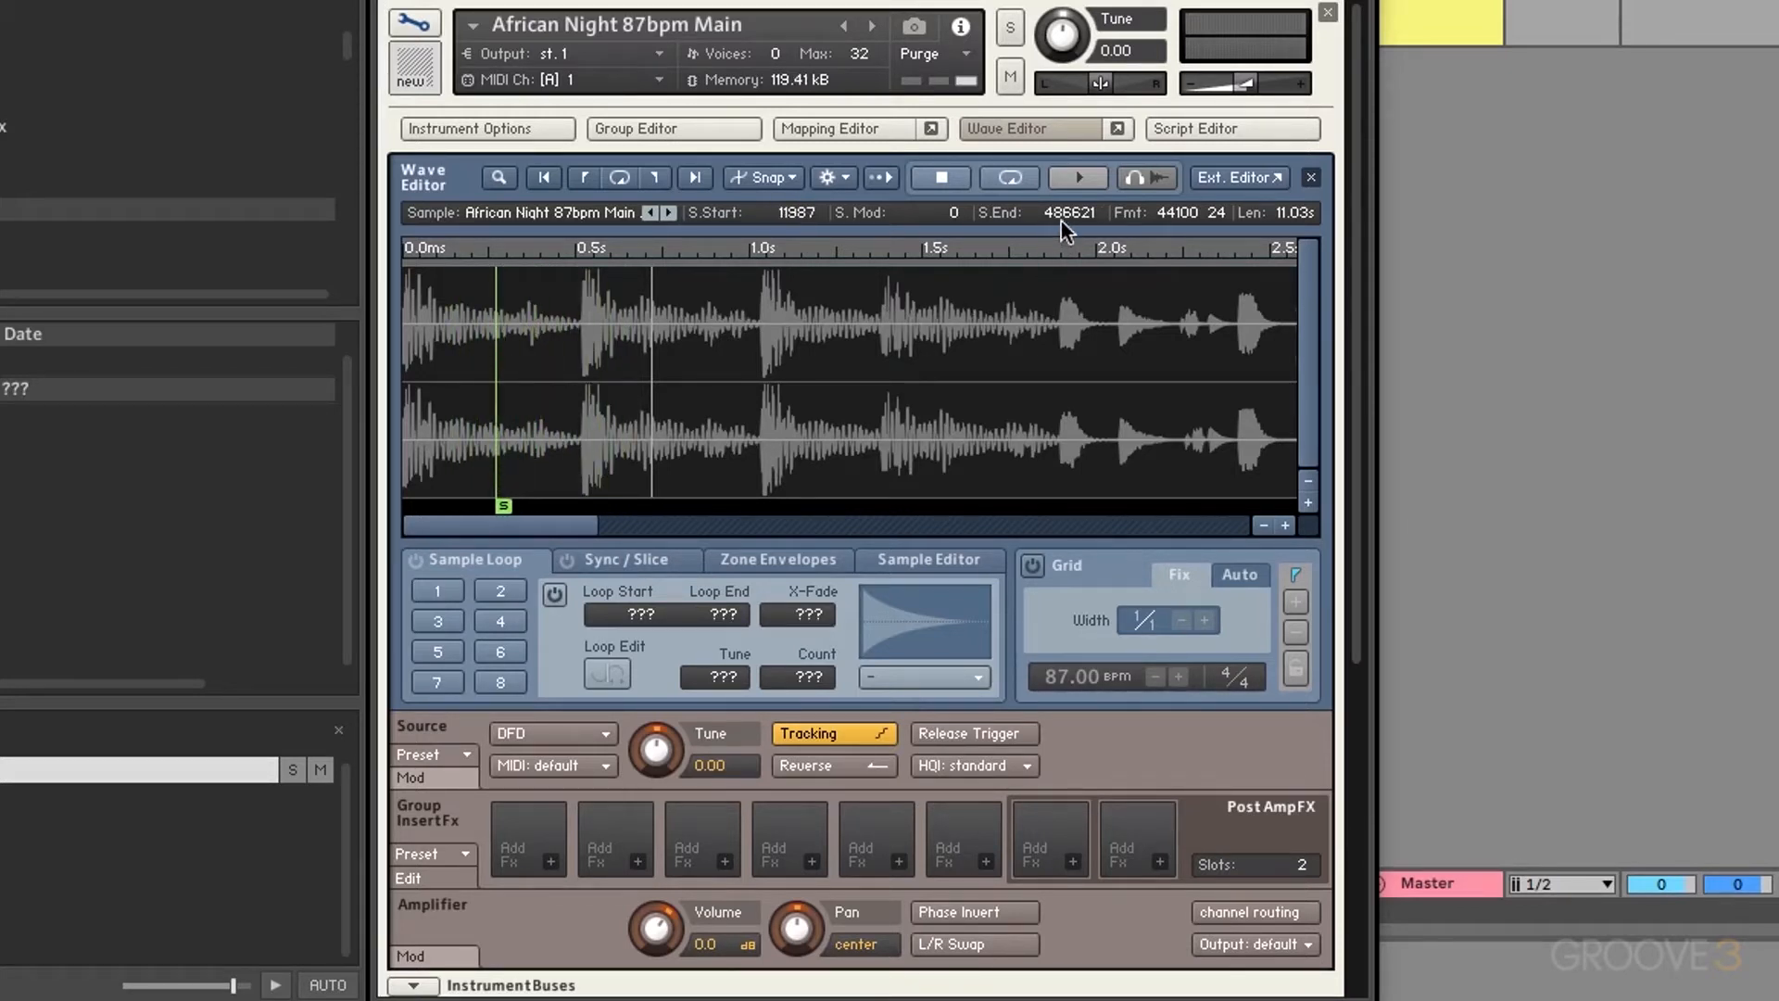
Step: Set the sample end to 410117 and a start-modulation range of 75426
mouse_move(1059, 213)
mouse_down()
mouse_move(967, 580)
mouse_move(861, 862)
mouse_up()
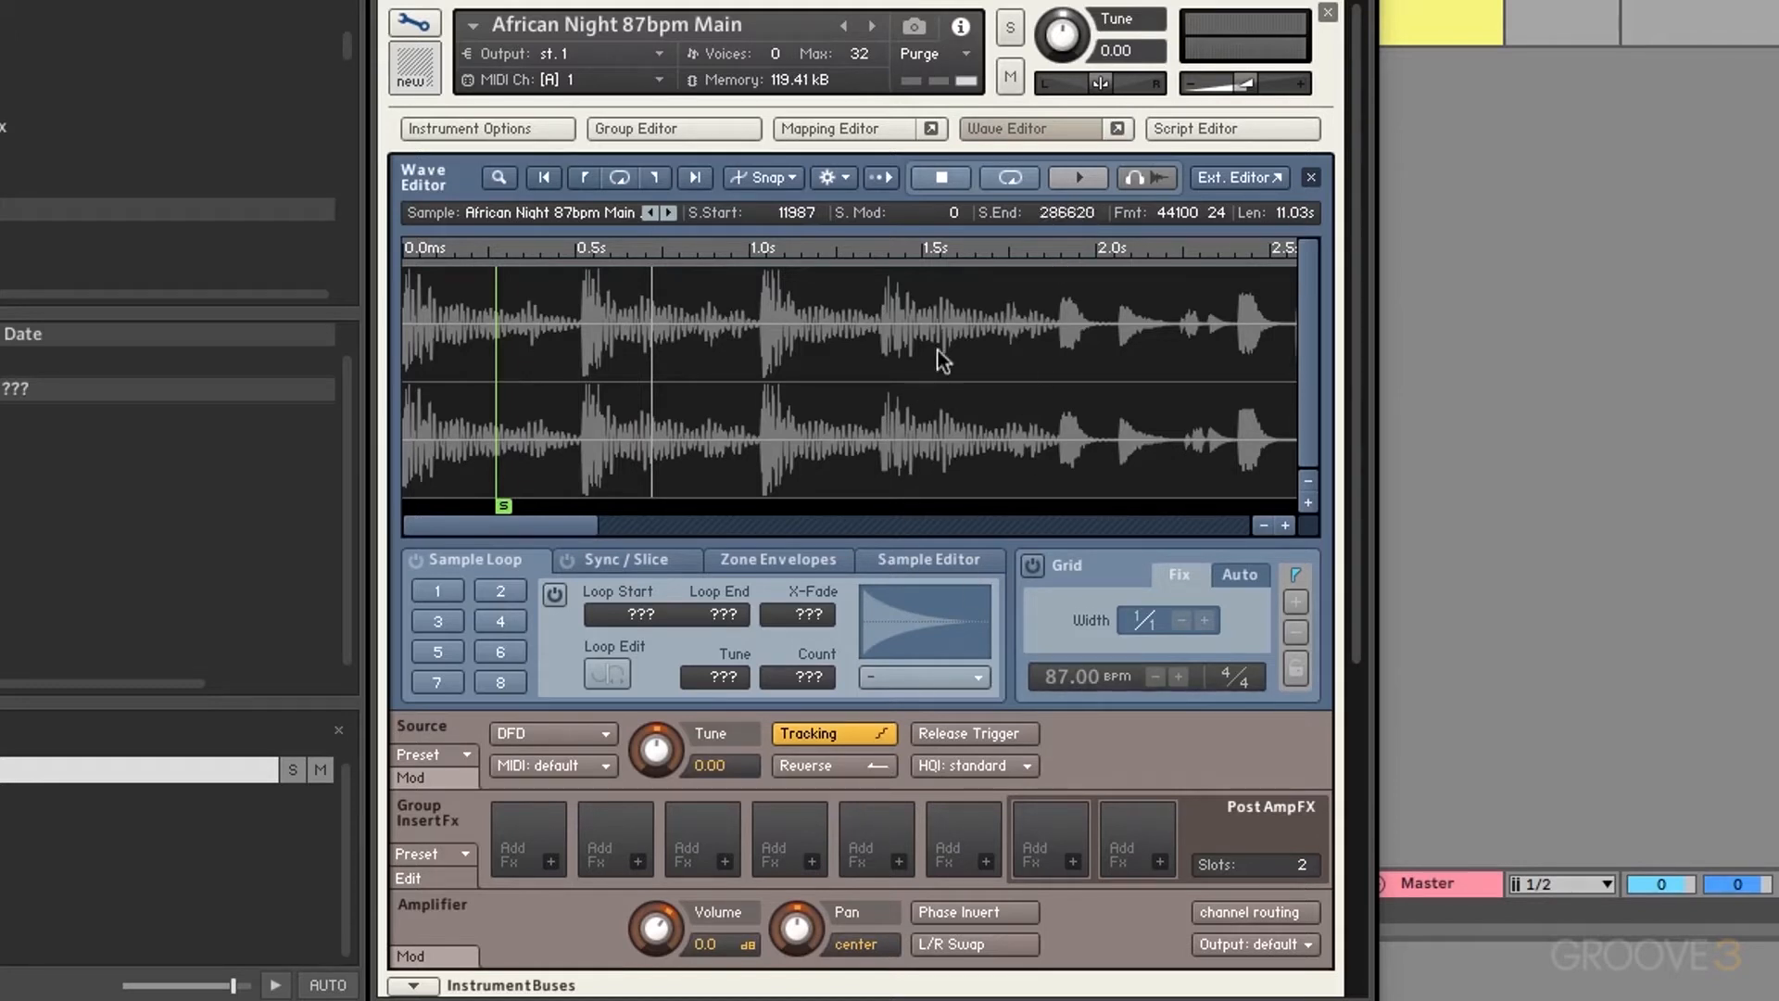
click(1262, 525)
click(1262, 525)
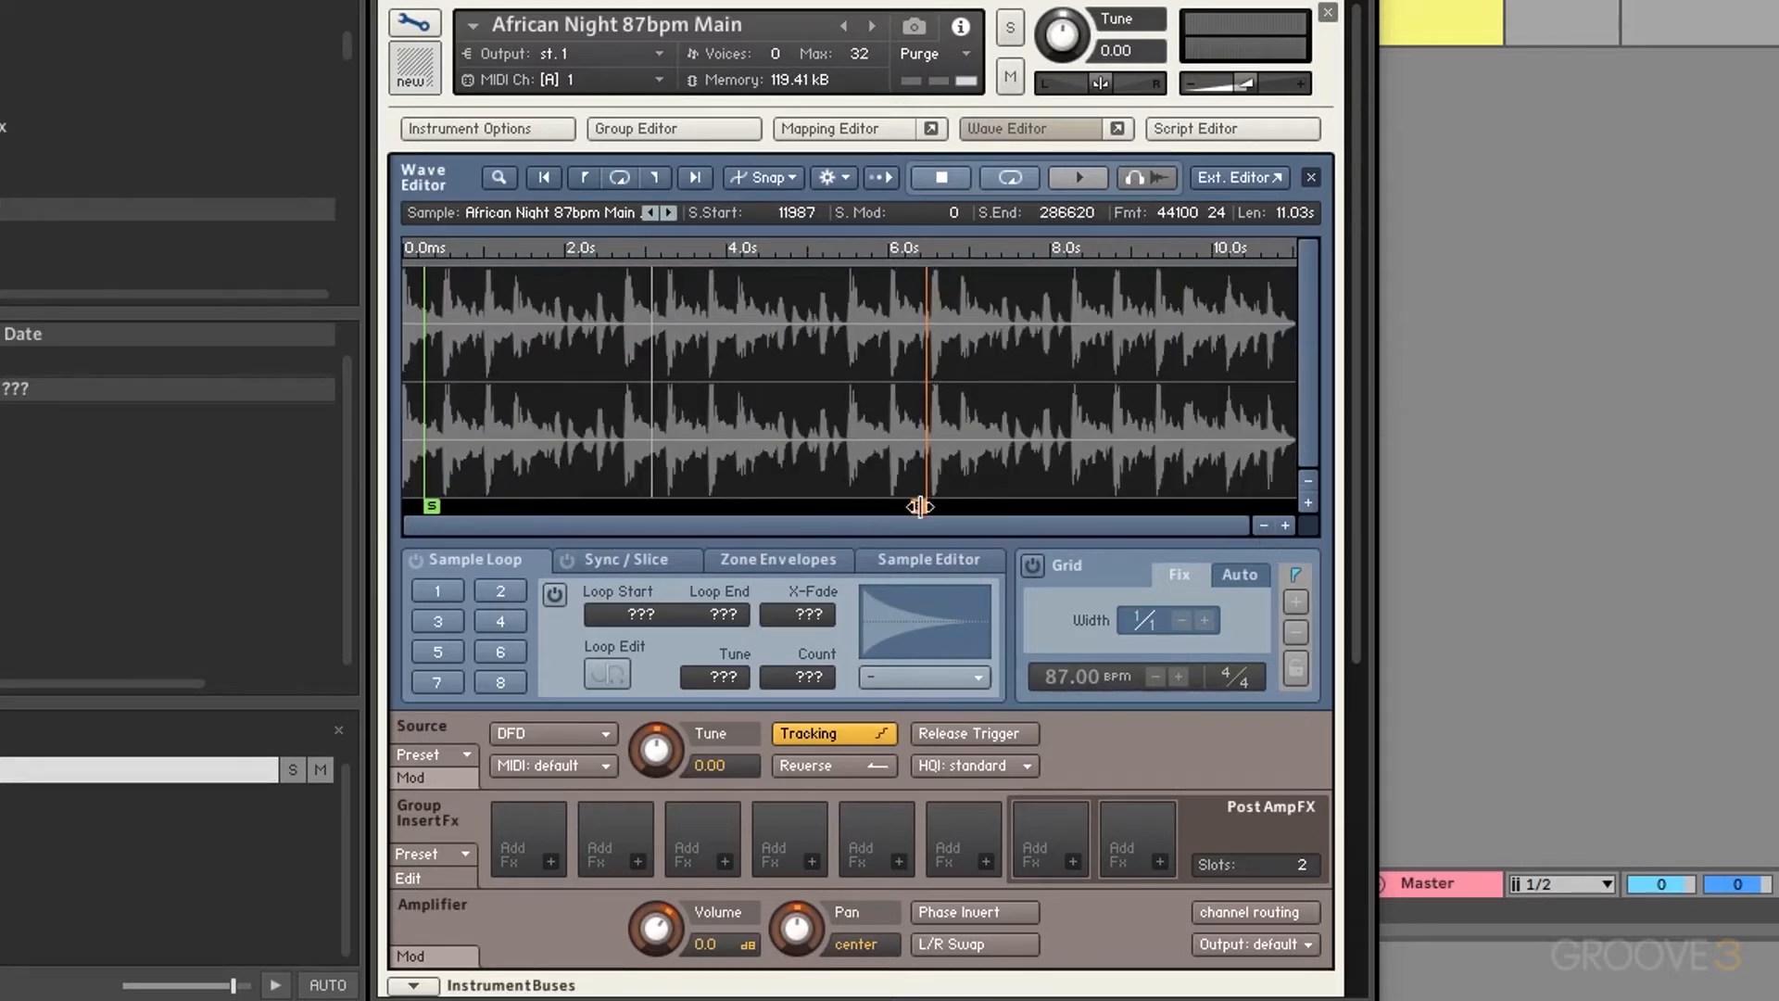
drag(921, 493, 1135, 469)
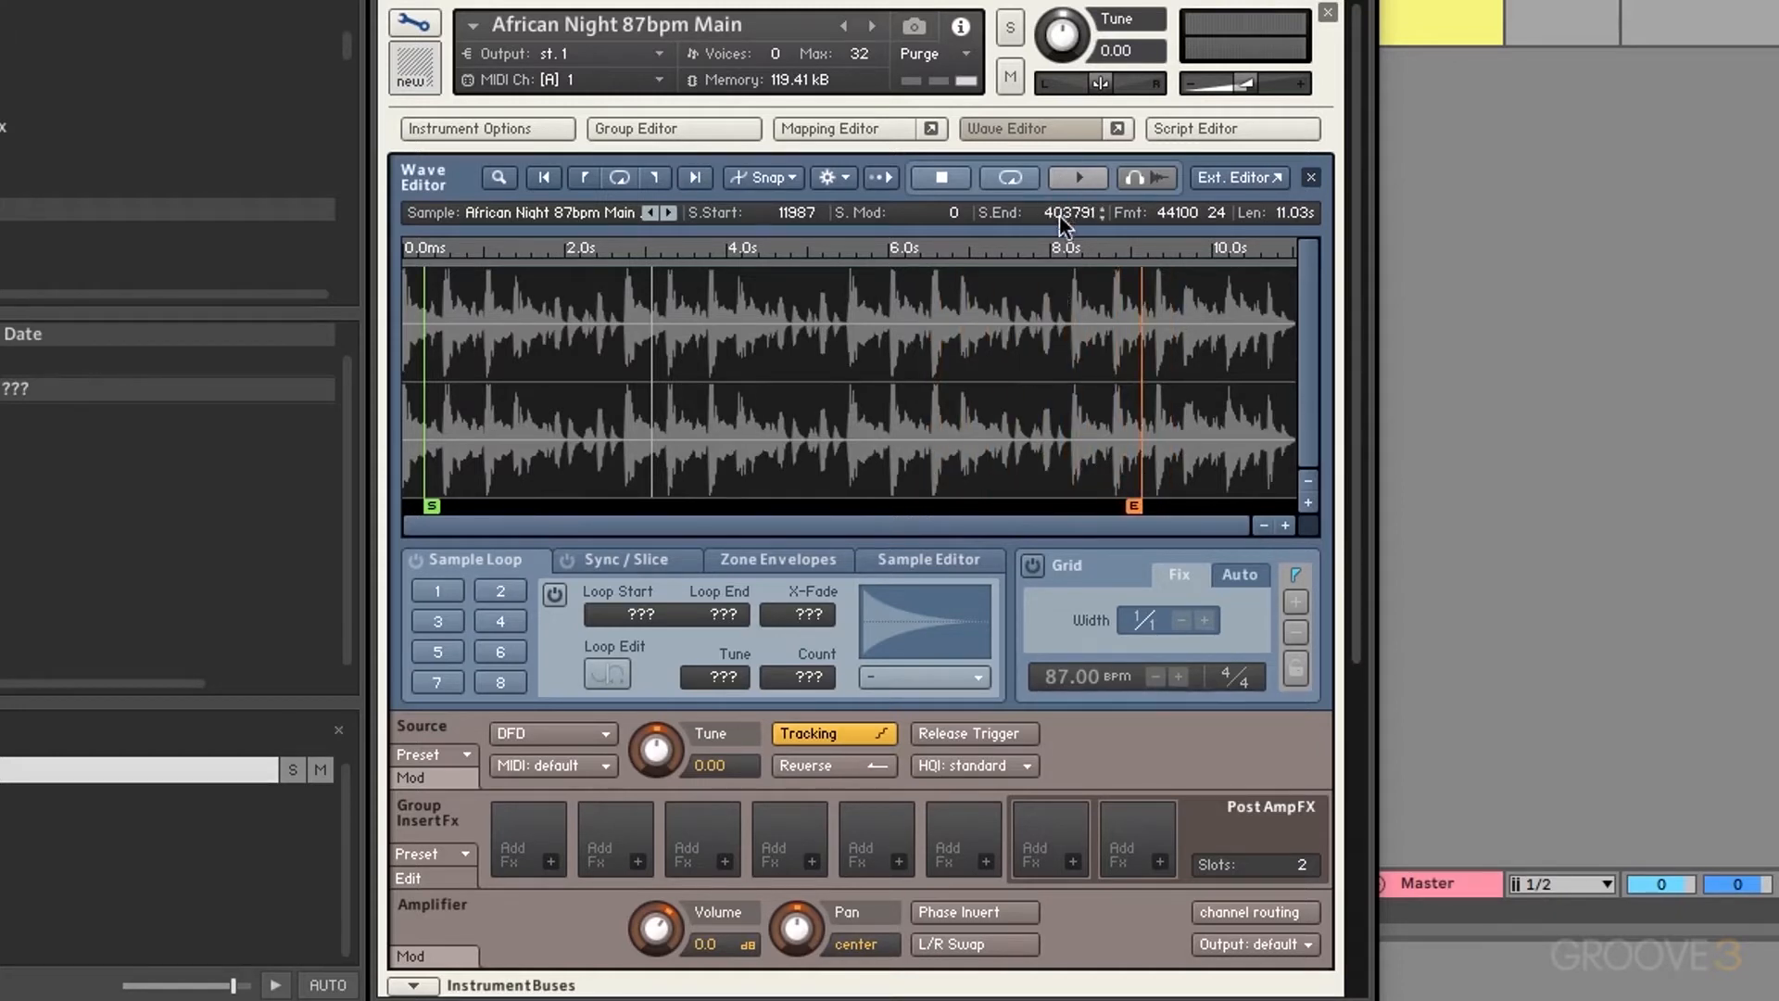
mouse_move(1059, 214)
mouse_down()
mouse_move(1036, 254)
mouse_move(1036, 187)
mouse_up()
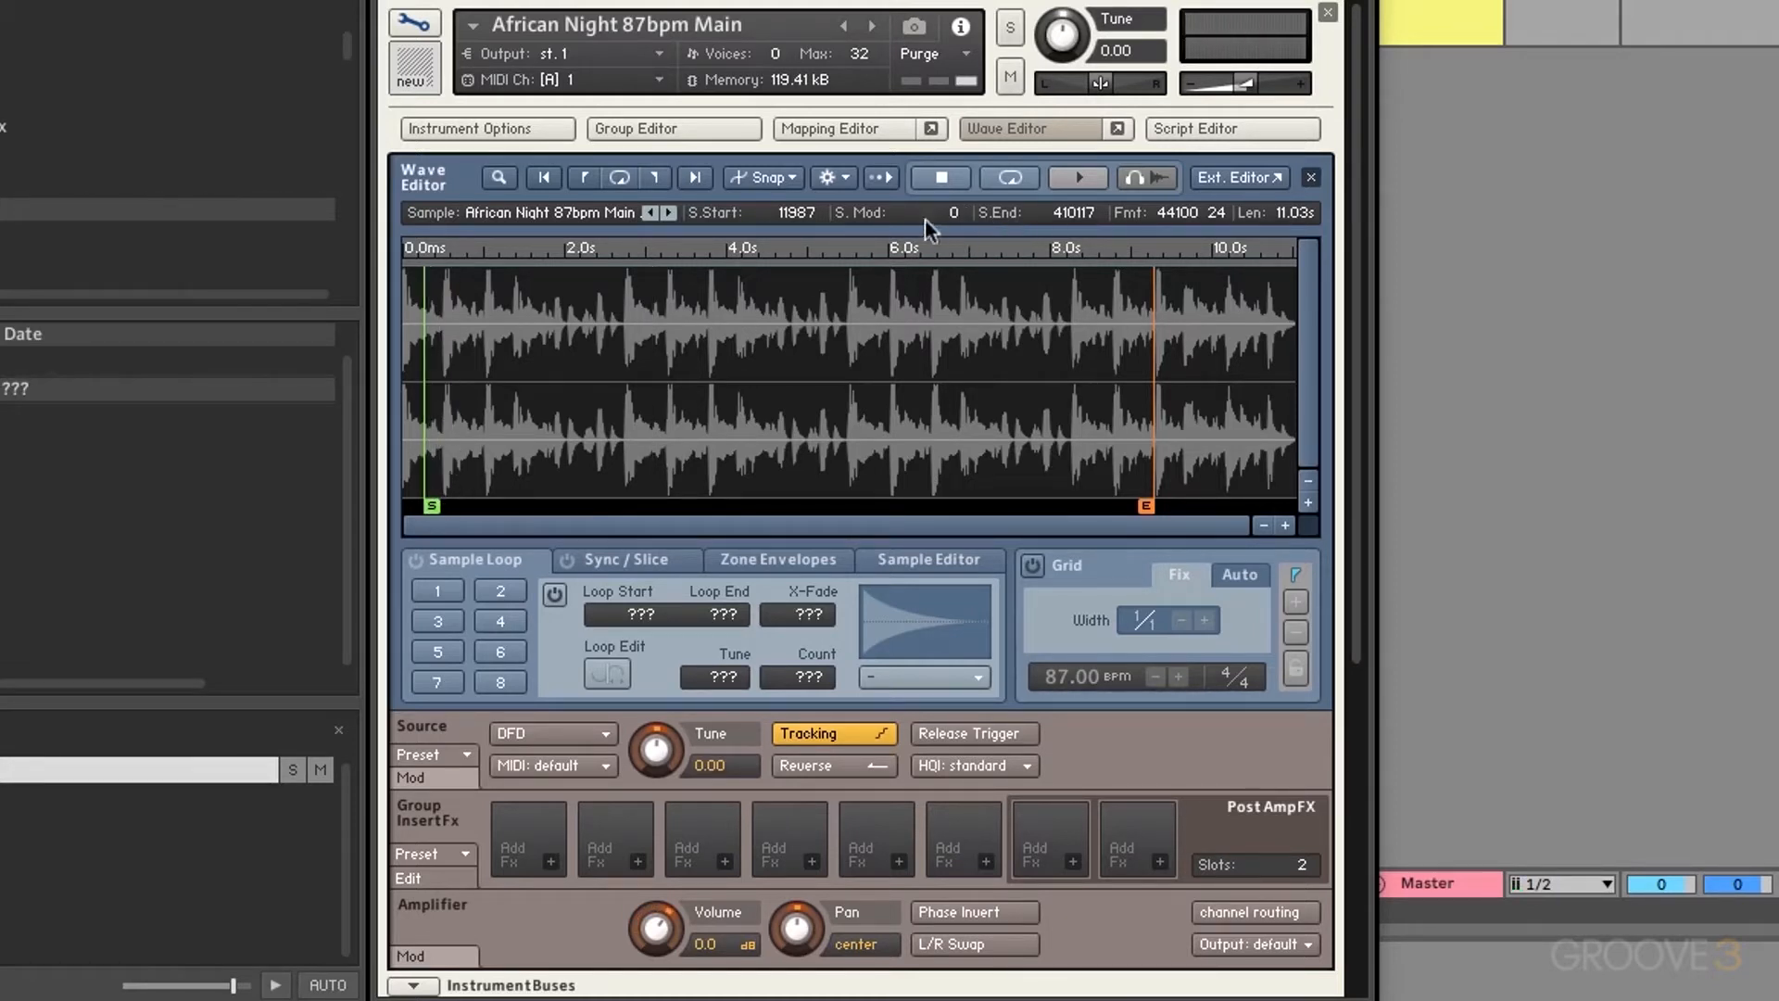
drag(938, 214, 986, 9)
Step: Close African Night's Wave Editor and open Demo_Loop's 13.33 s waveform in Edit Mode
click(1310, 178)
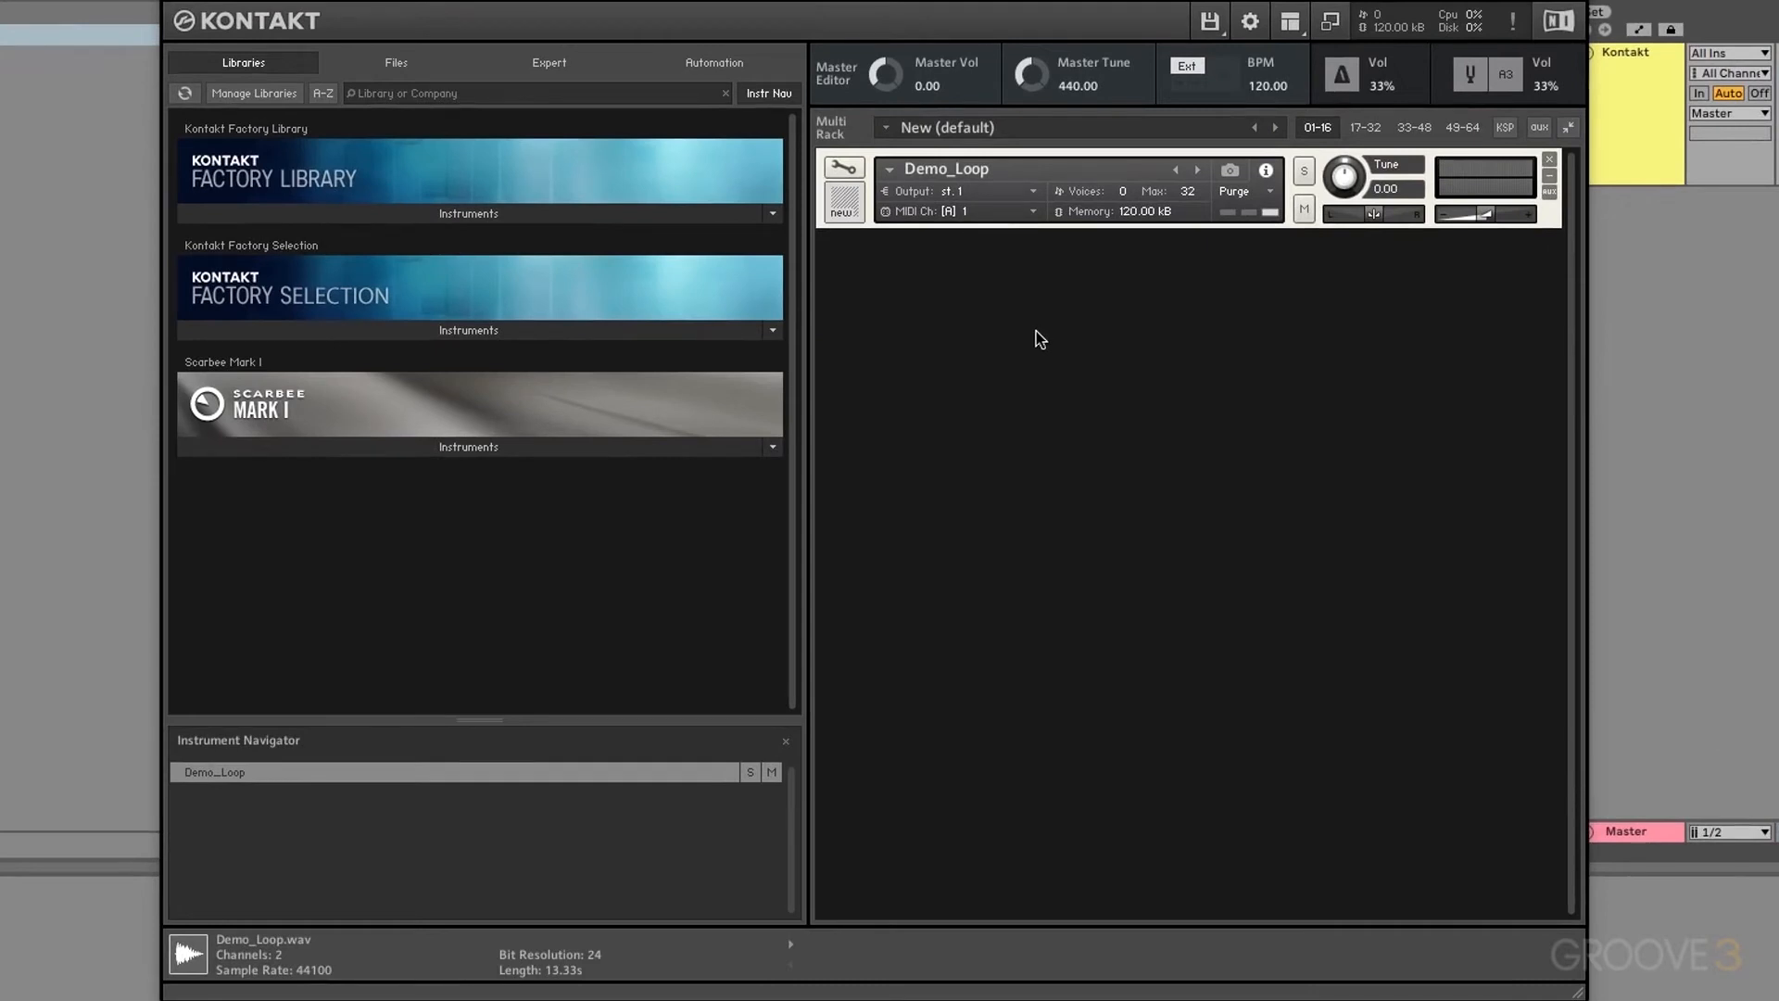
click(847, 172)
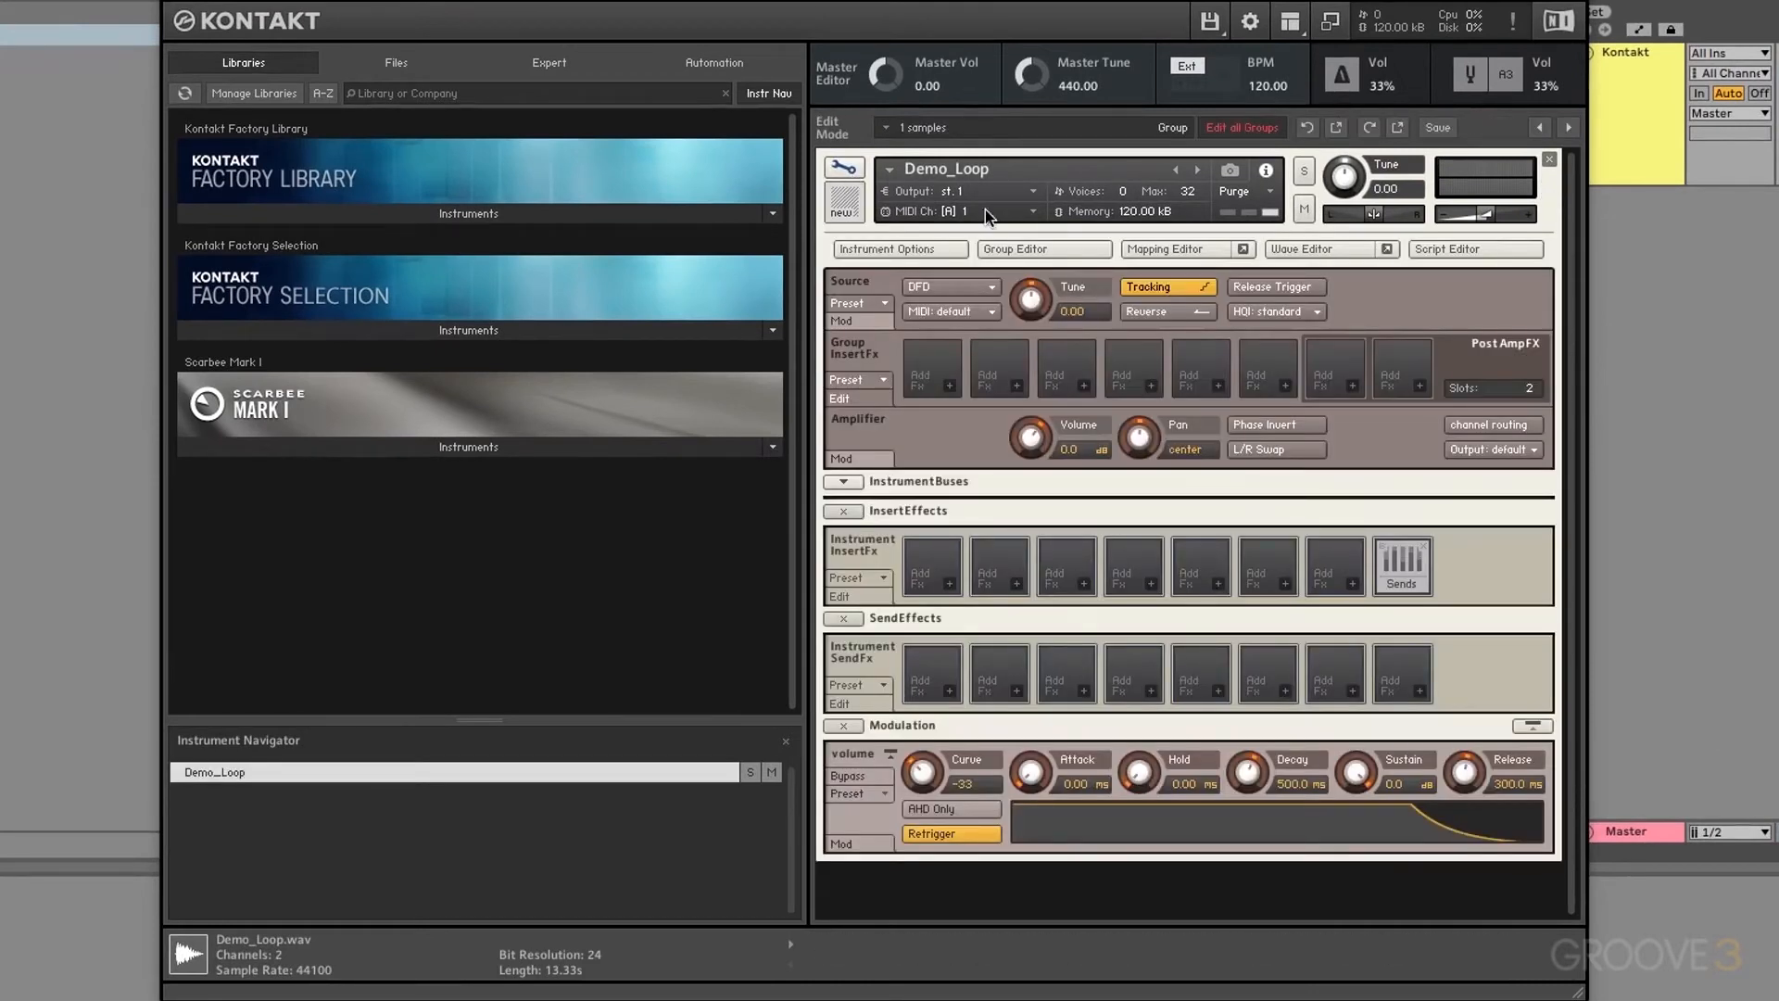
click(1301, 250)
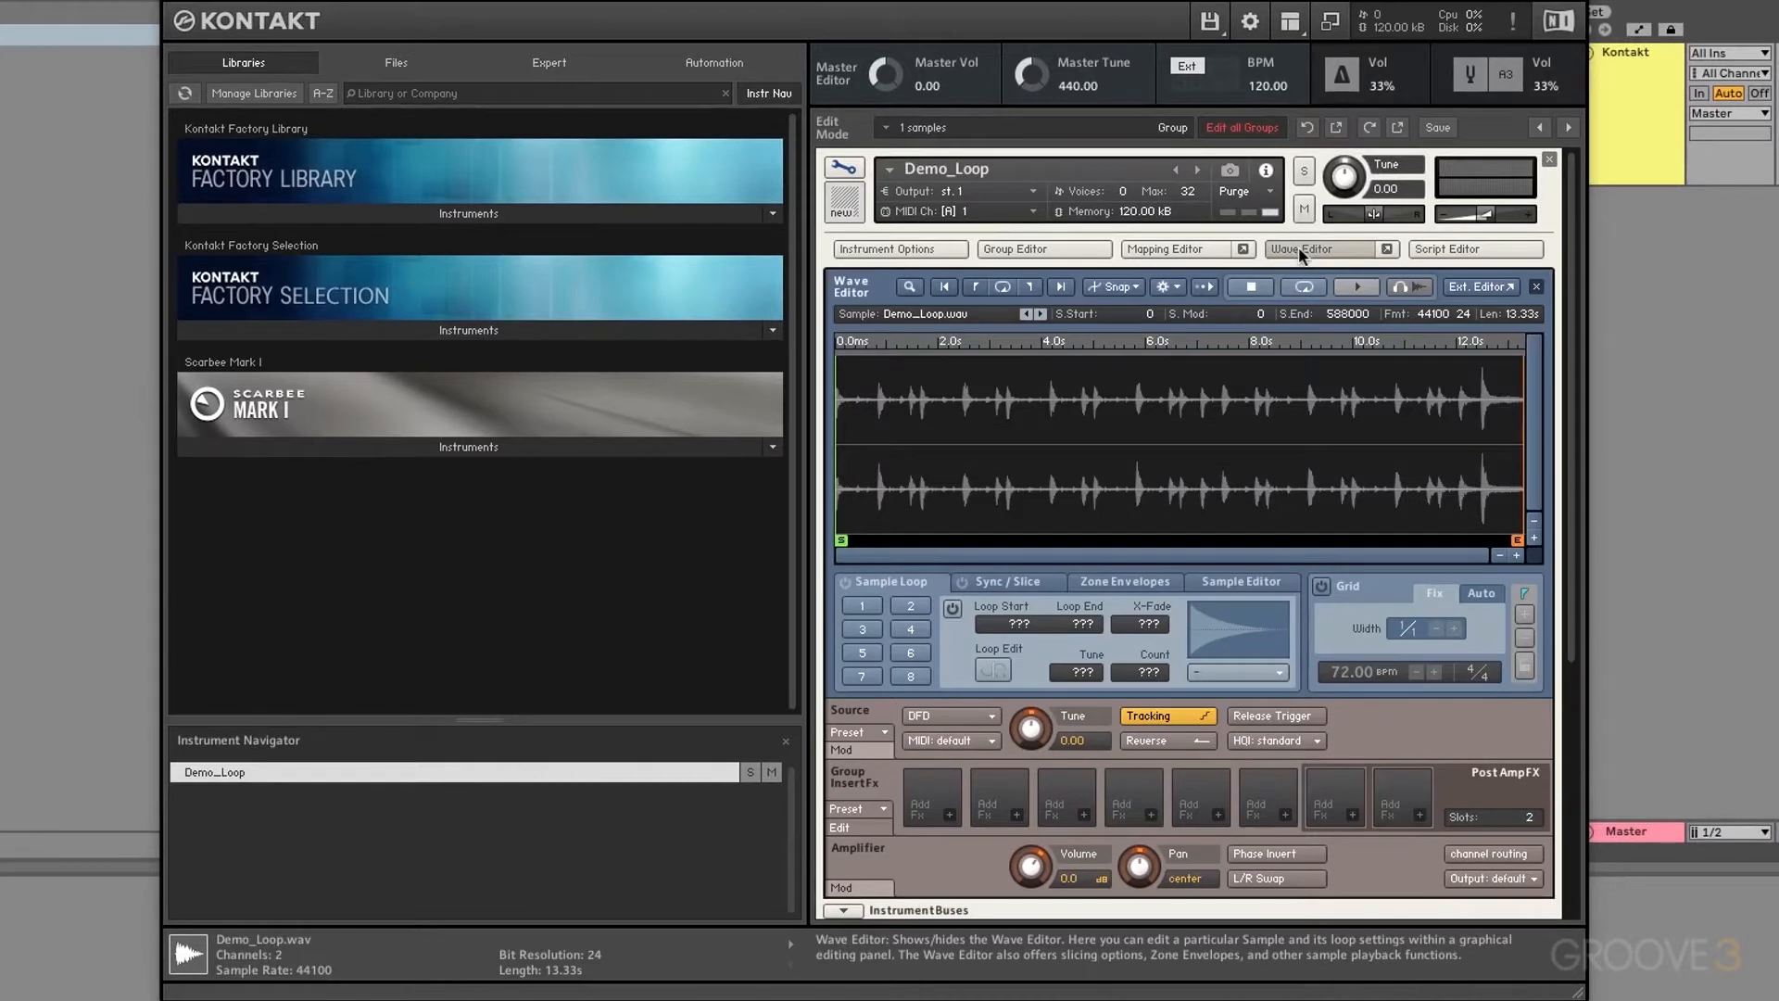
Step: Switch Demo_Loop.wav's Wave Editor to the Sample Editor tools
click(1242, 582)
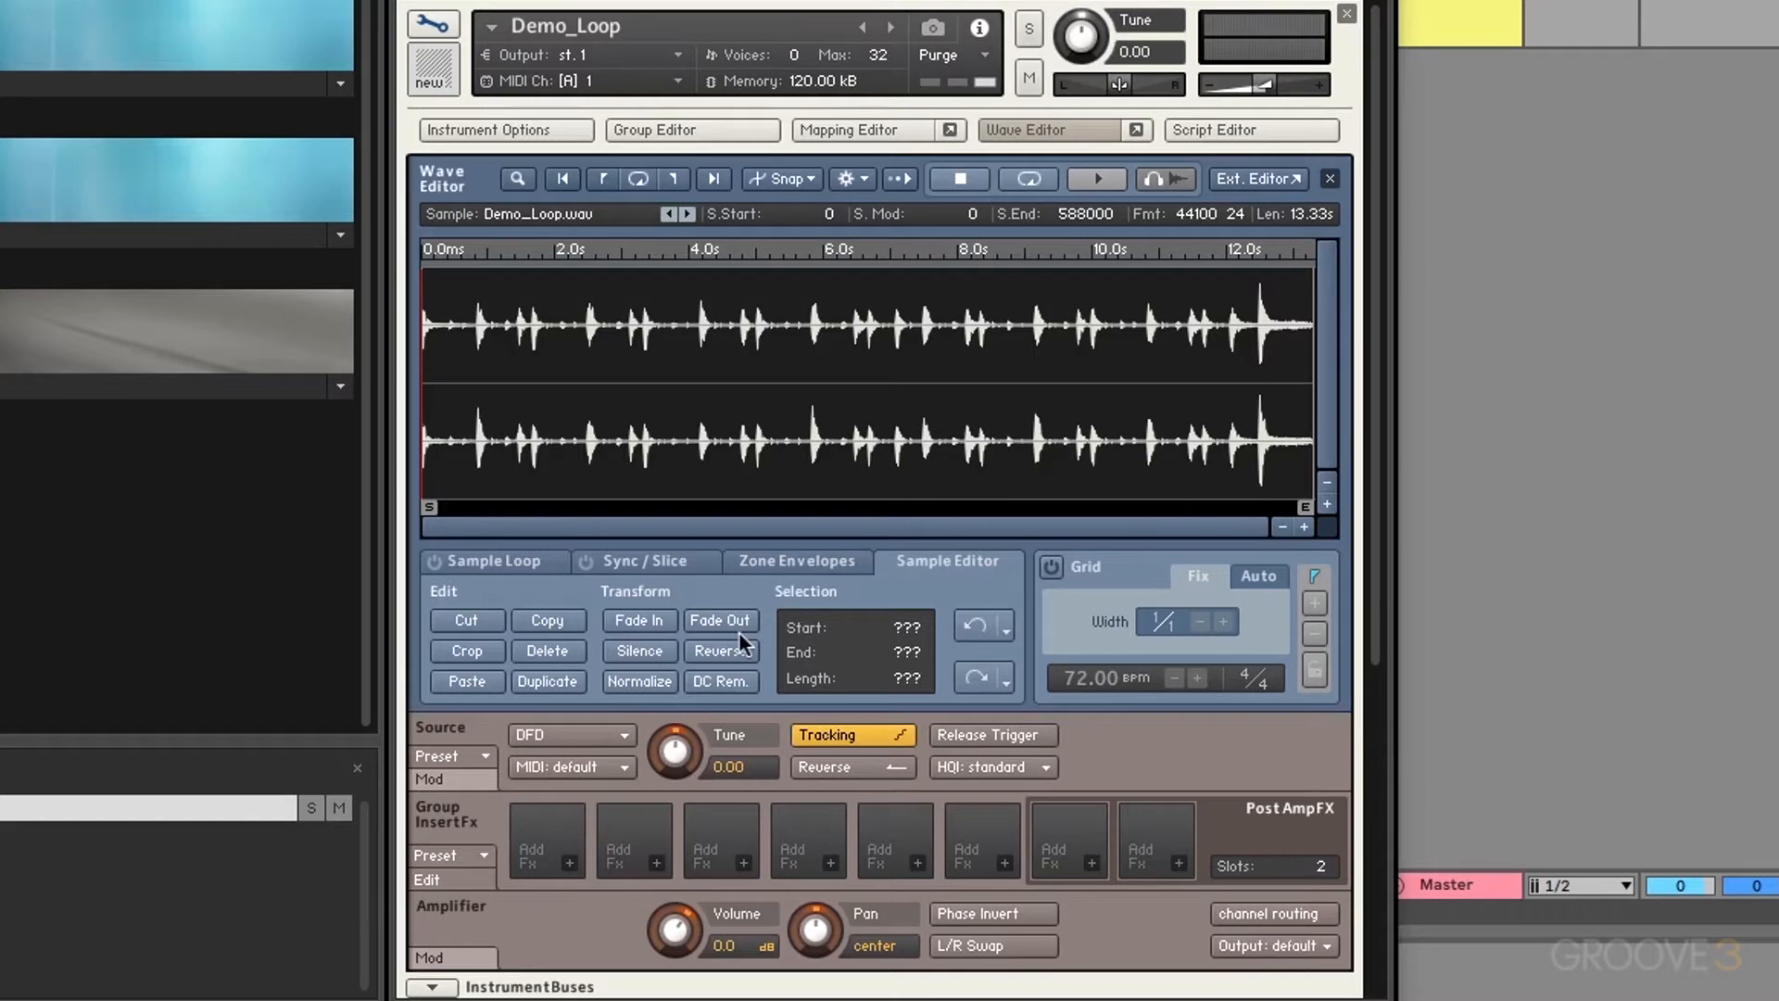
Step: Select samples 14720–75204 at the start of Demo_Loop and apply Fade In
drag(651, 389, 770, 400)
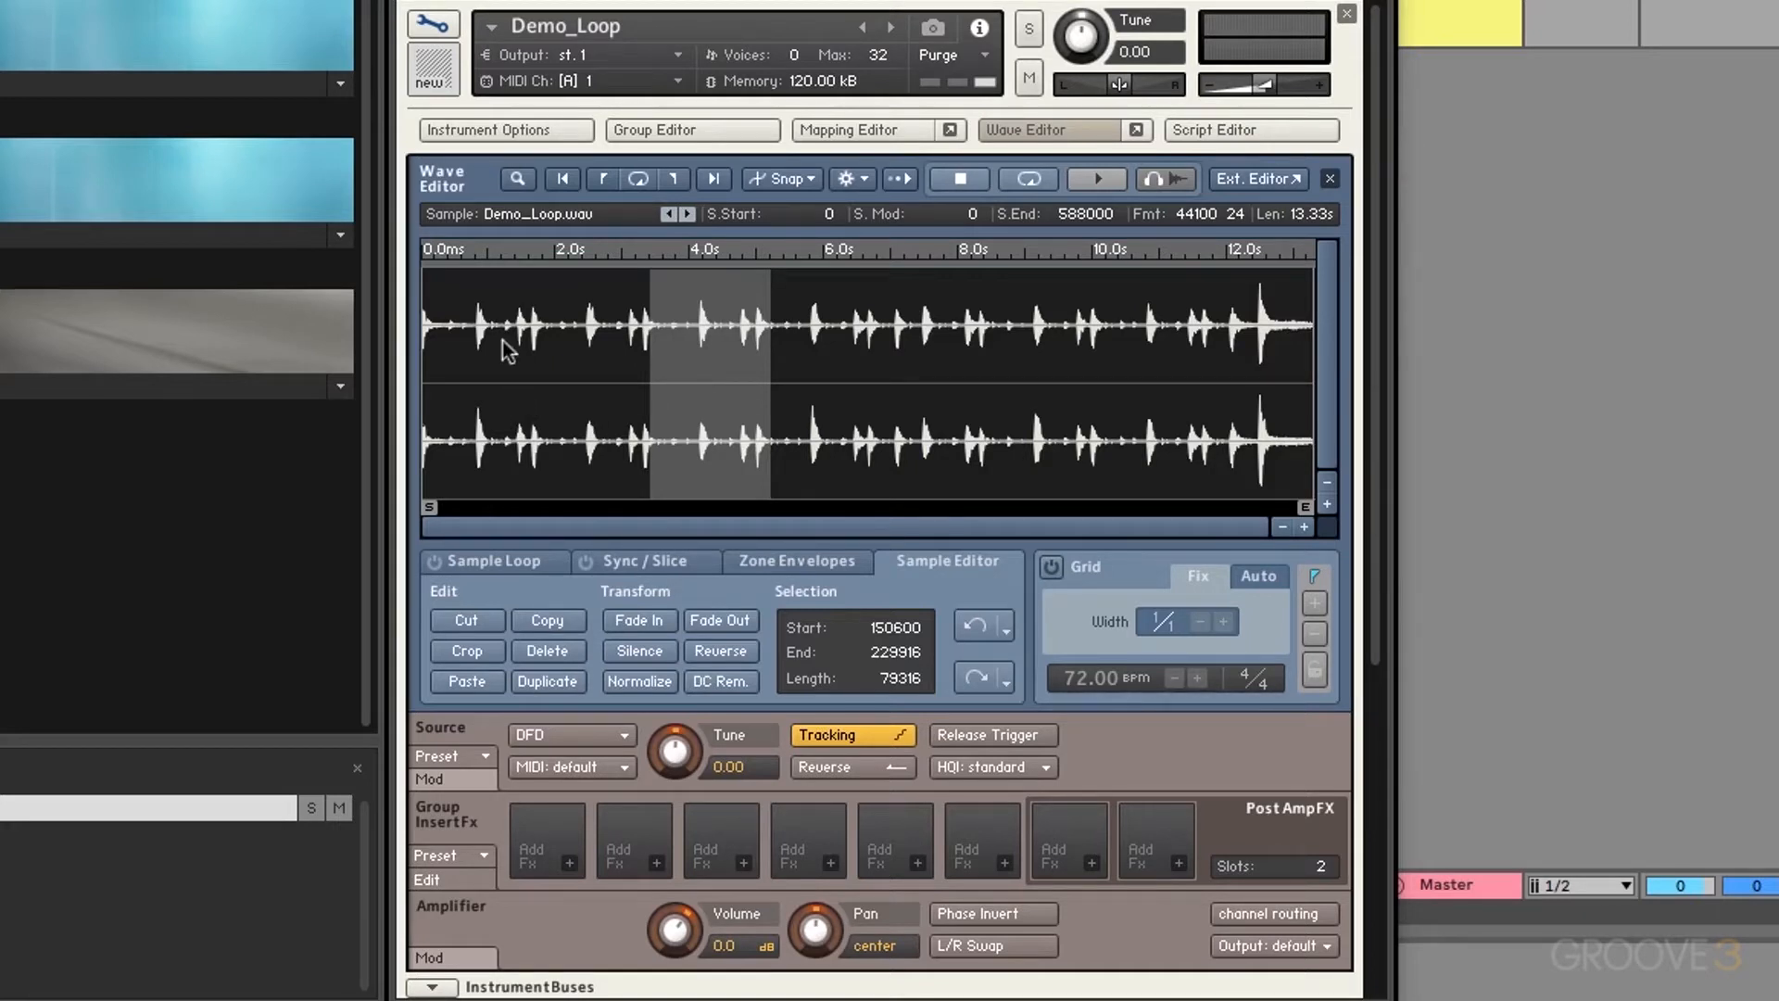
drag(510, 371, 607, 399)
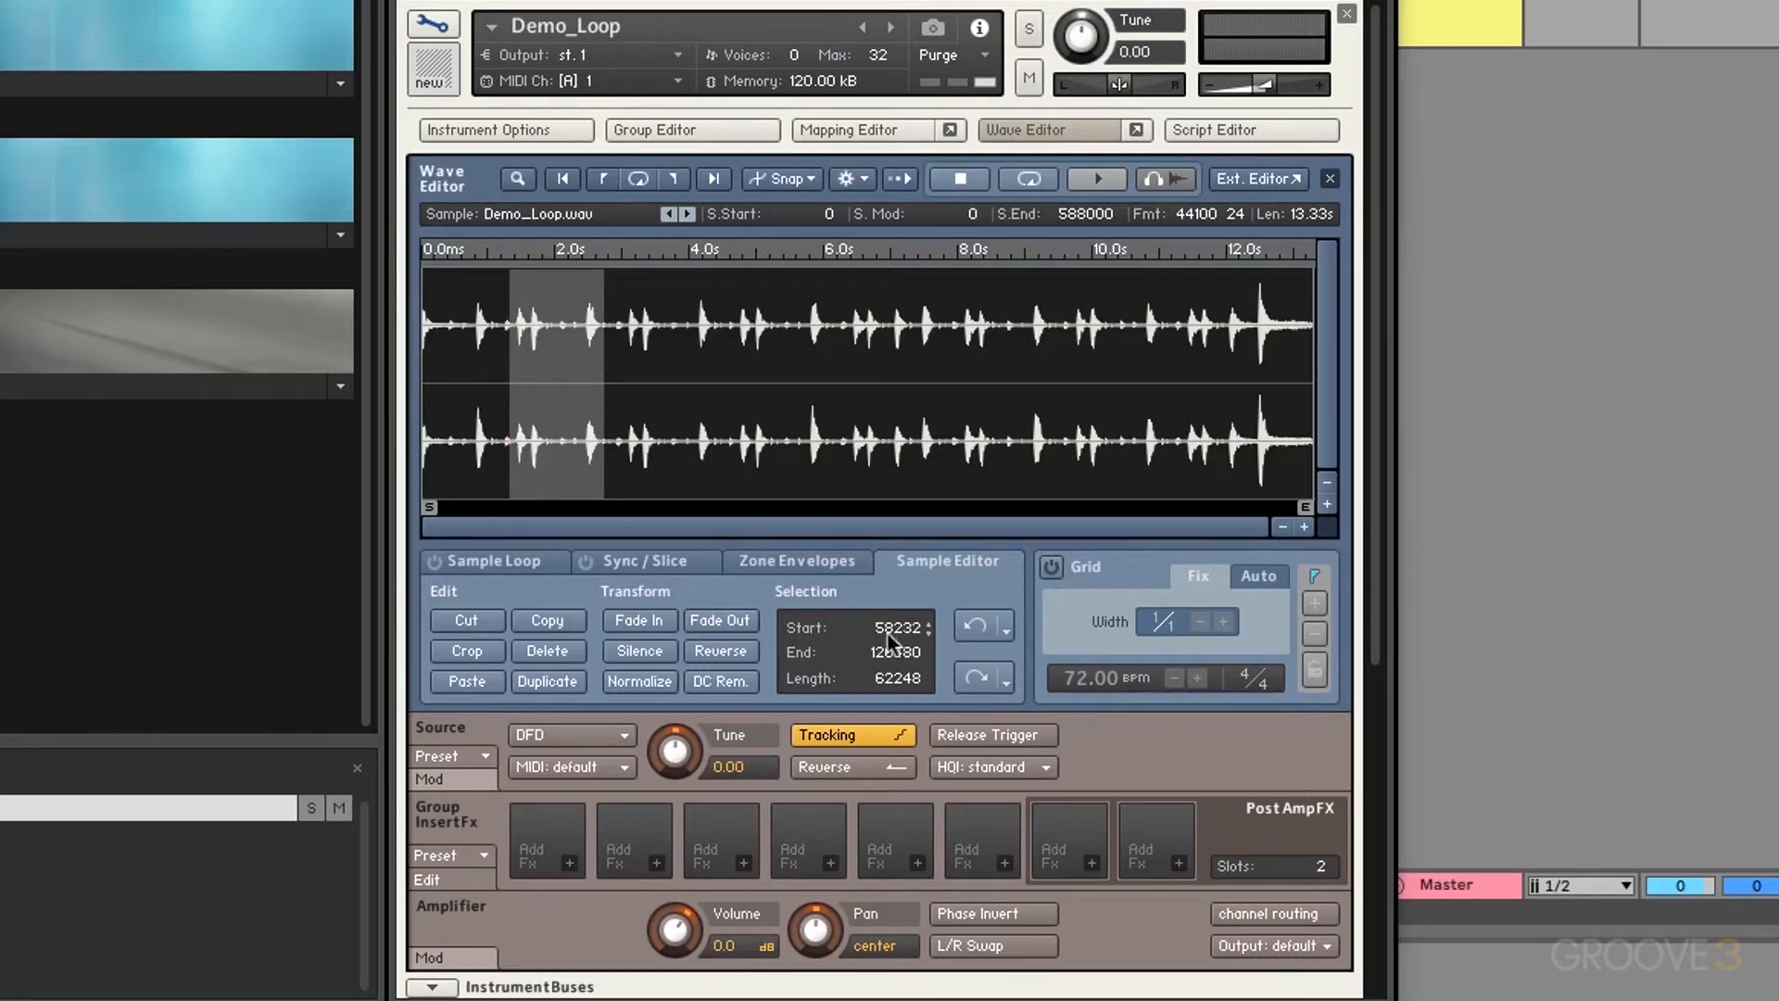
mouse_move(887, 639)
mouse_down()
mouse_move(881, 600)
mouse_move(897, 718)
mouse_move(888, 635)
mouse_move(883, 654)
mouse_up()
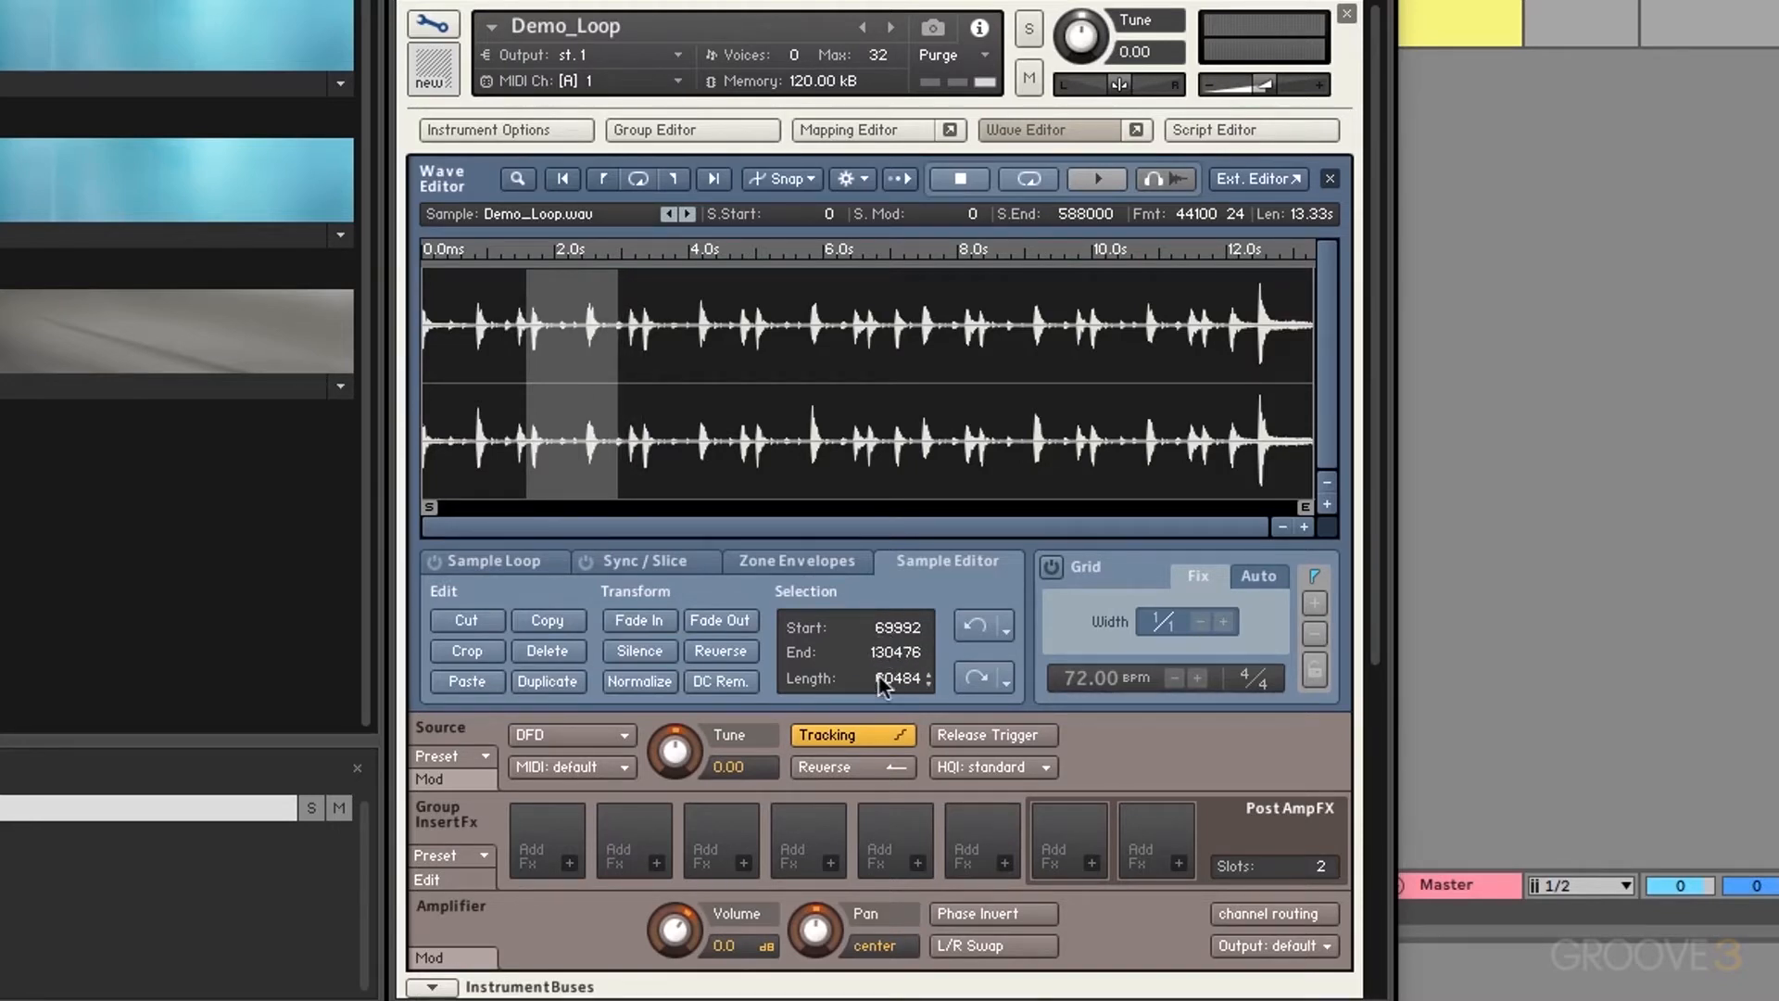
click(977, 630)
click(977, 631)
click(975, 633)
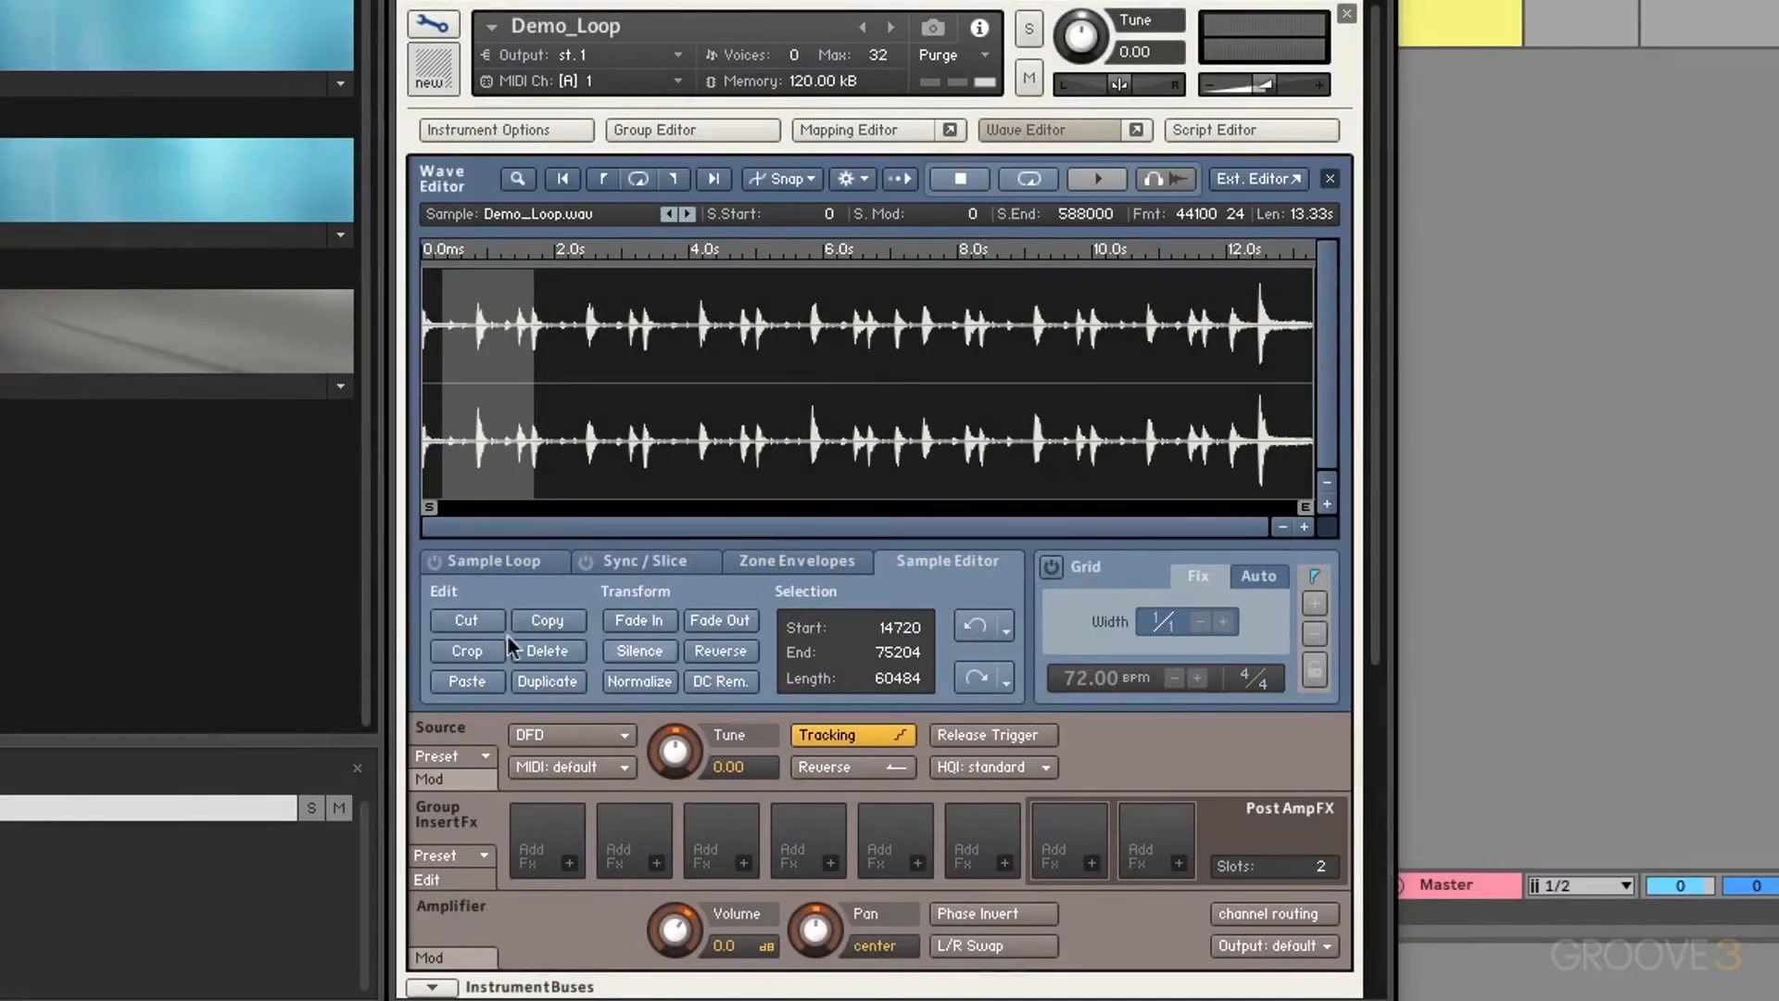
click(660, 621)
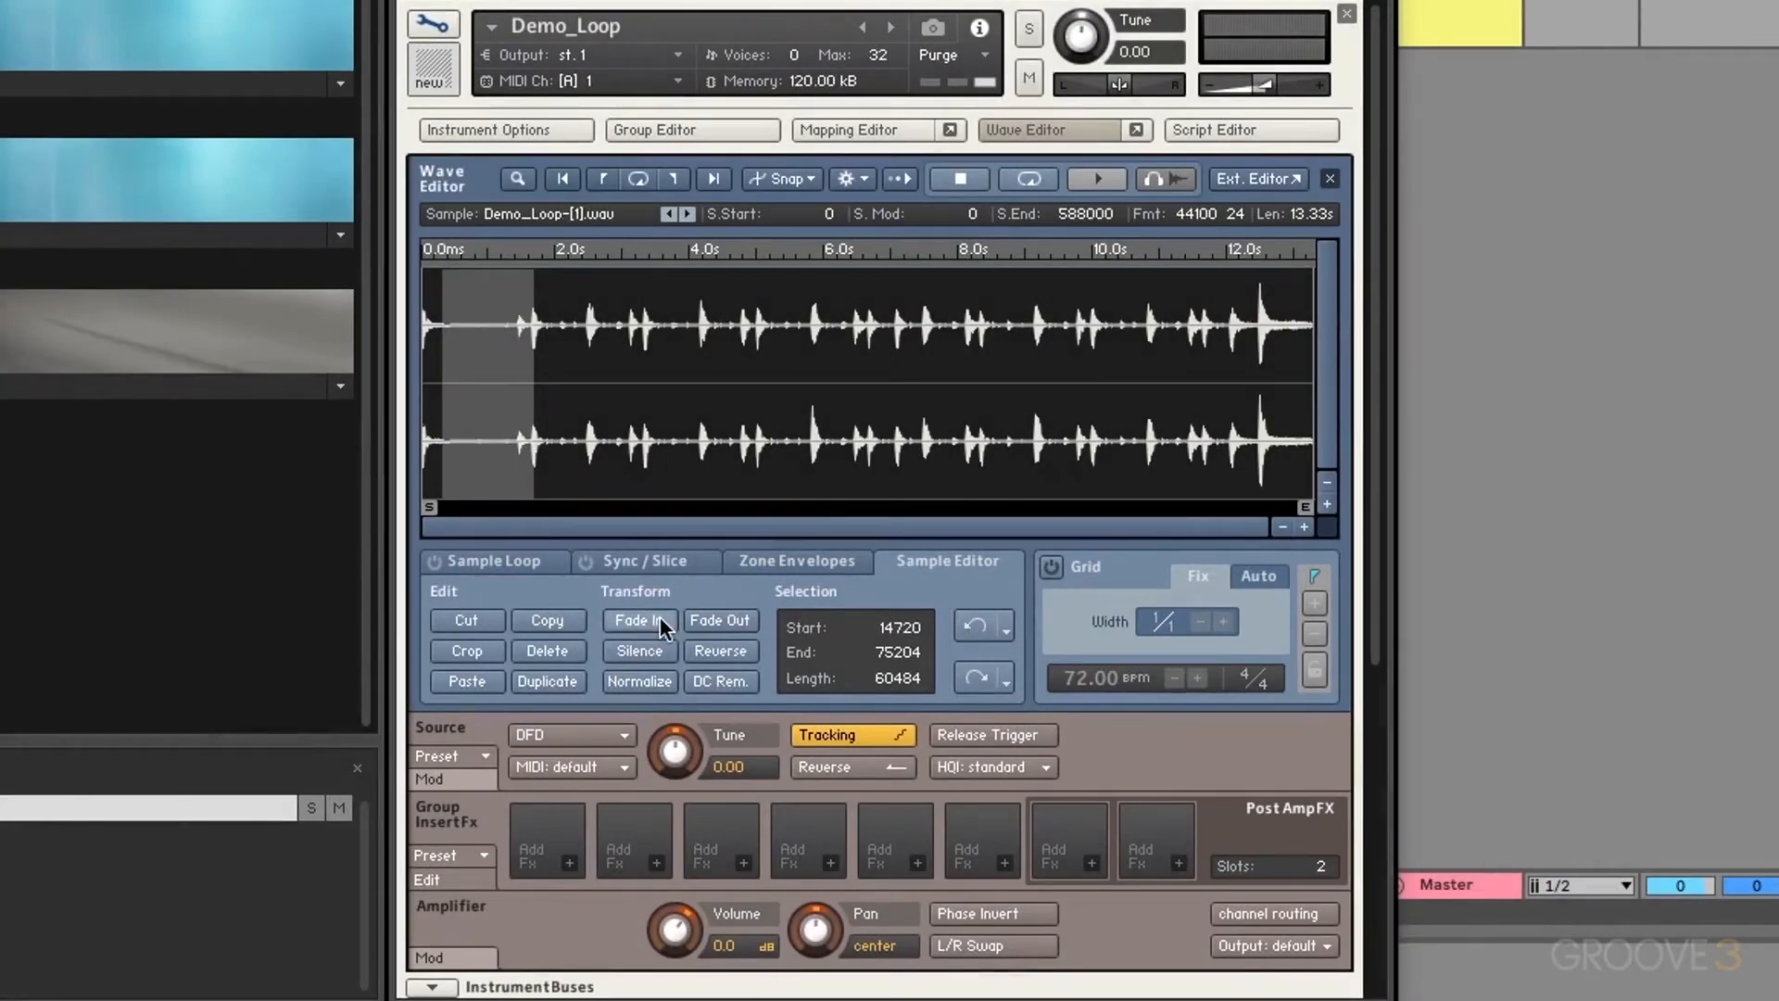
Step: Undo the fade-in, redo it, then undo it again
click(982, 633)
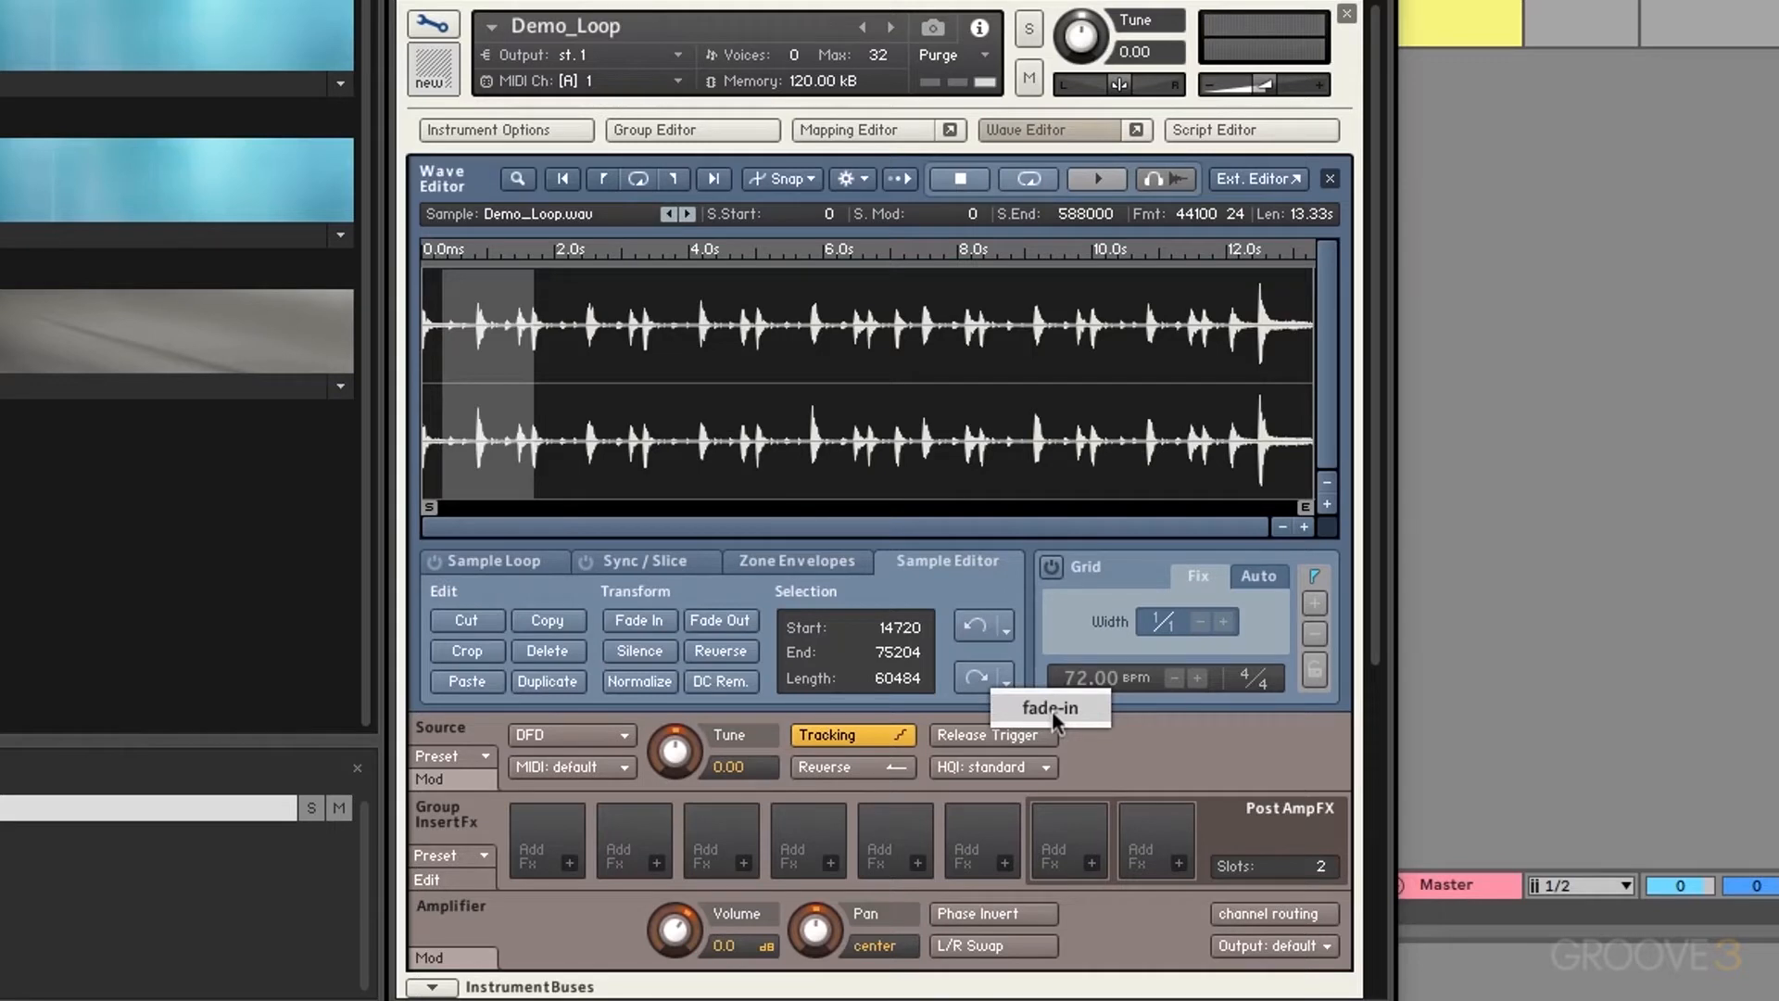
click(1052, 711)
click(976, 628)
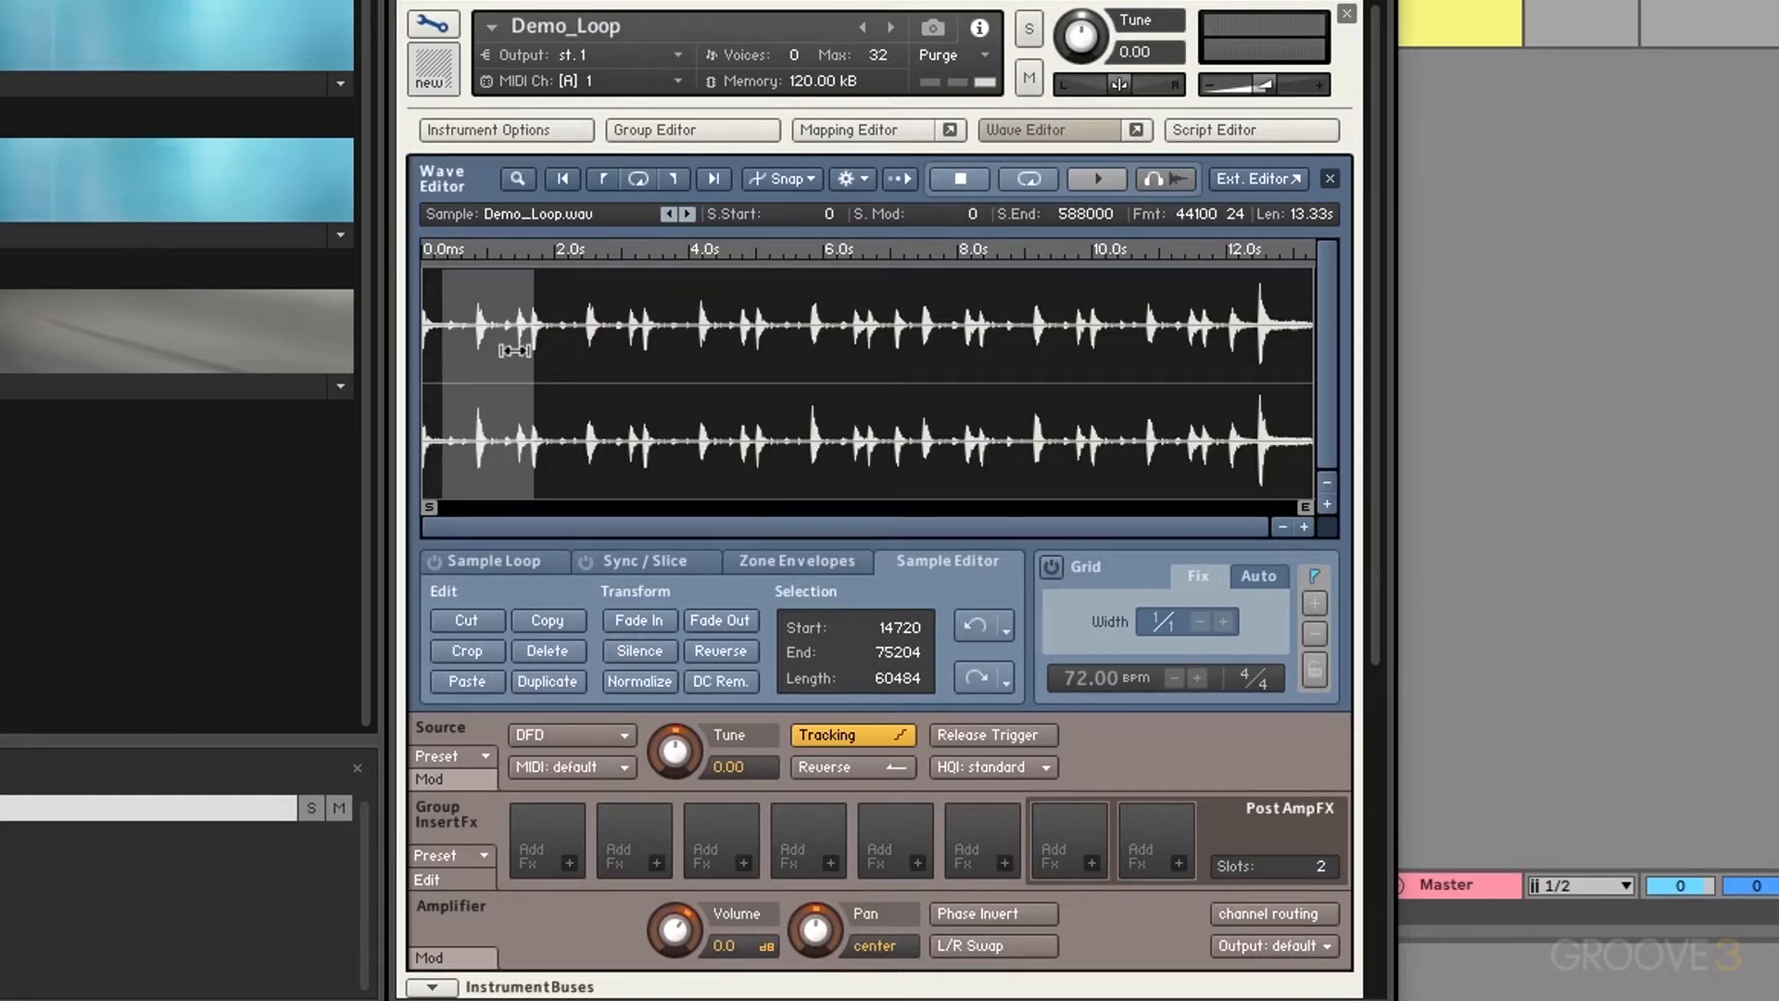
Step: Try a cut, undo it, and select samples 61244–405616
click(466, 621)
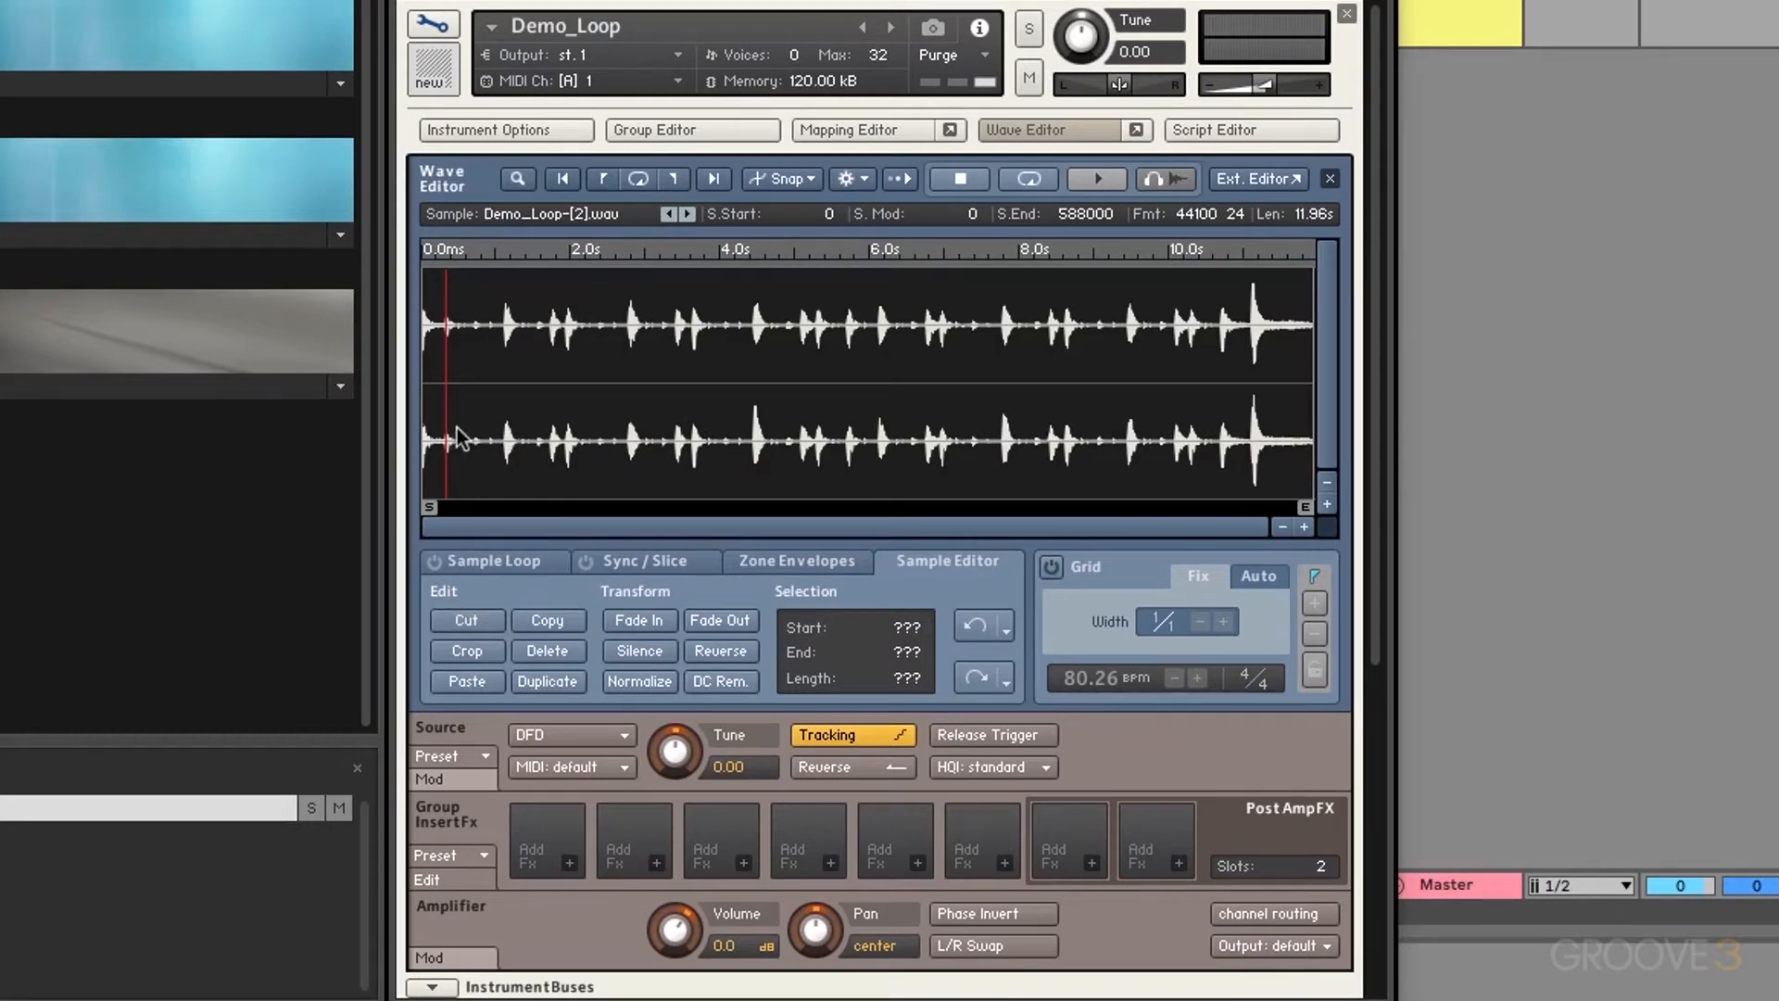
click(976, 627)
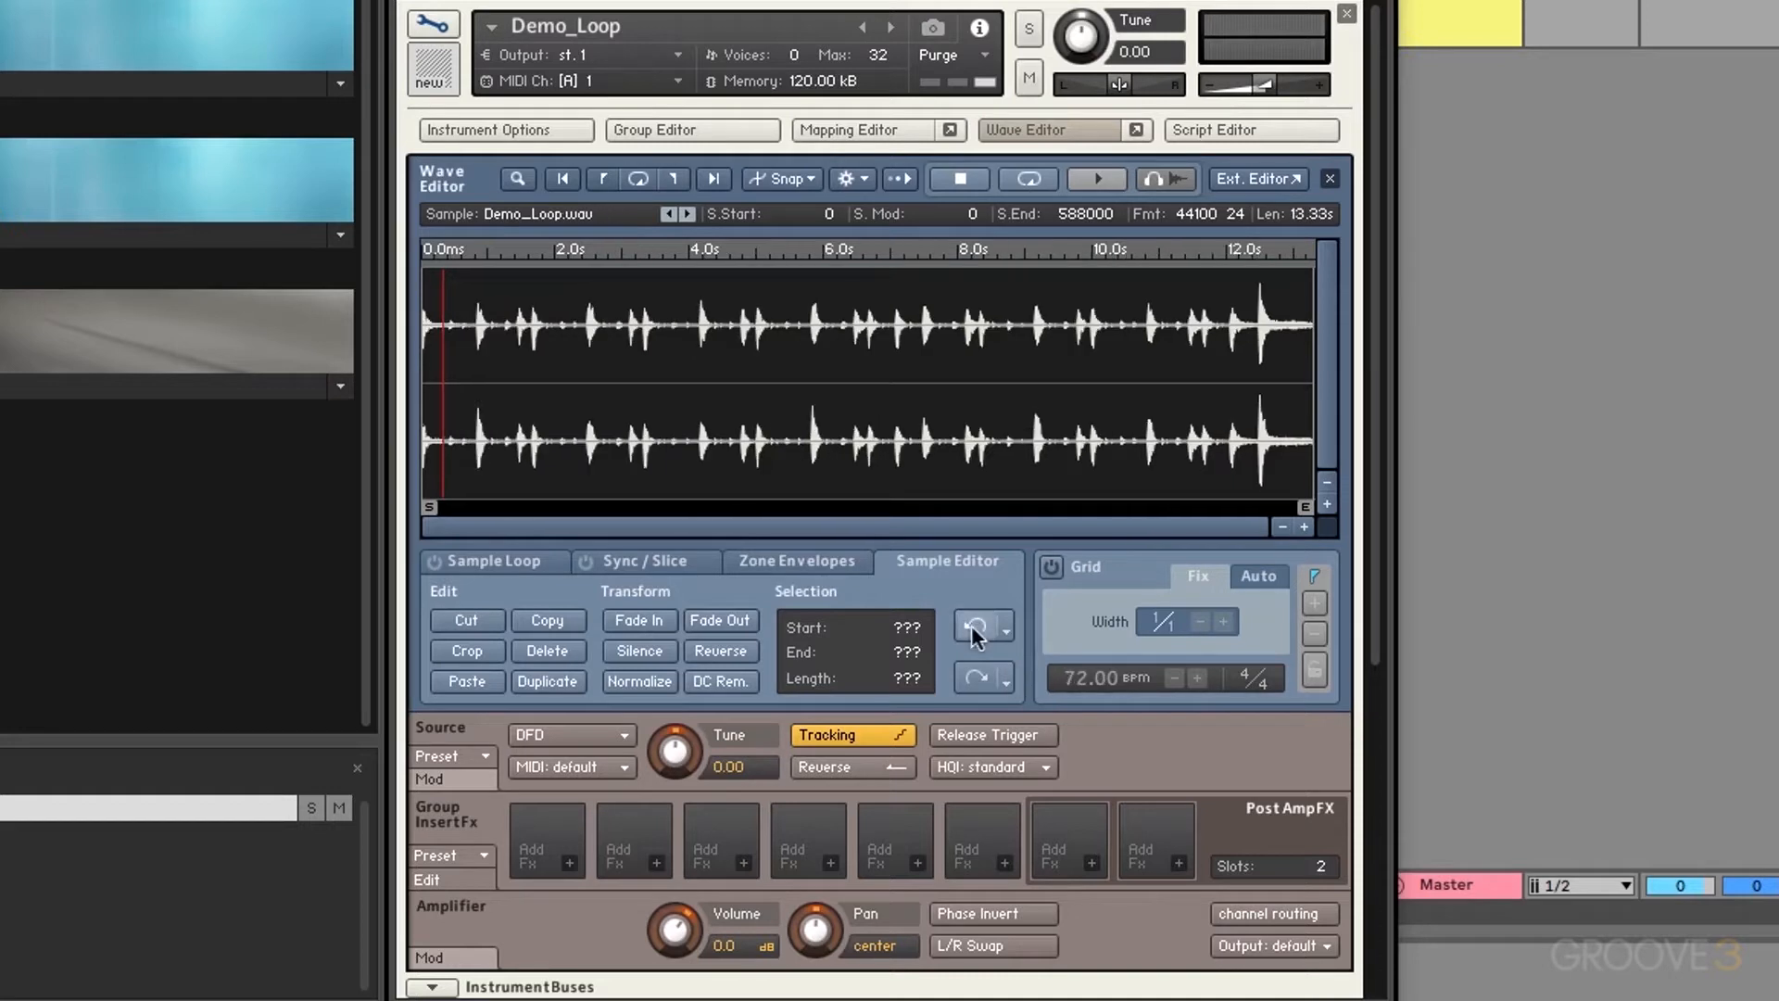
drag(530, 474, 1037, 436)
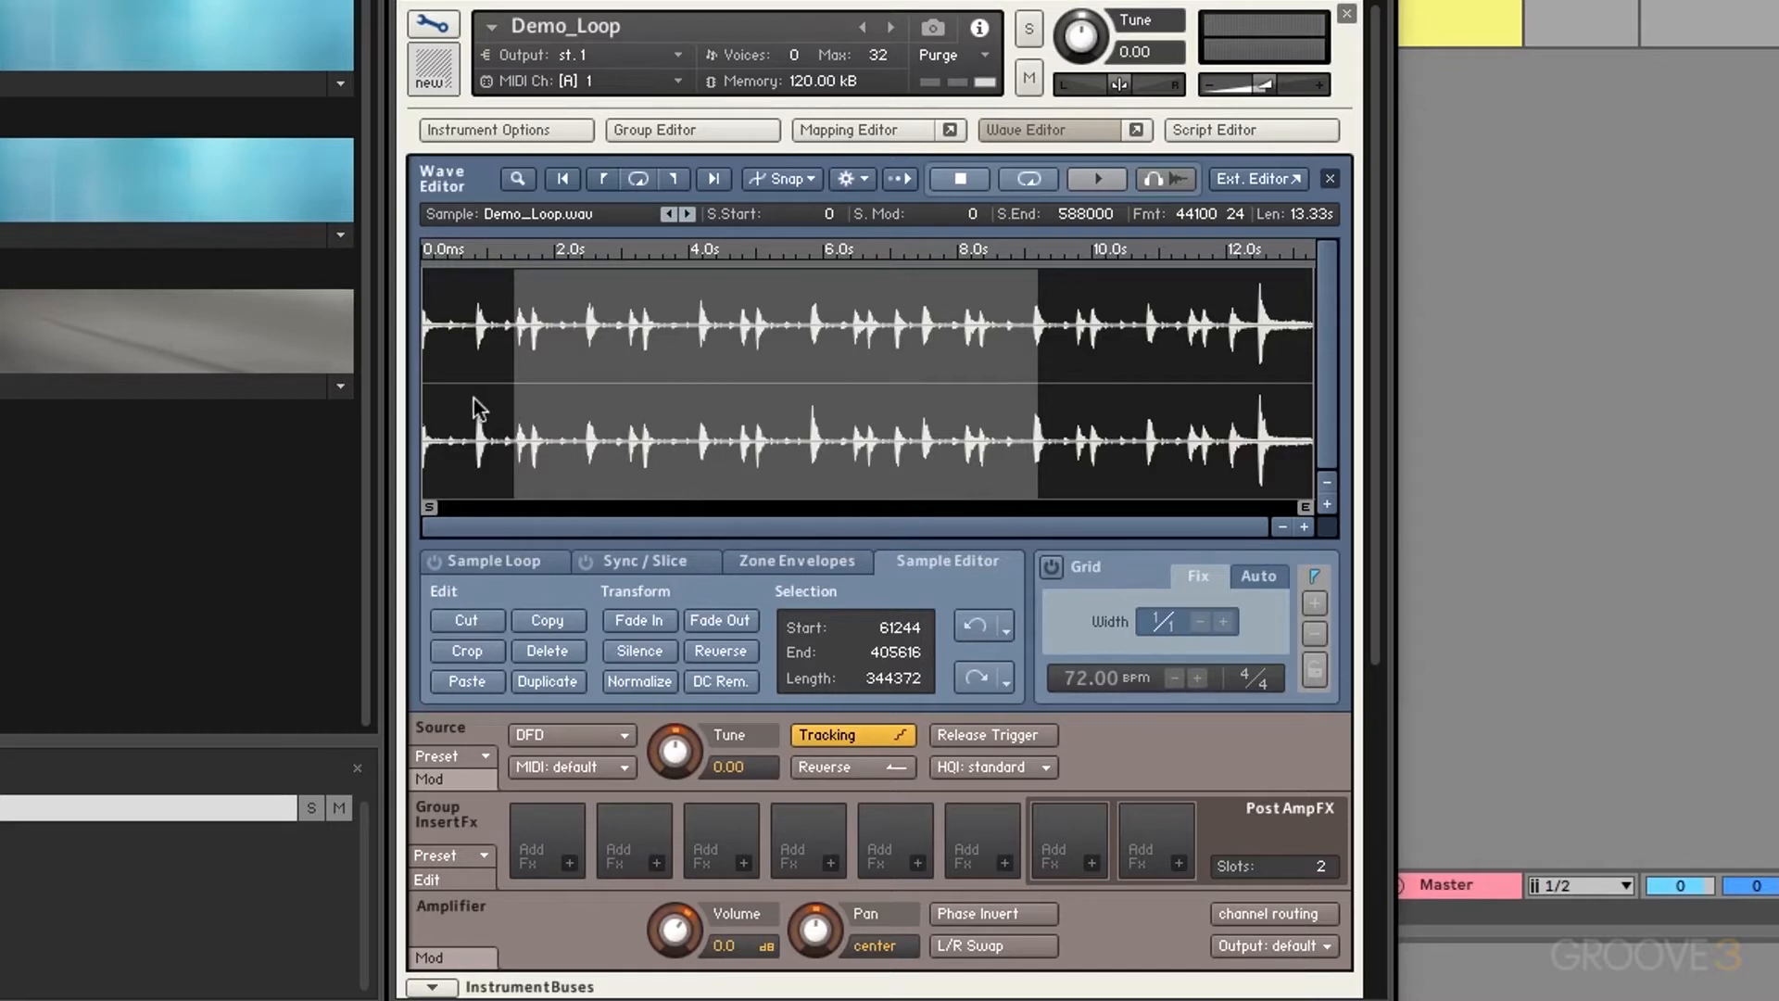
Step: After undoing trial cut and paste edits, crop Demo_Loop to 0.91 s as Demo_Loop-[7].wav
click(467, 621)
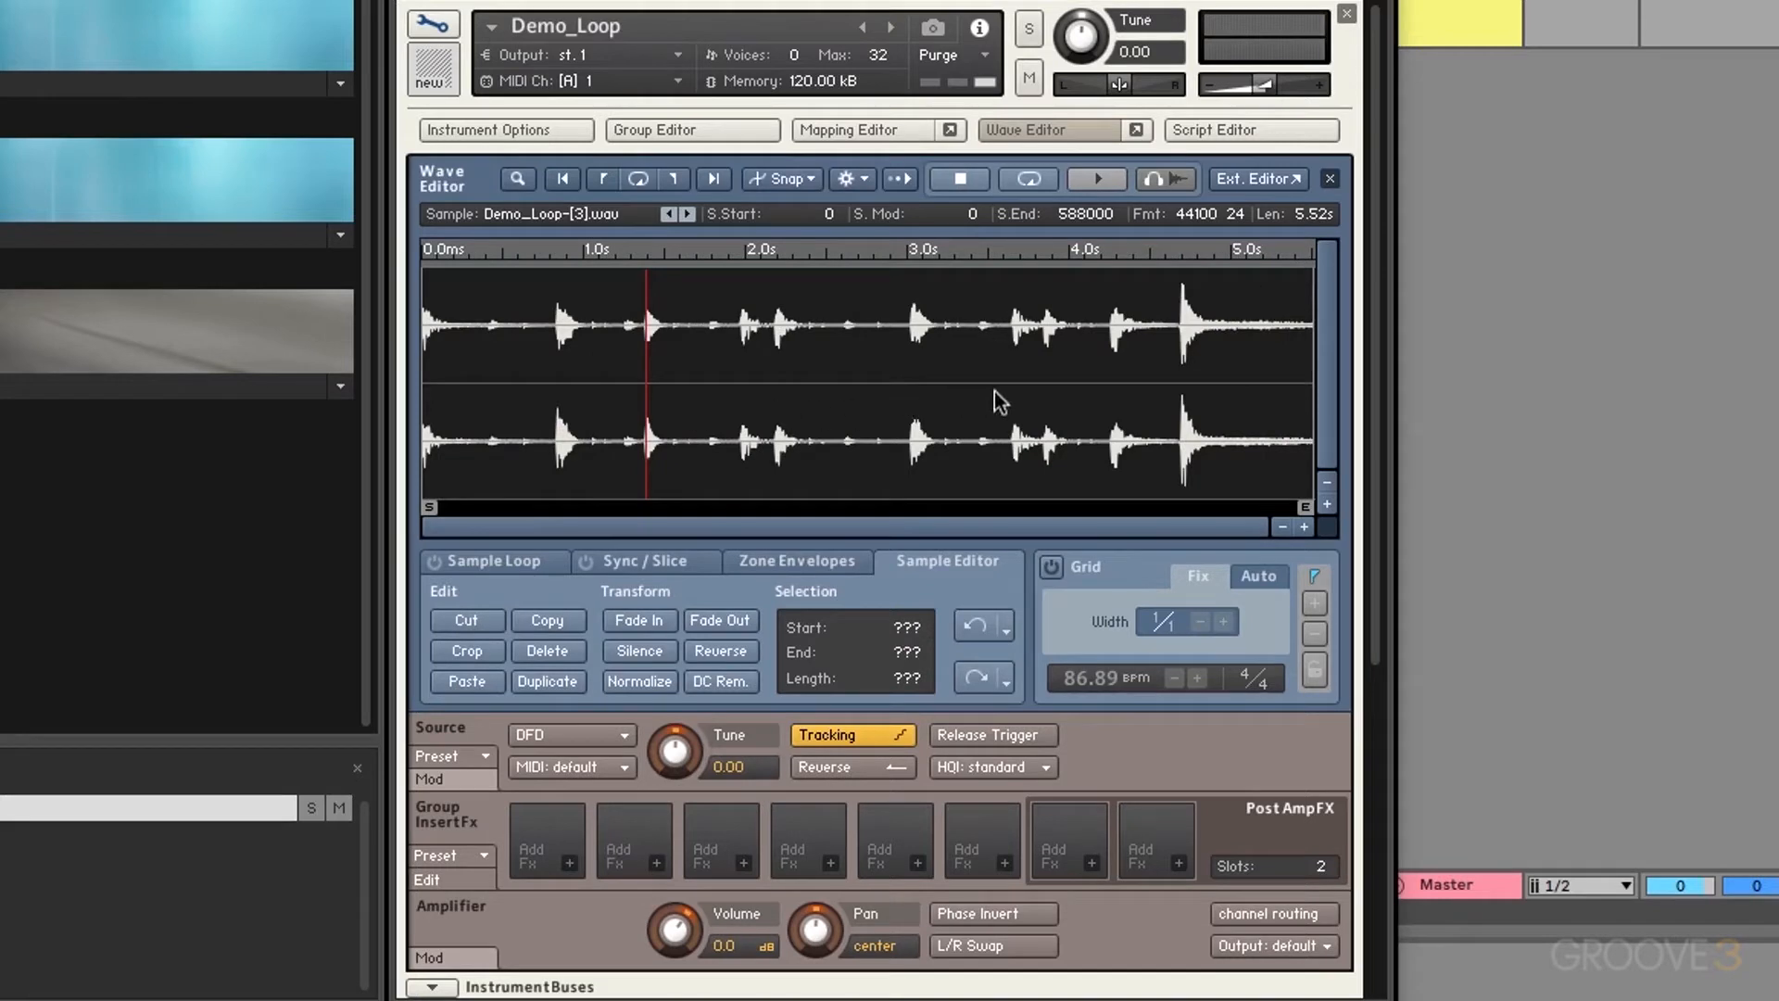
click(970, 626)
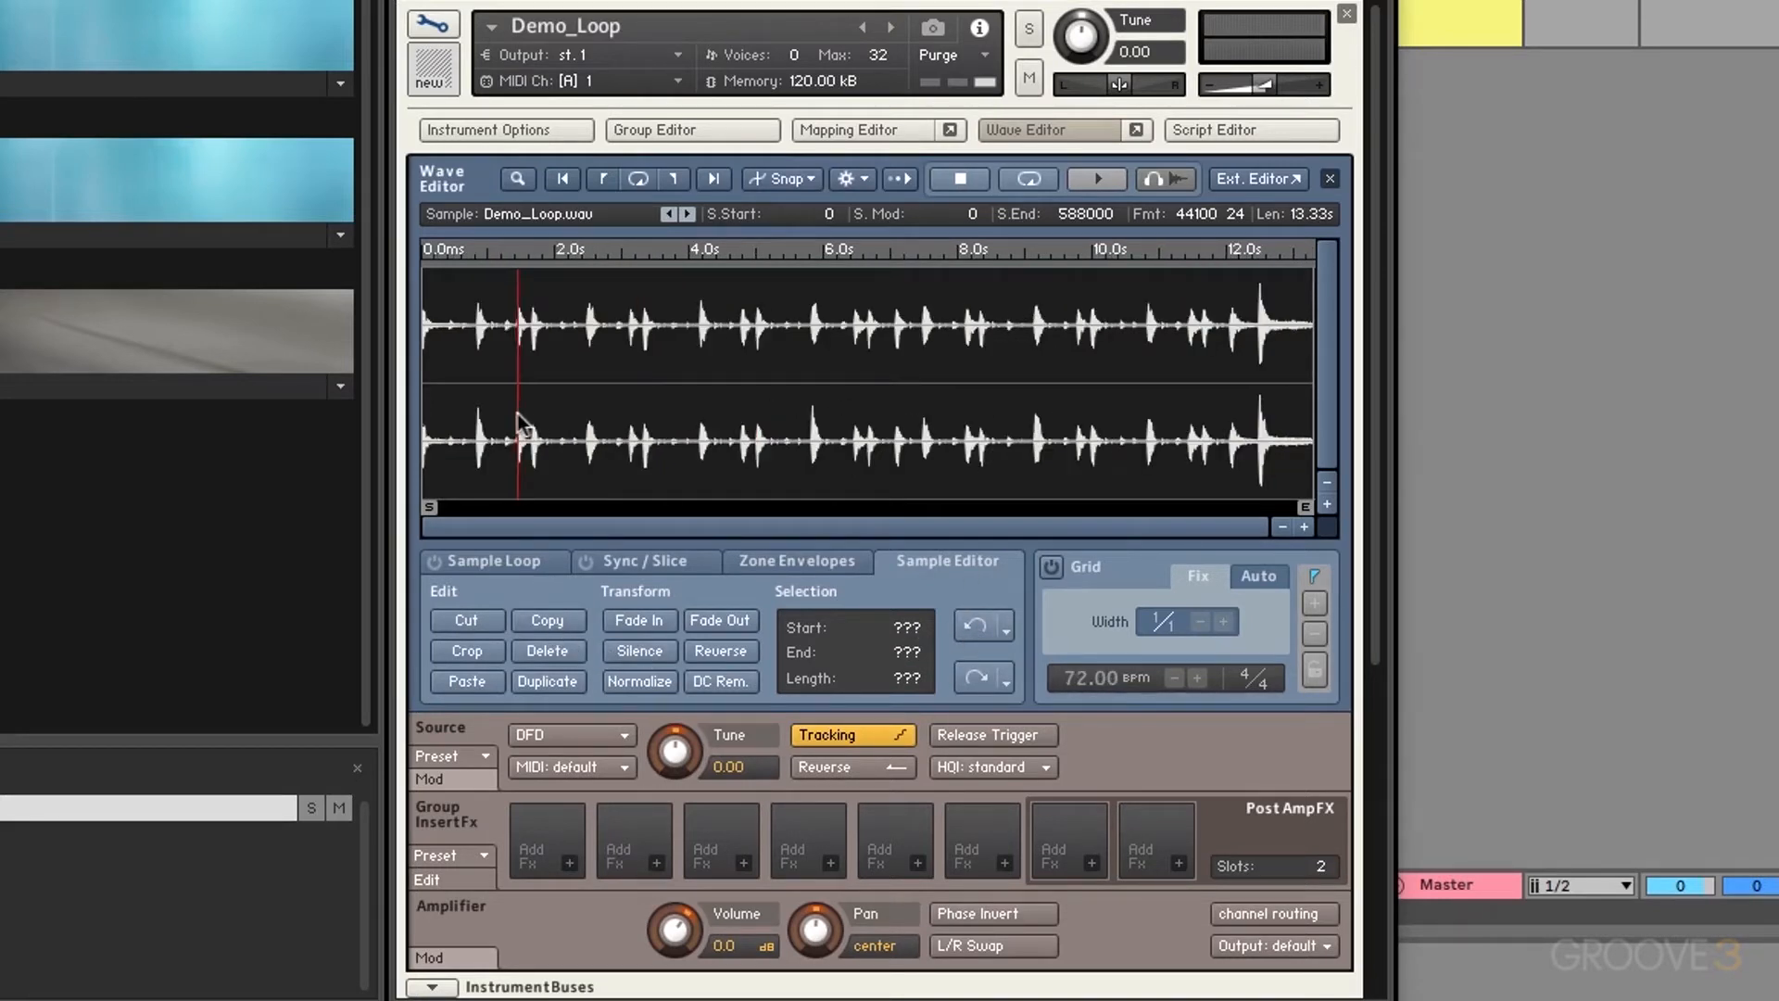
mouse_move(517, 414)
mouse_down()
mouse_move(598, 428)
mouse_move(578, 436)
mouse_up()
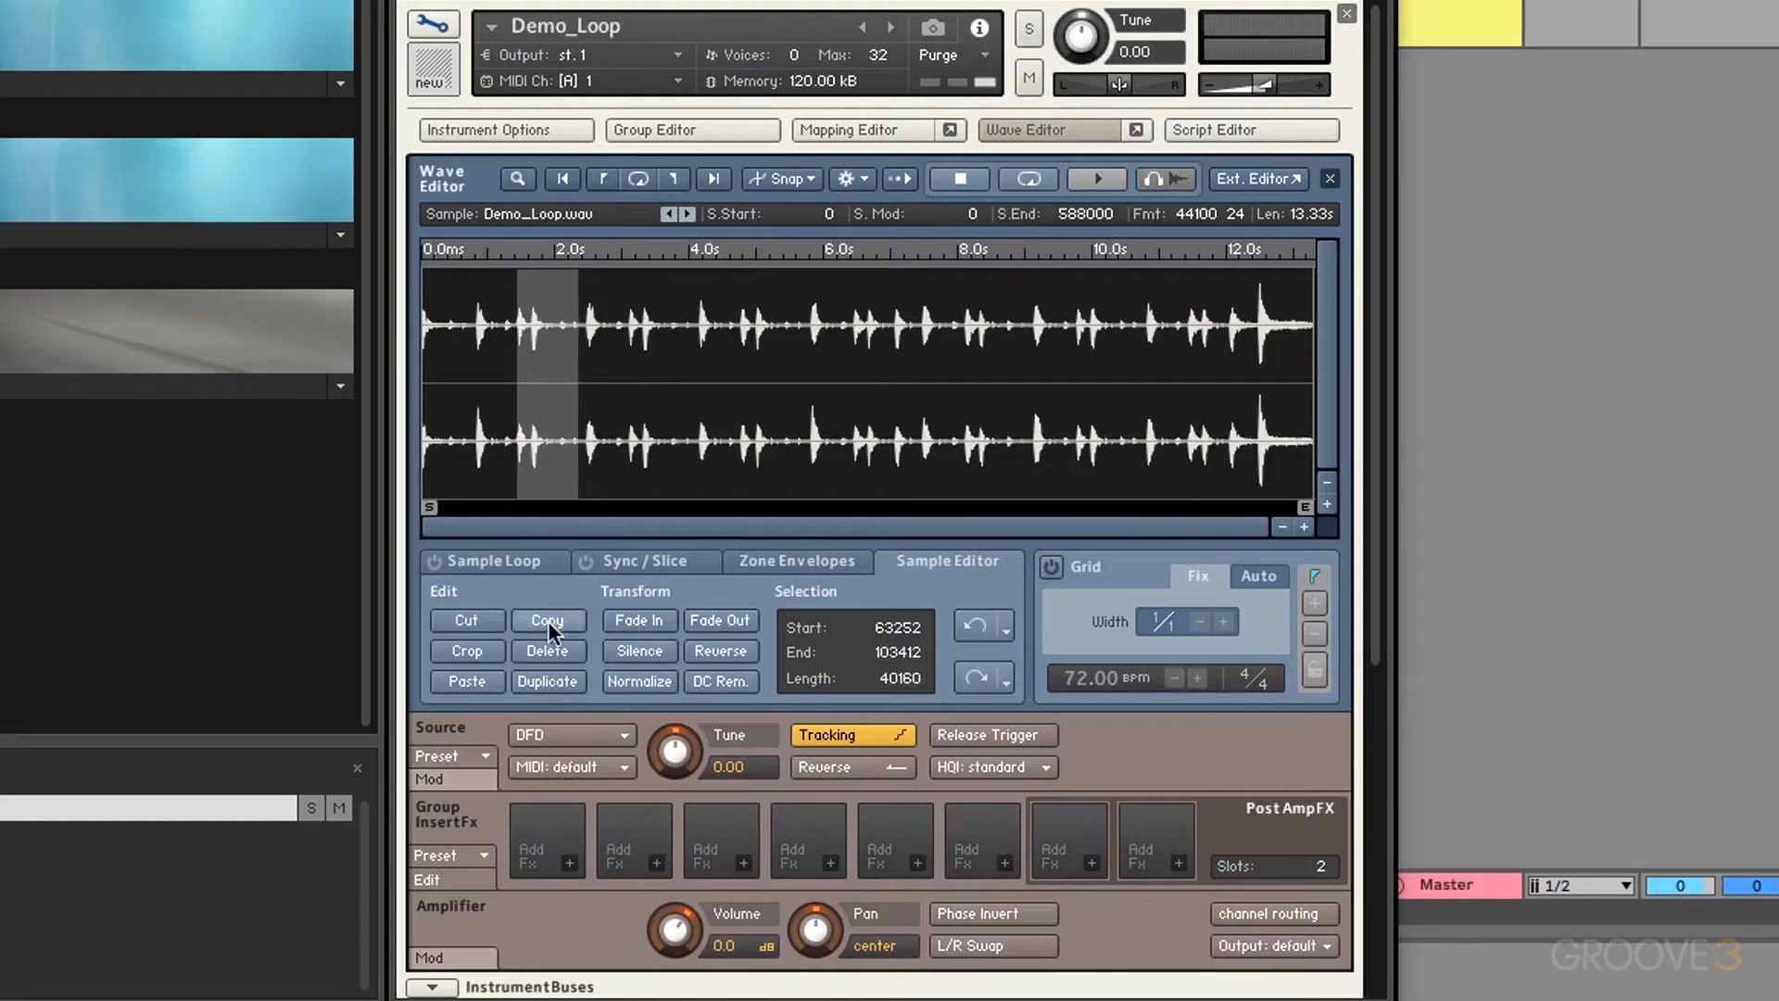
click(548, 621)
click(475, 682)
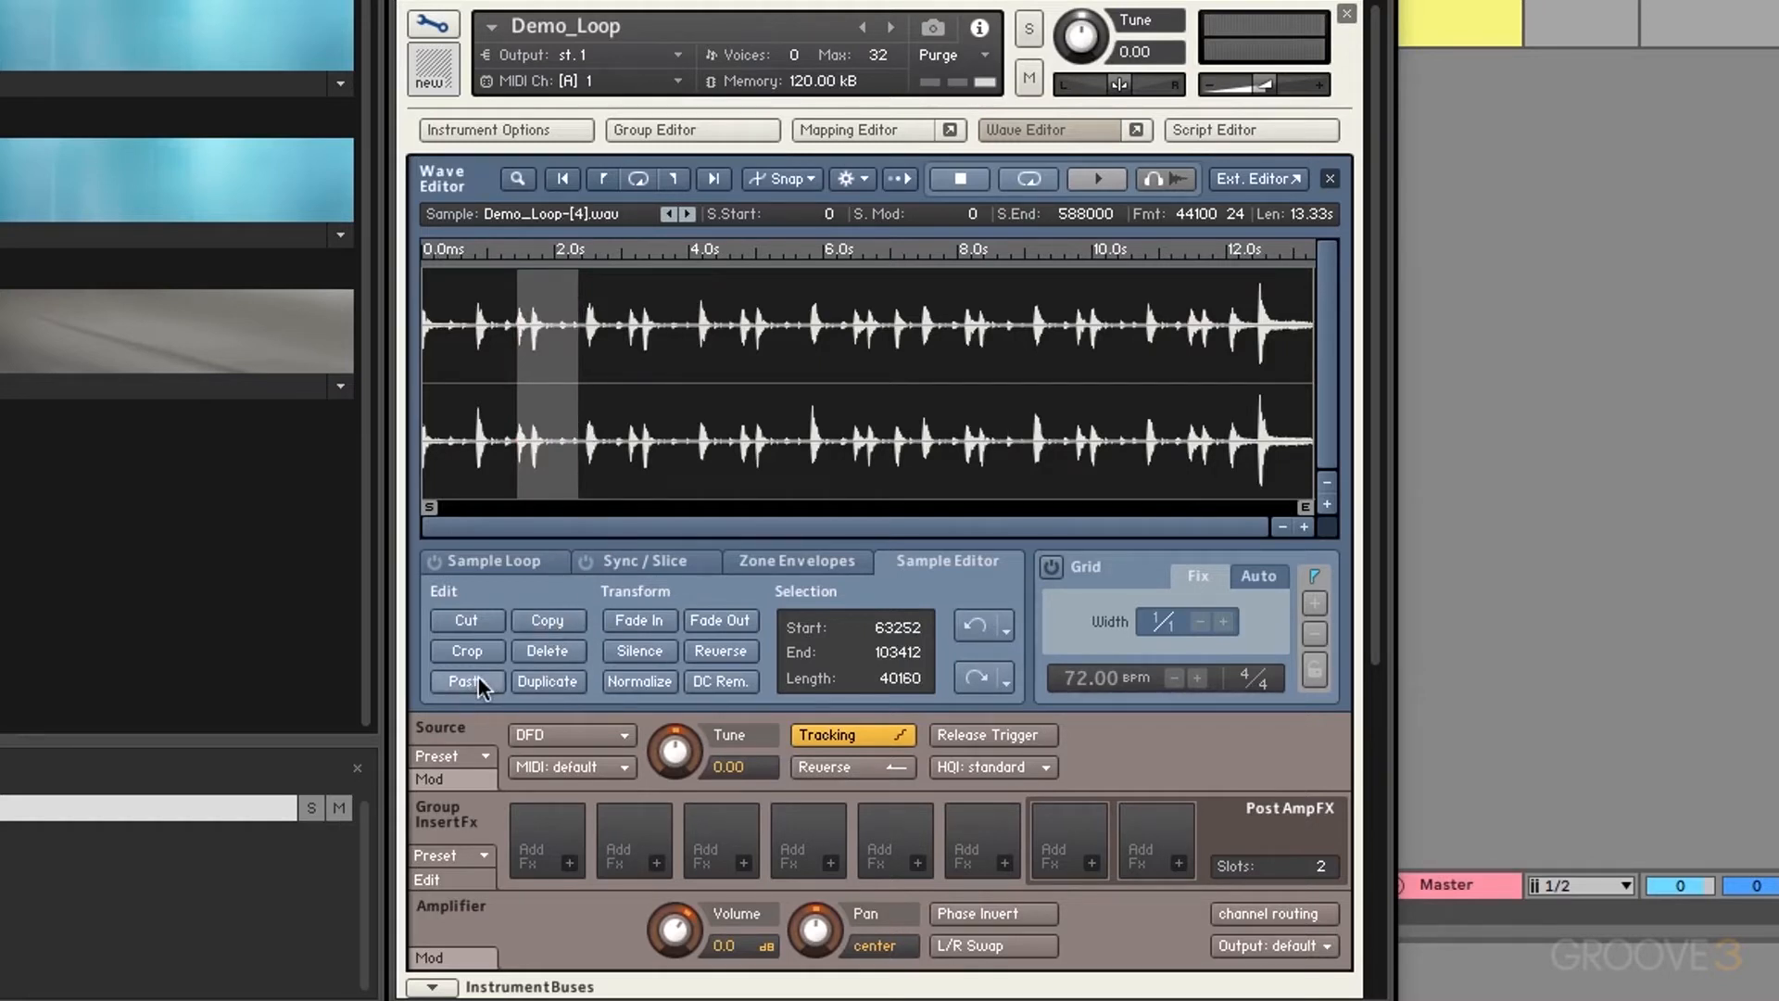
click(601, 449)
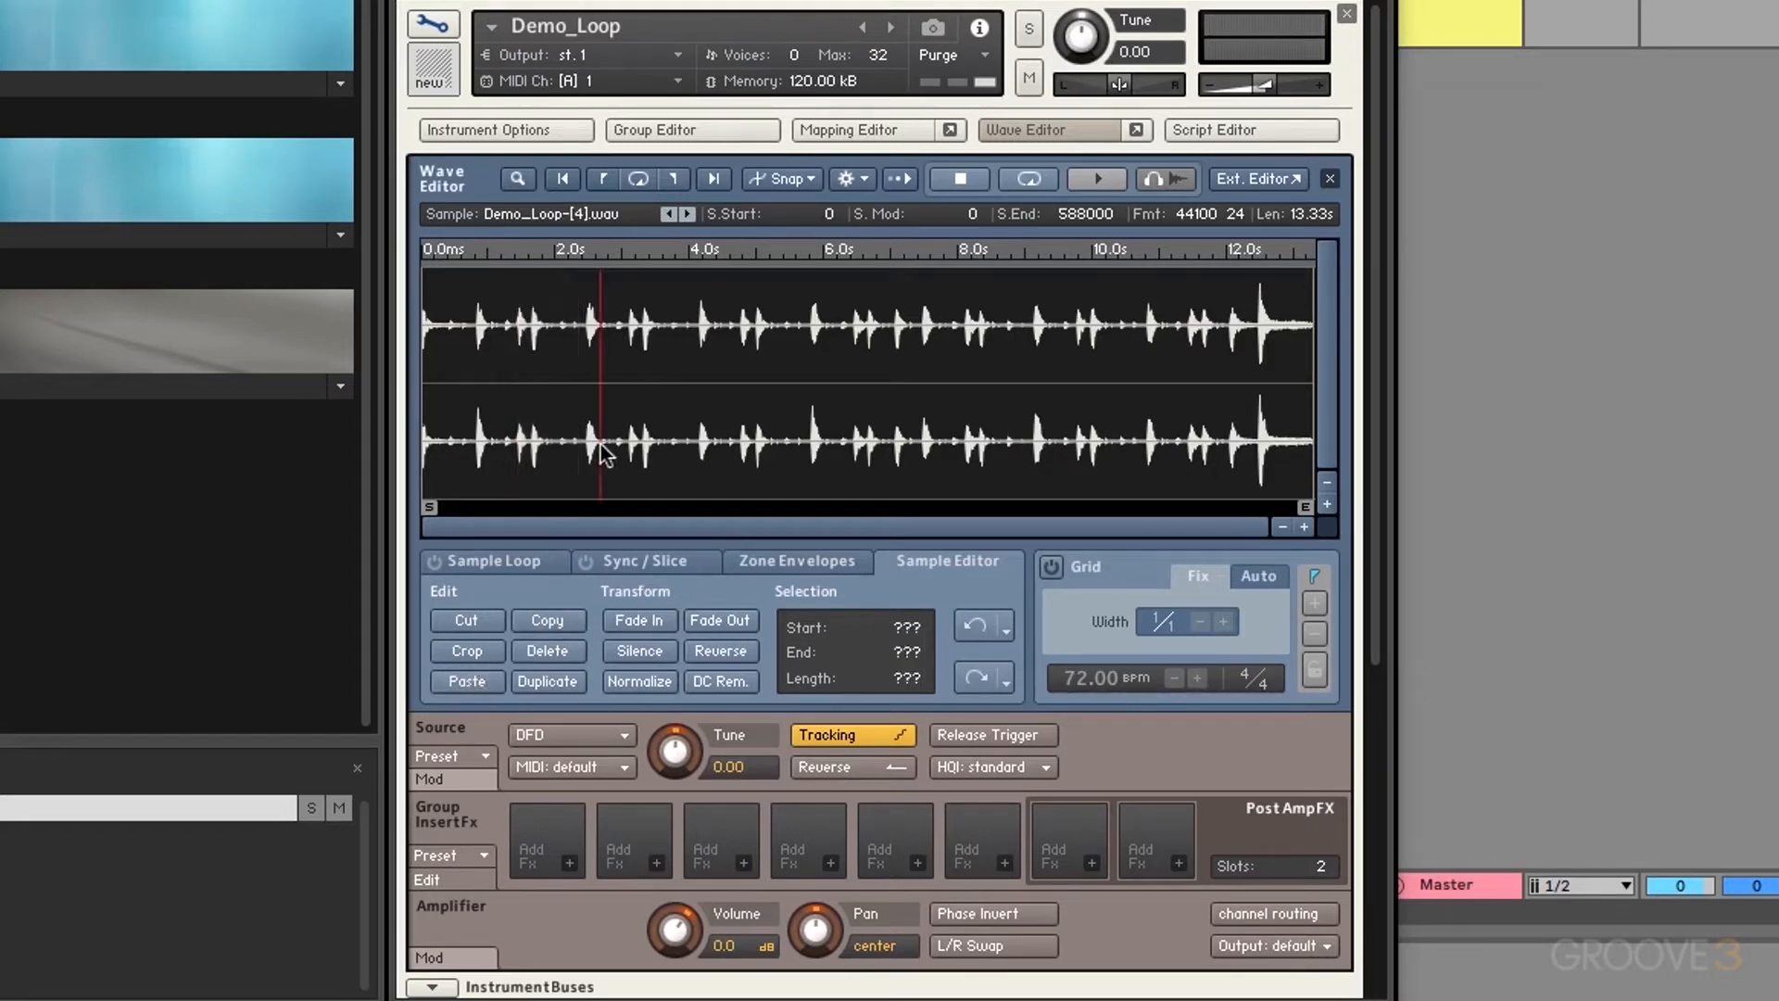
click(468, 683)
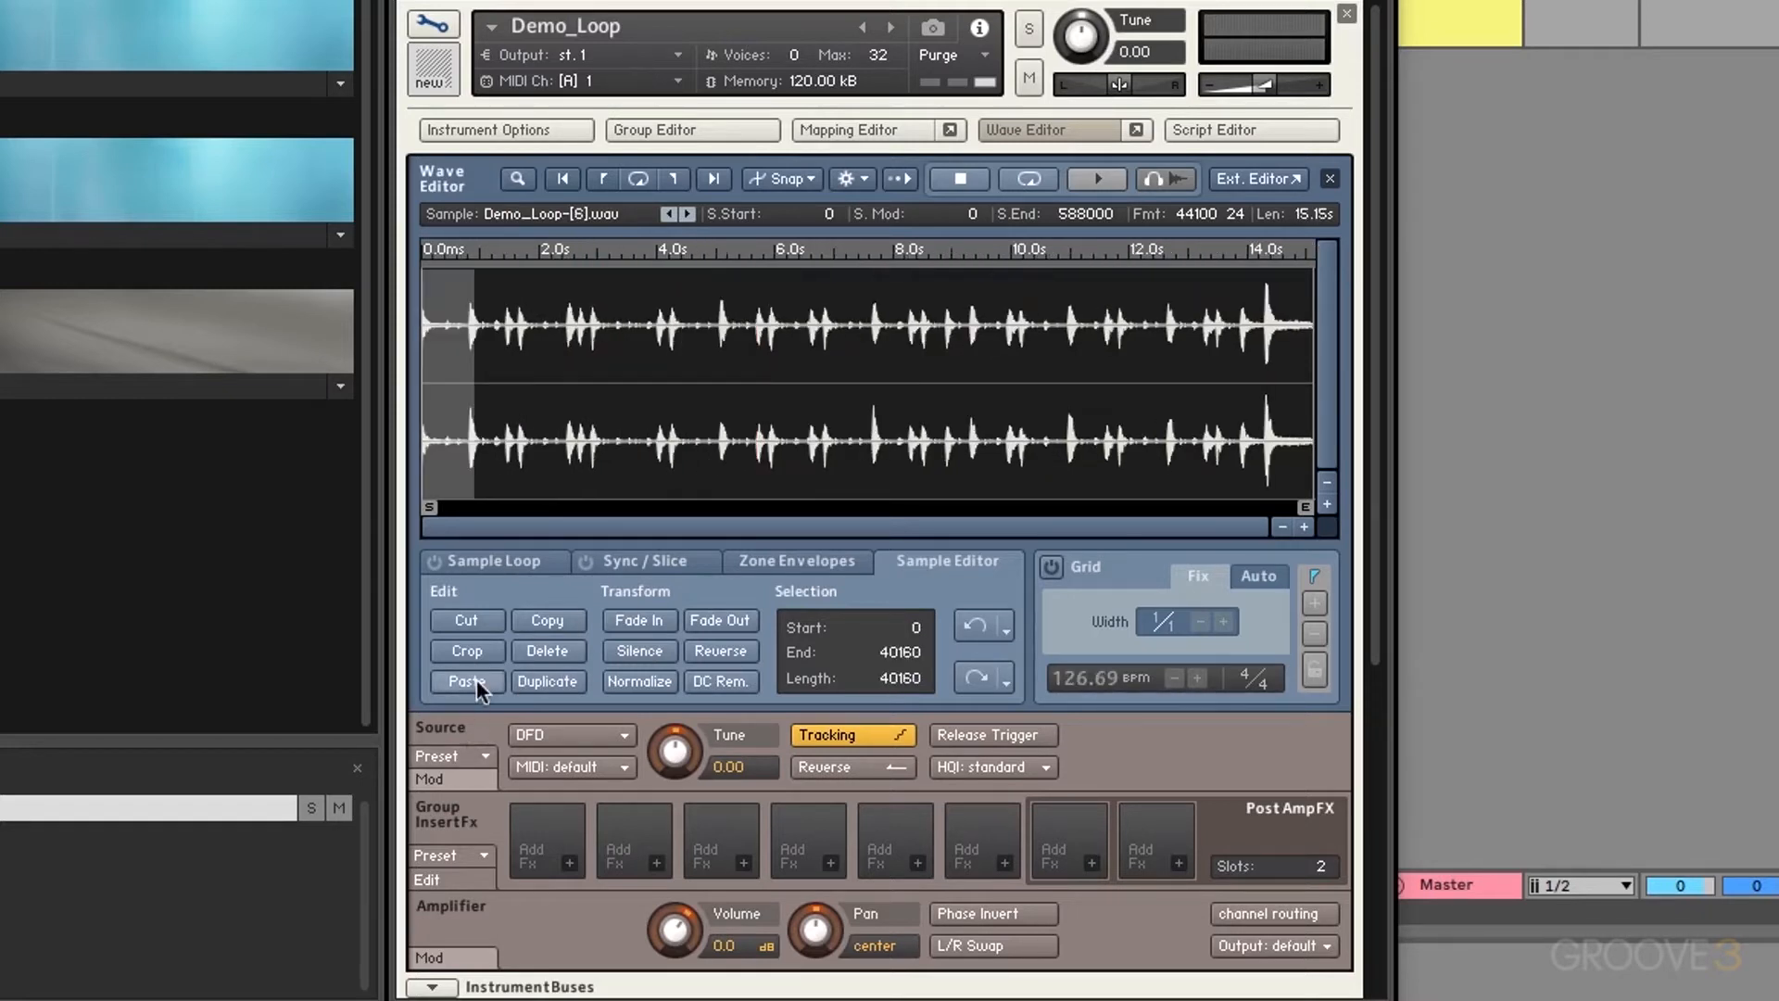
click(970, 628)
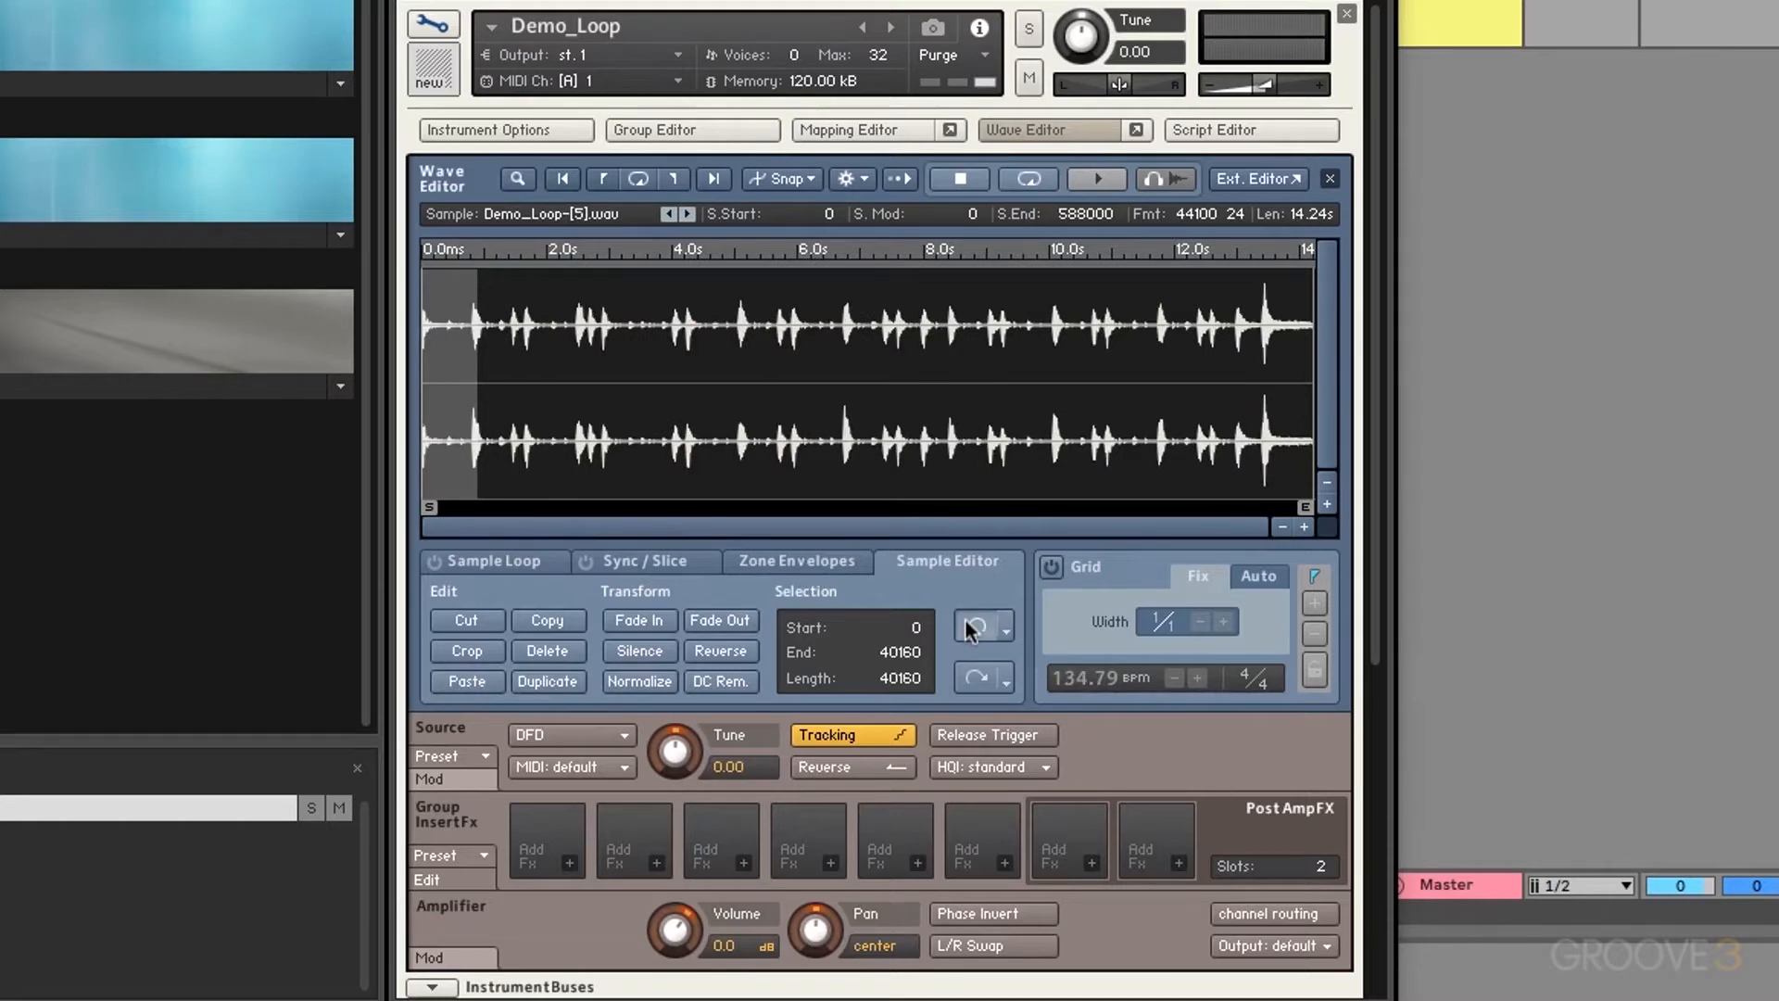
click(466, 652)
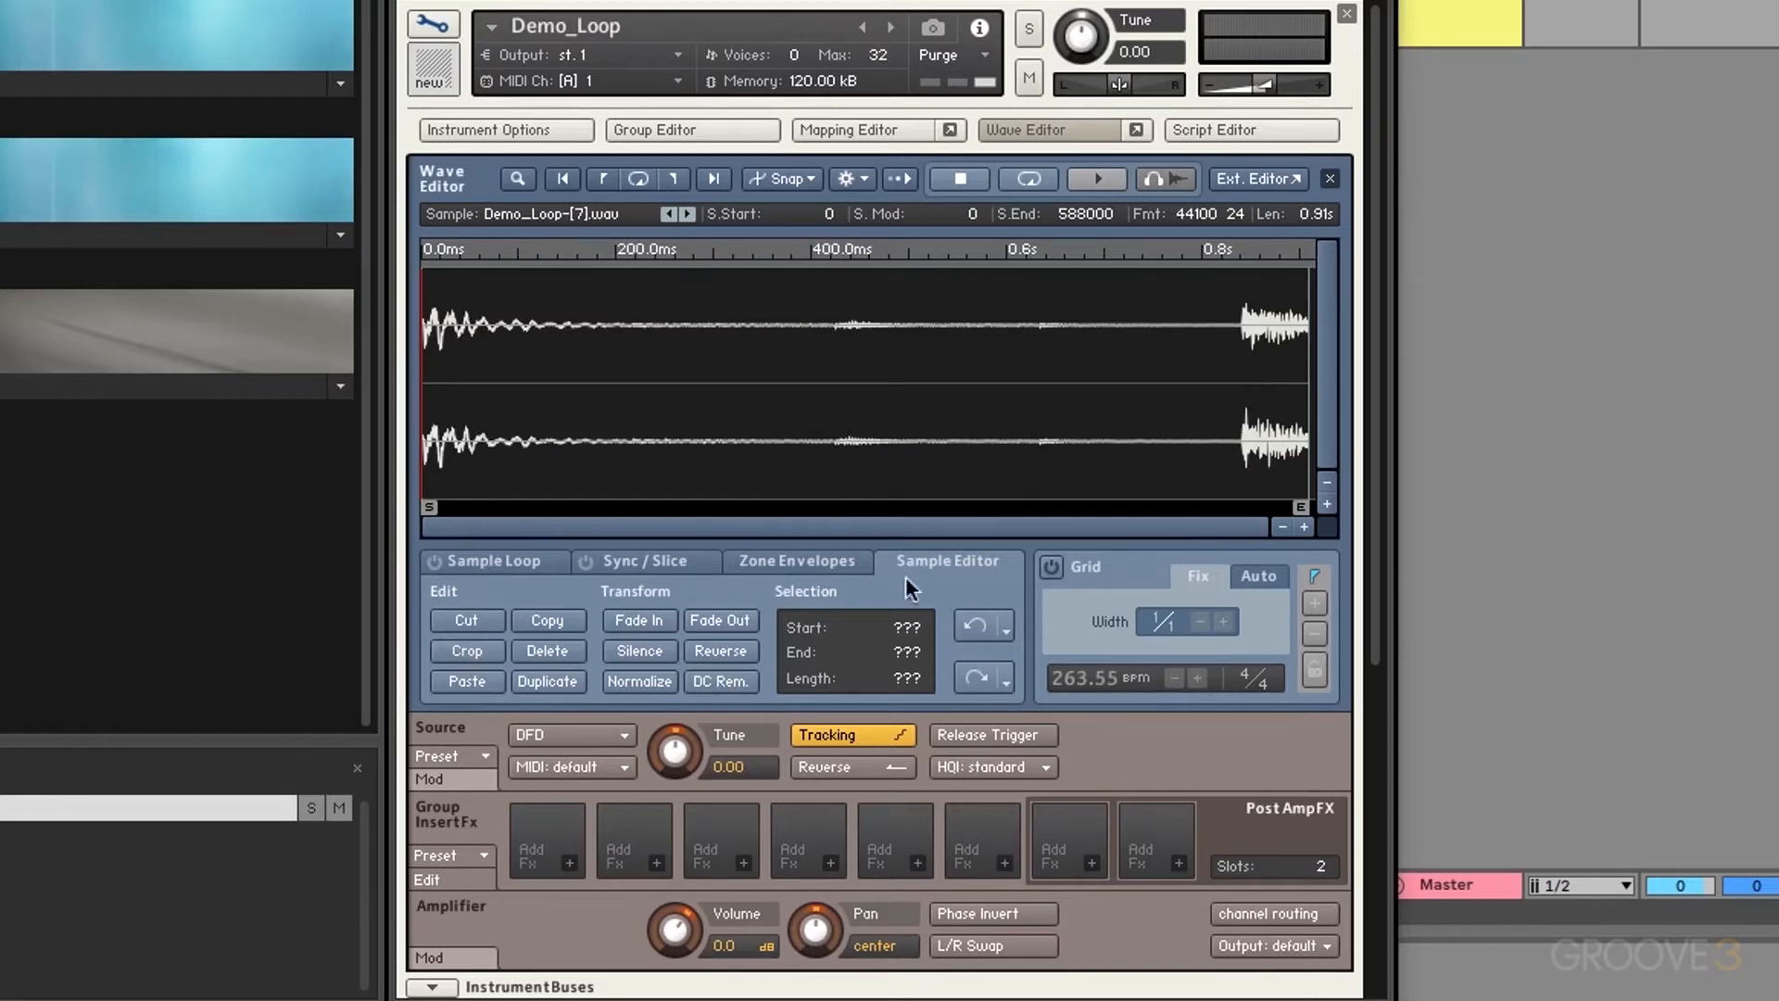
click(982, 632)
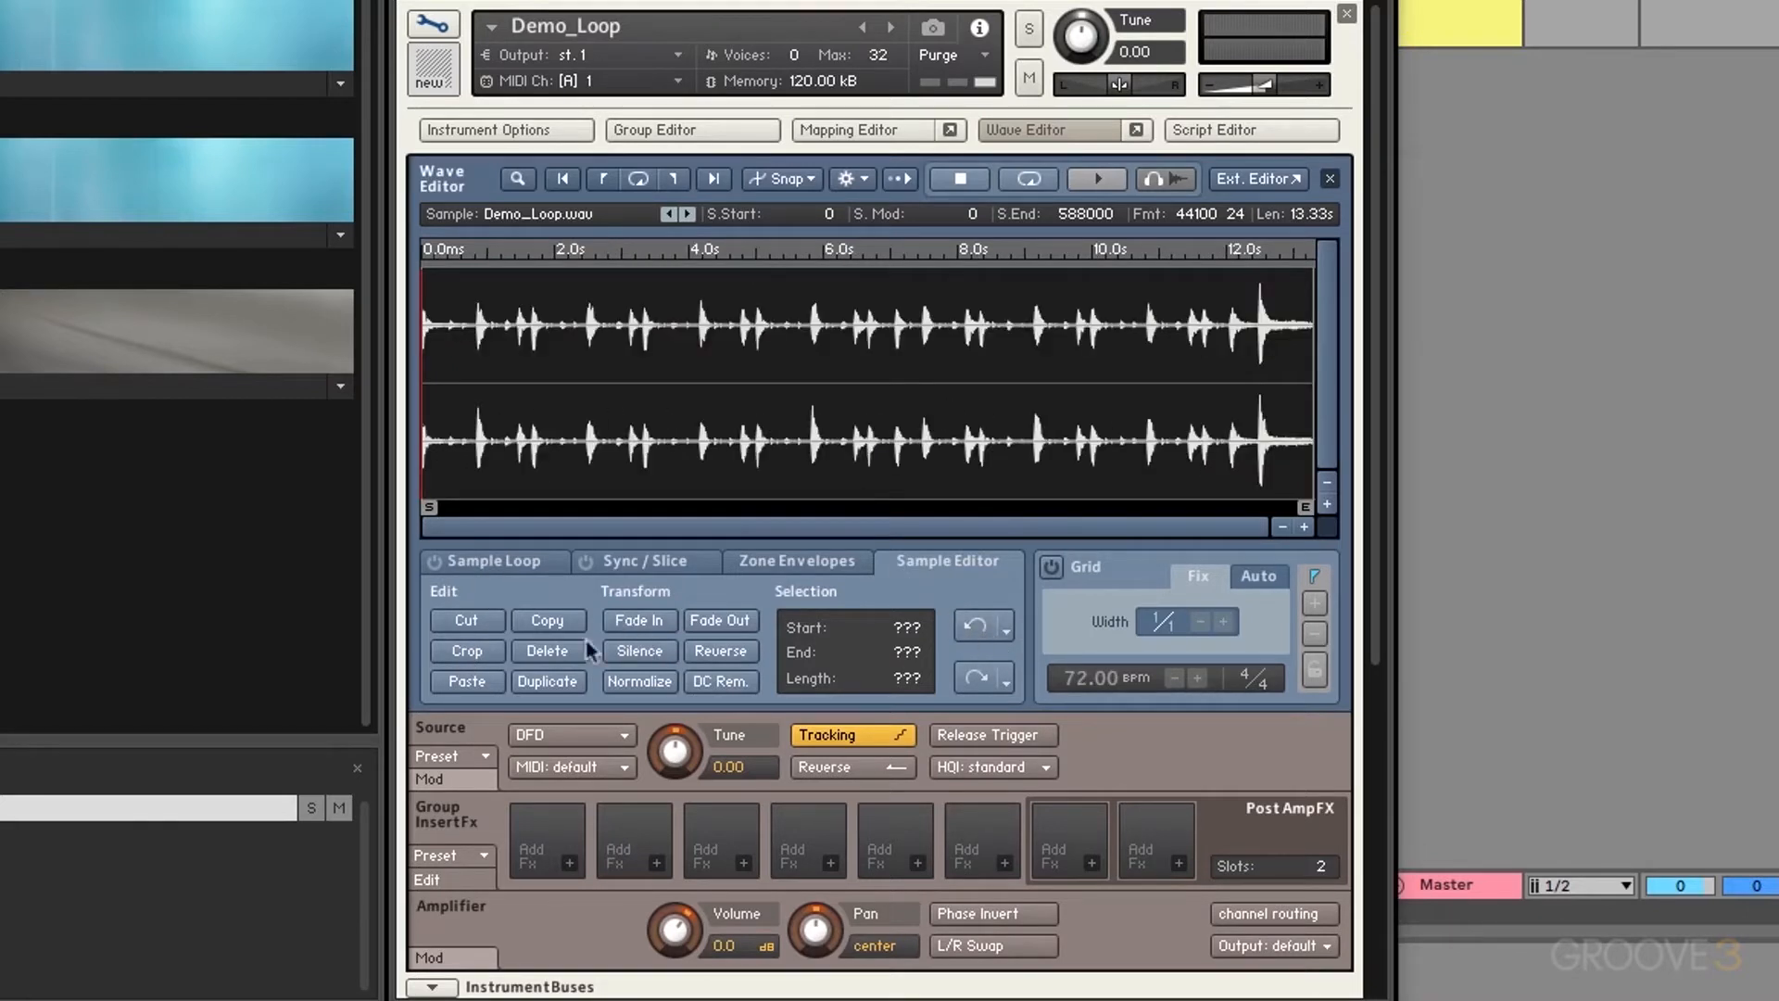
drag(520, 389, 740, 394)
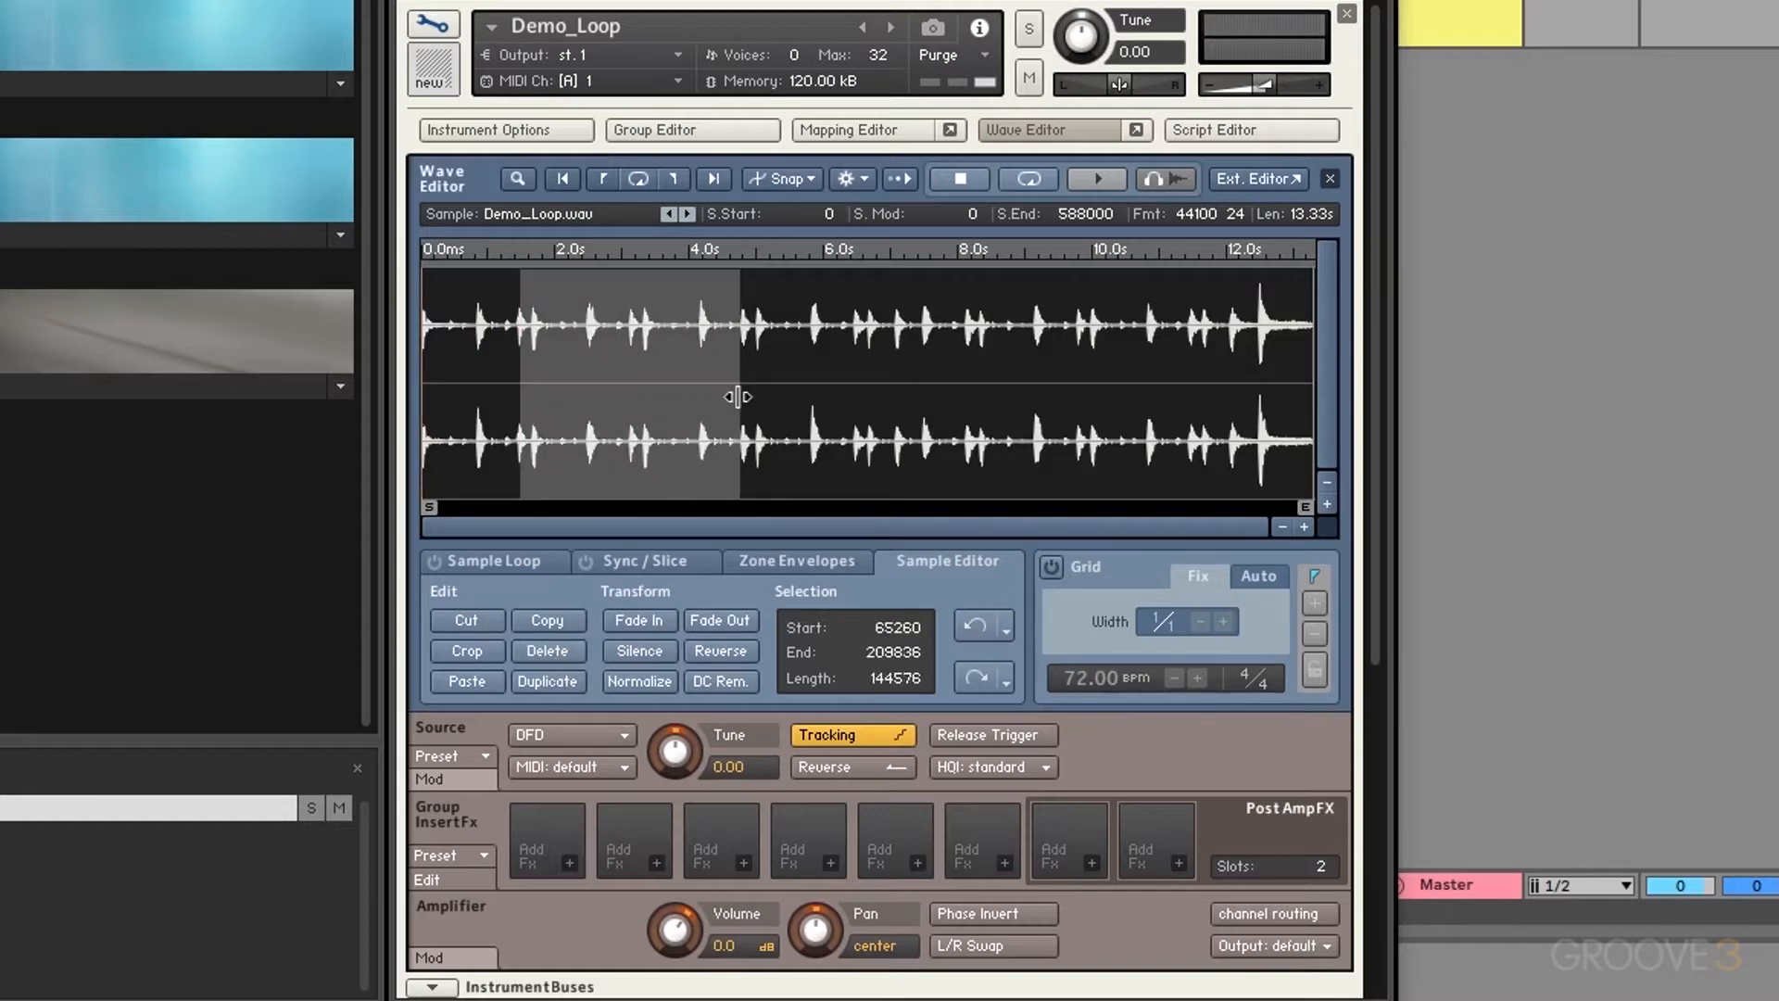
click(548, 650)
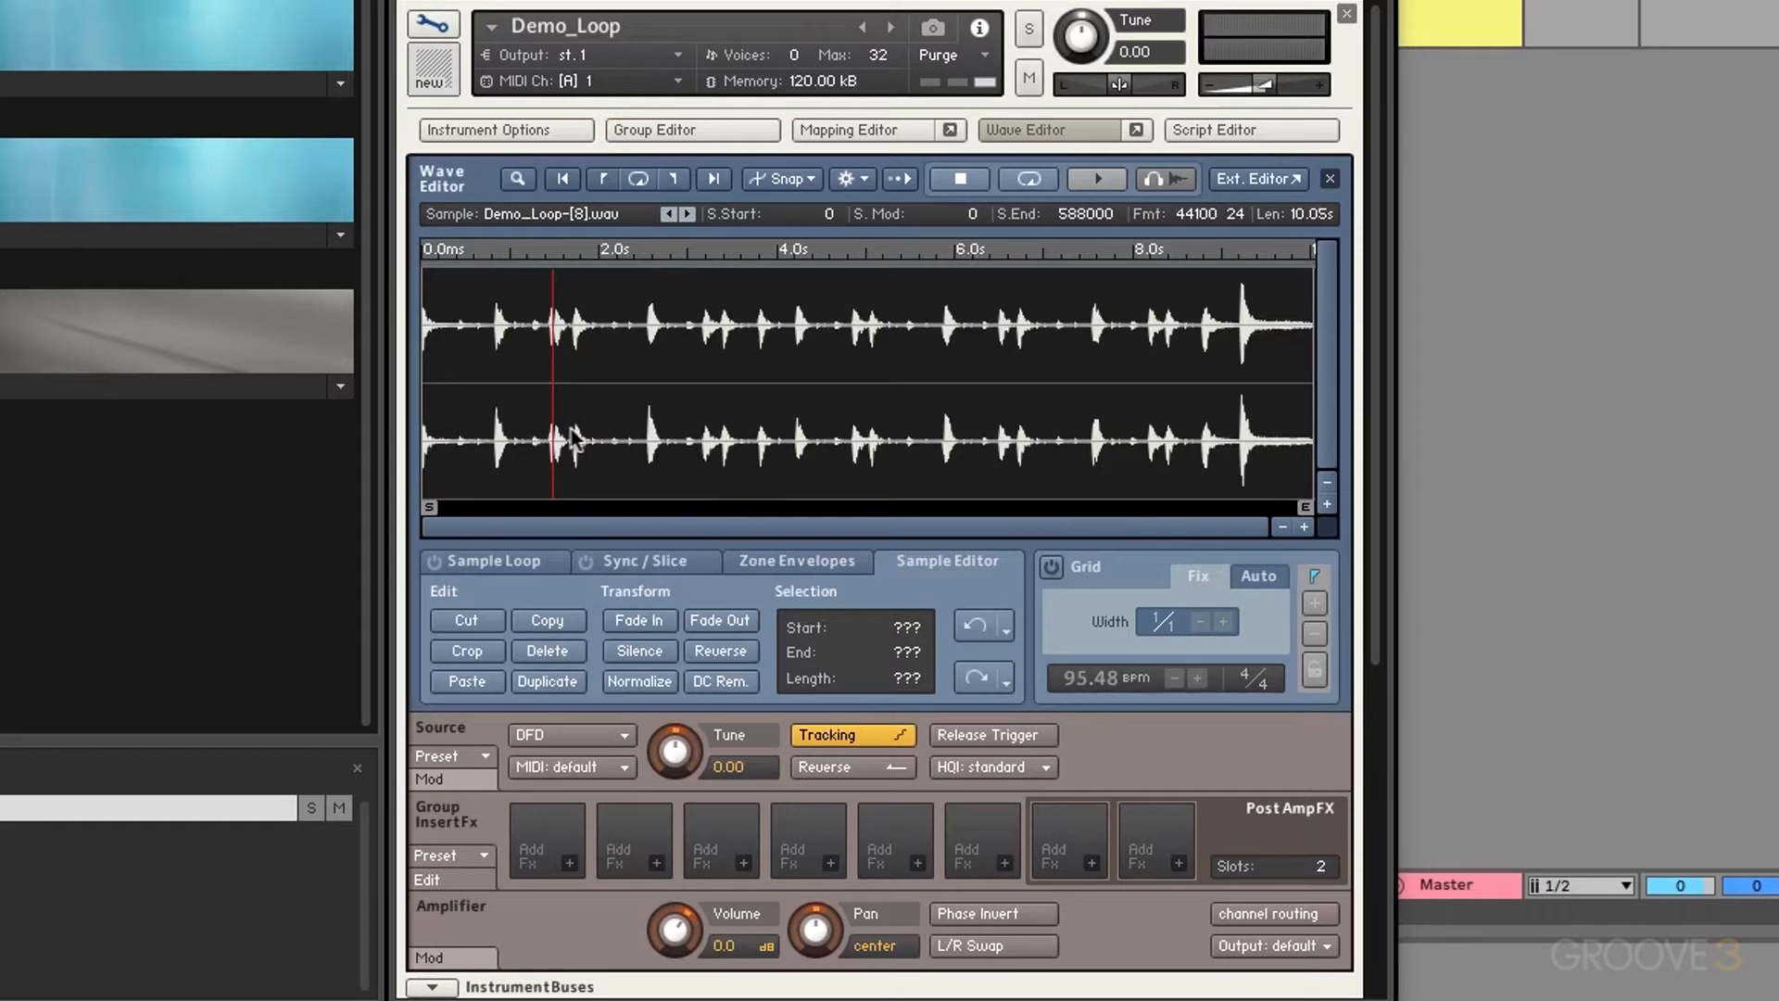
click(971, 629)
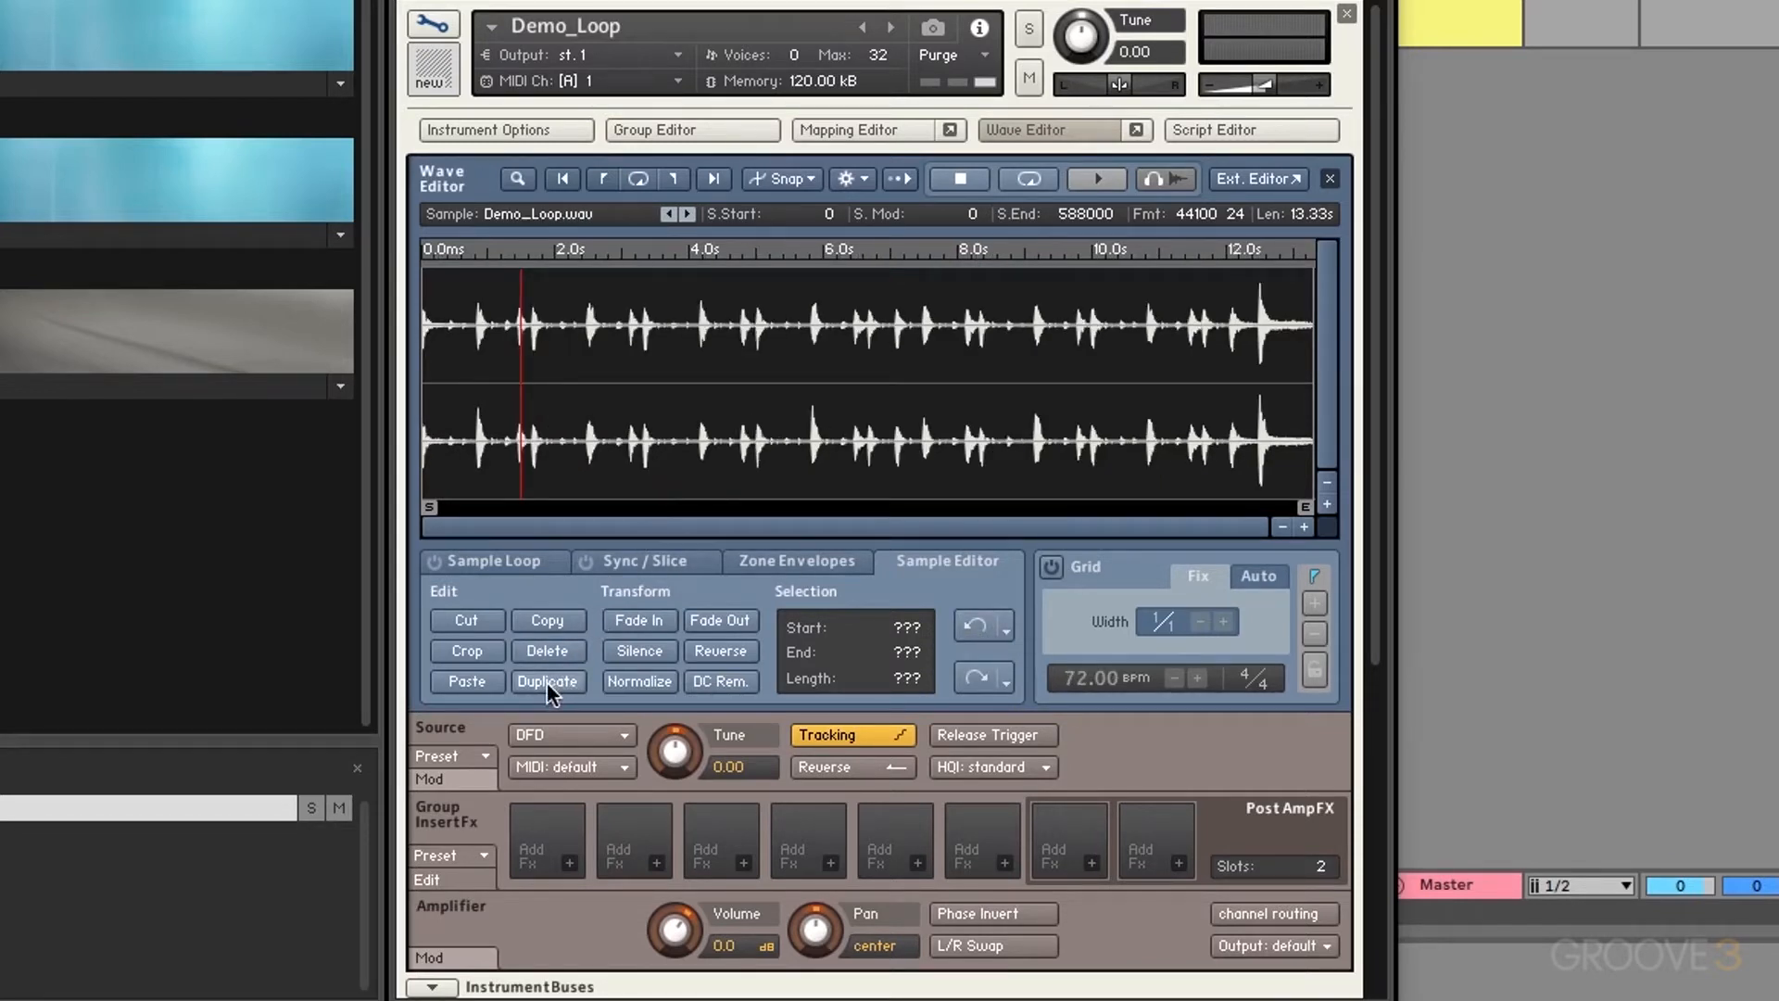
click(1303, 369)
drag(1303, 369, 343, 437)
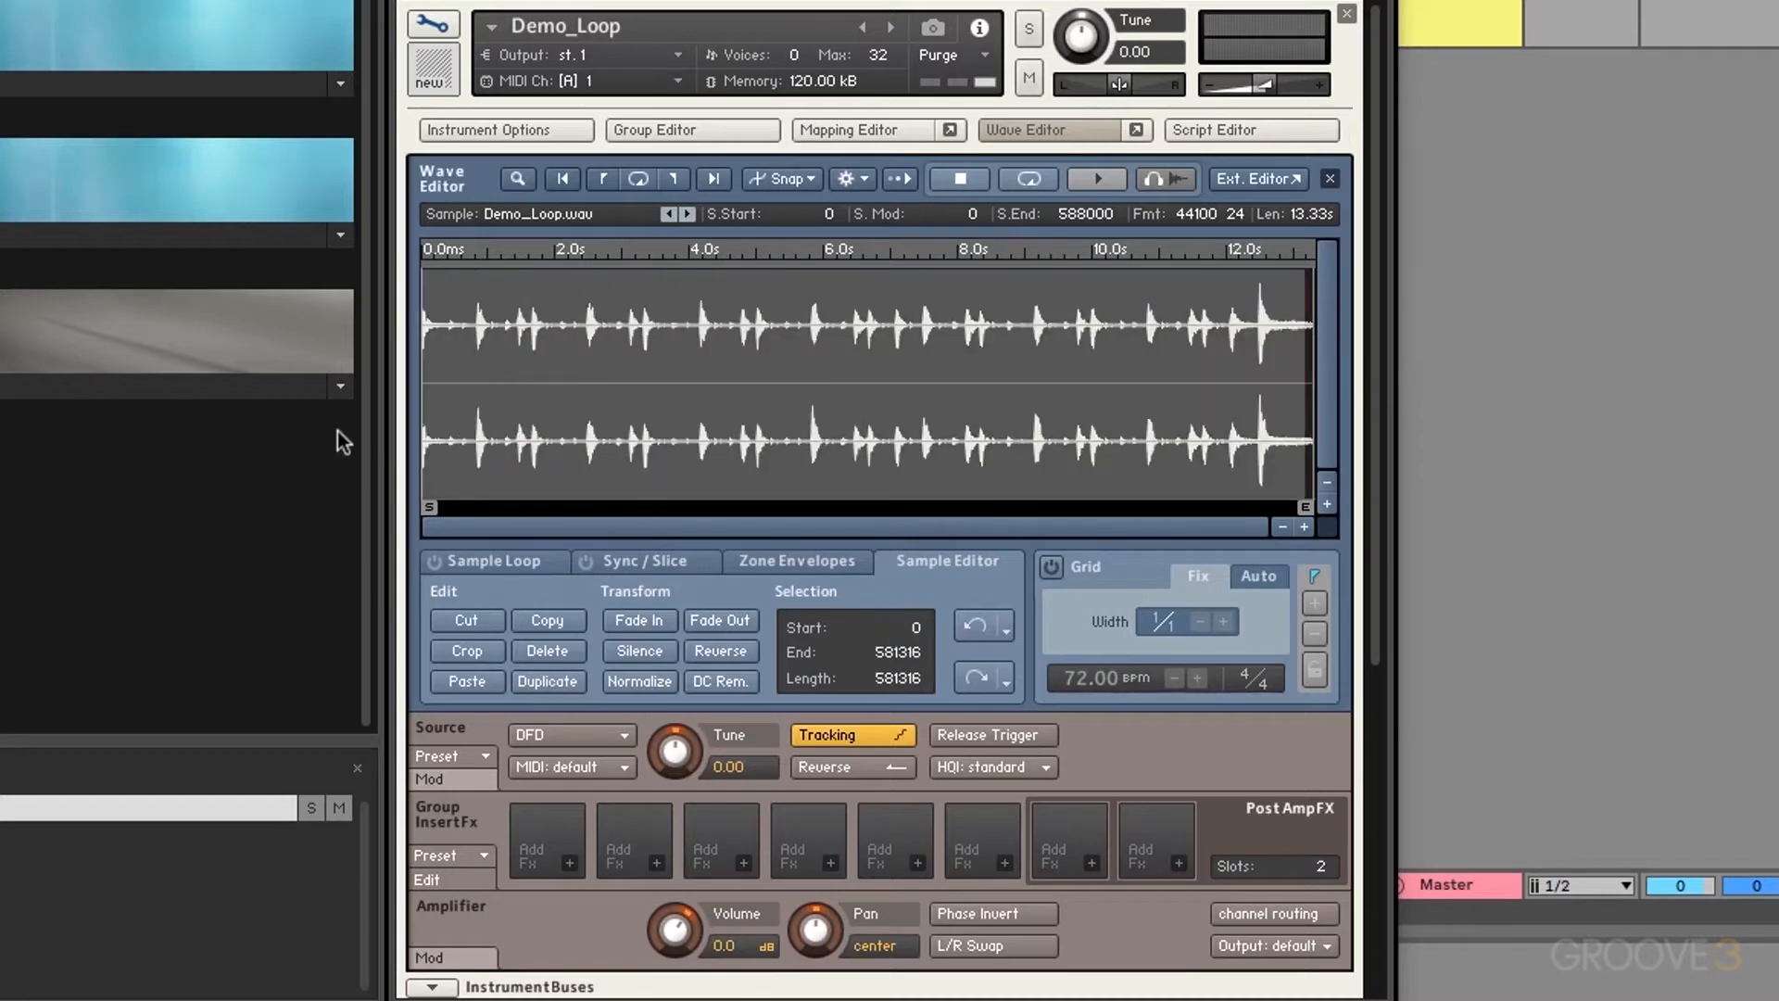
drag(894, 681, 913, 565)
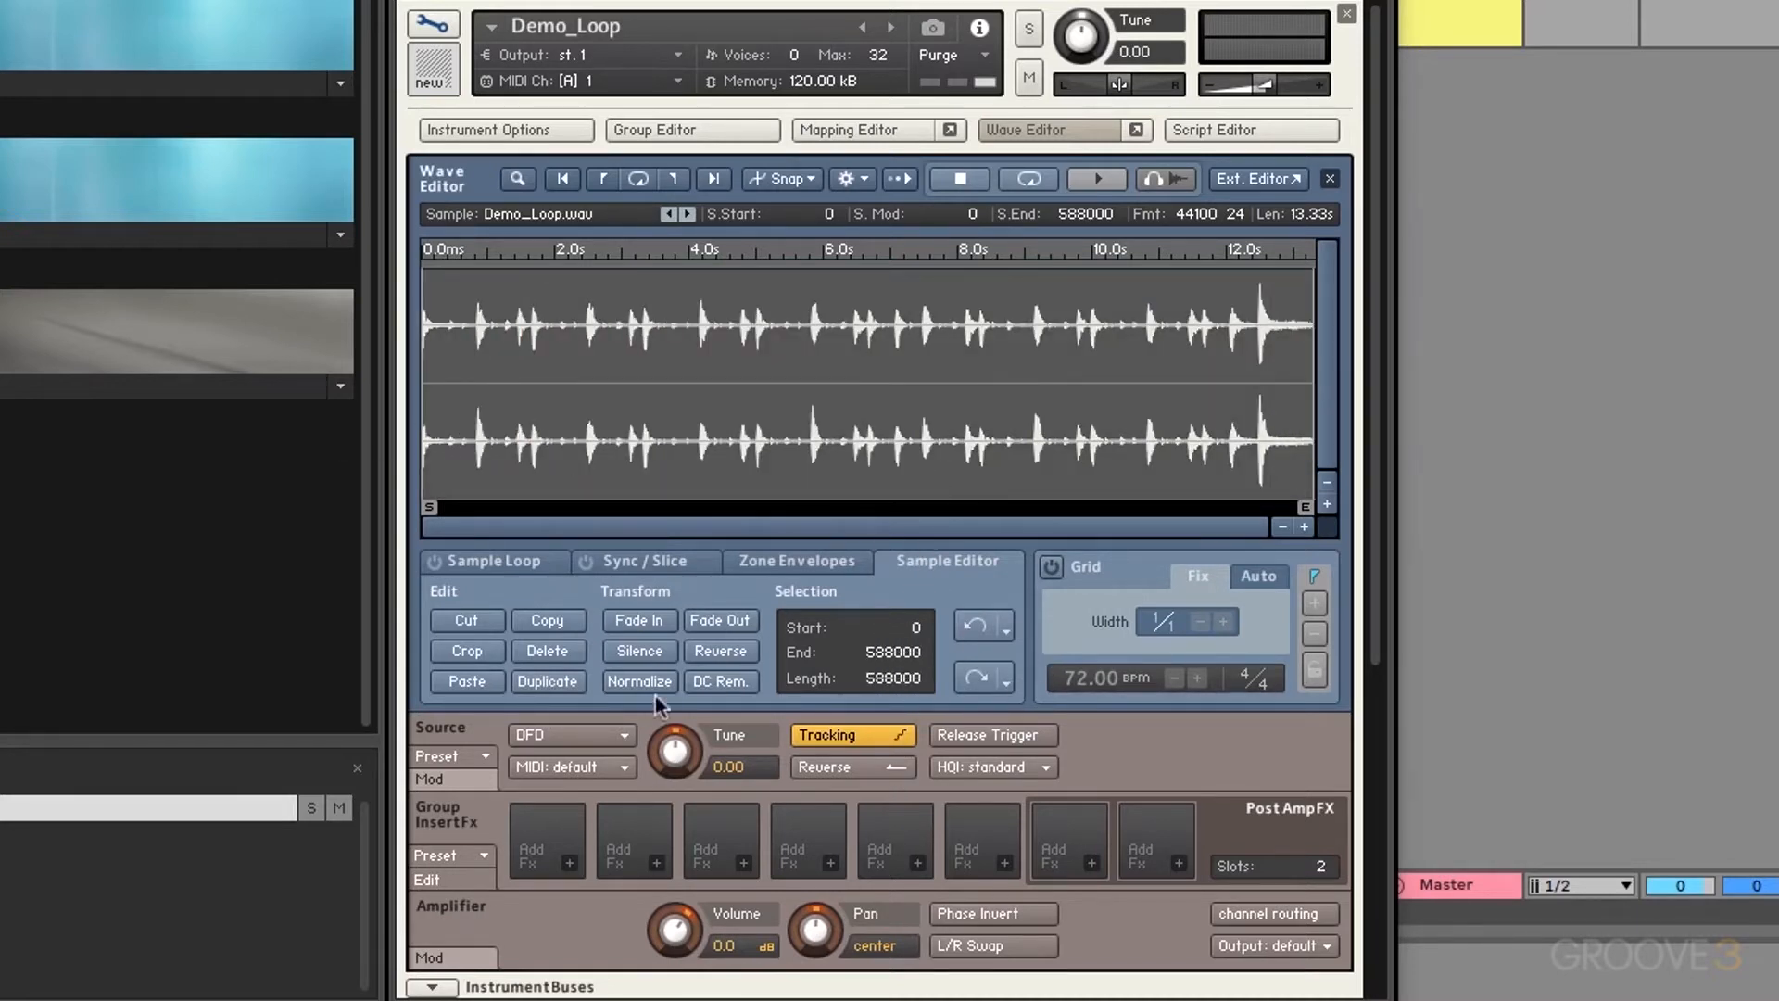
click(549, 683)
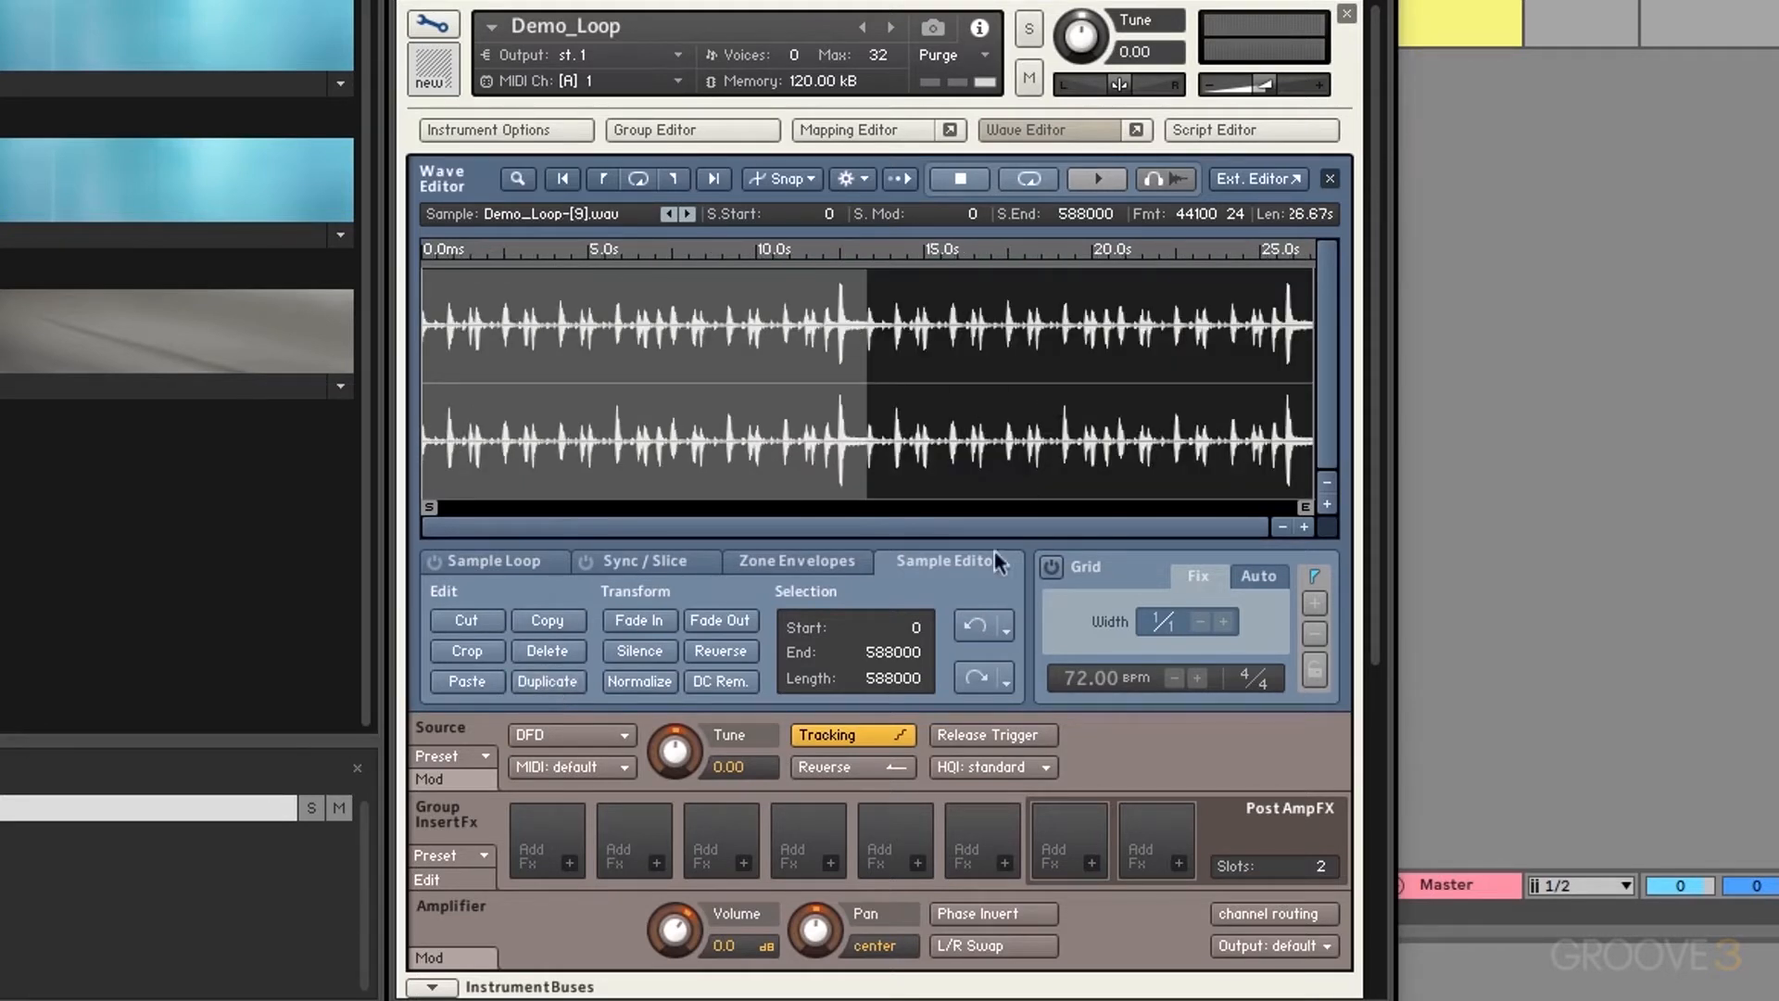
click(969, 626)
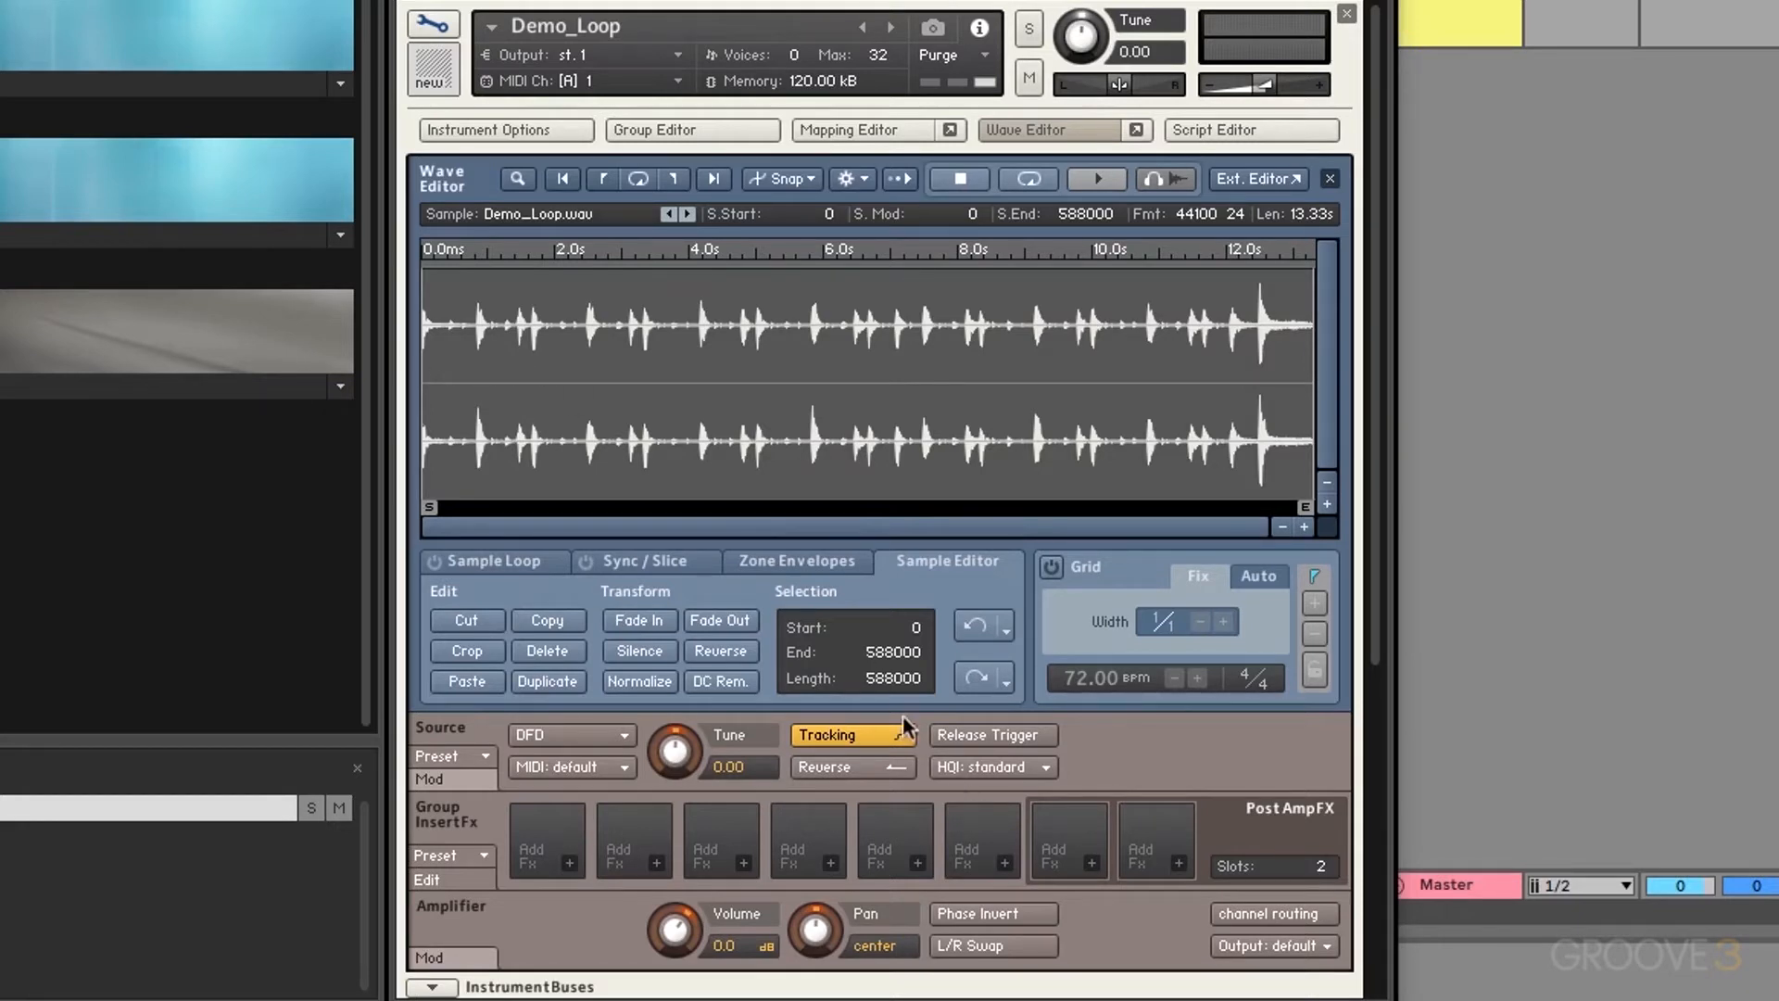
mouse_move(888, 686)
mouse_down()
mouse_move(874, 839)
mouse_move(892, 691)
mouse_up()
click(1135, 394)
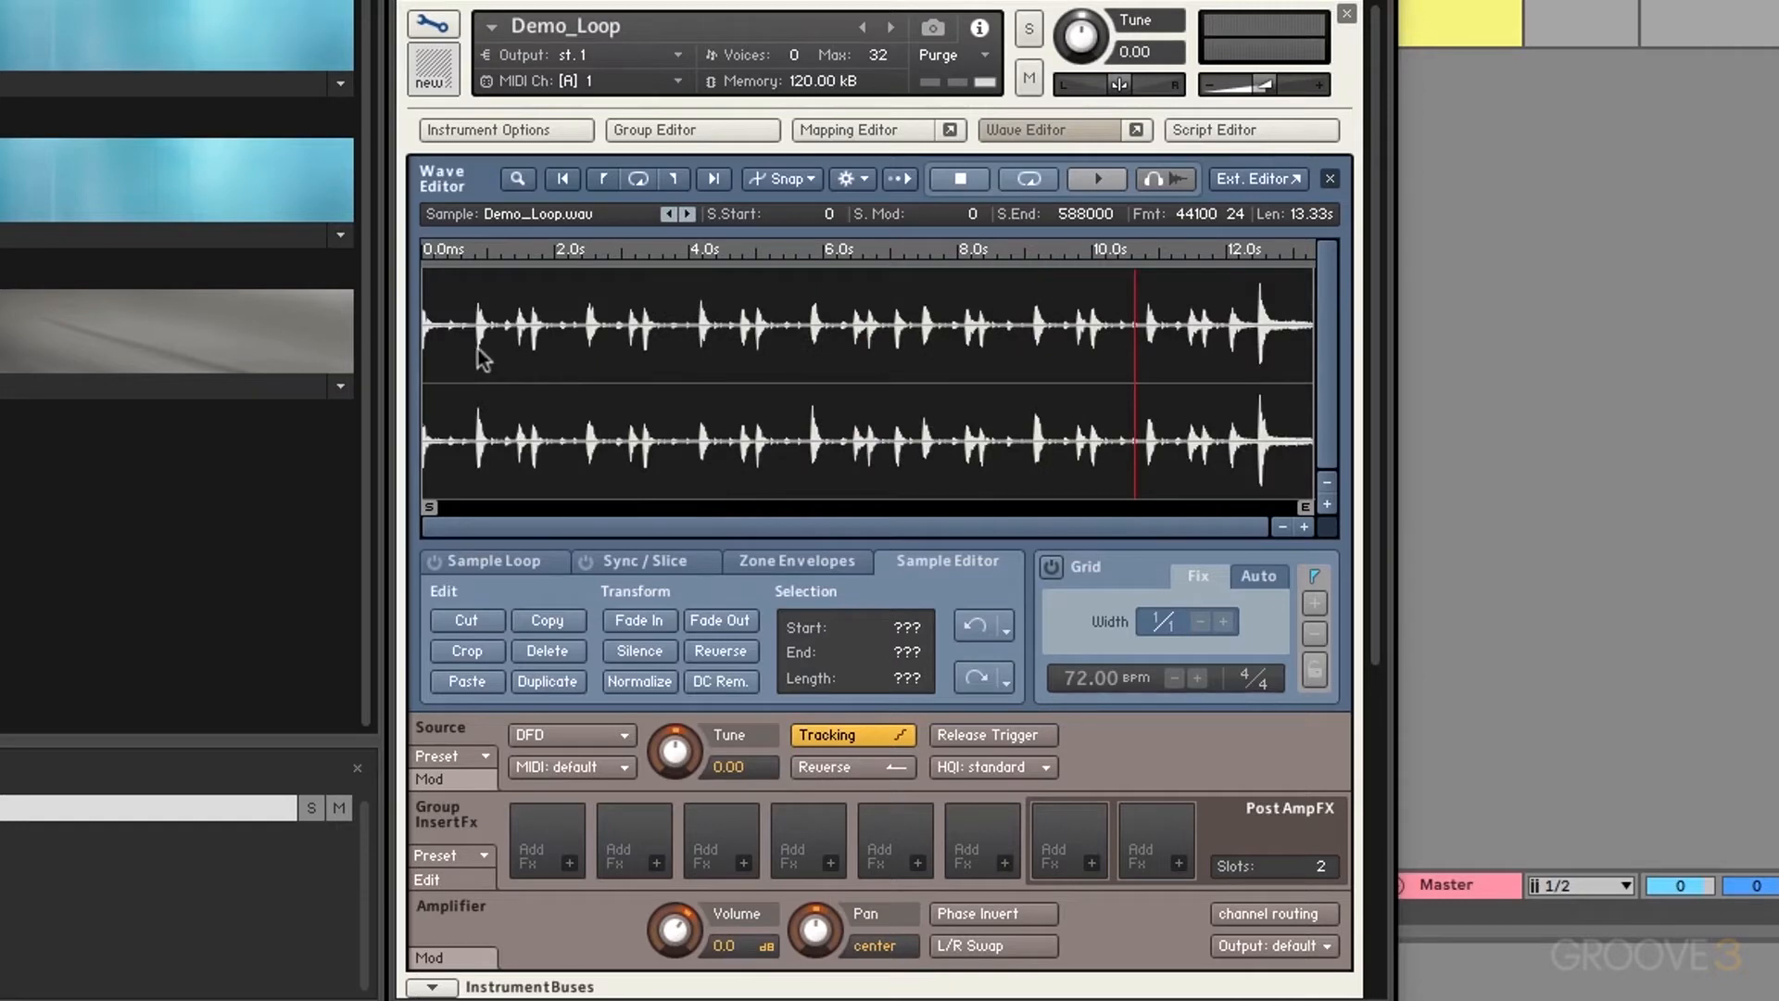
drag(575, 357, 325, 373)
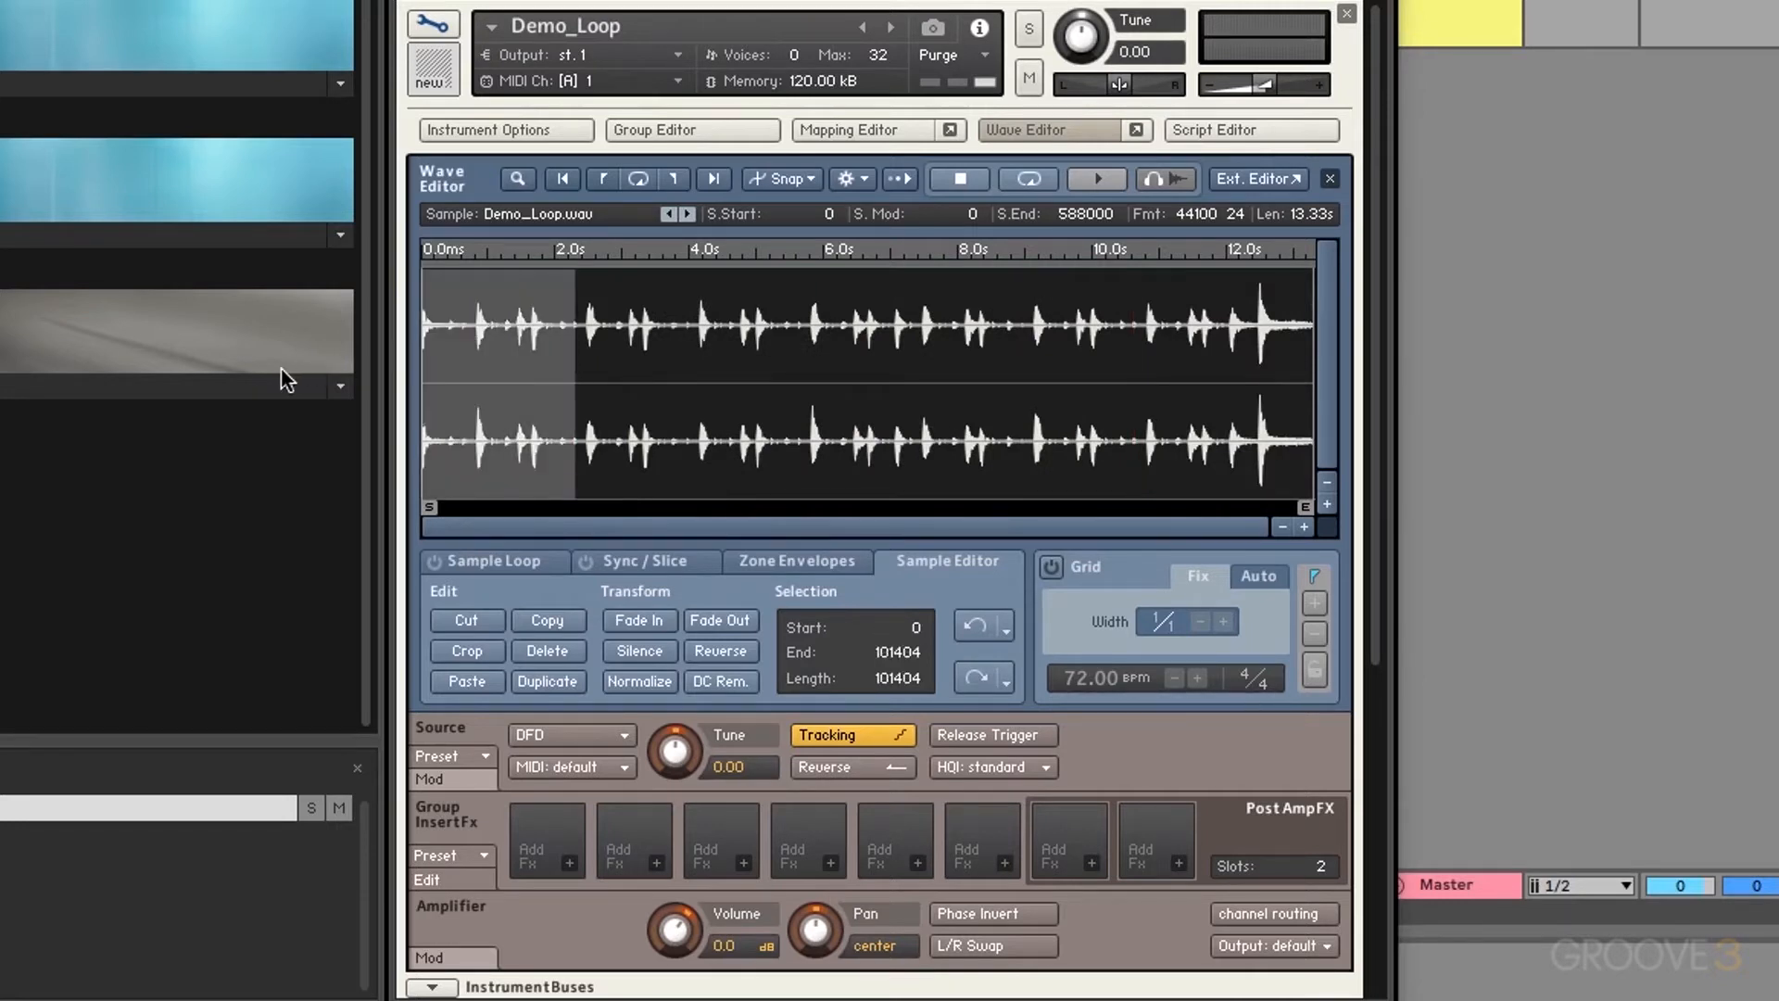
click(643, 615)
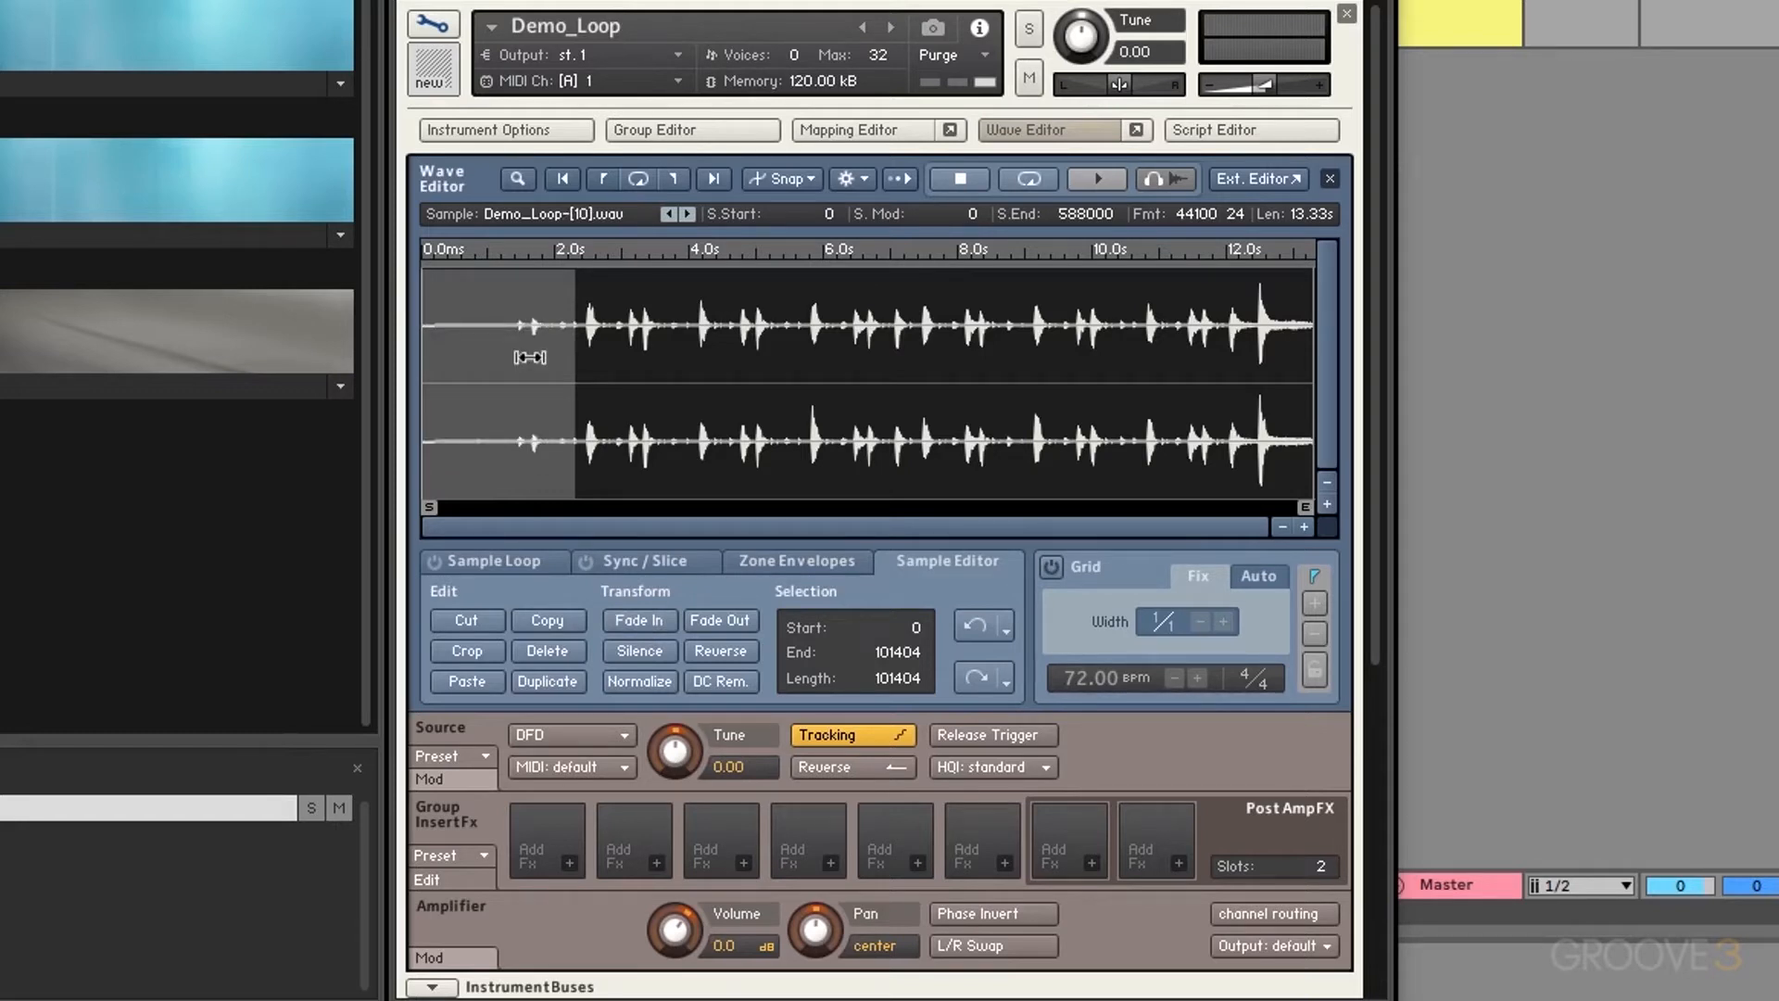
key(space)
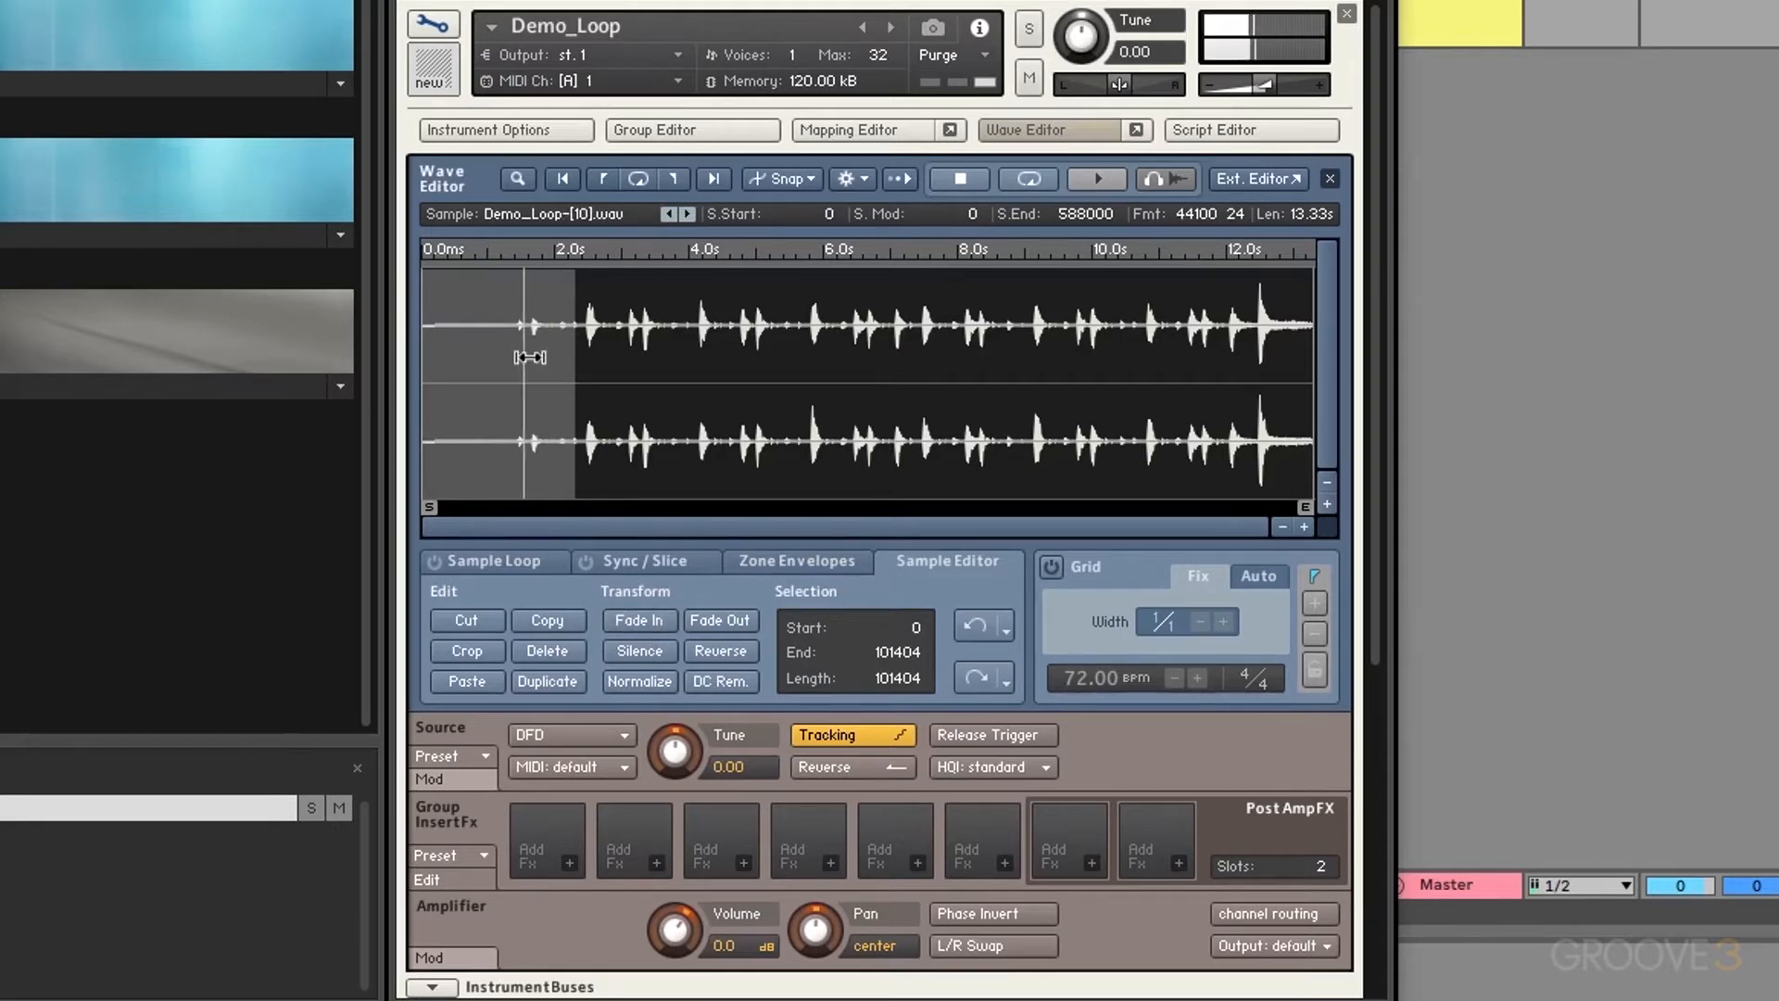
key(space)
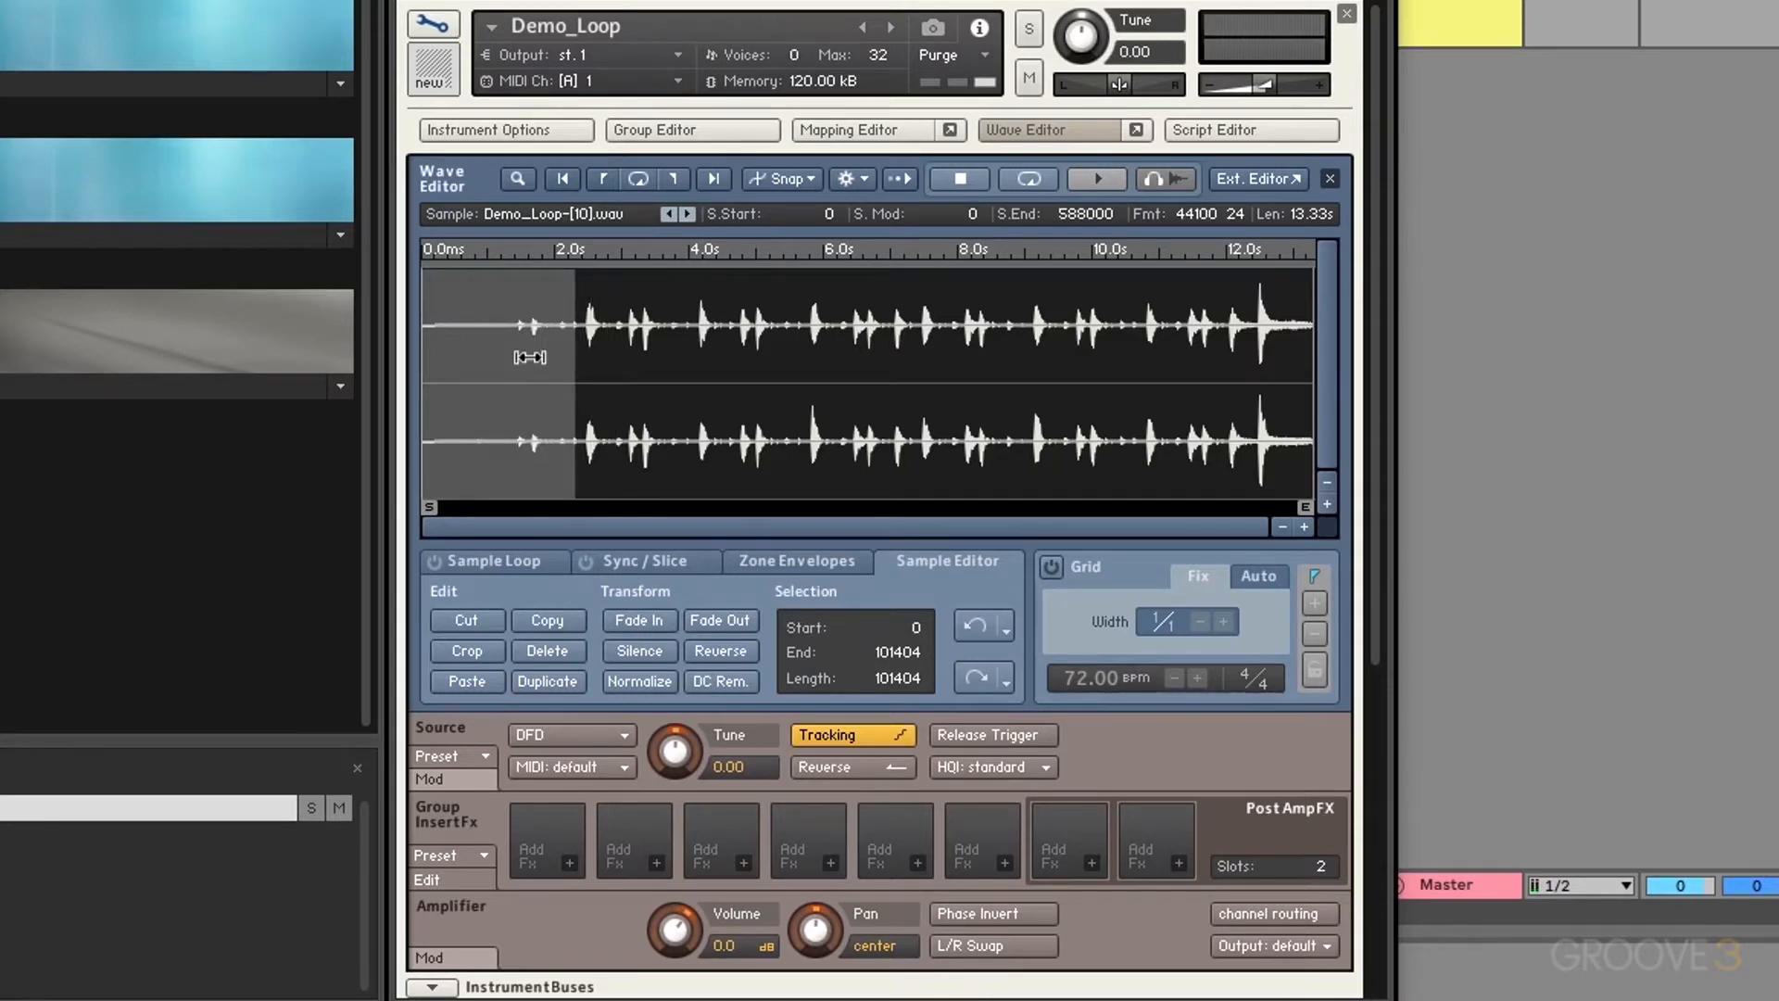
click(978, 630)
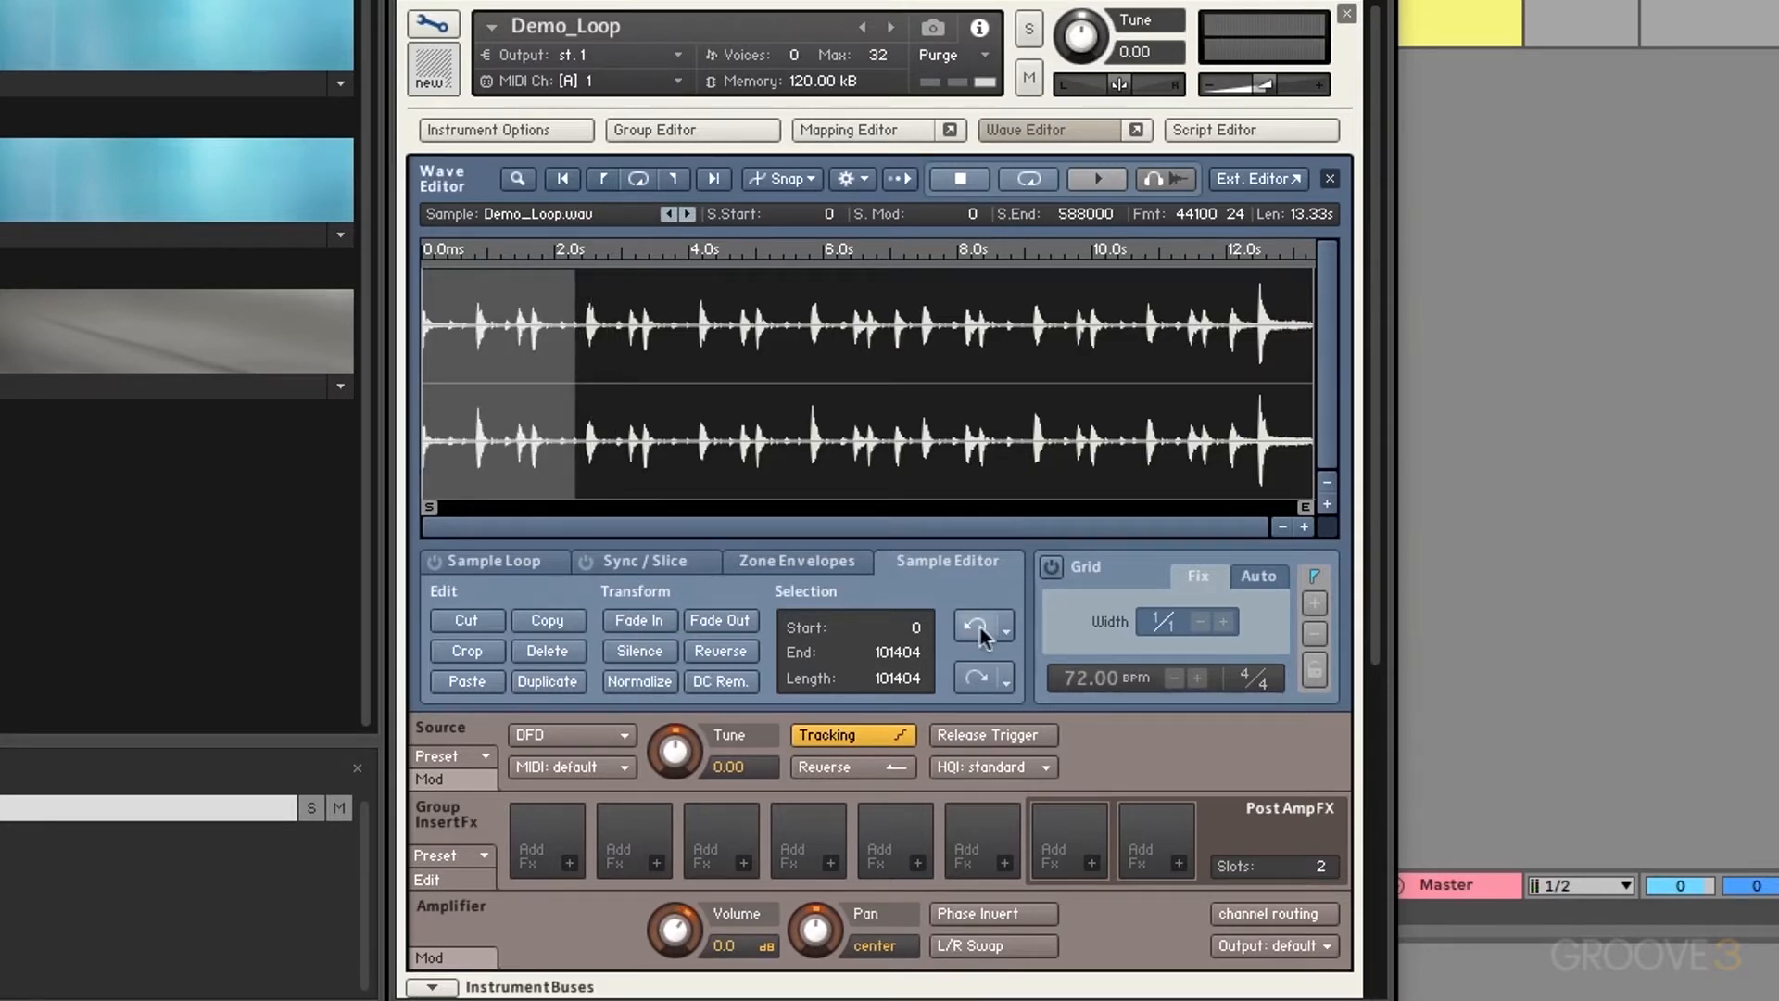
click(737, 625)
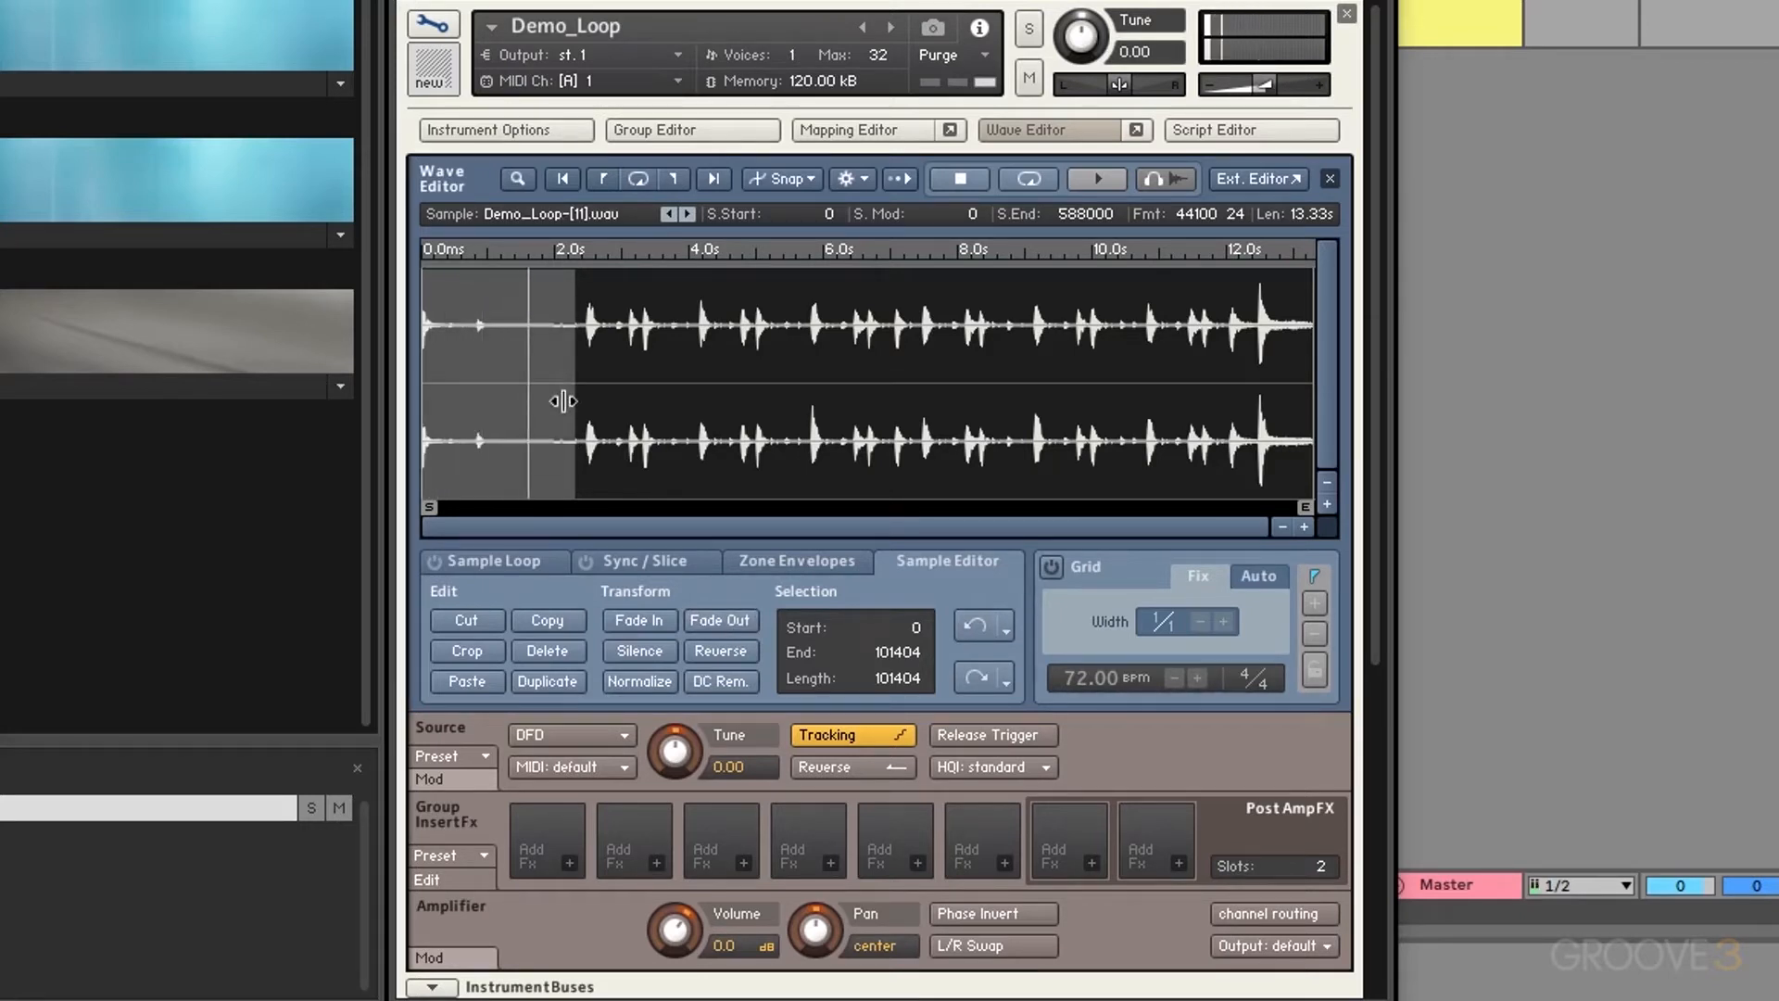
click(970, 630)
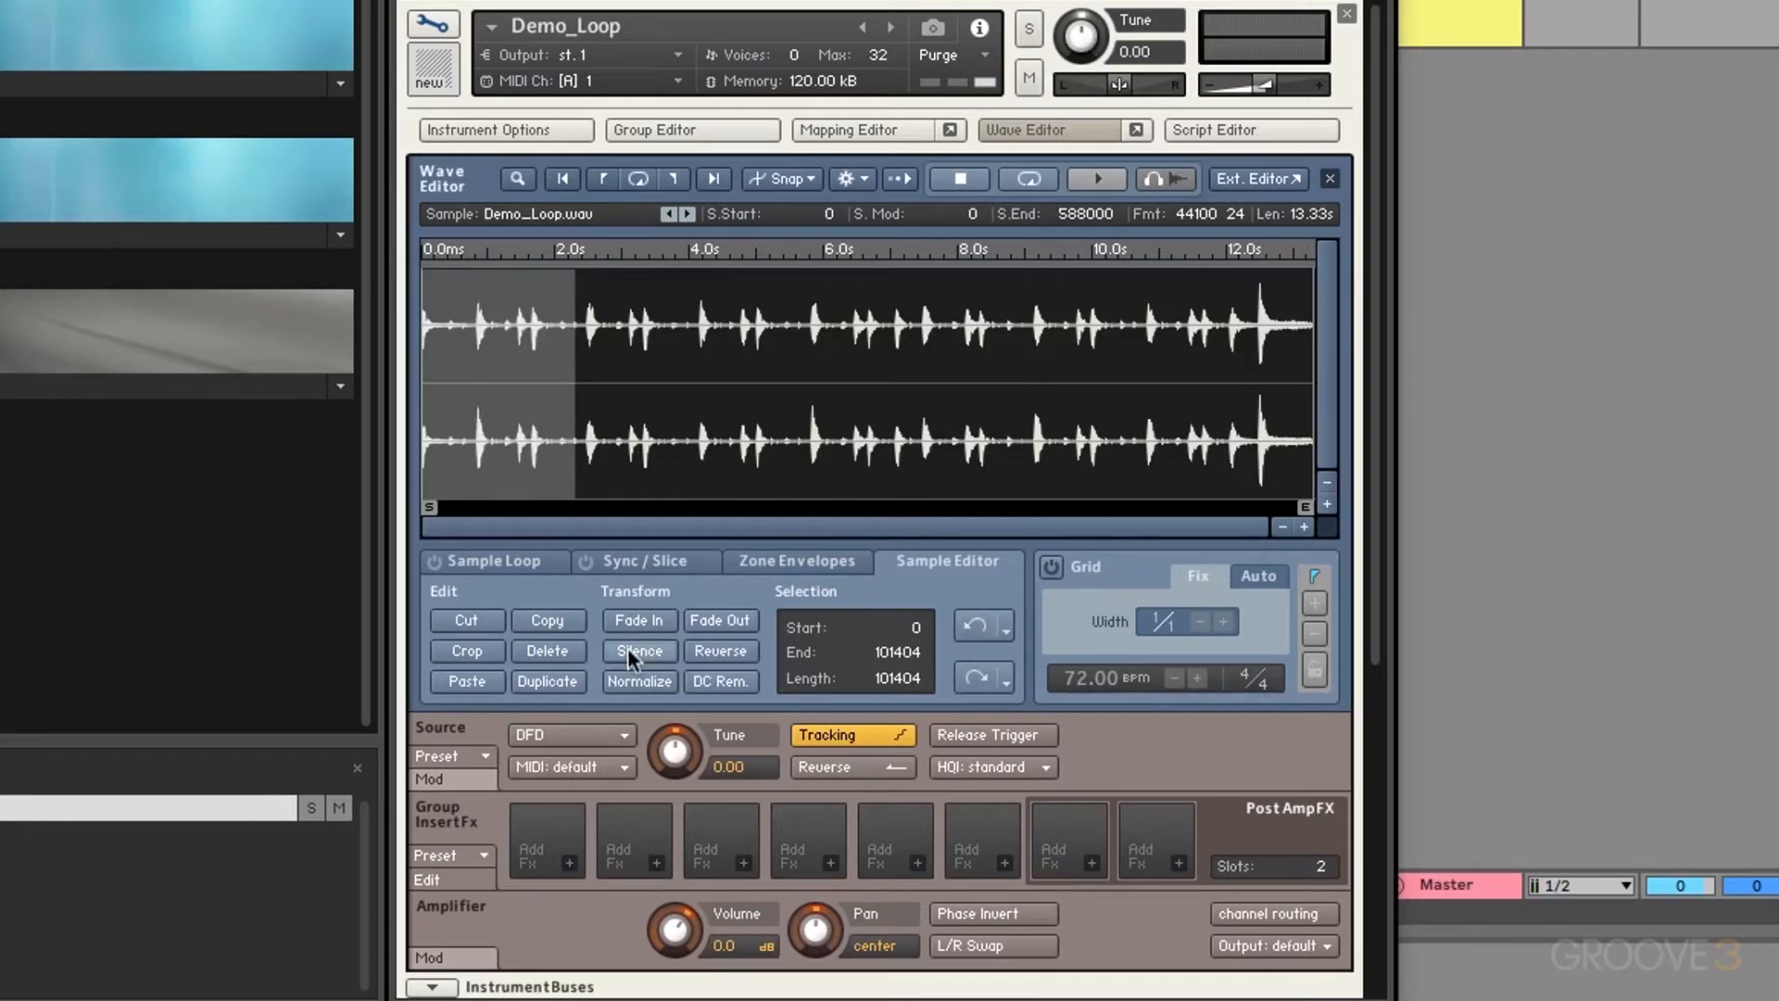
drag(767, 413, 841, 426)
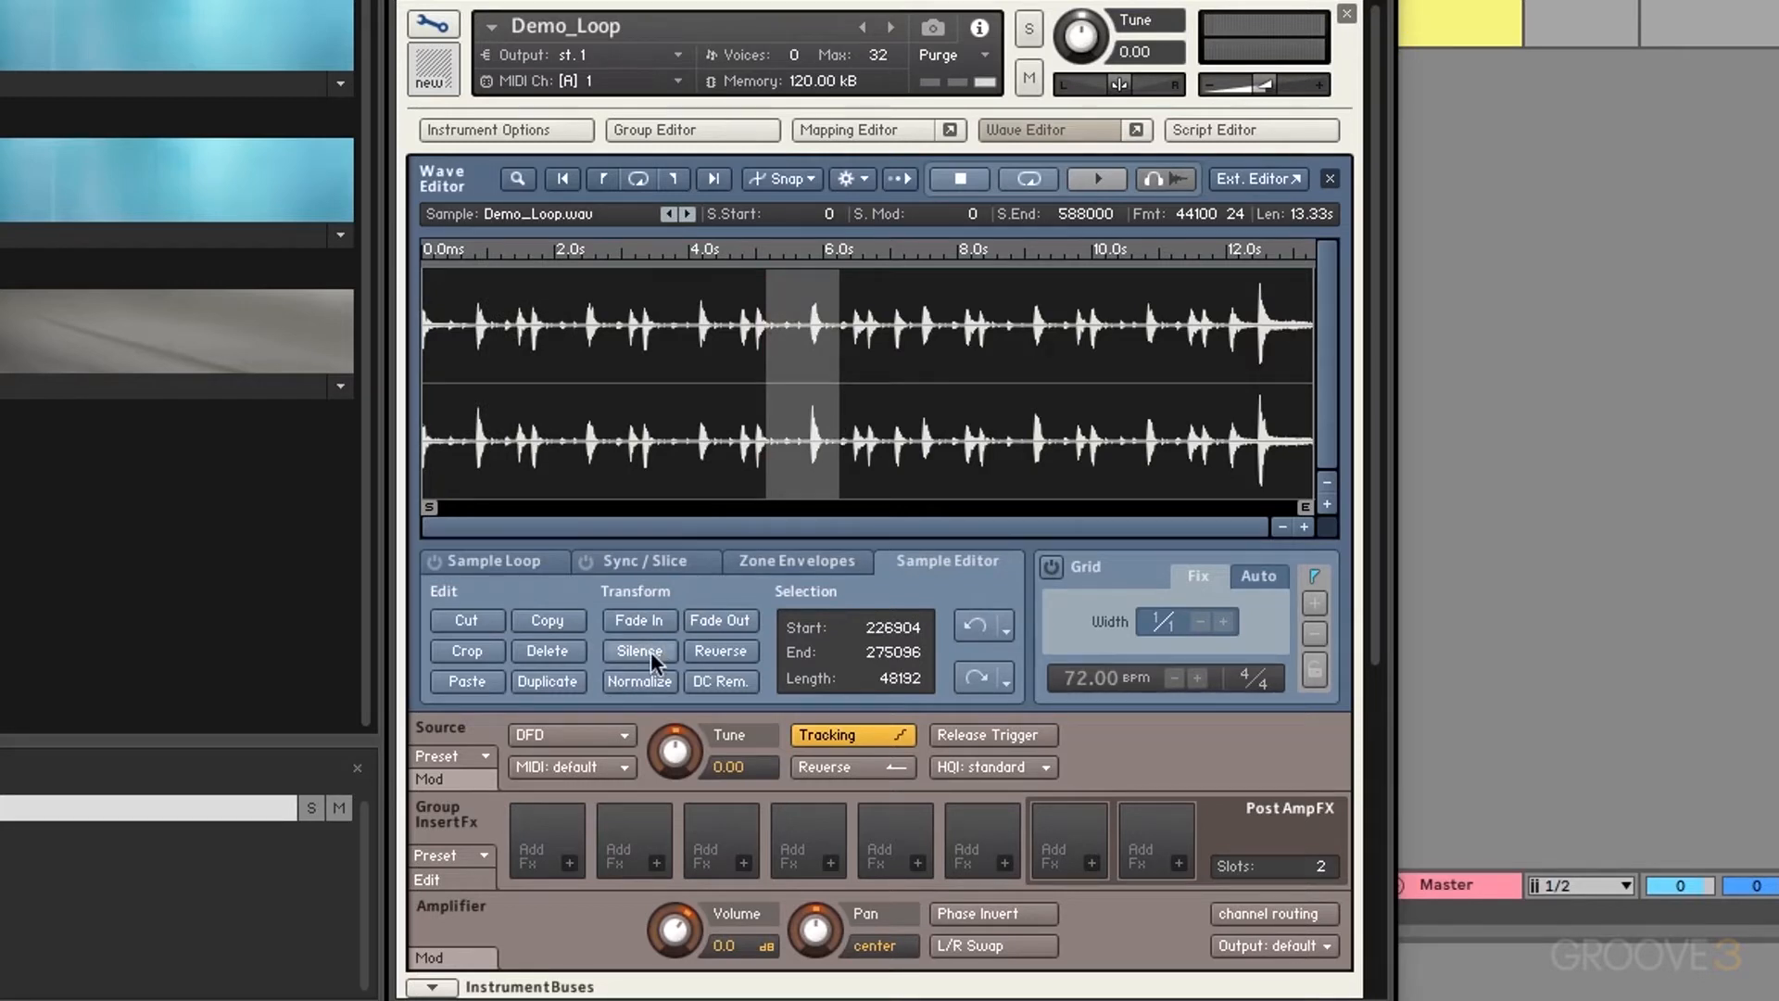
click(650, 652)
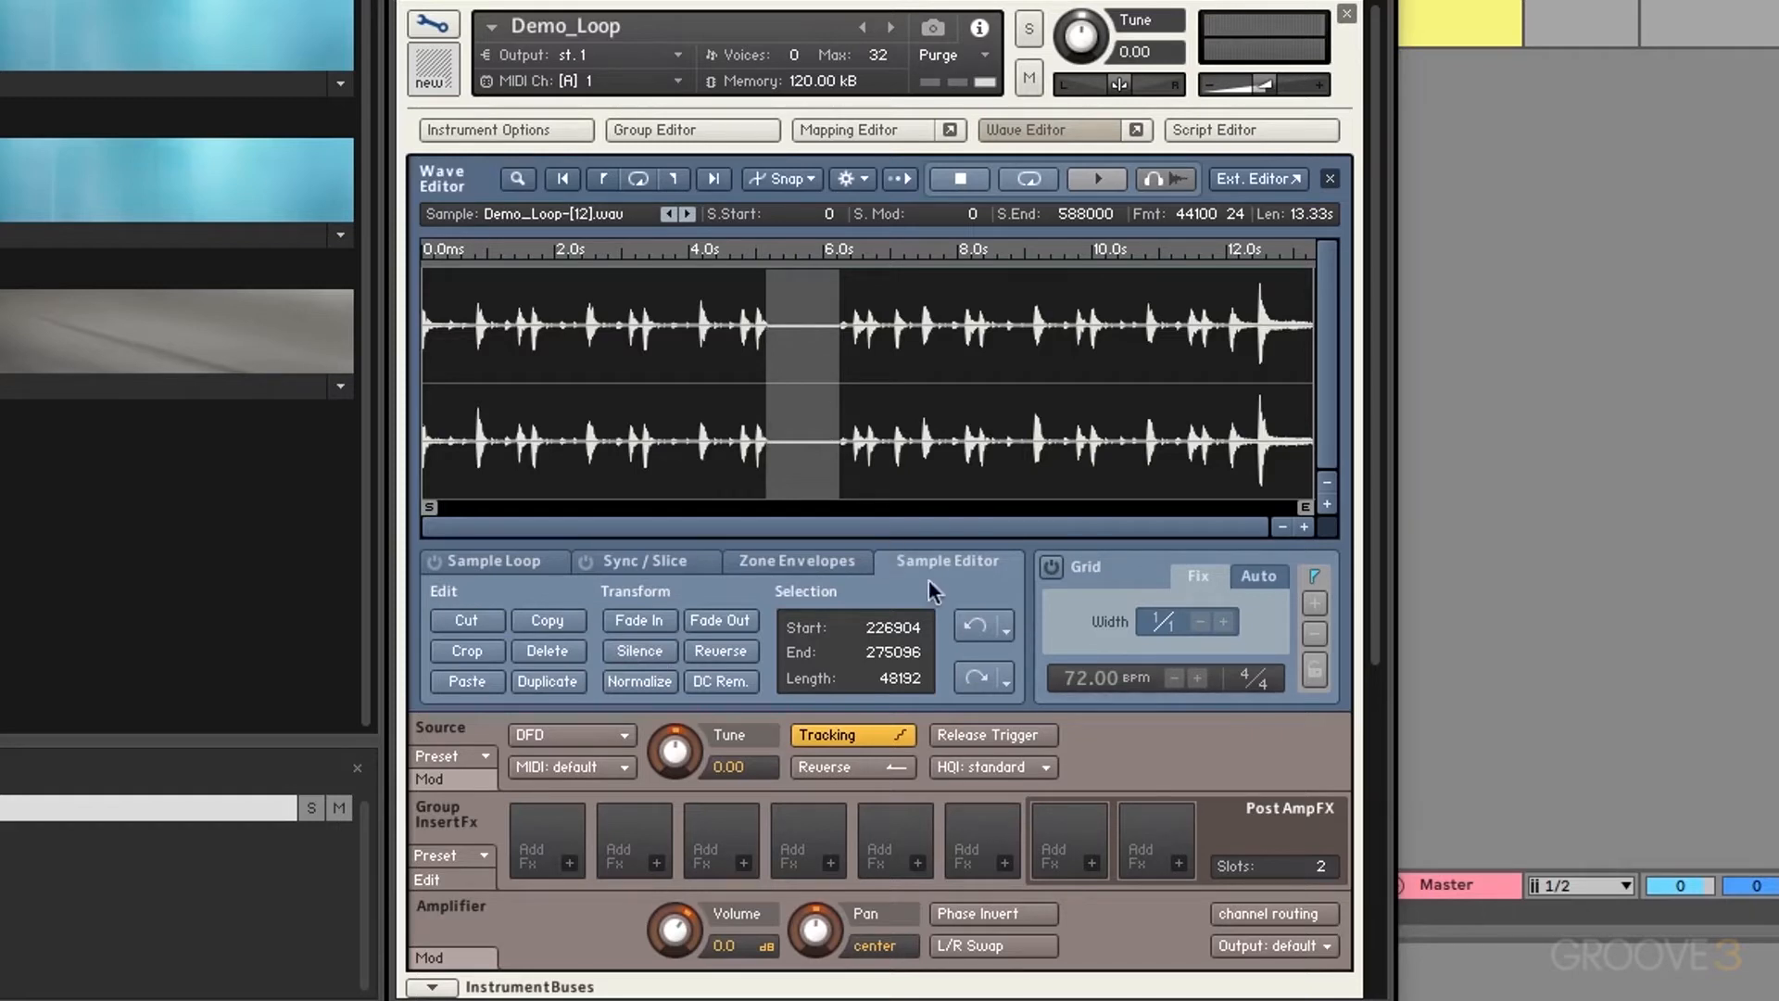
click(974, 625)
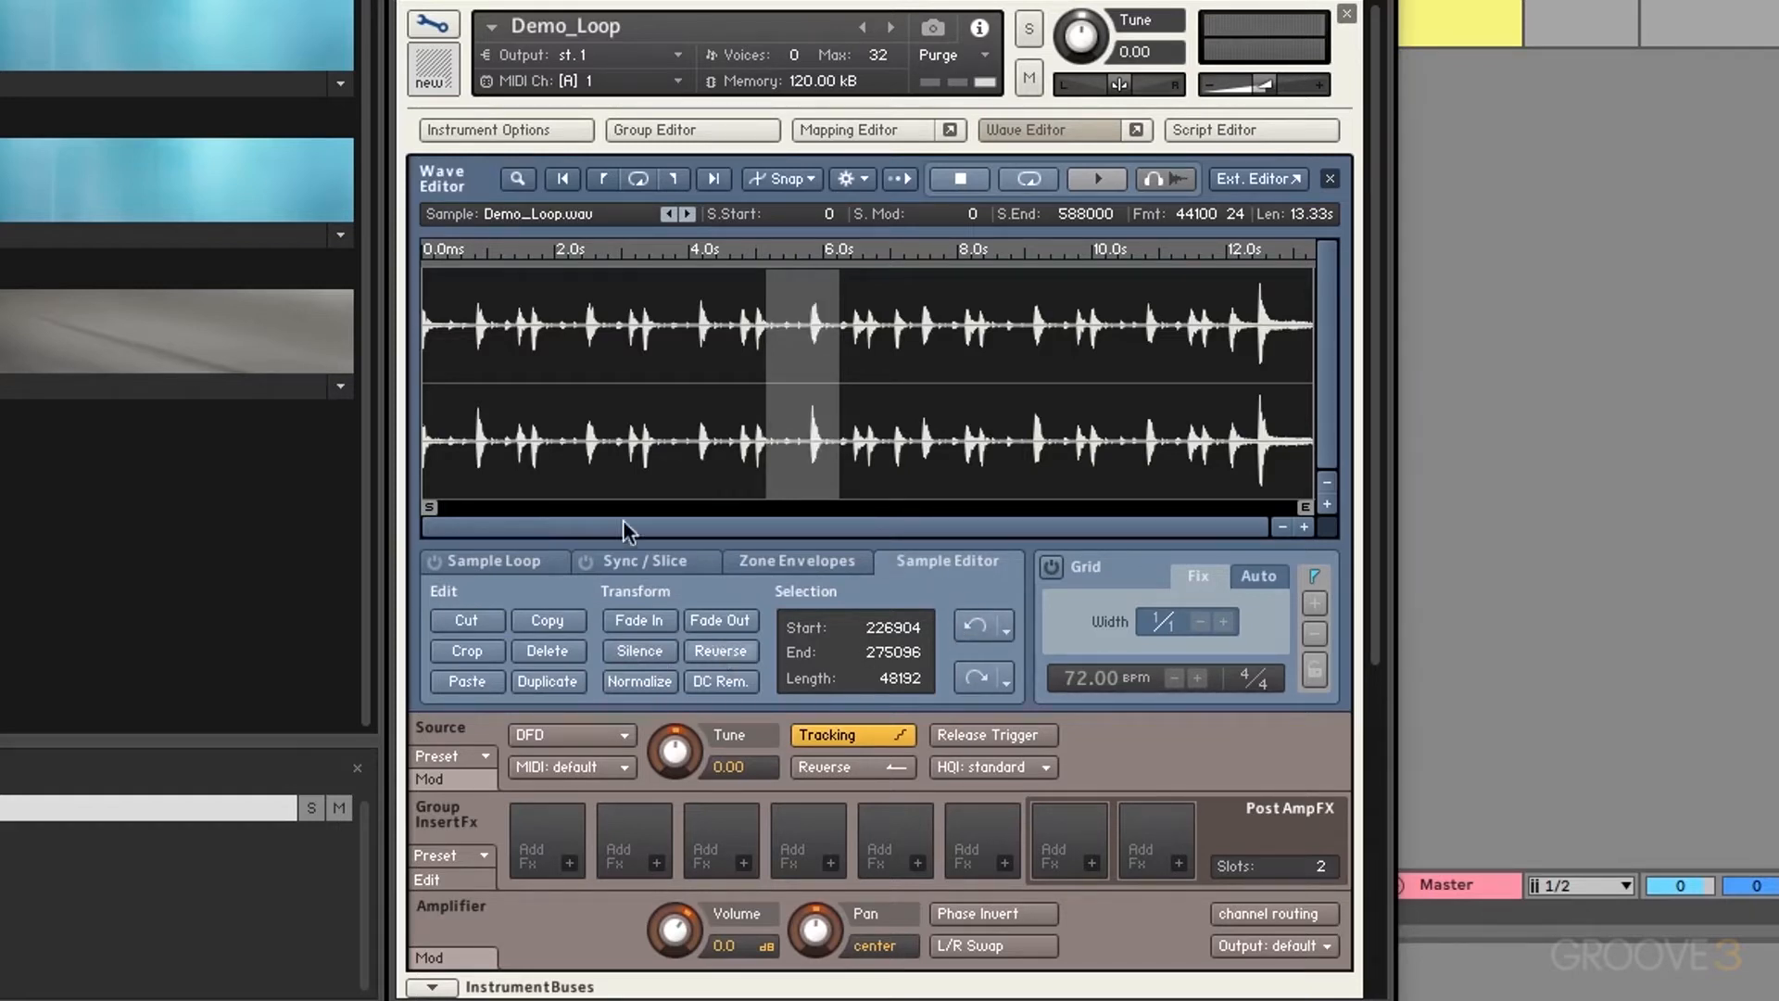
click(604, 387)
drag(605, 388, 384, 400)
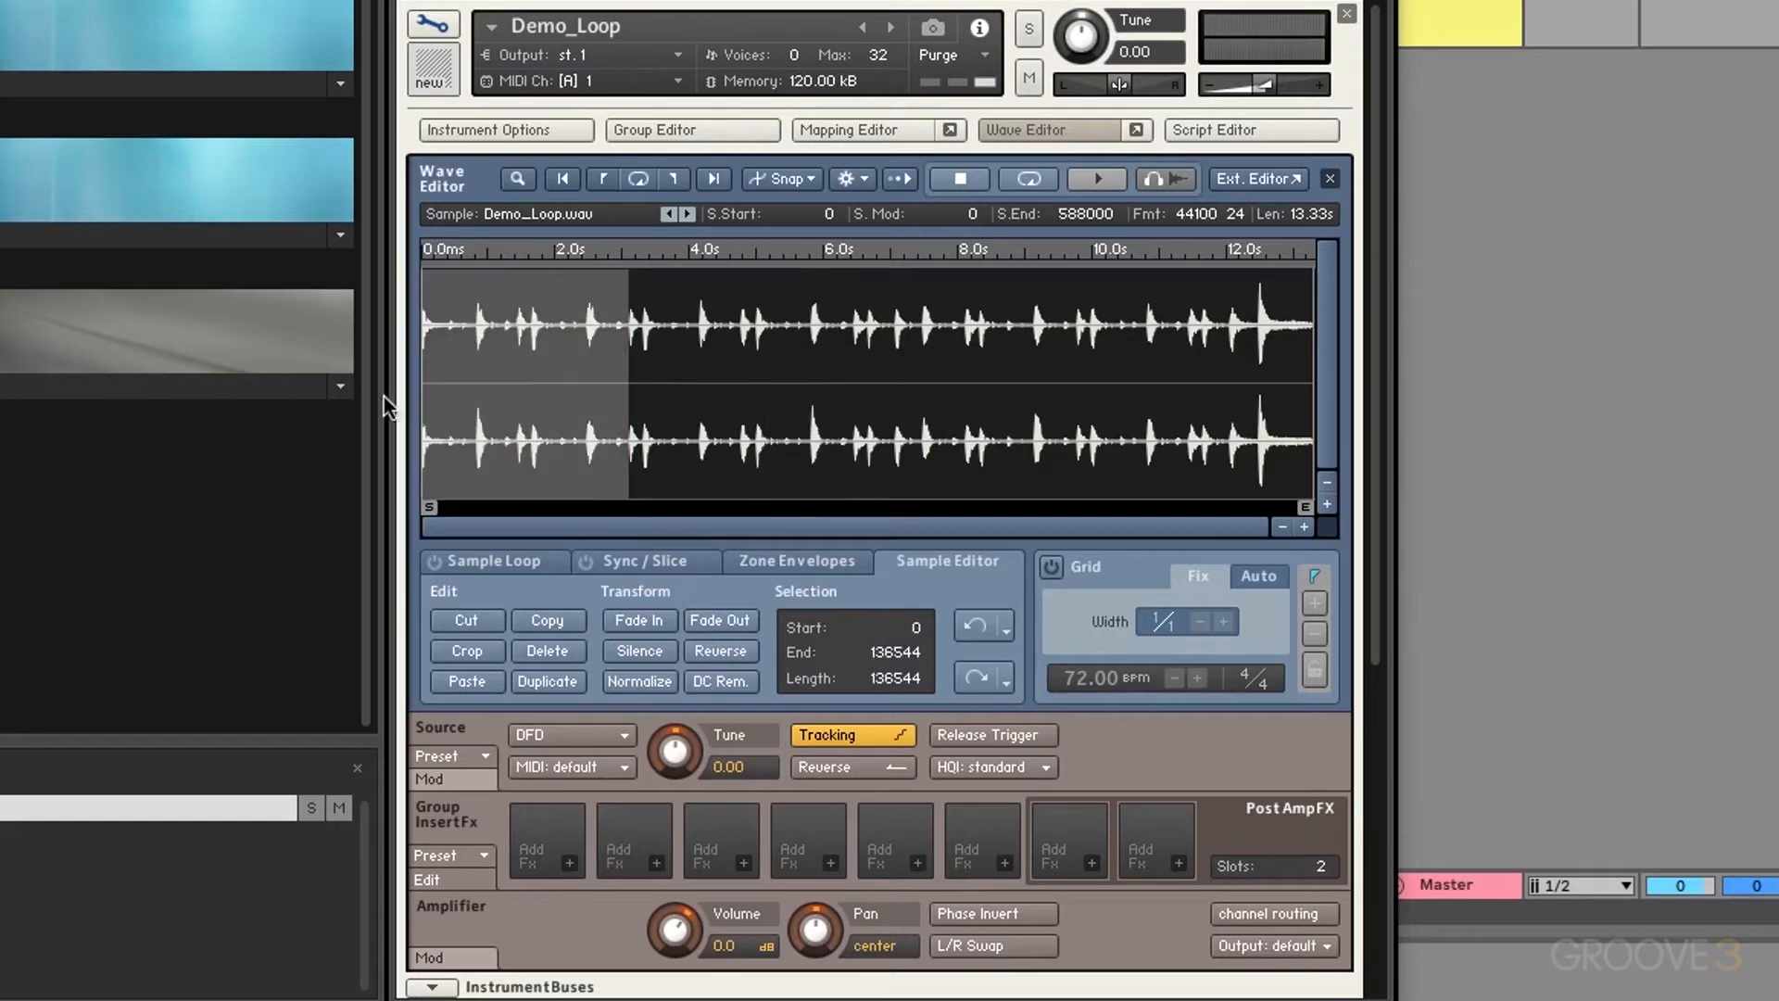
click(725, 651)
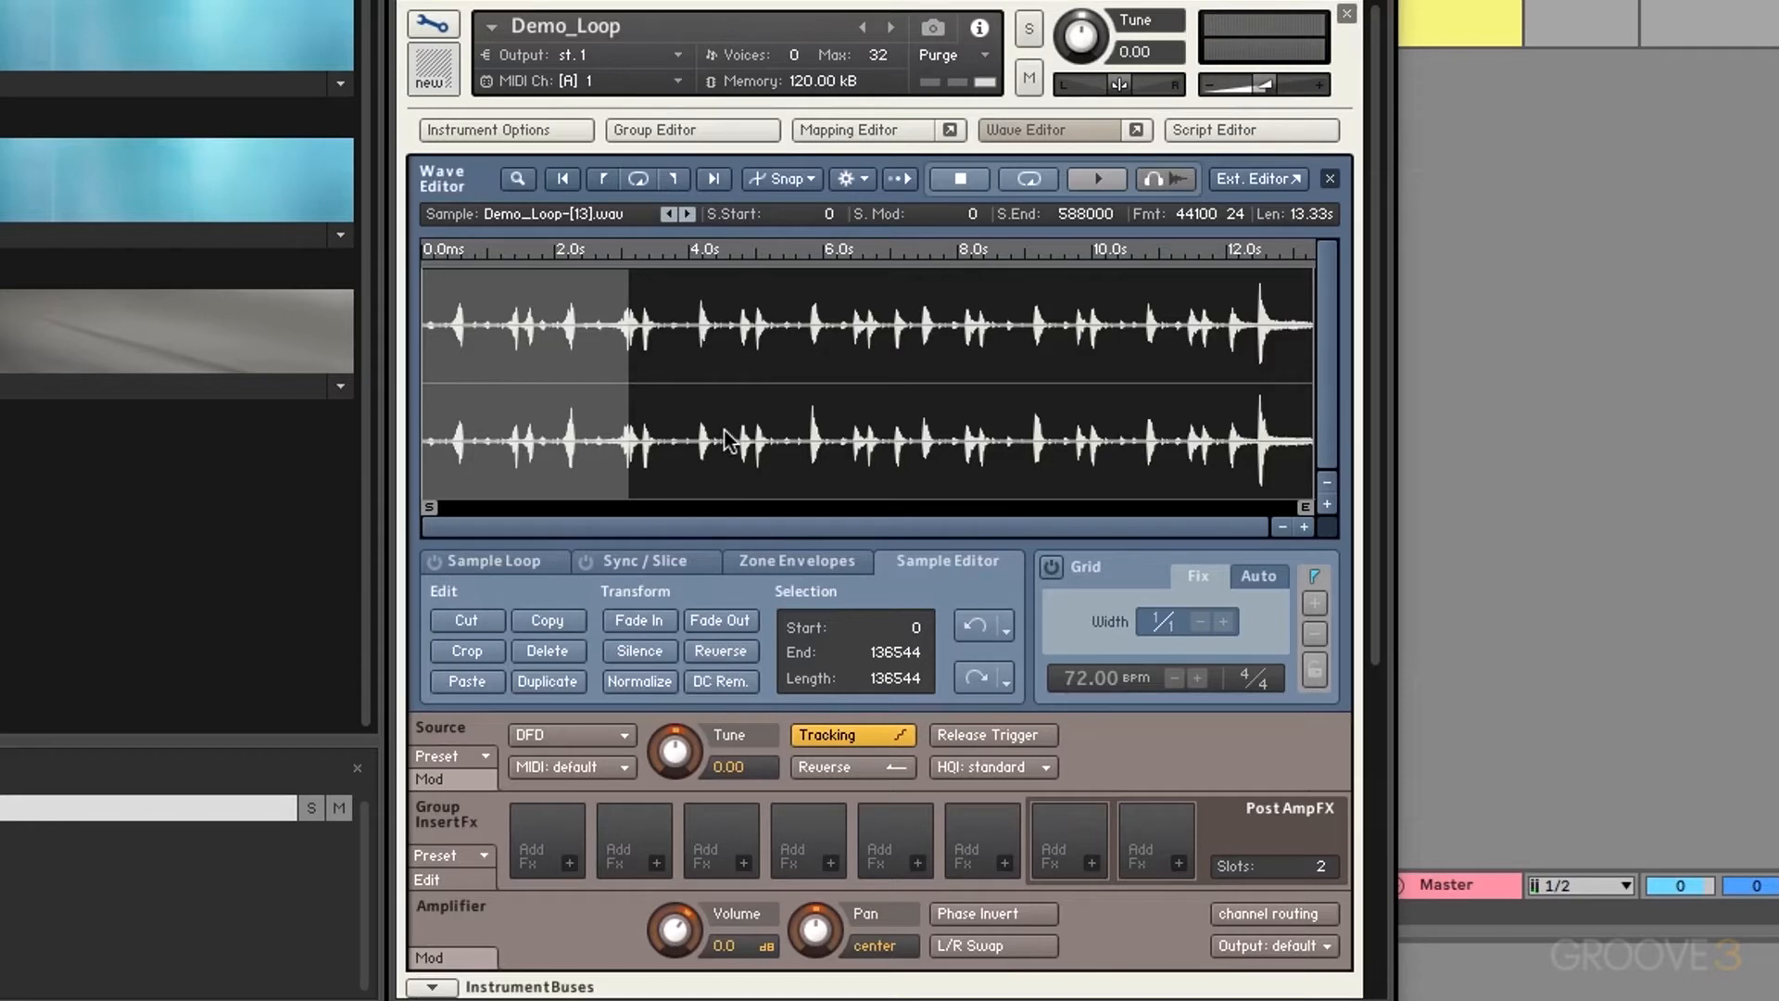
click(975, 626)
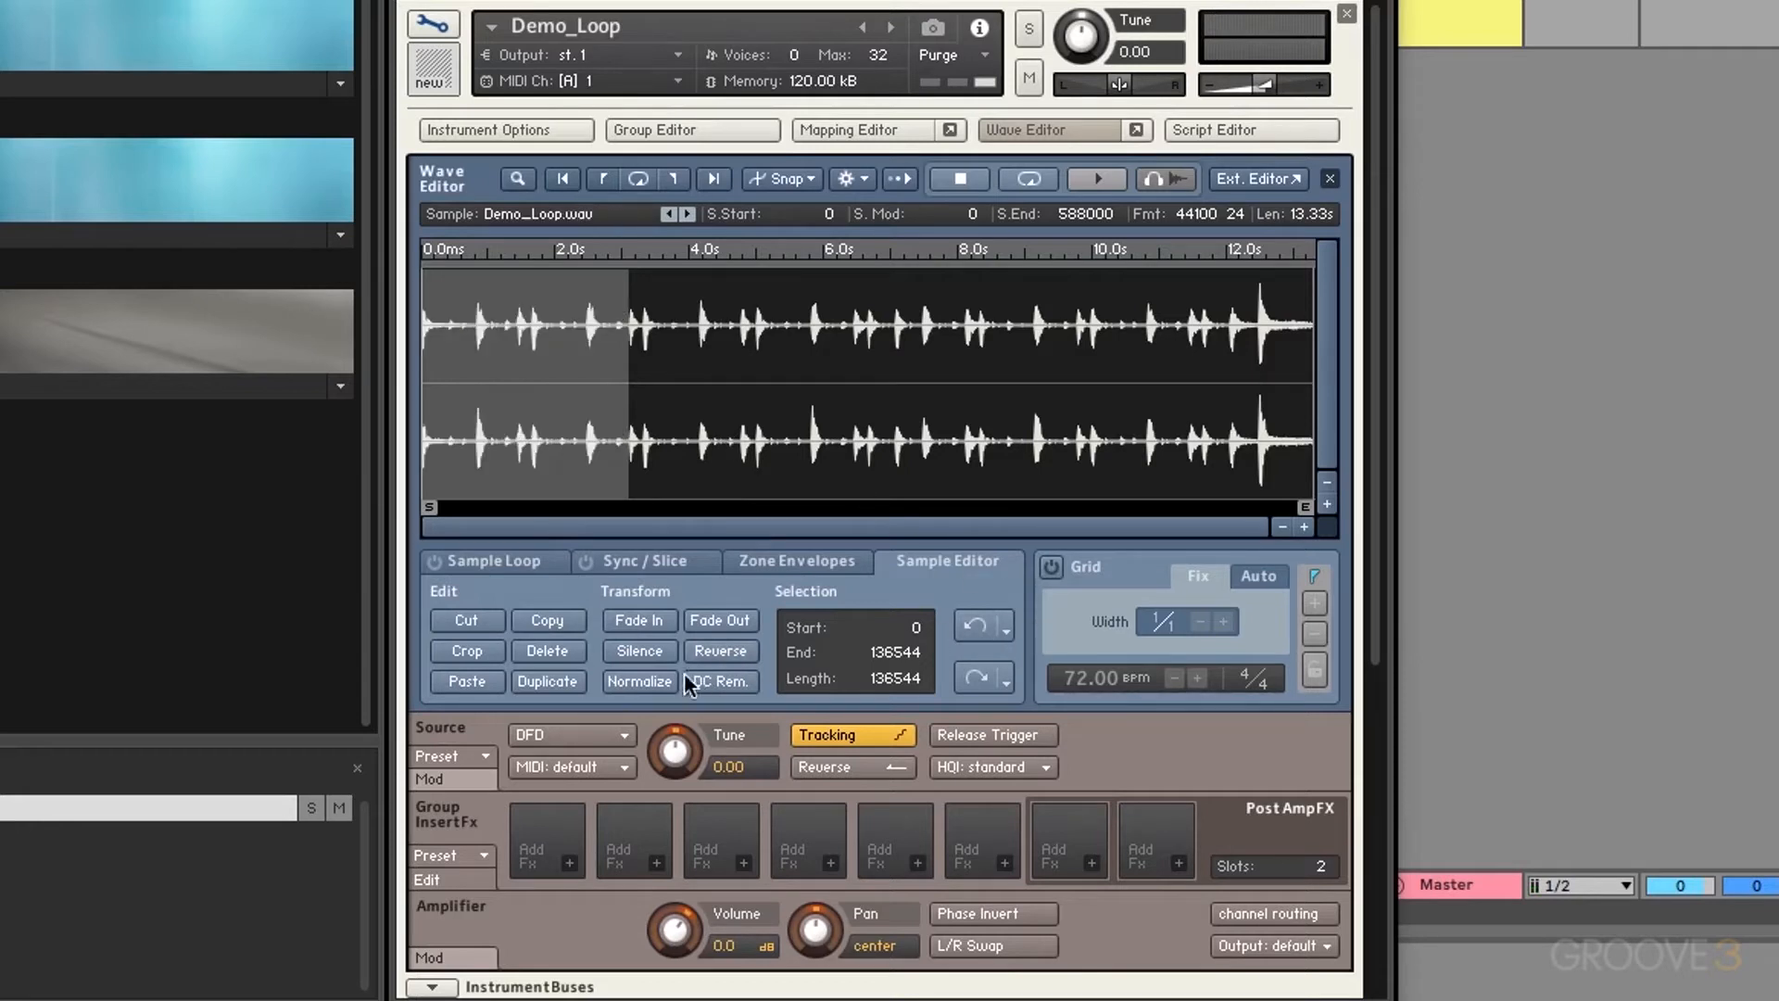
click(631, 691)
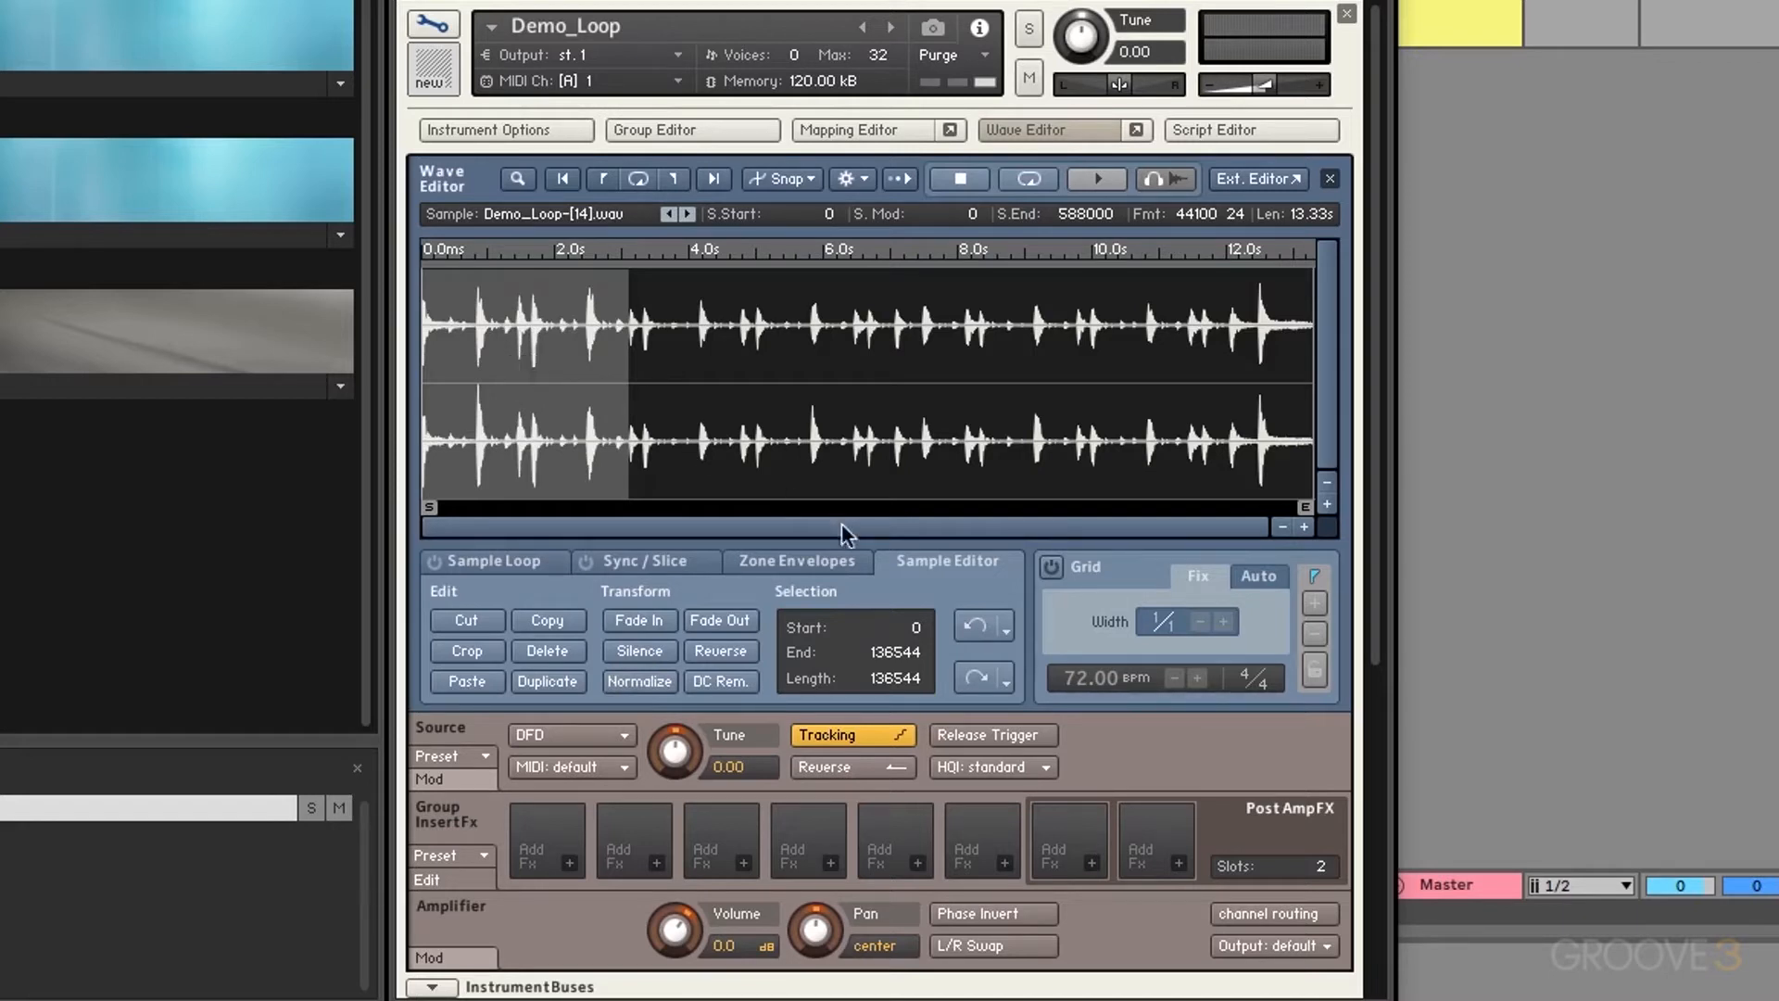
click(975, 626)
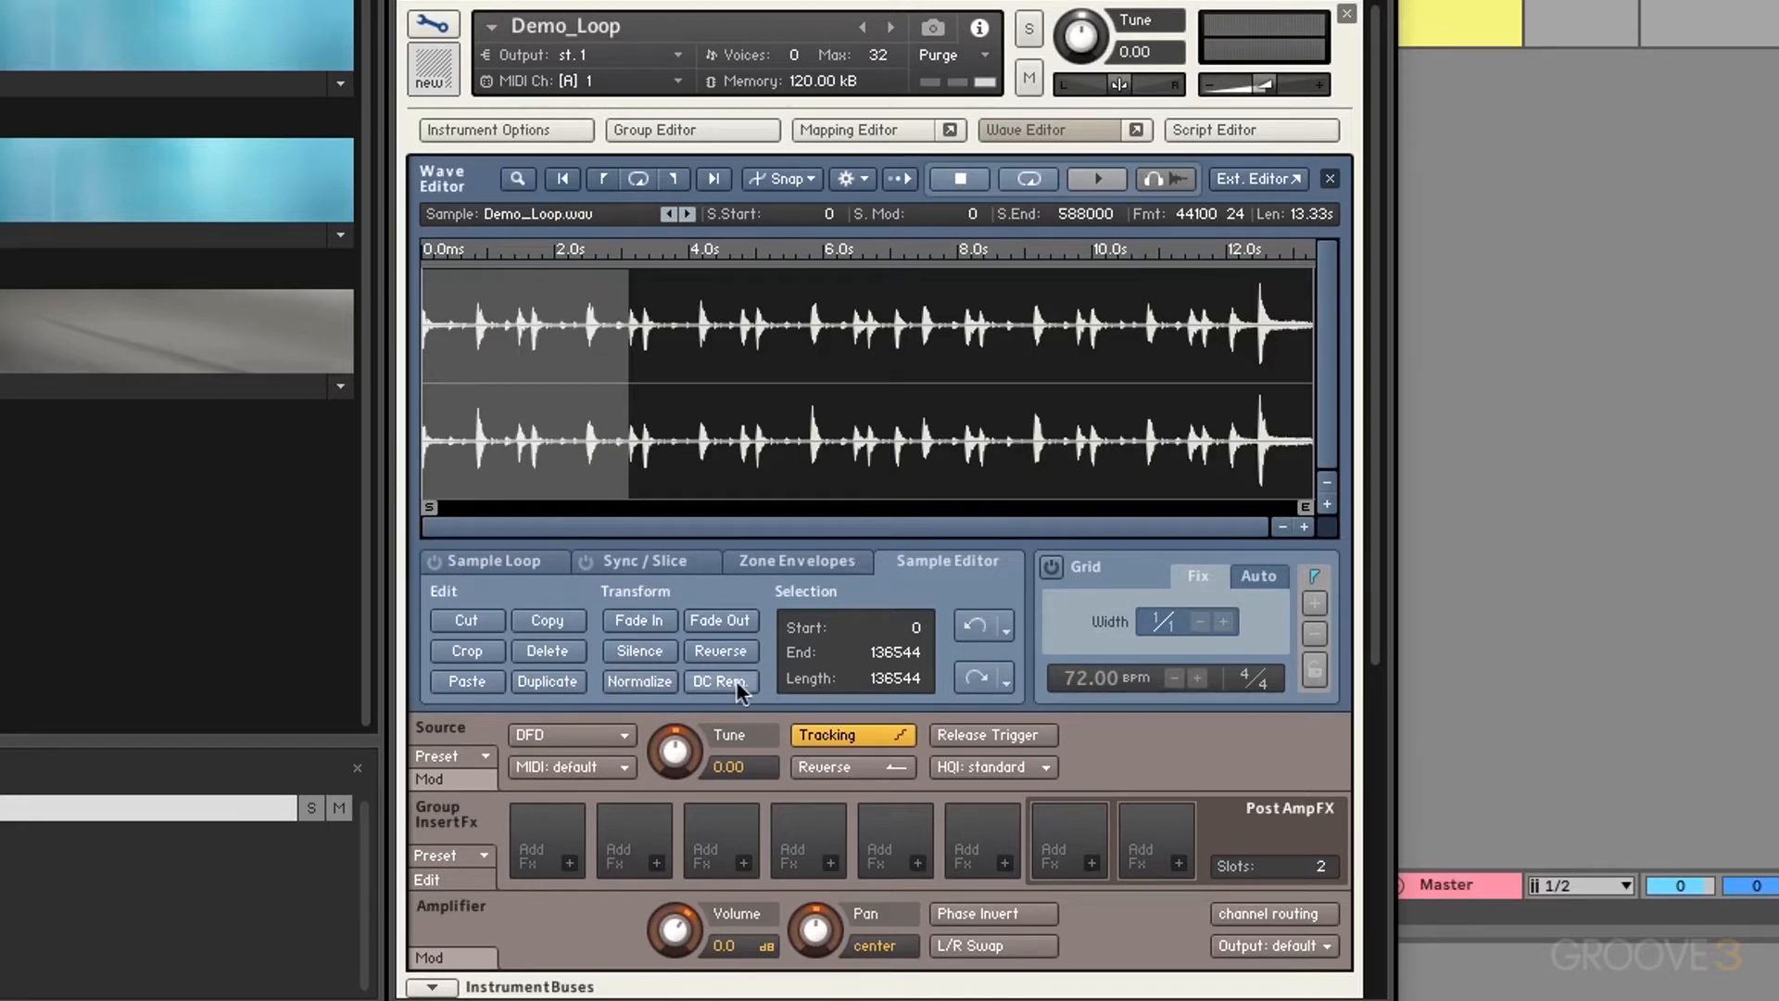
click(740, 691)
click(976, 628)
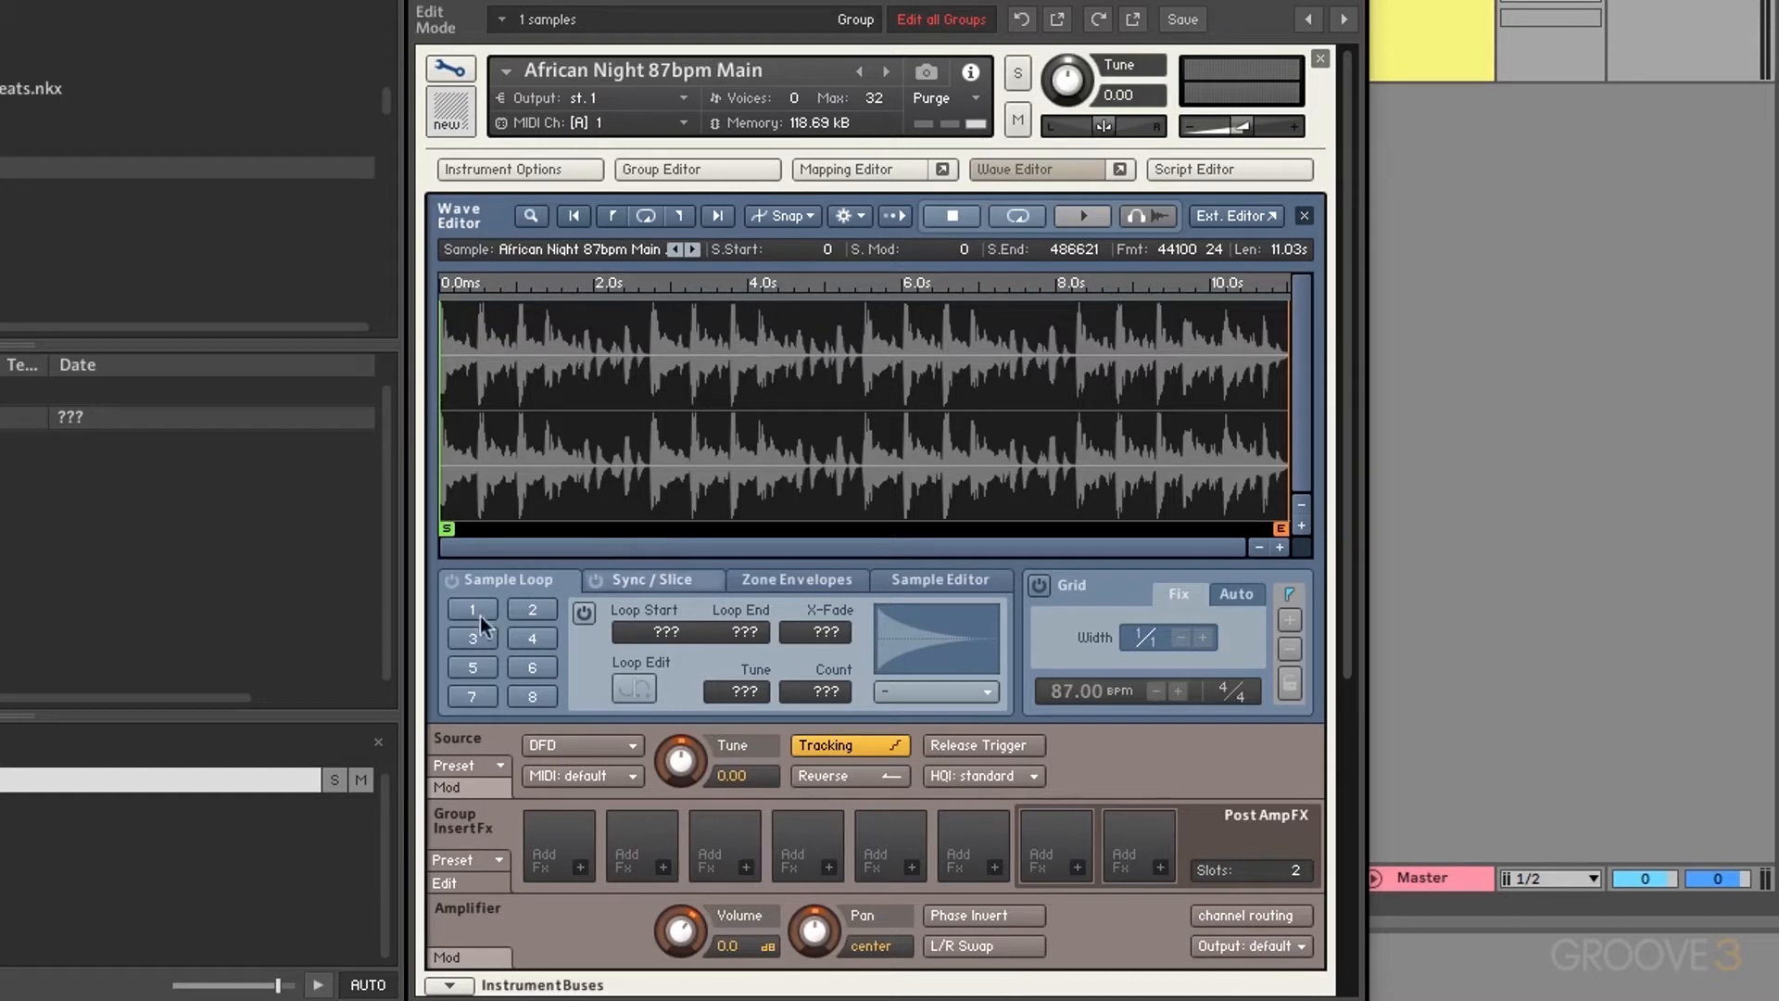
Step: Toggle loops 1, 2 and 3 on and off, leaving loop 3 switched off
click(452, 580)
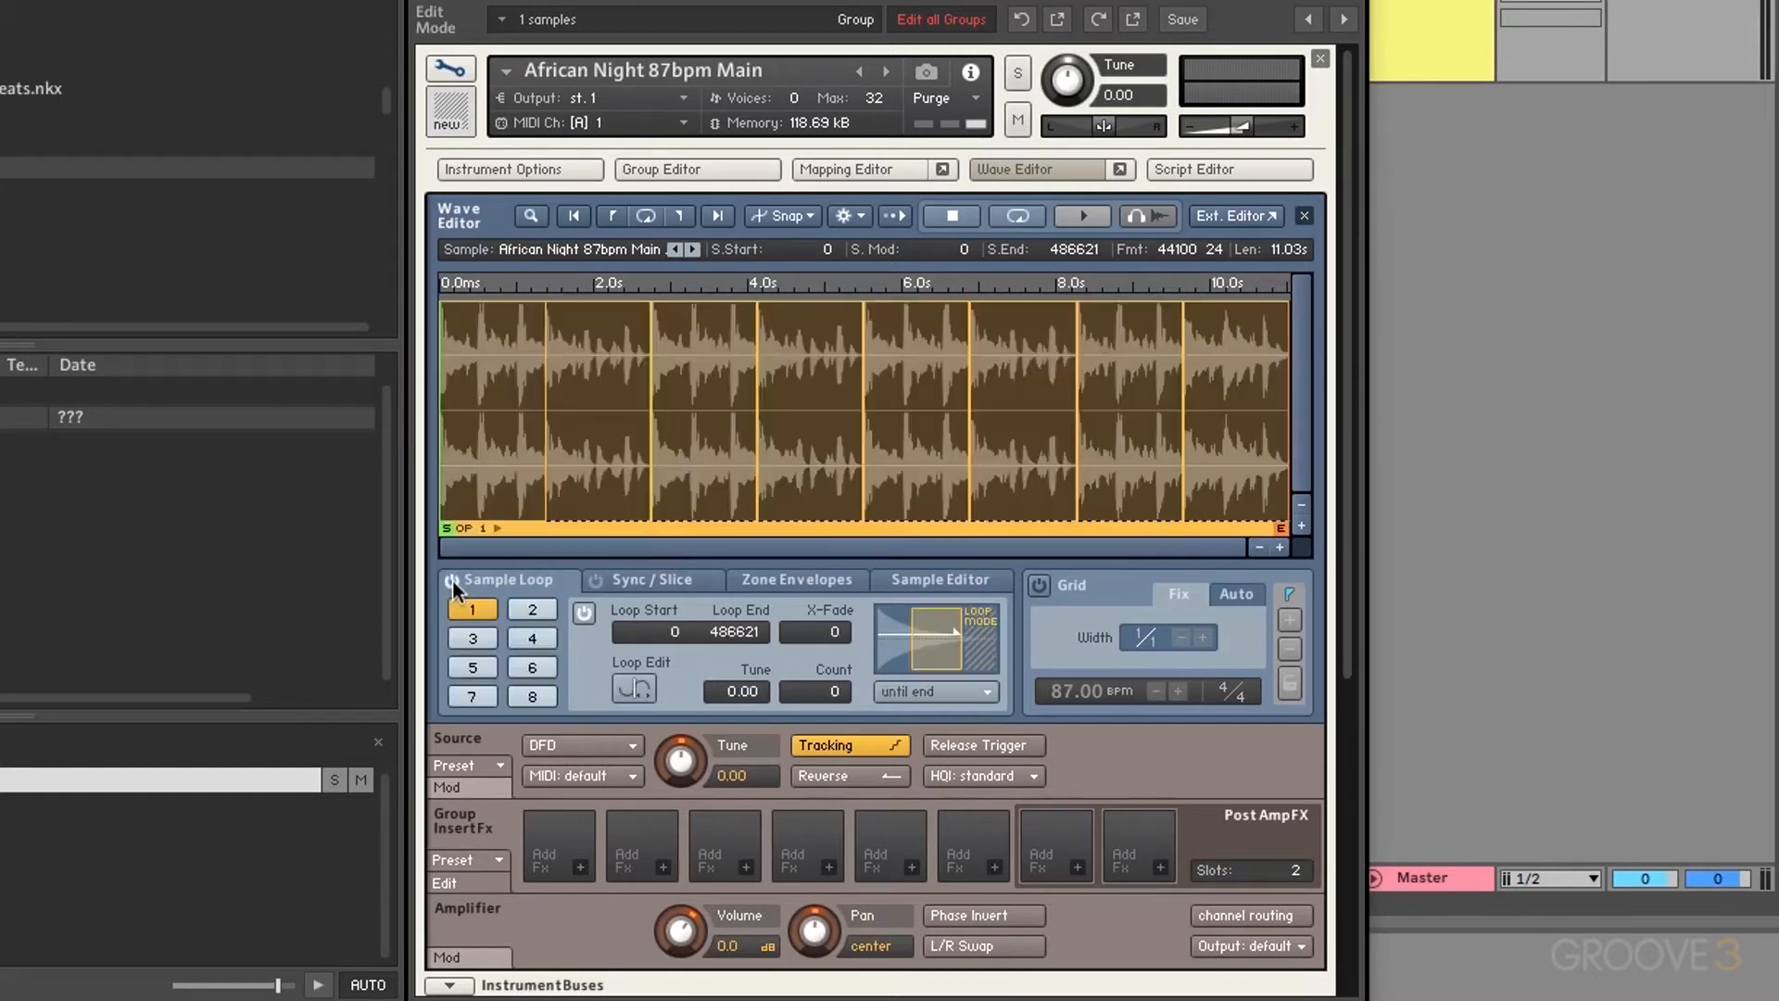
click(452, 580)
click(452, 581)
click(580, 615)
click(532, 607)
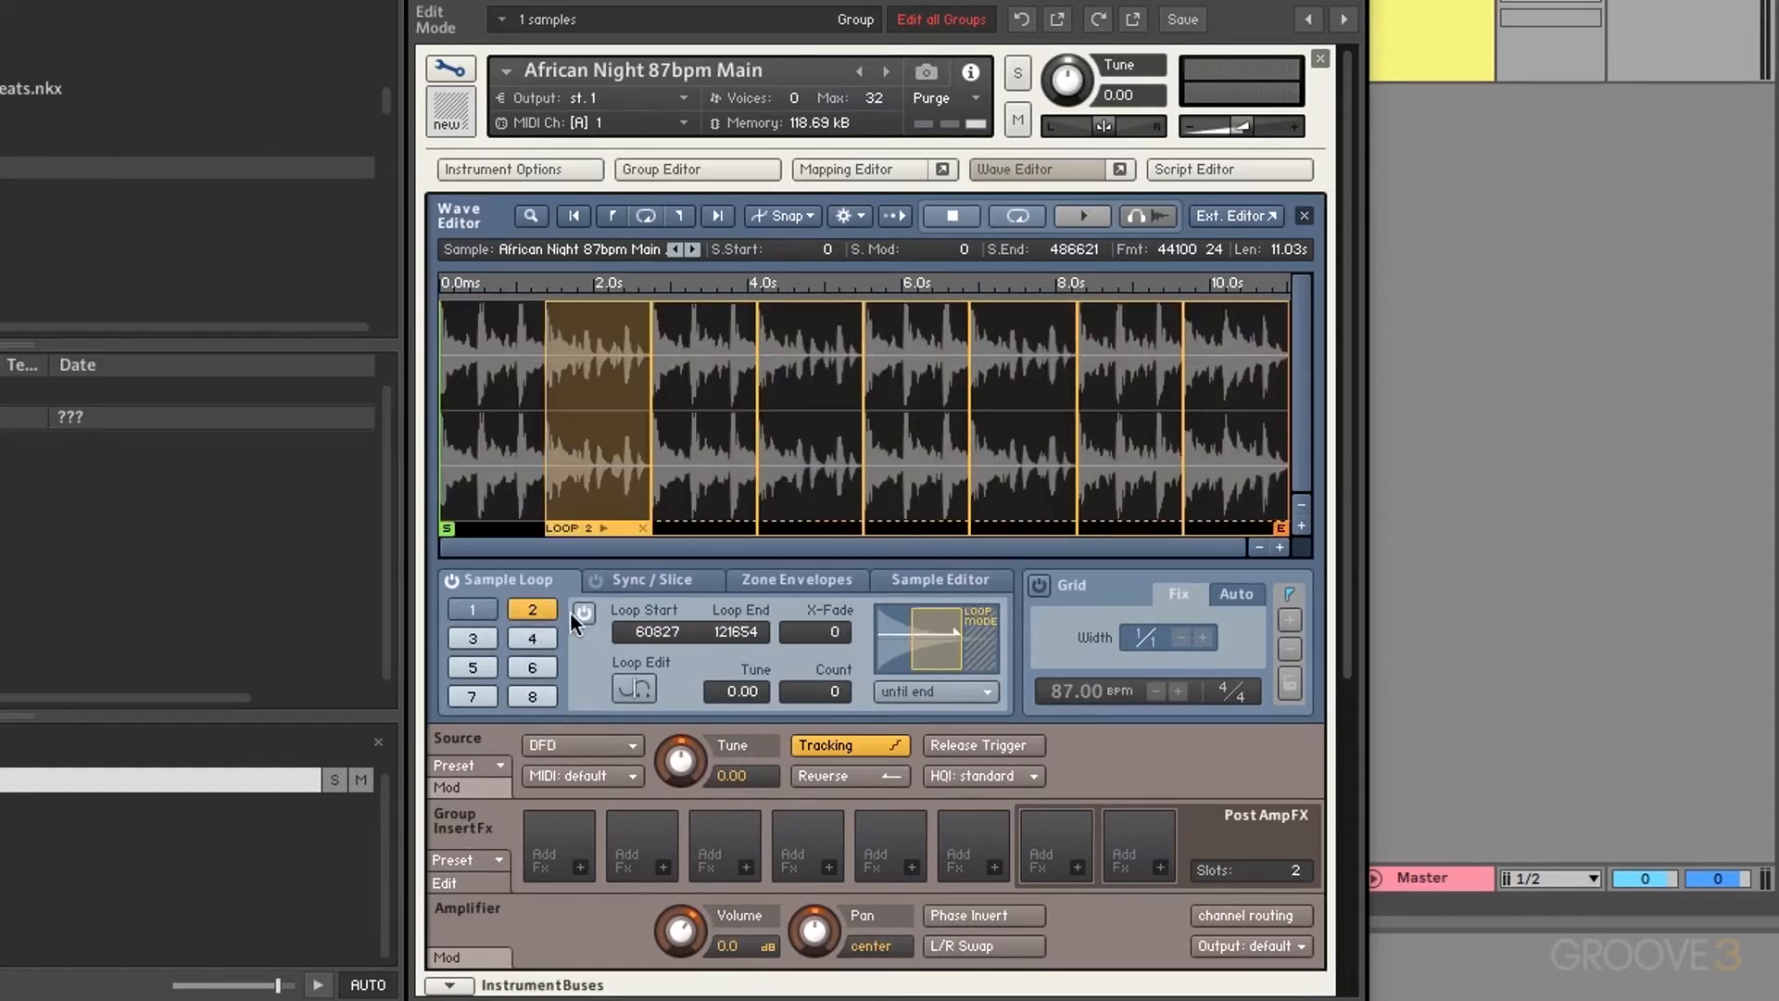
click(583, 617)
click(584, 617)
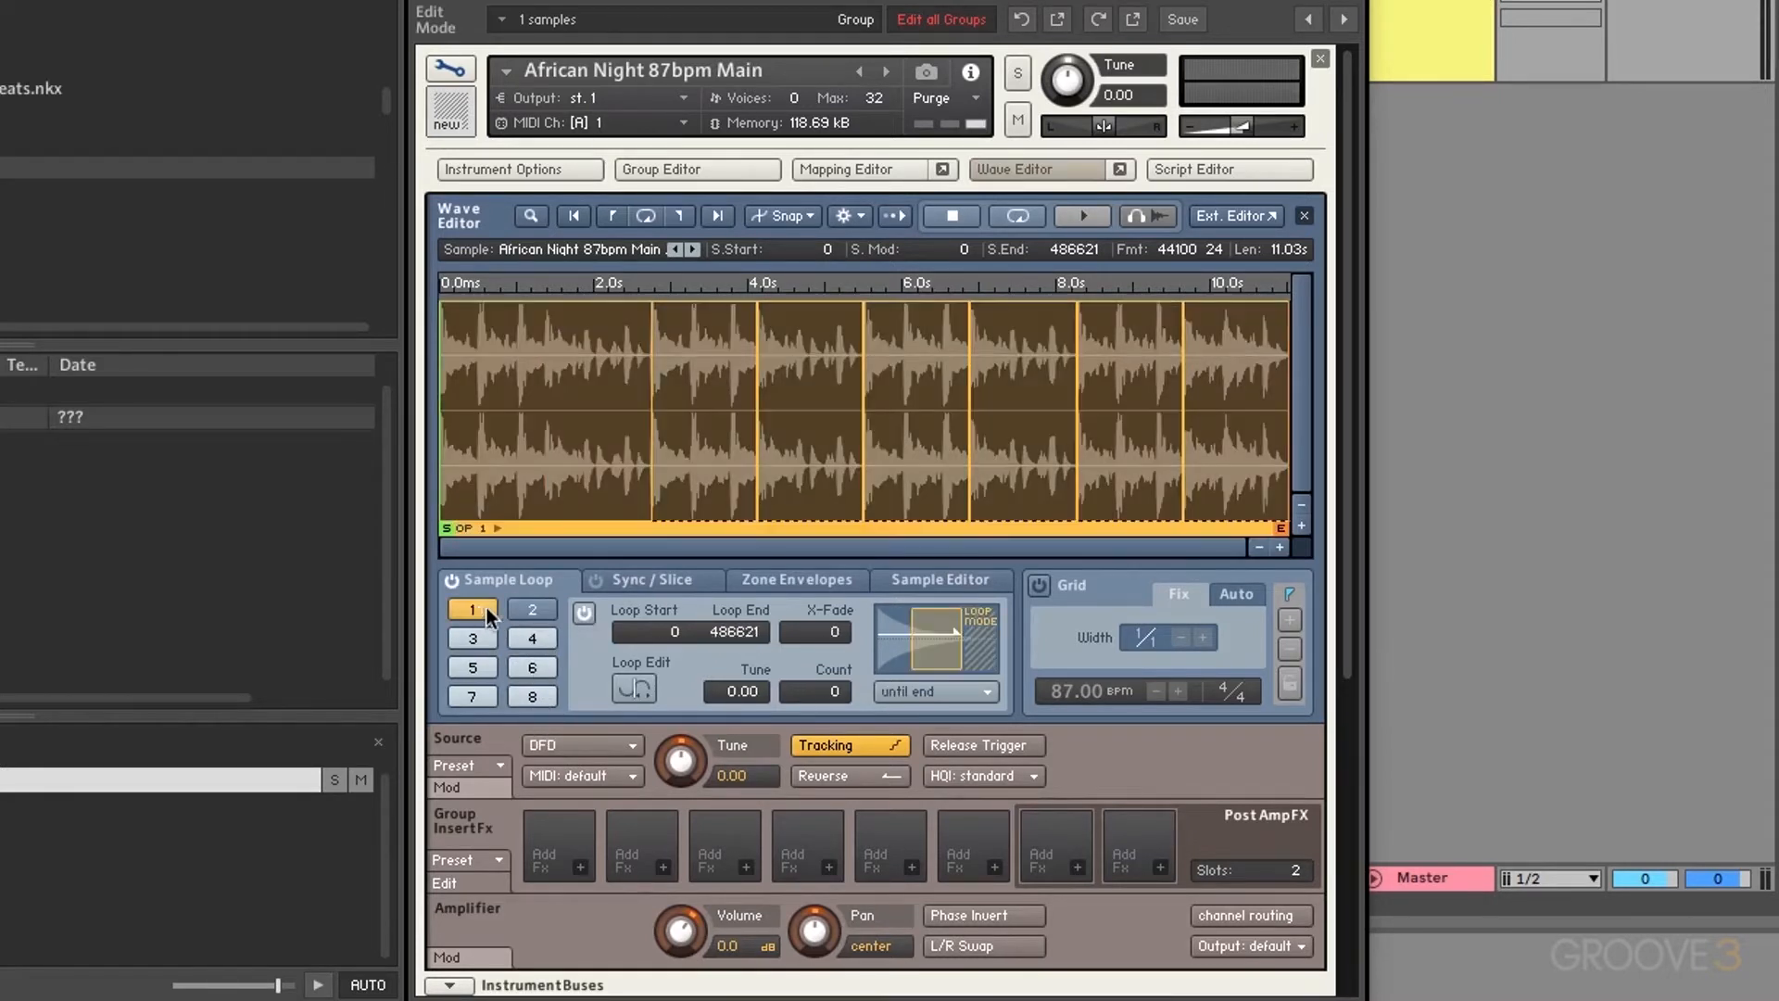
click(471, 639)
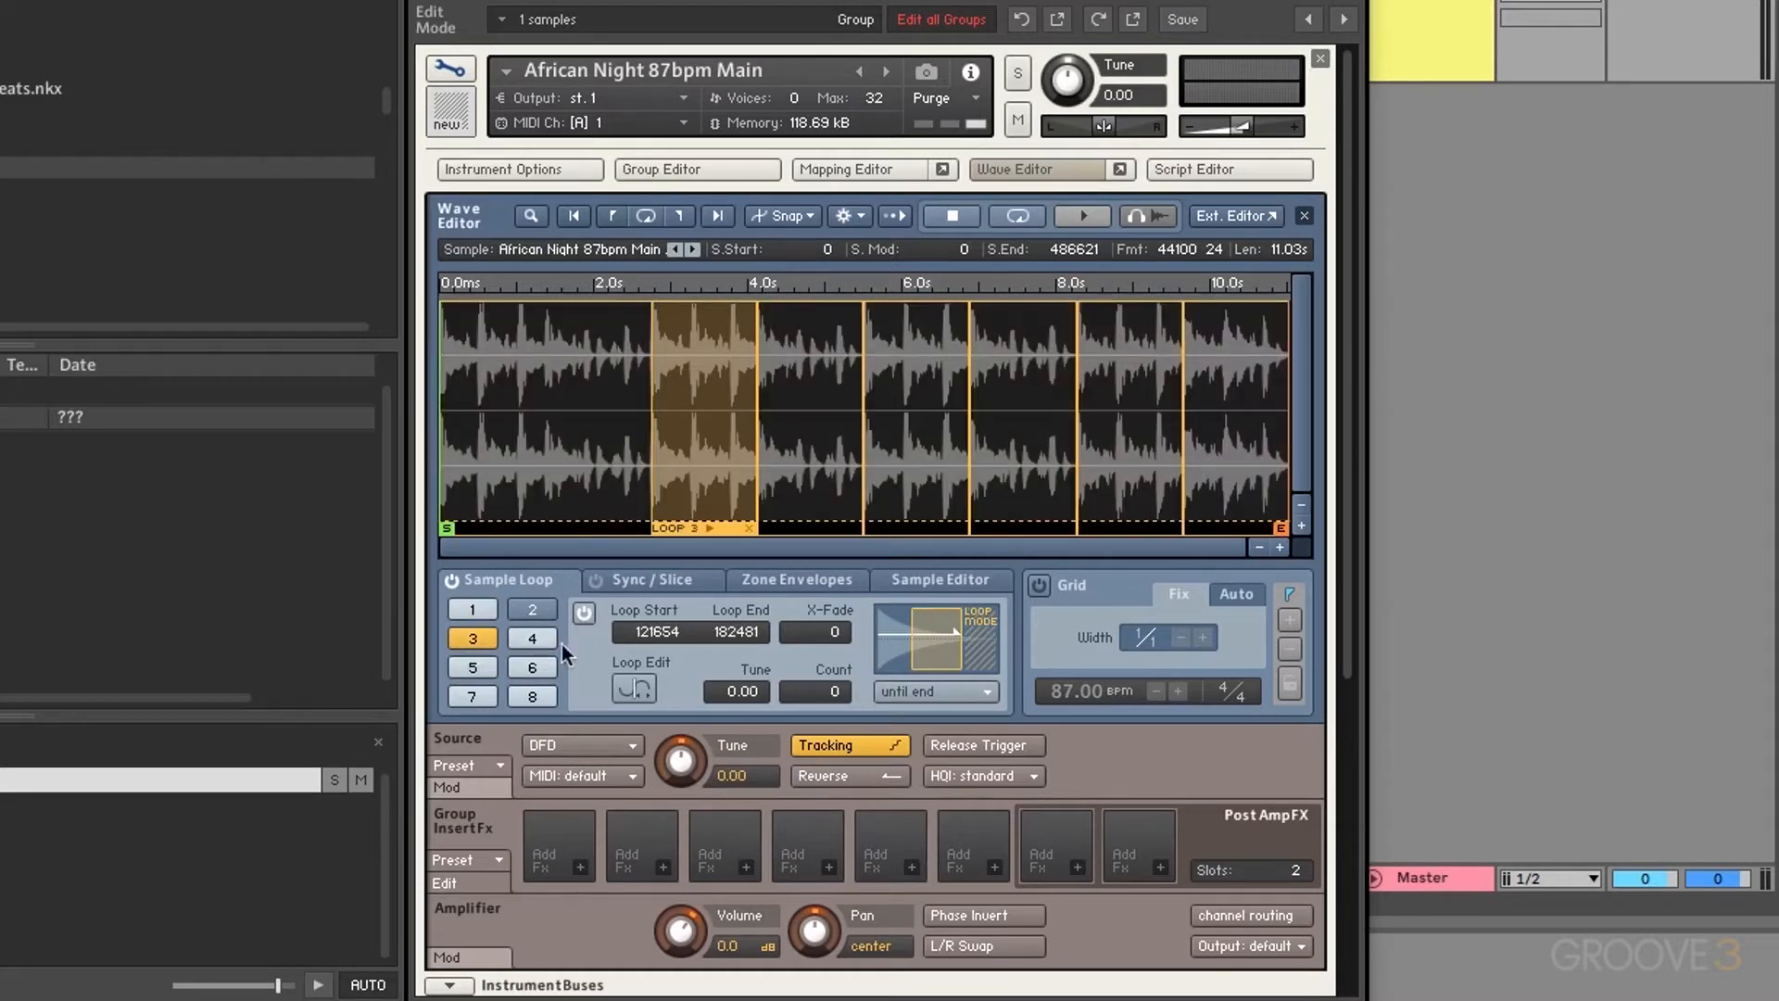
click(584, 616)
Step: Switch off the loops in slots 4–8, then enable loop 1 across the whole sample (0–486621)
click(545, 641)
click(584, 616)
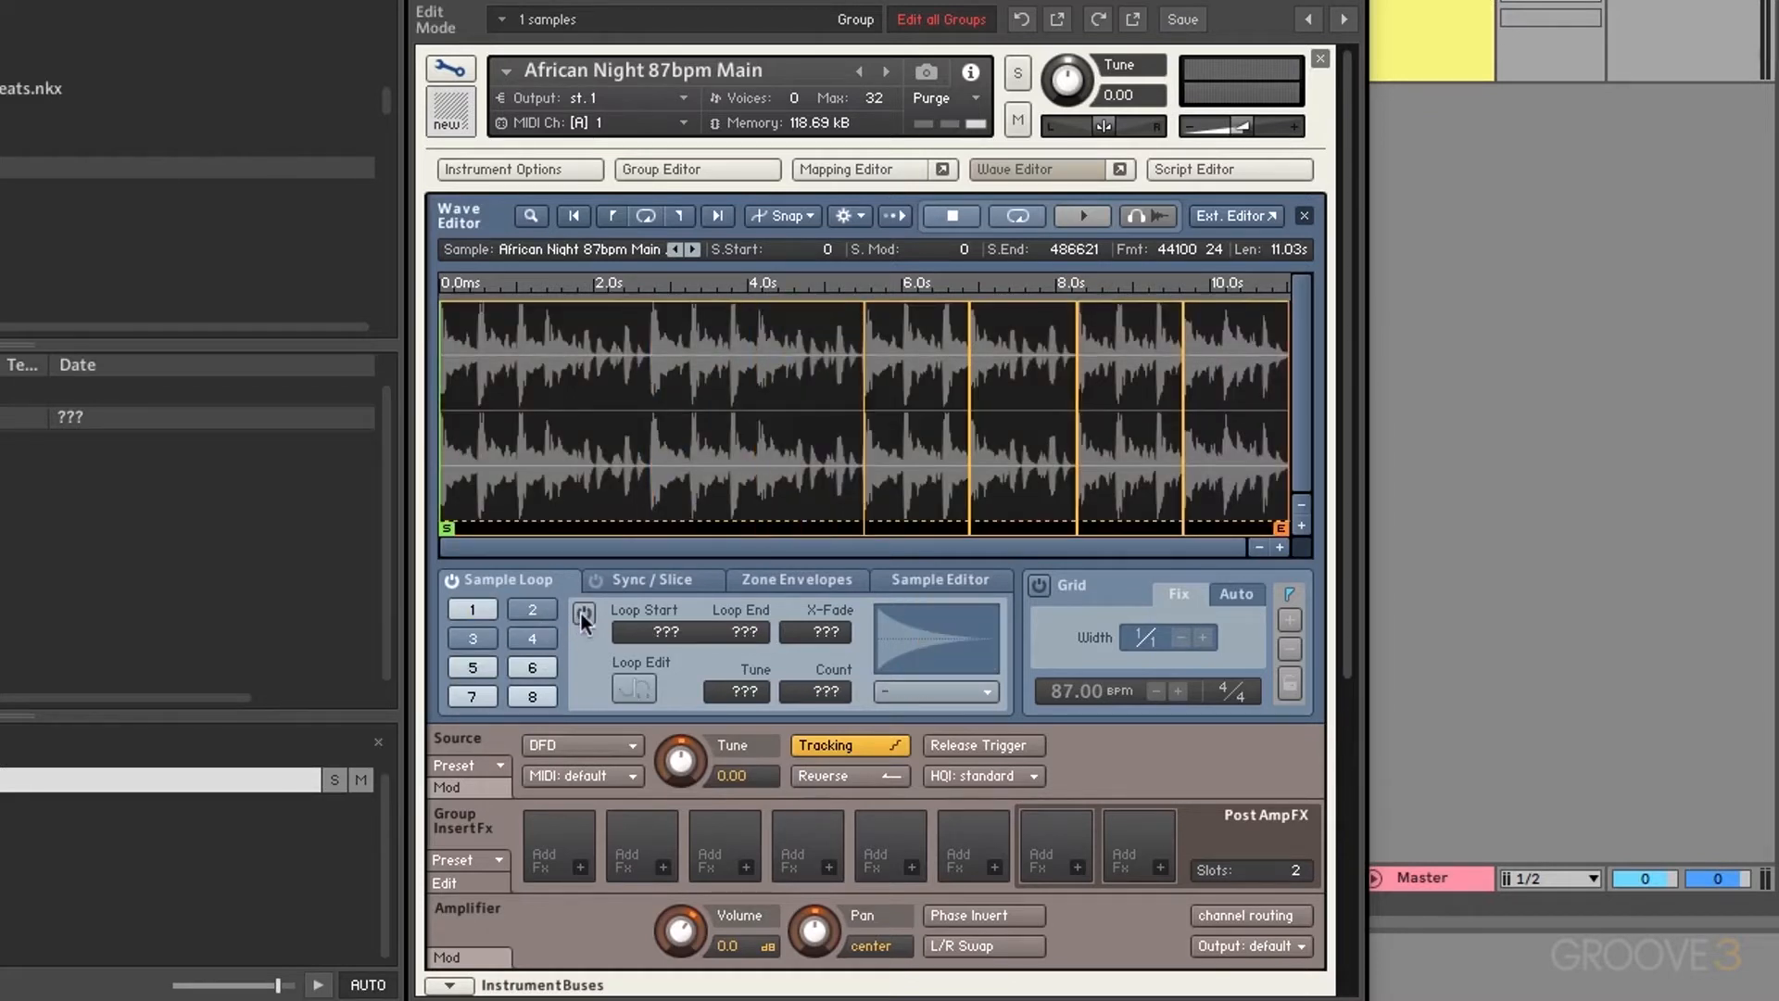
click(527, 669)
click(584, 615)
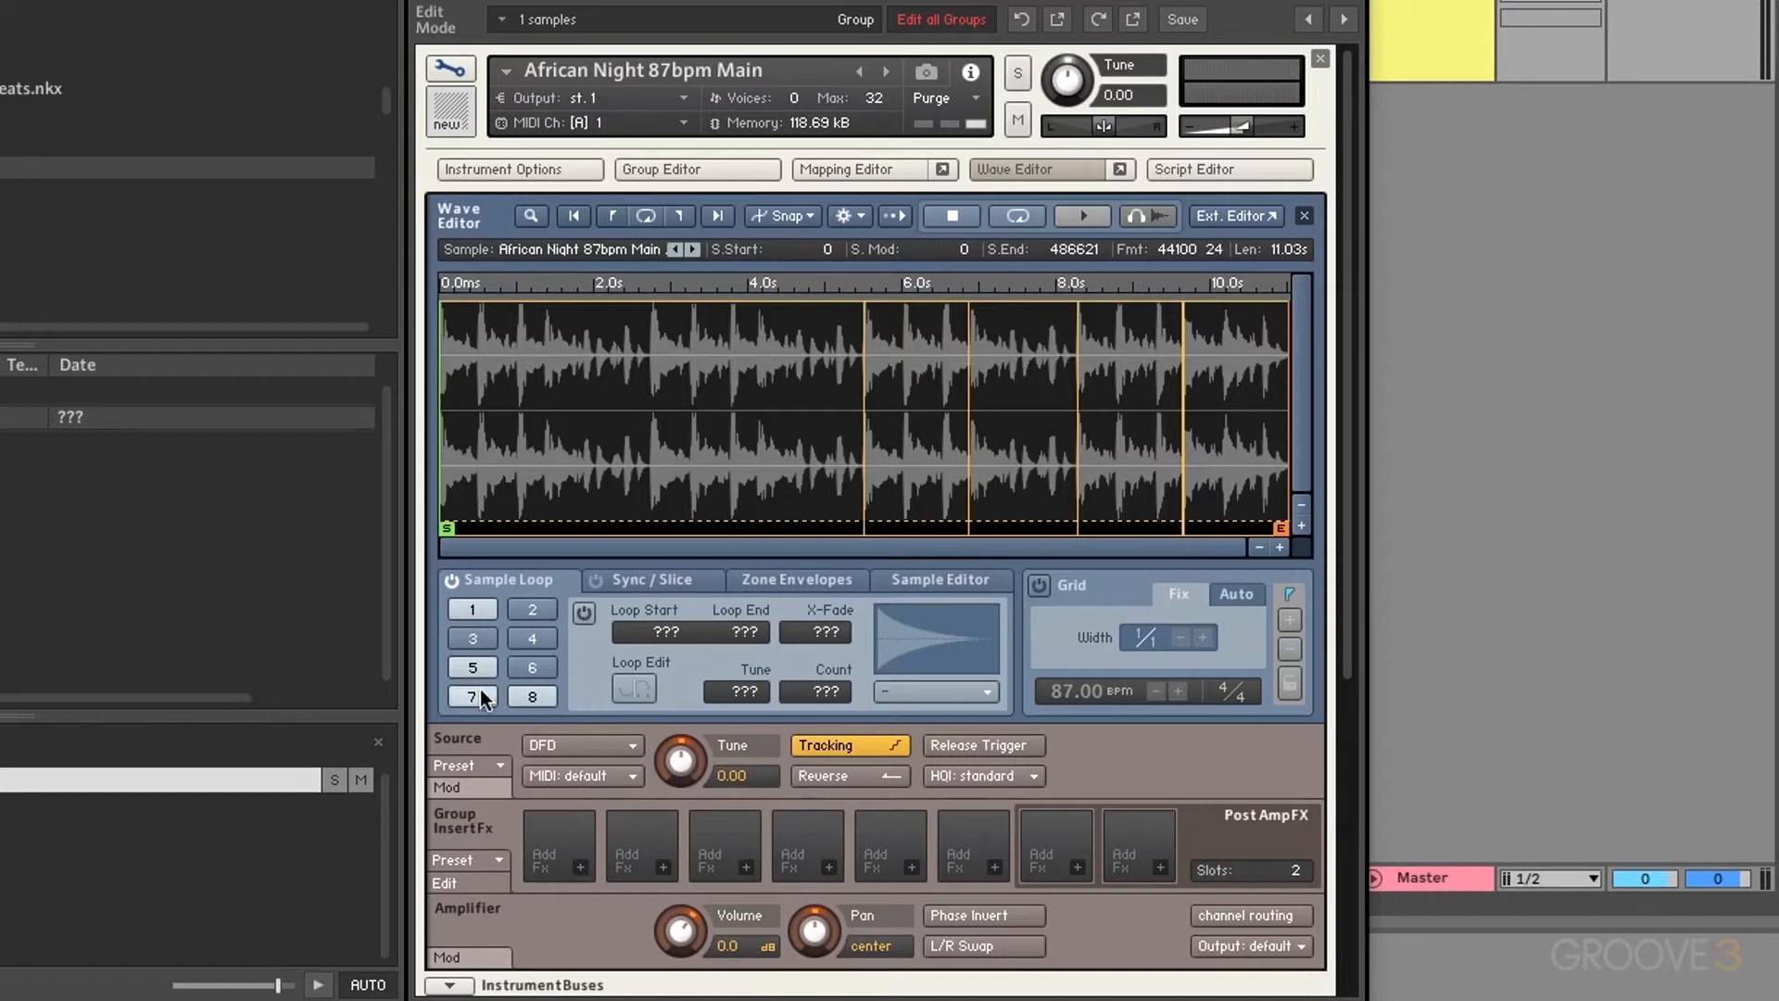
click(472, 696)
click(582, 618)
click(480, 669)
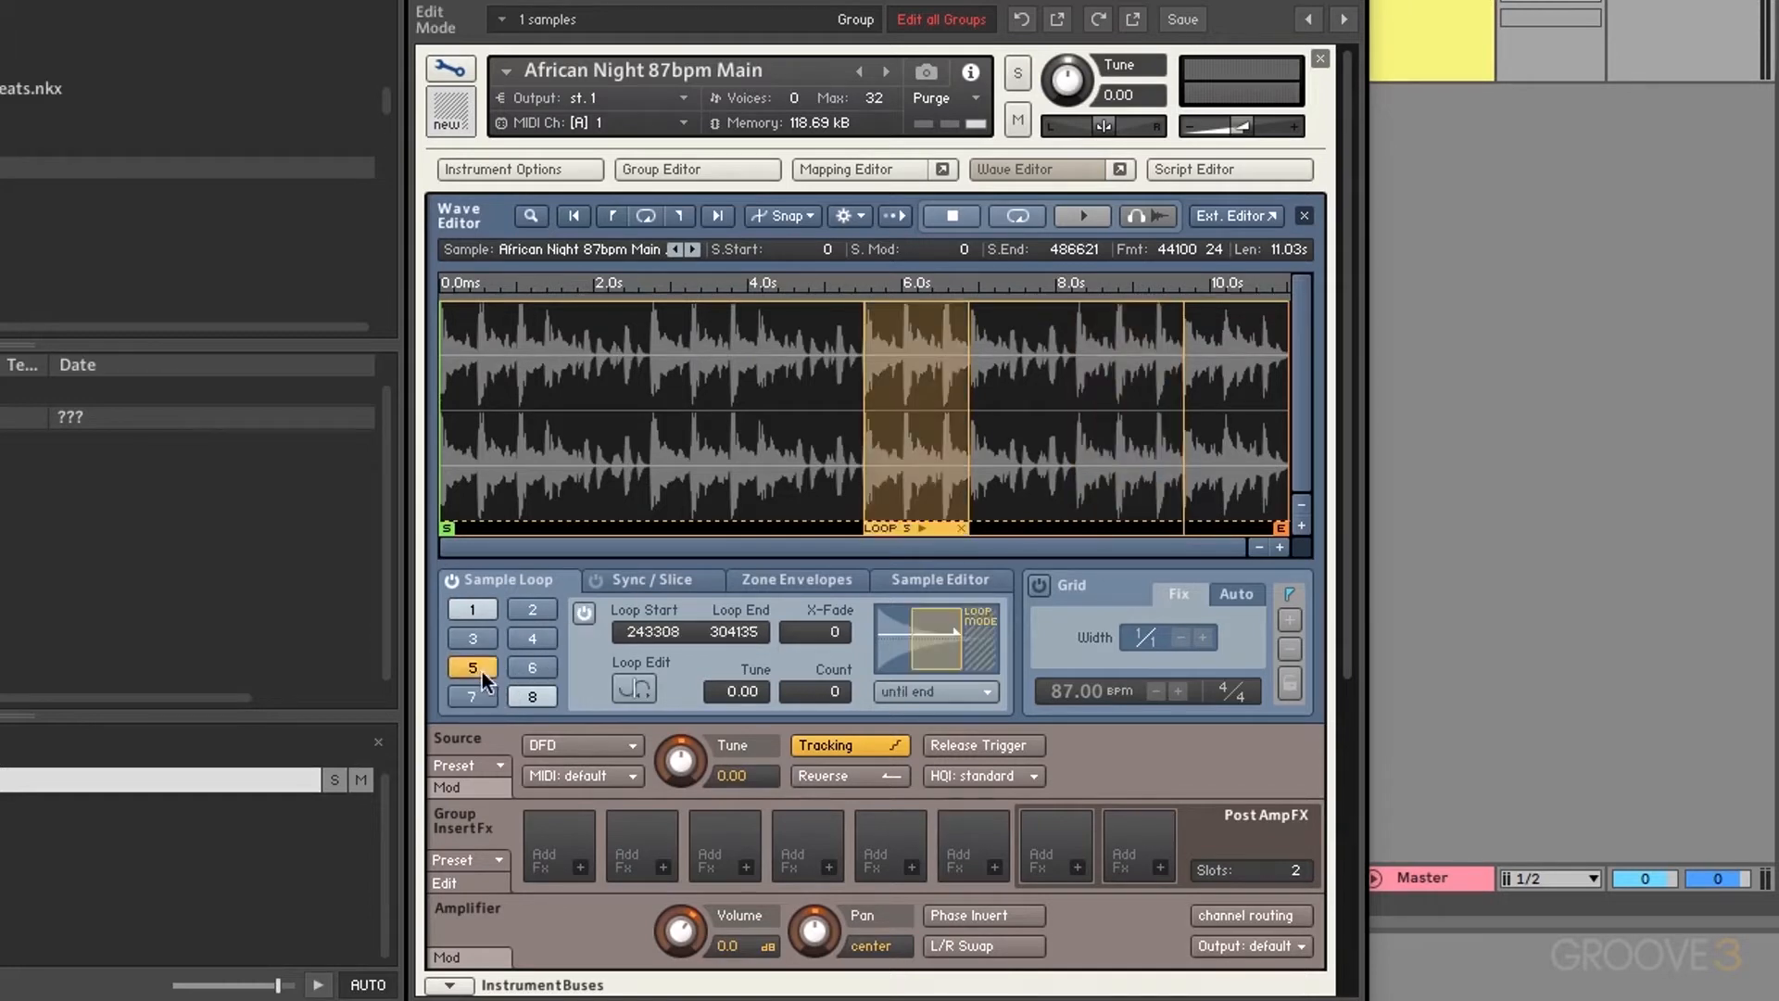
click(574, 616)
click(532, 695)
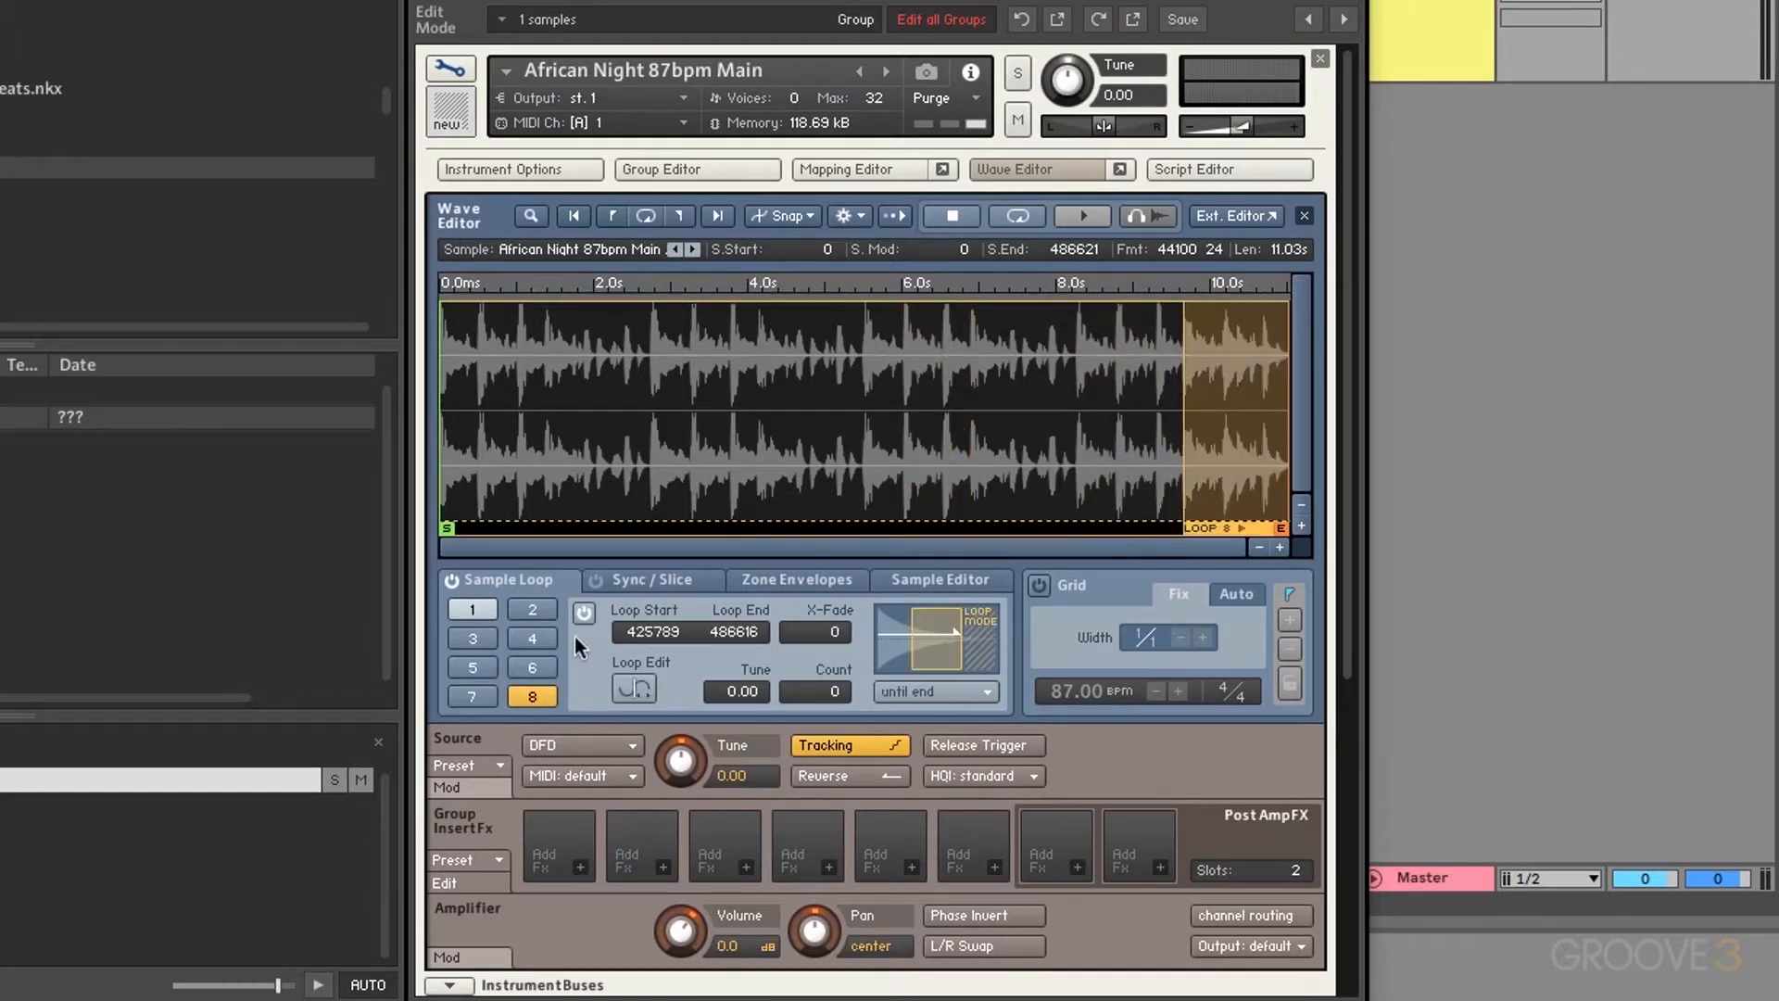
click(584, 616)
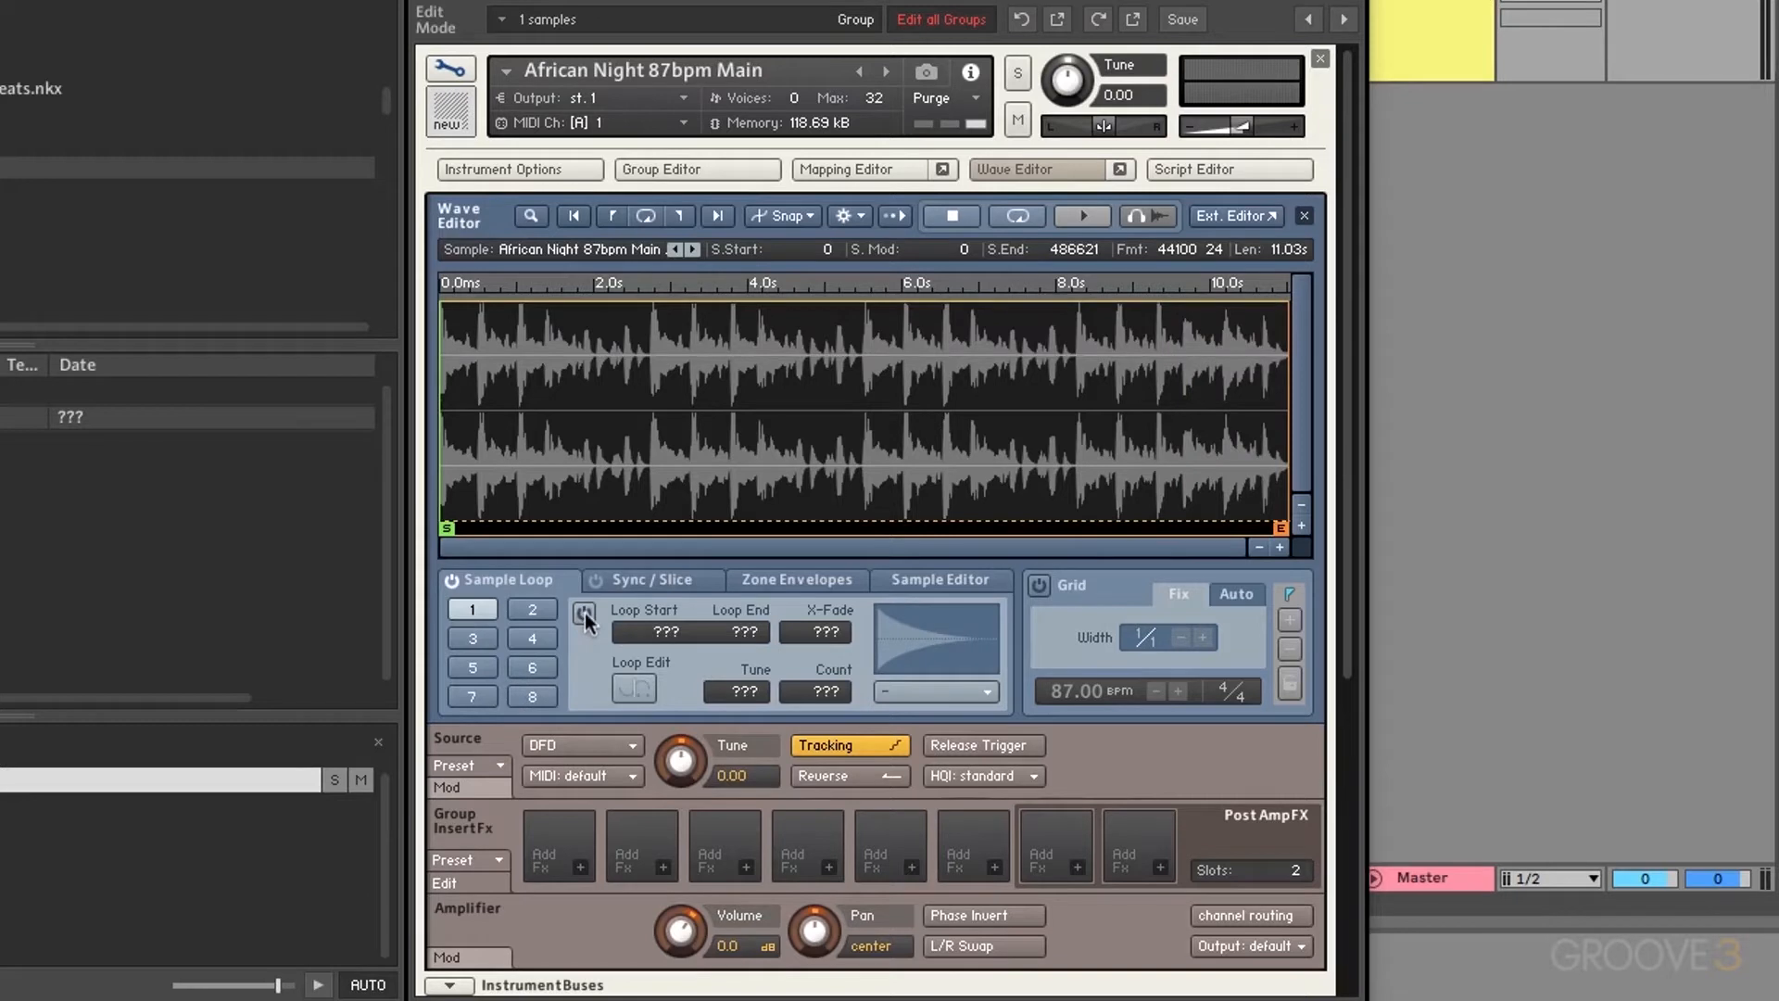
click(469, 610)
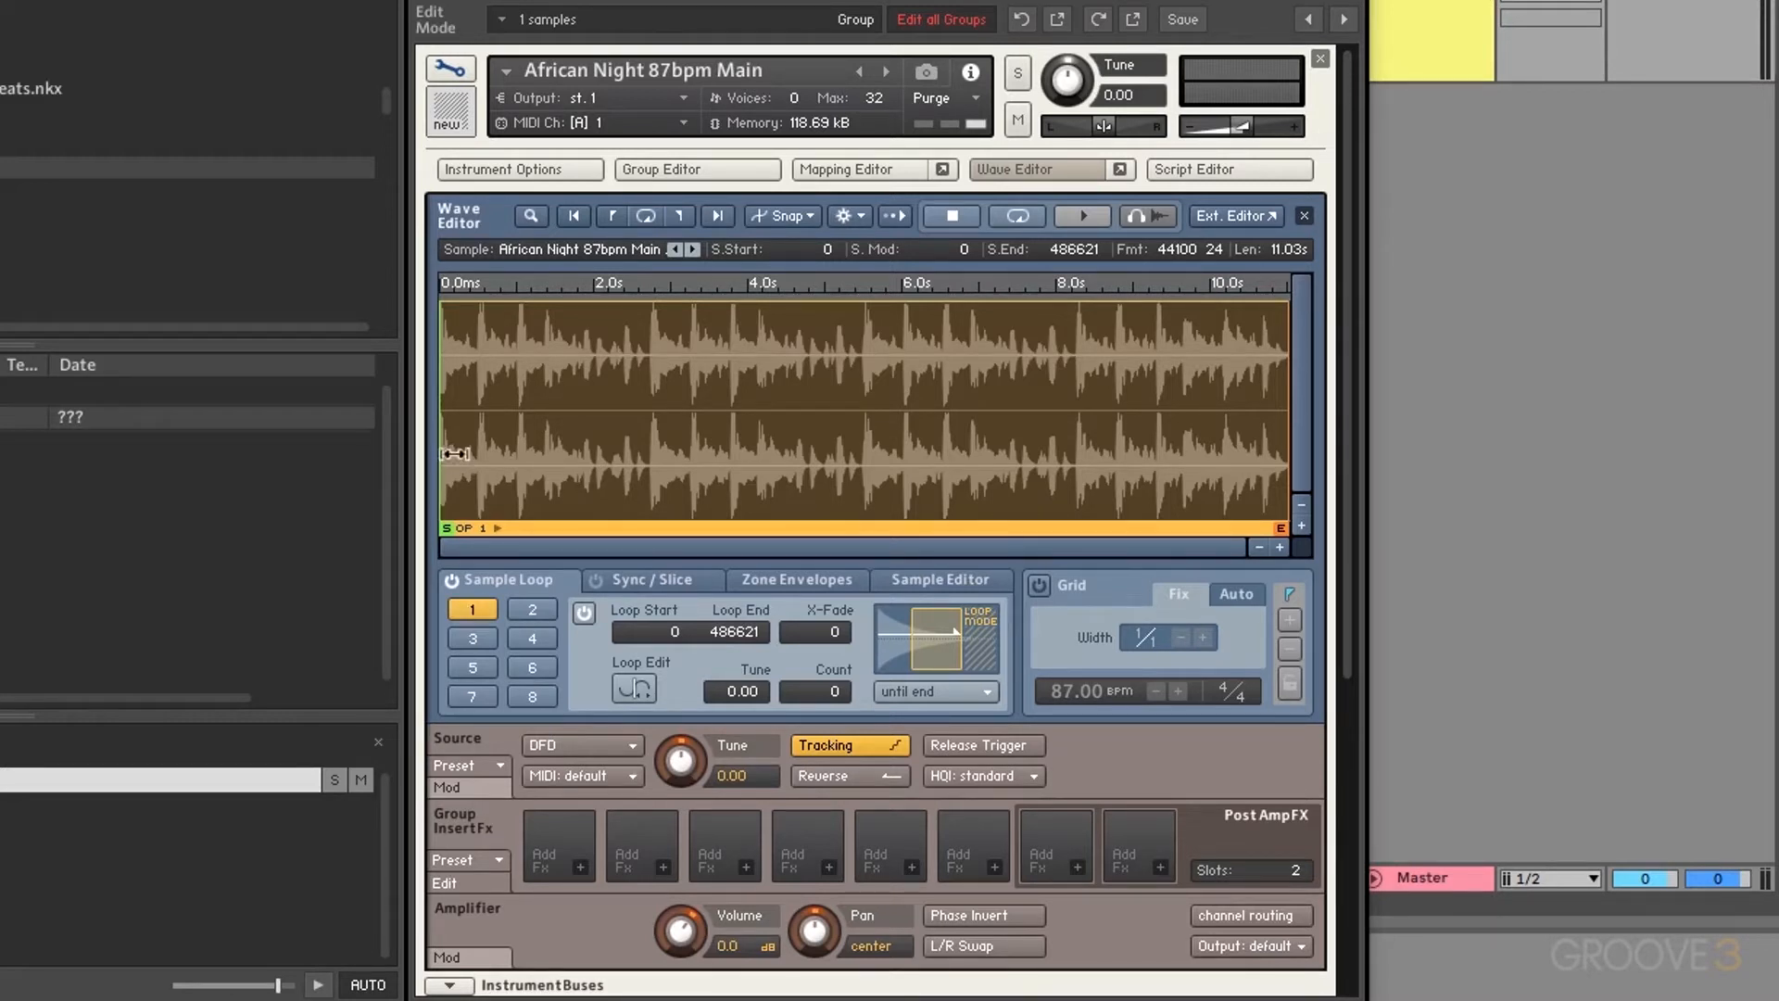
Step: Drag loop 1's region and Loop Start/End values to narrow it to 45323–79214
drag(447, 439, 642, 439)
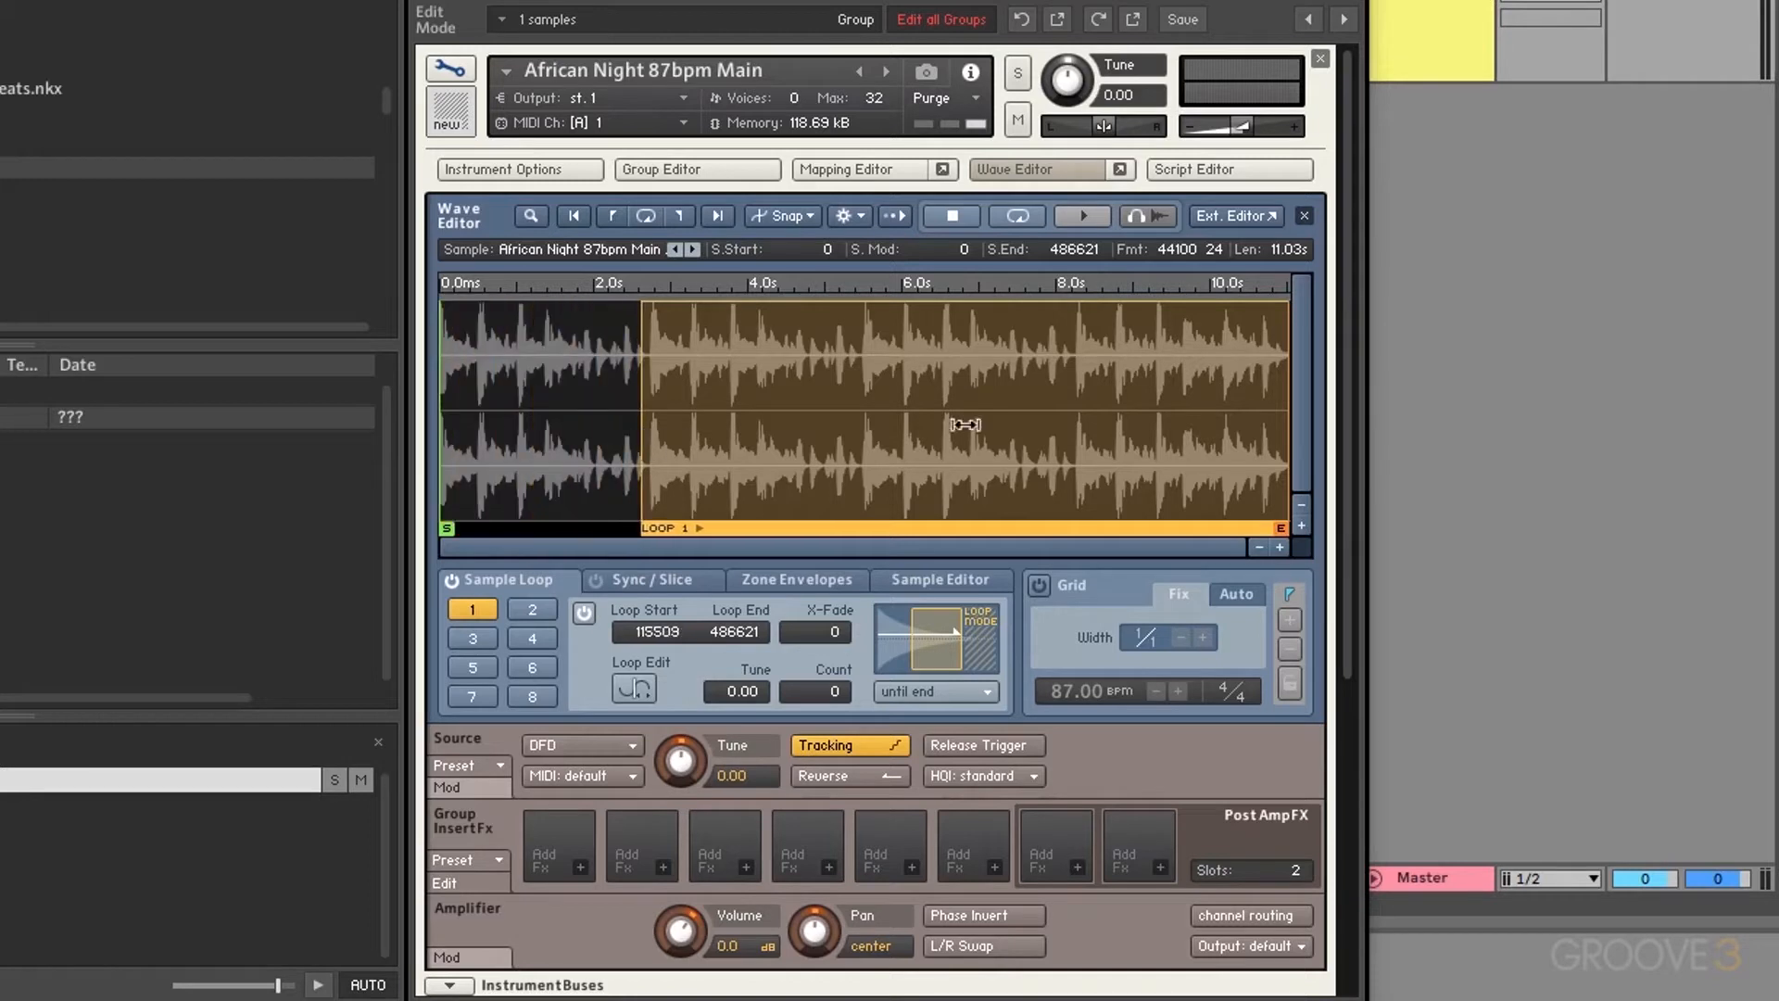
drag(1276, 345, 764, 389)
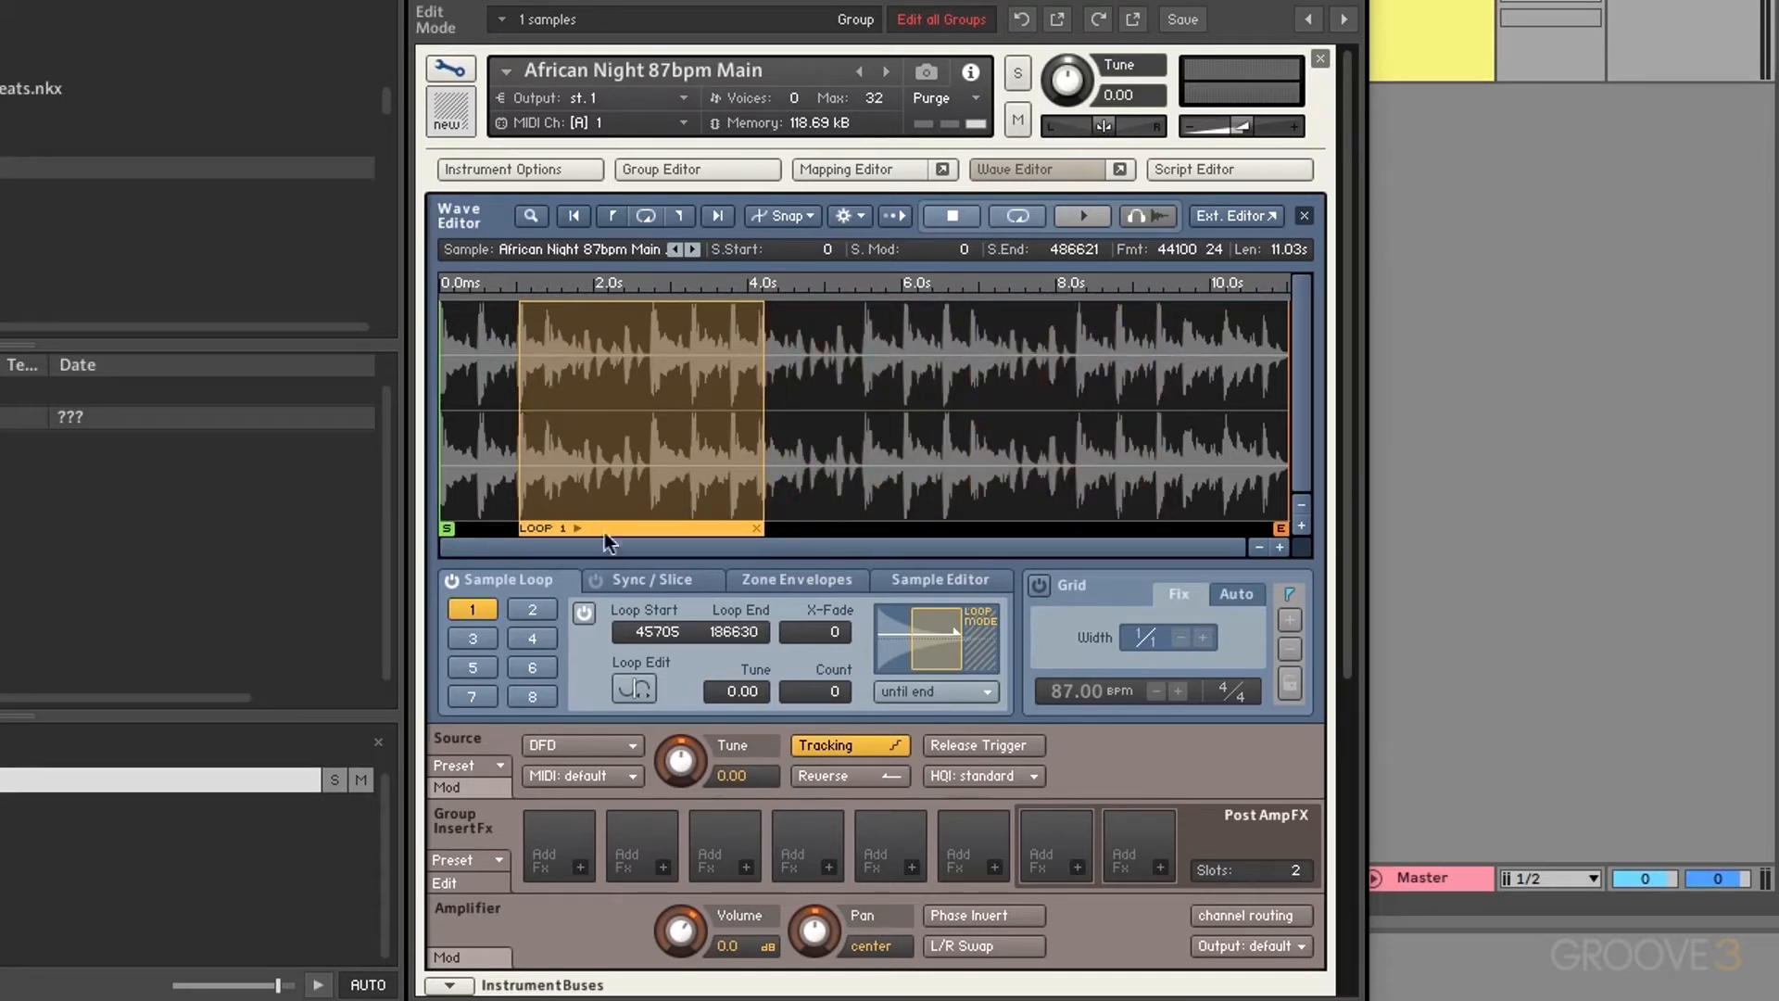
mouse_move(653, 626)
mouse_down()
mouse_move(671, 547)
mouse_move(676, 601)
mouse_up()
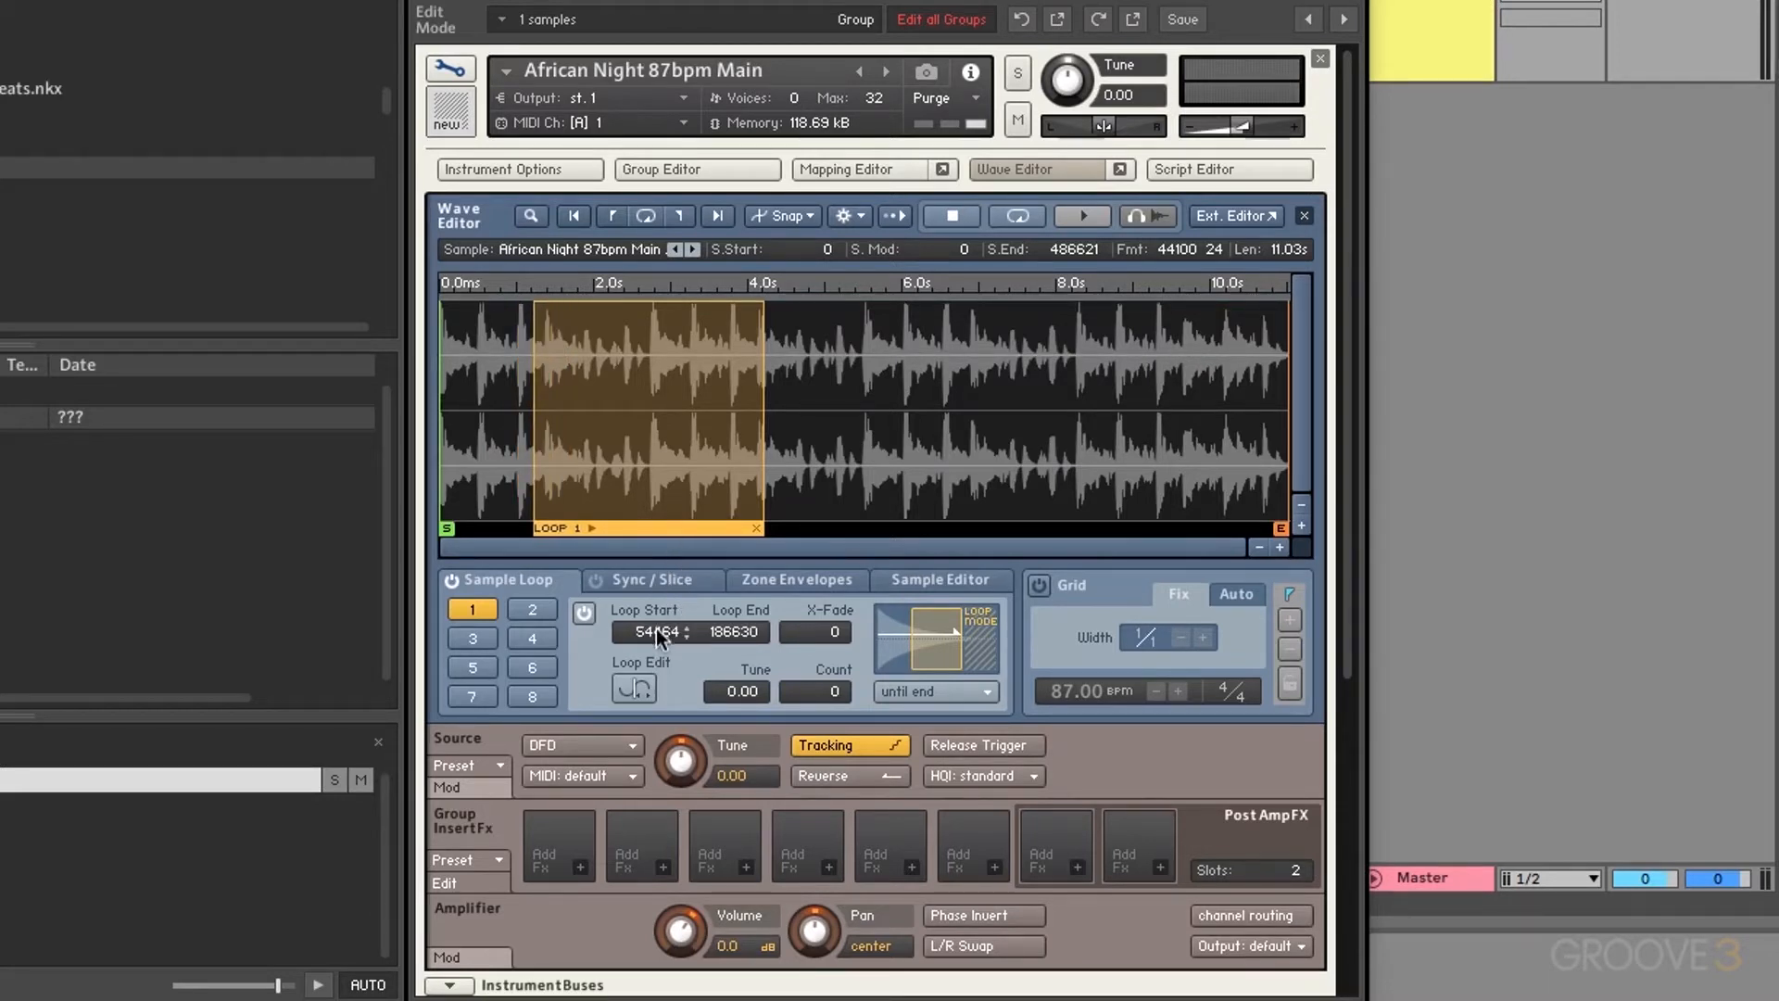
drag(738, 630, 724, 582)
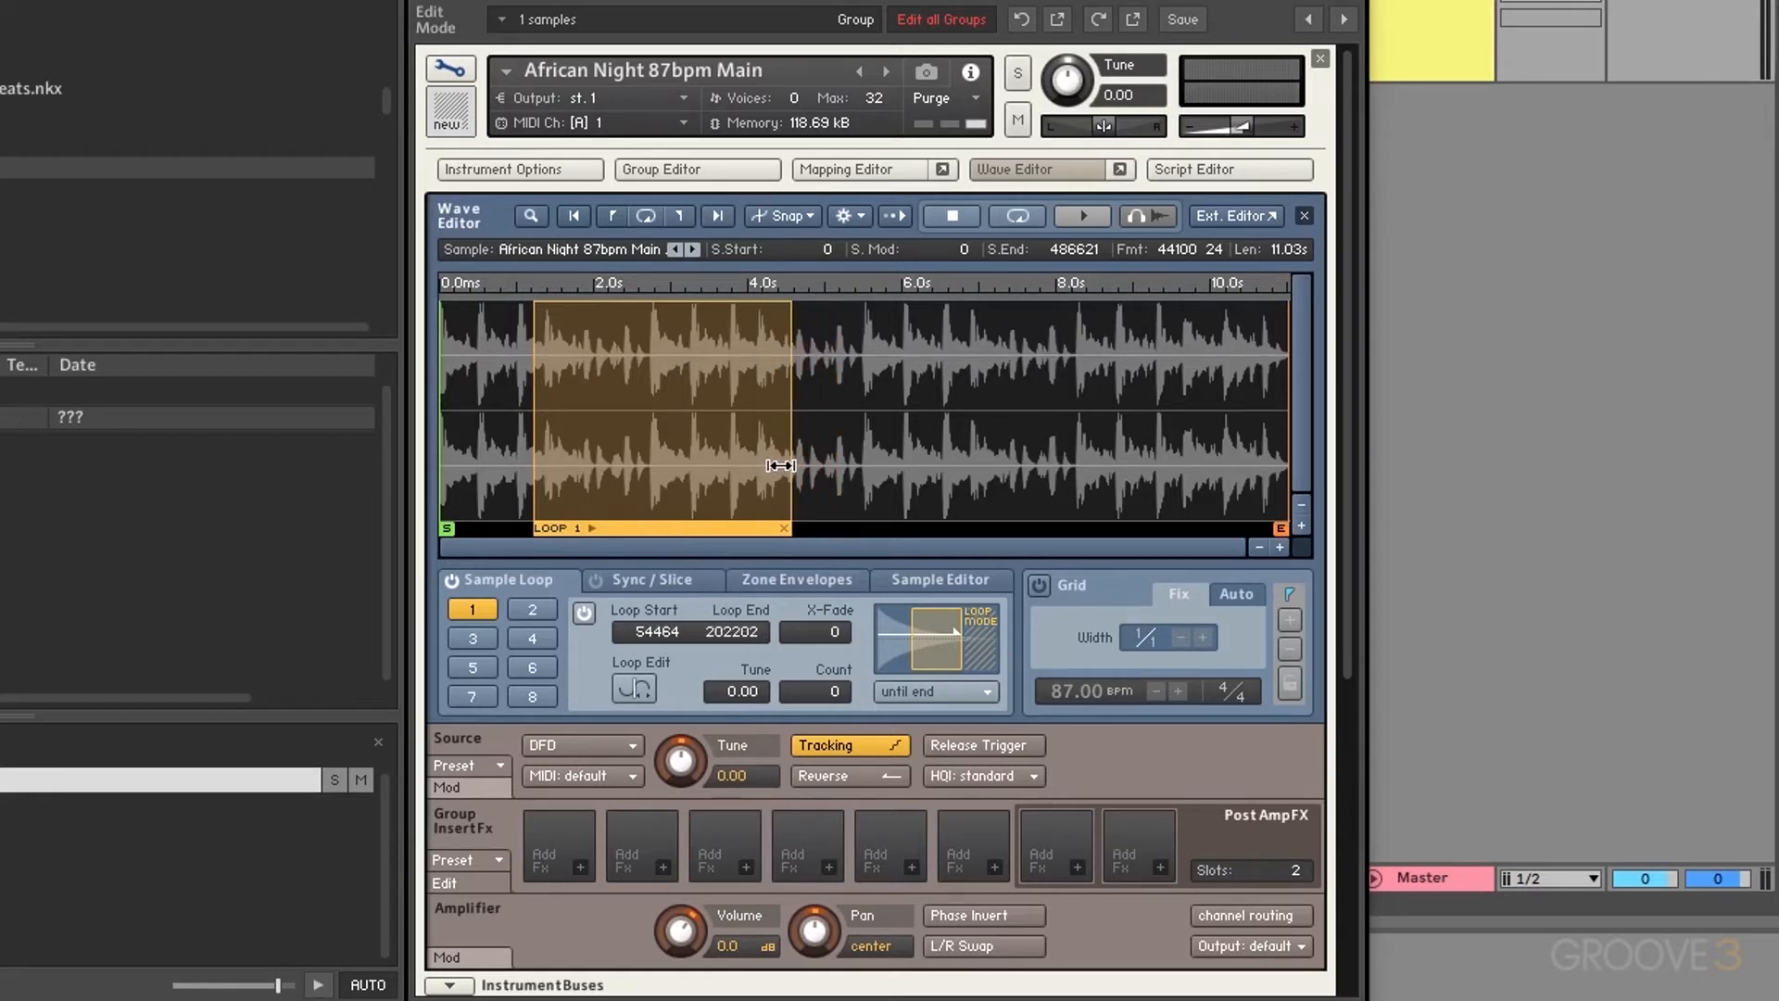
drag(781, 466, 496, 455)
drag(478, 458, 551, 463)
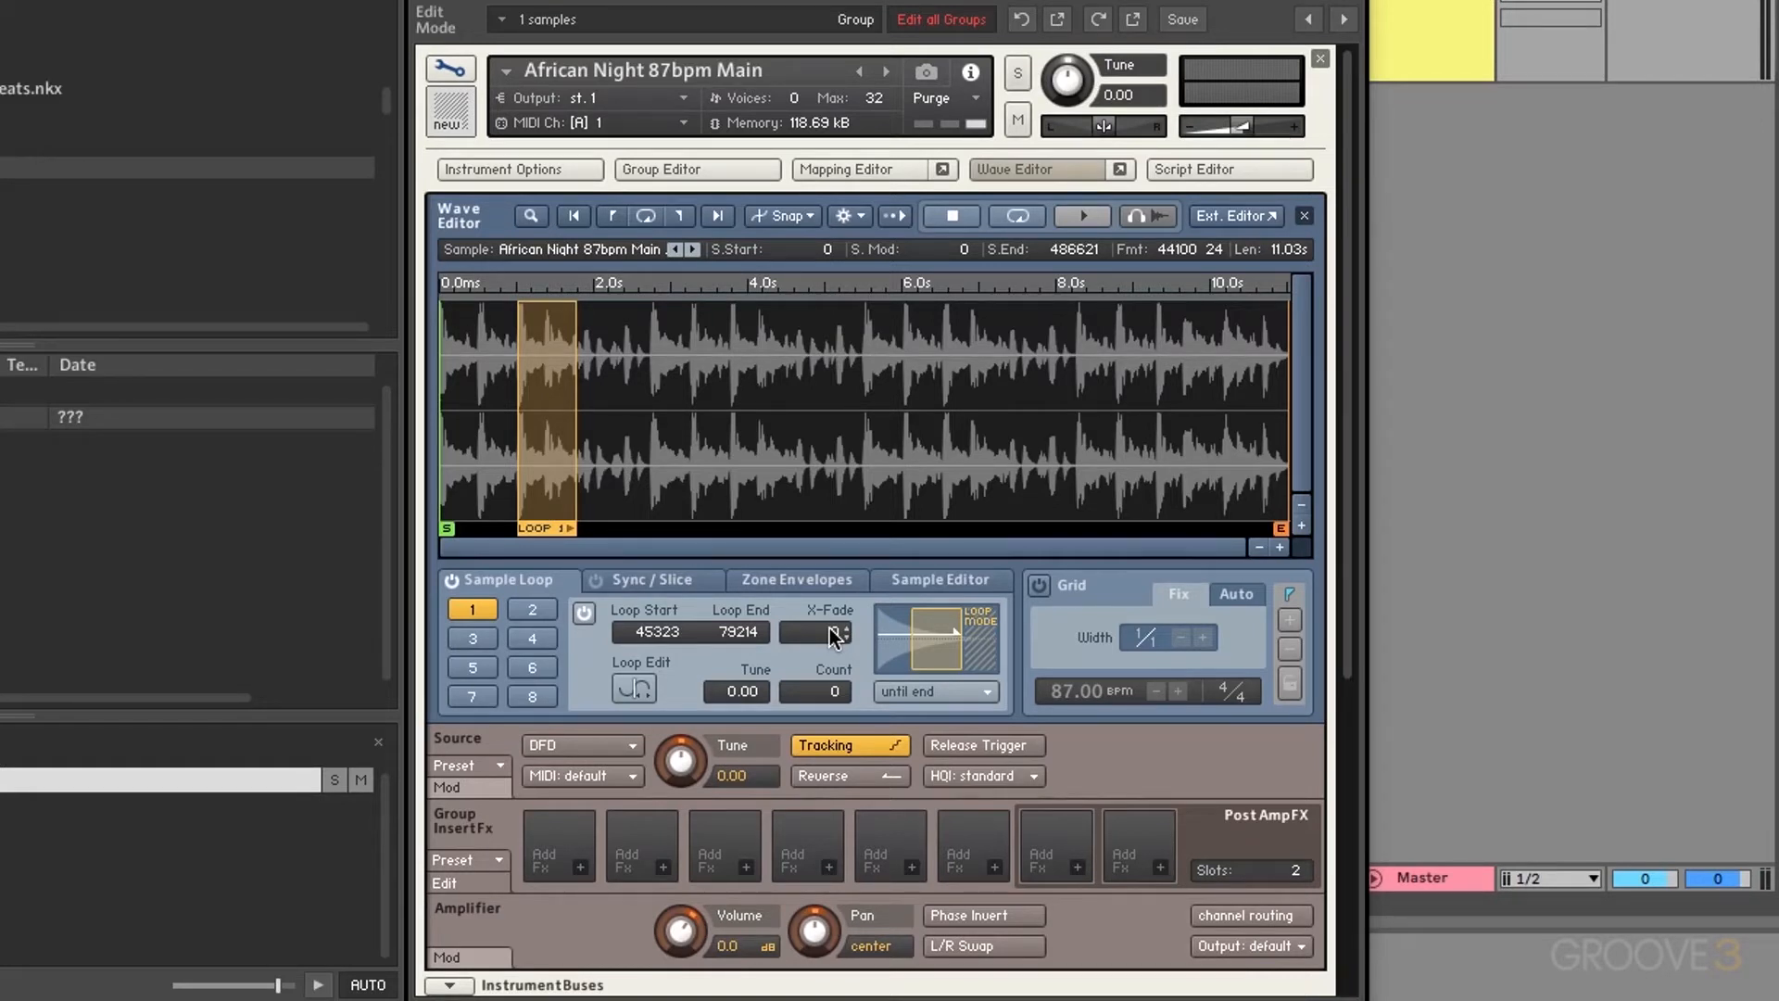
Step: Try a 23500 crossfade on loop 1, return it to 0, and show the Loop Edit seam view
drag(831, 627, 806, 290)
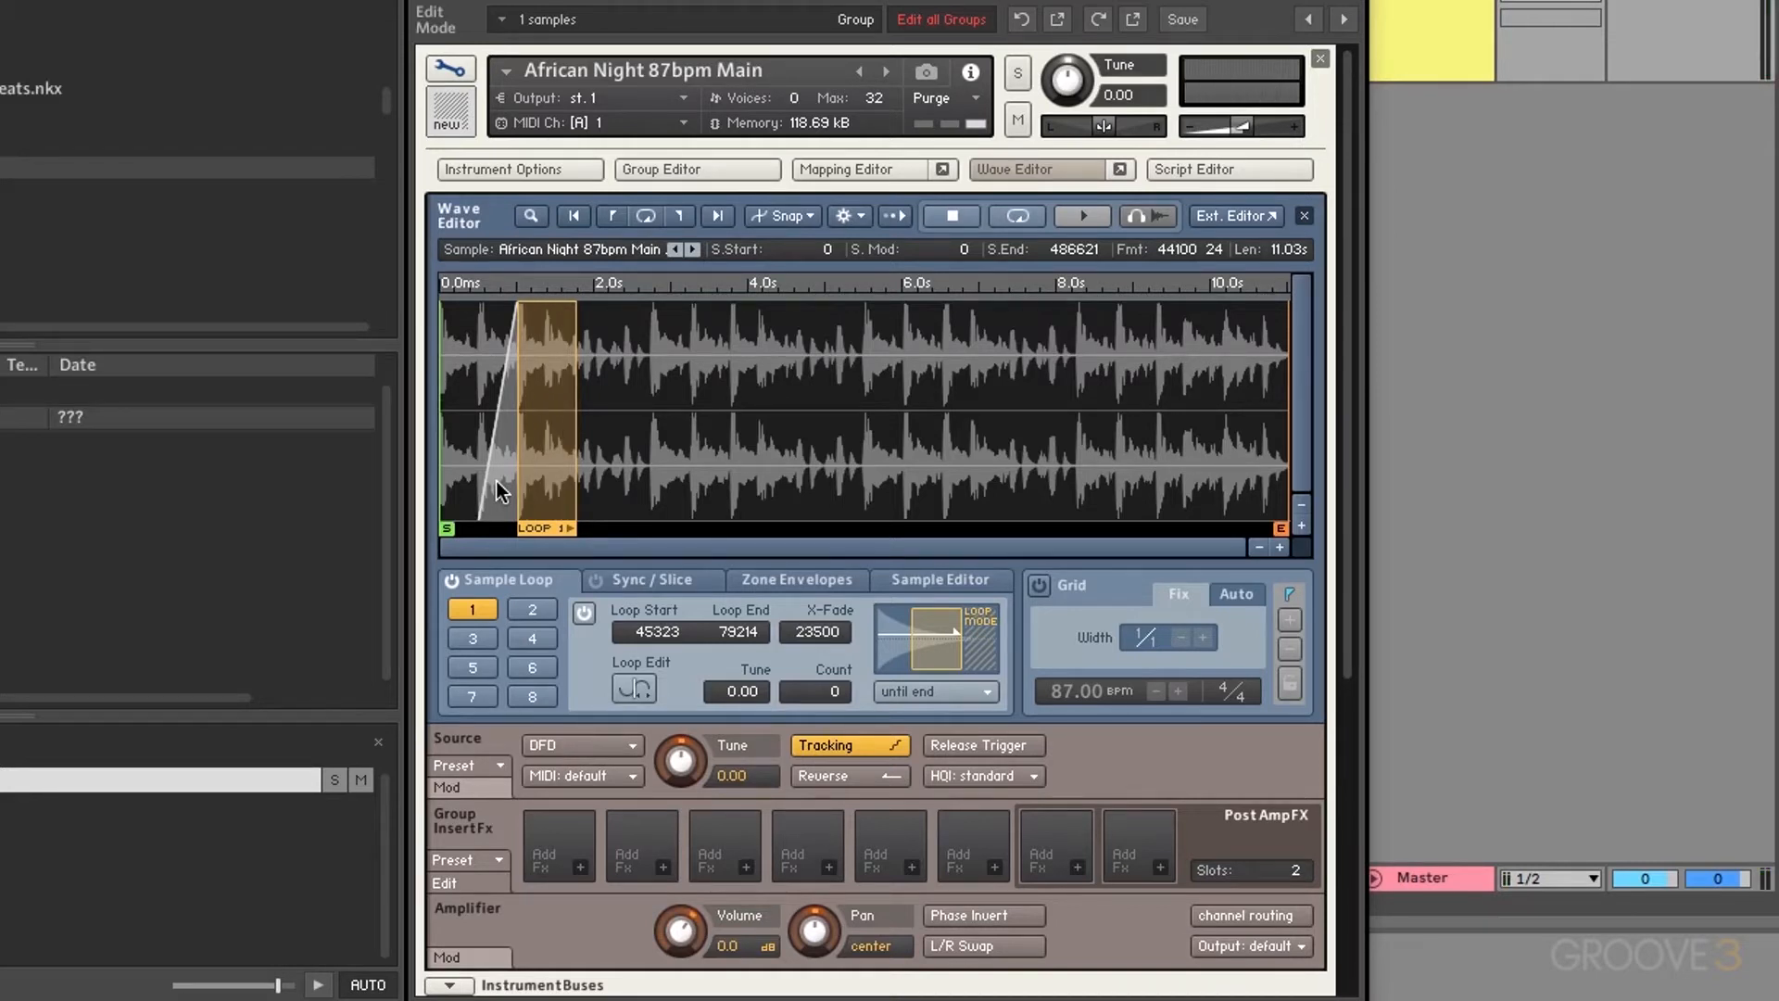
drag(804, 635, 852, 992)
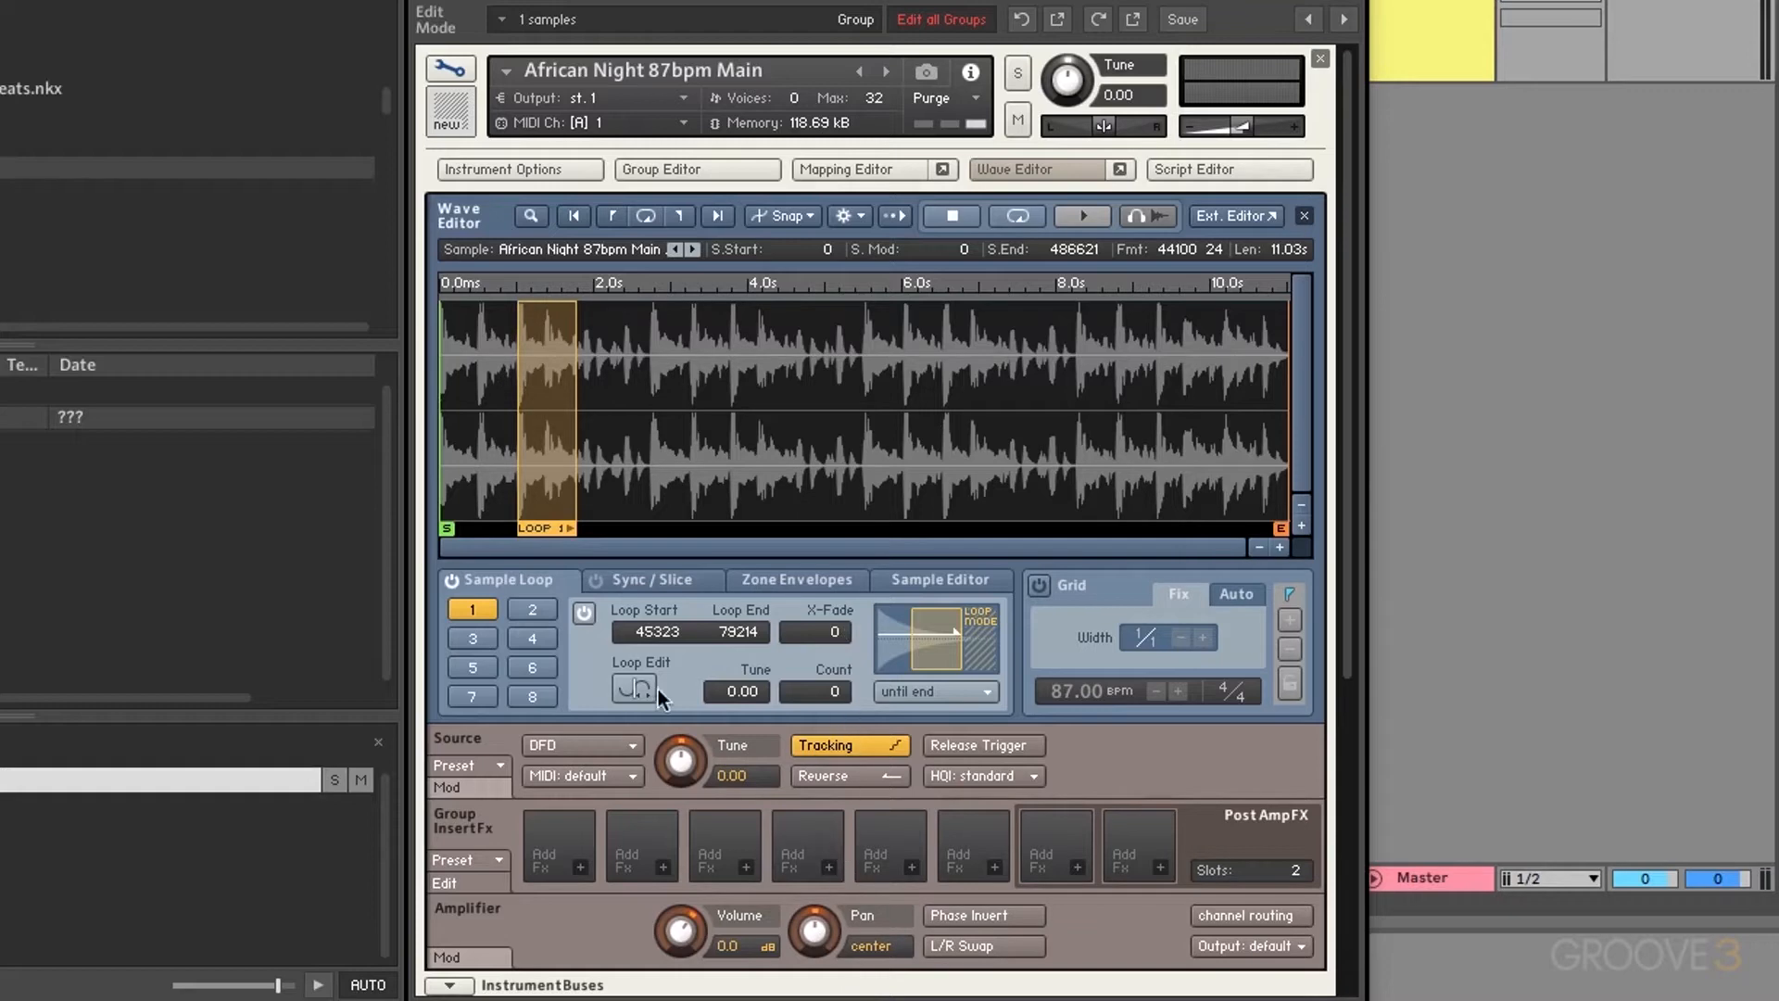
click(625, 690)
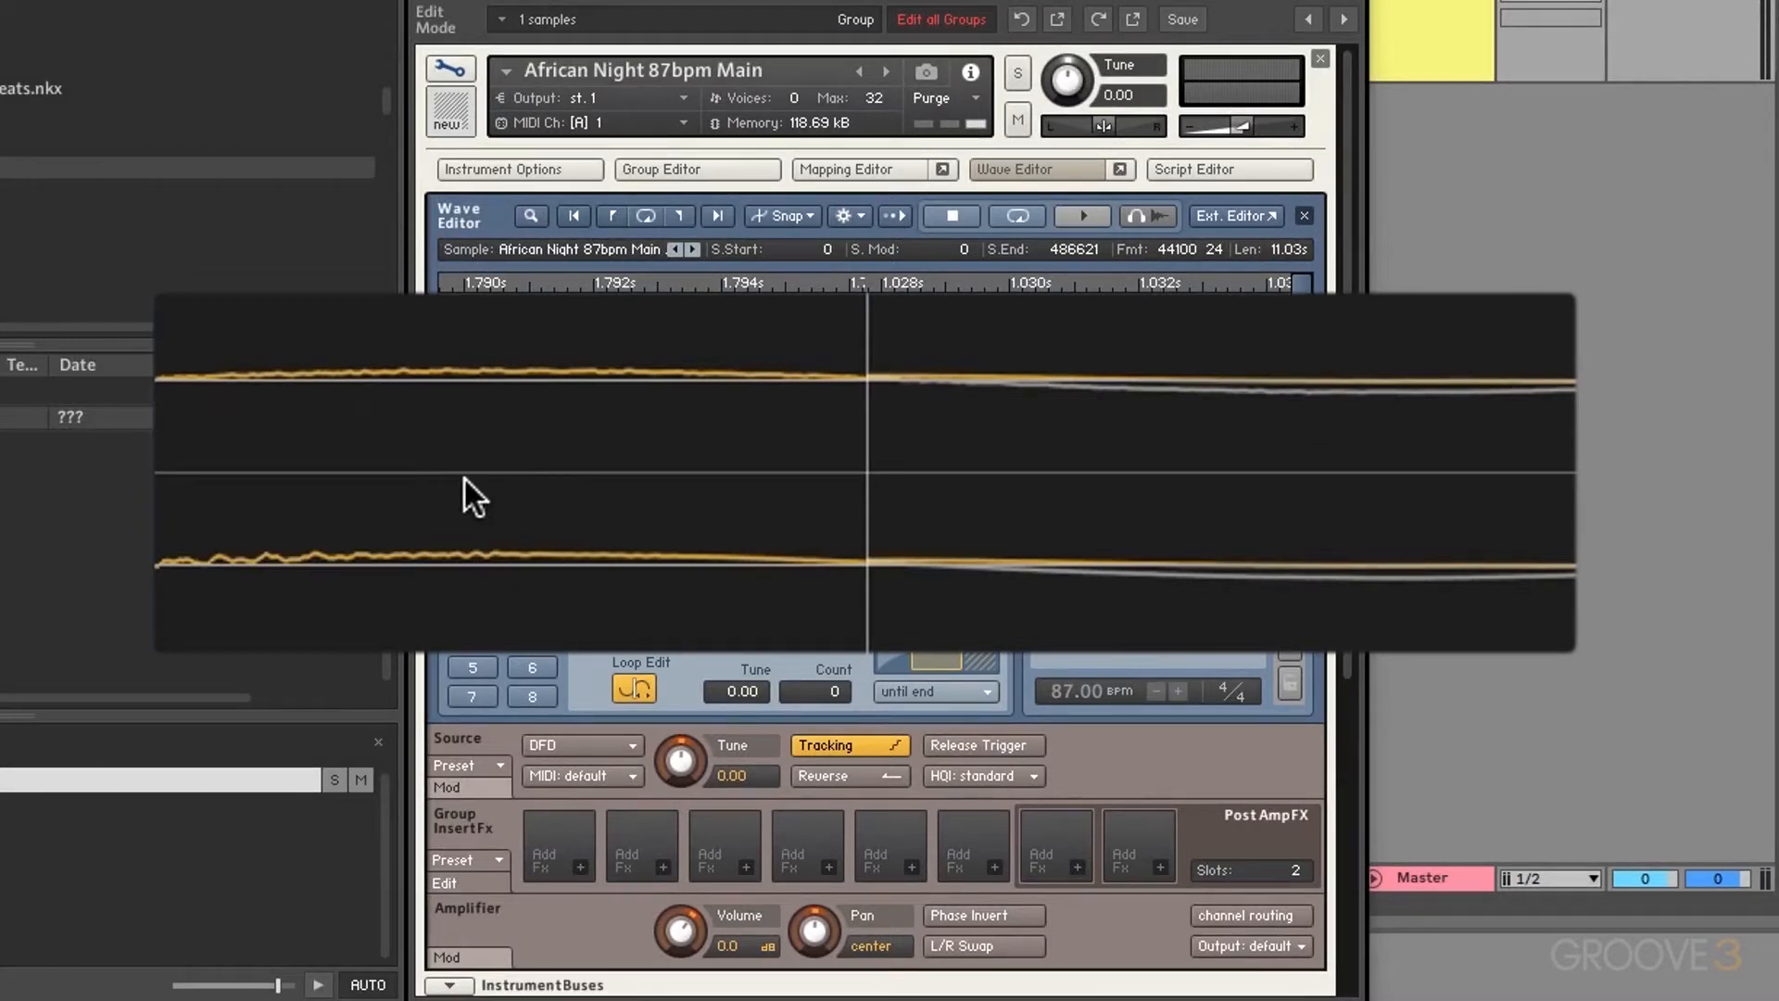
Step: Move loop 1's end back to about 1.79 s and its start to roughly 1.00 s
click(819, 470)
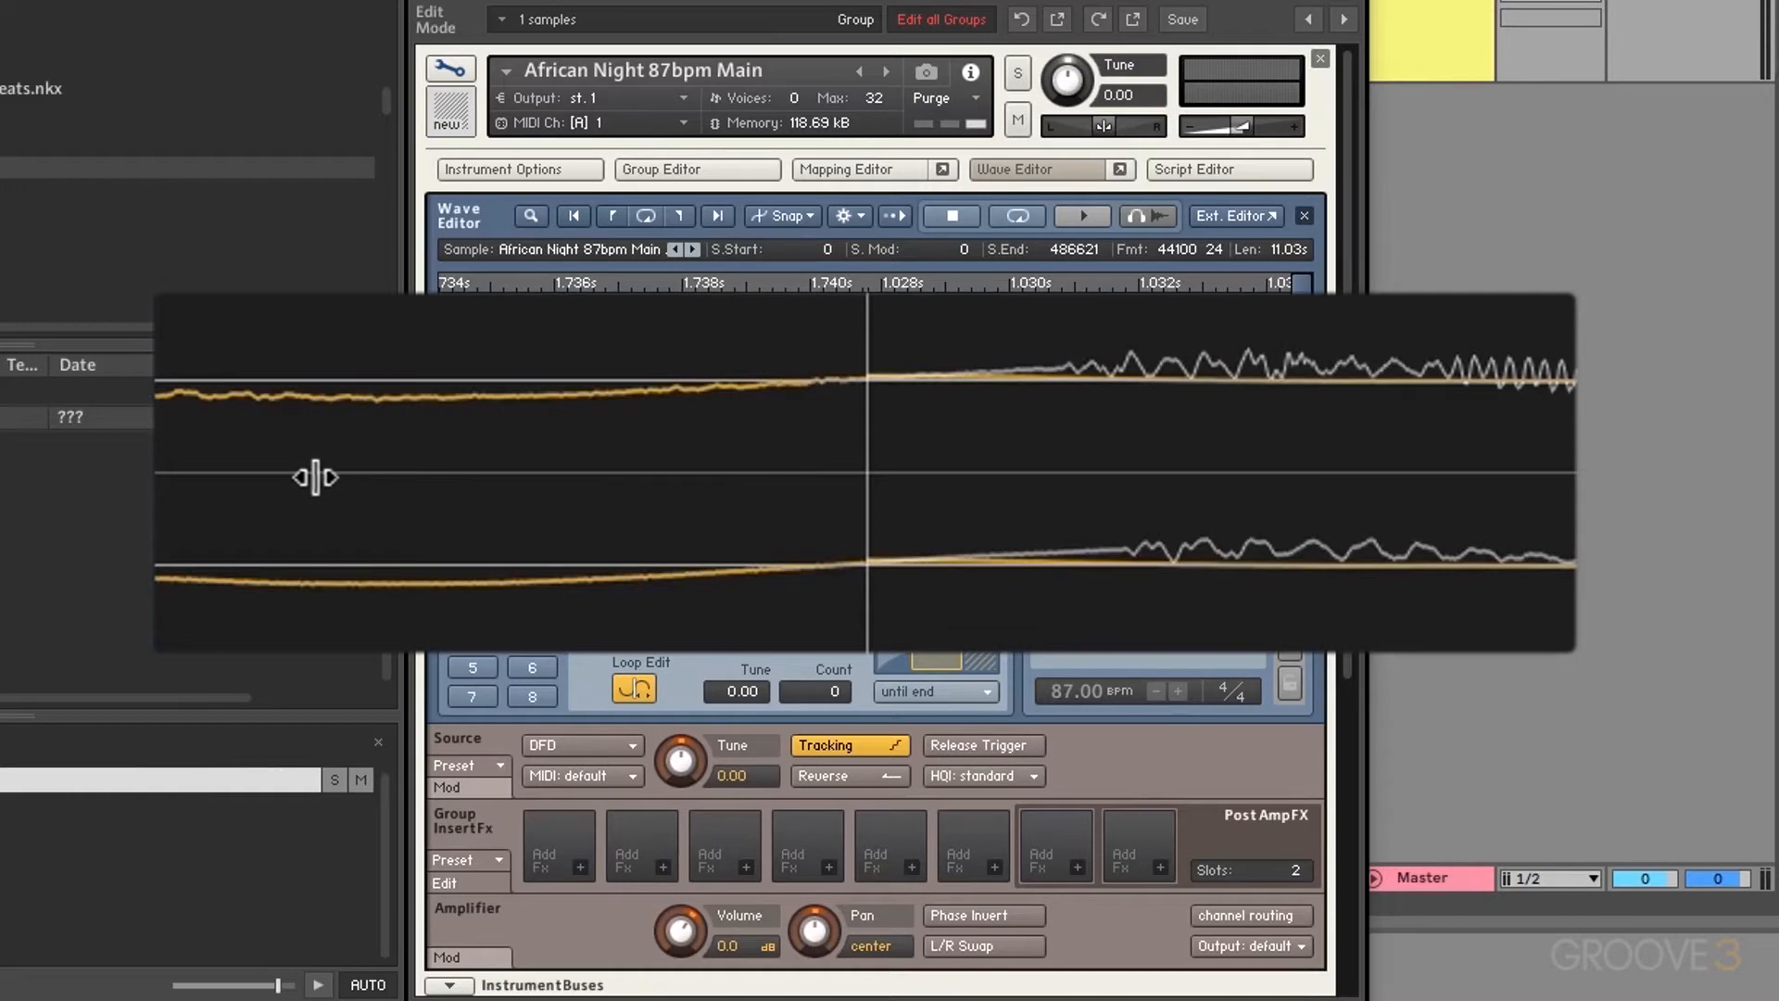
drag(315, 476, 279, 474)
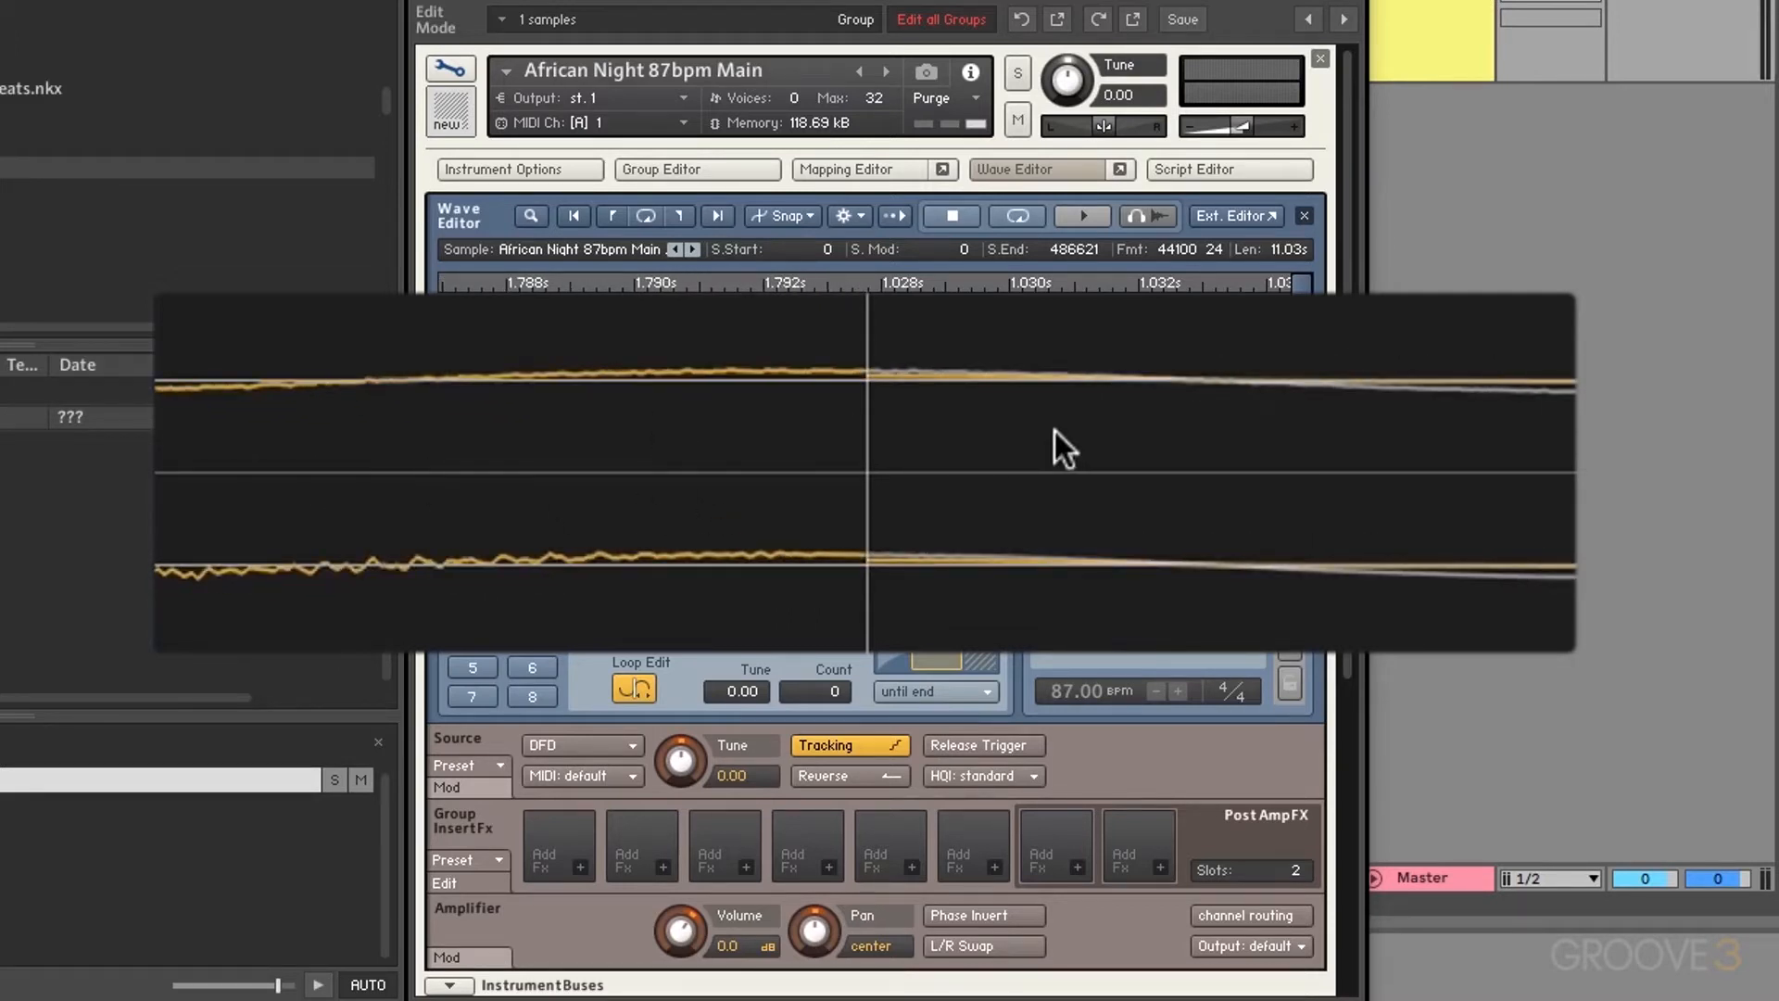
drag(1467, 420, 1006, 425)
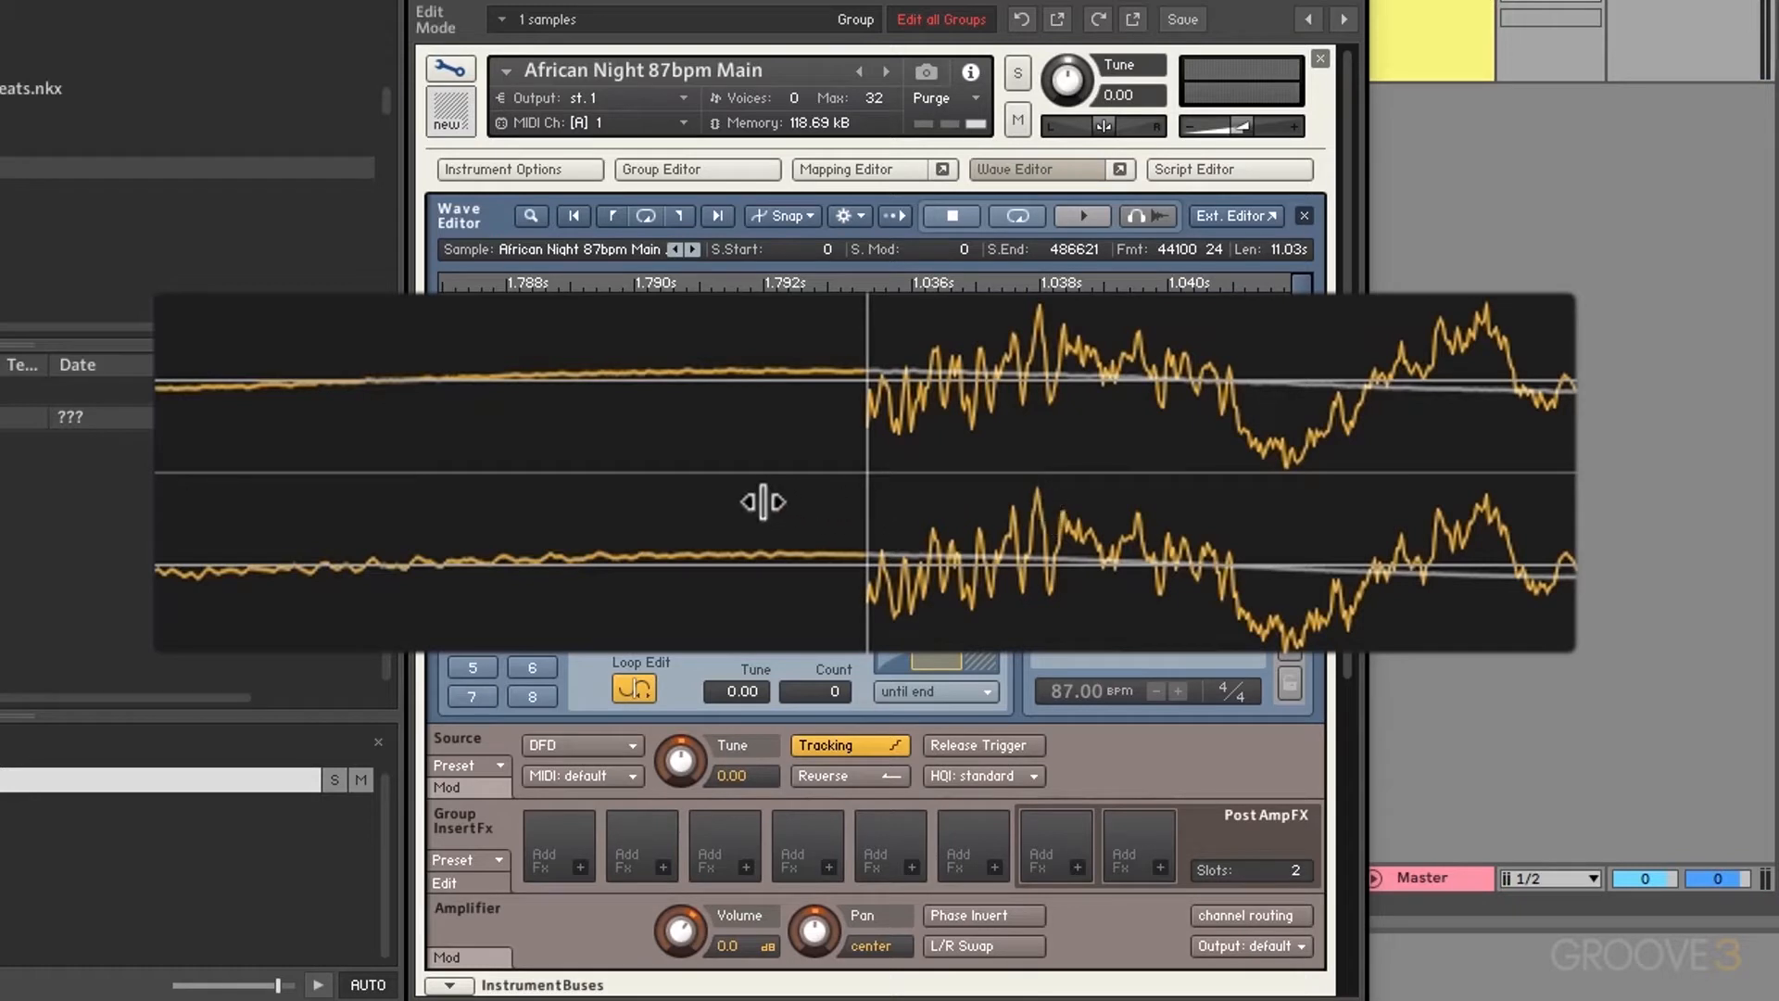
drag(741, 500, 736, 495)
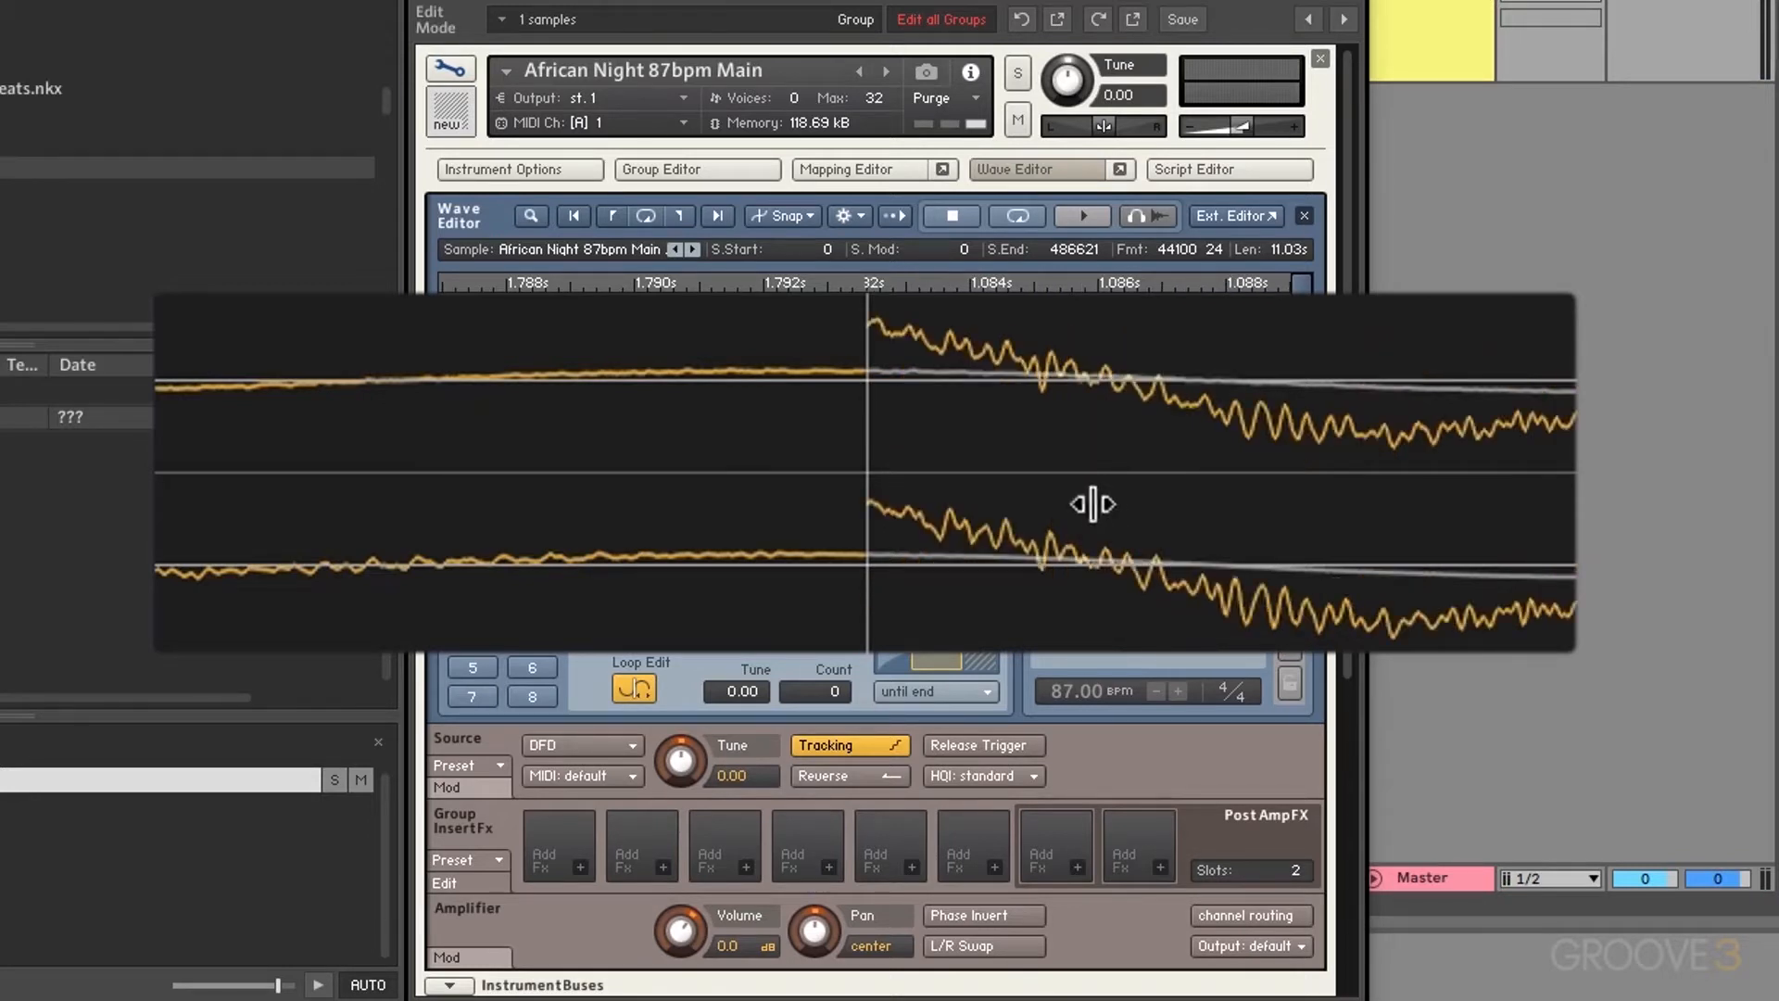
drag(1302, 485, 1519, 478)
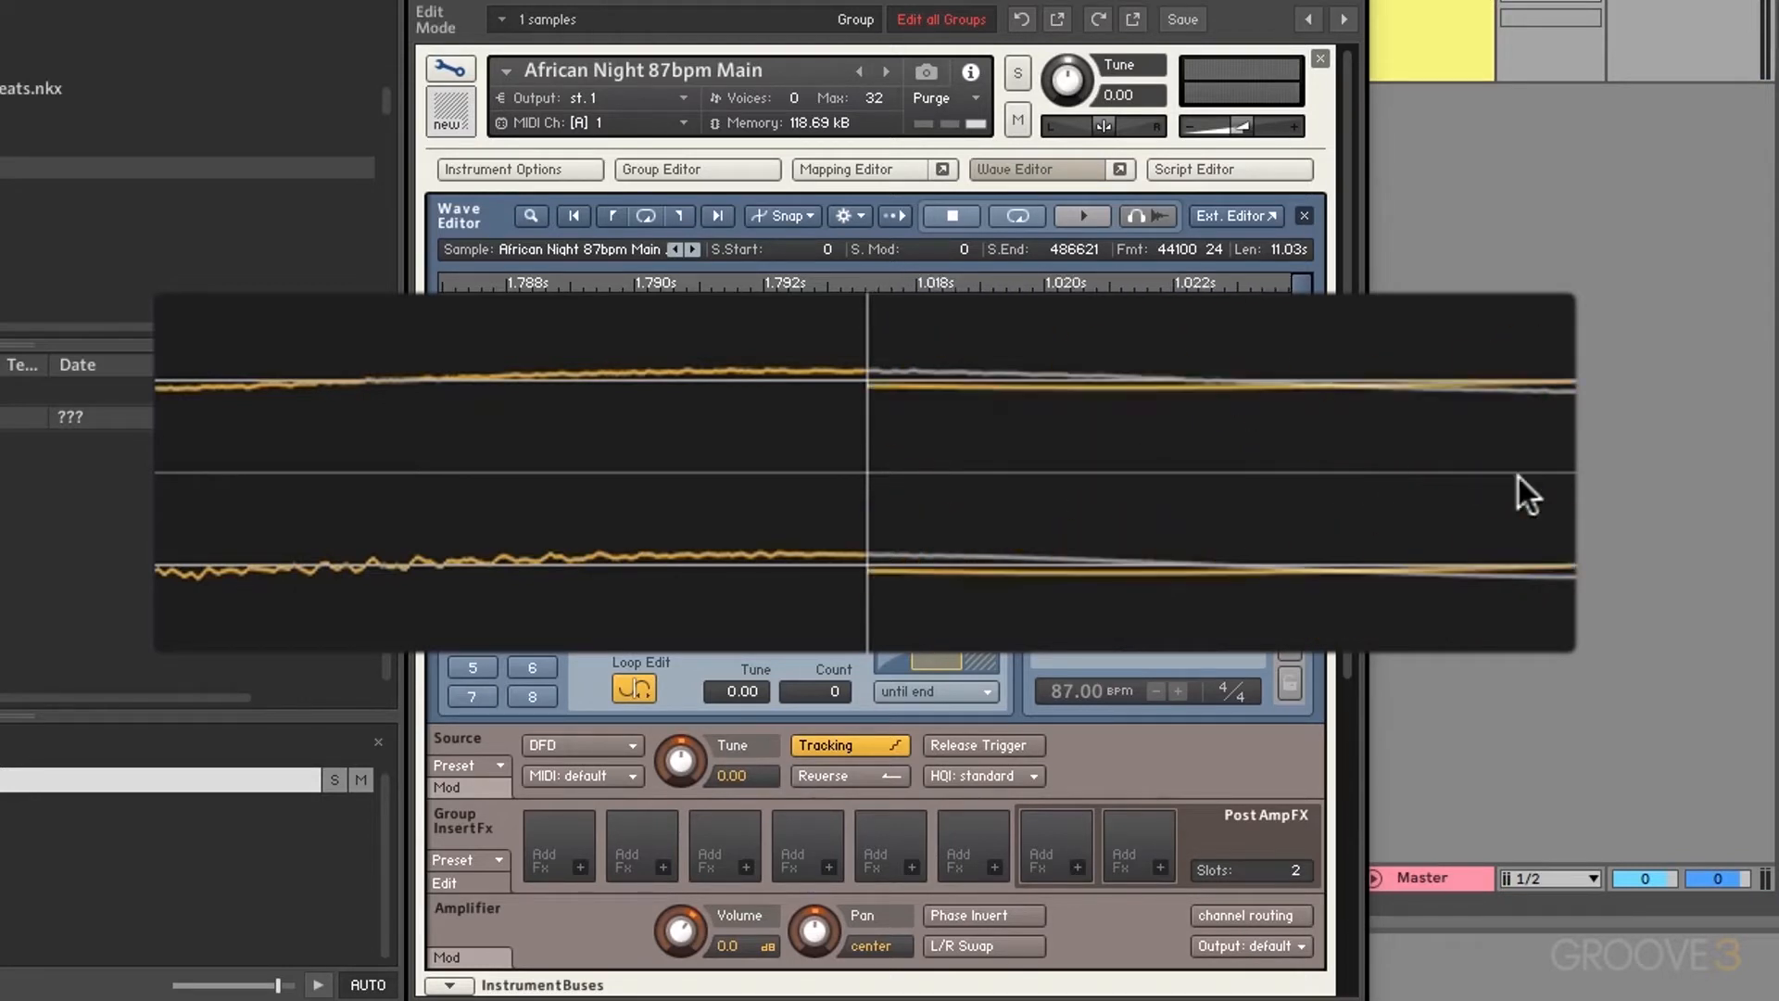
drag(1199, 465, 1287, 464)
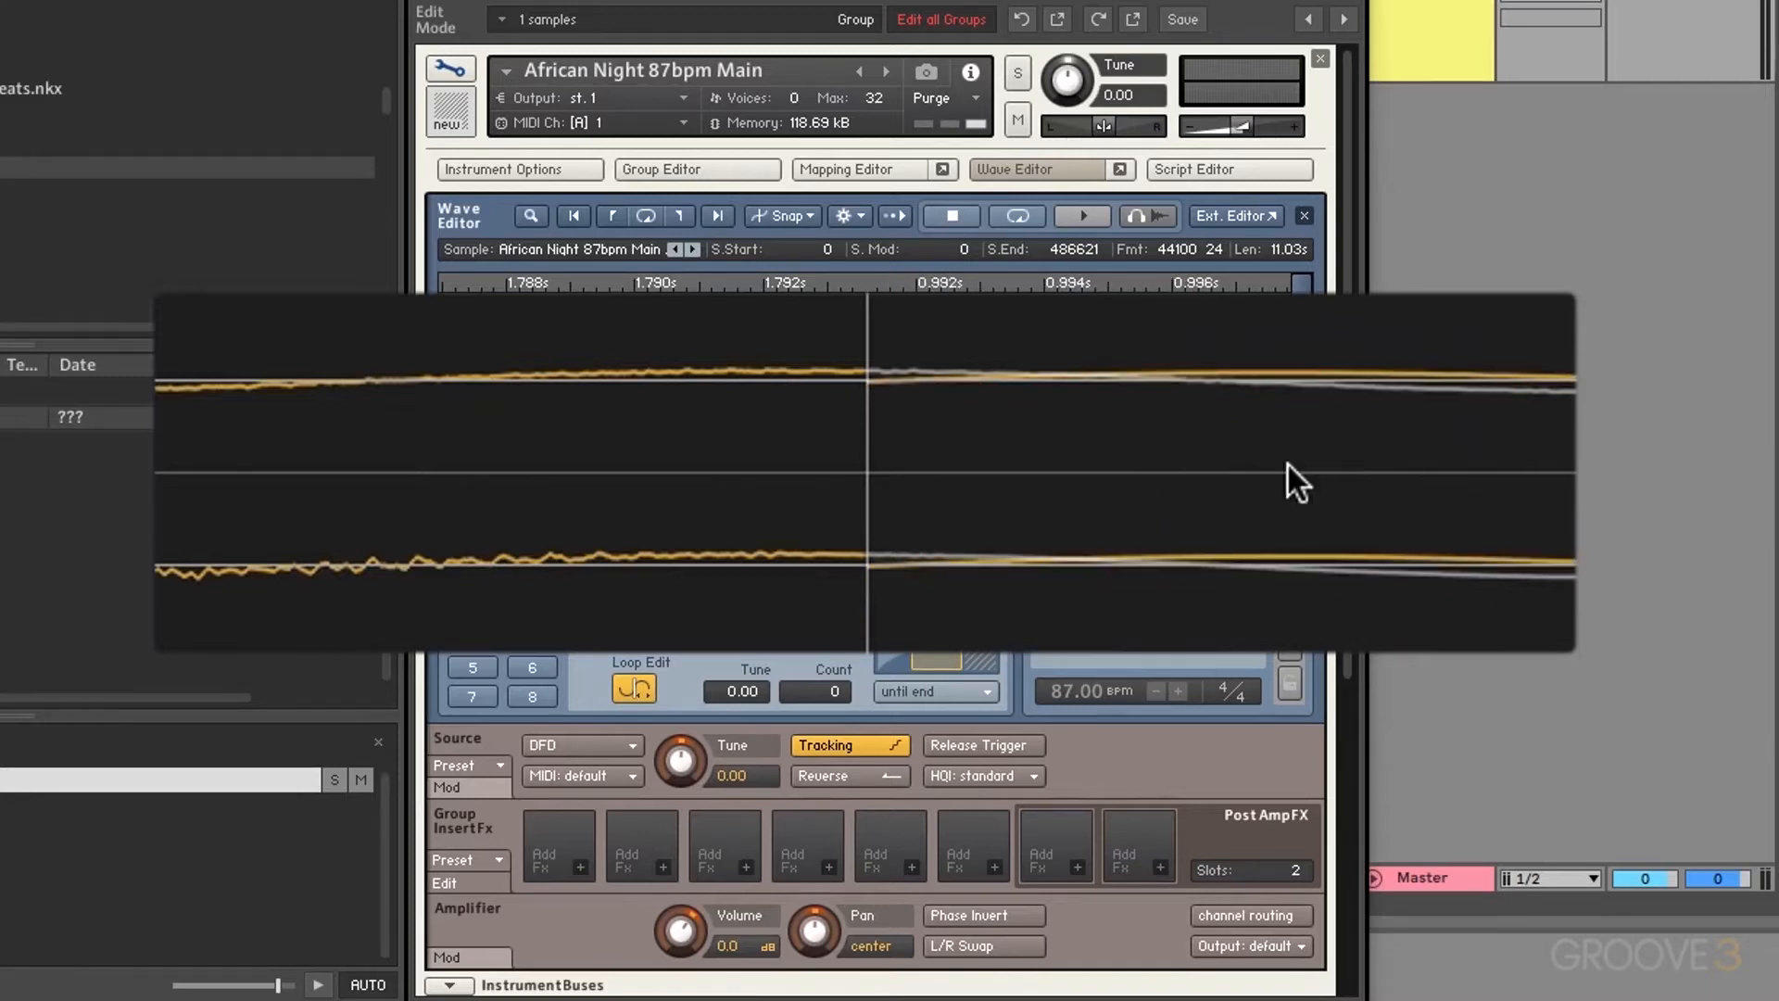
Step: Nudge loop 1's start to about 0.83 s for a smooth 36718–79097 seam, then exit Loop Edit
drag(1164, 464, 1360, 454)
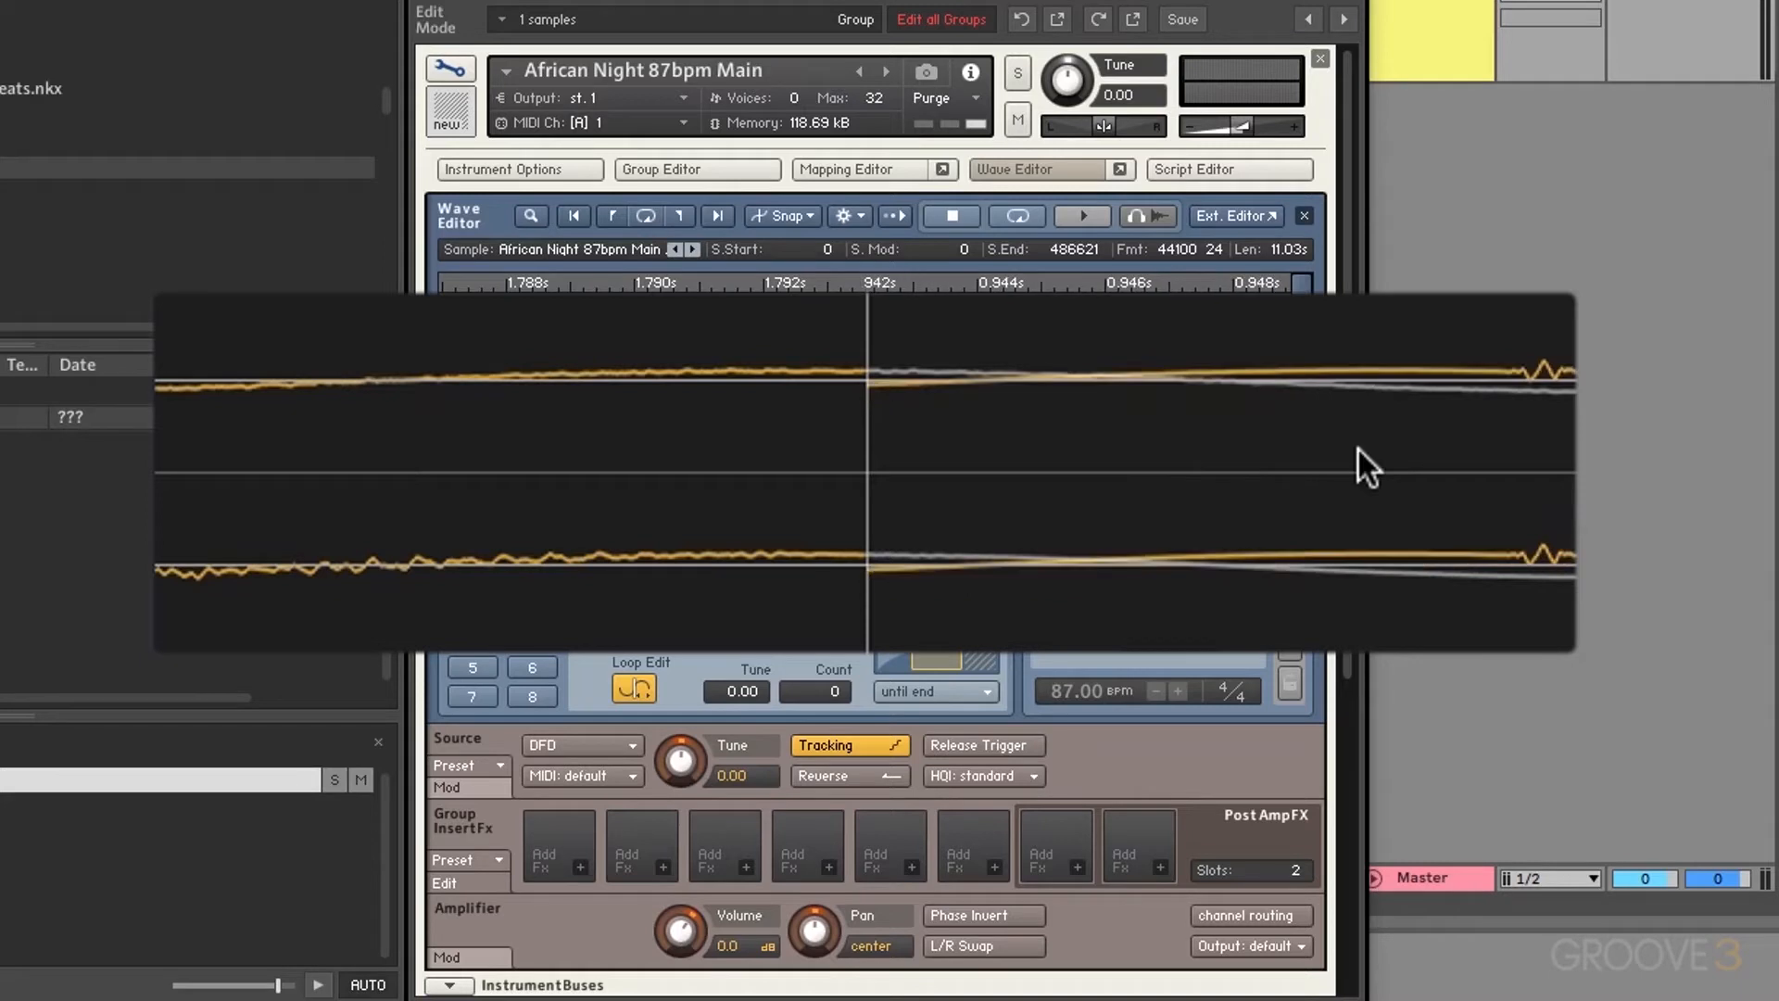
drag(1226, 469, 1327, 464)
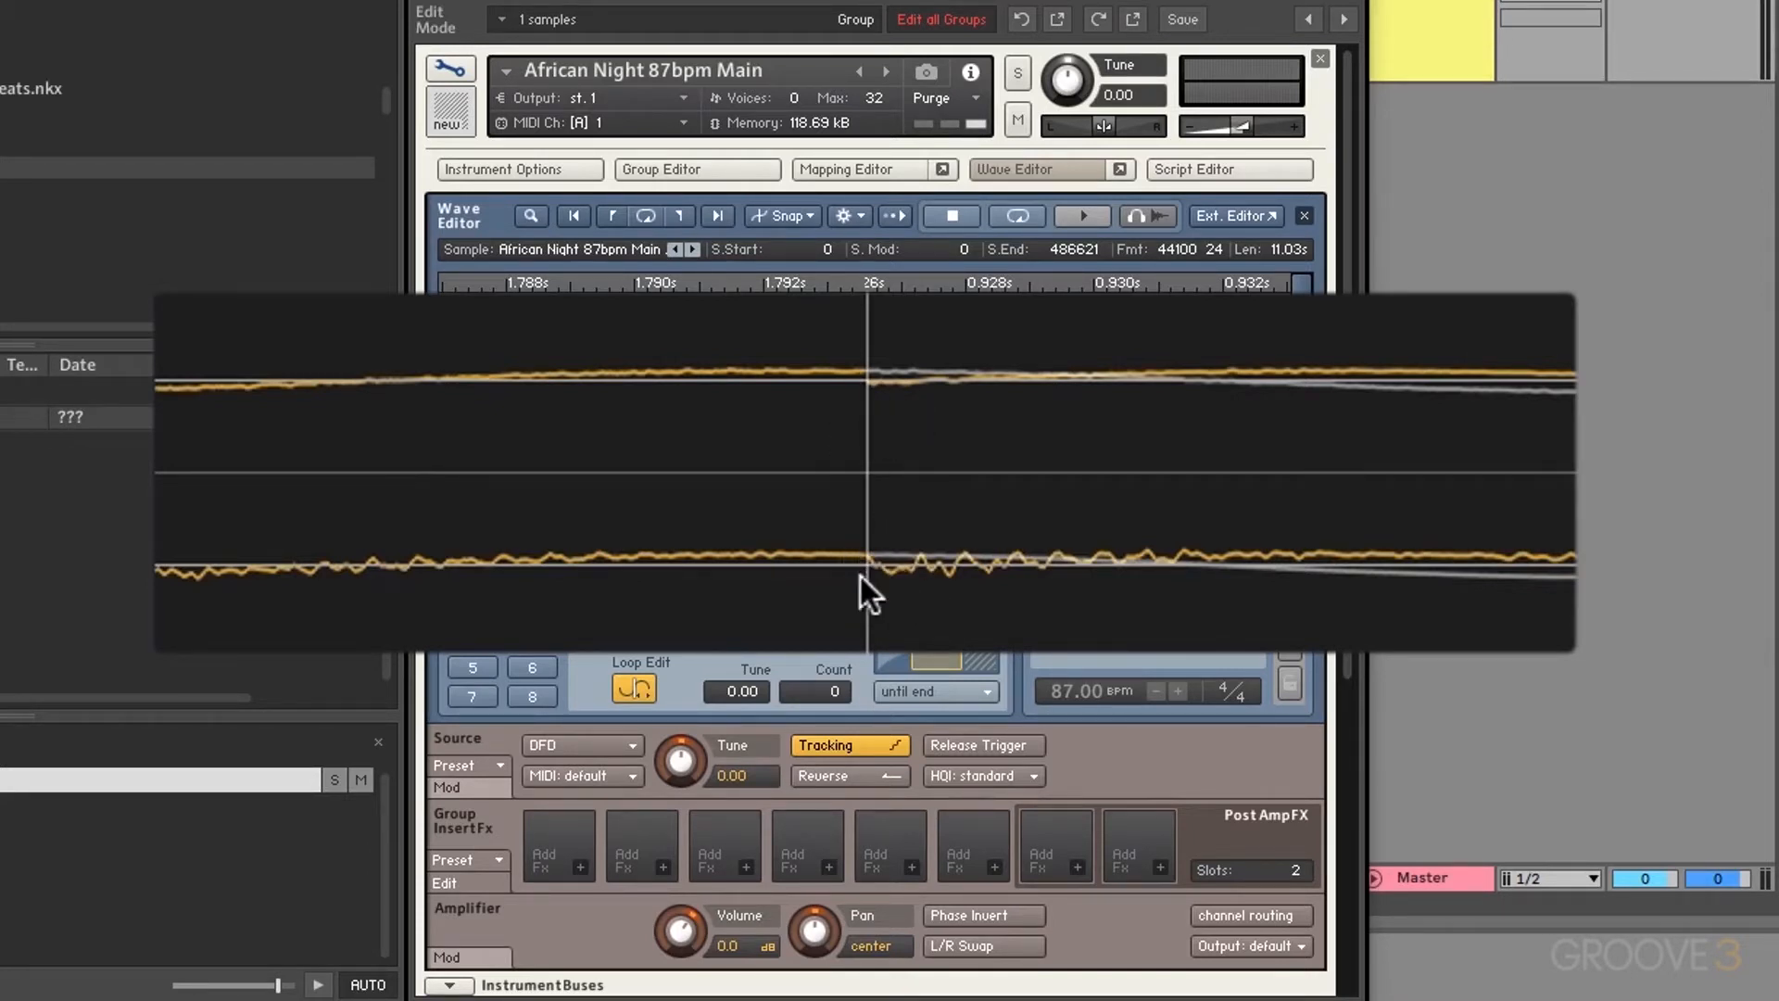
drag(860, 577, 1277, 543)
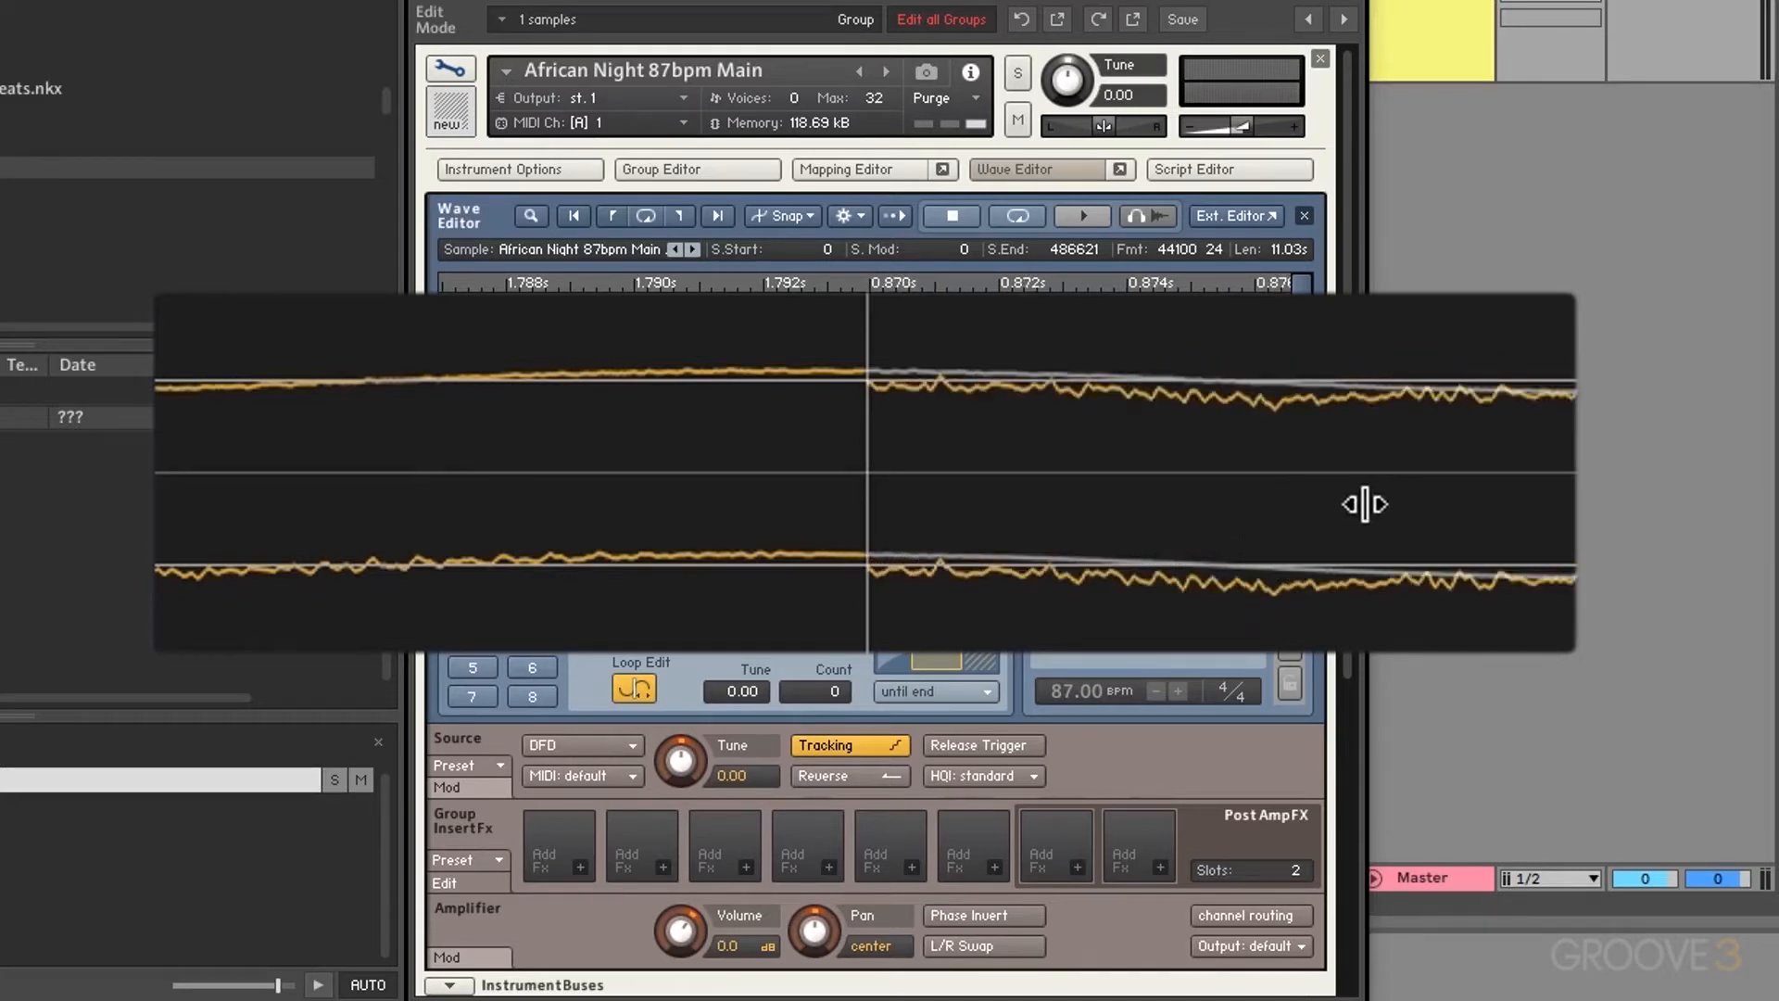
drag(1365, 504, 1404, 493)
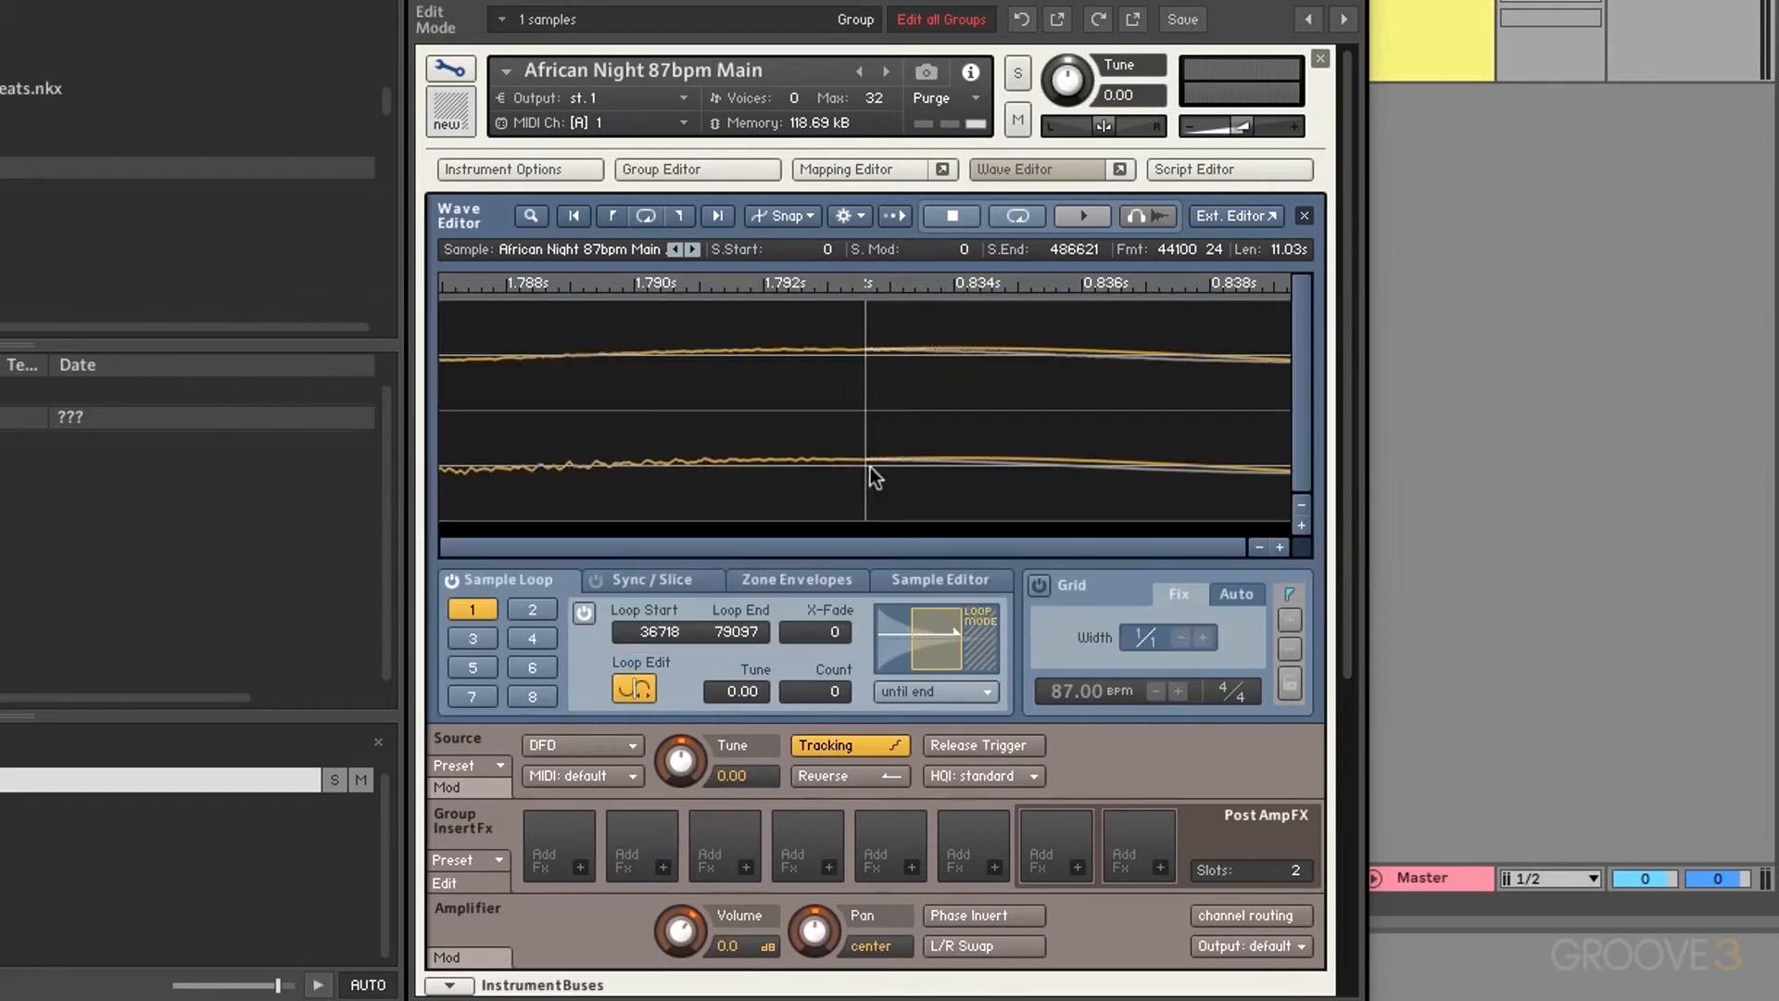
click(630, 687)
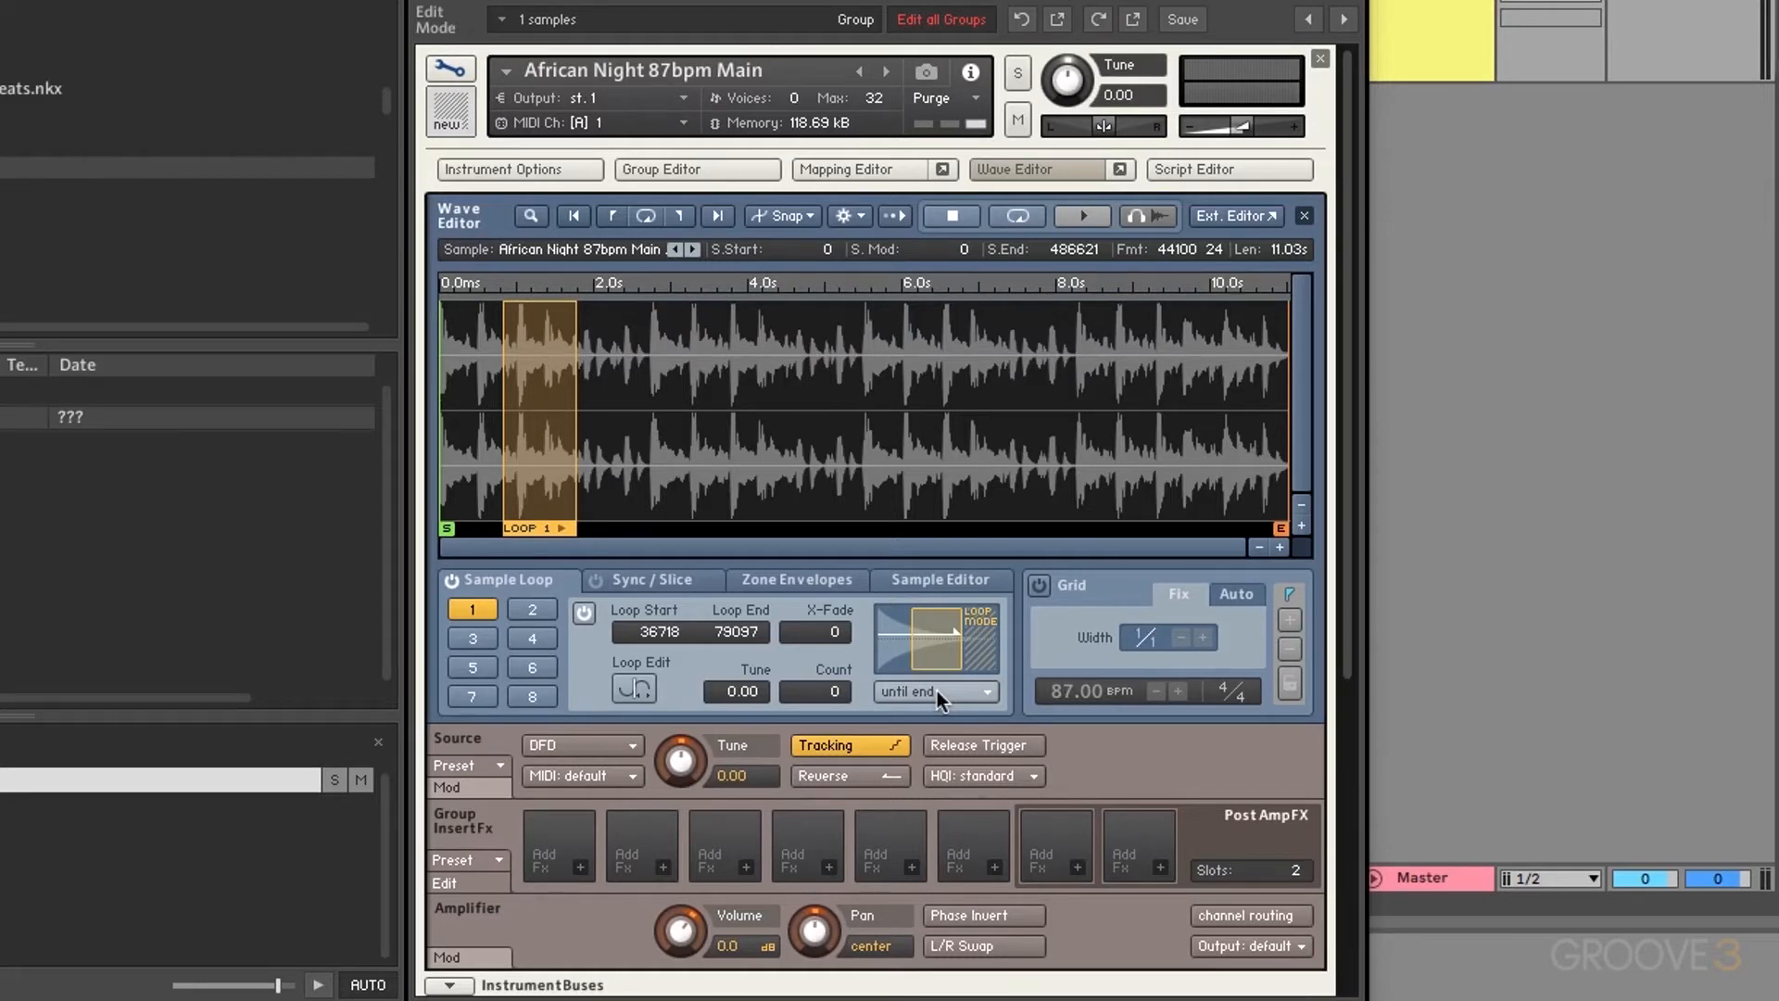
Step: Try loop 1 in 'until end' and 'until end <->' modes, then settle on 'until release'
click(937, 692)
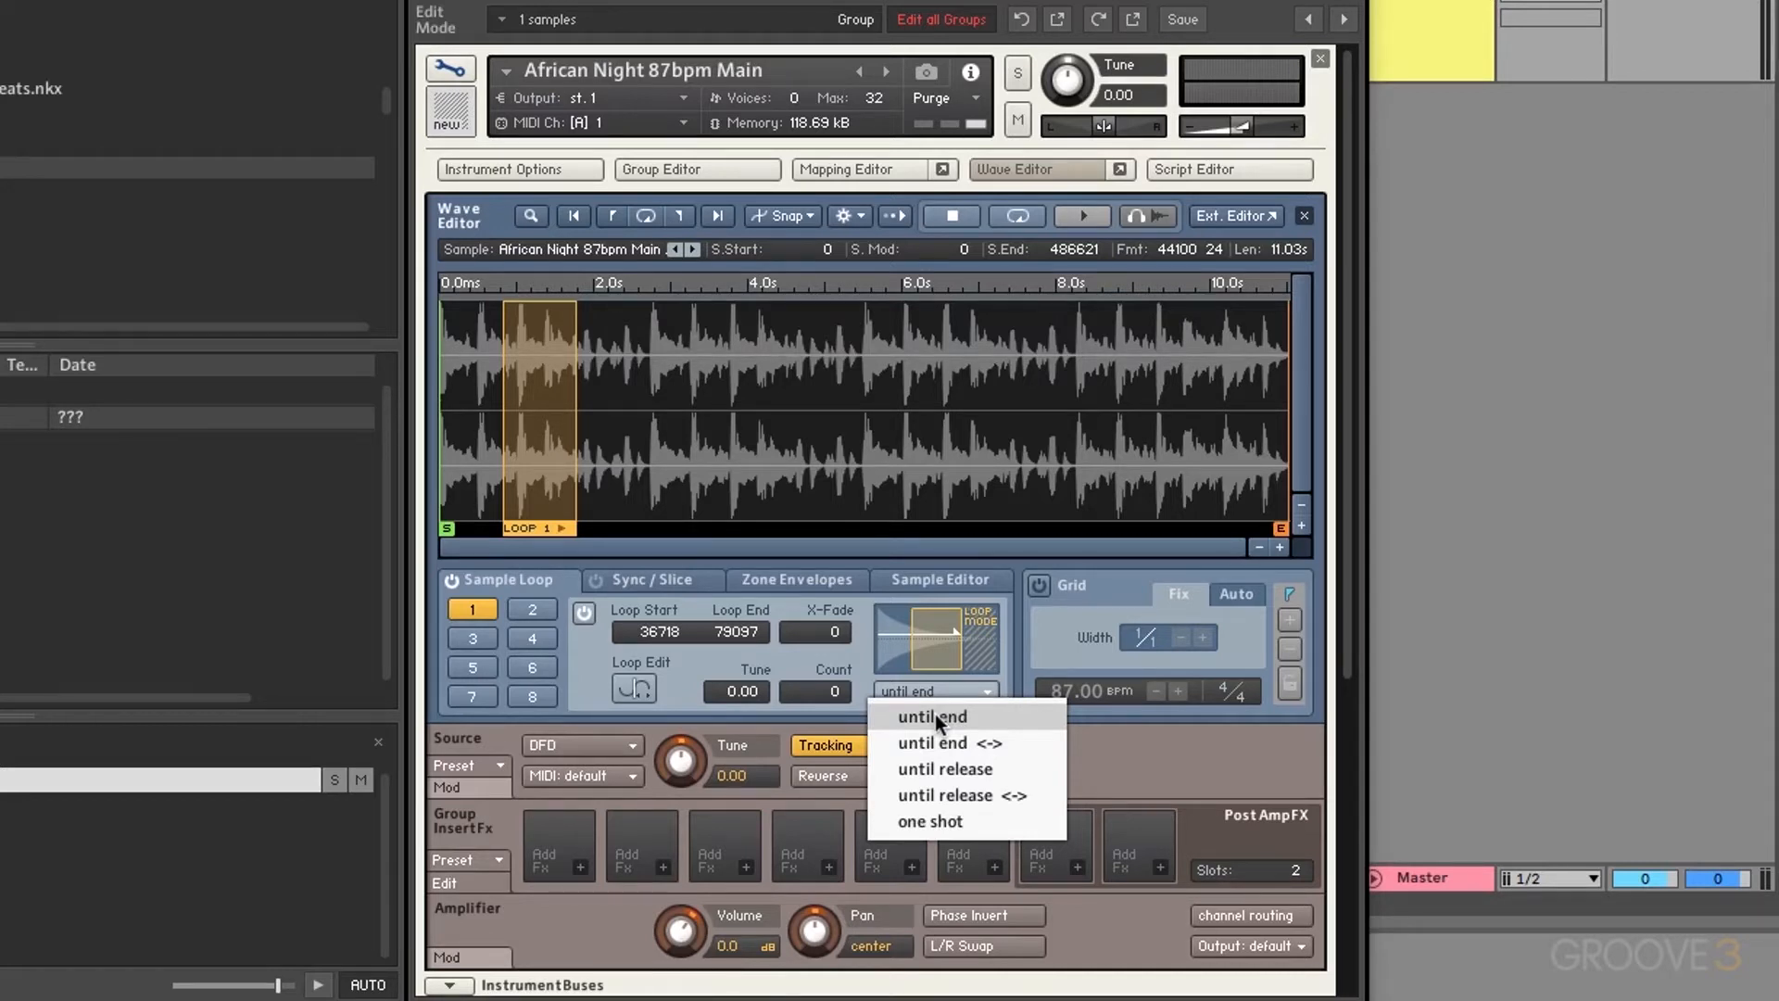
click(936, 714)
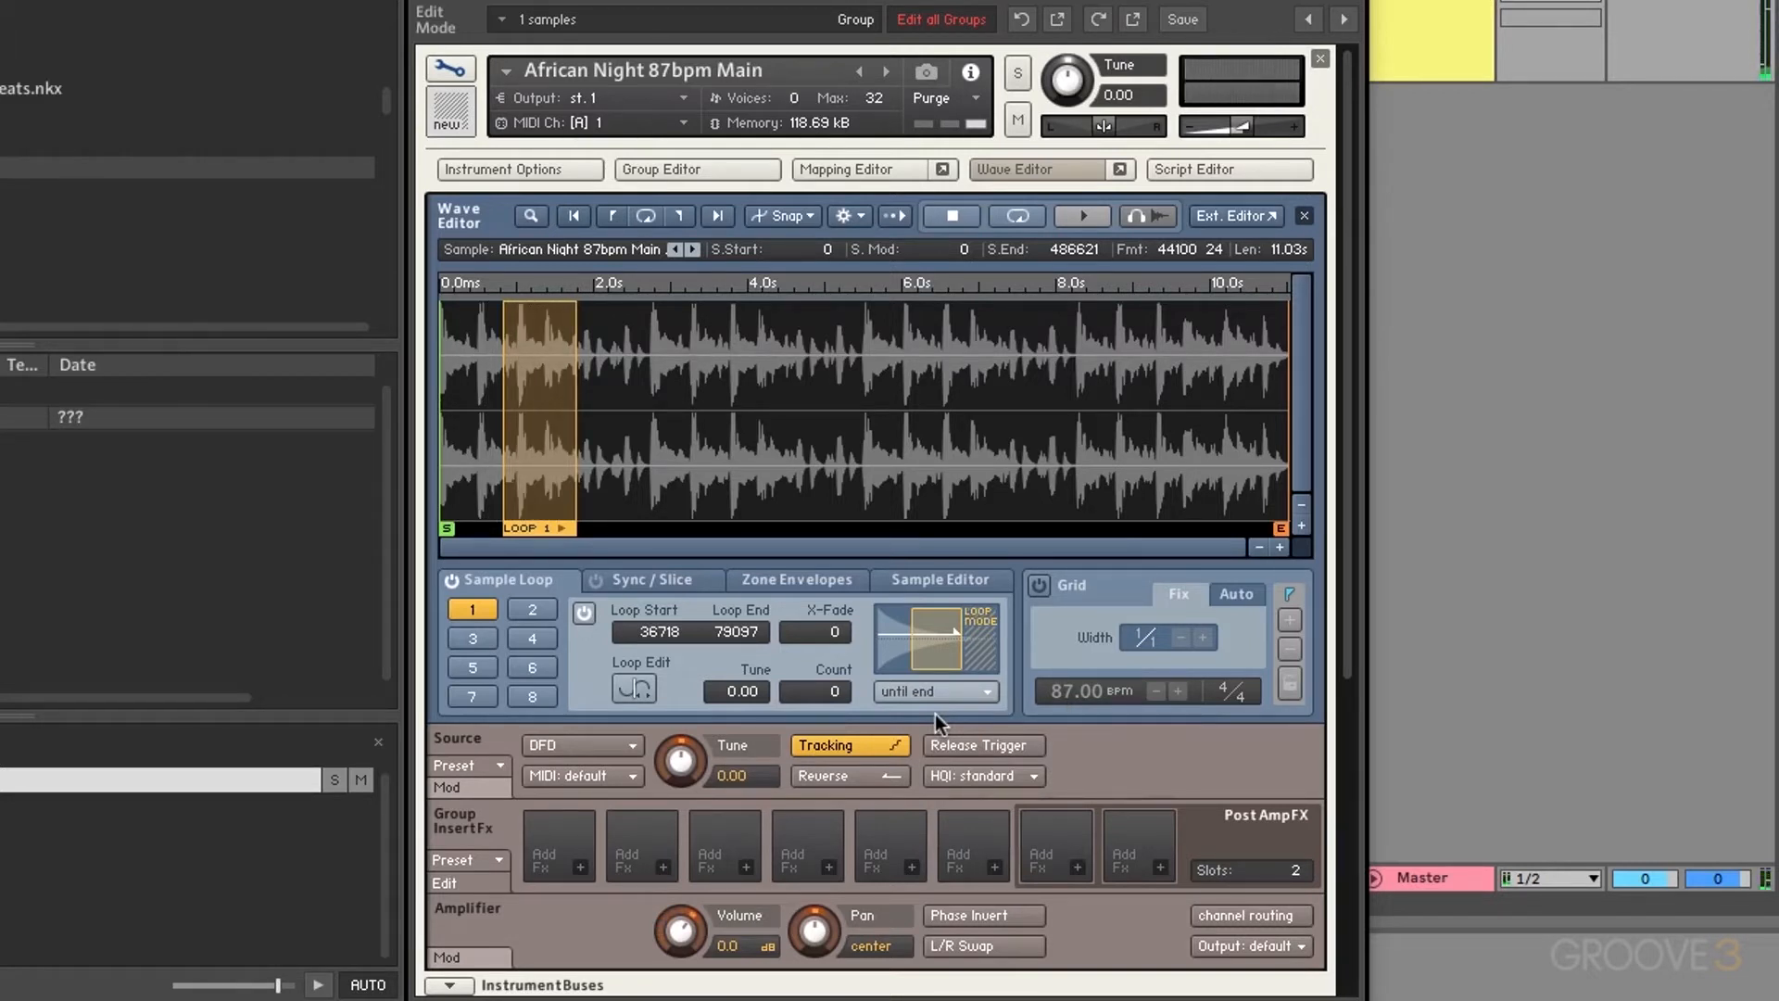
click(932, 701)
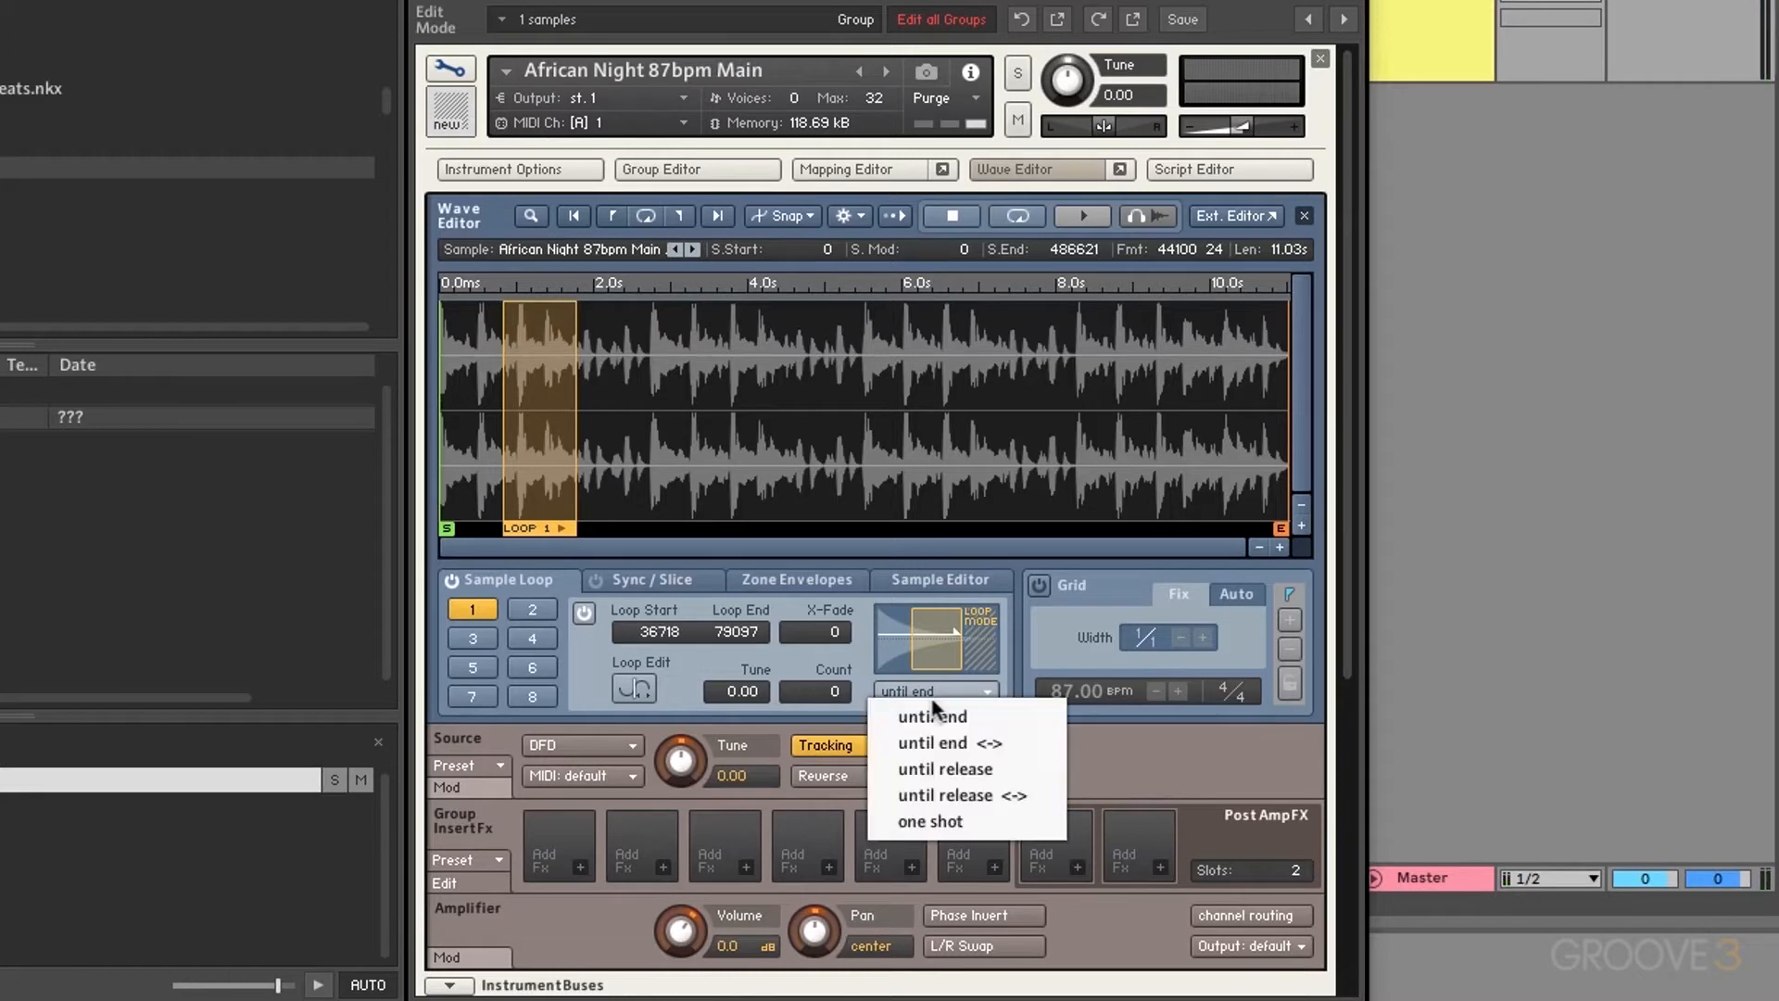
click(938, 747)
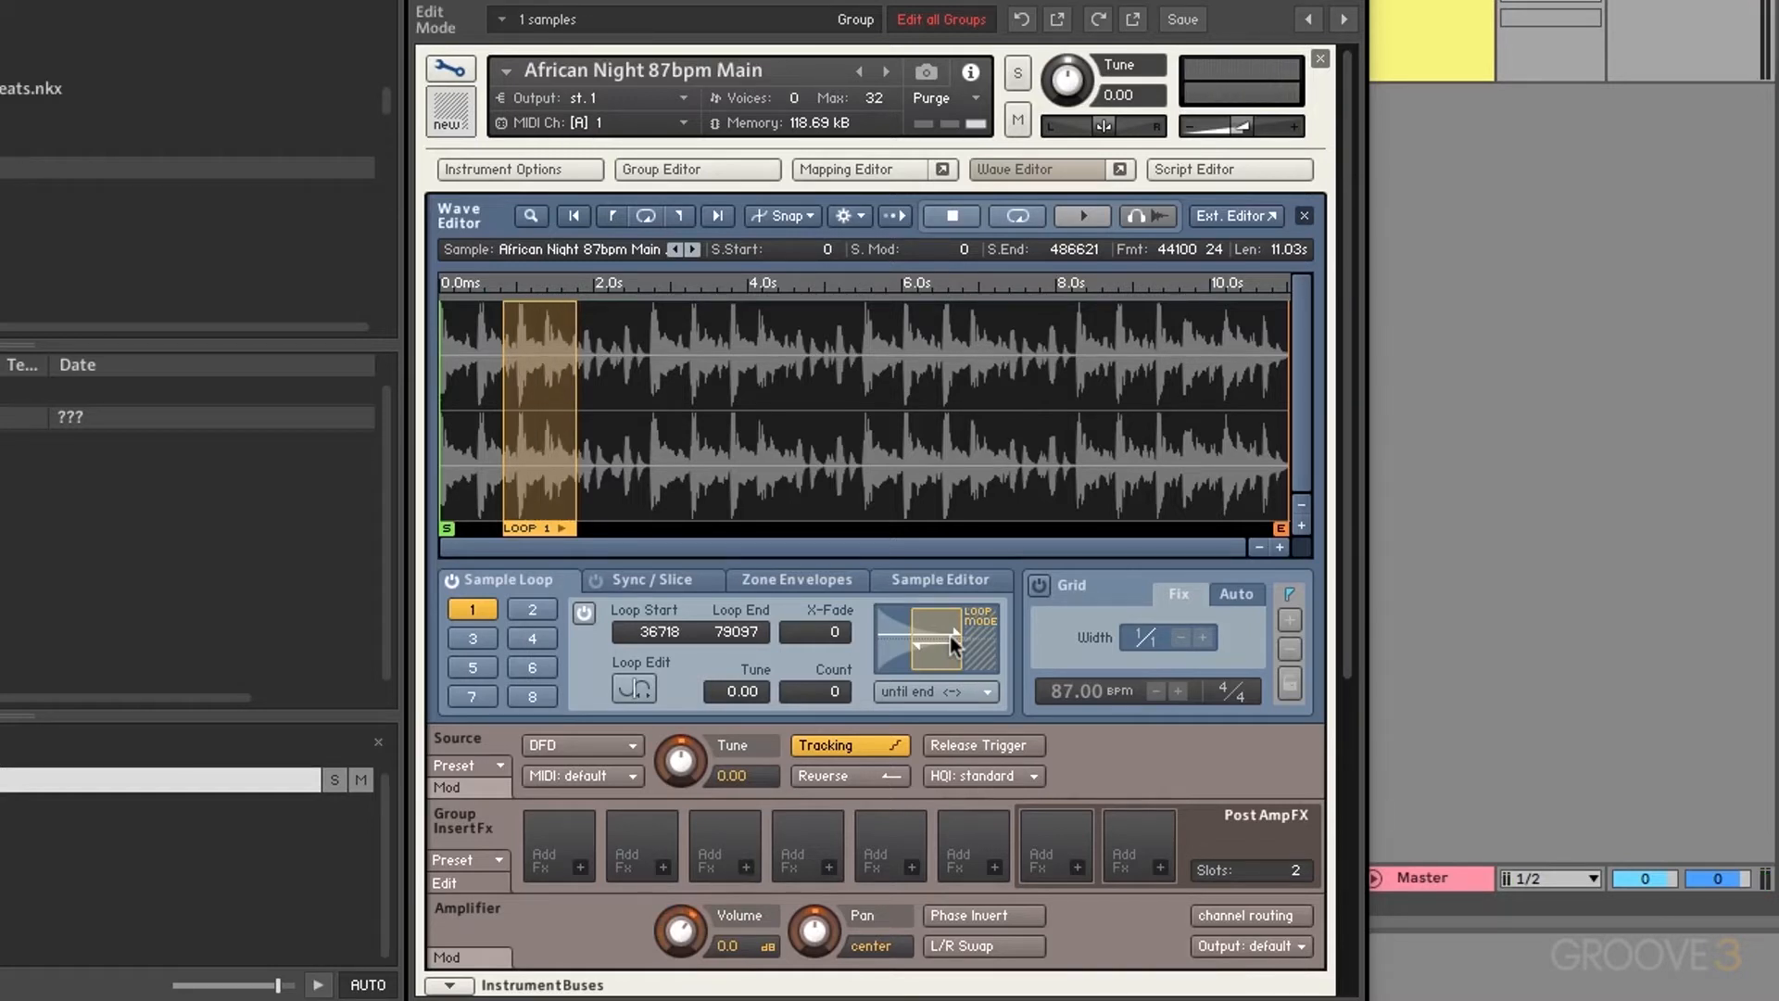
click(953, 691)
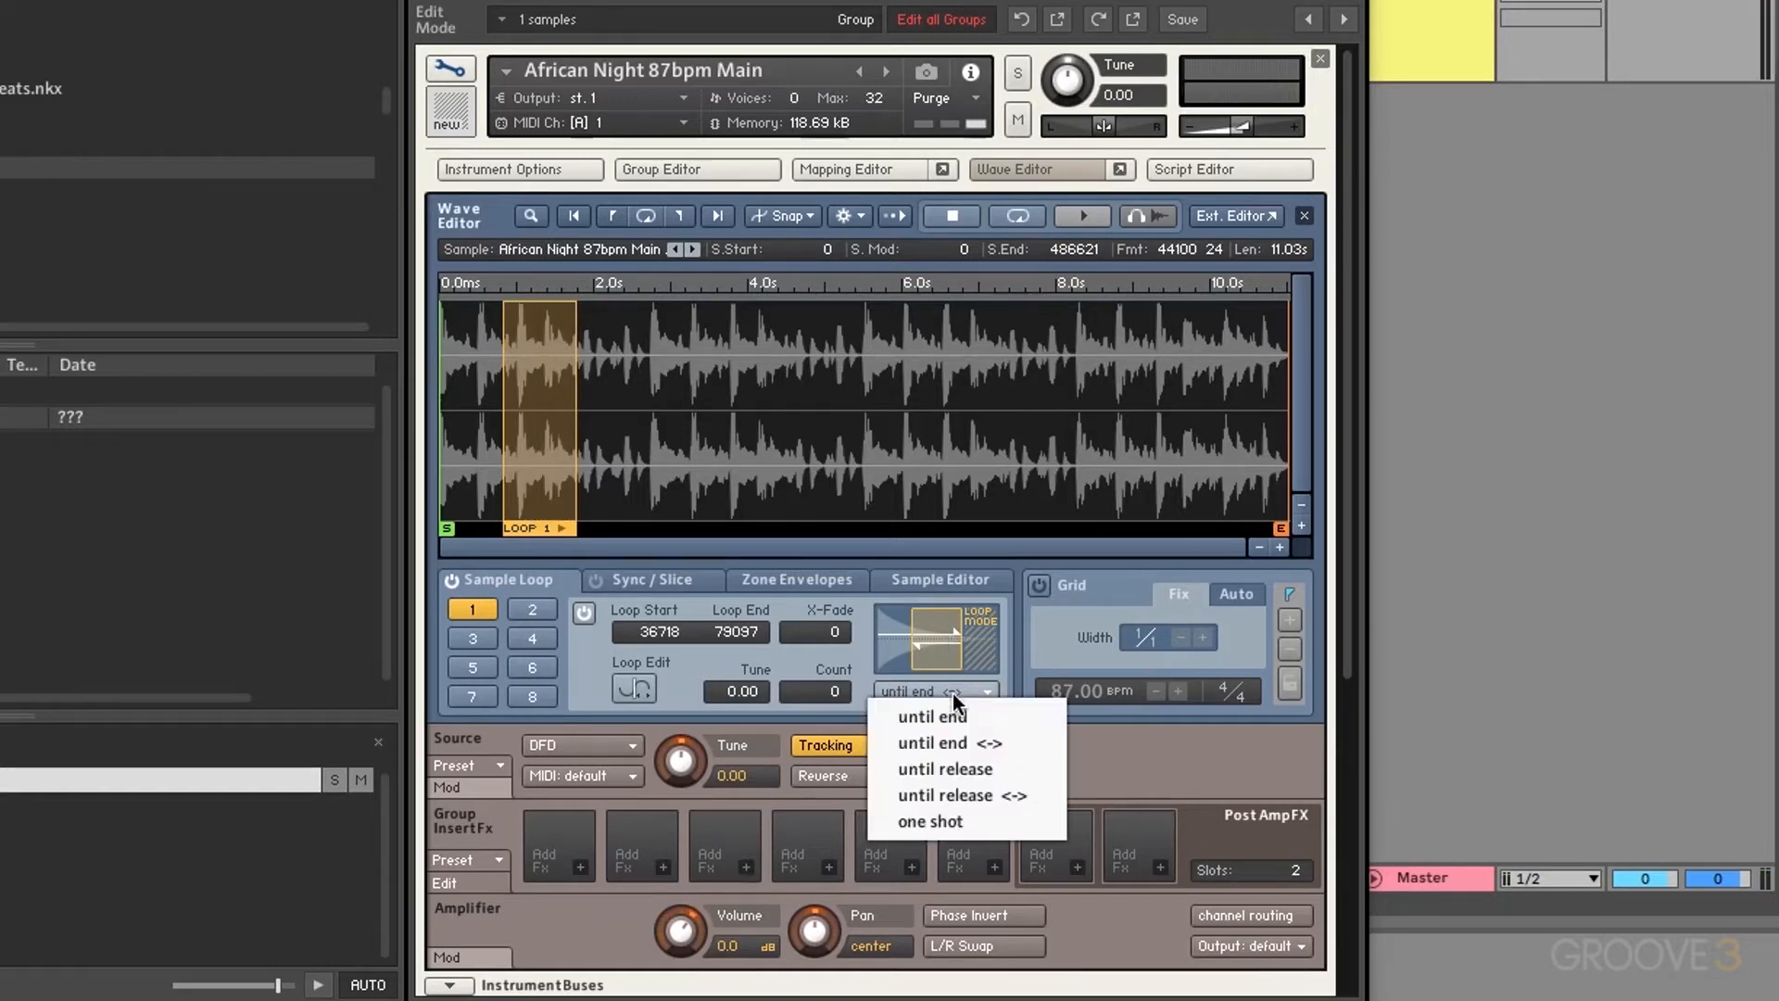
click(969, 774)
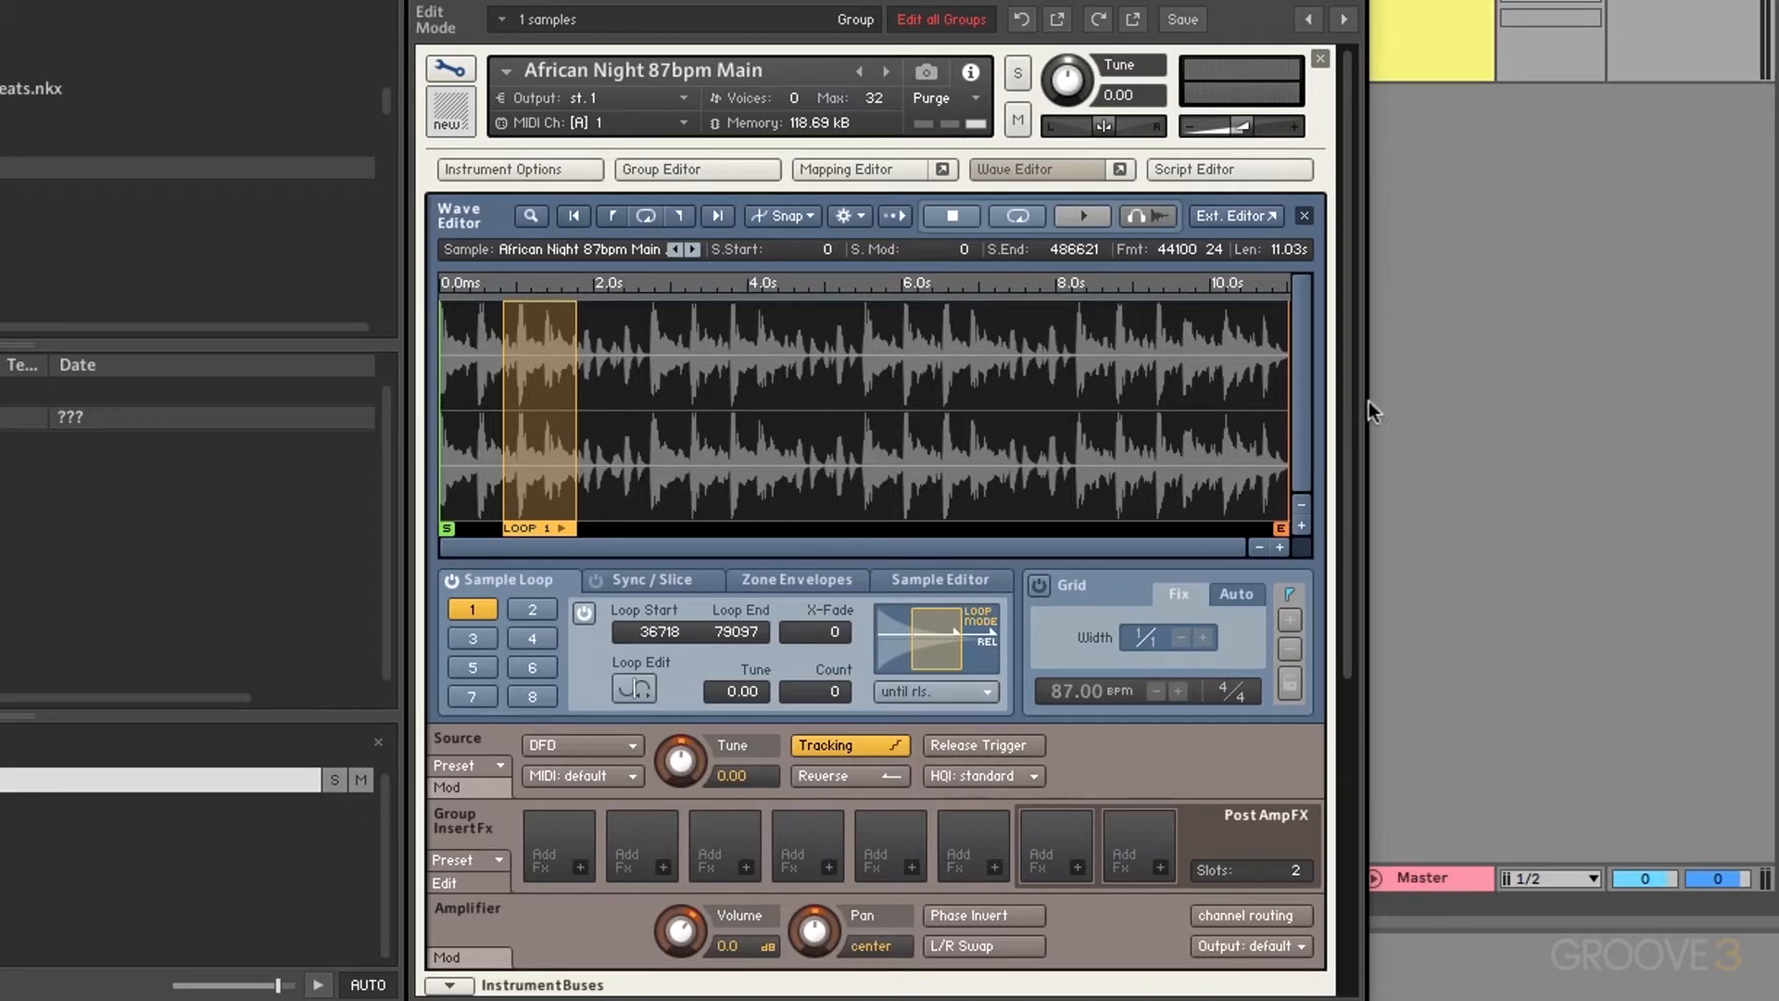
Step: Raise the volume envelope's Release from 300 ms to about 4.0k ms
drag(1343, 391, 1410, 793)
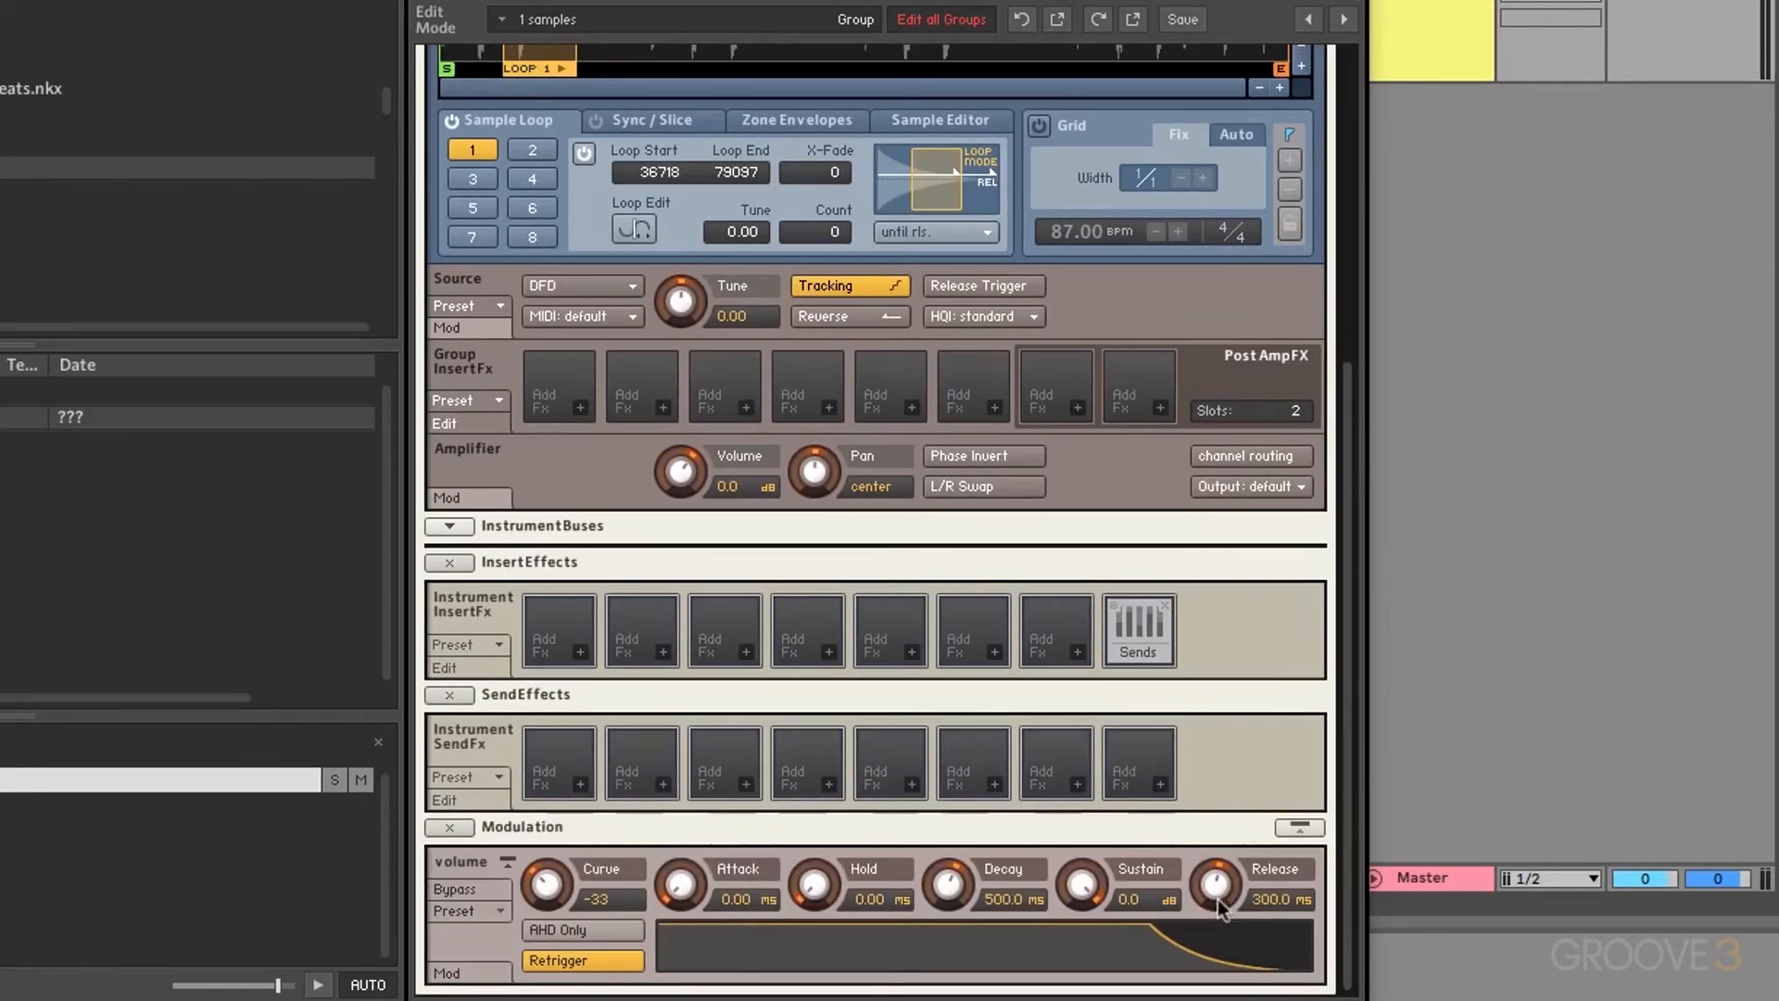
drag(1216, 887, 1220, 818)
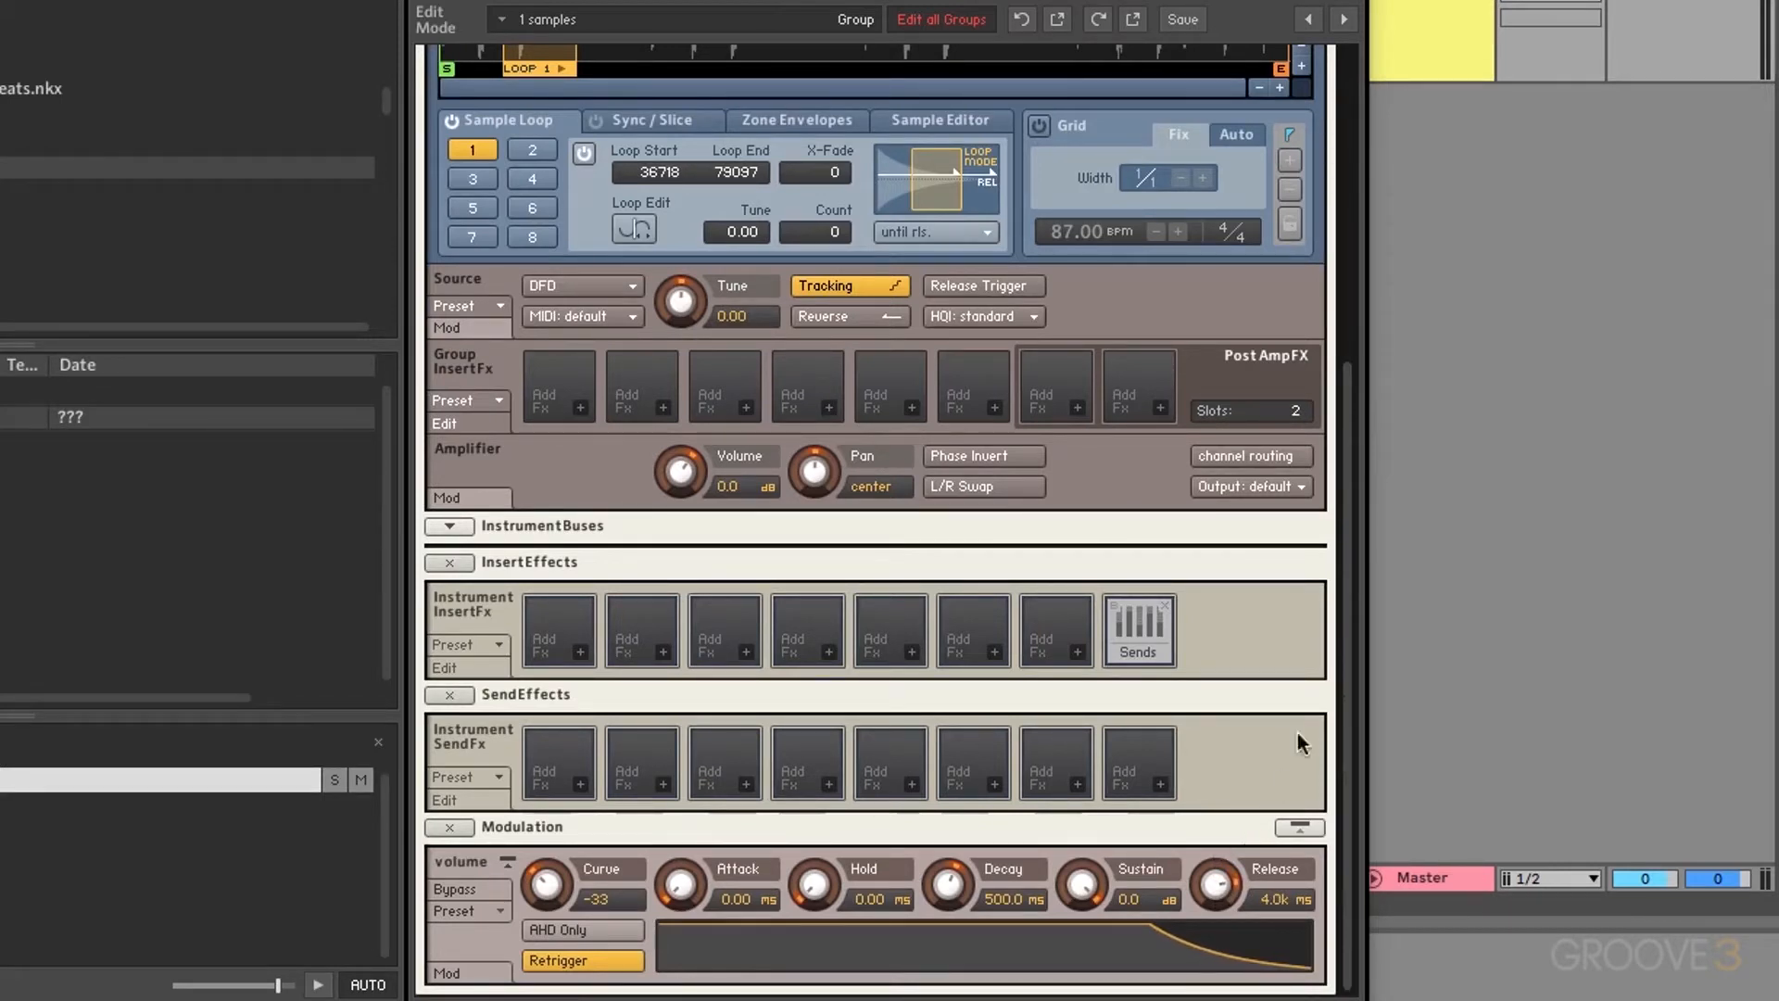
drag(1347, 525, 1349, 258)
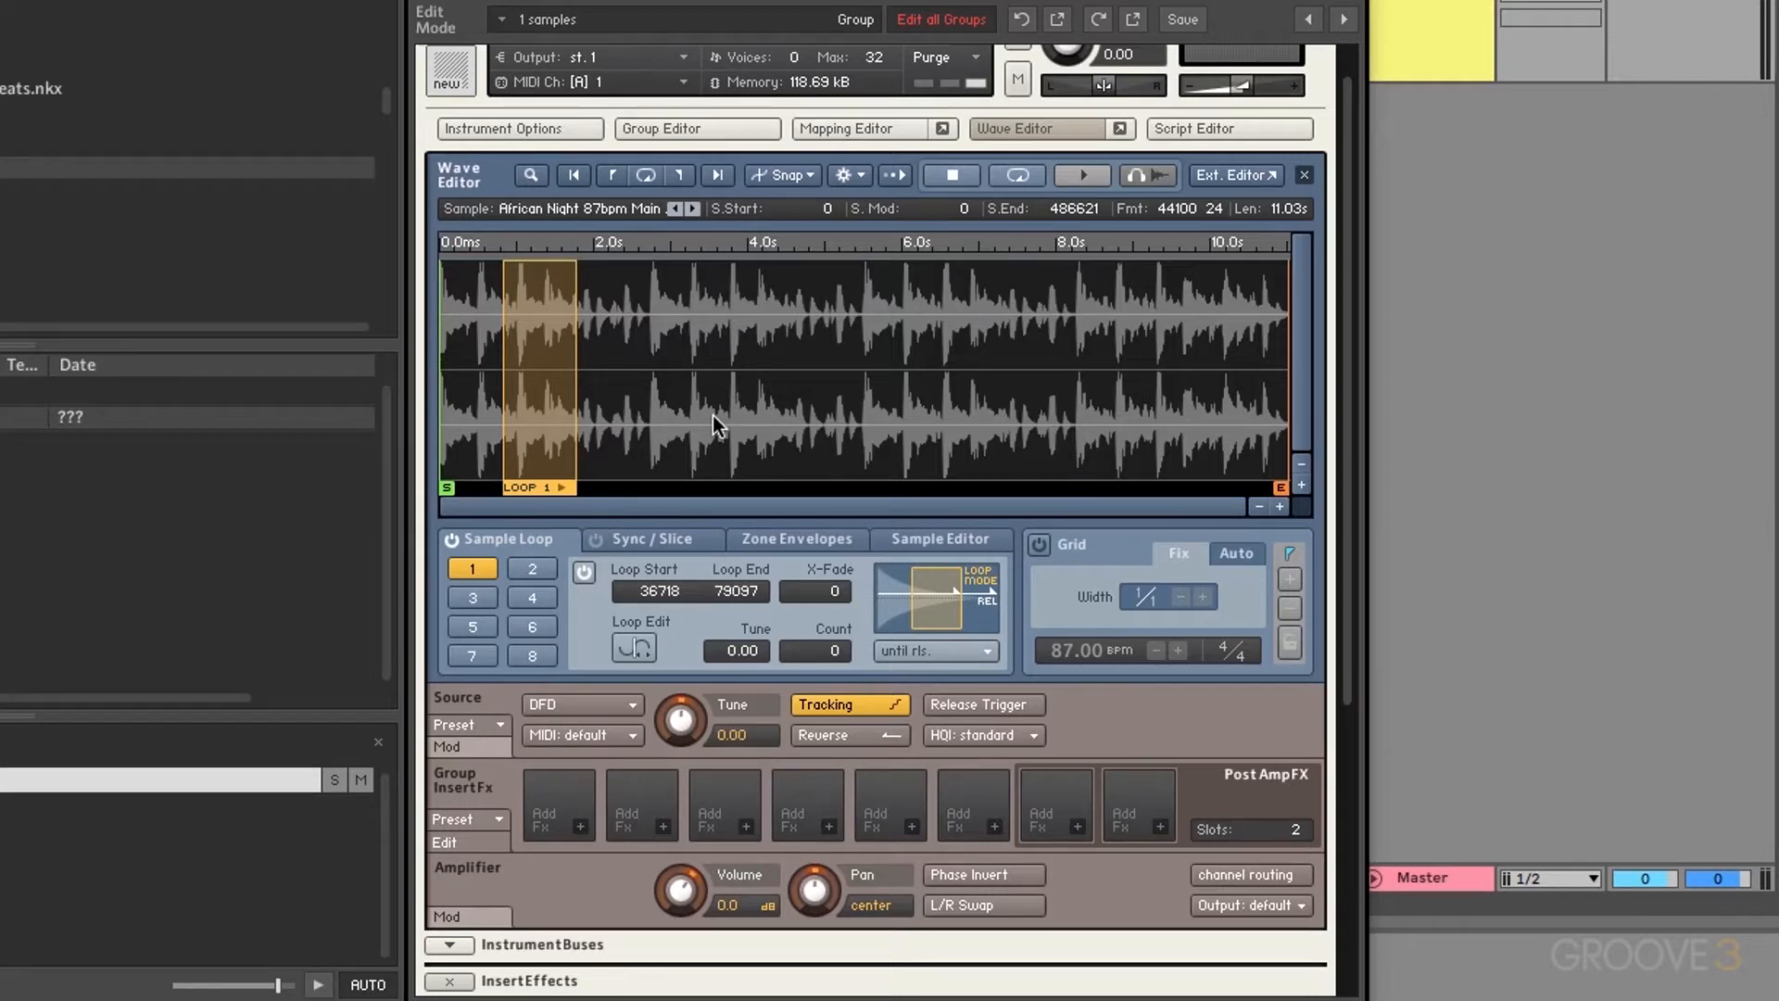
Step: Try loop 1 as 'until release <->', then switch the sample to 'one shot'
click(955, 646)
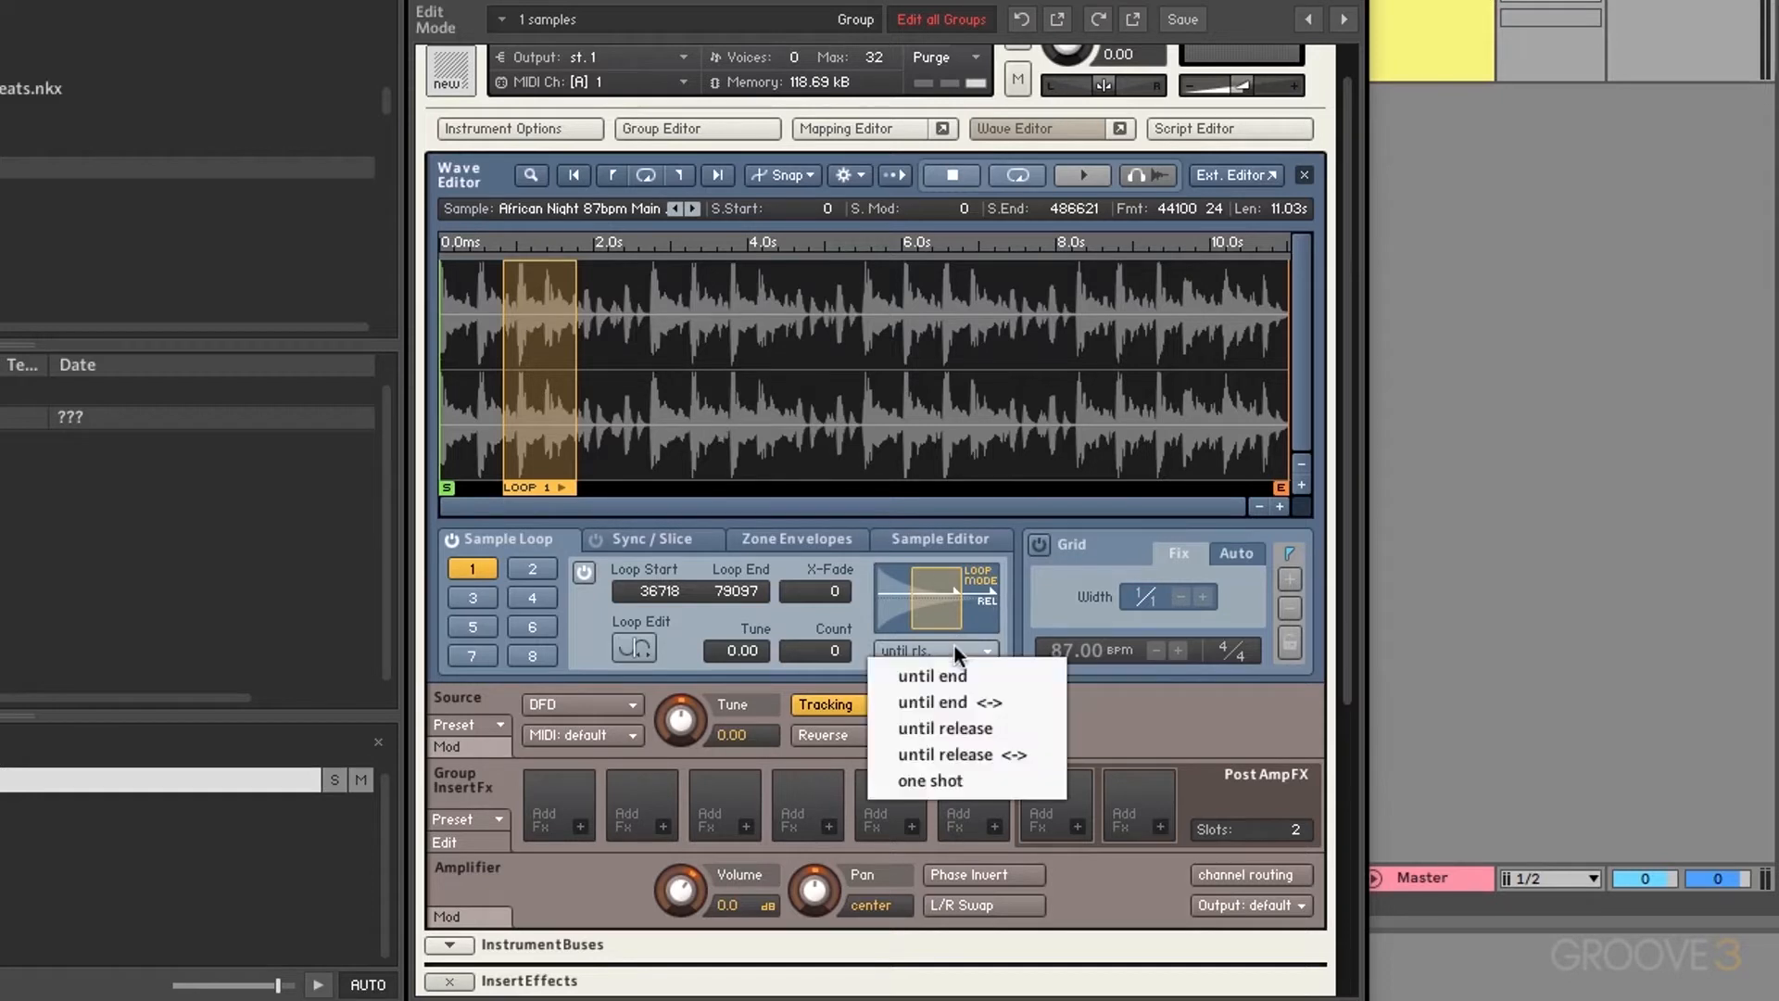
click(970, 750)
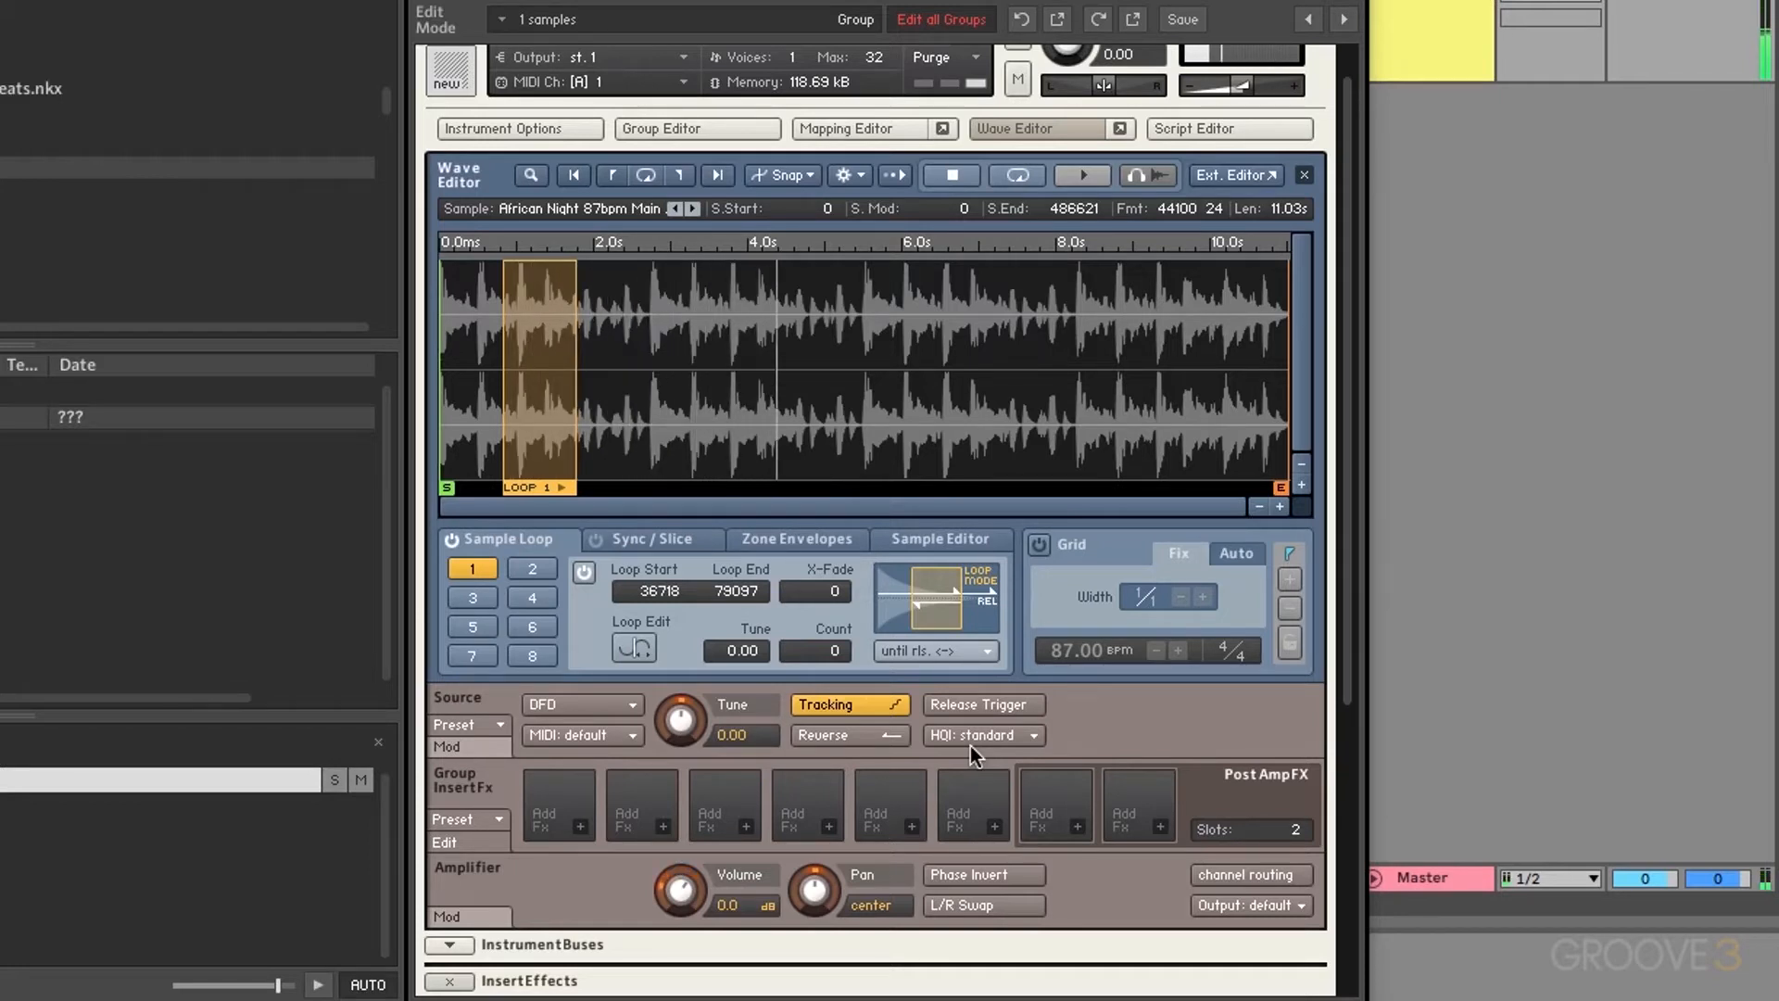
click(947, 652)
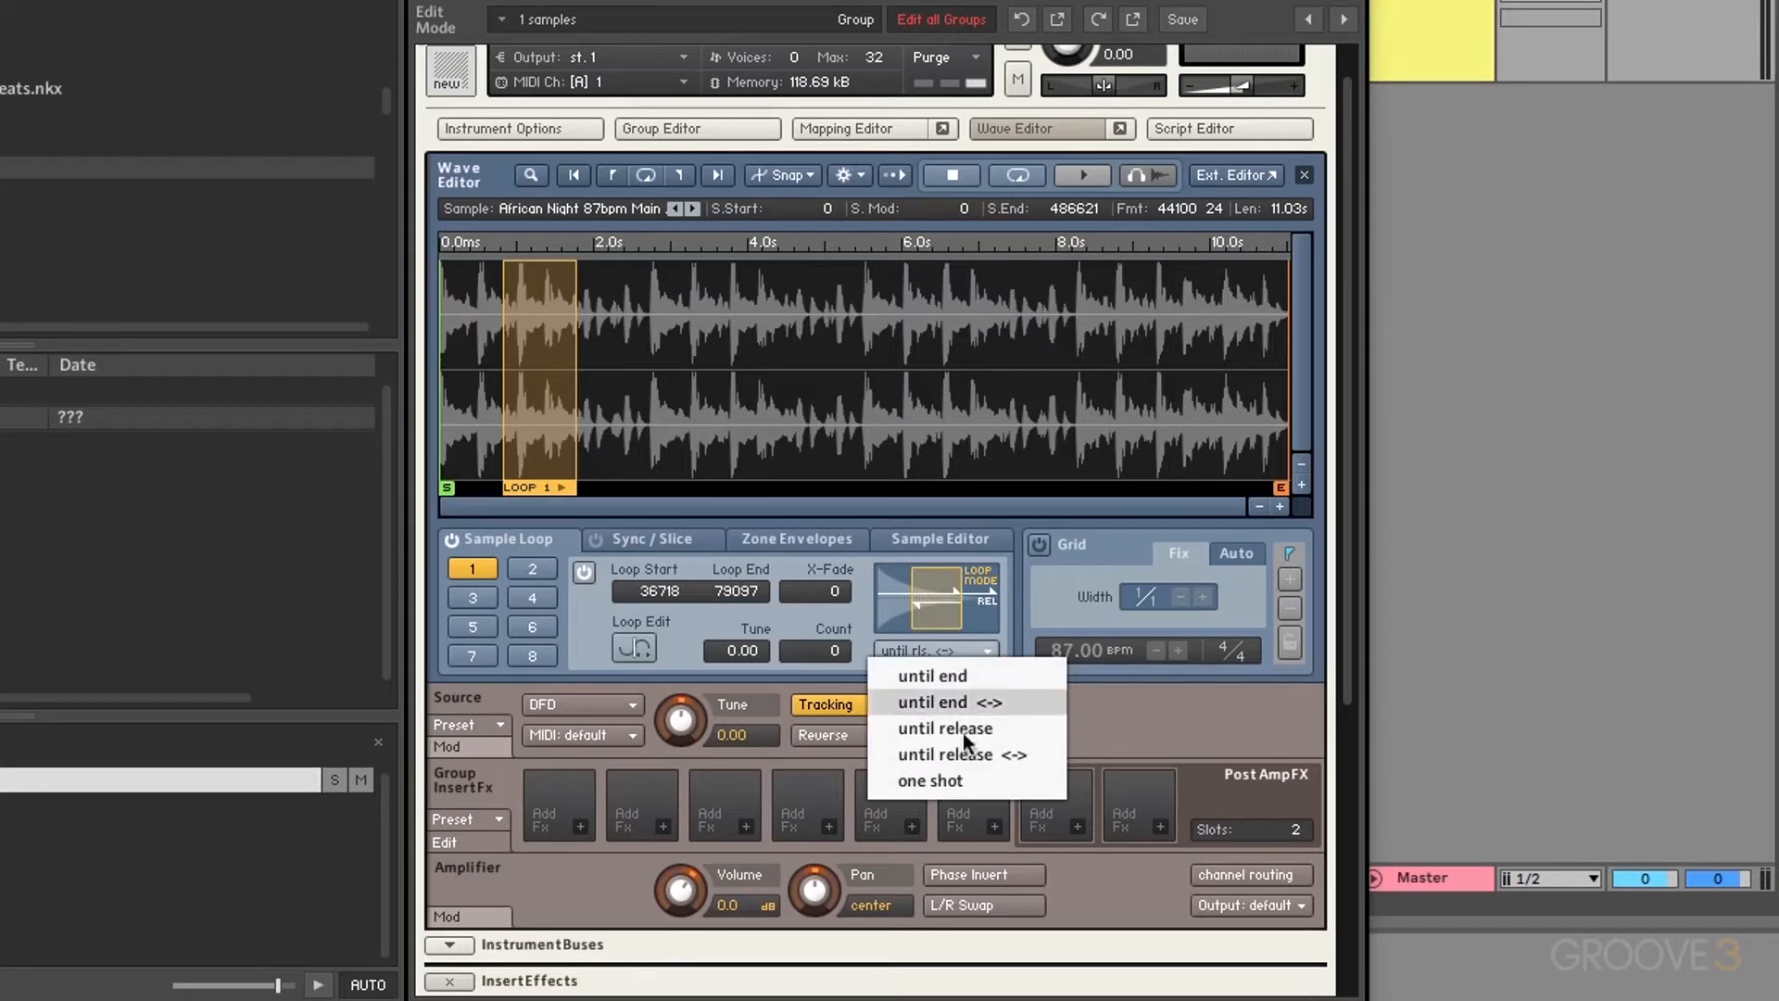
click(931, 780)
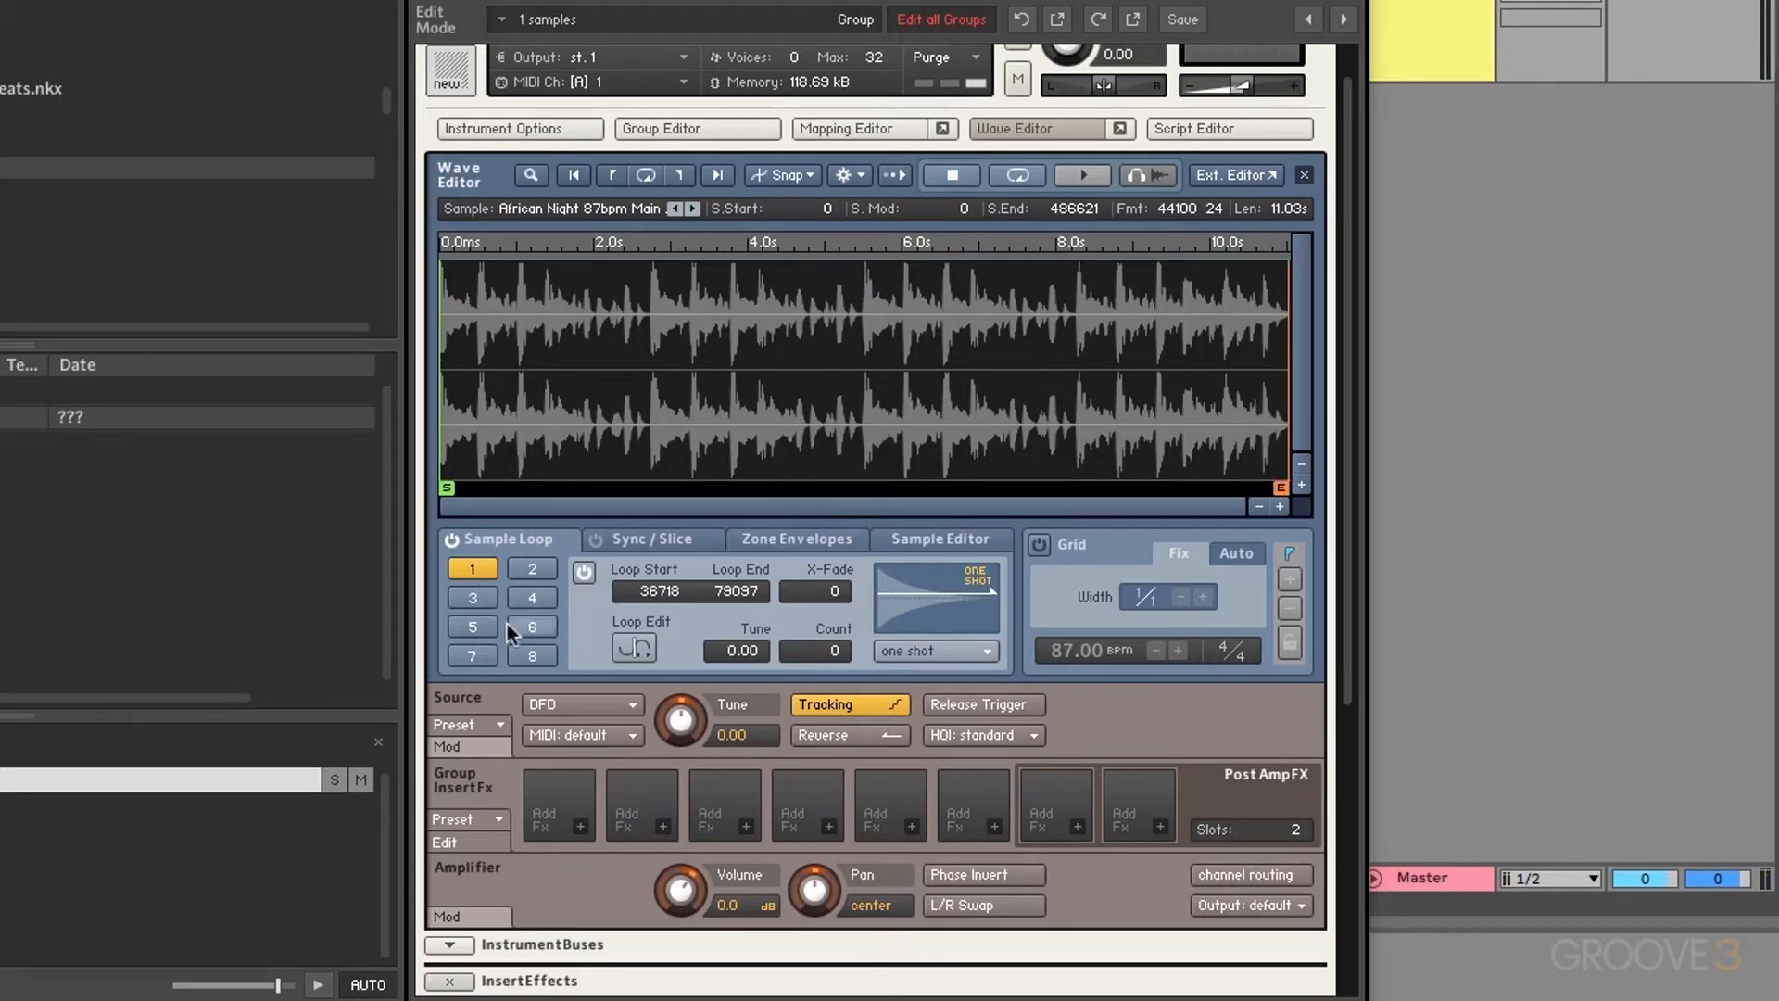
Step: Set loop 1 back to 'until end' and pull its end point to 54766
click(932, 651)
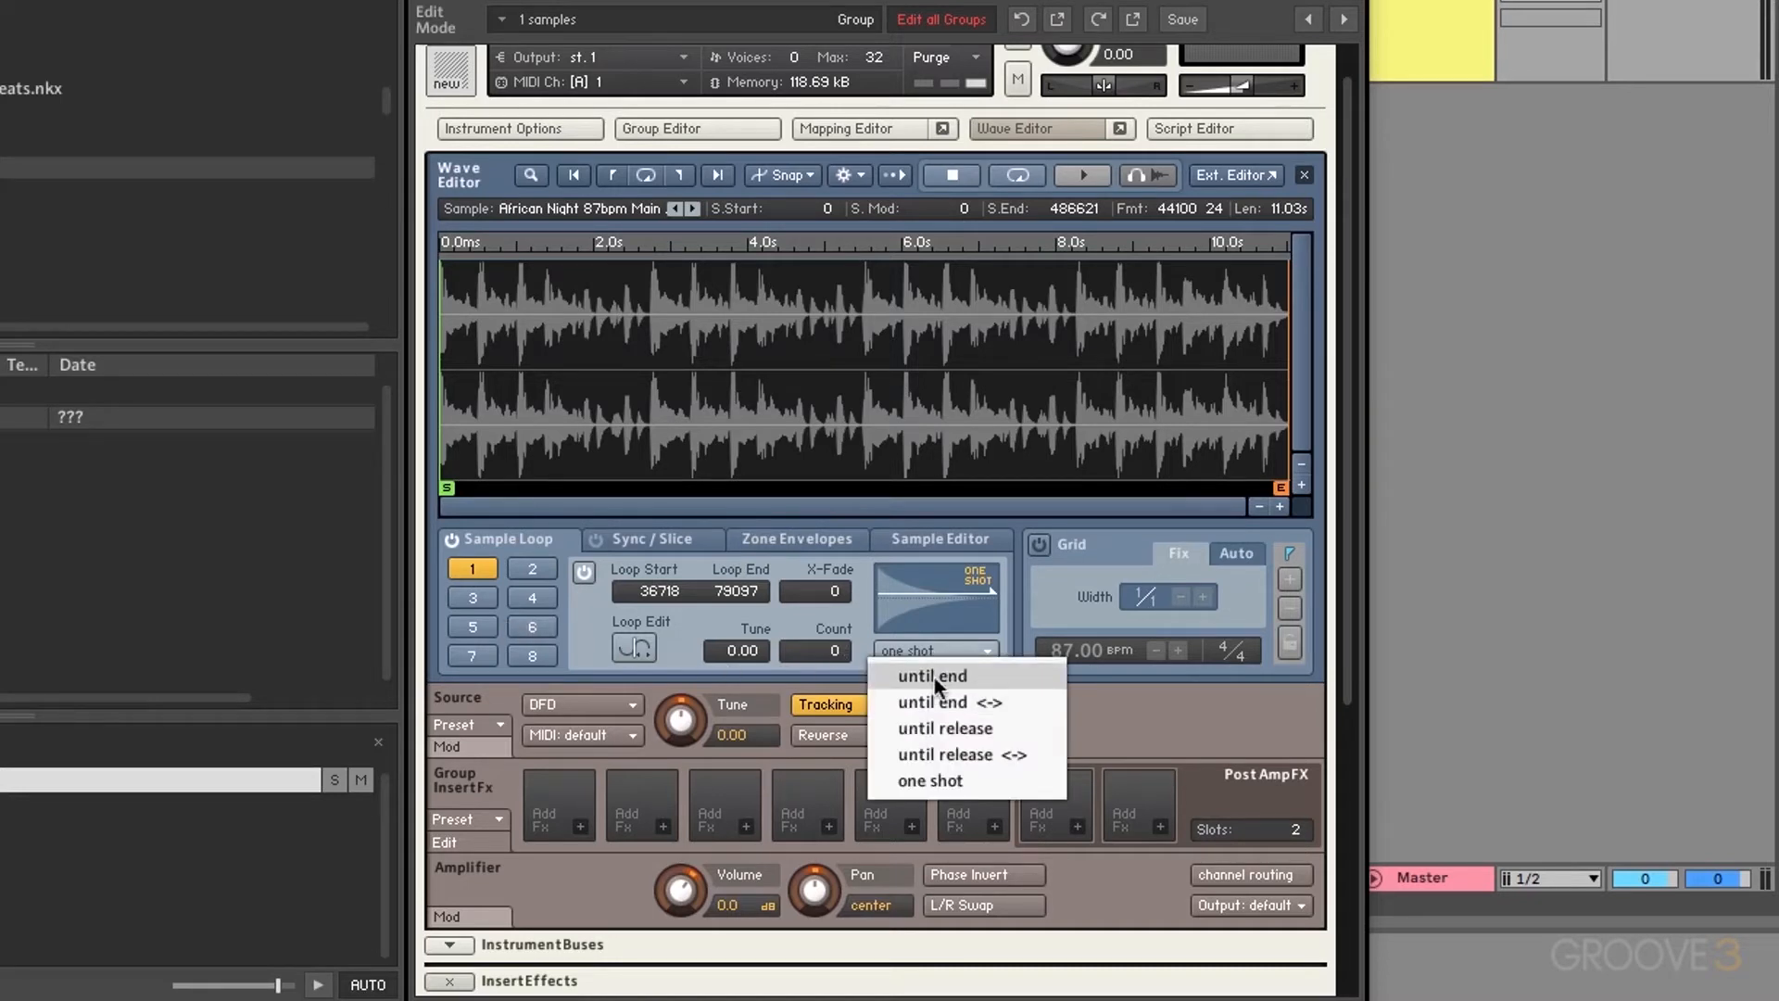
click(934, 674)
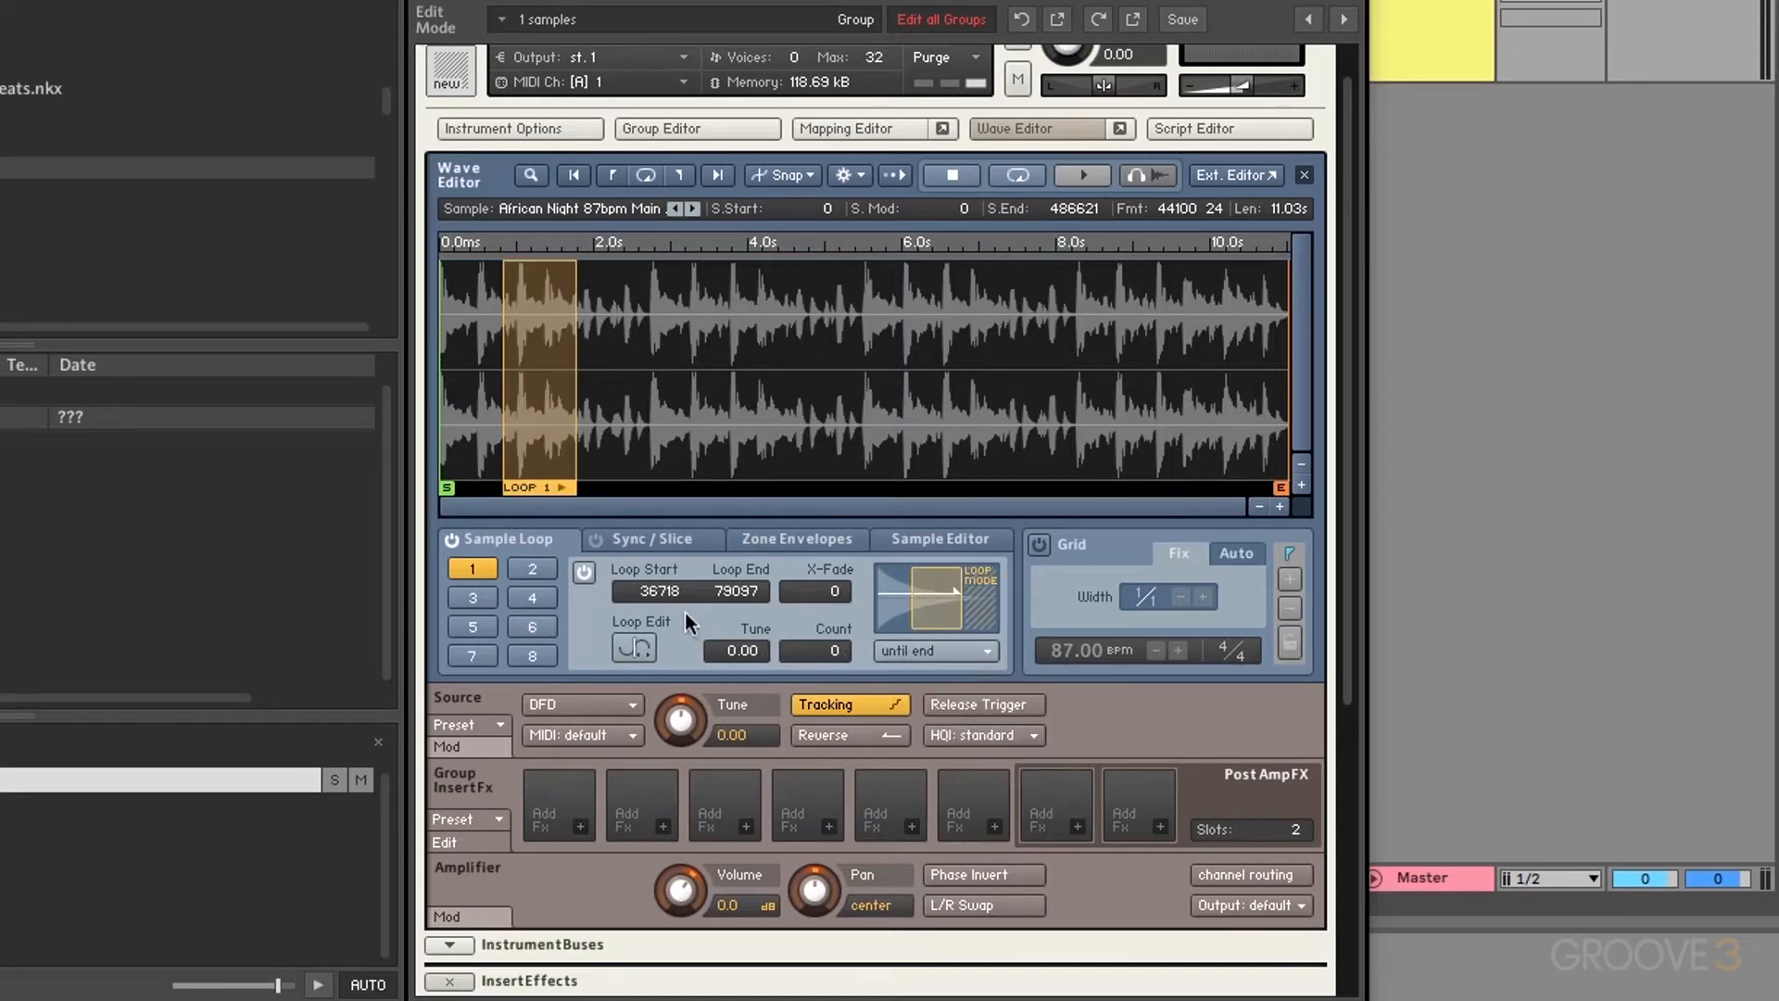
drag(725, 588, 804, 658)
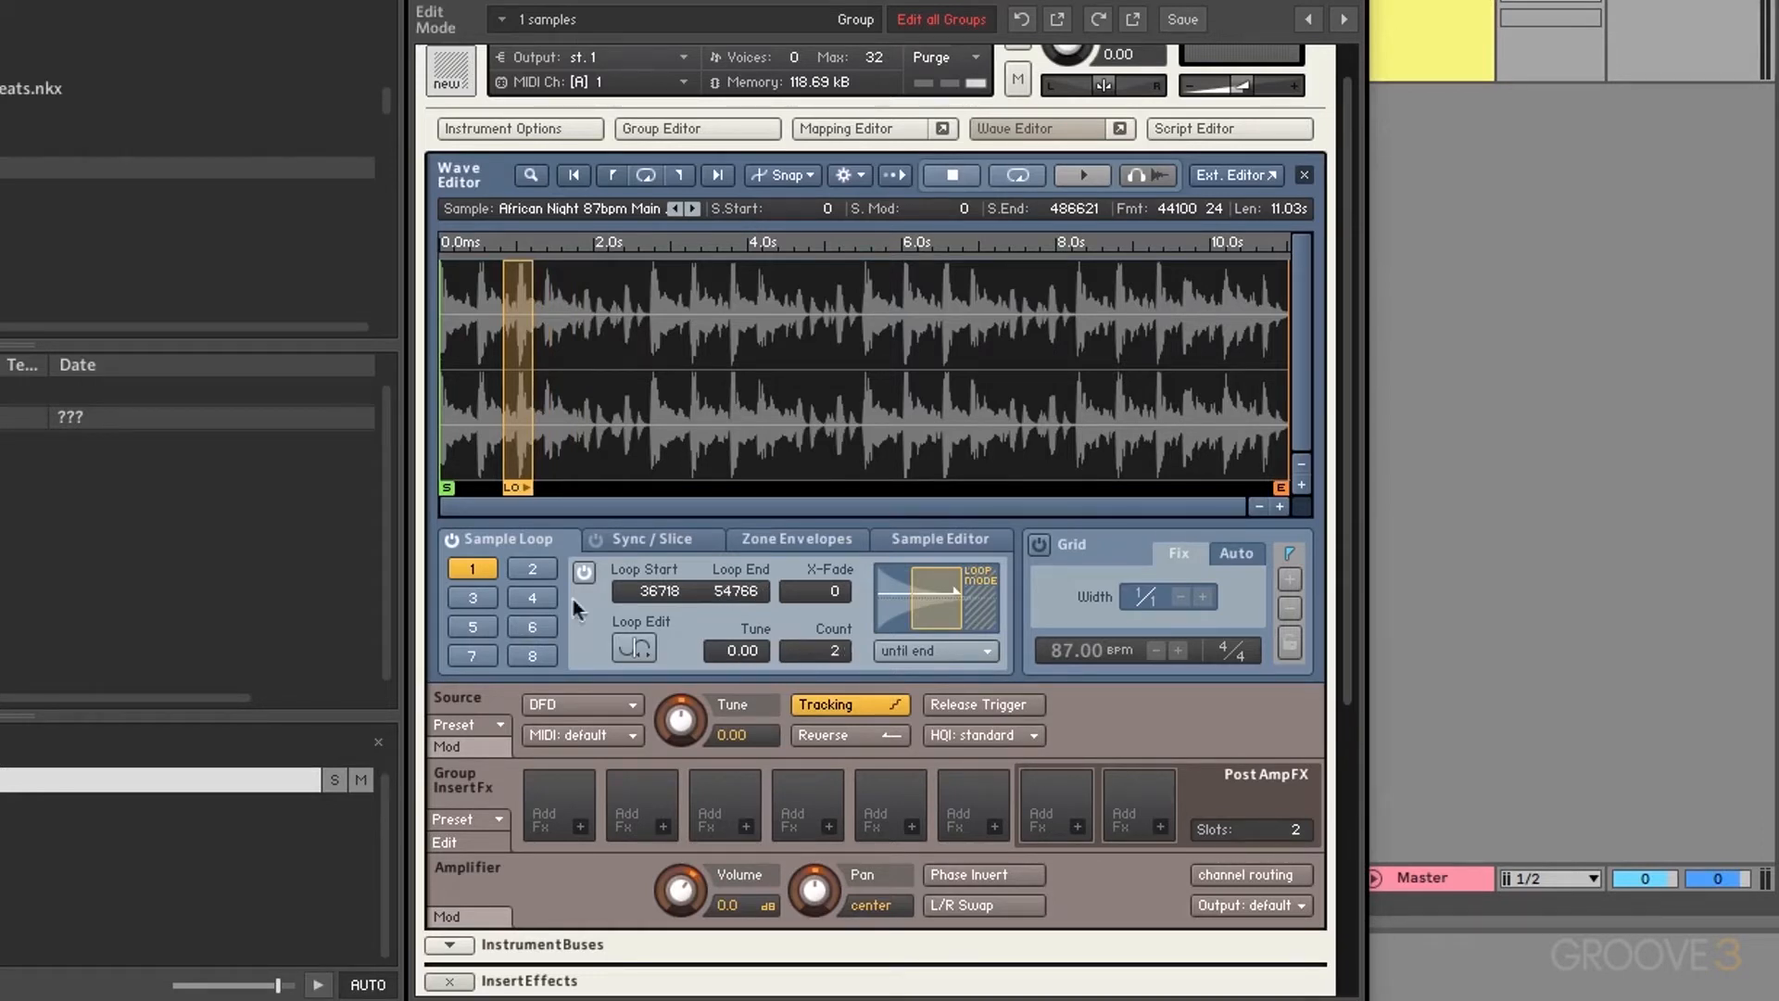
Step: Add a second loop in 'until end <->' back-and-forth mode
click(531, 568)
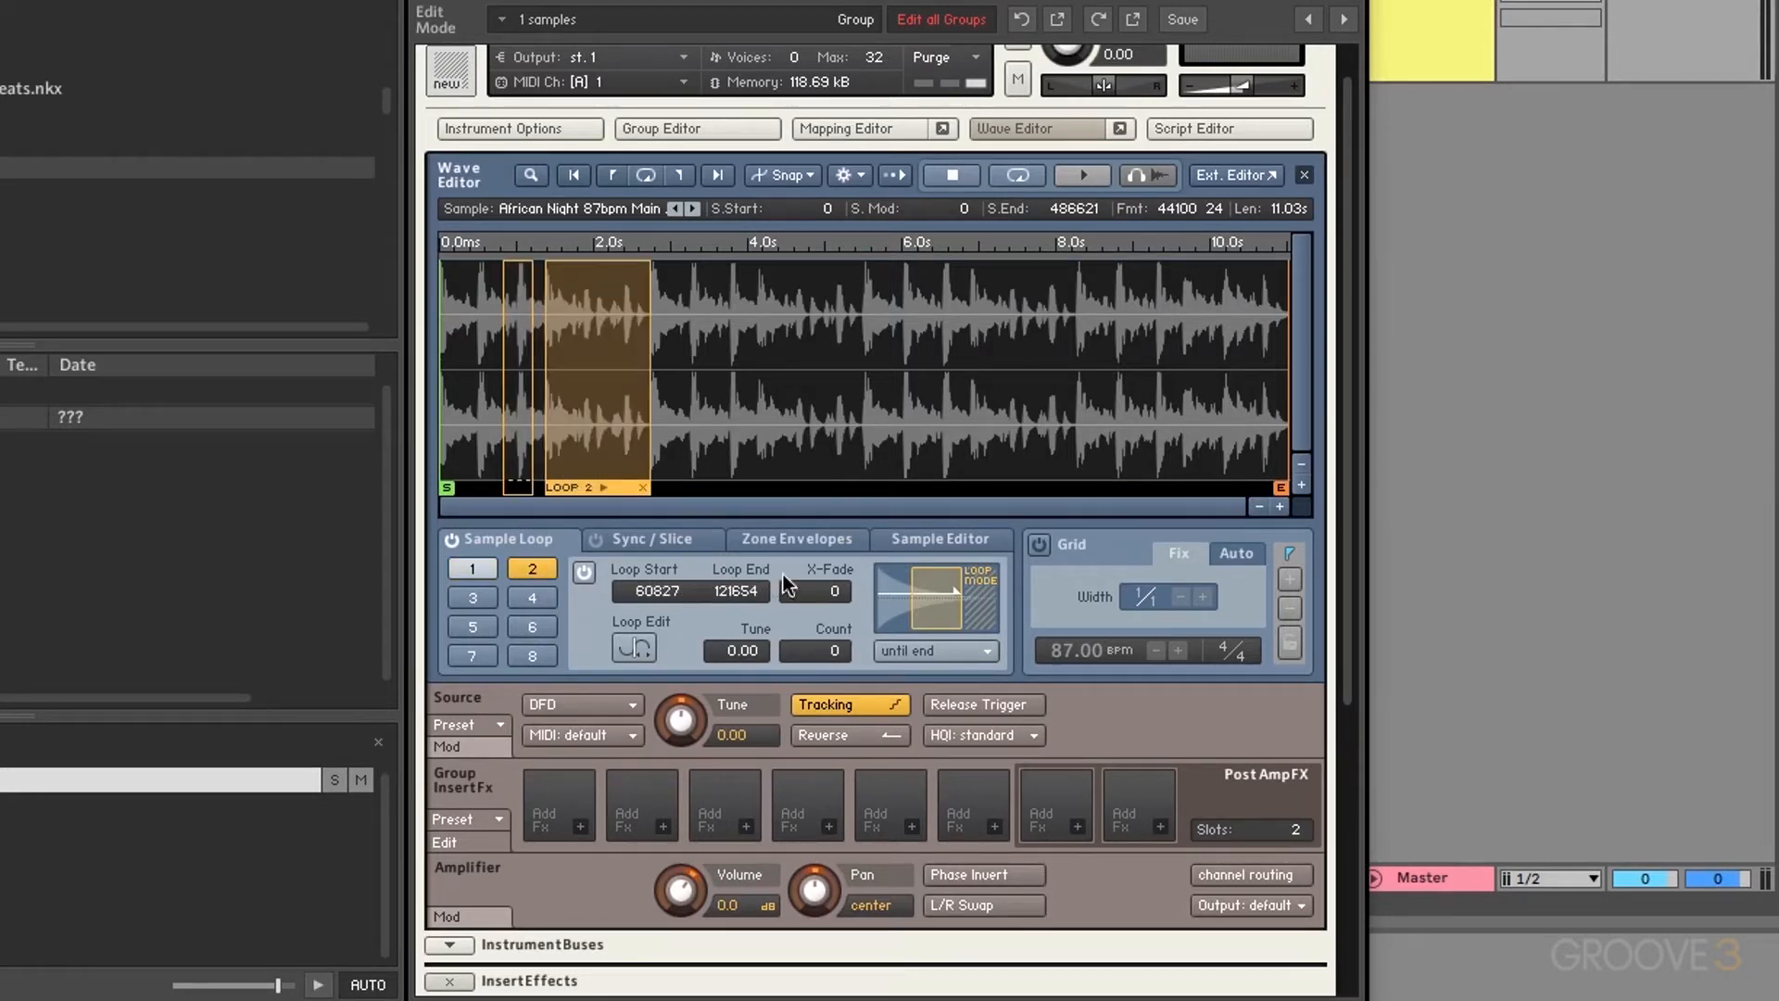
click(915, 648)
click(924, 702)
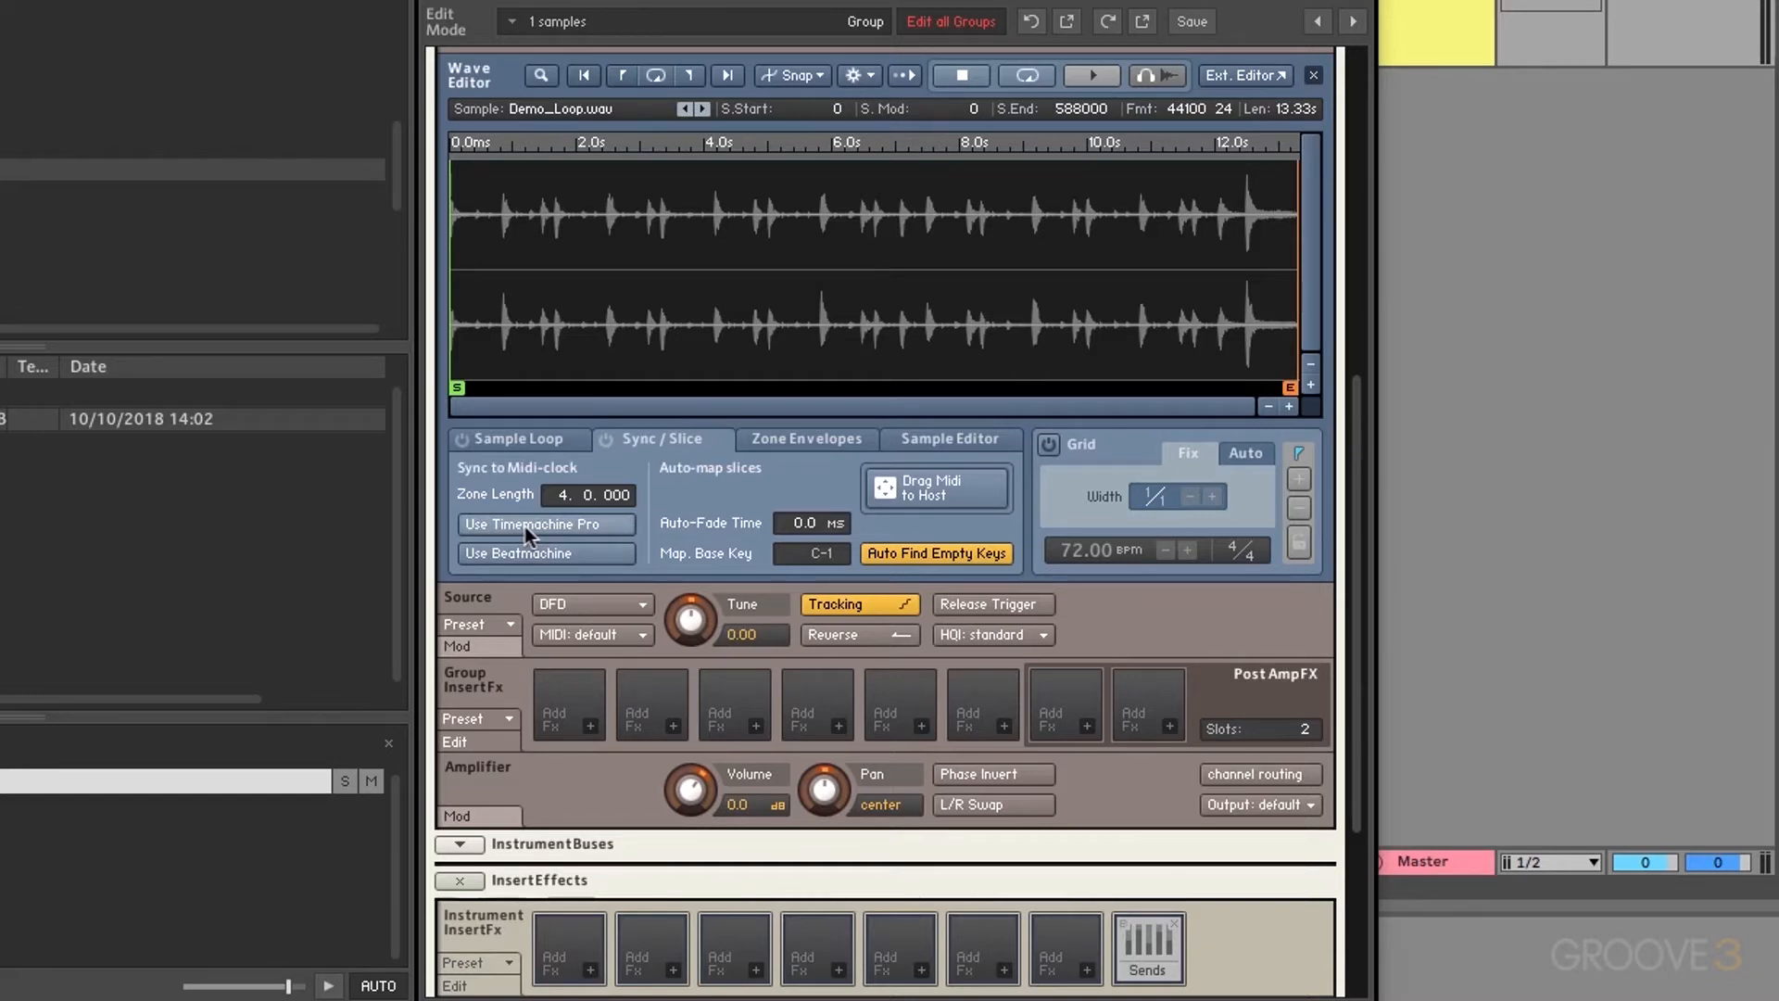
Step: Audition Demo_Loop.wav, then switch its source to Timemachine Pro
key(space)
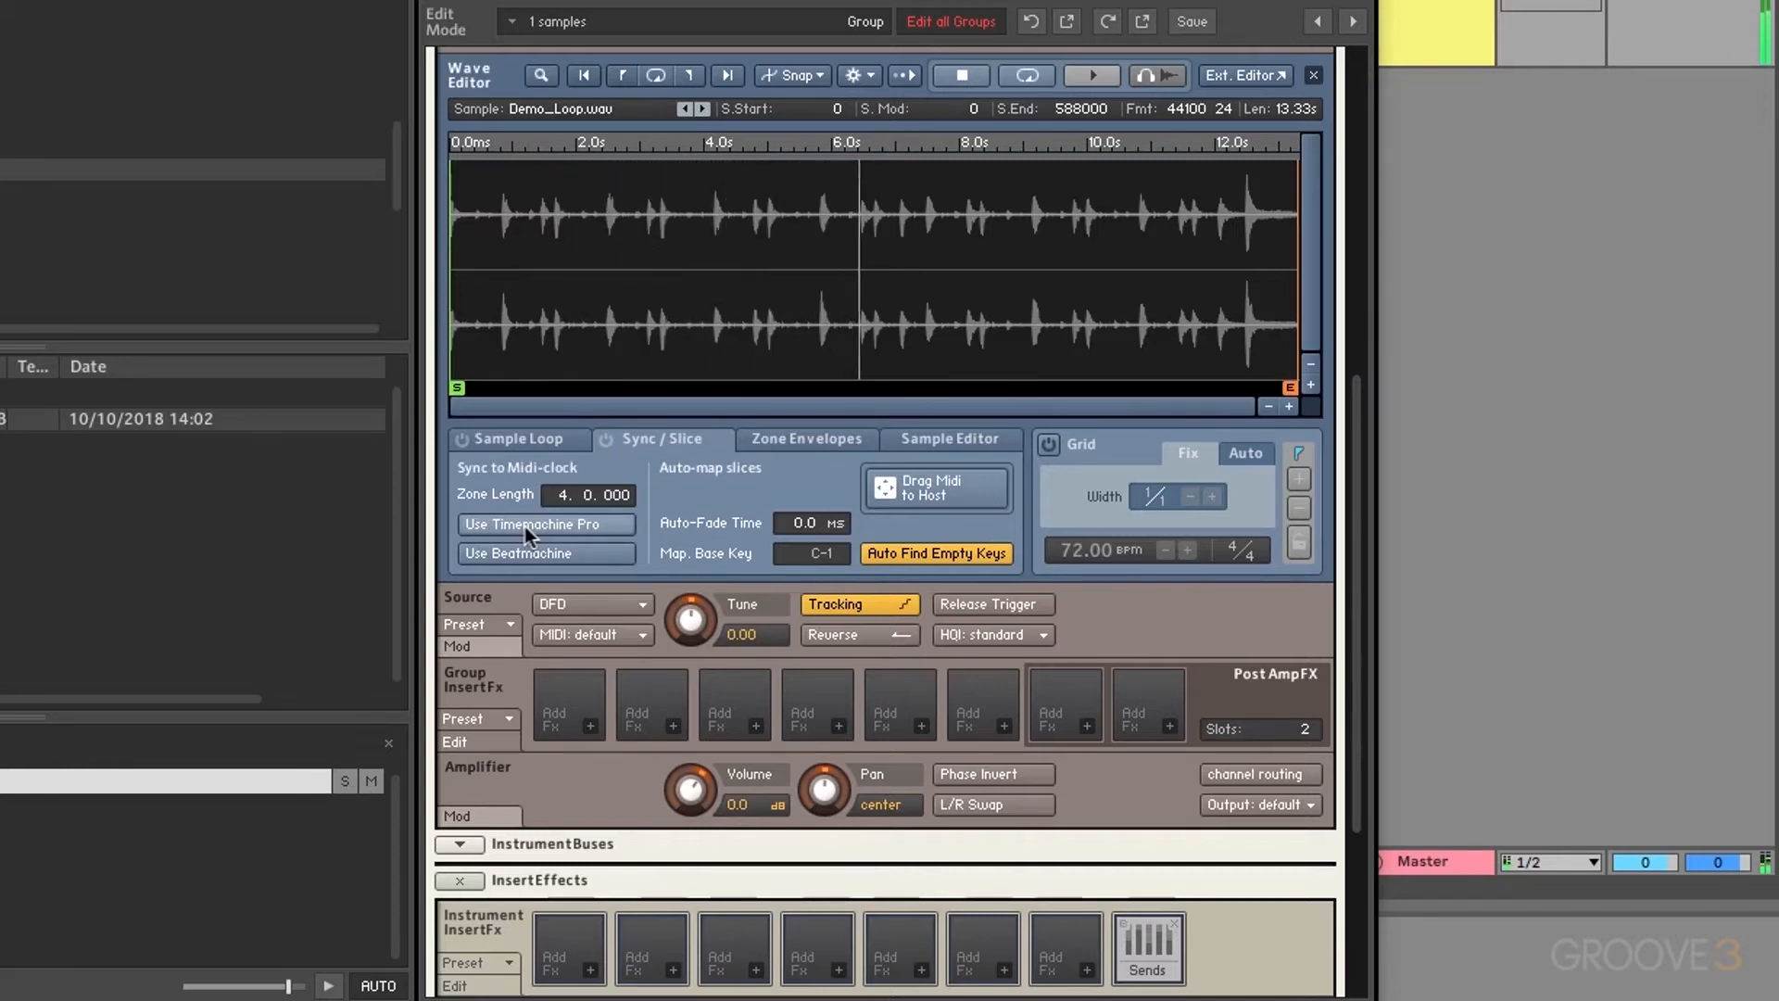
key(space)
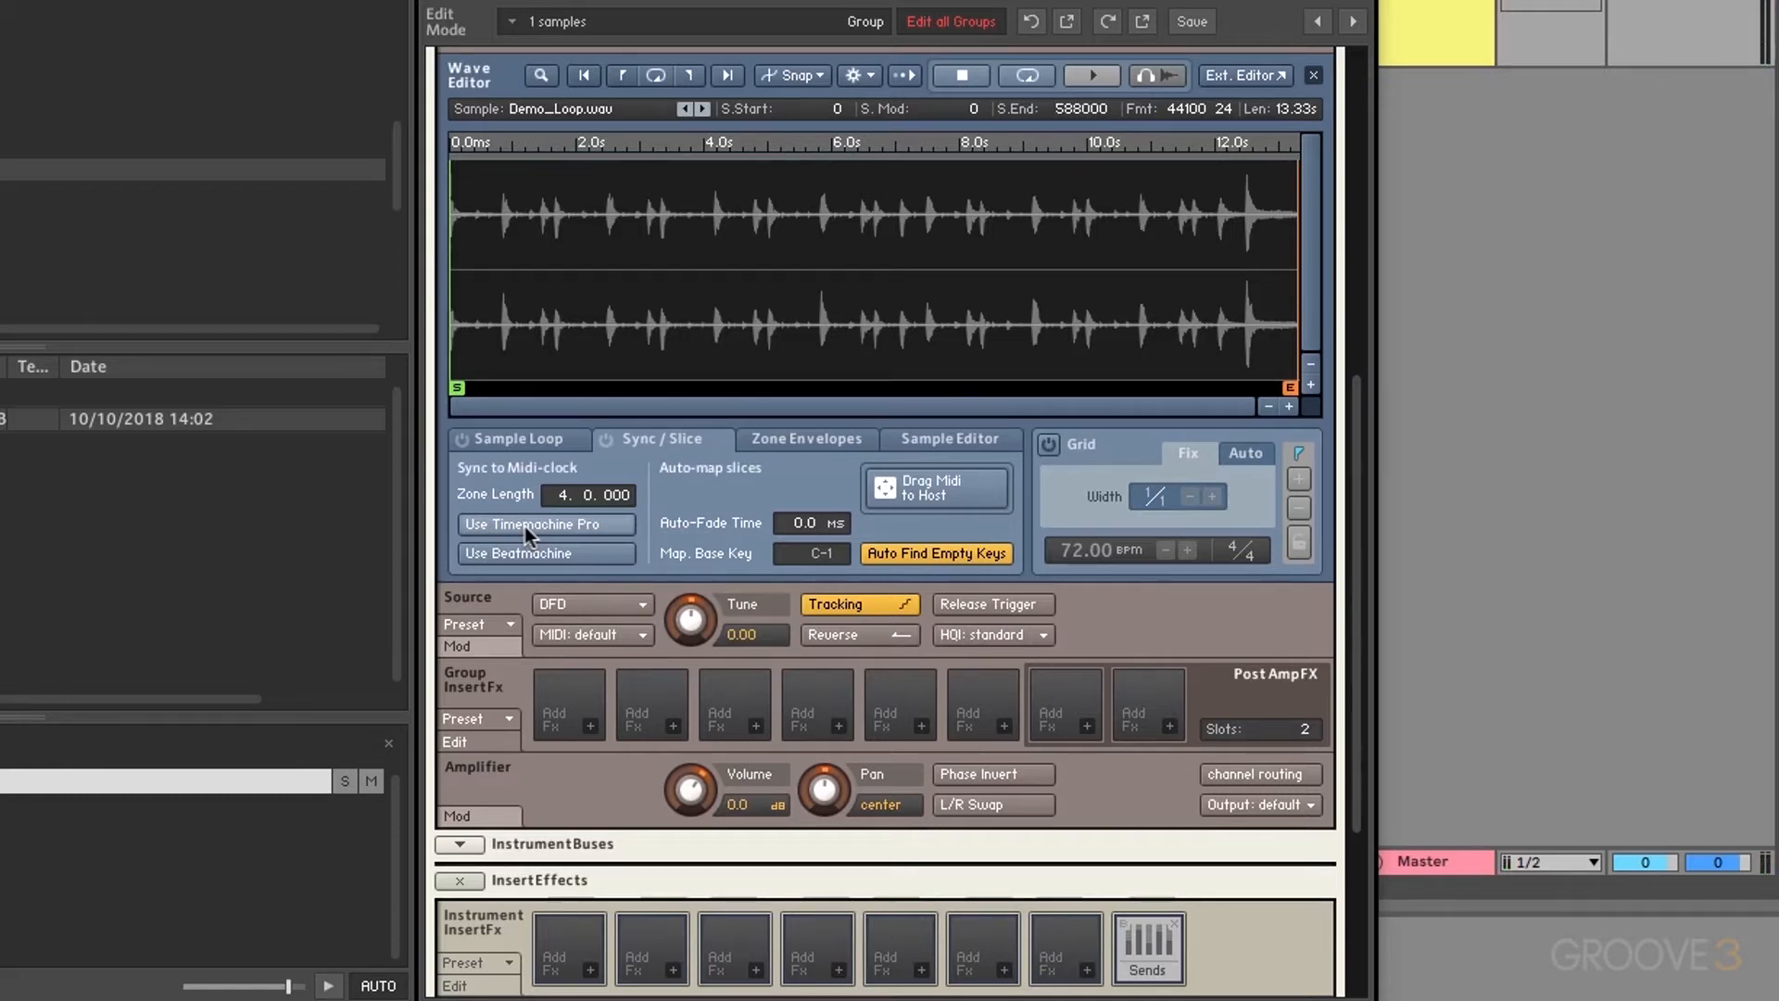
click(528, 526)
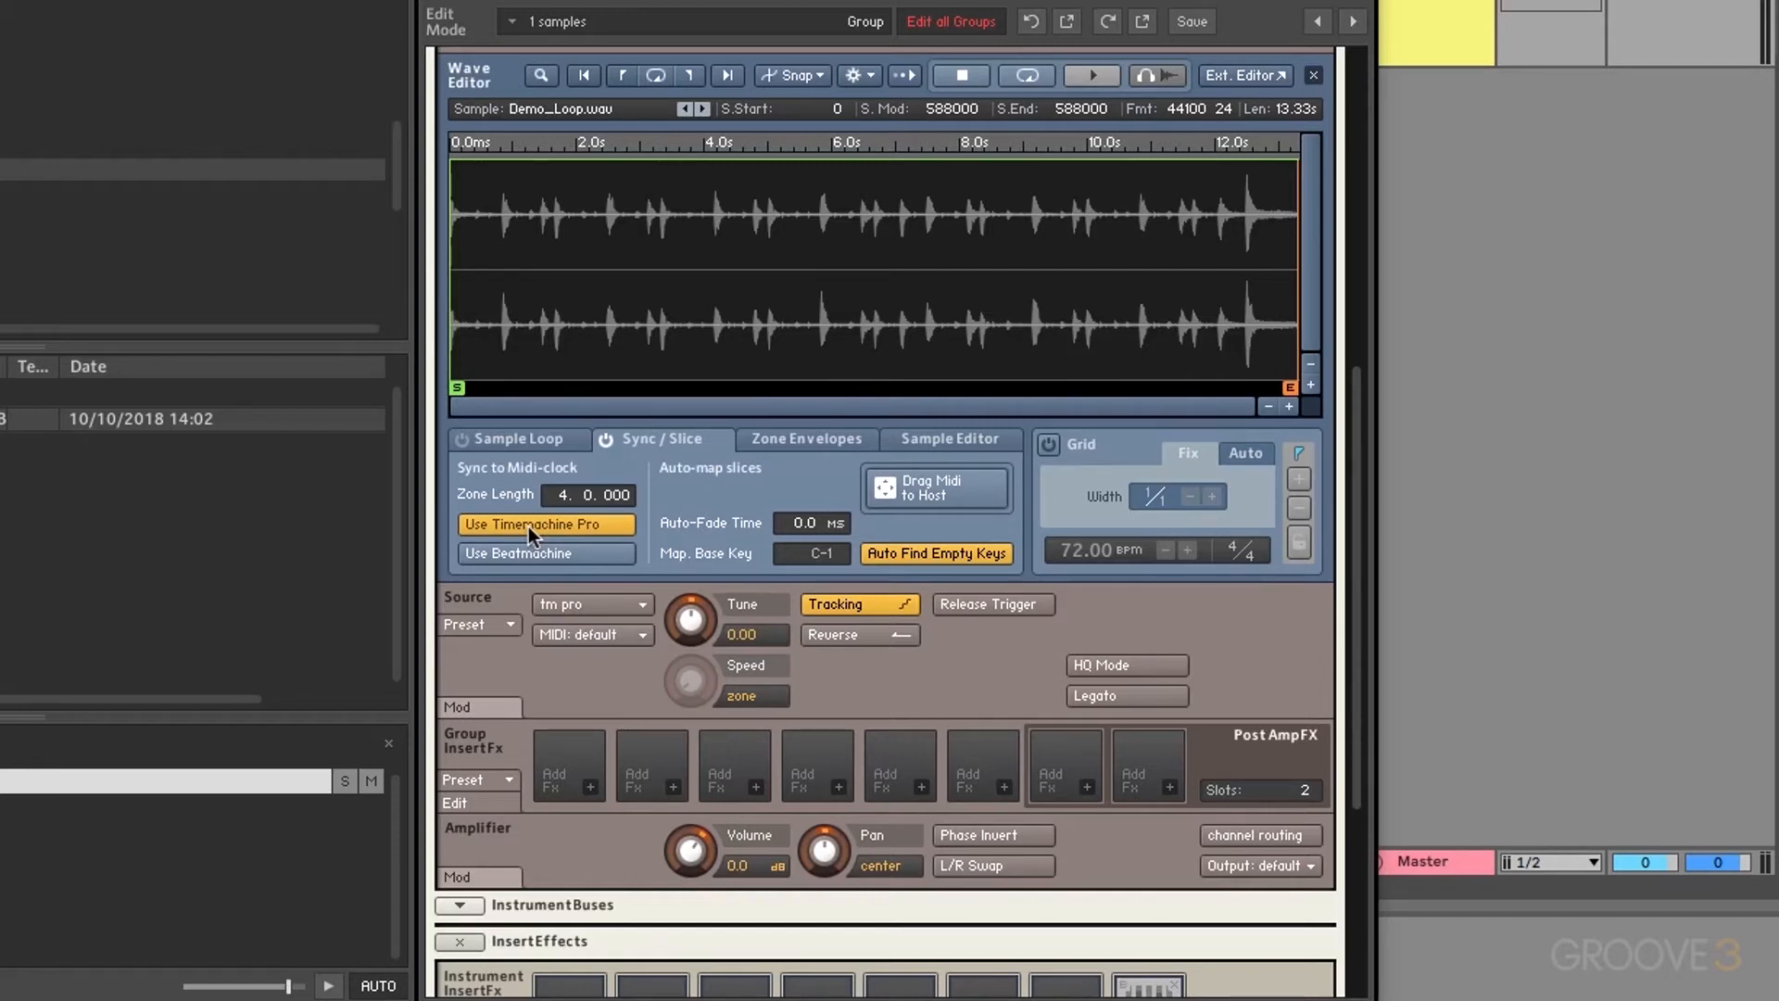
Step: Audition the time-stretched loop, then toggle Timemachine Pro off and back on
key(space)
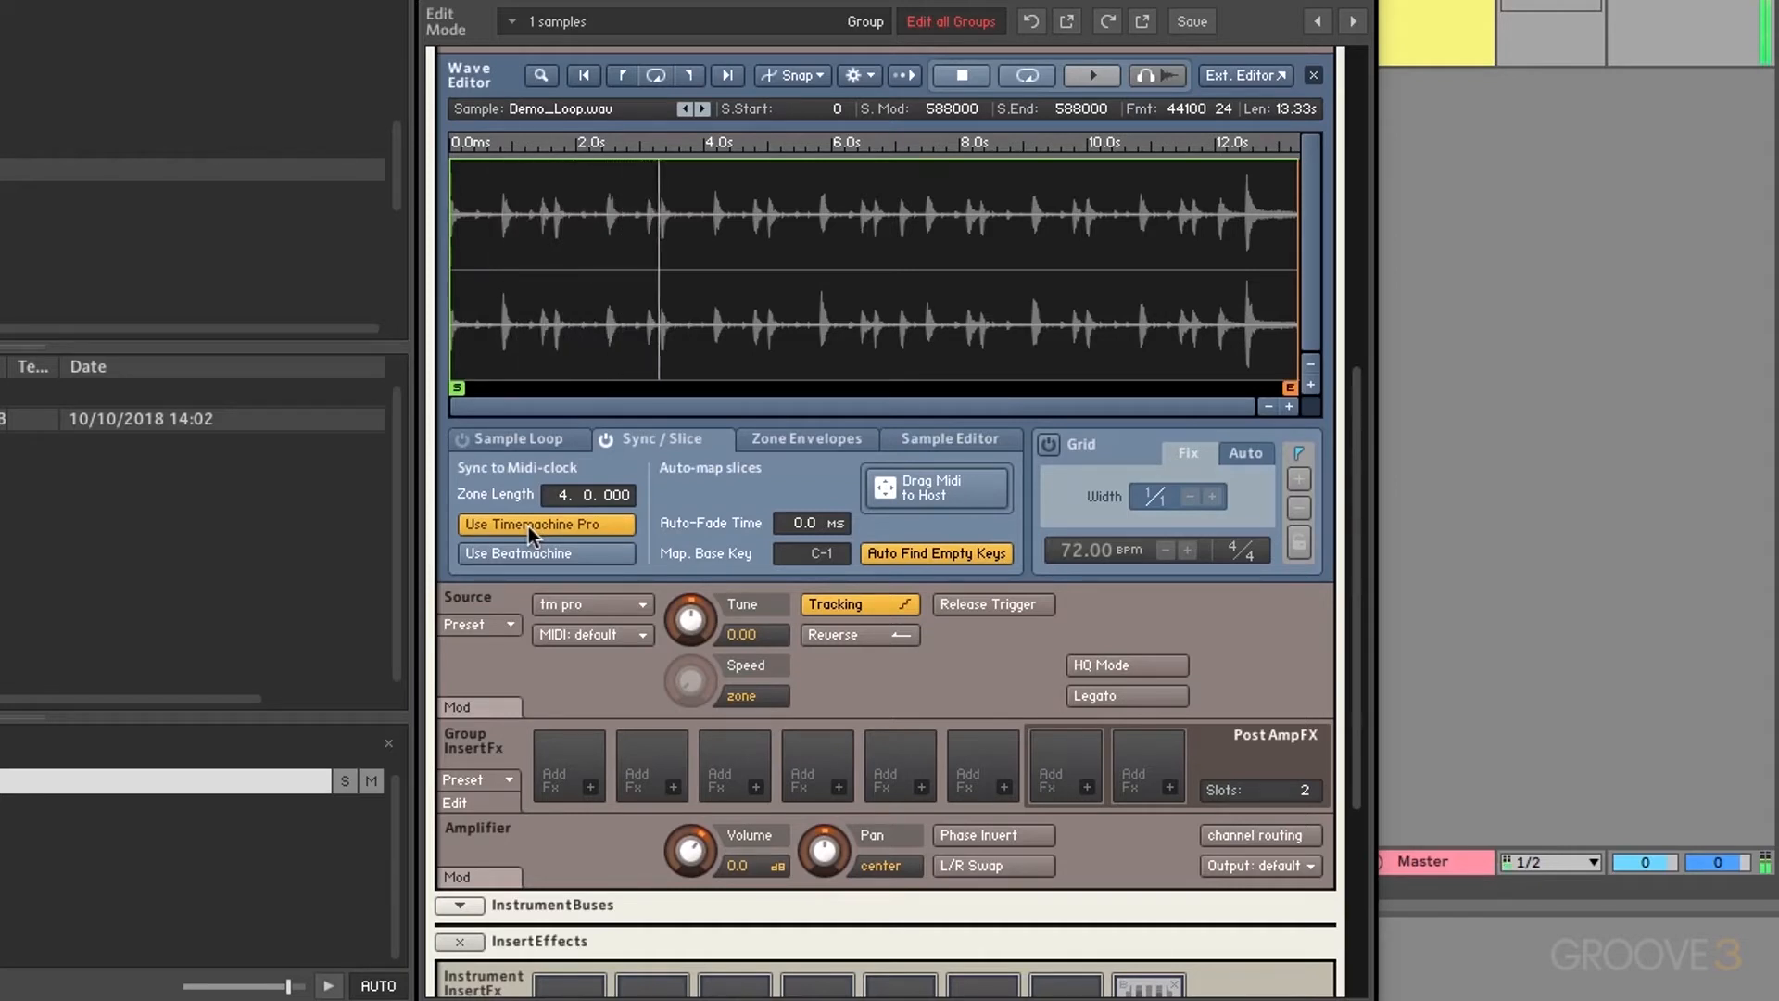
key(space)
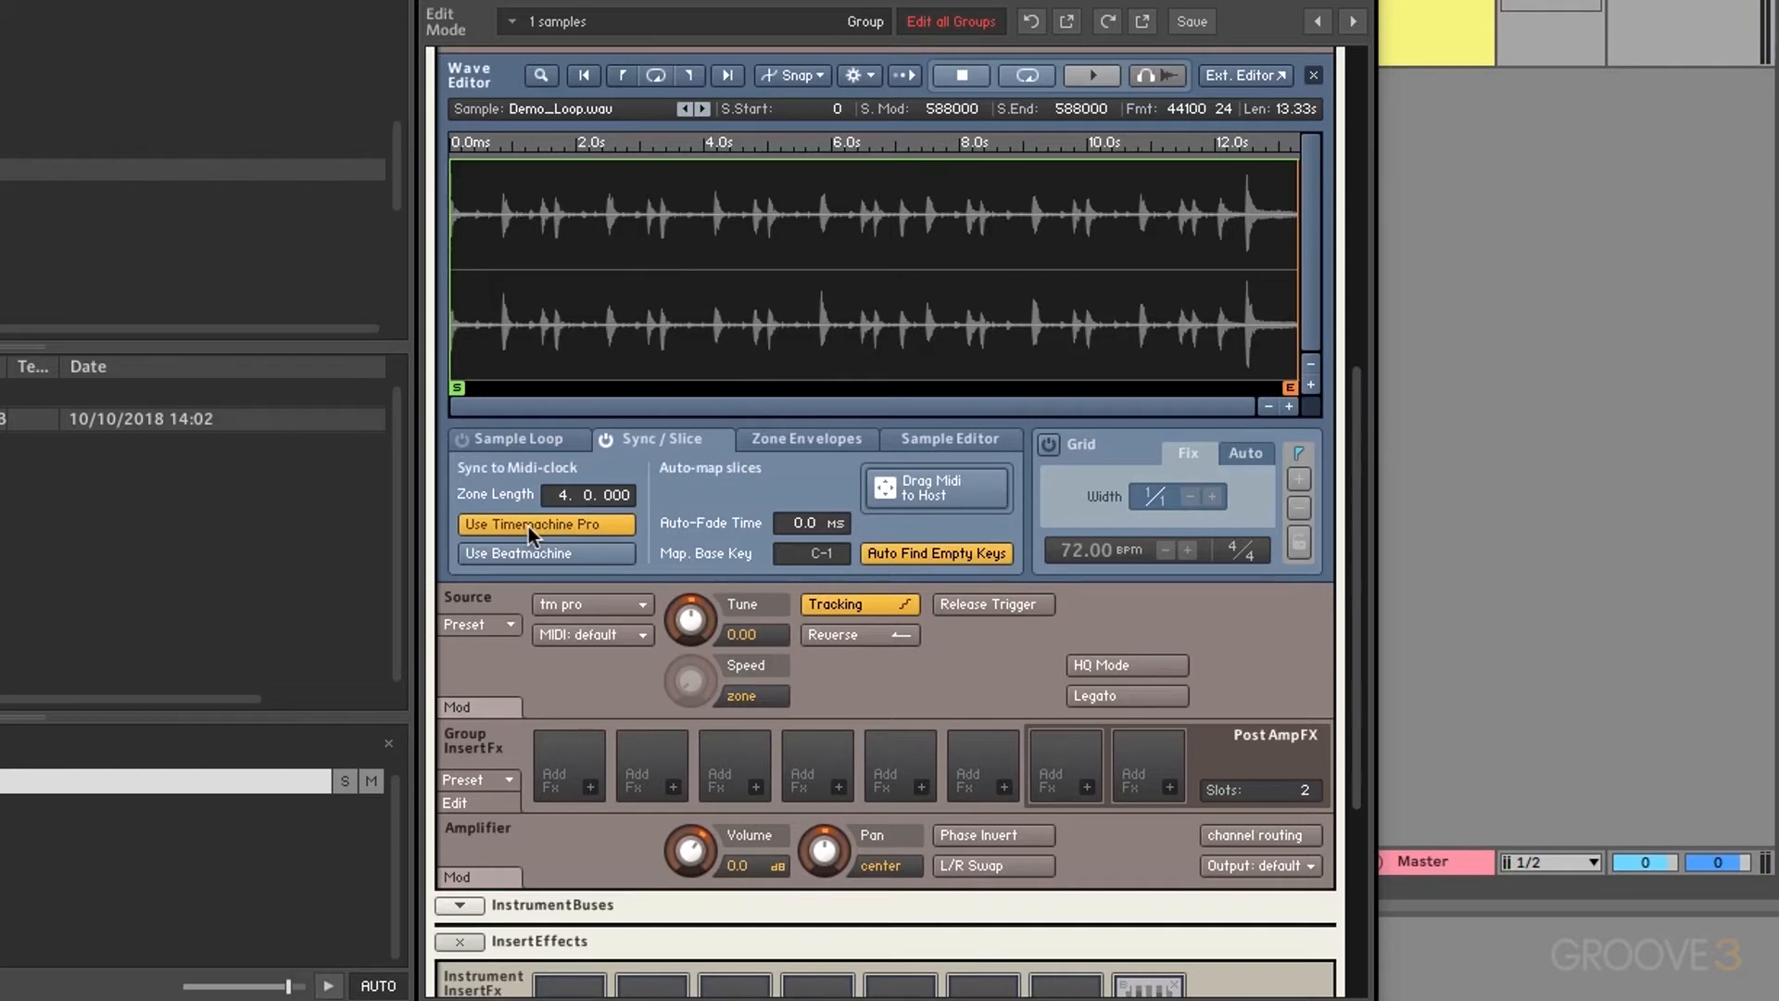
key(space)
click(529, 524)
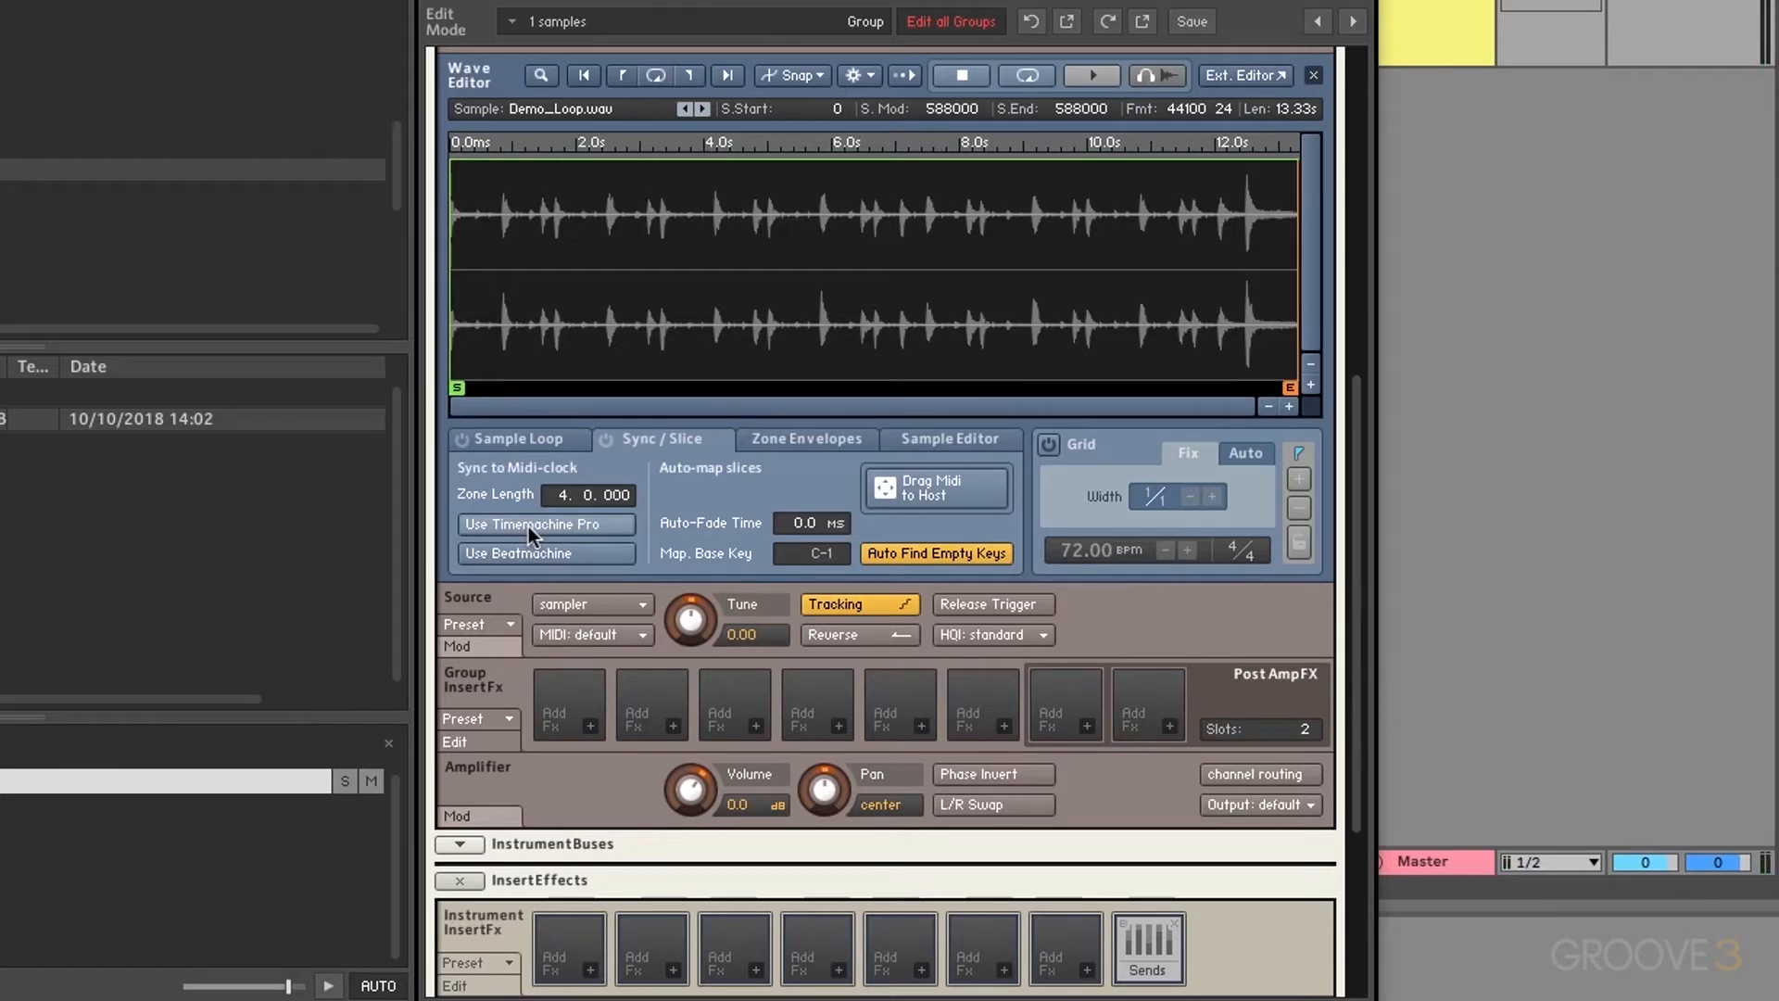
click(528, 525)
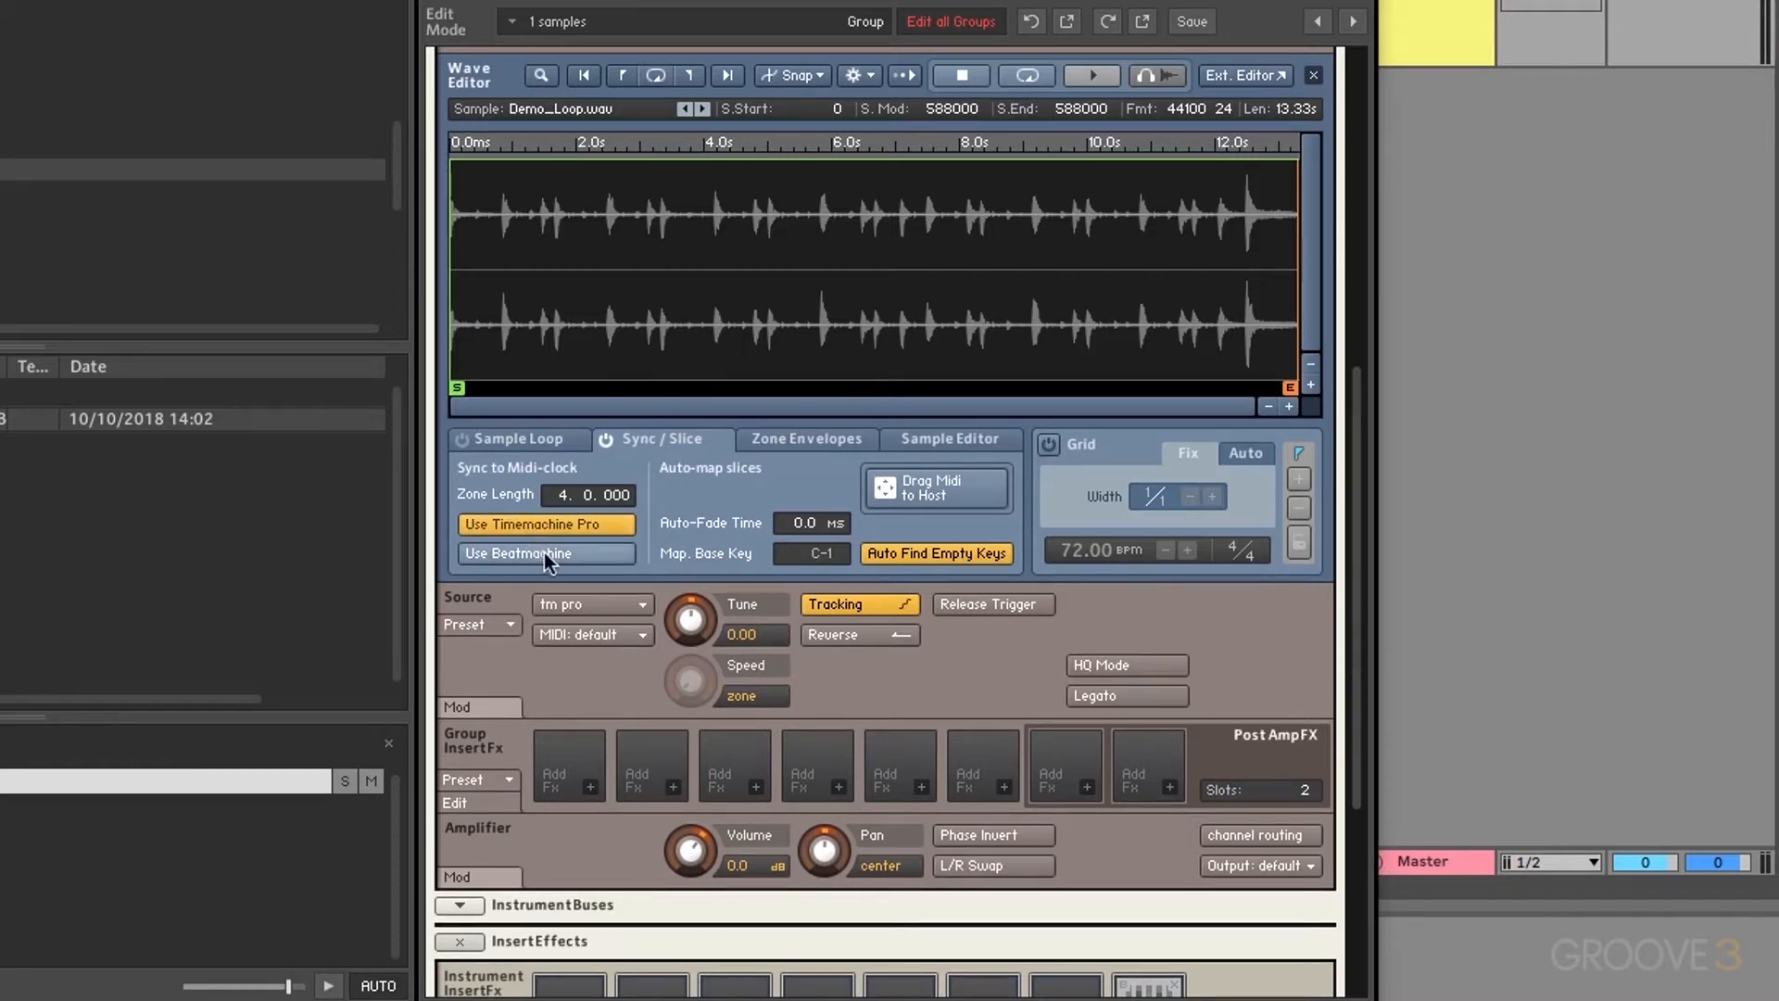
Step: Switch the source to Beatmachine and coarsen the slice grid from 1/16 to 1/4 while playing
click(543, 552)
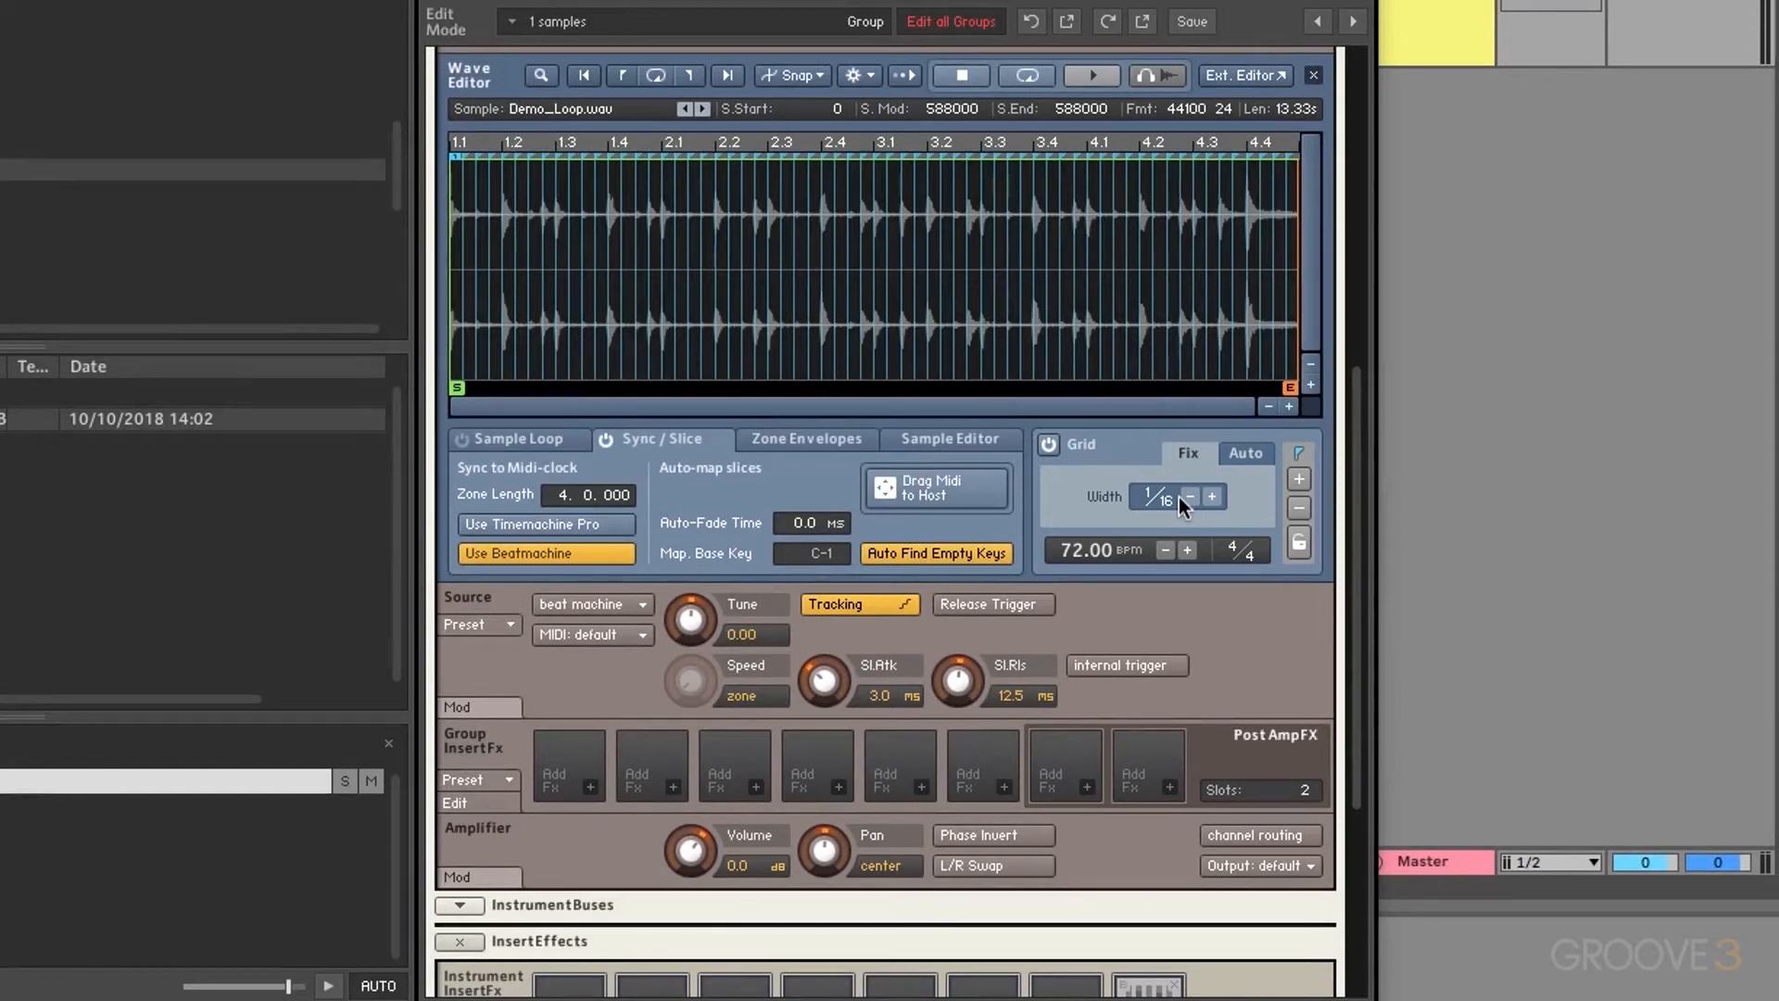
click(1189, 497)
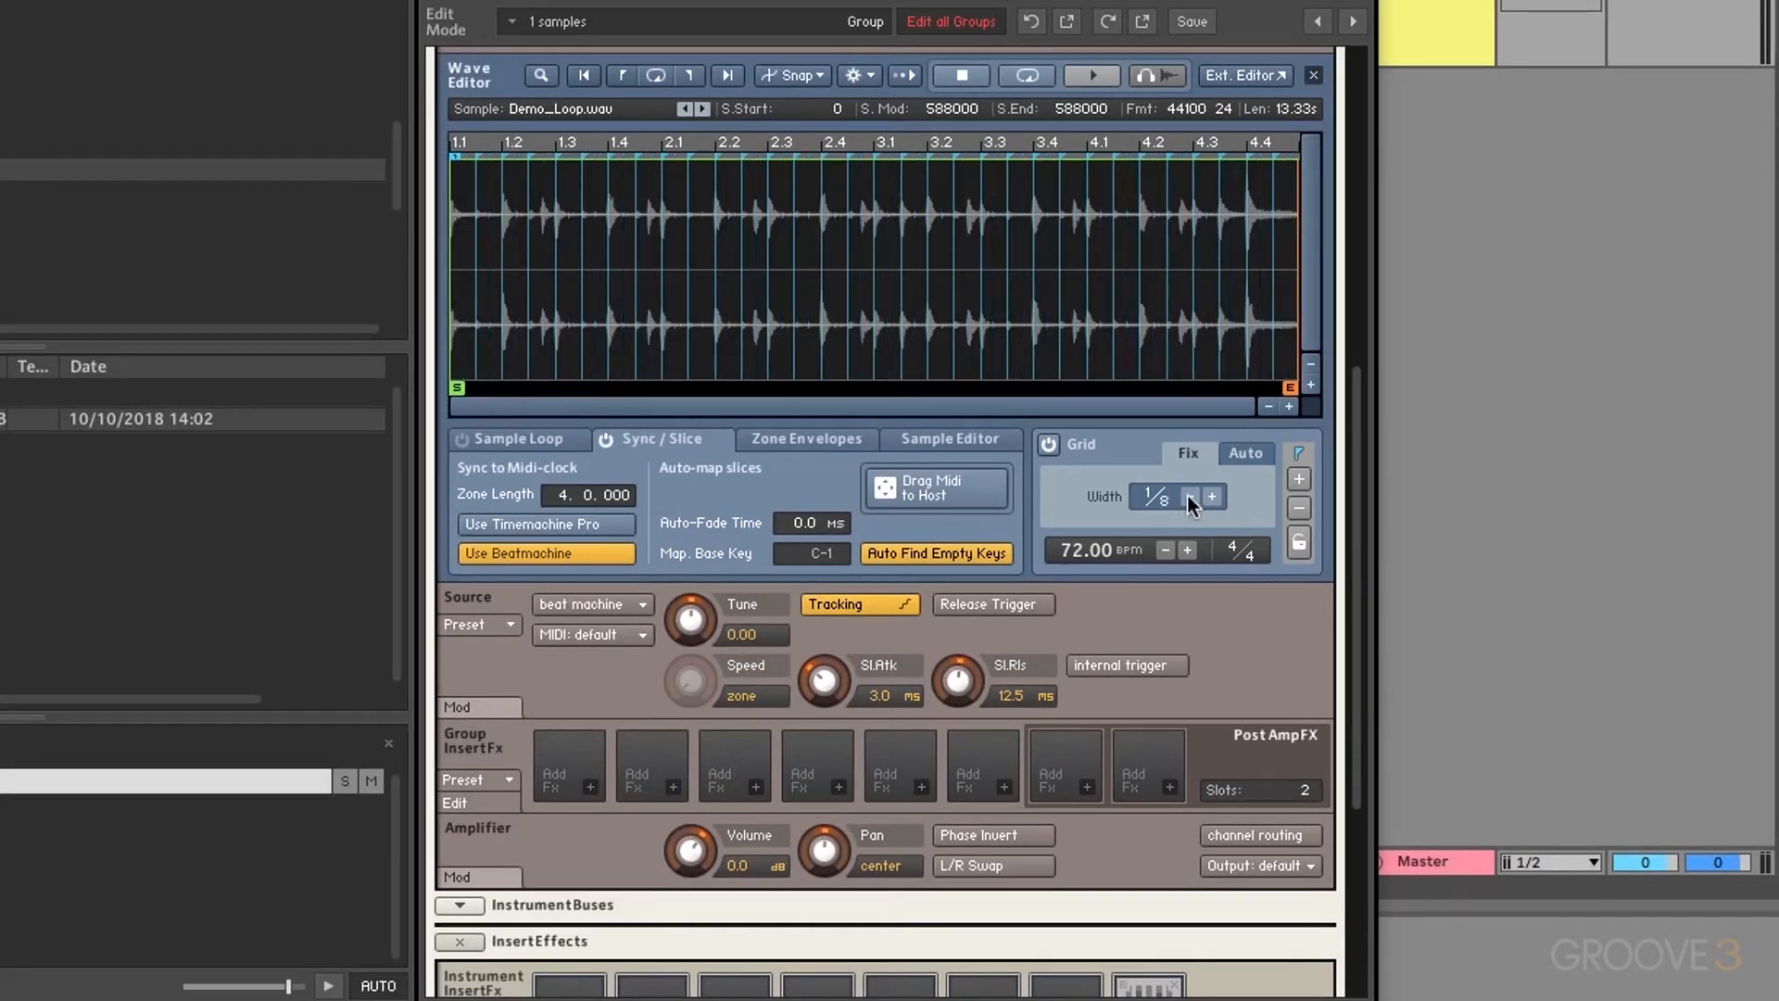
click(1189, 497)
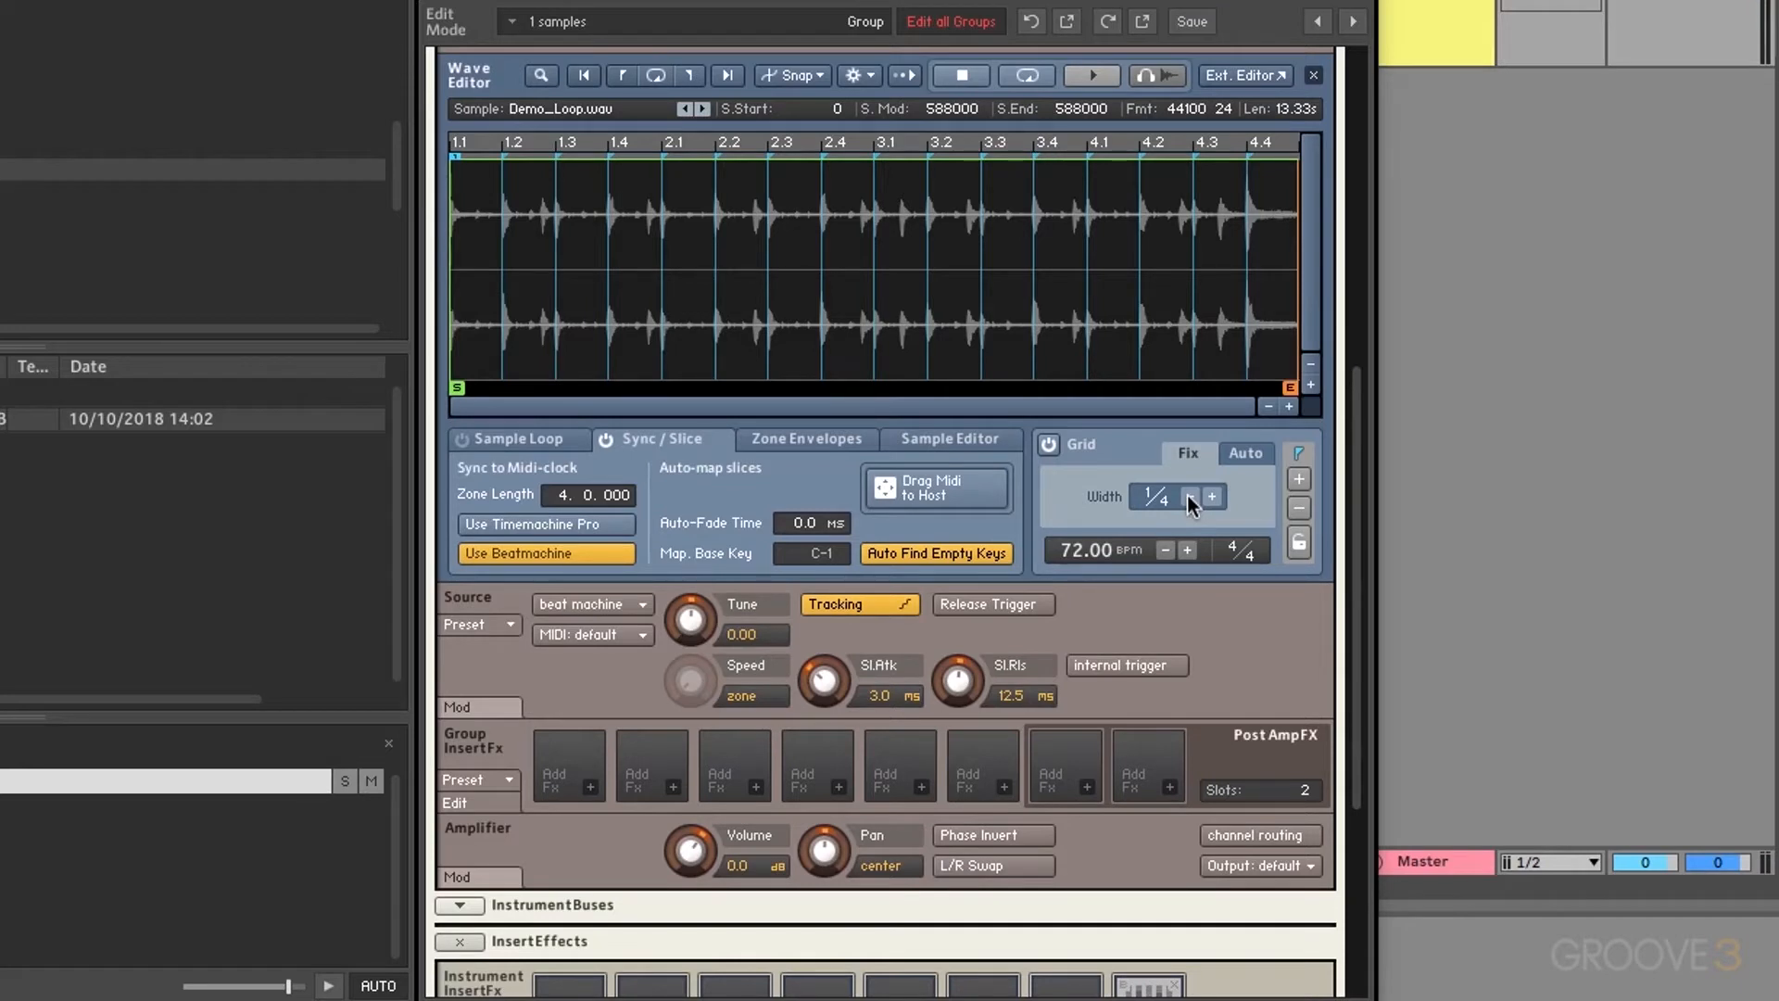
key(space)
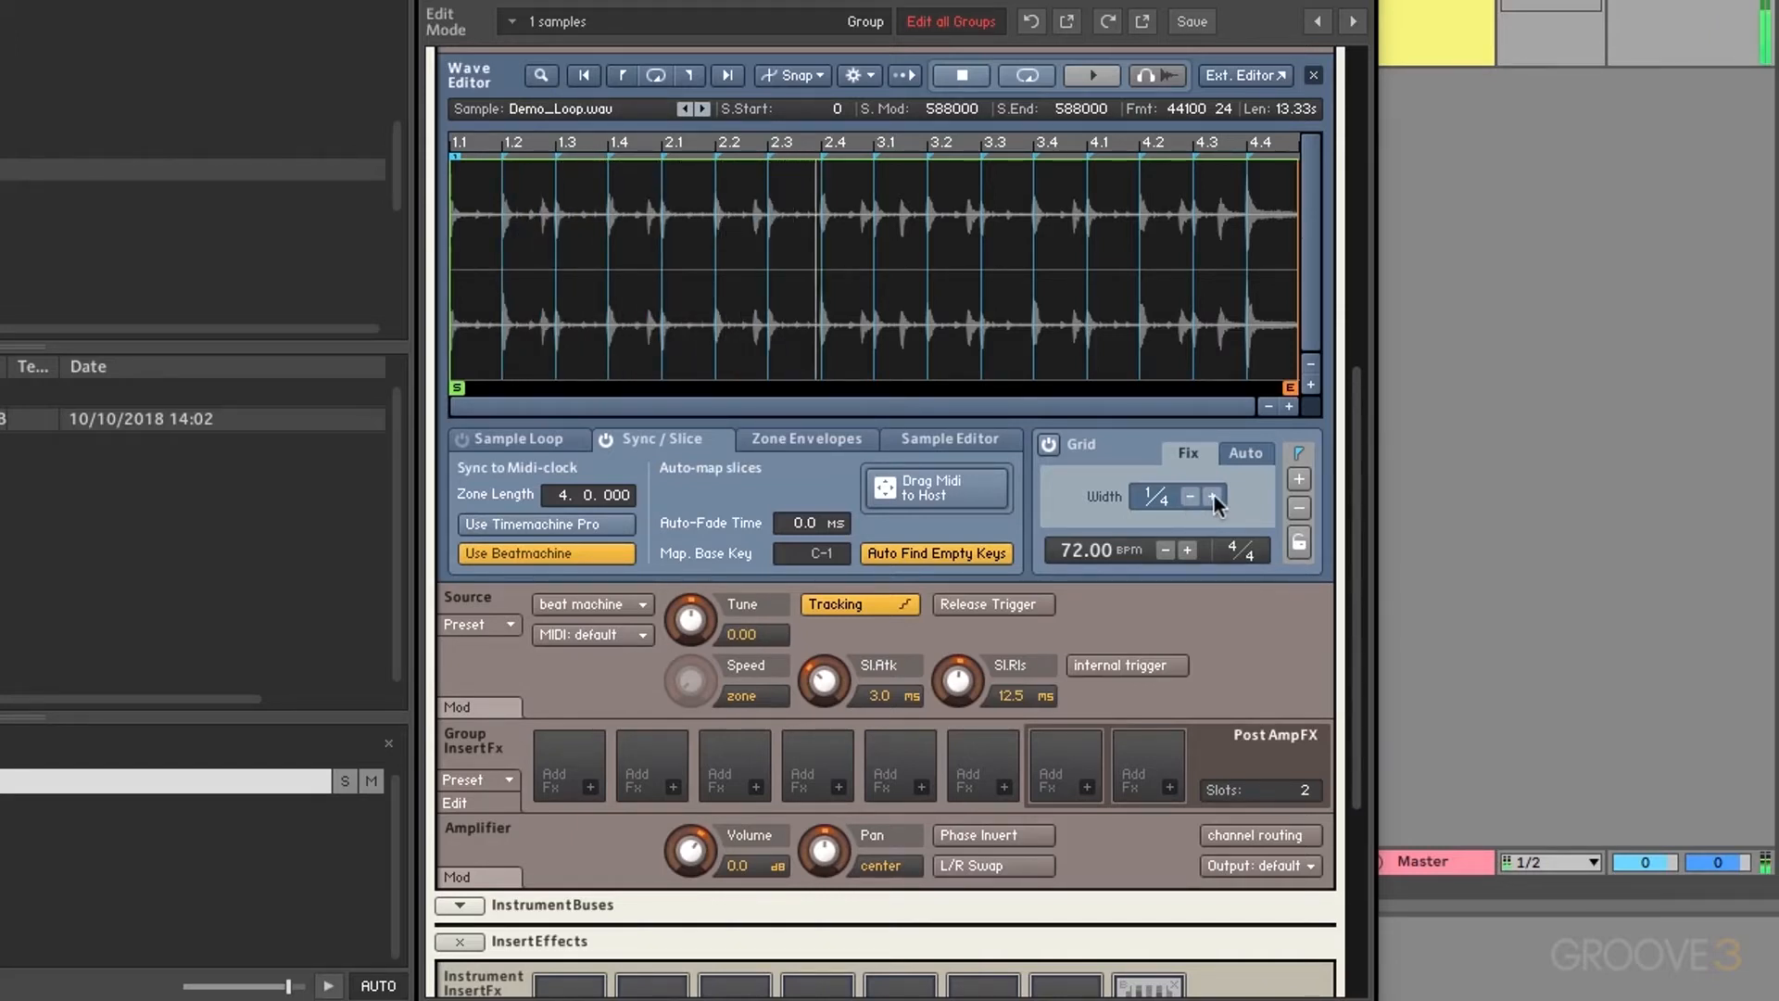
Step: Refine the slice grid back to 1/16 and return the source to Timemachine Pro
click(1213, 497)
click(1213, 497)
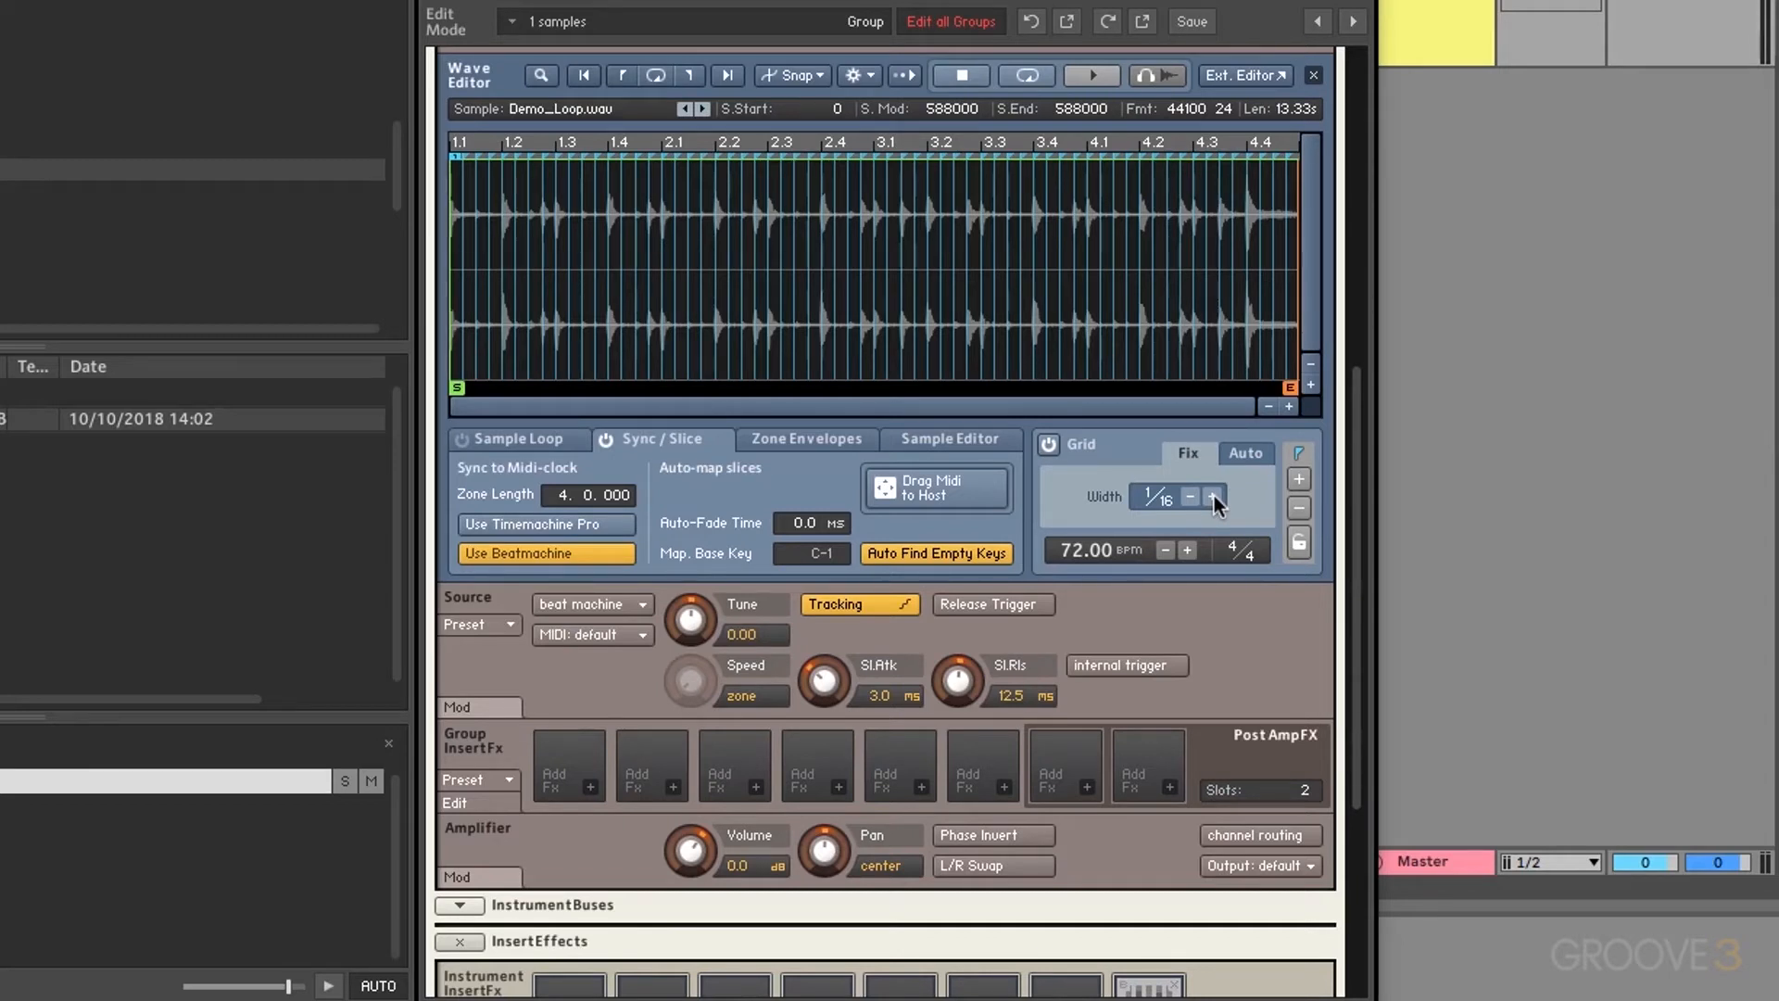
click(556, 527)
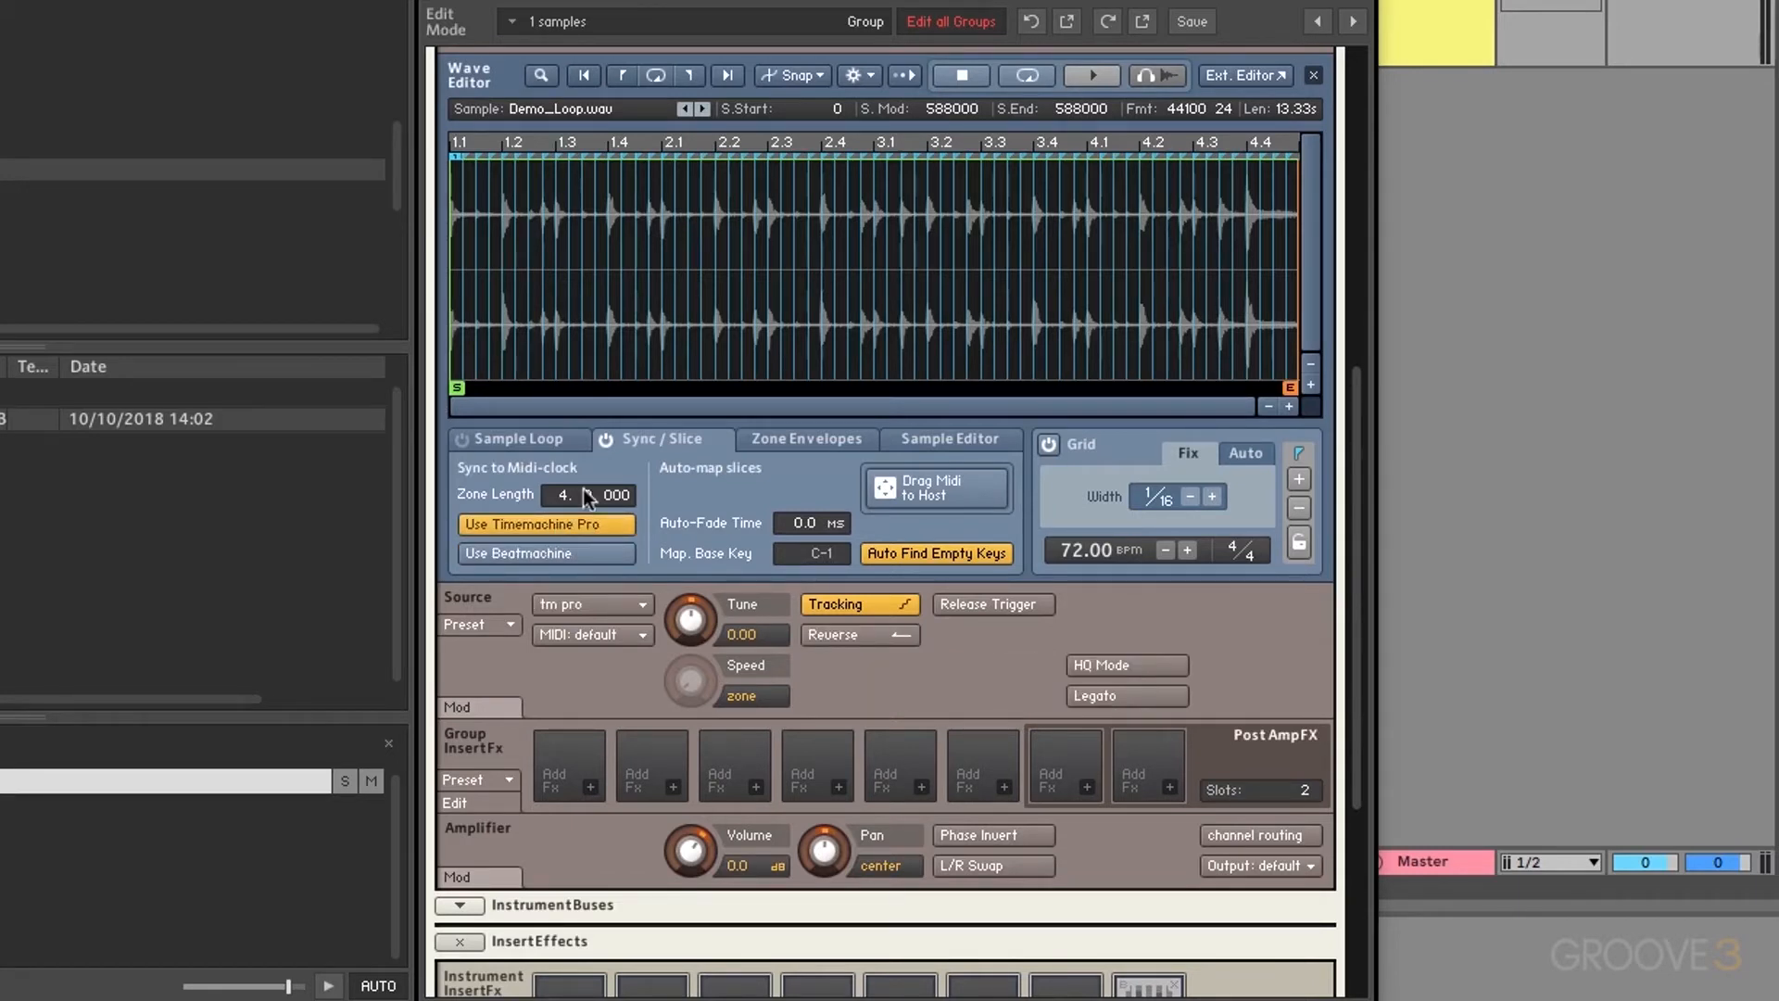
Step: Set Grid Width to 1/4, try a two-bar zone length, then drag the sample end back out
click(1190, 497)
click(1190, 497)
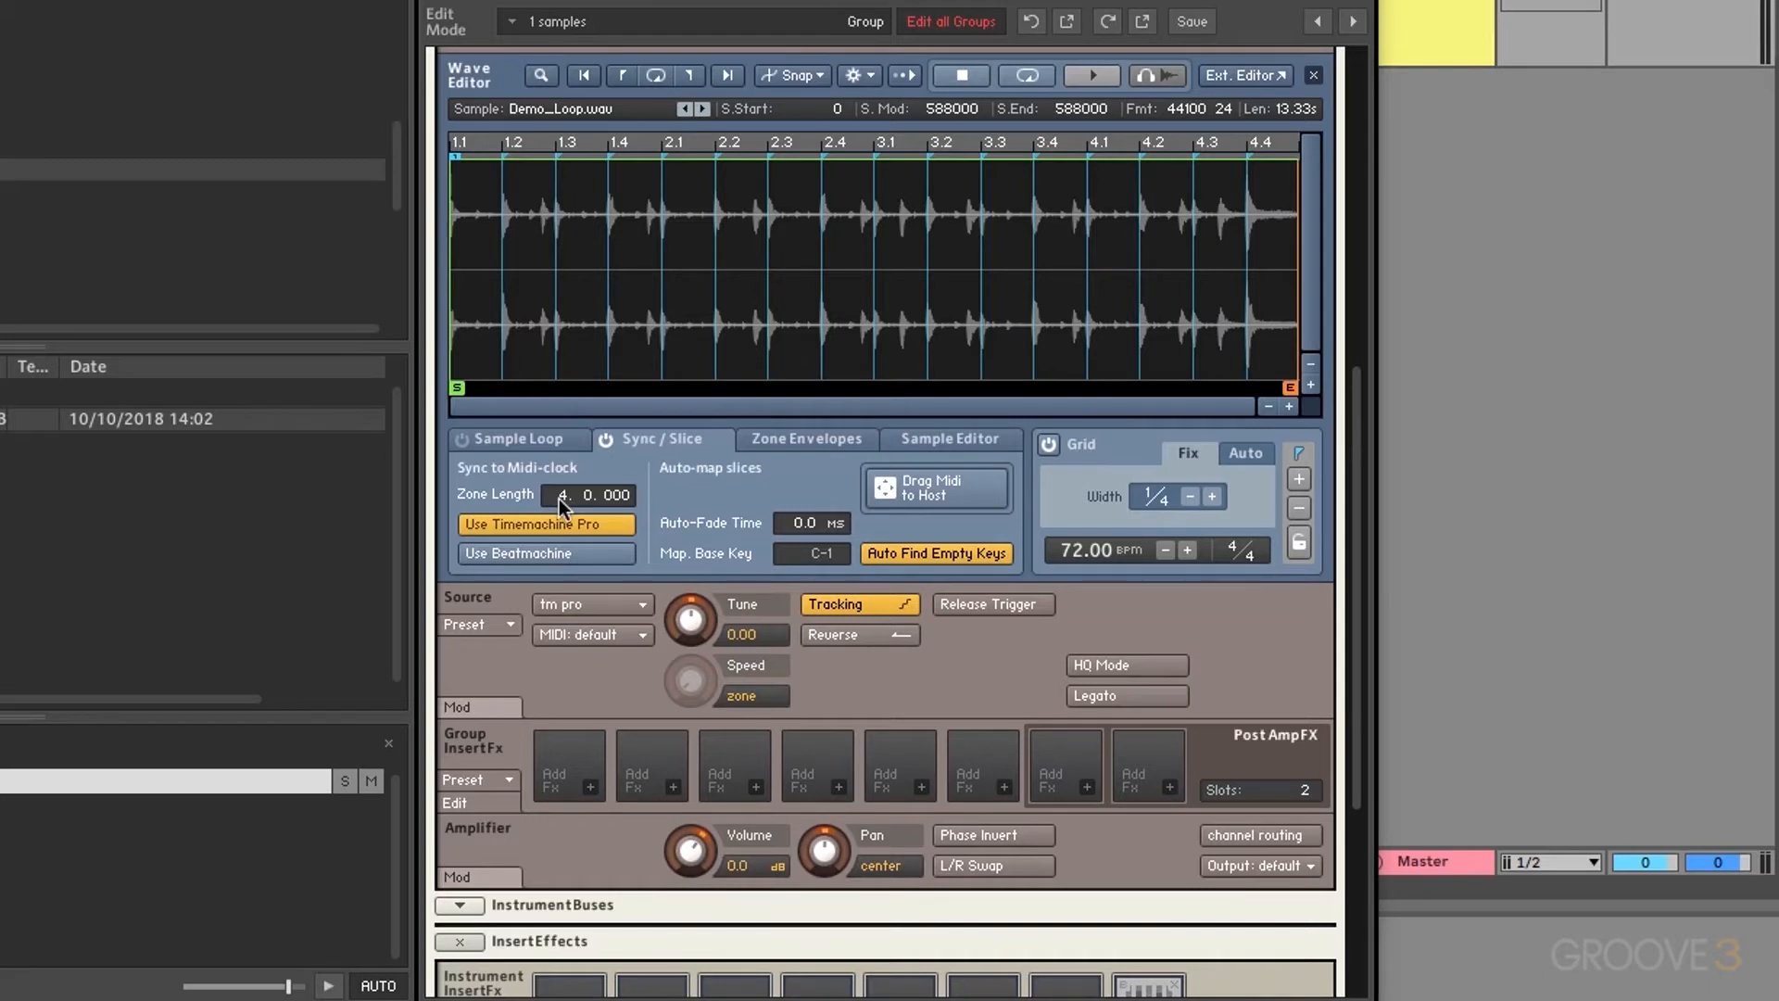
mouse_move(560, 498)
mouse_down()
mouse_move(559, 515)
mouse_move(558, 487)
mouse_up()
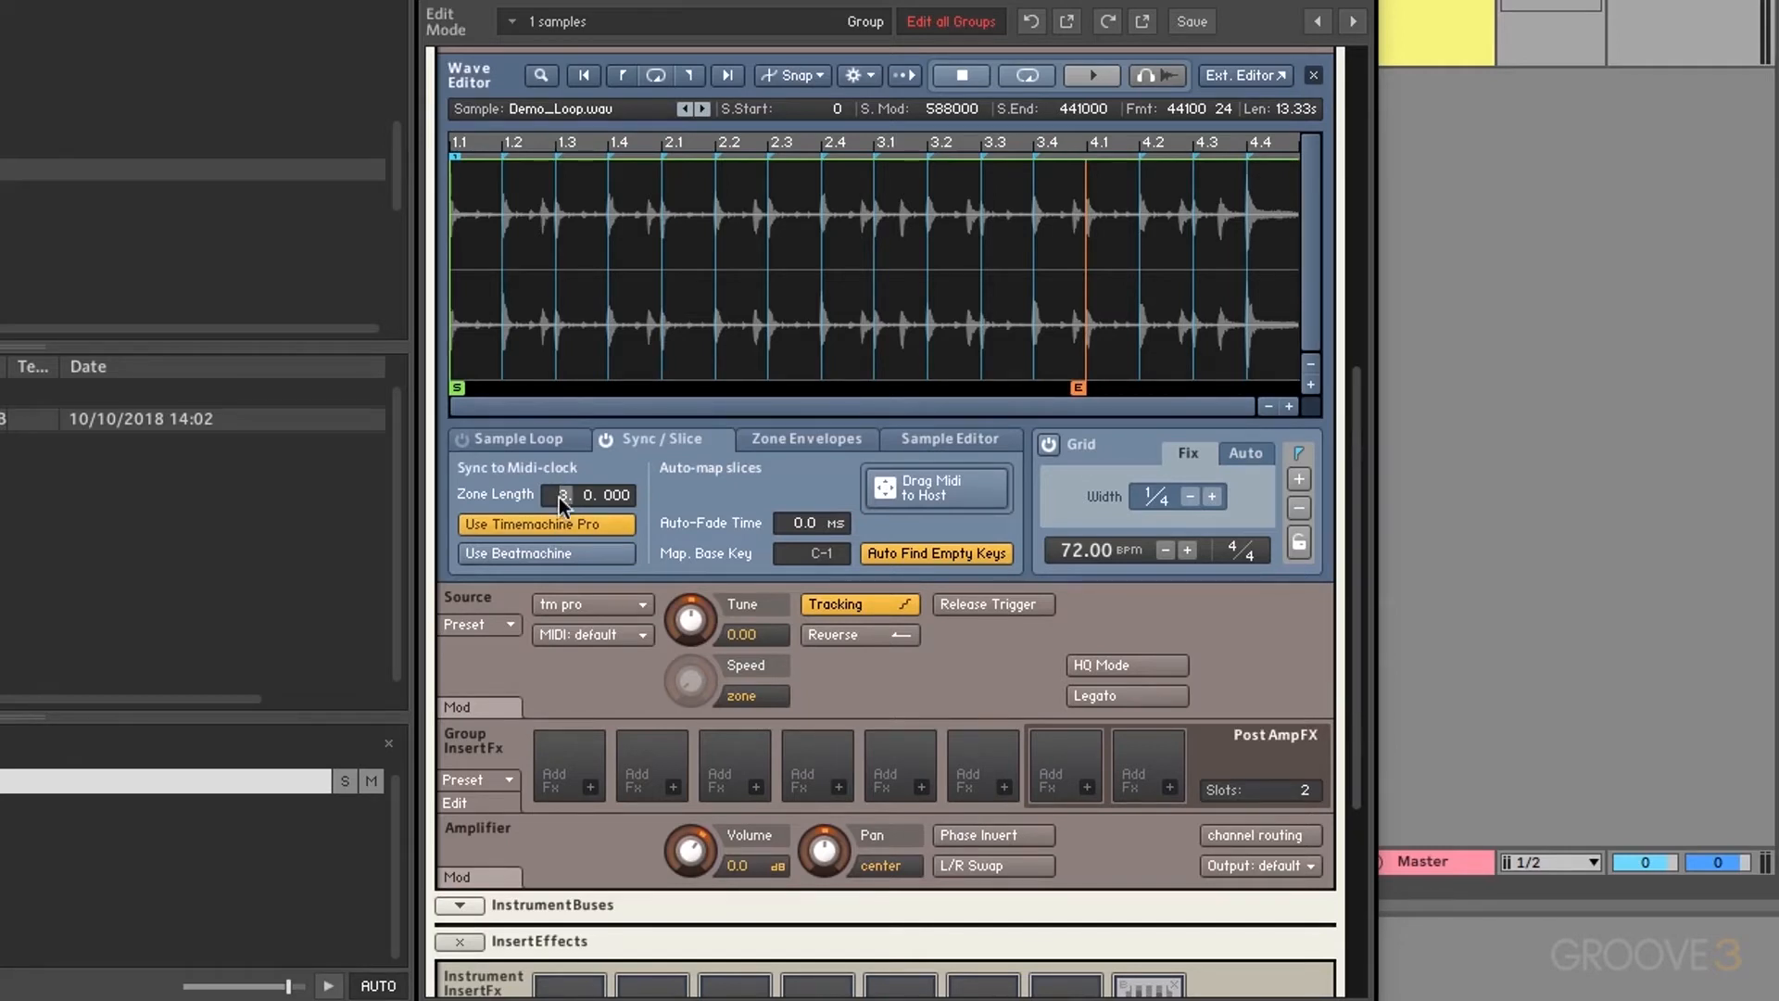
key(Return)
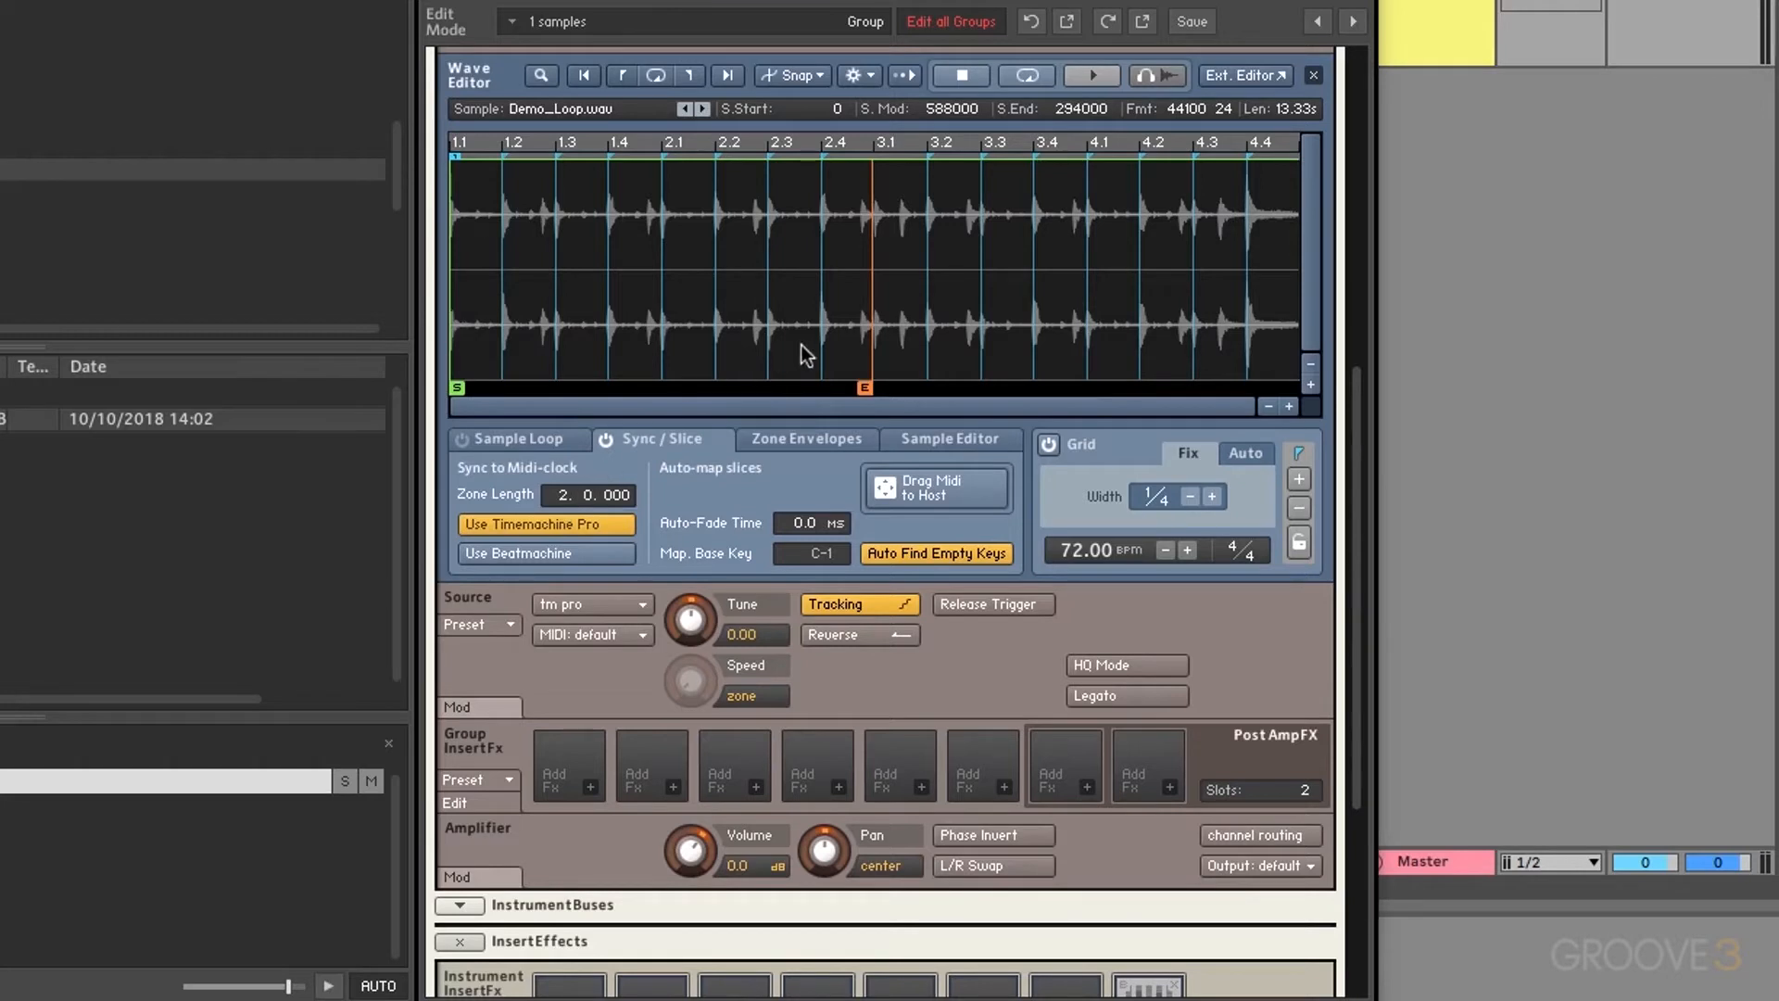
mouse_move(861, 385)
mouse_down()
mouse_move(1015, 370)
mouse_move(820, 380)
mouse_move(1289, 380)
mouse_up()
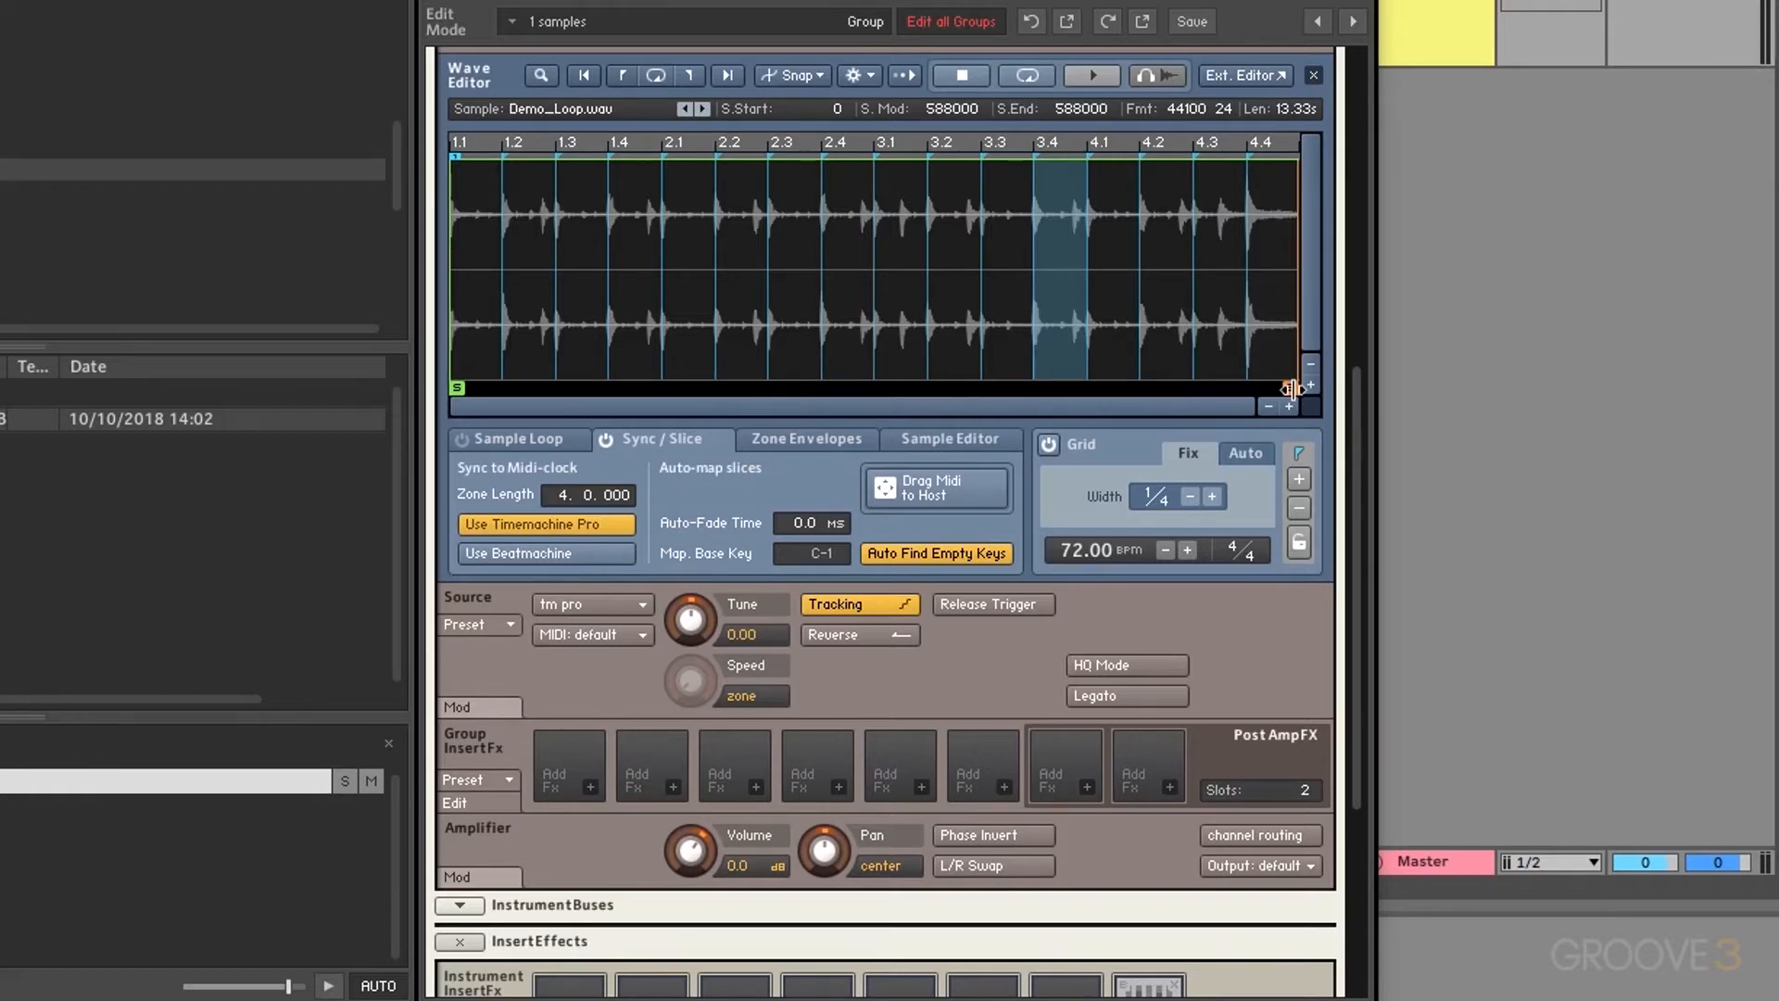
Step: Set Grid Width to 1/8 and select the first slice plus those at 1.3, 1.4 and beyond
click(1214, 497)
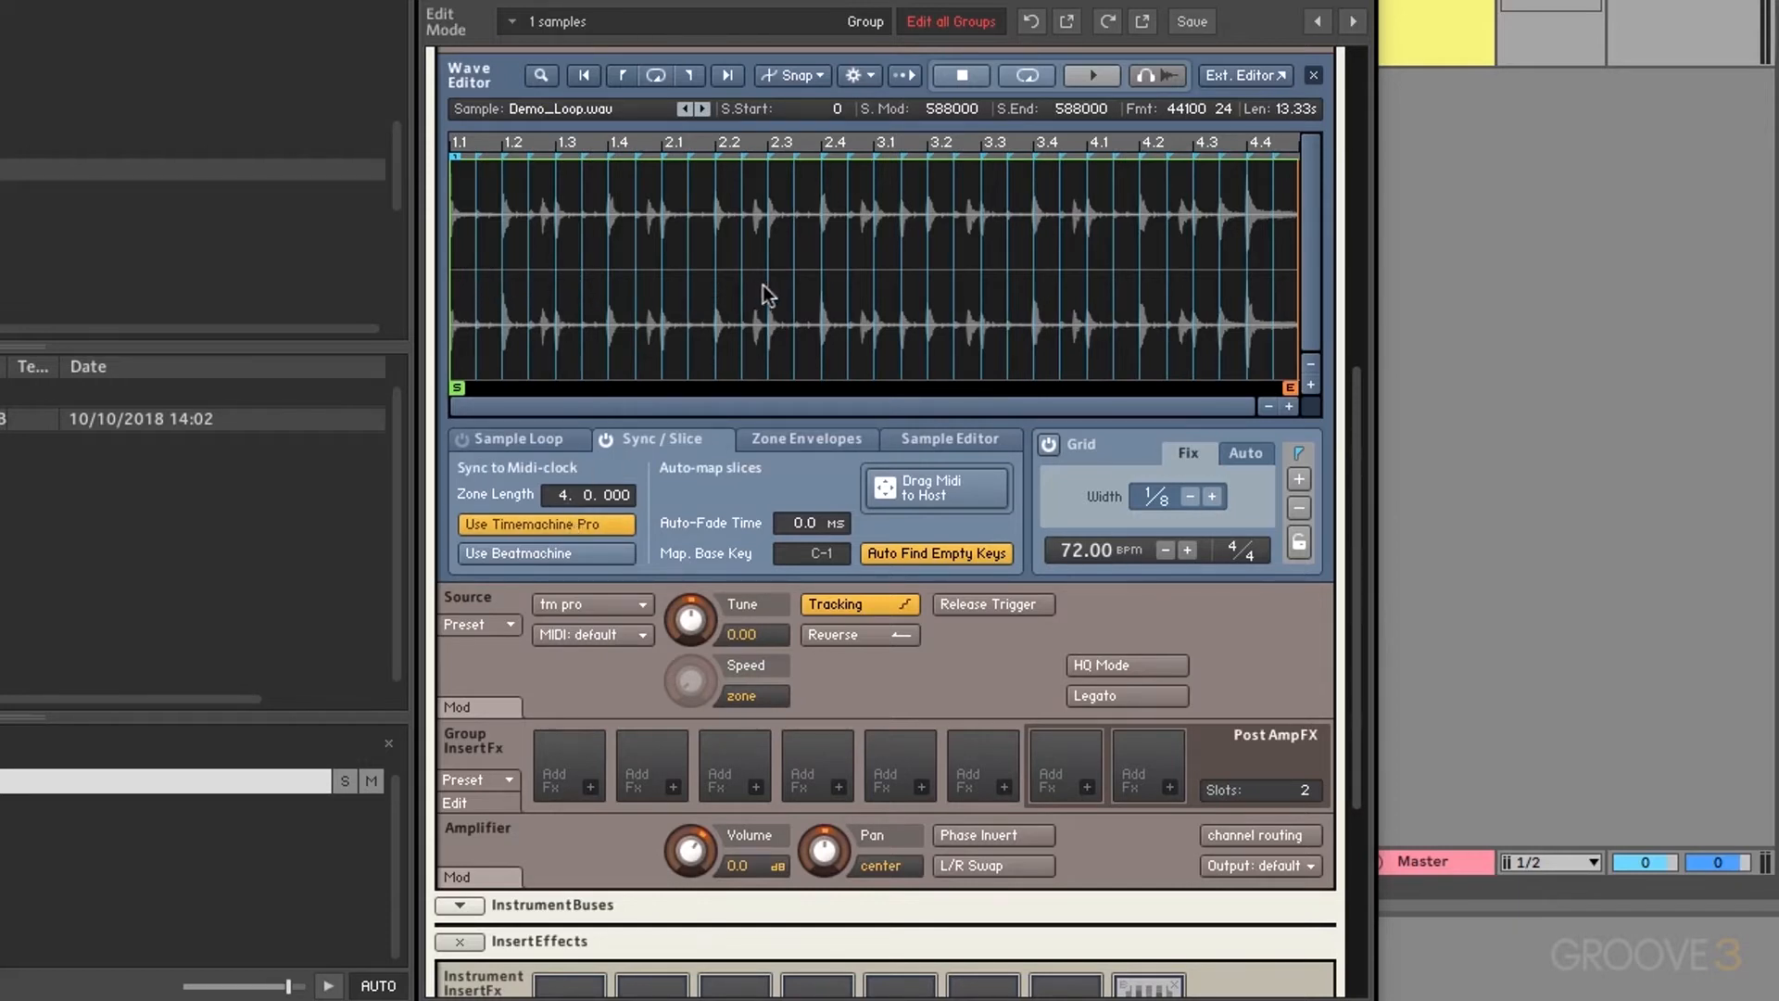
click(463, 271)
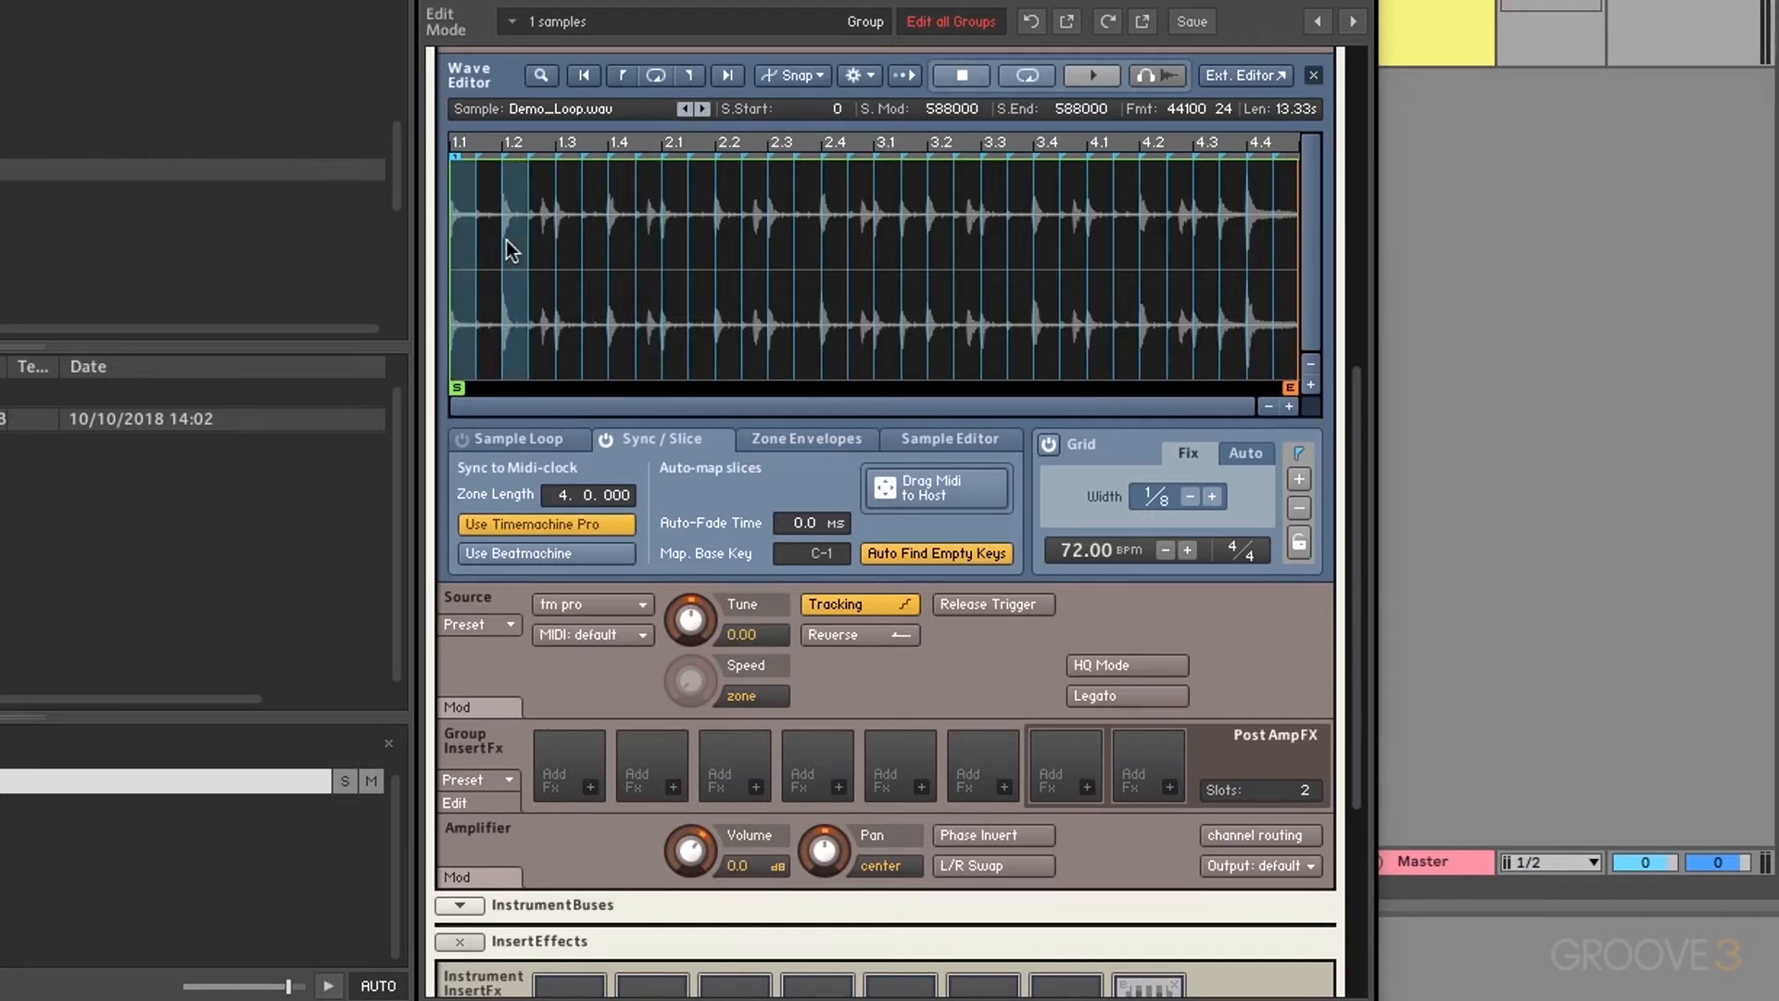
shift+click(562, 252)
shift+click(615, 252)
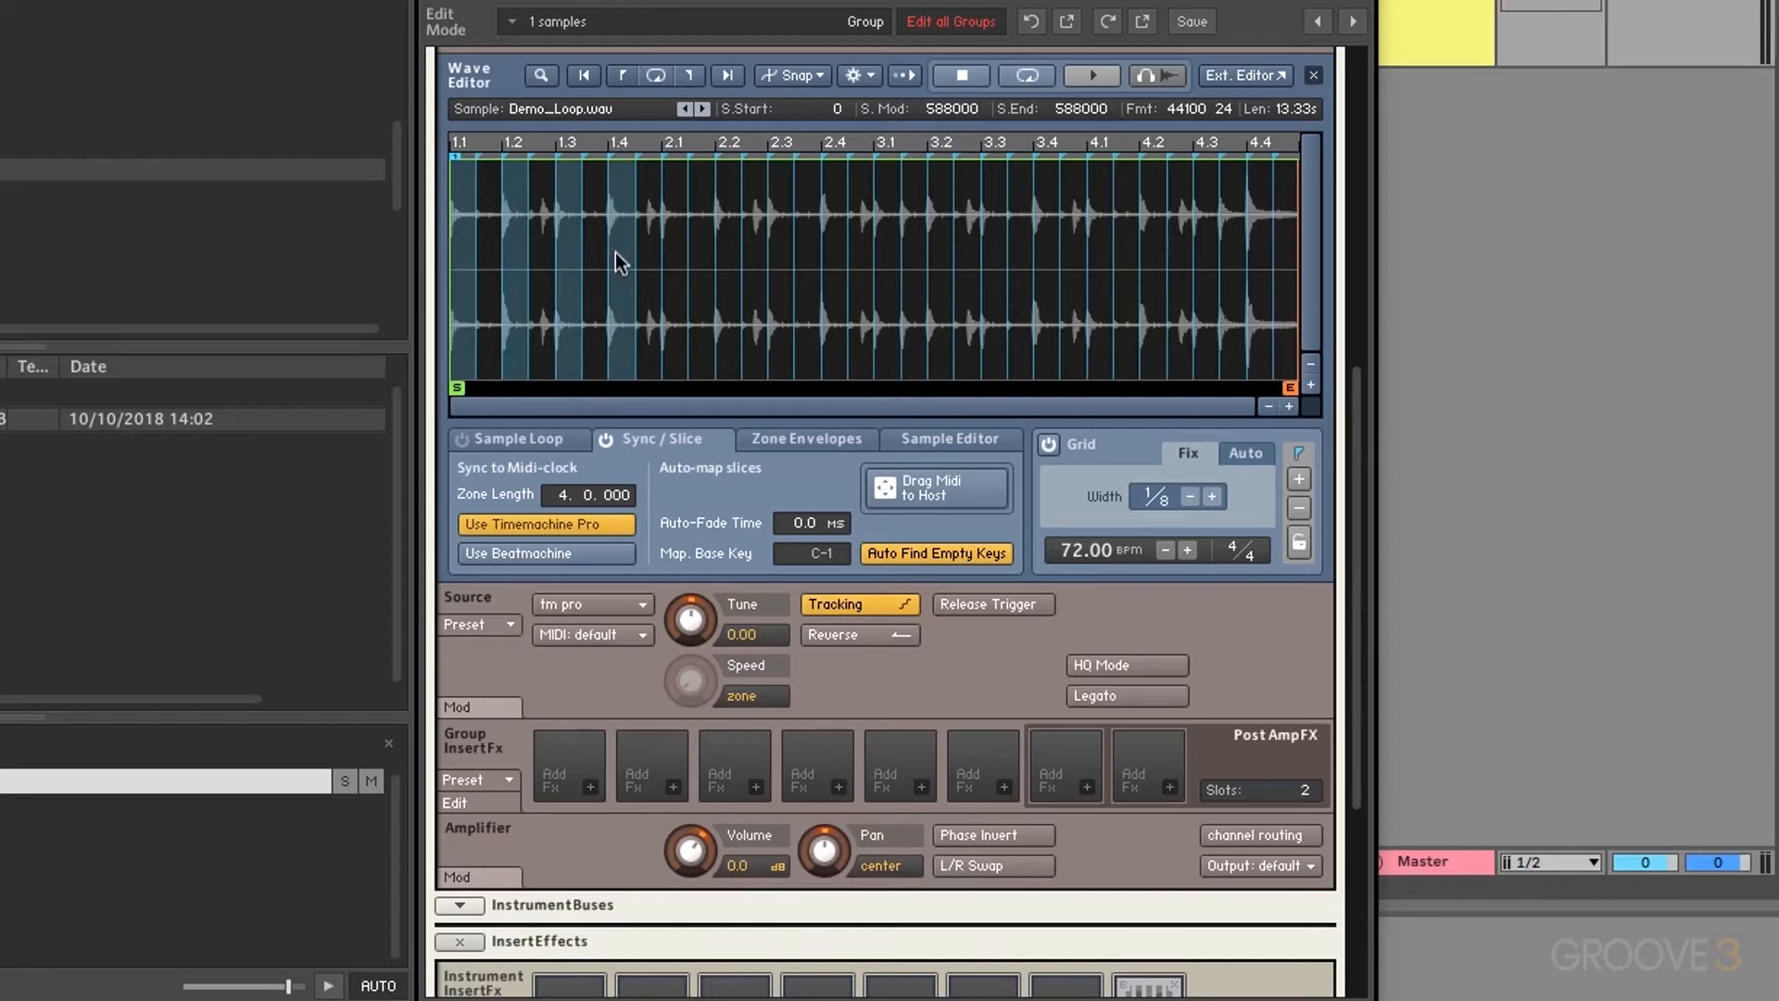
shift+click(654, 249)
shift+click(665, 249)
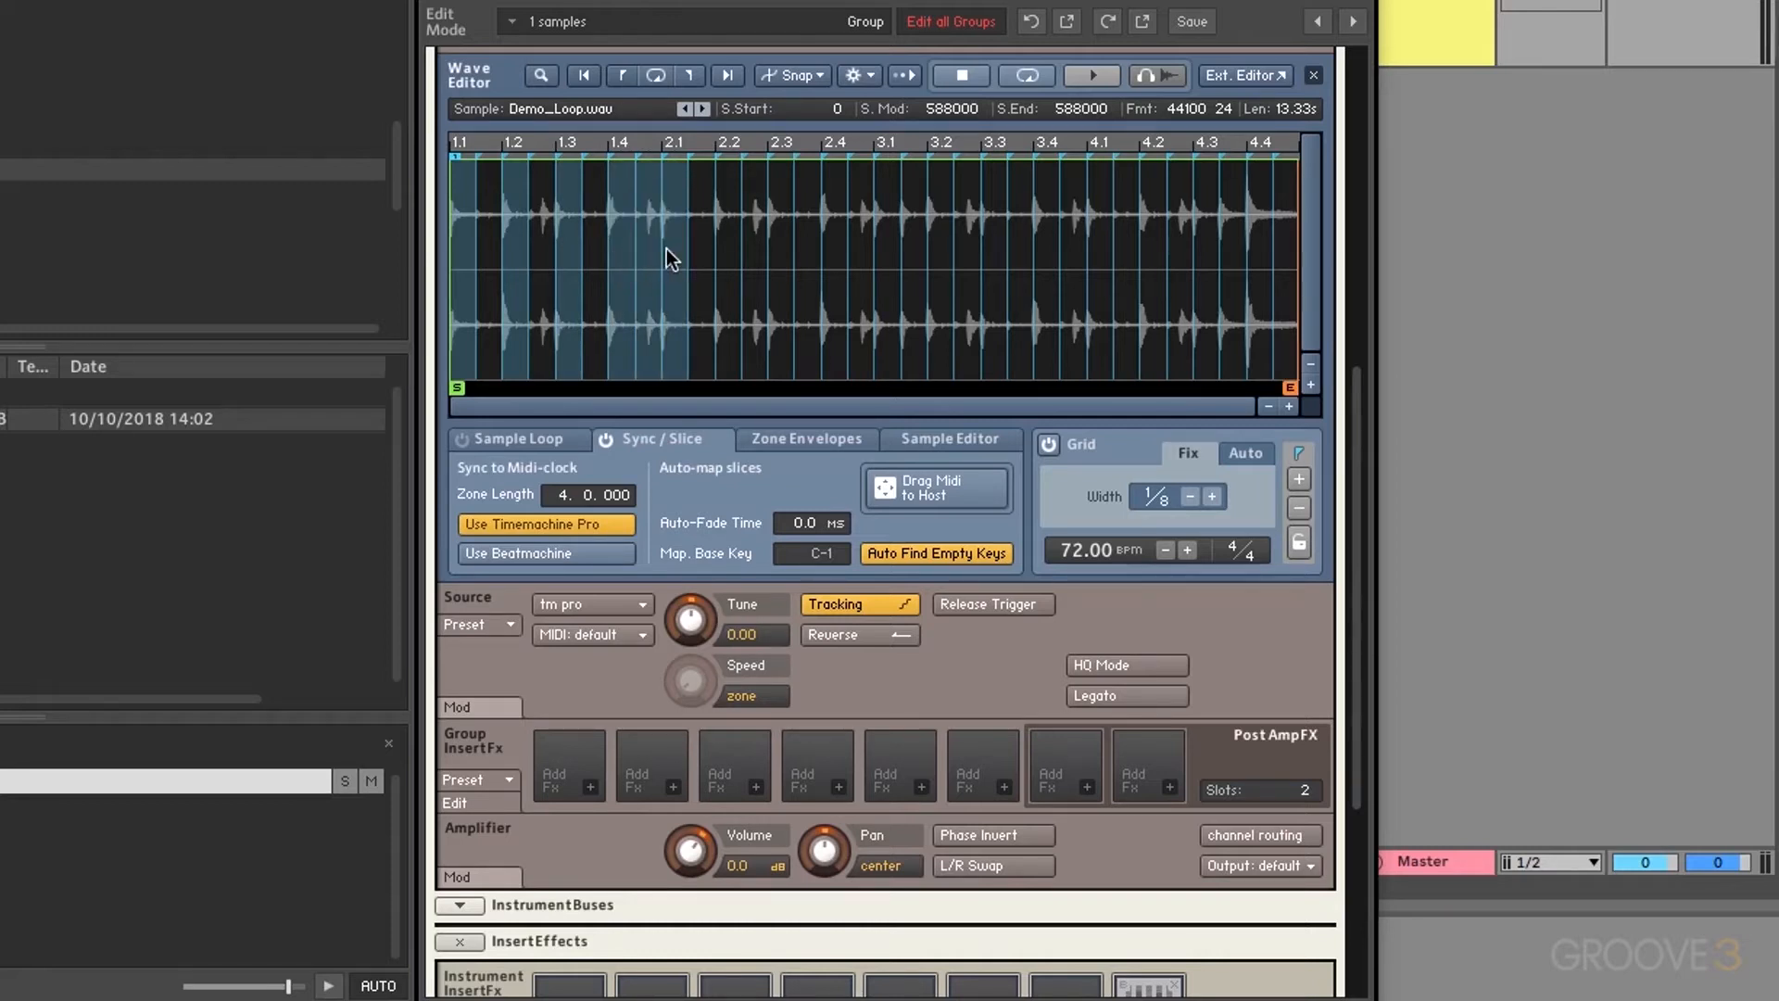
Step: Try single and extended slice selections, ending with the first three slices selected
click(691, 265)
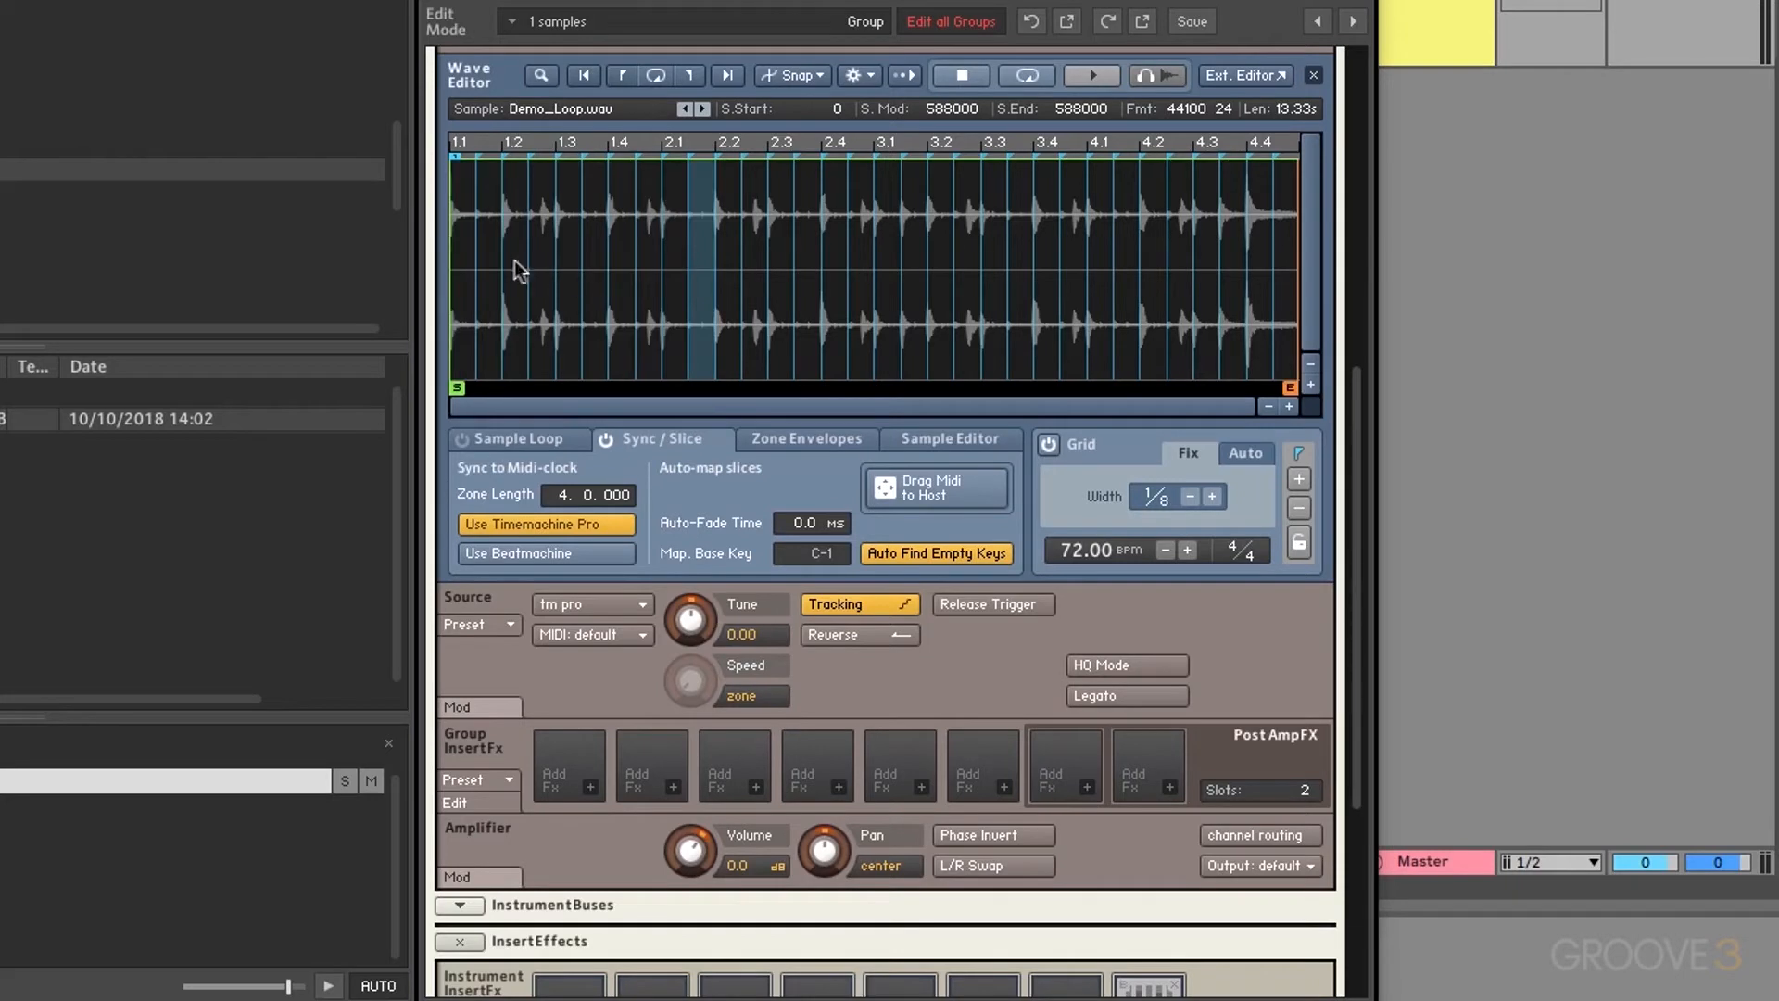
shift+click(466, 211)
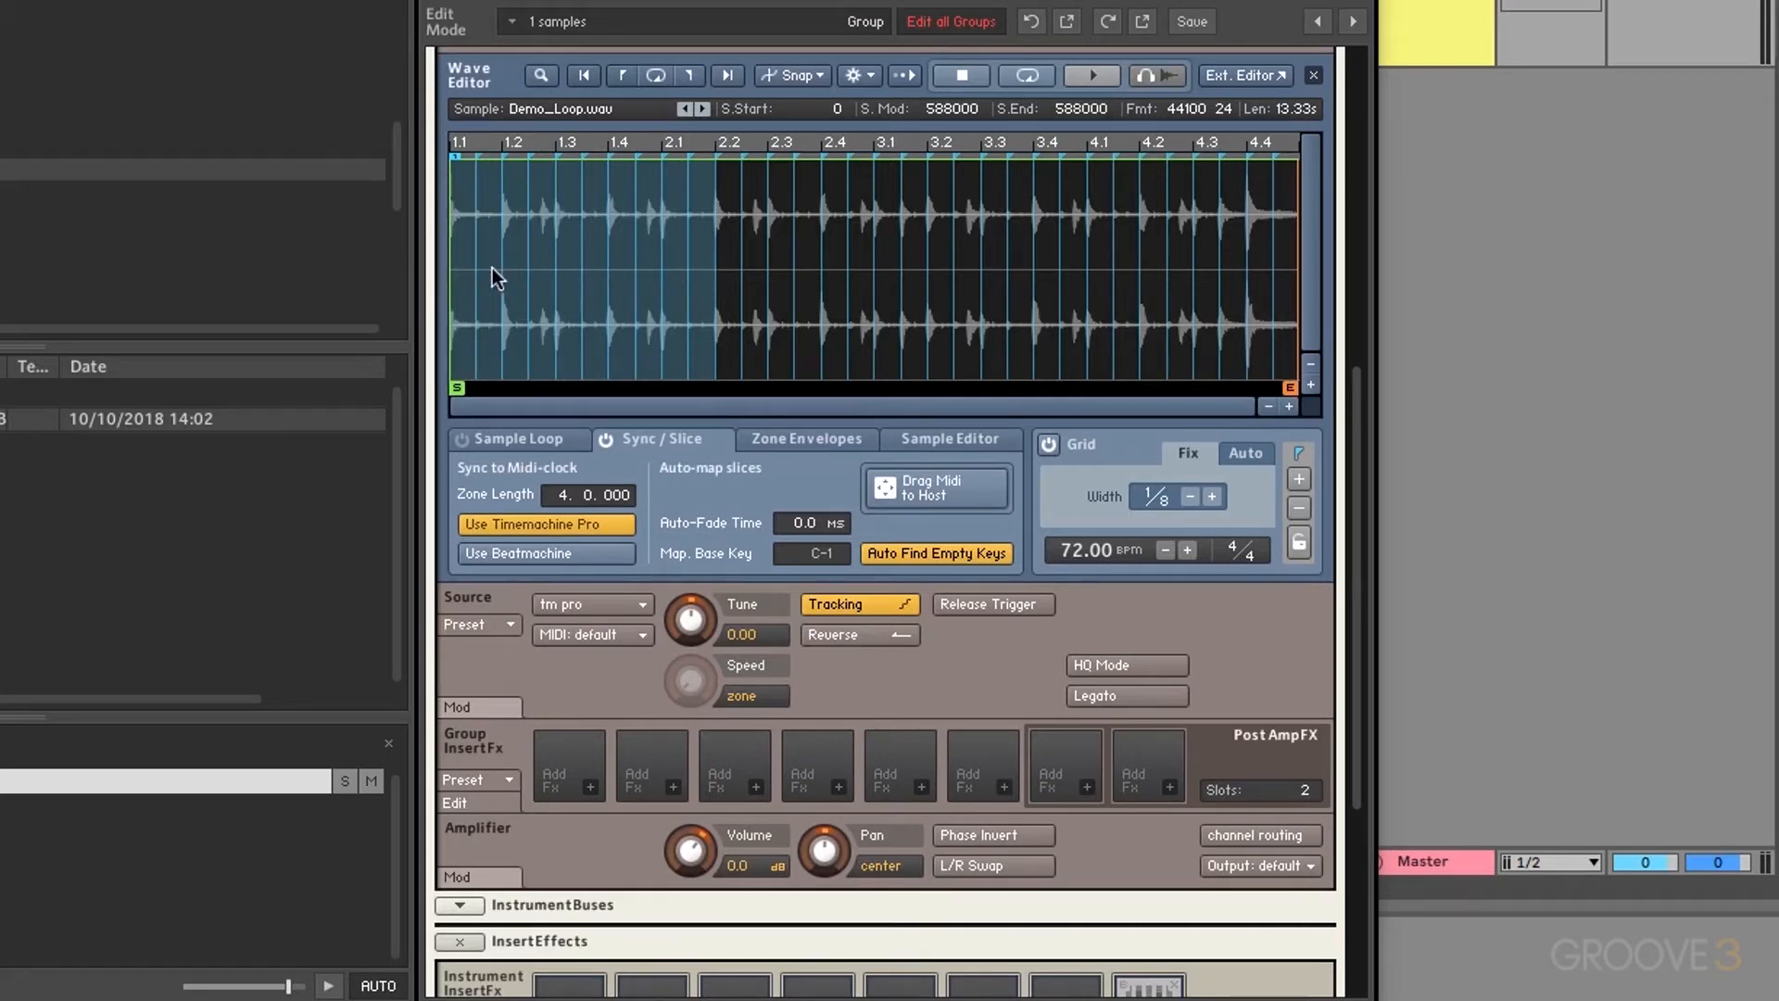
click(728, 237)
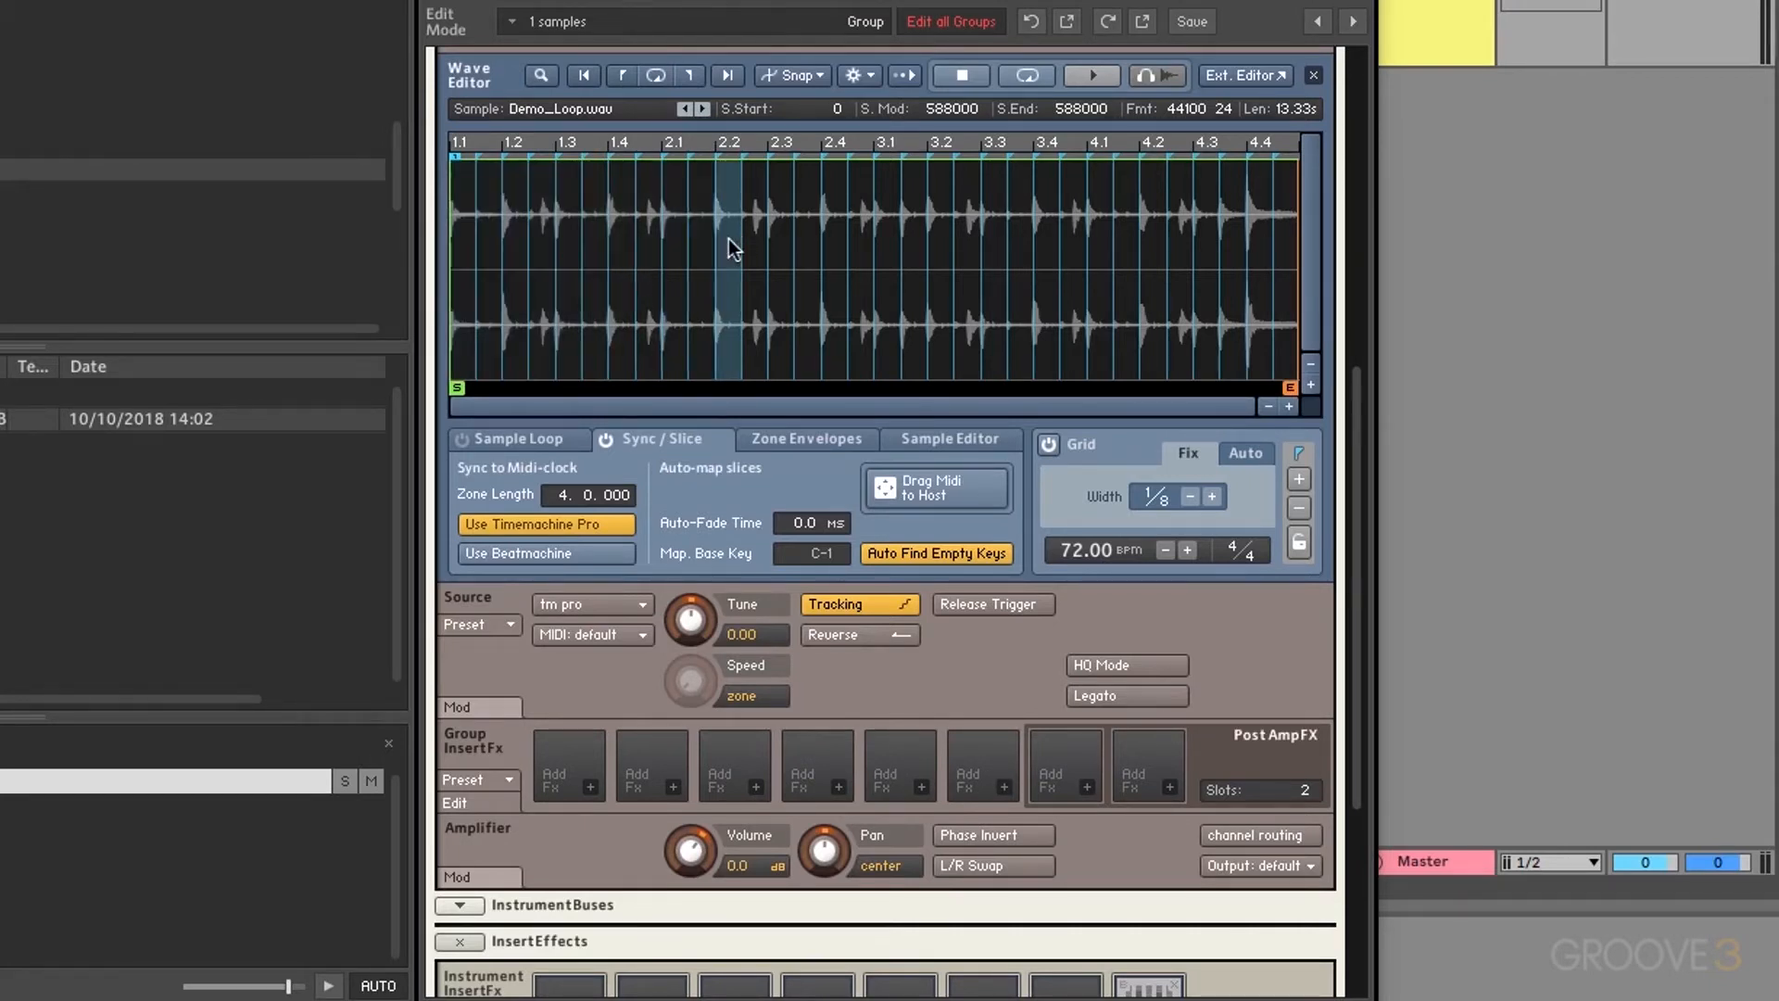
click(463, 247)
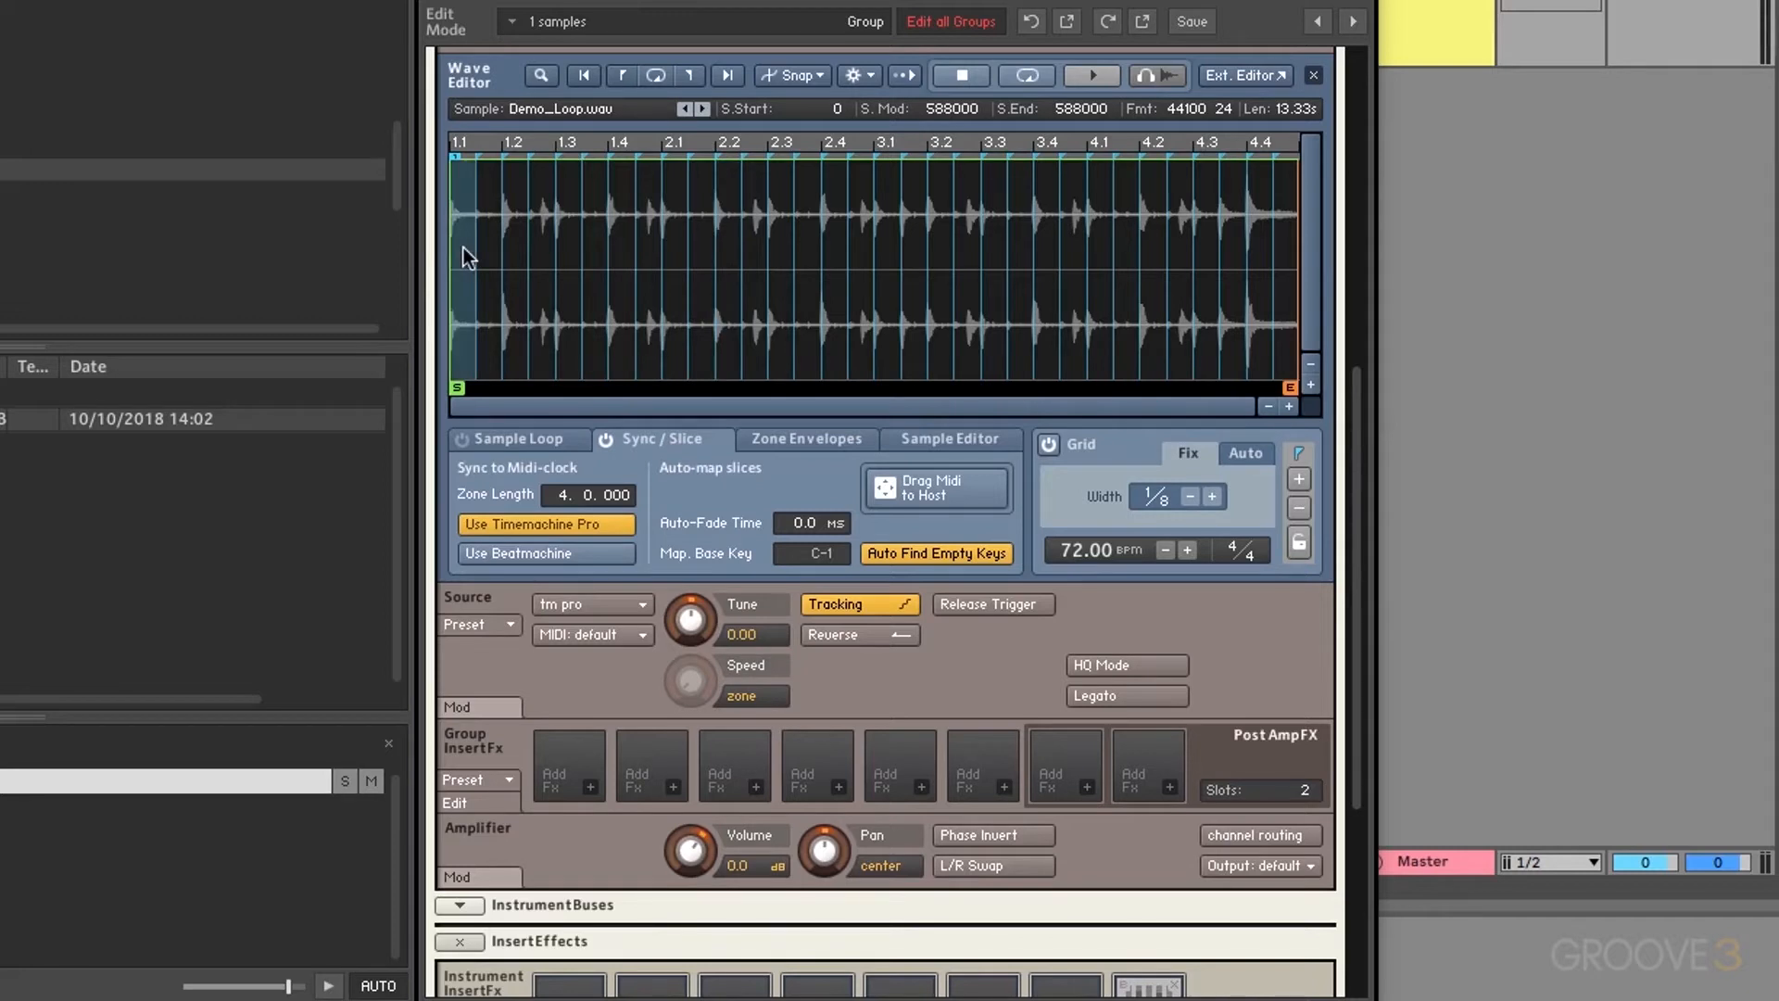
shift+click(515, 242)
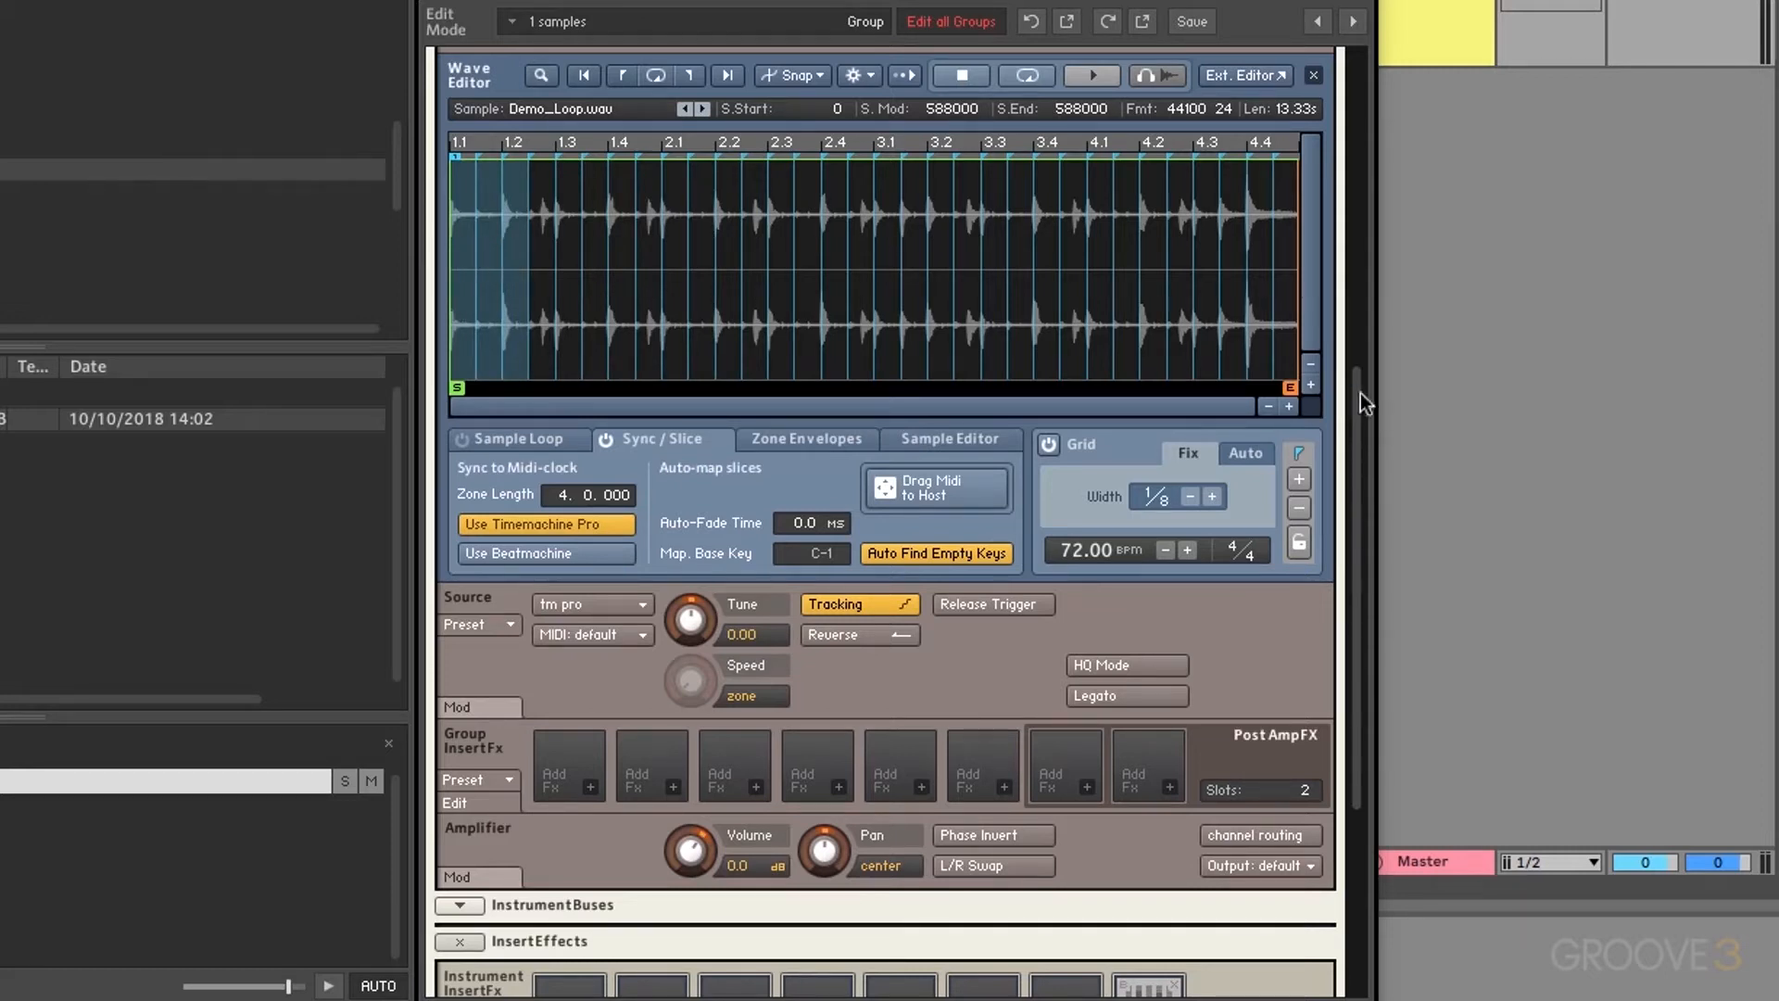
drag(1355, 391, 1352, 167)
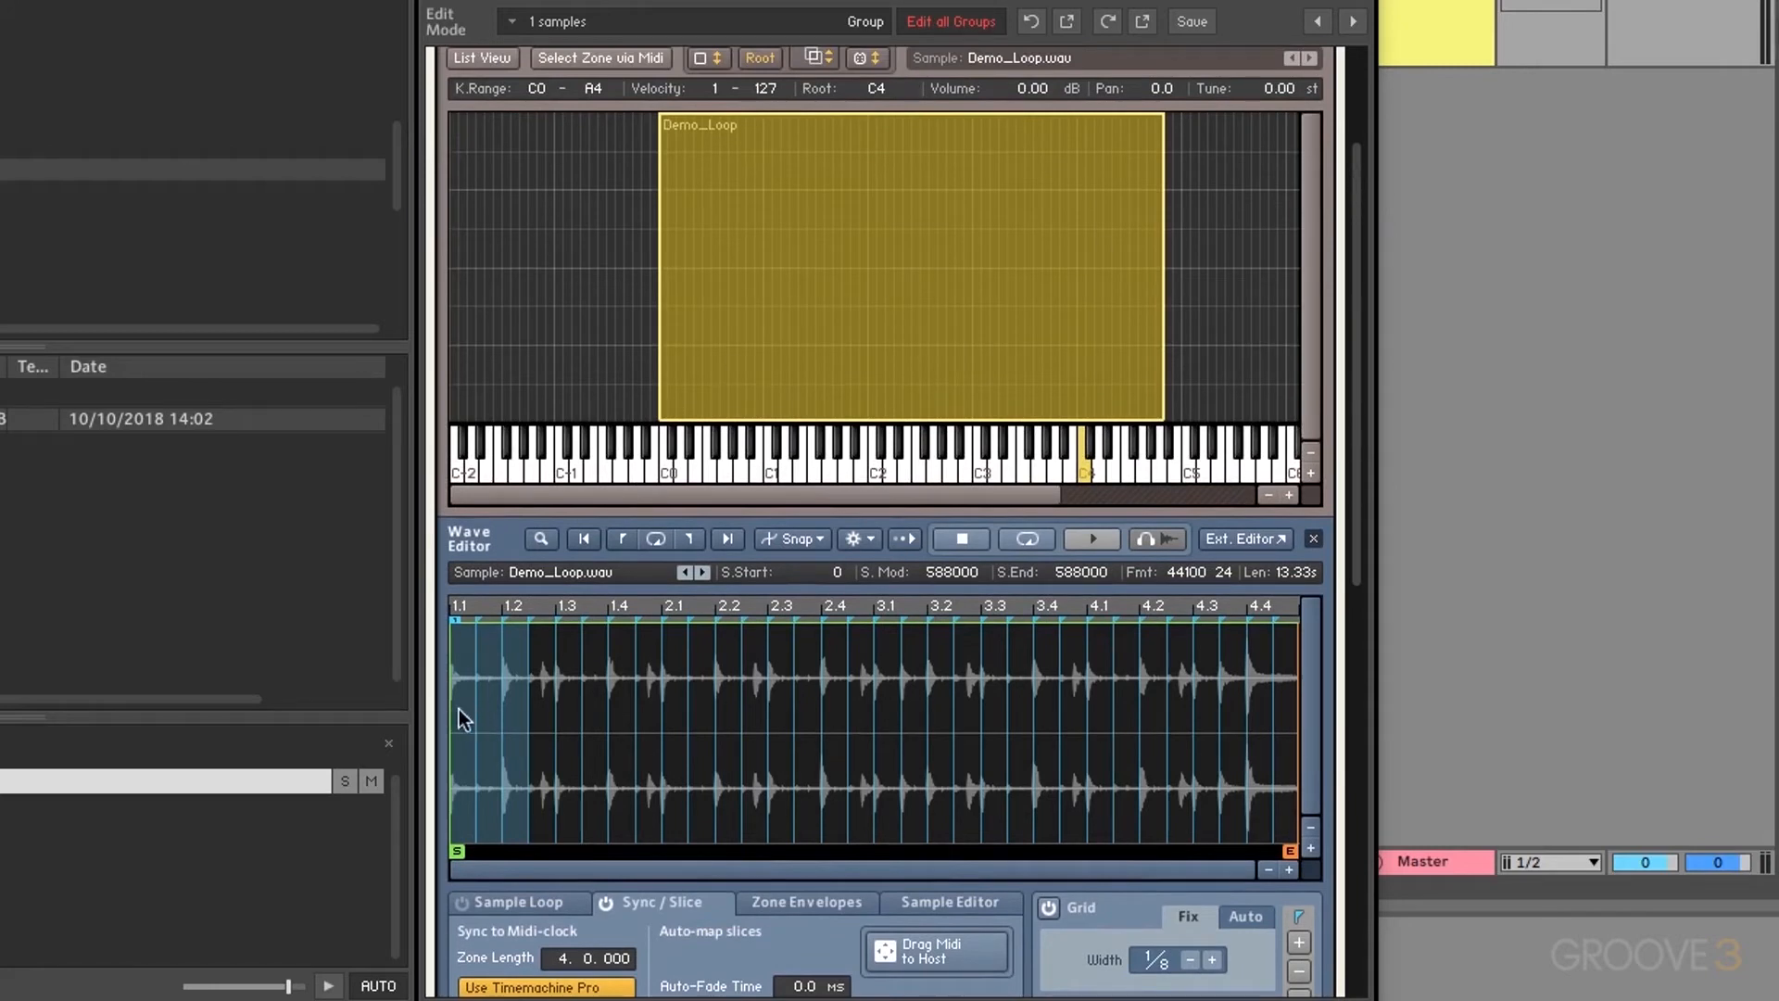
drag(459, 709, 559, 392)
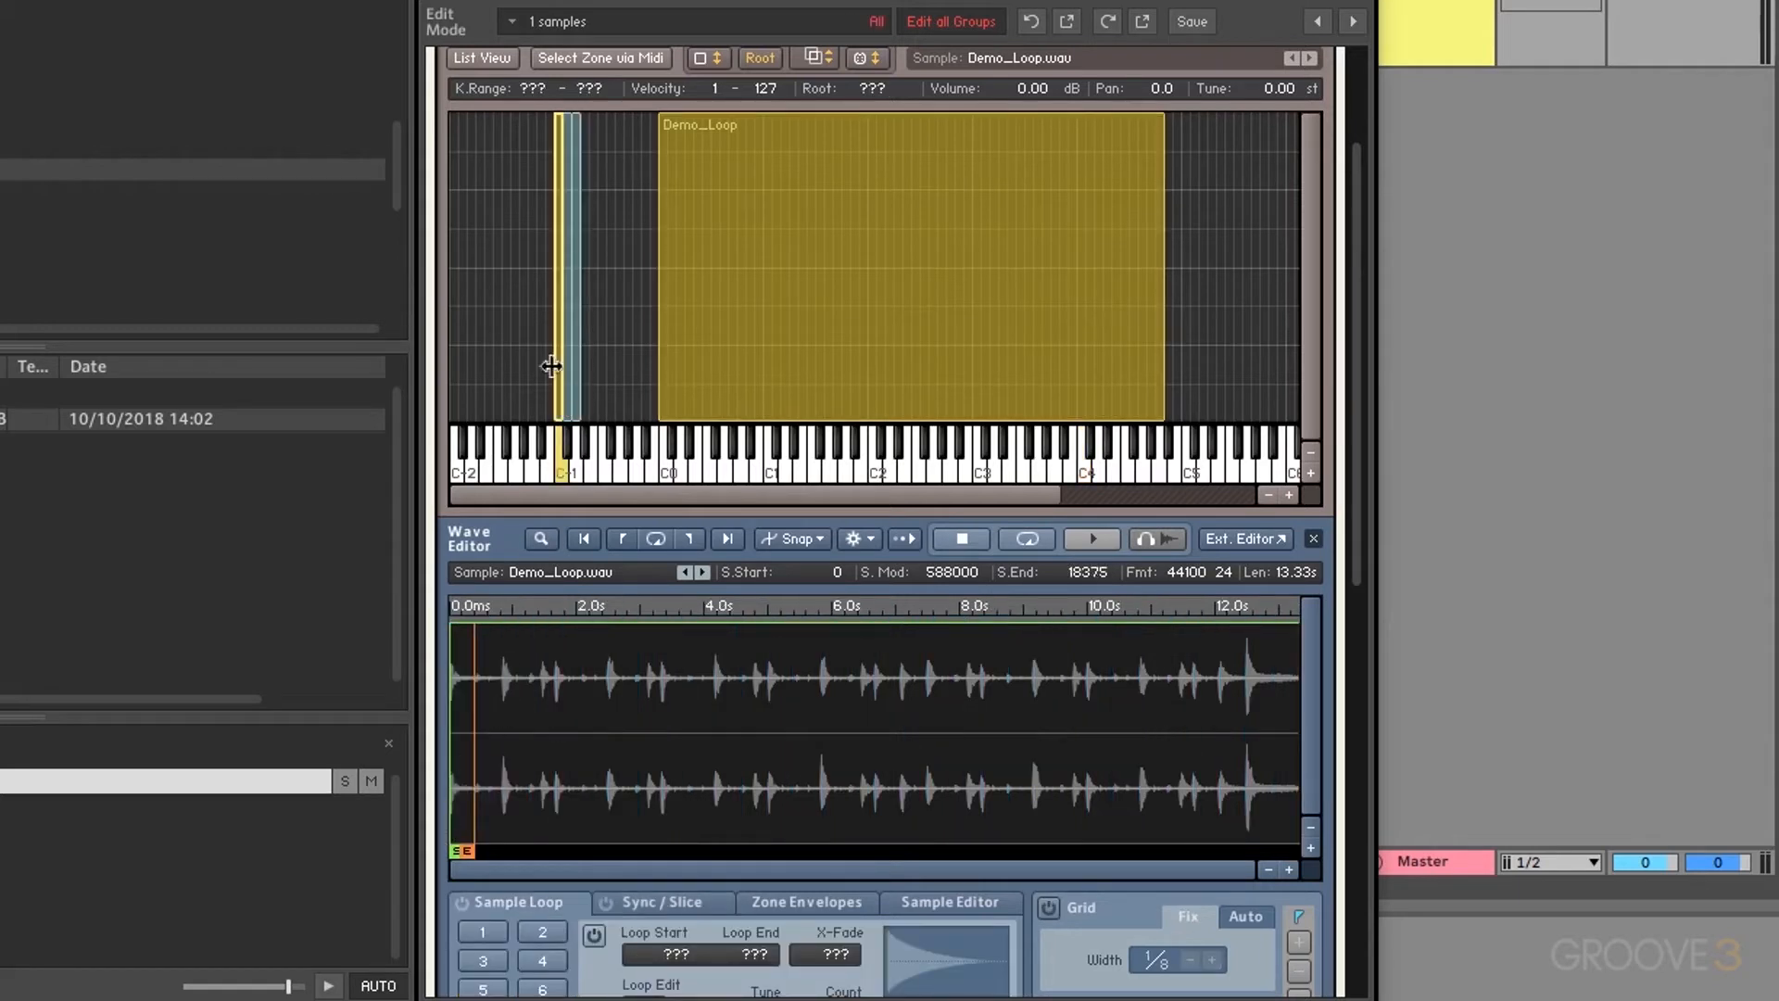
click(584, 289)
key(Delete)
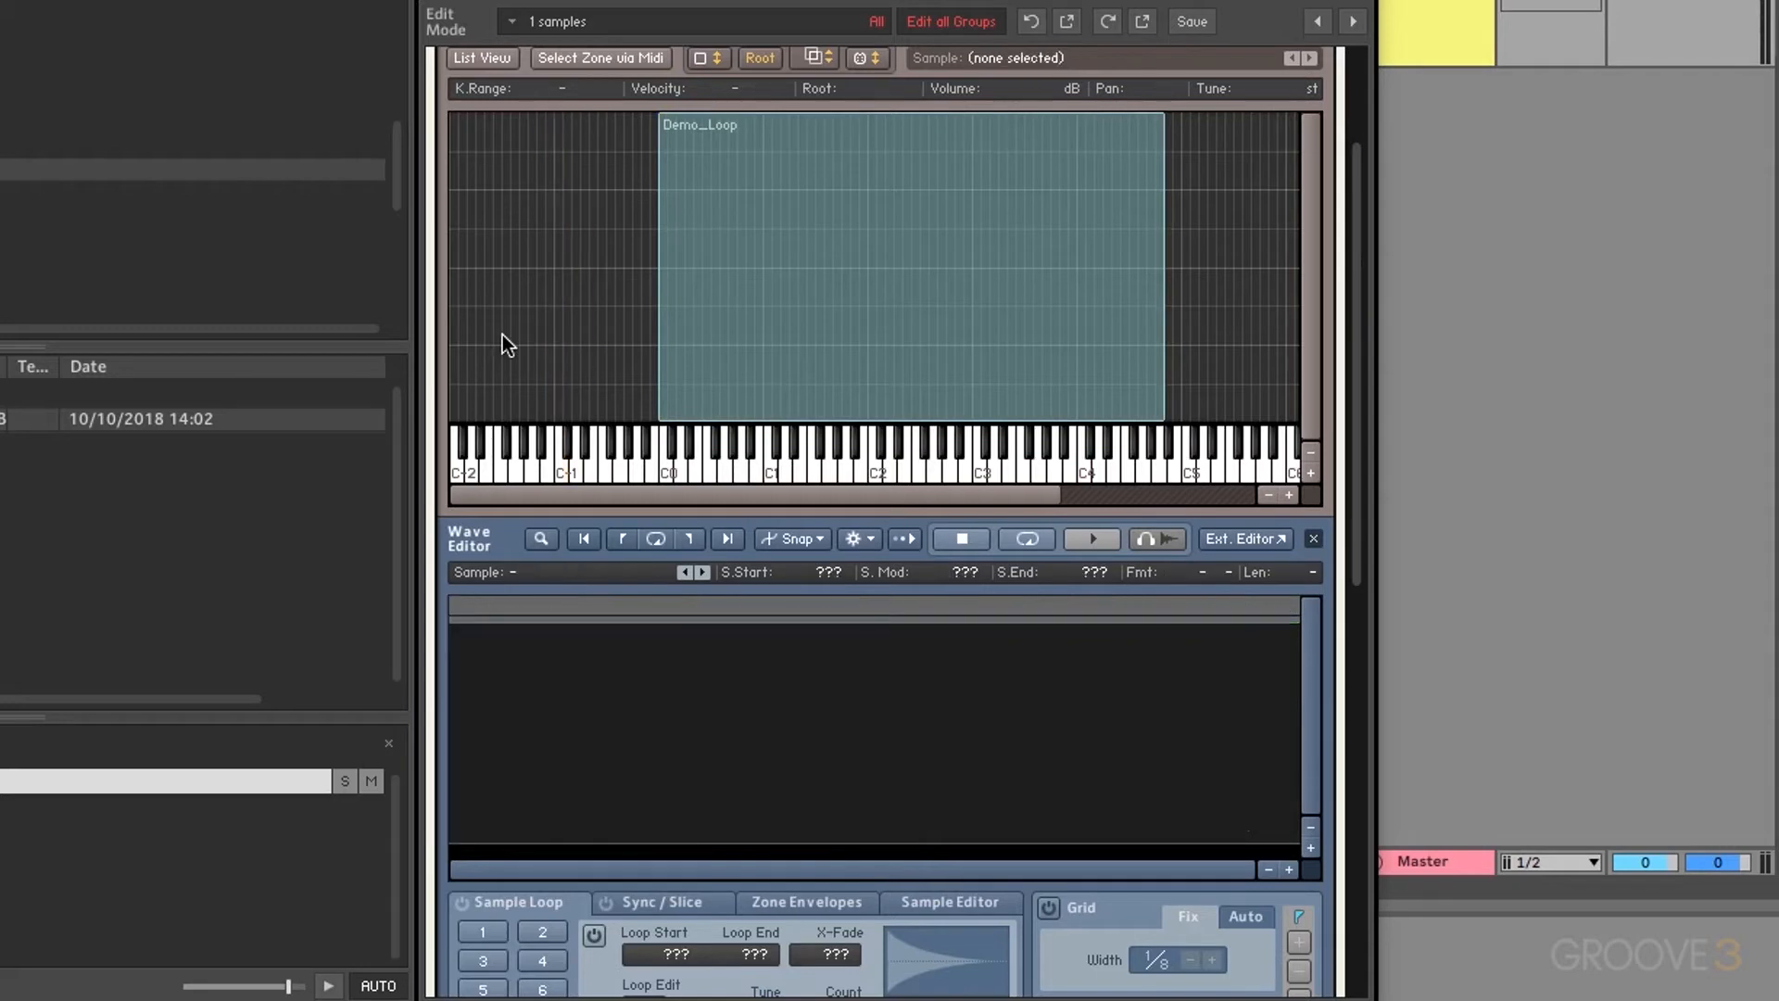
click(738, 276)
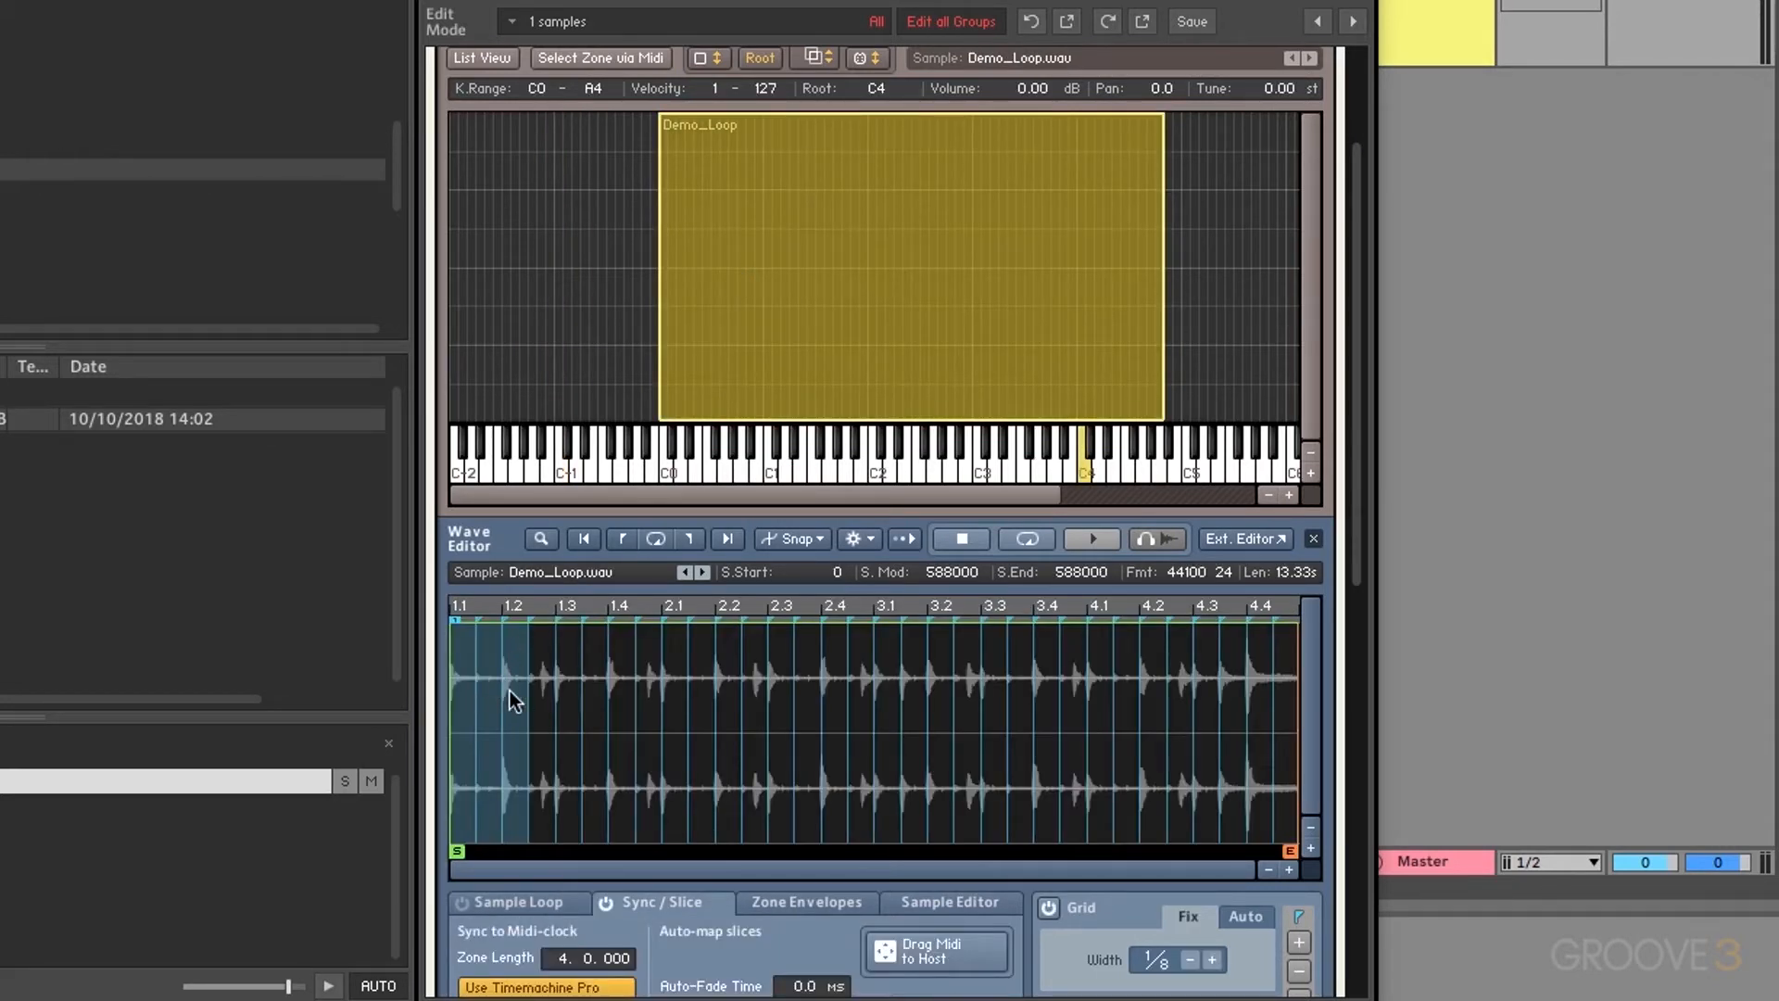
drag(510, 691, 560, 394)
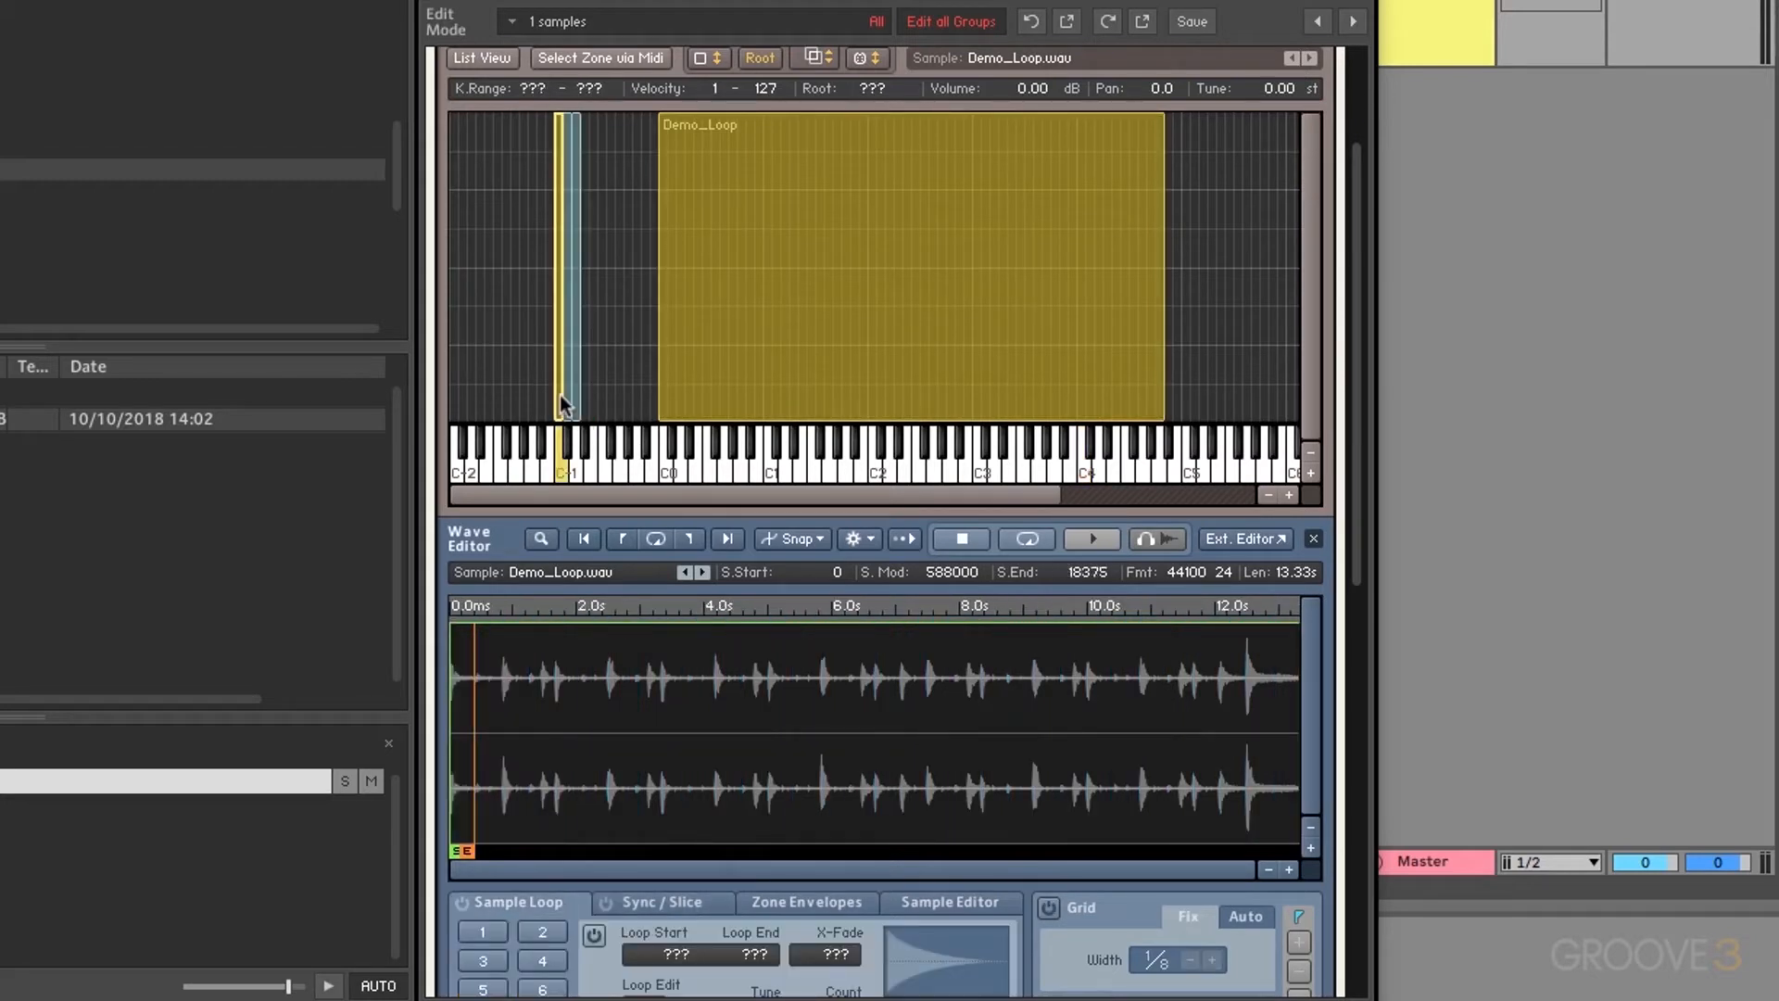
click(563, 475)
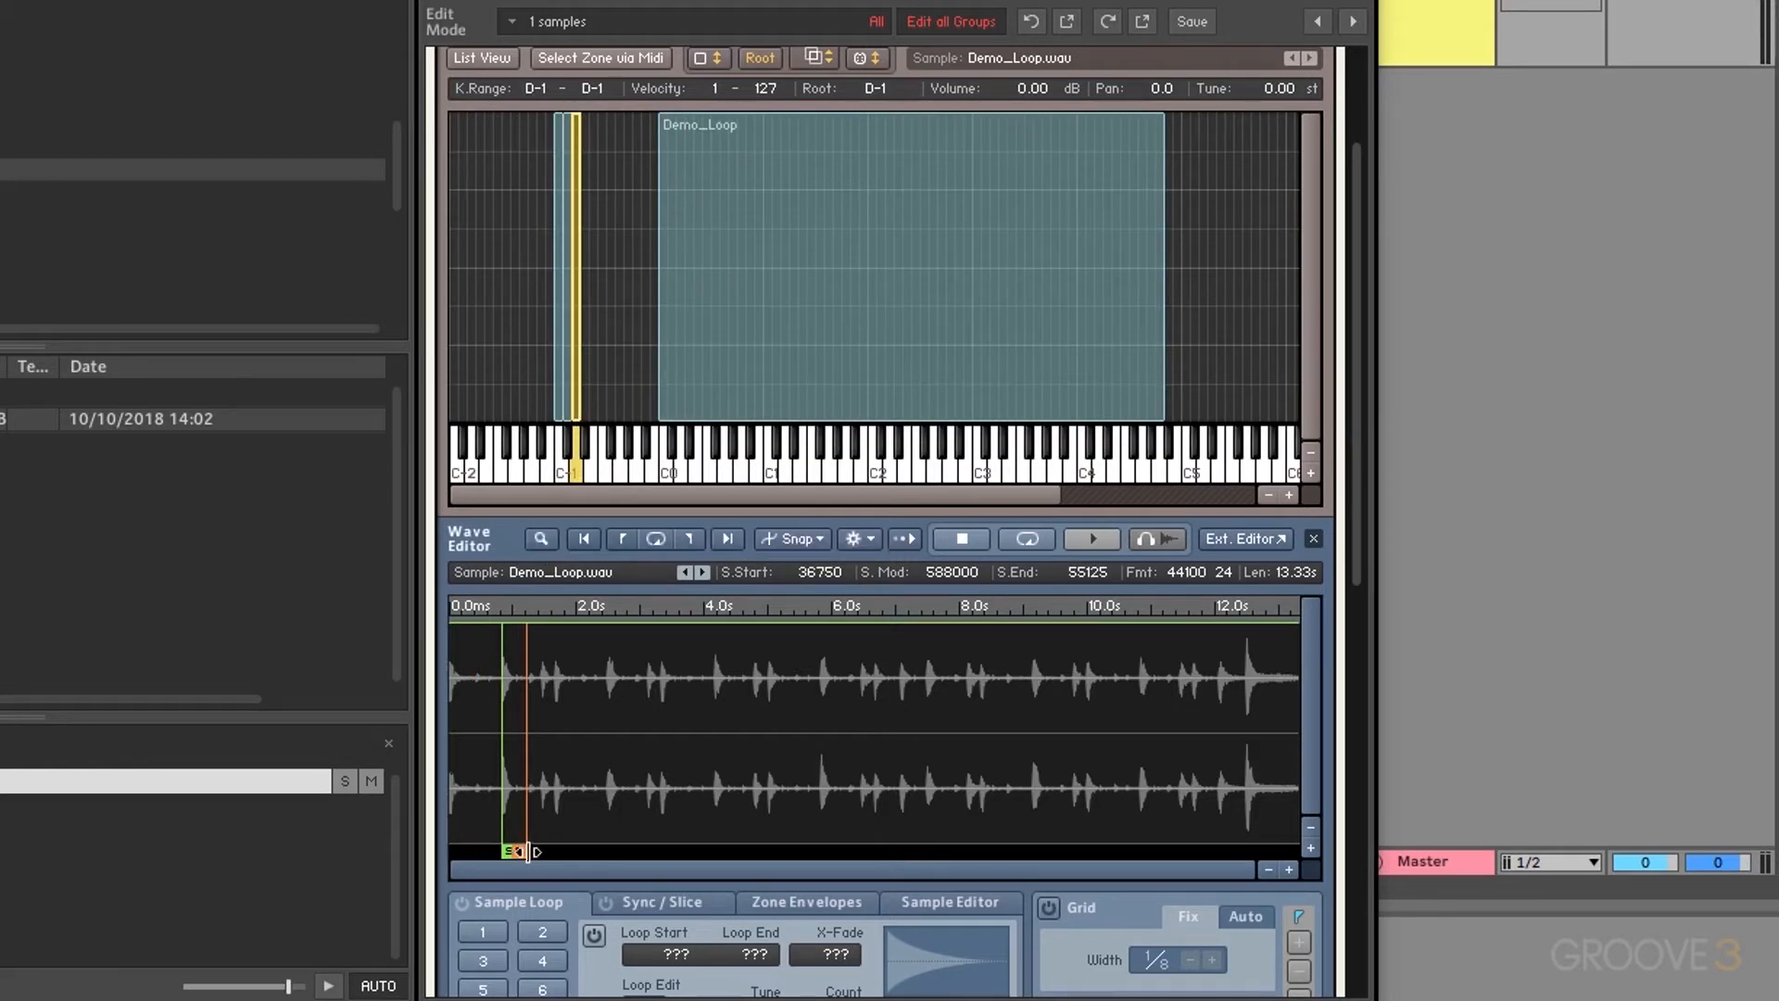
drag(529, 850, 559, 850)
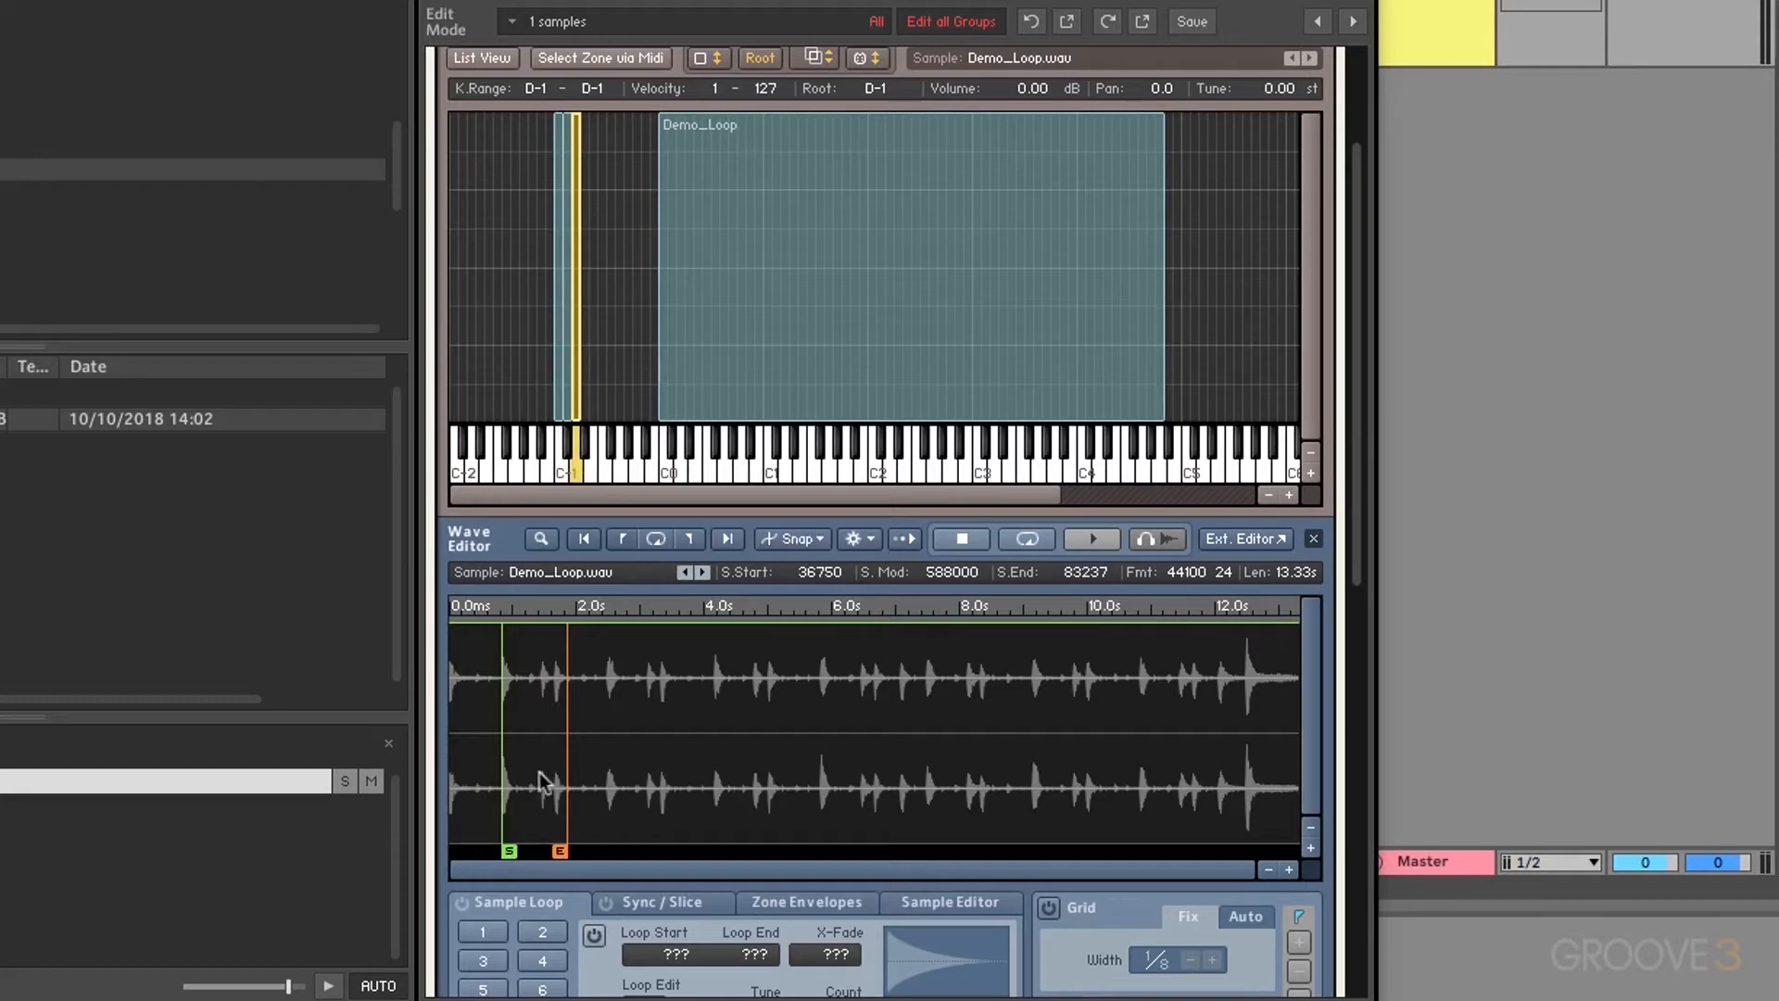
click(575, 473)
drag(560, 850, 518, 851)
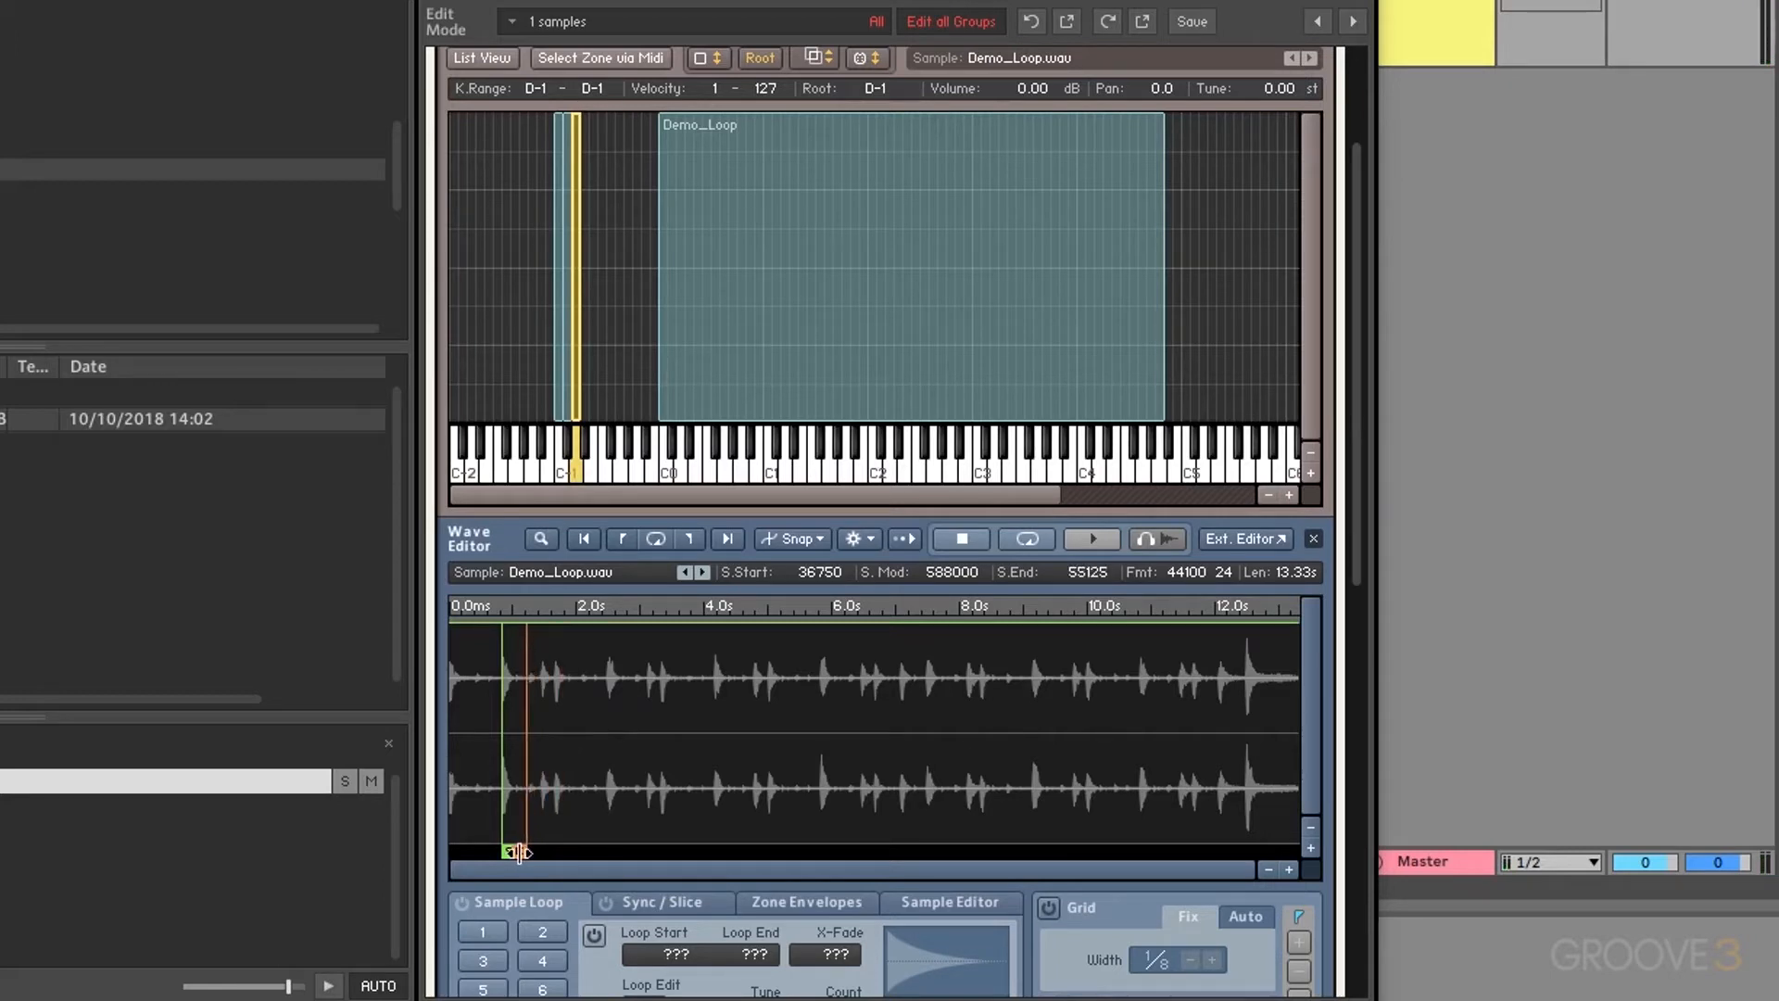
click(576, 469)
click(576, 469)
drag(609, 293, 522, 341)
key(Delete)
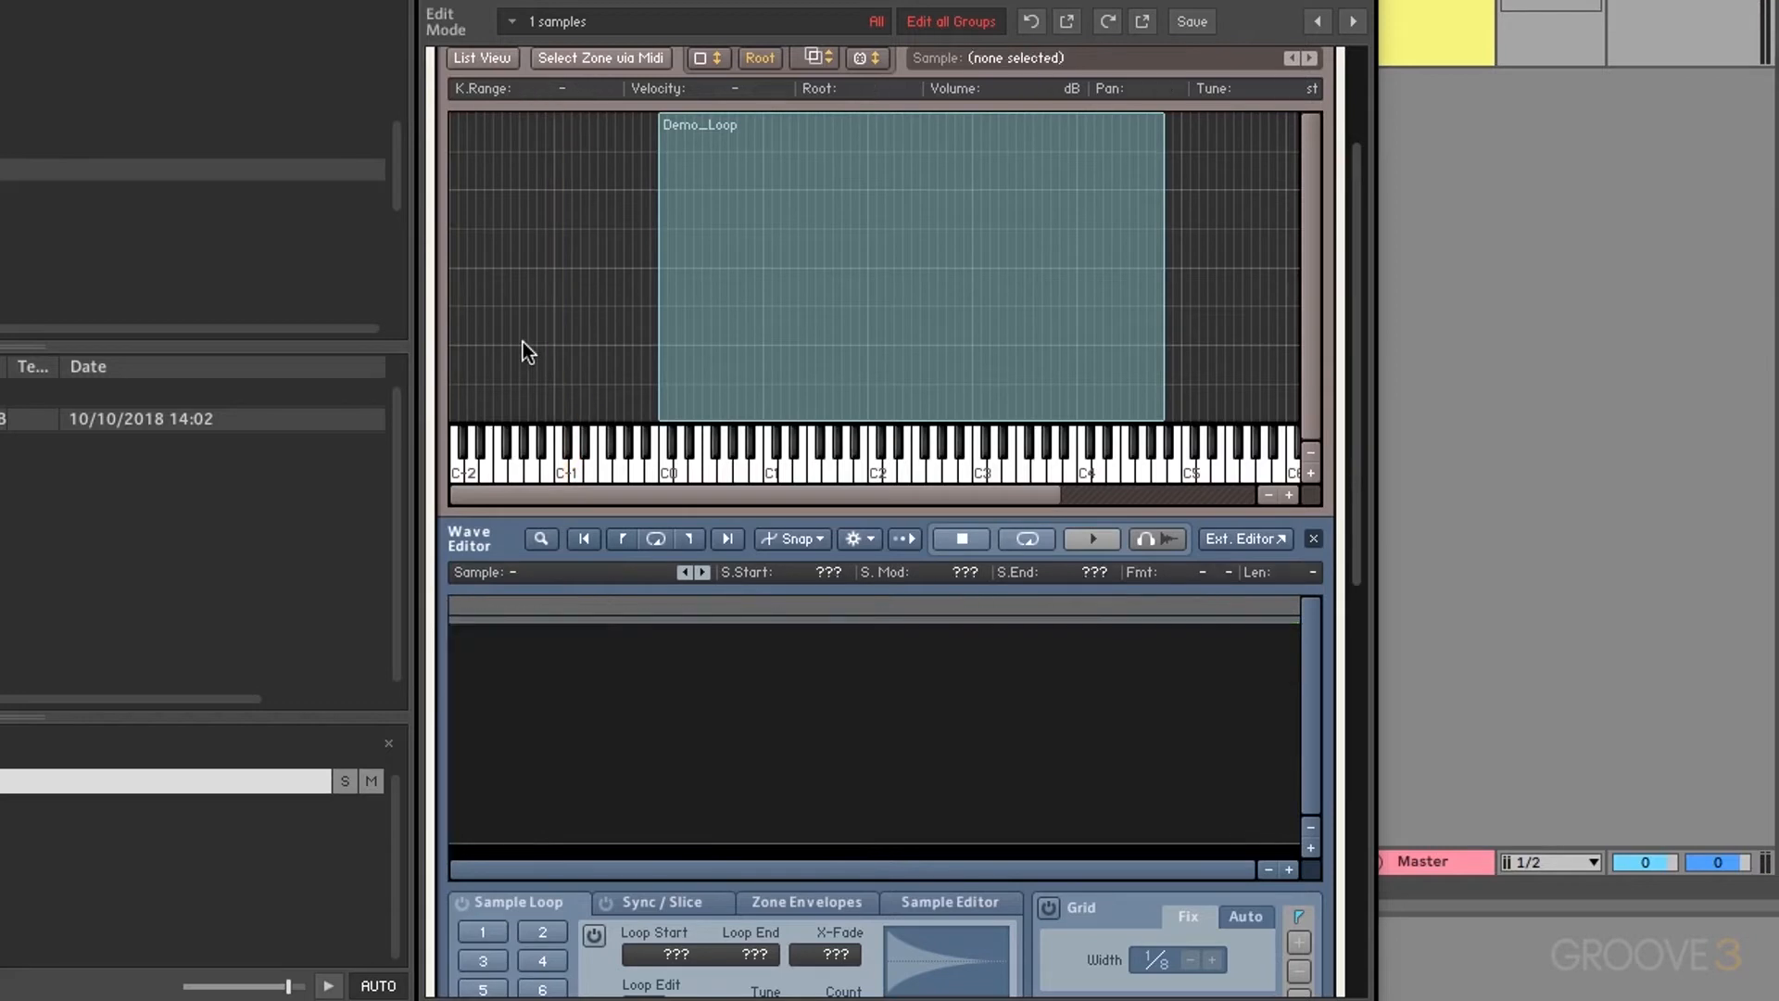
click(754, 315)
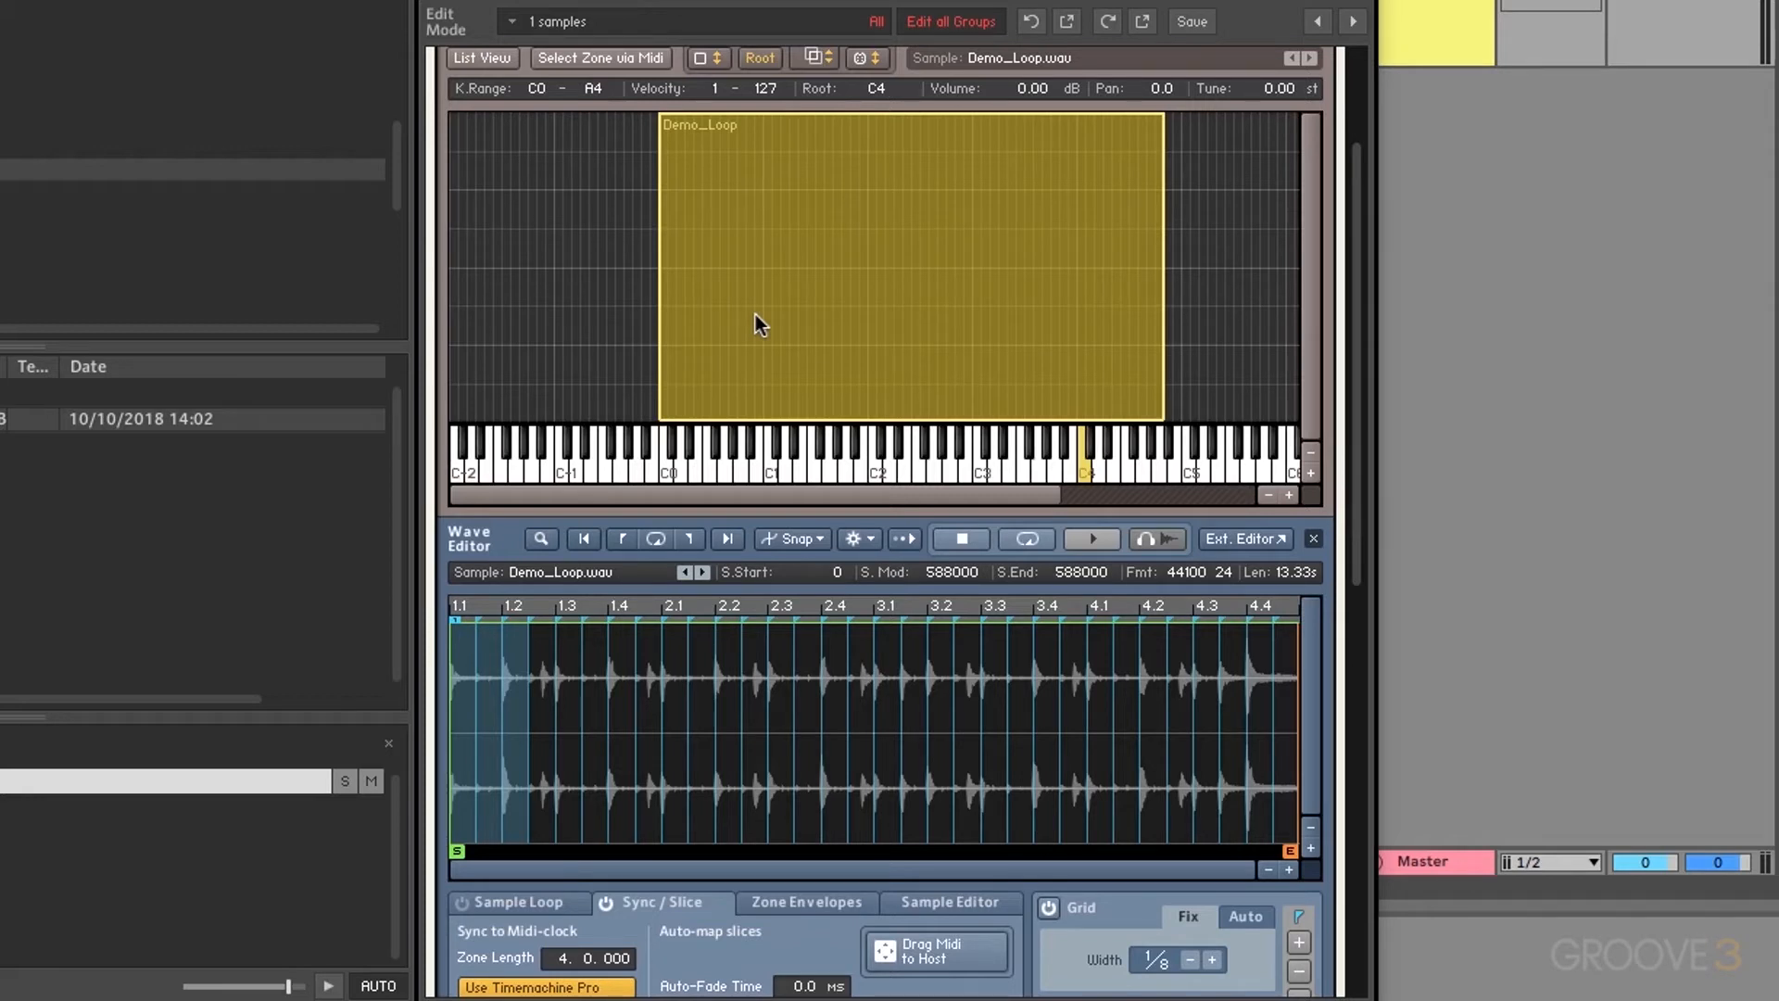
Step: Set Auto-Fade Time to 20.0 ms and drag the first slice into the Mapping Editor as its own zone
scroll(768, 630, down, 3)
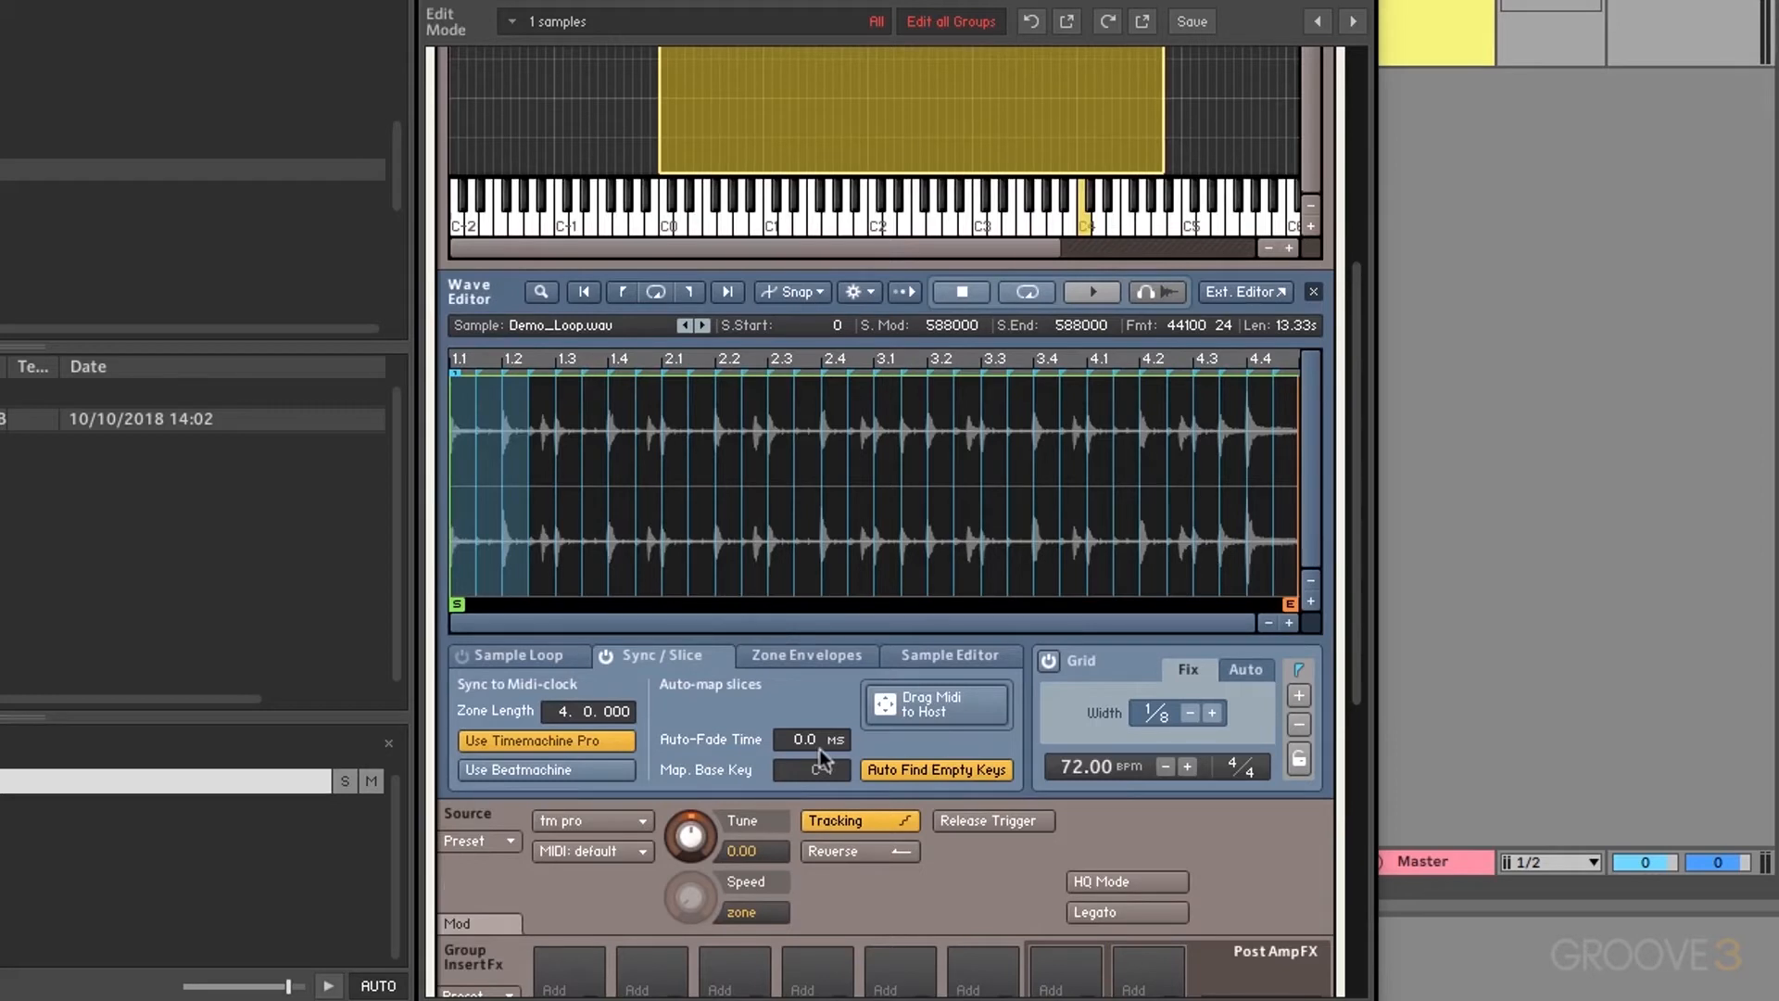
drag(798, 743, 842, 82)
scroll(521, 415, up, 4)
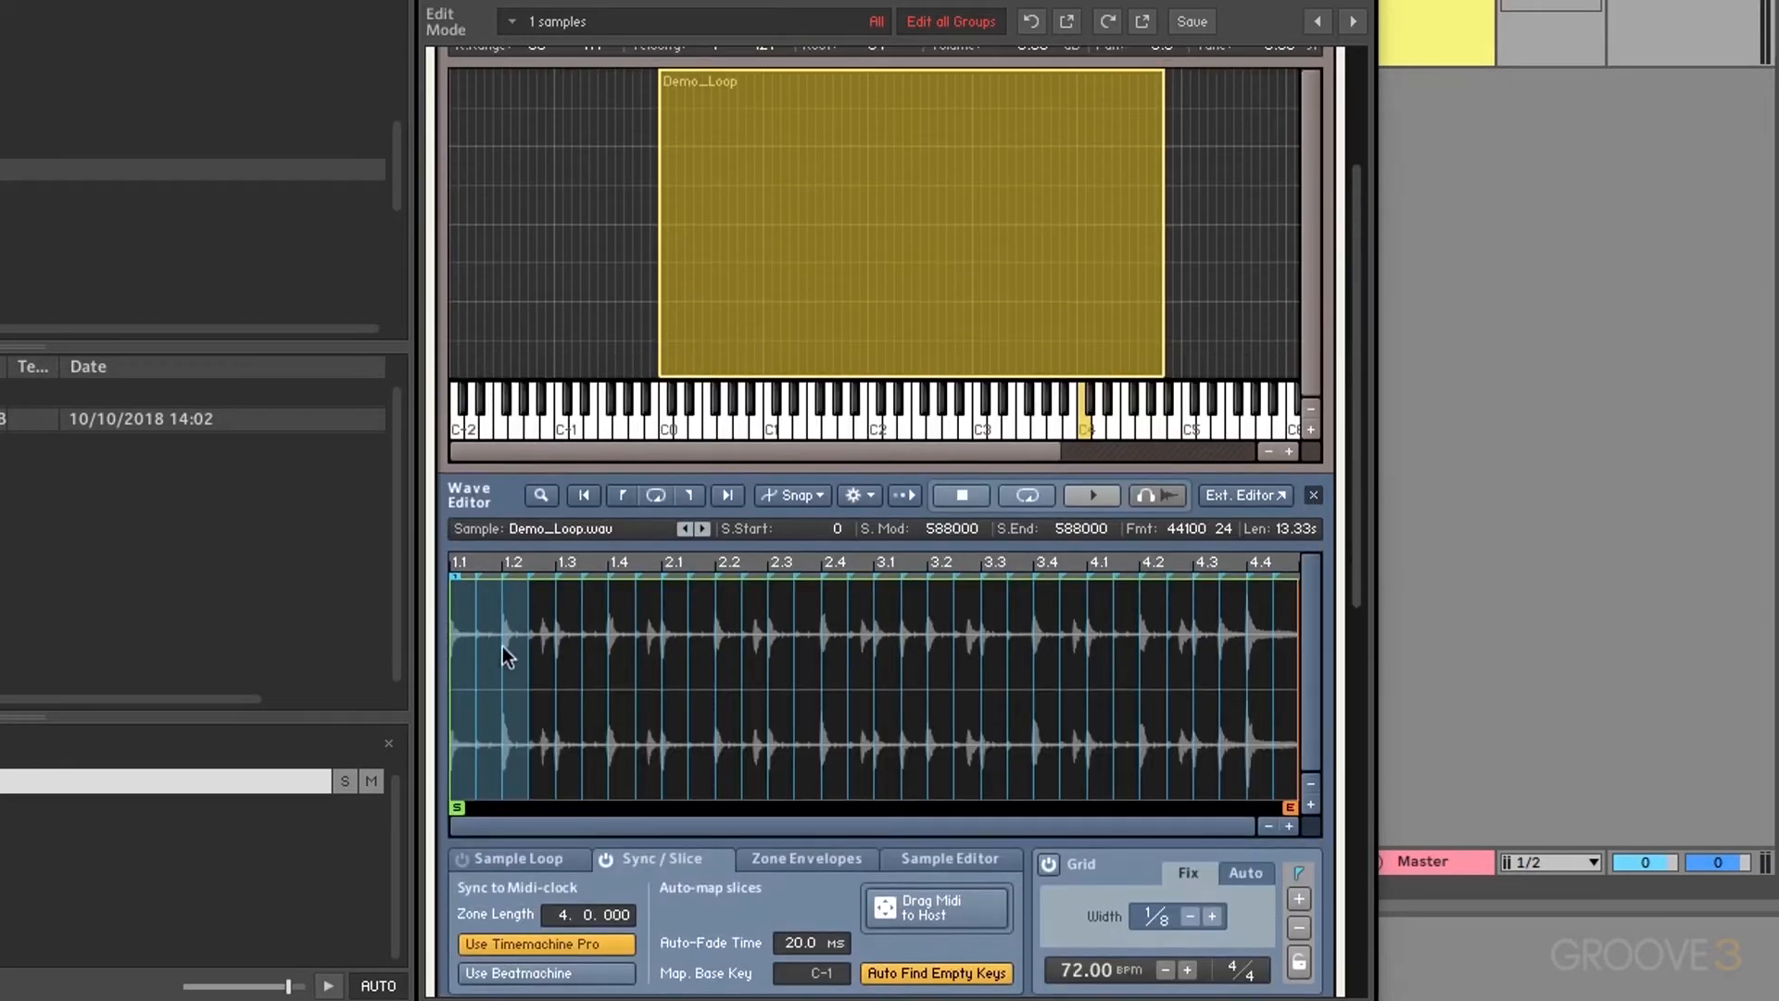
drag(502, 647, 558, 354)
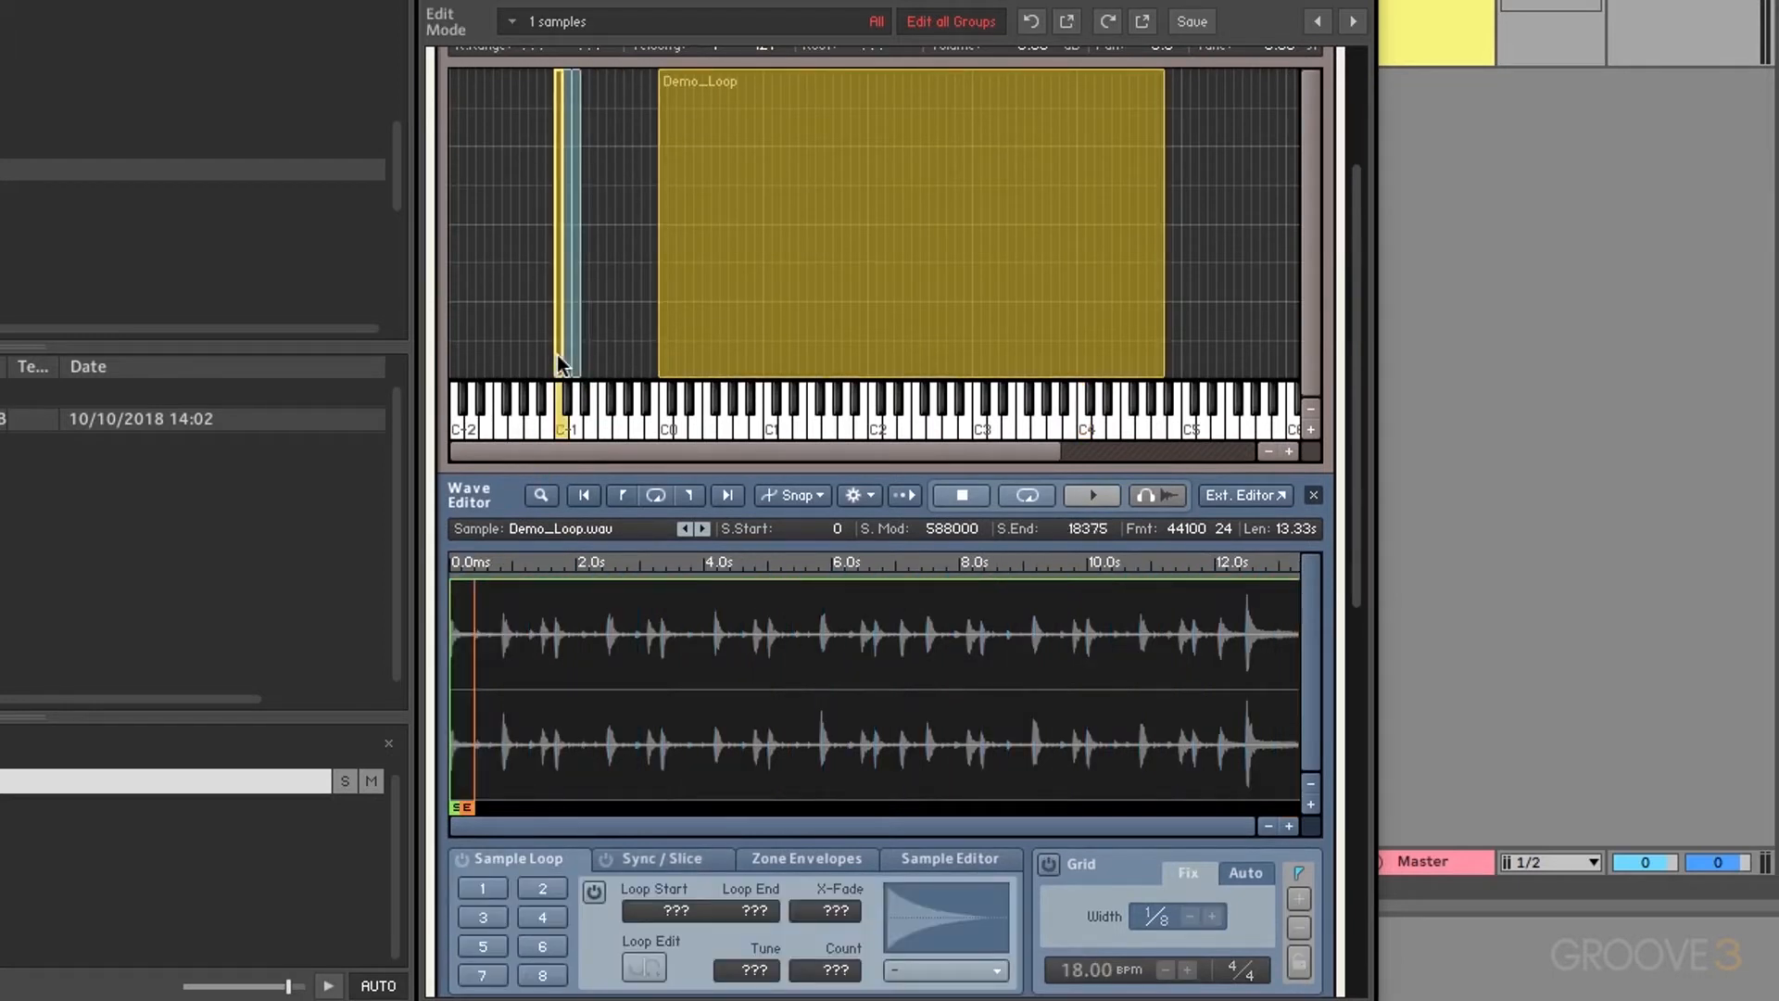
click(797, 859)
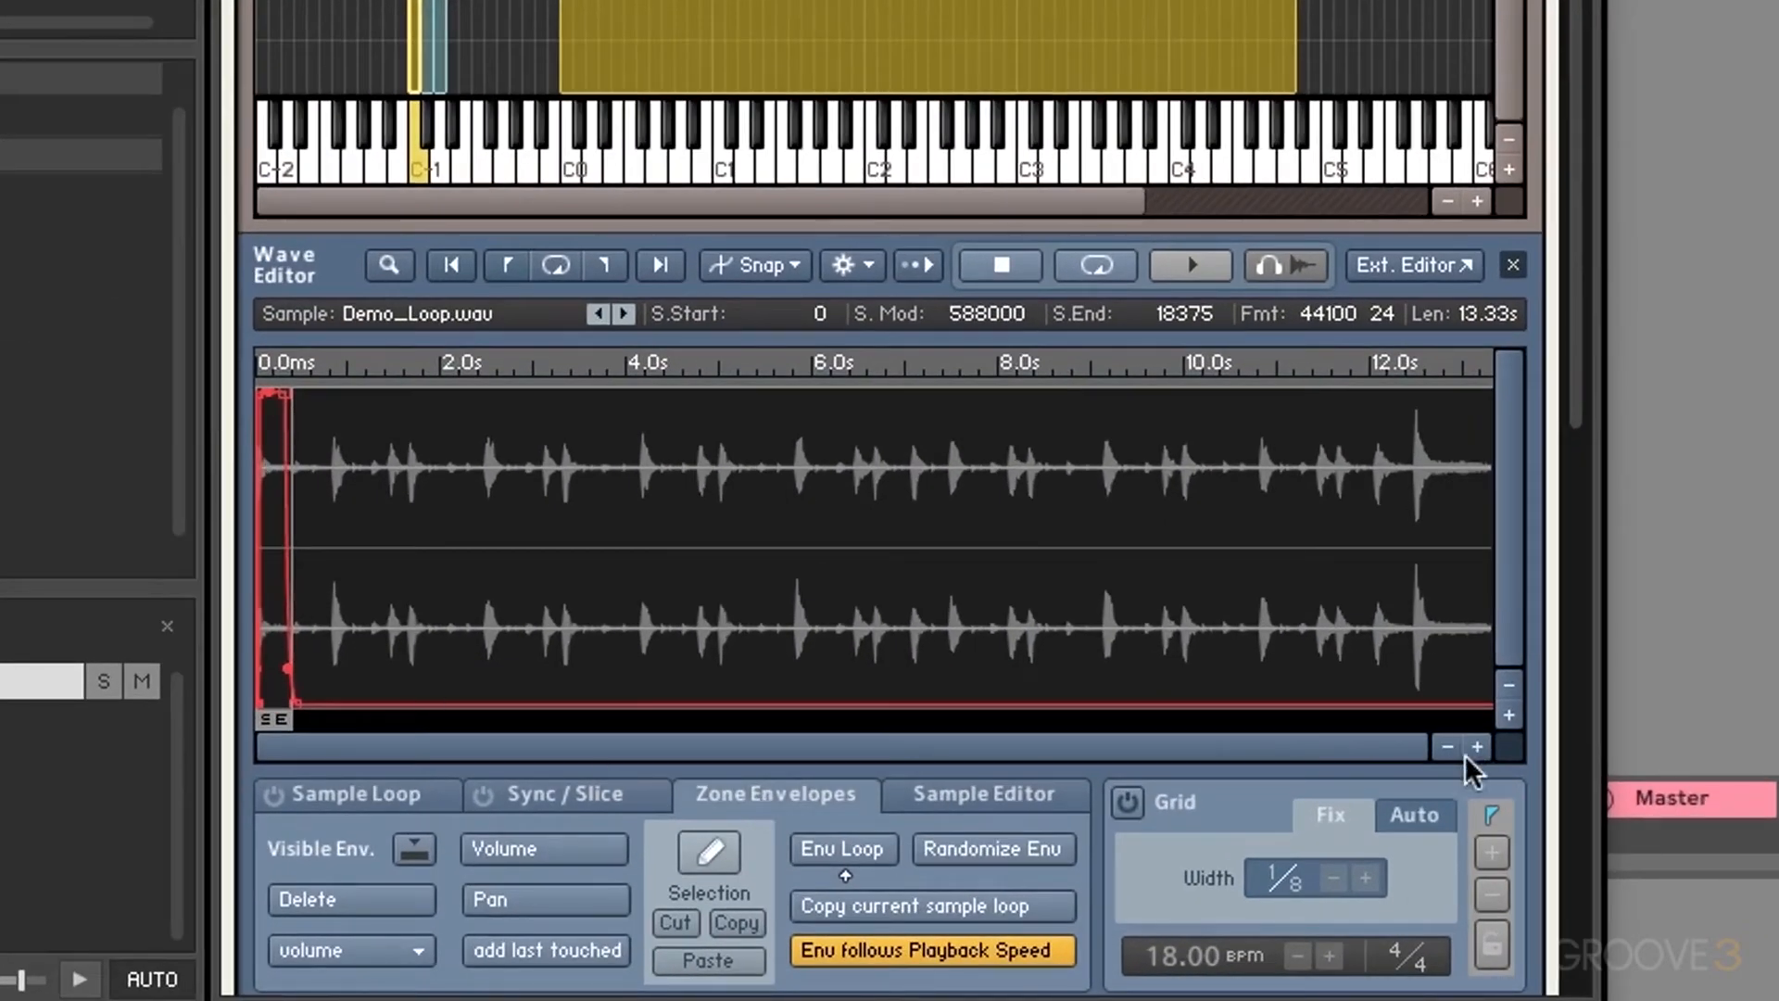
click(444, 55)
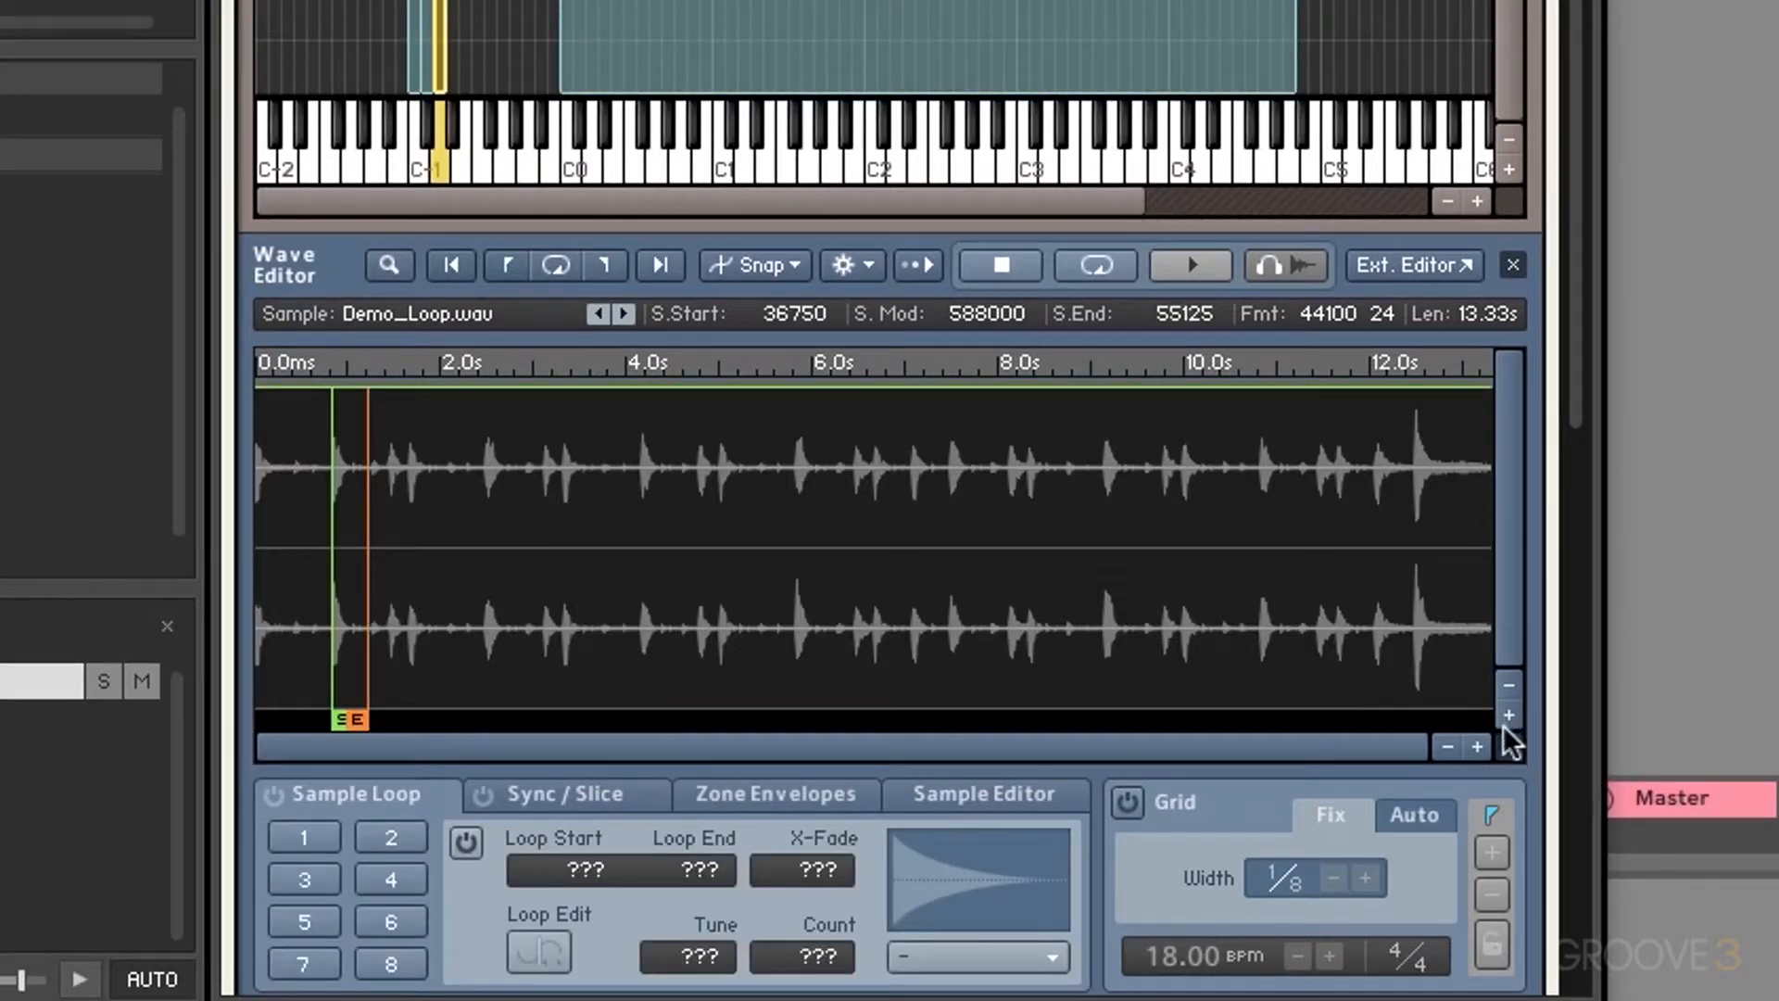
click(1476, 747)
click(1477, 747)
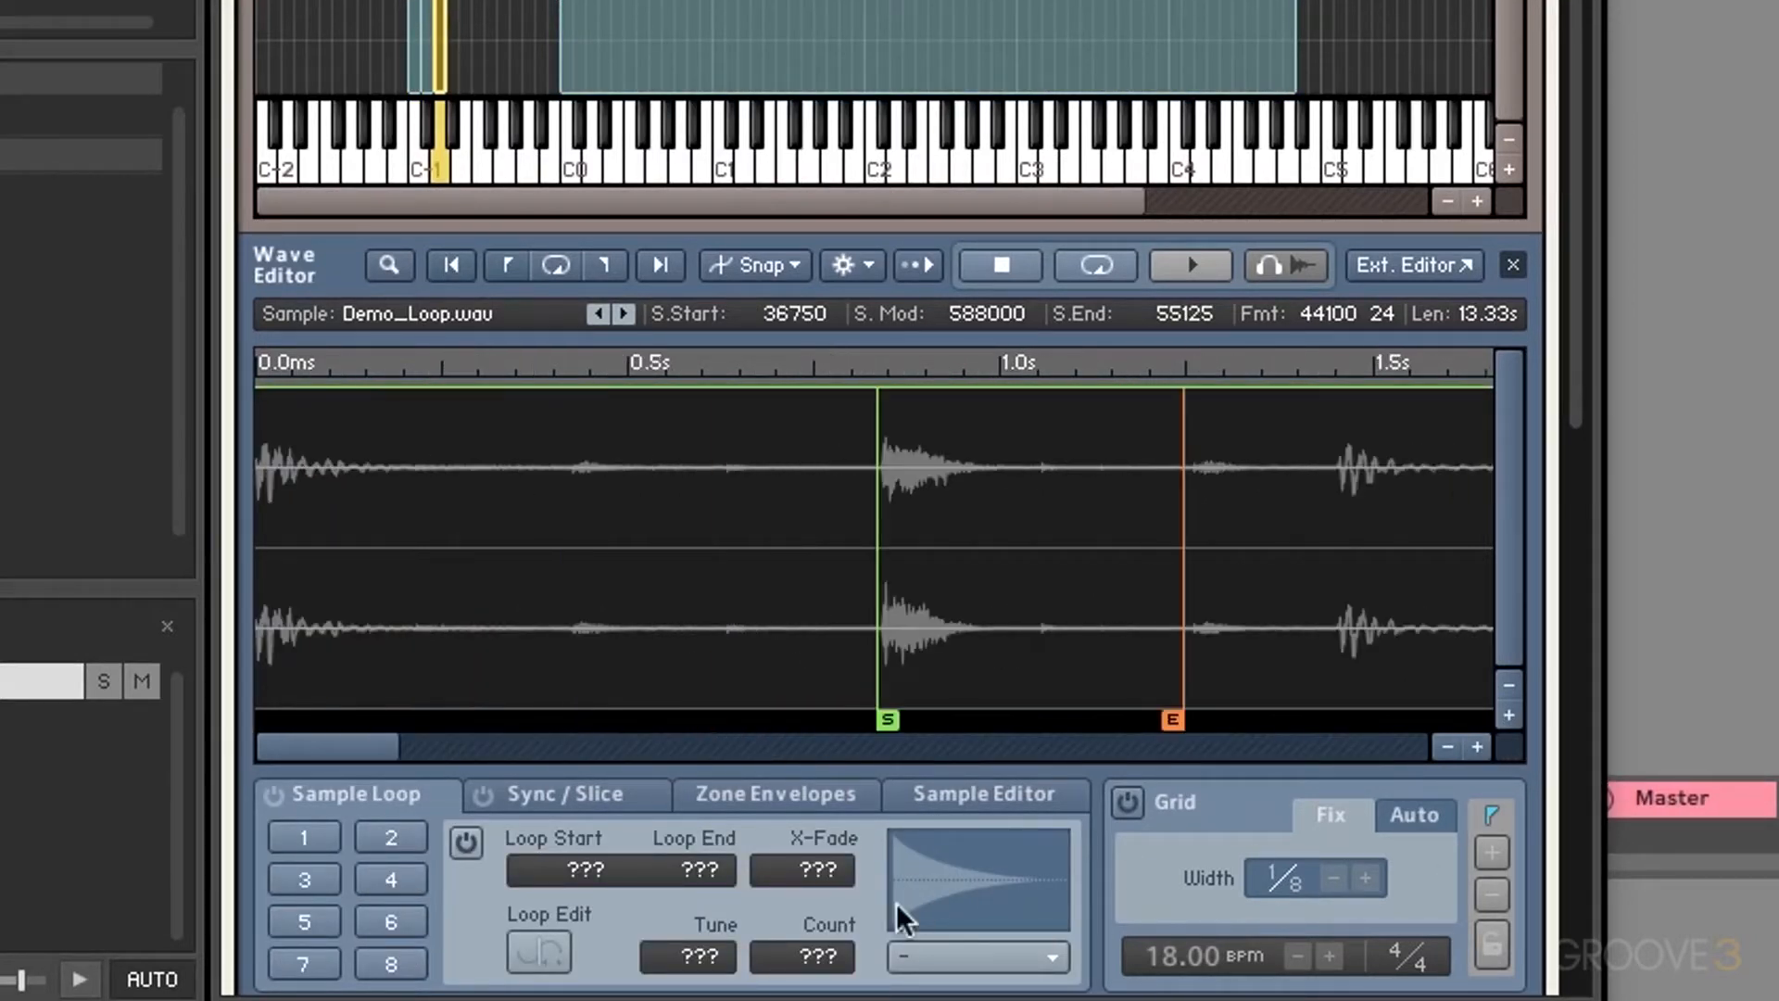
click(786, 798)
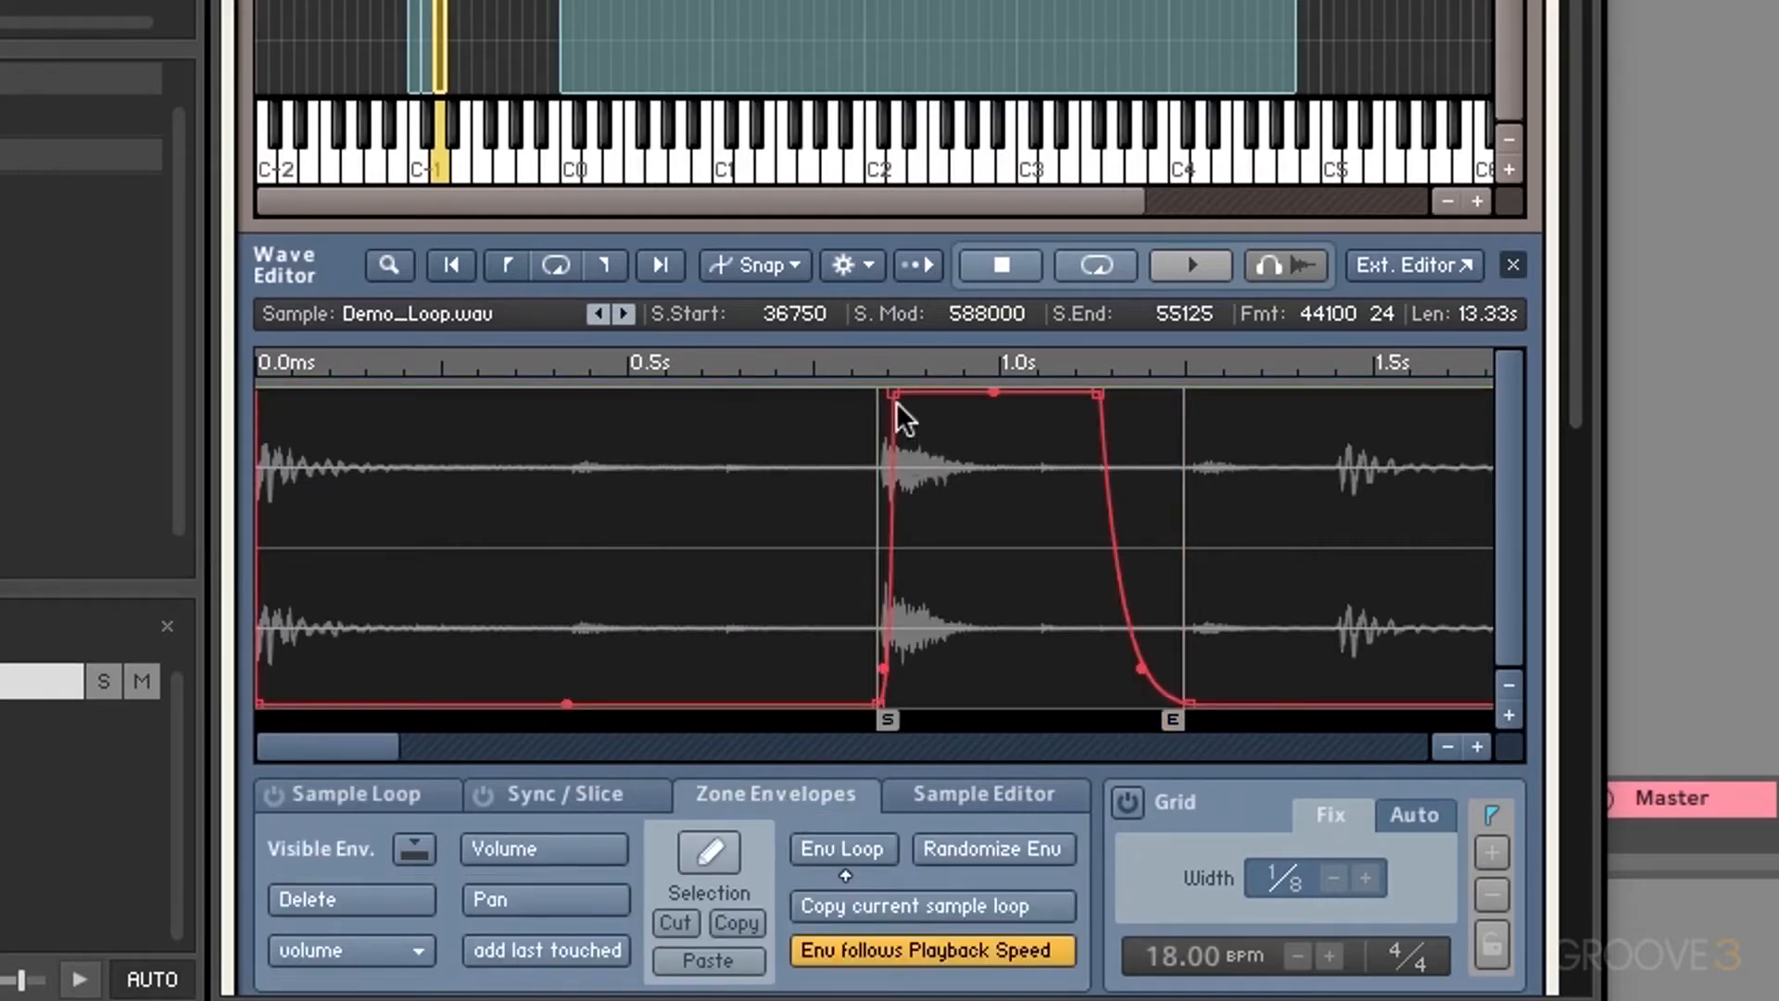
drag(895, 396, 1029, 395)
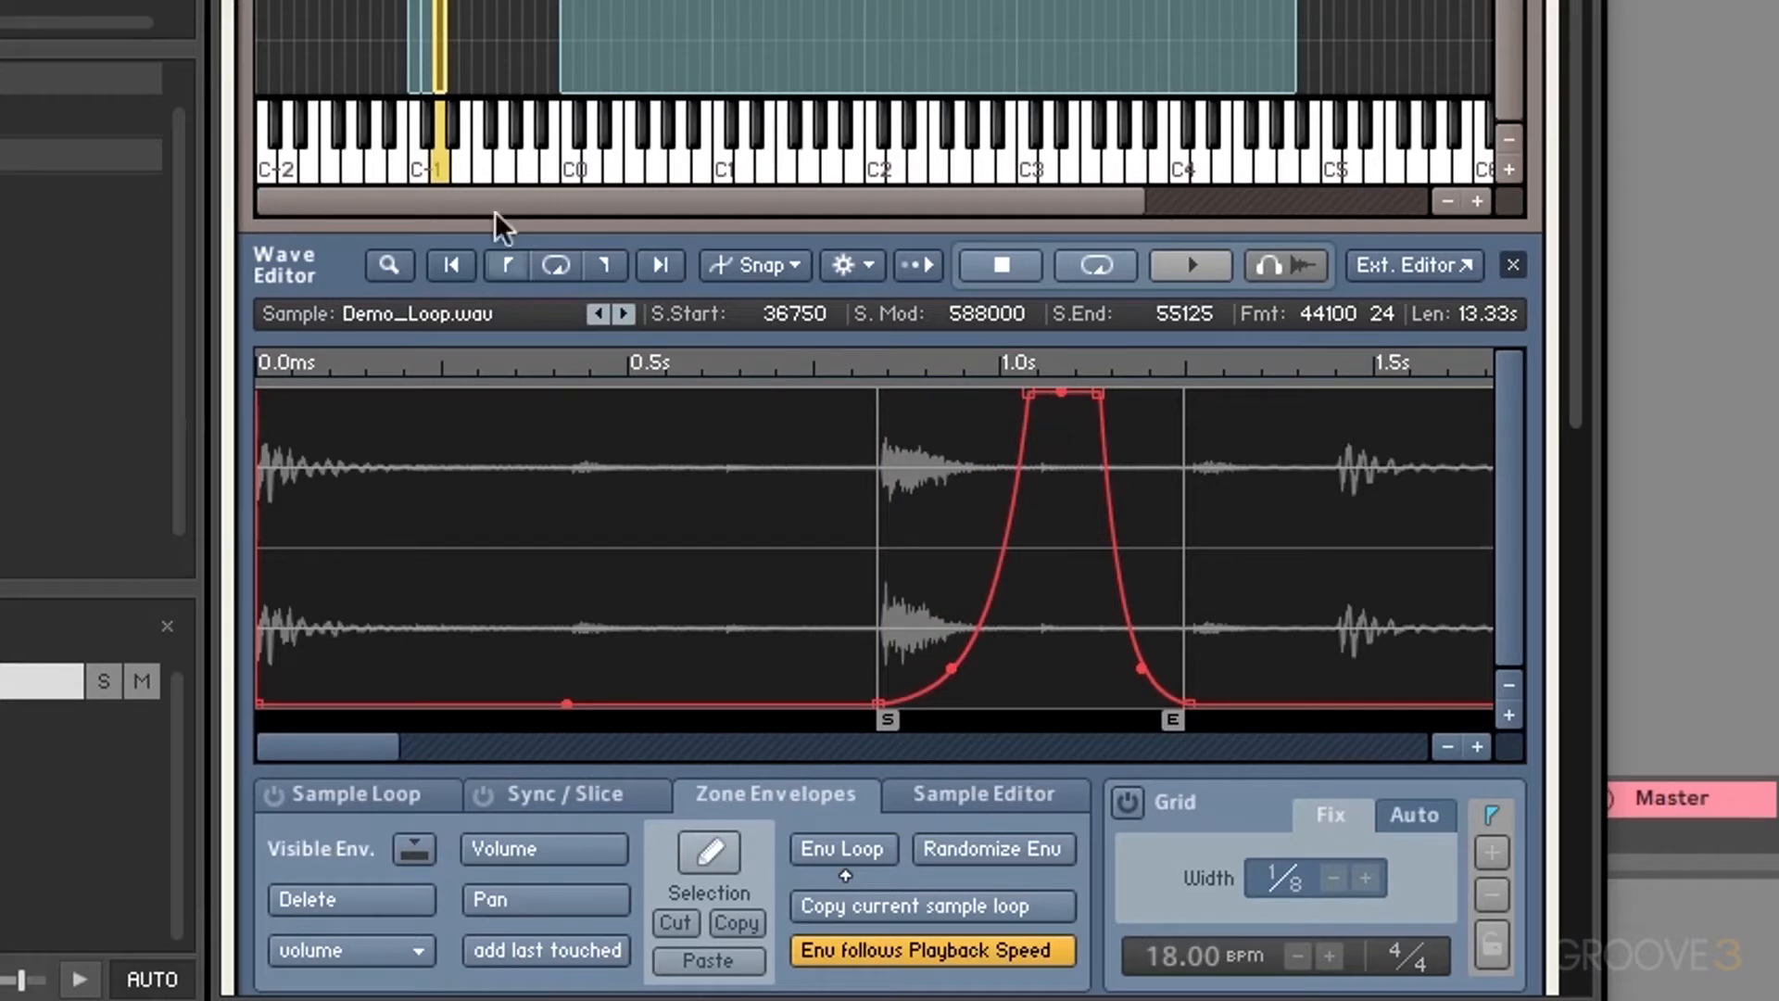
click(437, 163)
Step: Show the Sync / Slice settings and select the full Demo_Loop zone in the mapping
click(619, 788)
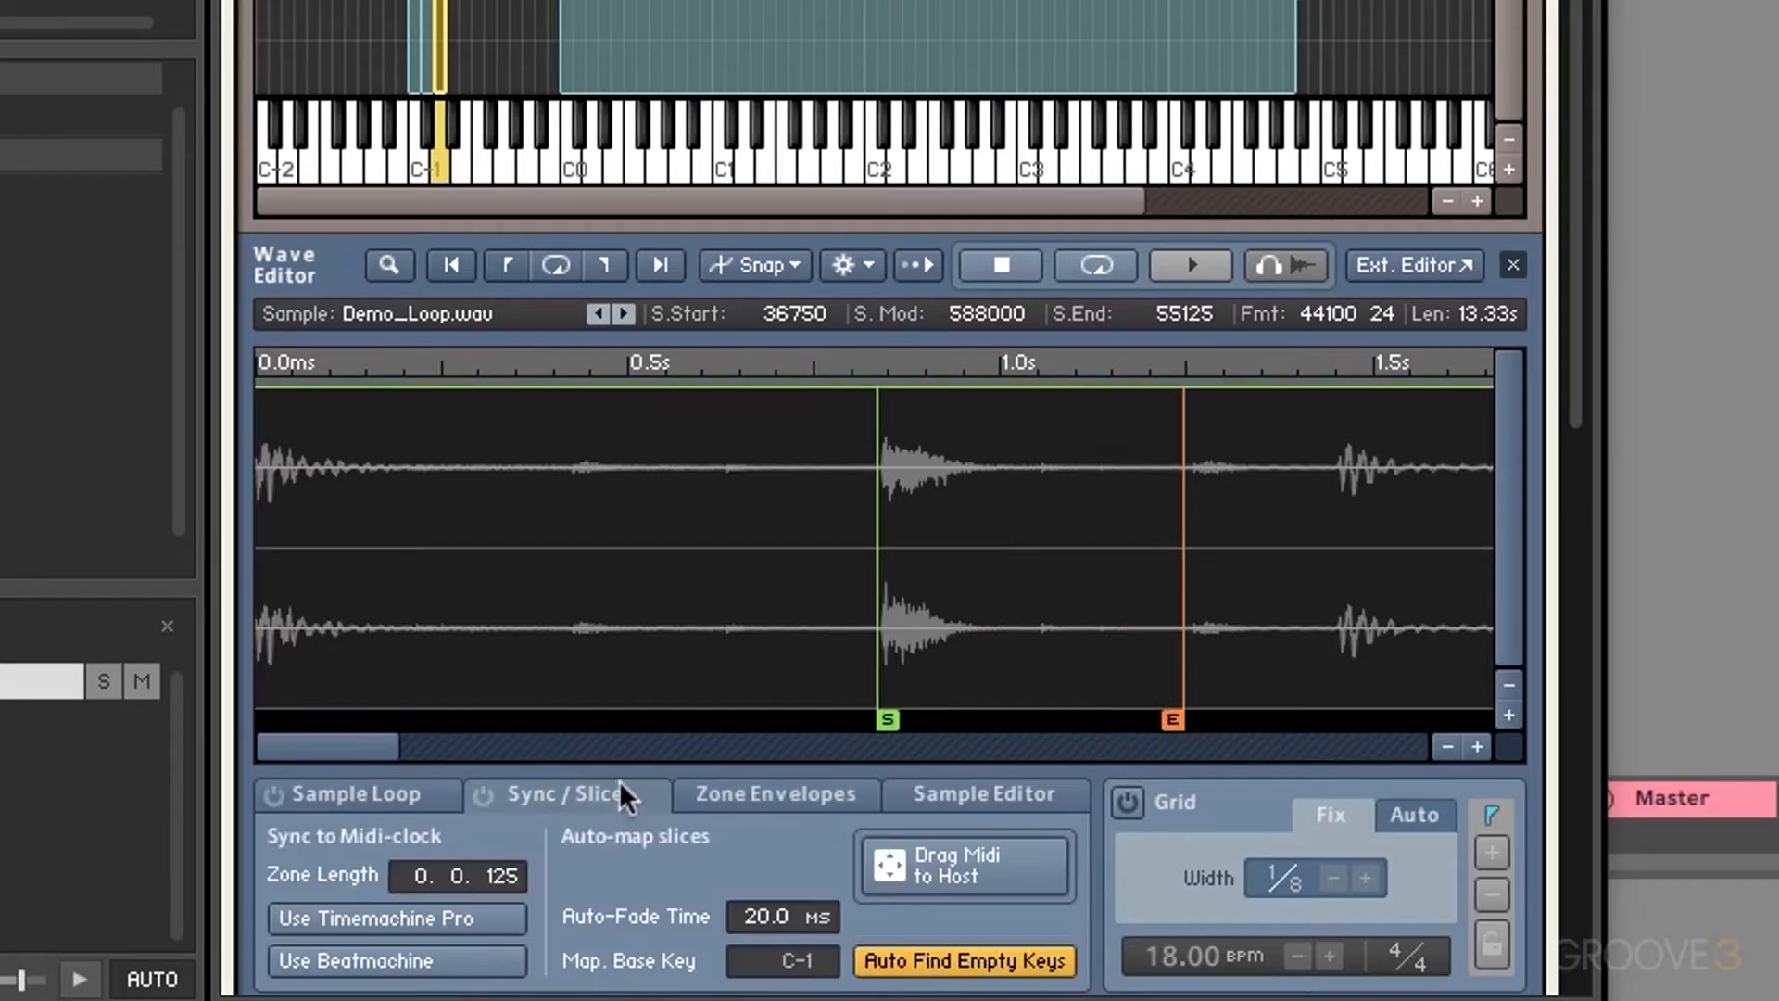
drag(492, 2, 348, 16)
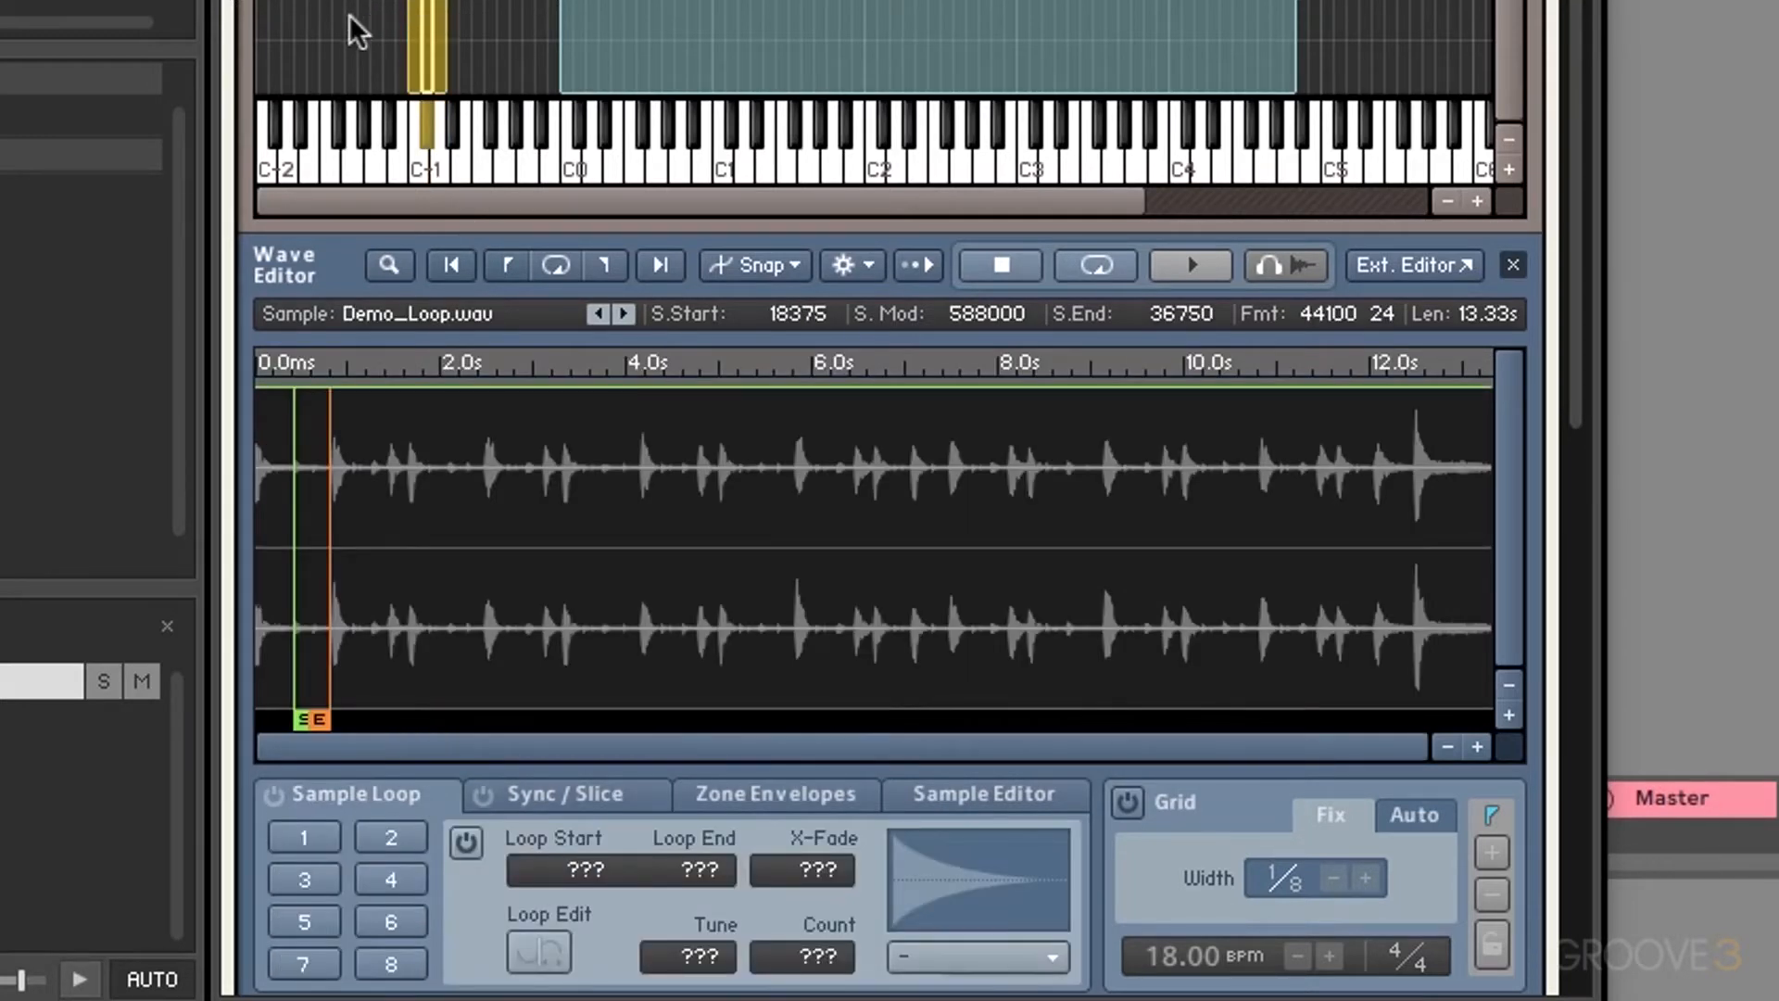
click(349, 14)
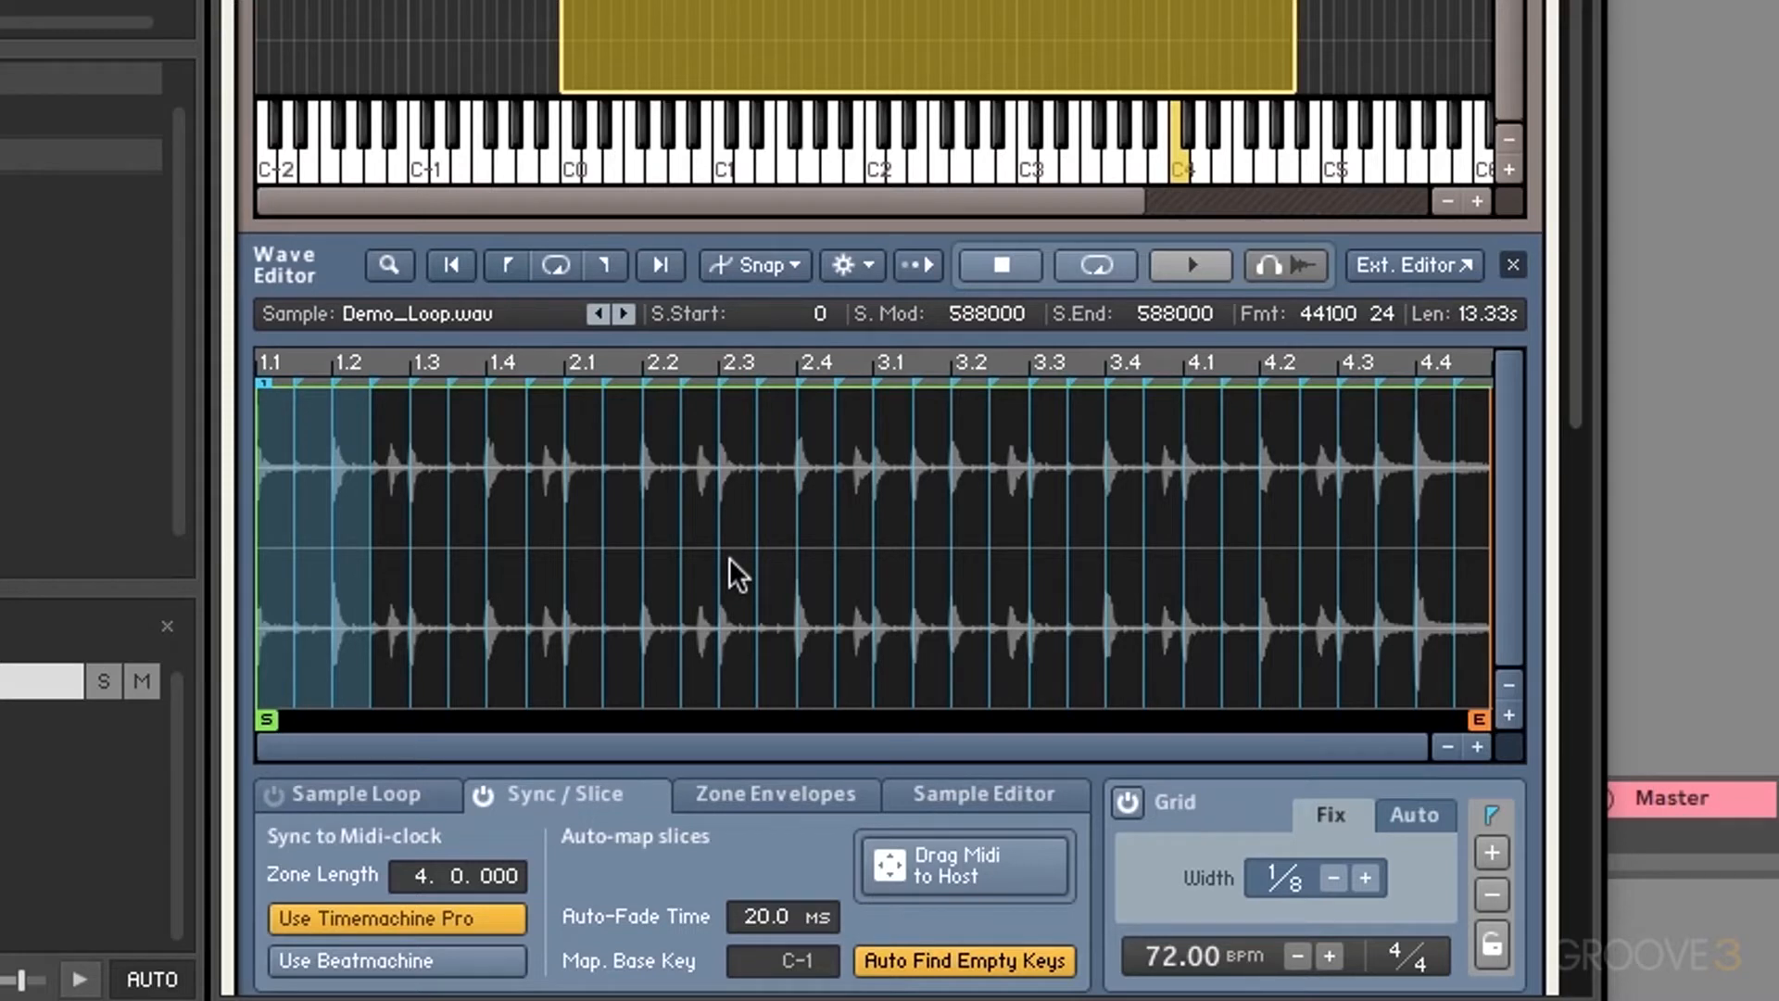
Step: Set Grid Width to quarter notes and Auto-Fade Time to 0.0 ms
click(1333, 878)
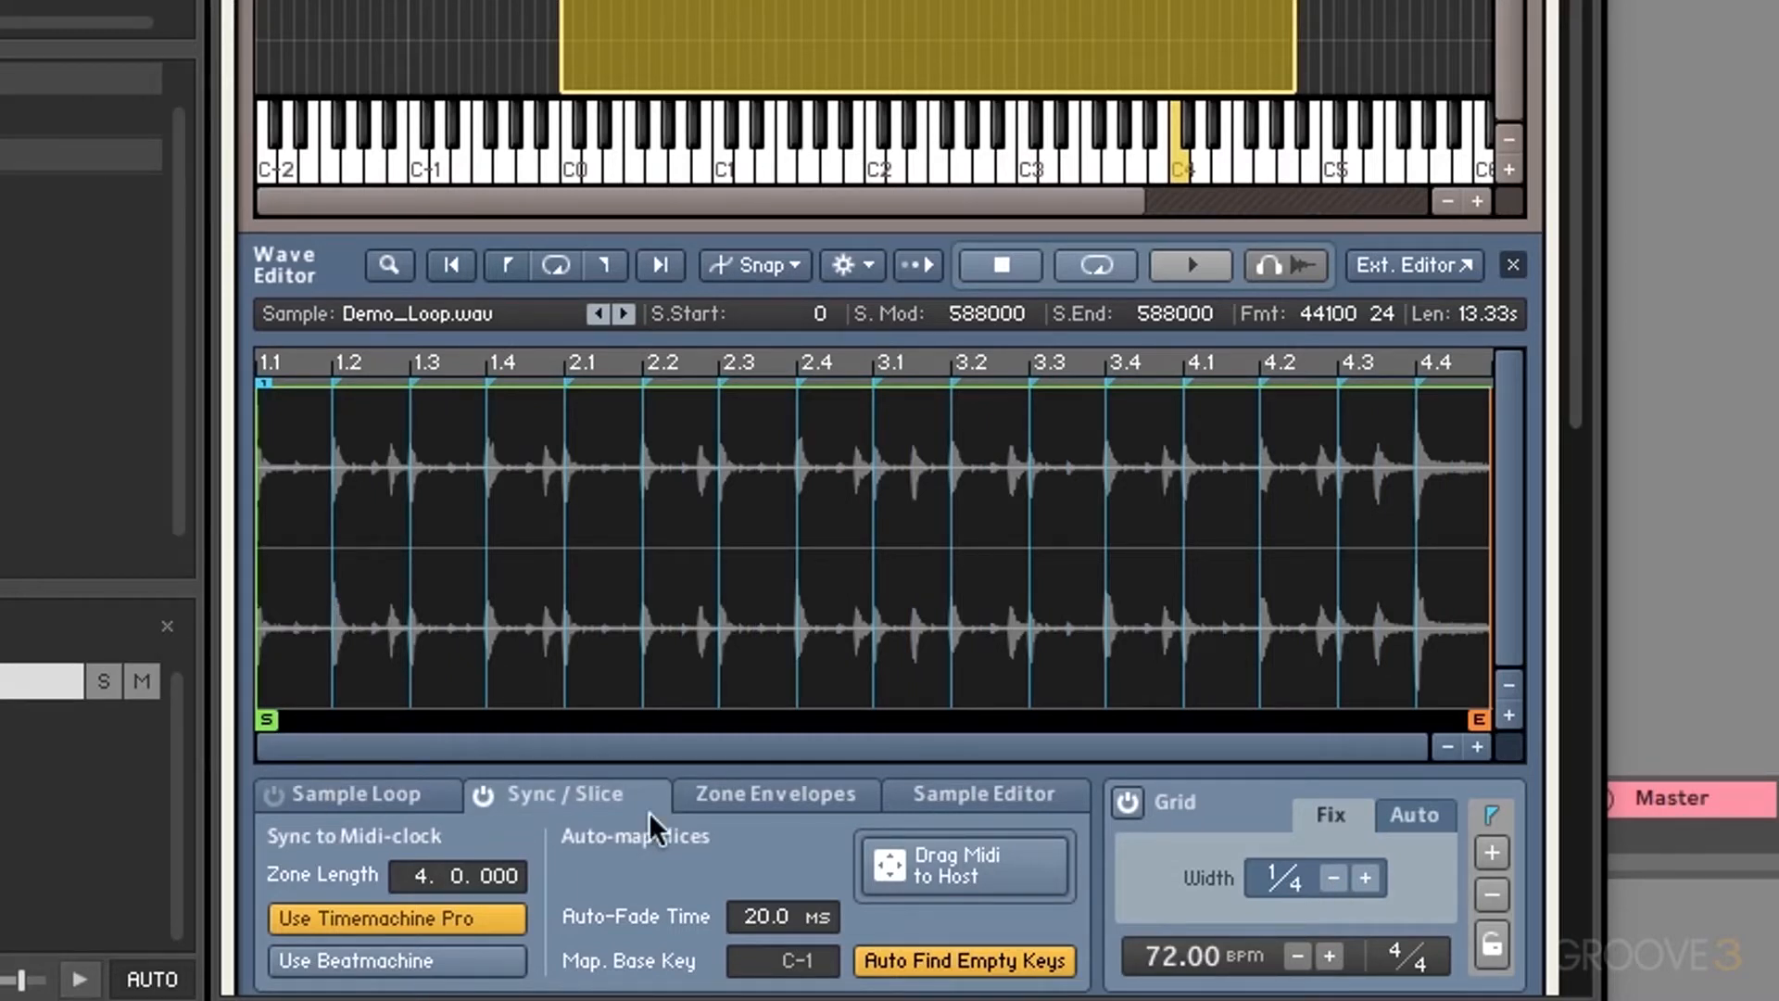
drag(743, 909, 769, 922)
drag(1570, 252, 1566, 375)
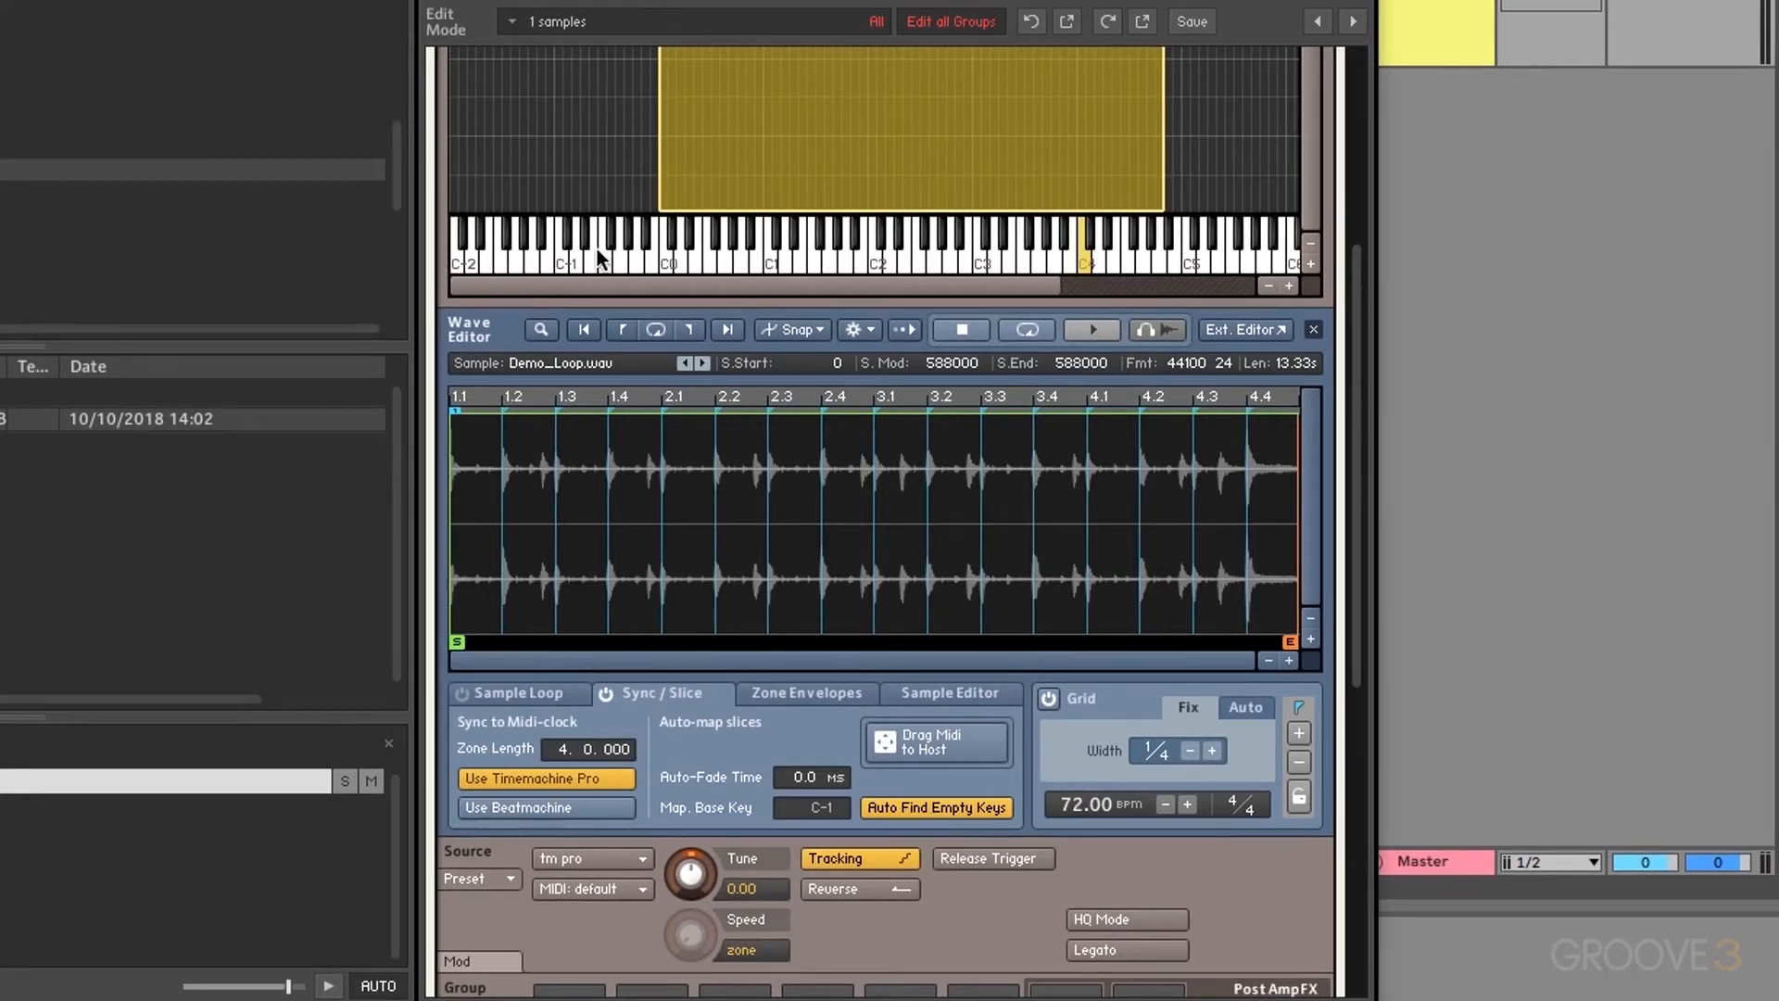
Step: Turn off Auto Find Empty Keys so the slices map as separate zones from base key C-1
click(926, 808)
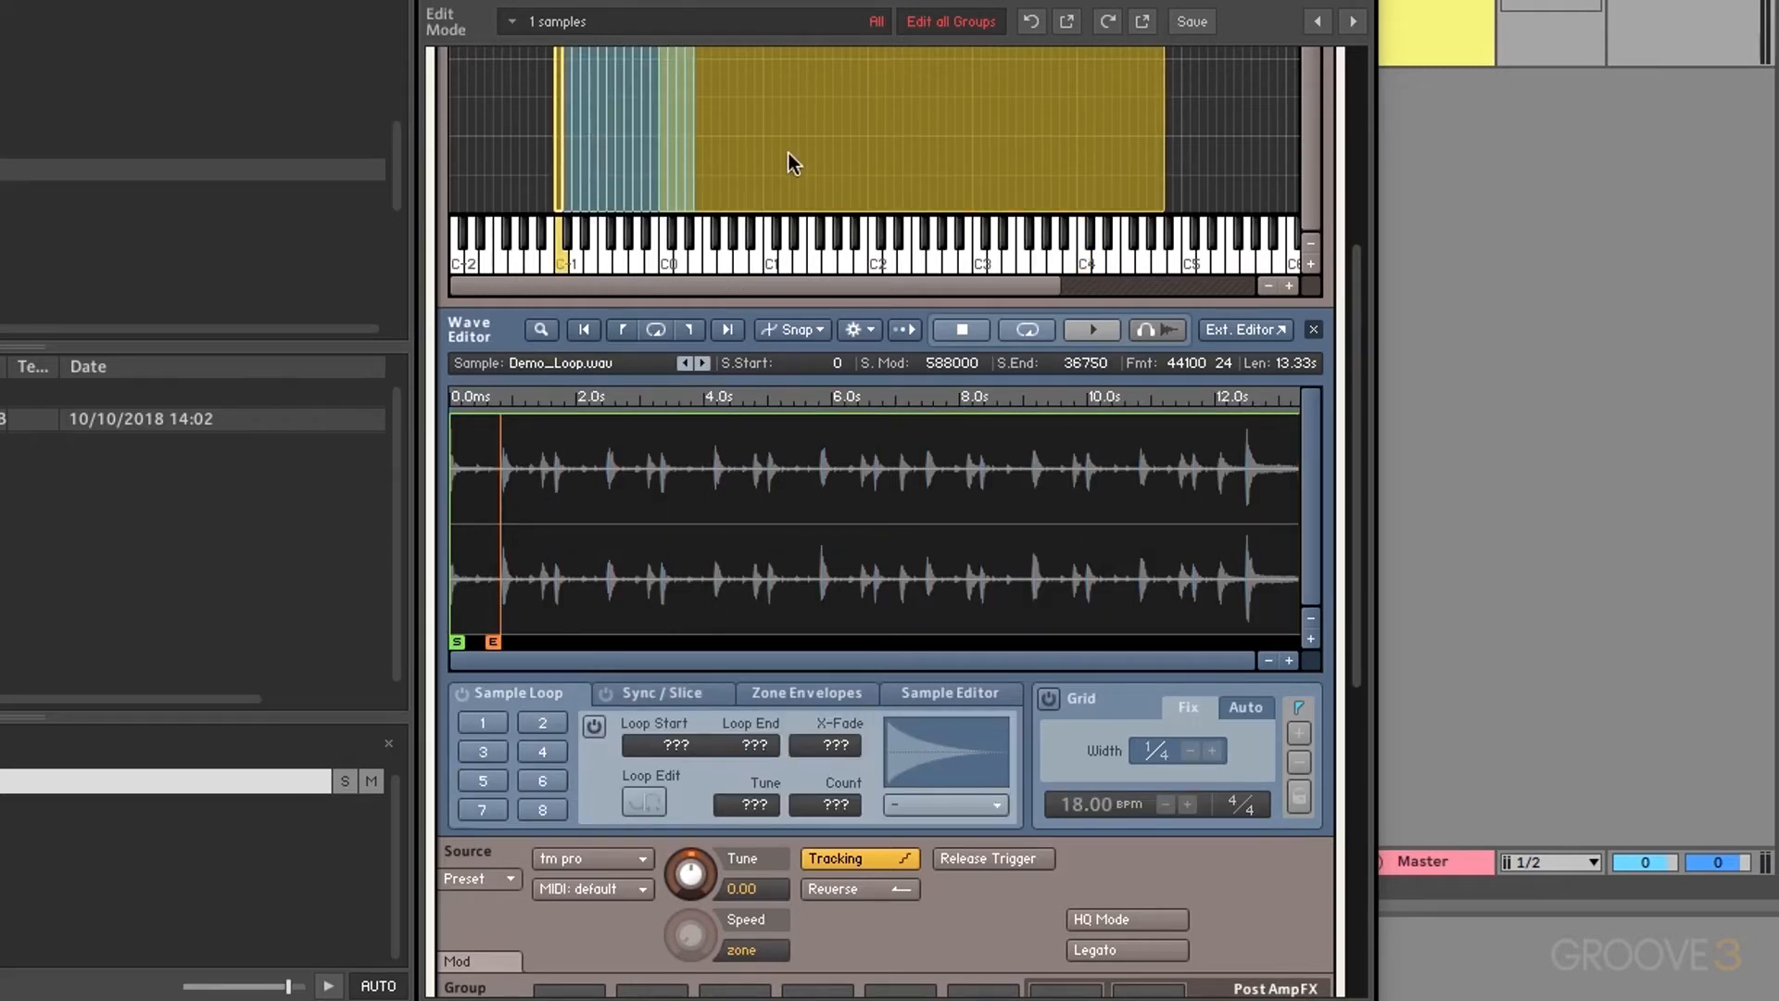
Step: Reposition the slice zones, nudging the thin C0 slice zone to the left
scroll(787, 152, up, 3)
drag(780, 154, 955, 150)
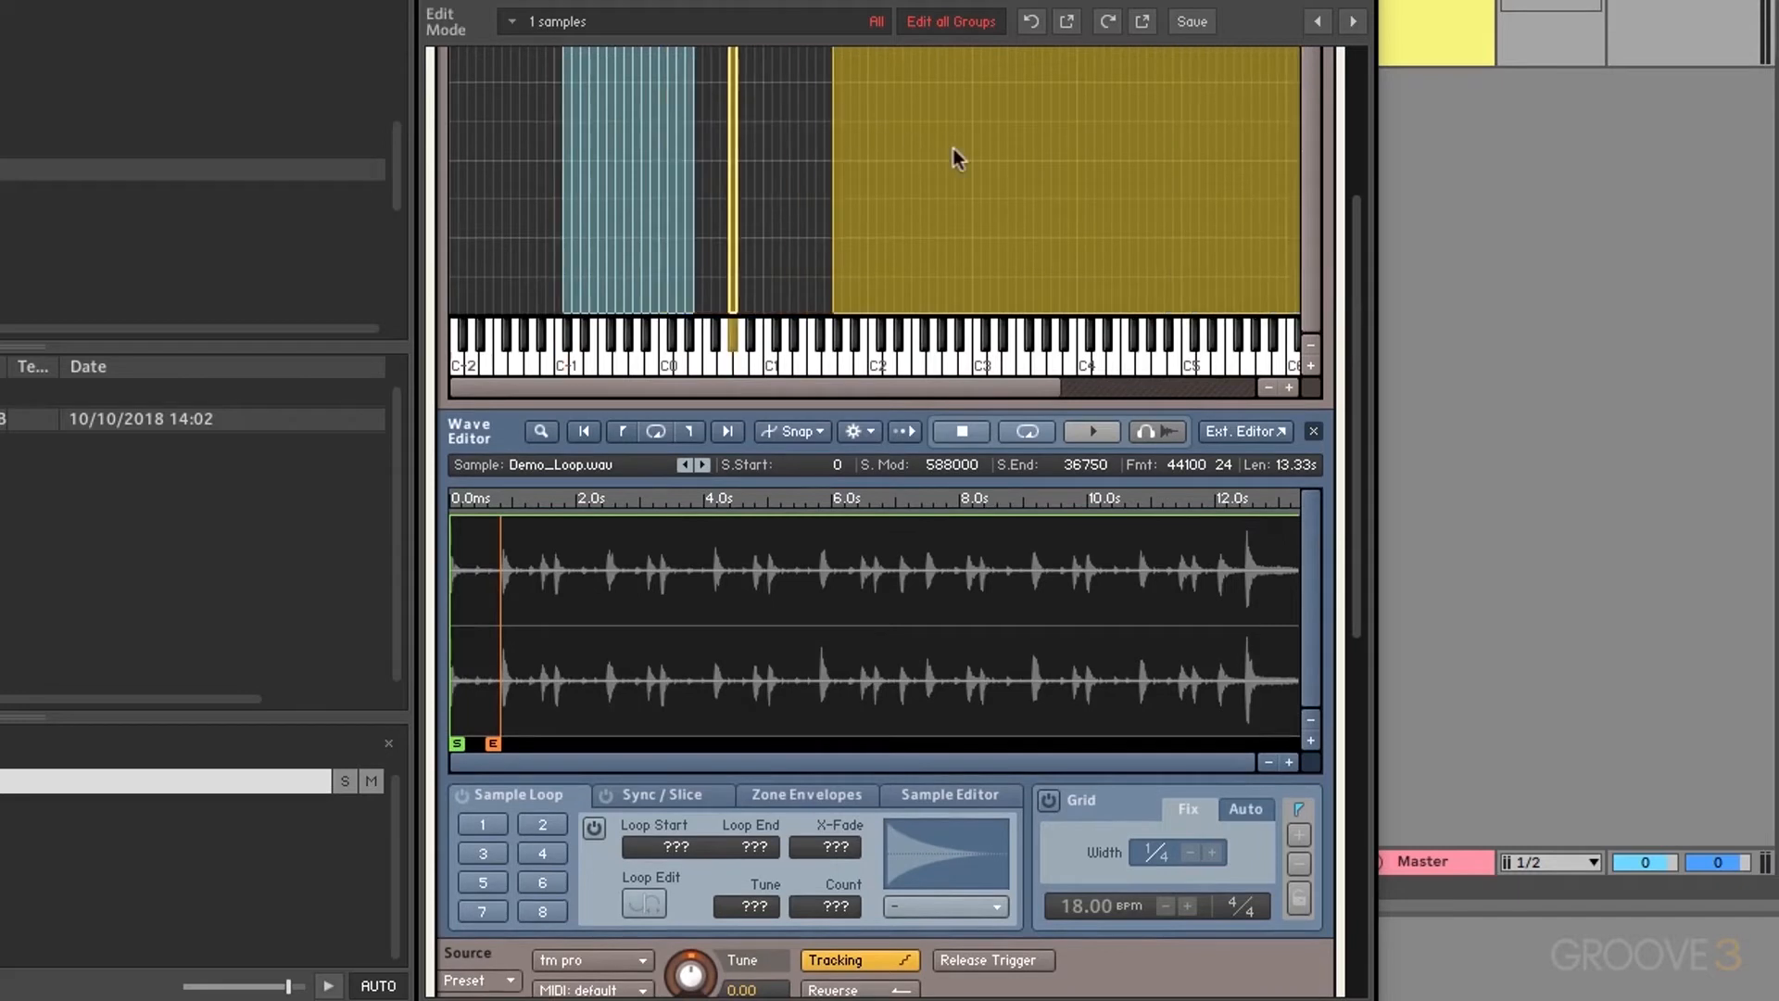
click(759, 208)
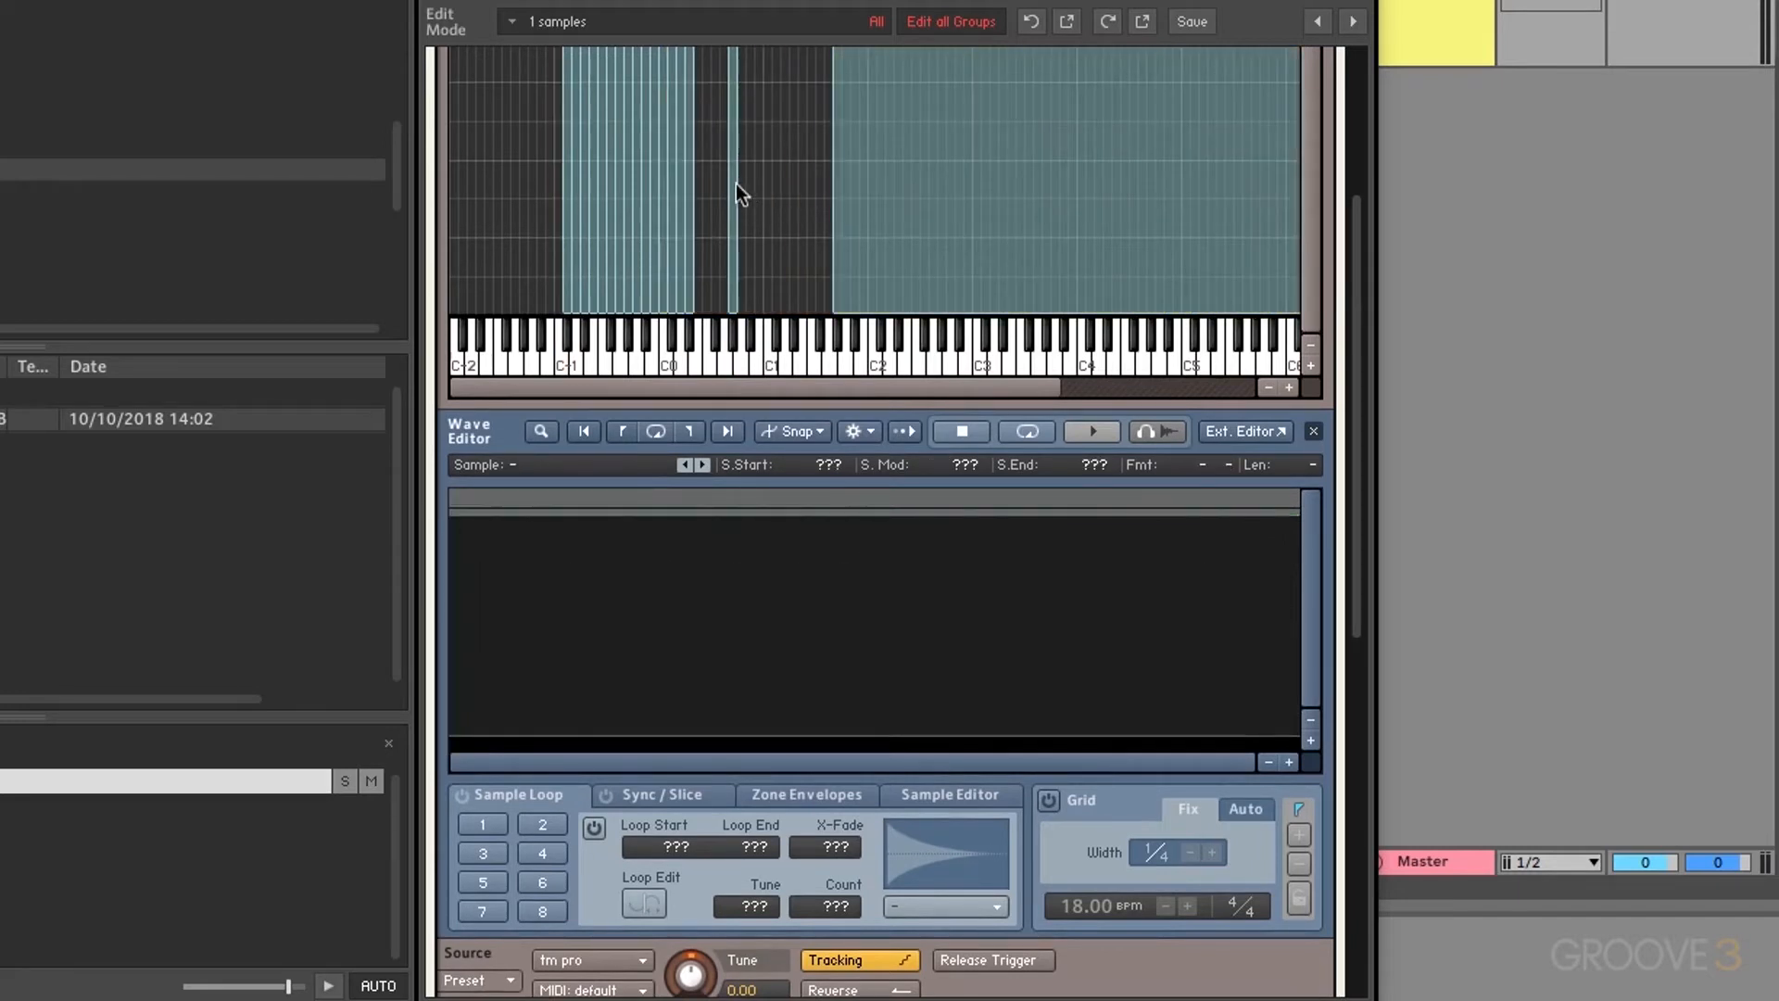
drag(736, 187, 701, 184)
click(760, 216)
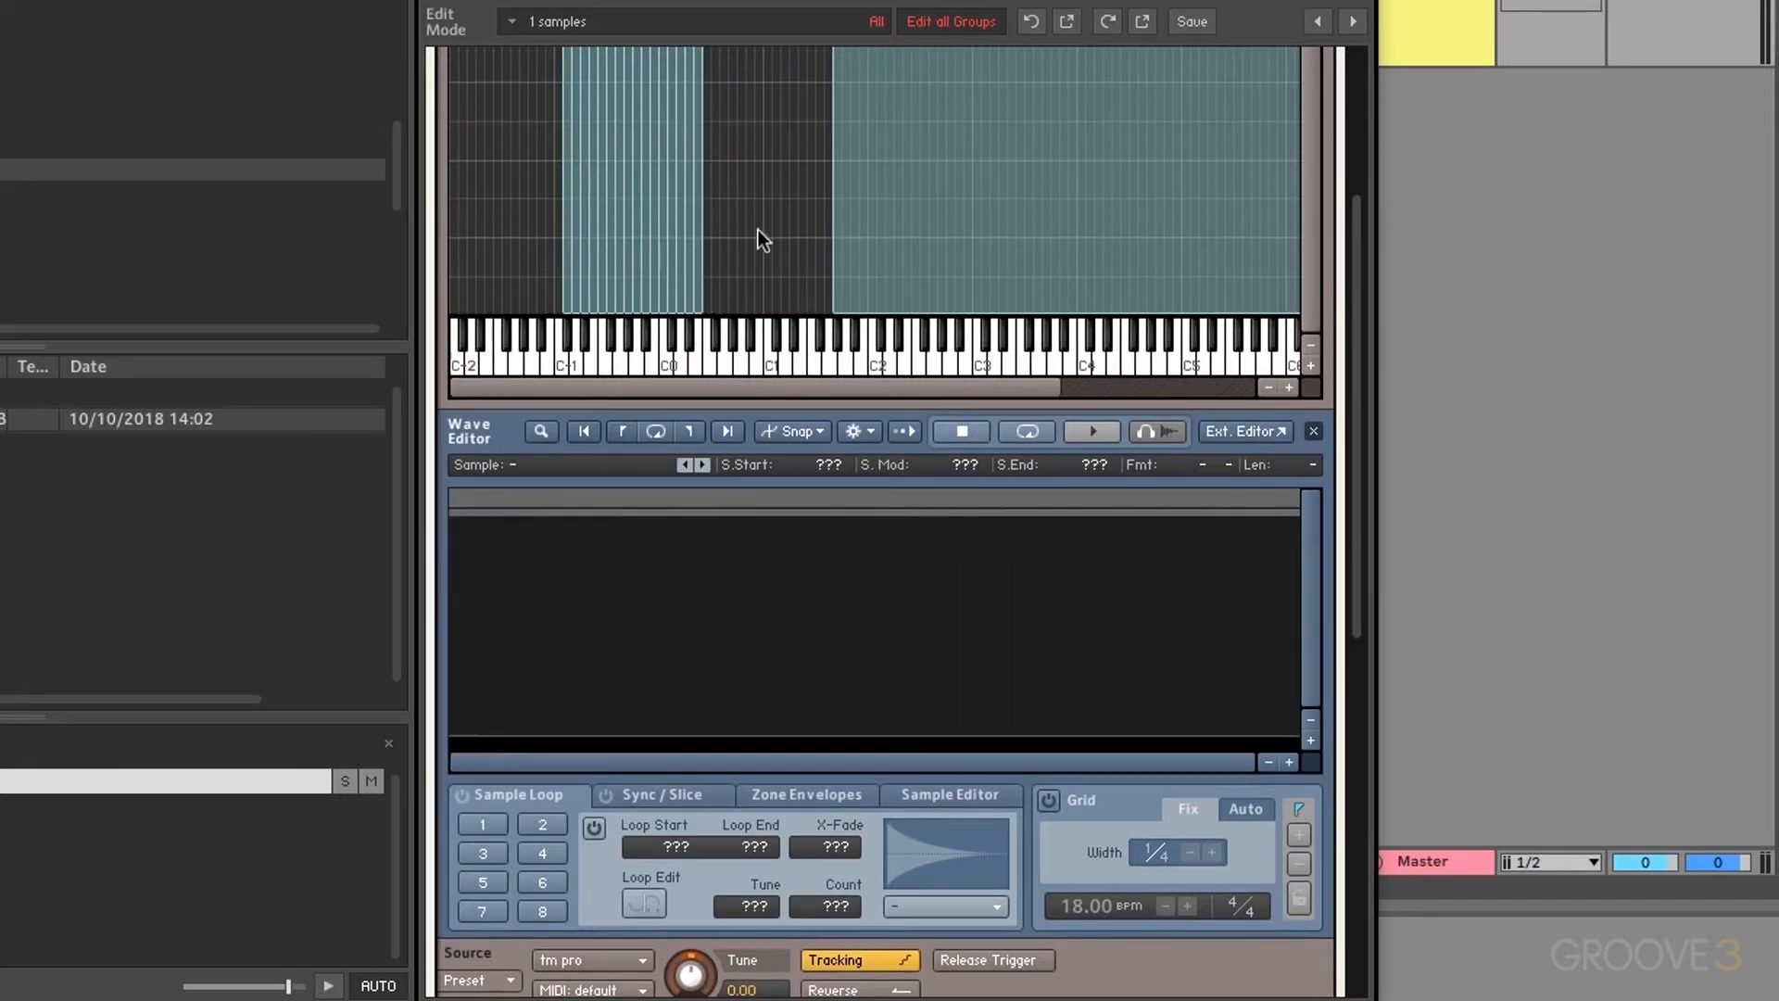
Step: Audition the mapped slices from C-1 upward on the mapping keyboard
scroll(562, 359, up, 3)
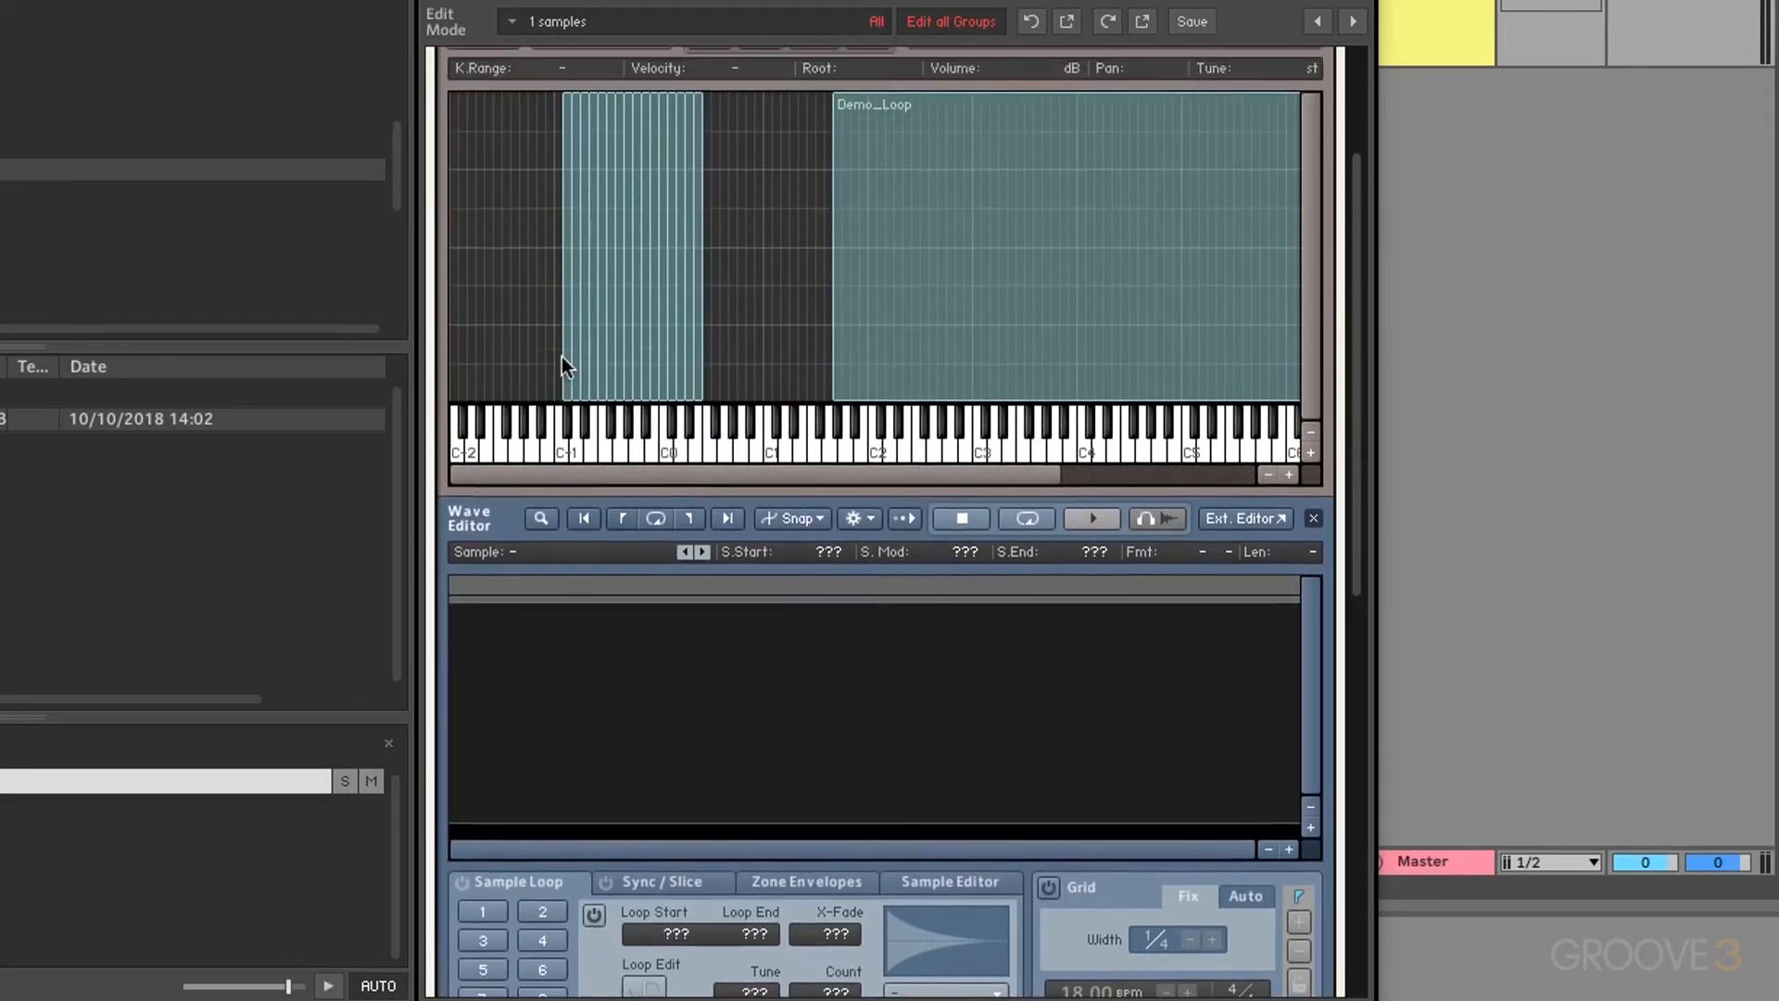
click(574, 441)
click(586, 424)
click(591, 441)
click(604, 445)
click(610, 426)
click(619, 442)
click(627, 426)
Step: Select the C#-1 slice zone and step through the slice zones with the arrow keys
click(567, 337)
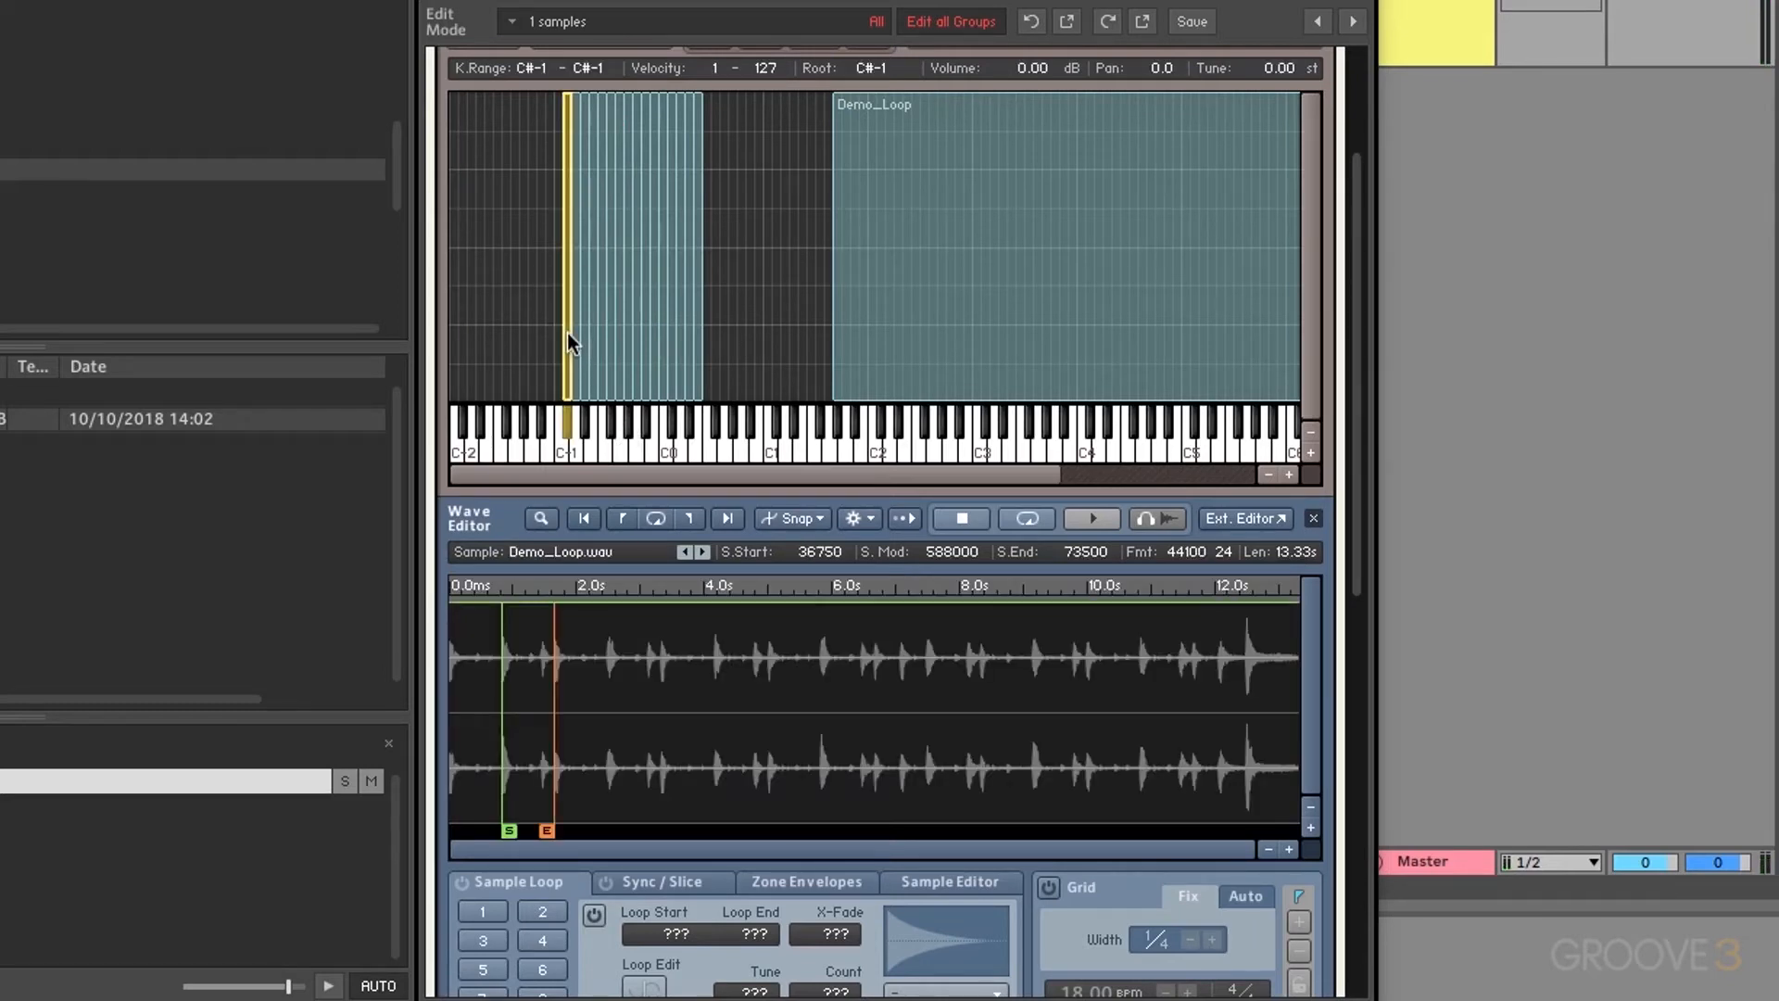
key(Right)
key(Right)
key(Right)
key(Right)
key(Right)
key(Right)
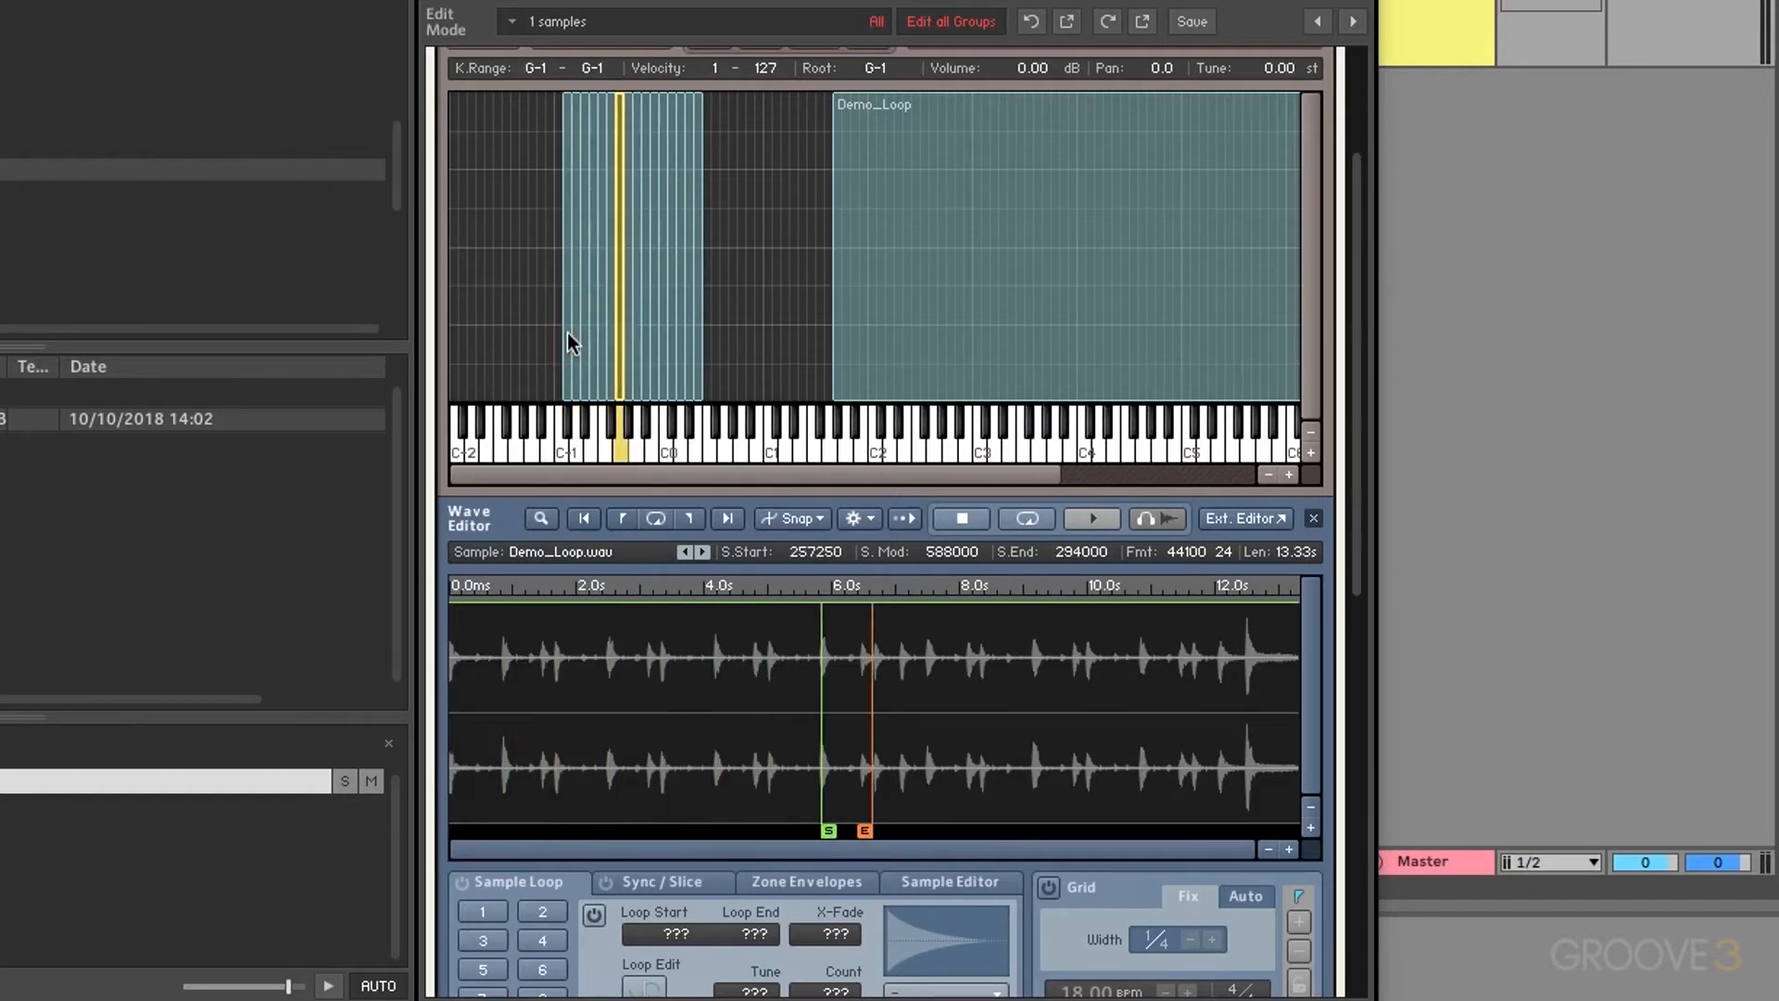
key(Right)
key(Right)
key(Right)
key(Right)
key(Right)
key(Right)
key(Right)
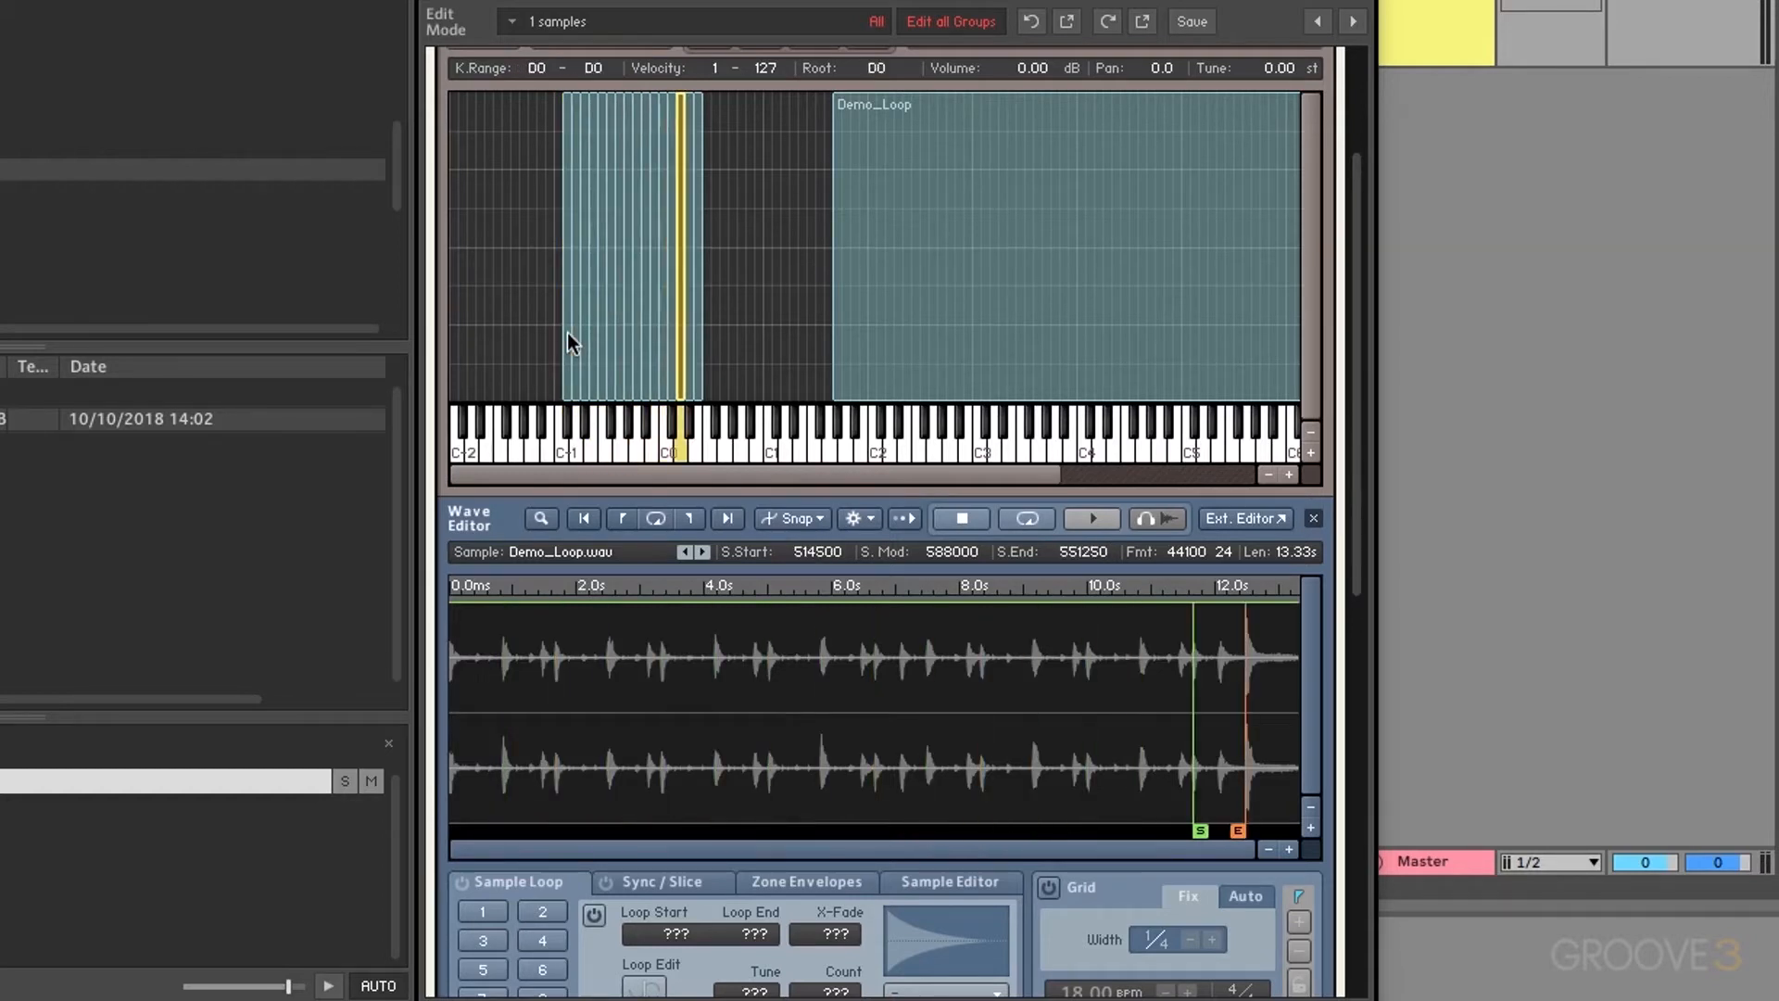
key(Right)
key(Left)
key(Left)
key(Left)
key(Left)
key(Left)
key(Left)
key(Left)
key(Left)
key(Left)
key(Left)
key(Left)
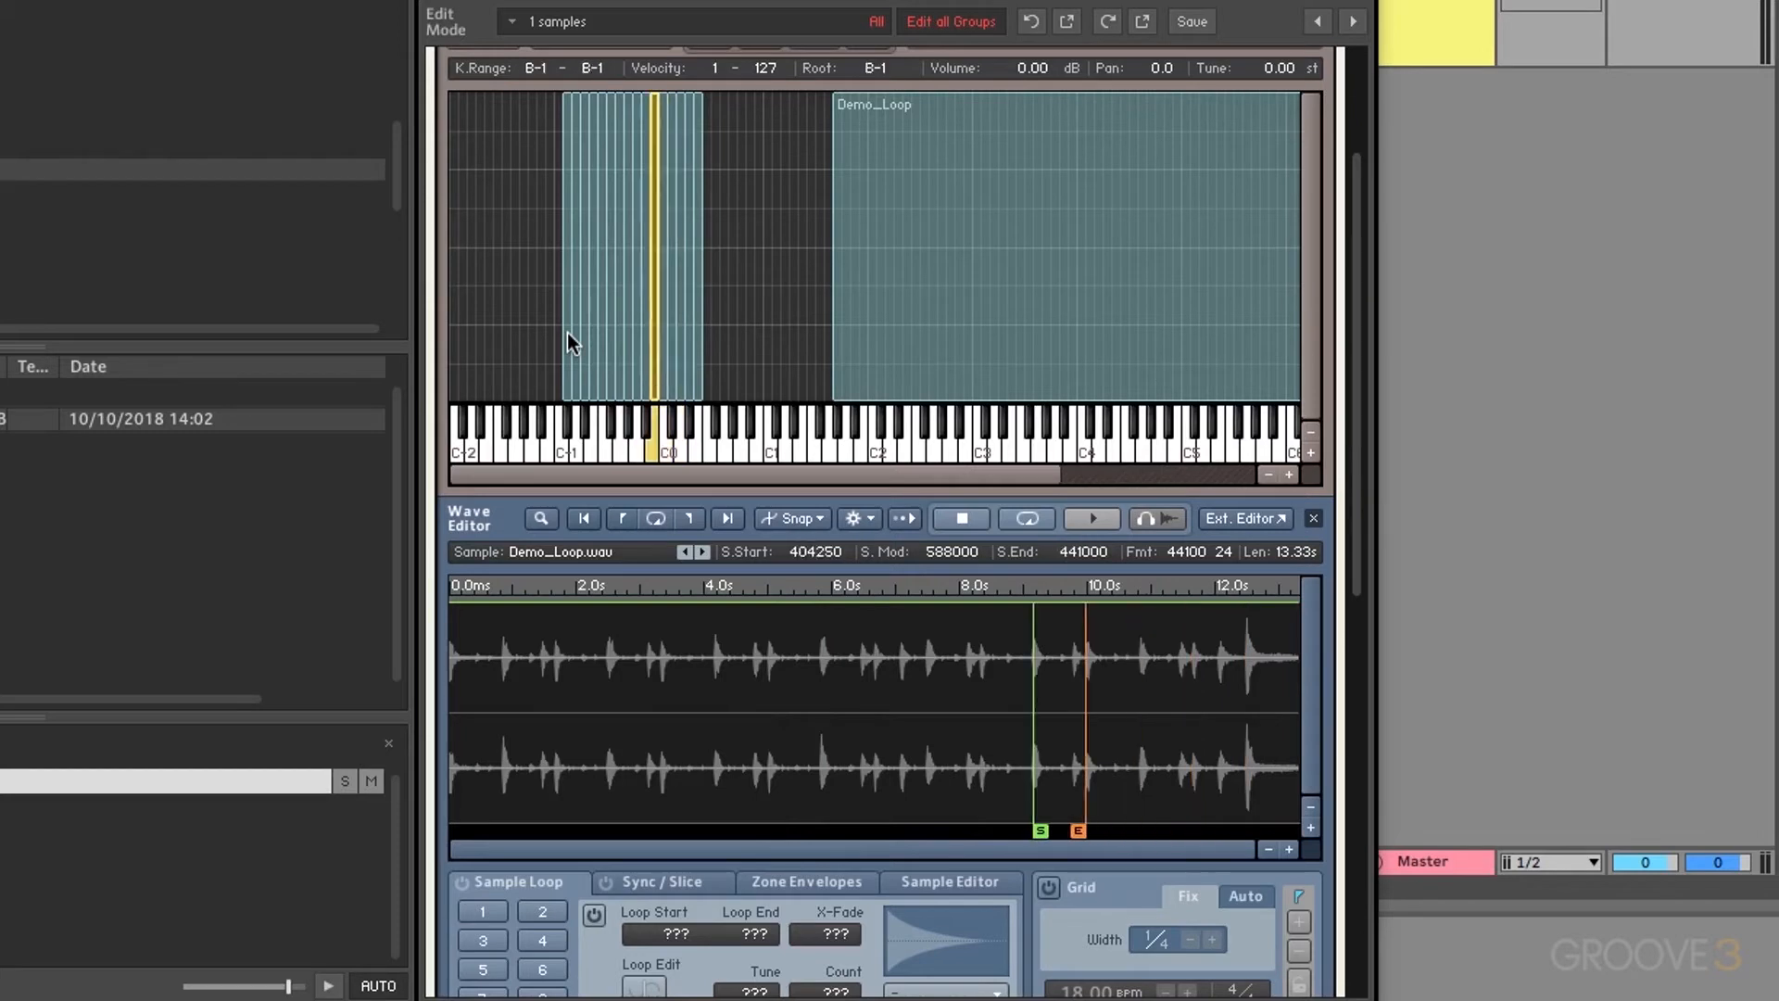
key(Left)
key(Left)
key(Left)
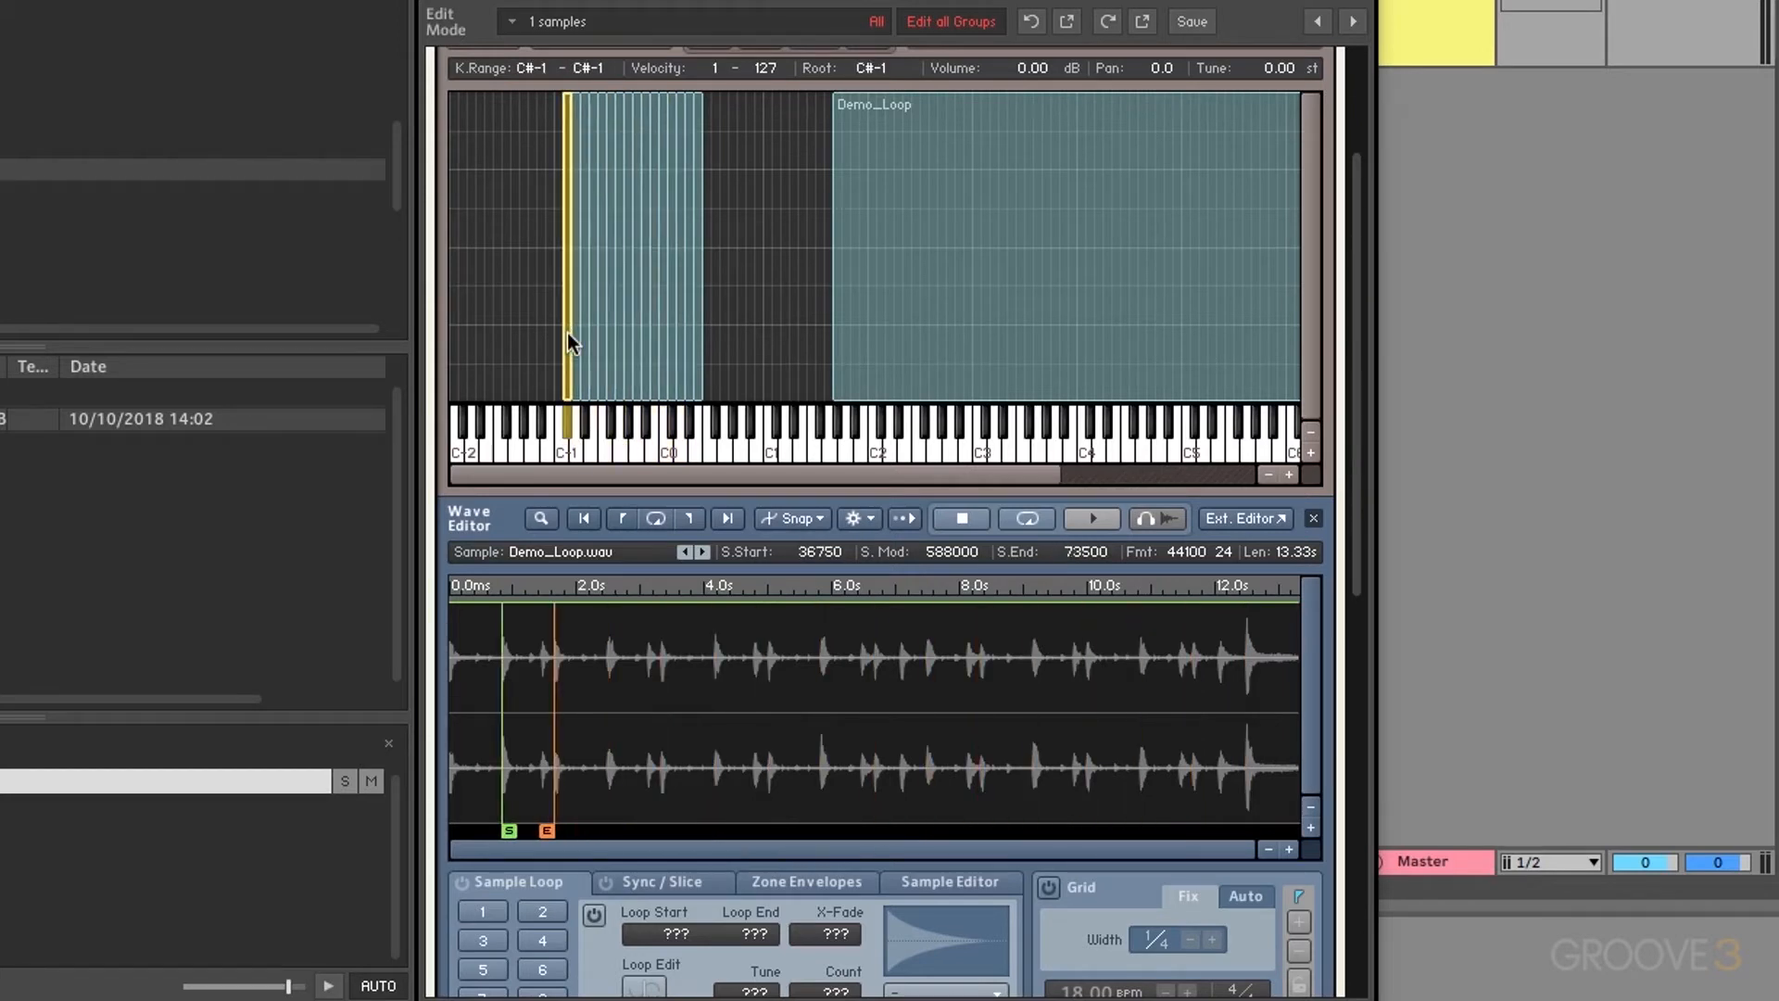
Step: Marquee-select and delete all the slice zones, then select the Demo_Loop zone
click(752, 299)
drag(752, 298, 465, 364)
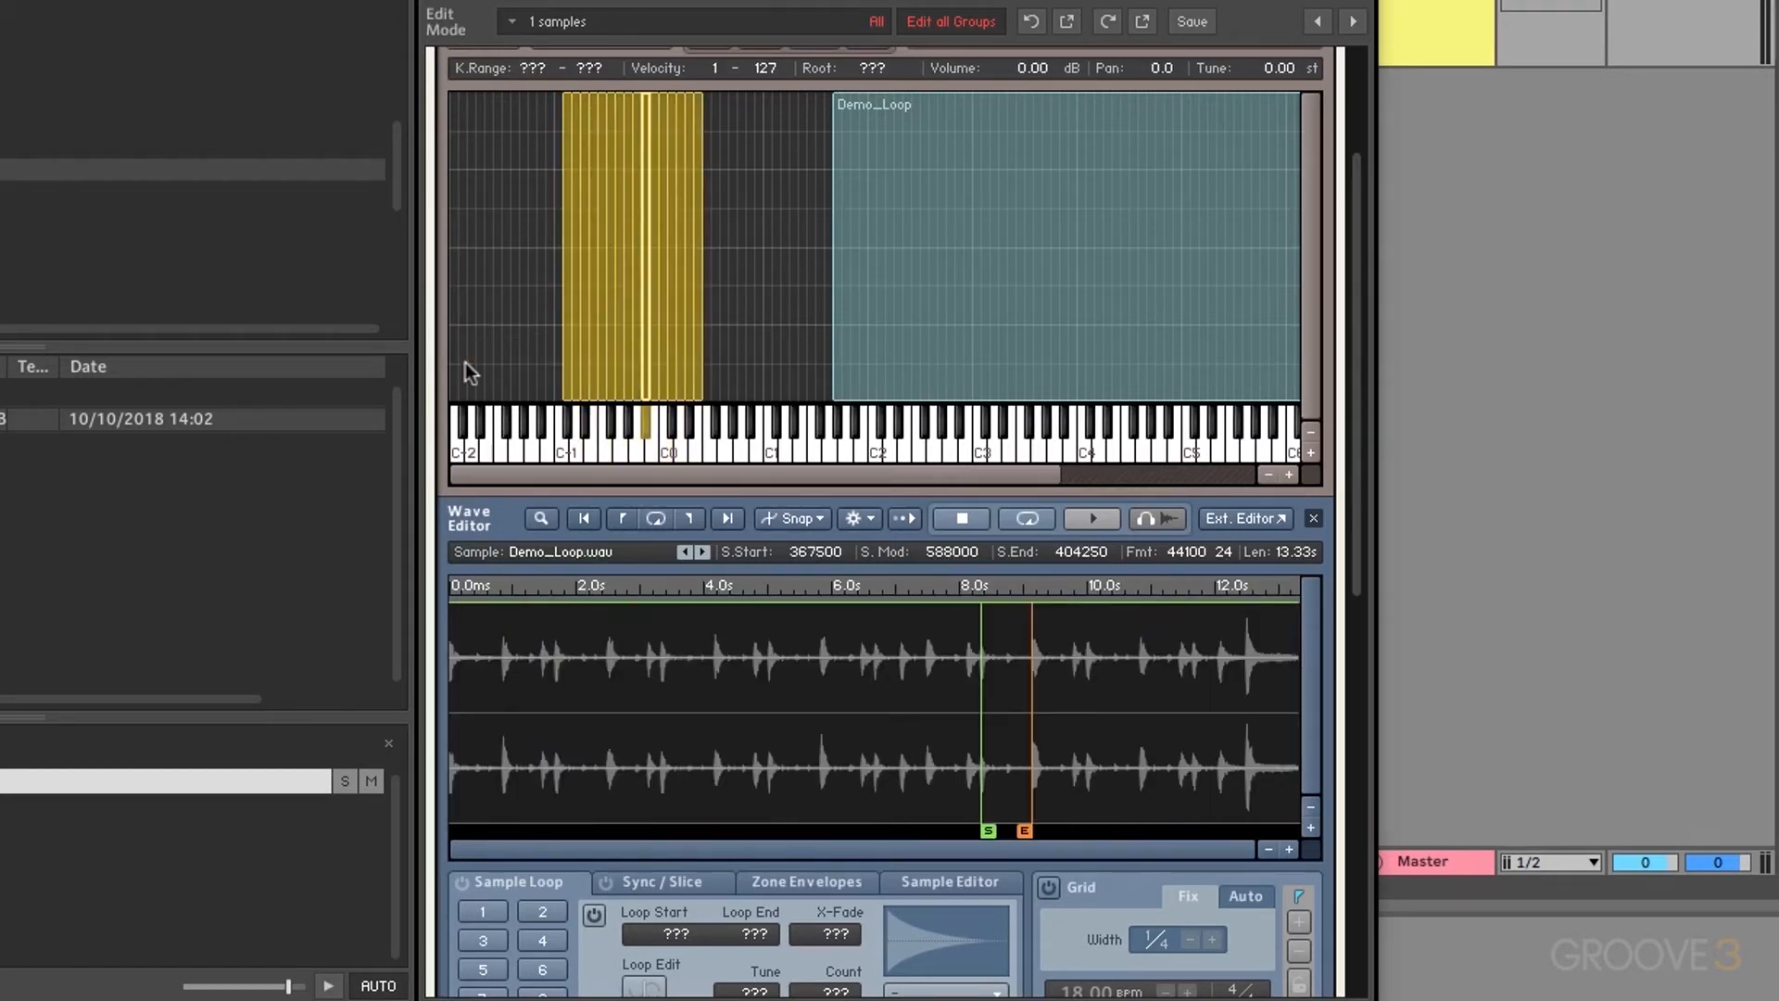
key(Delete)
click(925, 325)
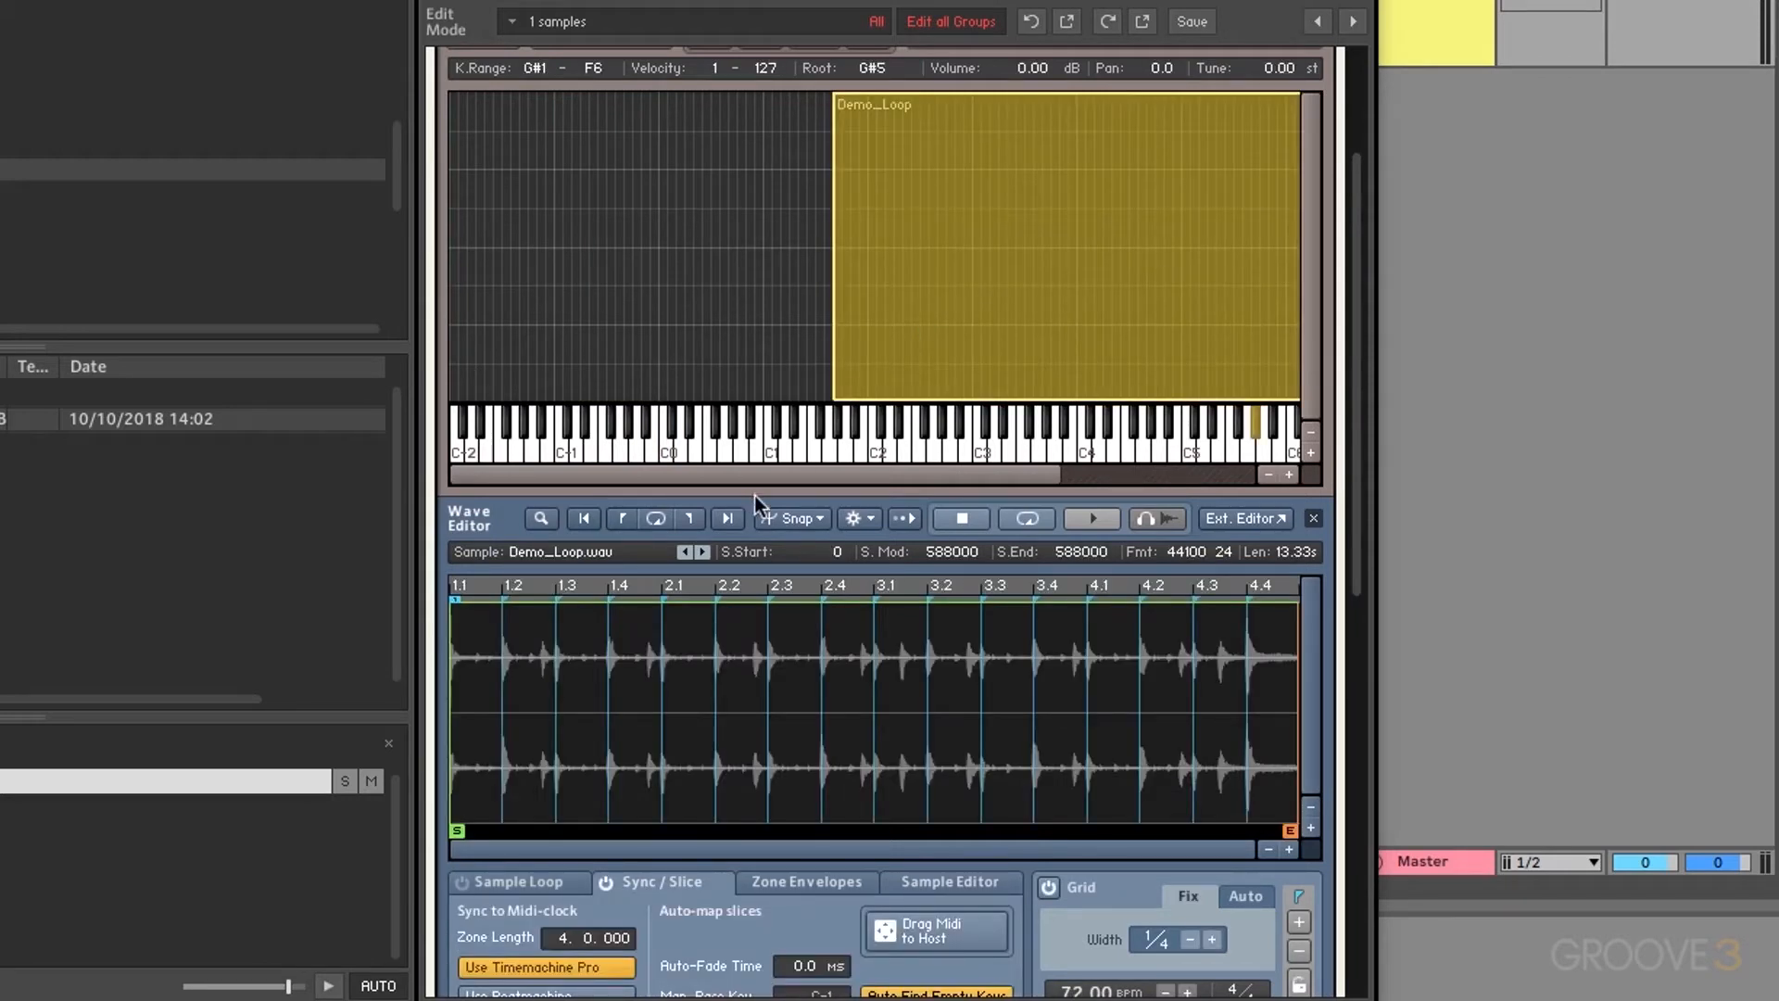
Step: Drag the slice MIDI pattern into Live's arrangement, importing tempo and time signature
scroll(777, 597, down, 1)
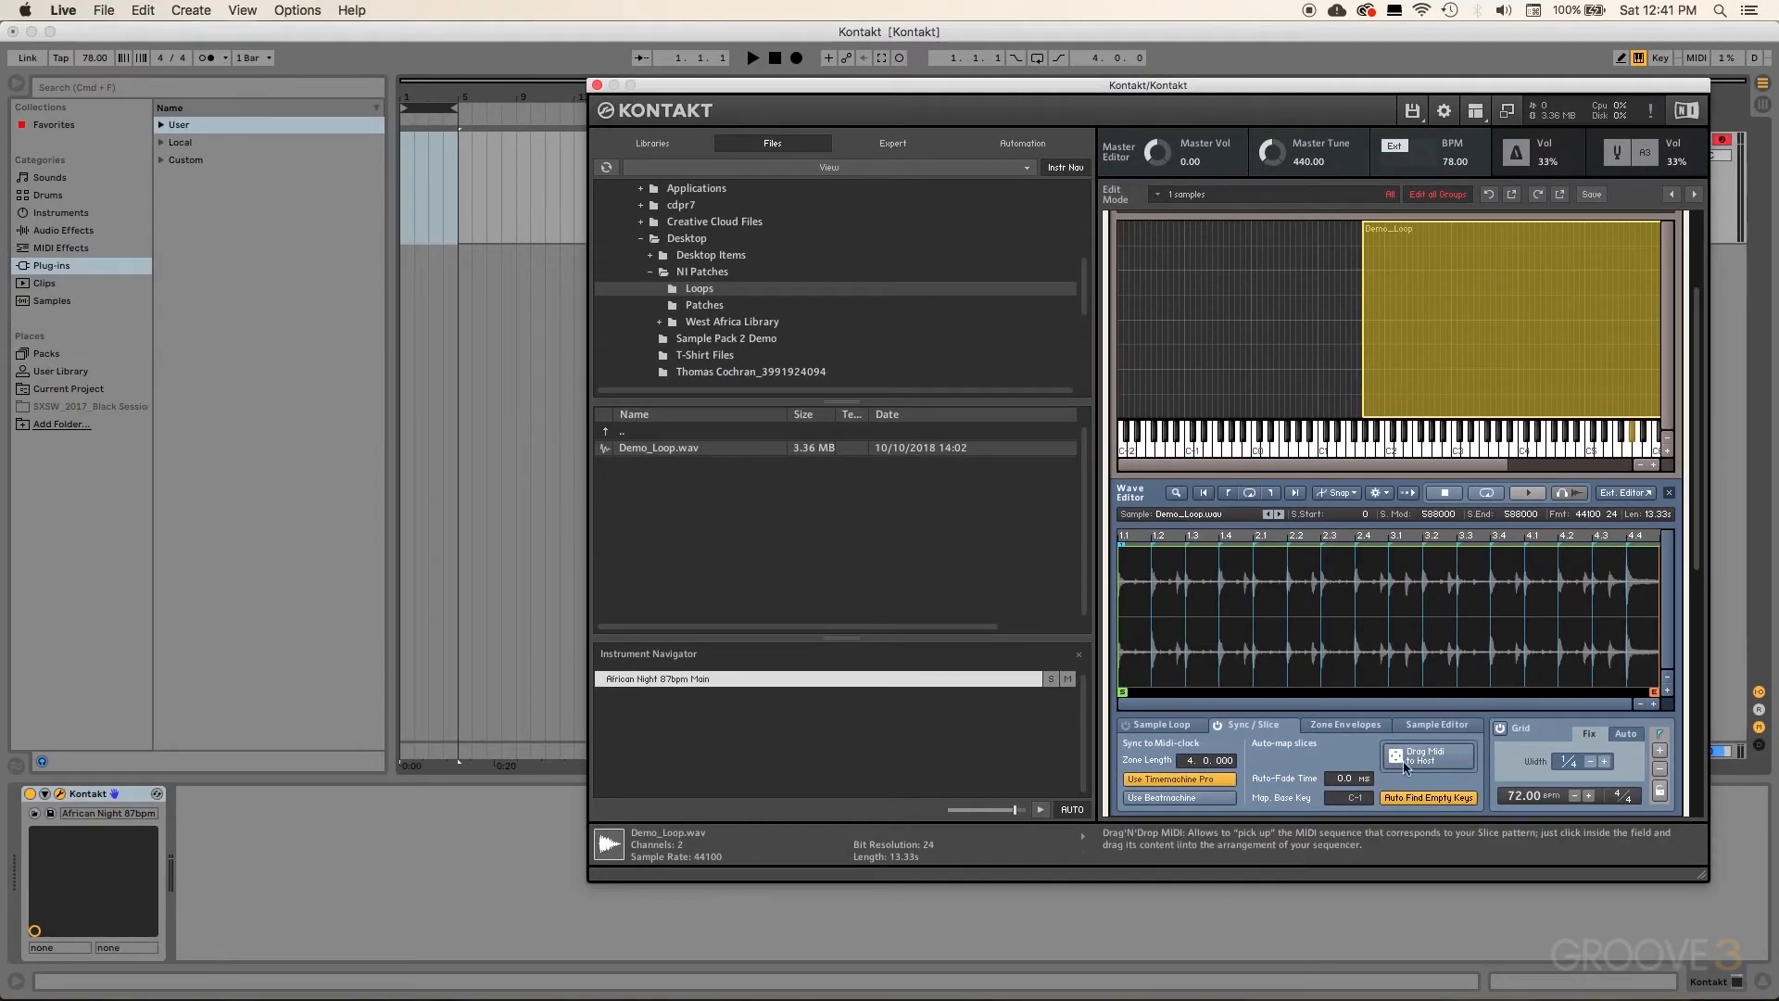
mouse_move(1404, 766)
mouse_down()
mouse_move(1309, 765)
mouse_move(792, 640)
mouse_move(599, 468)
mouse_move(403, 212)
mouse_up()
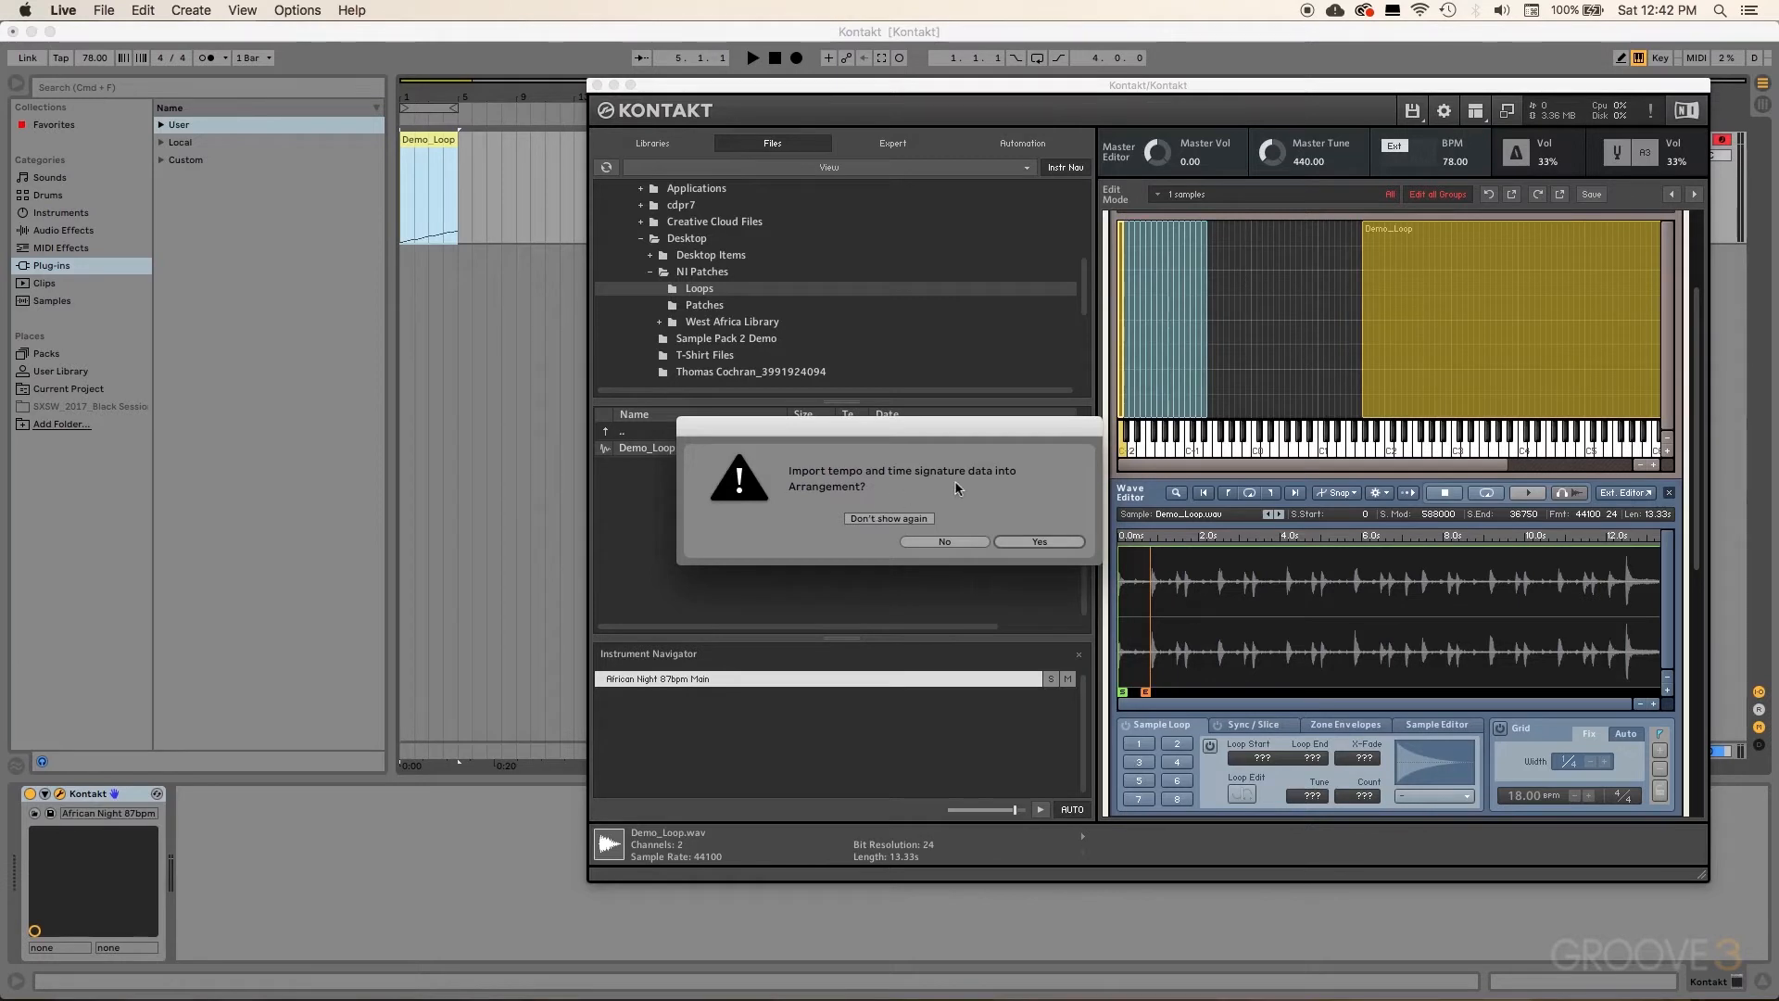
click(1052, 548)
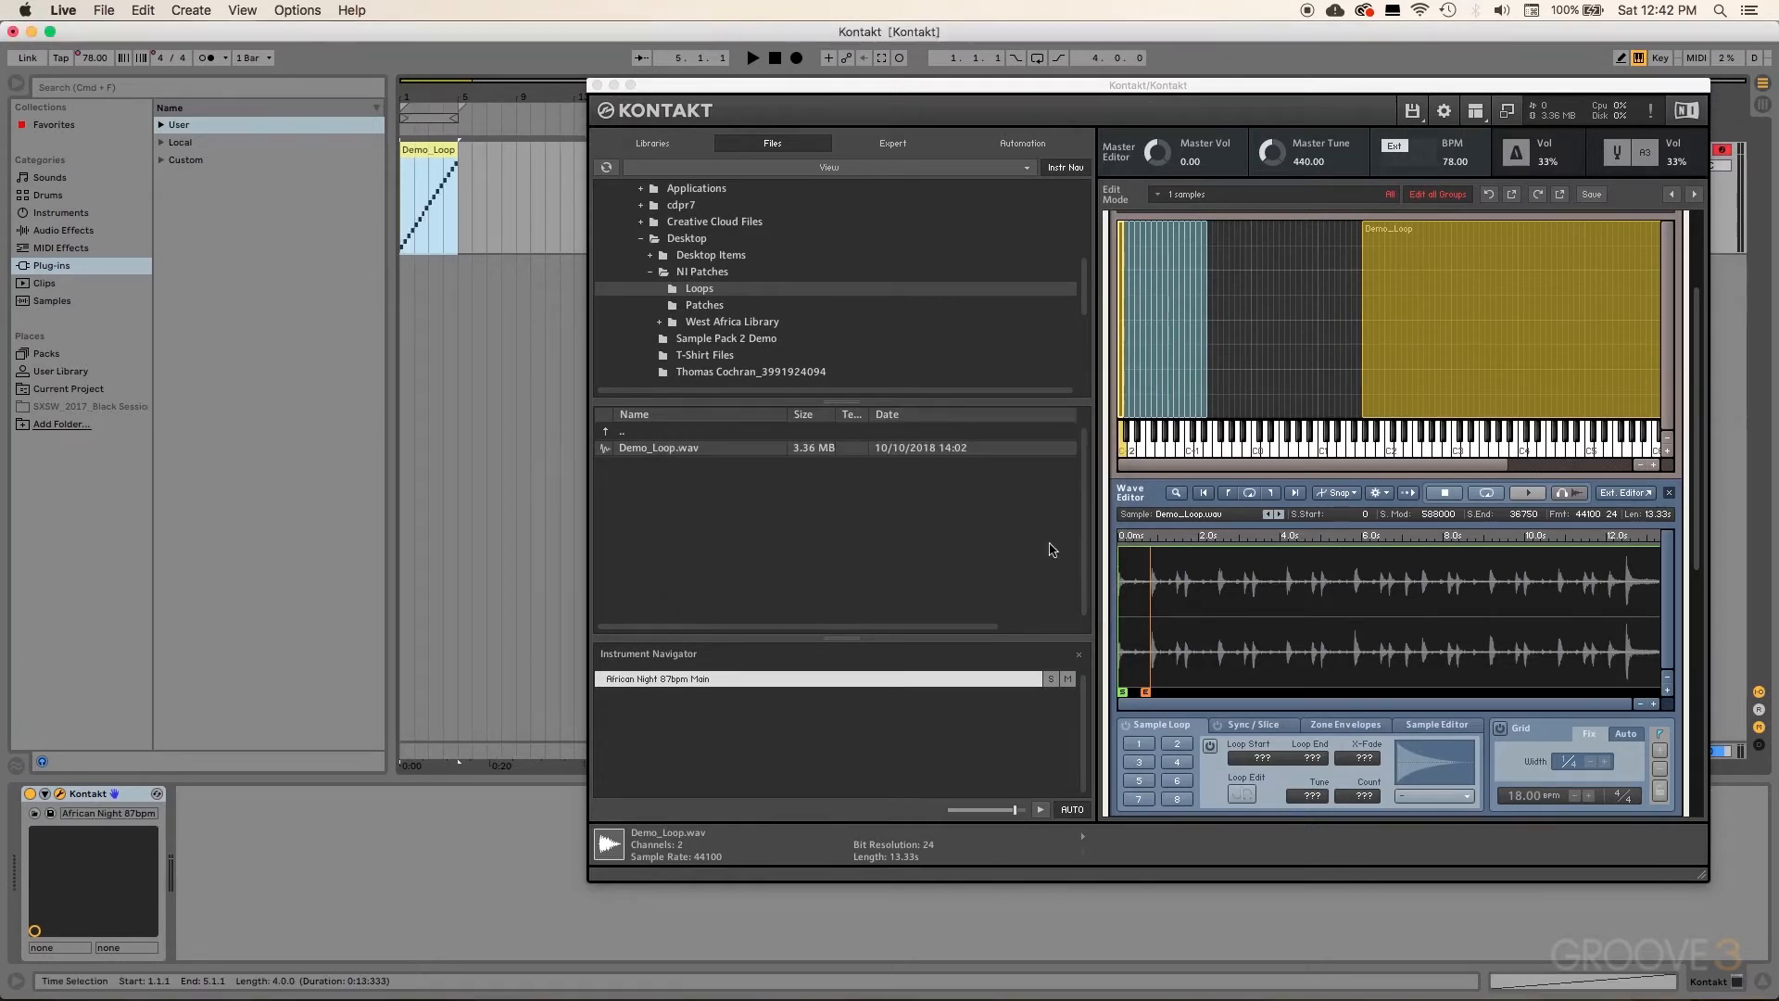
Step: Open the Demo_Loop clip's notes in the editor and play the sliced pattern
double_click(421, 153)
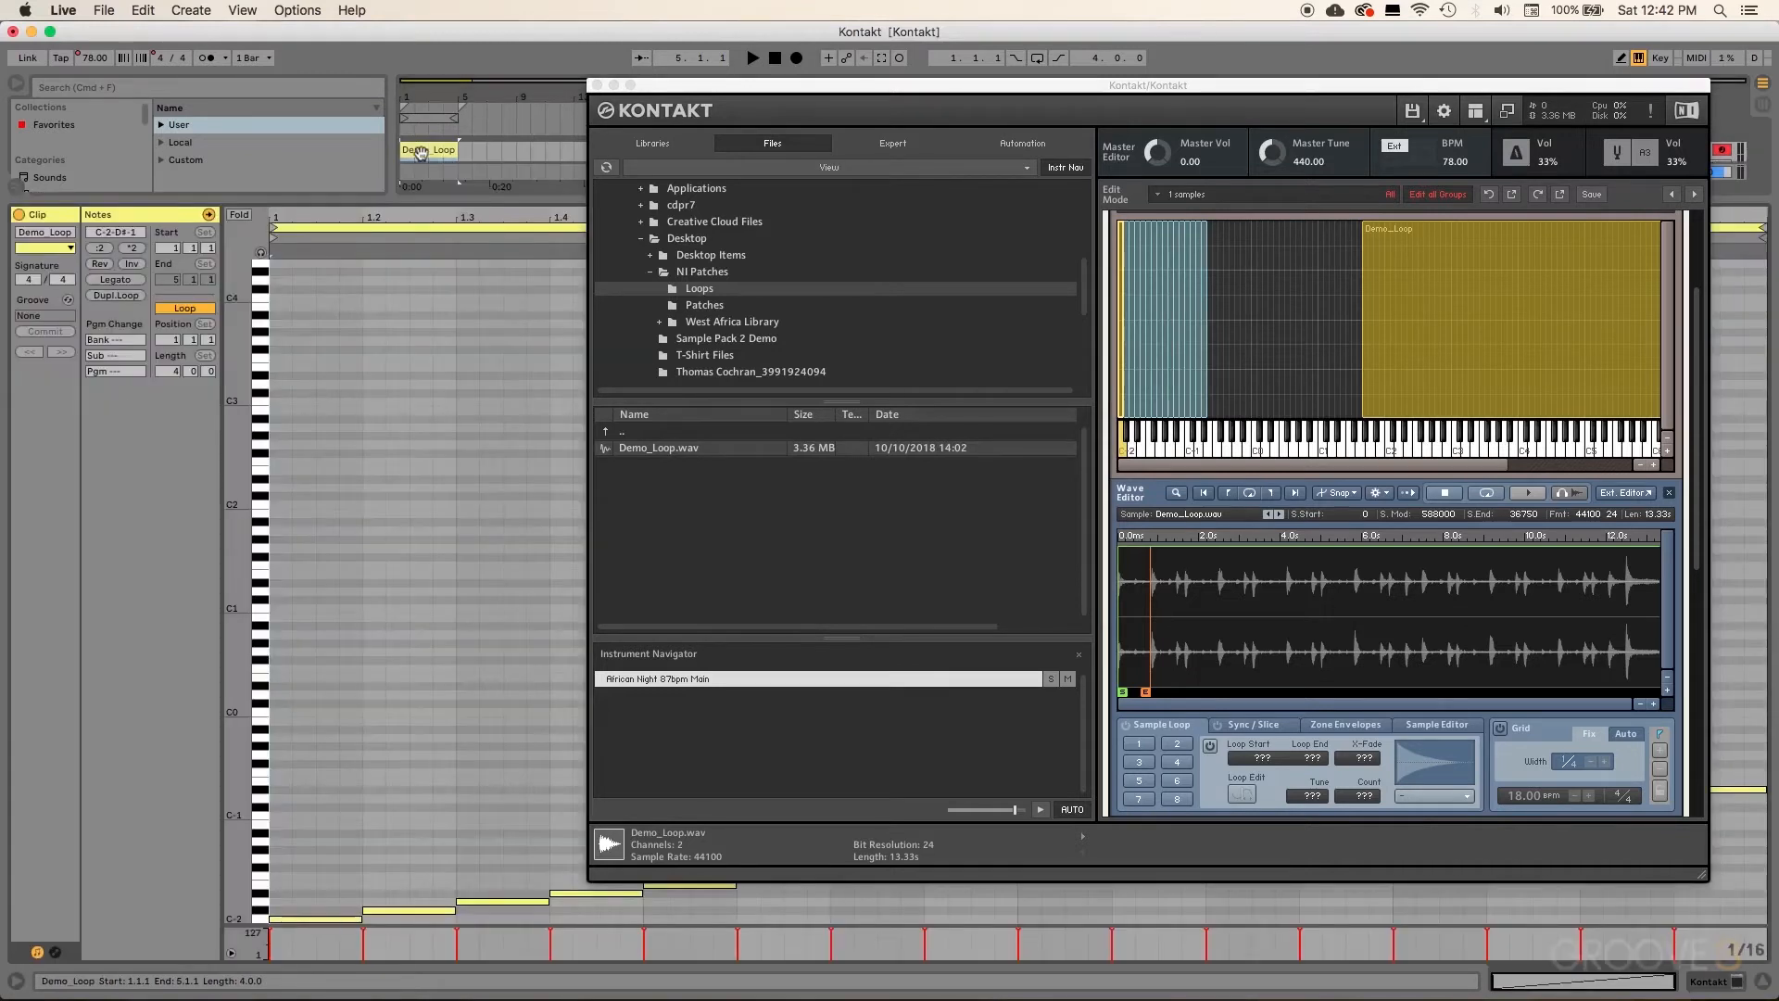
click(597, 86)
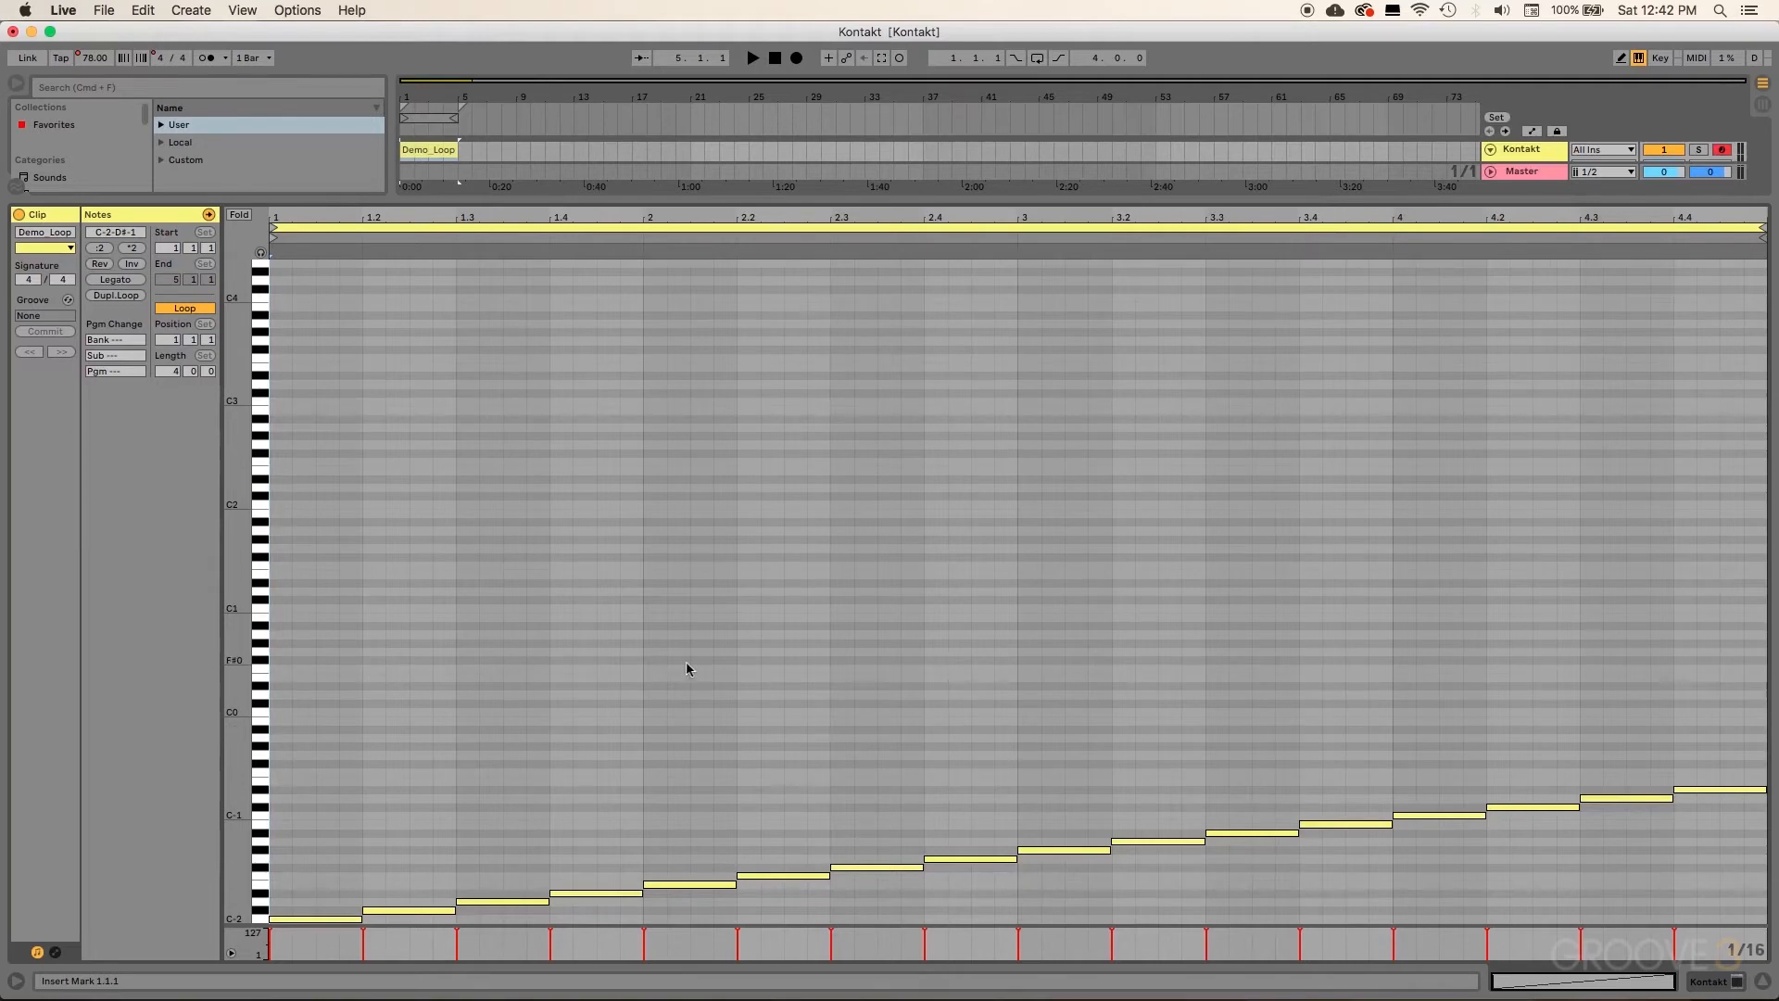
key(space)
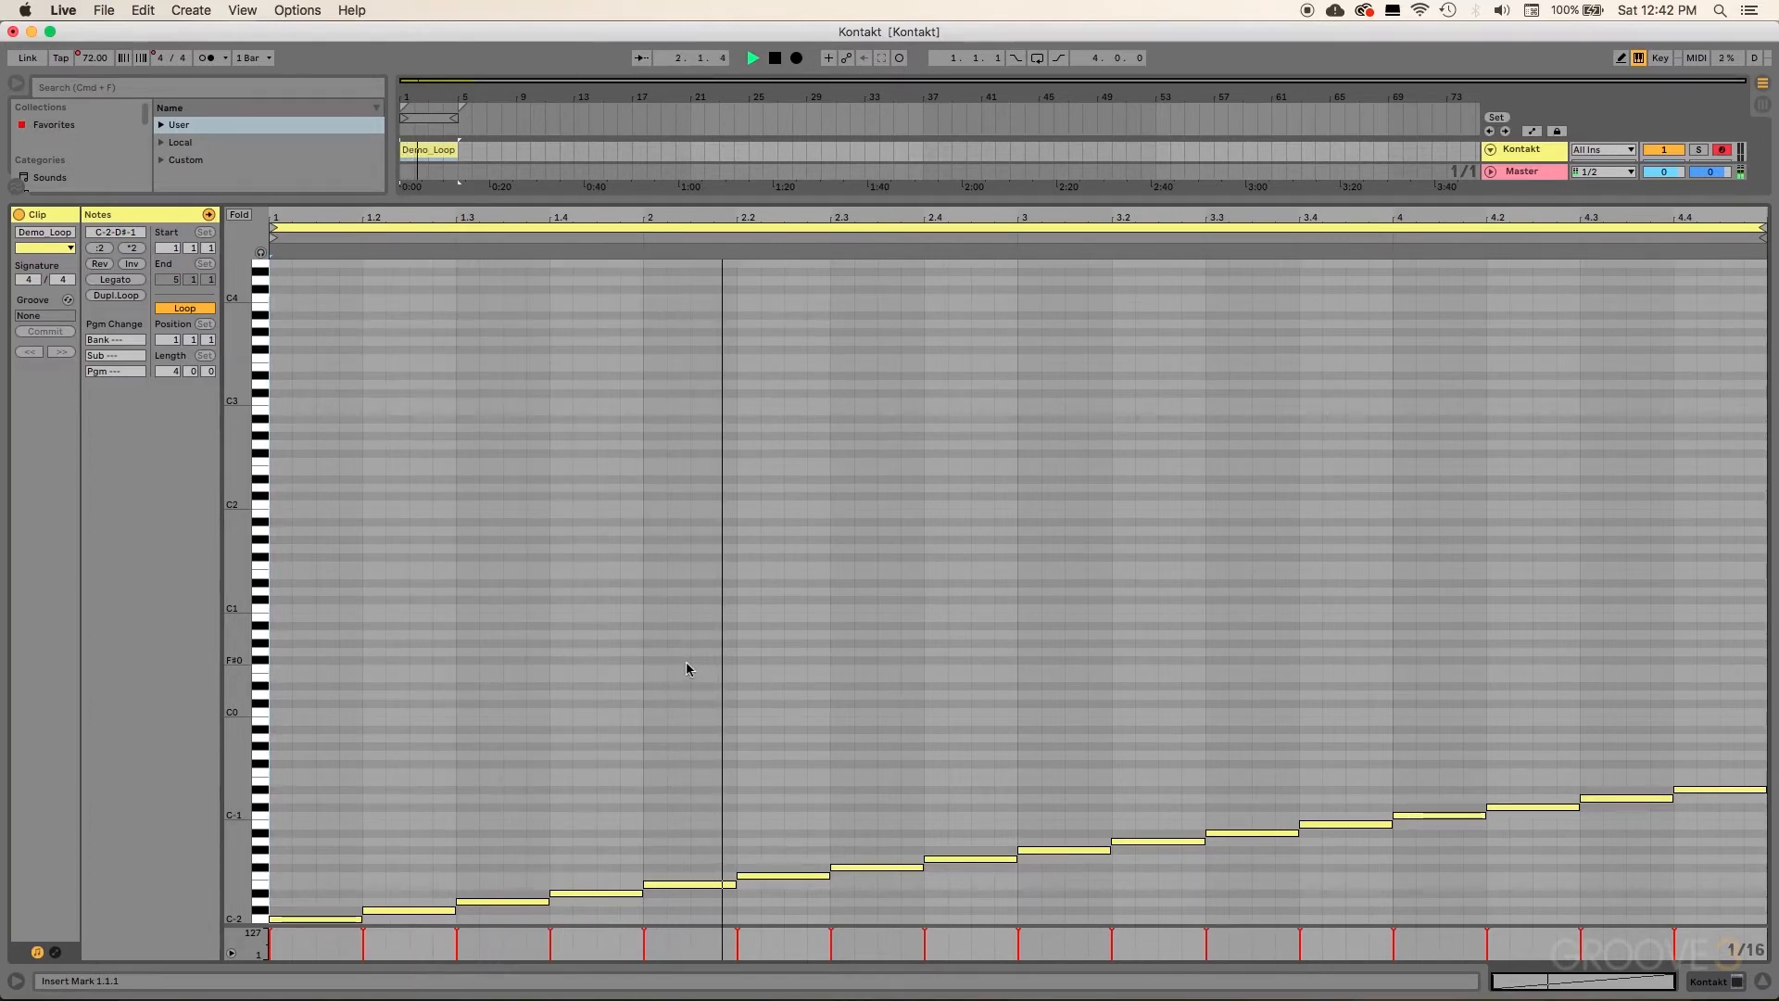
key(space)
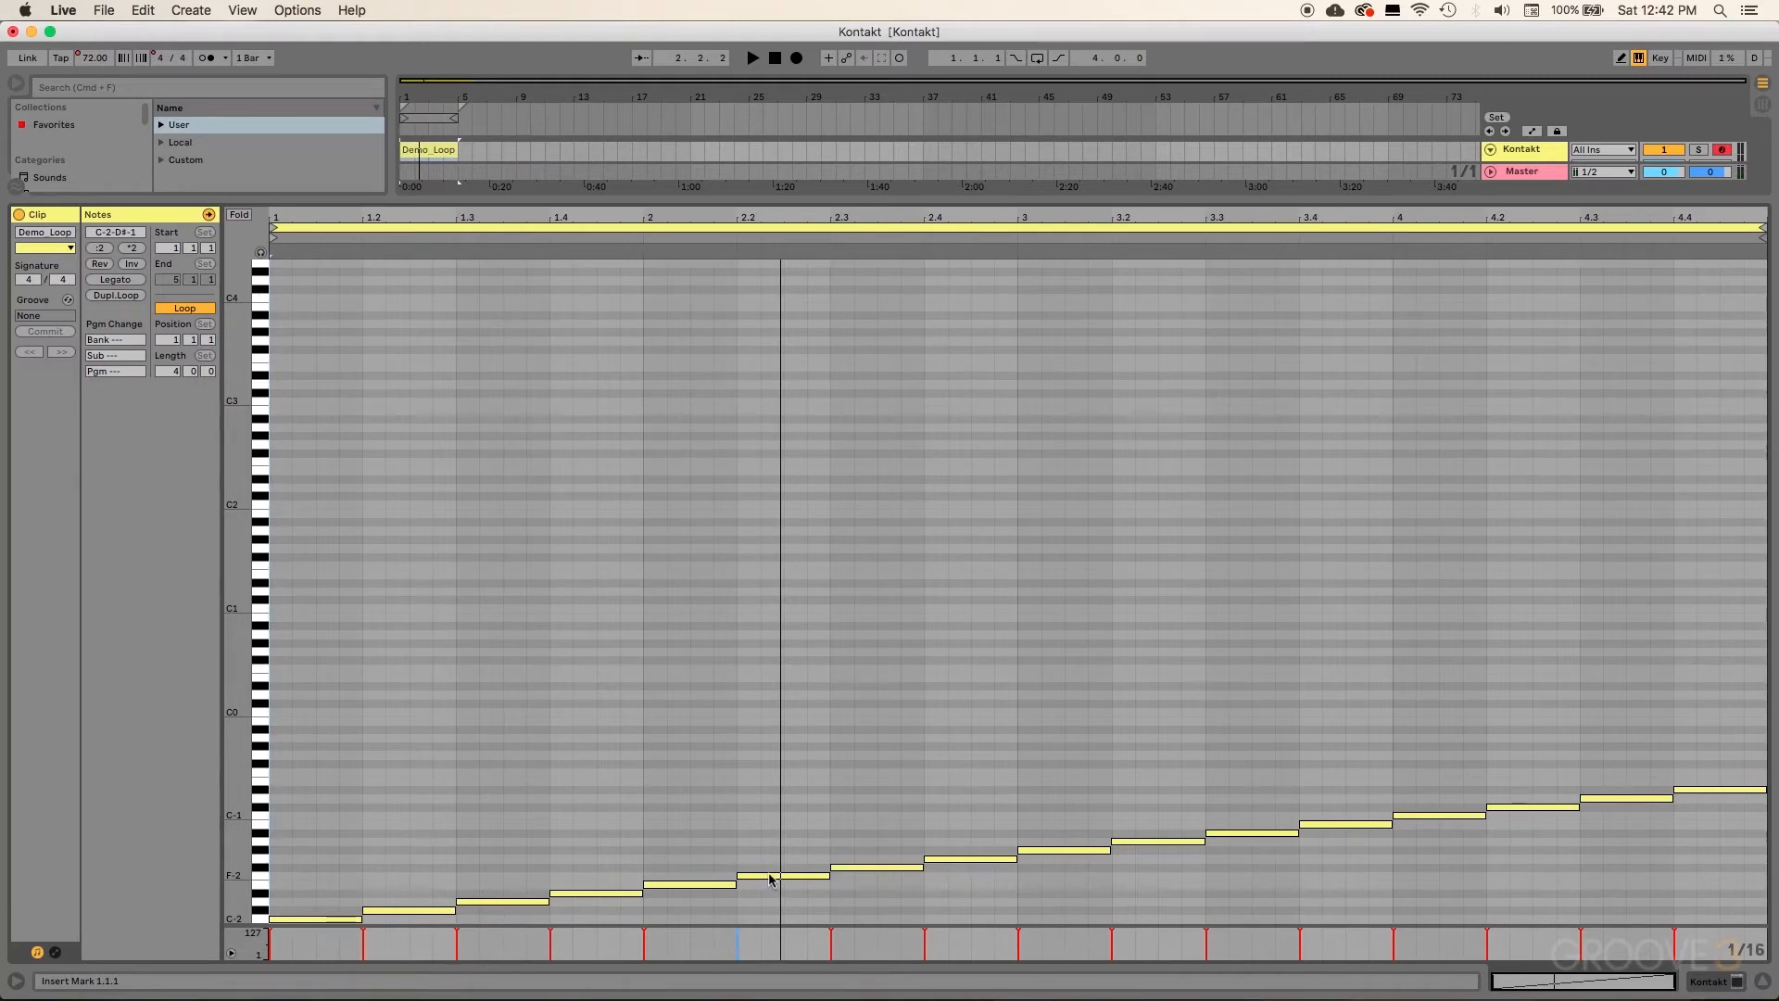
Step: Move the F-2 slice note back to 1.4.2 and play the rearranged beat
drag(769, 879, 631, 876)
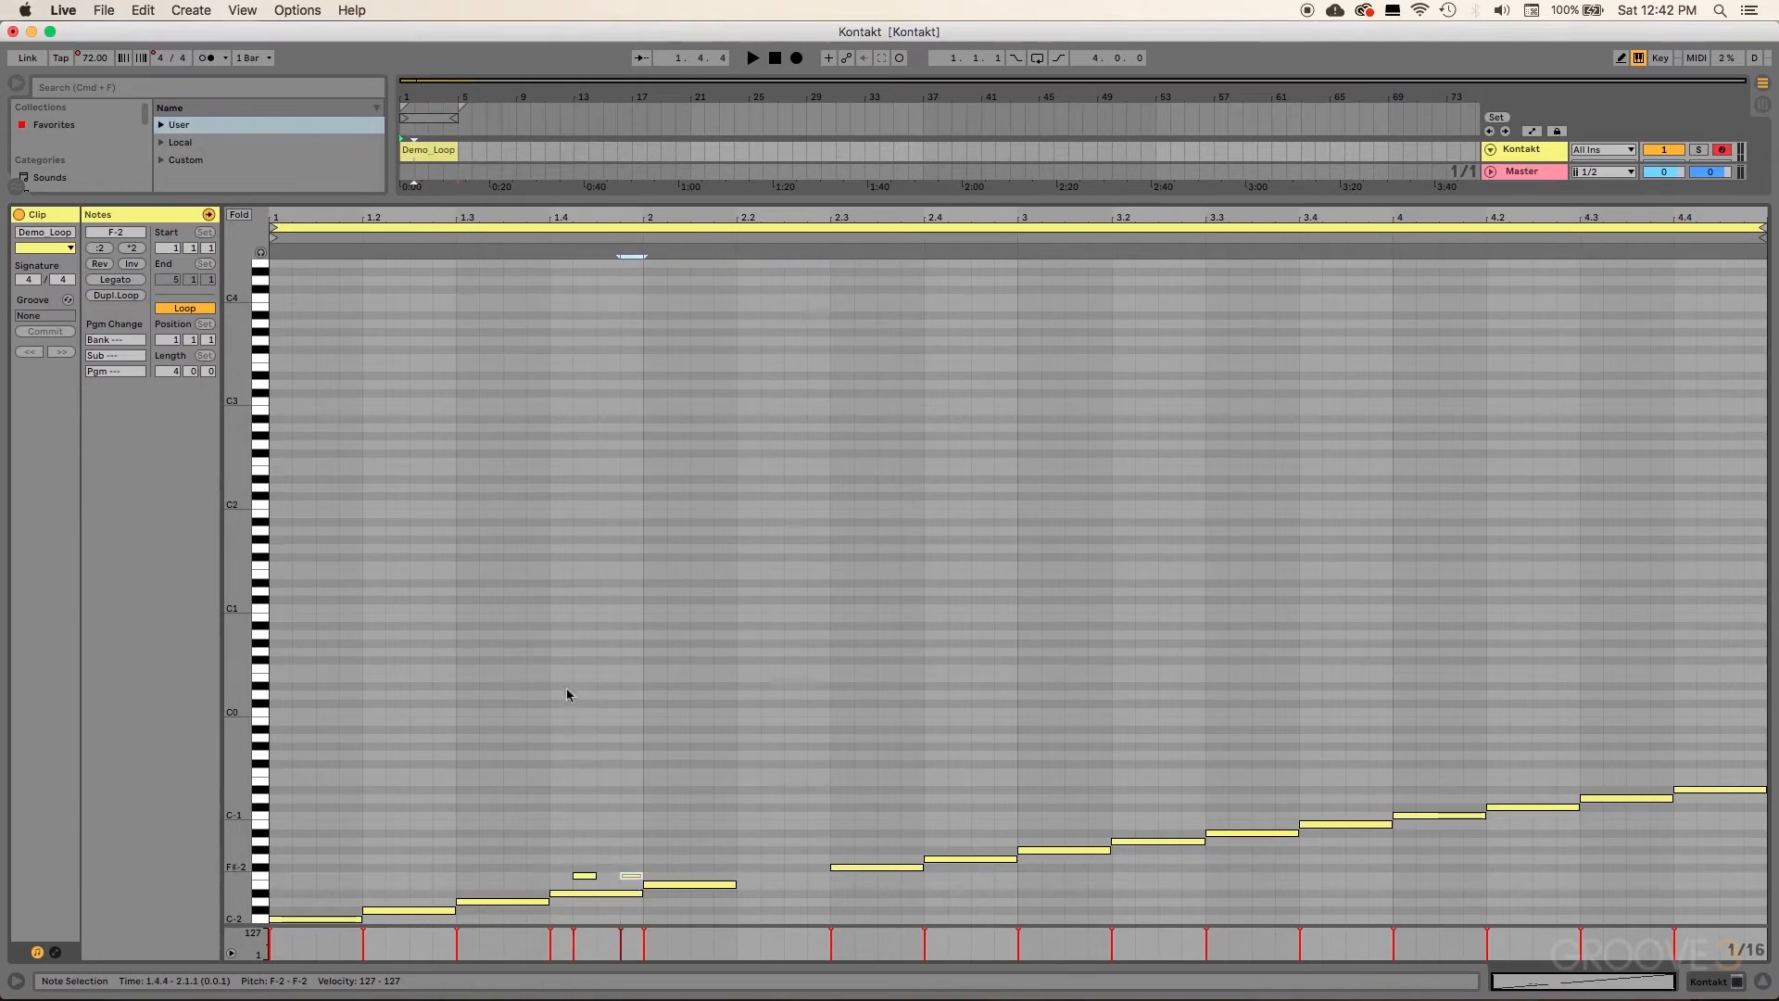
key(space)
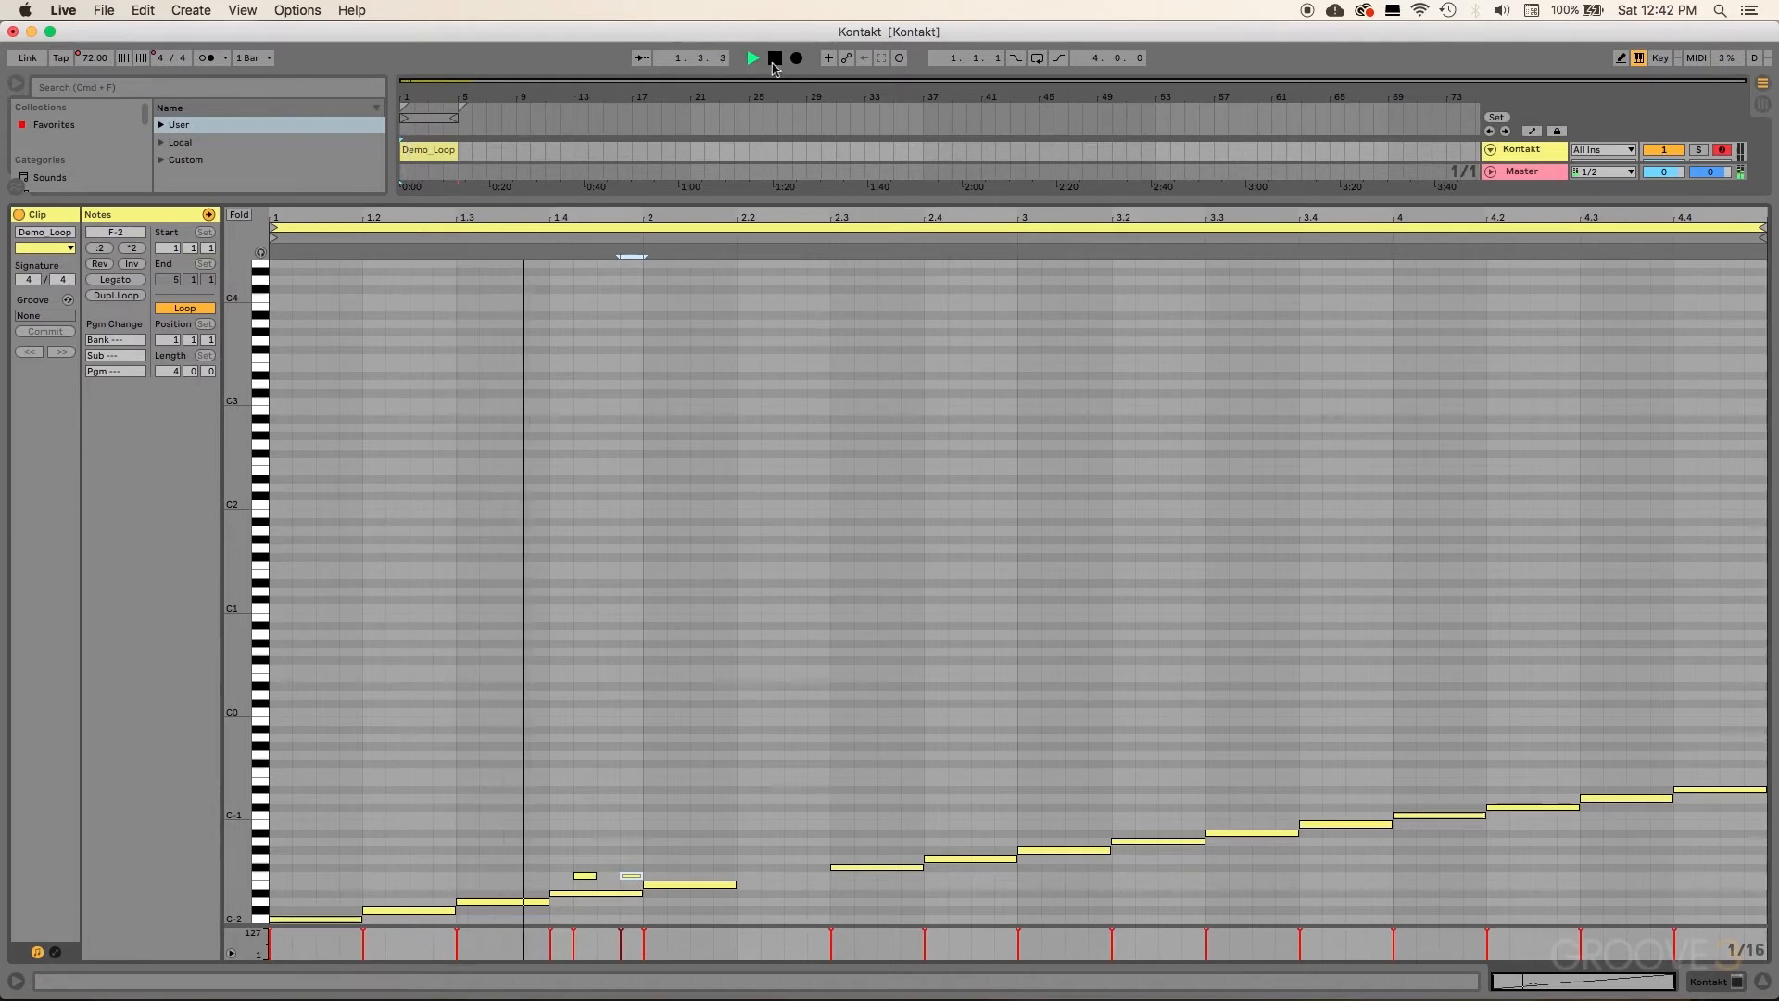
click(774, 61)
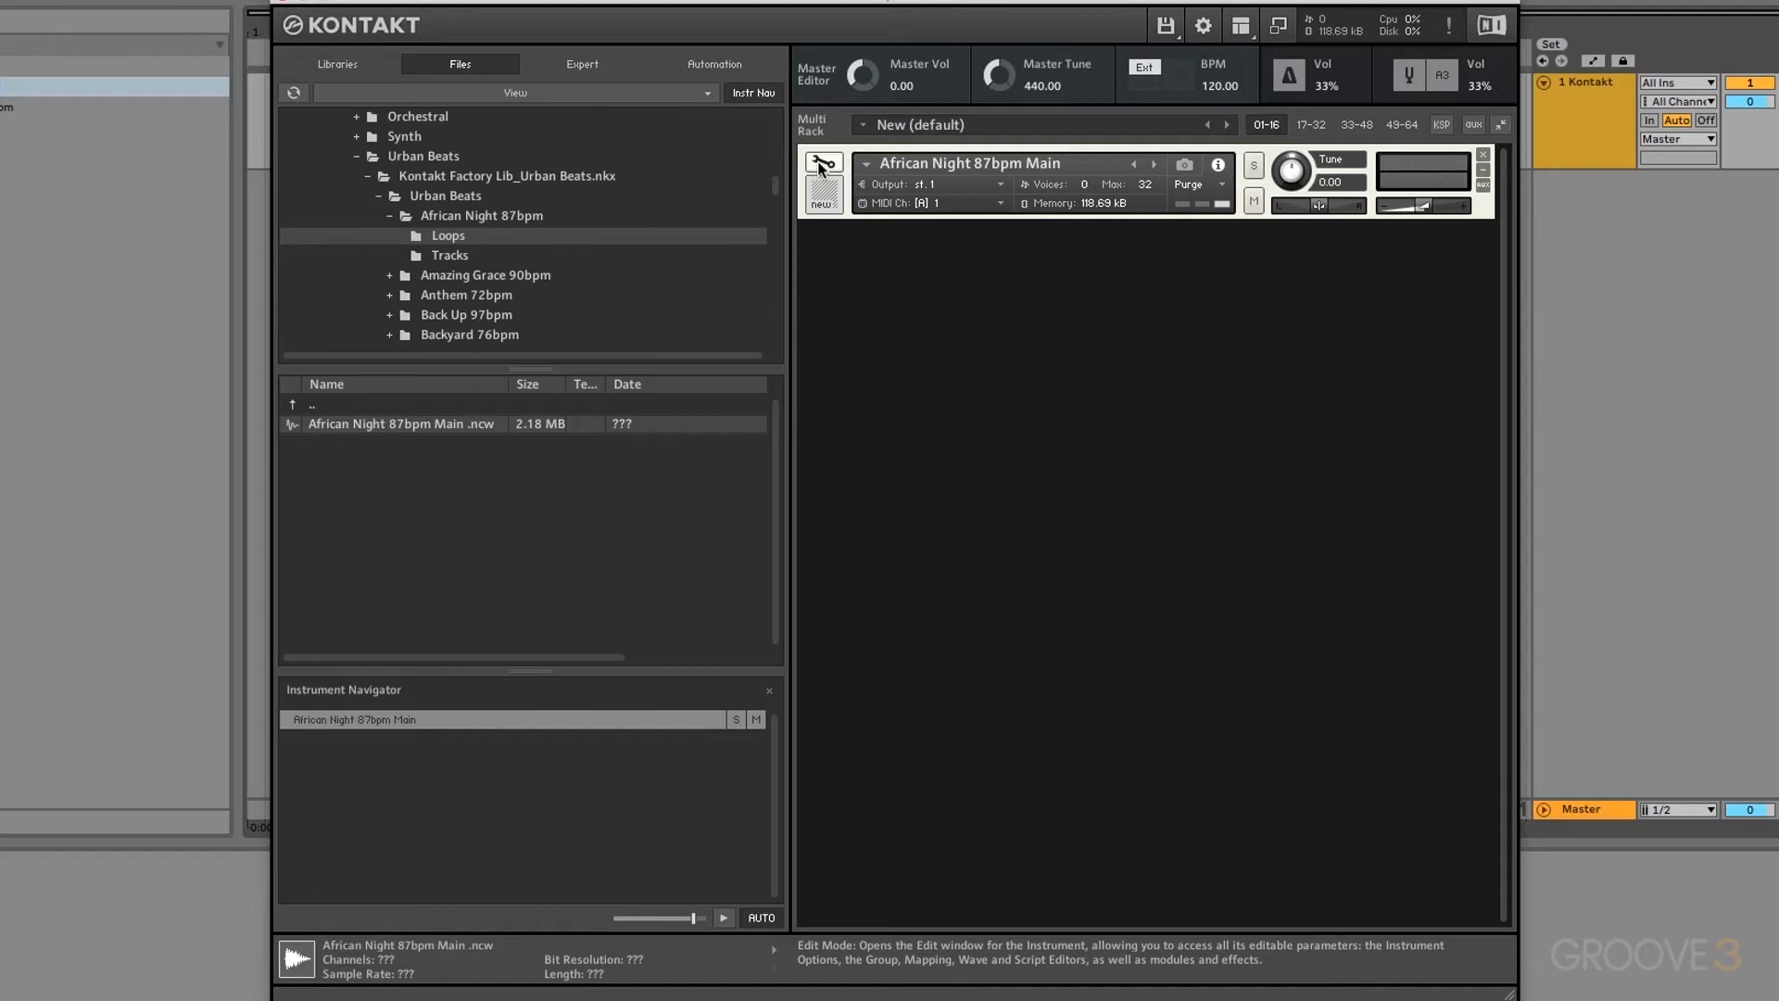
Step: Edit African Night 87bpm Main and show its Wave Editor on the Zone Envelopes page
click(821, 164)
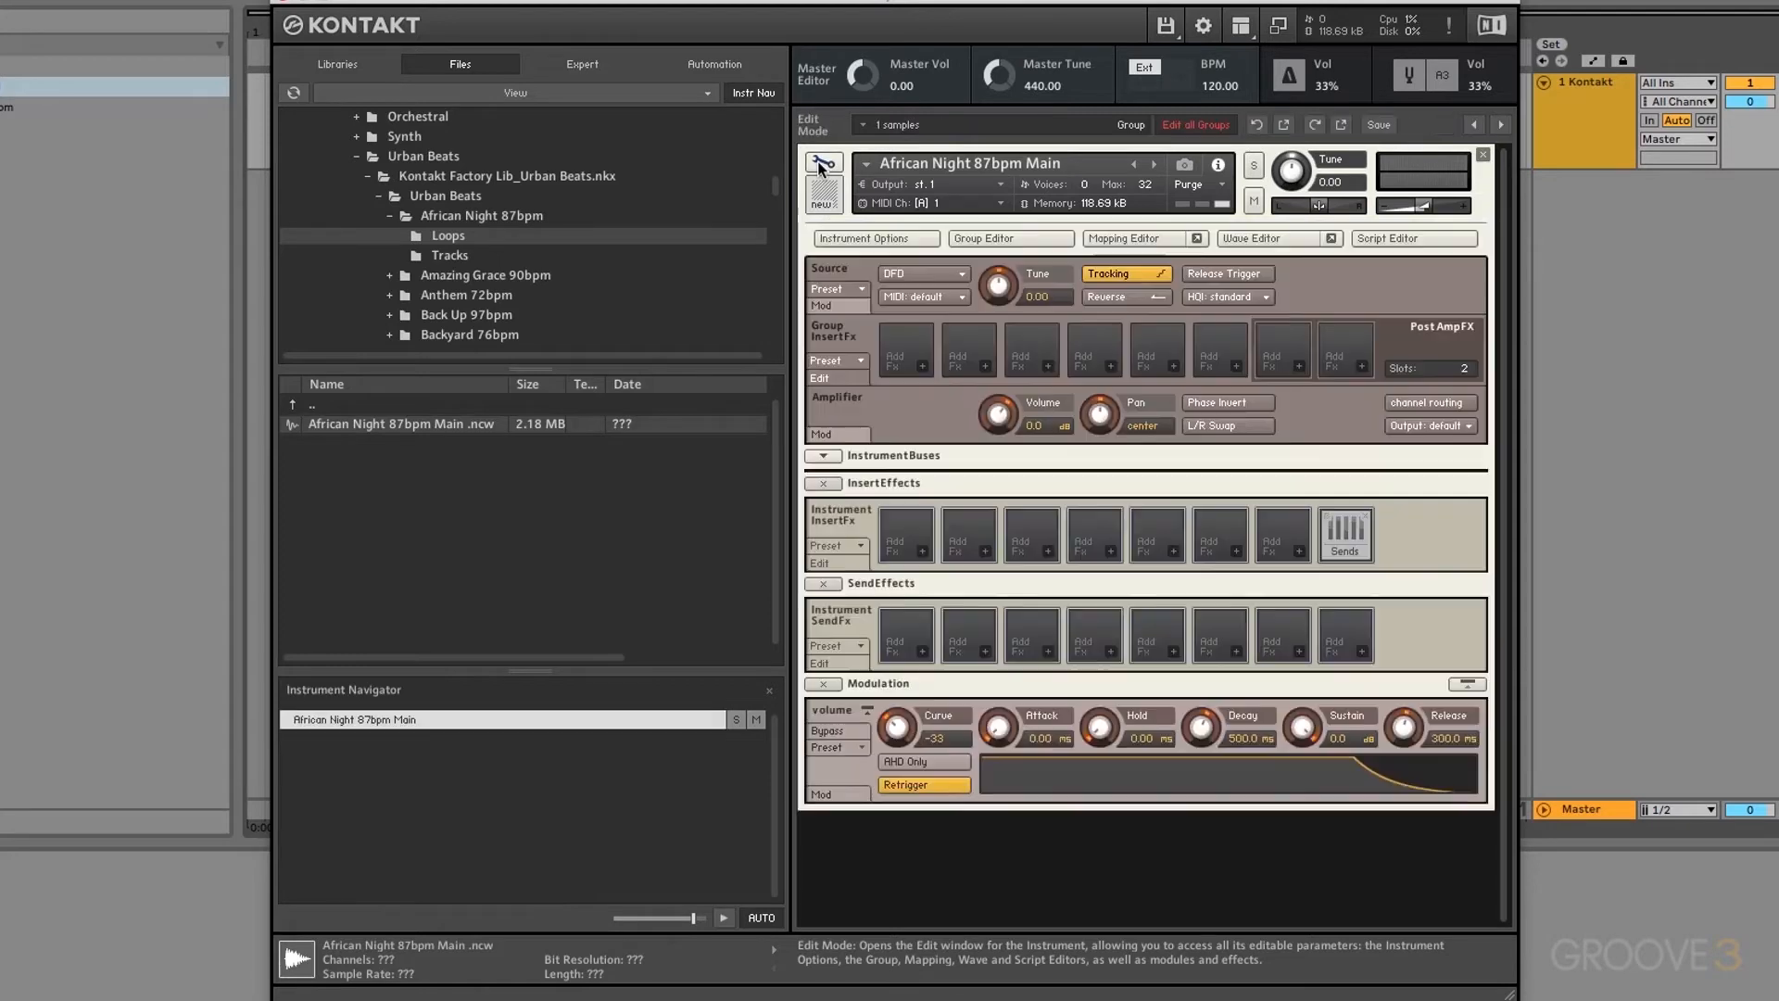
click(1247, 239)
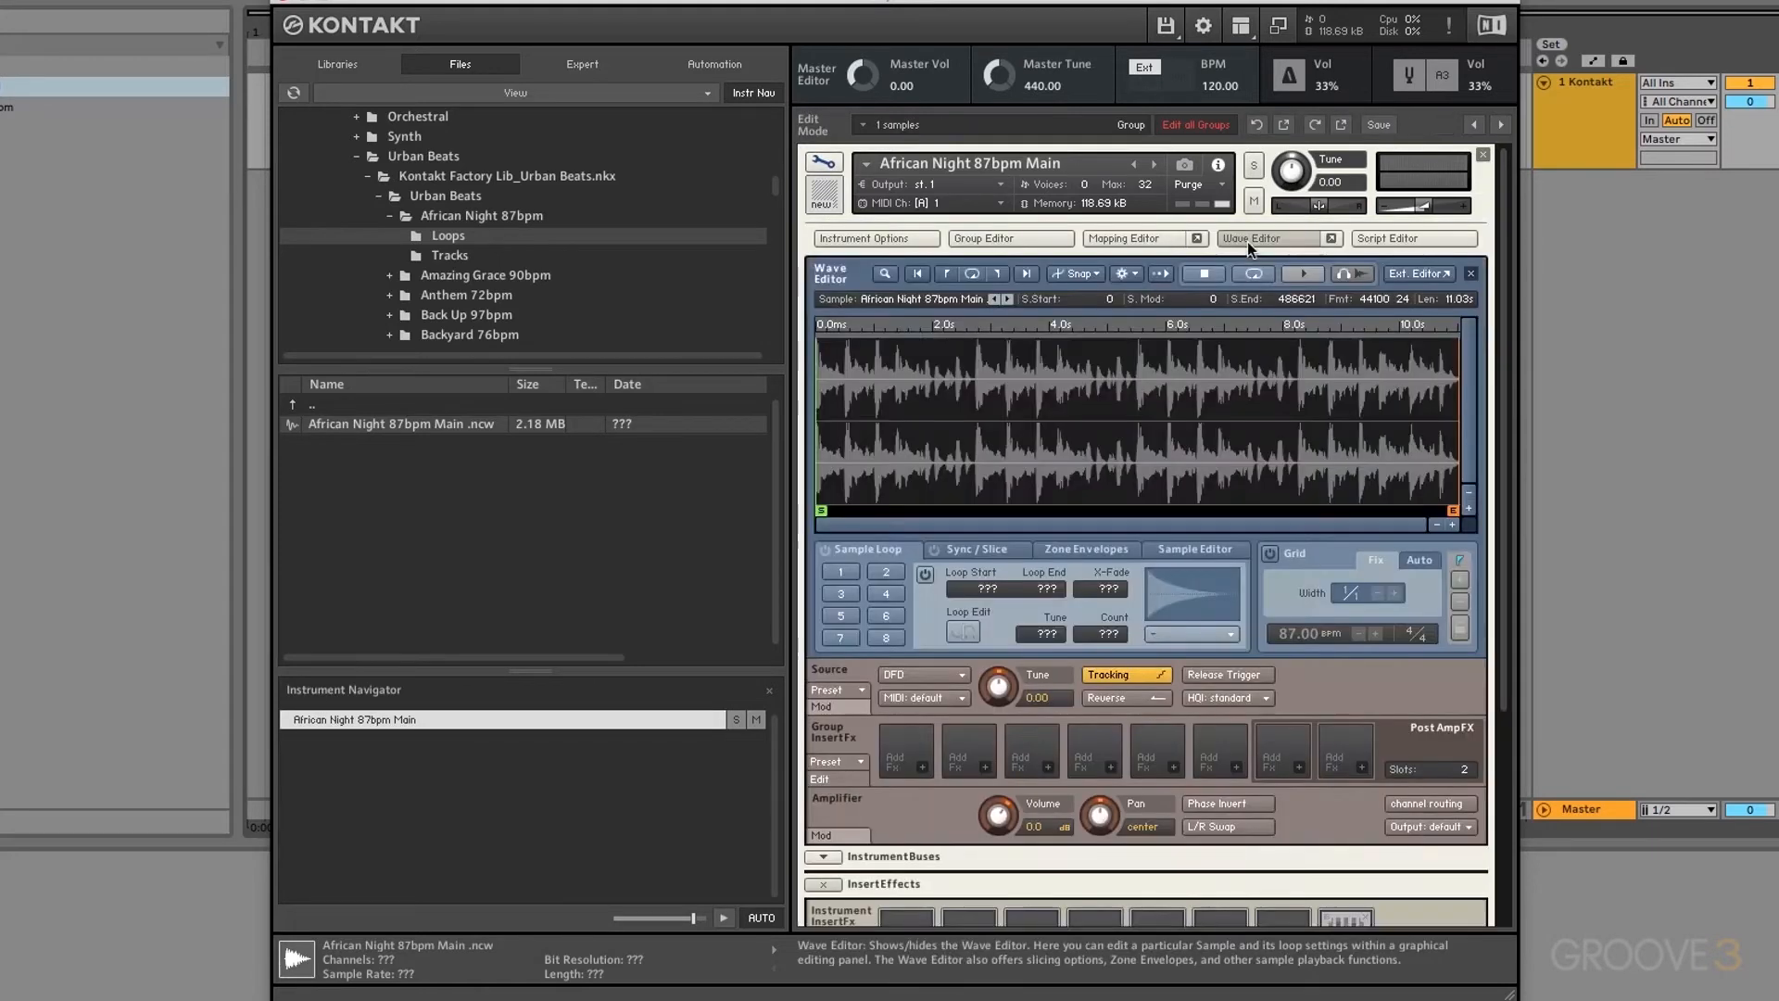
click(1098, 554)
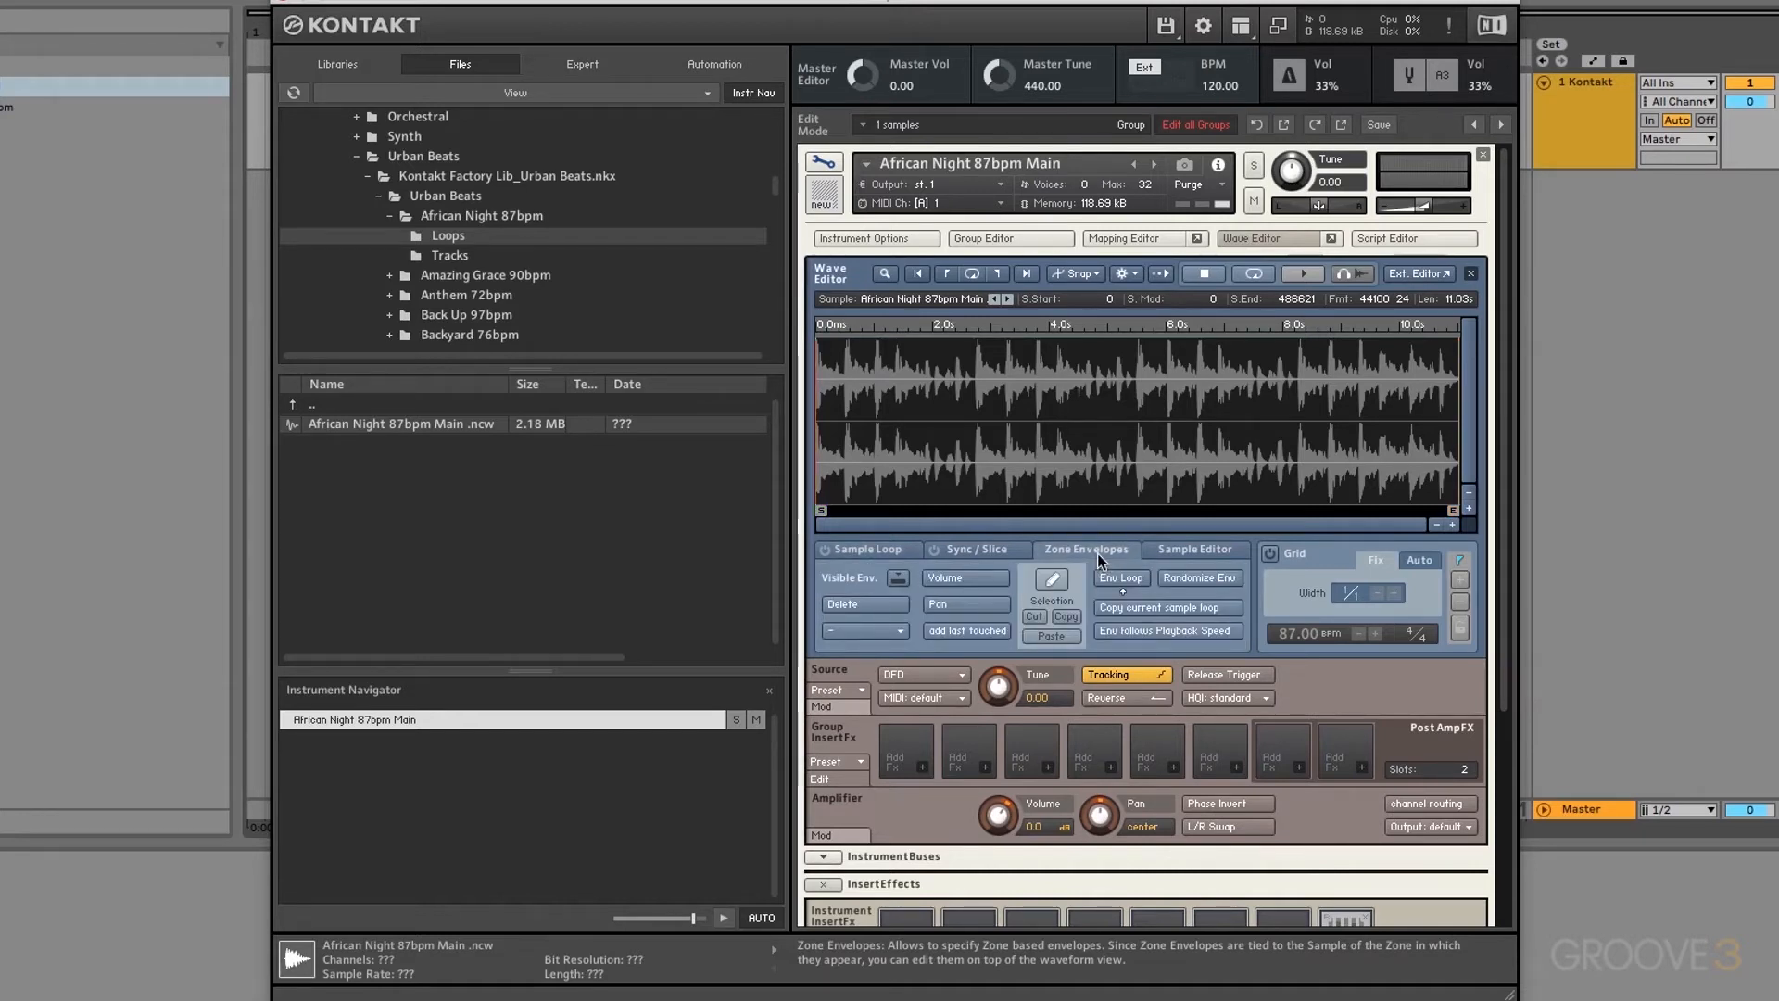
click(969, 581)
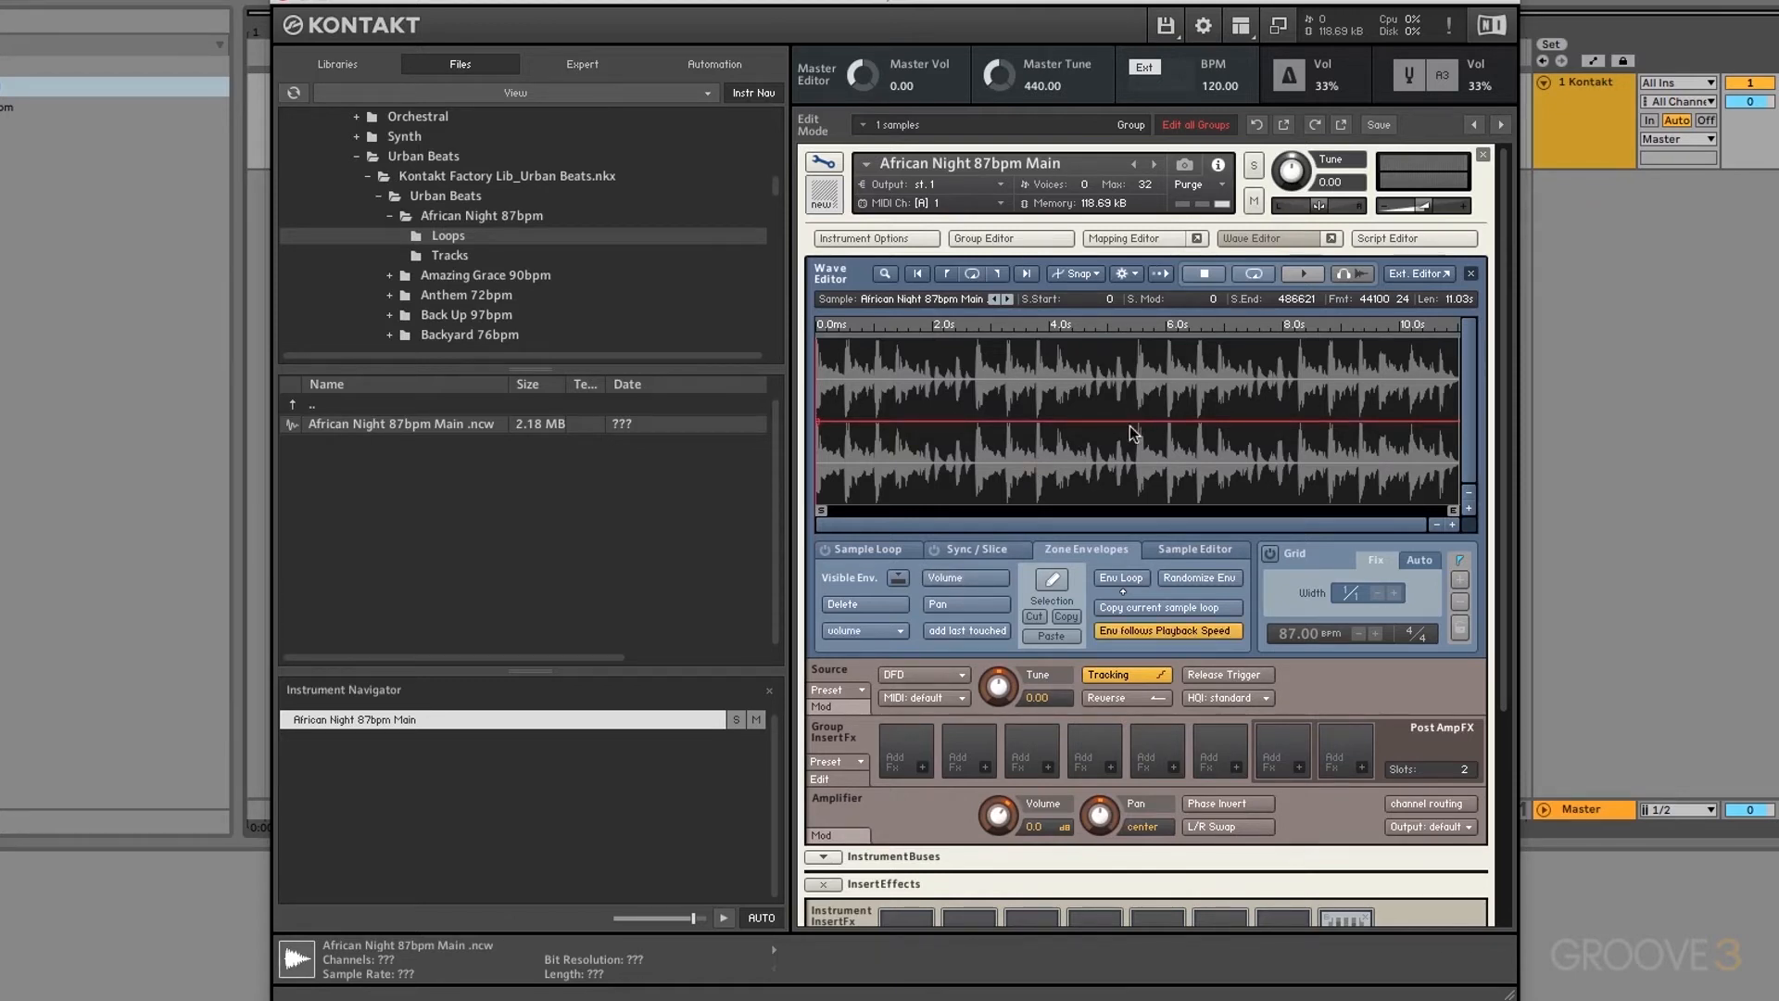
click(956, 602)
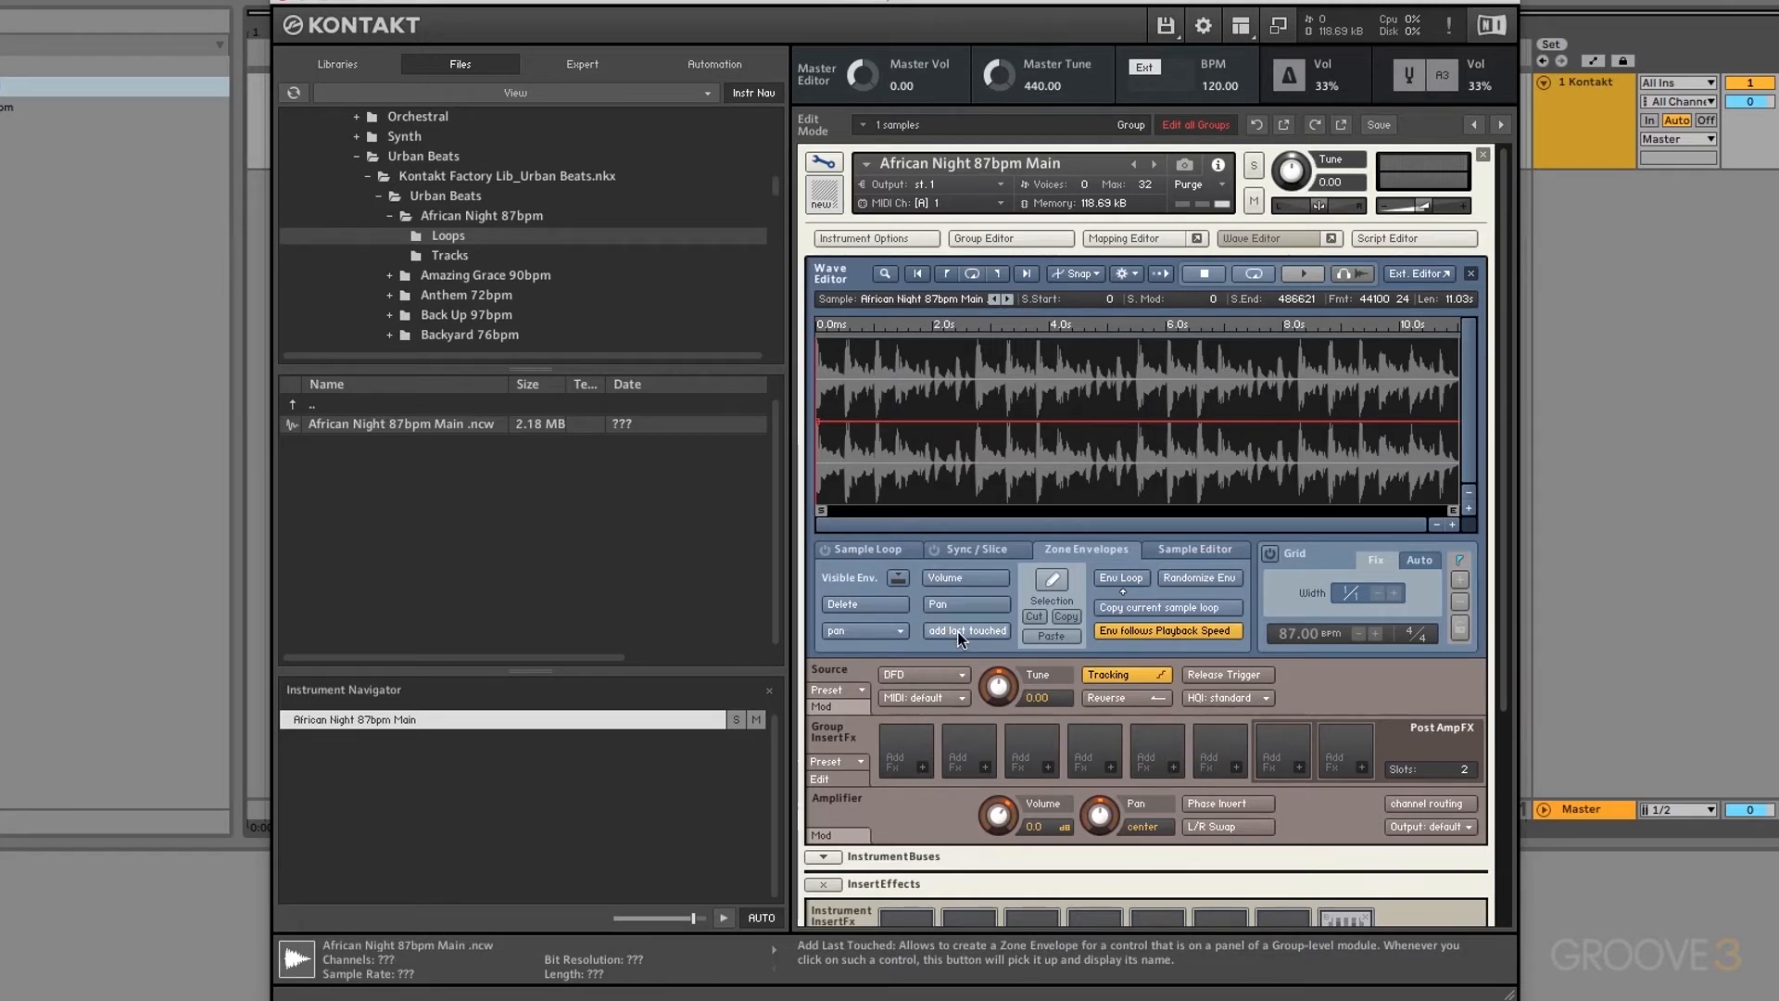
click(999, 687)
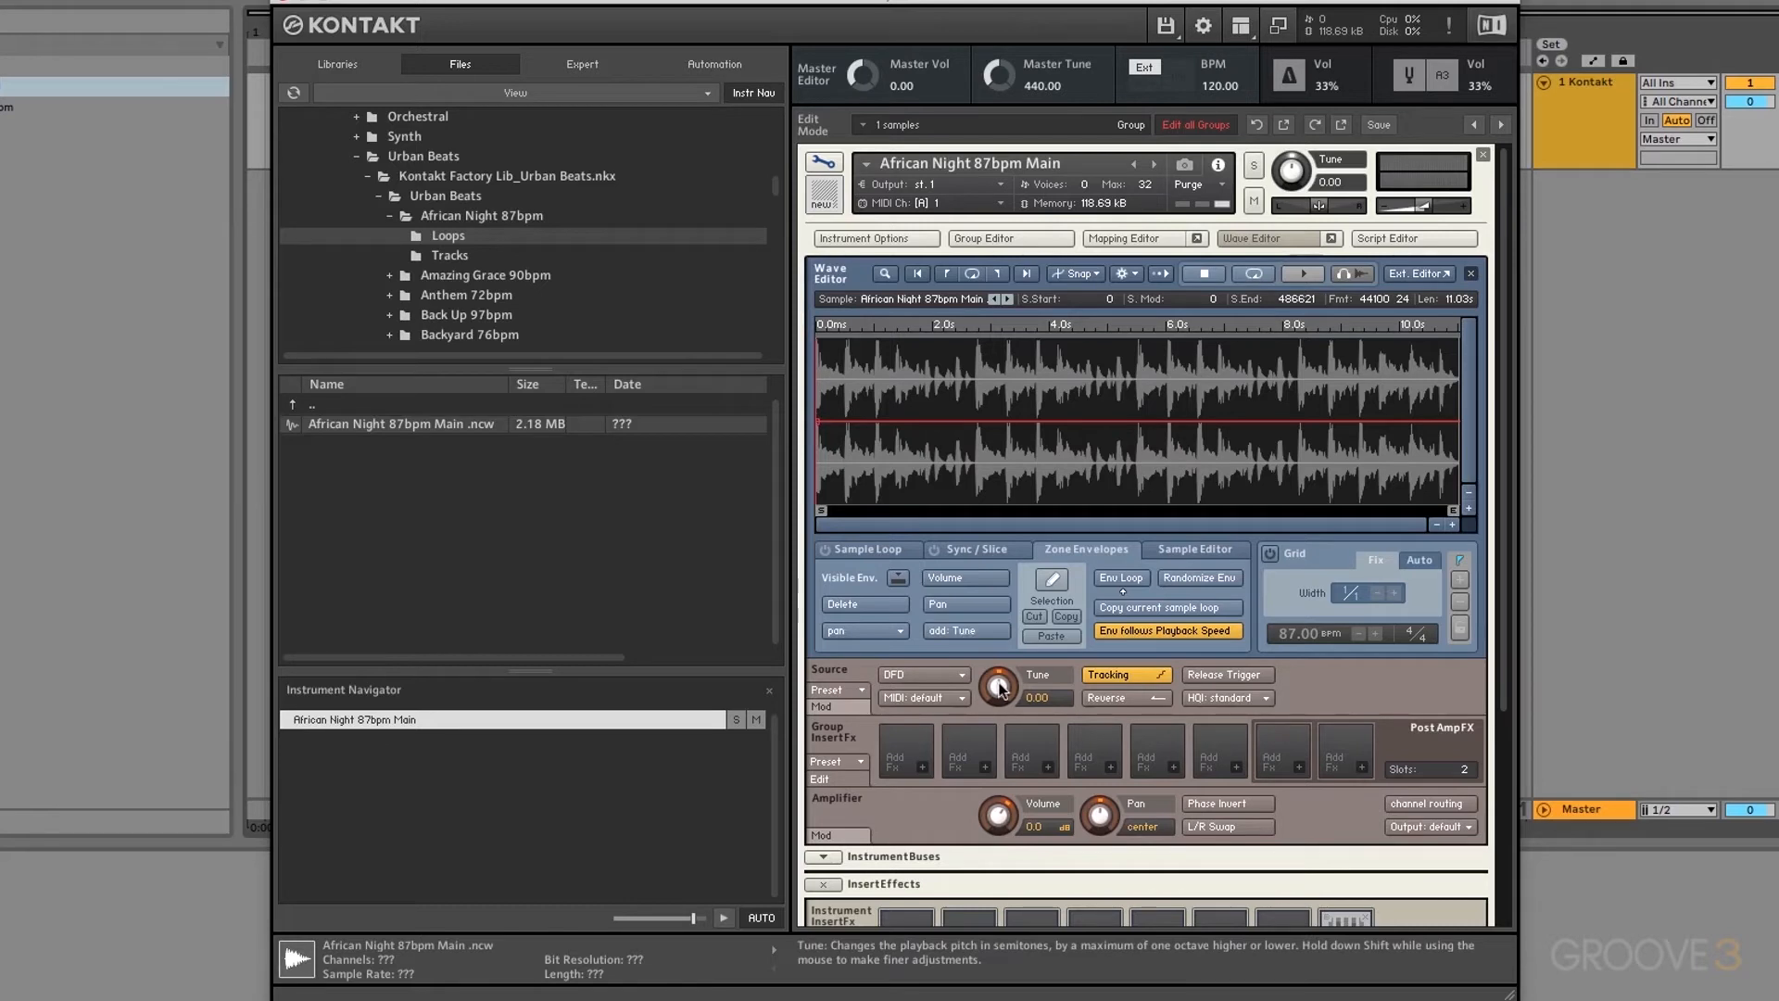
click(960, 630)
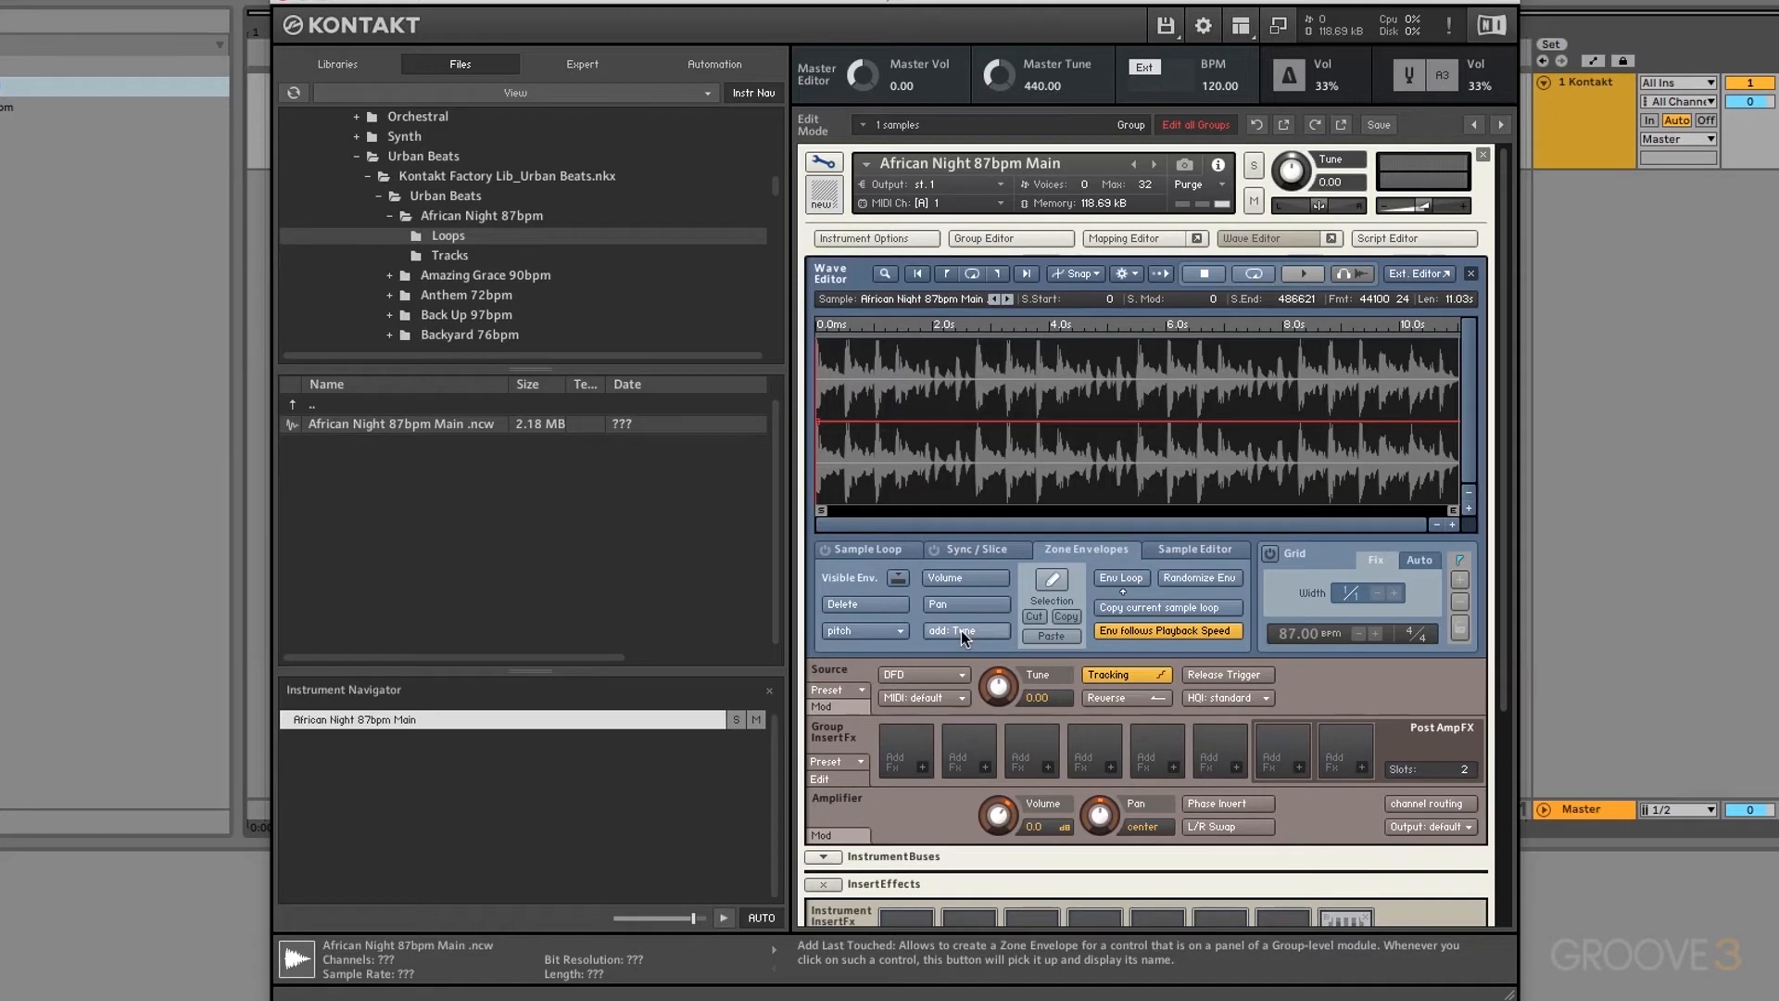
mouse_move(933, 385)
mouse_down()
mouse_move(1037, 463)
mouse_move(1149, 415)
mouse_up()
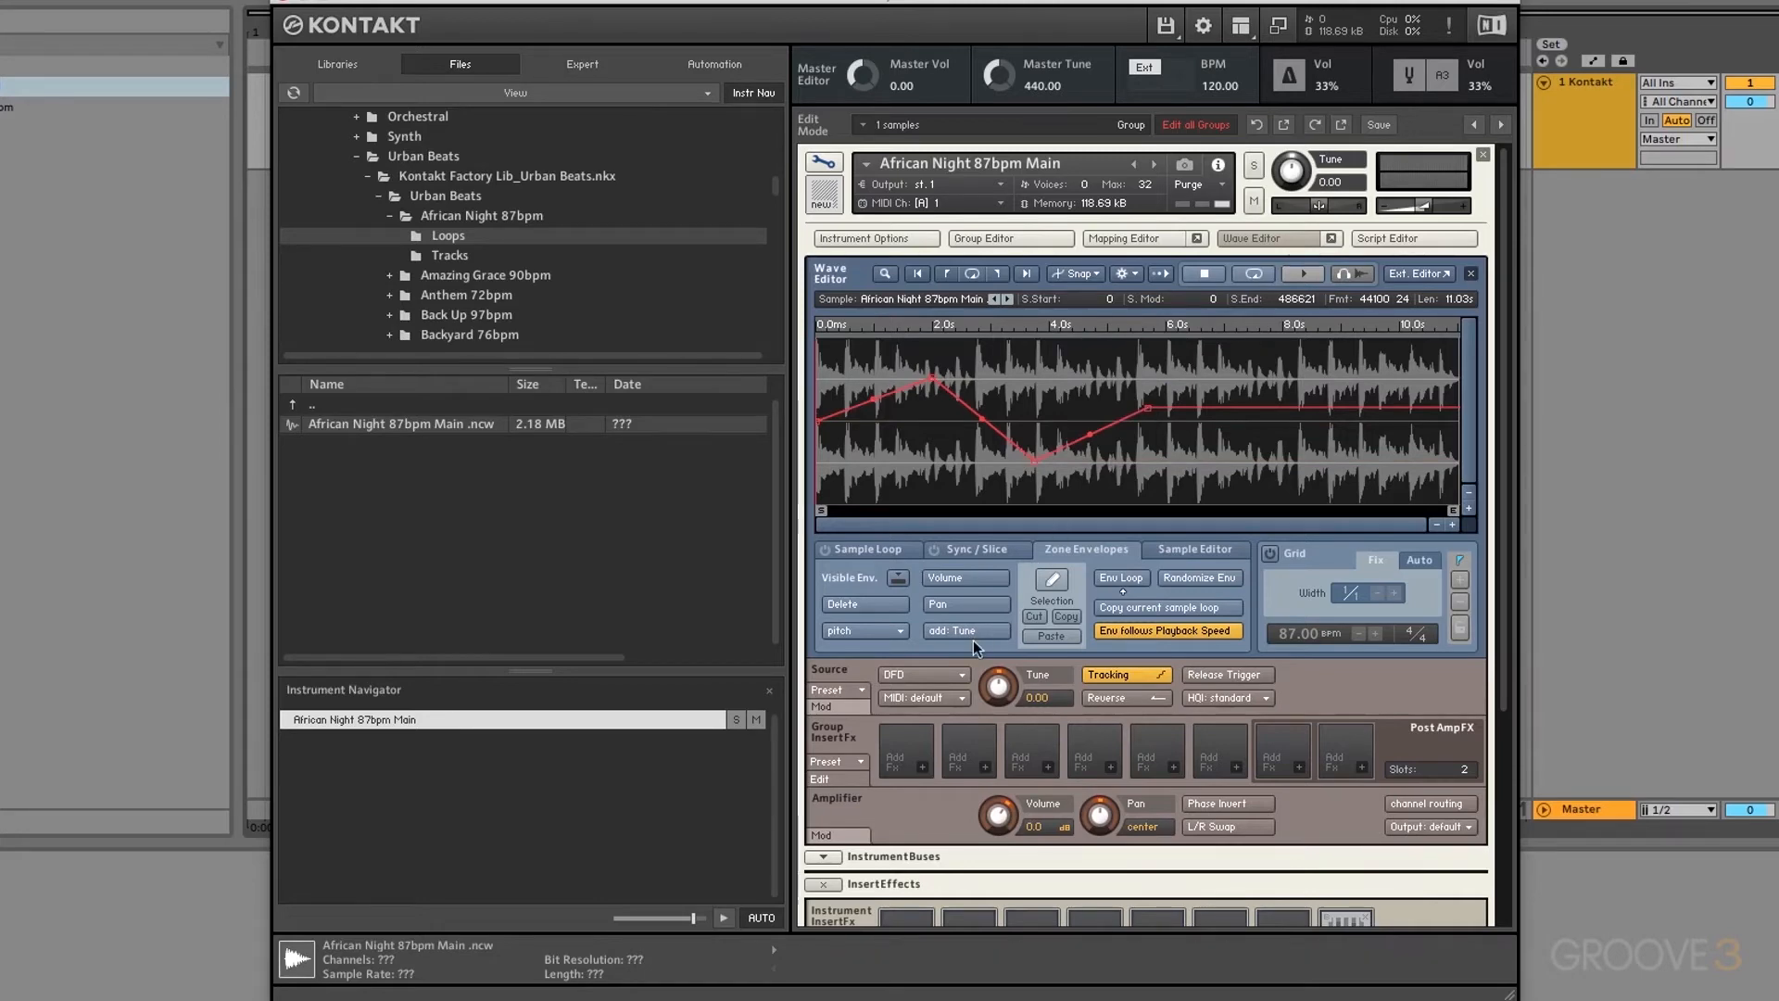
click(875, 603)
click(1013, 335)
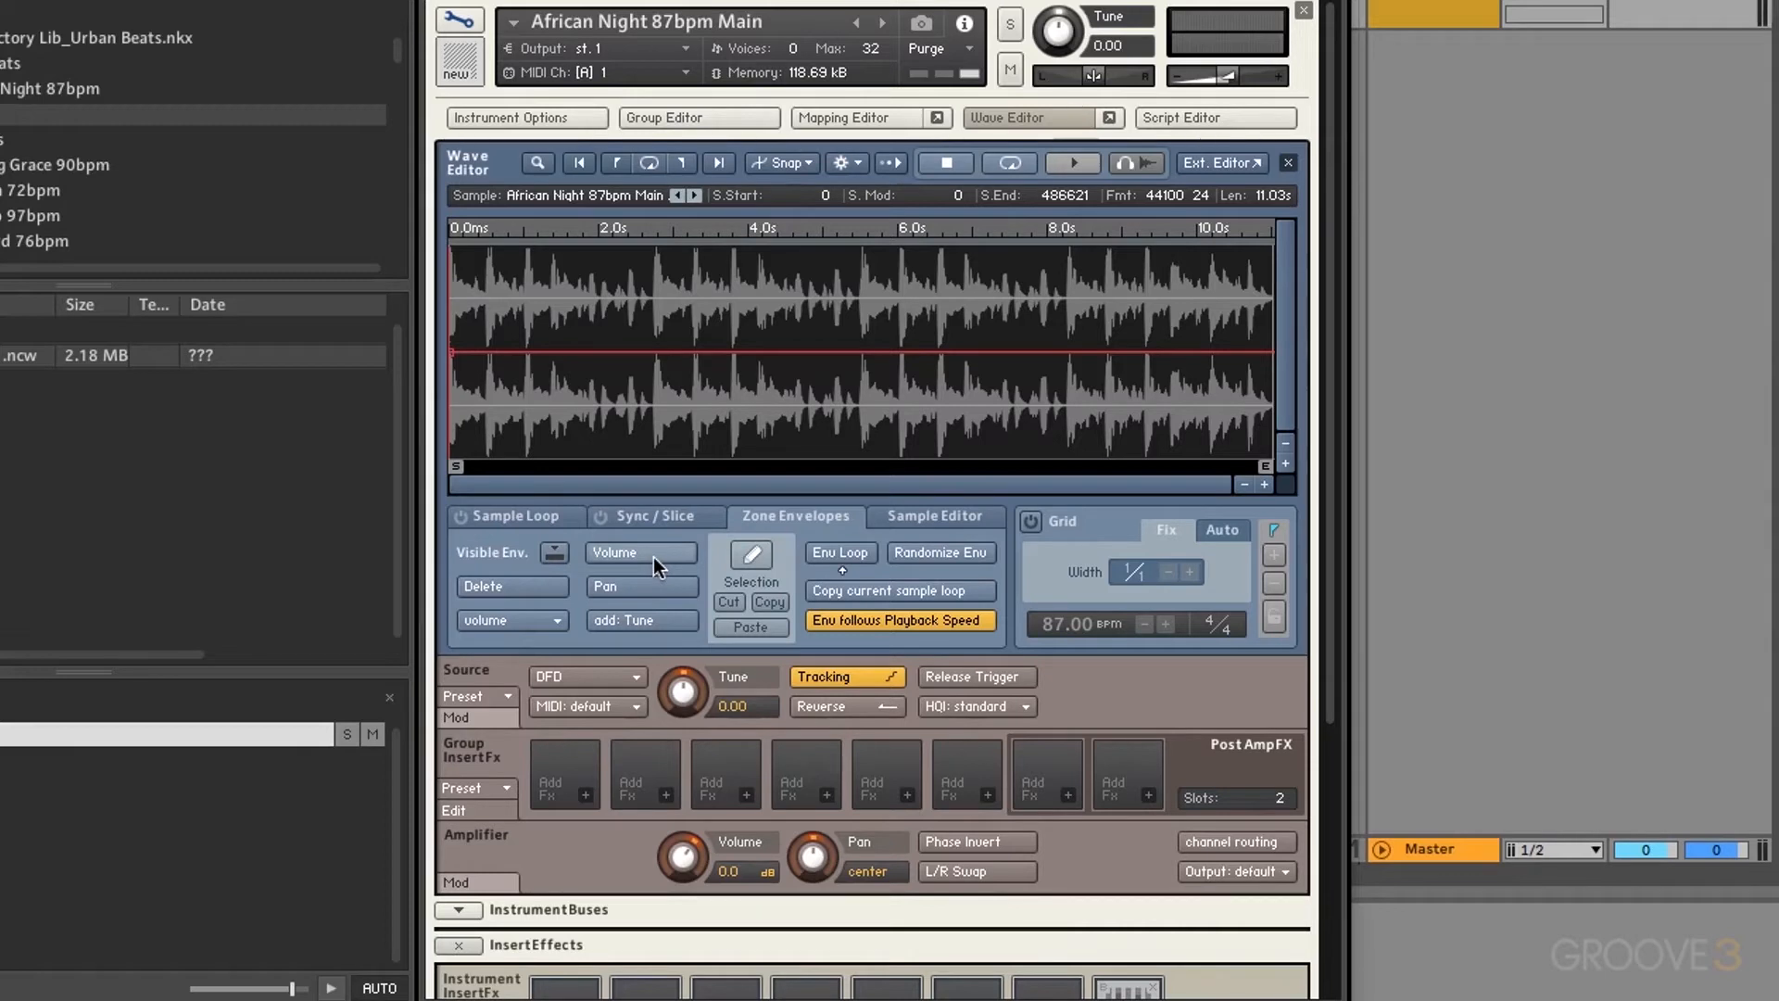
Step: Reduce the Zone Envelope amount to 47.8%, add three volume envelope points, then delete the envelope
click(553, 552)
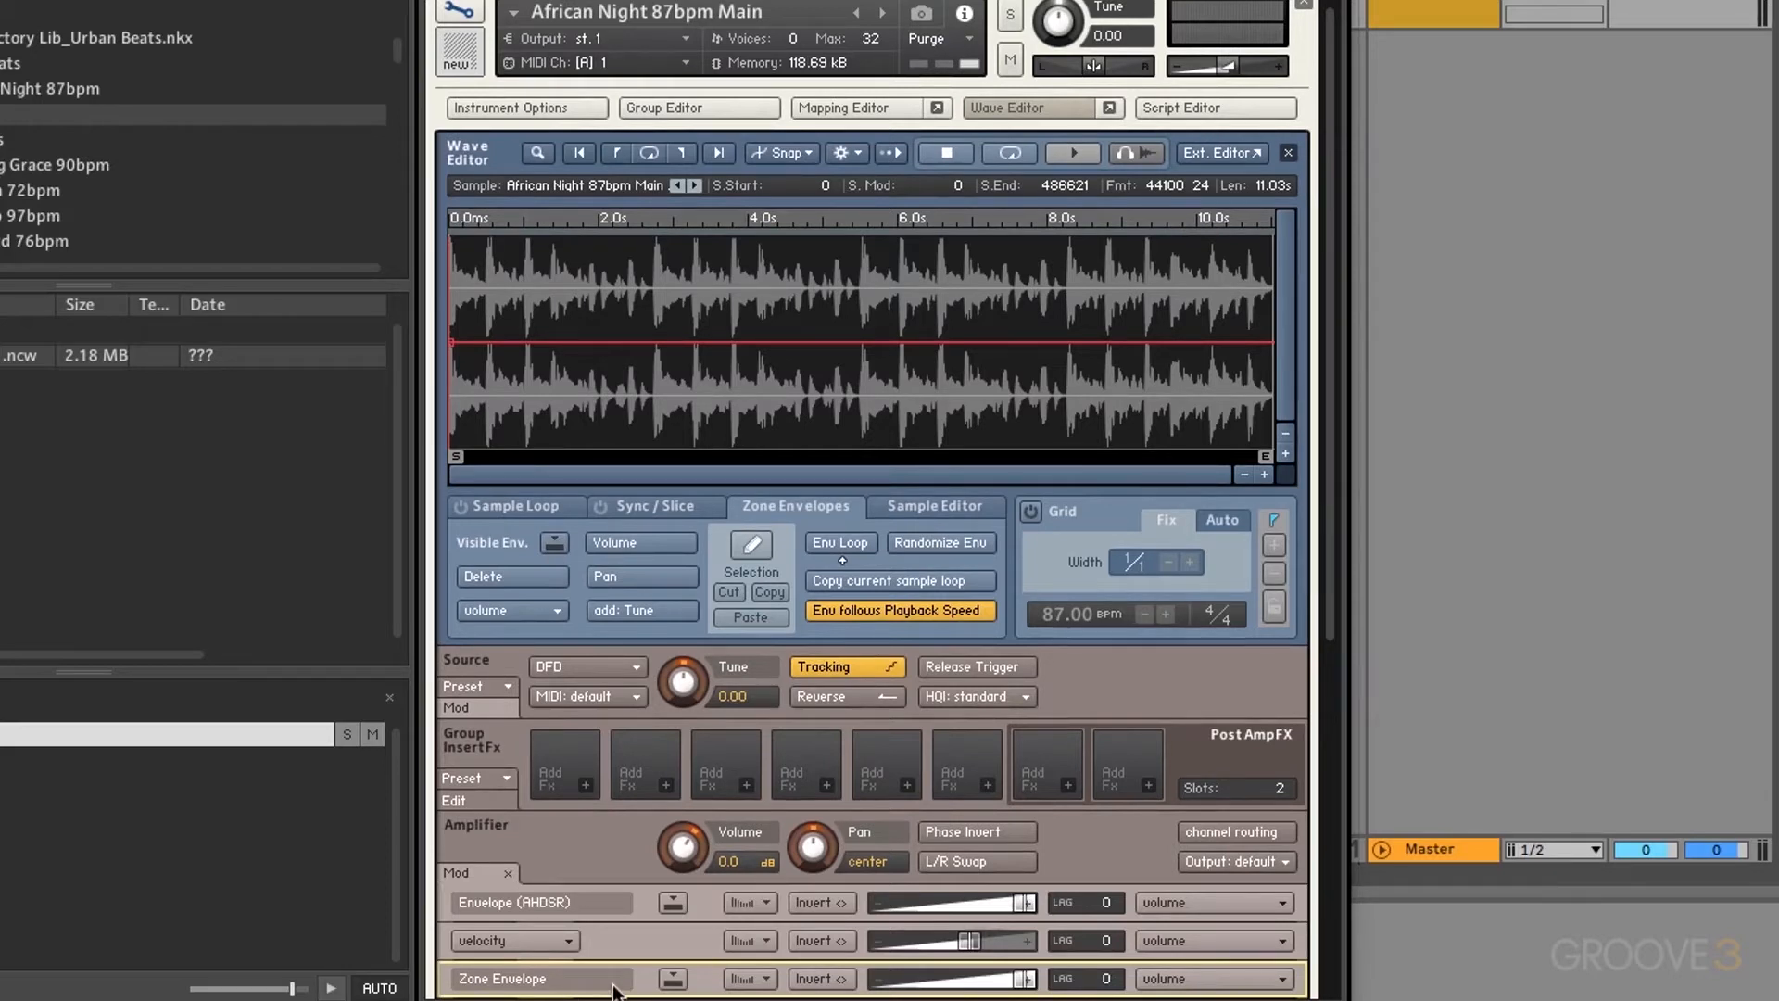
drag(1023, 979, 1074, 975)
click(565, 318)
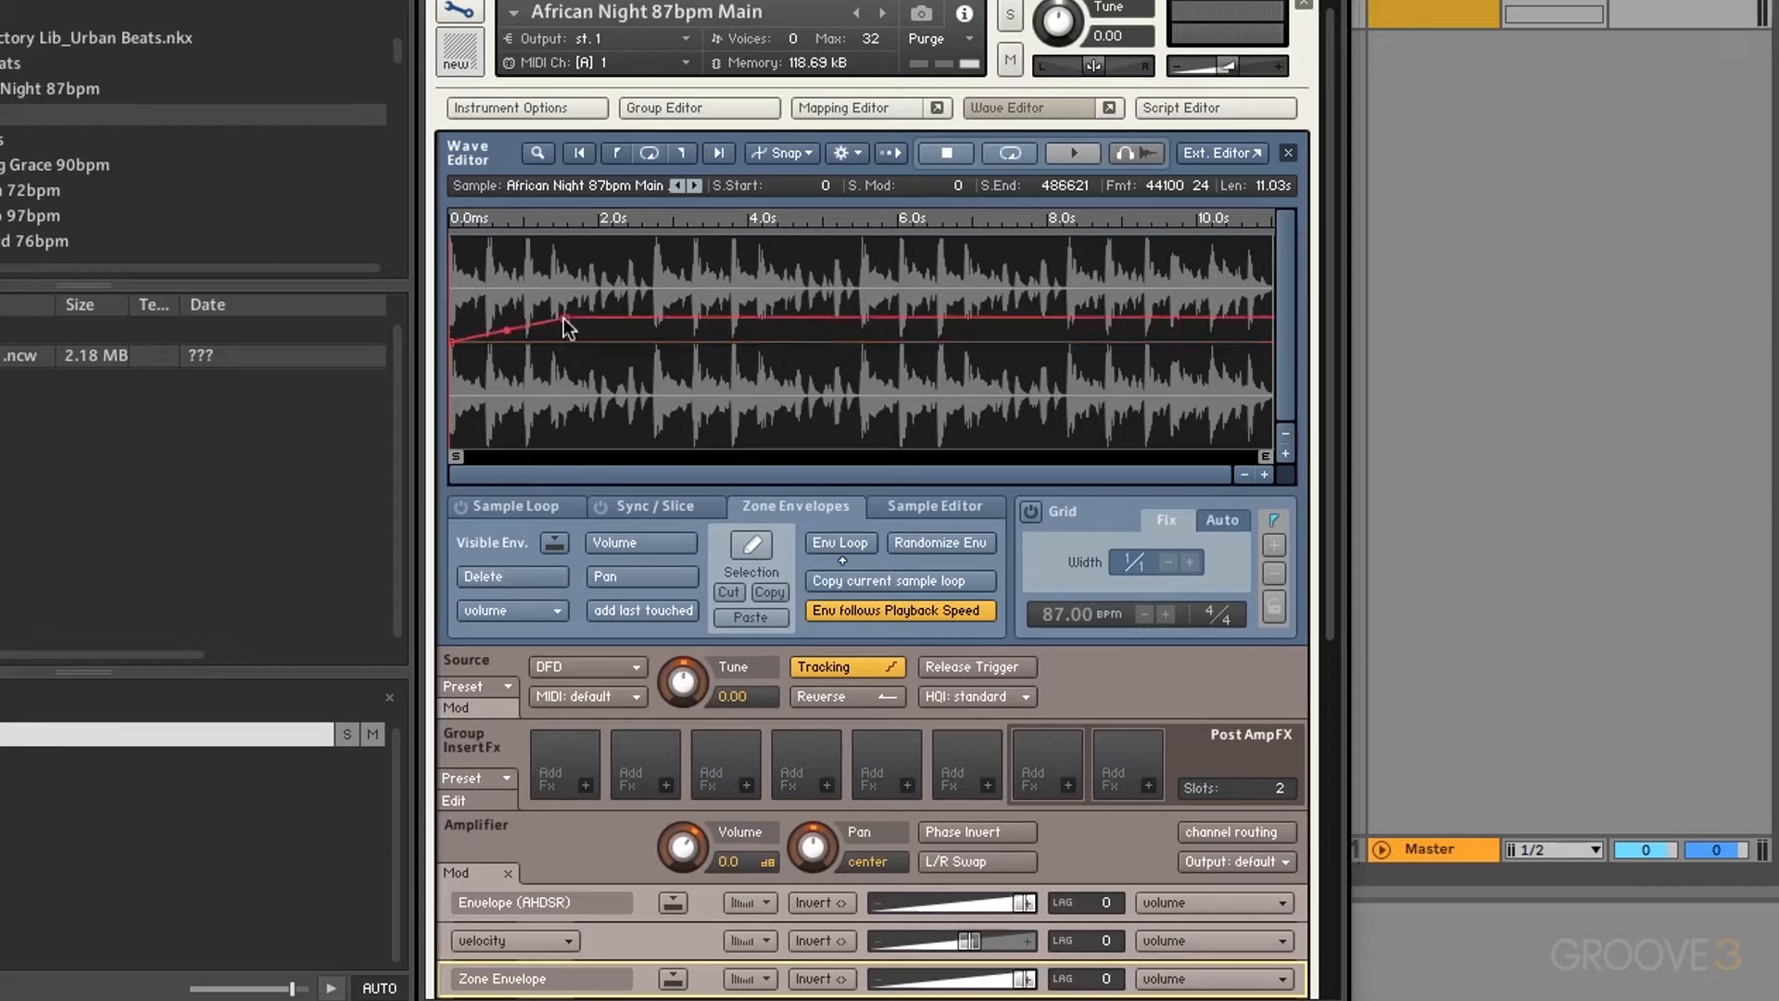
click(839, 393)
click(997, 296)
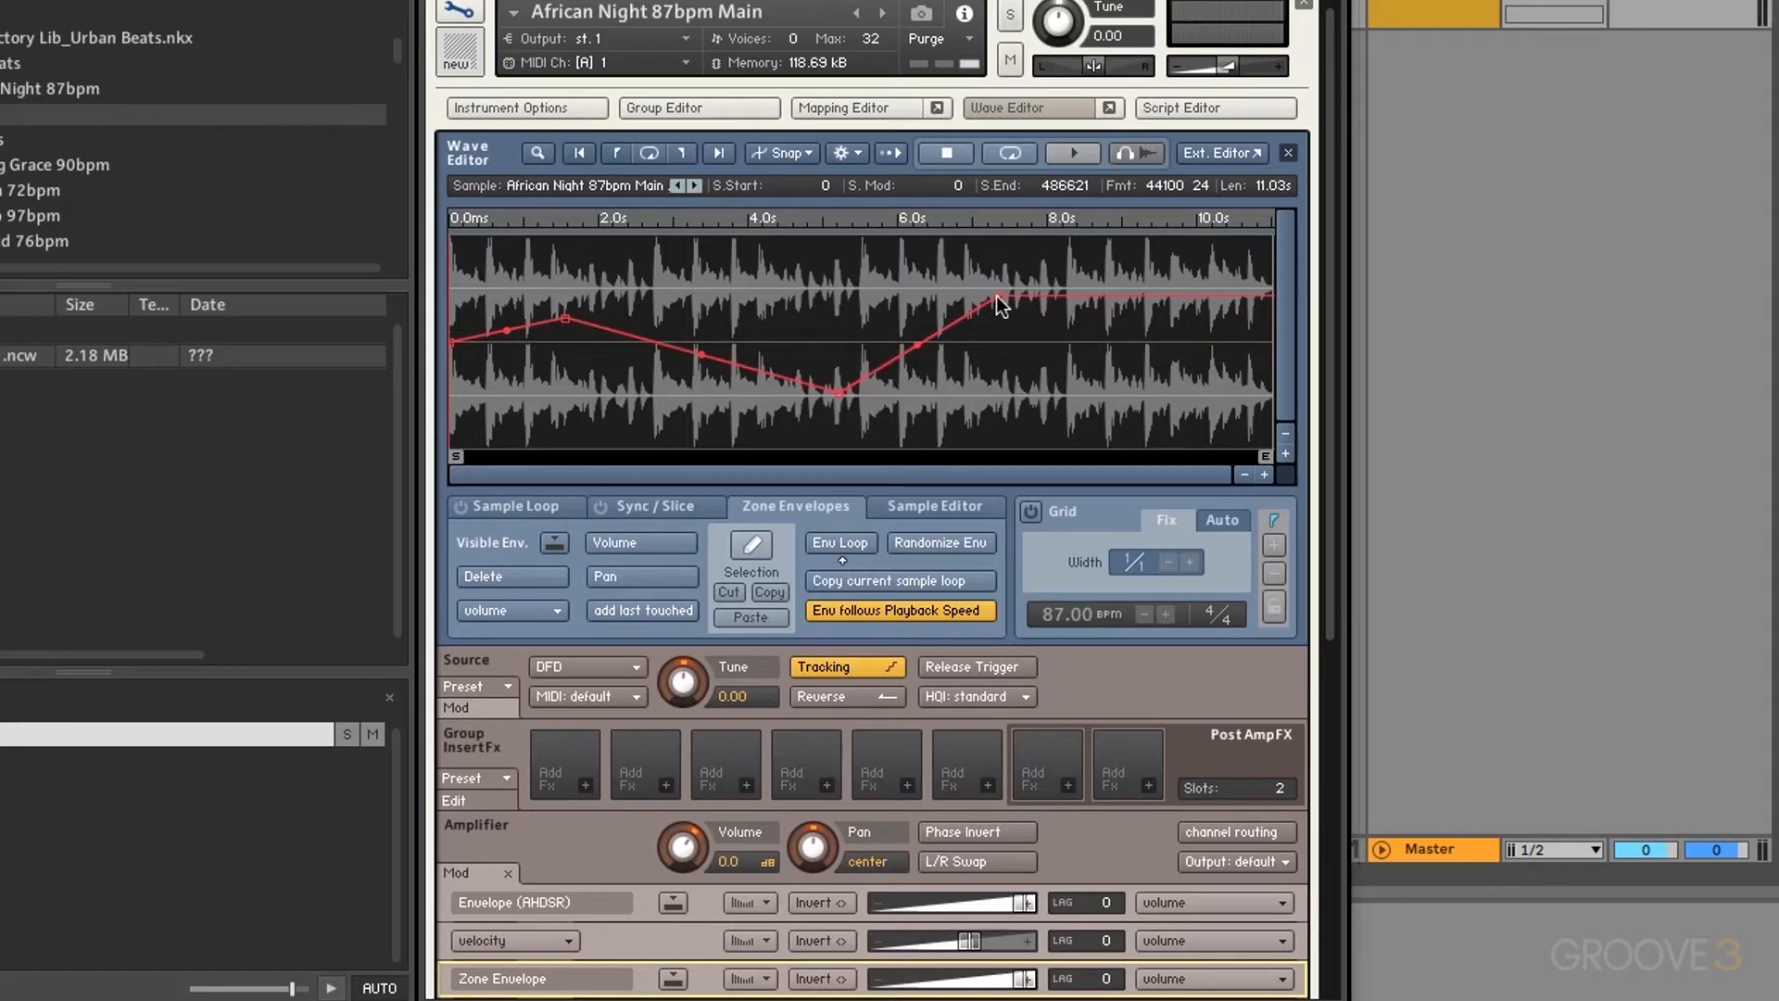
click(517, 577)
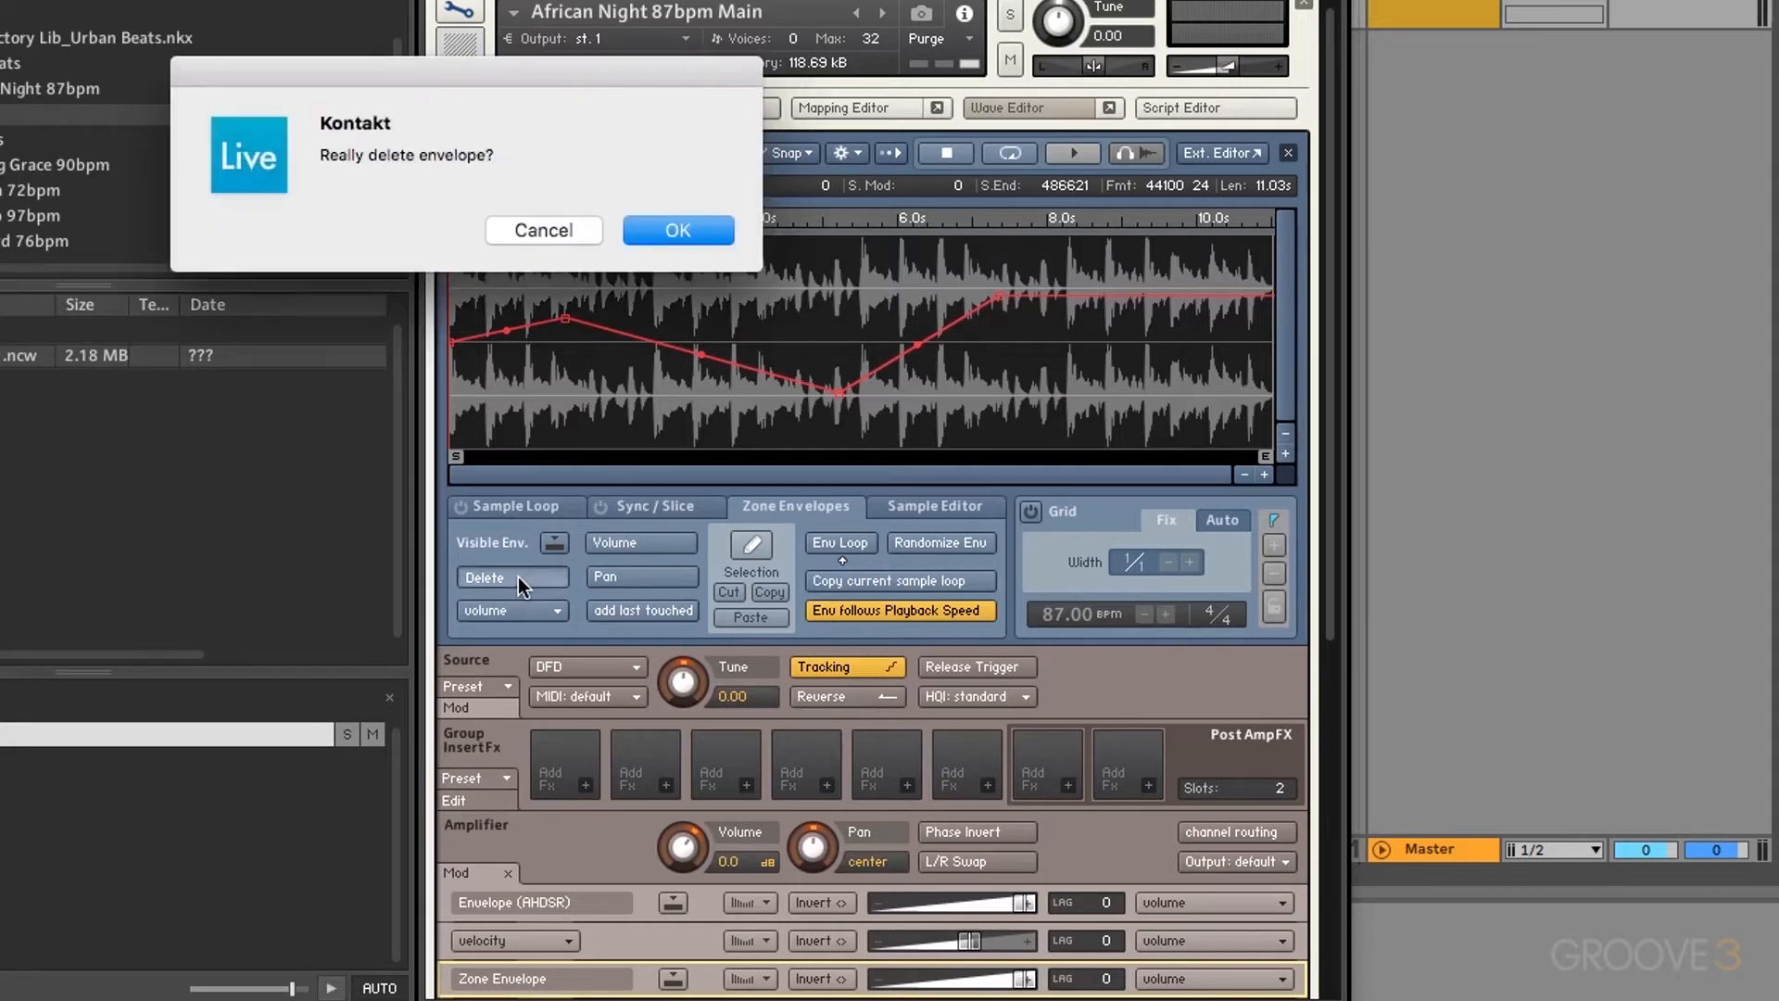
click(697, 230)
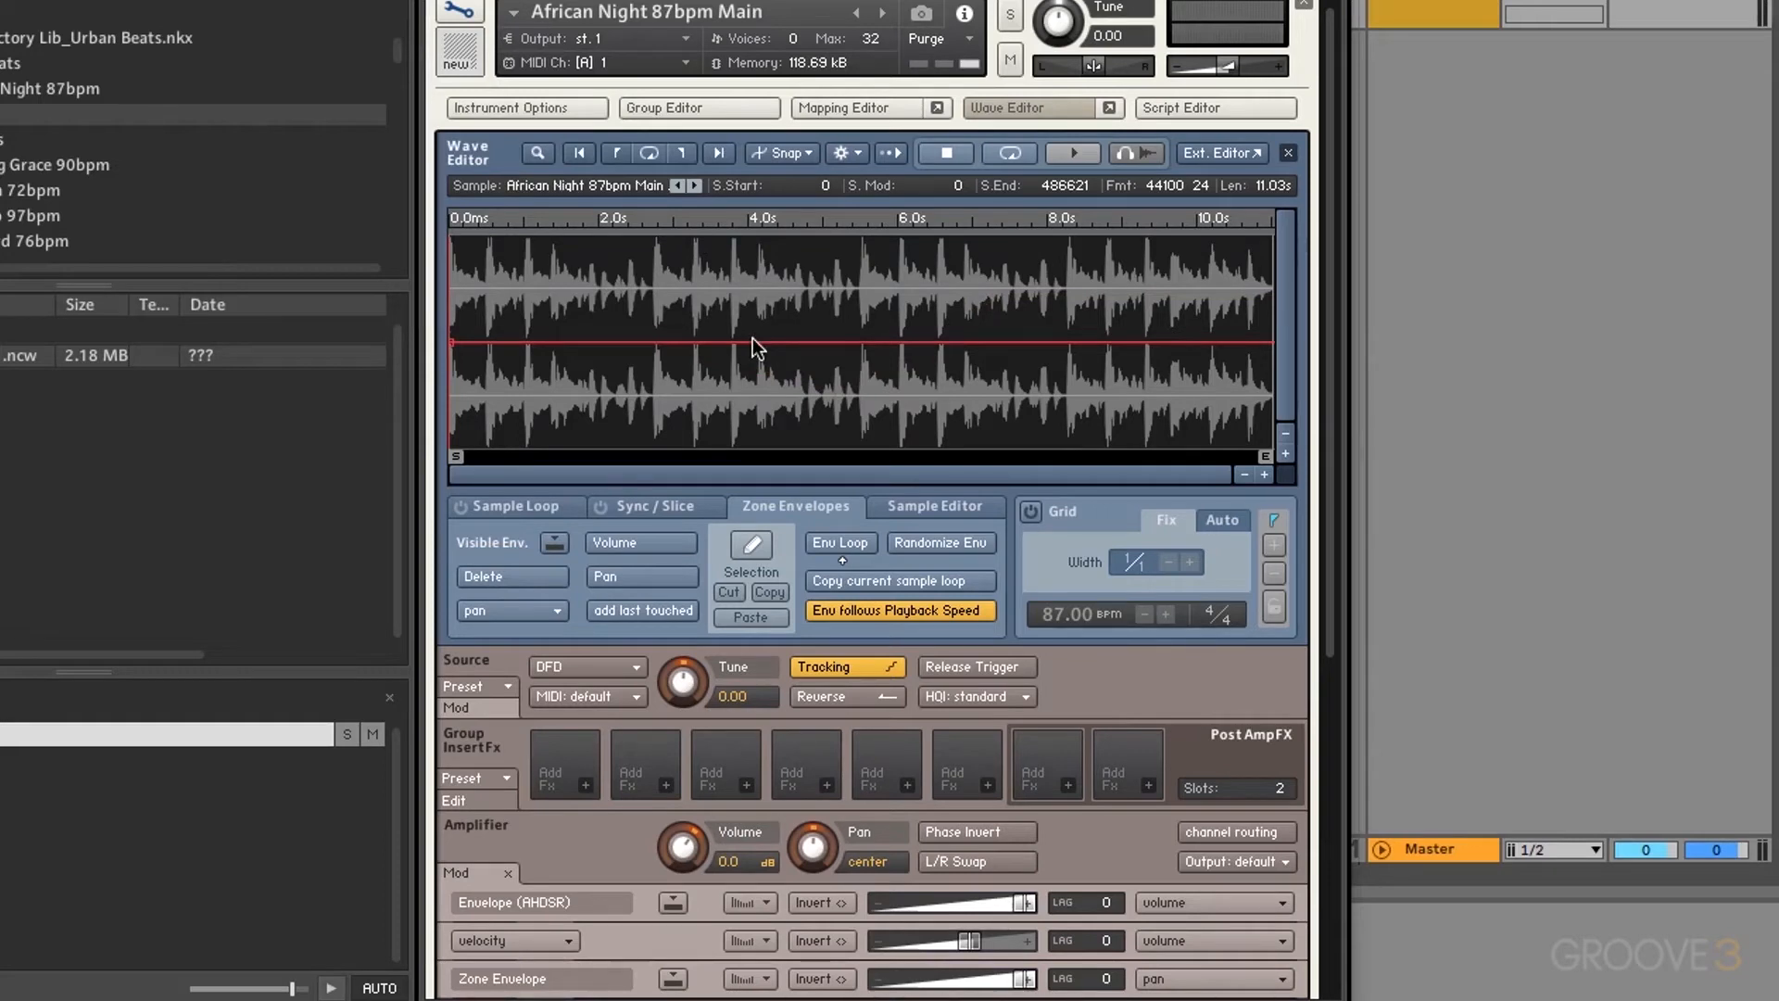
Step: Create volume and pan zone envelopes and add a Tune envelope to the sample
click(533, 604)
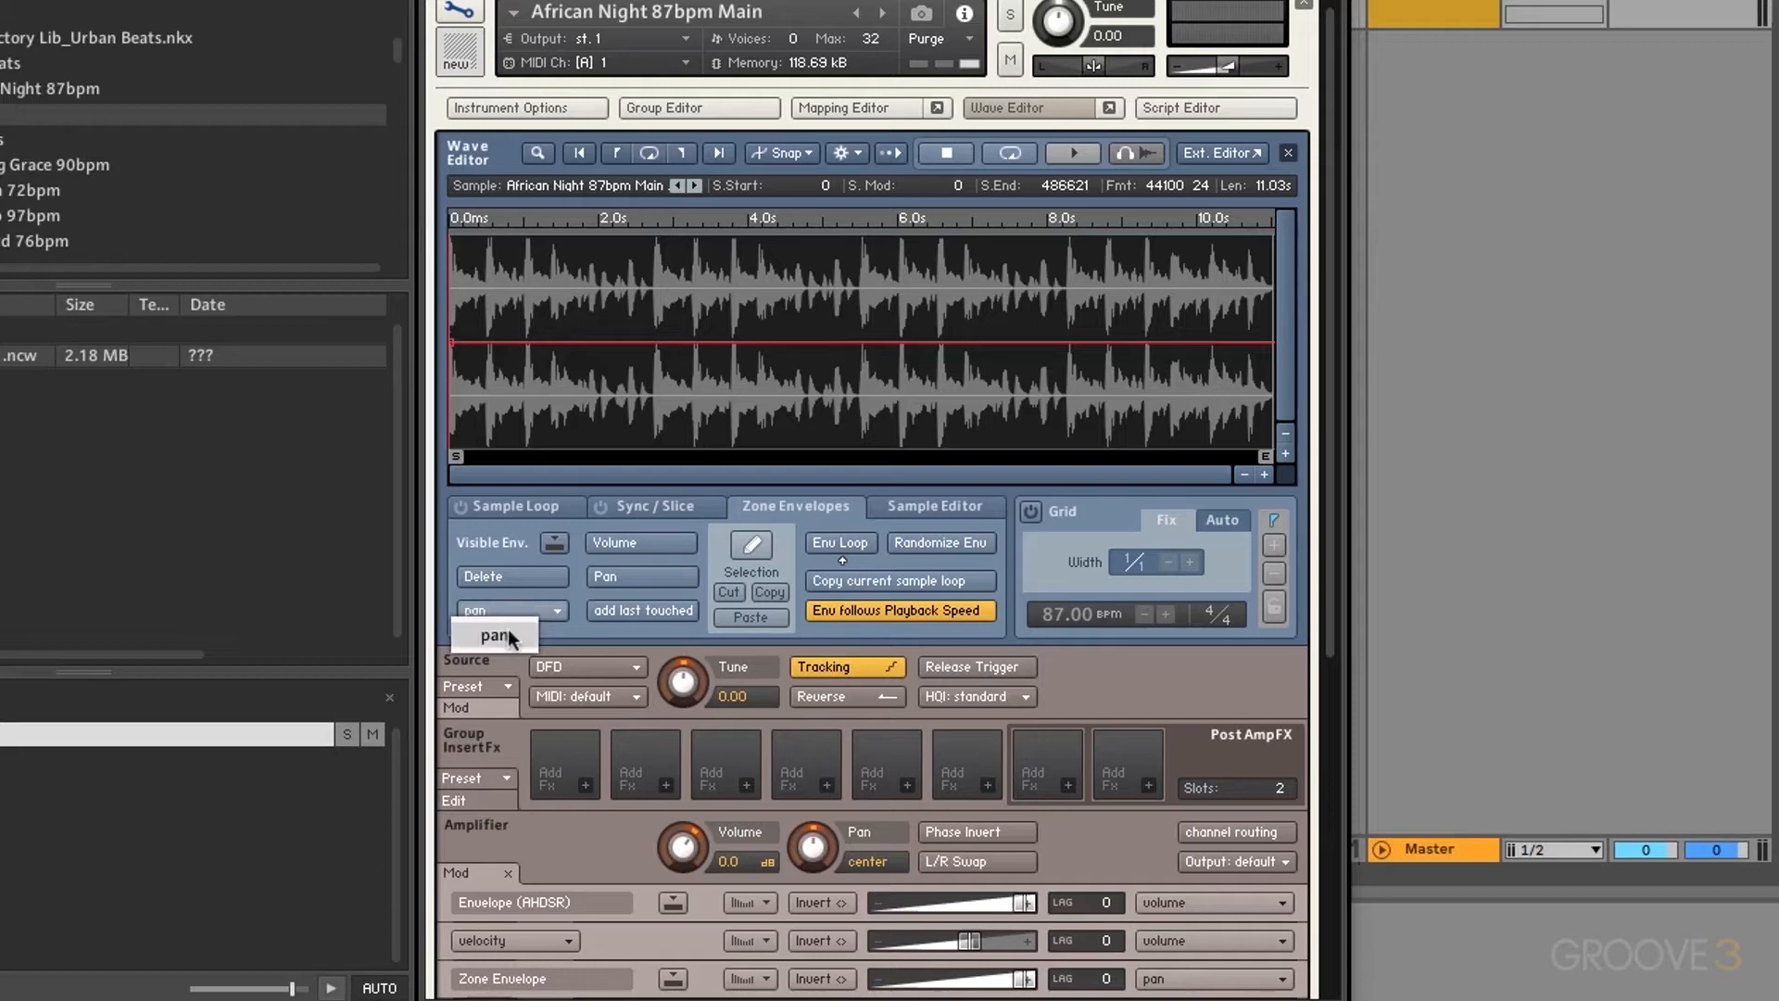
click(642, 543)
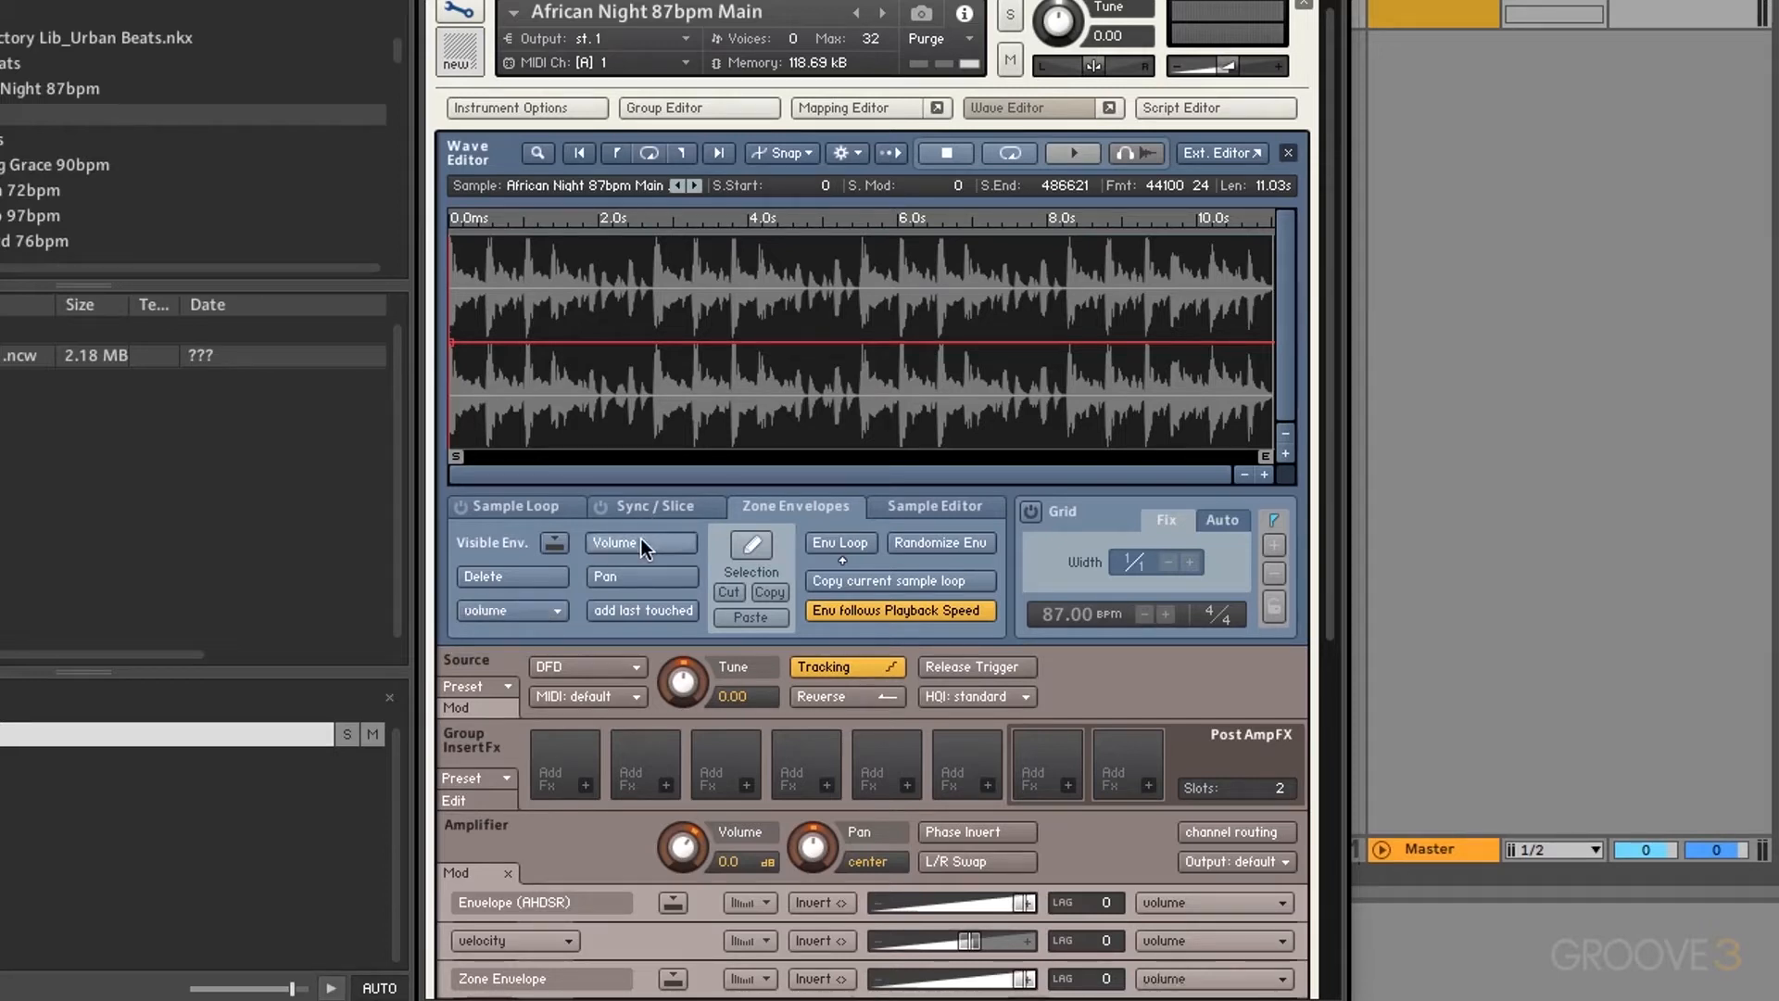
click(631, 580)
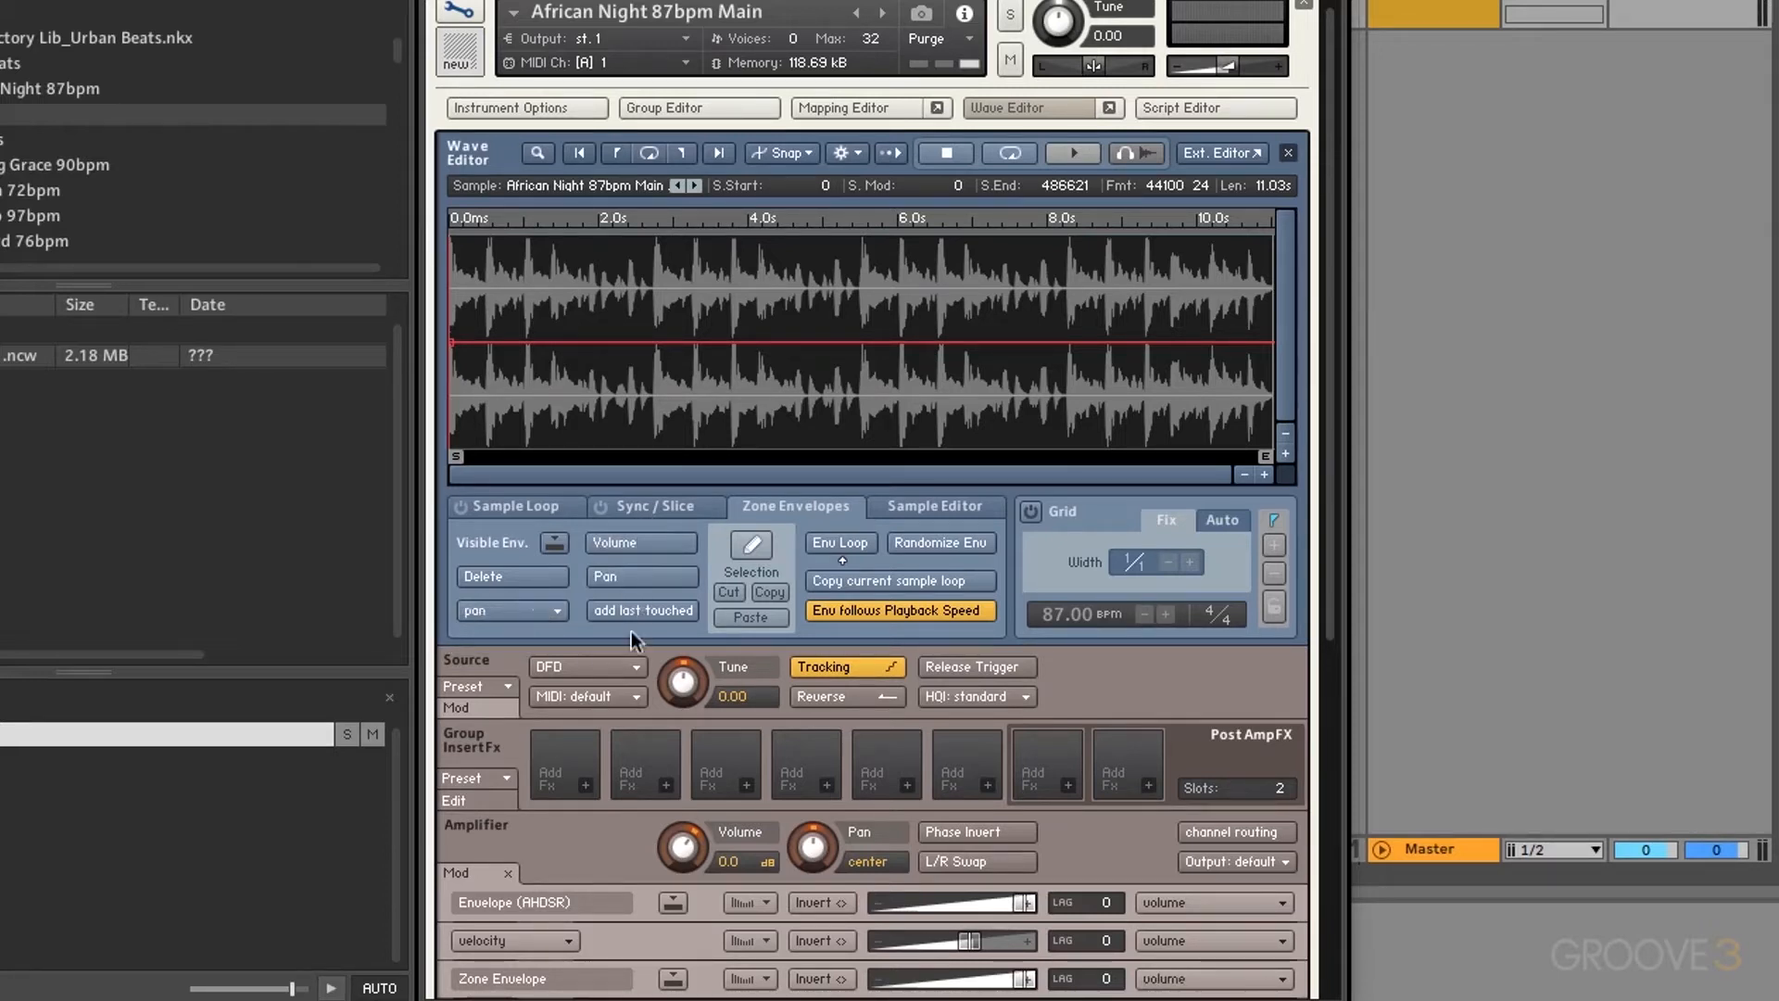
click(683, 683)
click(630, 608)
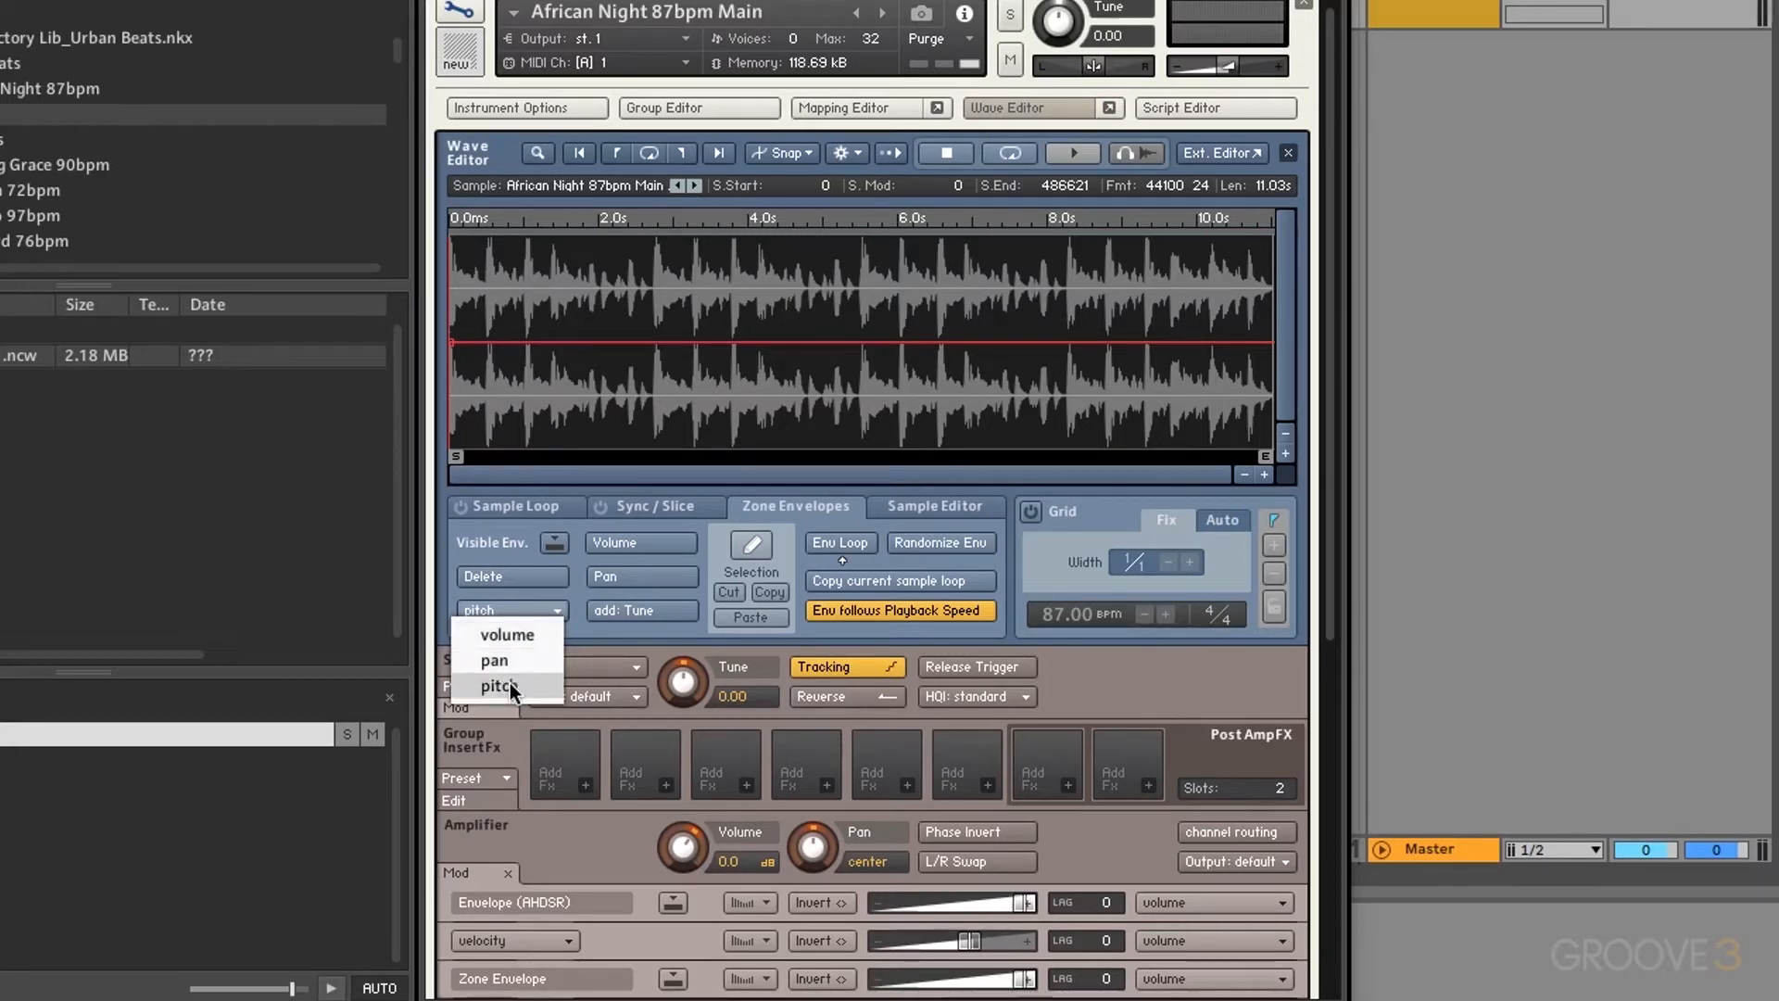
Step: Switch the visible envelope to pitch, then to volume, and locate its modulator
click(509, 682)
click(516, 608)
click(513, 632)
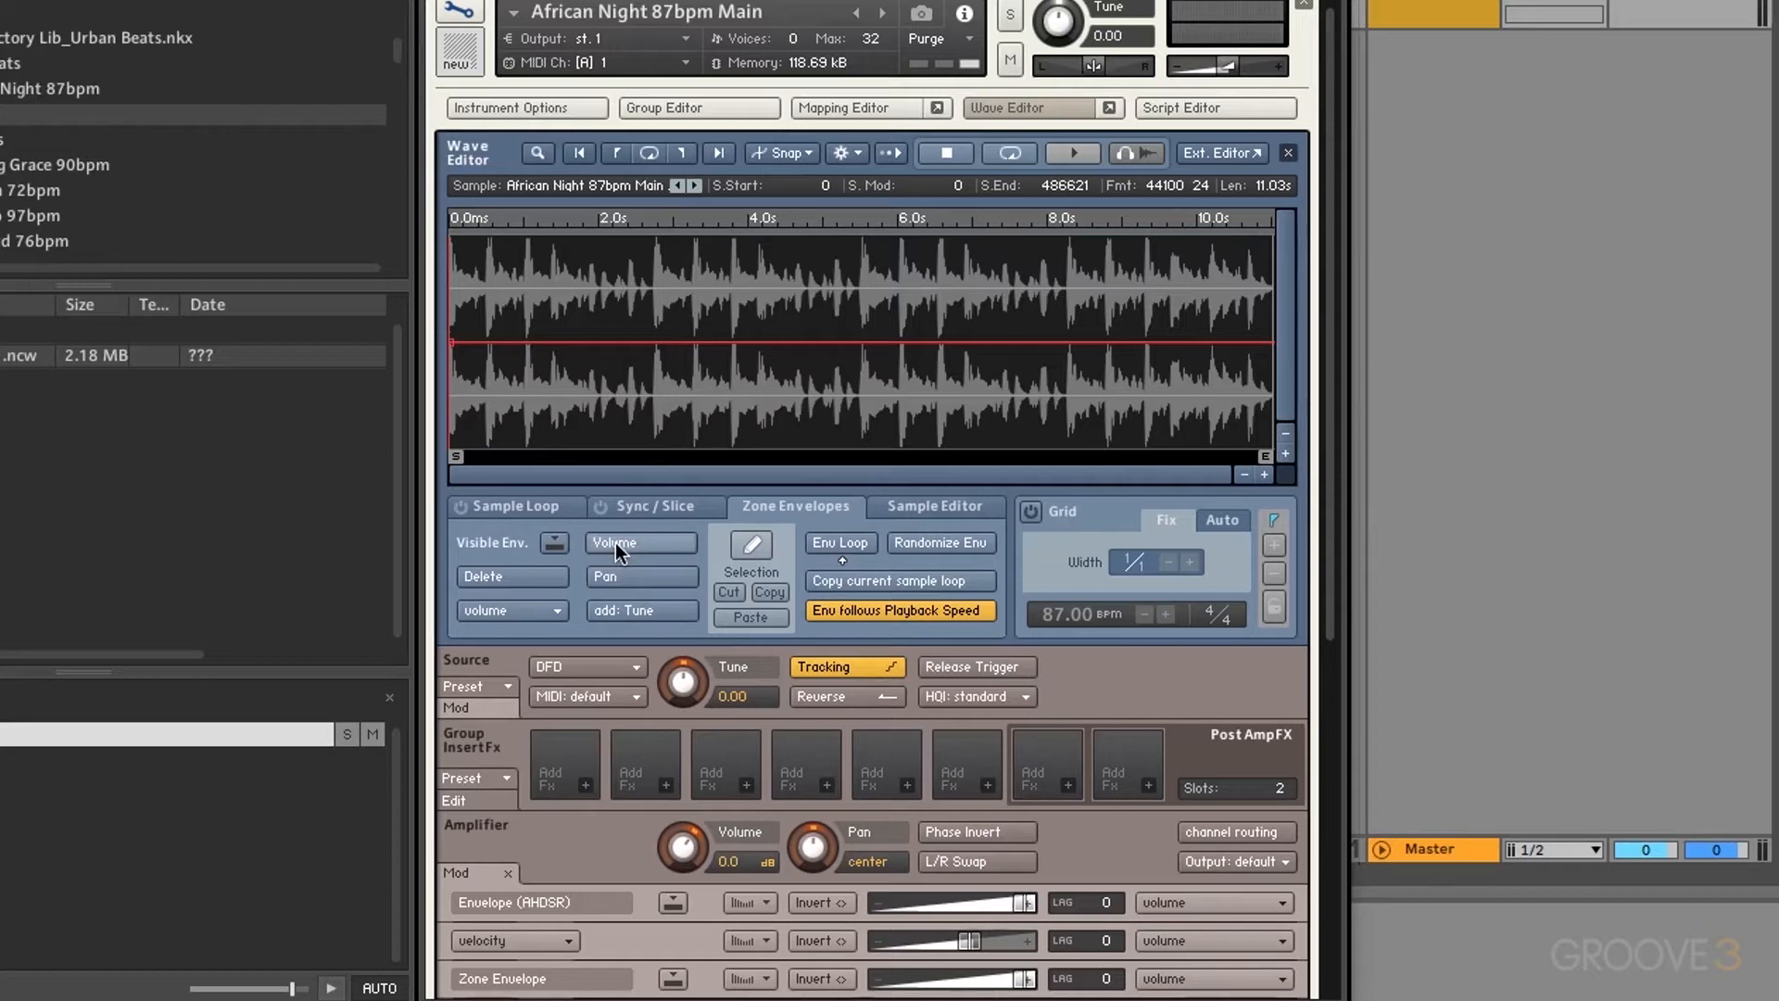
click(564, 538)
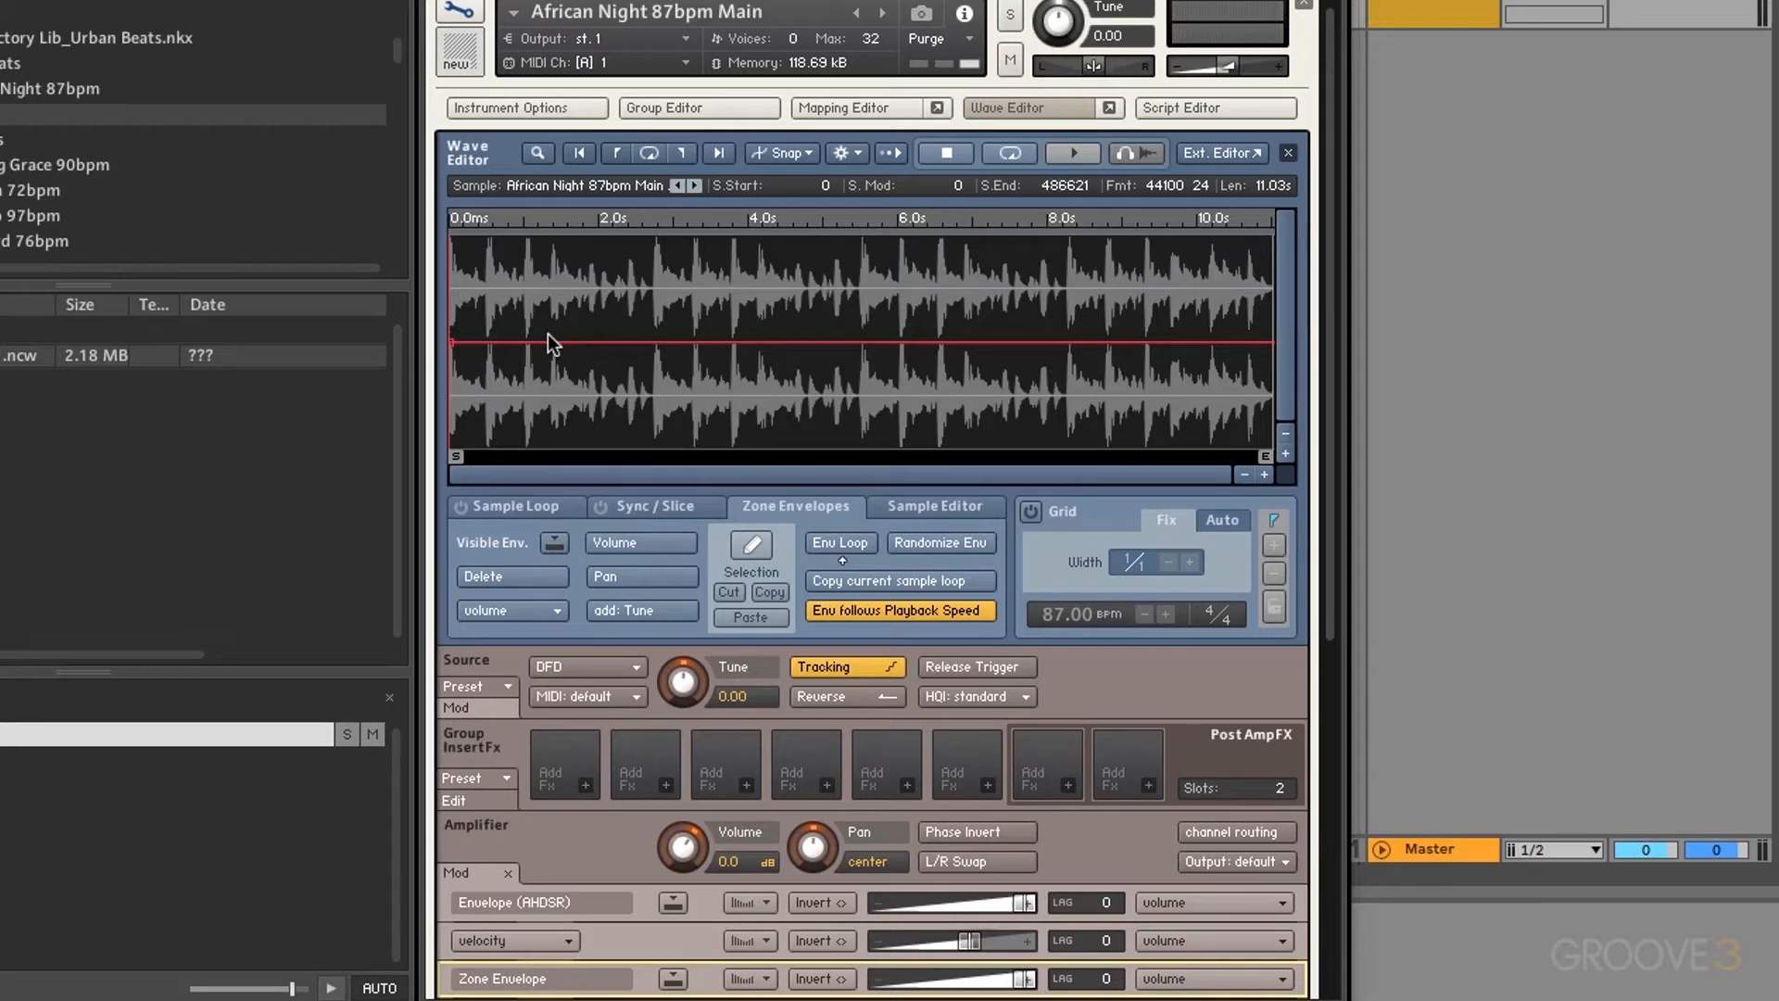
Step: Add rising and falling points to the volume envelope across the start of the loop
click(510, 295)
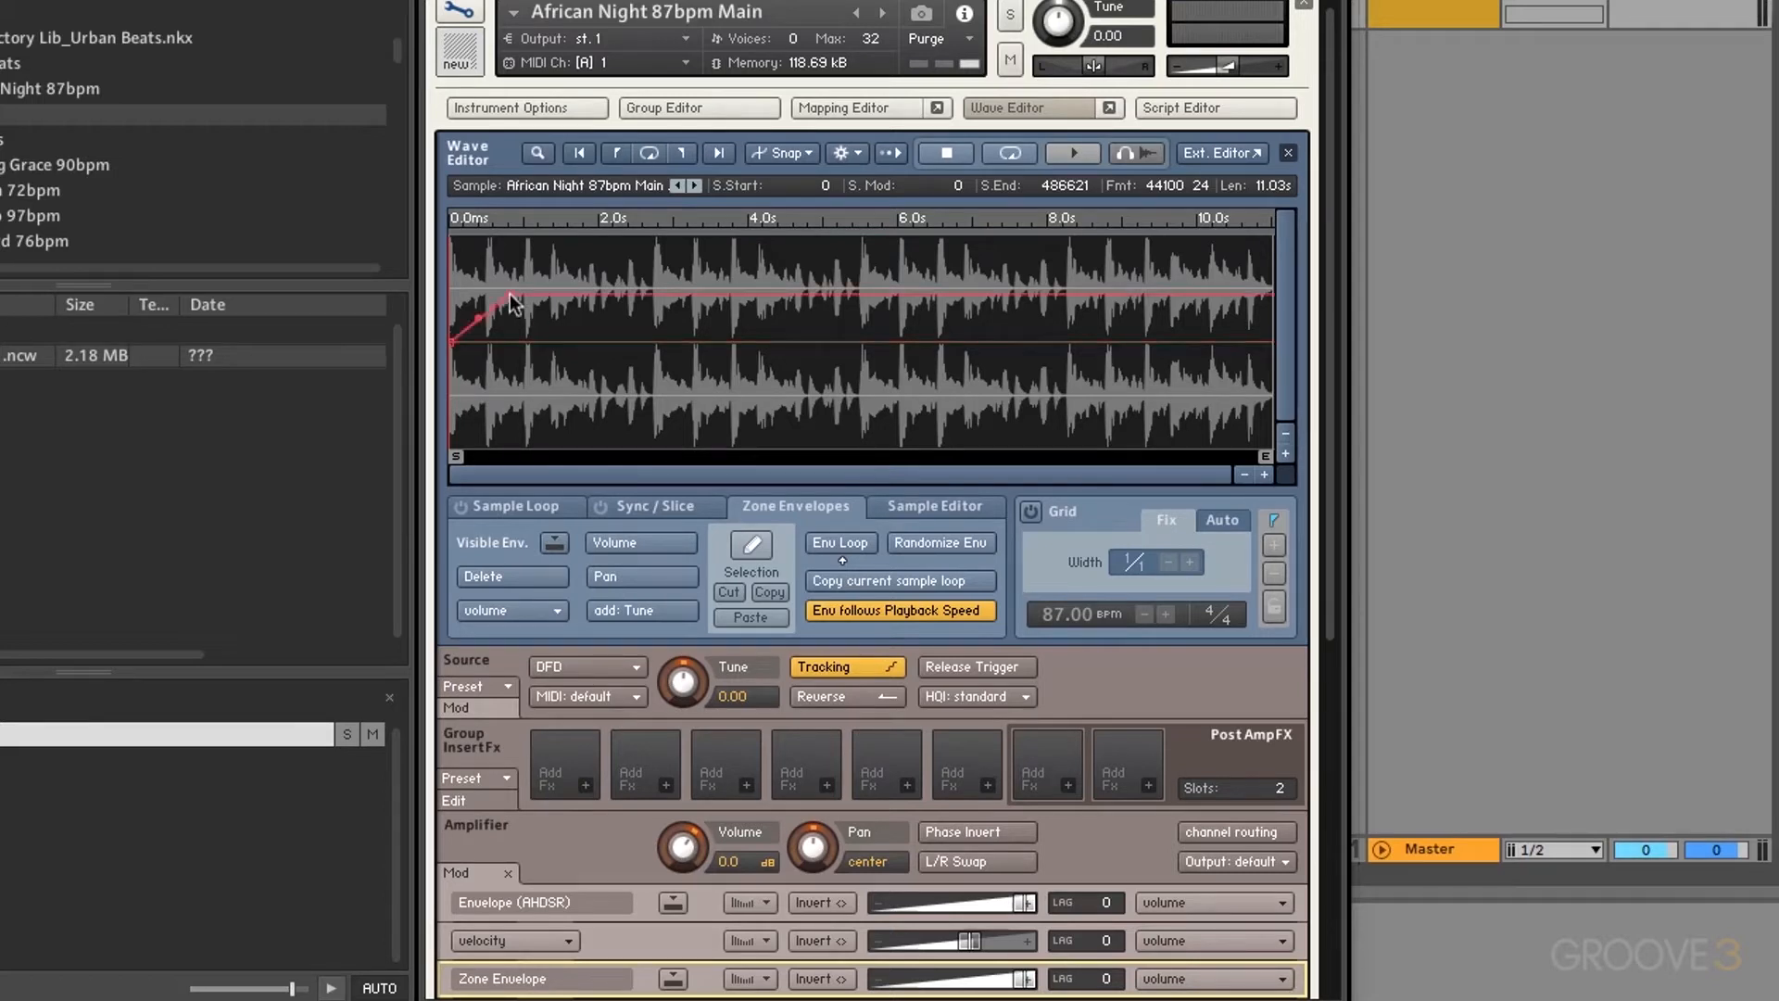
click(613, 384)
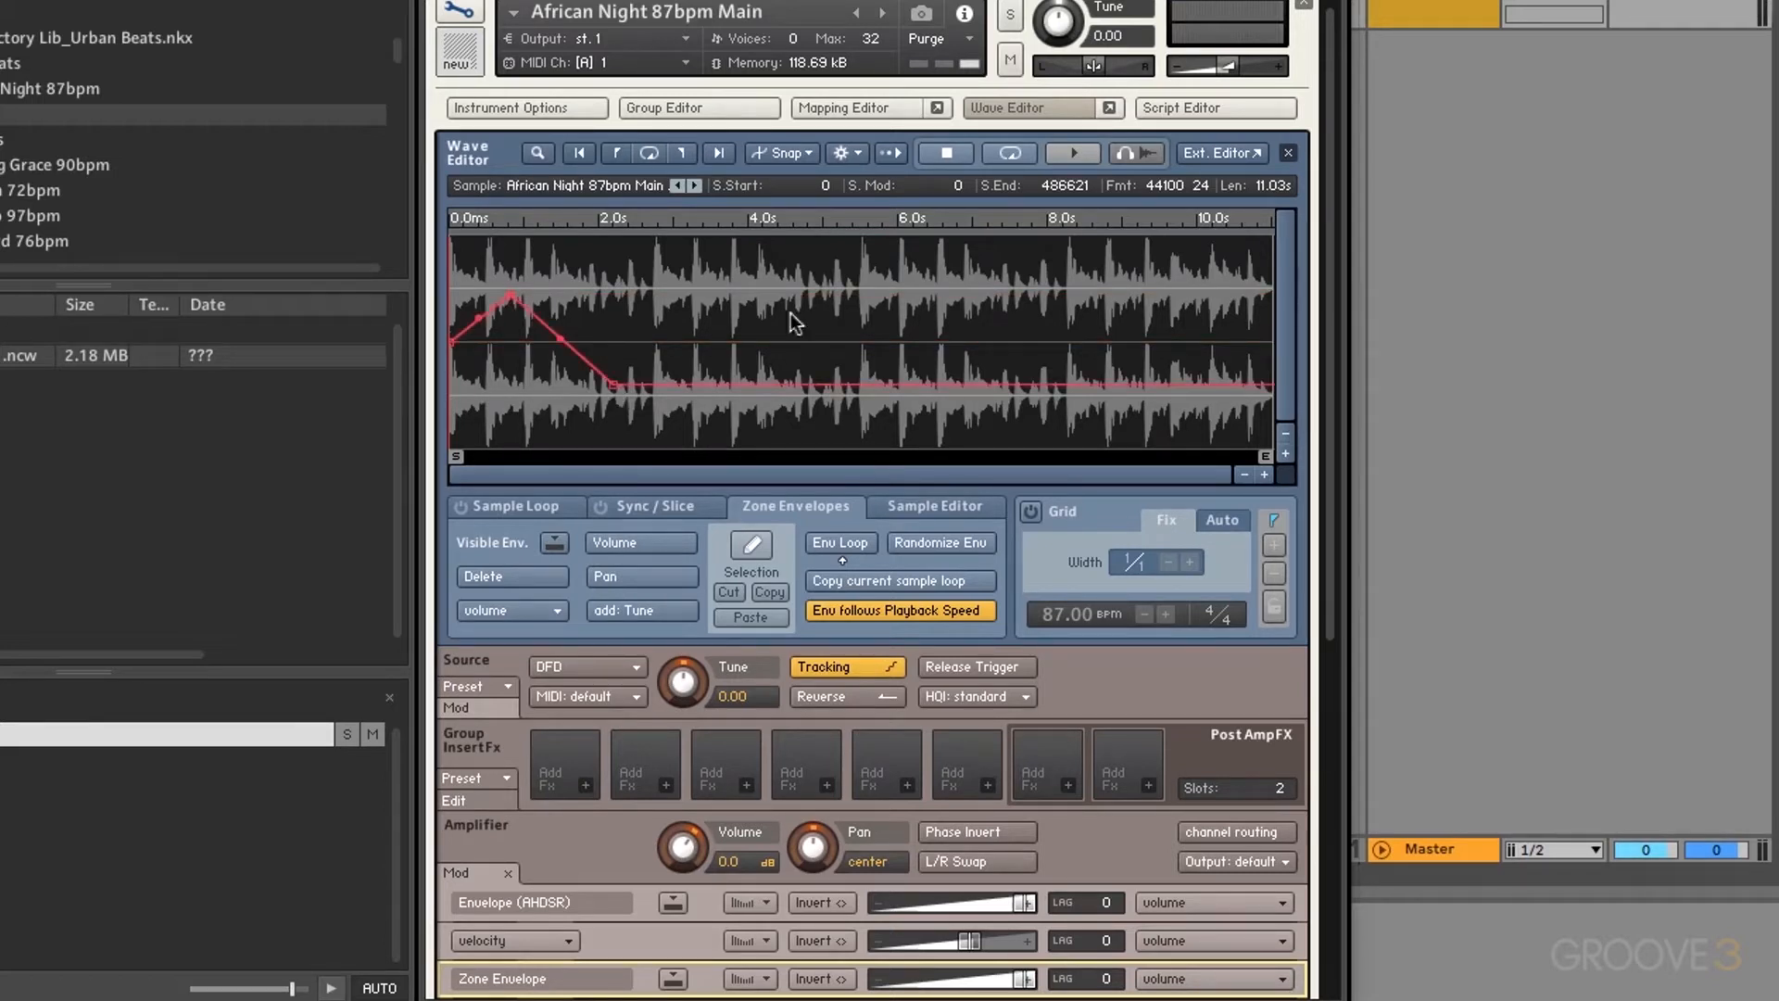
click(854, 294)
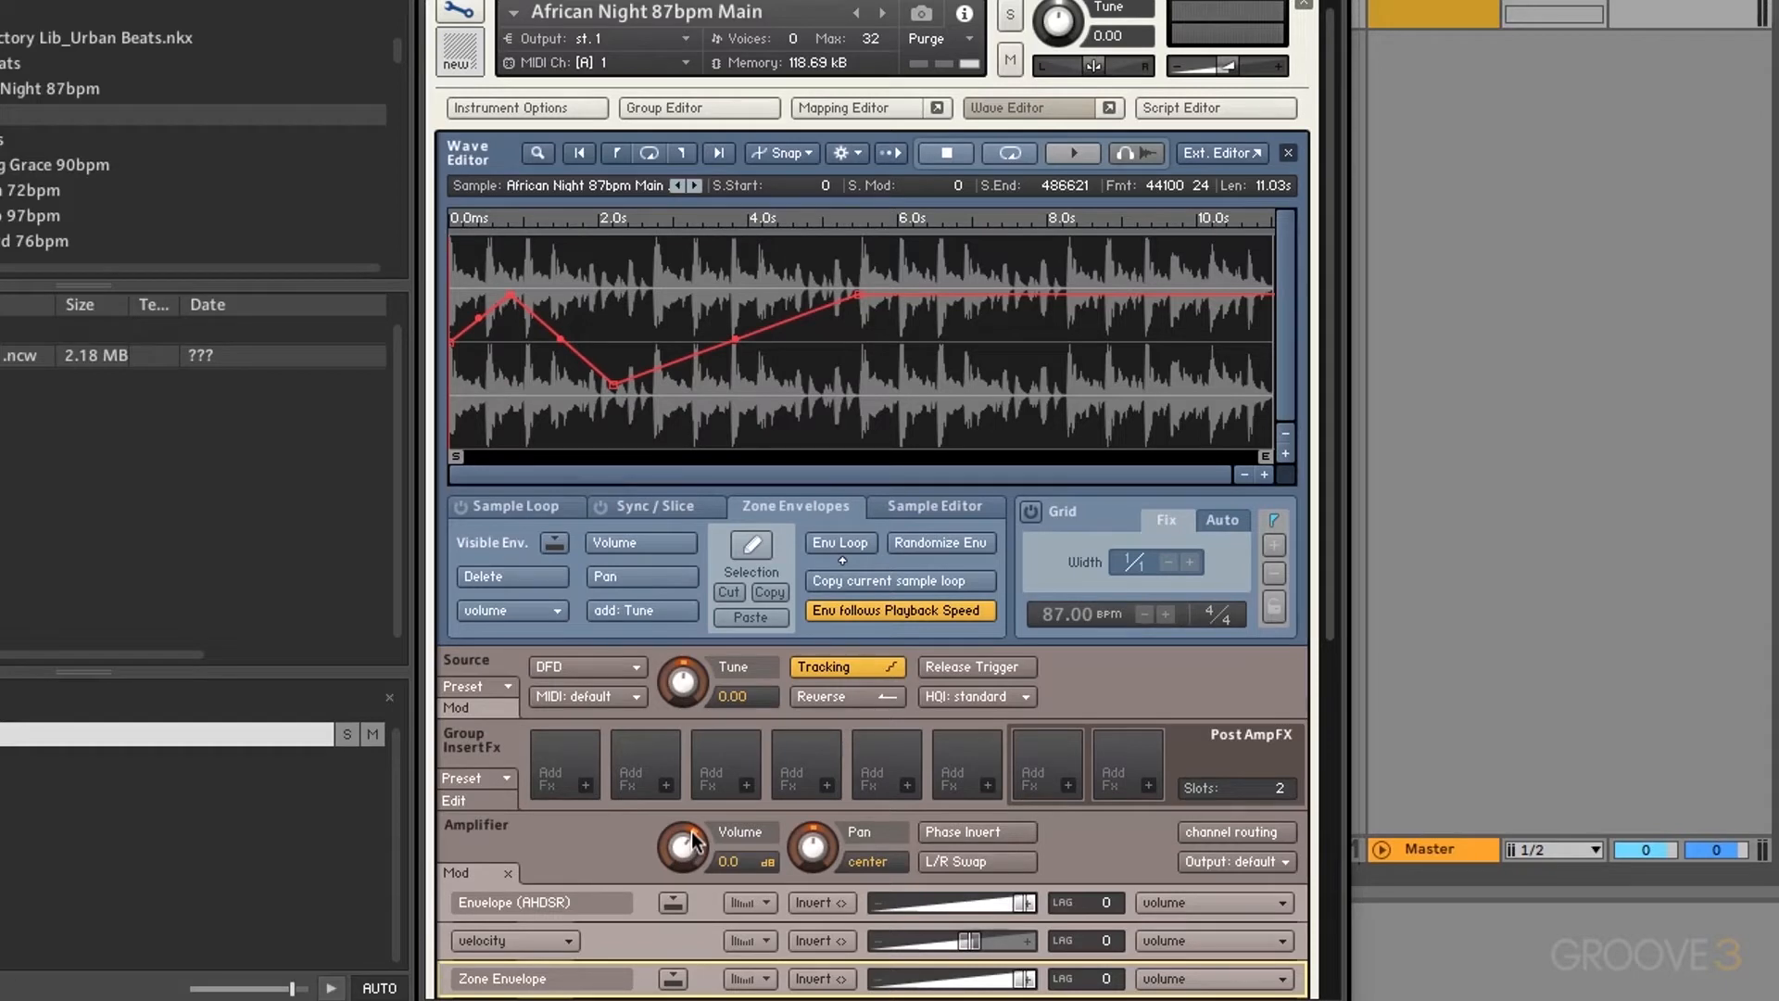
right_click(678, 363)
right_click(763, 398)
right_click(929, 338)
right_click(947, 295)
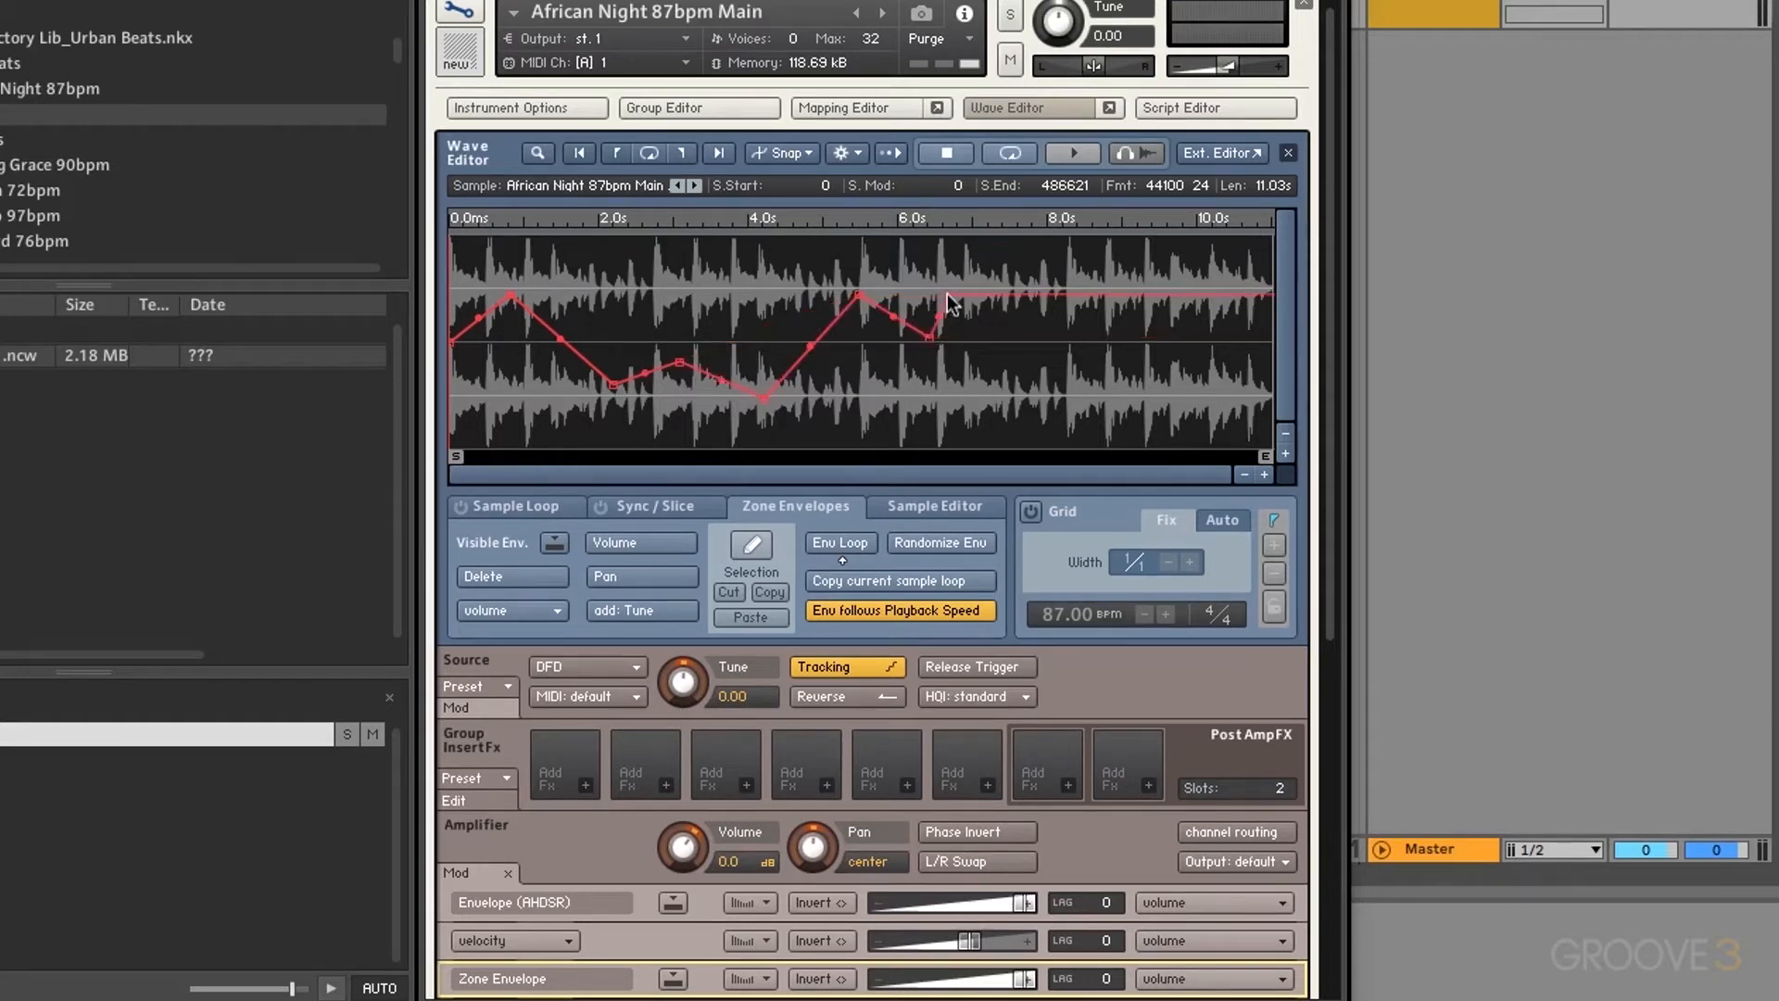
right_click(993, 340)
right_click(1037, 387)
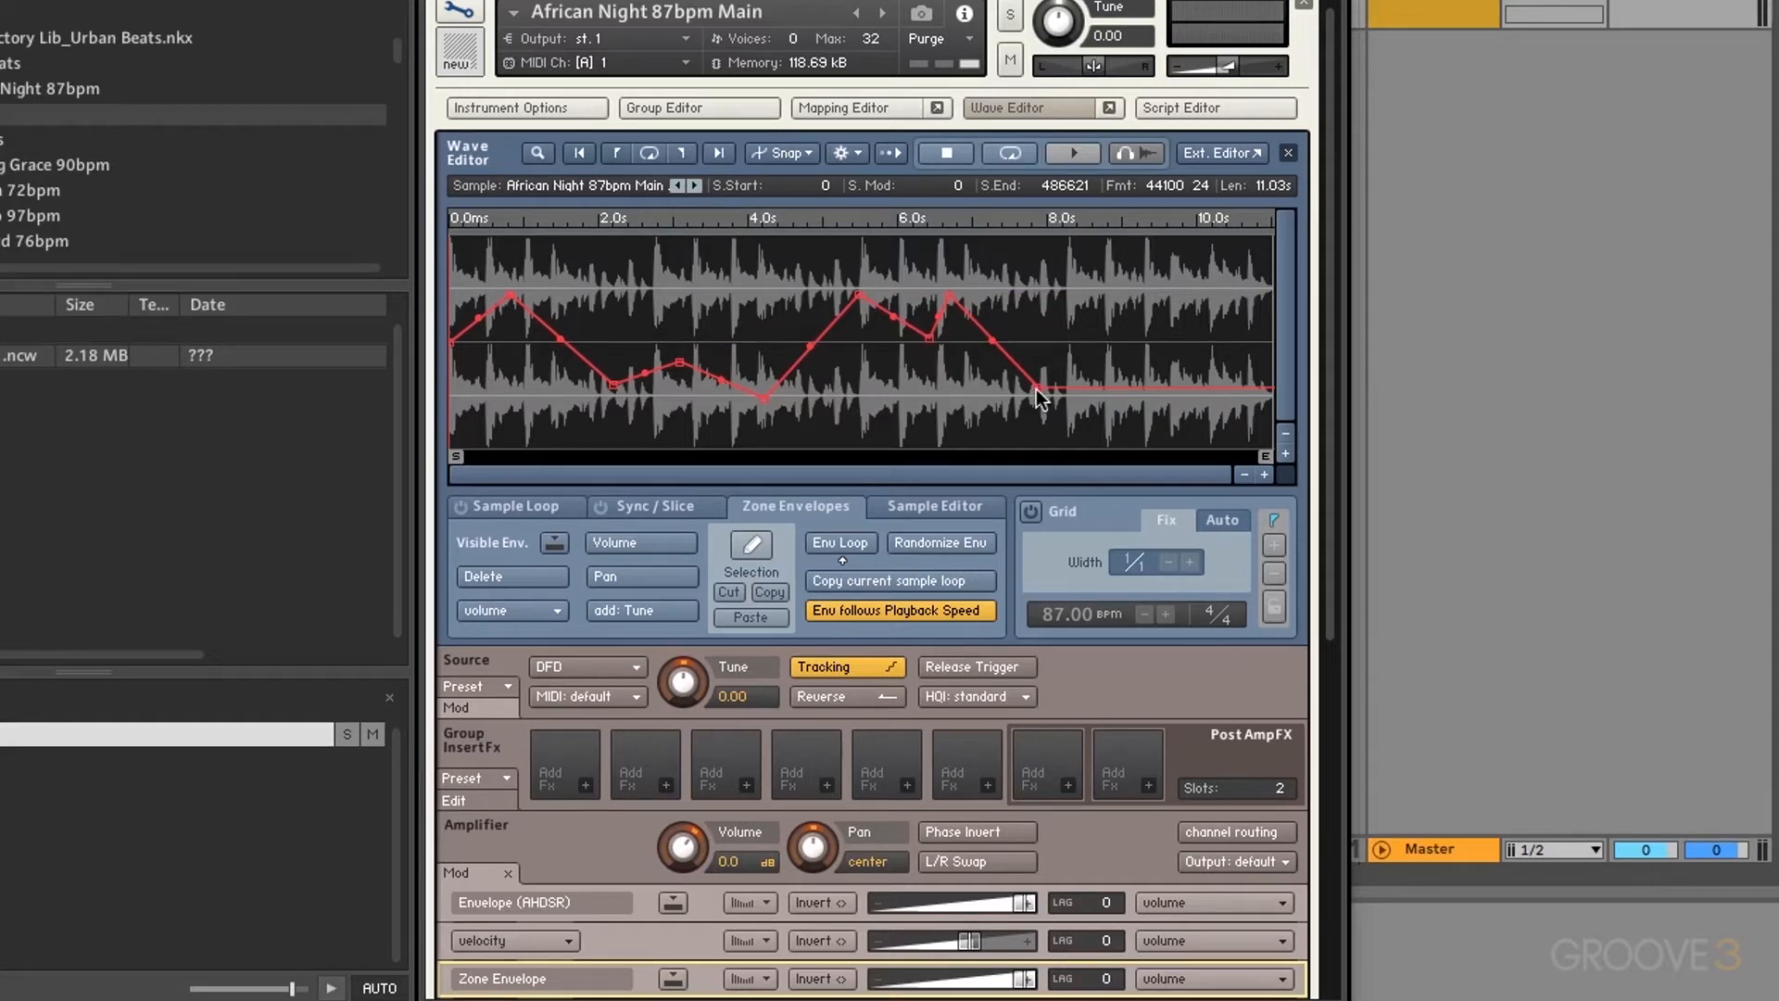
Step: Remove three envelope points, bend the segment after the peak into a curve, then delete the envelope
right_click(514, 297)
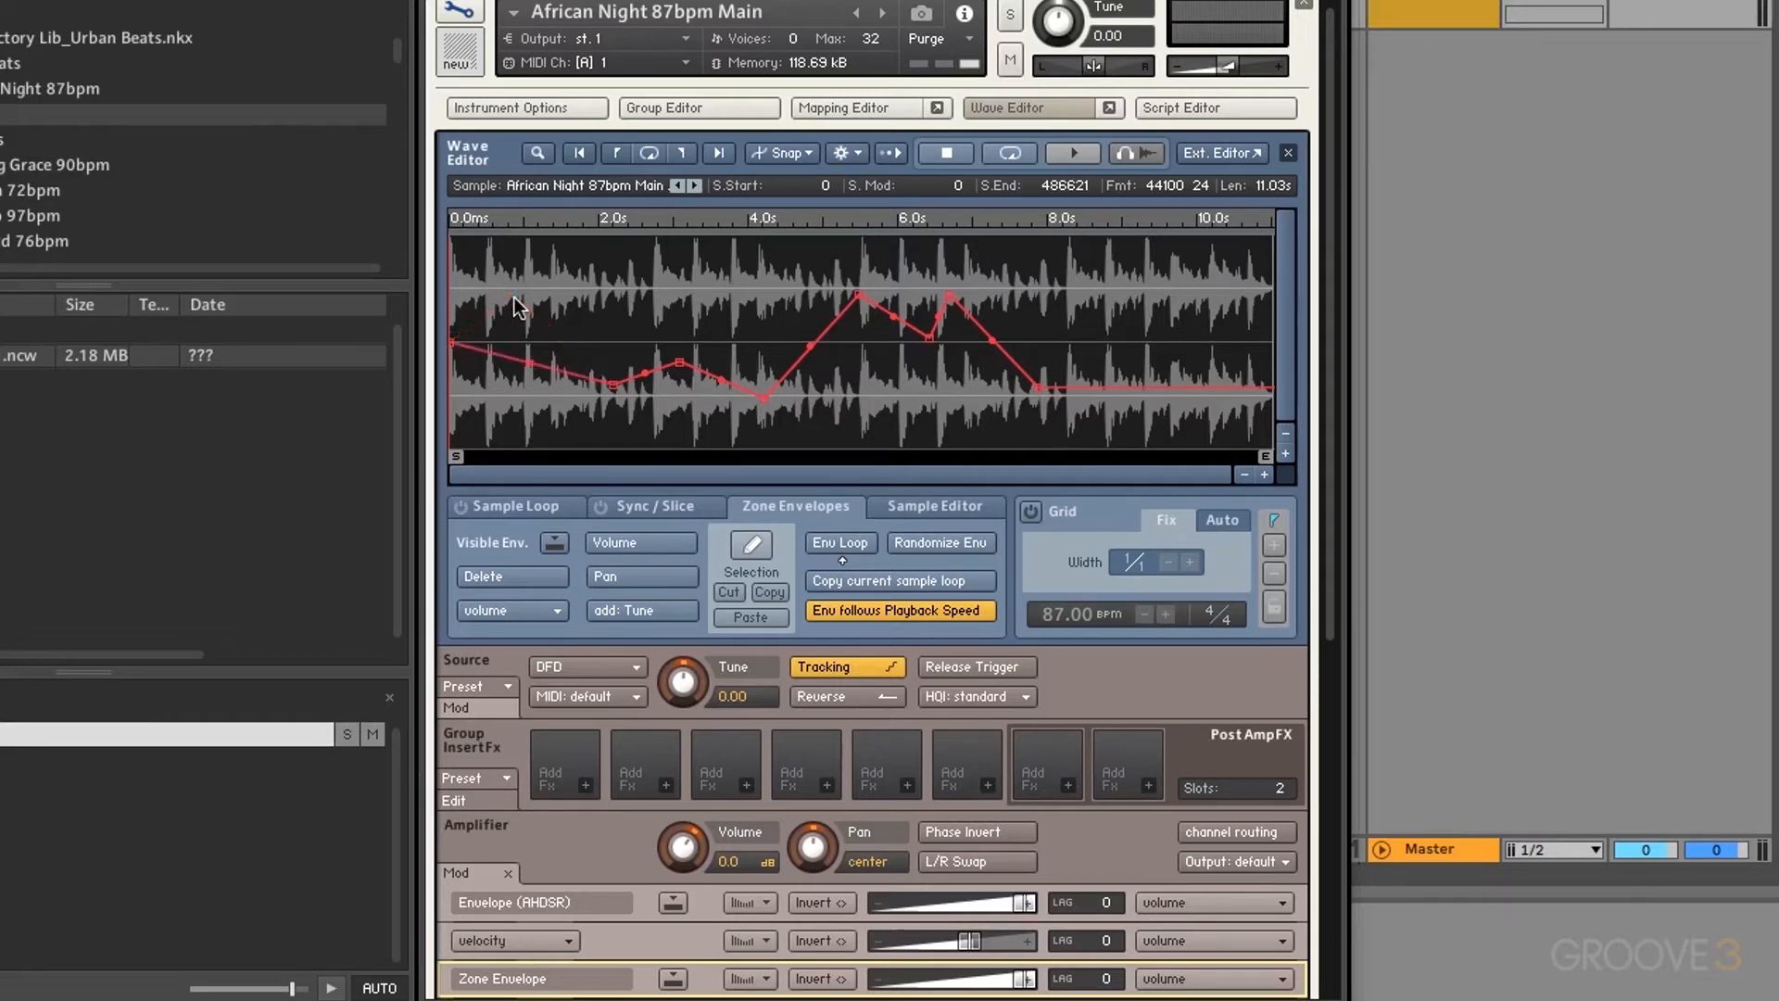
right_click(681, 363)
right_click(857, 295)
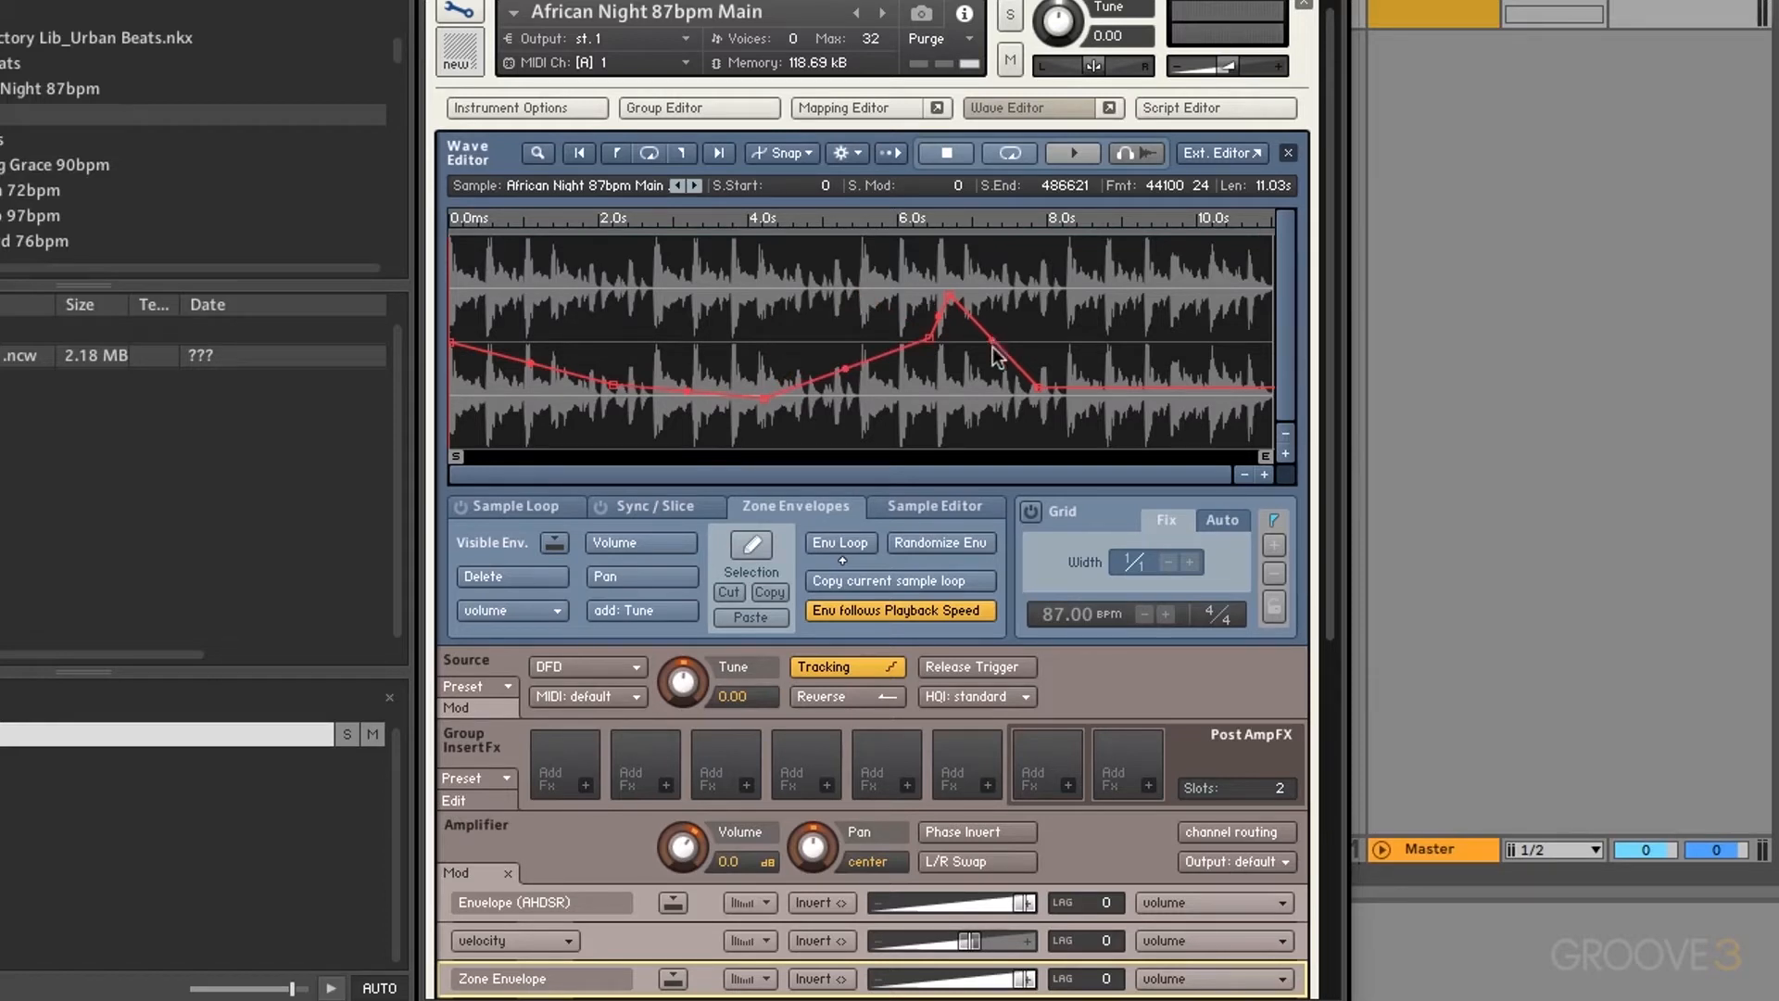
drag(993, 341, 990, 389)
click(498, 582)
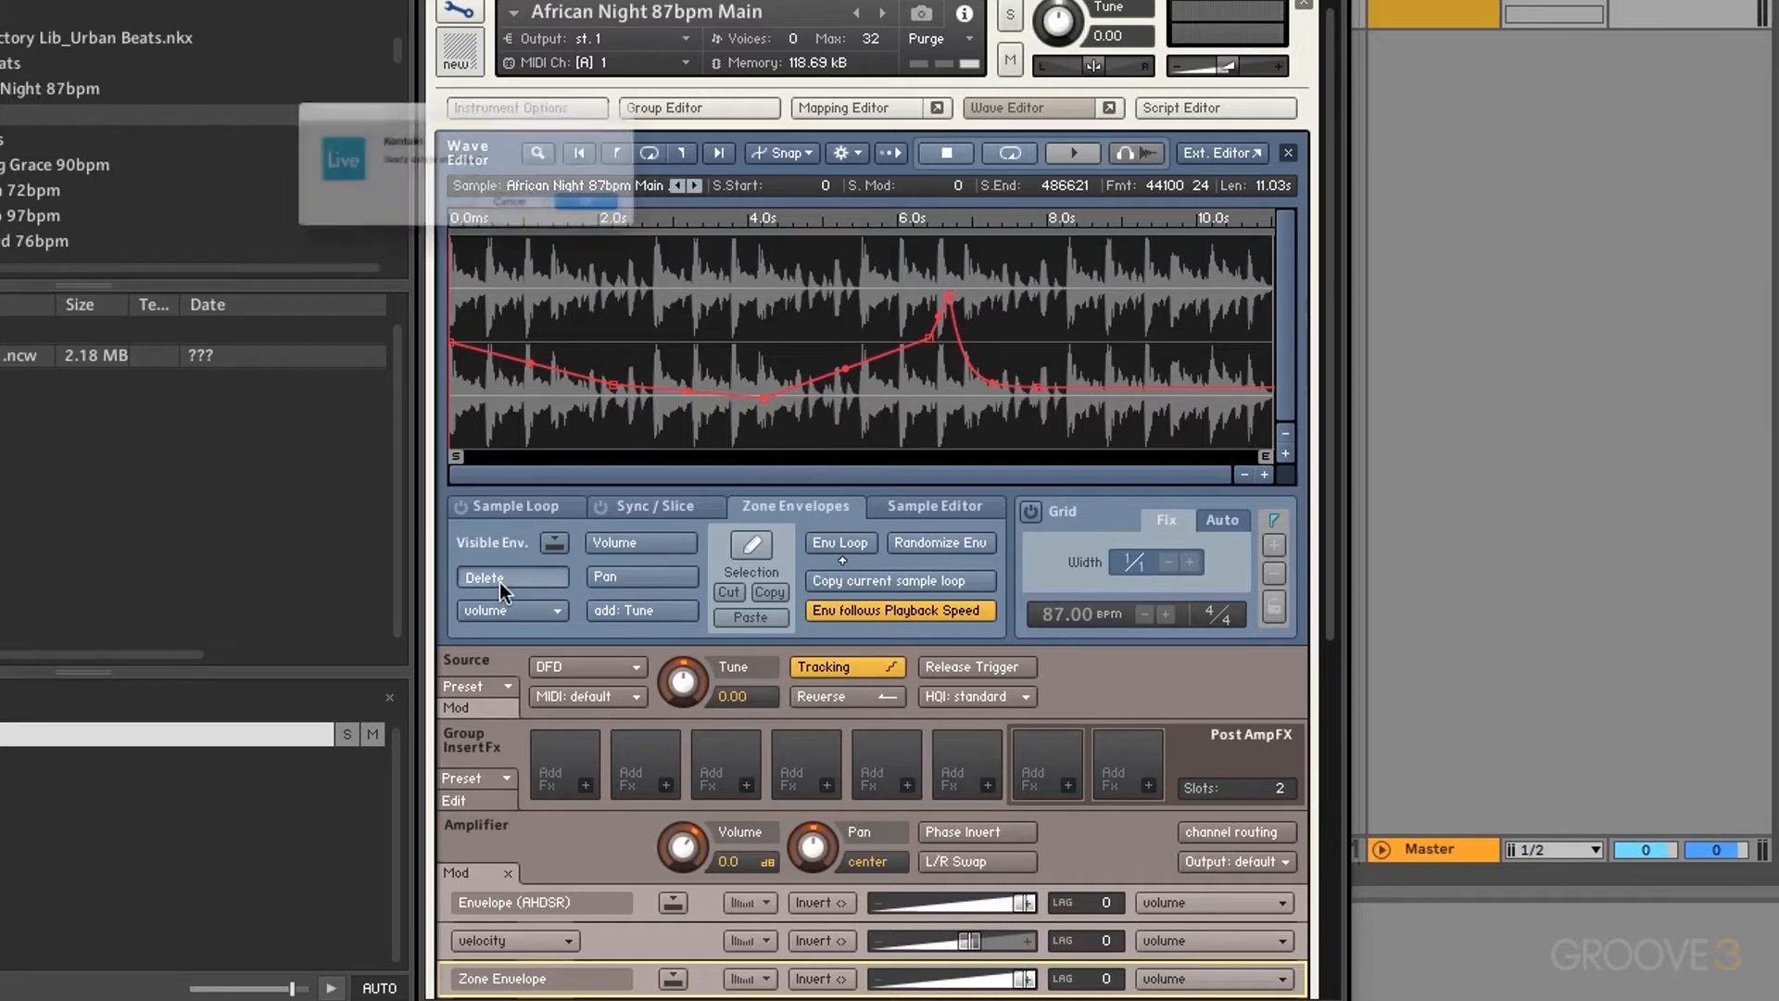
click(682, 236)
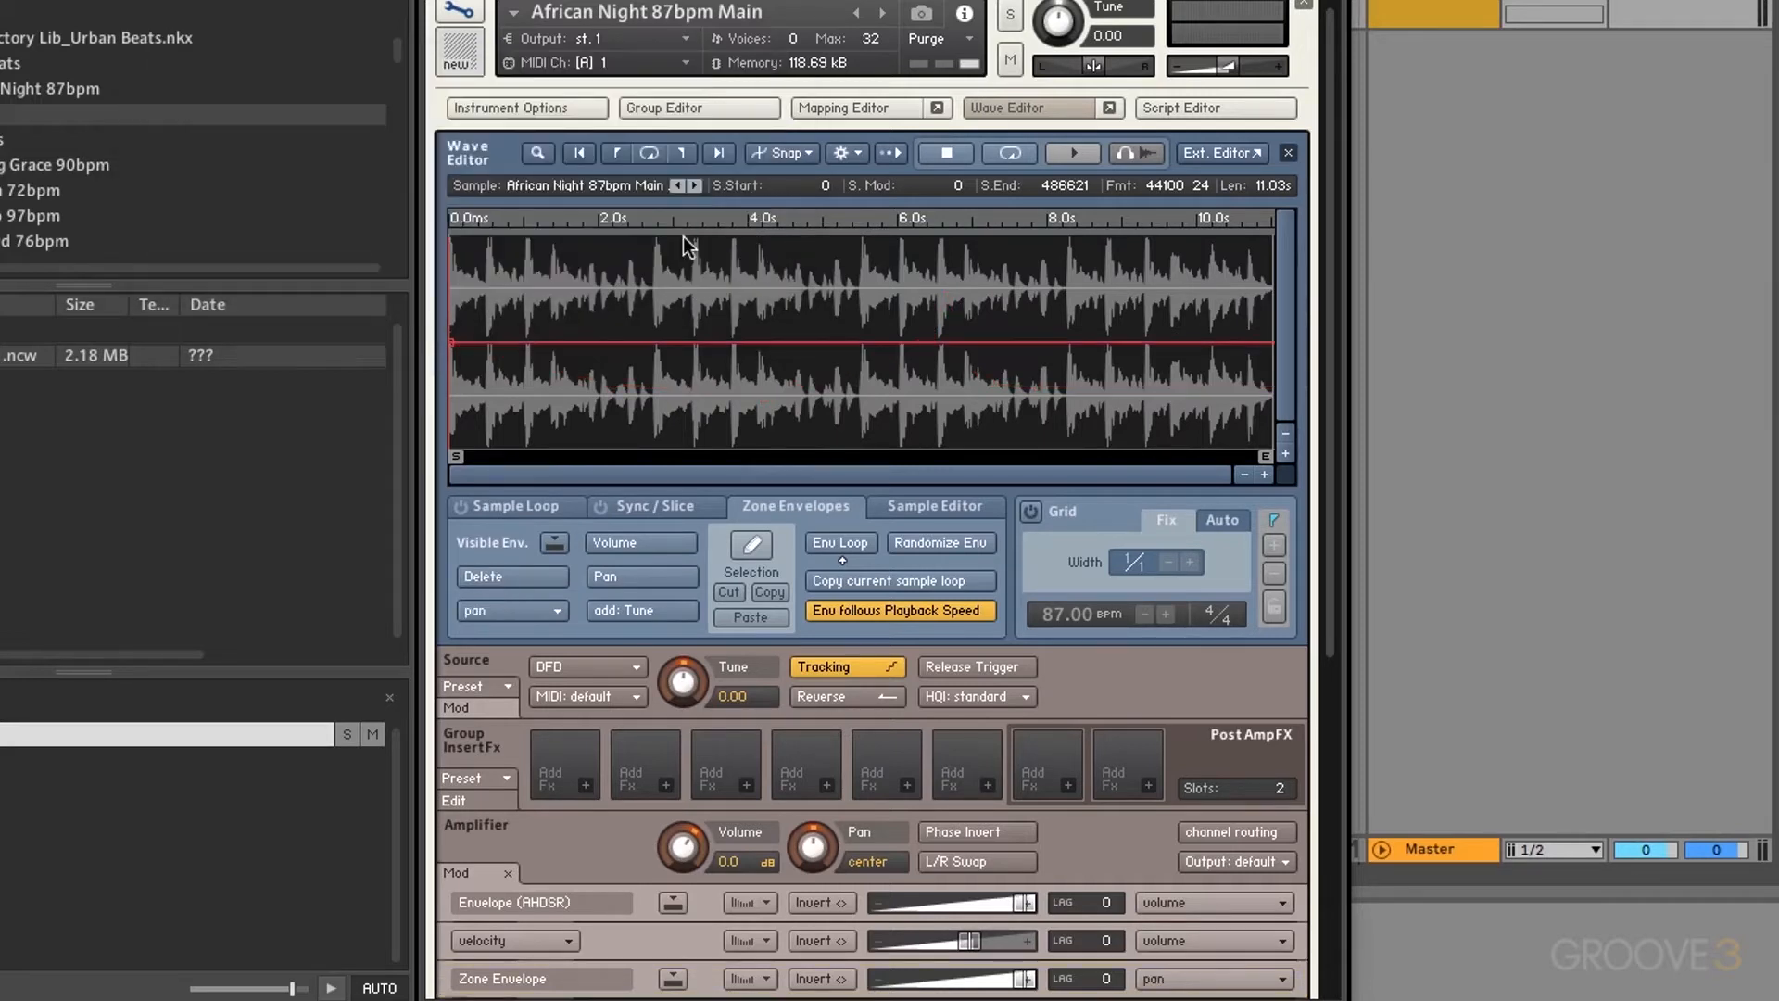
Step: Add a Tune envelope and draw a curved peak, dip and rise at the loop's start
click(655, 608)
click(486, 246)
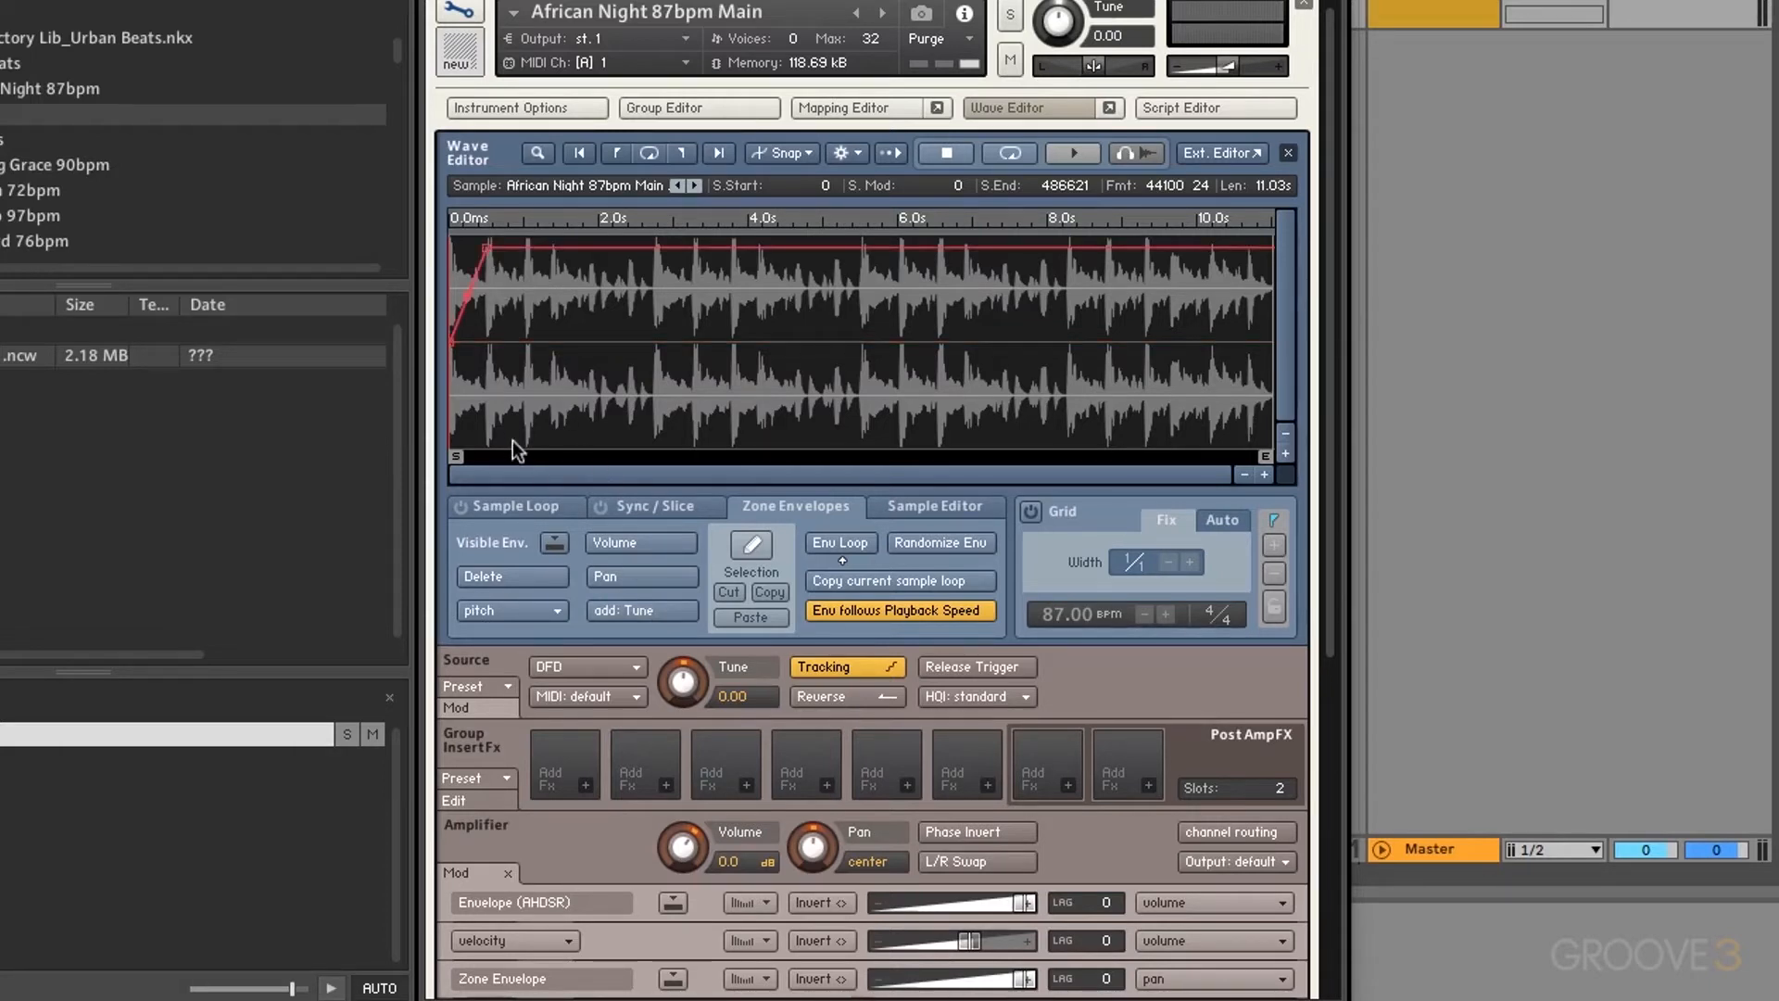
click(642, 435)
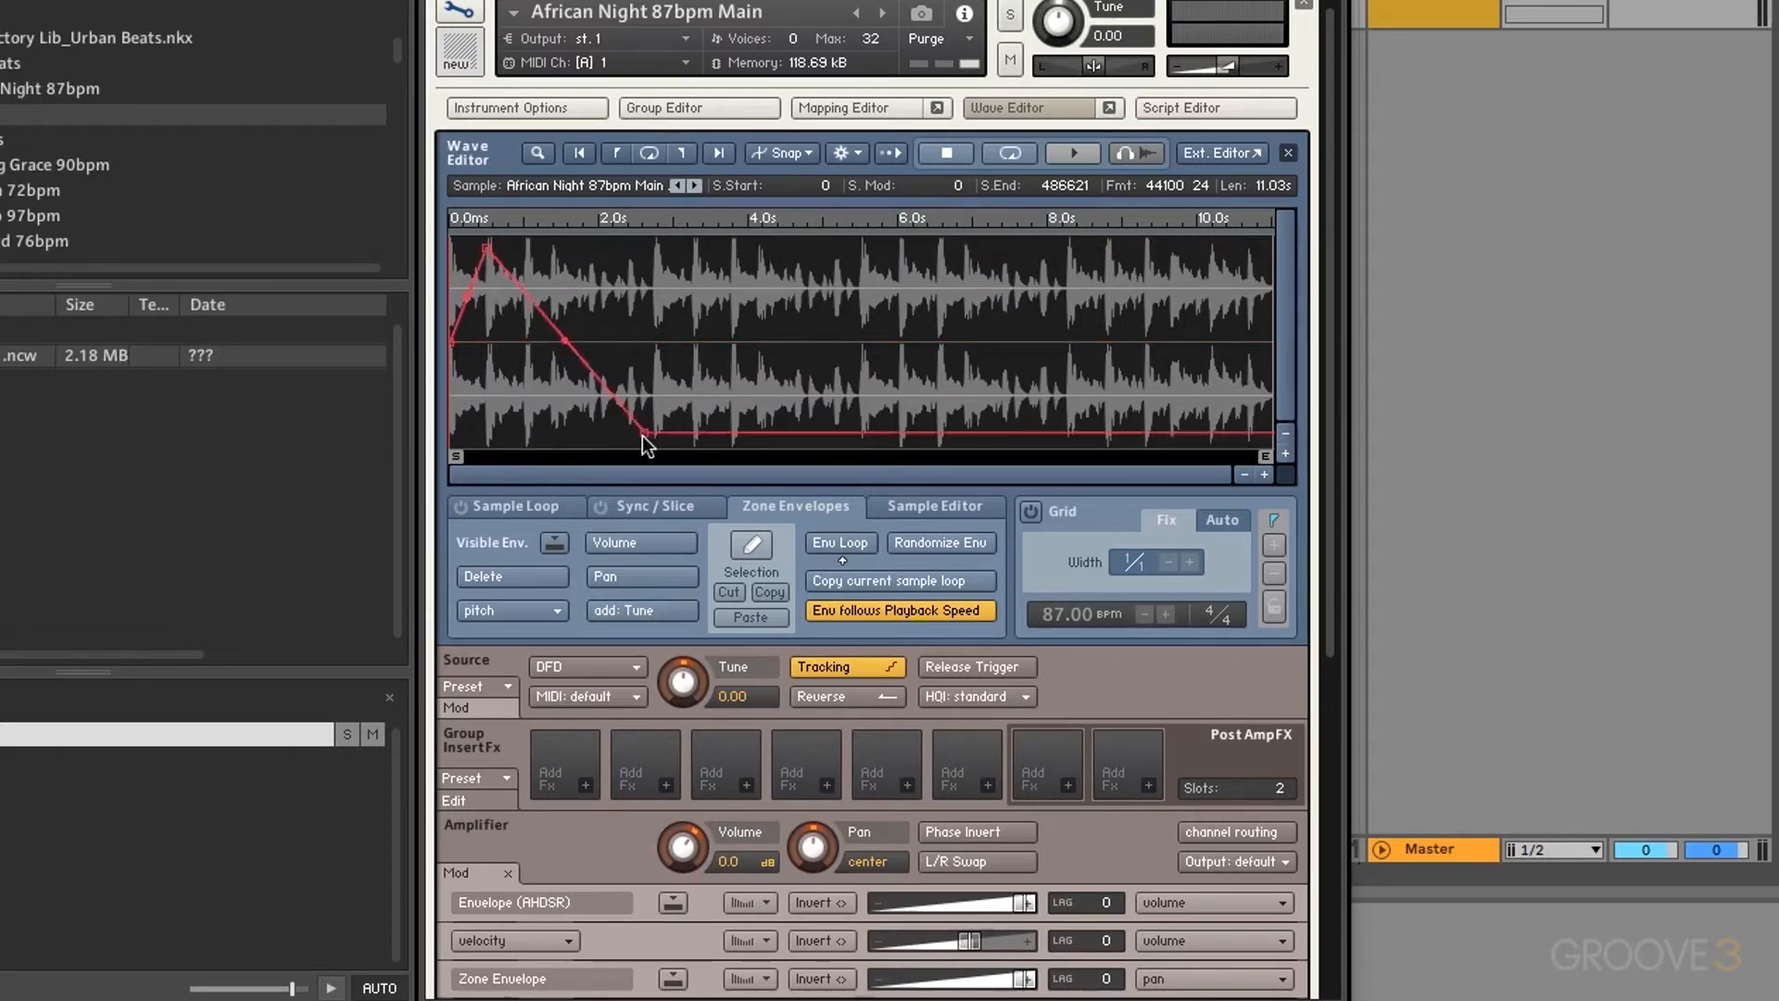
click(719, 344)
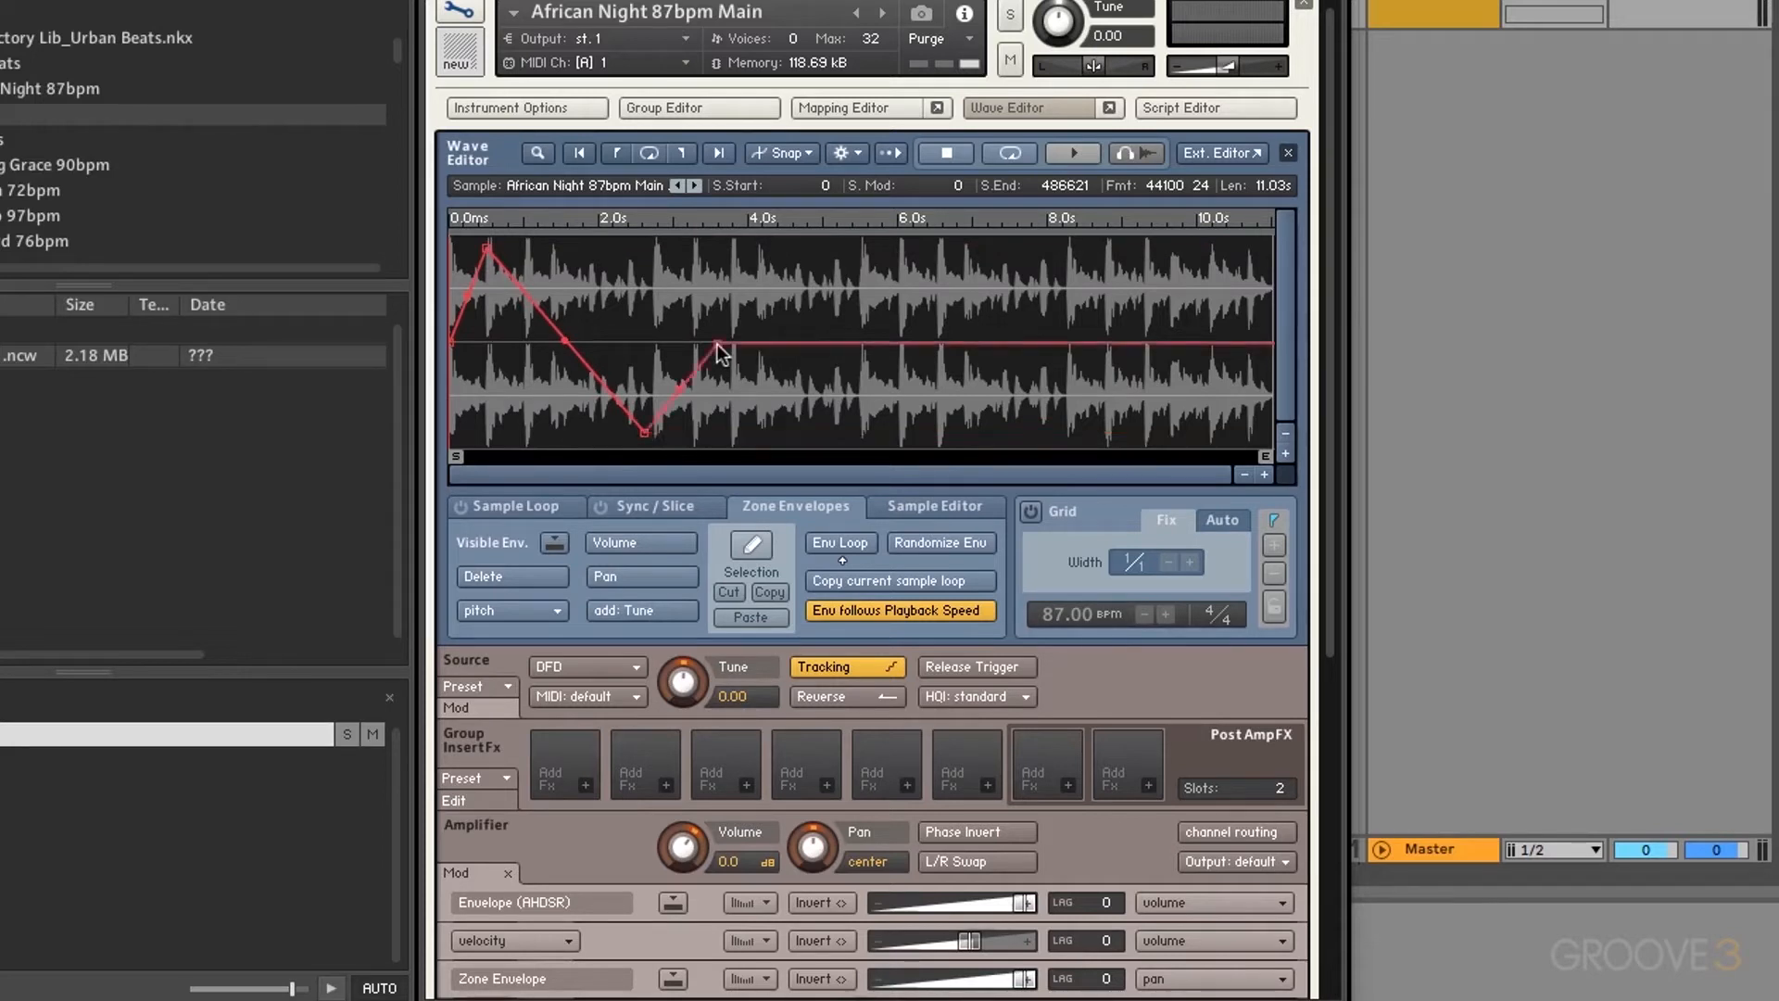
drag(564, 341, 567, 373)
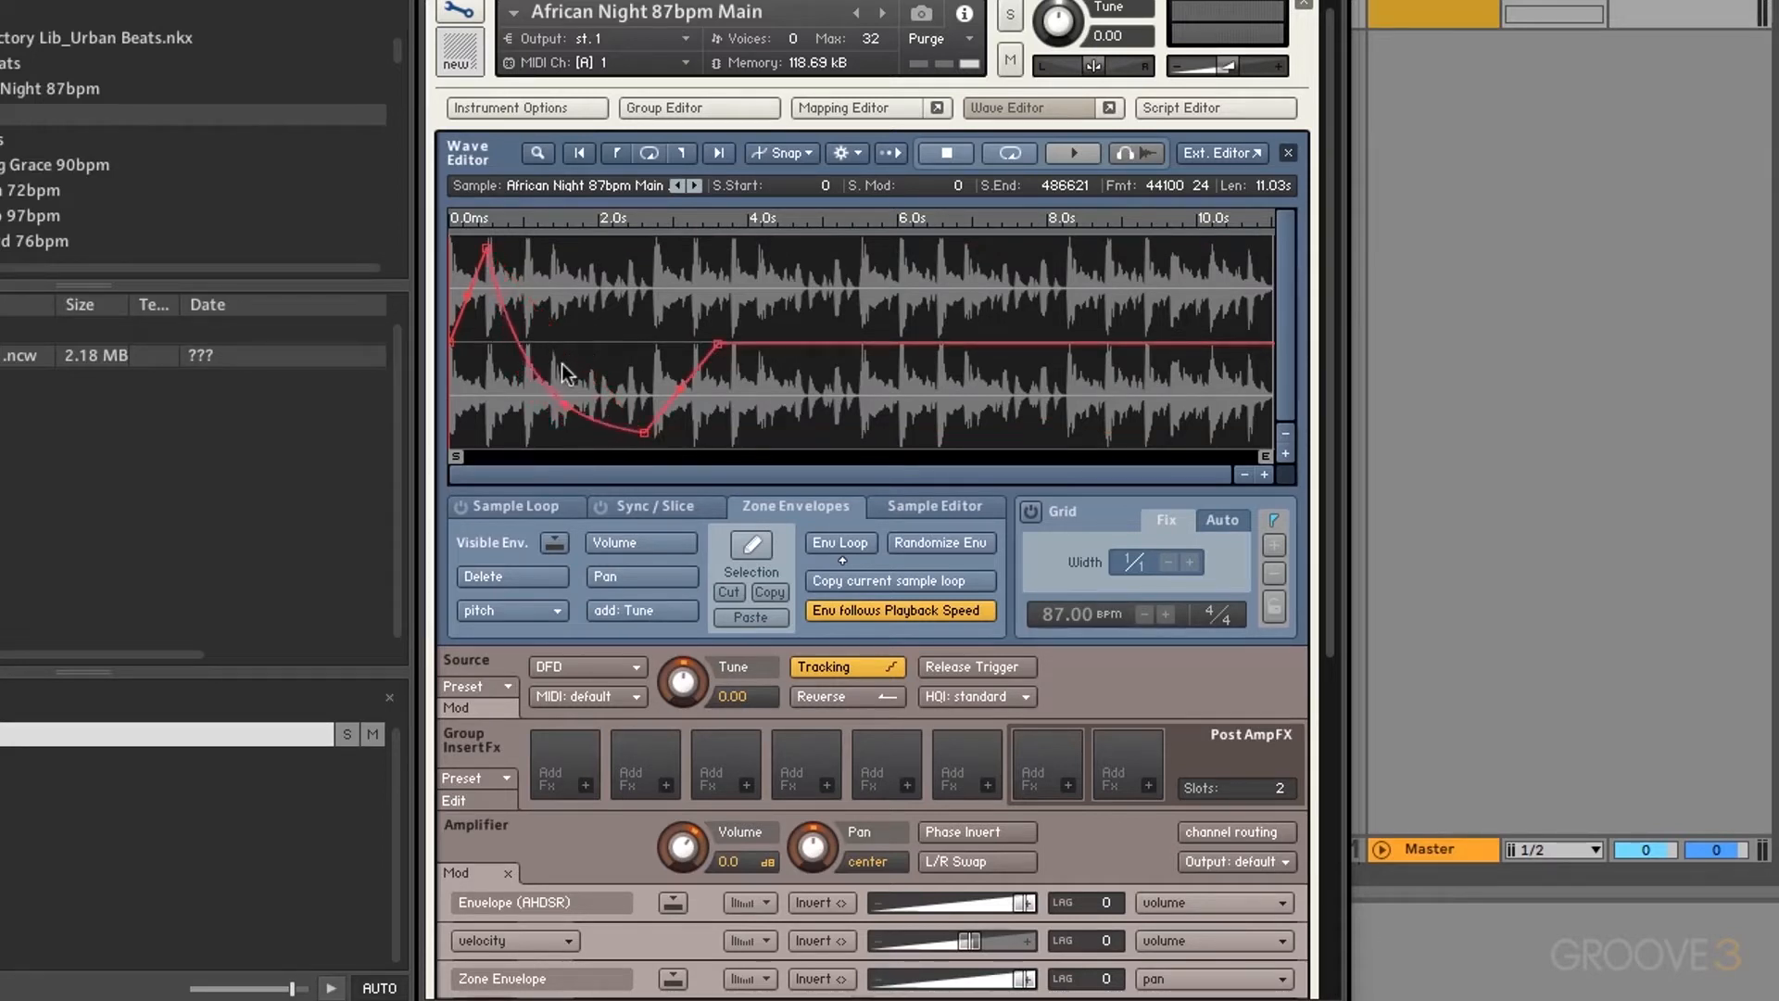
Step: Raise the pitch envelope's Zone Envelope amount to near full, then request its deletion
click(556, 544)
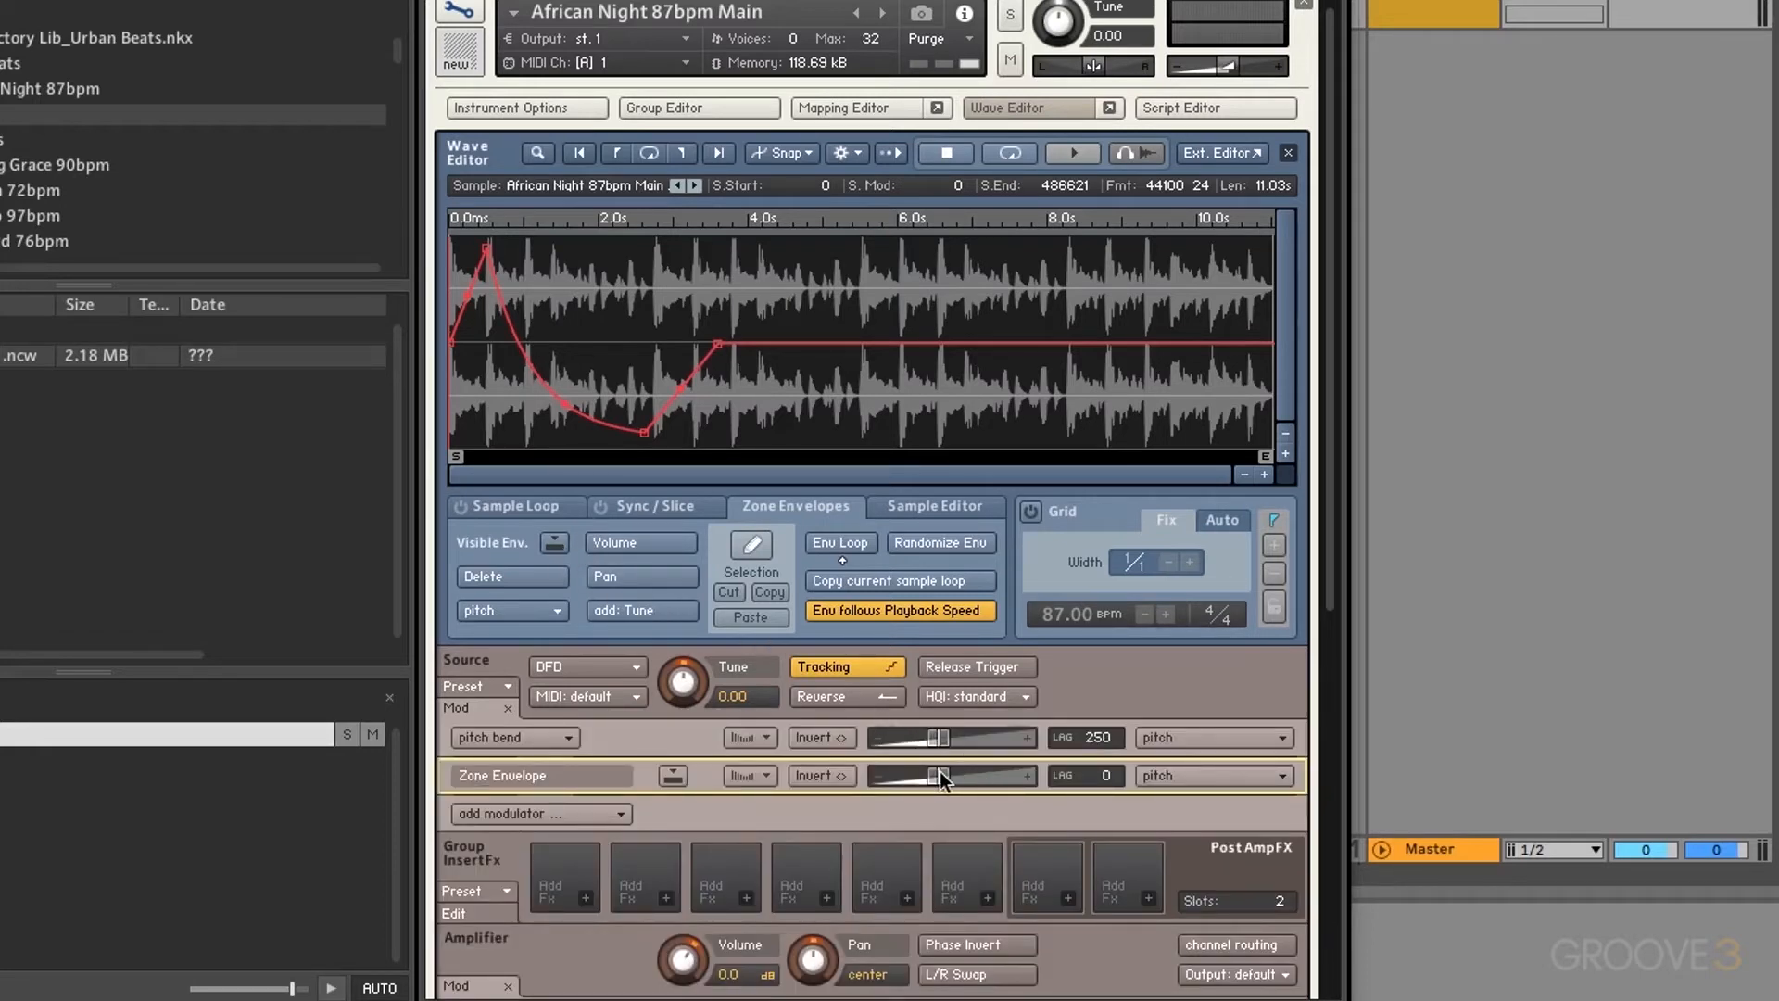
drag(939, 771, 1021, 777)
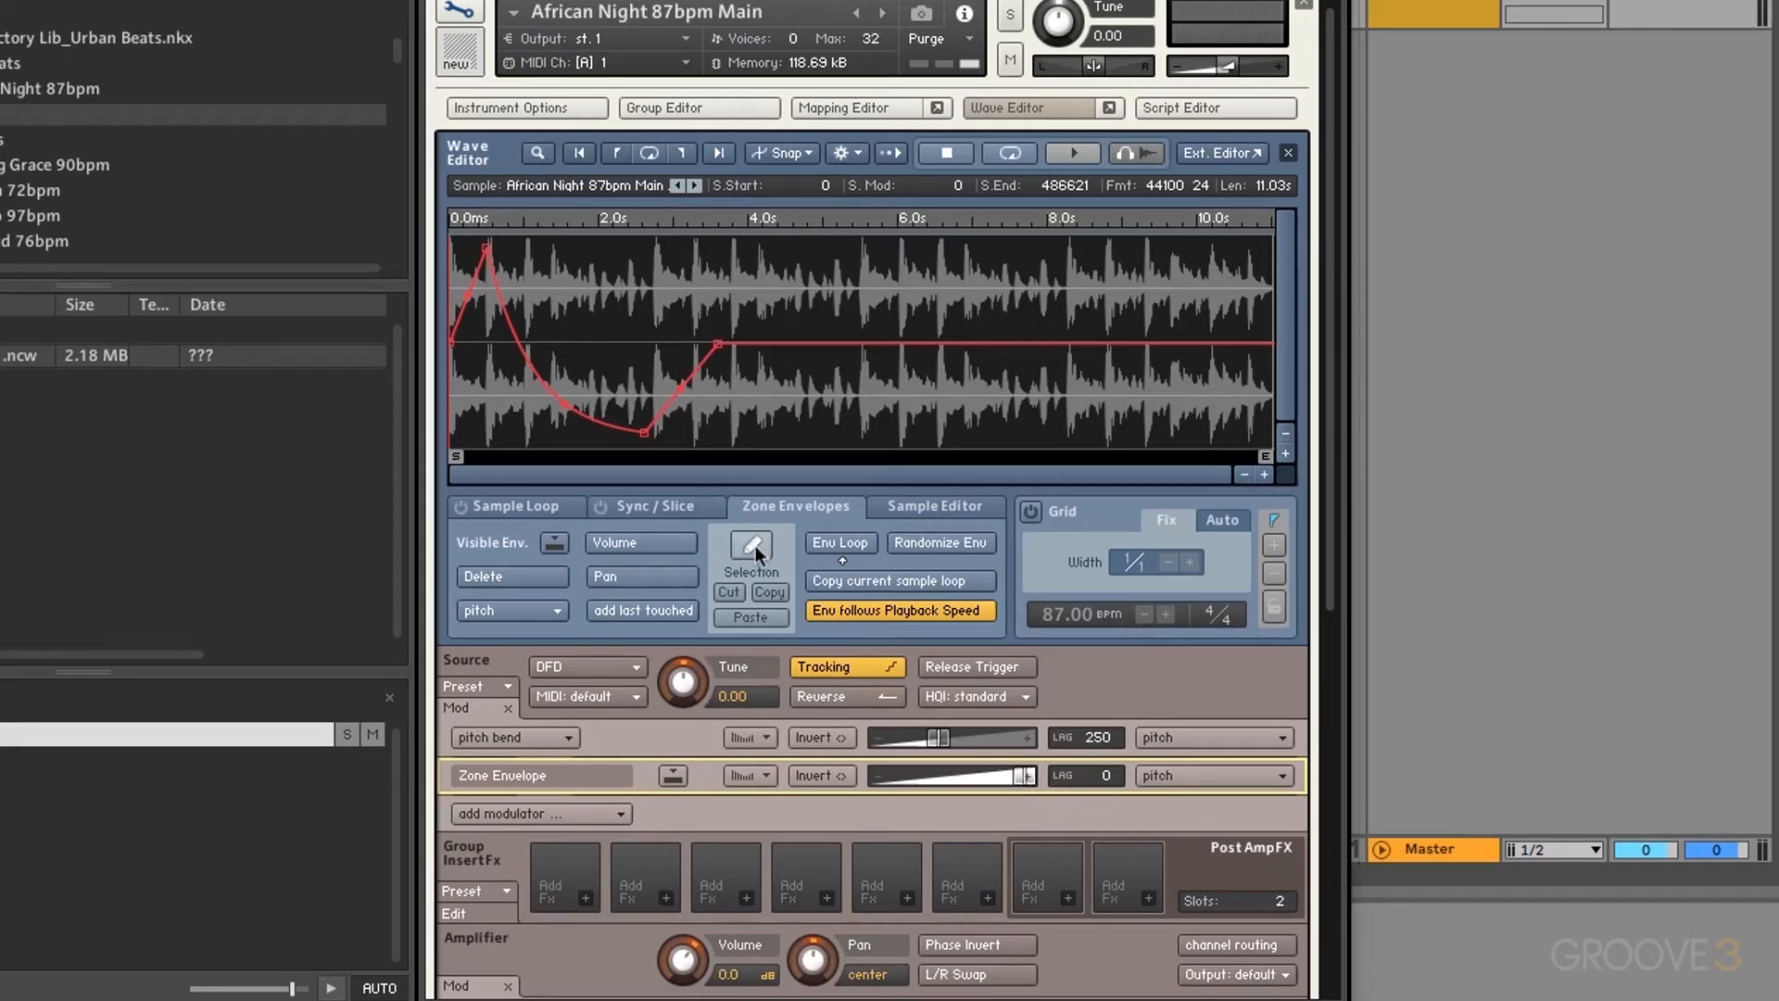
click(522, 576)
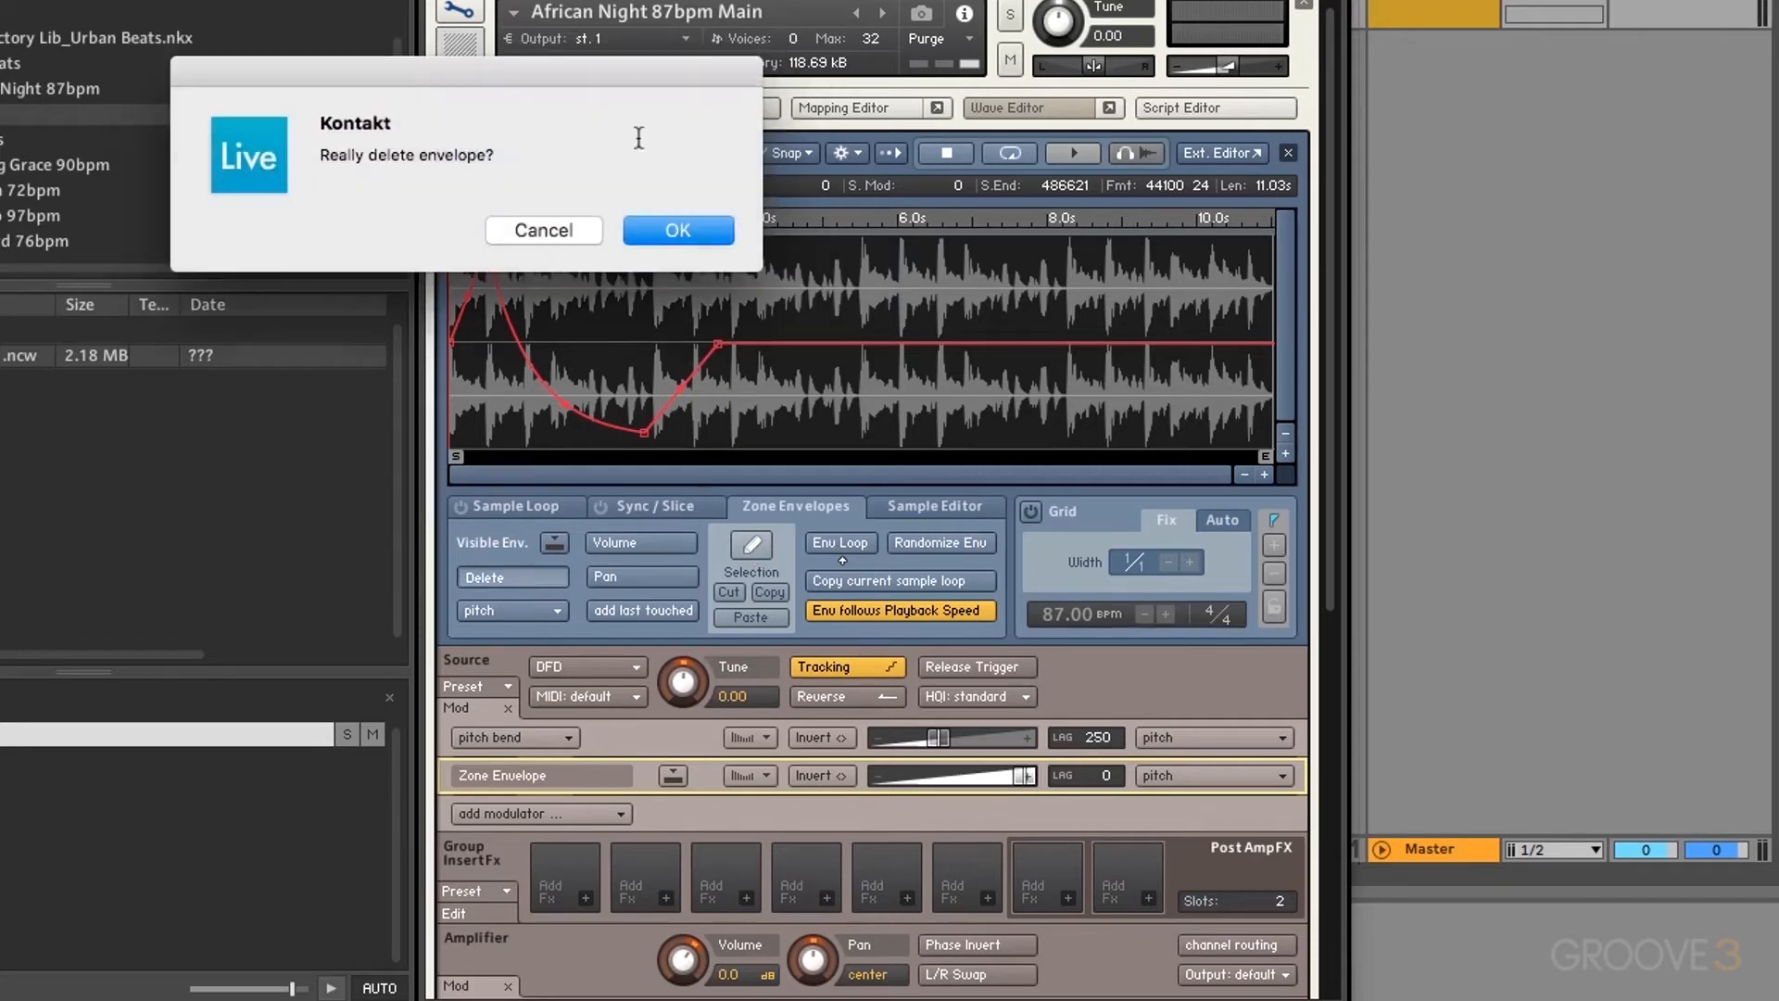
Step: Confirm the pitch envelope deletion, add a new Tune envelope, and enable a one-beat grid
click(687, 224)
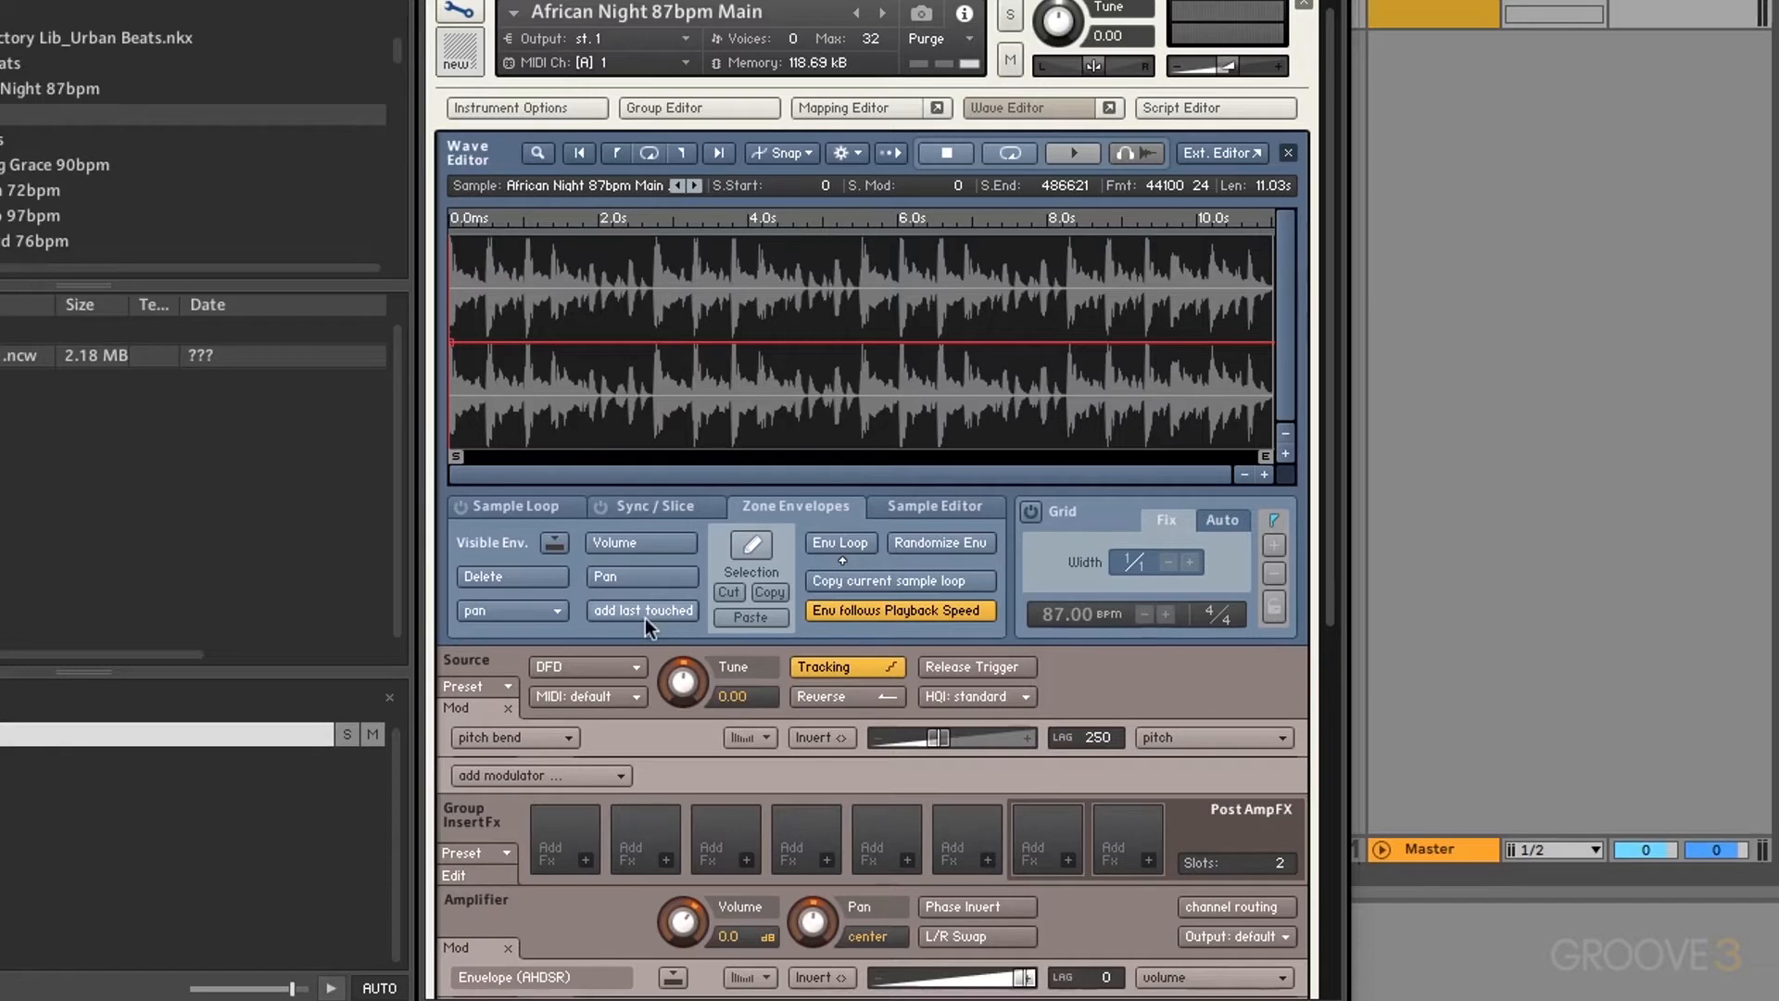
click(681, 681)
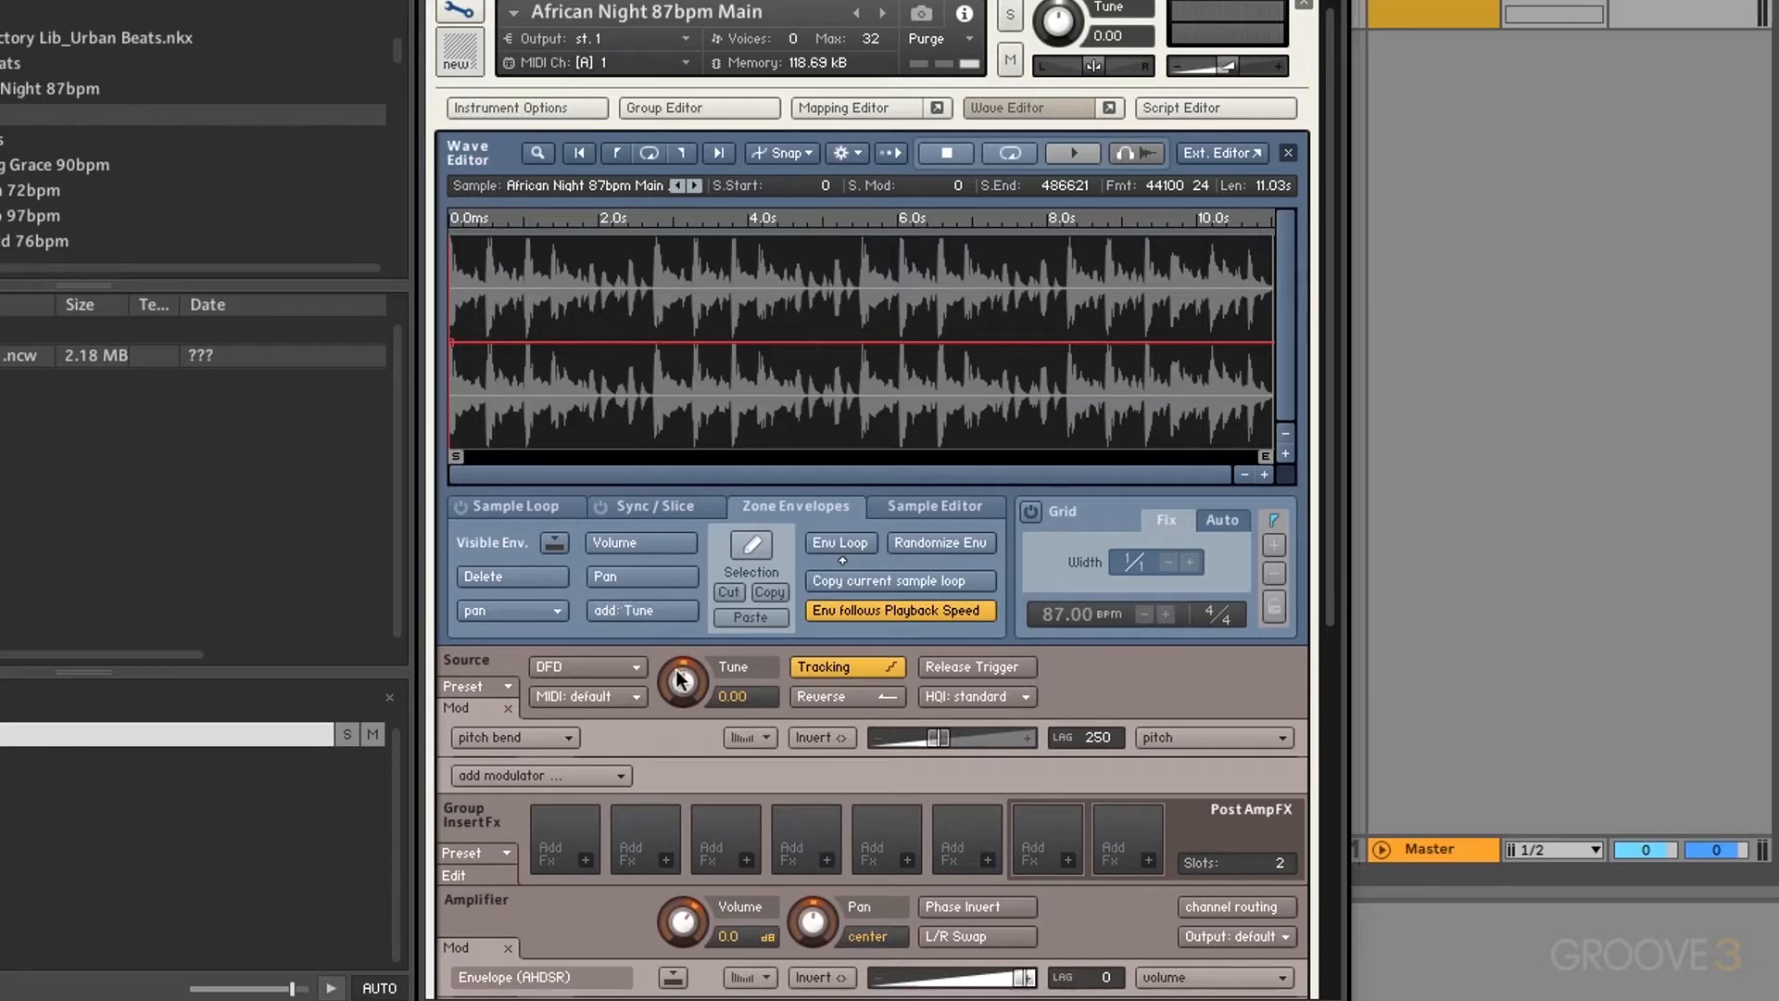
click(632, 614)
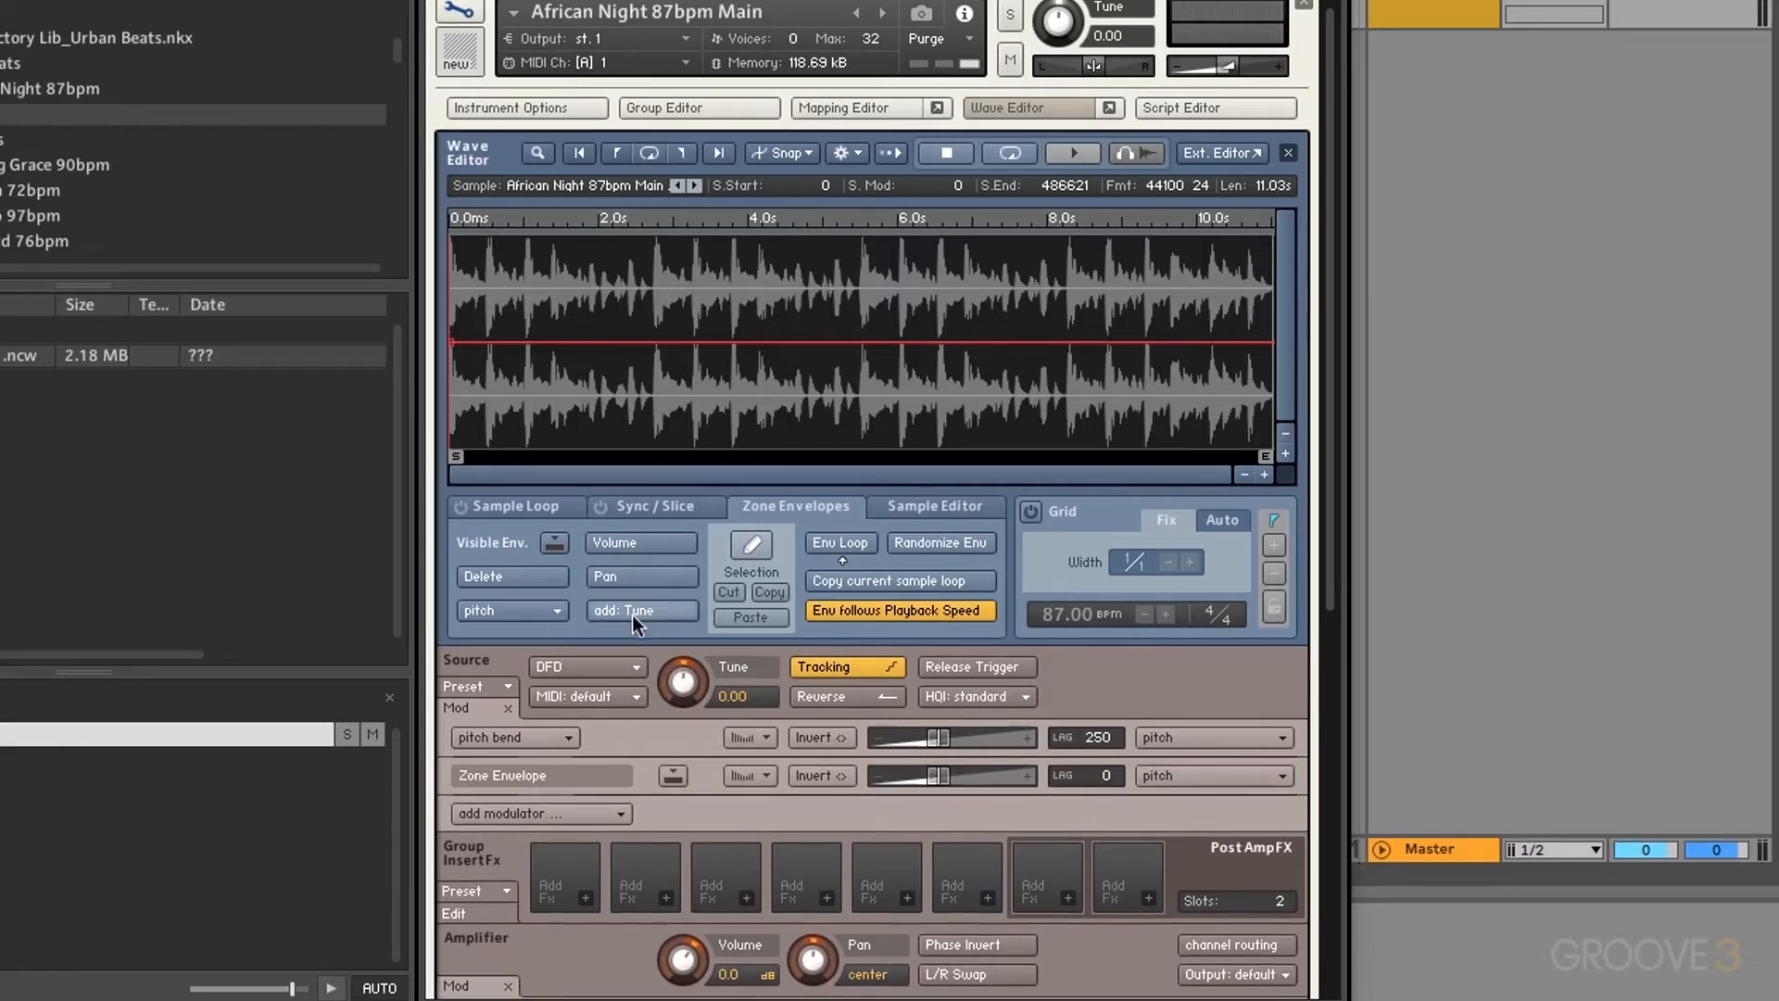
click(1028, 511)
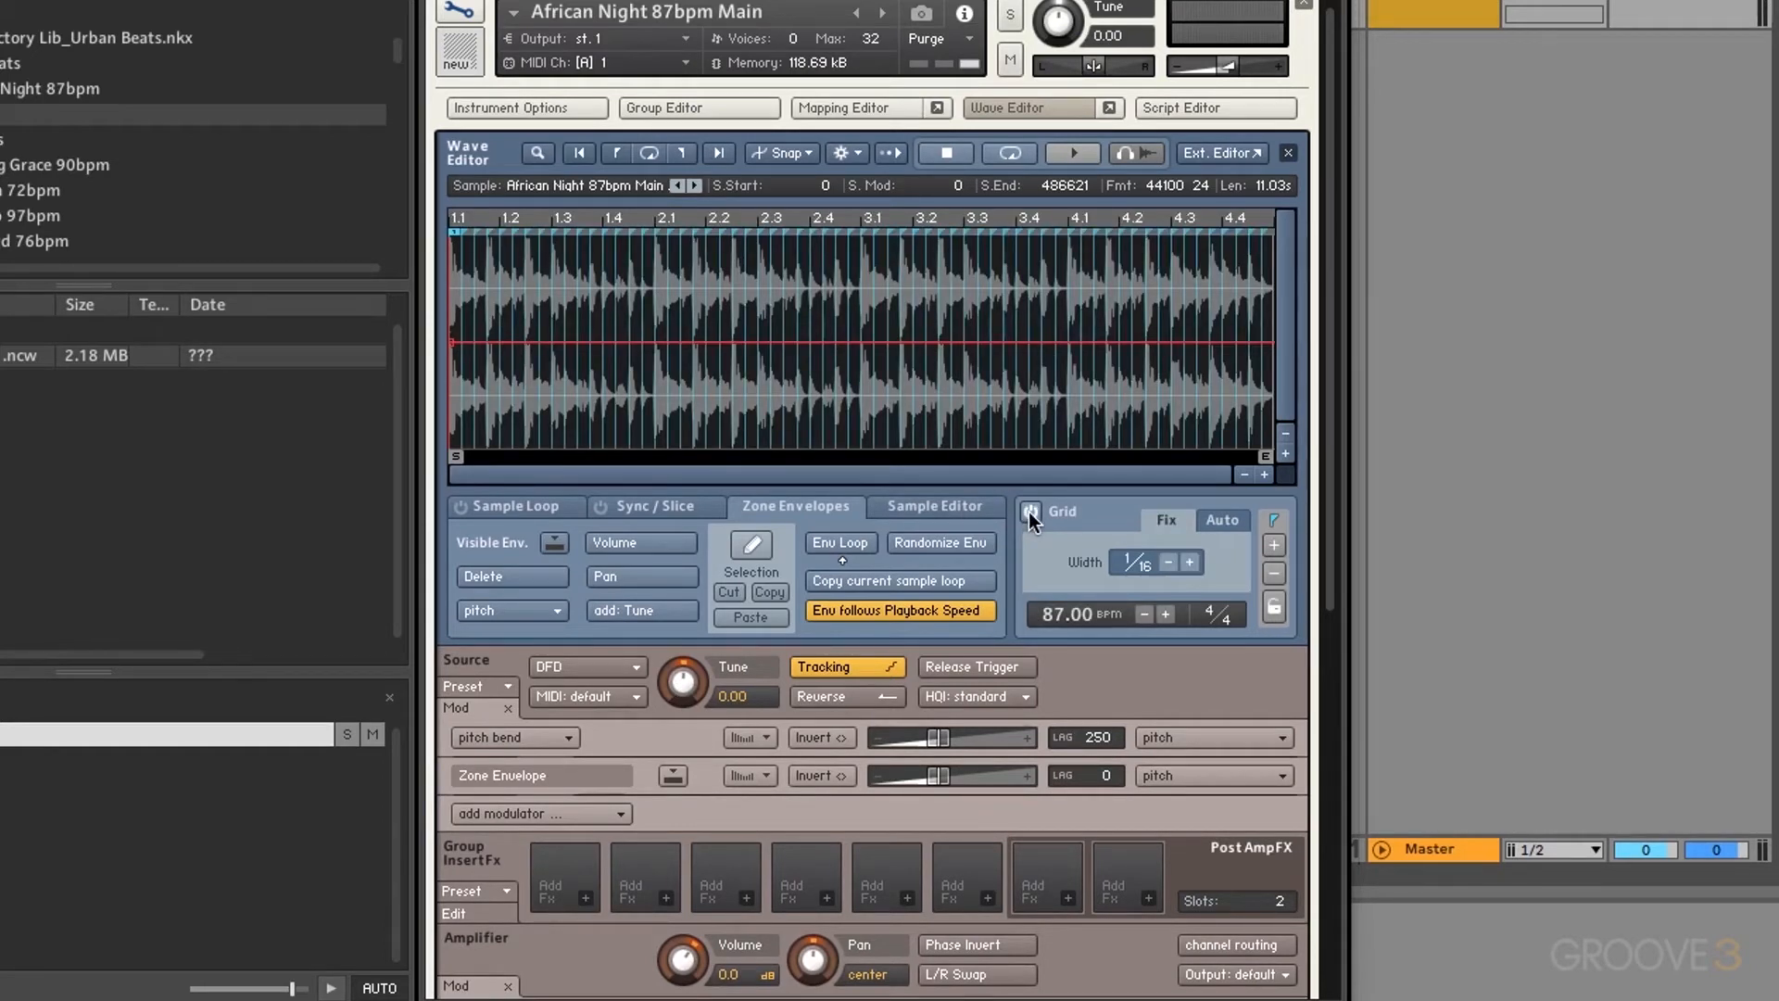
click(1169, 562)
click(1169, 562)
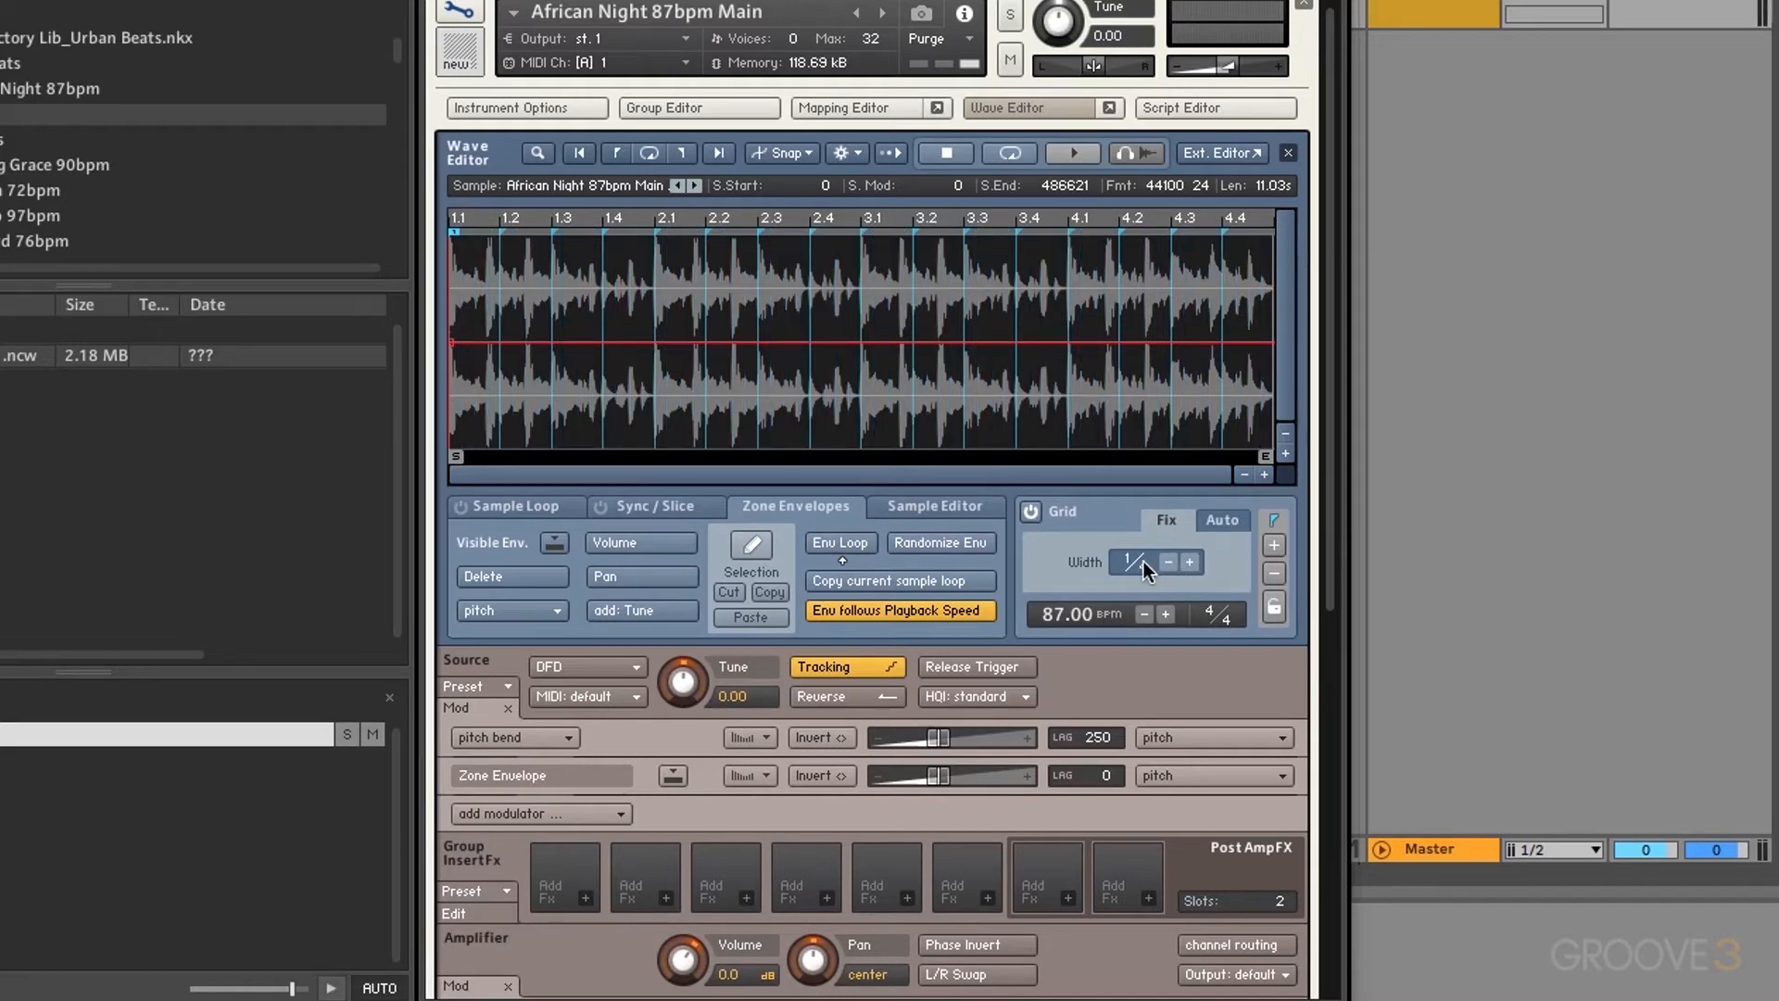
Step: Draw a raised step at 1.4–2.1 and a lowered step at 1.2–1.3, and max the pitch amount
click(760, 543)
drag(630, 296, 628, 232)
click(526, 410)
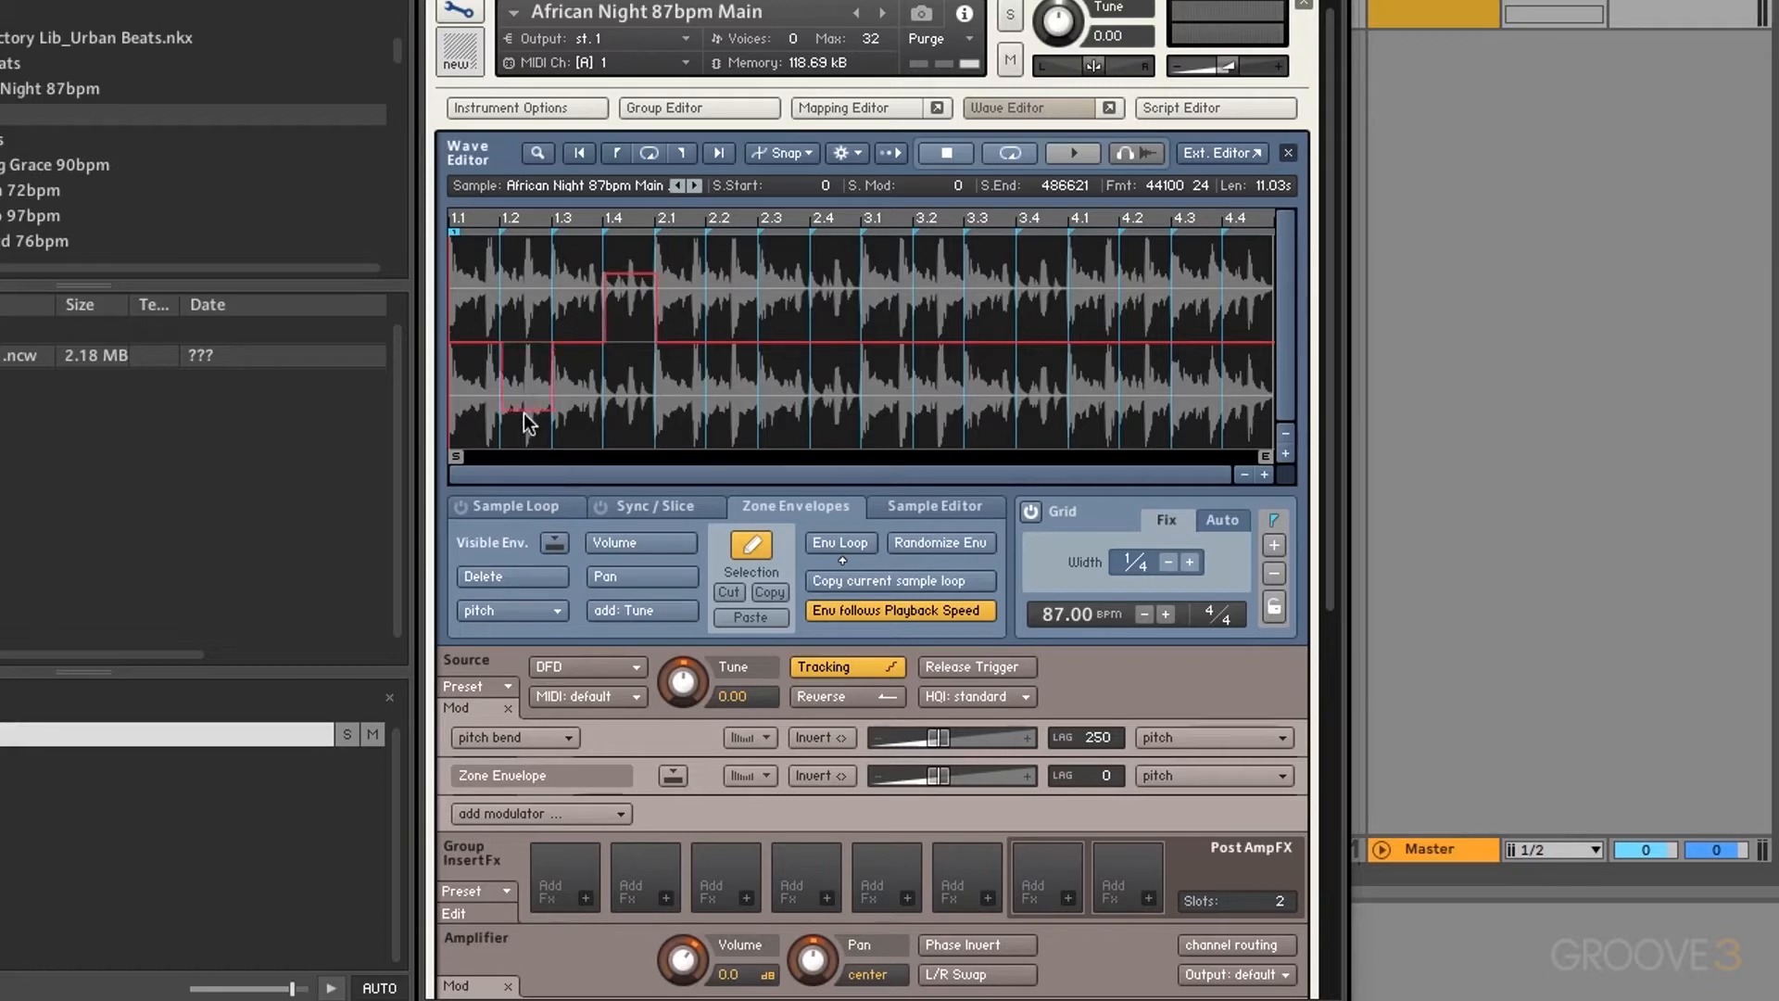
click(552, 542)
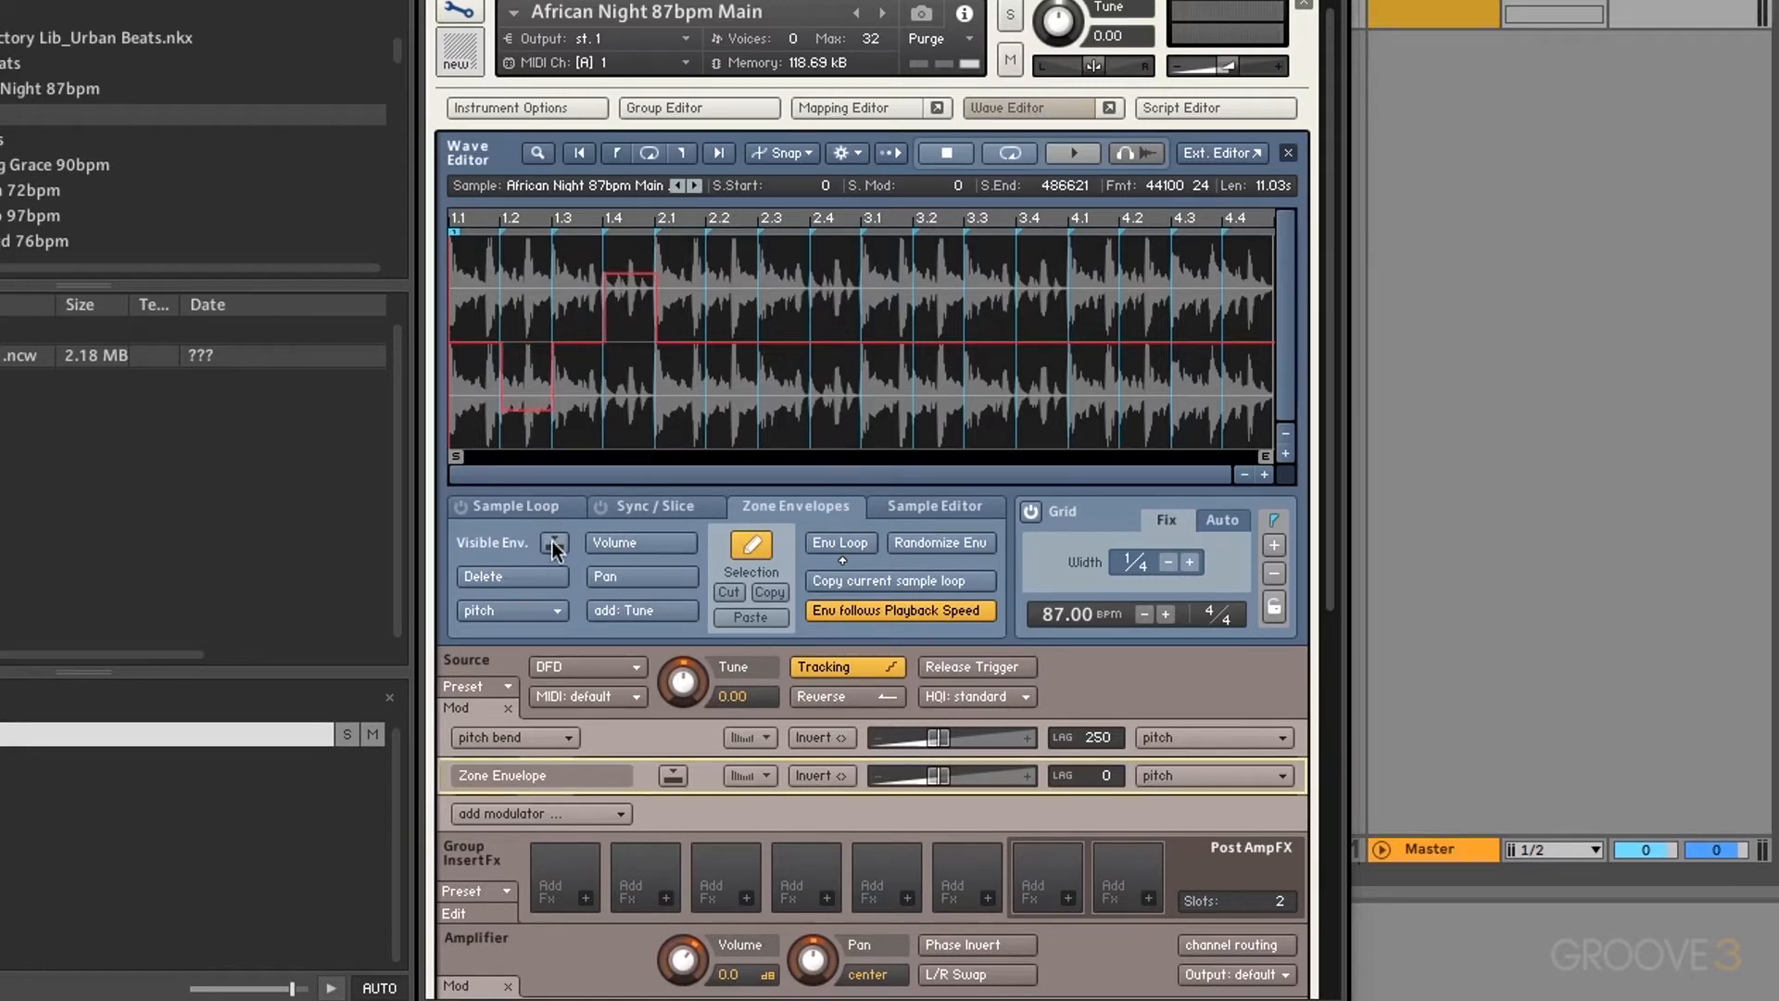
drag(942, 775, 1108, 764)
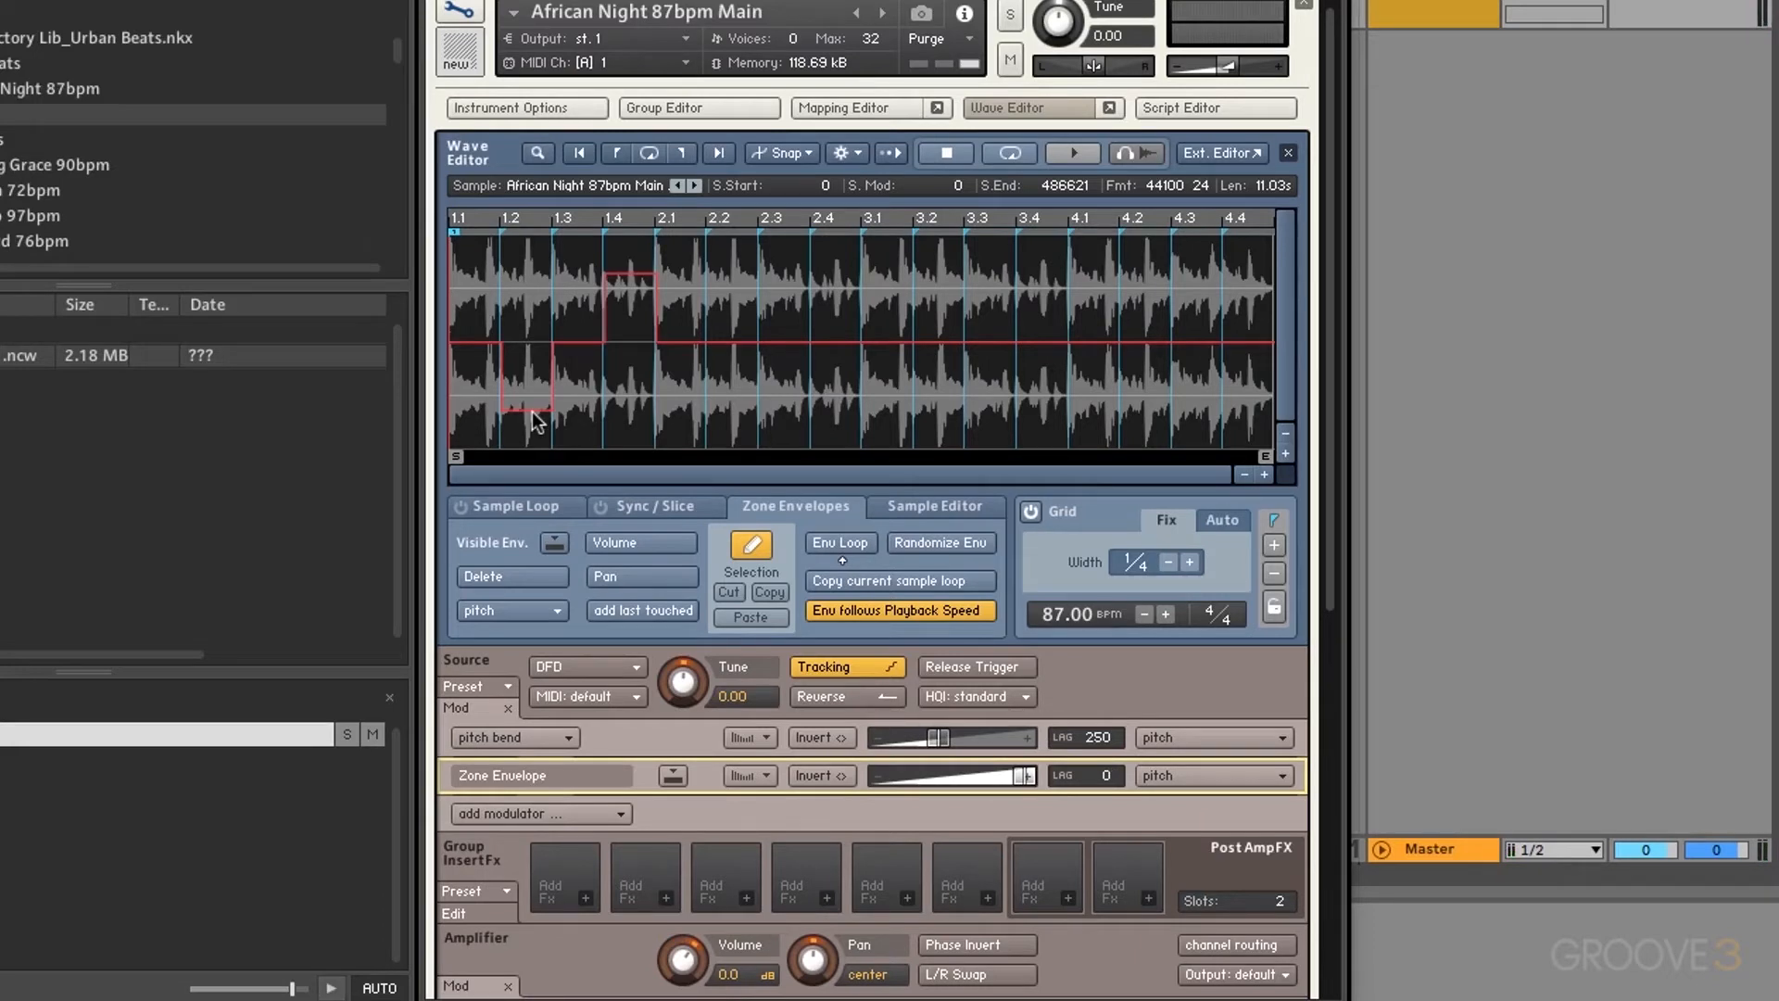
Step: Draw a raised 1/8 step and a raised half-bar step using 1/8 and 1/2 grid widths
click(1190, 563)
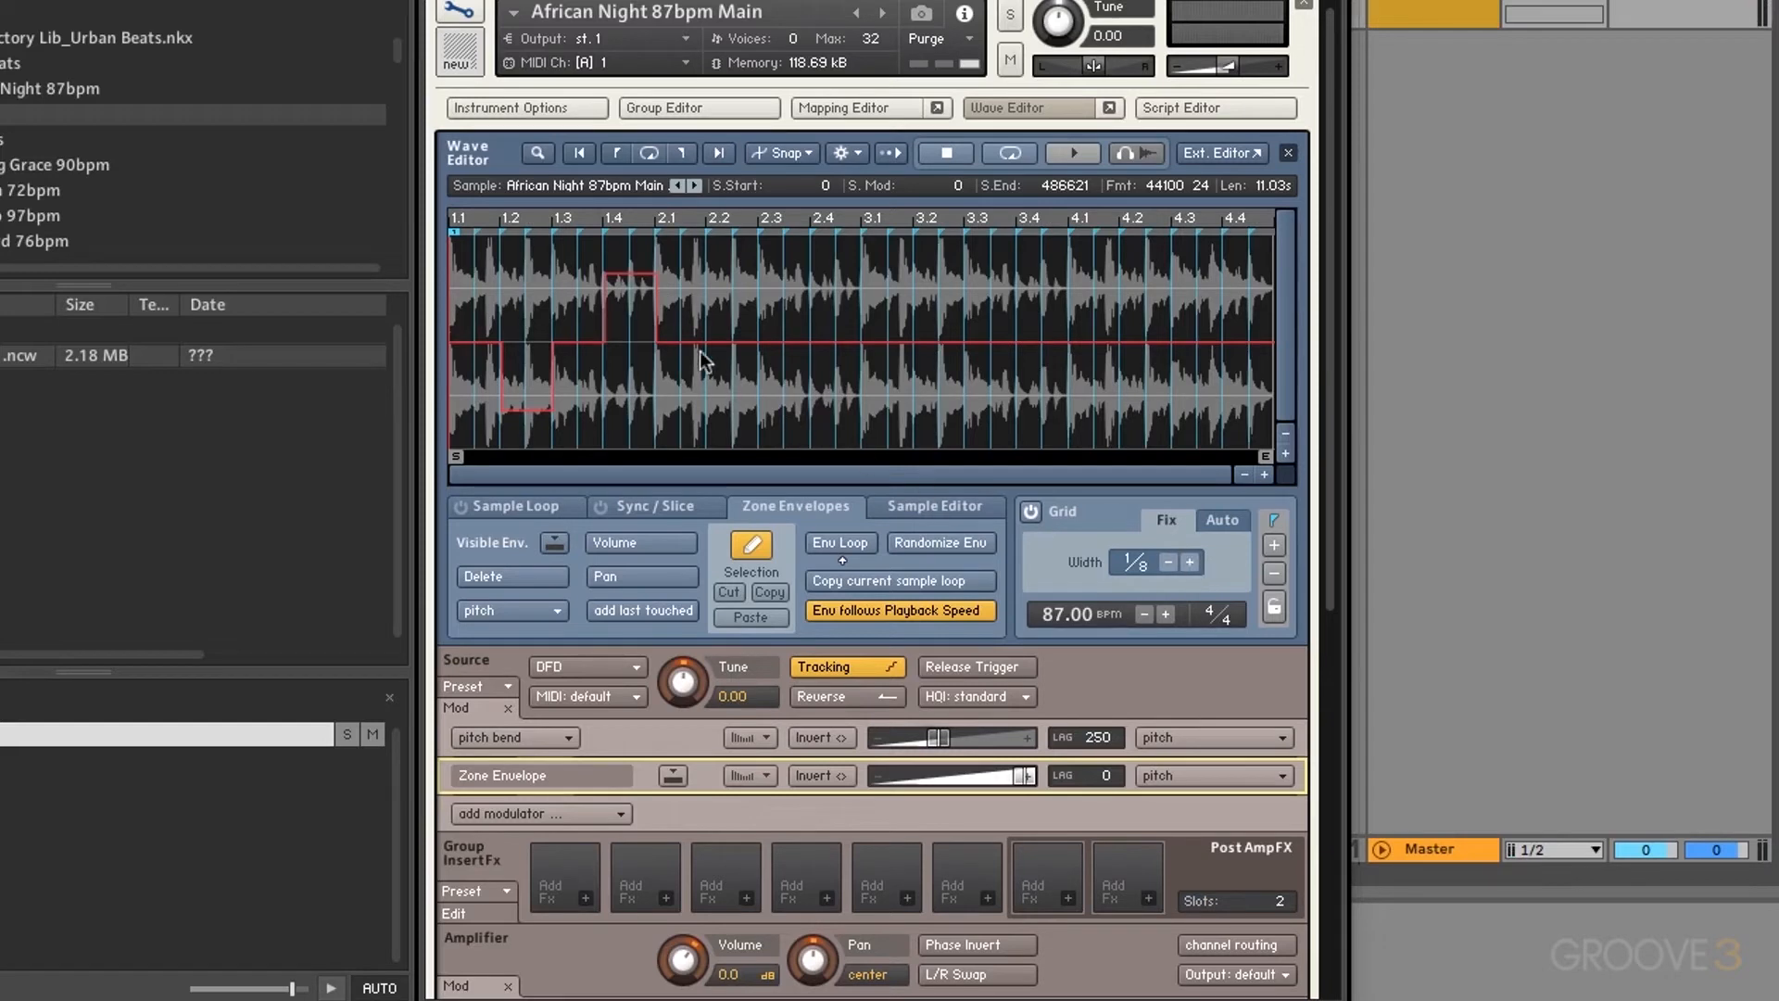
drag(697, 349, 700, 295)
click(1168, 562)
click(1168, 563)
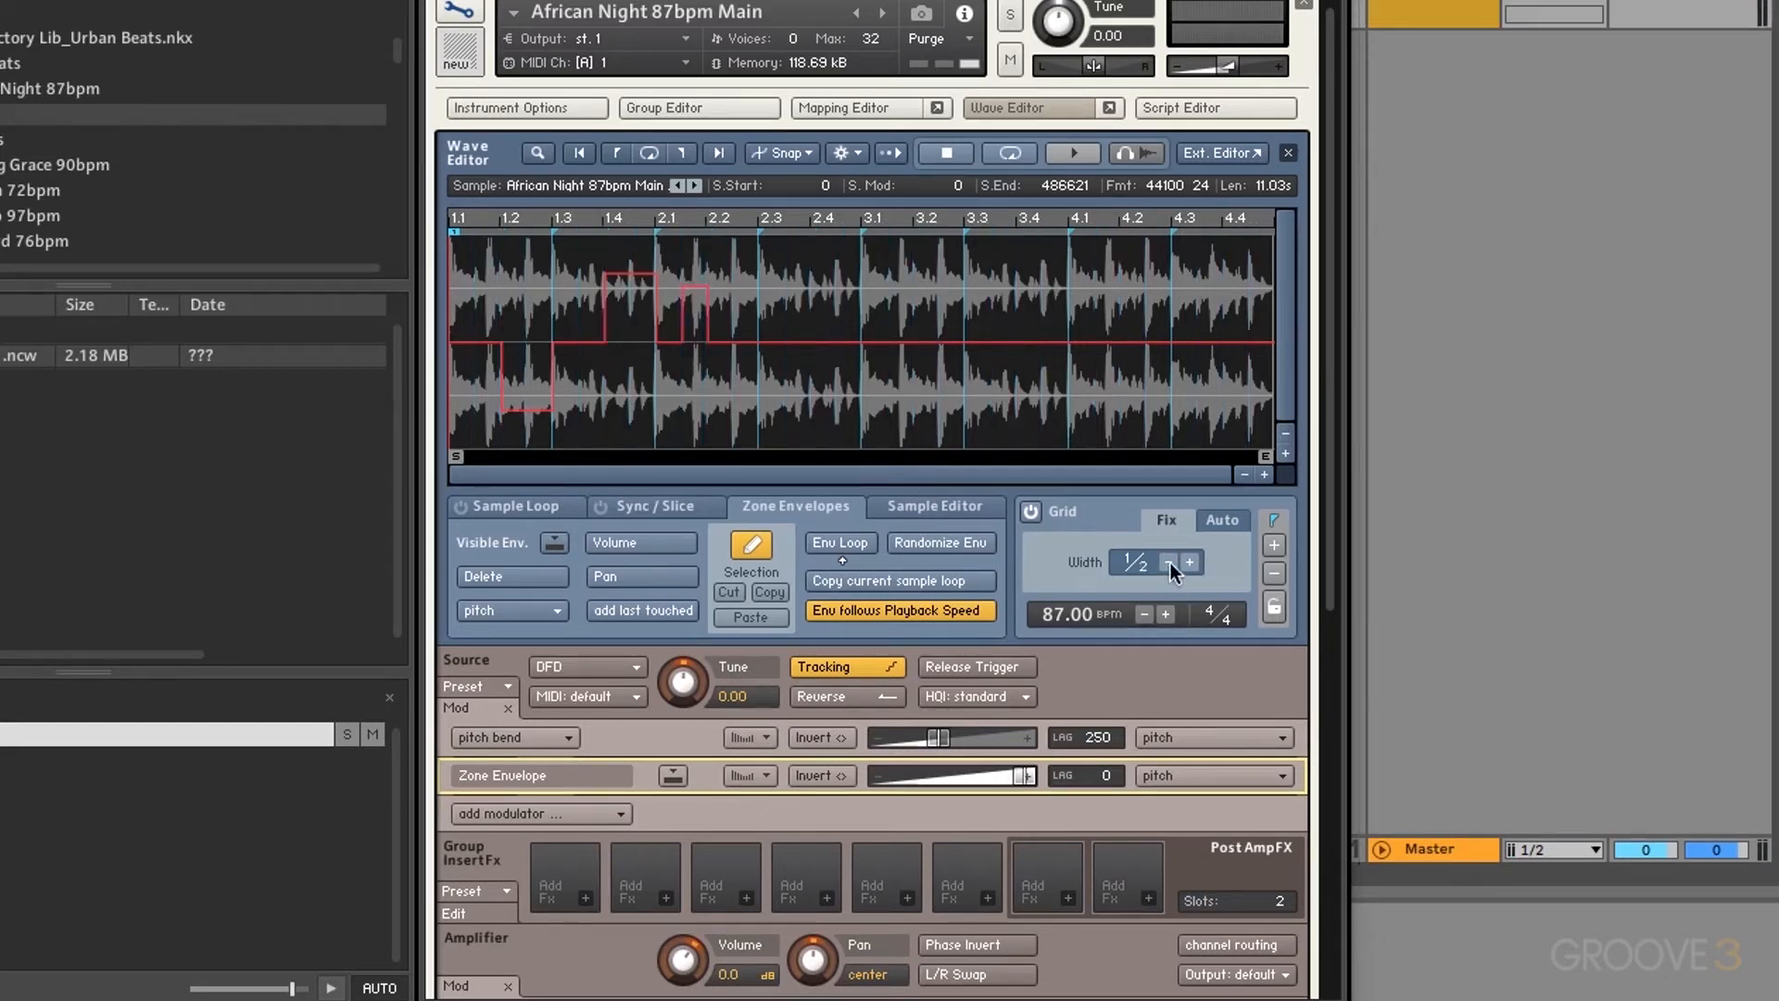
drag(821, 344, 822, 281)
Step: Turn off pencil mode and cut a middle stretch of the pitch envelope
click(752, 542)
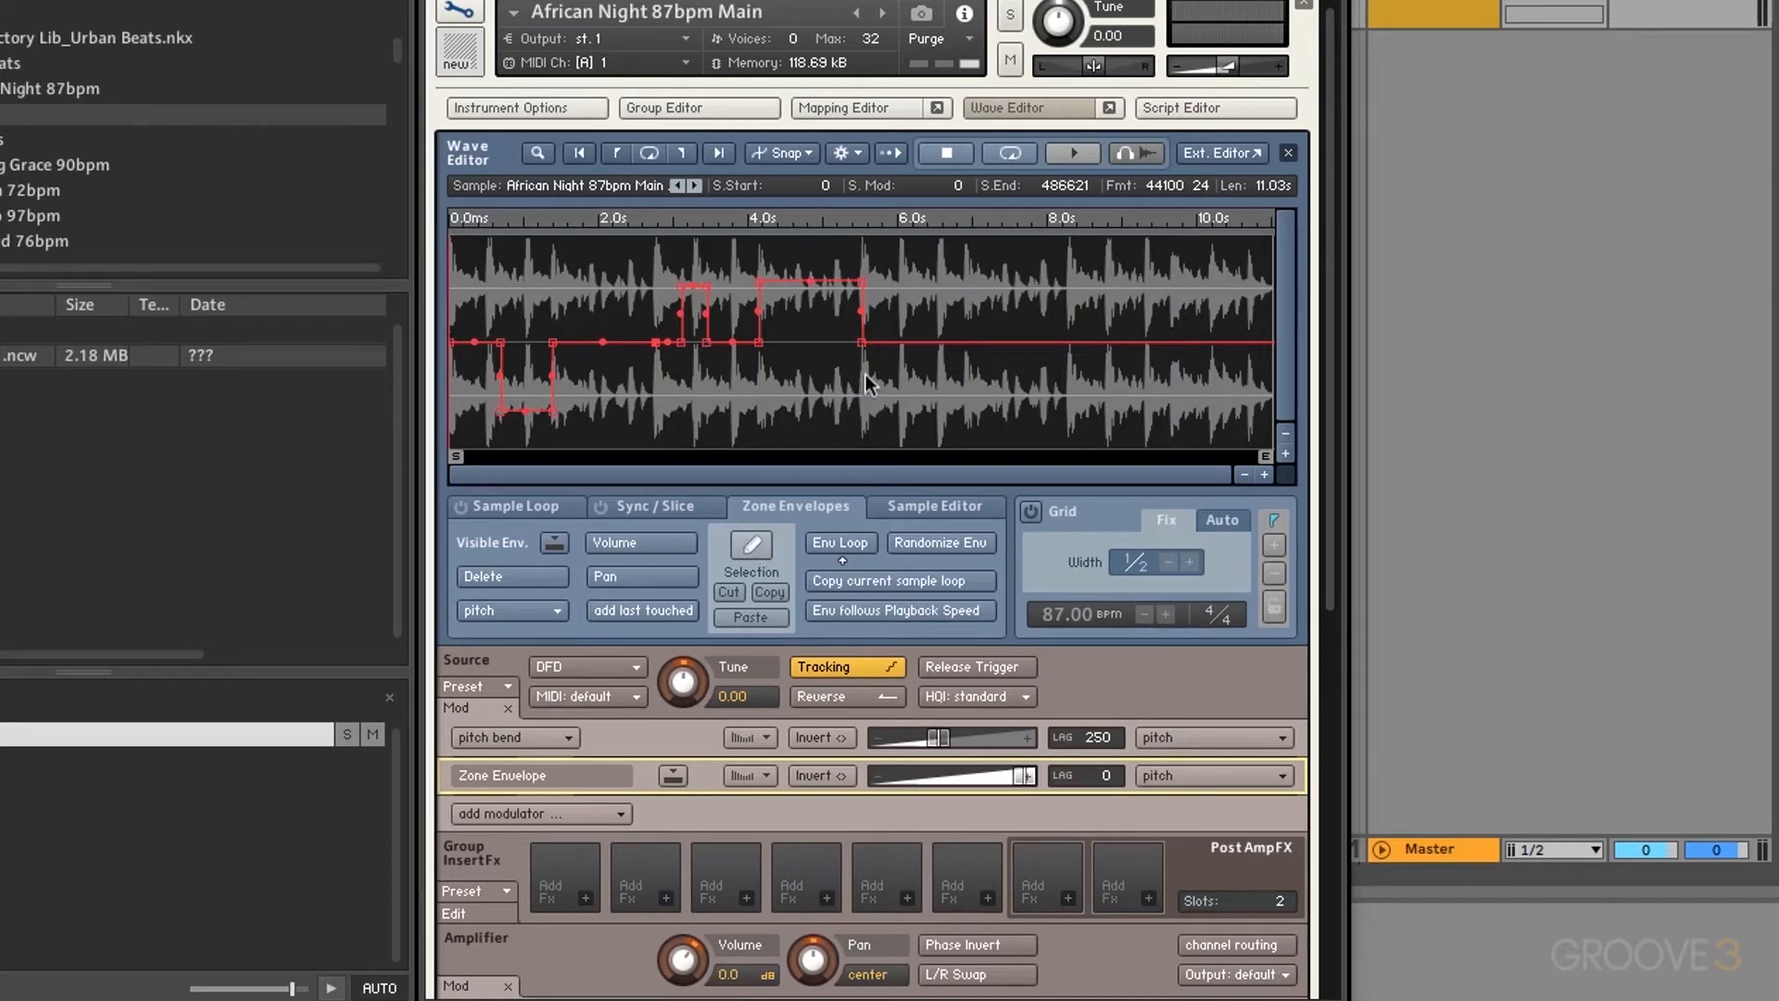
drag(823, 380, 679, 384)
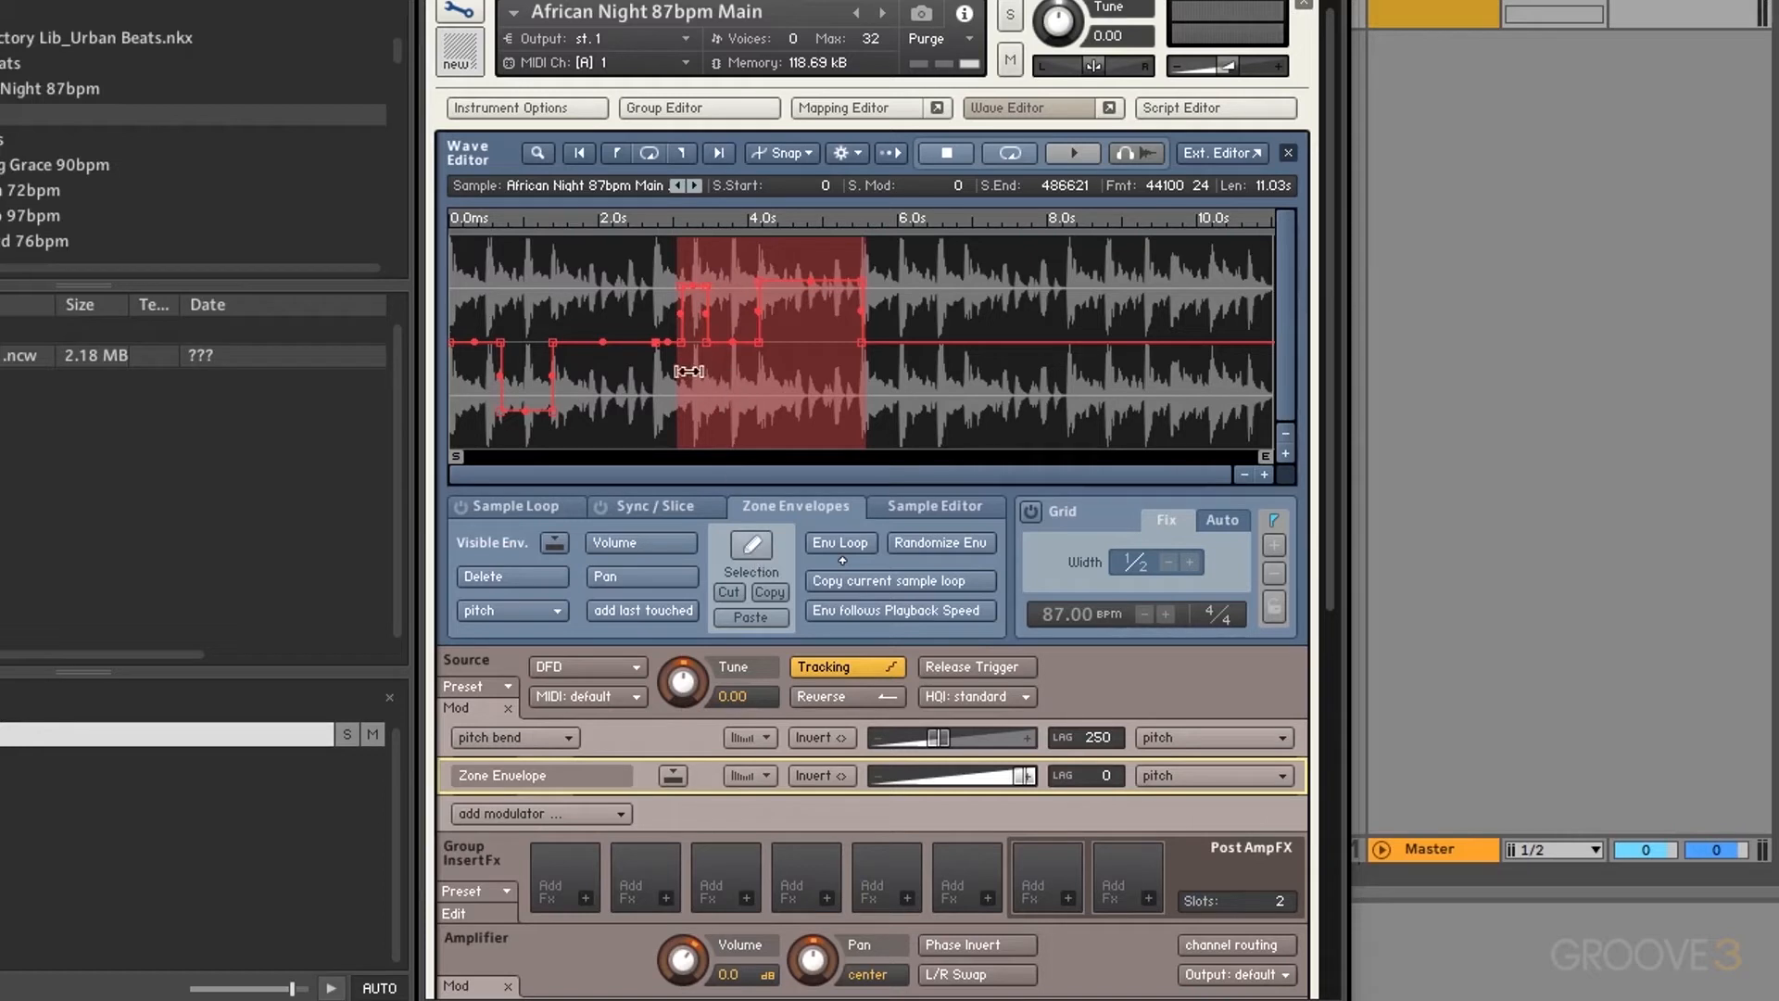
click(742, 591)
Step: Copy the early step shape and paste it twice further along, near 5 seconds
drag(582, 398, 489, 400)
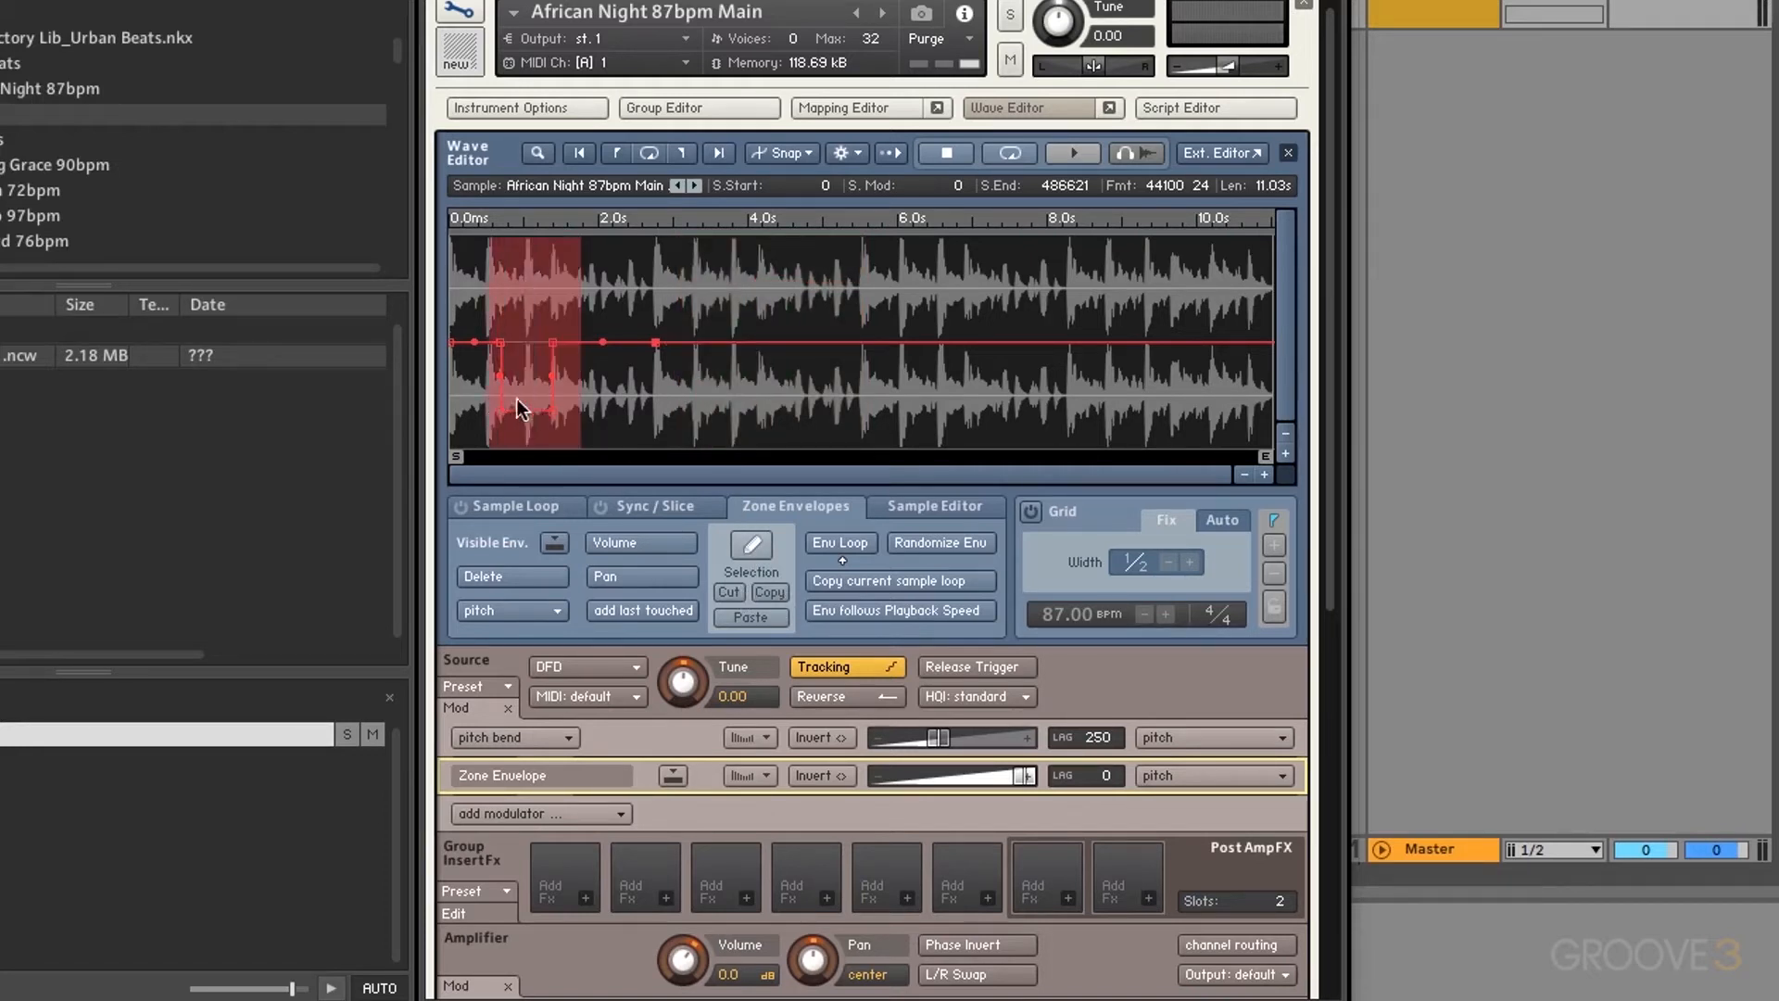
click(765, 589)
click(781, 417)
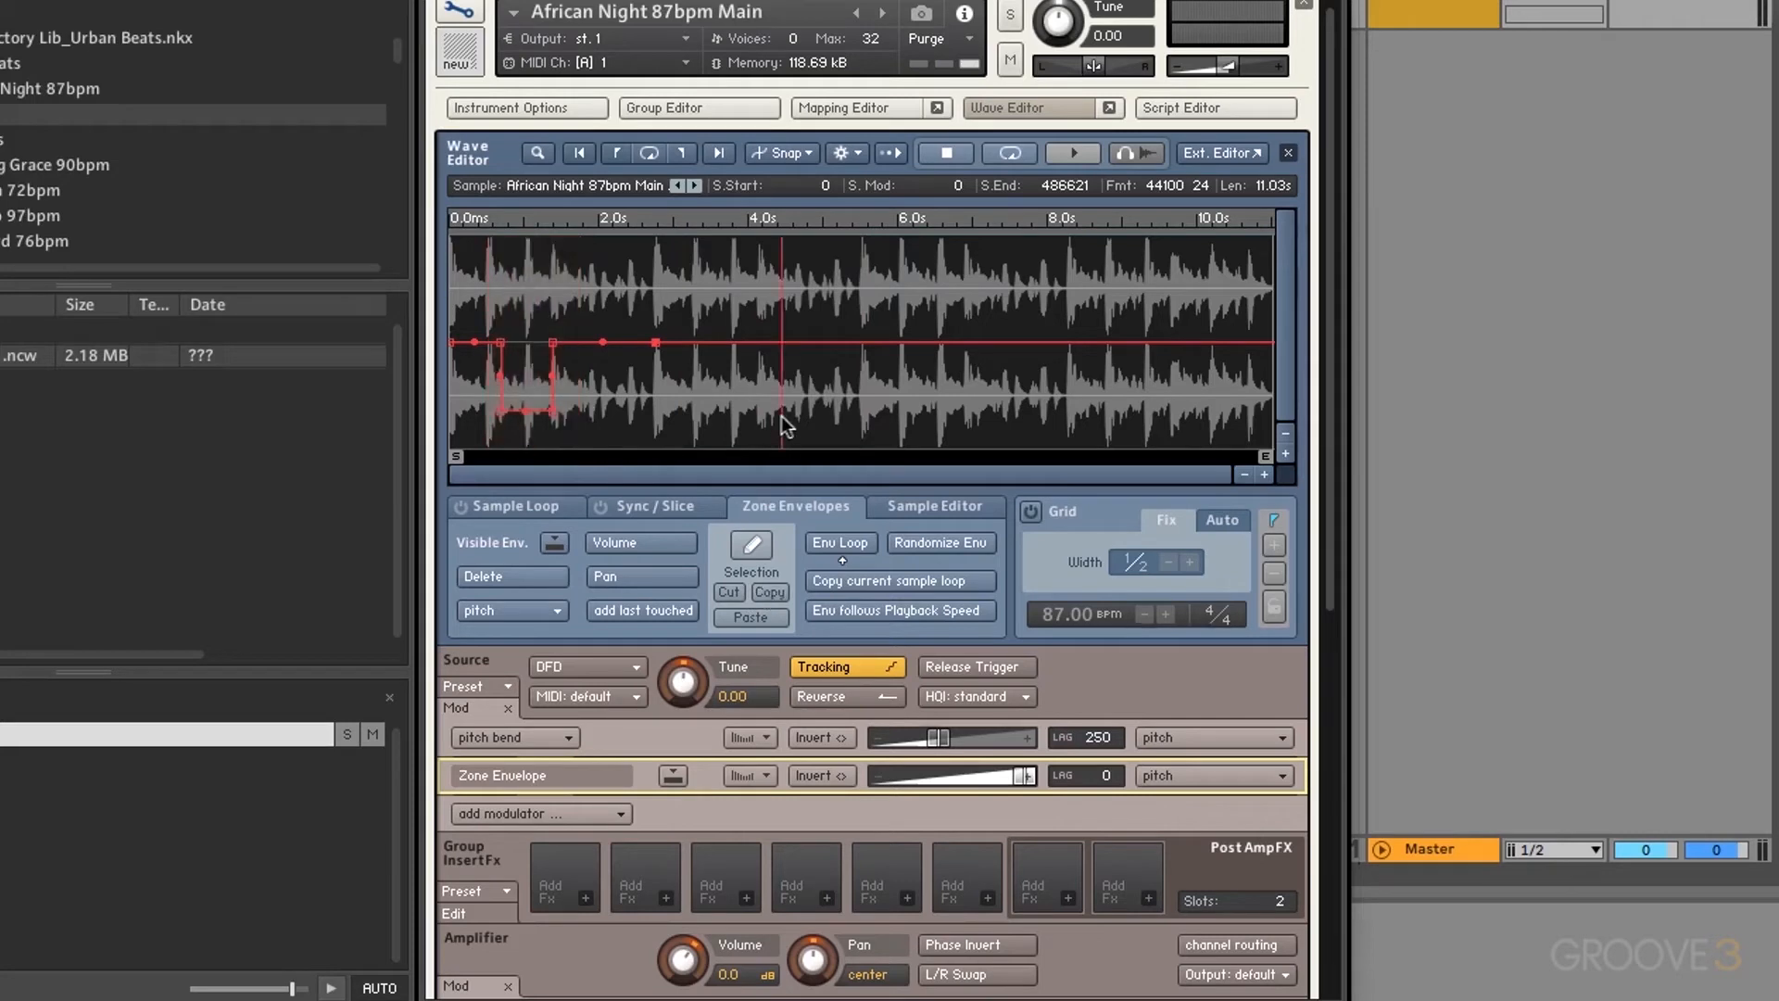
click(763, 613)
click(959, 421)
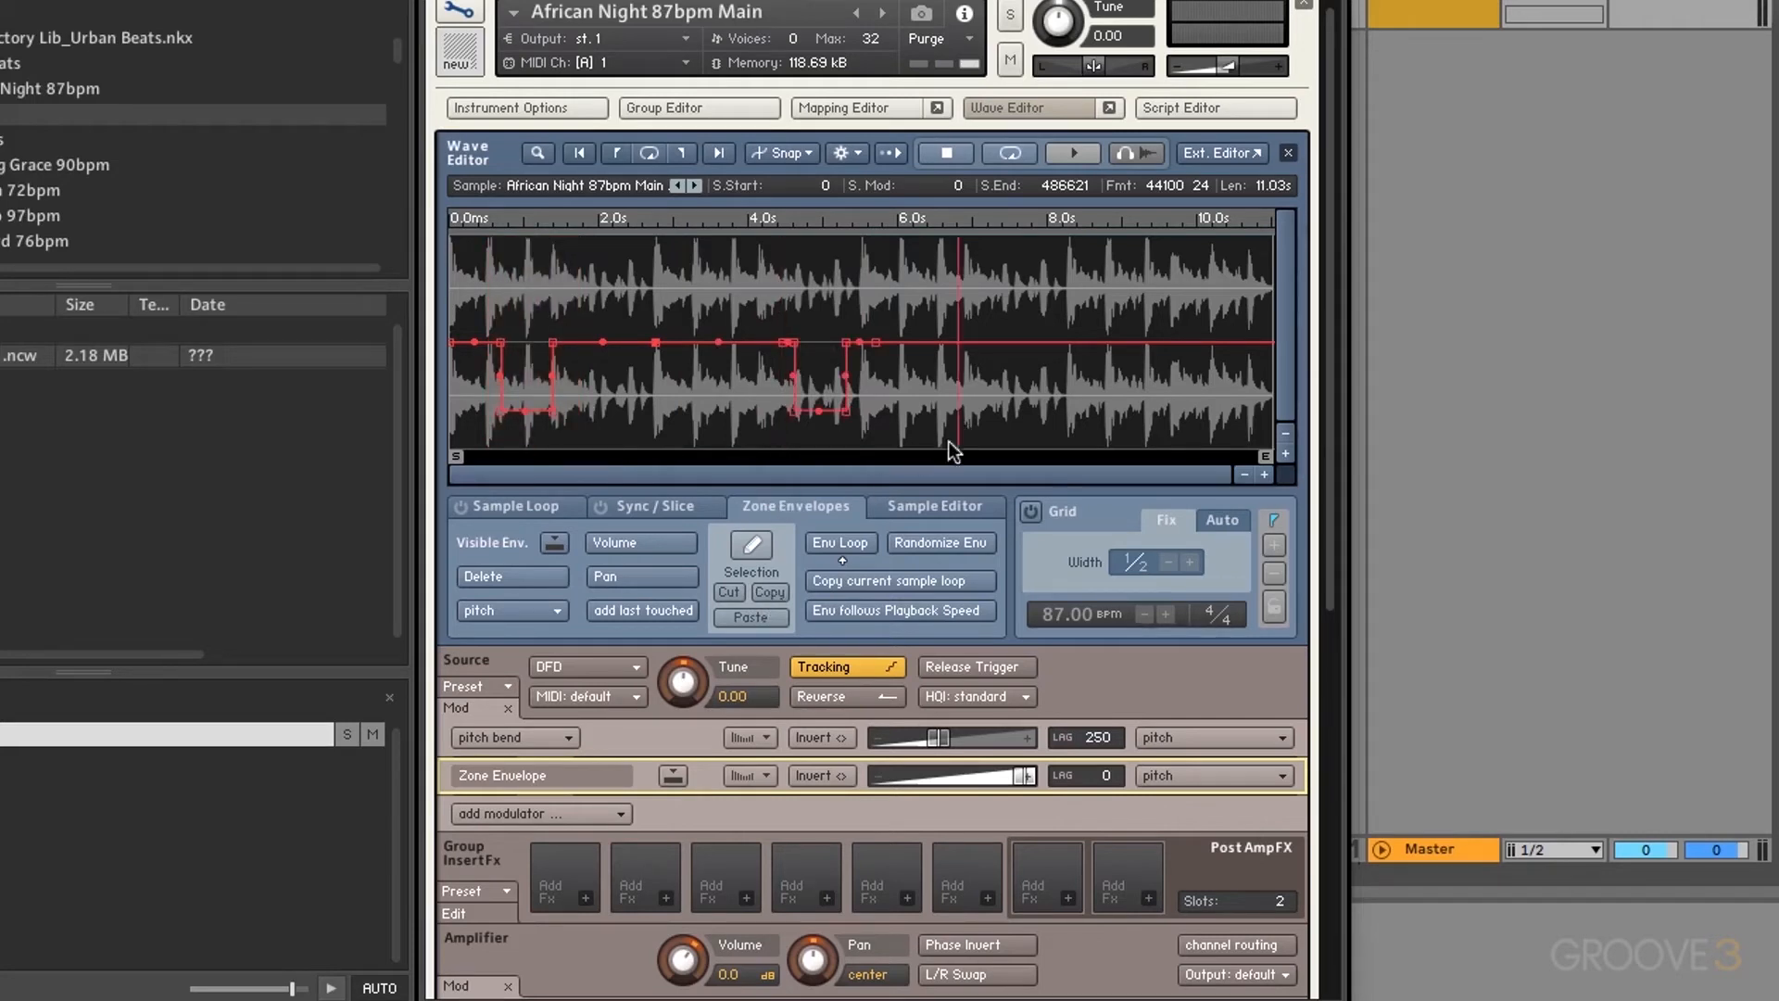
click(758, 617)
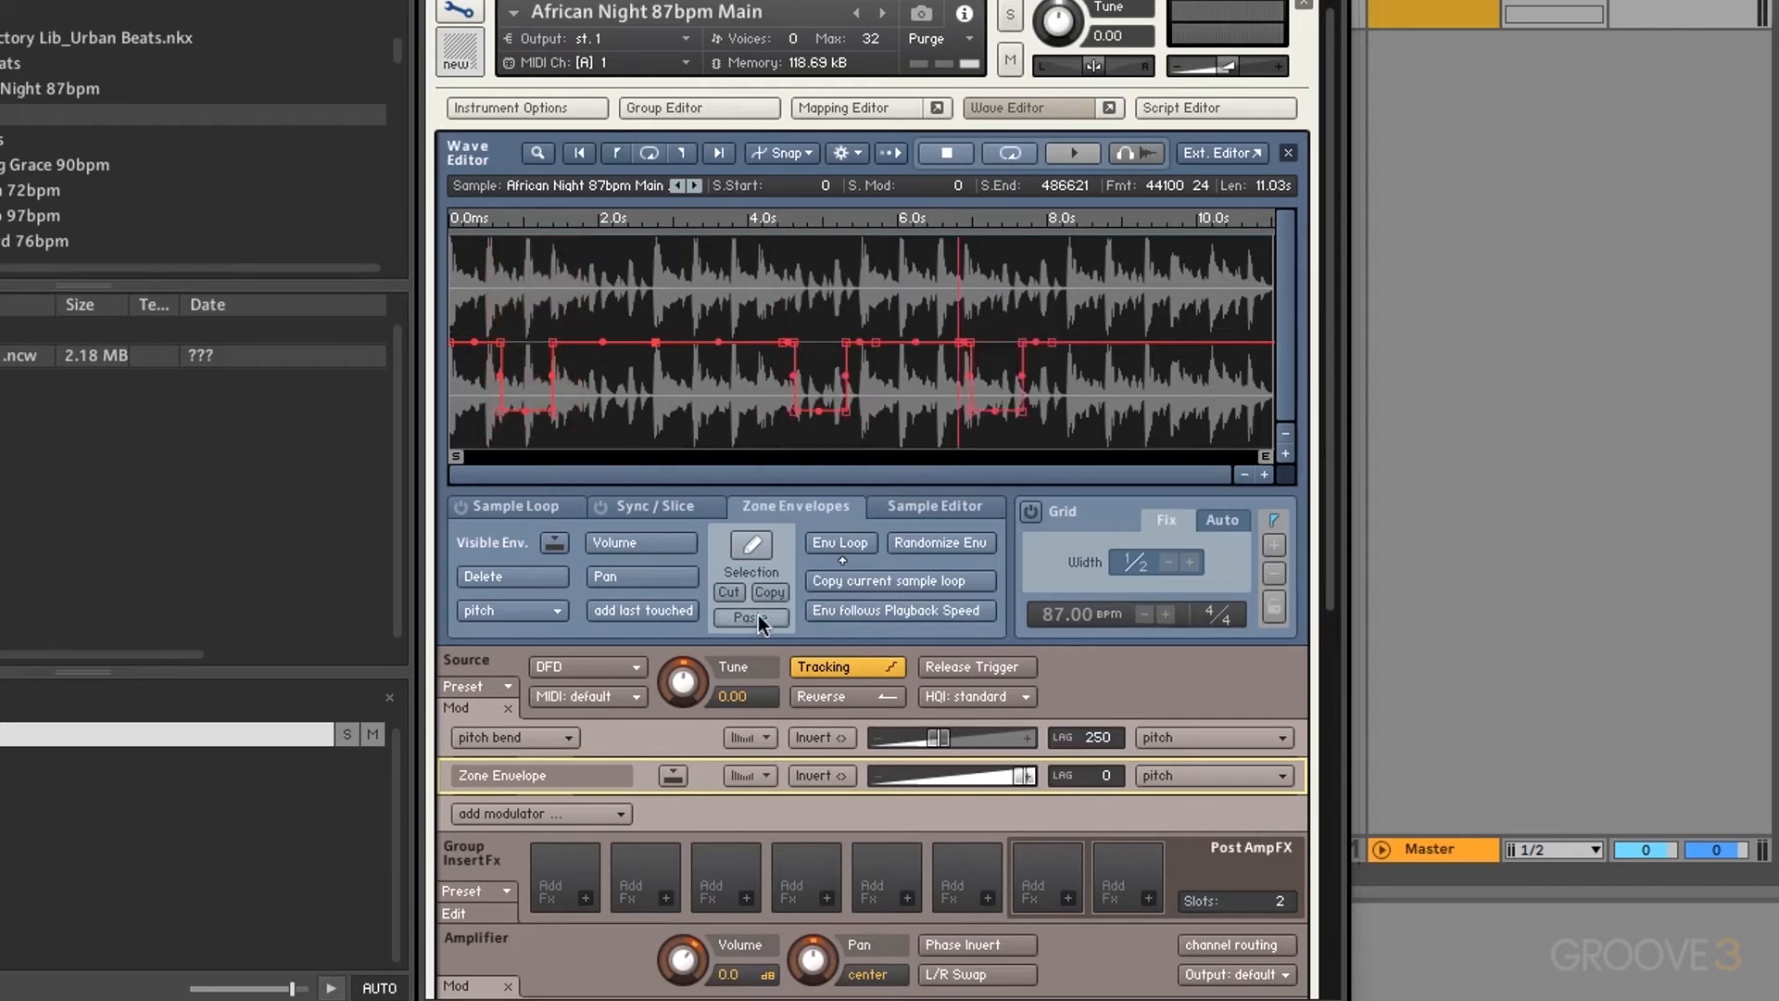
Step: Loop the envelope with an earlier start, bend the first pitch step into a ramp, then disable looping
click(848, 543)
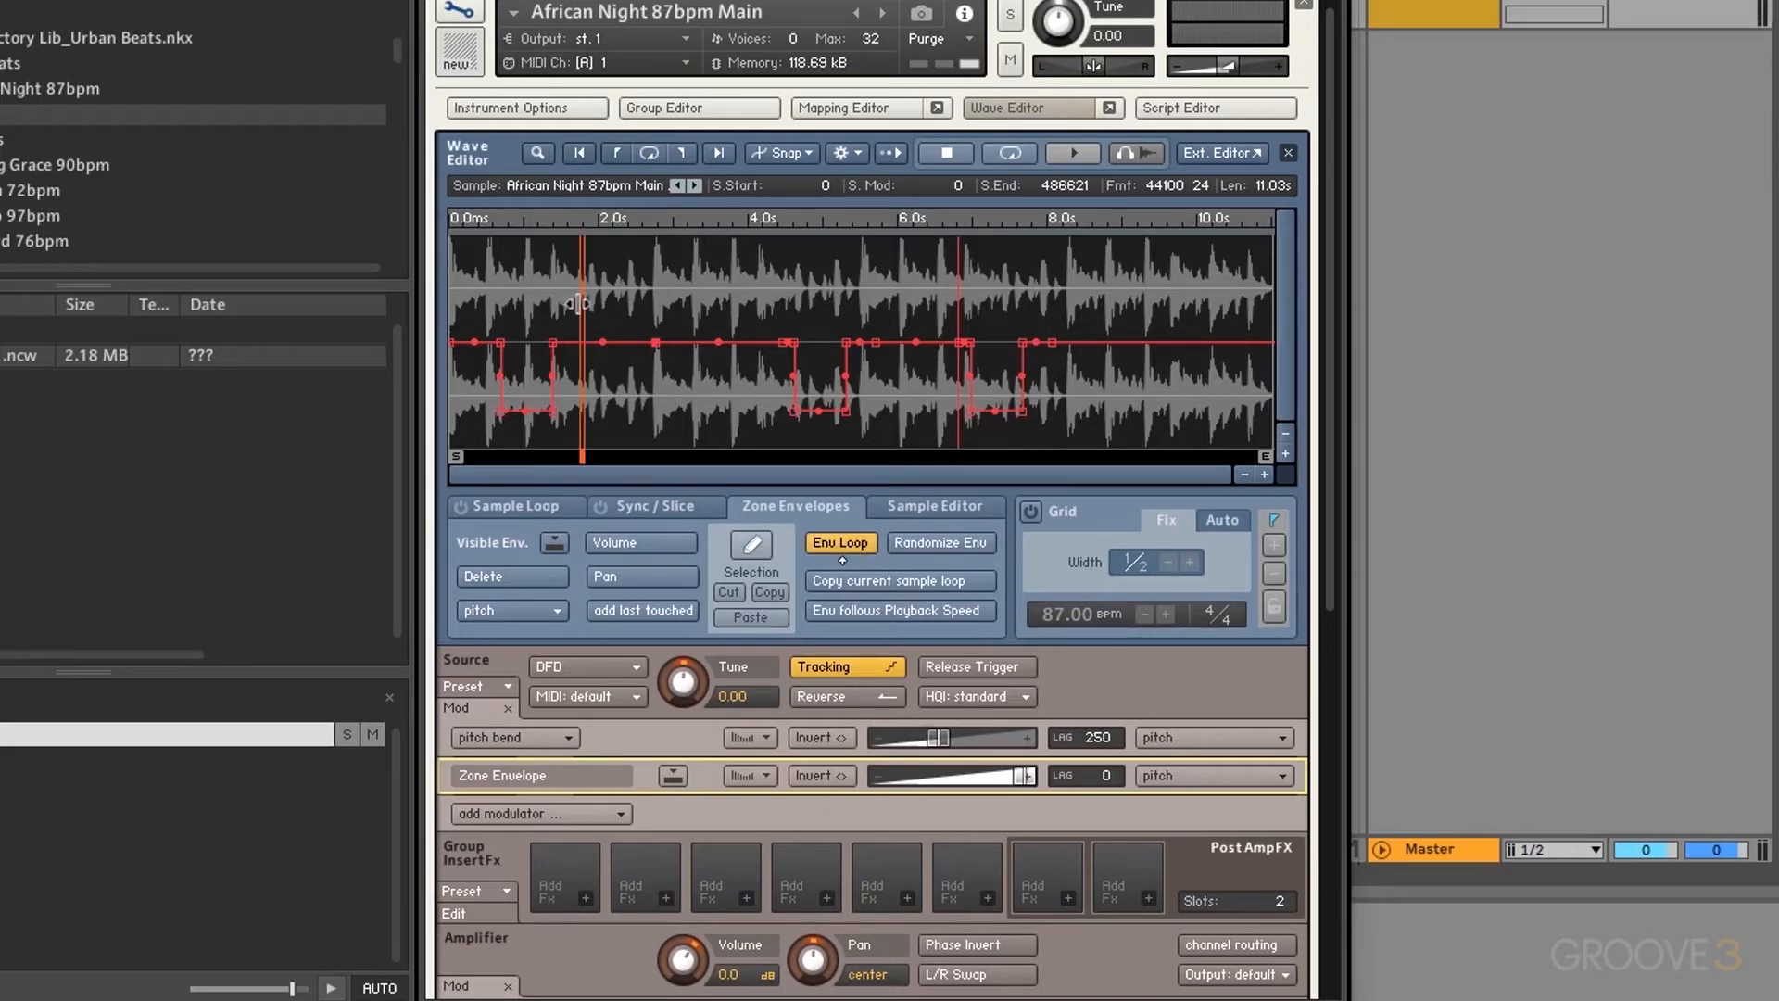
mouse_move(577, 303)
mouse_down()
mouse_move(491, 310)
mouse_move(612, 289)
mouse_up()
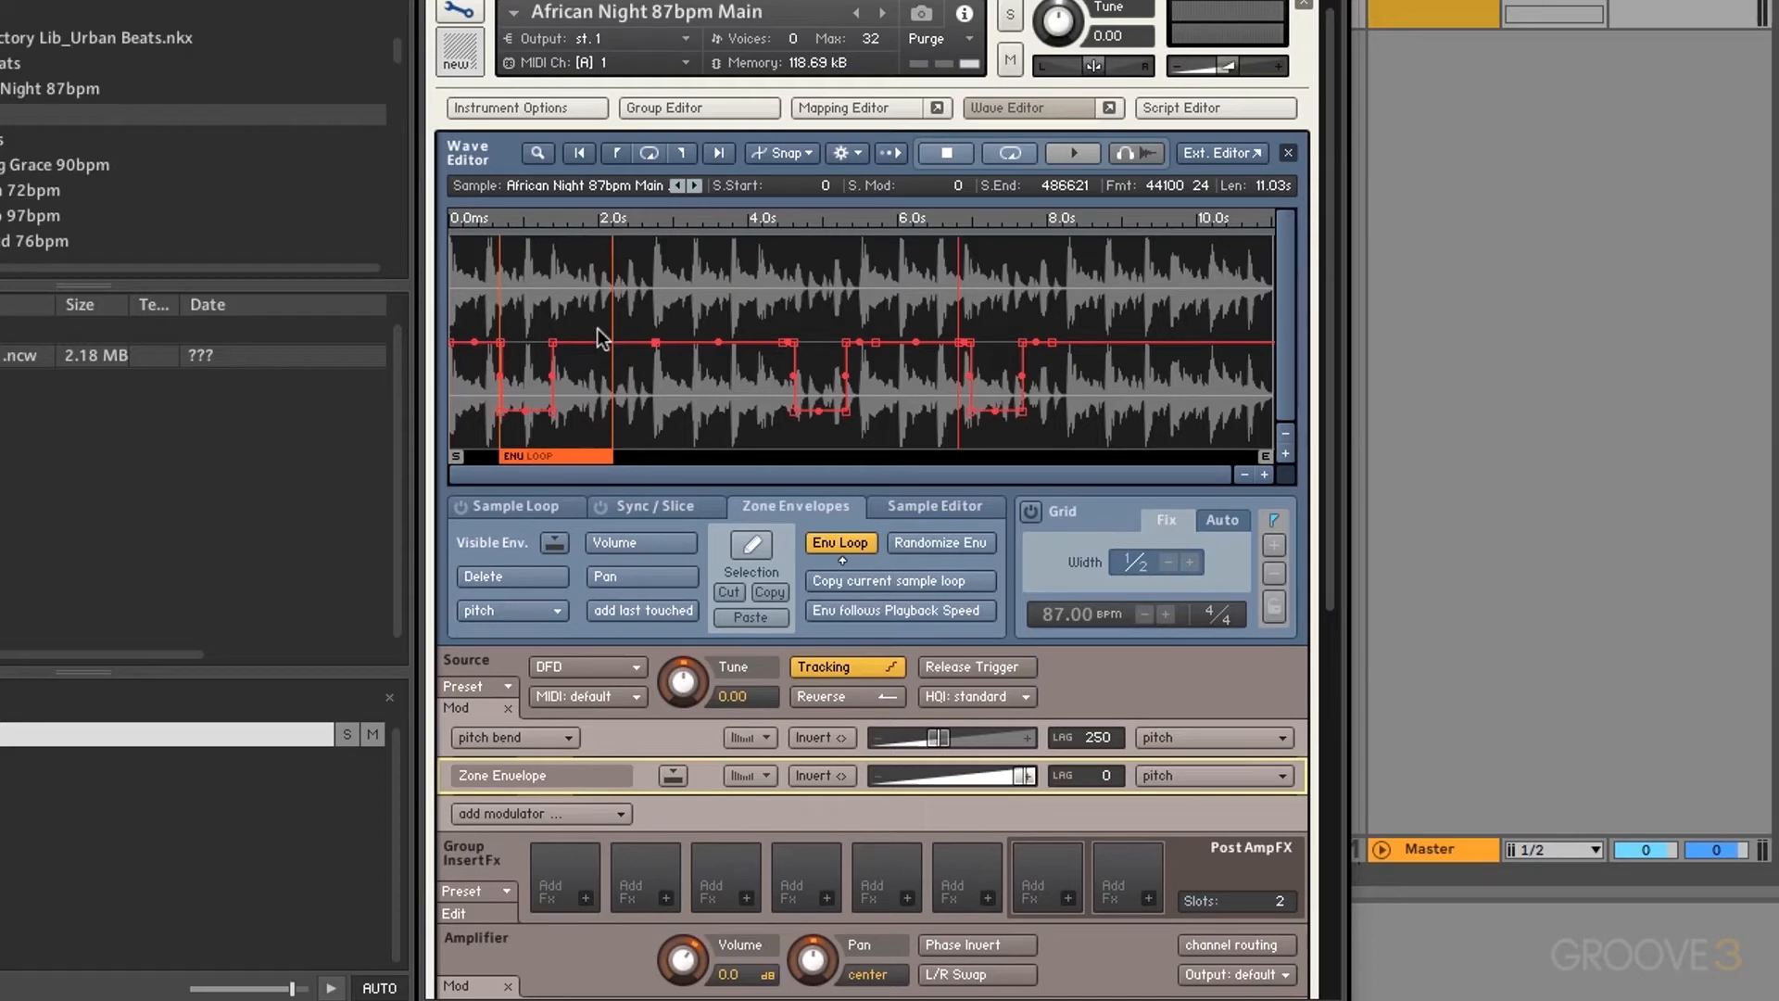
drag(552, 342, 554, 451)
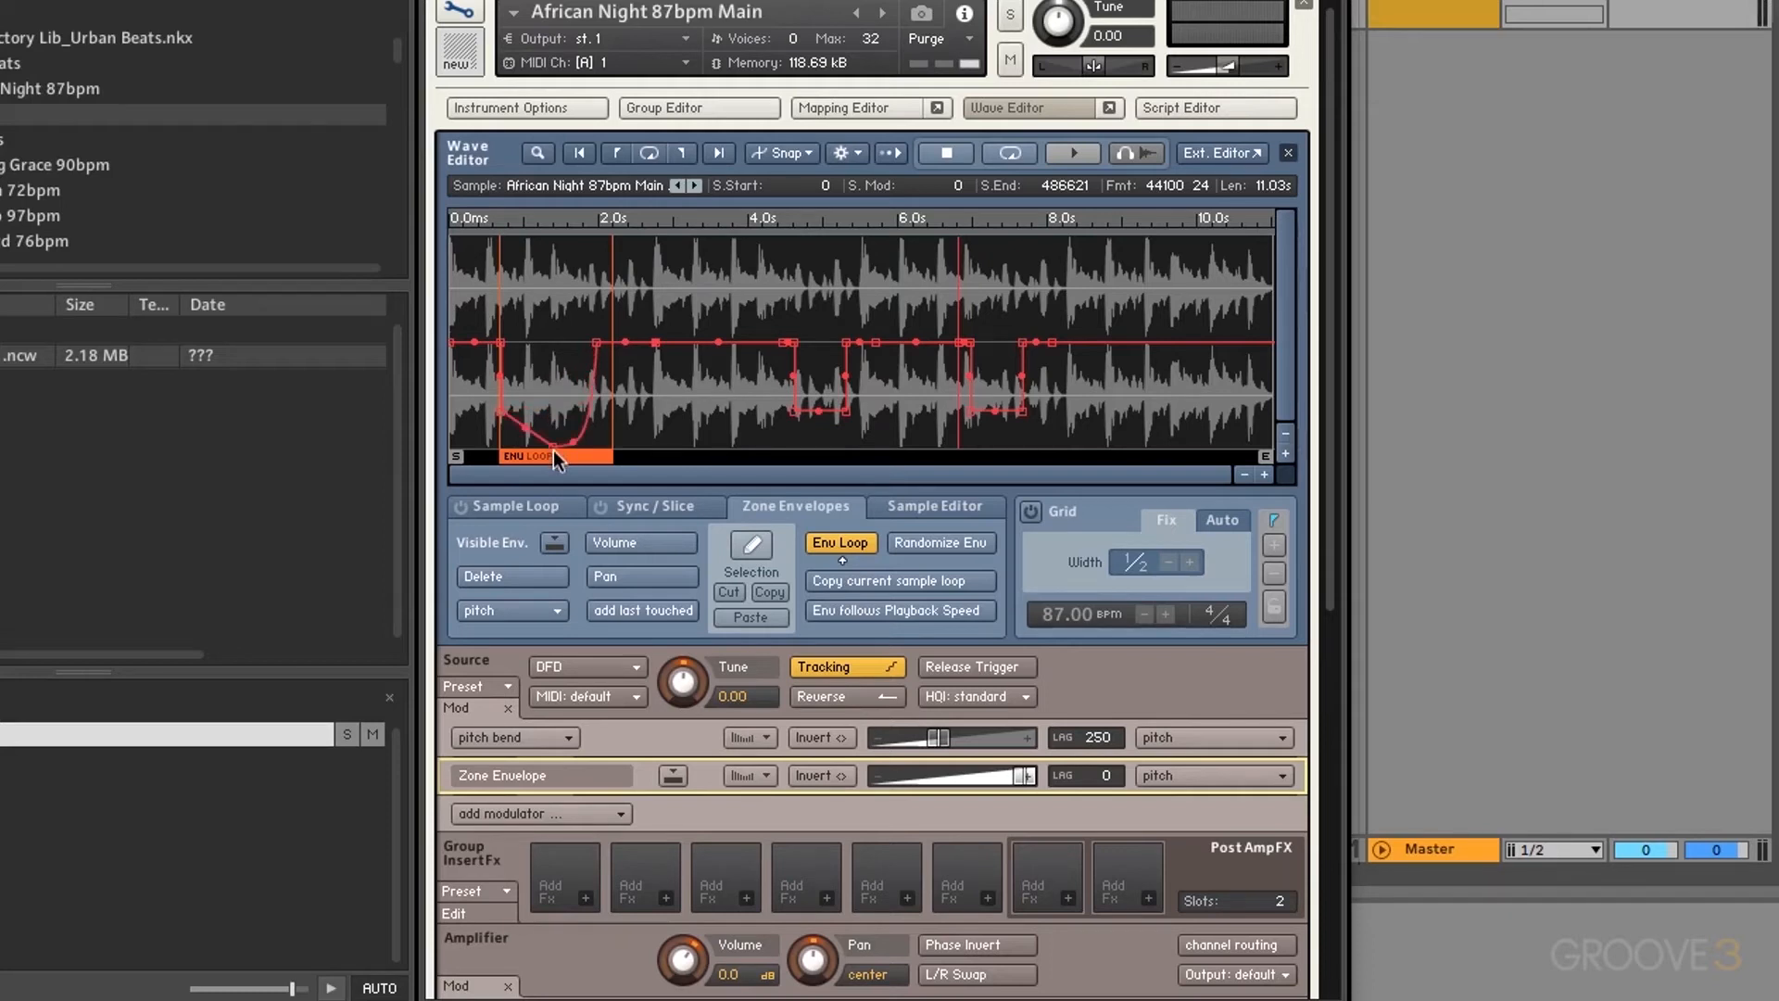
click(854, 542)
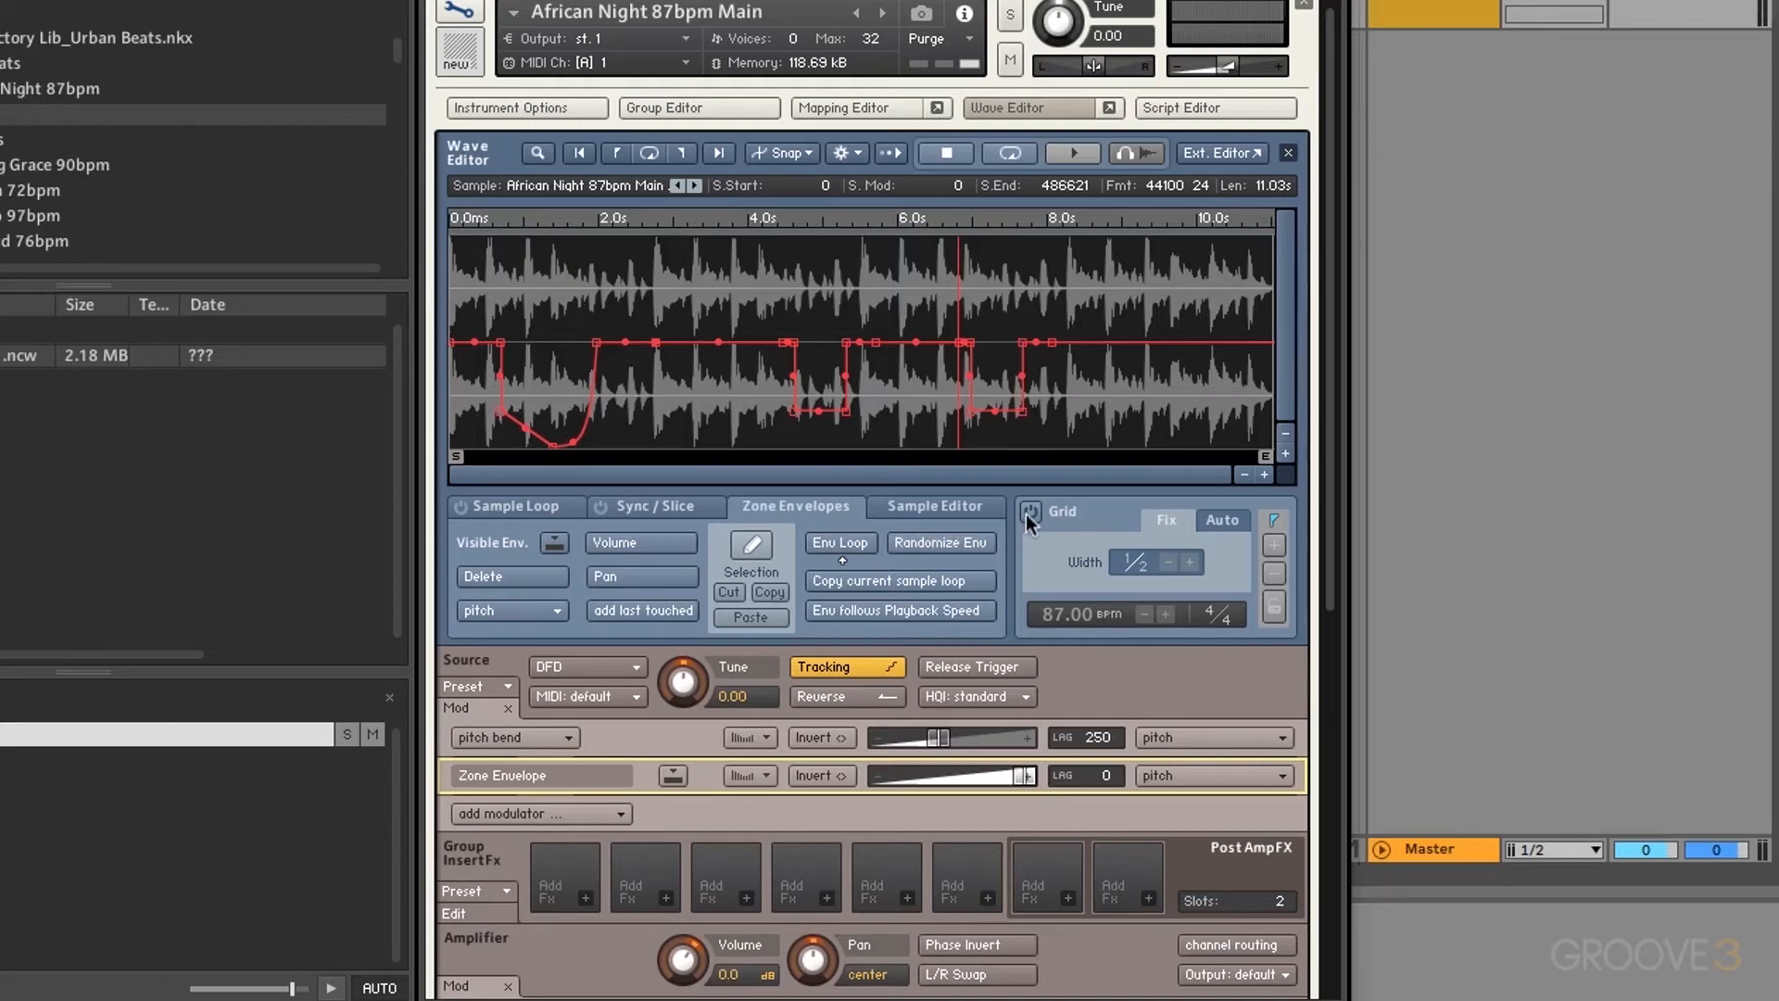
Step: Delete the pitch envelope and show the volume envelope instead
click(491, 577)
click(673, 219)
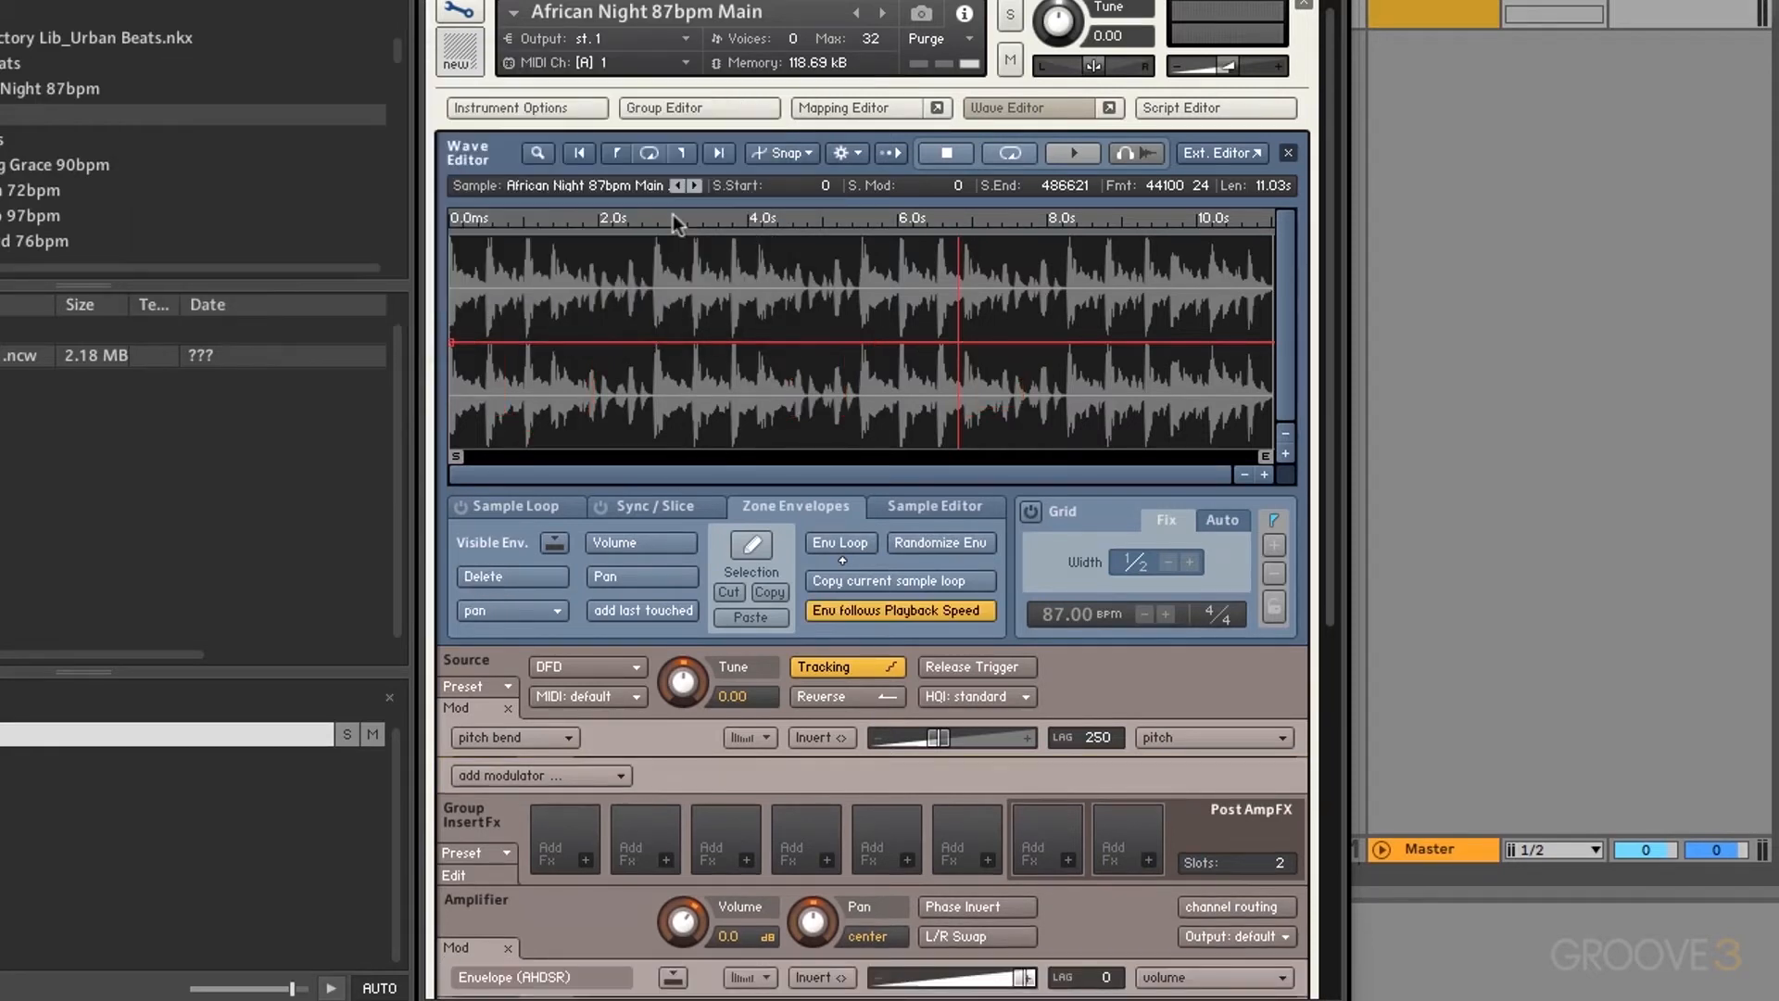
click(639, 546)
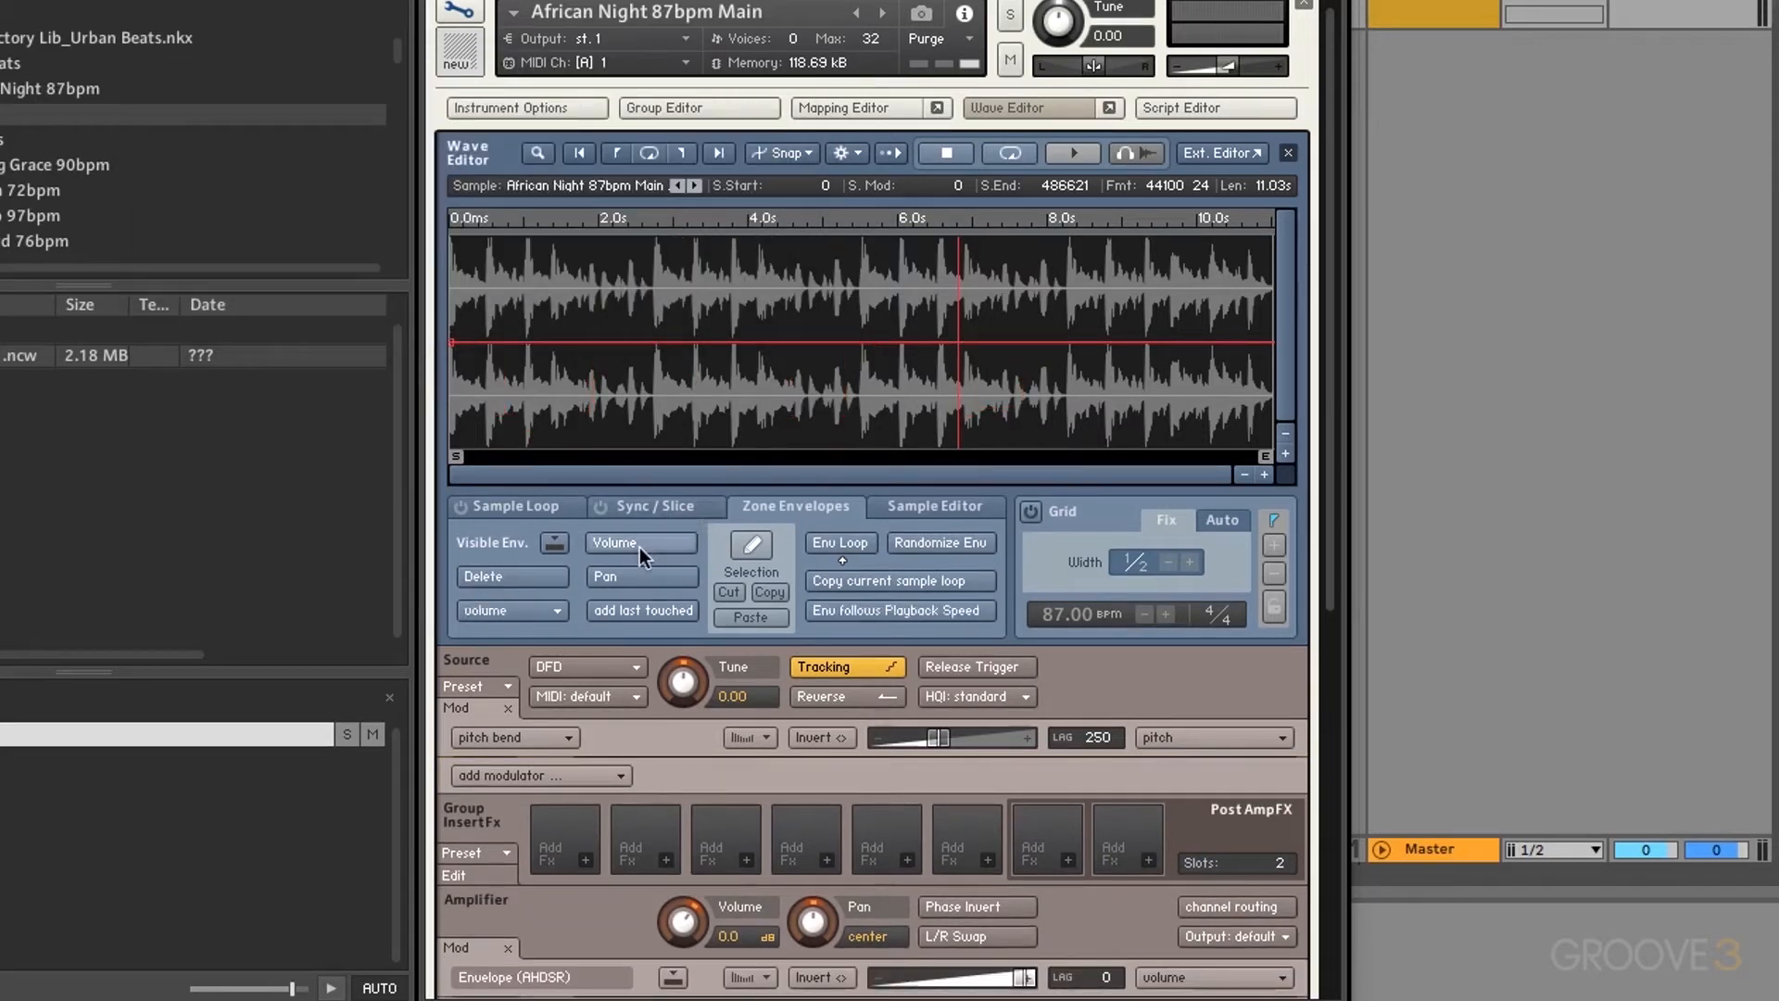
Step: Randomize a stepped volume envelope on a 1/2 grid and curve the step at 2.3 into a ramp
click(1029, 510)
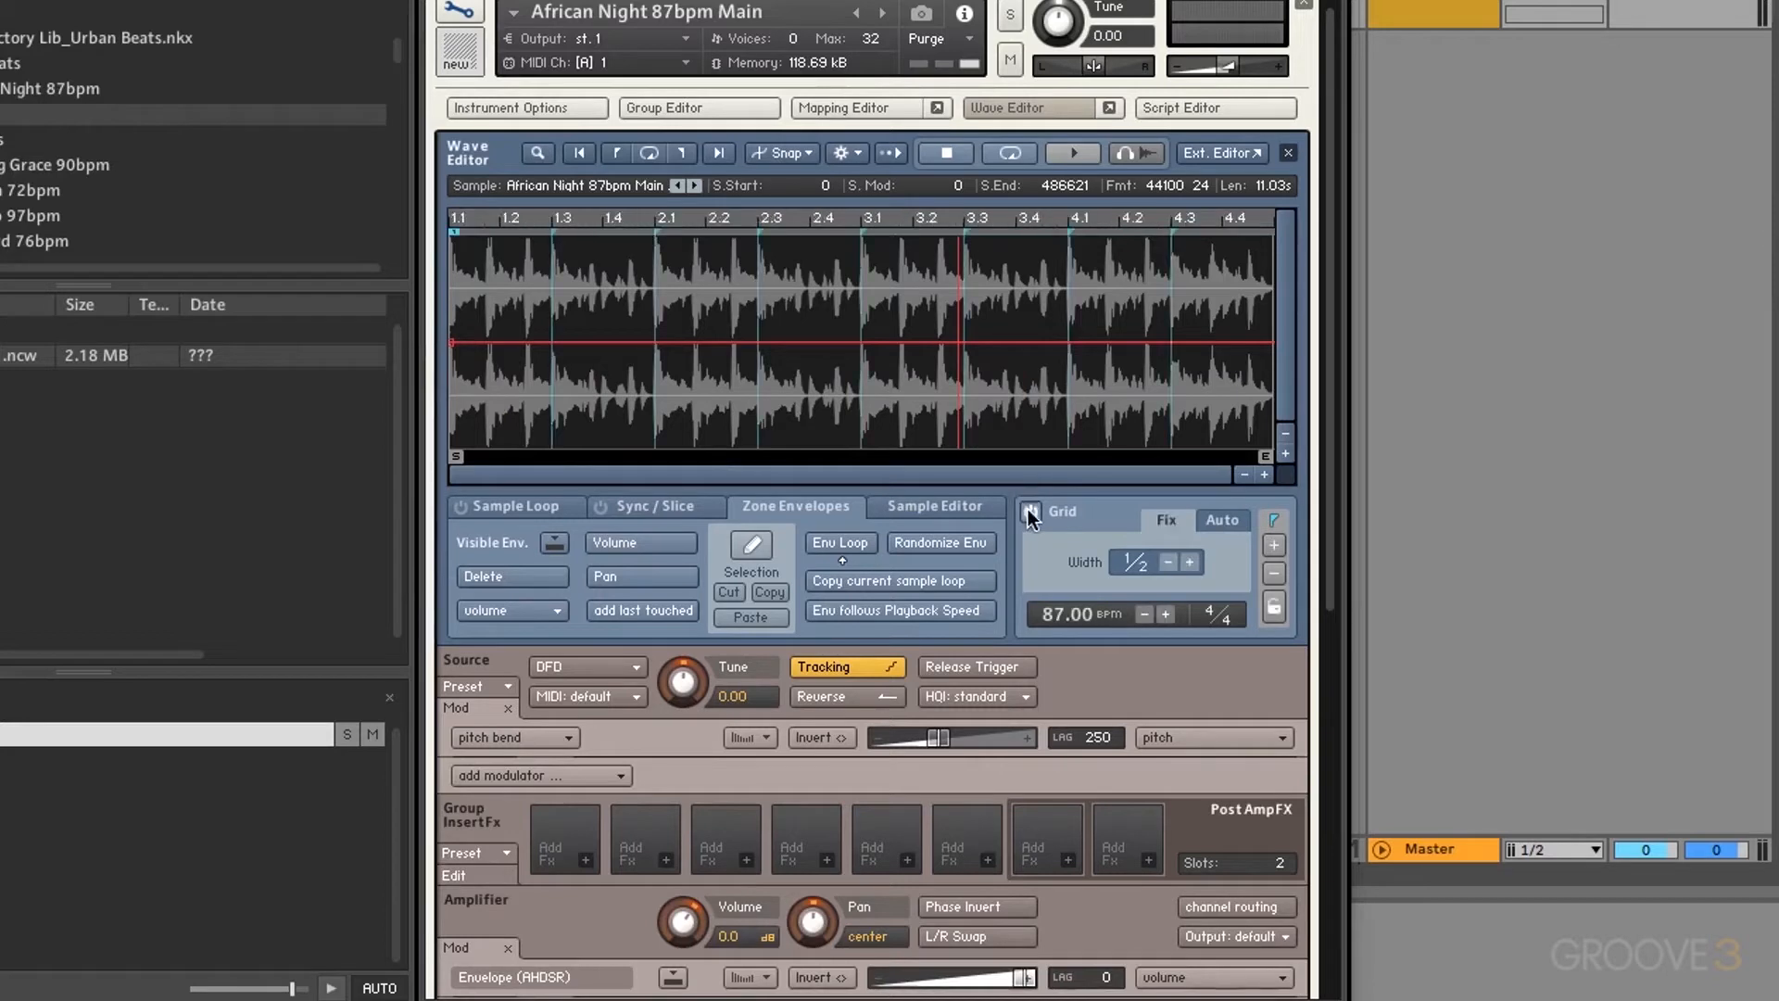
click(1190, 562)
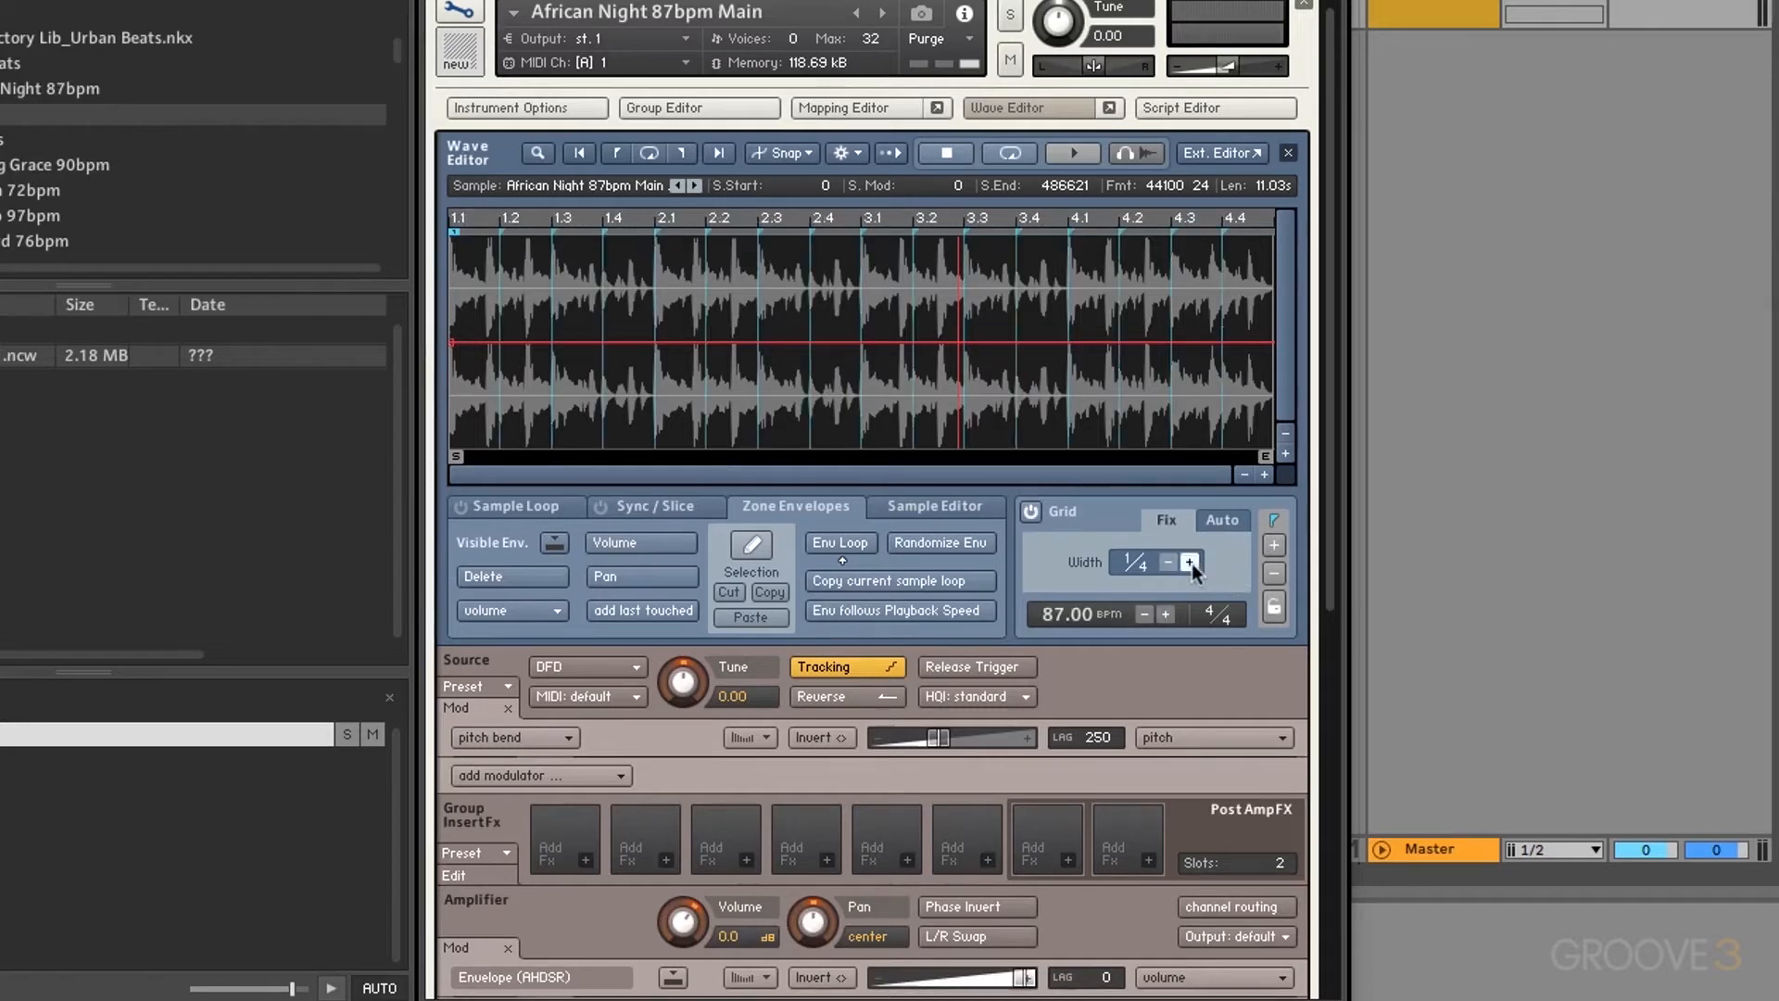
click(946, 545)
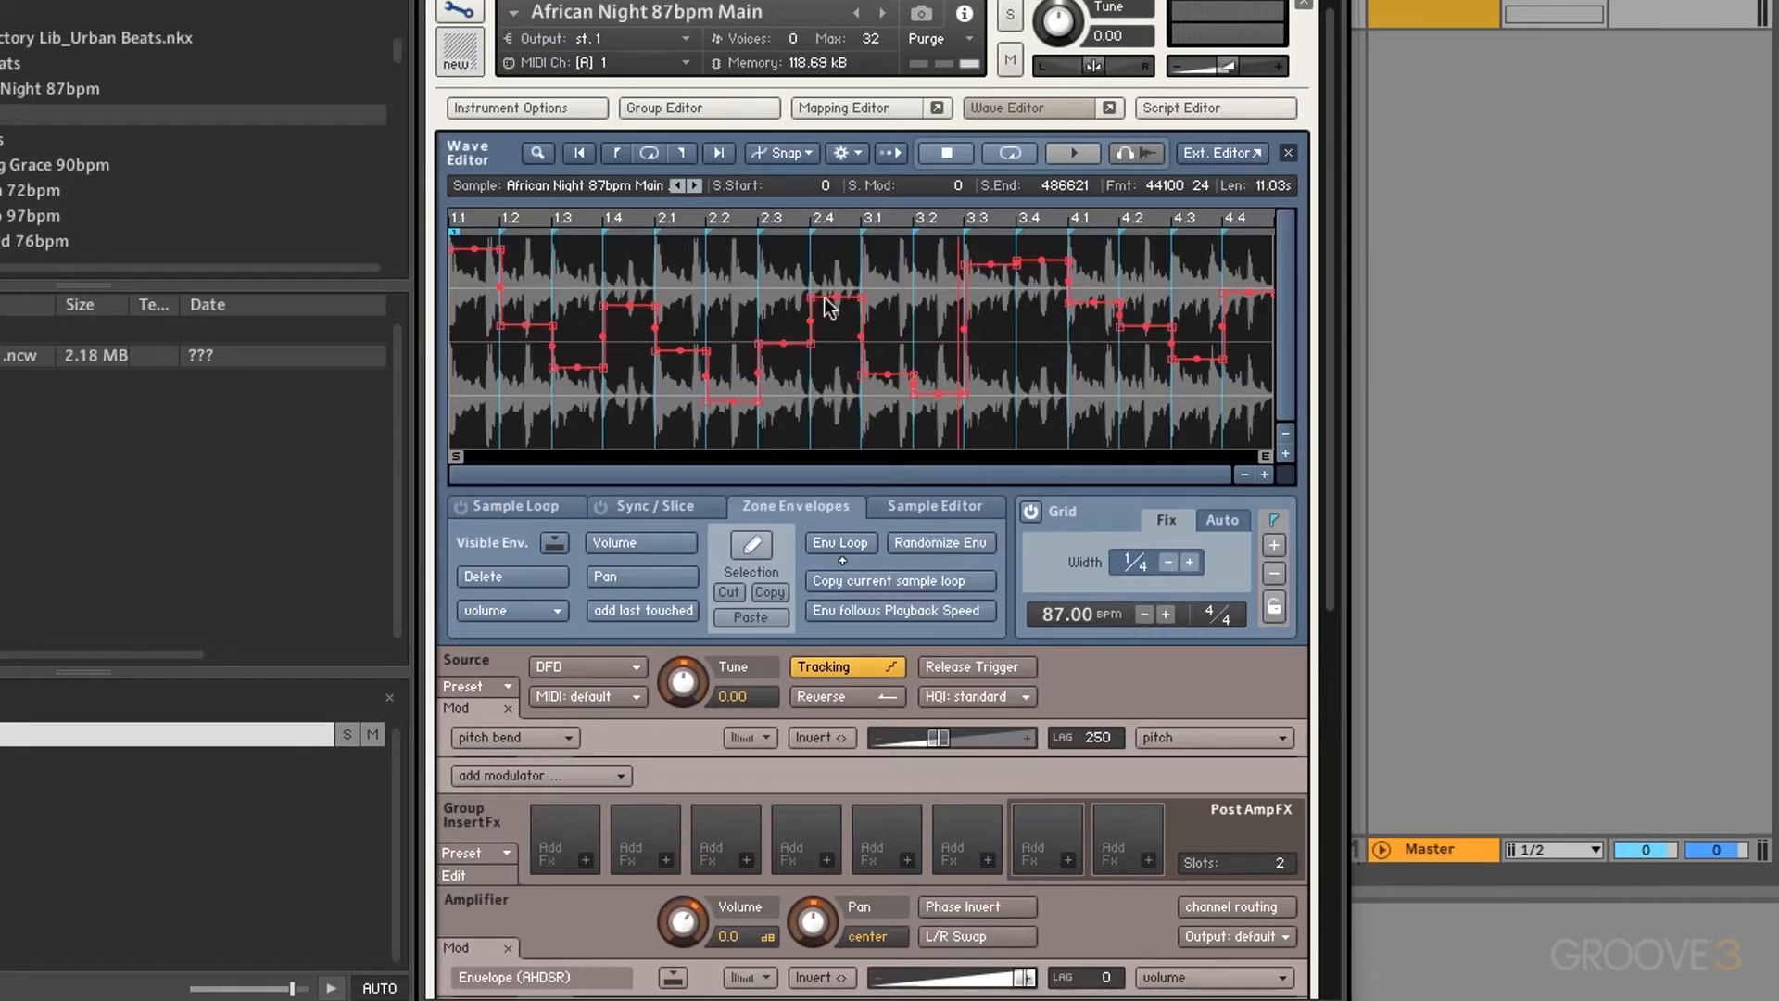
click(1189, 562)
click(1189, 561)
click(928, 541)
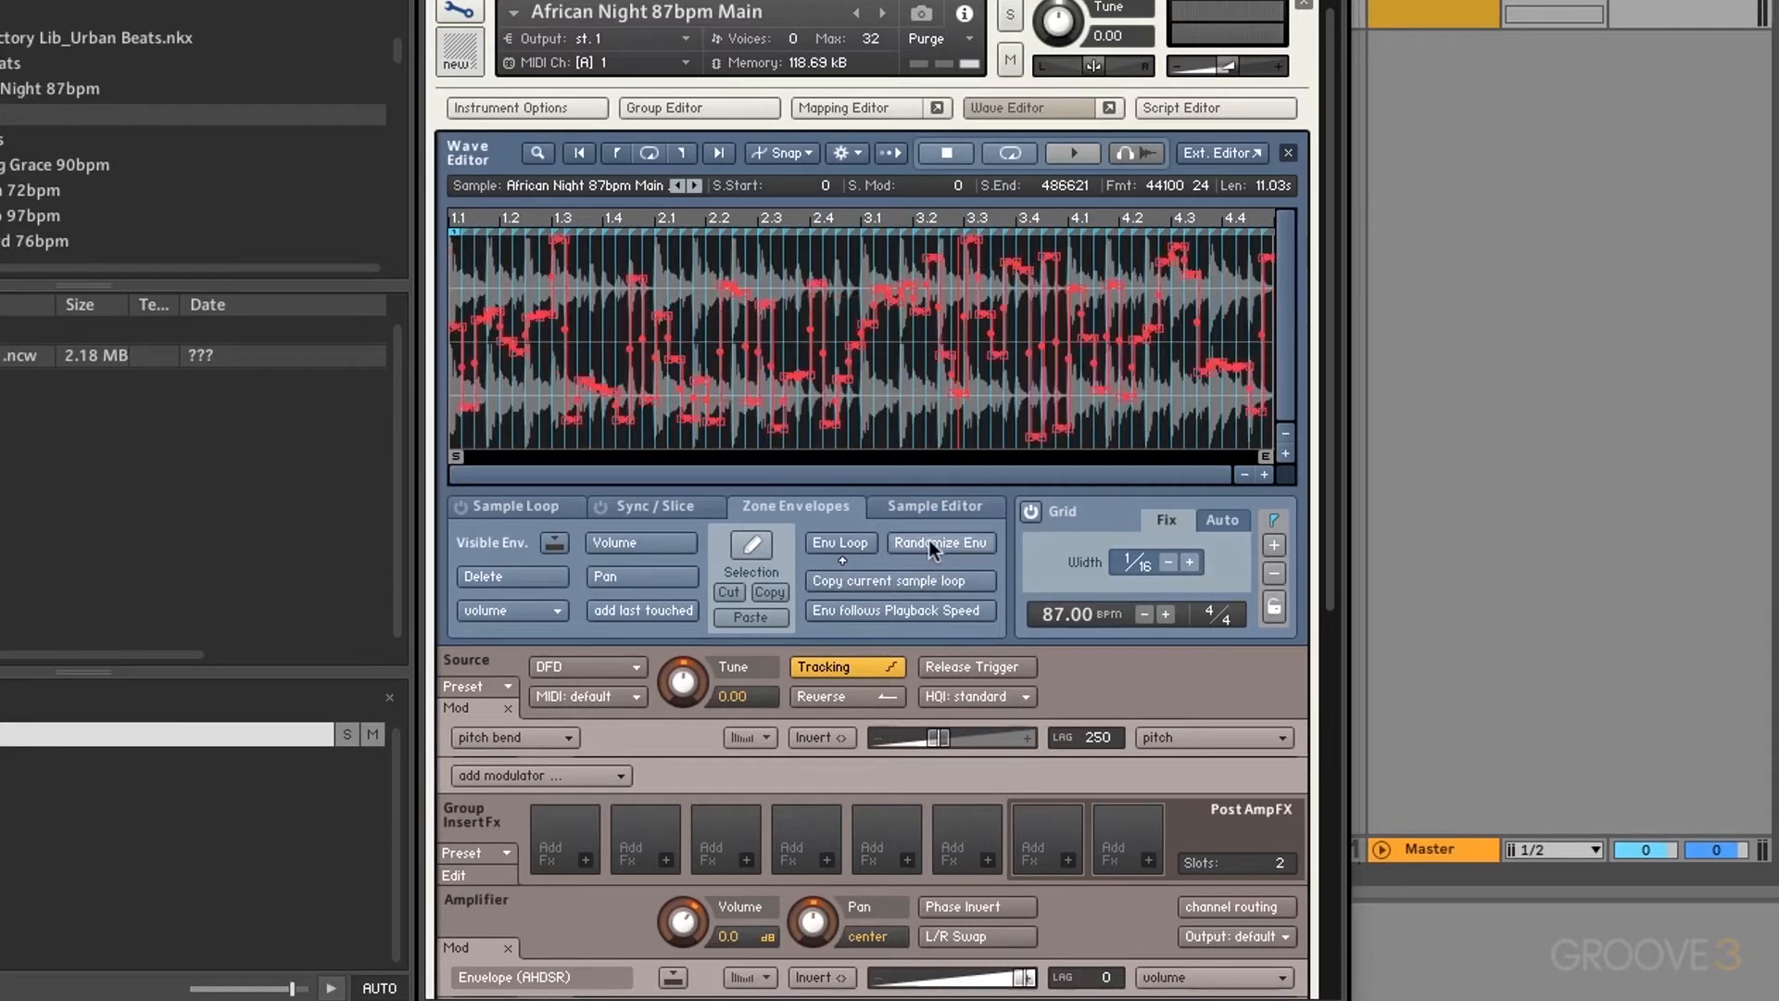
click(1166, 563)
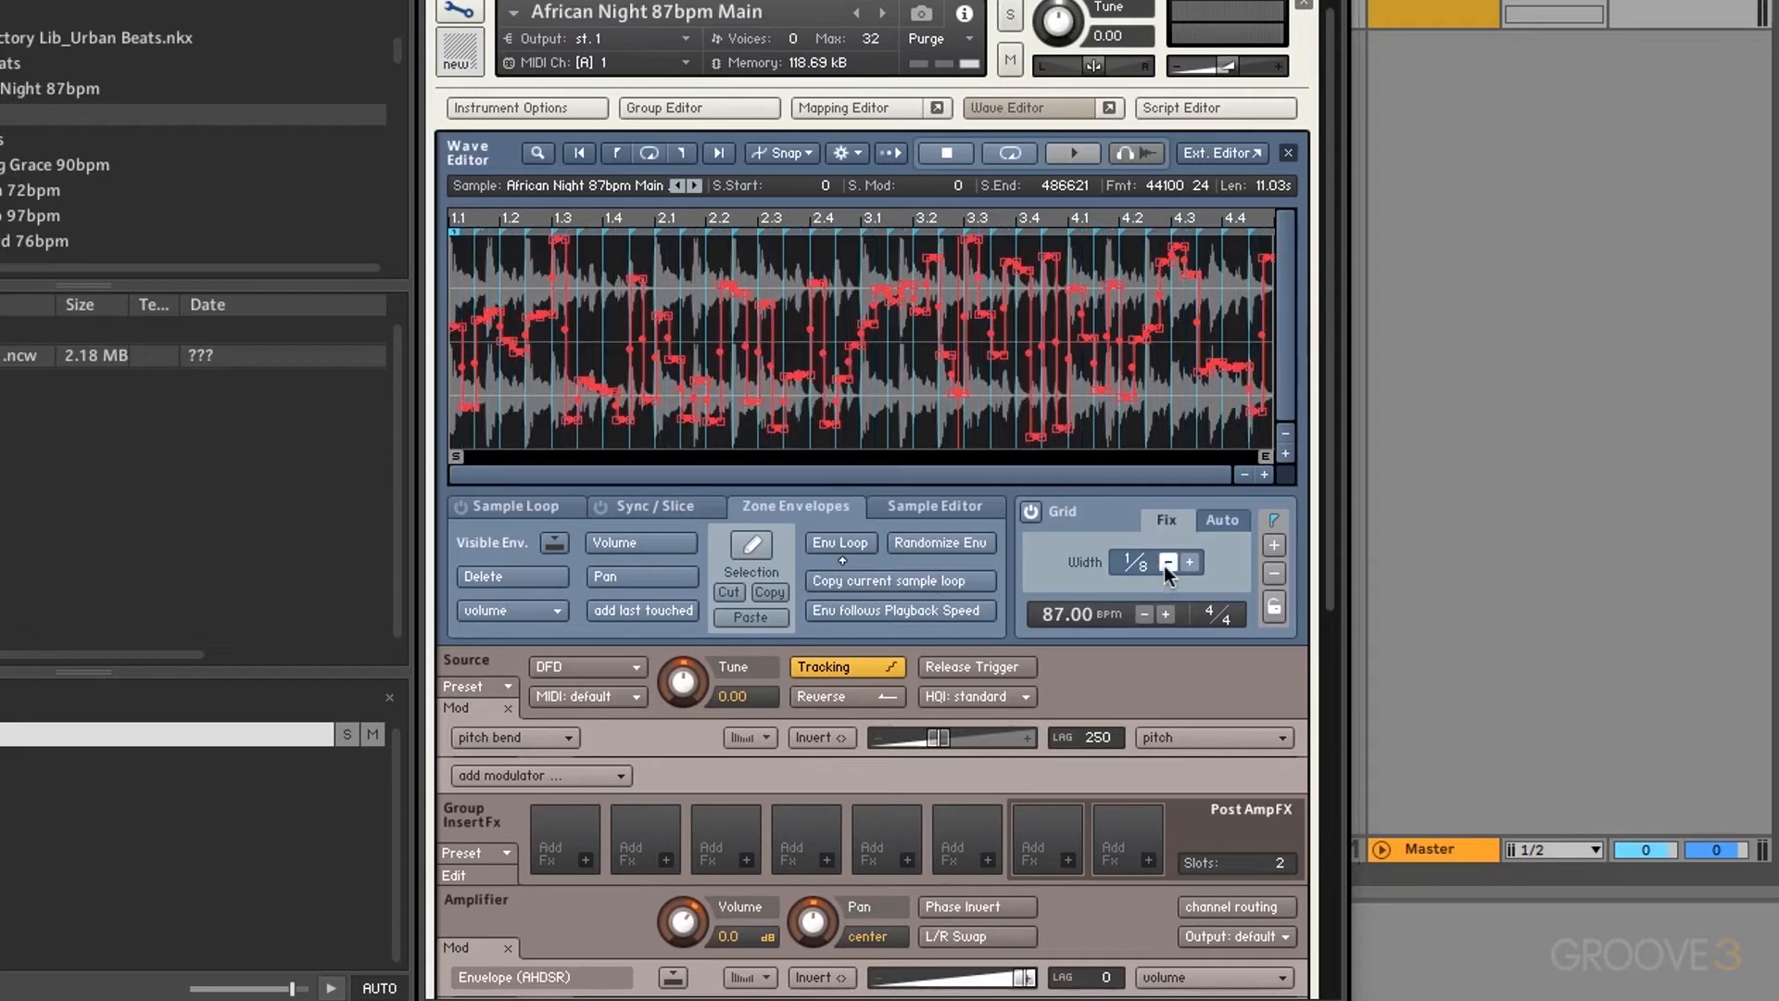
click(1166, 563)
click(1166, 563)
click(921, 541)
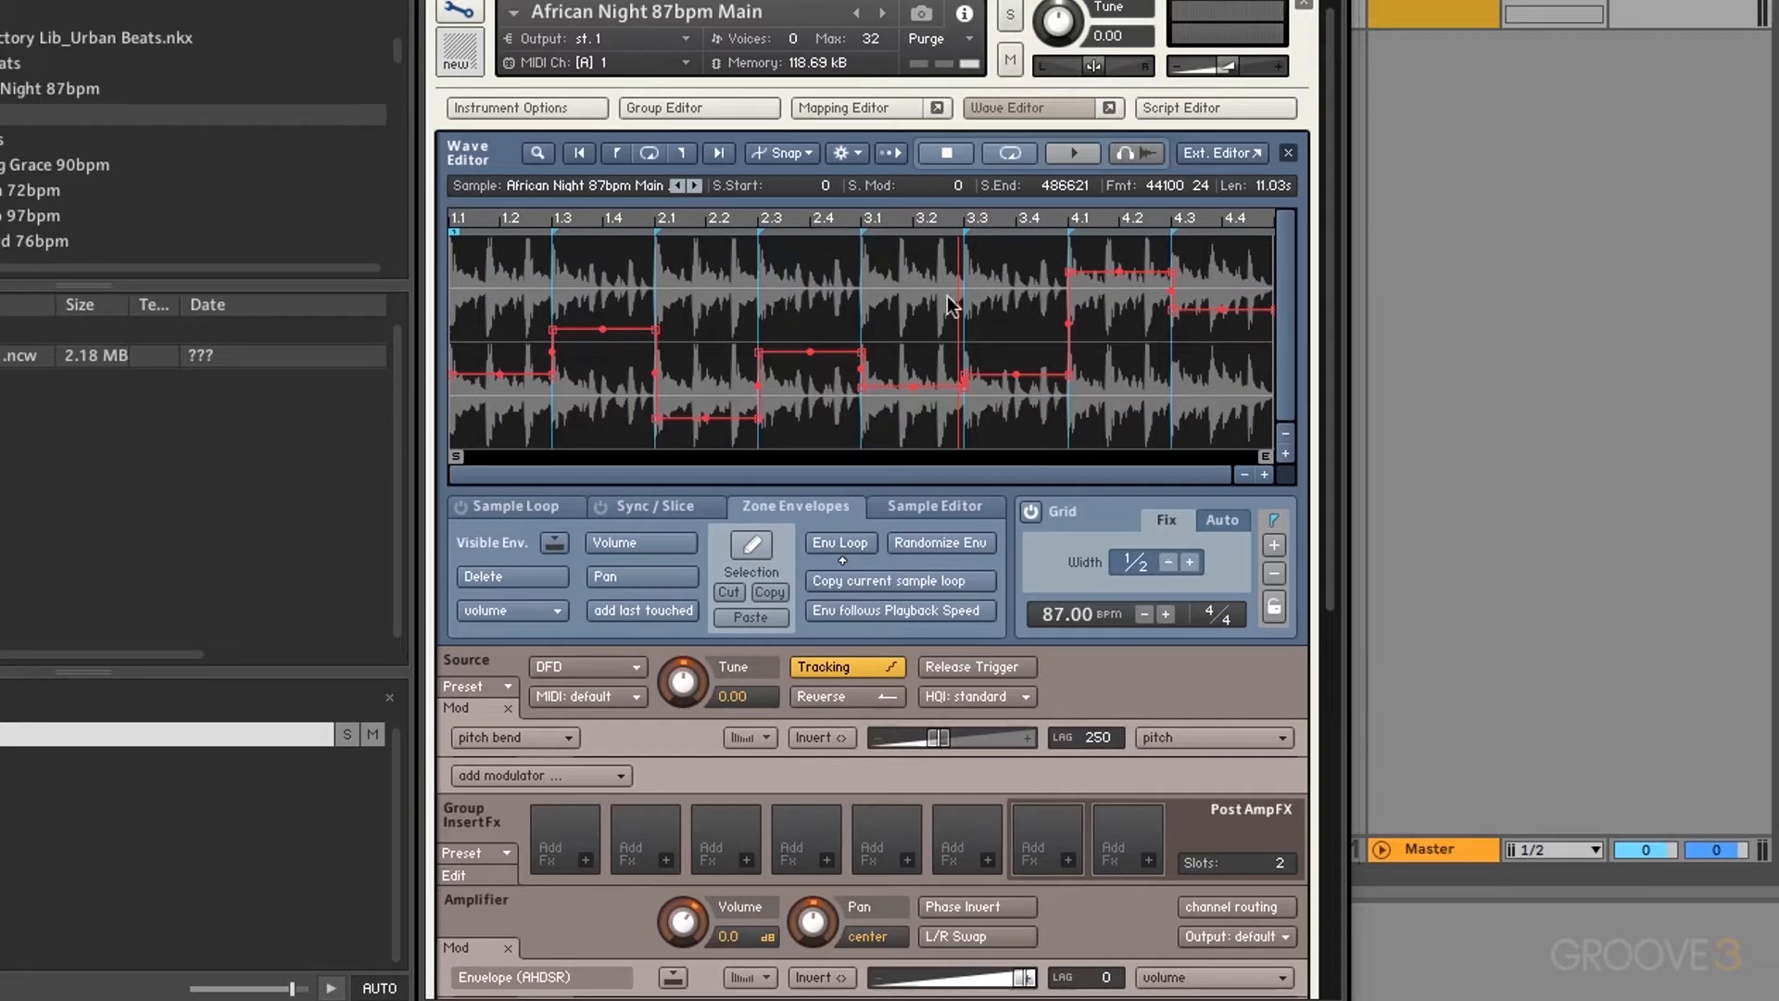
drag(759, 353, 812, 348)
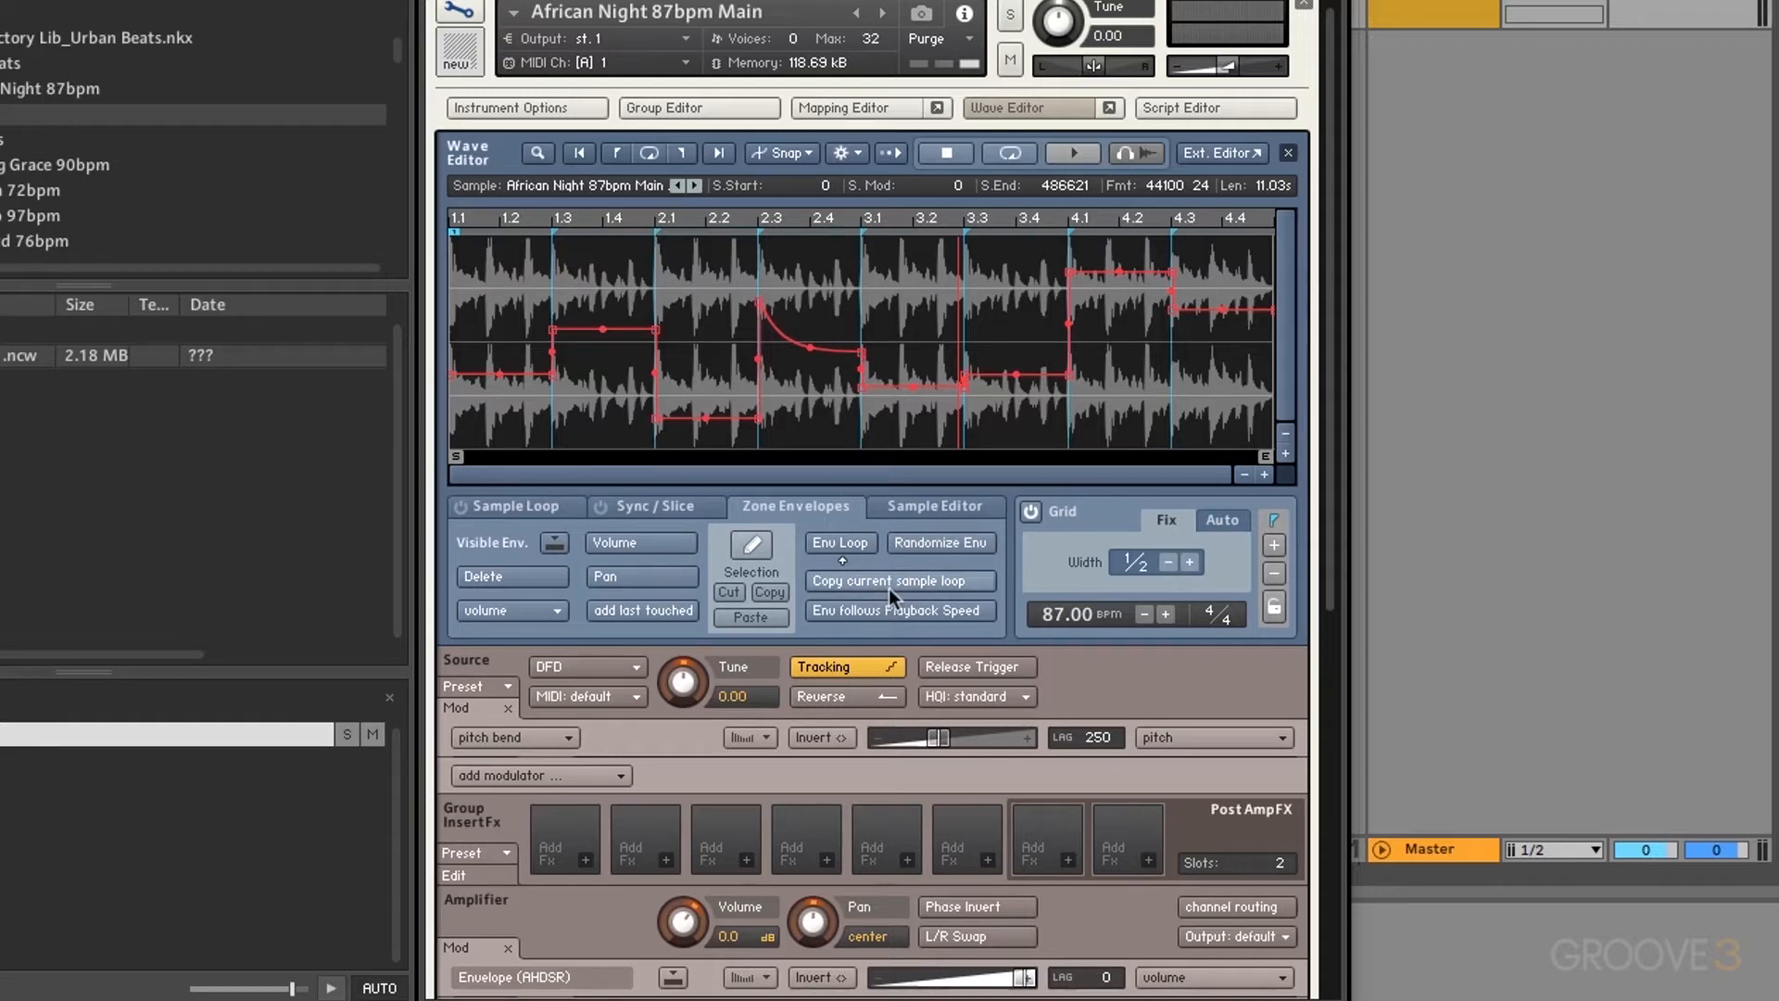
Step: Enable sample loop 1 from bar 2.1 to just before 2.3 (121655–164200) with grid off, then show Zone Envelopes
click(543, 507)
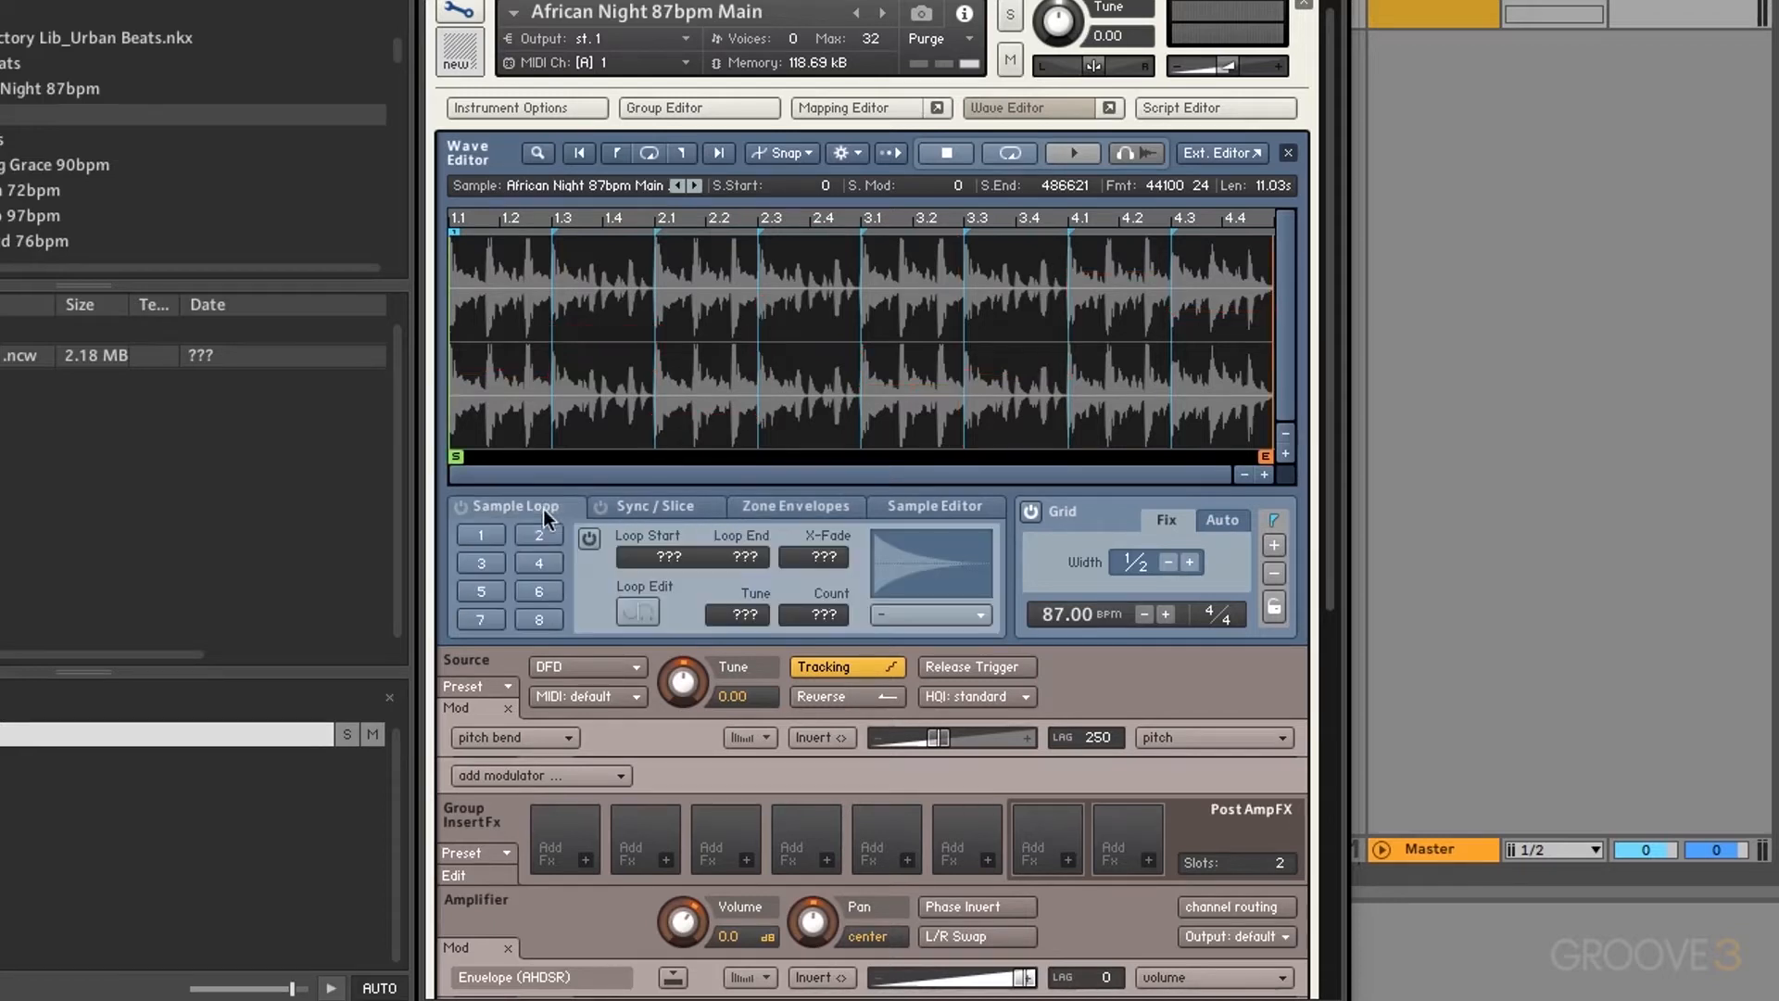
click(482, 535)
drag(445, 375, 656, 362)
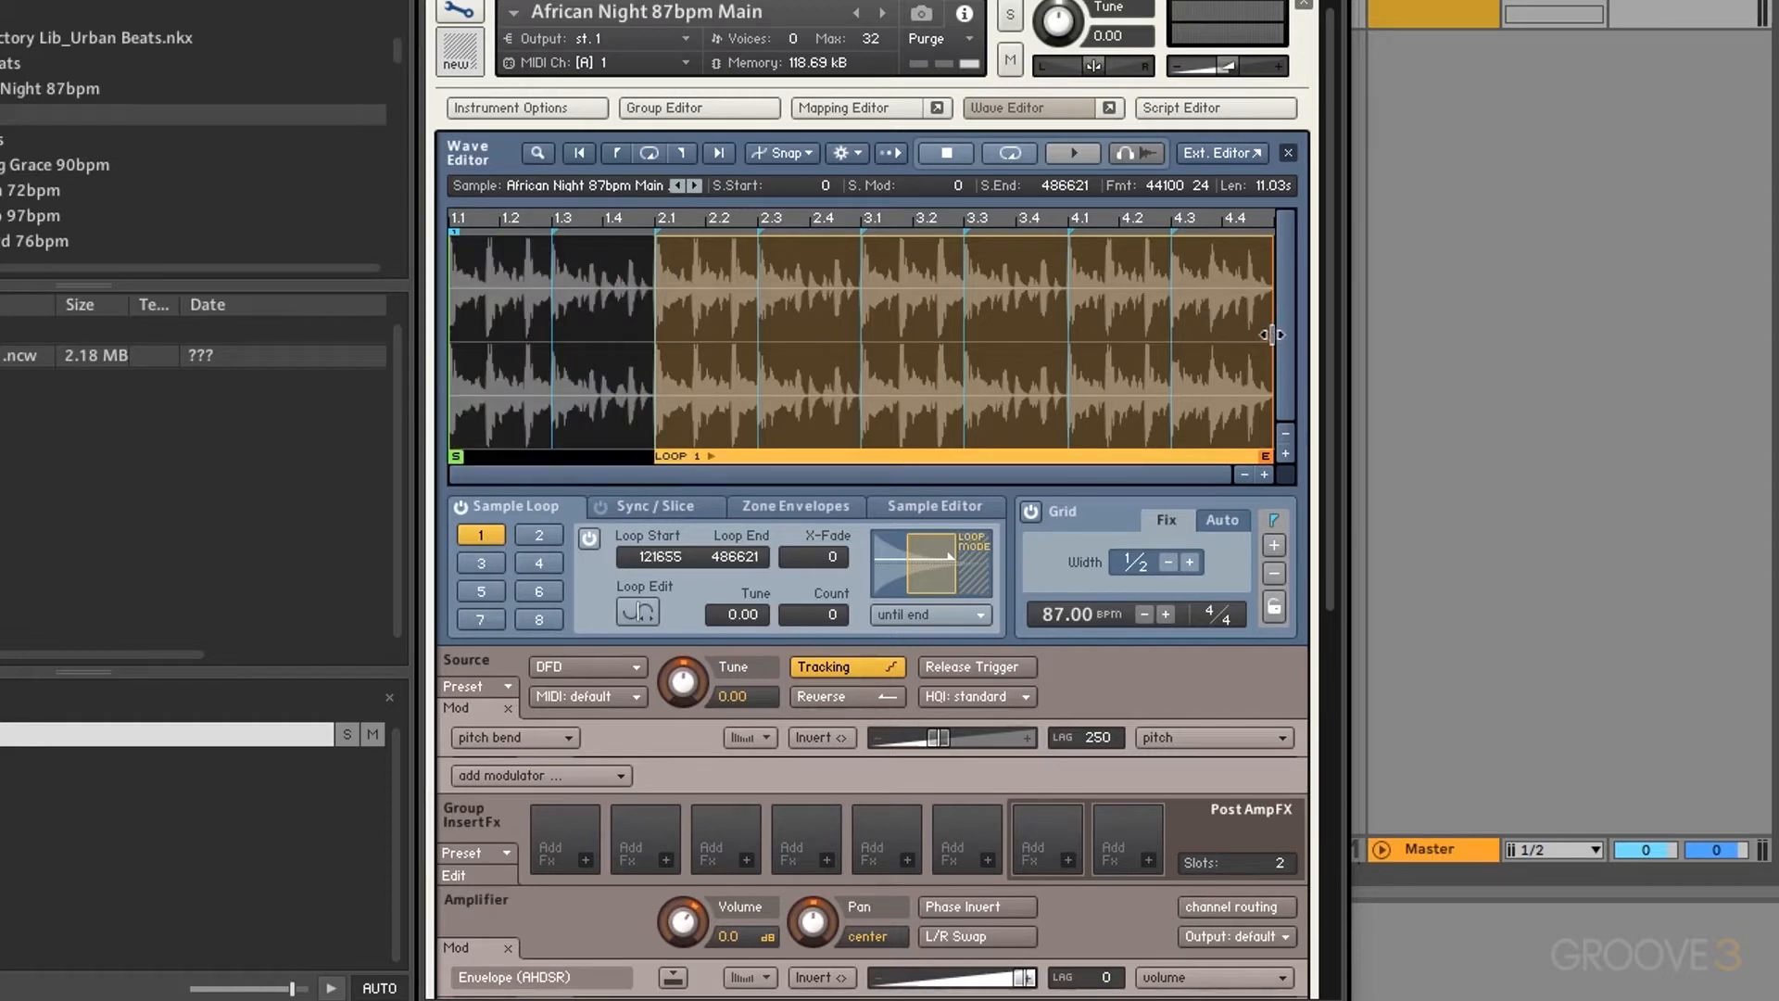
drag(1254, 329, 751, 389)
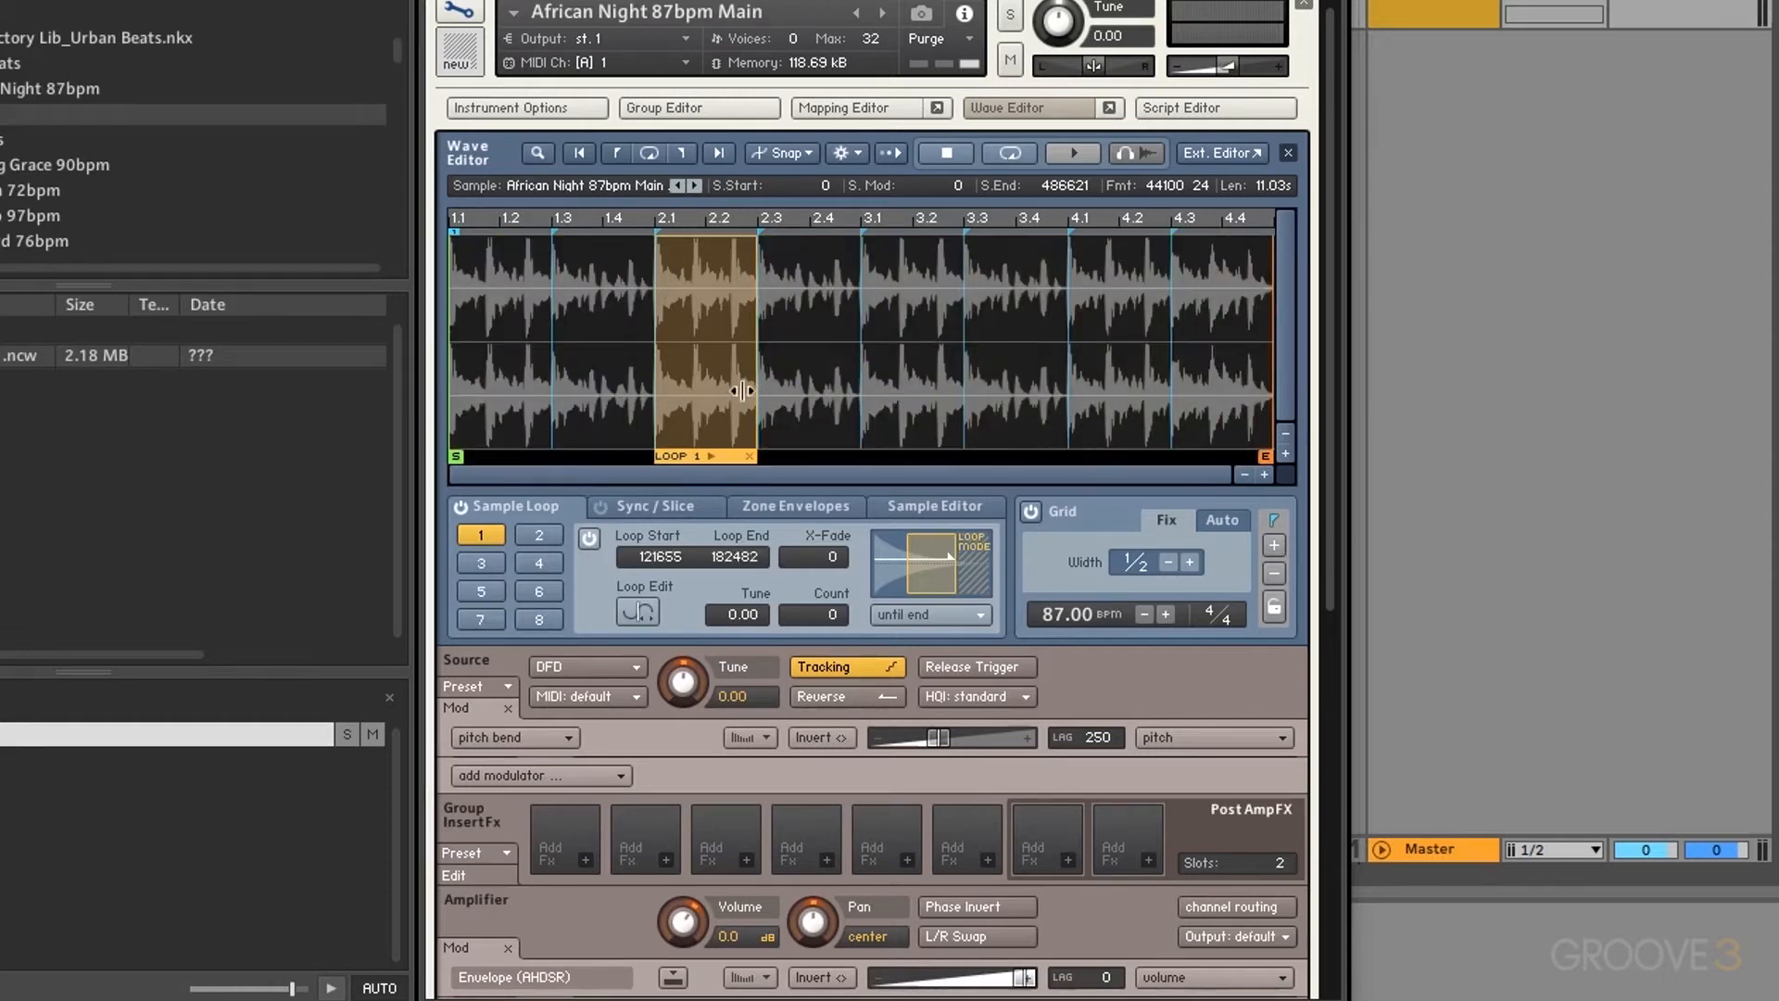
click(1031, 510)
drag(755, 328, 726, 332)
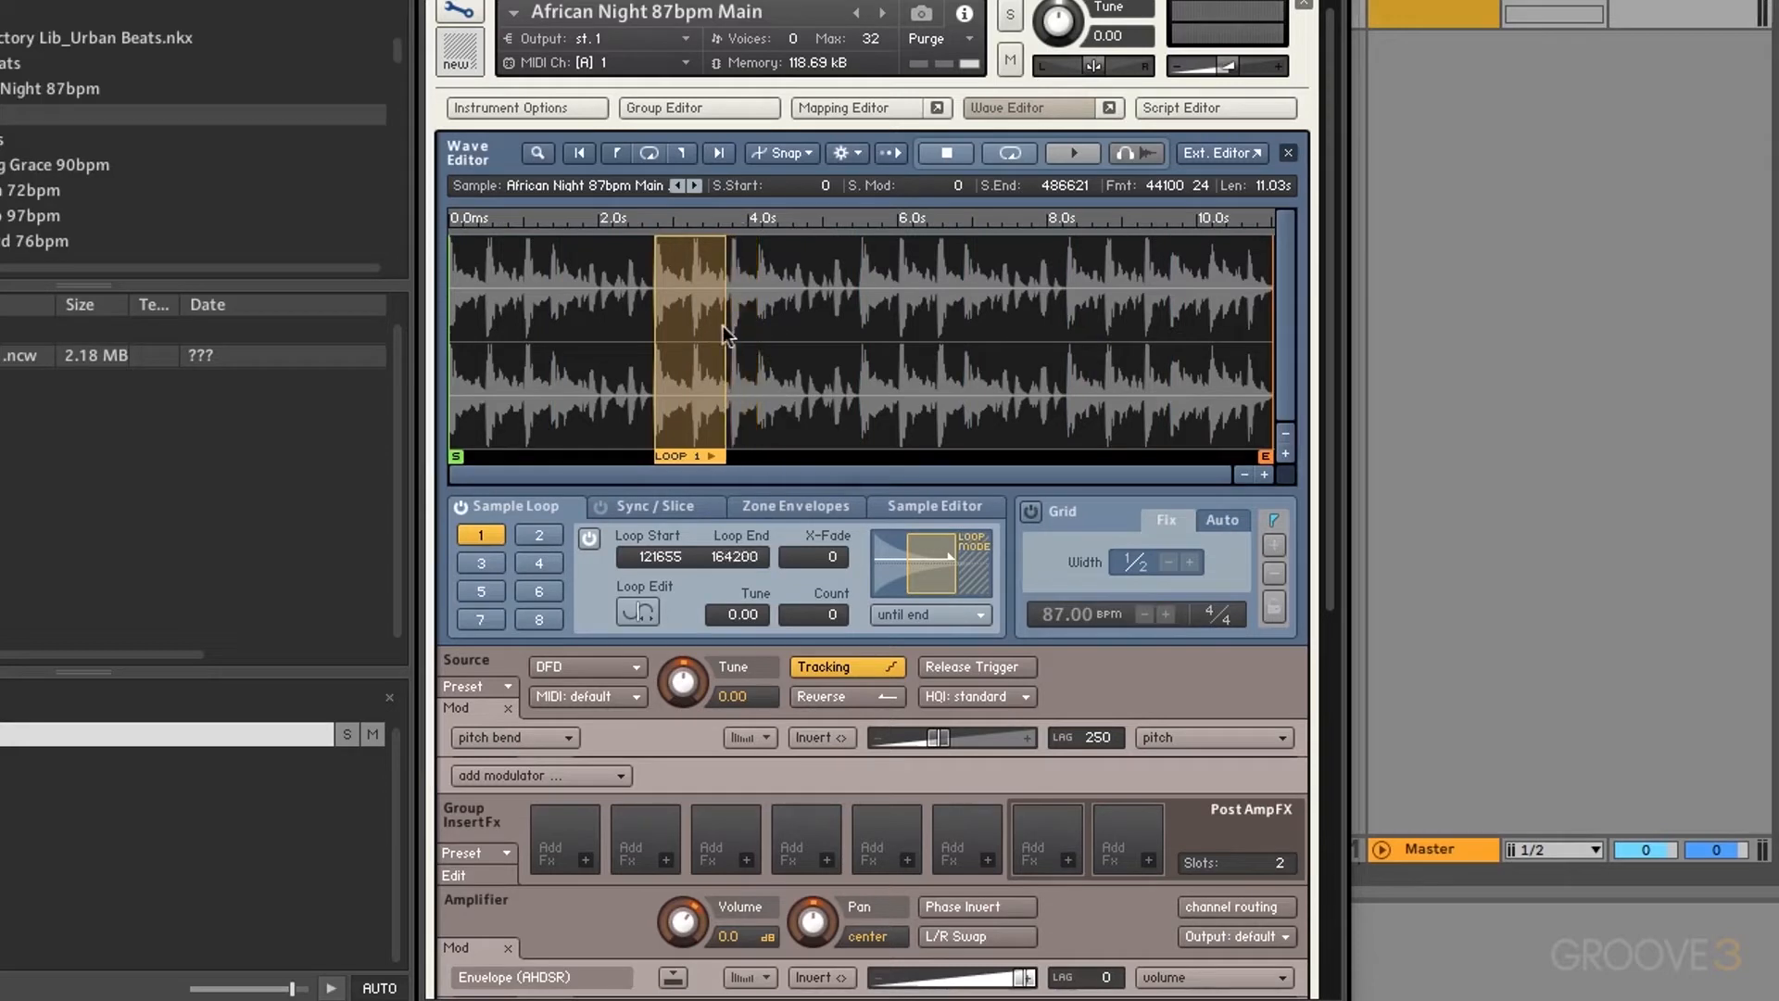
click(804, 509)
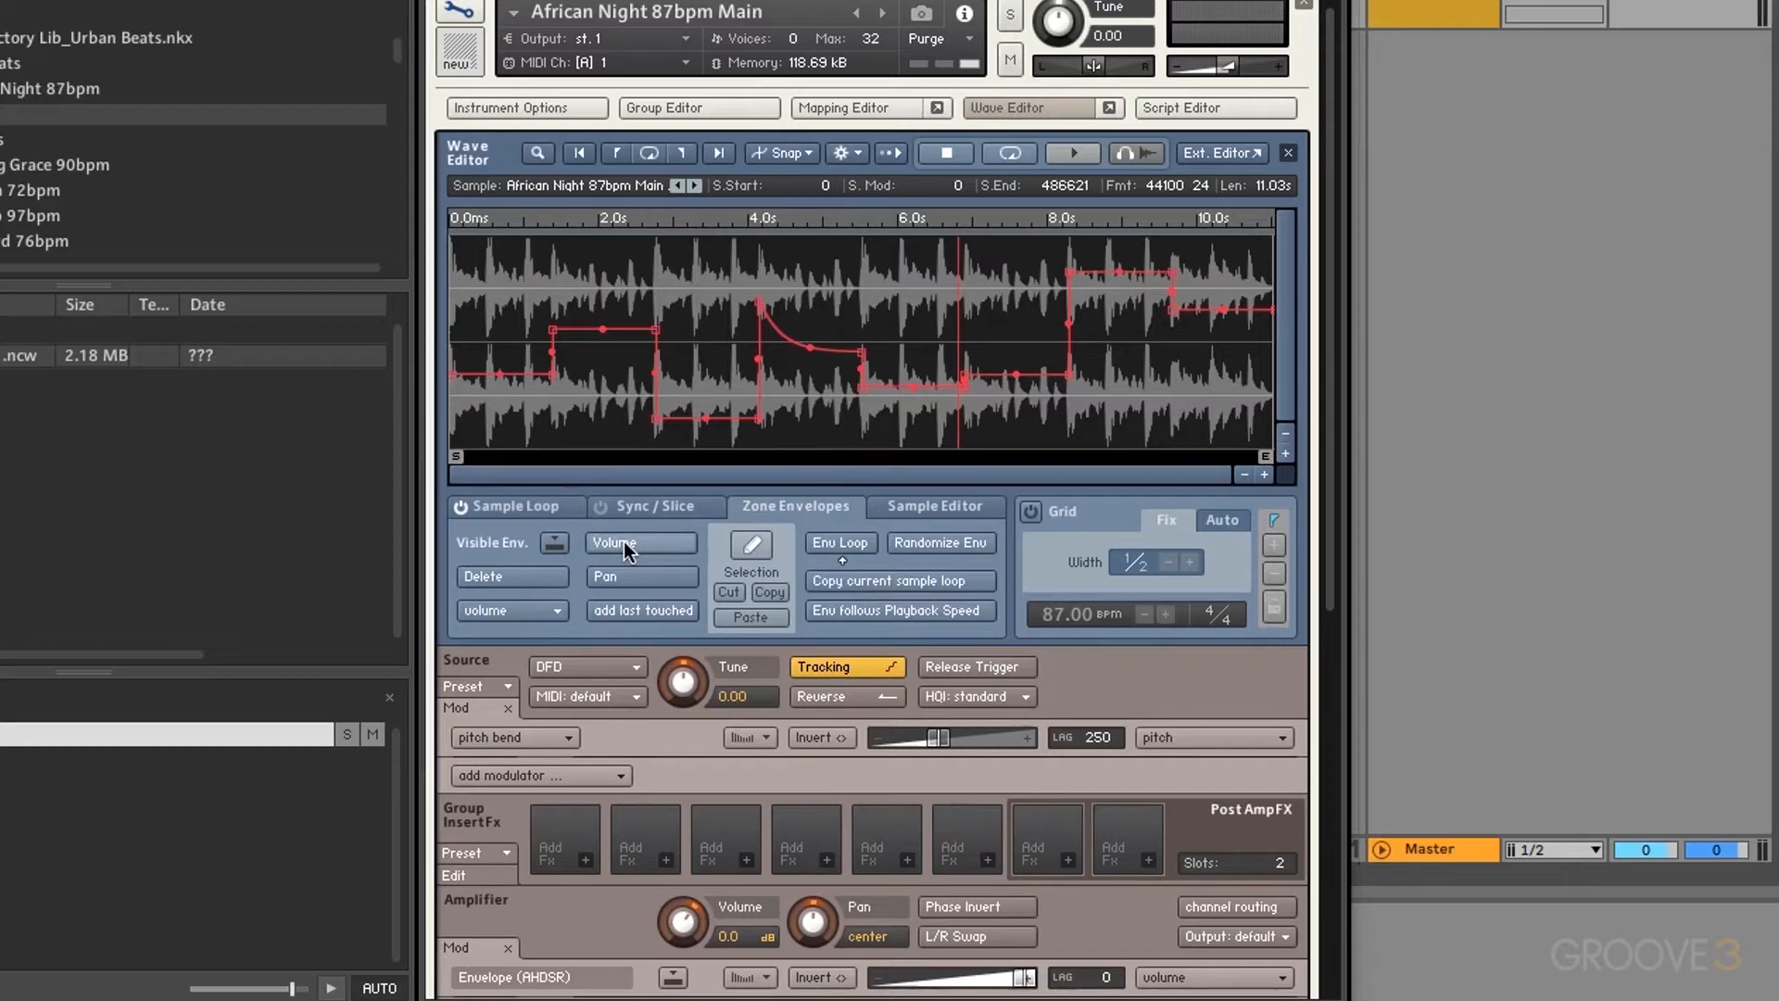
Step: Match the envelope loop to the sample loop, enable Env follows Playback Speed, then switch Env Loop off
click(913, 581)
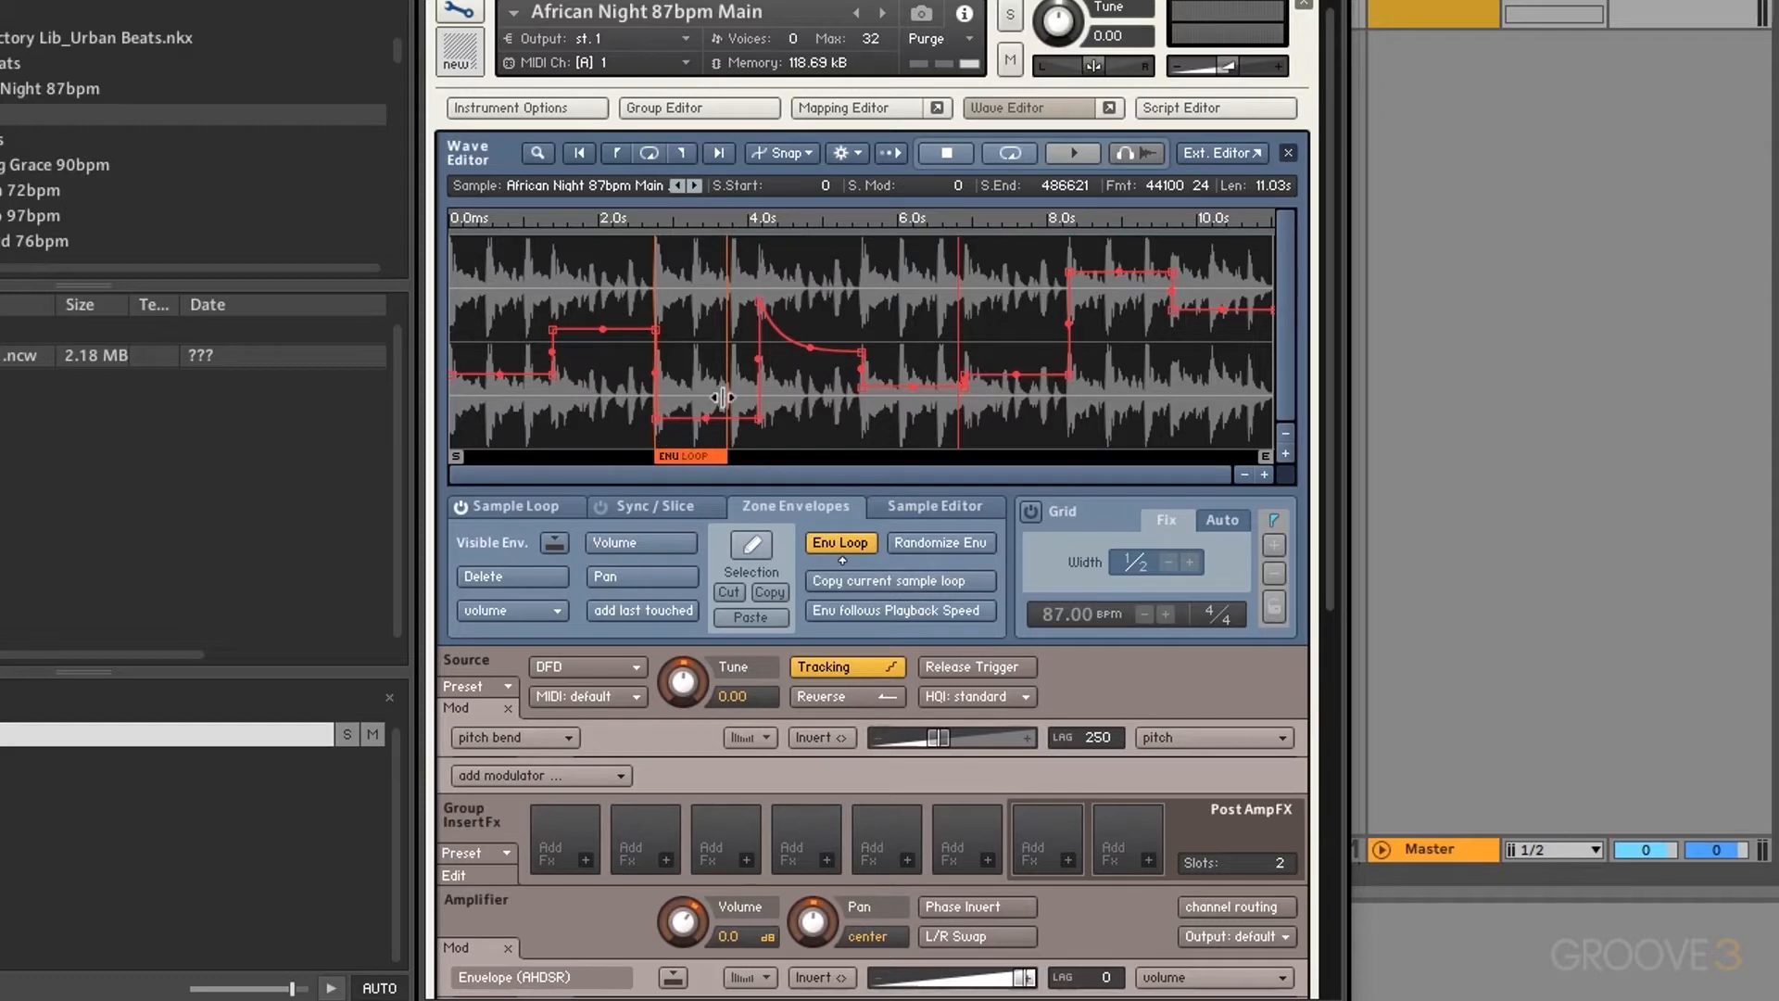
click(895, 619)
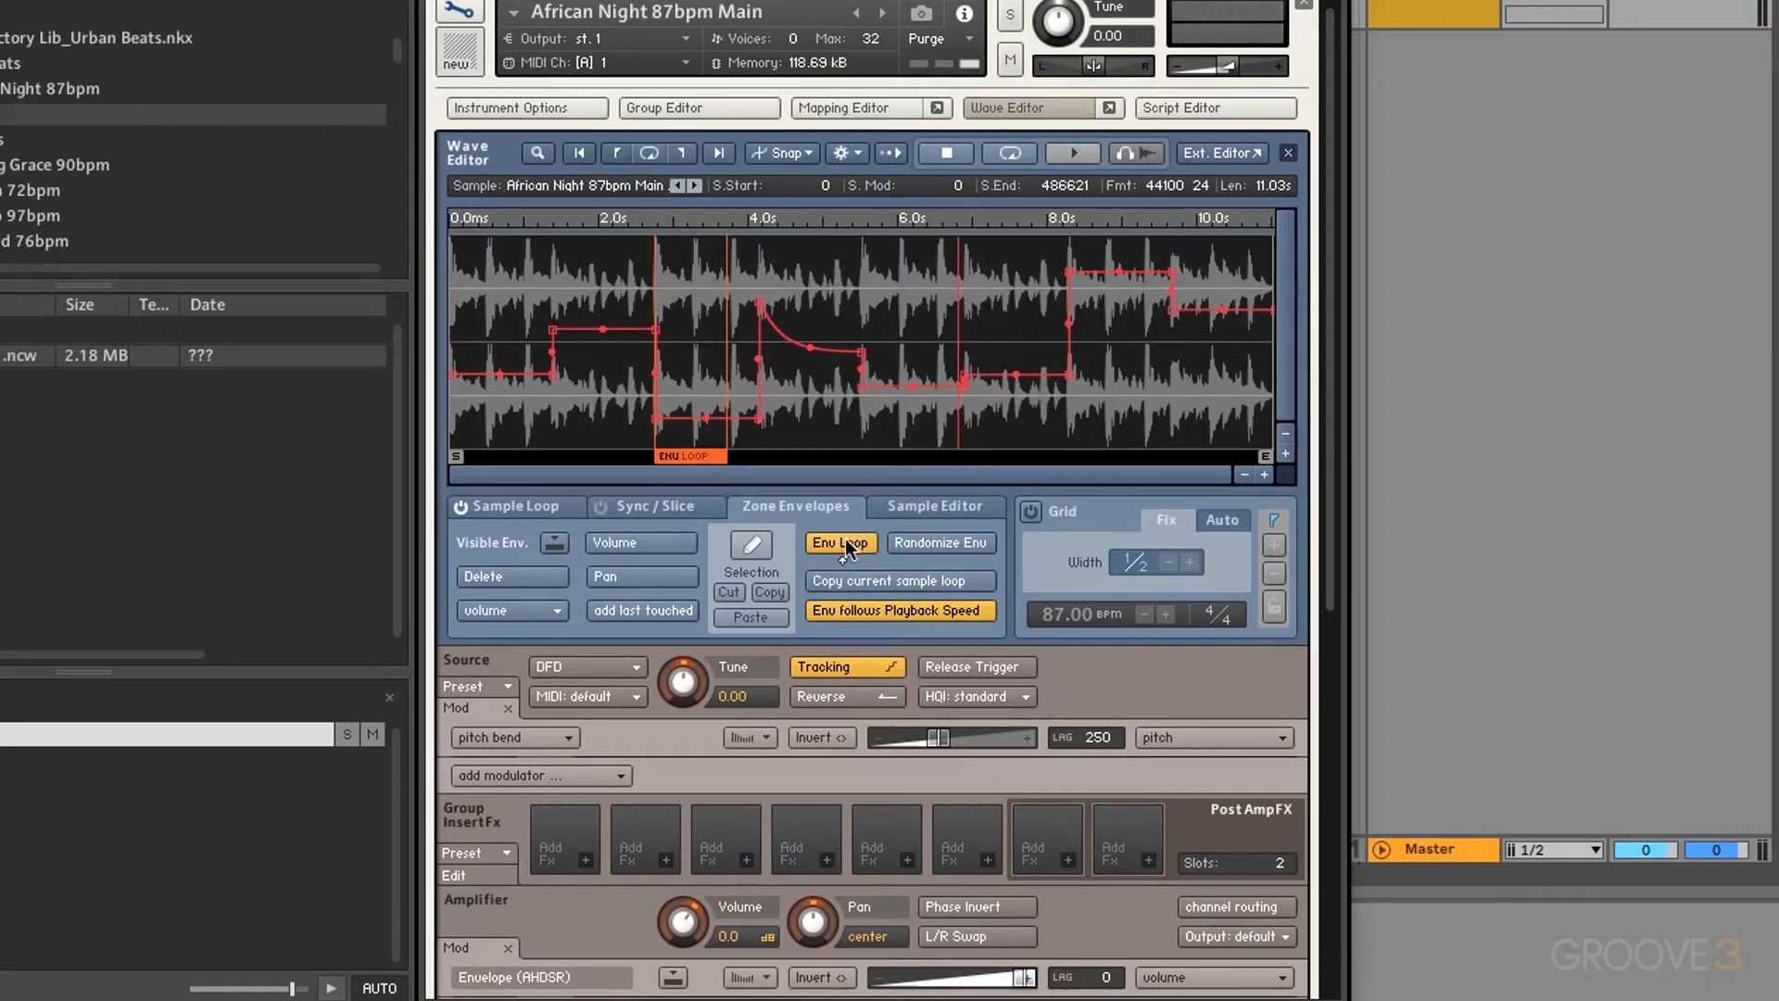
click(845, 538)
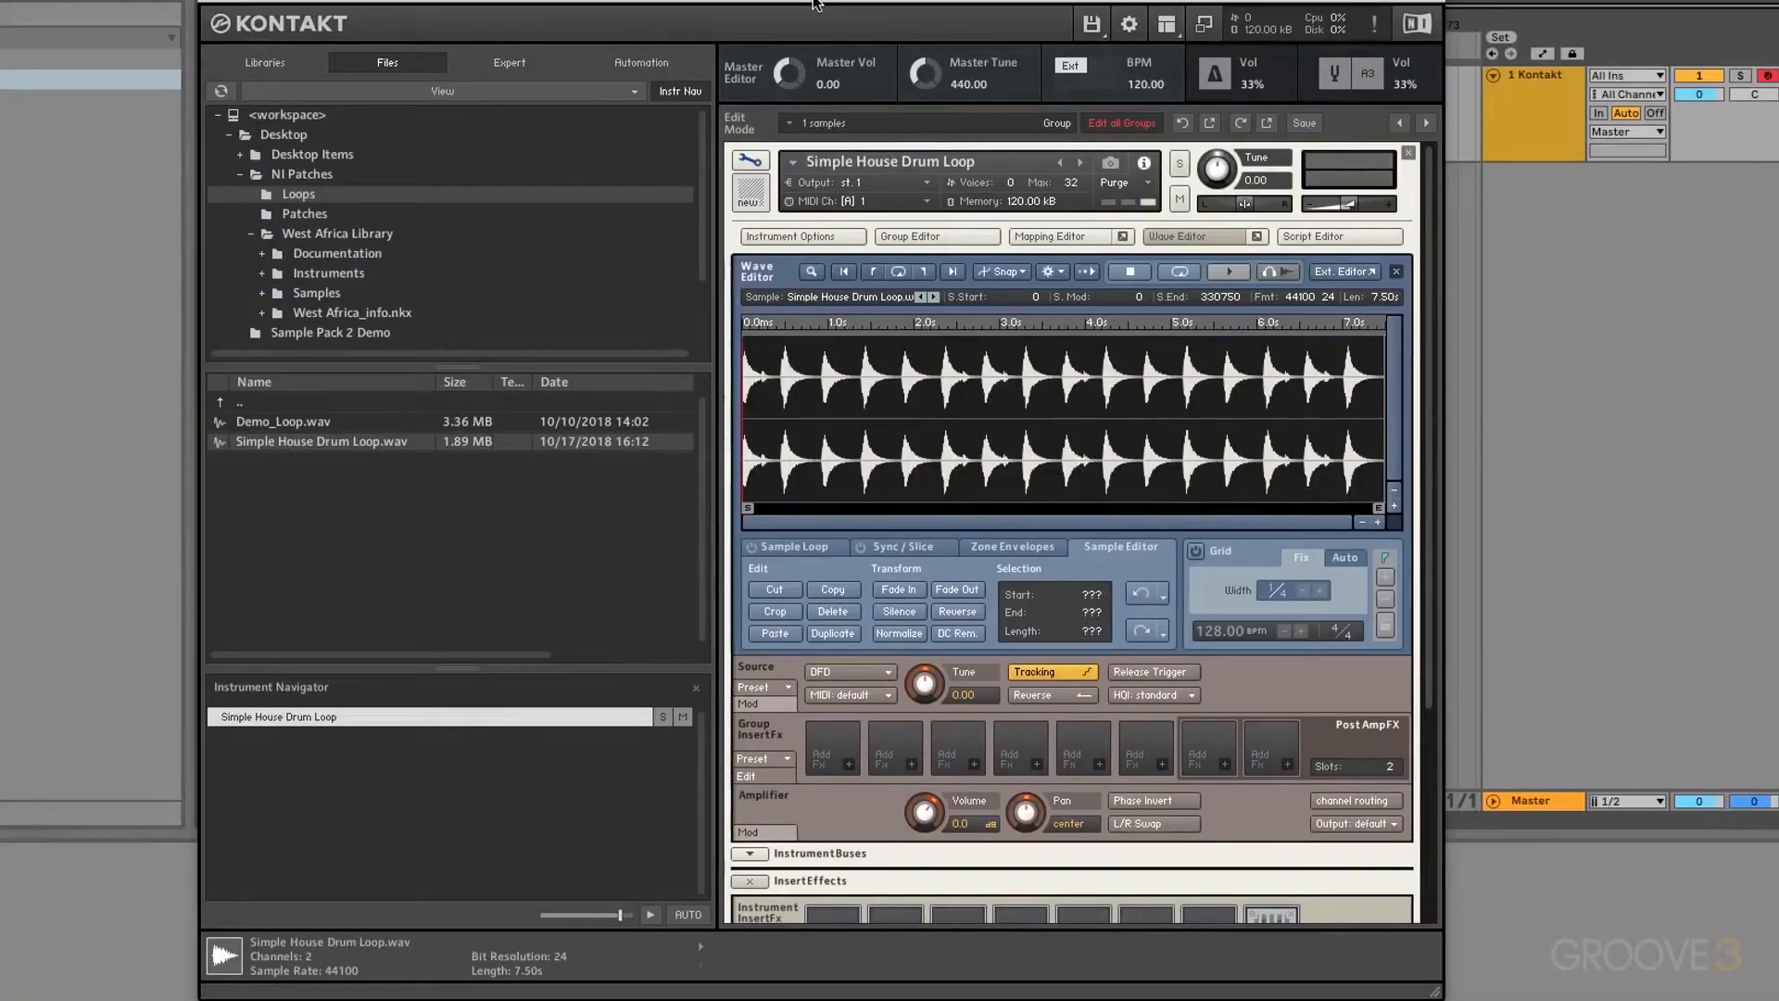
Step: Enable the grid on the drum loop, try Auto, then return to Fix mode at 1/4 width
click(1195, 553)
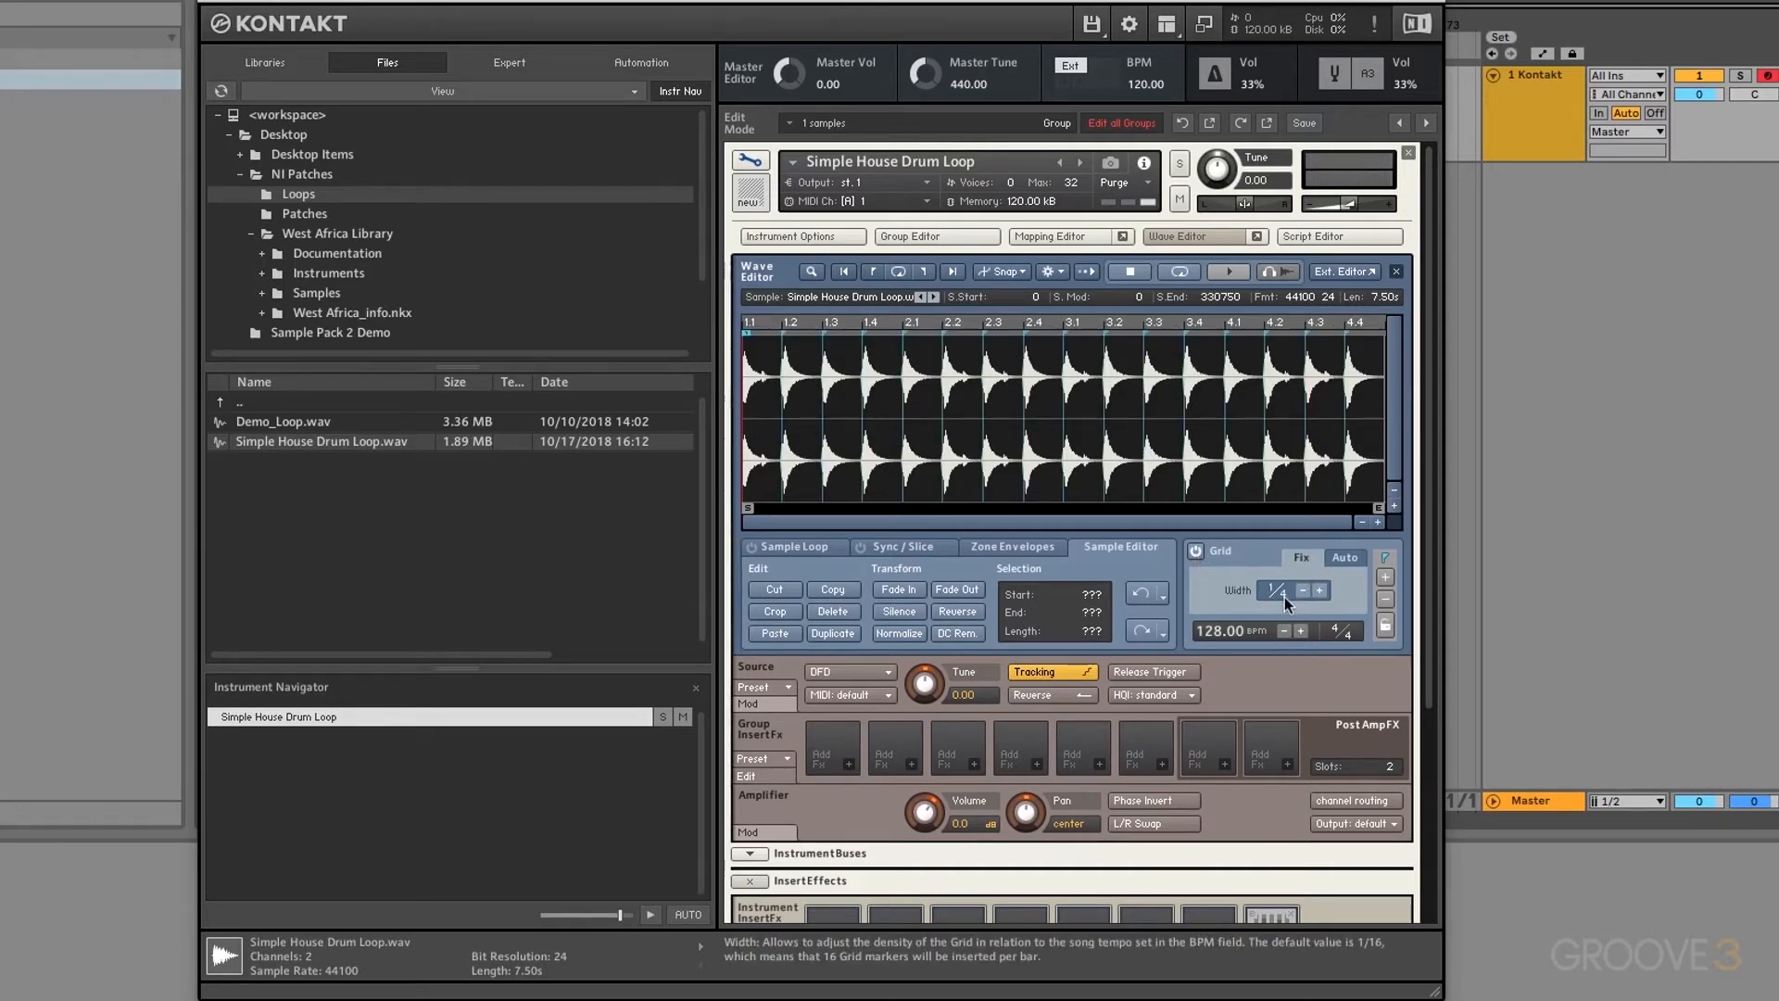
click(1345, 559)
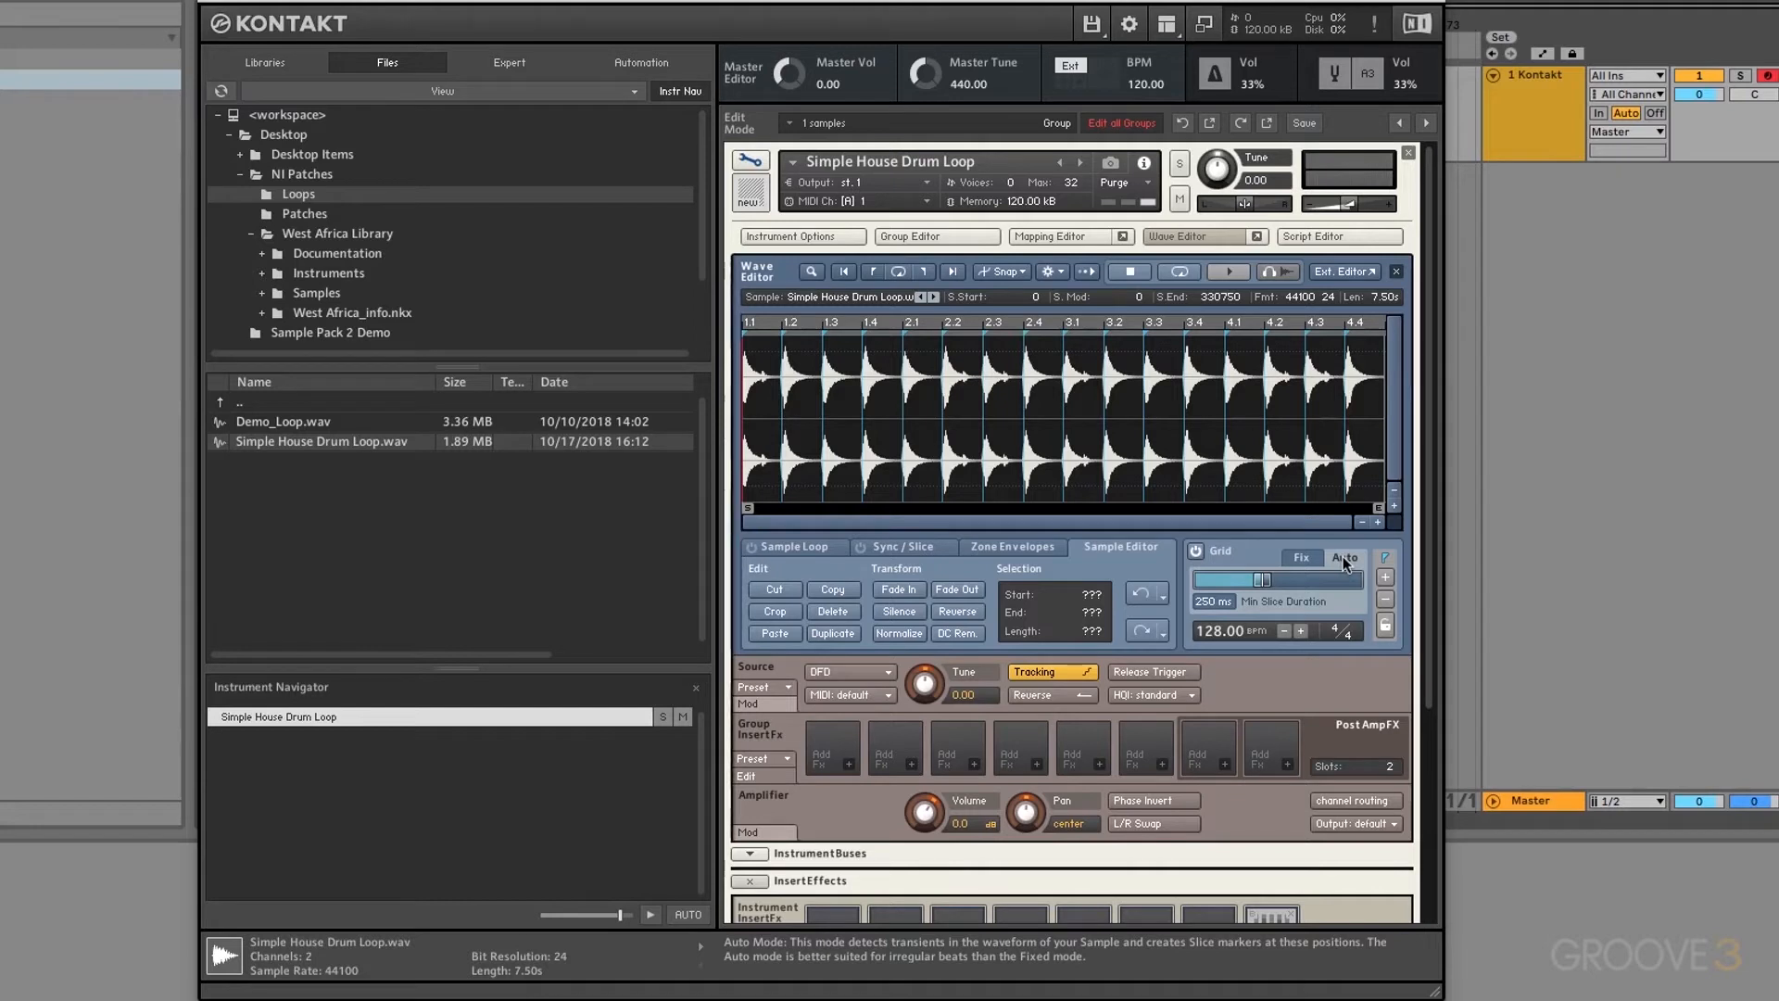
click(1302, 558)
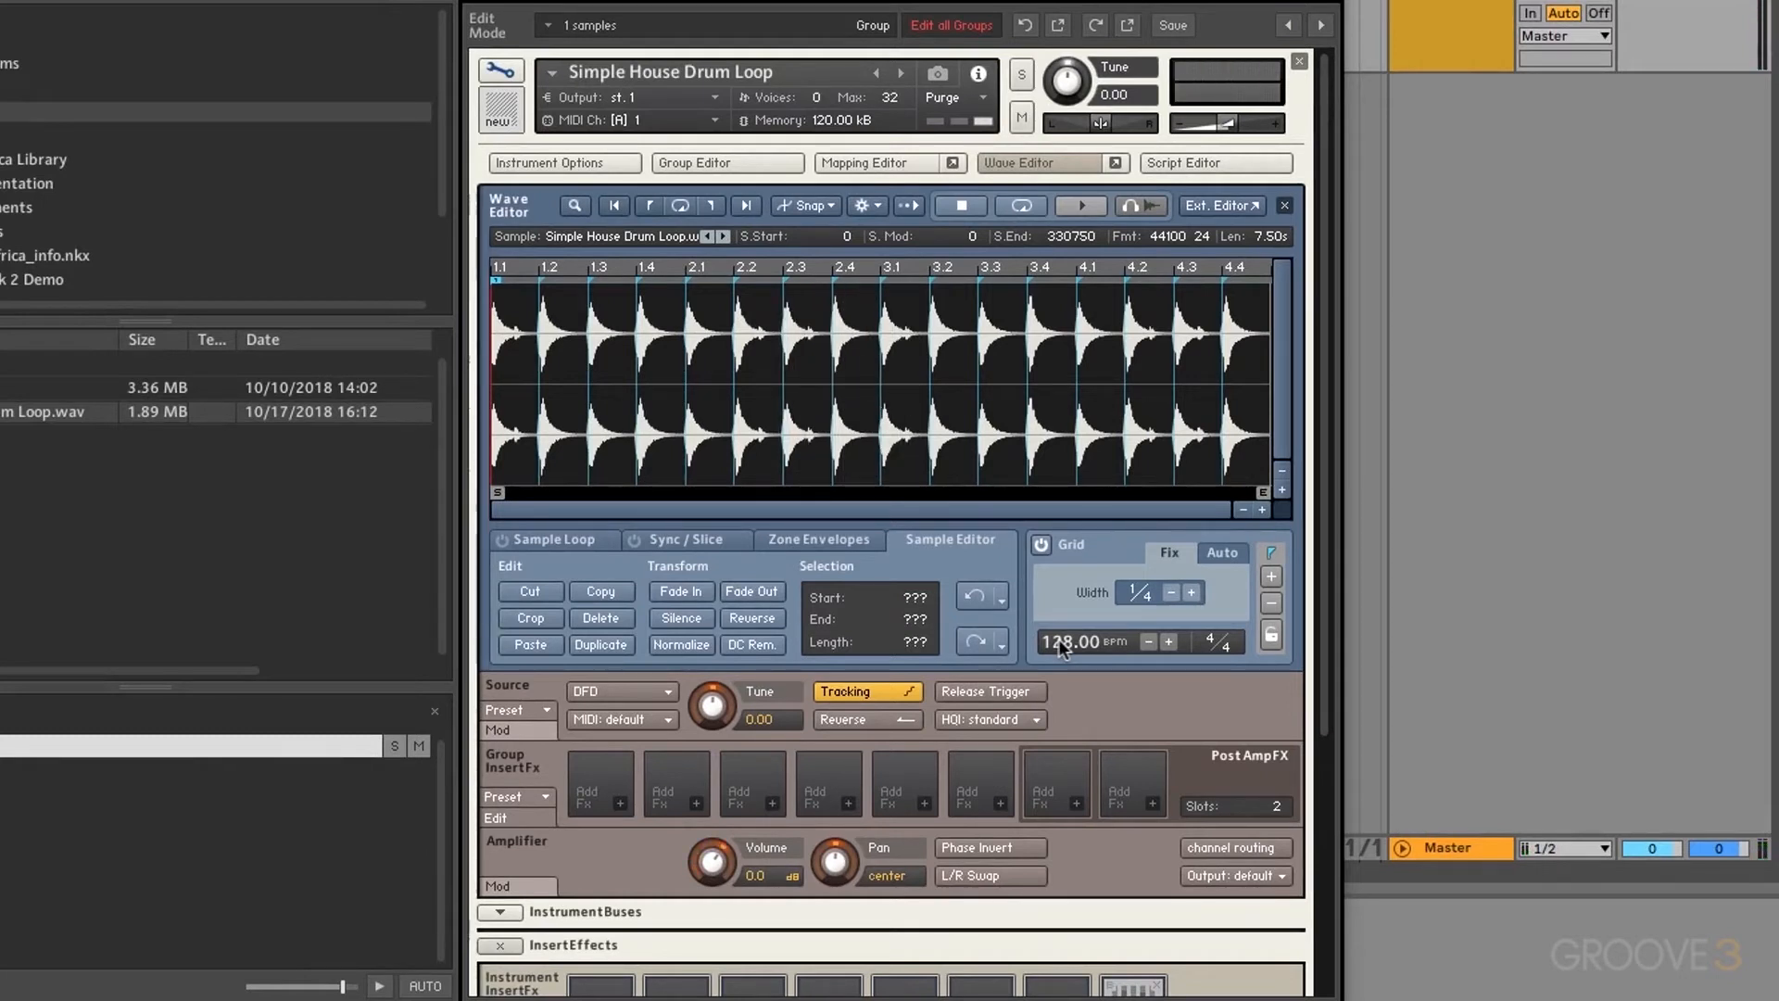
Step: Enter a grid tempo of 80 BPM, then change it to 128 BPM
double_click(1058, 637)
text(80)
key(Return)
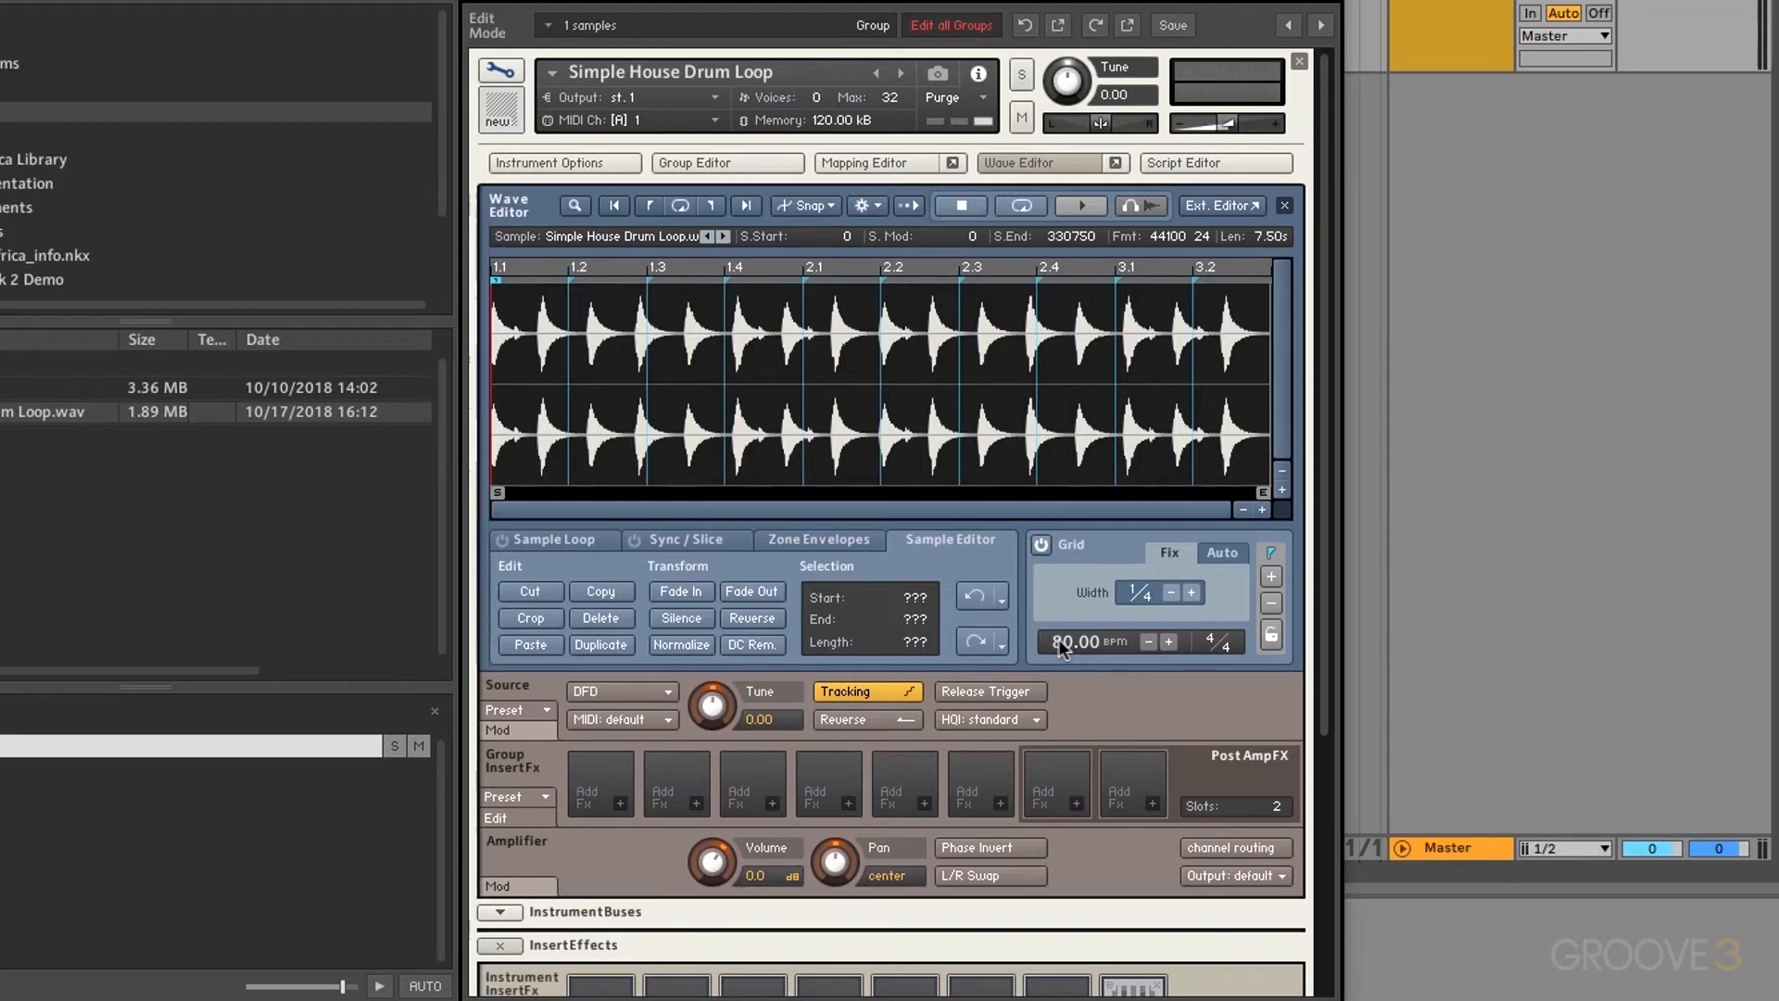
double_click(1058, 638)
text(128)
key(Return)
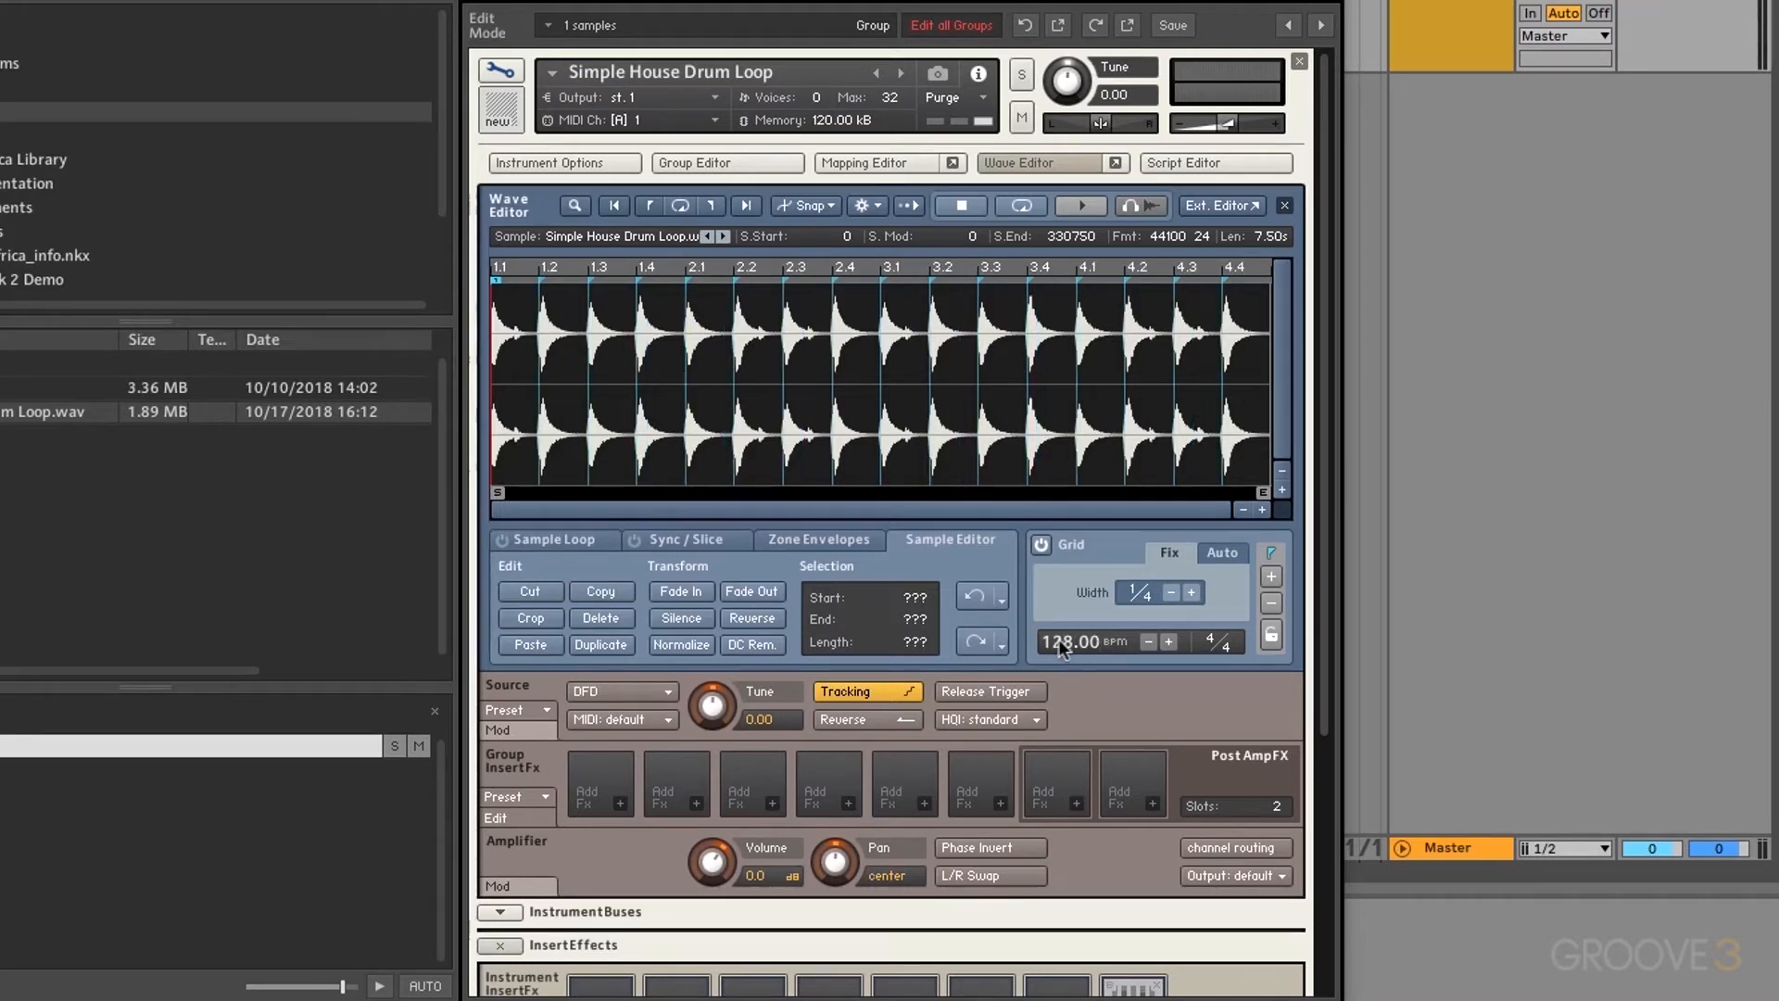
Step: Halve and double the grid tempo back to 128 BPM, then set the time signature to 3/4
click(1147, 641)
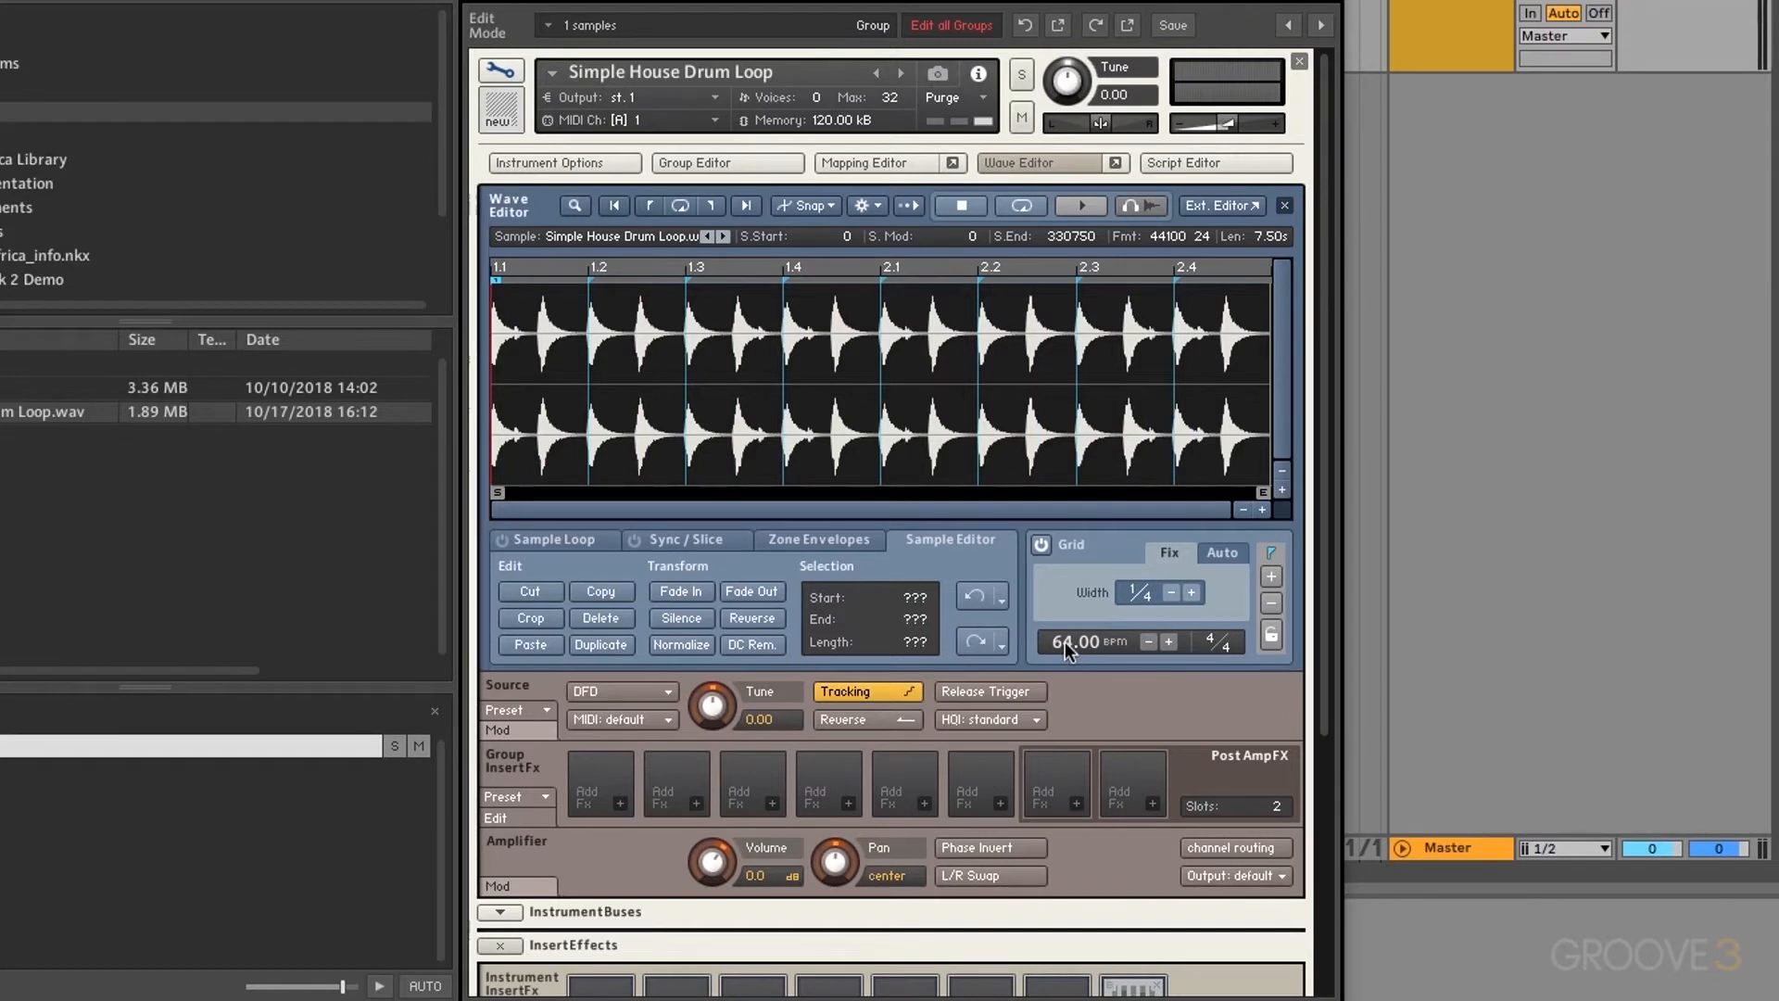
click(1167, 641)
click(1168, 641)
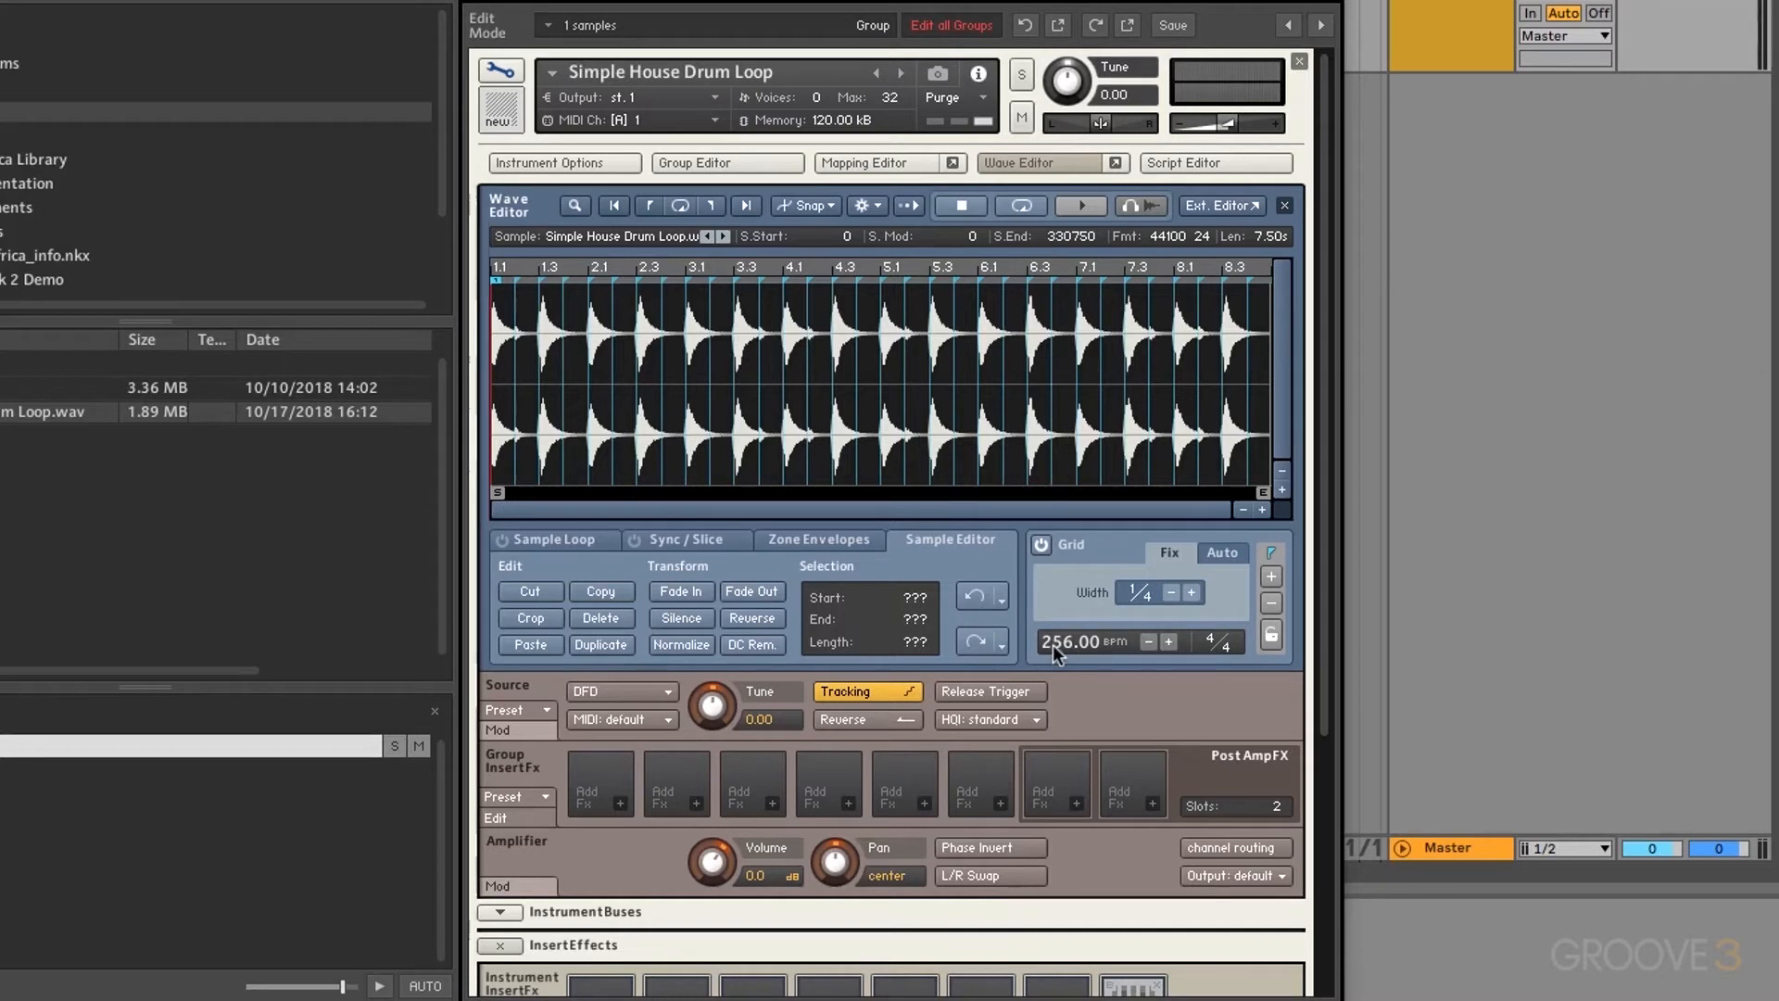
click(1148, 642)
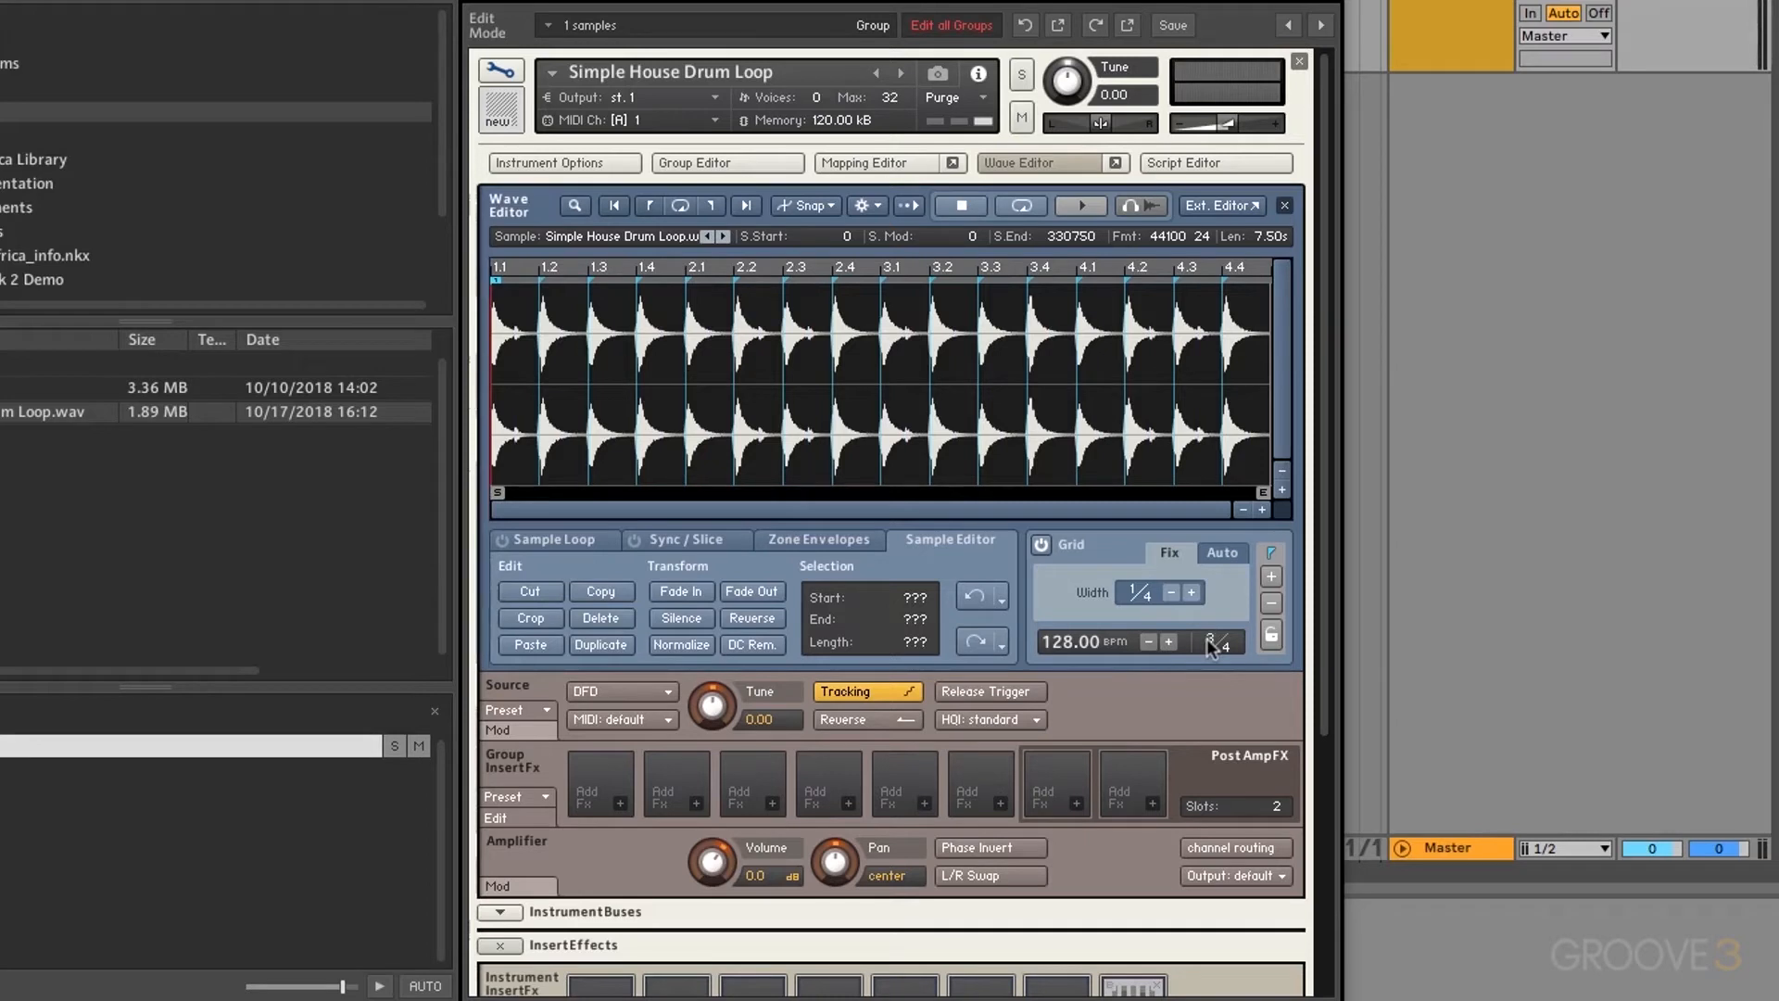
key(Return)
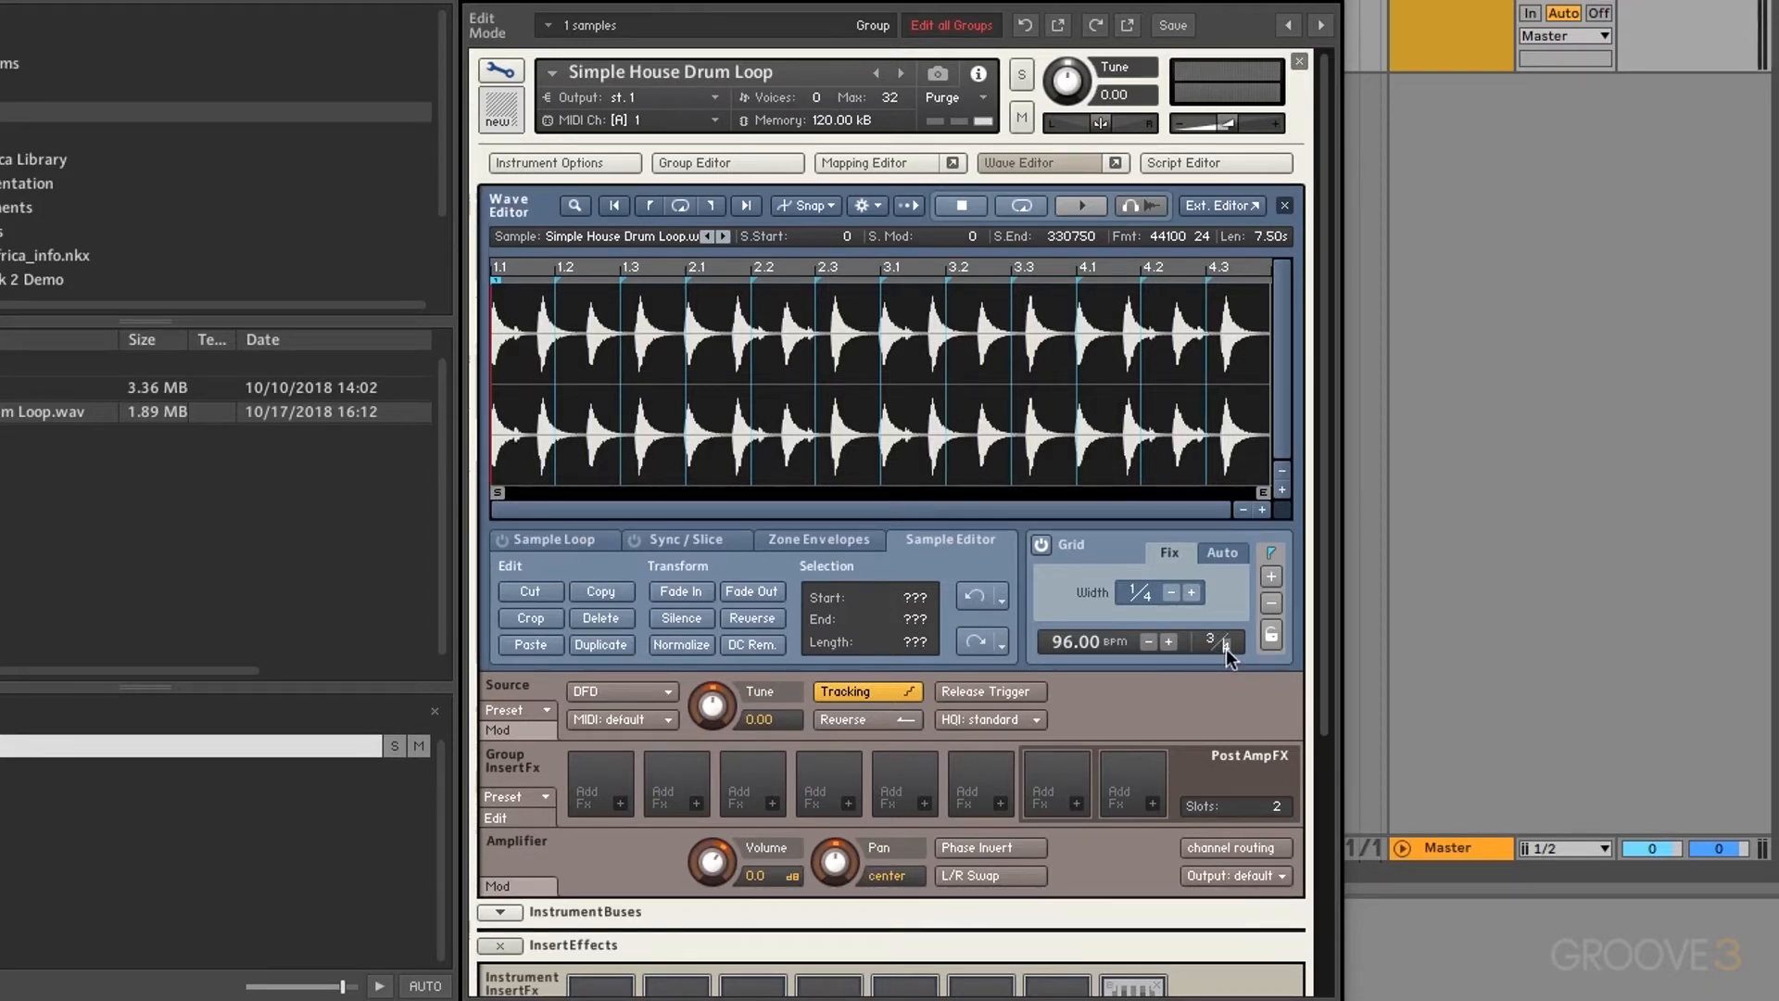
Step: Scroll the grid time signature back to 4/4
scroll(1226, 649, up, 1)
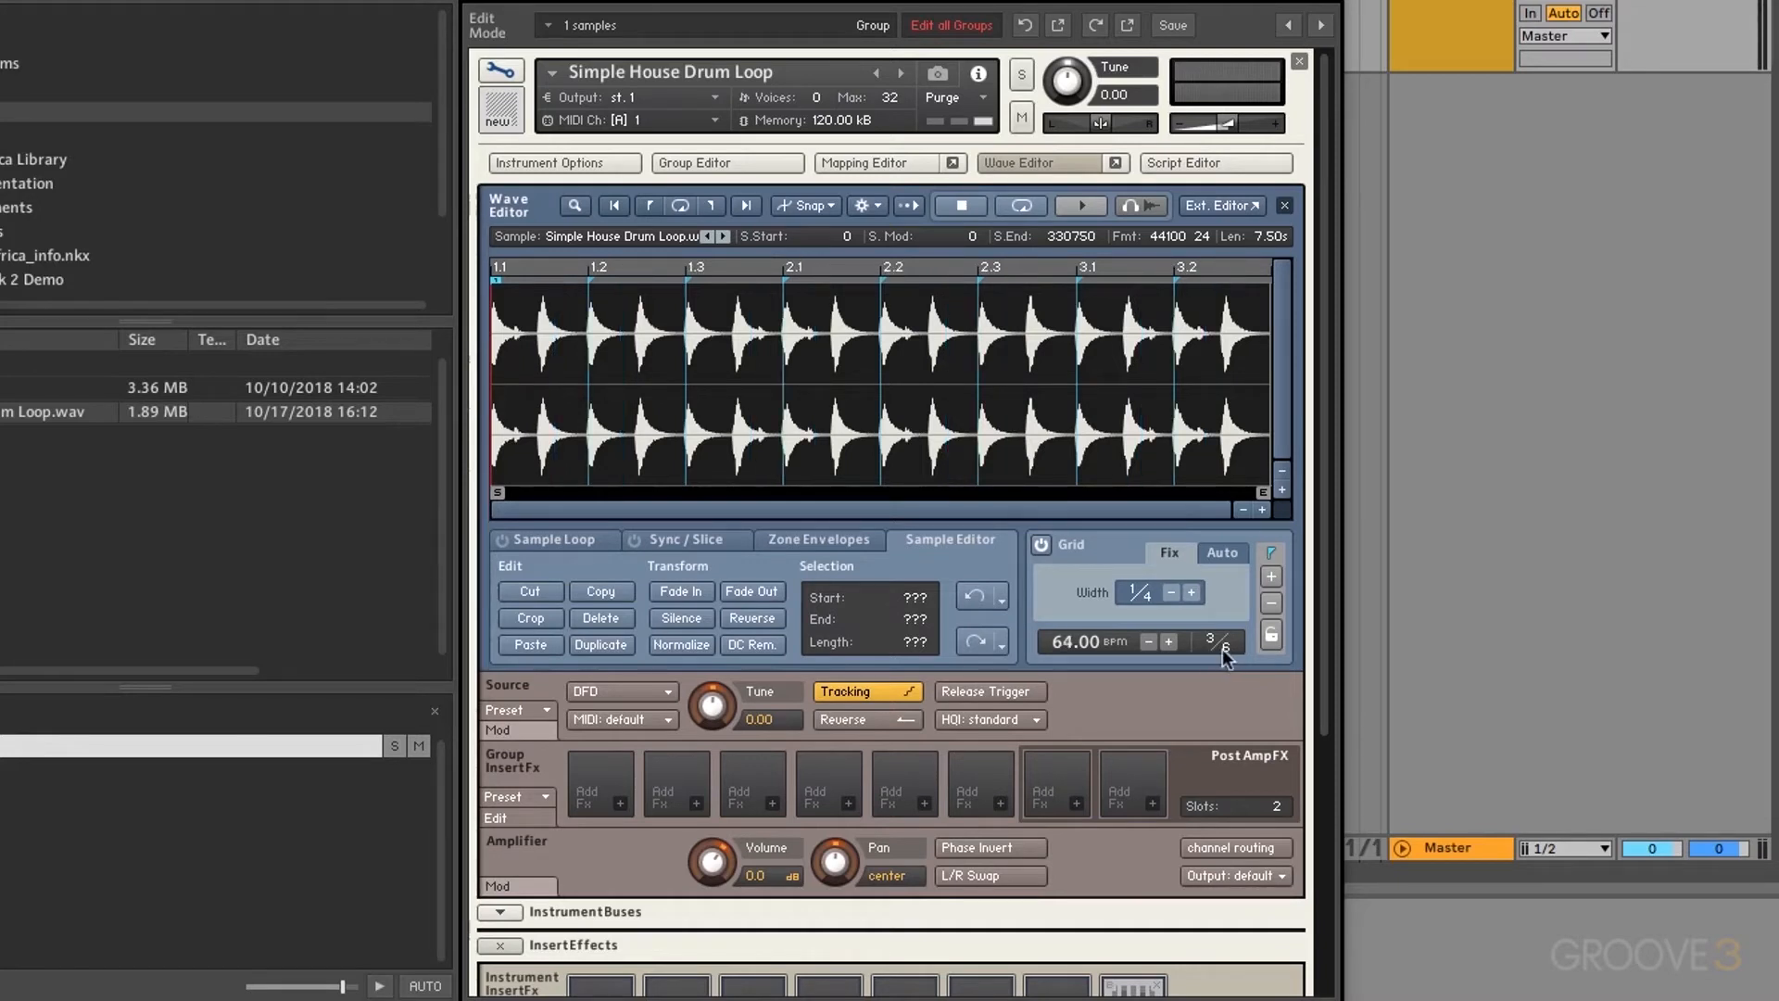
scroll(1223, 649, down, 1)
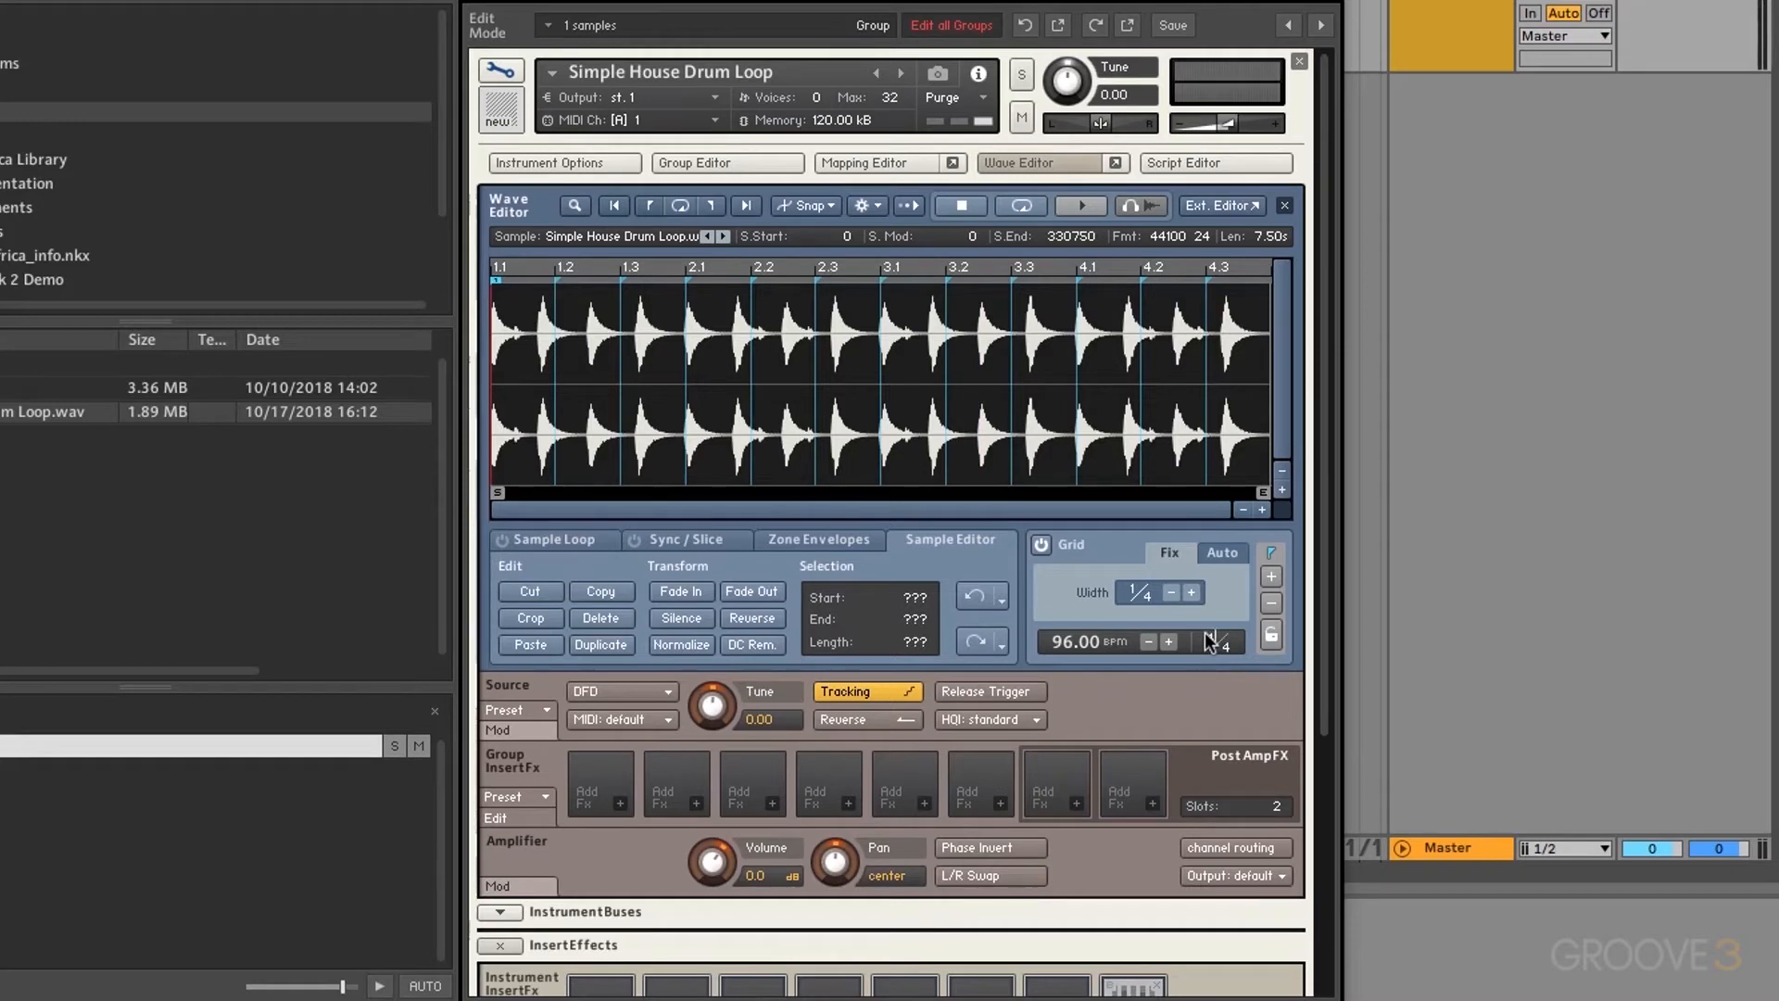
scroll(1210, 642, up, 1)
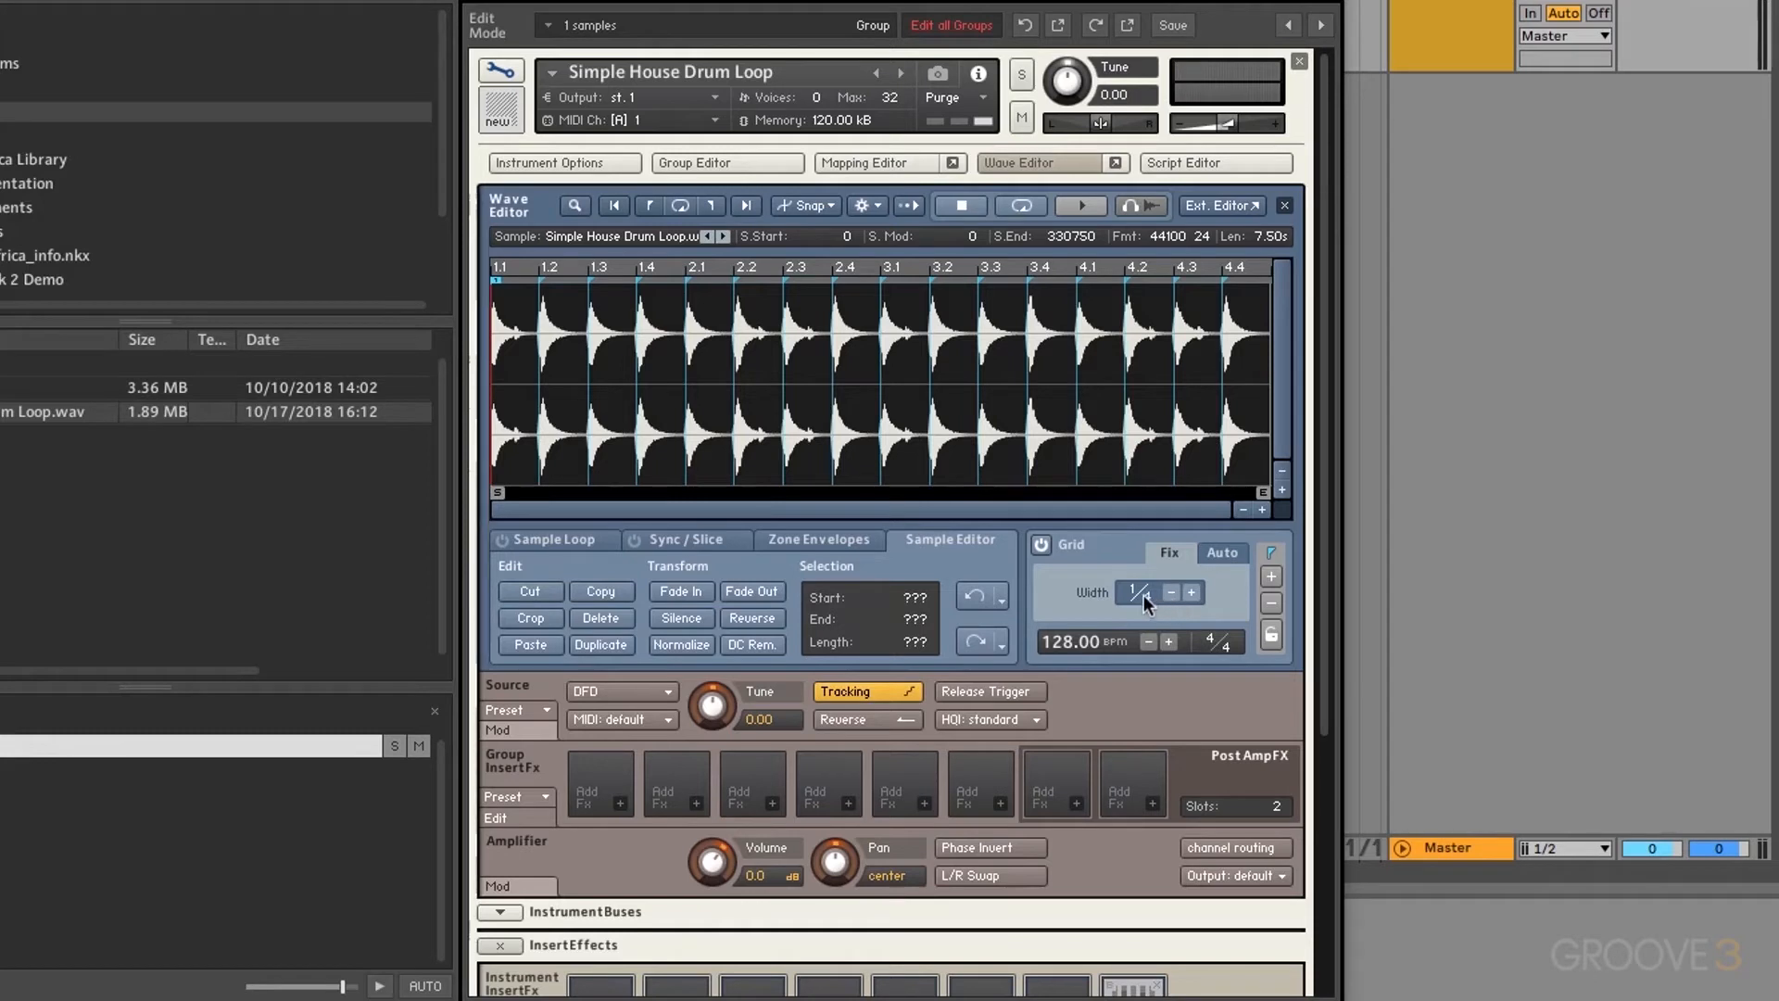
Step: Step grid width through 1/8 and 1/16 back to 1/4, then switch to Auto slicing
click(1194, 592)
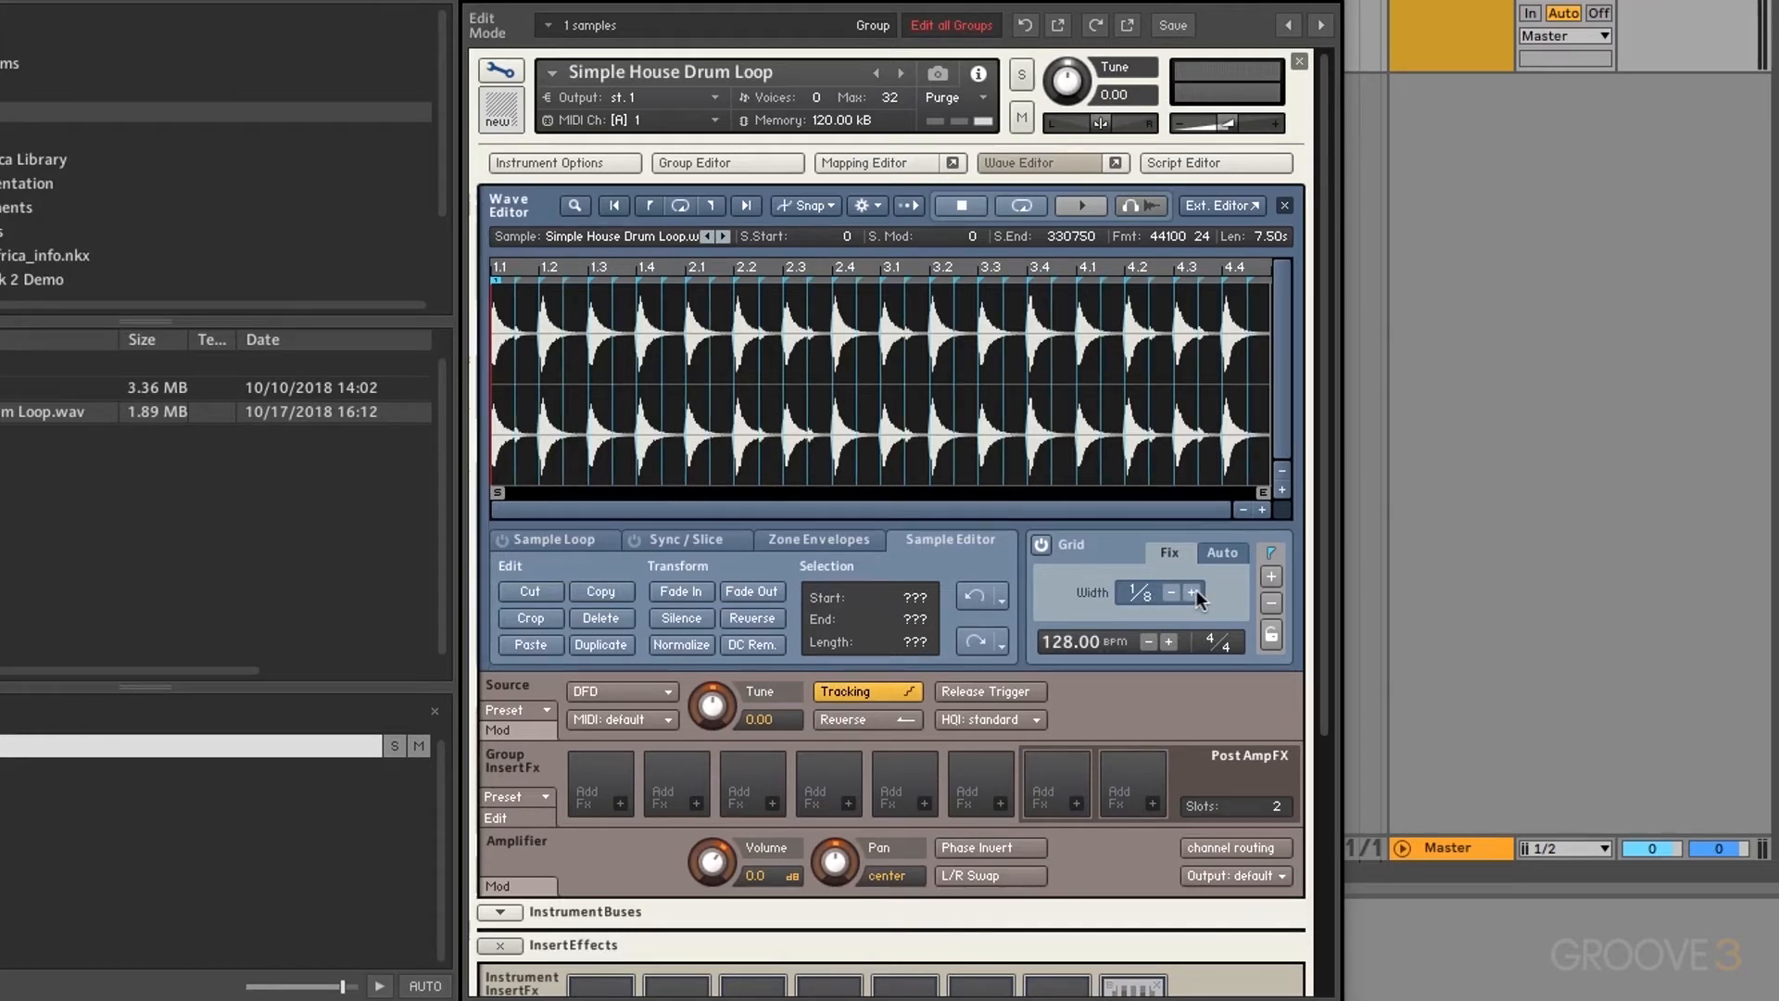
click(1194, 592)
click(1172, 592)
click(1171, 593)
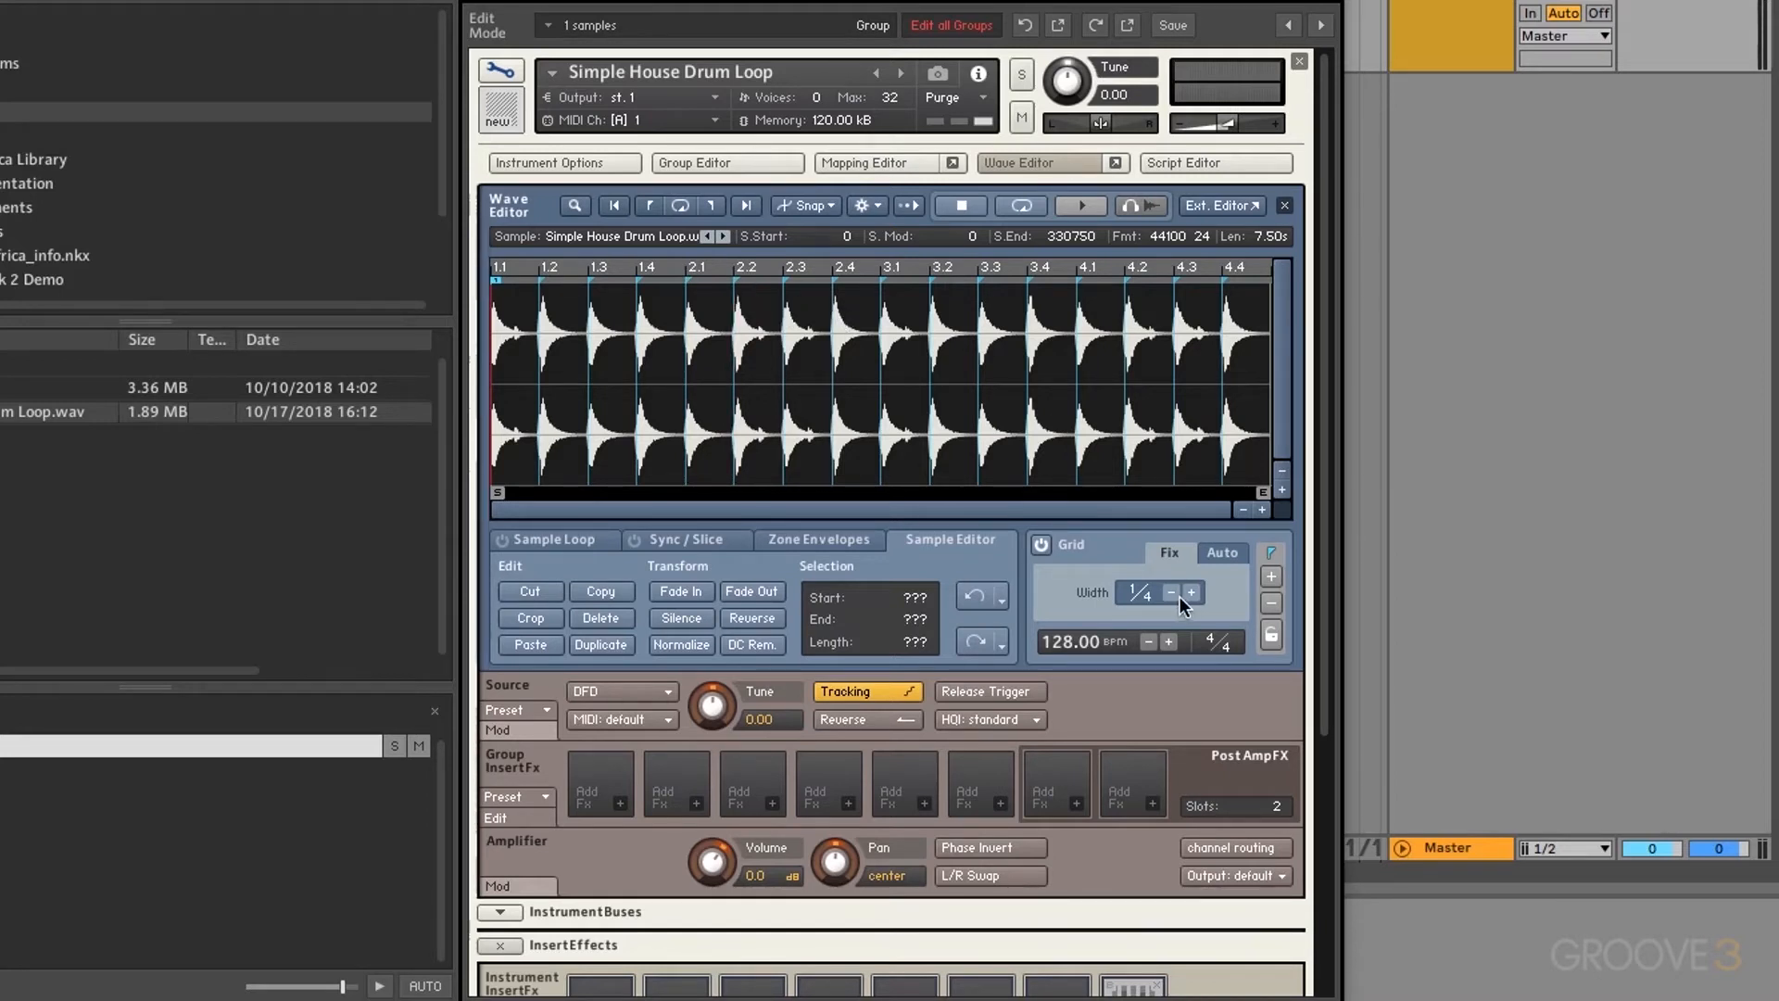
click(1220, 552)
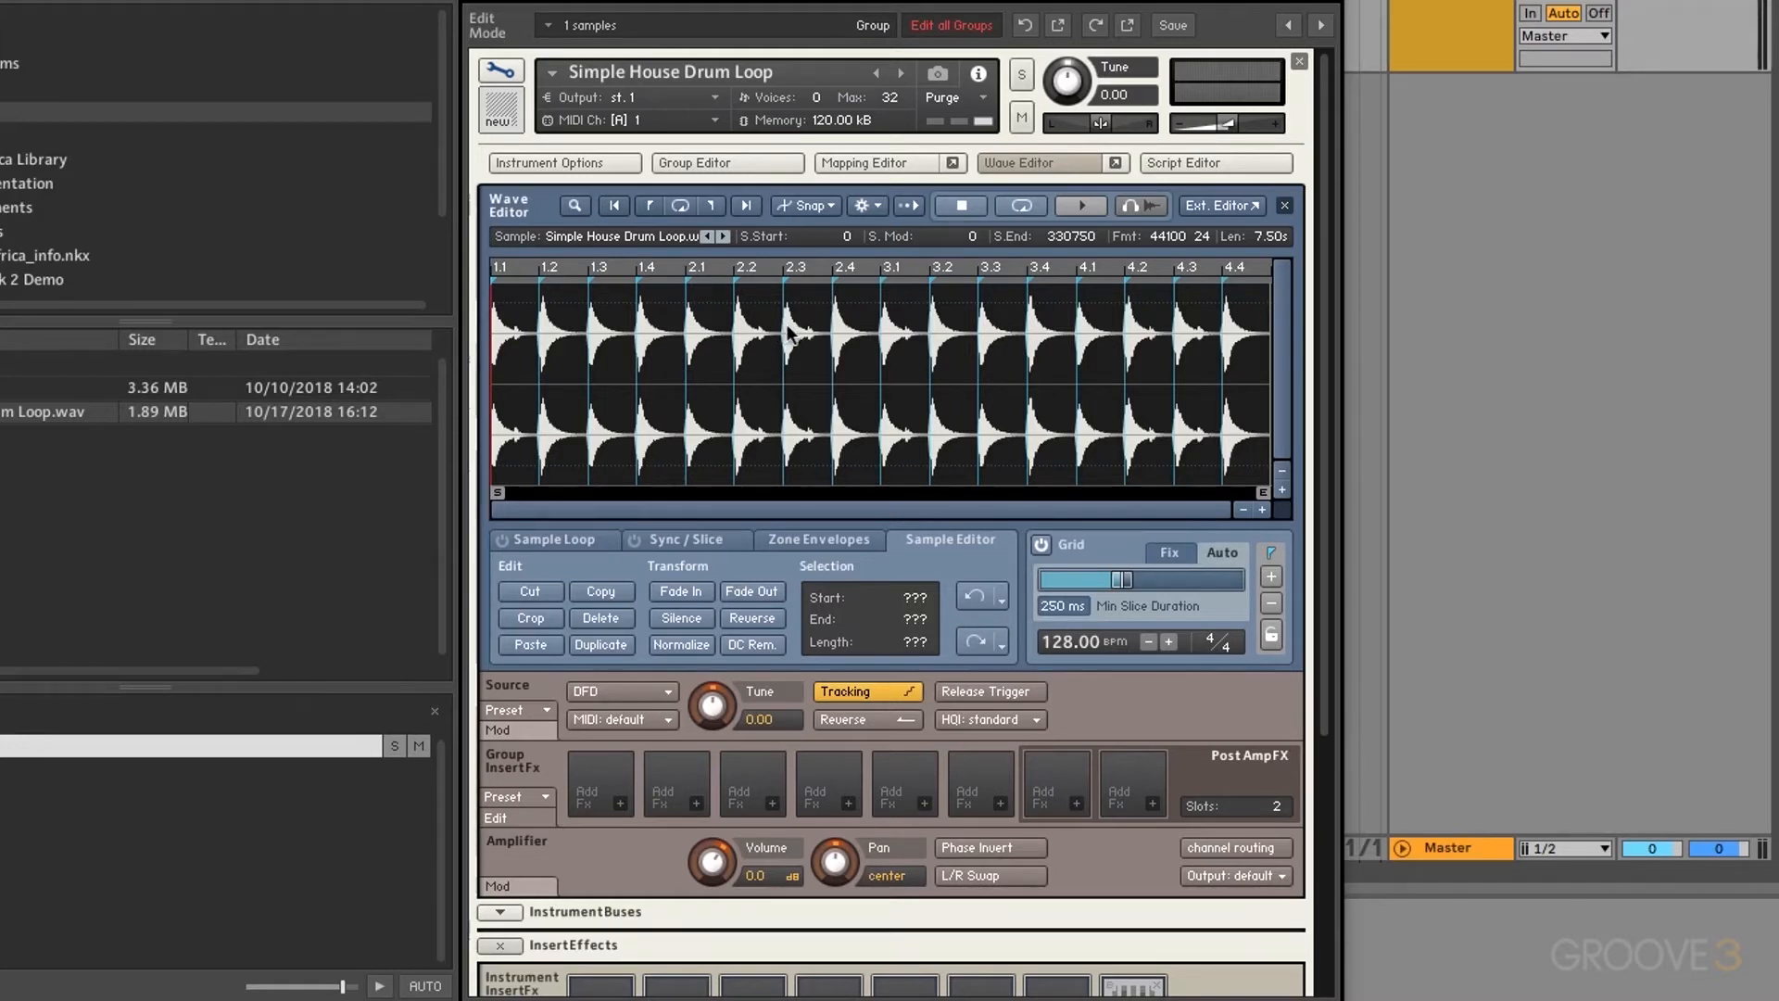
click(1263, 510)
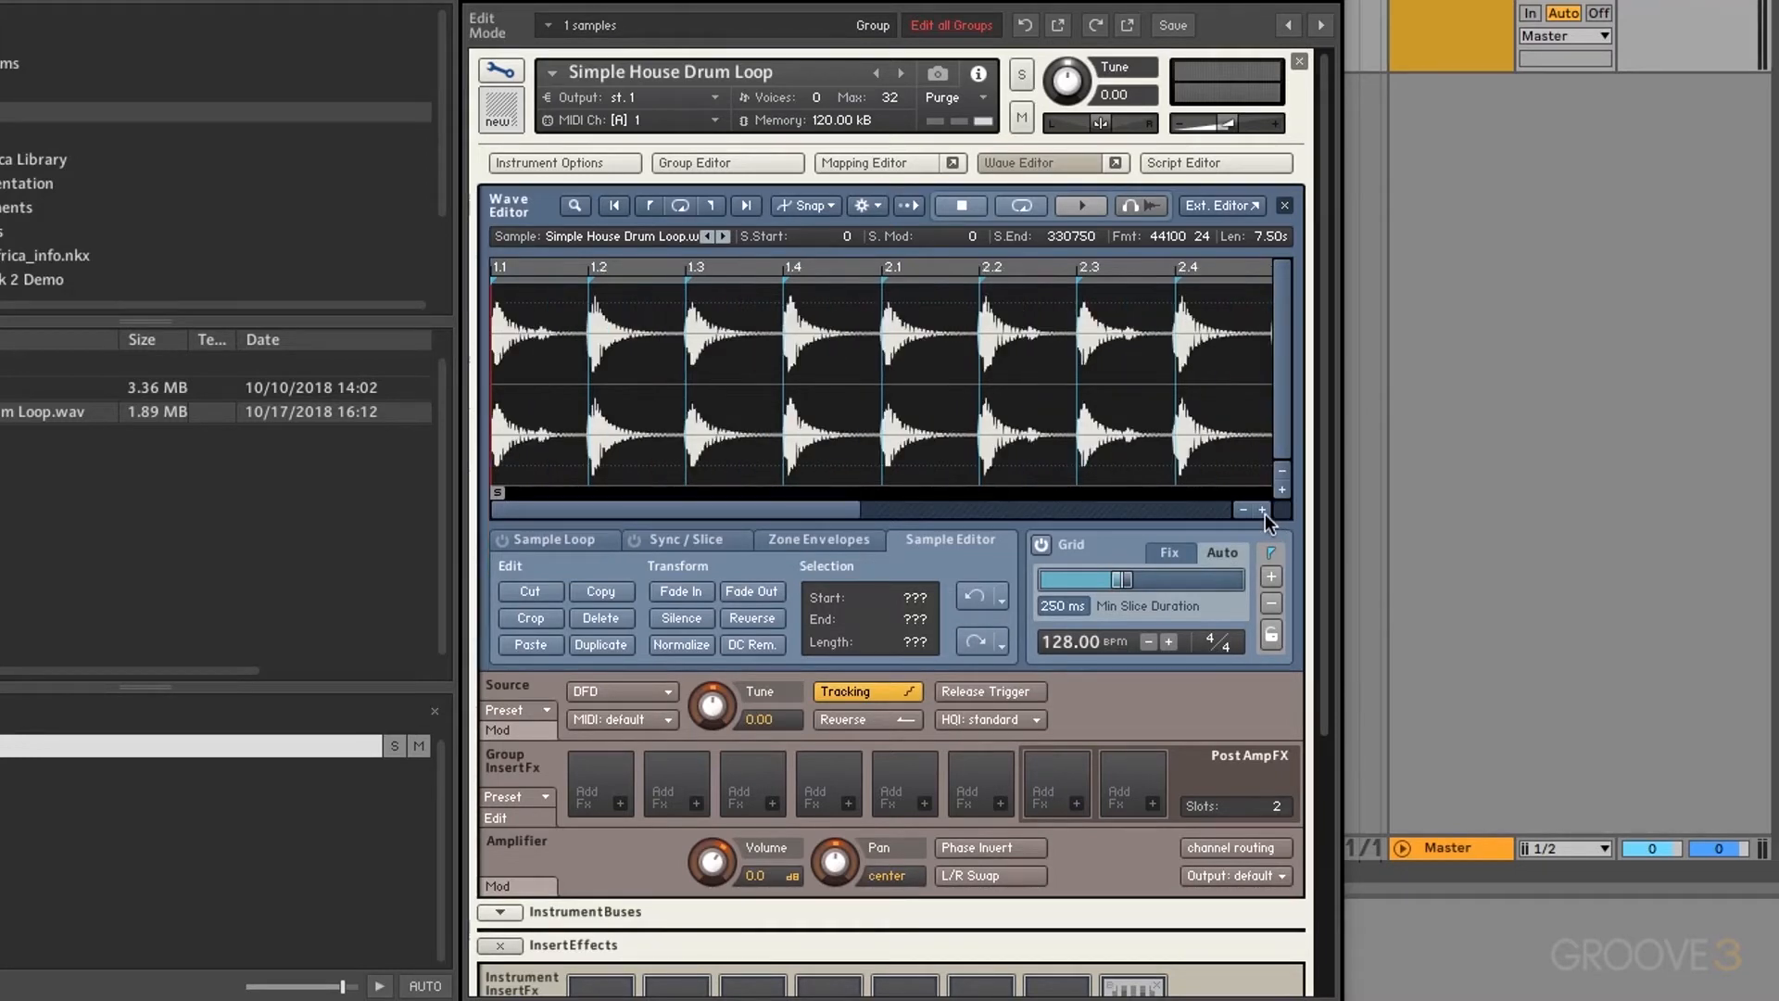
click(1263, 511)
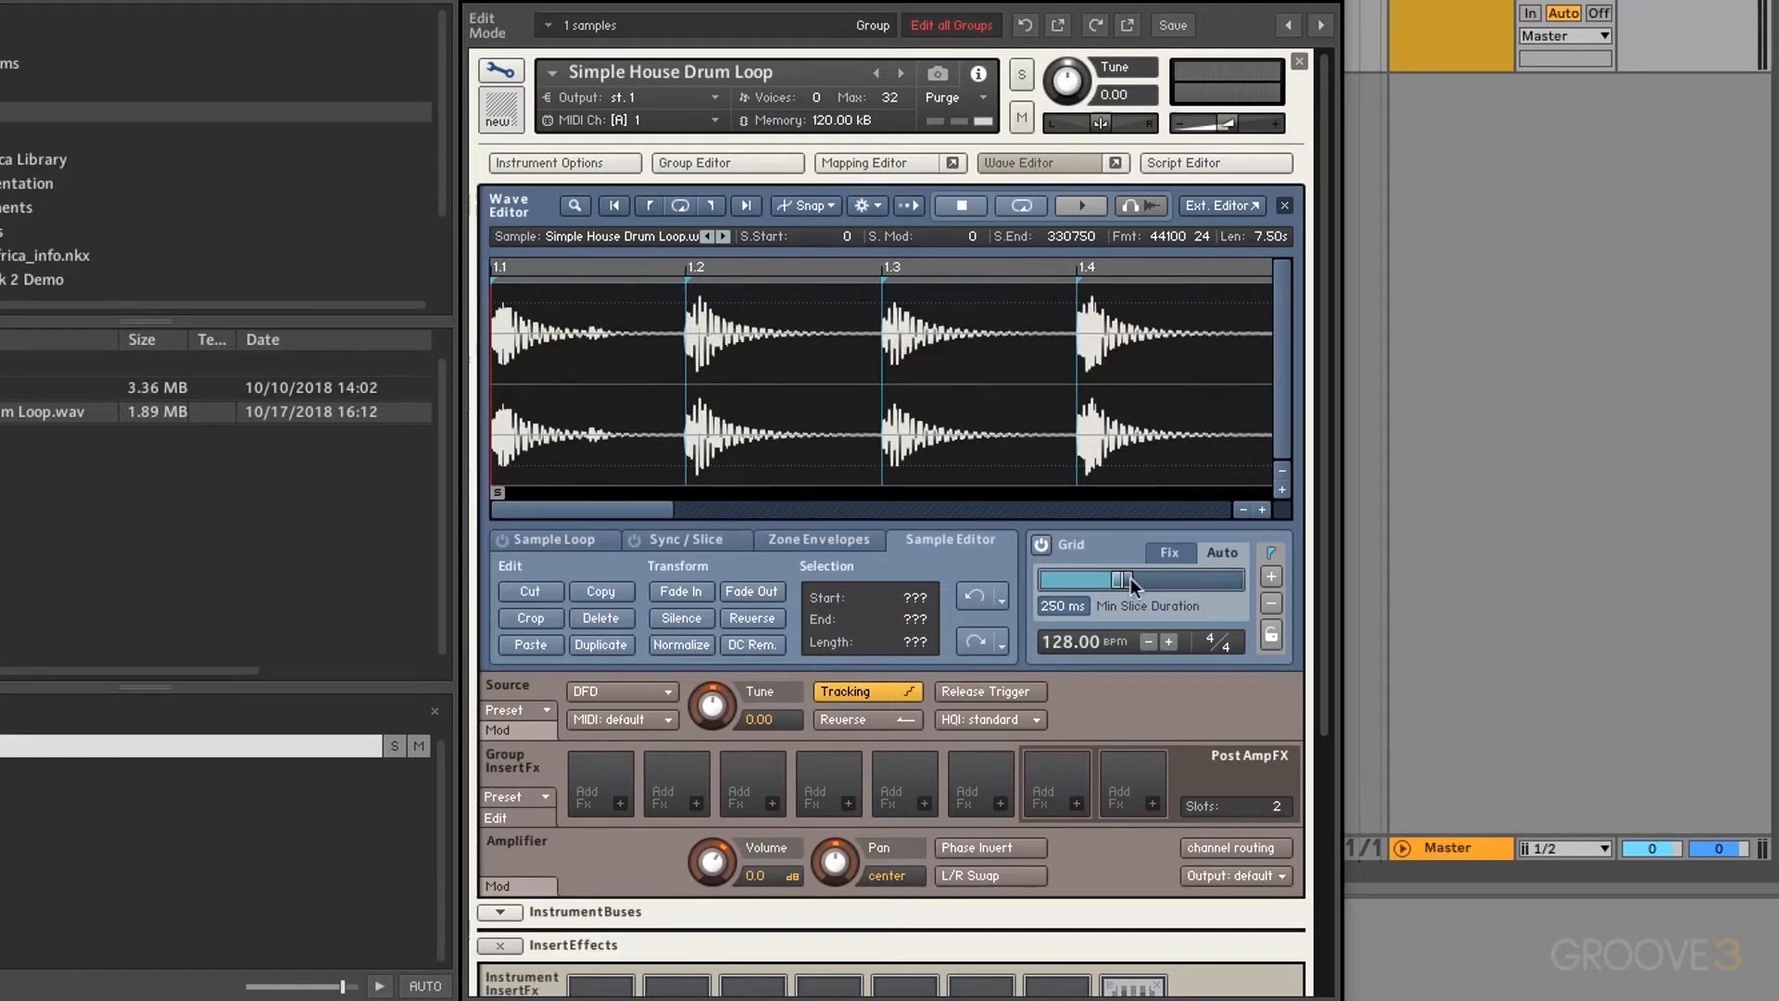
click(1242, 509)
click(1243, 508)
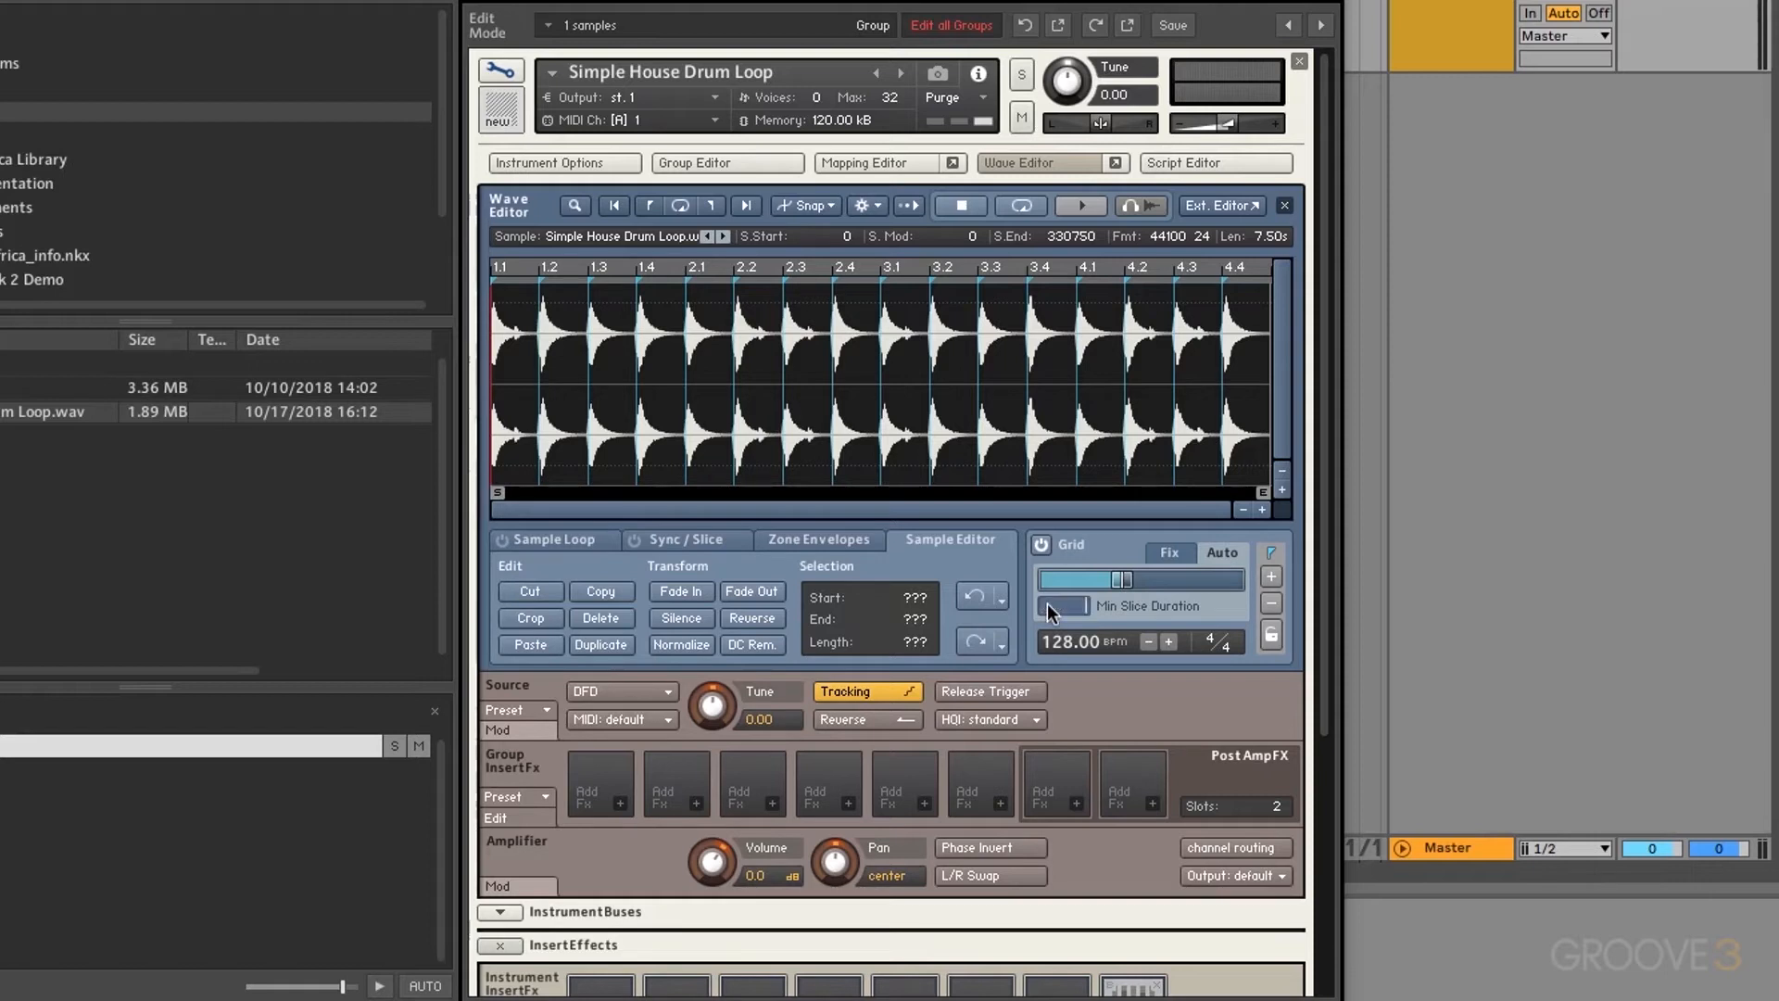
Step: Set minimum slice duration to 10 ms and push the Auto slice sensitivity slider to maximum
text(10)
key(Return)
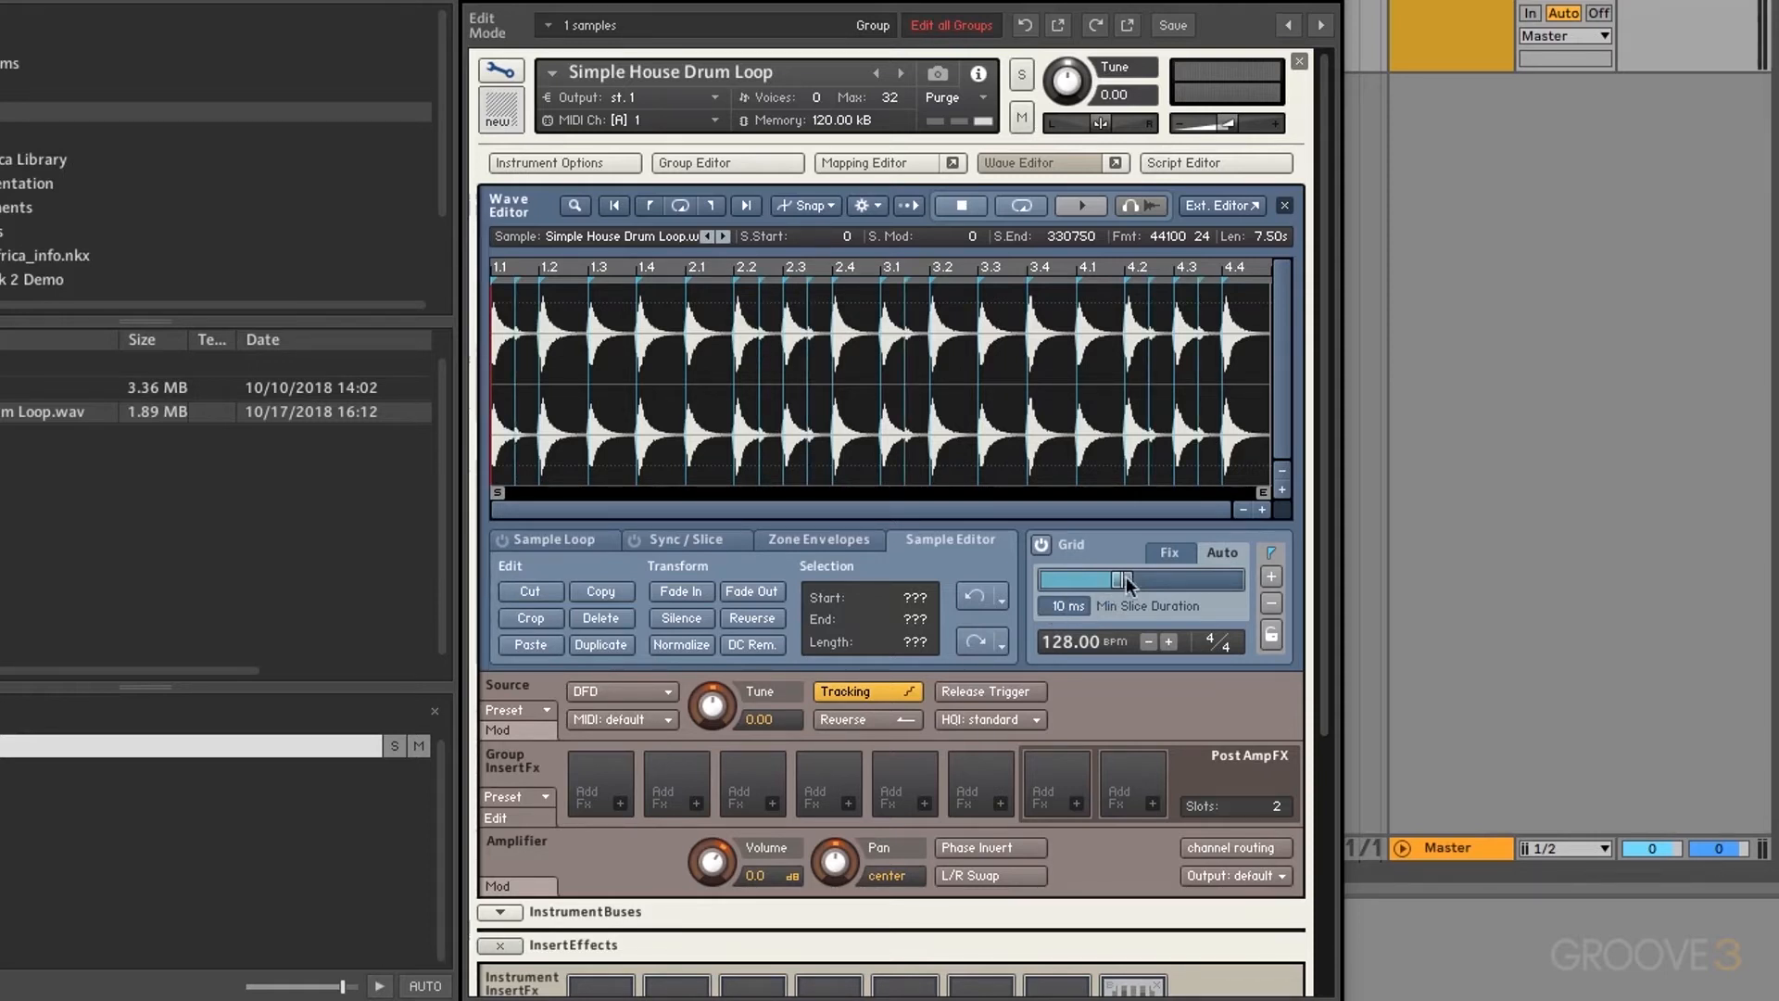
drag(1127, 582, 1034, 586)
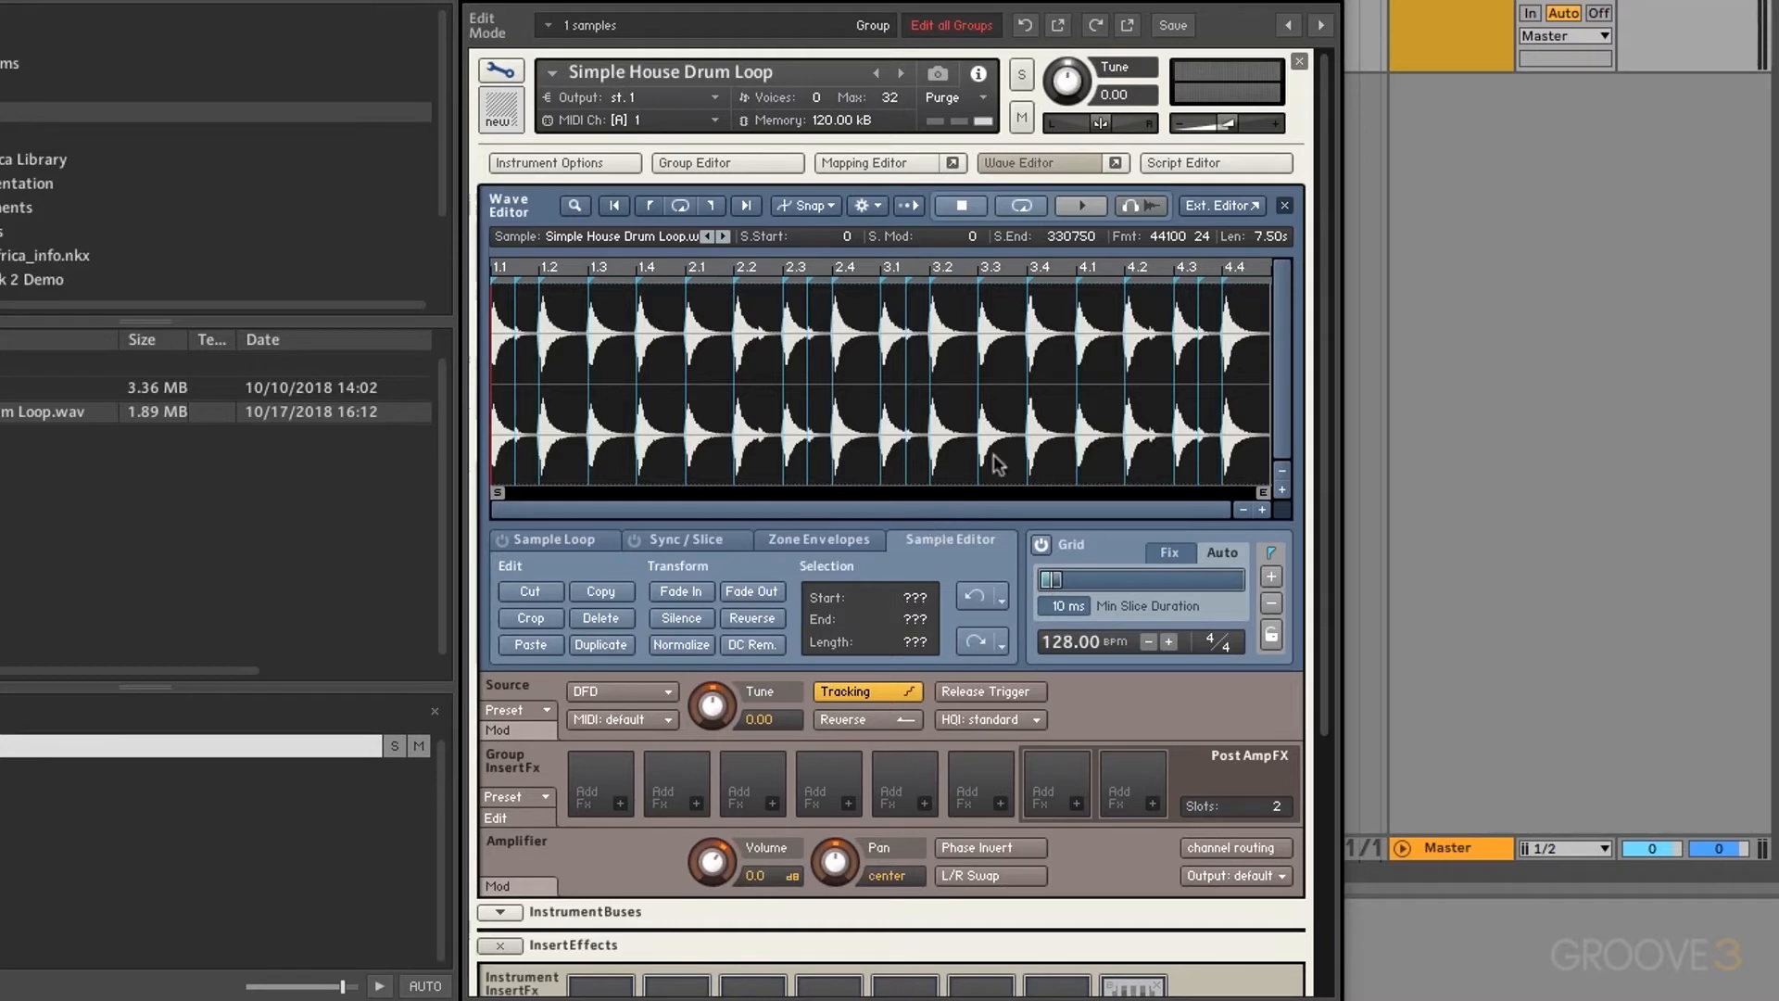
drag(1059, 576, 1280, 560)
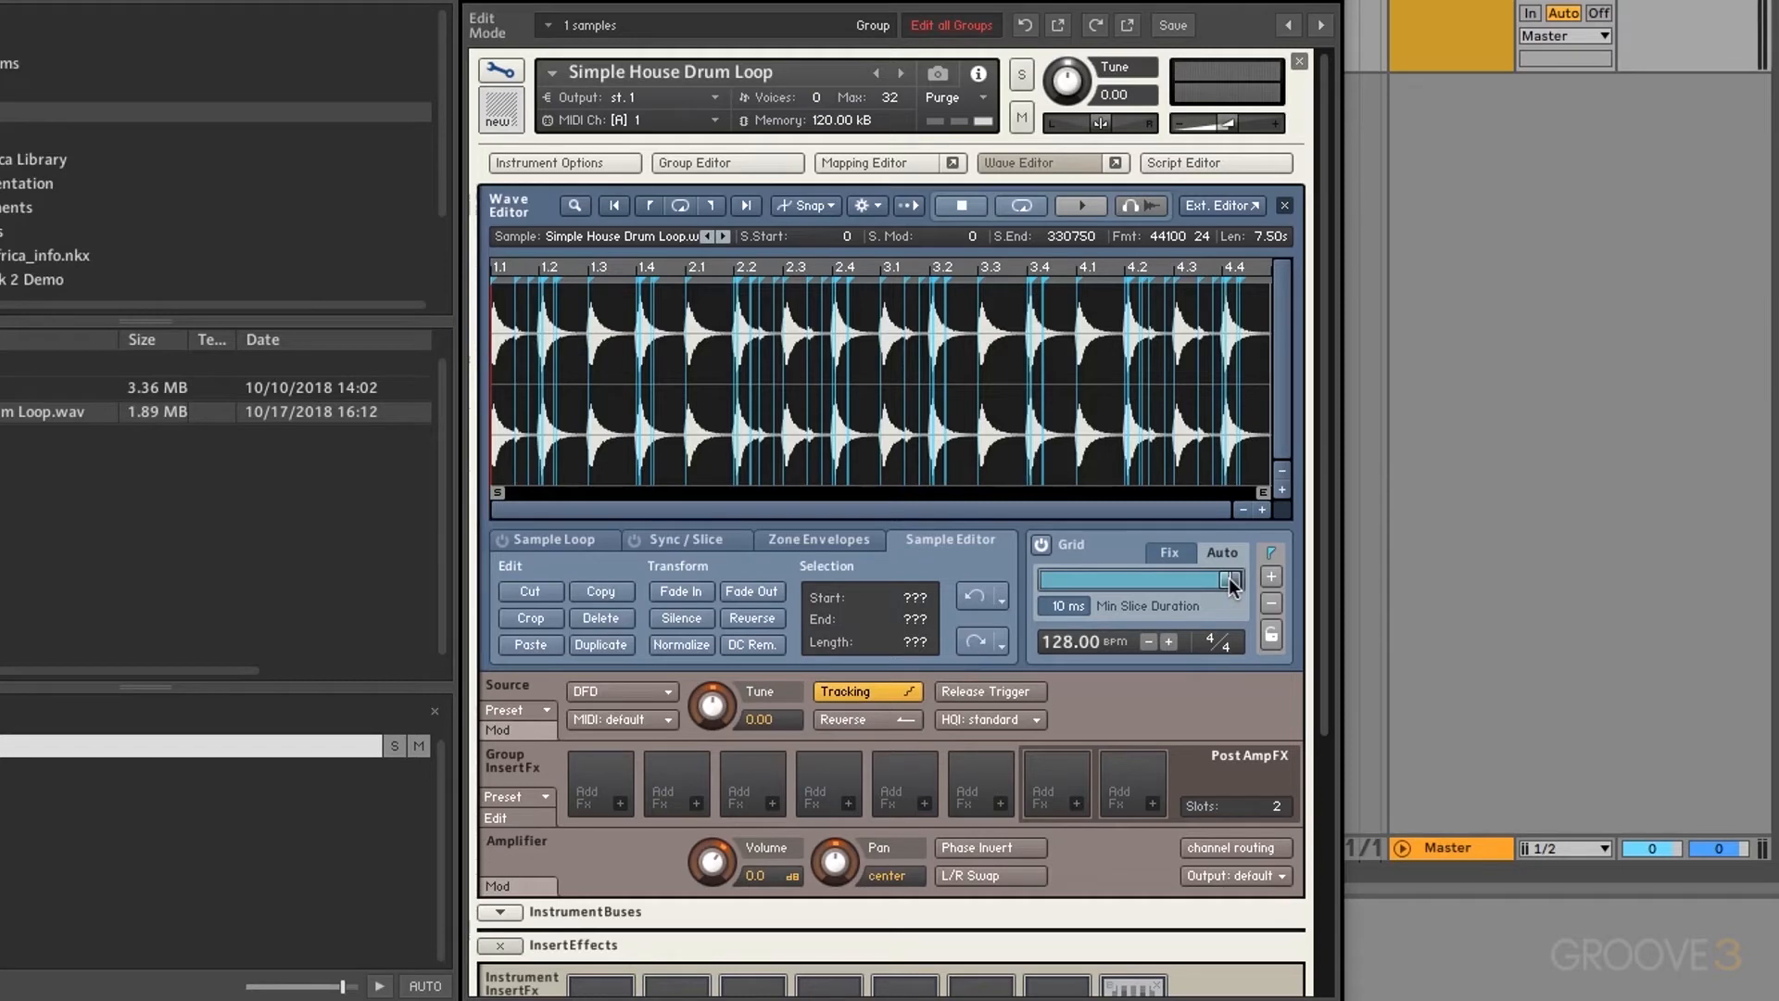
drag(1229, 579, 1115, 582)
drag(1142, 576, 1147, 578)
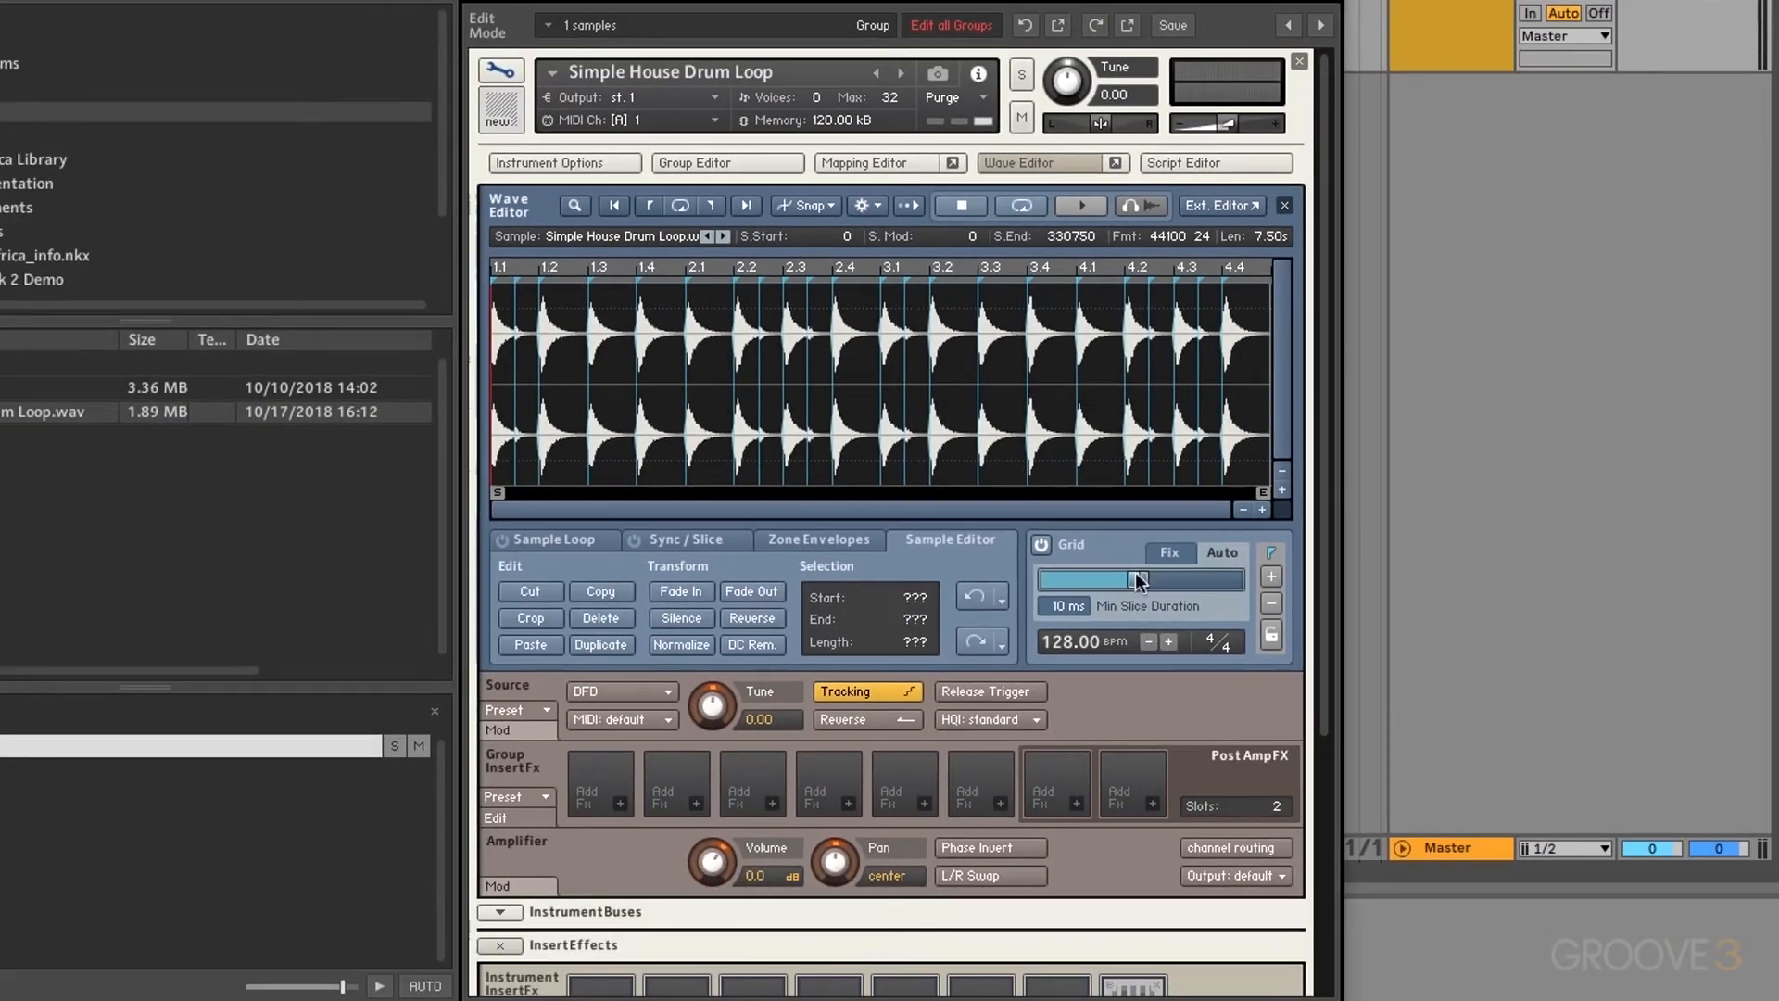
drag(1138, 579, 1234, 580)
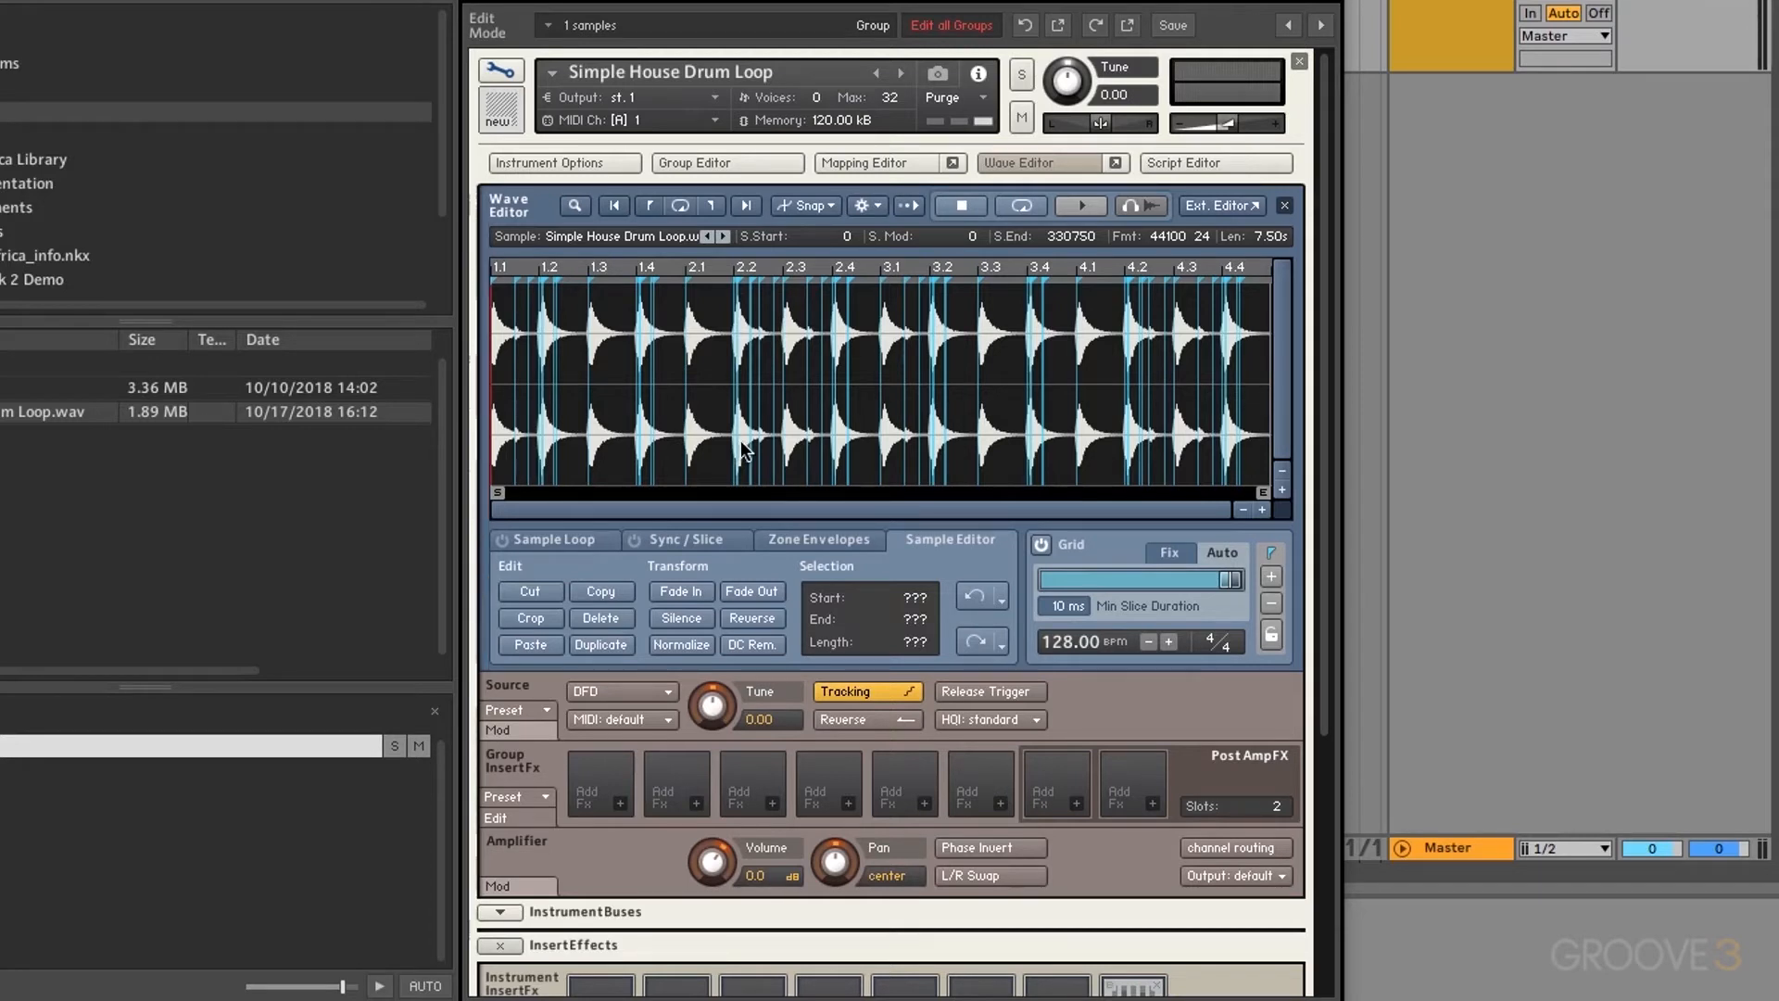
Step: Zoom in on the loop's opening hits and confirm a 240 ms minimum slice duration
click(1261, 509)
click(1261, 509)
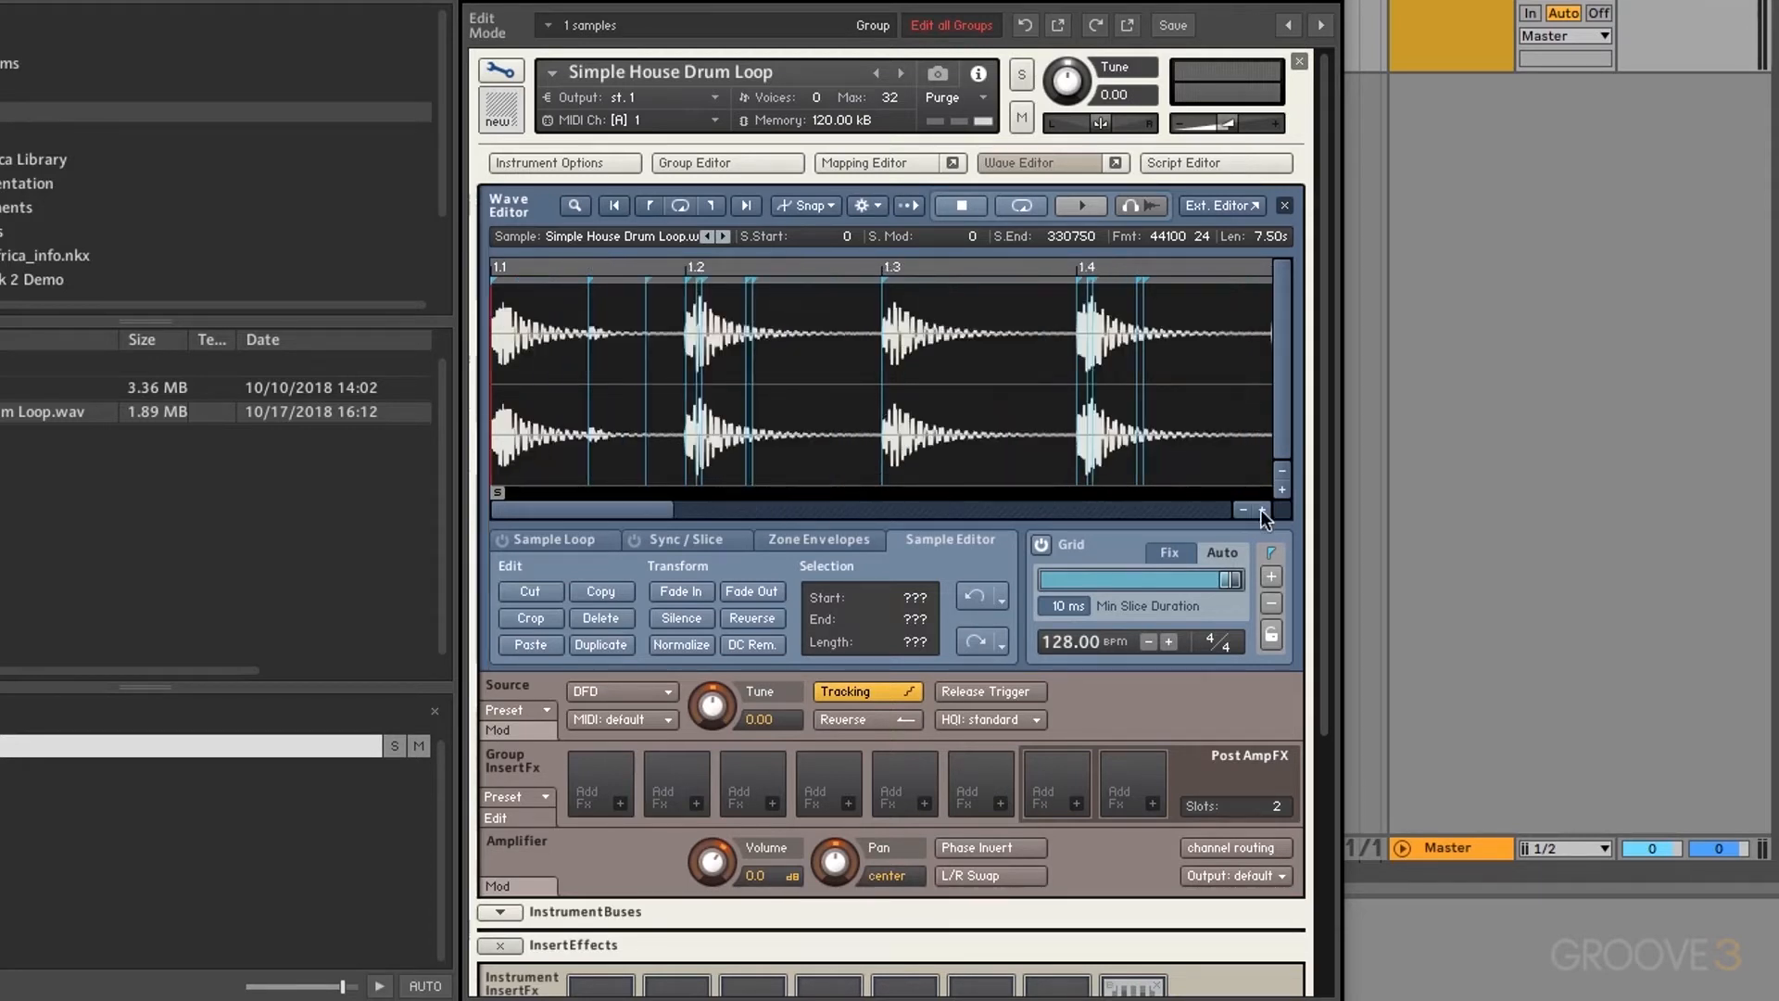
click(1261, 509)
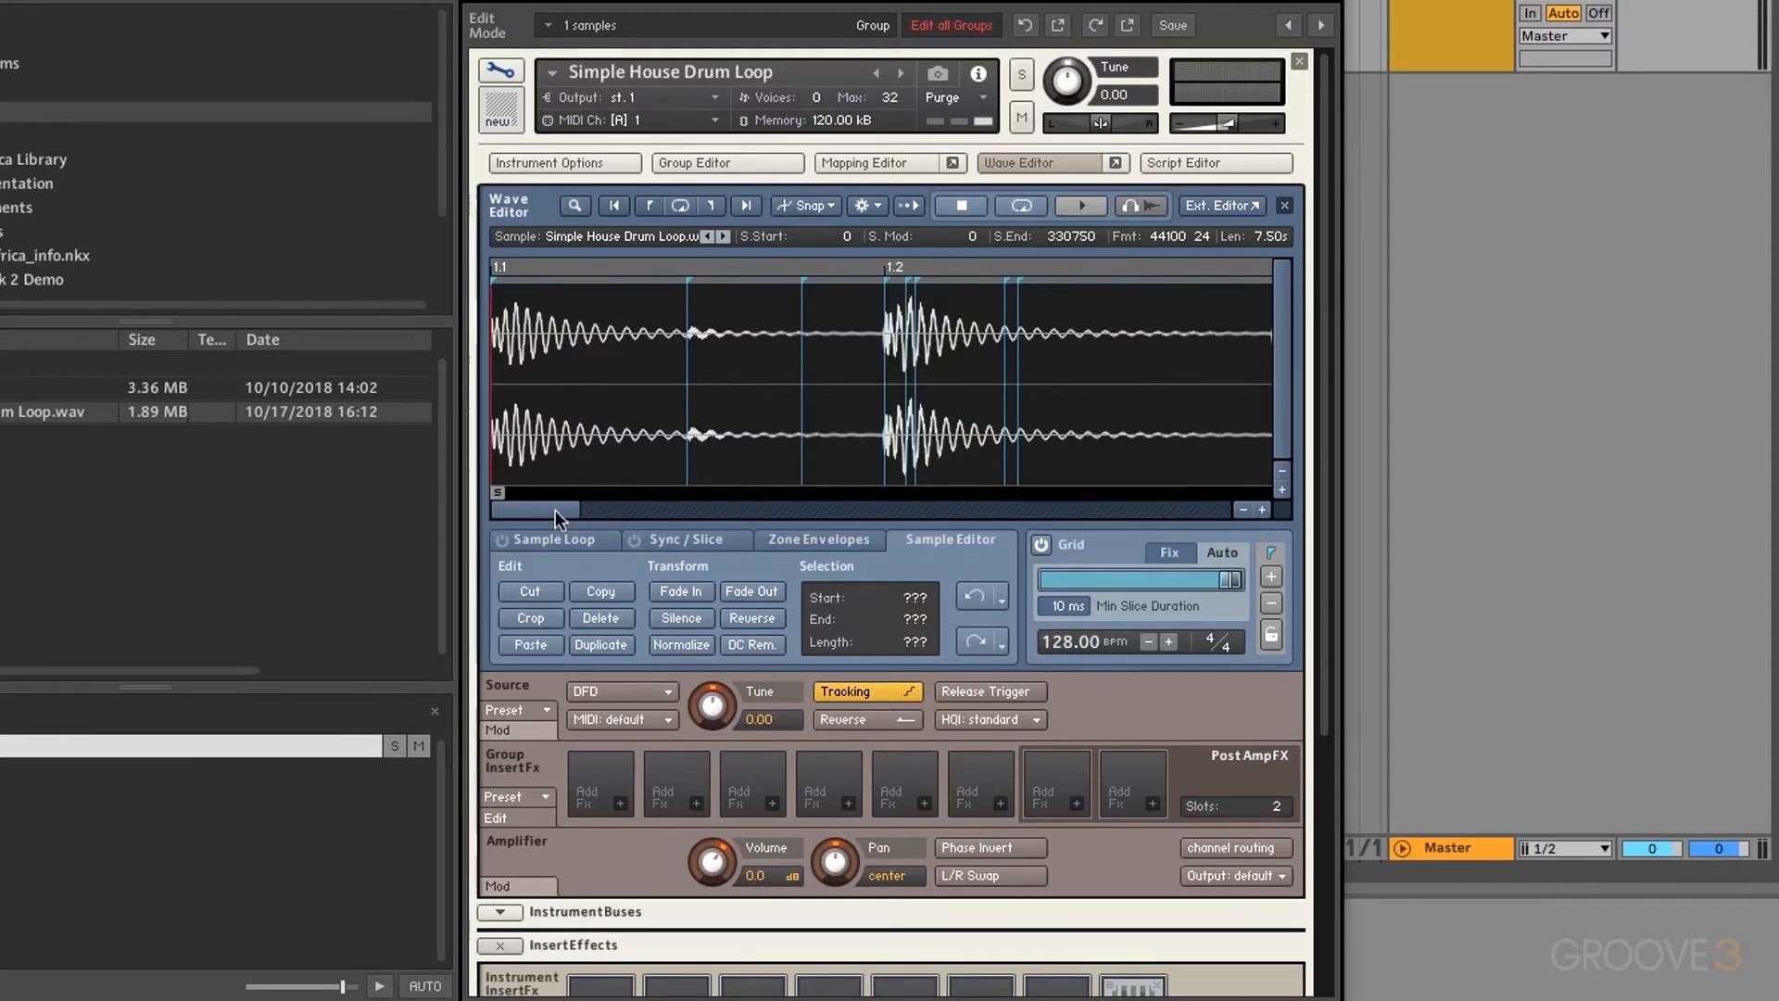
drag(554, 509, 580, 510)
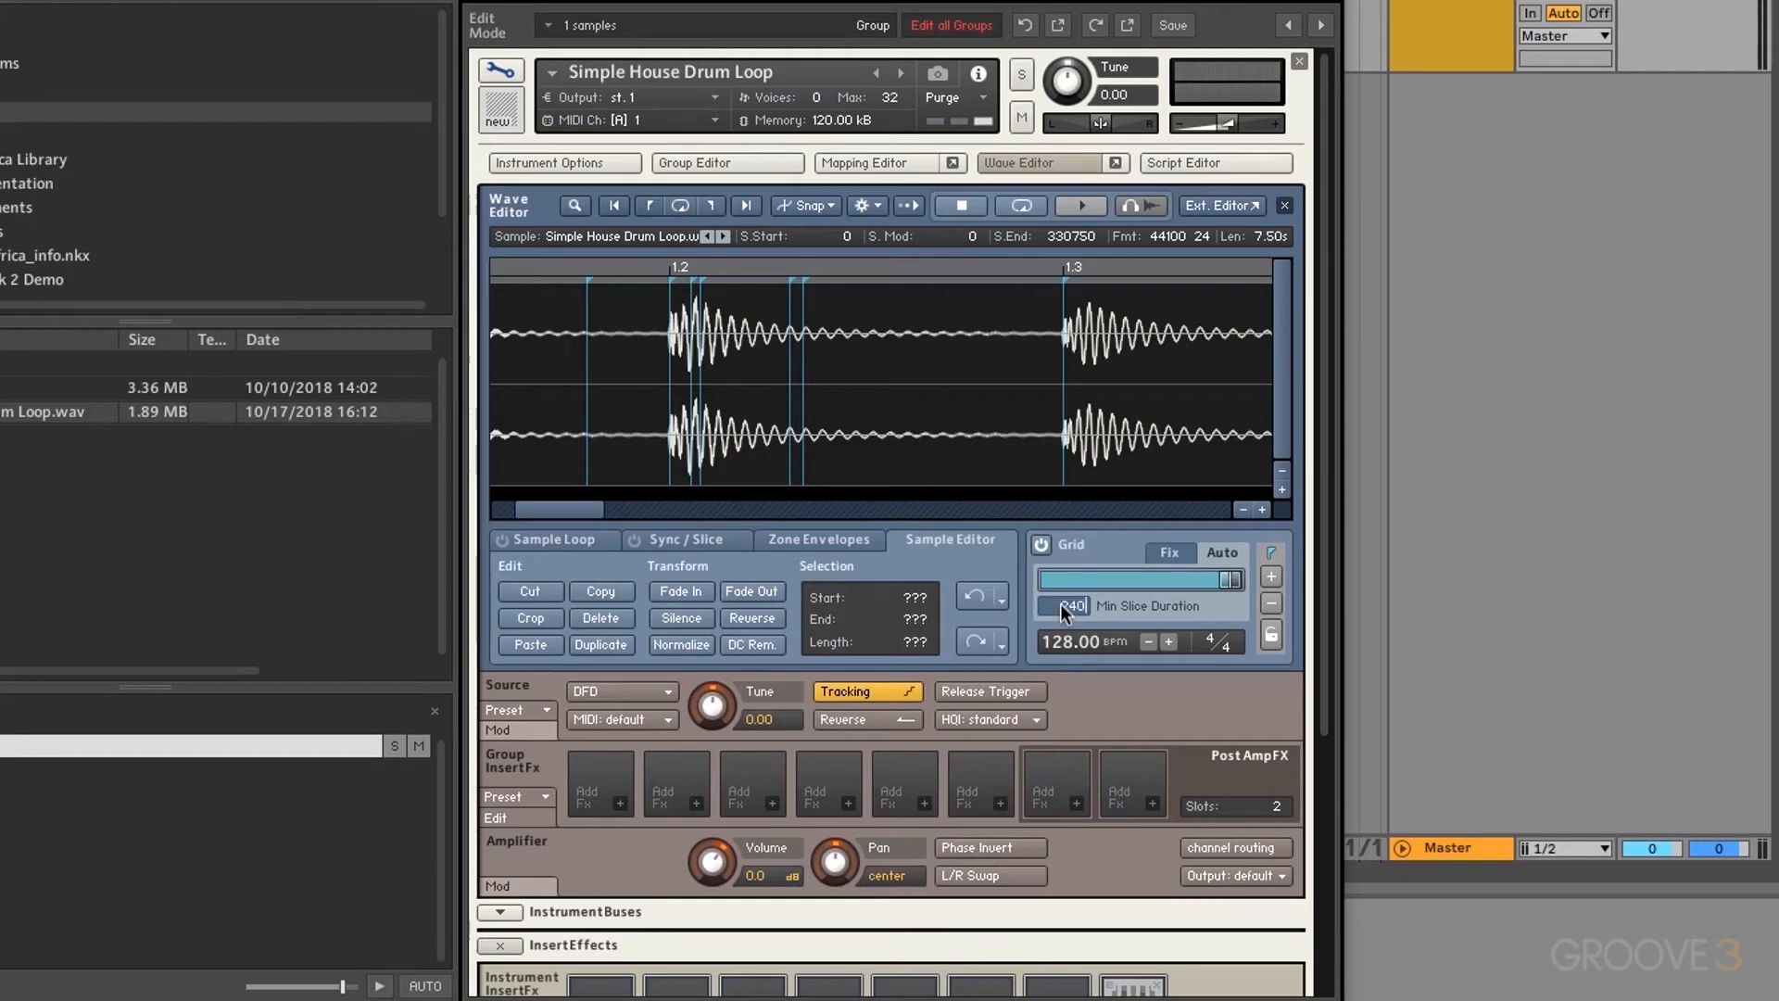
key(Return)
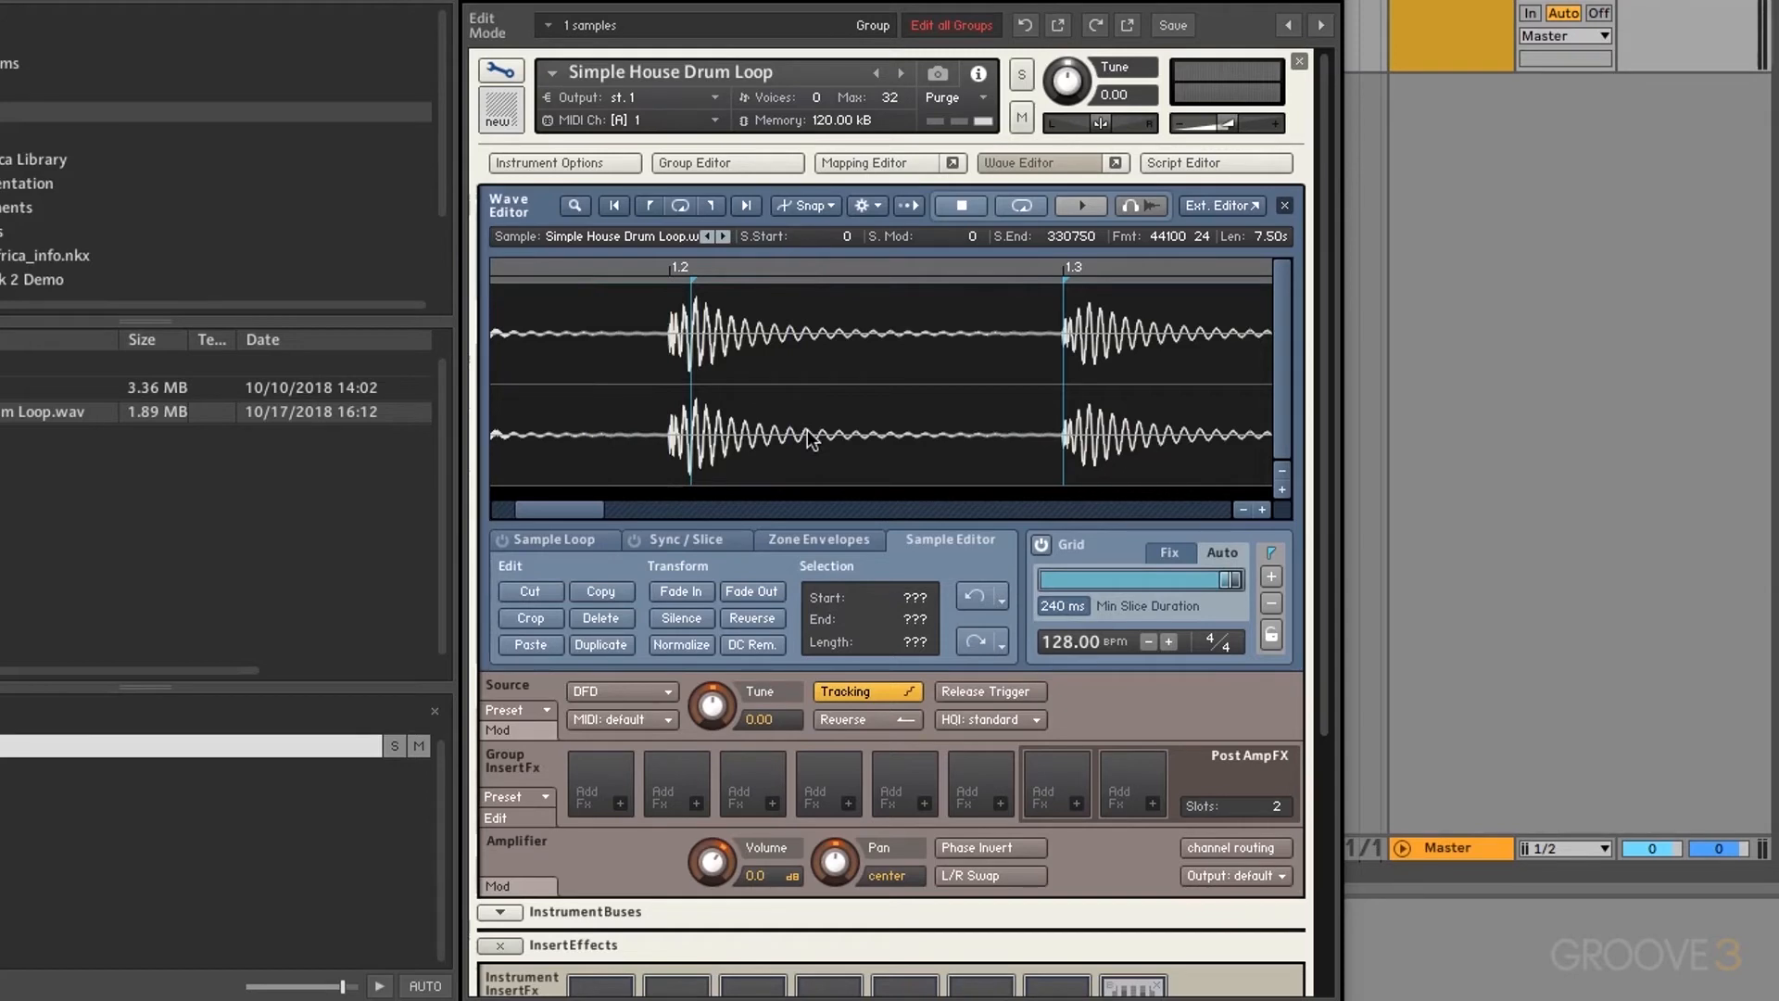
Step: Zoom out to the whole loop and re-enter 240 ms minimum slice duration after nudging it to 241
click(1242, 510)
click(1243, 510)
click(1242, 509)
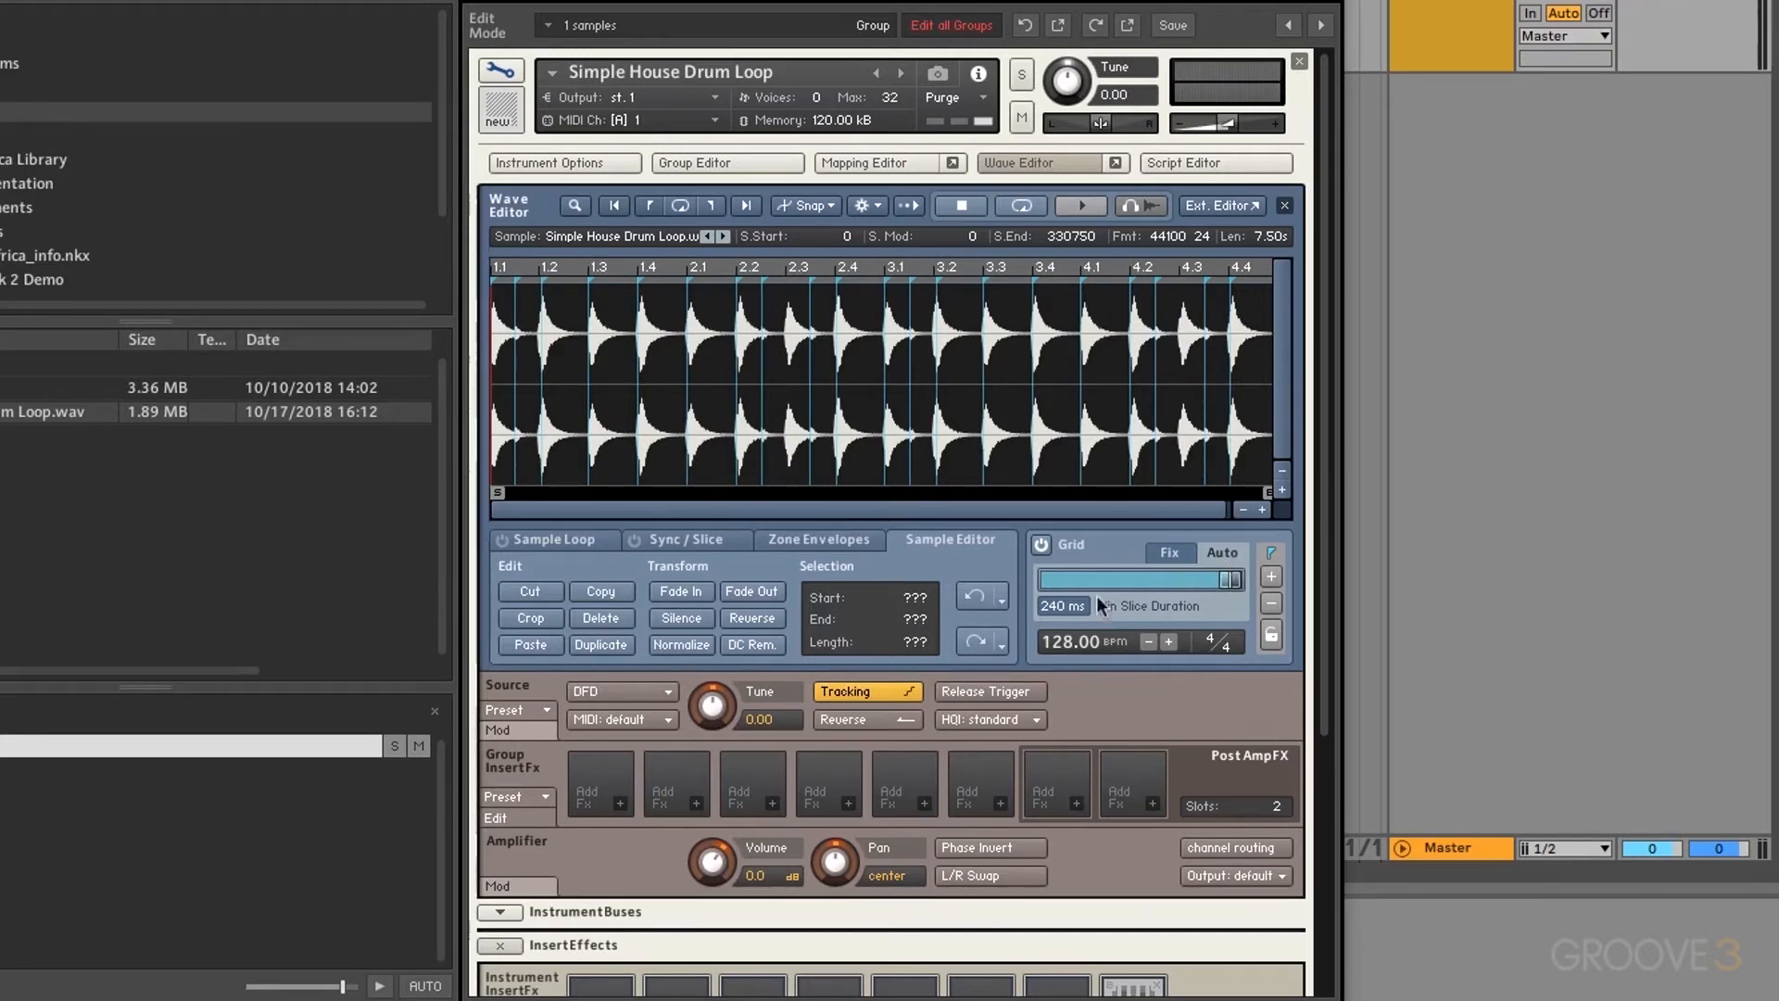
drag(1053, 604, 1025, 648)
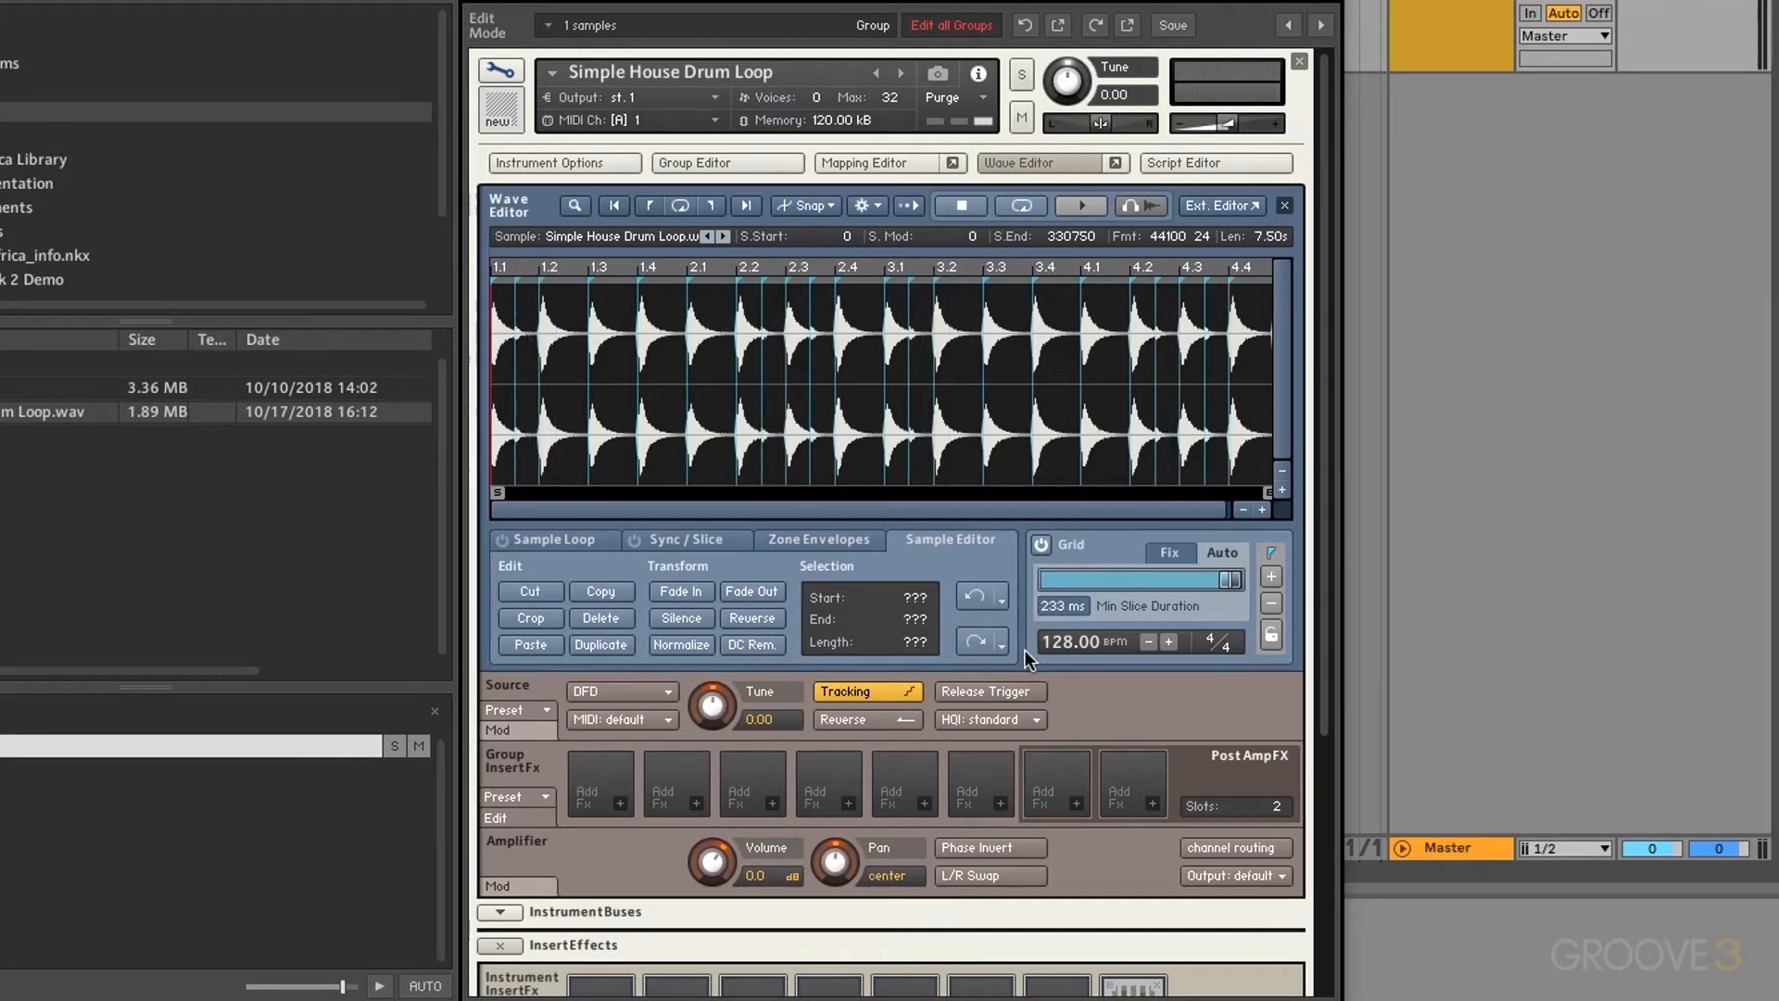
double_click(1048, 607)
text(240)
key(Return)
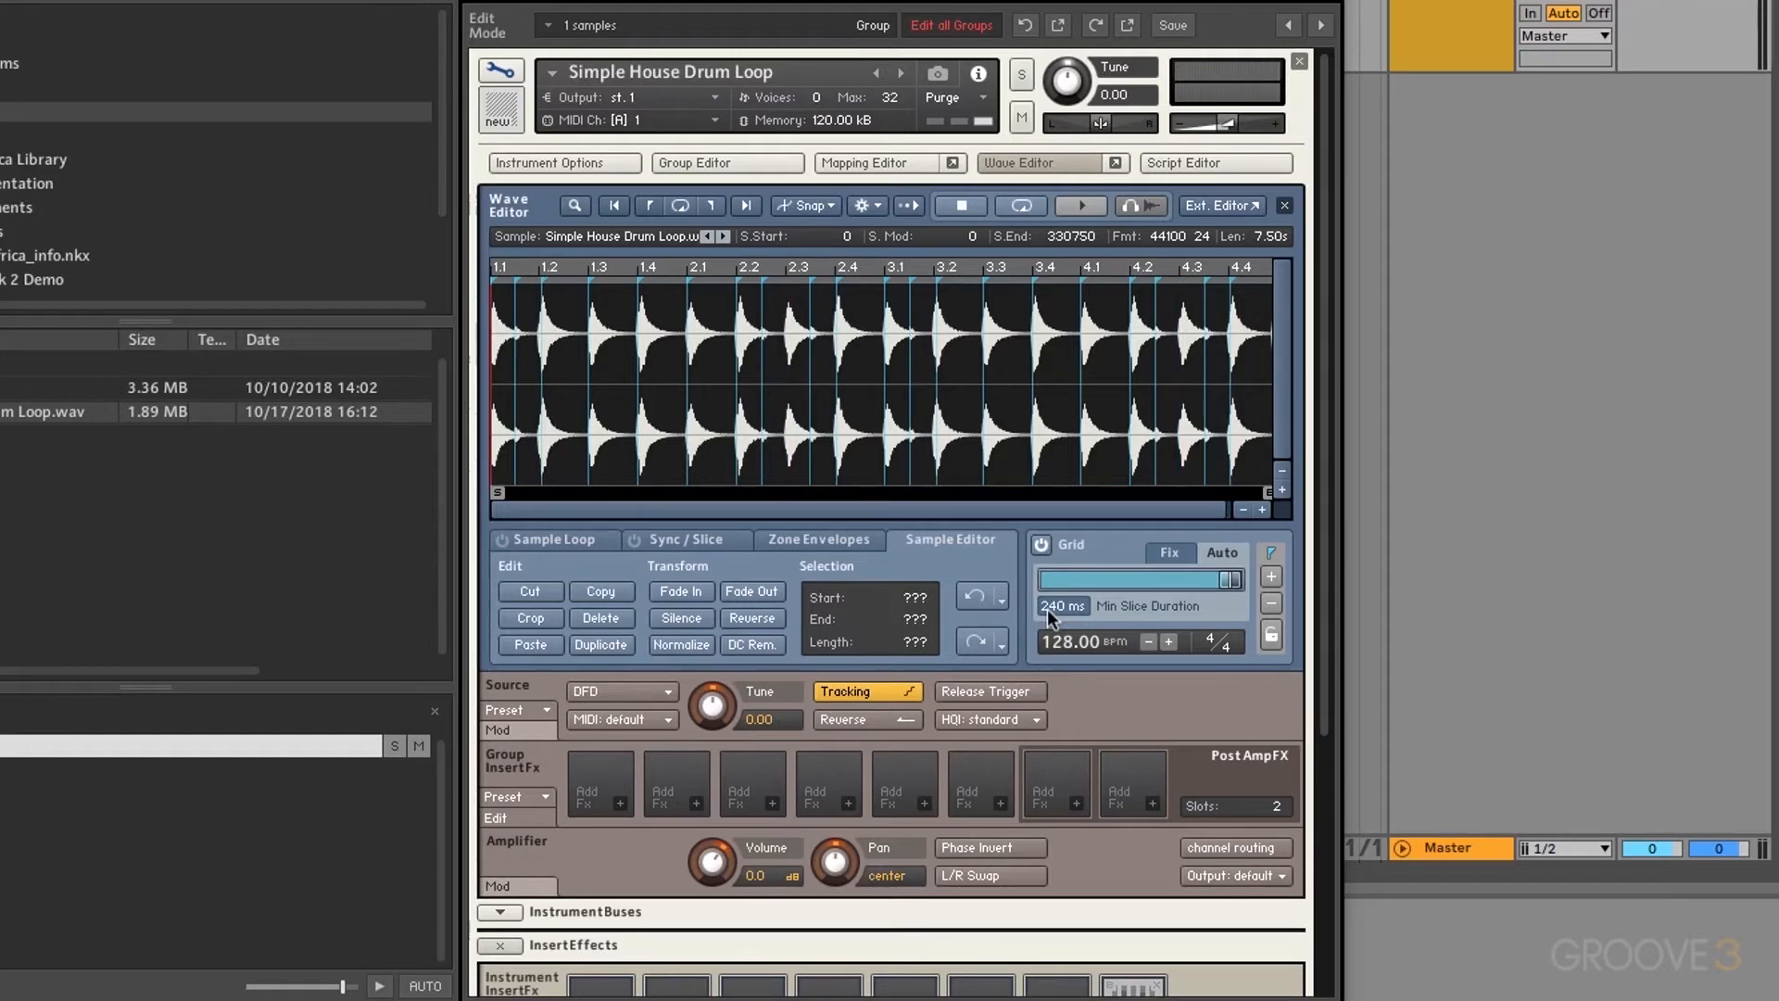
Step: Lower Min Slice Duration to 228 ms and add a slice marker just after beat 3.4
drag(1230, 580, 1157, 576)
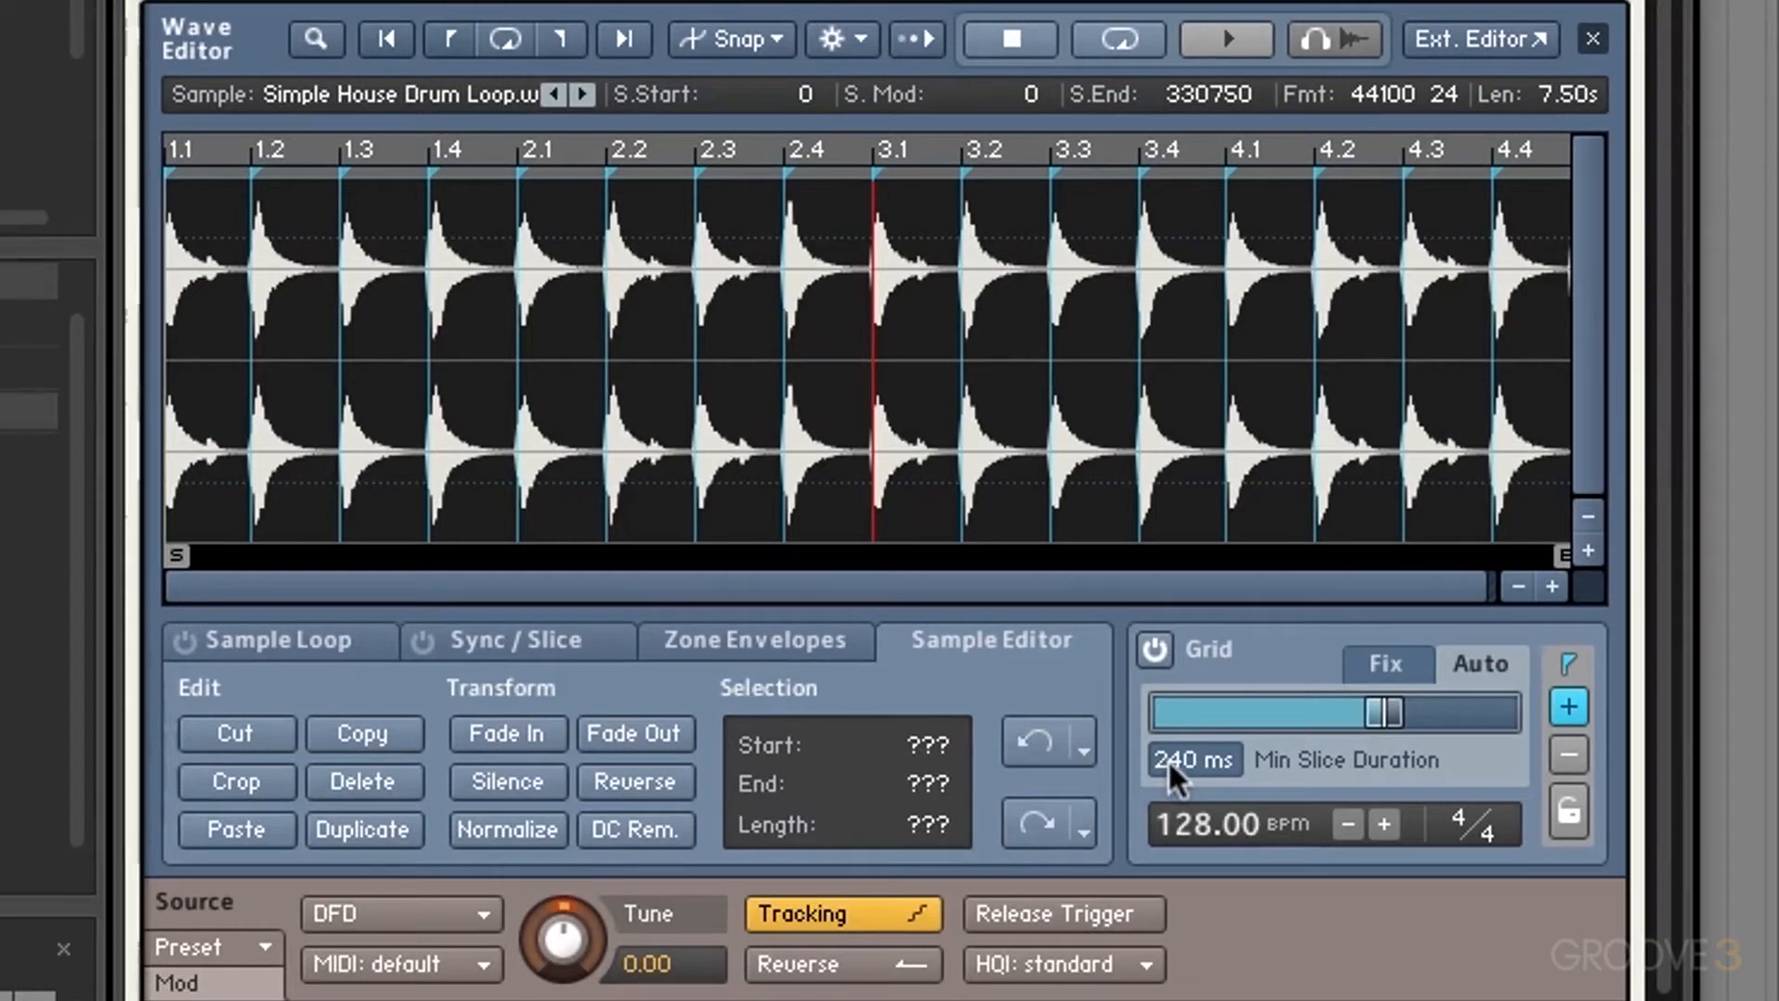
drag(1170, 762, 1154, 906)
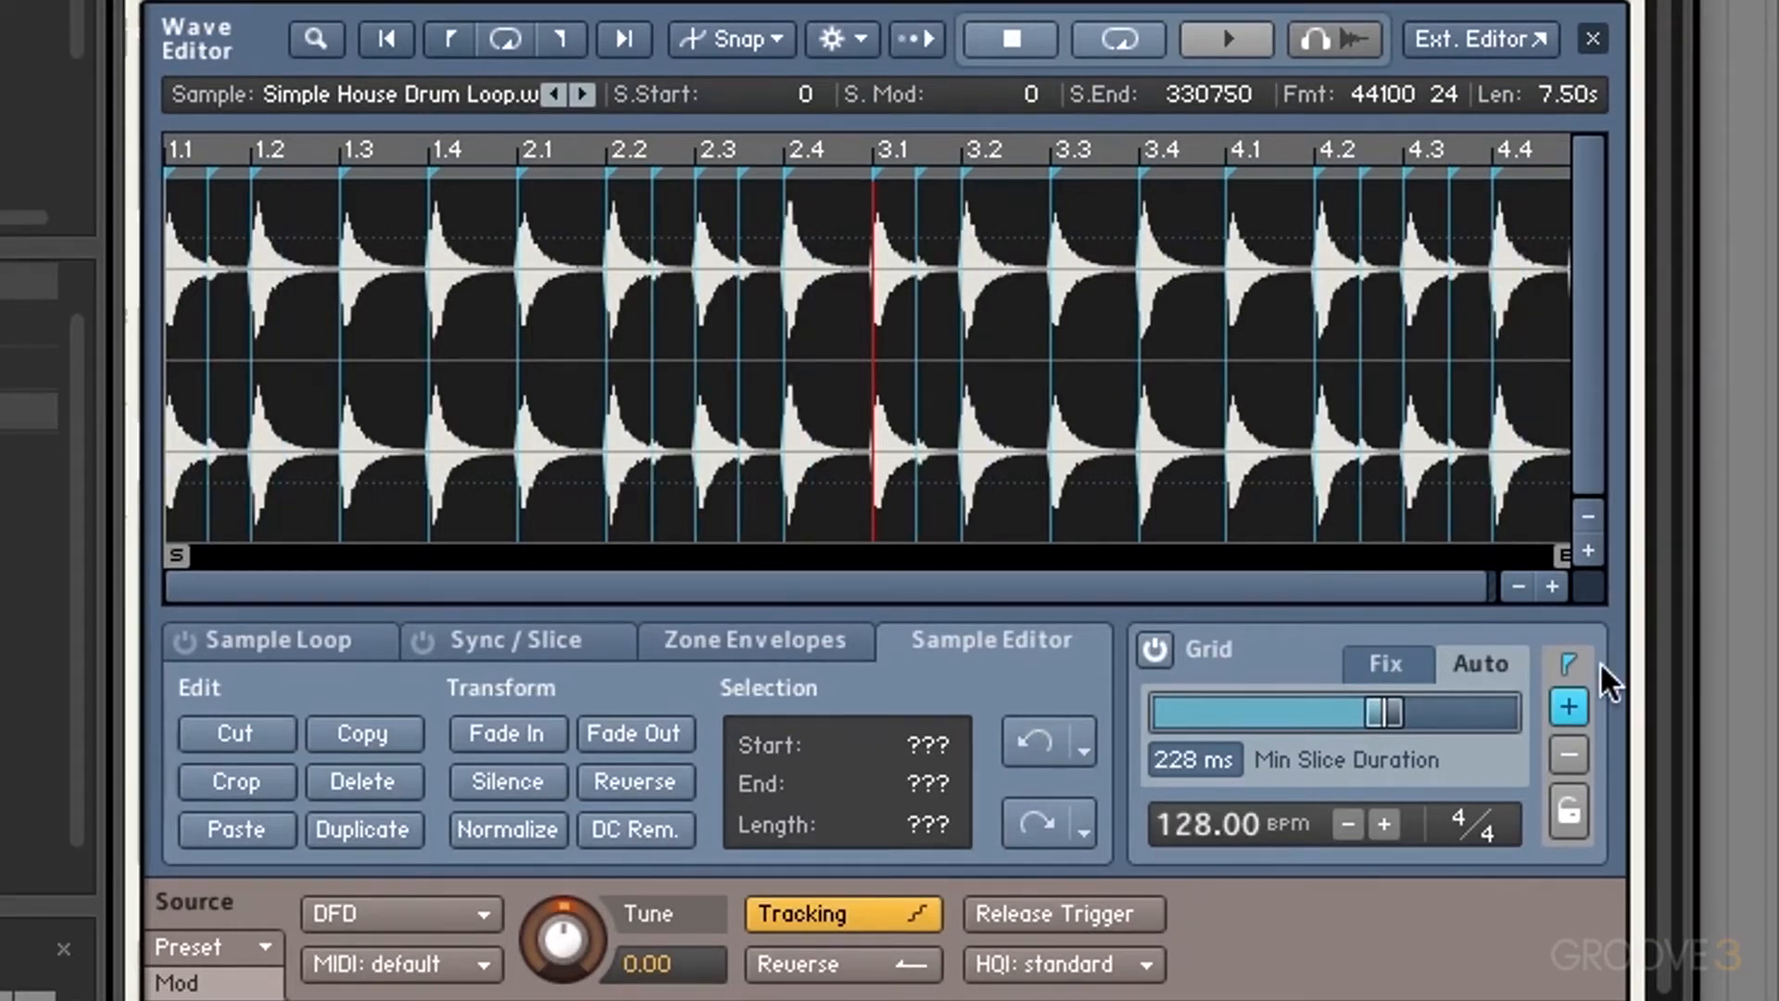
click(1414, 514)
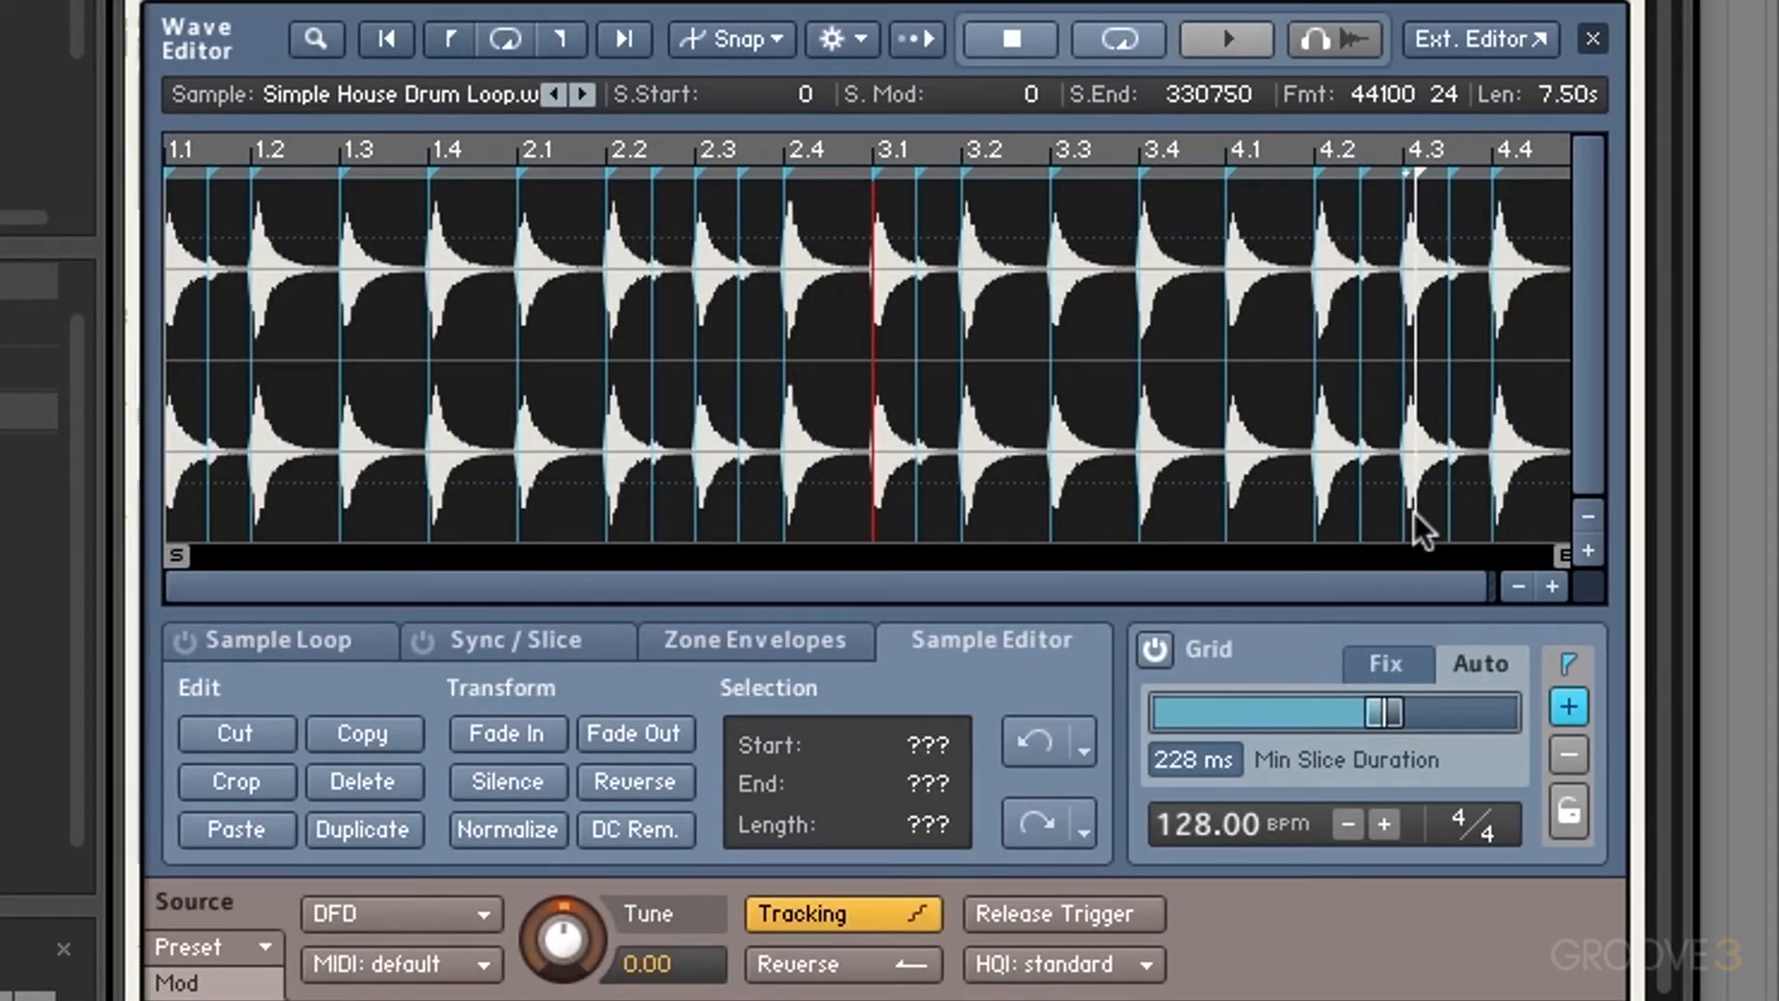
drag(1415, 514, 1184, 505)
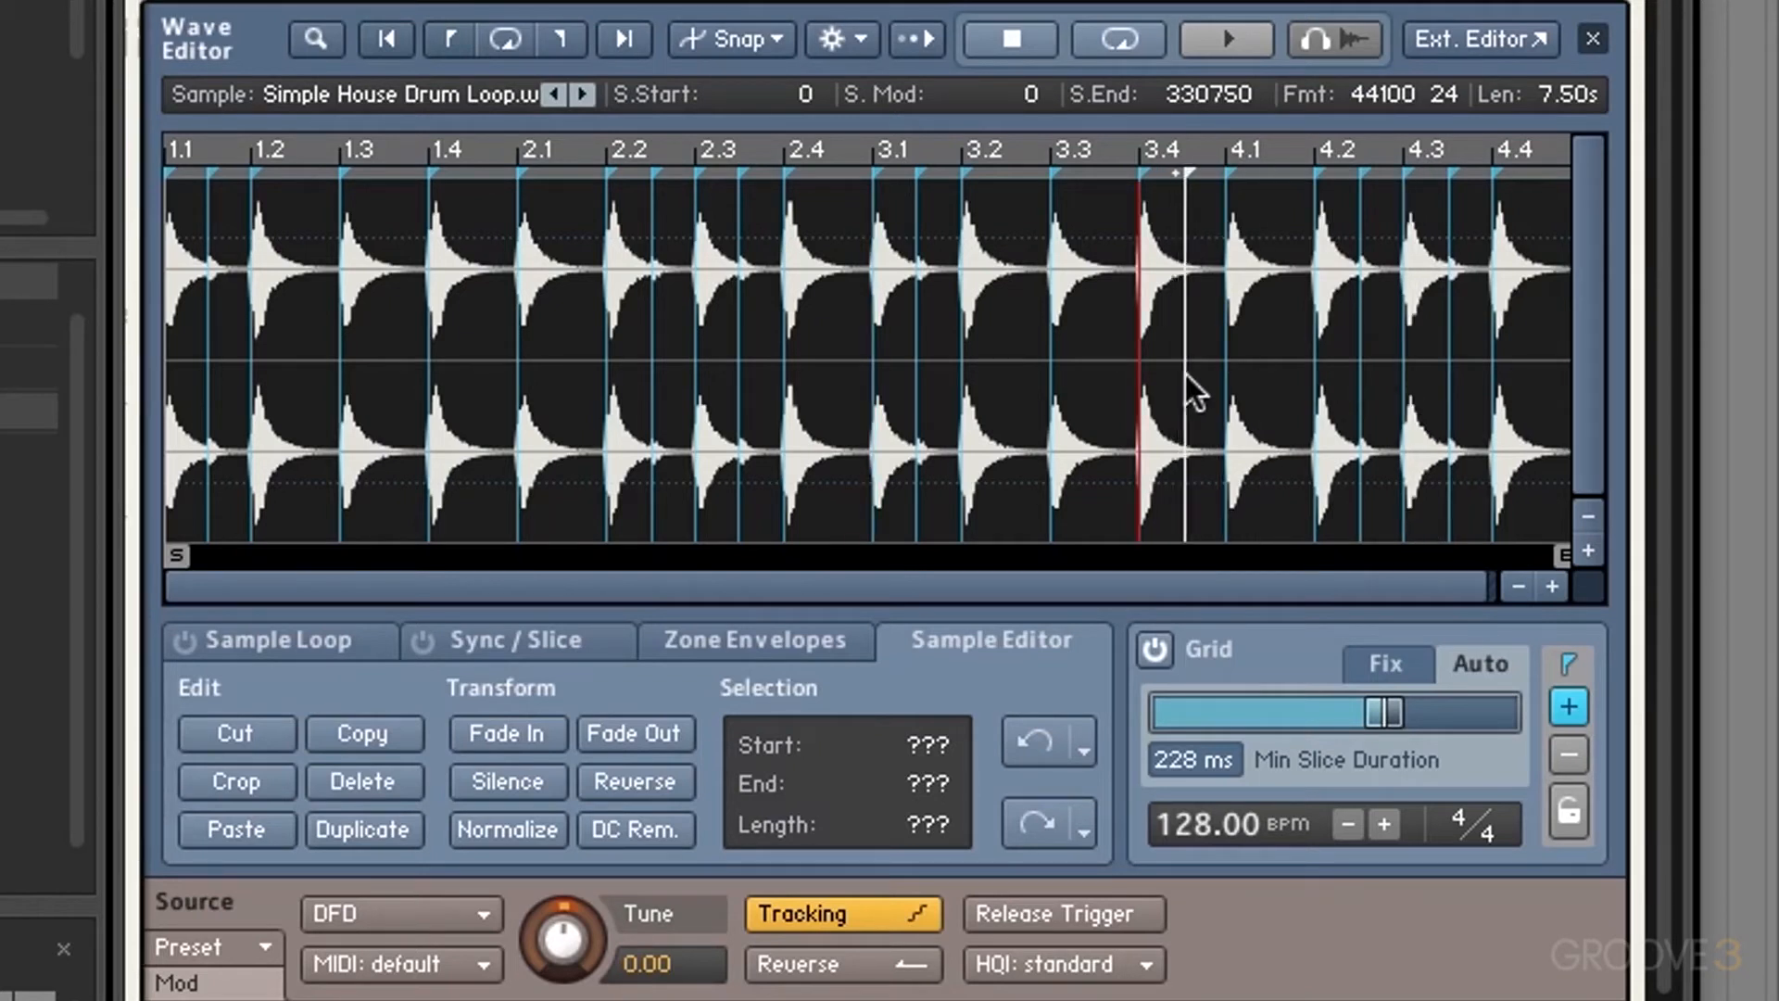
Step: Add slice markers just after beat 4.1 and between beats 3.4 and 4.1
click(1253, 385)
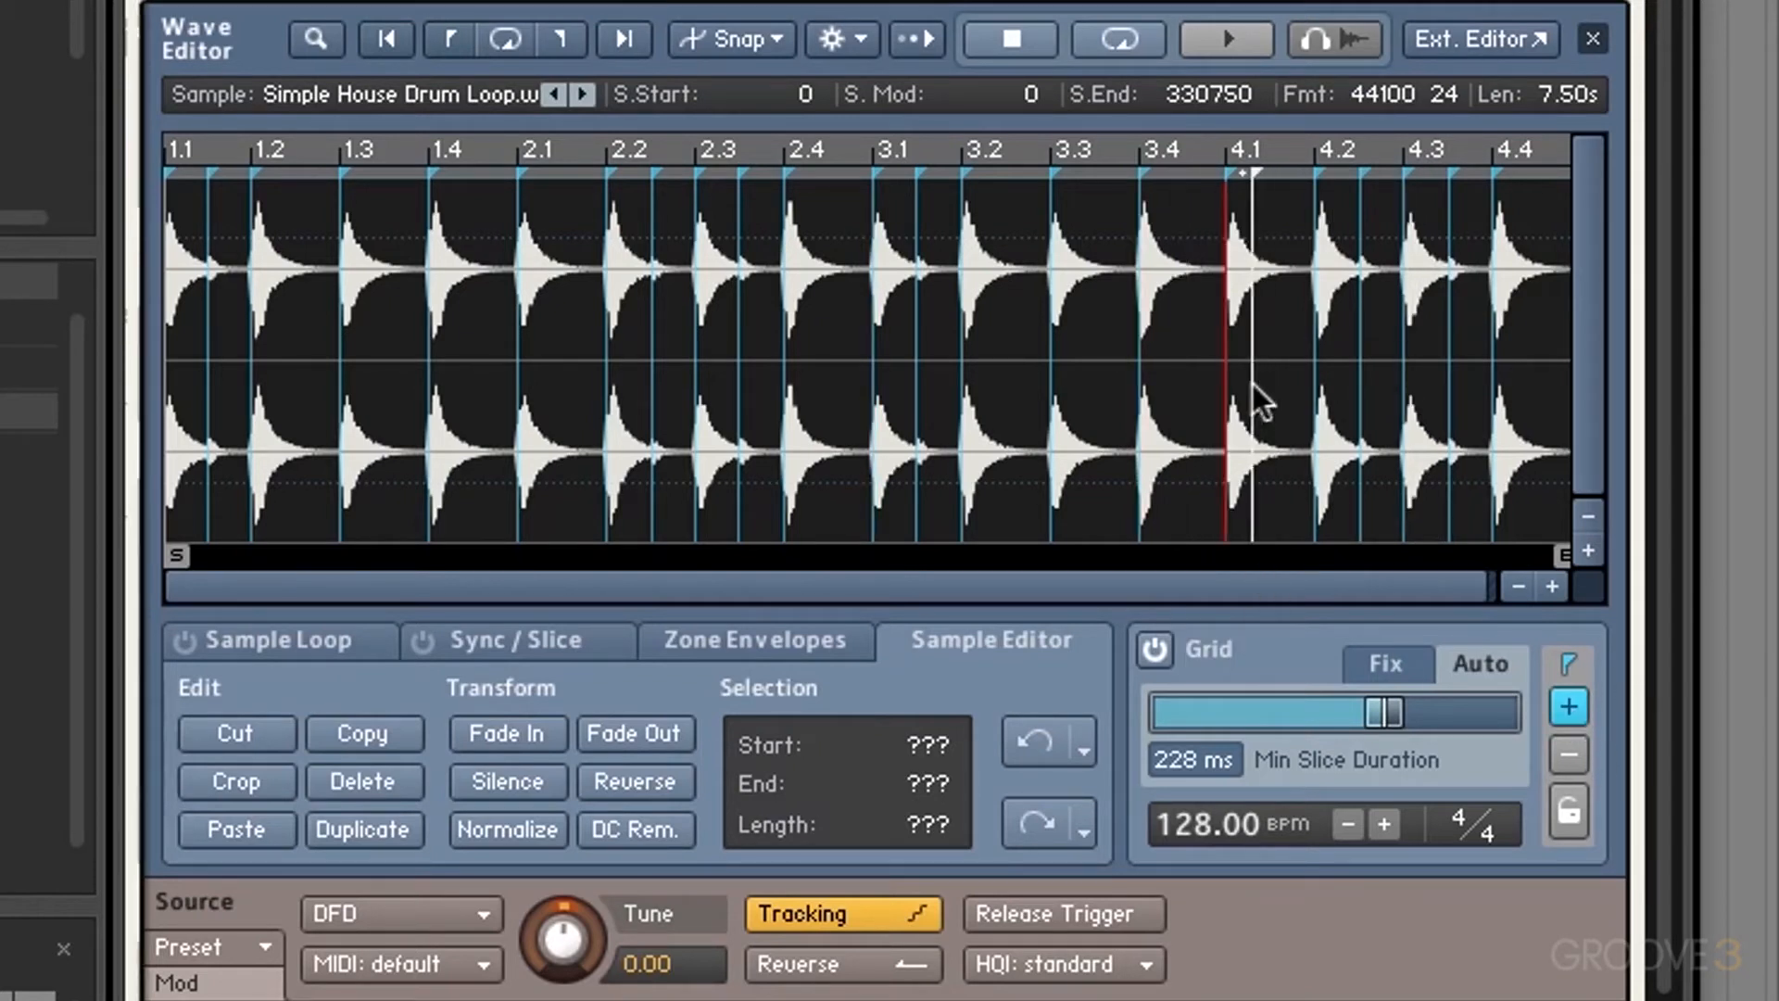
drag(1265, 174, 1269, 172)
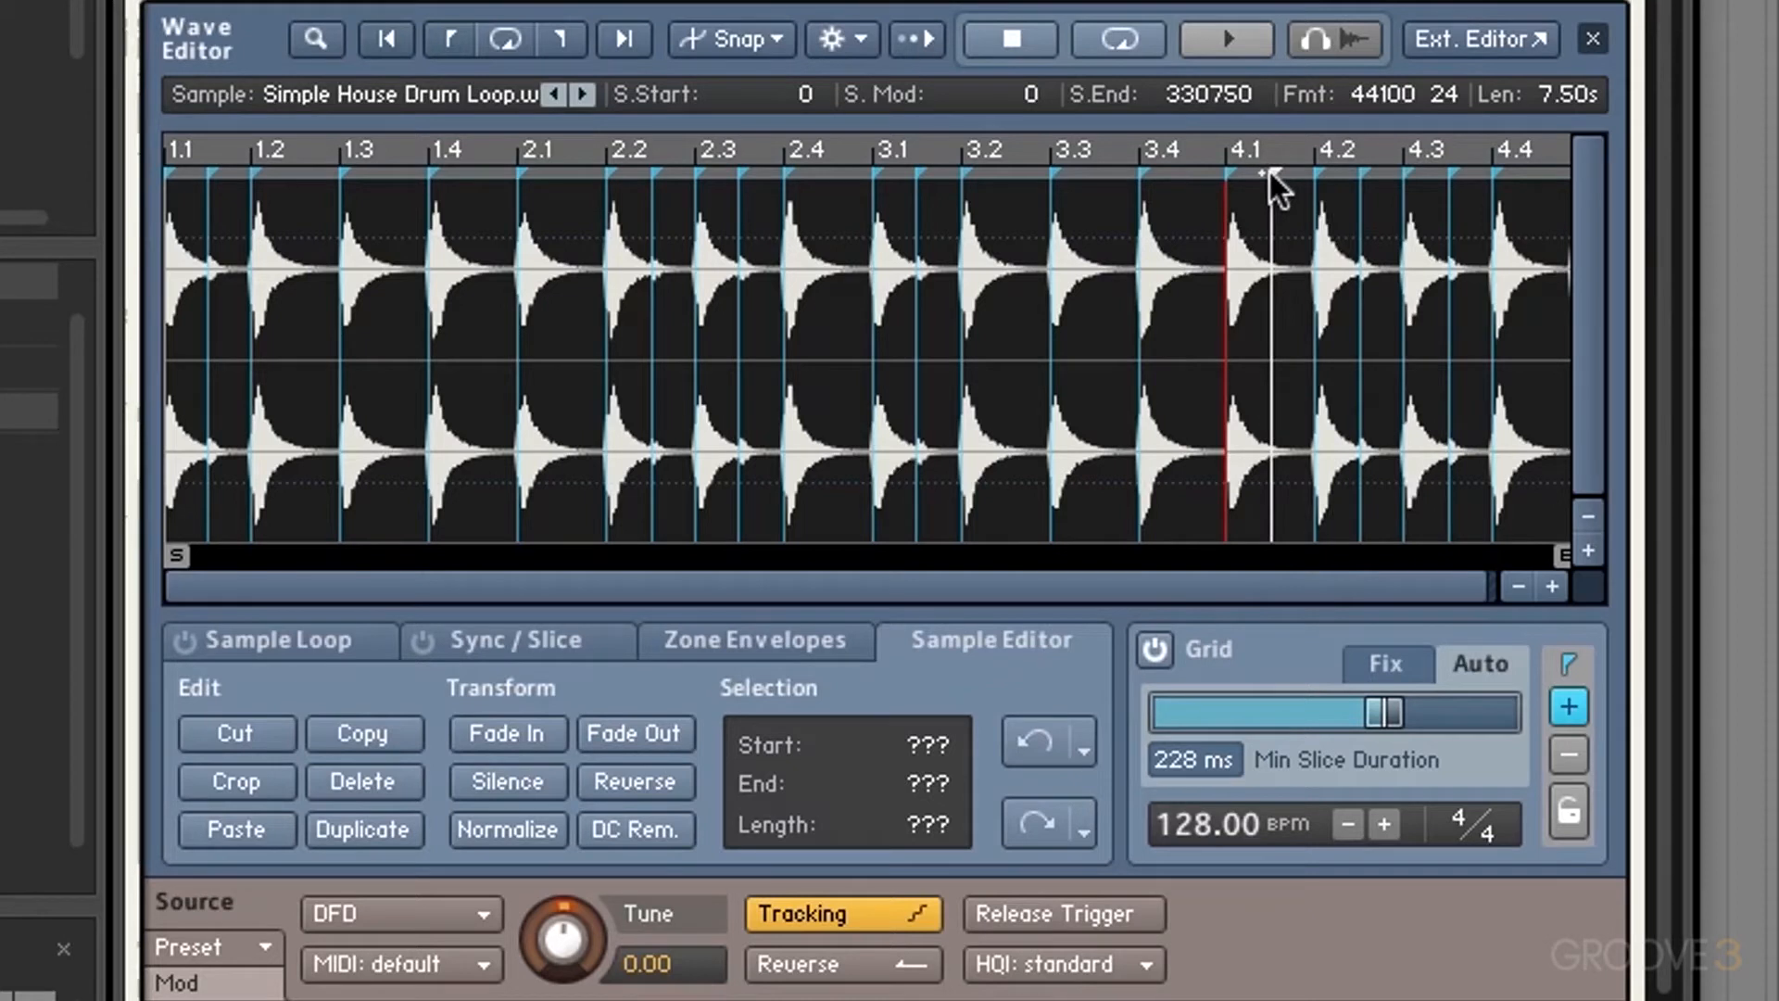
click(1271, 172)
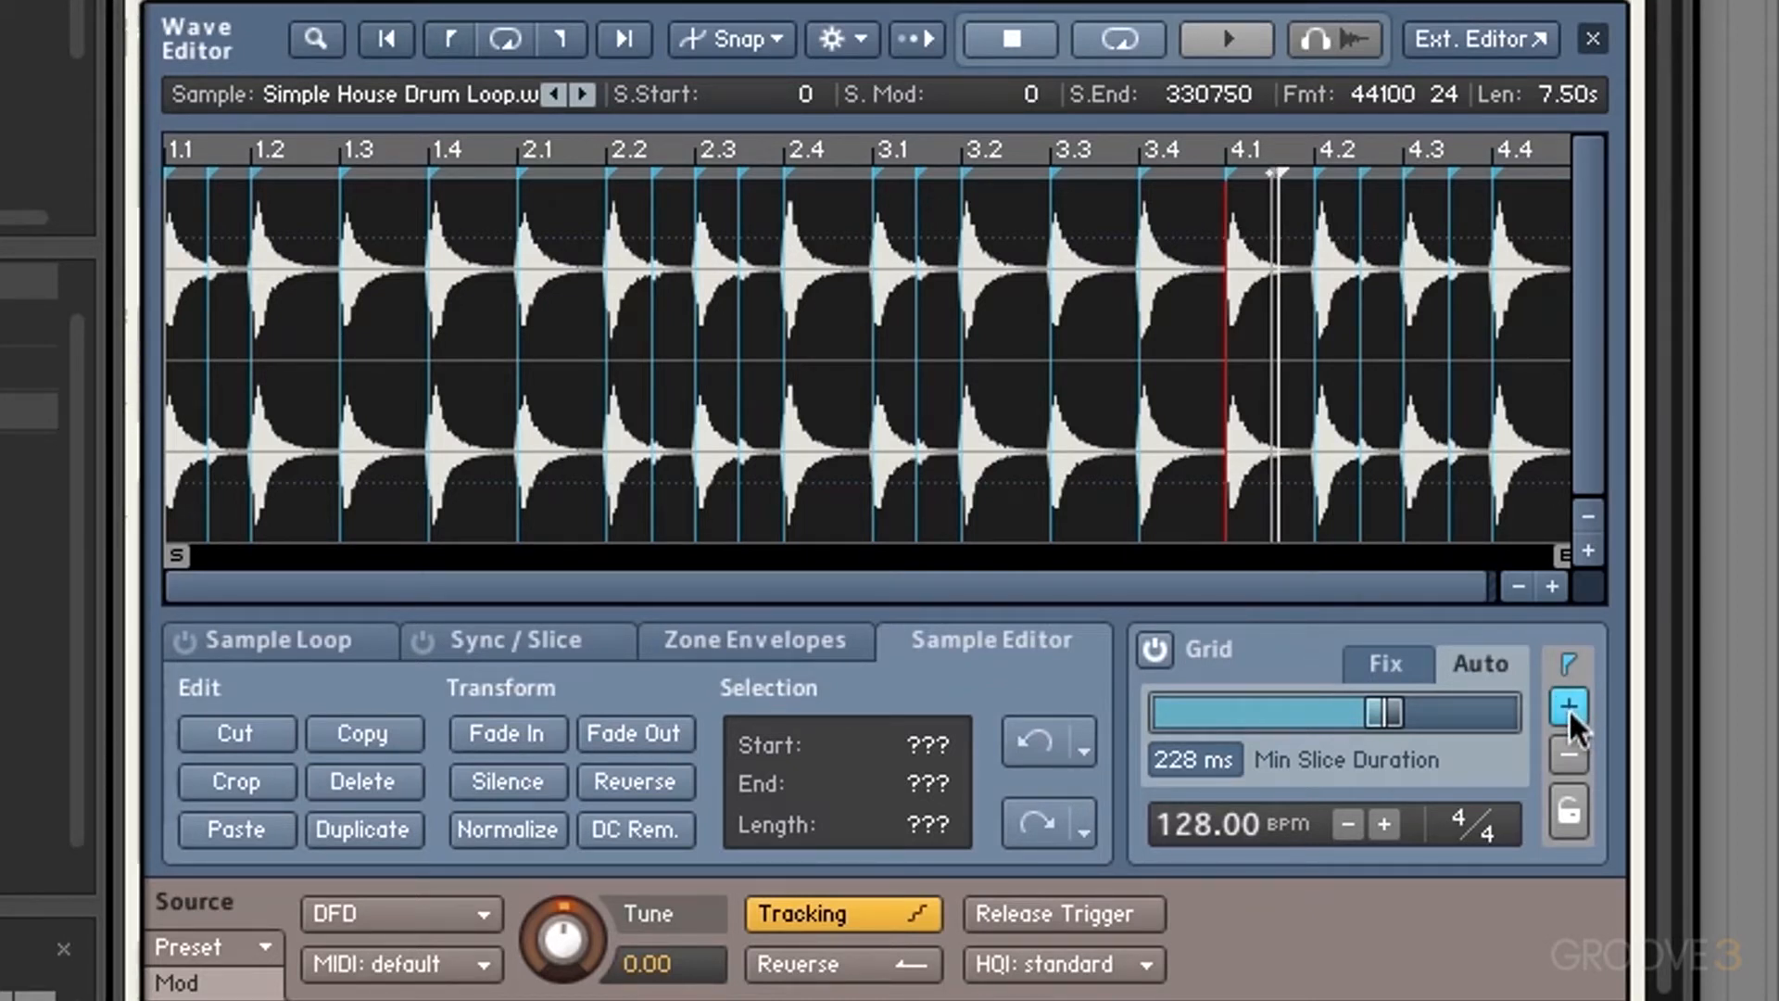
scroll(1176, 174, down, 1)
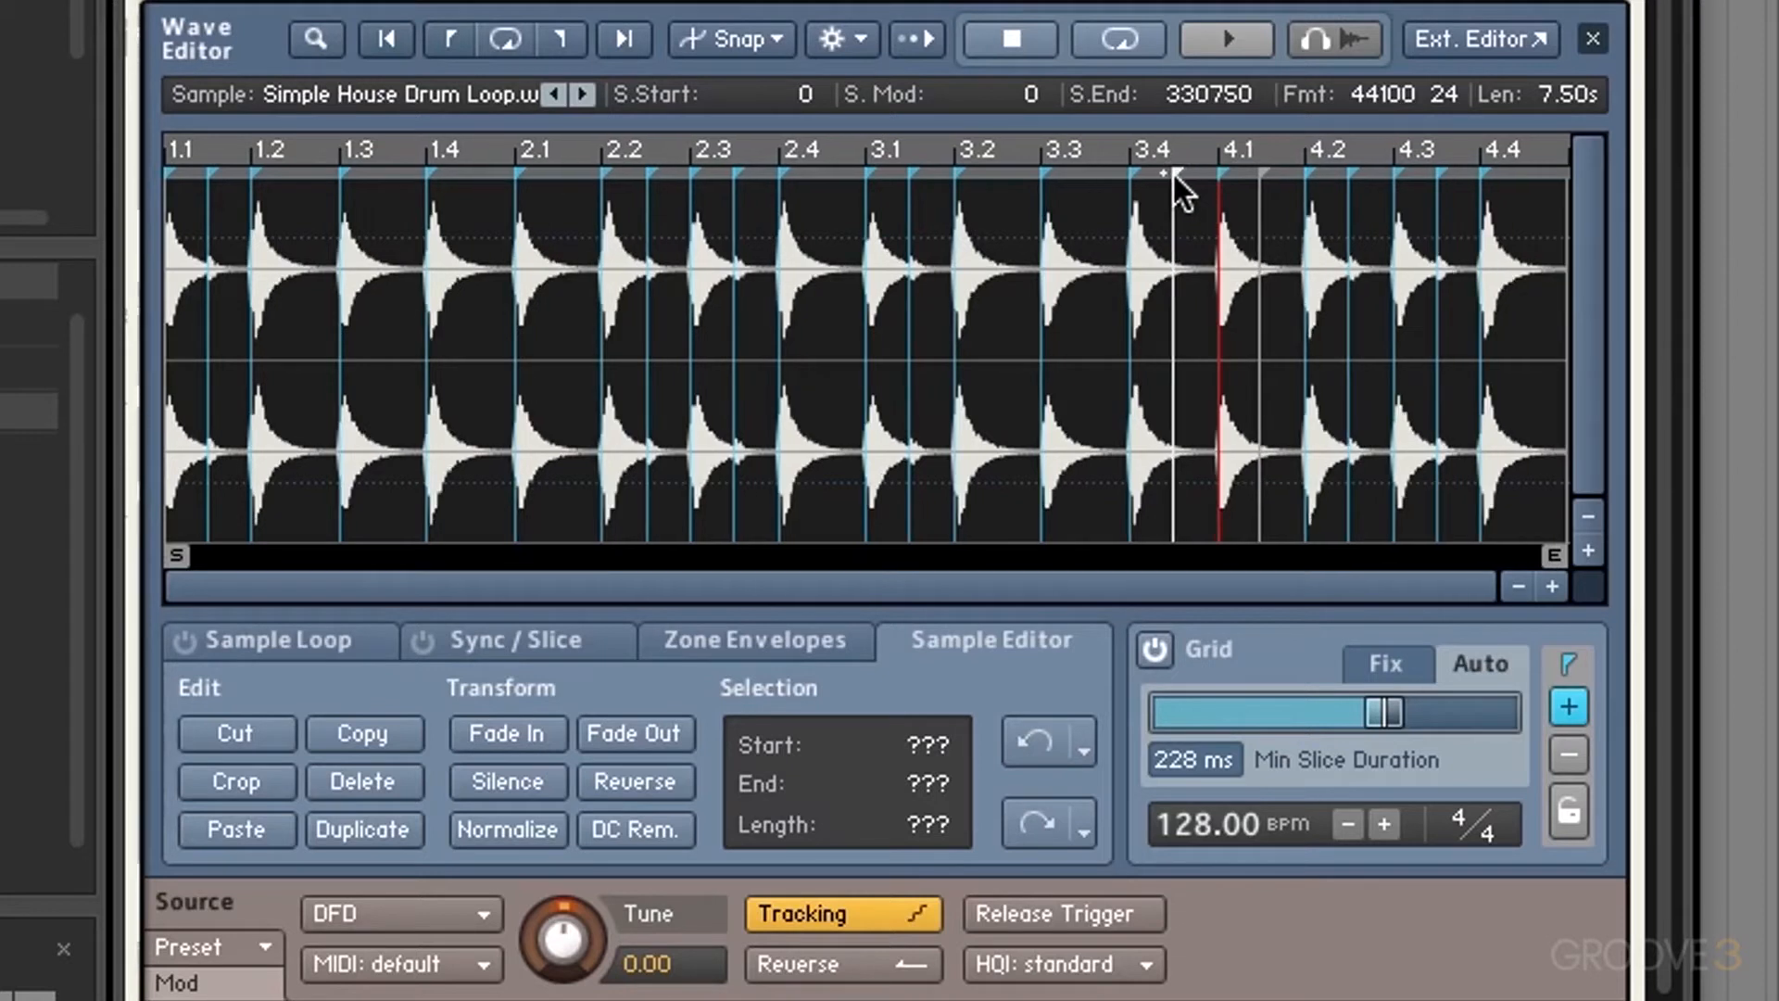
click(1173, 175)
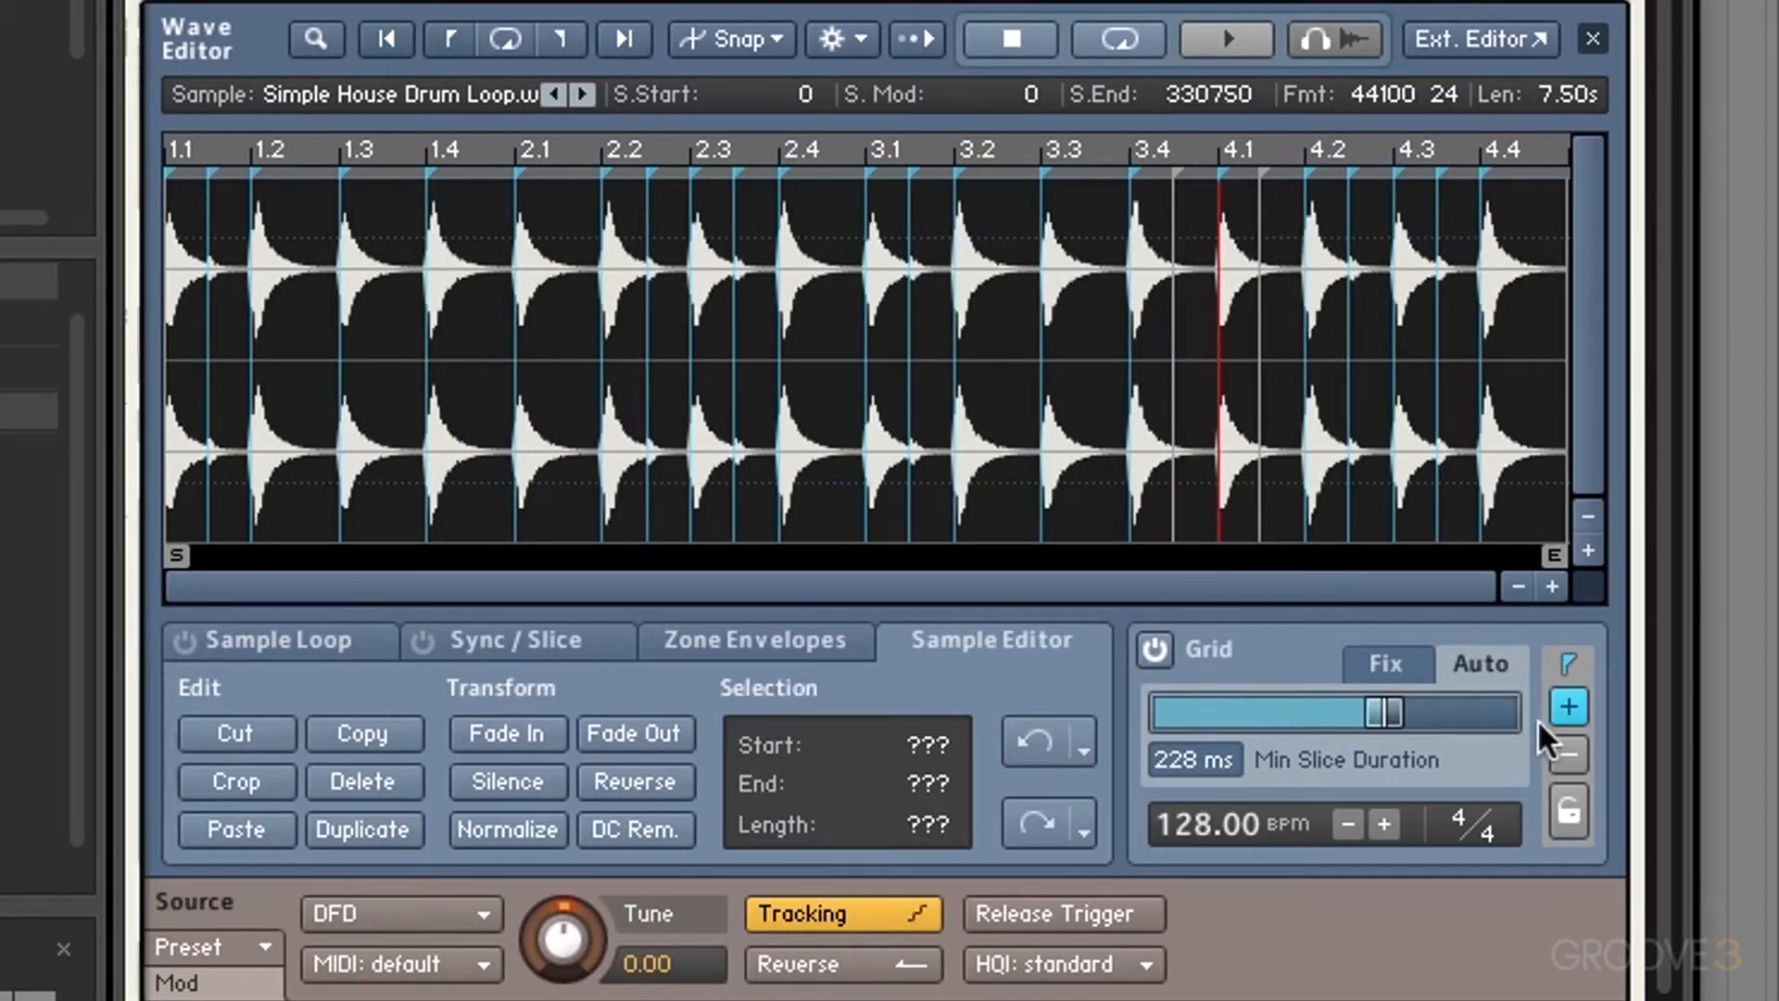
Step: Zoom in, stop adding slices, and align the 3.2 marker with its hit's onset
click(1552, 585)
click(1551, 586)
click(1552, 585)
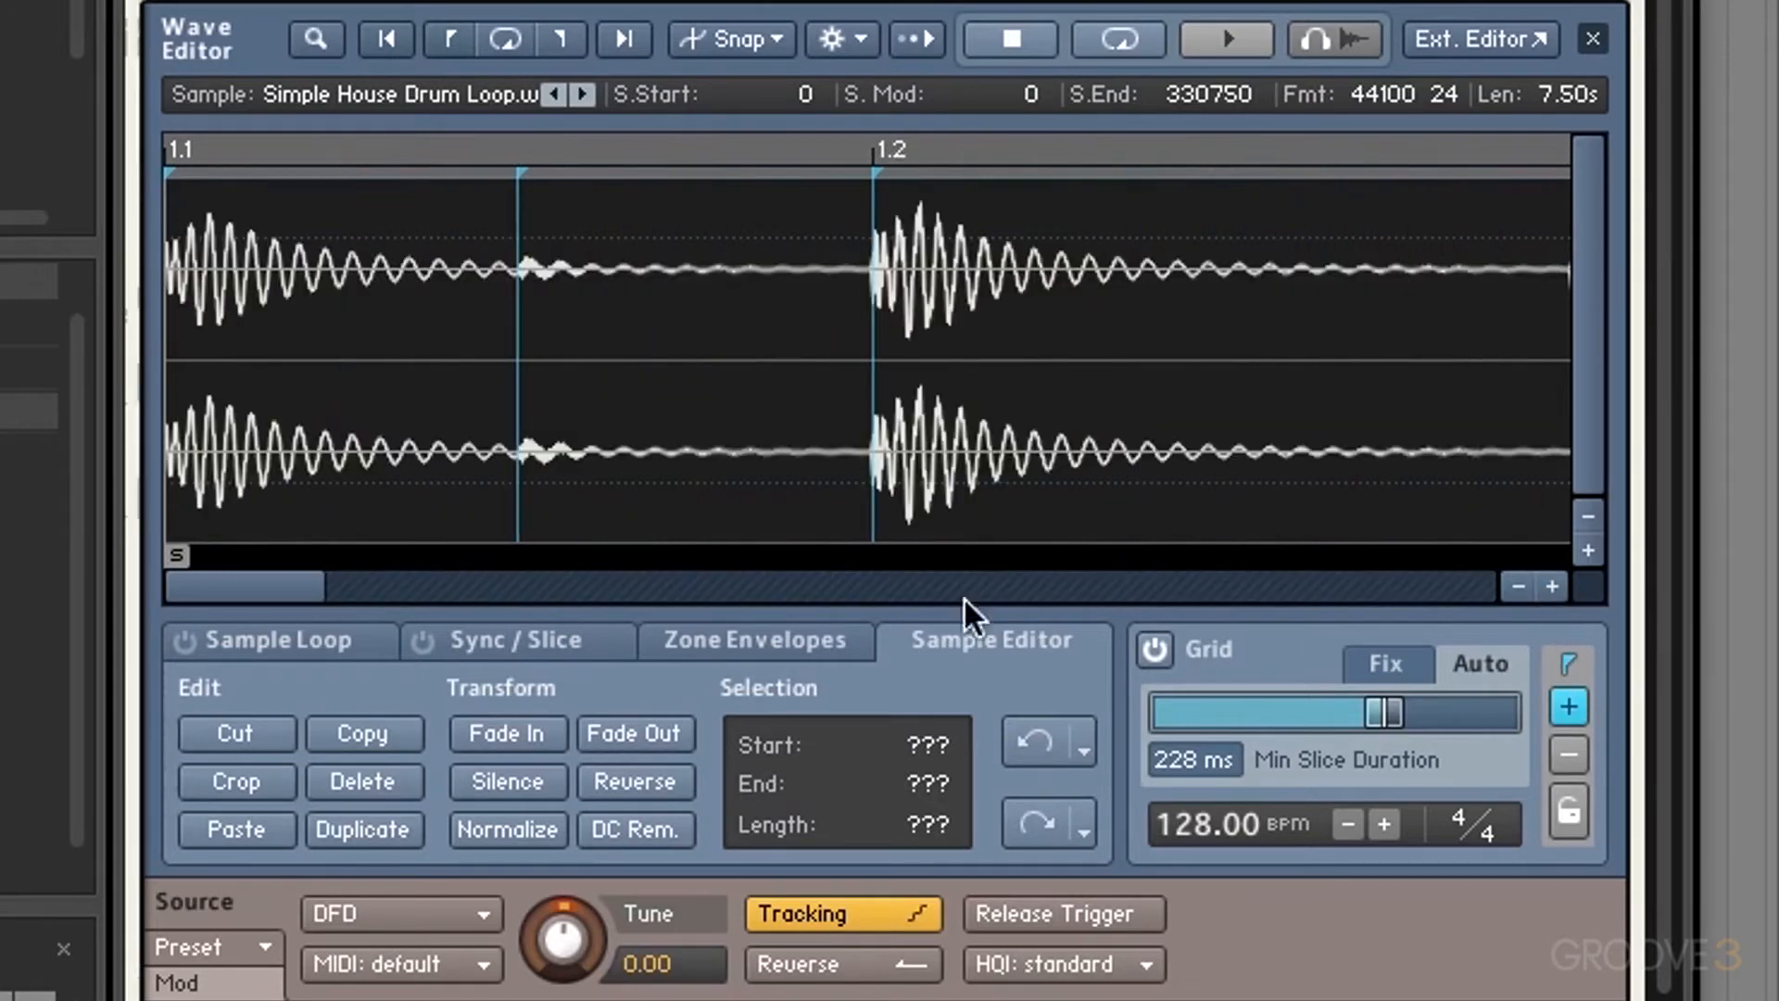
drag(292, 595, 1037, 608)
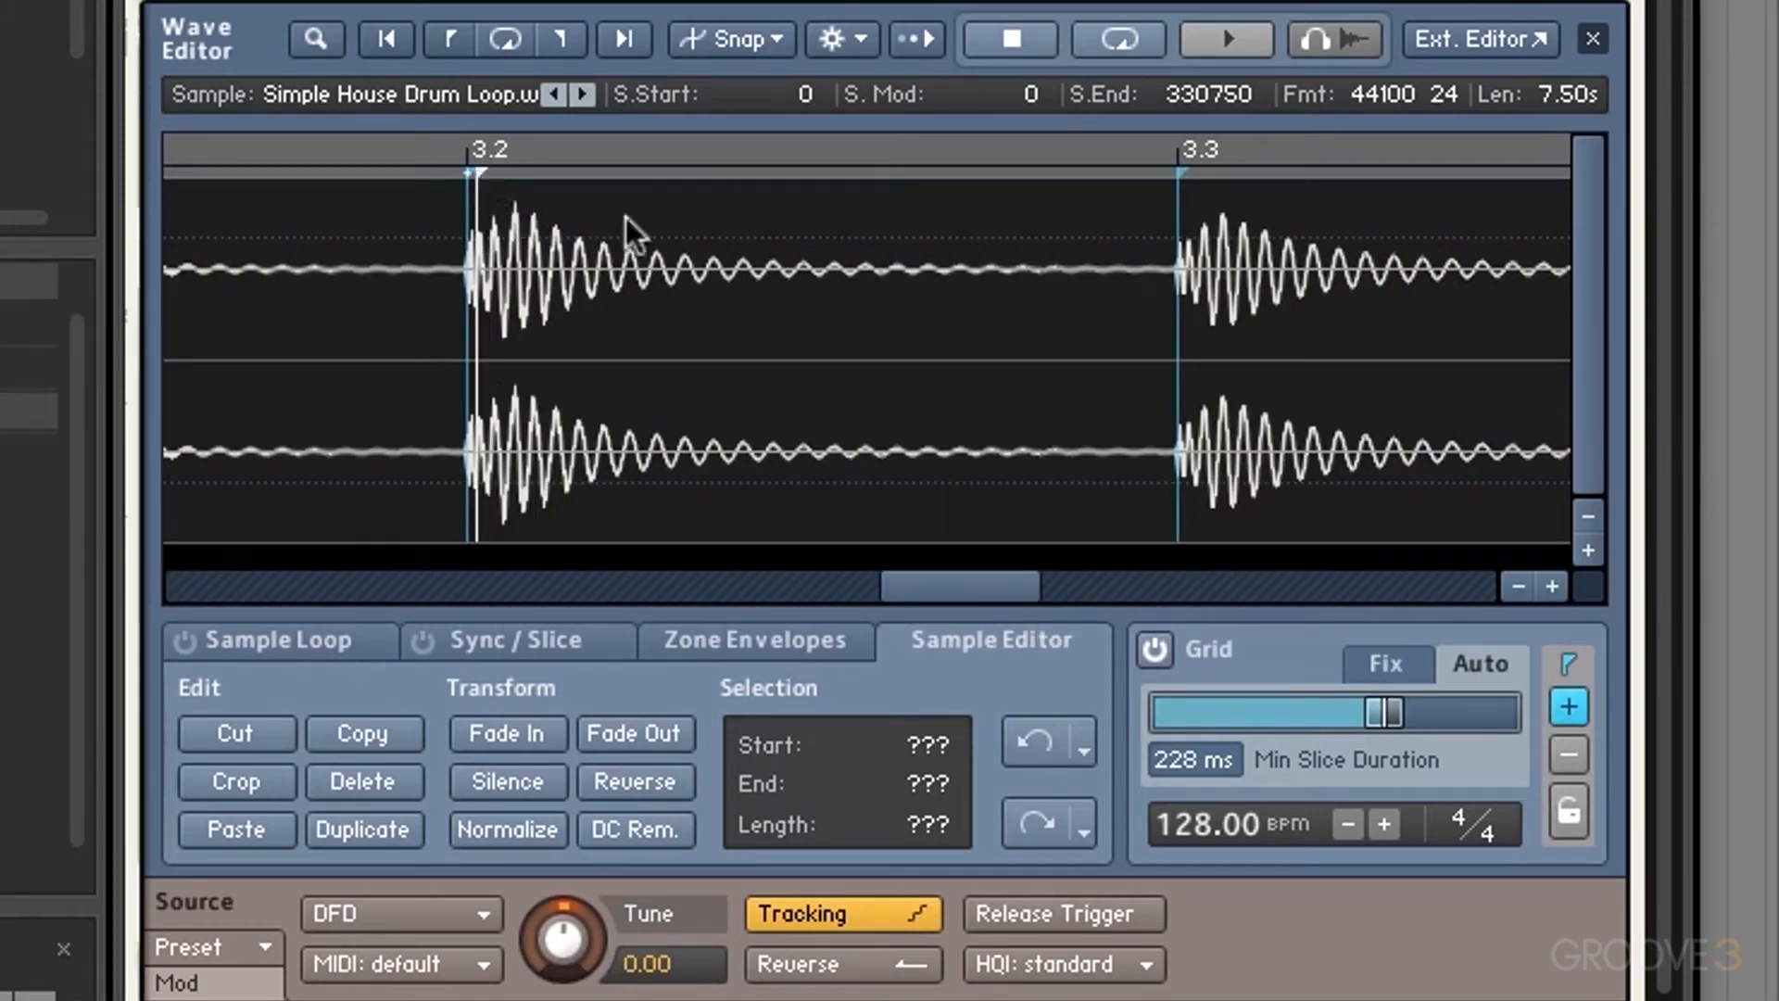
click(1571, 703)
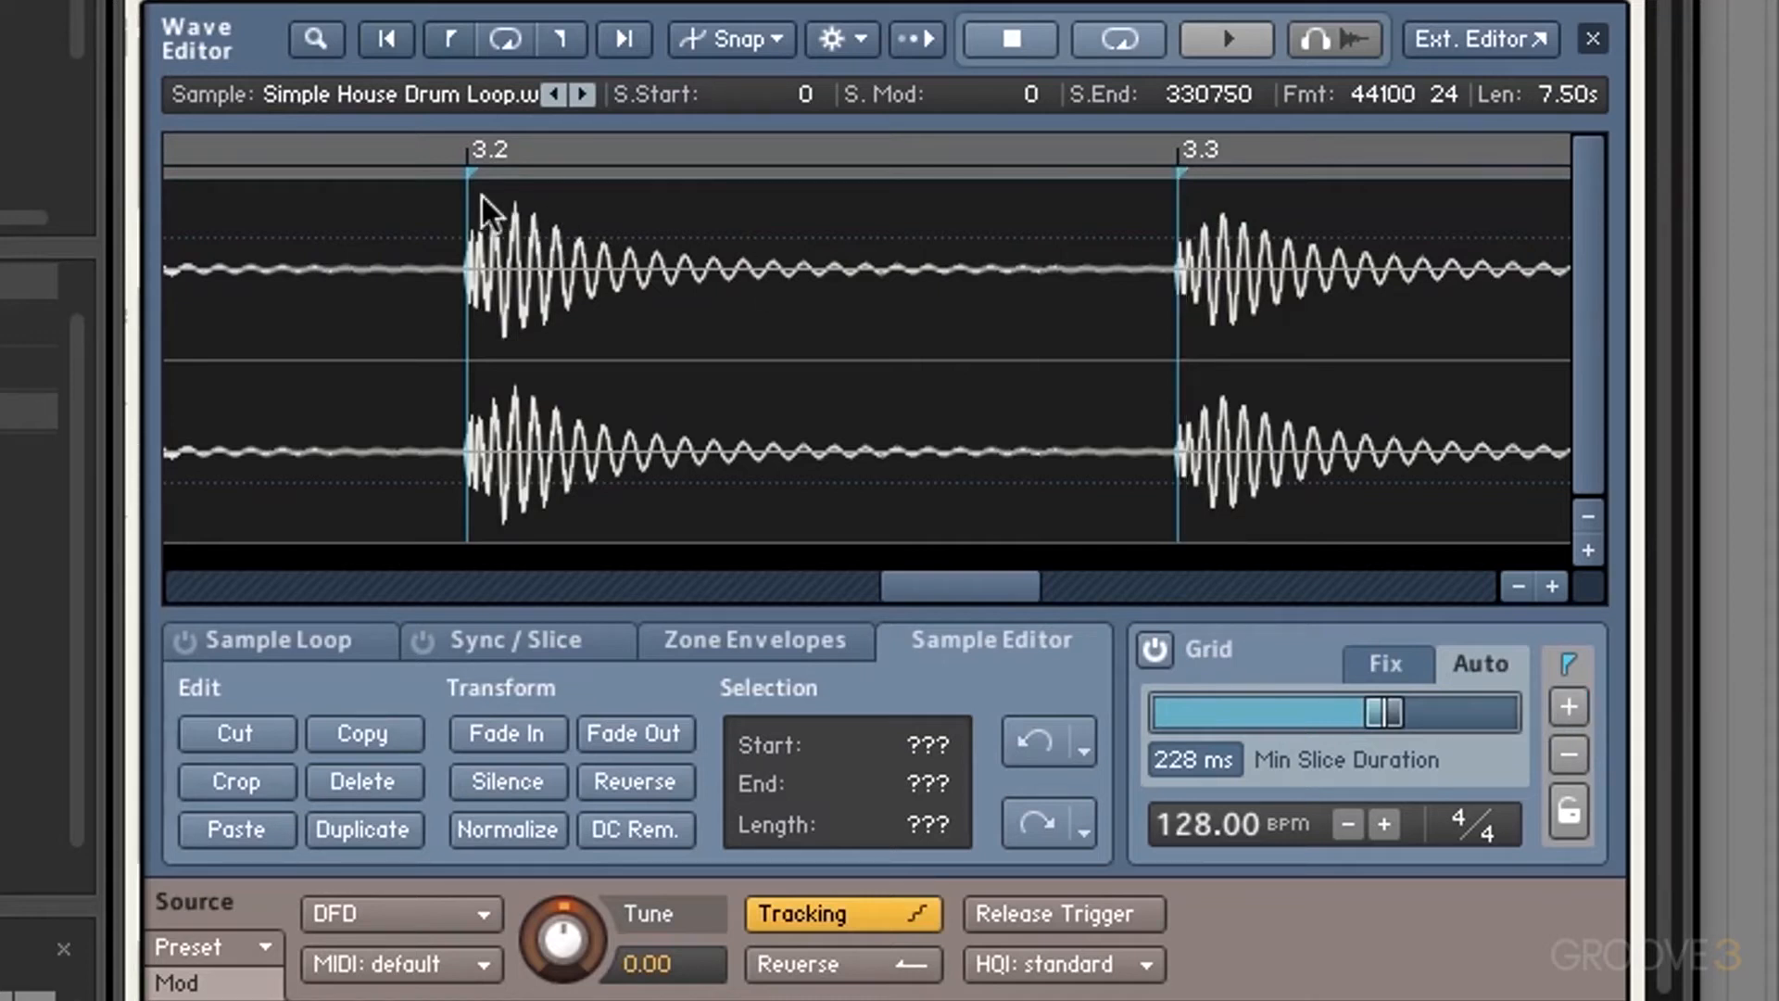
drag(470, 171, 430, 172)
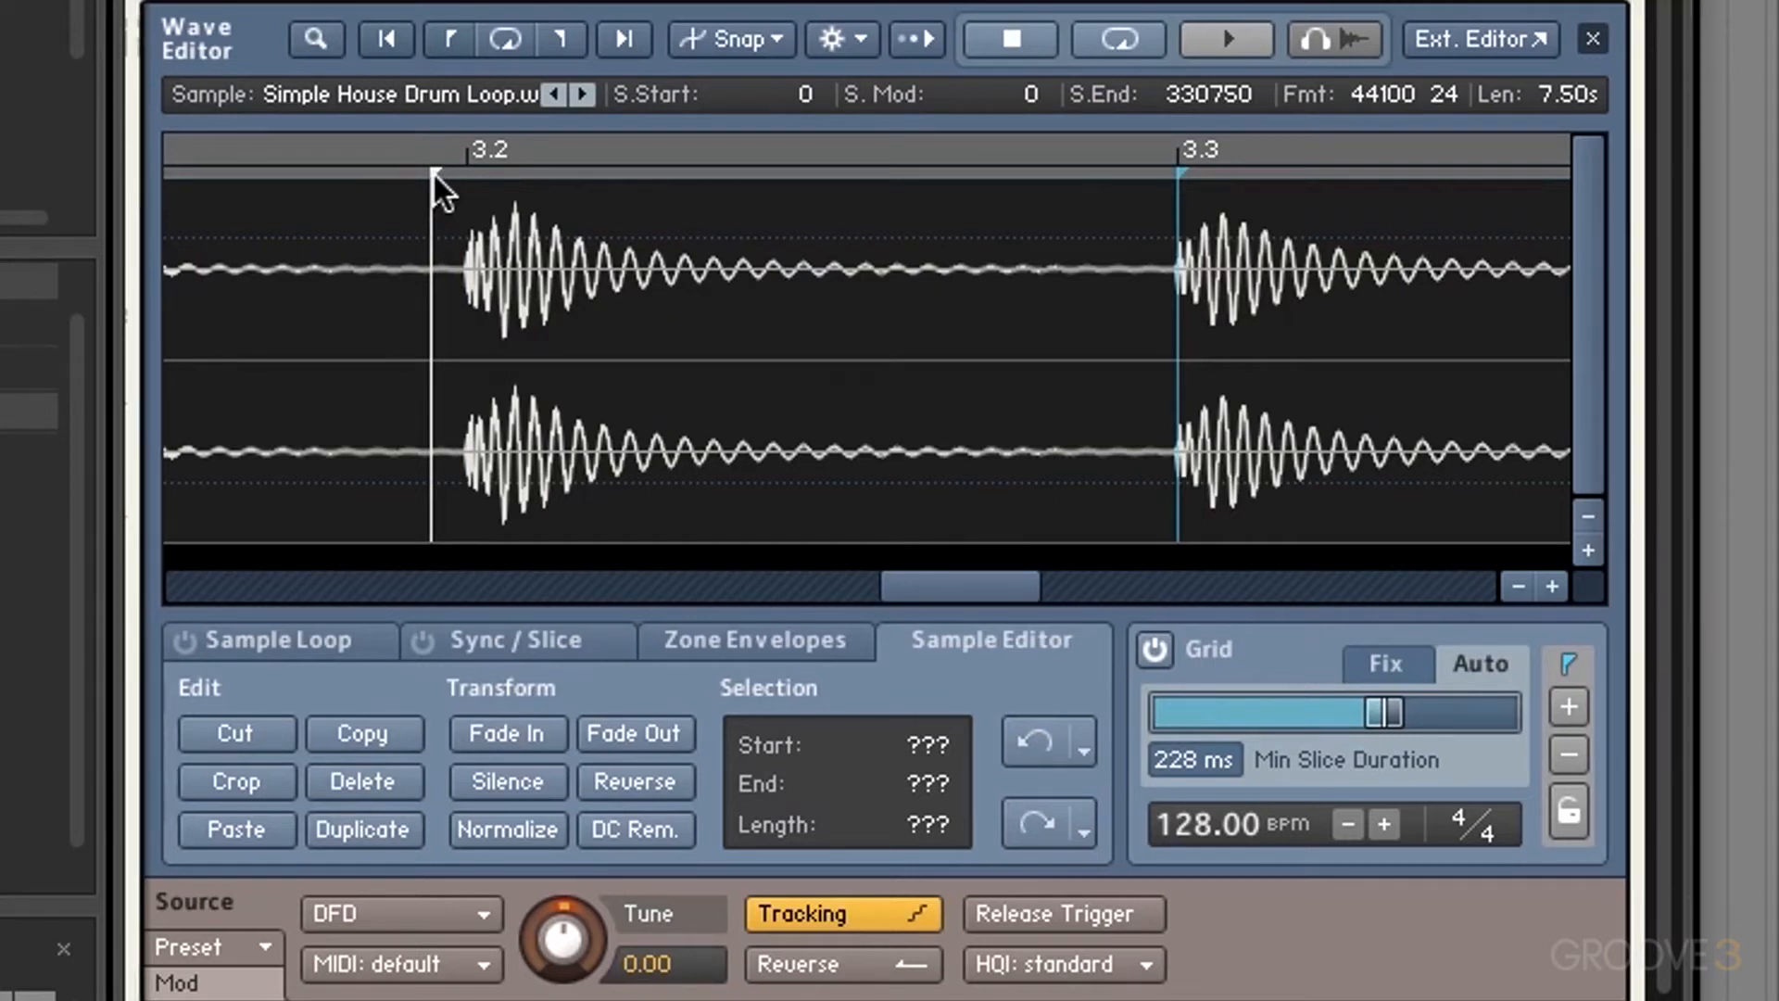
mouse_move(433, 172)
mouse_down()
mouse_move(449, 172)
mouse_move(417, 174)
mouse_move(453, 180)
mouse_up()
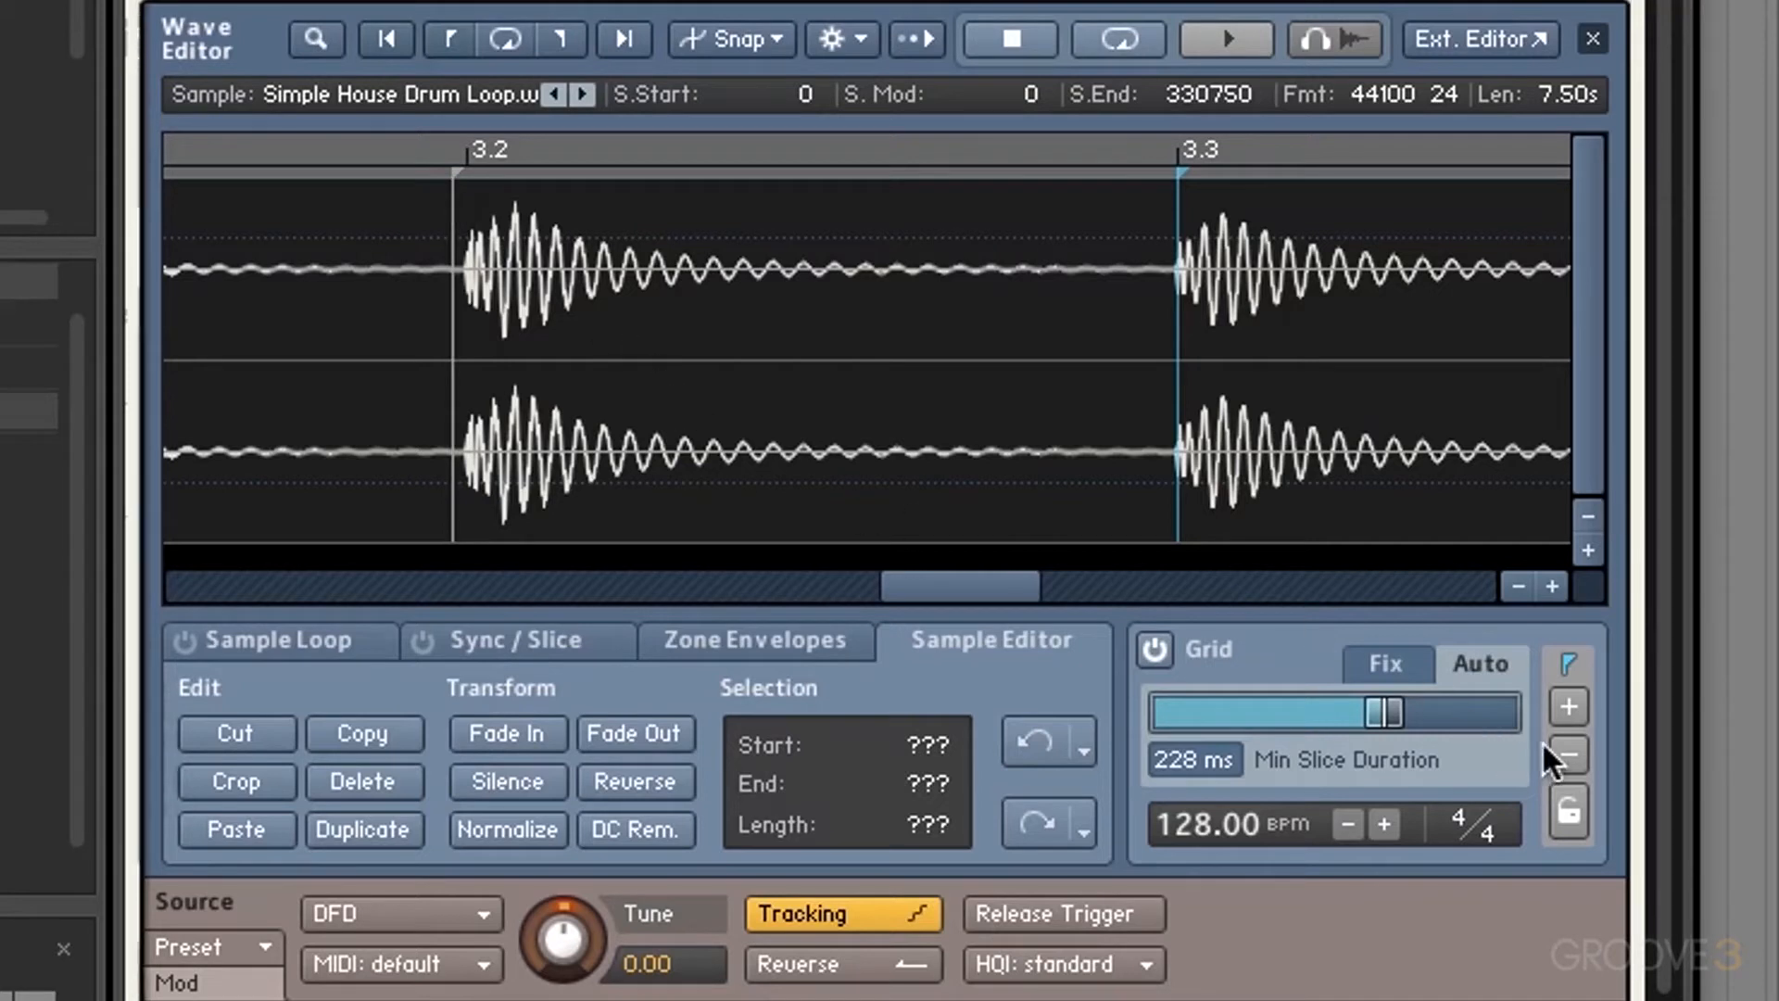
Step: Delete the slice markers at beats 3.2 and 3.3, then zoom back out
click(1569, 755)
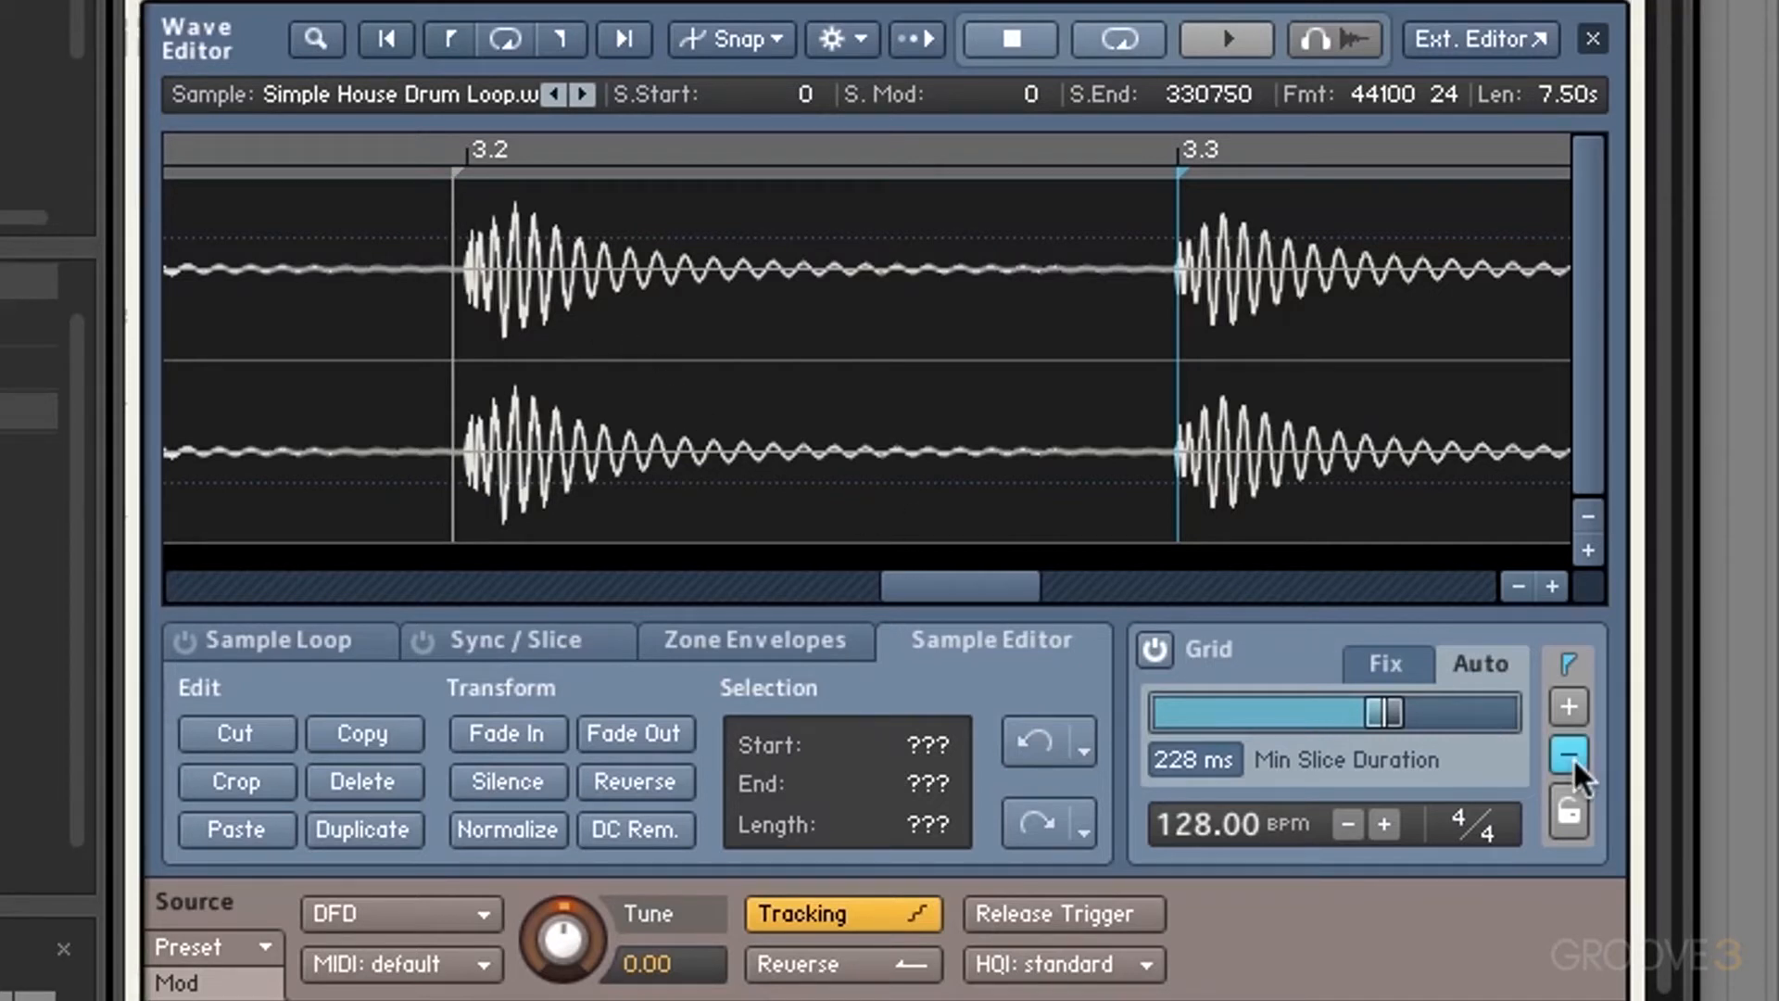
click(454, 171)
click(1188, 176)
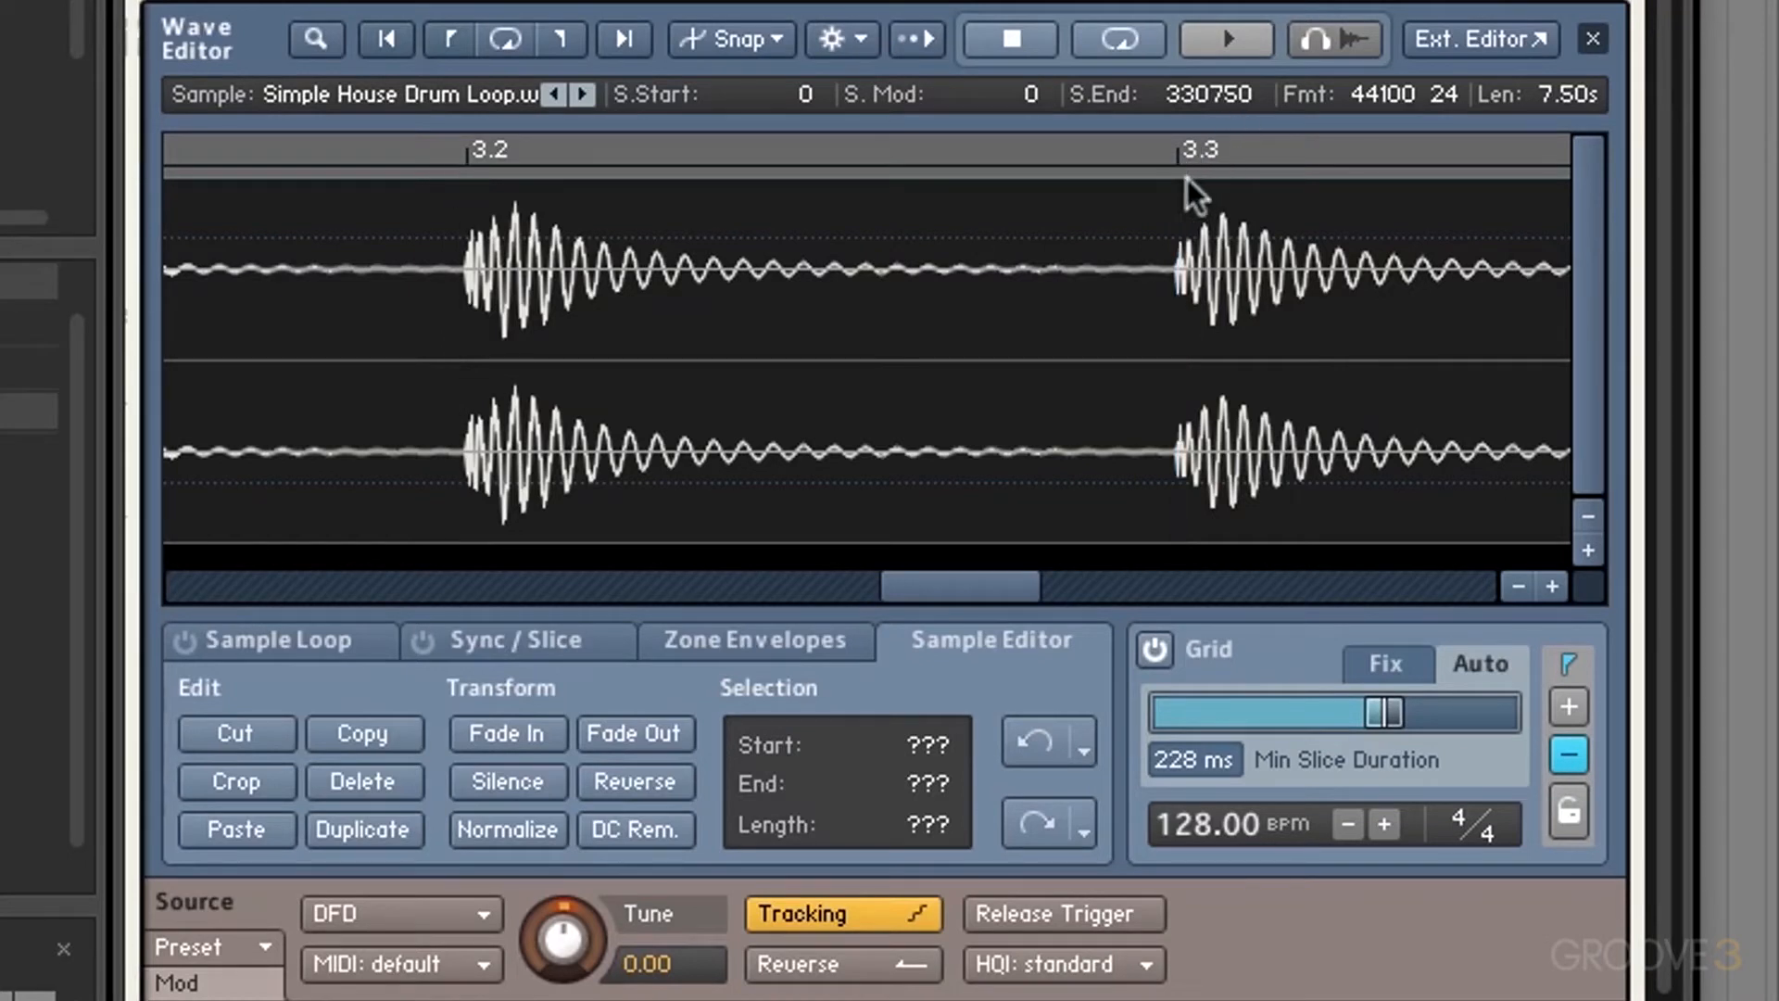
click(1517, 586)
click(1516, 586)
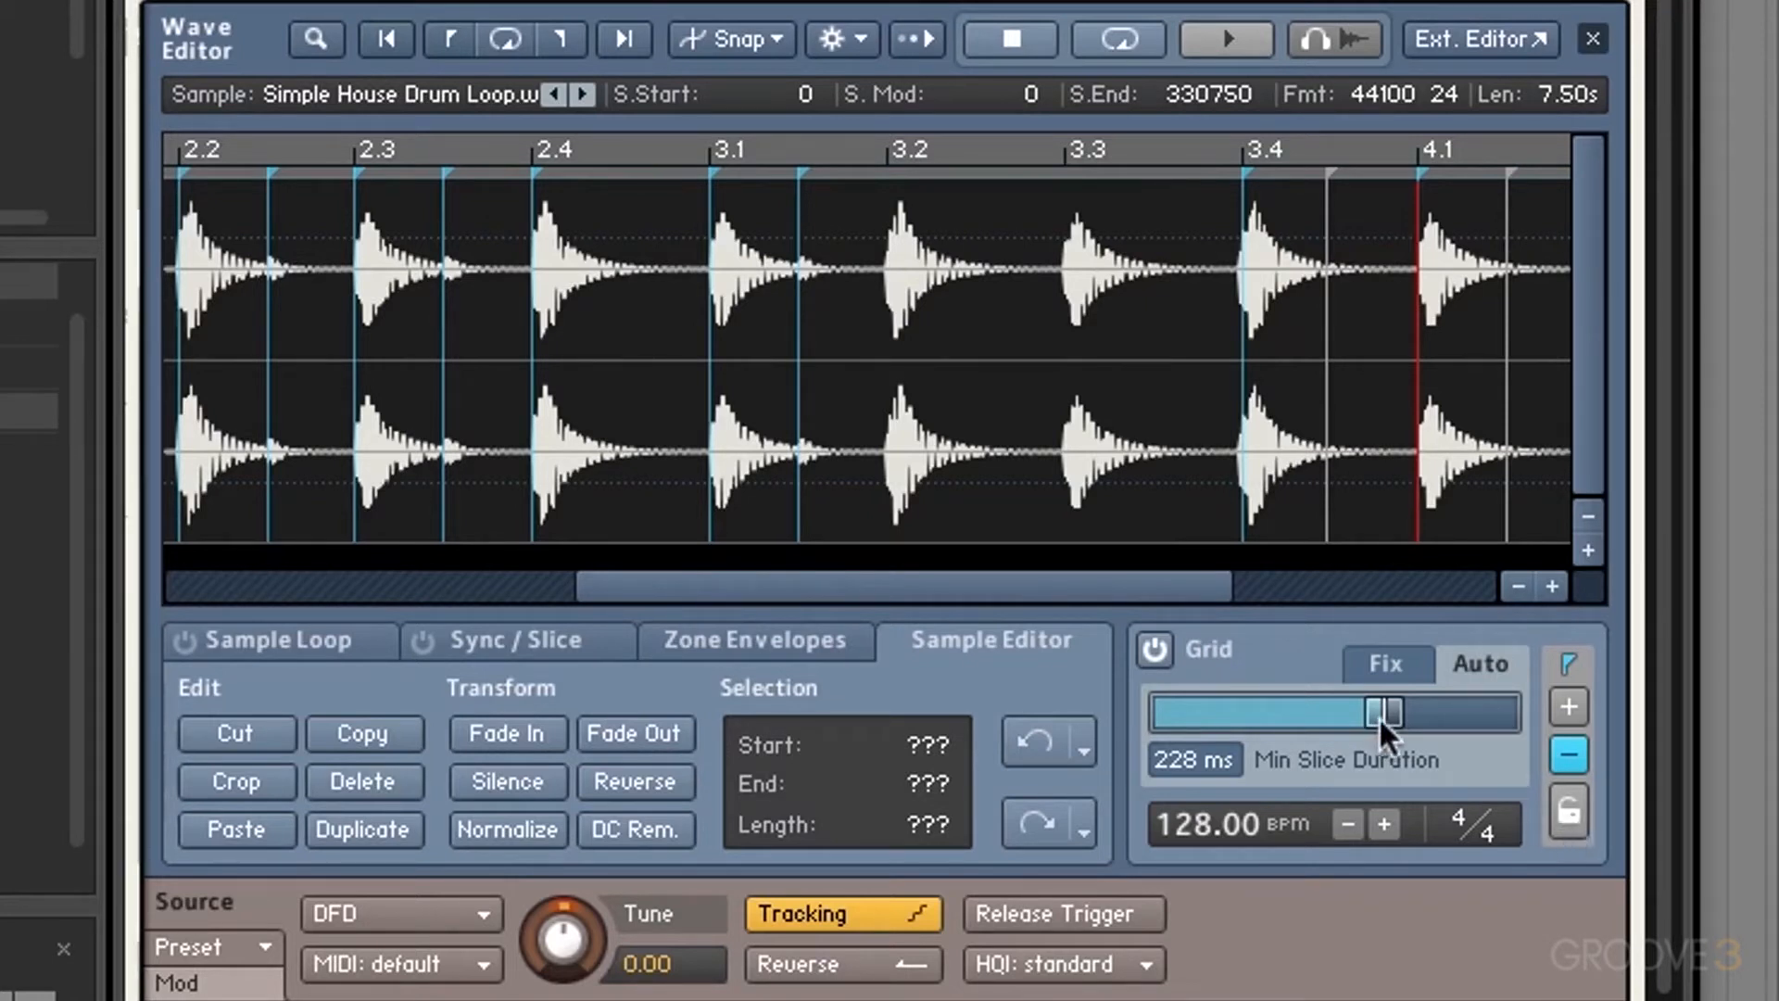
Step: Turn off slice removal and lock the slice grid
click(803, 172)
click(1580, 751)
click(1573, 829)
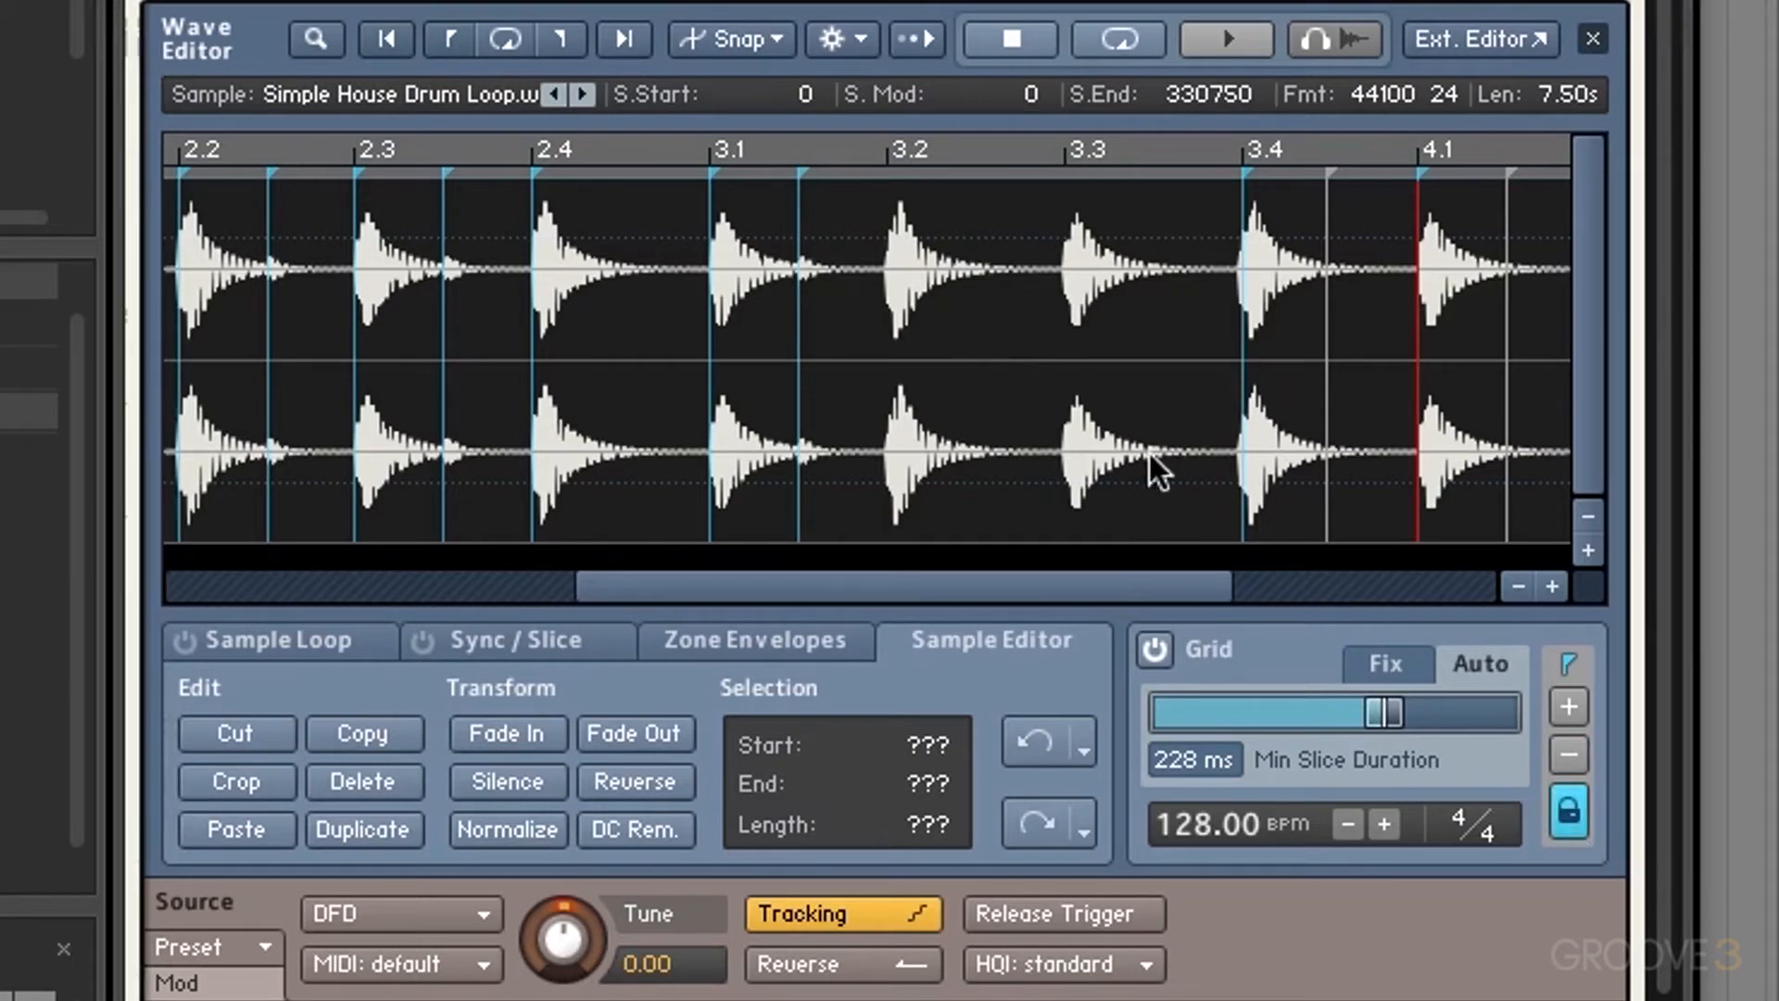
click(804, 172)
Step: Zoom into the waveform and try changing Min Slice Duration while the grid is locked
click(1551, 585)
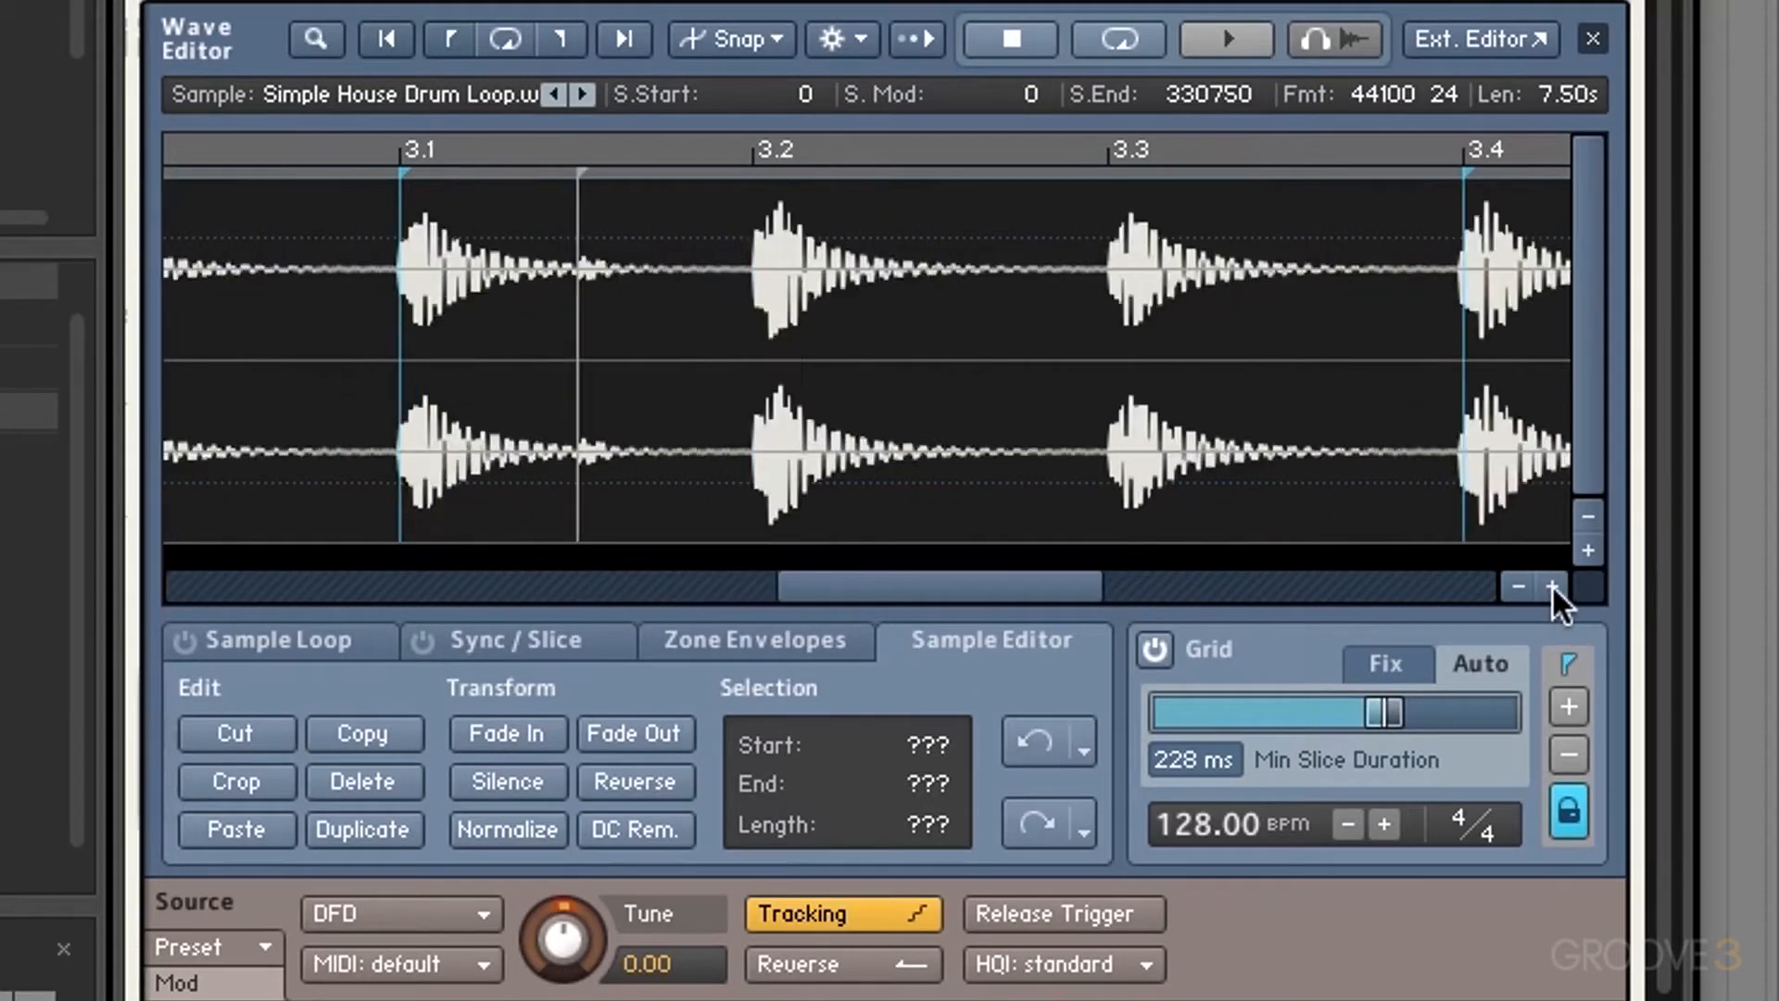
click(1551, 585)
click(1517, 586)
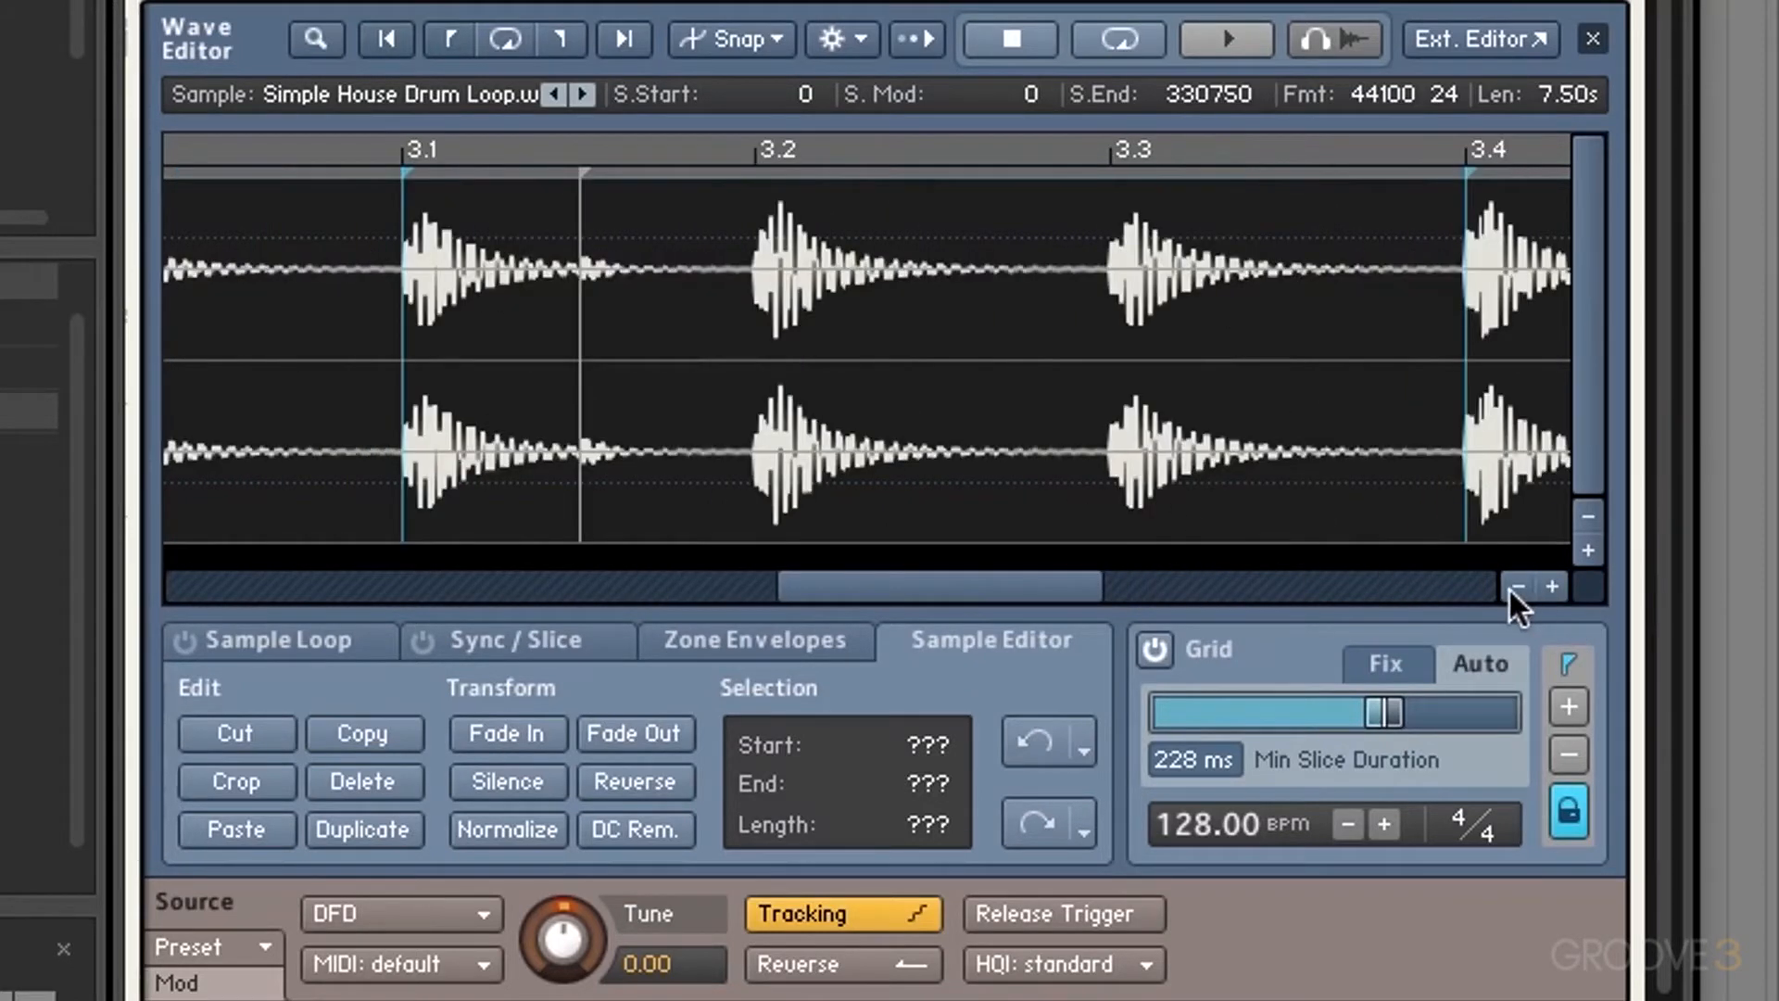
drag(945, 567, 892, 552)
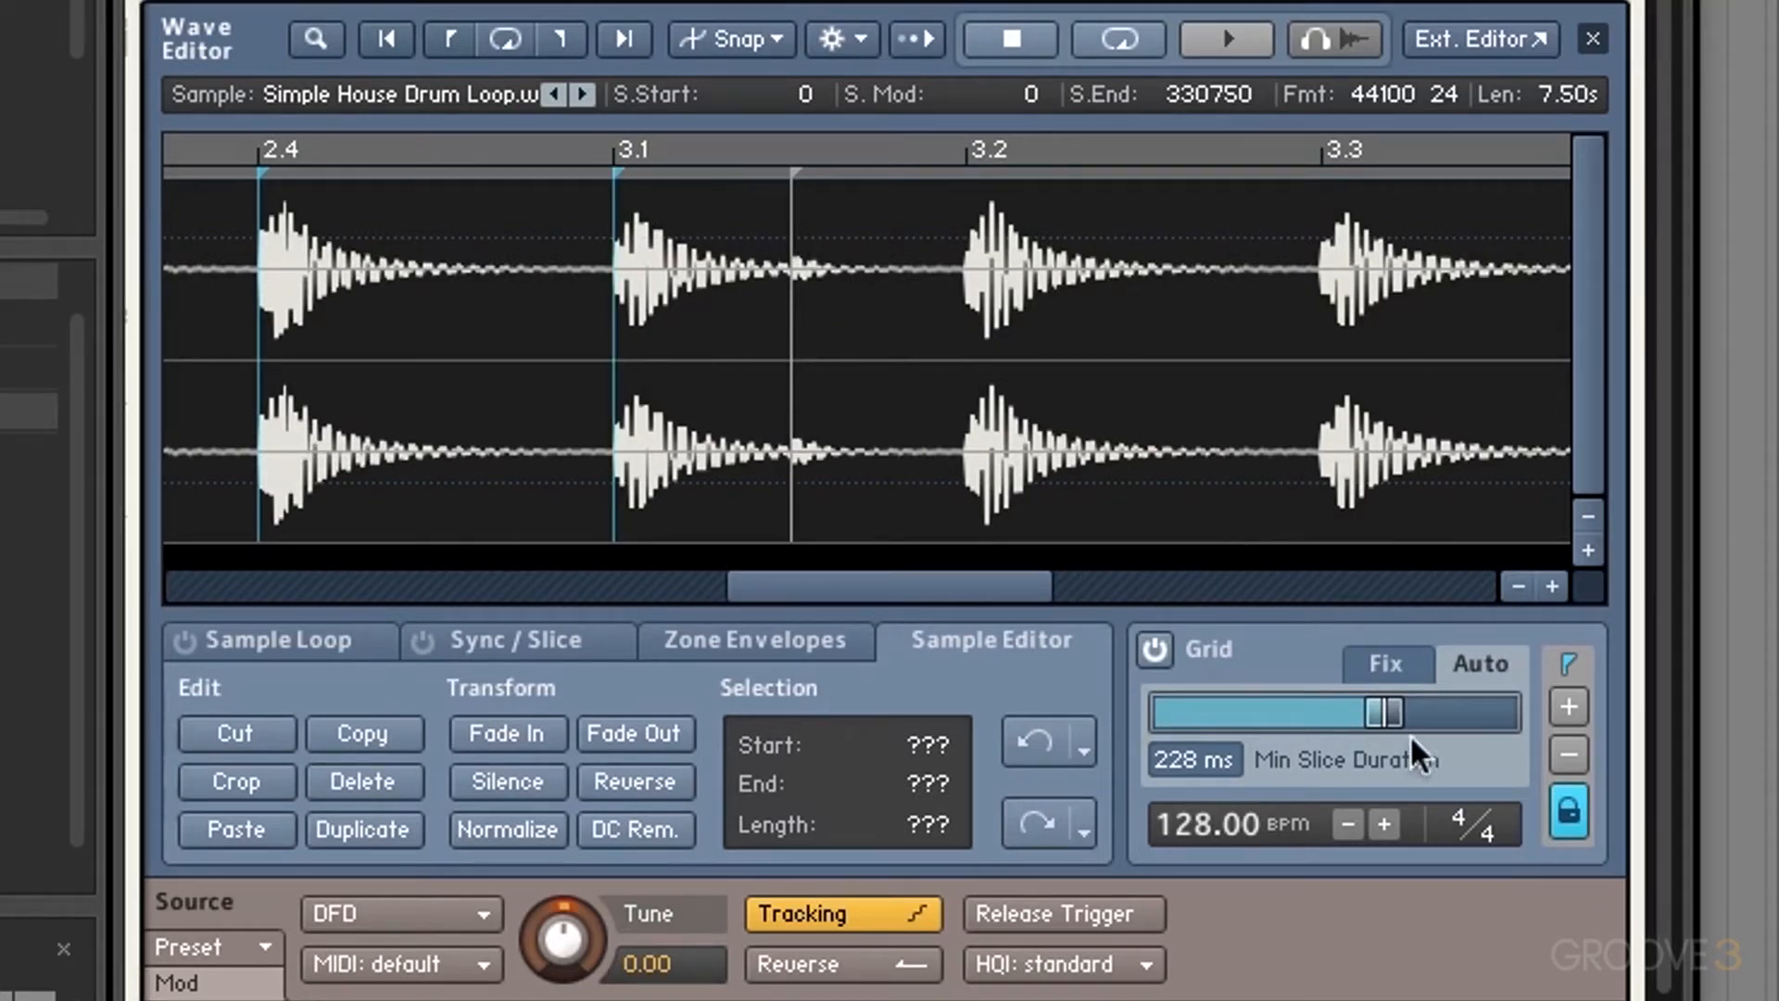
click(1381, 708)
drag(1319, 714, 1282, 715)
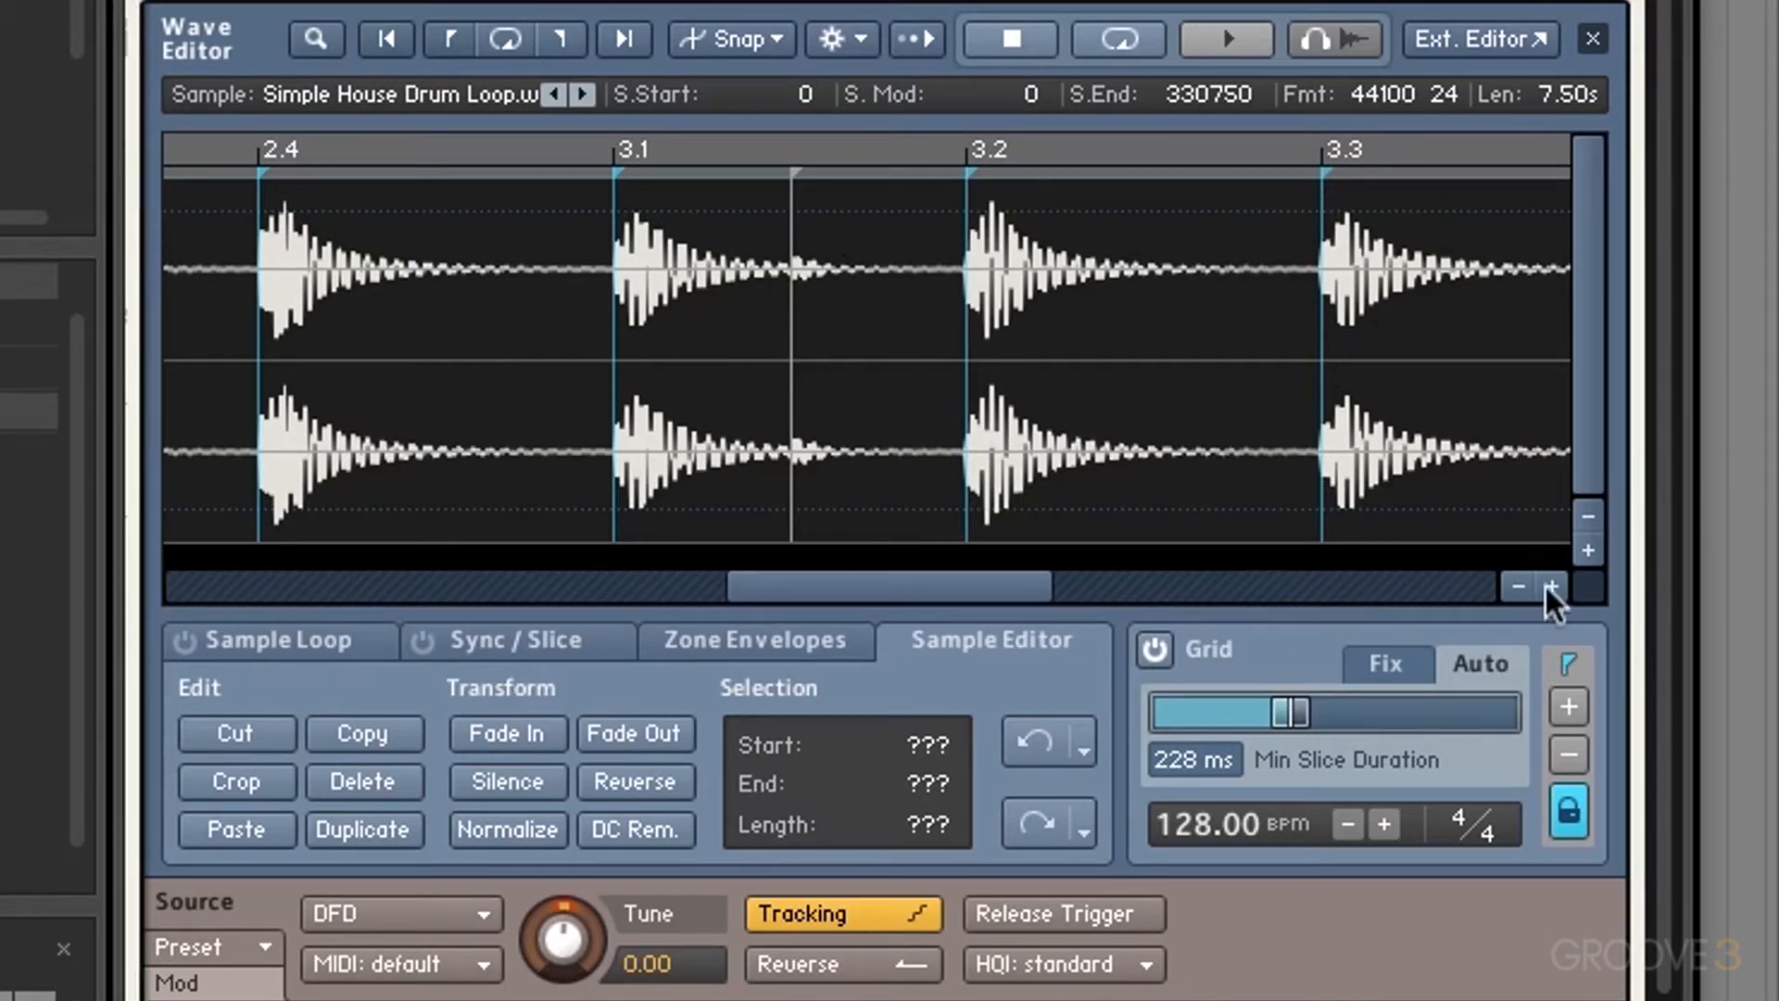
Step: View the whole loop and confirm the locked slices ignore Min Slice Duration changes
click(1518, 586)
click(1518, 586)
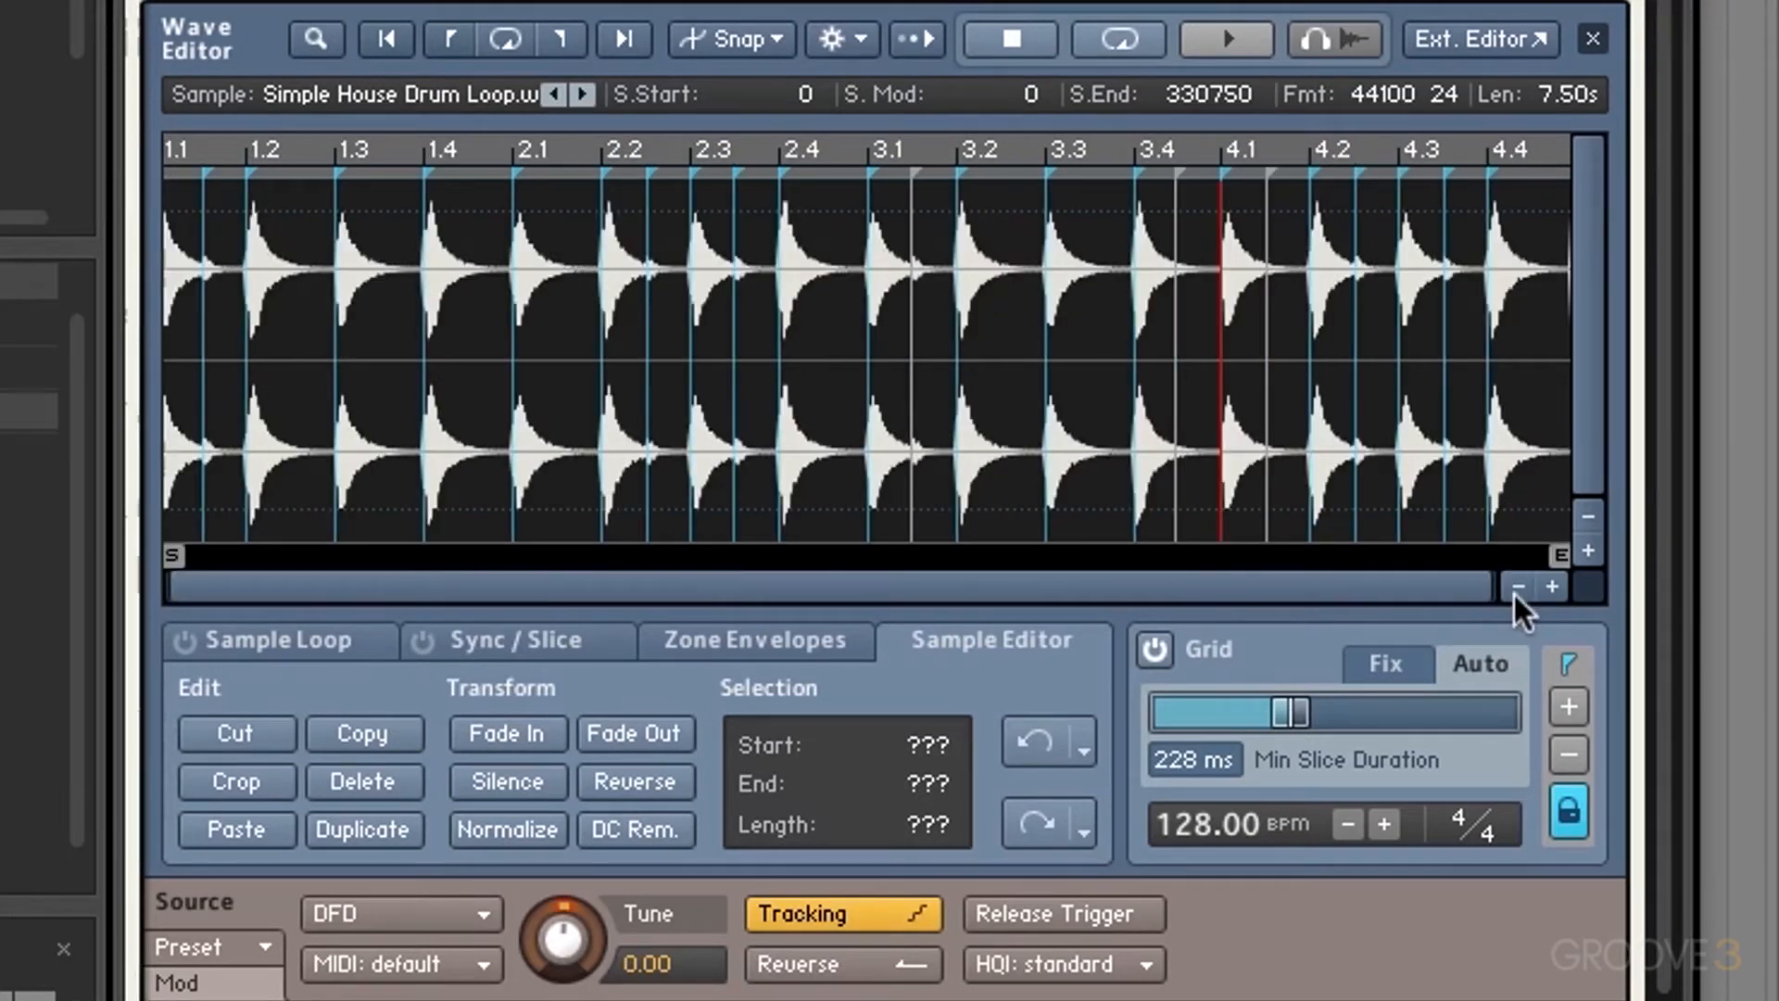
click(1572, 814)
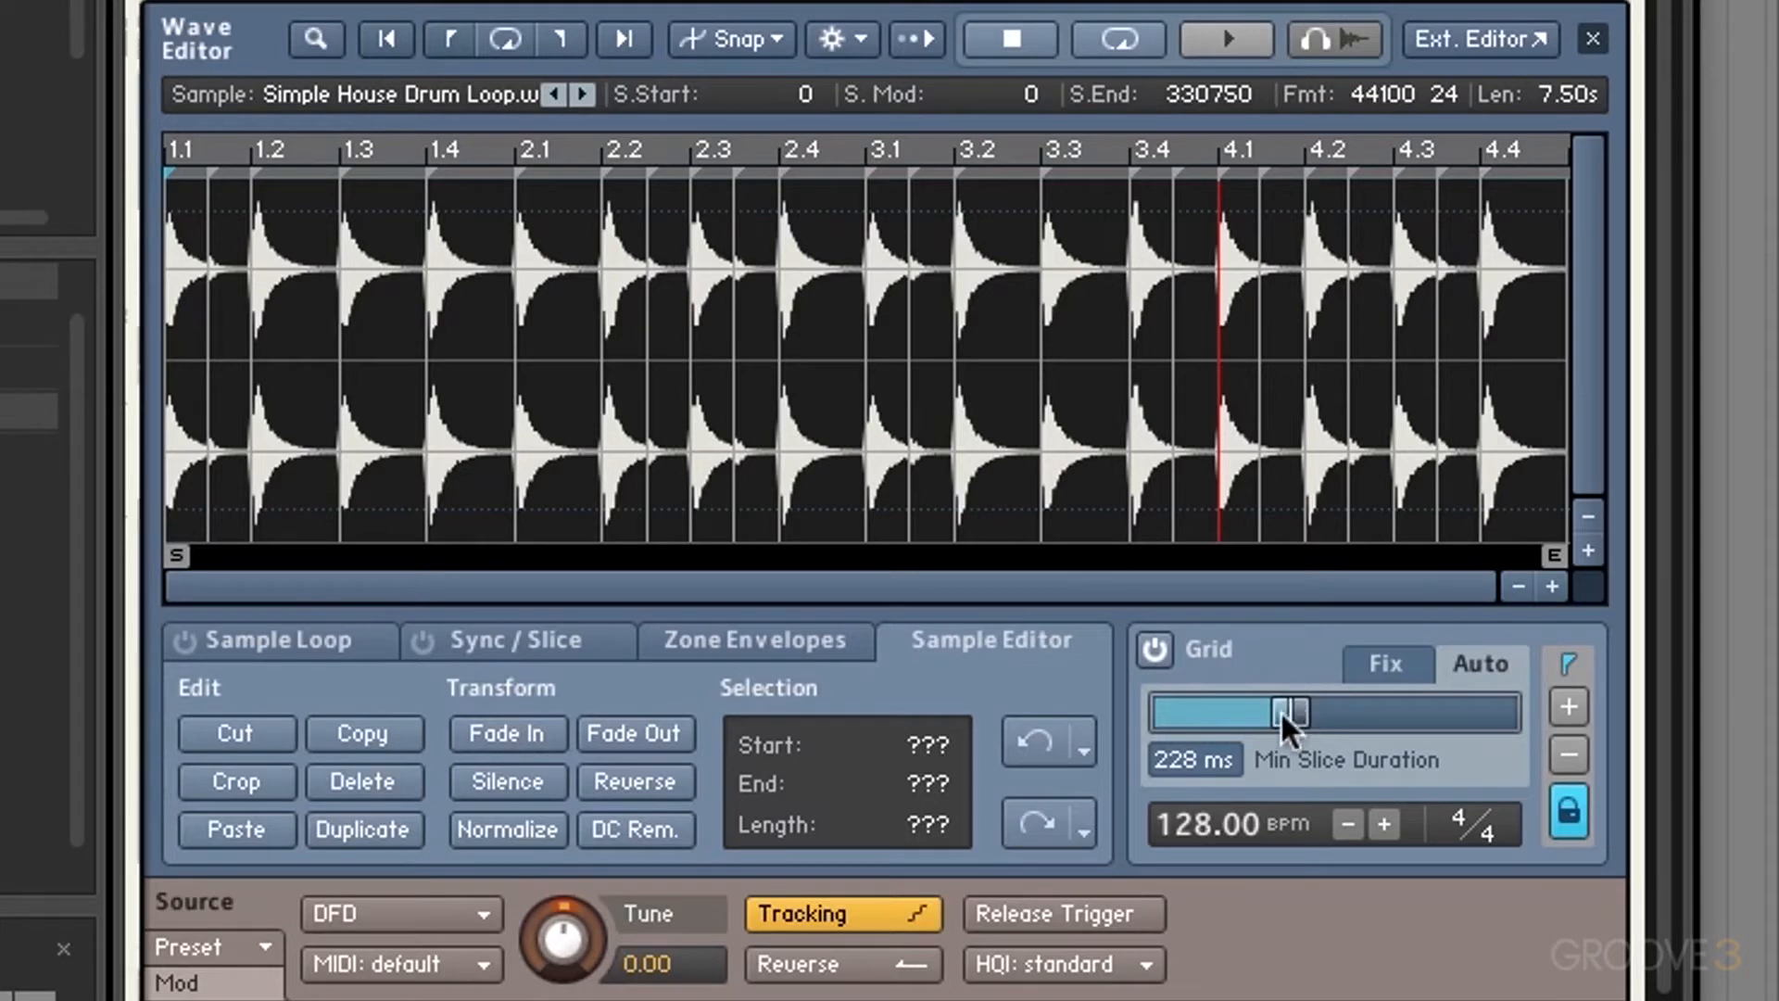
mouse_move(1281, 710)
mouse_down()
mouse_move(1327, 709)
mouse_move(1263, 709)
mouse_move(1309, 719)
mouse_move(1277, 721)
mouse_up()
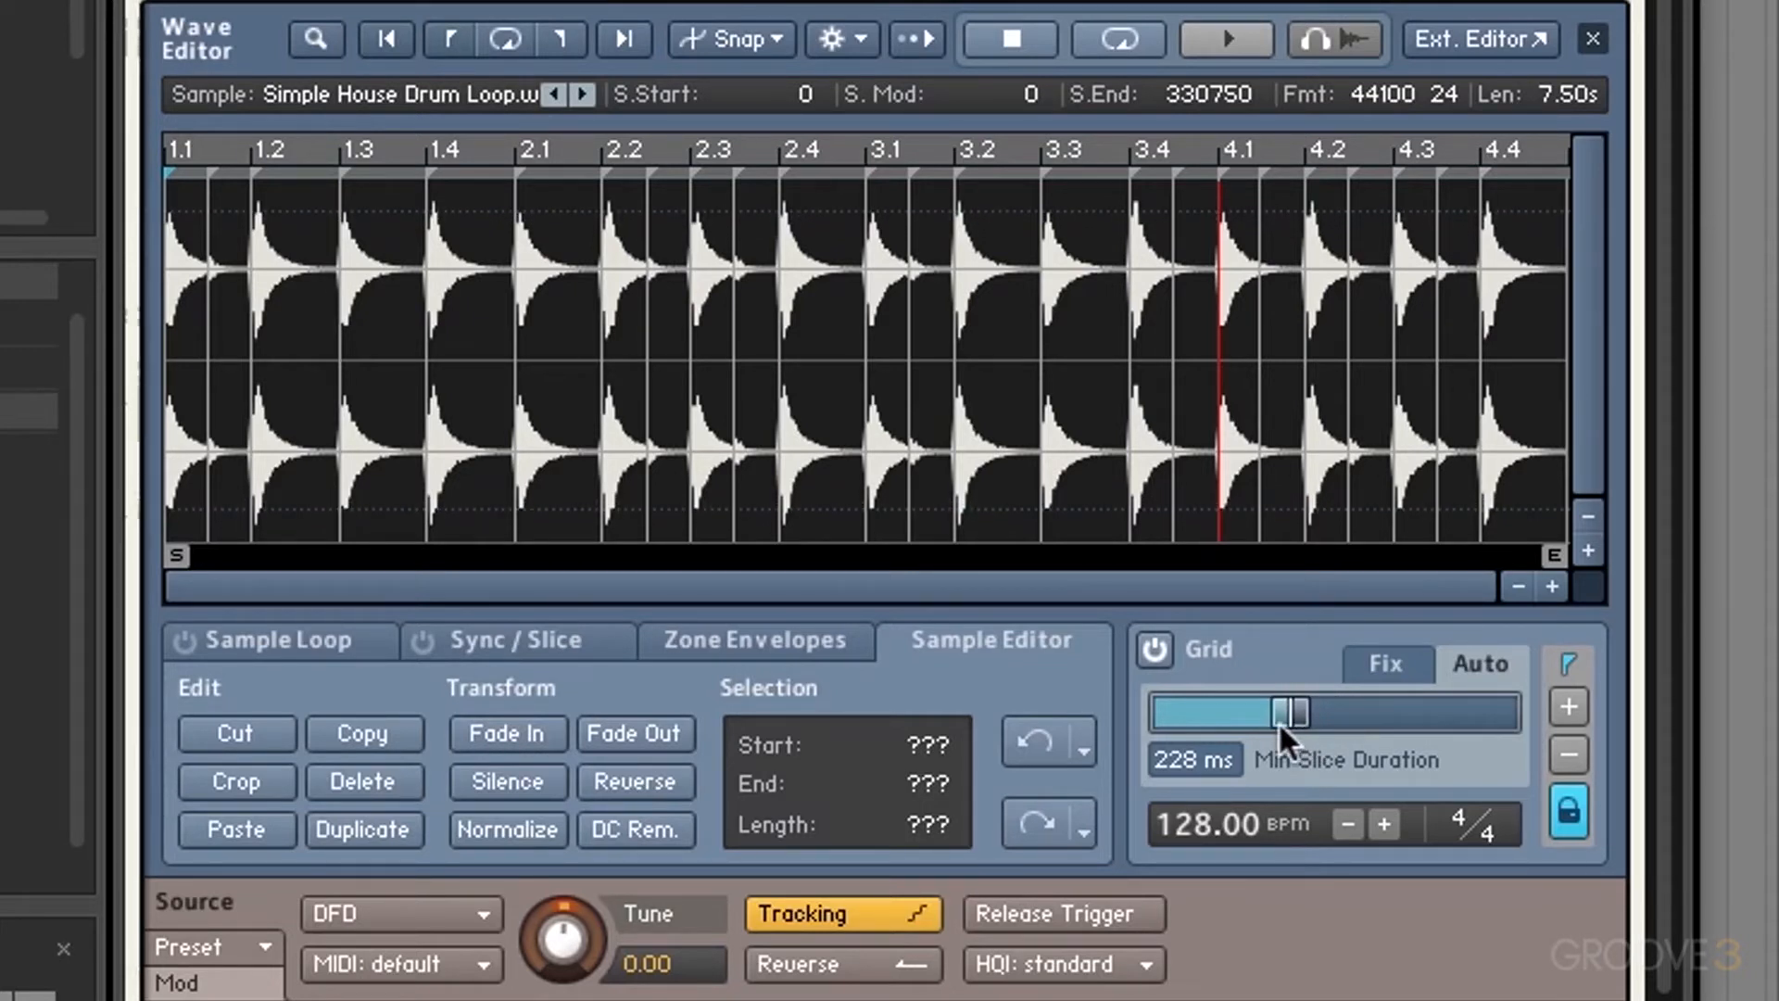
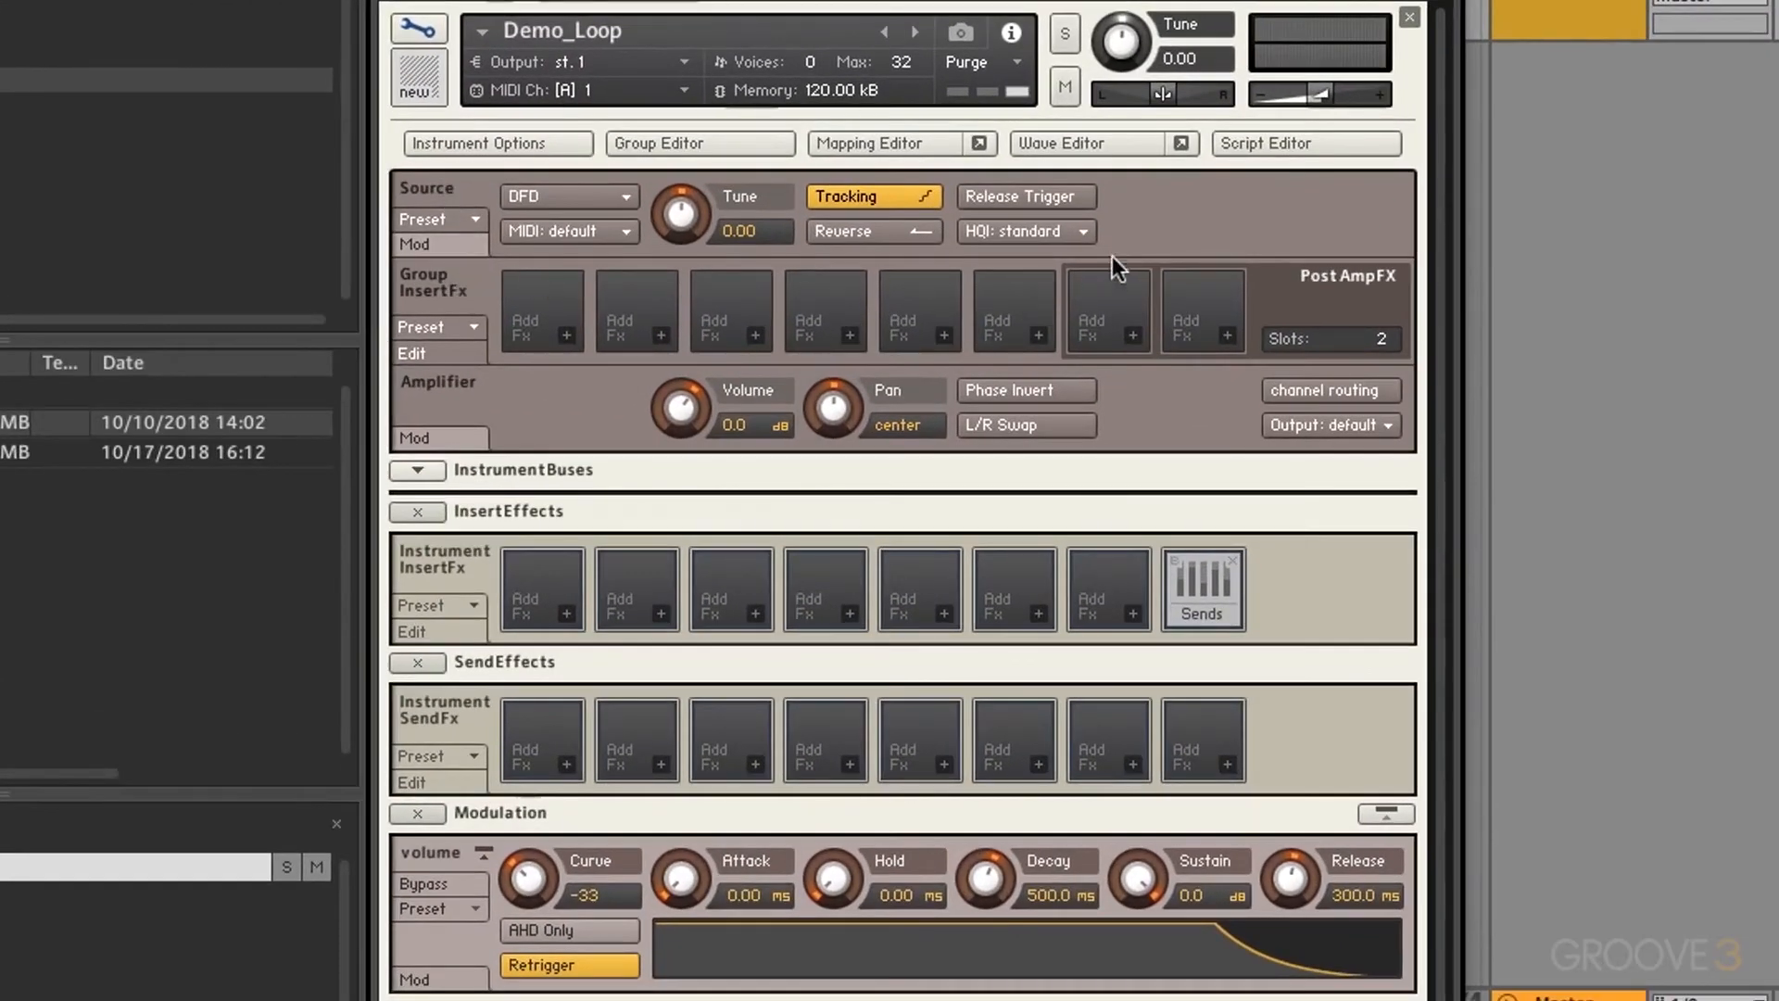
Step: Switch the source module from DFD to sampler, then glance at the source presets and modulation rows
click(571, 197)
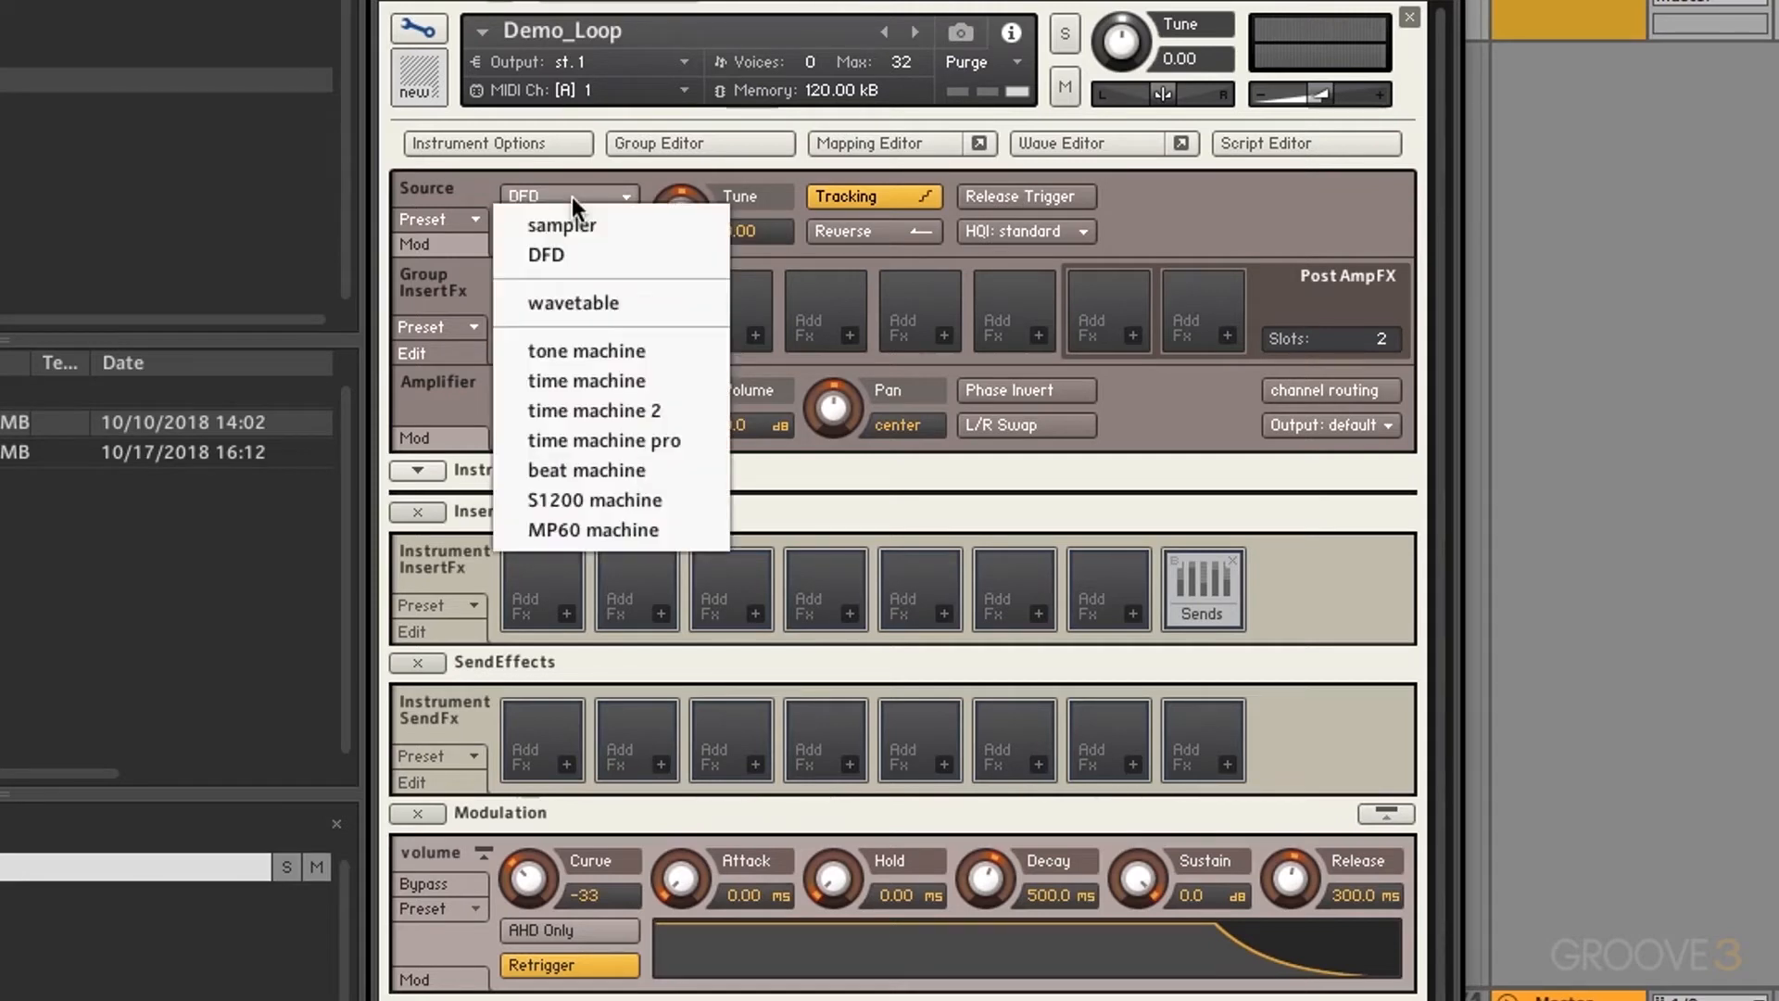
click(574, 223)
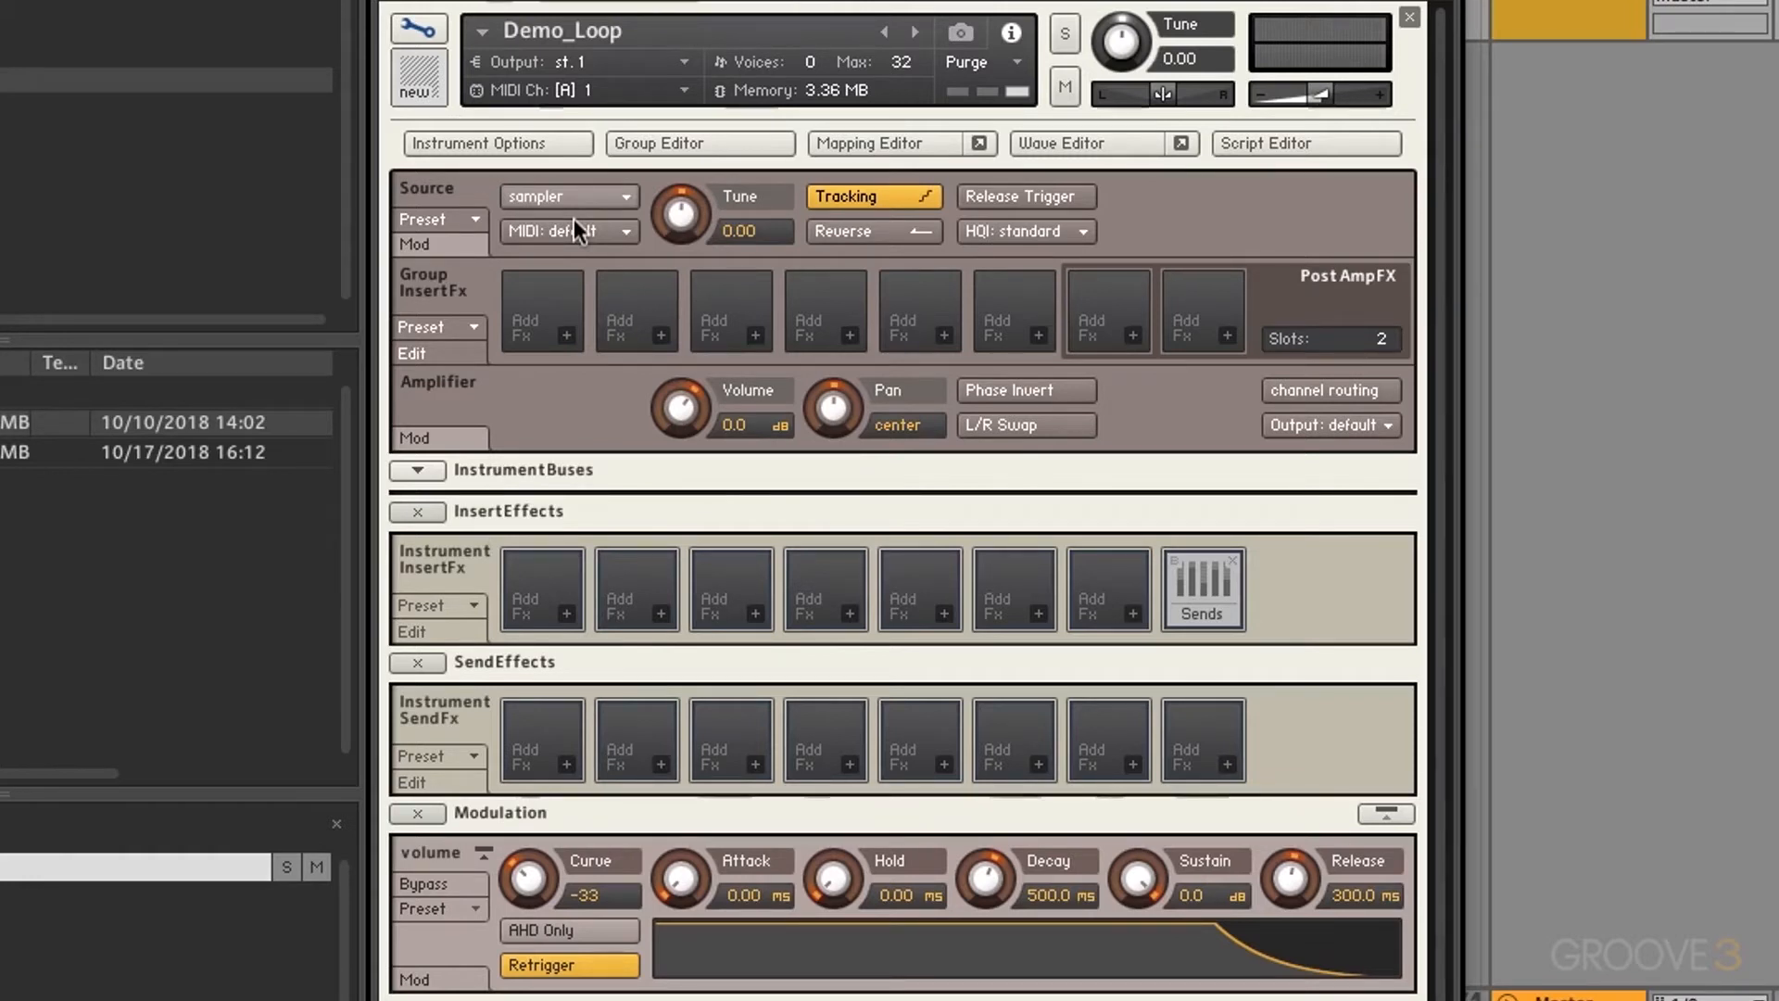
click(469, 216)
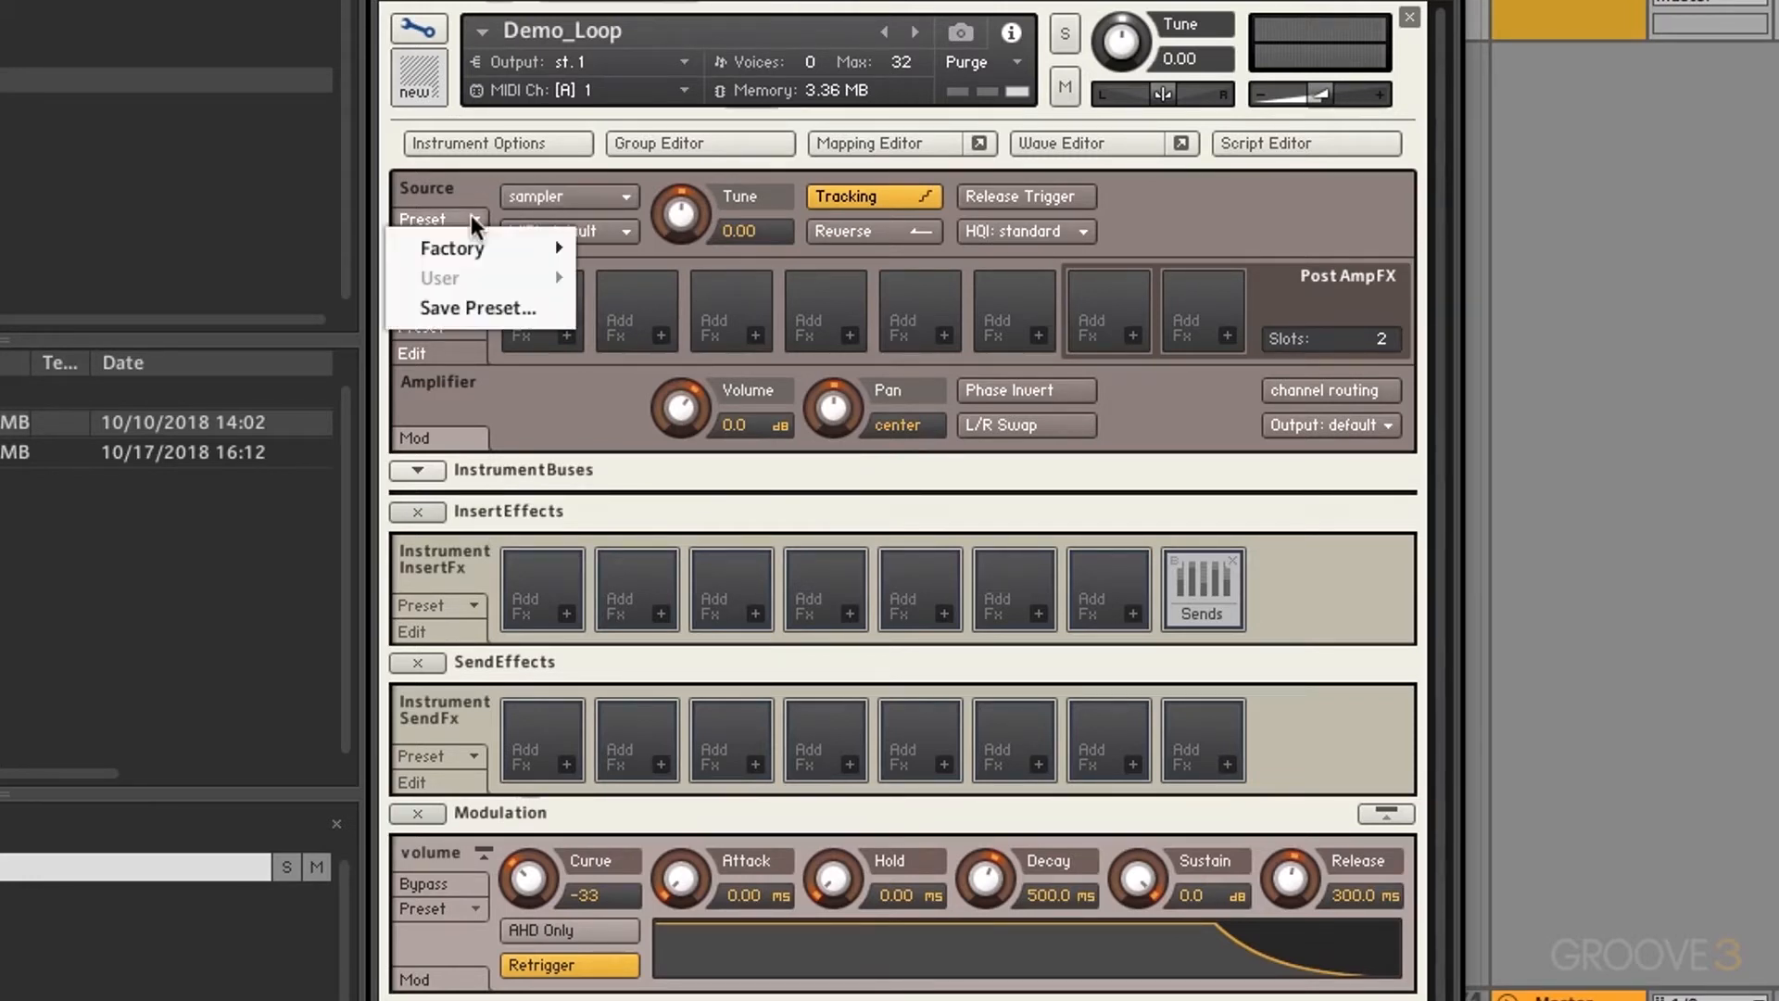
mouse_move(480, 254)
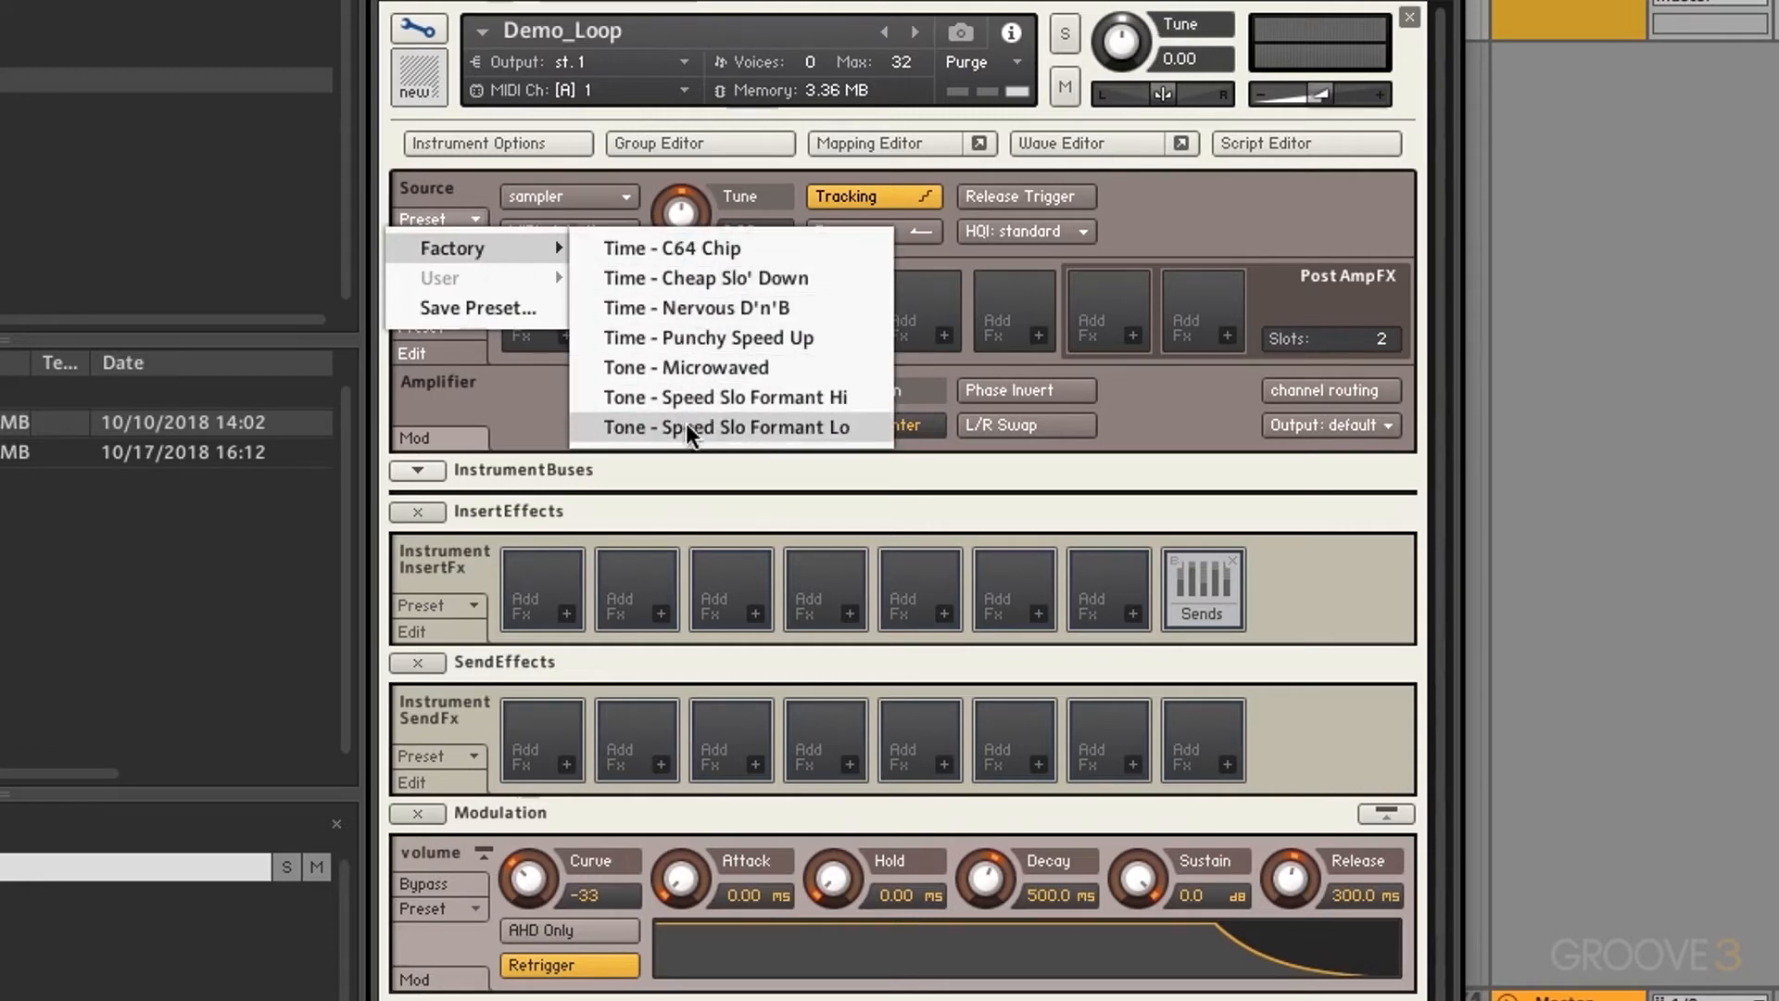
click(472, 181)
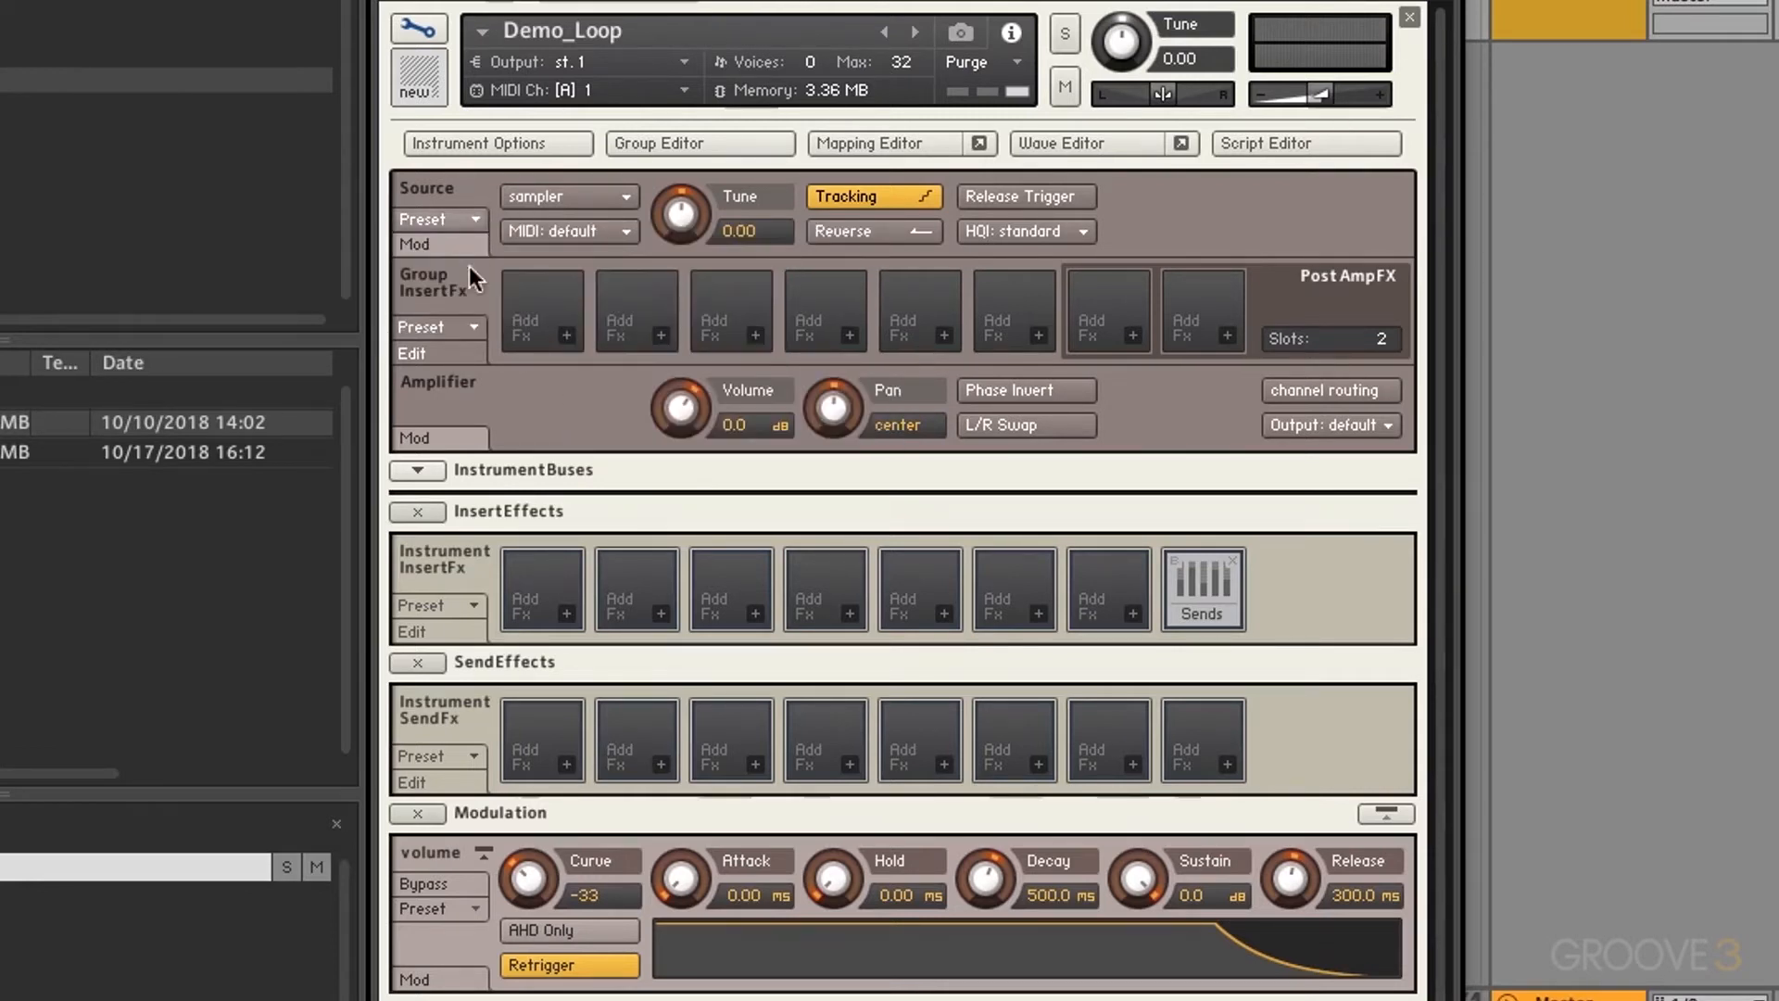
click(439, 241)
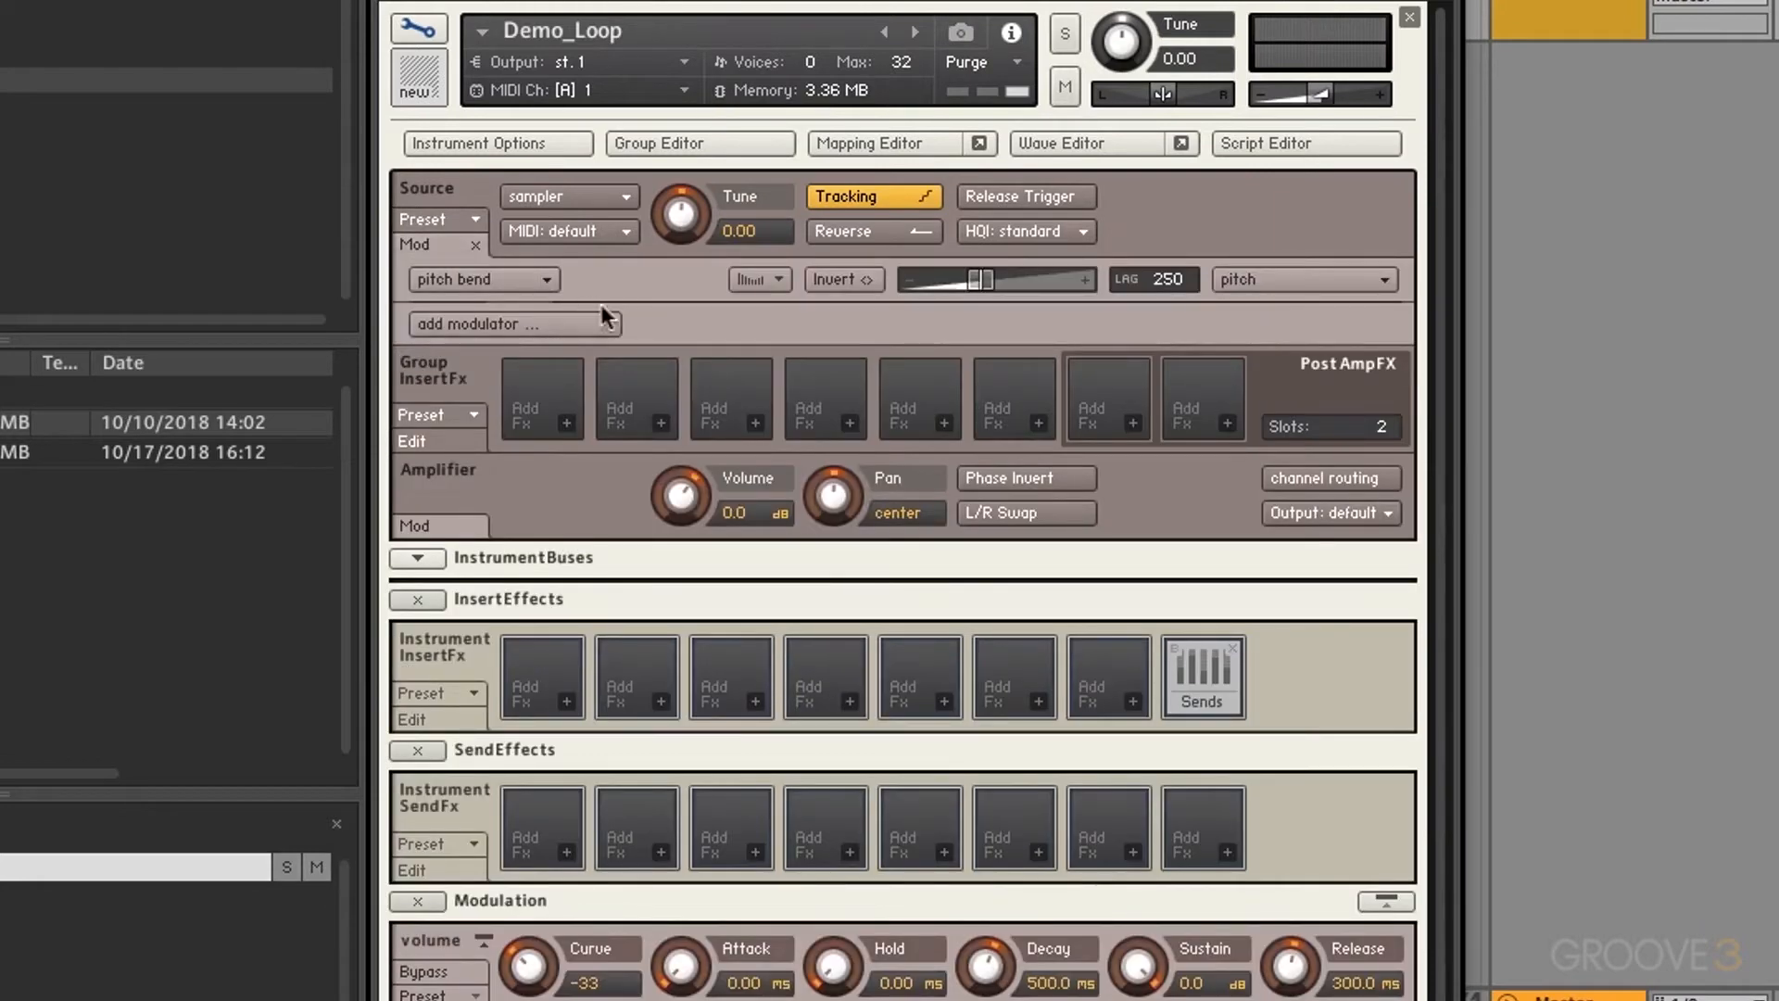
click(475, 246)
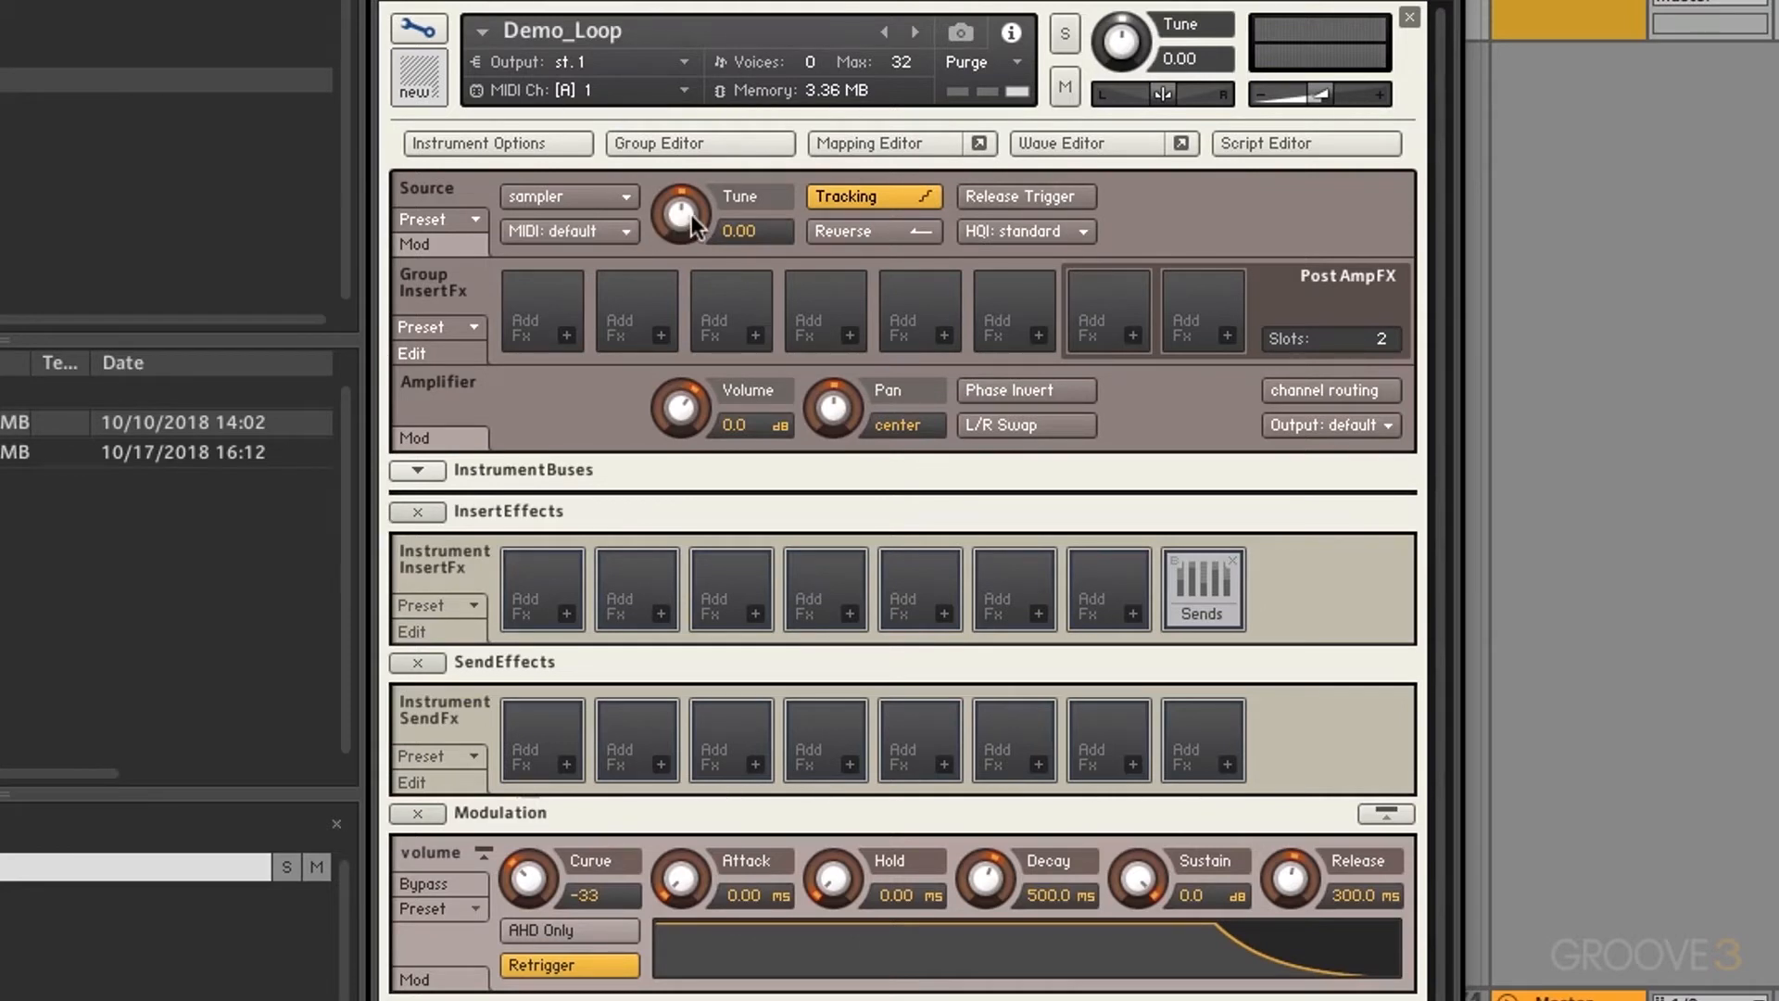
Step: Try Tune and reset it to 0.00, keep MIDI input on default, and turn Tracking off
mouse_move(691, 214)
mouse_down()
mouse_move(700, 361)
mouse_move(681, 211)
mouse_up()
ctrl+click(681, 213)
click(597, 237)
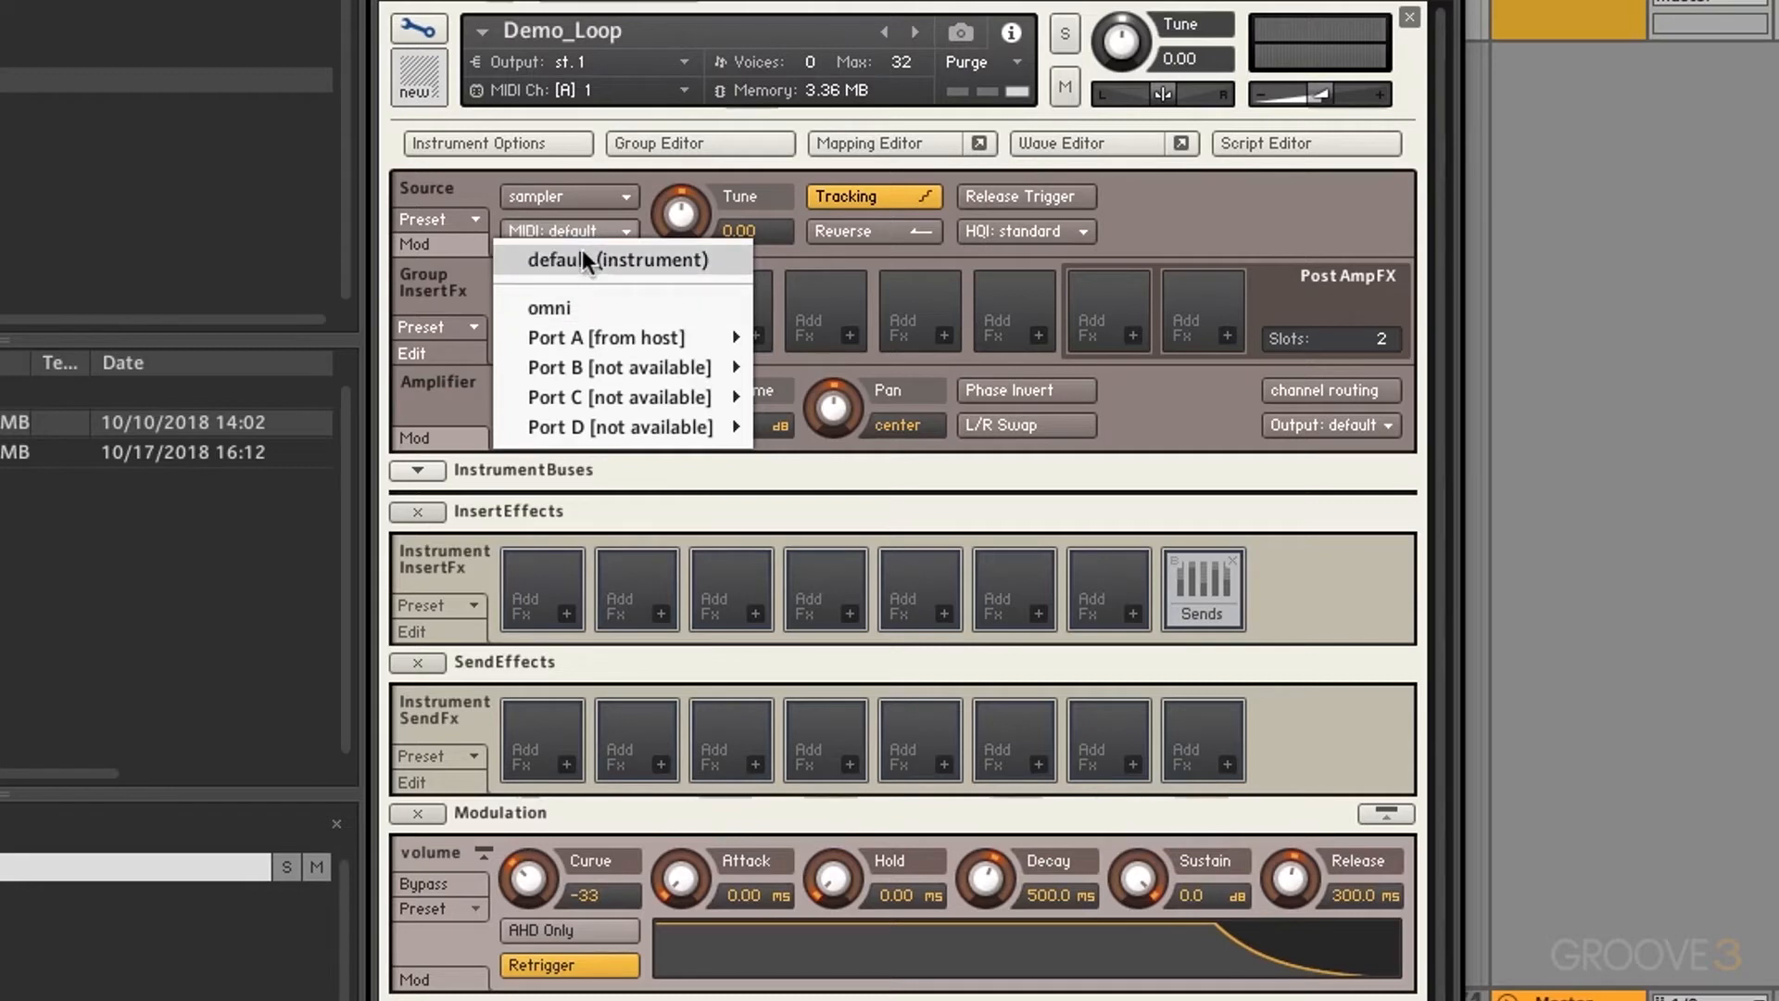
click(582, 260)
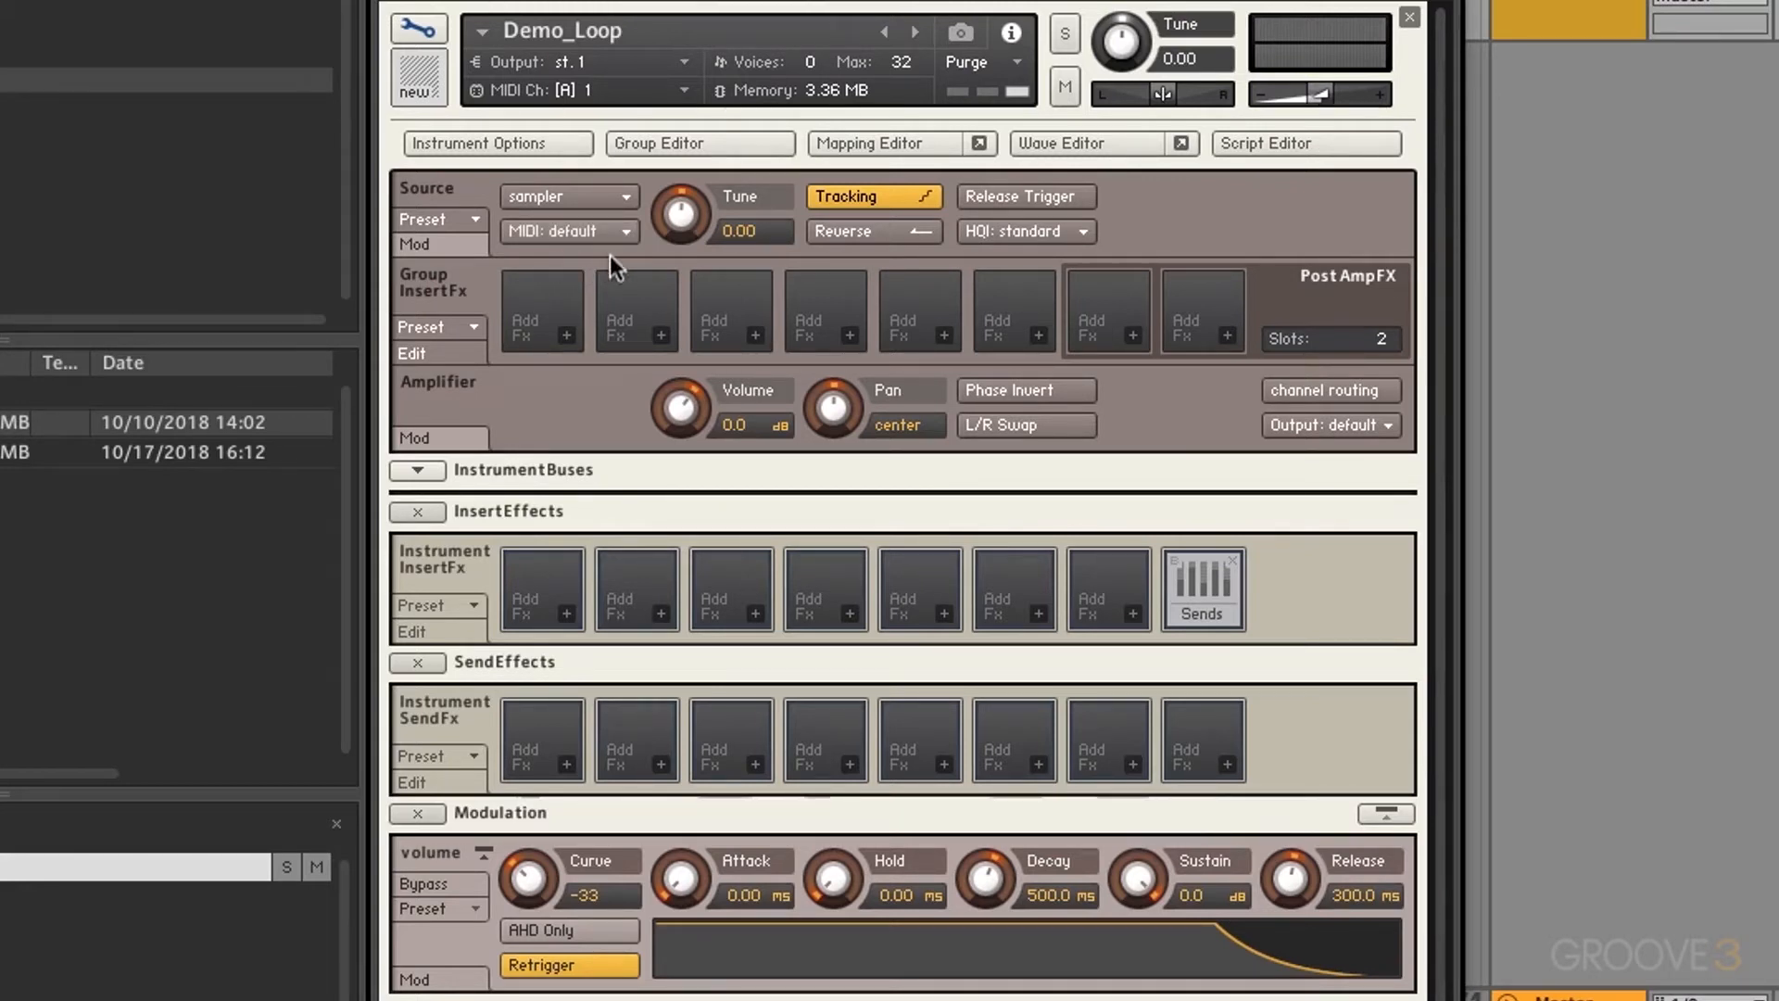
click(891, 189)
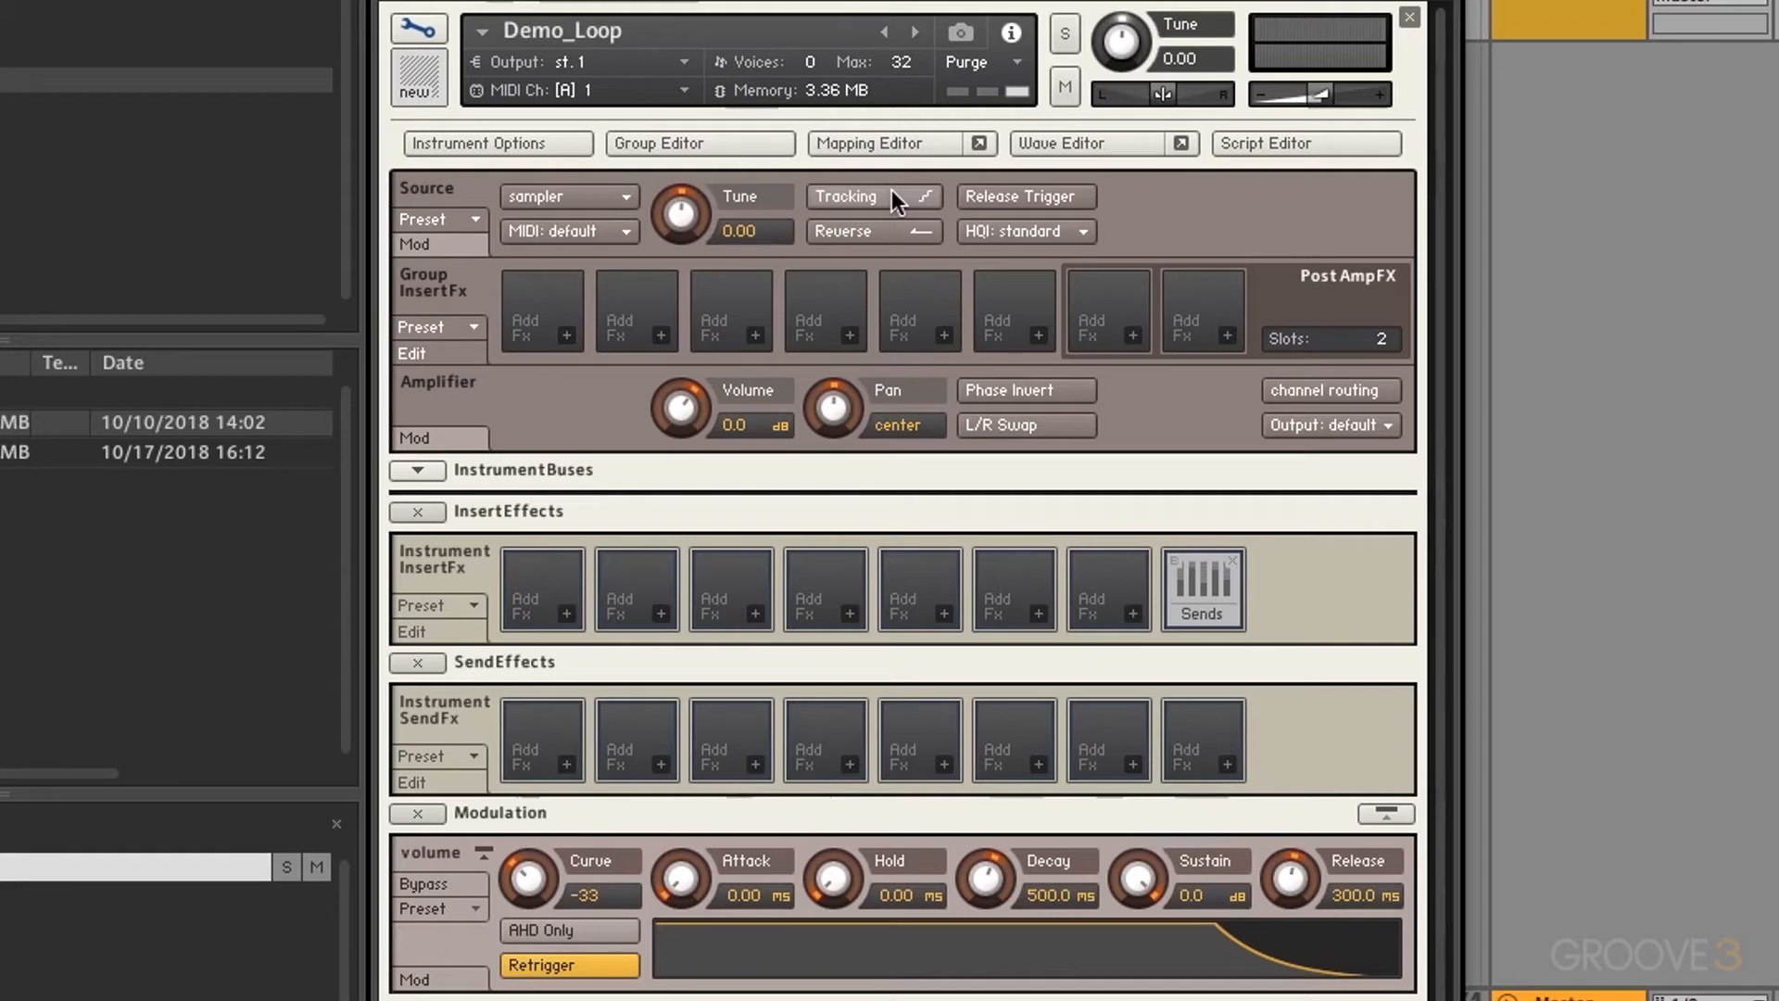
Step: Turn Tracking back on, leave Reverse off, and enable Release Trigger with its time raised to 22500 ms
click(892, 189)
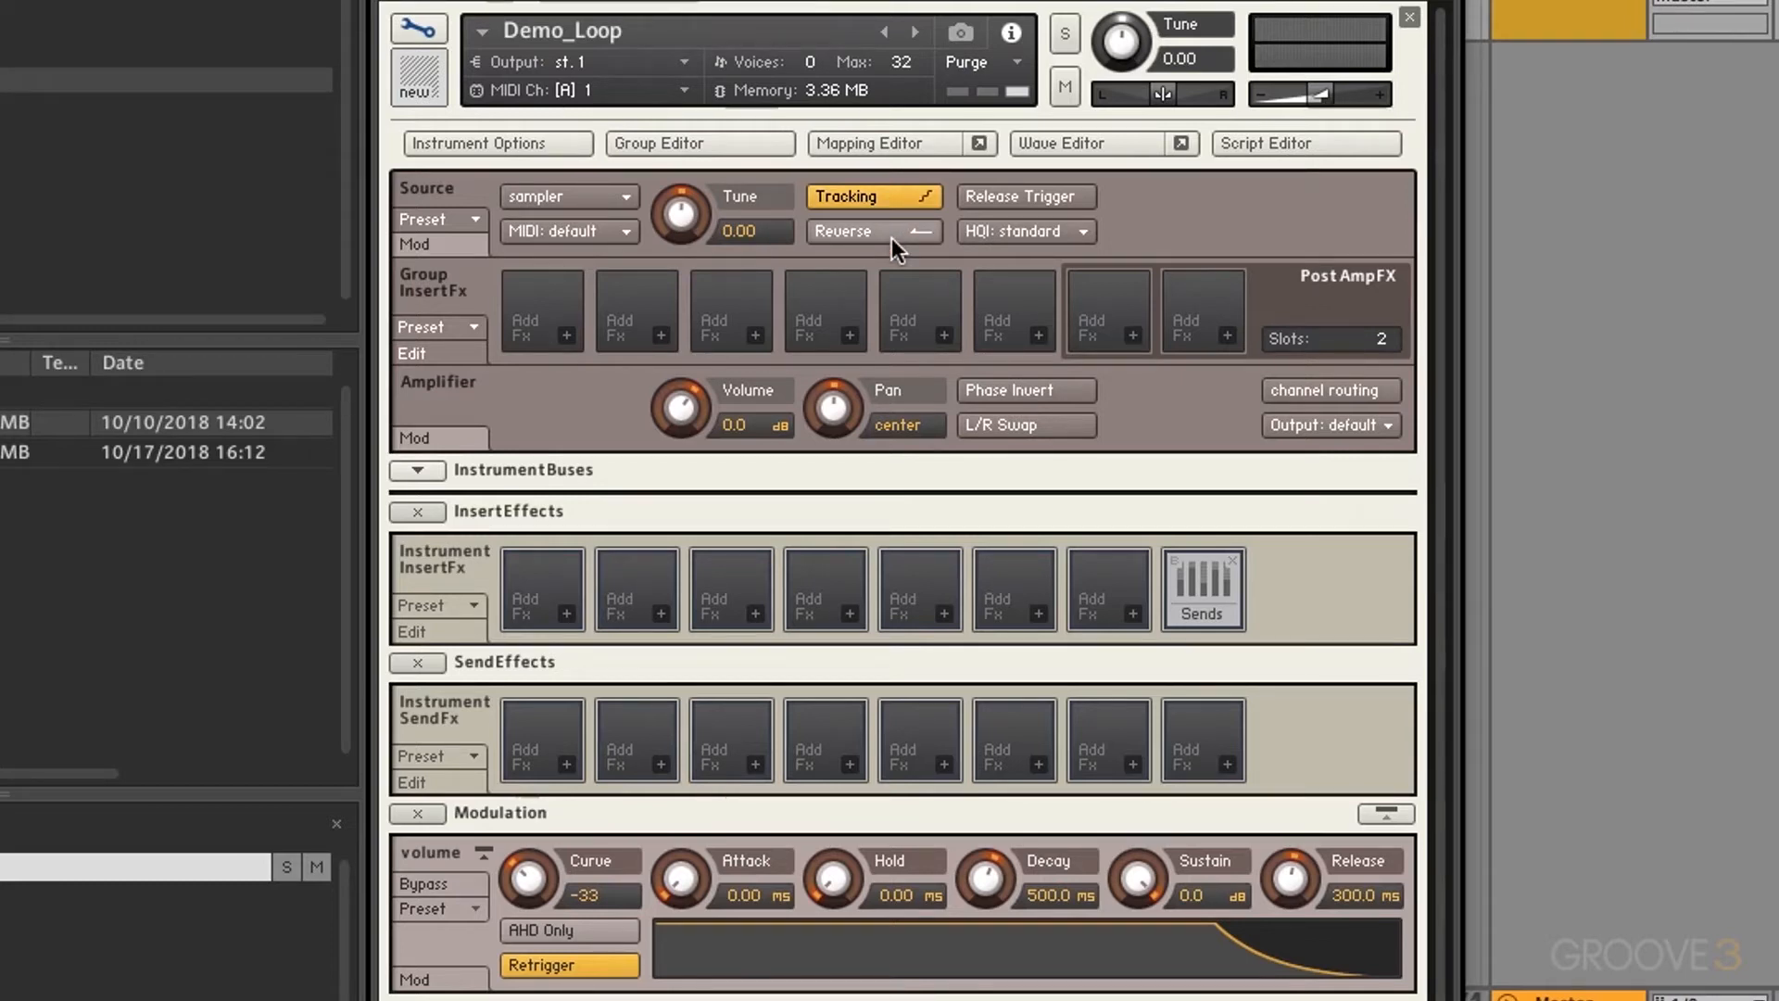
click(878, 232)
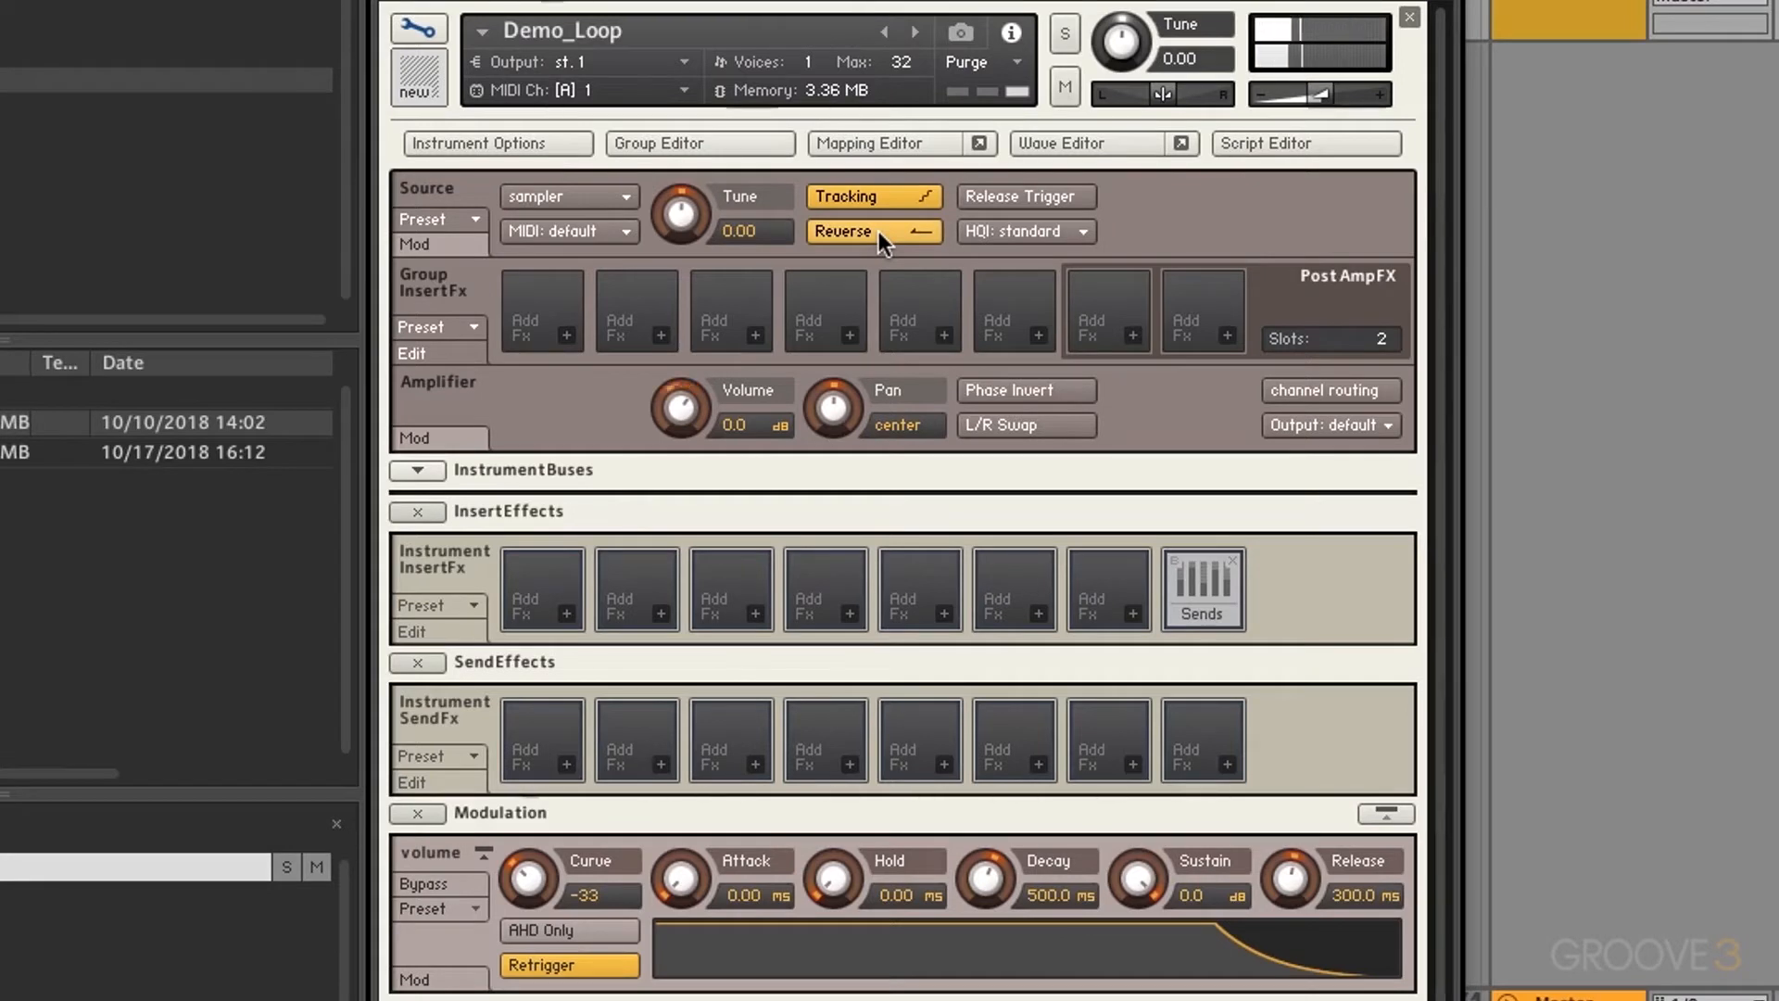
click(879, 231)
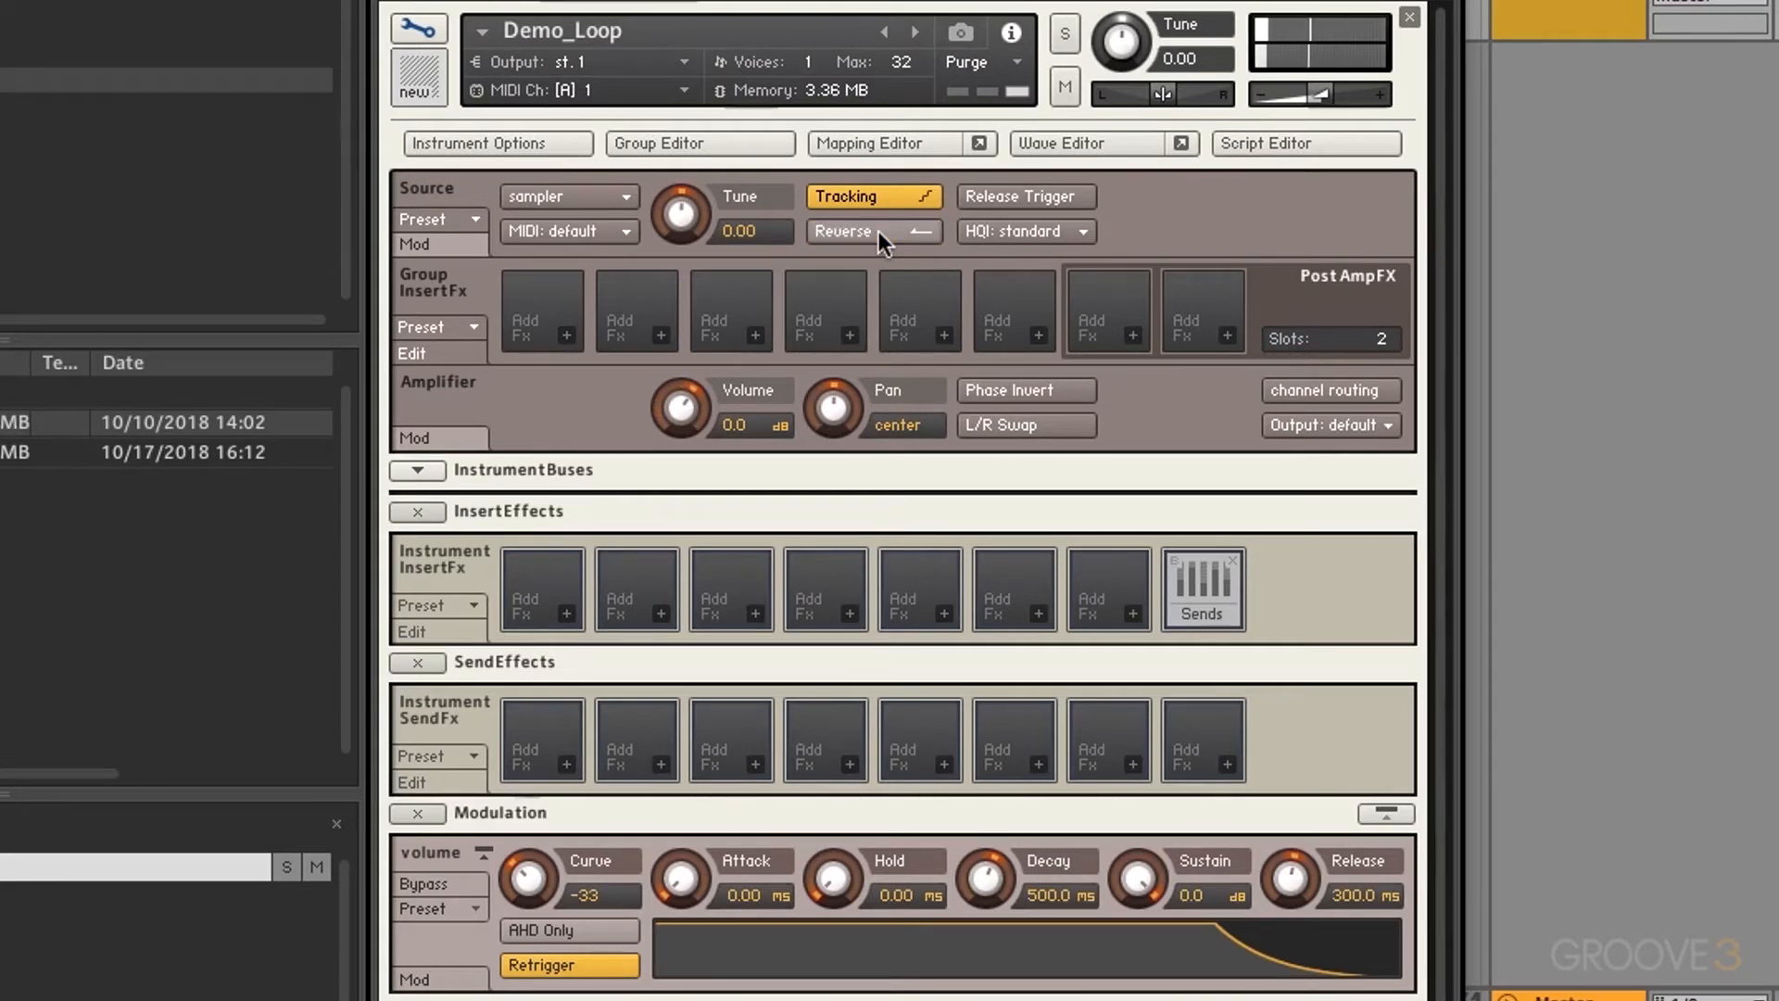
click(1013, 198)
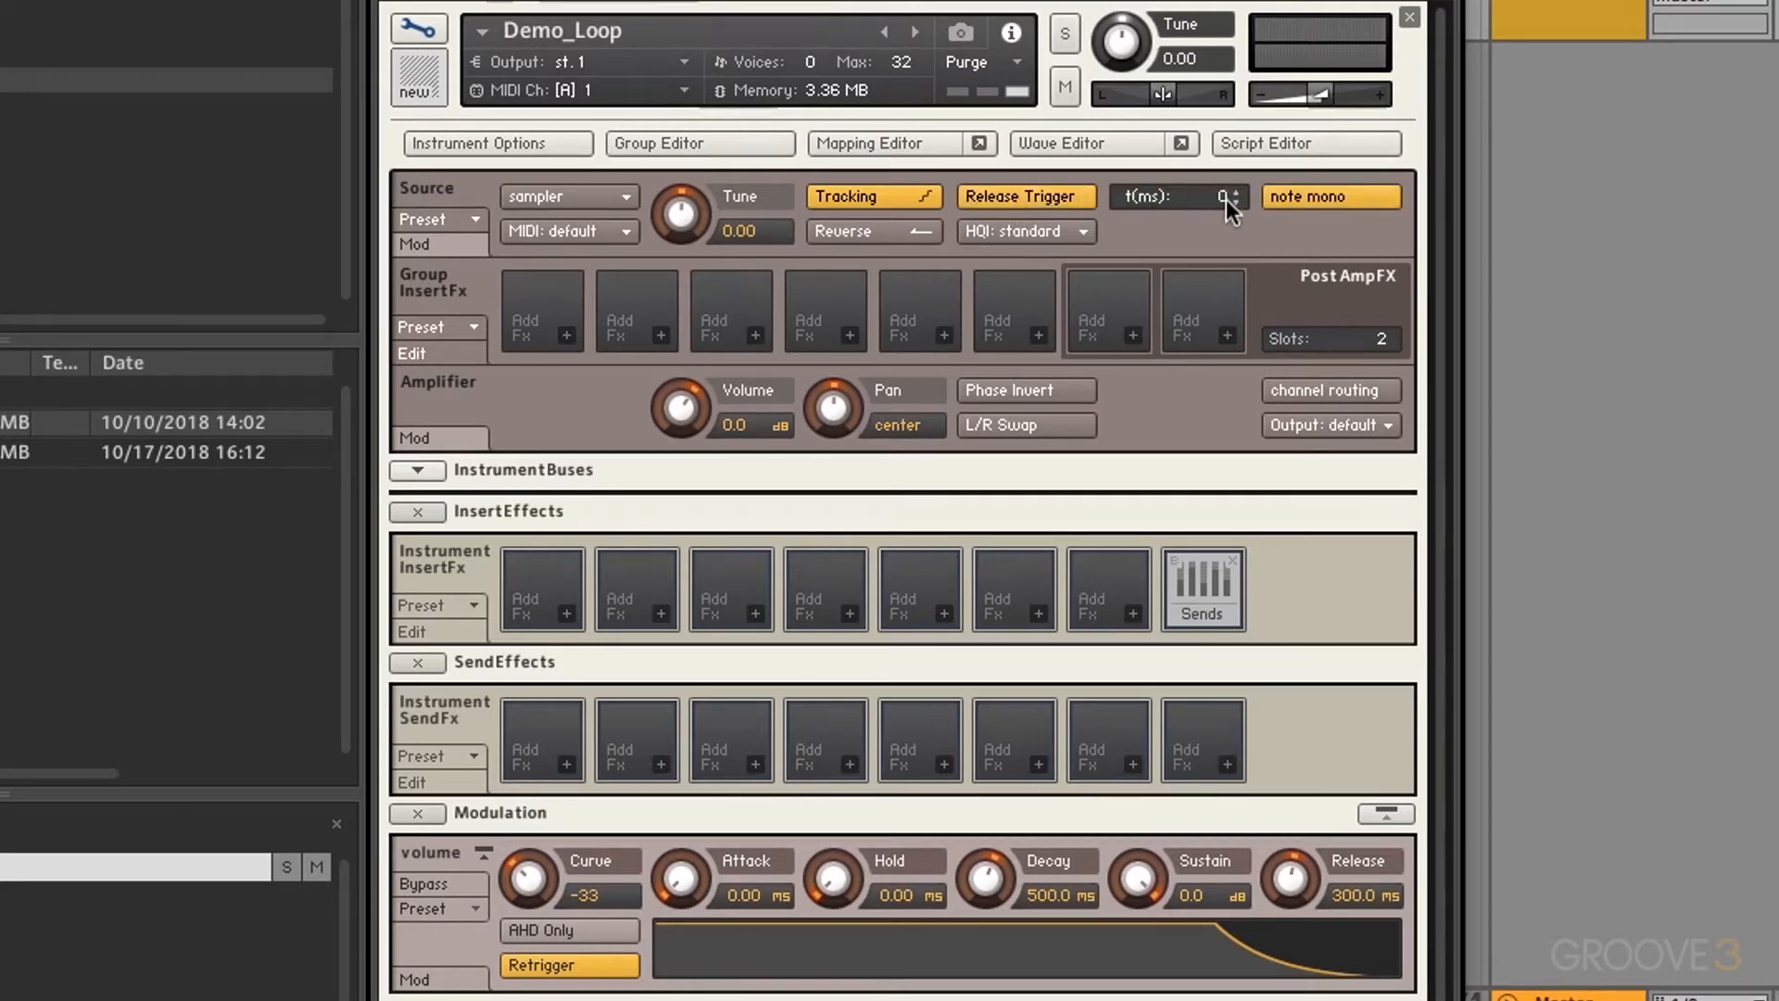
drag(1226, 198, 1219, 59)
Step: Turn Release Trigger off and try perfect interpolation quality before returning to standard
click(1021, 189)
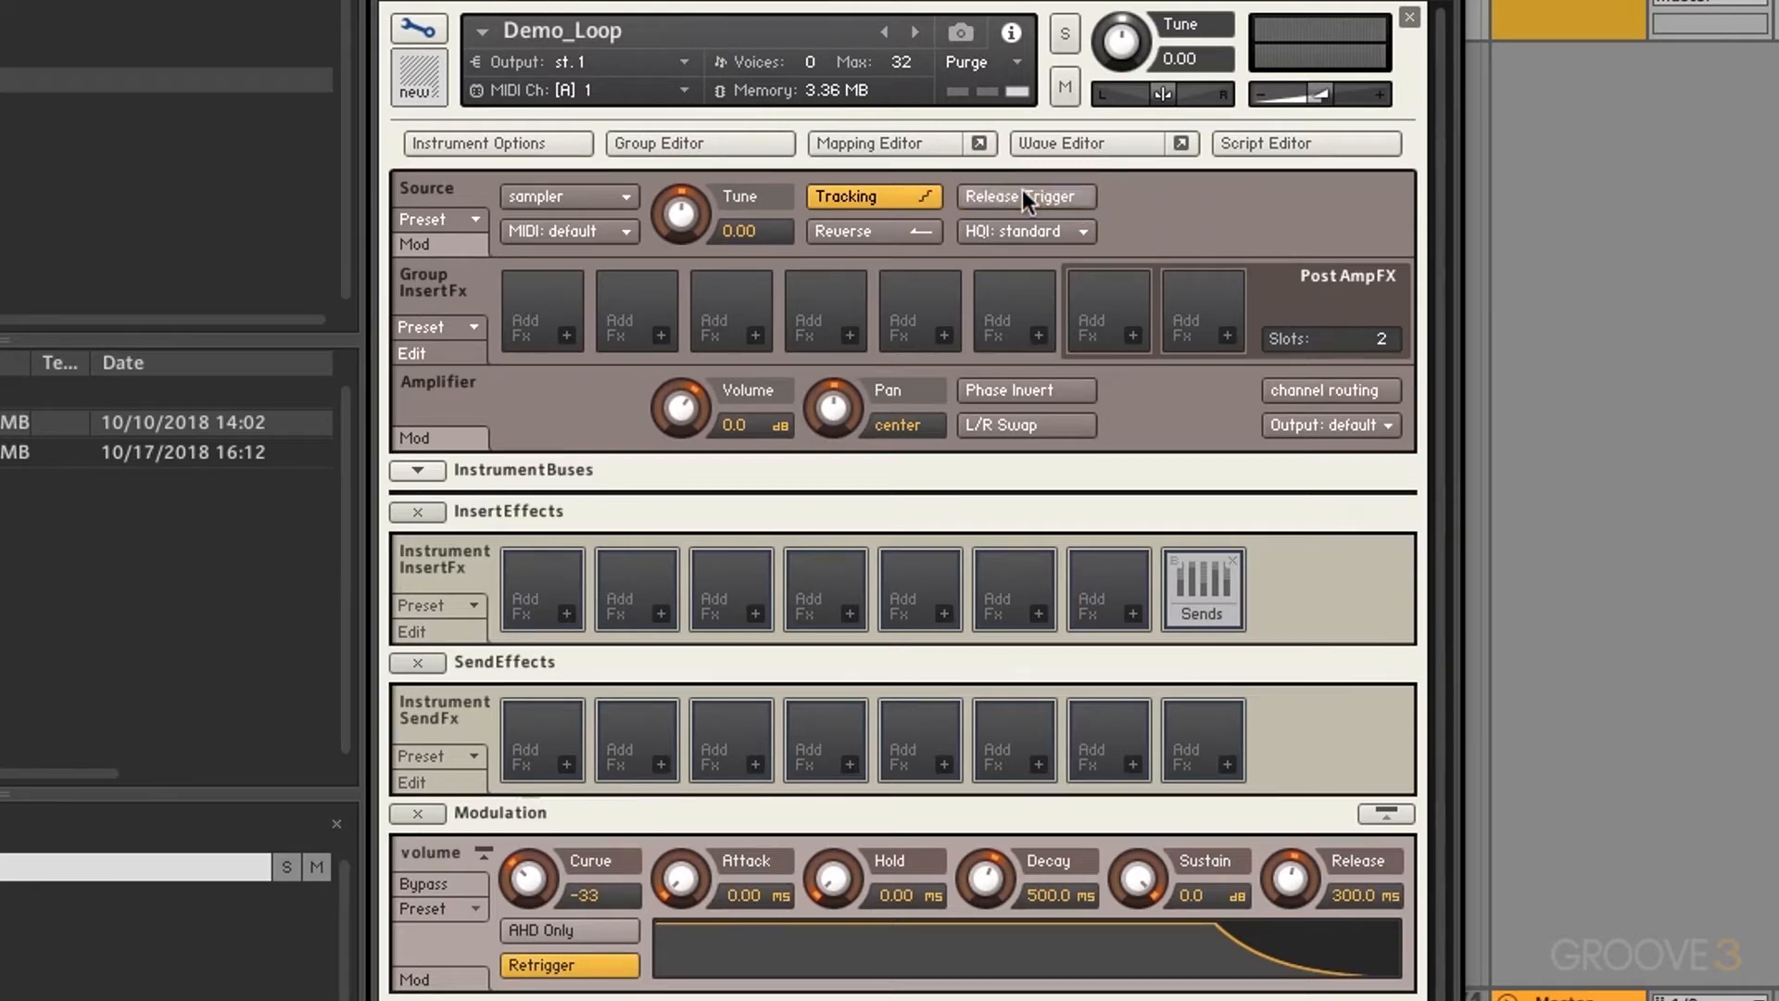
click(1028, 237)
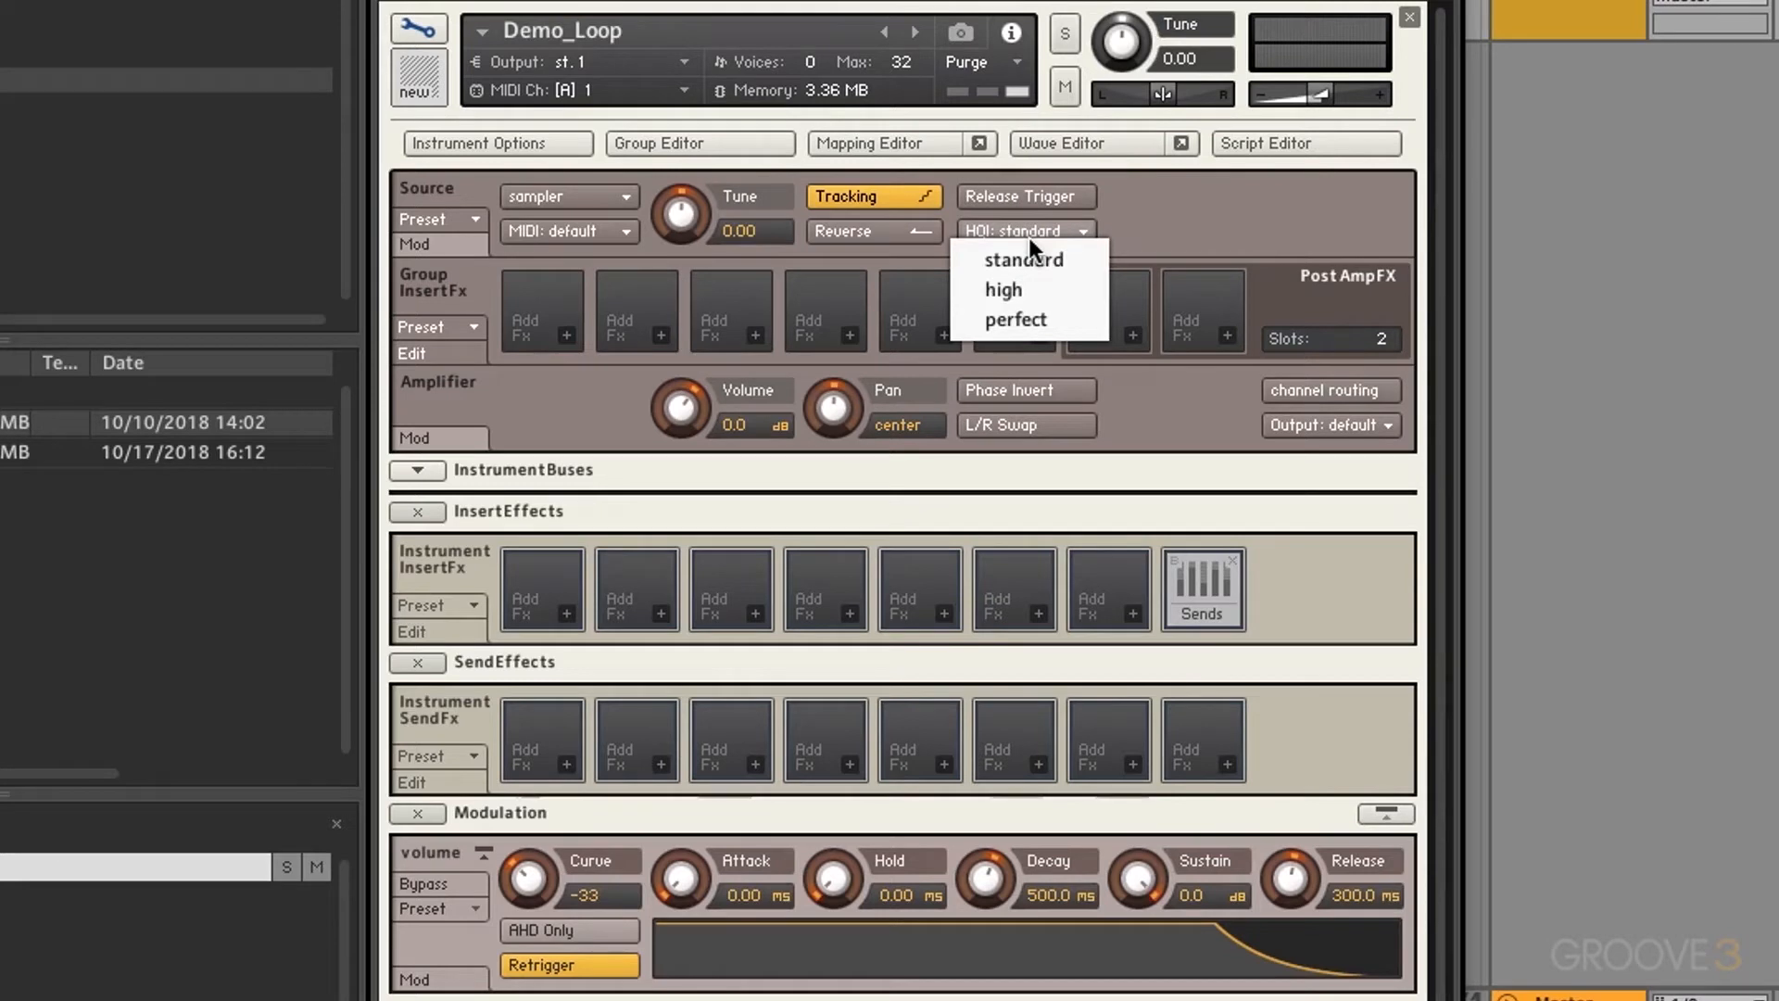
click(1031, 320)
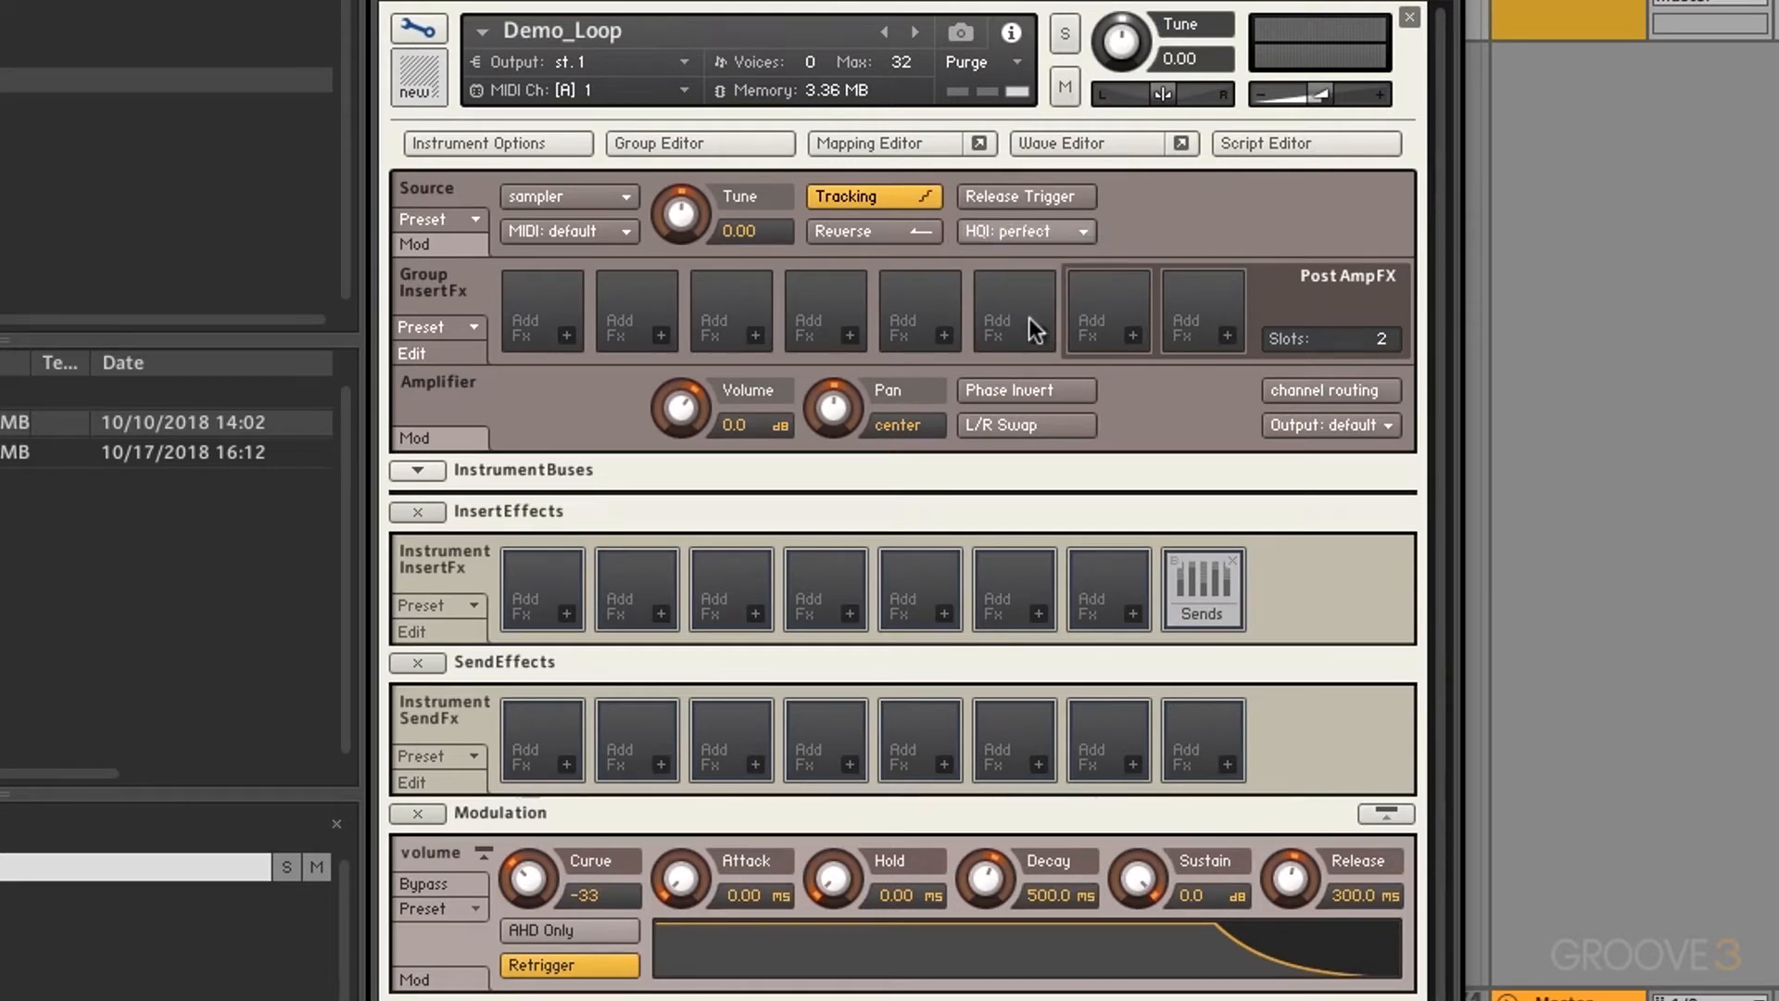
click(1036, 237)
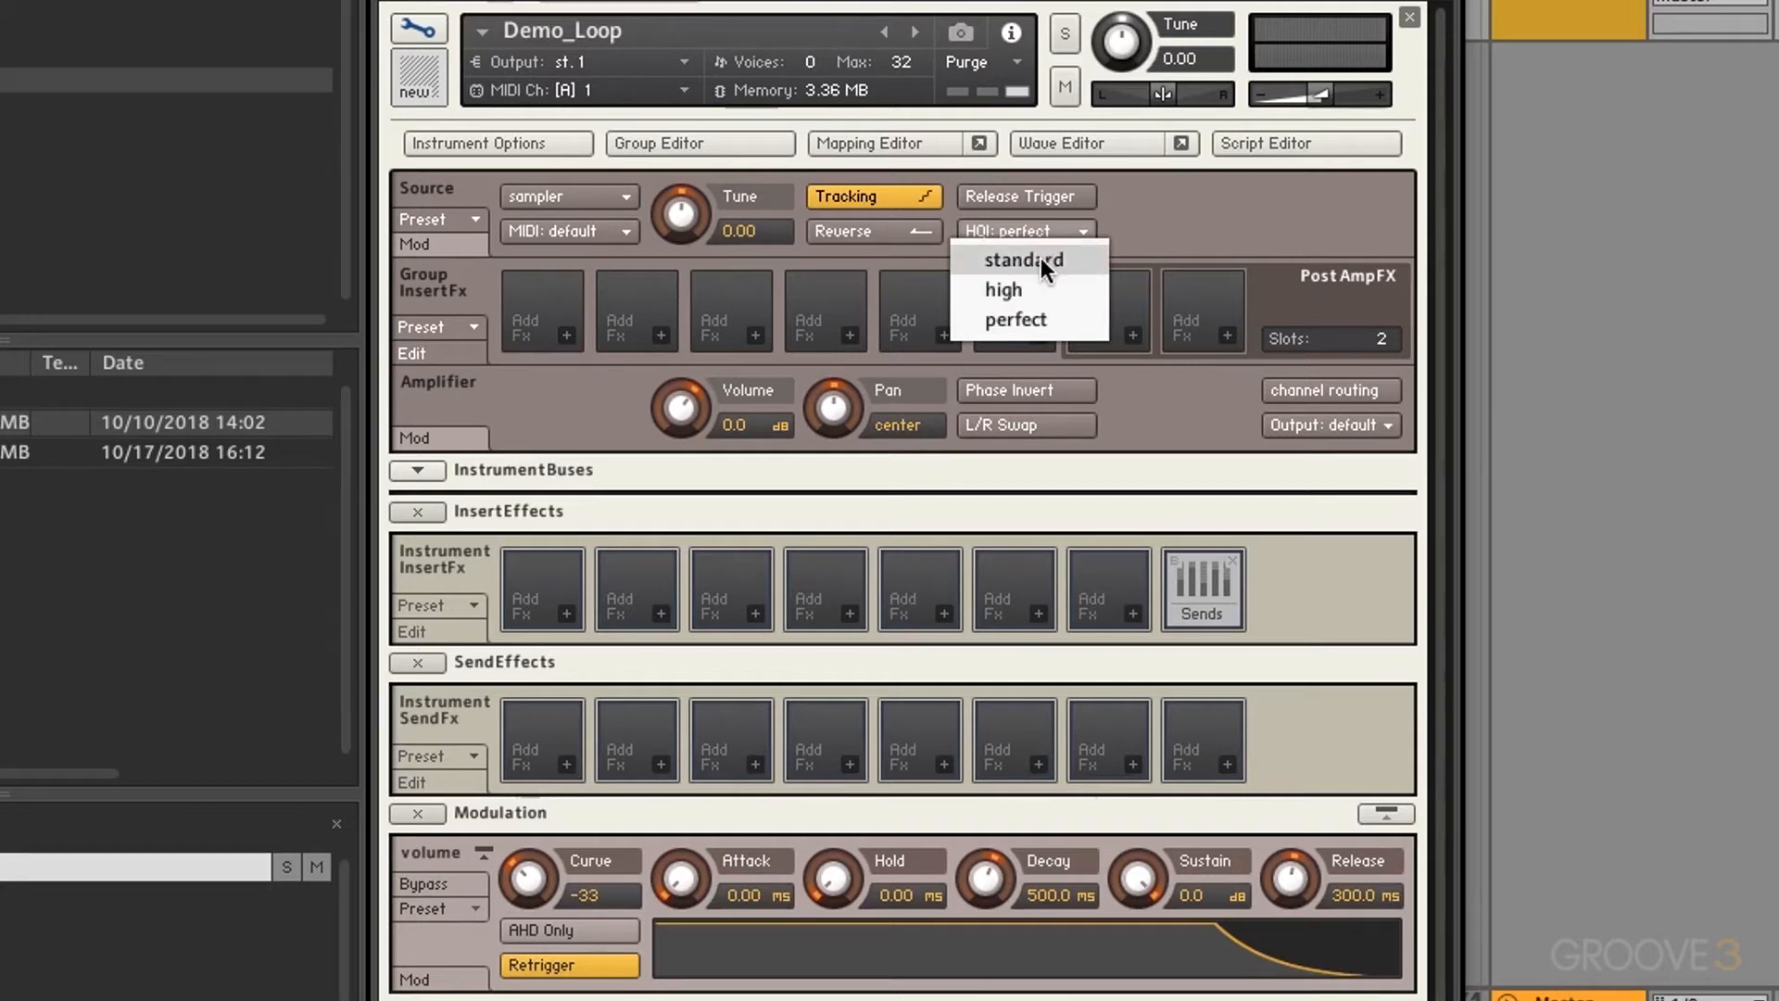
click(1041, 260)
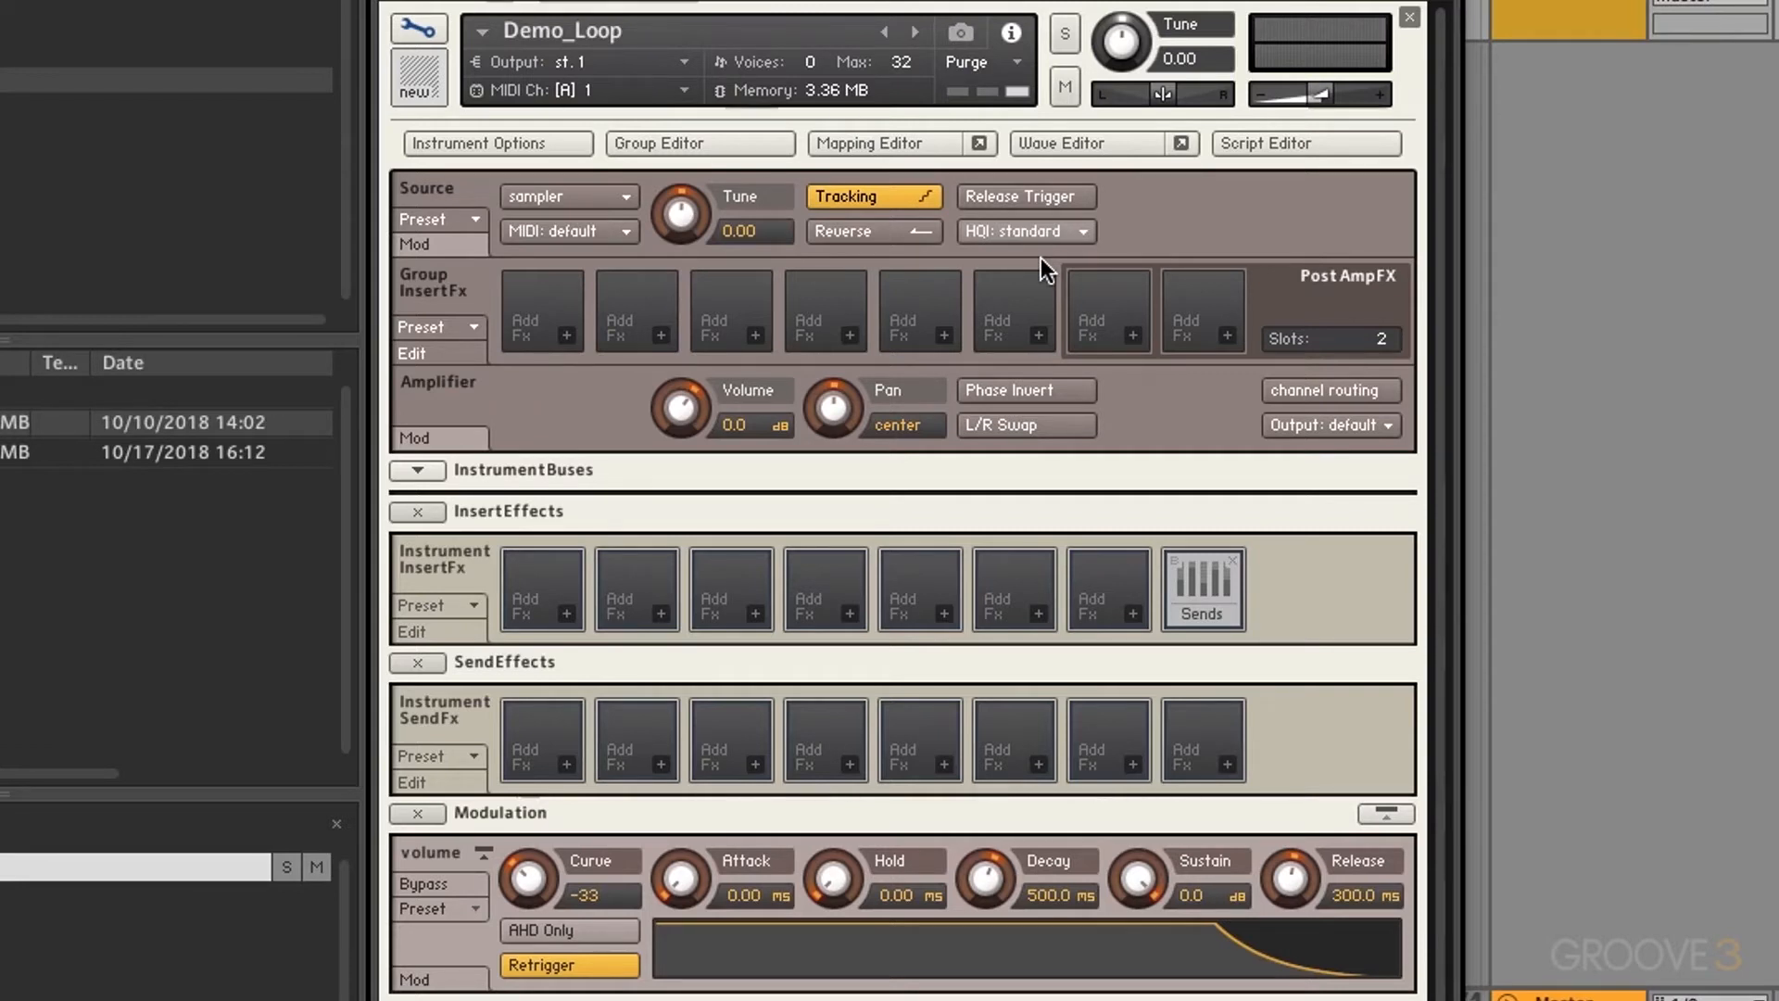
Step: Try DFD as the source mode, then settle on tone machine
click(610, 197)
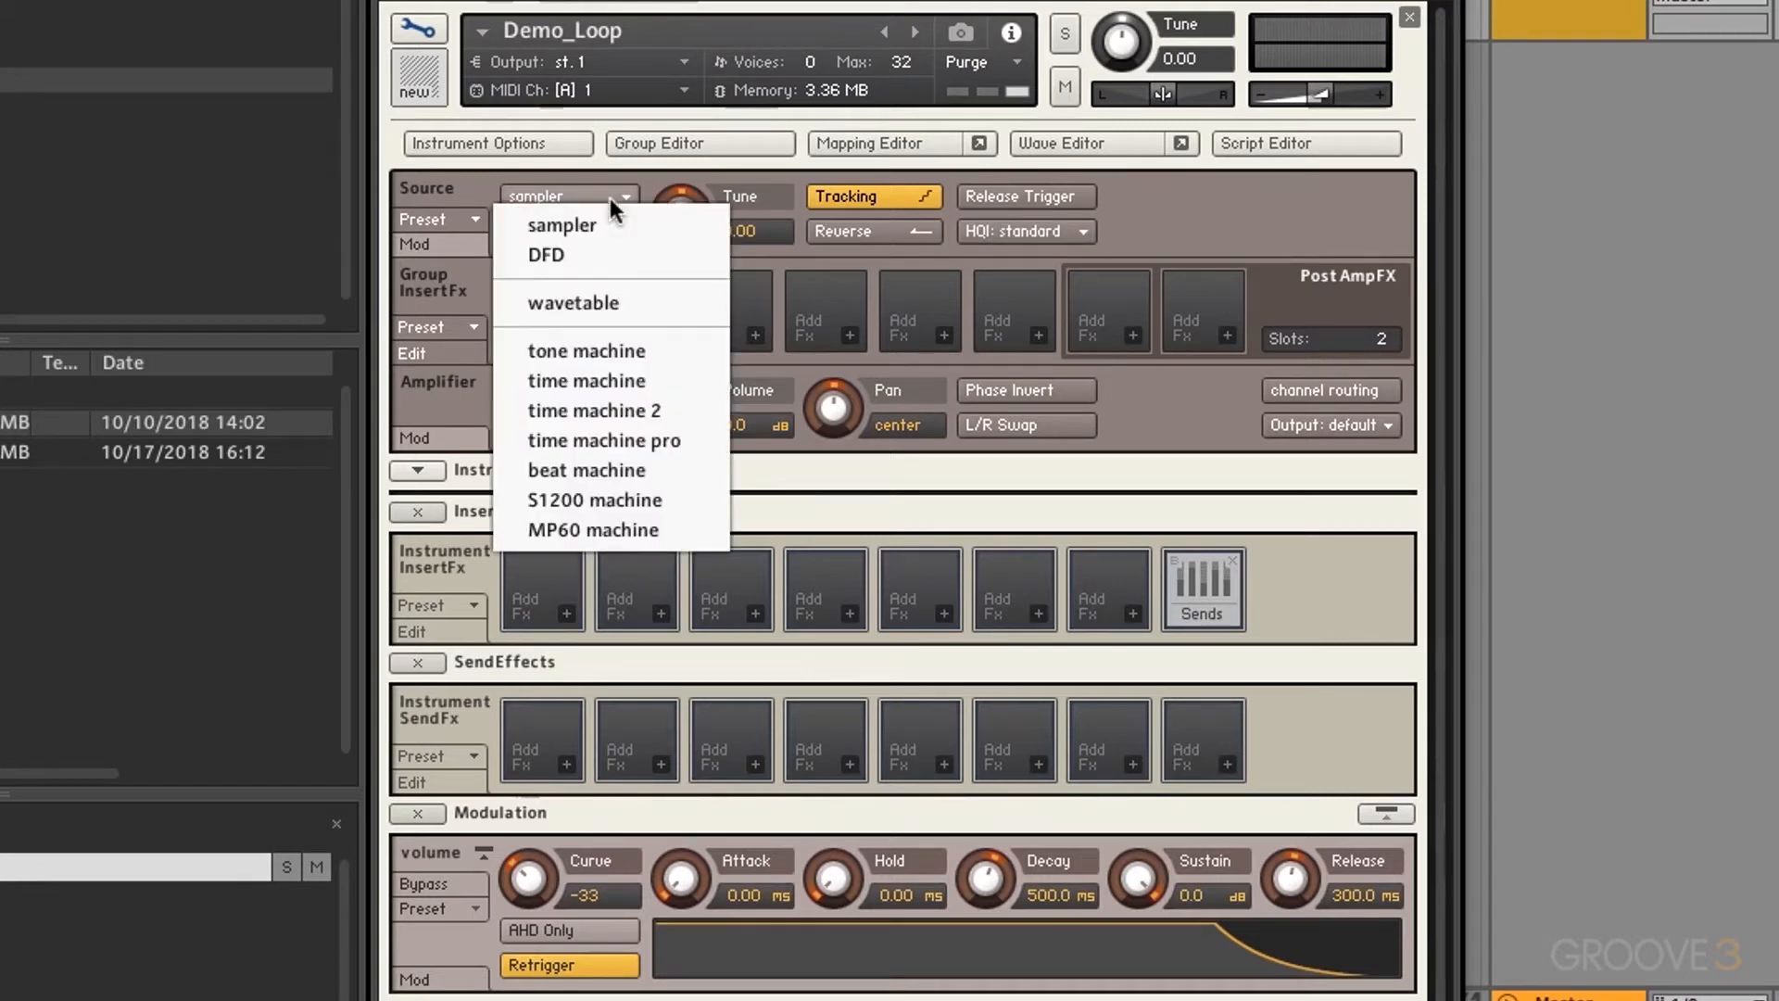
click(558, 253)
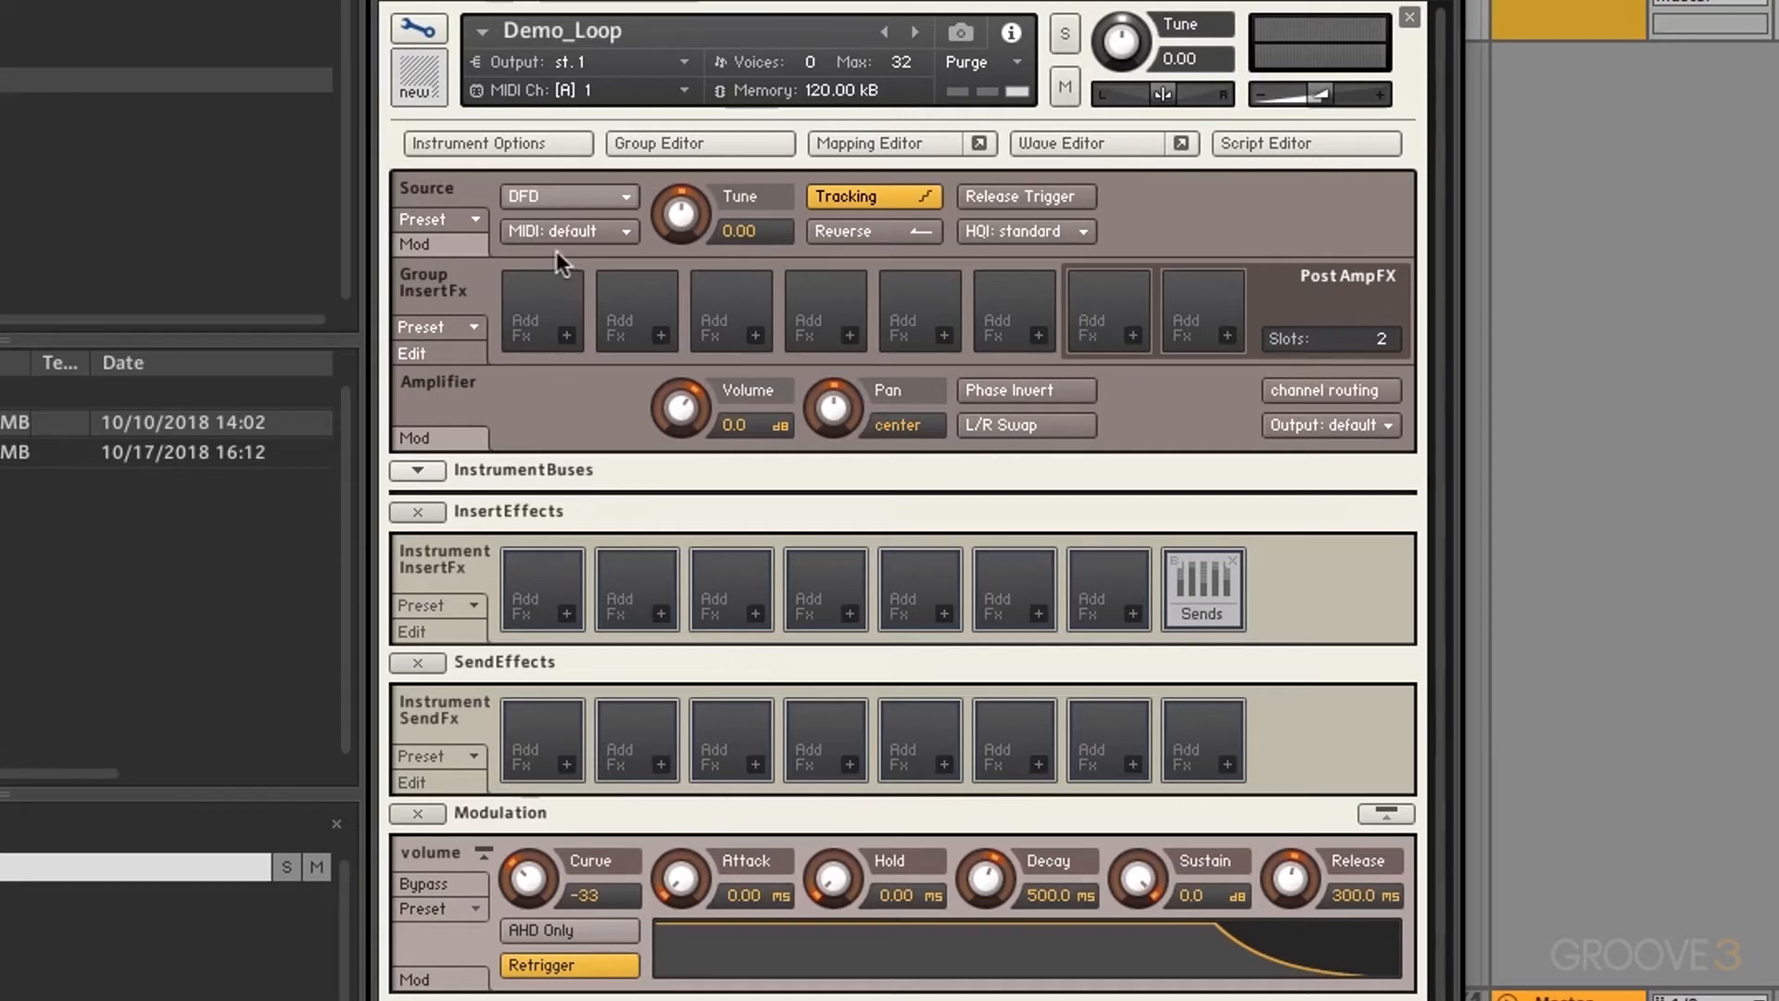
click(550, 196)
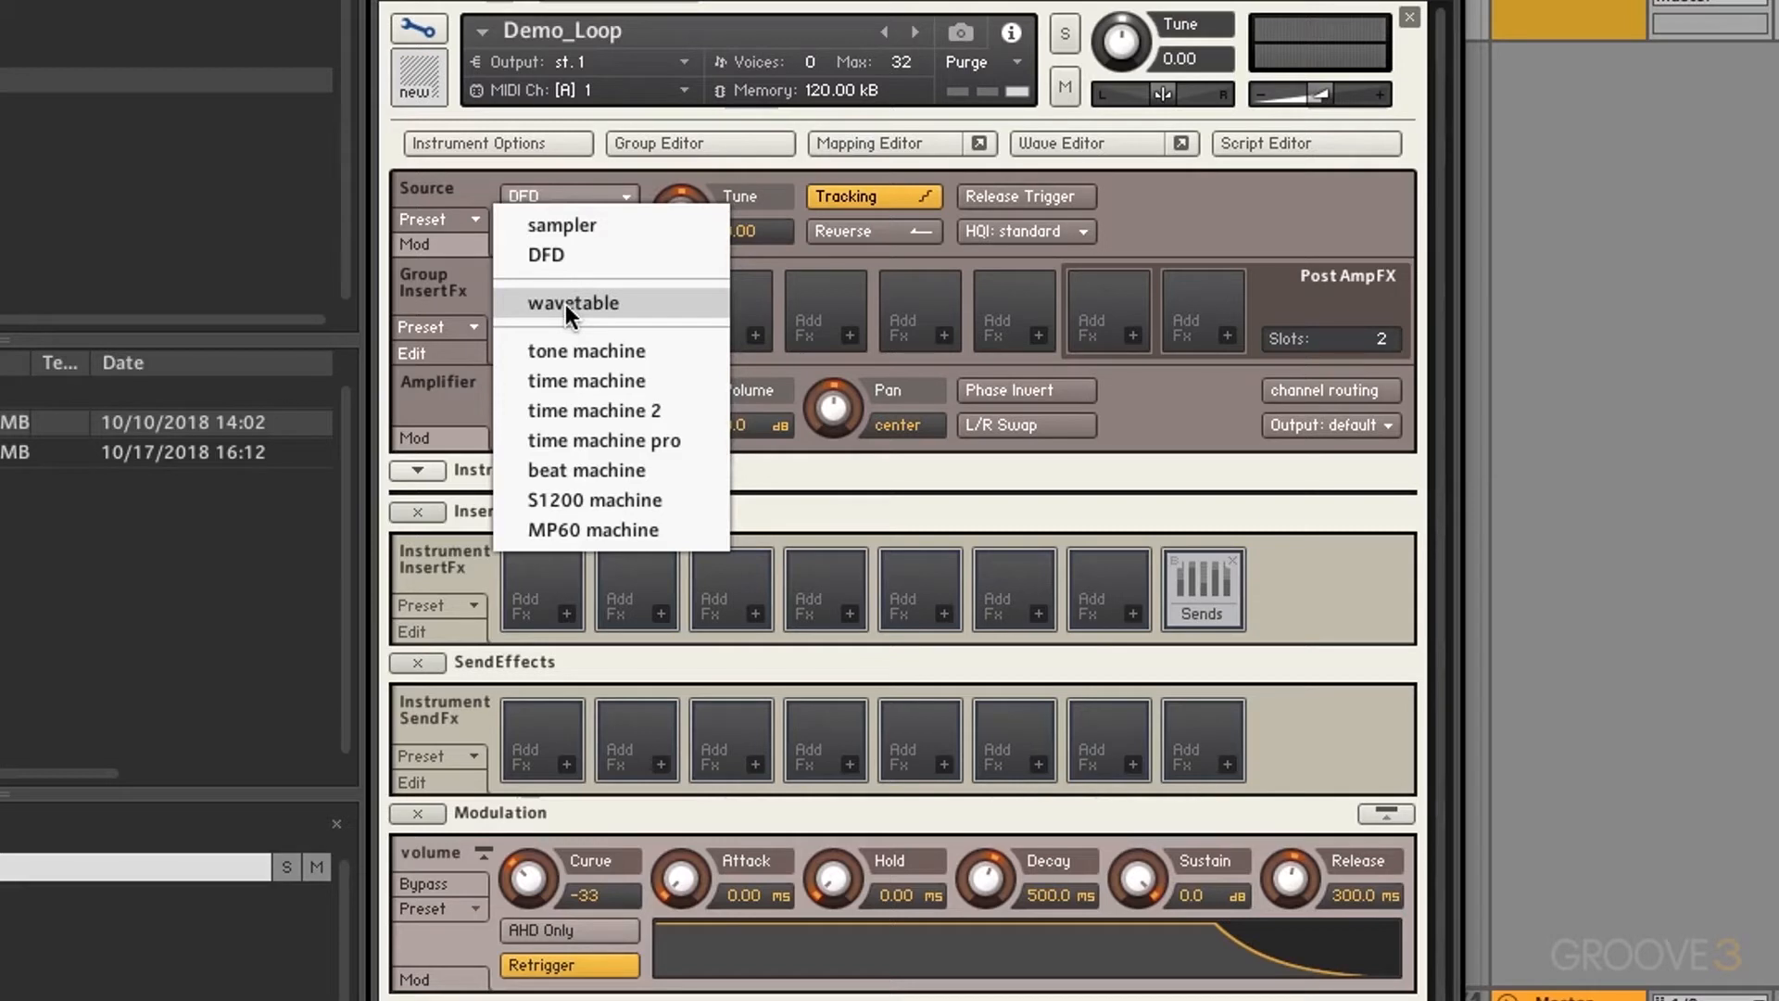
click(586, 350)
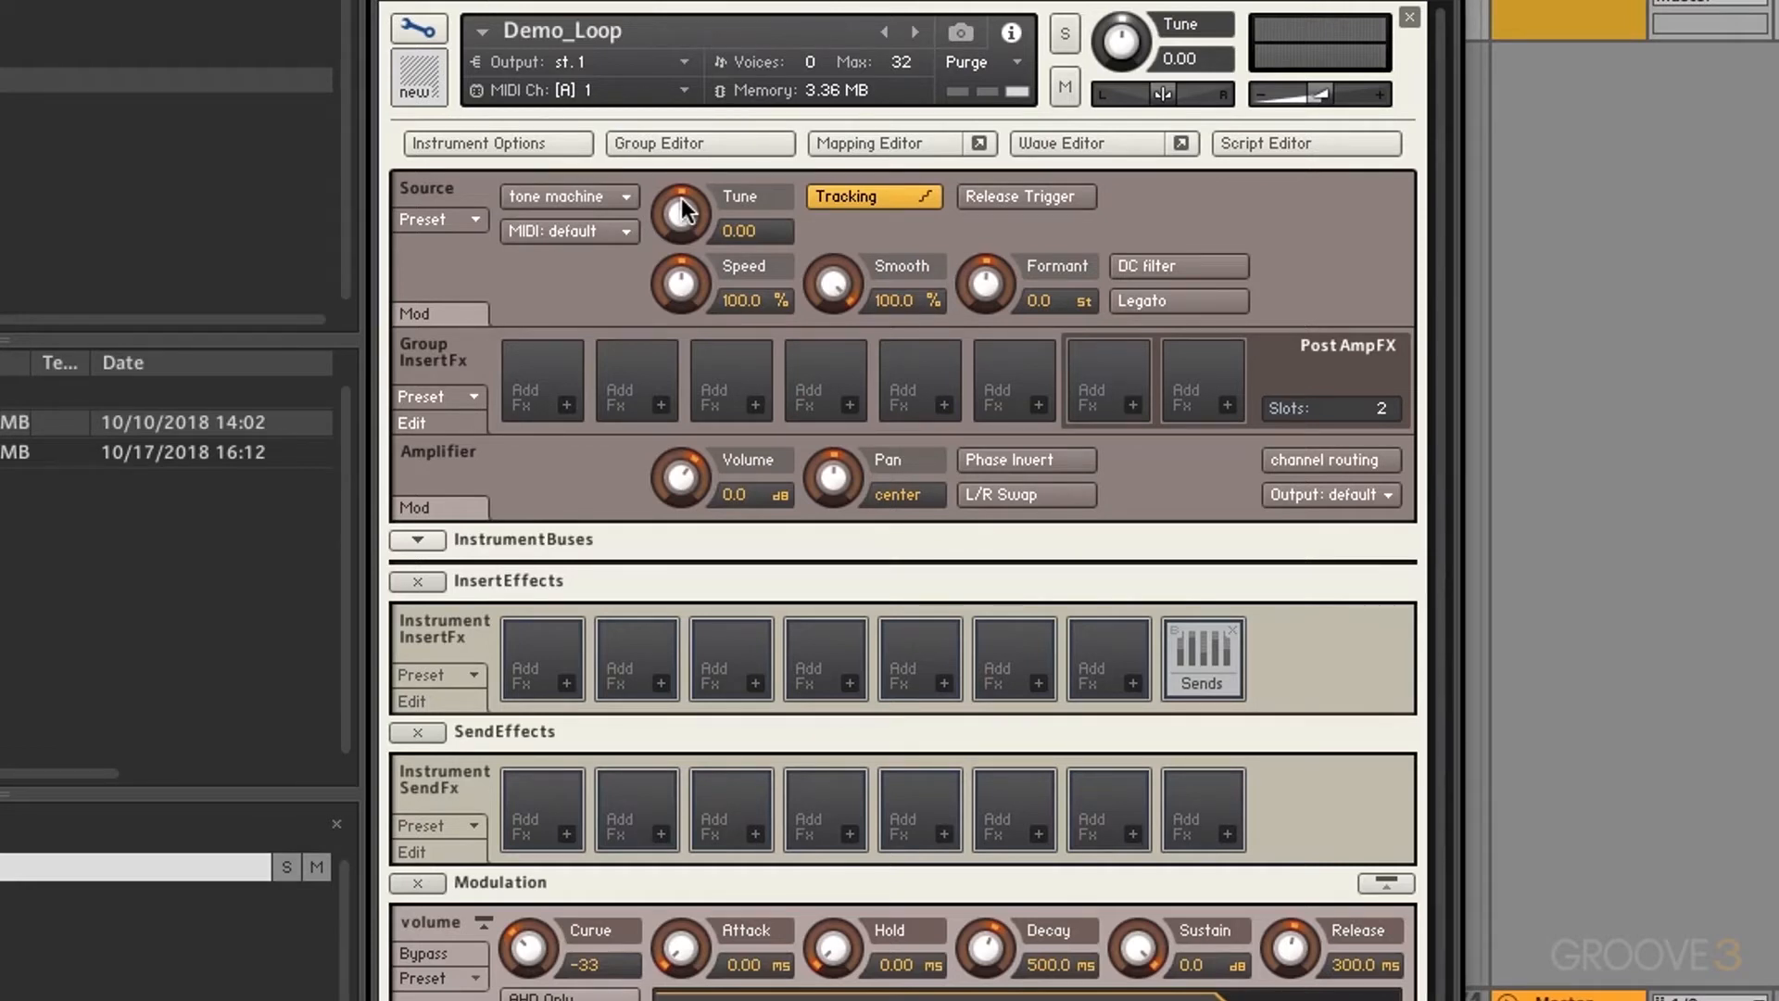
Step: Audition Tune and Speed changes, reset them to 0.00 and 100.0 %, and reset Smooth to 0.0 %
drag(683, 210, 689, 309)
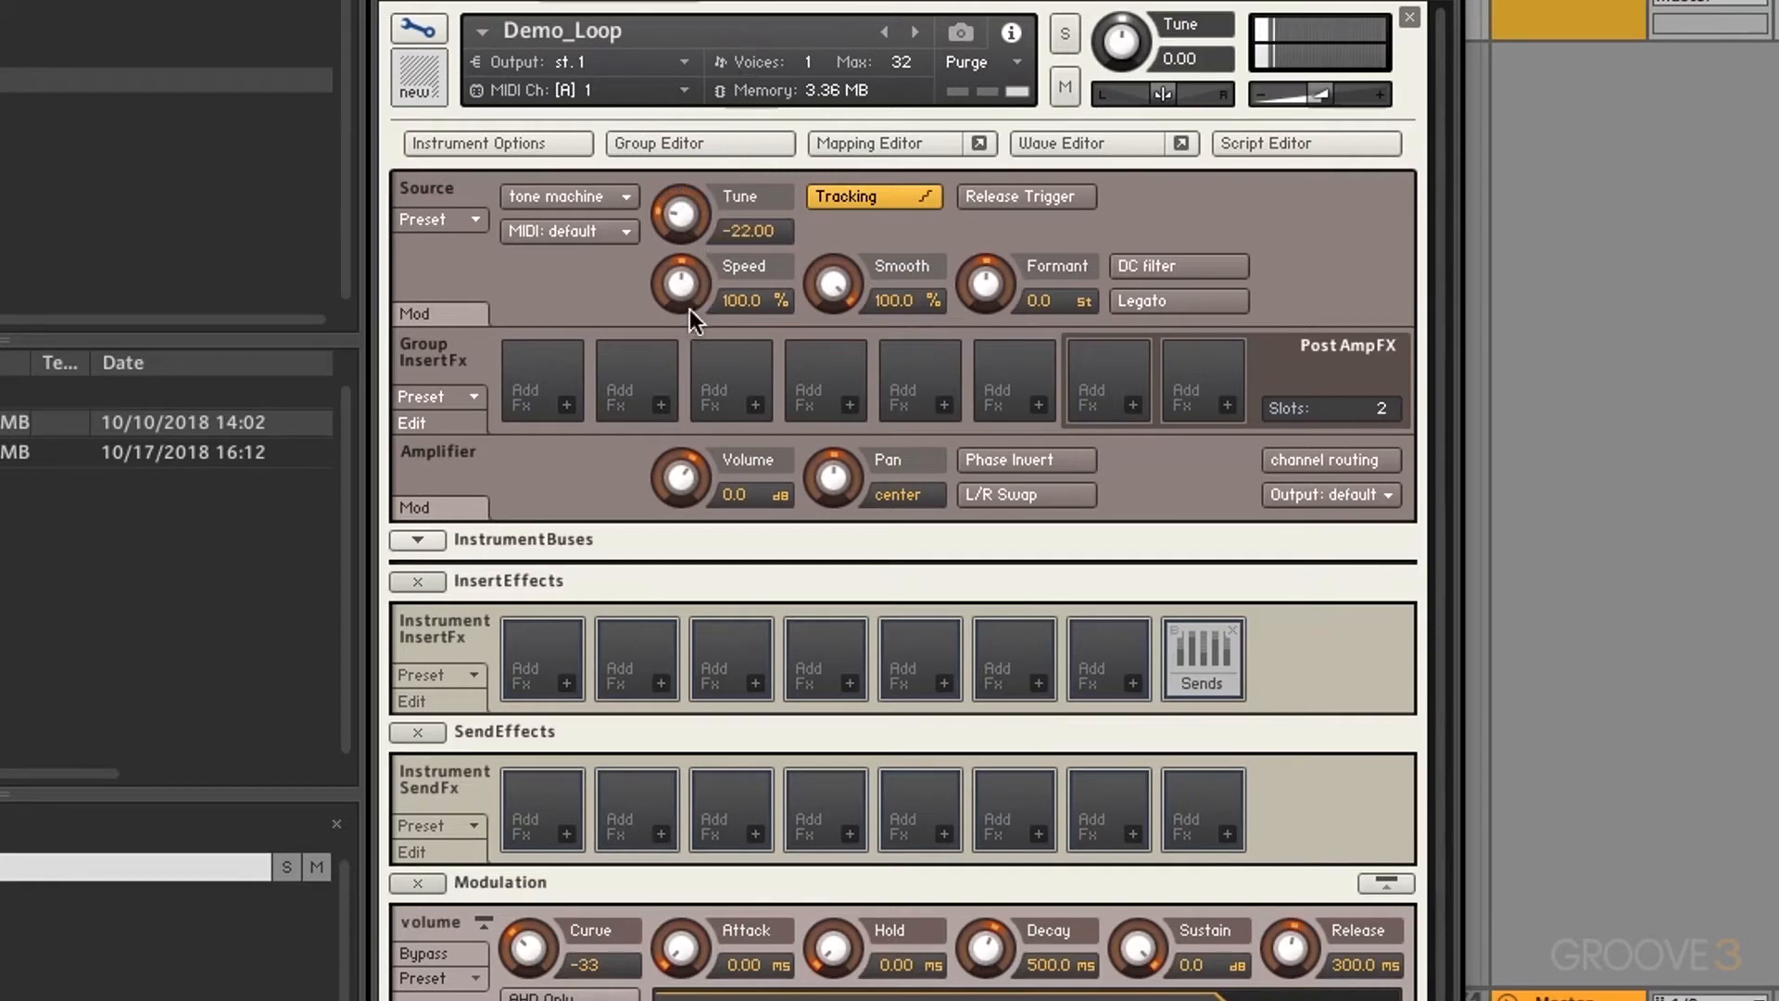
ctrl+click(680, 221)
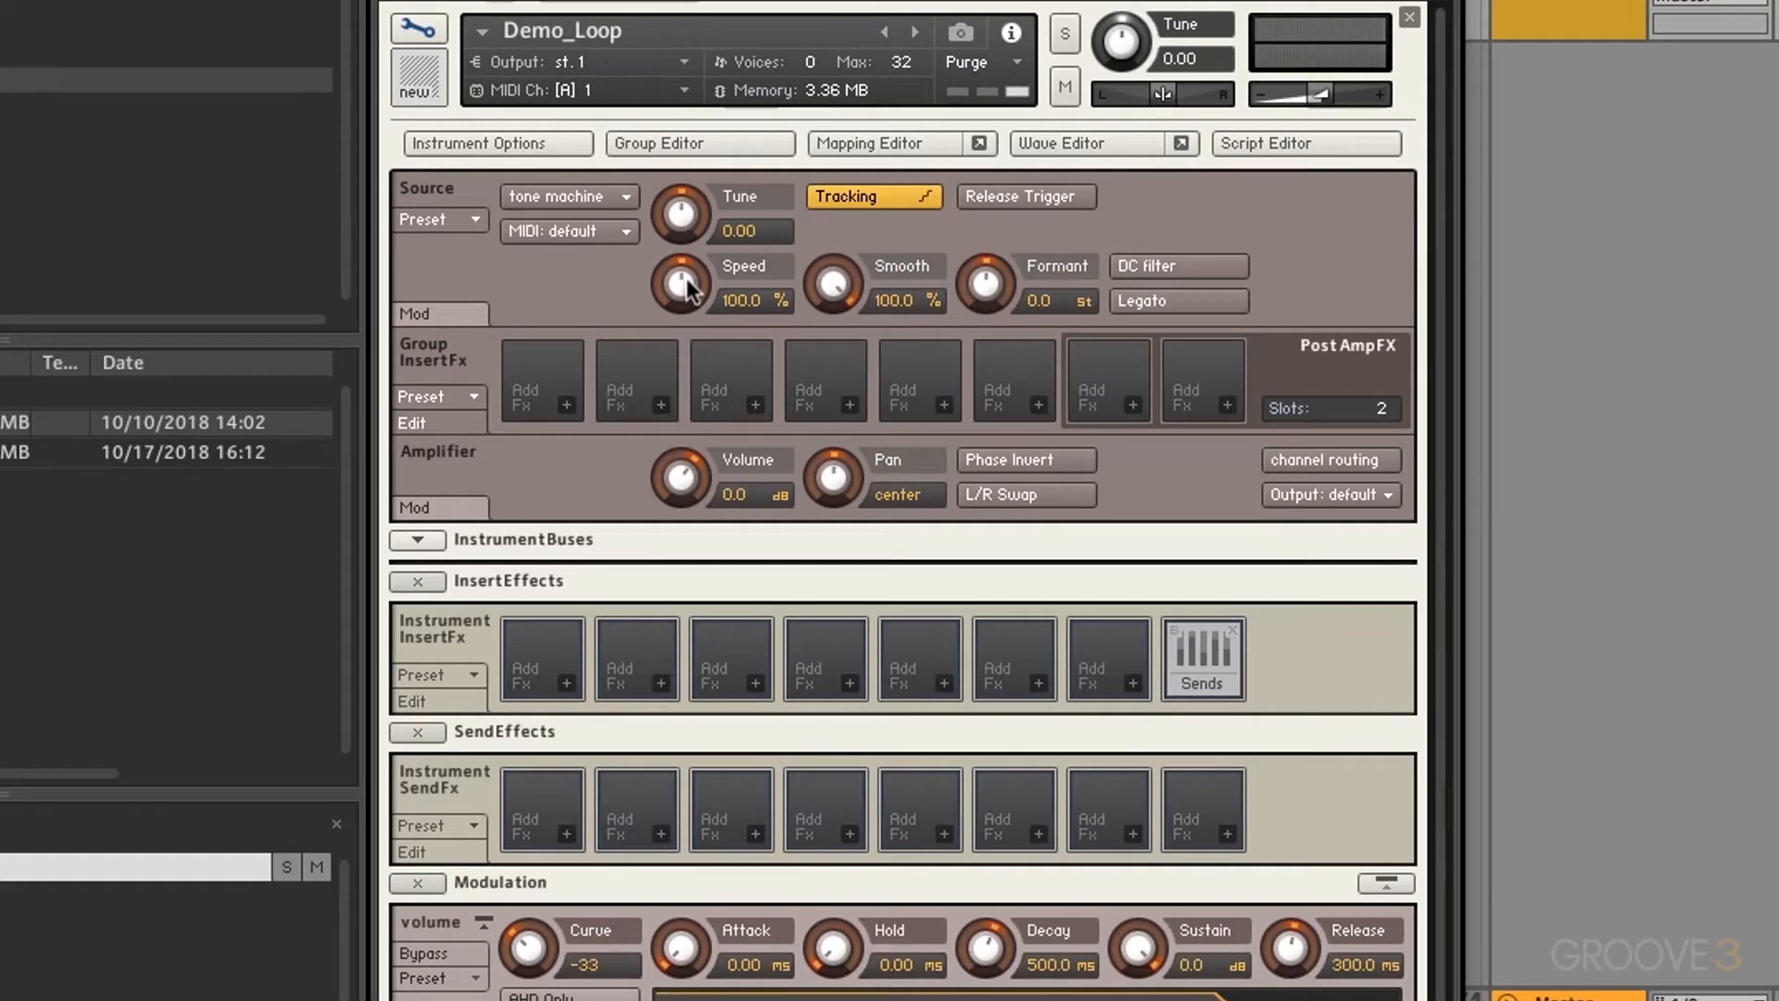
drag(687, 287, 693, 420)
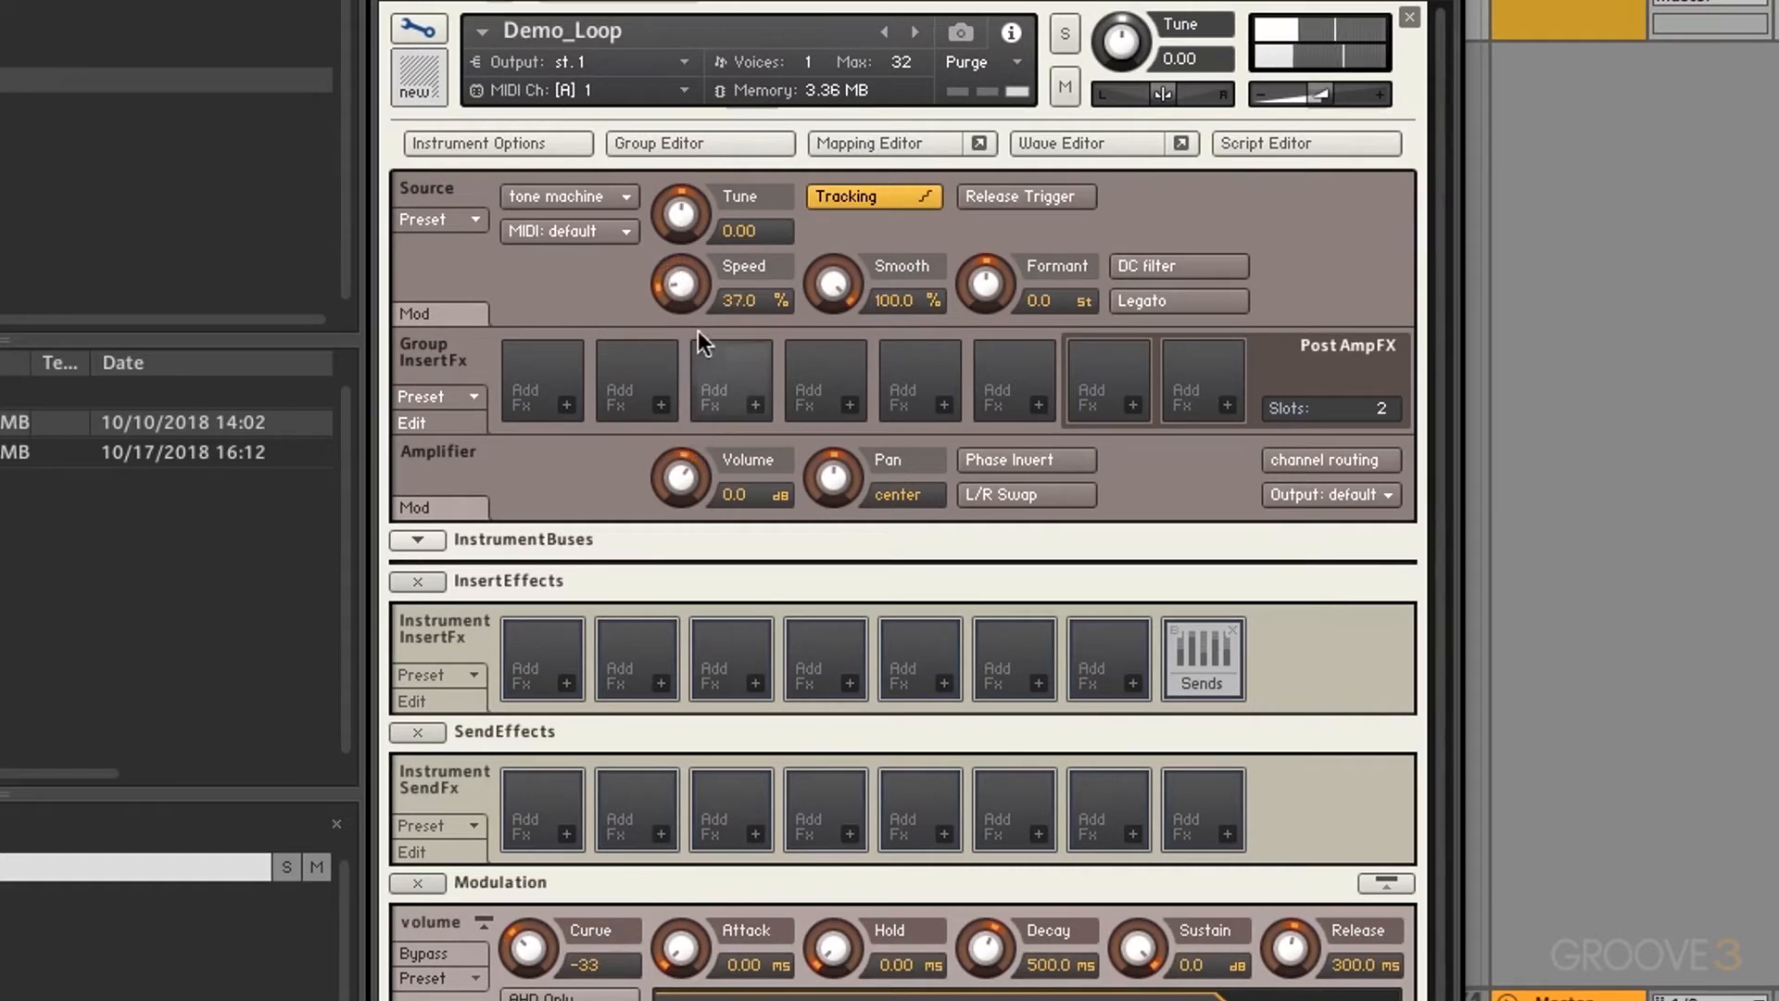
drag(688, 295, 674, 48)
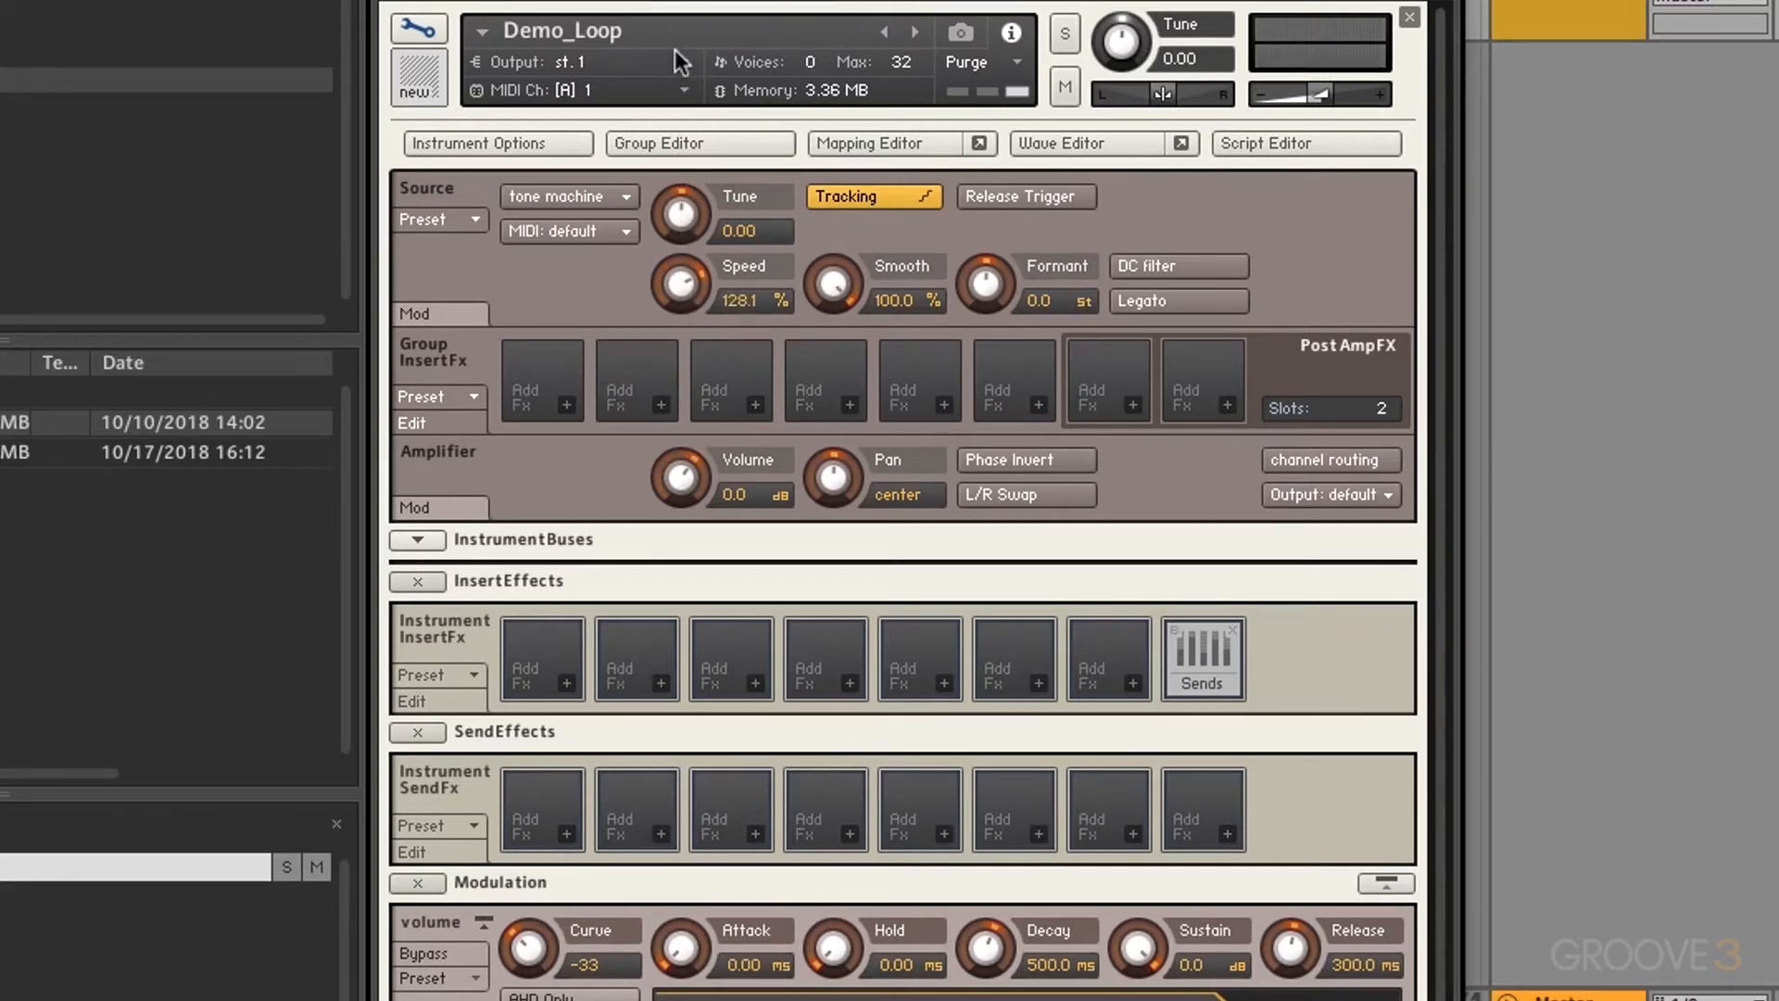
mouse_move(663, 269)
mouse_down()
mouse_move(664, 217)
mouse_move(663, 287)
mouse_up()
super+click(674, 293)
super+click(820, 289)
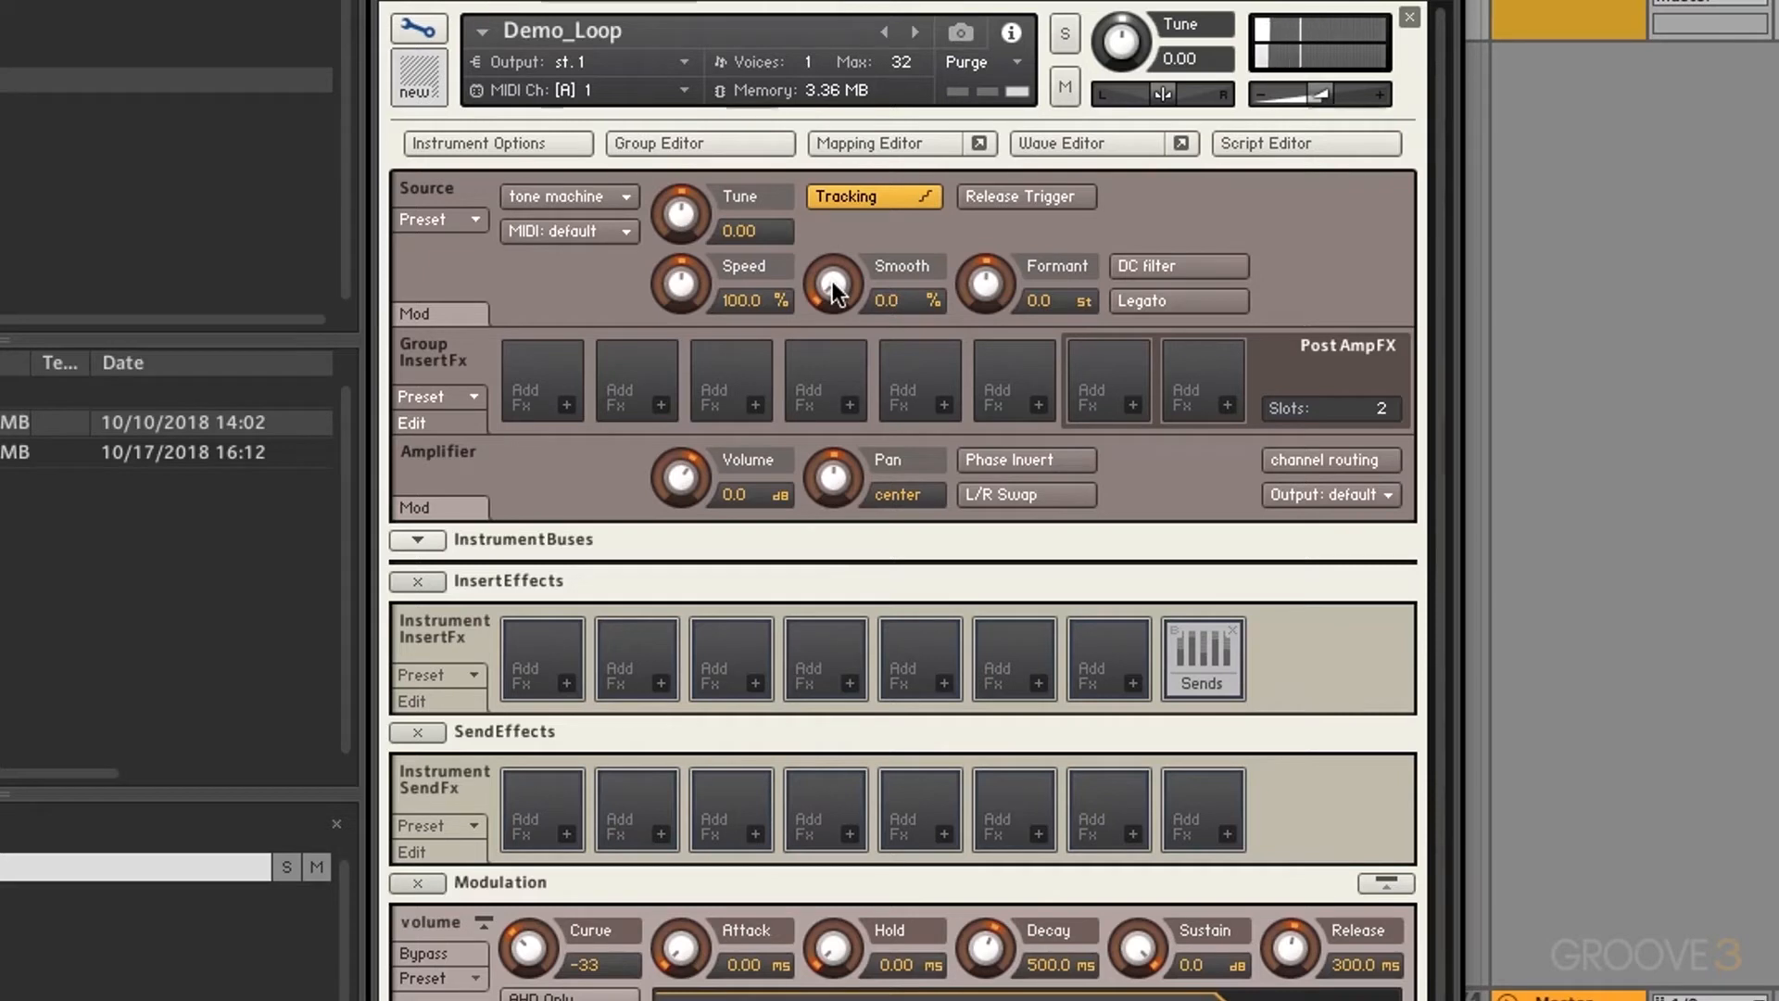
Step: Turn the tone machine's Smooth up to 100%
drag(832, 290, 832, 213)
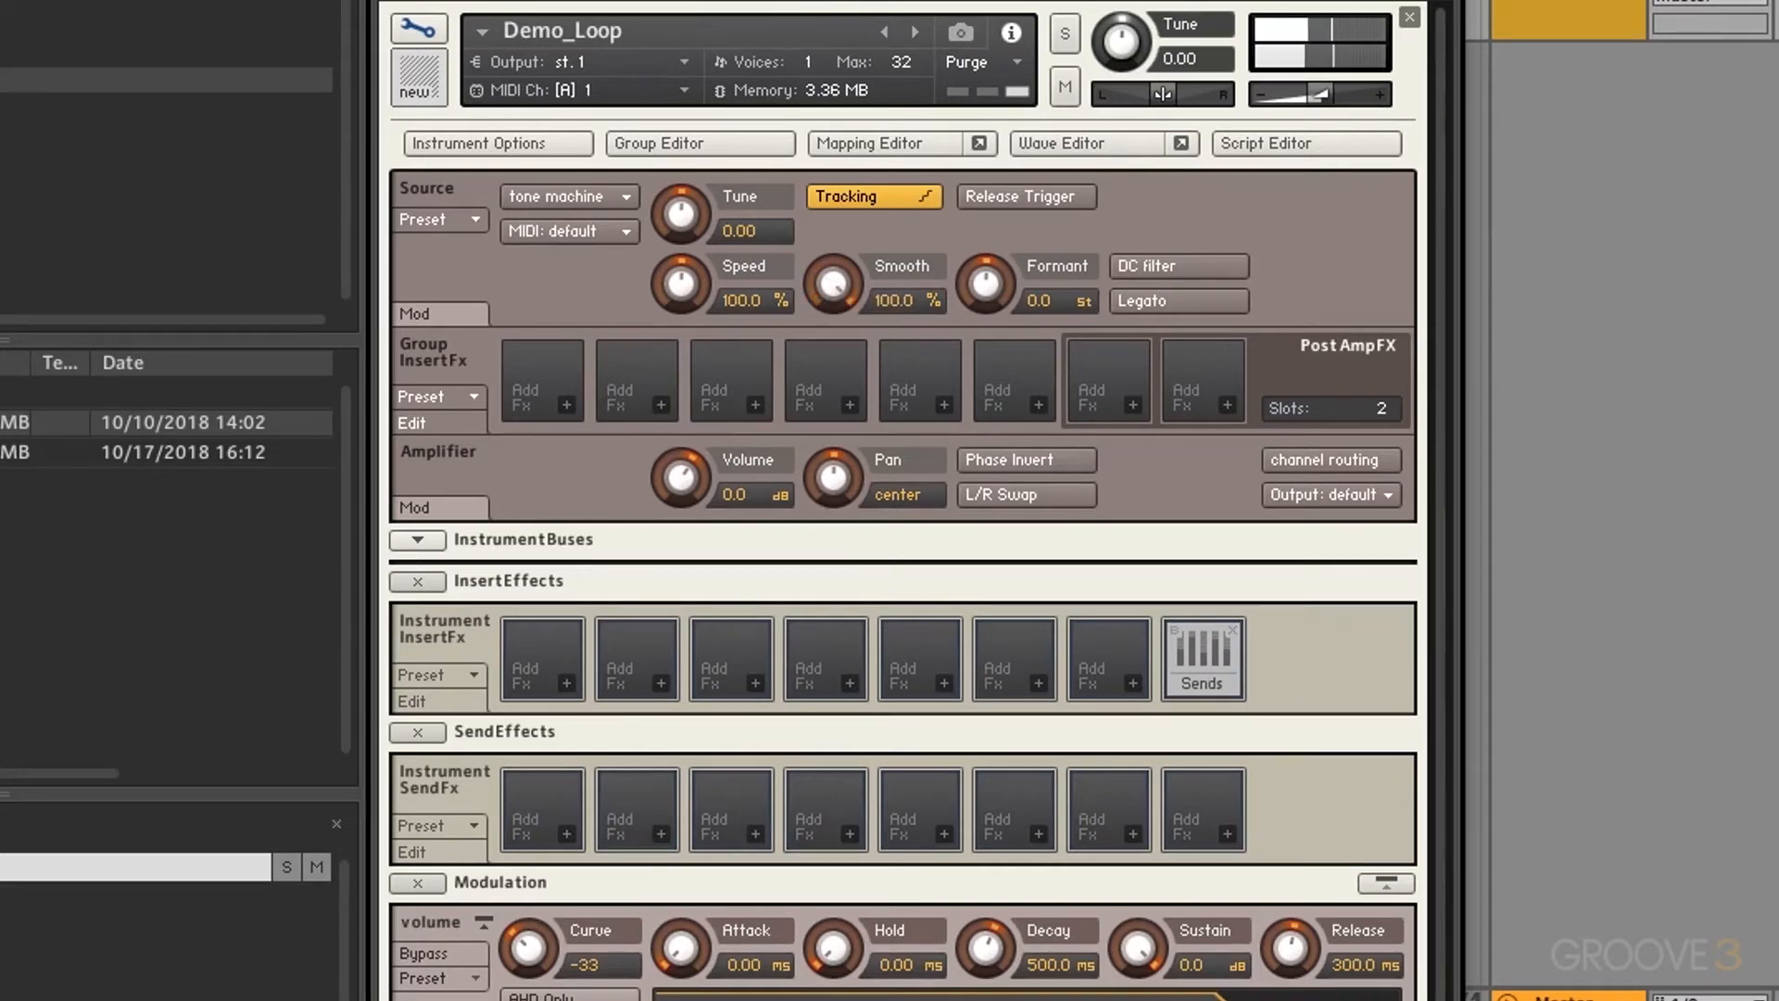
ctrl+click(839, 289)
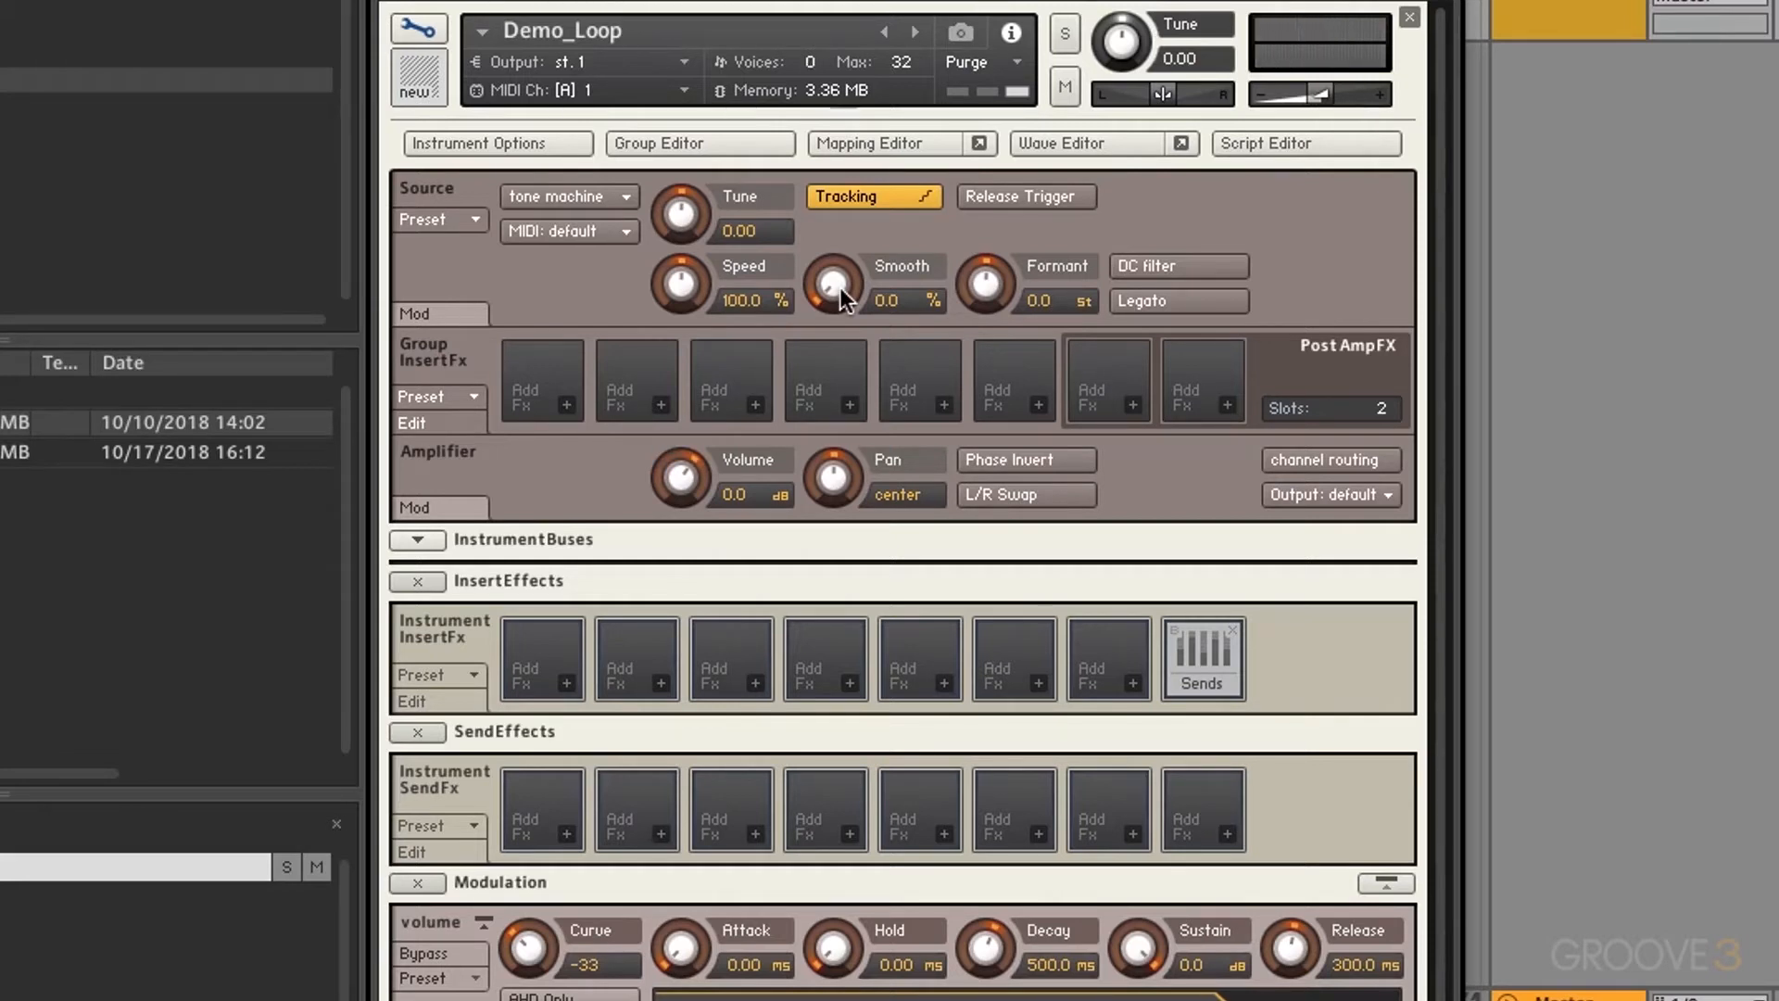
drag(840, 288, 834, 284)
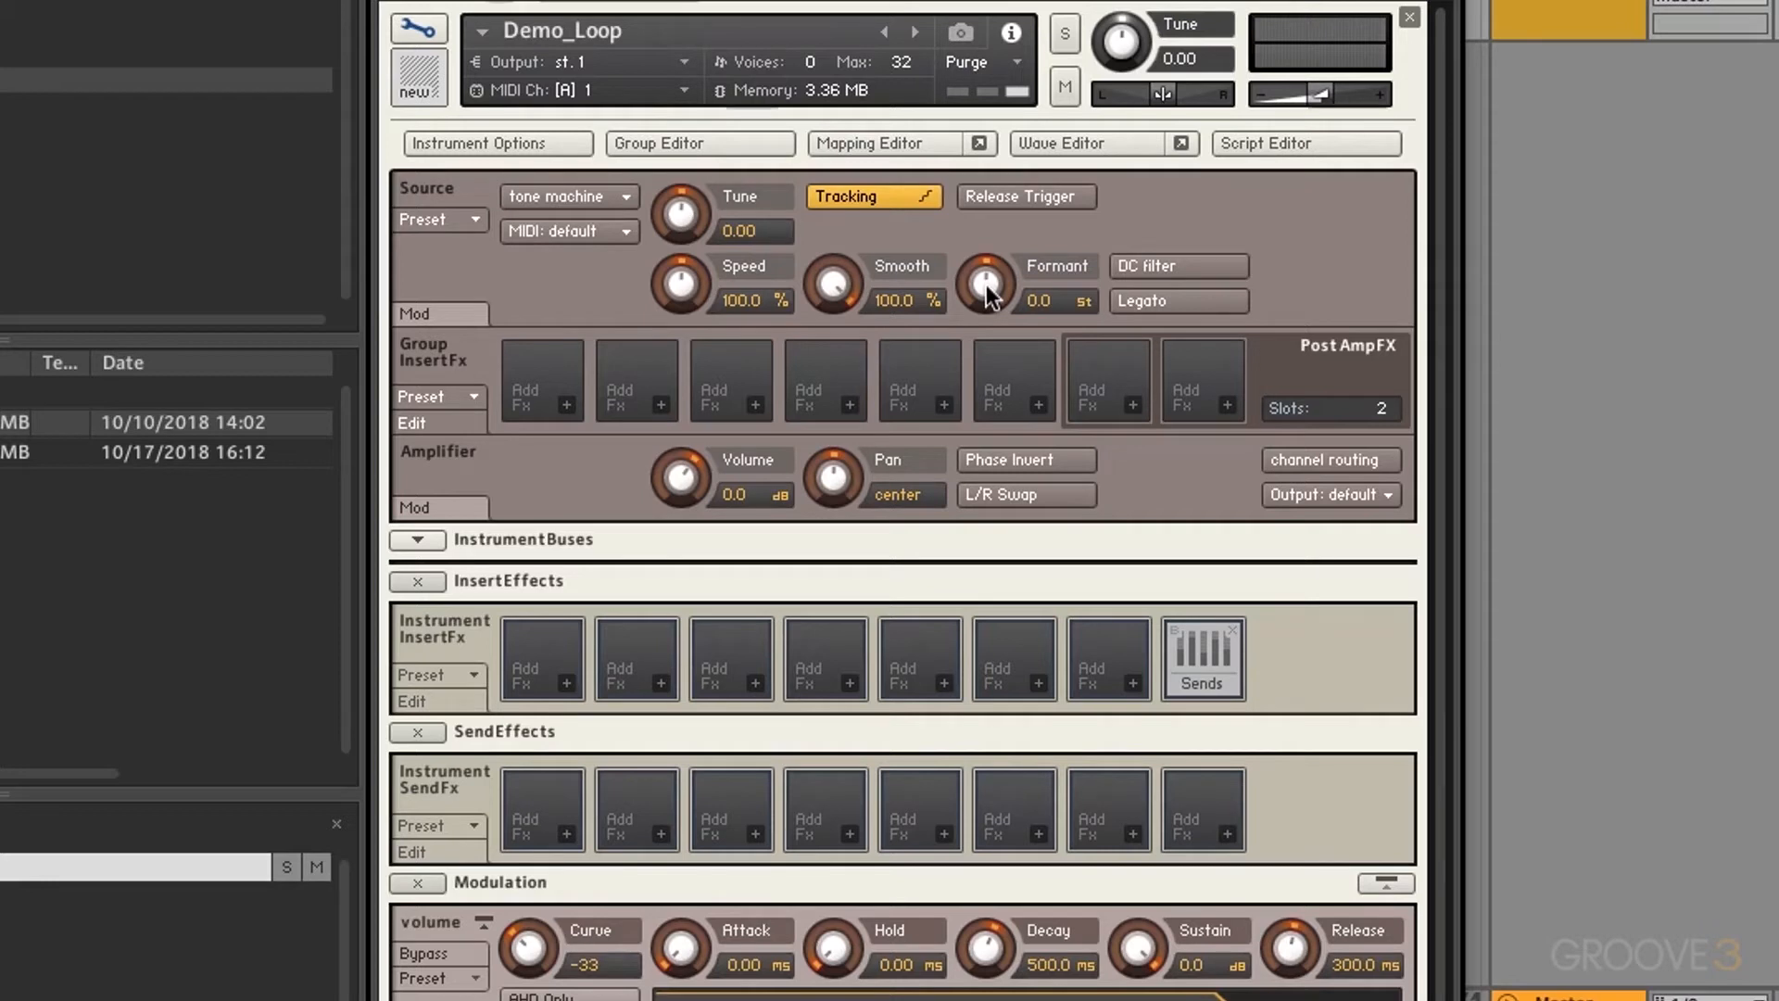
Step: Sweep Formant down to about -12 st and Tune to -7.00, then reset both to zero
drag(990, 294, 998, 457)
drag(975, 292, 982, 2)
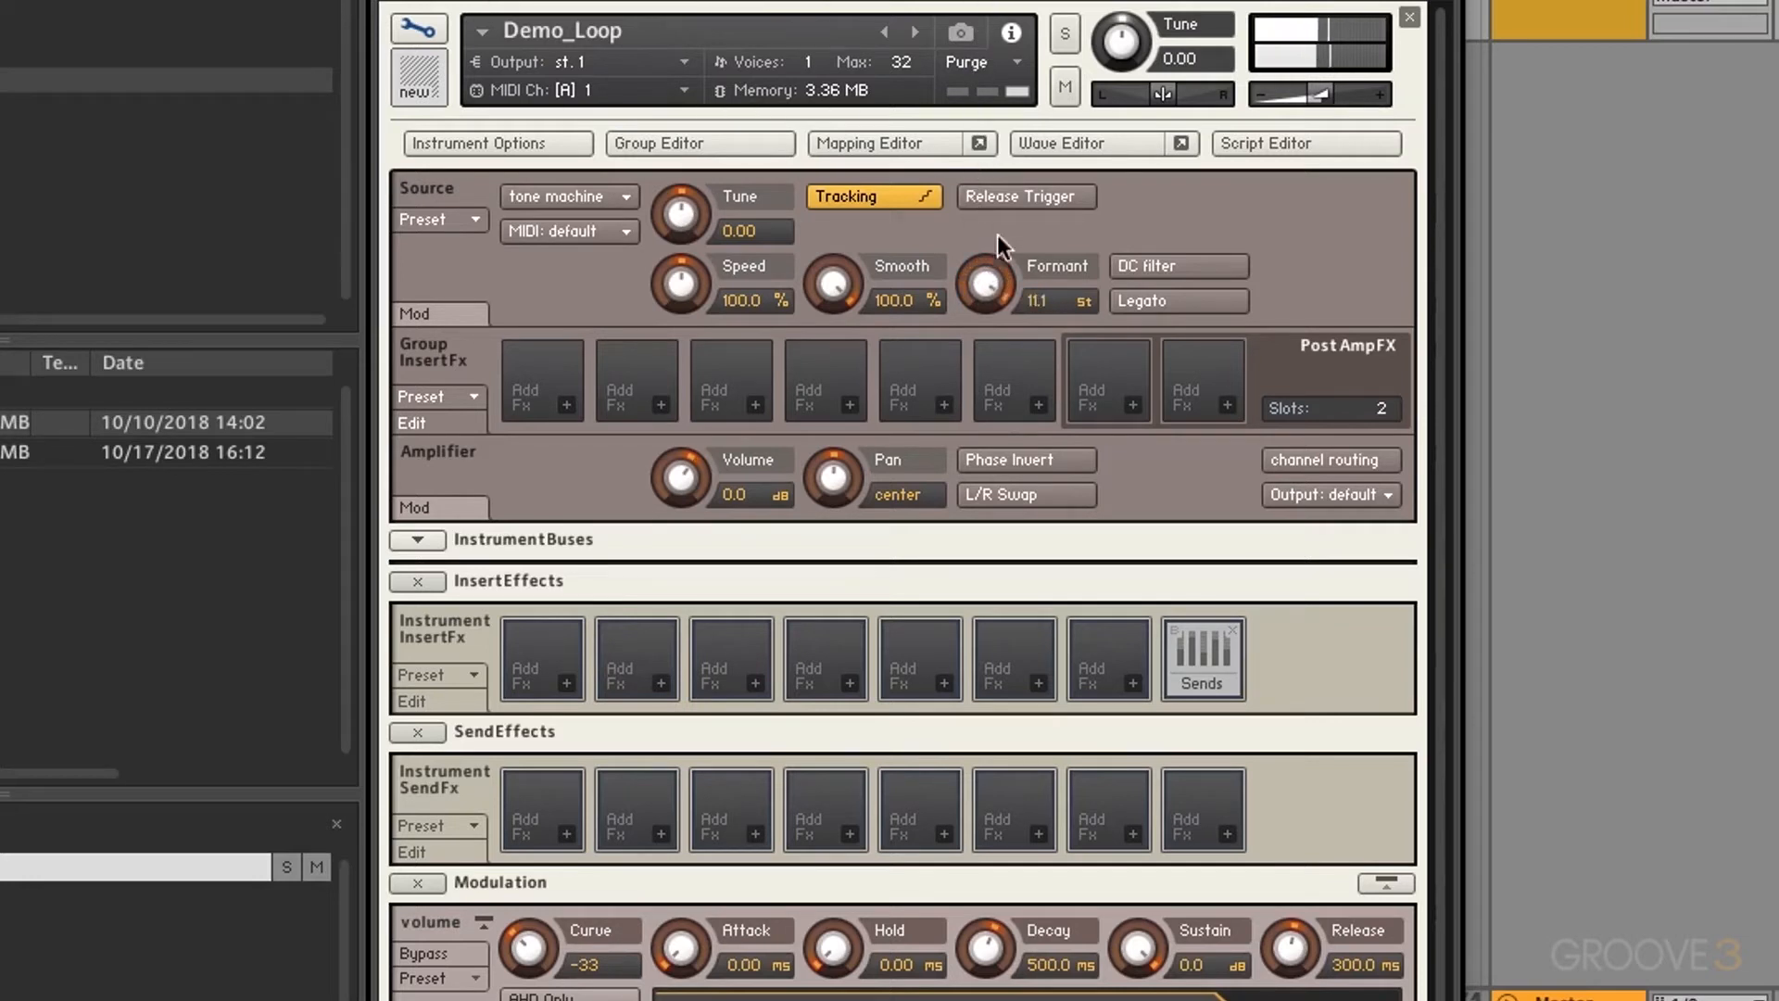
drag(990, 292, 986, 546)
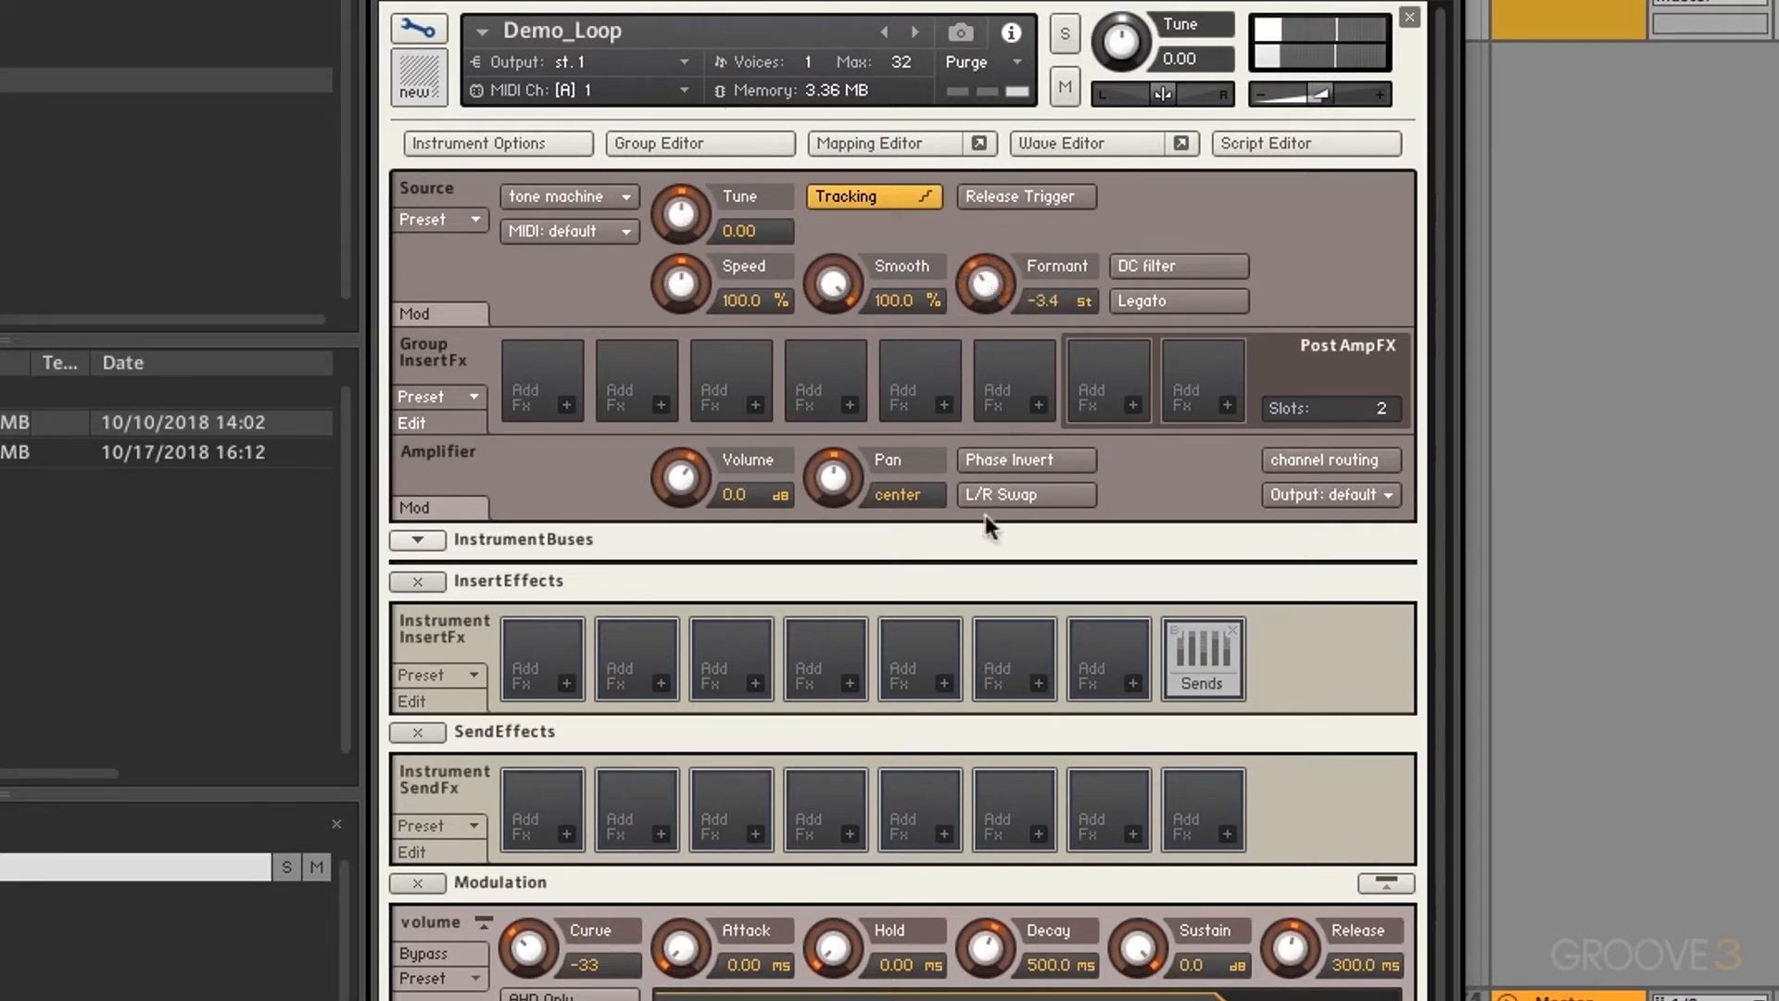
drag(971, 628, 971, 672)
drag(971, 641, 947, 457)
drag(689, 226, 693, 255)
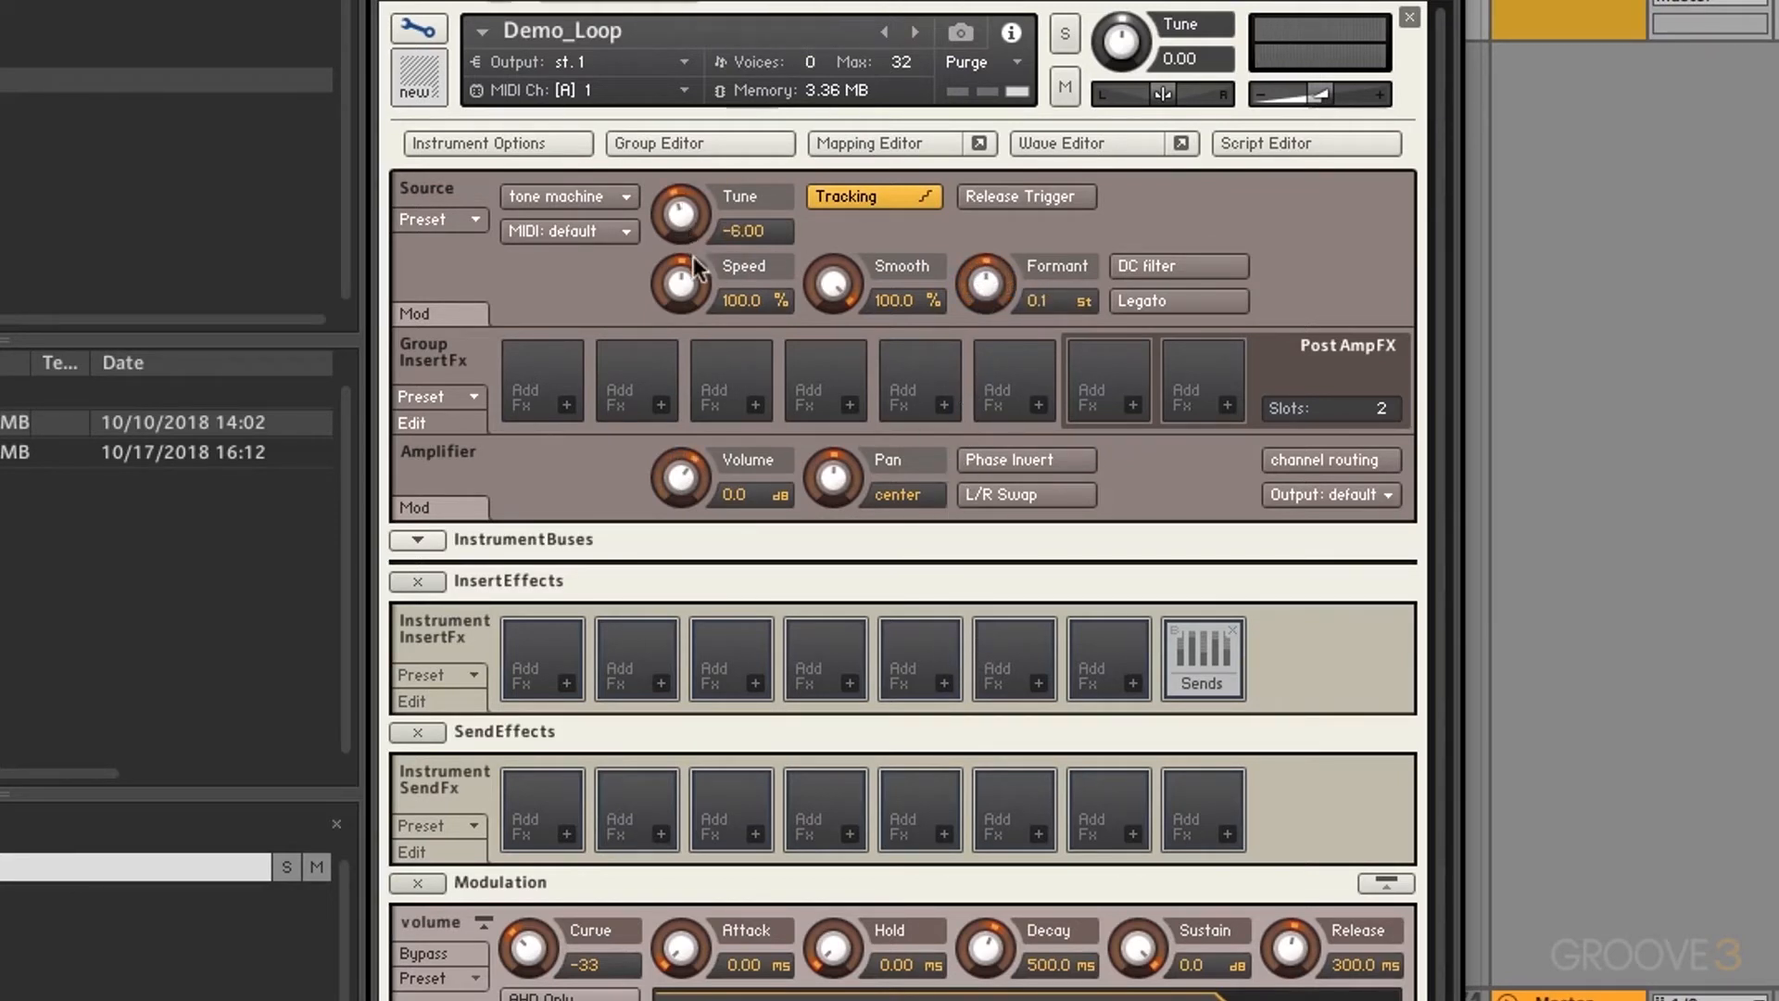
drag(977, 290, 1000, 7)
ctrl+click(990, 291)
ctrl+click(692, 215)
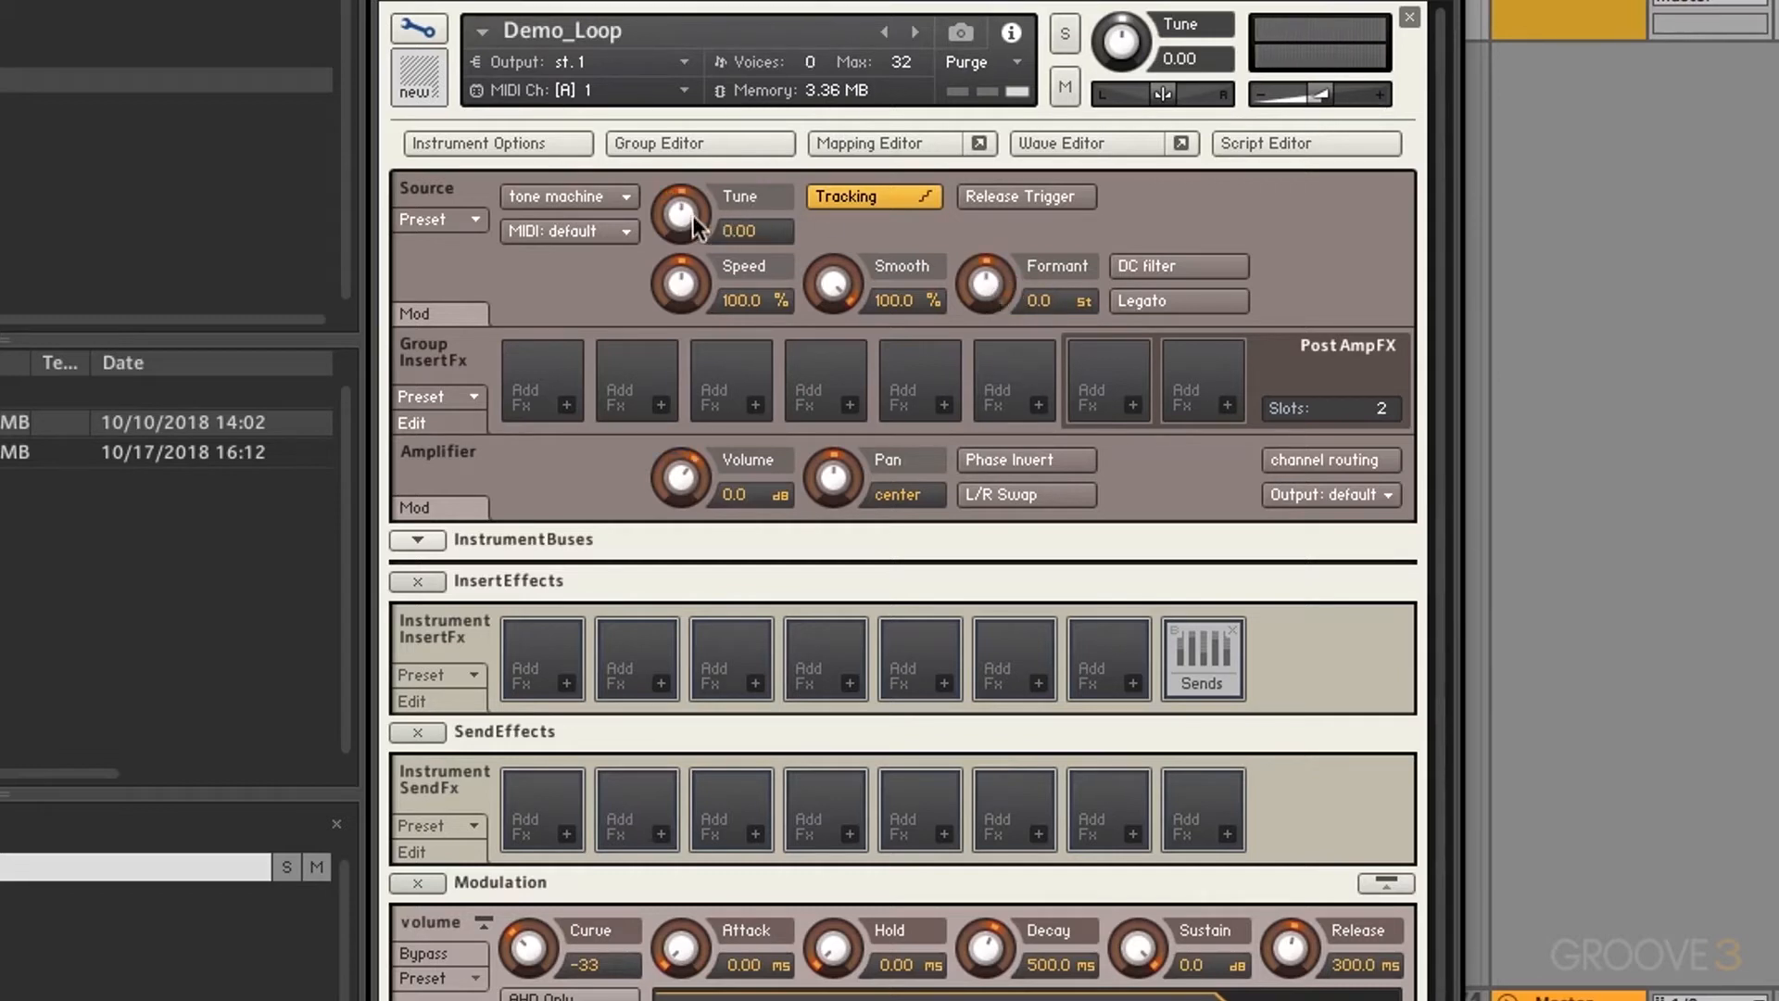
Step: Try the DC filter and Legato switches, leaving both off
click(1153, 269)
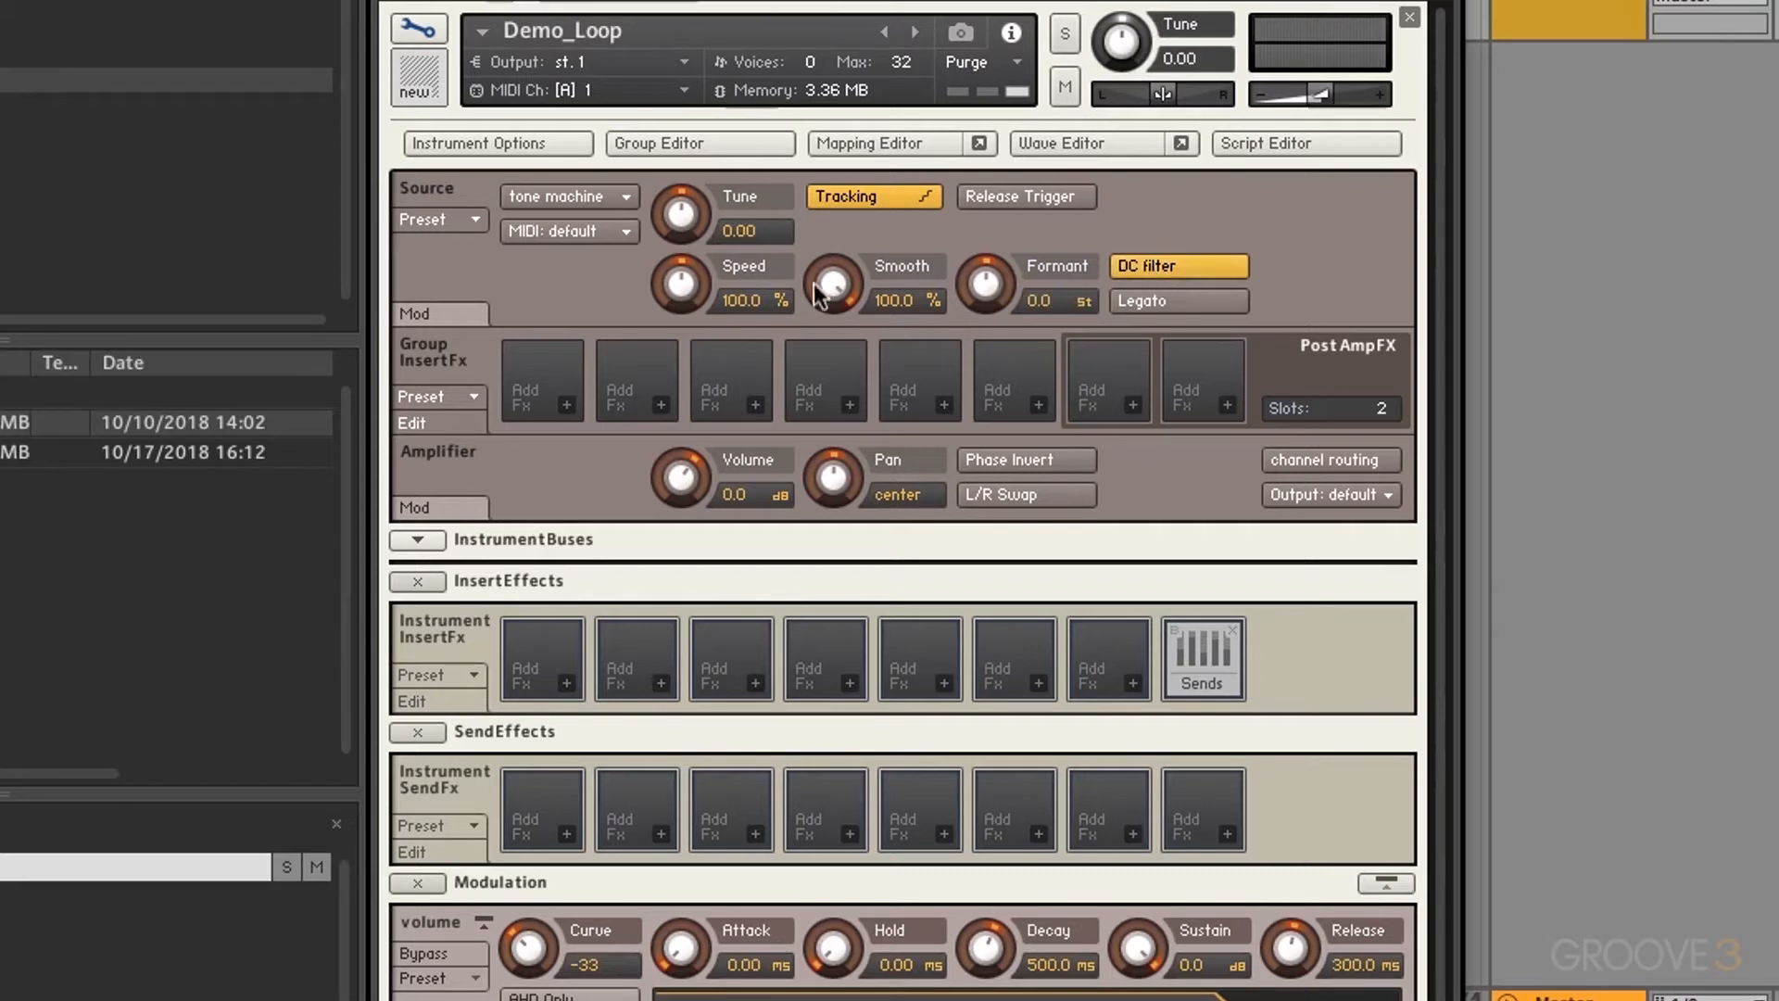
click(1147, 269)
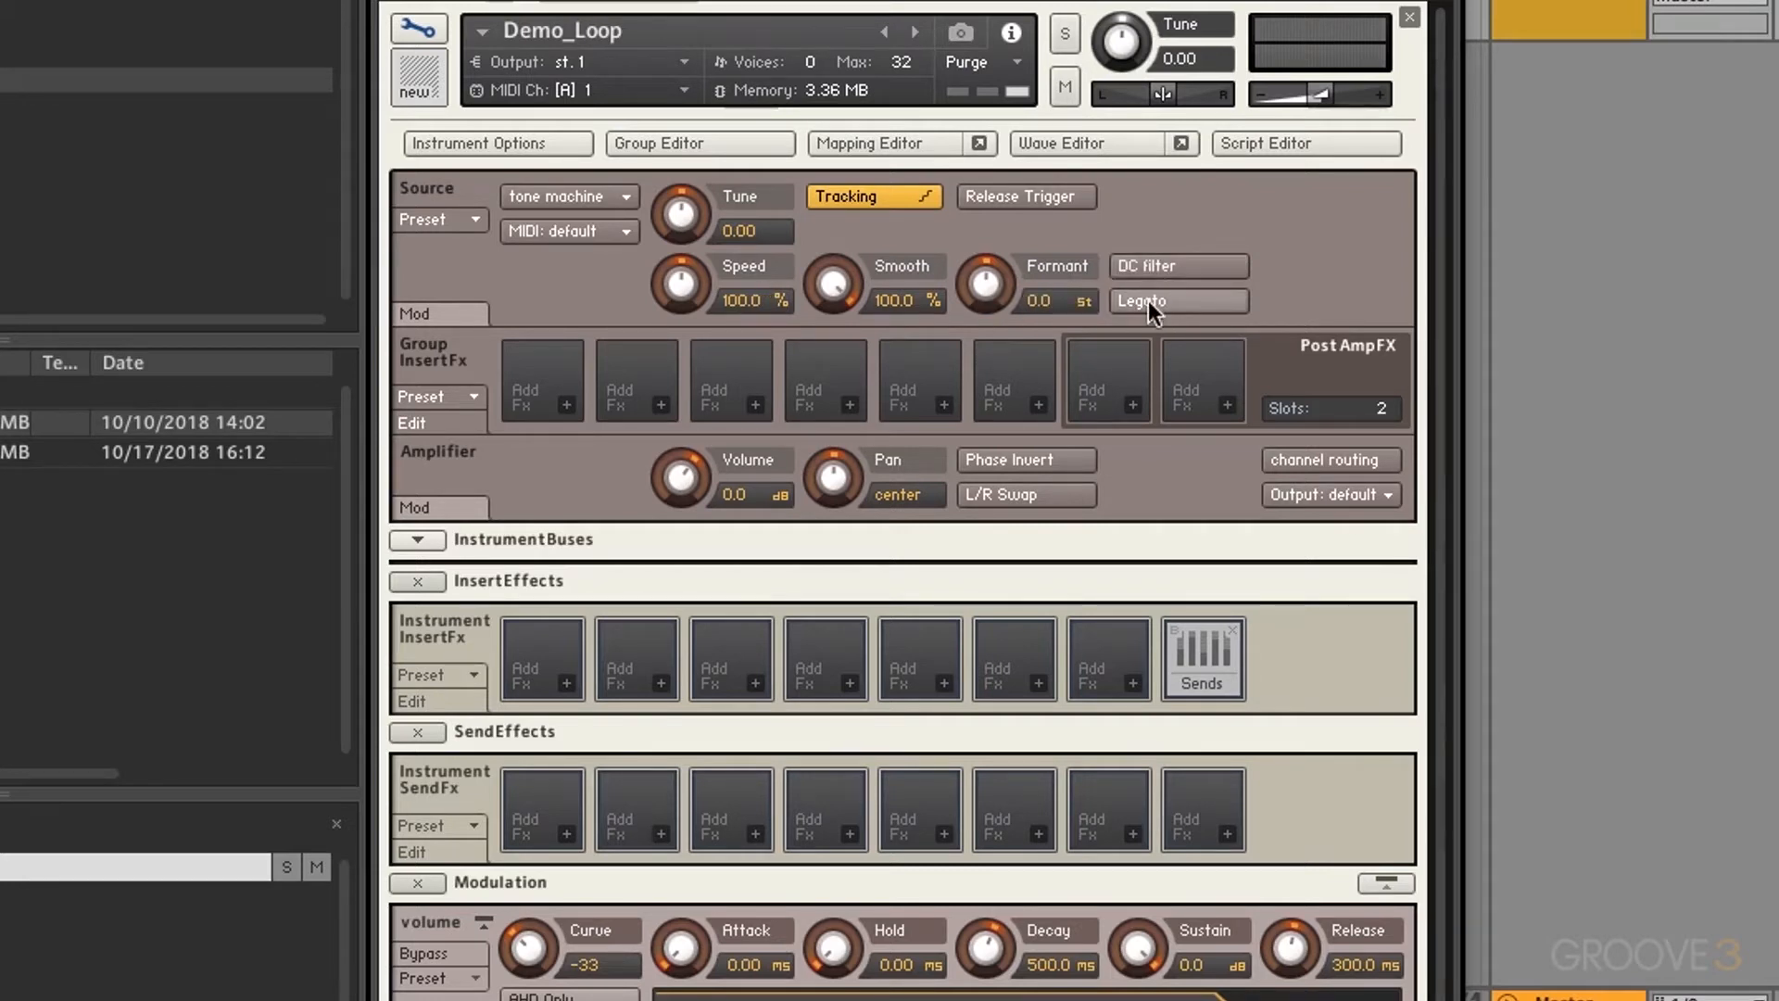
click(1148, 301)
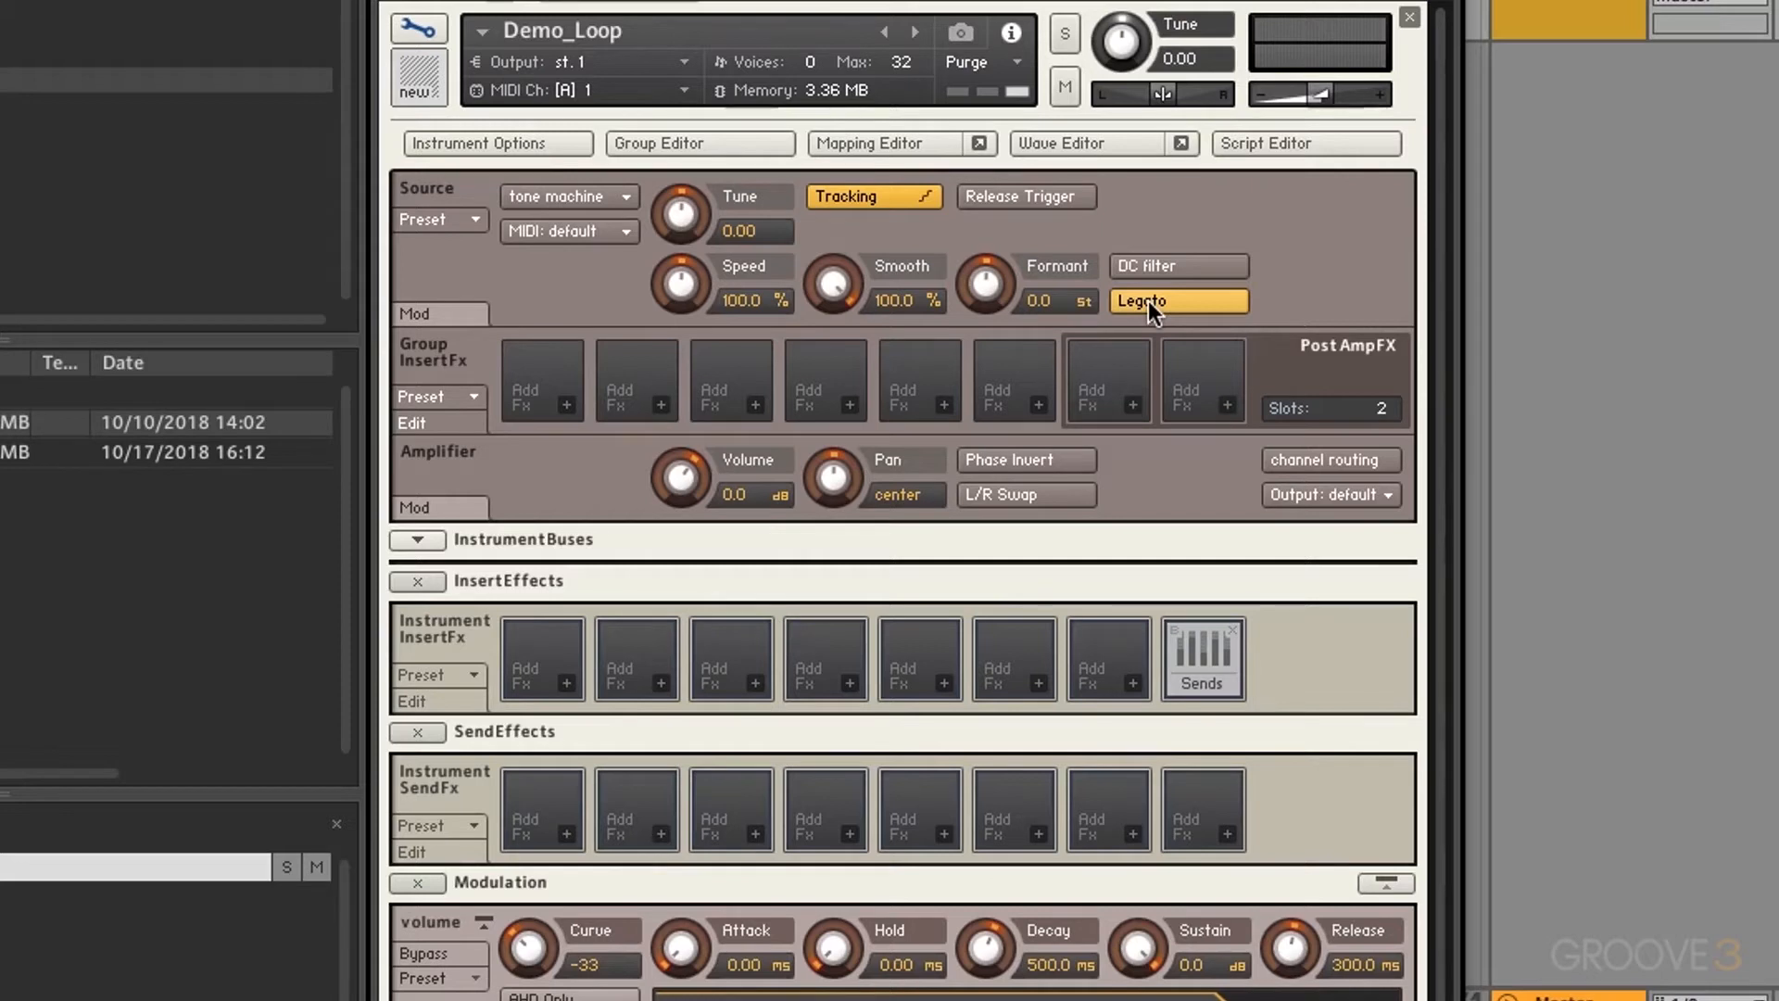
click(1148, 300)
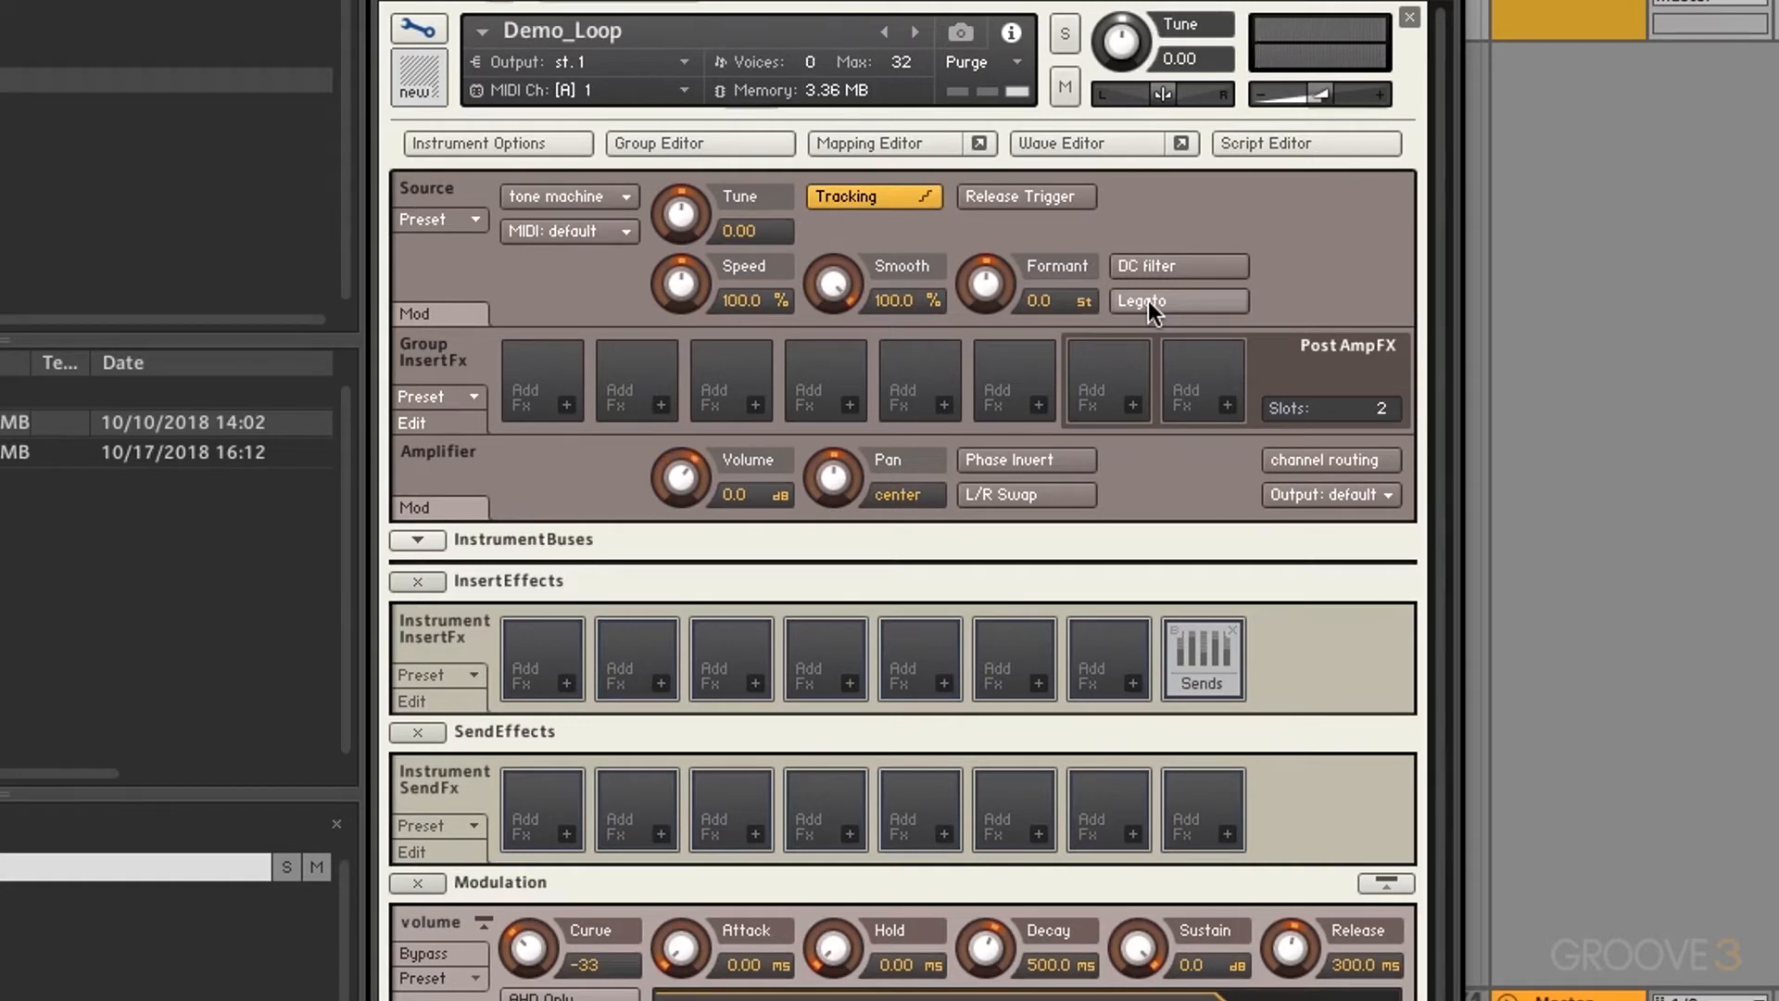
click(1148, 301)
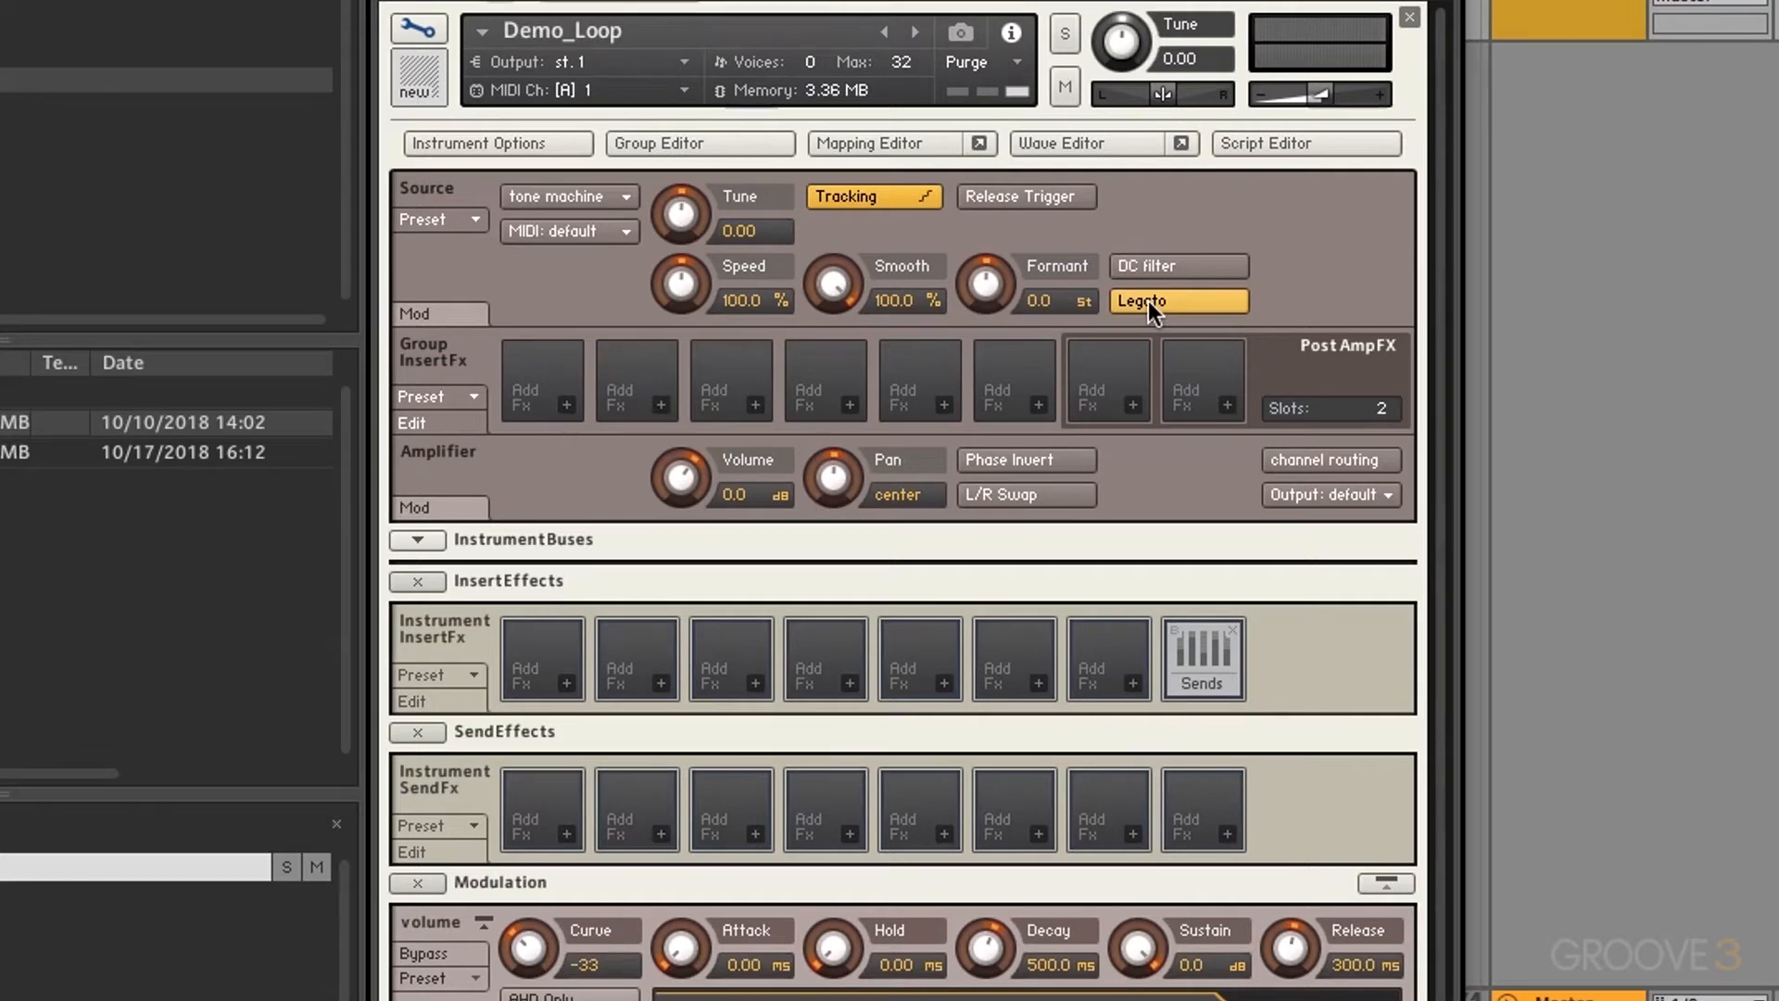
click(1148, 300)
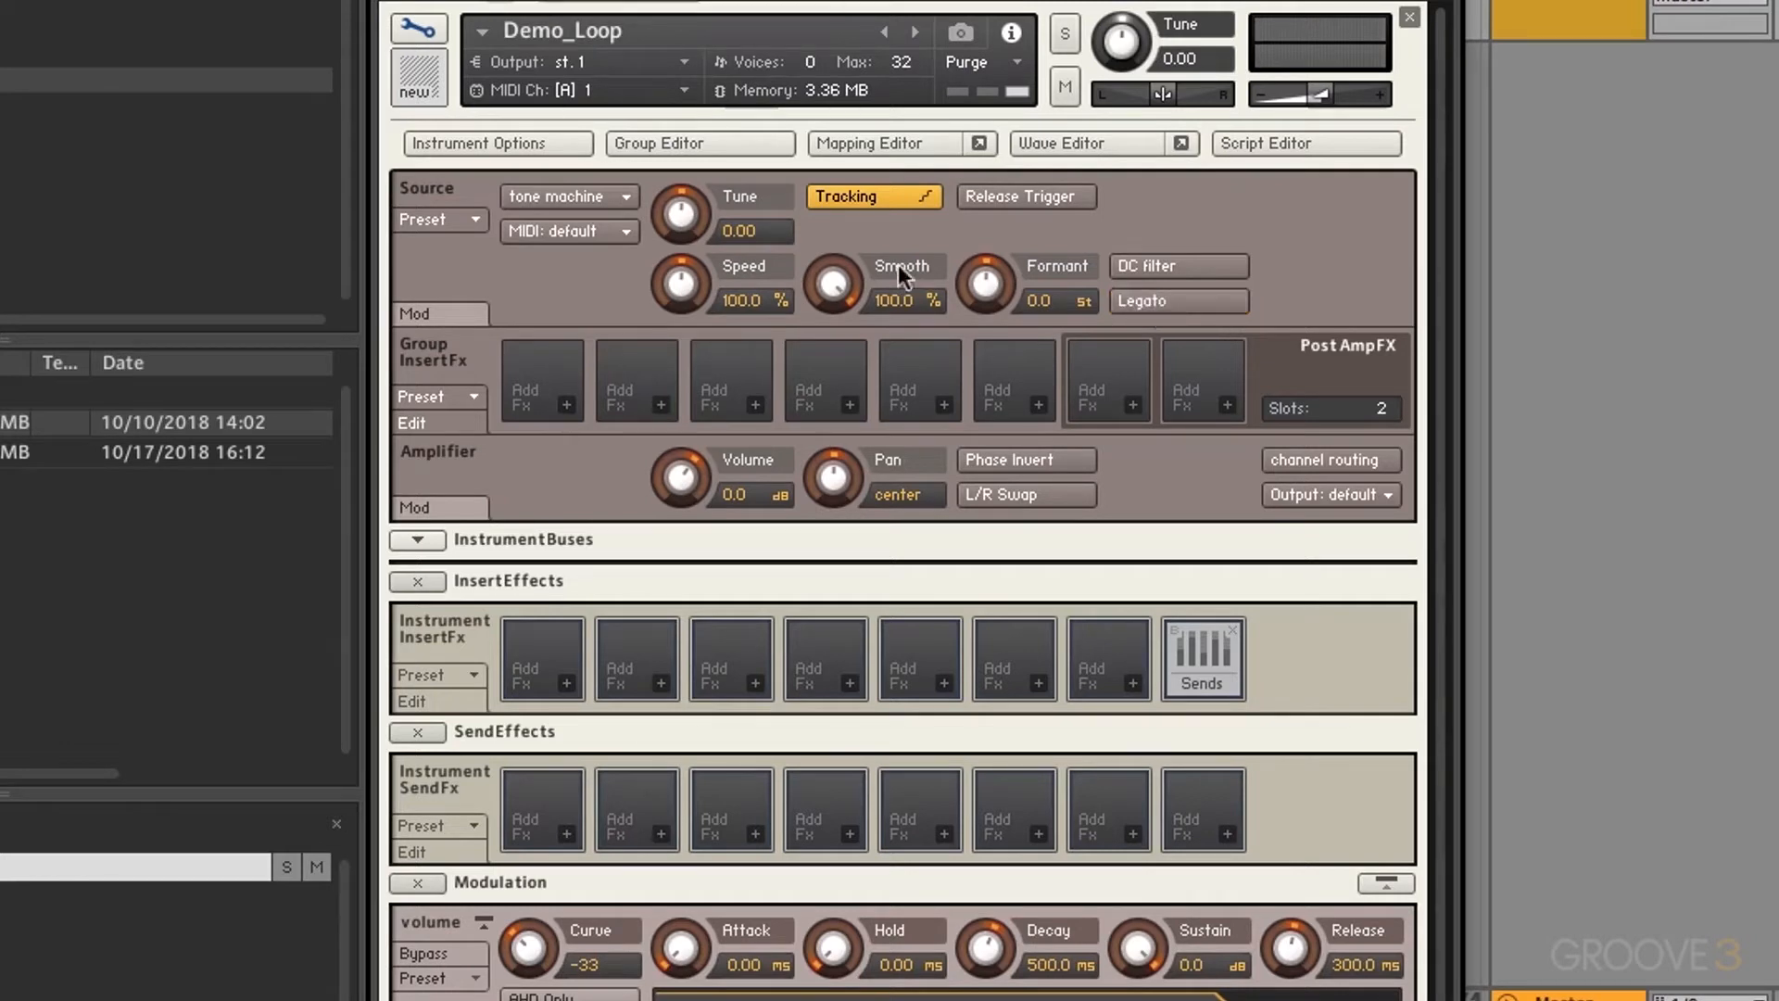
click(604, 196)
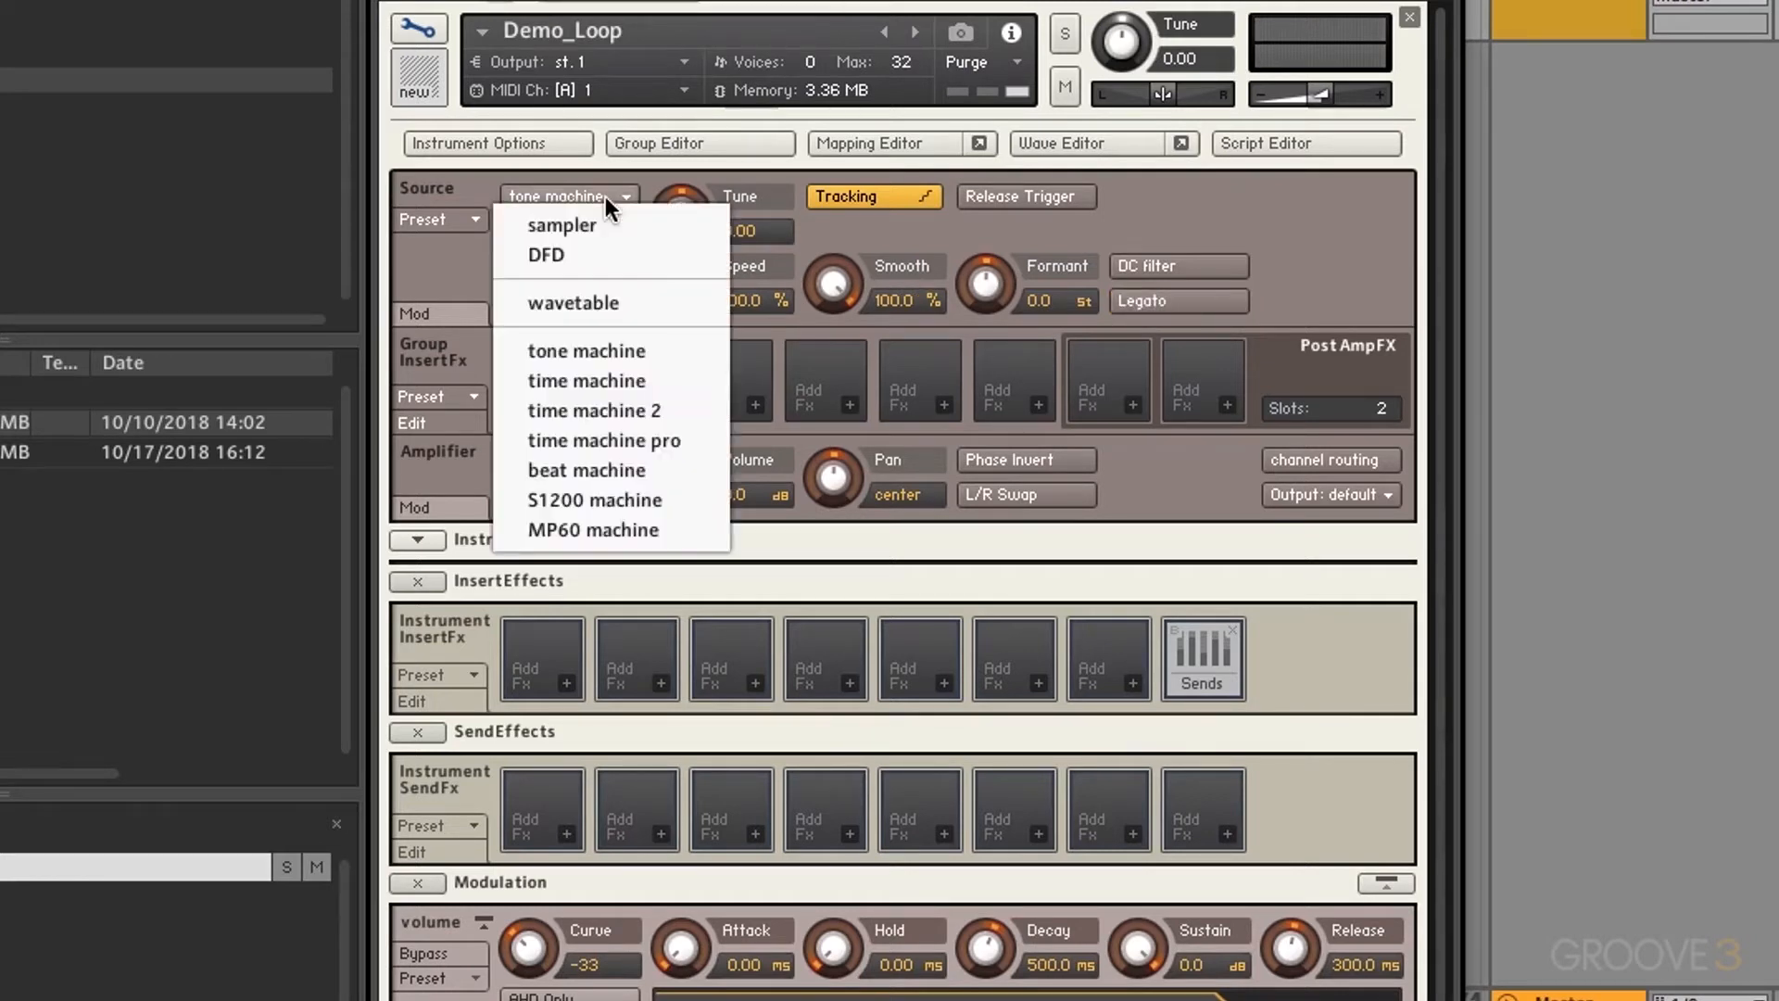
Step: Switch to time machine, turn HI quality off, and shorten Grain to about 0.30 ms
click(616, 380)
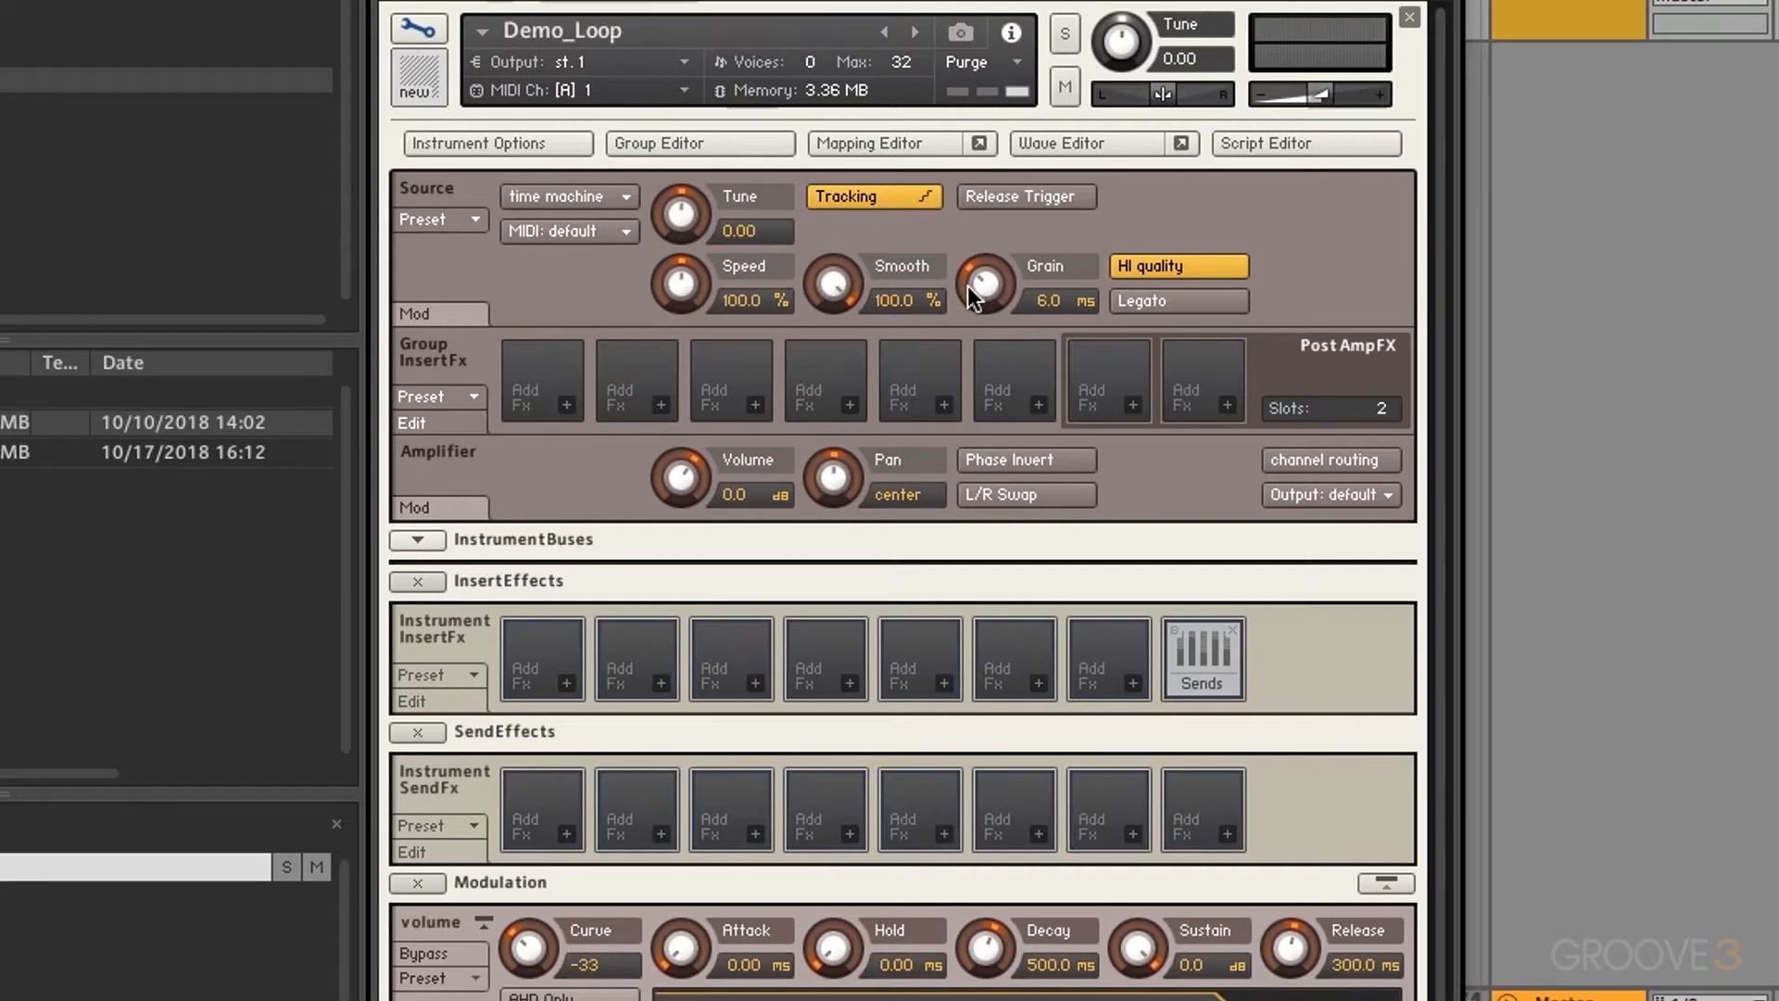
click(1173, 265)
drag(1026, 309, 1003, 465)
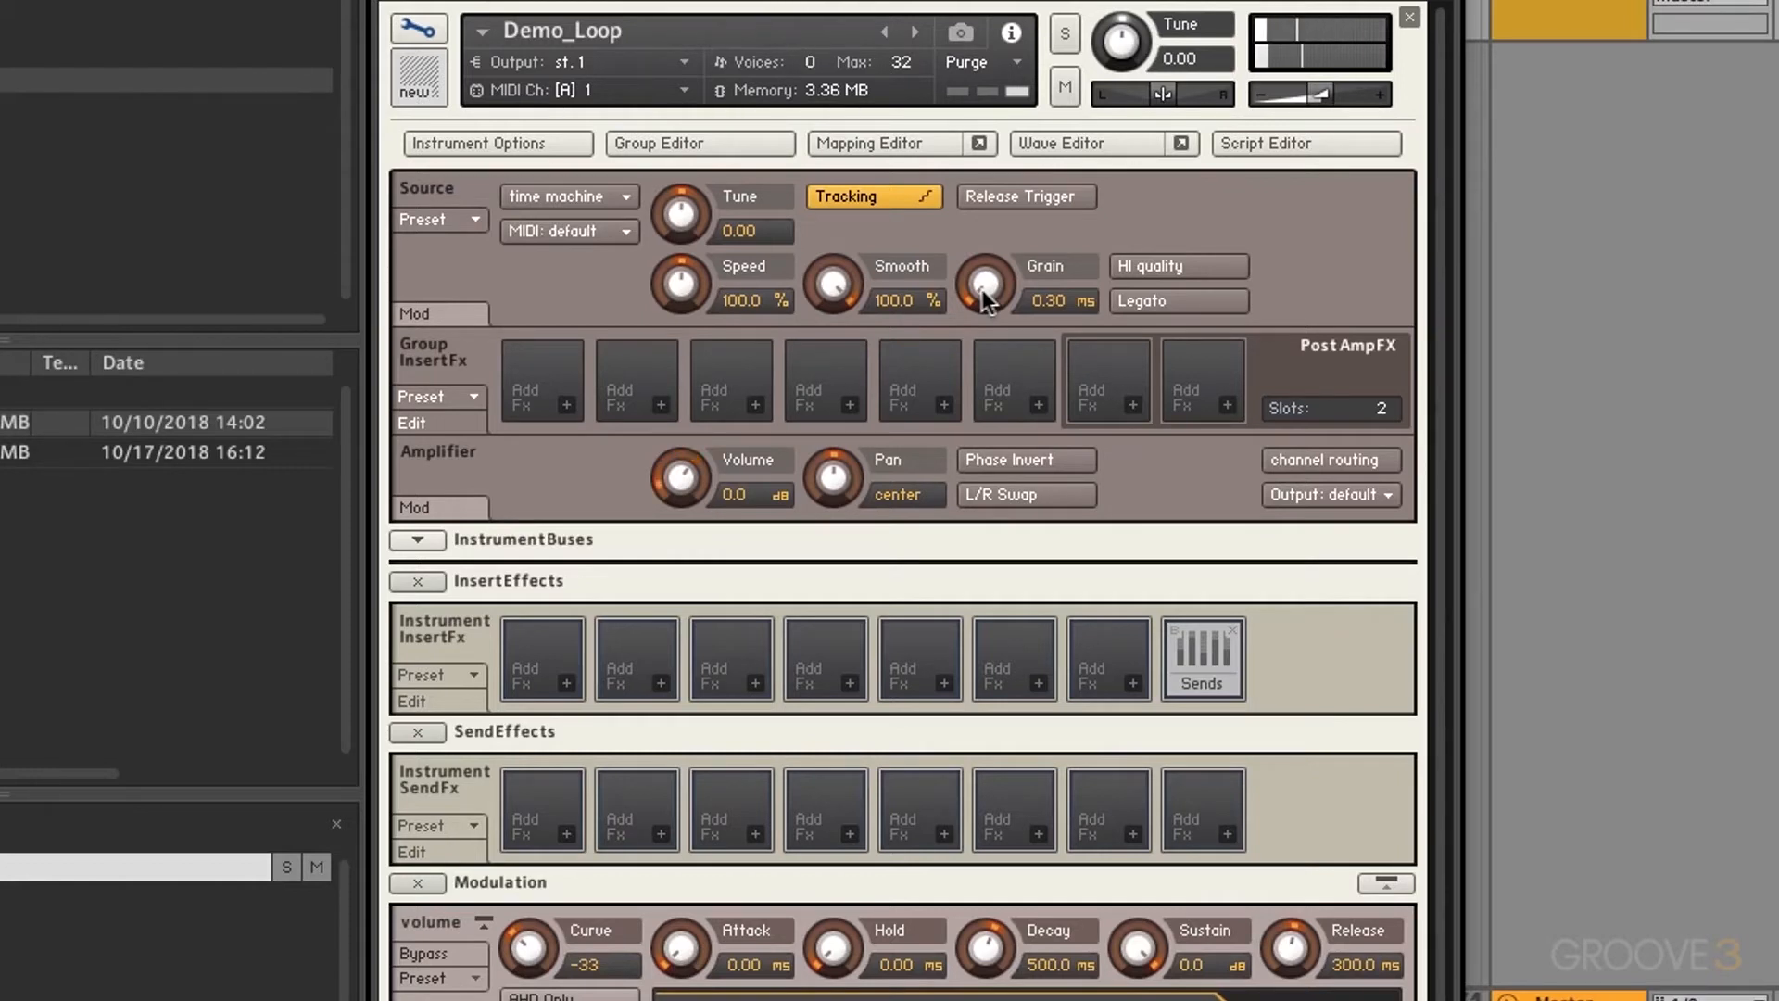
drag(982, 290, 1010, 169)
drag(990, 282, 973, 685)
click(1166, 270)
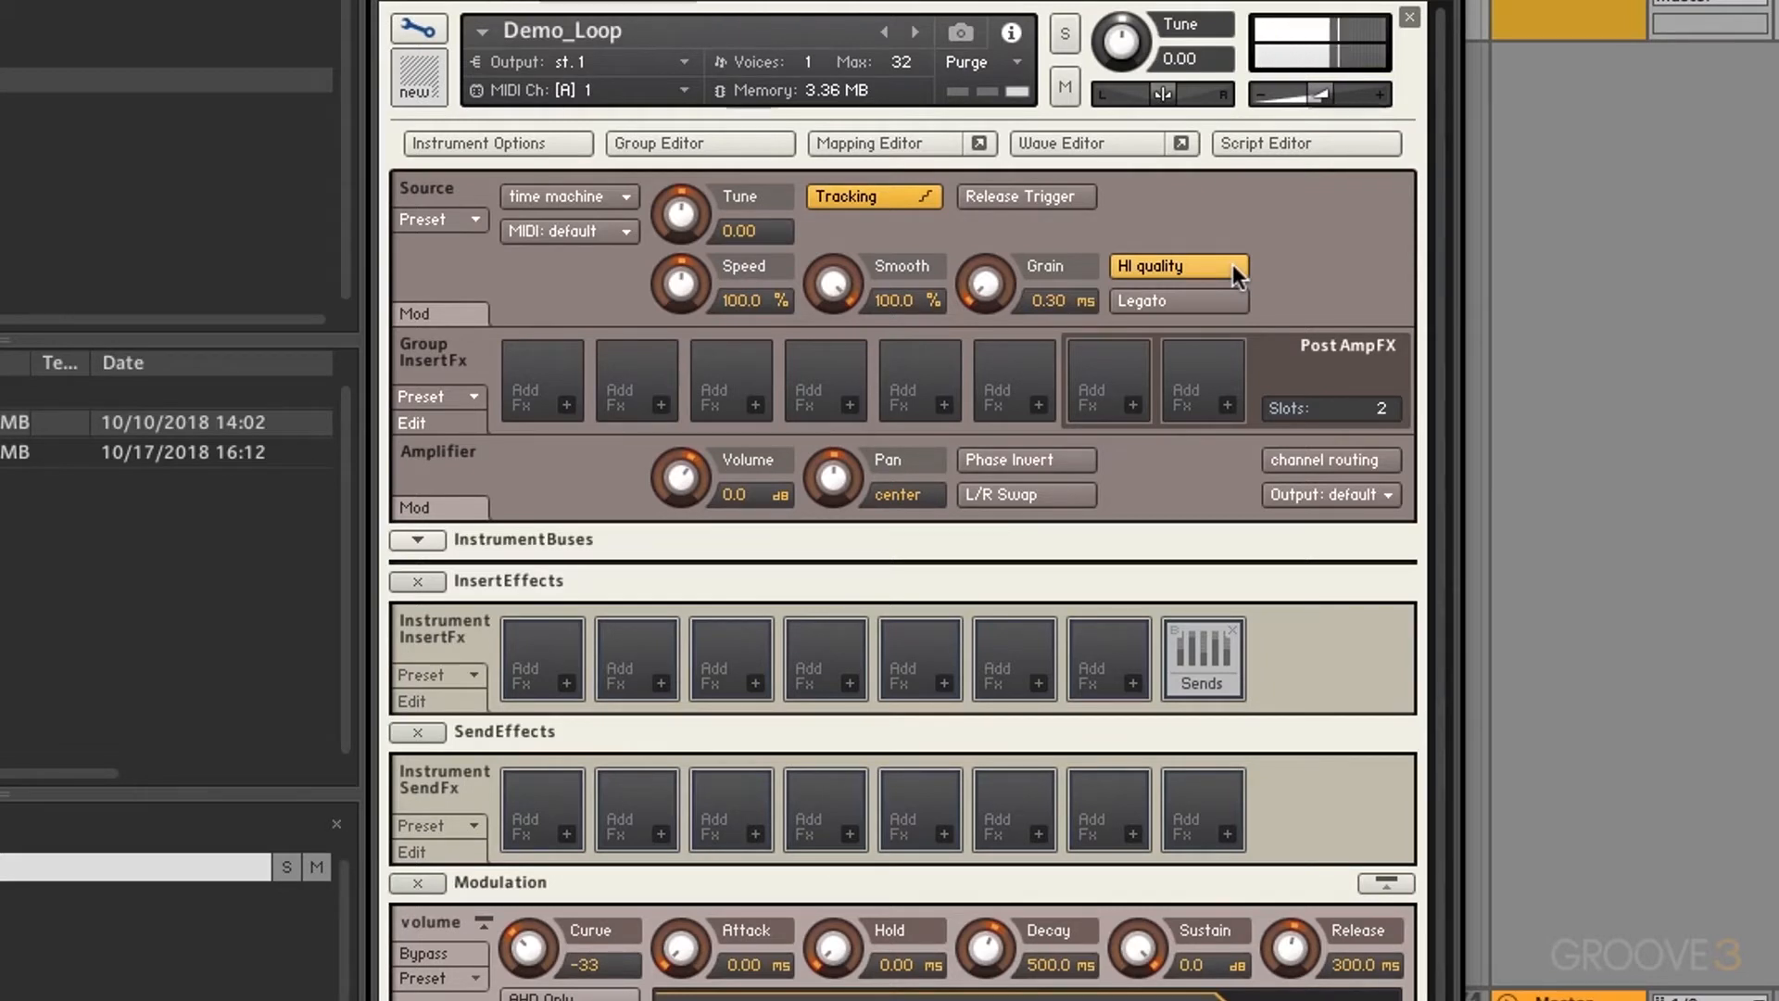
click(1232, 264)
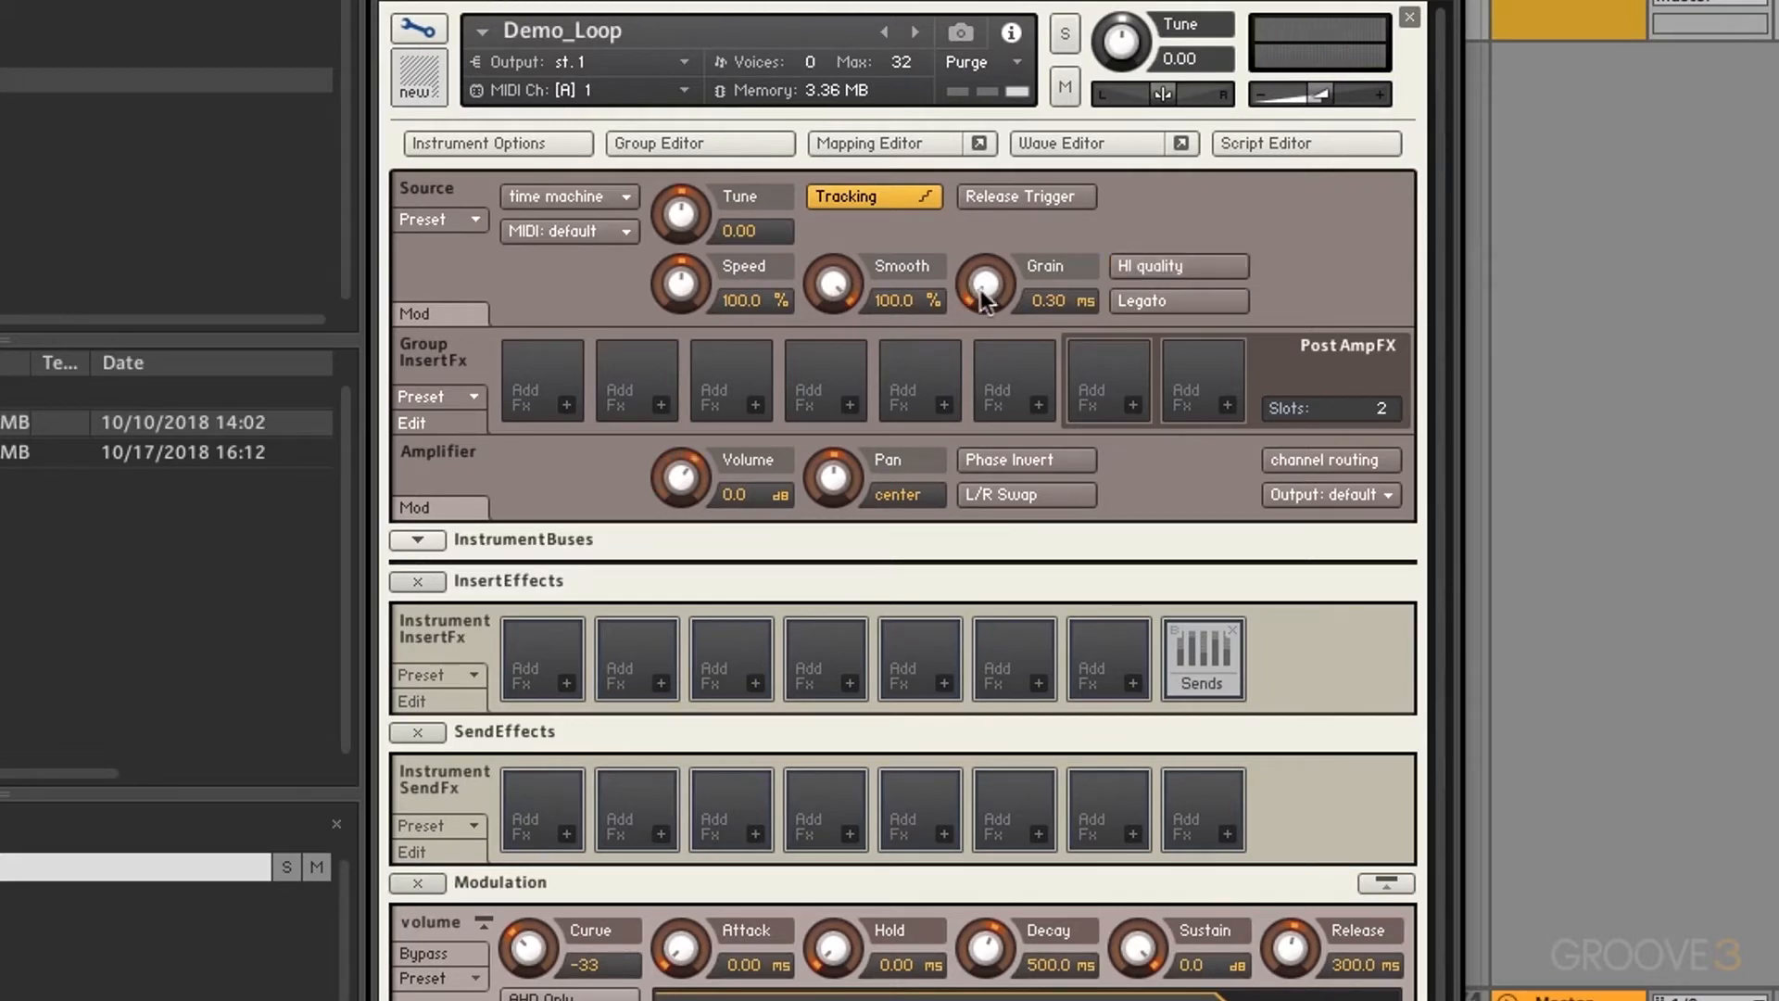
drag(981, 289, 991, 289)
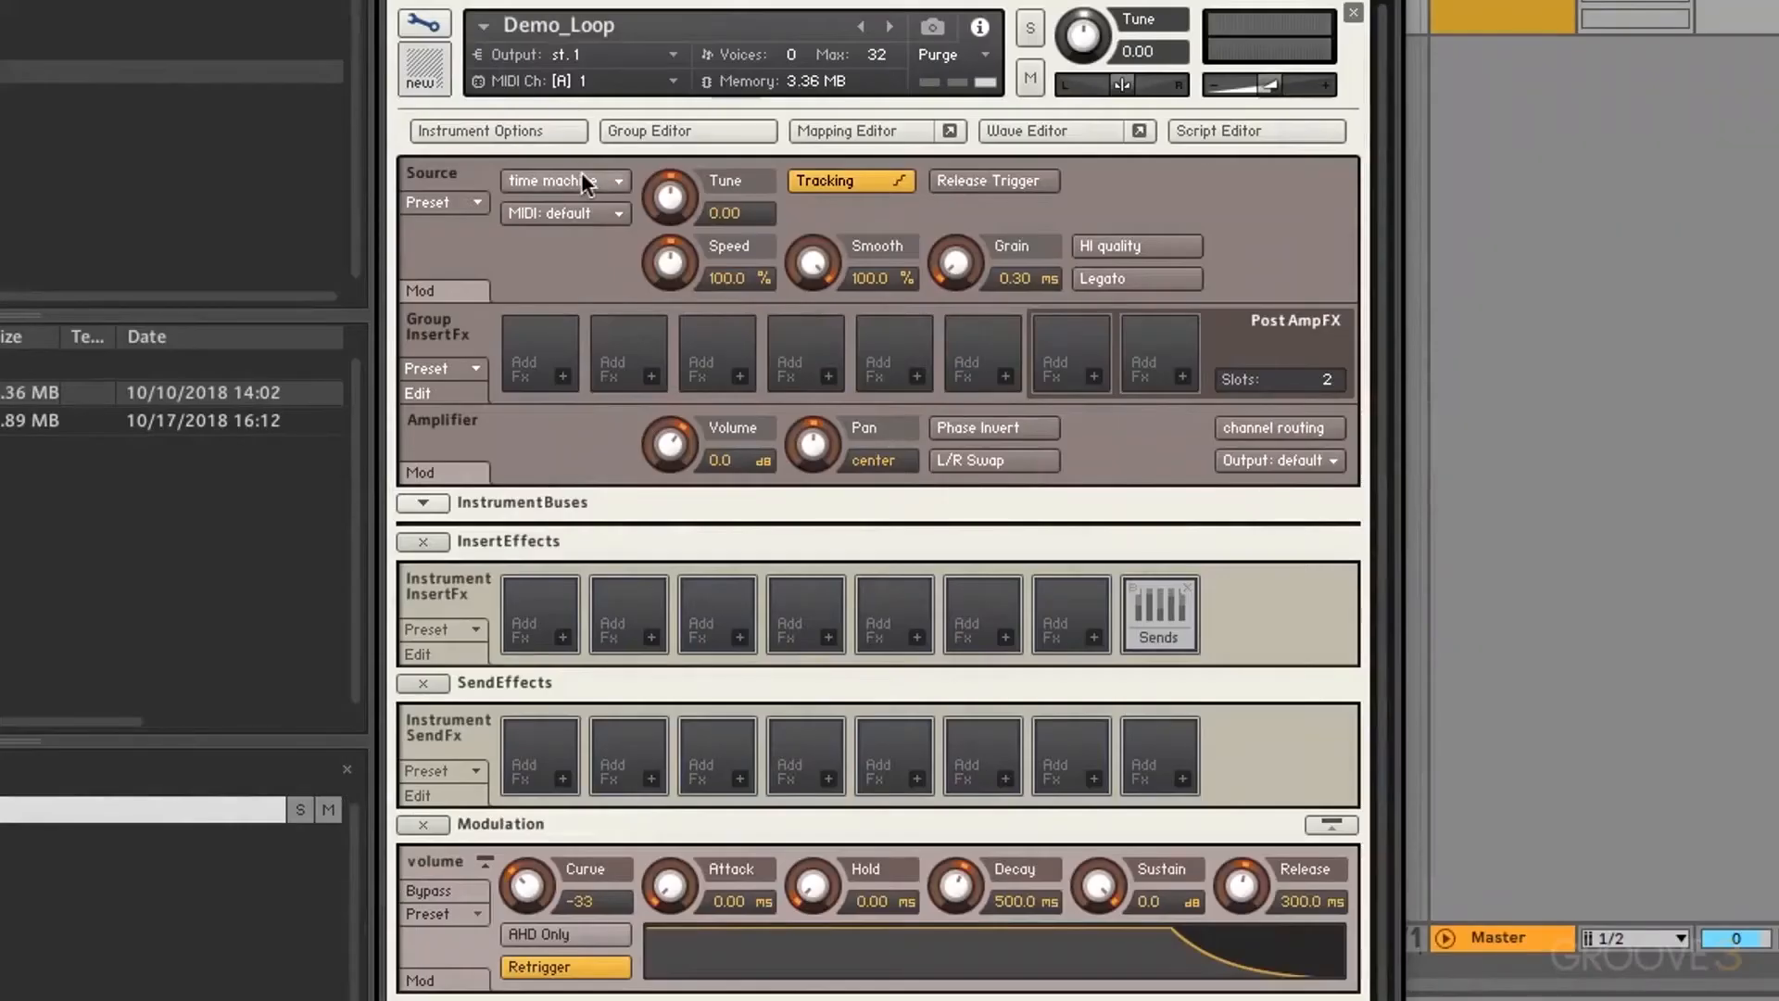
Step: Switch the source engine to time machine 2 and drop Speed to 0%
click(582, 176)
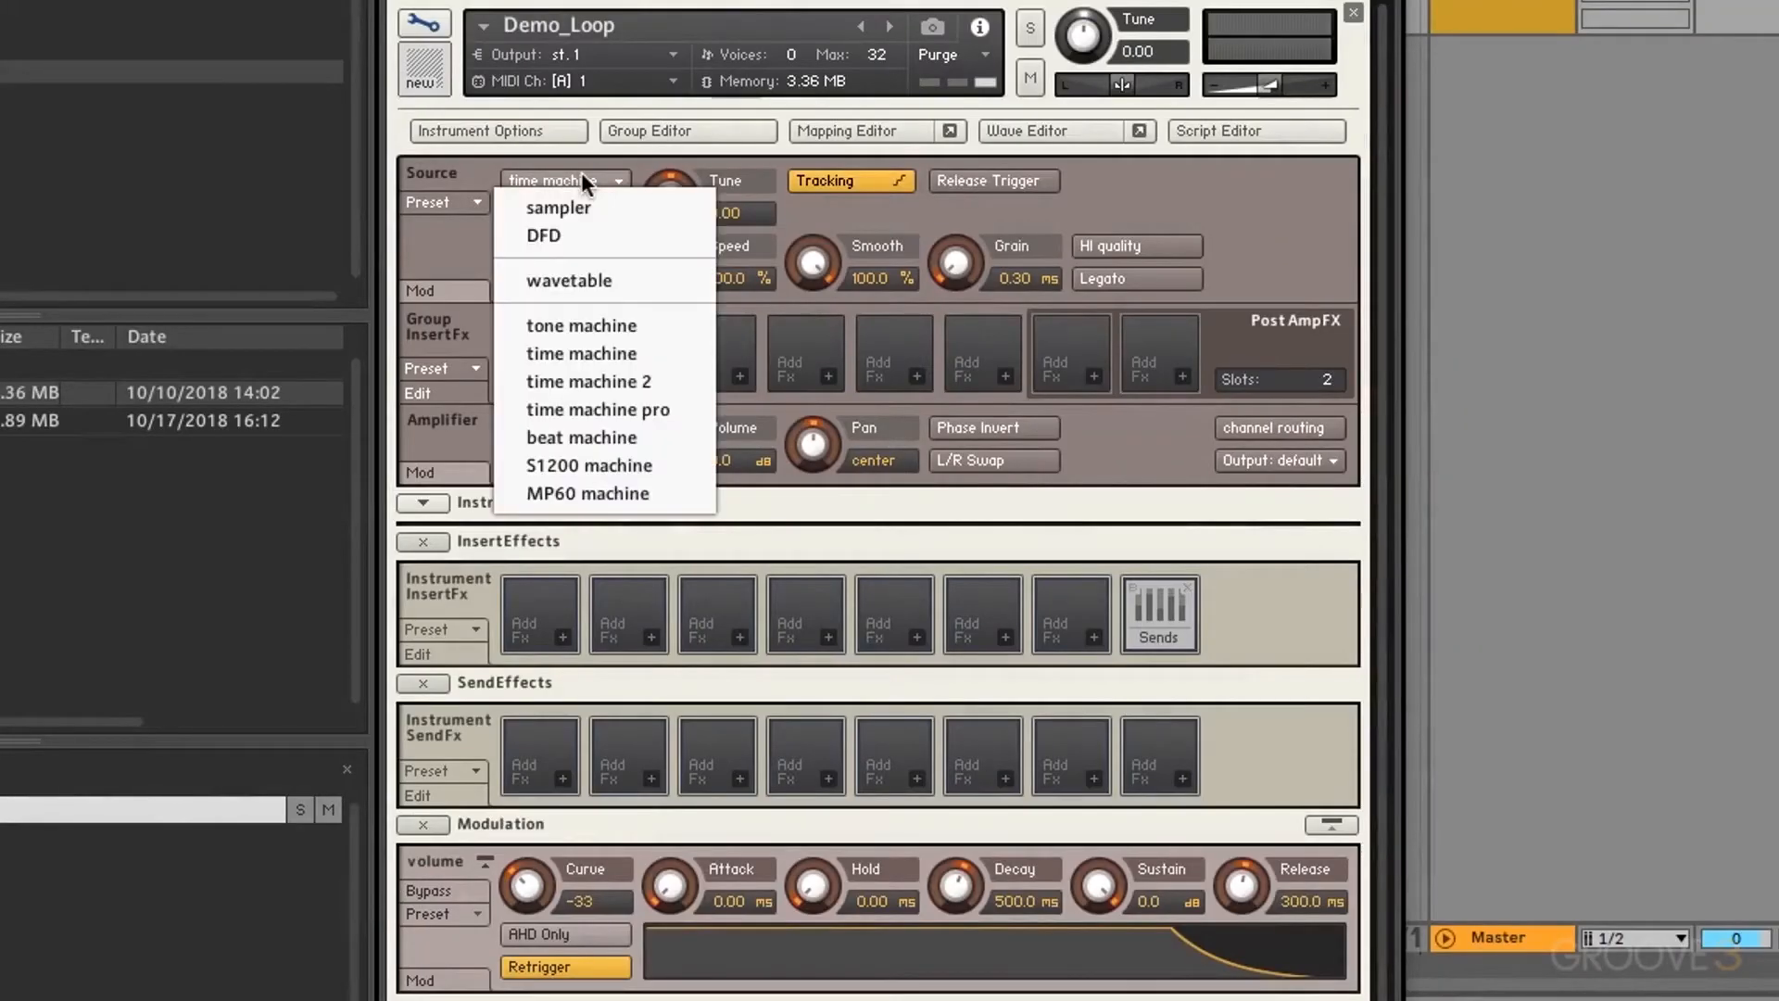
click(617, 380)
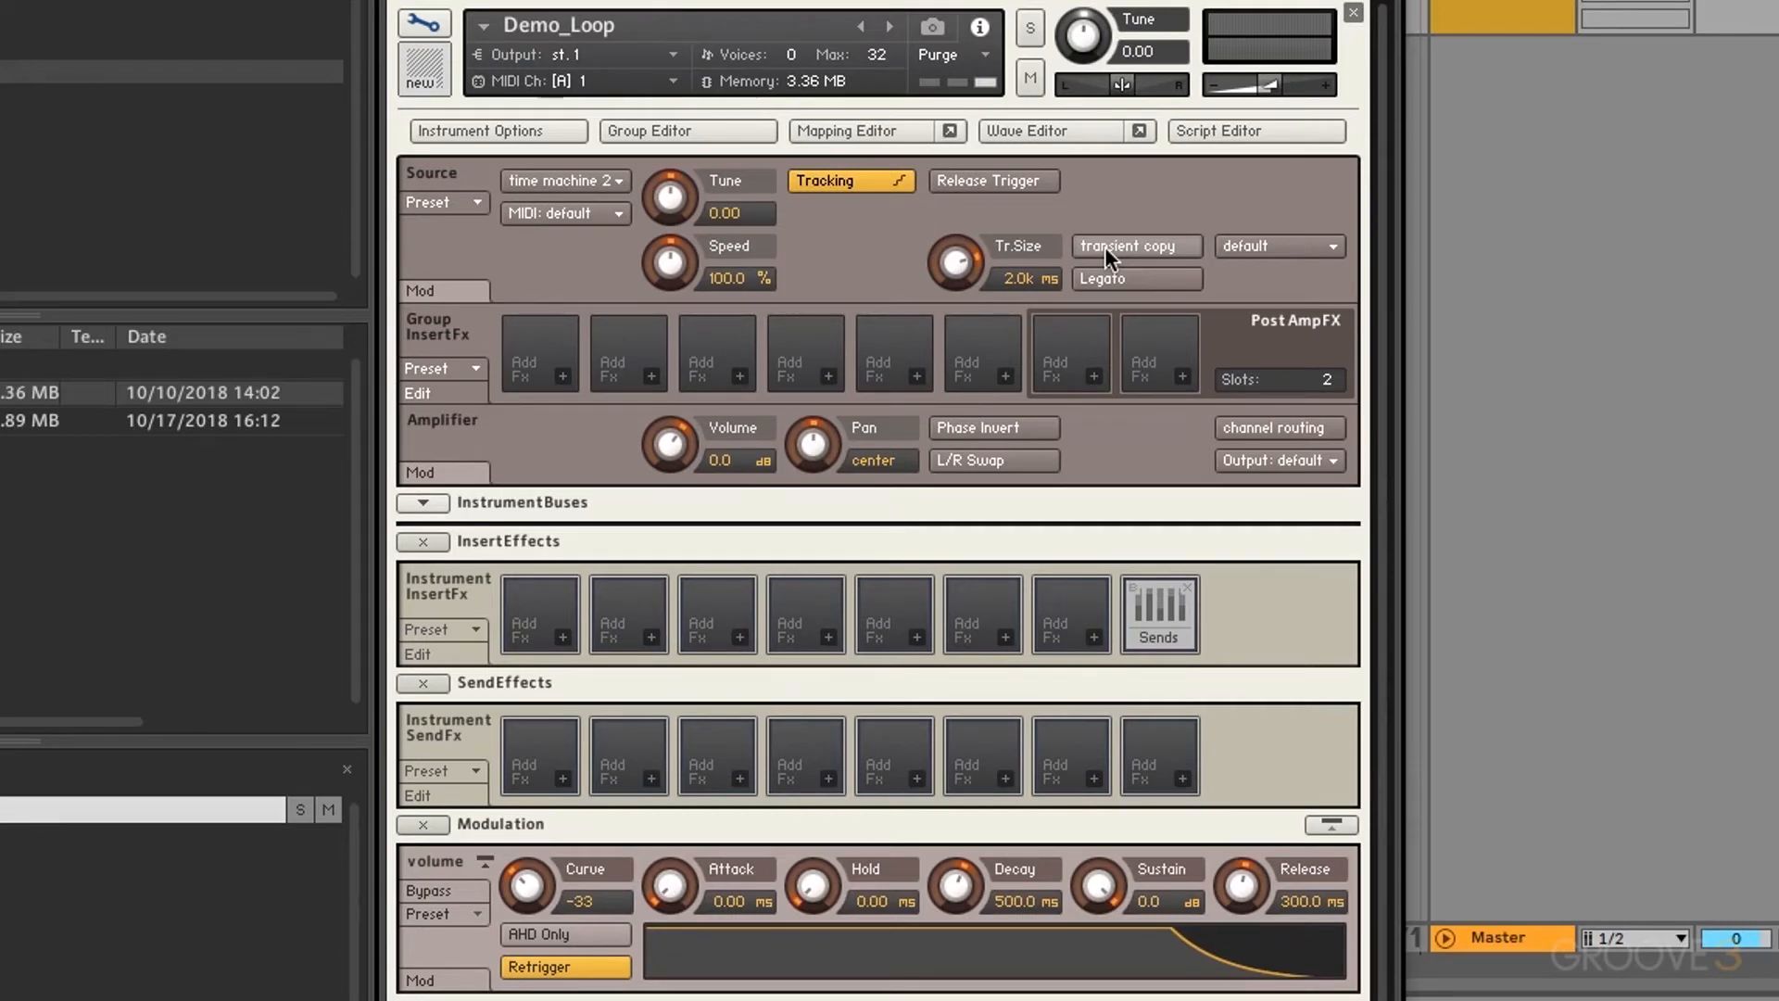
drag(680, 275, 700, 520)
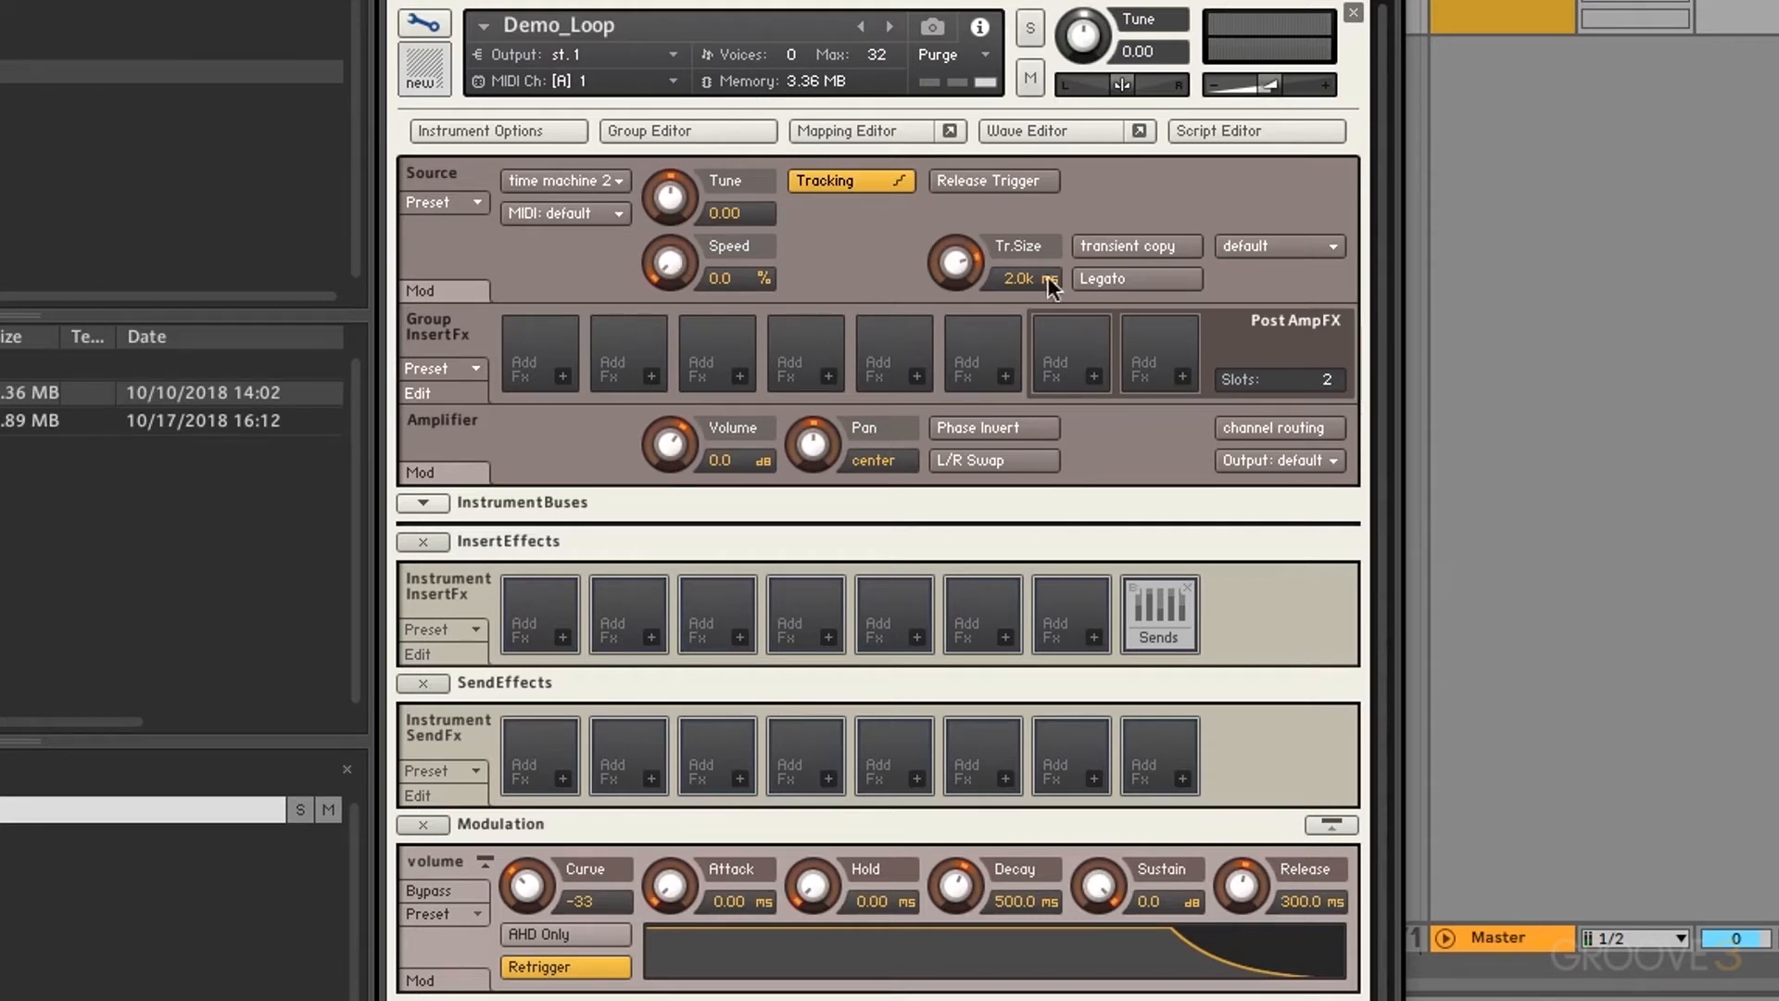
Step: Compare transient copy on and off, leave it on, and set Tr.Size to 5.0k ms
click(1115, 244)
click(1115, 244)
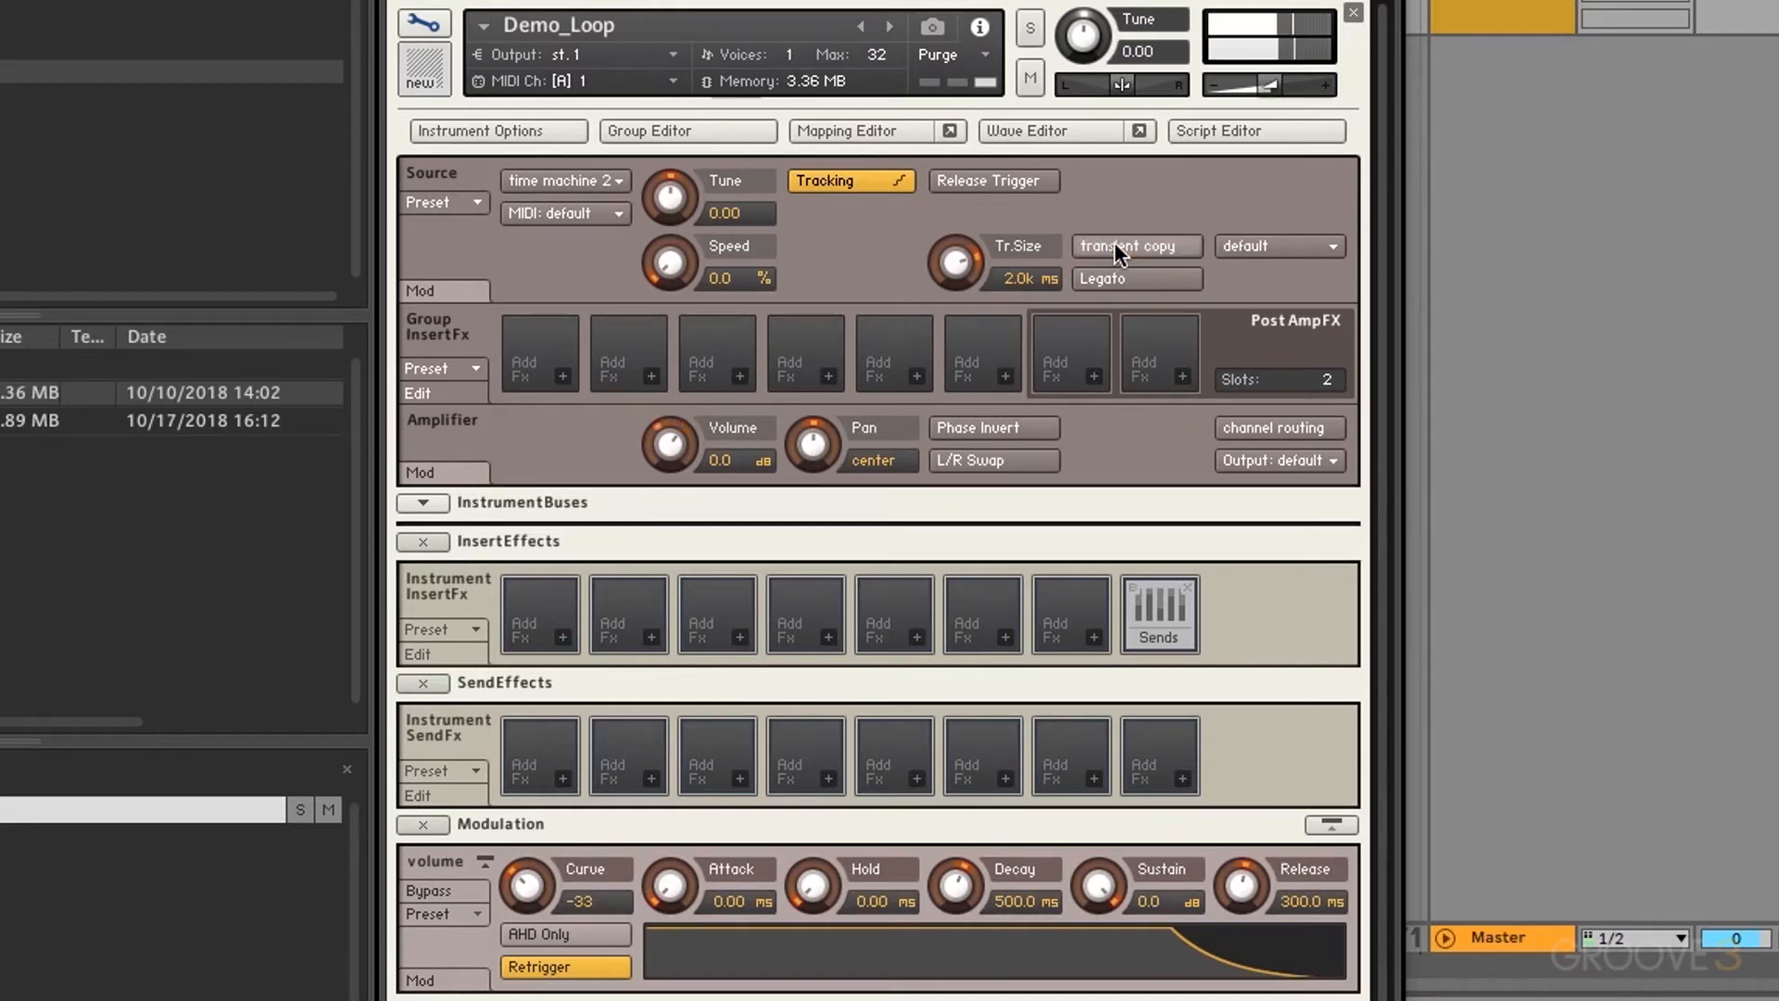
click(1114, 242)
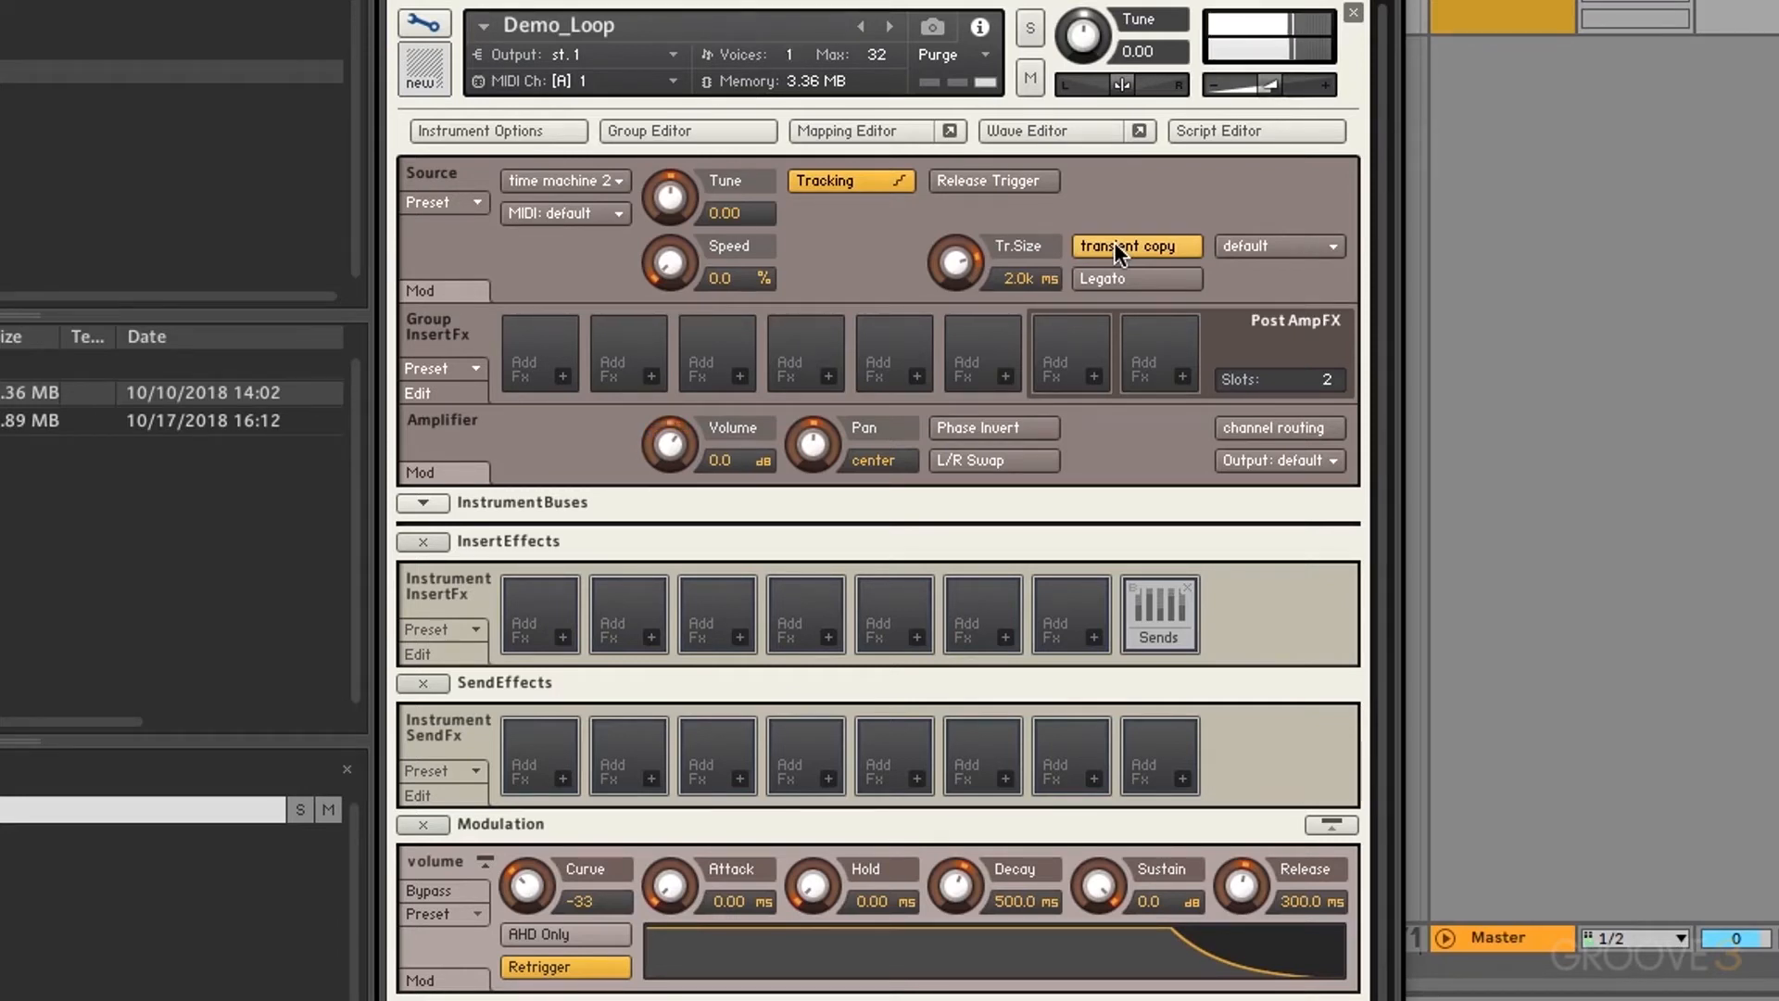
click(1114, 245)
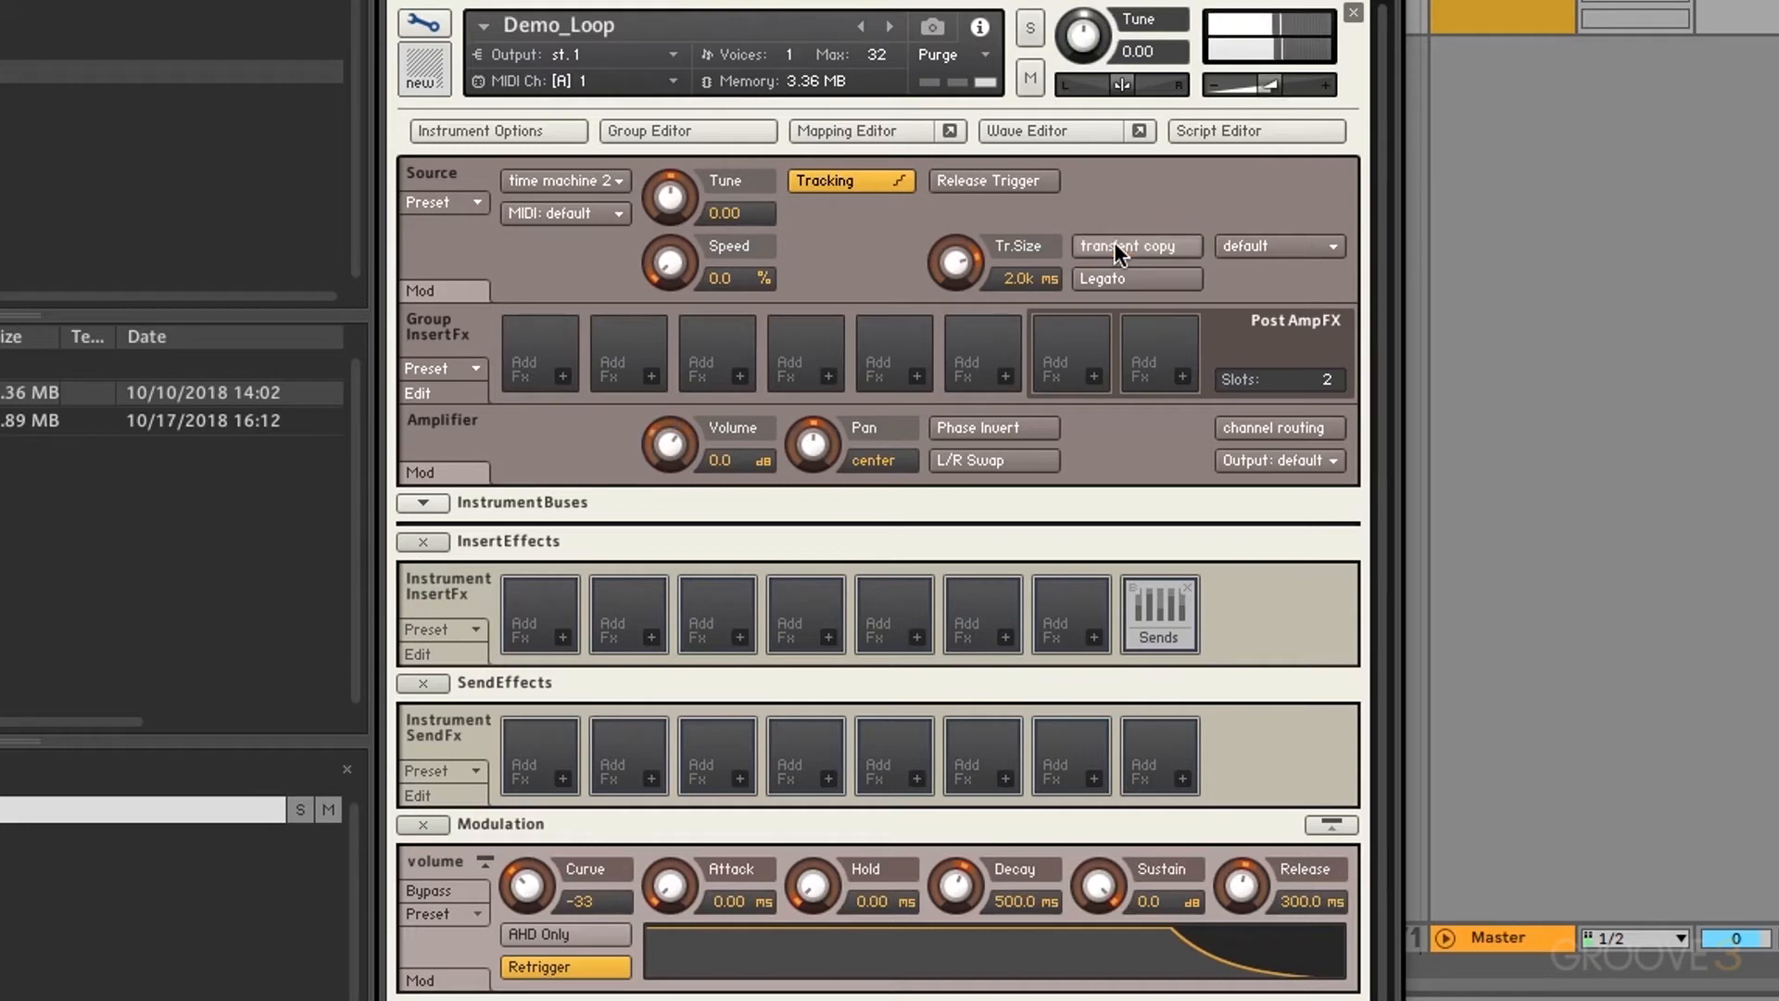
click(1113, 245)
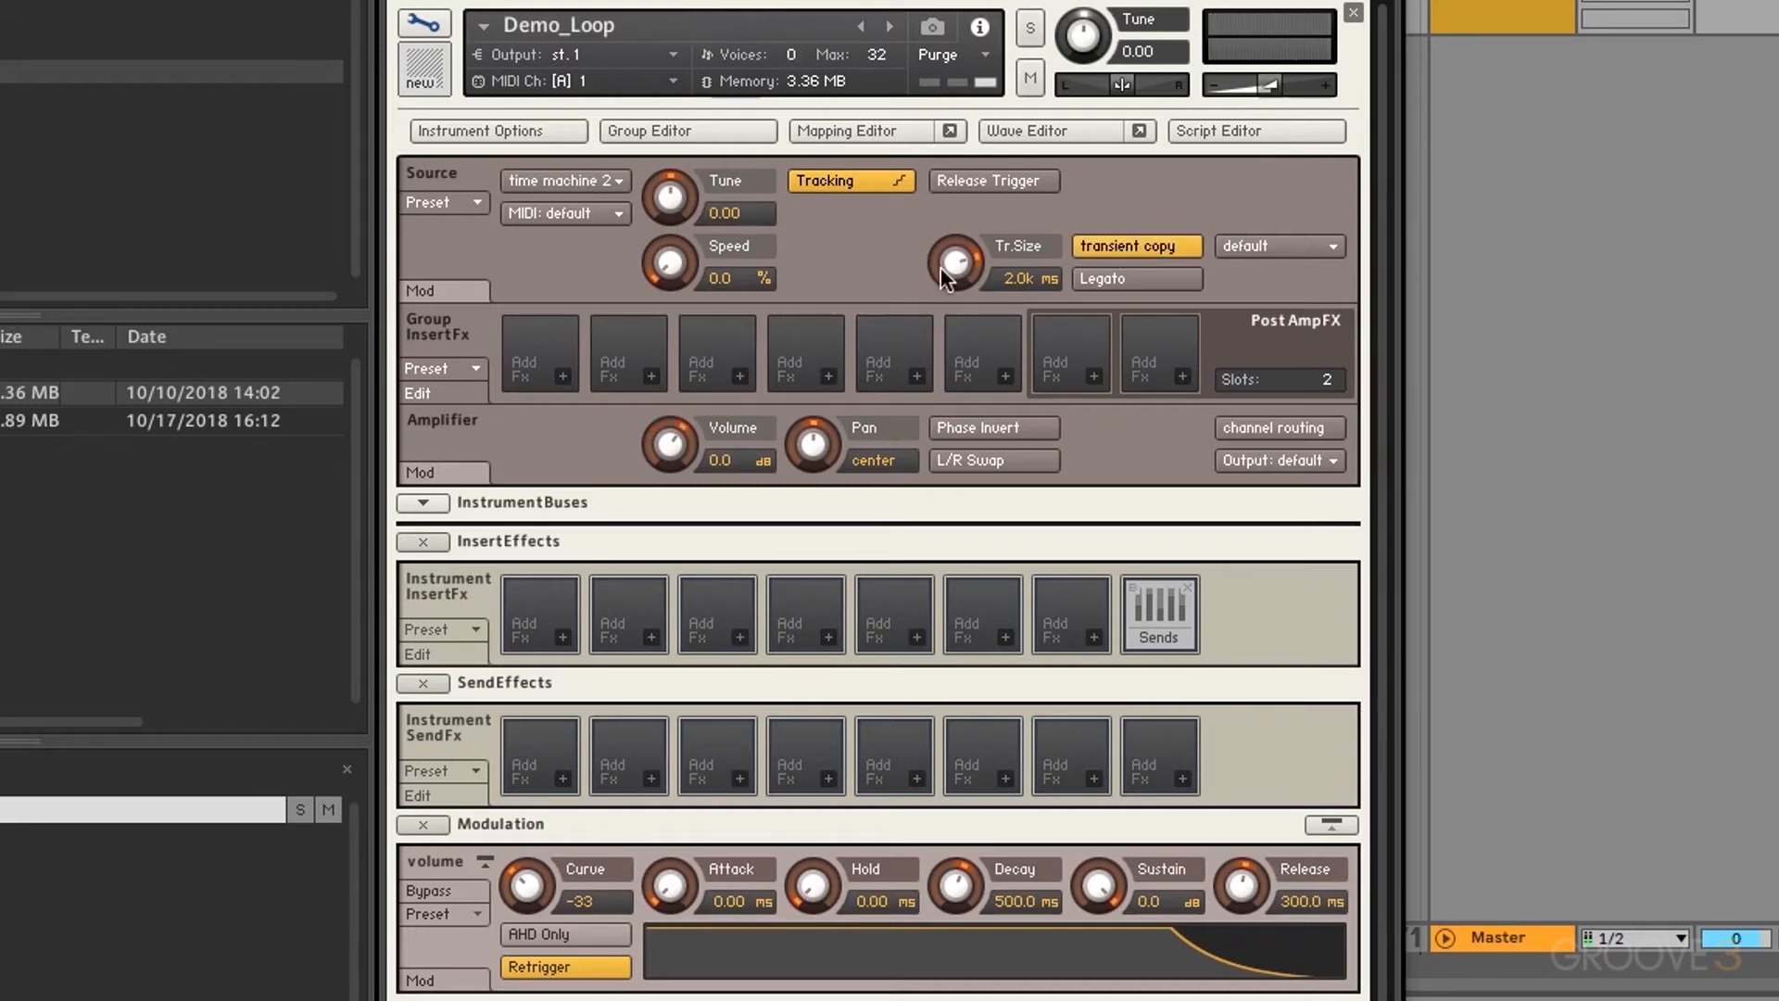
drag(941, 266, 1038, 215)
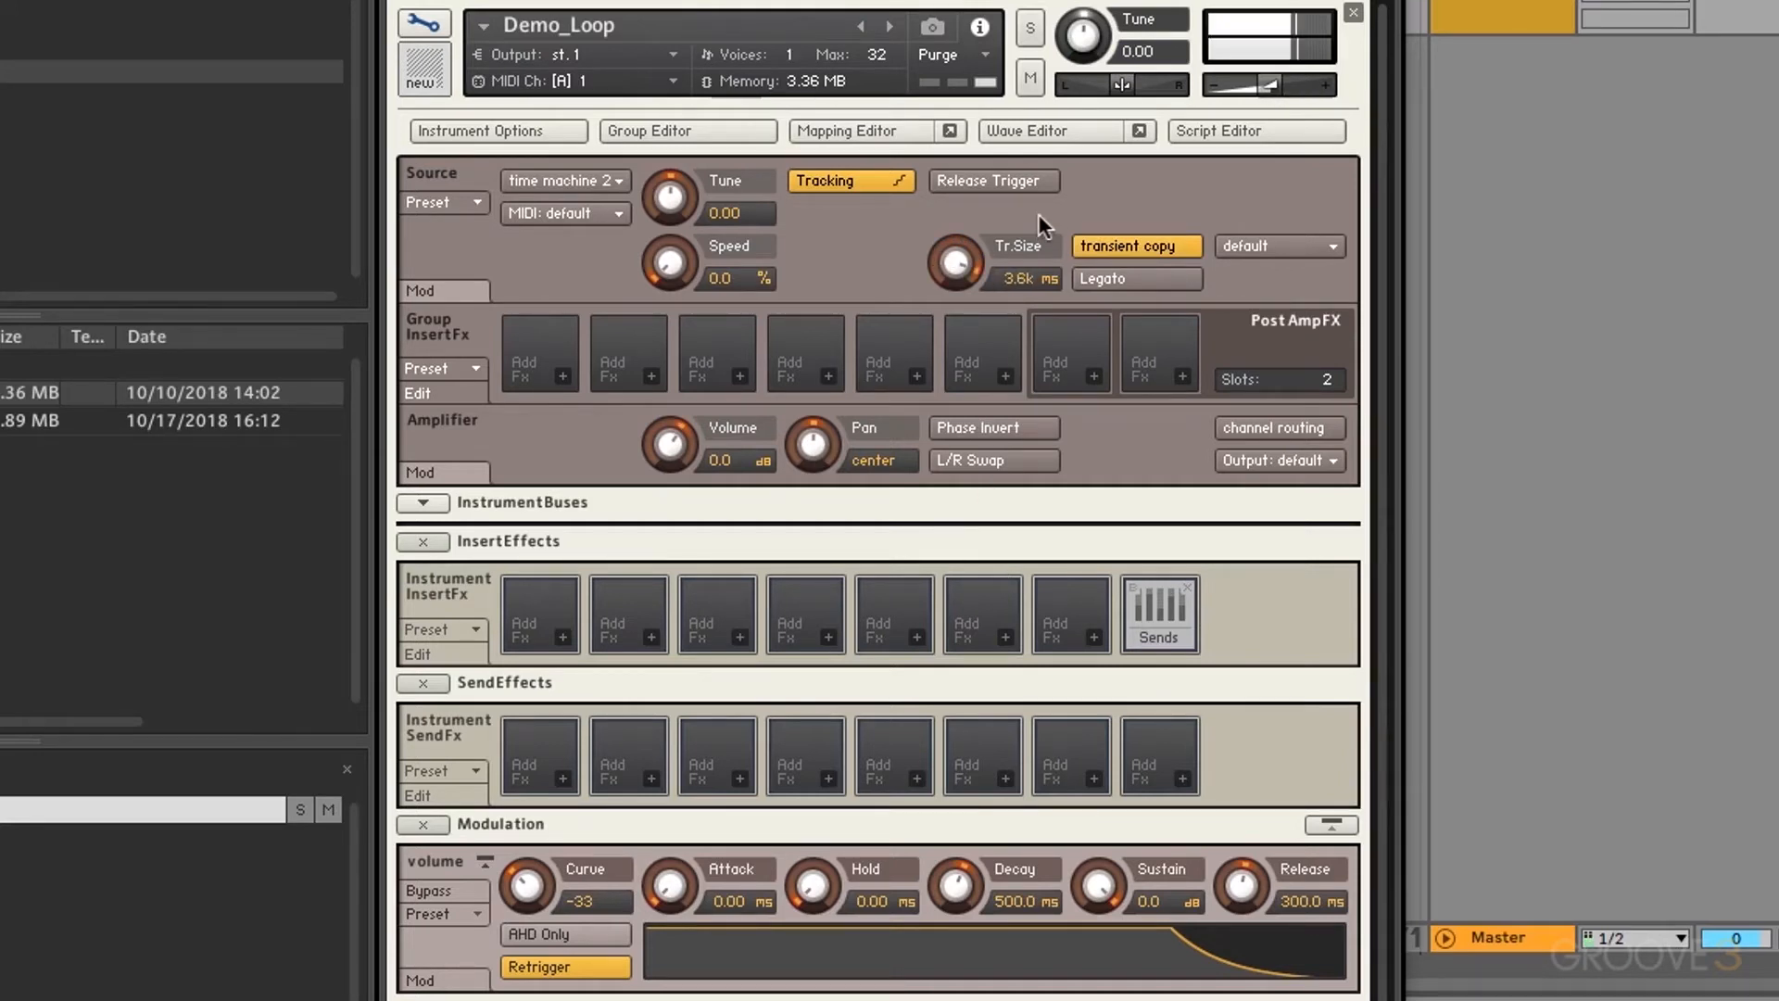
click(1127, 246)
click(1126, 245)
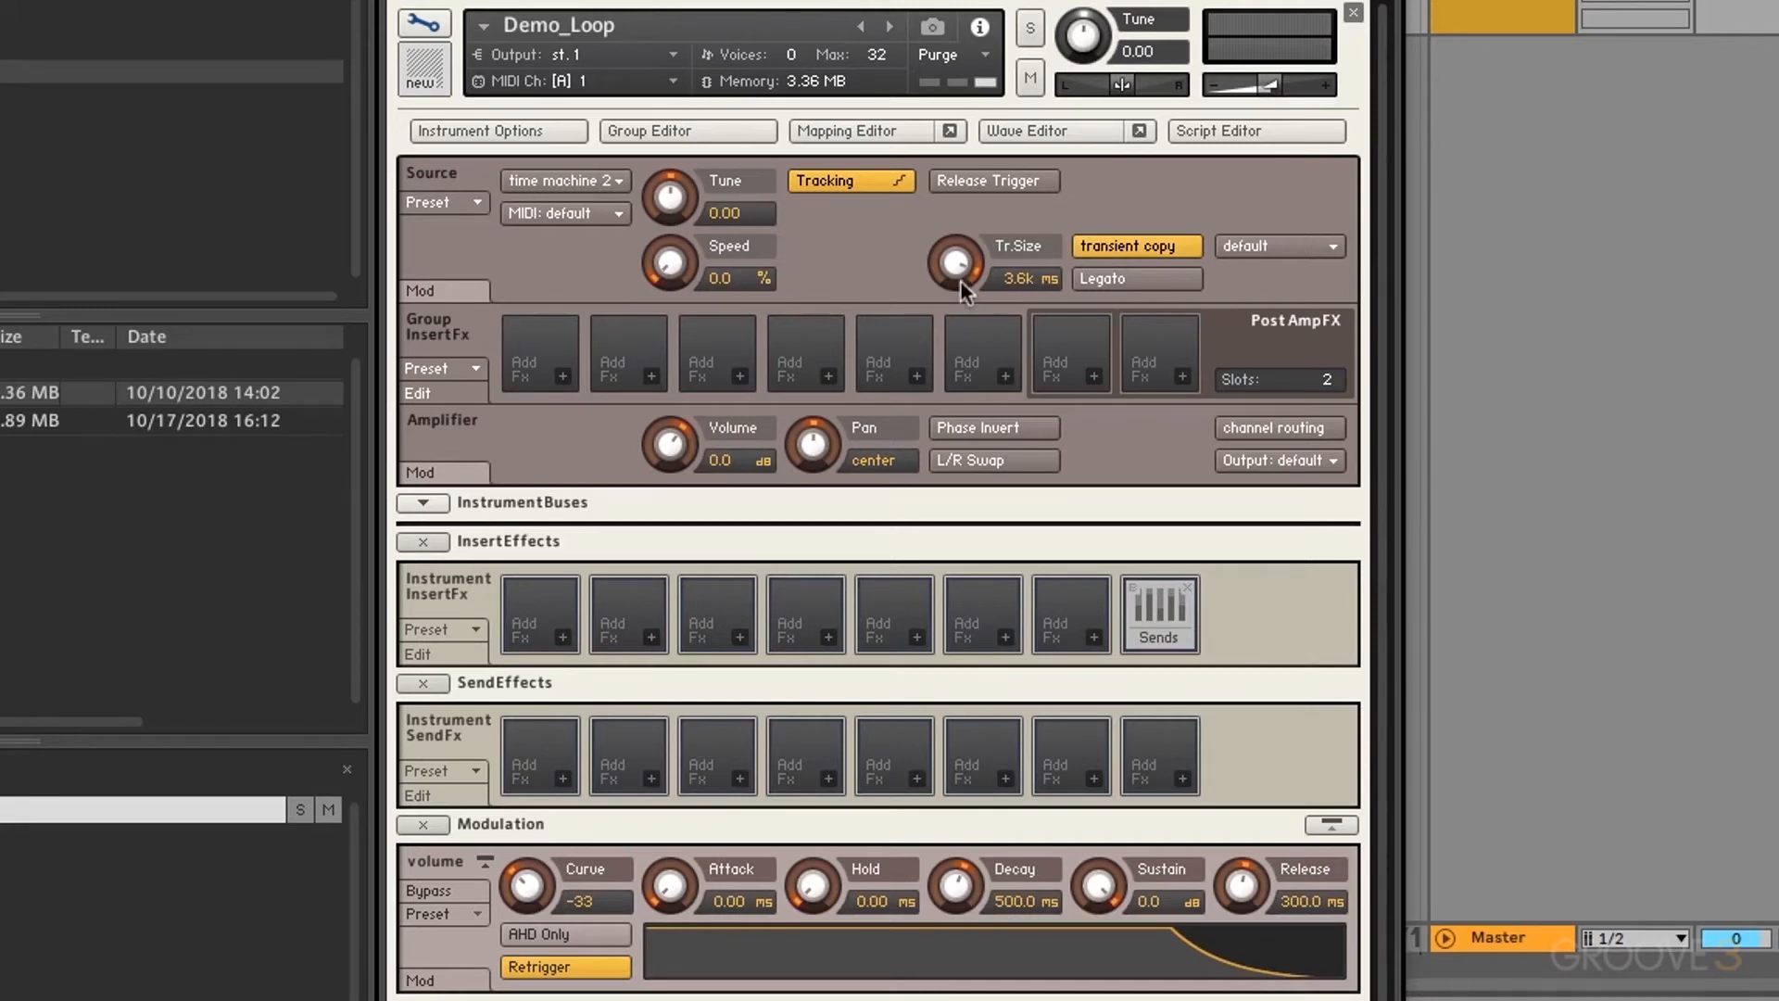
drag(966, 266, 992, 655)
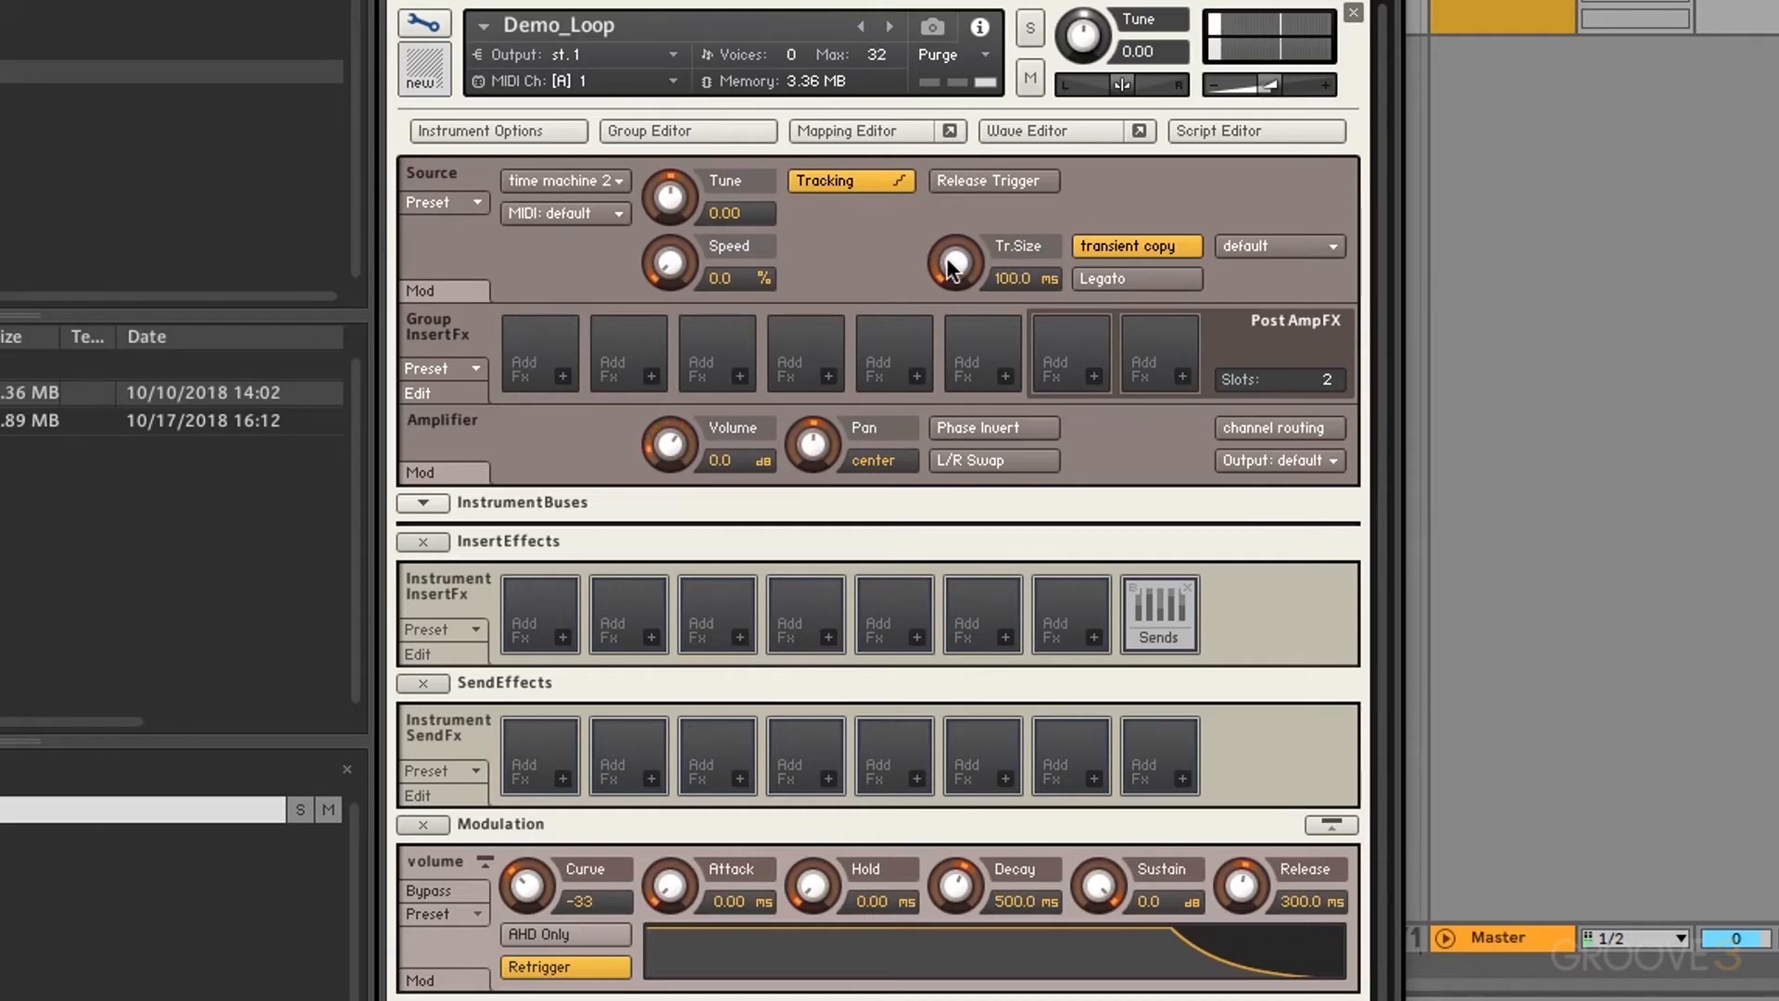
drag(947, 257, 954, 125)
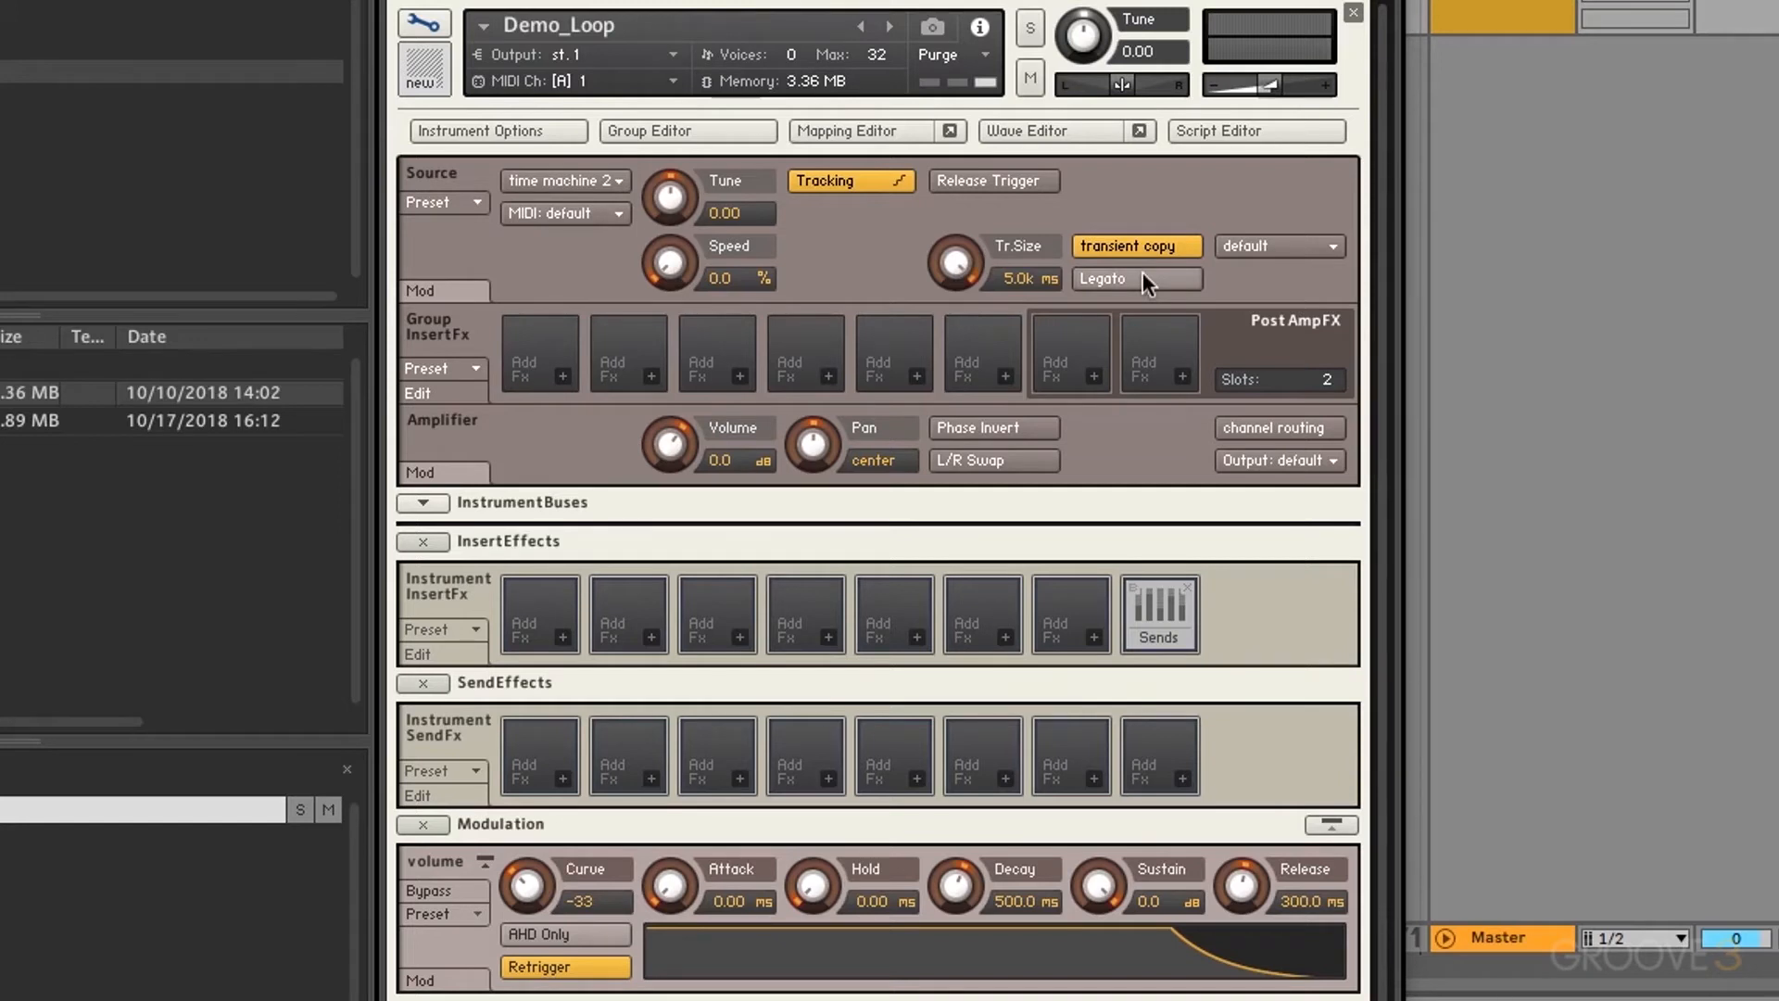
Step: Try the large transient size preset, then set the transient size to tiny
click(1248, 239)
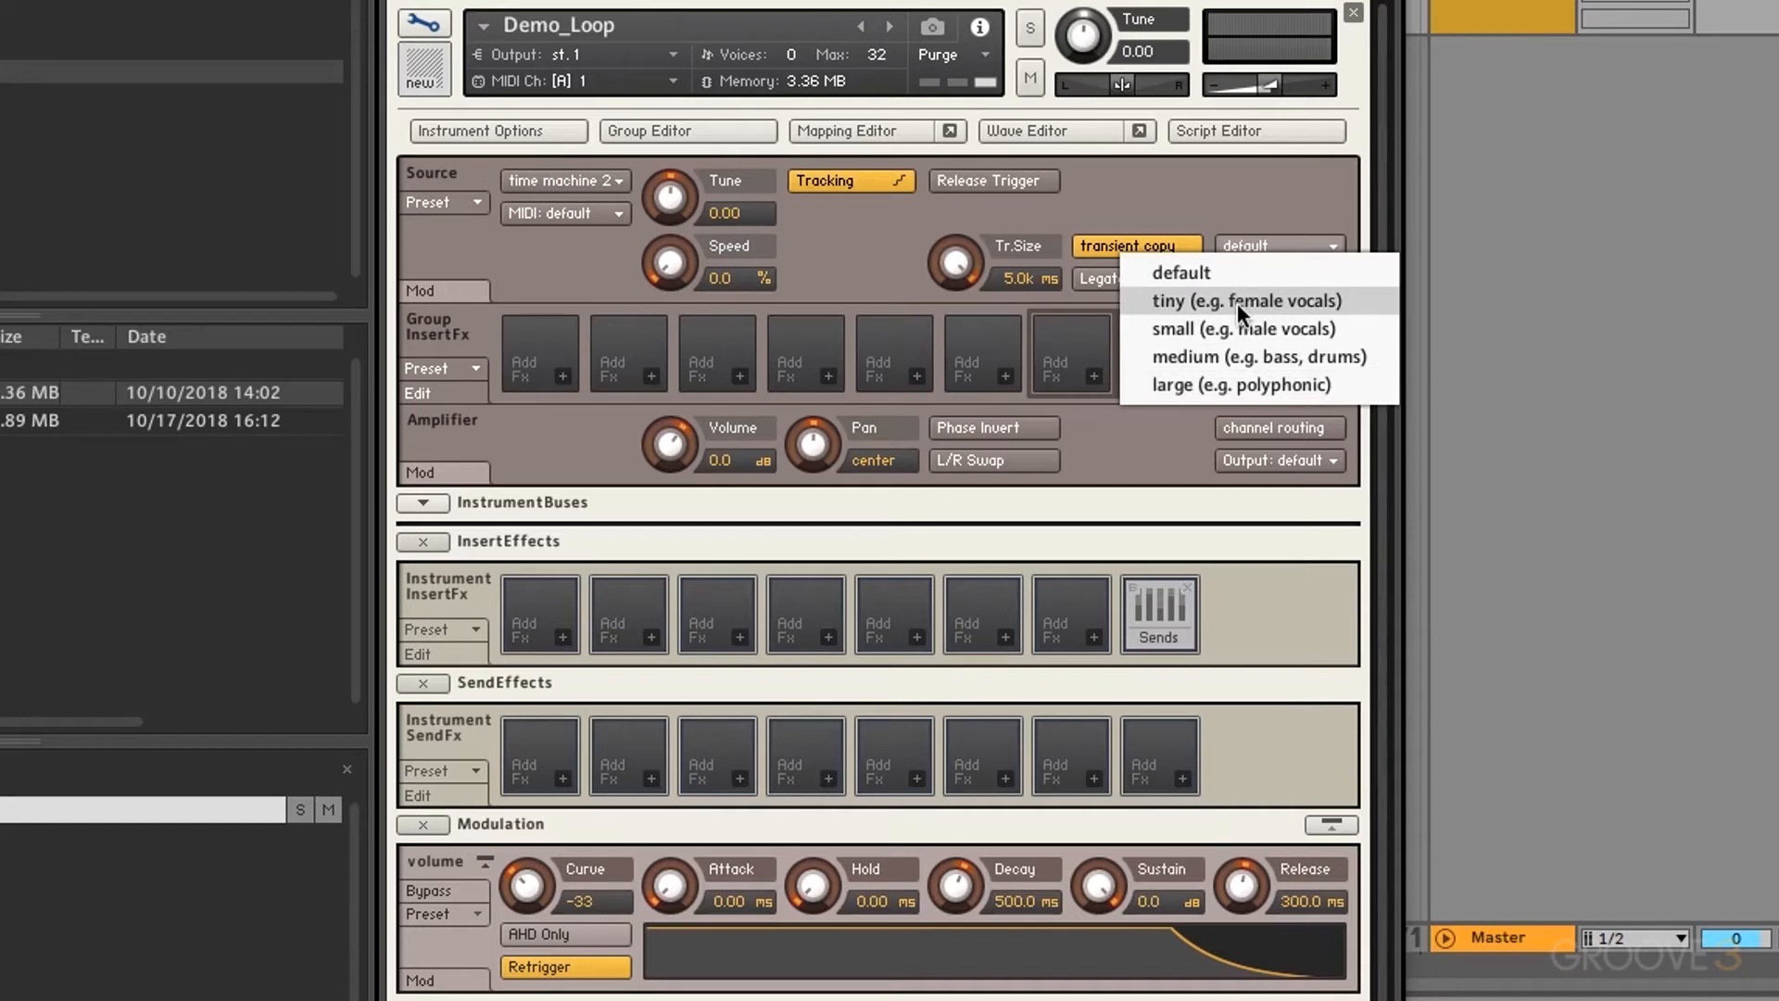
click(1232, 392)
click(1265, 244)
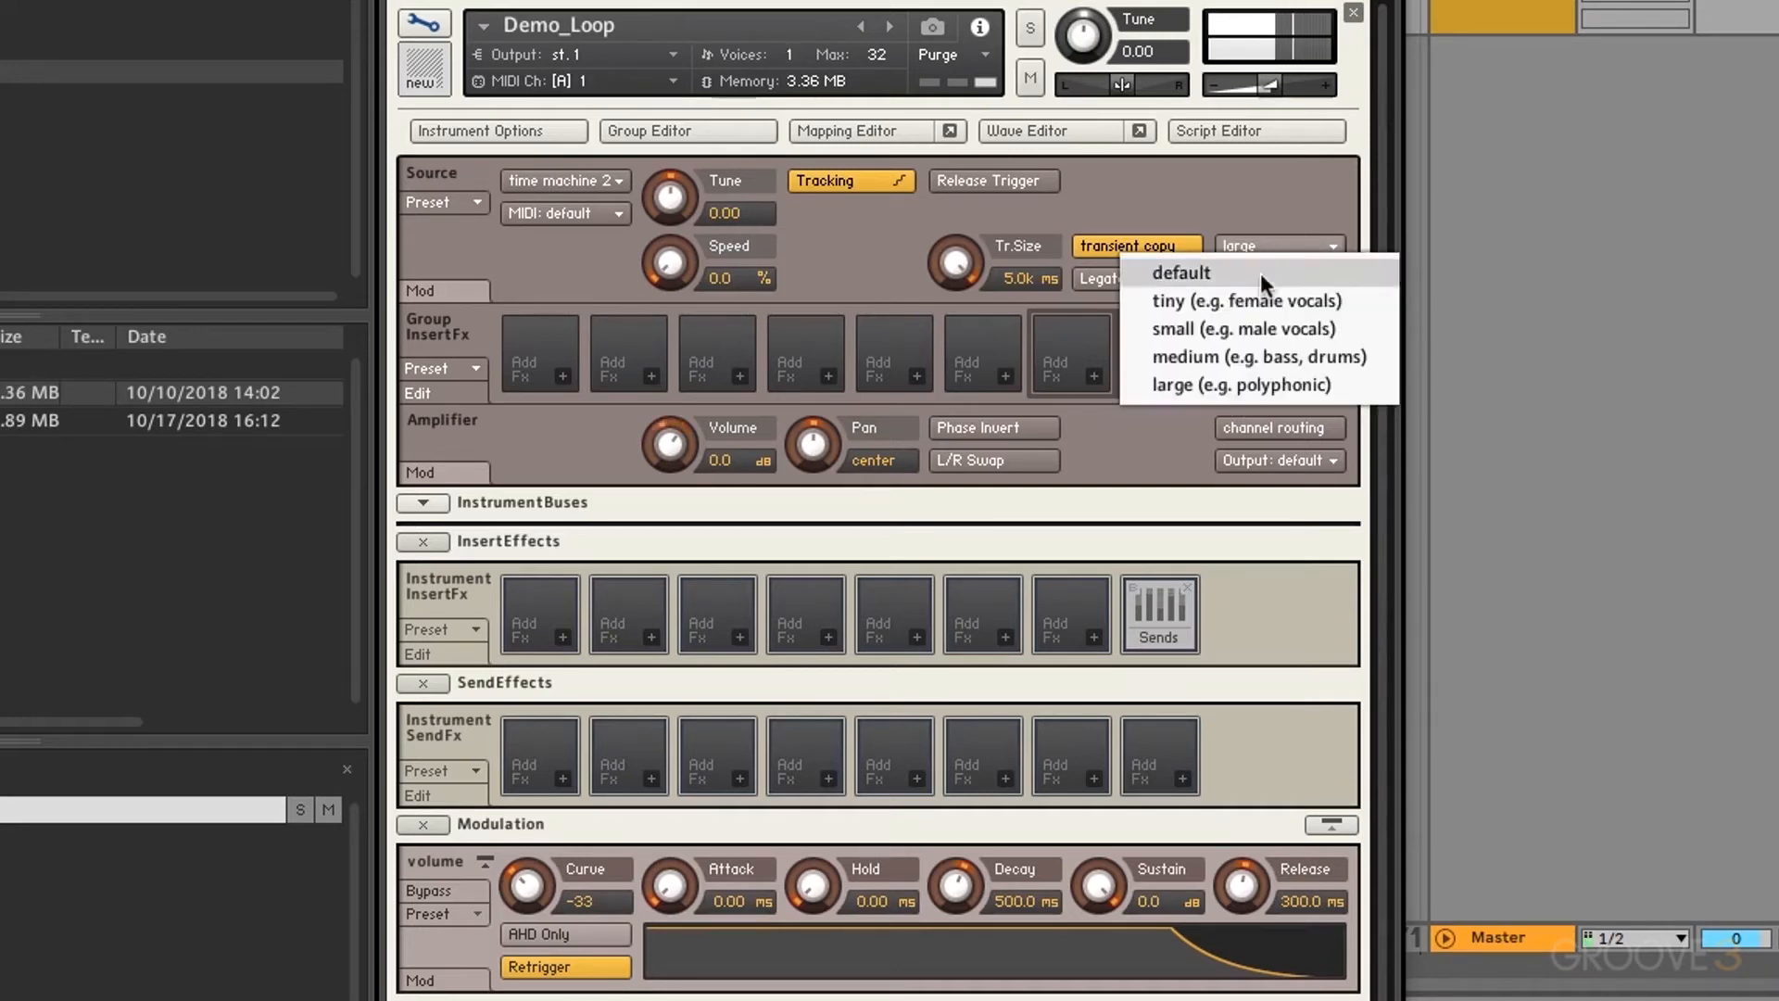
click(1254, 291)
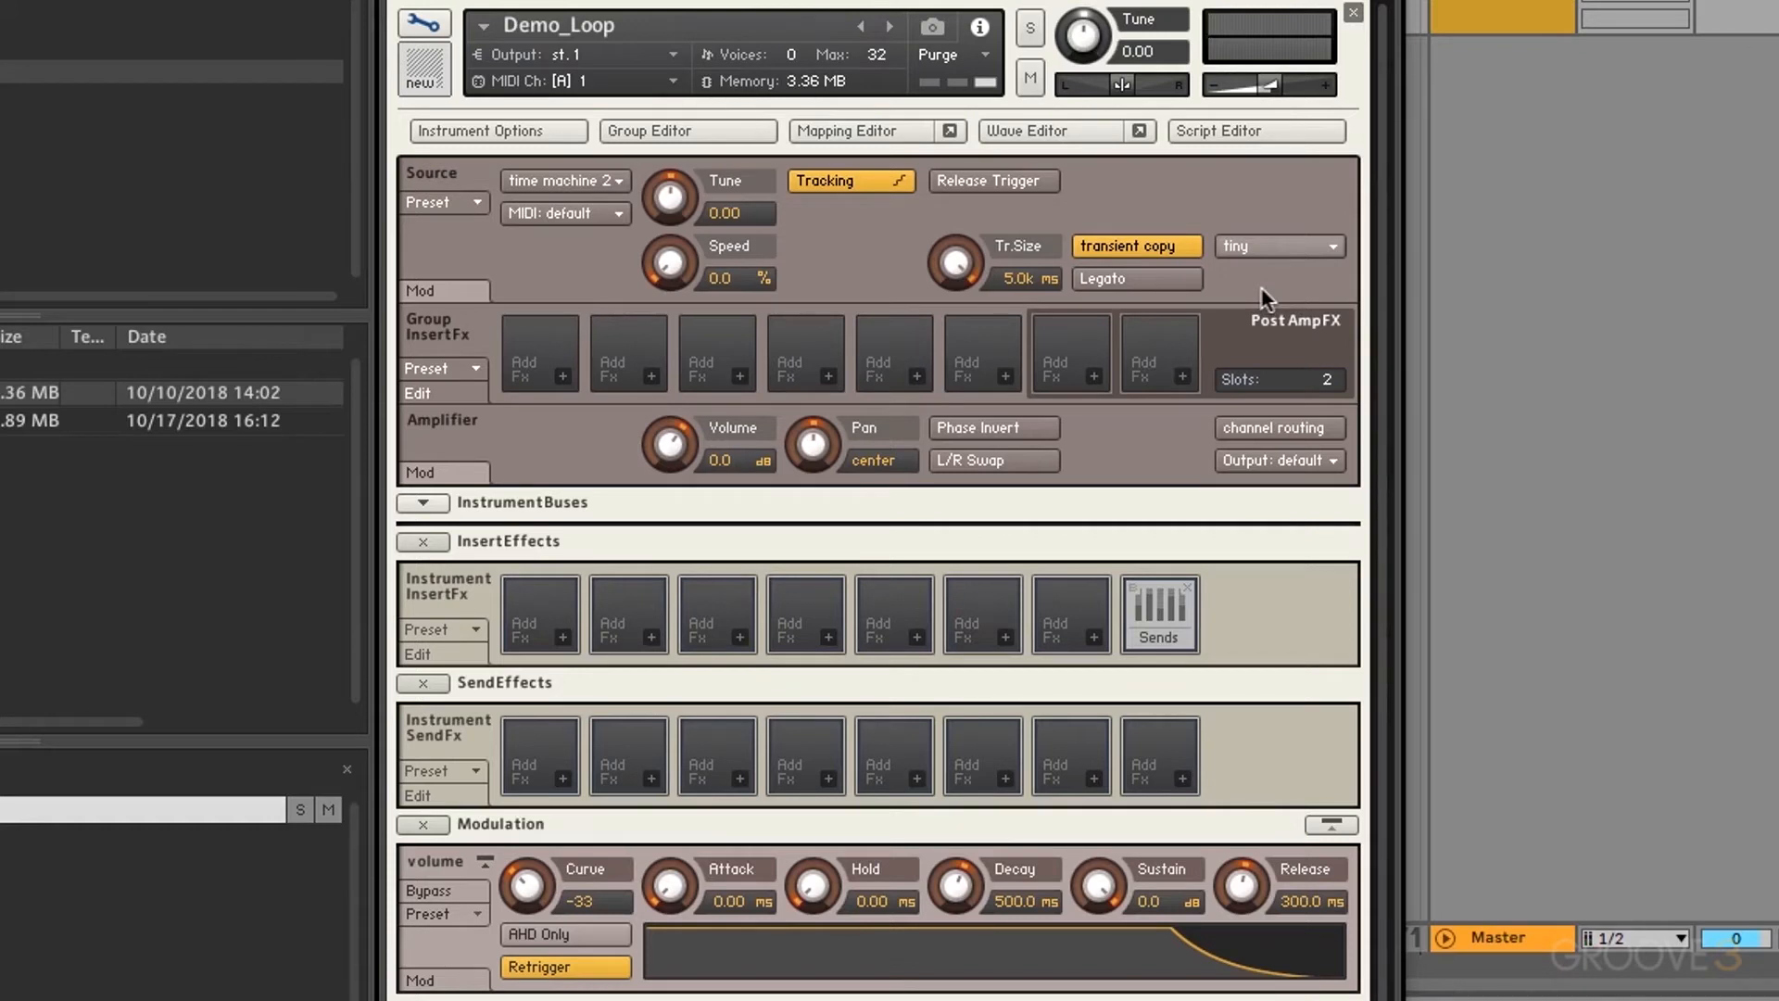
click(602, 181)
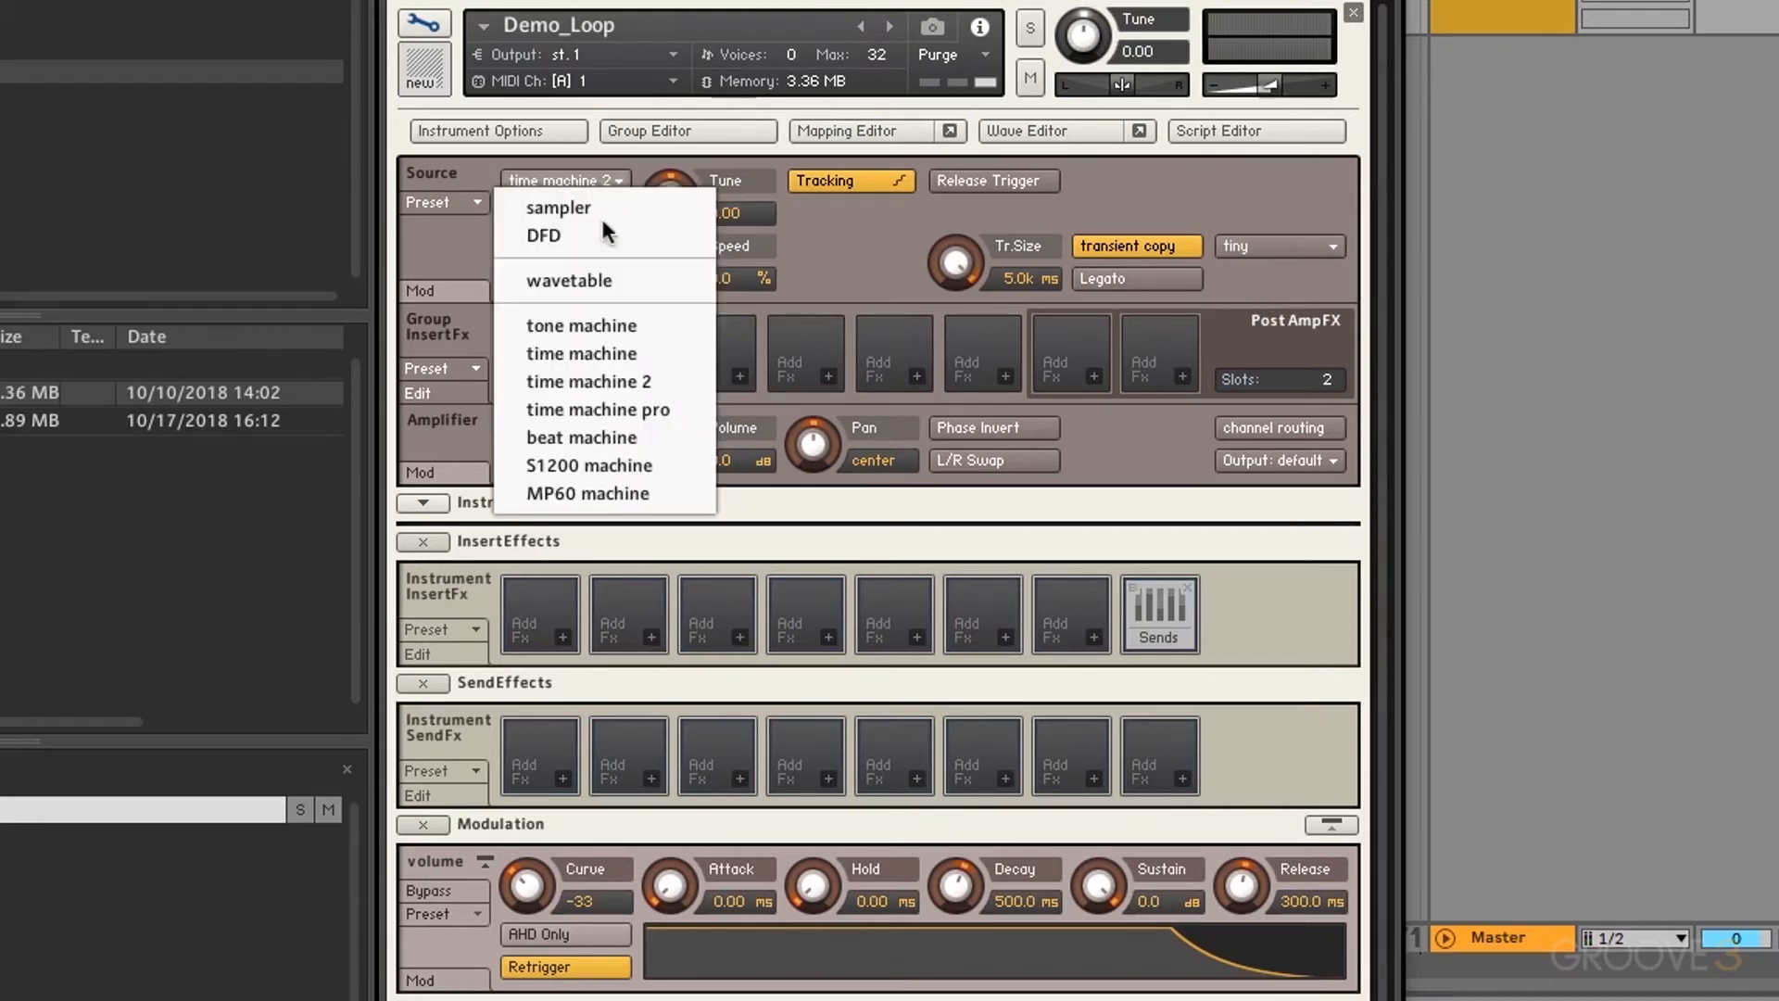
Step: Switch the source to time machine pro at 100% speed with HQ Mode enabled
click(615, 410)
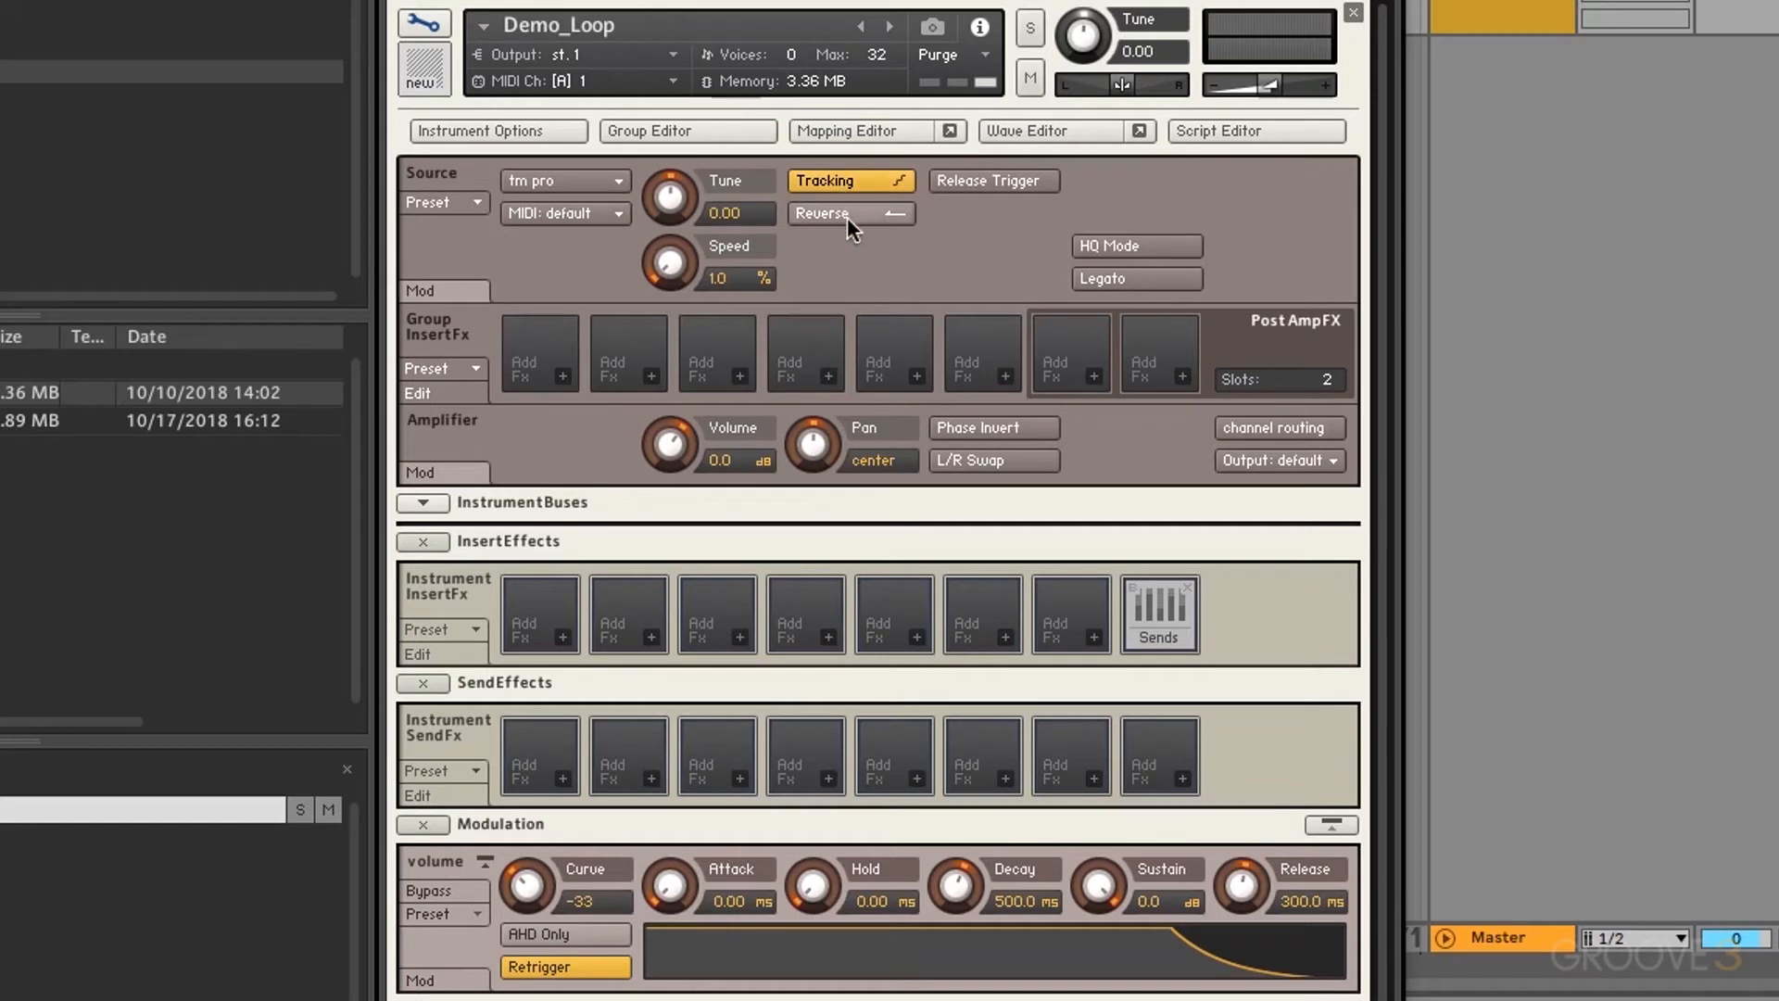
ctrl+click(670, 263)
click(1154, 243)
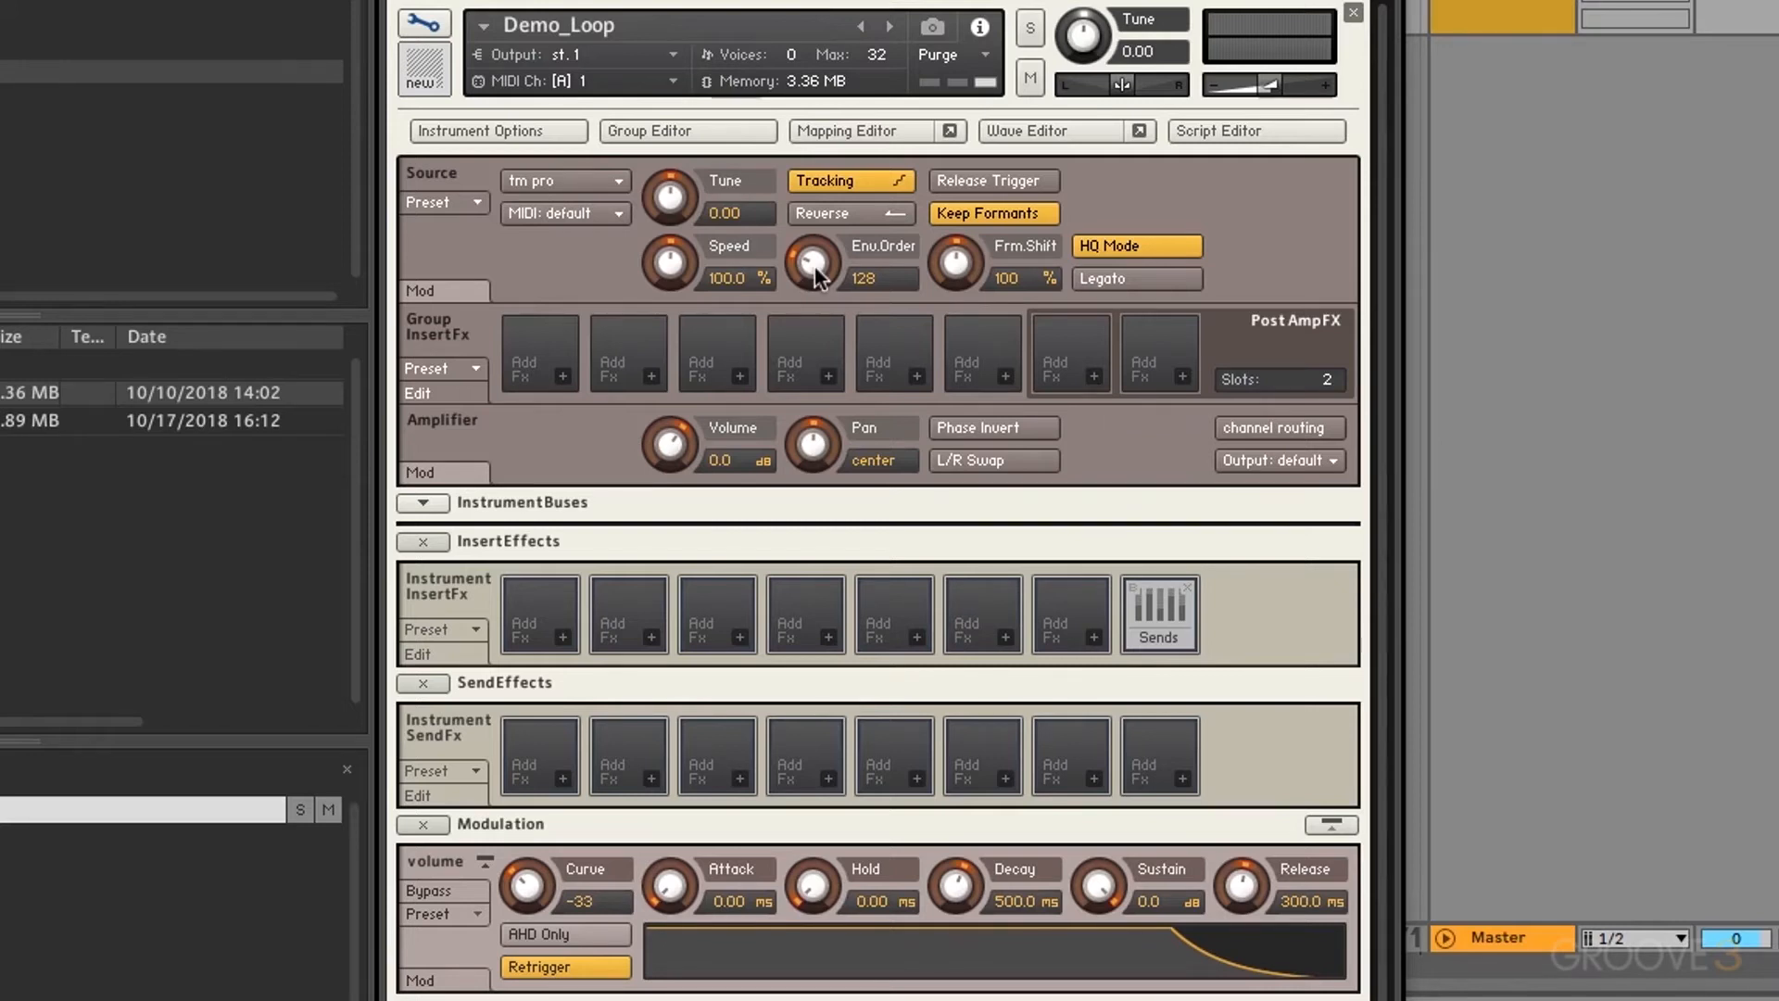
Step: Try different Env.Order and Formant Shift values, reset Formant Shift to 100%, and toggle Keep Formants off and back on
drag(815, 265, 786, 50)
drag(814, 265, 788, 492)
drag(950, 271, 1063, 256)
drag(1041, 328, 1025, 397)
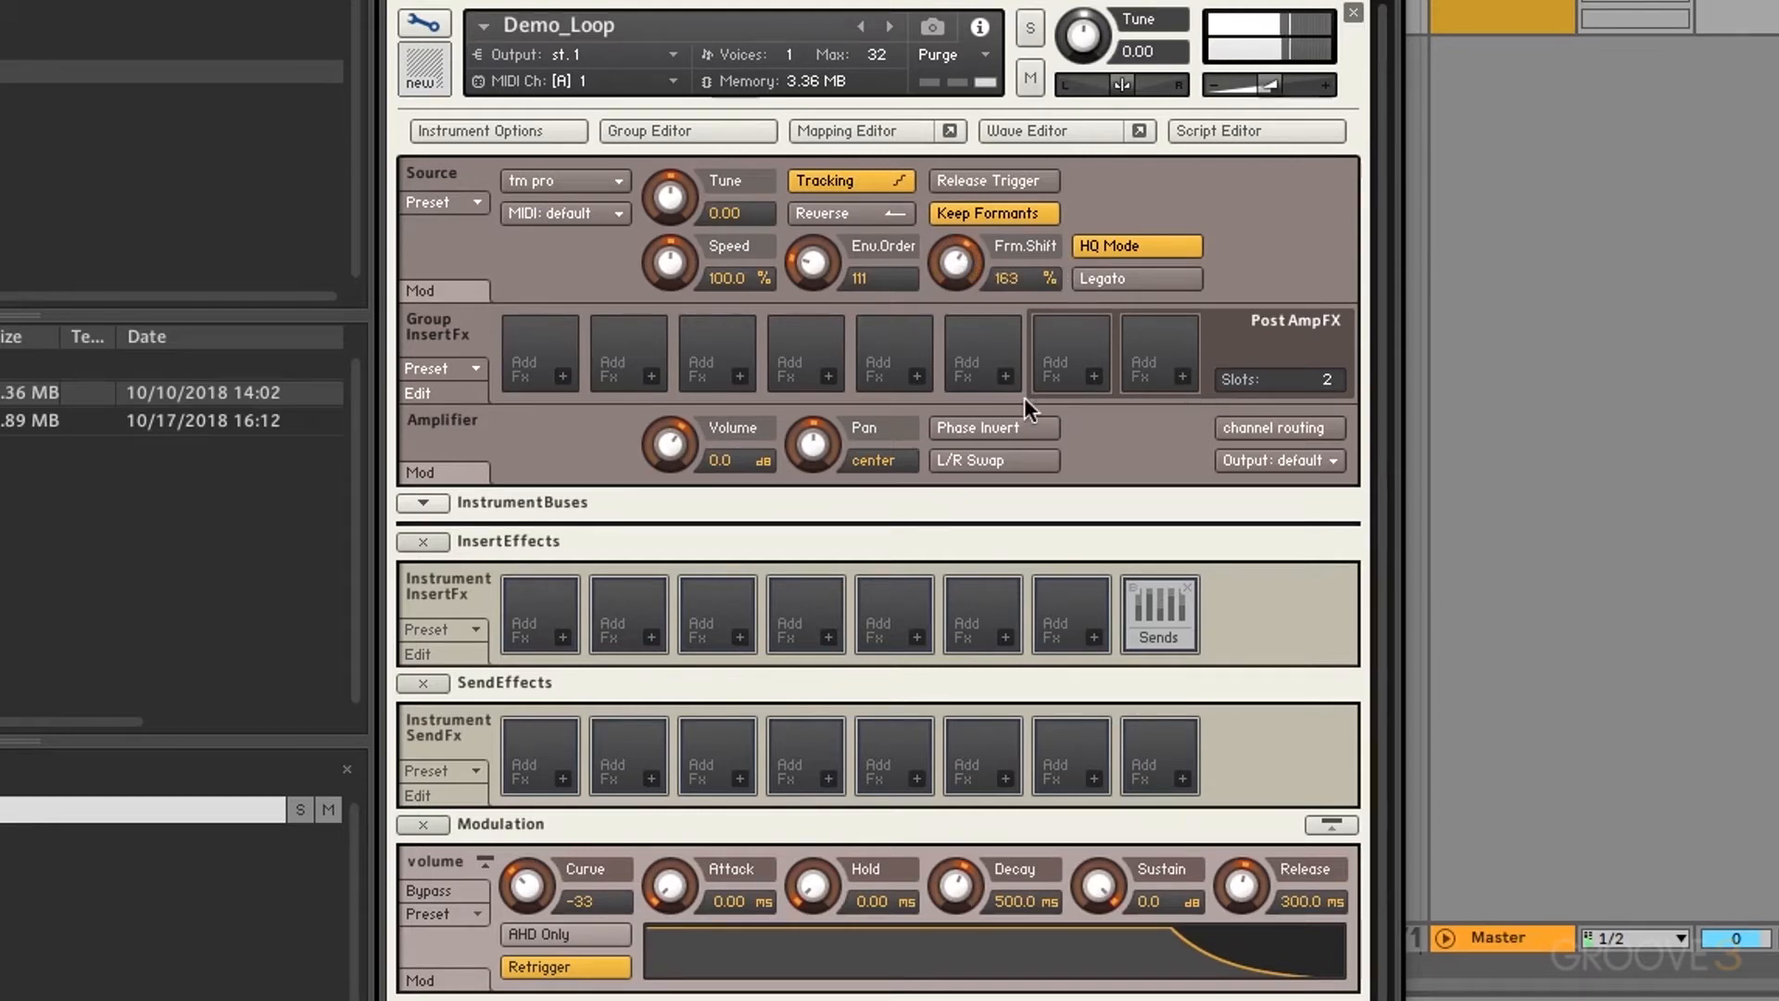
super+click(963, 264)
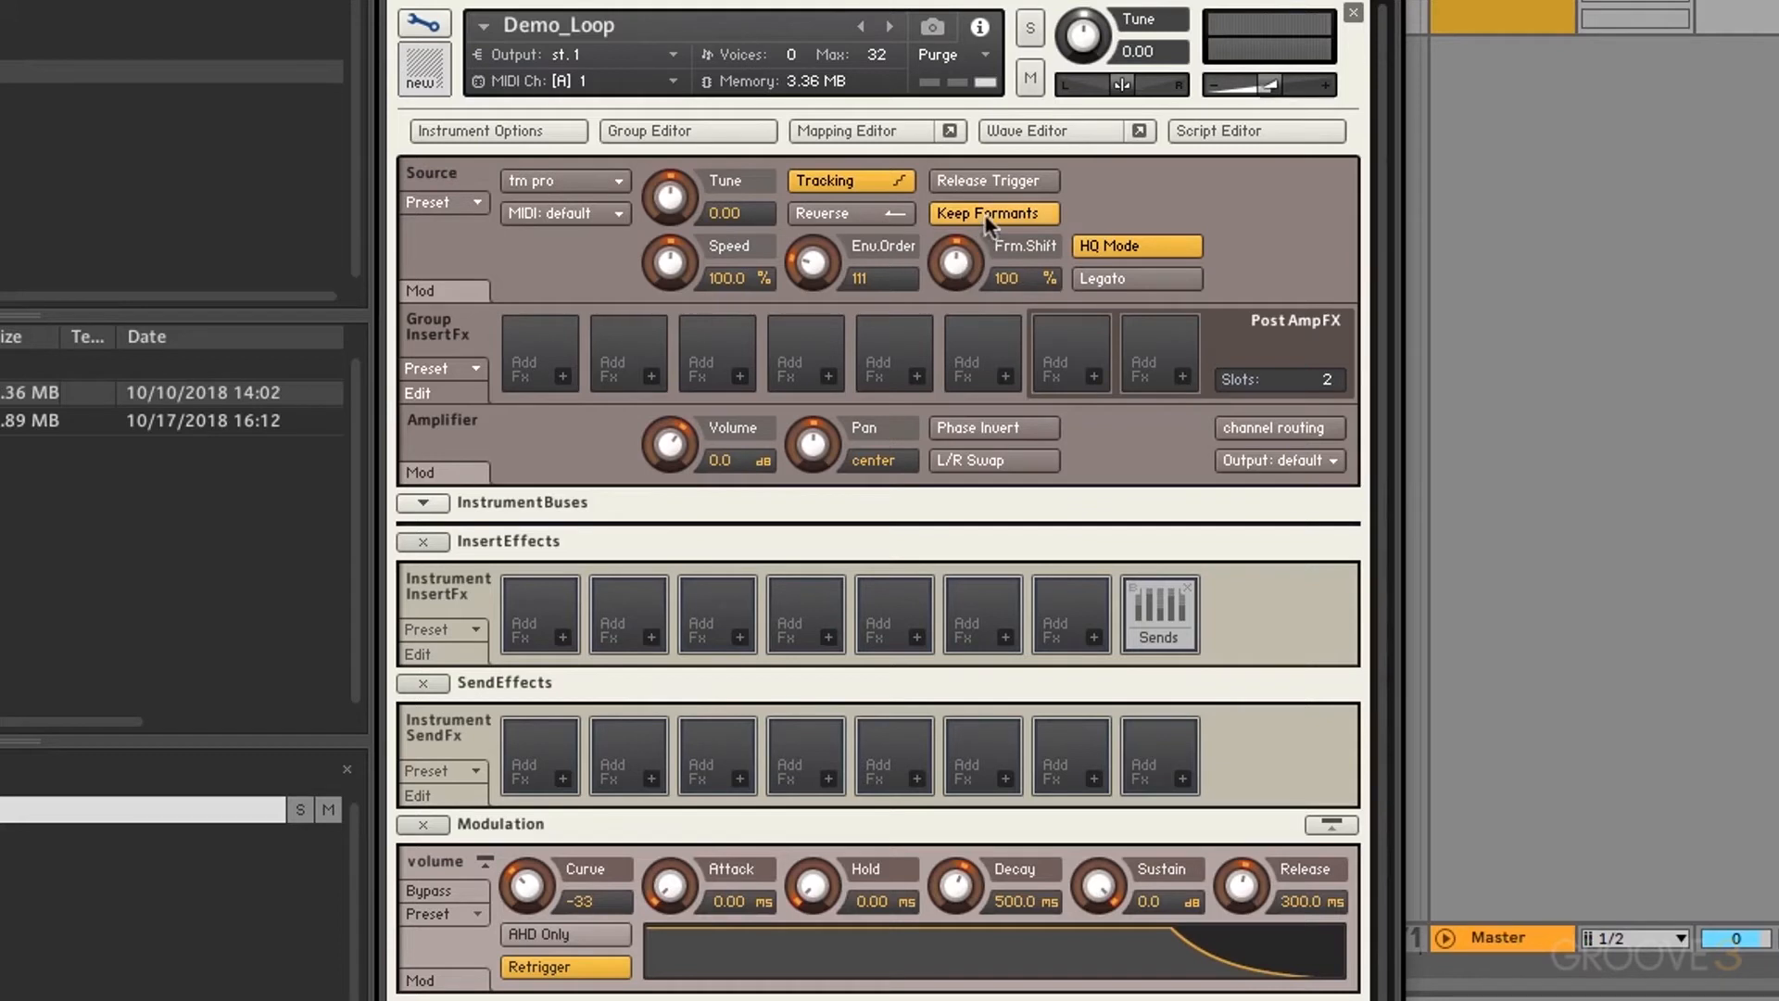
click(988, 222)
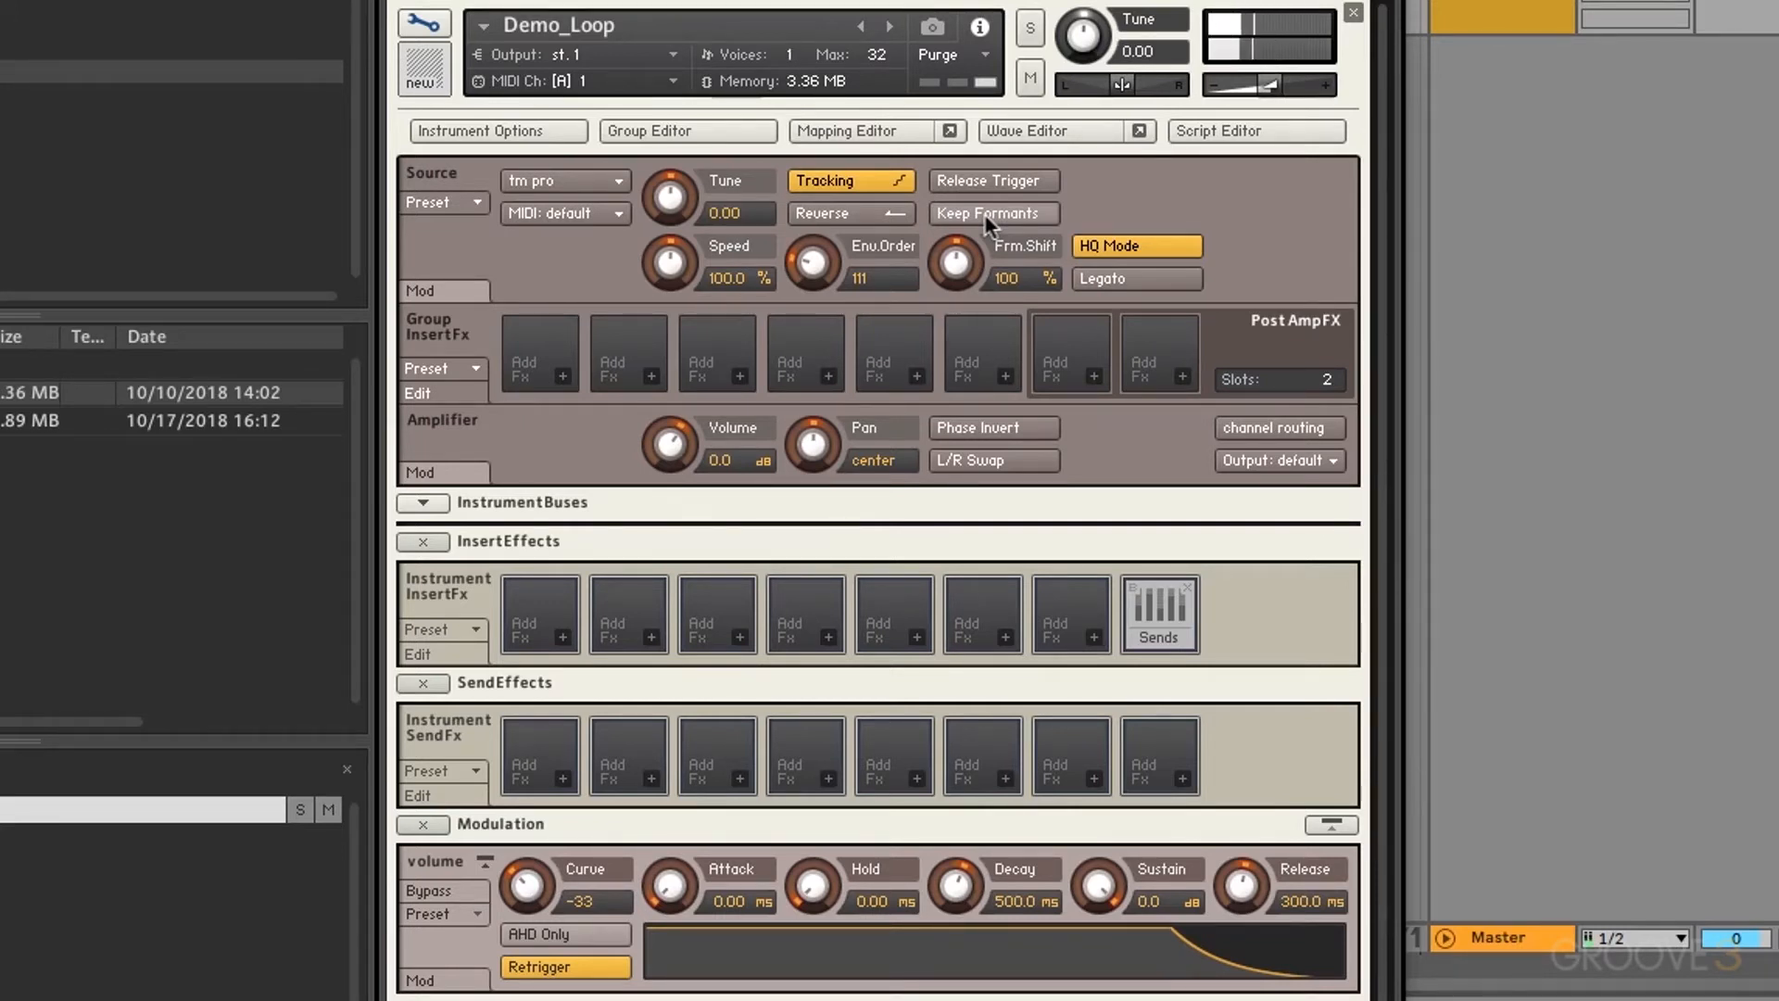
click(984, 213)
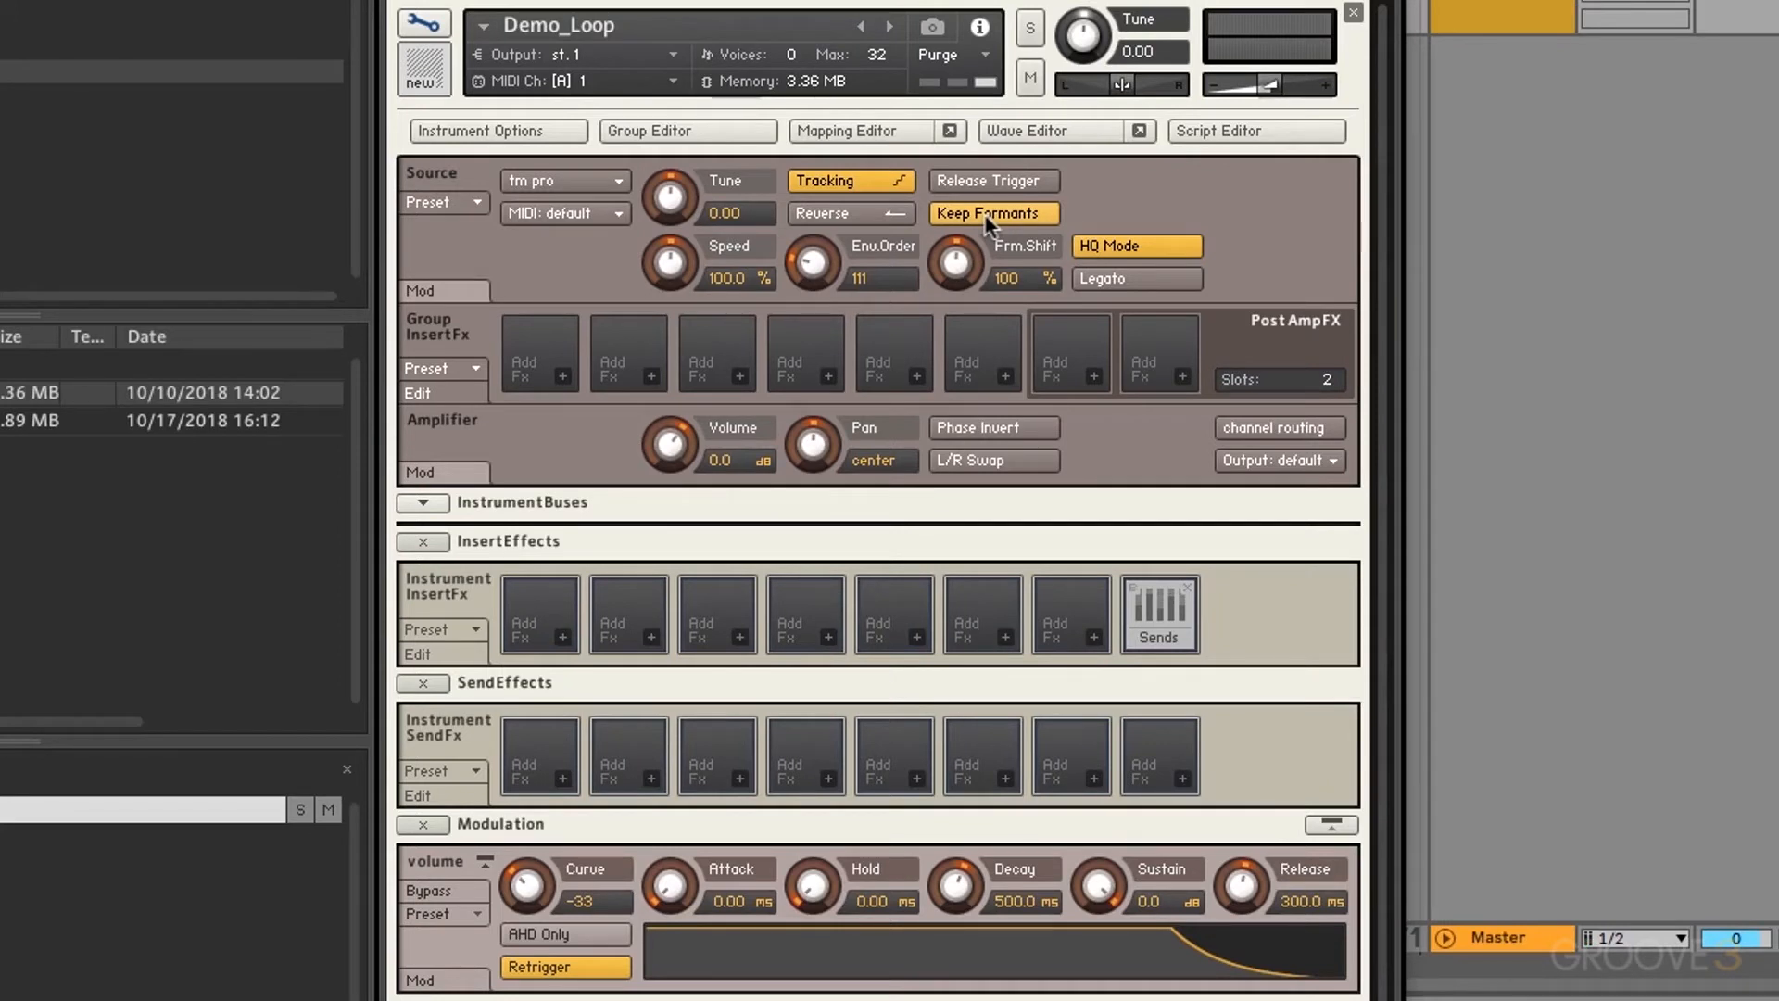
Step: Change the Demo_Loop source module from time machine pro to beat machine
click(604, 178)
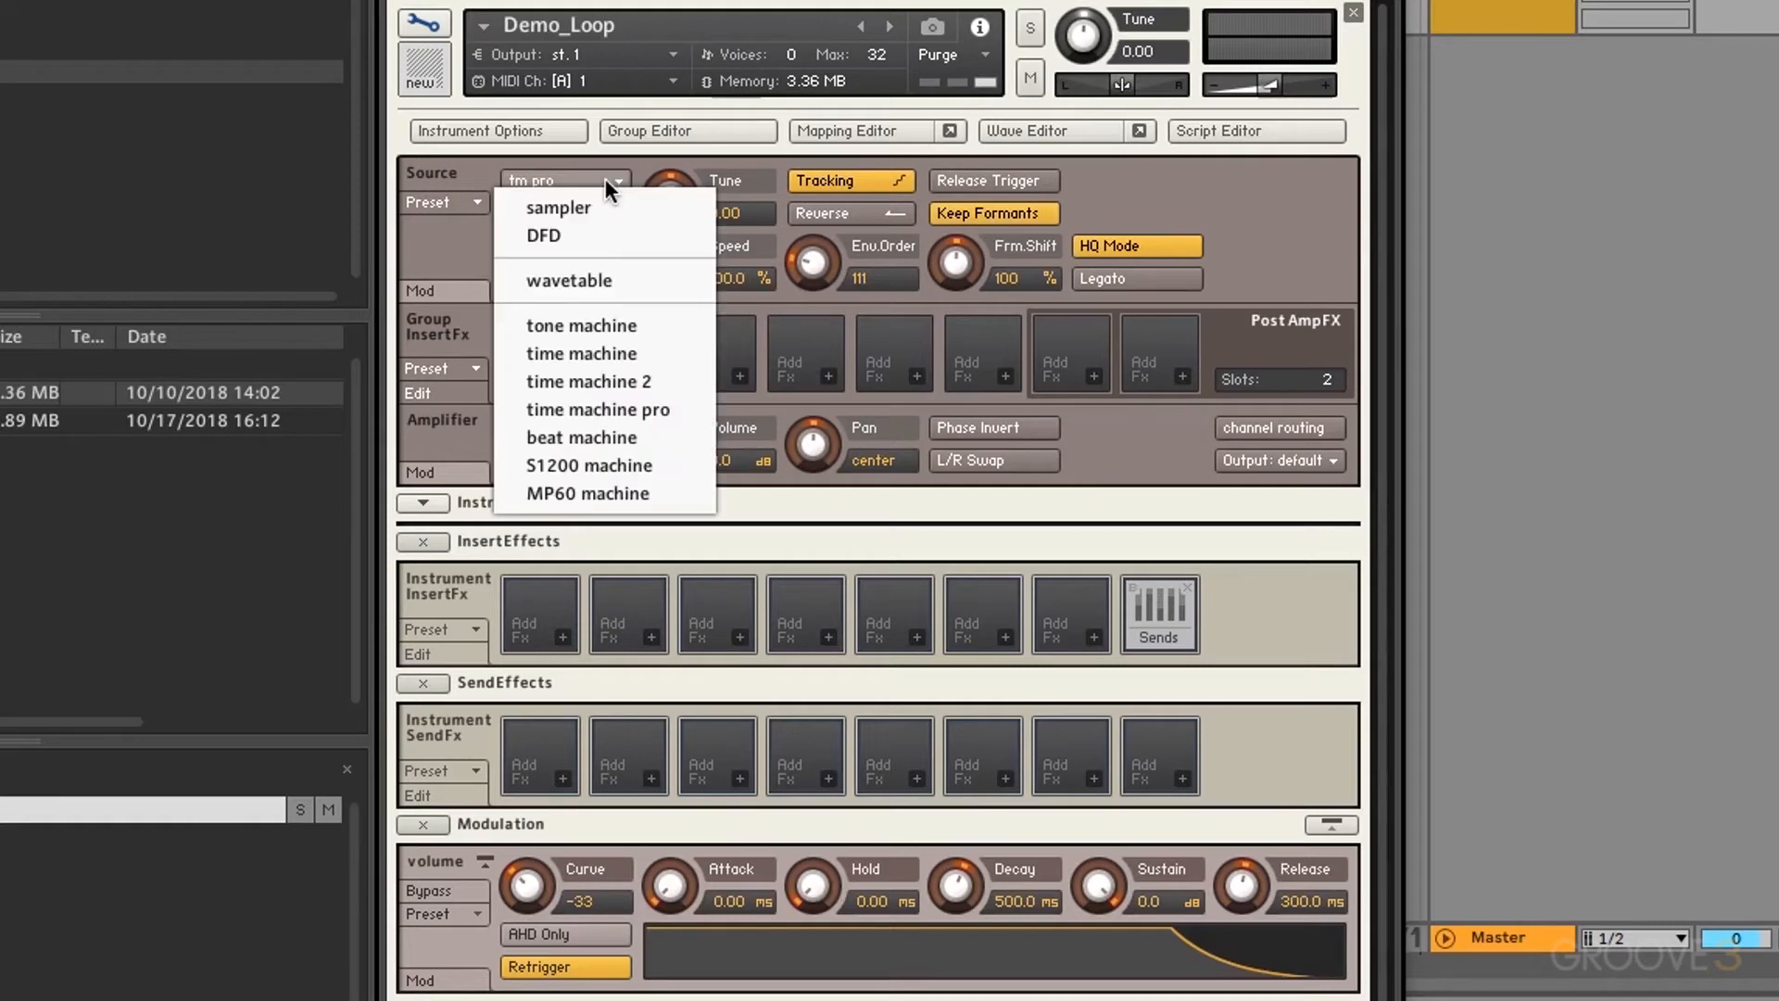
click(598, 435)
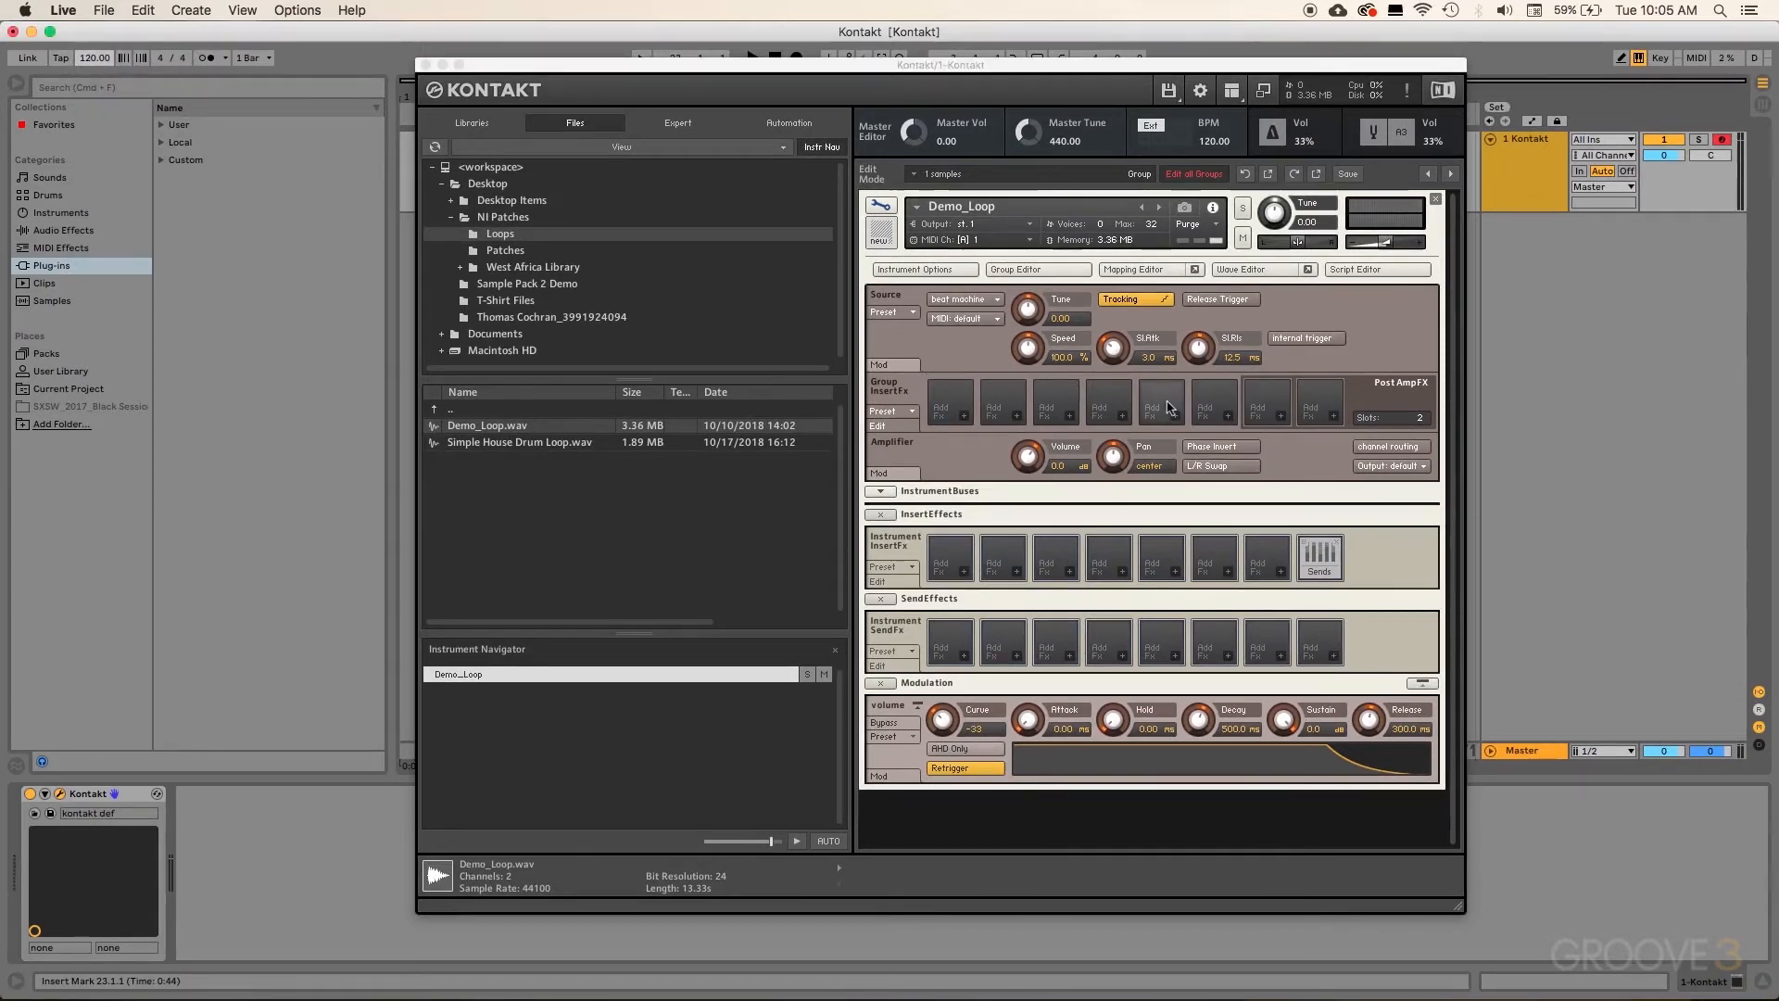
Step: Enable Use Beatmachine on the Wave Editor's Sync / Slice tab so the zone drives the speed
click(1238, 269)
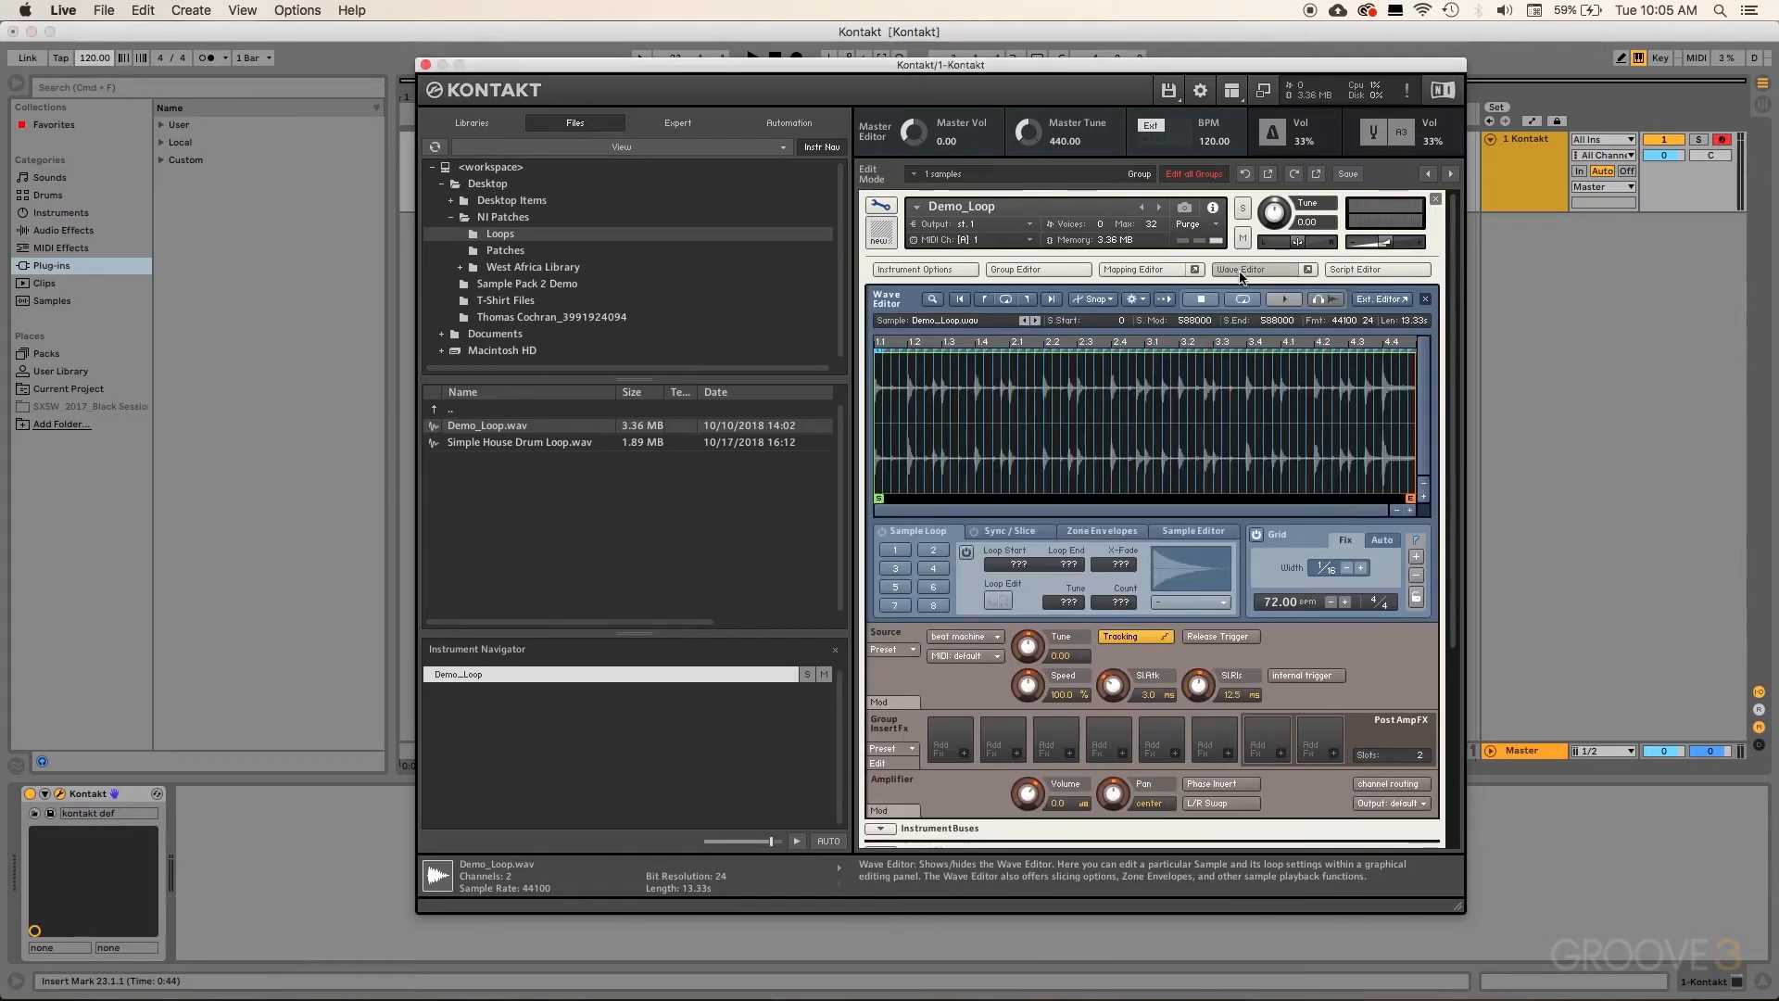
click(1028, 536)
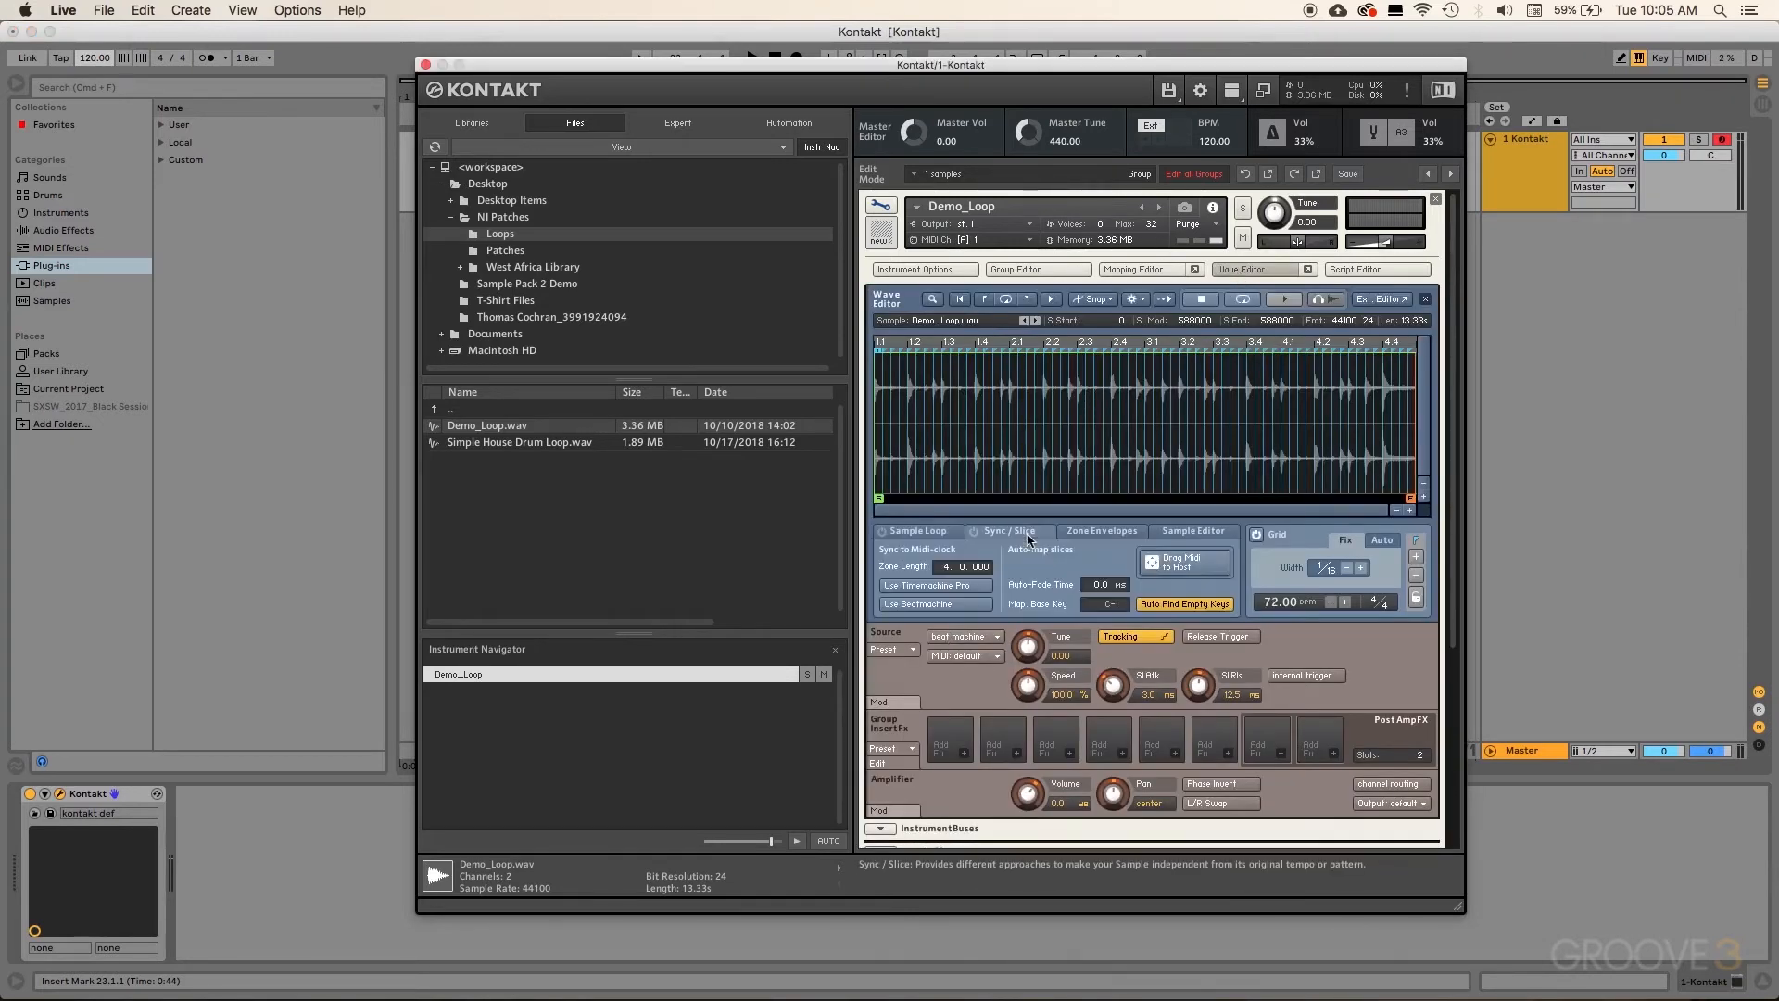
click(959, 603)
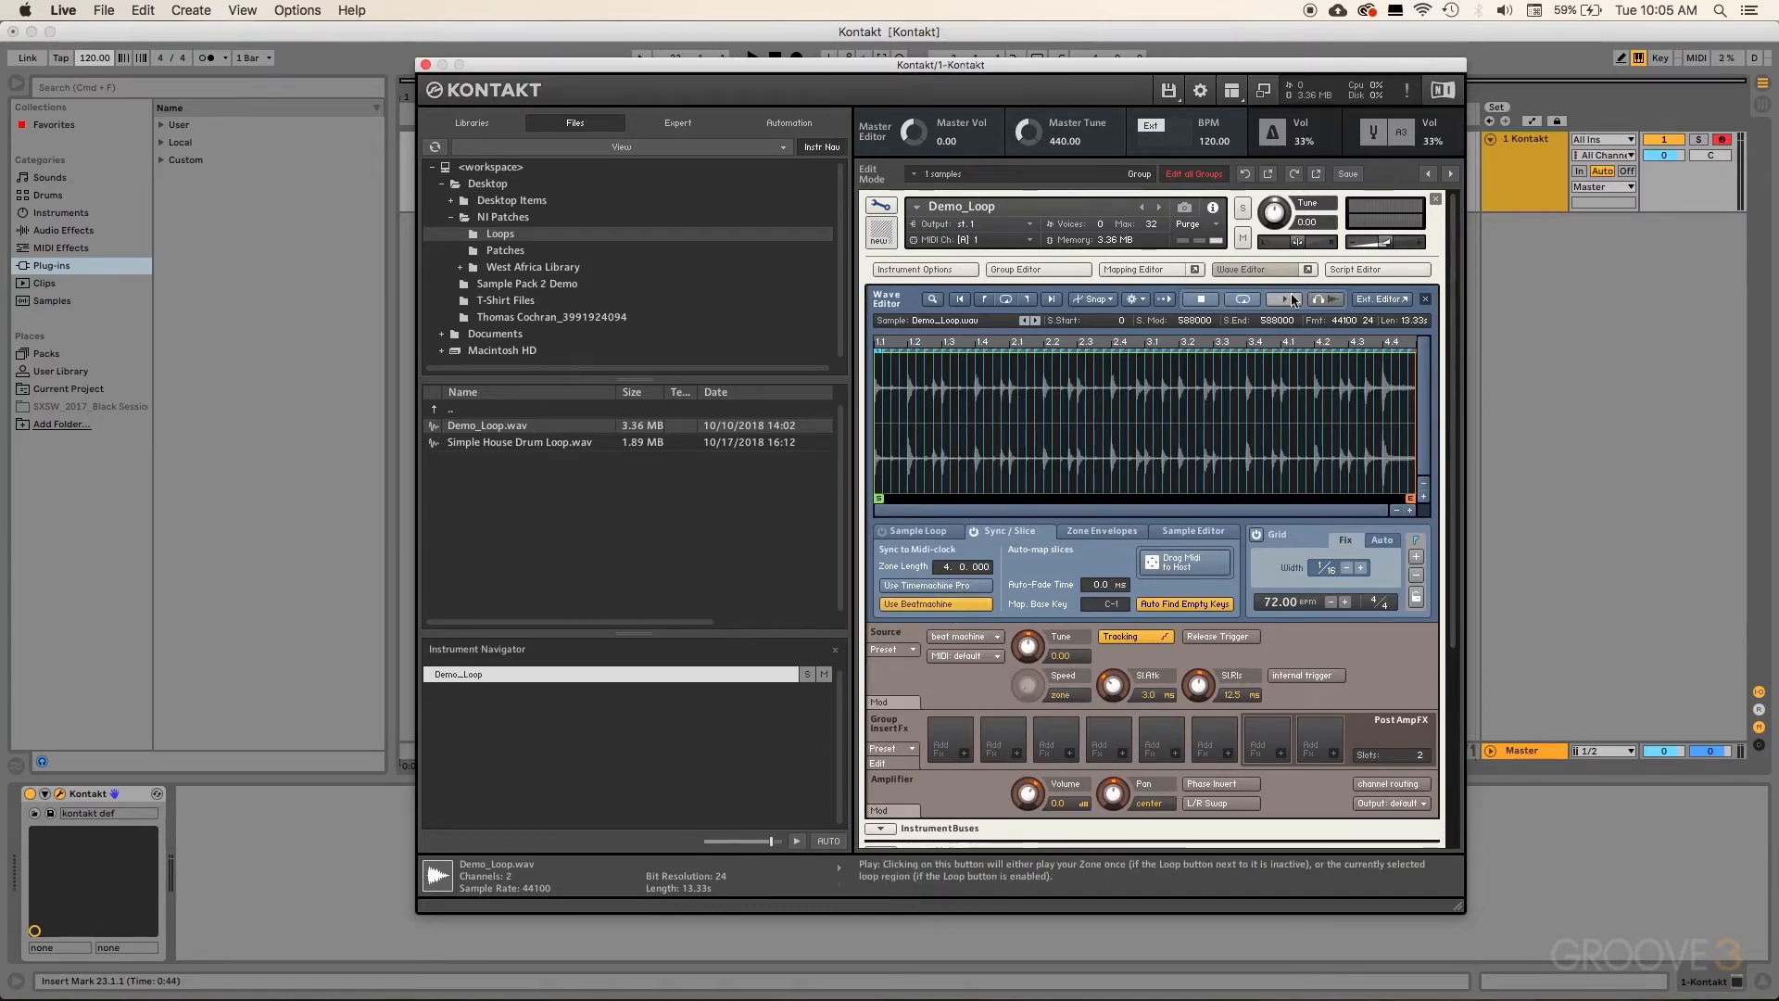
click(1253, 269)
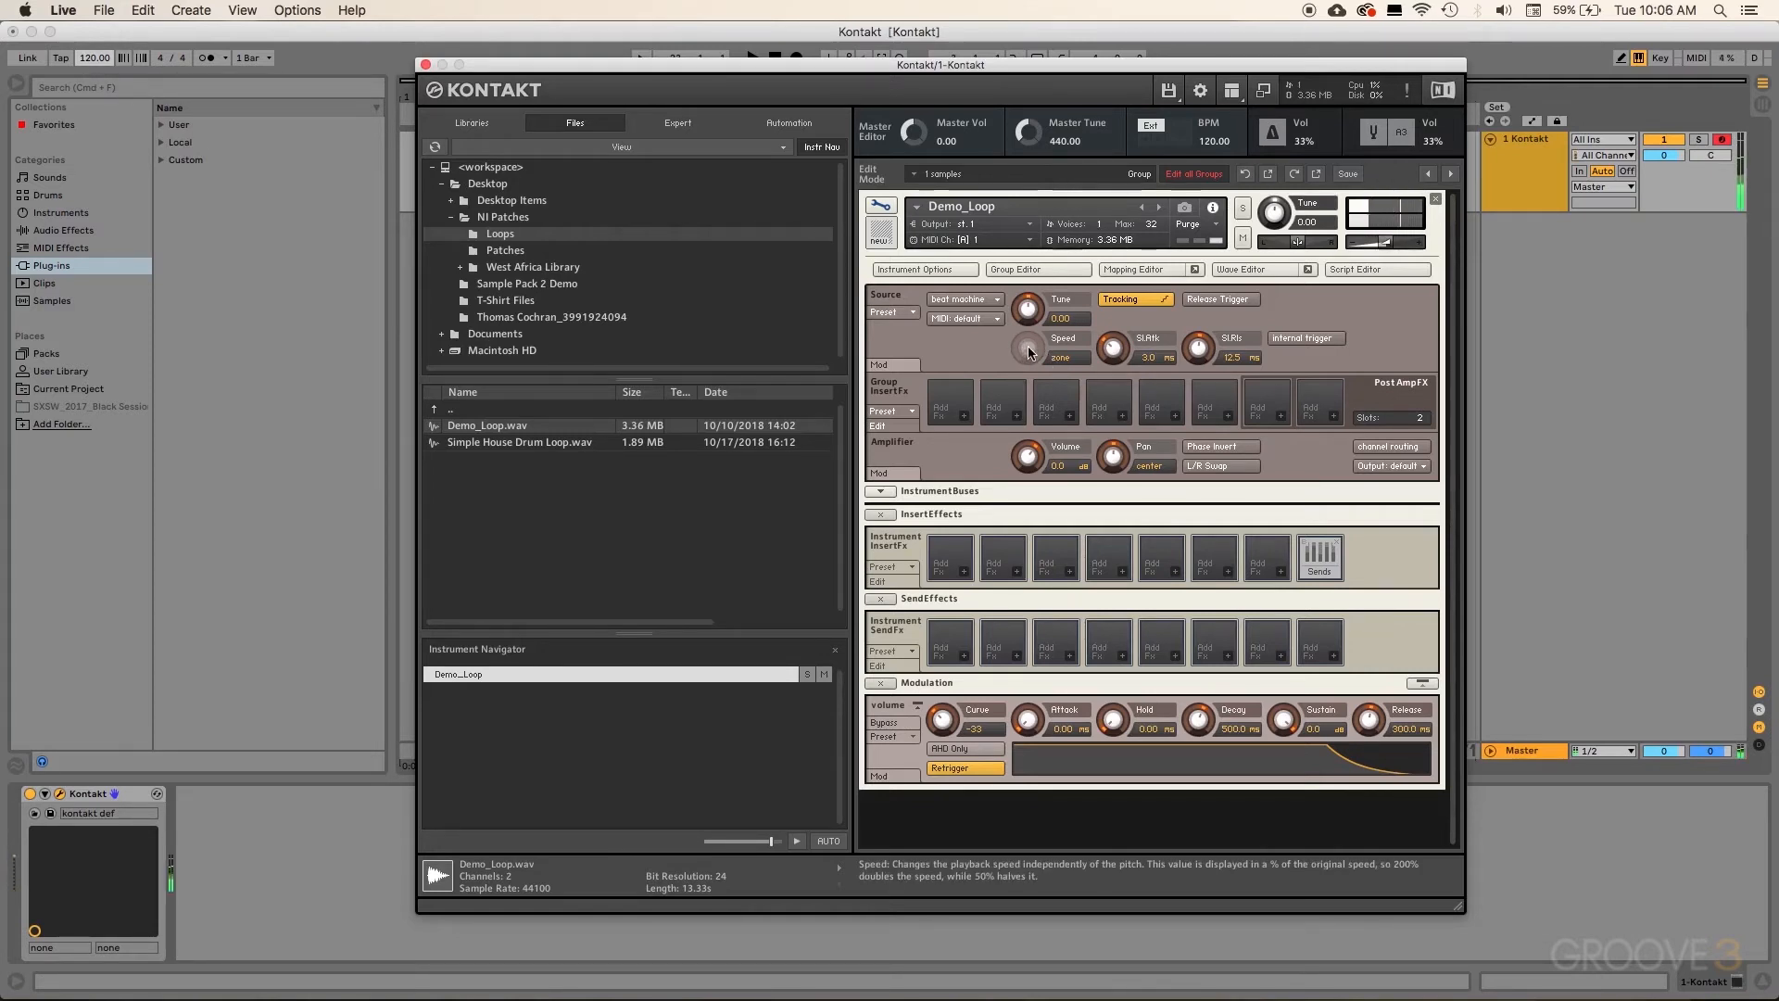
Step: Test the loop at a lower song tempo (38 BPM), then restore the tempo to 120 BPM
drag(90, 63, 91, 125)
mouse_move(94, 63)
mouse_down()
mouse_move(94, 9)
mouse_move(90, 64)
mouse_up()
double_click(90, 64)
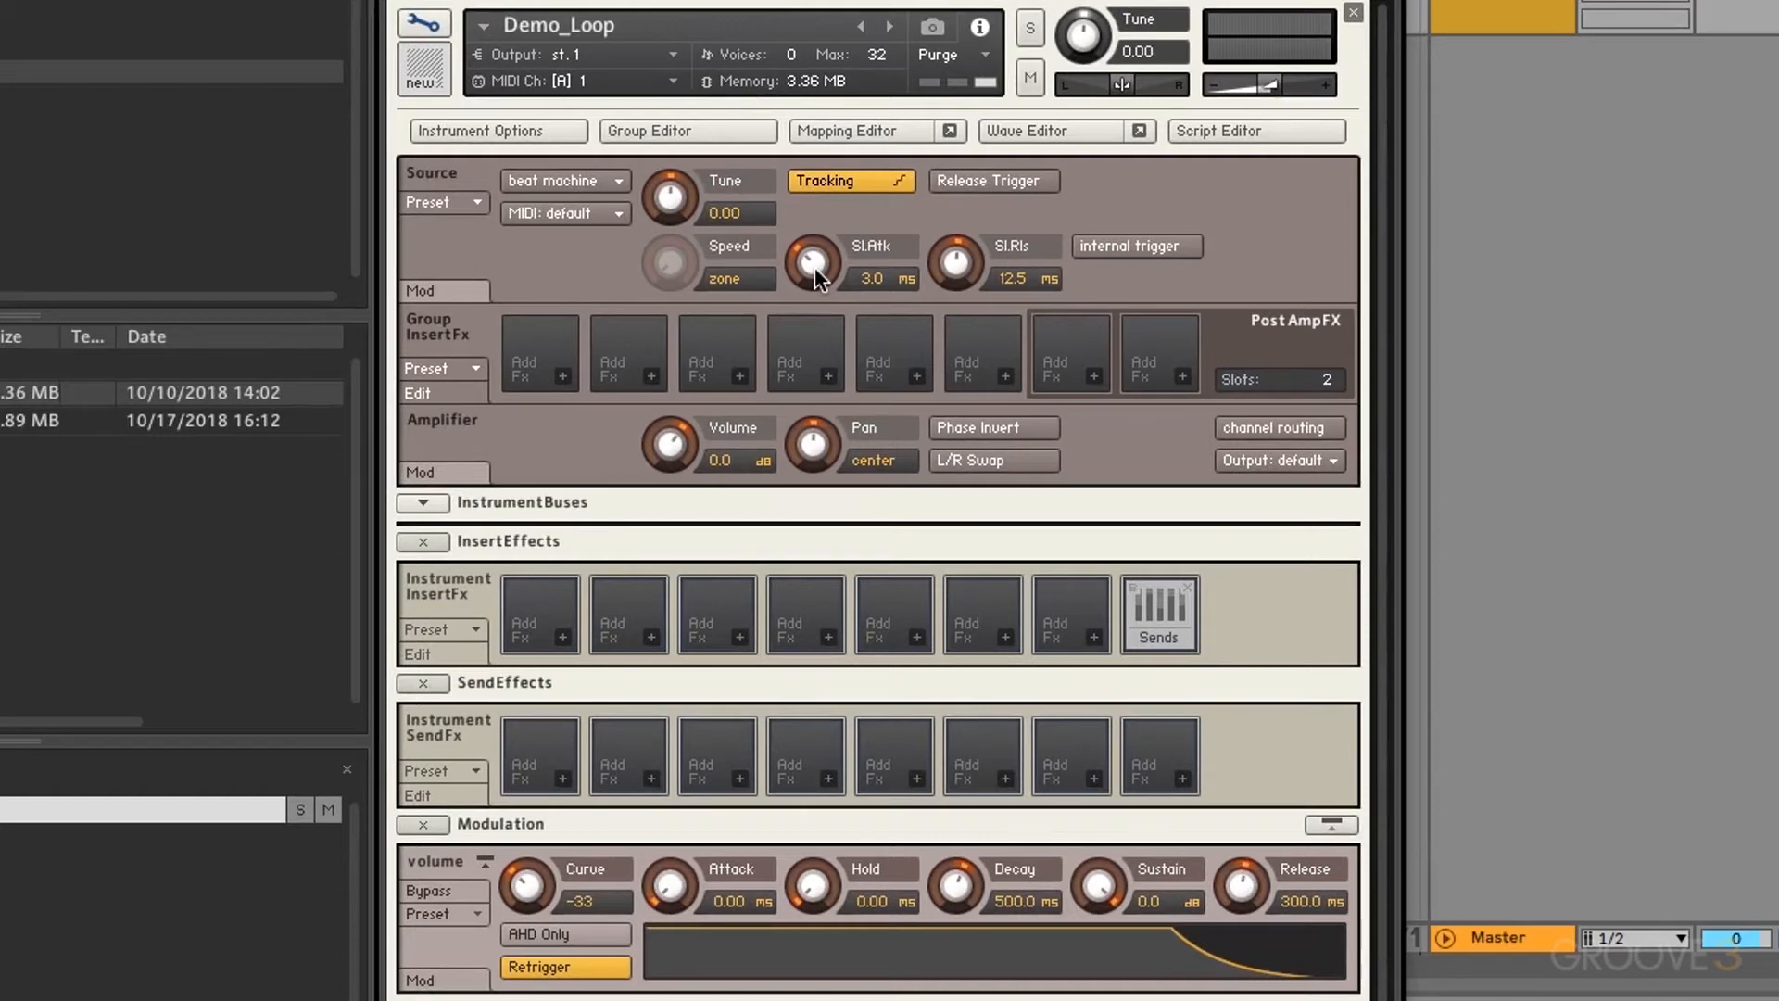
Step: Set the slice attack to 30.0 ms and bring the slice release down to 0.50 ms
drag(814, 267, 821, 51)
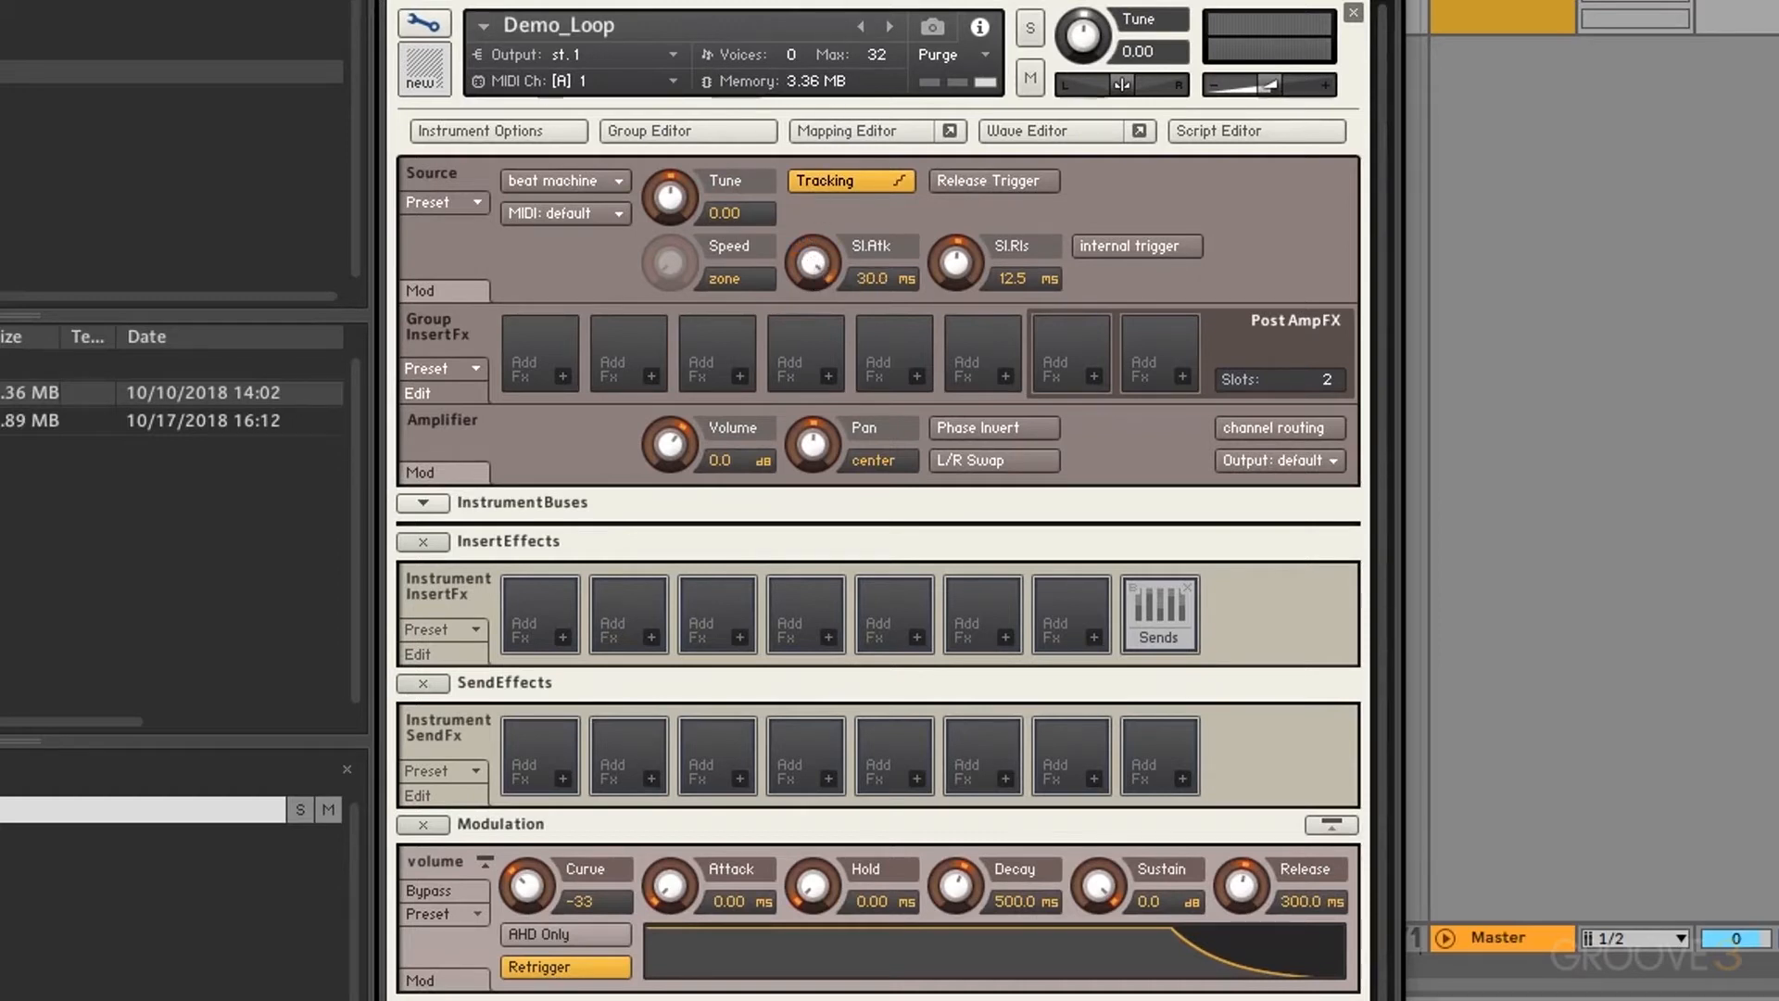
ctrl+click(821, 263)
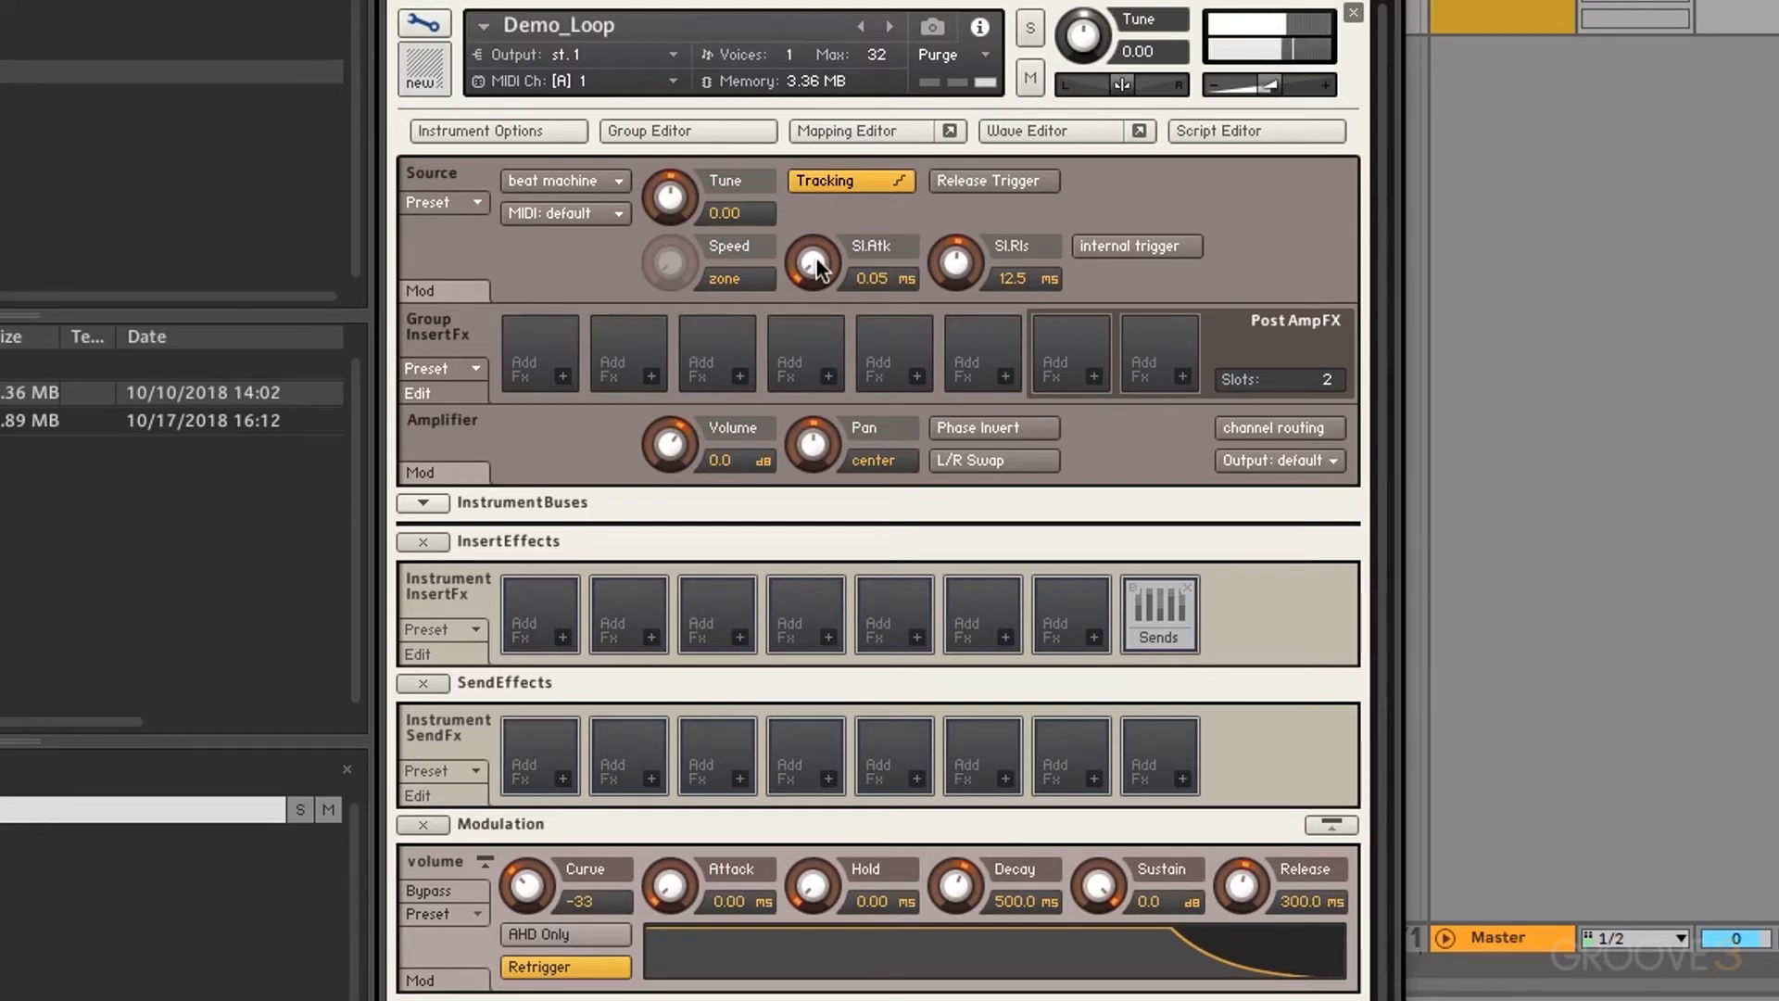
drag(818, 269, 818, 232)
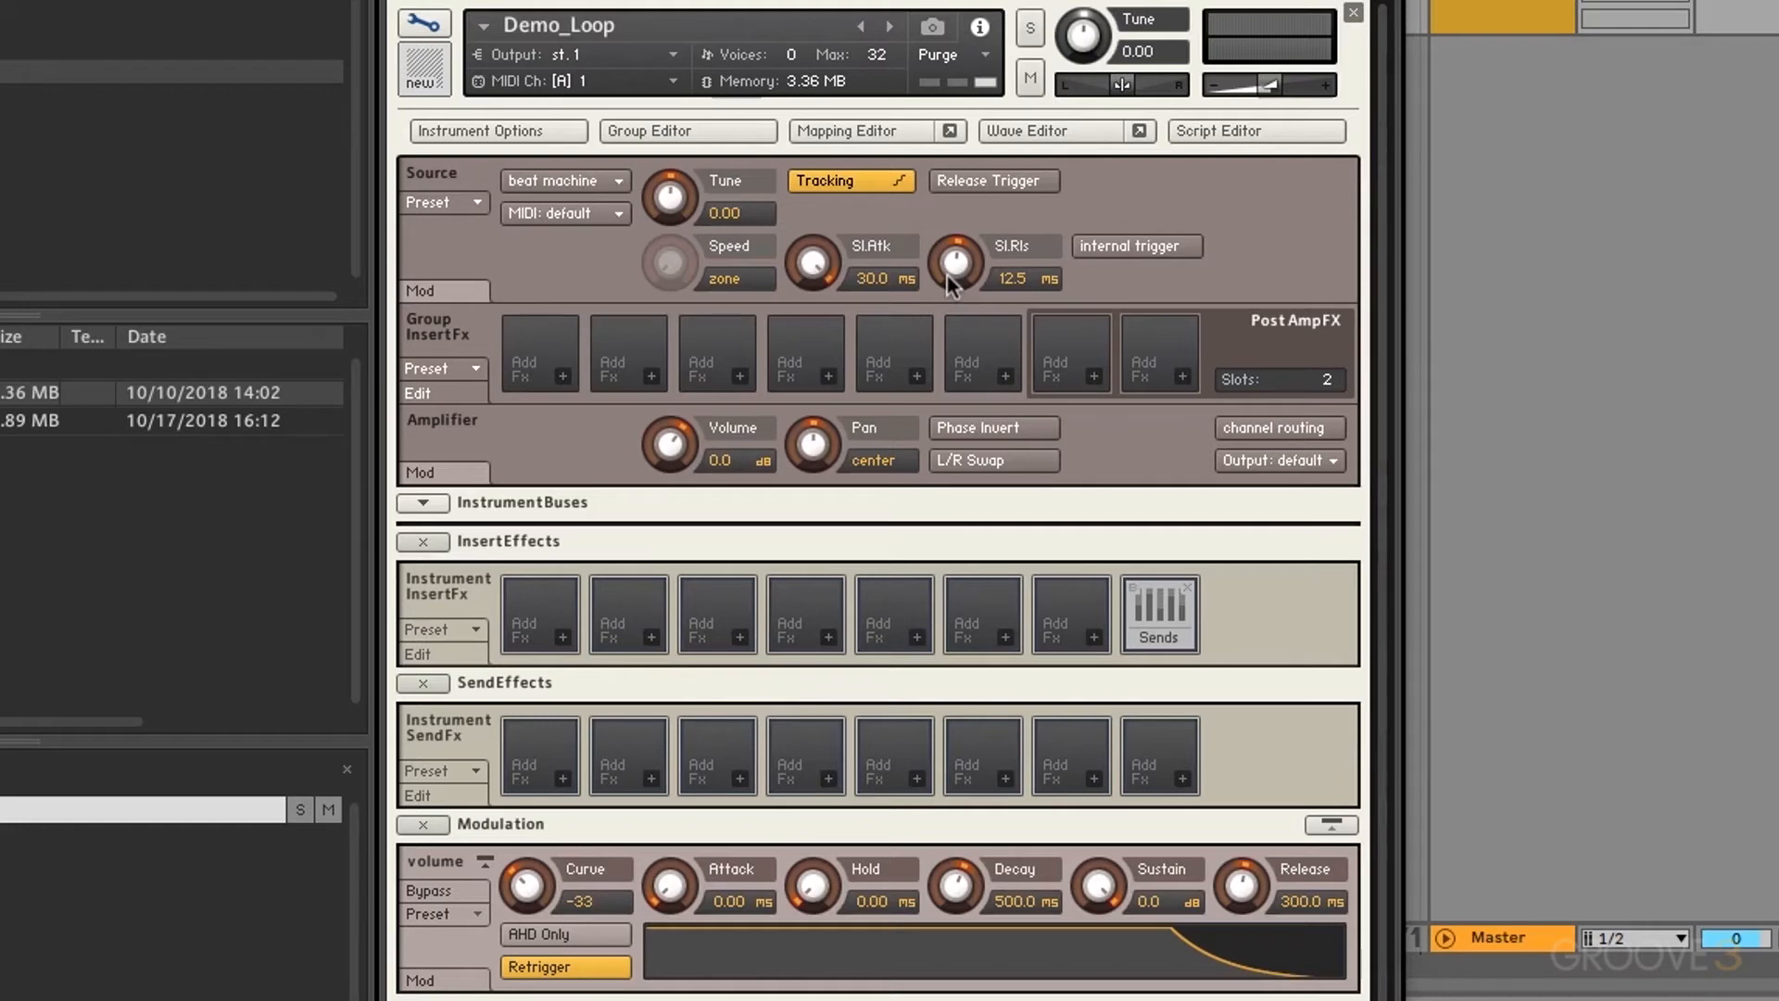
drag(947, 274, 947, 39)
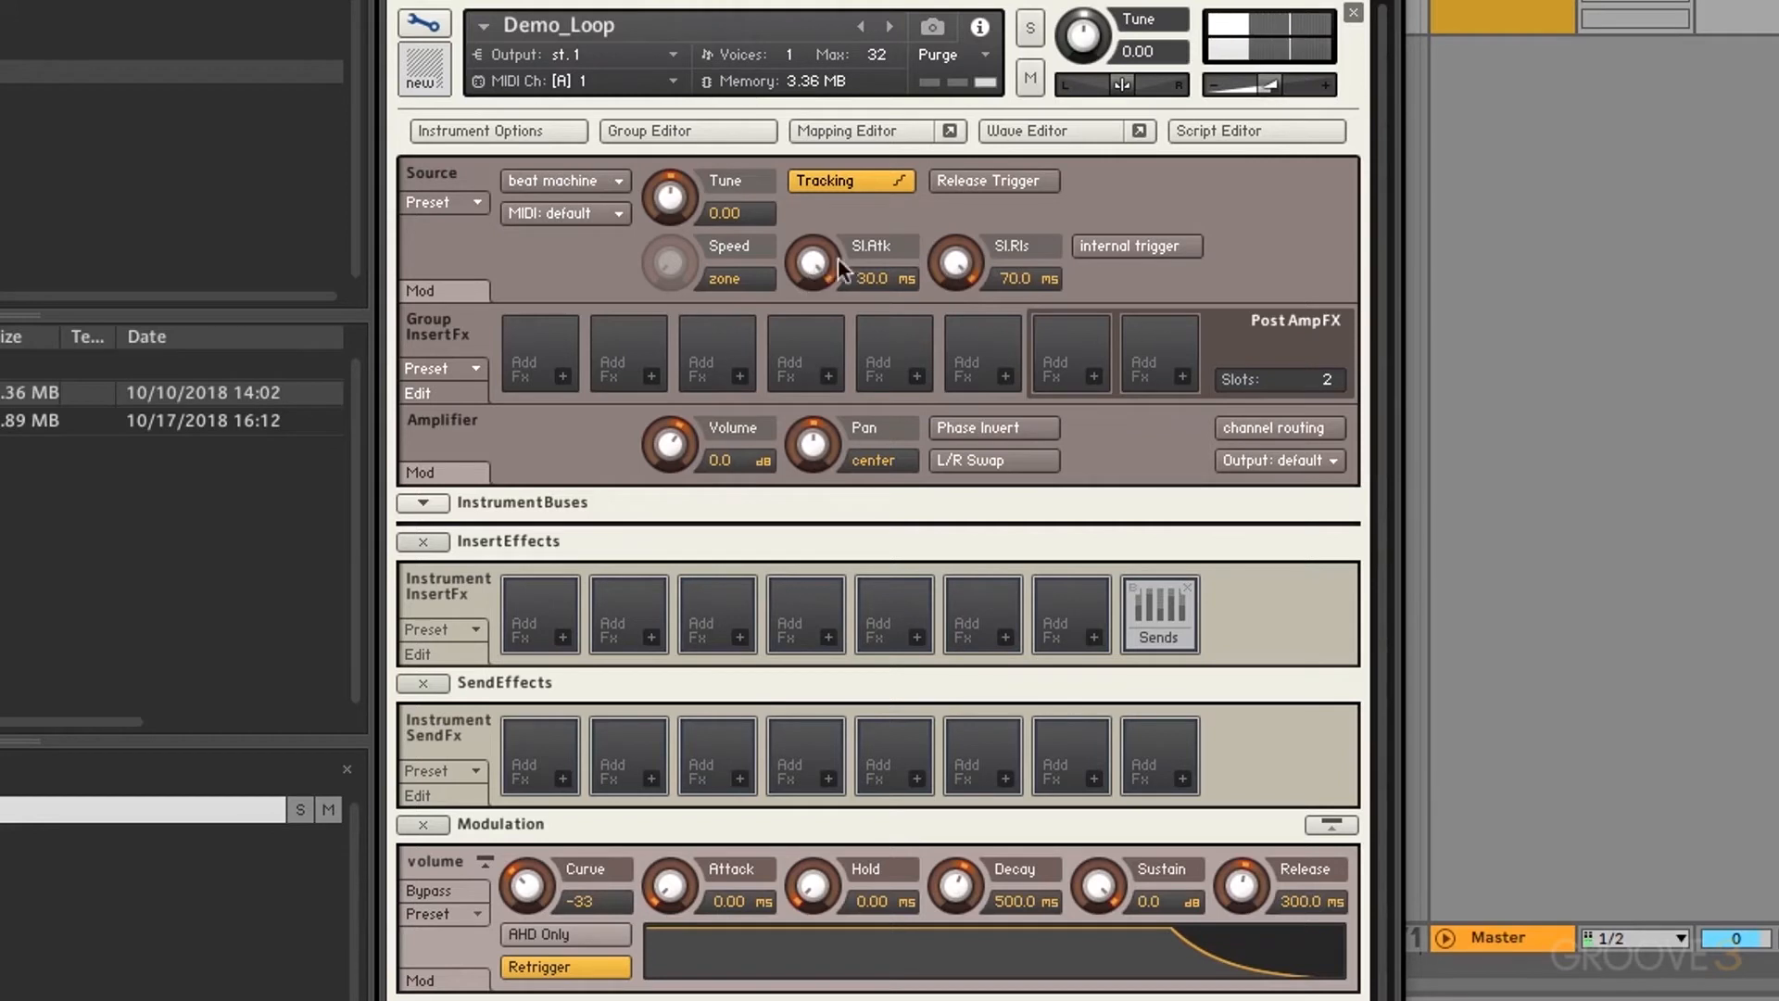
drag(955, 264, 913, 735)
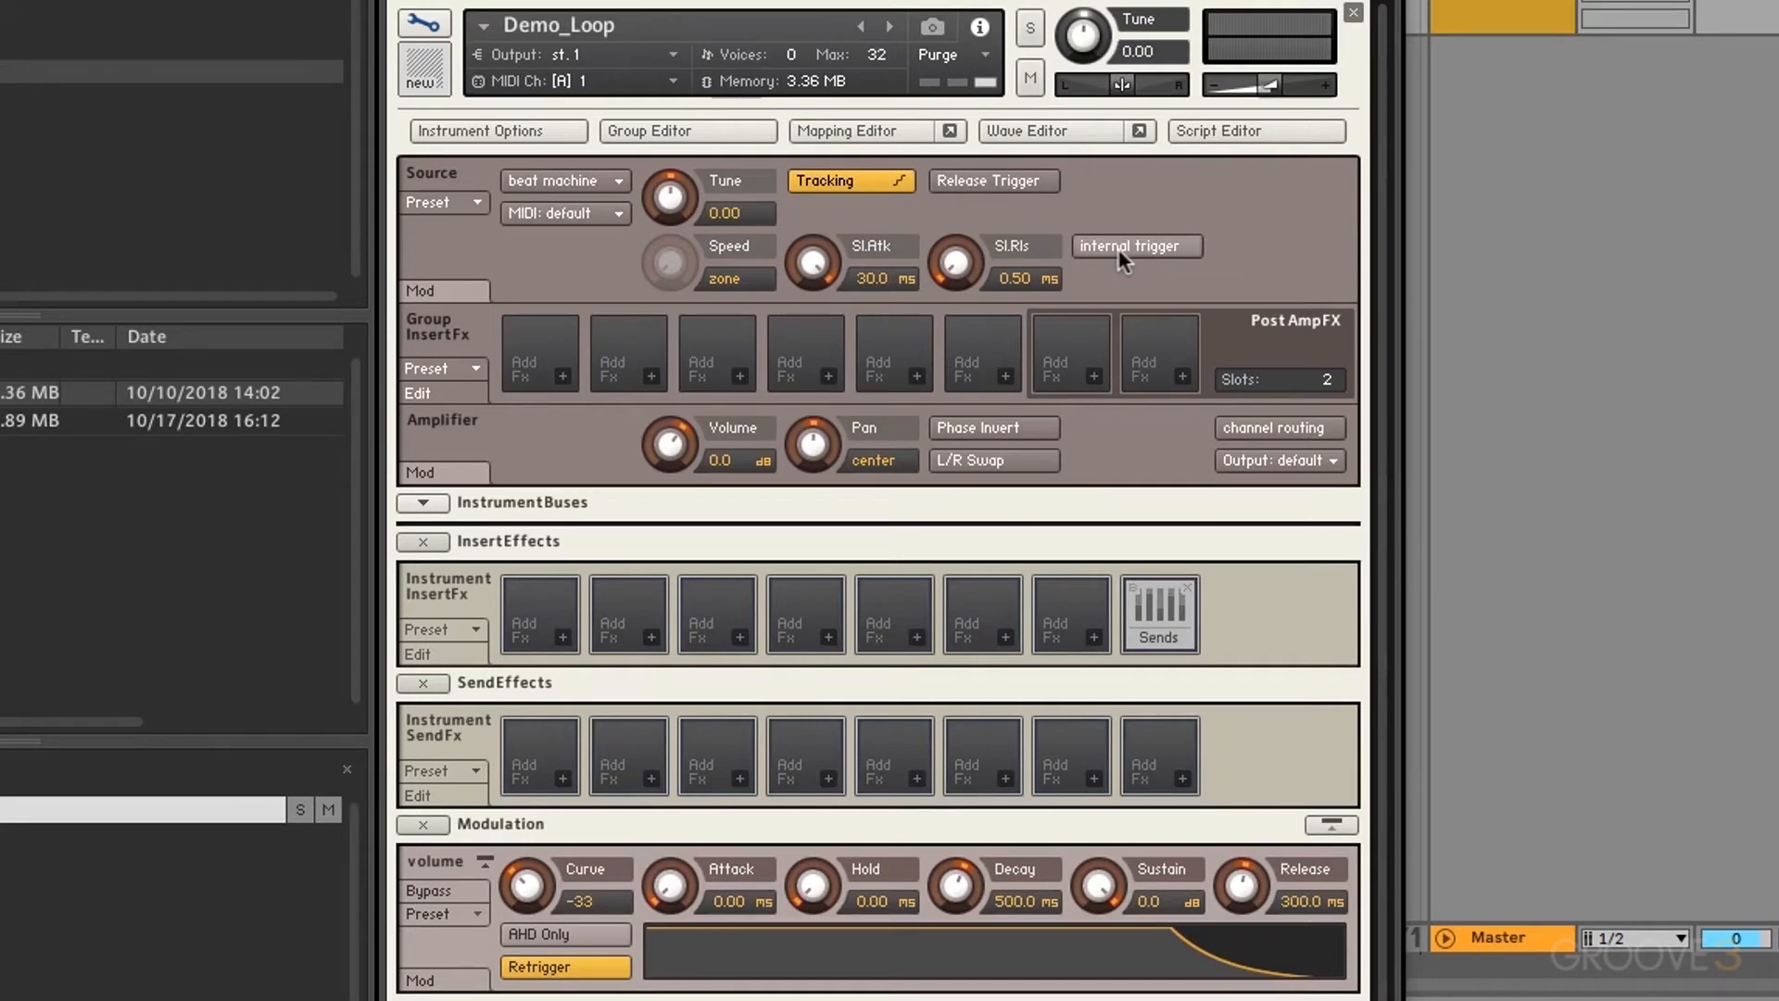
Step: Try S1200 machine and sampler as the source, then settle on MP60 machine
click(591, 180)
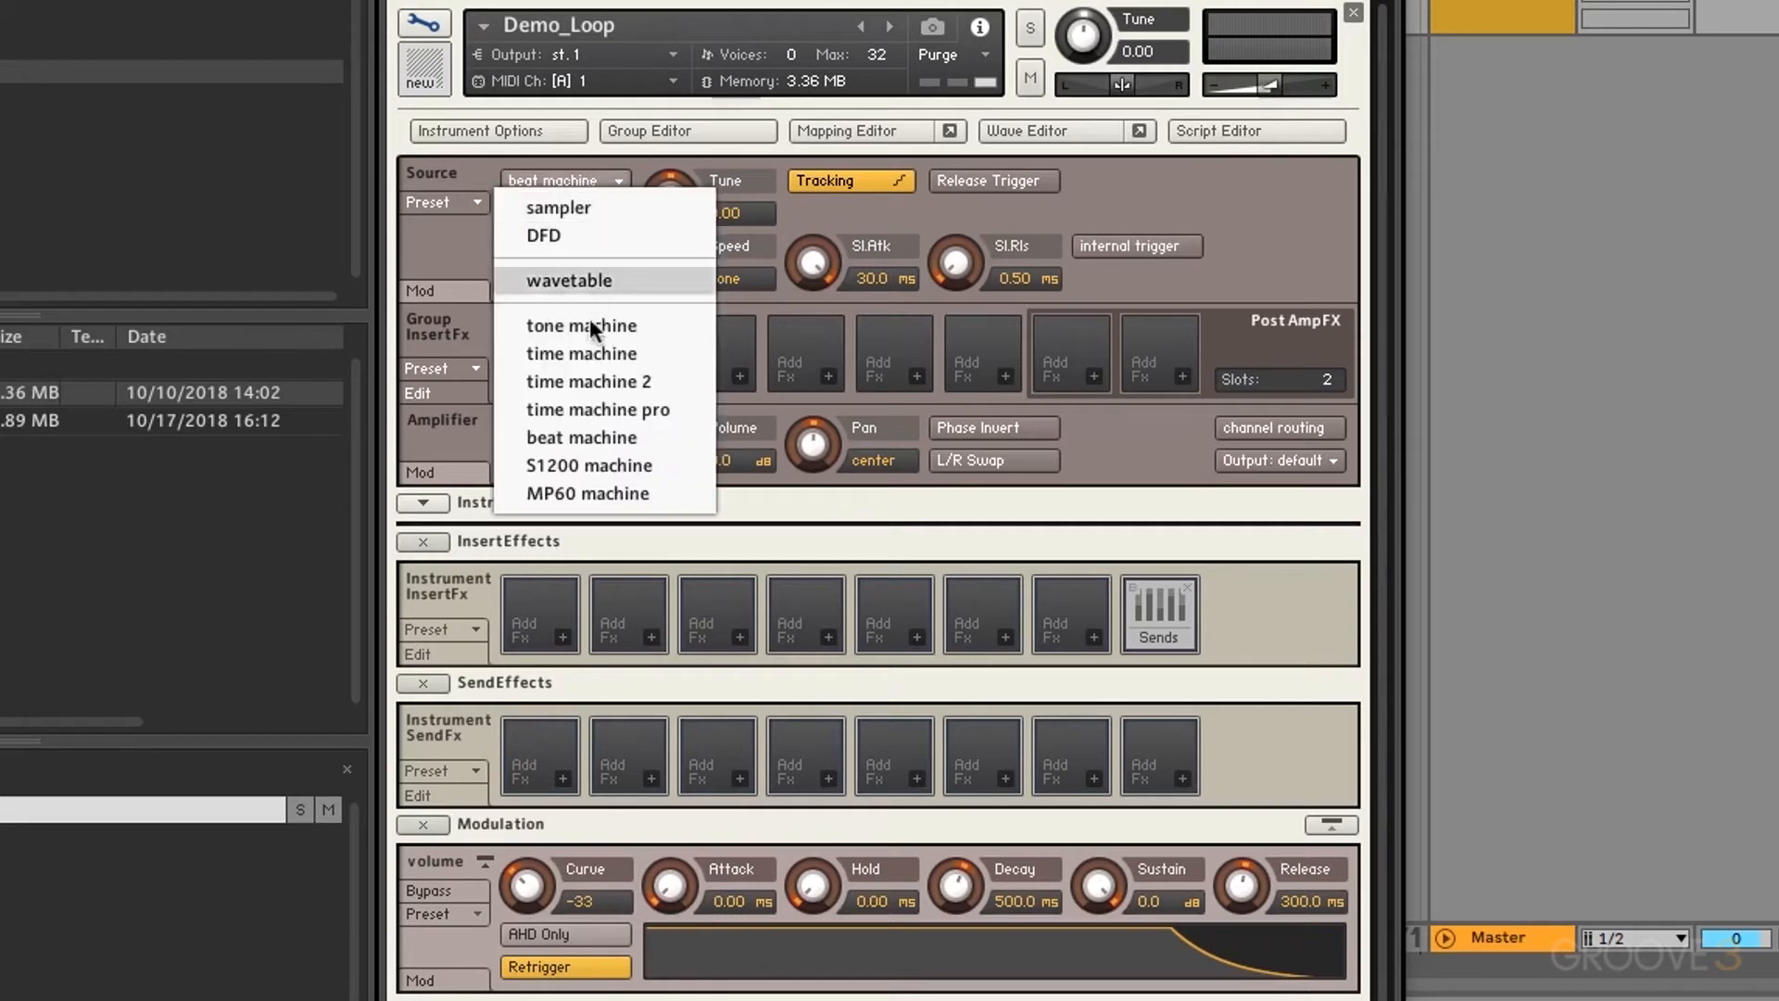
click(592, 461)
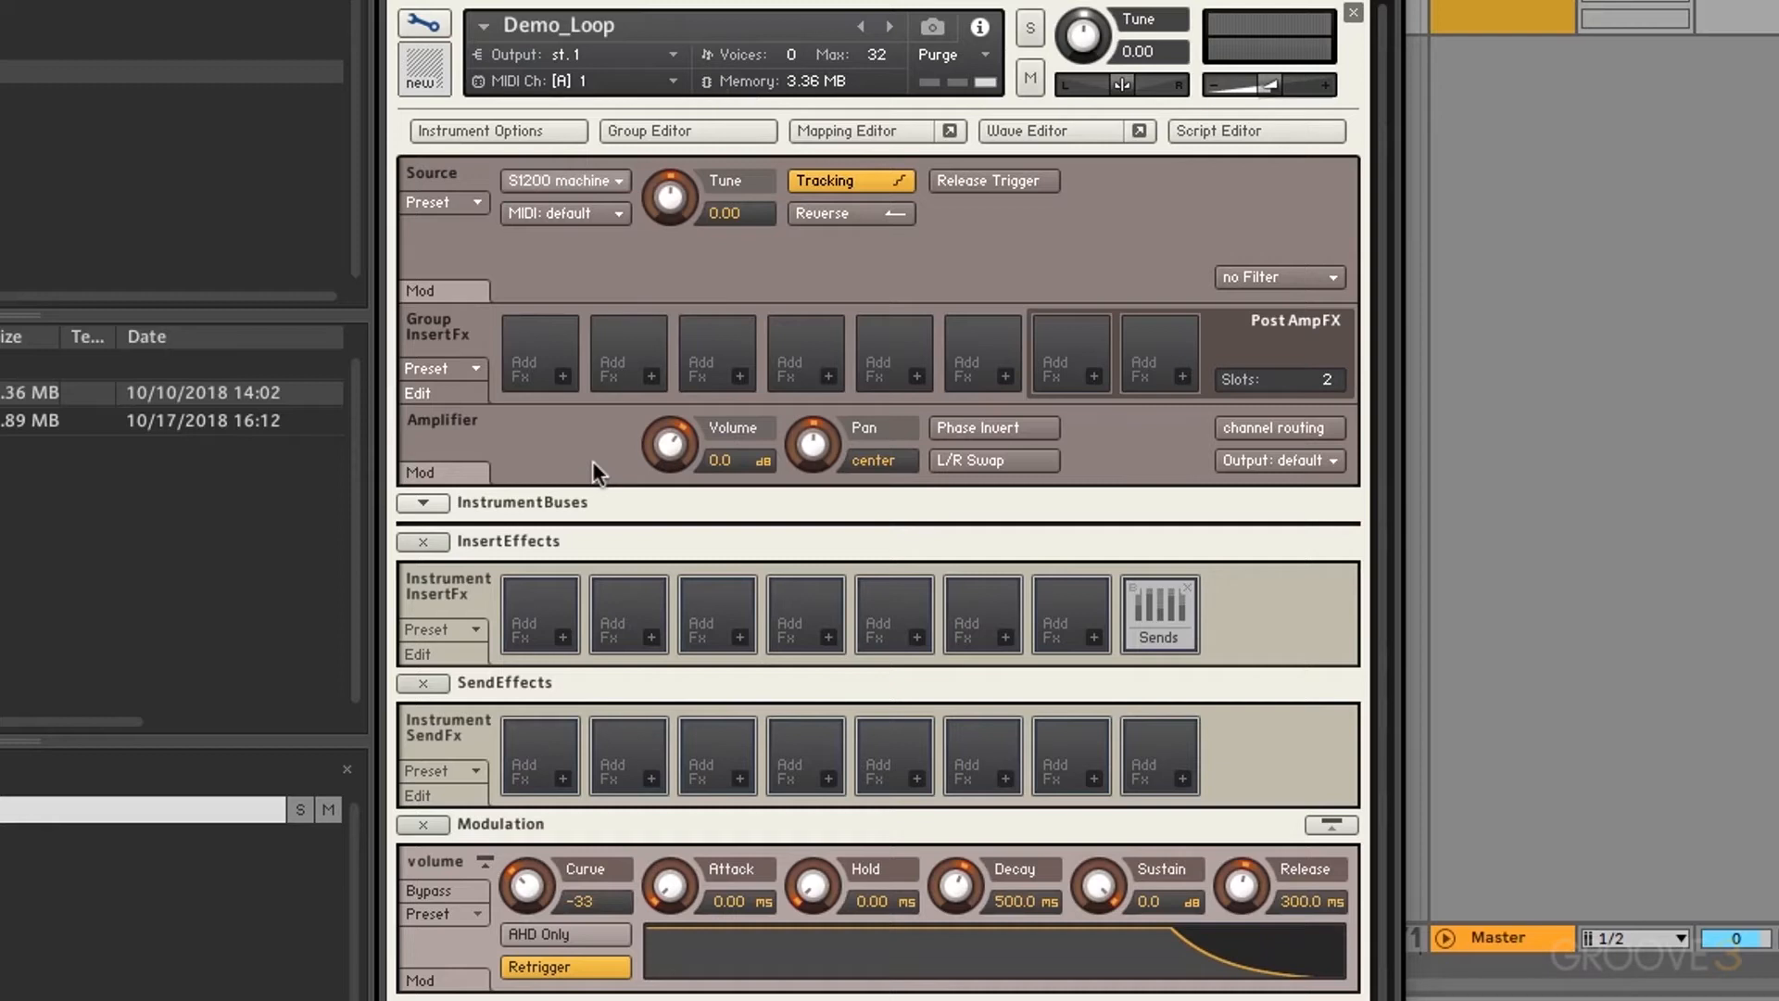
click(563, 180)
click(563, 200)
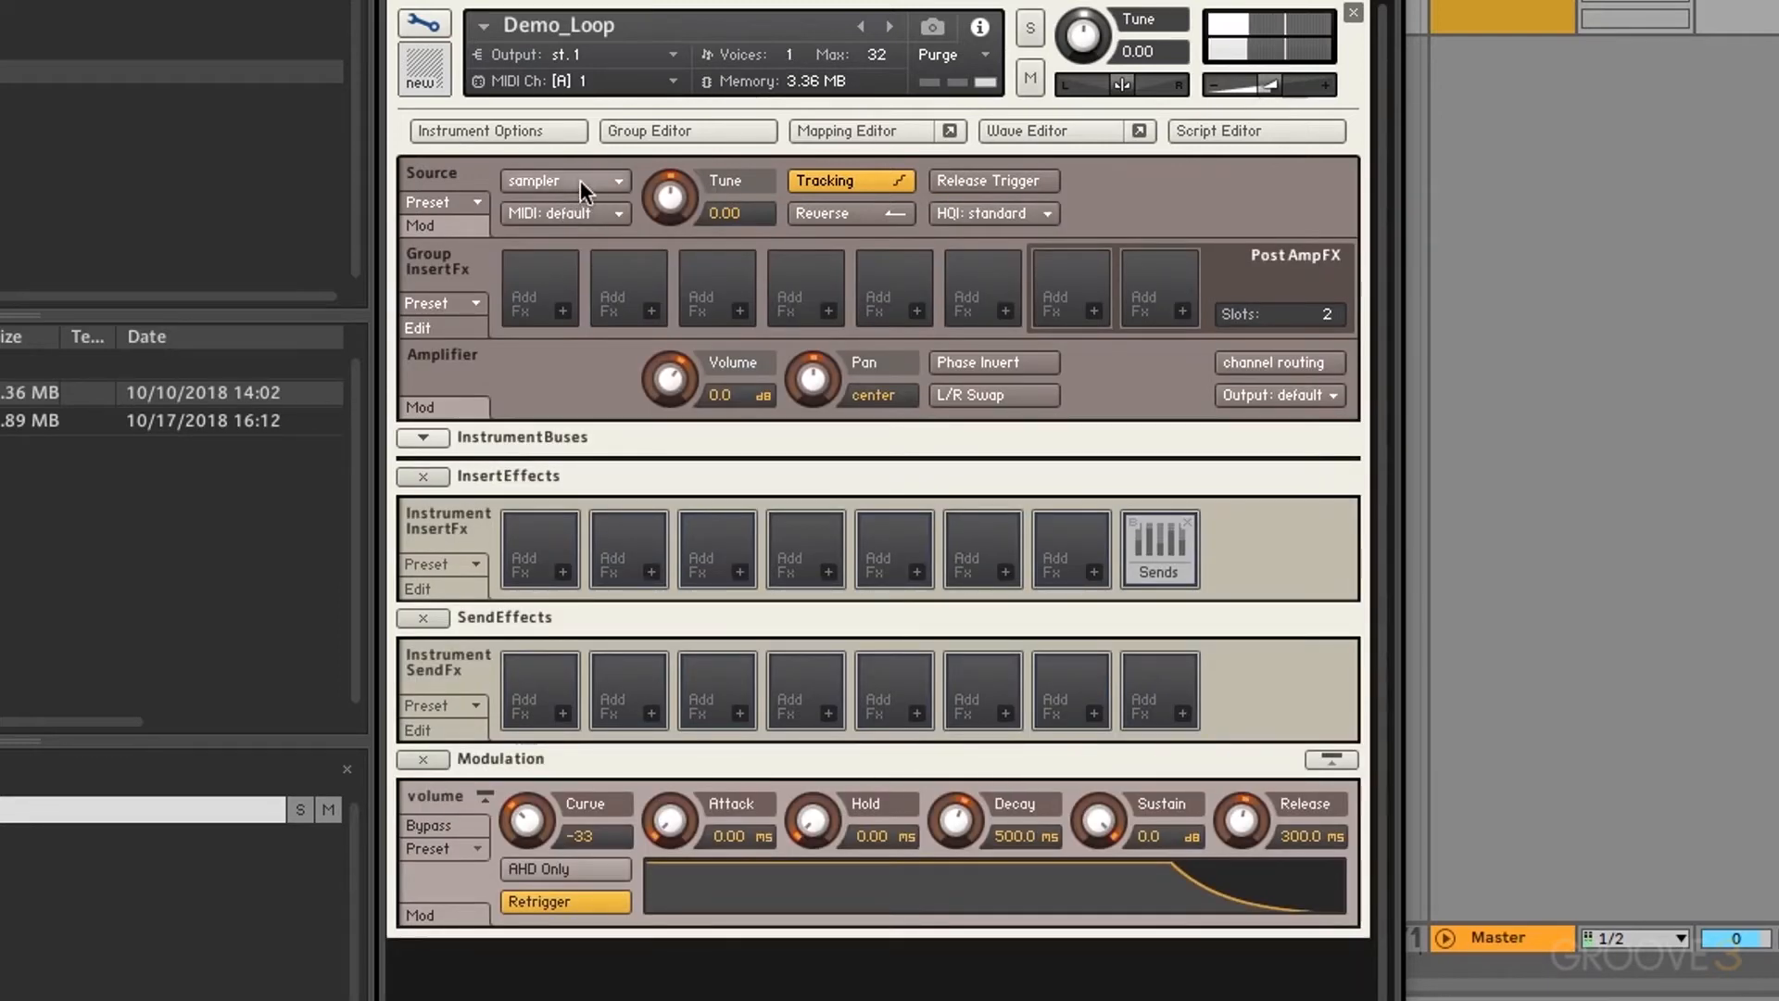
click(580, 180)
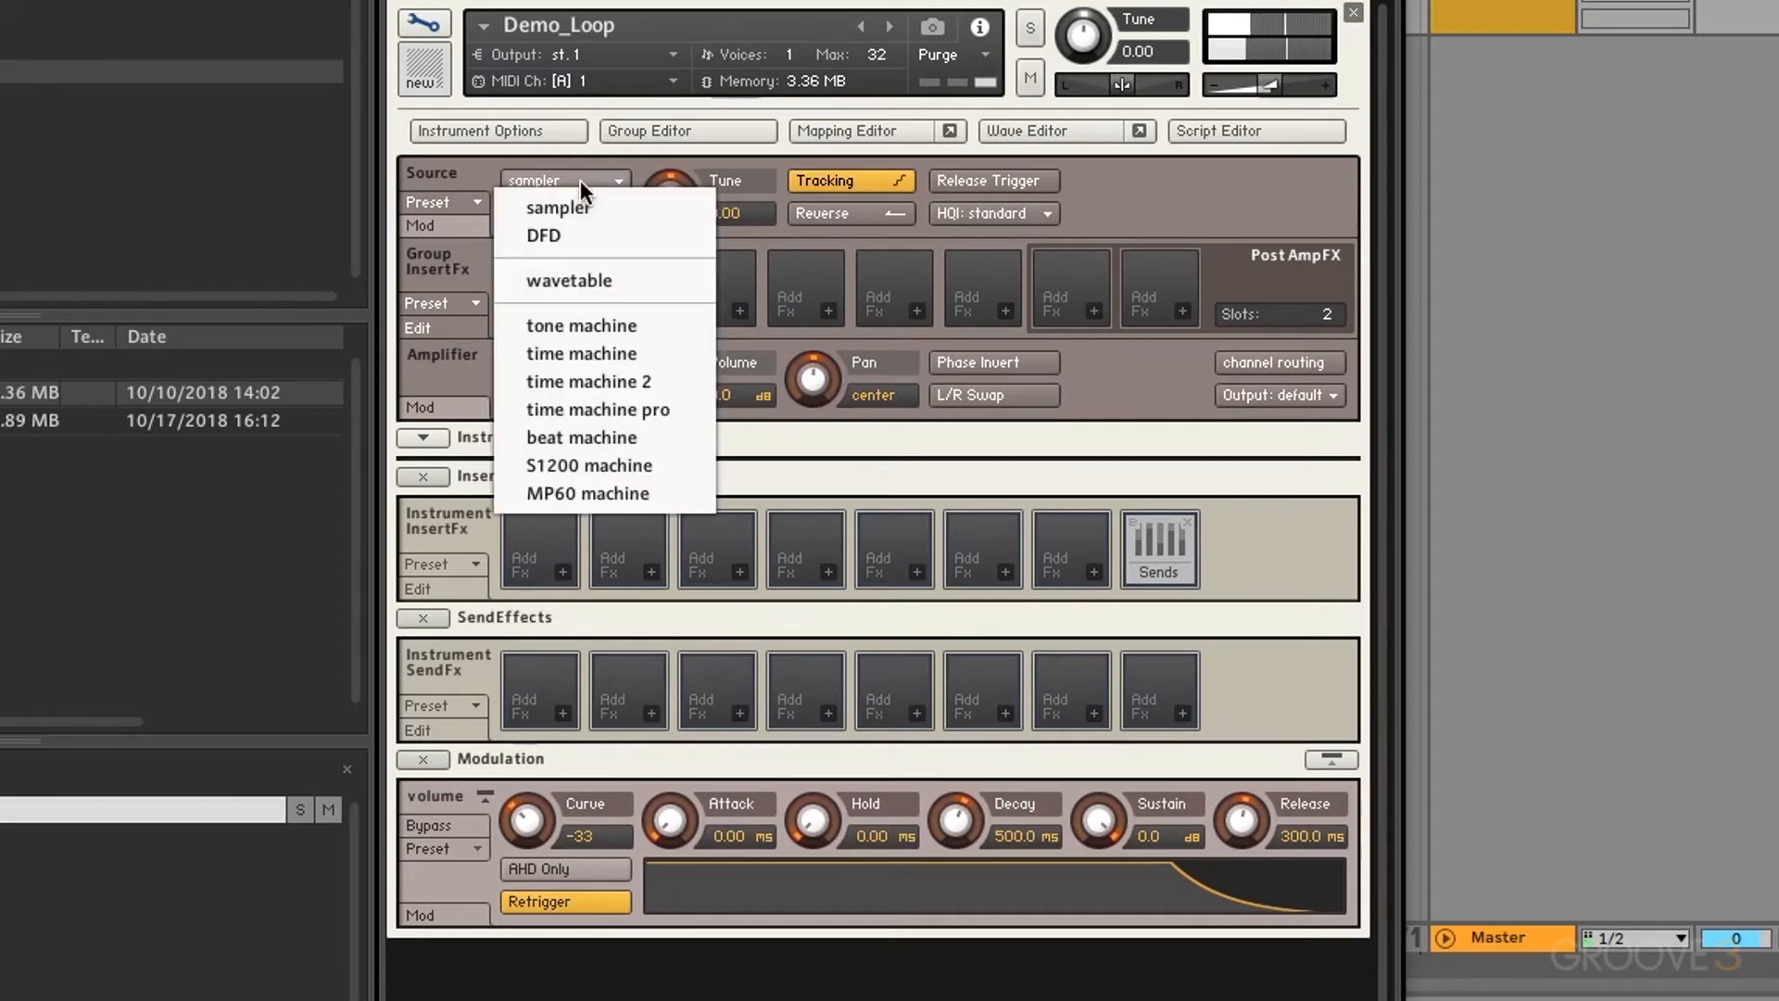
click(585, 465)
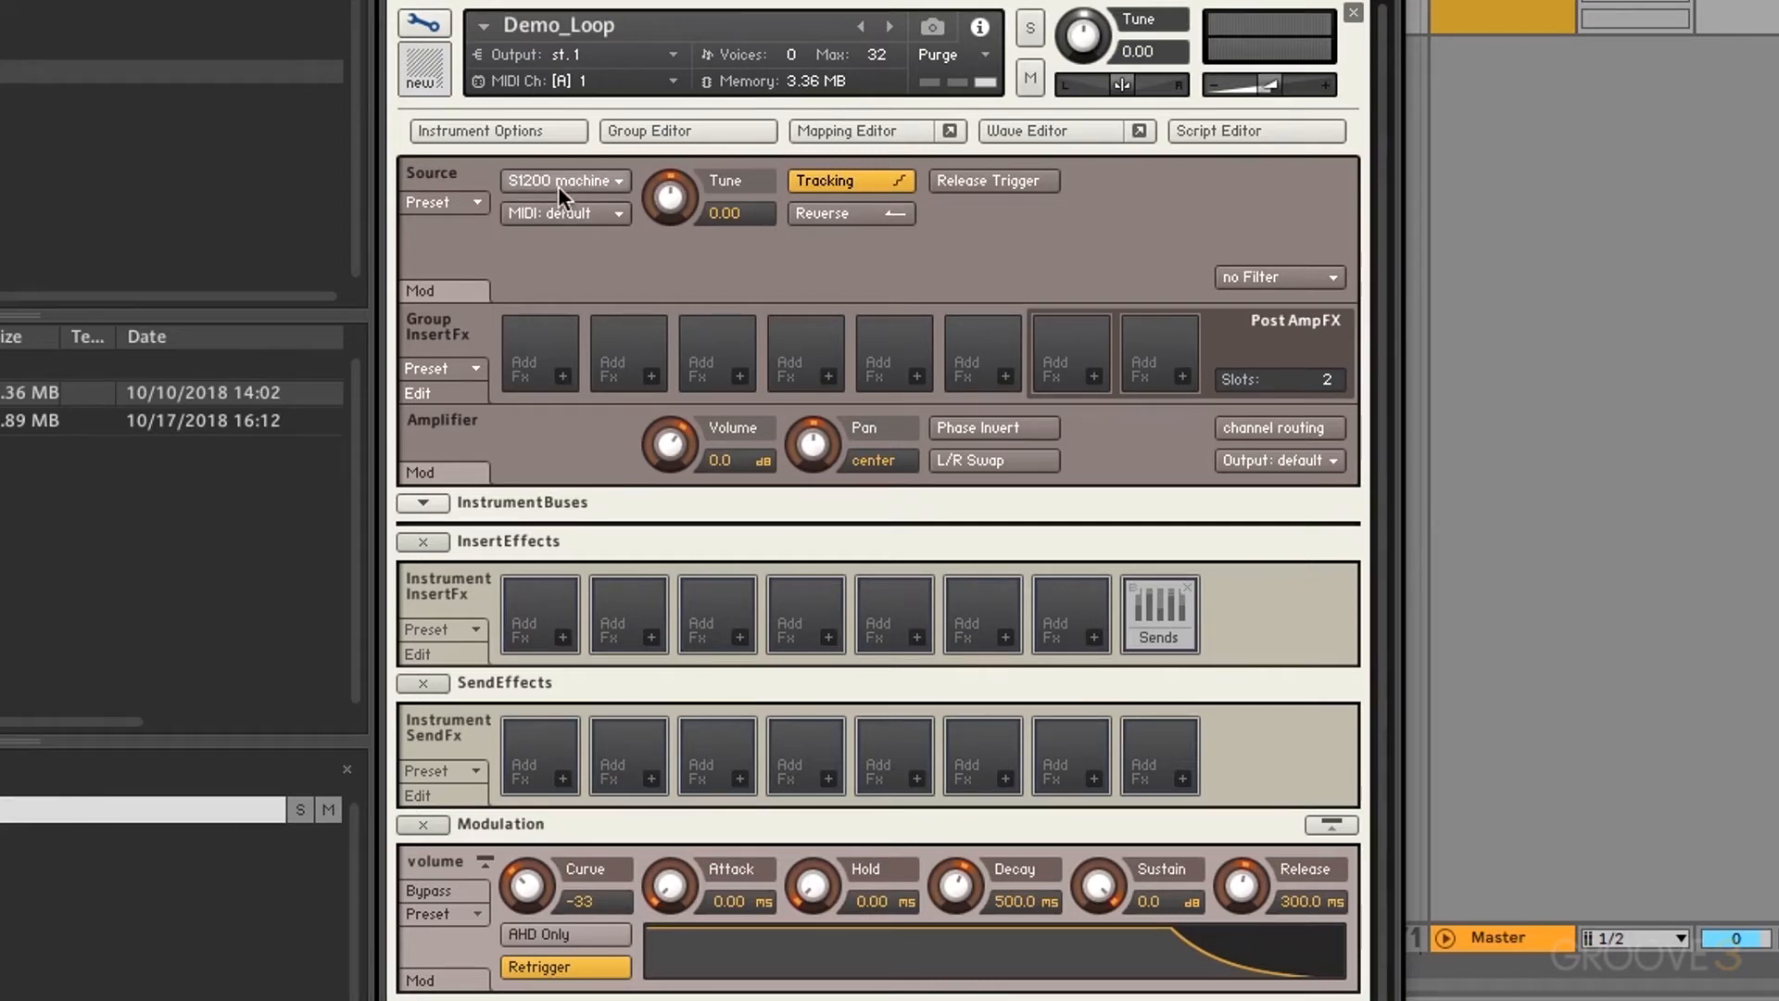
click(558, 185)
click(561, 491)
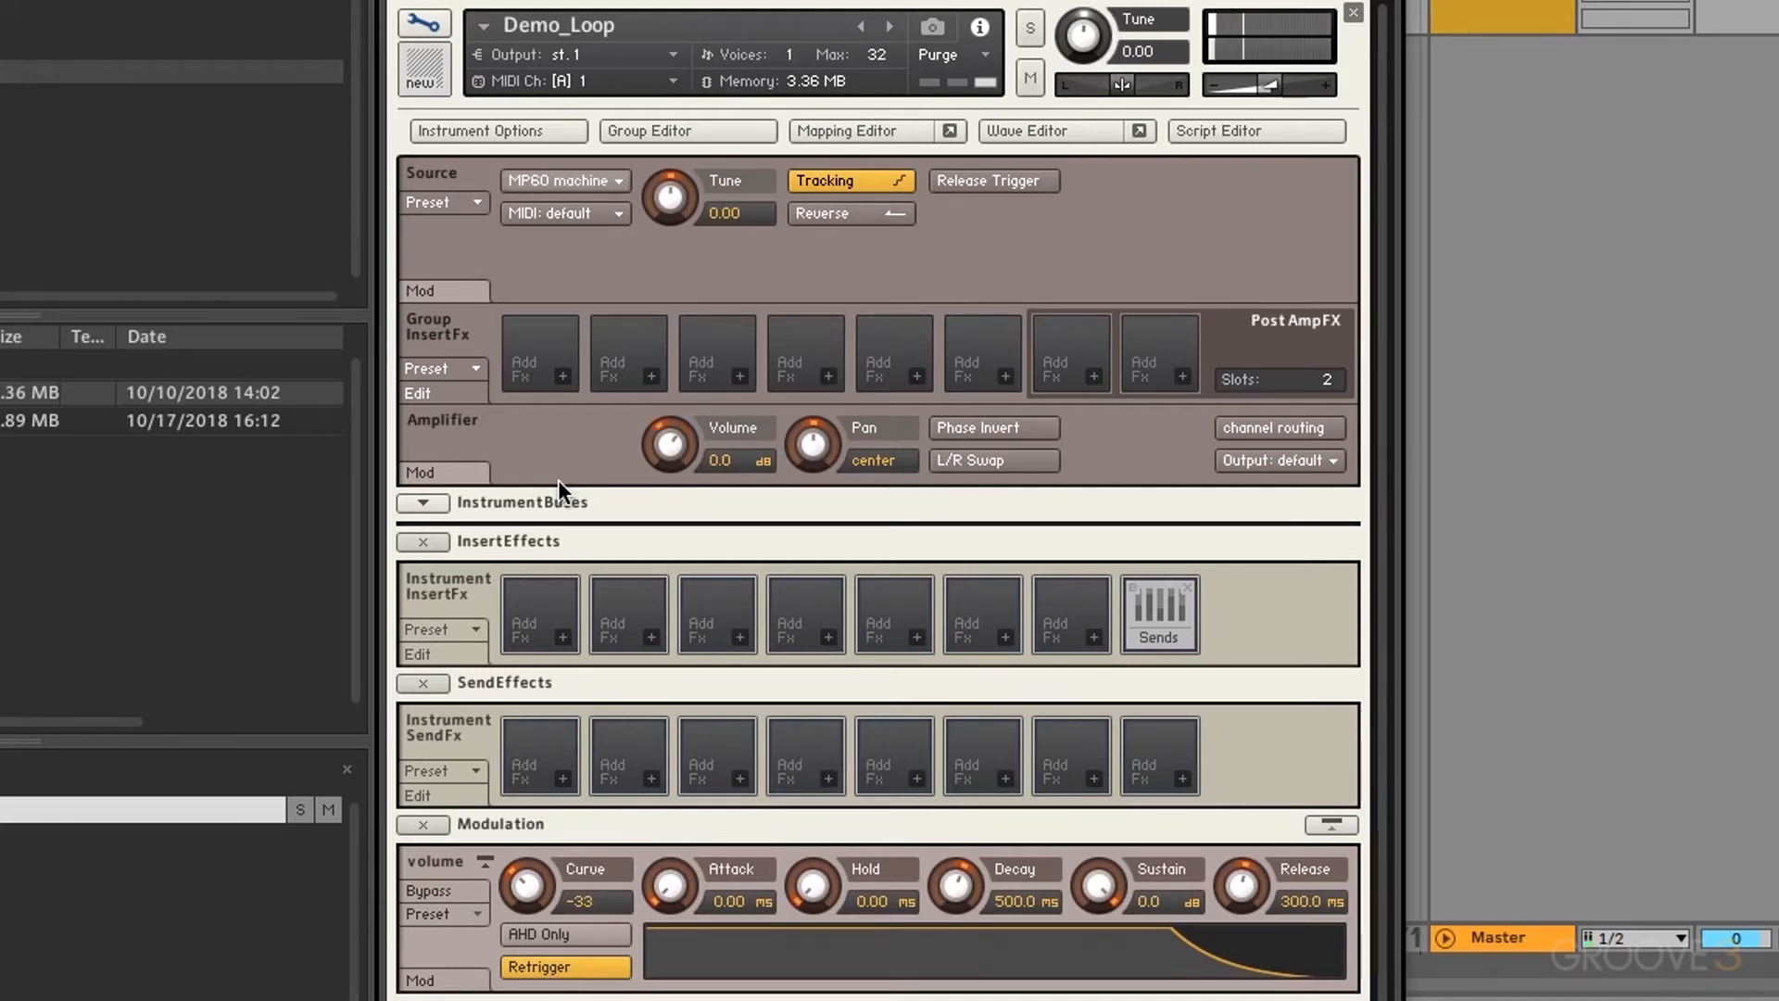
Step: Switch the source to sampler, then back to MP60 machine
click(555, 179)
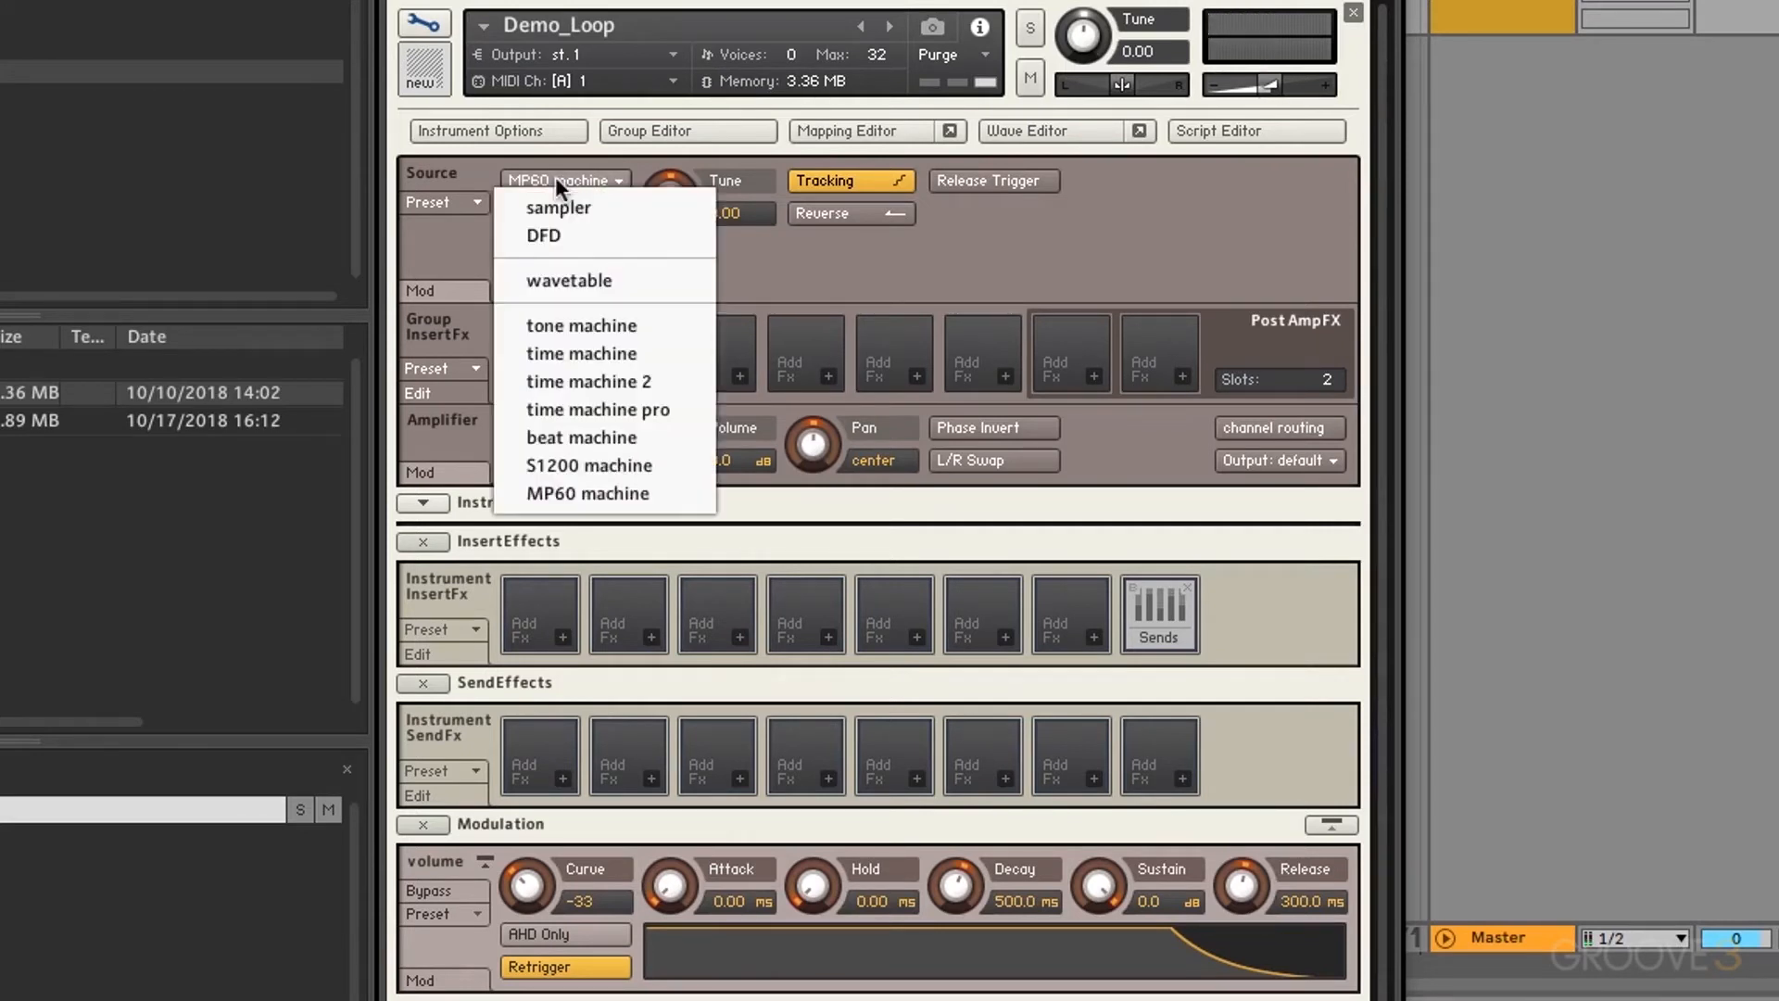
click(564, 208)
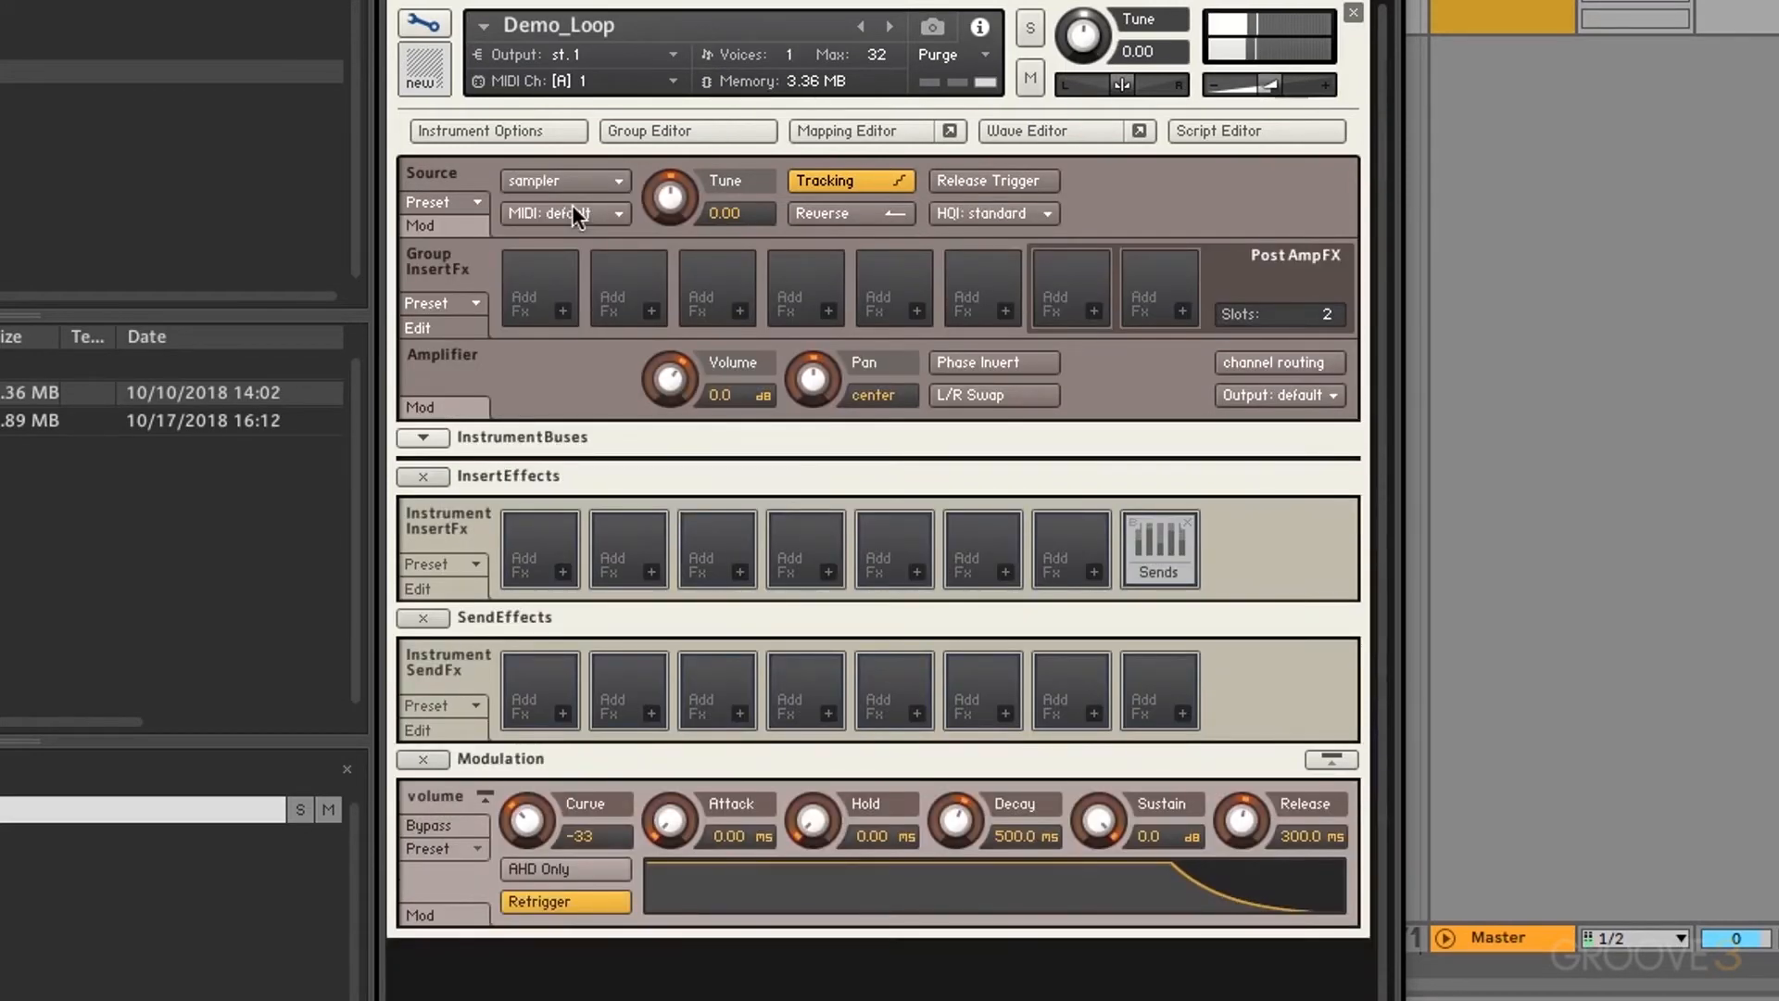
click(560, 180)
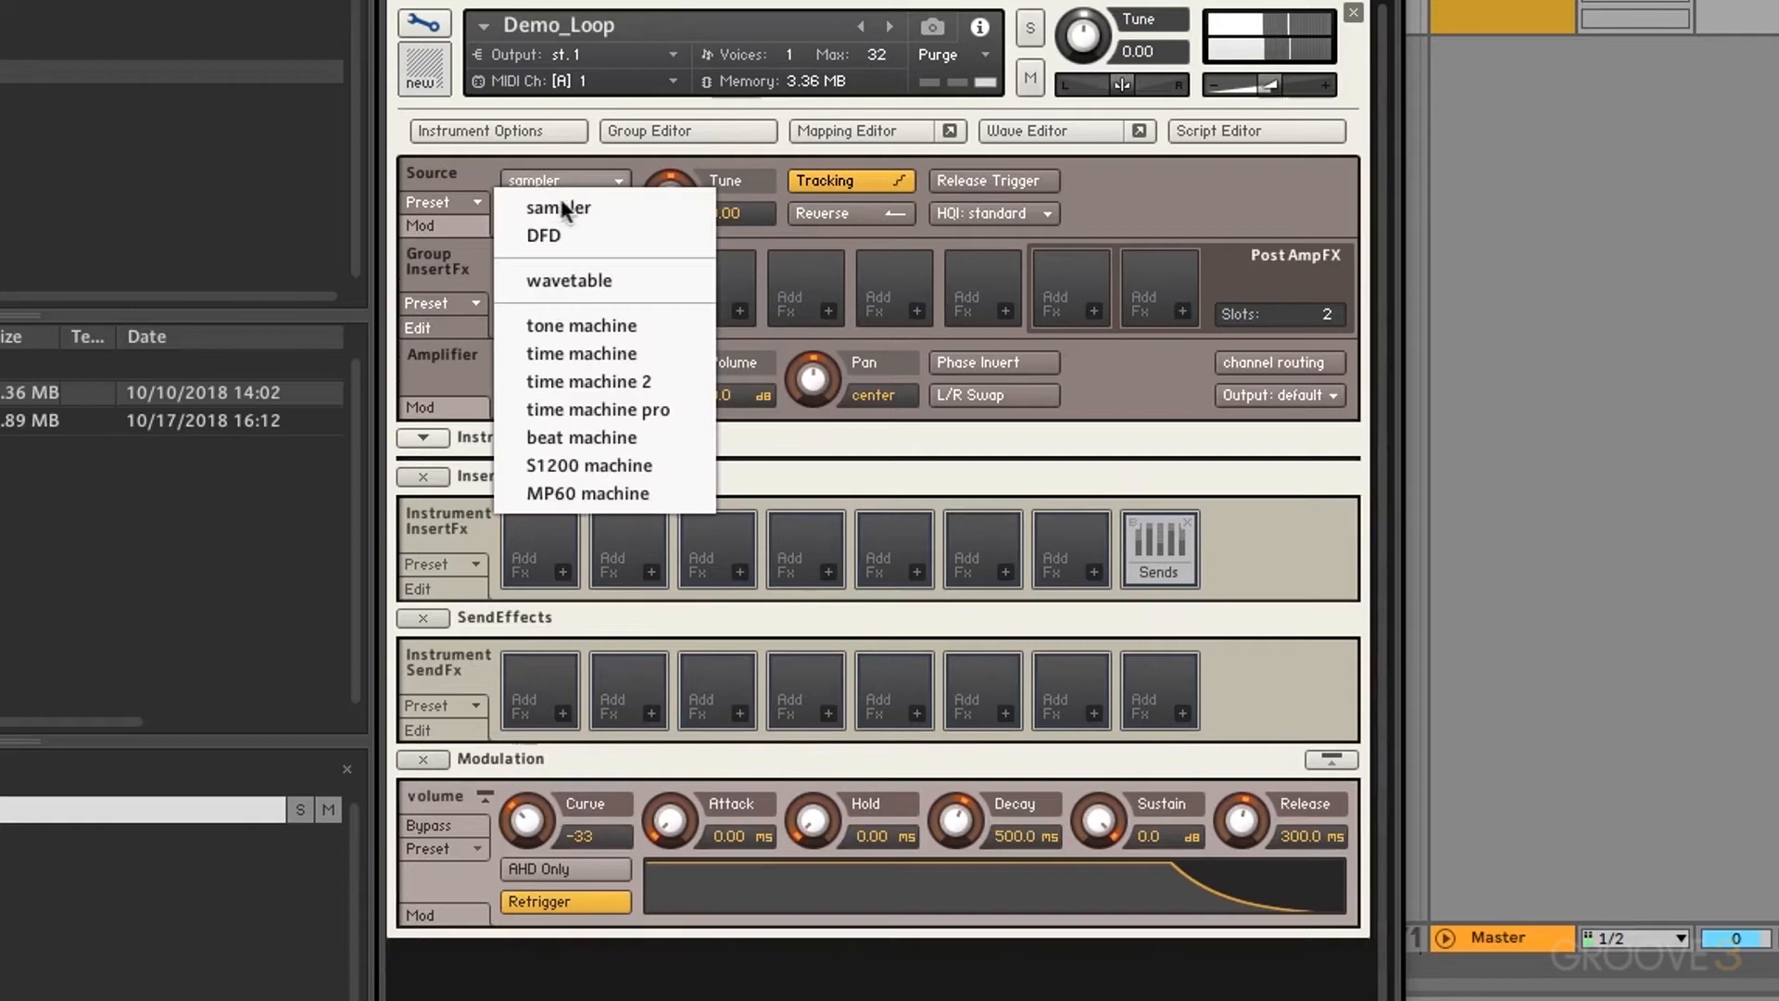
click(585, 493)
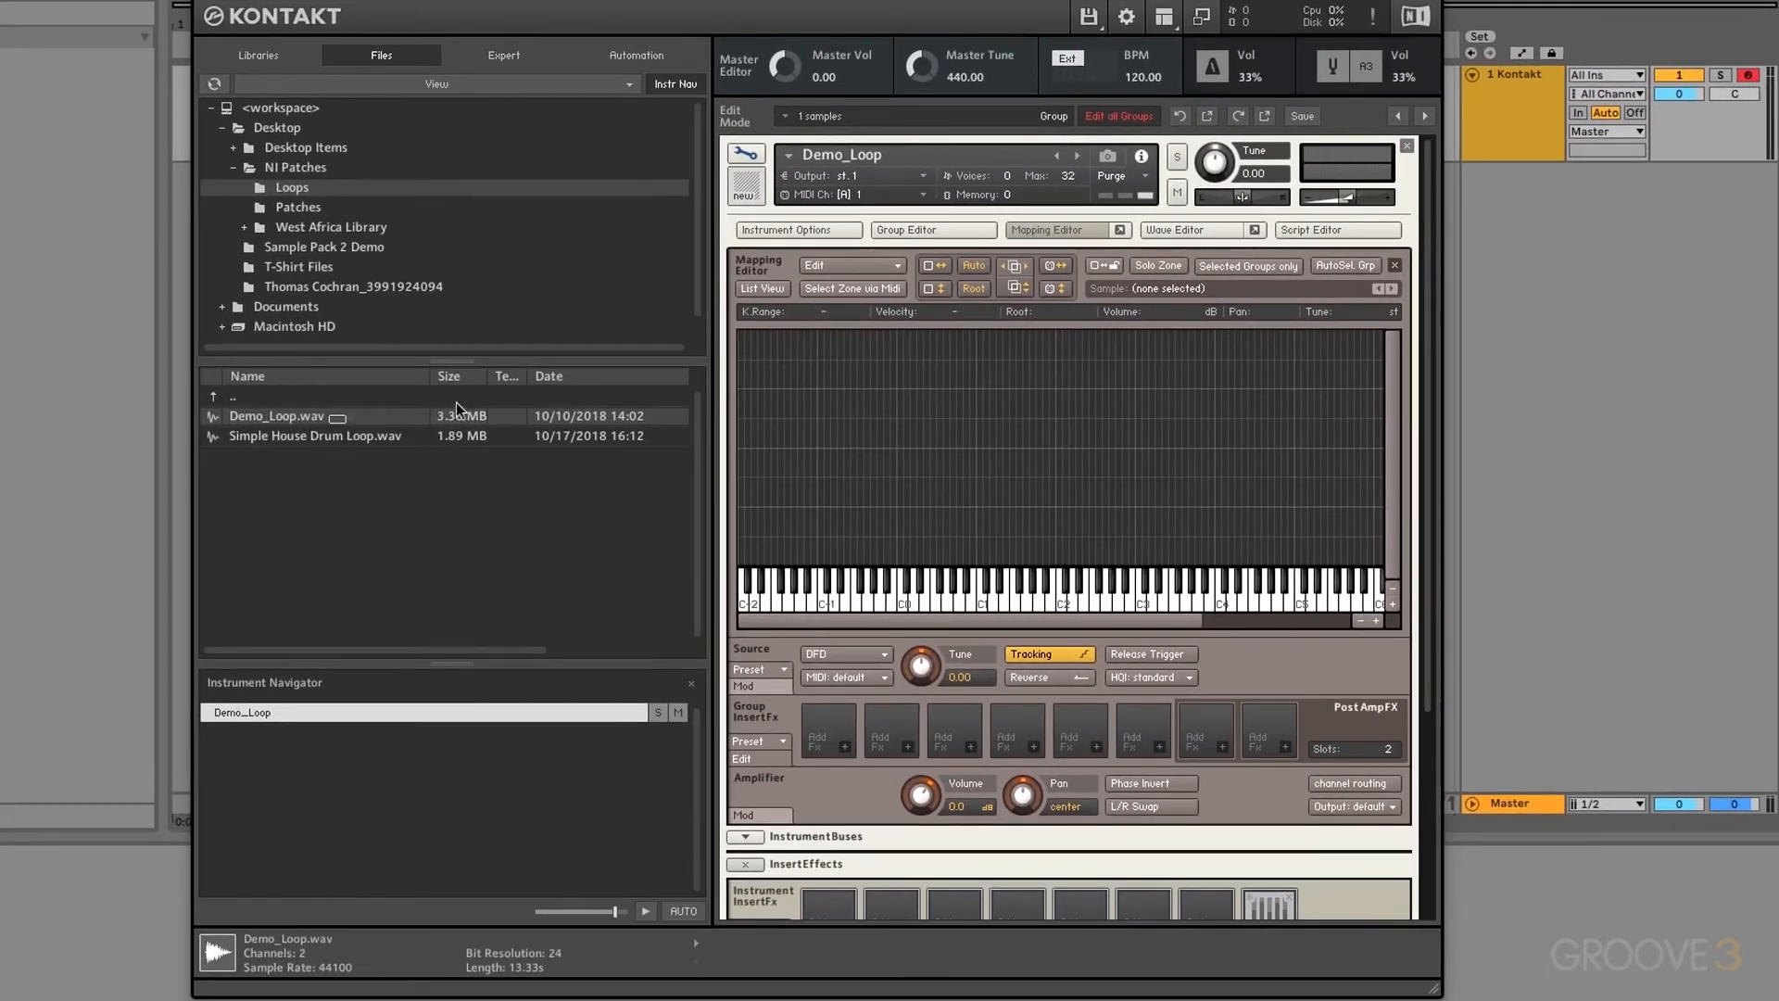
Step: Map Demo_Loop.wav into the Mapping Editor, close the editor, and set the source to wavetable mode
drag(457, 409, 1000, 339)
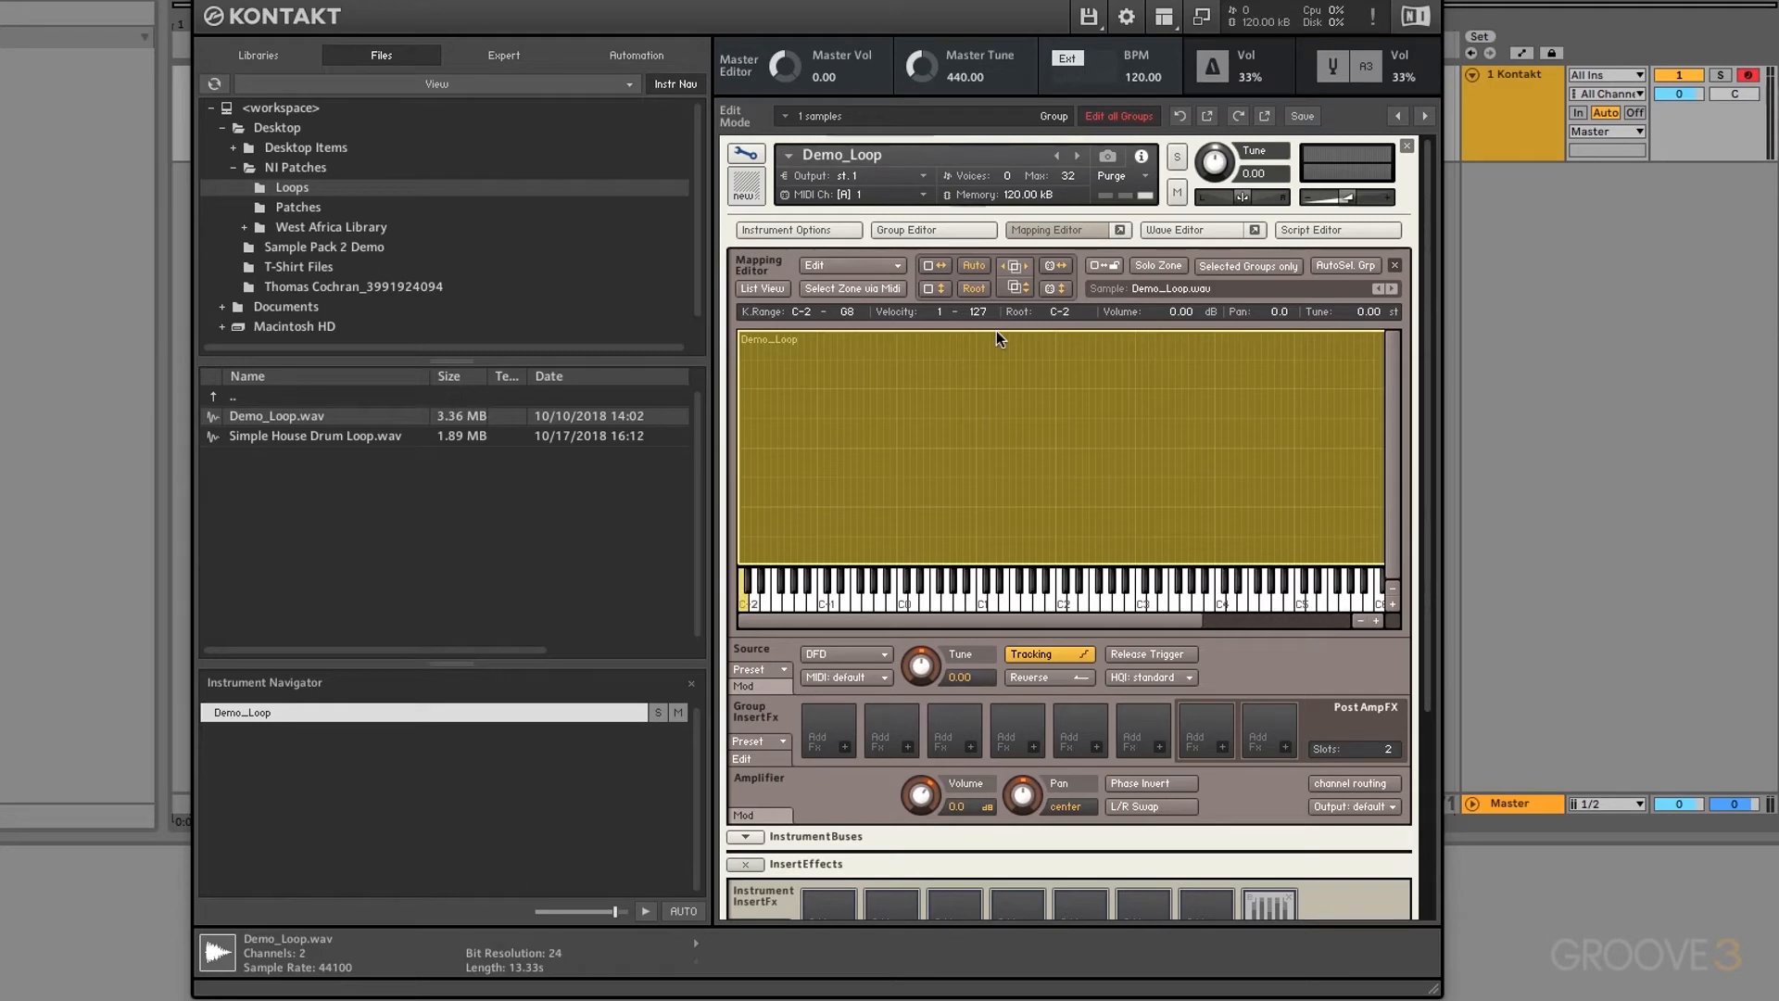
click(1099, 234)
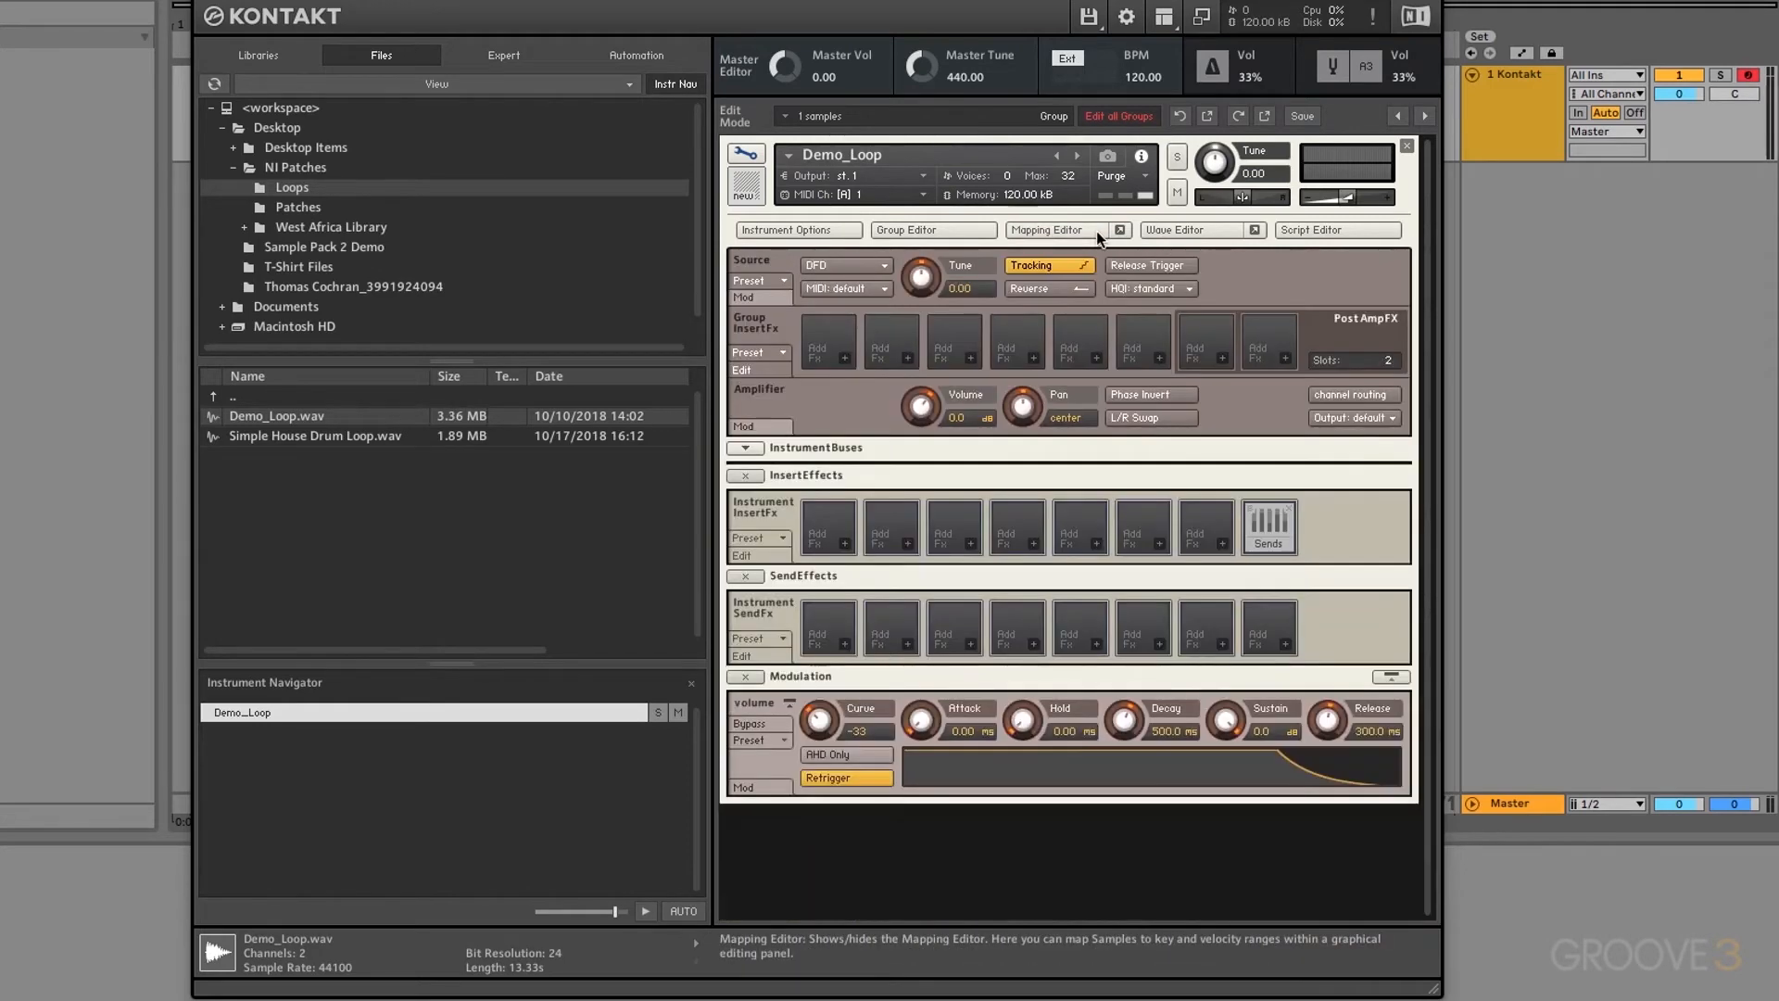
click(843, 265)
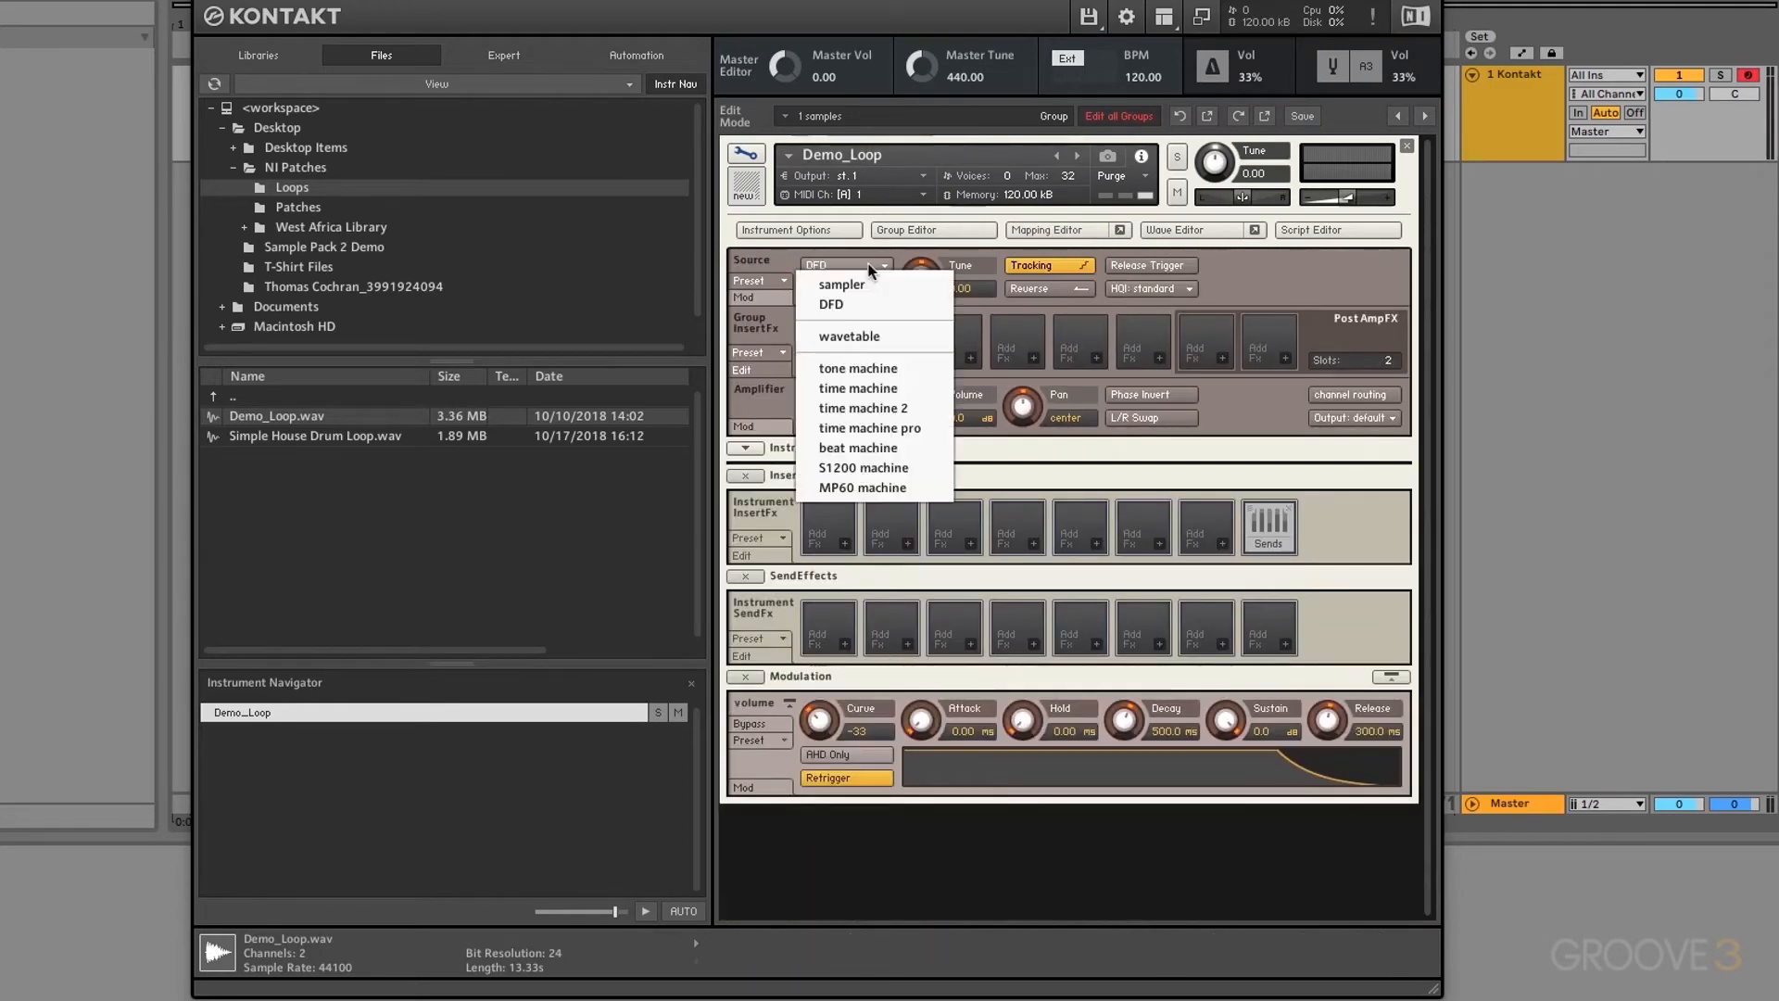
click(851, 337)
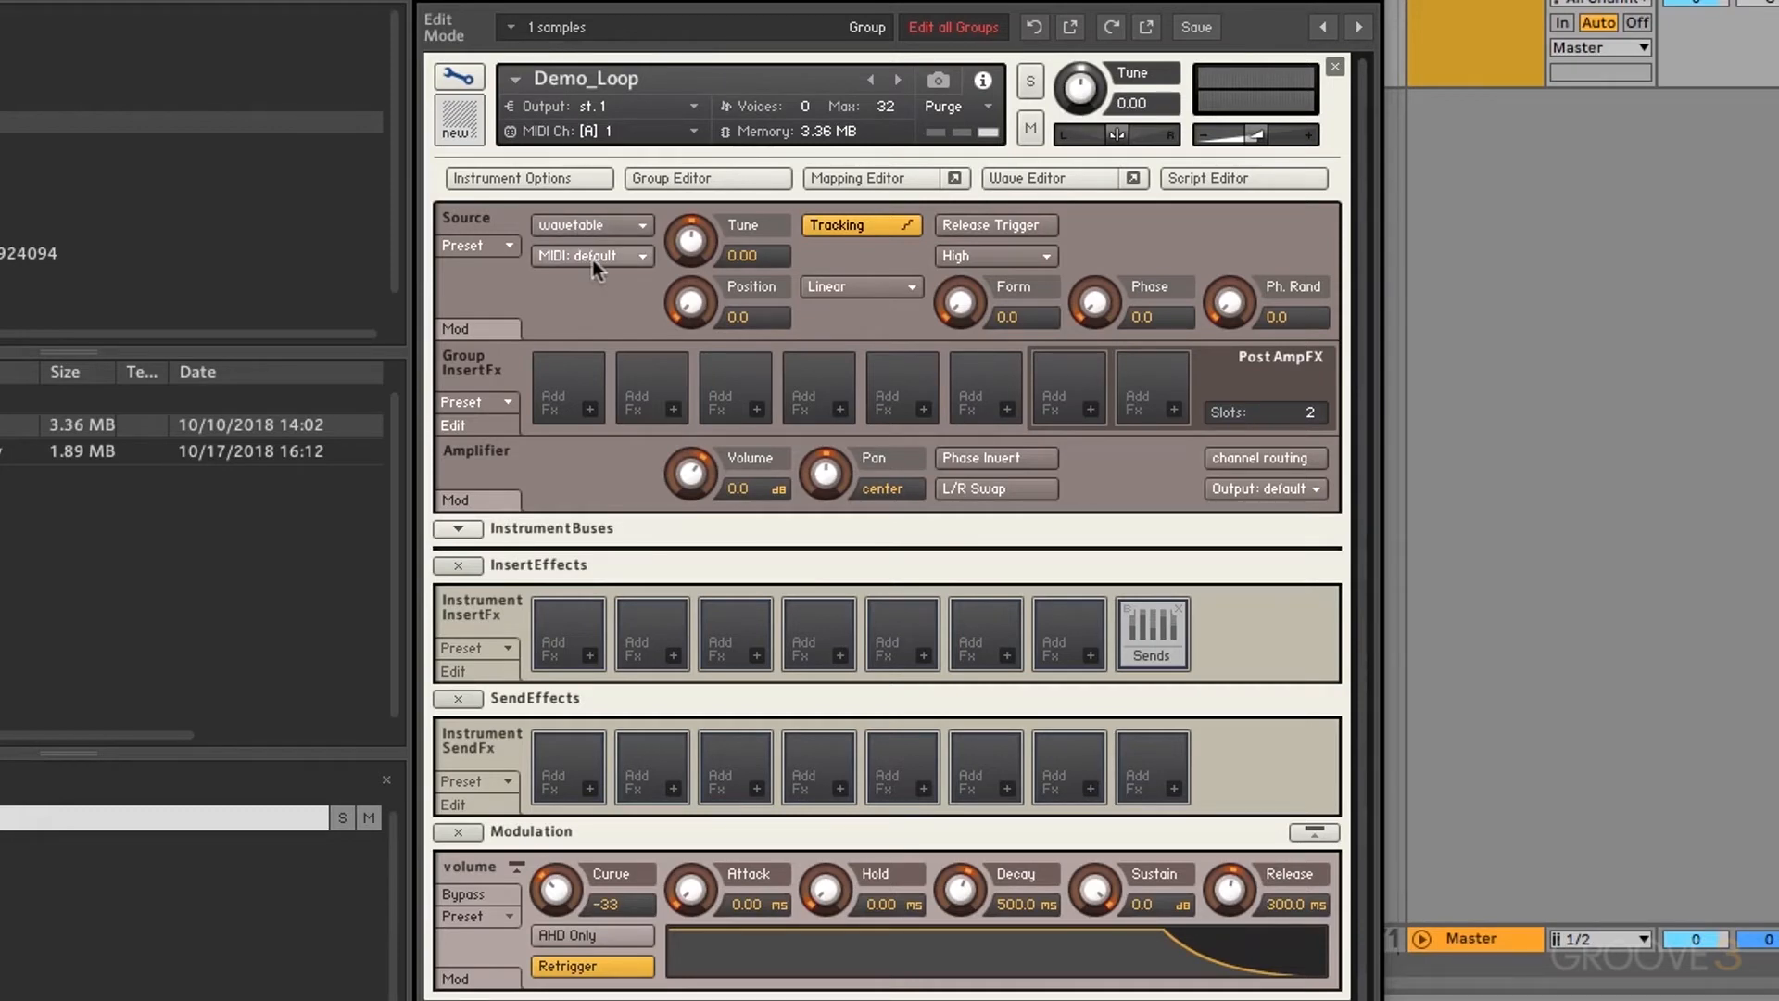
click(594, 264)
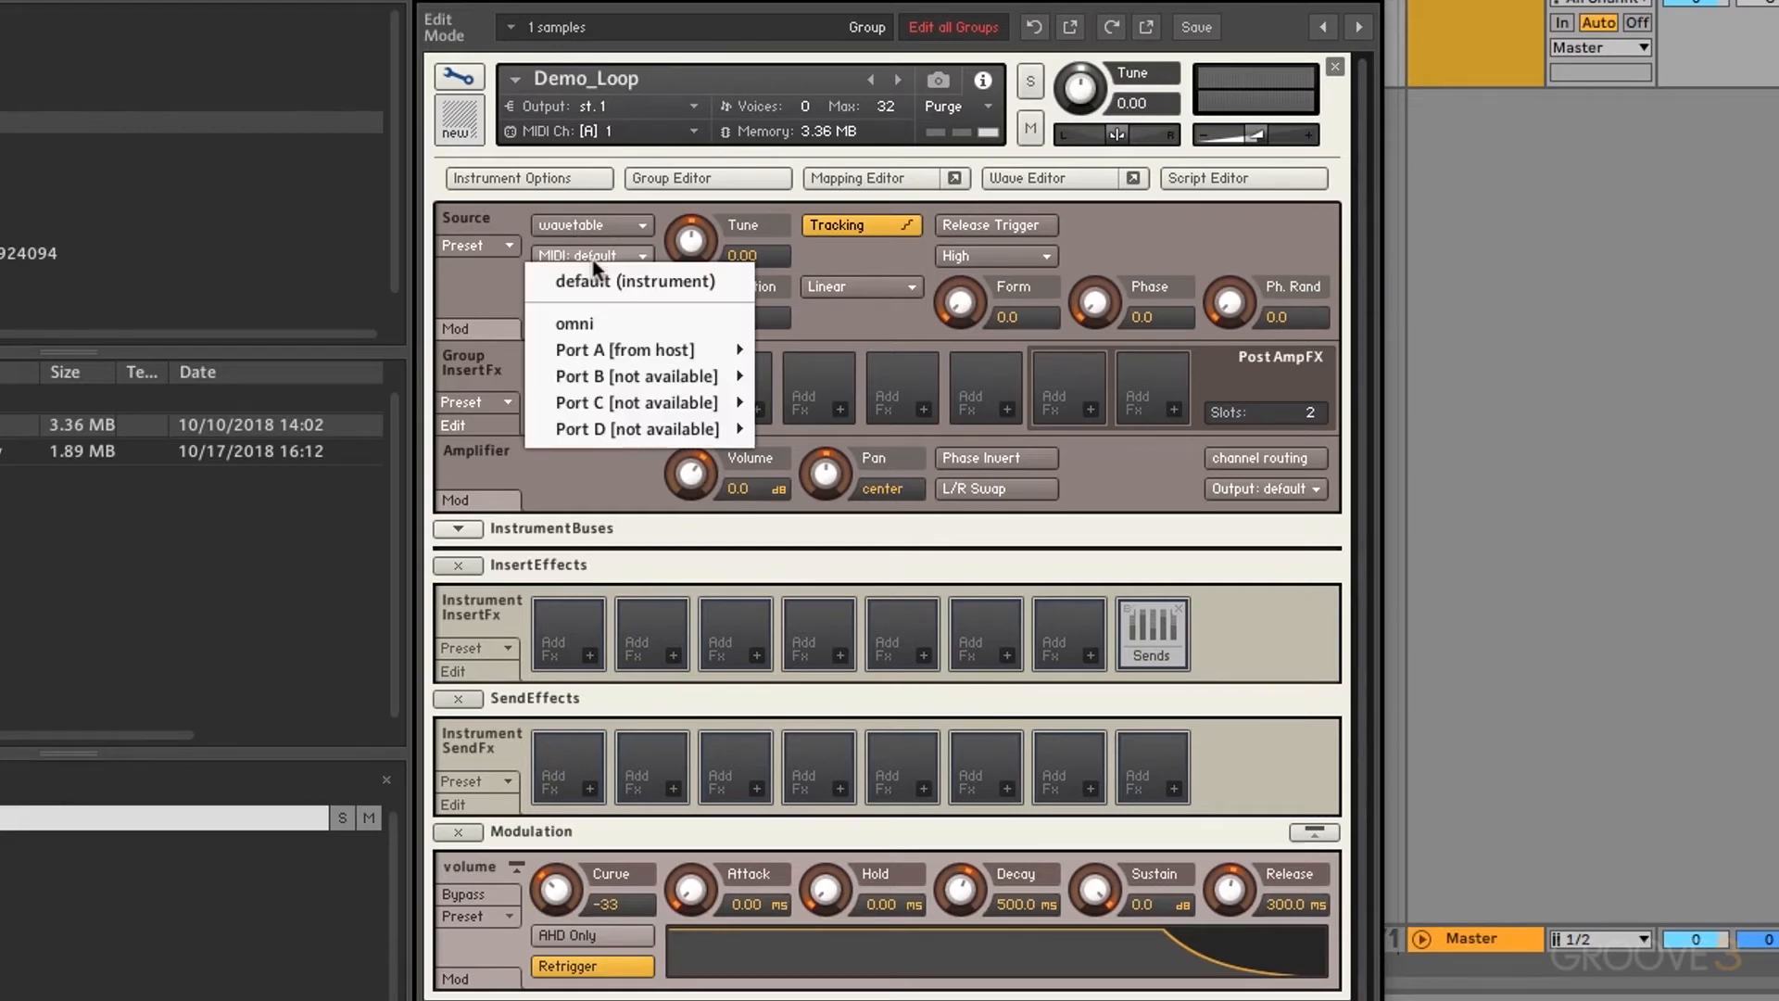
click(476, 287)
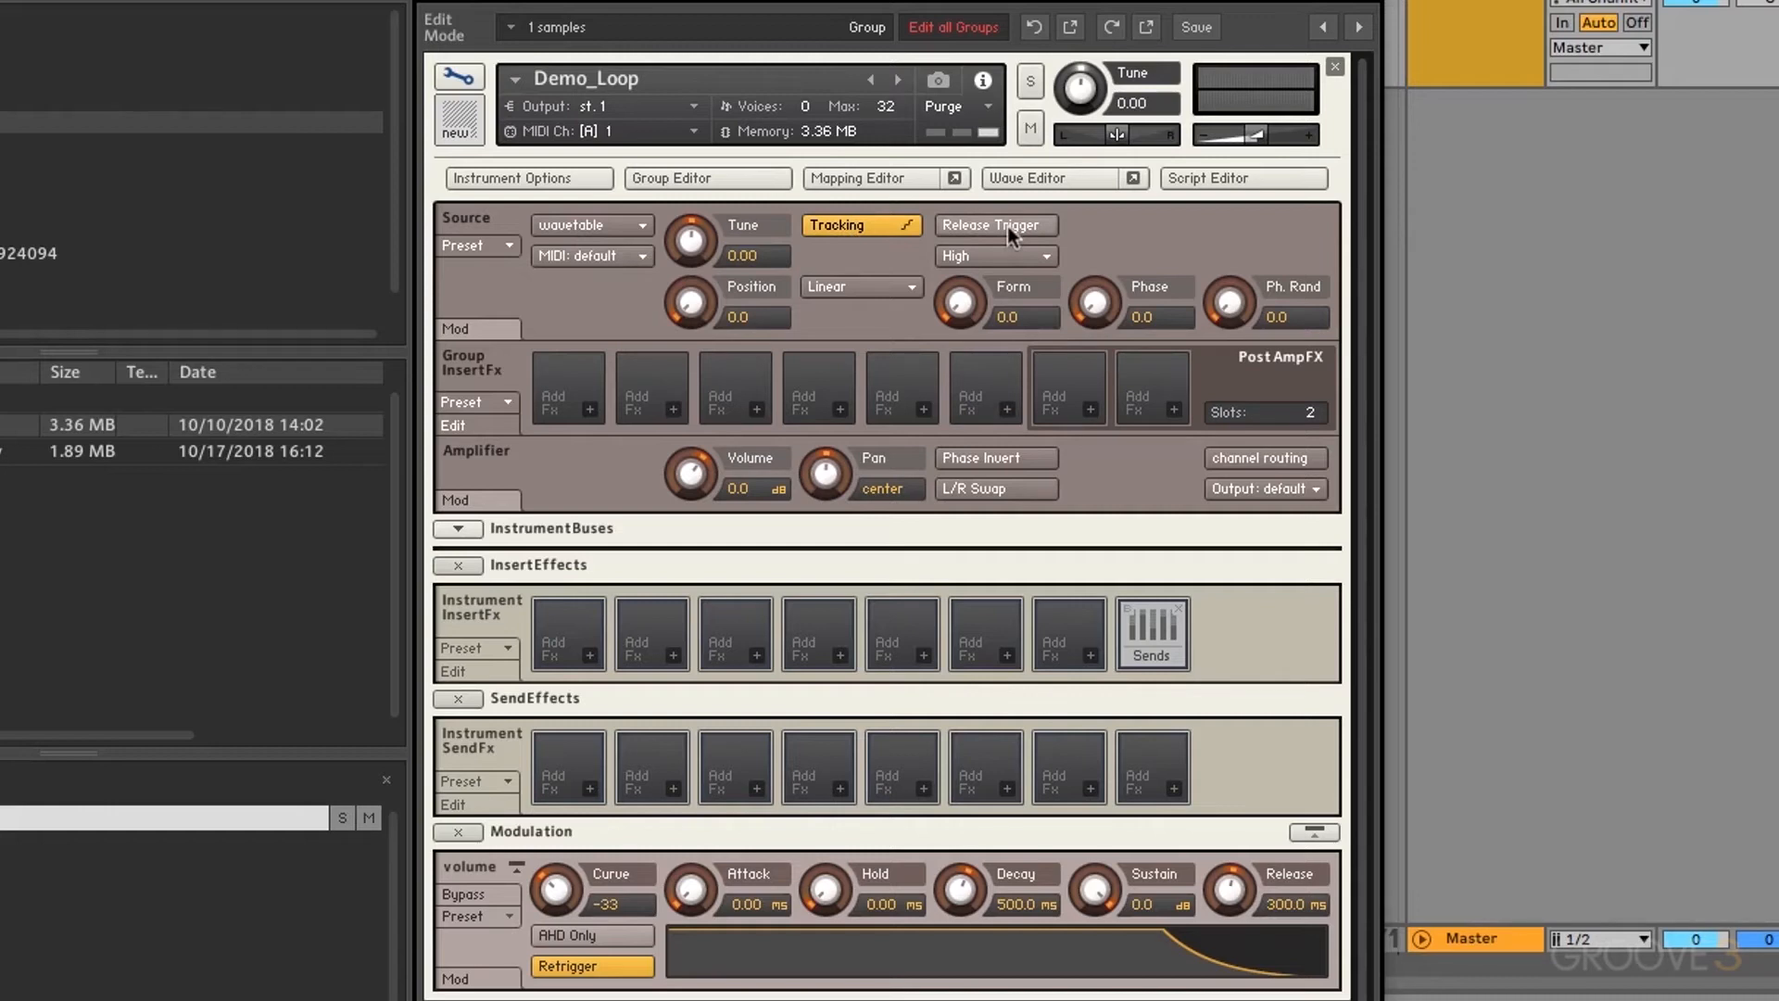
mouse_move(694, 246)
mouse_down()
mouse_move(749, 147)
mouse_move(732, 253)
mouse_move(703, 252)
mouse_up()
ctrl+click(692, 247)
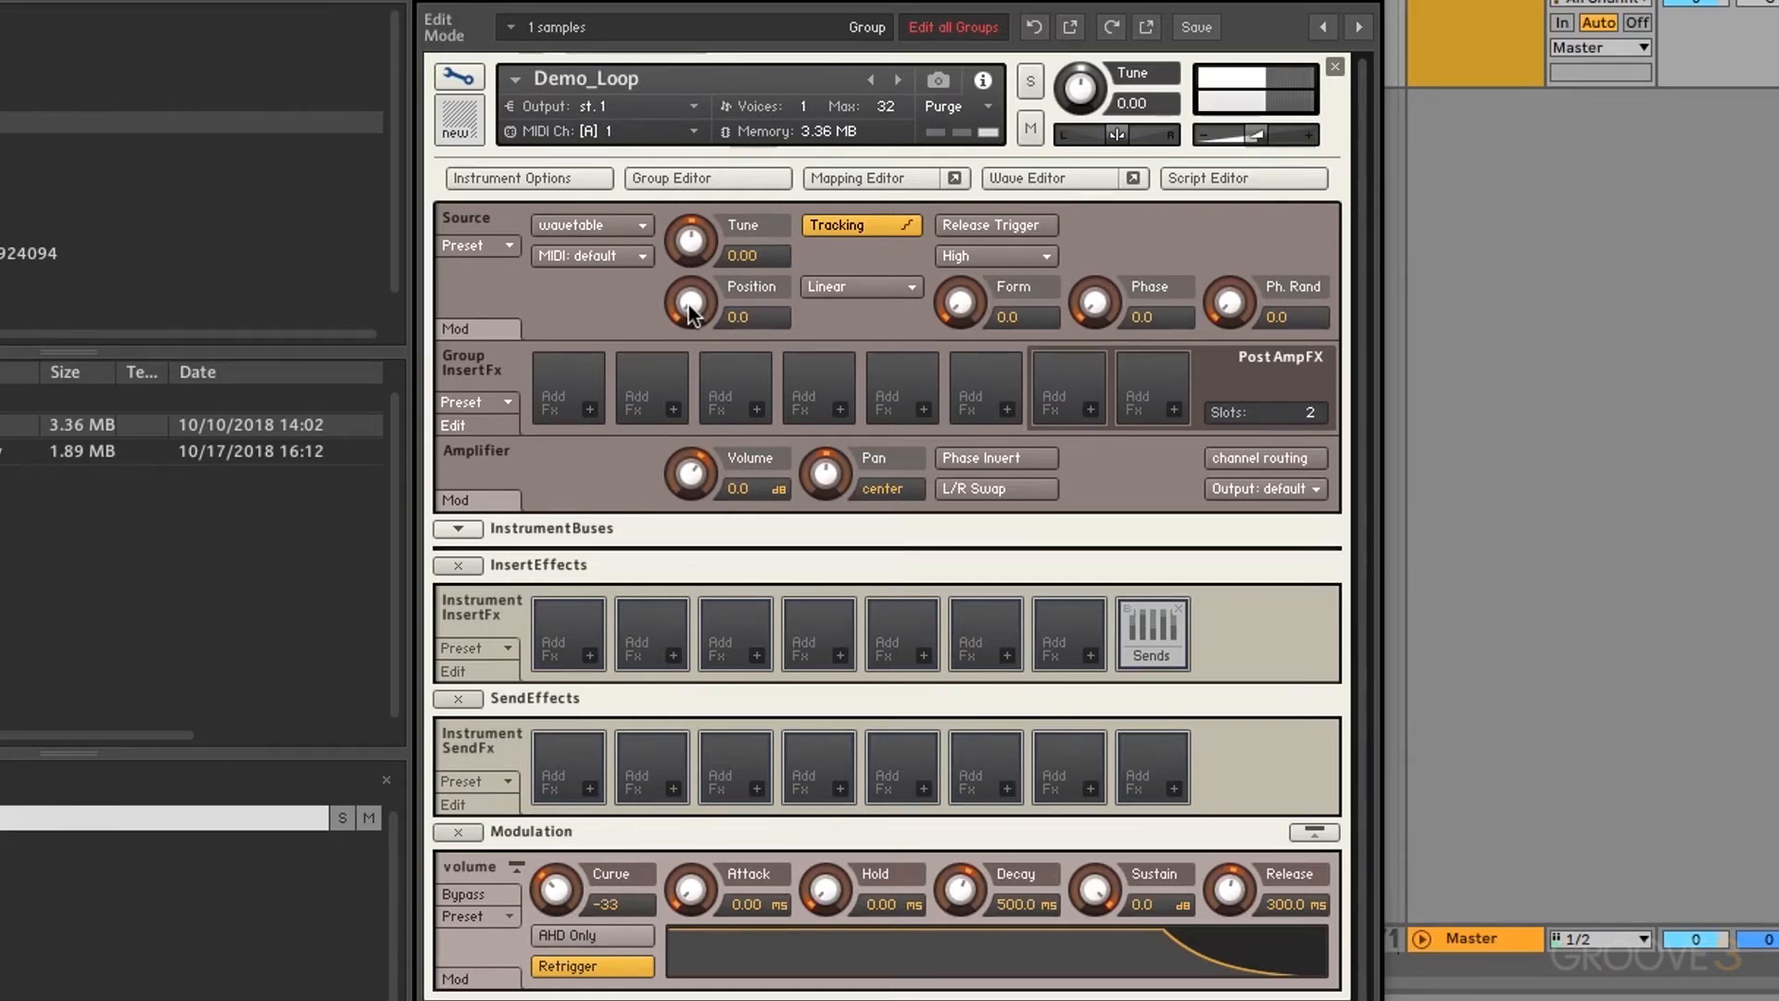
drag(687, 304, 719, 120)
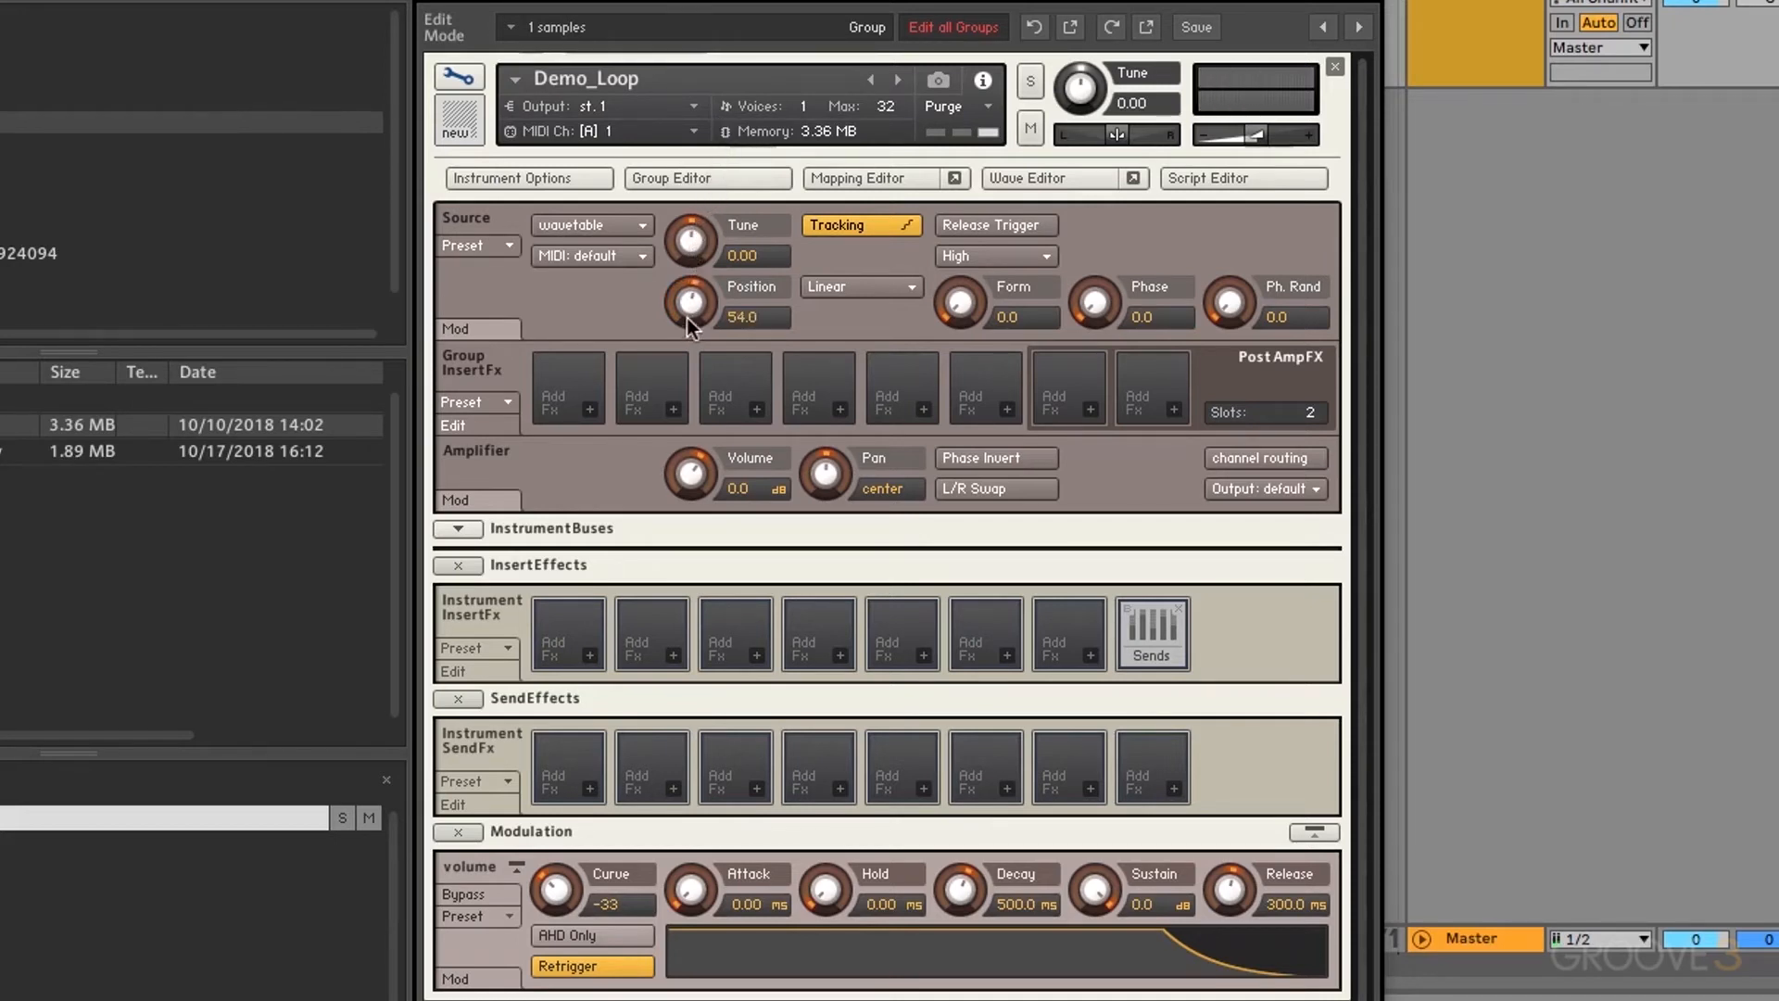
drag(688, 312, 702, 552)
Step: Change the wavetable quality from High to Best
click(954, 254)
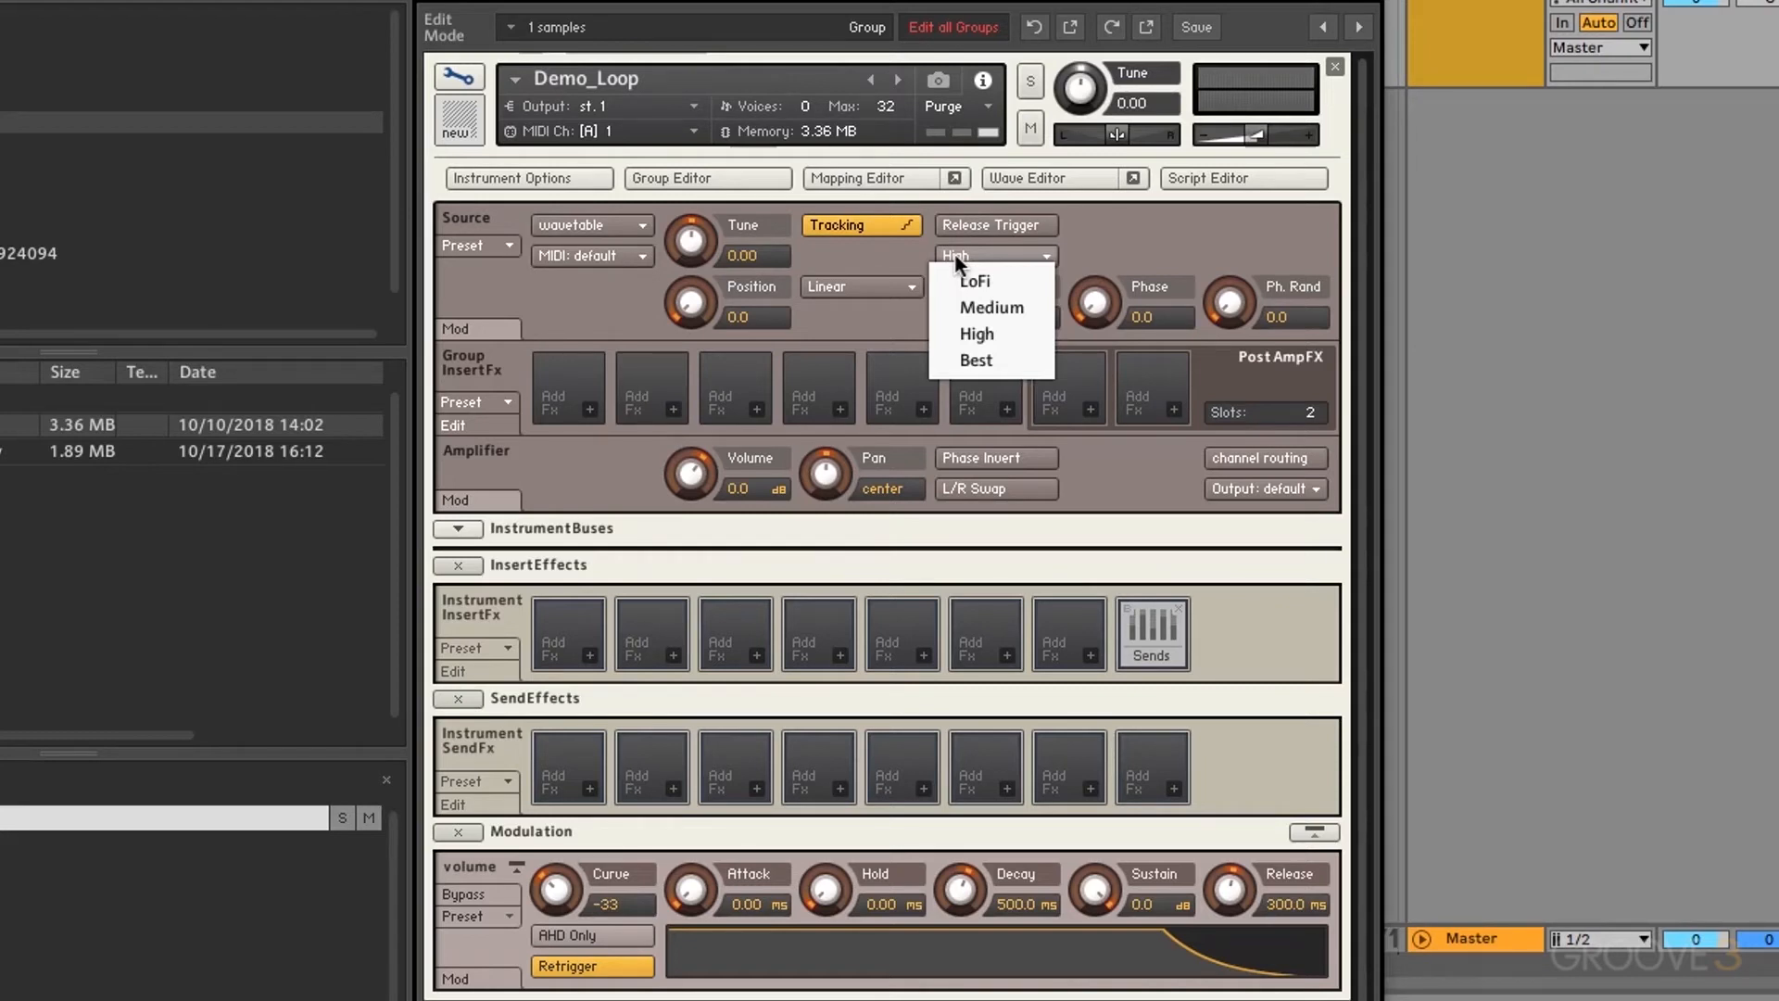
click(985, 359)
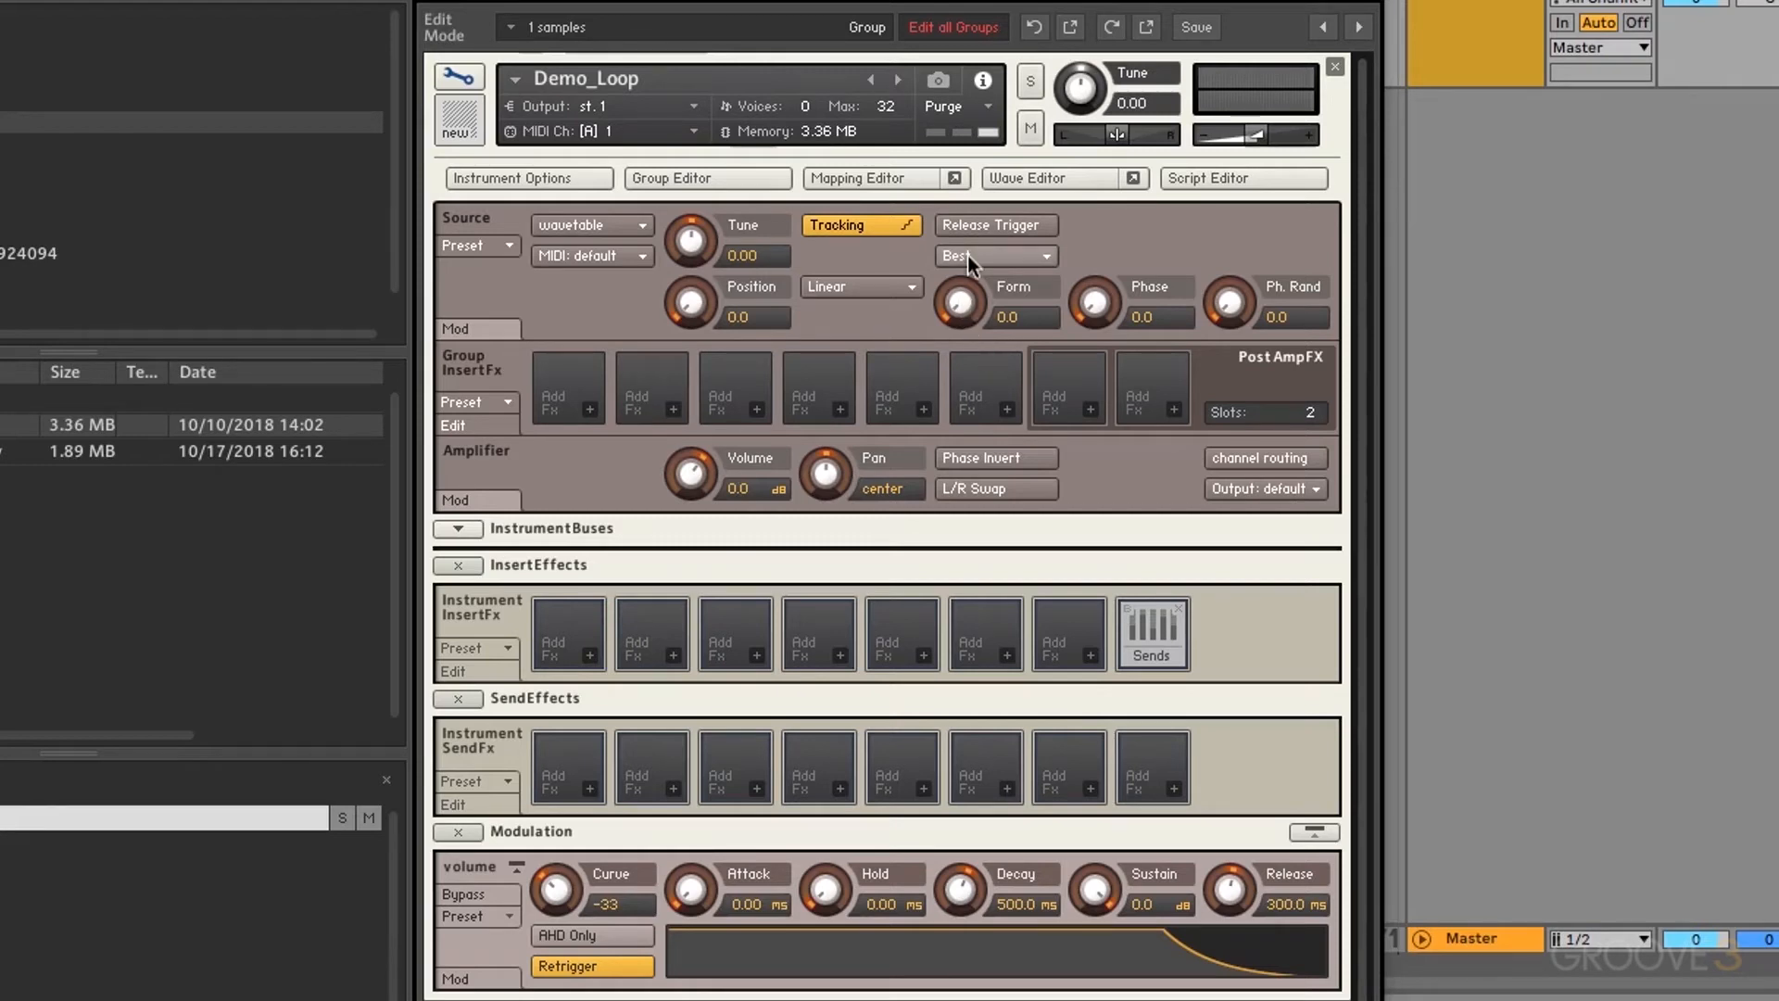
click(855, 291)
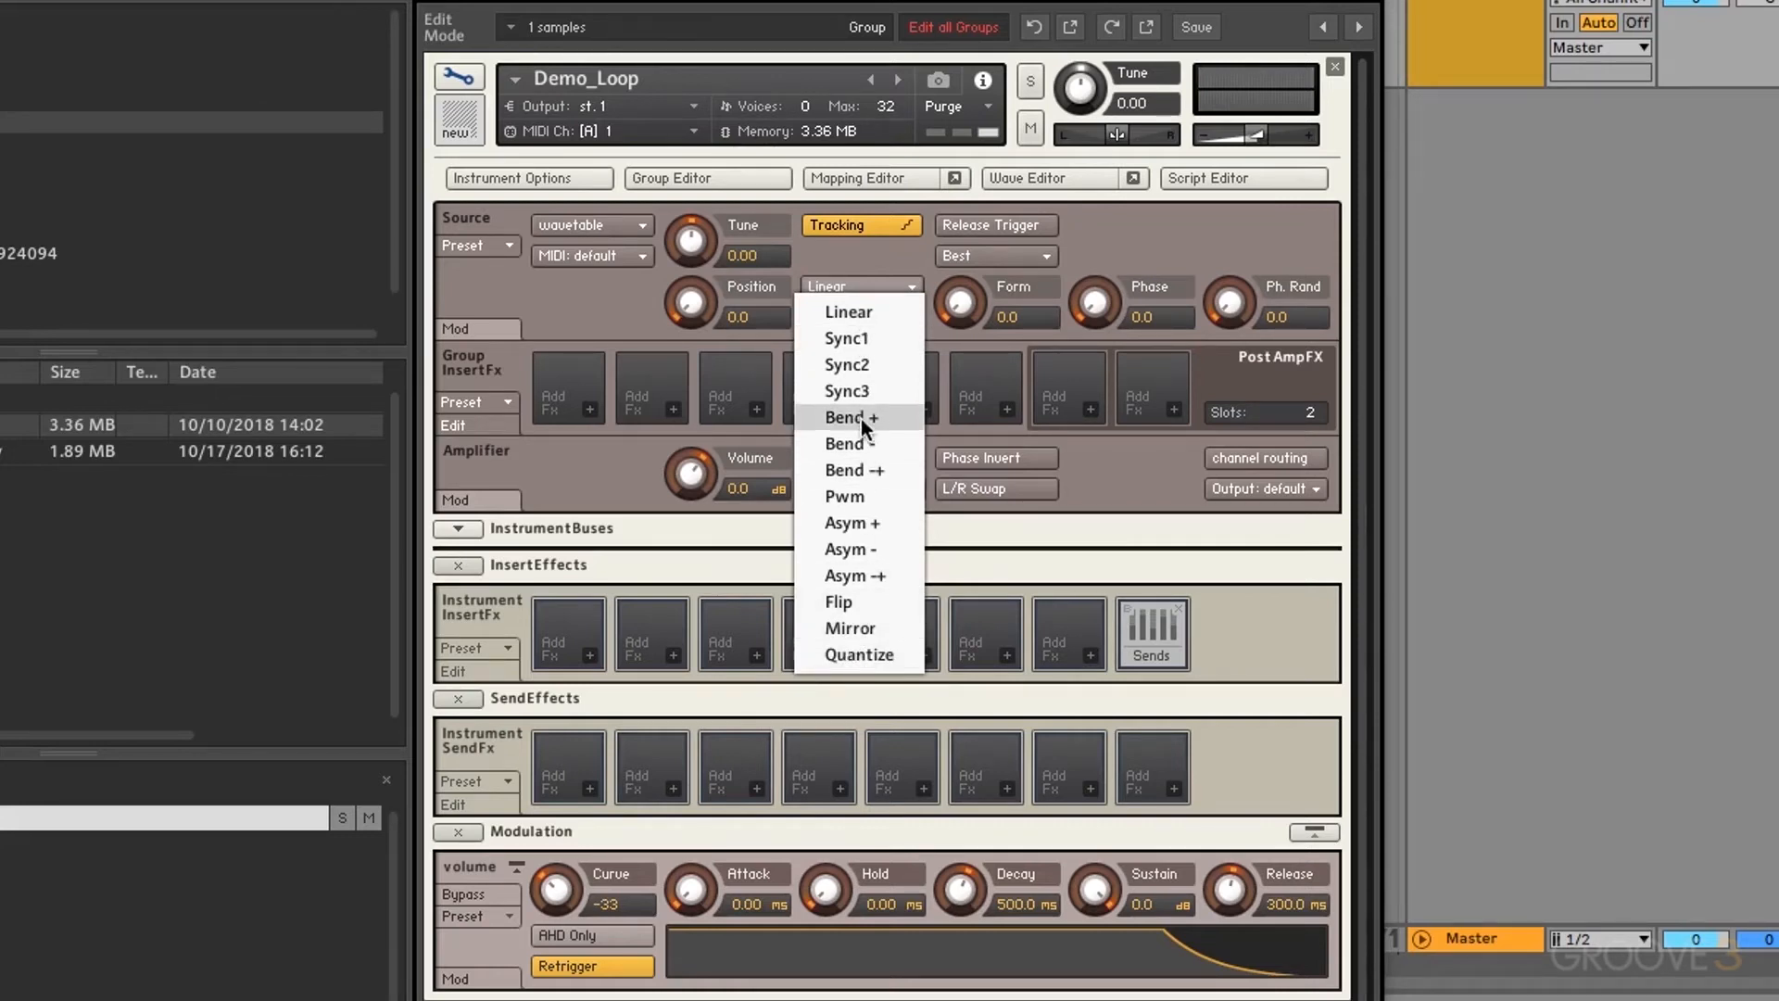
Step: Select the Quantize shaping mode and audition it by raising Form, then return Form to 0.0
click(875, 654)
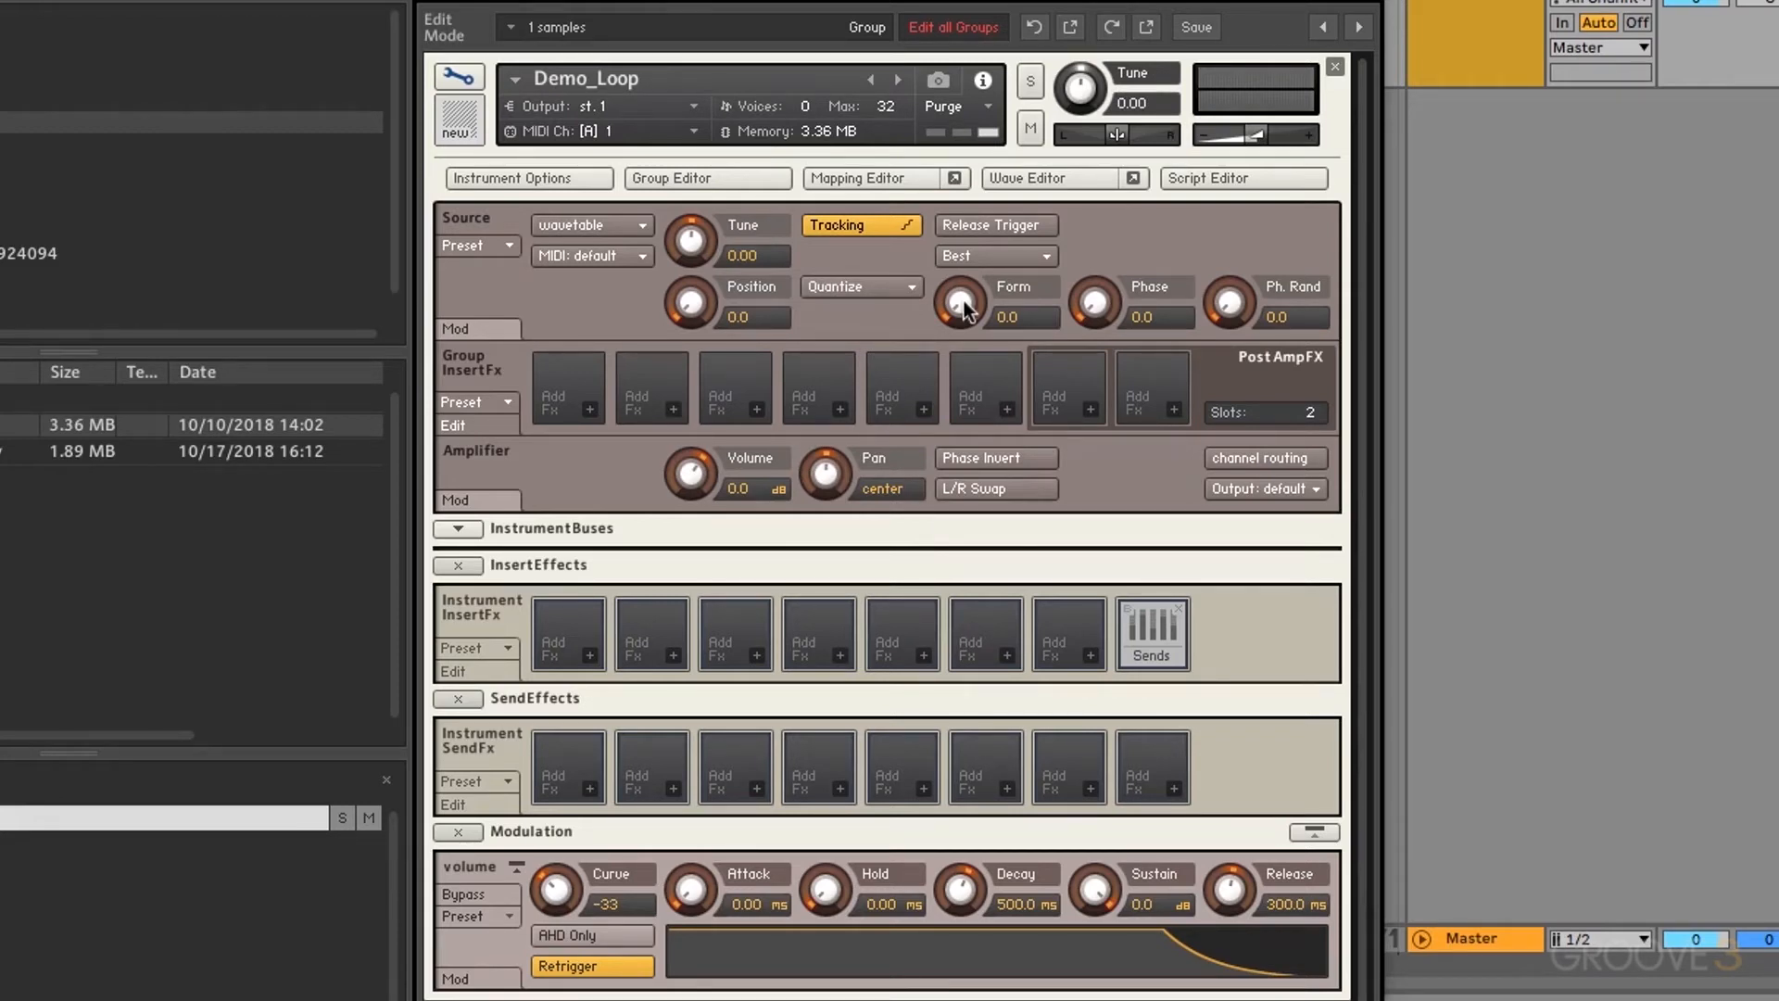
drag(958, 306, 984, 15)
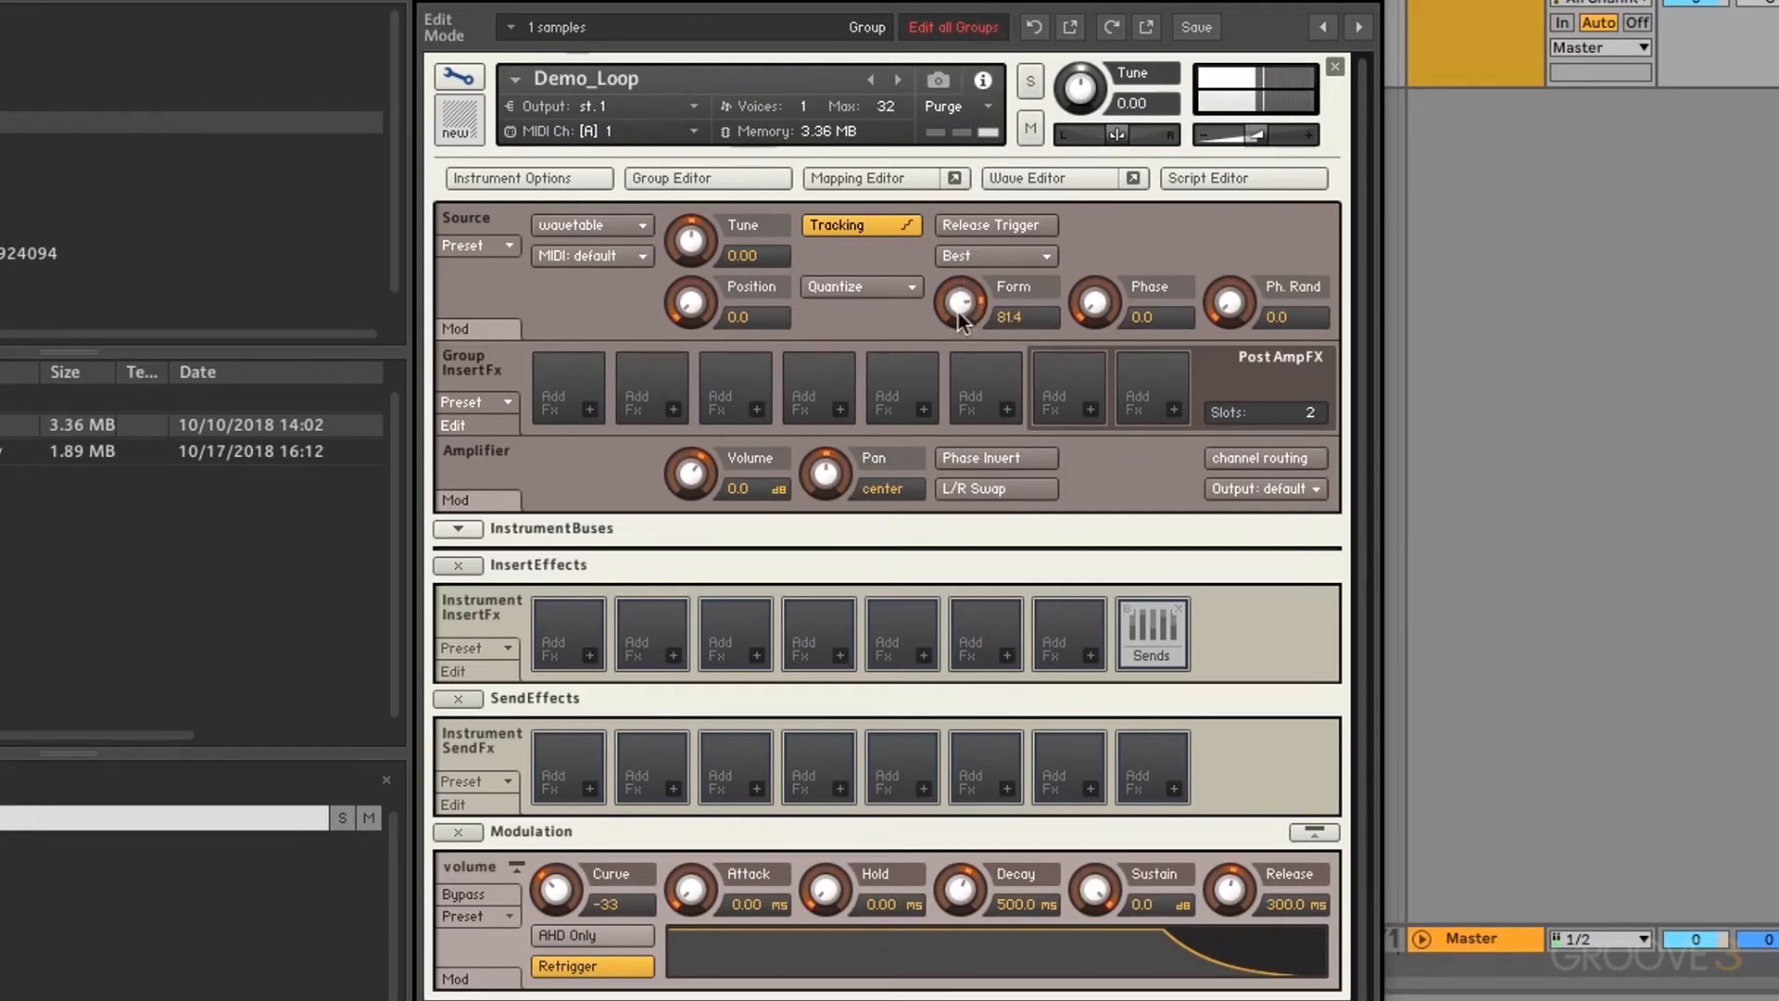
drag(960, 315, 958, 620)
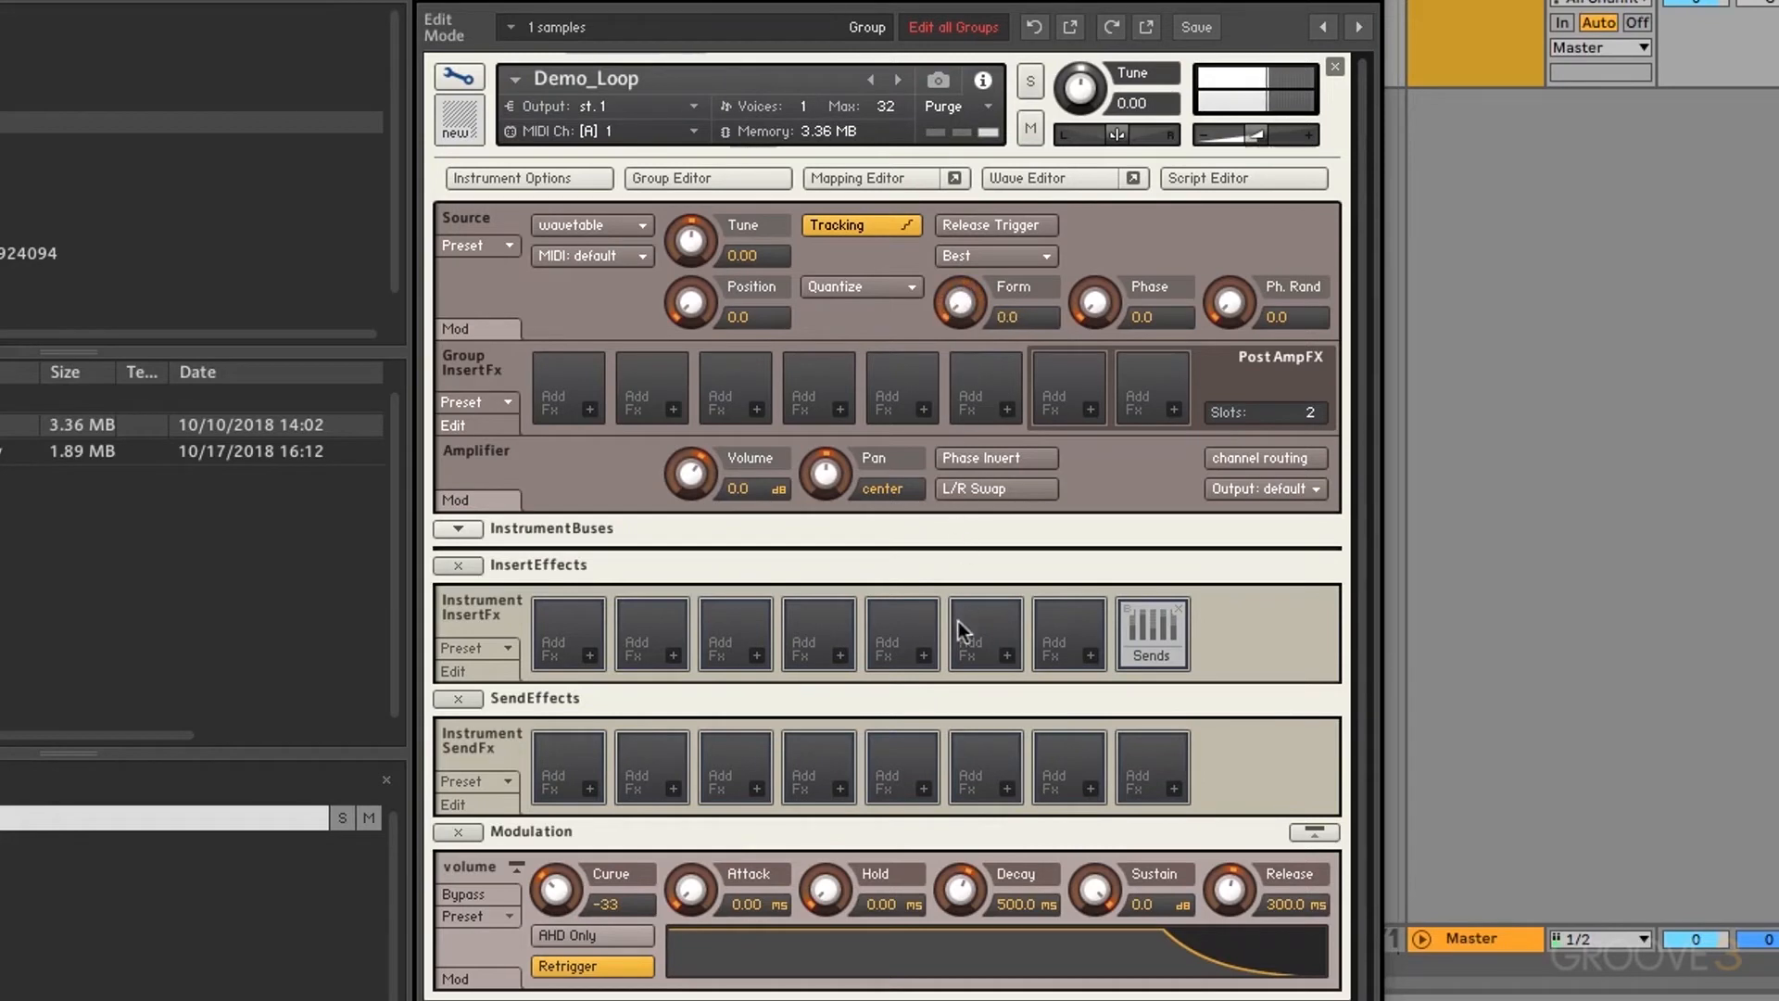
Step: Audition Bend -+ with Form raised to 14.6, then switch back to Linear with Form at 0.0
click(852, 291)
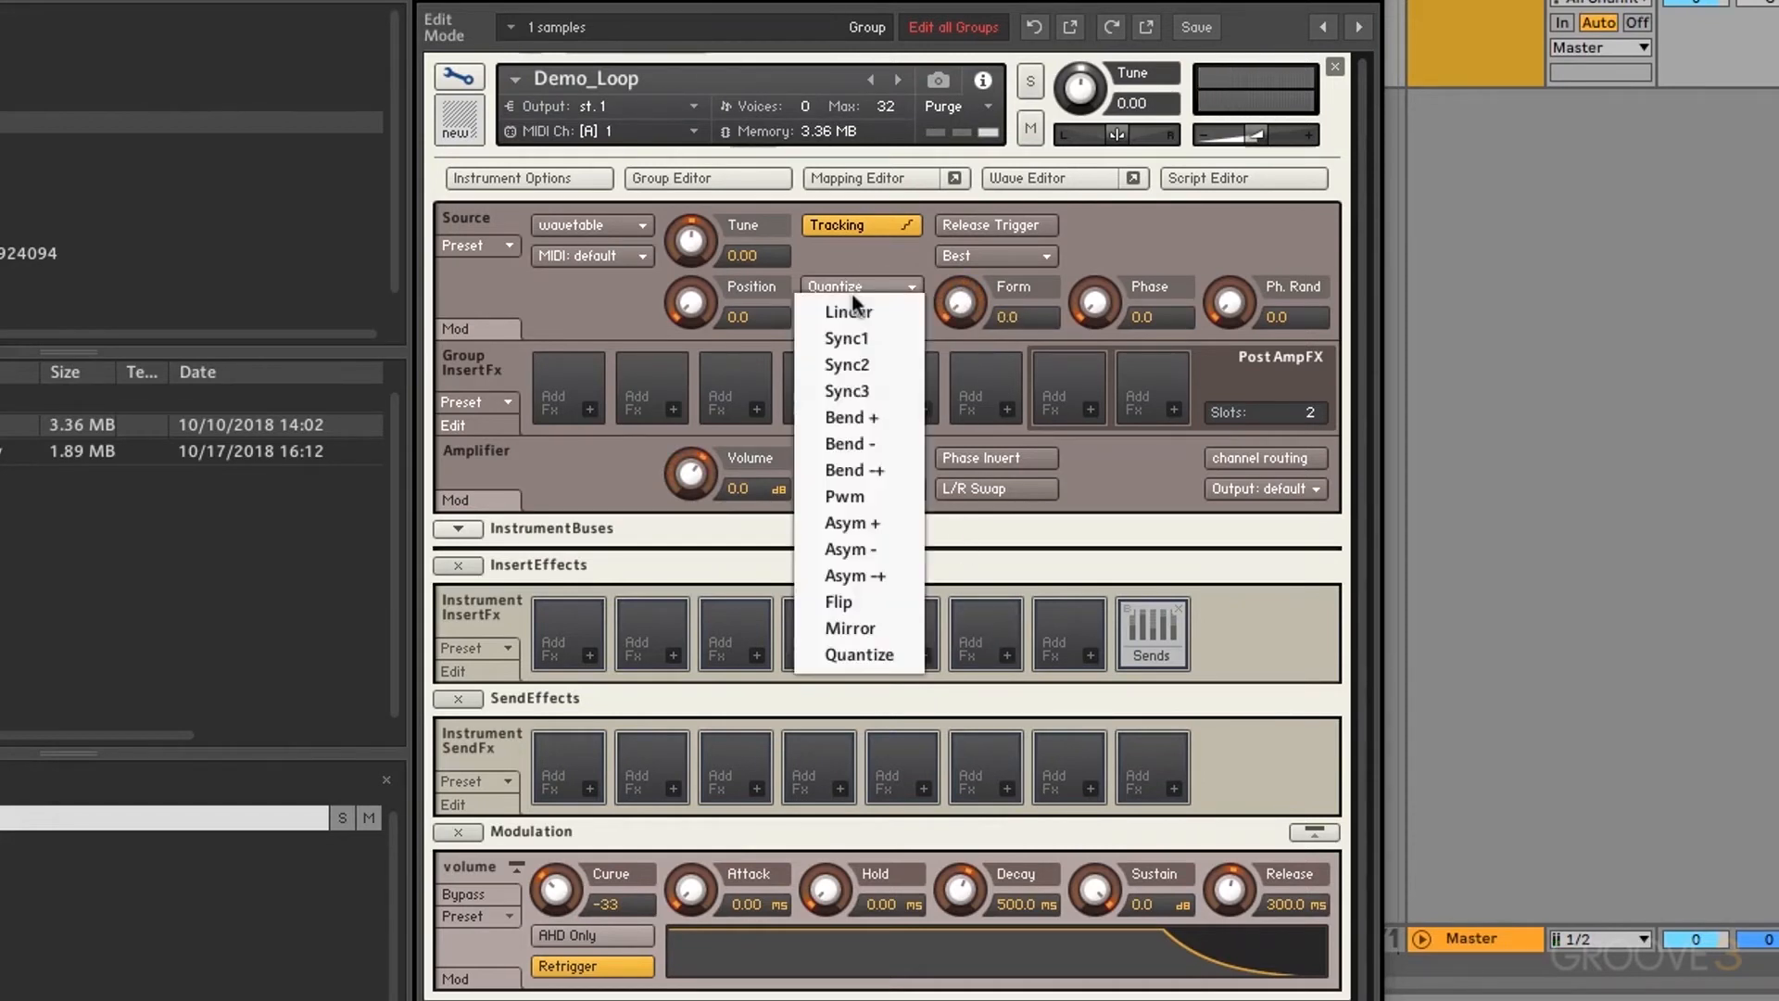
click(854, 467)
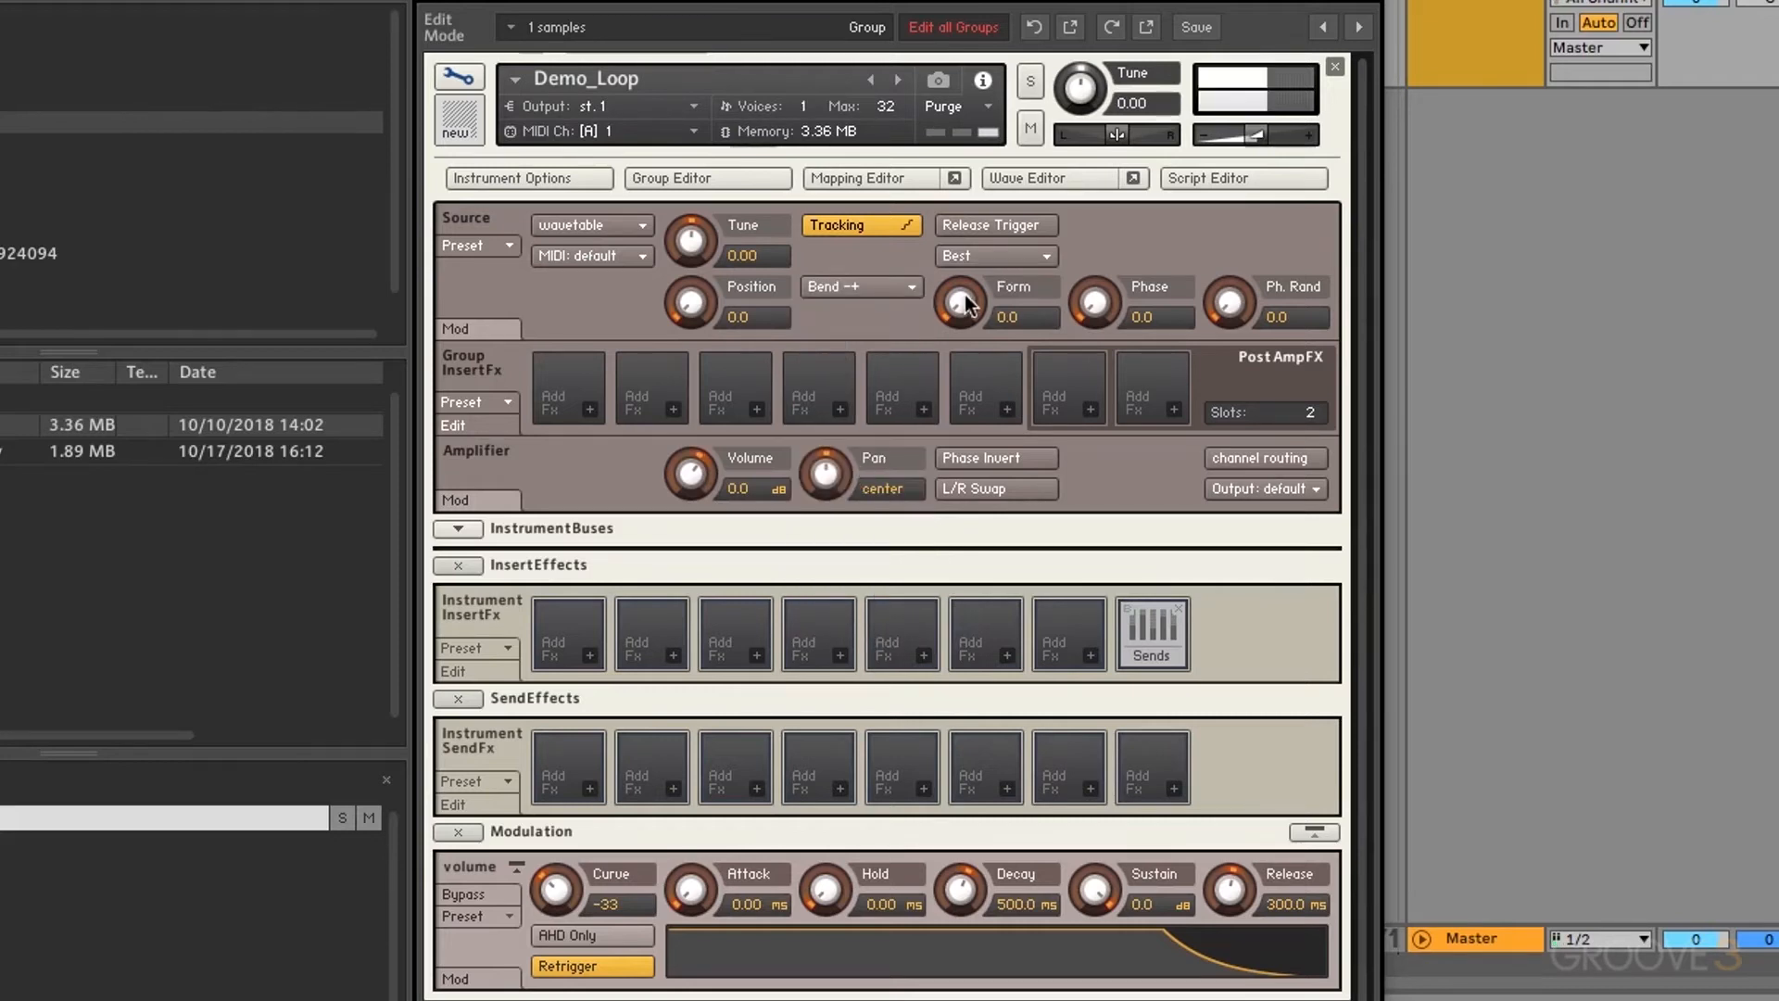
drag(964, 296, 969, 247)
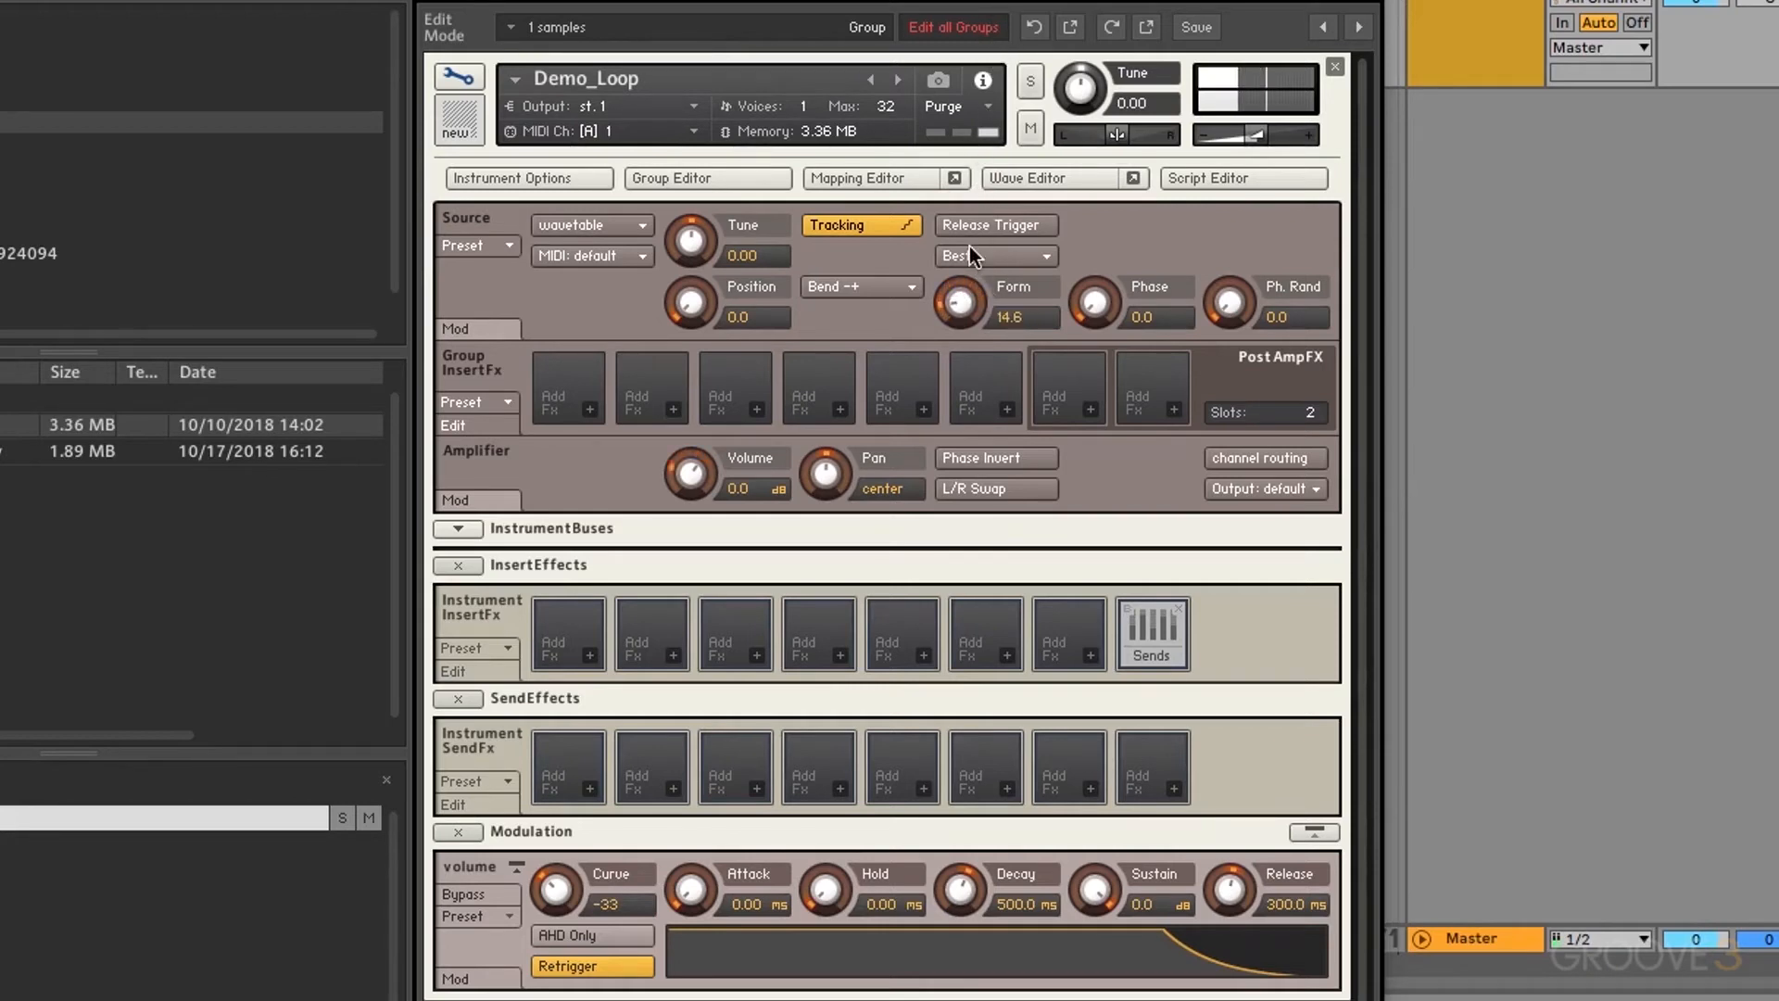
click(873, 291)
click(873, 304)
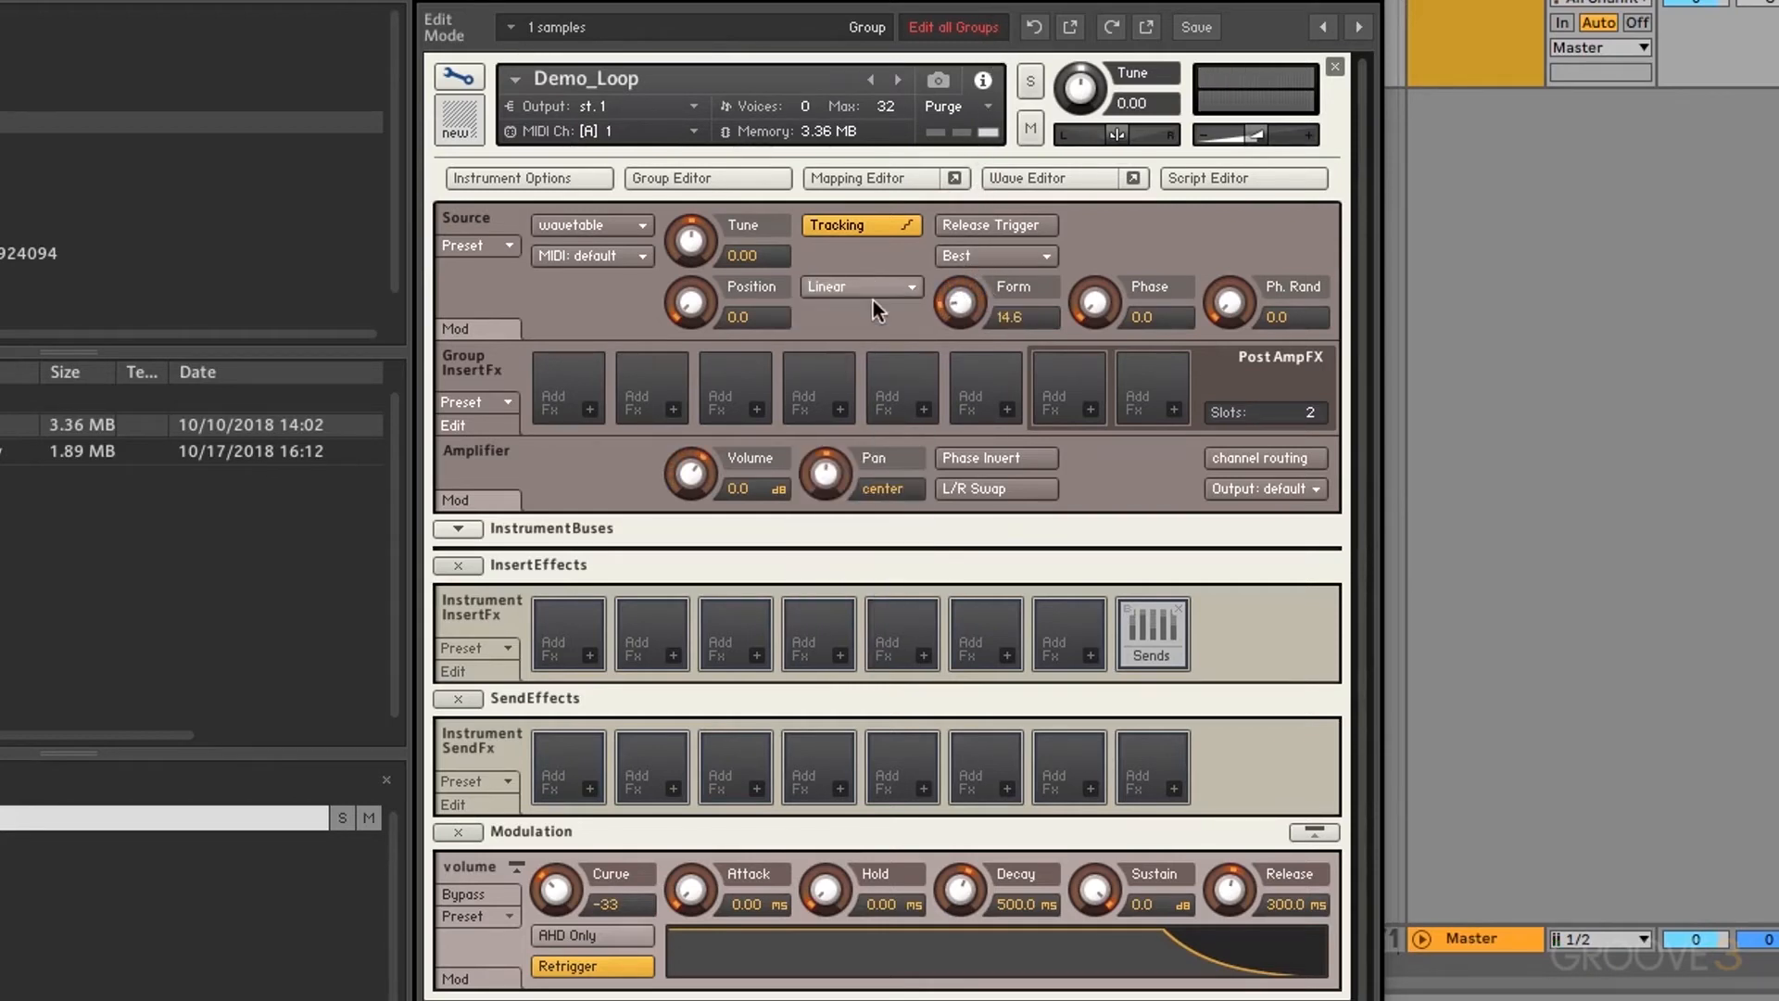
drag(973, 306, 969, 513)
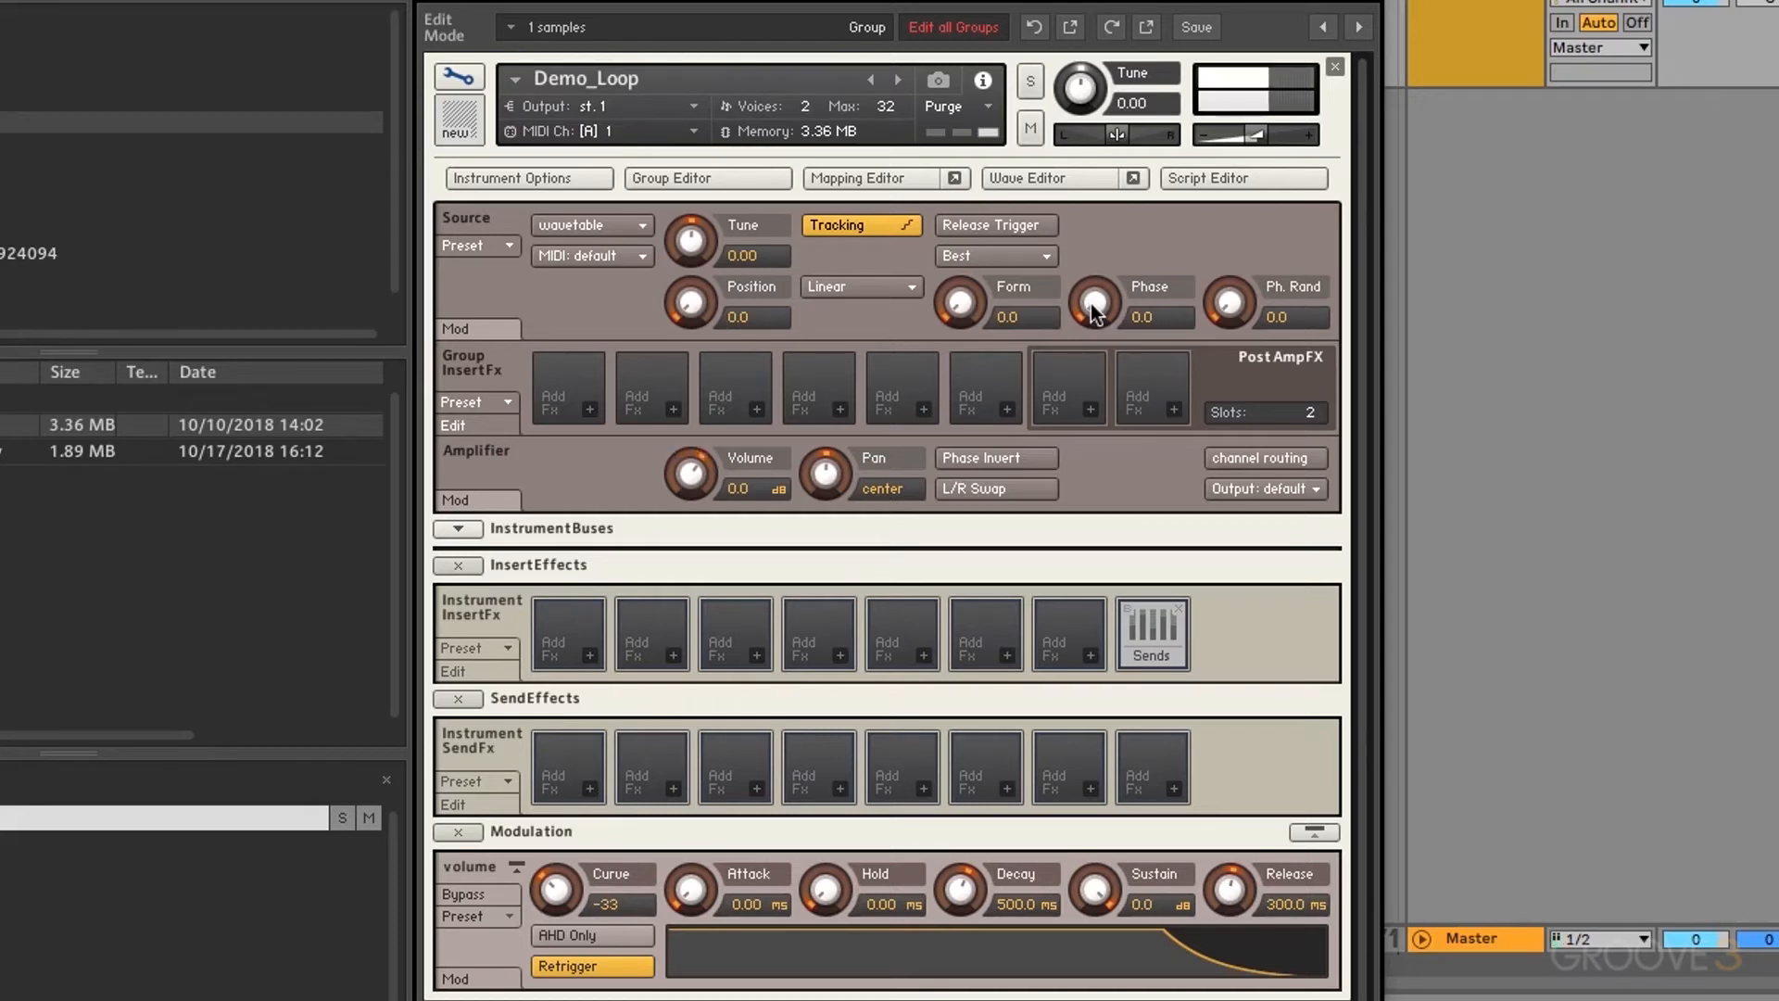
Step: Sweep the wavetable Phase up to about 48, back to 0.0, then leave it at 49.3
drag(1094, 310, 1106, 131)
drag(1101, 304, 1103, 515)
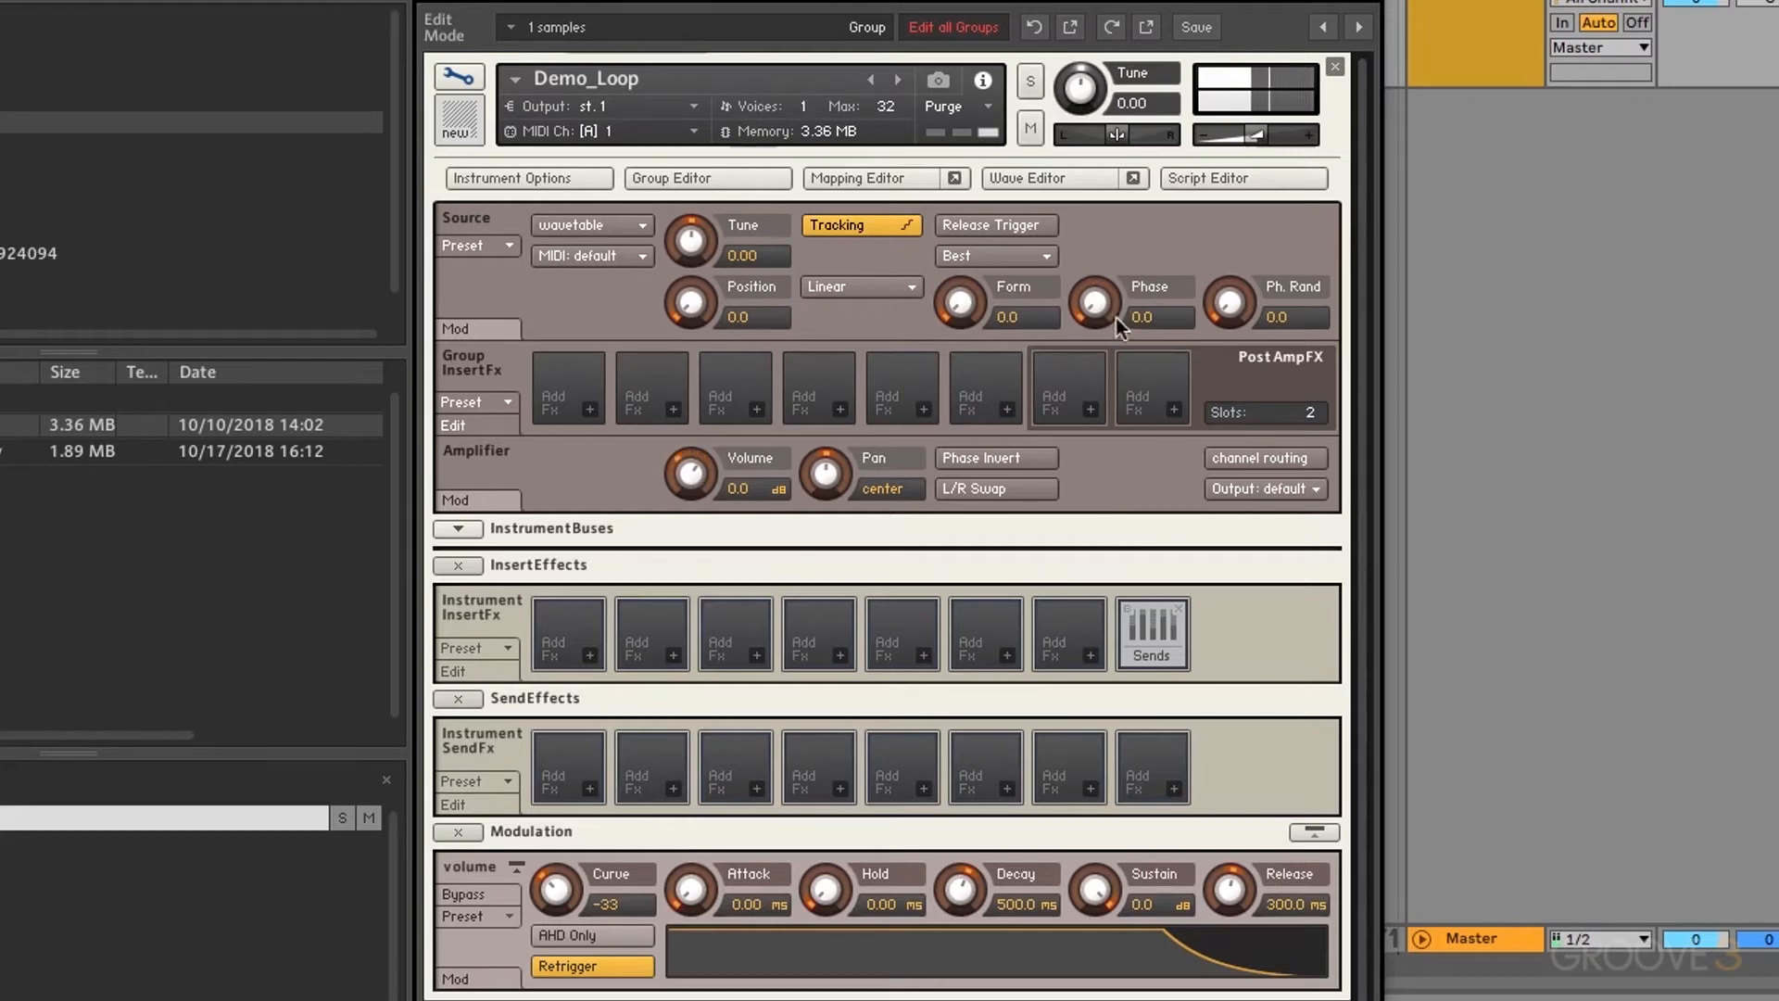
drag(1103, 309, 1093, 149)
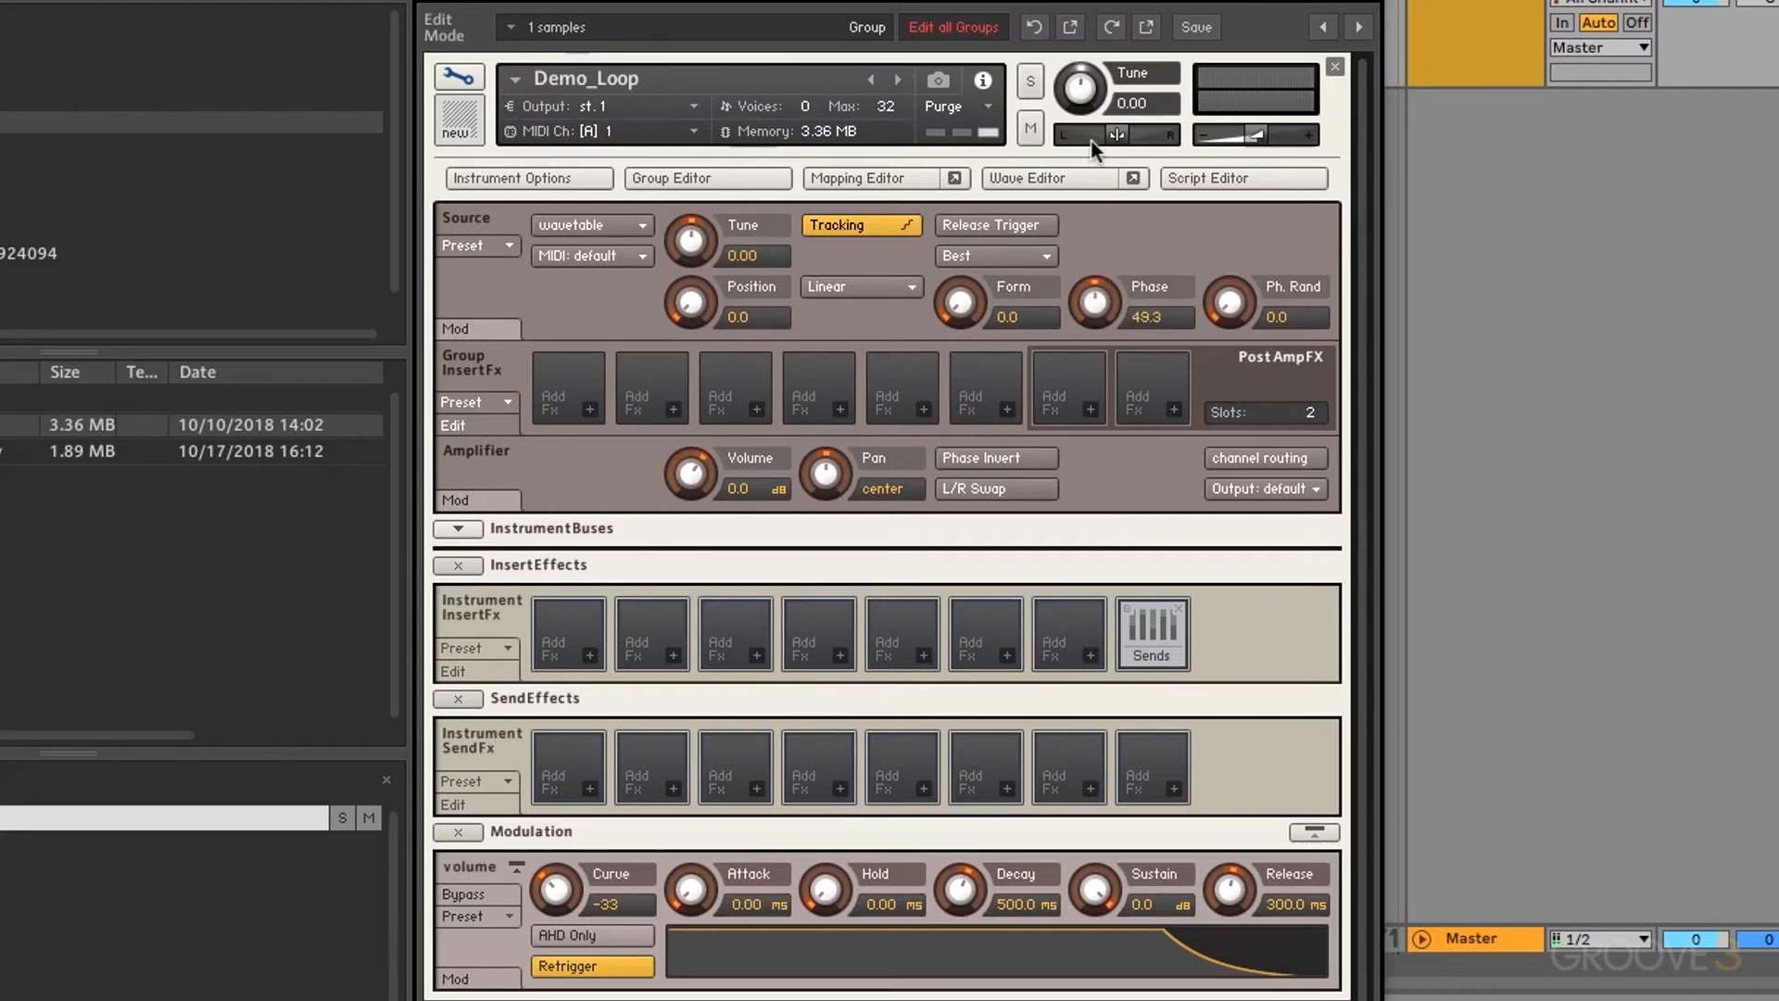
Step: Add a sine LFO from the LFOs menu to modulate the wavetable source's pitch
right_click(688, 241)
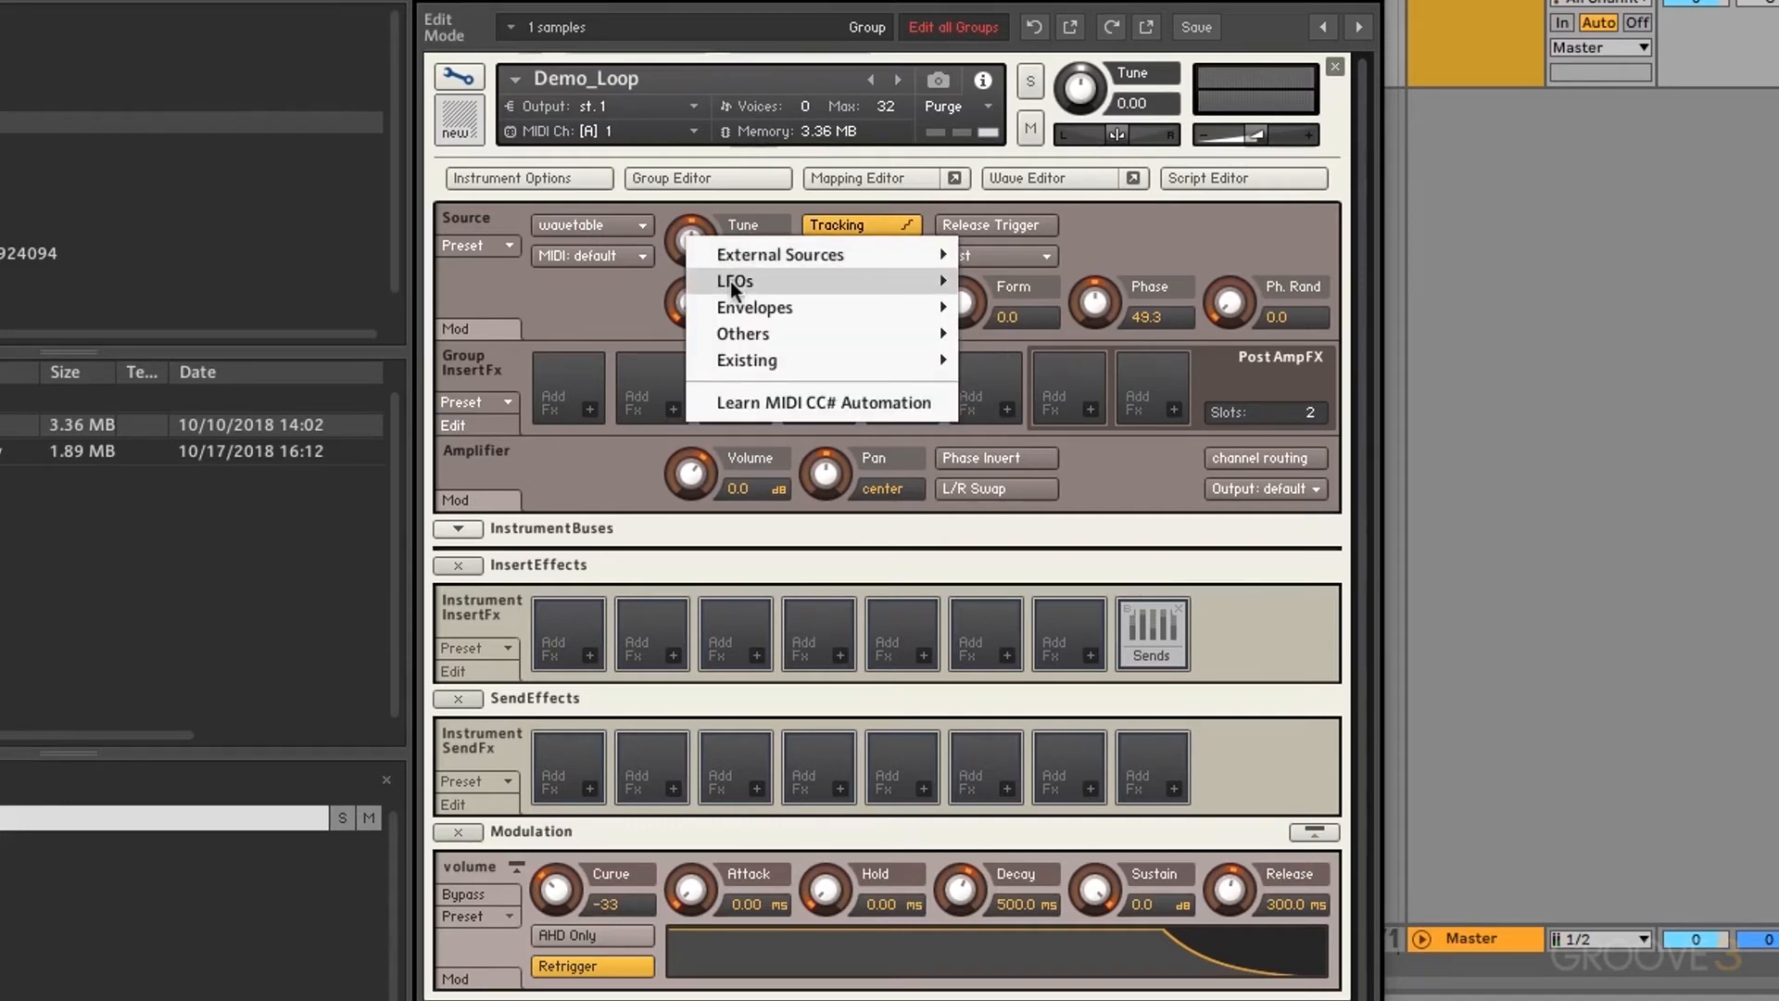
mouse_move(732, 280)
click(985, 256)
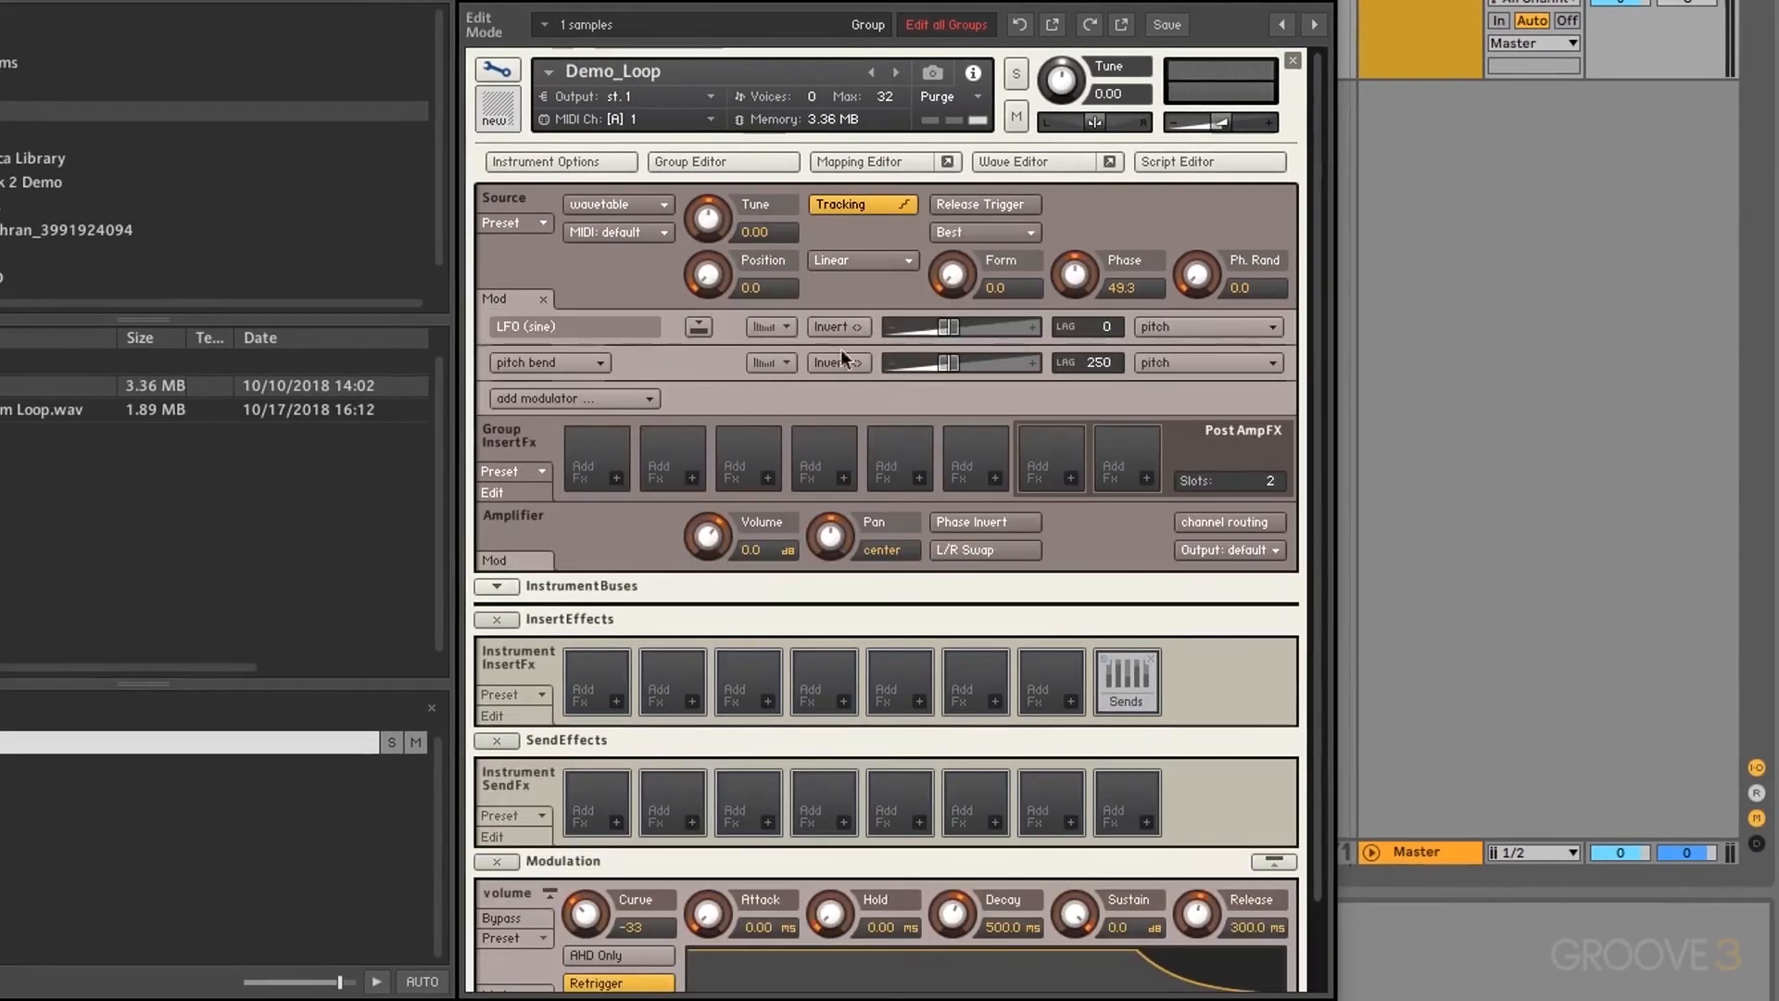
Step: Sweep the pitch LFO's phase between 7 and 182 to compare settings
click(699, 326)
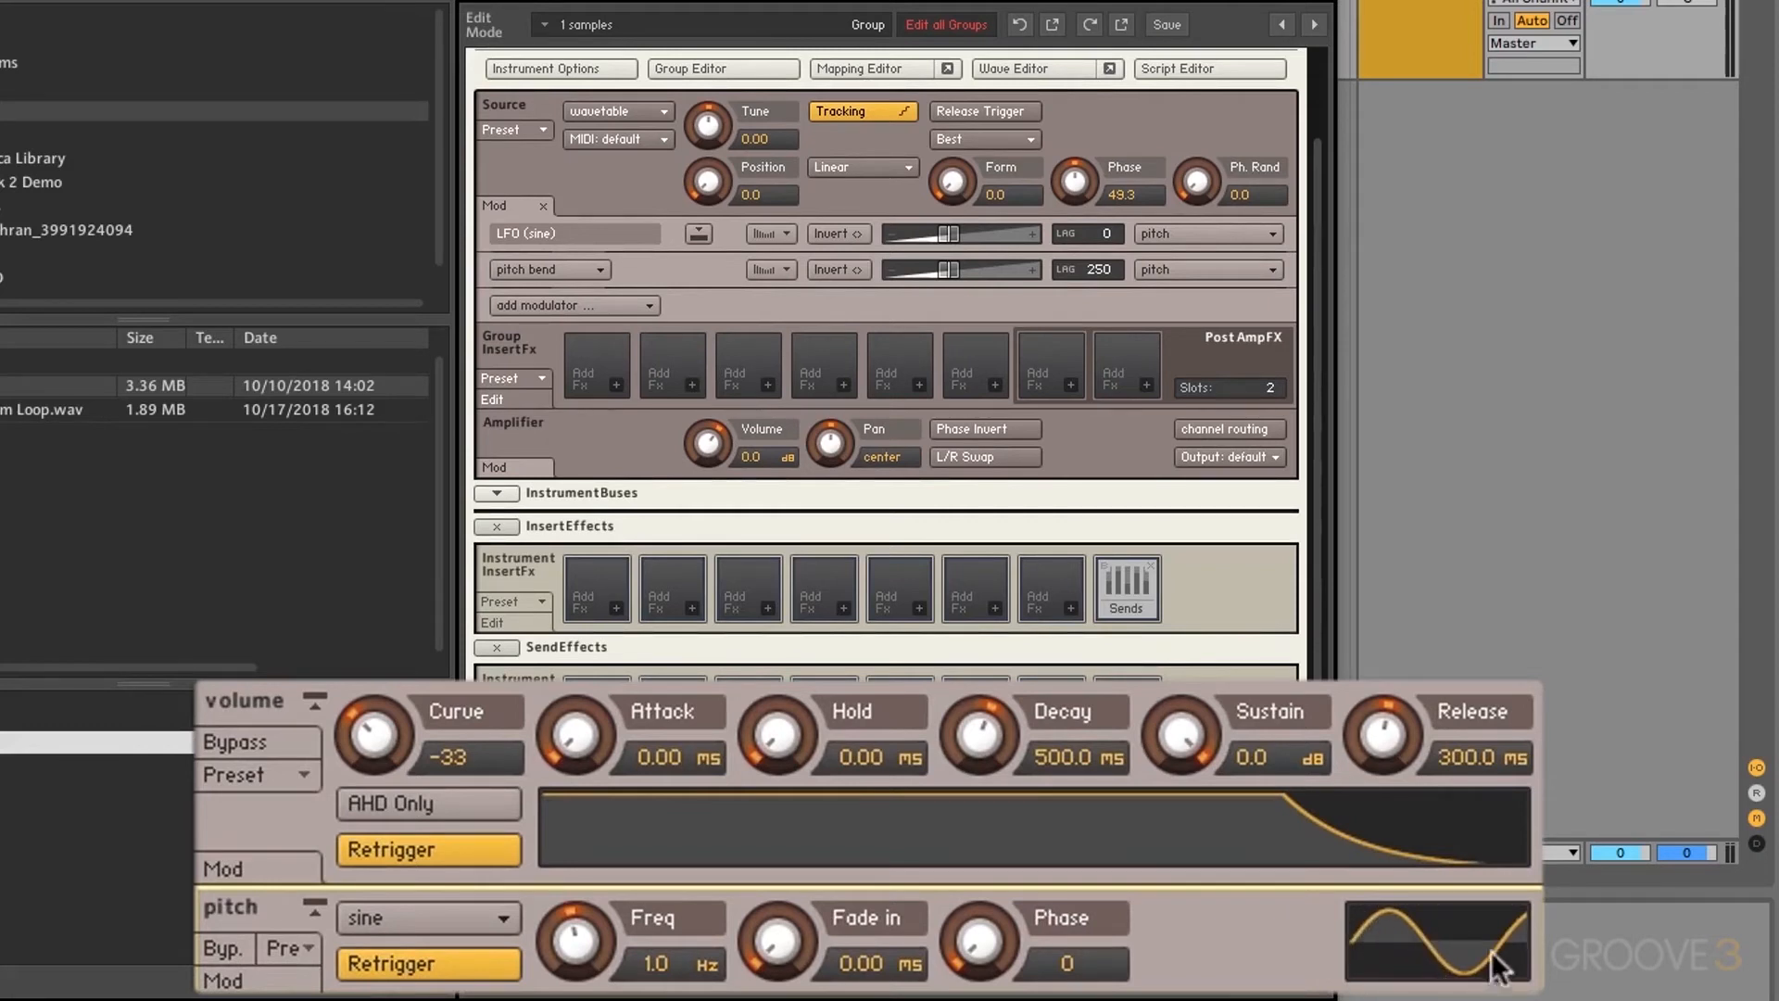
drag(982, 942, 999, 720)
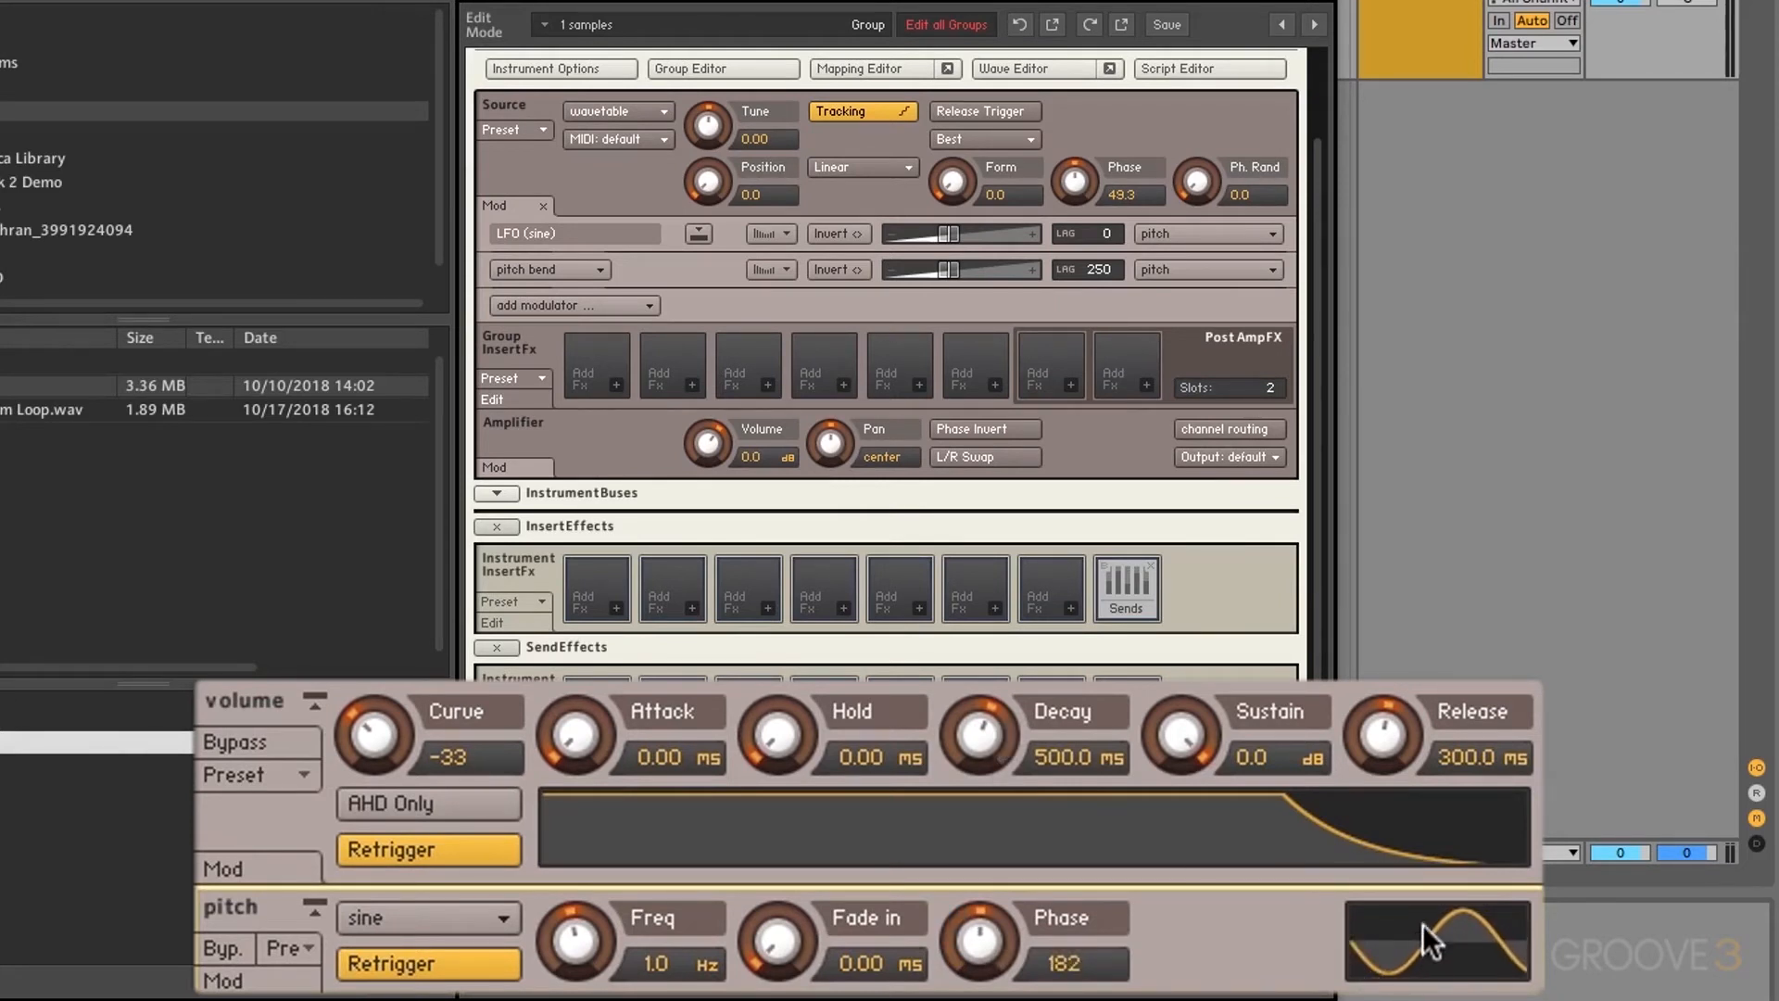
drag(984, 947, 989, 999)
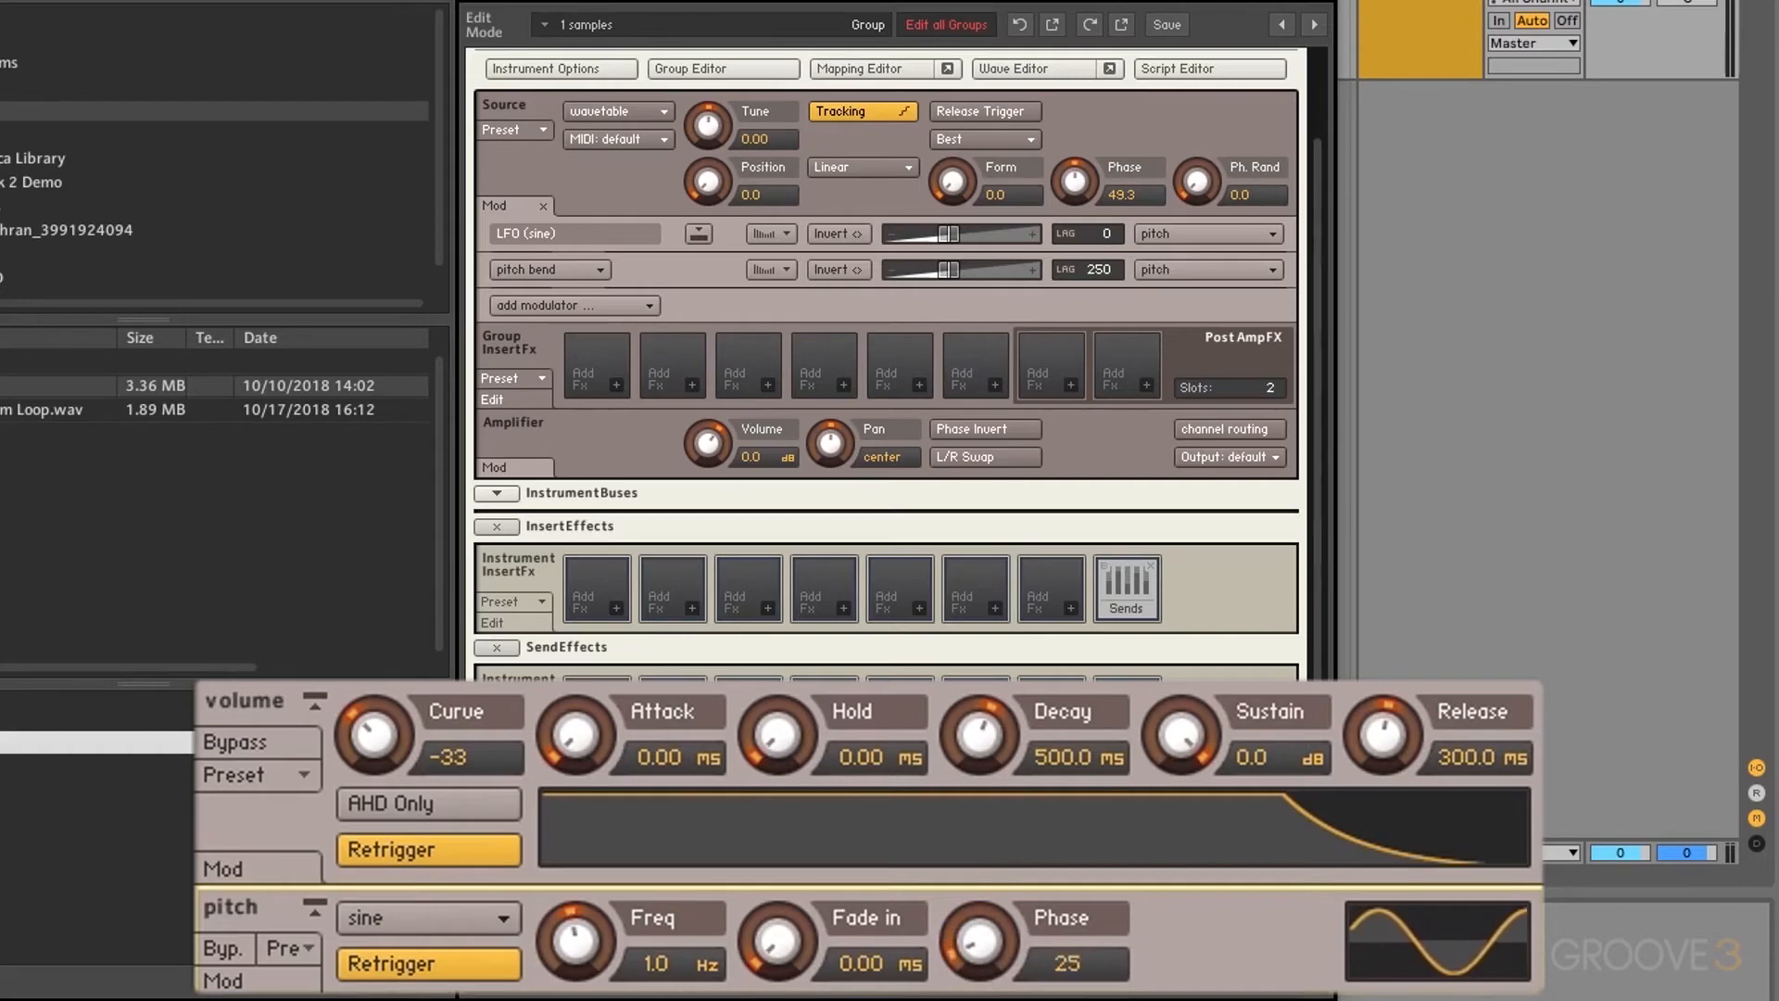
scroll(892, 693, up, 3)
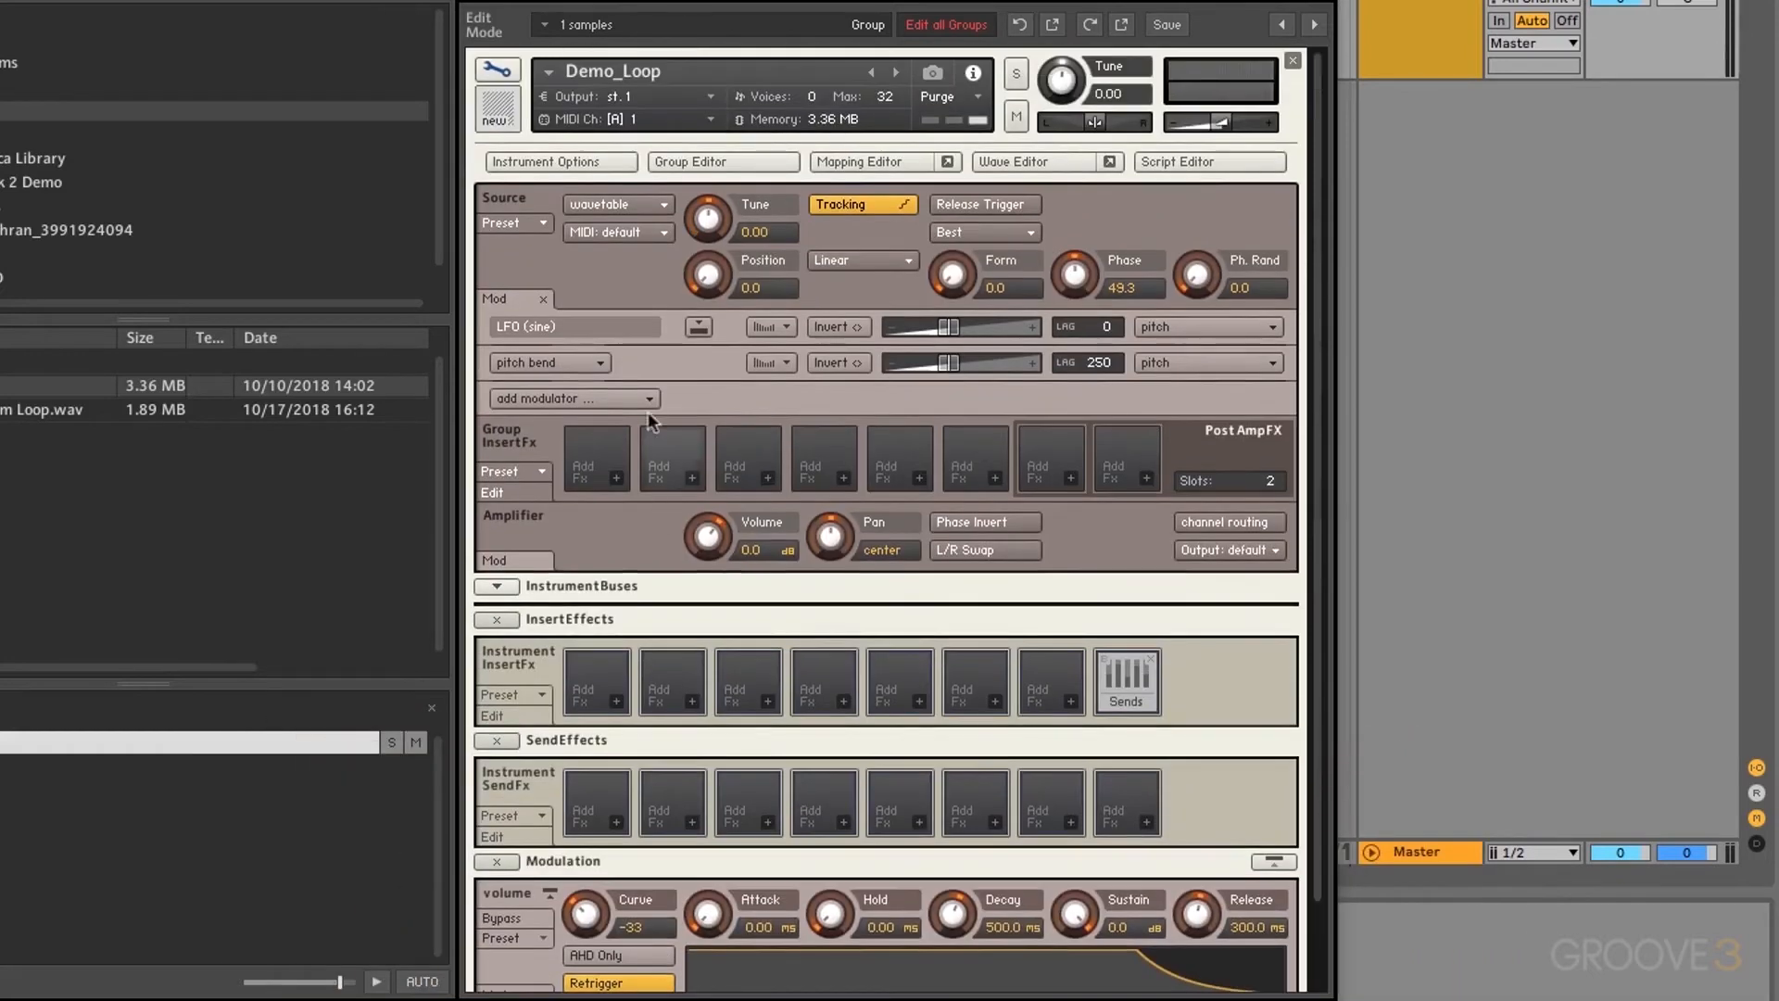
Step: Delete the sine LFO and pitch bend modulation rows from the source
click(671, 328)
key(Delete)
click(671, 328)
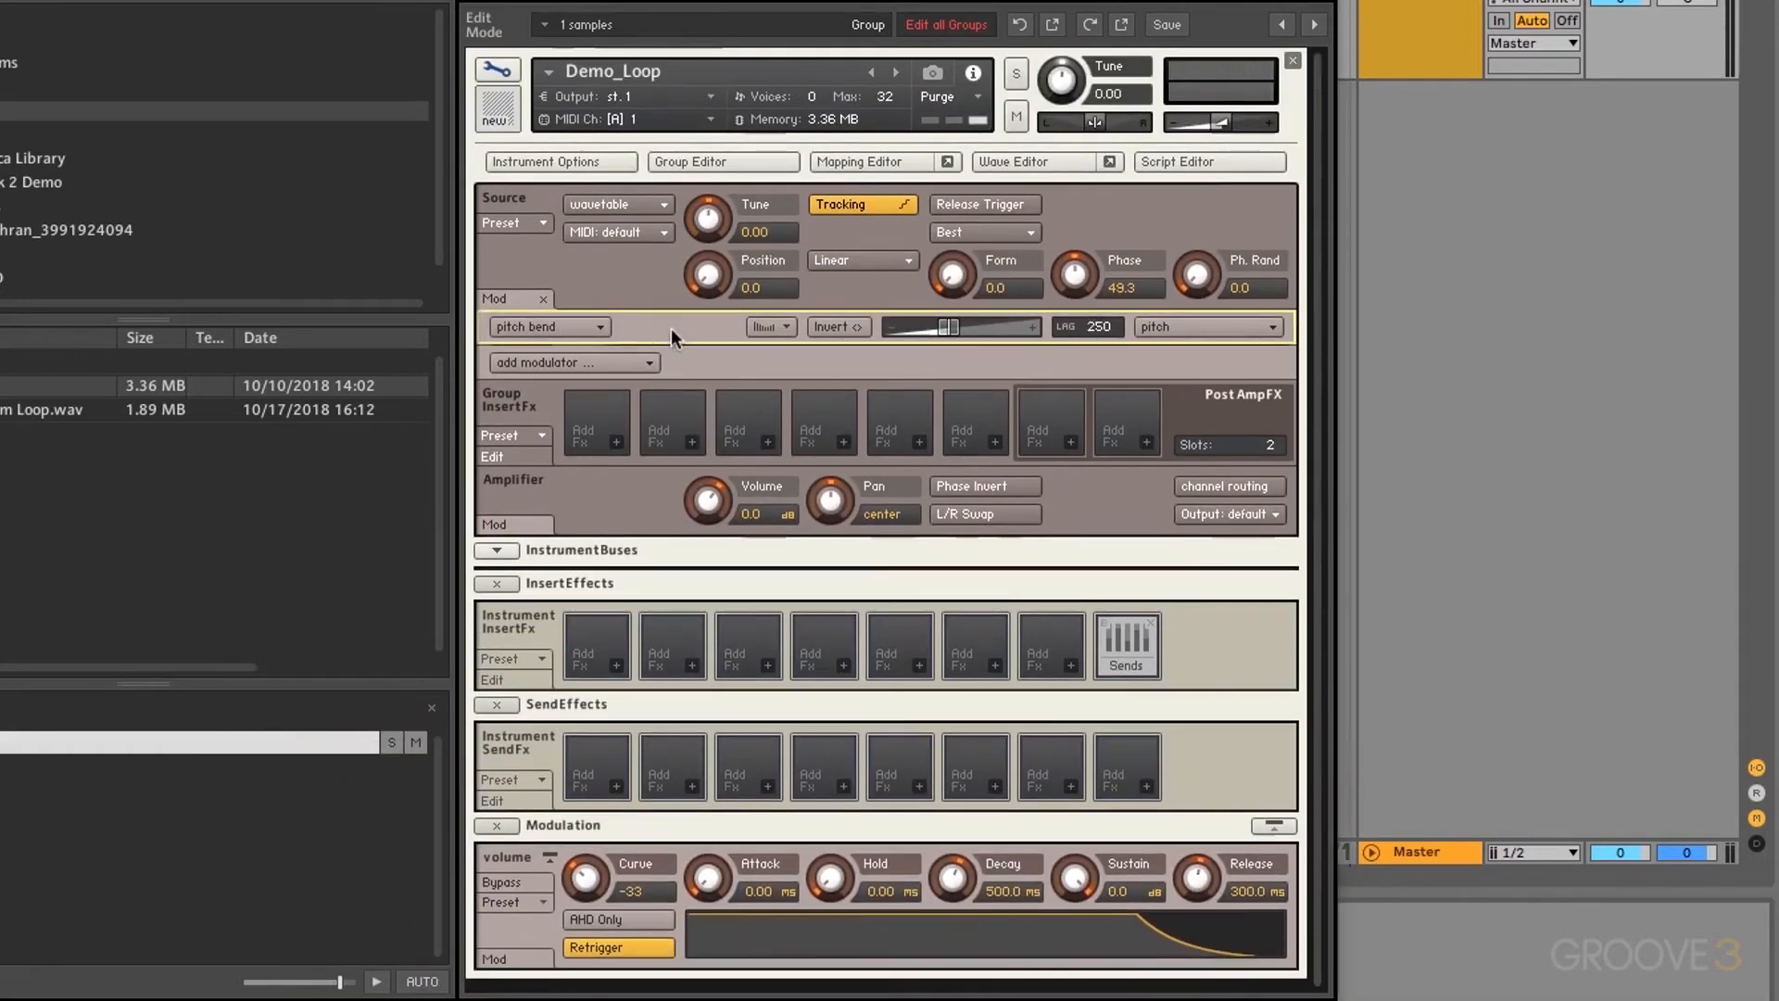
key(Delete)
Step: Close the modulation list and try phase randomisation at 48.8, then return it to 0.0
click(543, 299)
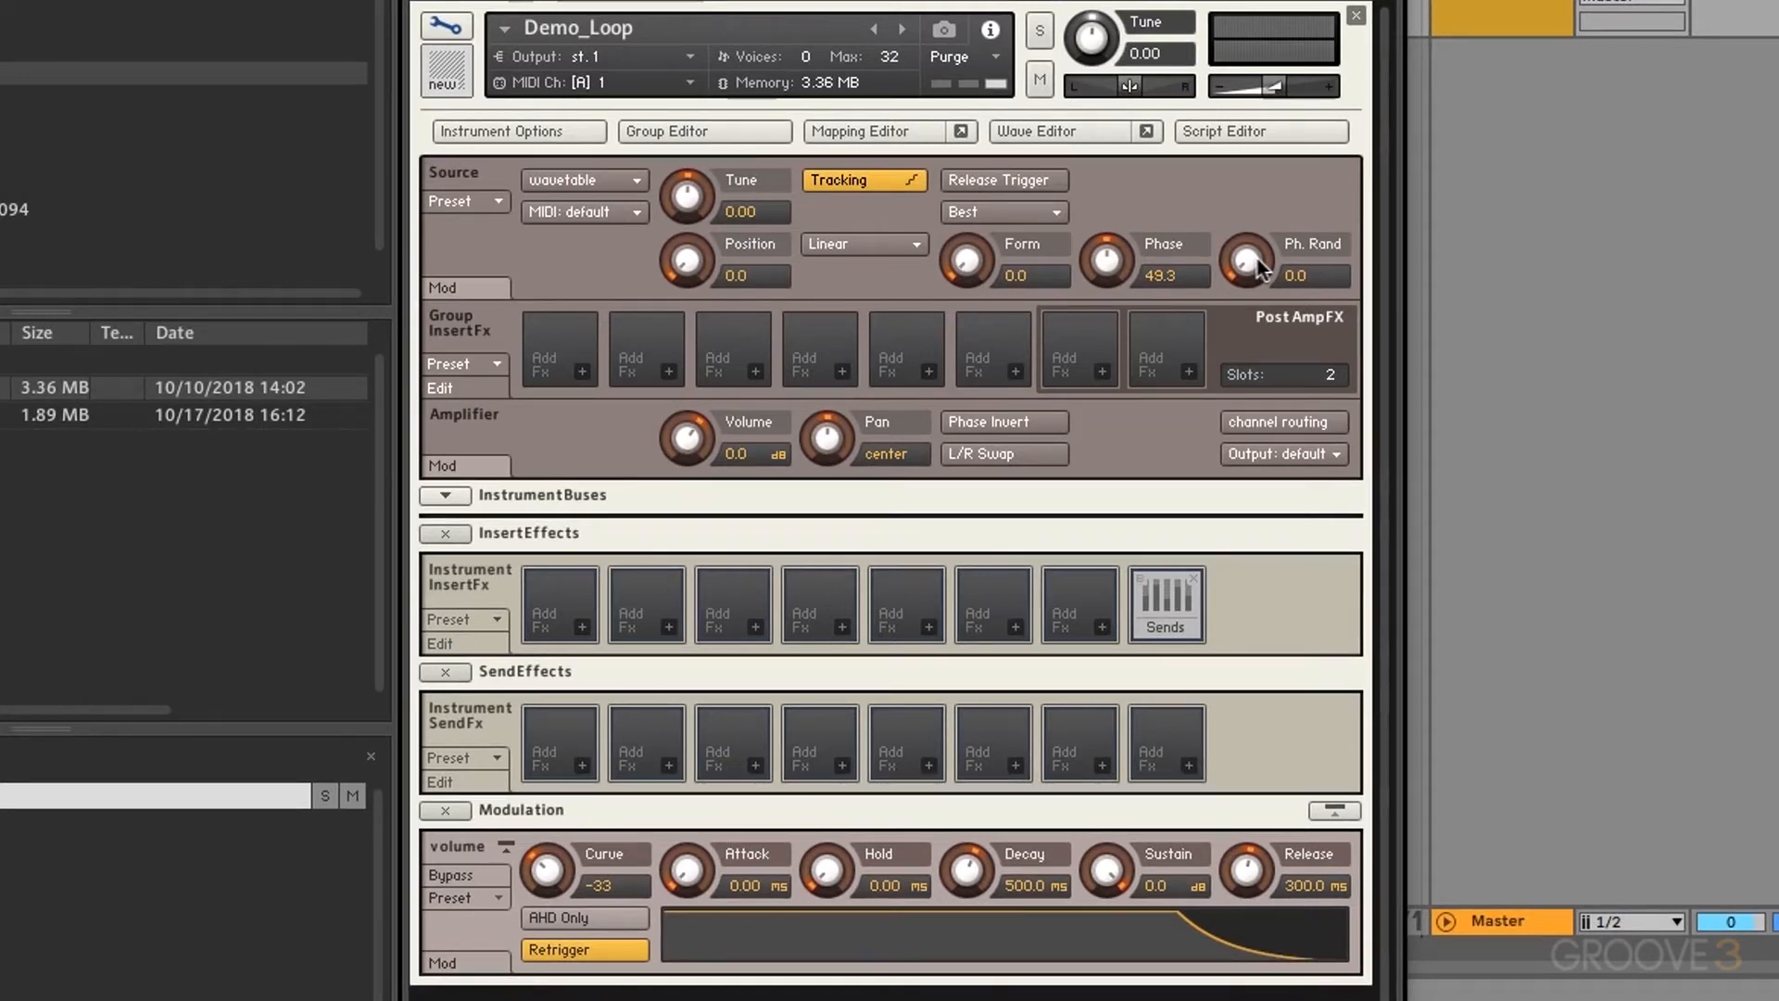
drag(1260, 269, 1213, 85)
drag(1246, 264, 1244, 489)
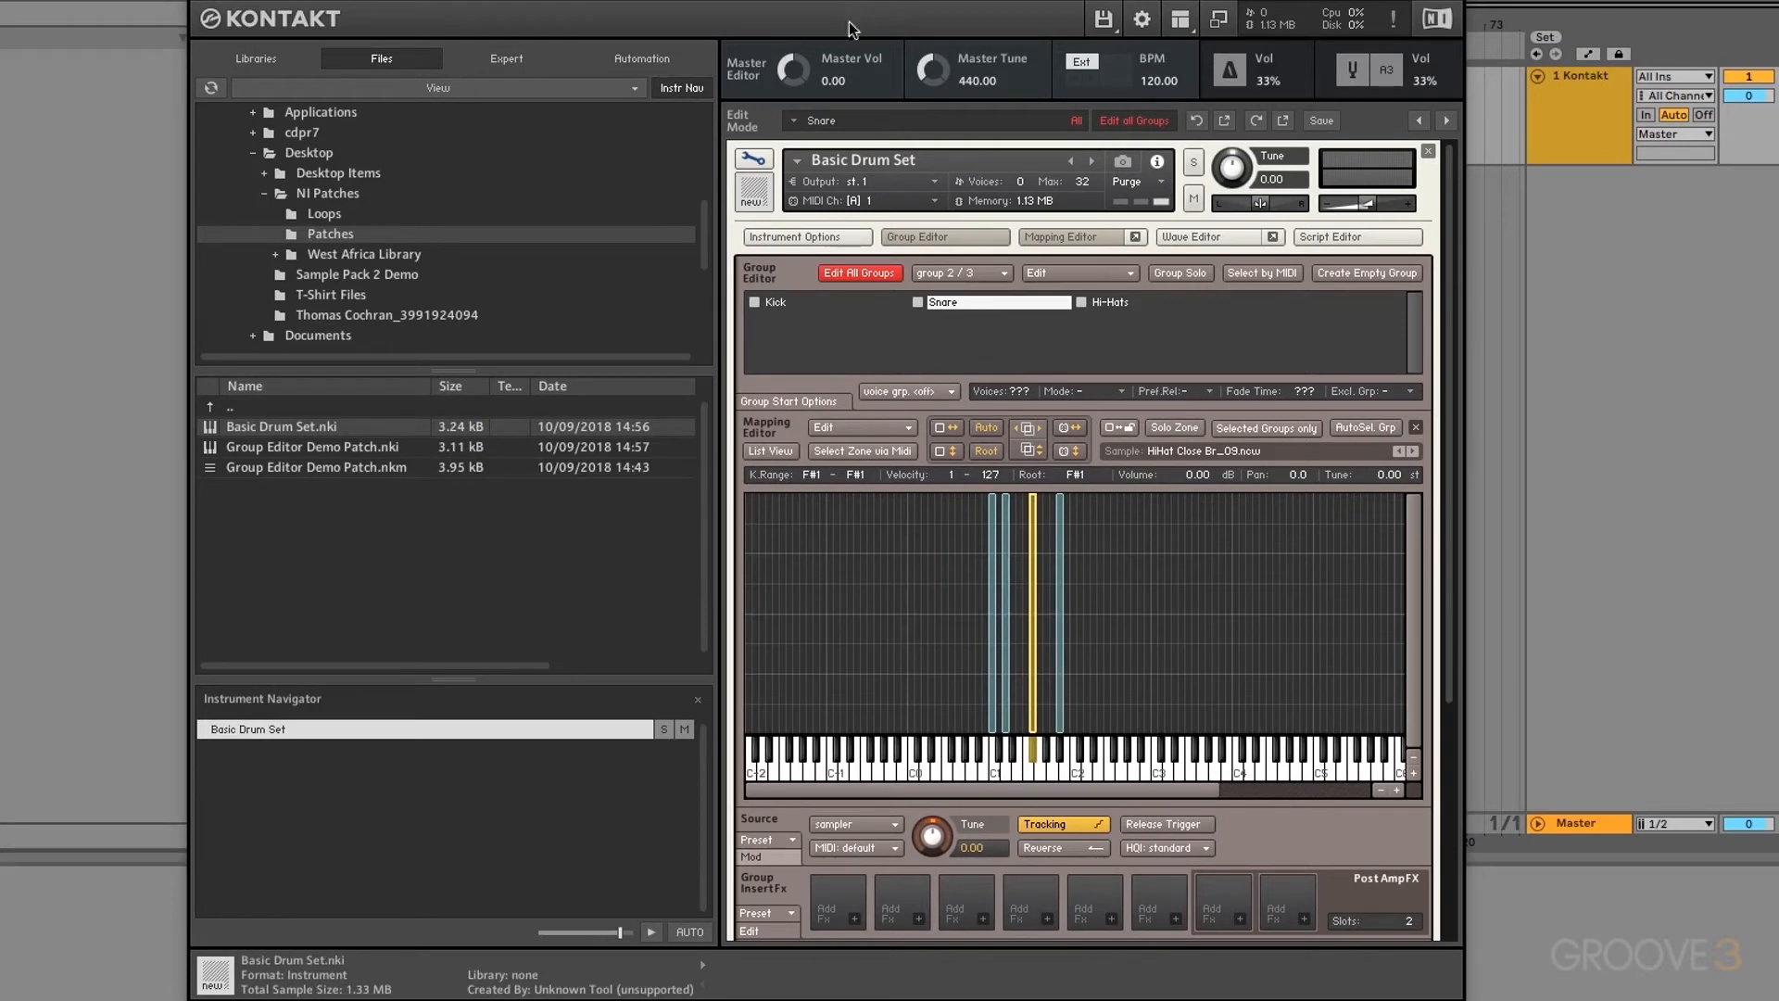
Step: Audition the Basic Drum Set keys, including F#1 for the hi-hat
scroll(1311, 879, down, 6)
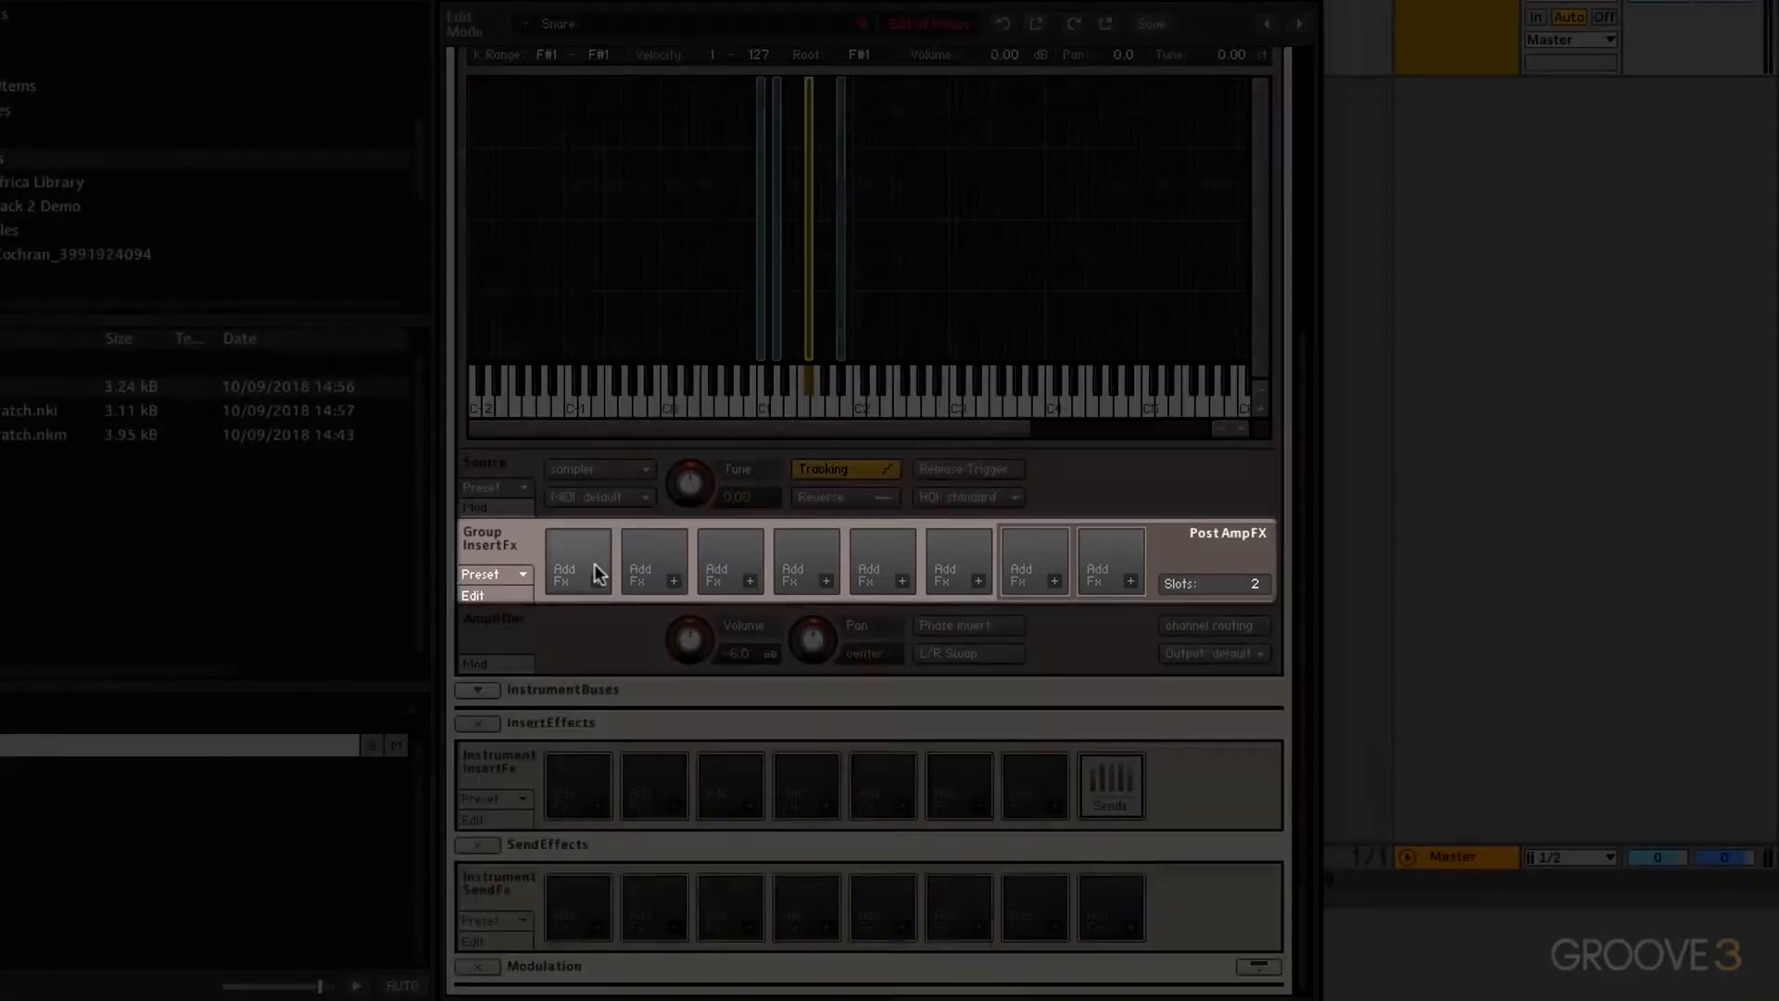
scroll(594, 564, up, 5)
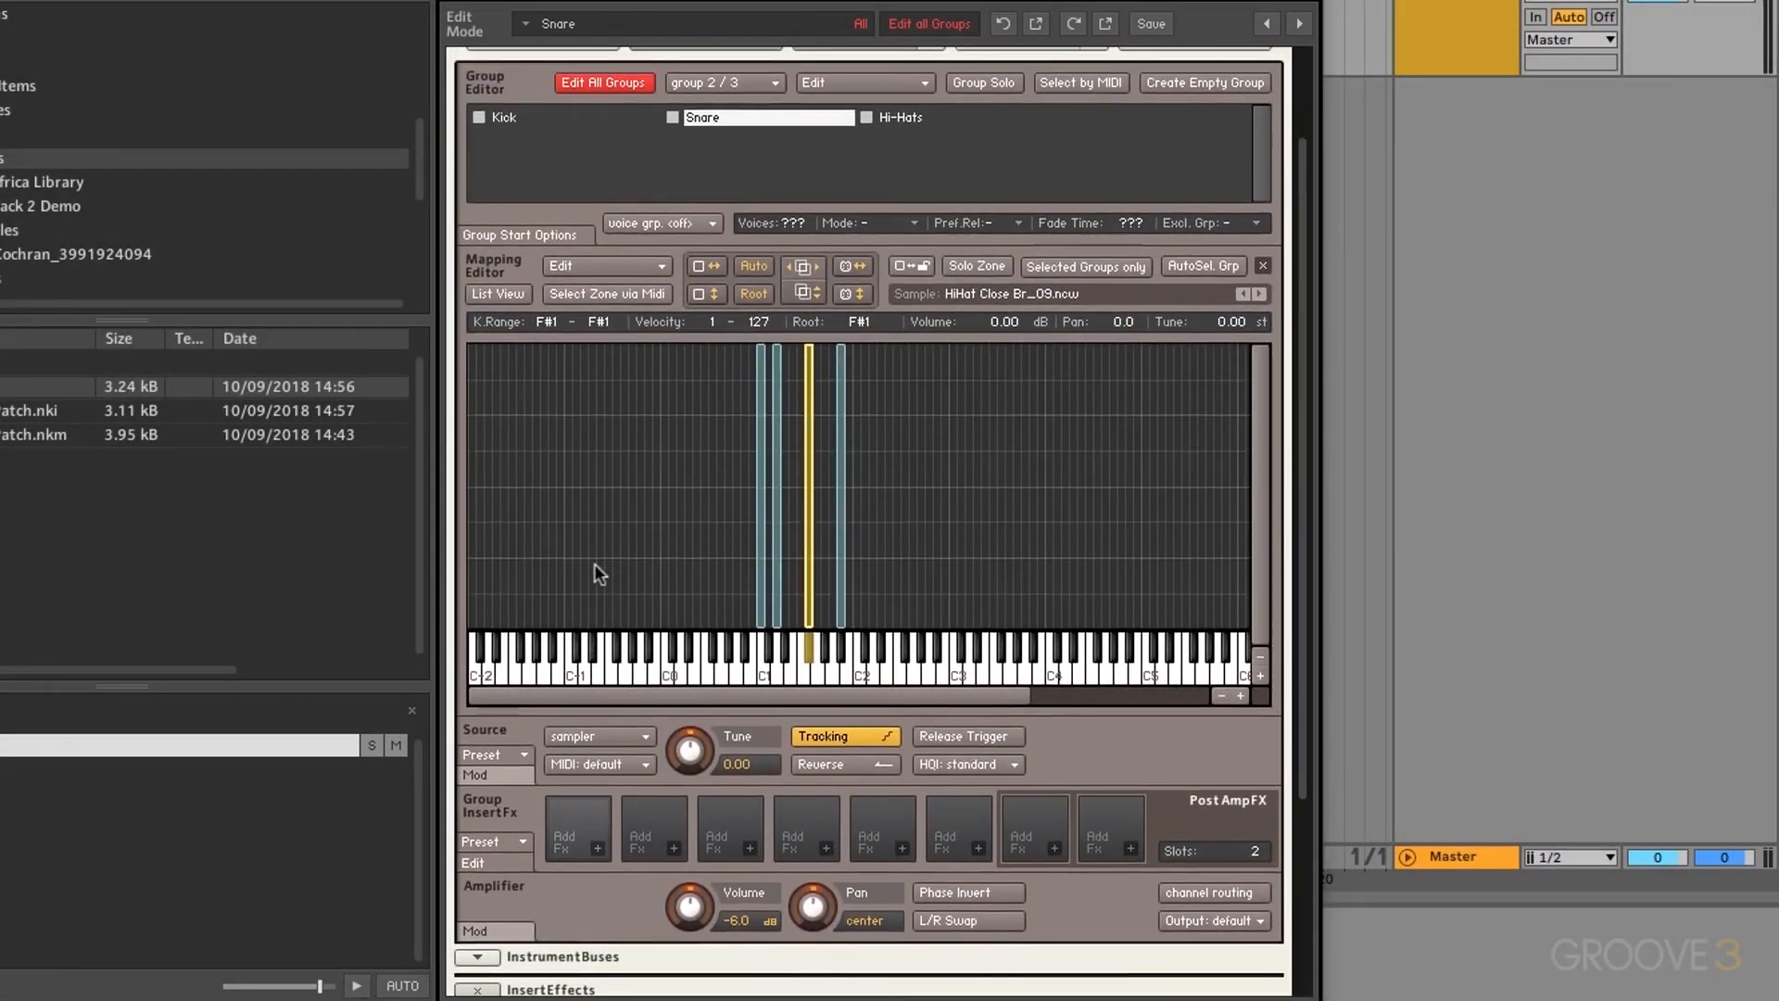
click(778, 679)
click(808, 656)
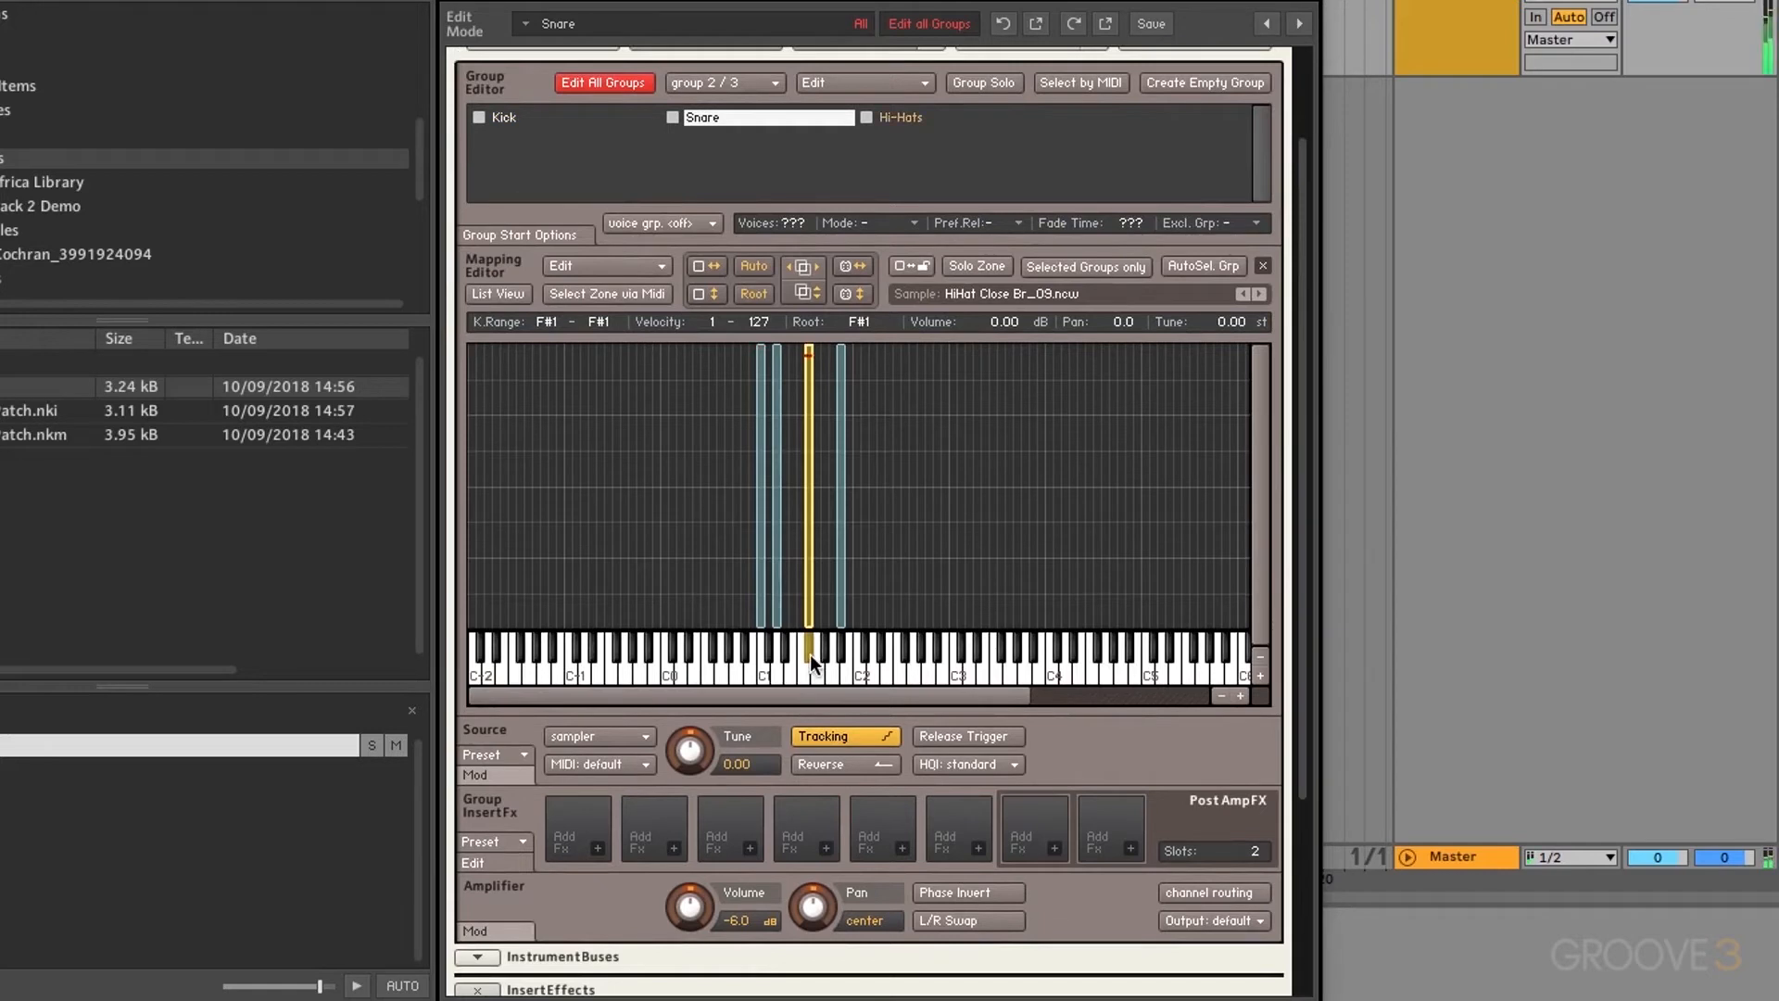
click(840, 664)
Step: Turn off Edit All Groups and select the Snare group for editing
click(613, 86)
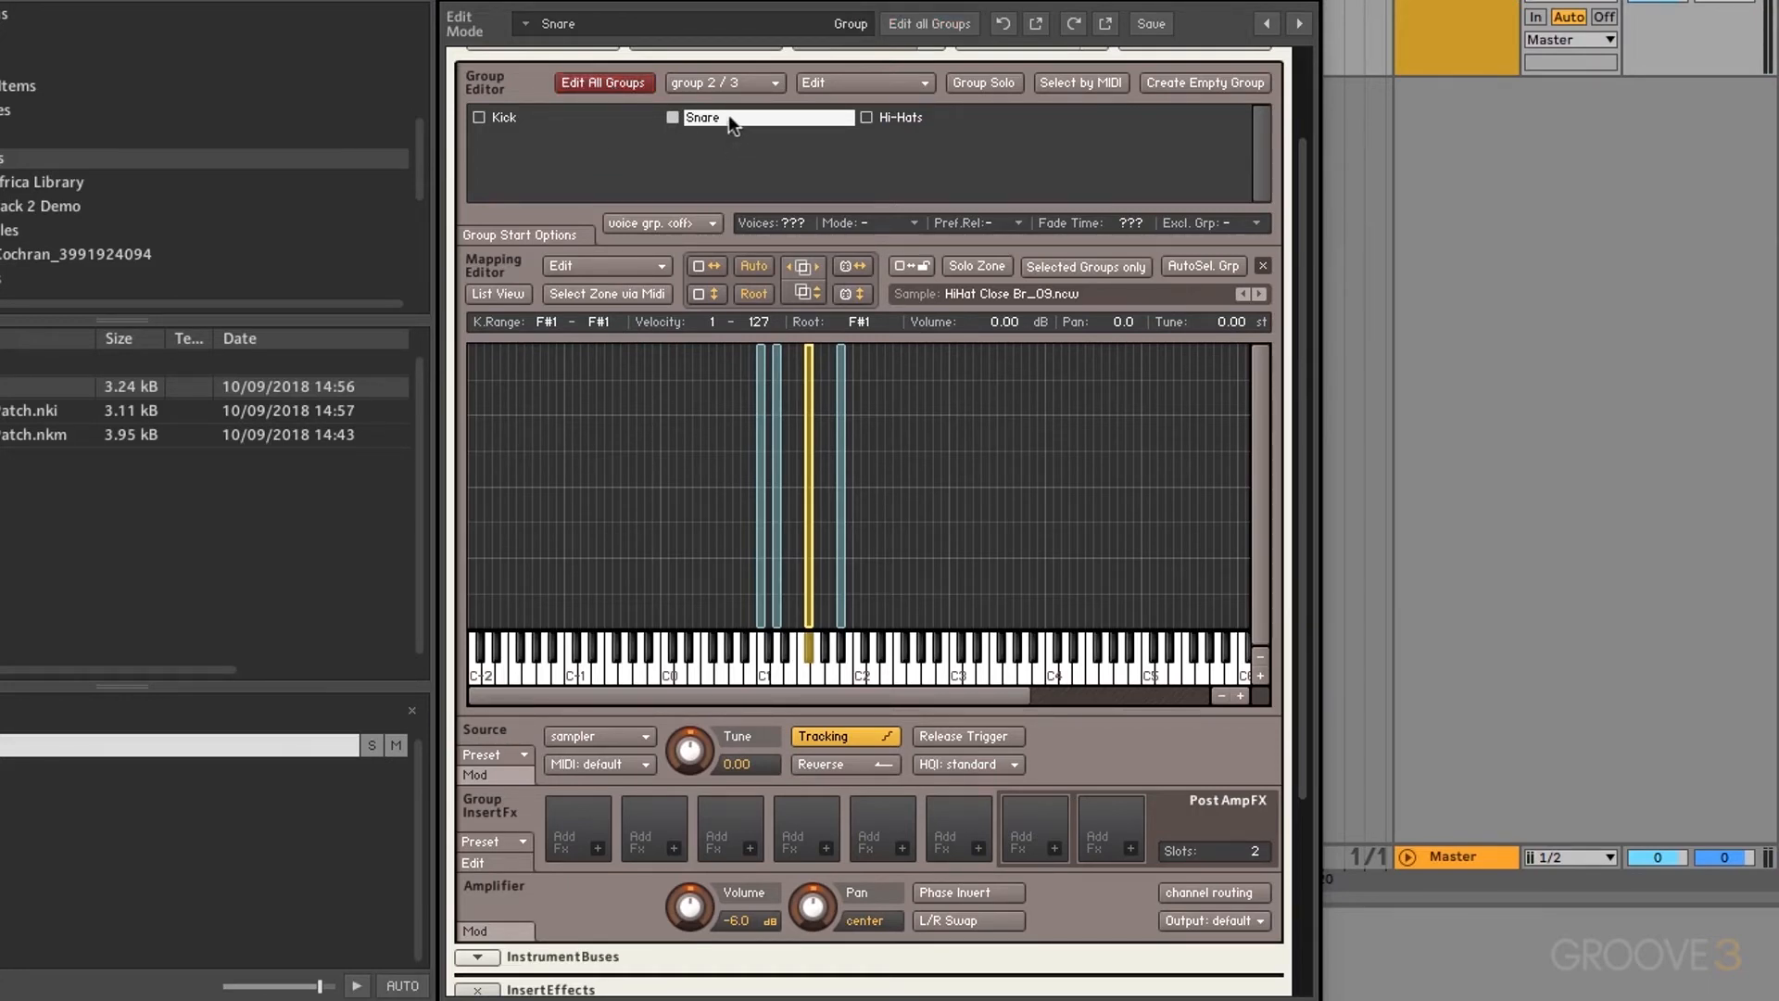
click(632, 119)
click(727, 121)
scroll(744, 371, down, 5)
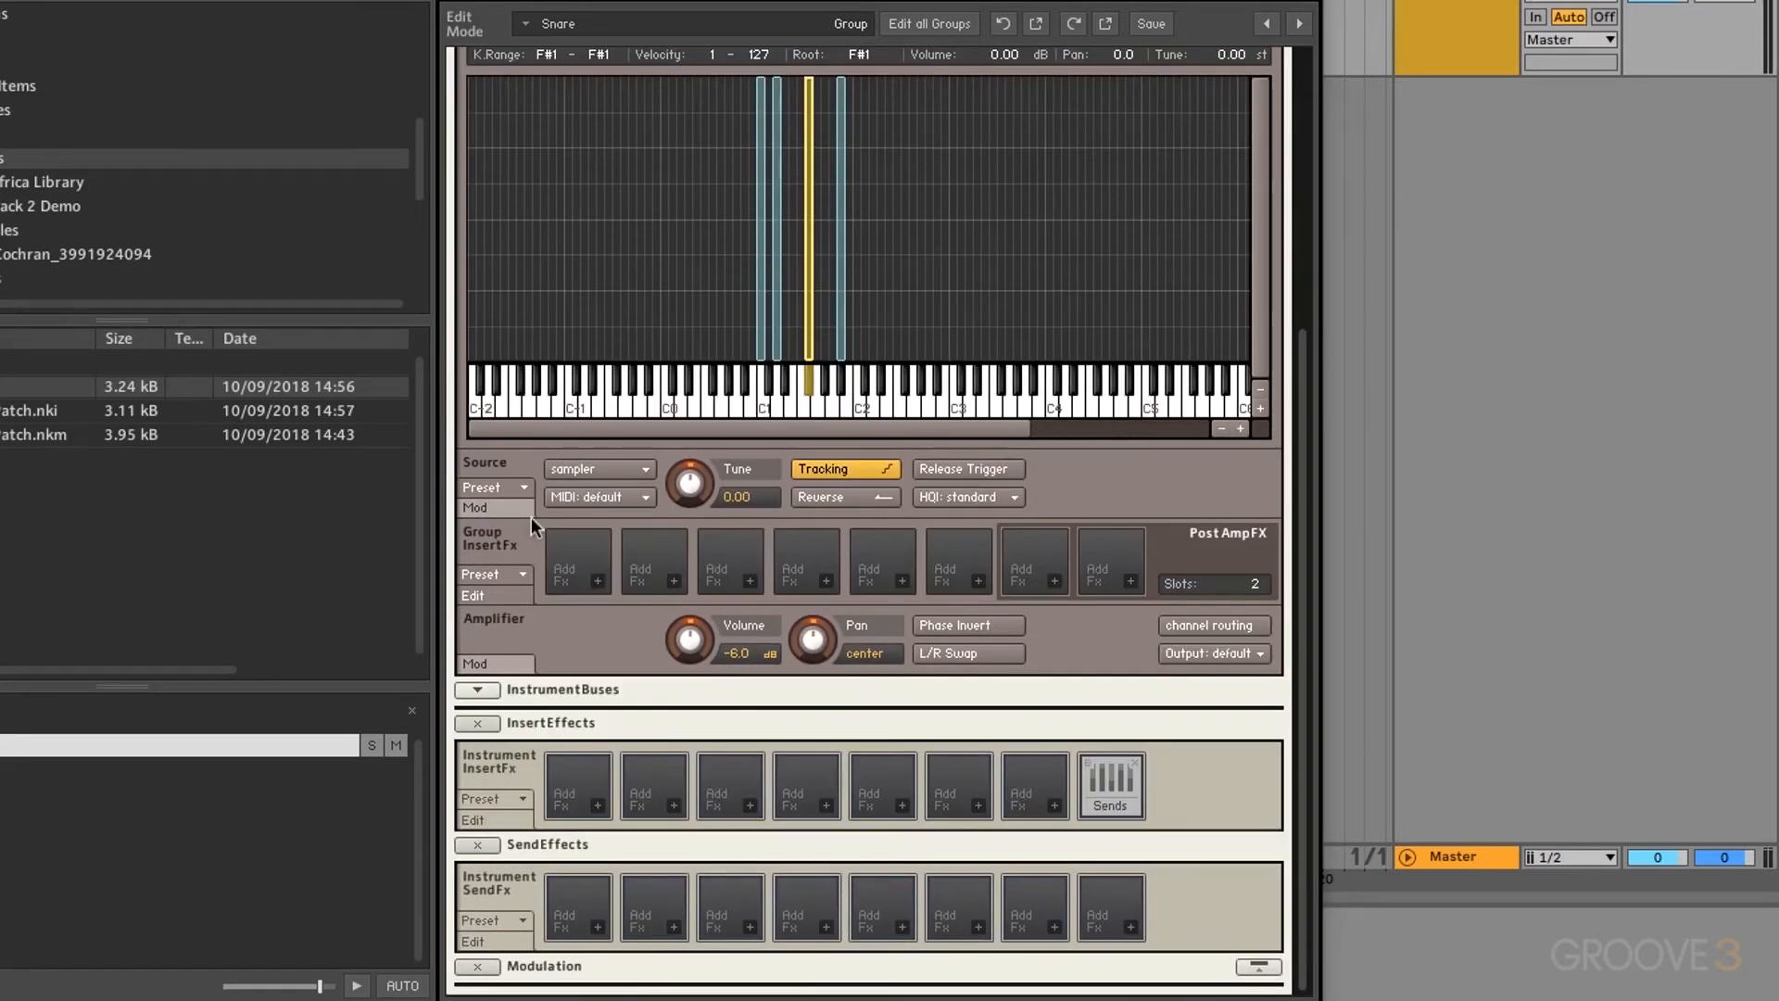
Step: Load the Factory Diverse Chains 24-Band EQ chain into the Snare group inserts
click(511, 581)
mouse_move(510, 599)
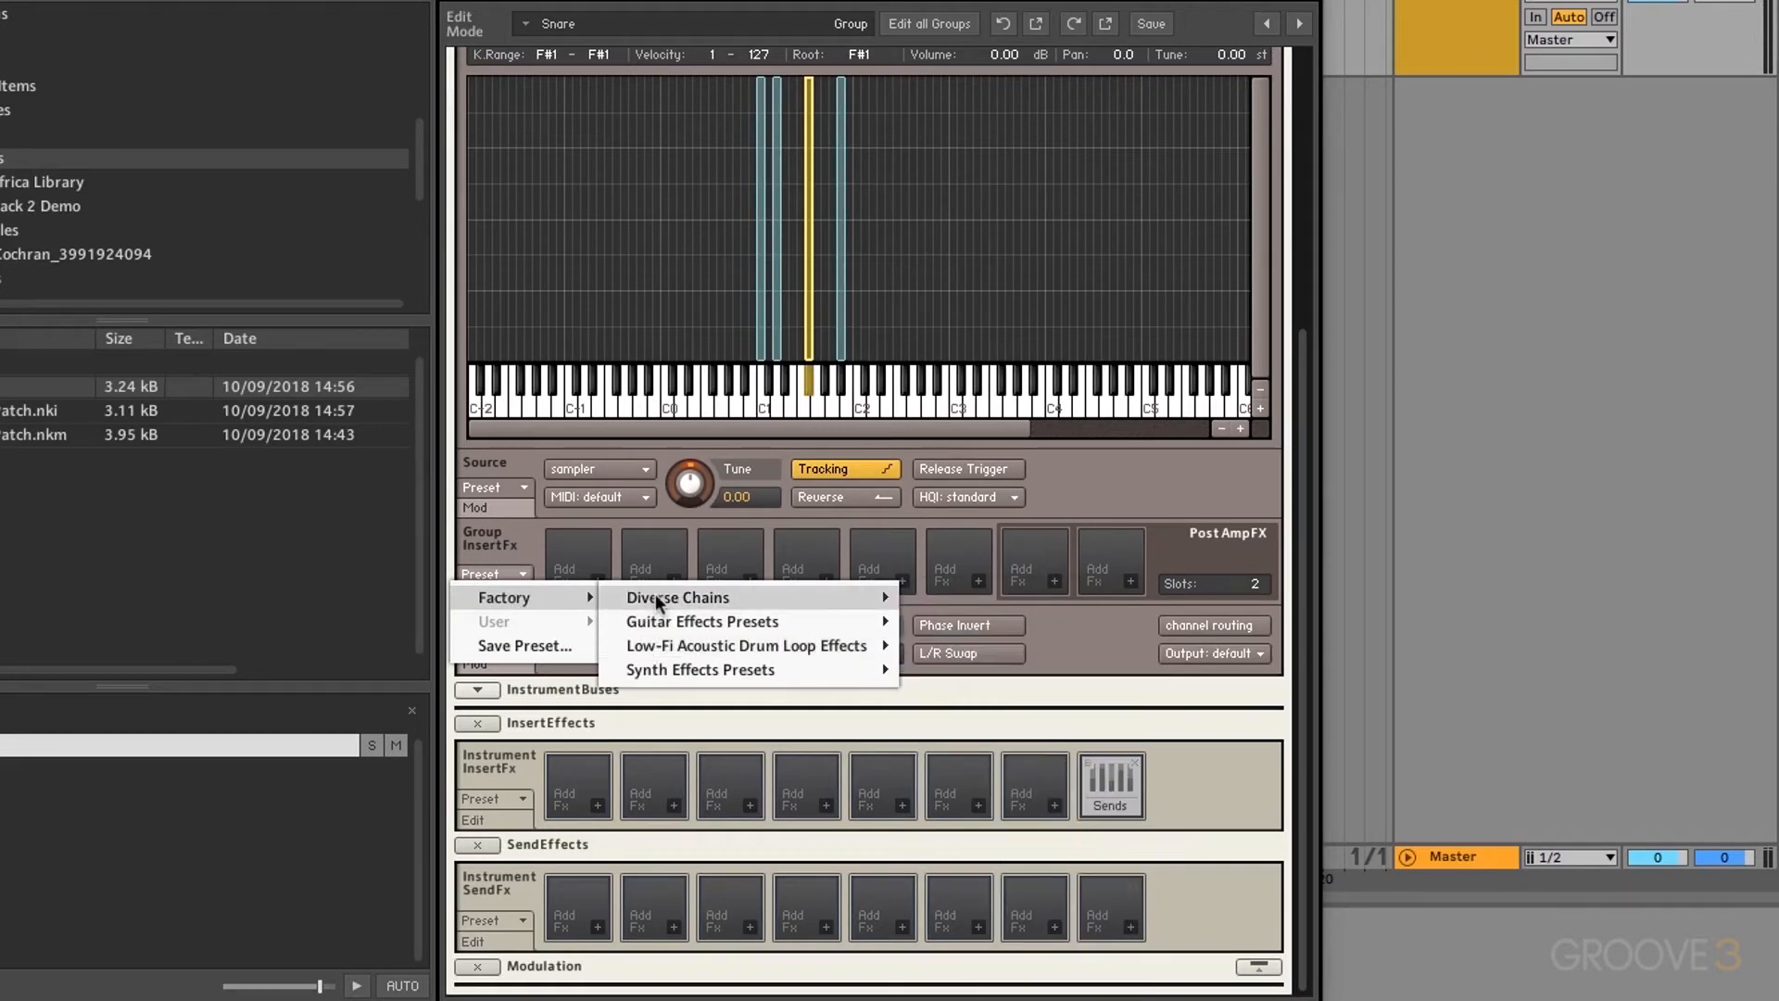
mouse_move(655, 597)
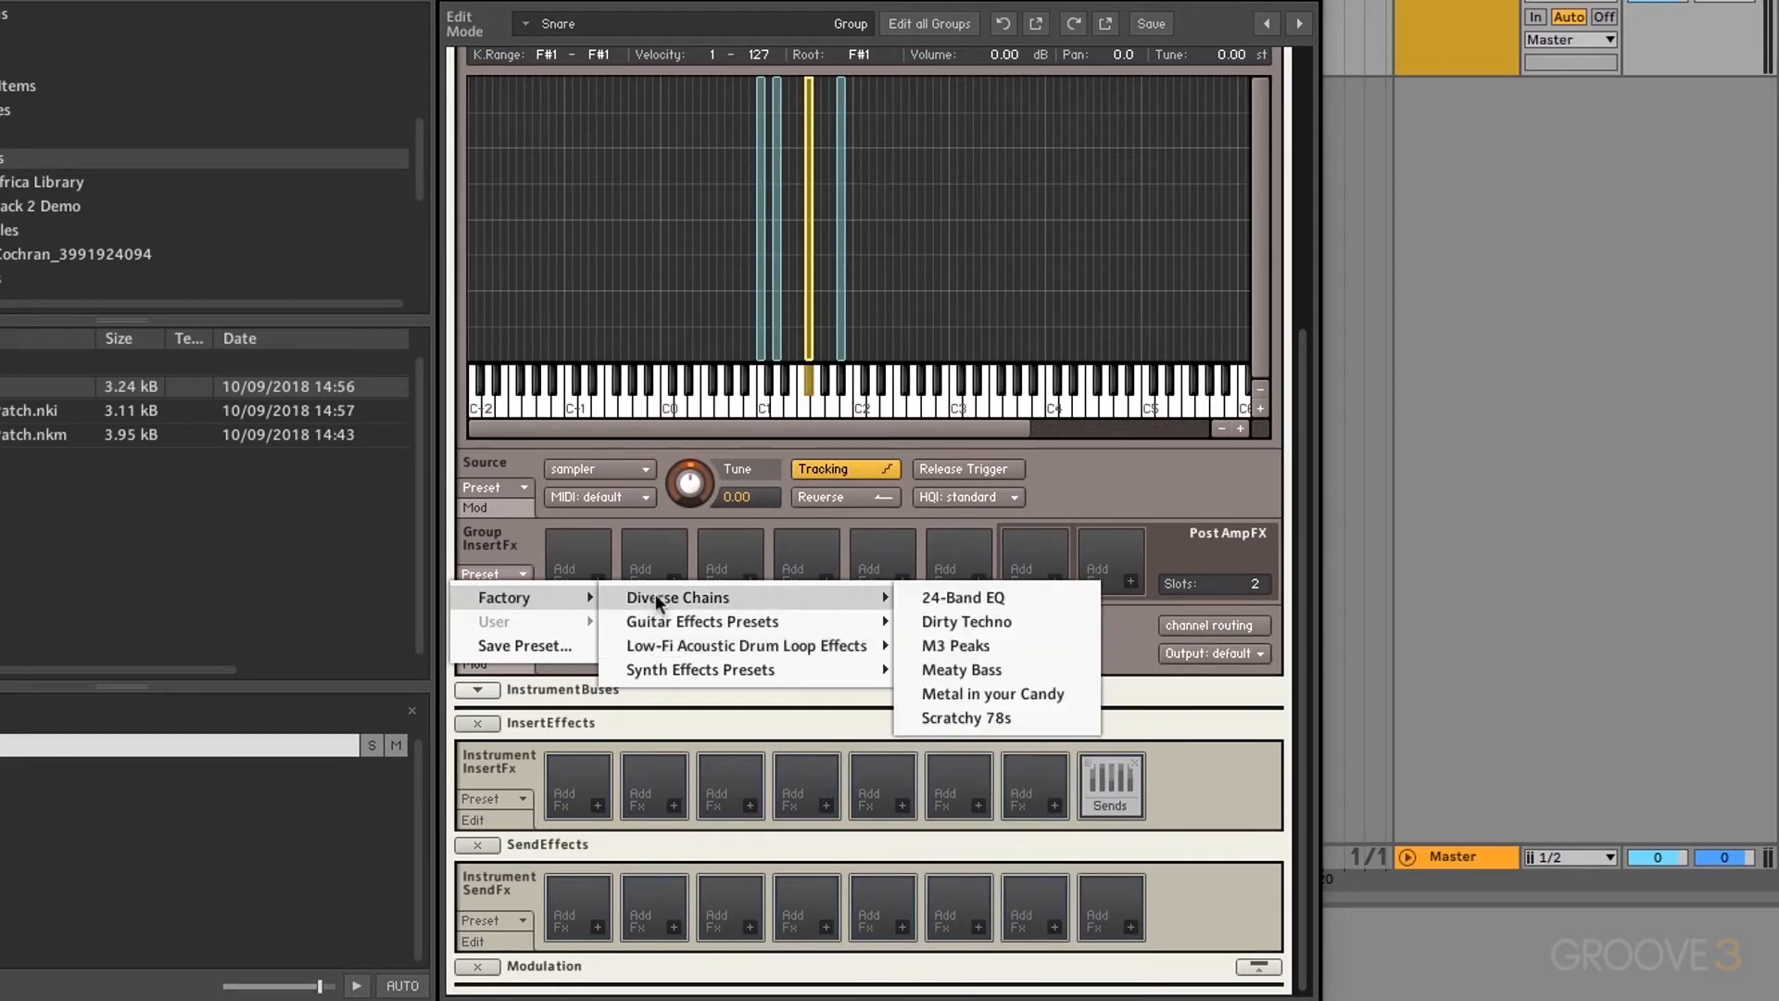
click(986, 597)
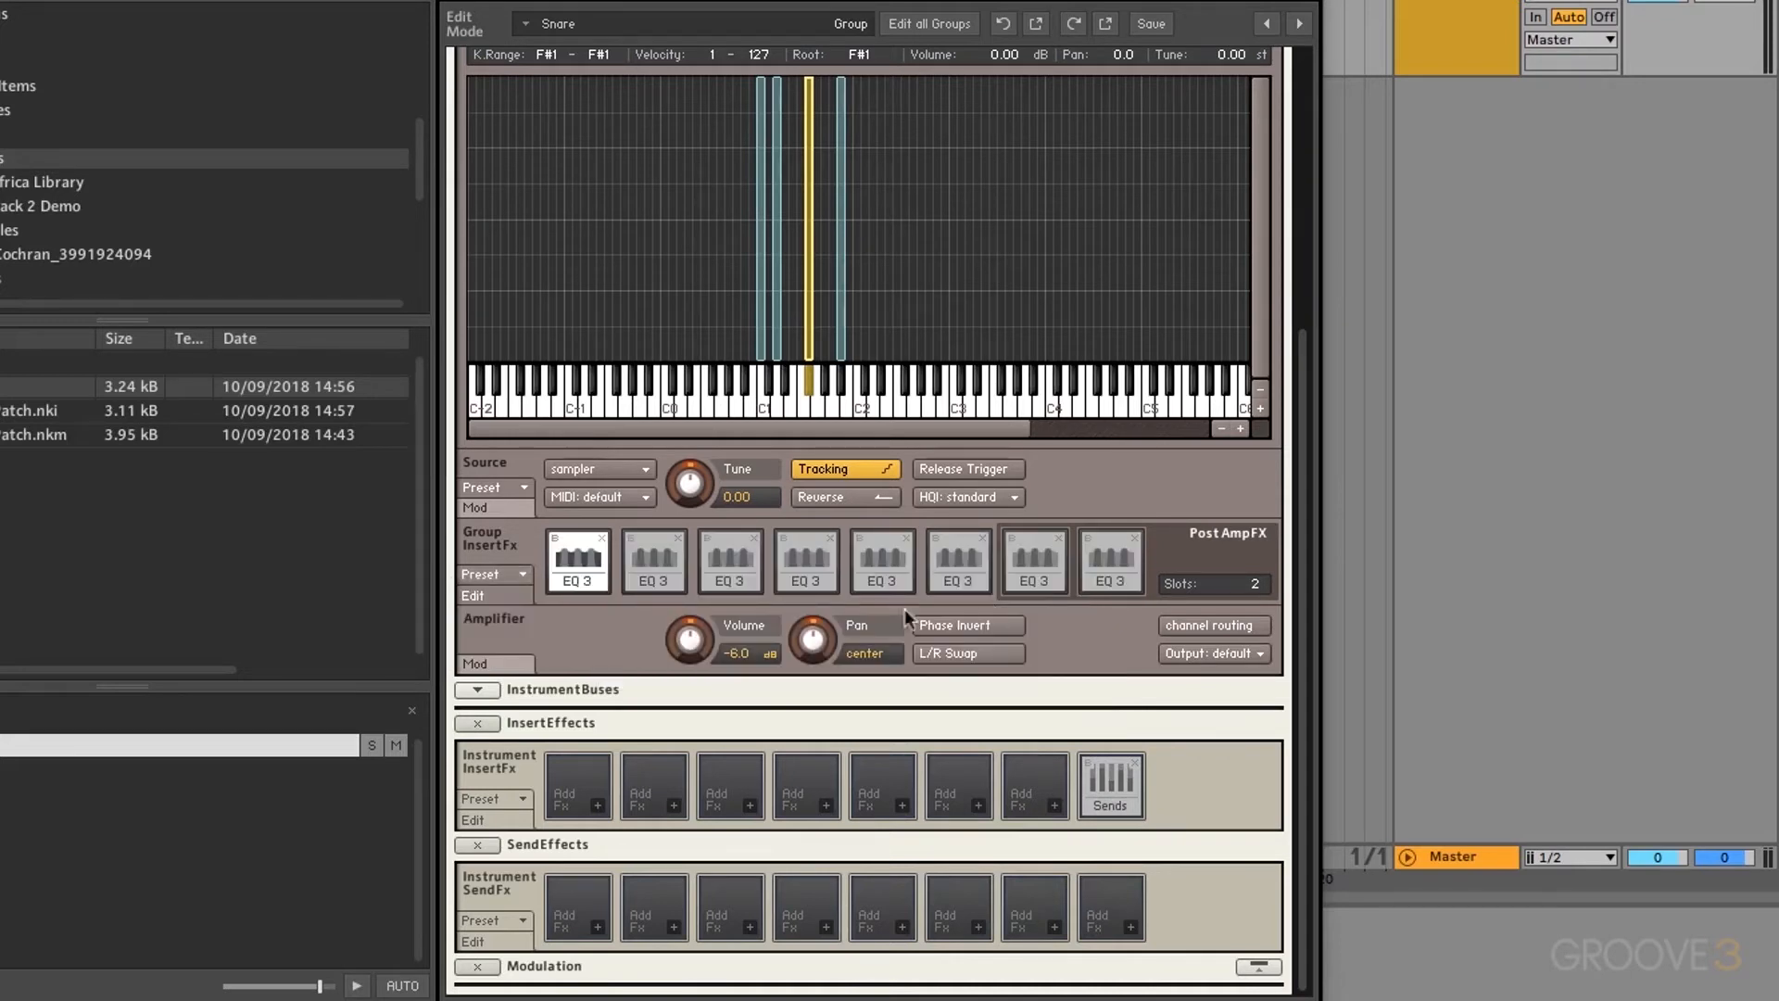
Step: Select EQ 3 slots two through six and show the selected EQ's settings
click(658, 581)
click(727, 581)
click(797, 577)
click(877, 578)
click(948, 572)
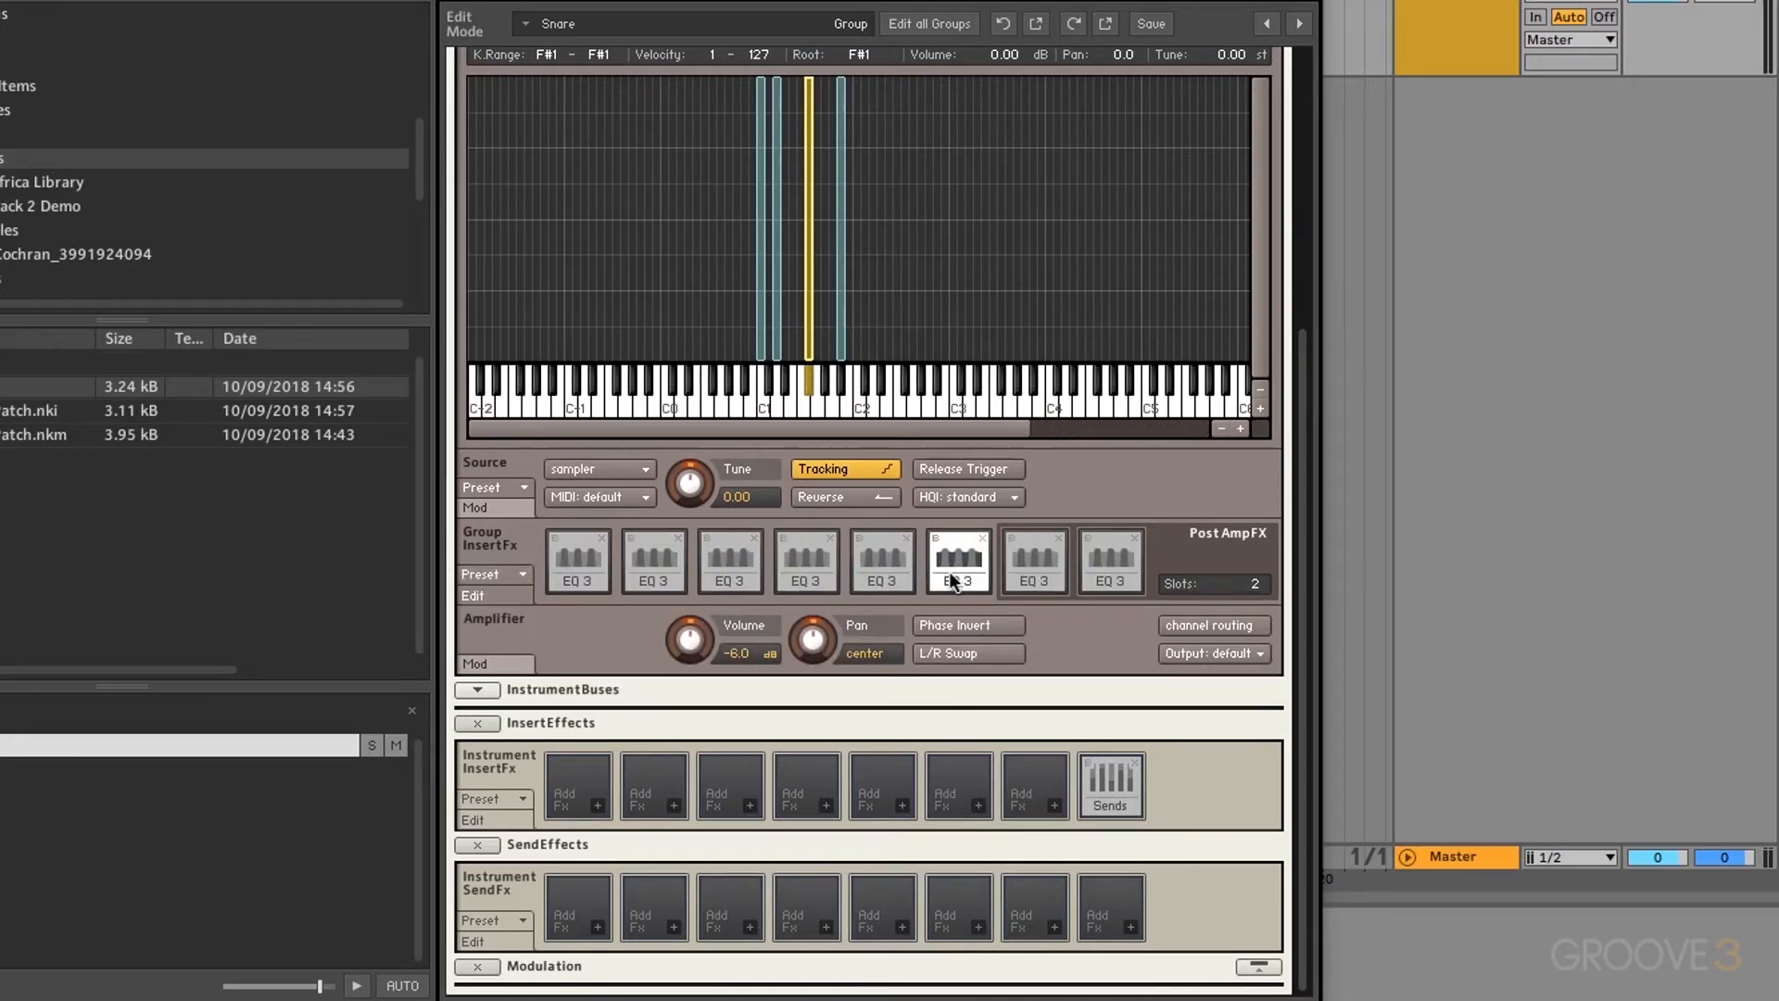
click(480, 597)
Step: Inspect the first four EQ 3 slots' settings, then open the insert preset options
click(631, 573)
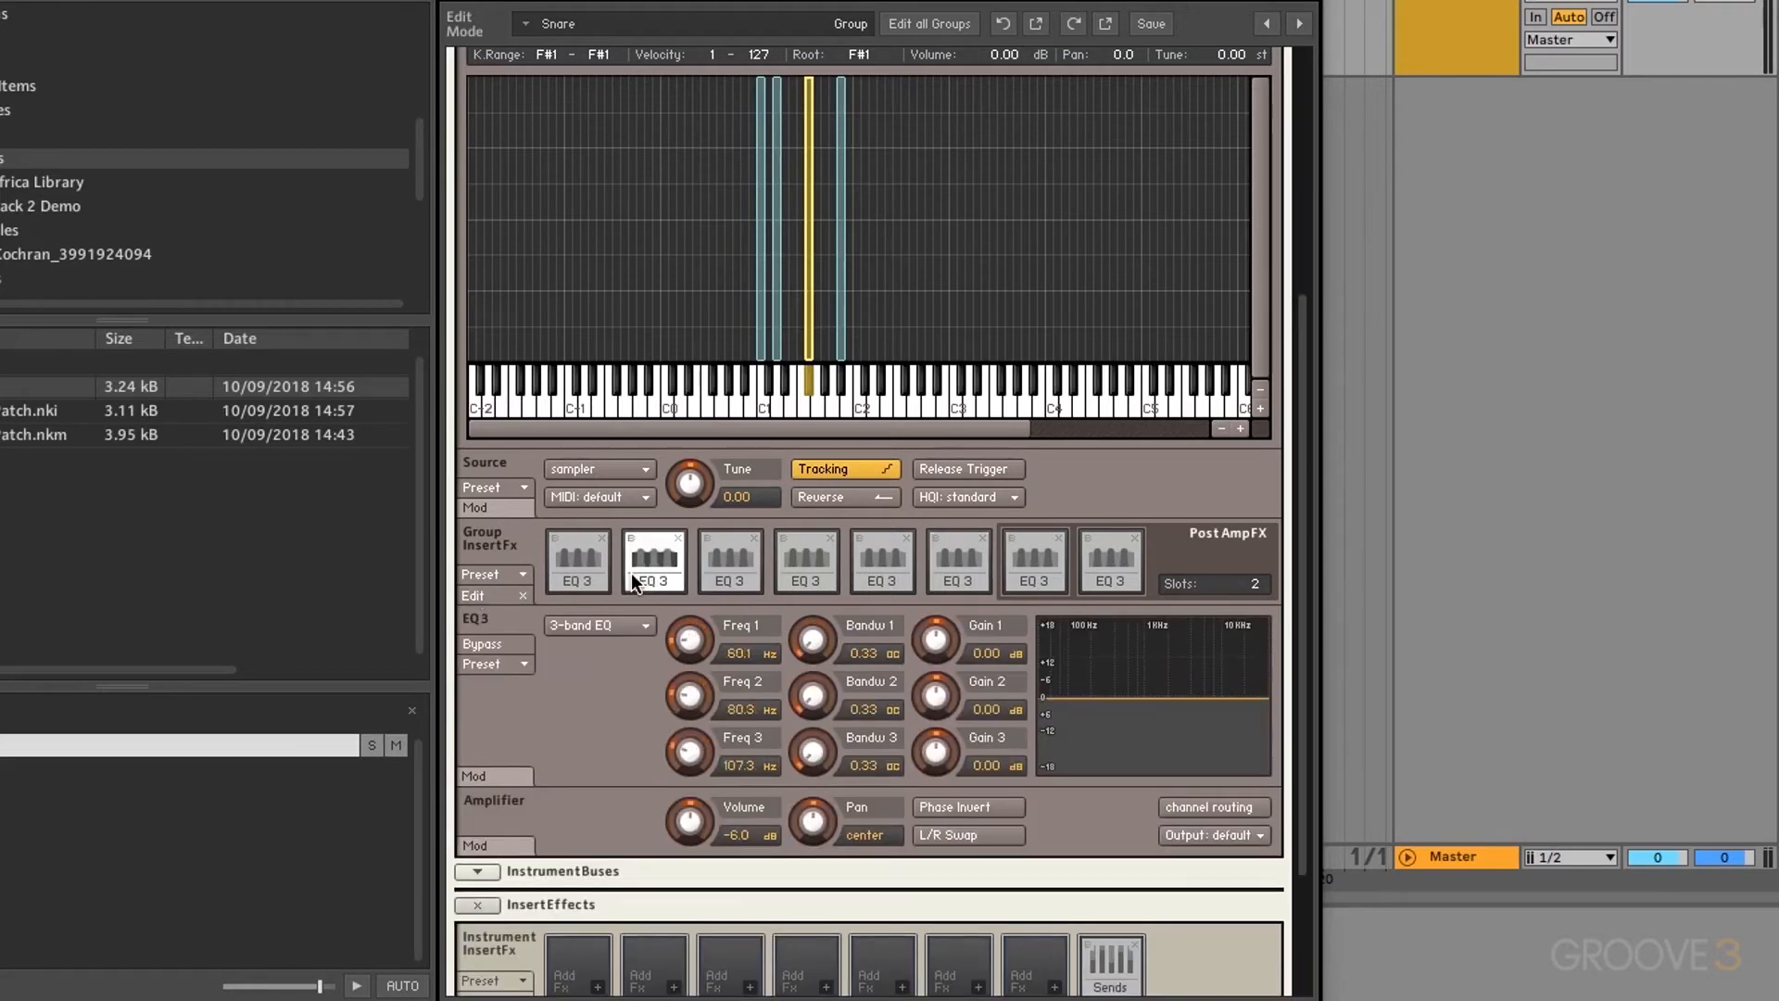
click(591, 579)
click(704, 570)
click(786, 570)
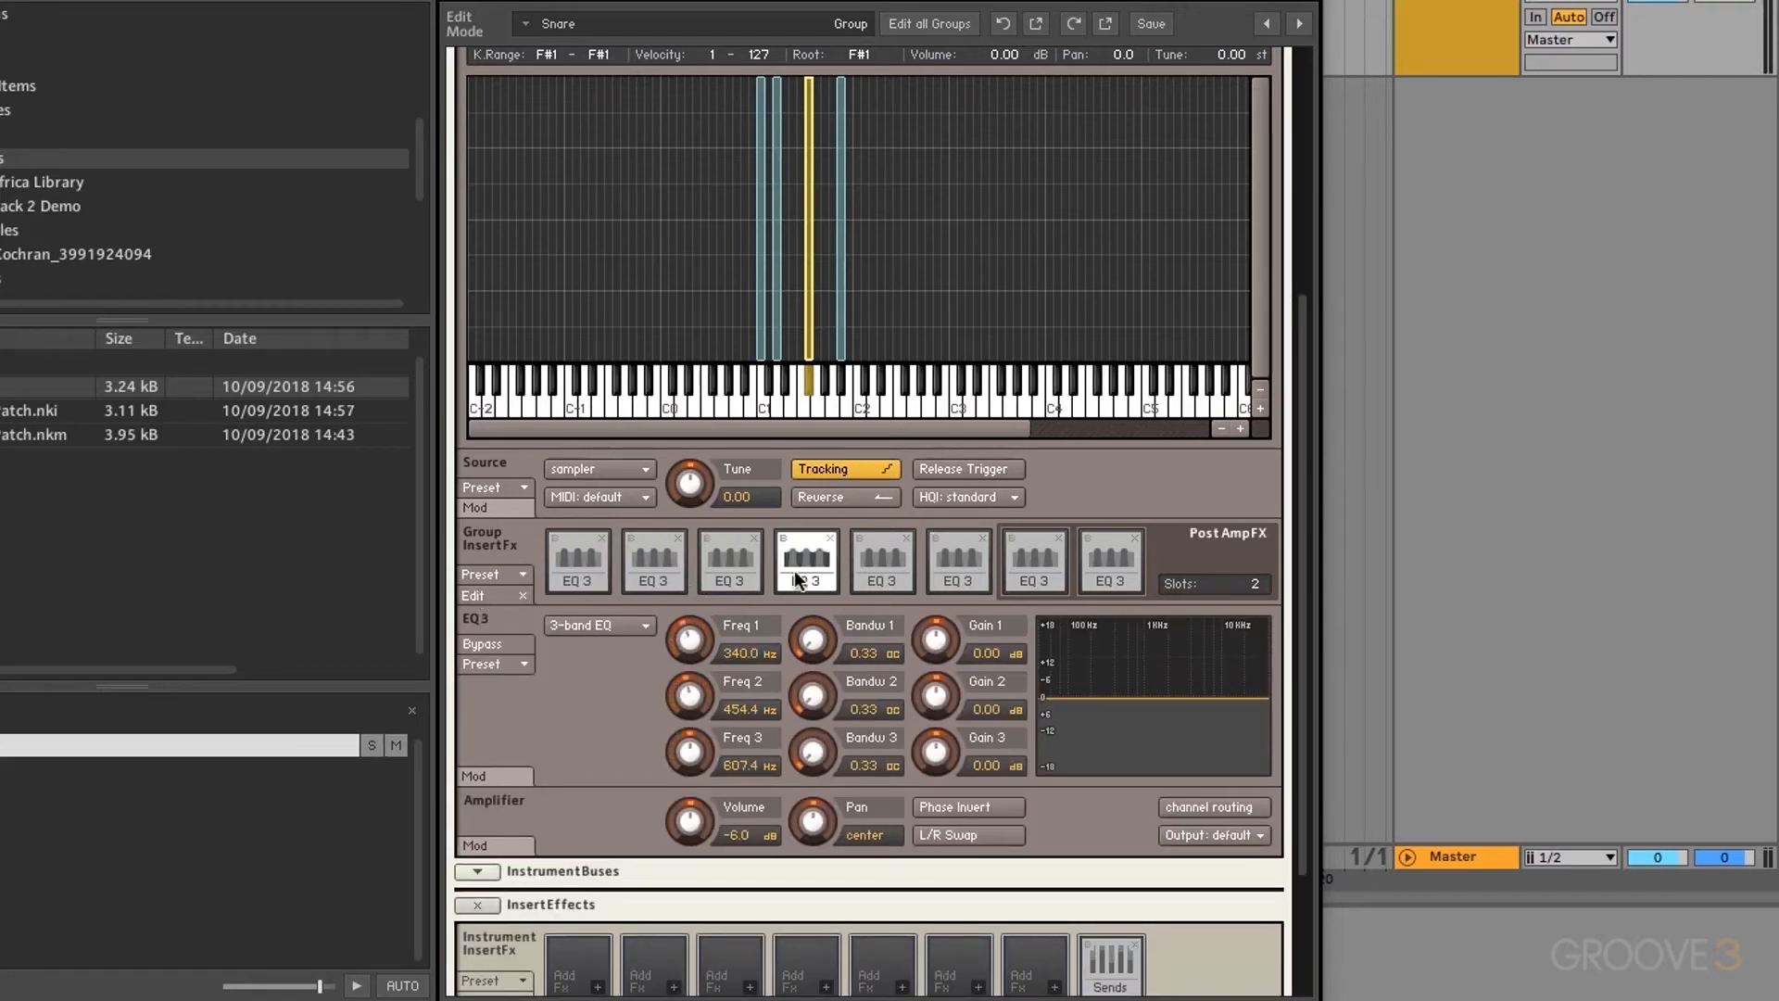
click(520, 576)
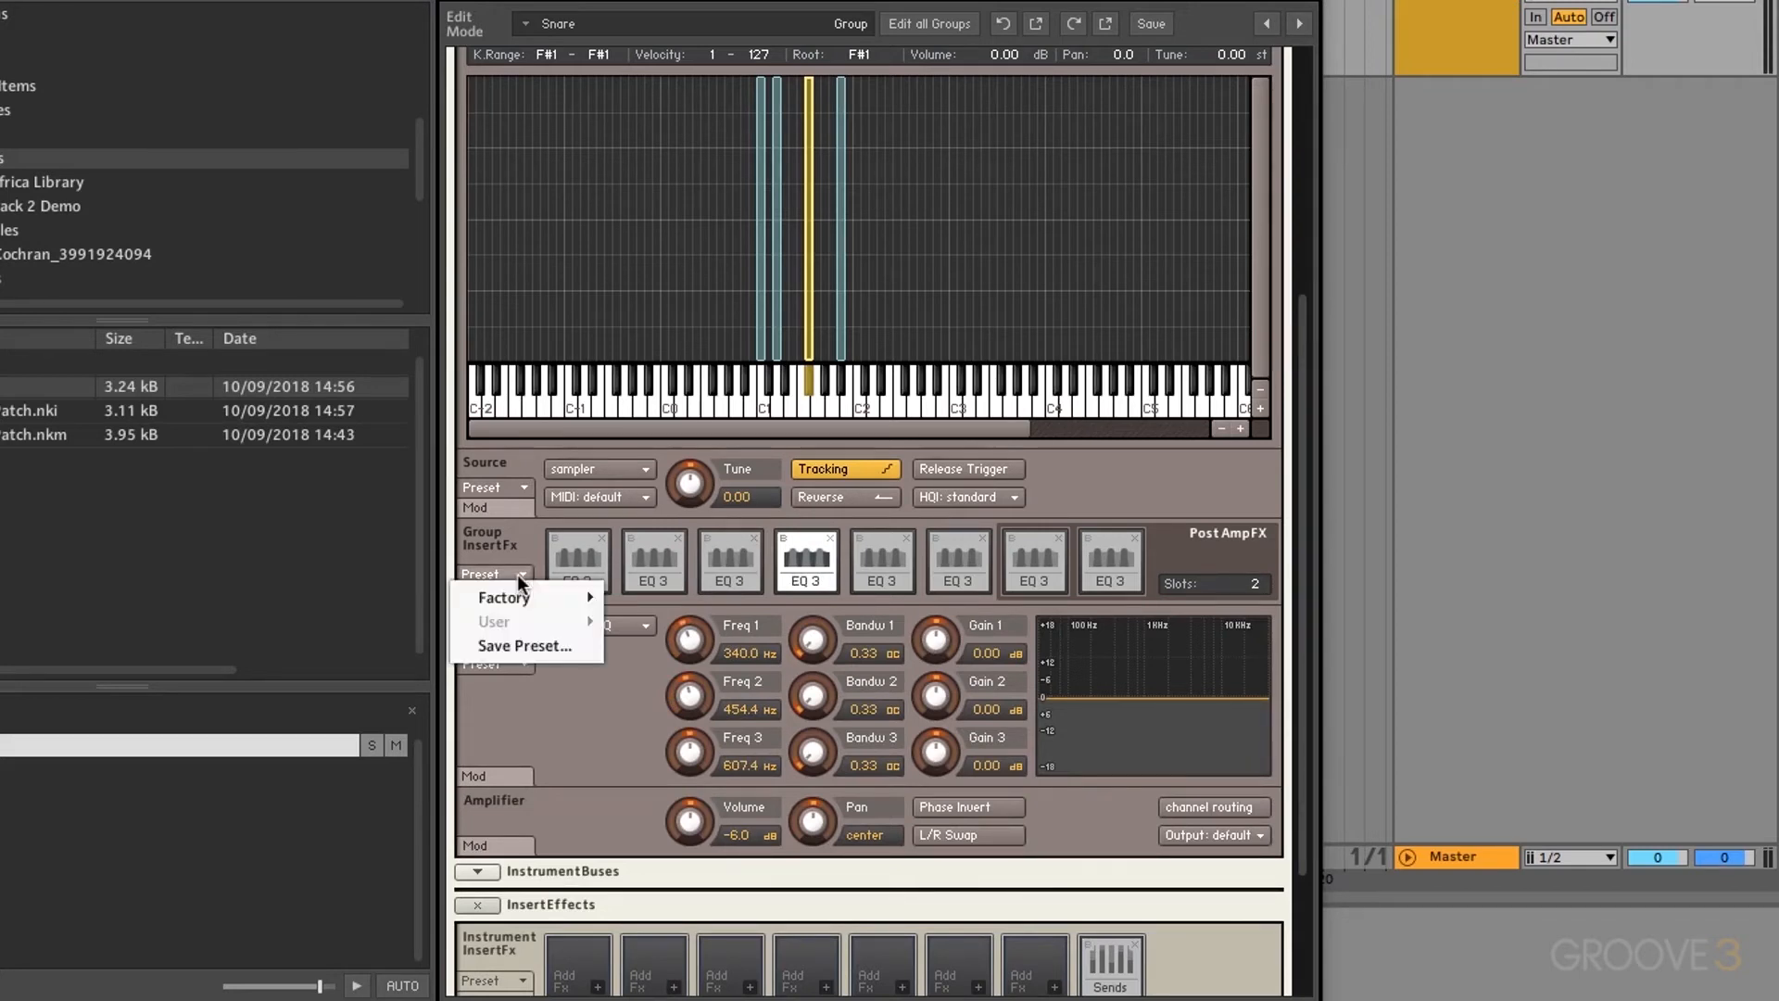
click(522, 641)
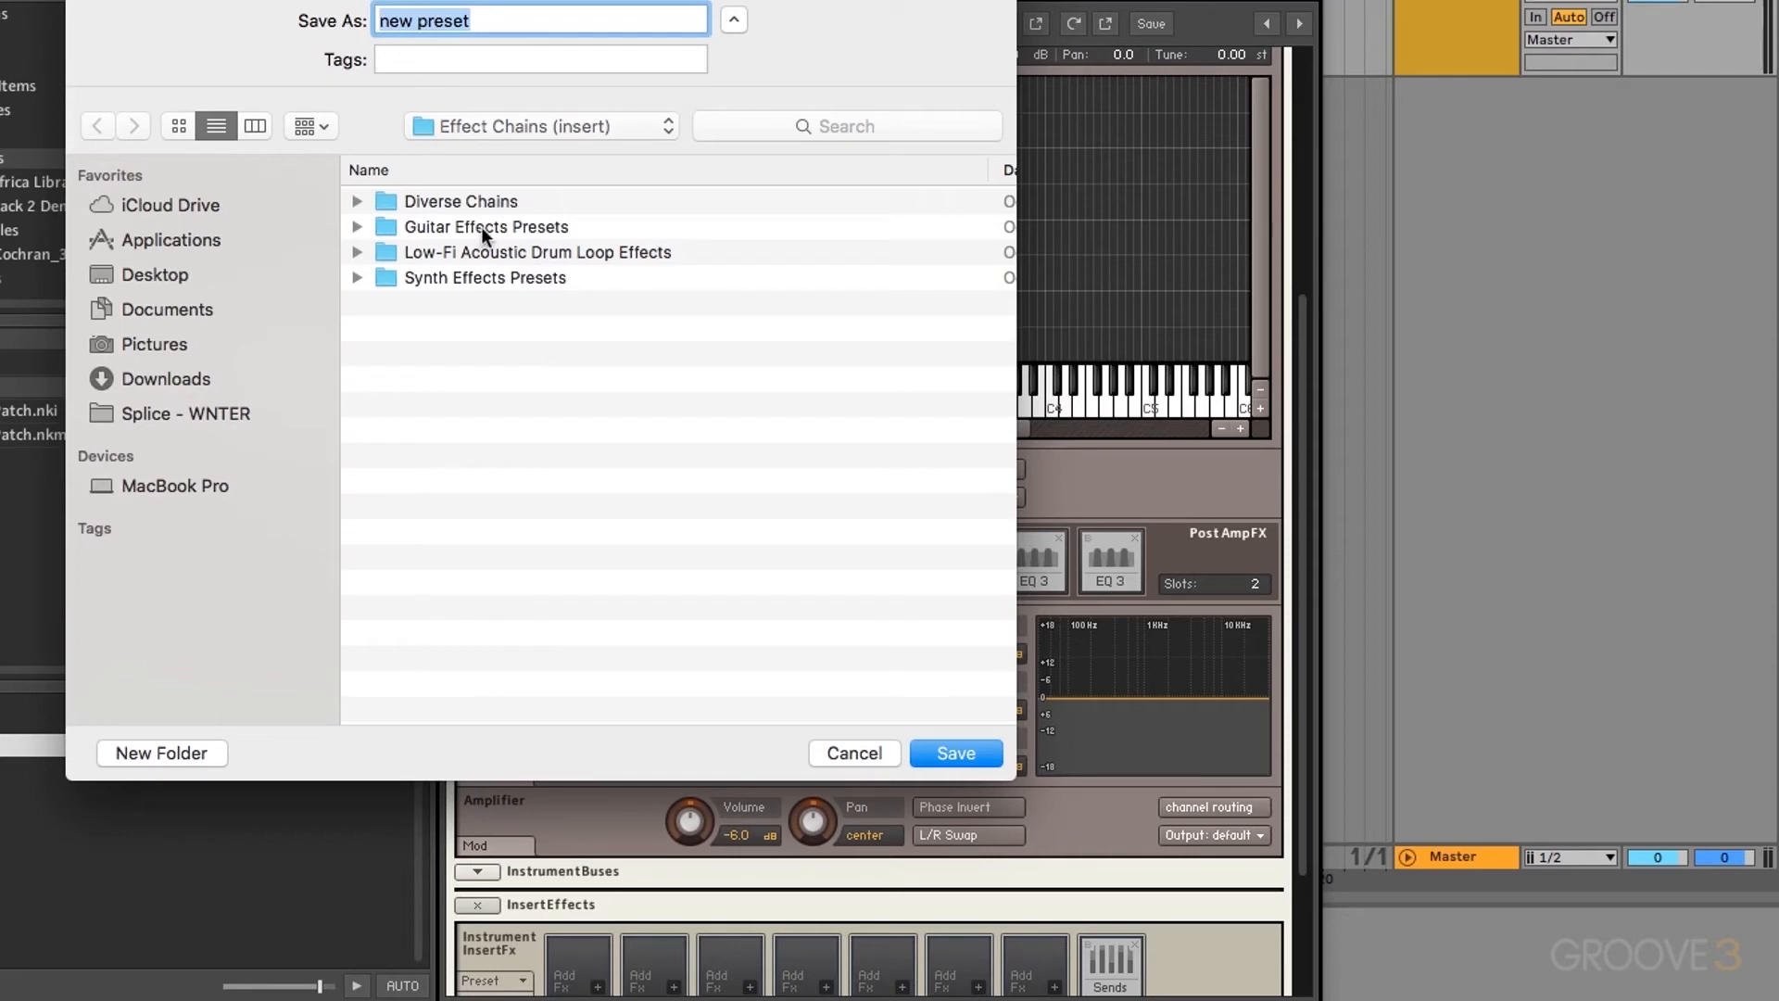
click(855, 753)
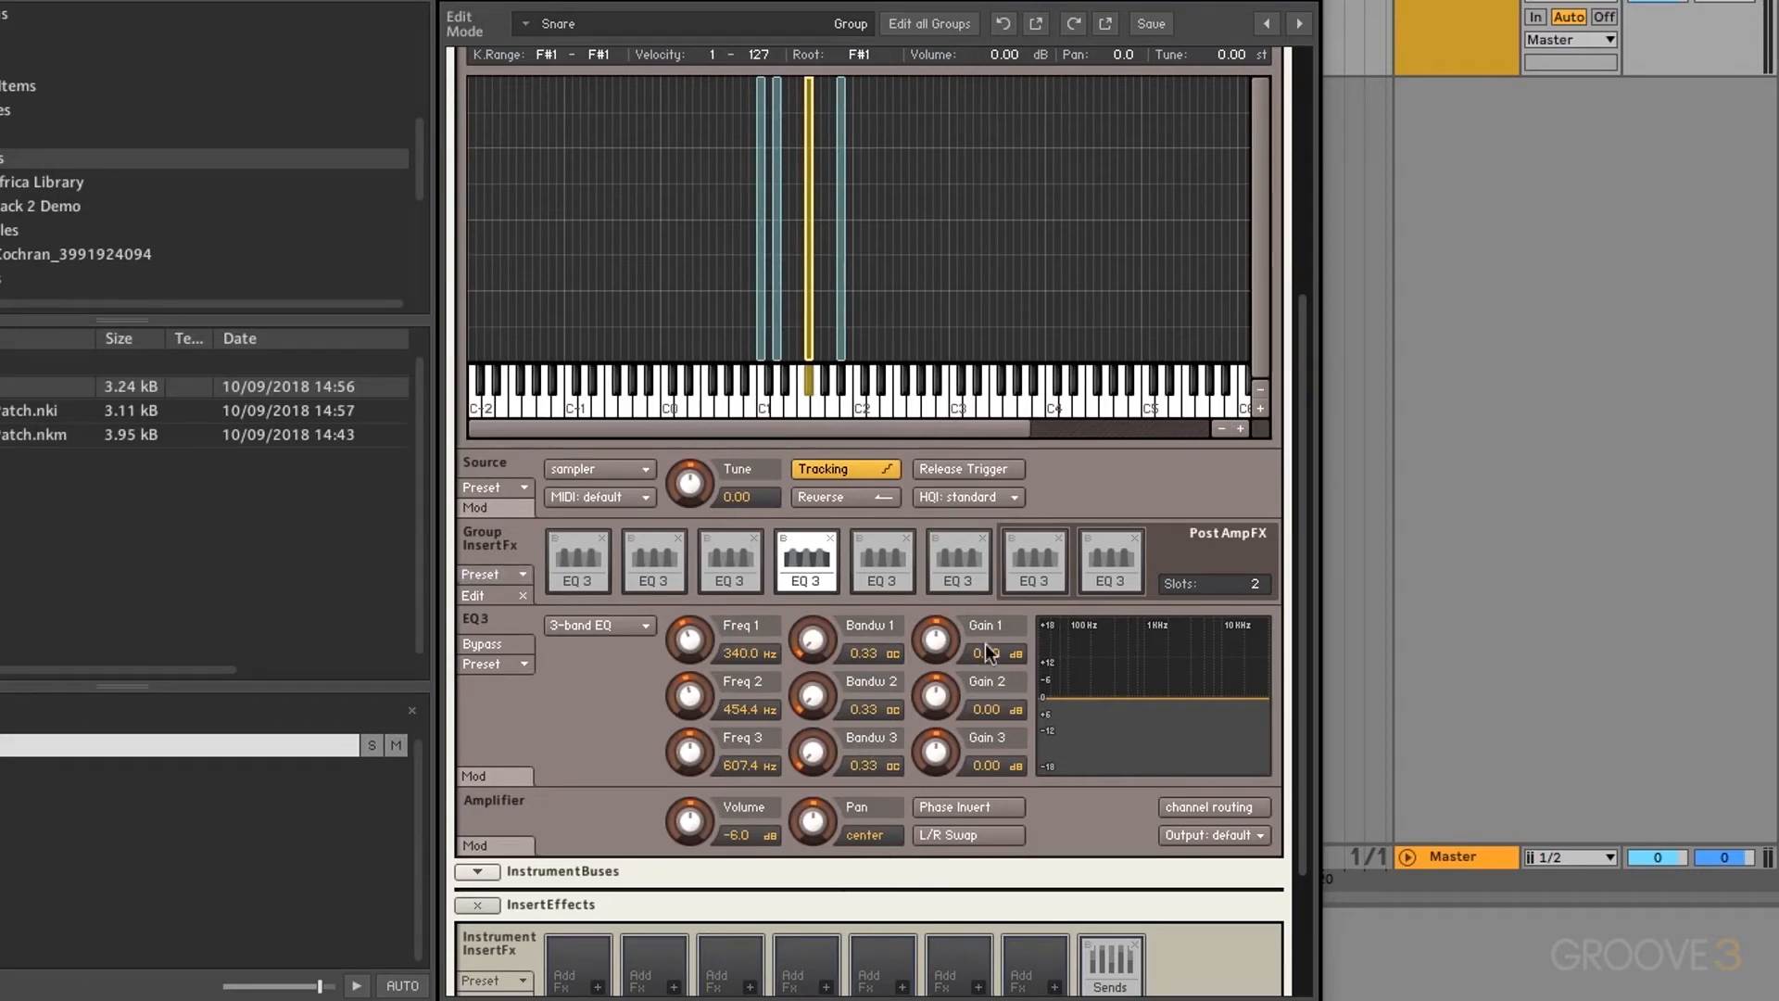
Step: Remove every EQ 3 insert from the Snare group, working from the eighth slot back to the first
click(1134, 539)
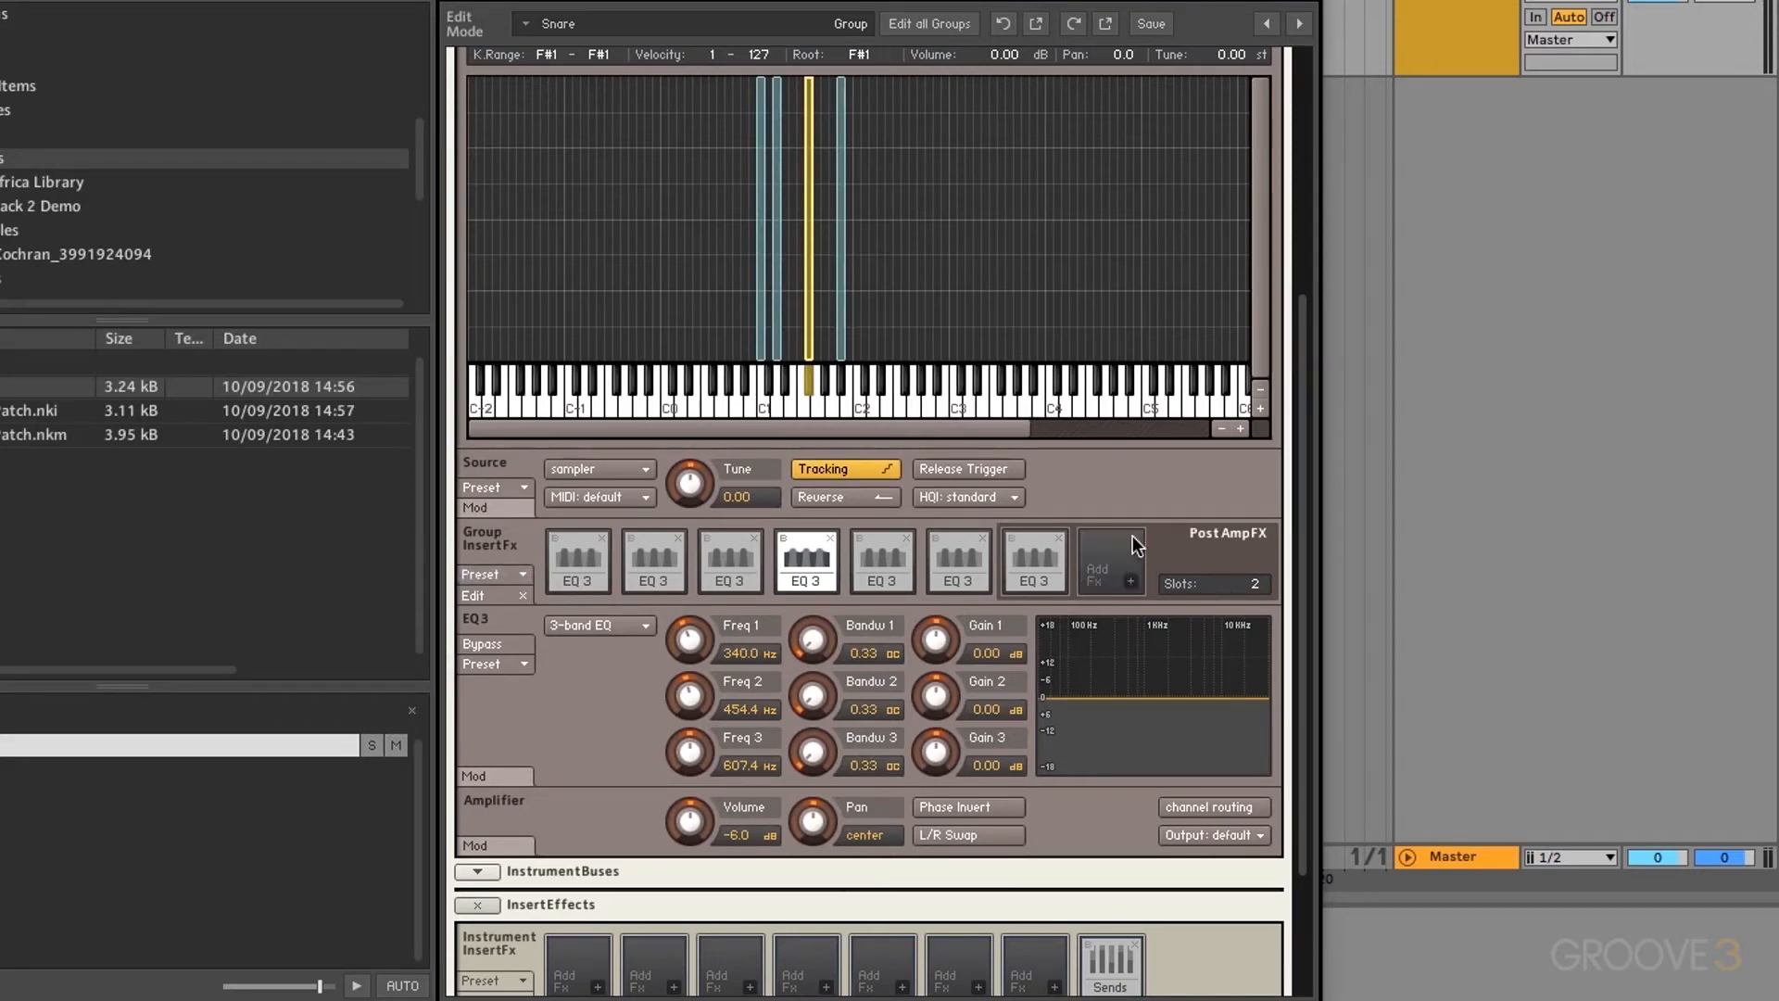
click(1060, 537)
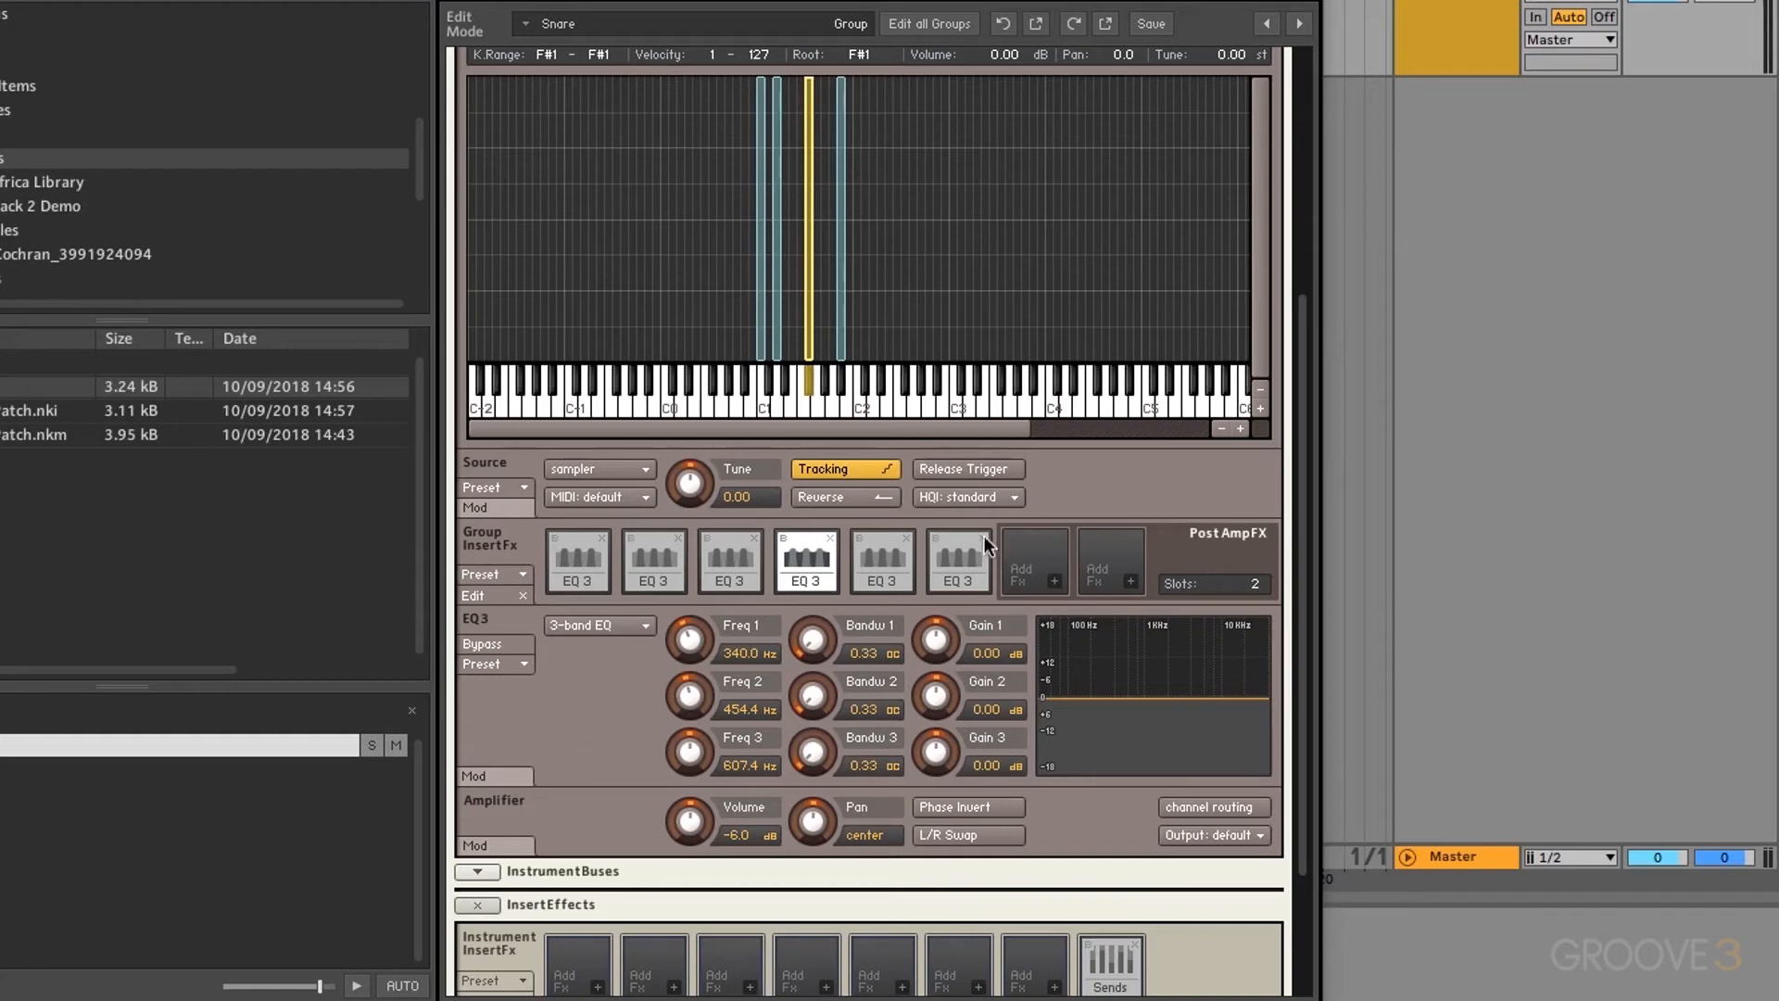
click(906, 537)
click(830, 537)
click(754, 537)
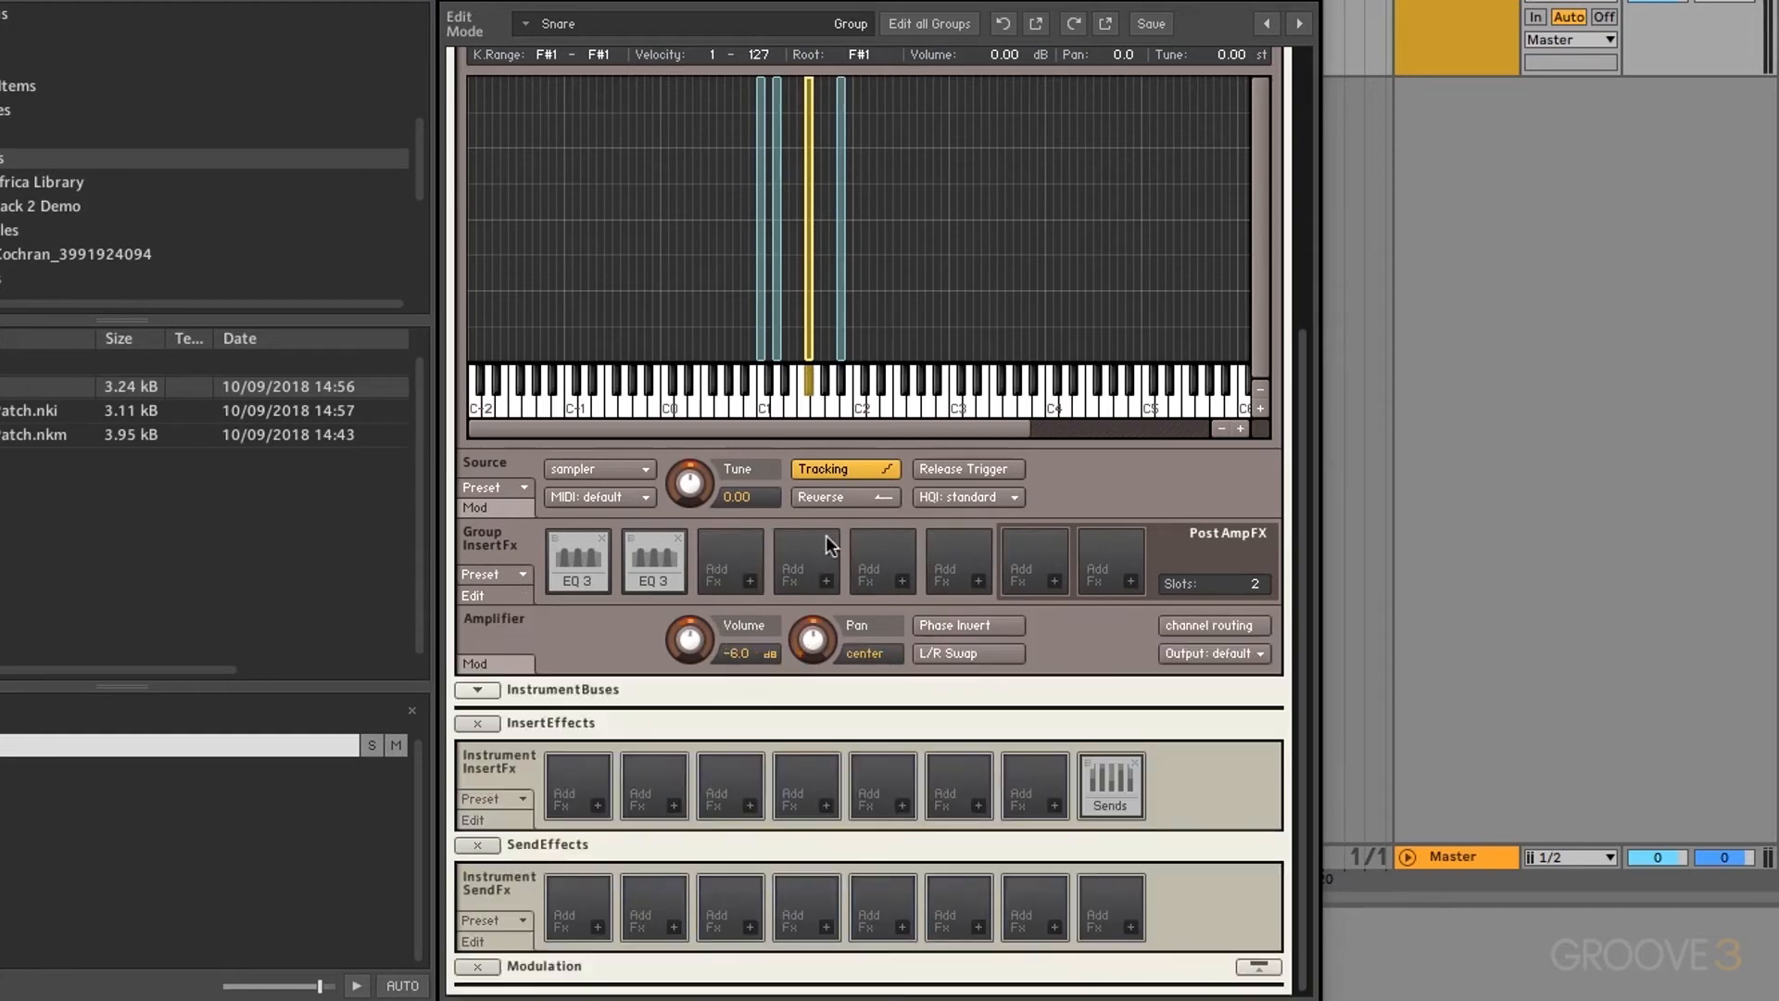
click(679, 537)
click(603, 538)
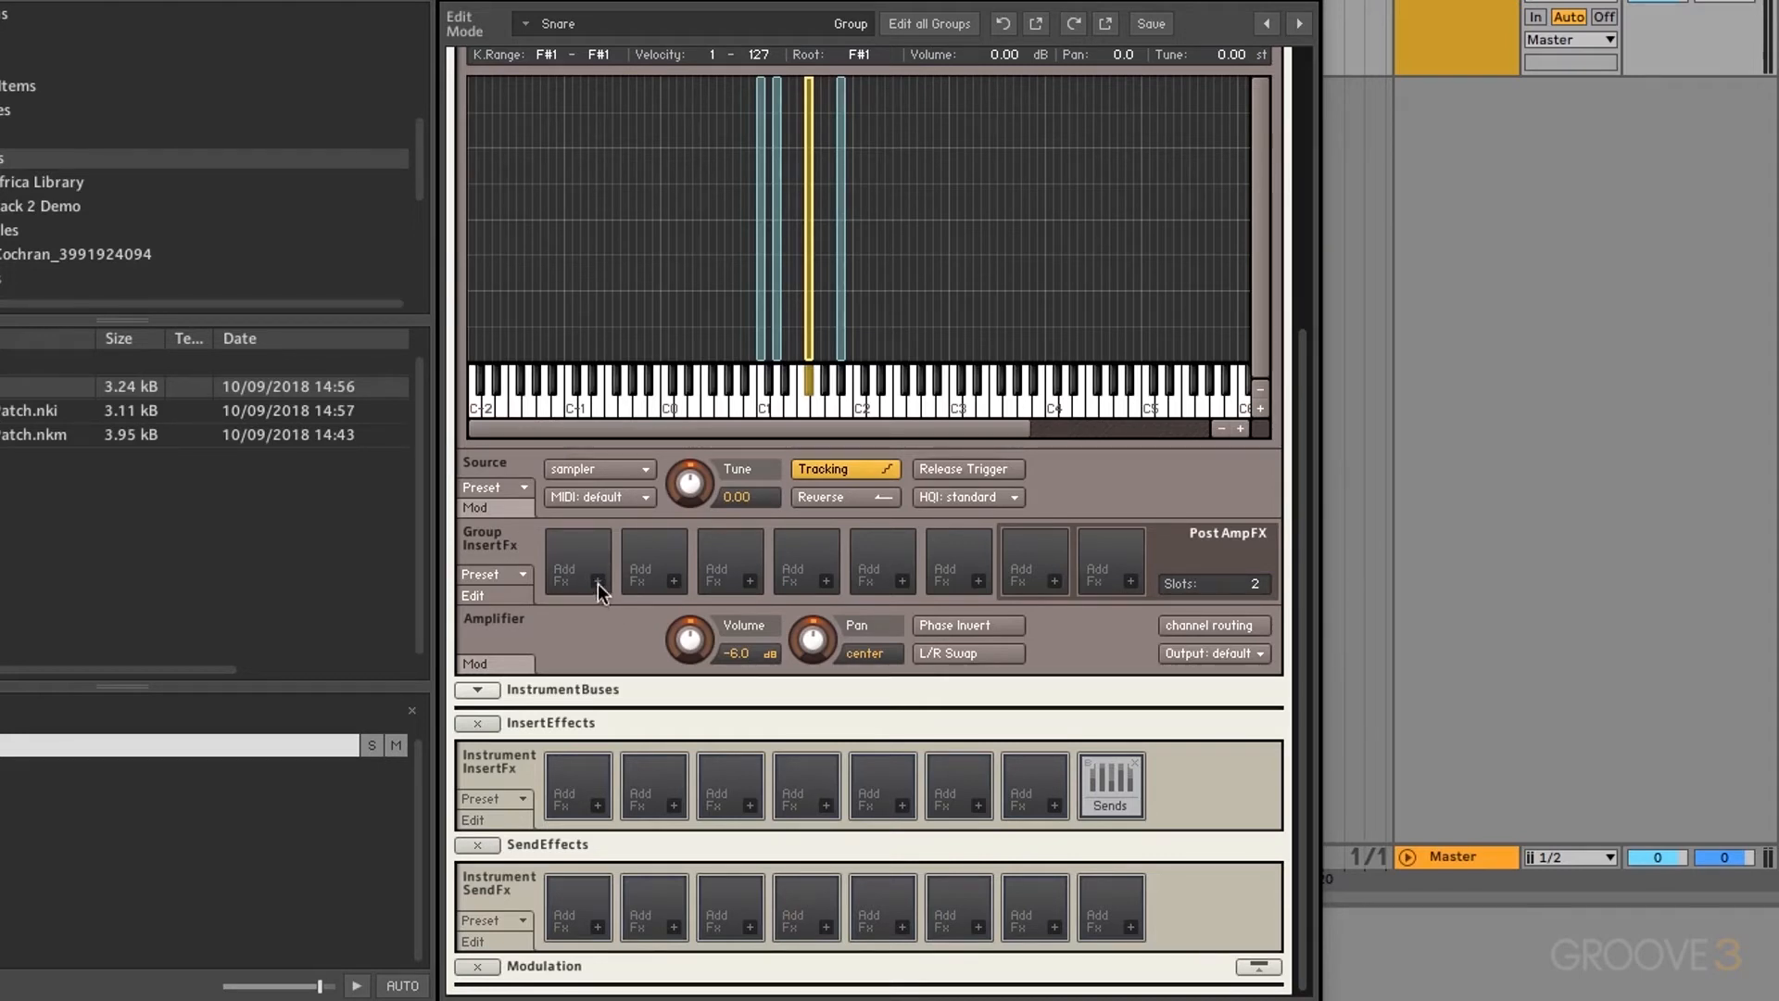
Step: Add the SV LP1 low-pass filter to the first group insert slot
click(597, 581)
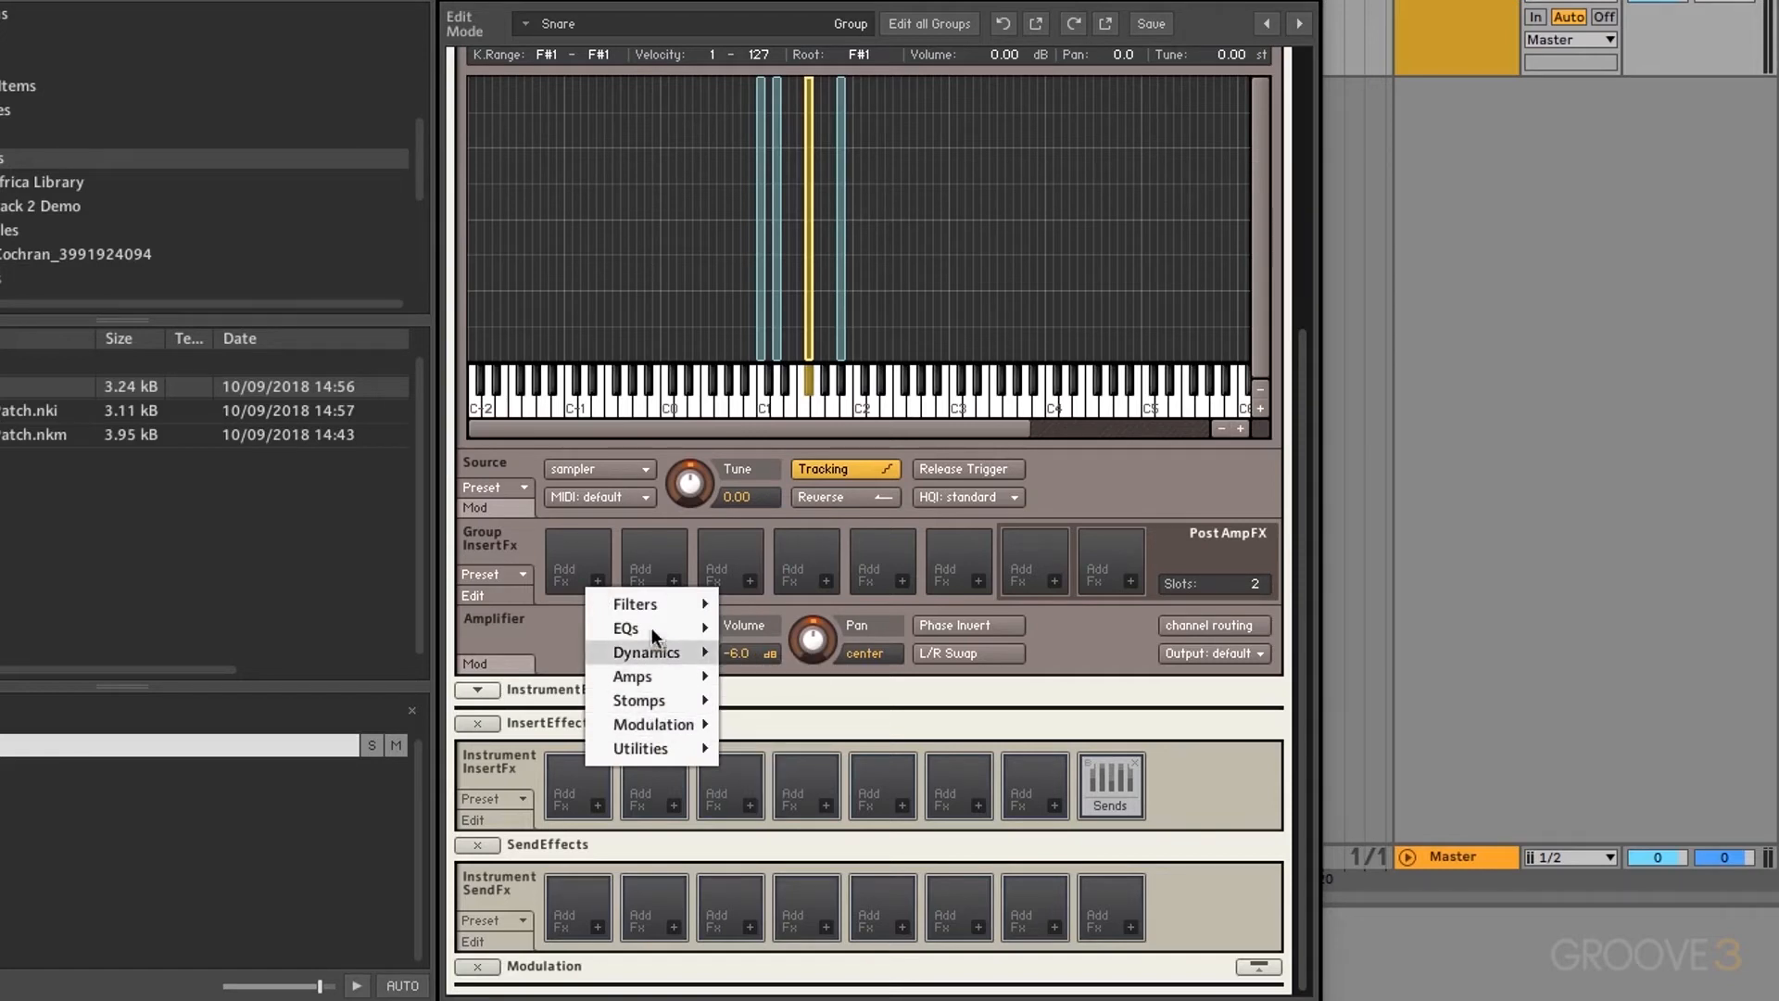
mouse_move(649, 608)
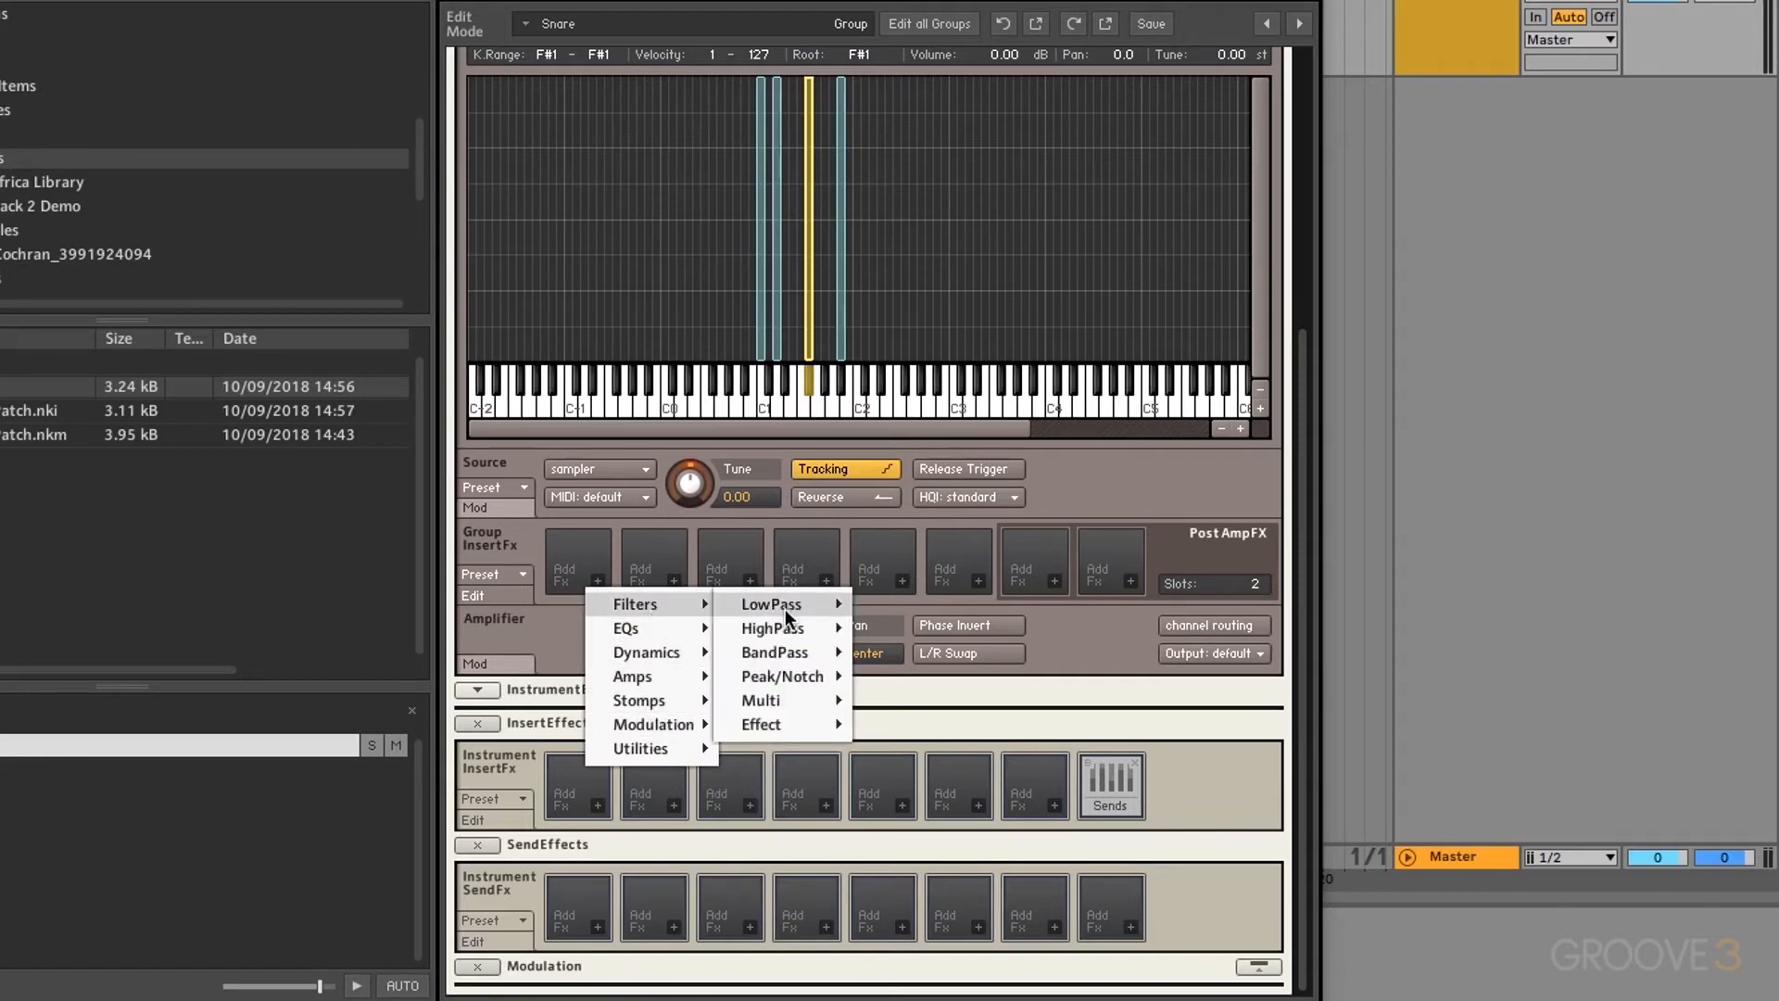
mouse_move(786, 610)
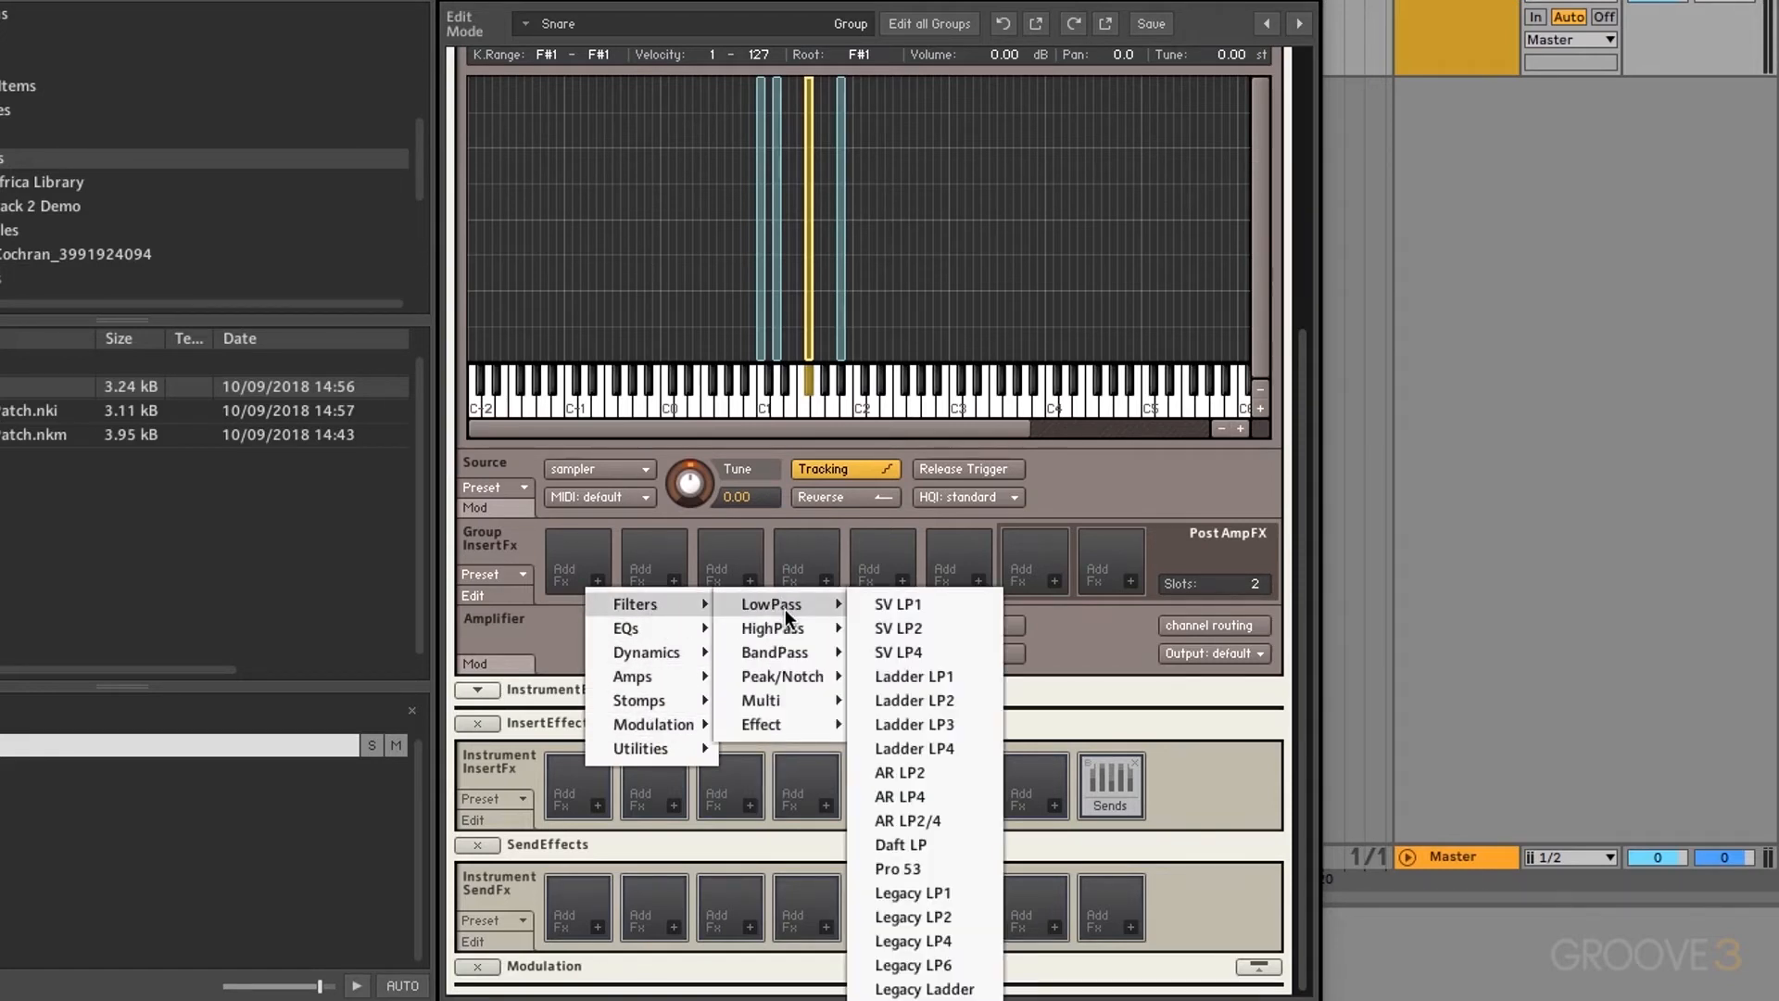
click(911, 604)
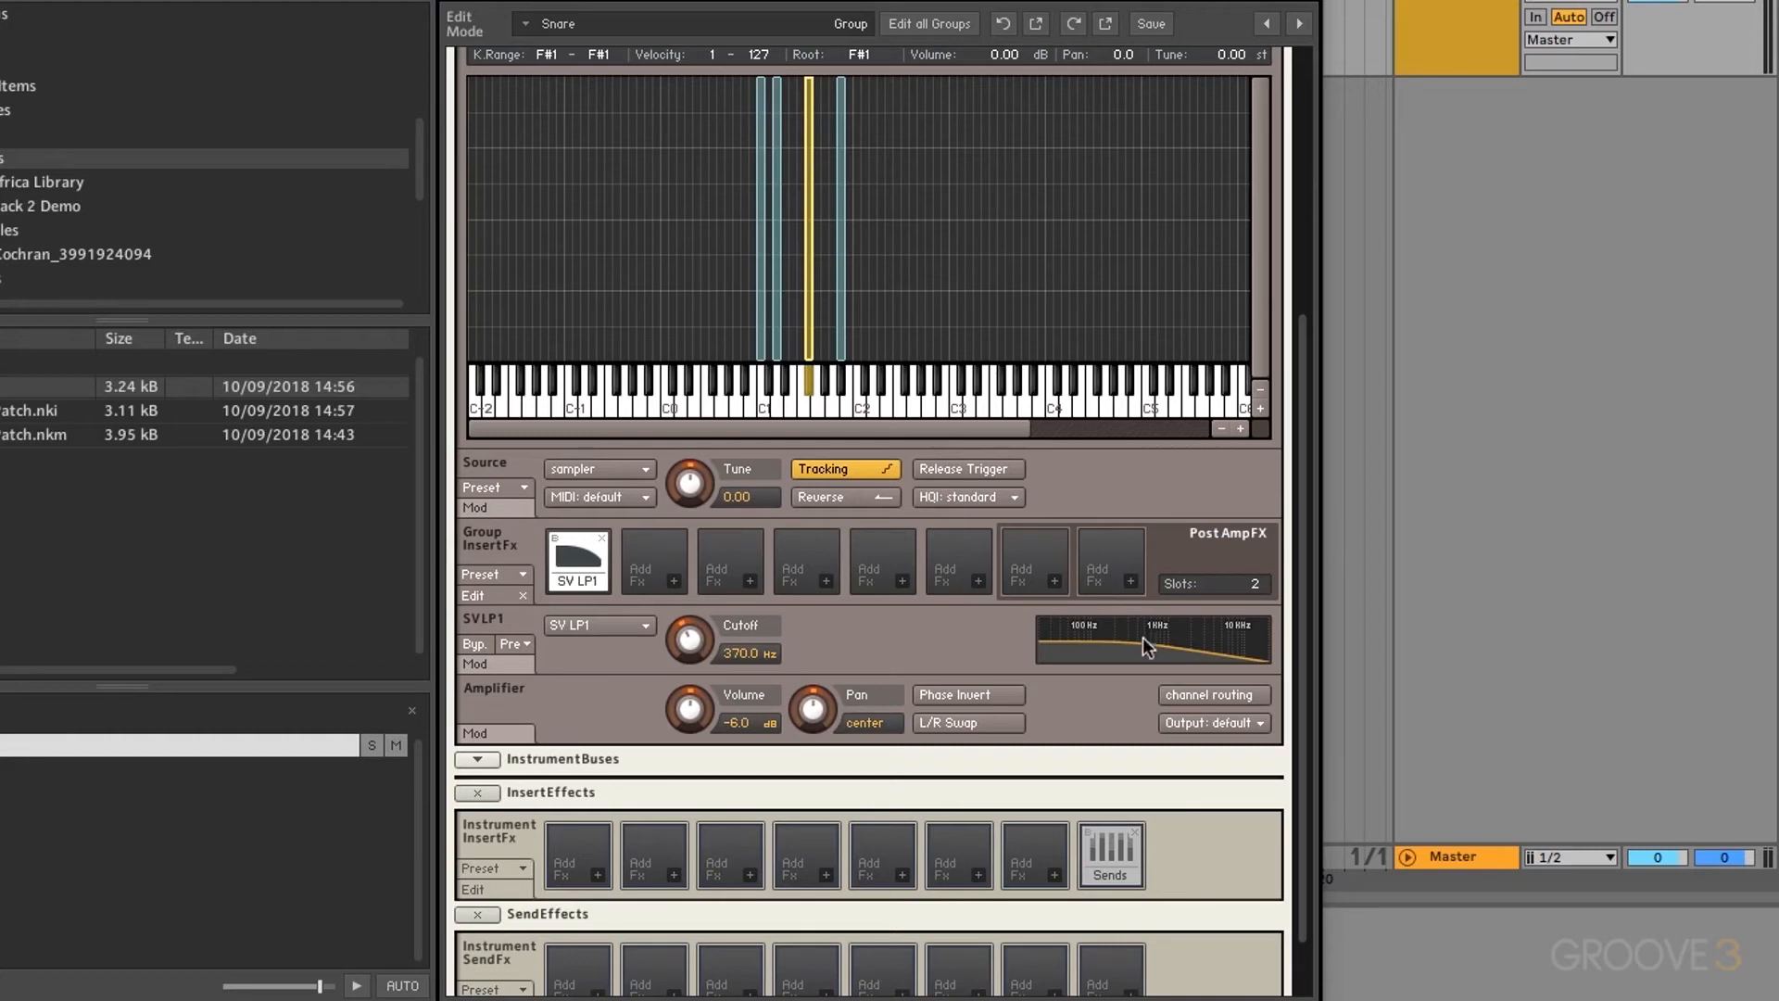
Step: Add Transient Master from Dynamics to the second insert slot
click(669, 578)
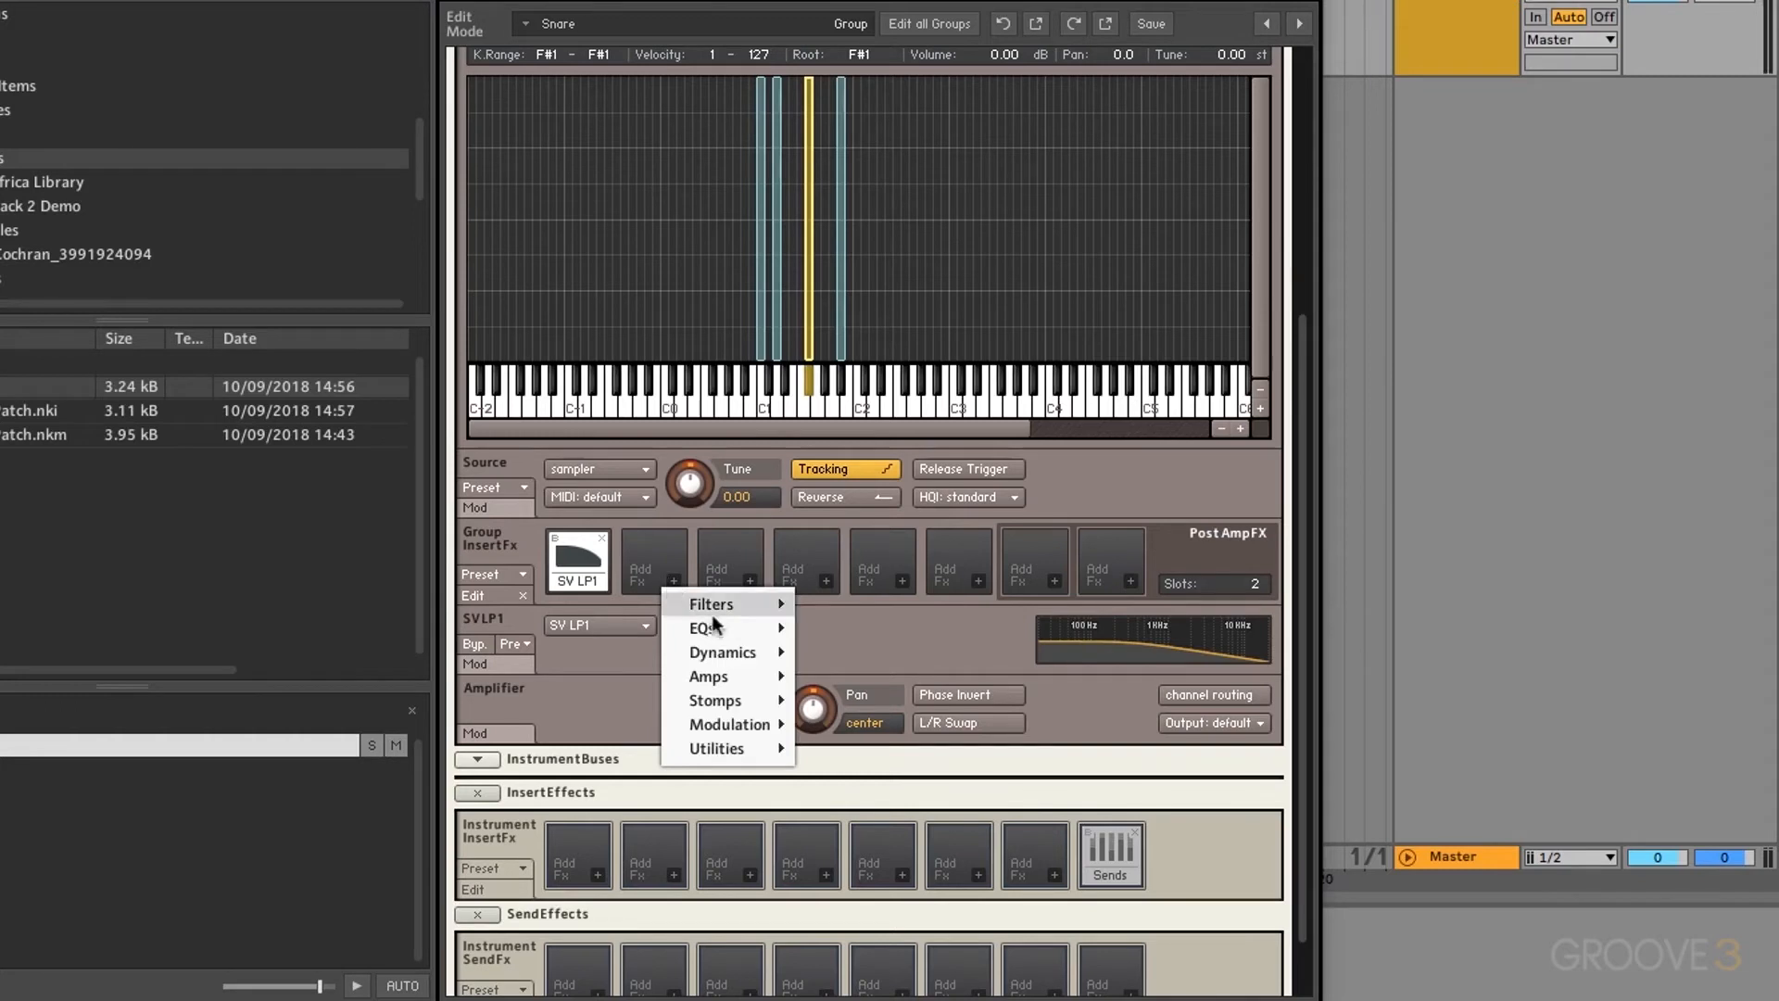
mouse_move(732, 650)
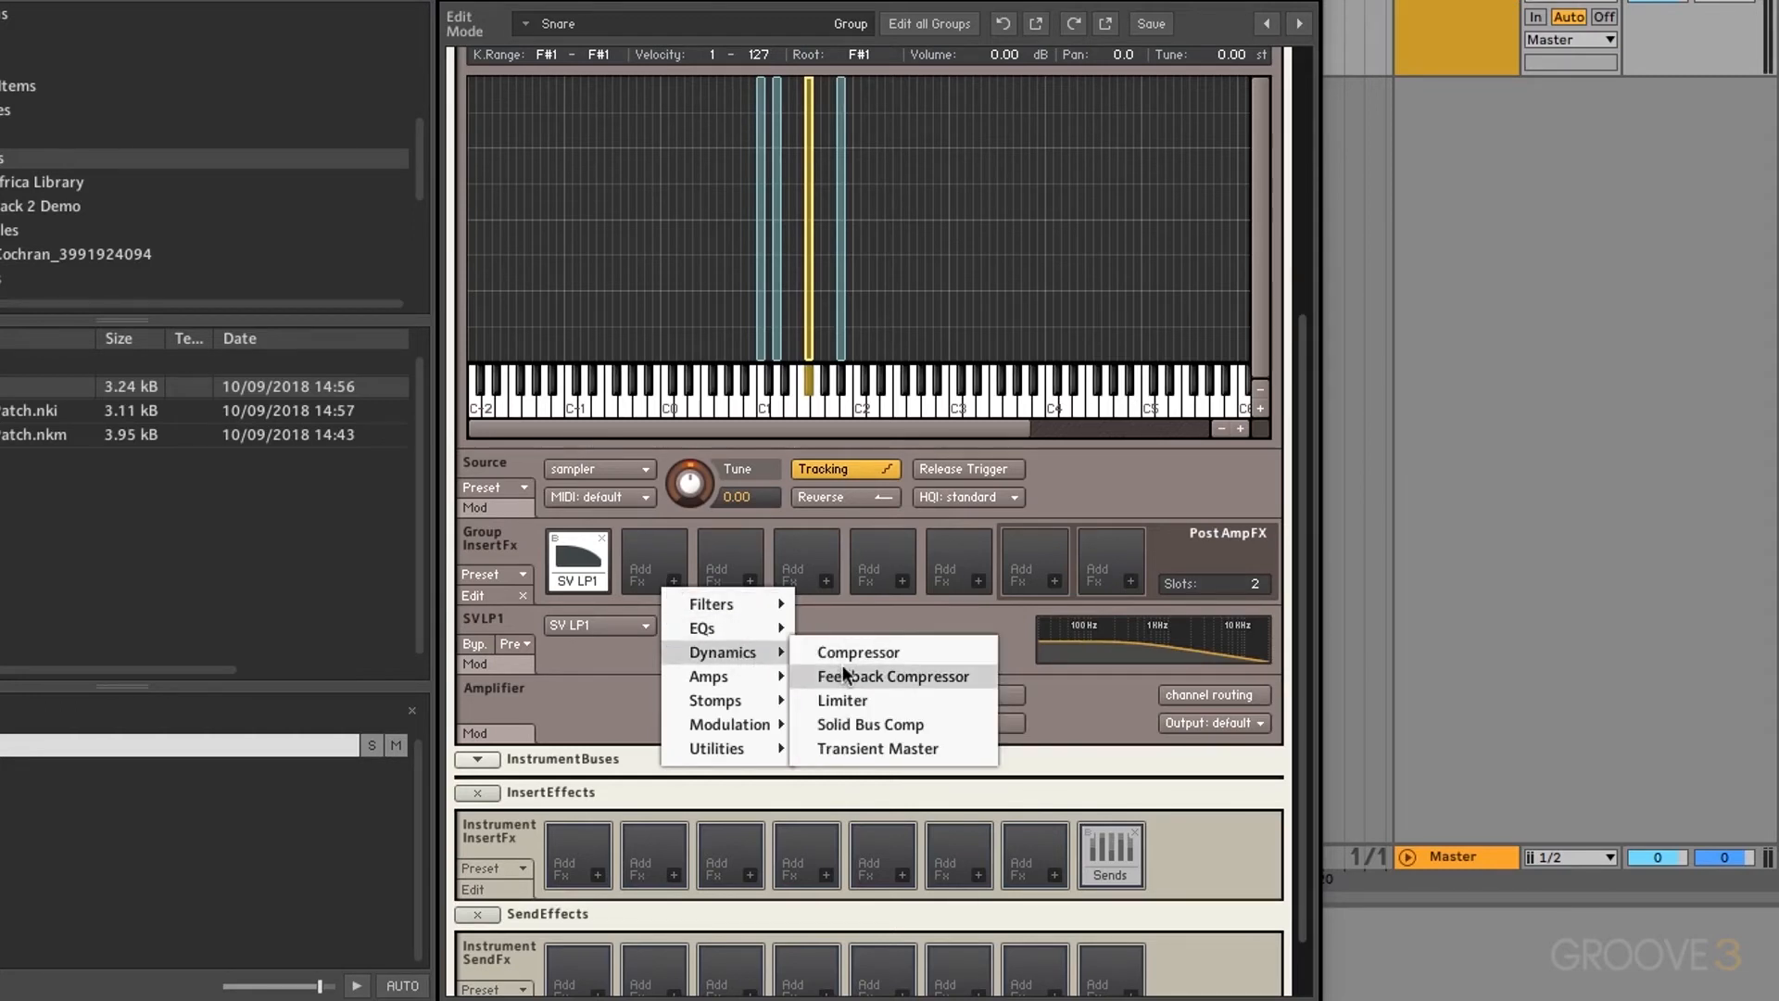
click(893, 745)
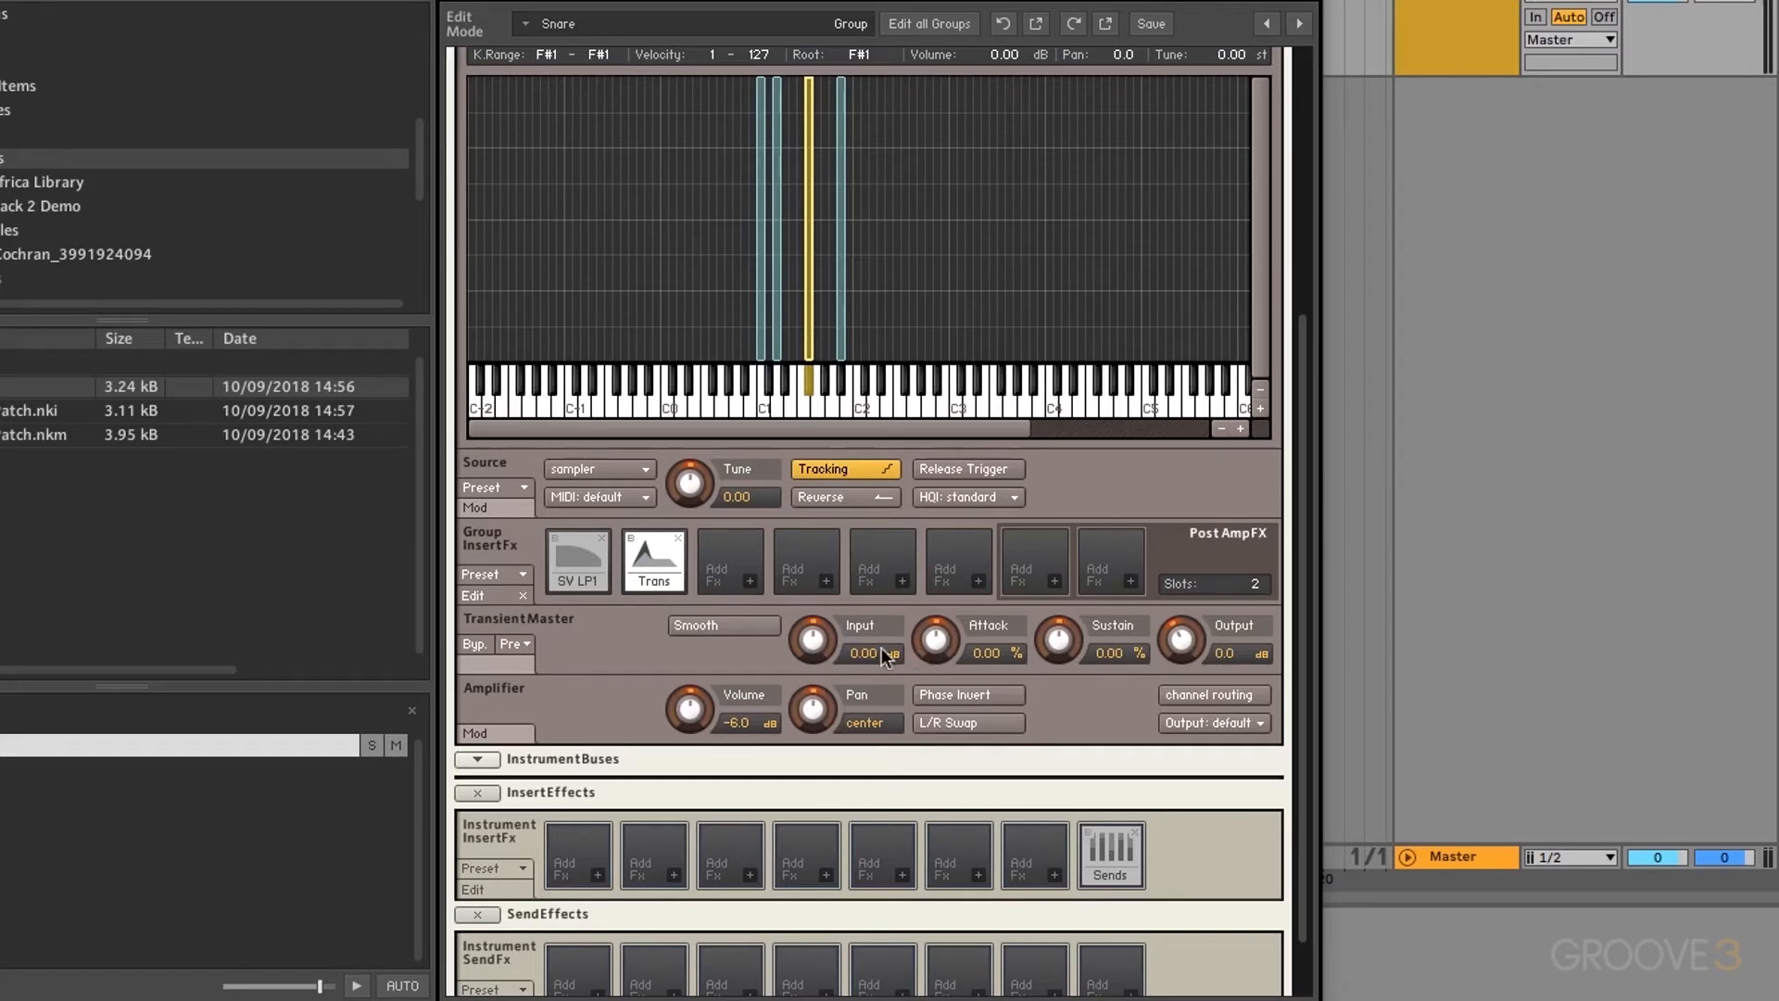
Step: Delete Transient Master and lower the SV LP1 cutoff from 370 Hz to 84.5 Hz
click(676, 539)
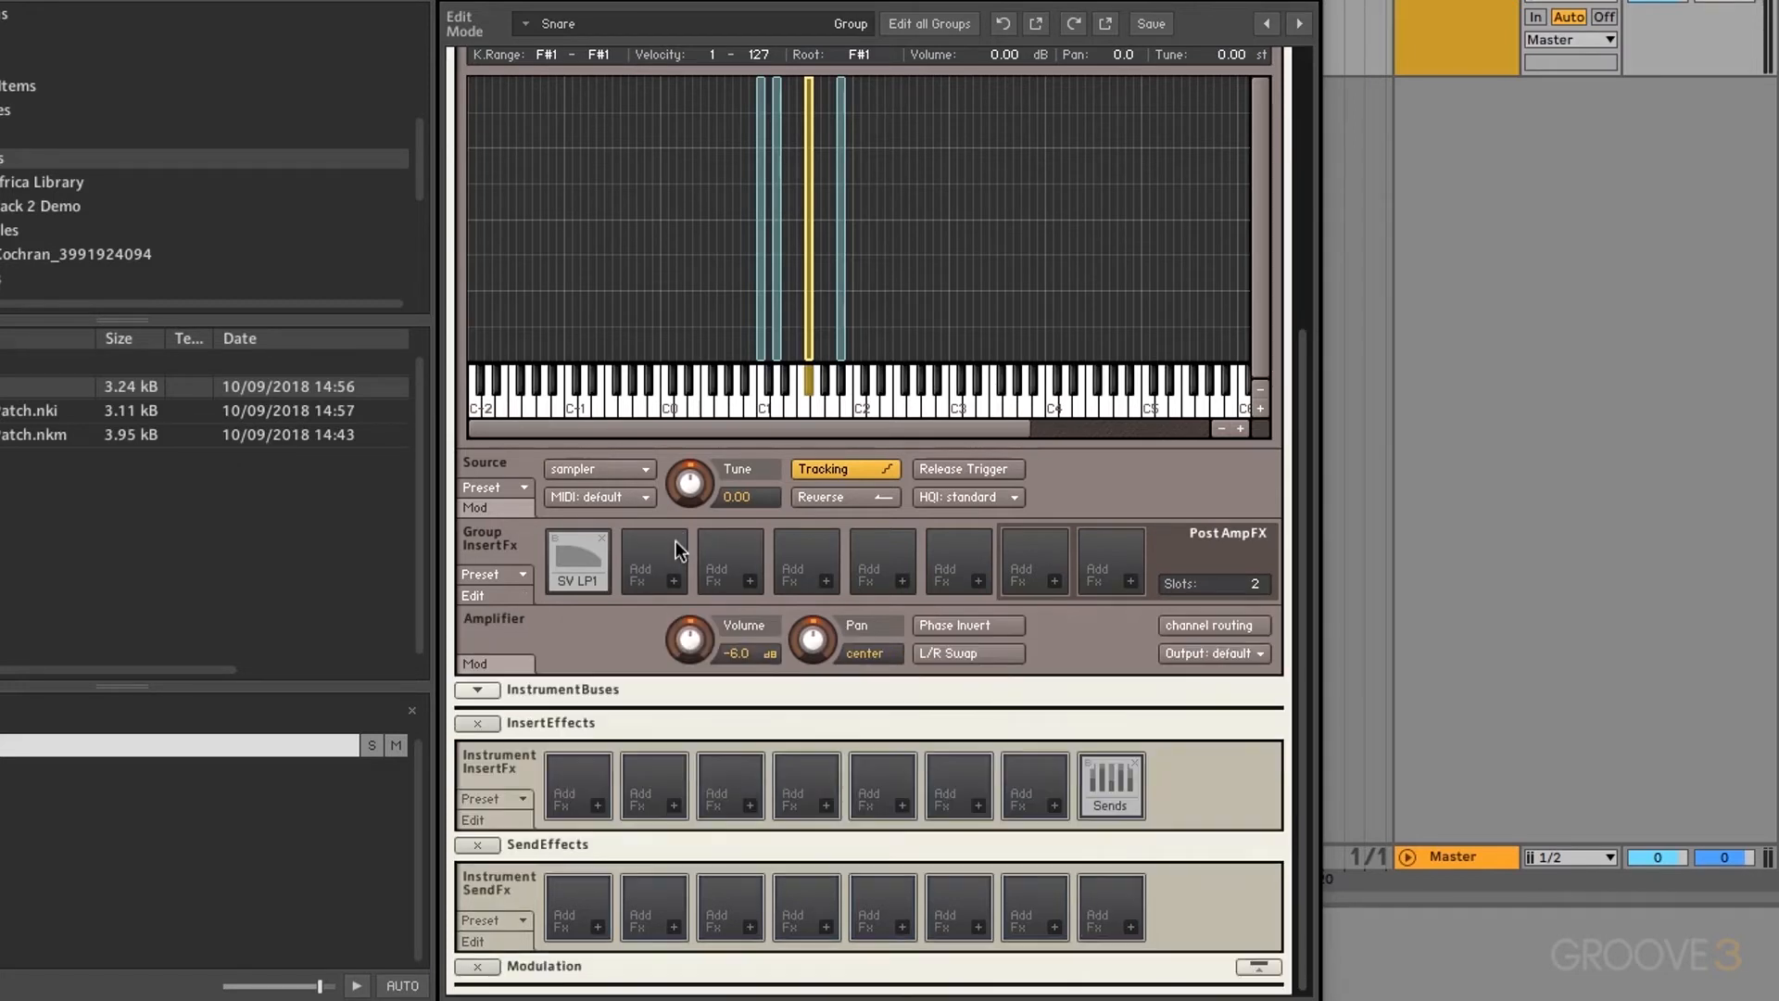
click(594, 574)
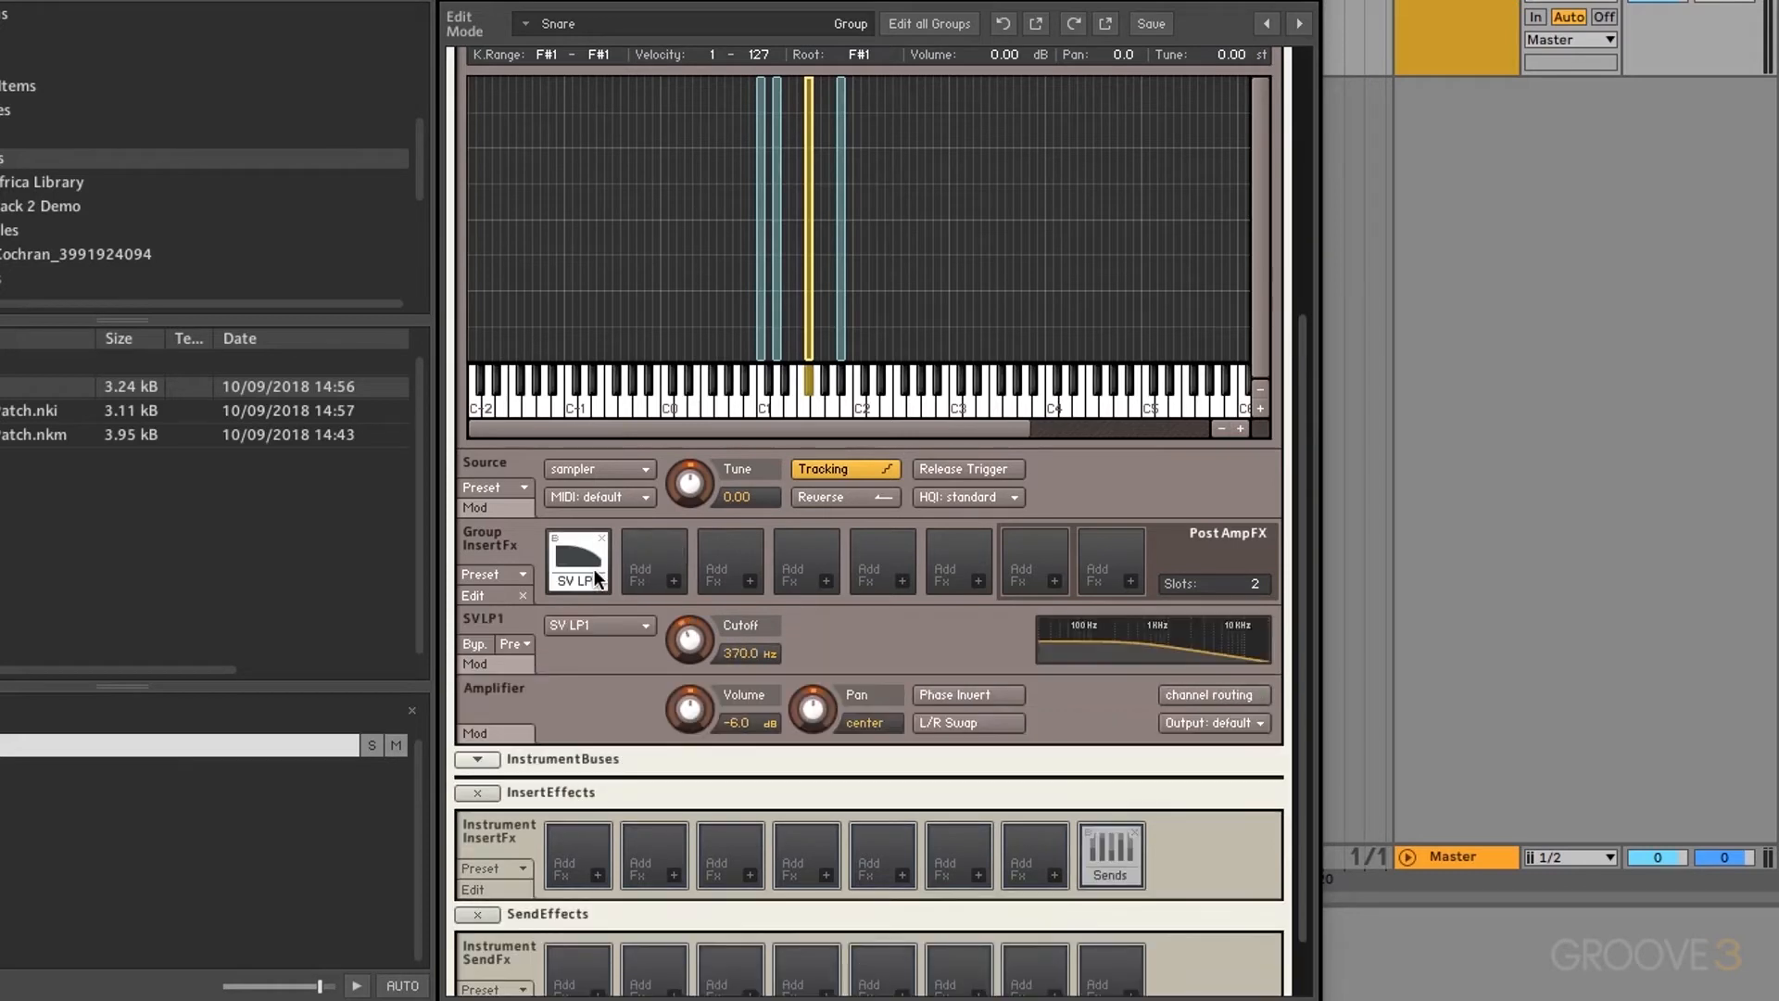
mouse_move(683, 648)
mouse_down()
mouse_move(720, 668)
mouse_move(702, 716)
mouse_move(710, 500)
mouse_move(717, 646)
mouse_up()
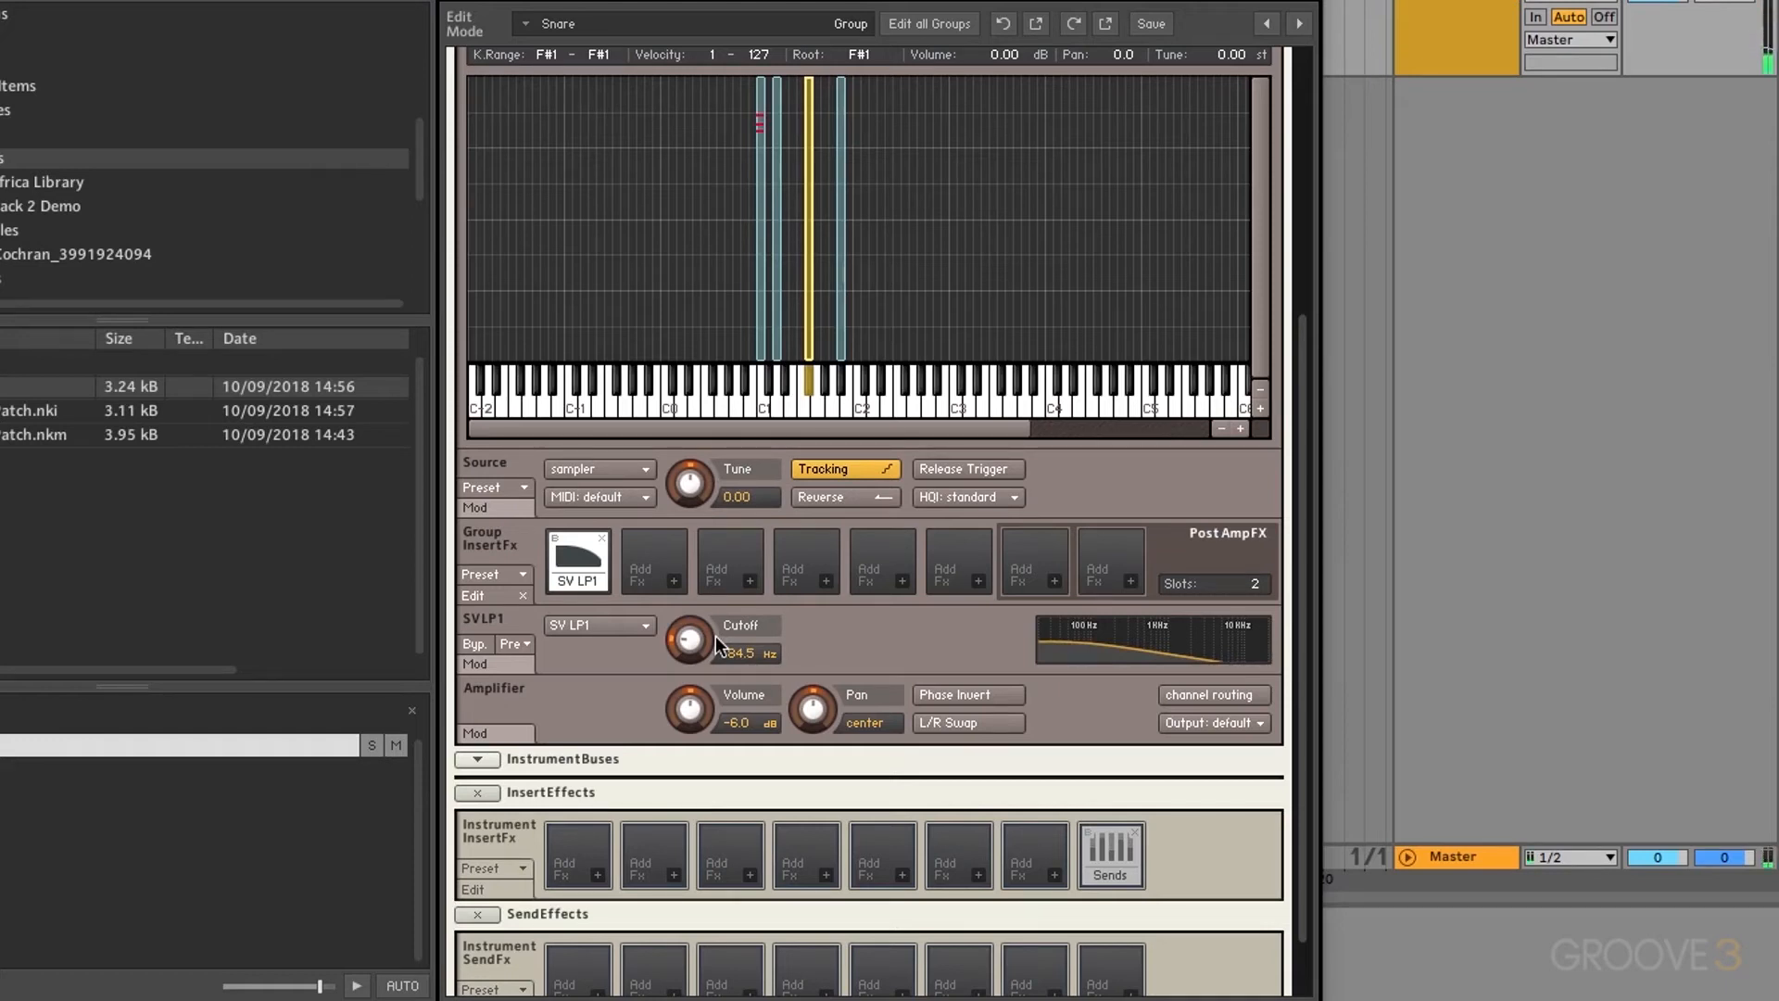
click(710, 639)
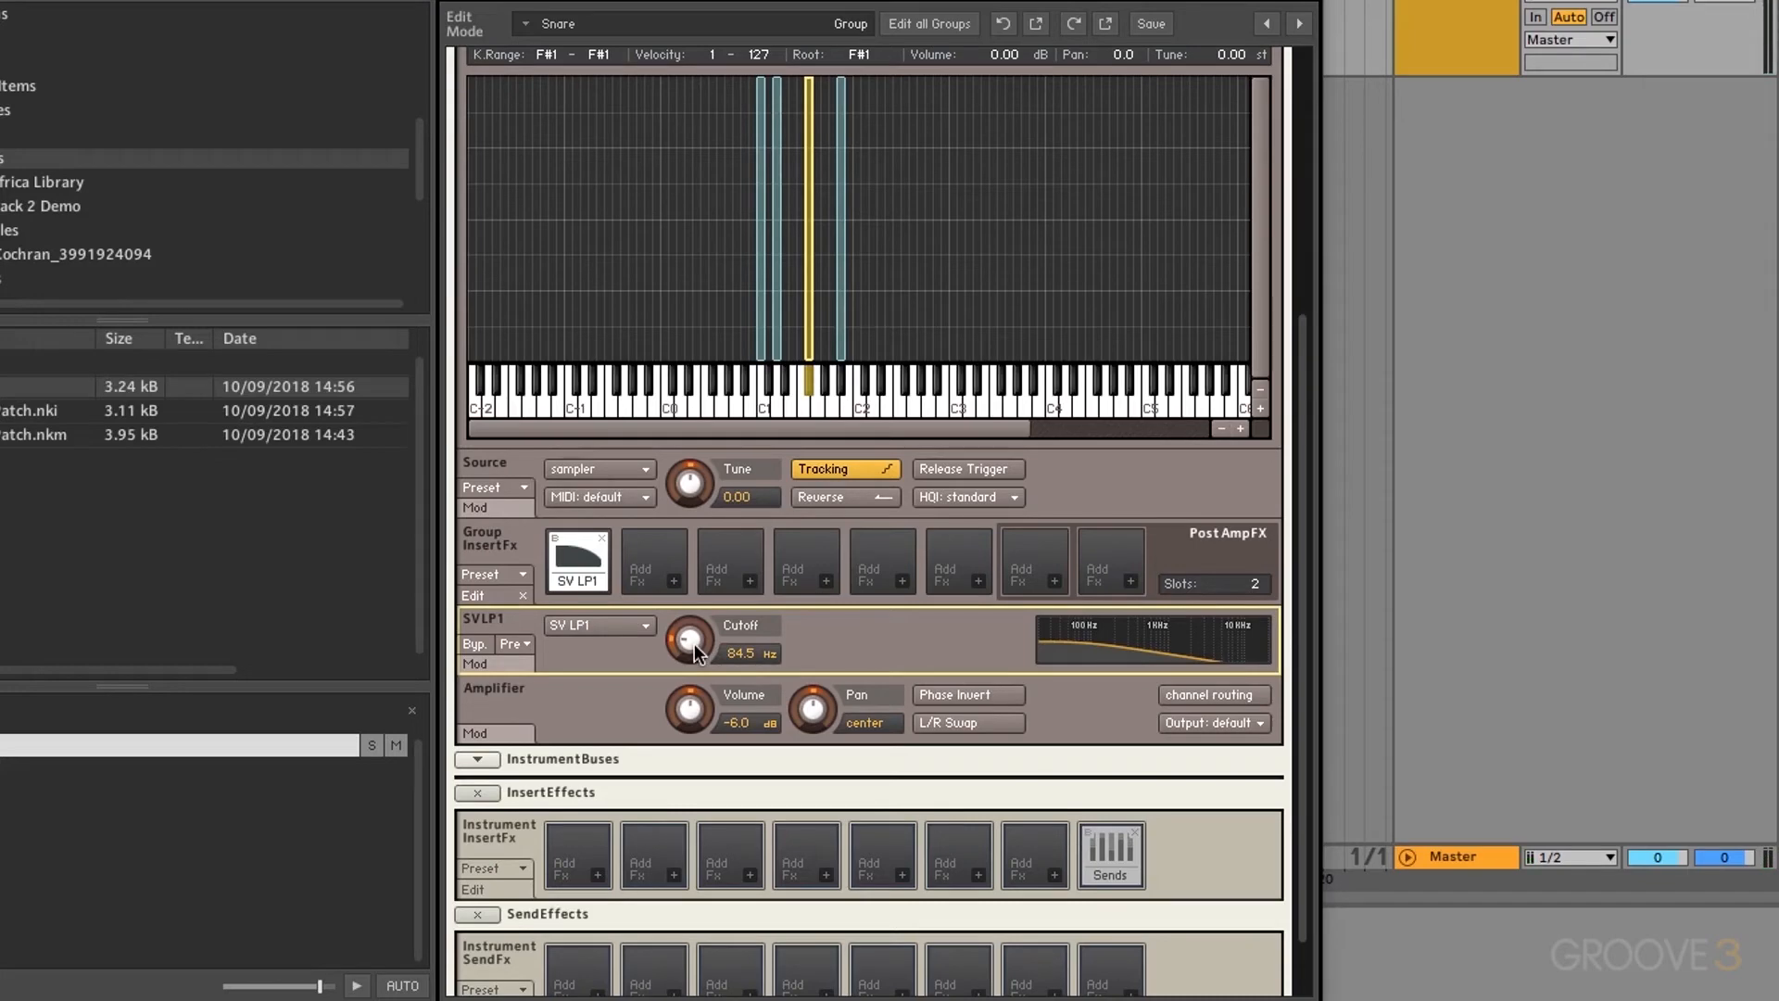
scroll(809, 342, up, 5)
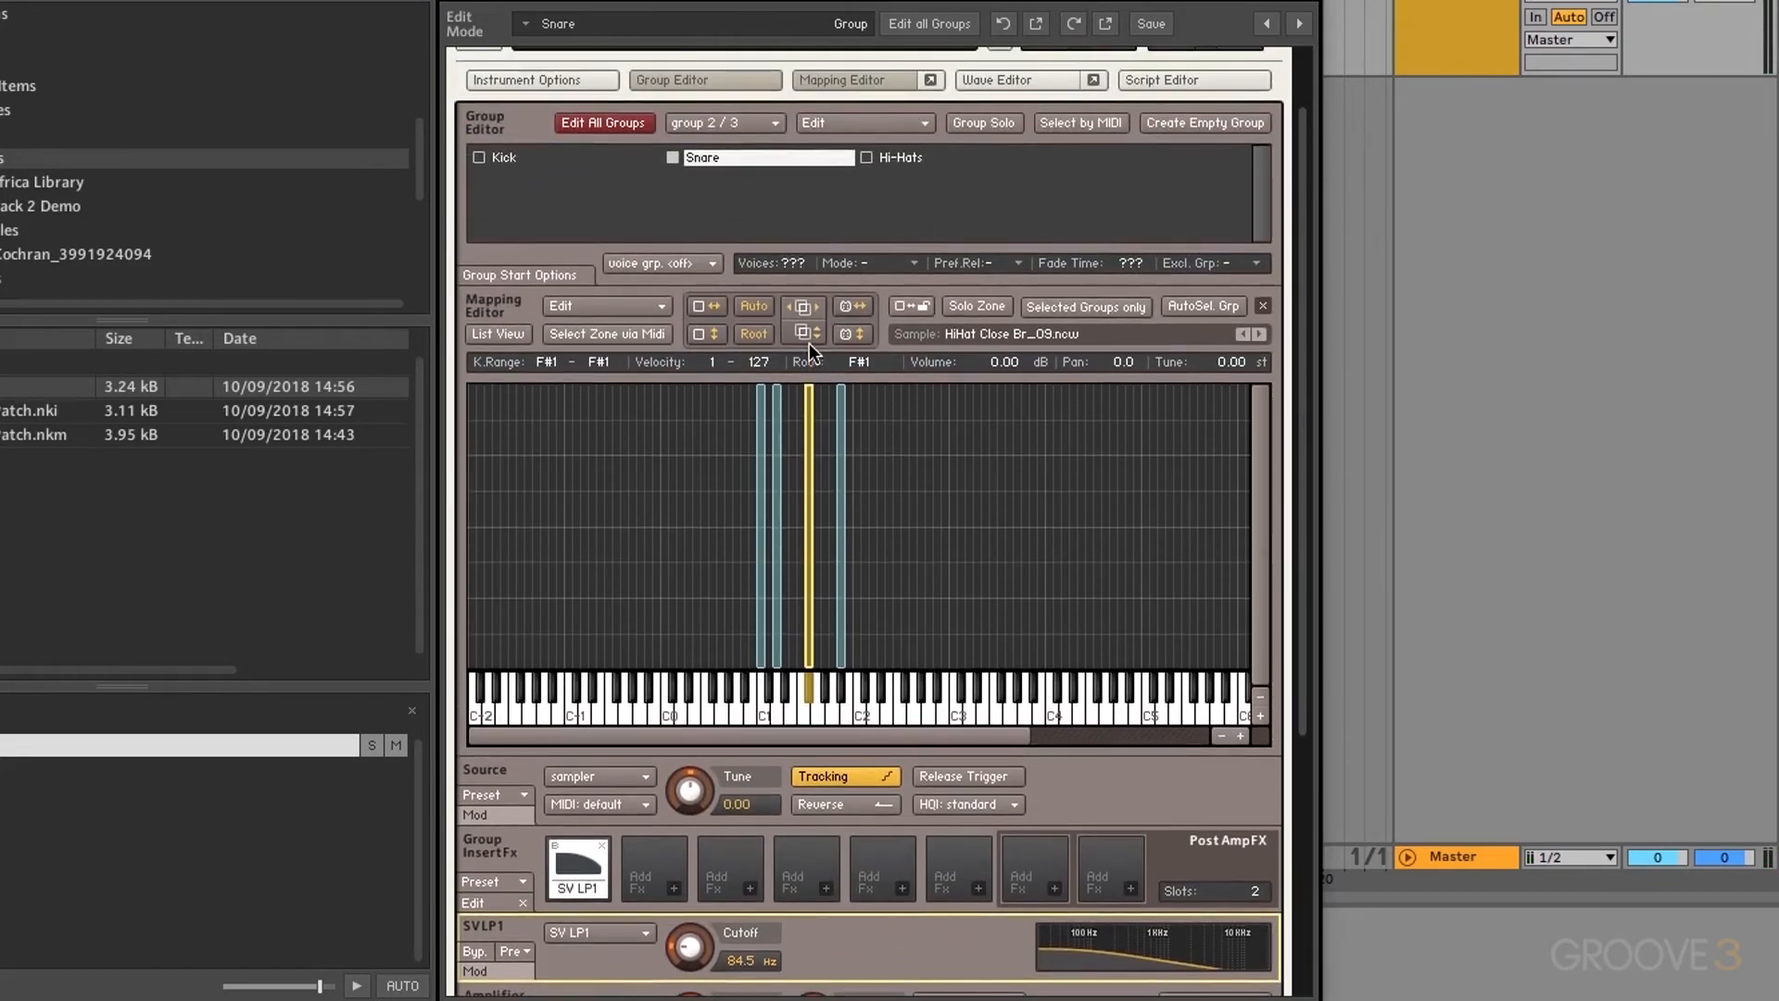
click(564, 158)
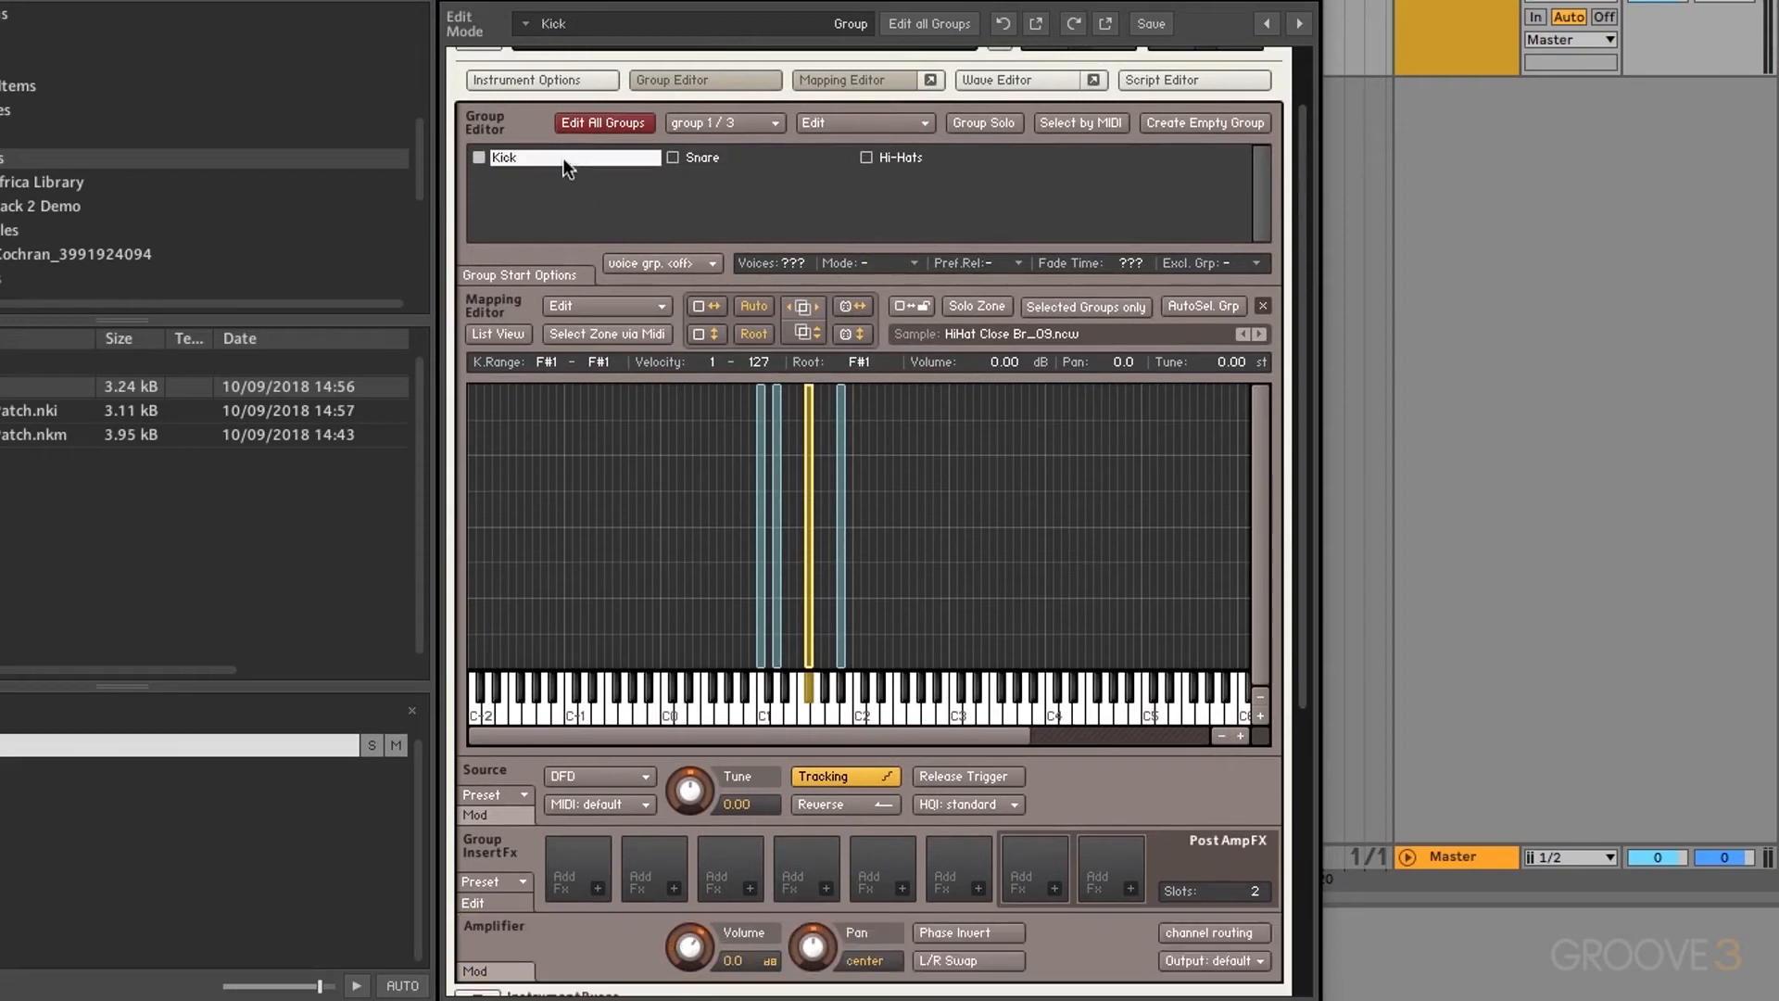
scroll(721, 581, down, 1)
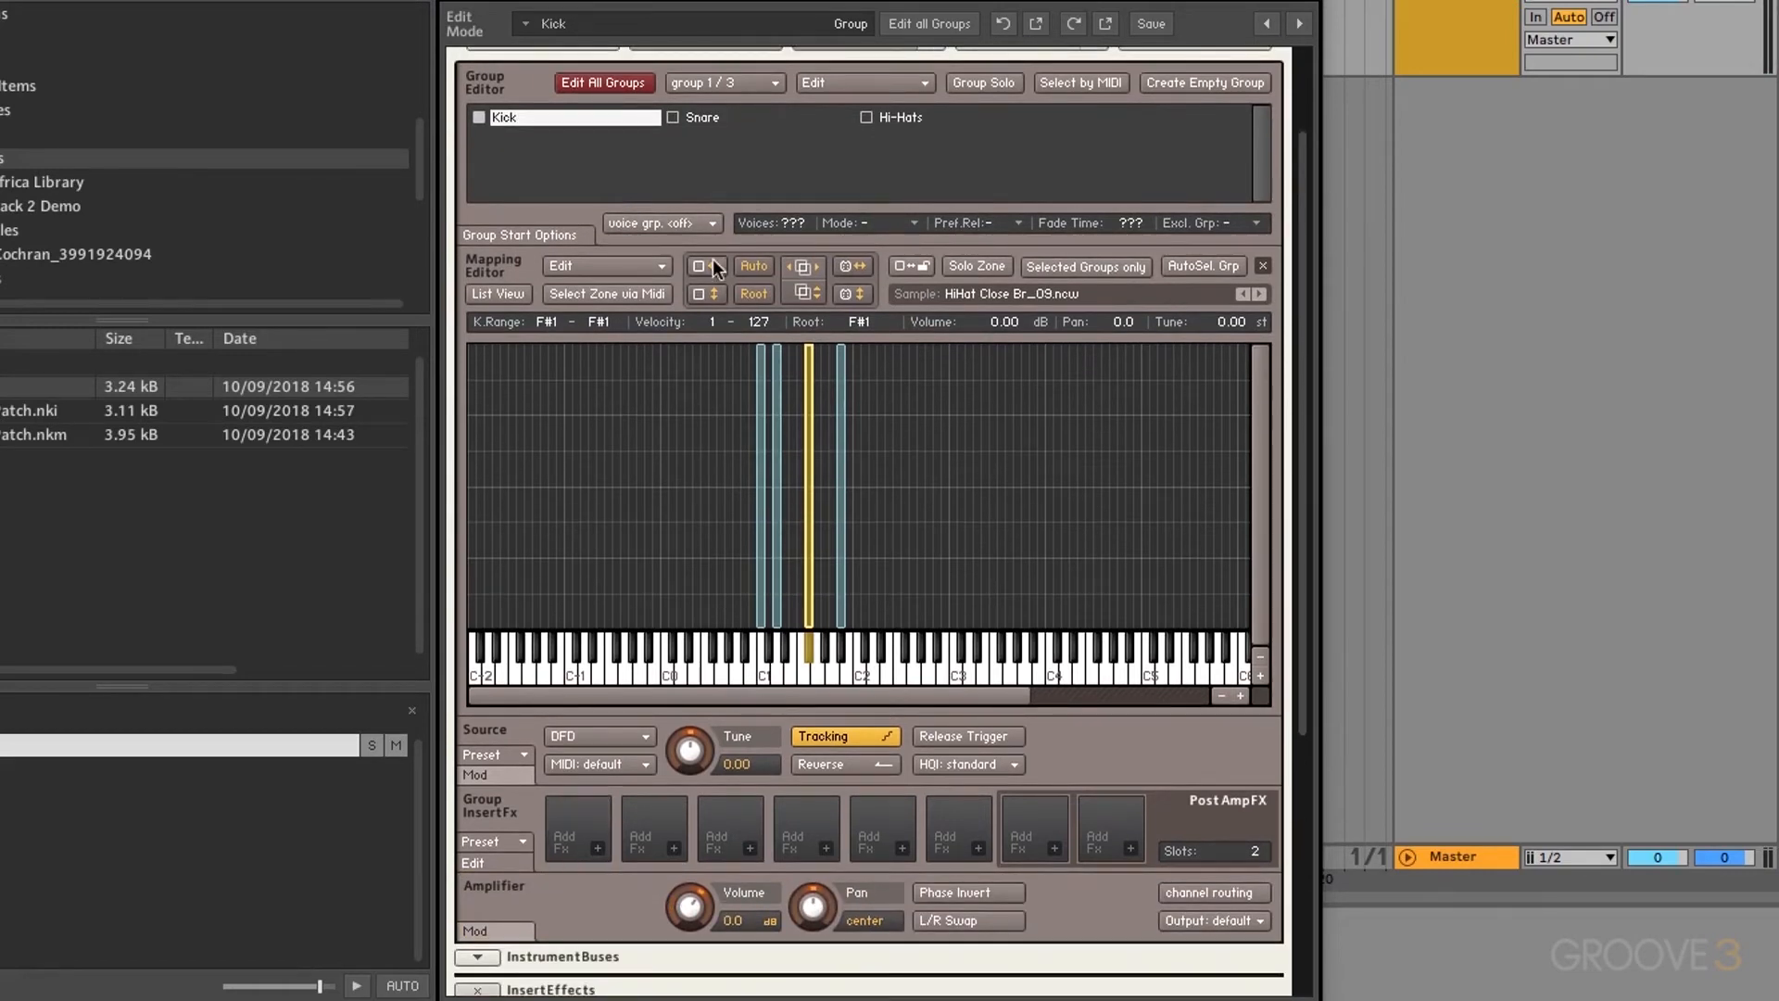
click(726, 116)
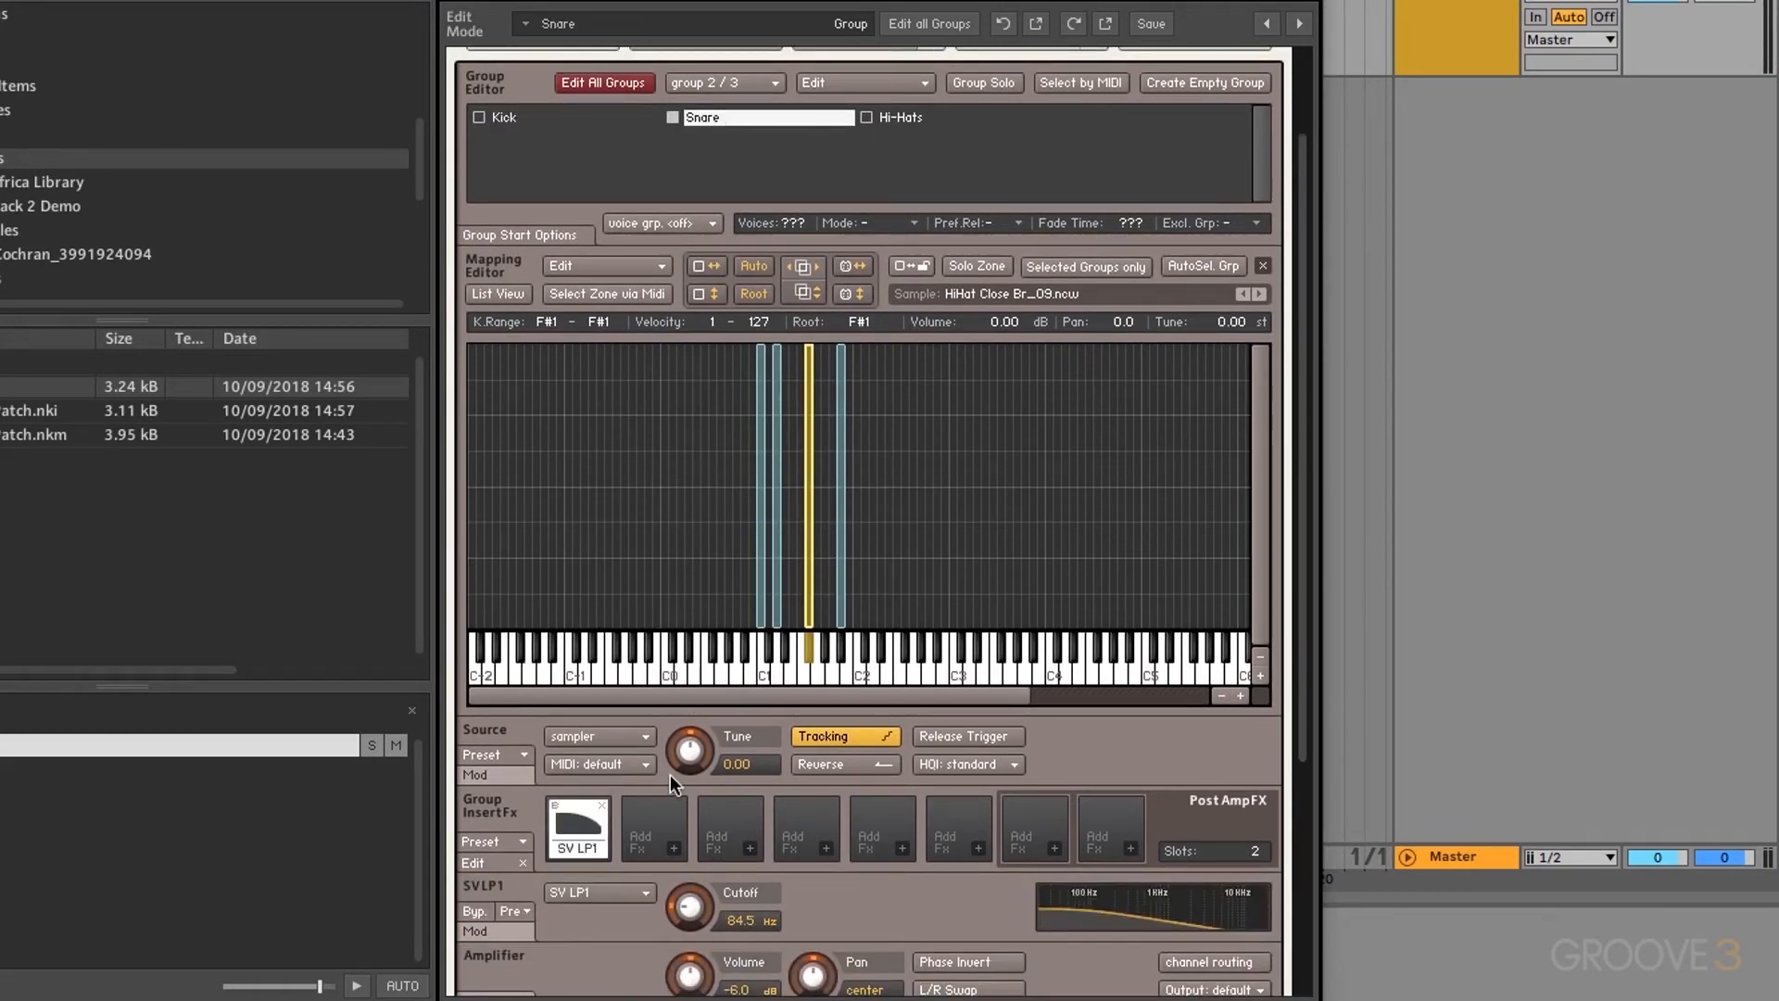
scroll(670, 775, down, 5)
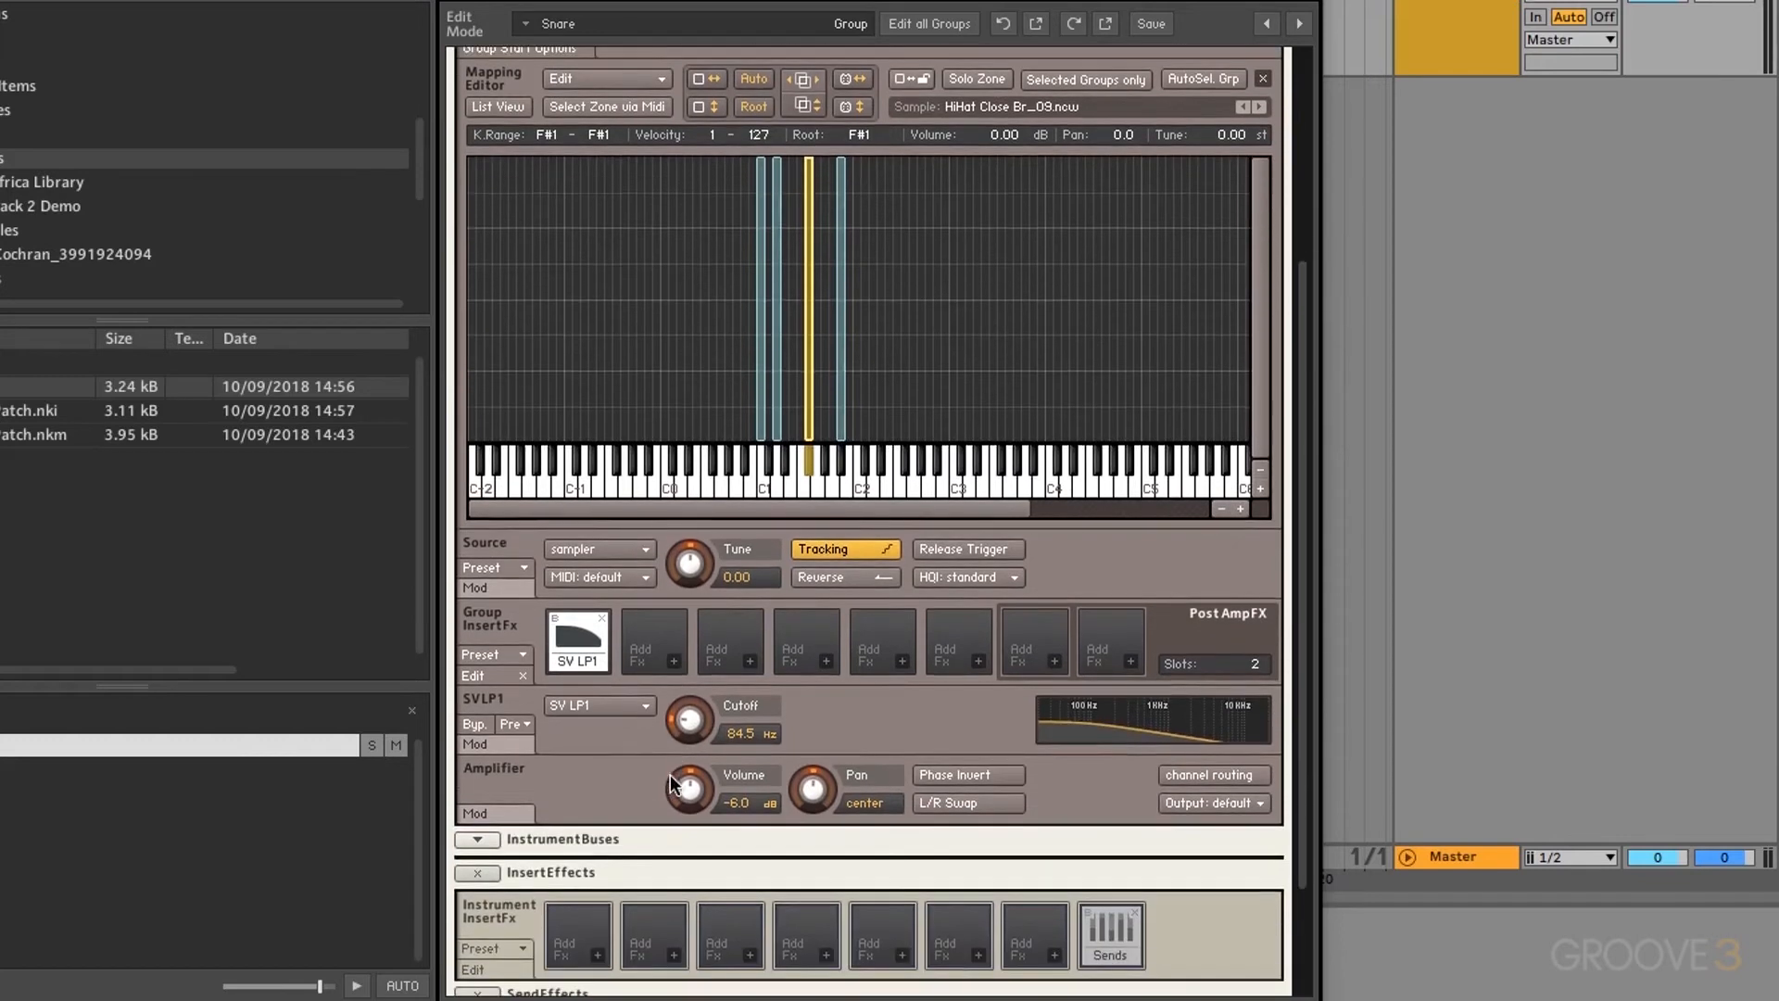
click(554, 616)
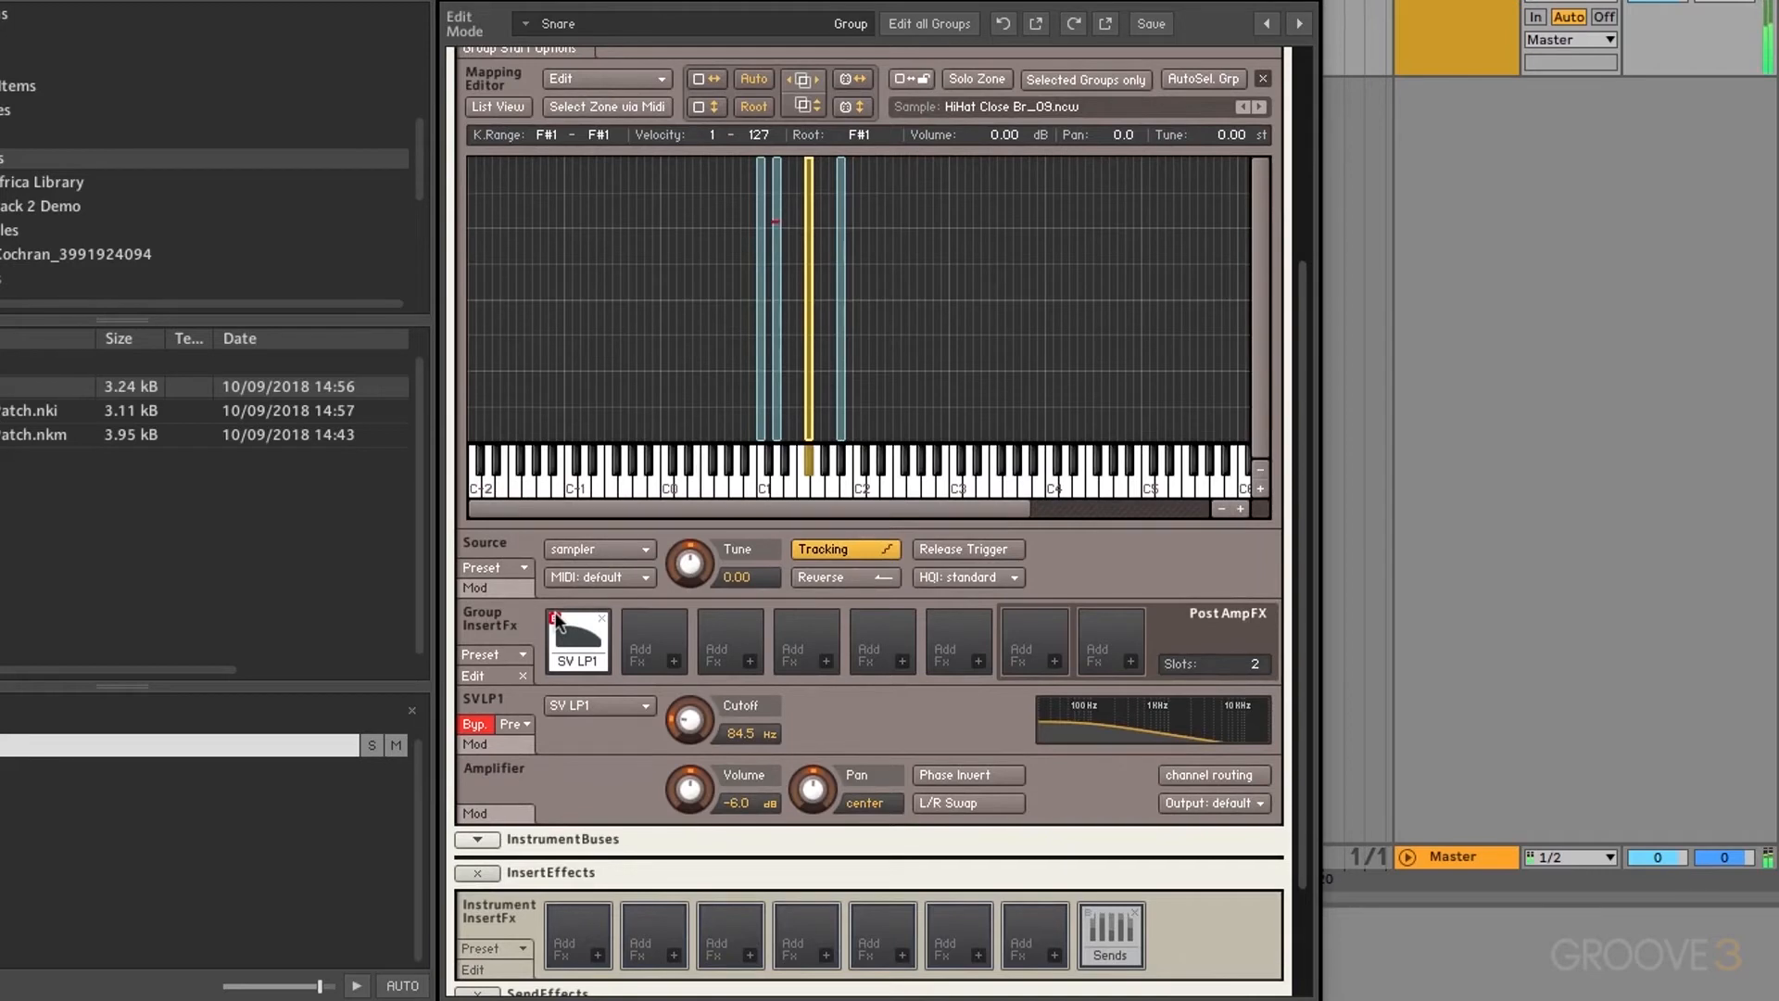
click(554, 616)
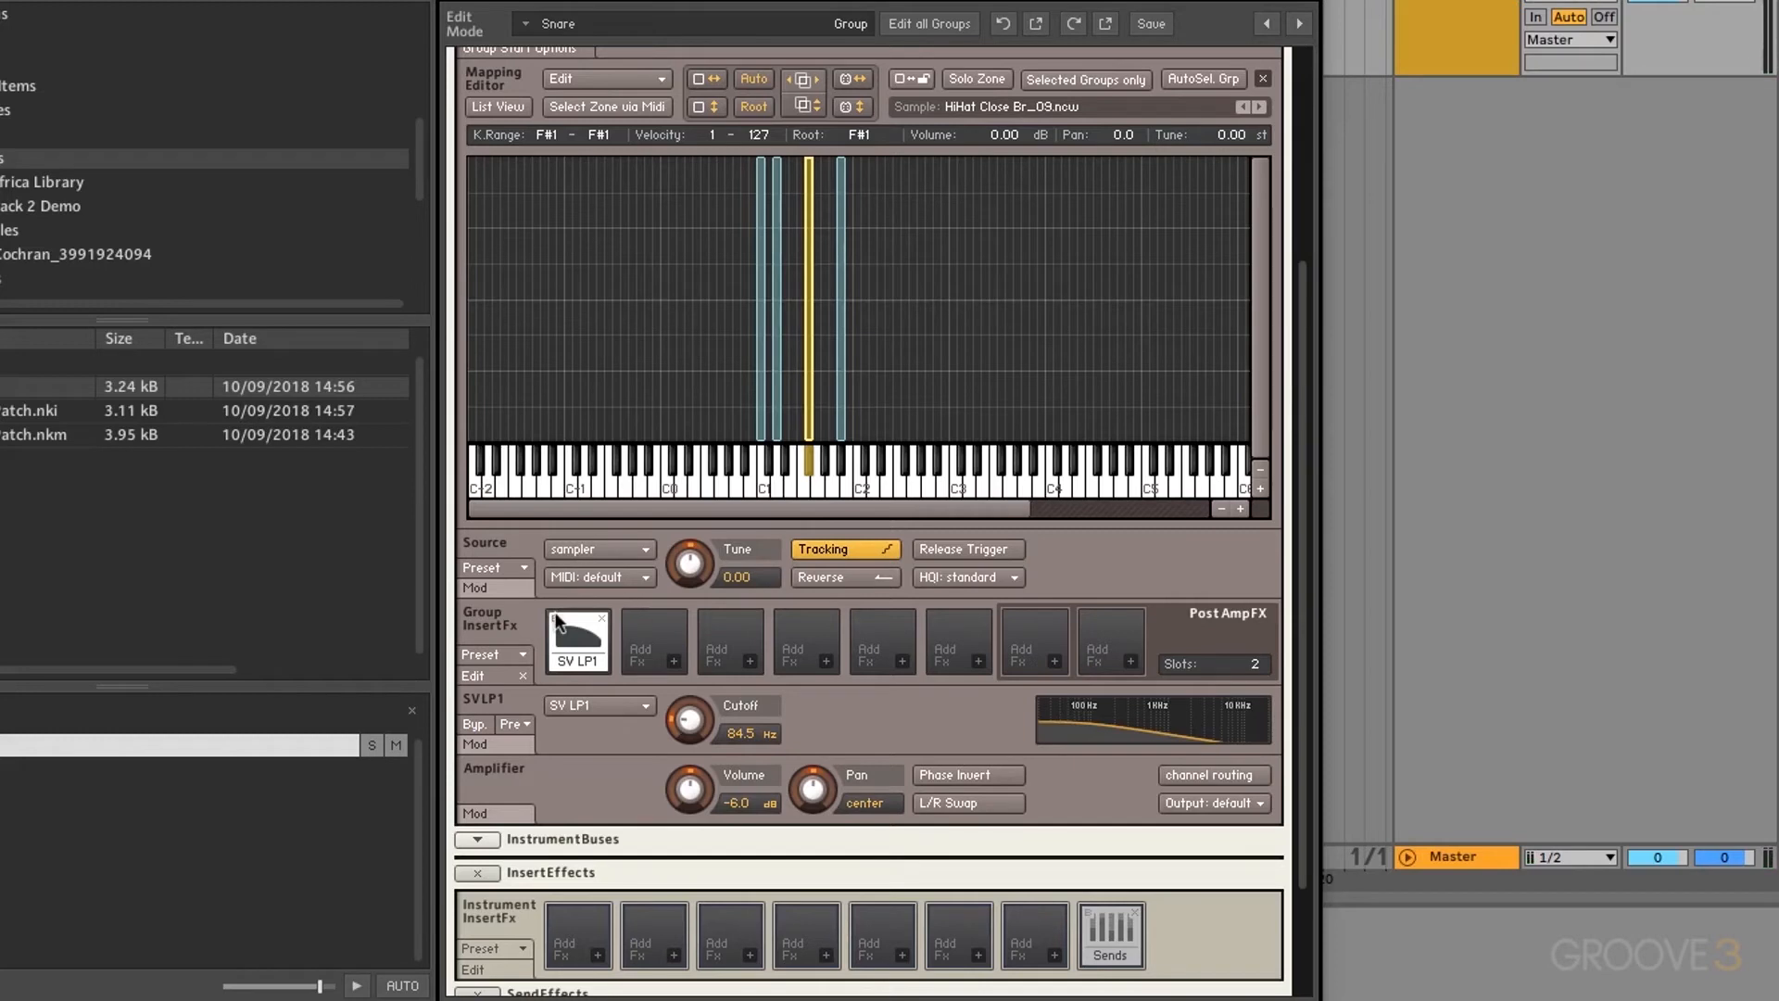
Step: Add a Solid G-EQ as the second insert and a compressor as the third
click(673, 661)
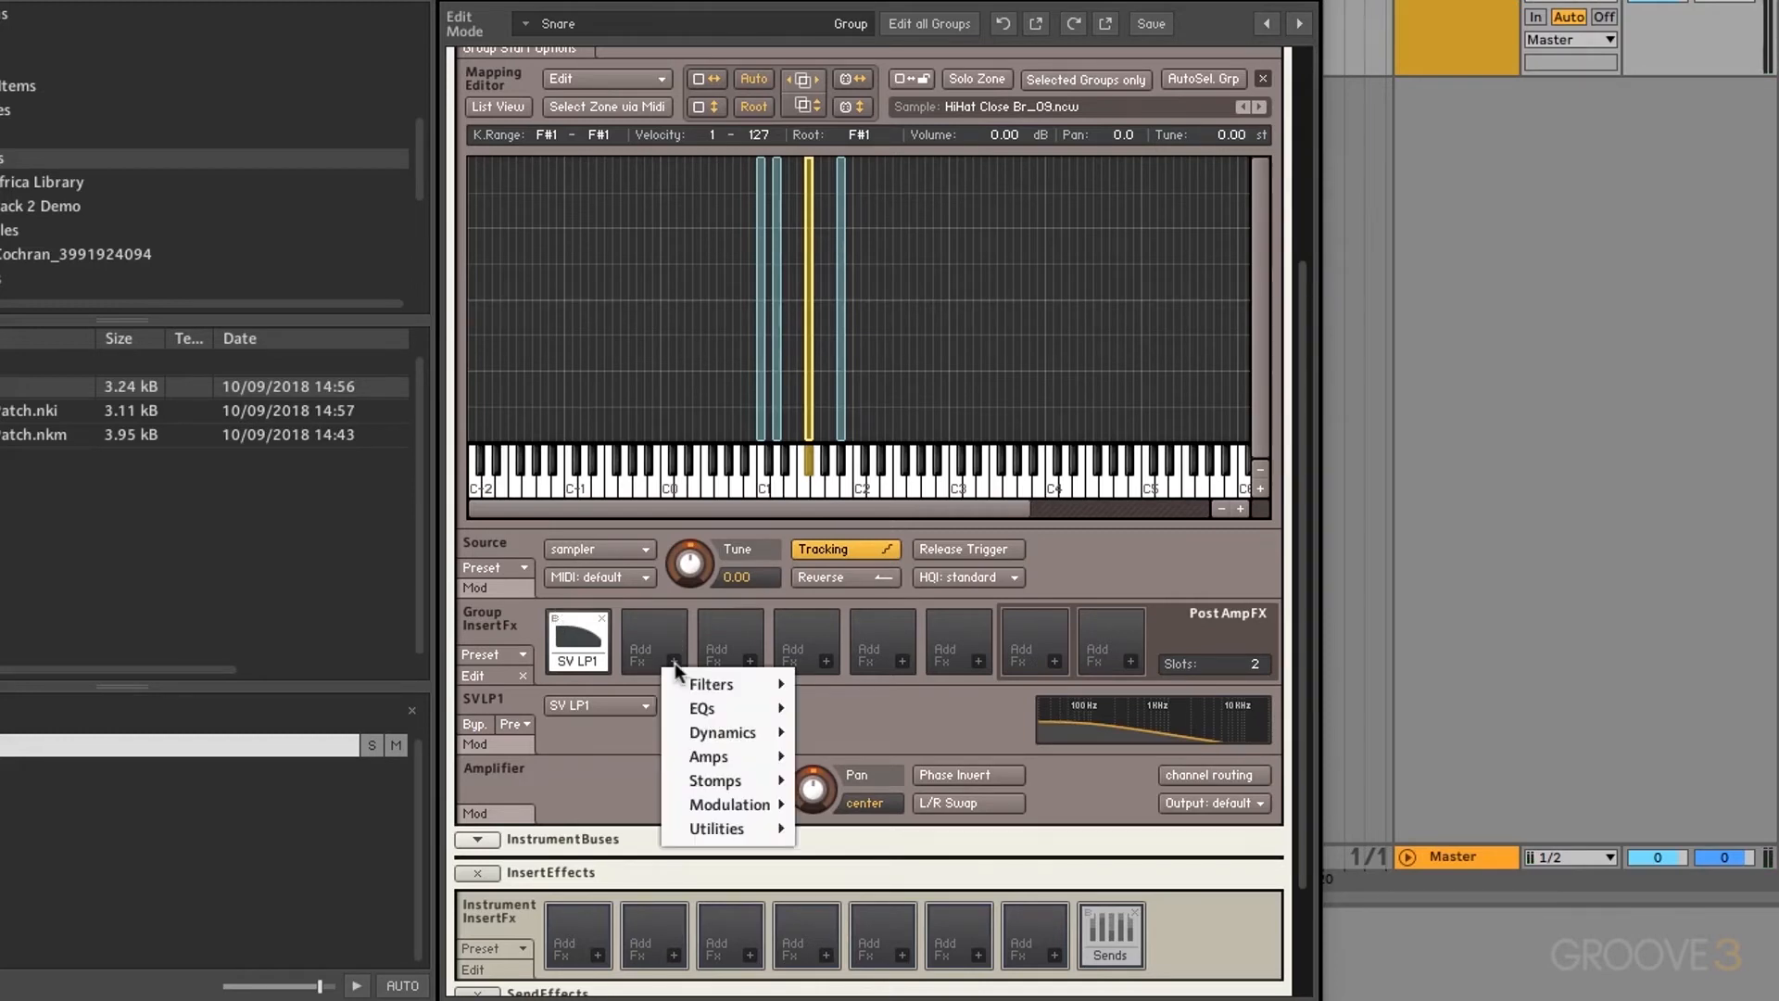
mouse_move(708, 708)
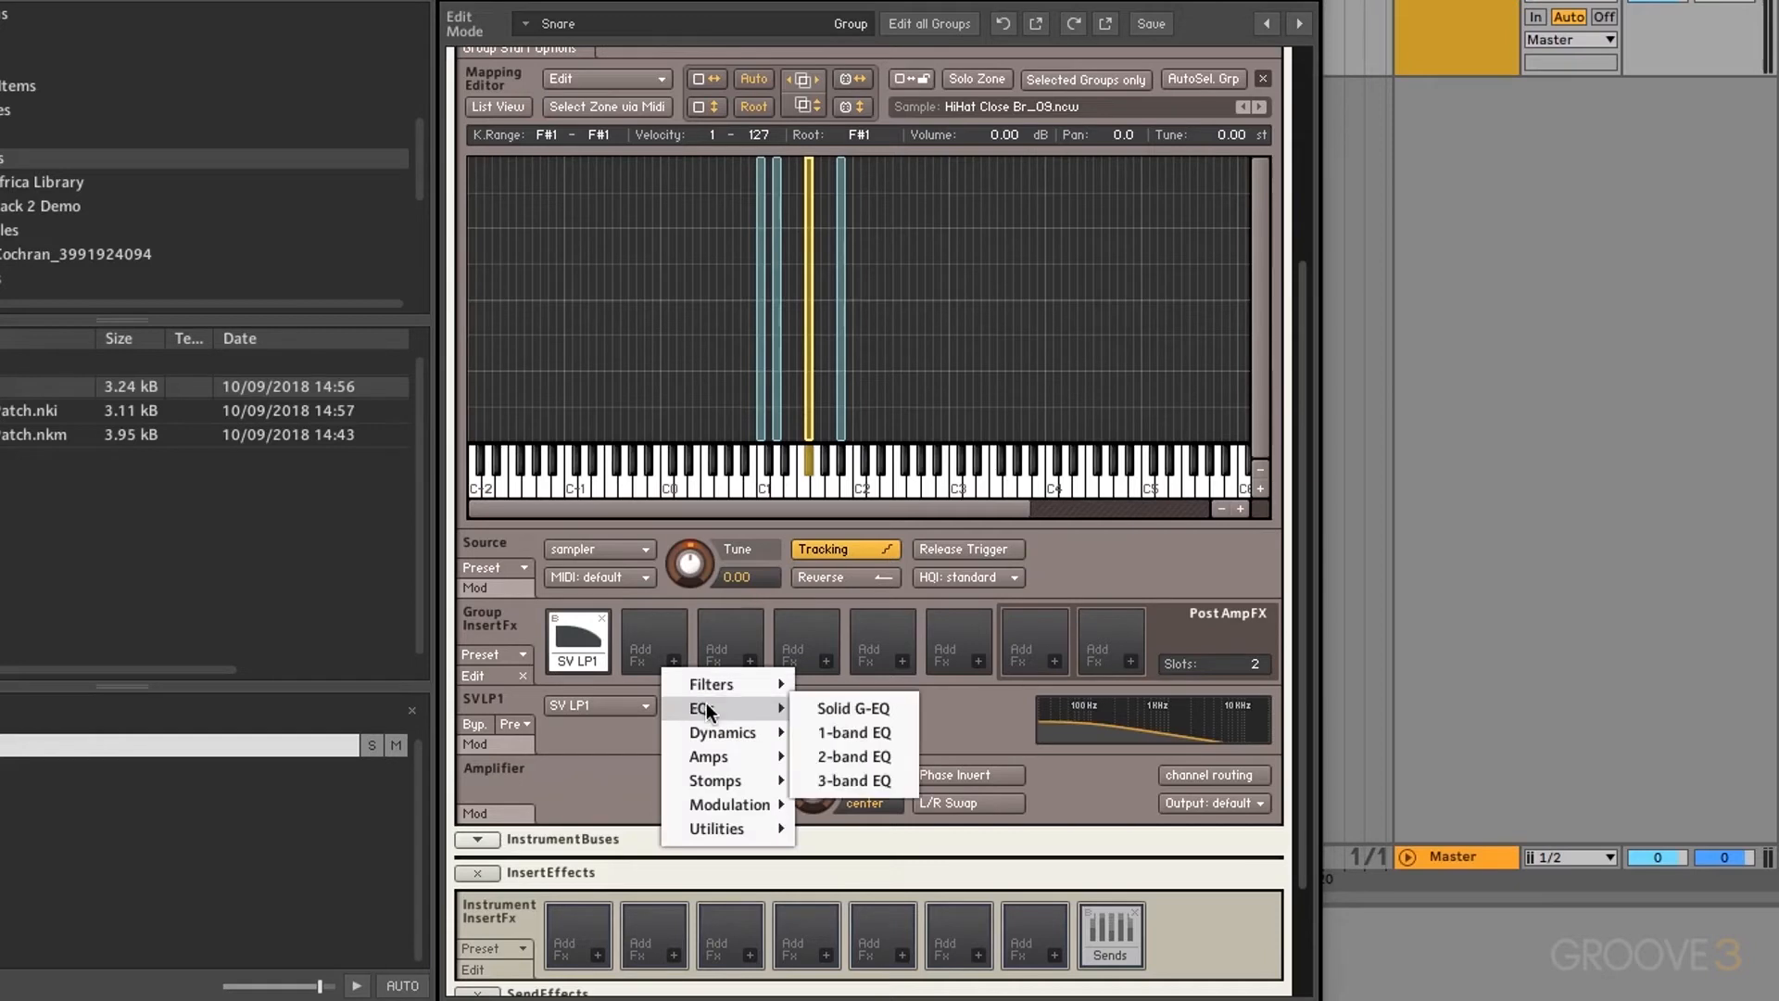
click(819, 710)
click(749, 662)
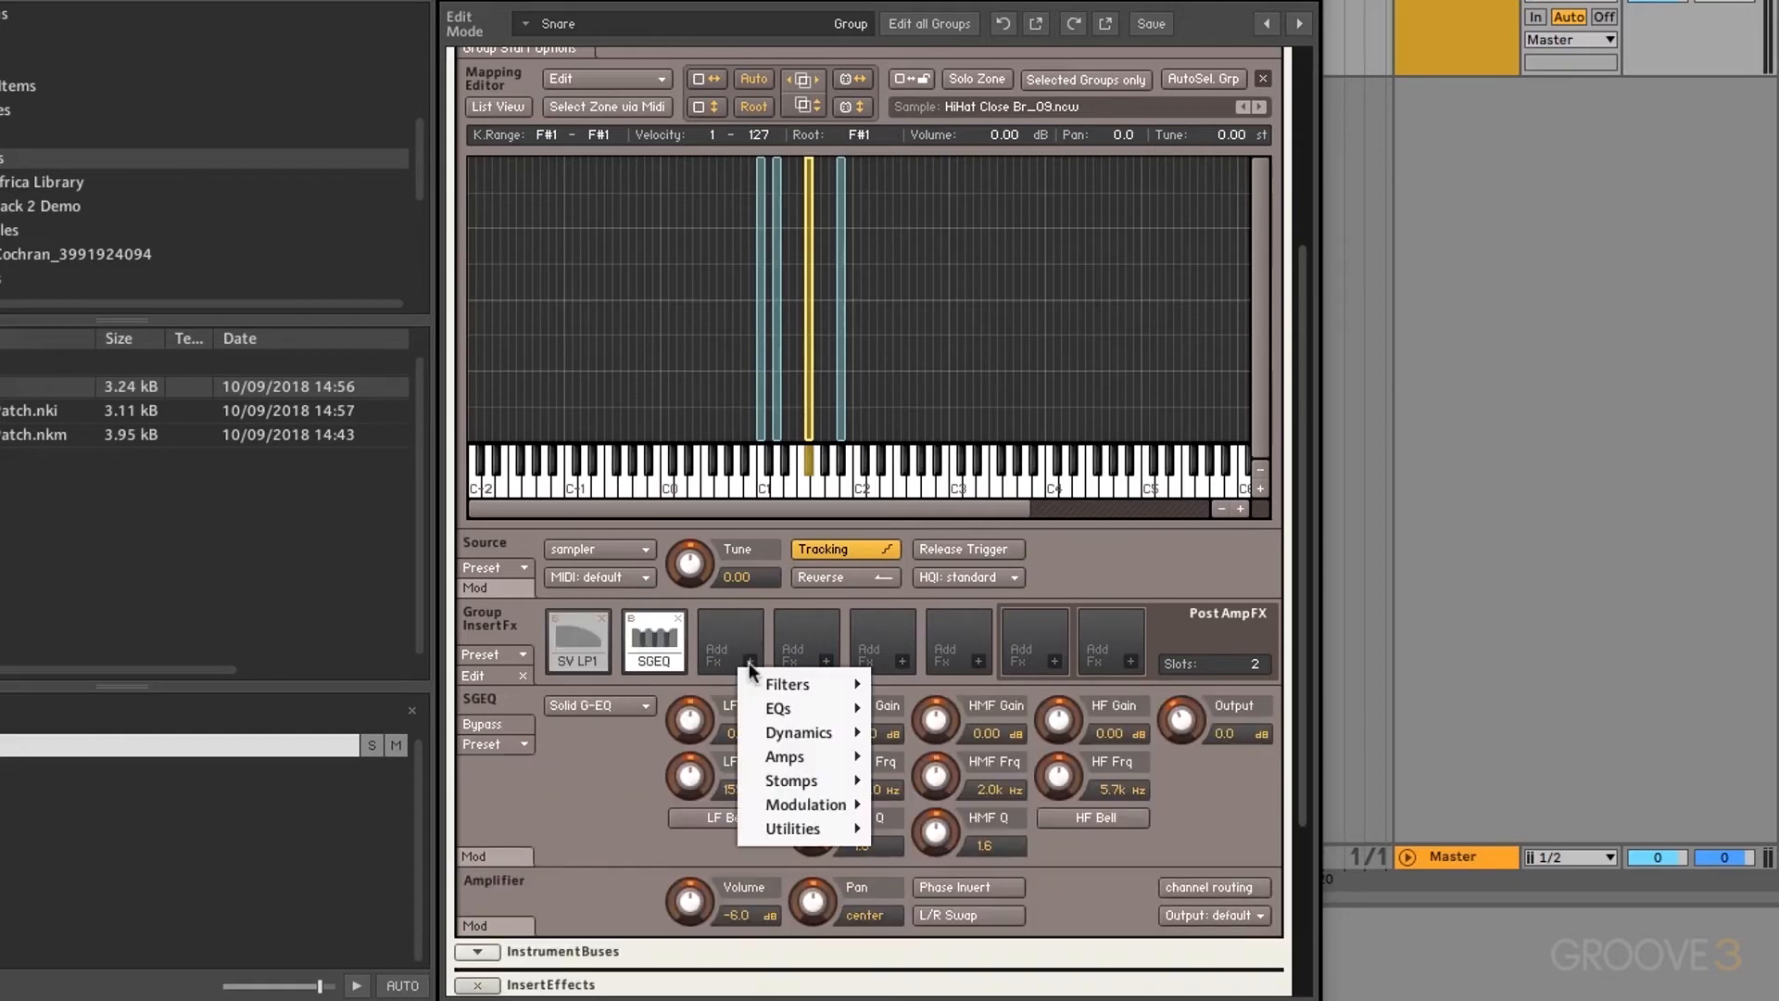
mouse_move(804, 726)
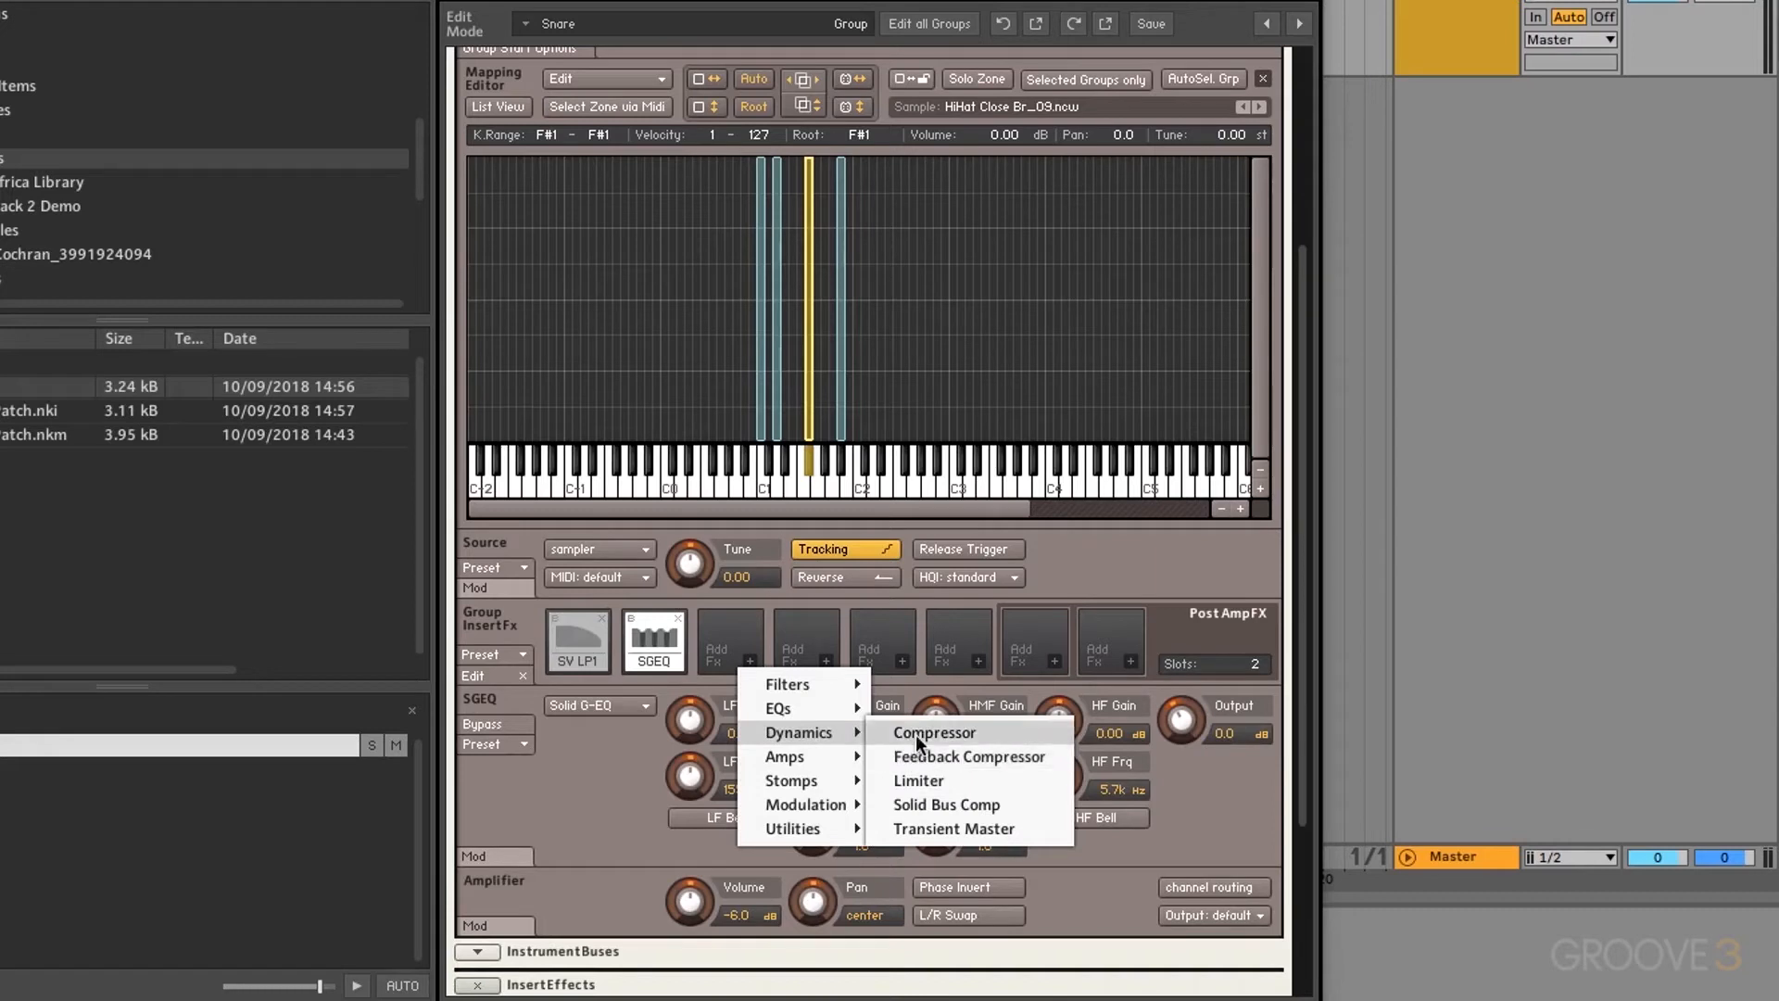
click(915, 732)
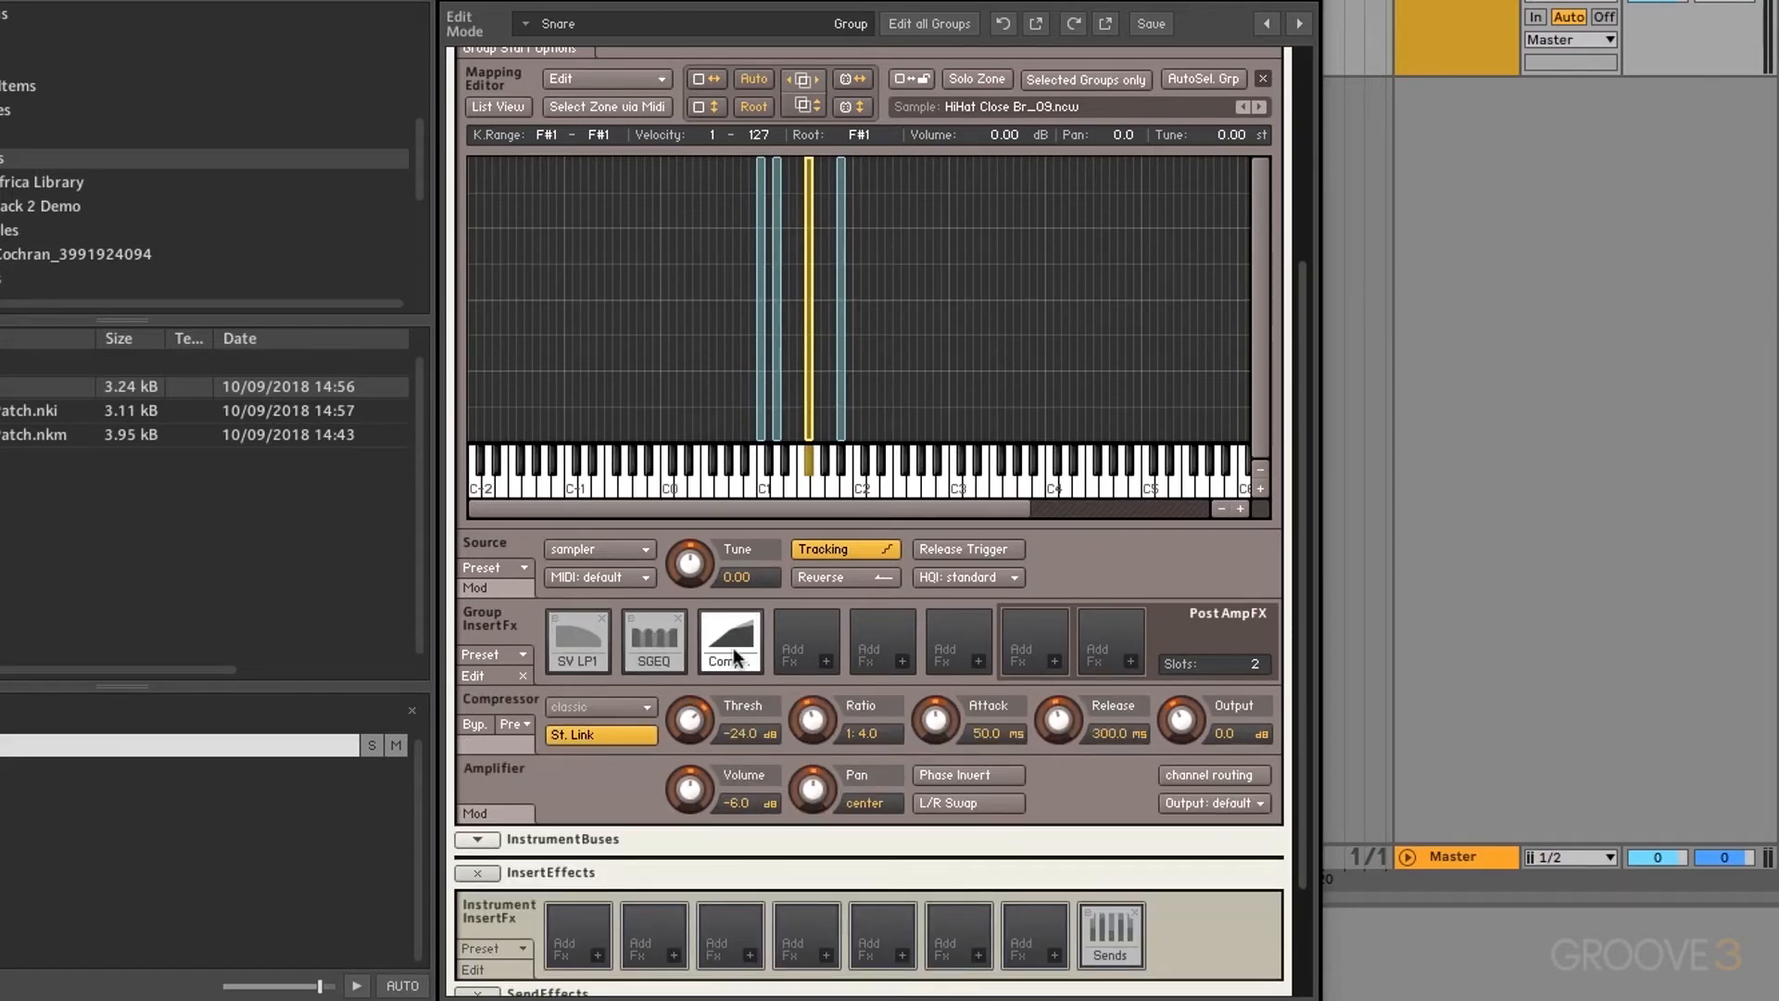
Step: Move the compressor ahead of the SV LP1 filter, check each slot, and remove the Solid G-EQ
drag(734, 656, 553, 638)
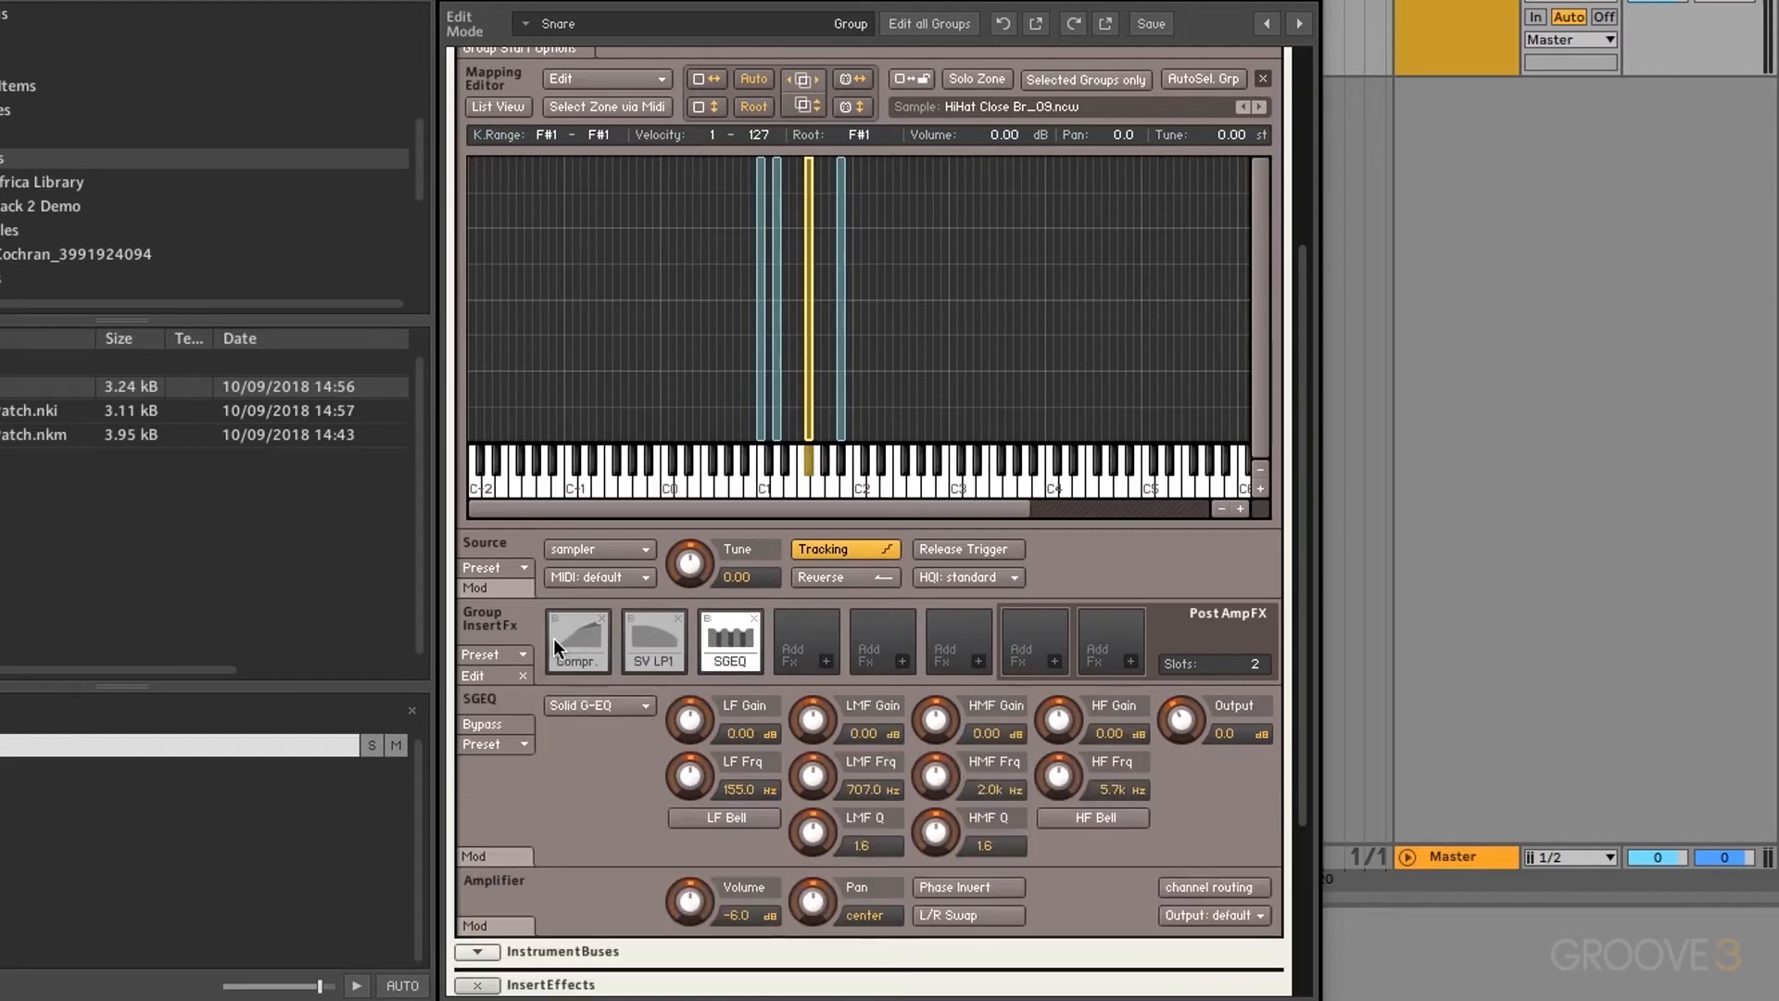
click(576, 656)
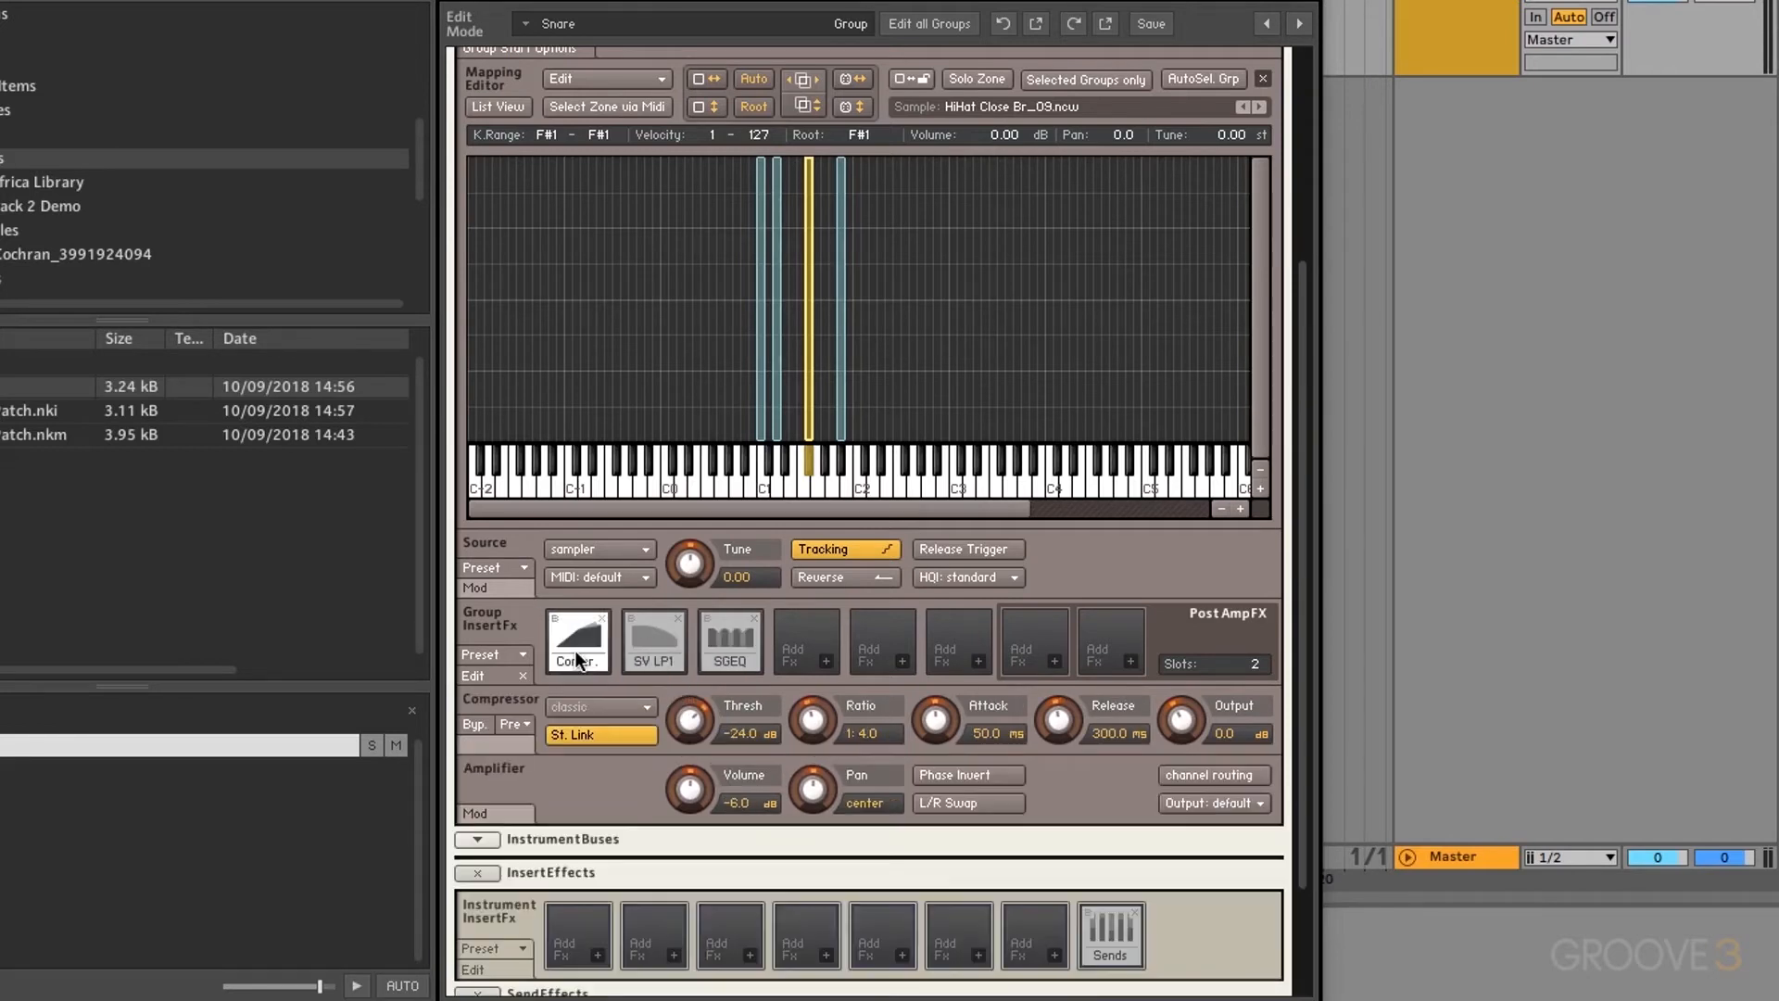
click(642, 660)
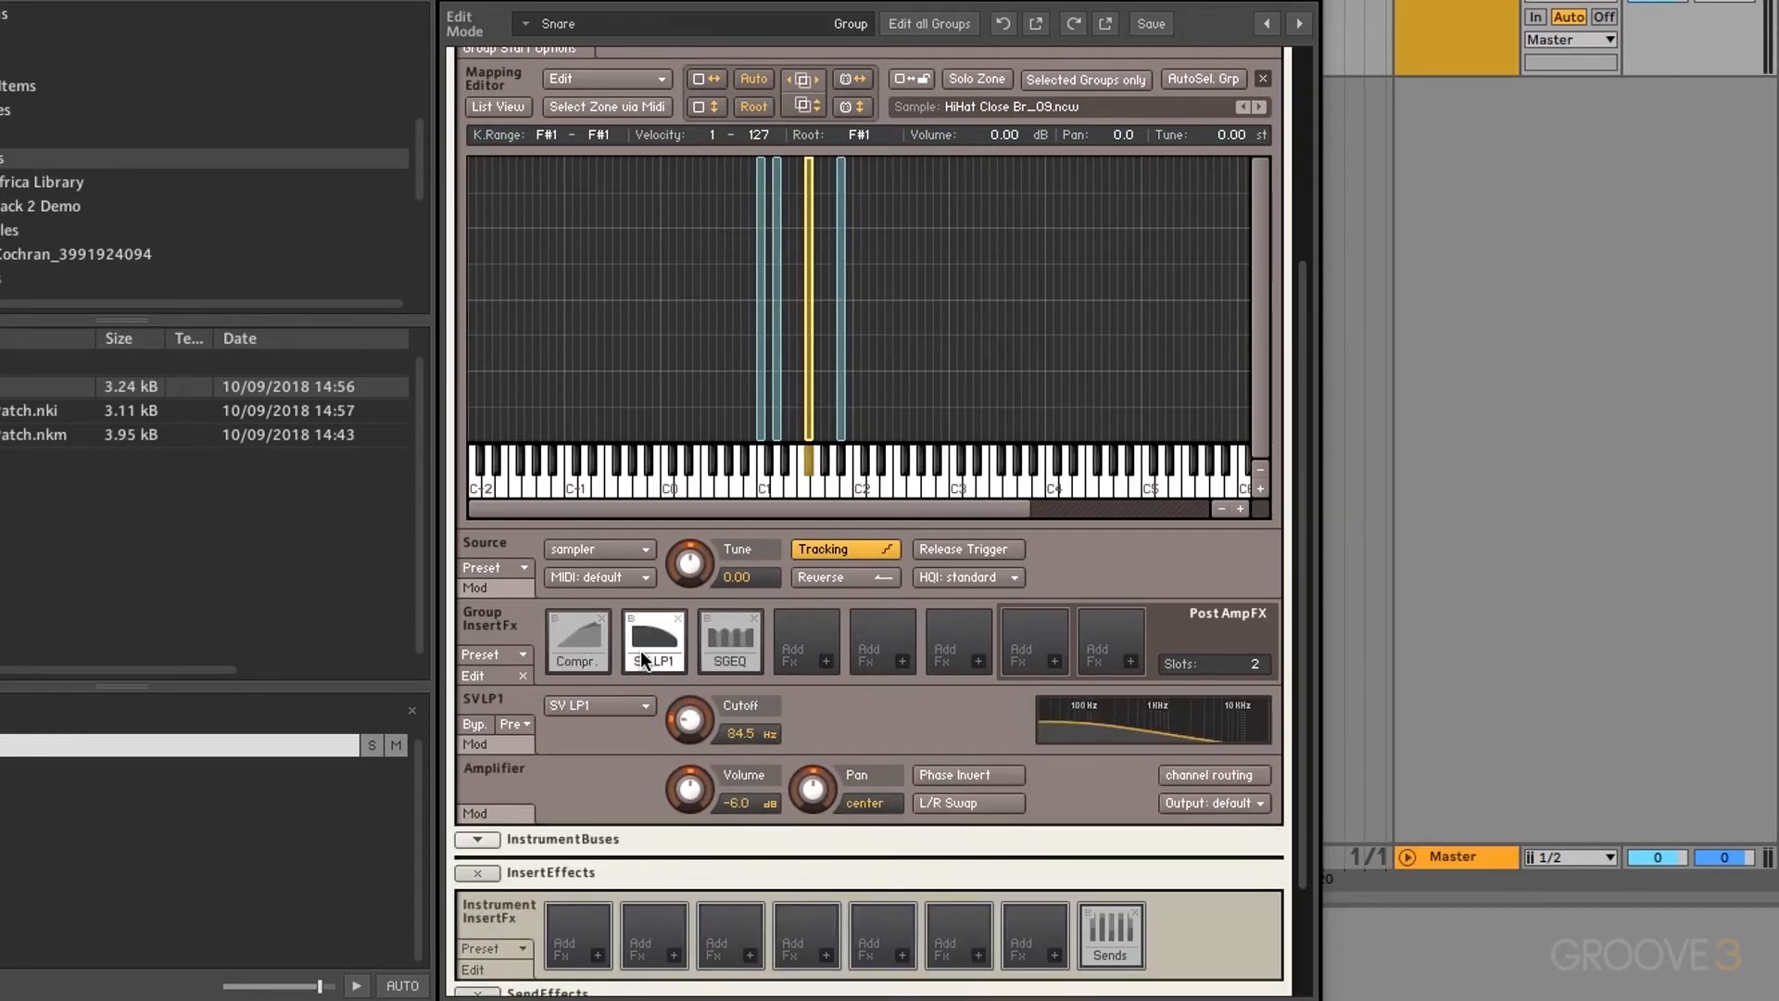
click(725, 657)
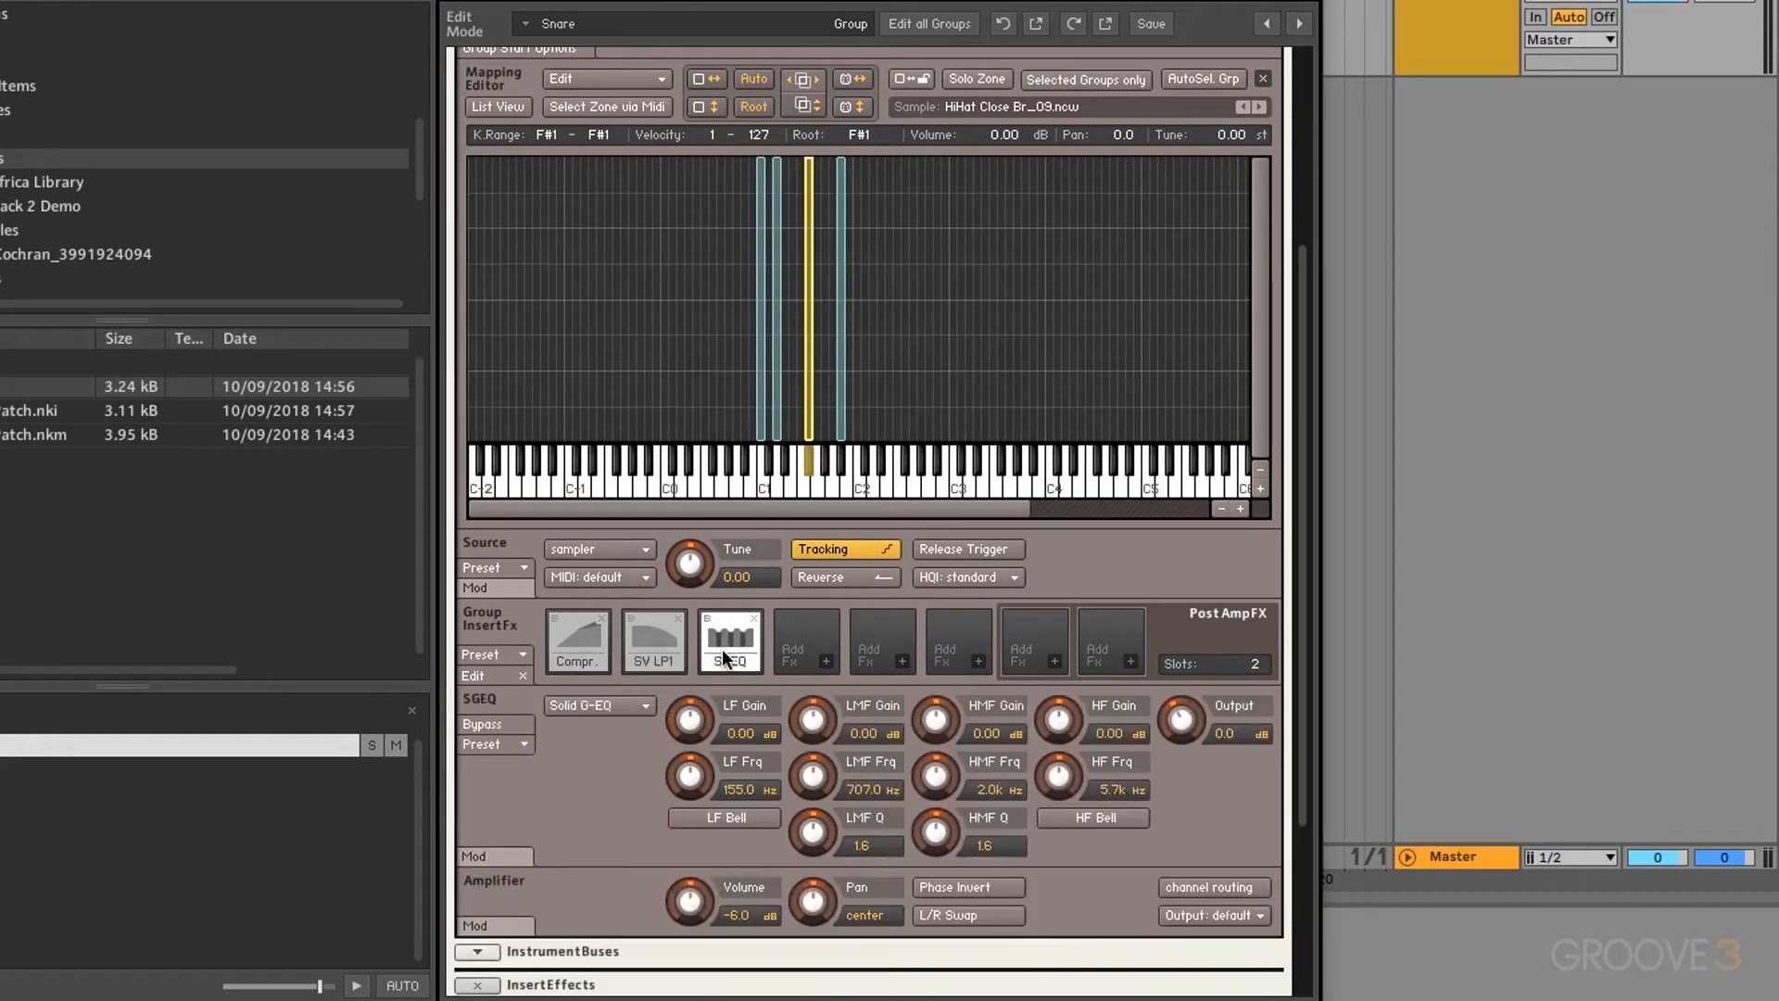
click(754, 618)
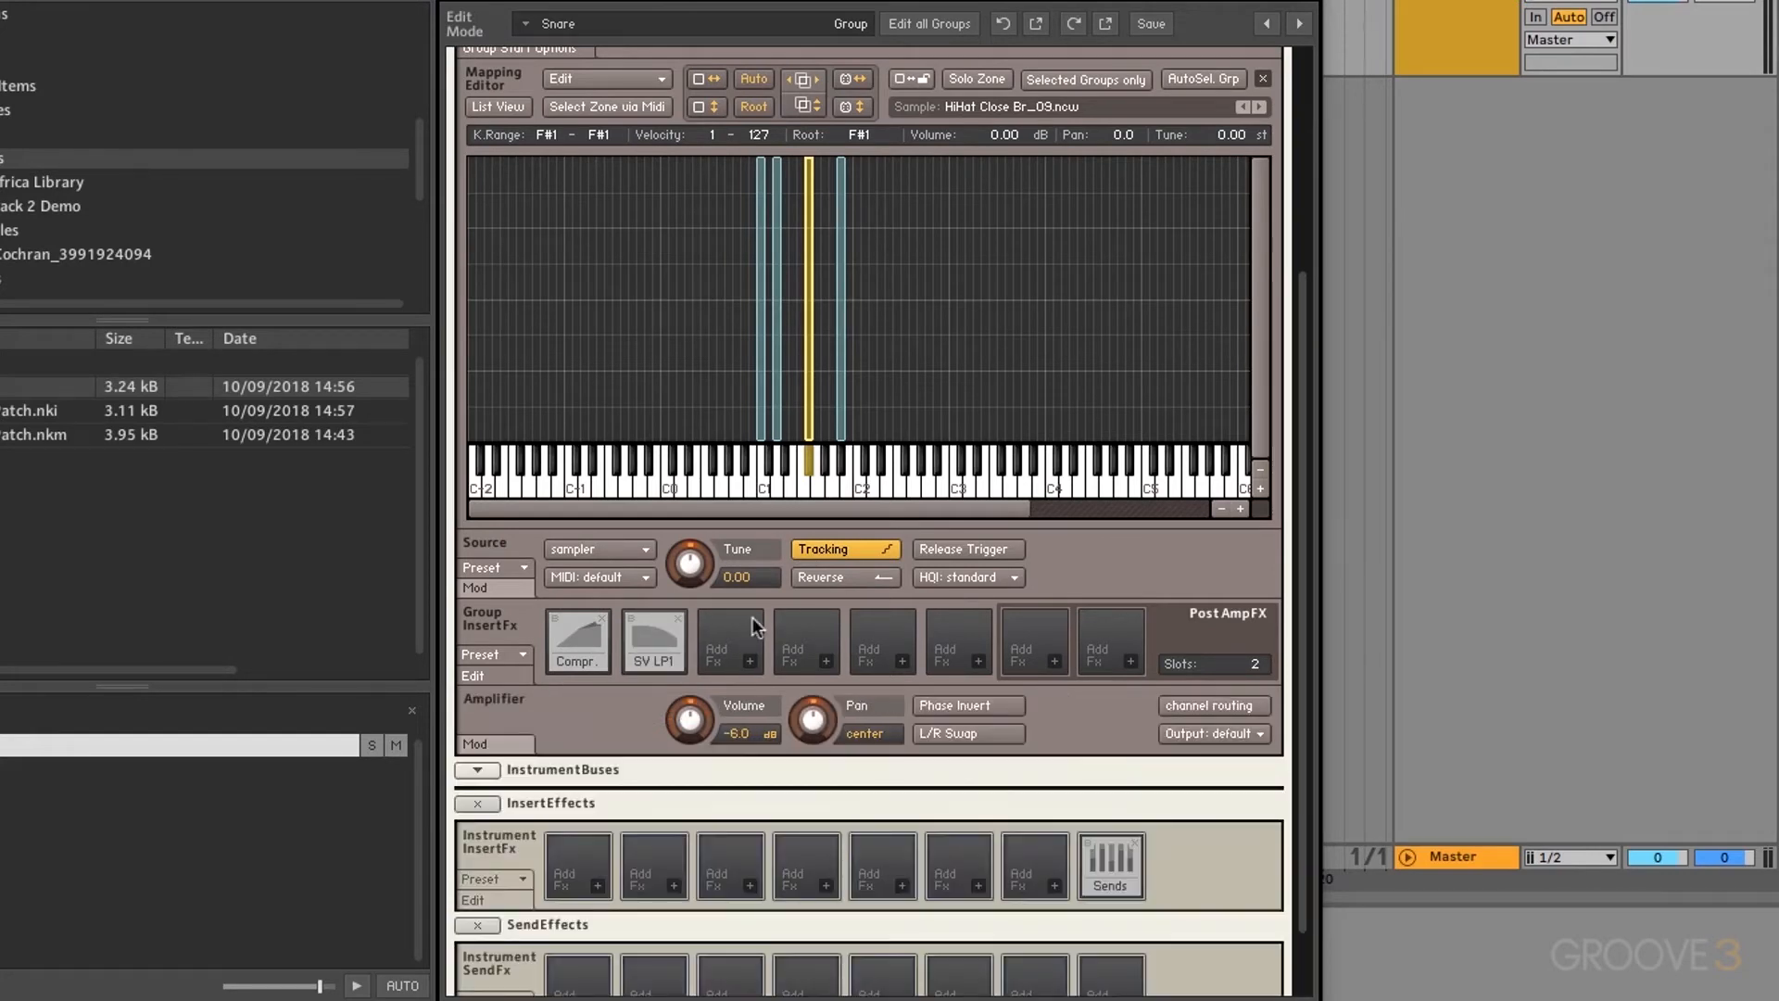
Step: Remove the compressor and the low-pass filter from the Snare group inserts
click(592, 644)
click(675, 626)
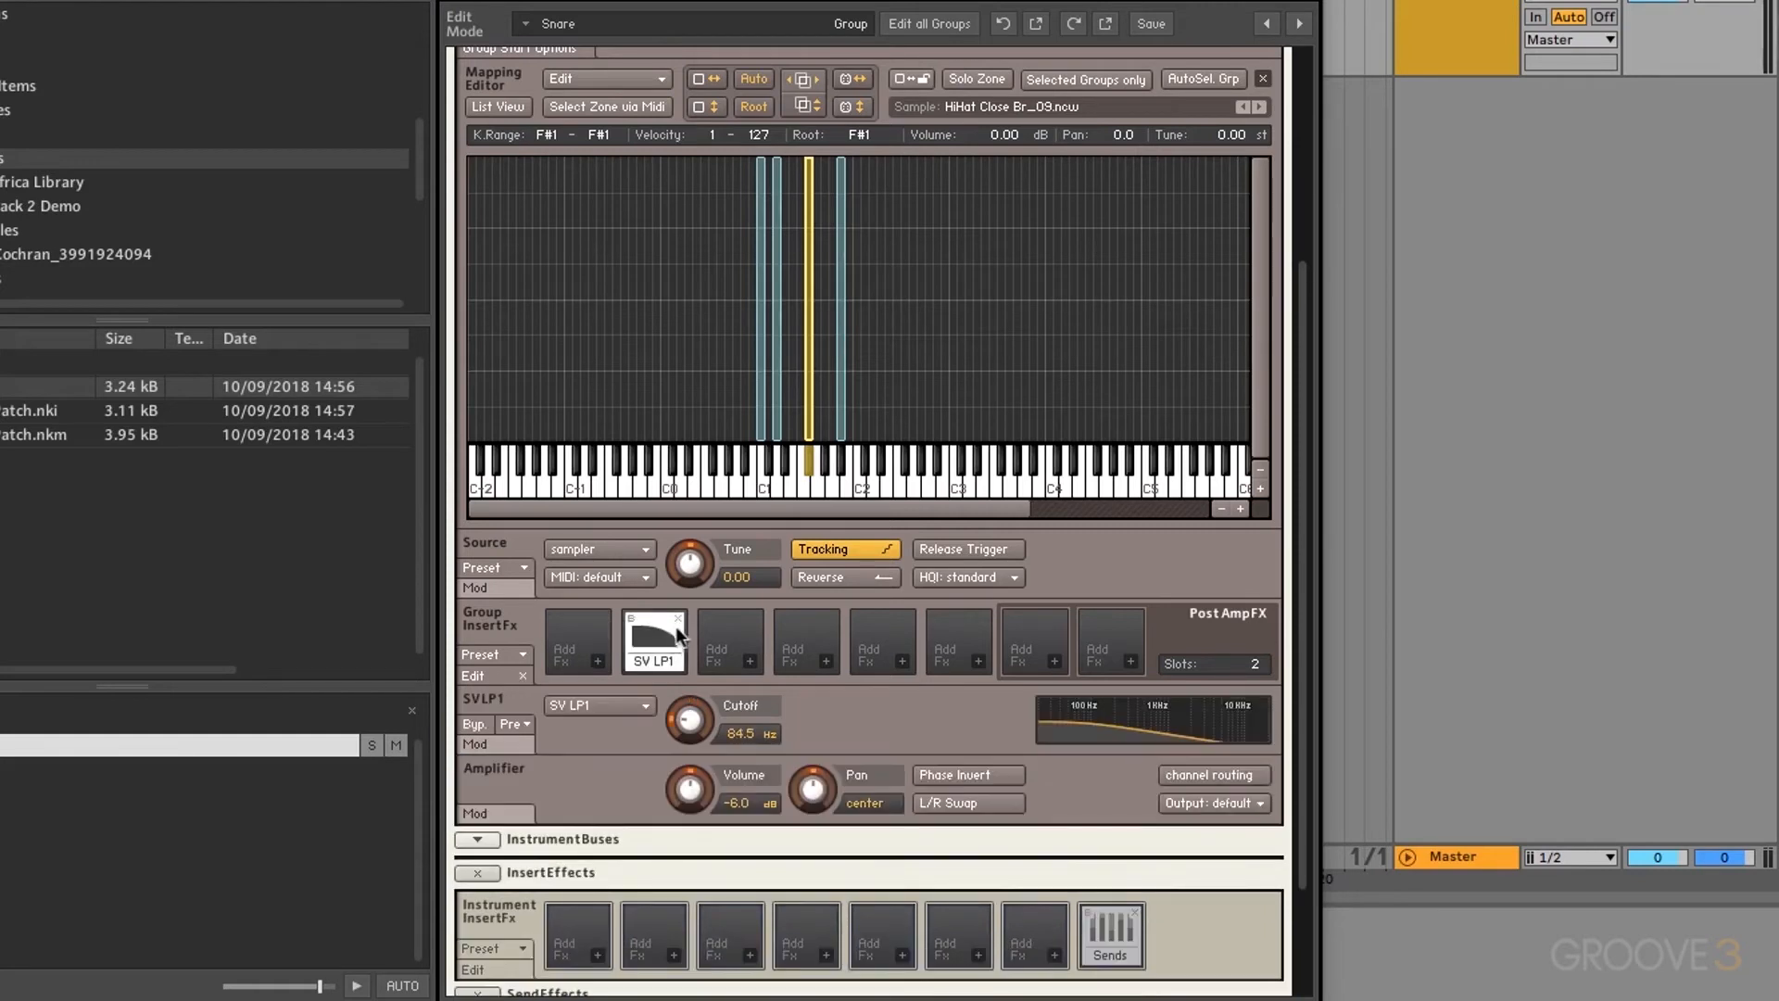
click(677, 619)
Step: Add an SV LP1 low-pass filter to the first insert slot
click(599, 660)
mouse_move(604, 665)
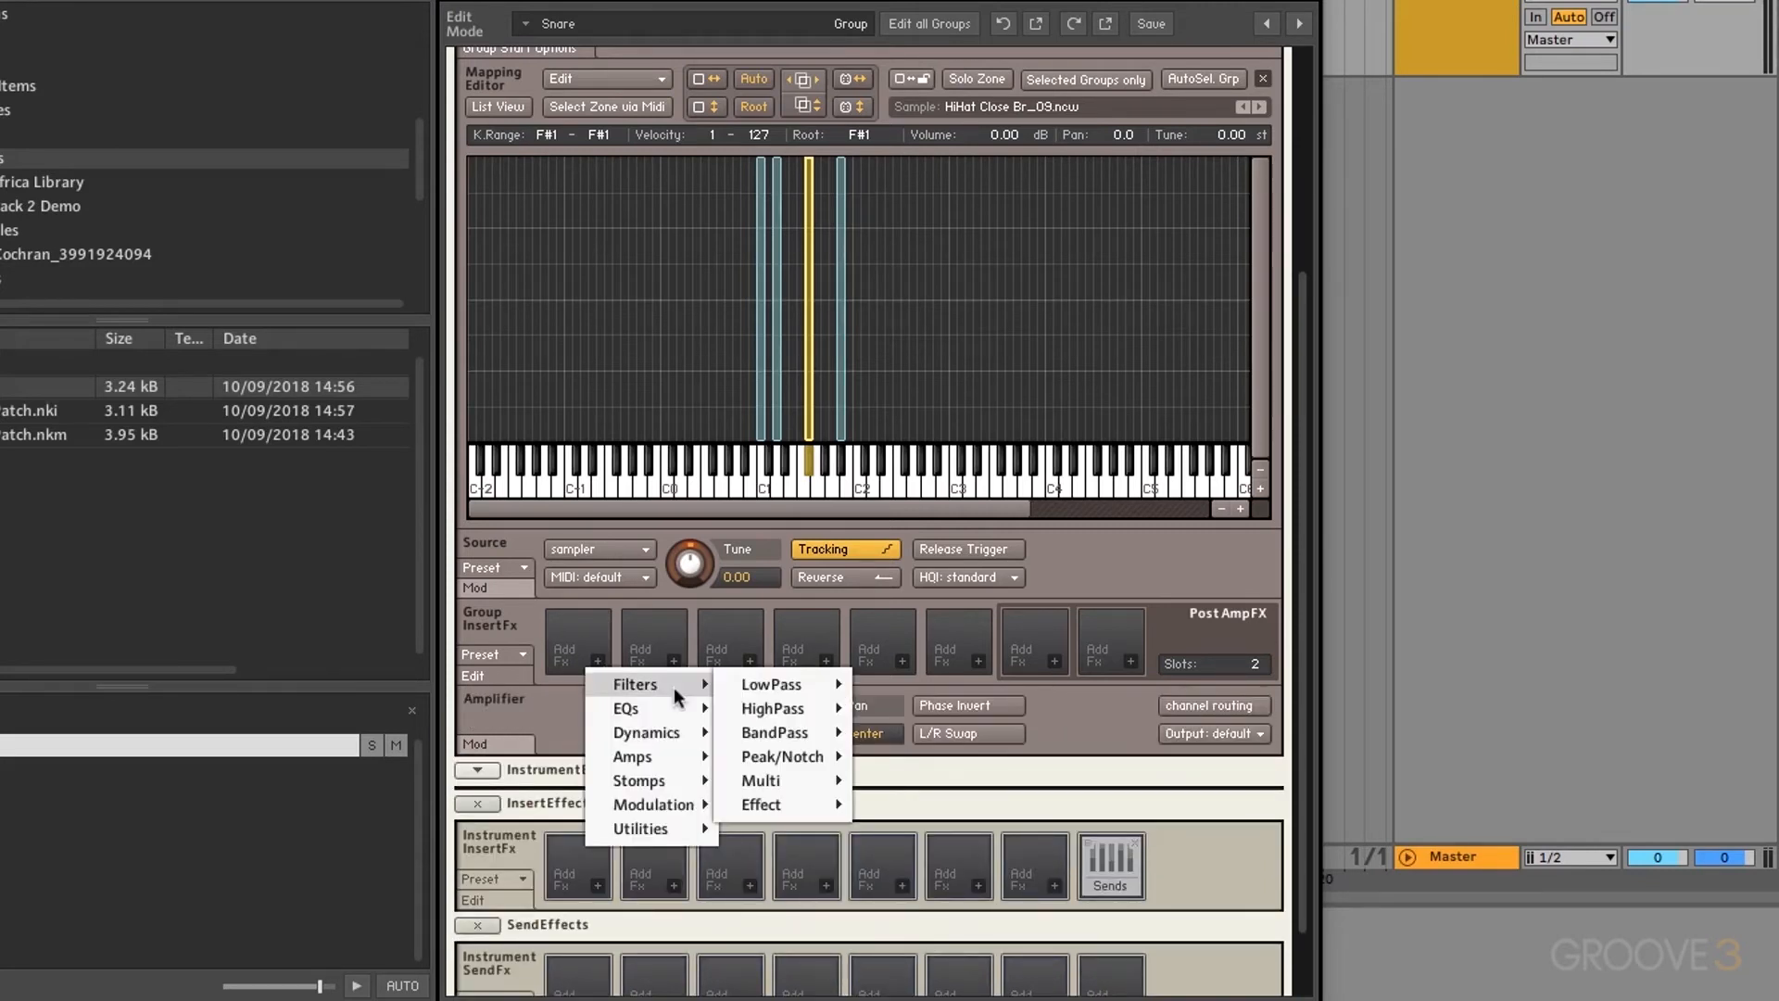
mouse_move(770, 693)
click(891, 690)
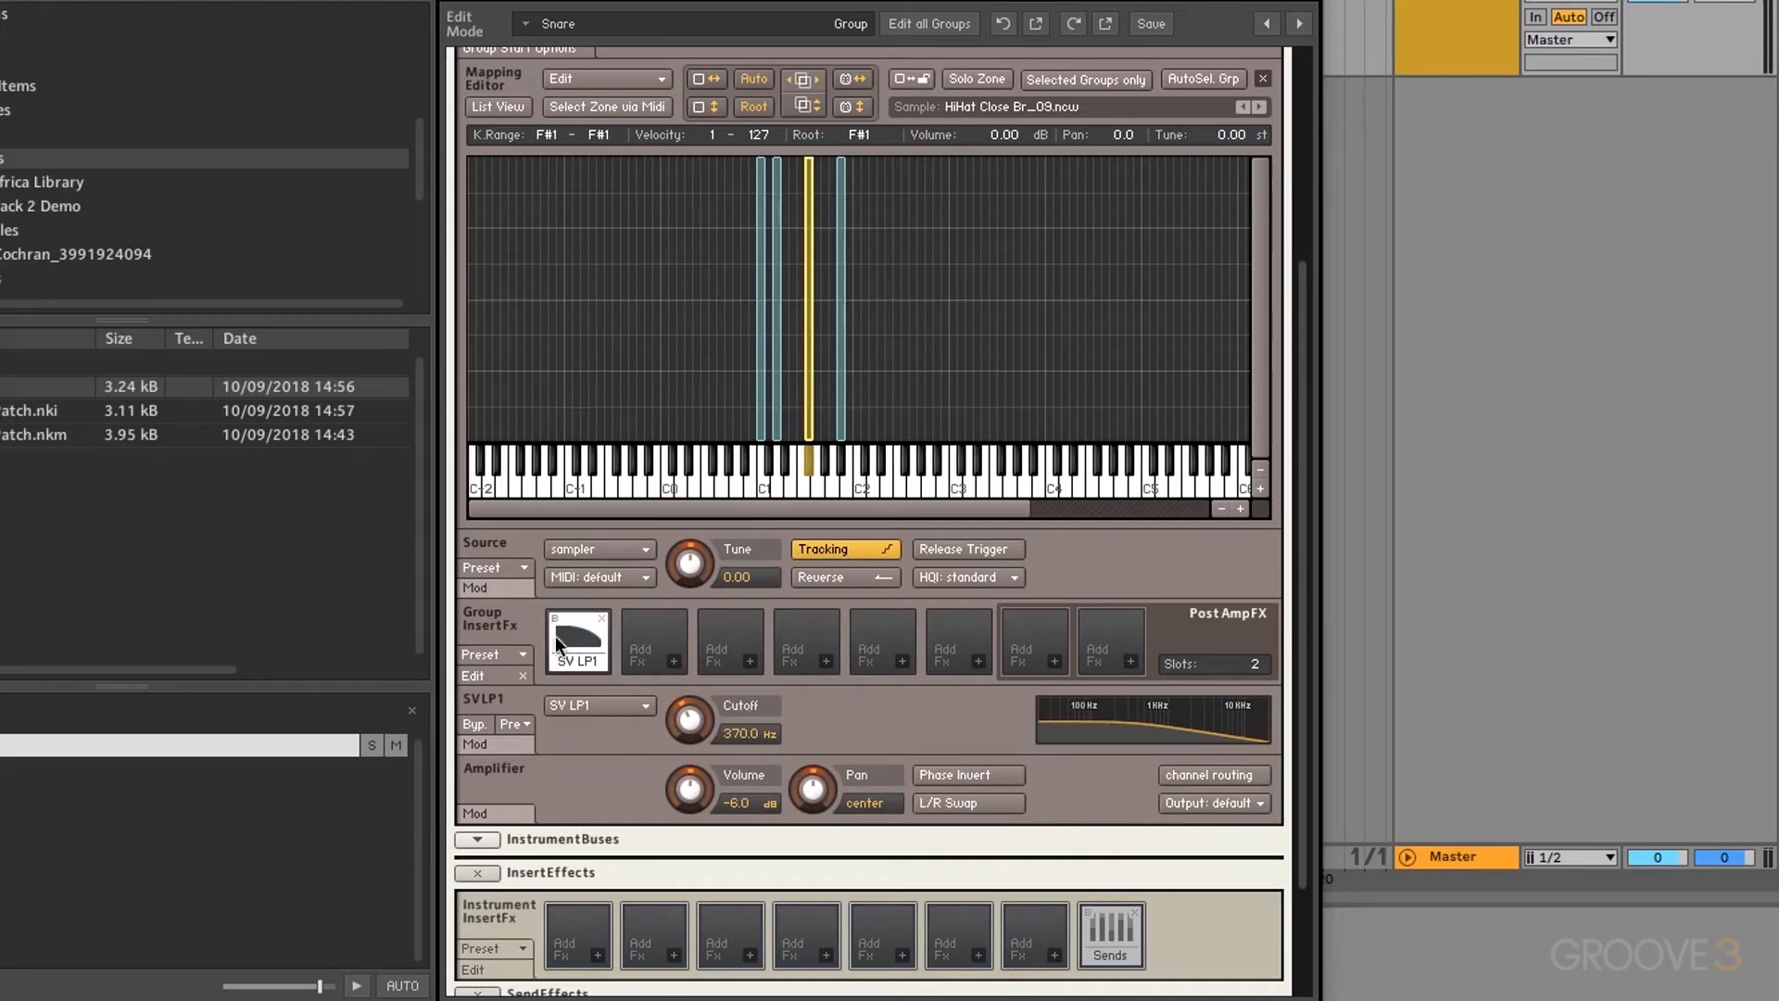
Step: Browse the chain and filter preset menus without loading, then remove the SV LP1 filter
click(520, 654)
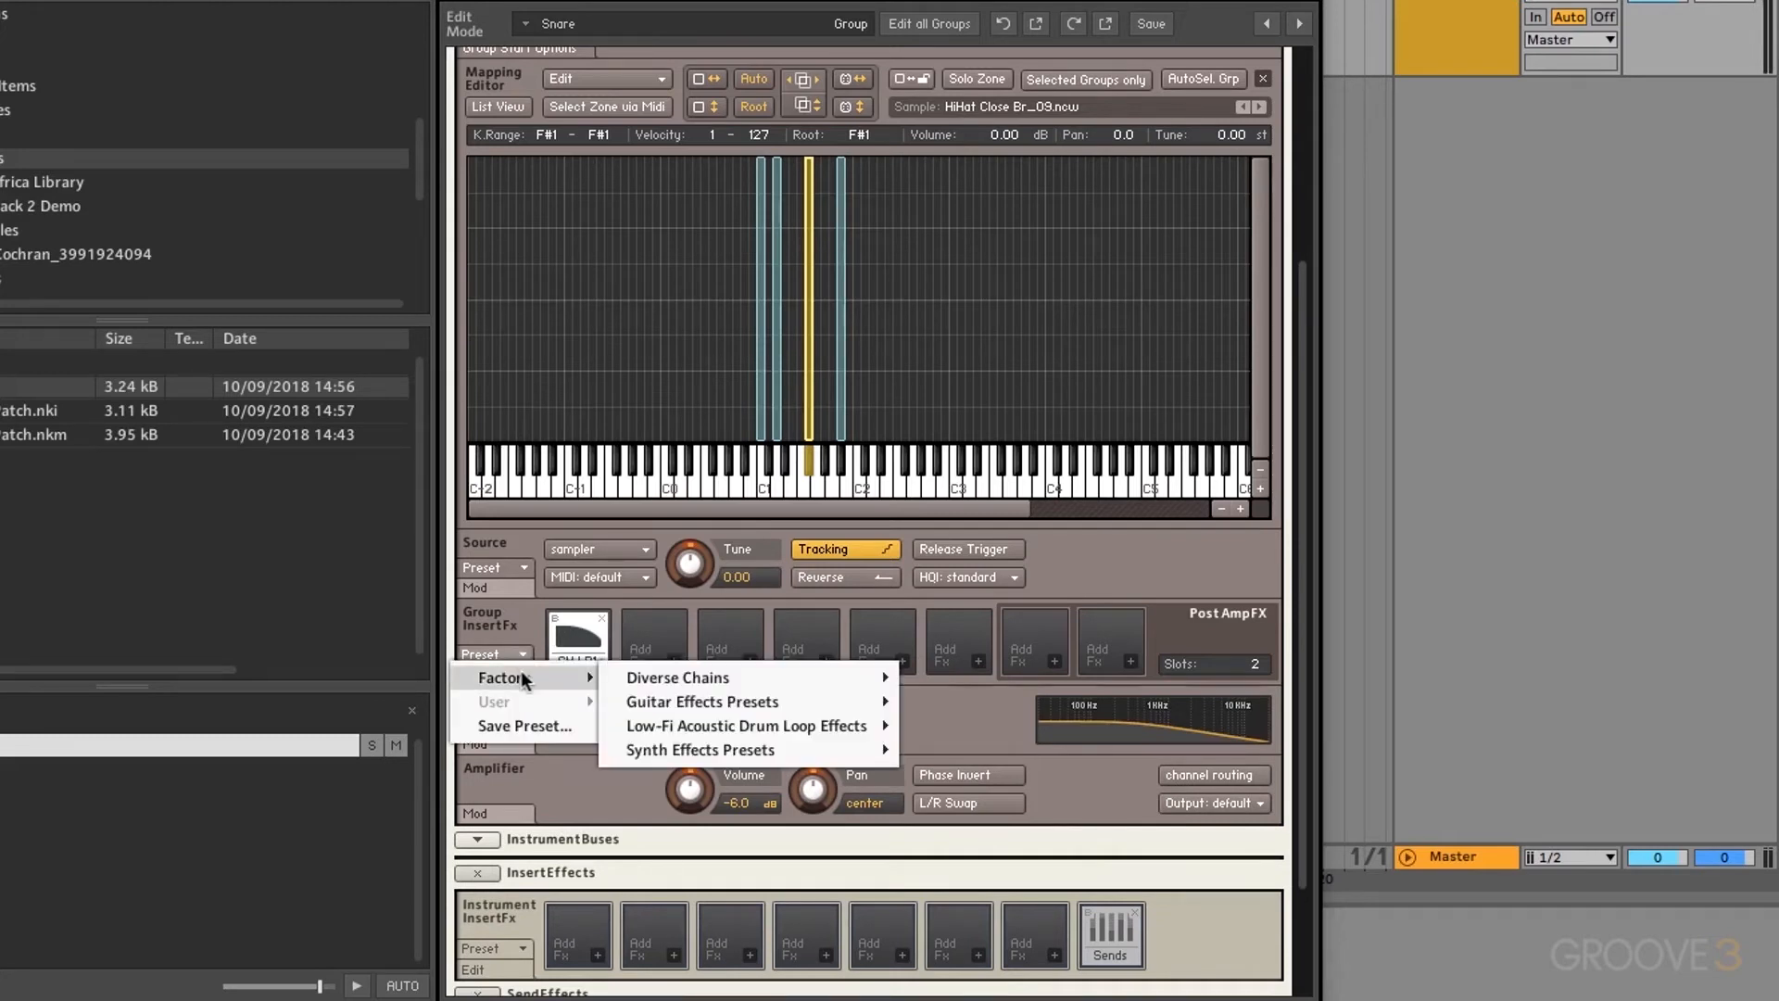
click(524, 628)
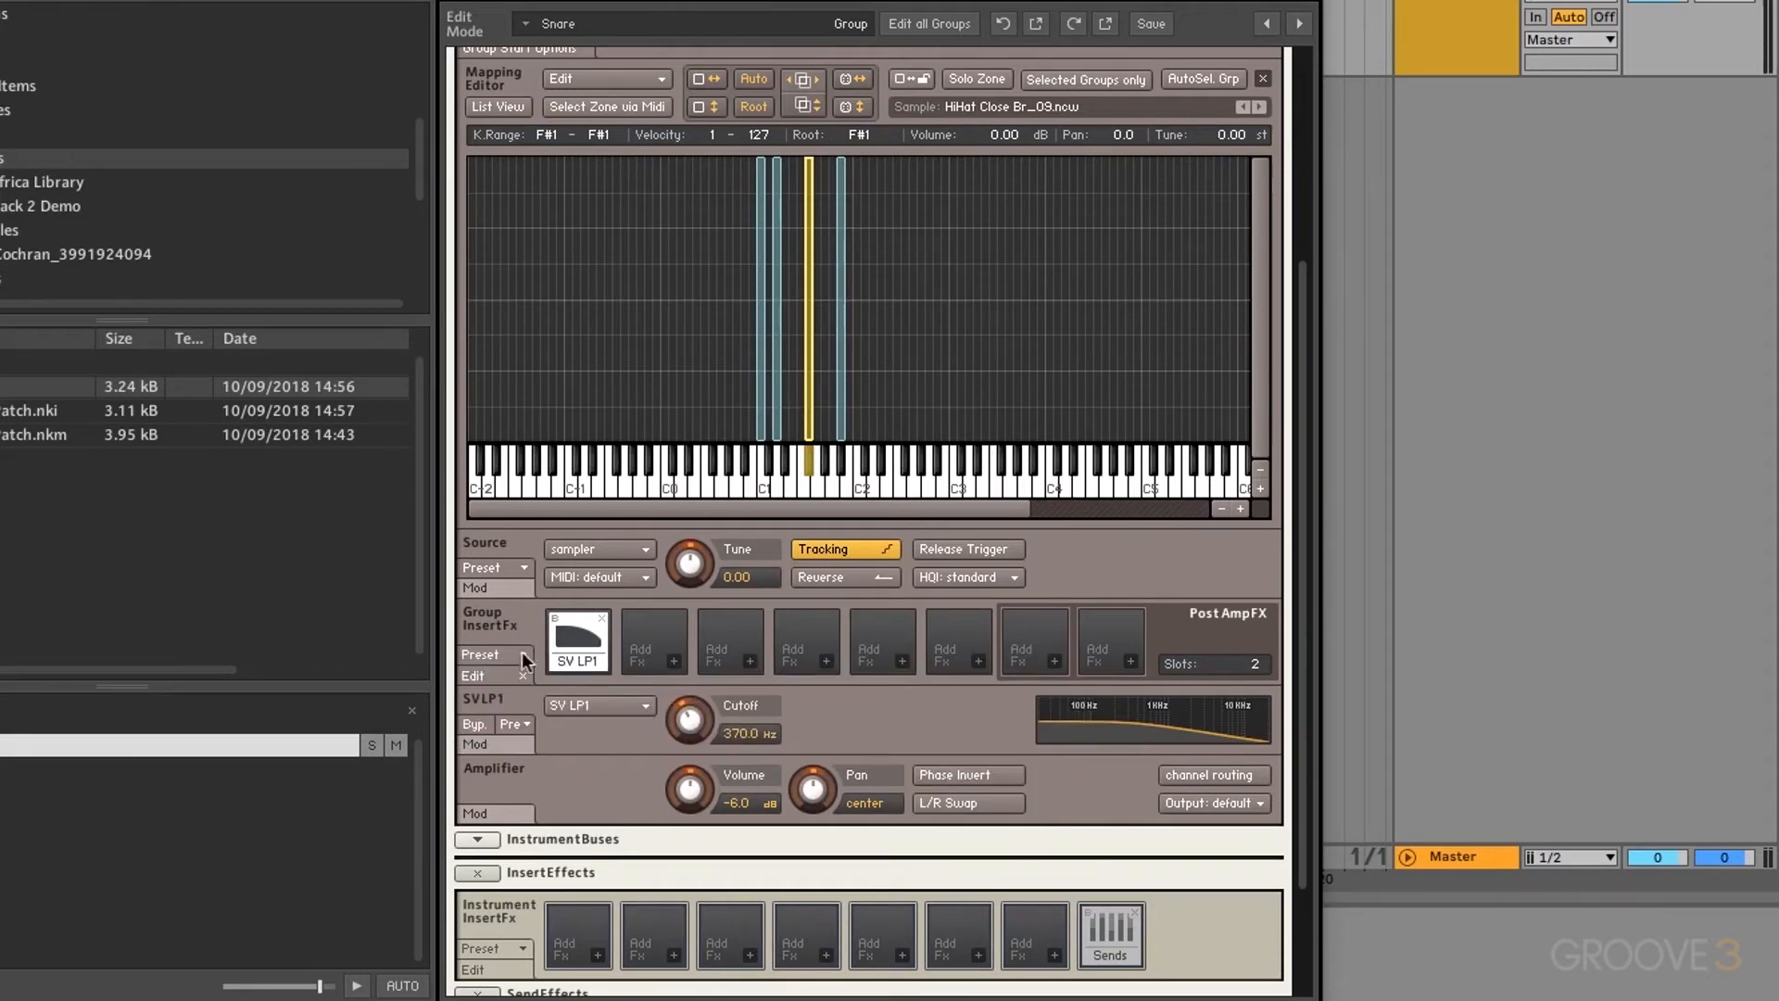
click(526, 722)
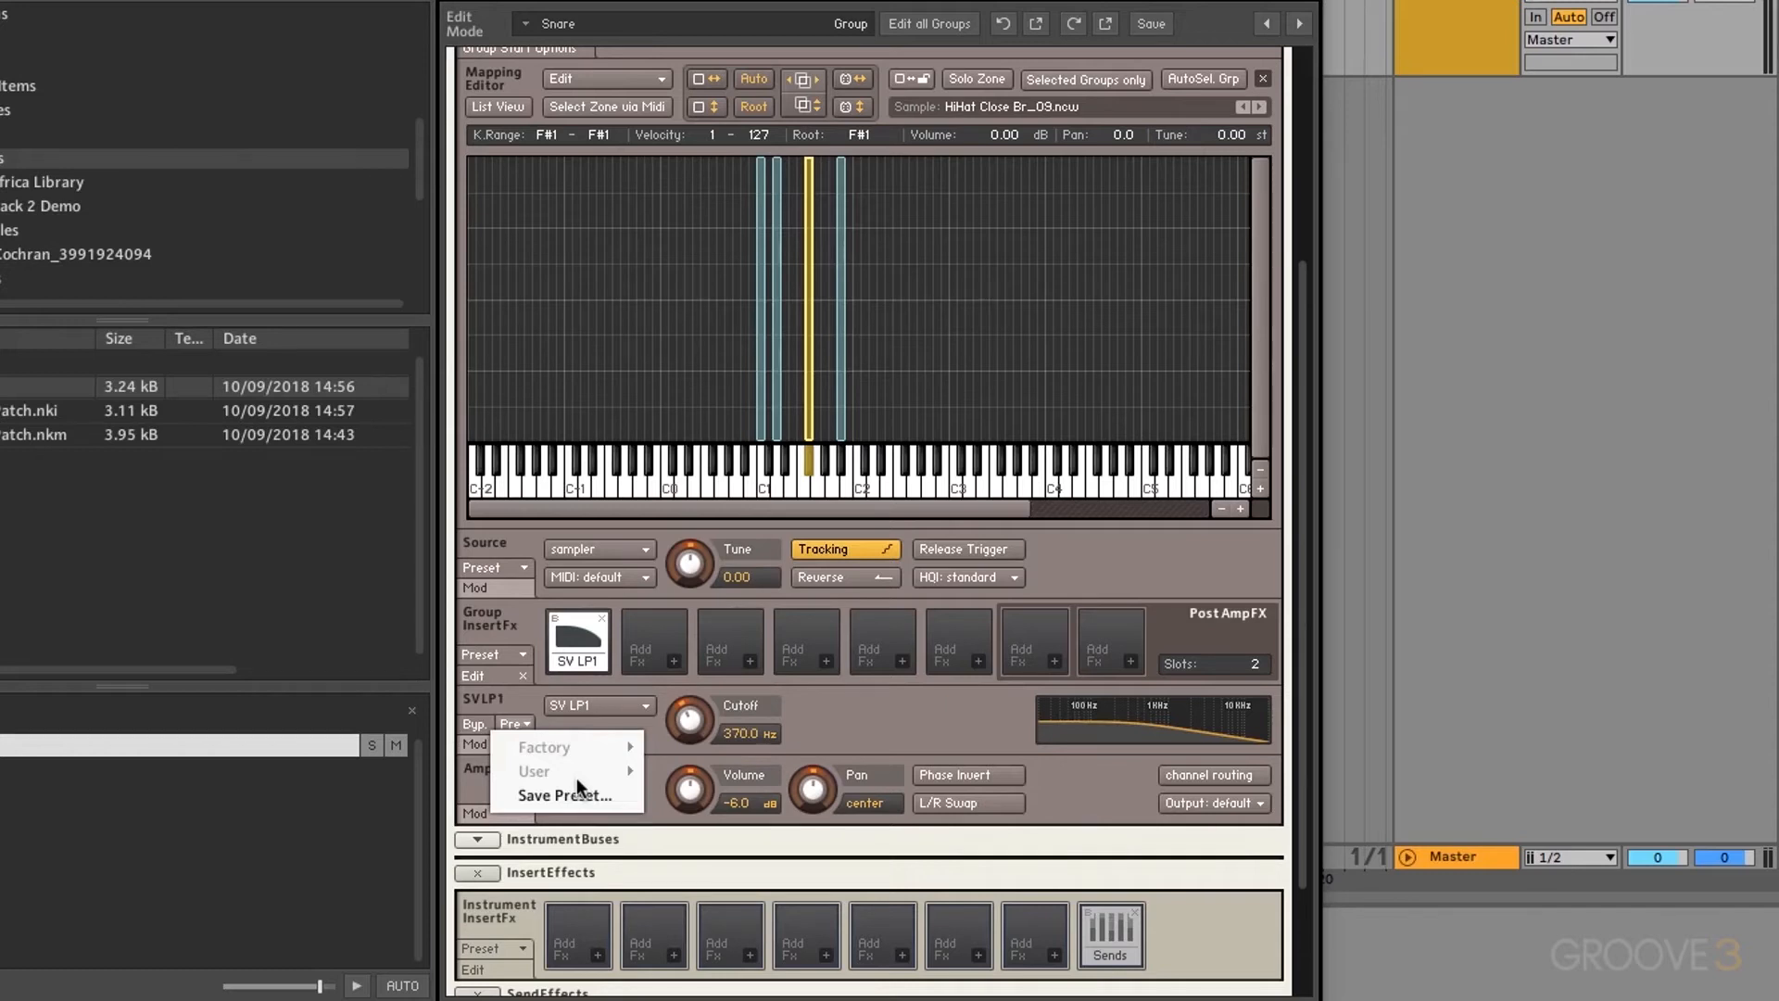
click(572, 630)
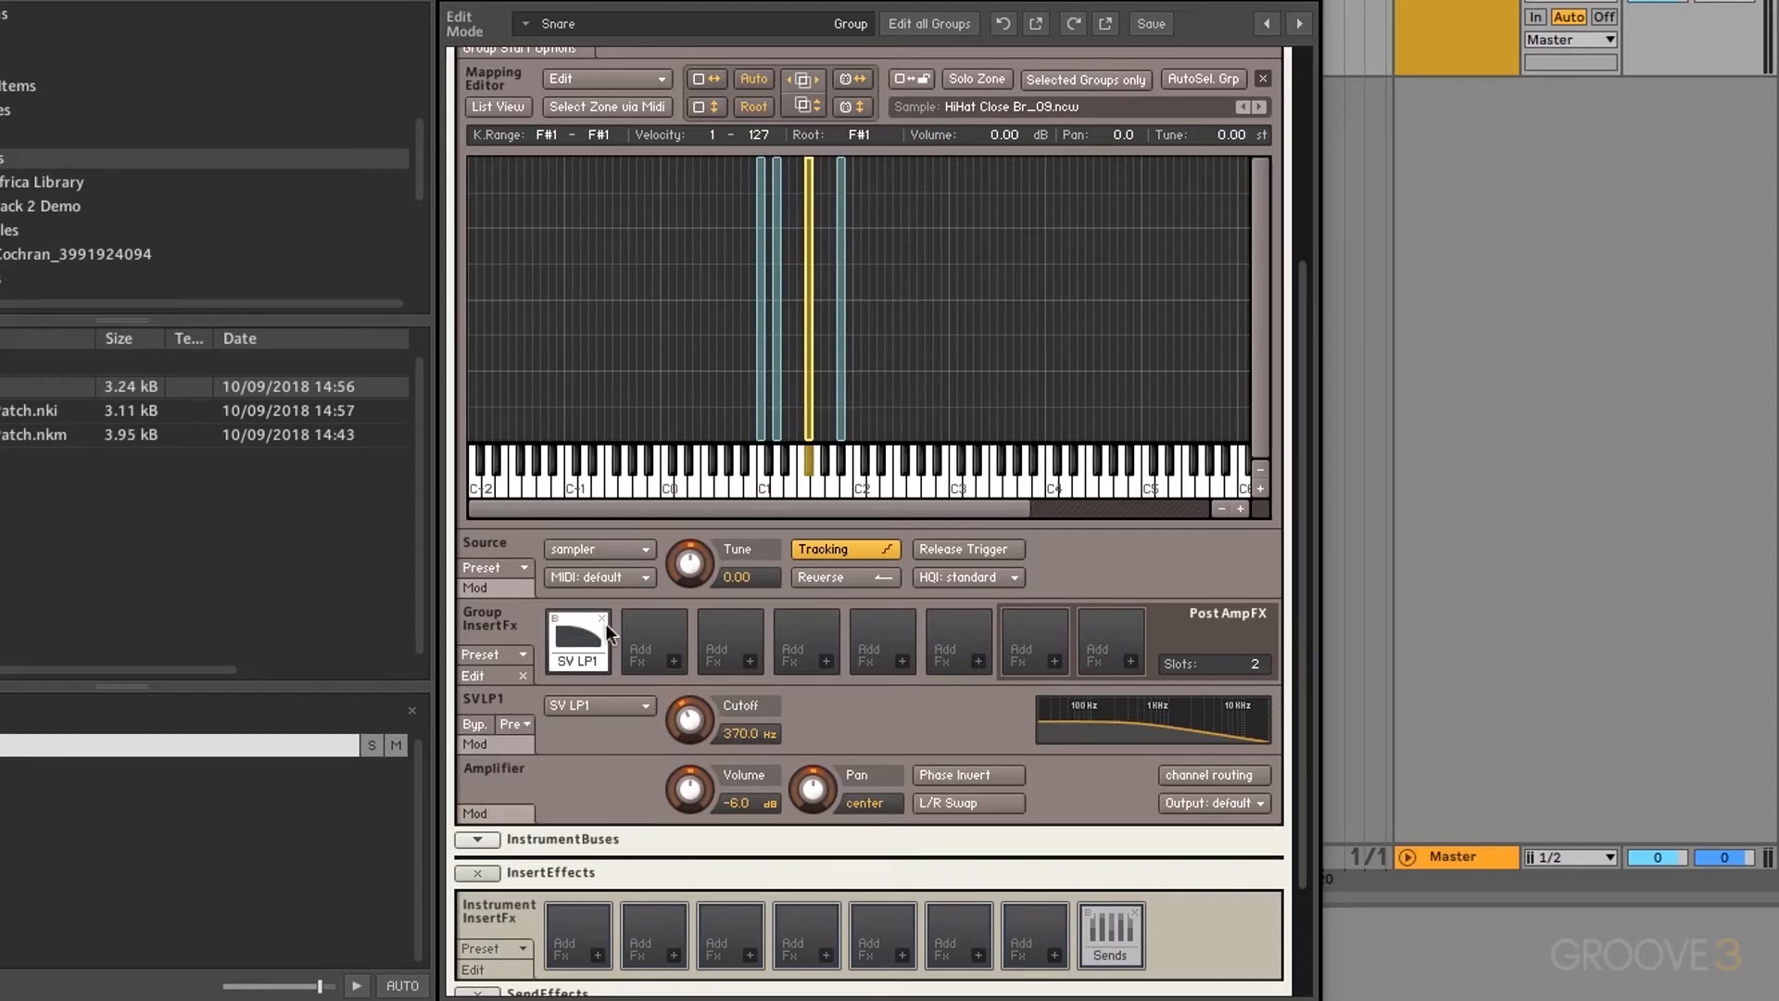
click(601, 618)
Step: Put a Solid G-EQ in the Snare group's first insert slot
click(597, 660)
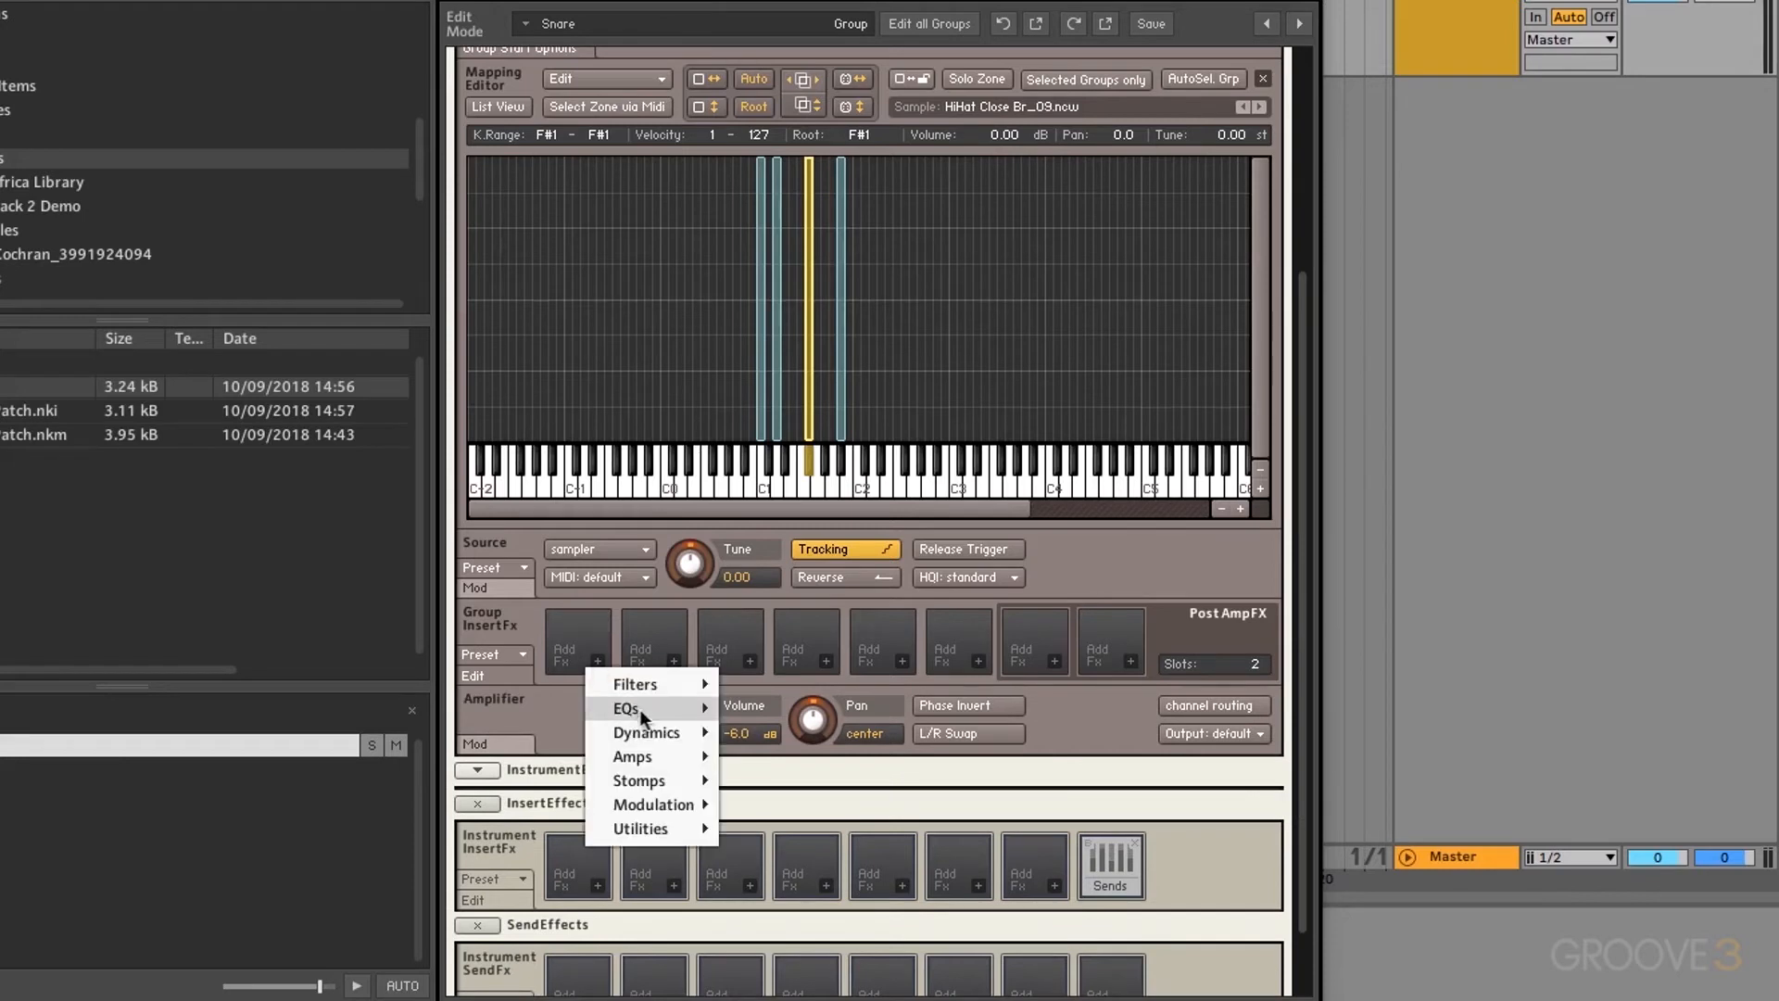
mouse_move(640, 710)
click(771, 714)
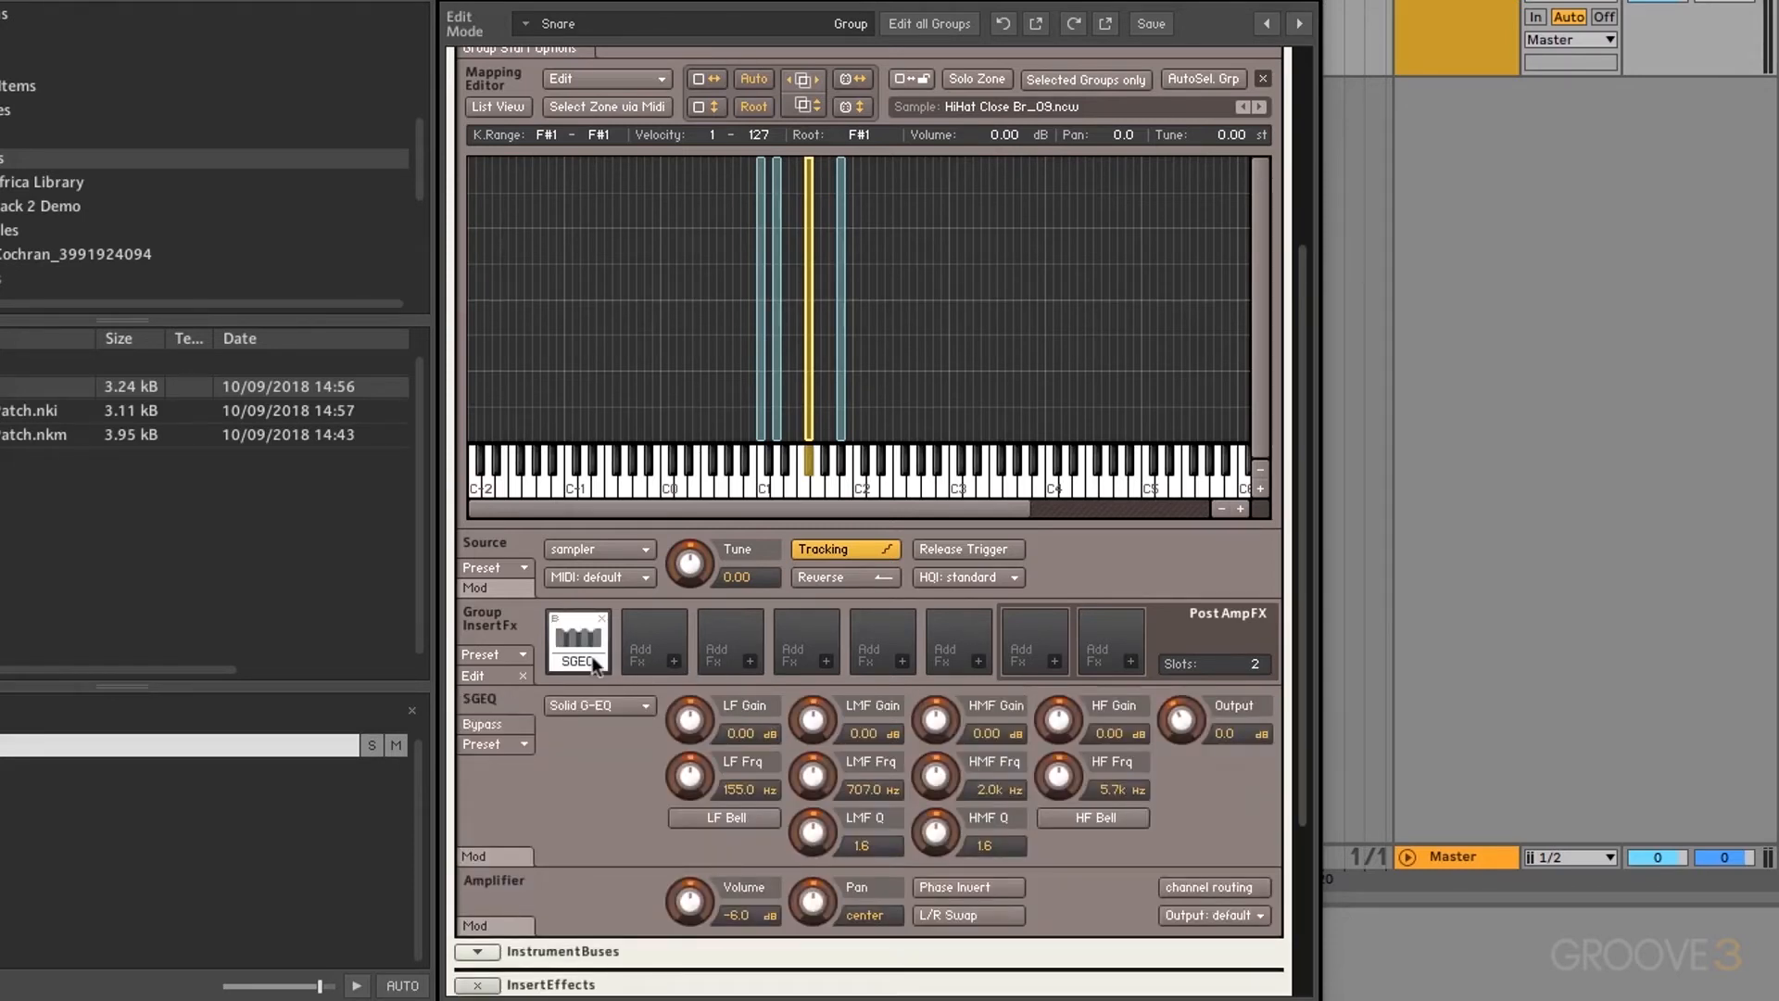
Step: Load a Solid G-EQ factory preset, then toggle its bypass to compare the sound
click(513, 741)
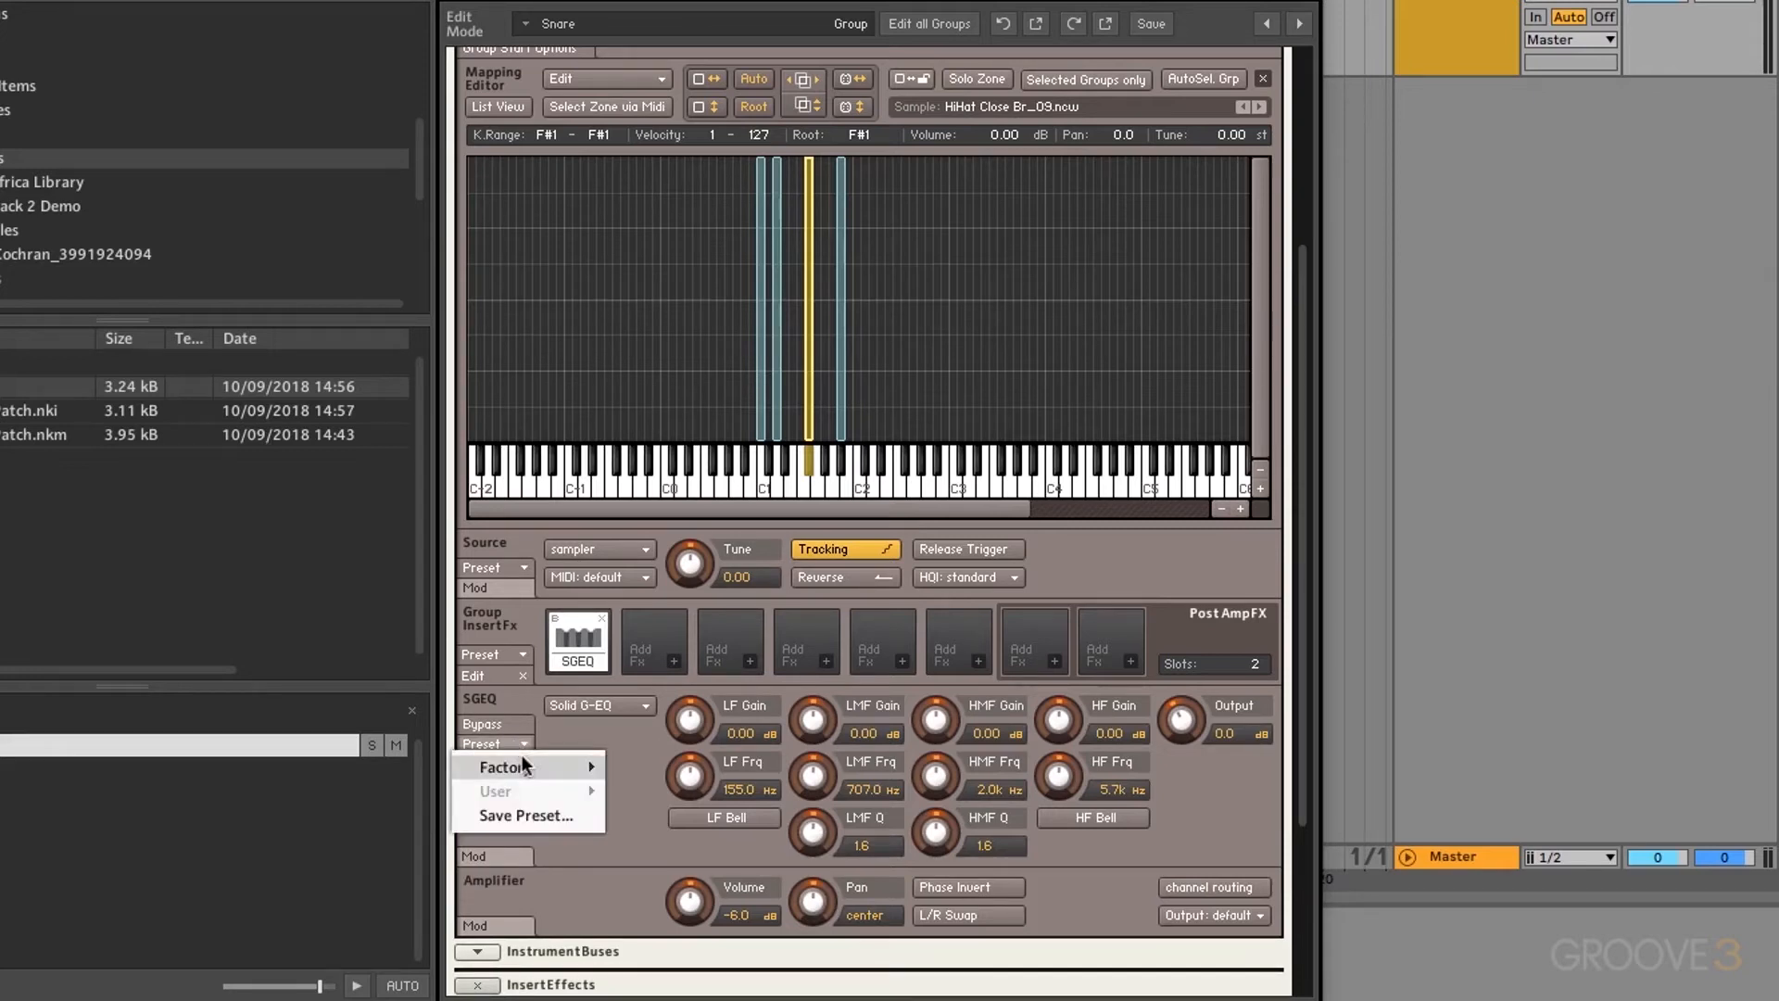
mouse_move(516, 766)
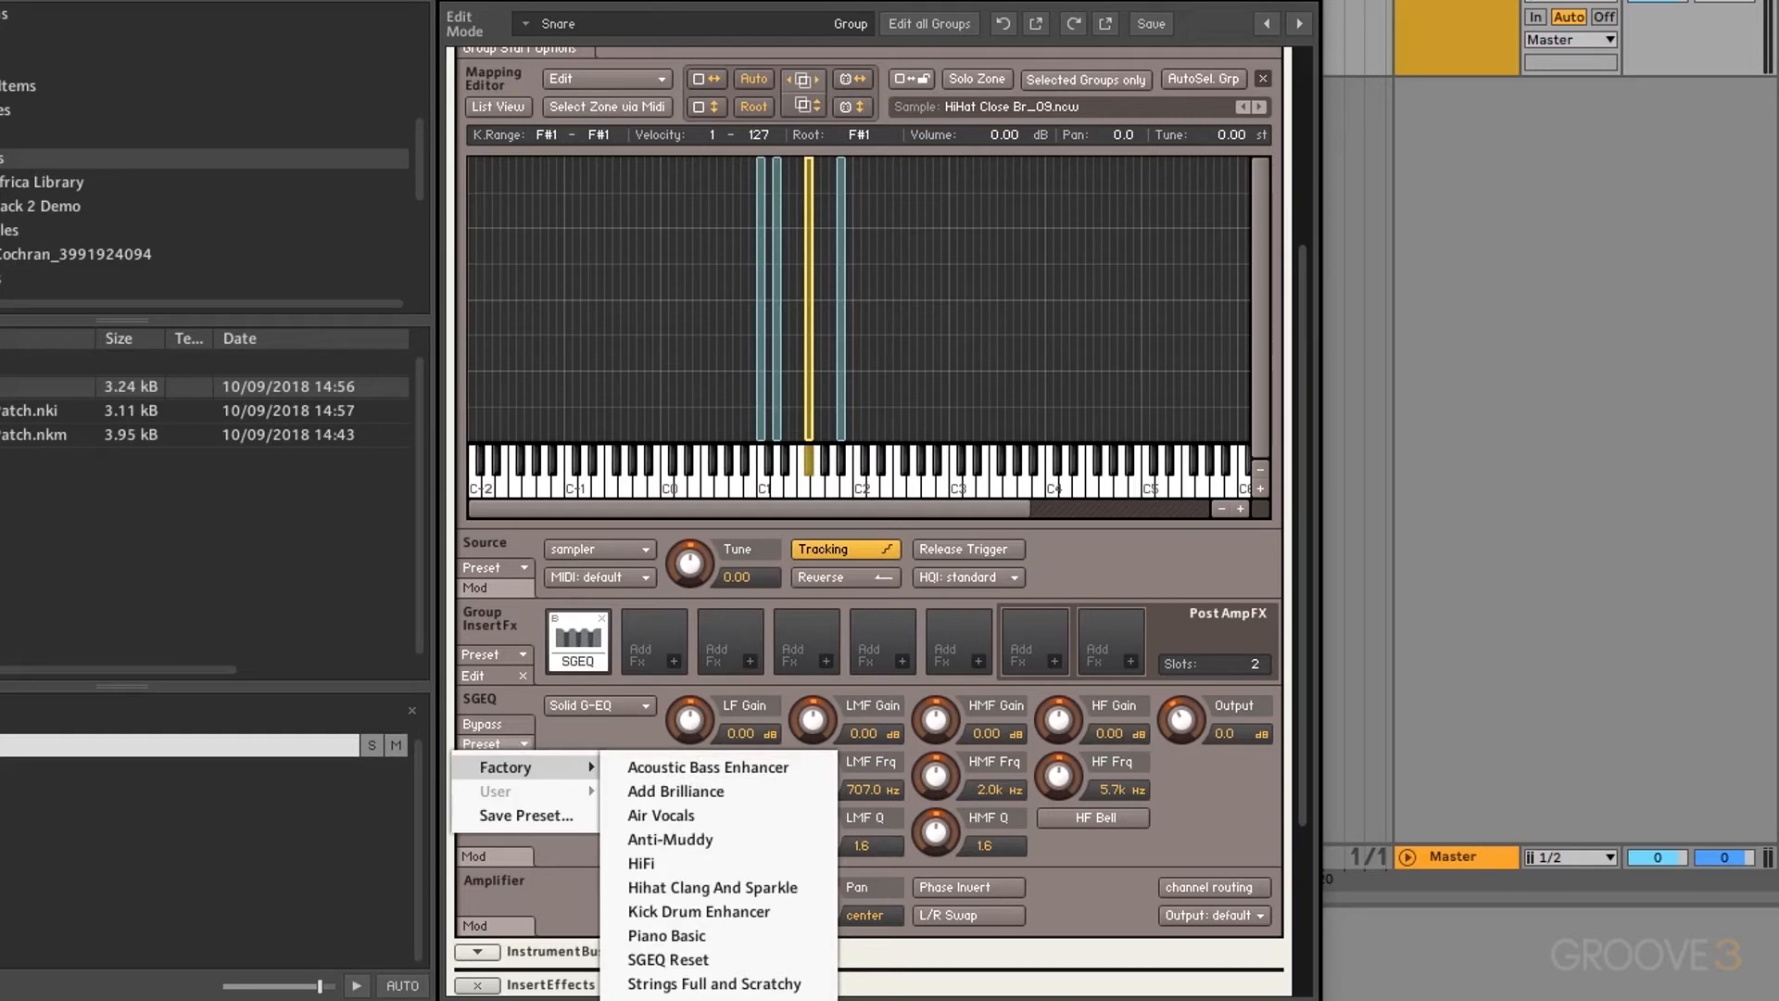
click(669, 999)
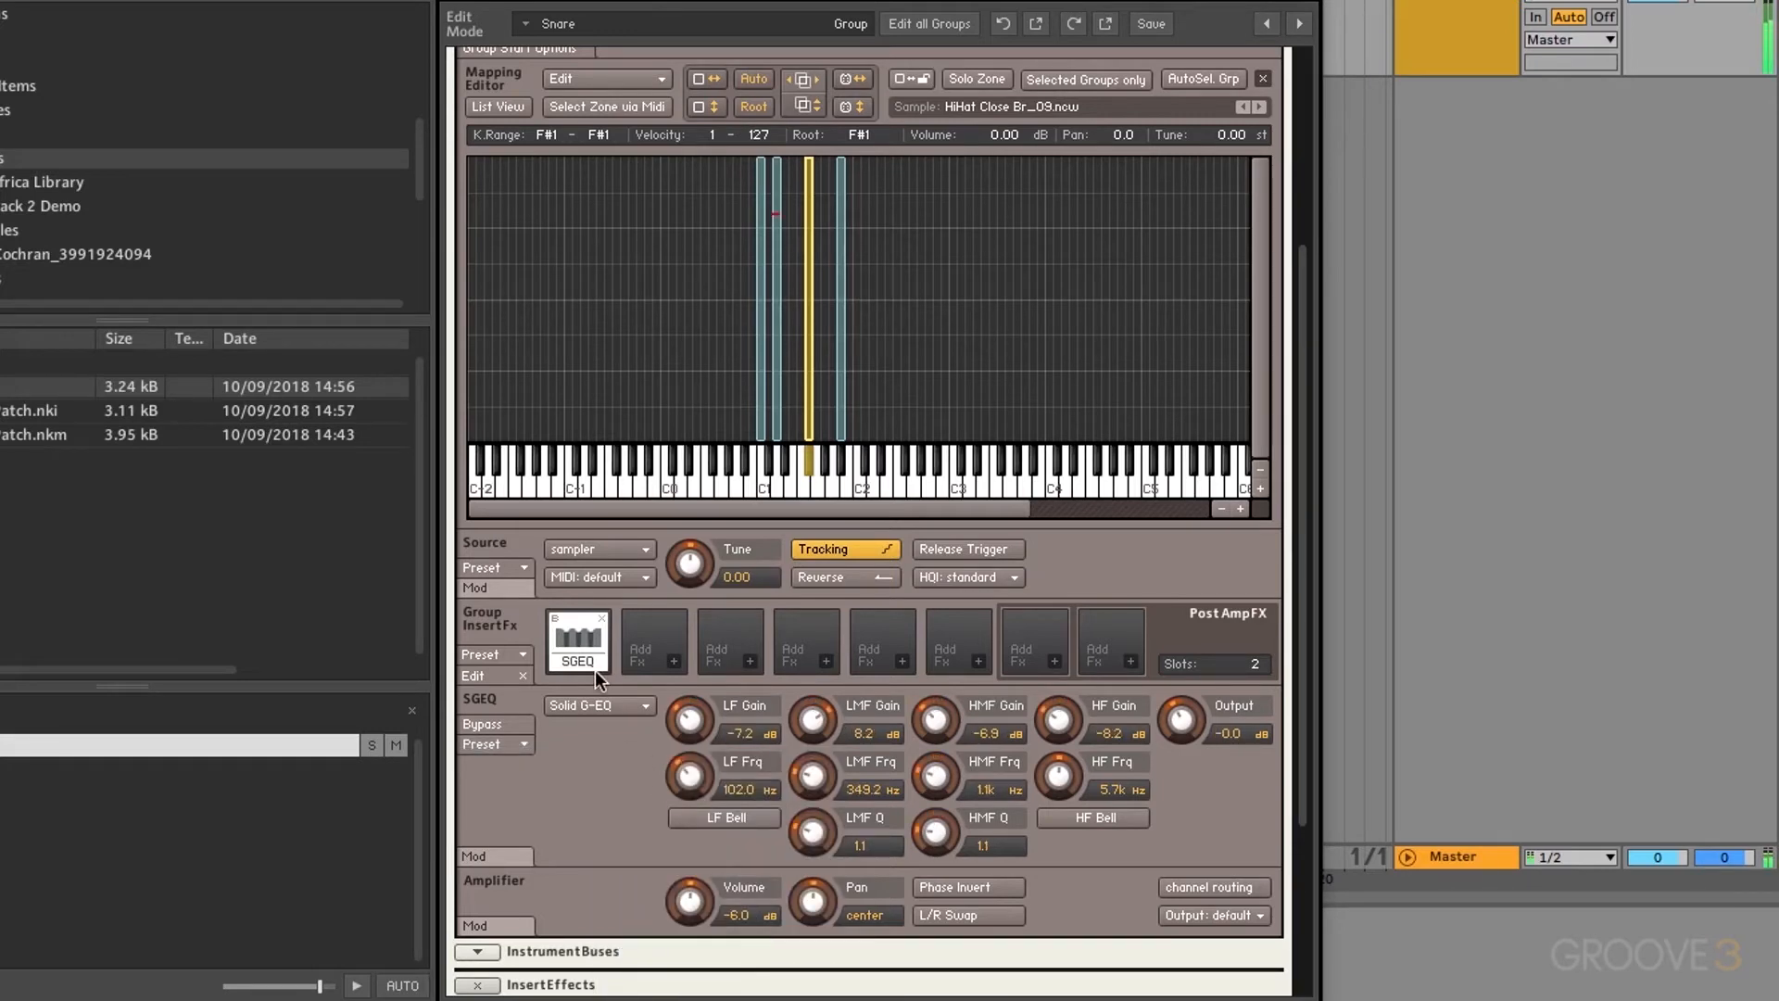
click(556, 619)
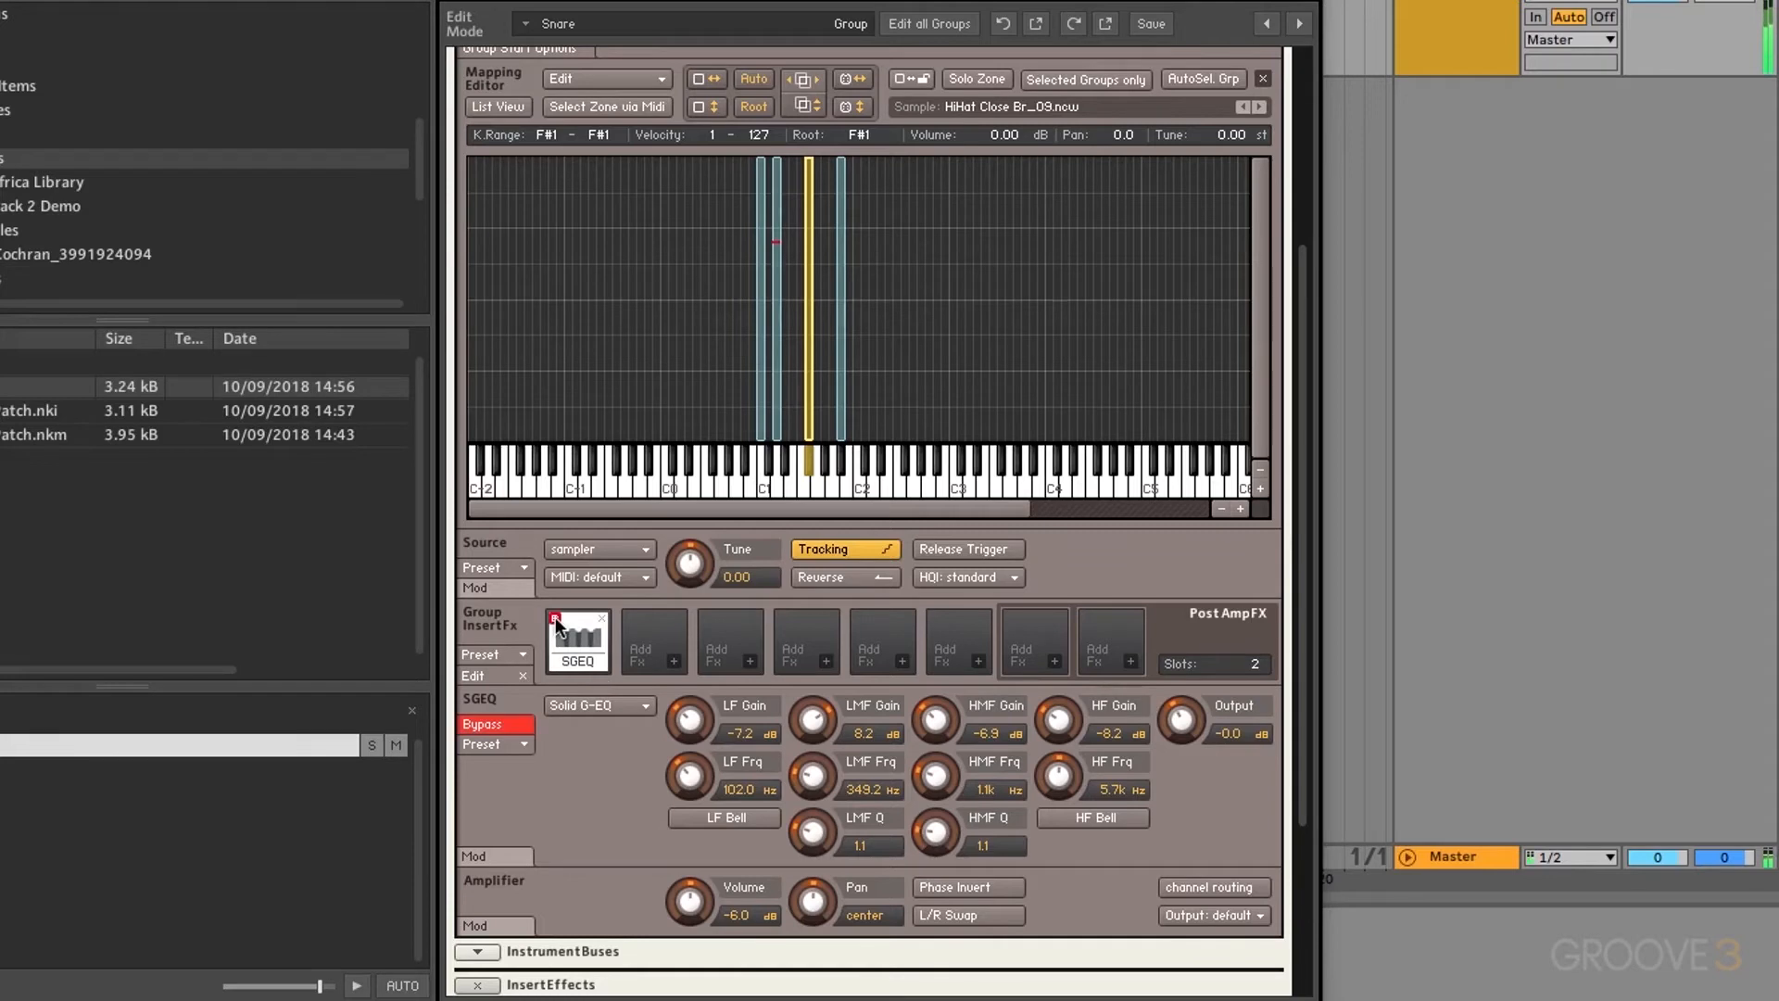
click(555, 618)
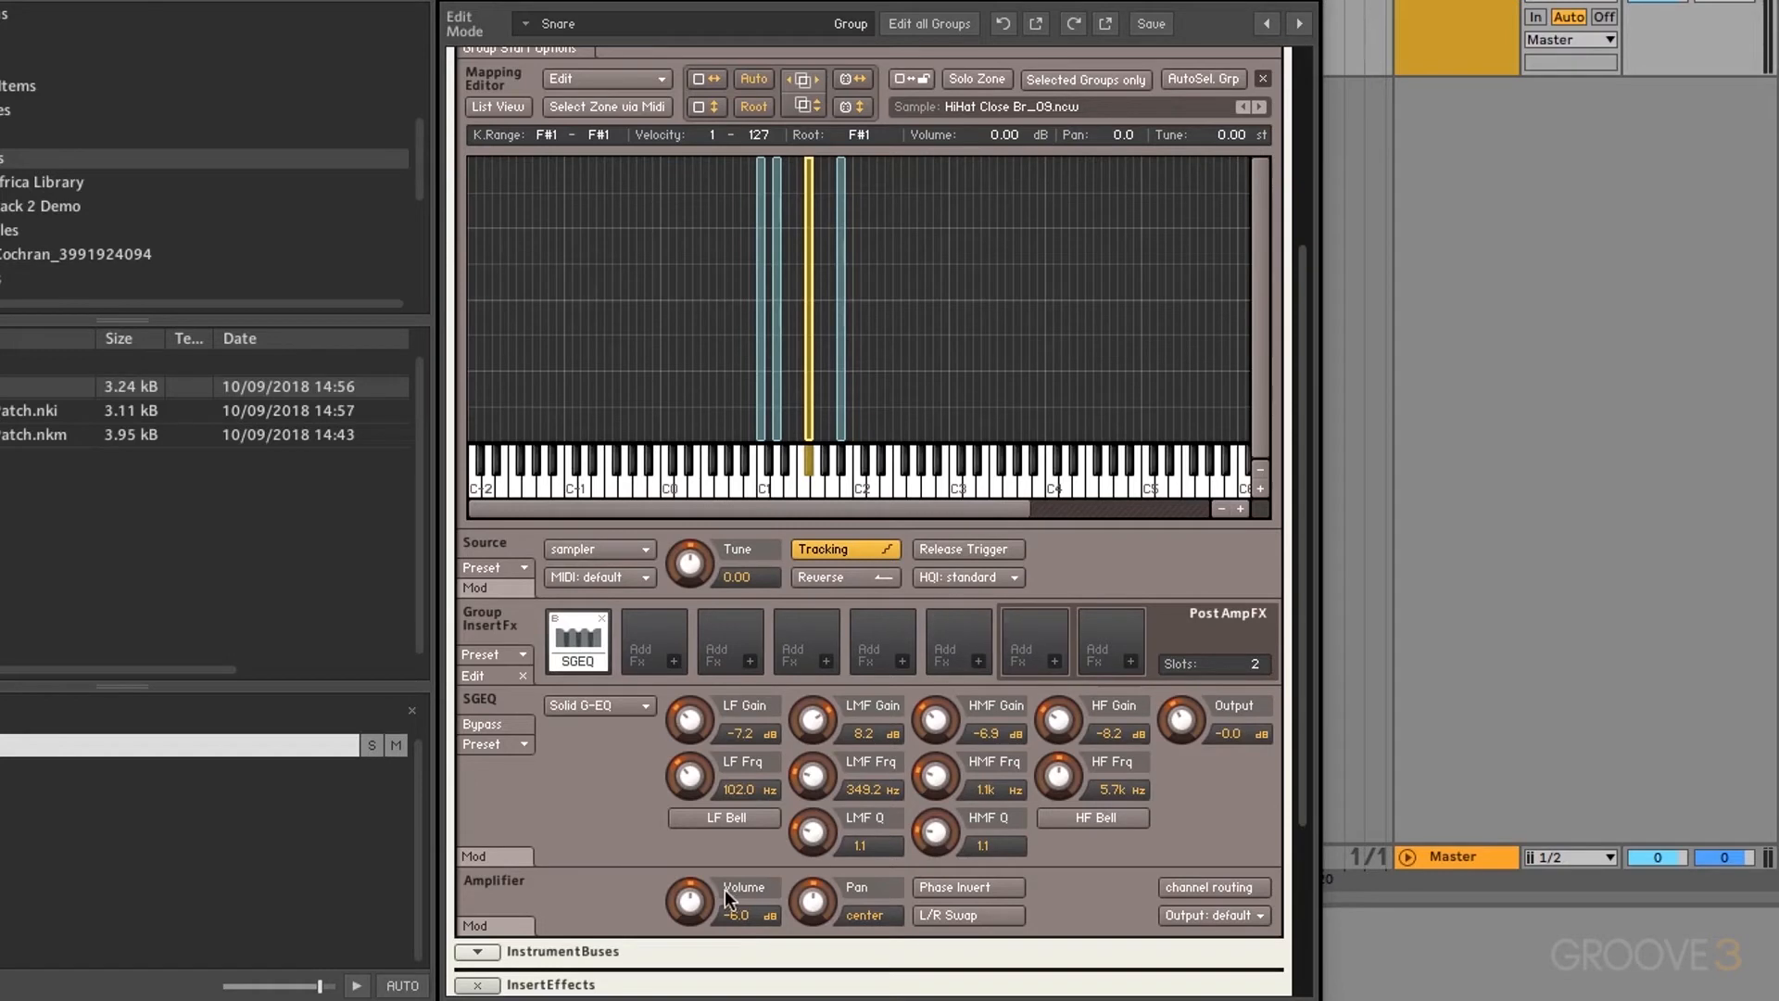
Step: Add a Modulation > Rotator to an empty Snare group insert slot, then take Post AmpFX Slots to 5 and back to 0
click(1052, 661)
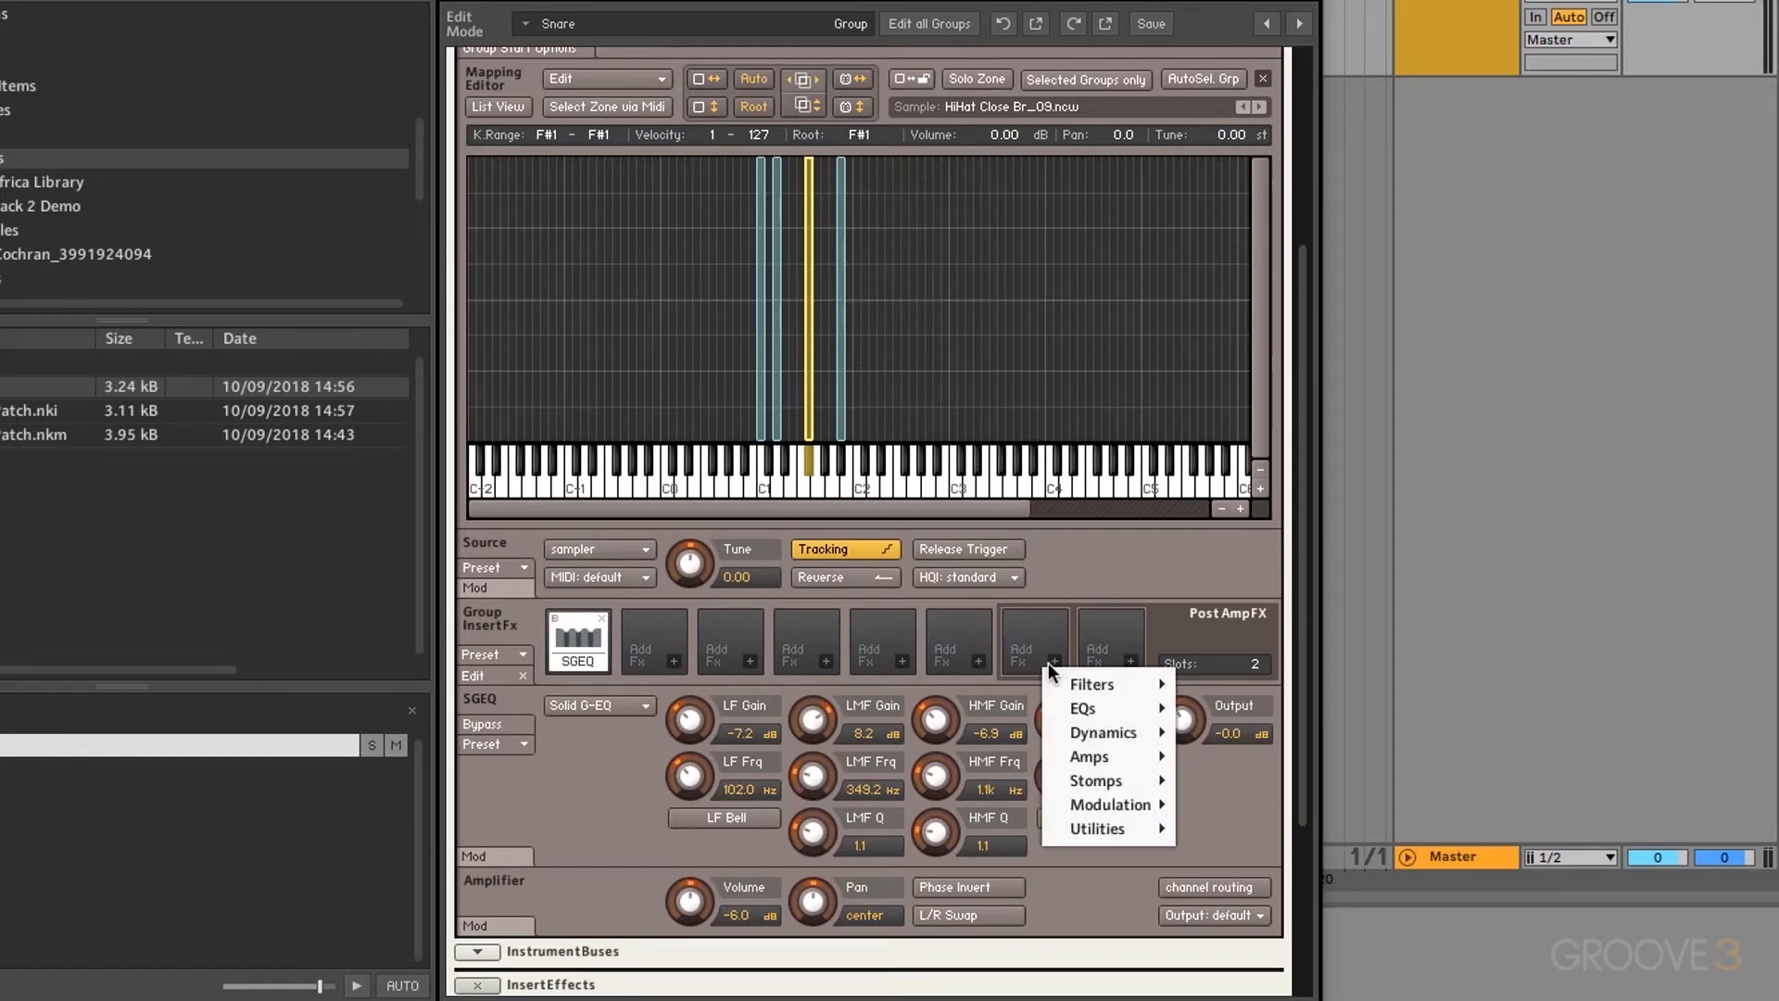
mouse_move(1115, 802)
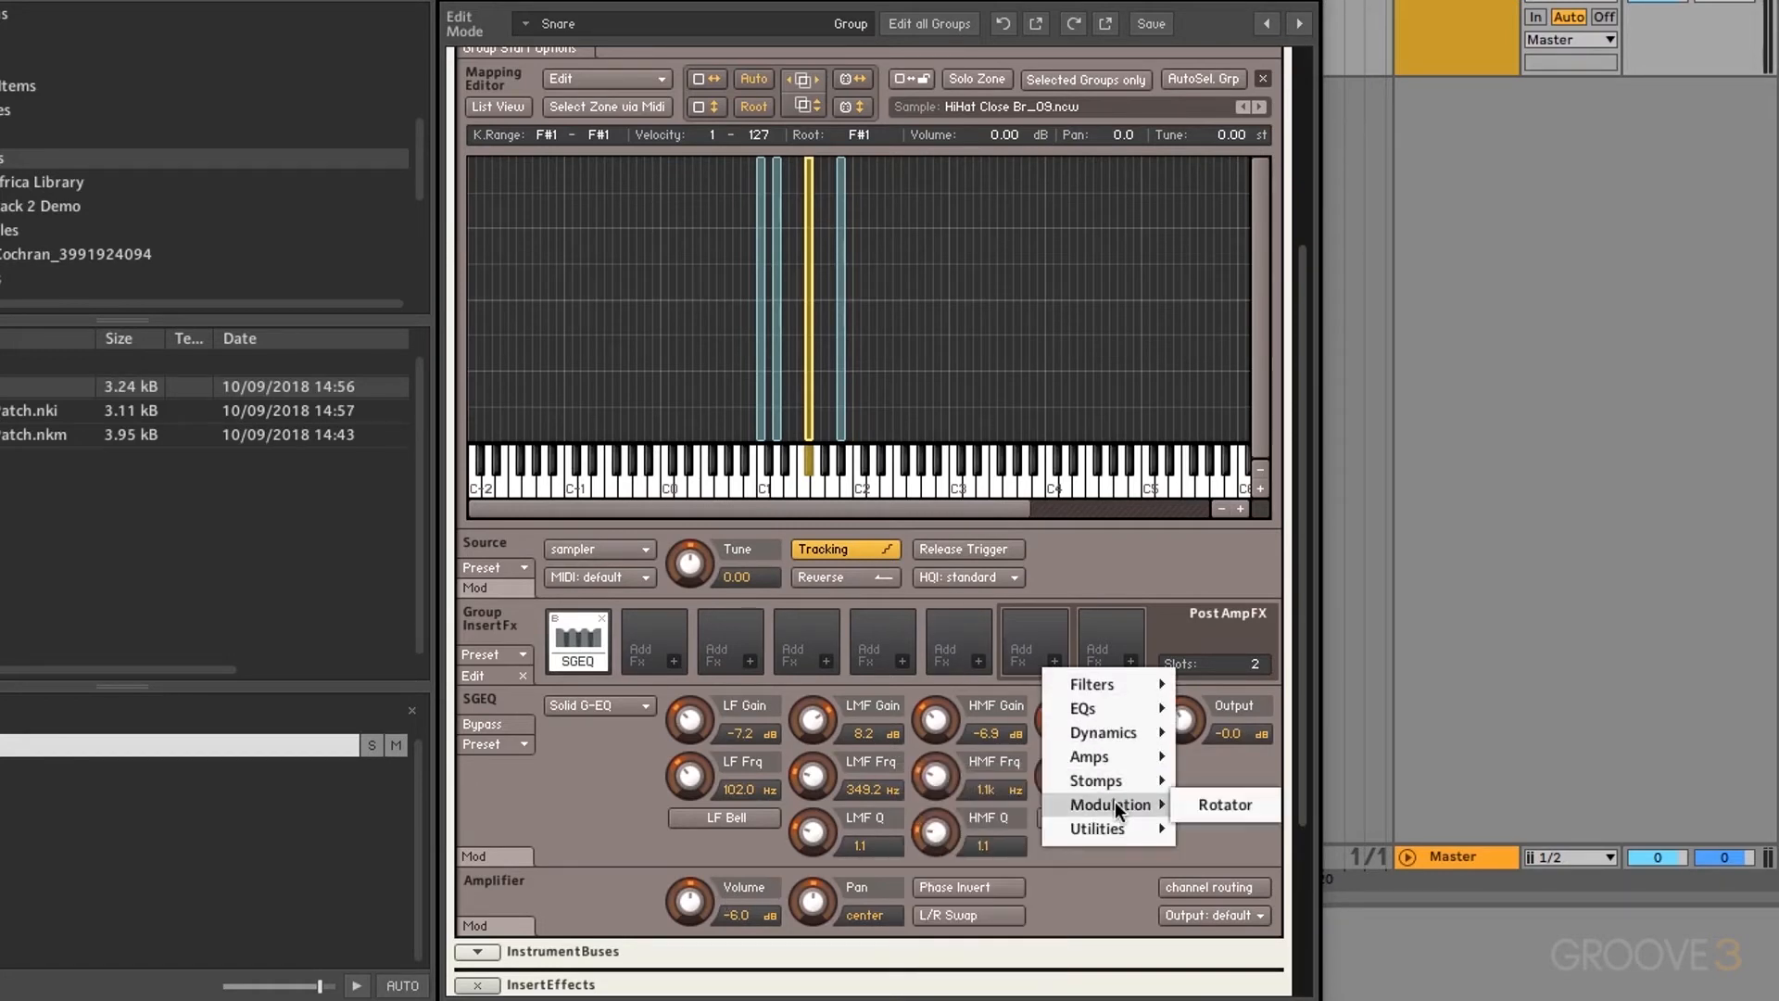
click(1214, 802)
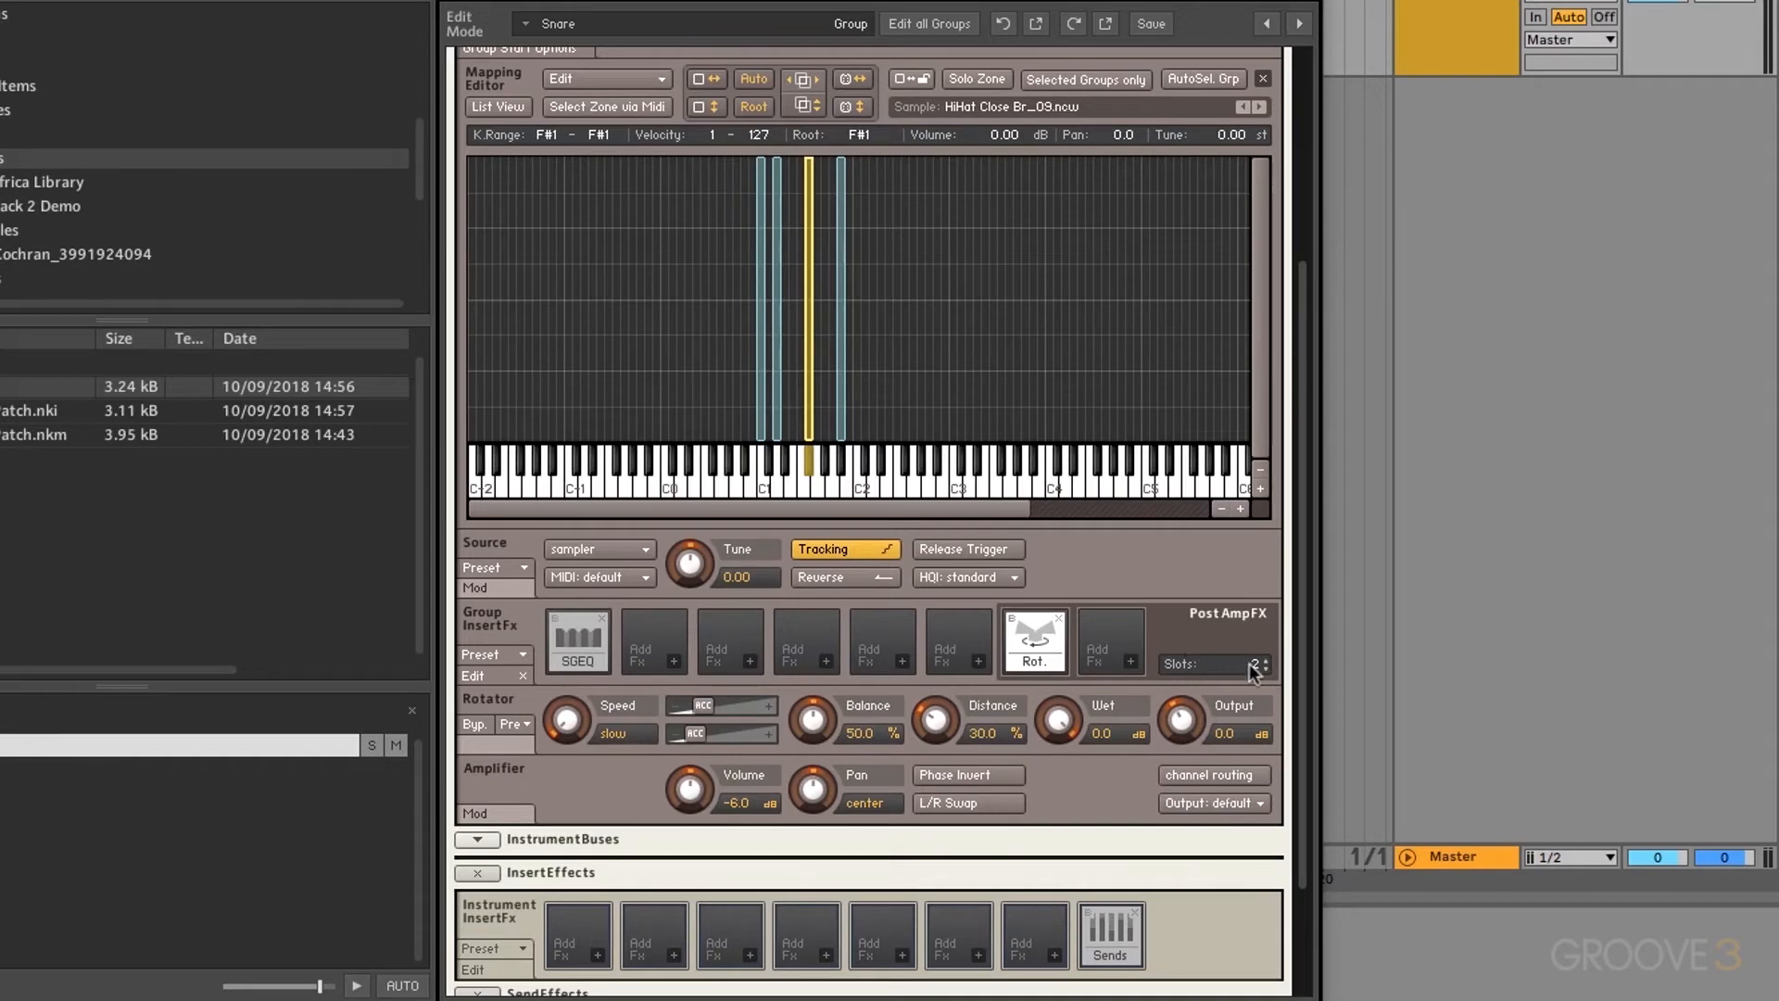
drag(1253, 669, 1244, 559)
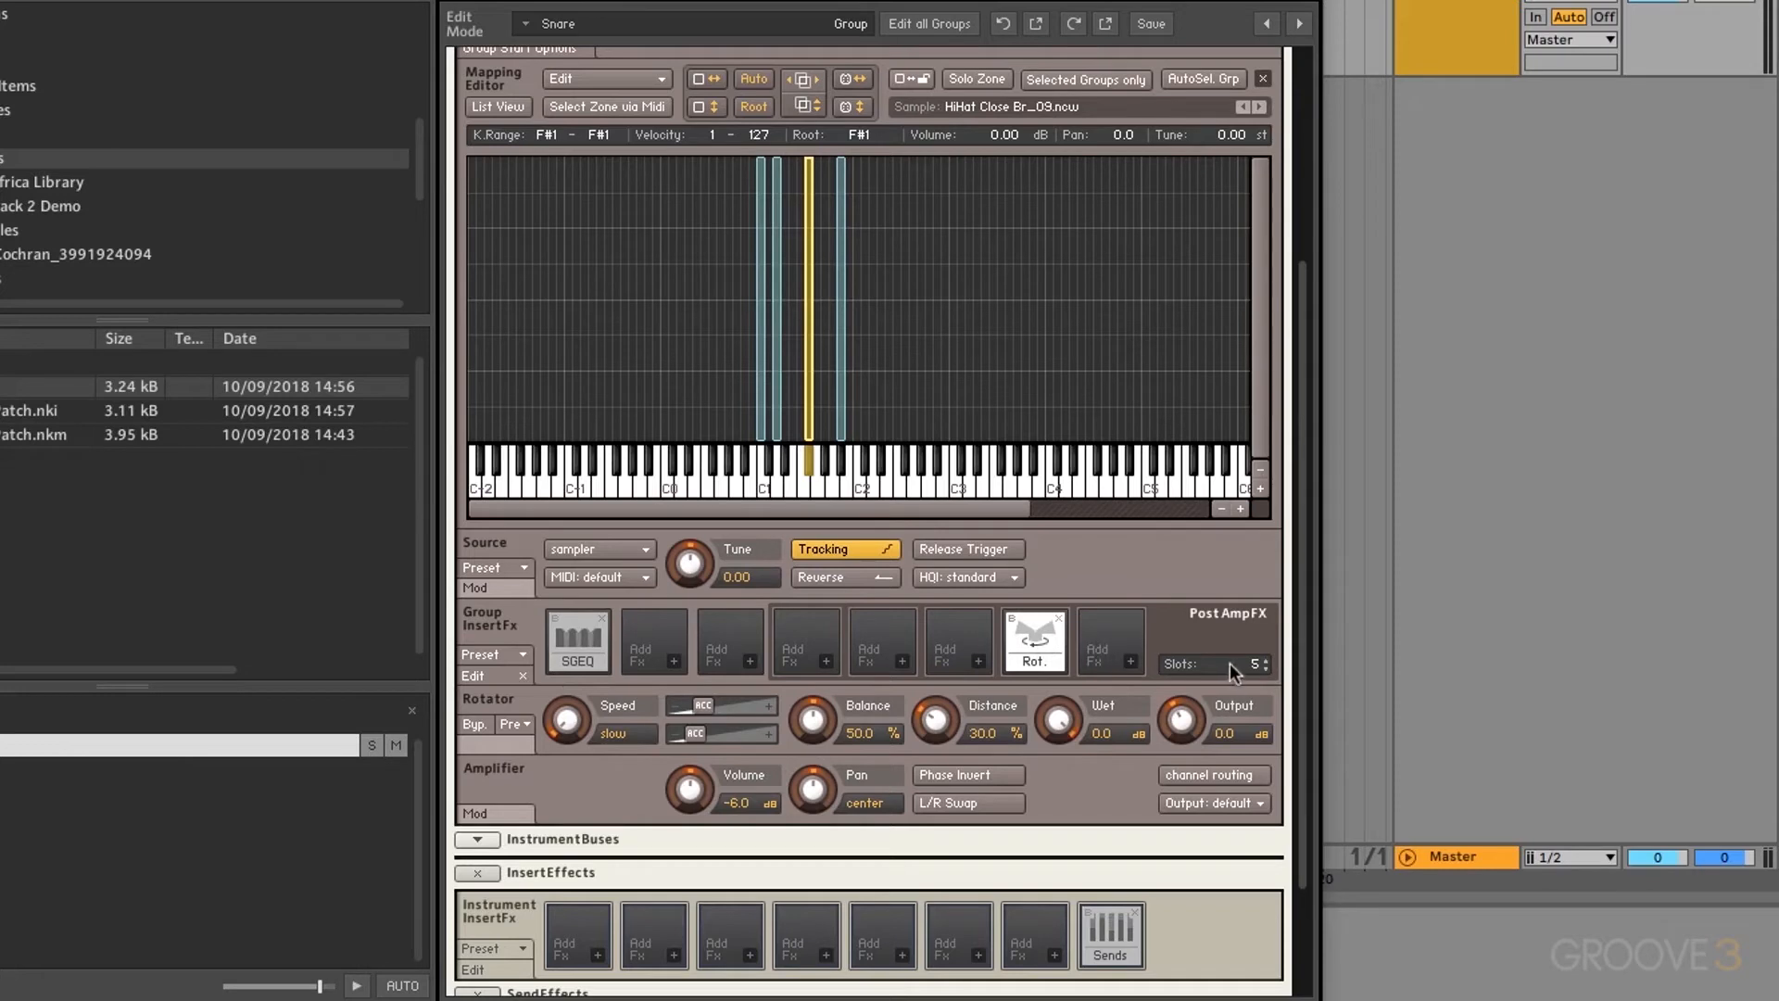
drag(1235, 665, 1121, 905)
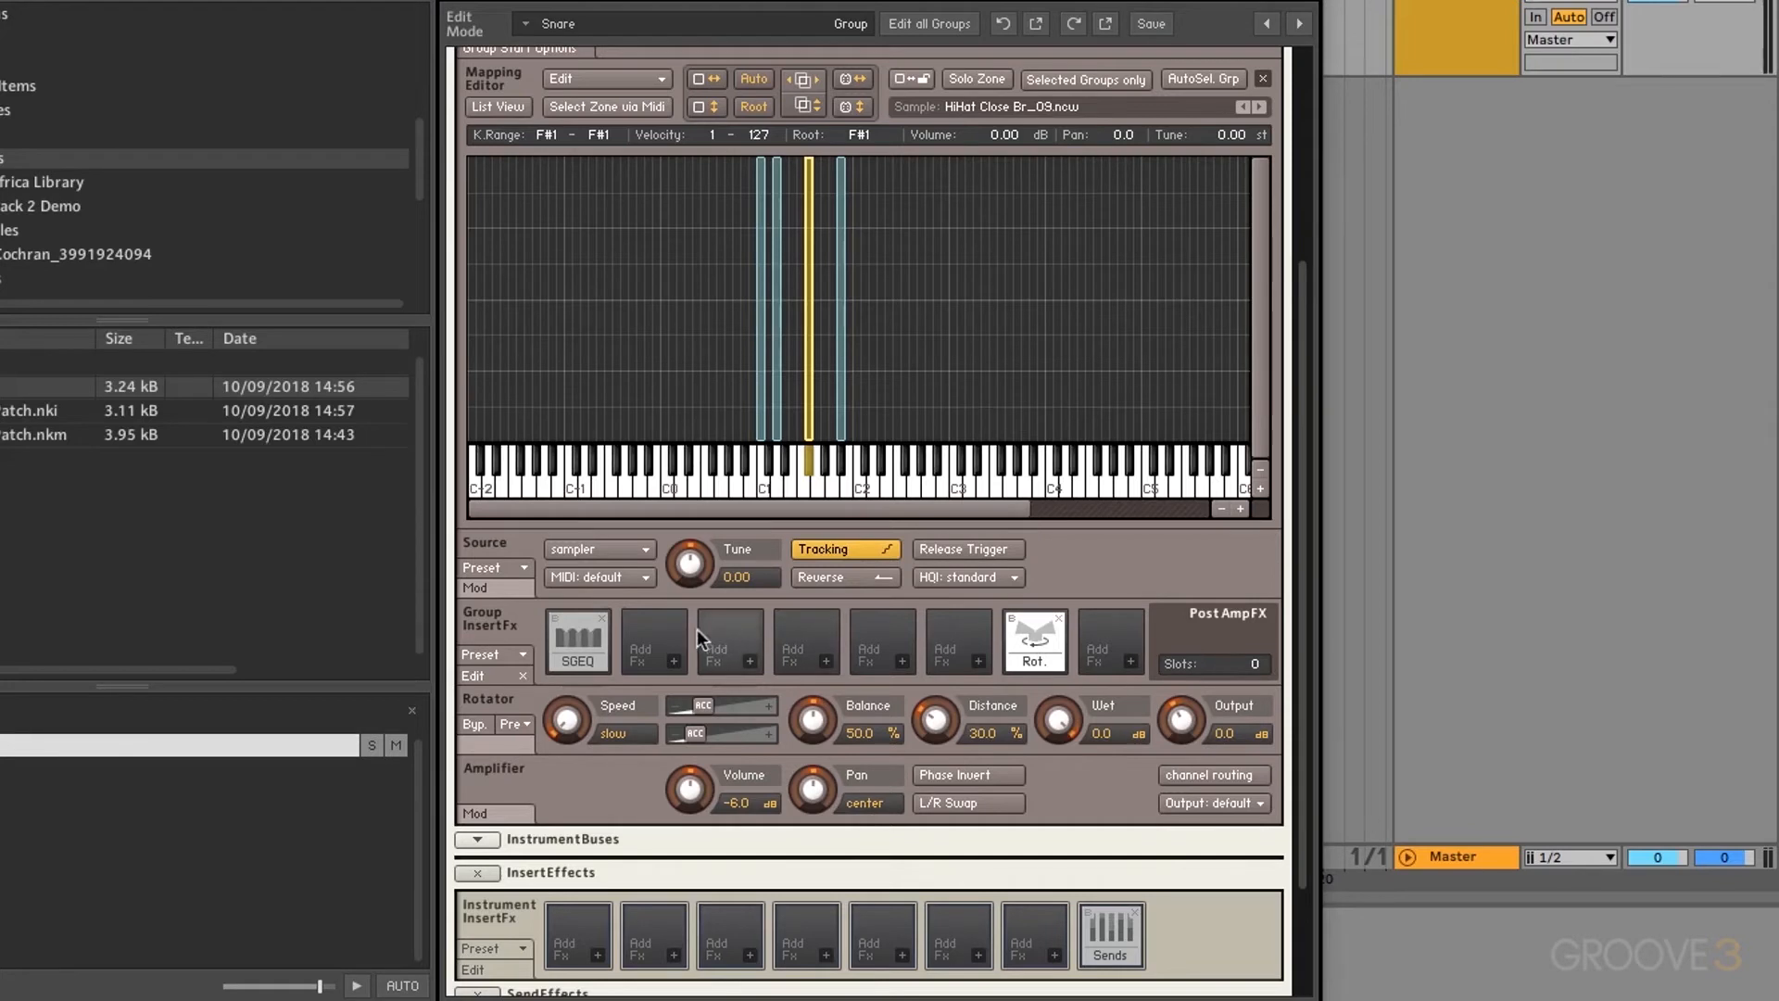
Step: Delete the Rotator and SGEQ effects from the Snare group's inserts
click(1060, 615)
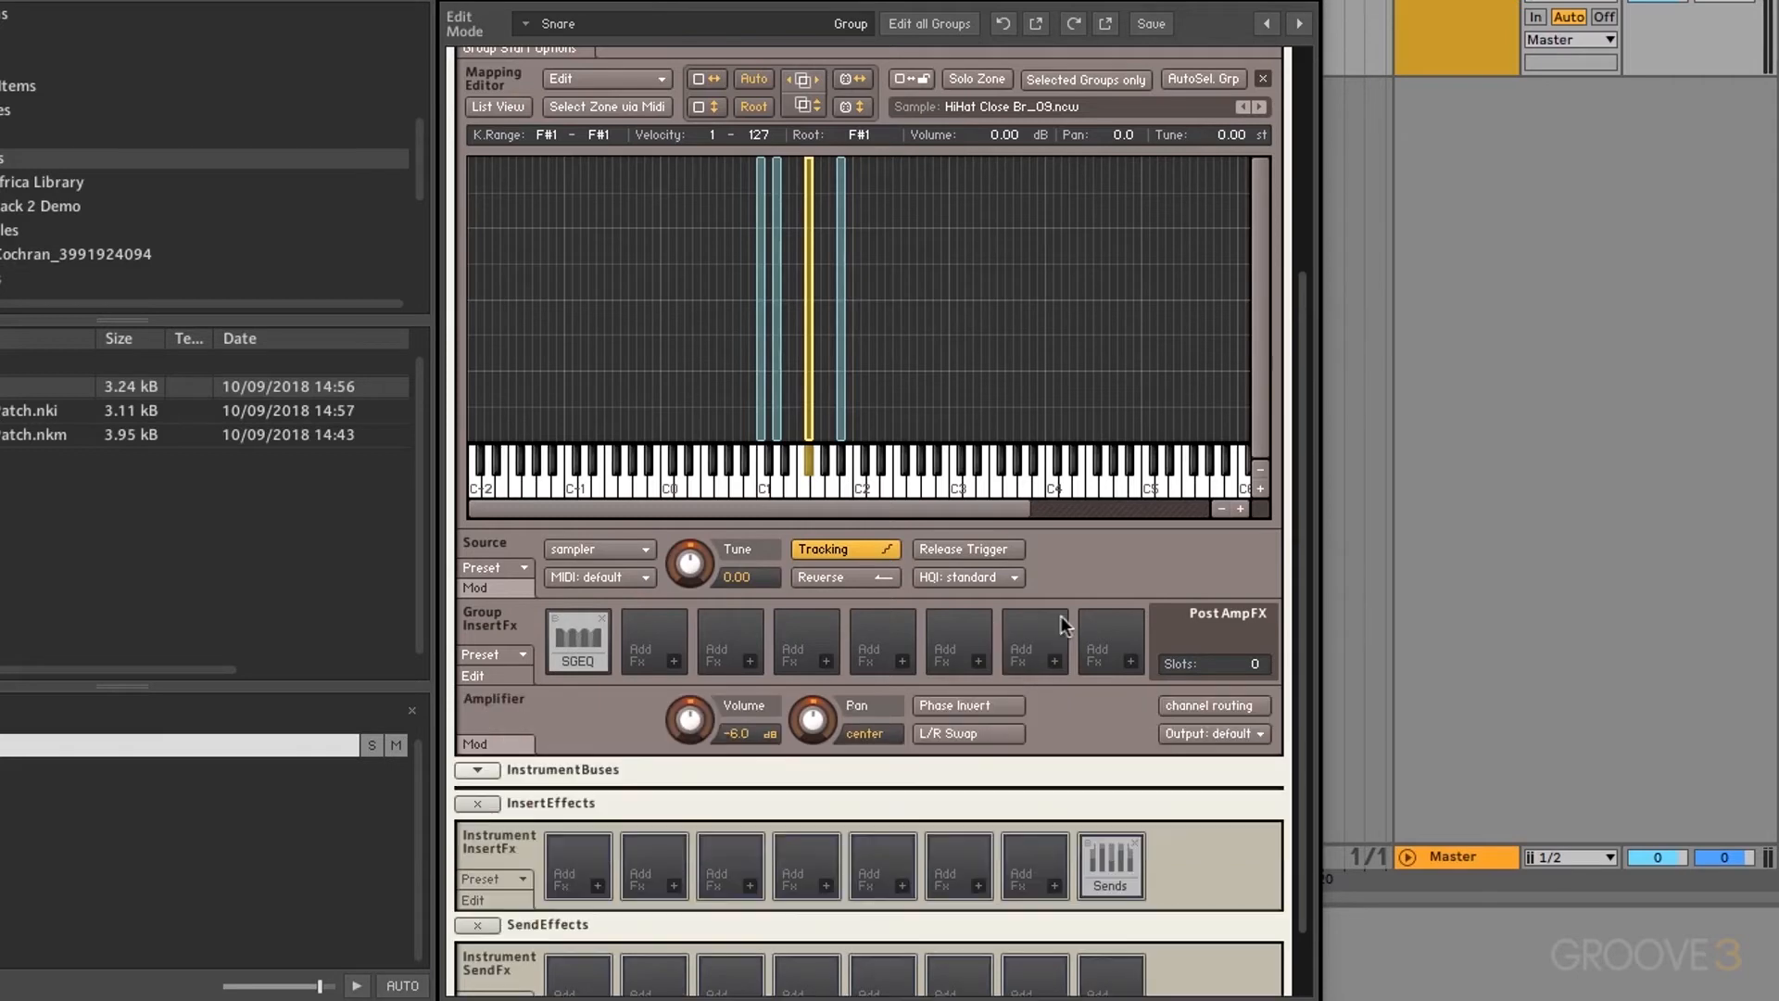
click(602, 616)
scroll(603, 623, down, 3)
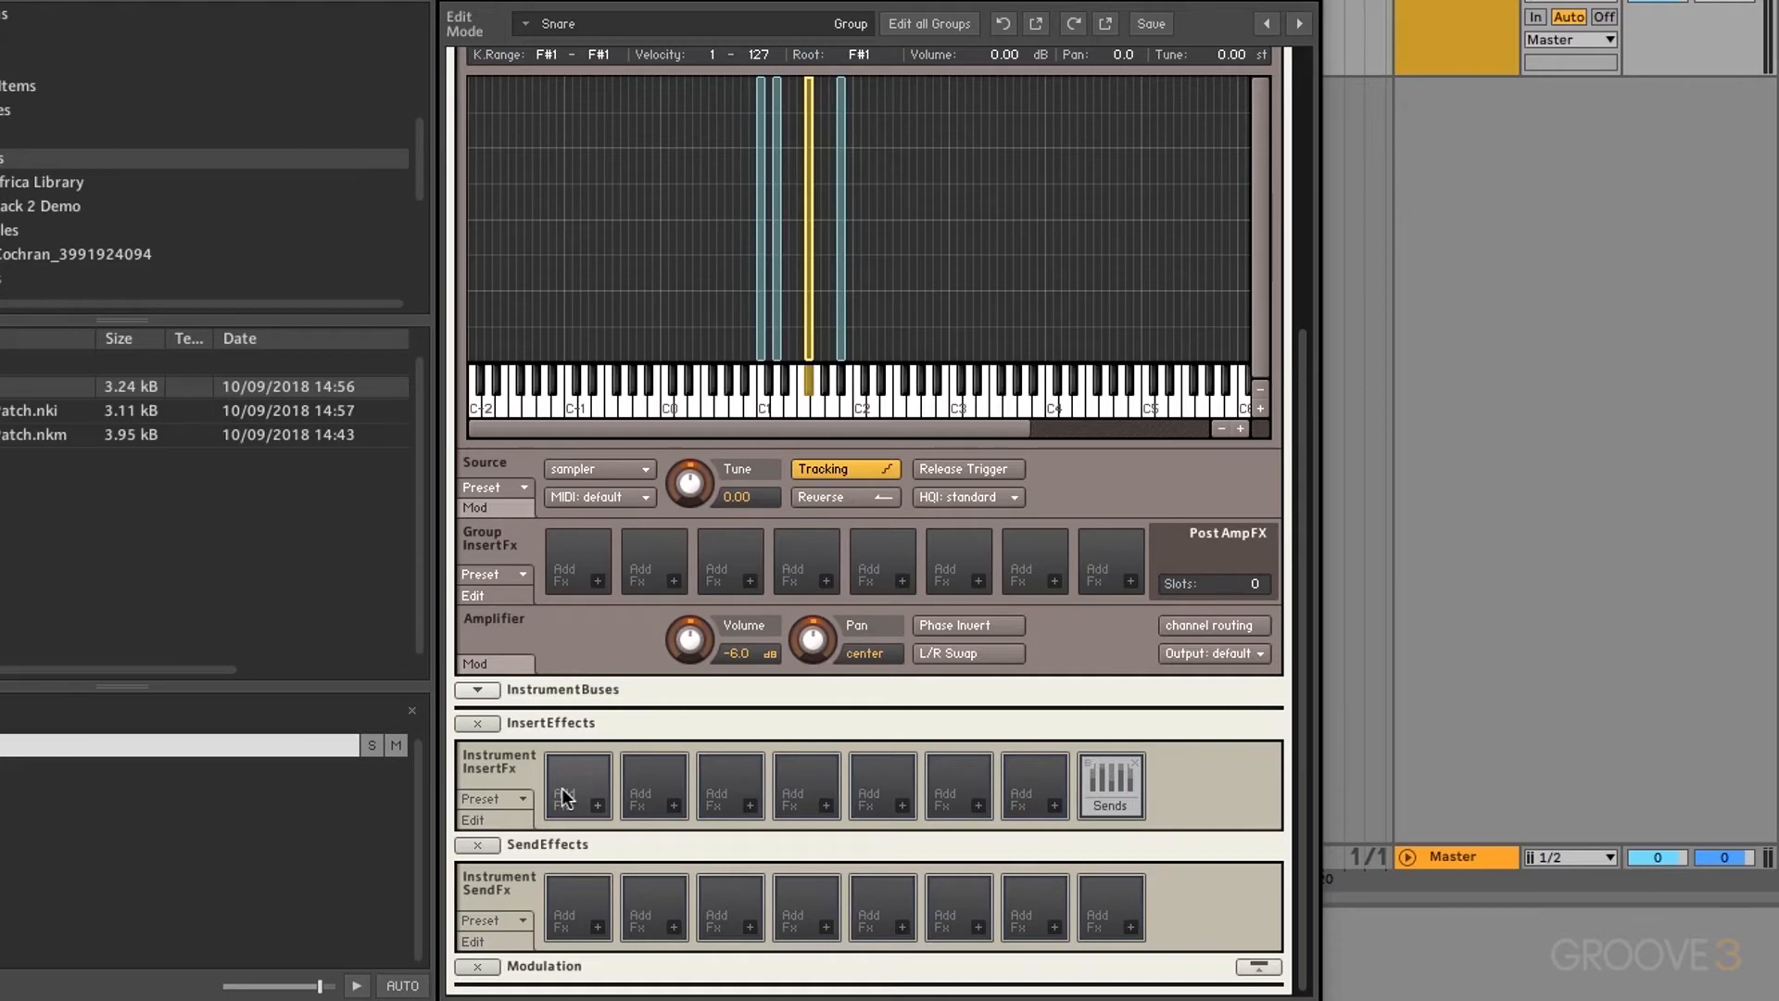
Step: Browse the insert presets without loading, then put a Reverb > Plate Reverb in the first instrument insert slot
click(519, 799)
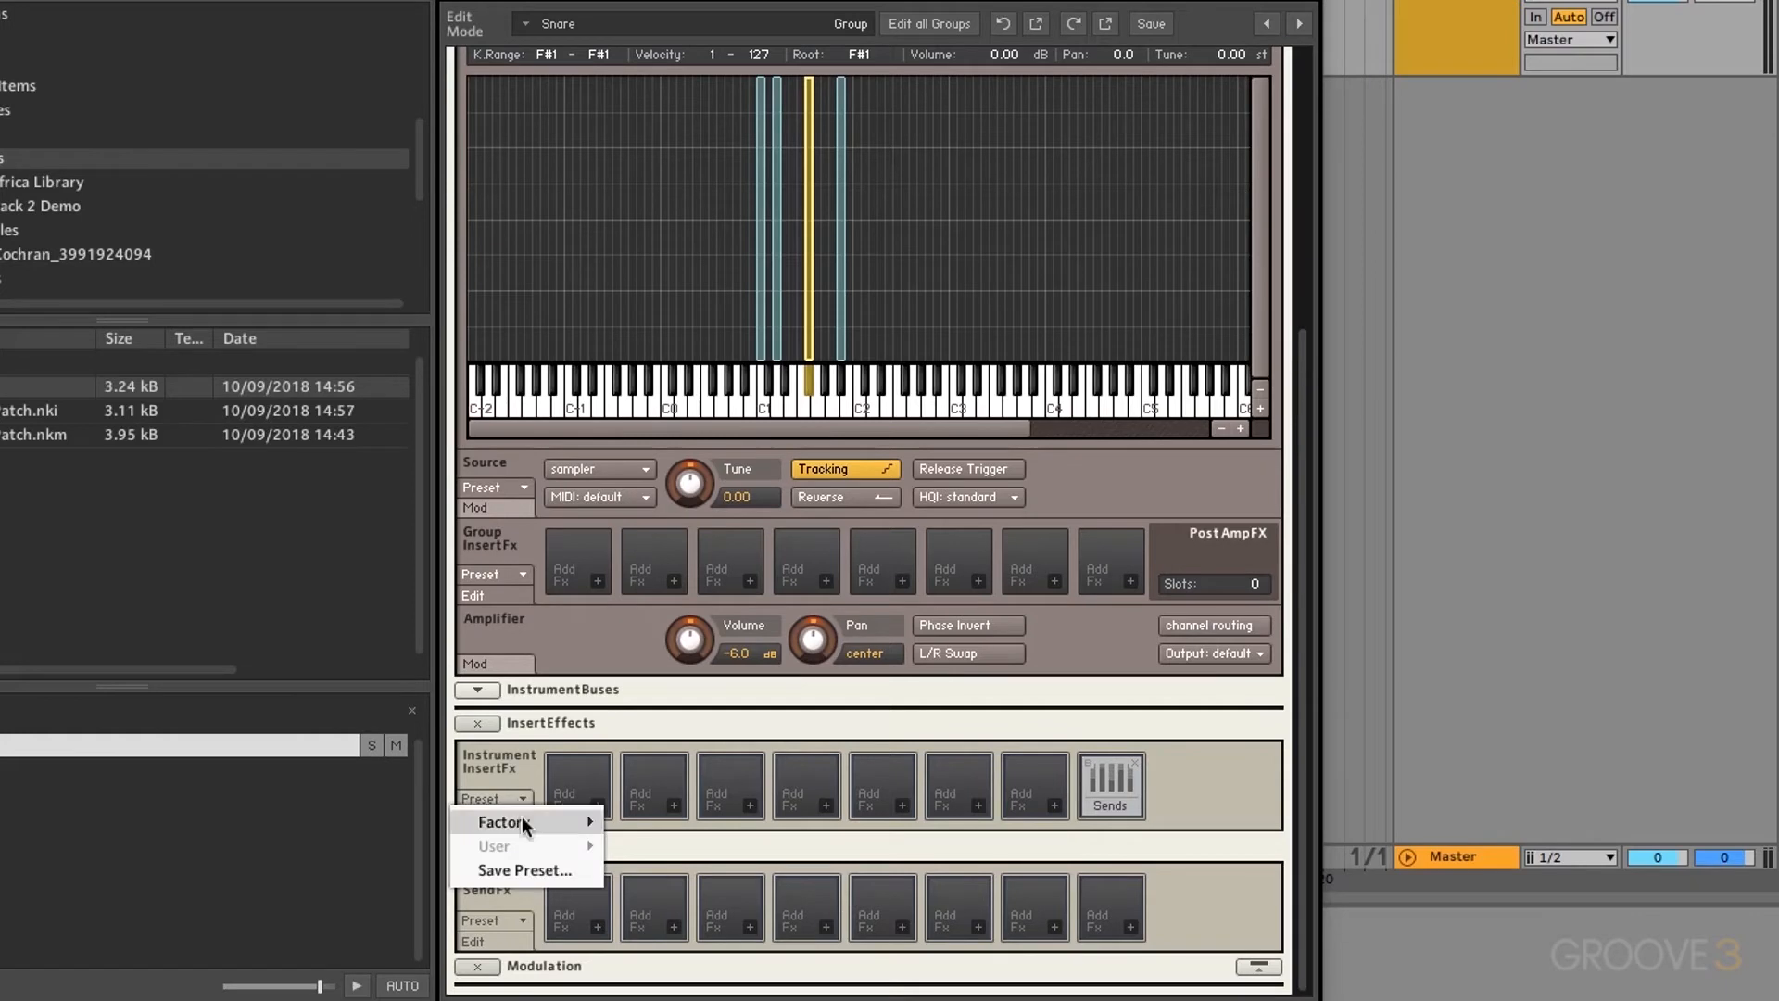
mouse_move(524, 822)
click(507, 767)
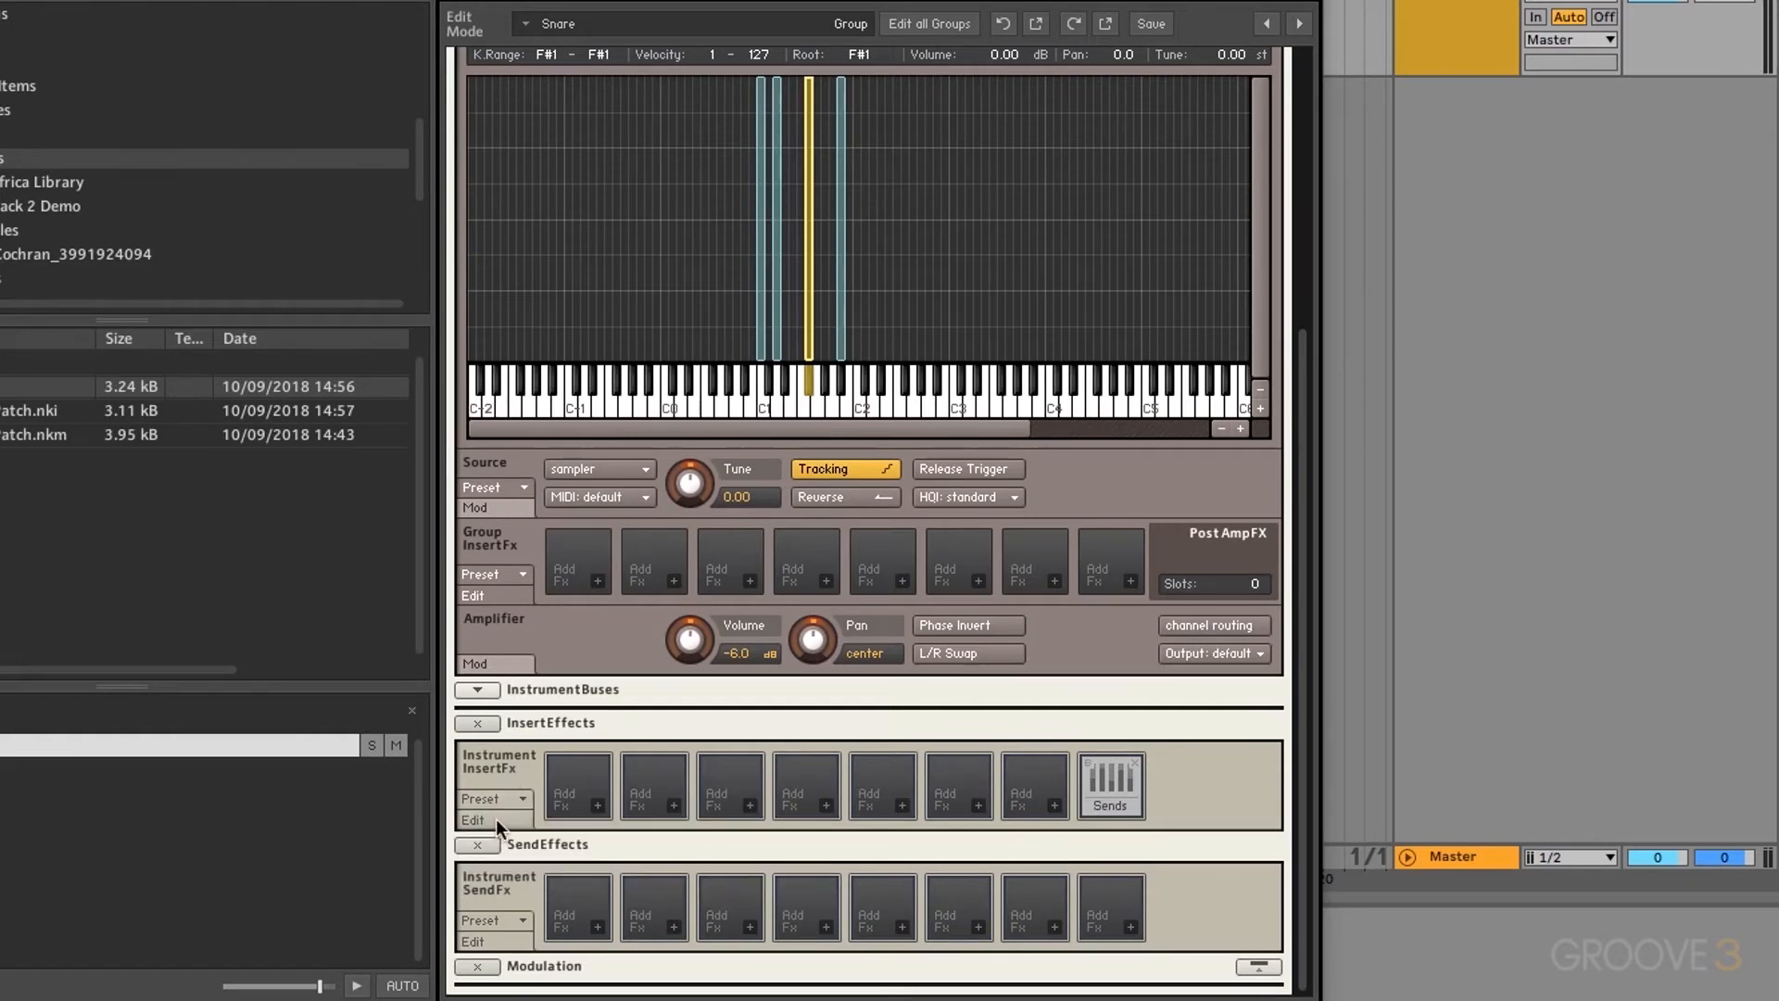
click(598, 806)
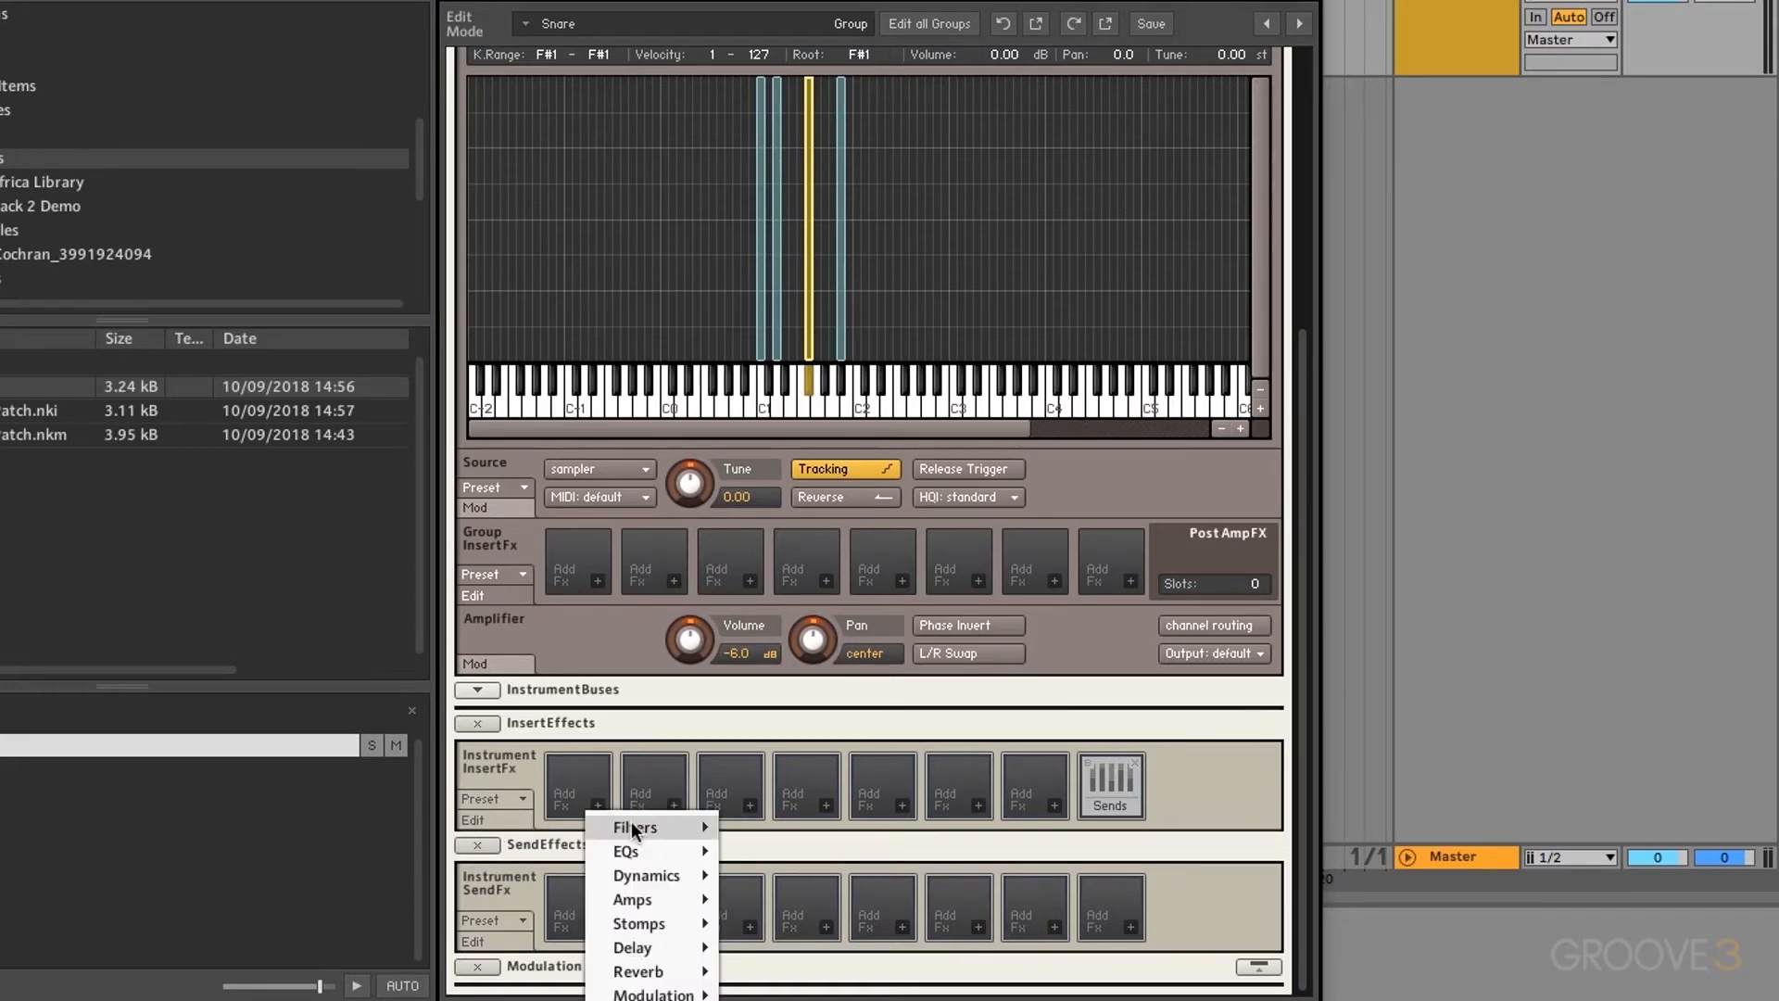
mouse_move(635, 829)
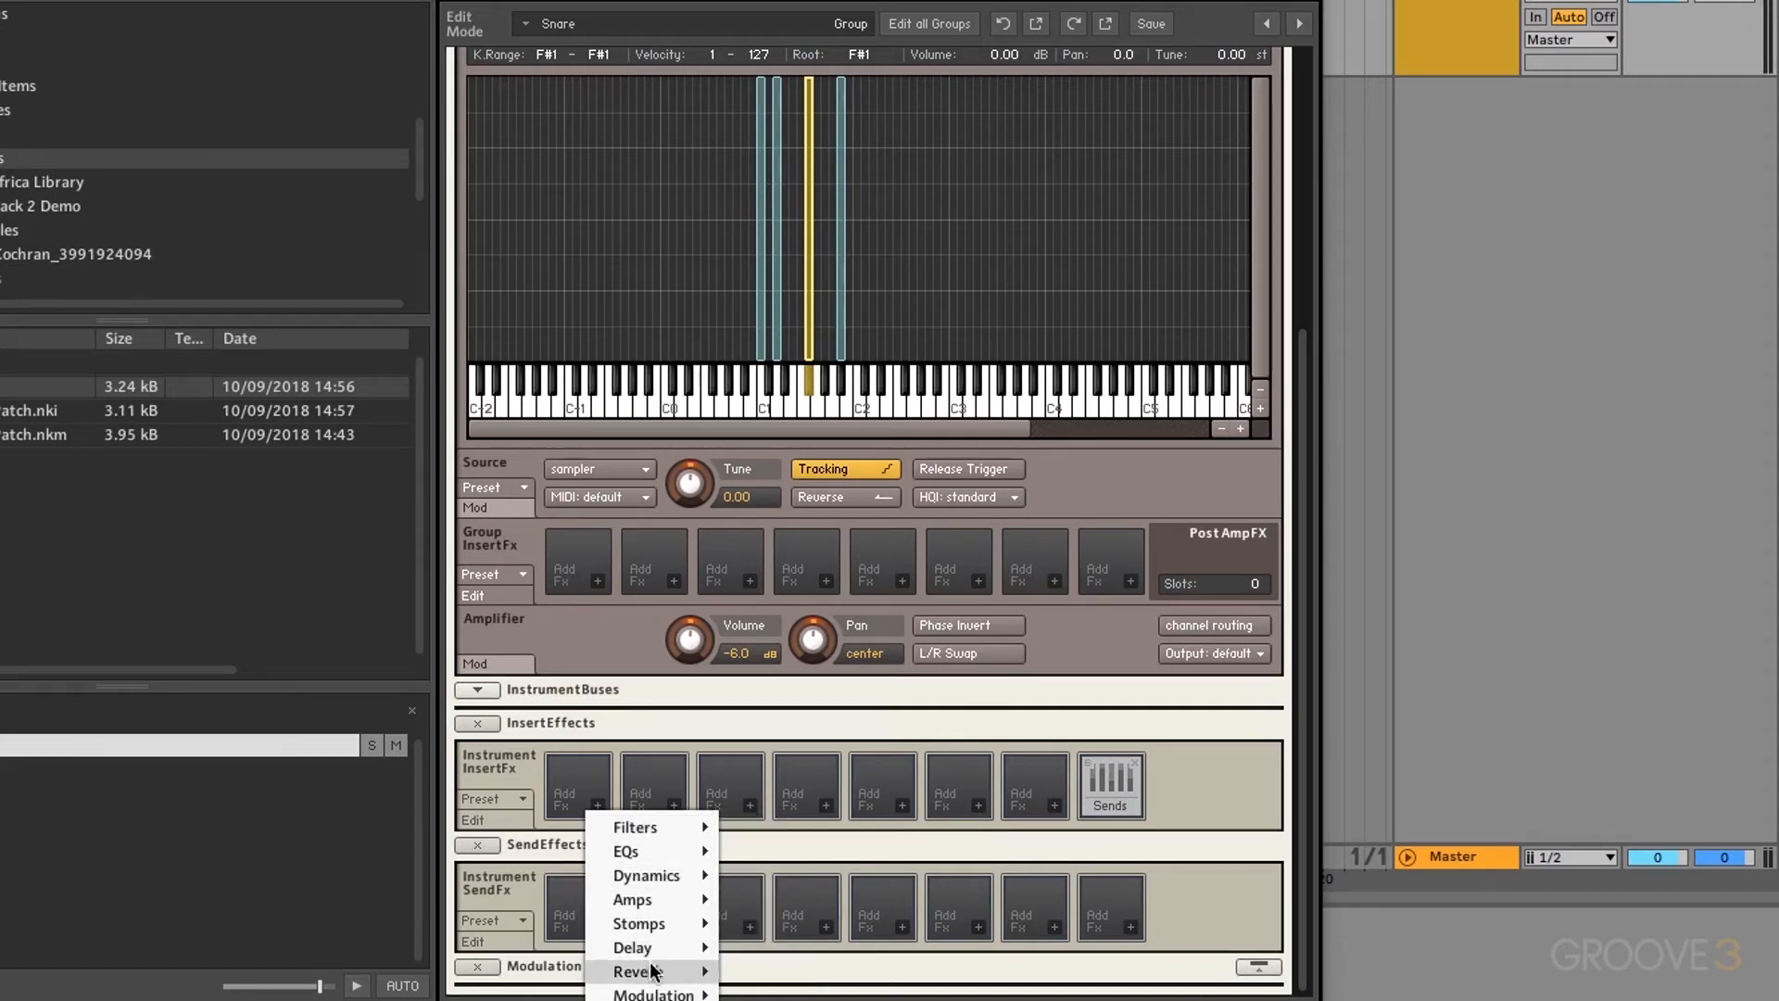
mouse_move(647, 951)
click(830, 994)
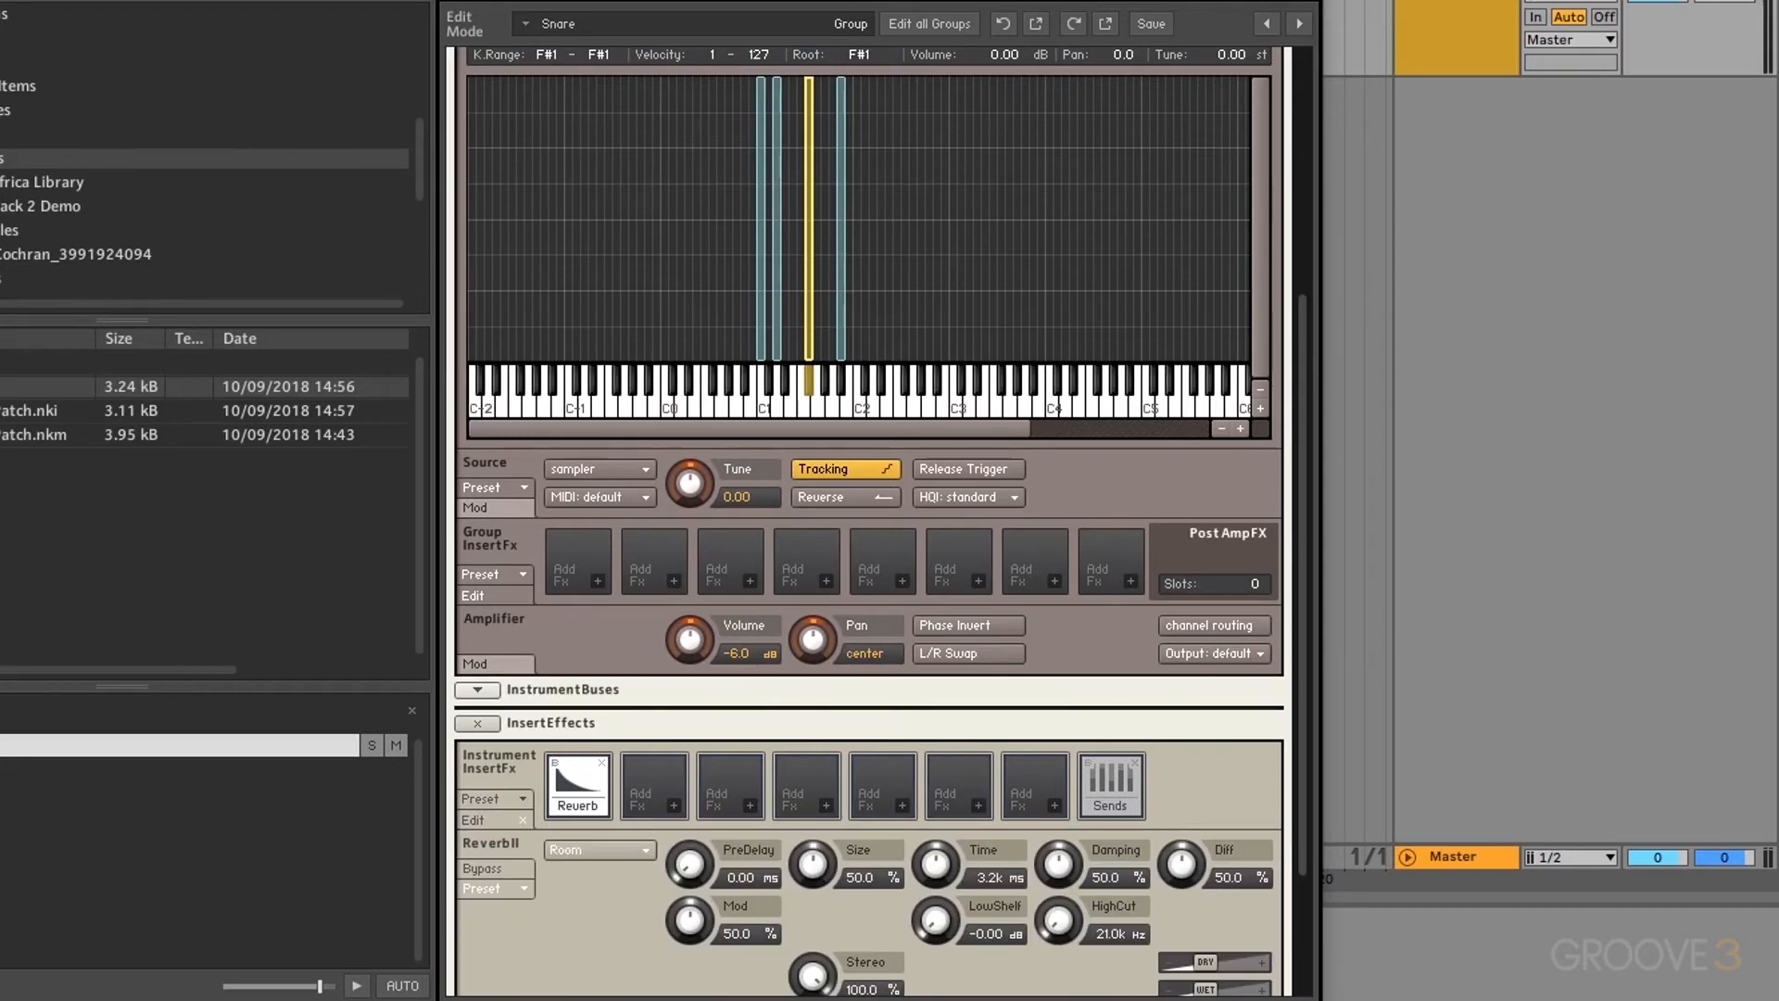
Step: Load the Factory Large Hall preset on ReverbII and turn PreDelay down to 0.00 ms
scroll(543, 887, down, 2)
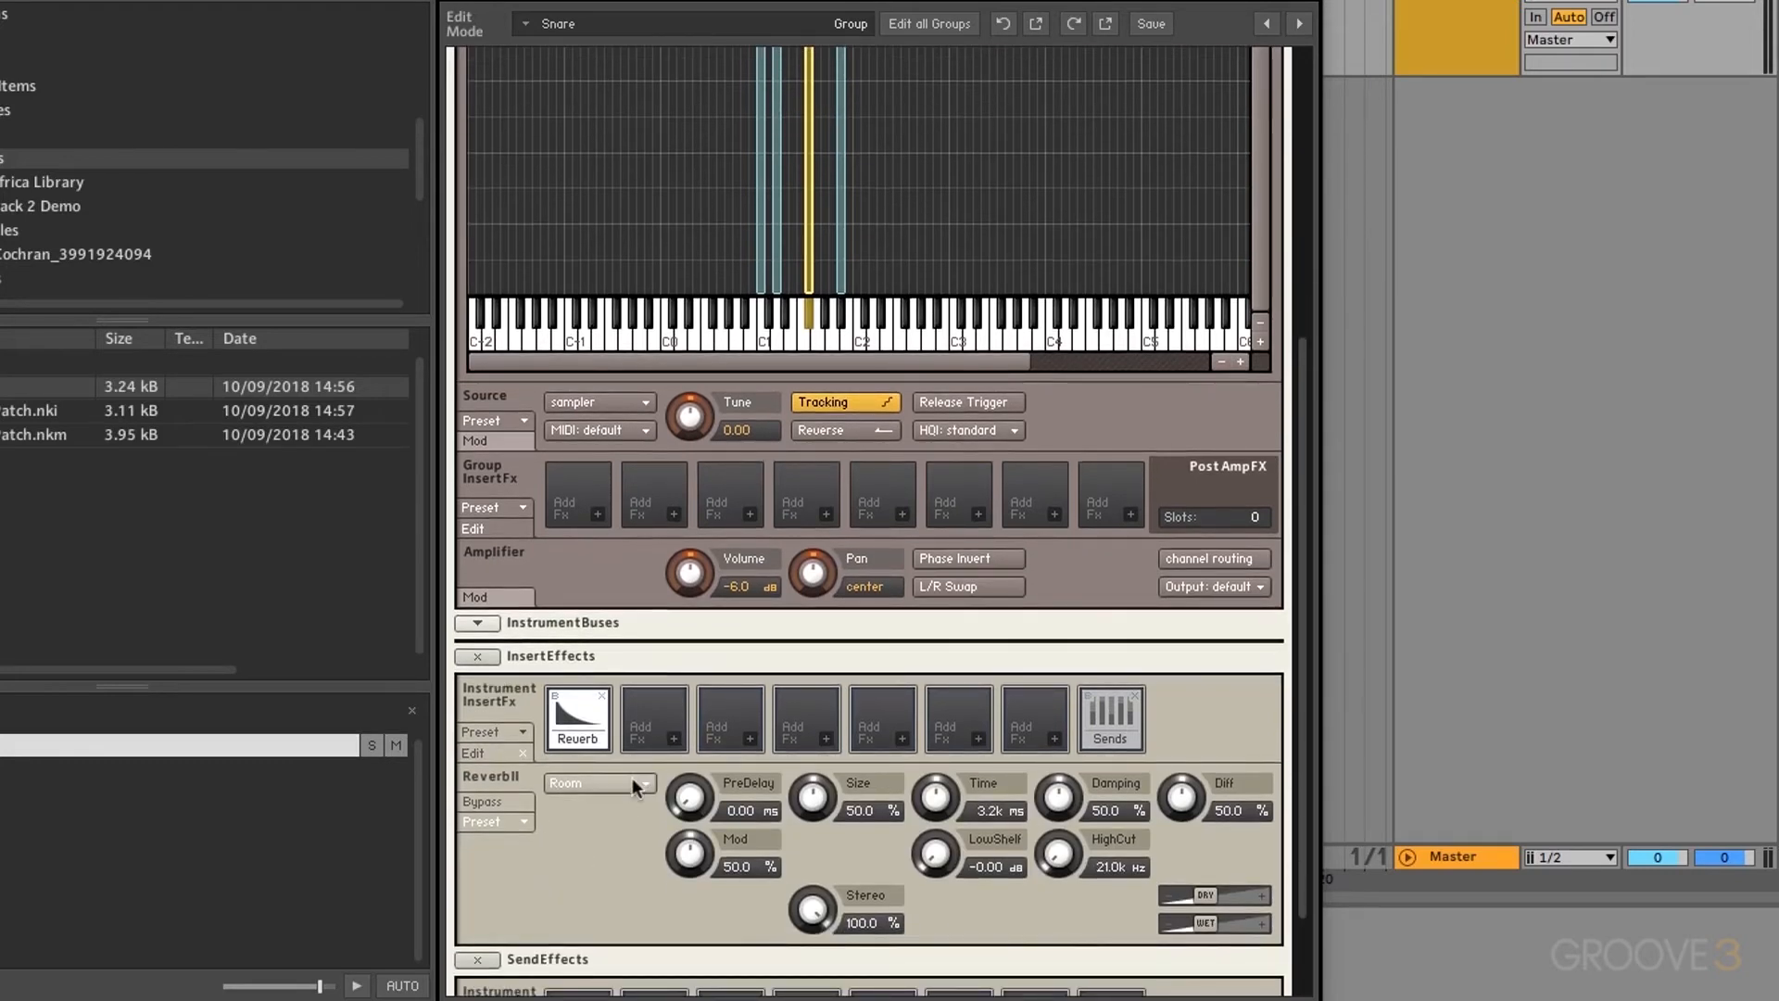
click(496, 821)
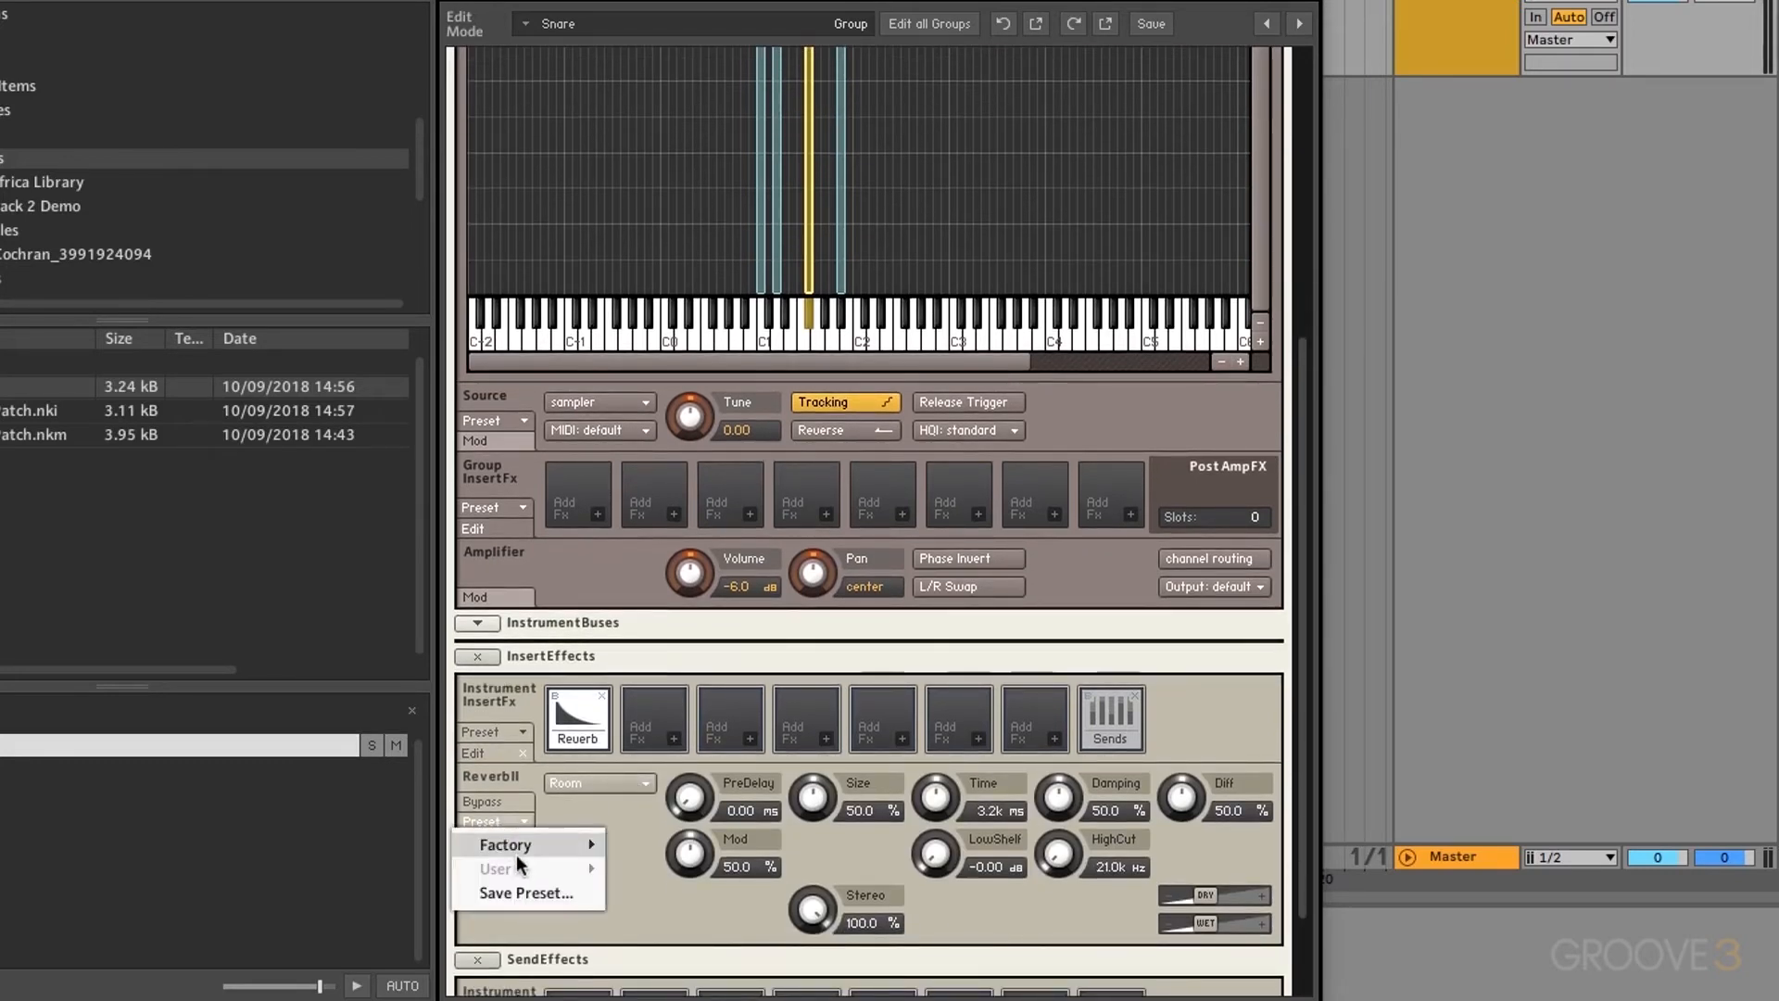
mouse_move(515, 854)
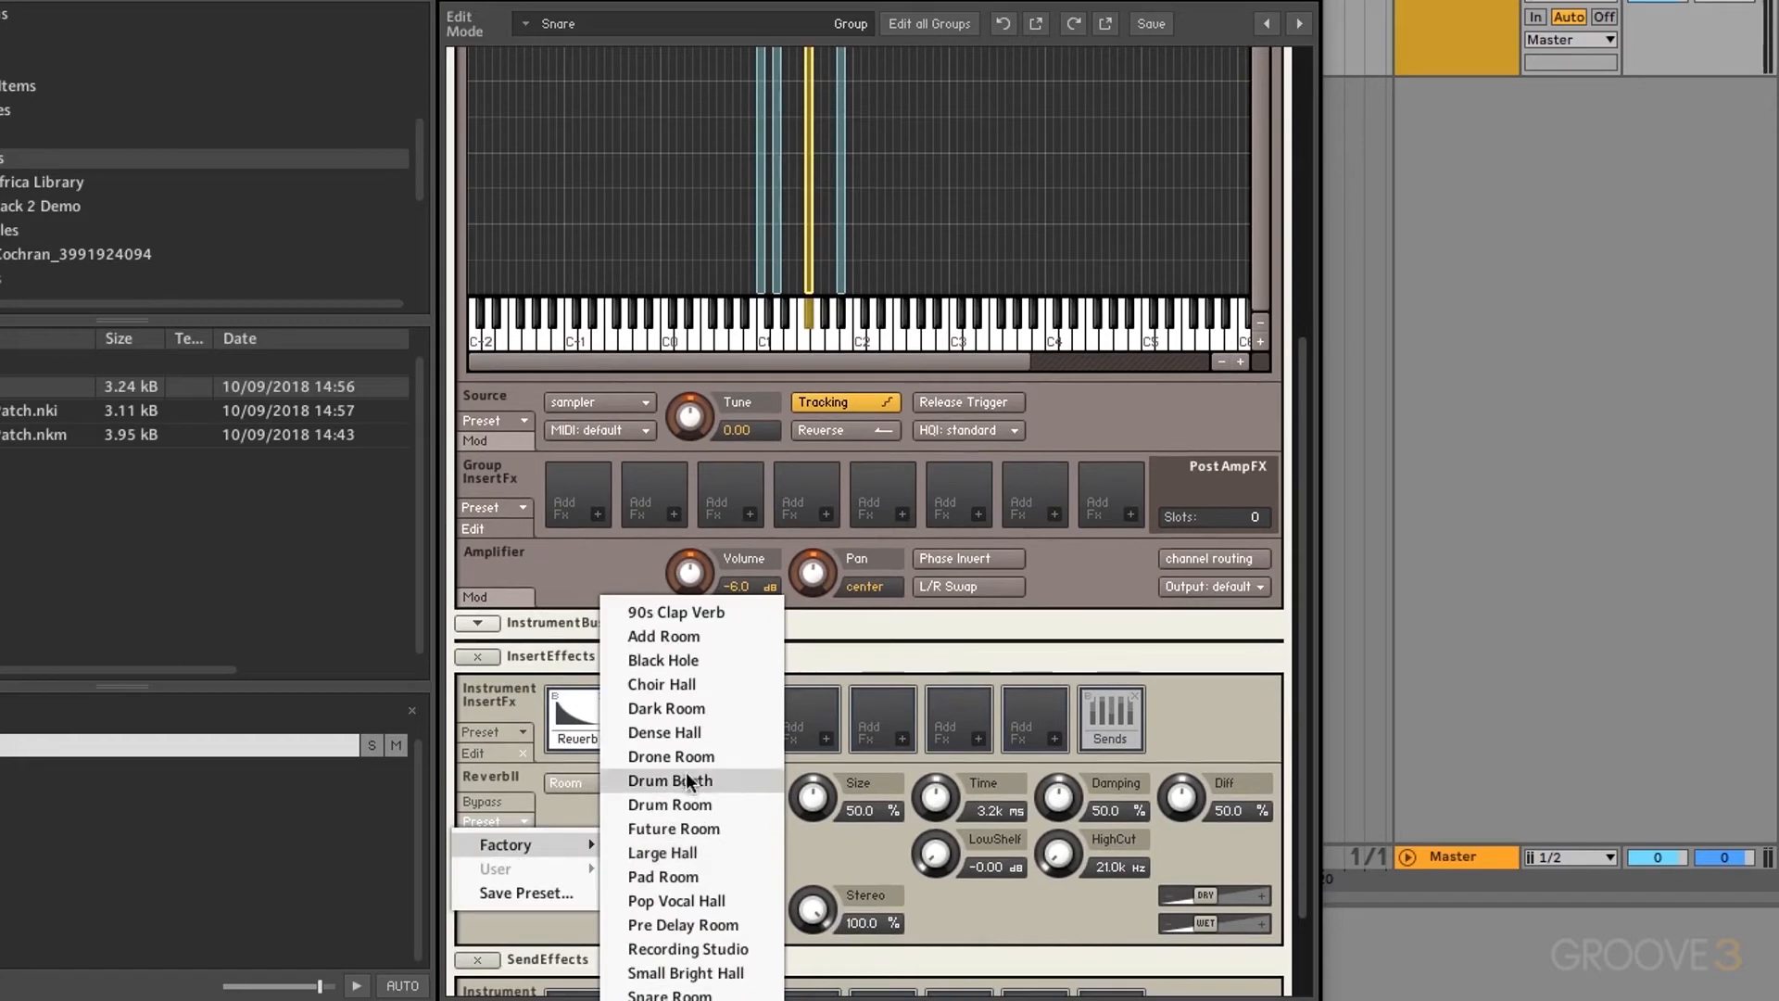
click(665, 850)
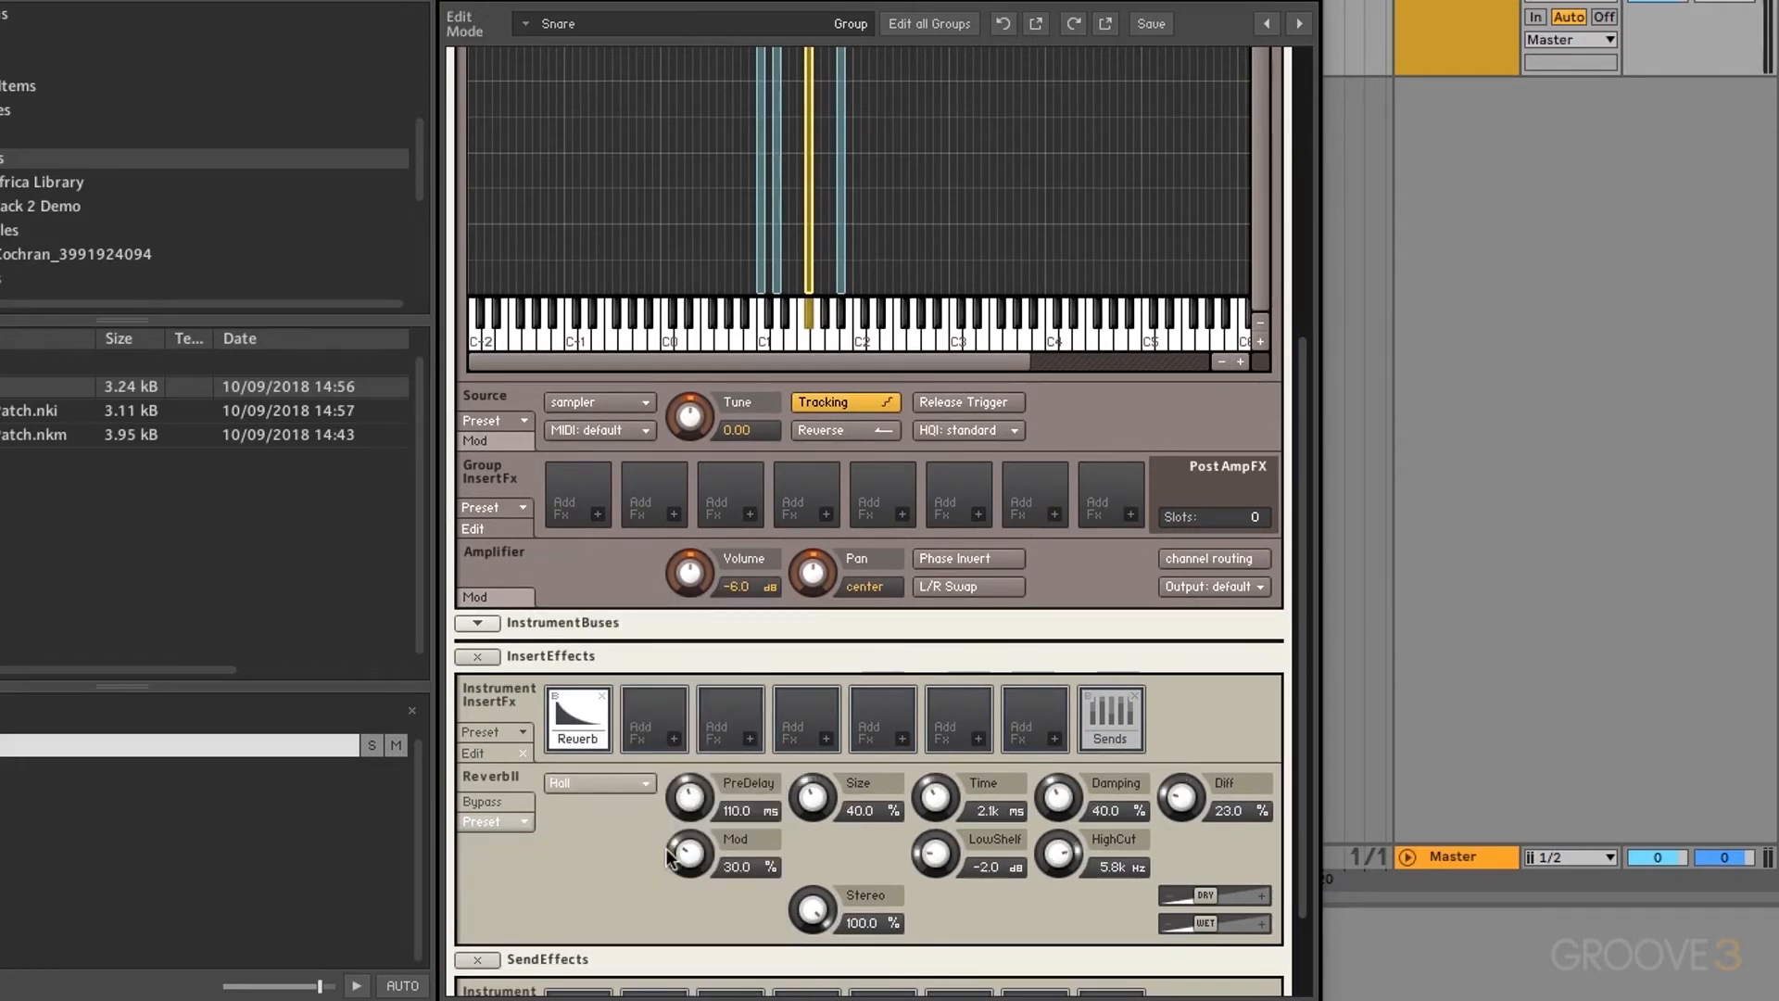
drag(686, 795, 693, 981)
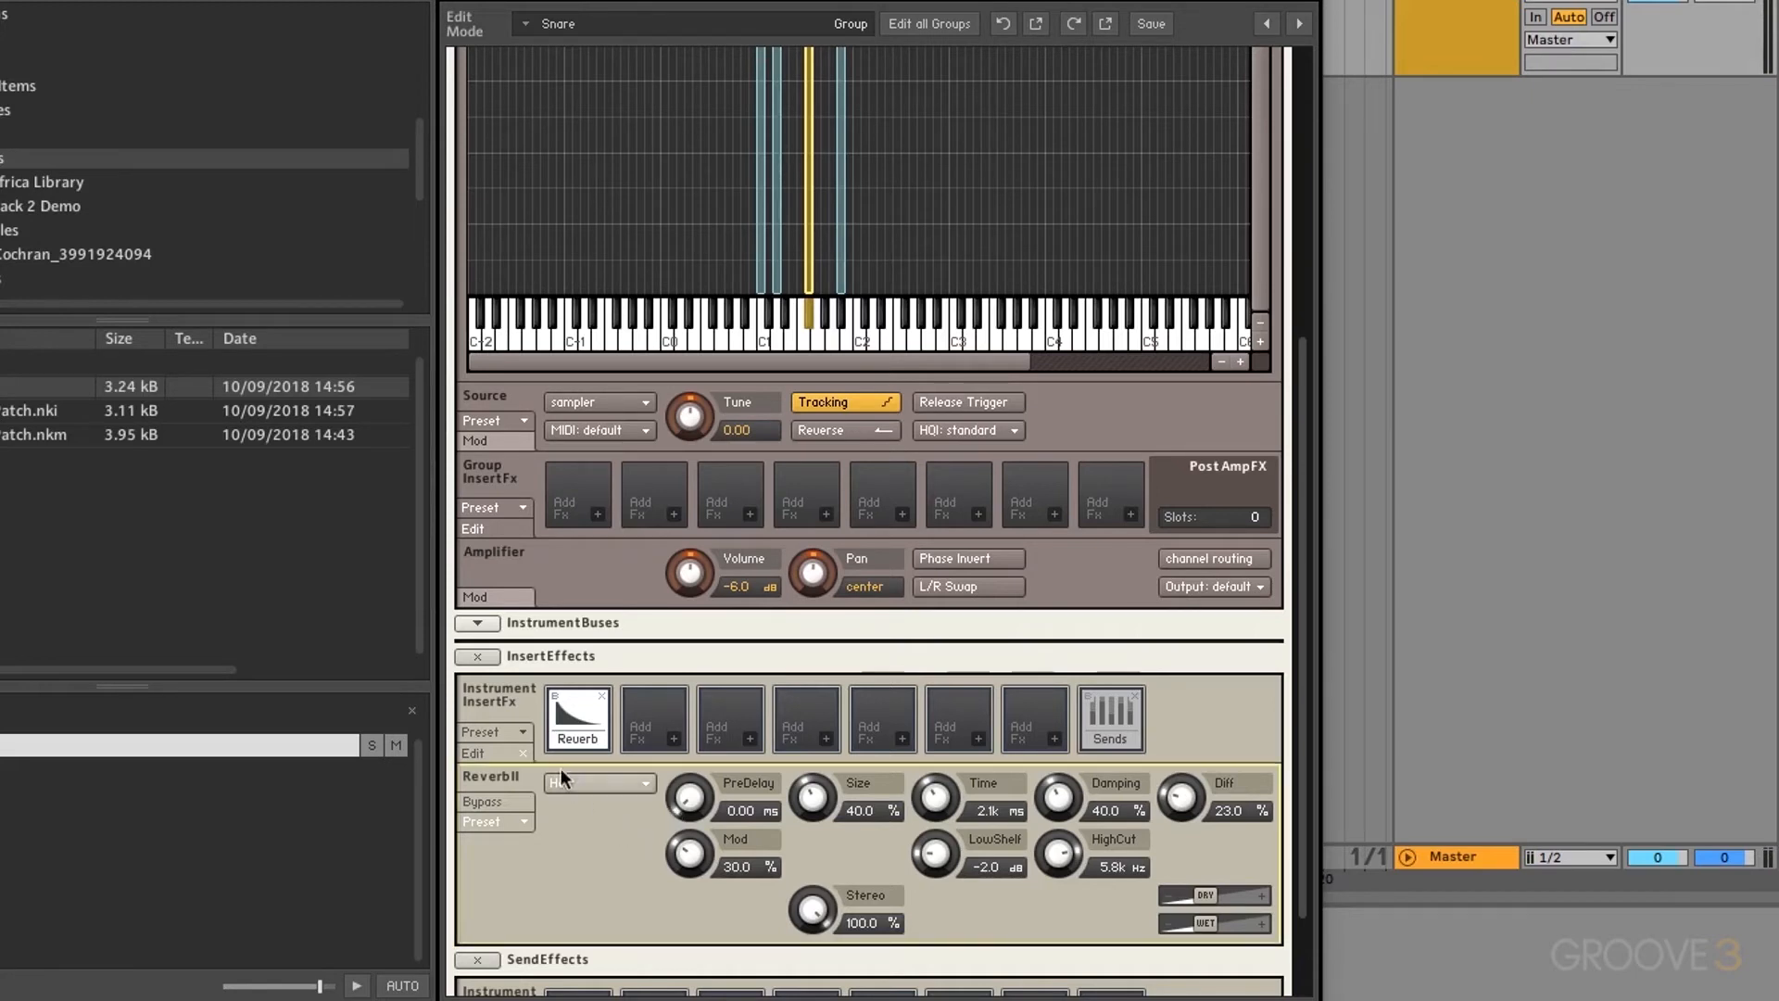
click(519, 507)
mouse_move(521, 527)
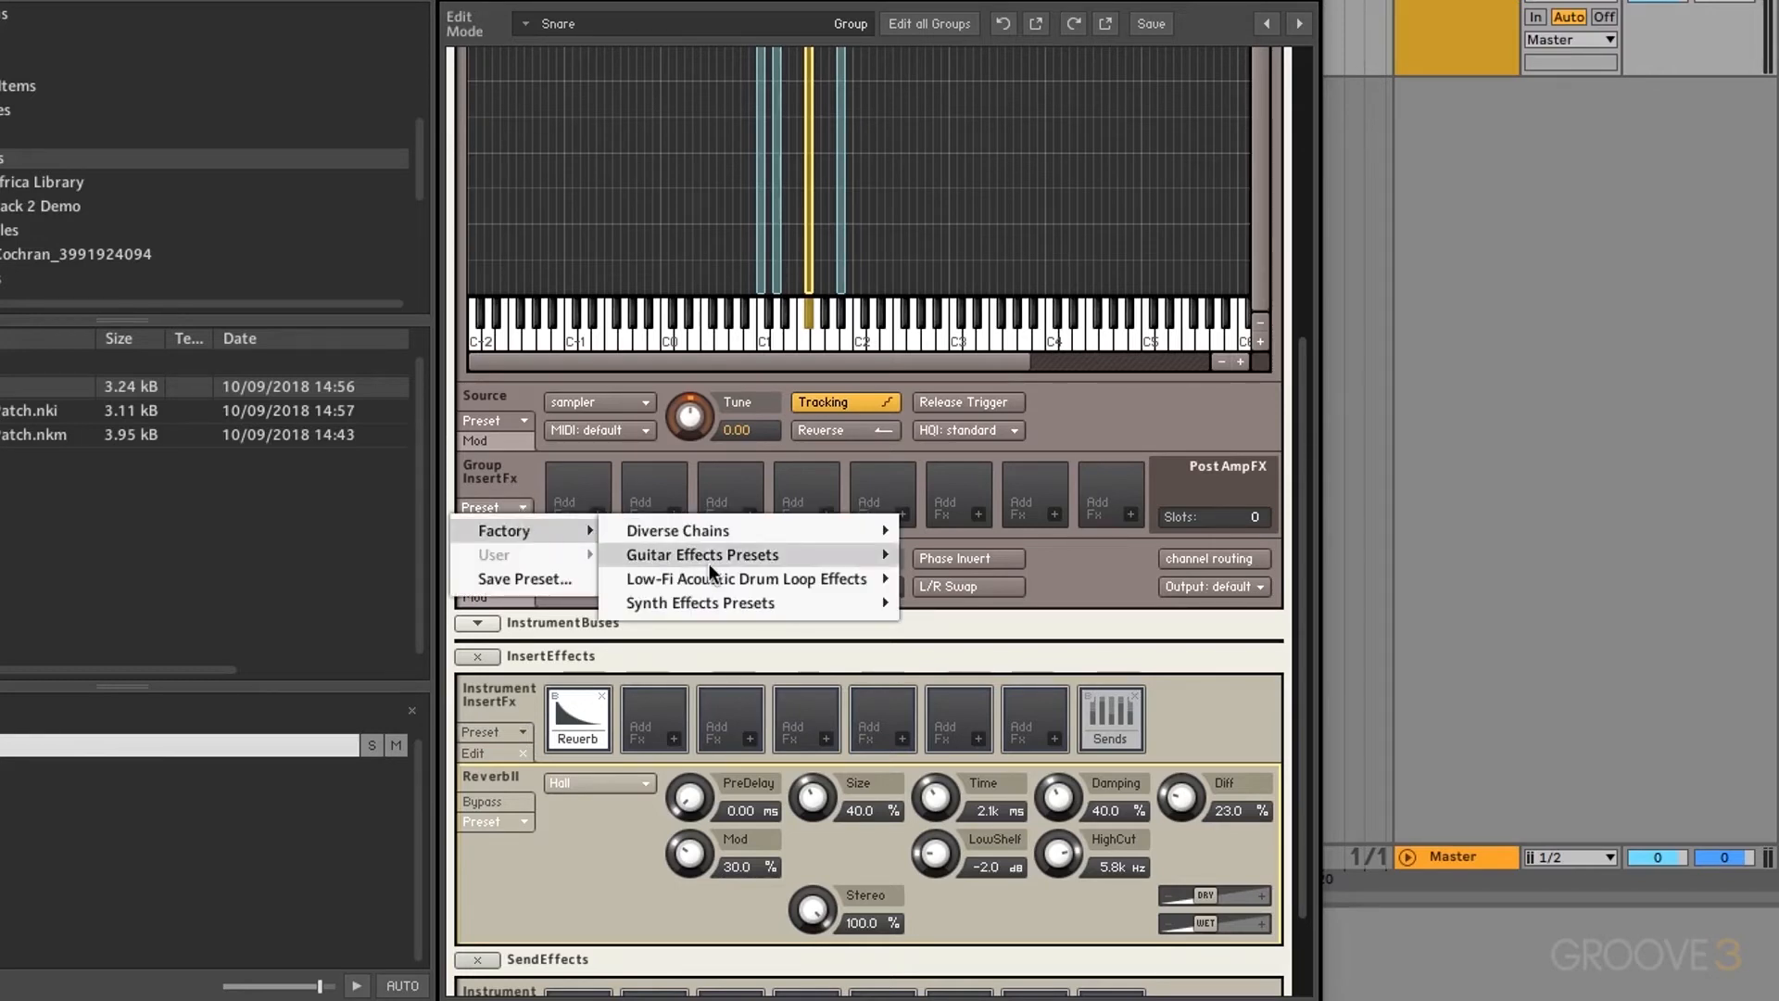
mouse_move(708, 563)
key(Escape)
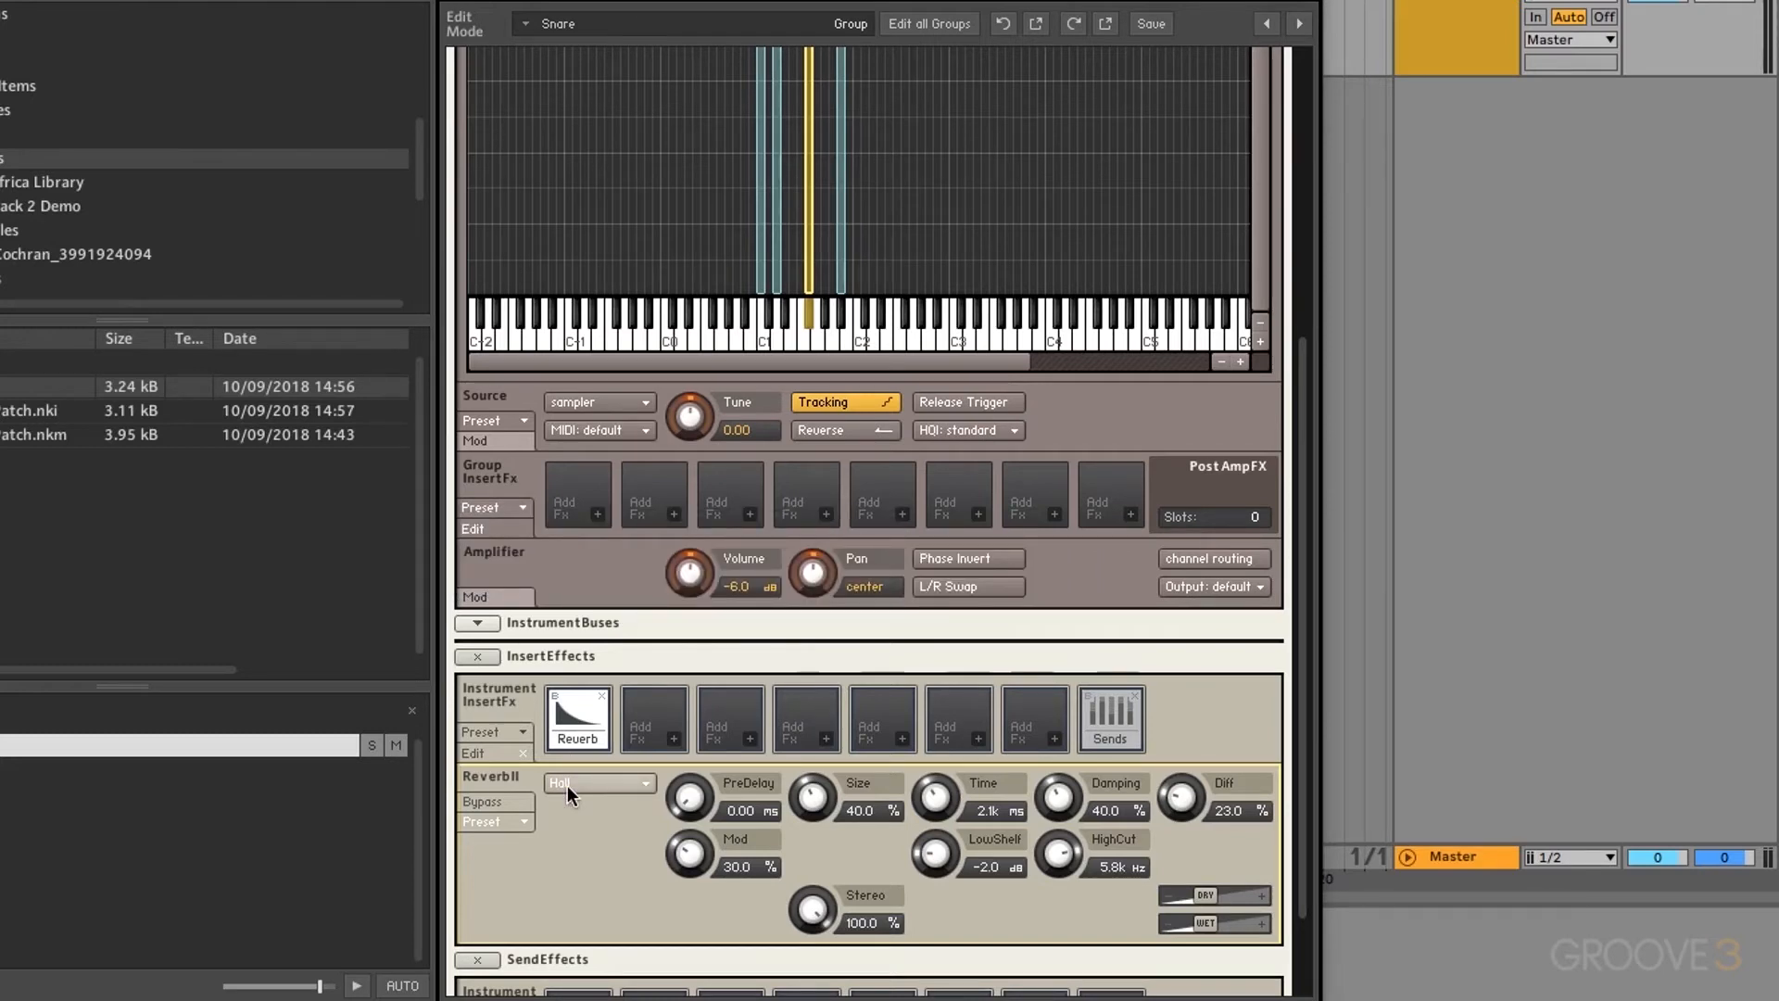
click(521, 506)
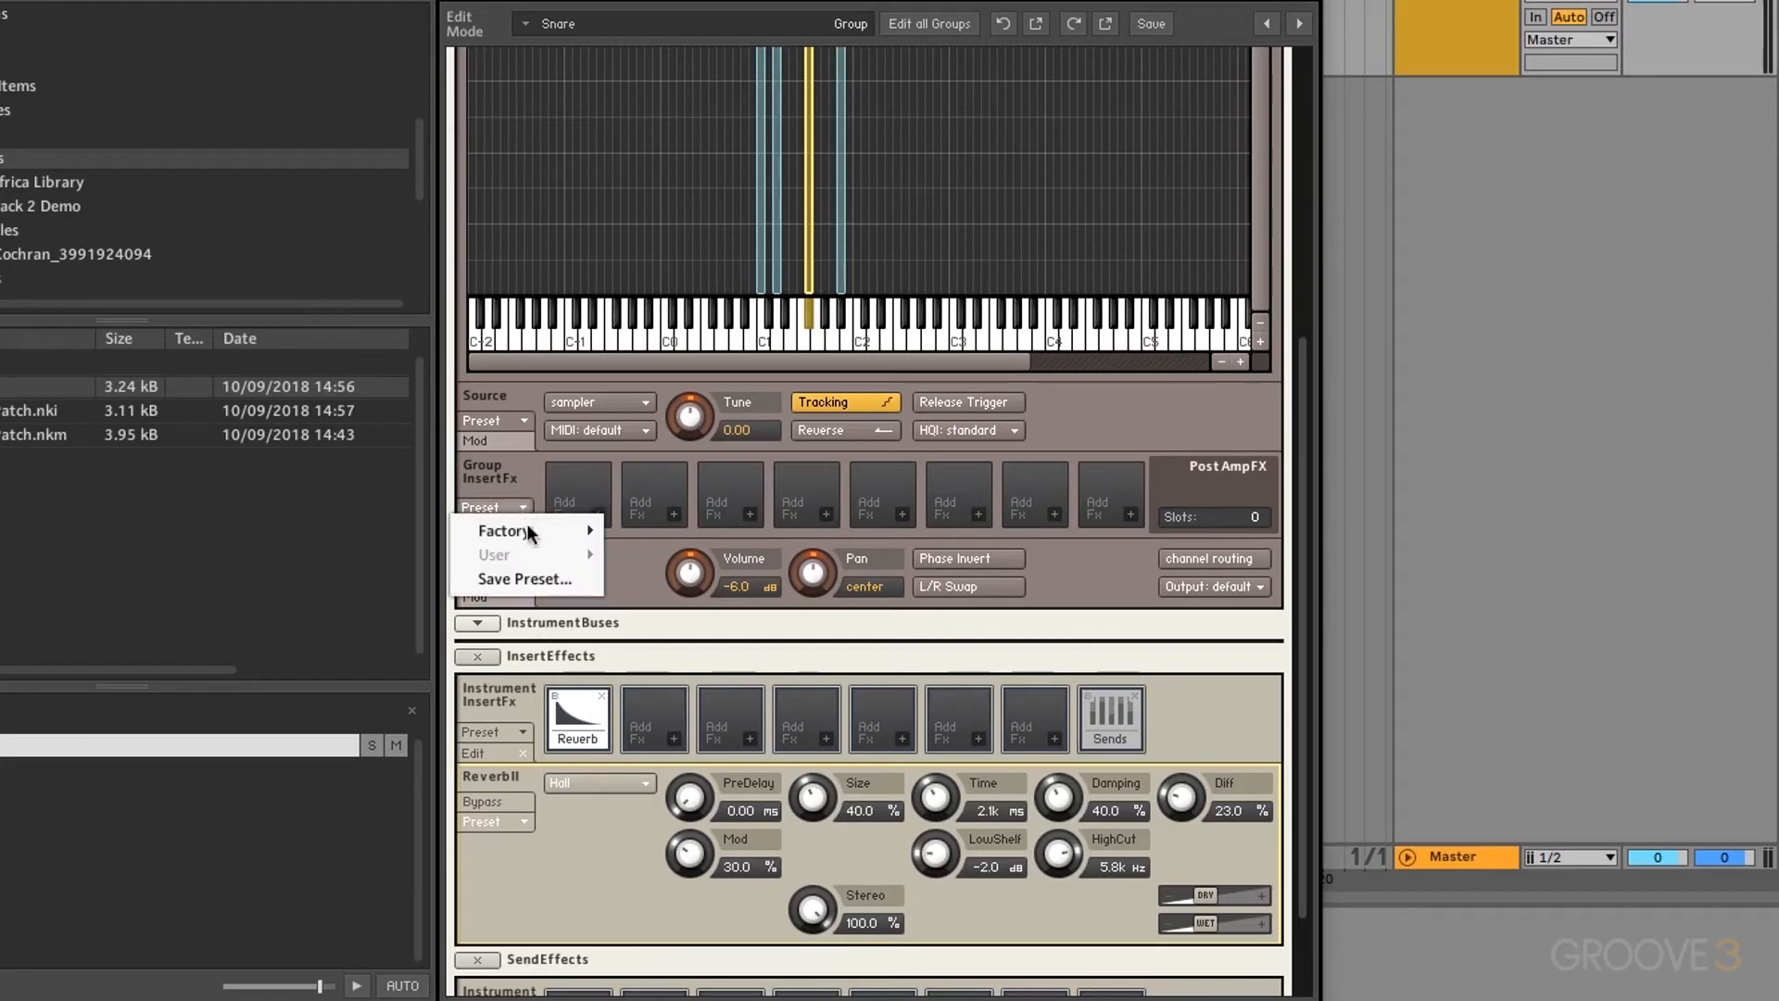
mouse_move(529, 530)
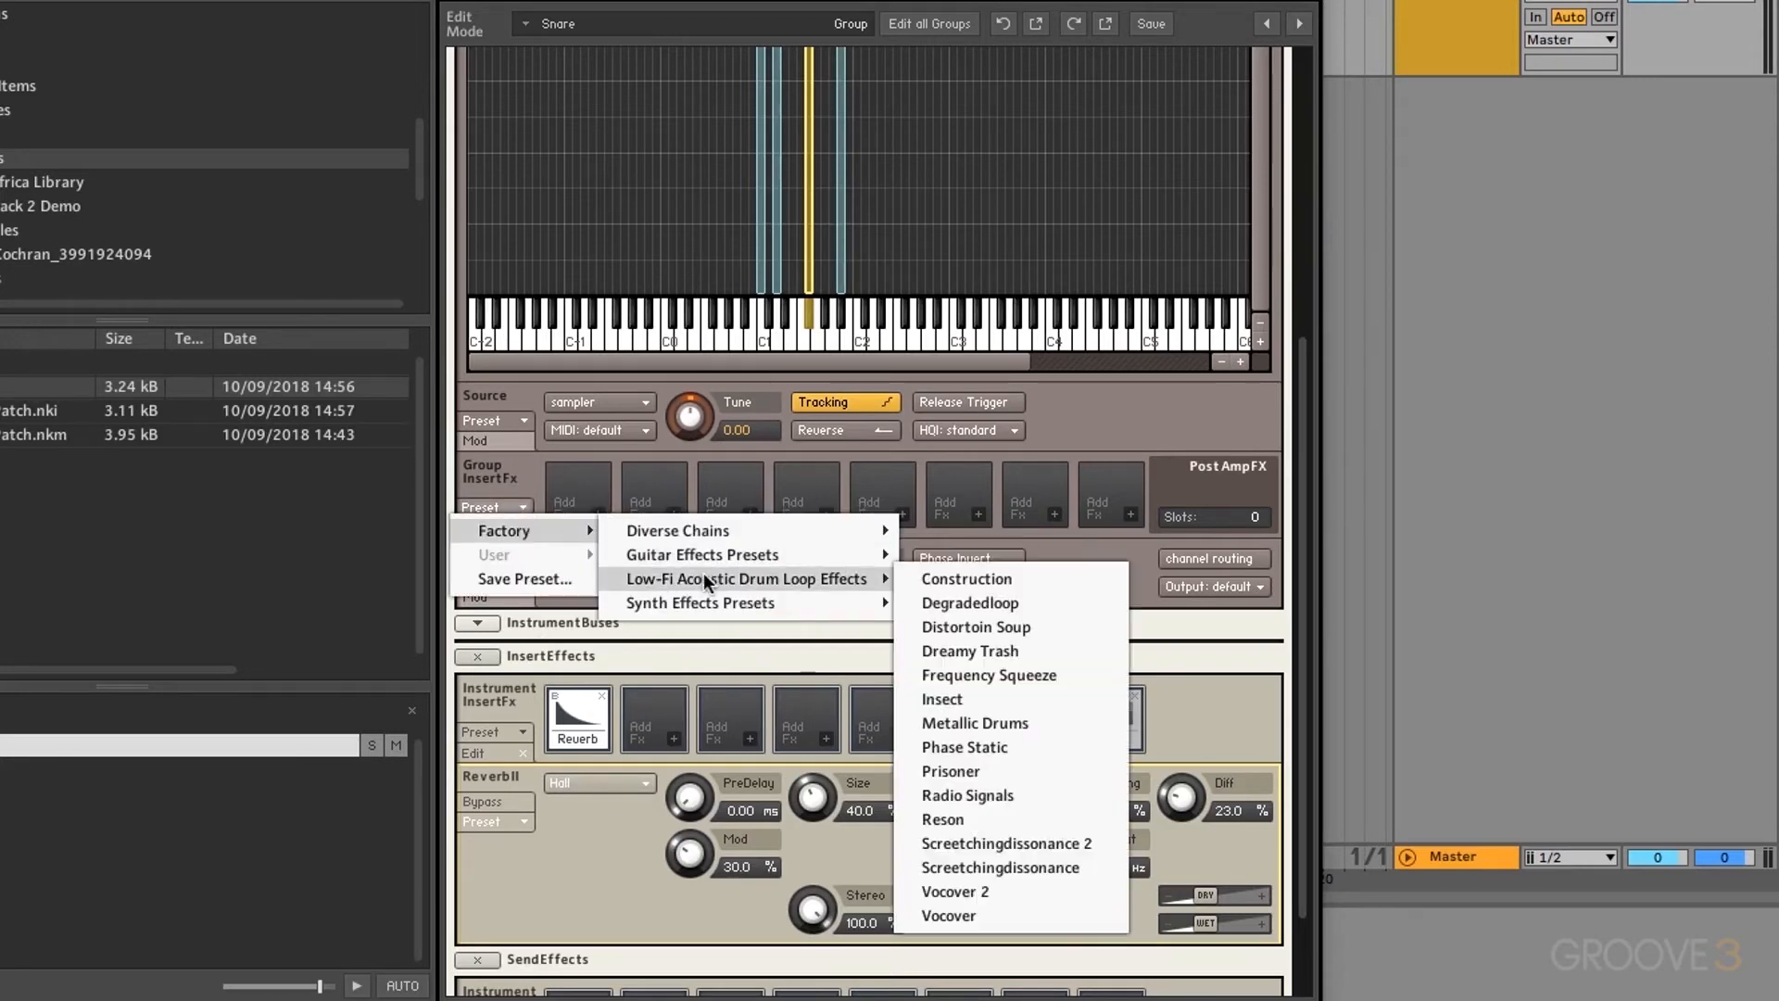
mouse_move(704, 603)
click(948, 604)
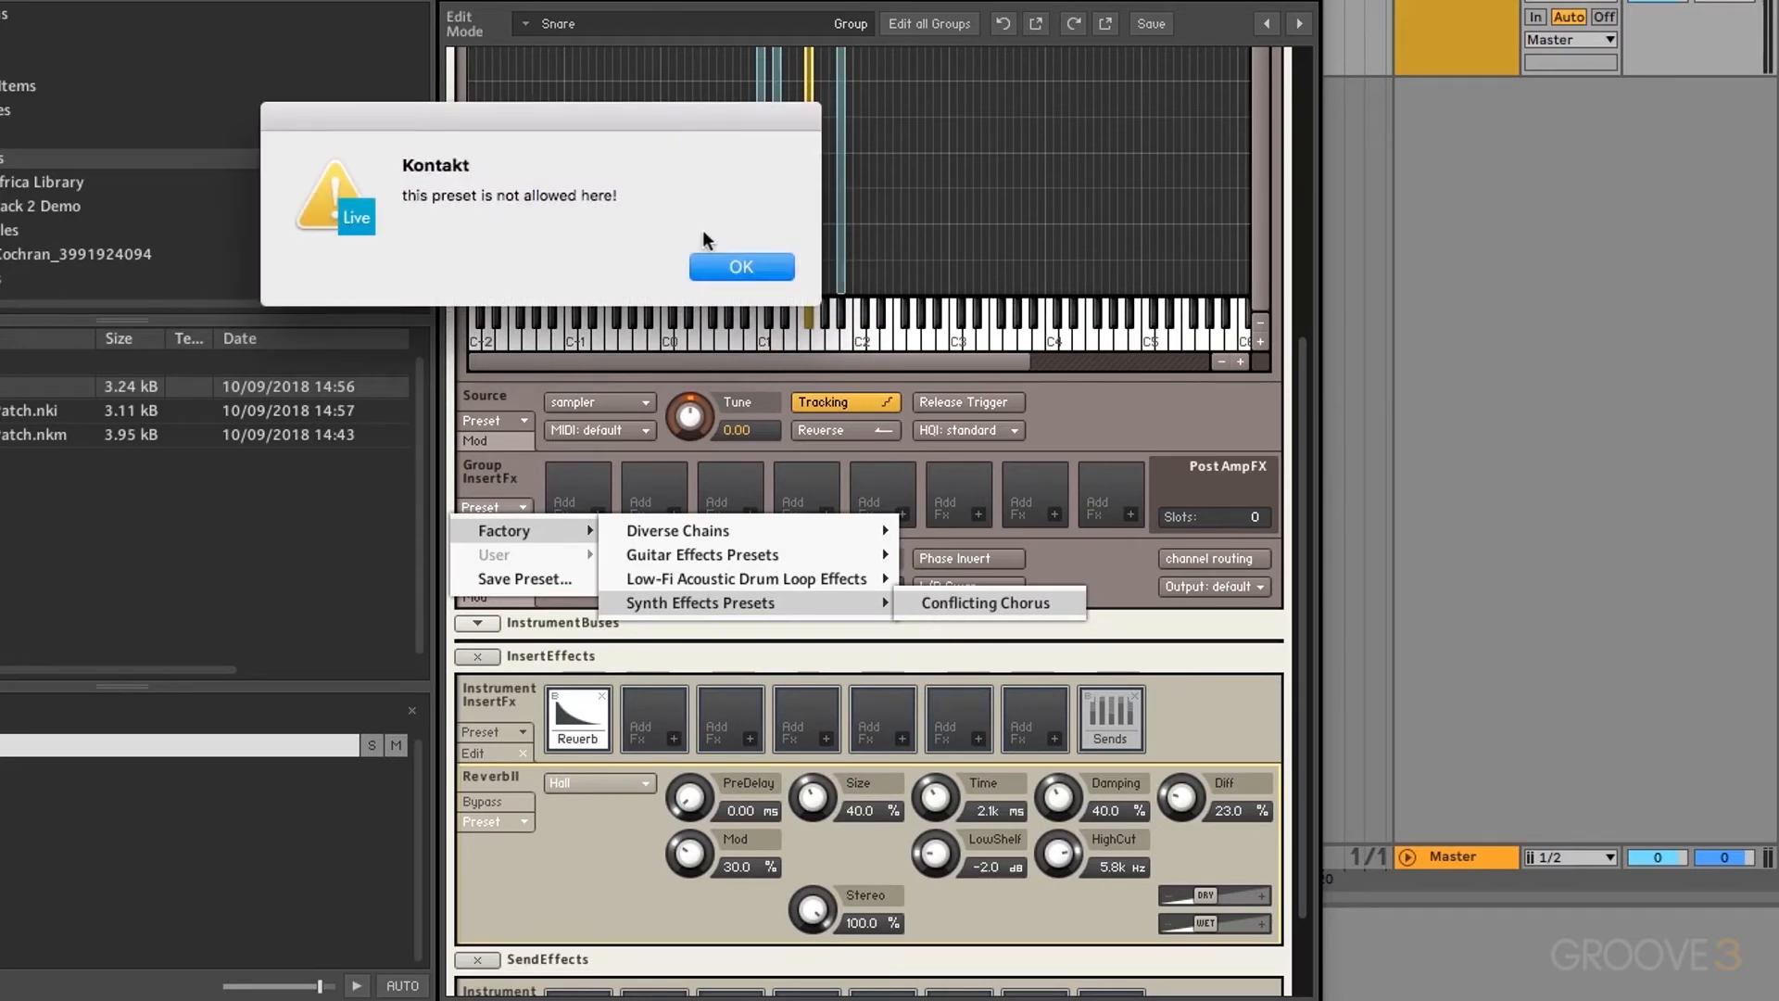
click(747, 269)
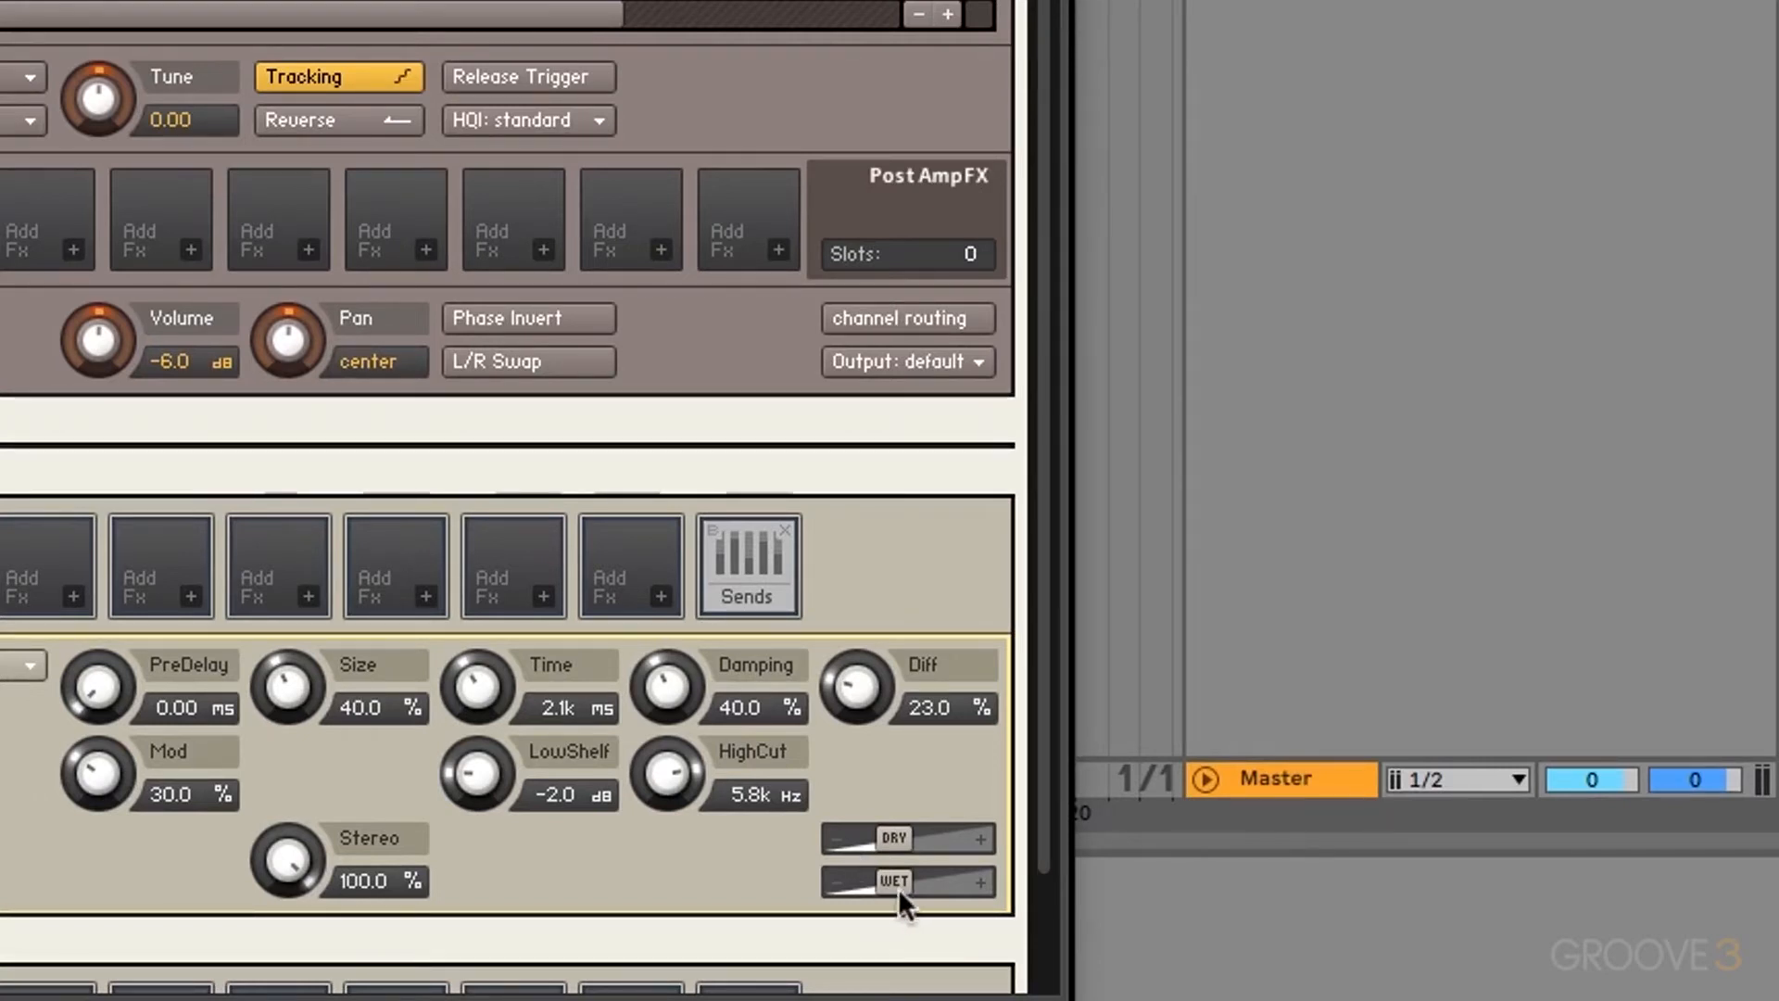
Step: Rebalance the ReverbII WET and DRY sliders, leaving WET partway and DRY at about -11.7
drag(898, 888, 760, 879)
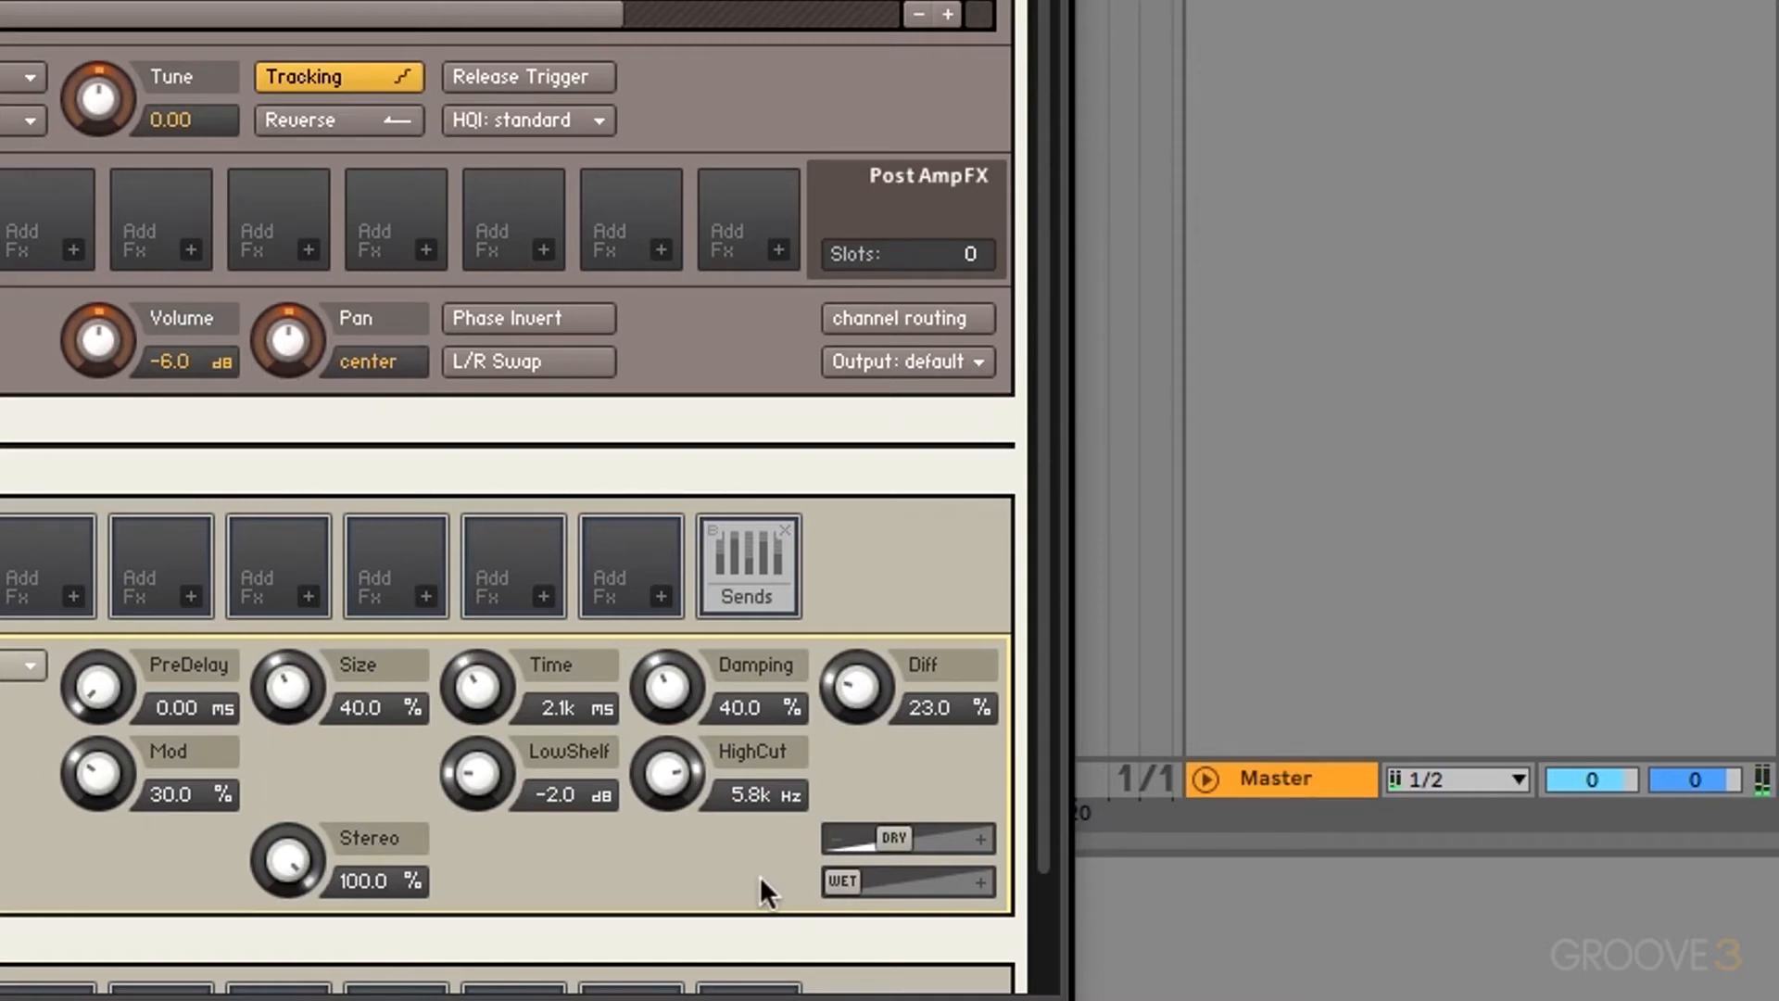
drag(887, 873, 1027, 881)
drag(908, 838, 621, 841)
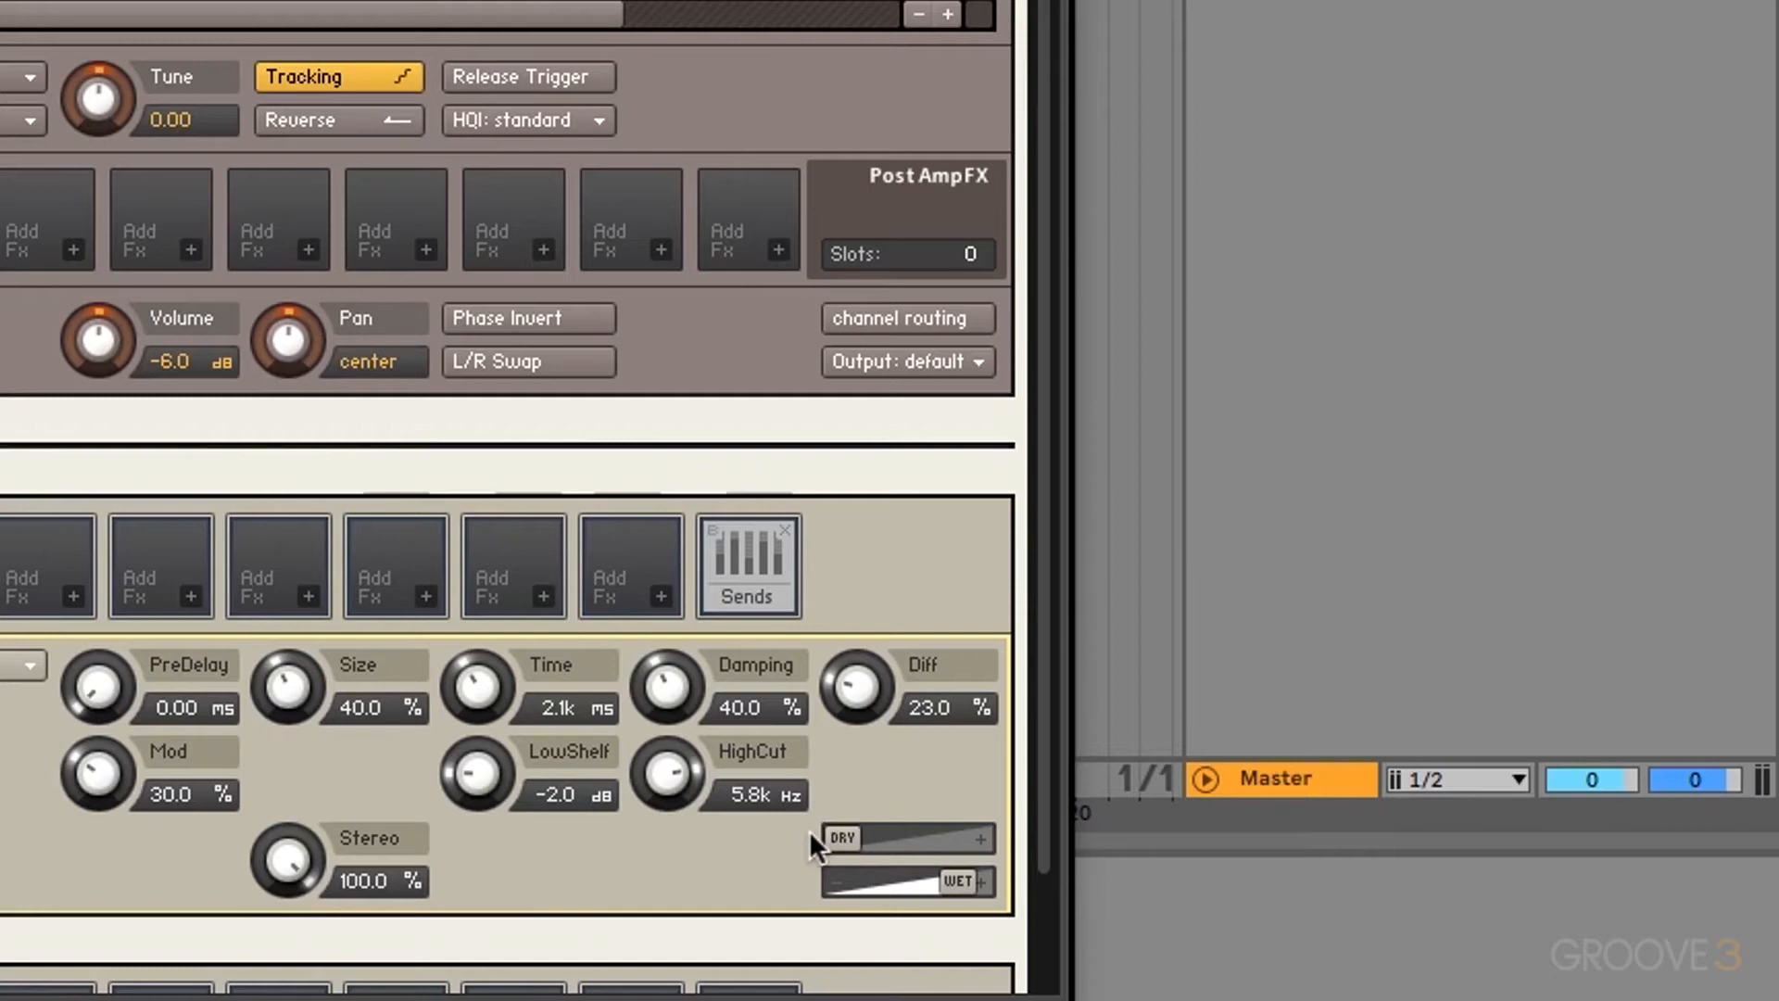
drag(954, 875, 898, 875)
drag(915, 882, 932, 837)
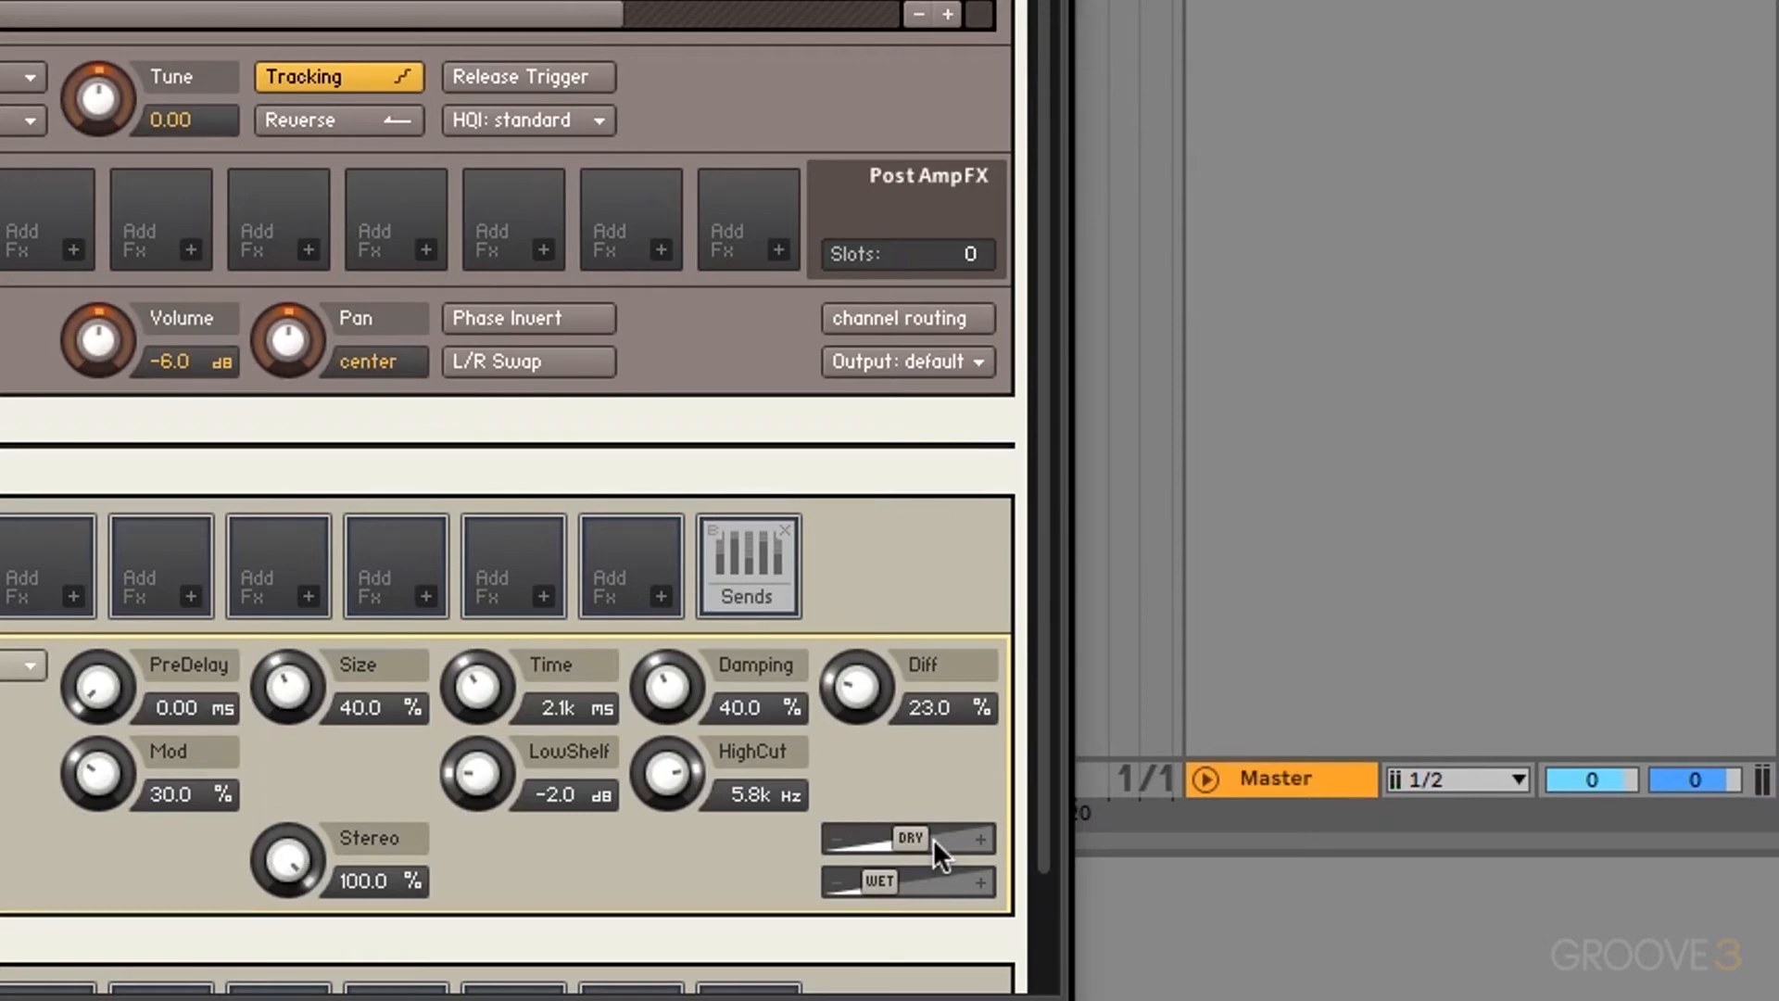
drag(932, 837, 932, 880)
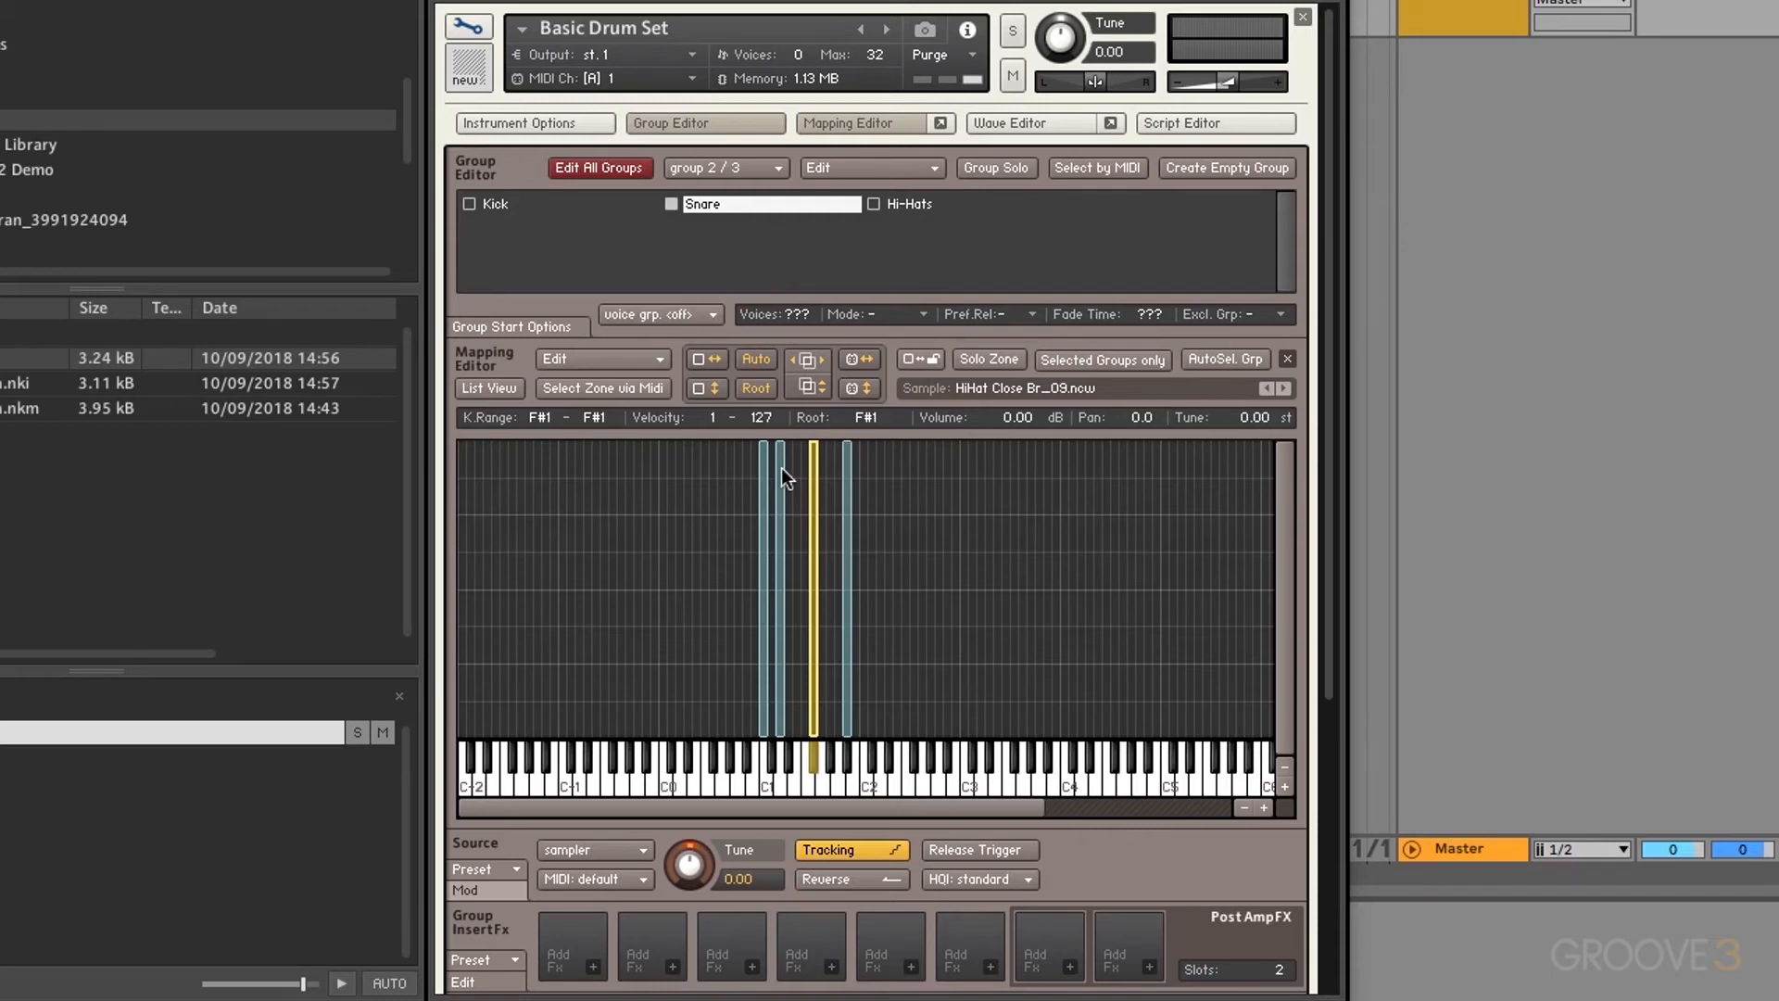
Step: Add Utilities > Send Levels to the group's first insert effect slot
scroll(781, 467, down, 5)
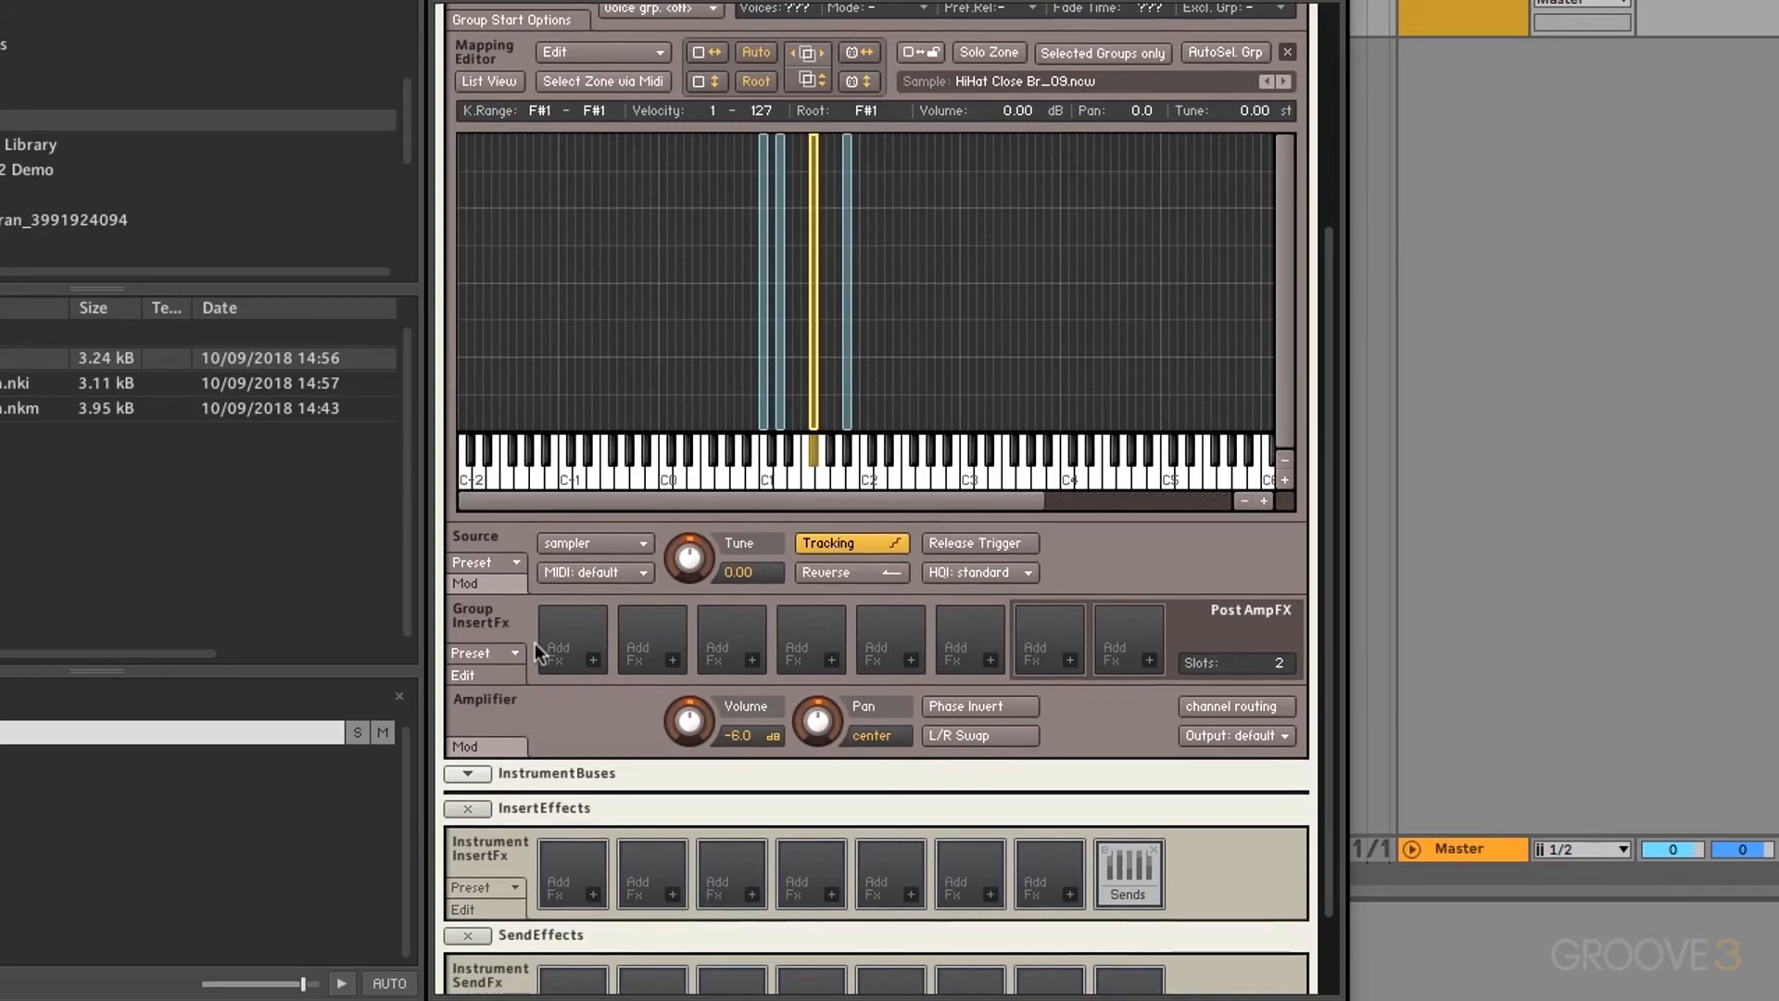
scroll(535, 643, up, 5)
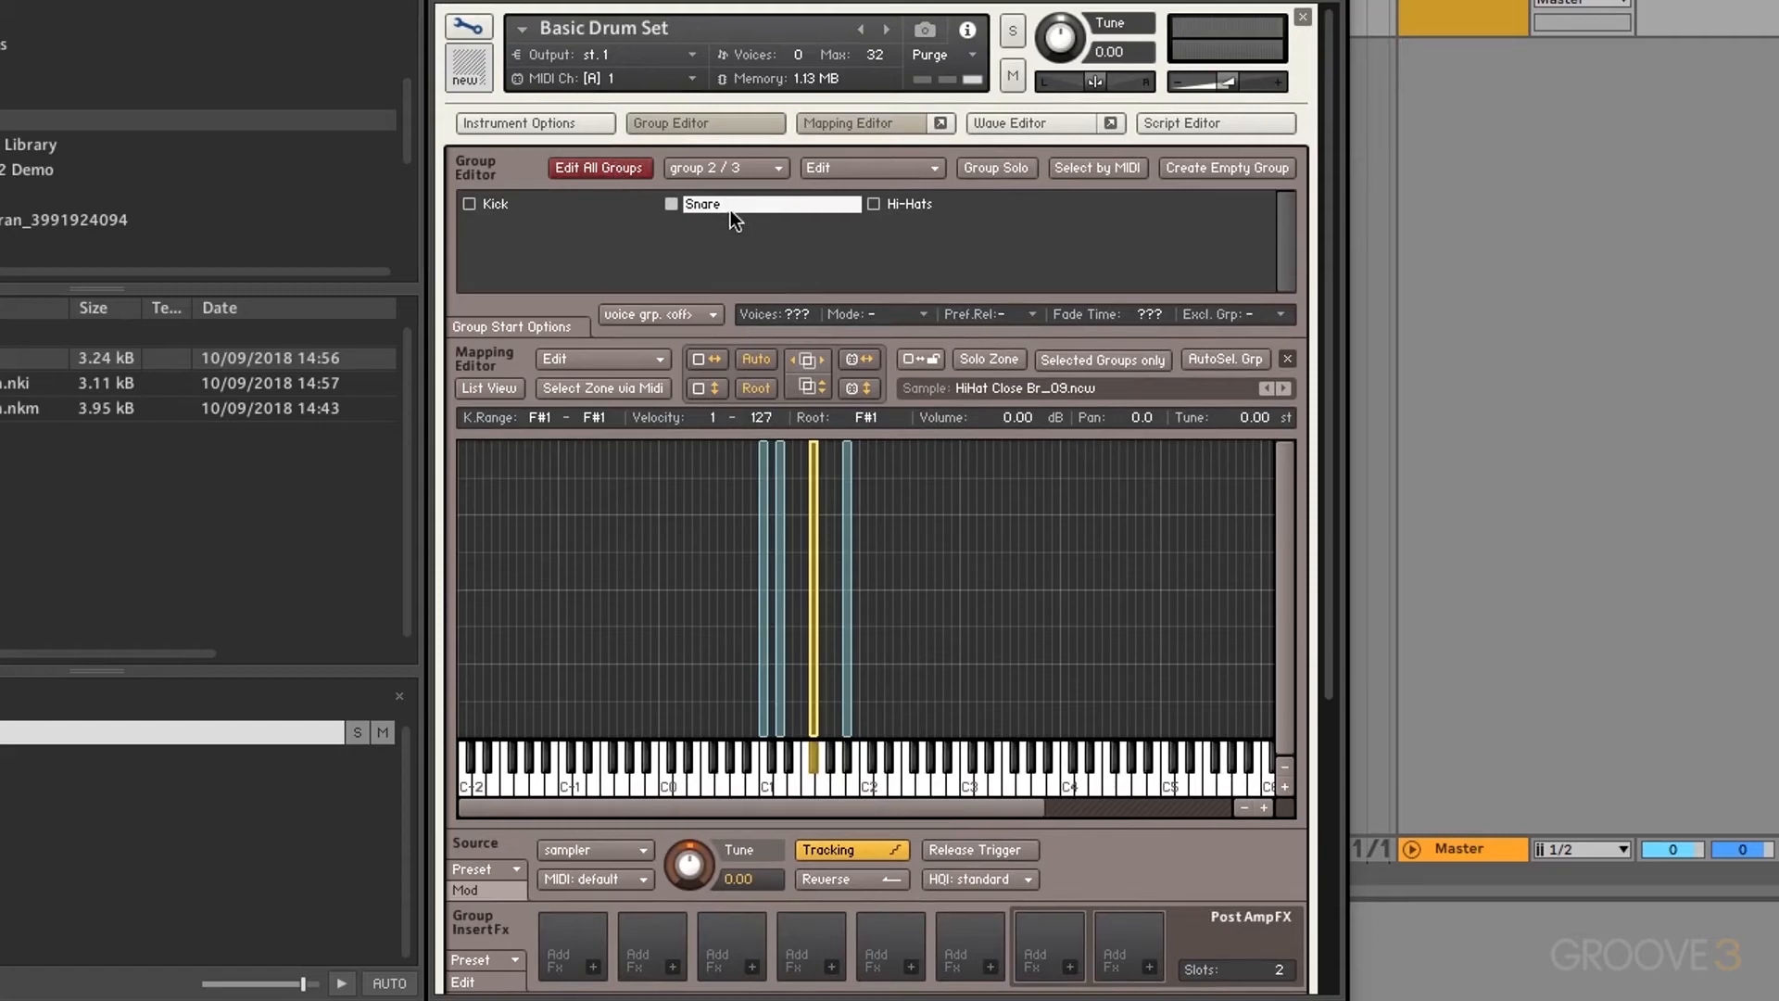
scroll(731, 213, down, 6)
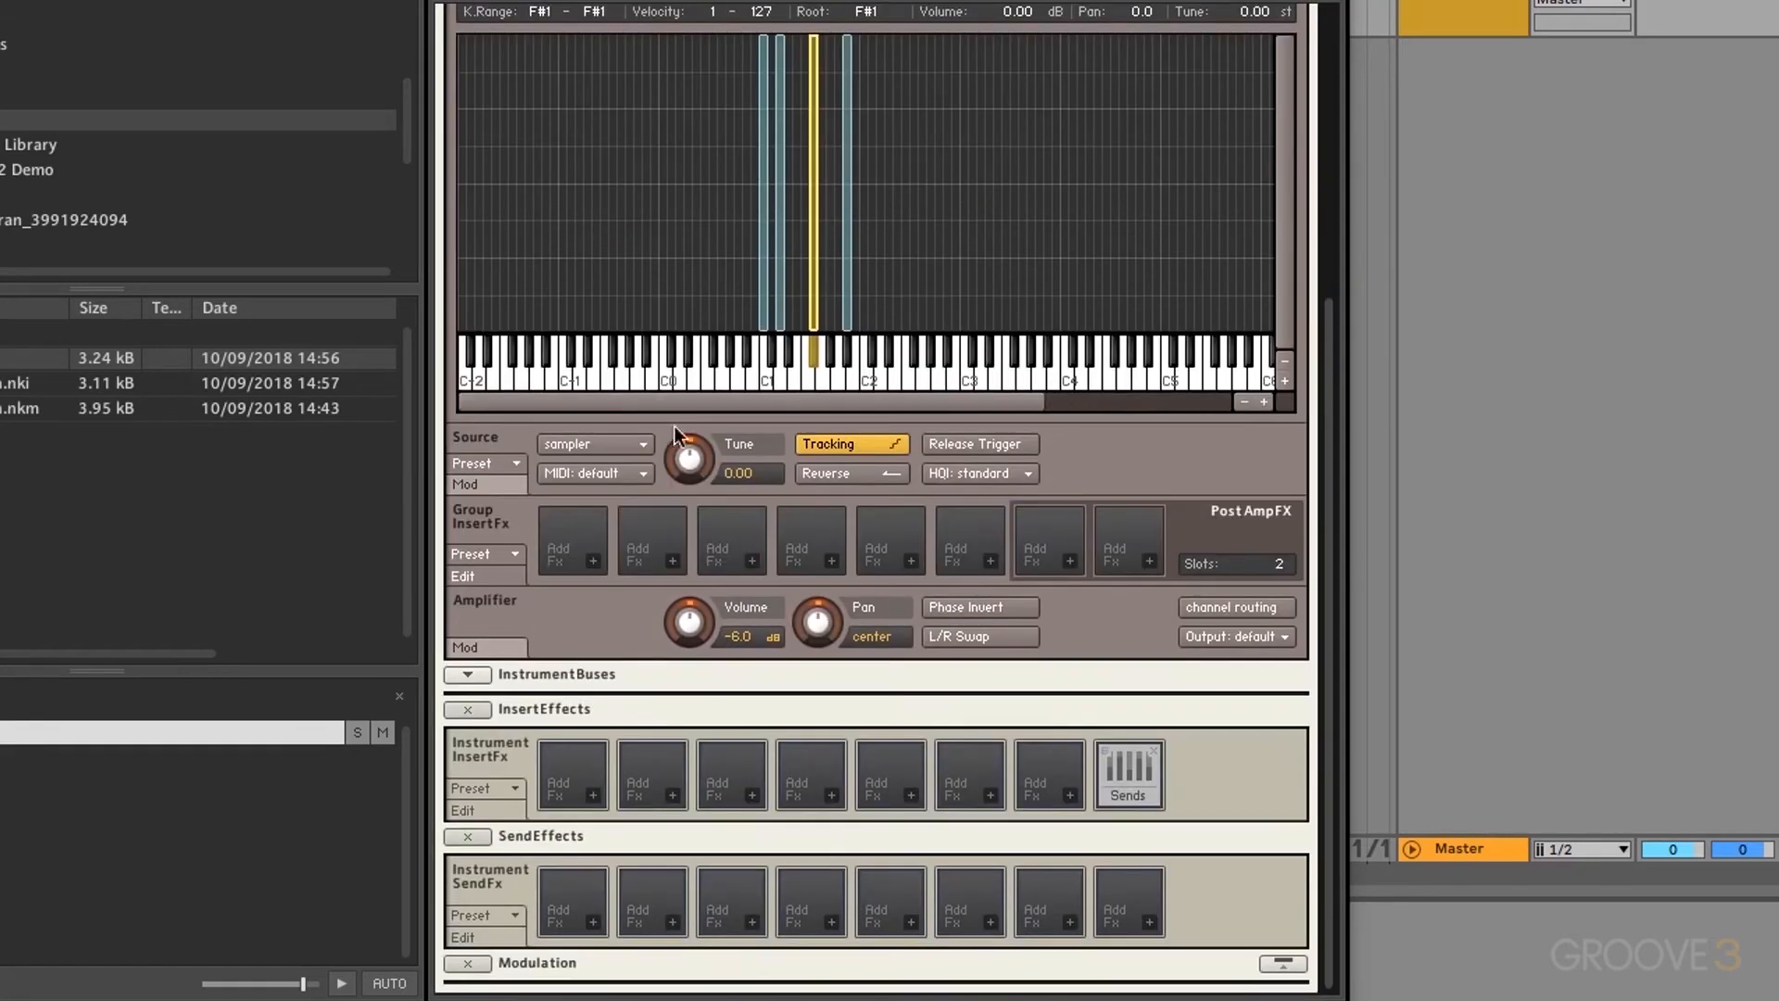
click(597, 563)
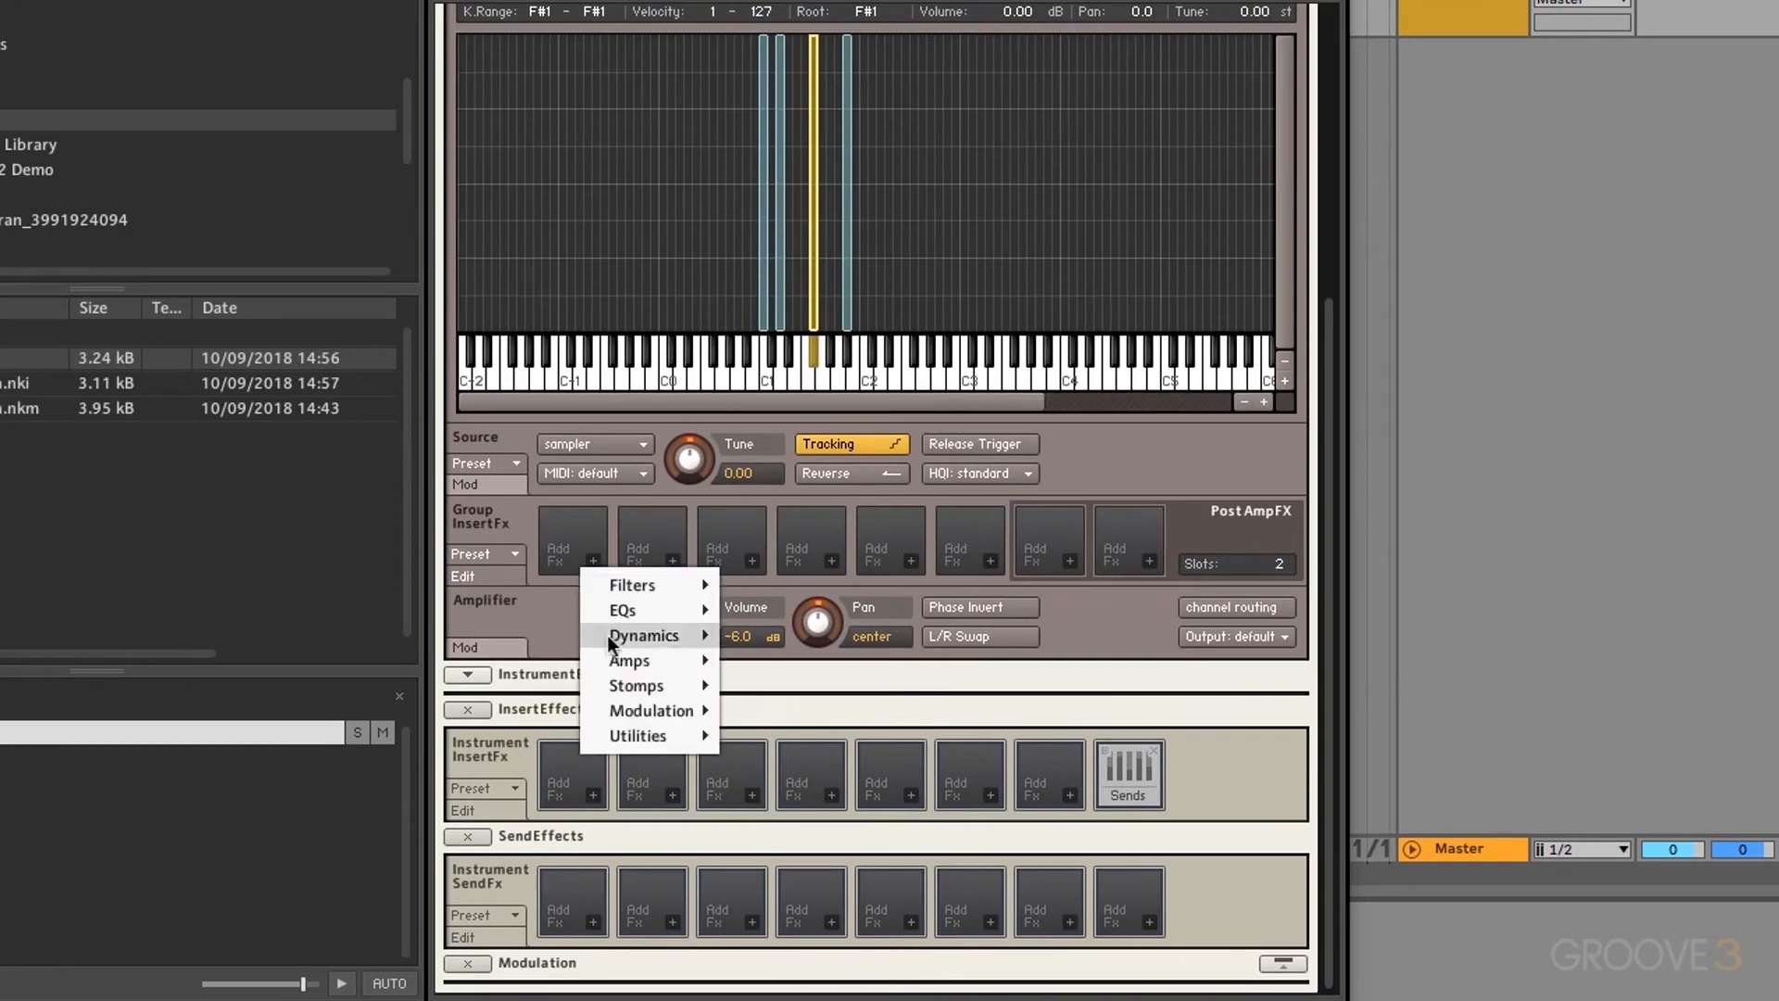
mouse_move(646, 738)
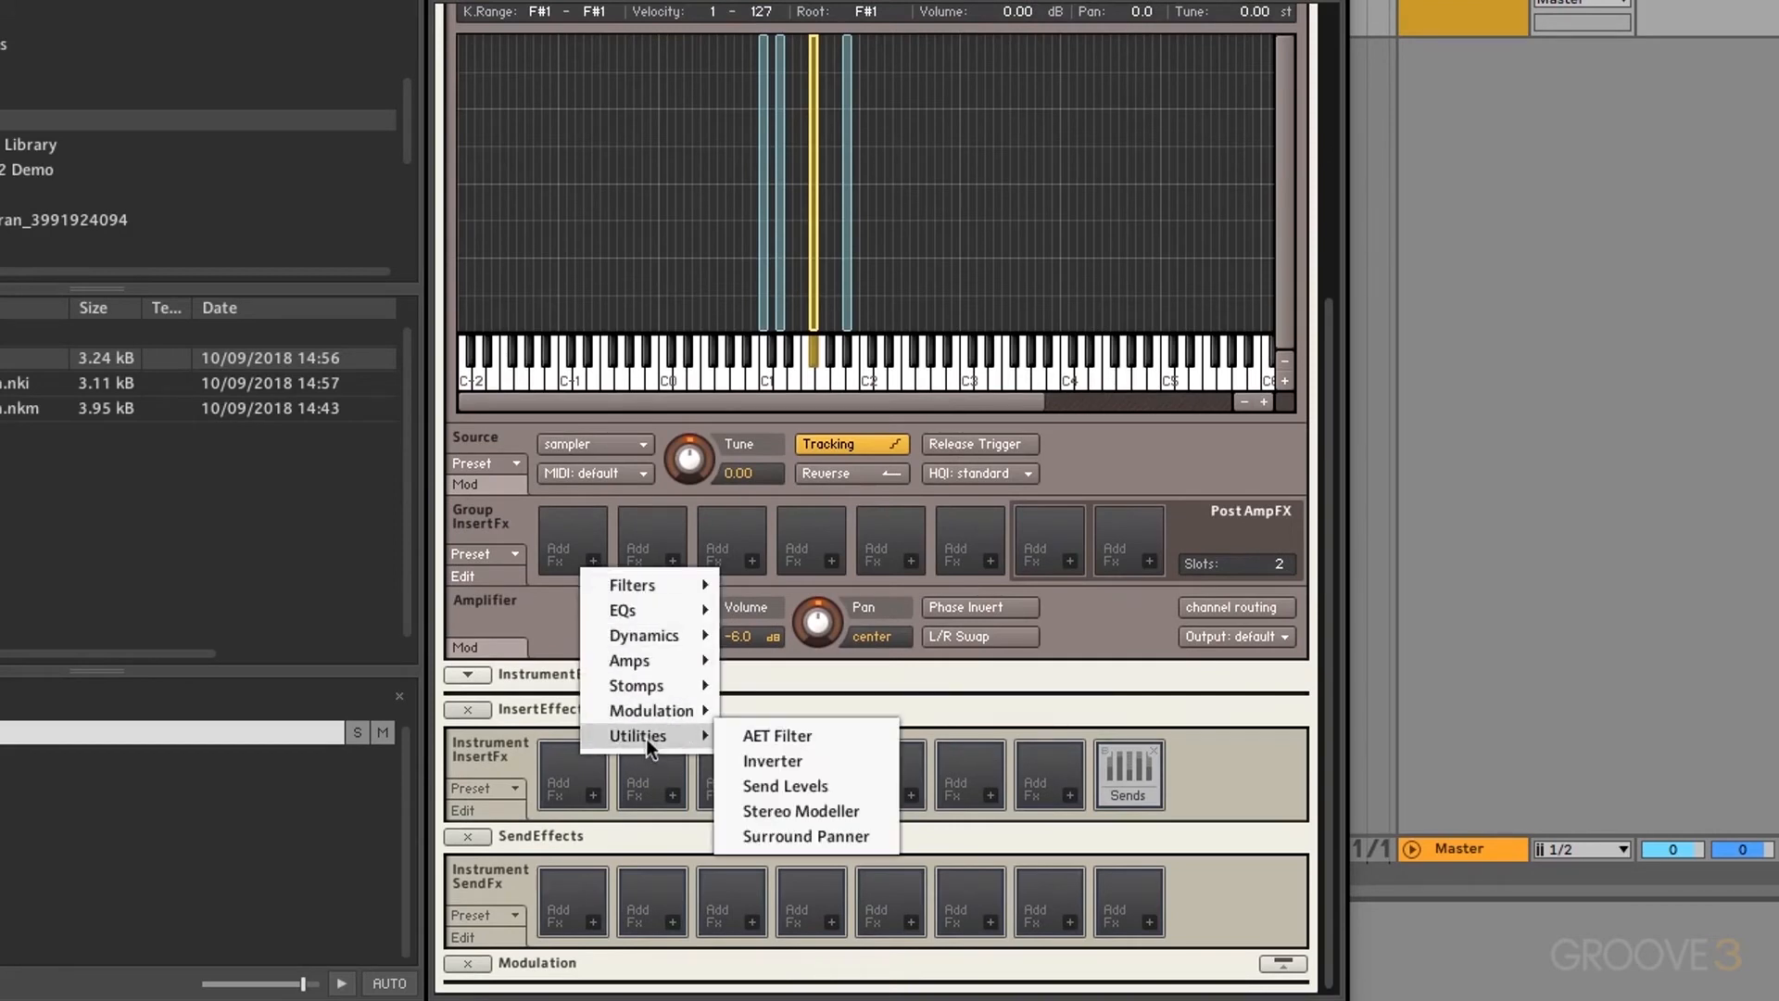
click(787, 787)
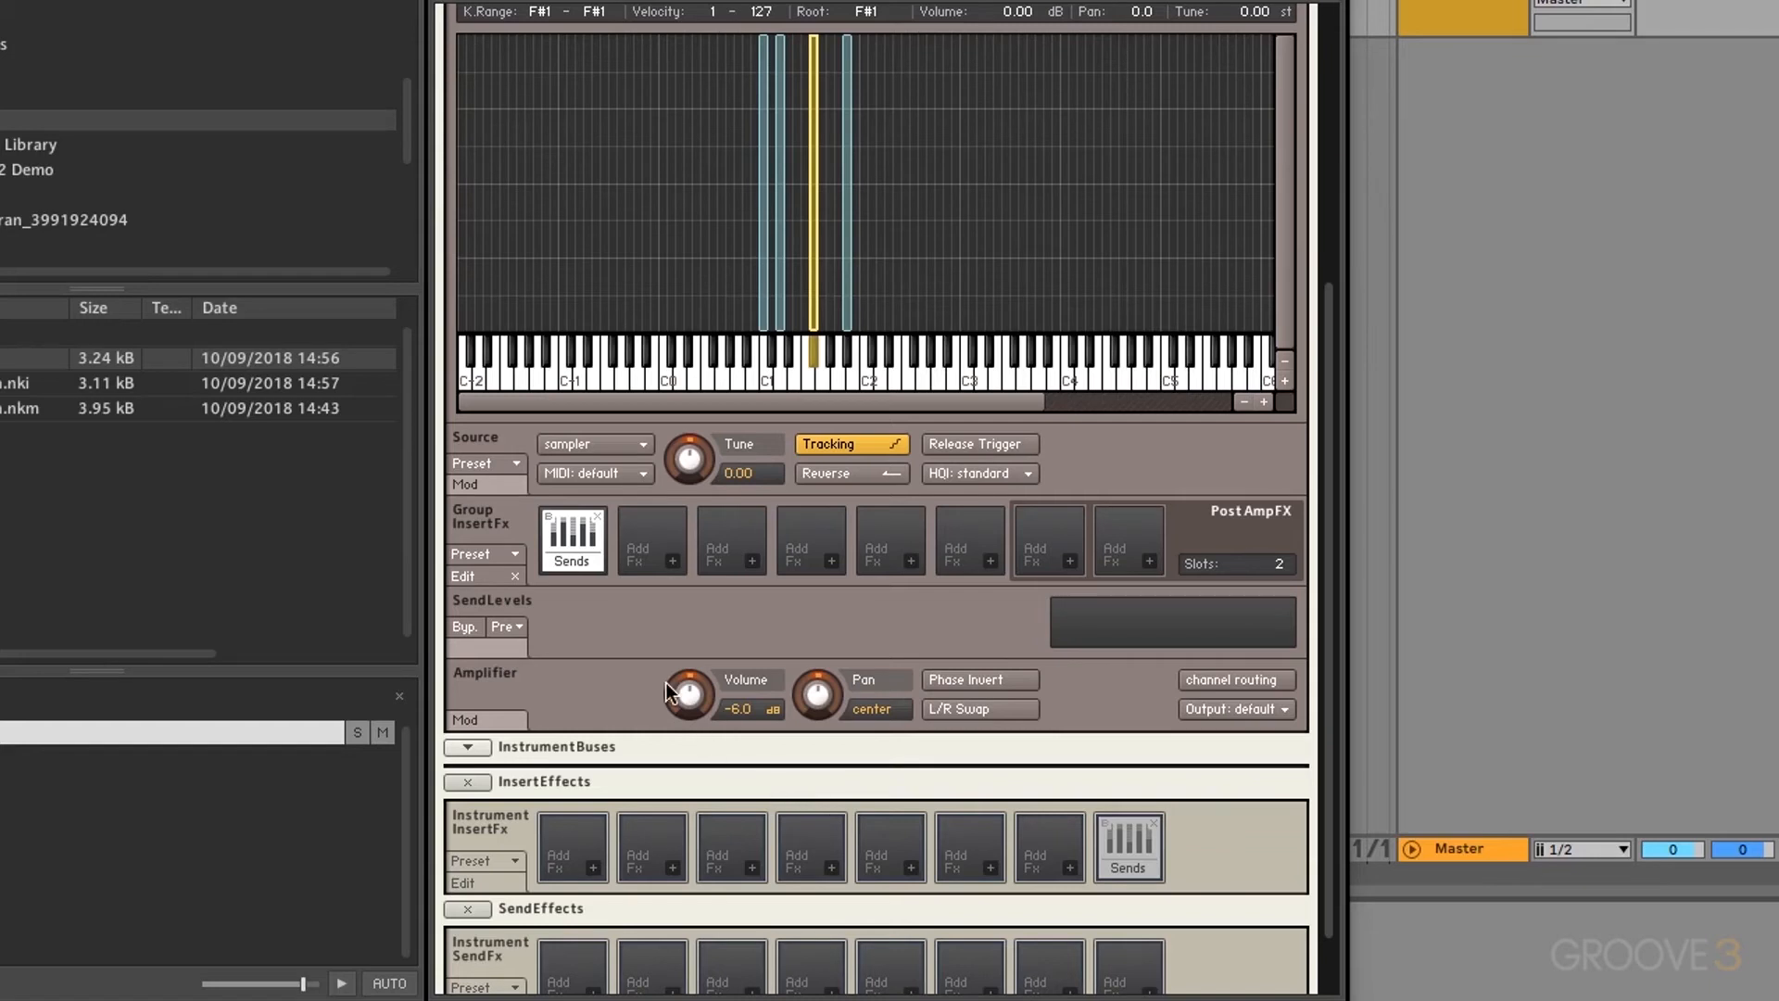
Step: Put a Delay > Replika Delay in the first instrument send effect slot
scroll(587, 697, down, 2)
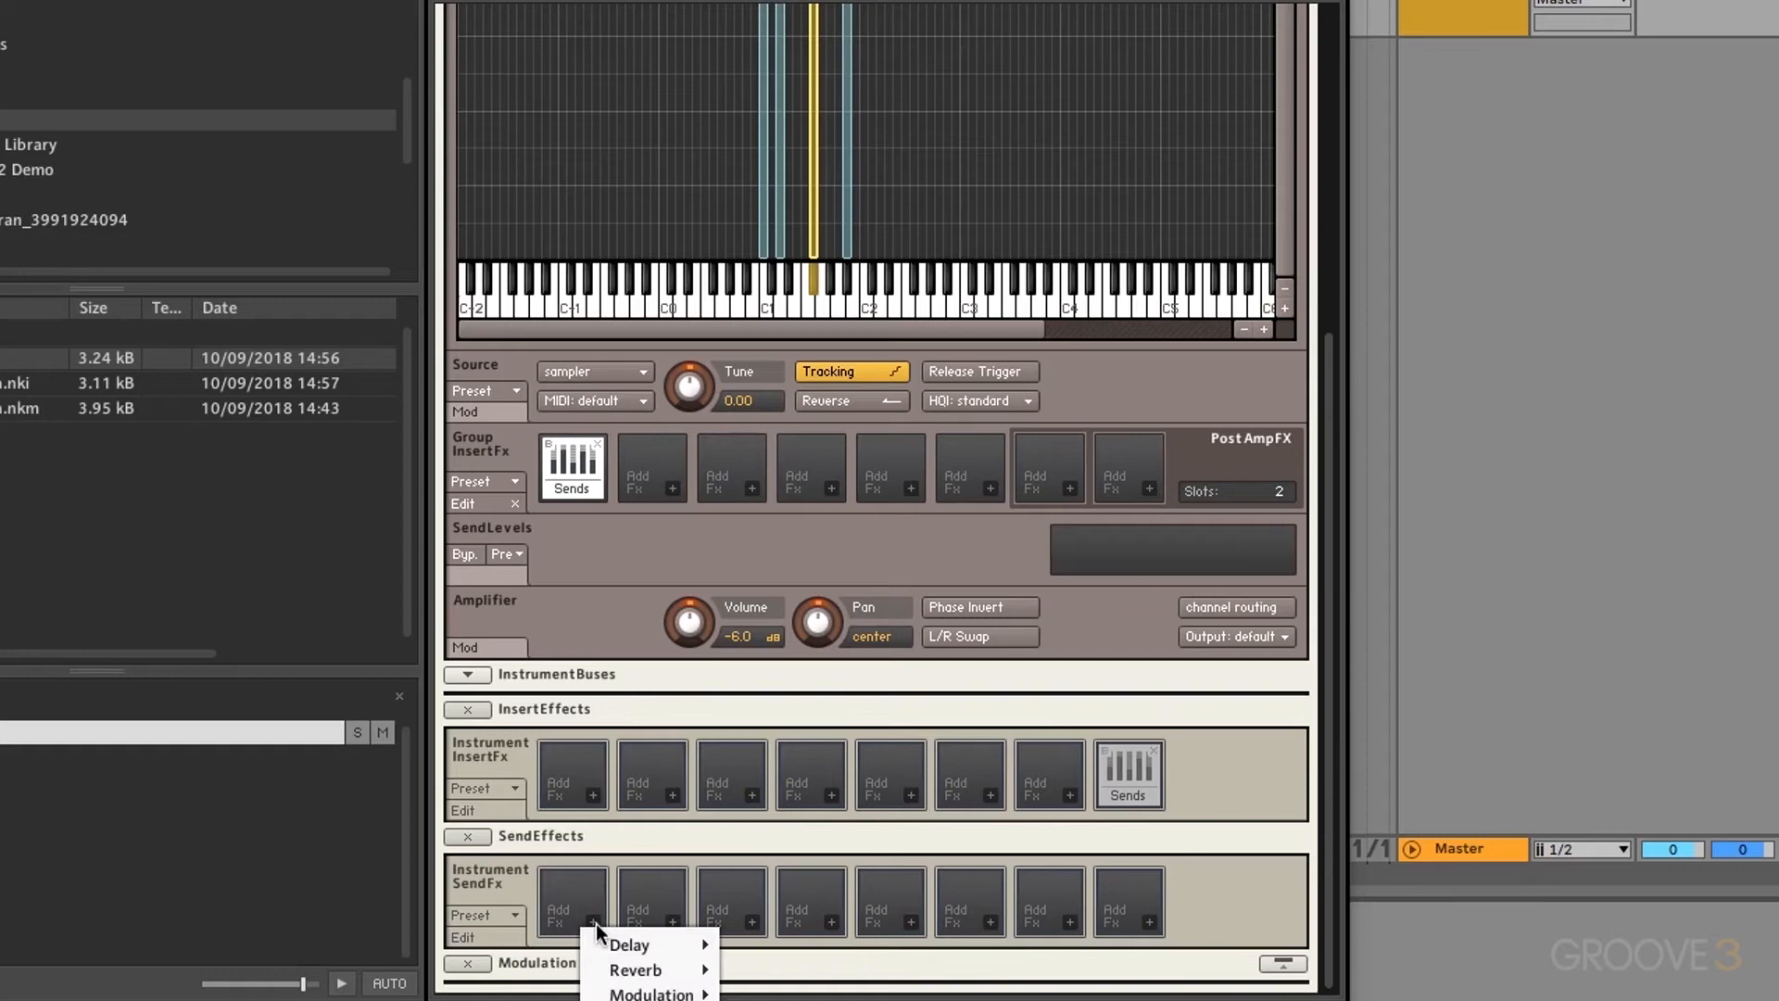
mouse_move(629, 943)
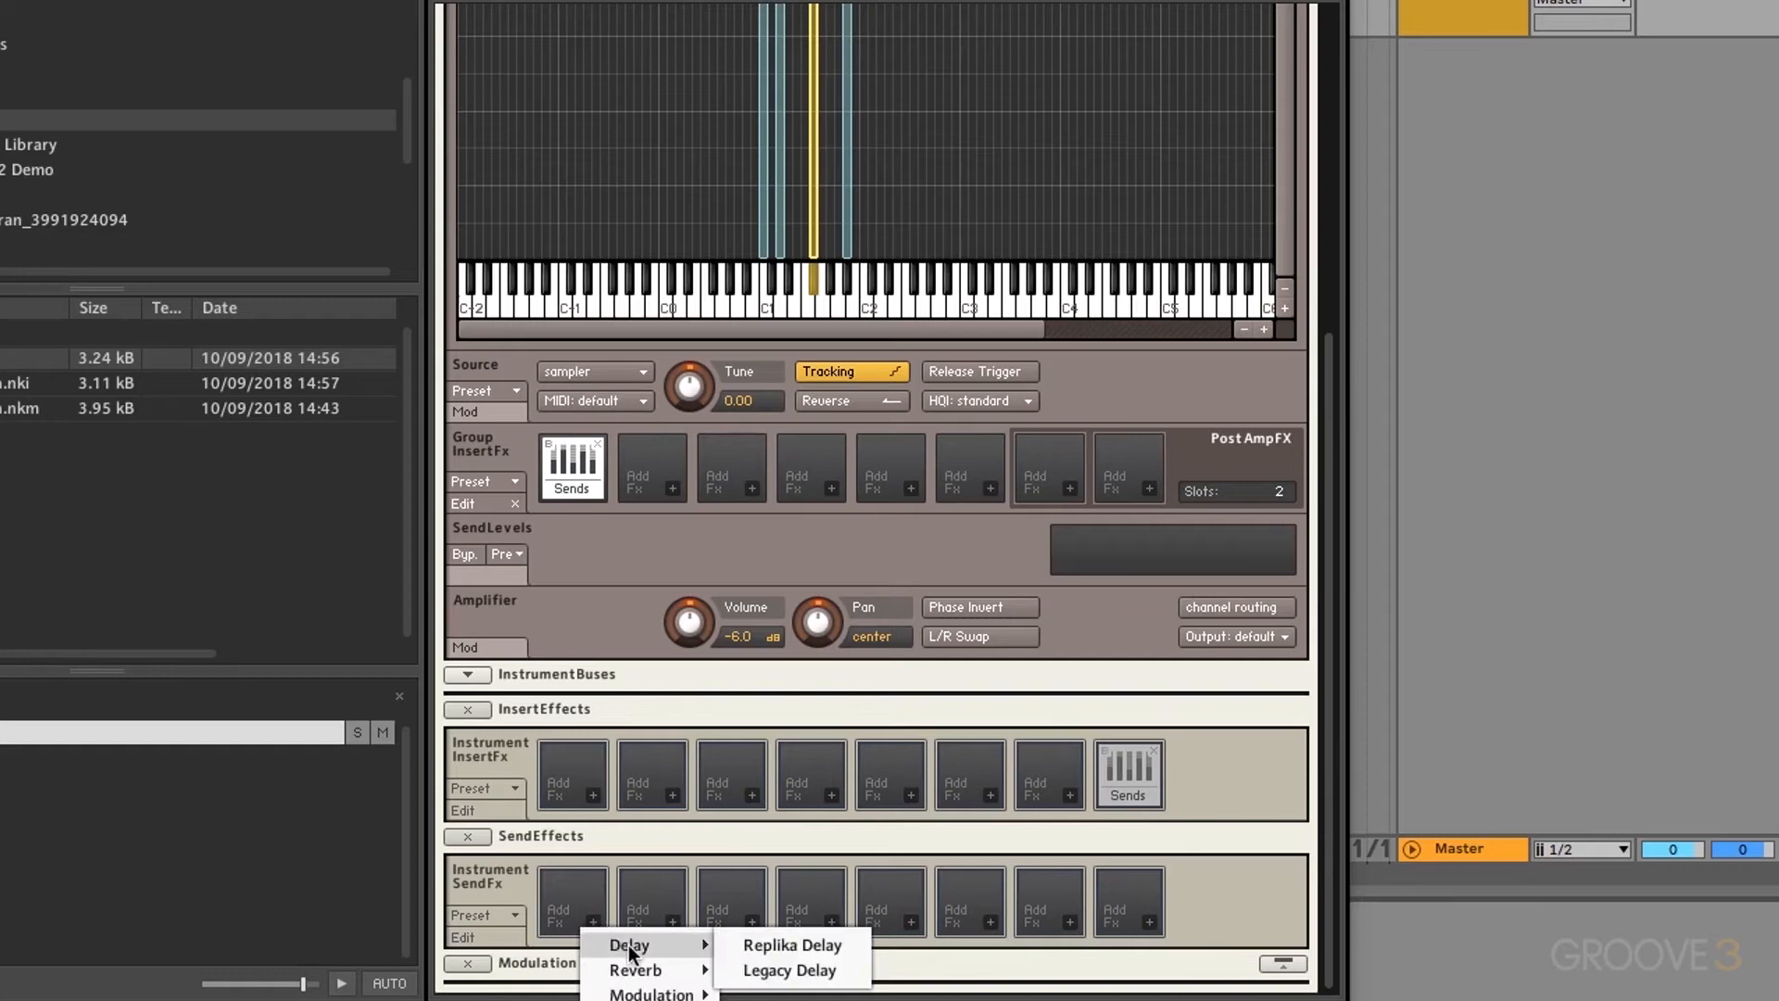
click(764, 948)
Step: Put a Reverb > Reverb in the second instrument send effect slot
scroll(622, 904, down, 2)
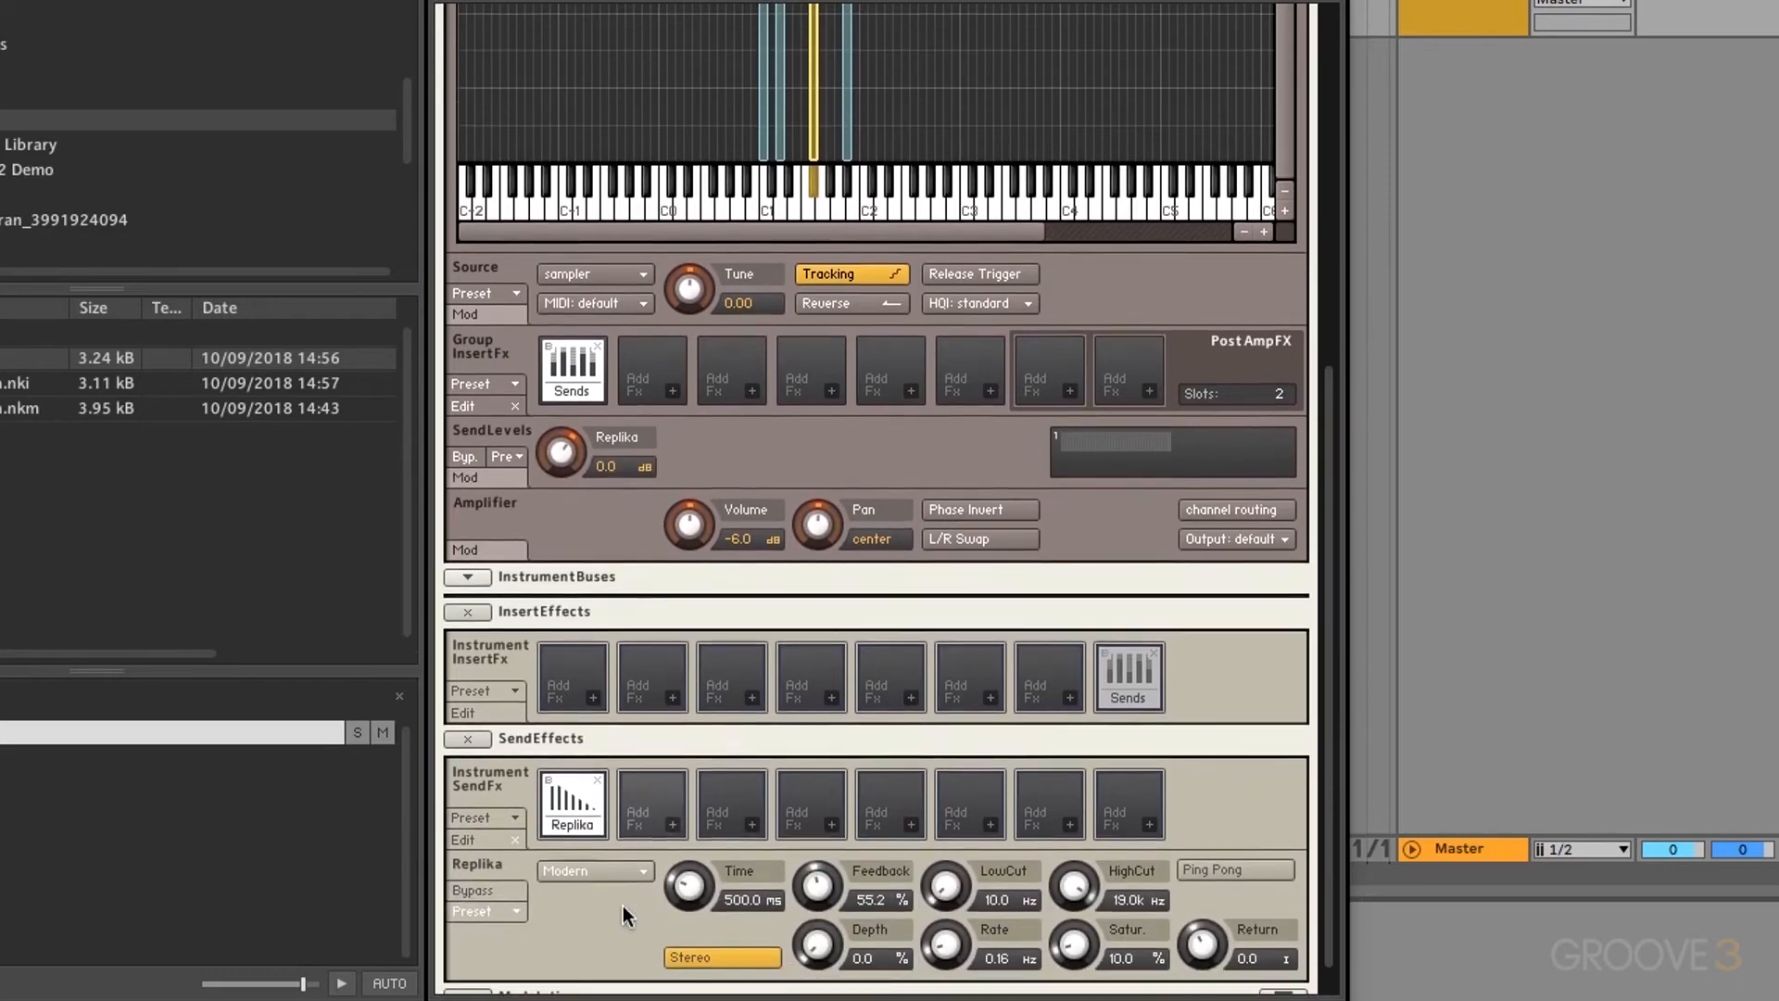
click(674, 824)
mouse_move(713, 874)
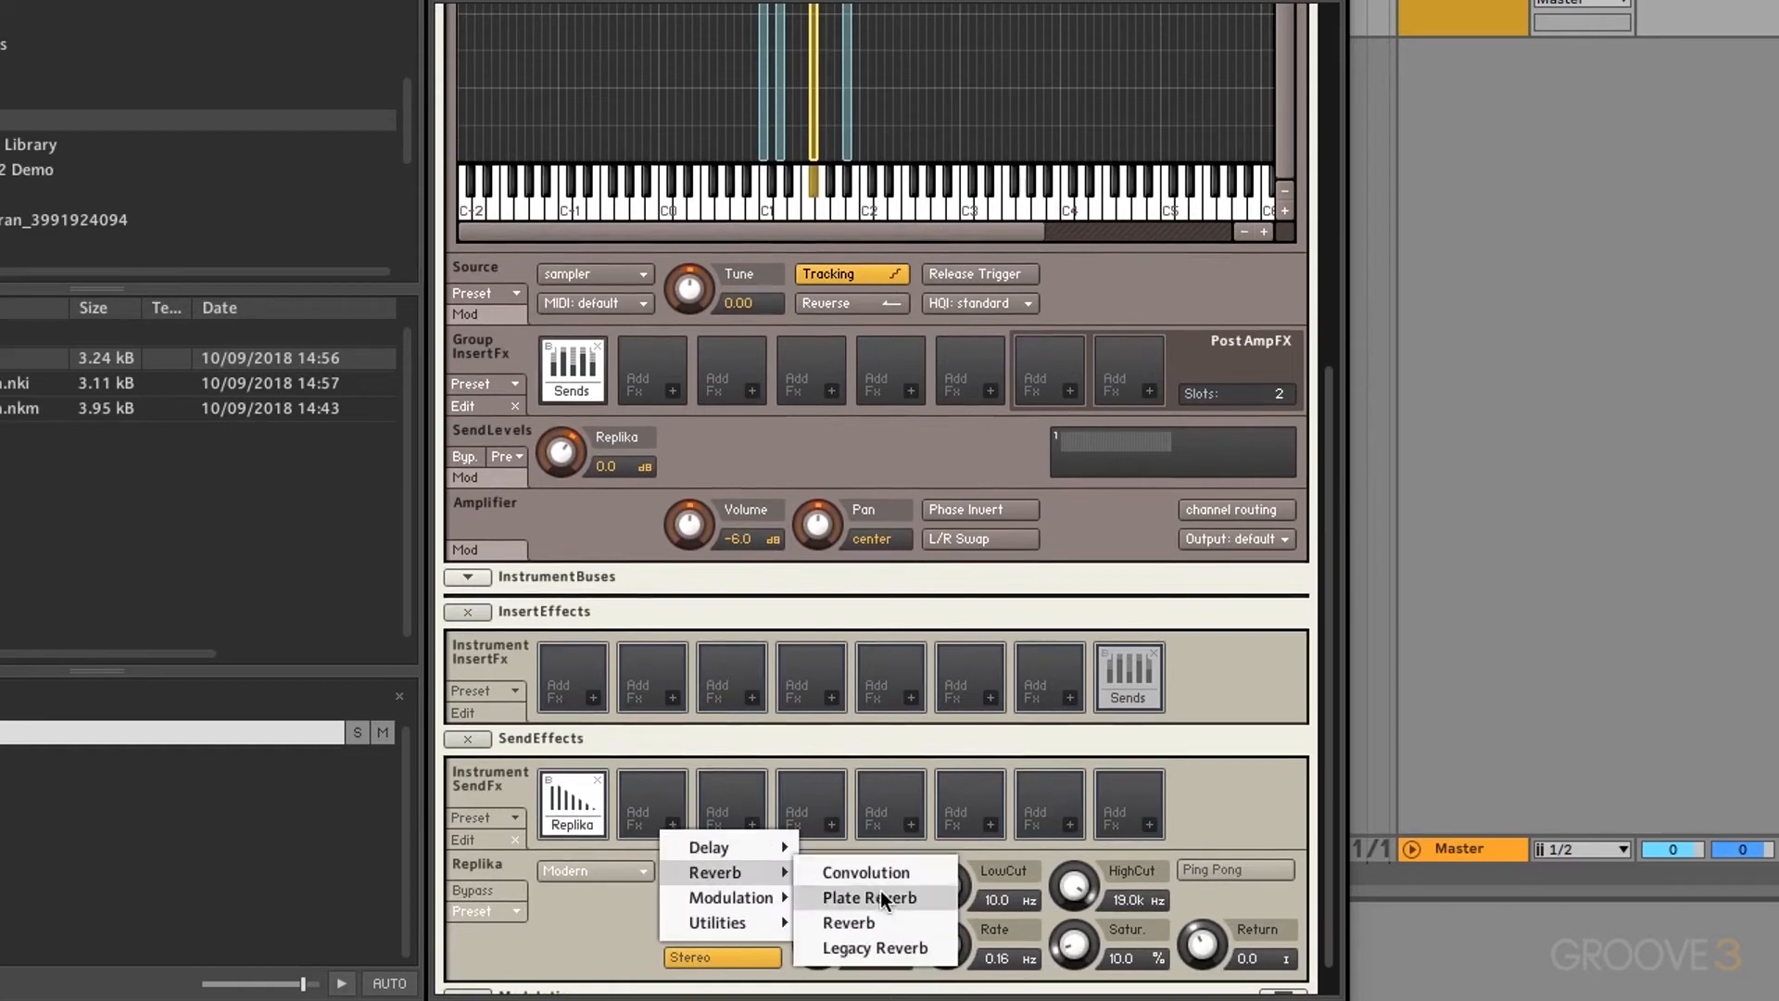
click(875, 921)
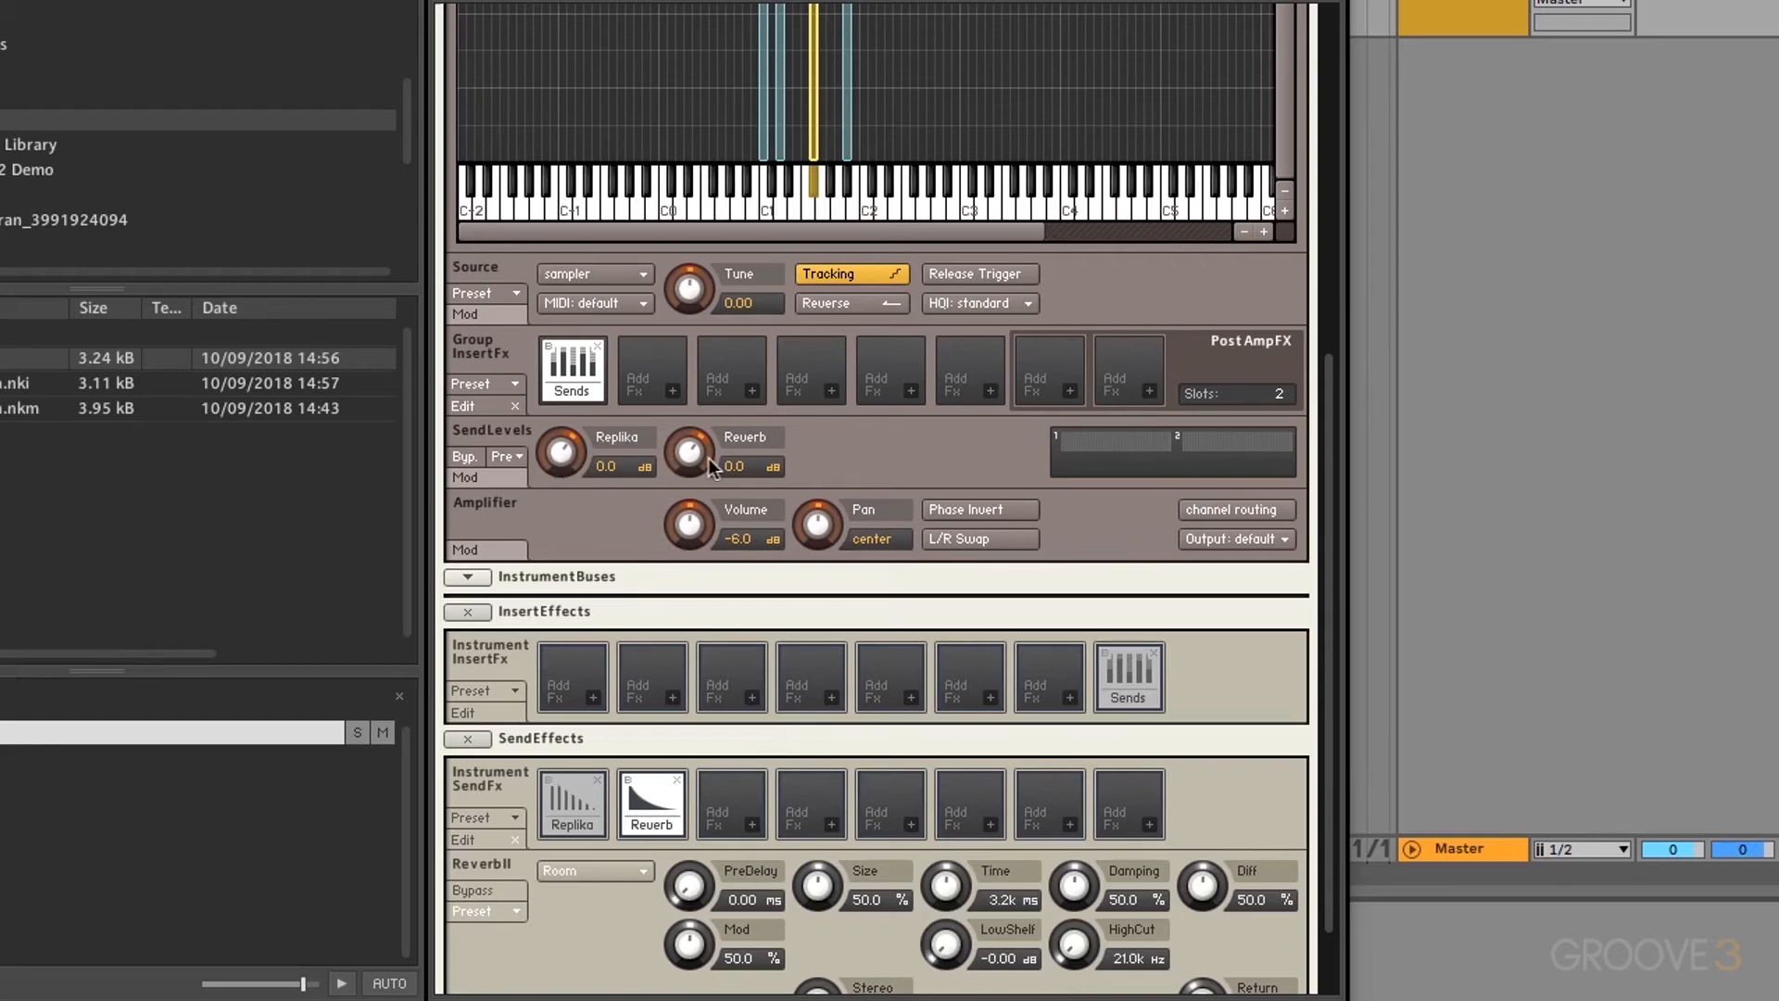
Step: Silence the group's reverb and delay sends and delete the instrument-level Sends module
drag(701, 458, 693, 664)
drag(565, 454, 566, 704)
click(1155, 652)
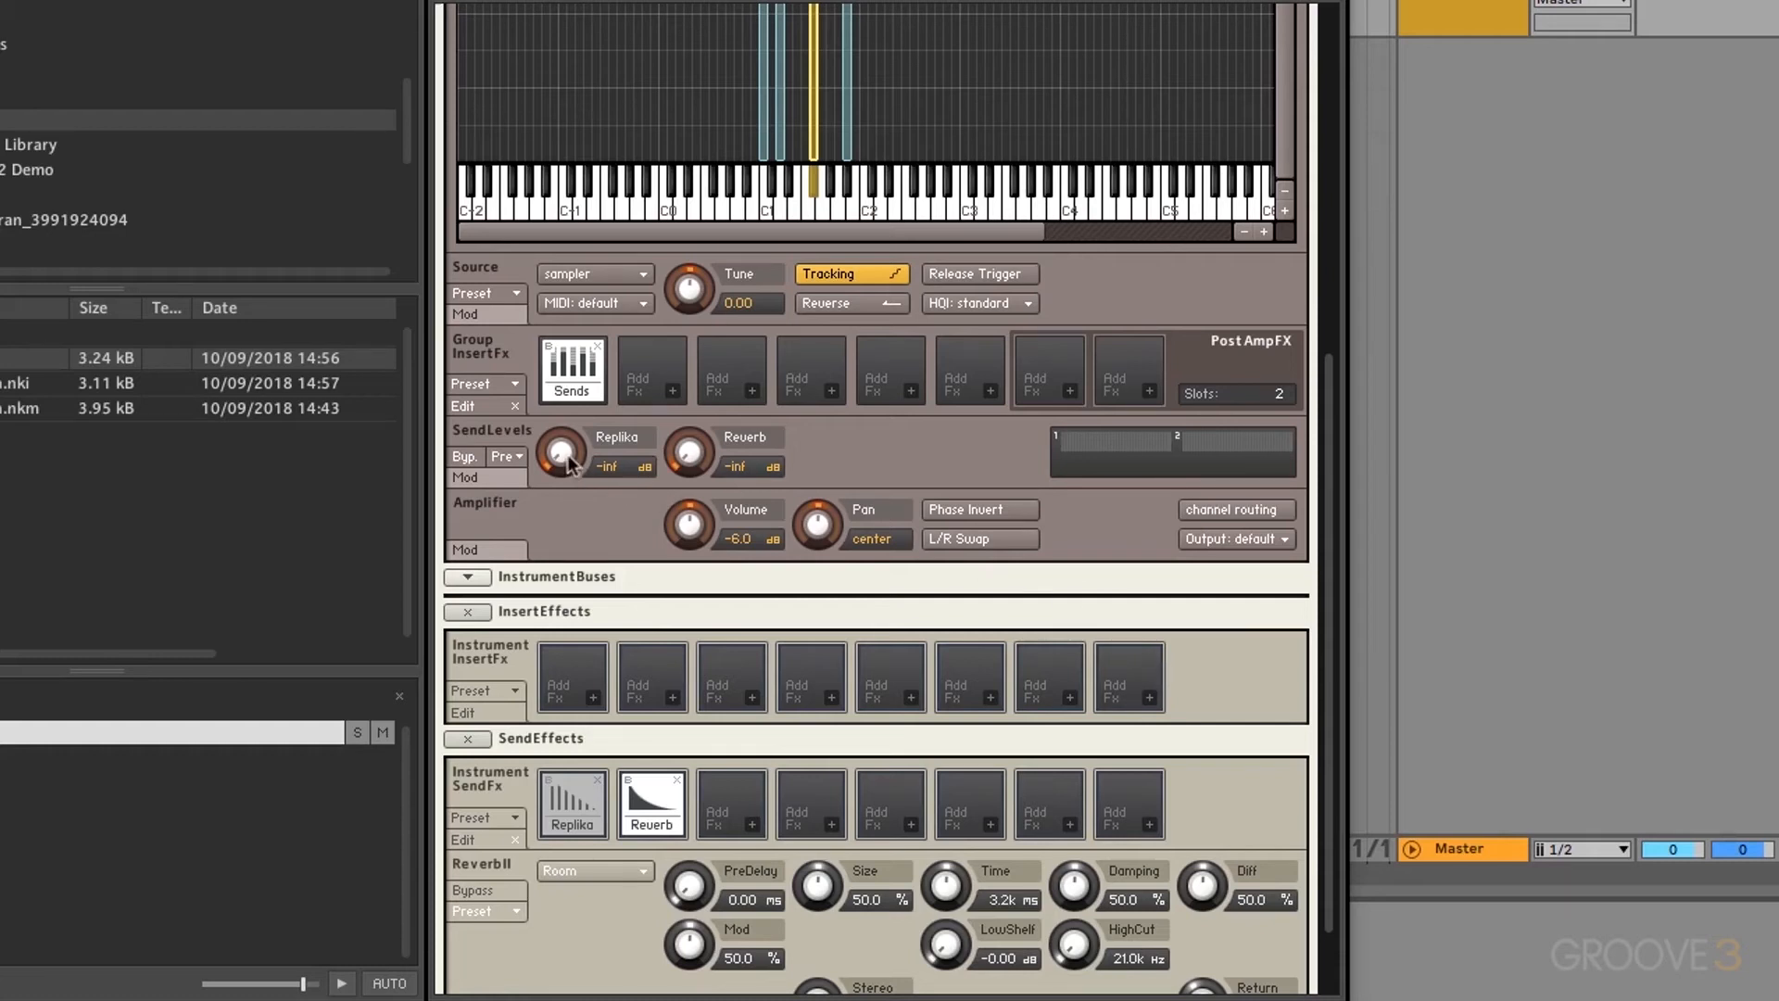
Step: Bring the group sends back up, ending with the Reverb send at -6.4 dB
drag(569, 461, 569, 404)
drag(559, 454, 573, 363)
drag(690, 455, 687, 382)
drag(689, 451, 686, 359)
Step: Apply the Set All To -oo dB and 0 dB factory presets, then toggle the module's bypass
click(516, 455)
mouse_move(530, 471)
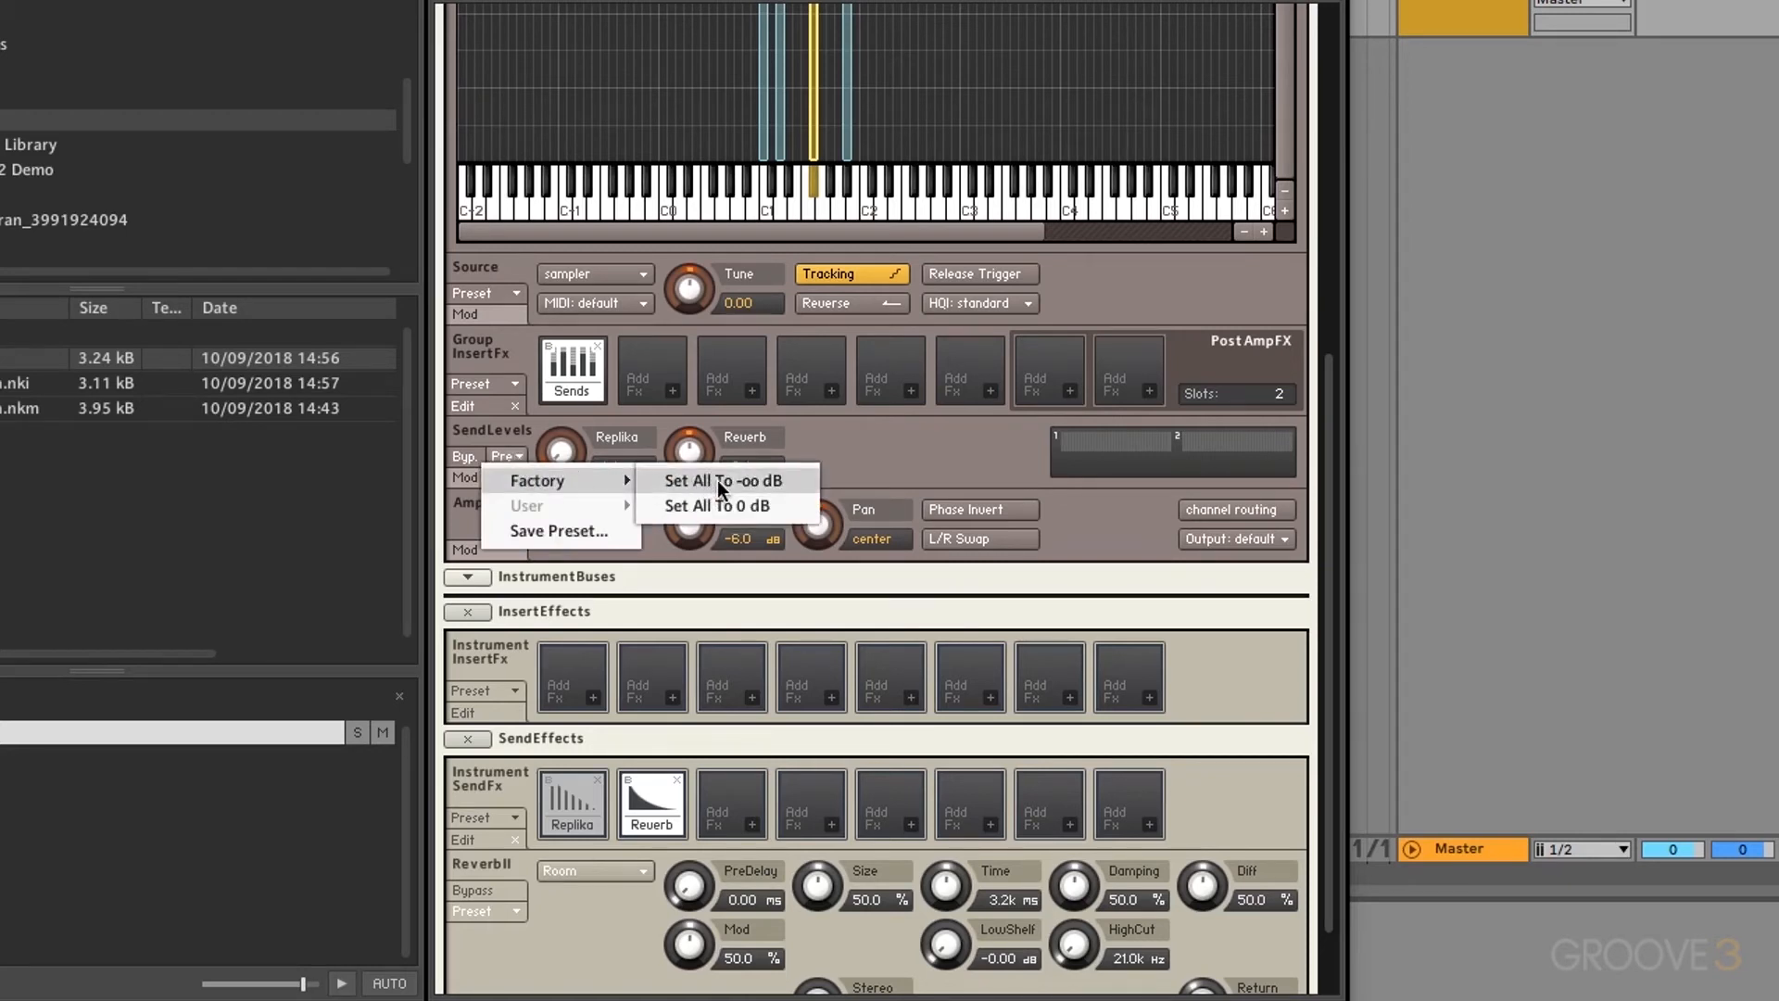
click(775, 482)
click(505, 455)
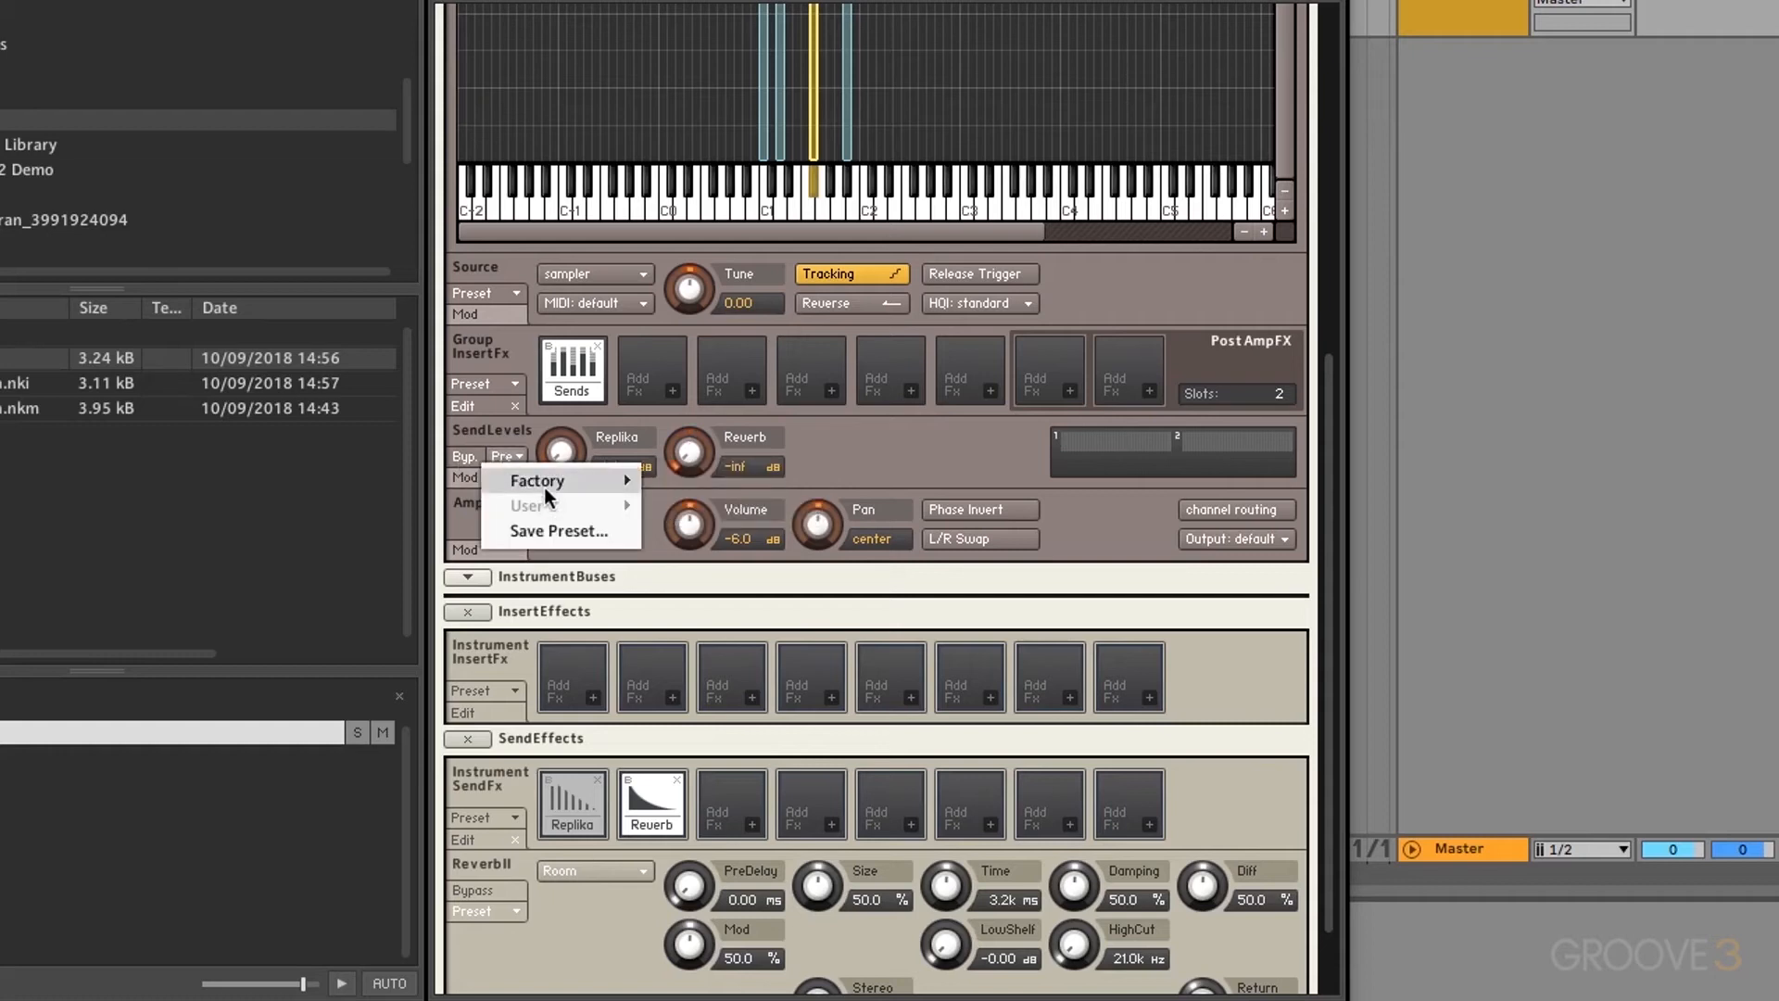
mouse_move(545, 482)
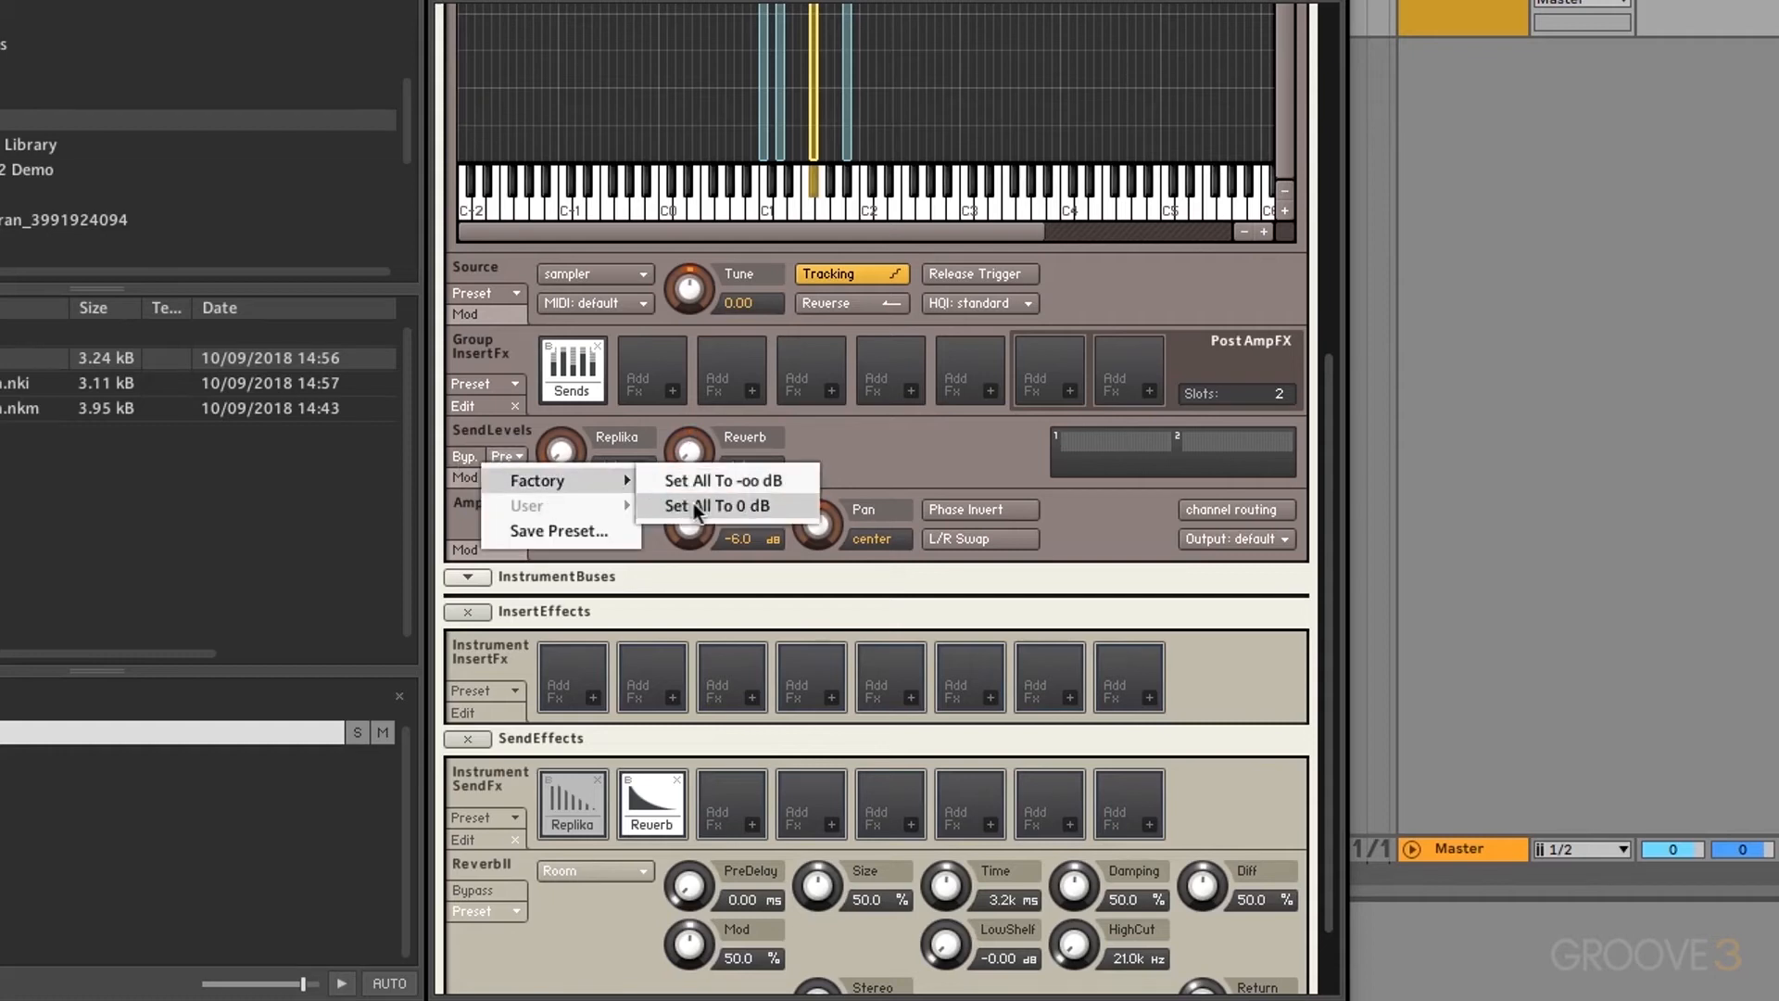
click(694, 507)
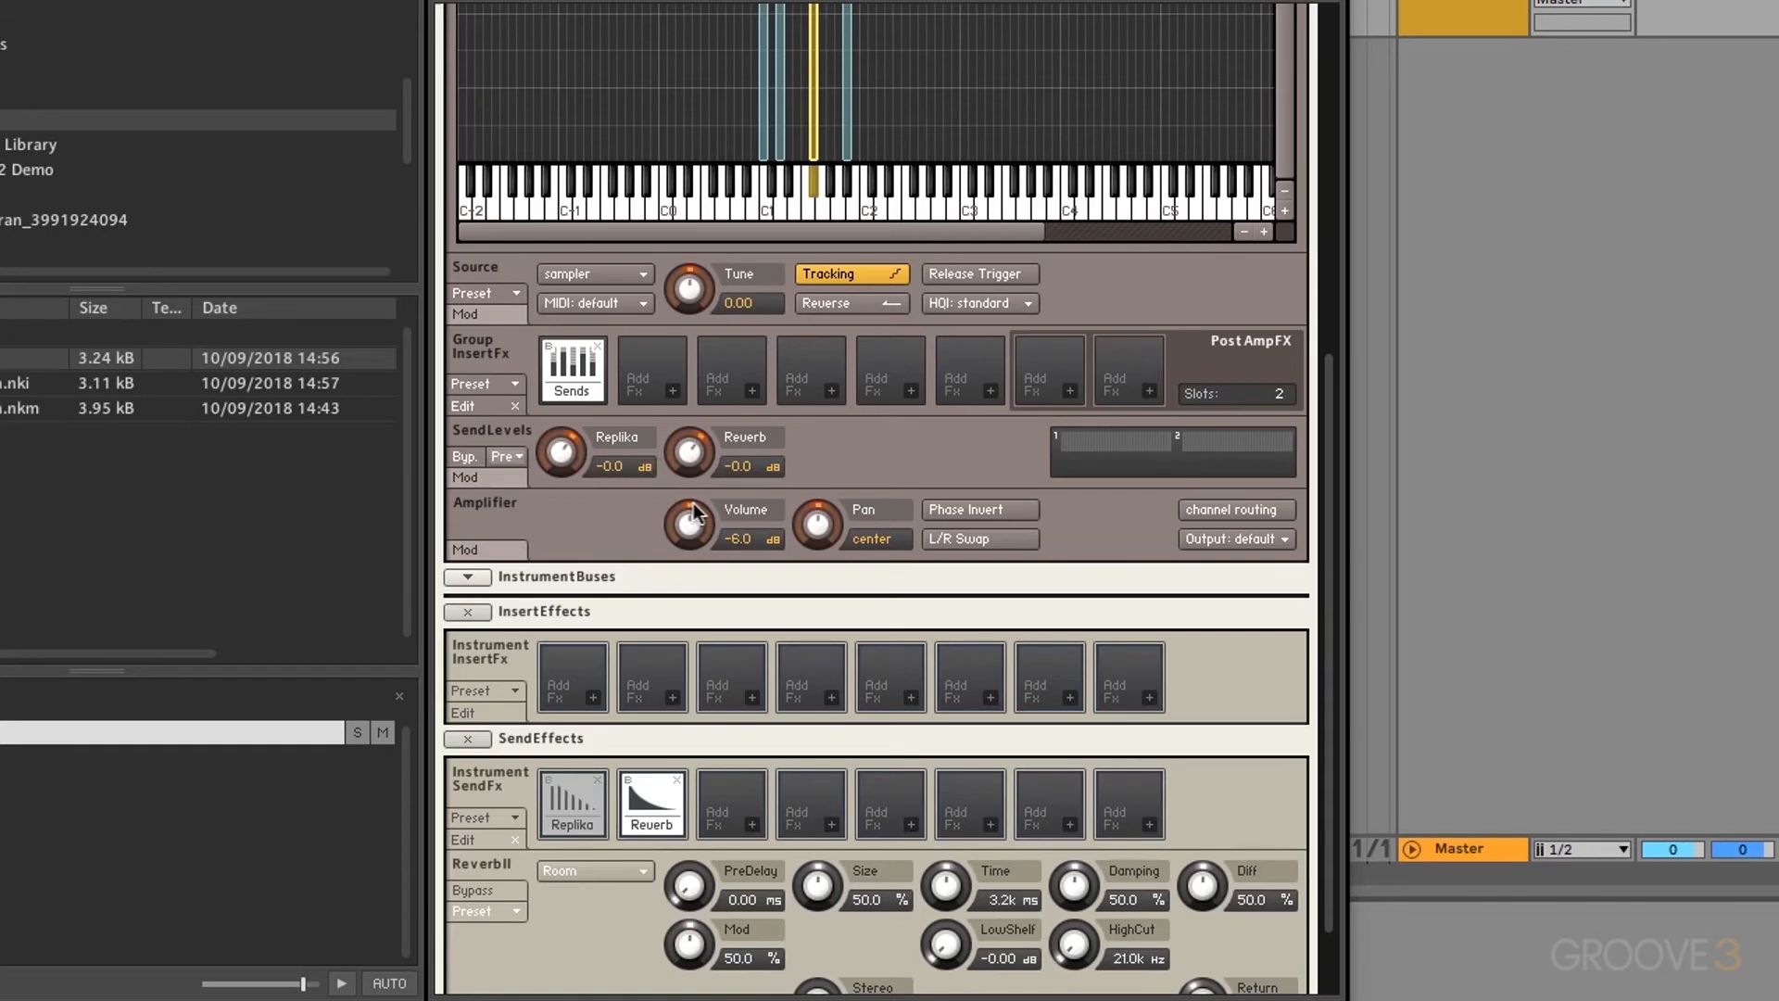
click(465, 454)
click(465, 454)
Step: Set the Replika send to -inf and the Reverb send to -11.1 dB, comparing with bypass
drag(558, 458, 580, 510)
drag(690, 456, 701, 528)
click(463, 457)
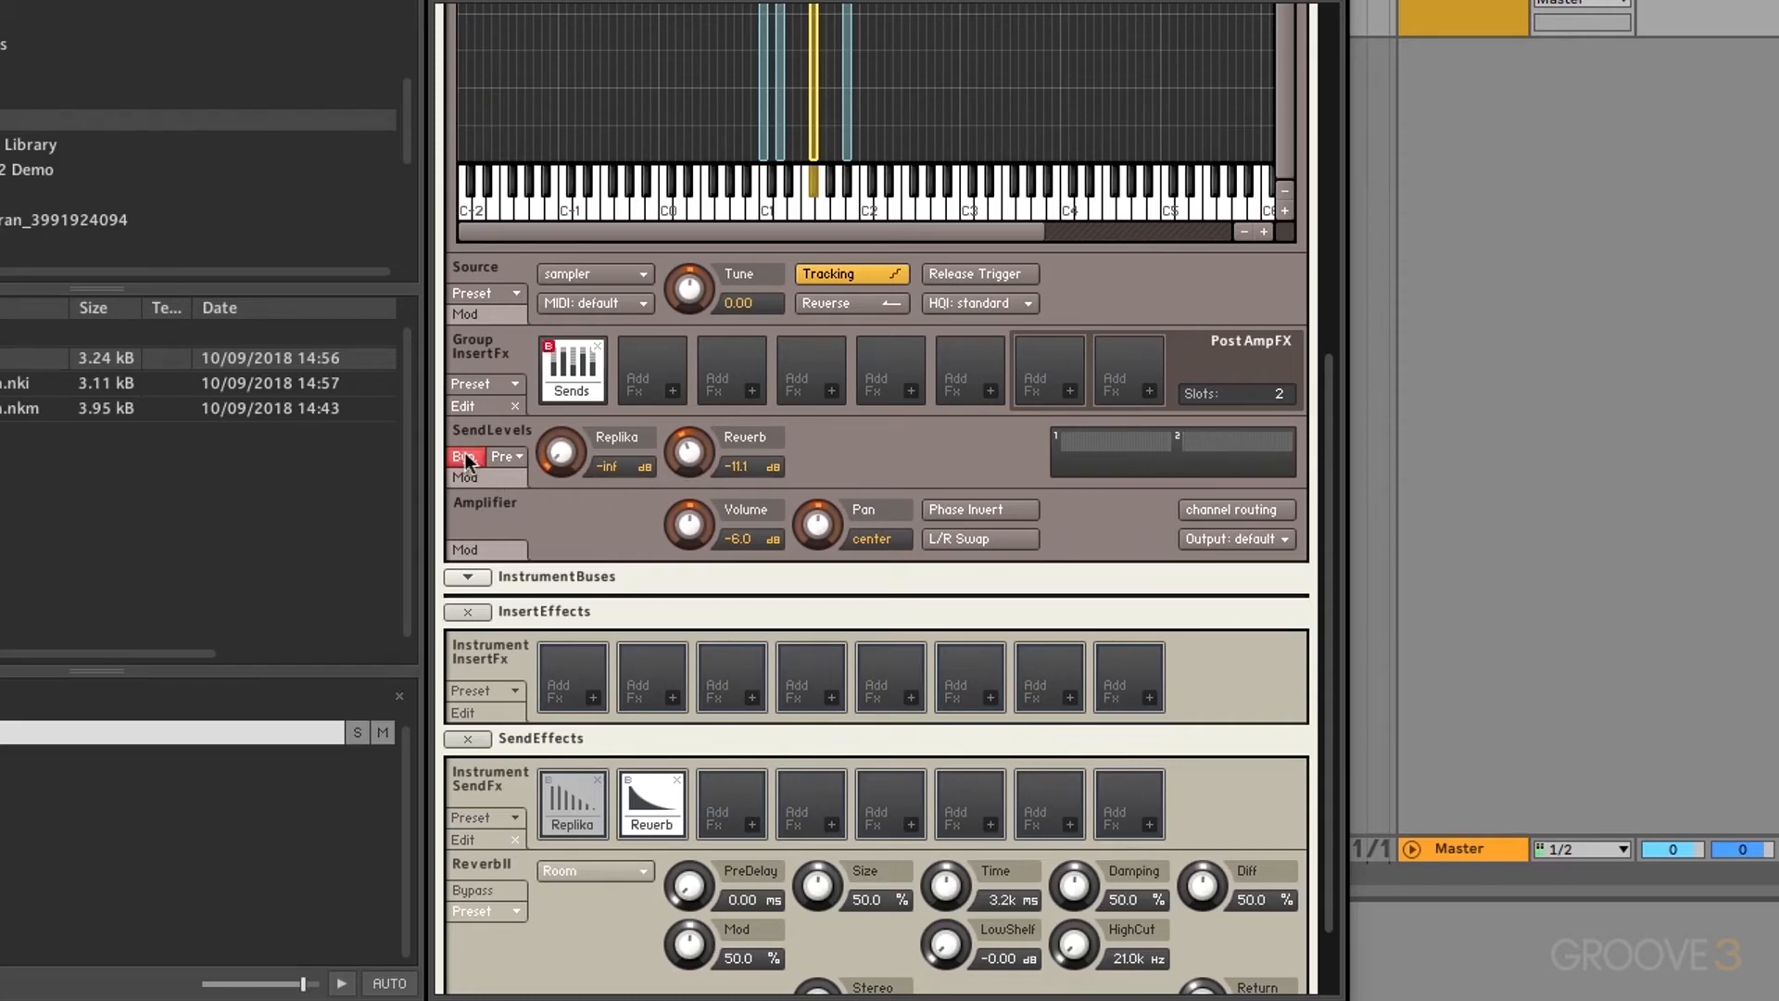
click(467, 457)
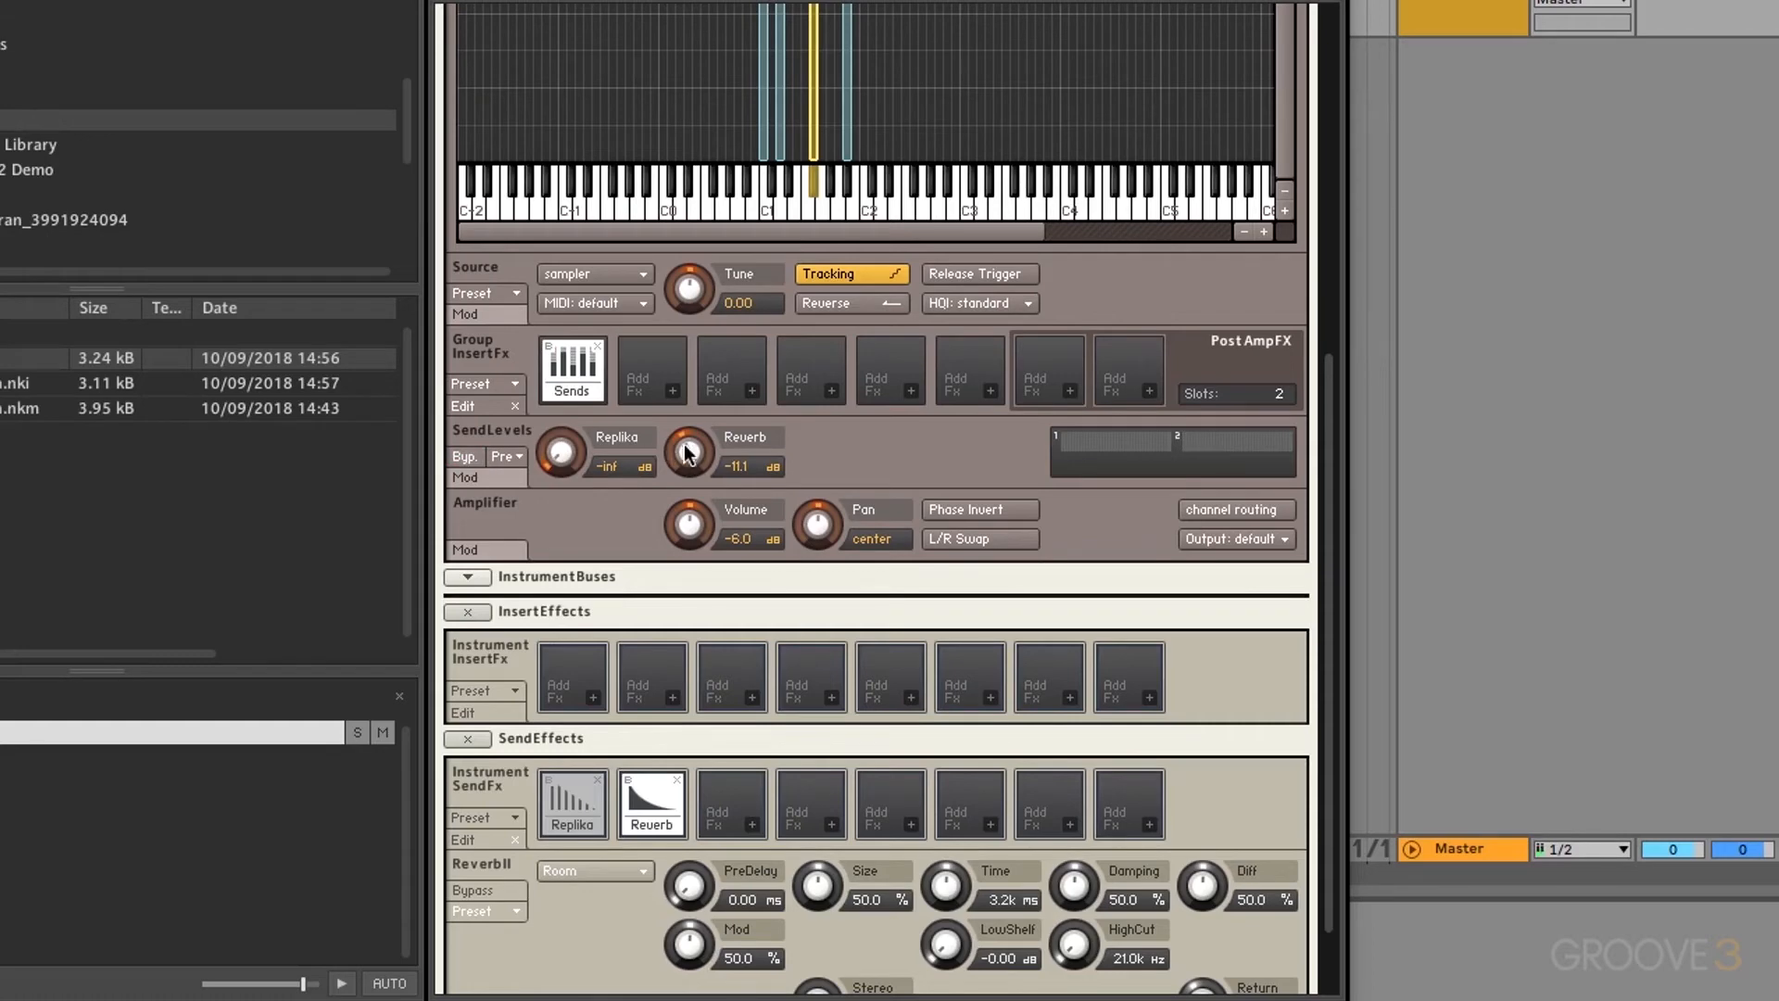
Step: Inspect the Replika and Reverb send settings, then set the Reverb's Return to -17.6
scroll(689, 447, down, 3)
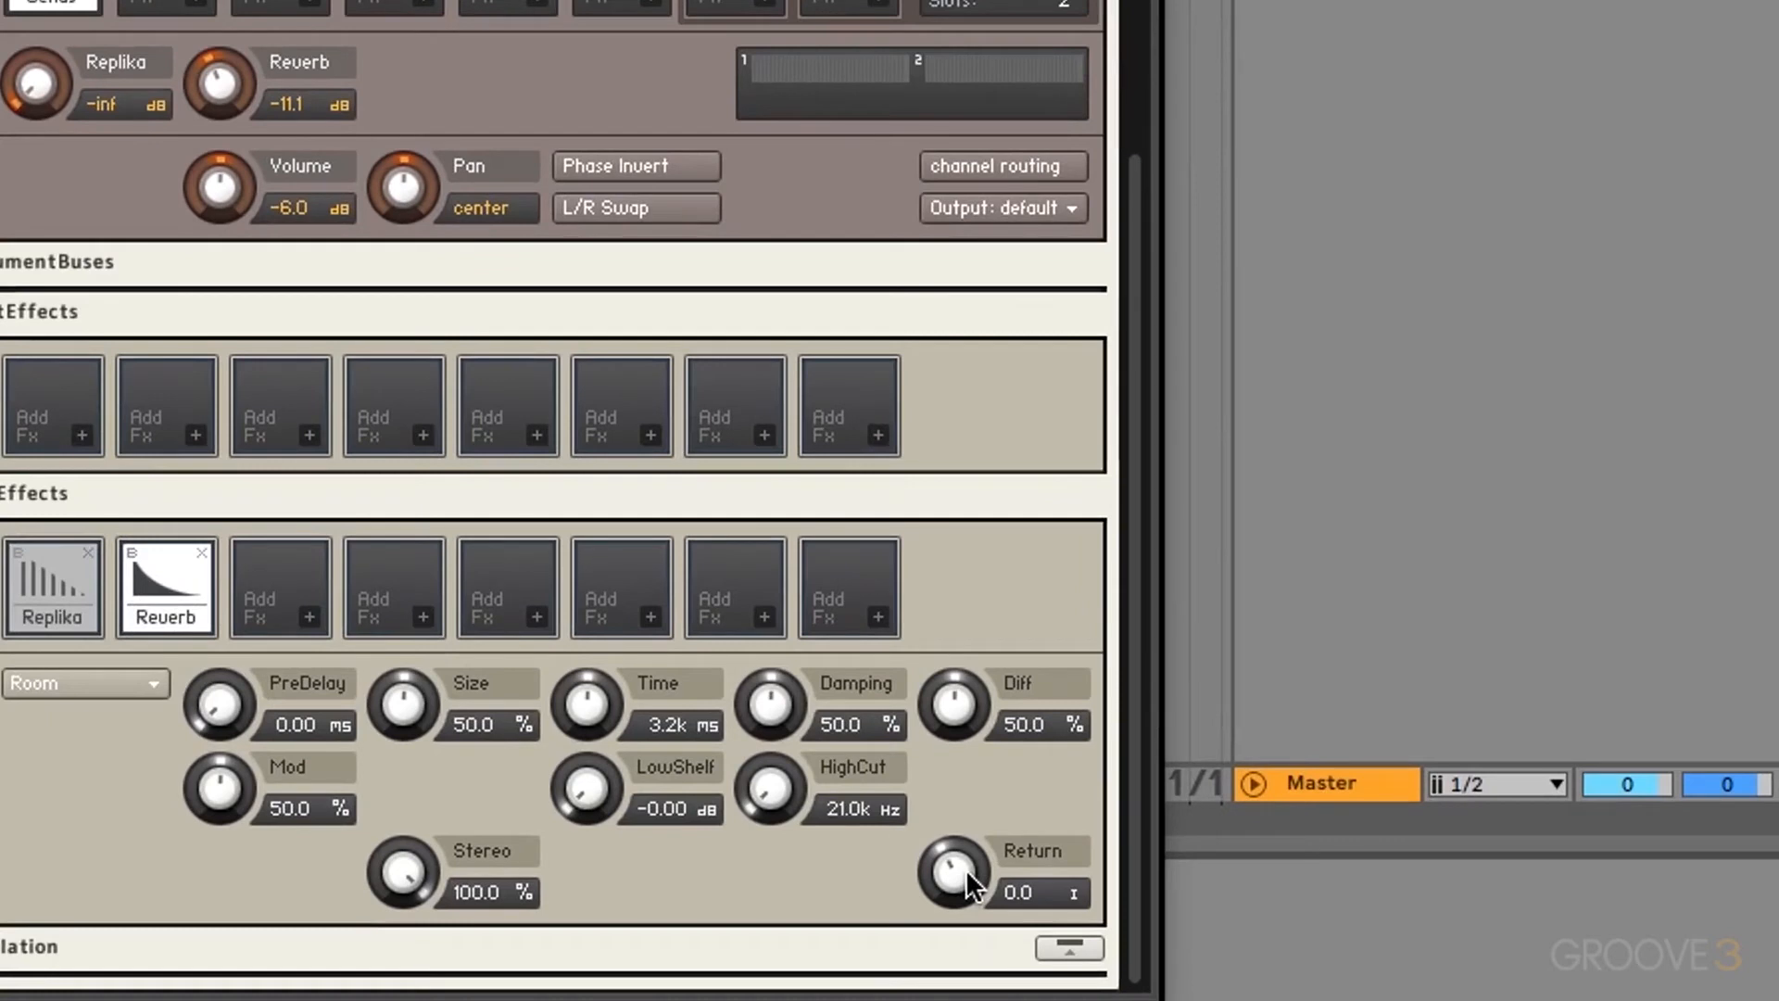
click(53, 586)
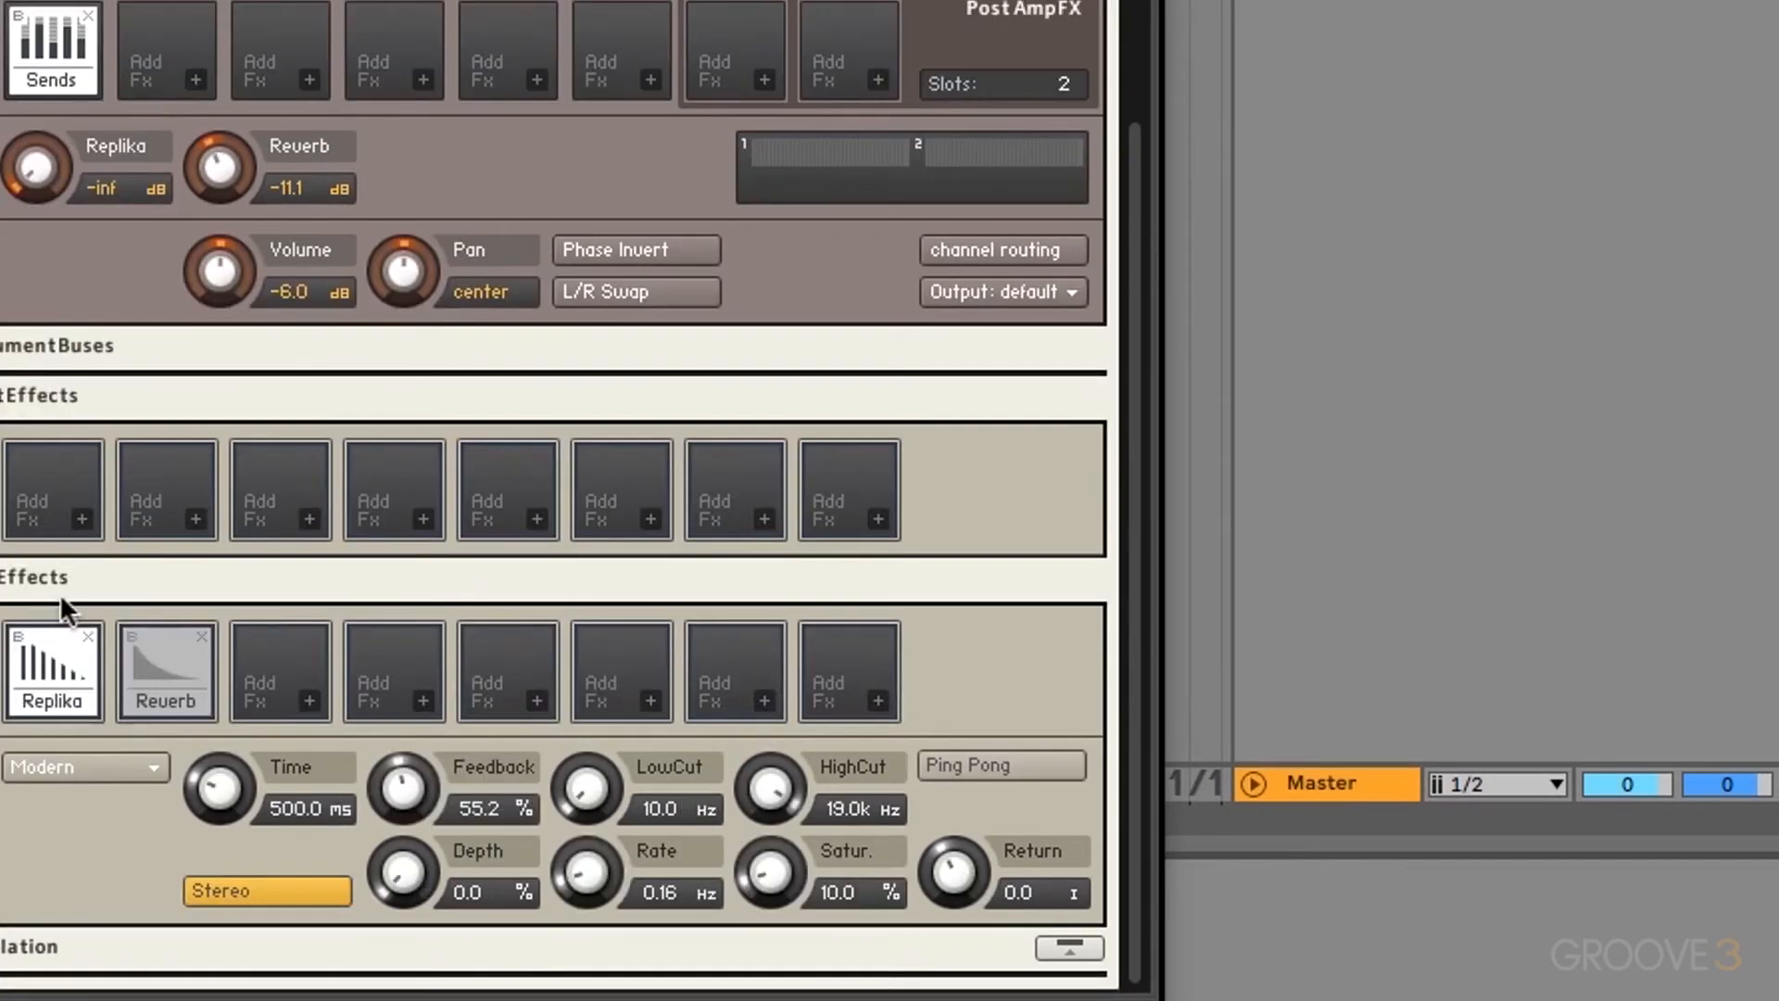
click(163, 681)
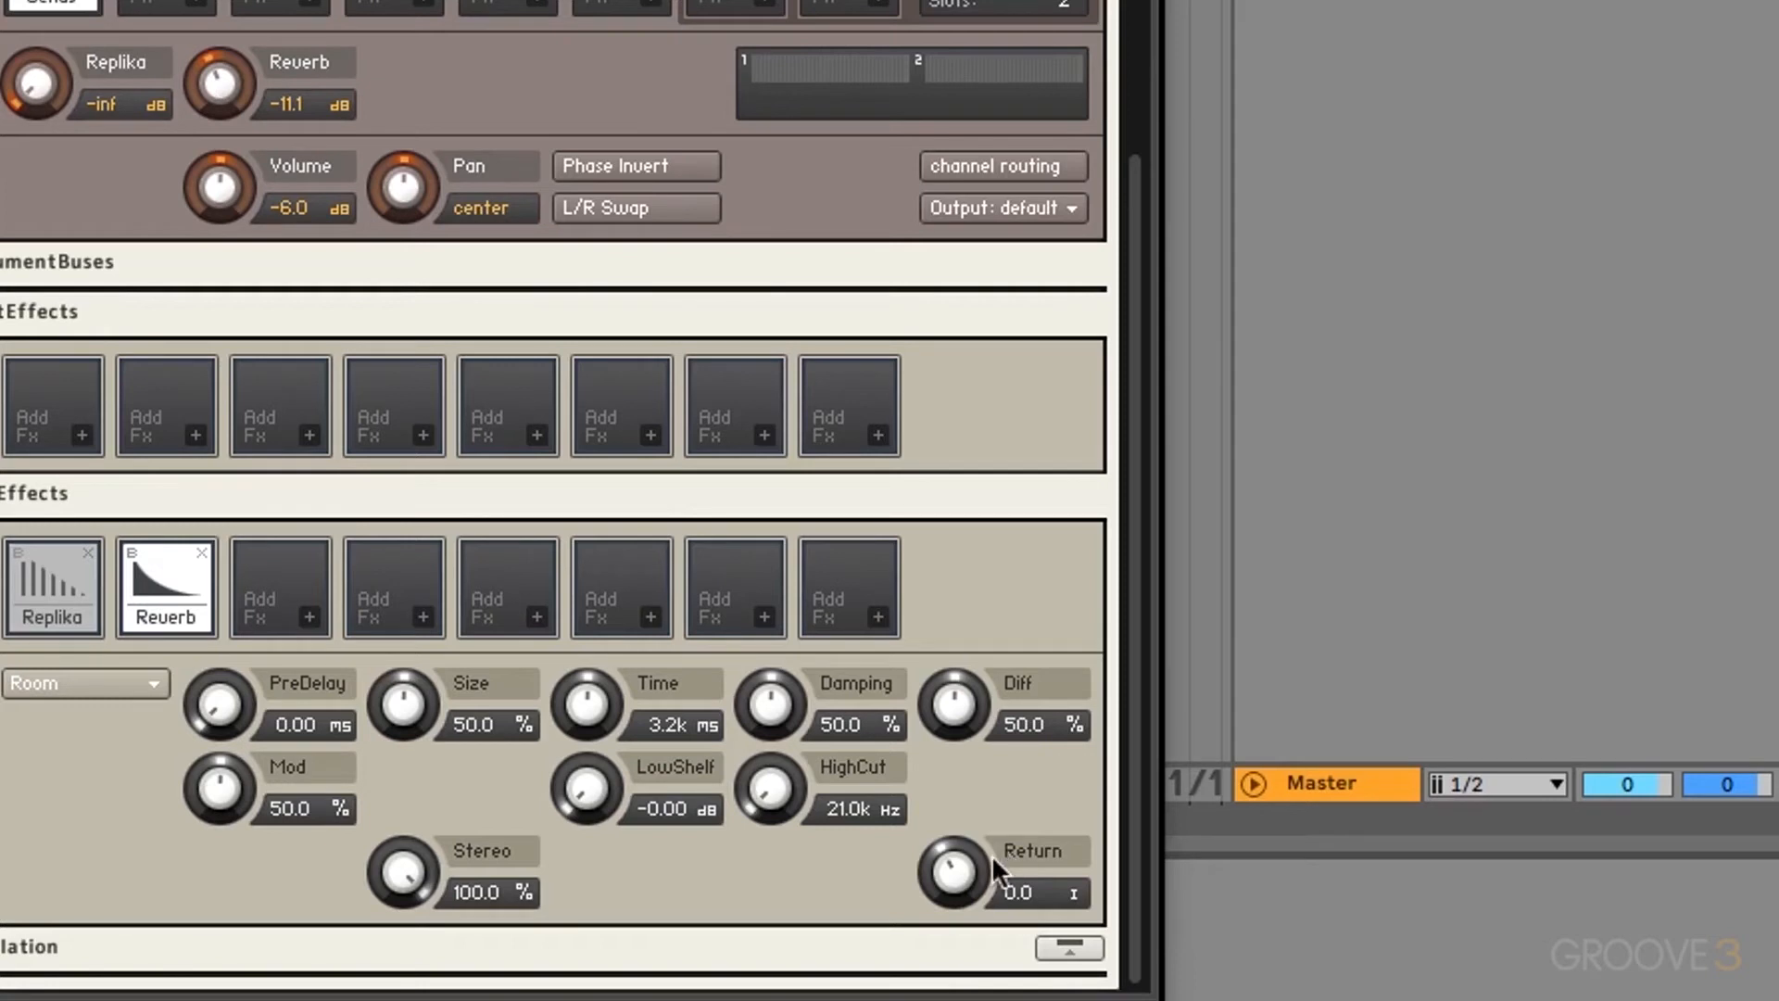
drag(991, 854, 992, 935)
drag(965, 872, 962, 781)
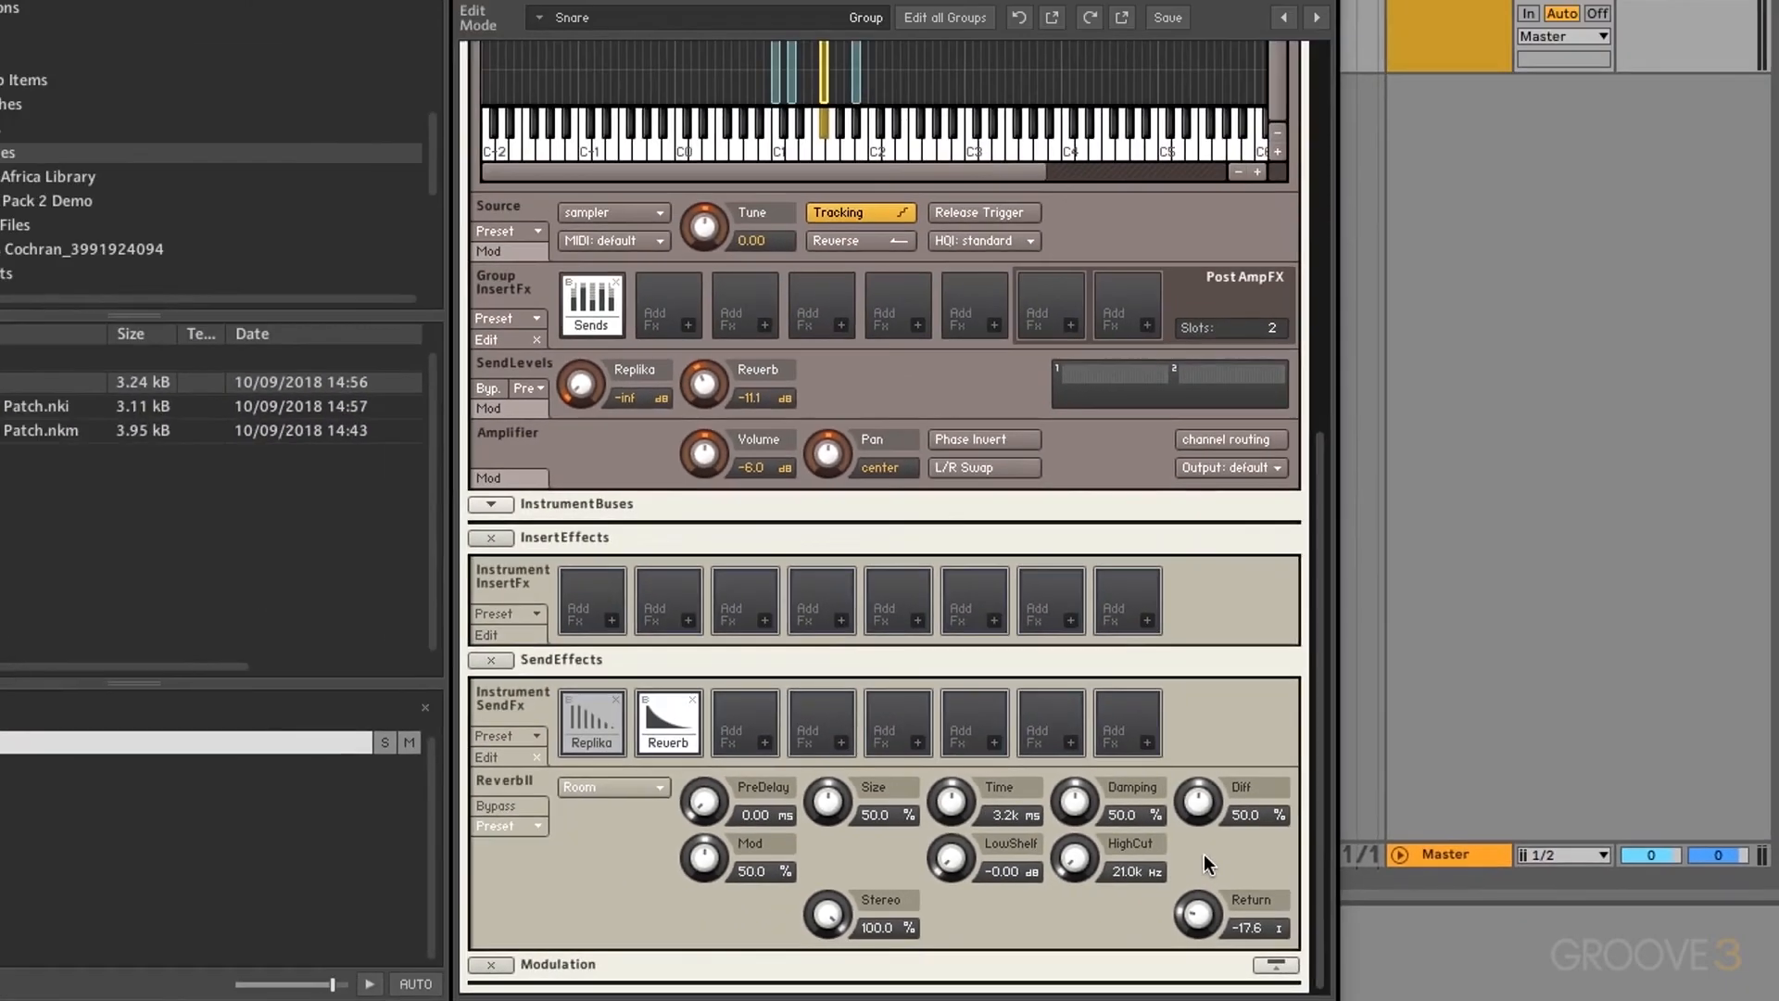
Step: Move Send Levels from the group to the first instrument insert, with Replika -9.0 dB and Reverb -10.8 dB
click(616, 281)
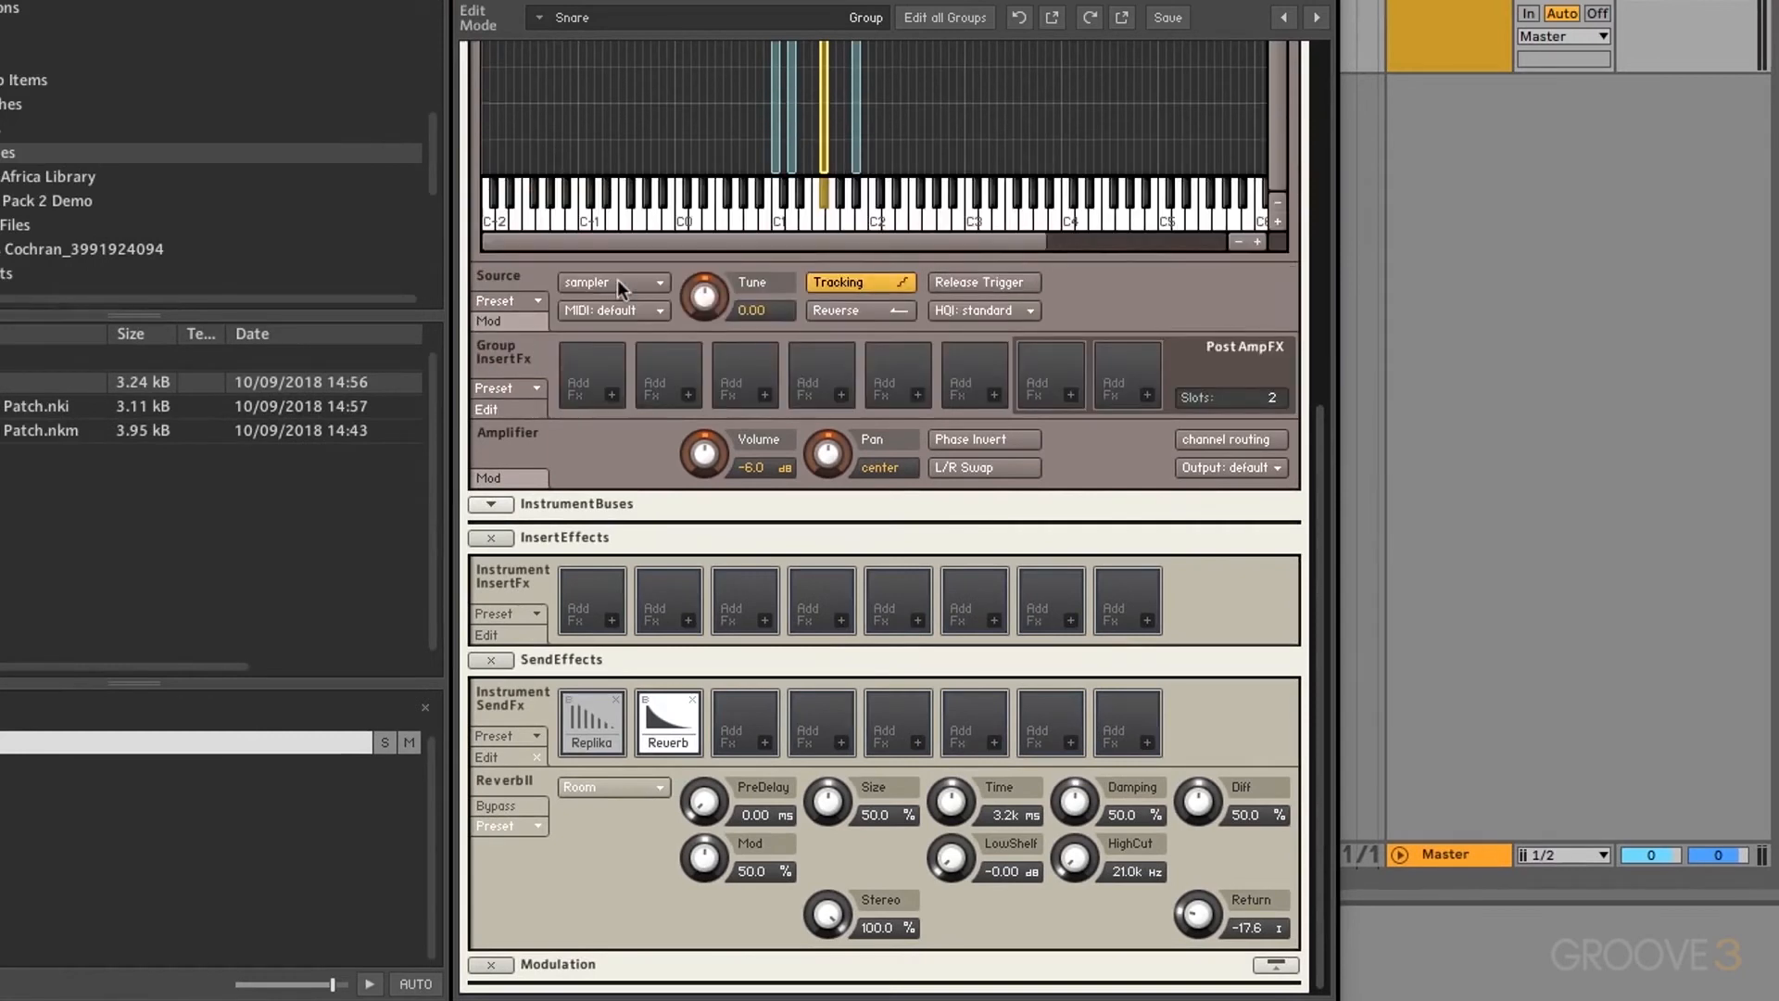
click(603, 625)
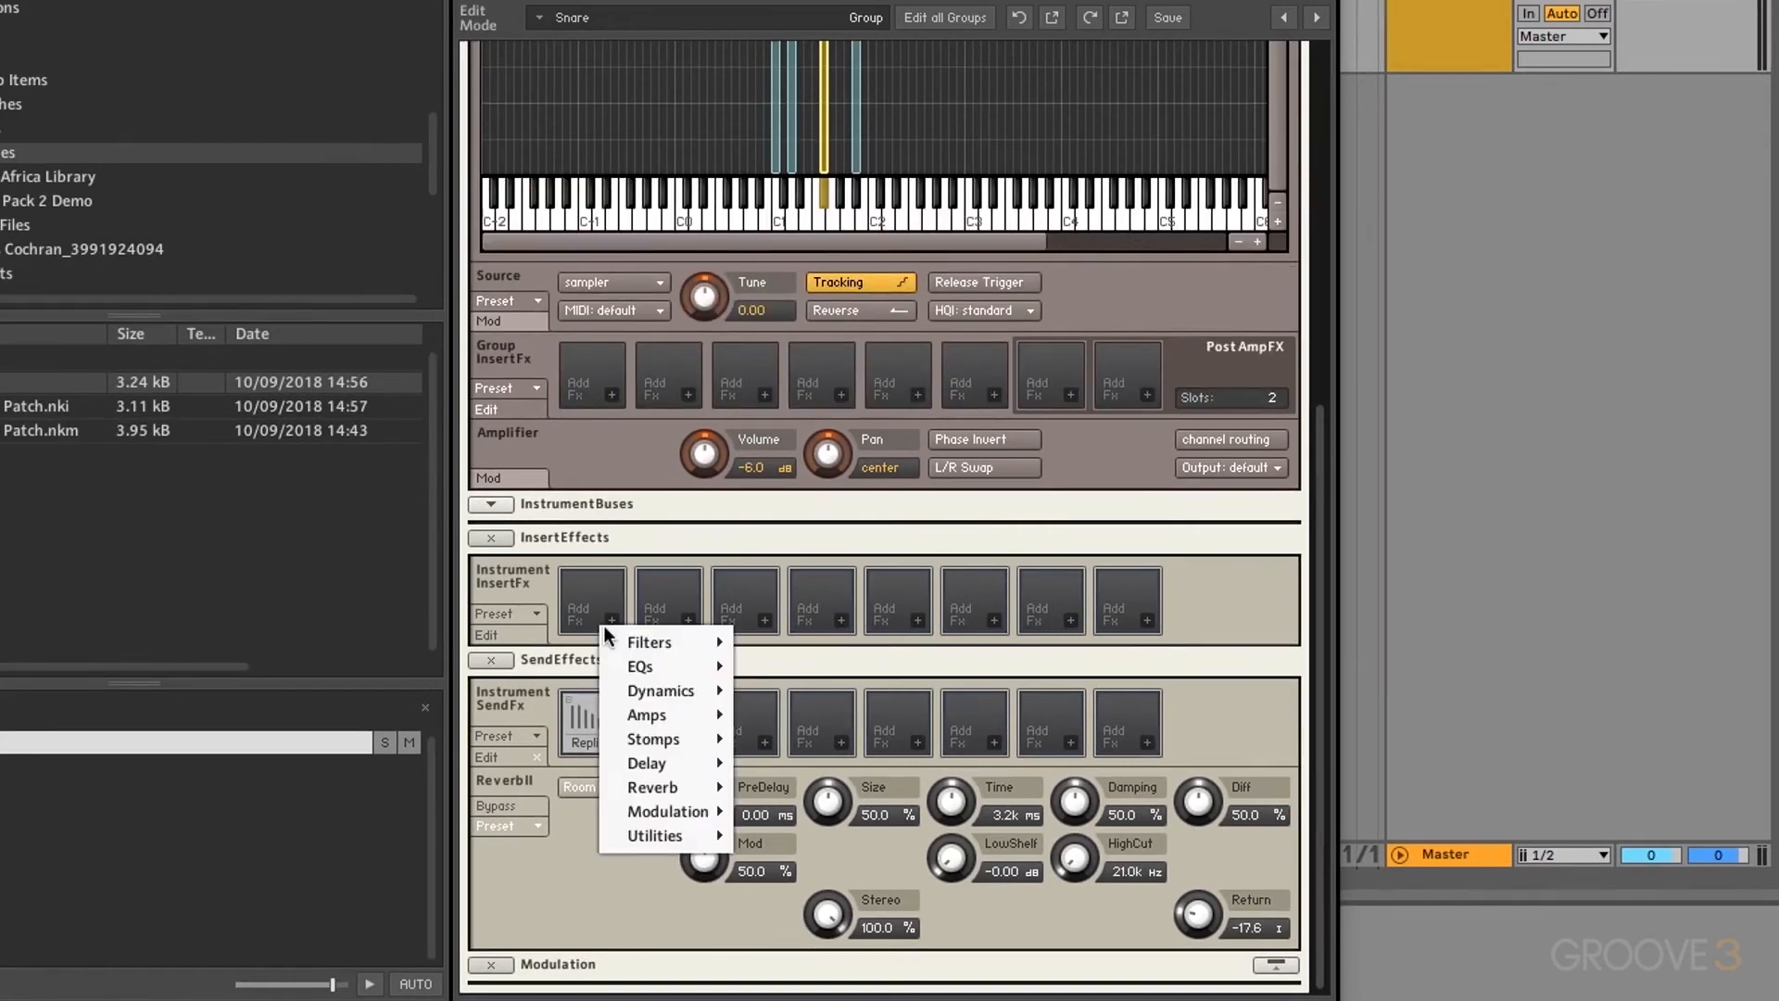
mouse_move(674, 830)
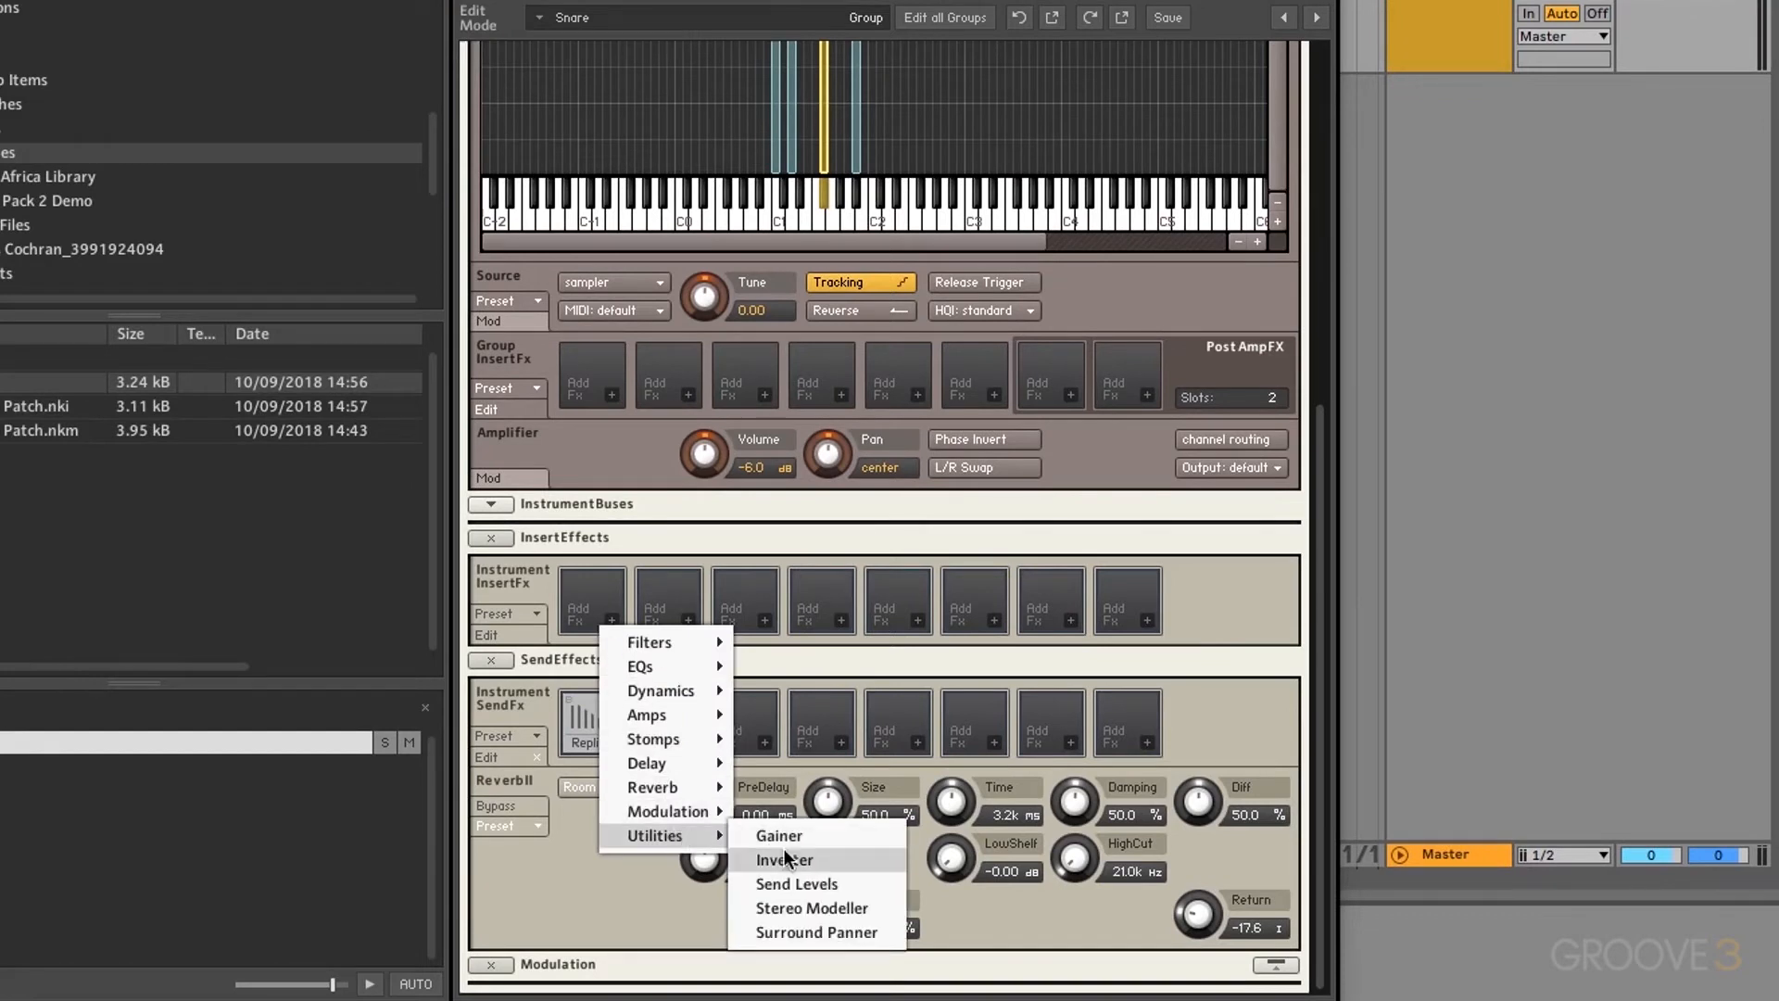
click(800, 885)
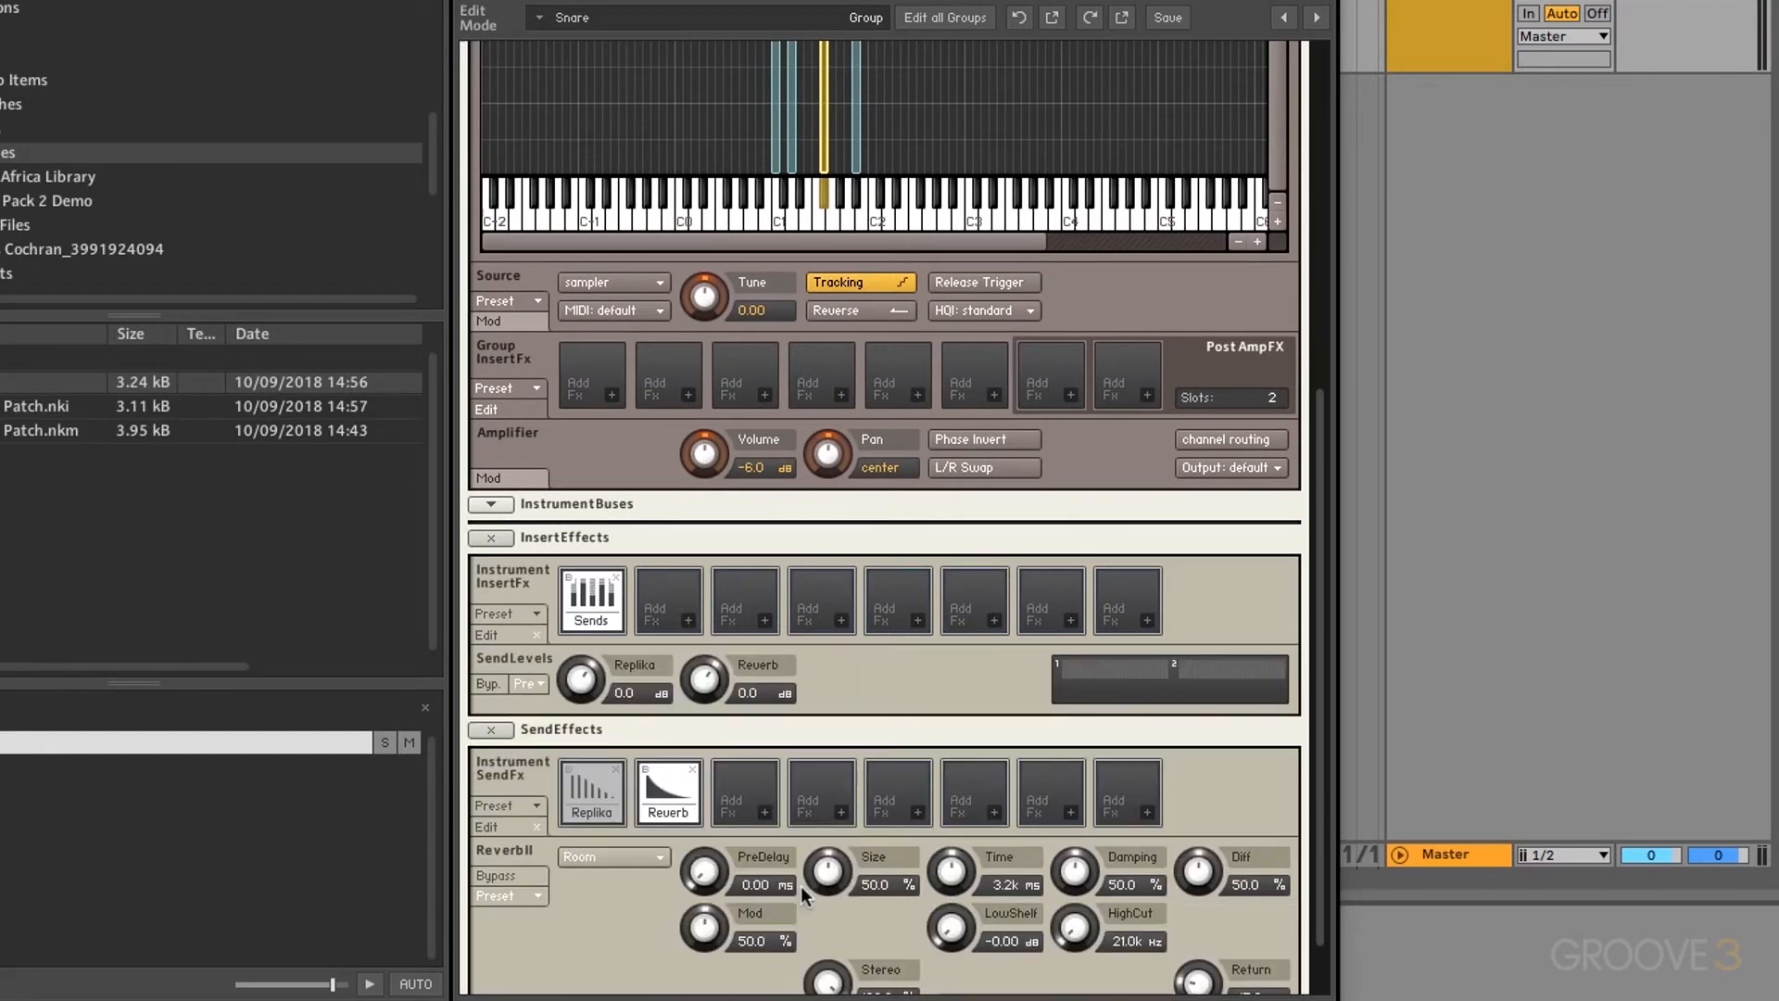
drag(609, 683, 591, 737)
drag(727, 683, 713, 740)
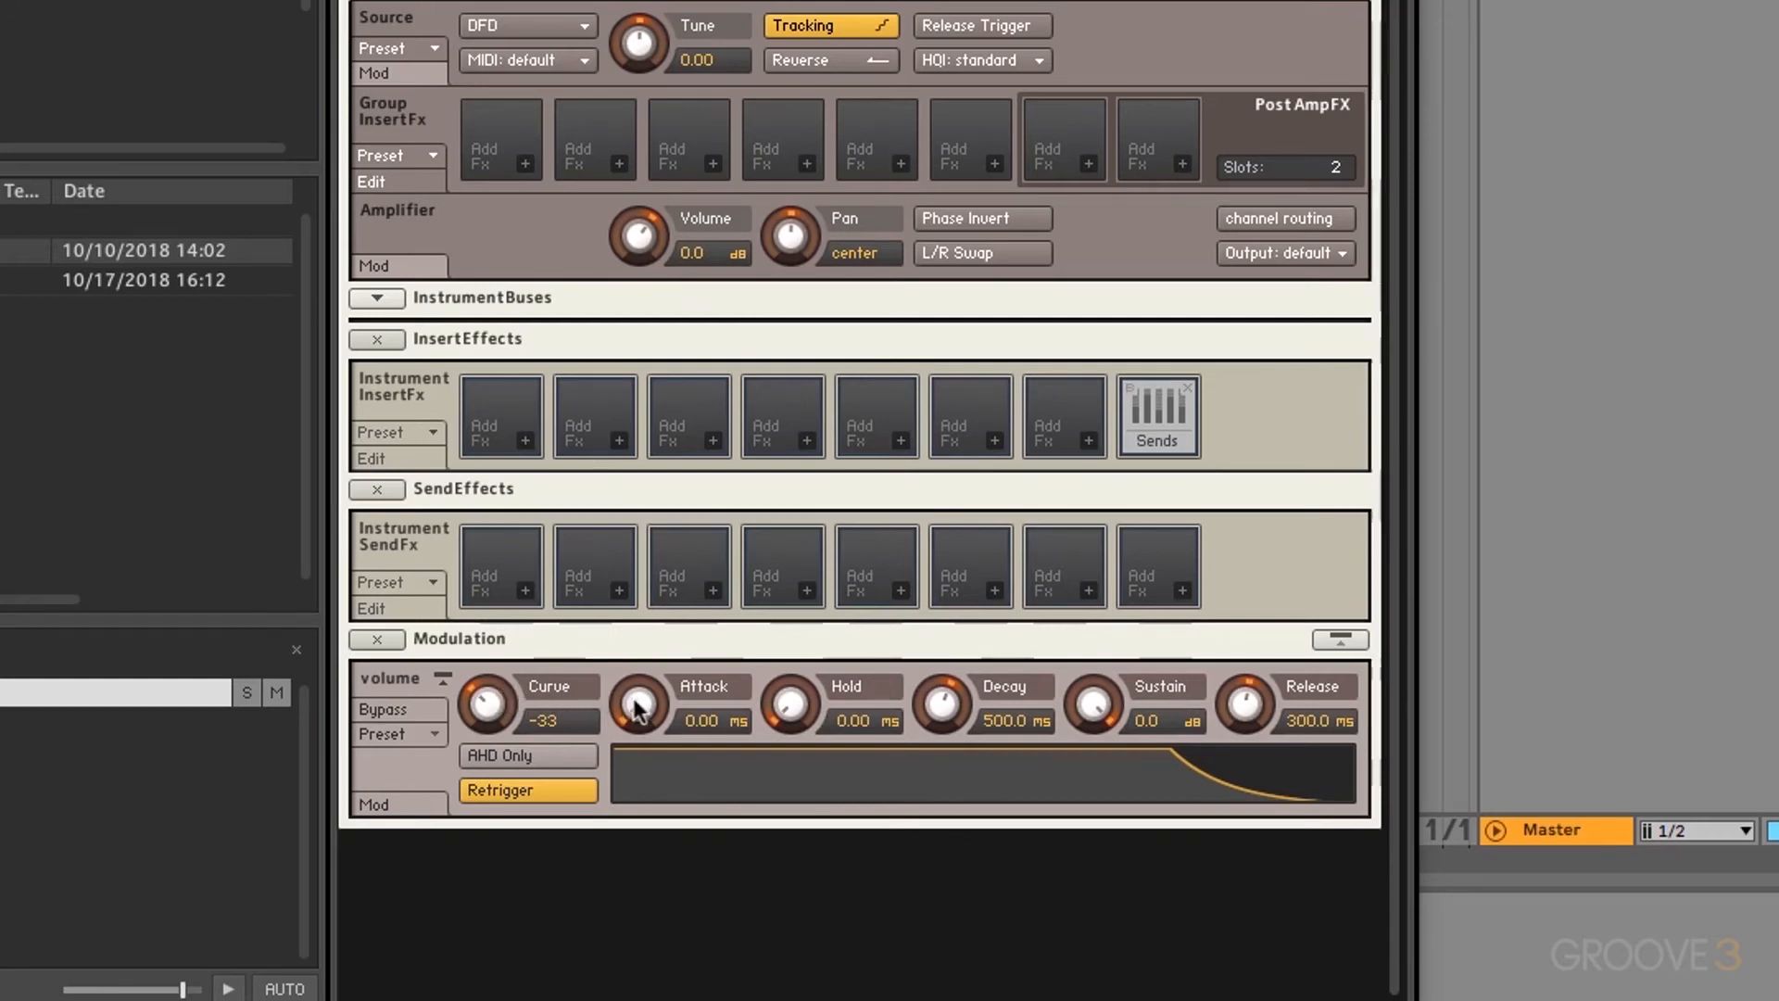
Step: Reshape the volume envelope's attack, ending with an 858.8 ms attack time
drag(636, 687, 636, 552)
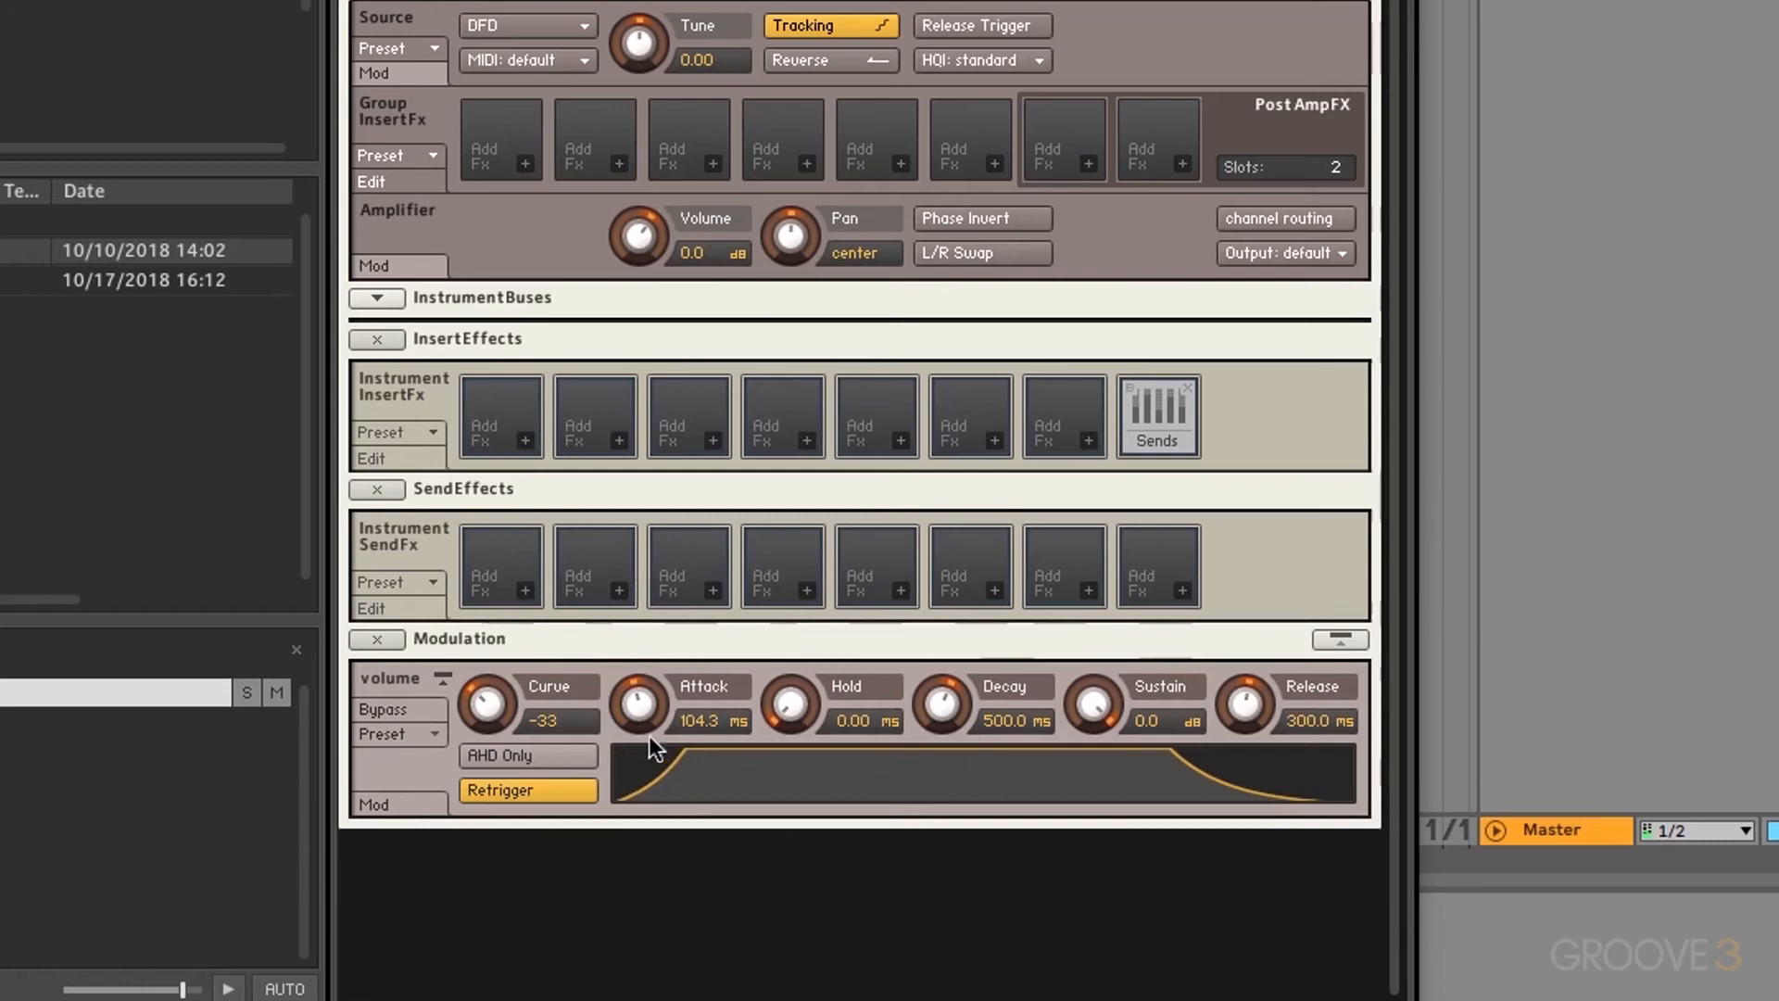
drag(642, 701, 643, 891)
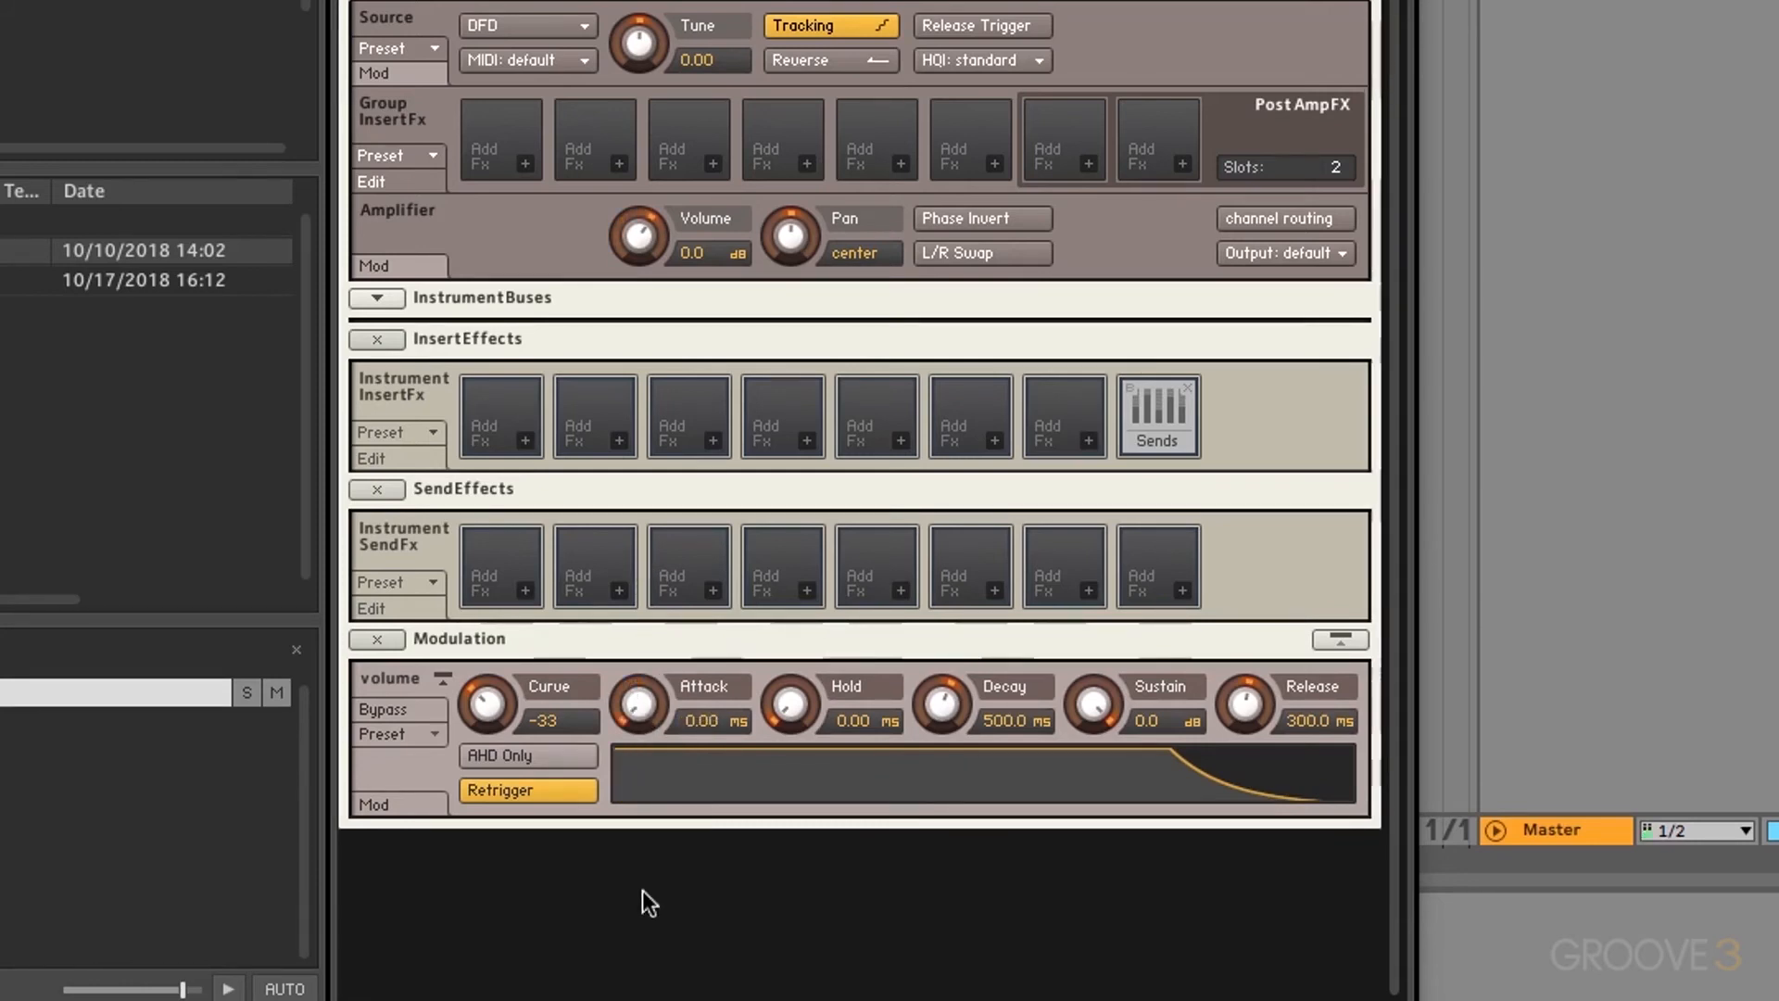
drag(640, 716, 677, 491)
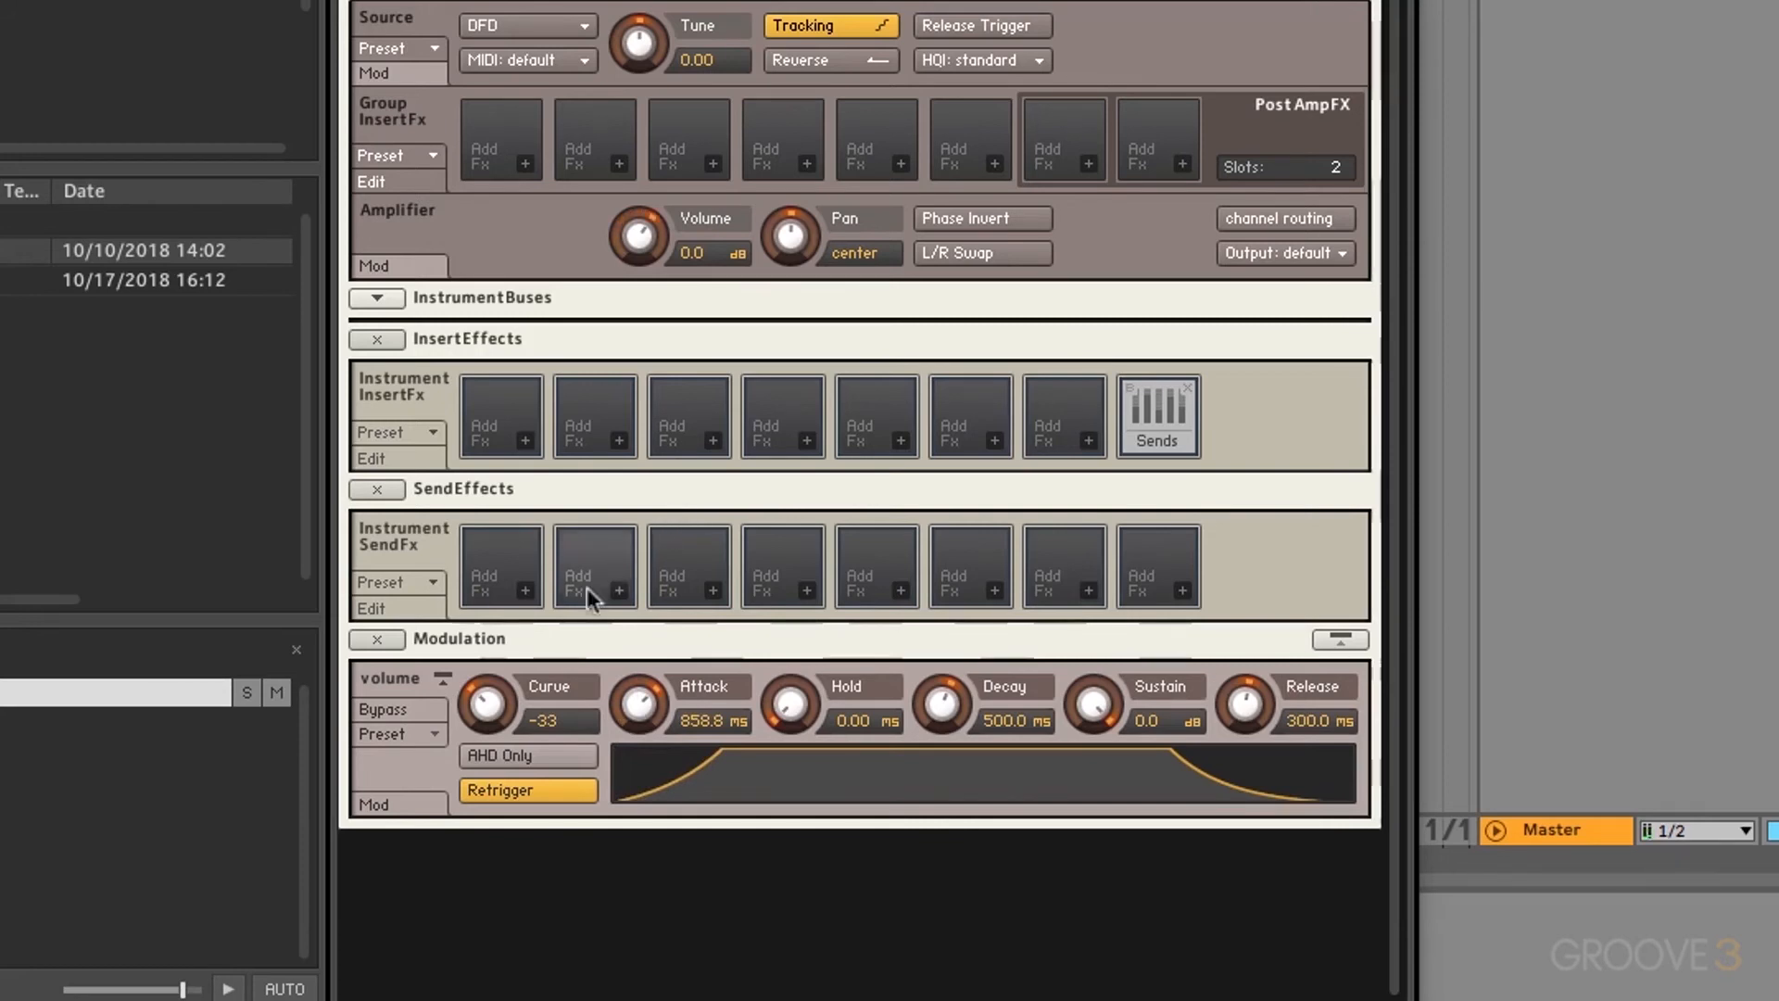
Step: Turn the attack Curve knob through positive and strongly negative settings toward -33
drag(502, 704, 497, 593)
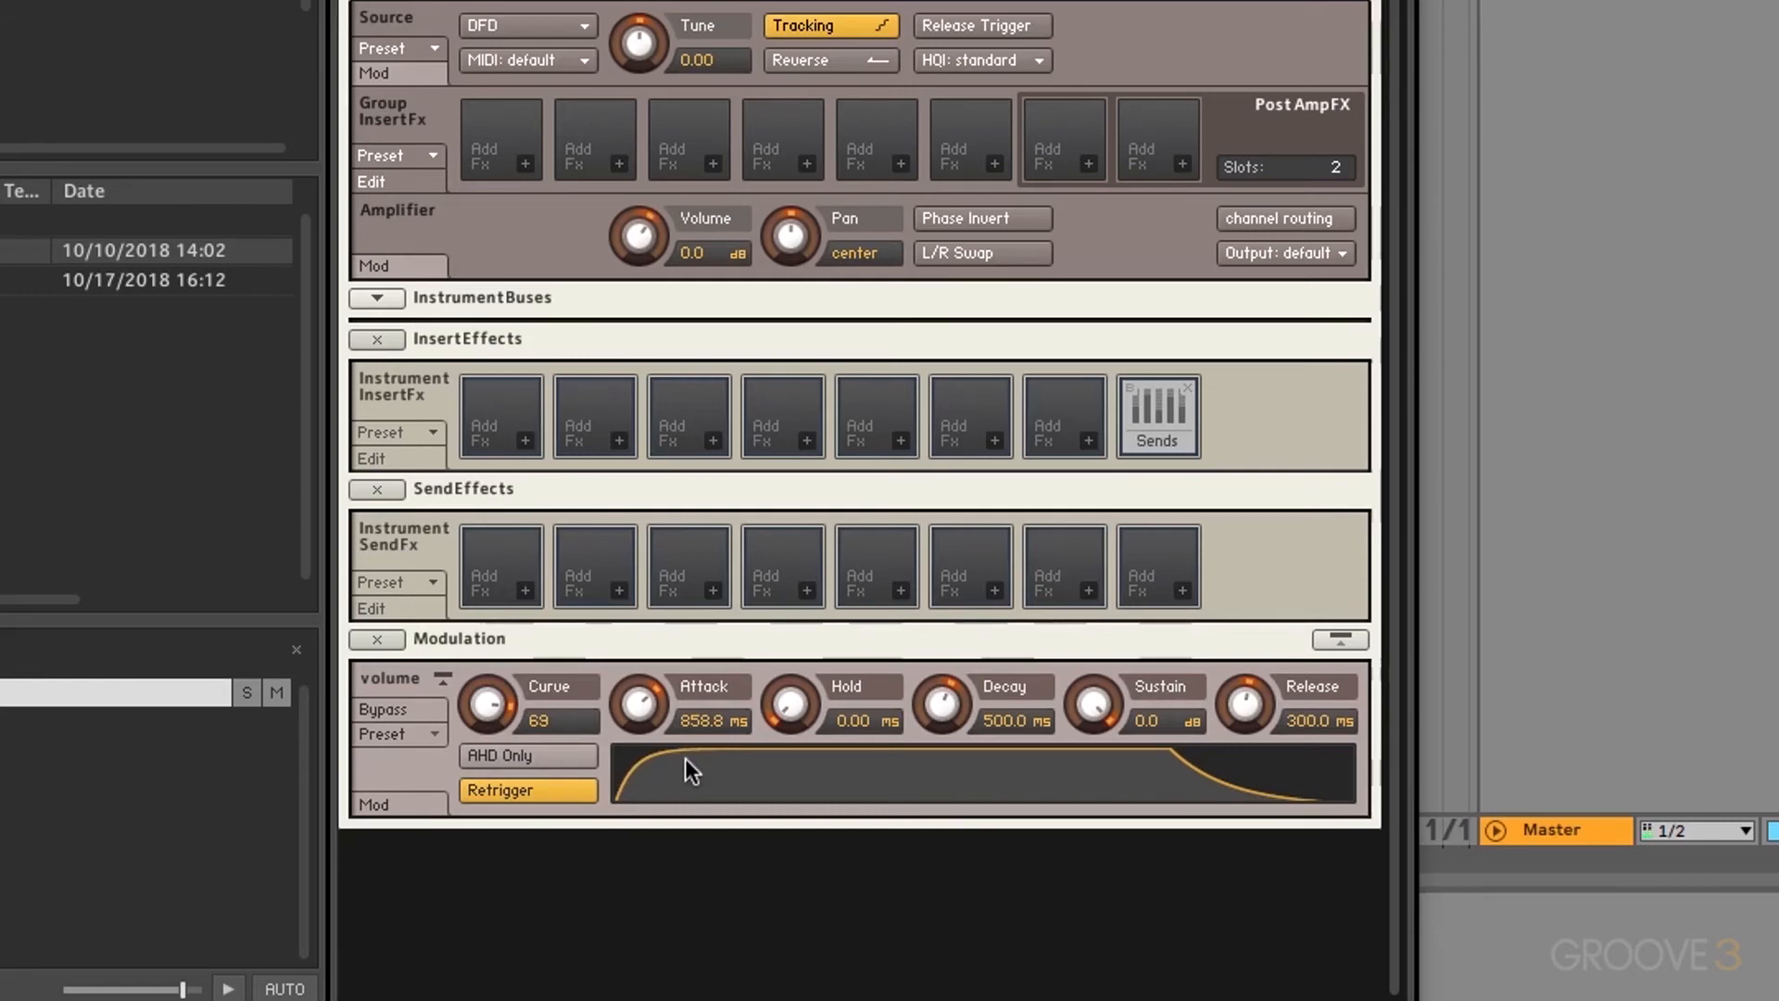
drag(486, 702, 456, 932)
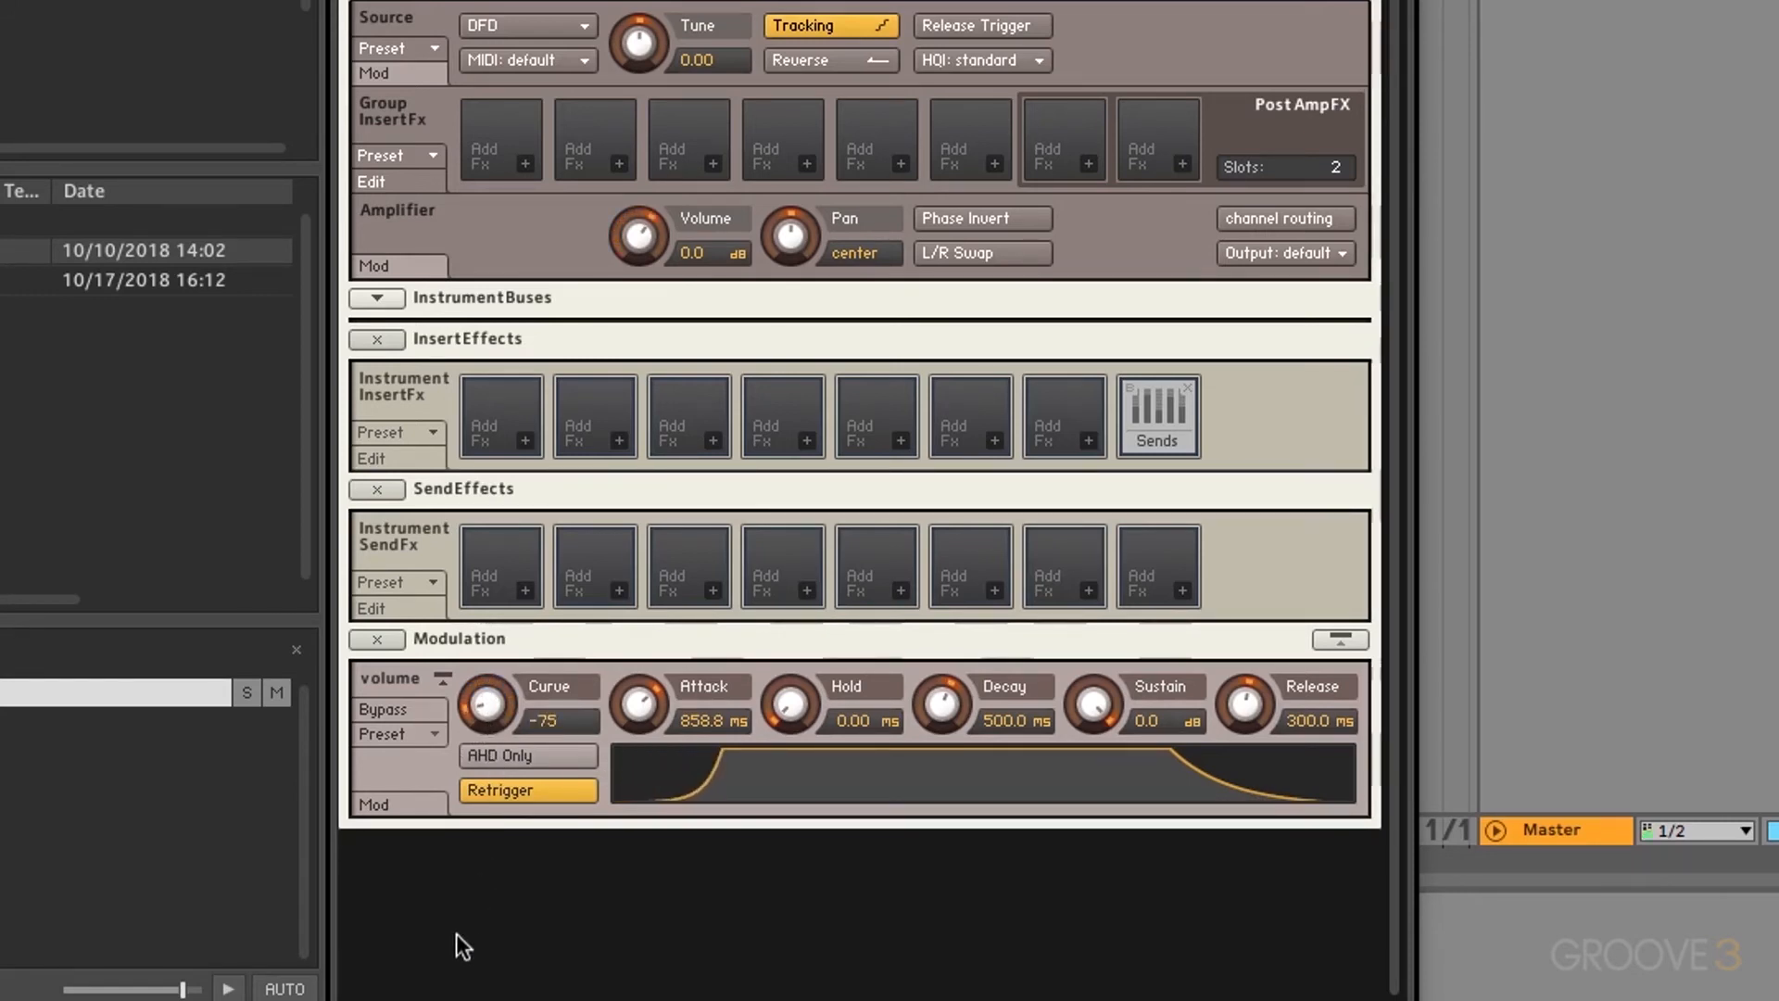
drag(491, 714, 498, 585)
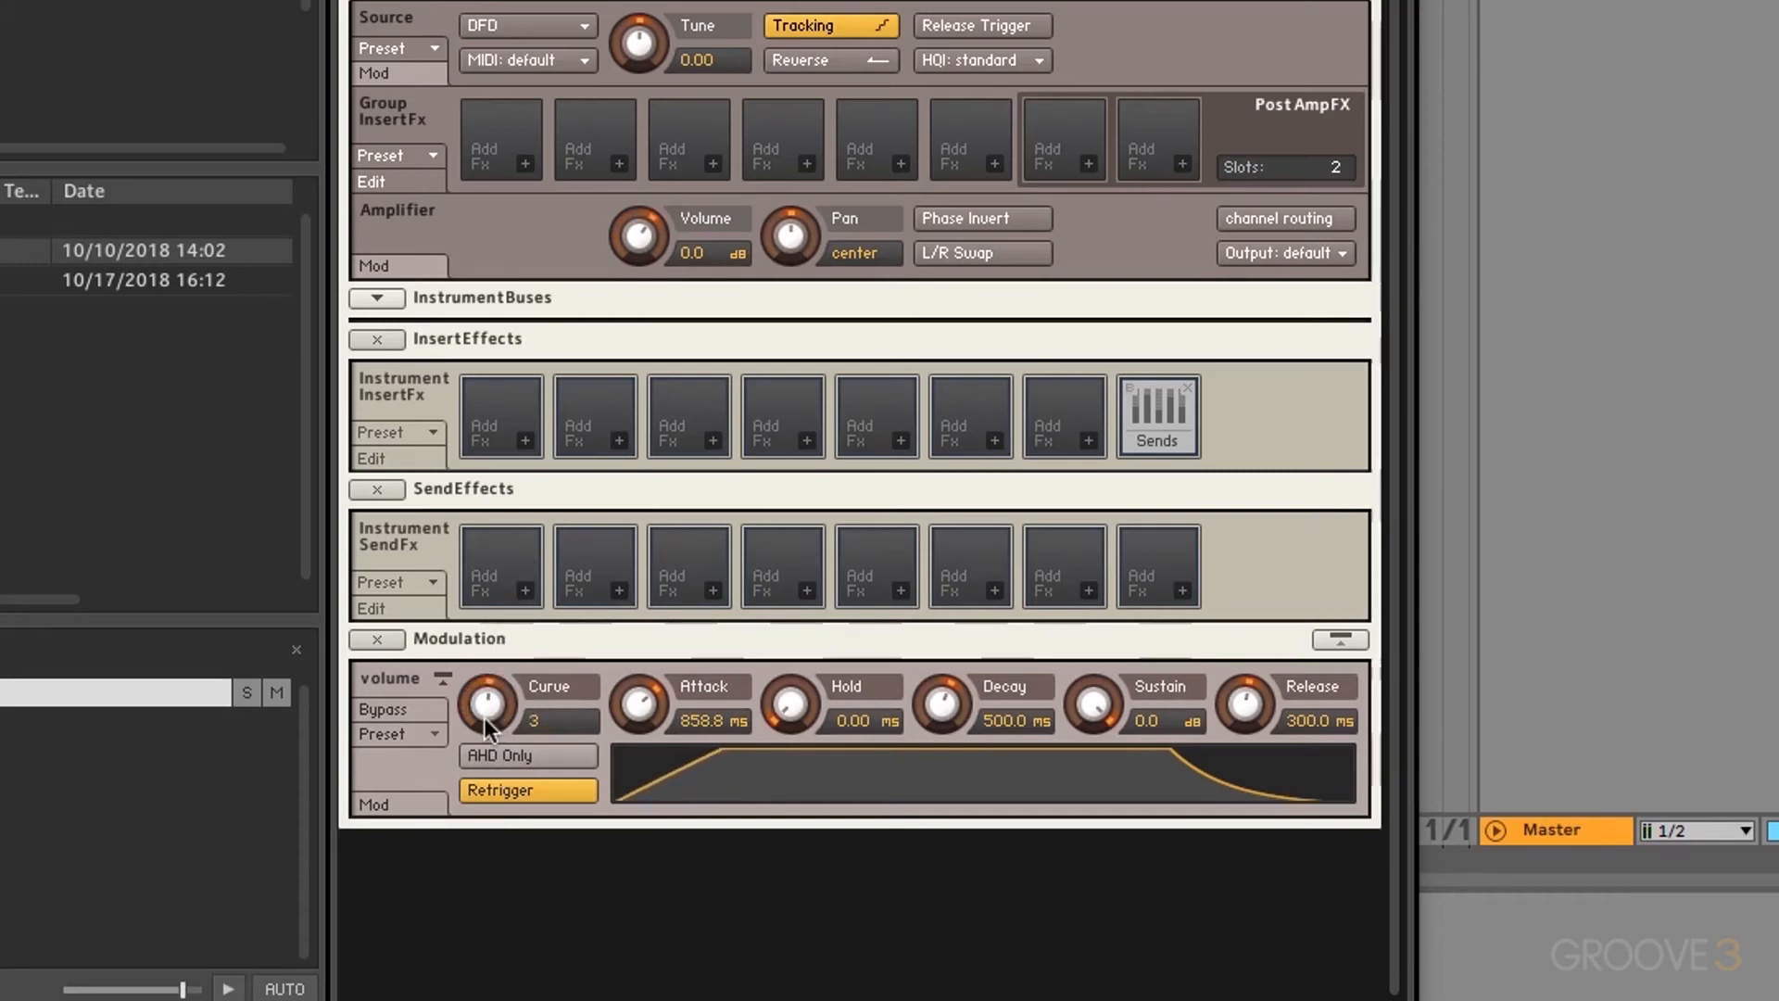
scroll(484, 717, down, 3)
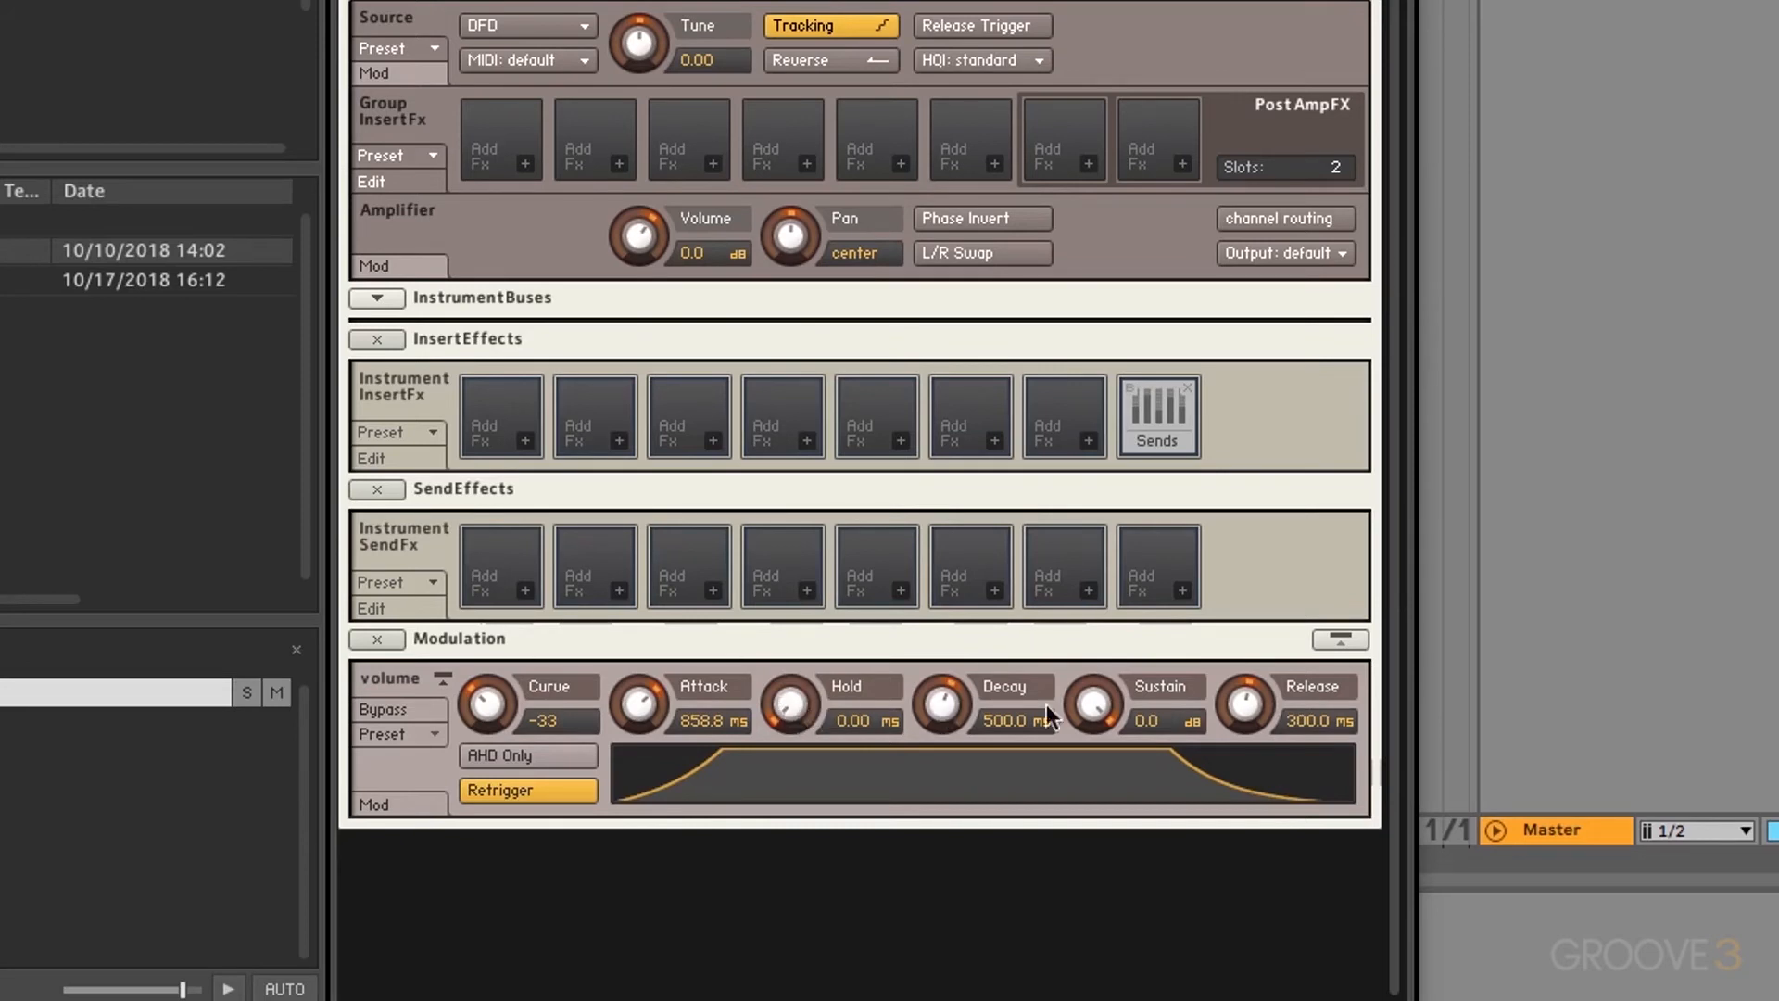
Step: Drop sustain to -inf, zero the decay, then try a hold plateau and 41.0 ms decay
drag(1092, 704, 1092, 871)
drag(1091, 704, 1078, 881)
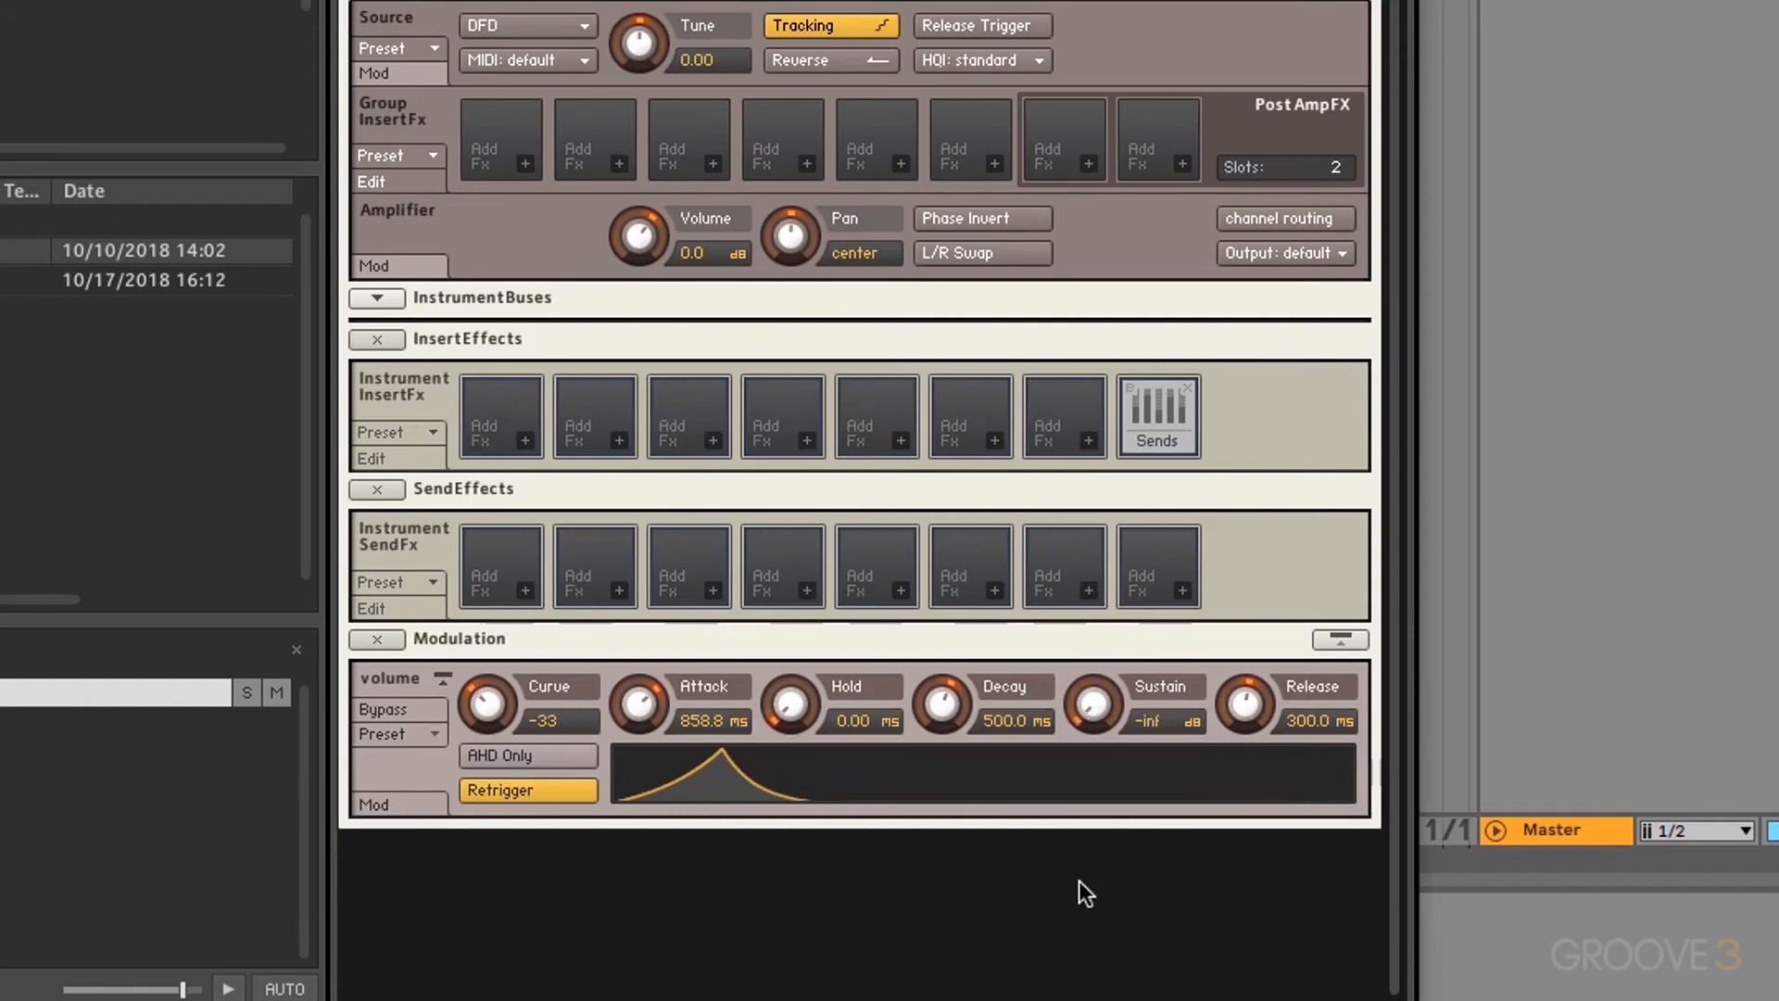
drag(947, 706, 947, 834)
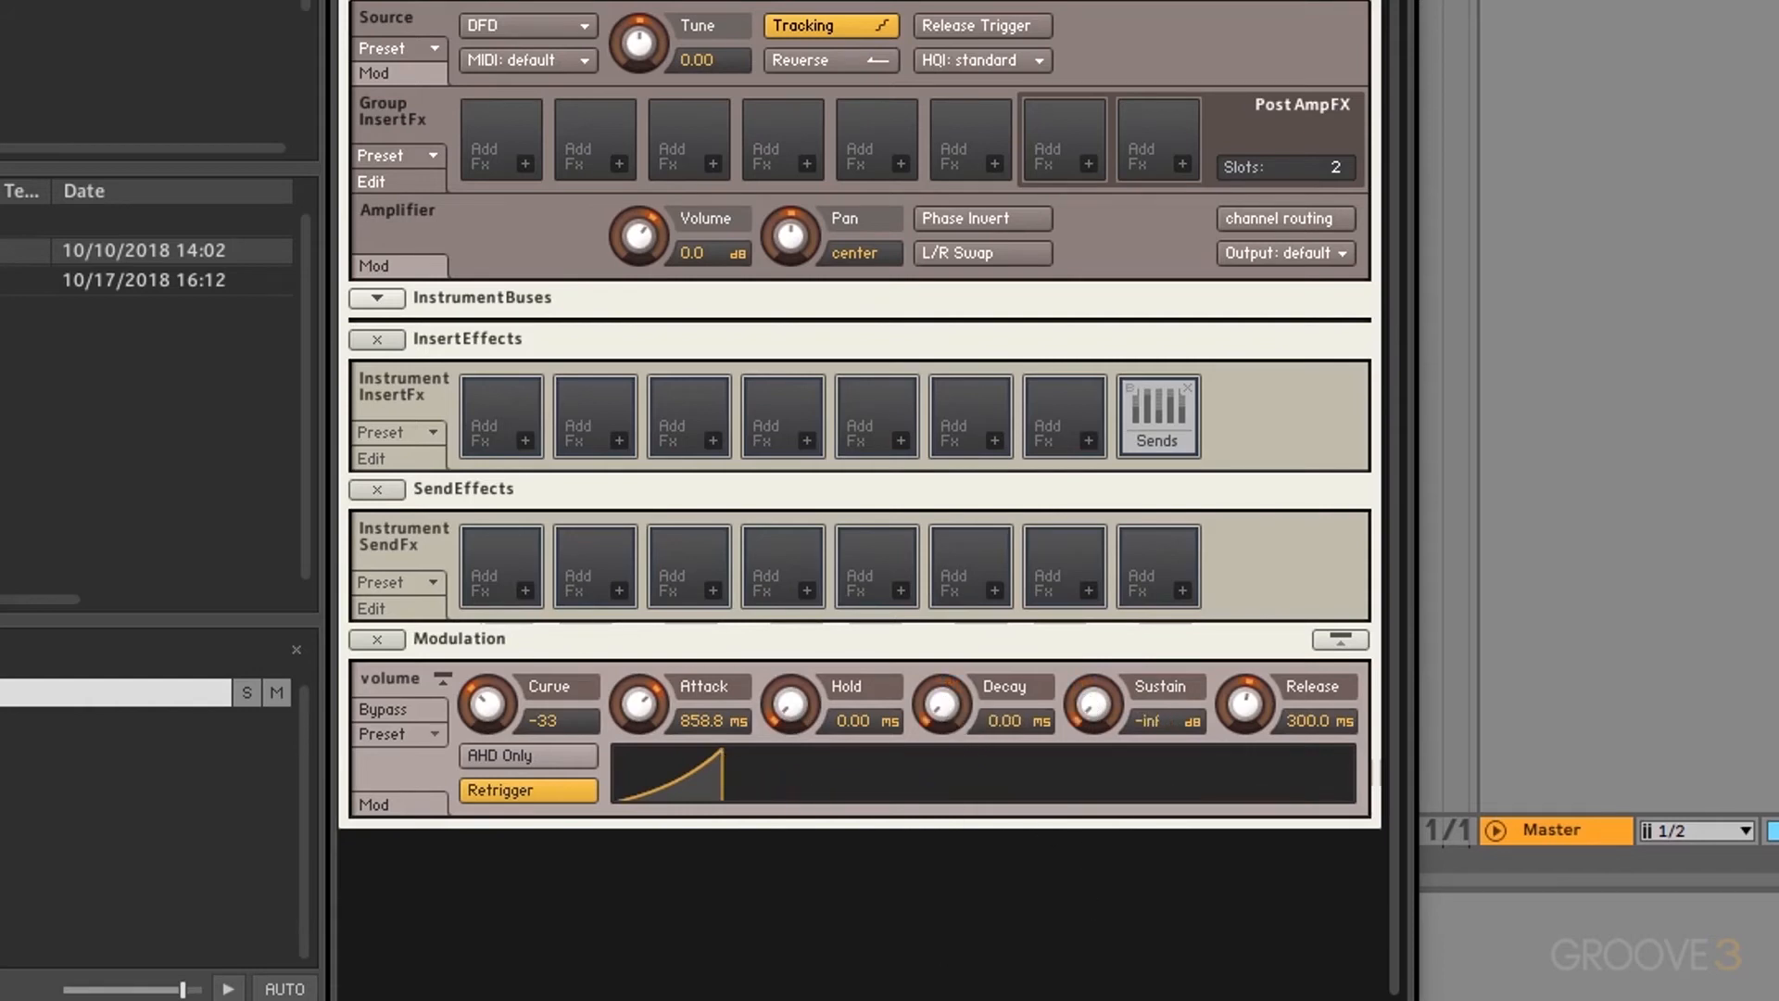
drag(788, 704, 767, 484)
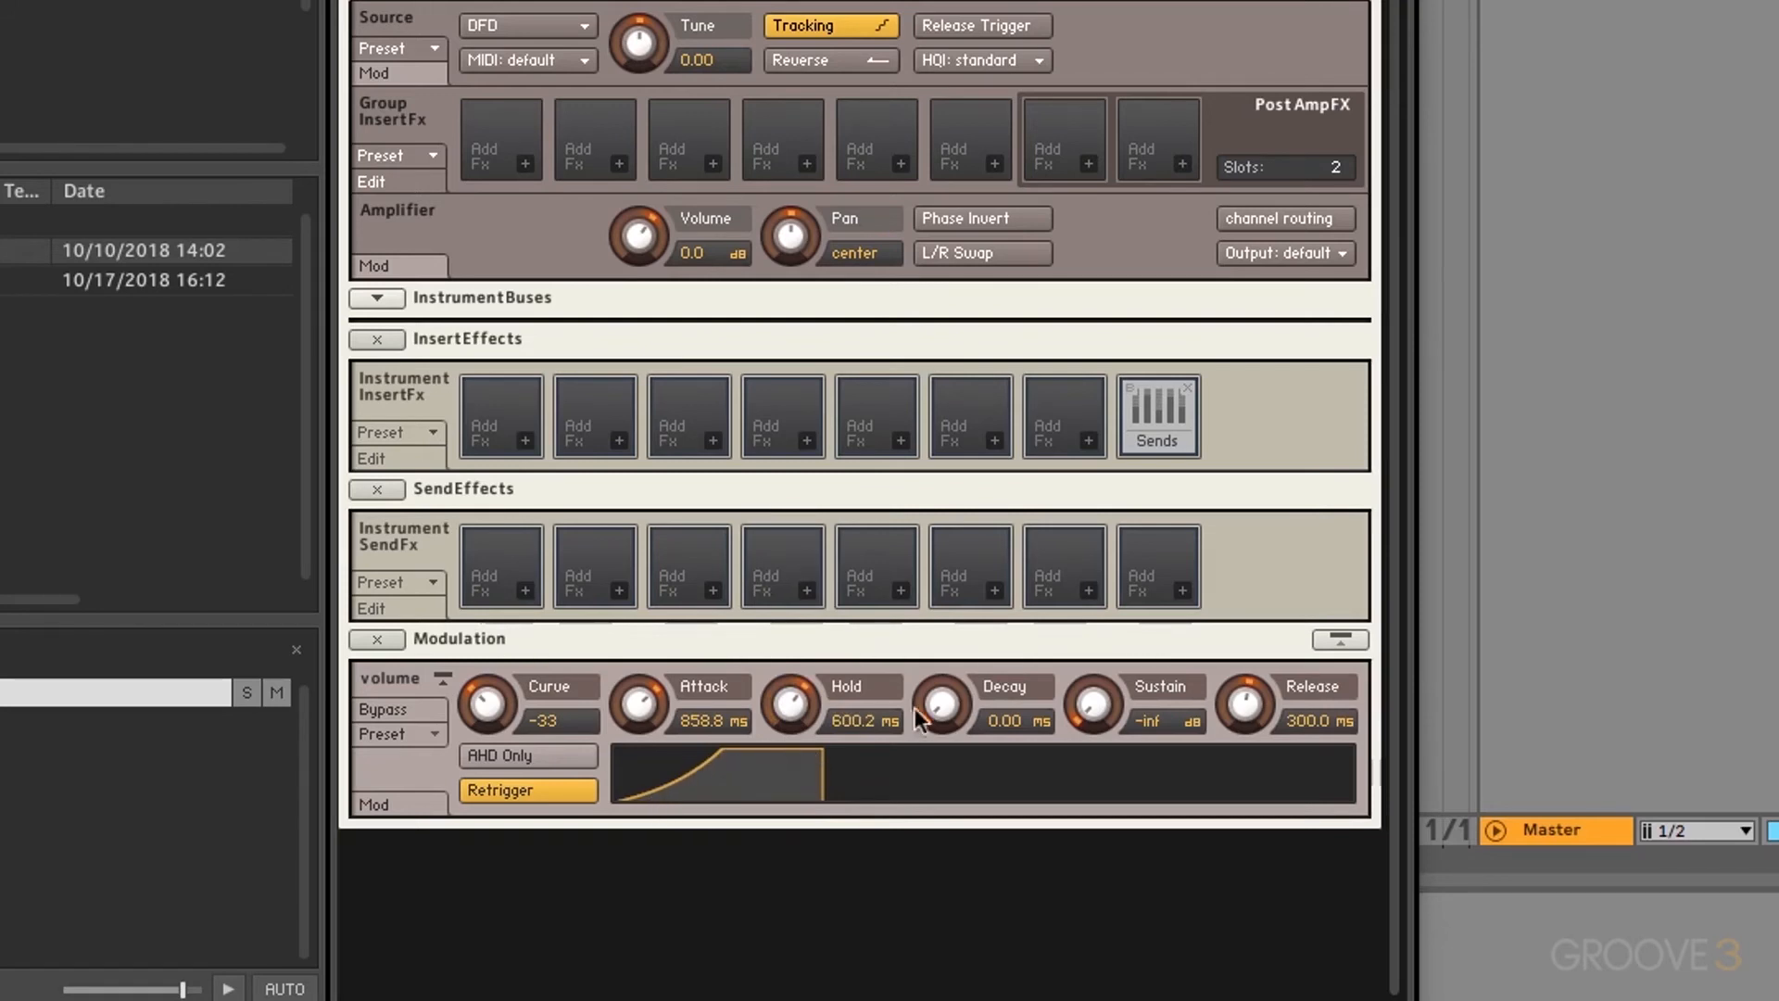
drag(917, 708, 865, 678)
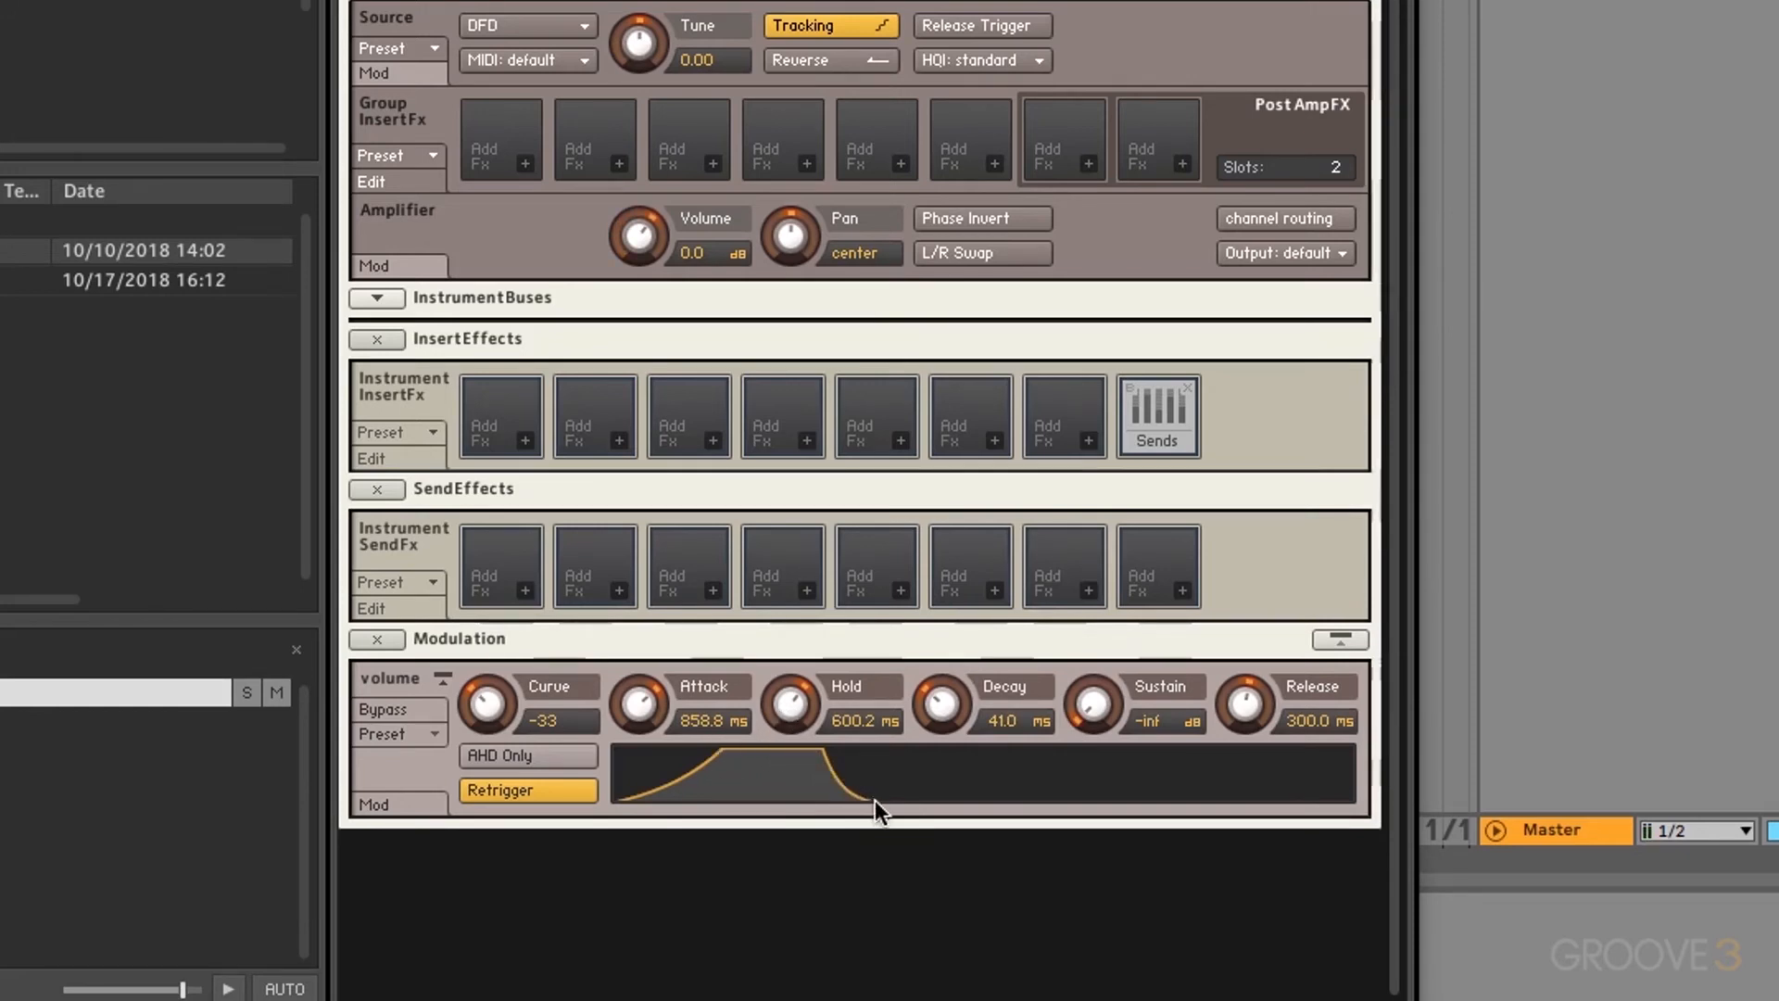
Step: Remove the hold, set the decay to 5.0k ms and raise sustain to -19.0 dB
drag(941, 702, 934, 604)
drag(788, 716, 767, 996)
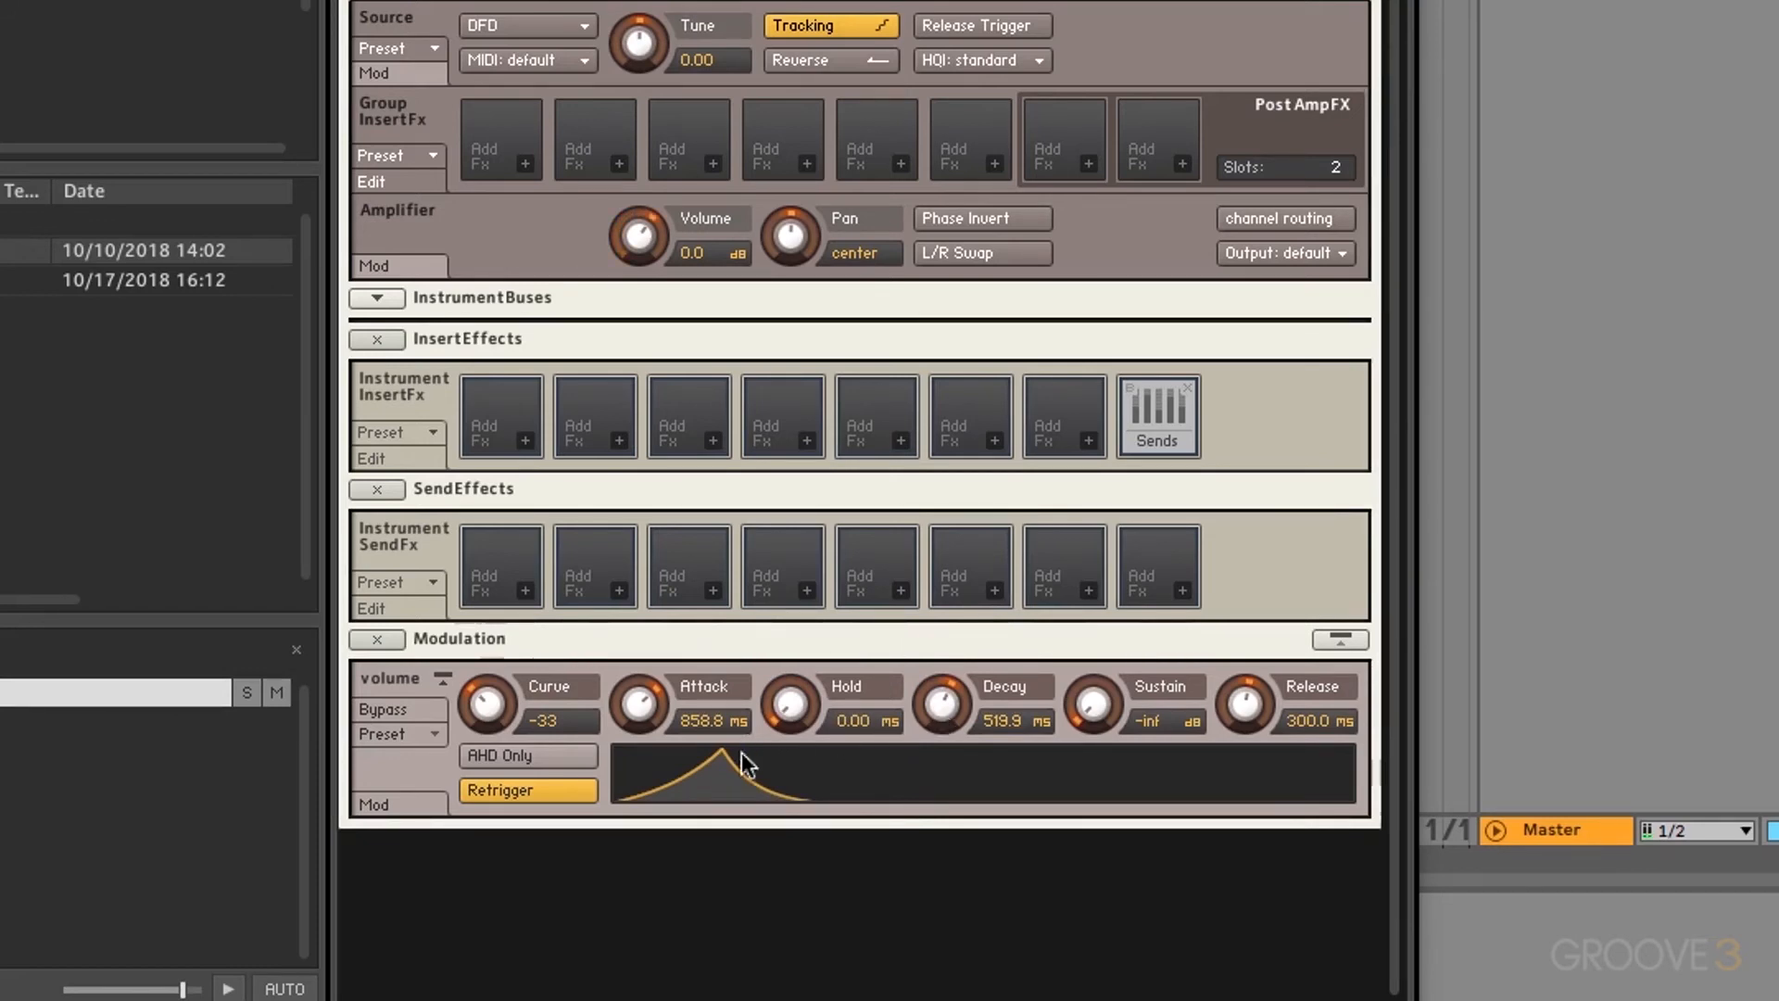
drag(943, 704, 964, 548)
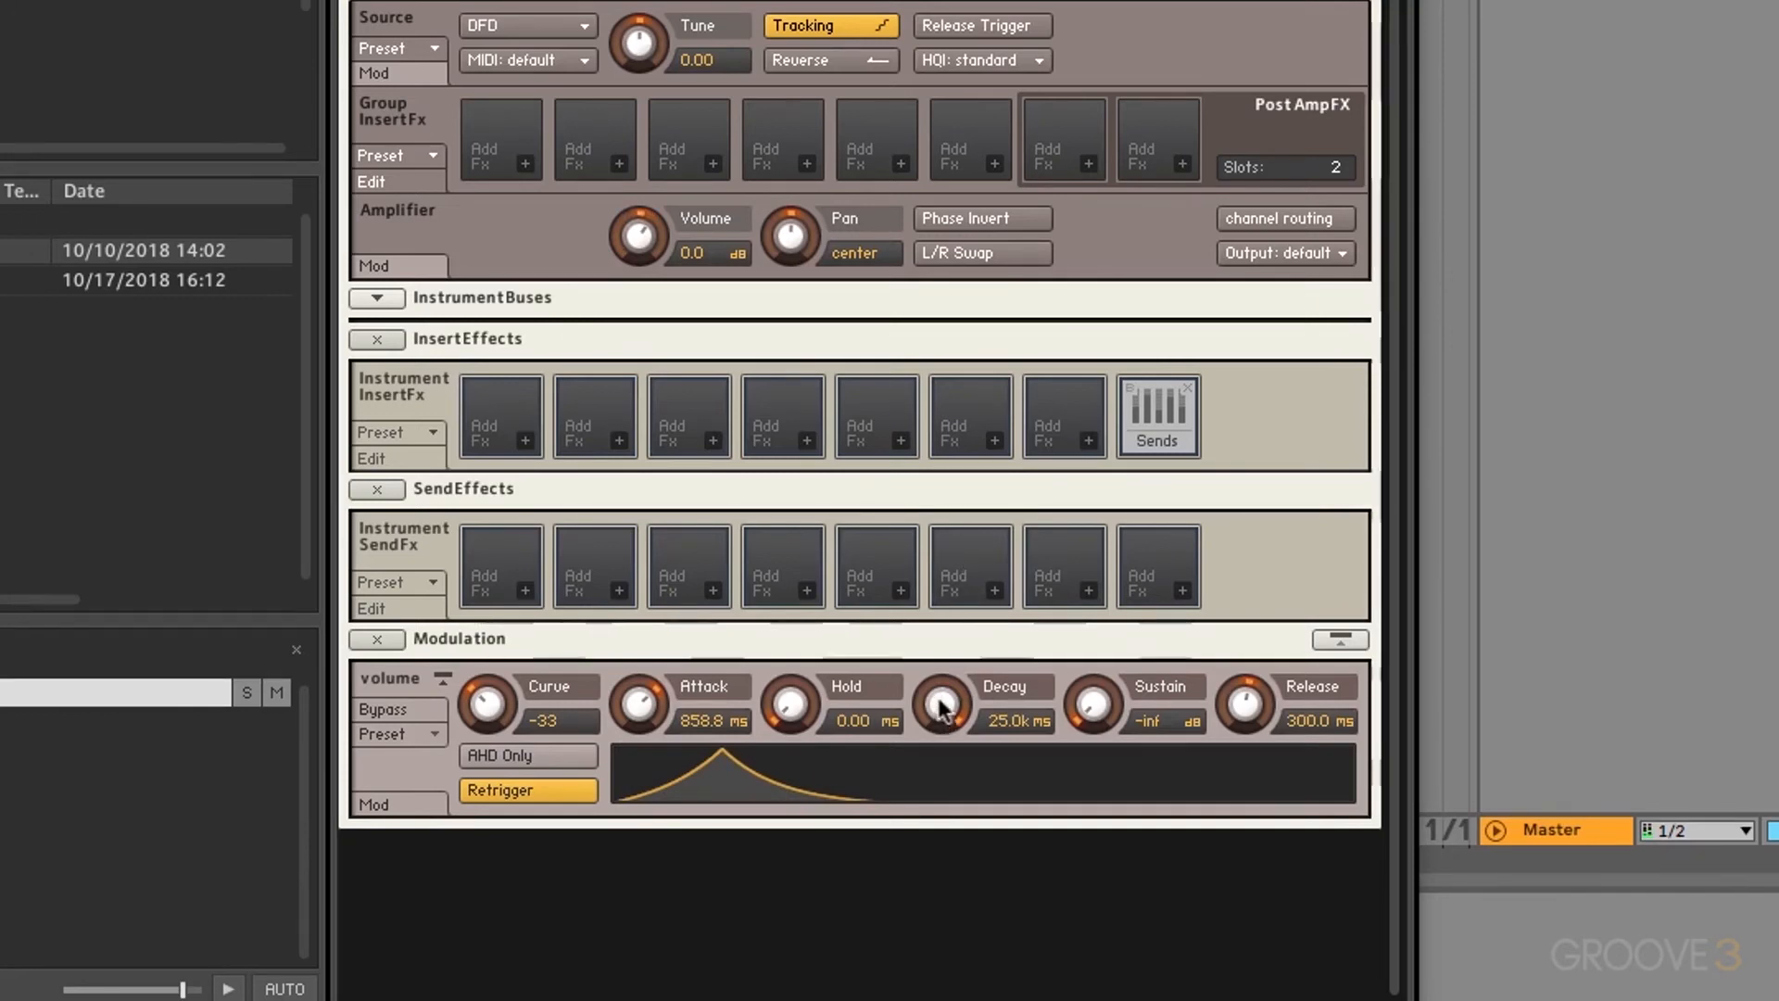
drag(943, 706, 944, 765)
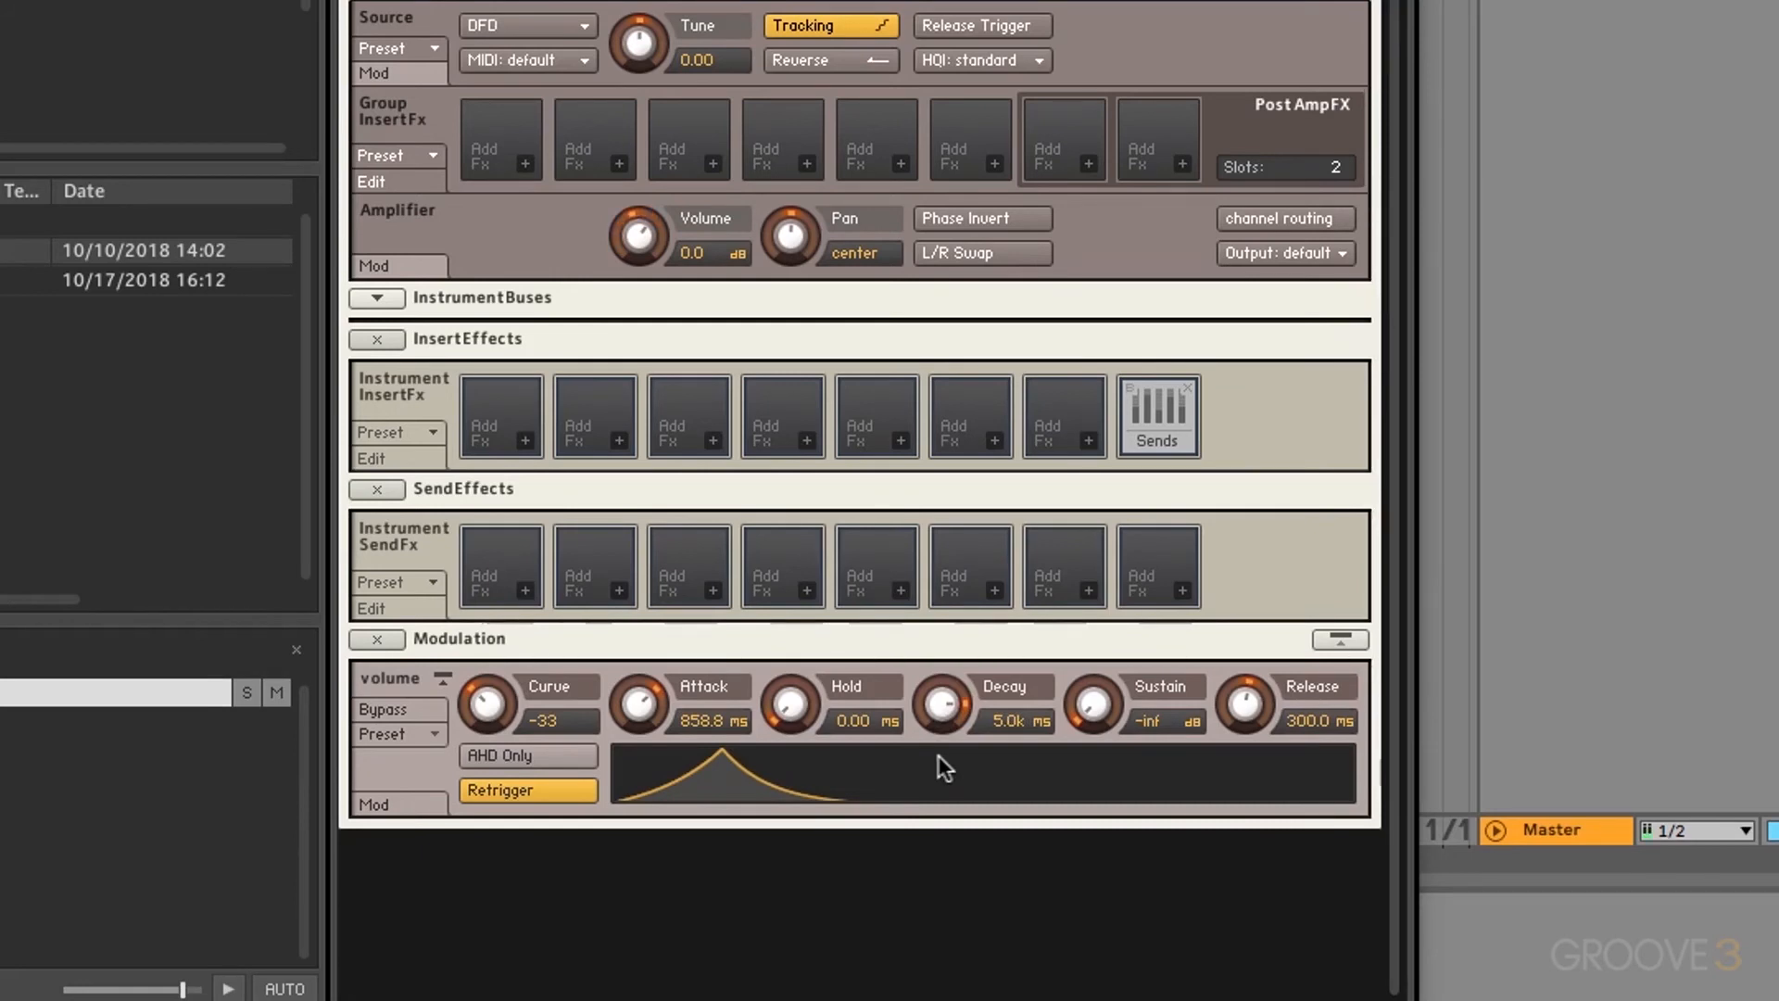
drag(1095, 704, 1103, 548)
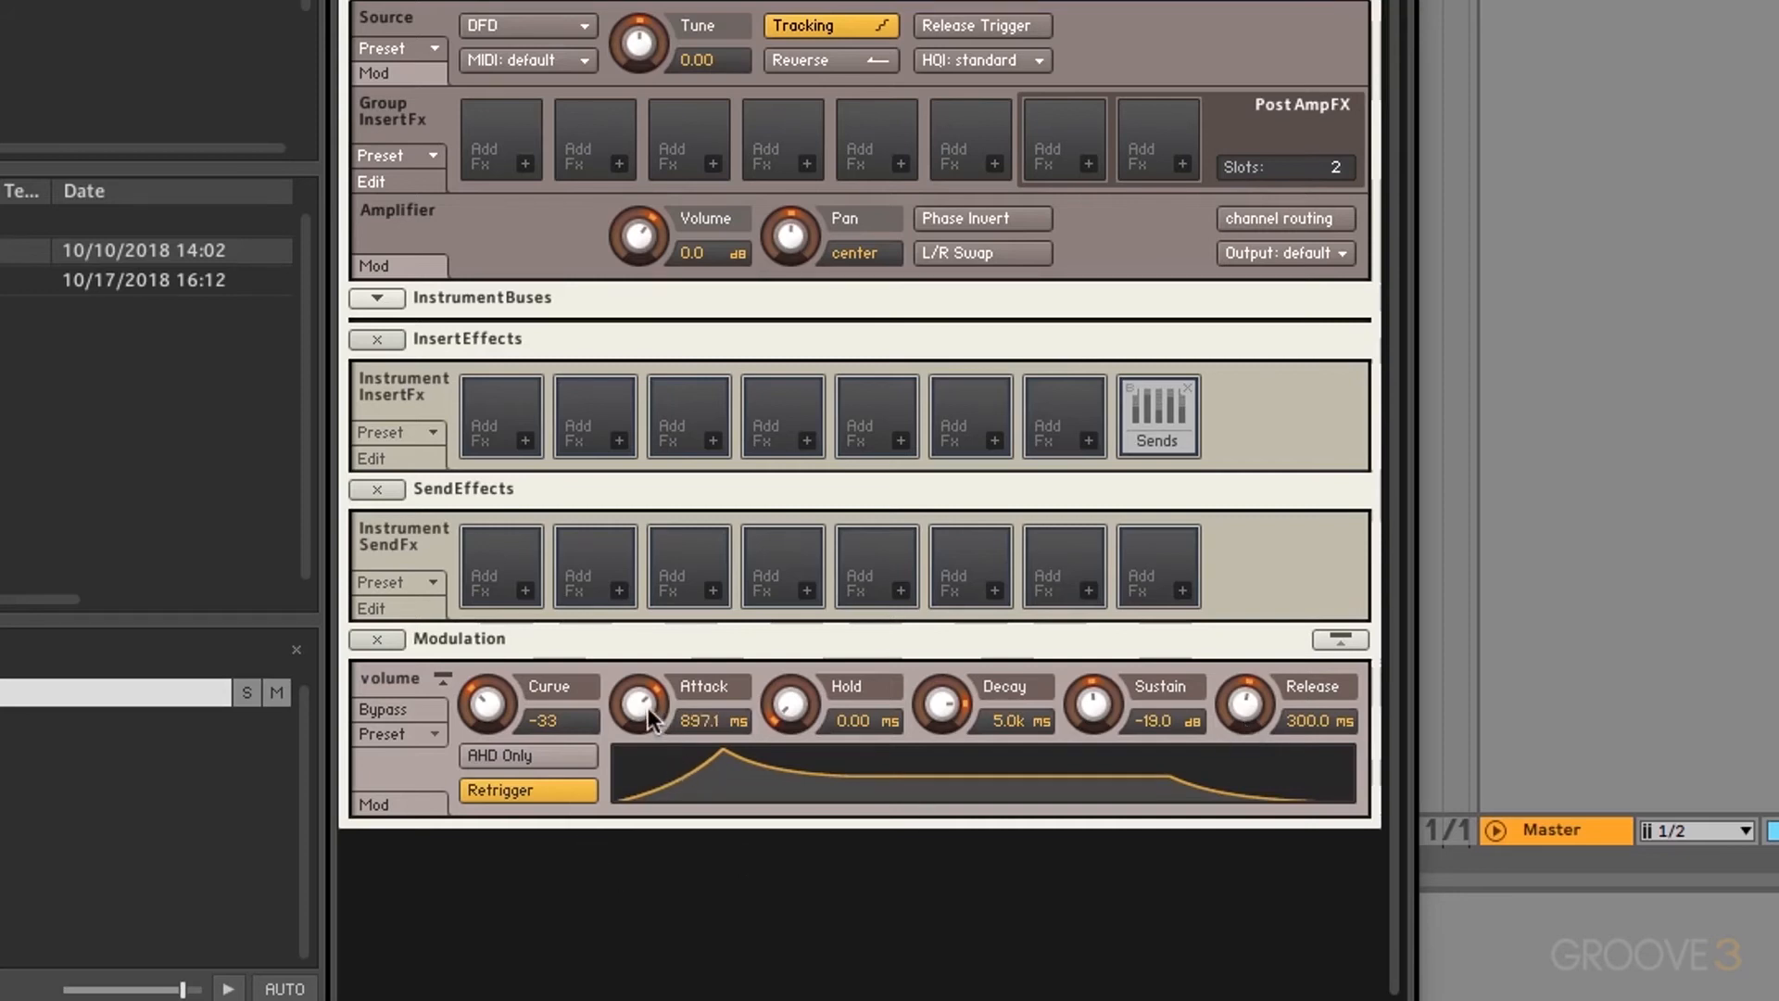
Step: Zero the attack and decay, set sustain to 0.0 dB, and set release to 52.1 ms
drag(648, 709, 656, 997)
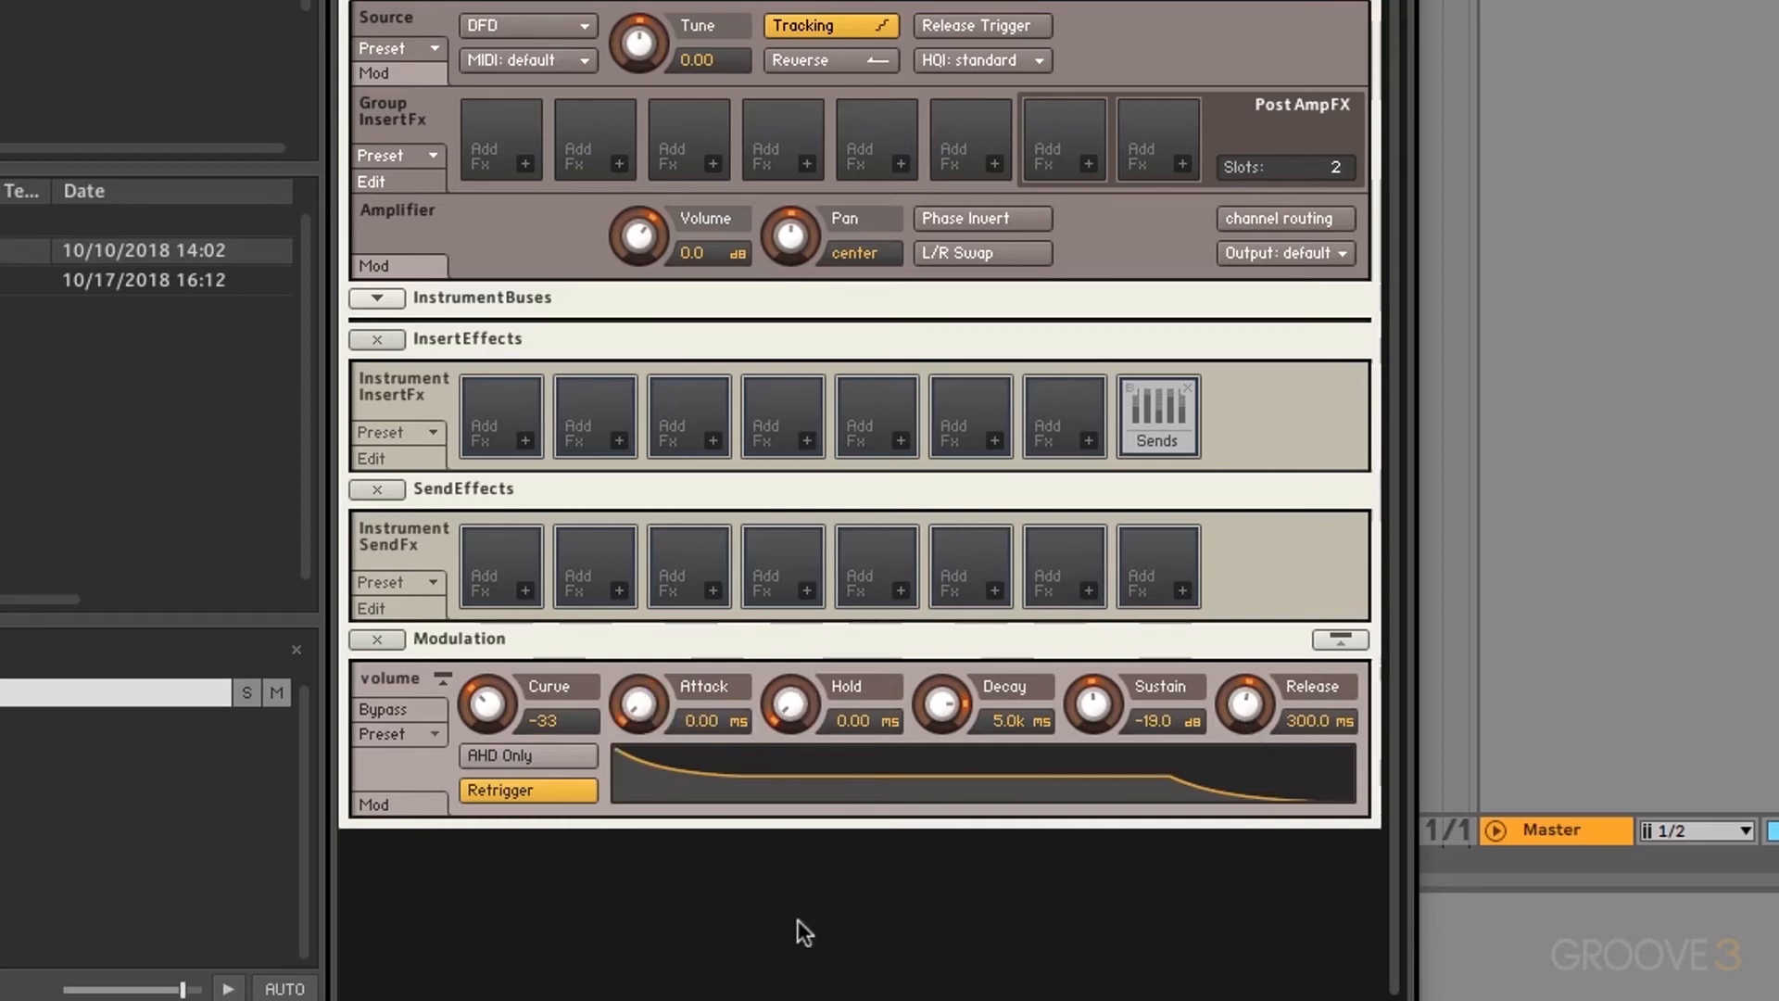
drag(932, 706, 936, 997)
drag(1098, 708, 1087, 419)
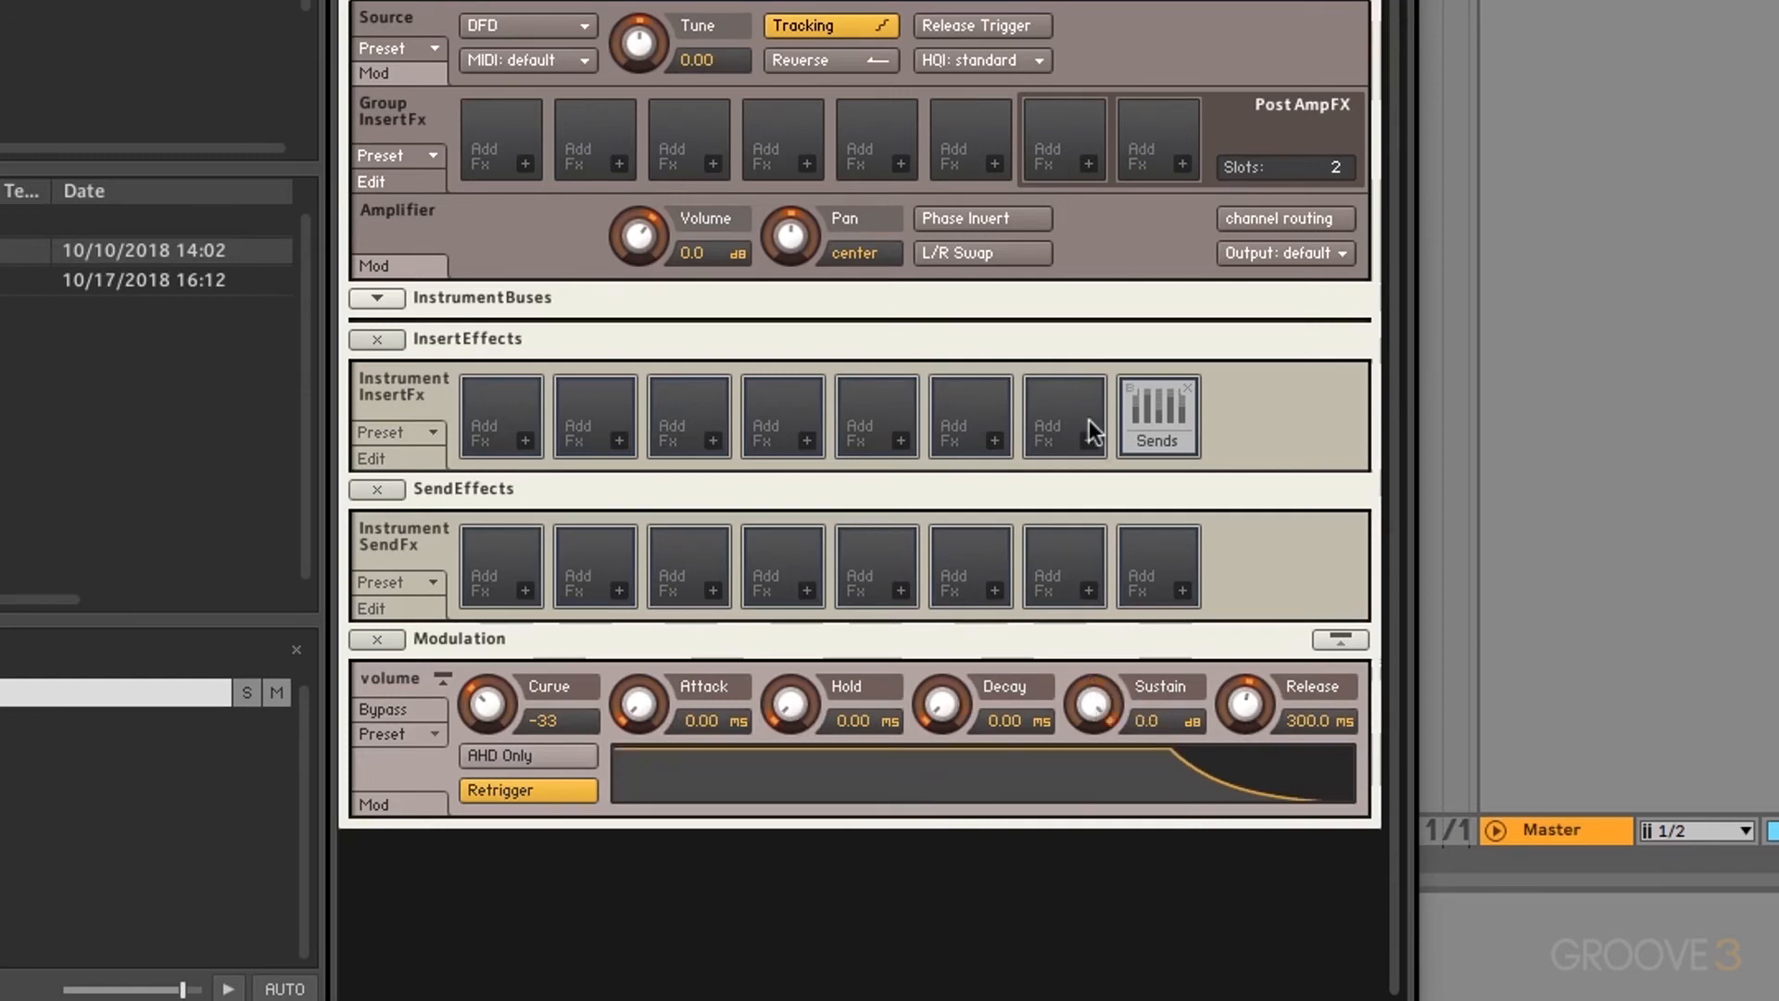
drag(1242, 714, 1242, 891)
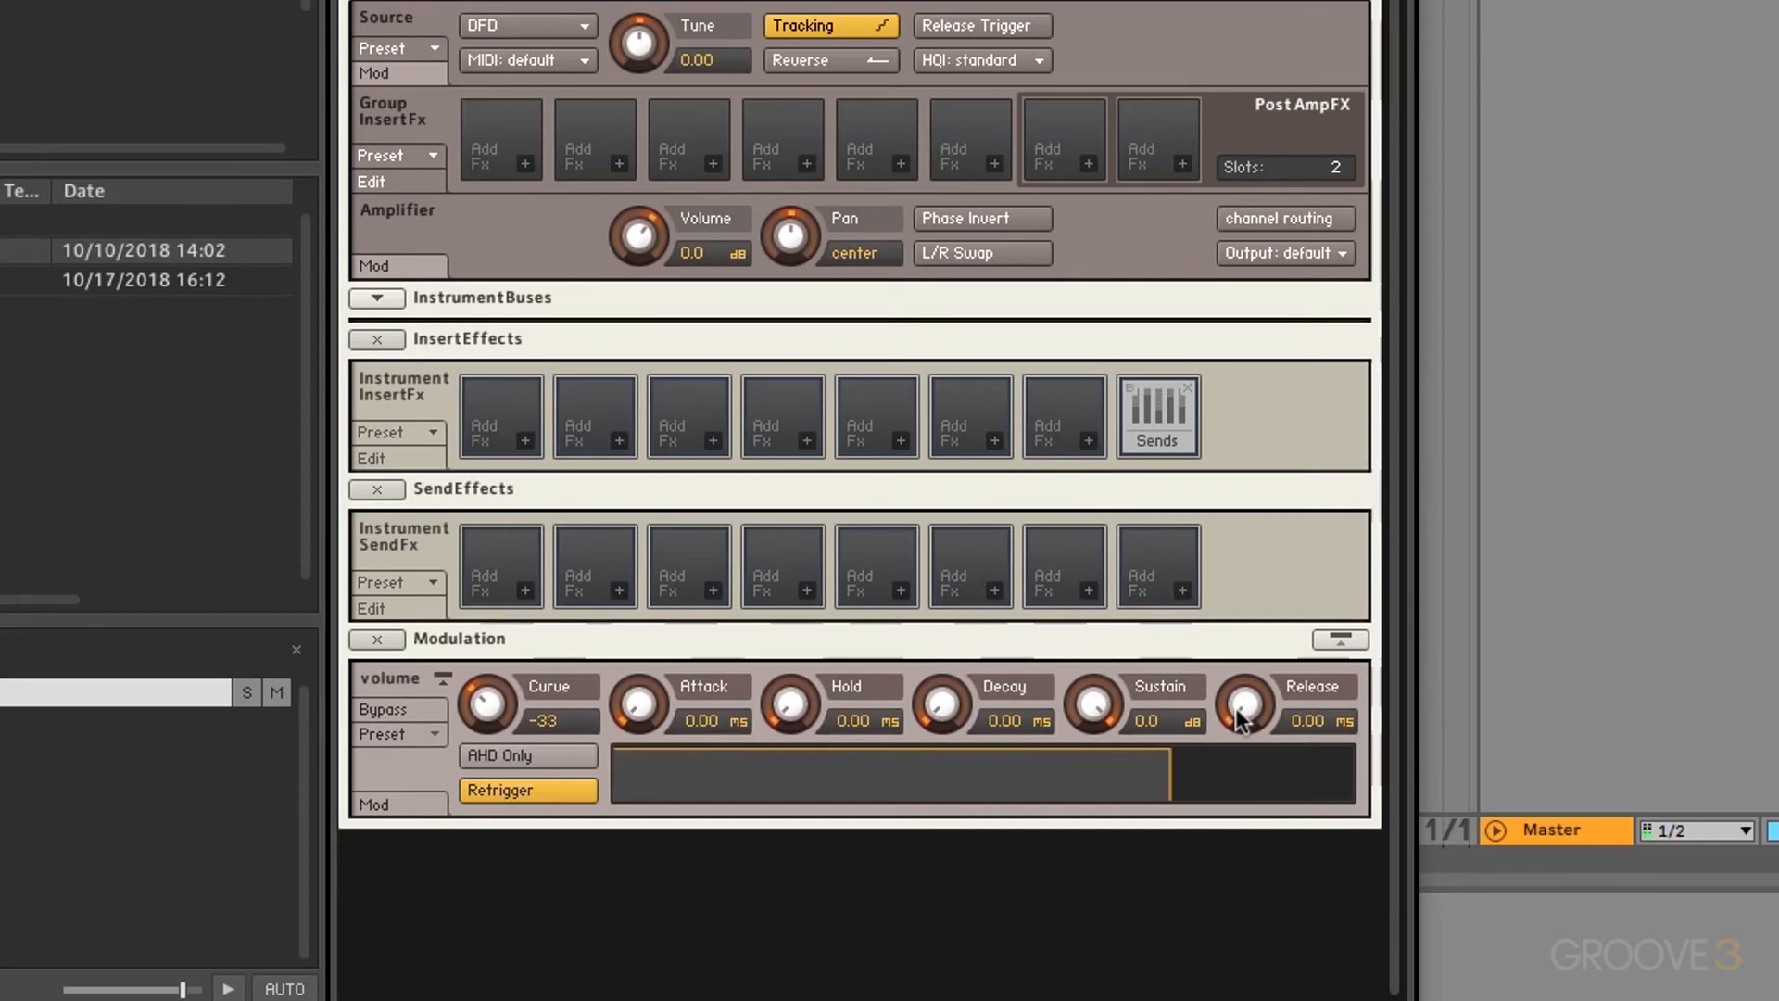
drag(1240, 718, 1242, 500)
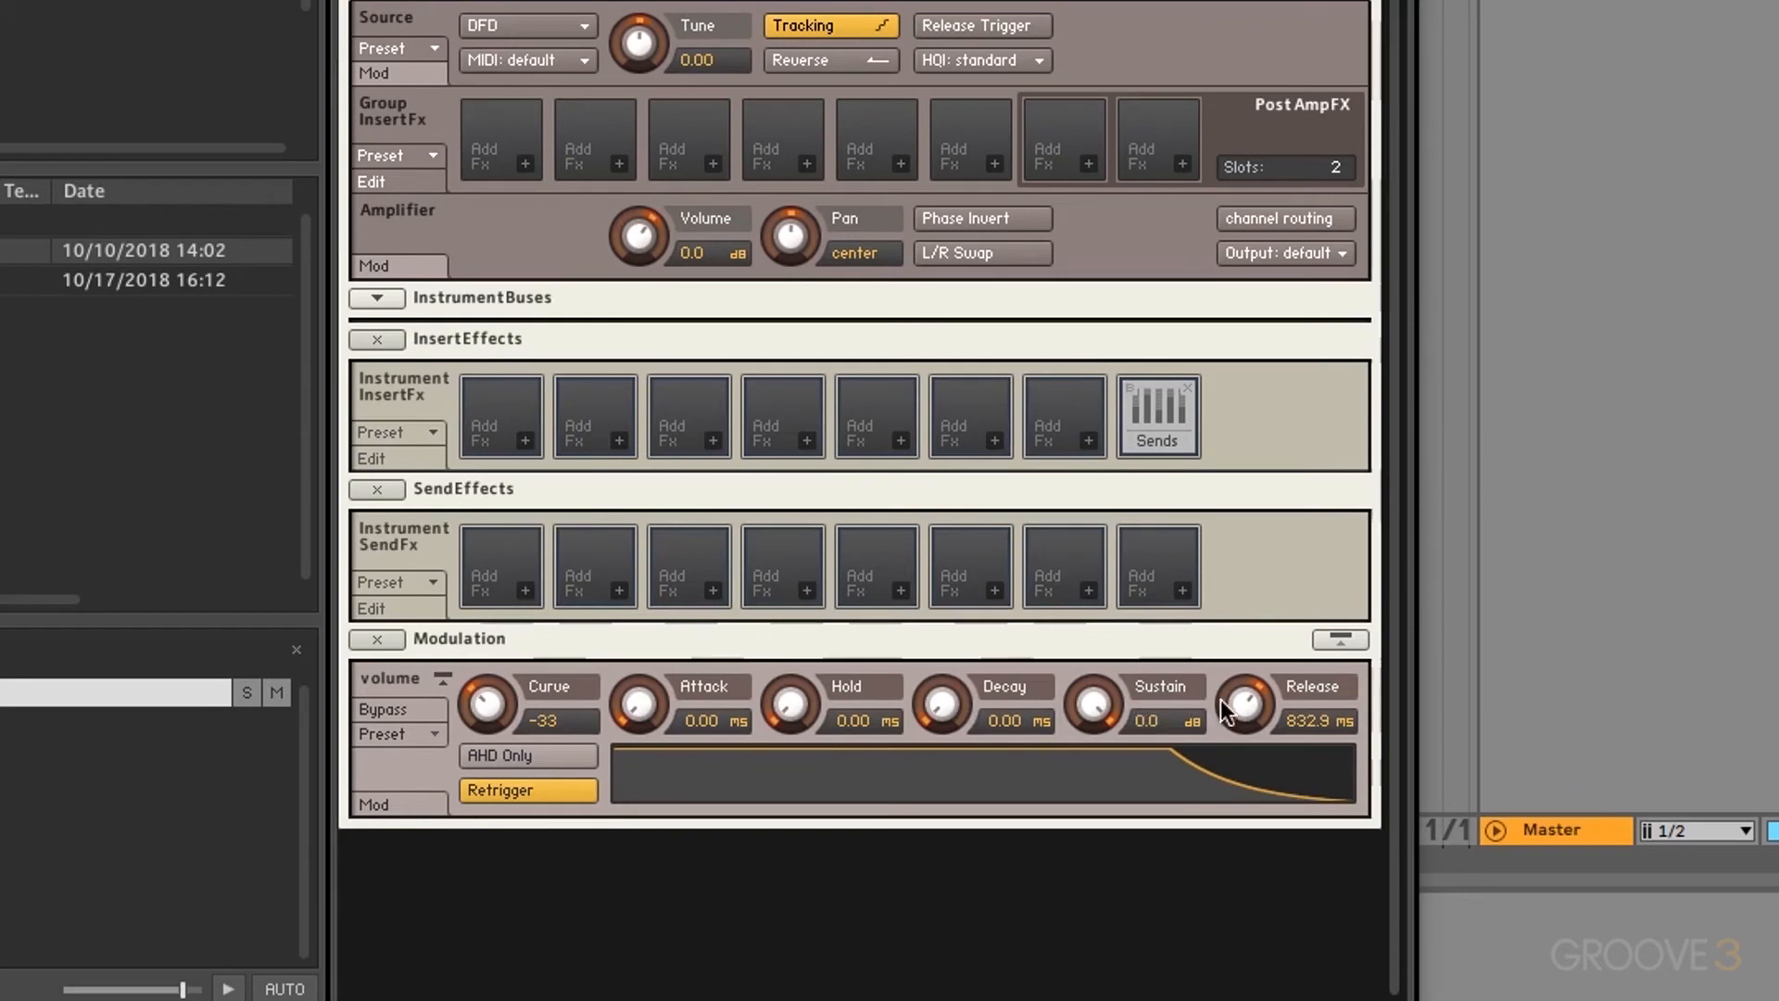
drag(1224, 698, 1245, 798)
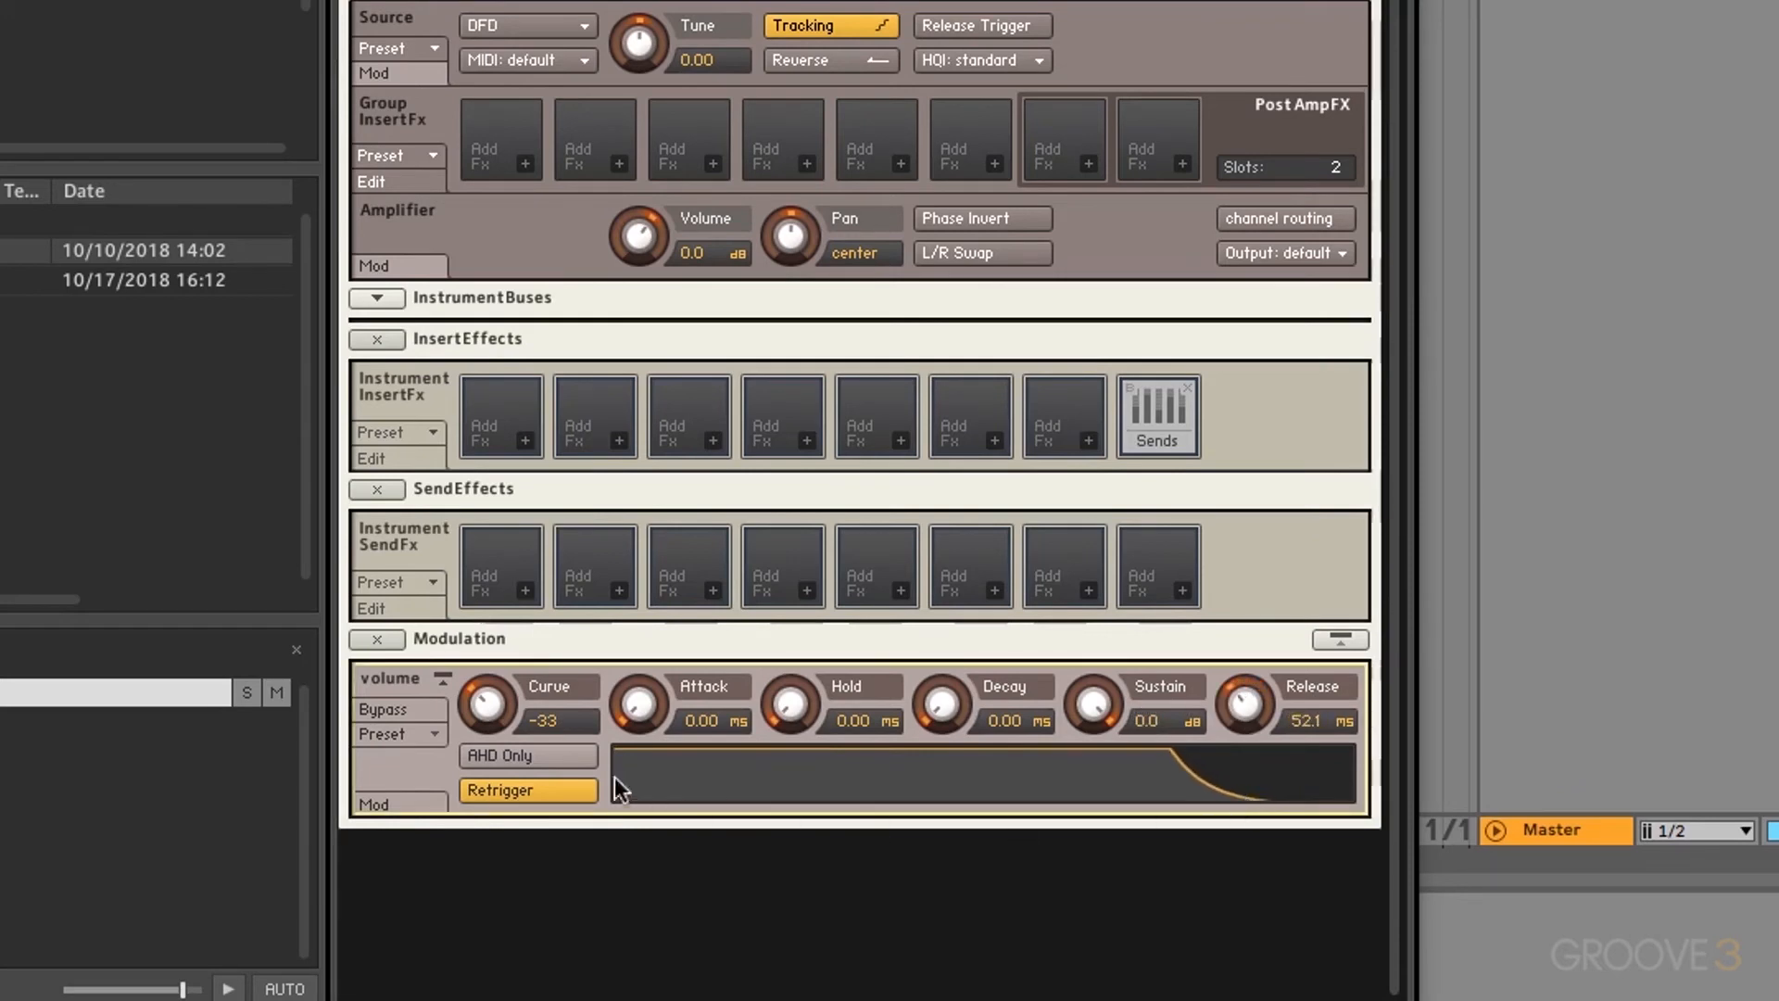
Step: Switch the volume envelope to AHD Only with a 156.8 ms attack and 114.0 ms hold
click(535, 748)
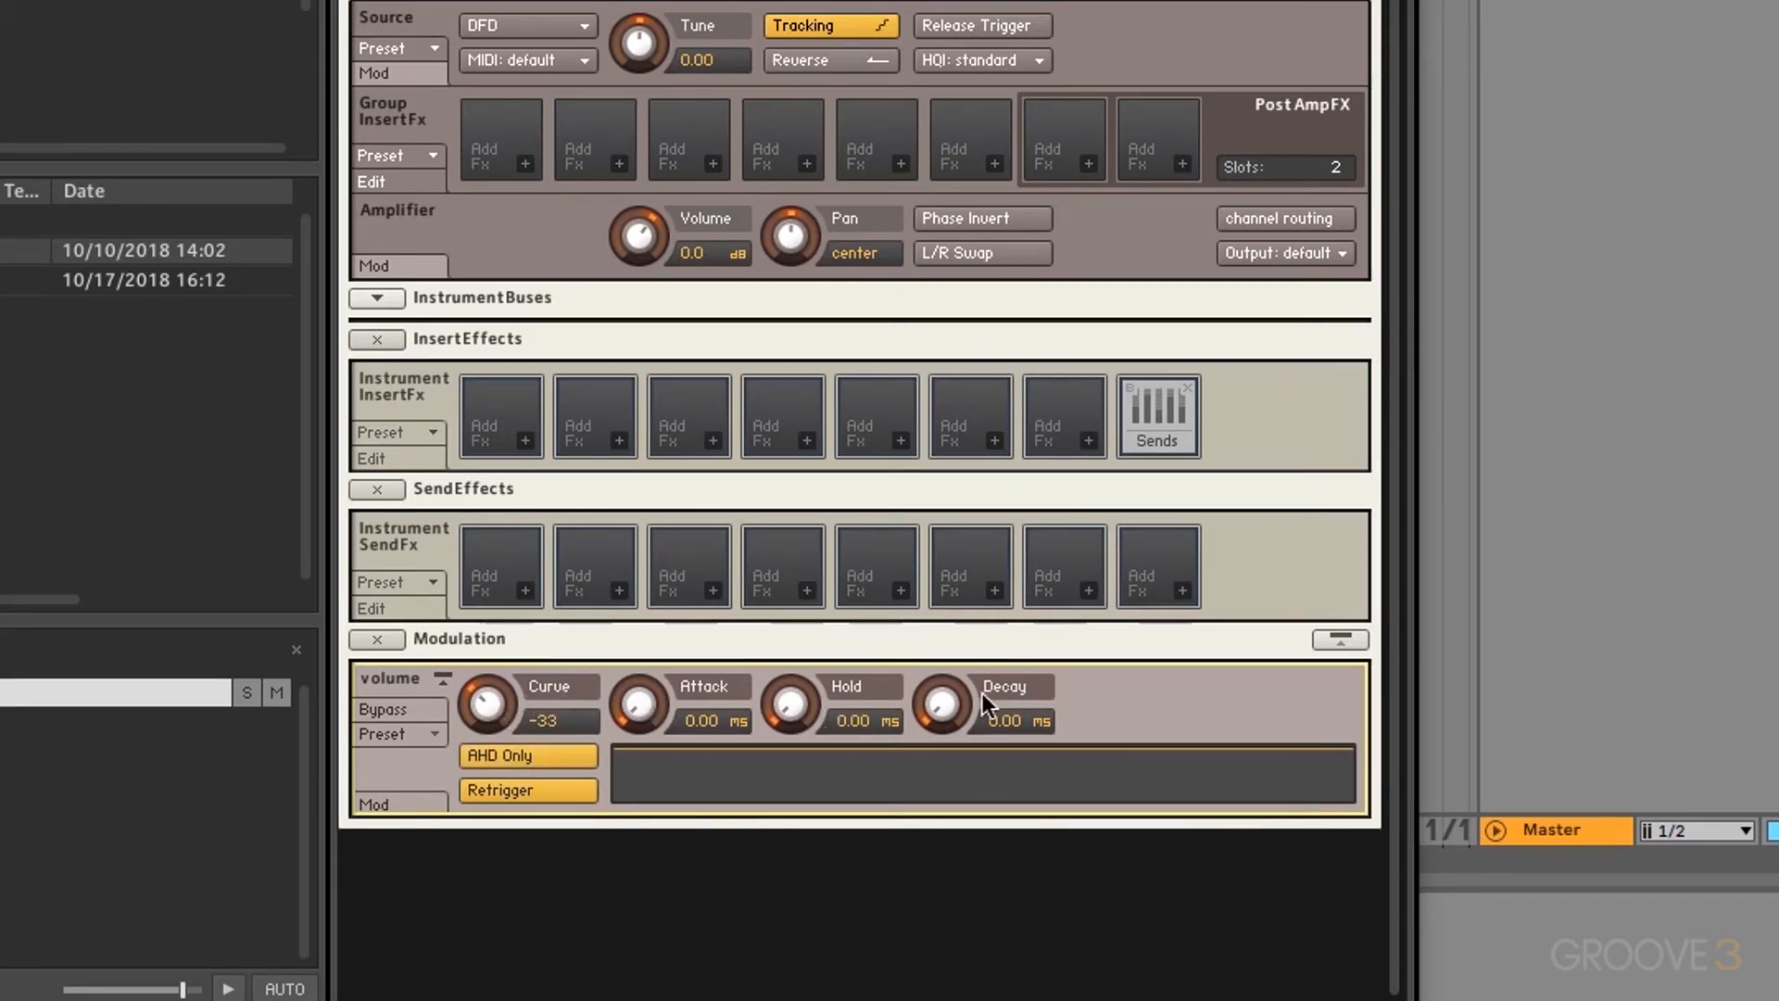
drag(981, 693, 951, 498)
drag(640, 704, 636, 531)
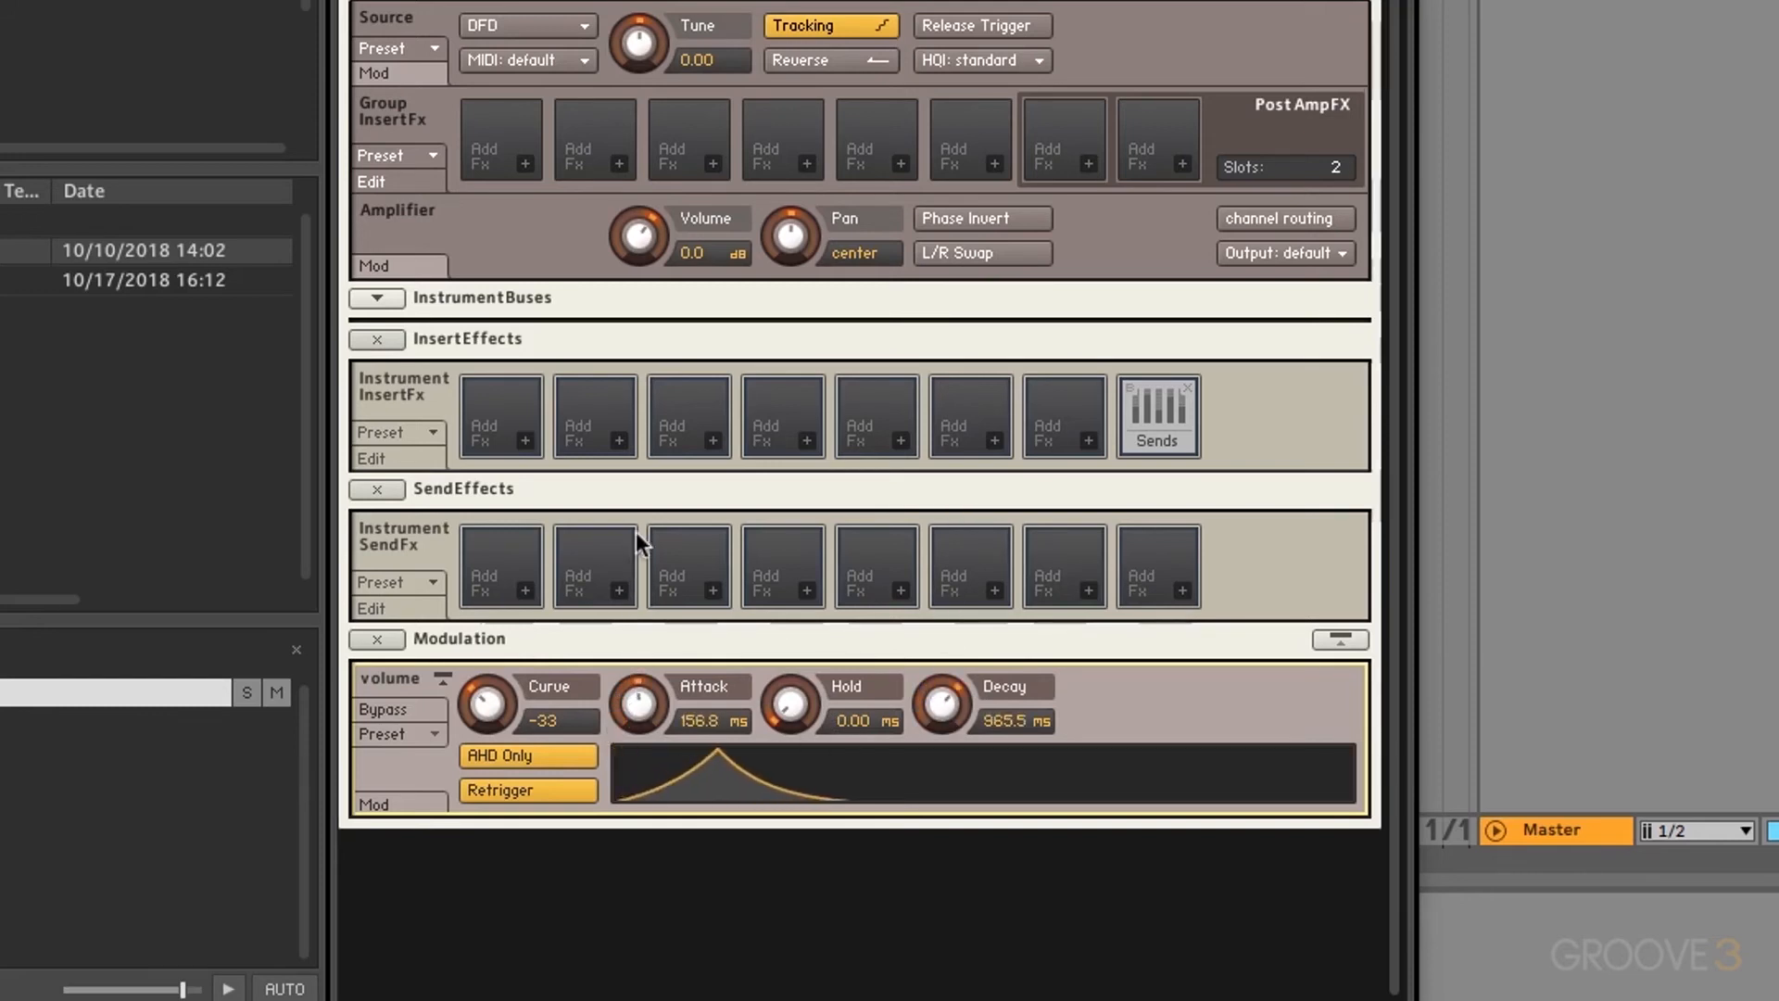
drag(792, 686, 793, 538)
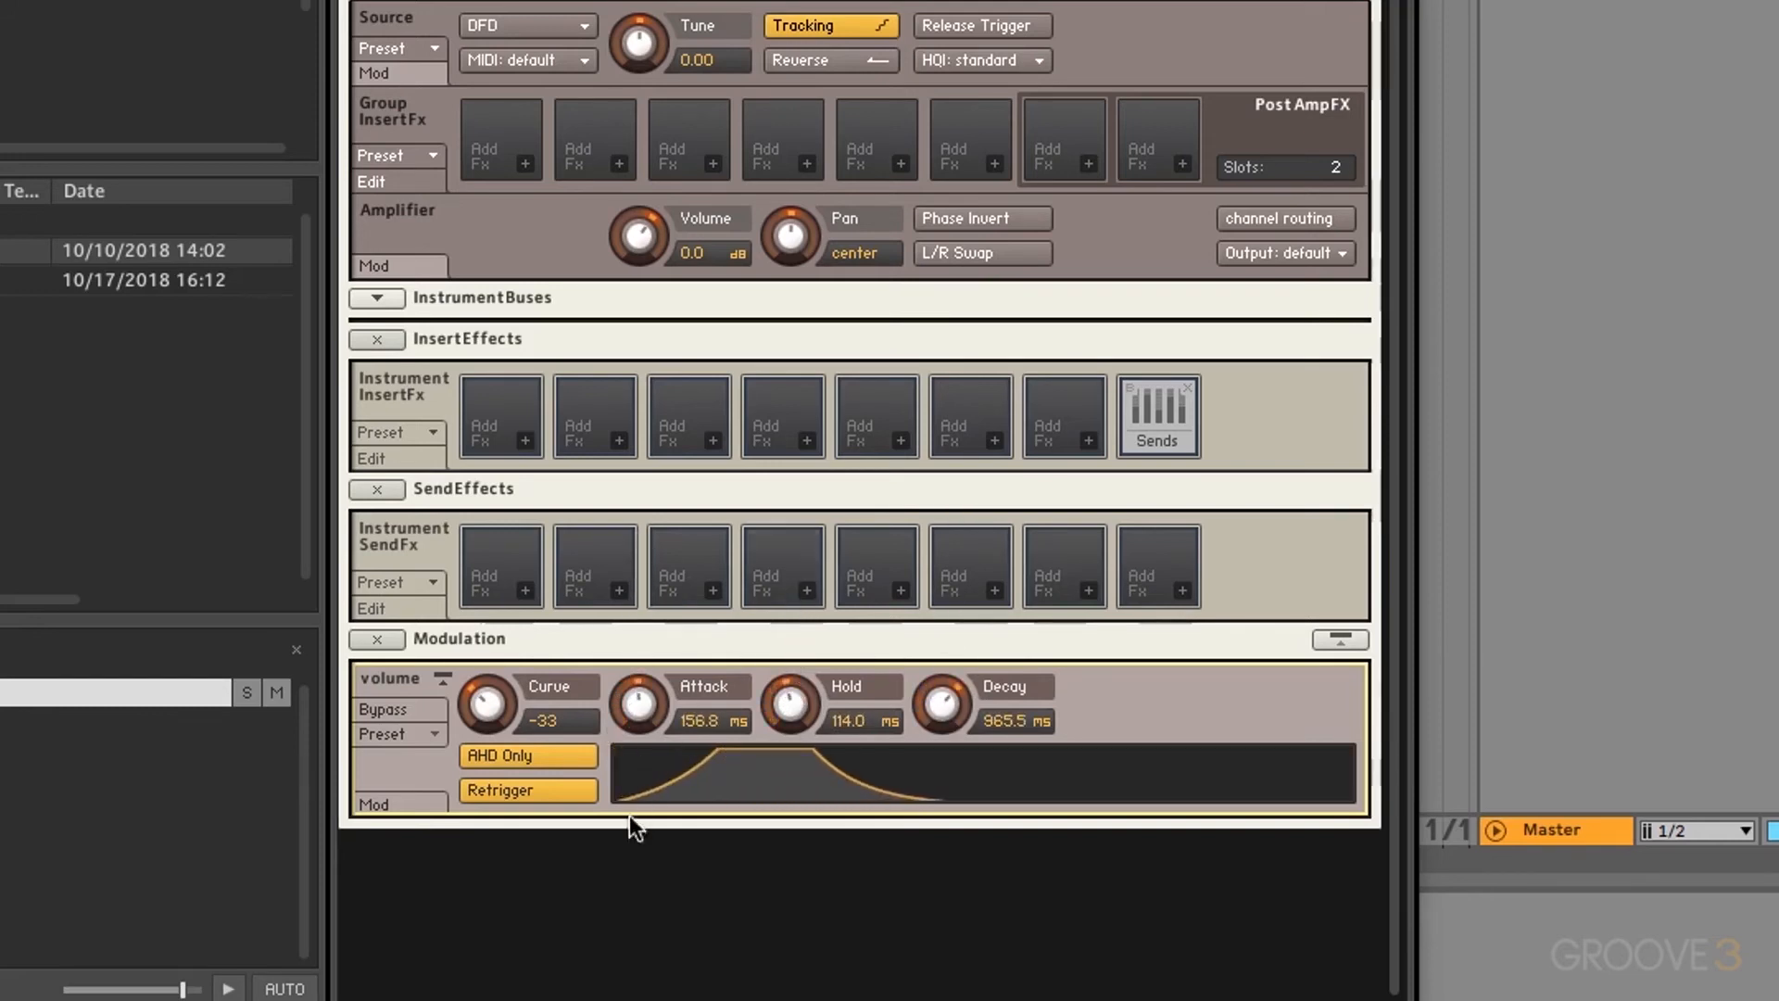
drag(487, 704, 491, 775)
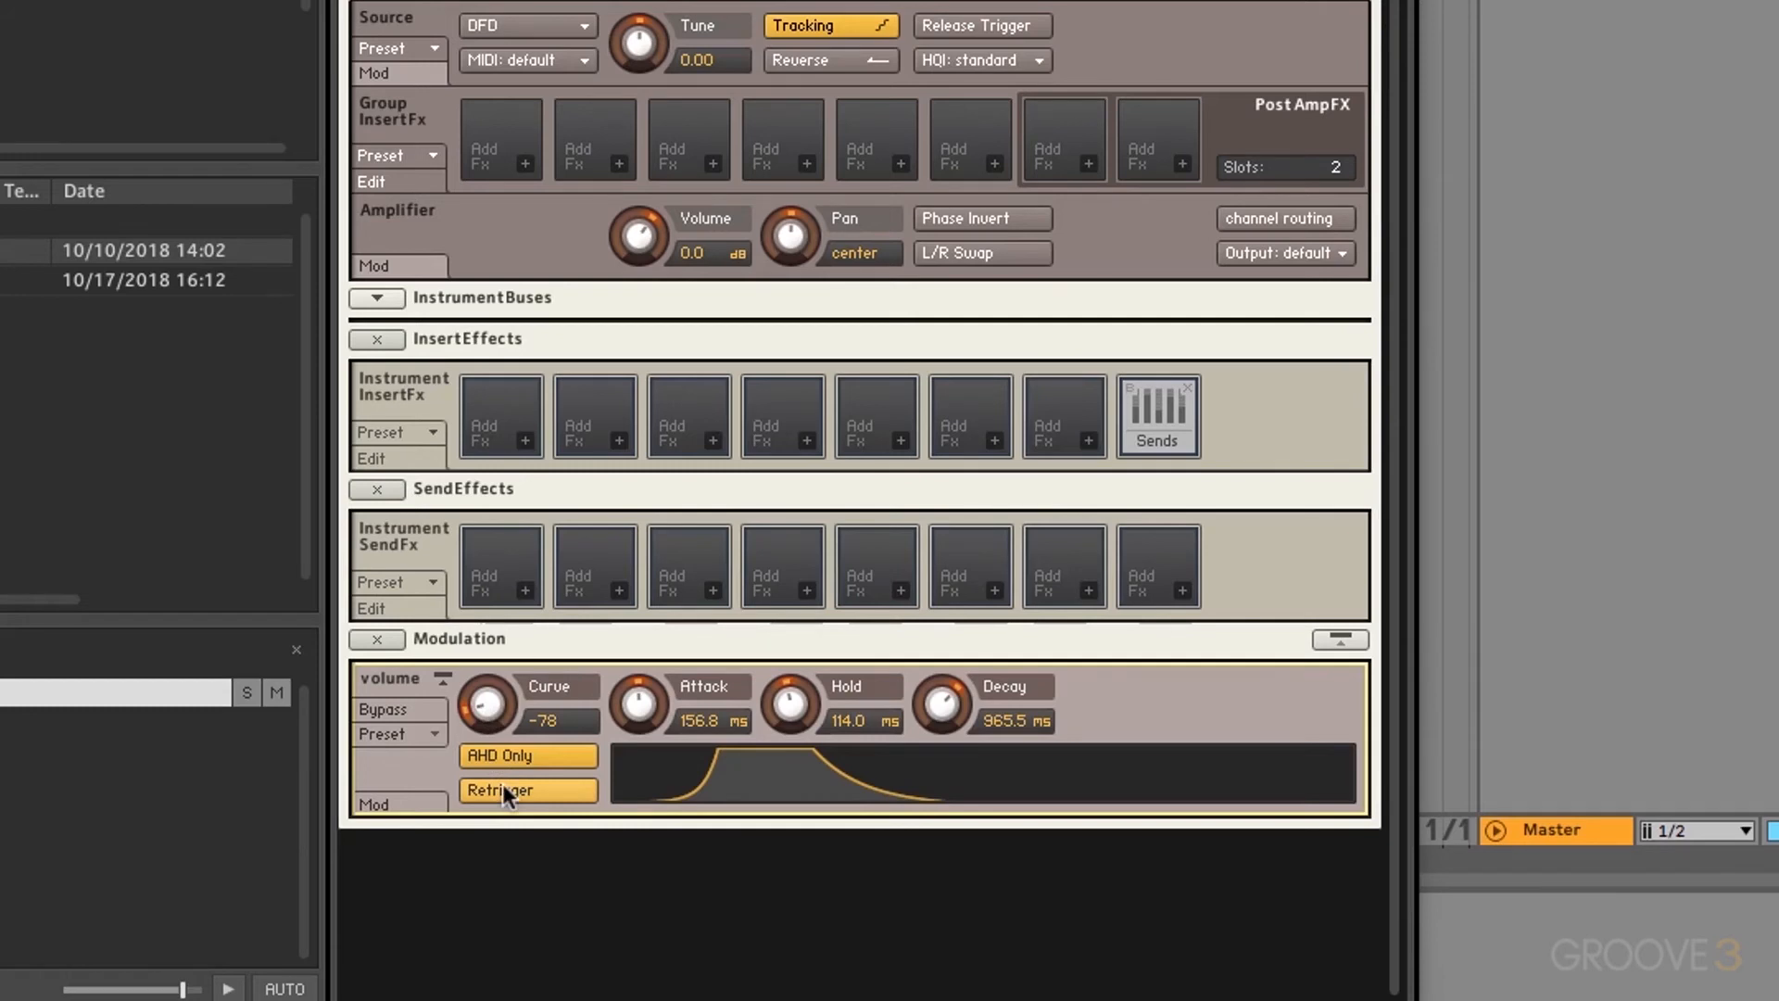
Step: Shorten the decay to 81.4 ms, keeping the 156.8 ms attack after comparing without it
drag(641, 704, 641, 815)
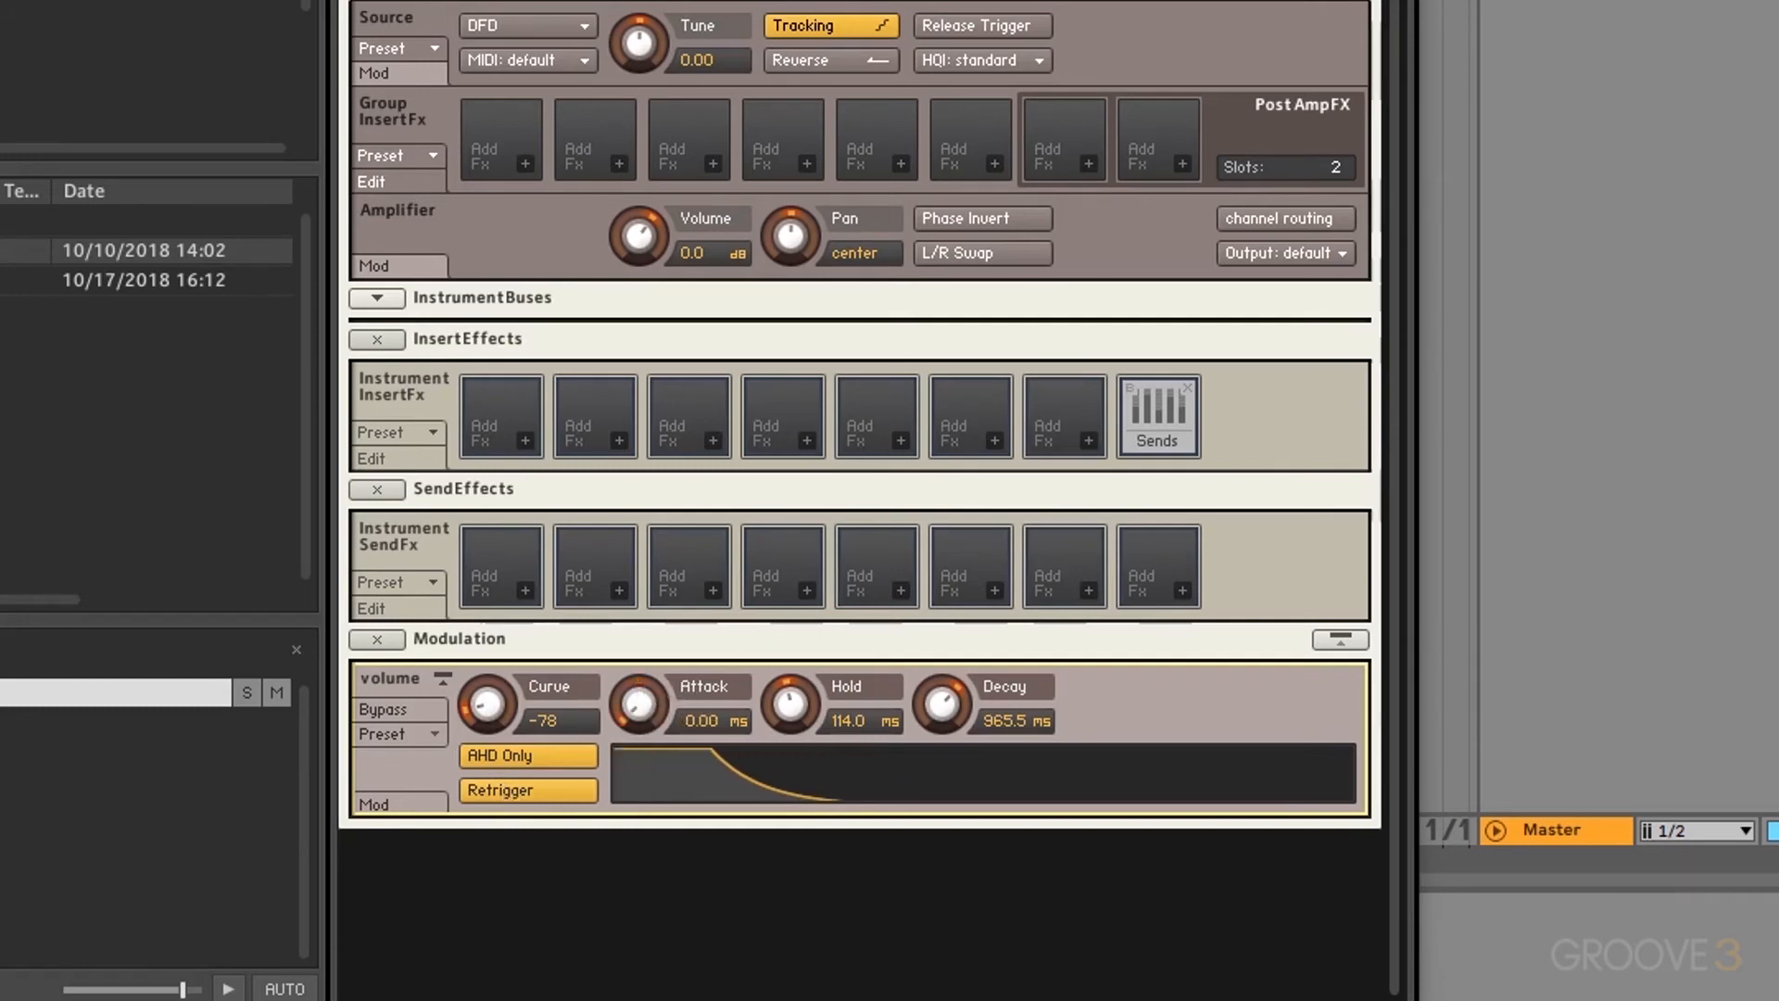
drag(945, 676, 945, 634)
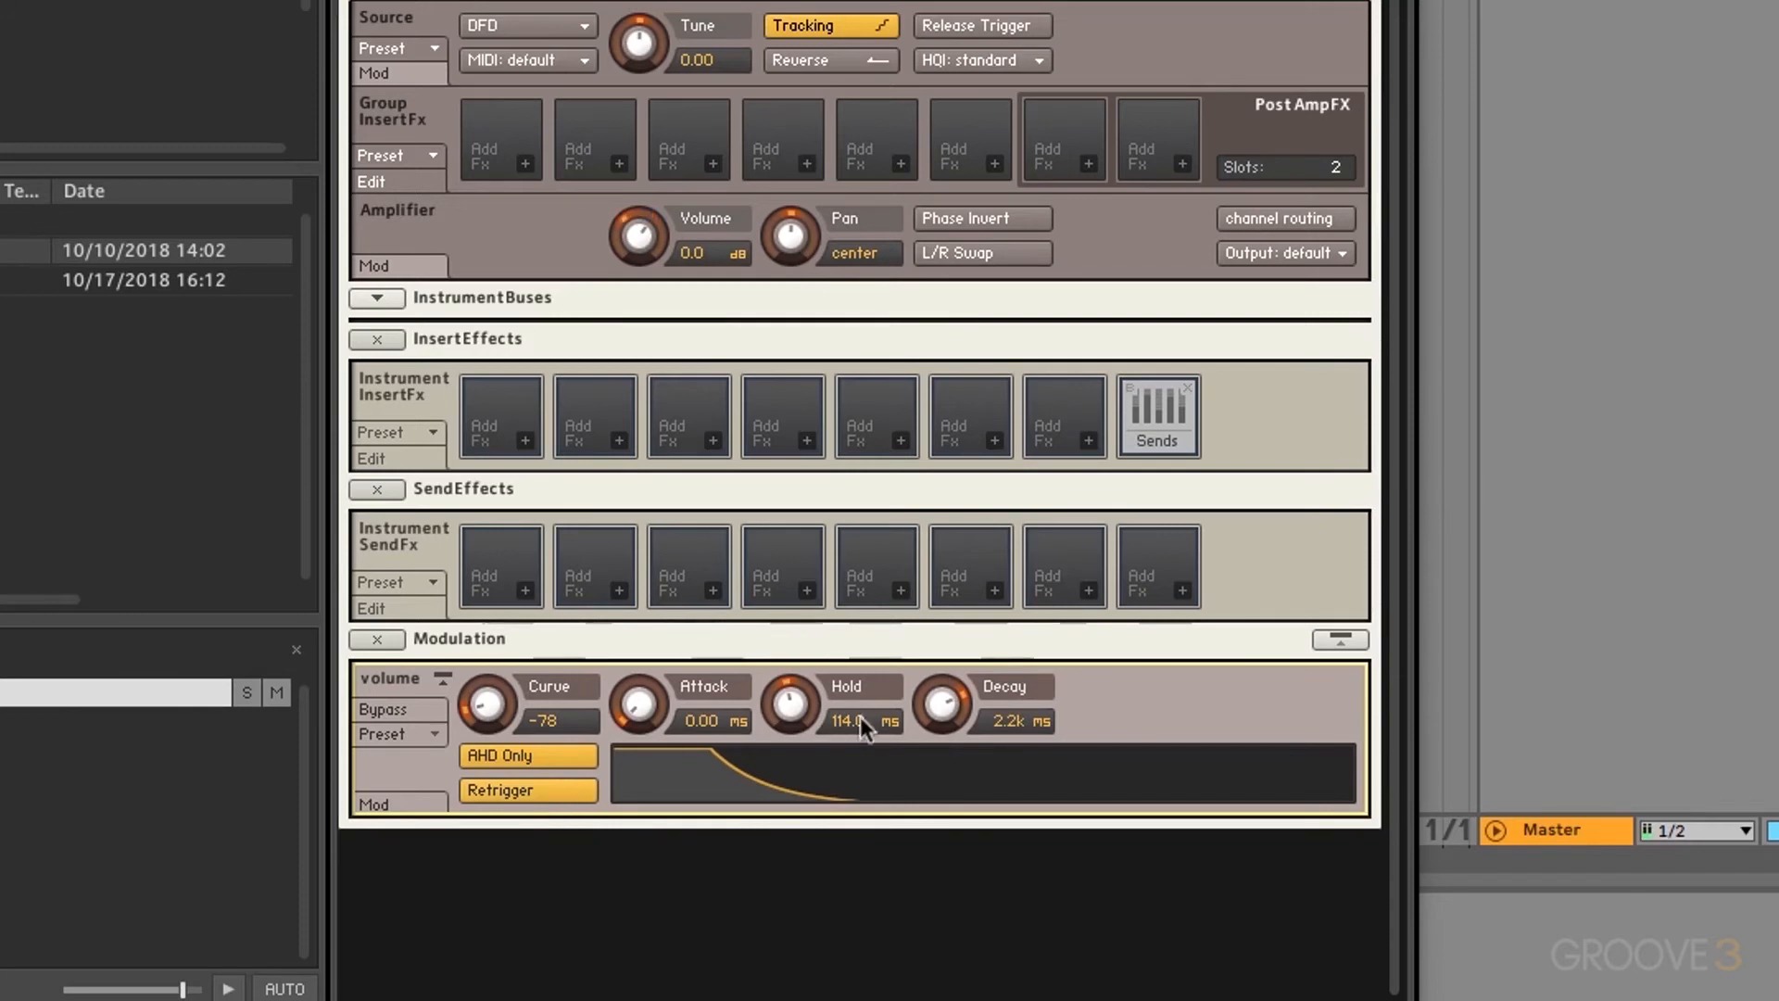
drag(937, 706, 920, 829)
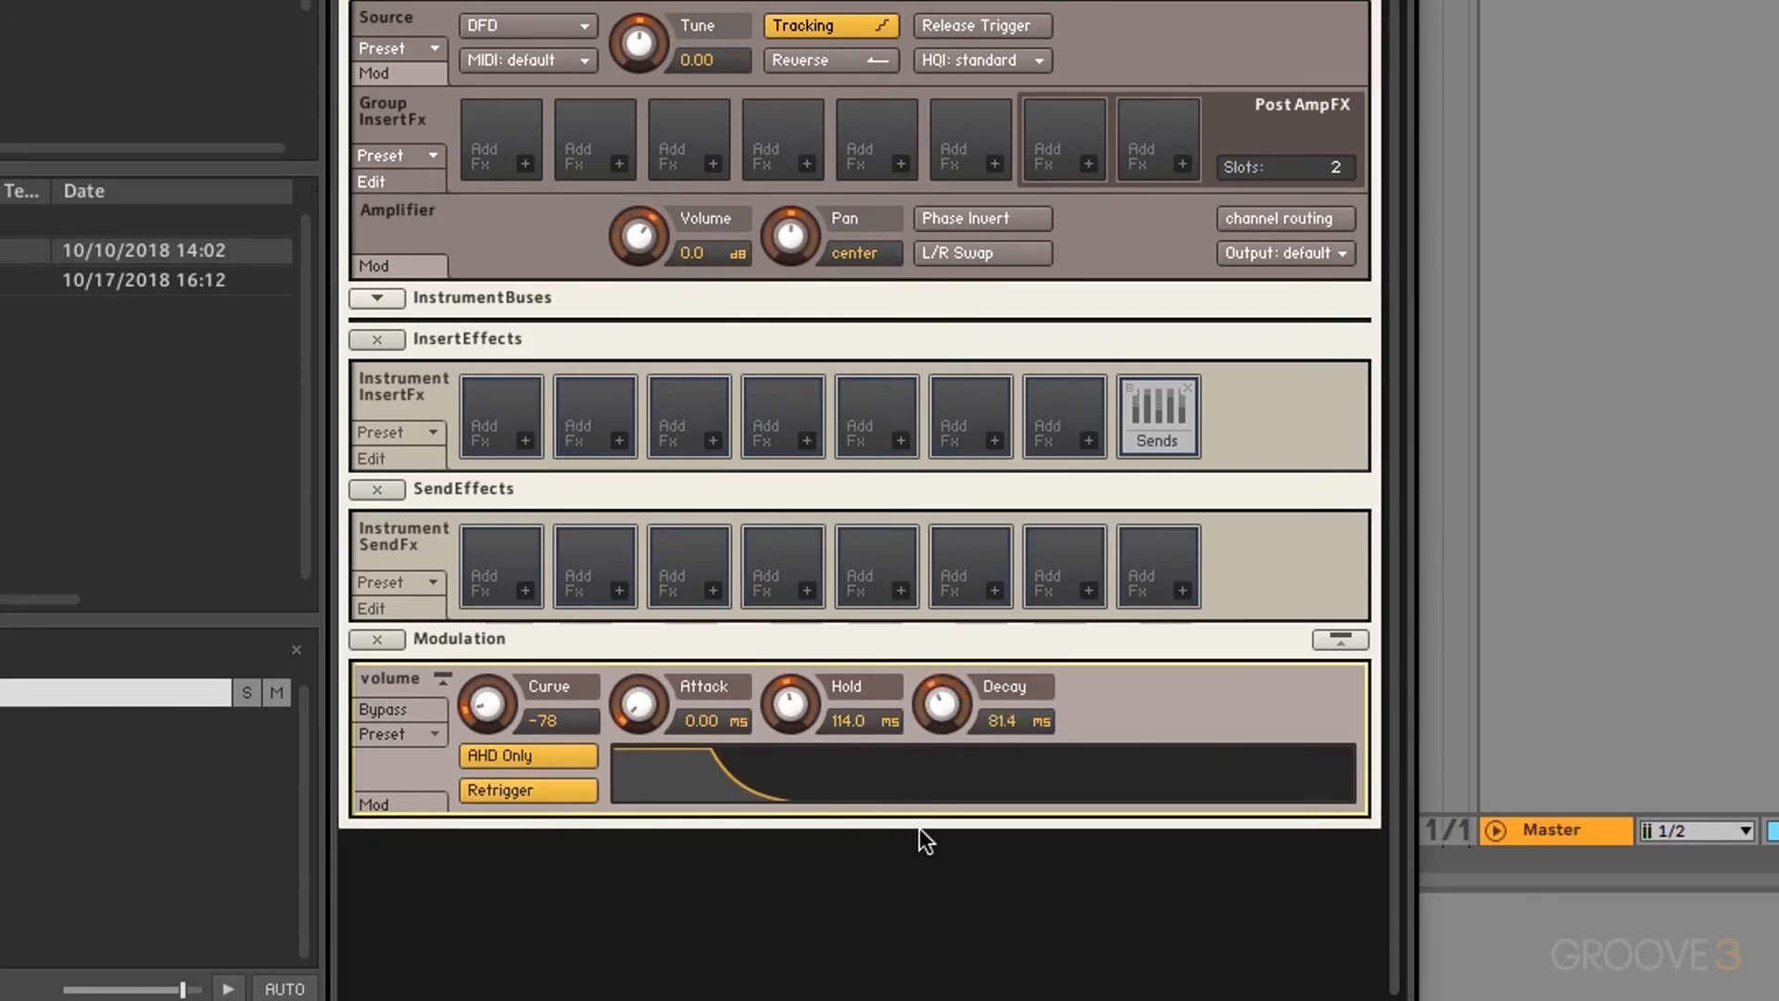
drag(635, 699, 663, 534)
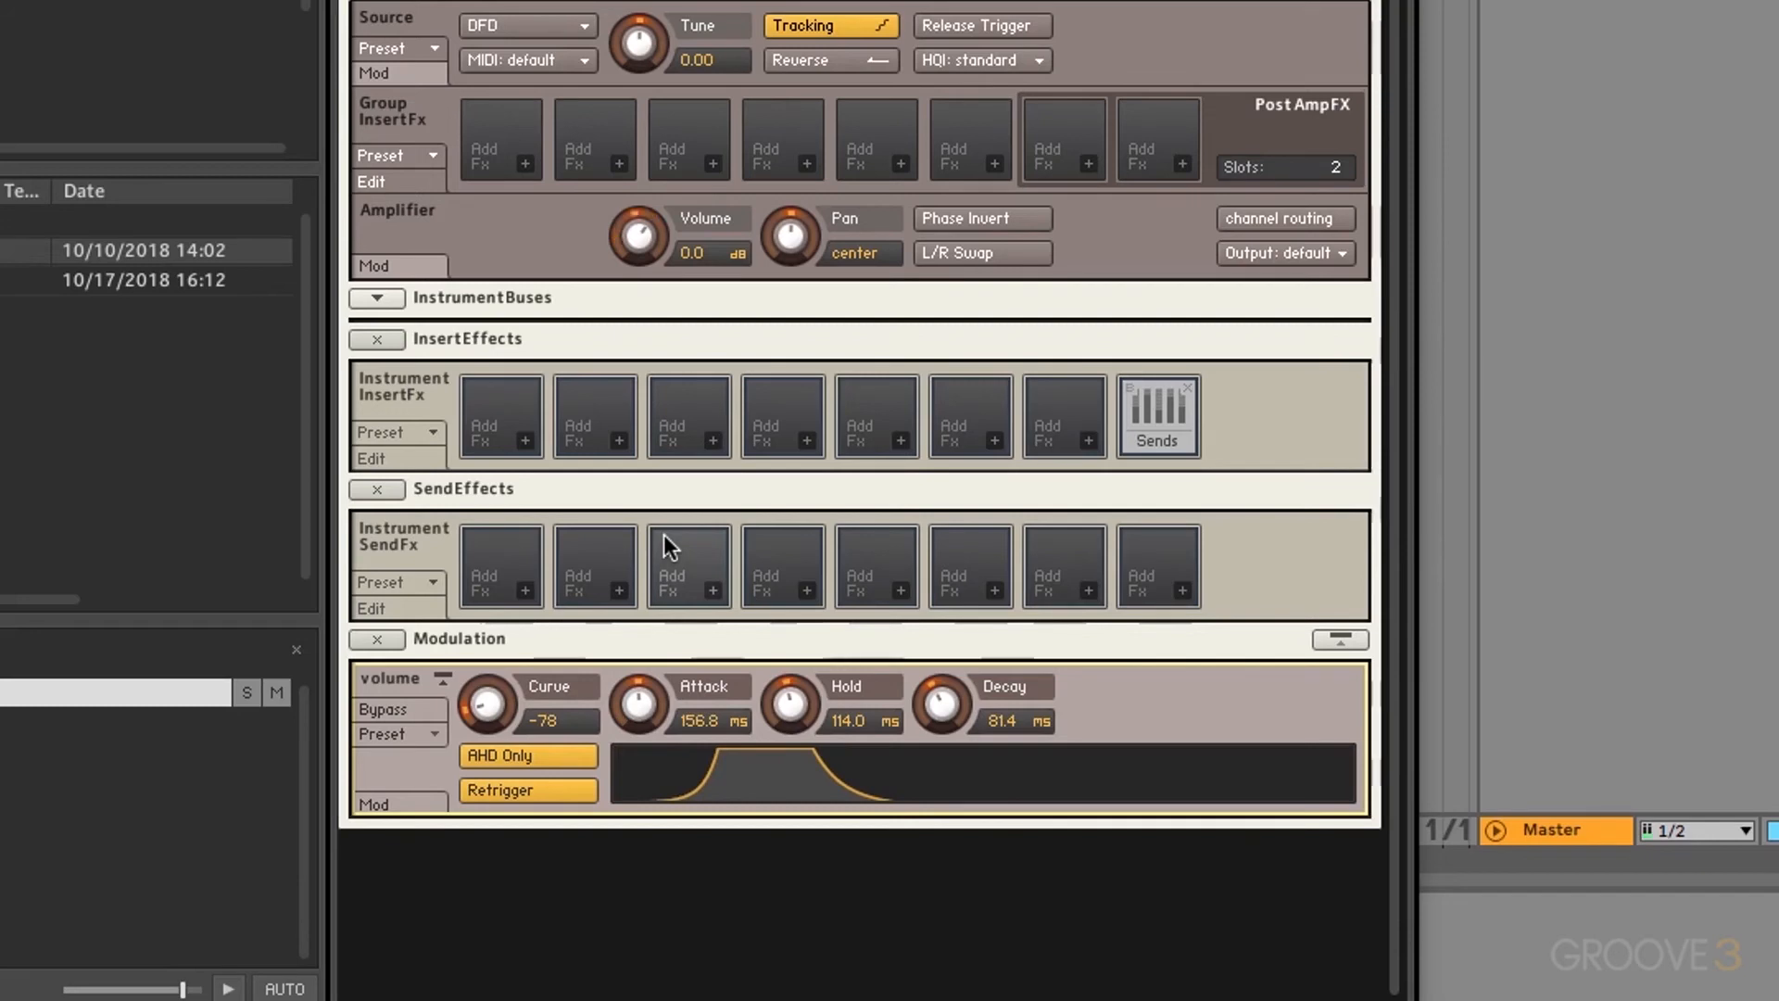
Step: Ease the attack curve to -55 and turn Retrigger off
click(540, 785)
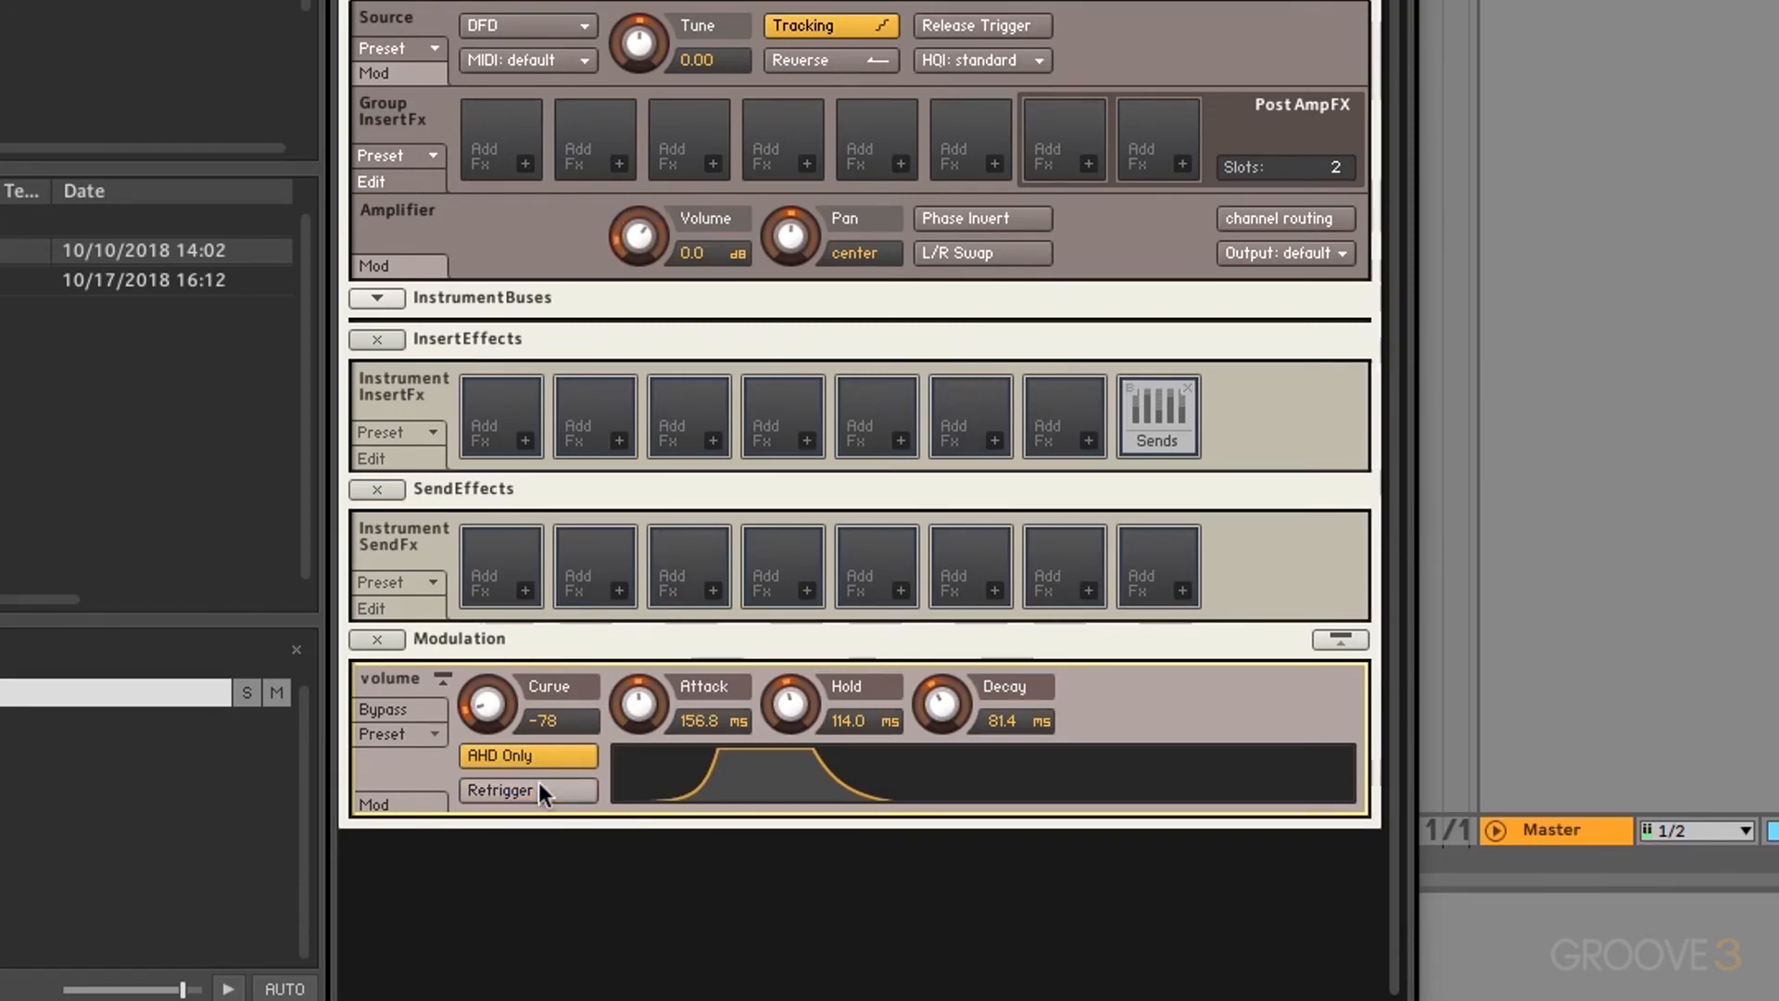
click(539, 785)
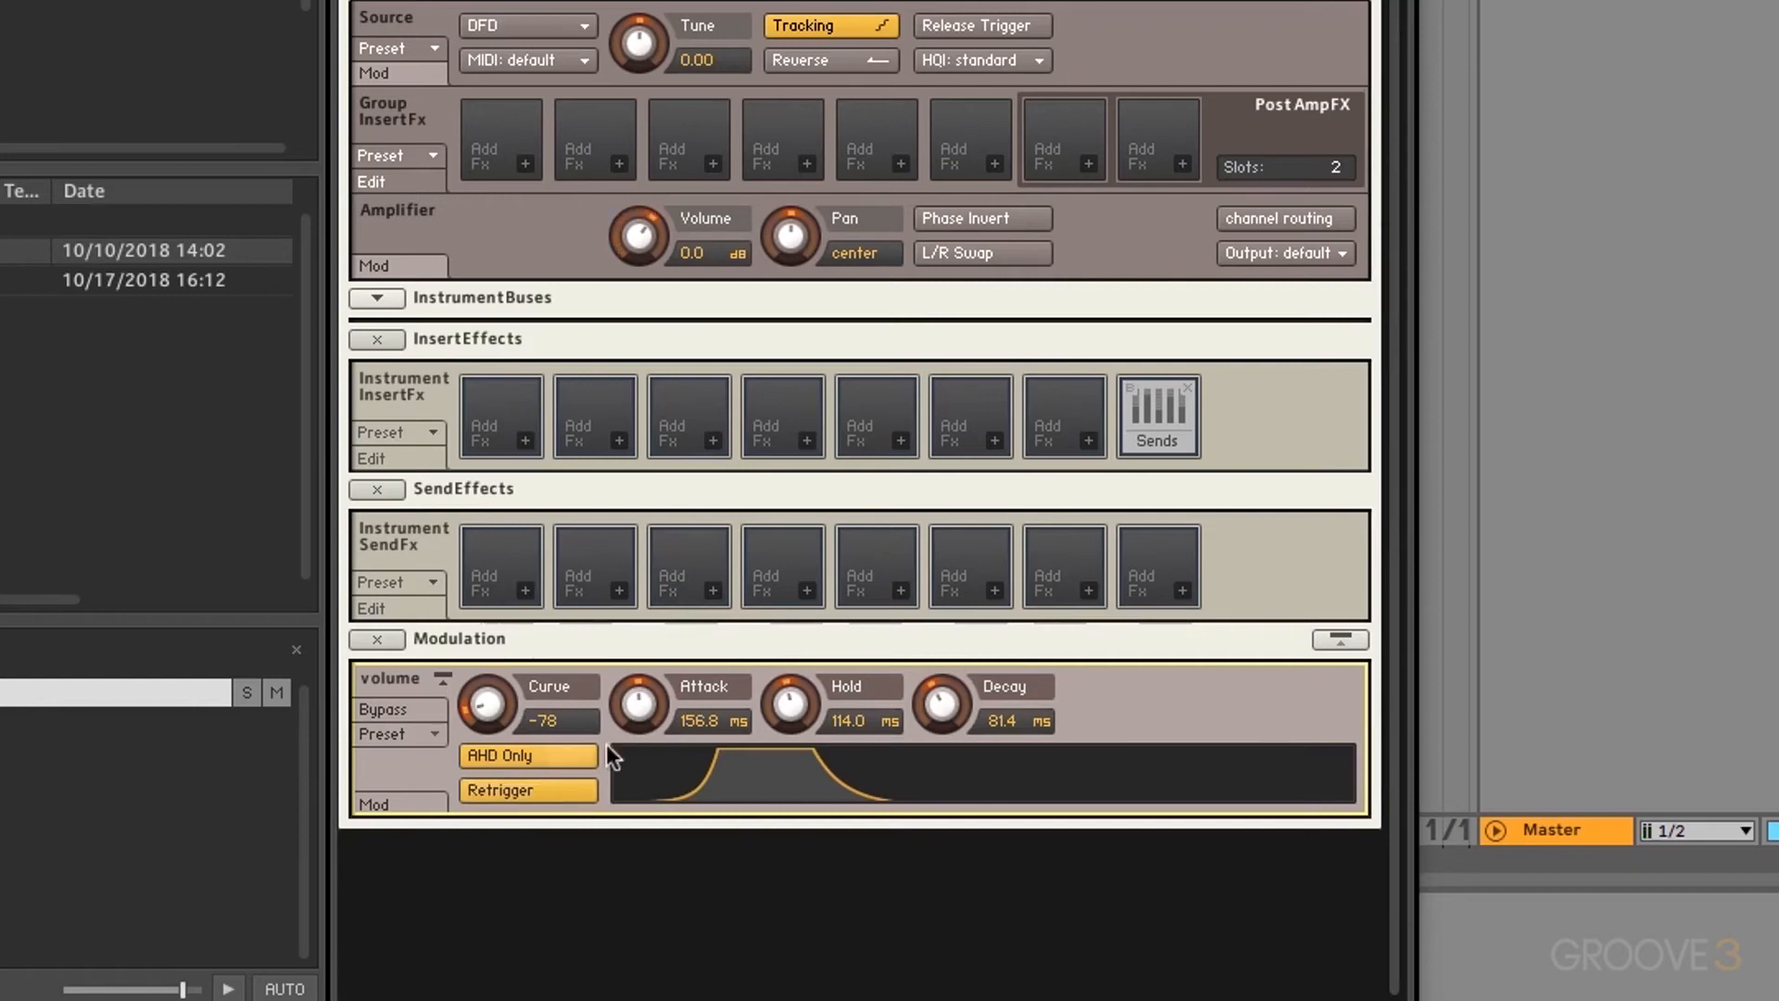
drag(478, 693, 476, 676)
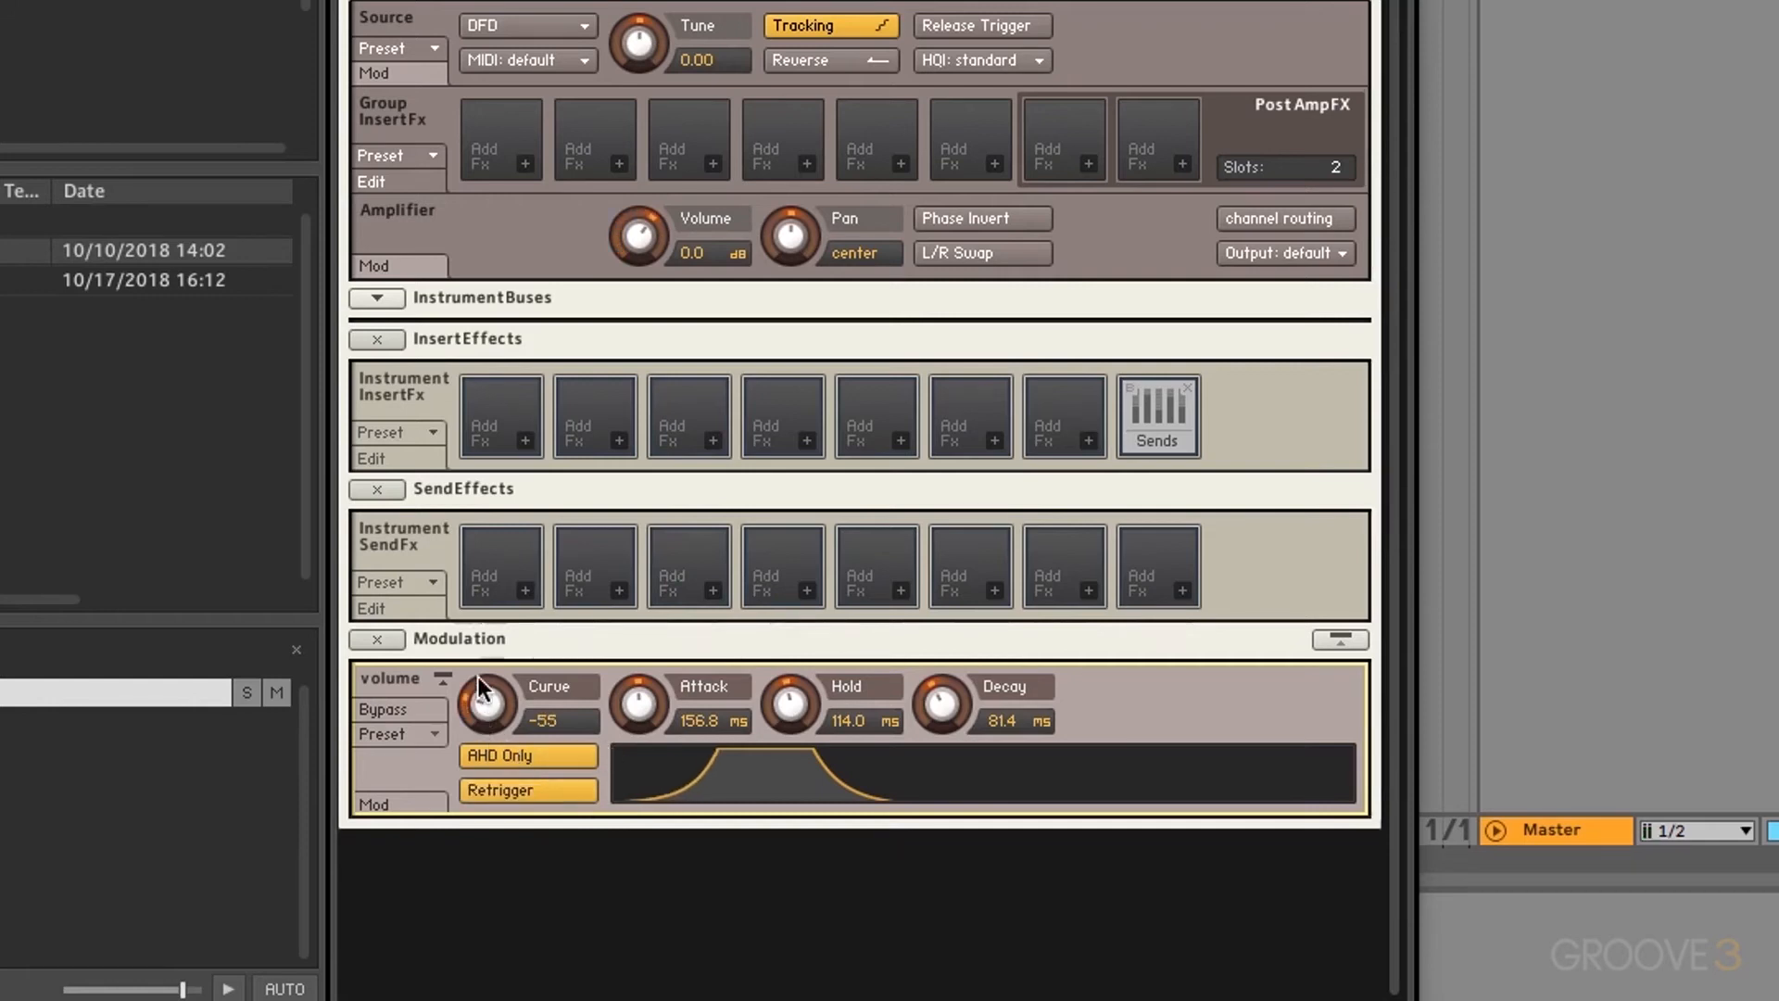
click(503, 783)
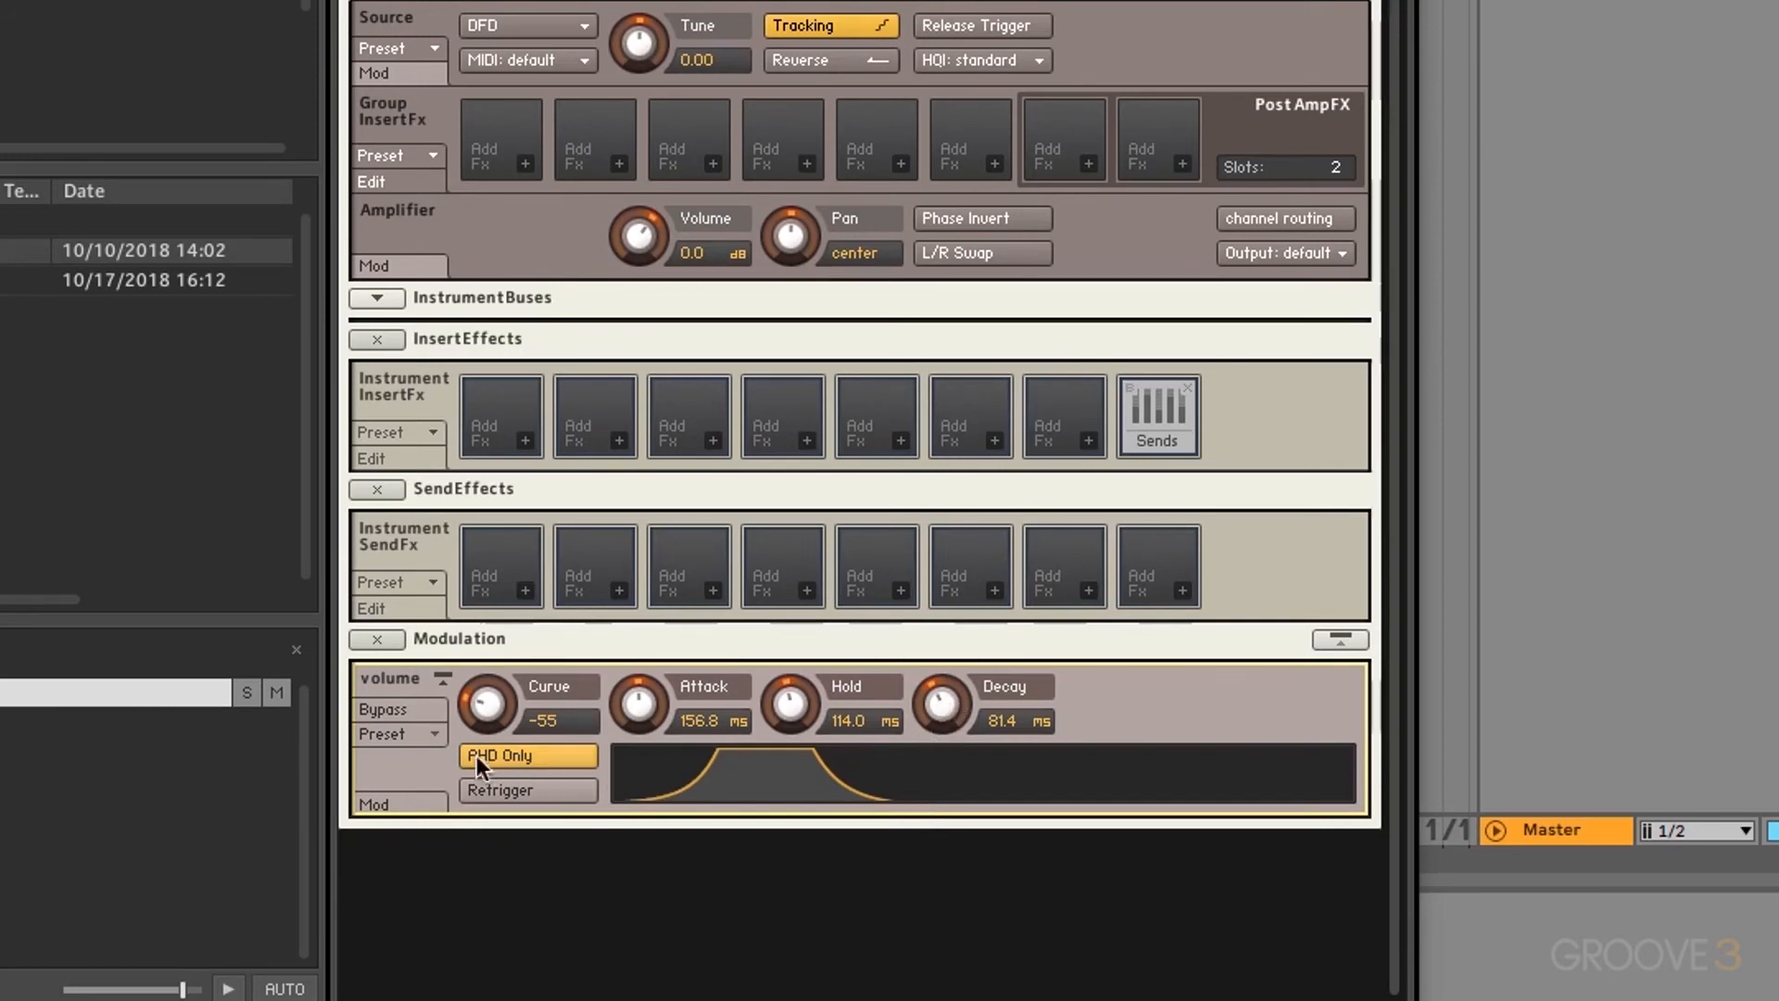
Step: Bypass and re-enable the volume envelope, then apply its Default factory preset
click(384, 708)
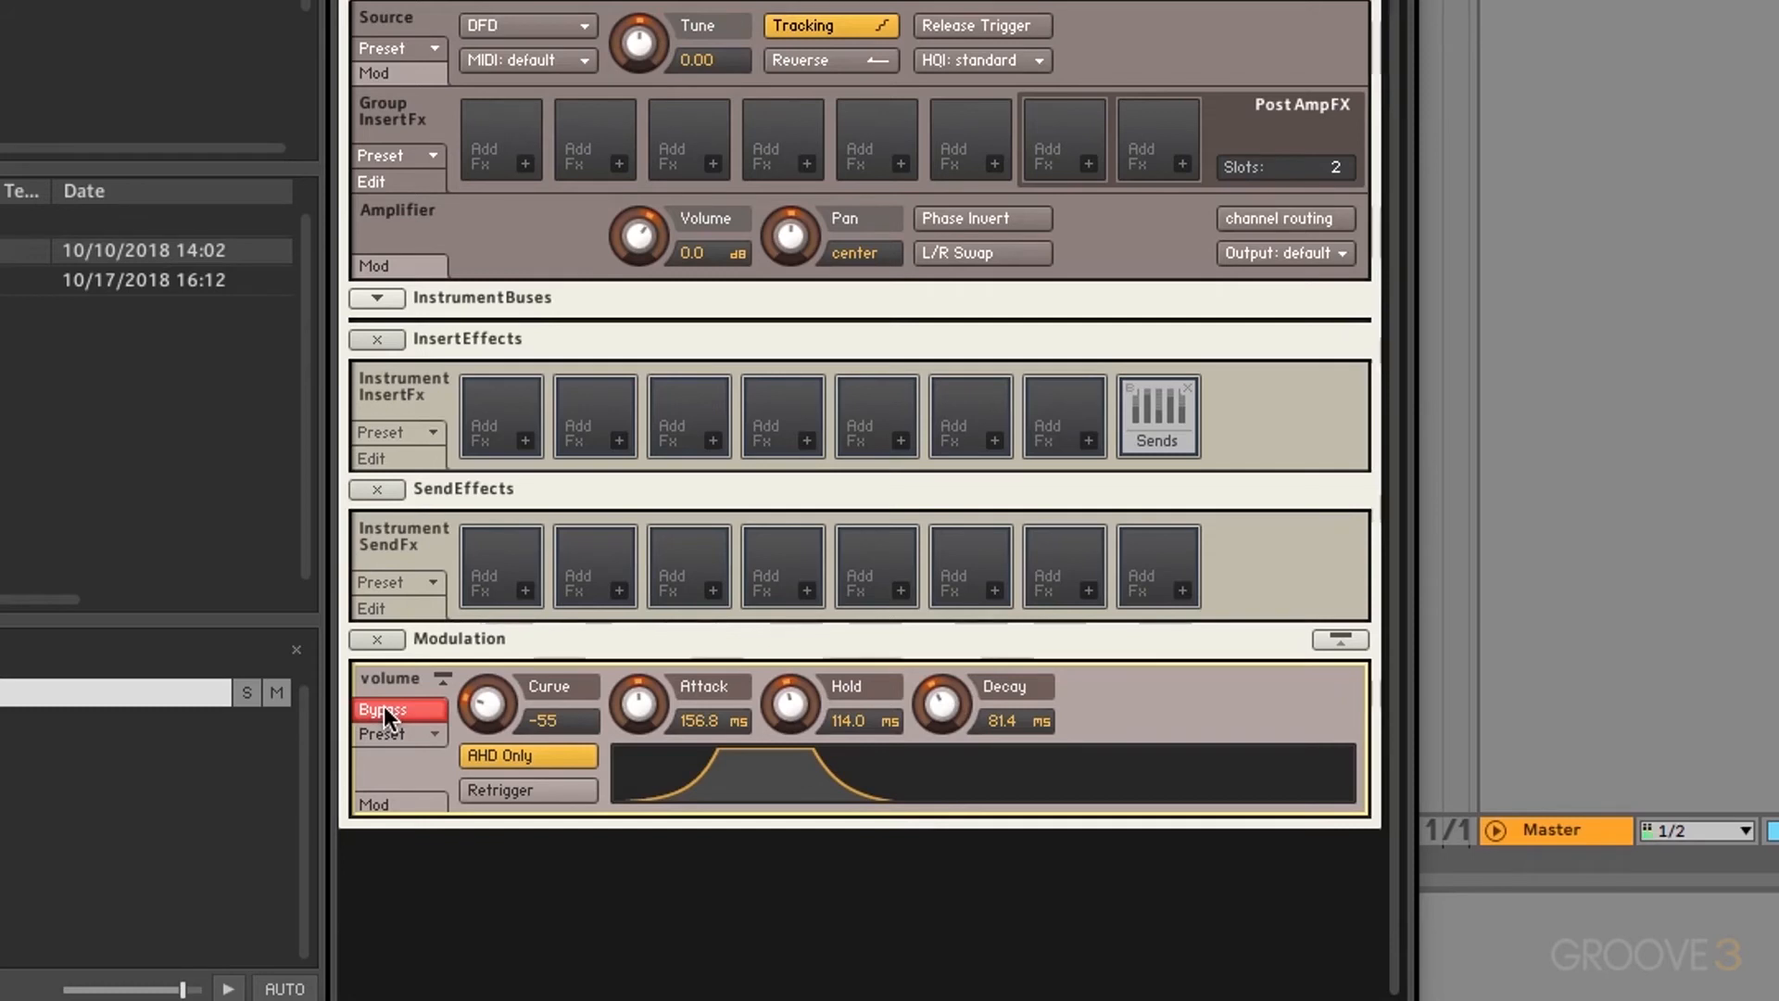
click(384, 706)
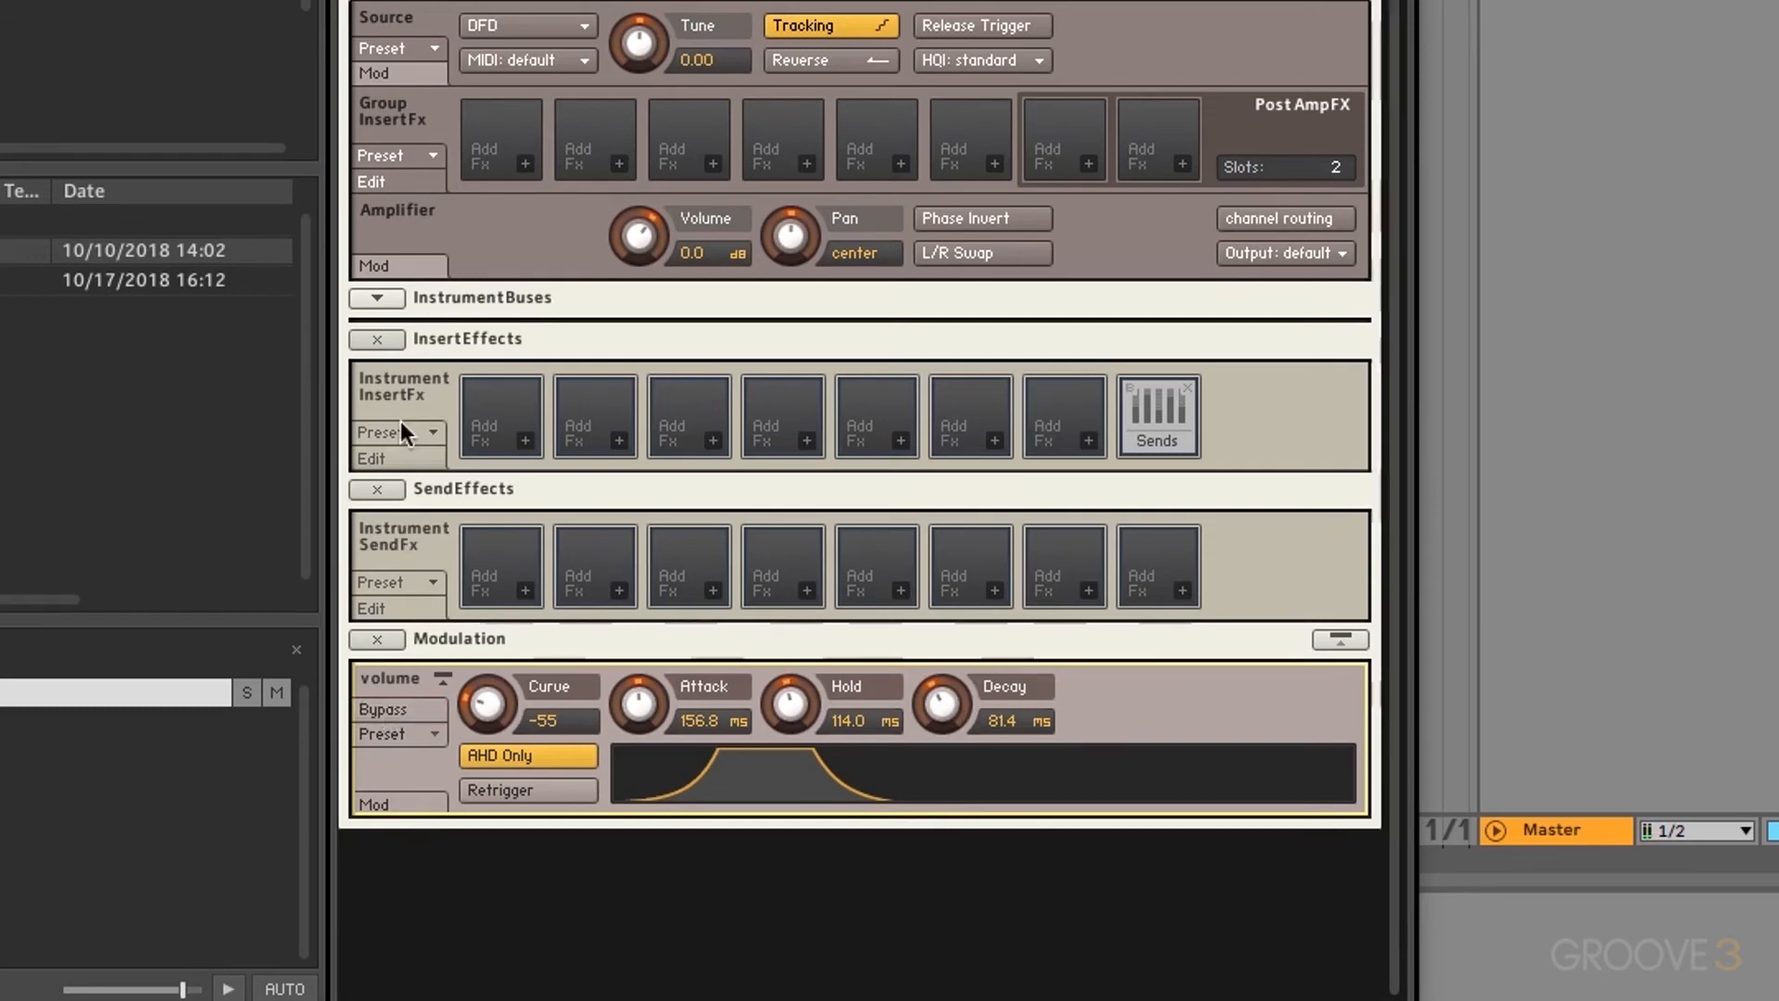
click(431, 732)
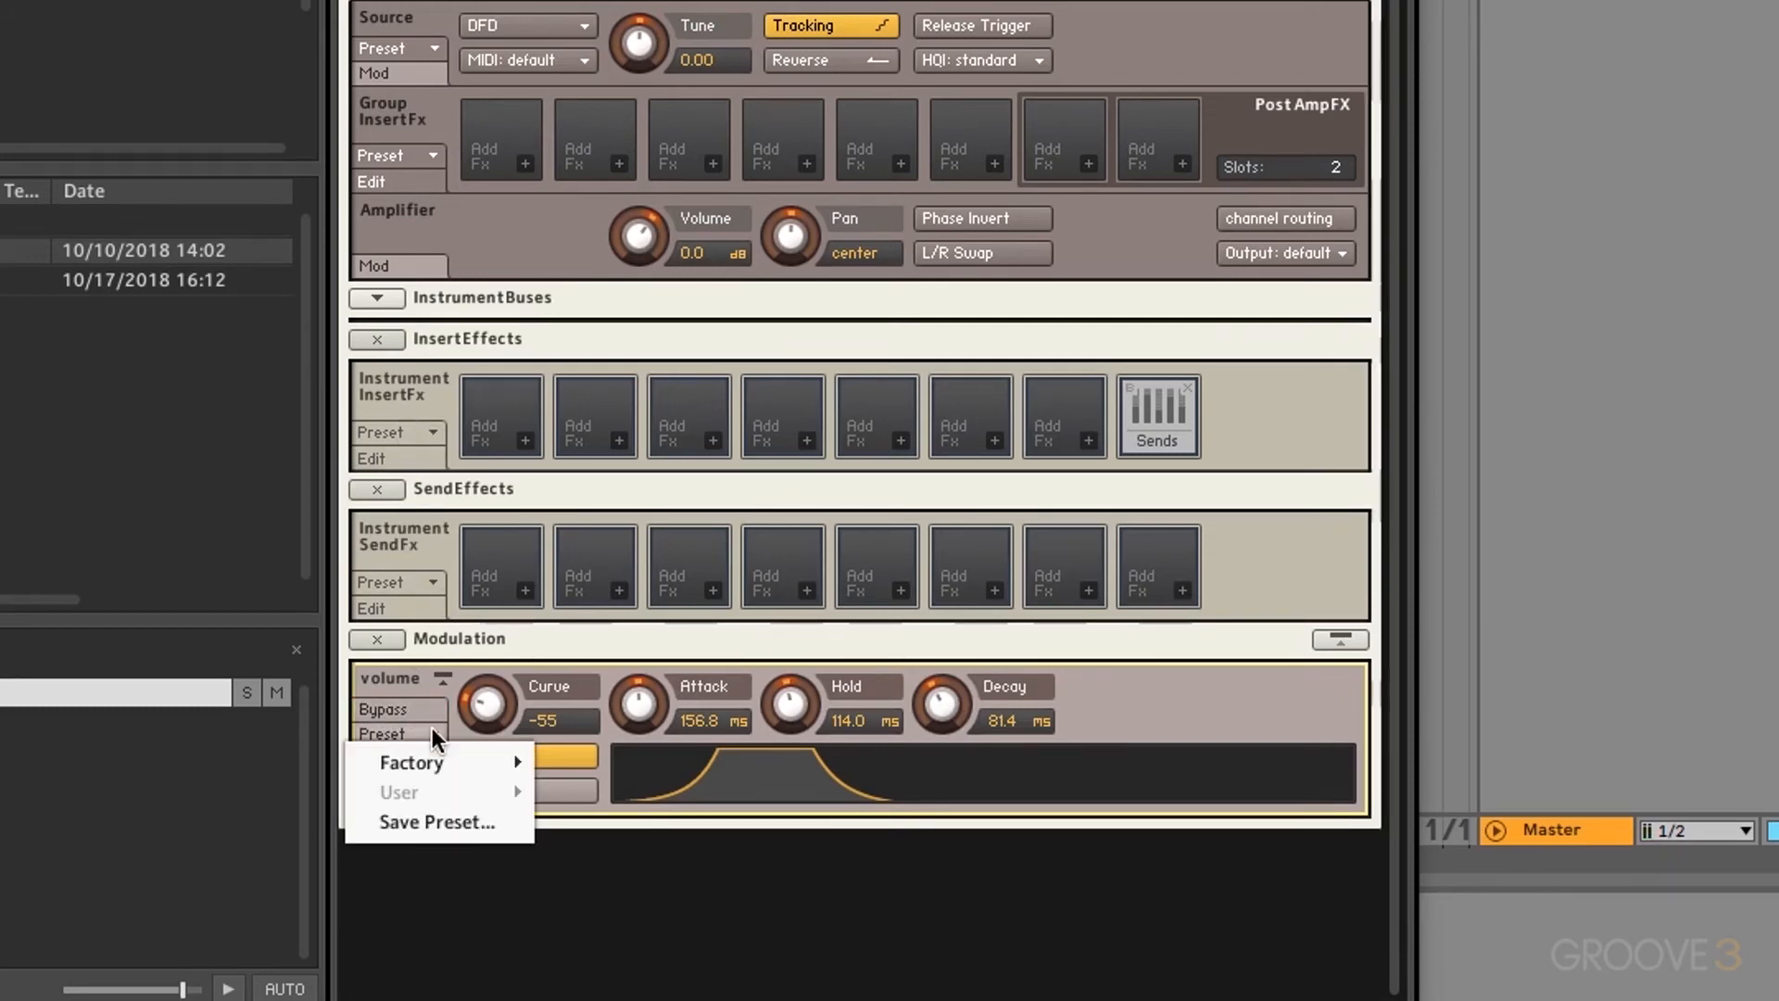
mouse_move(435, 765)
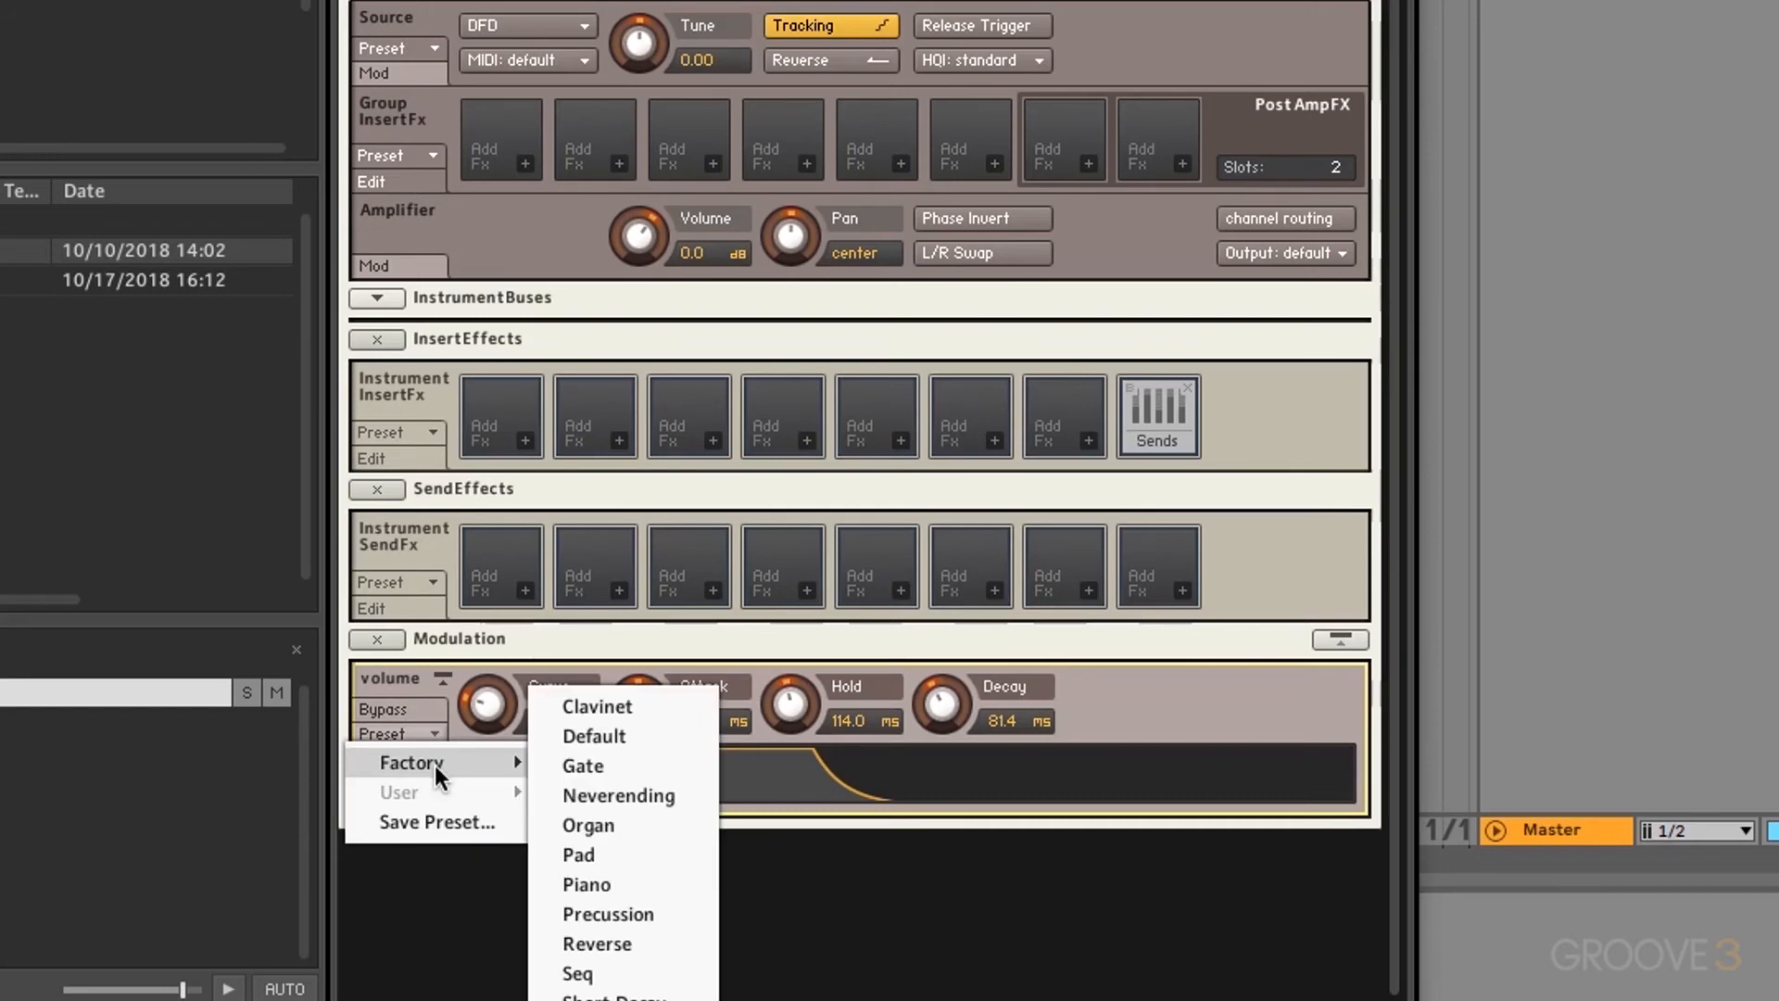
click(626, 734)
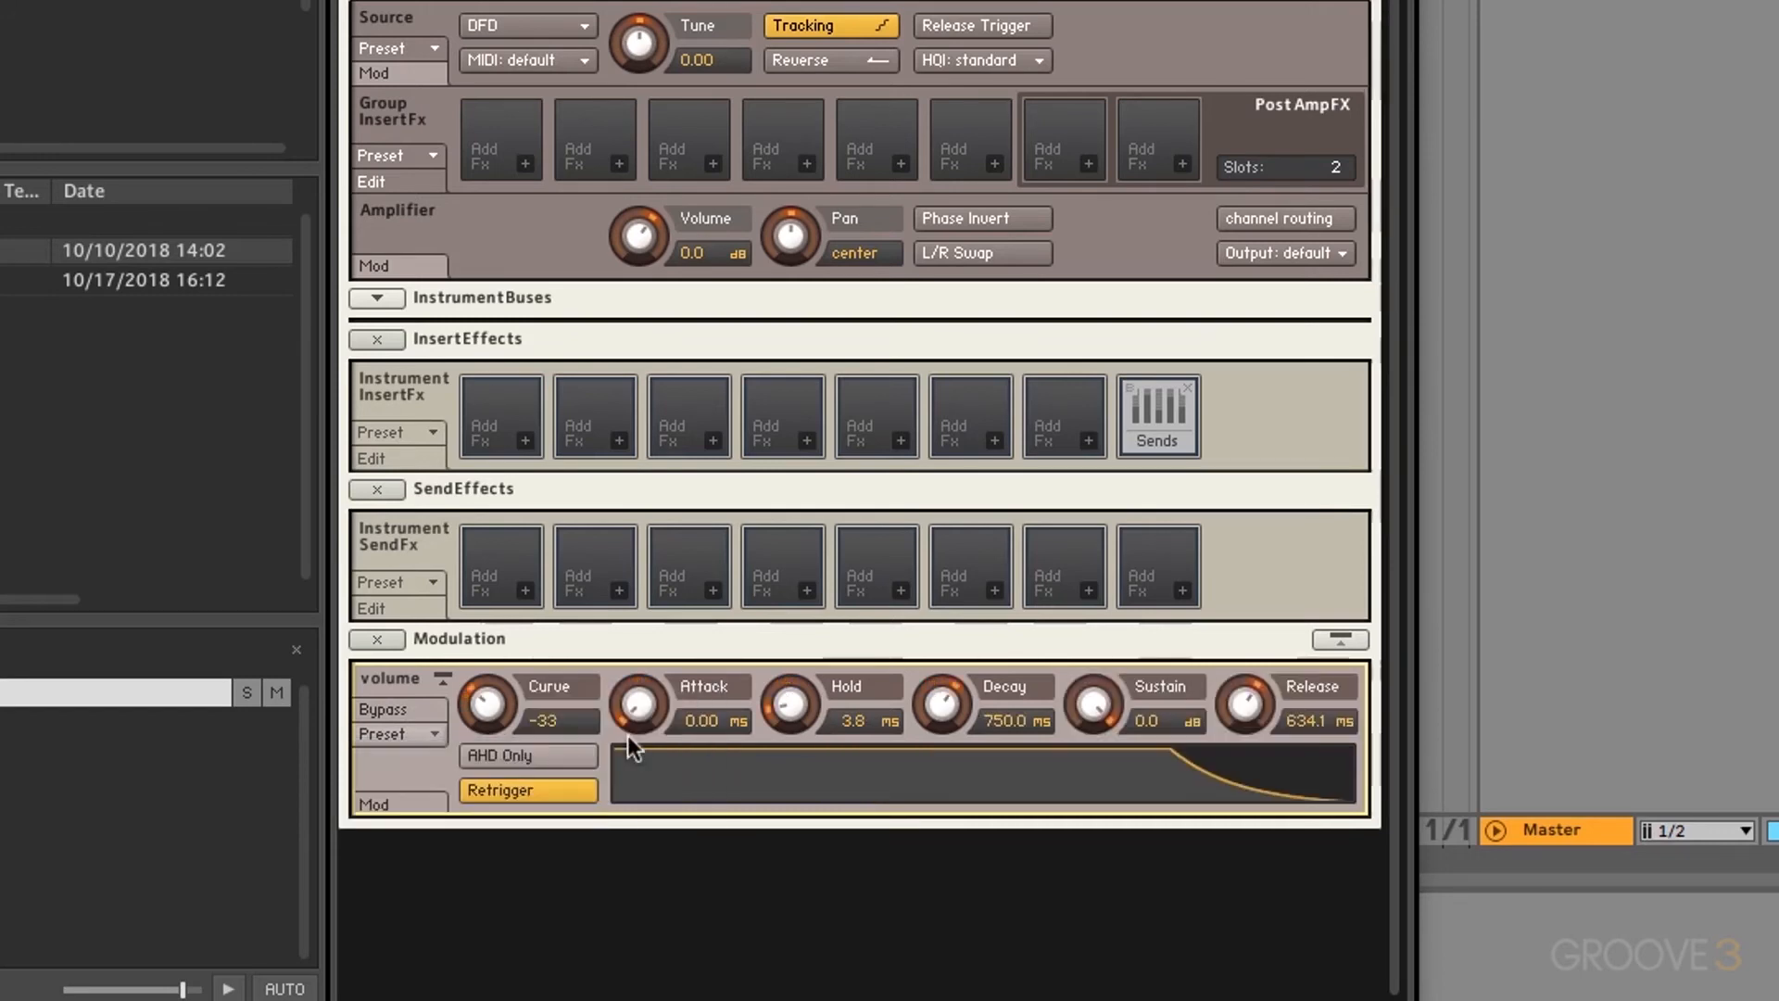
Step: Try the Short Decay preset, return to Default, and show the envelope's Mod slot
click(397, 734)
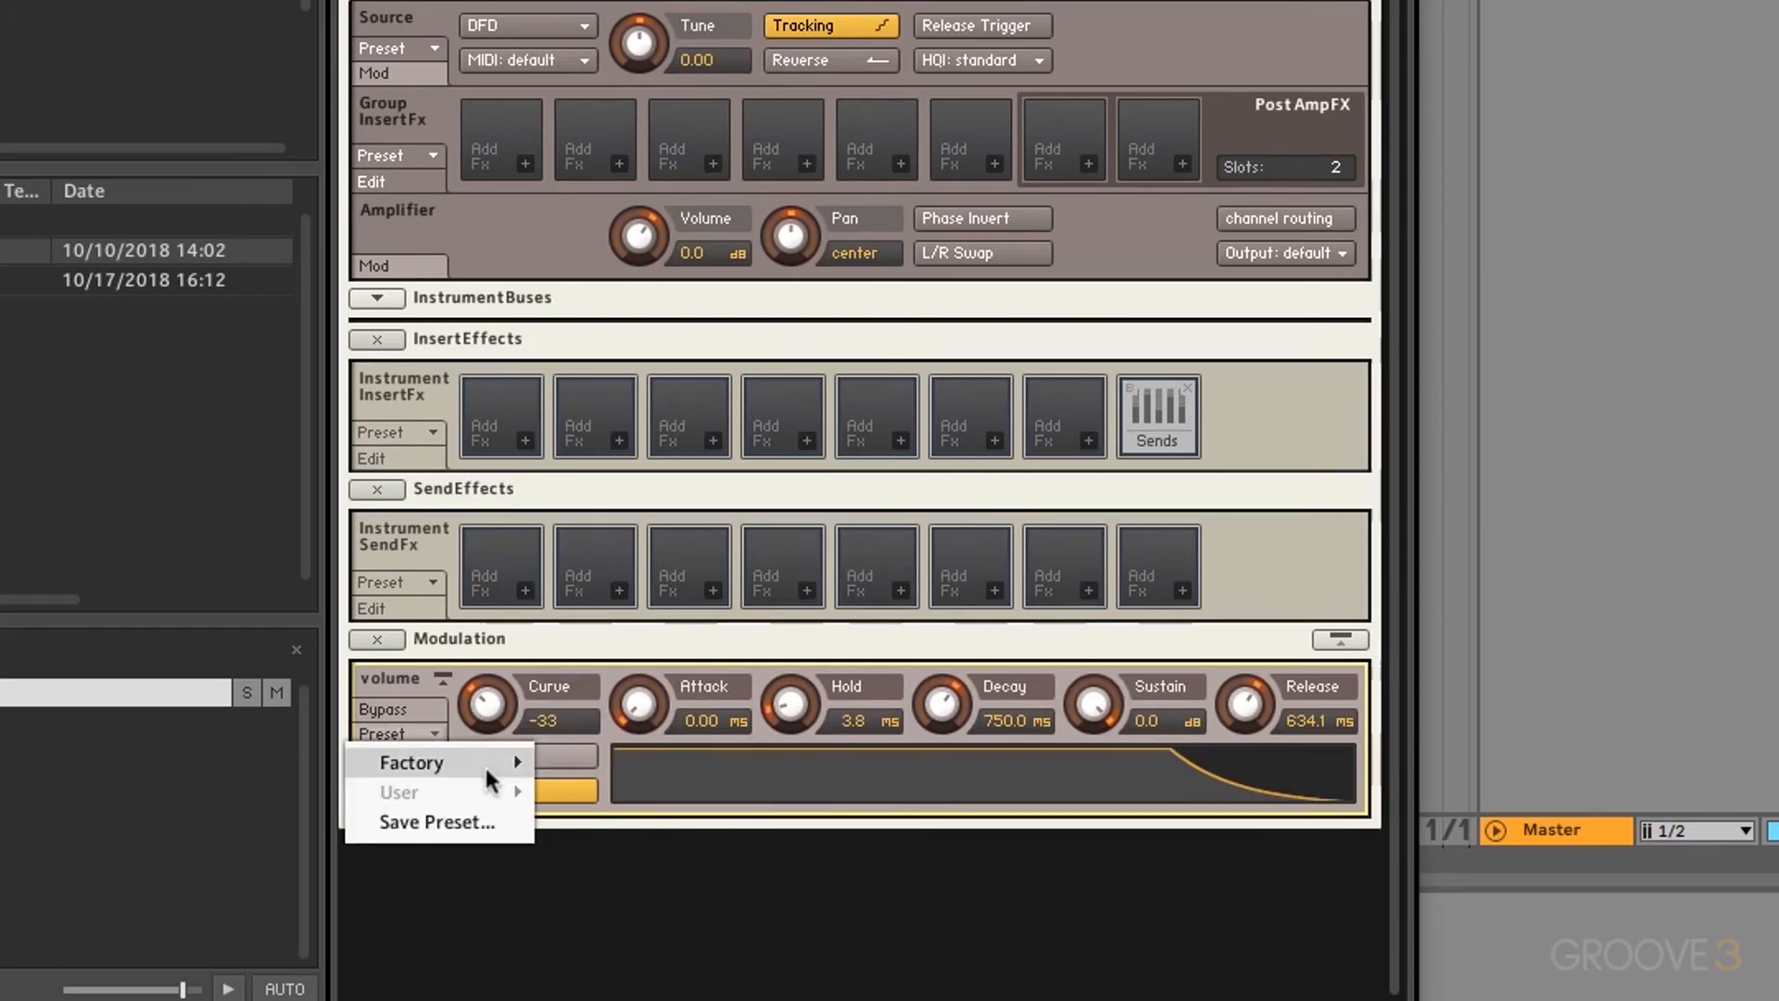
mouse_move(483, 763)
click(615, 997)
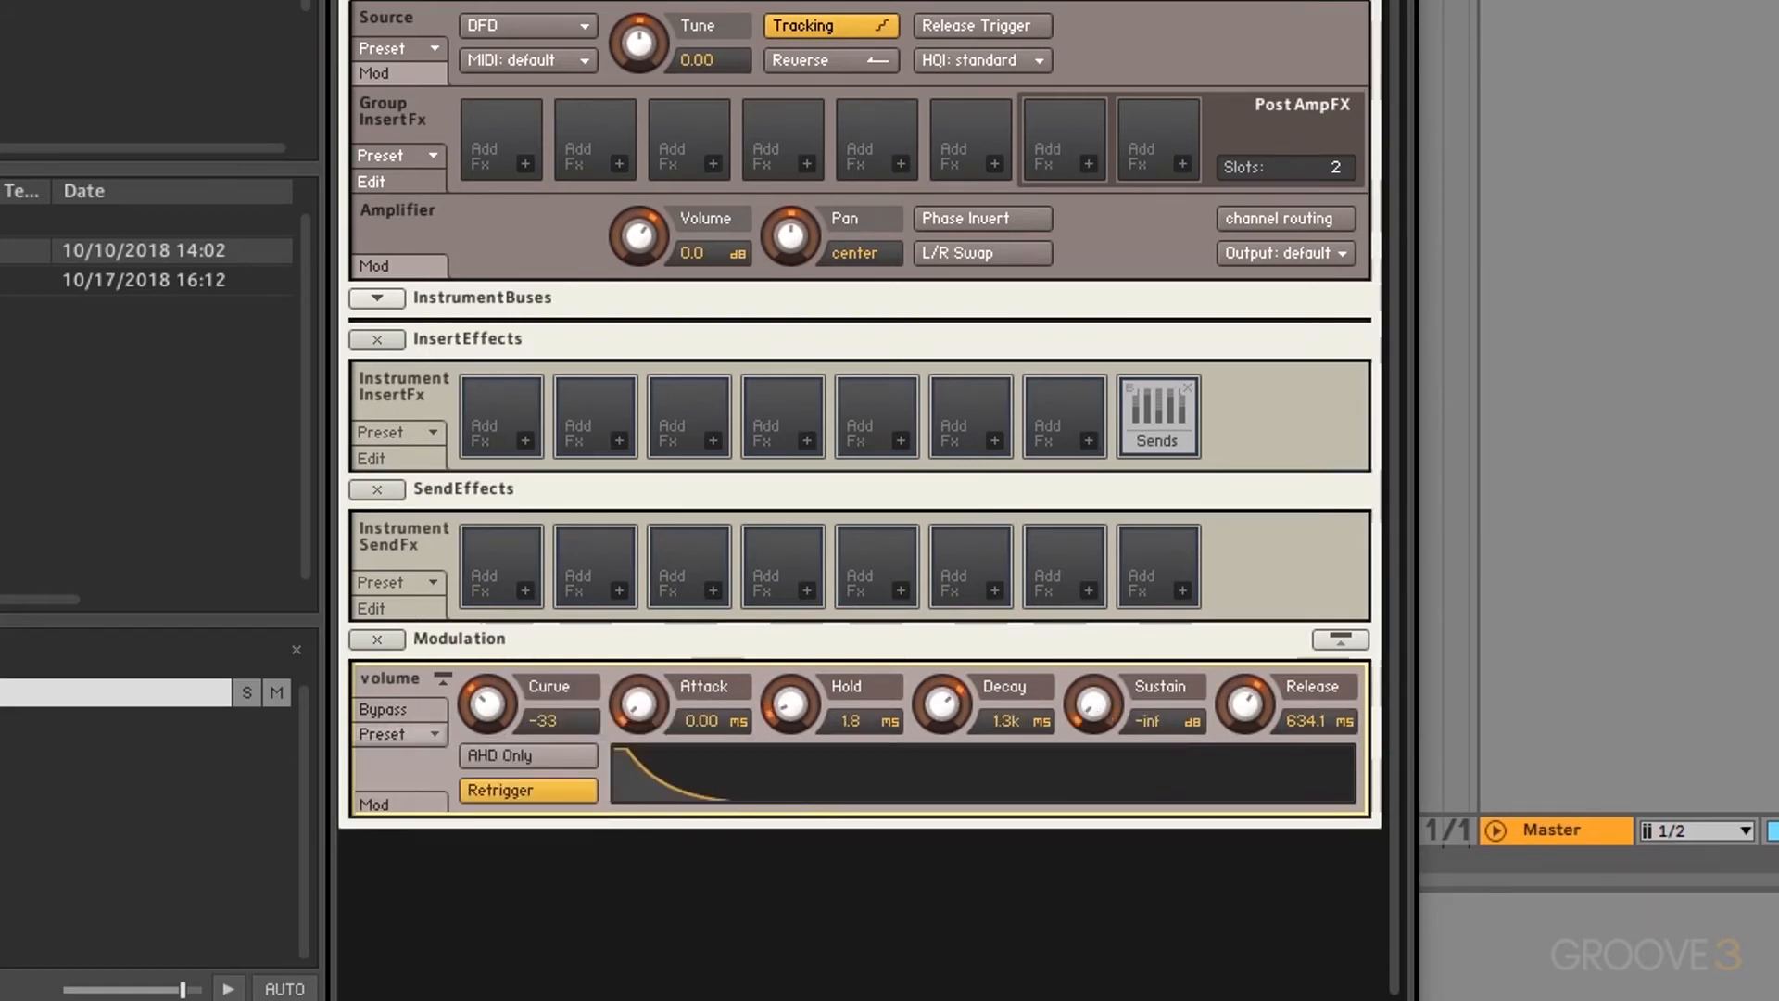
click(415, 737)
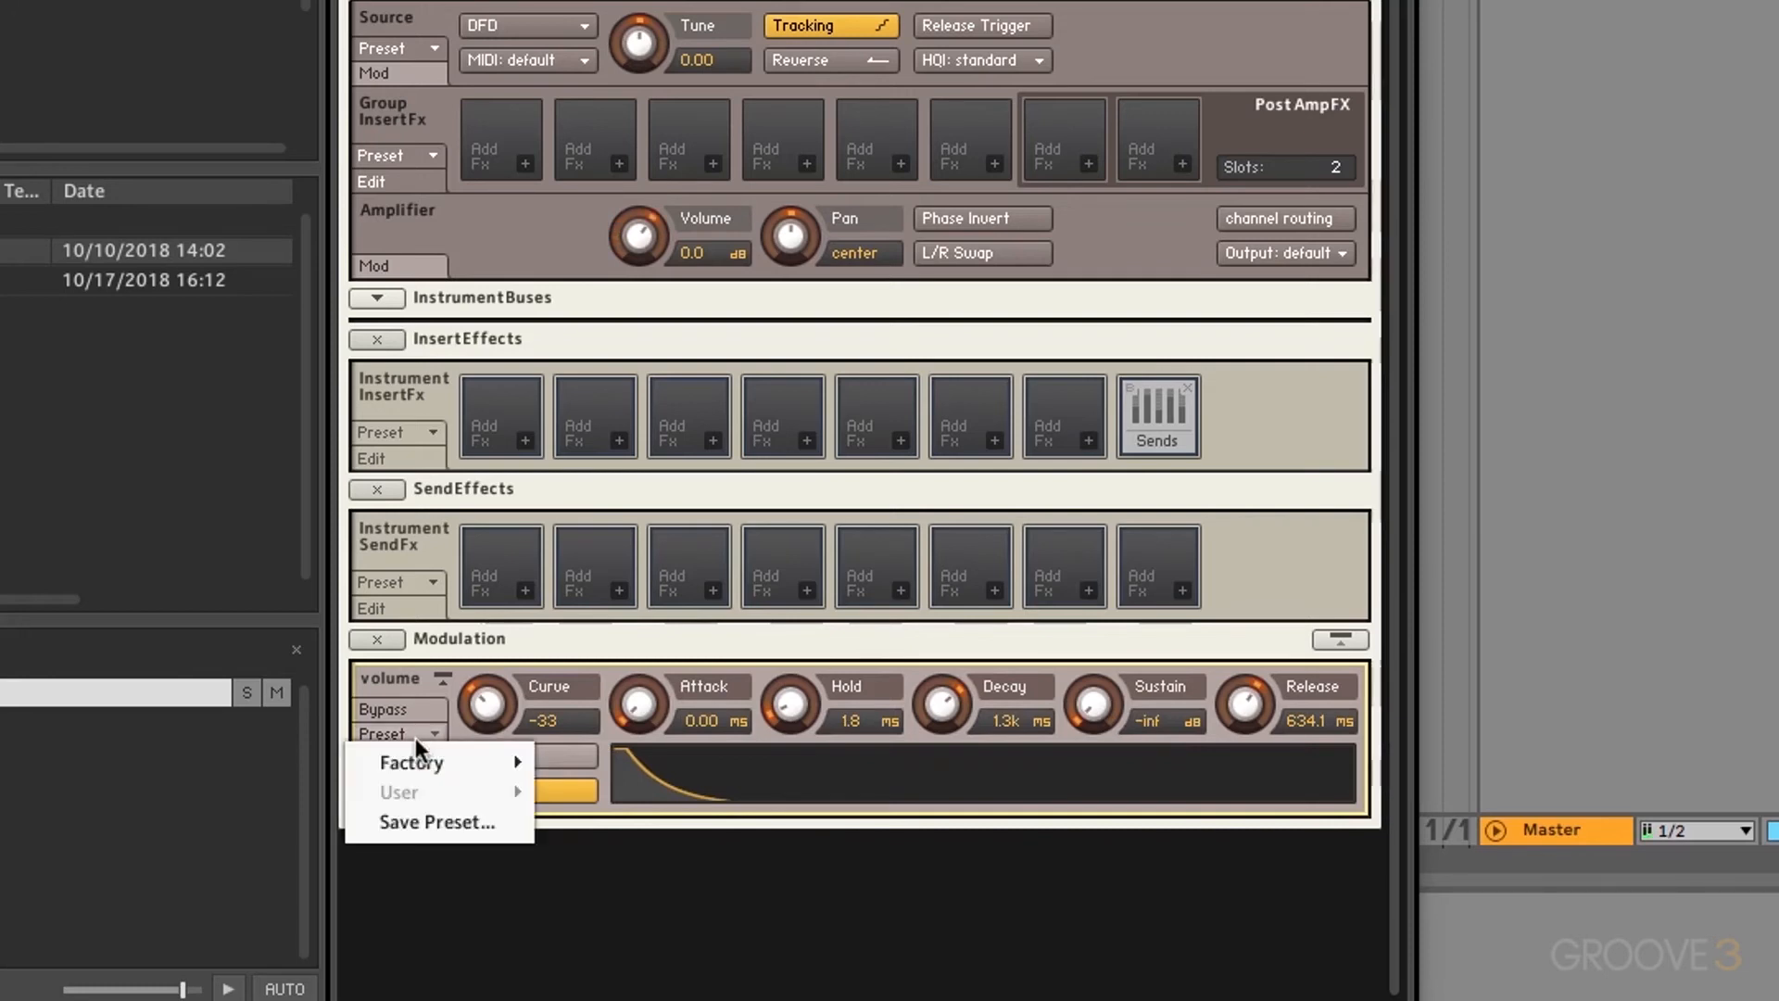
mouse_move(430, 758)
click(602, 736)
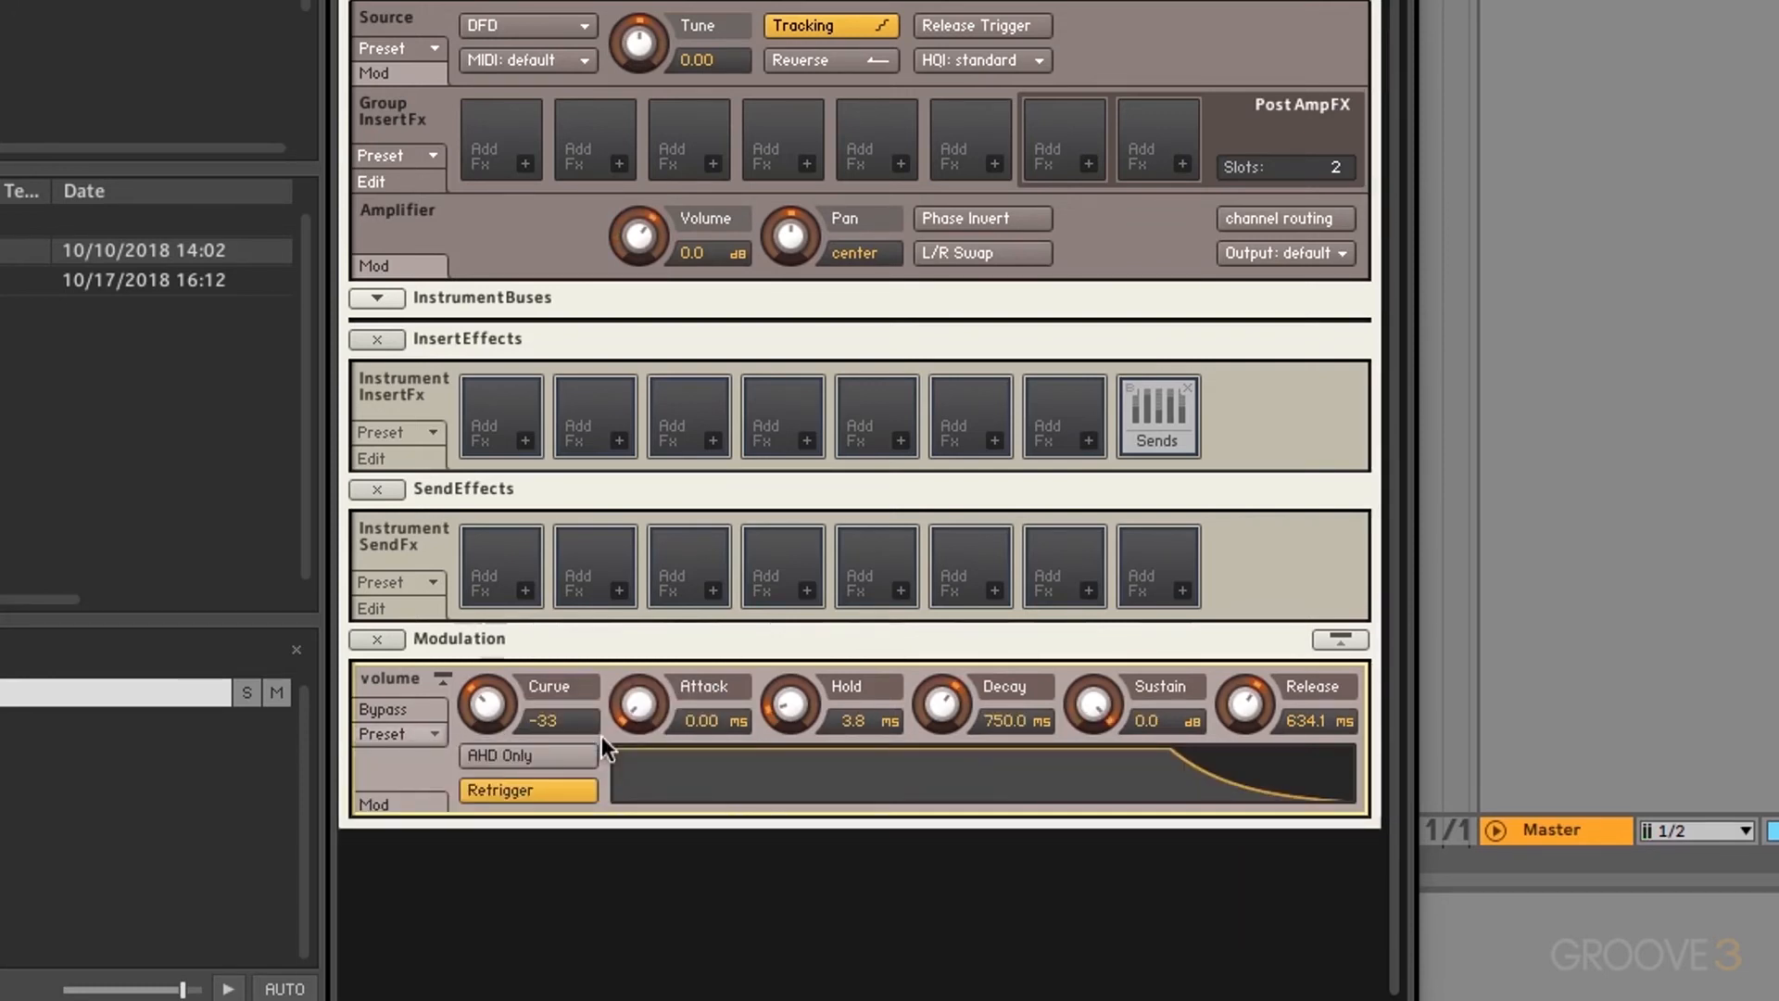
click(376, 805)
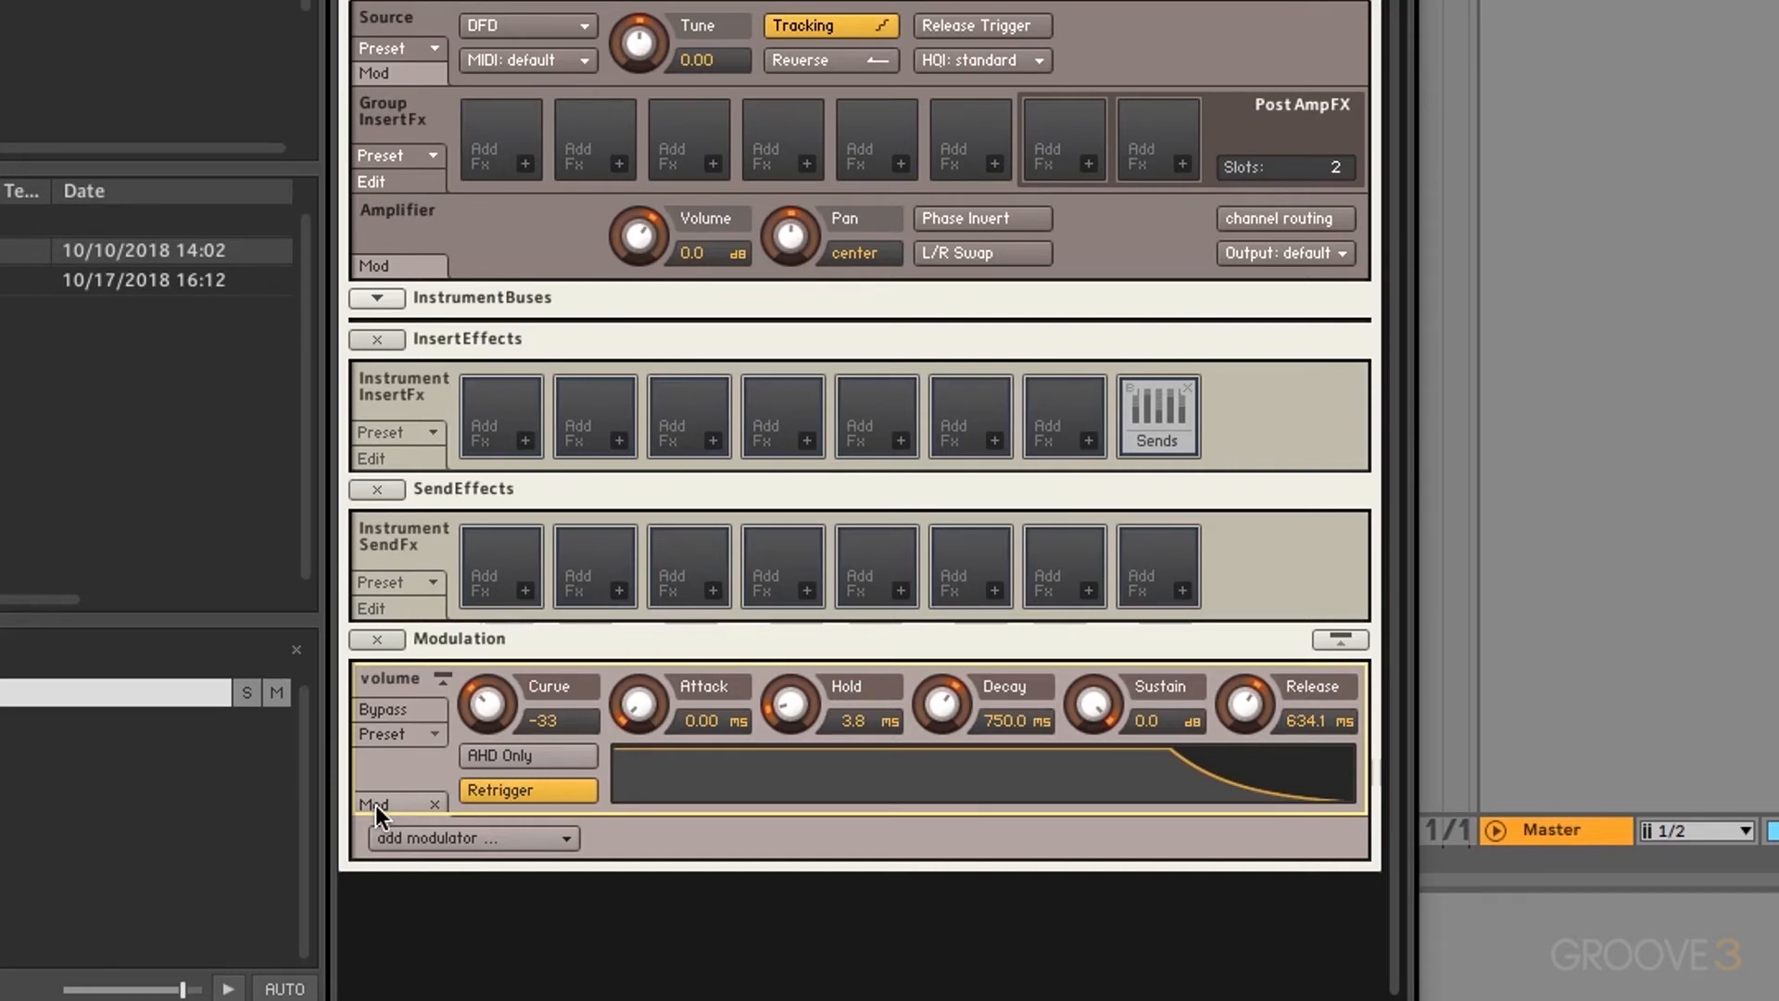
click(439, 836)
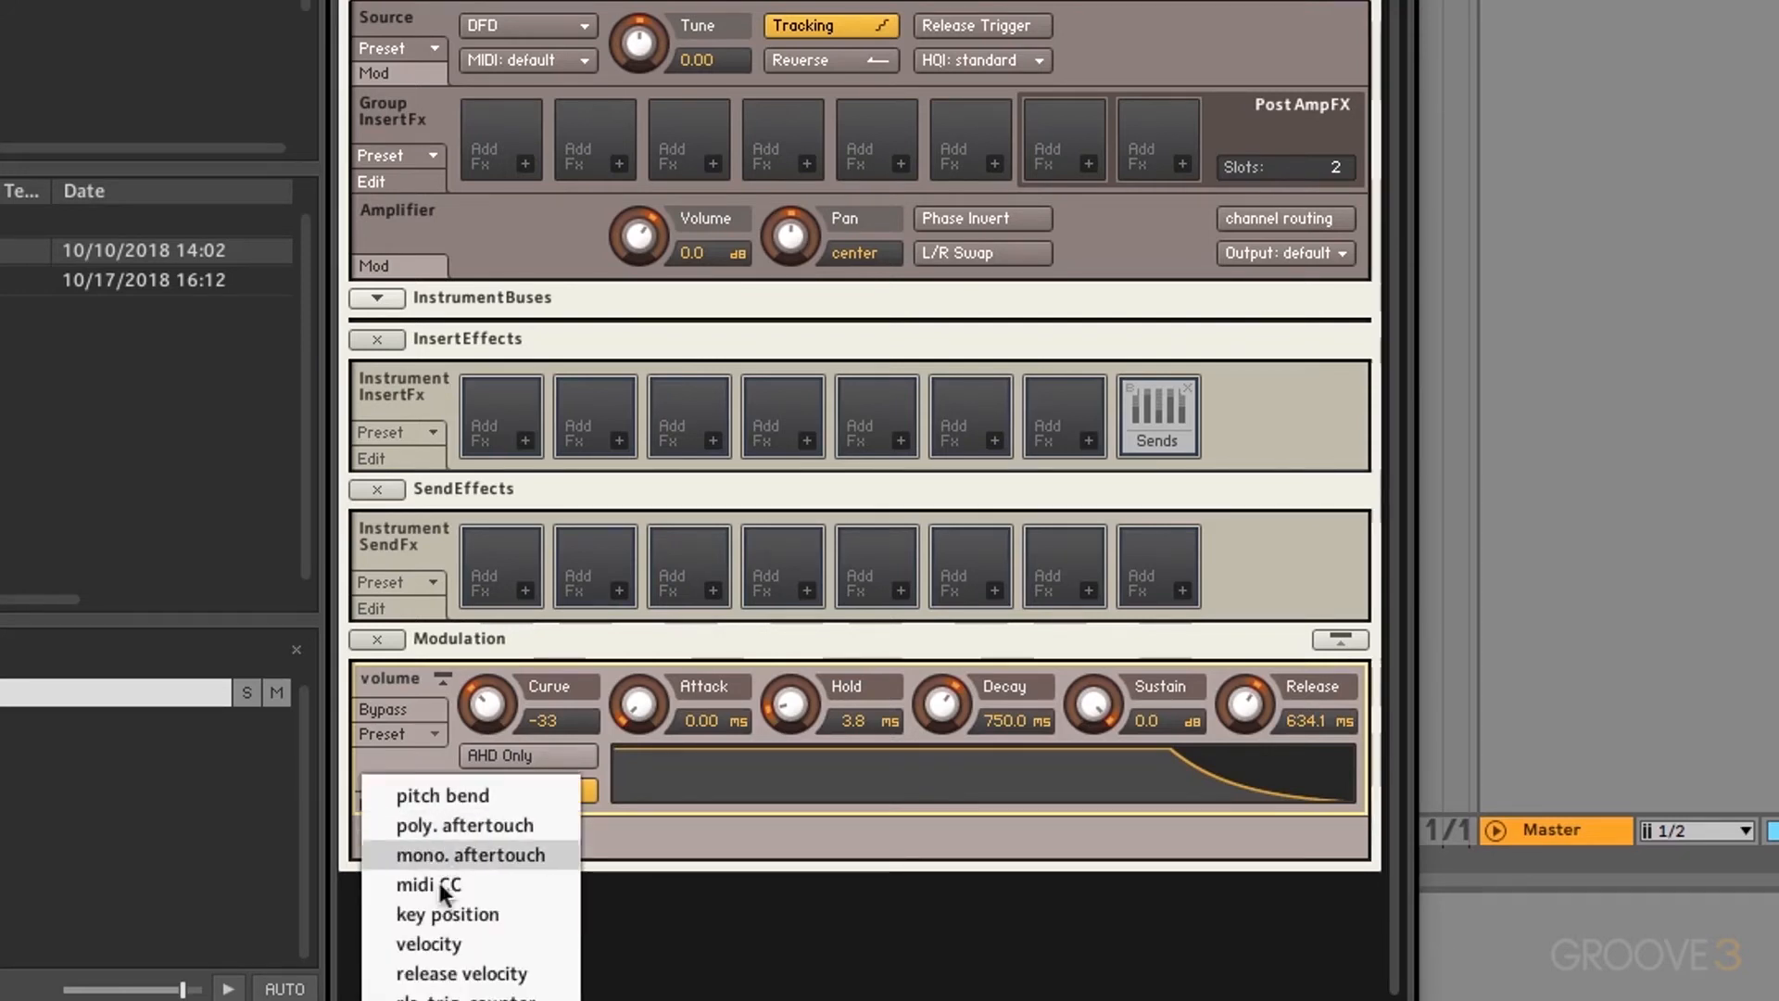
click(436, 945)
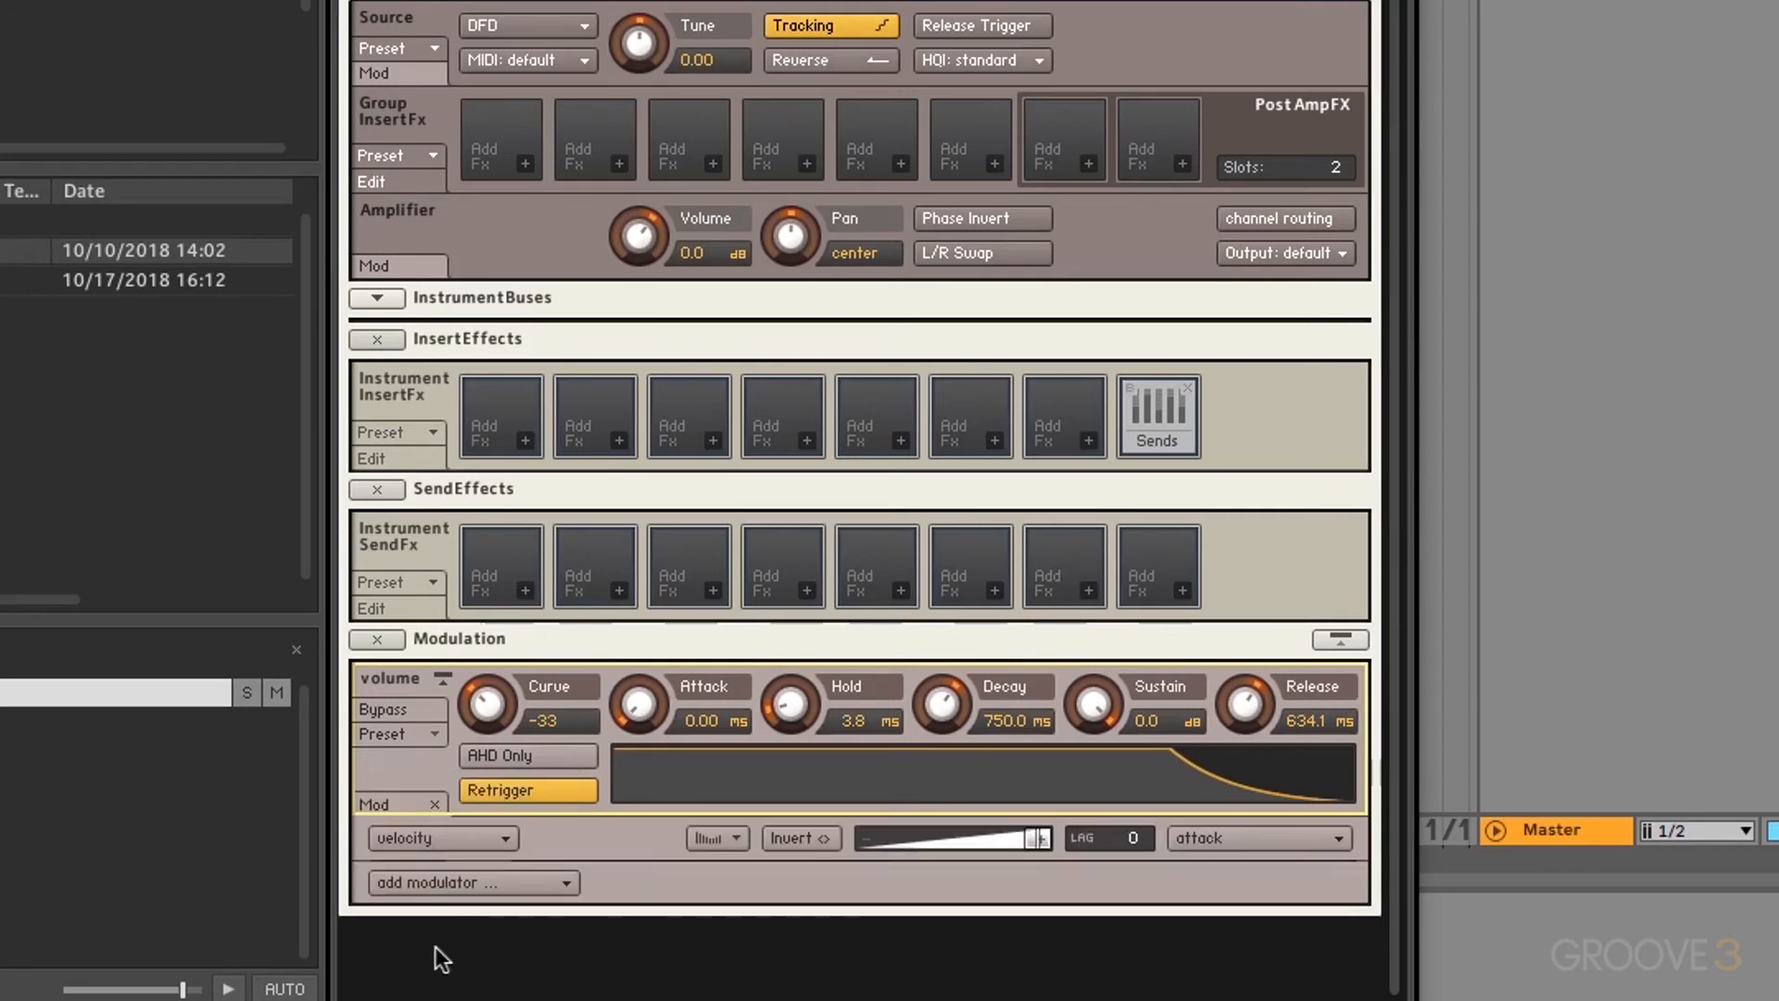
click(1266, 841)
click(1241, 952)
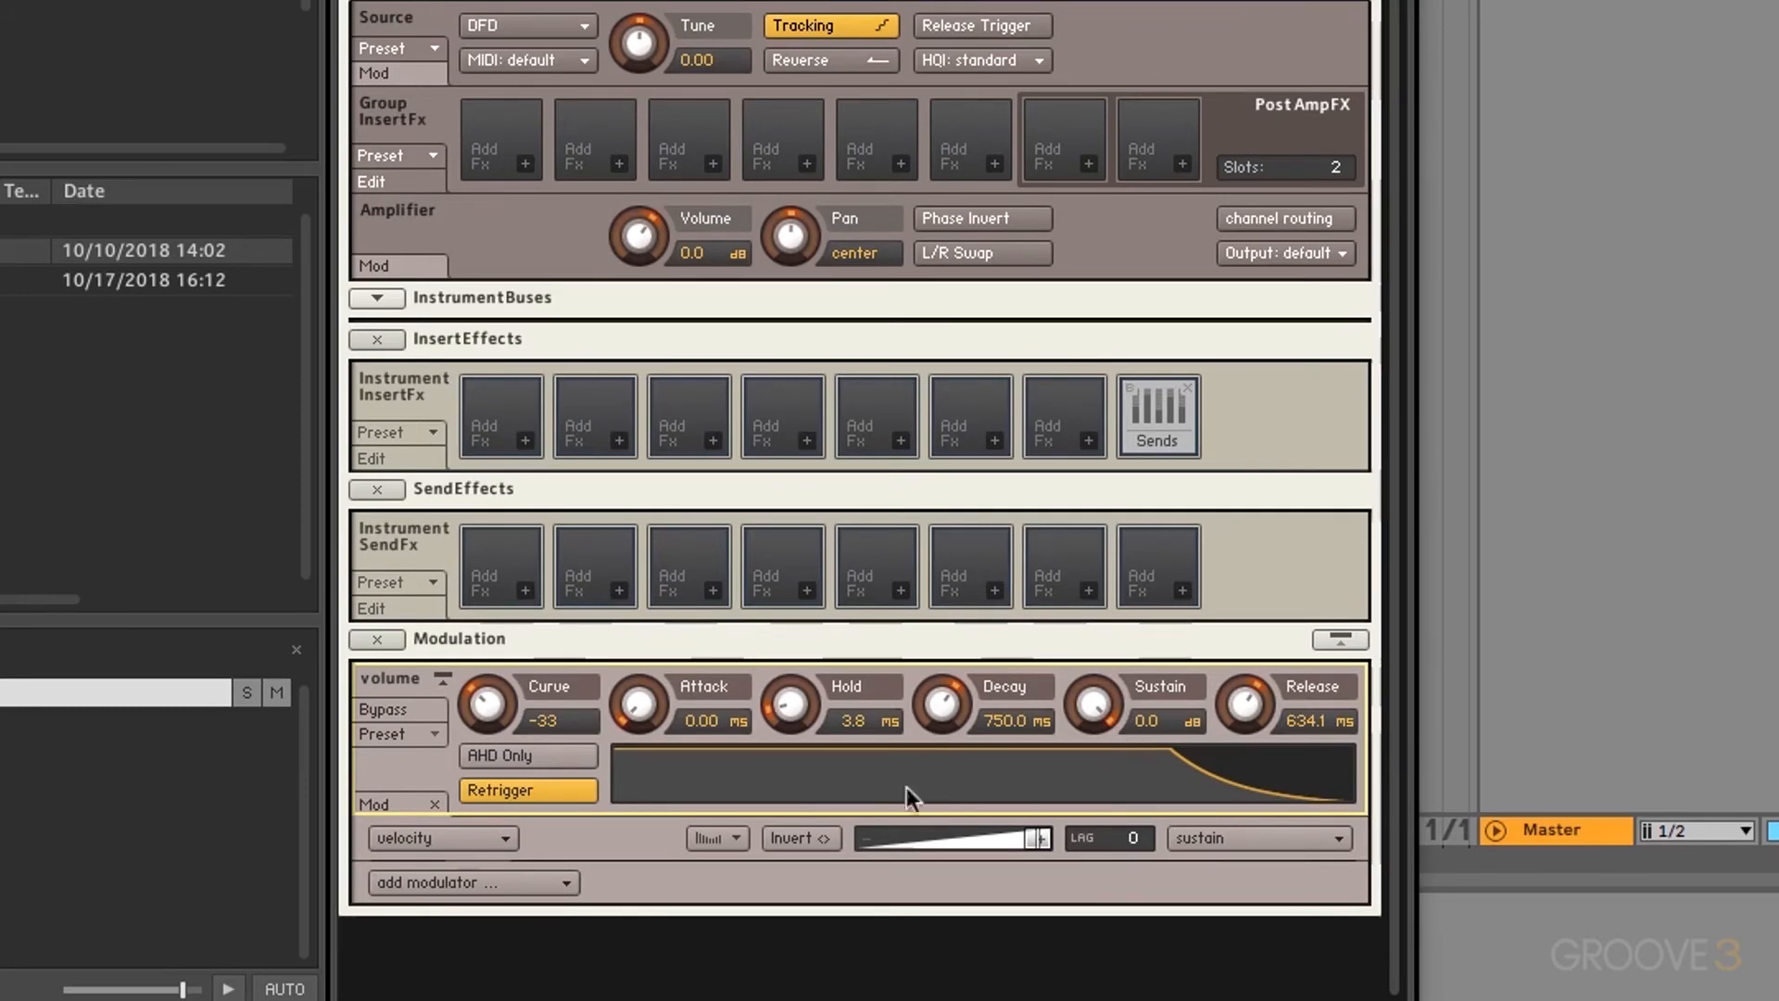
click(598, 839)
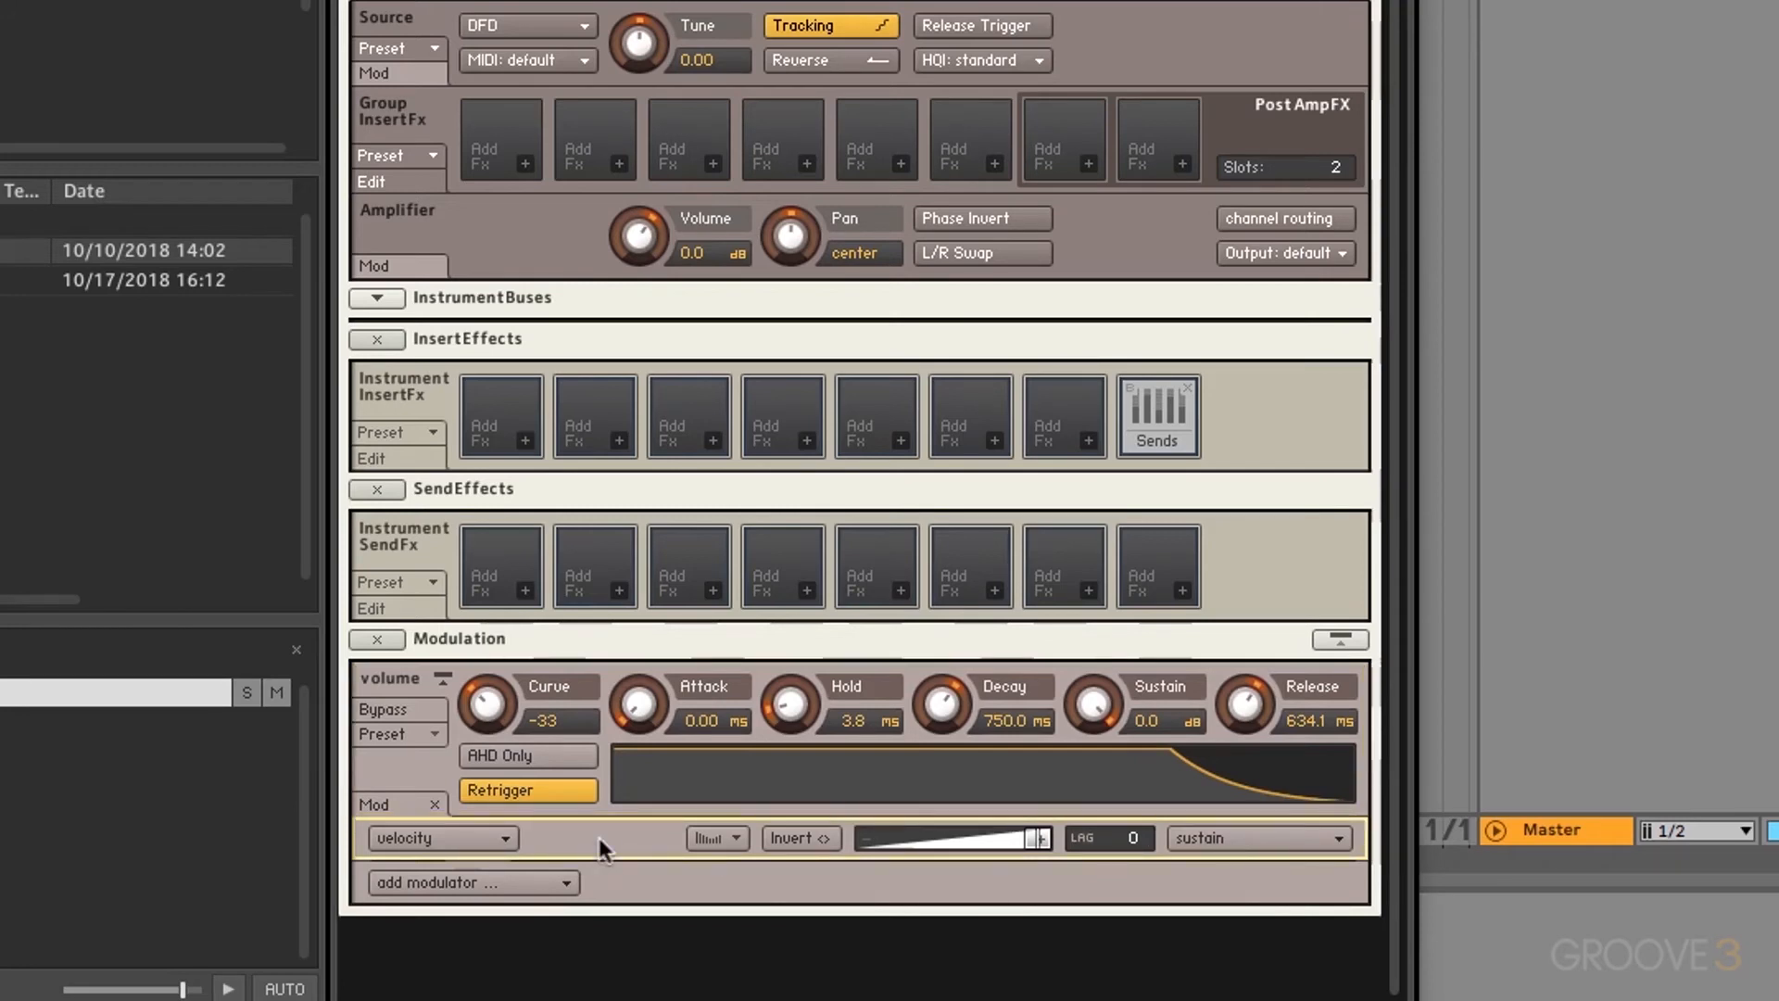
key(Delete)
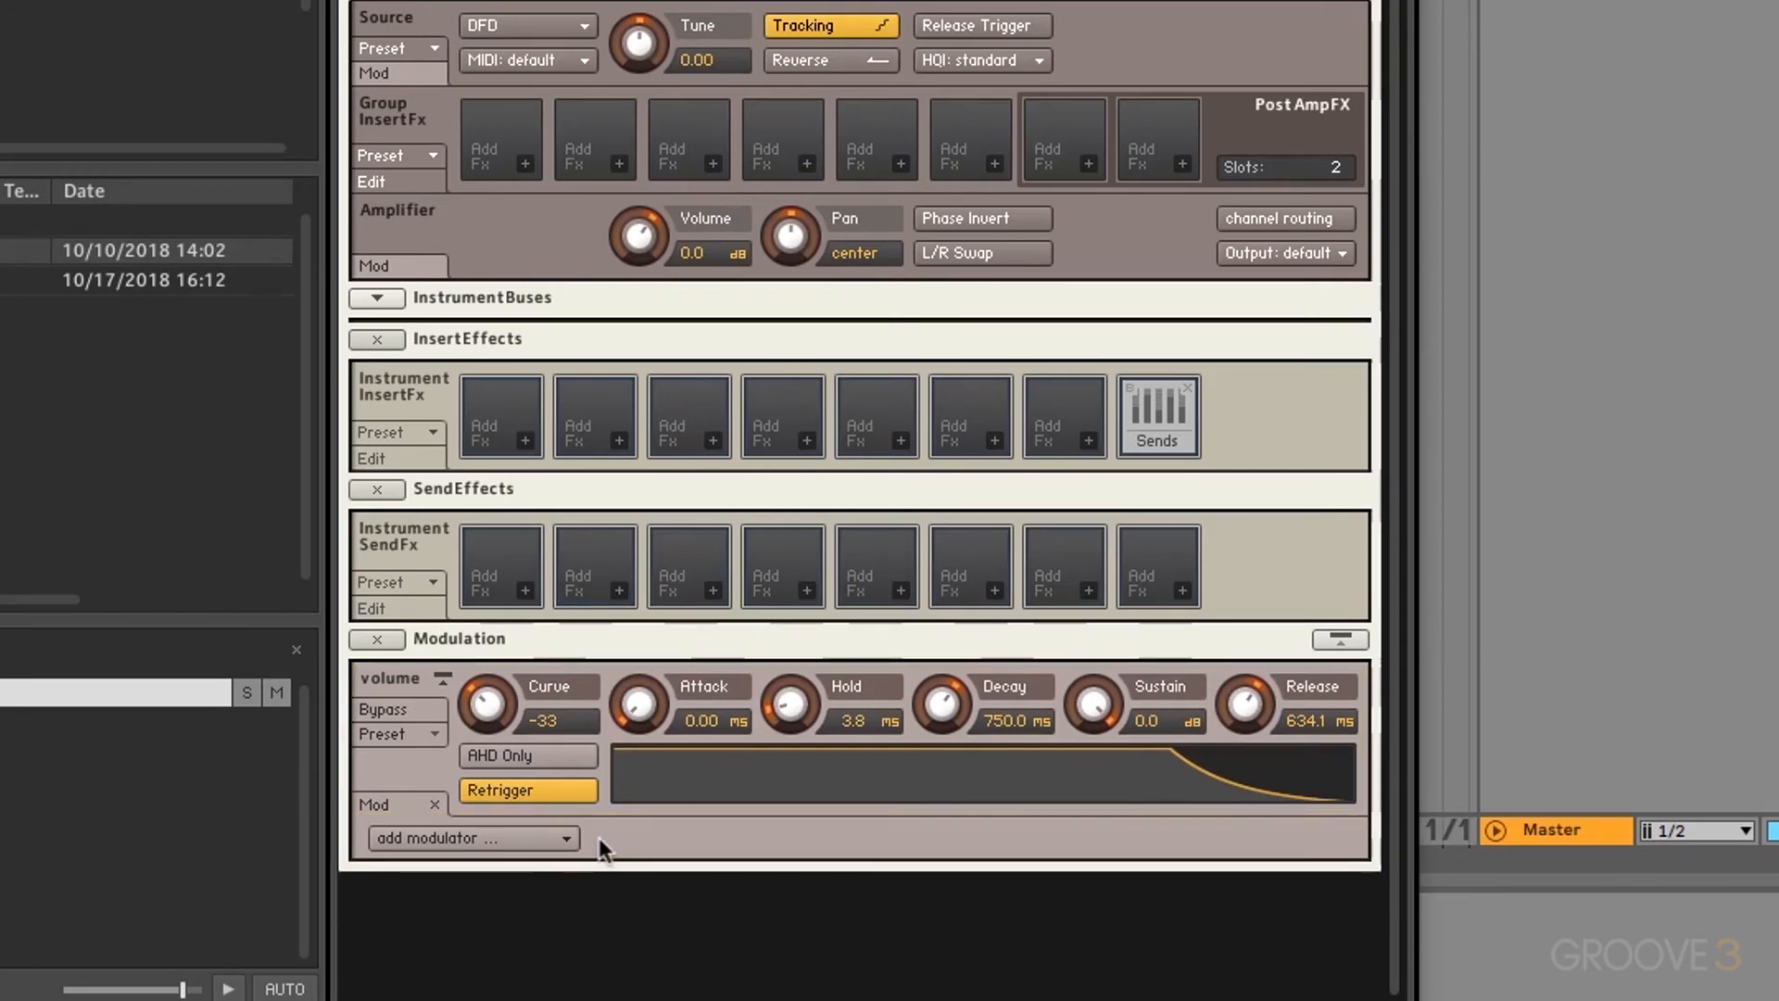
Step: Choose Factory > Default from the volume envelope's Preset menu, restoring the 750.0 ms decay
click(422, 734)
mouse_move(426, 760)
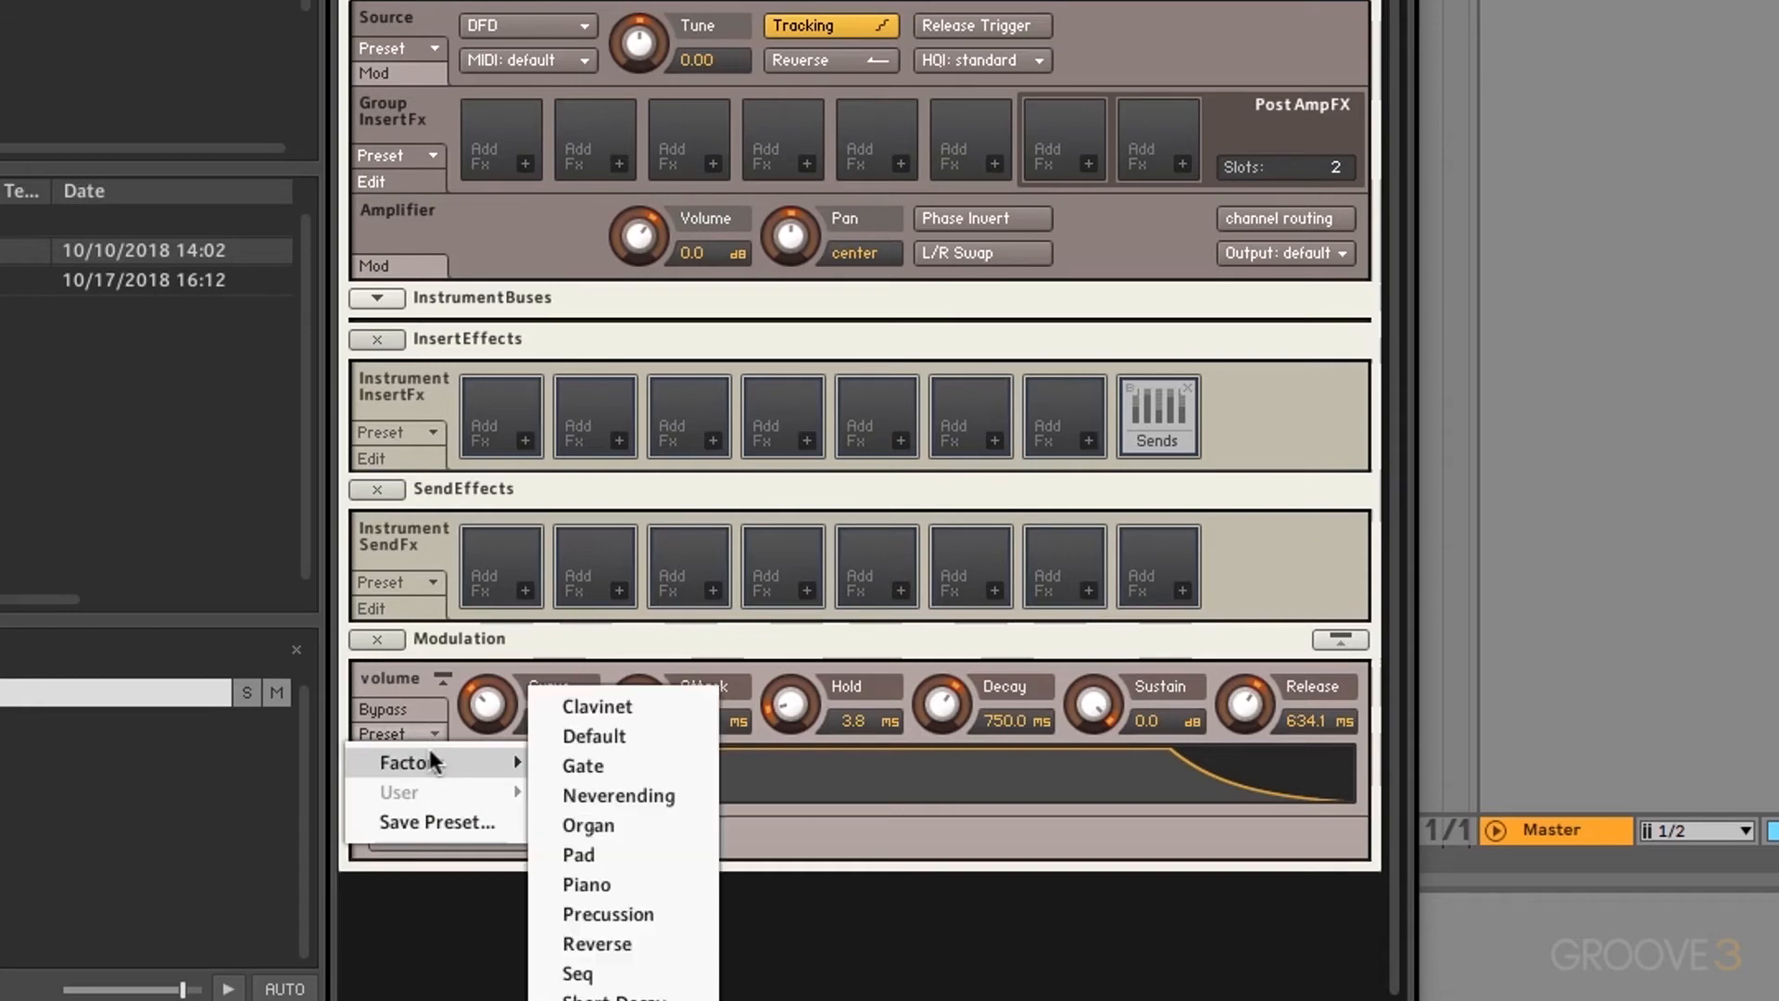
click(608, 738)
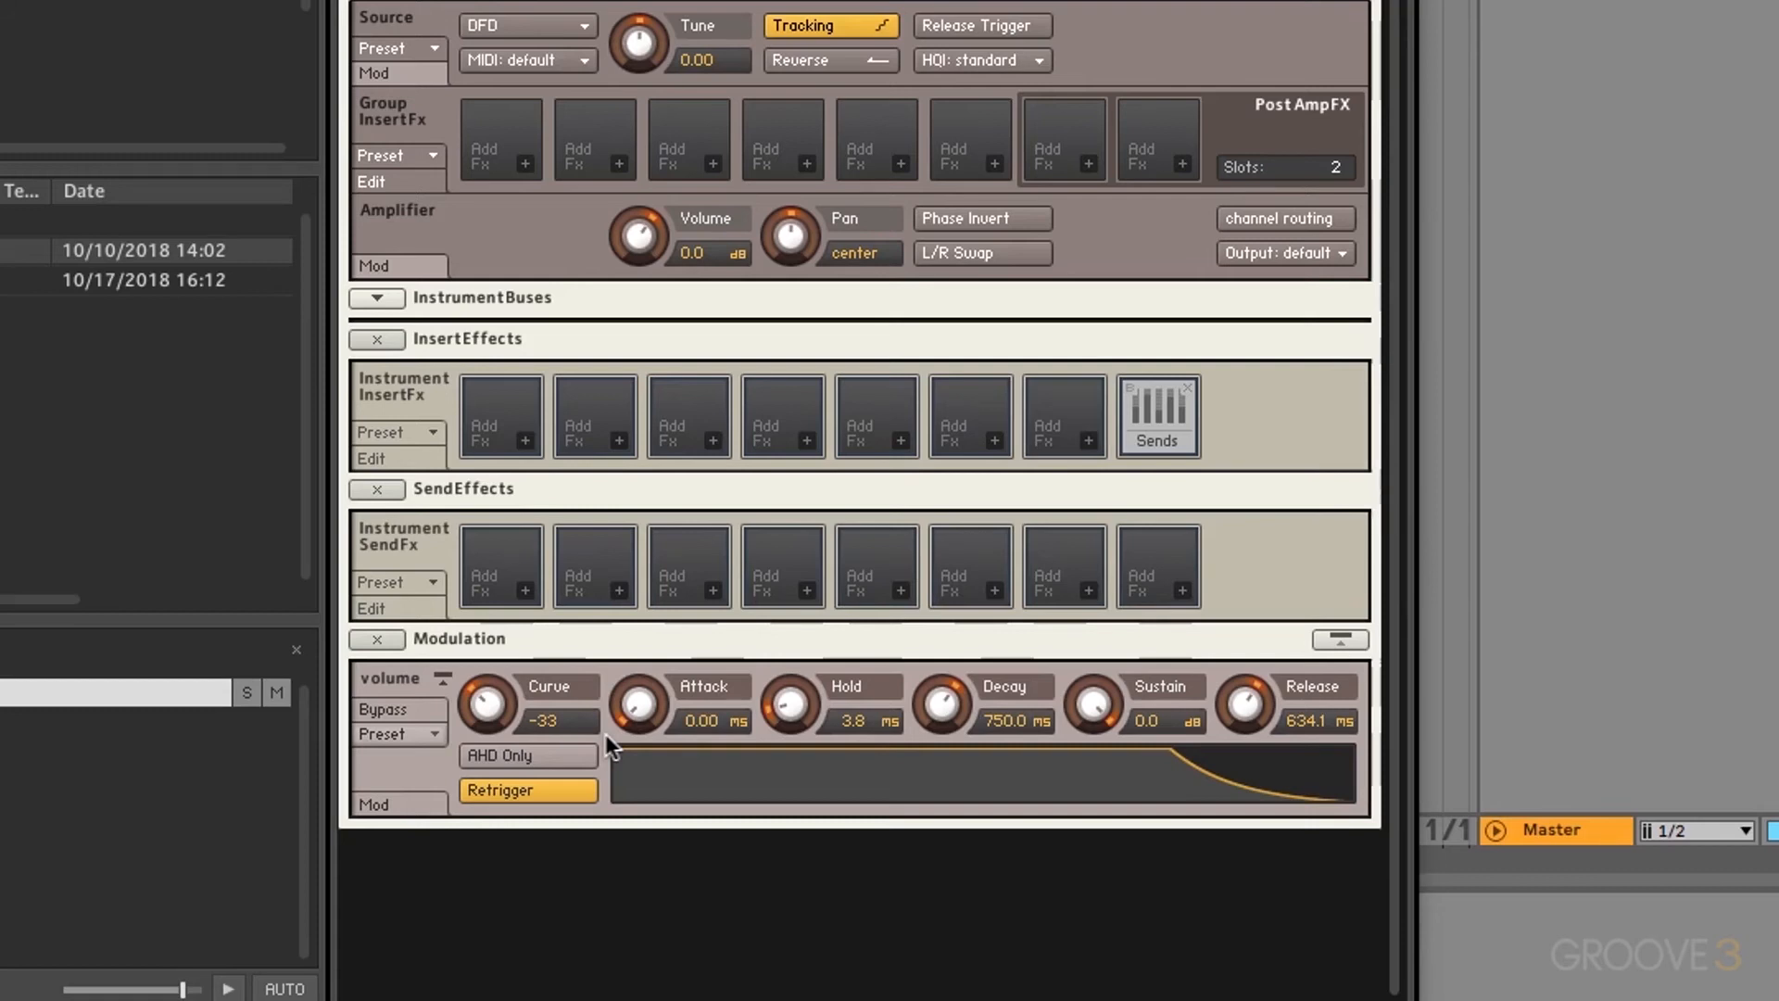
Step: Add velocity as an external pitch modulation source on the Source Tune knob
right_click(648, 41)
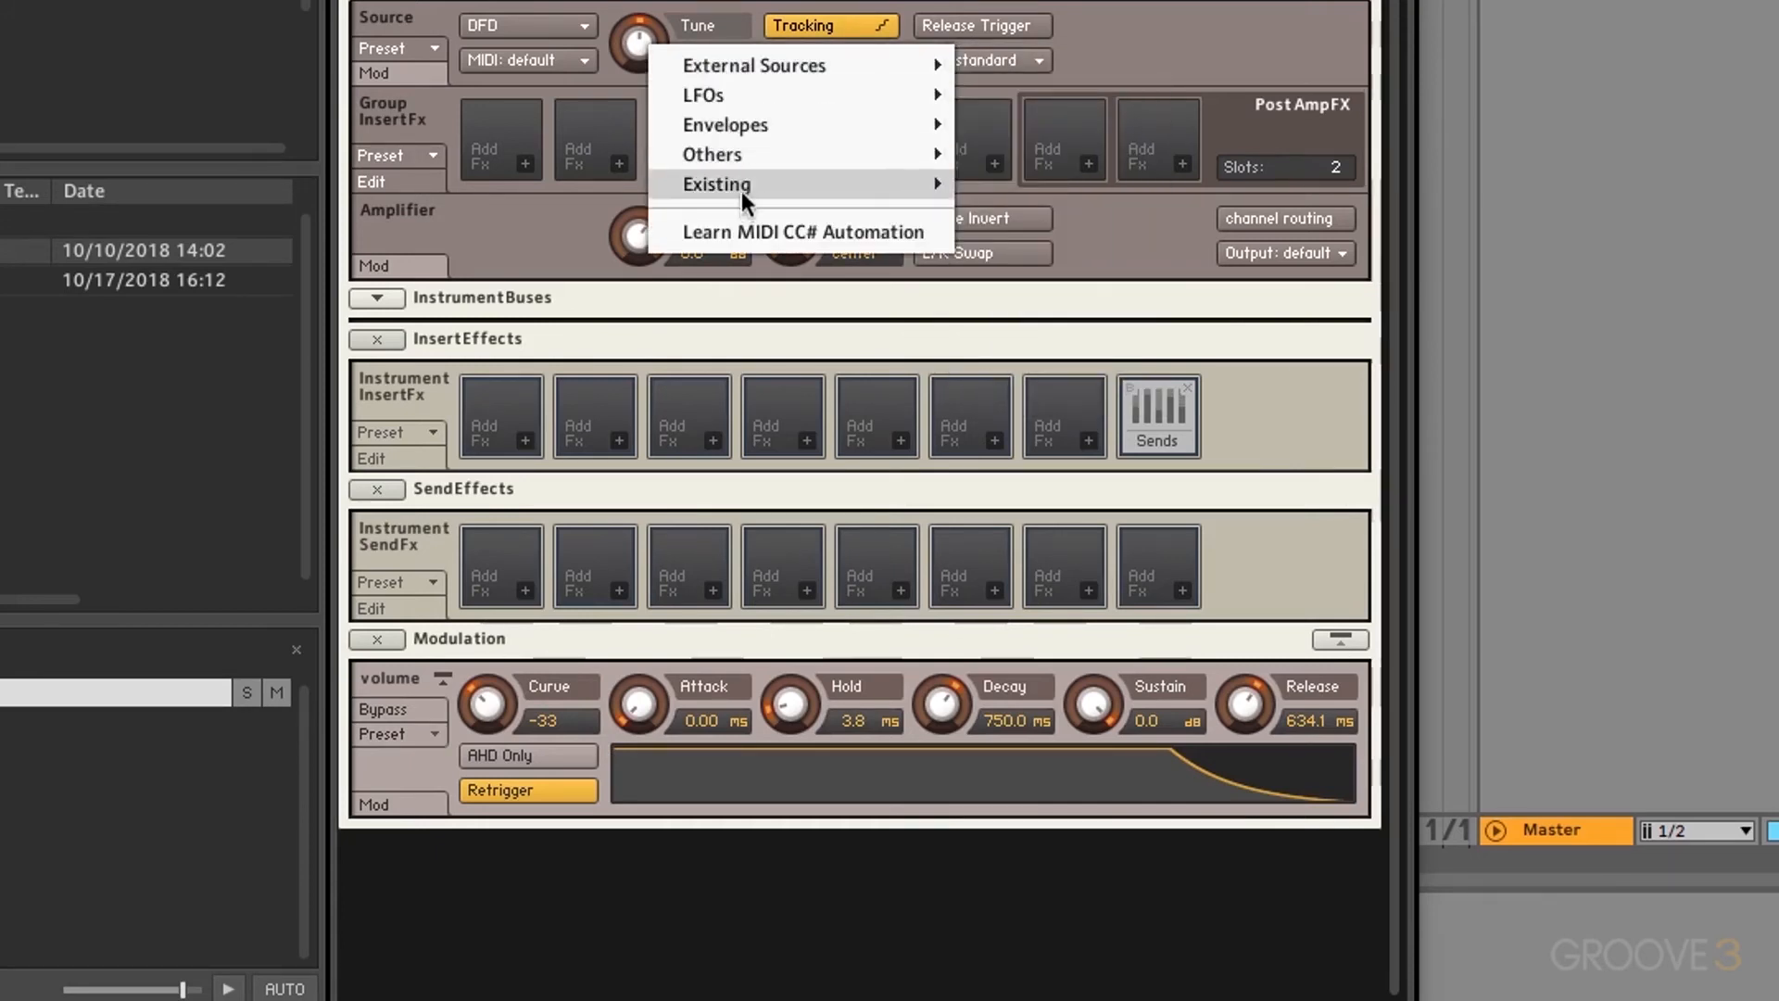
mouse_move(739, 65)
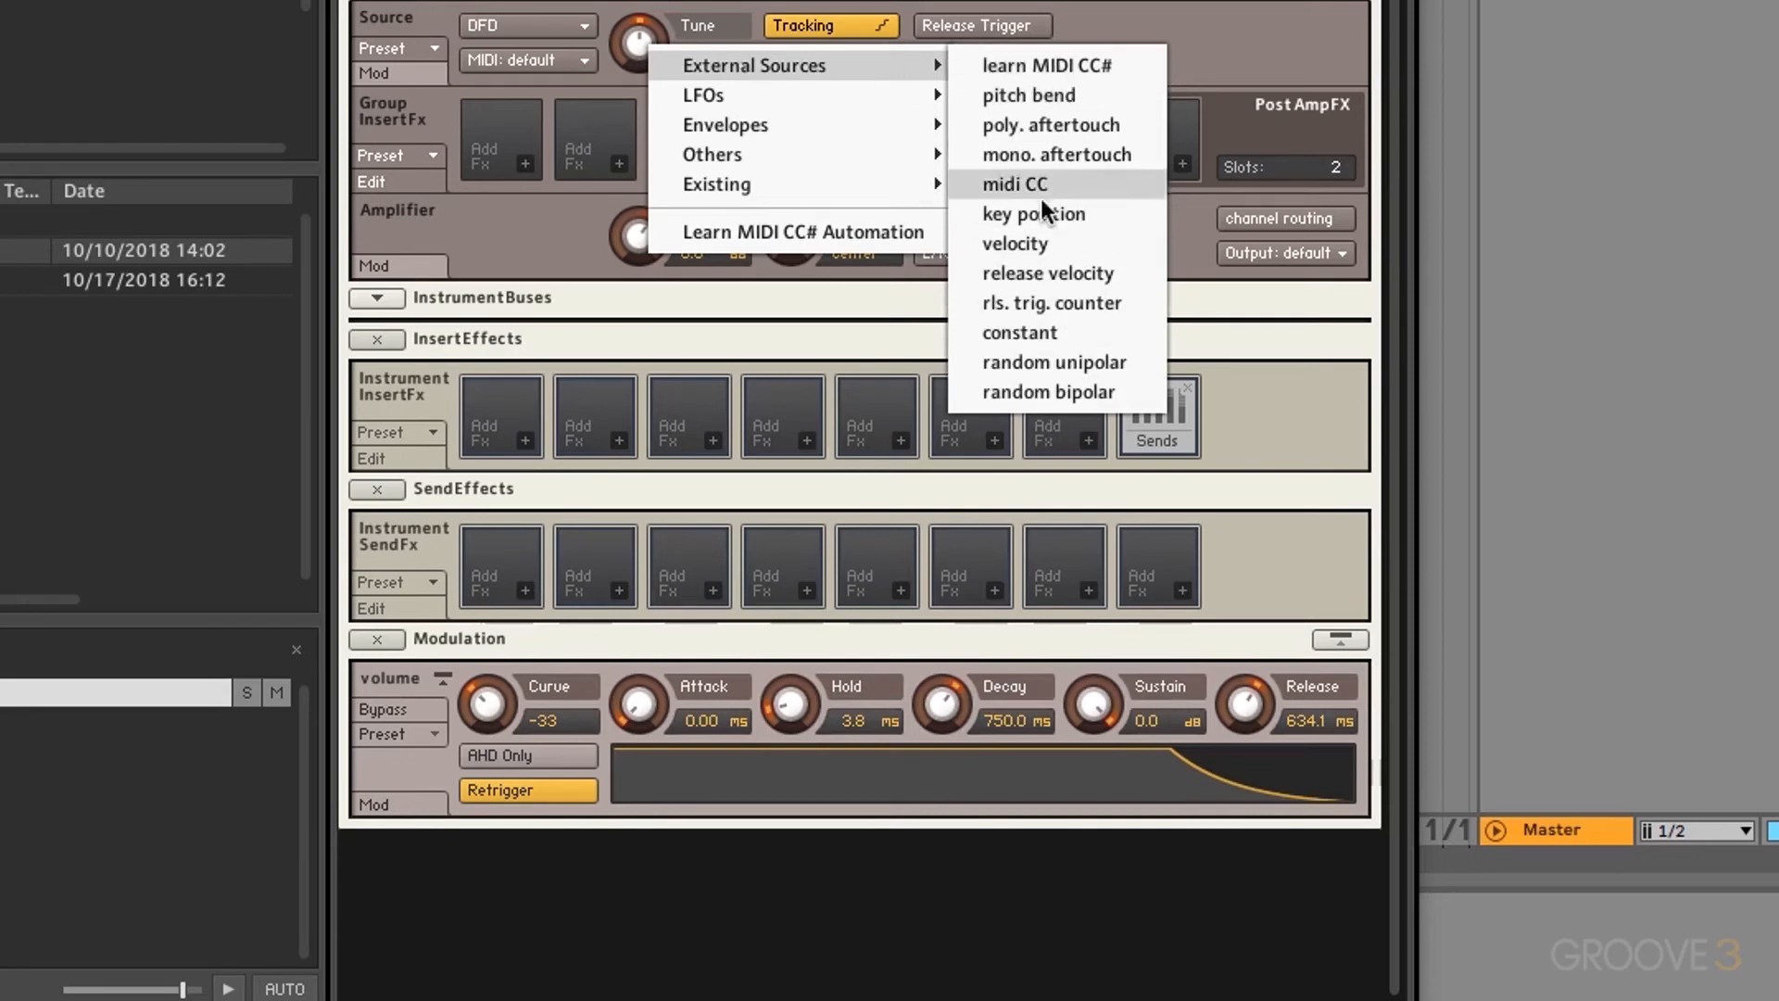
click(1021, 239)
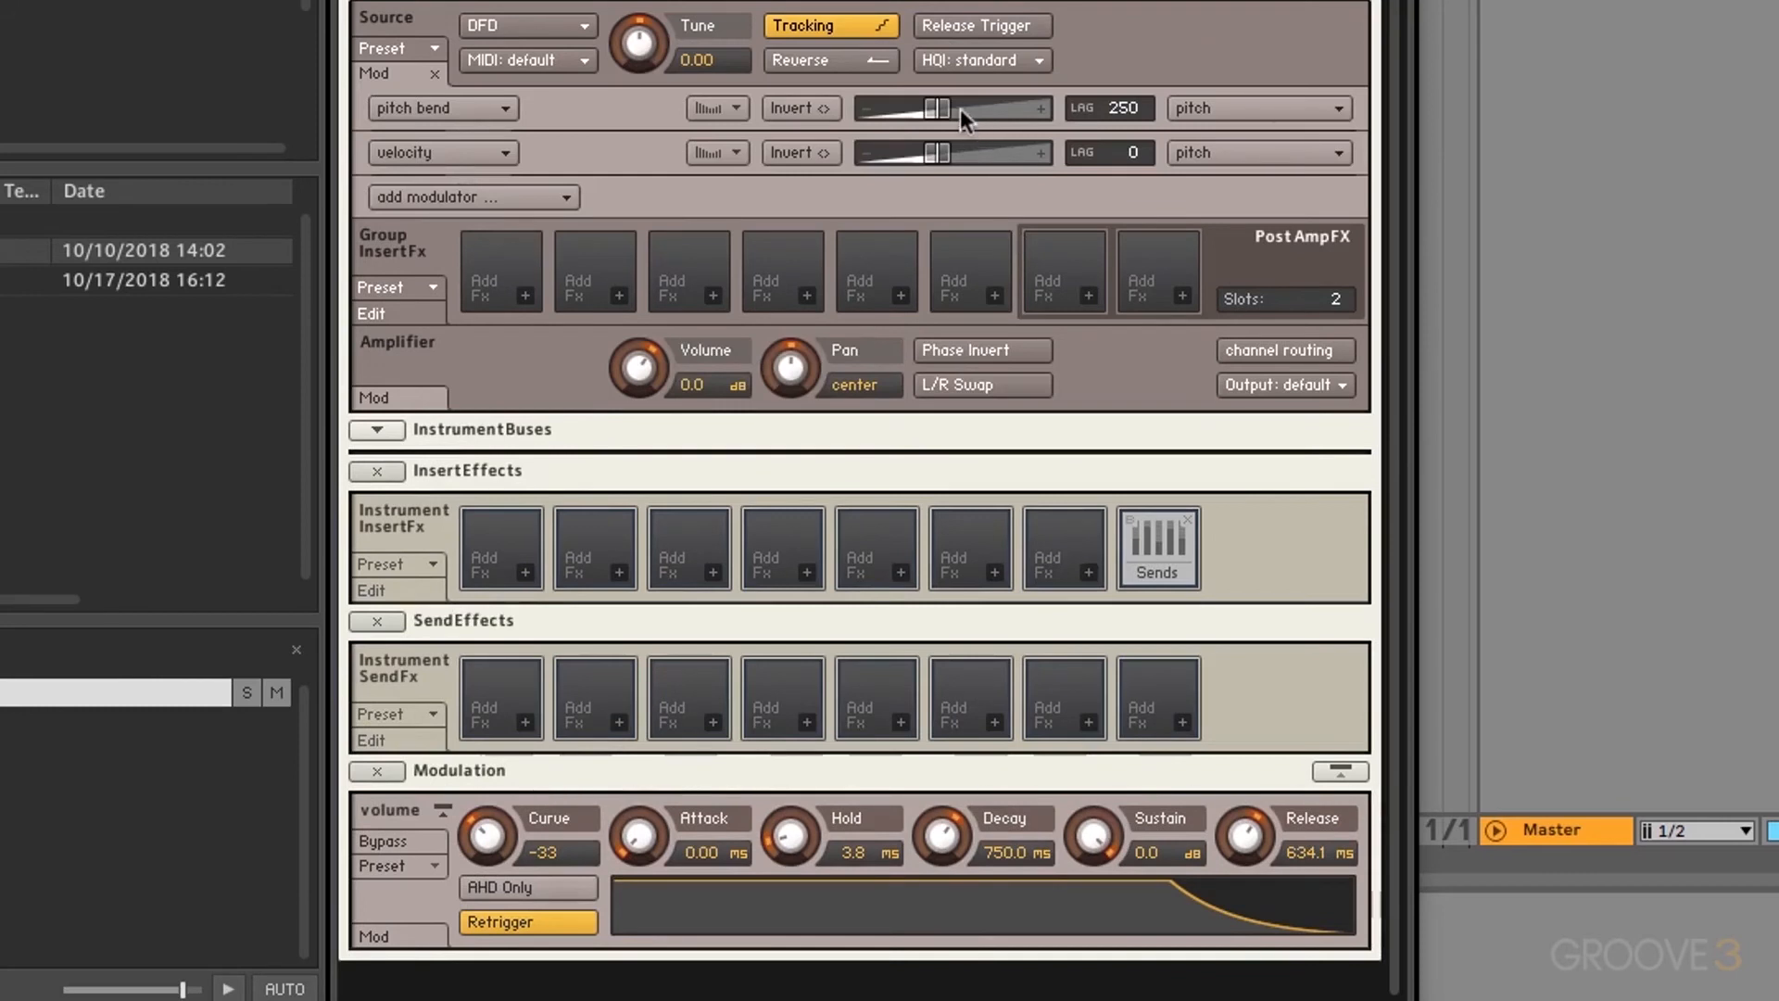
Step: Push the pitch bend amount to maximum and back near centre, then delete the velocity row
mouse_move(942, 108)
drag(941, 107, 1097, 115)
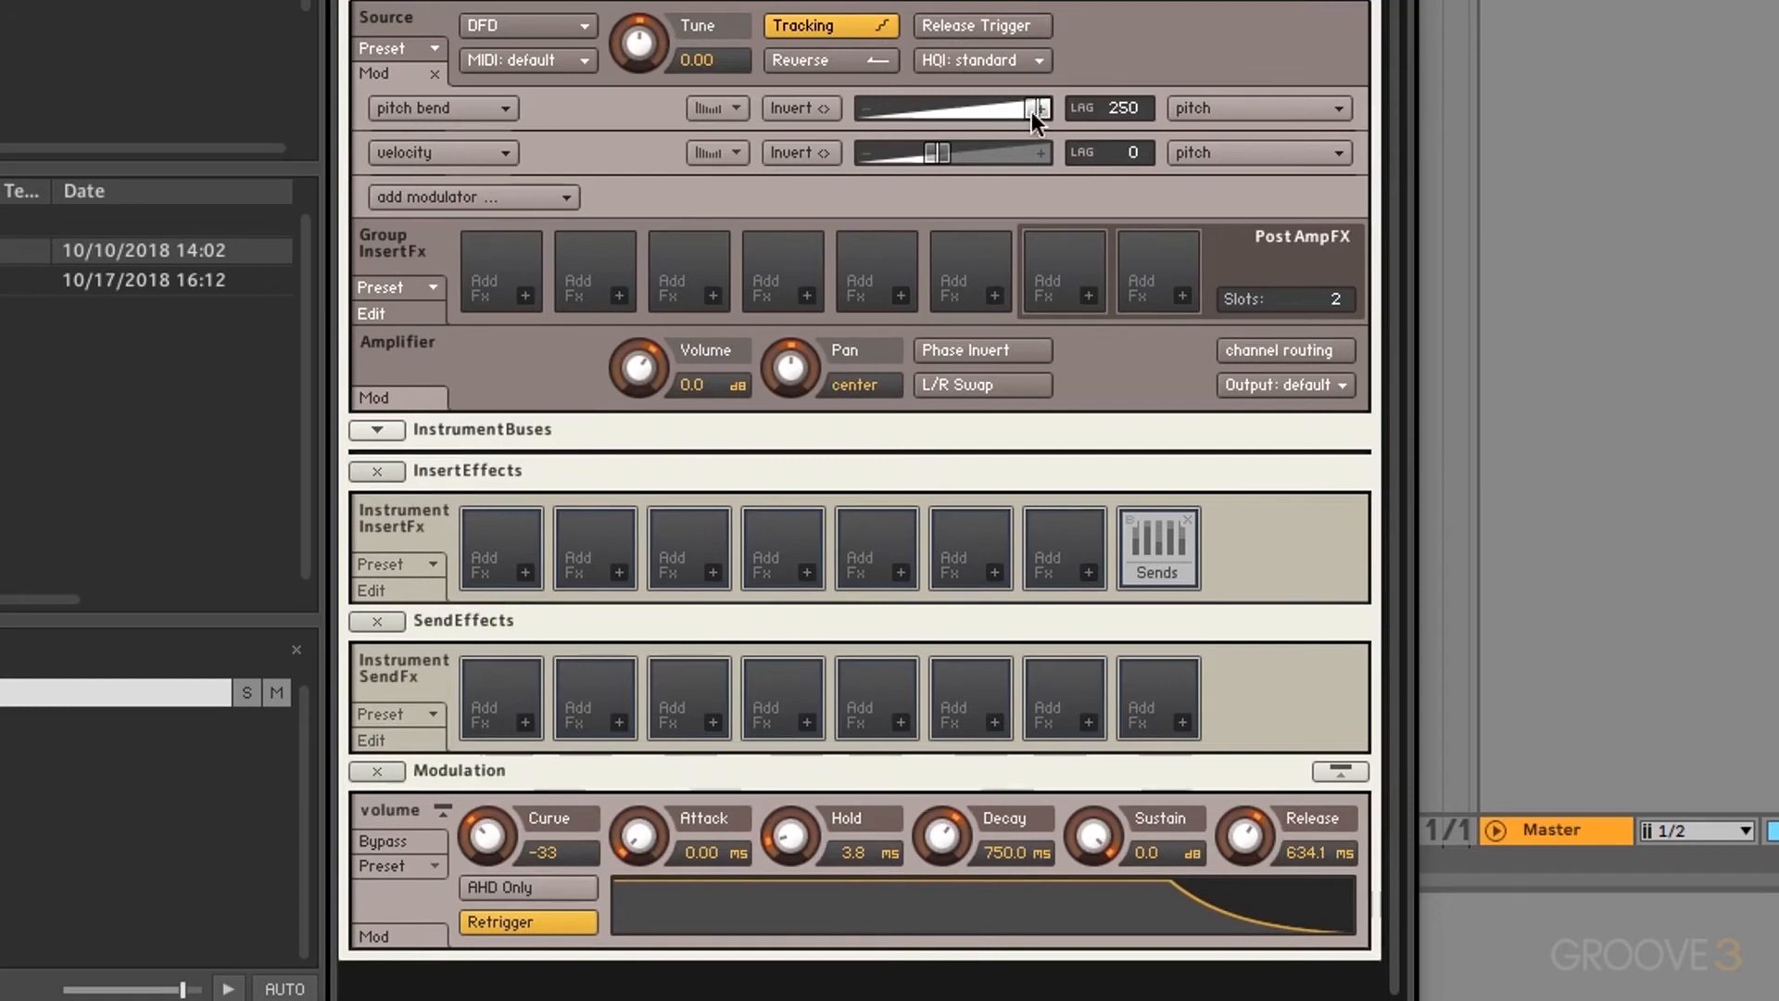
drag(1031, 111, 1310, 193)
mouse_move(925, 154)
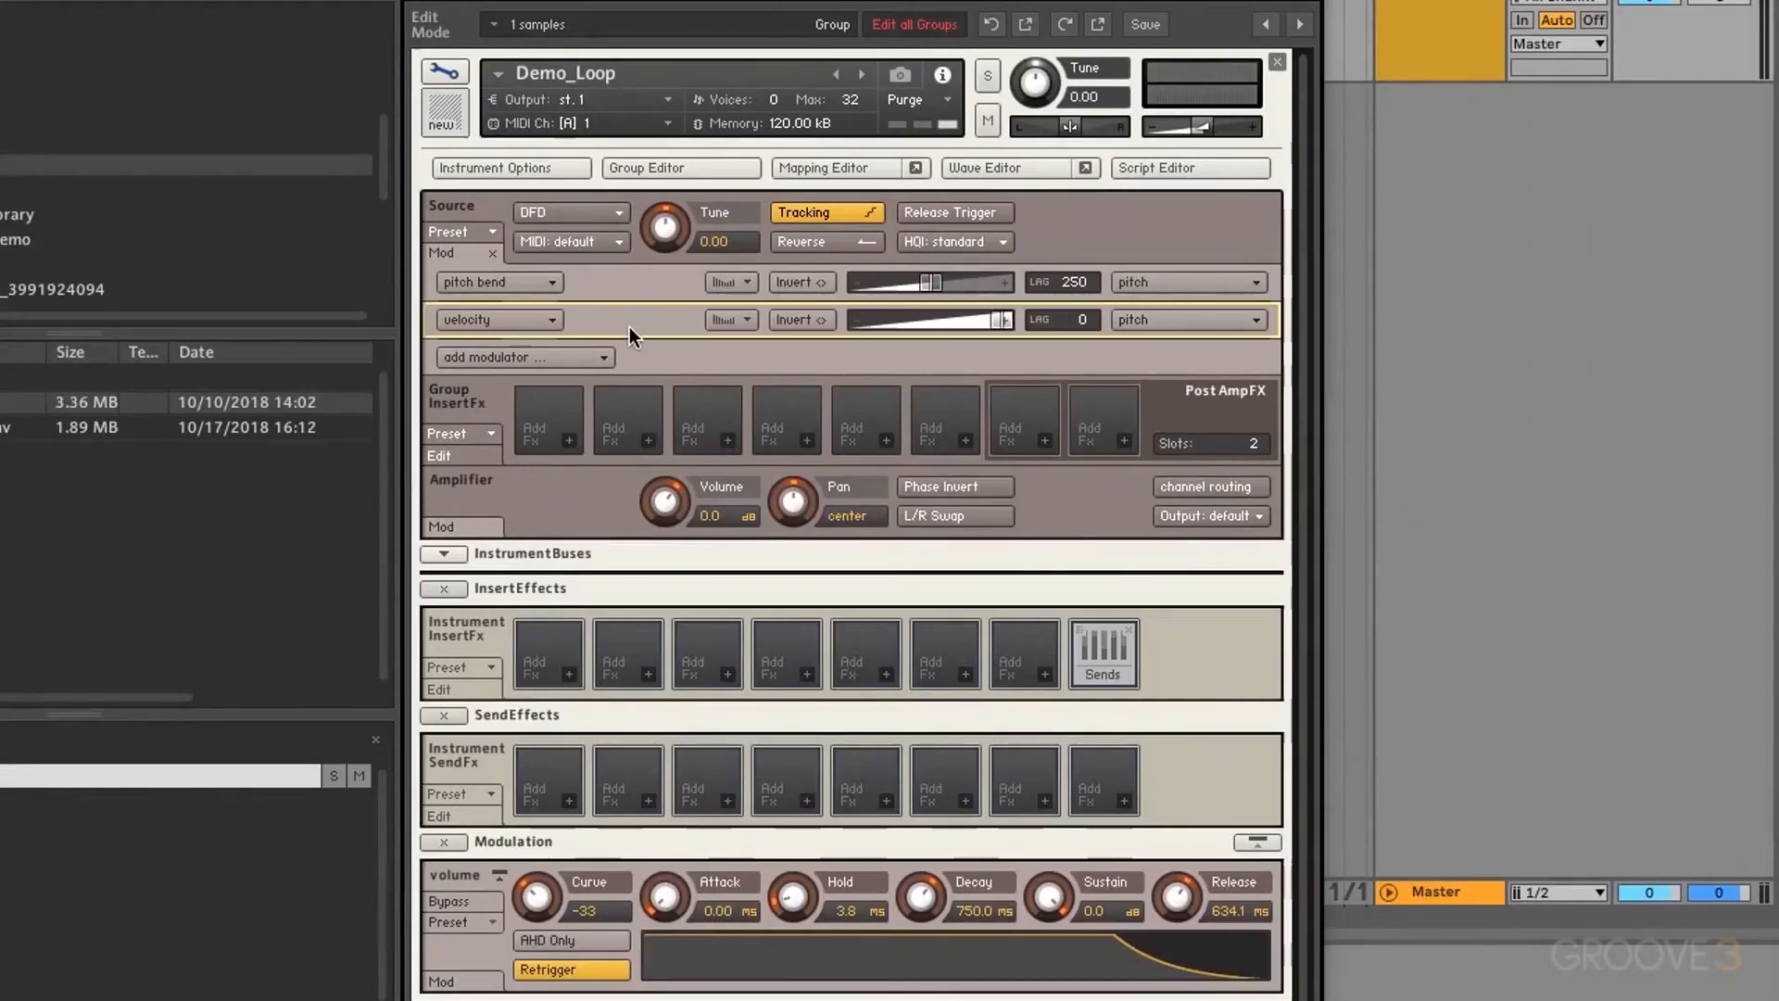
key(Delete)
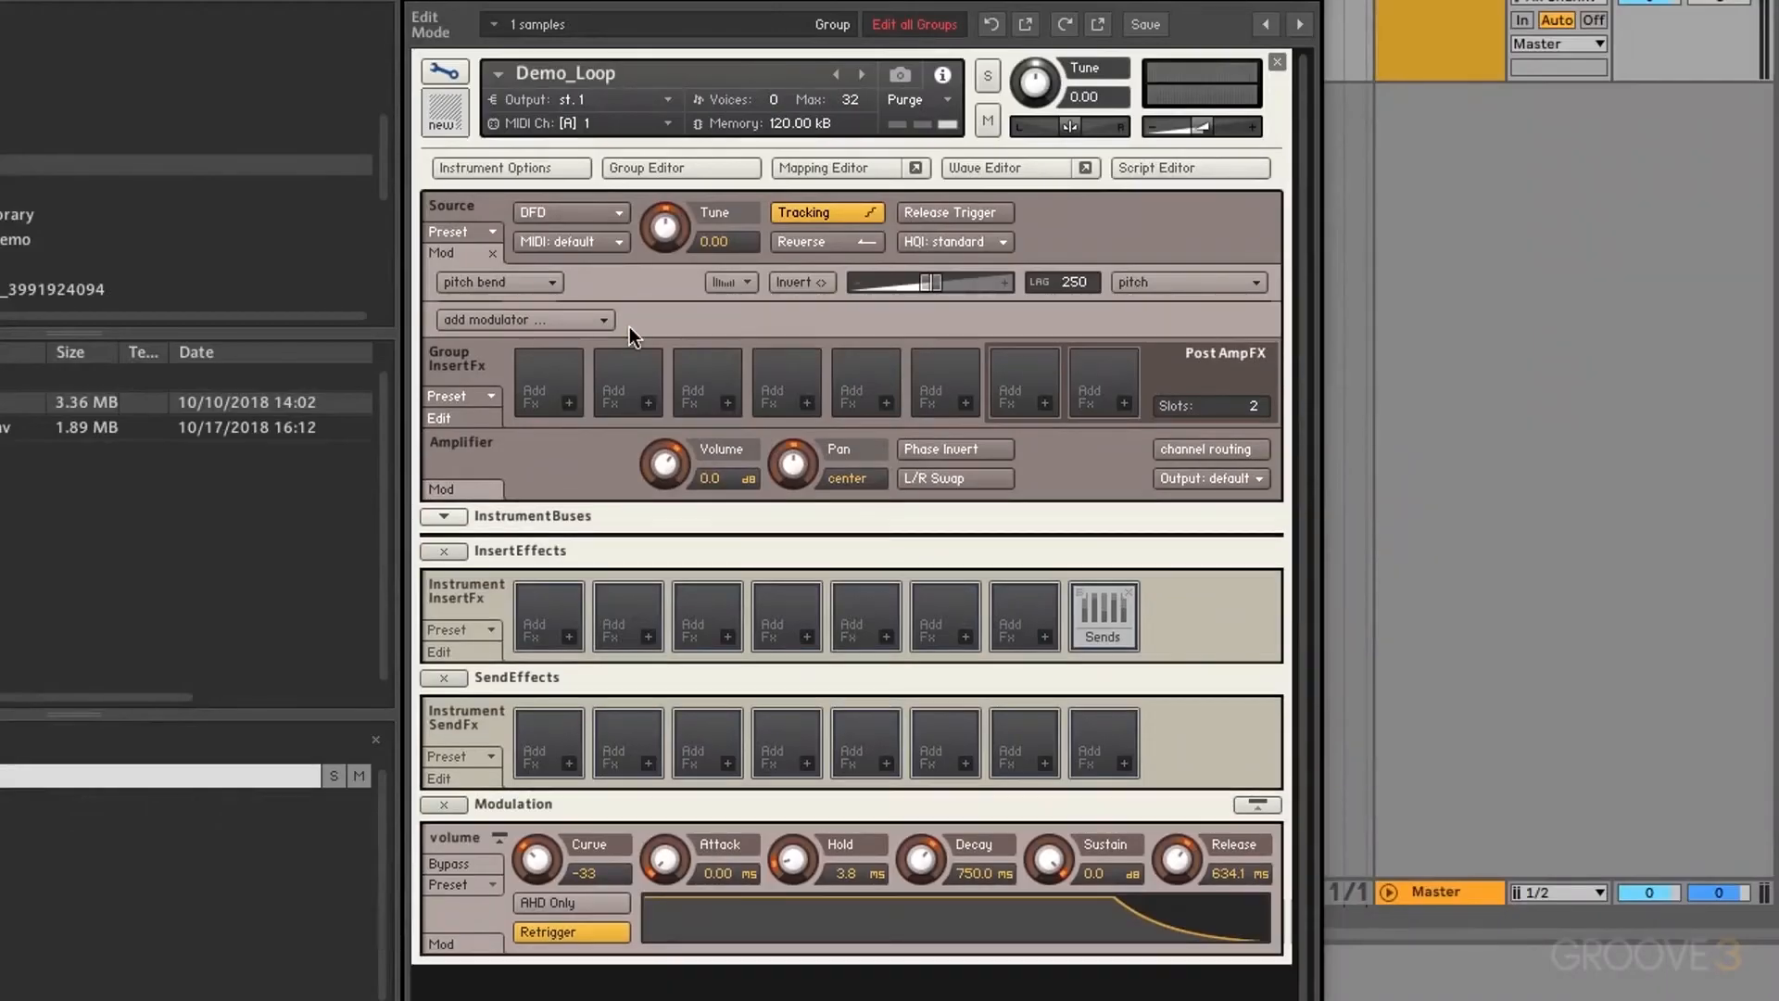
Step: Assign an LFOs > sine modulator to the Source Tune knob
right_click(668, 230)
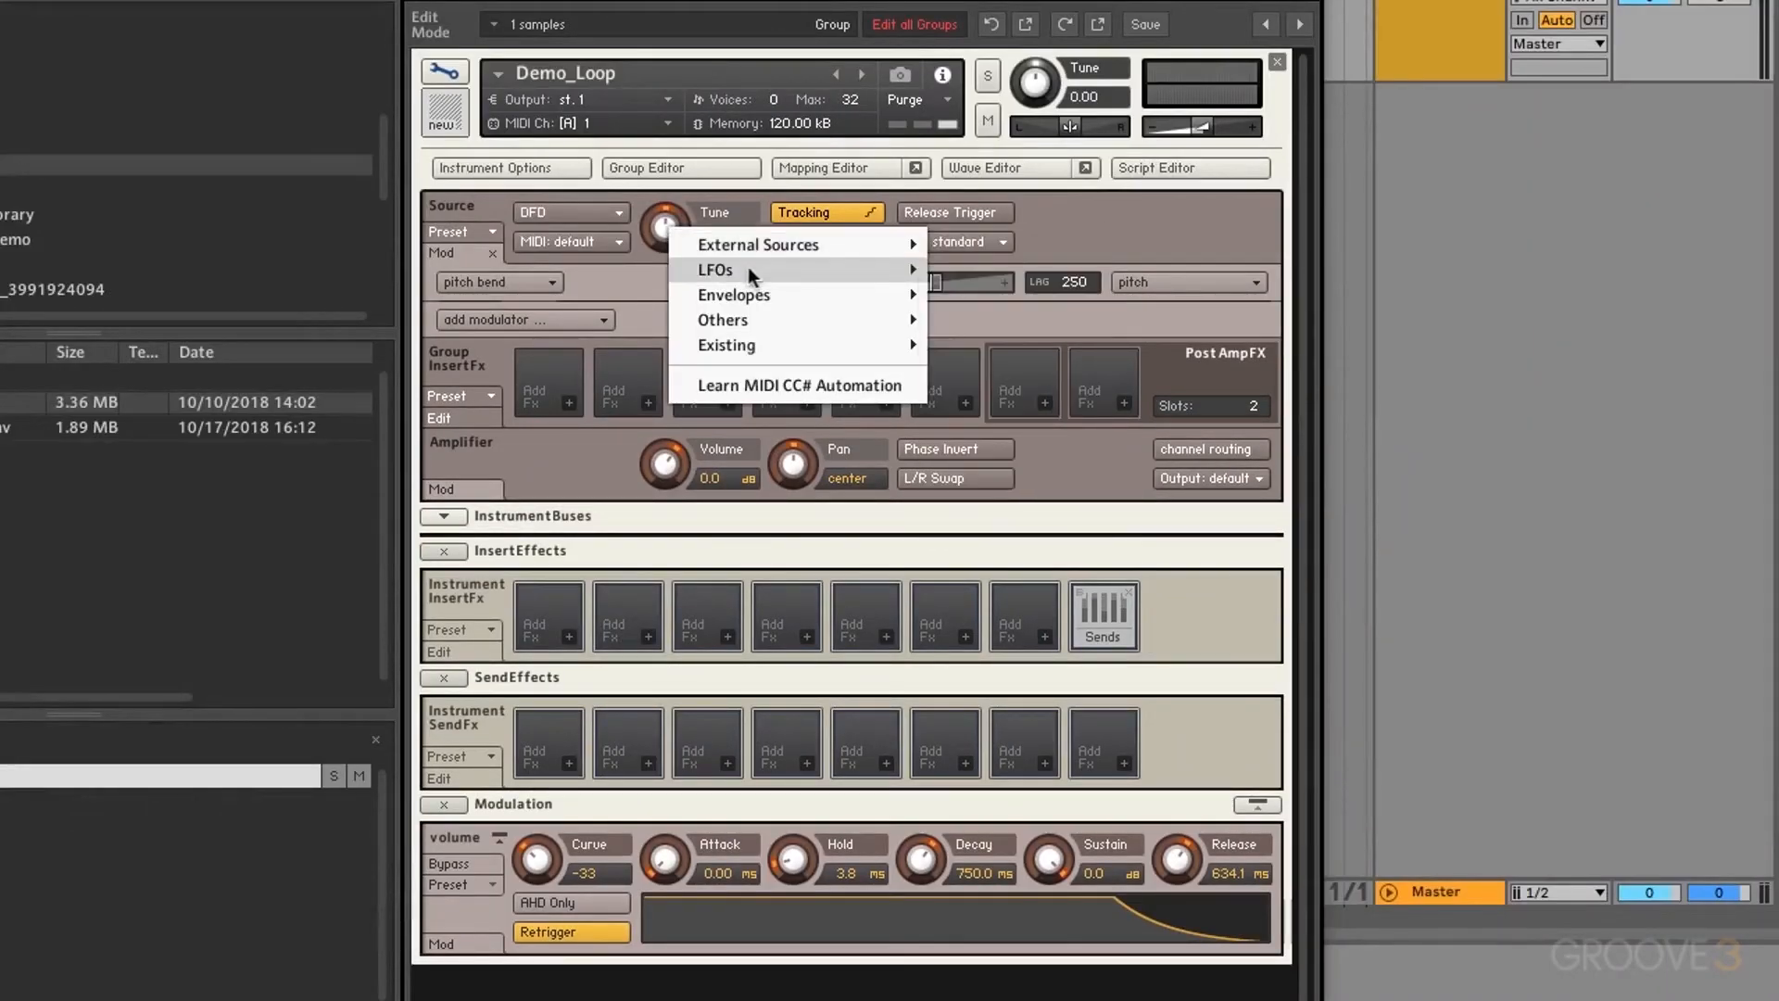
mouse_move(748, 269)
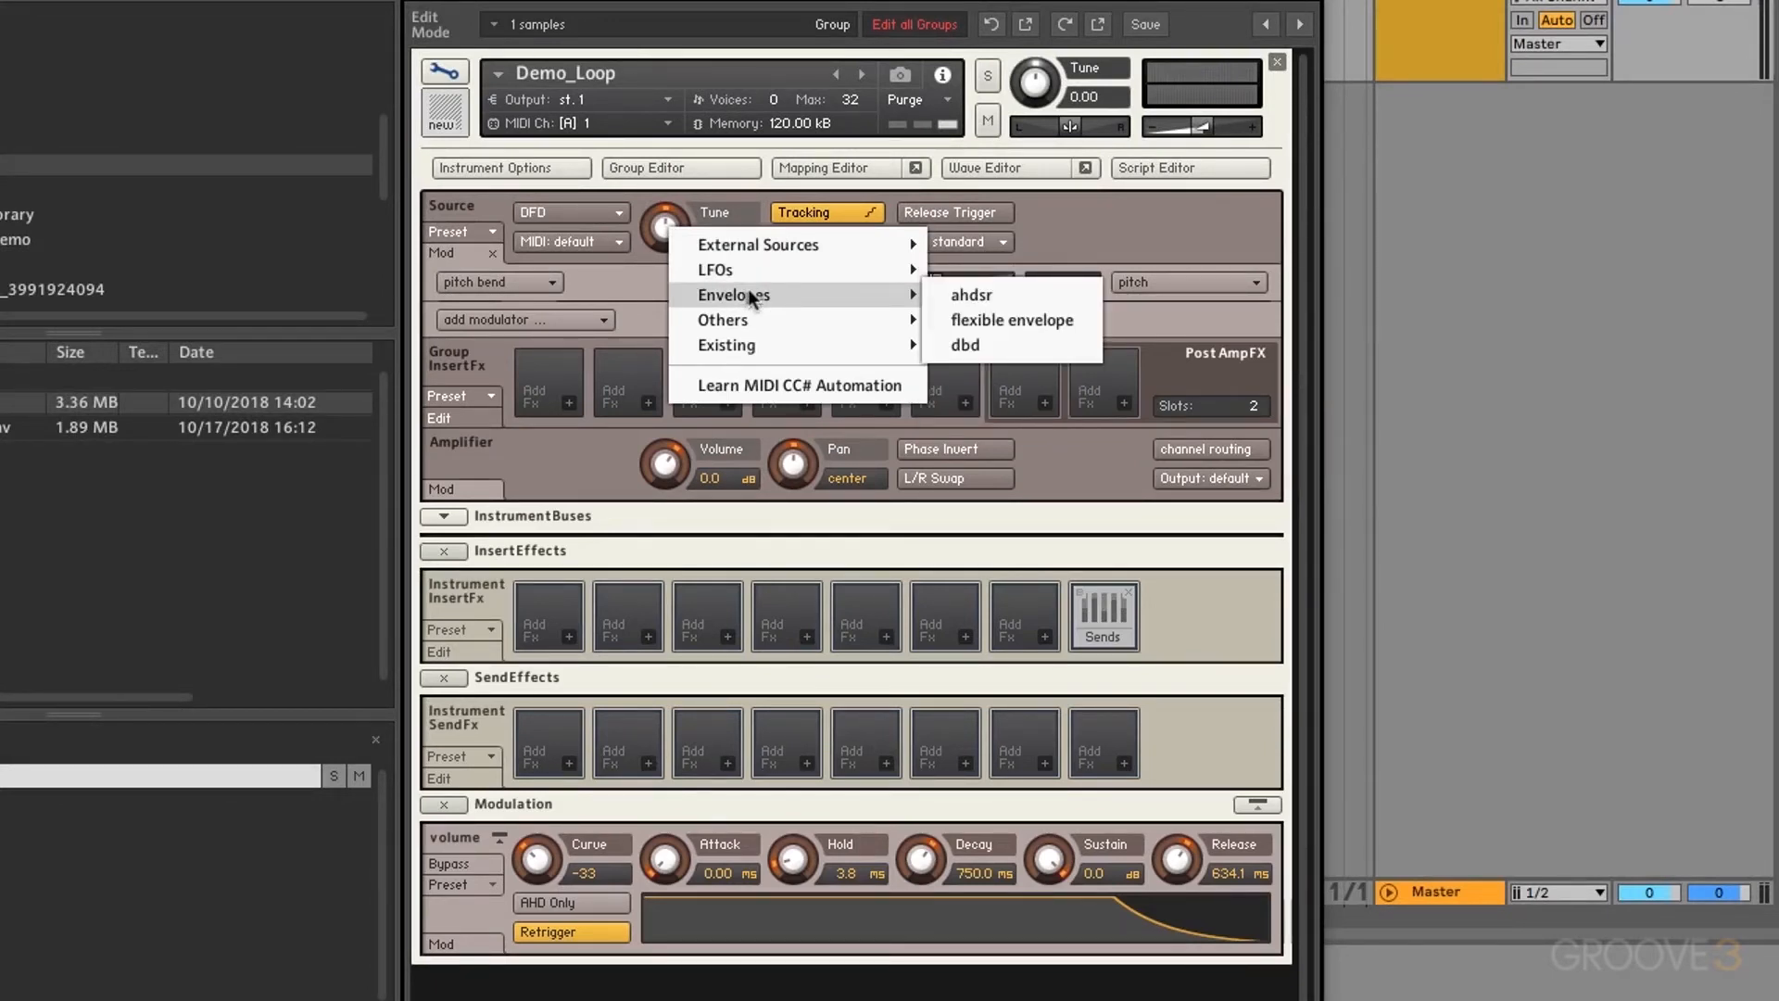
mouse_move(778, 320)
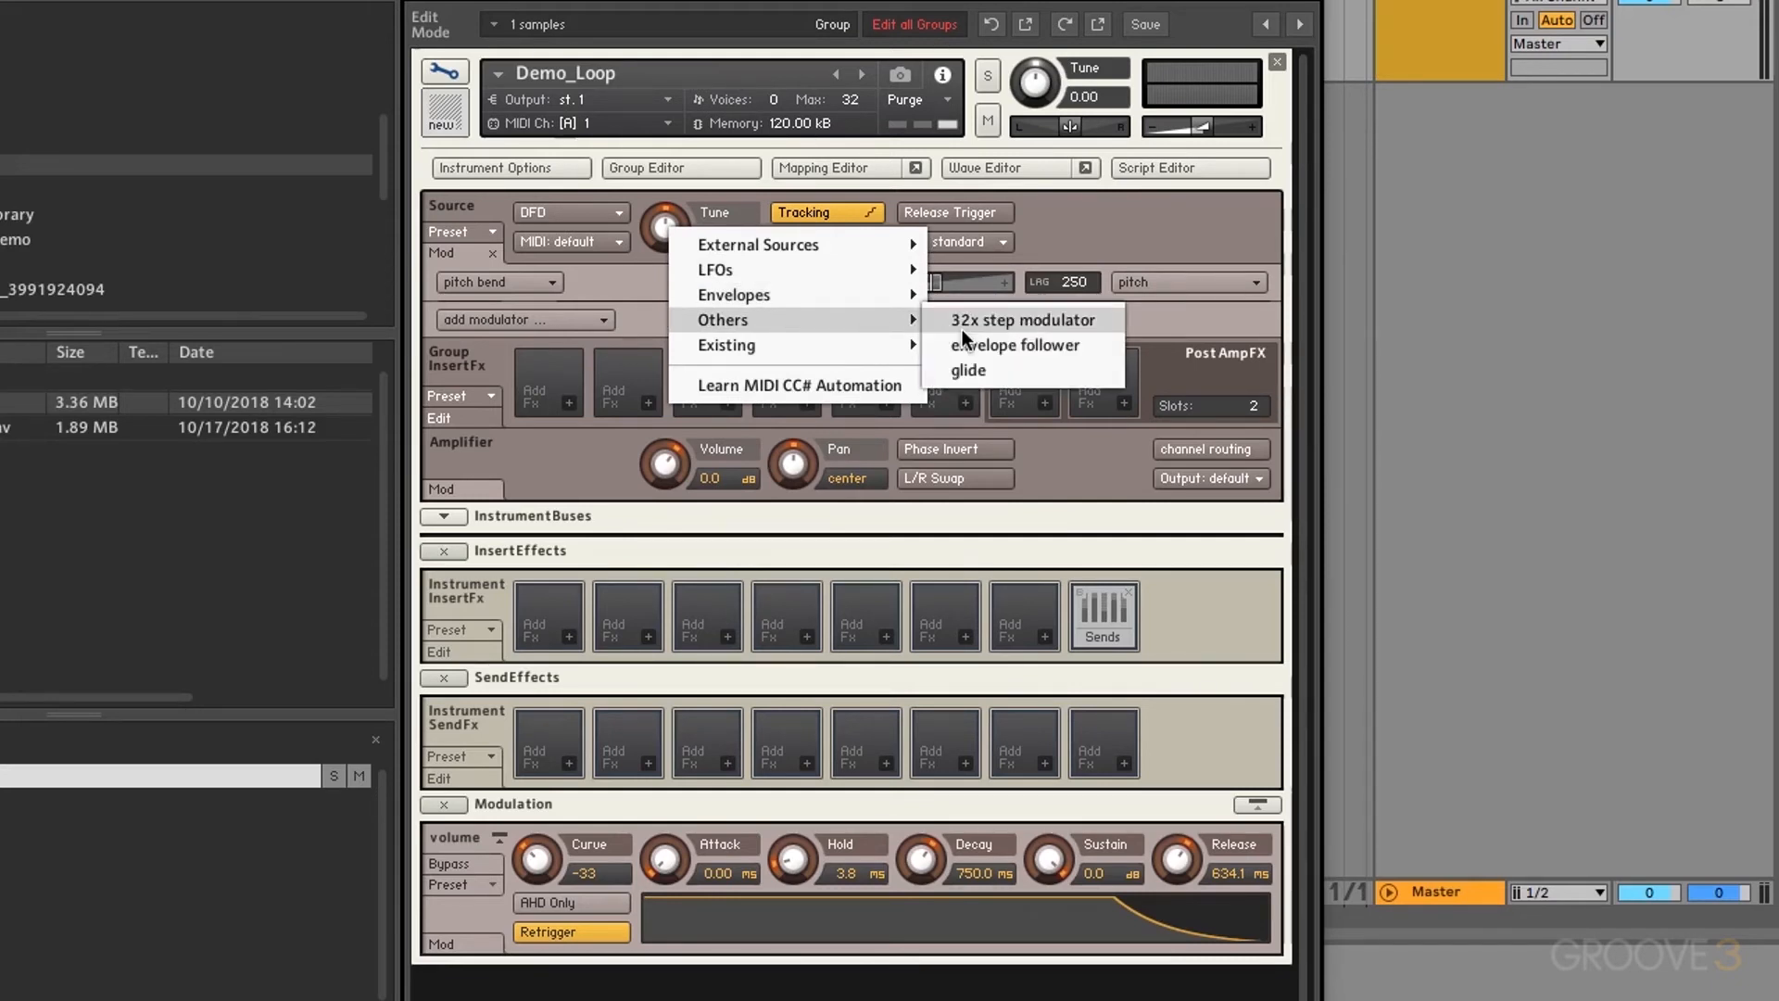
mouse_move(803, 352)
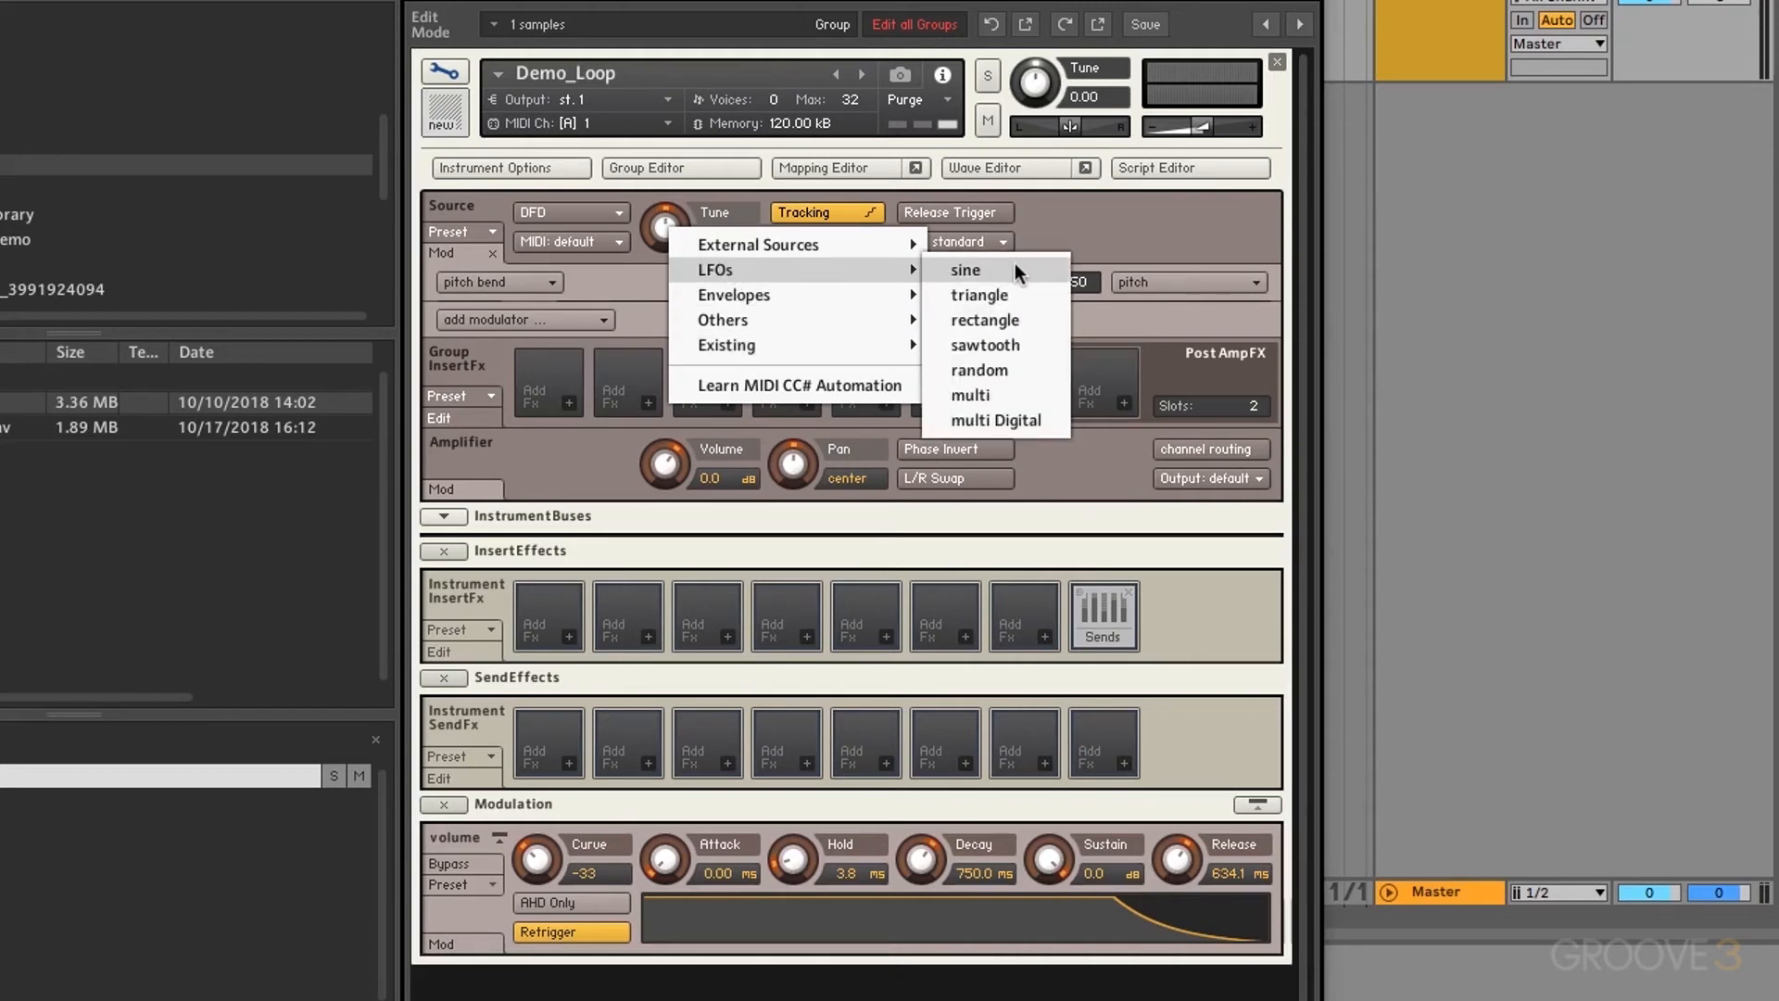
click(967, 269)
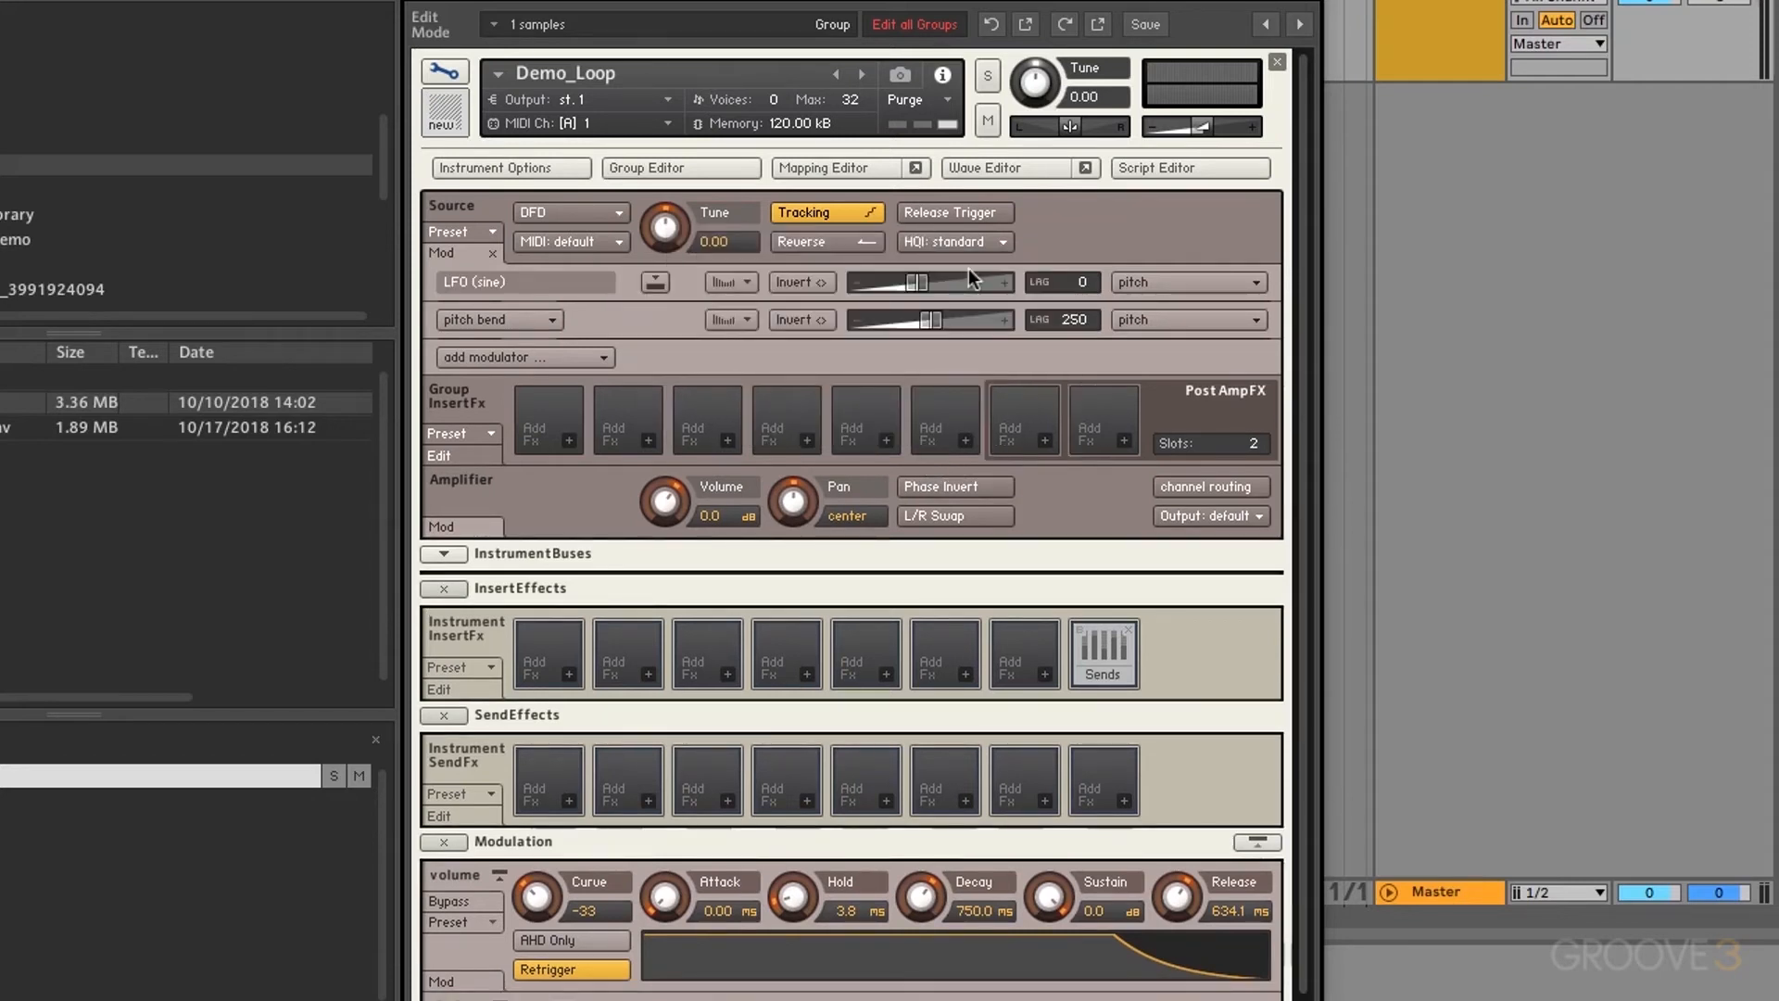
Step: Set the sine LFO's pitch amount to maximum, test lower values, then show its LFO settings
drag(916, 281, 1031, 284)
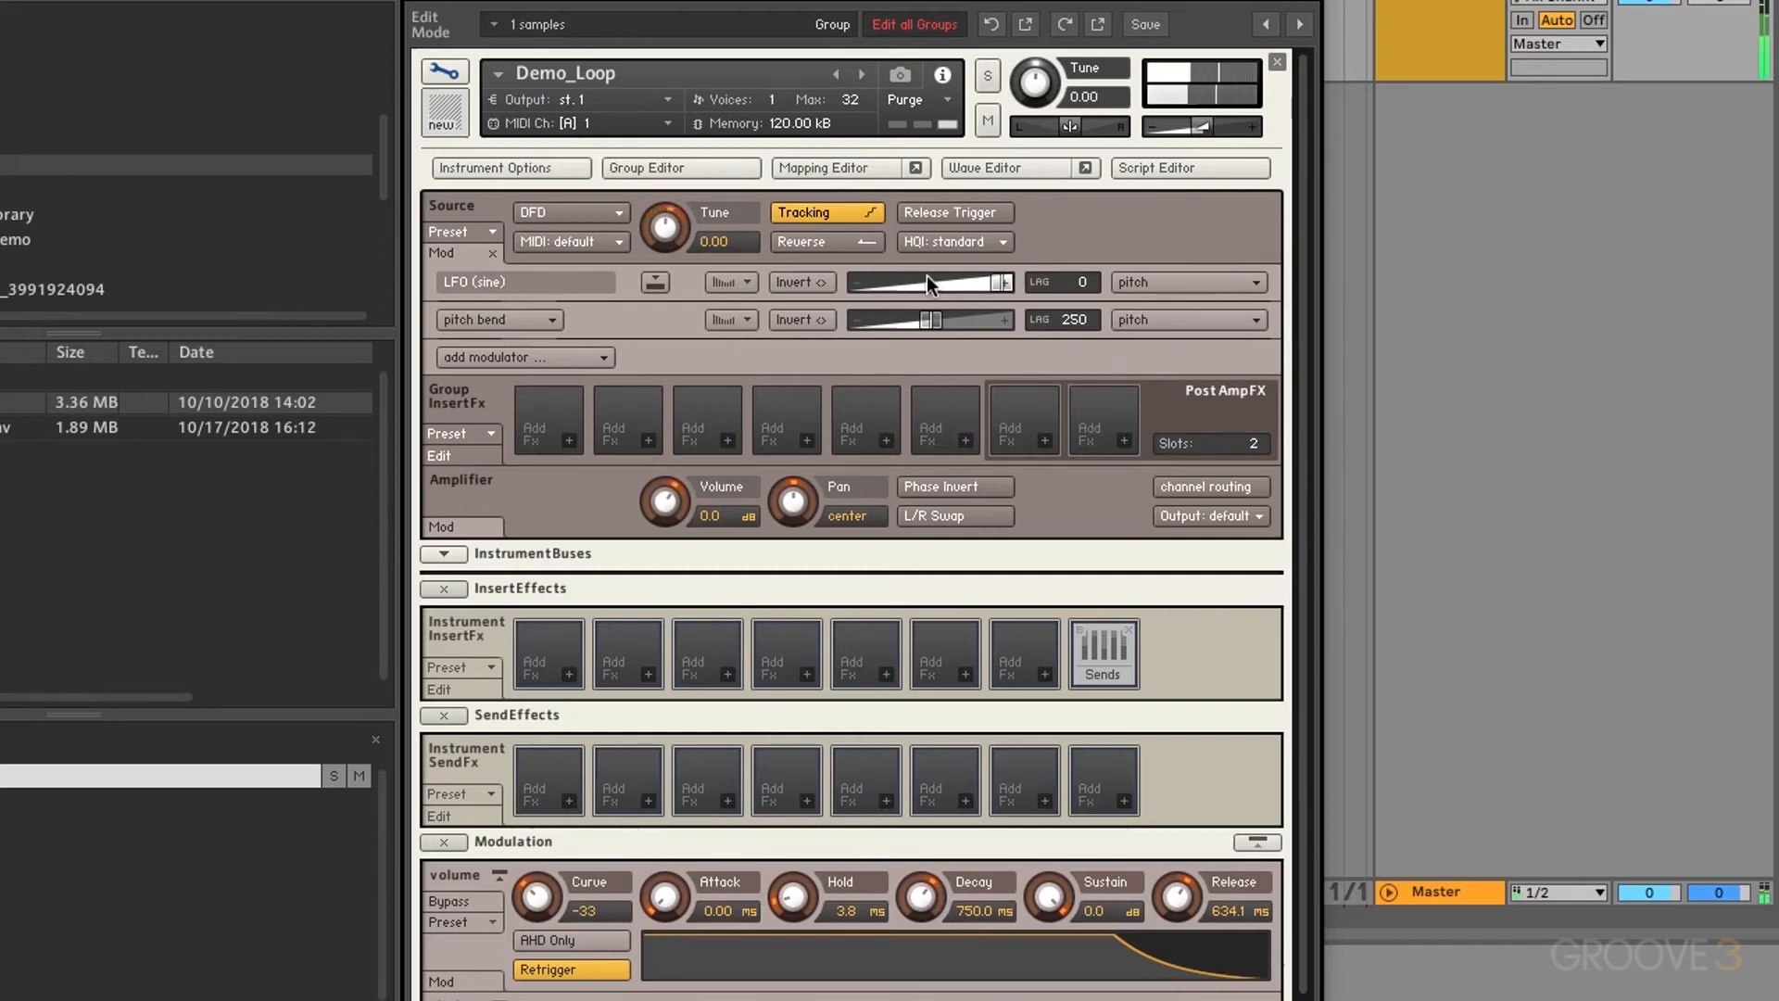
scroll(704, 848, down, 2)
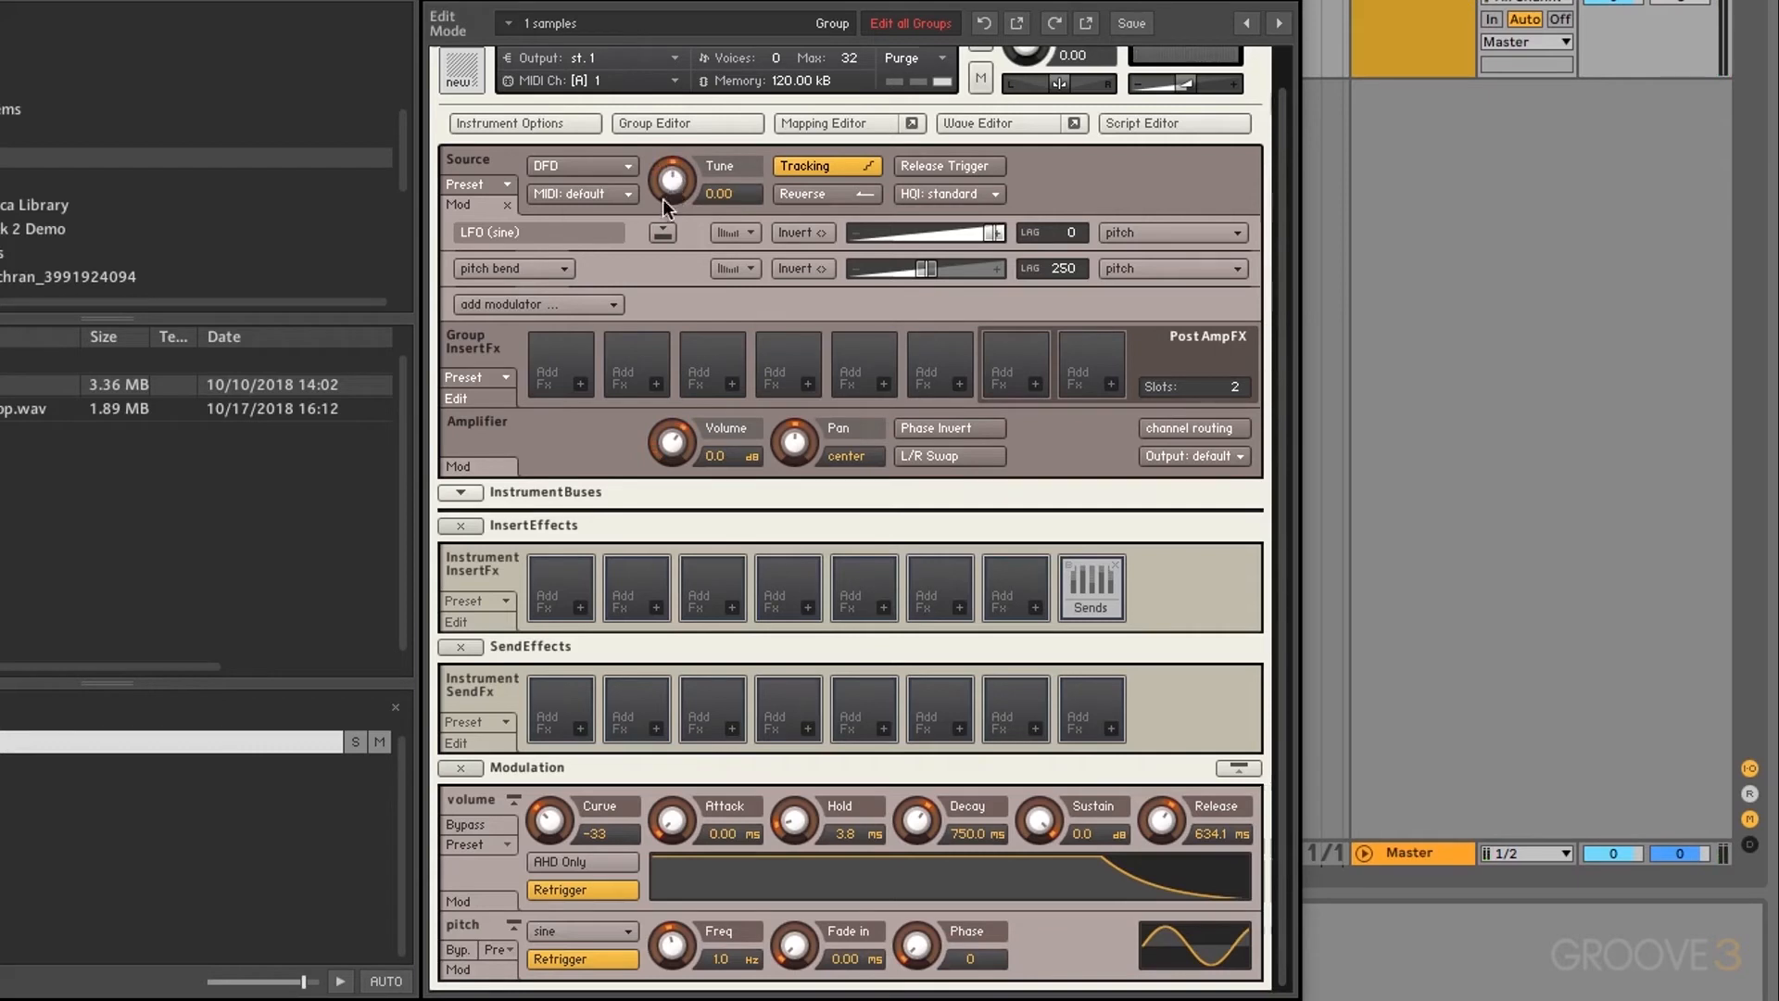
click(620, 237)
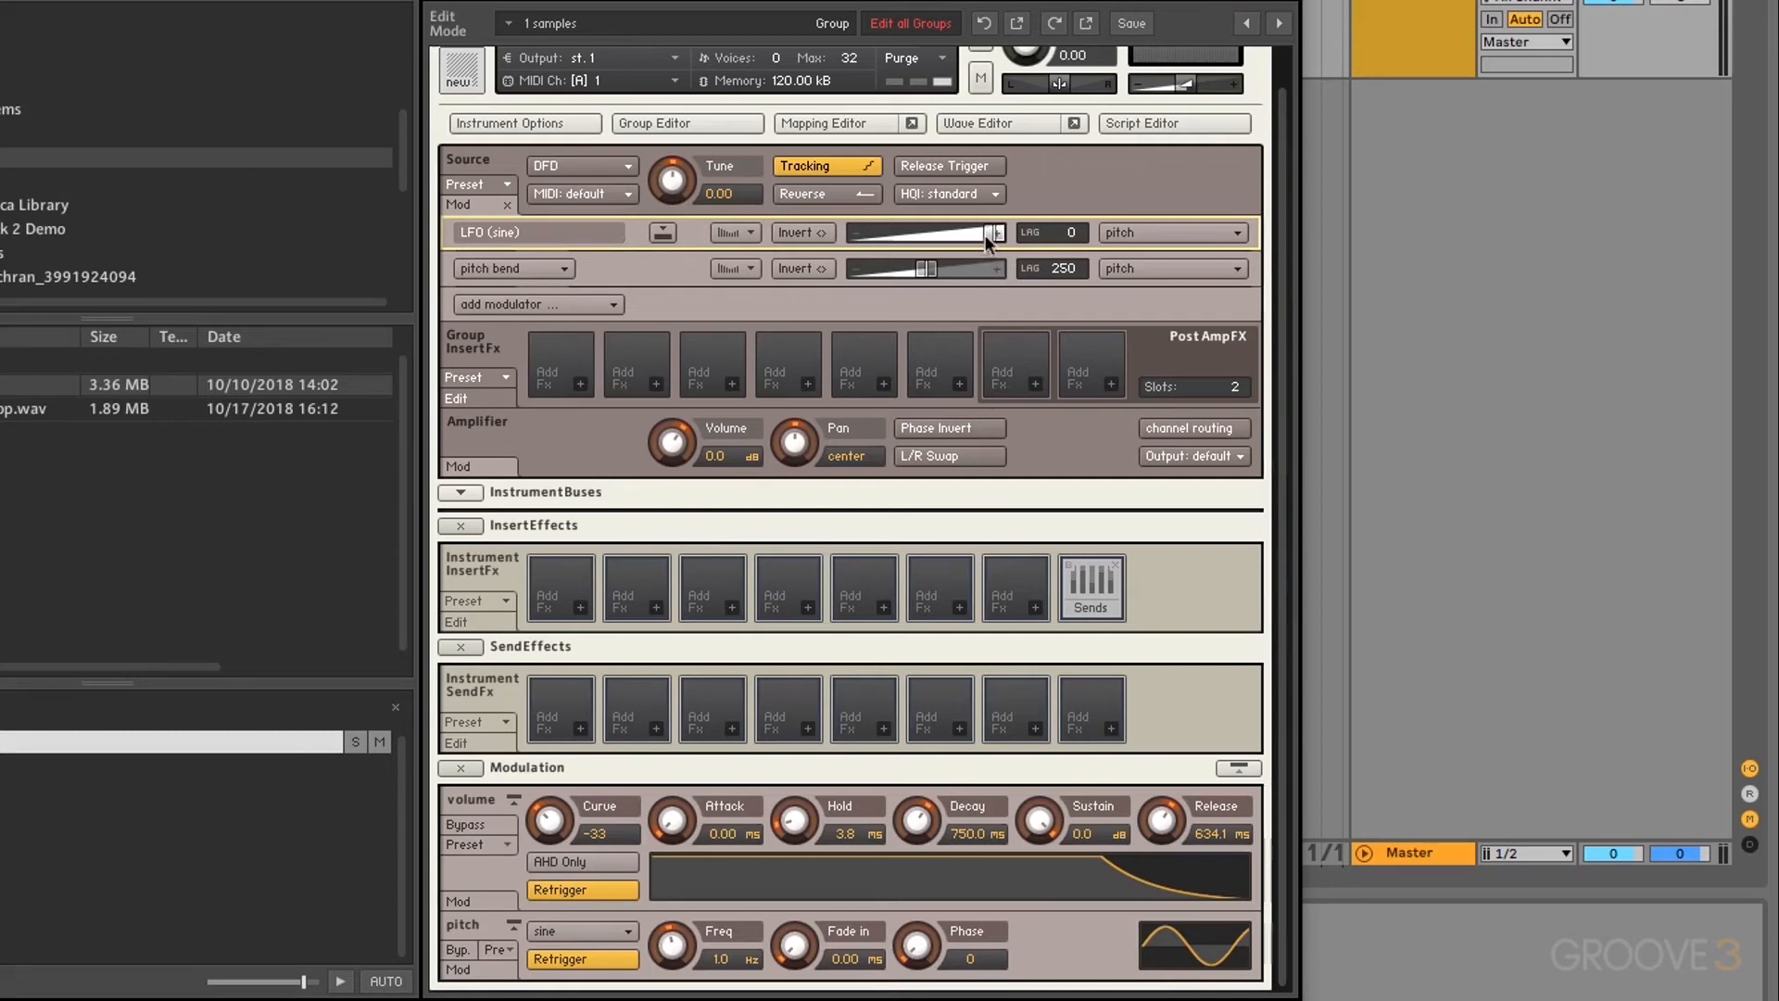
mouse_move(988, 233)
mouse_down()
mouse_move(888, 236)
mouse_move(989, 239)
mouse_up()
drag(906, 231, 771, 250)
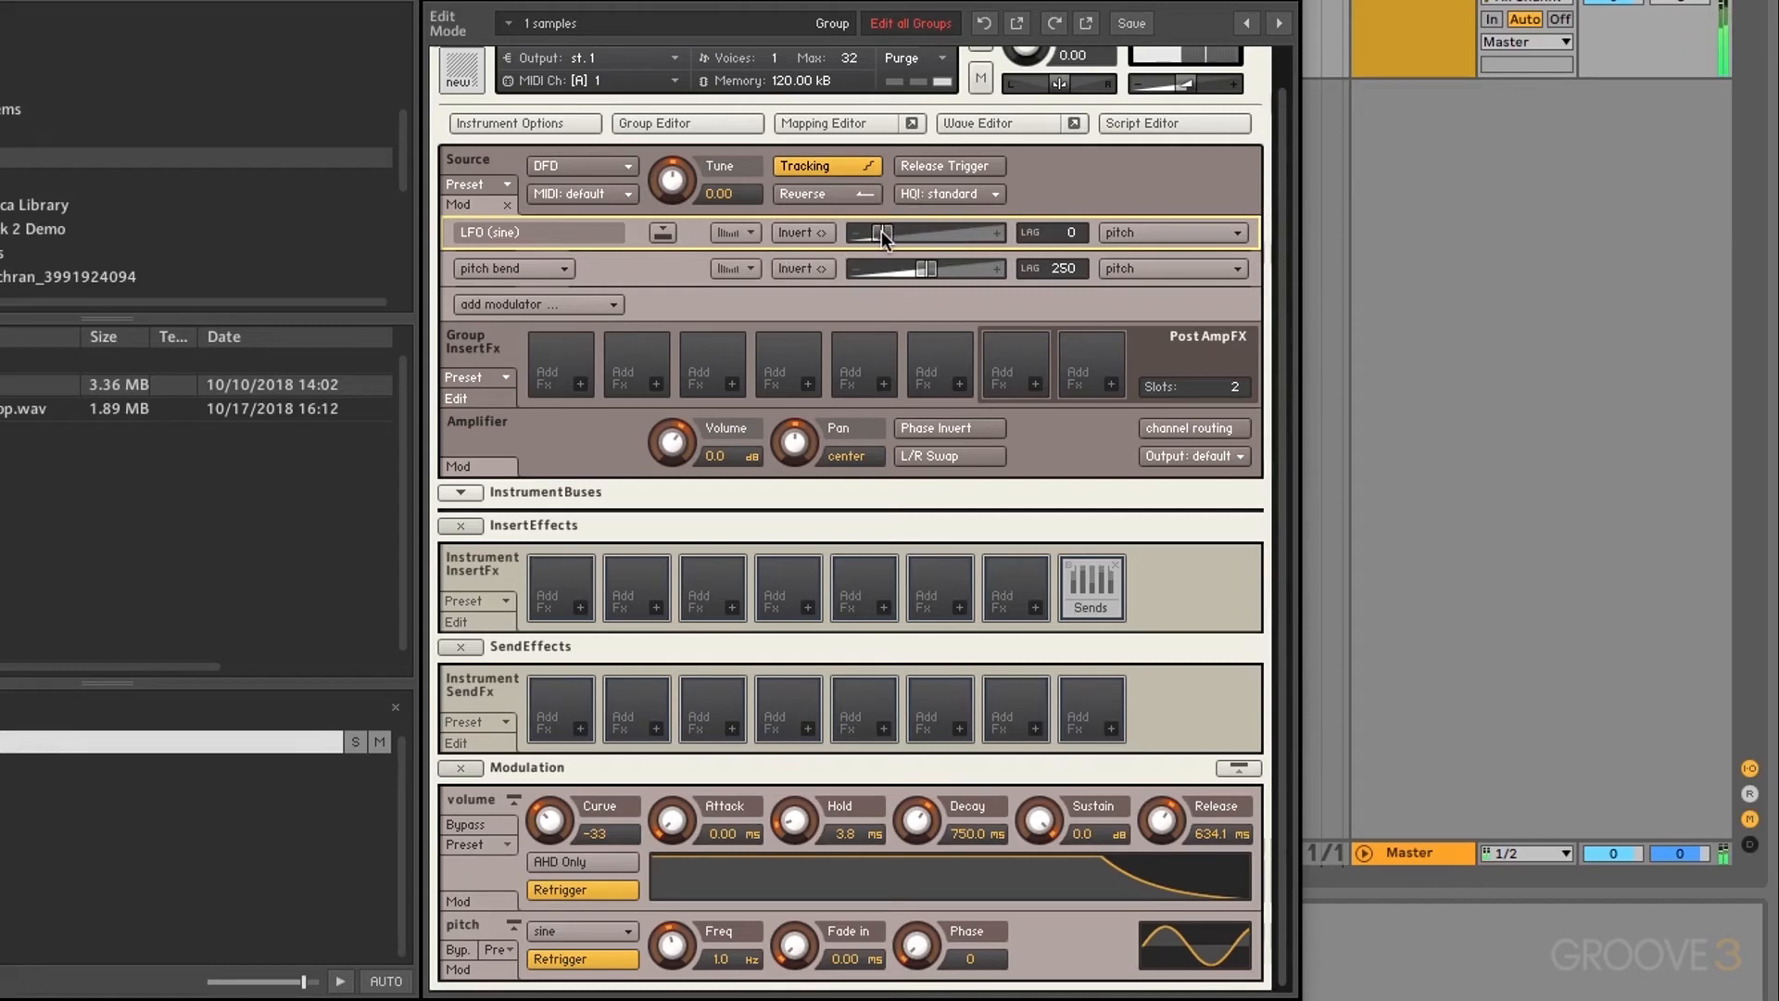
drag(881, 231, 1020, 235)
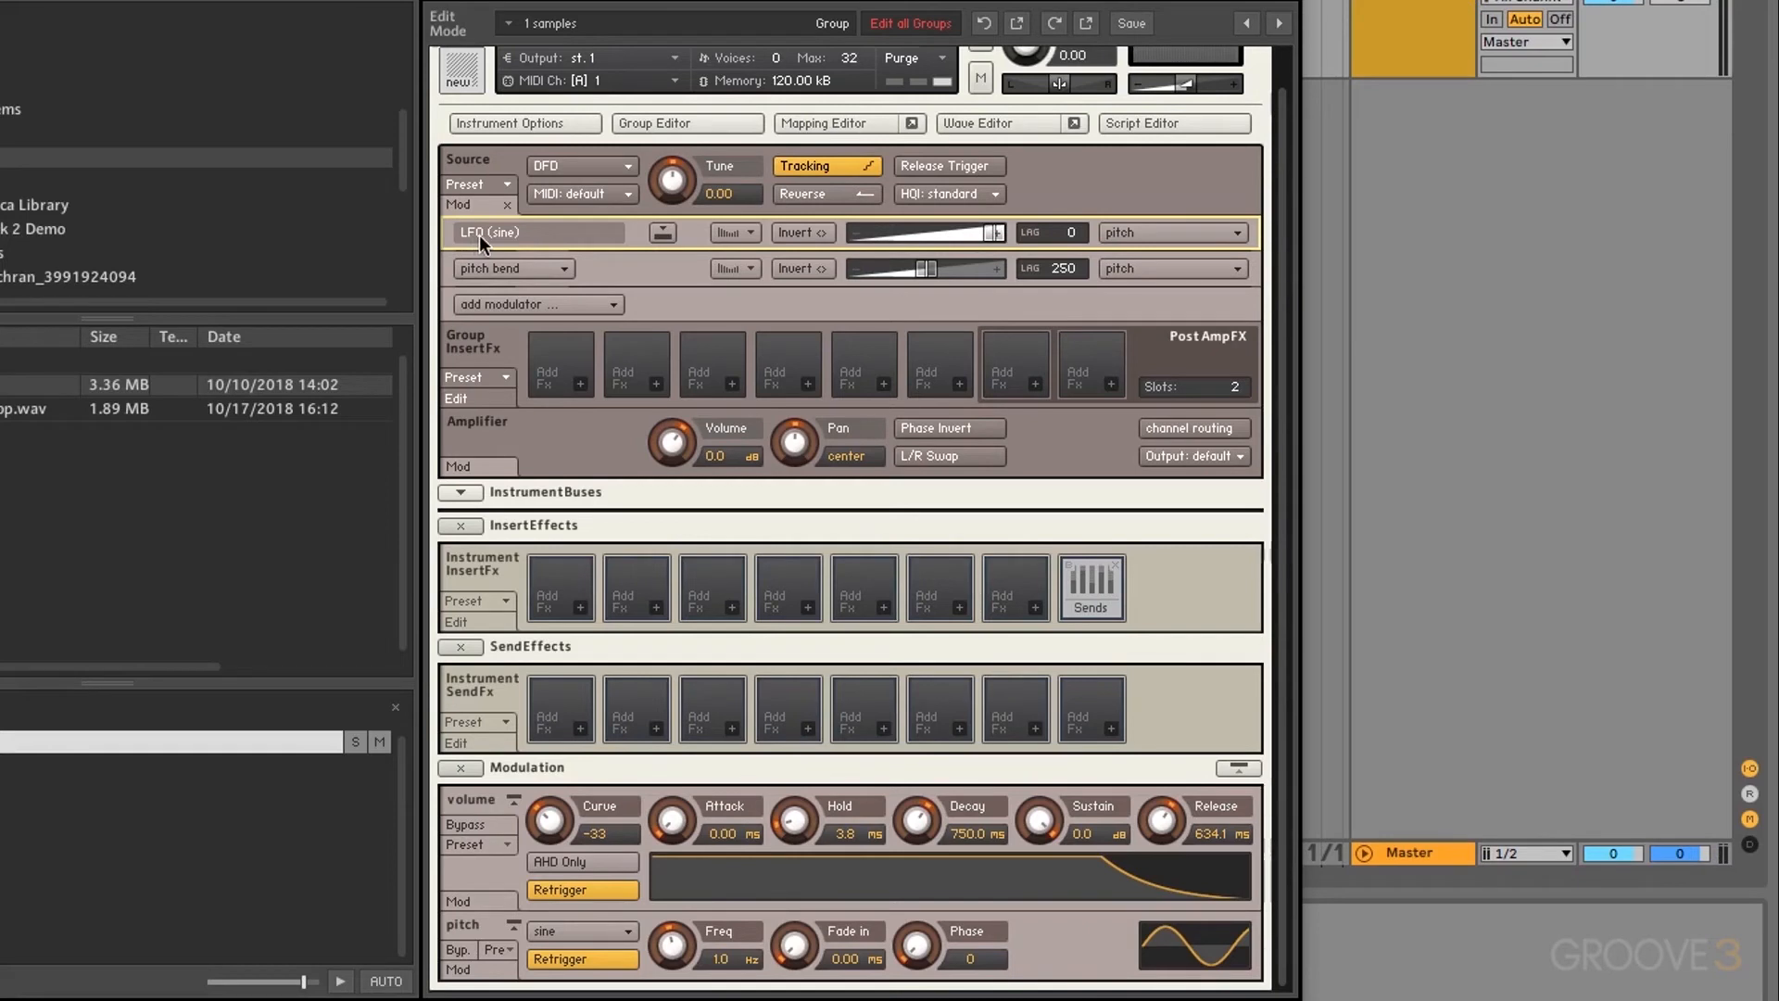
click(664, 232)
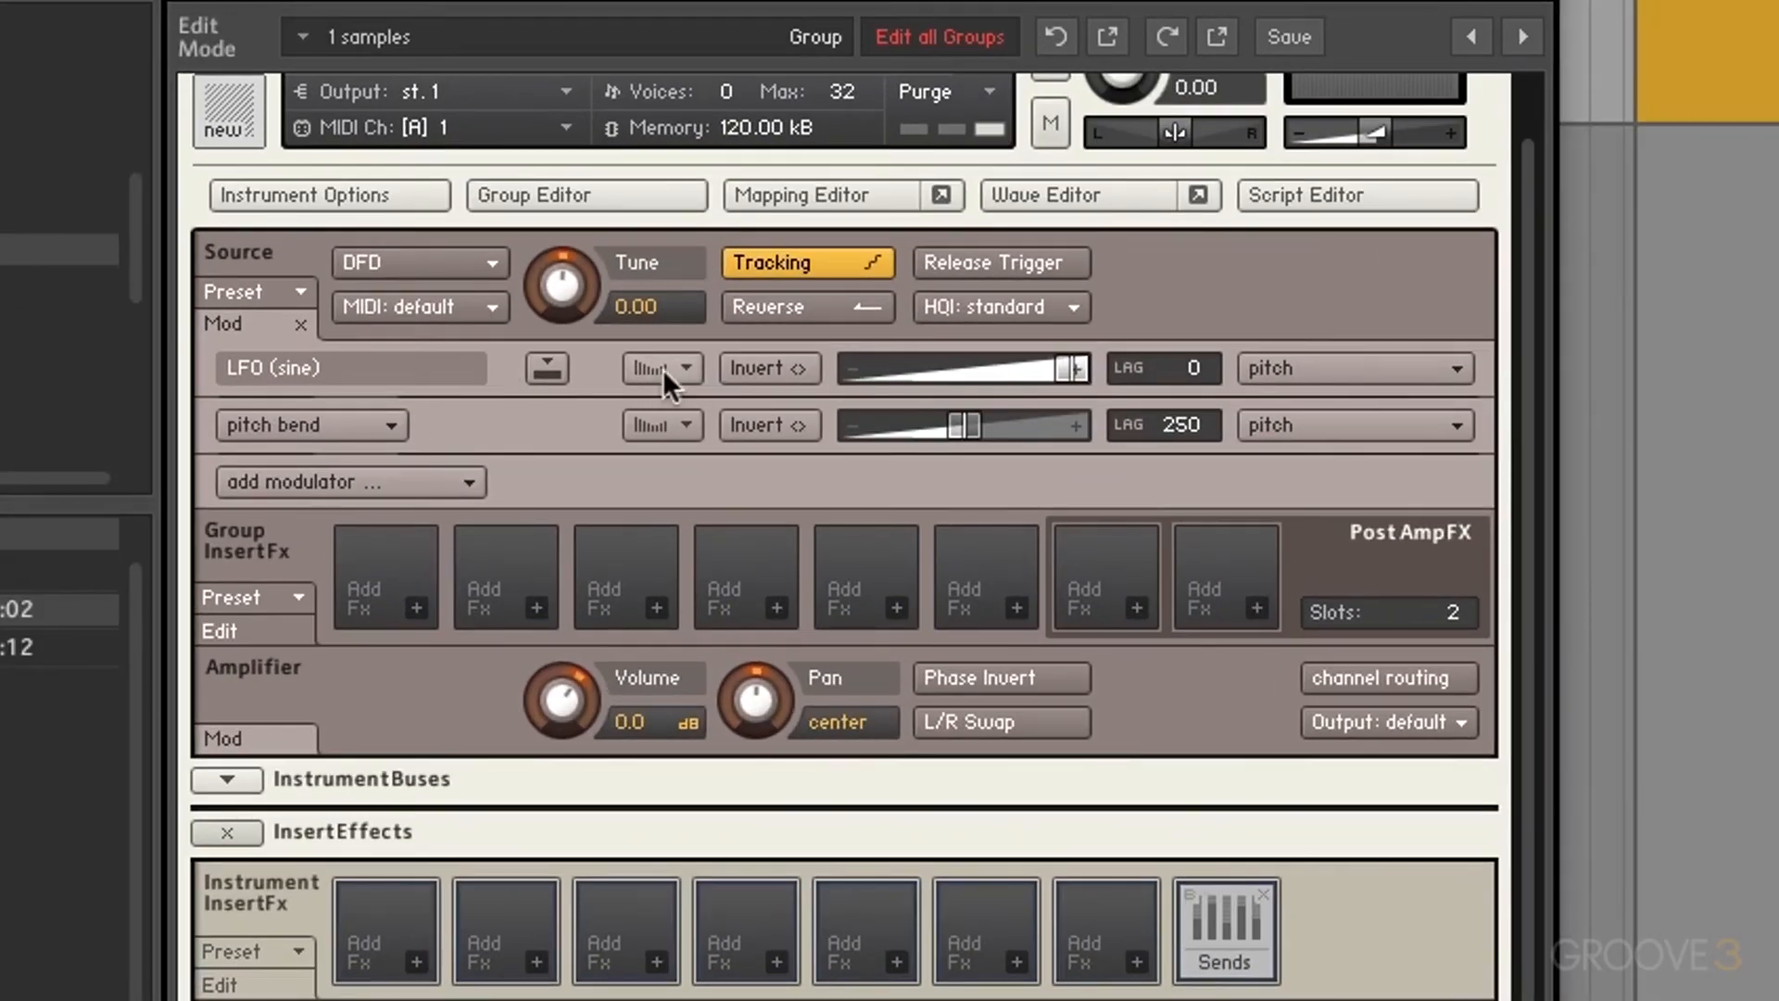
Step: Toggle Invert on and off twice, leaving the LFO pitch modulation uninverted
click(770, 369)
click(770, 368)
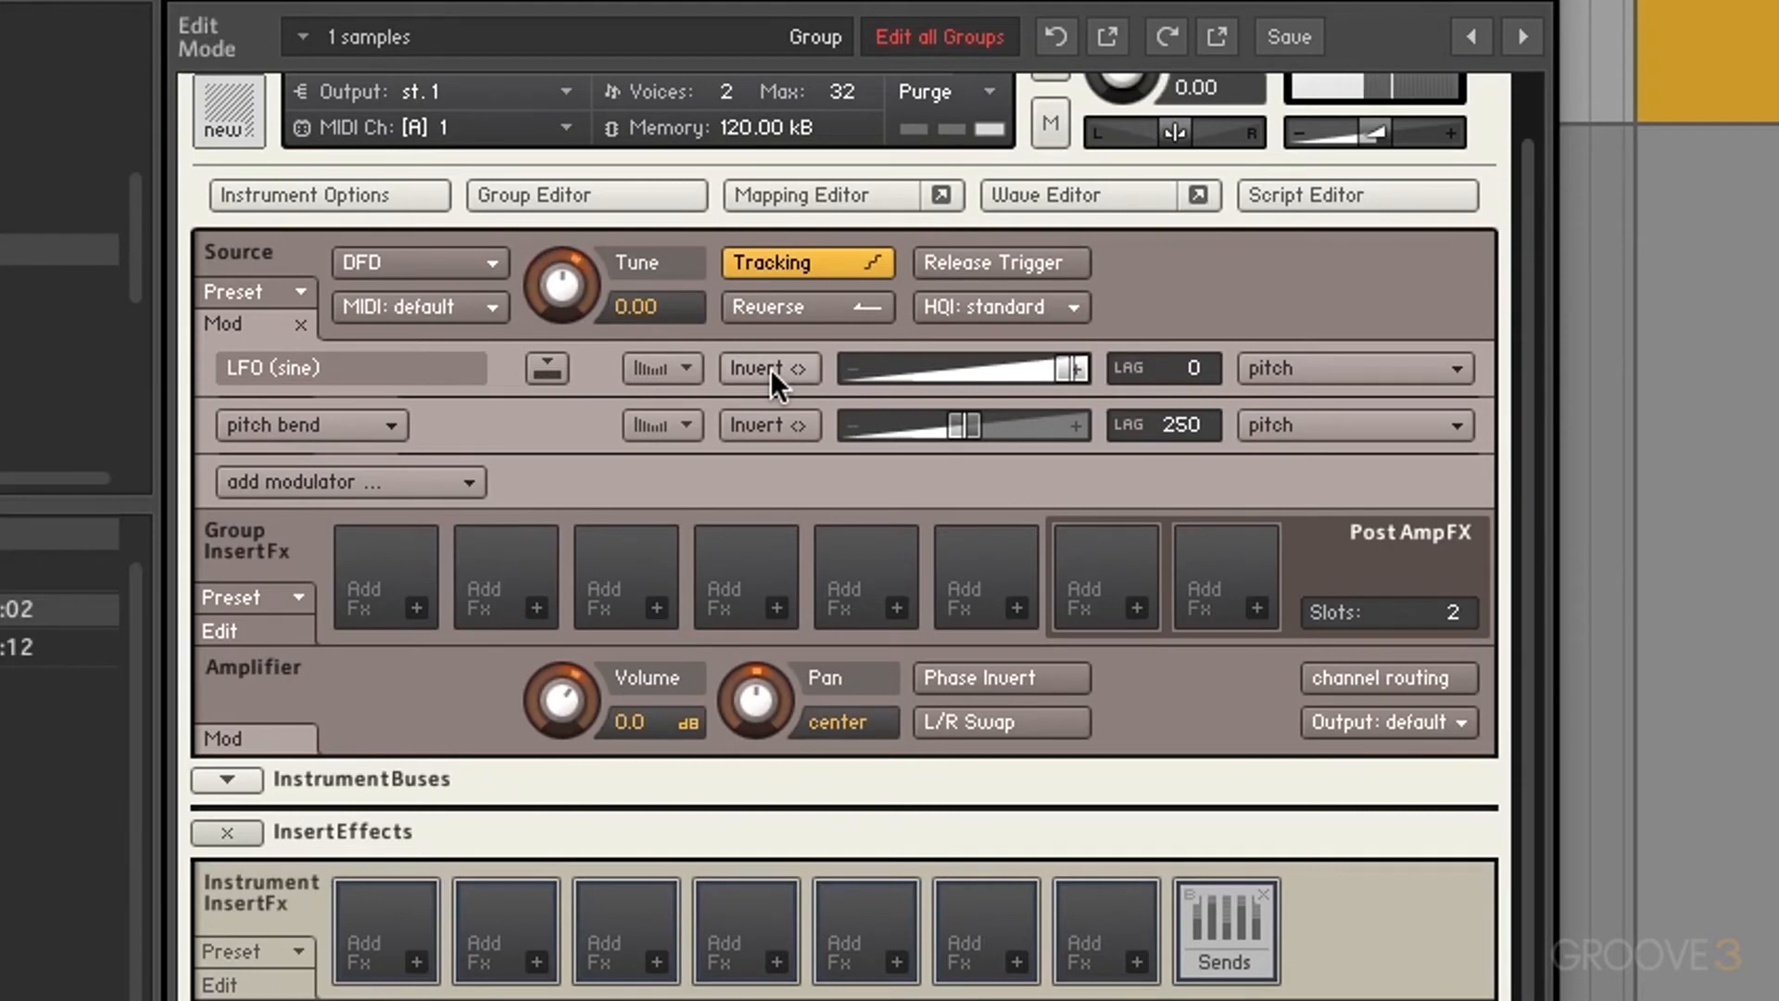
click(770, 369)
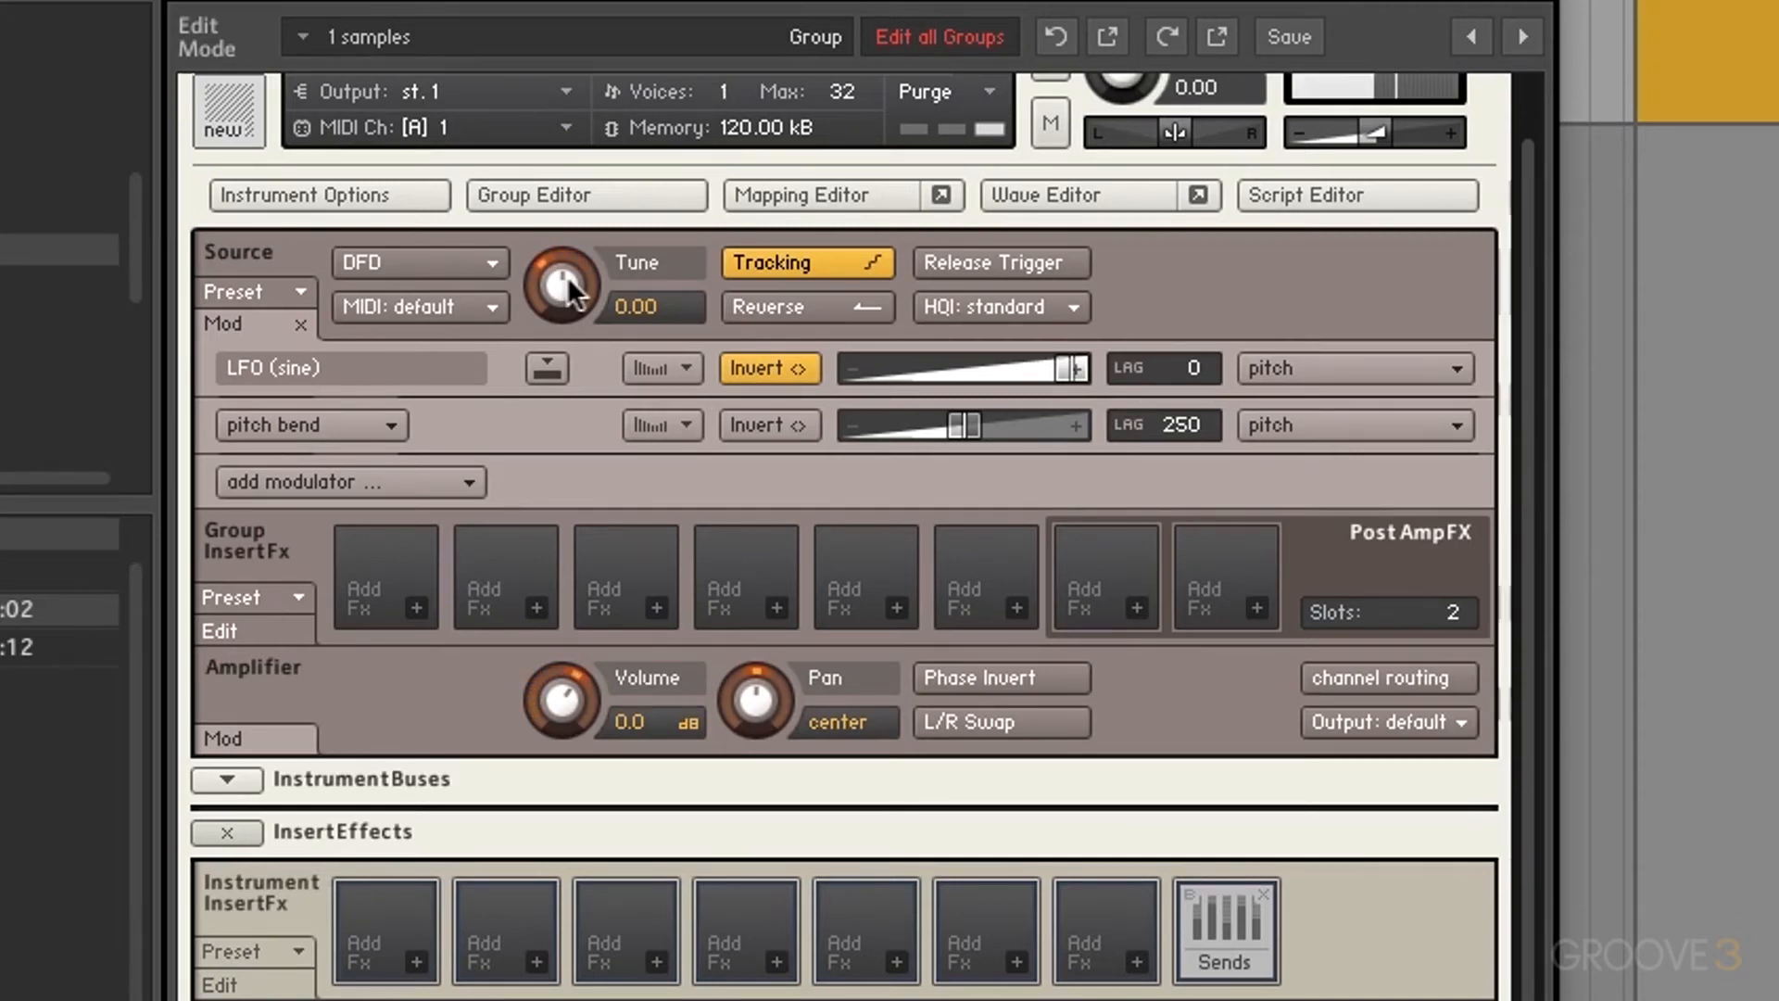
click(775, 371)
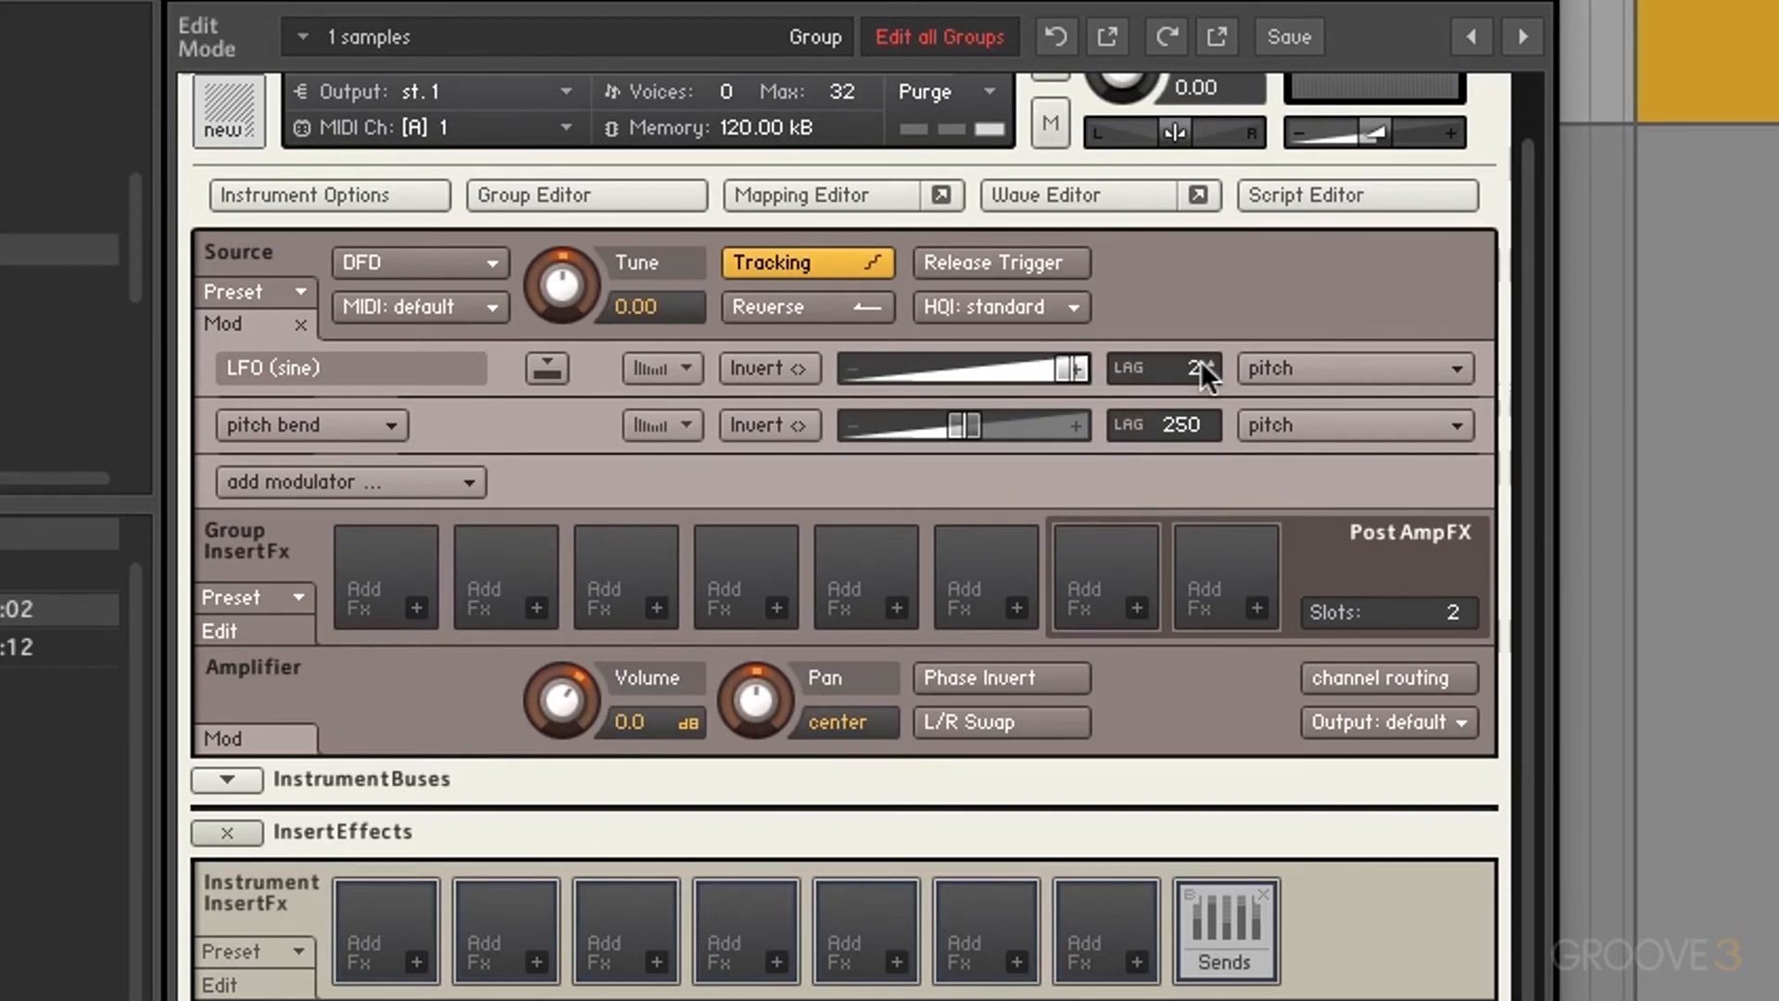
Step: Try lag values up to 4762, return lag to 0, and expand the modulation shaper
drag(1199, 360, 1191, 121)
mouse_move(1192, 363)
mouse_down()
mouse_move(1194, 114)
mouse_move(1195, 352)
mouse_up()
drag(1196, 366, 1164, 803)
click(686, 369)
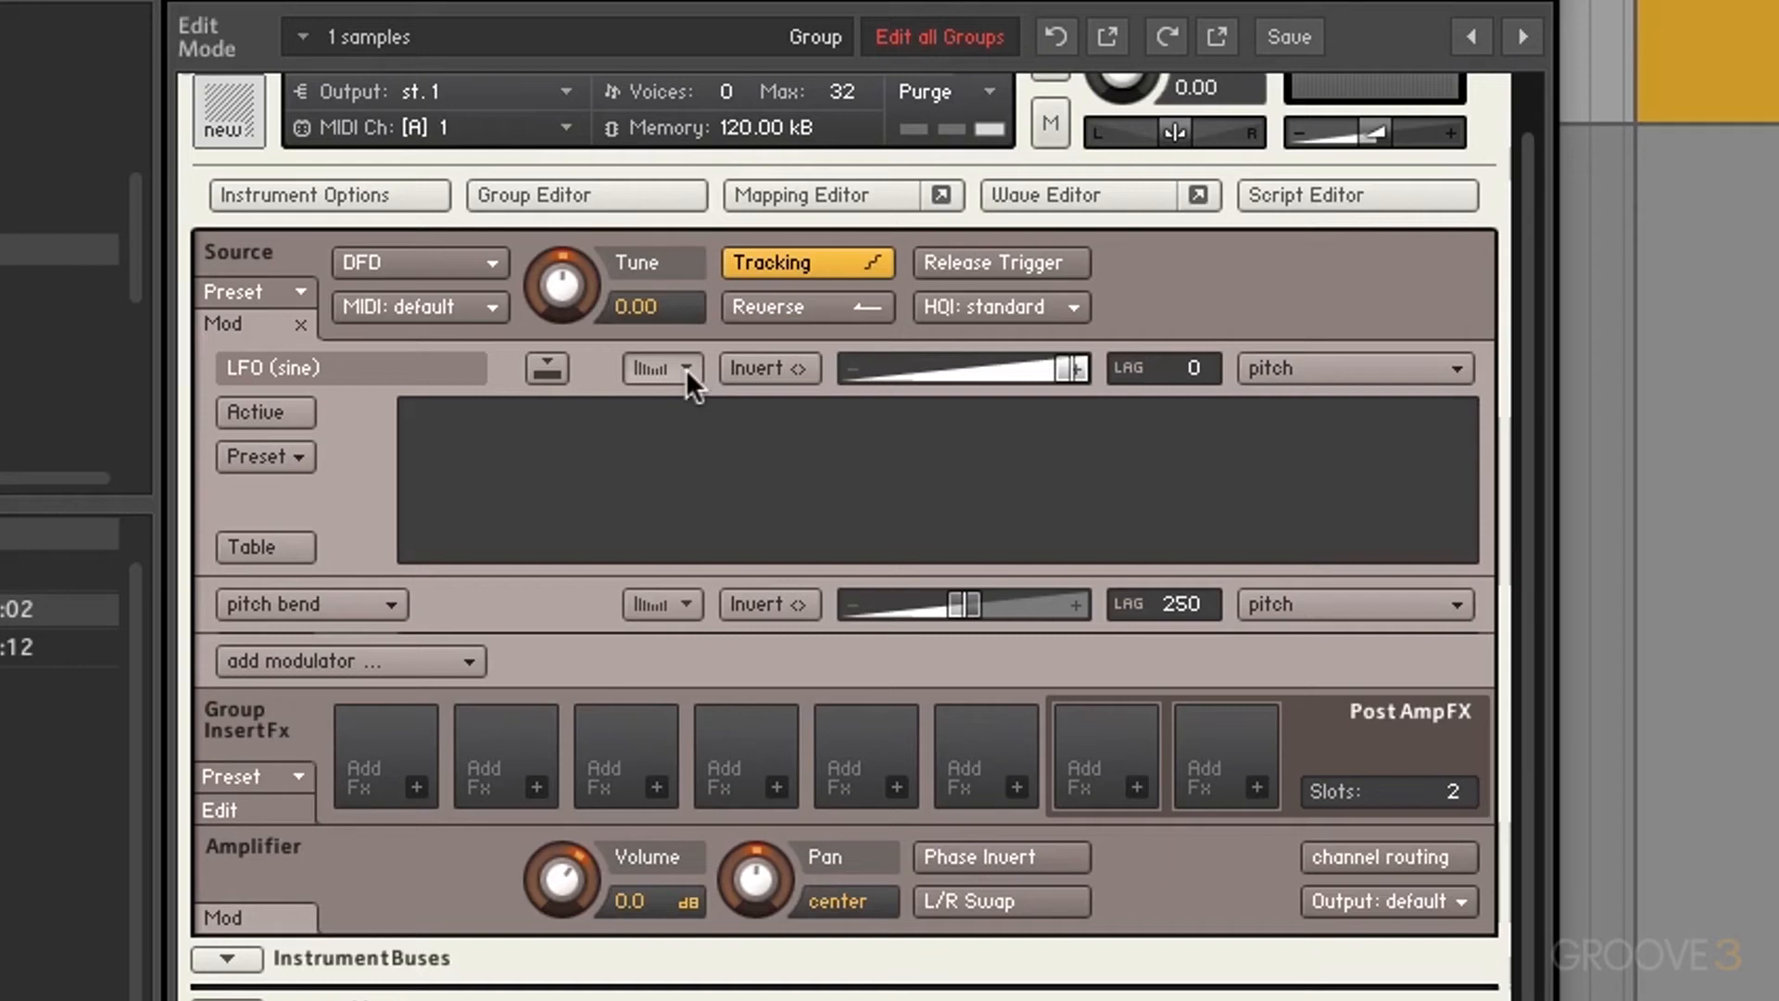
Step: Activate the modulation shaper so the pitch modulation follows a rising ramp curve
click(289, 407)
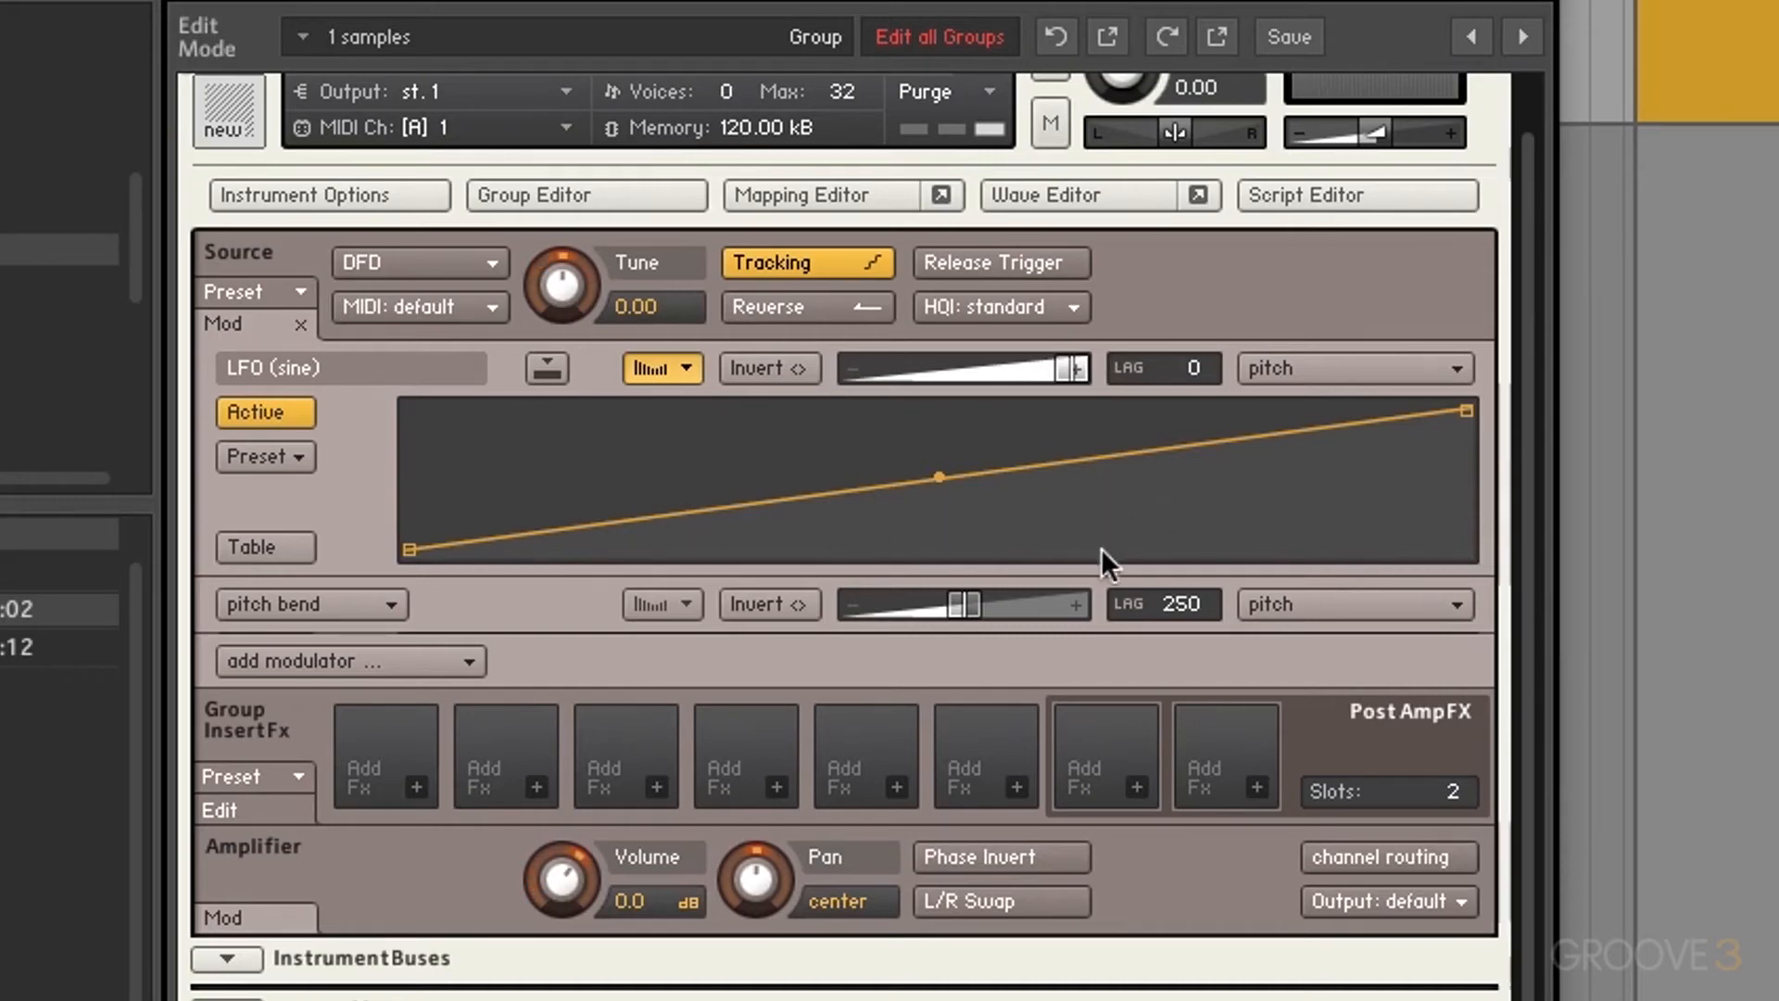
scroll(852, 580, down, 1)
scroll(853, 580, down, 2)
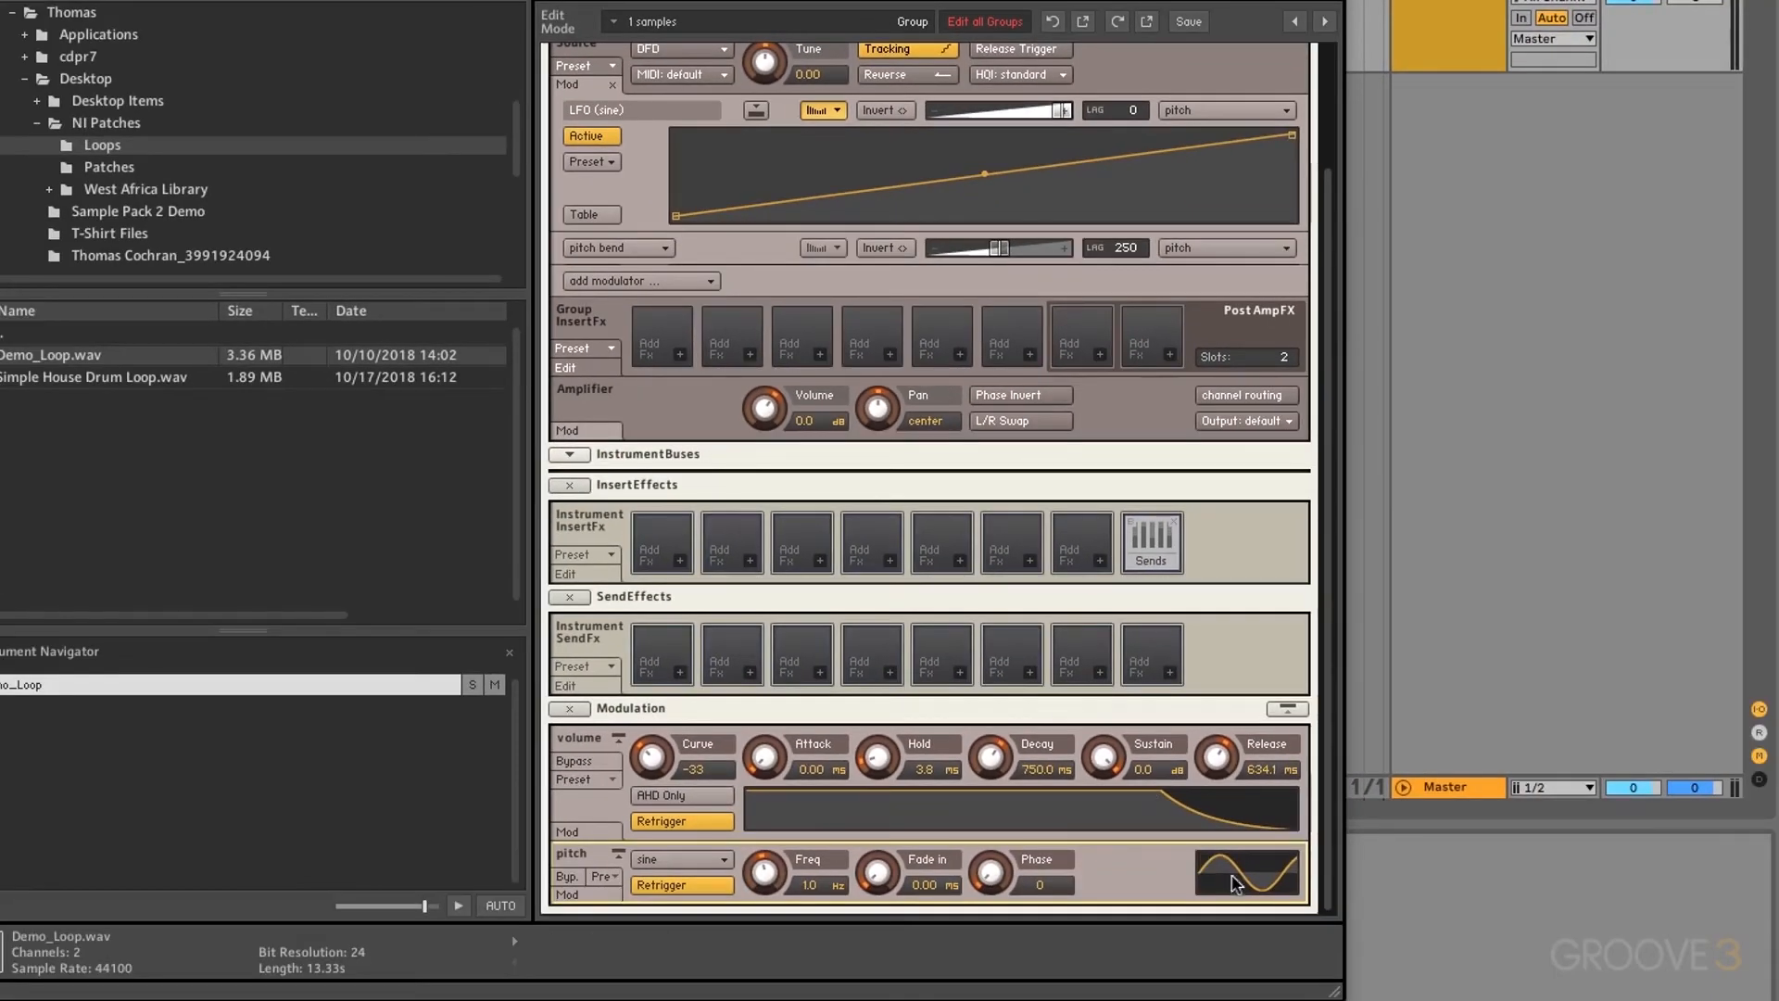
Step: Try a Sawtooth waveform on the pitch LFO, then set it back to Sine
click(682, 859)
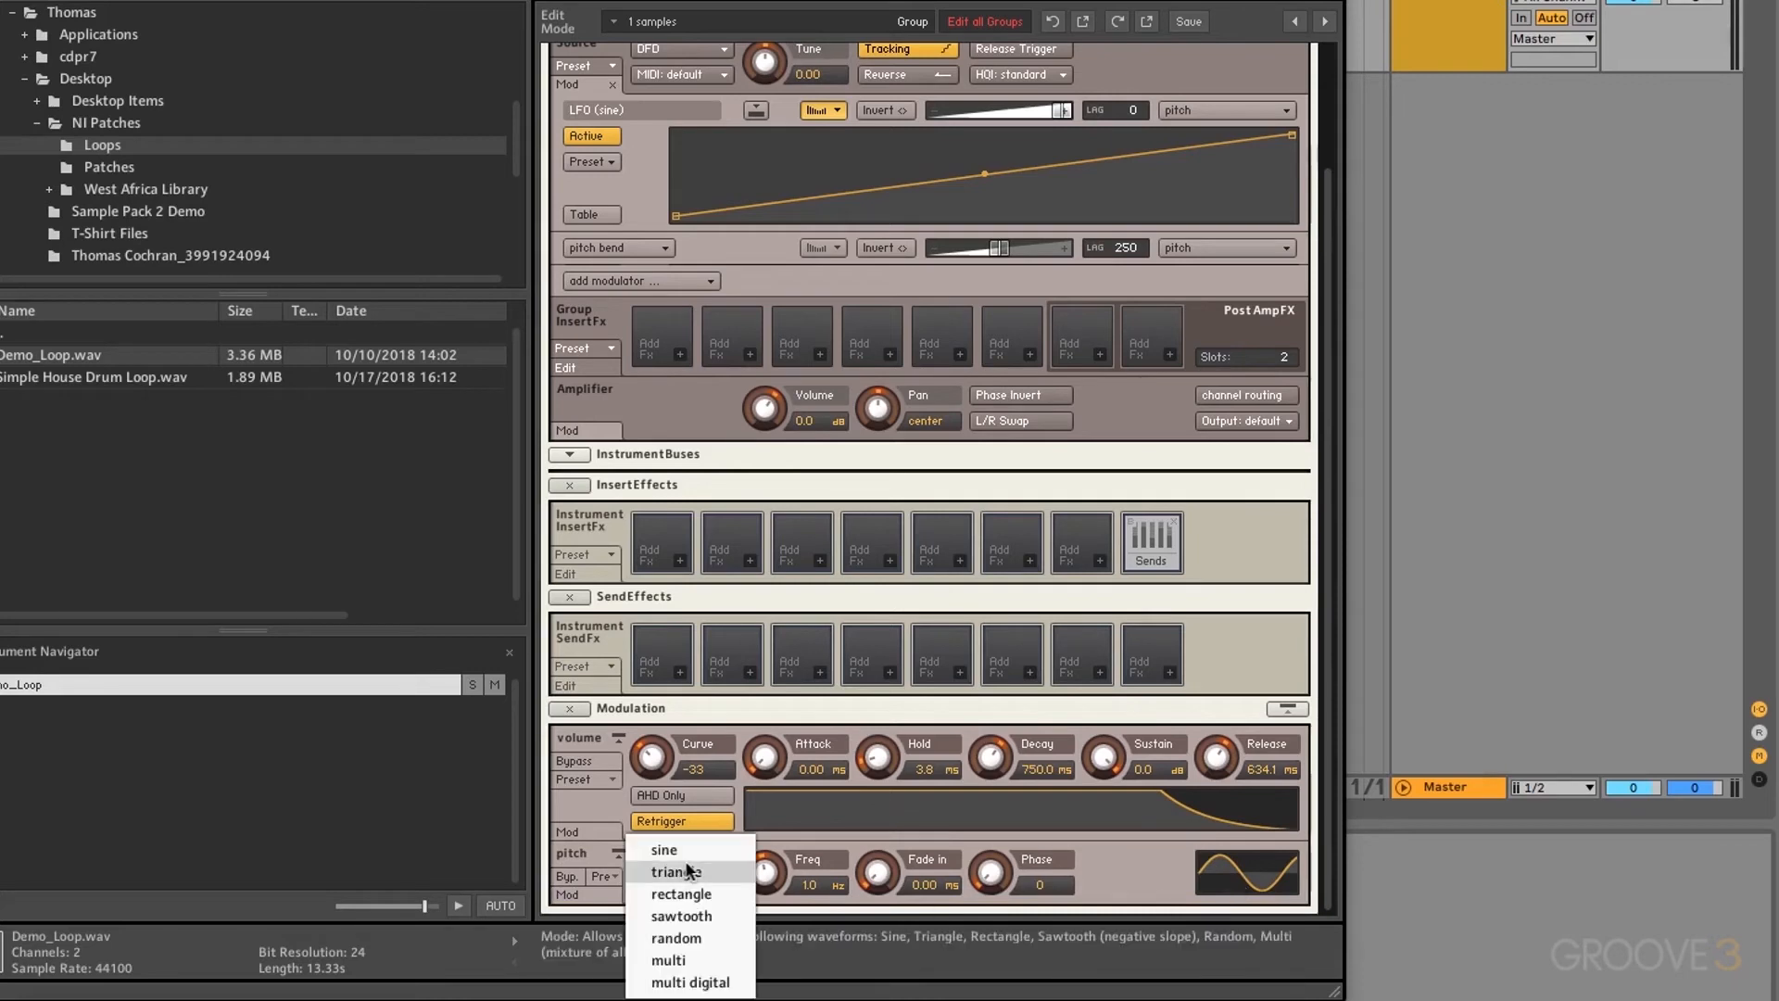
click(688, 912)
scroll(1101, 329, up, 2)
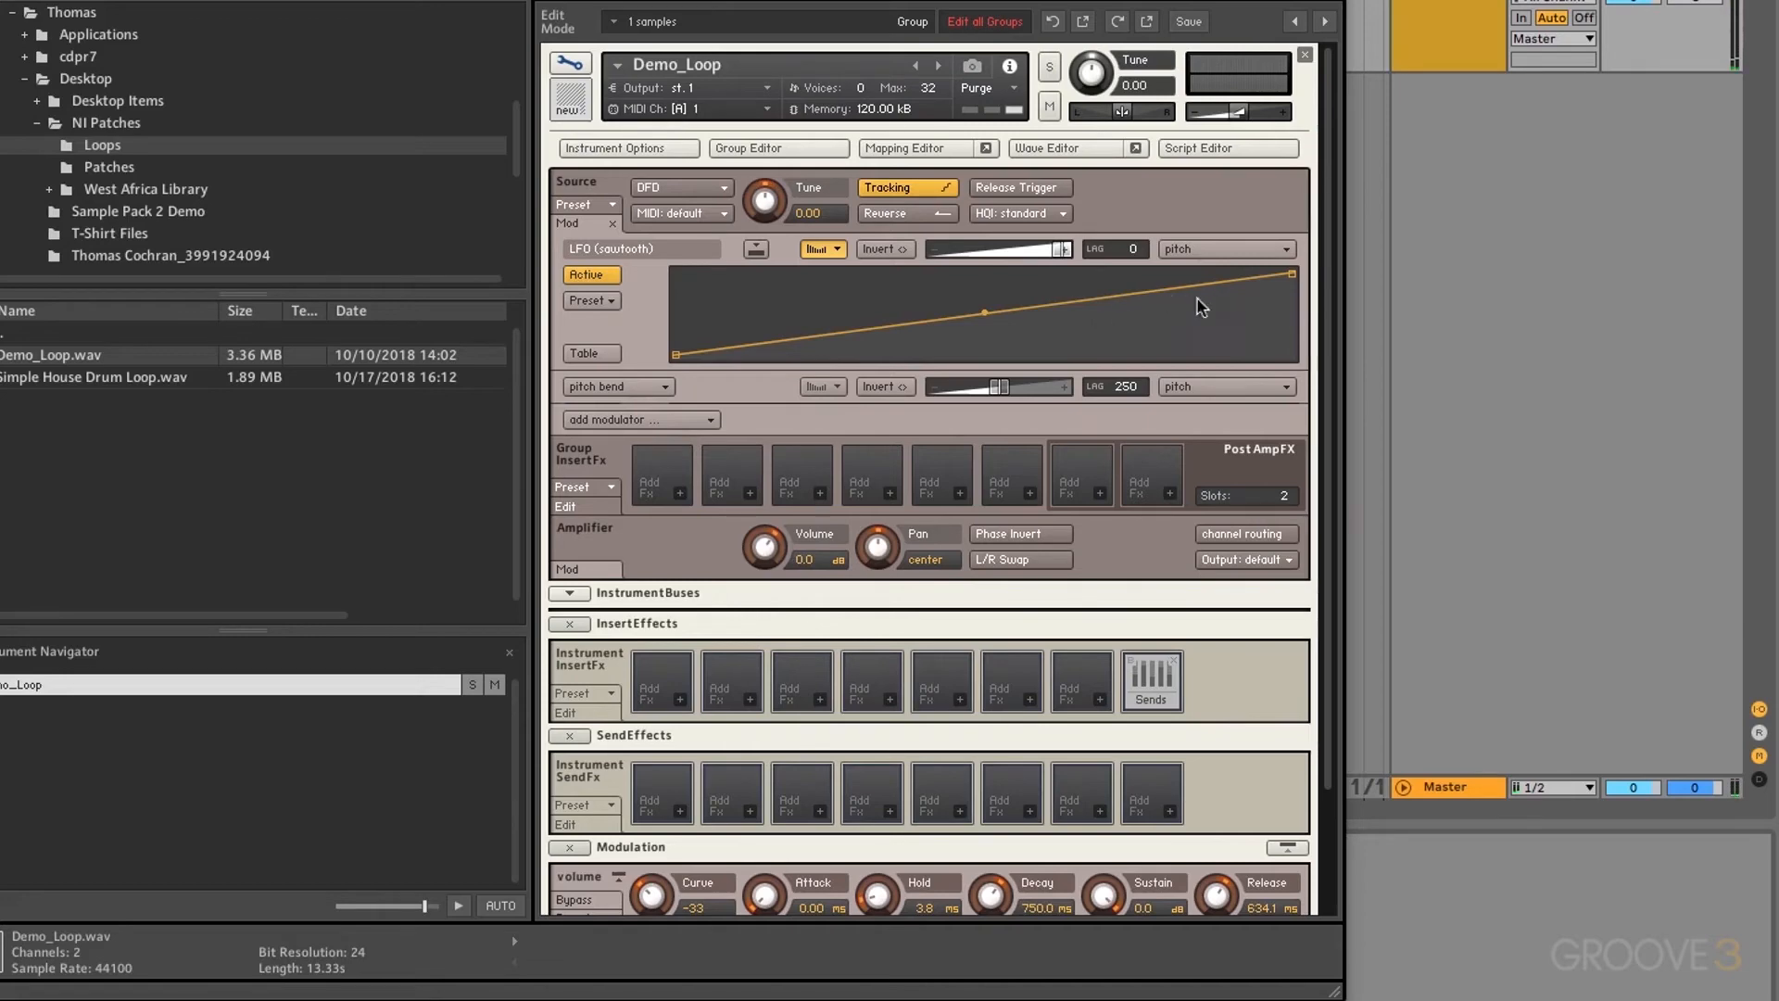
scroll(931, 387, down, 3)
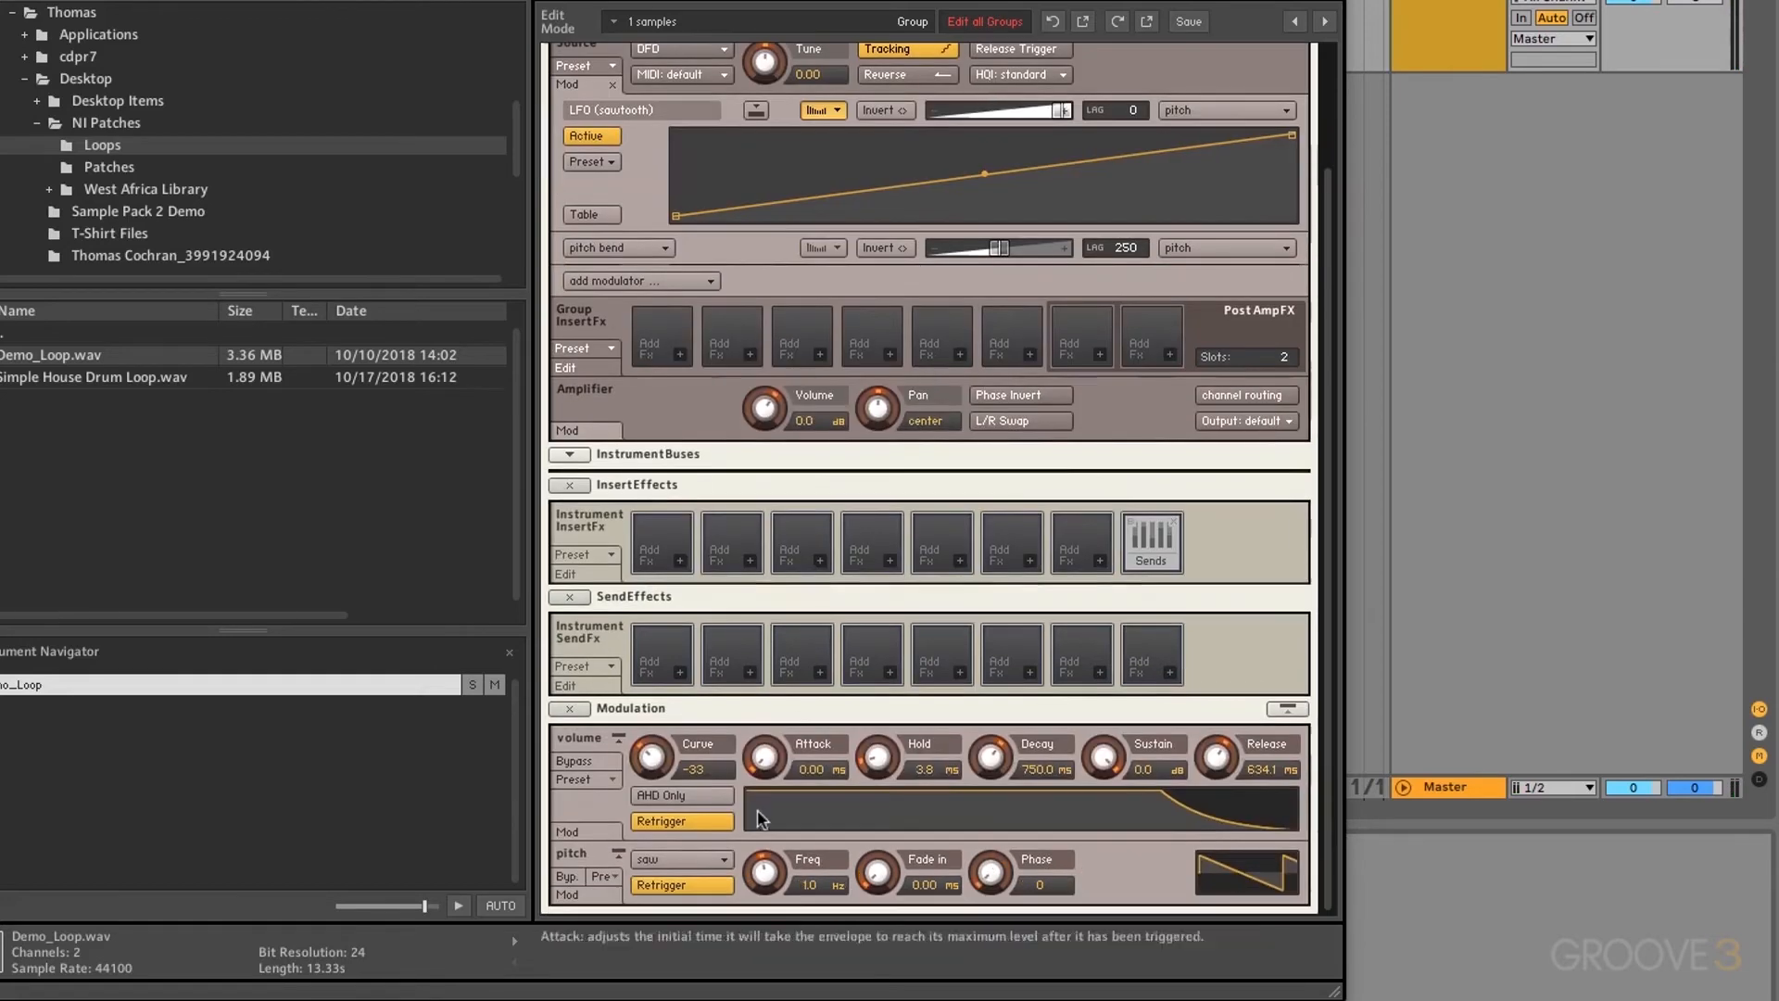
click(680, 856)
click(674, 856)
scroll(674, 856, up, 5)
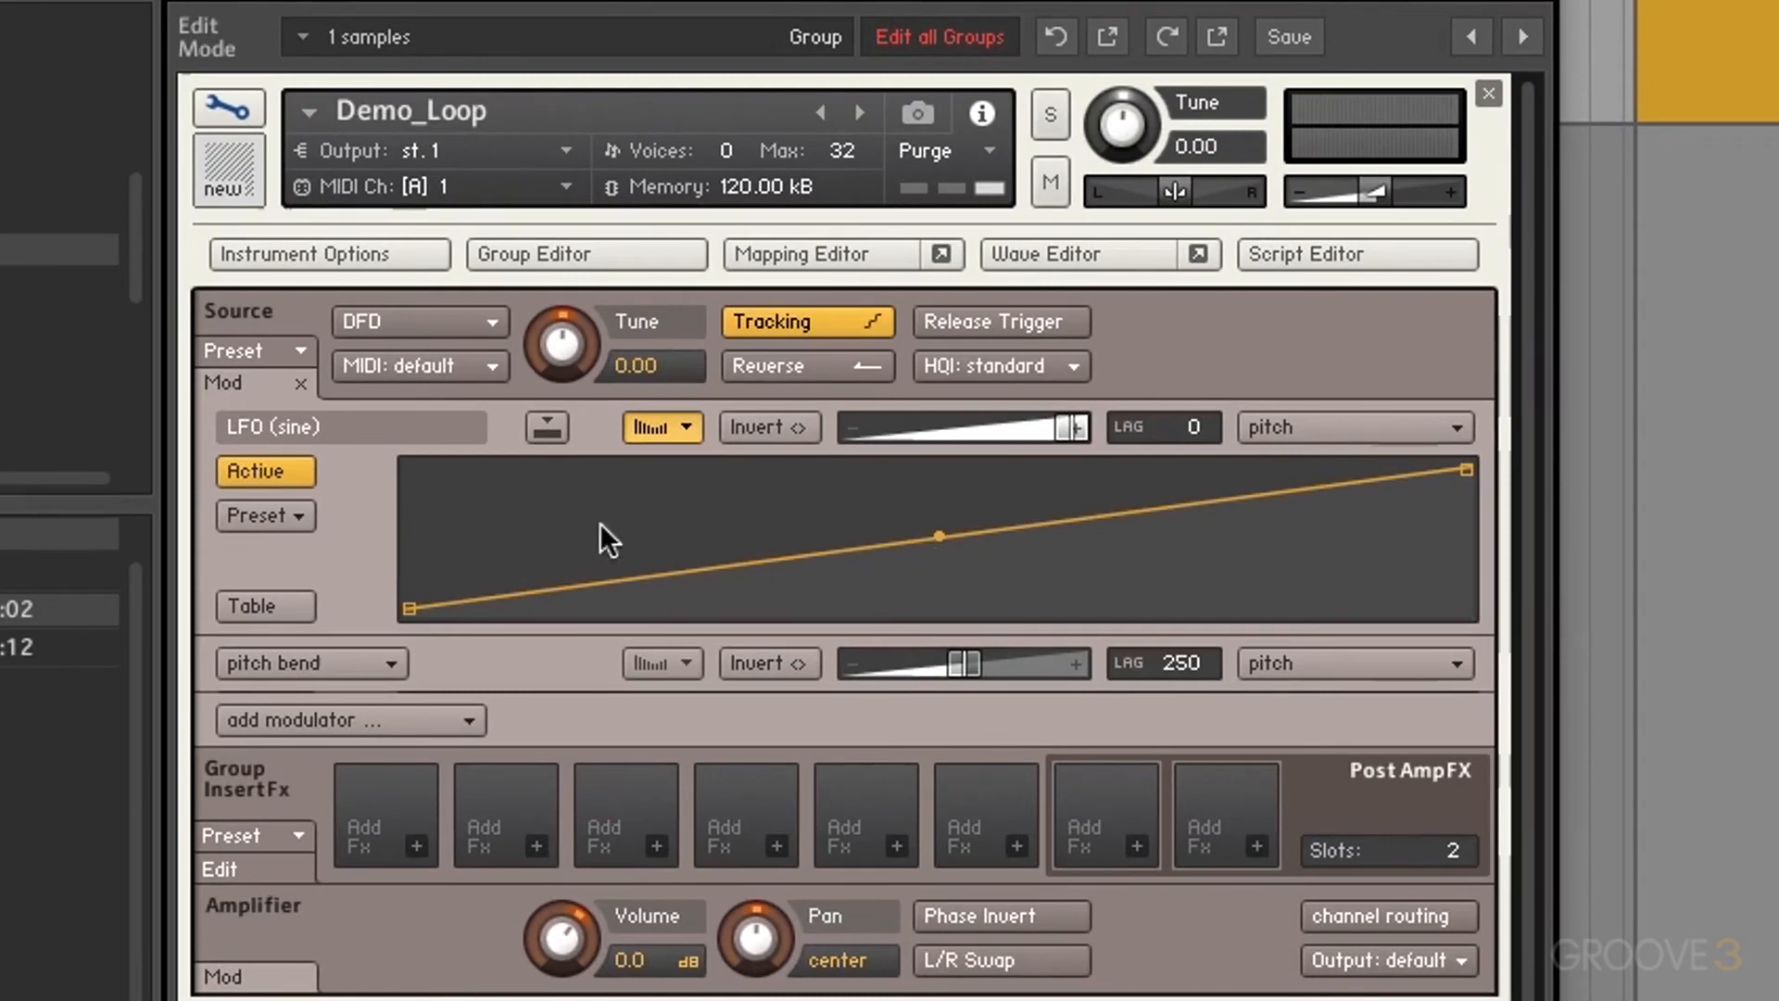
Step: Add breakpoints to the shaper curve with a mid-curve peak, removing the two early ones
click(491, 506)
click(731, 582)
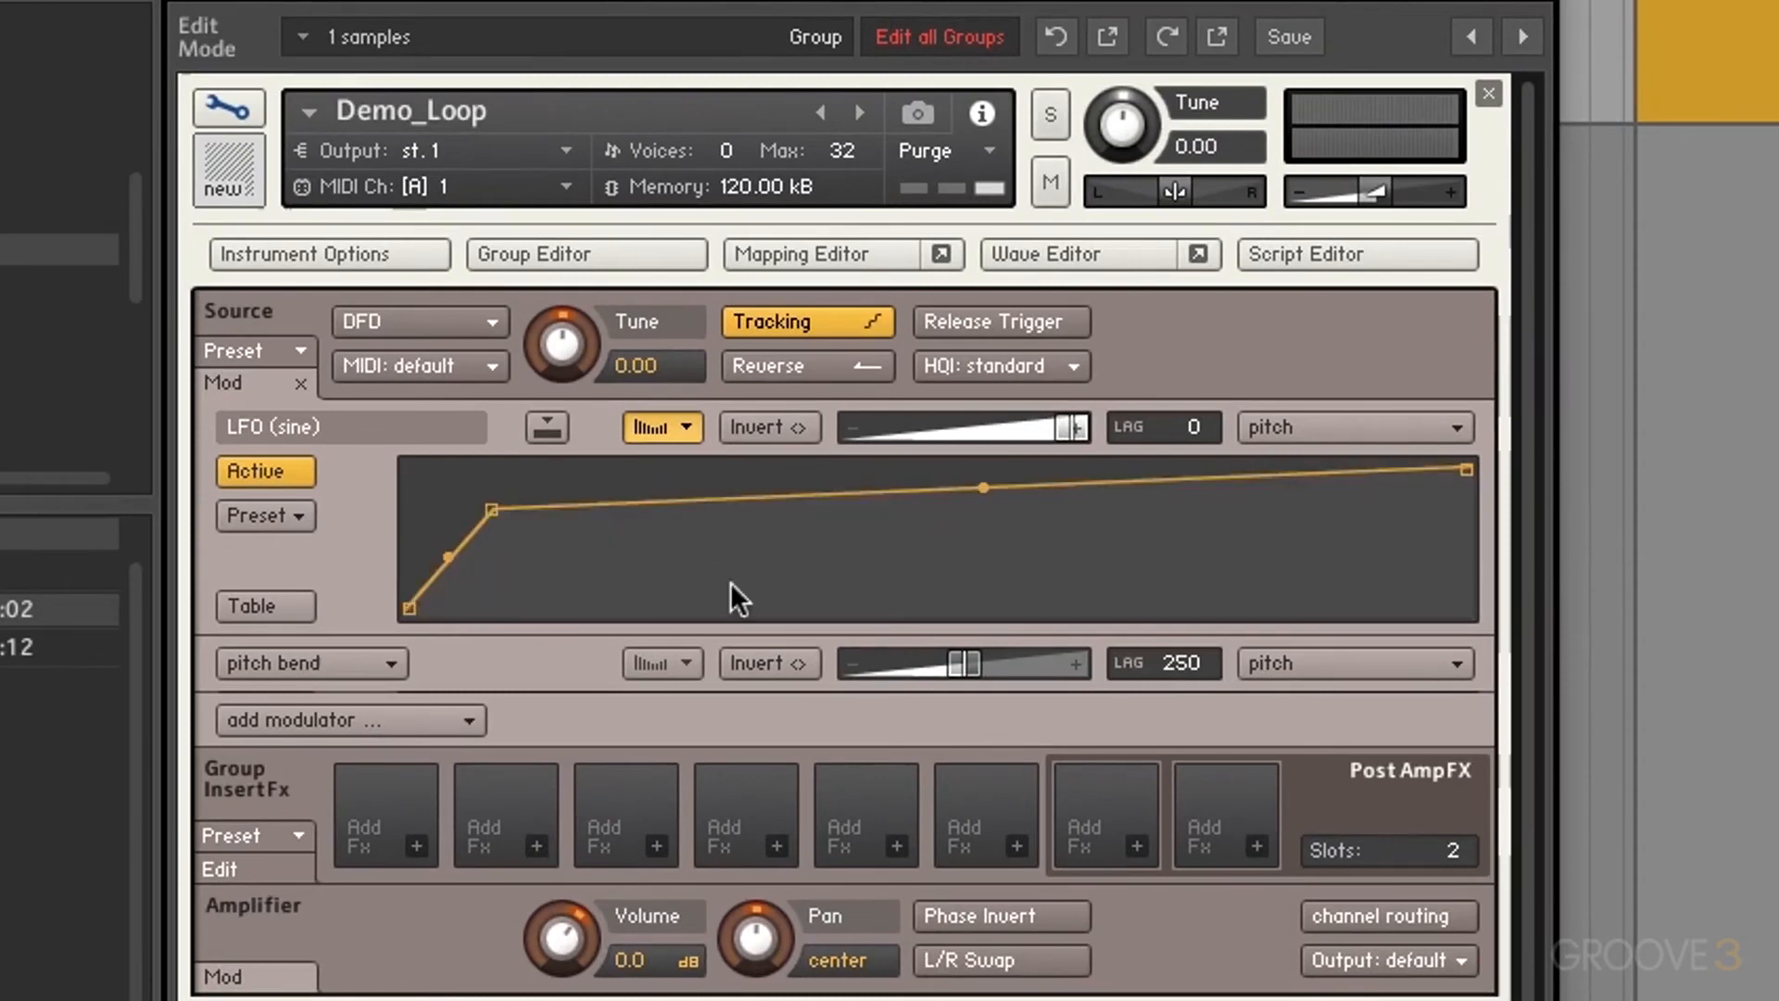
click(1003, 470)
drag(1003, 470, 1041, 491)
click(1158, 557)
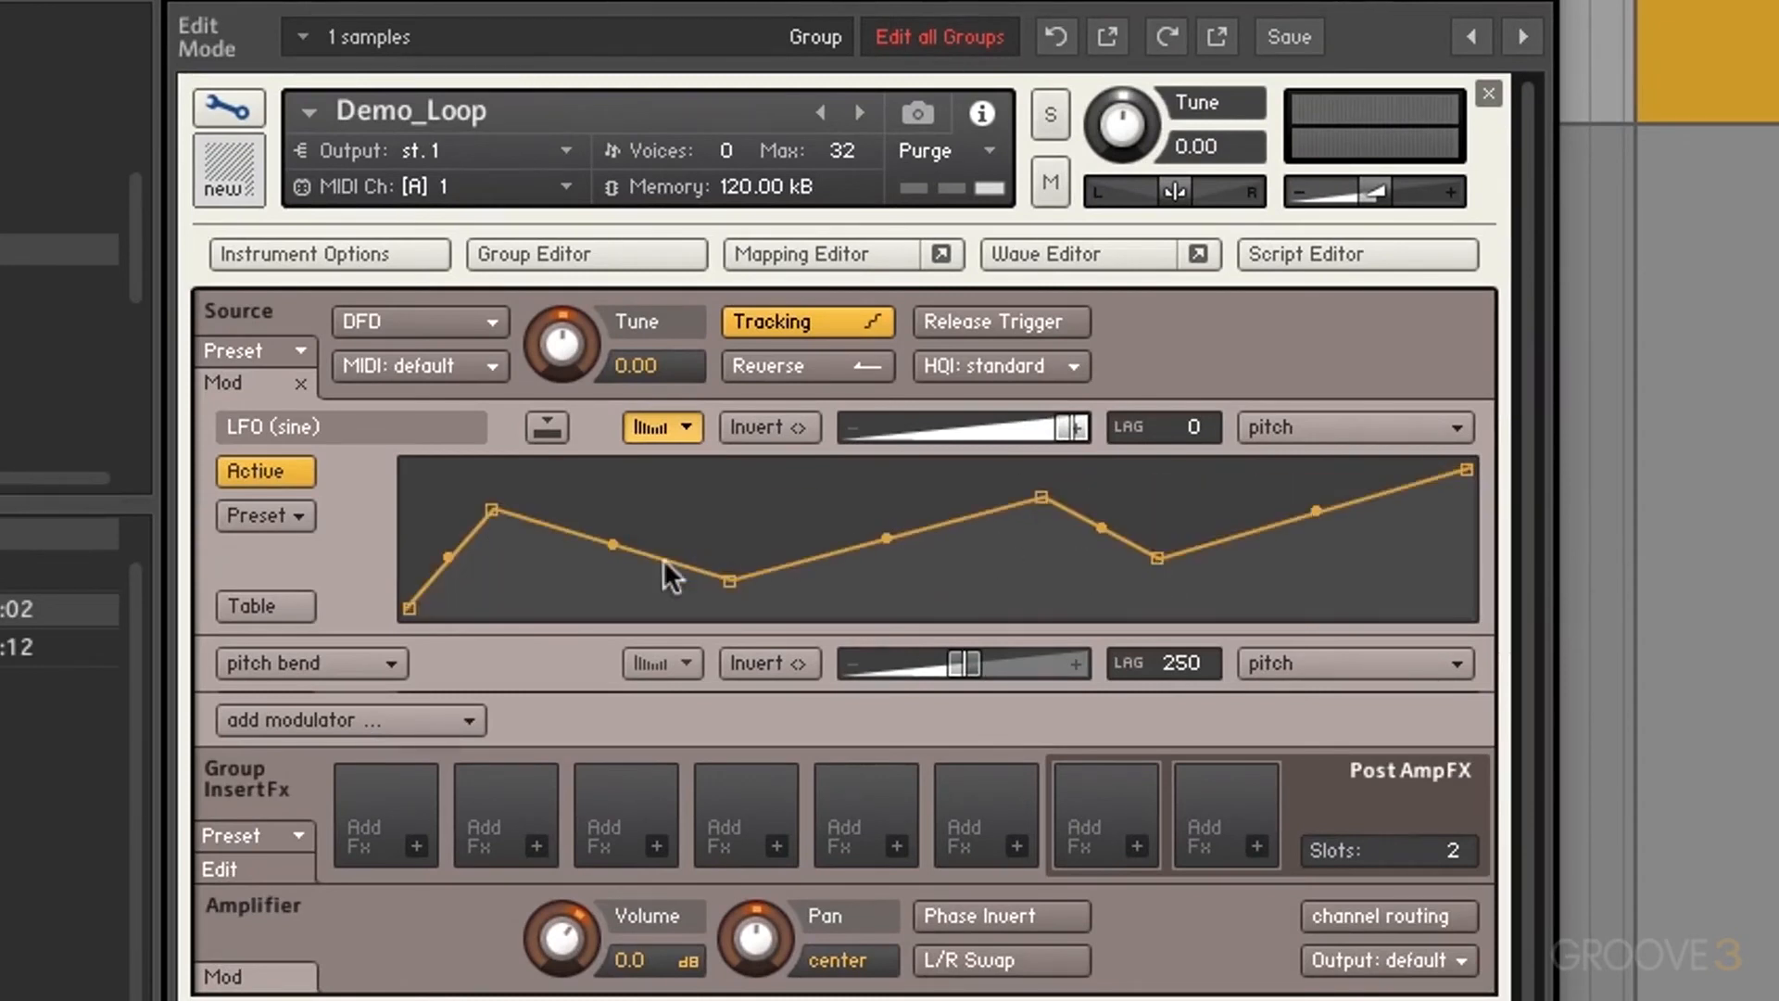
right_click(492, 510)
right_click(730, 582)
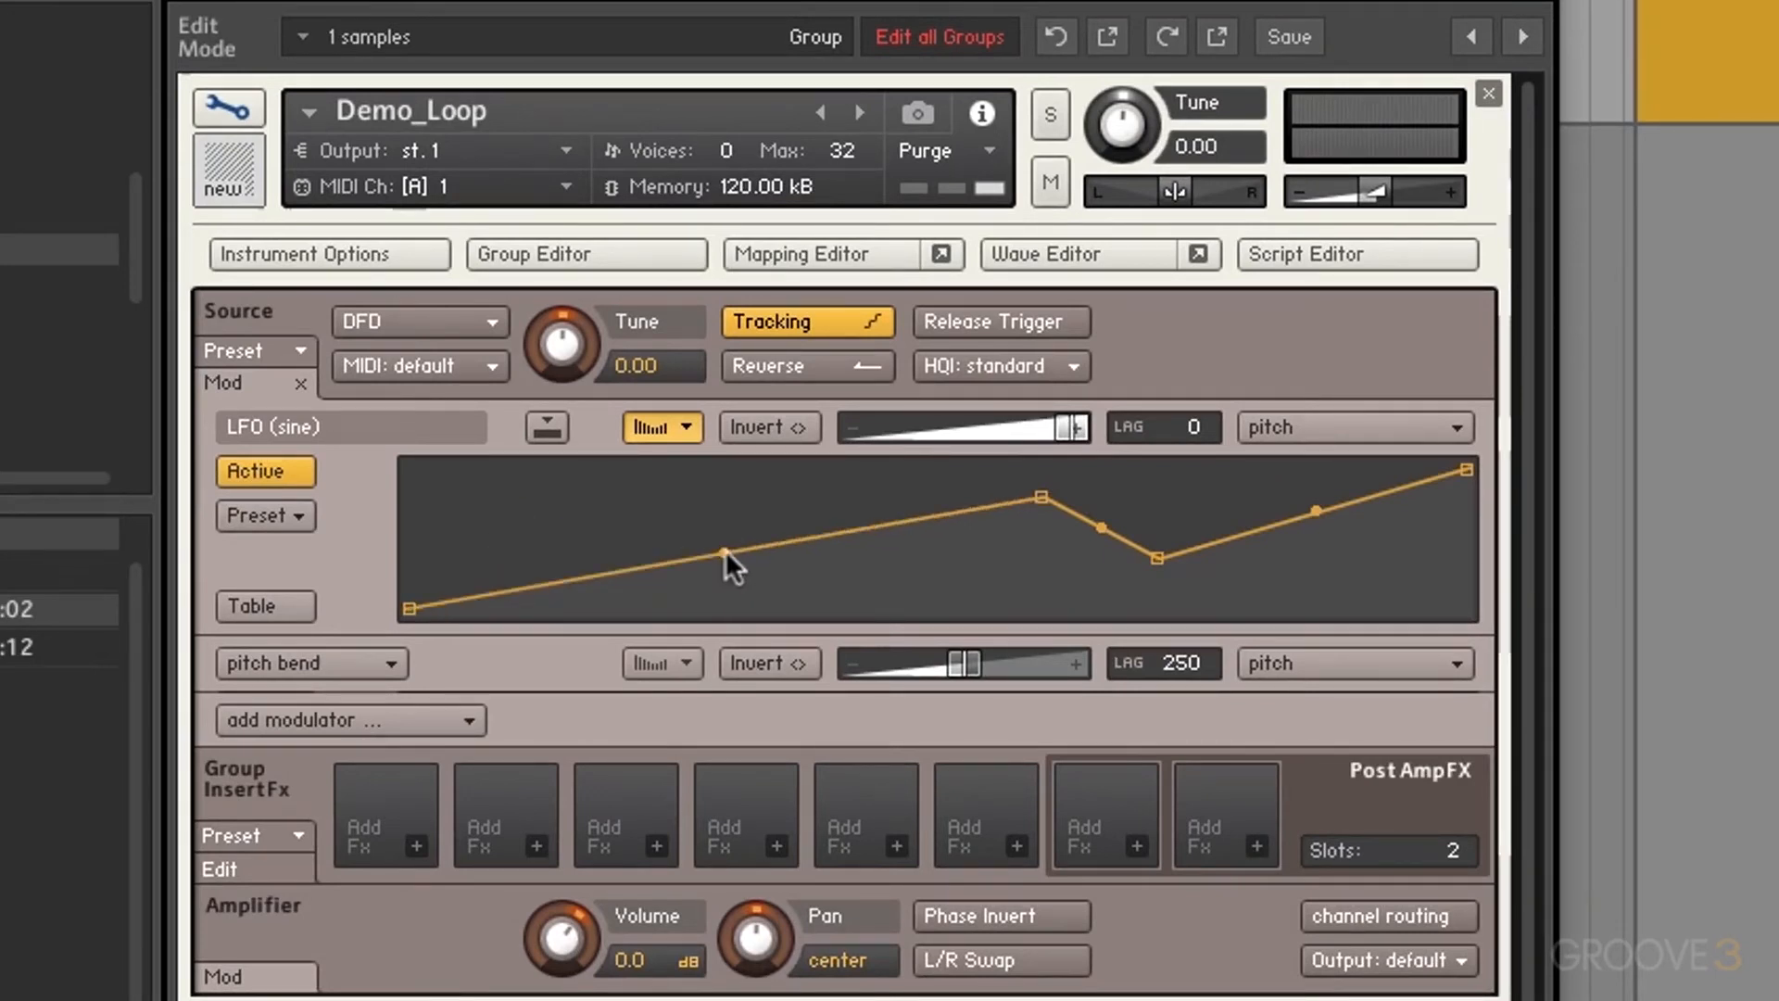
Step: Bend the segments into a convex rise, a drop between plateaus, and a sharp final rise
drag(724, 552, 676, 547)
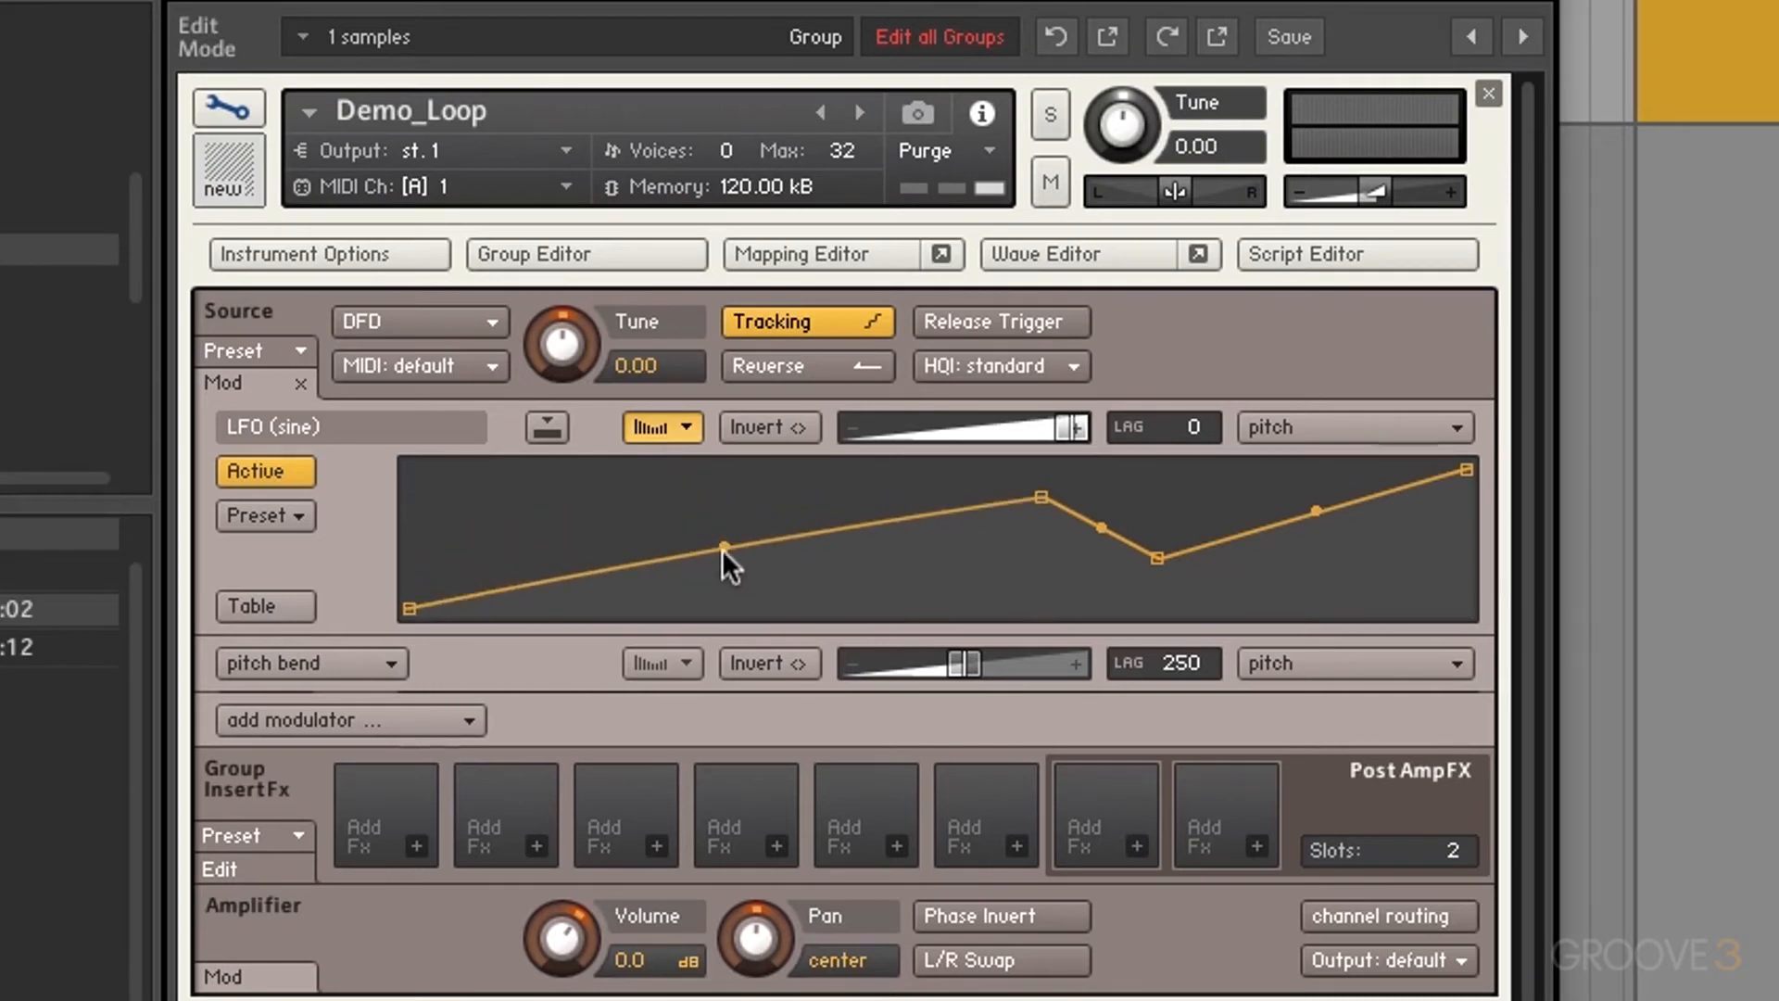
drag(1102, 526, 1107, 567)
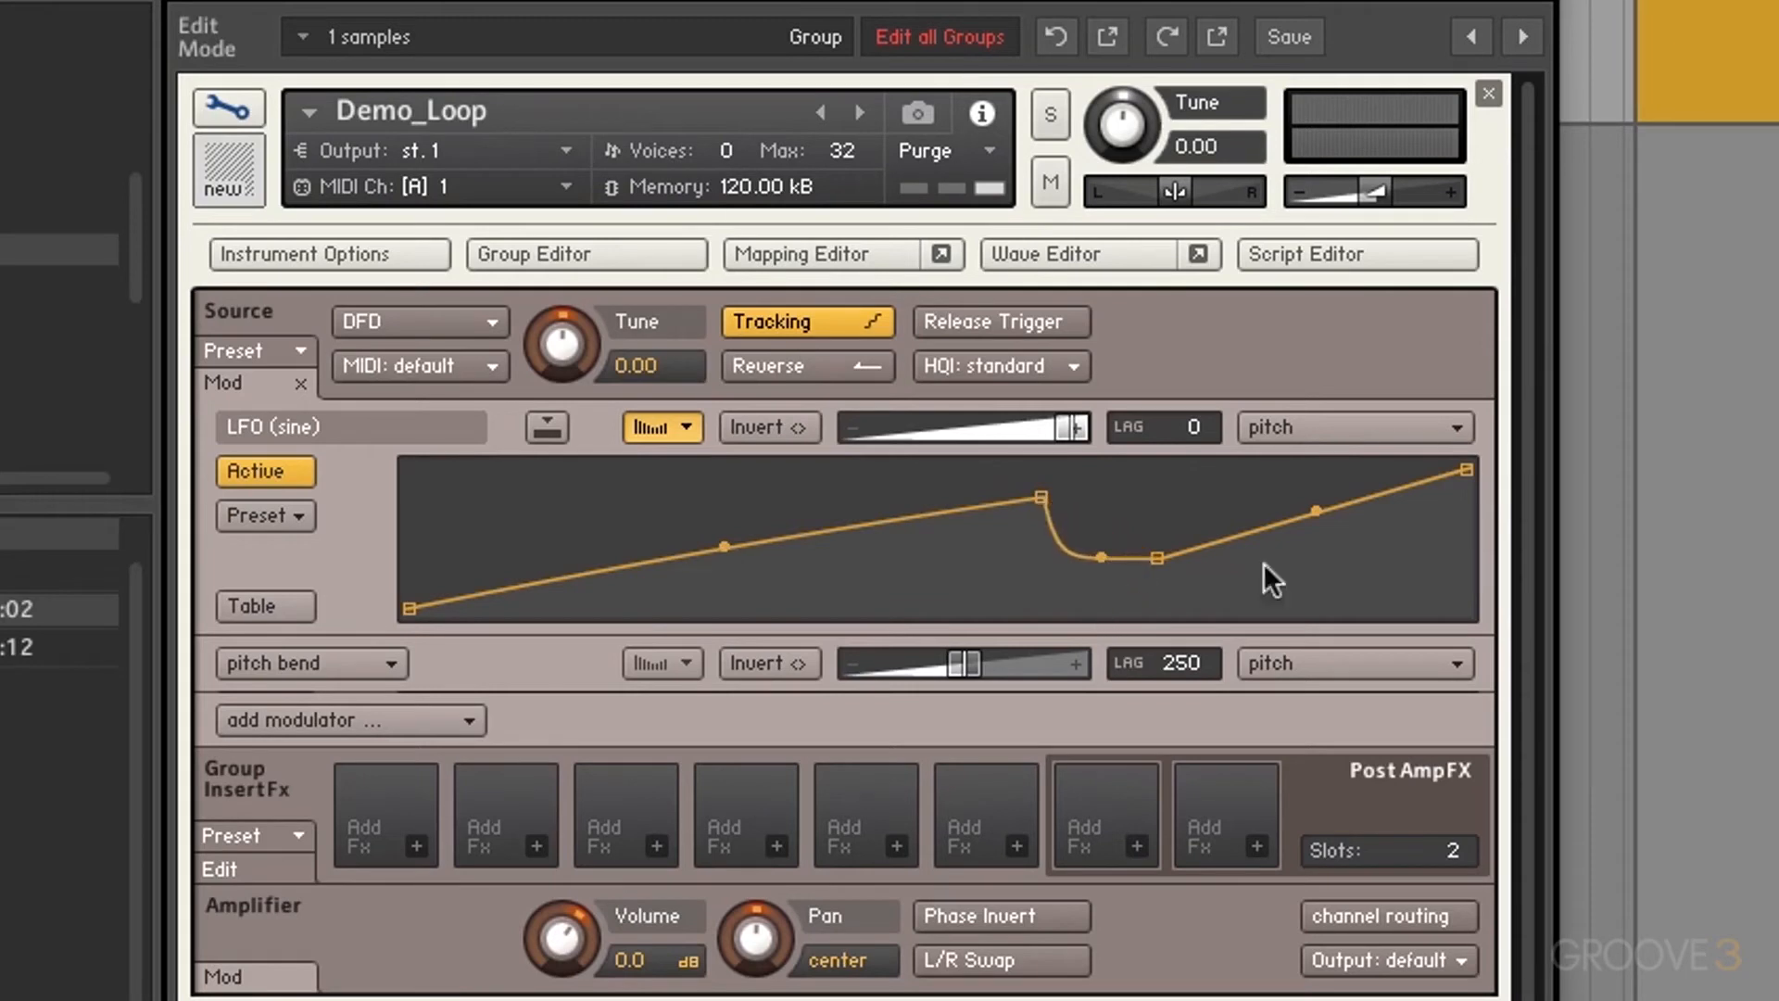
drag(1322, 514, 1270, 620)
drag(725, 541, 705, 463)
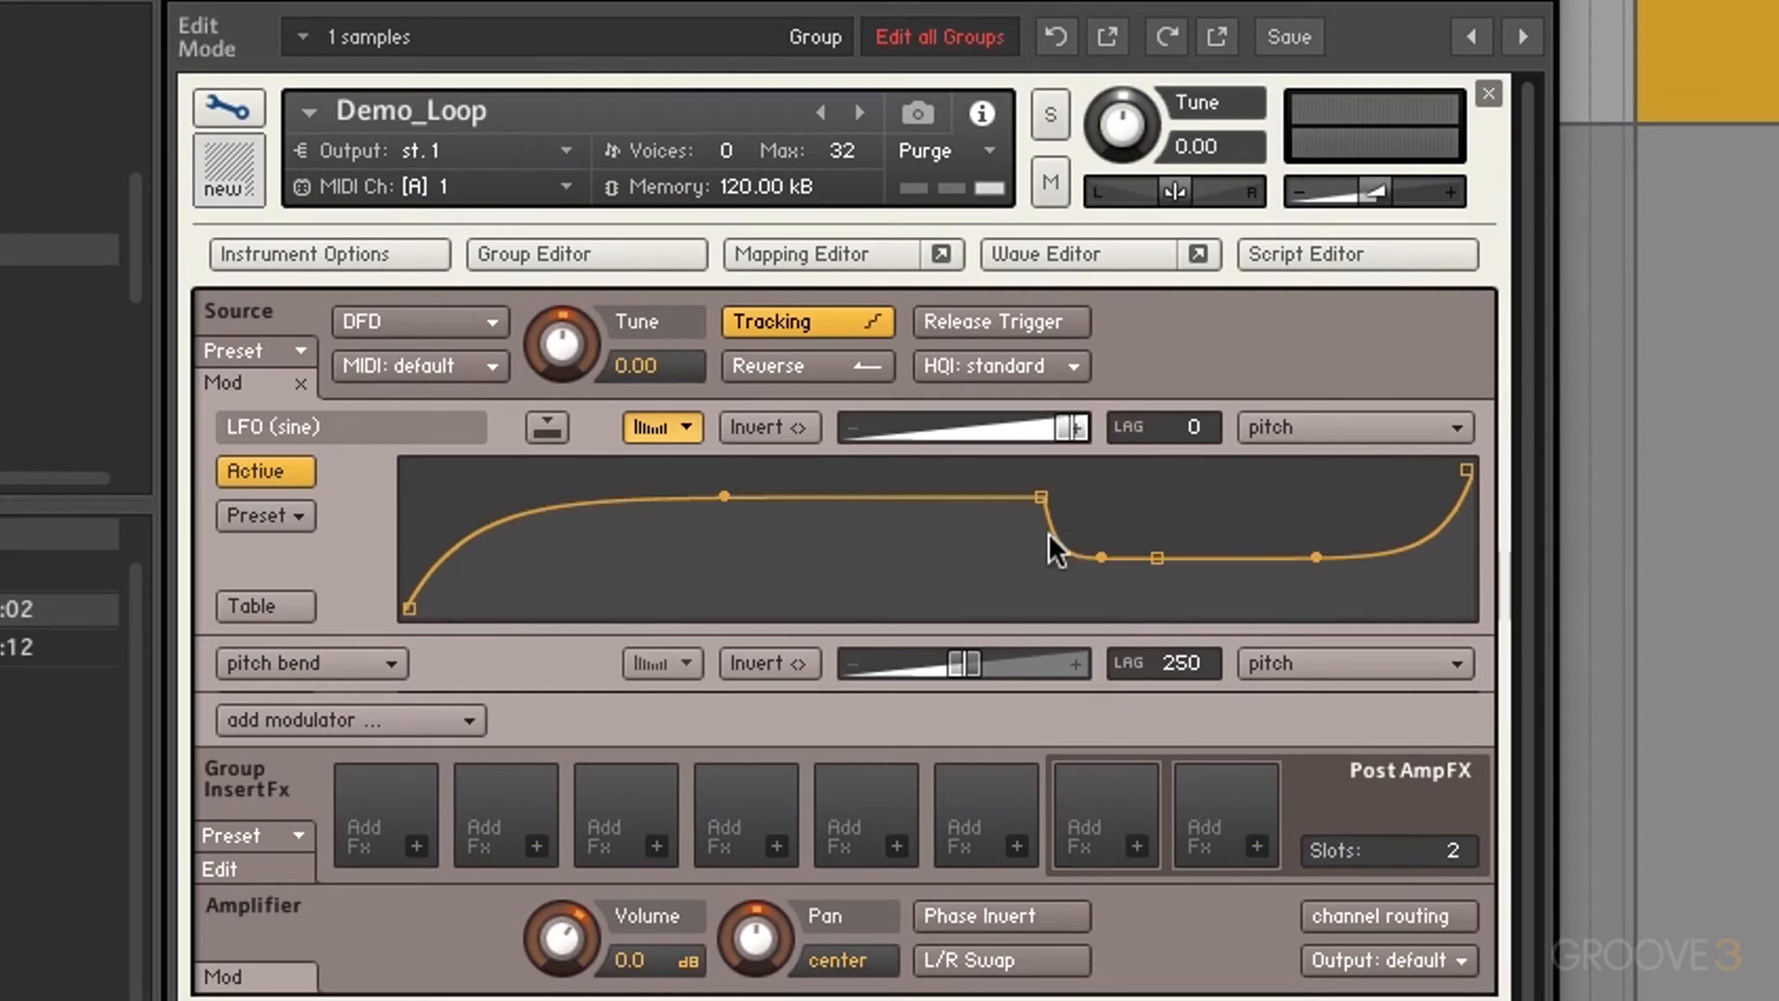
drag(1043, 499, 1014, 446)
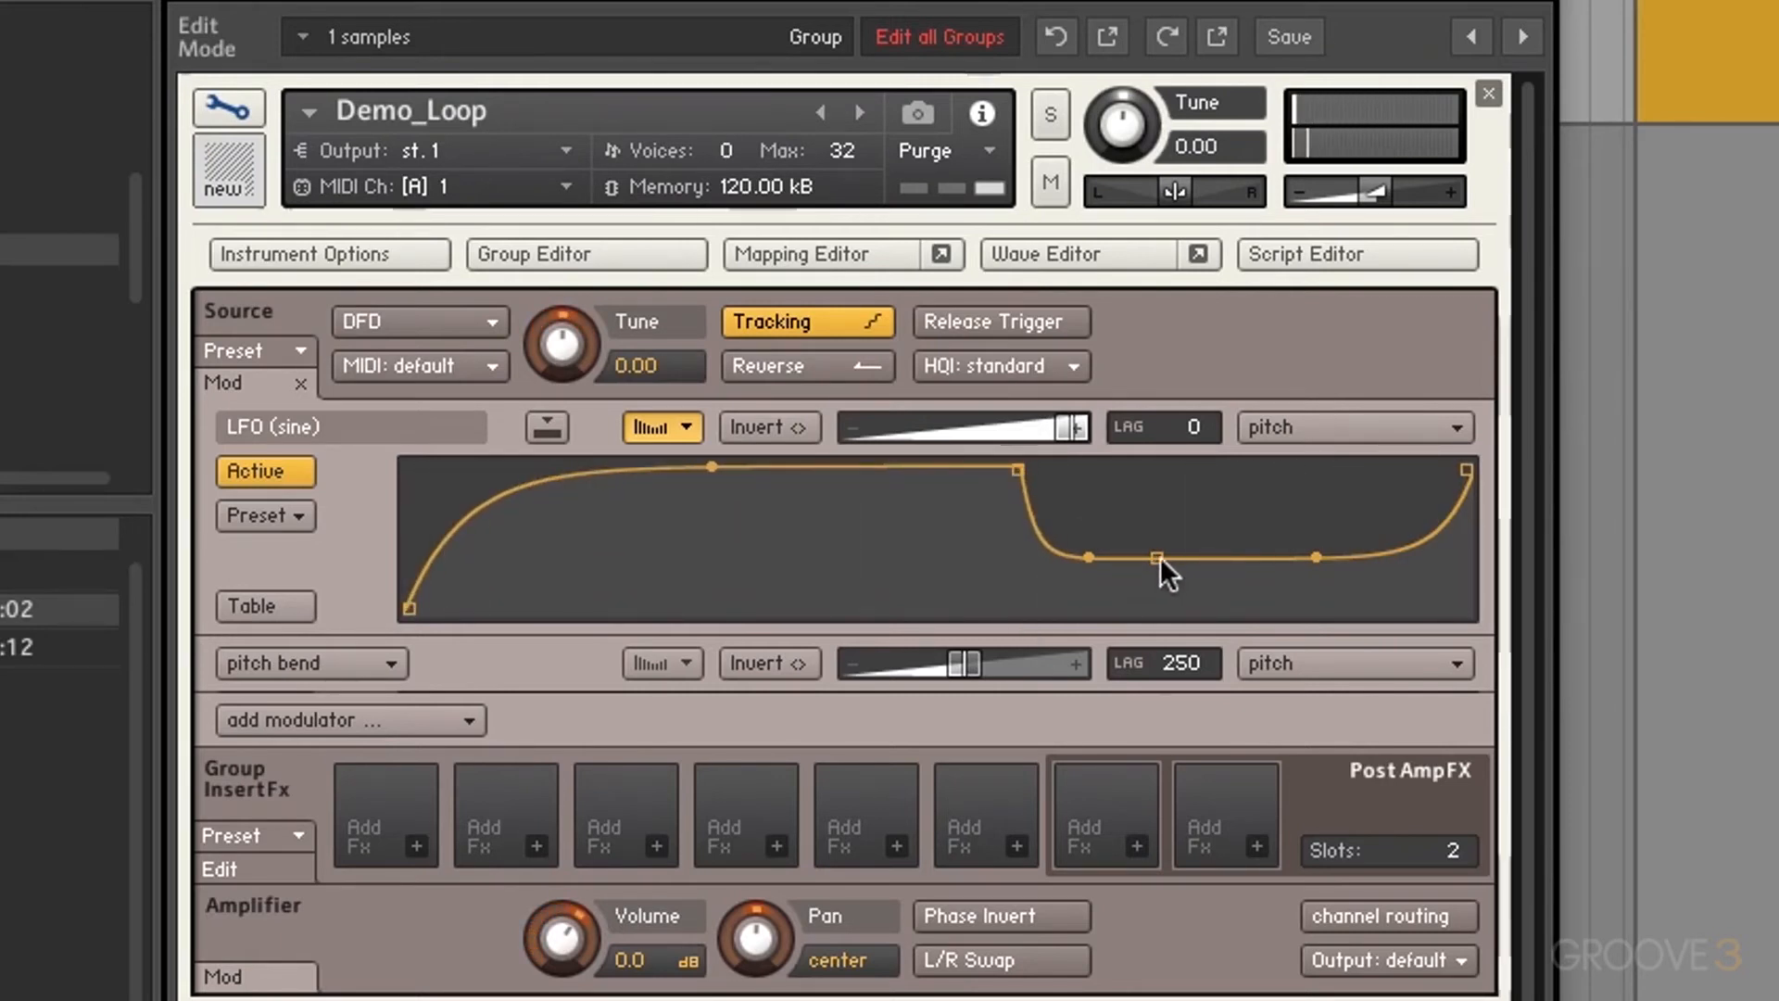
Step: Load the PitchBend Down Only preset, raise its end point to the top, and switch to Table mode
click(284, 517)
mouse_move(298, 542)
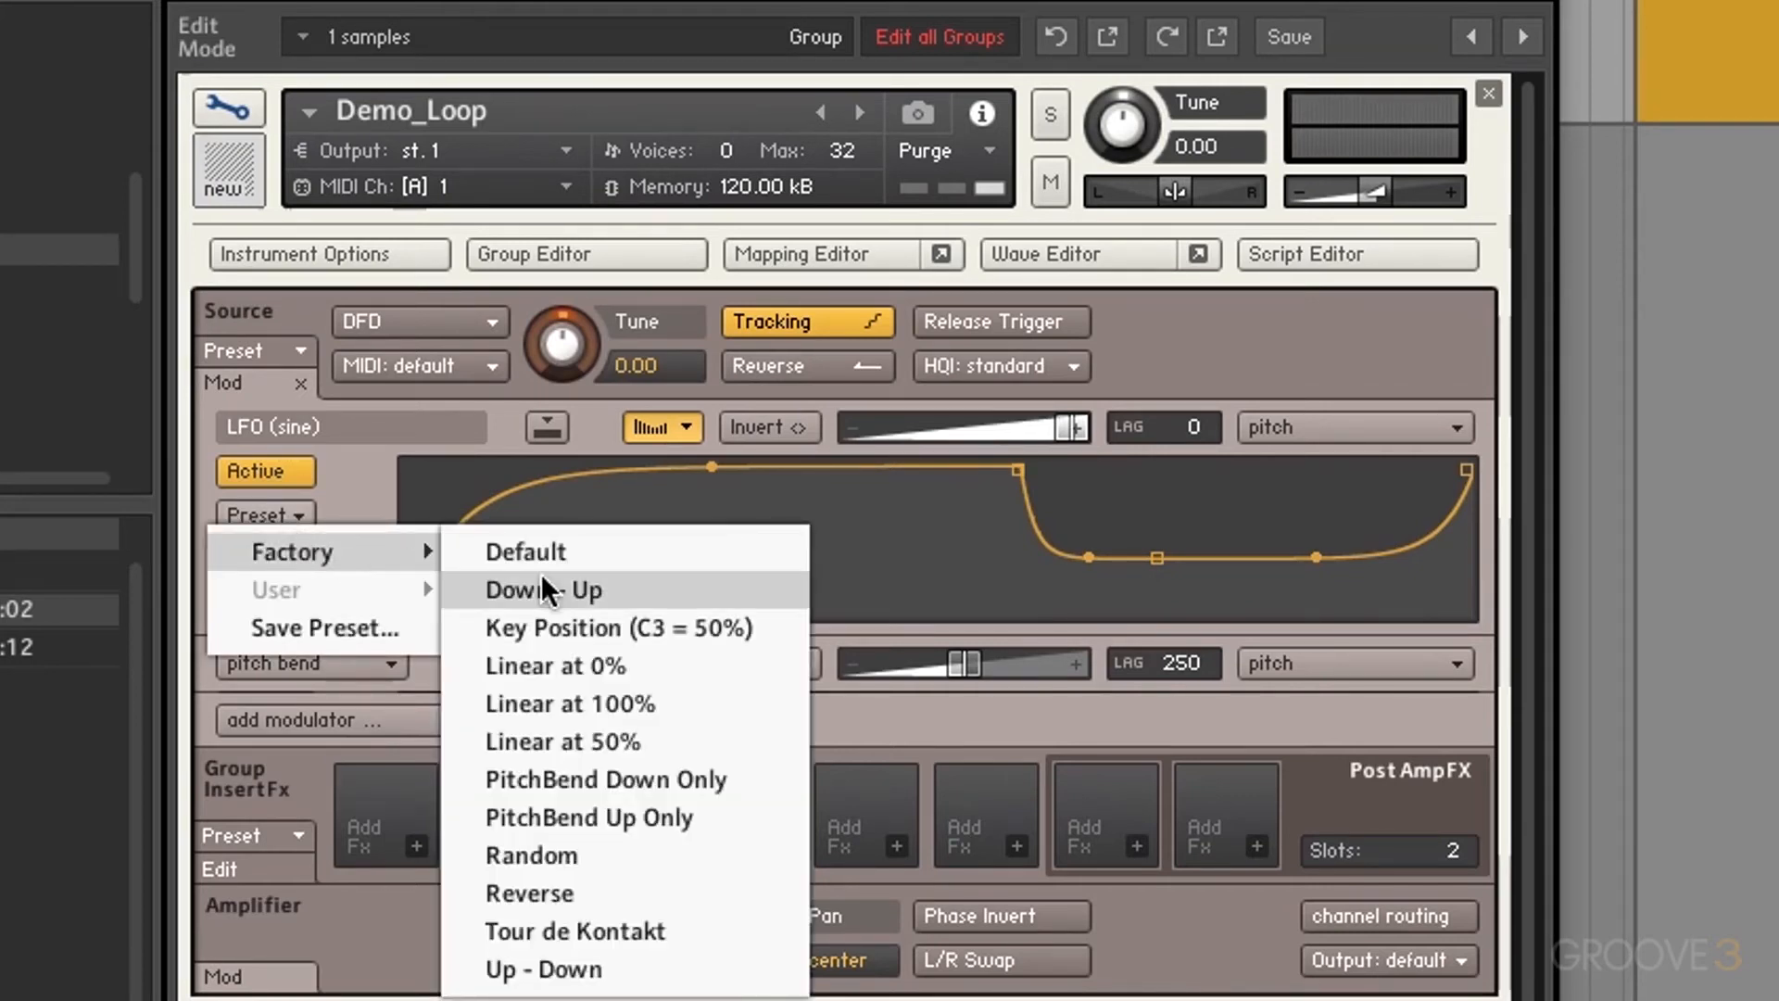
click(558, 880)
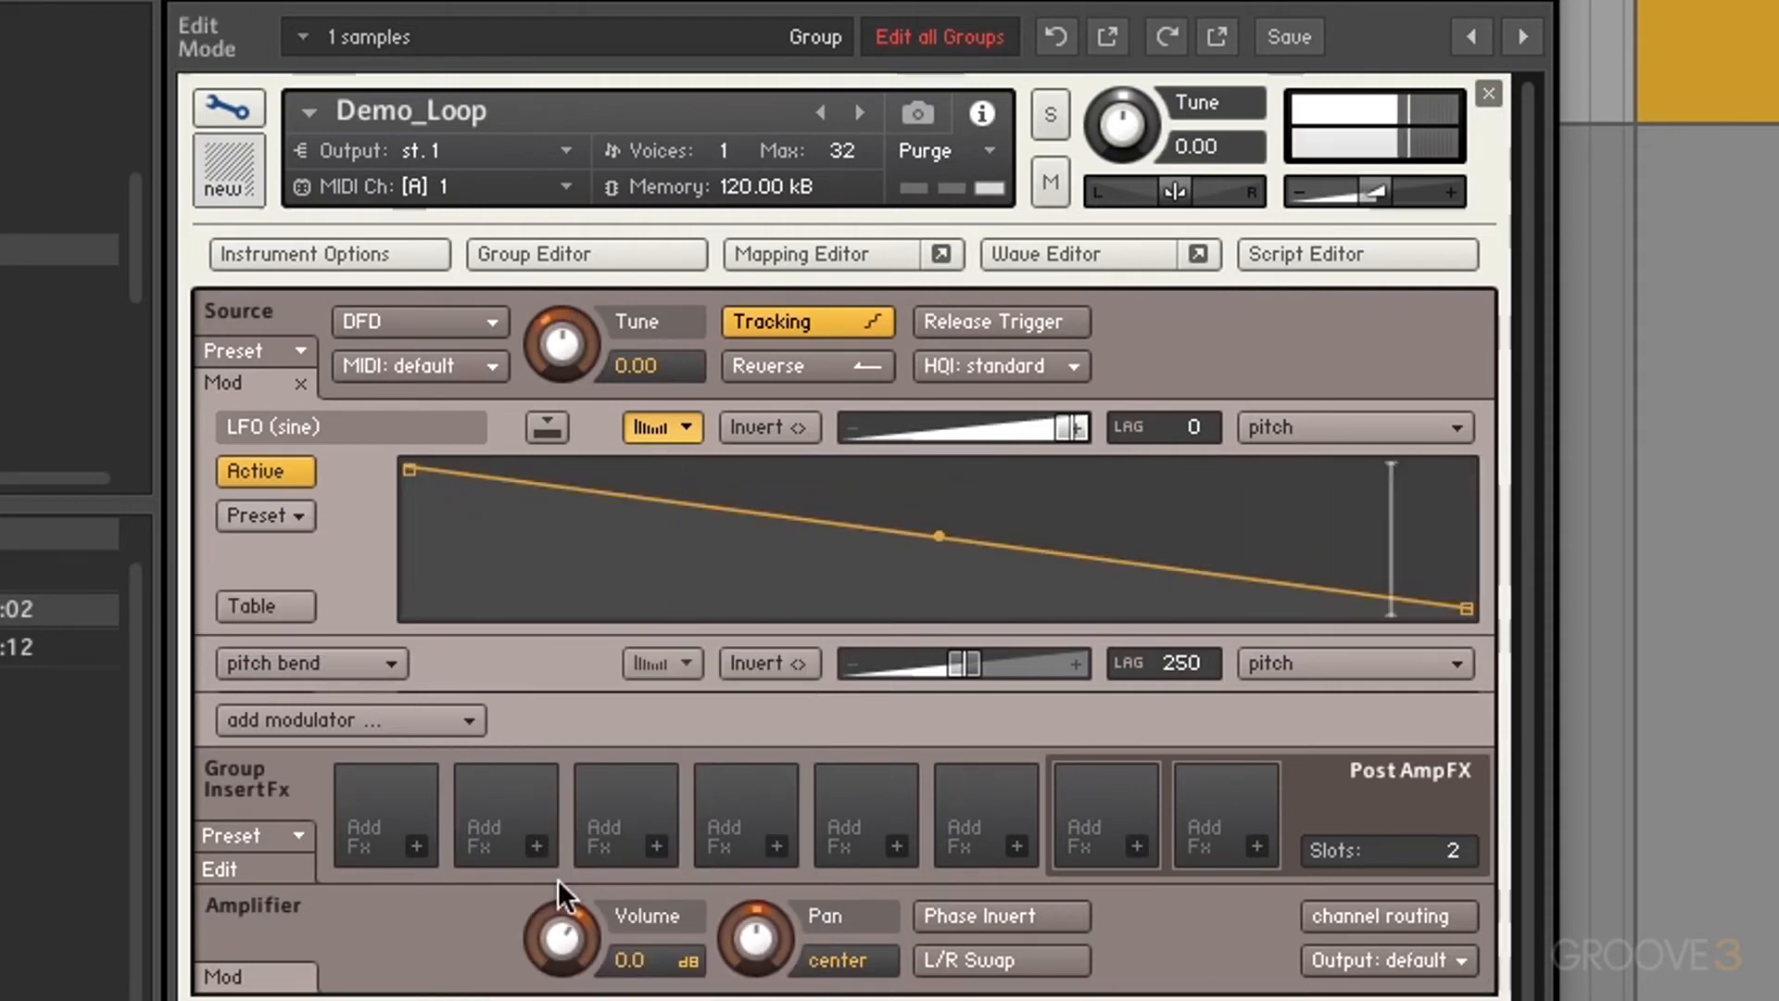
click(294, 517)
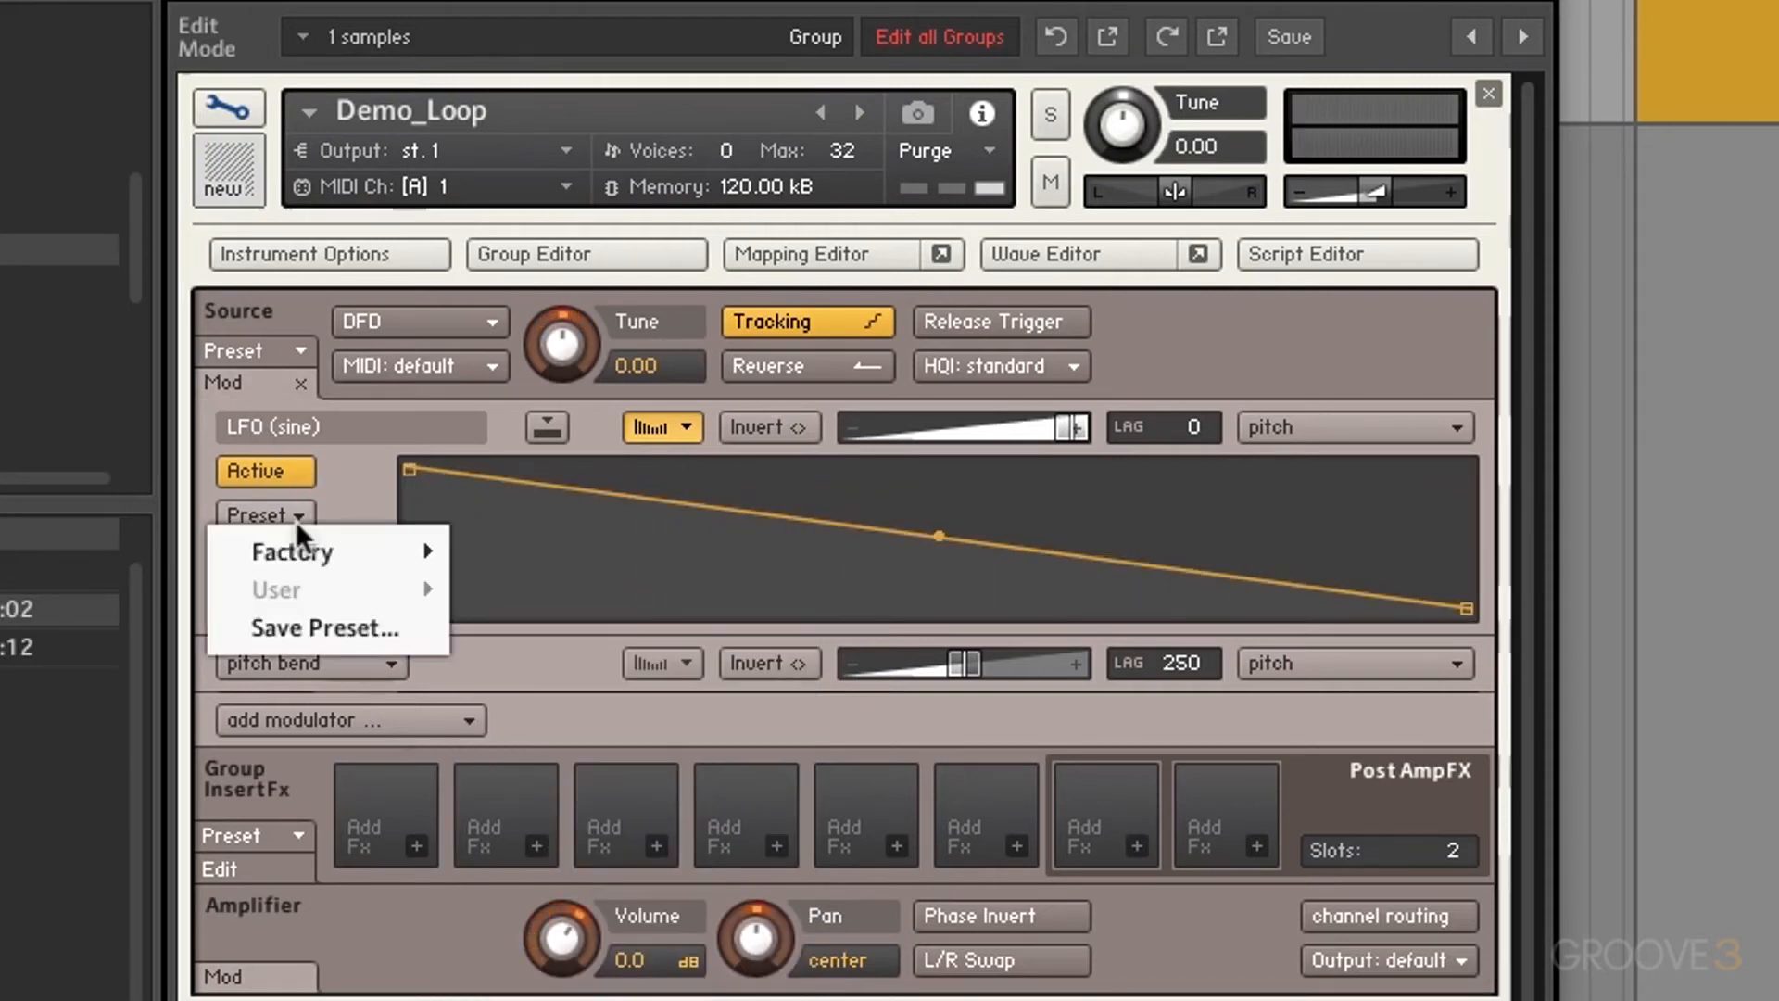
mouse_move(308, 548)
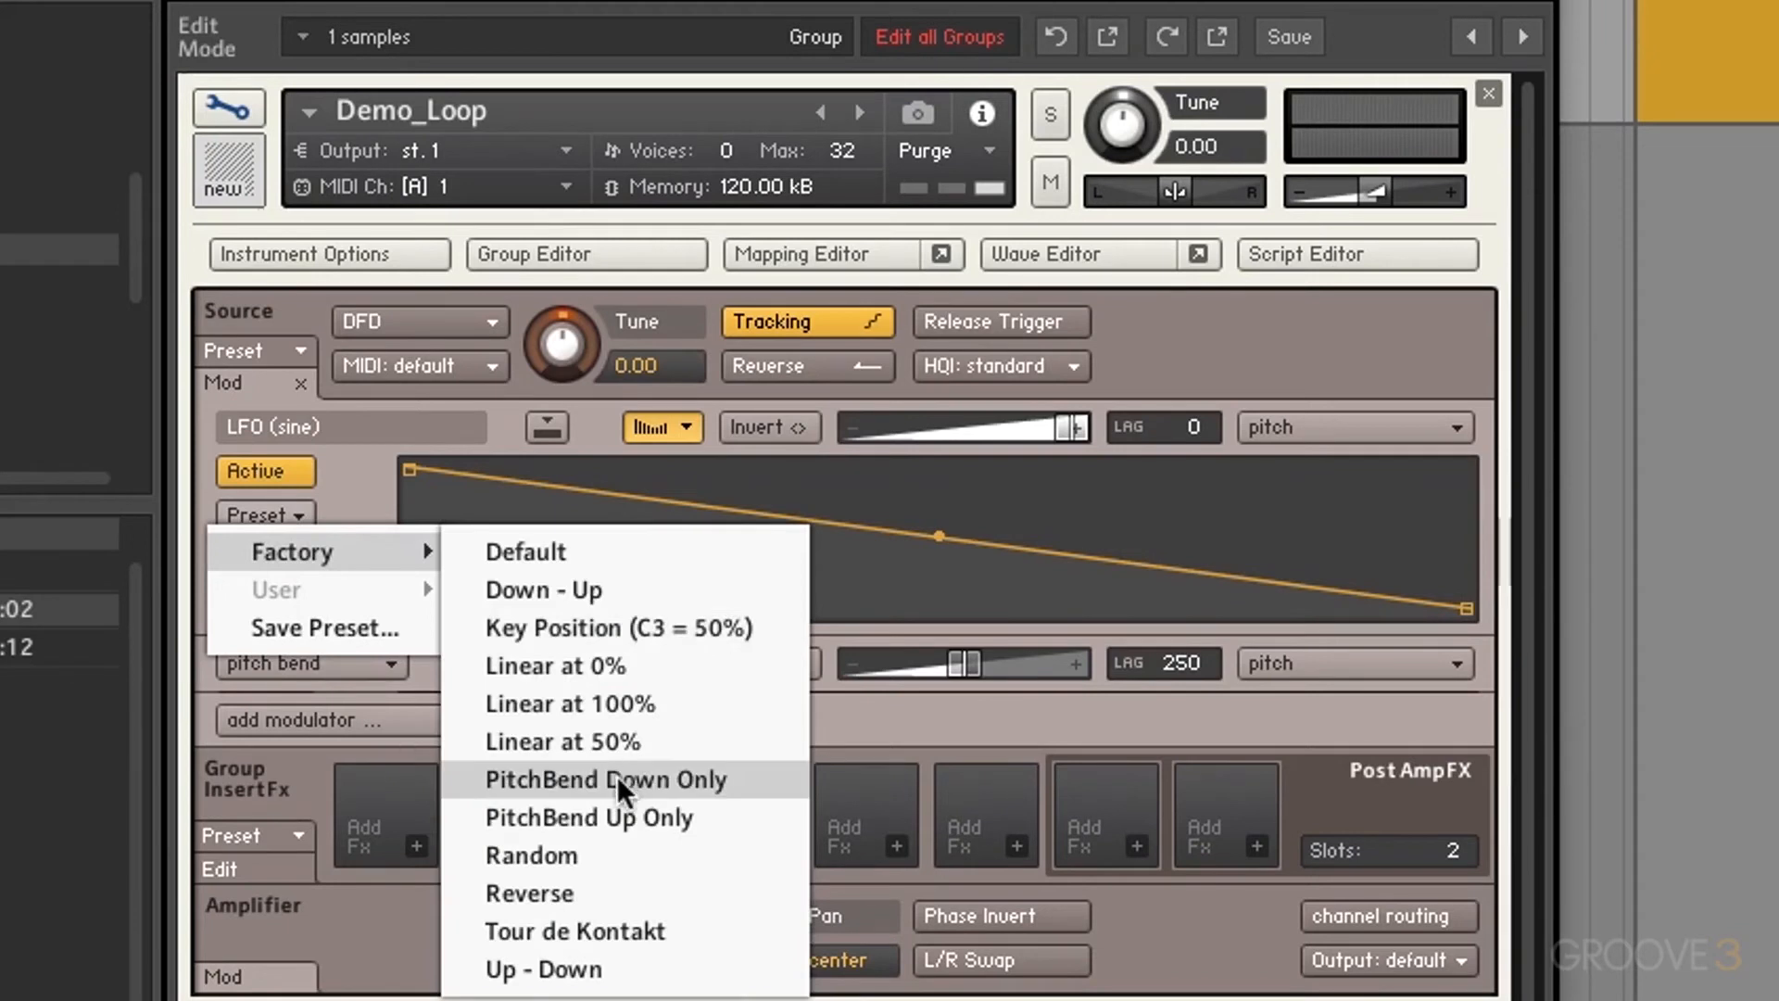
click(654, 780)
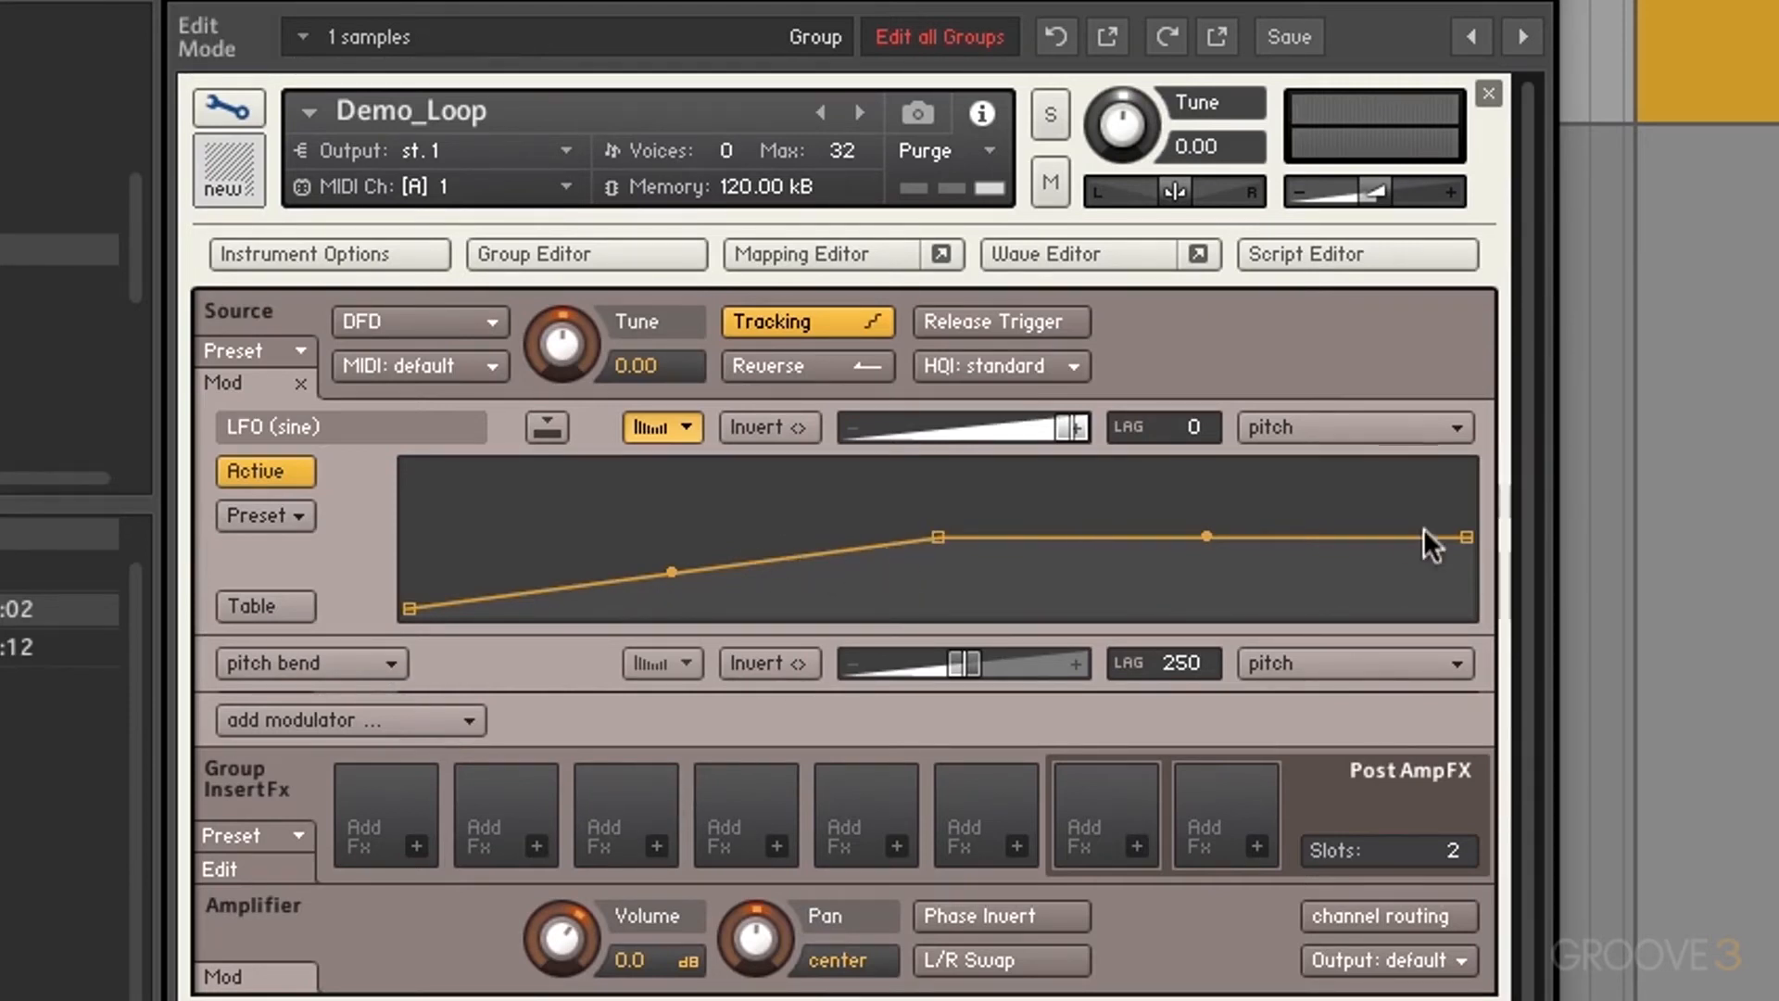
drag(1462, 537, 1473, 383)
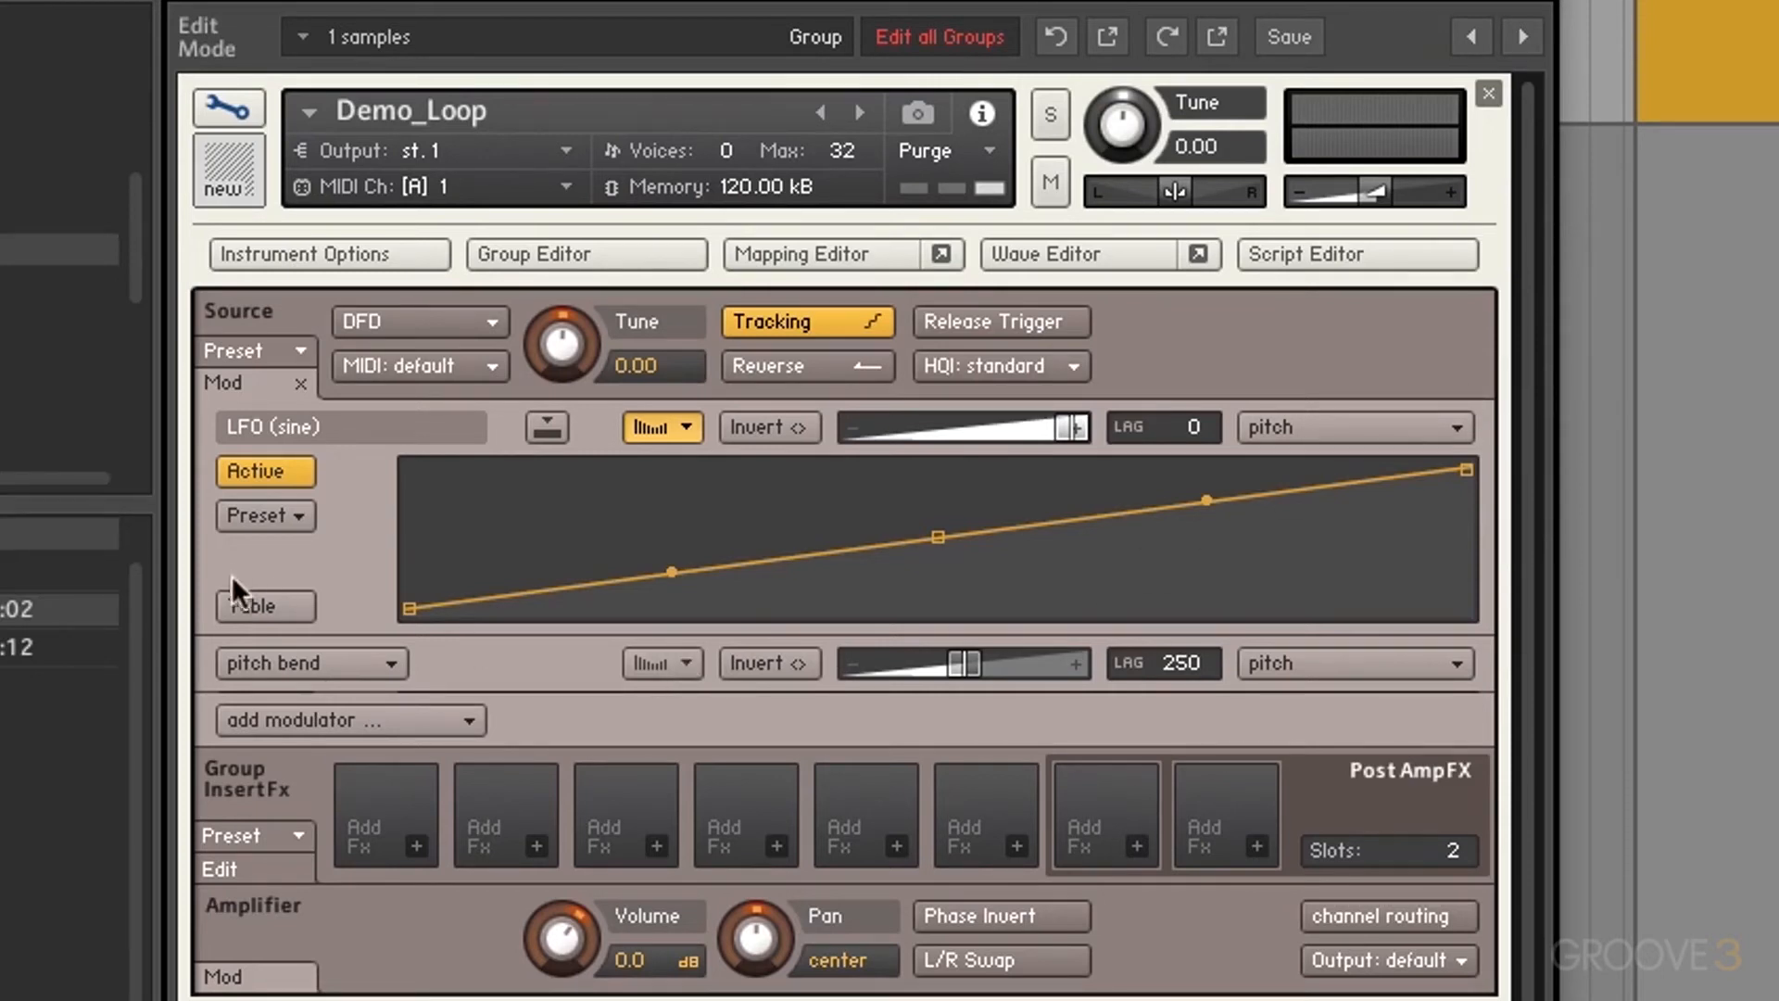
click(259, 606)
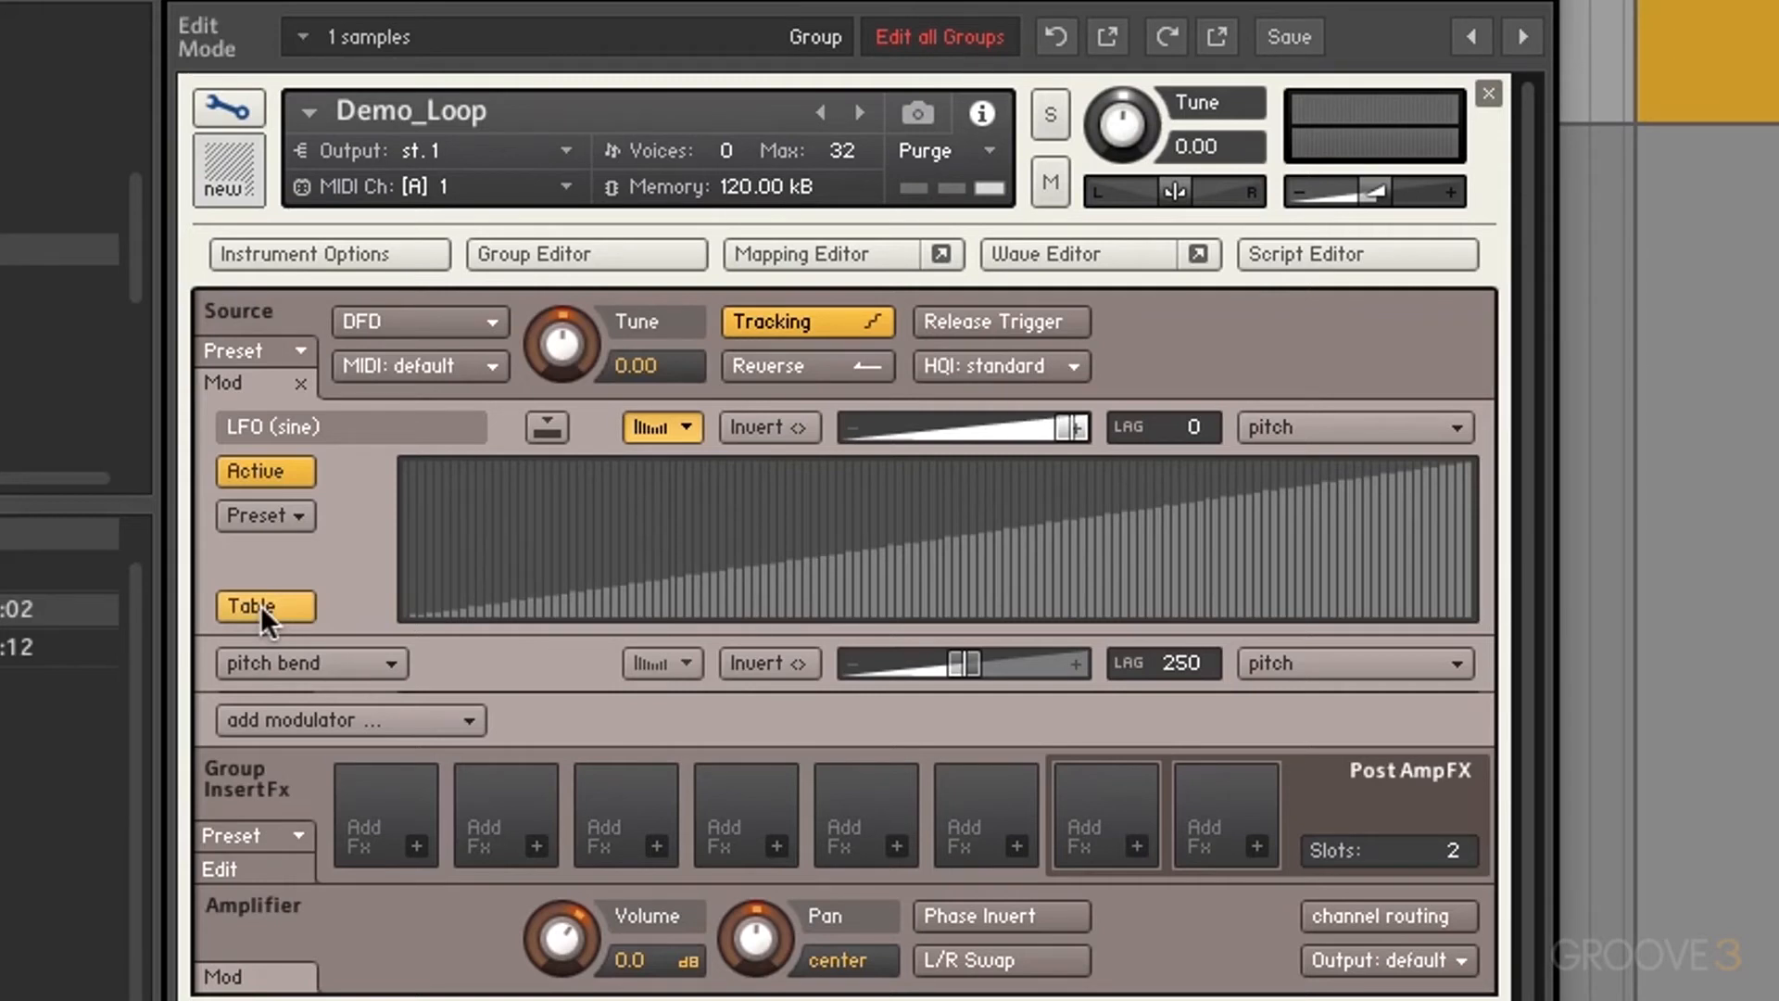
Step: Draw a custom stepped contour in the shaper table, then revert to the line curve and collapse the panel
click(680, 494)
click(739, 523)
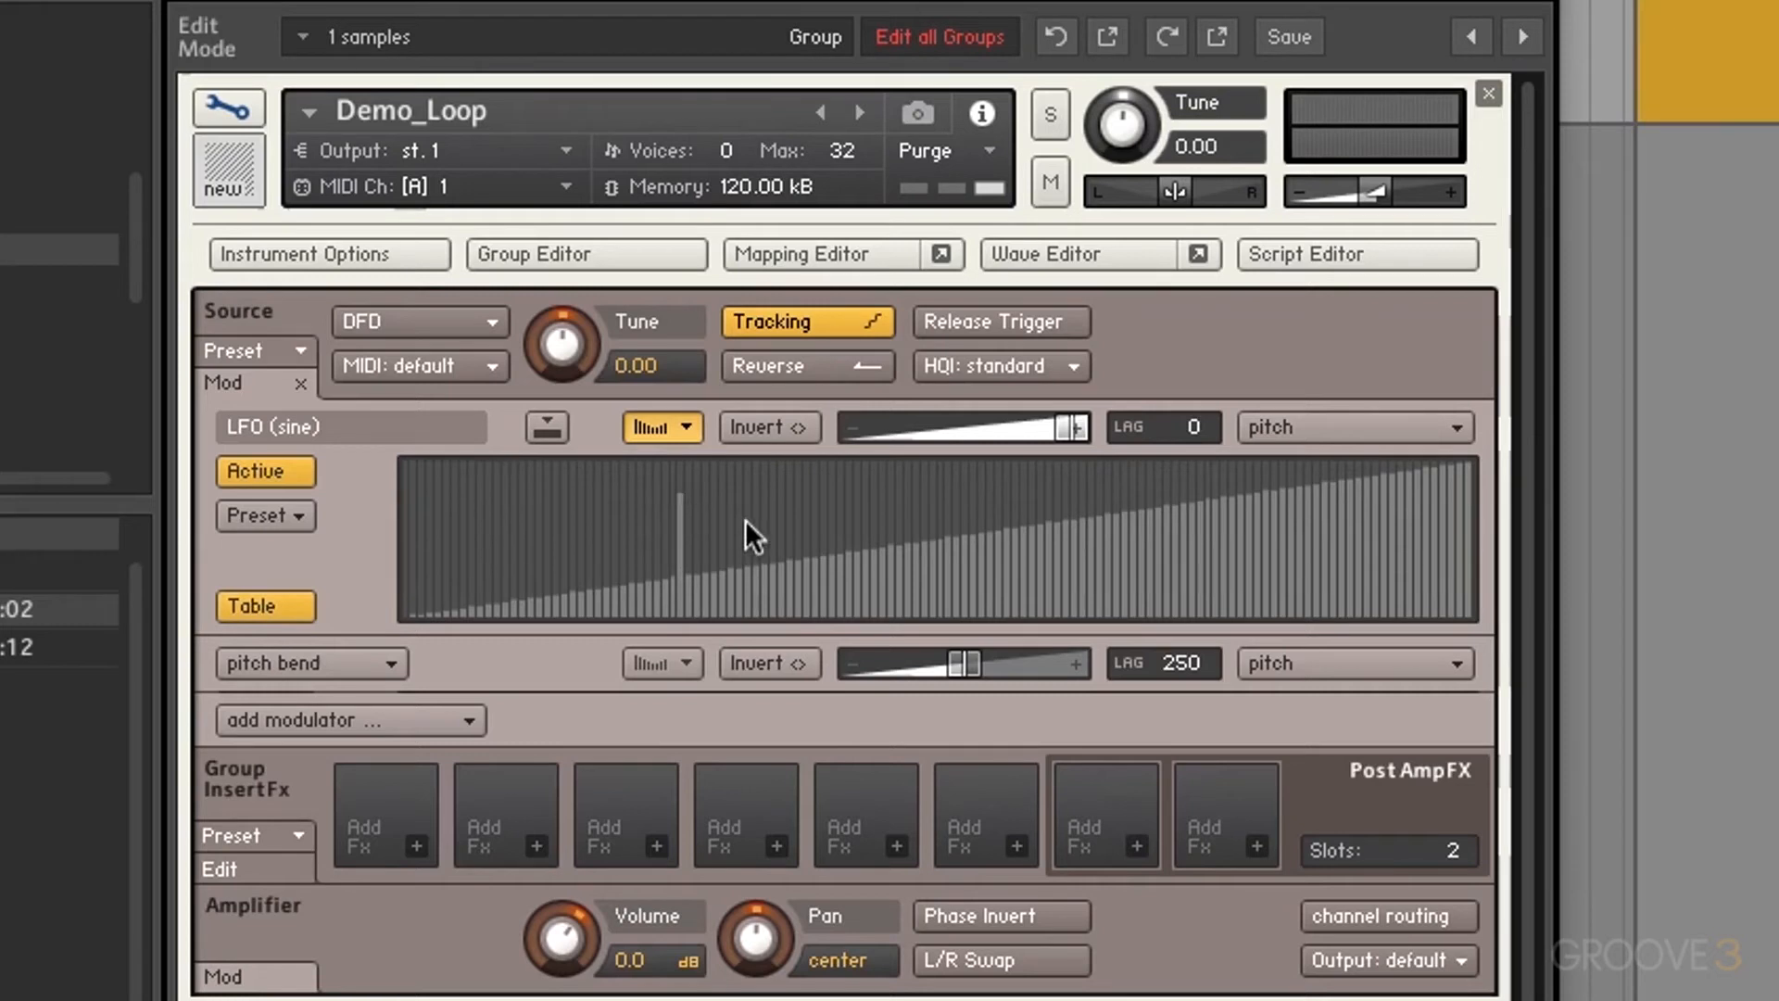
click(575, 540)
click(1031, 466)
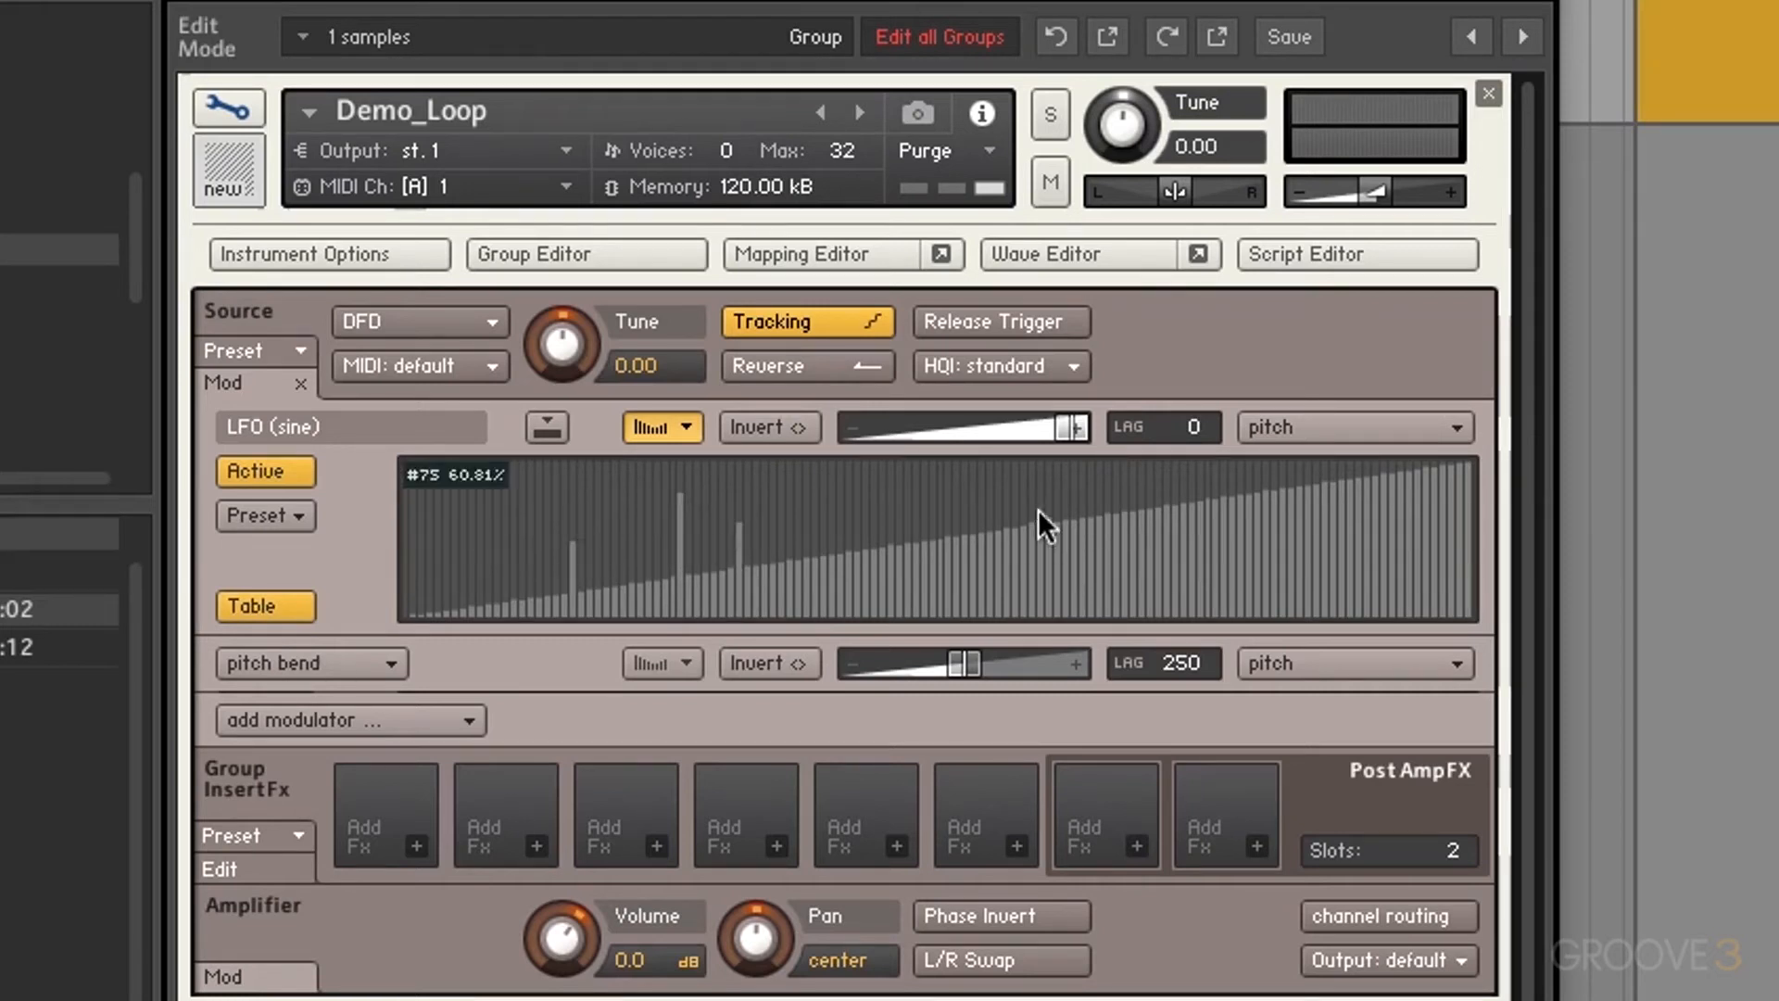
click(934, 574)
click(1111, 565)
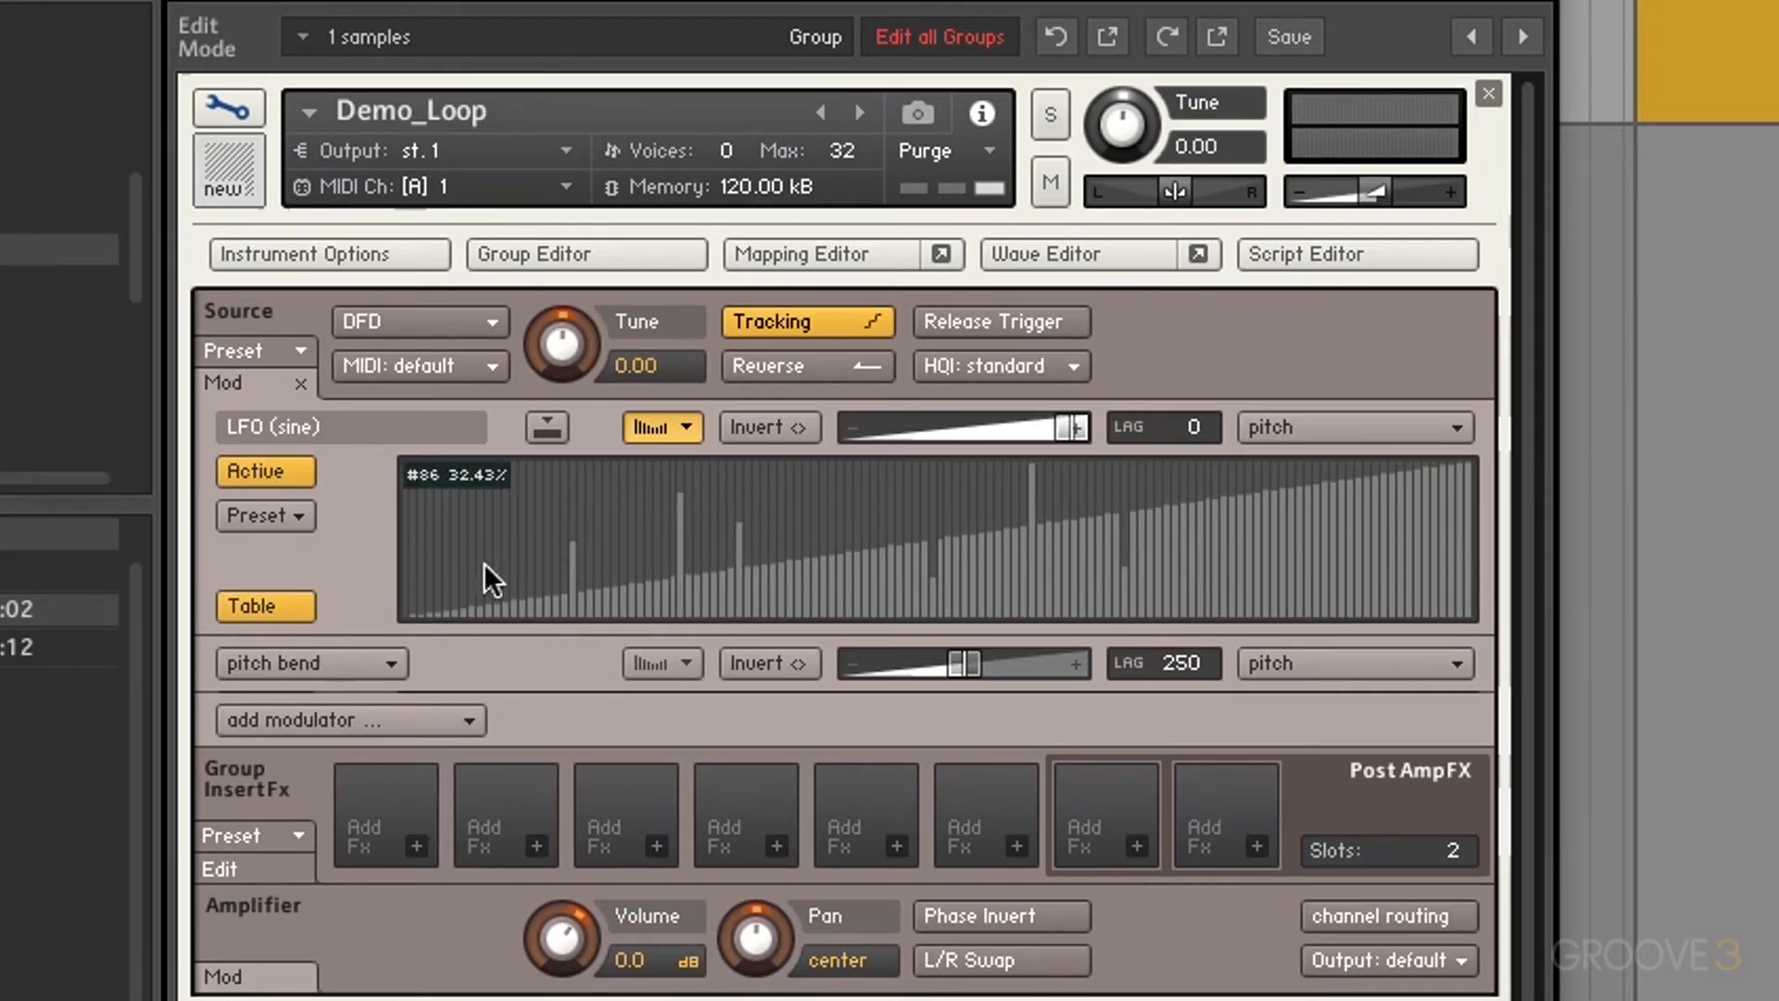
drag(484, 563, 802, 544)
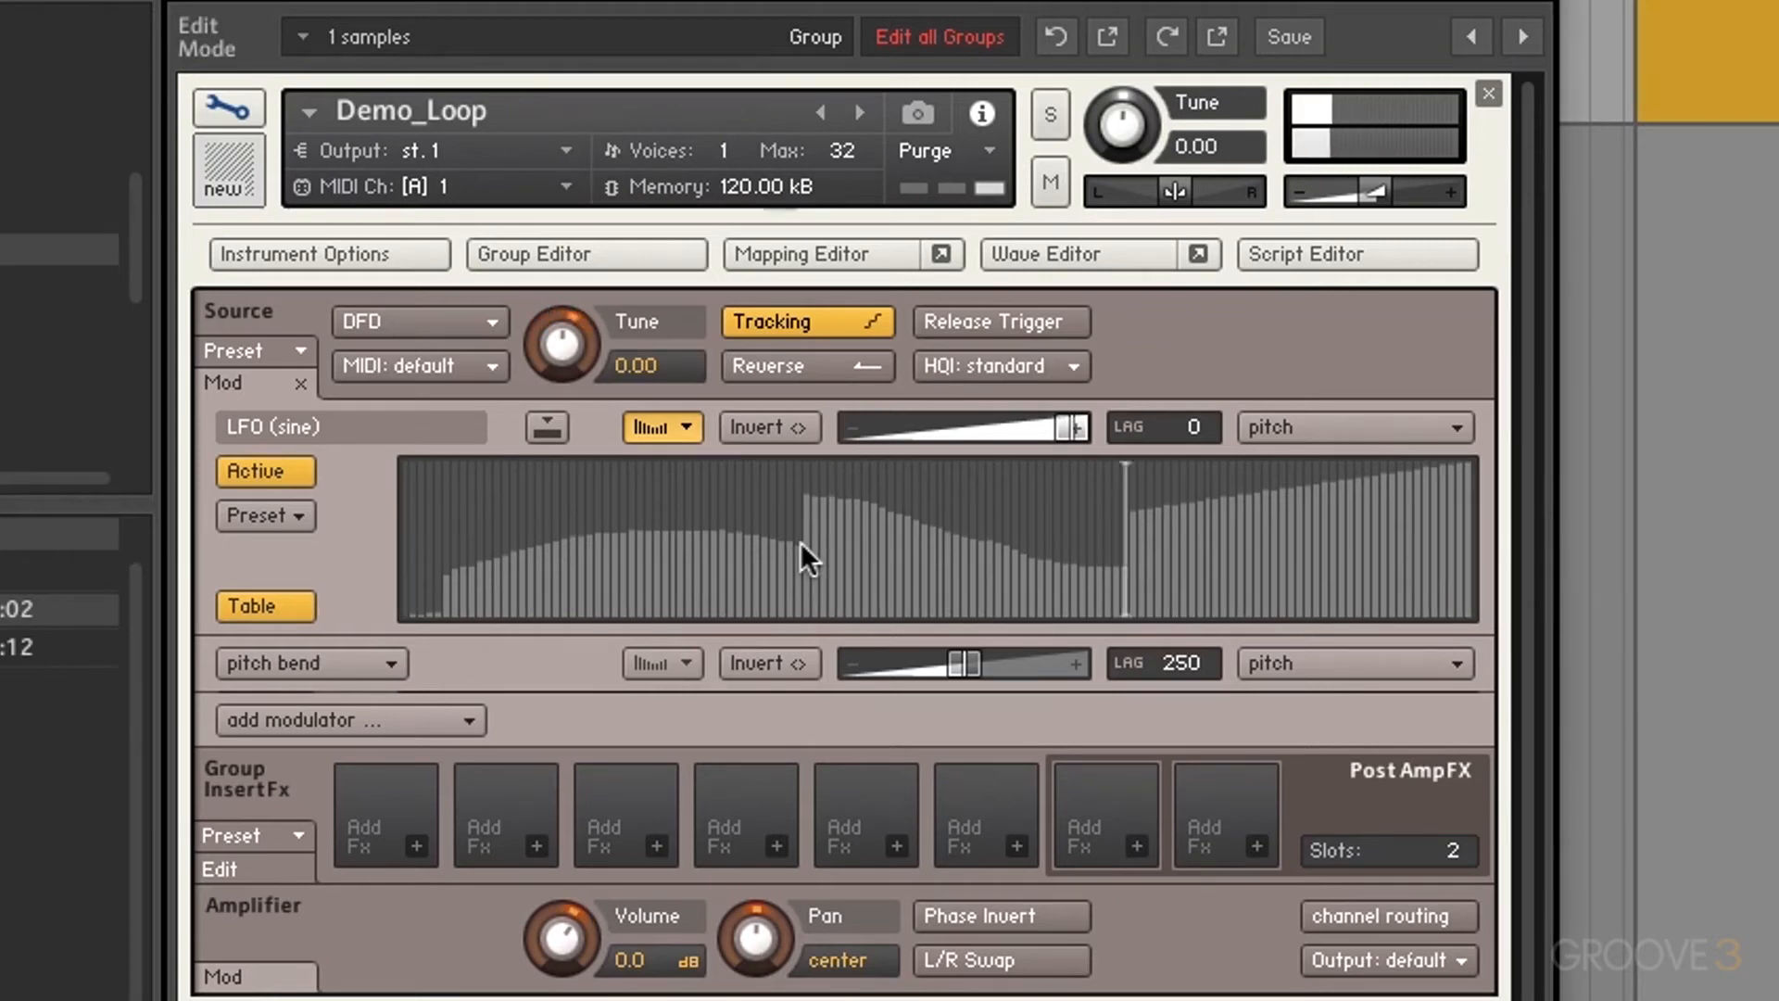
click(276, 608)
click(659, 428)
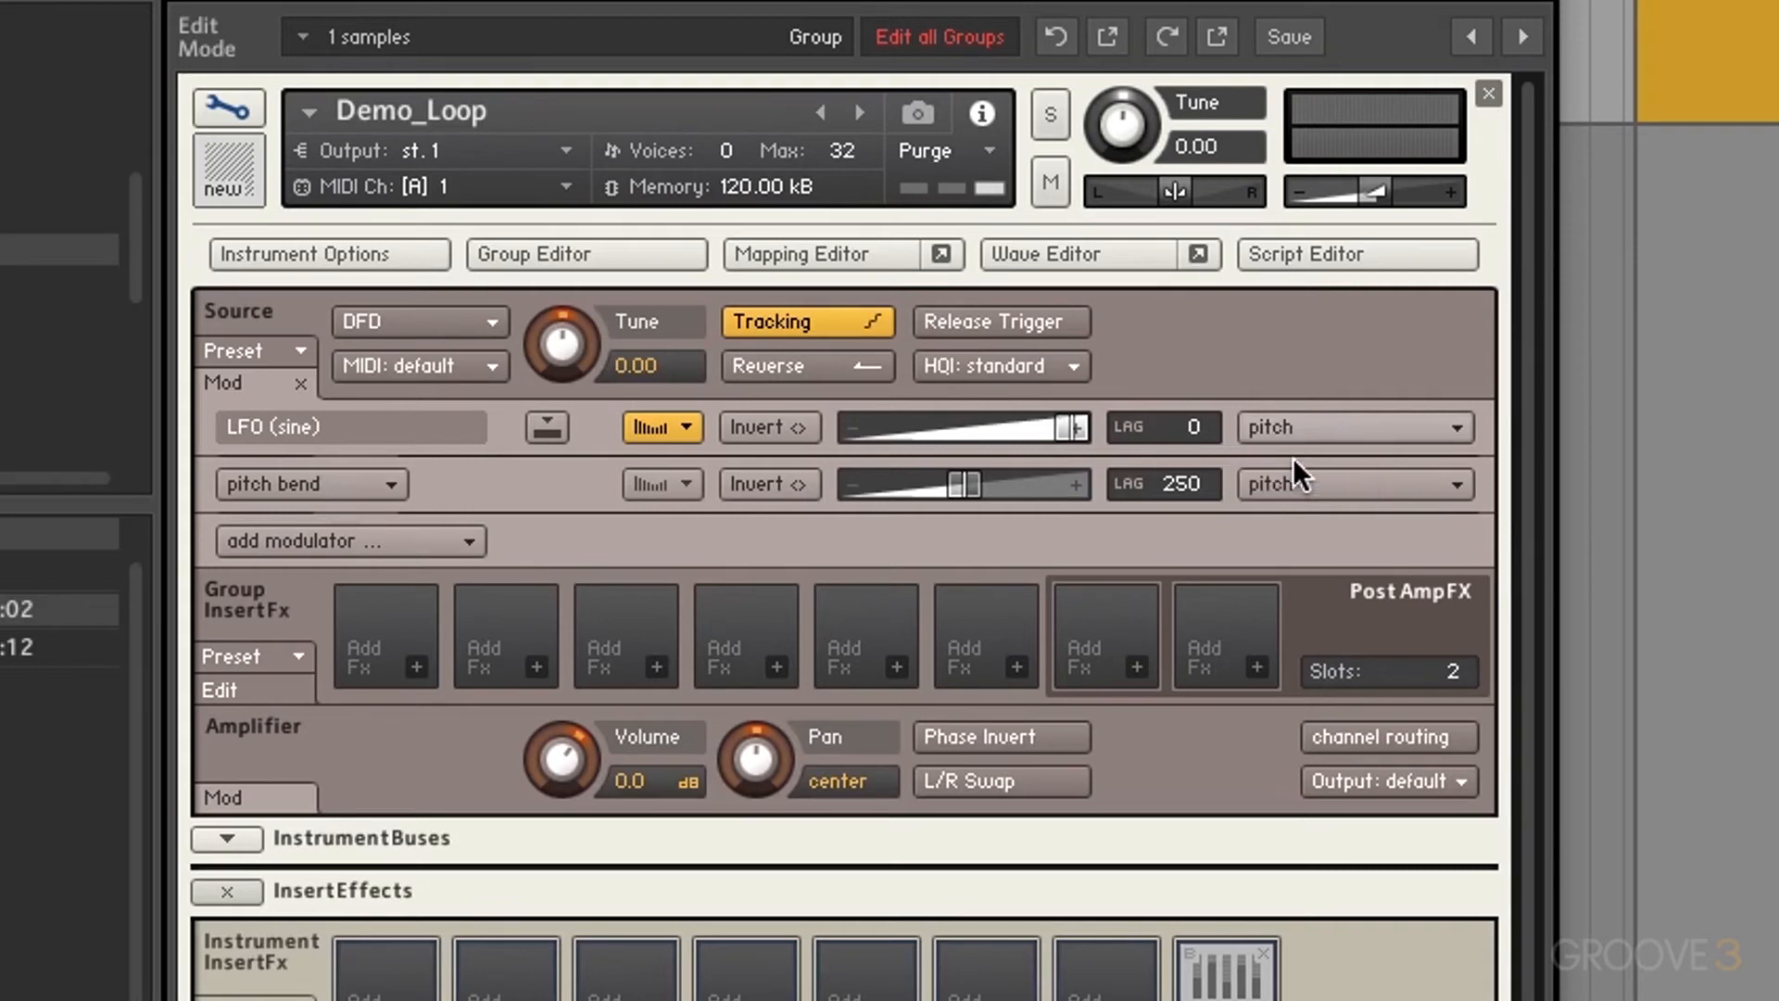
Step: Delete the old LFO (sine) pitch row and add a fresh sine LFO to Source Tune
click(502, 428)
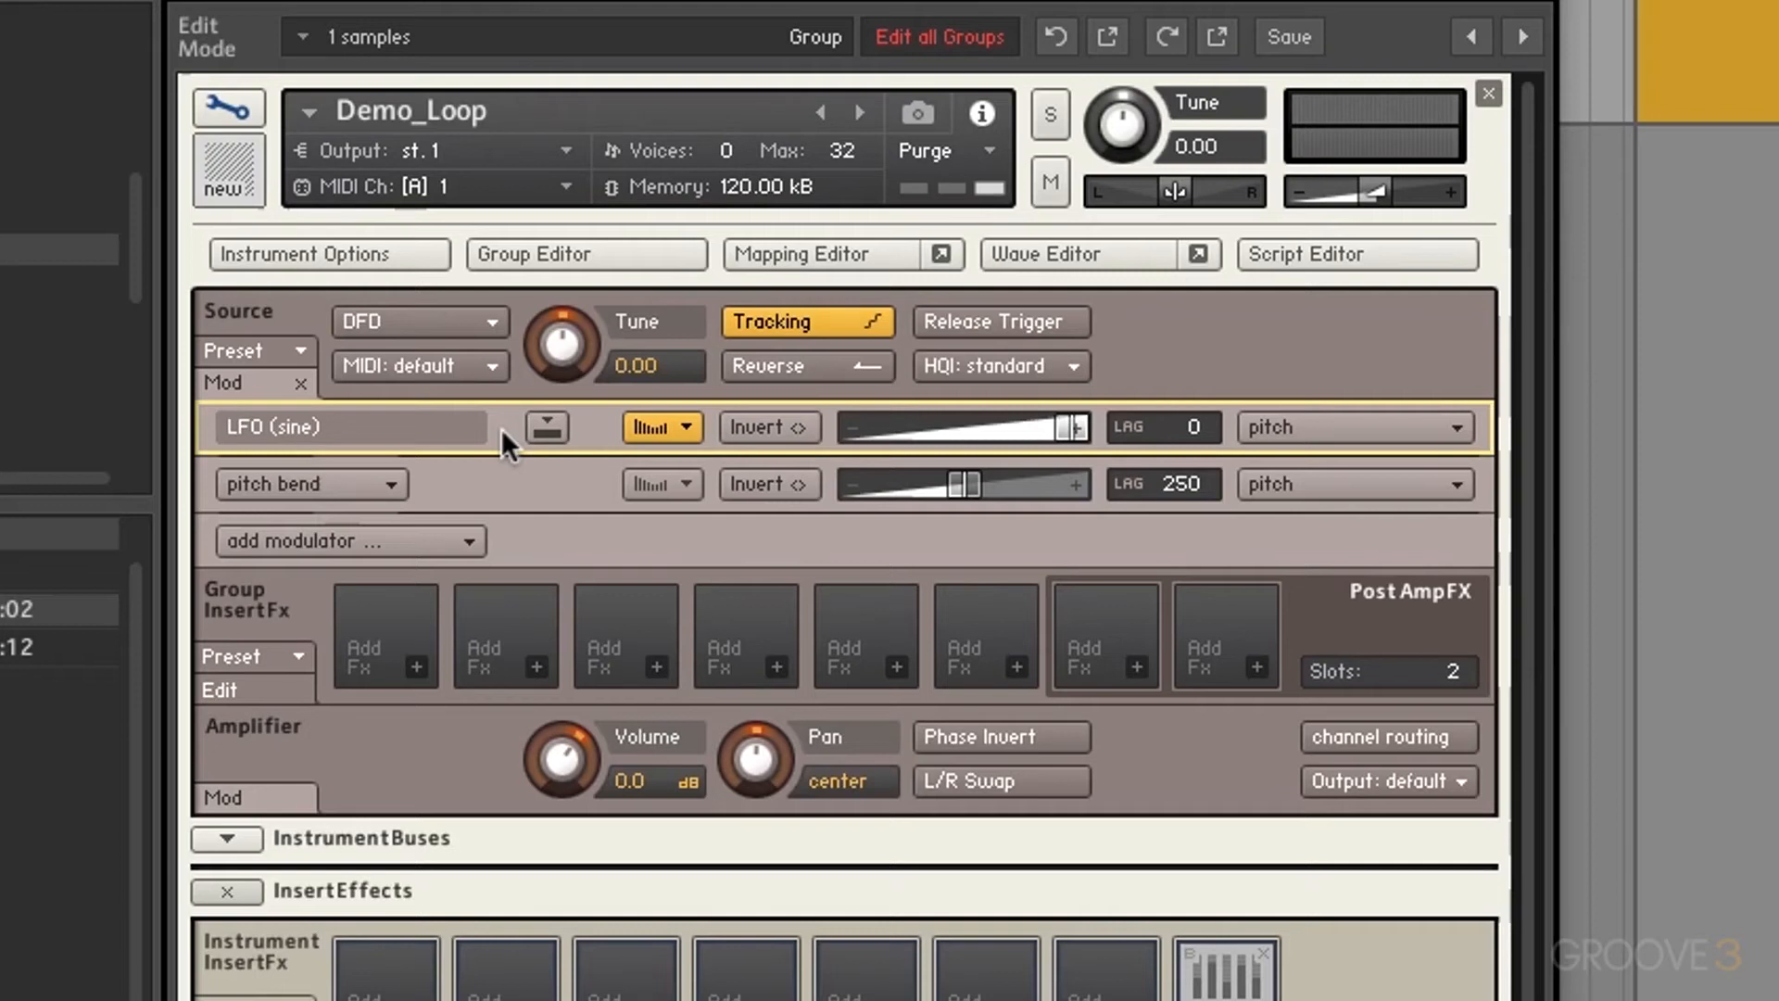
key(Delete)
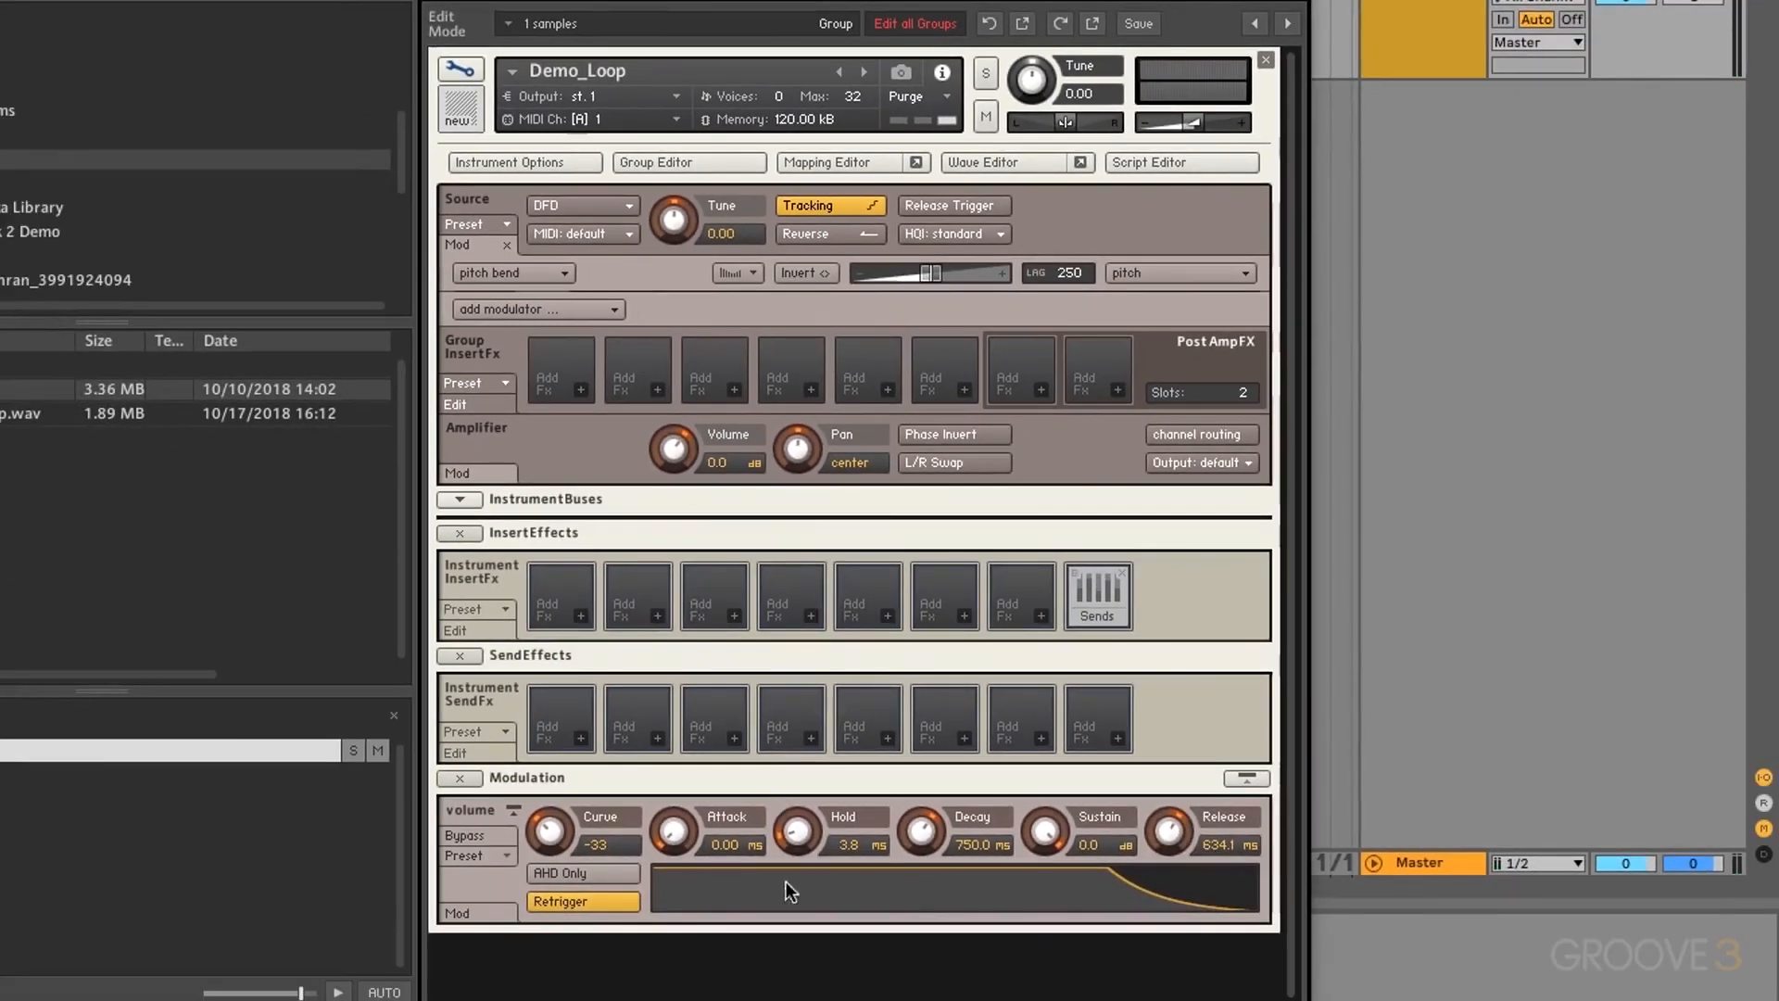
right_click(677, 230)
mouse_move(731, 266)
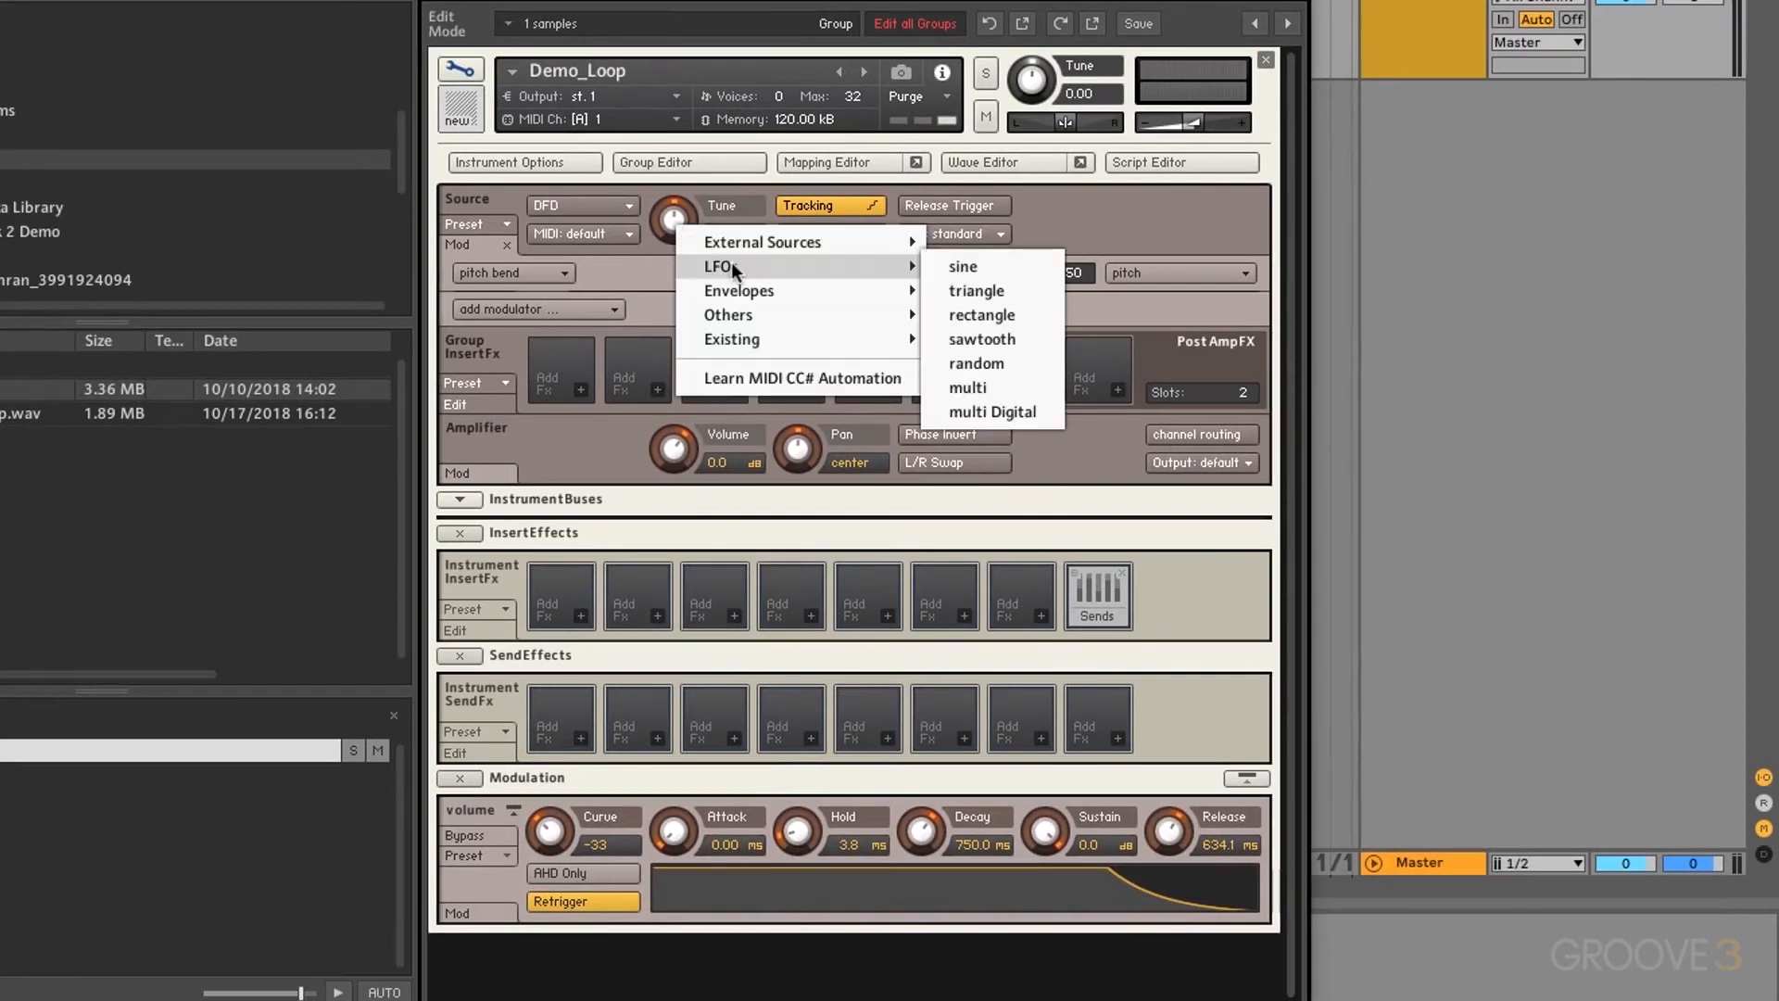
click(982, 268)
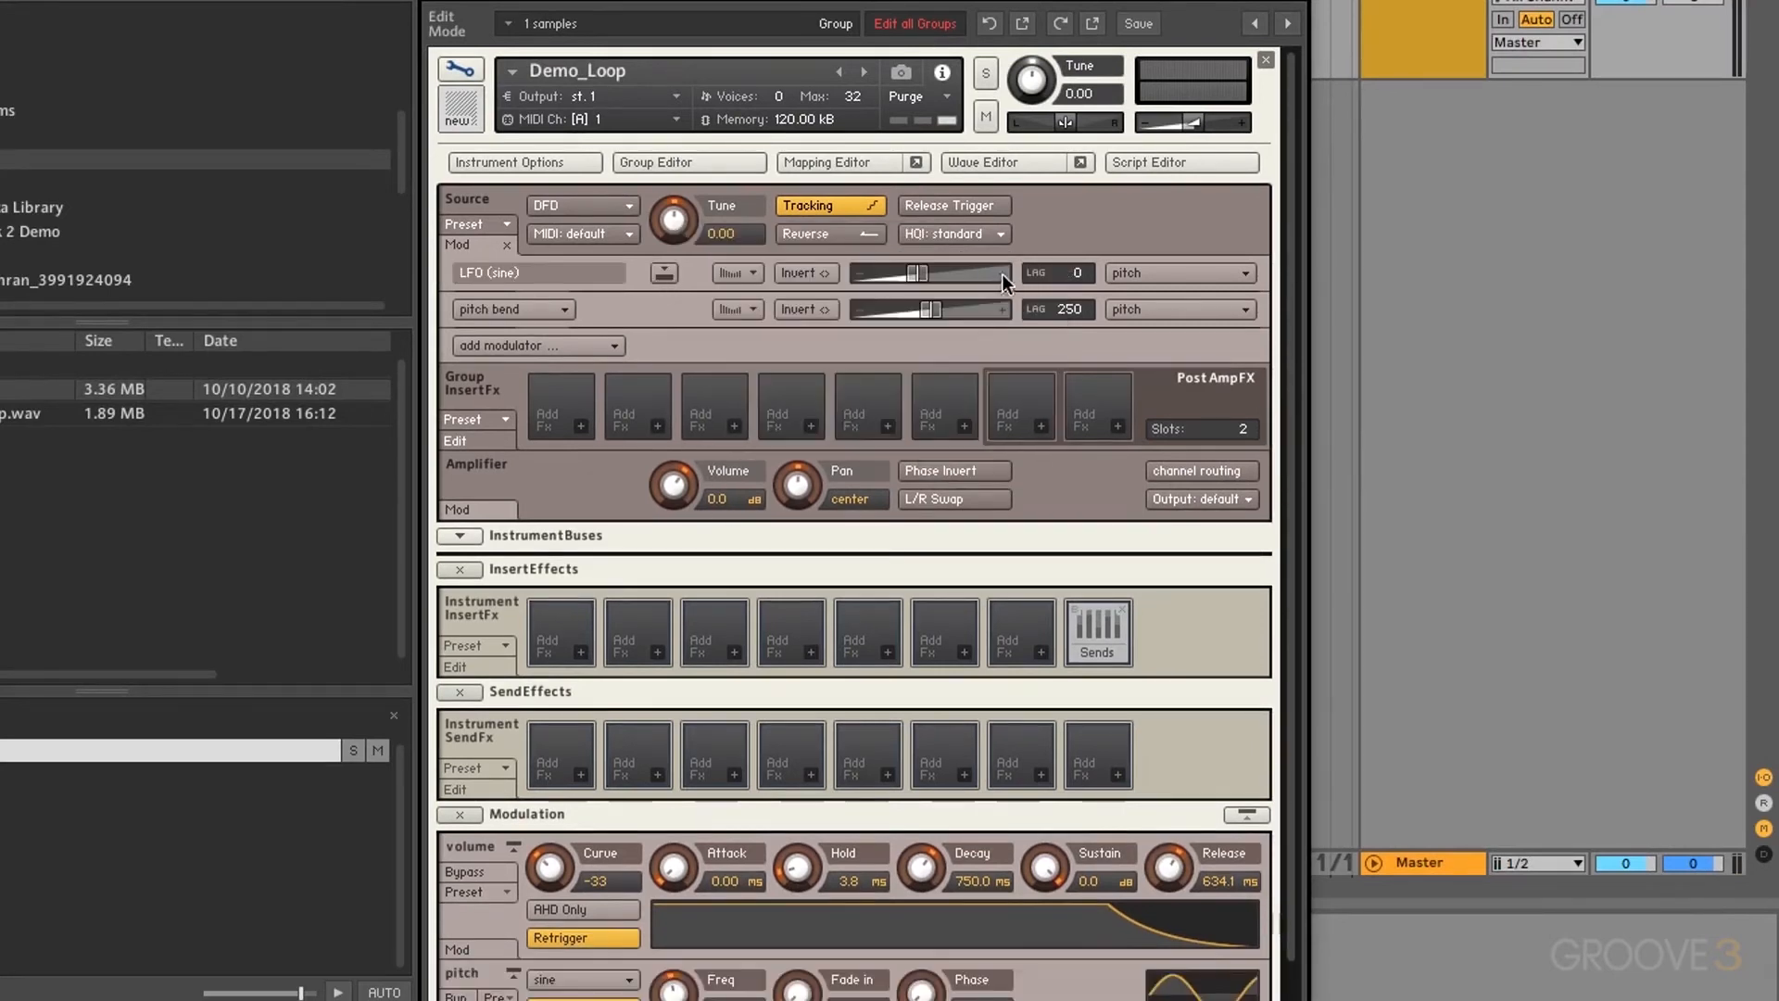
Step: Audition several pitch LFO speeds around 1.5 Hz, then sync its rate to eighth notes
scroll(1002, 275, down, 2)
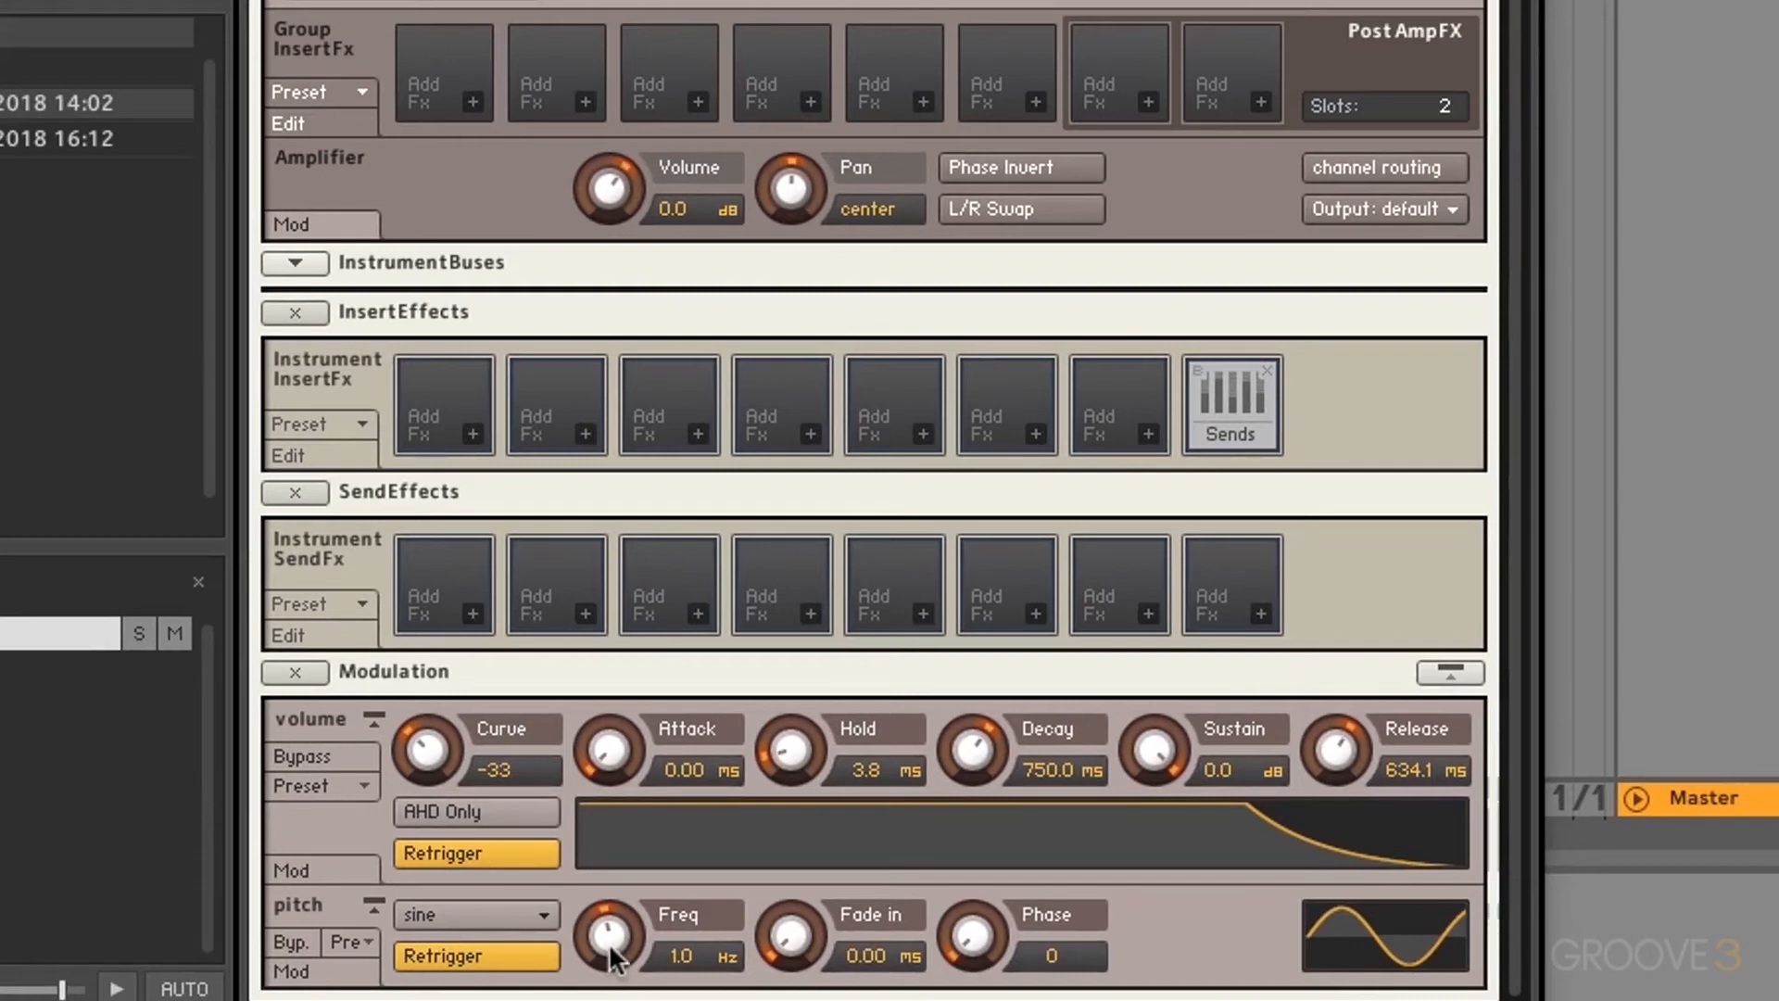
drag(609, 943, 585, 787)
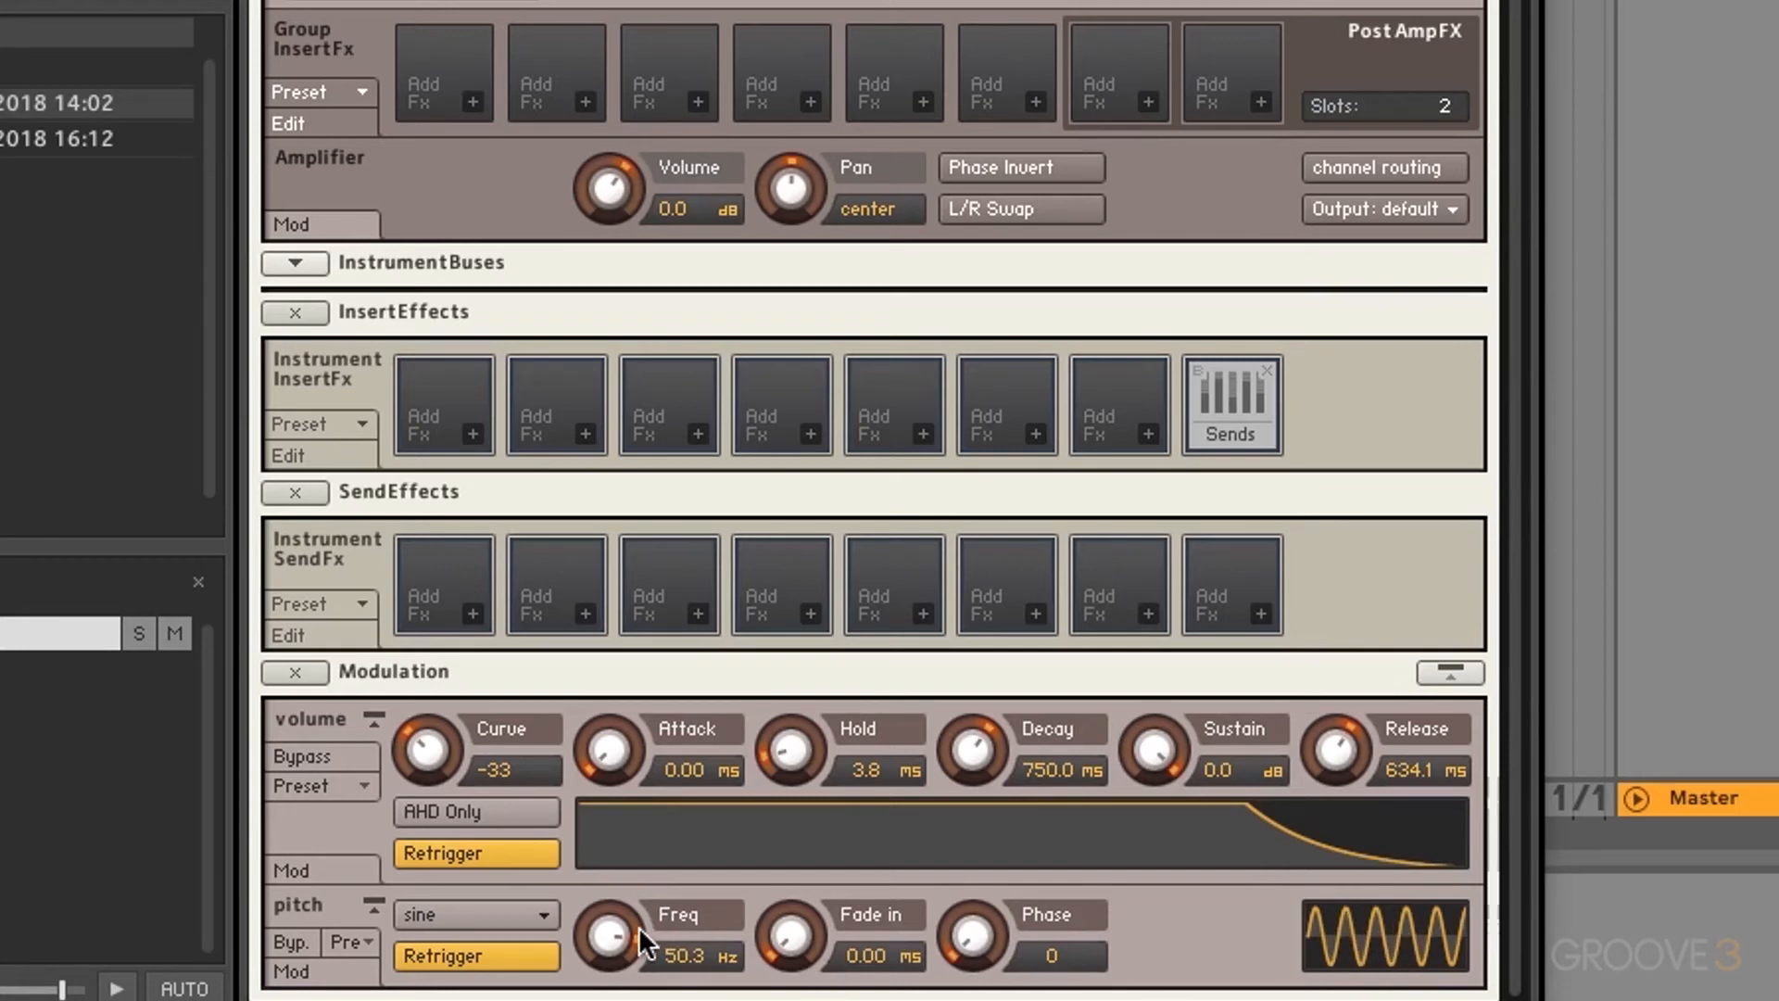
drag(615, 930, 615, 1000)
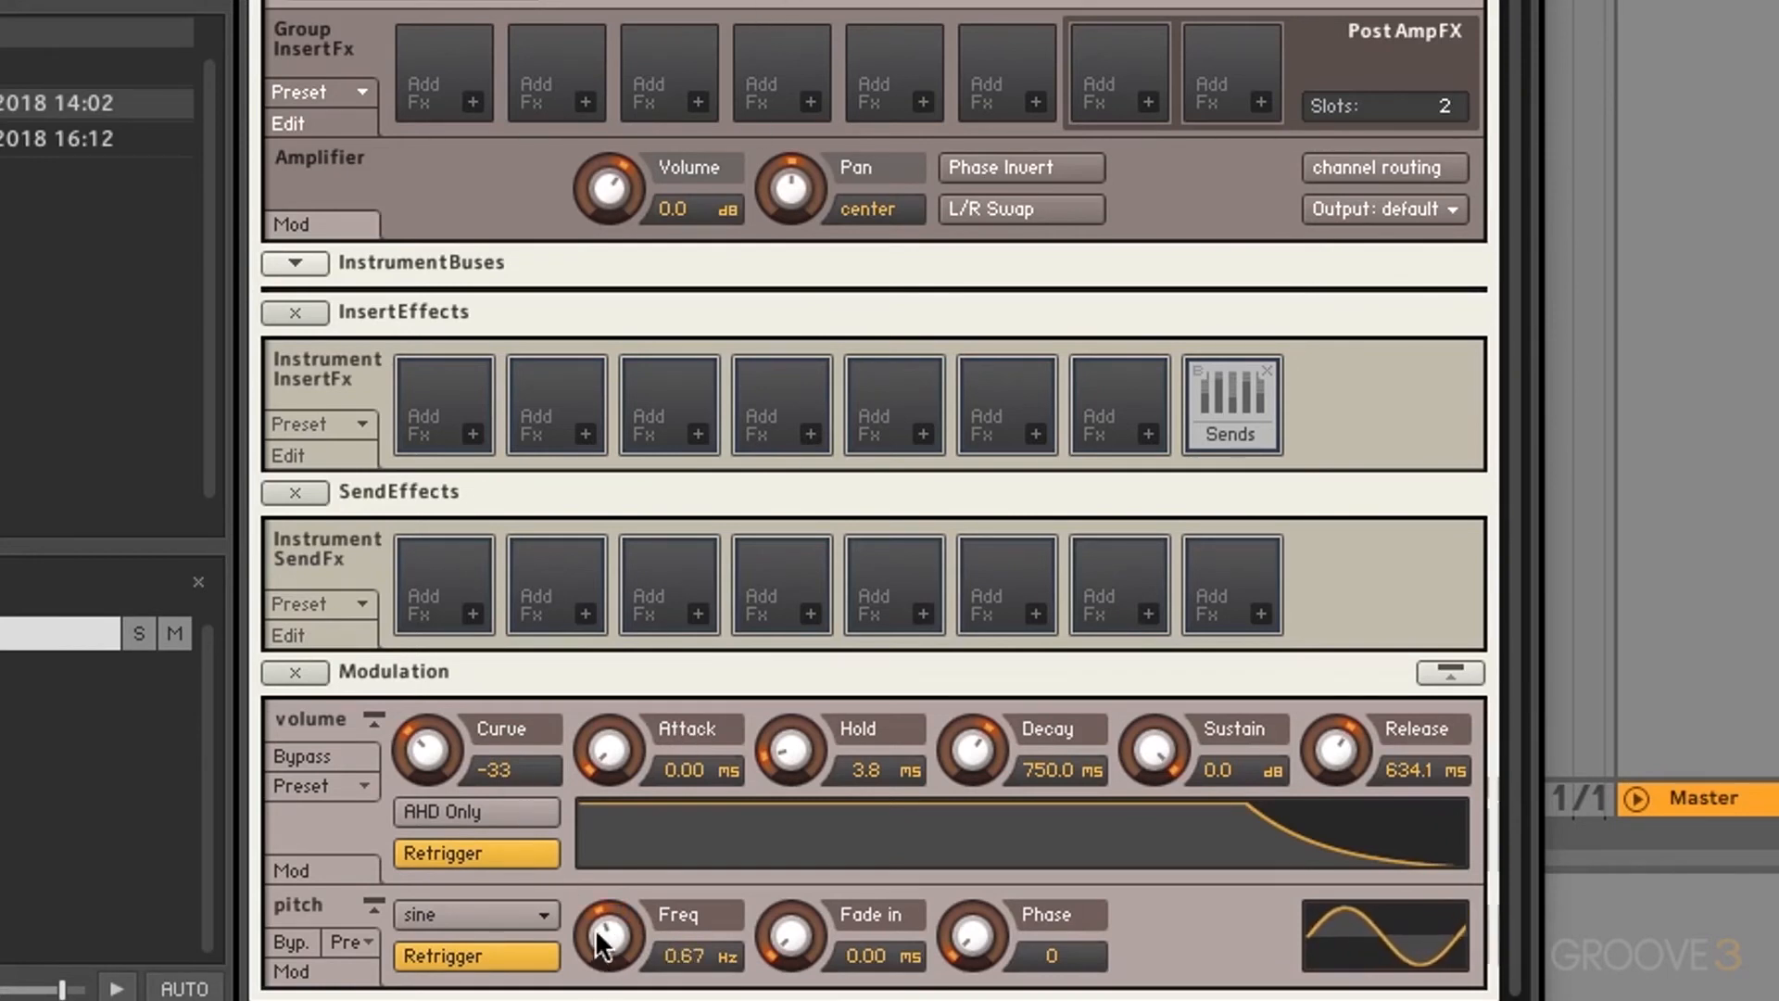
drag(595, 926, 571, 837)
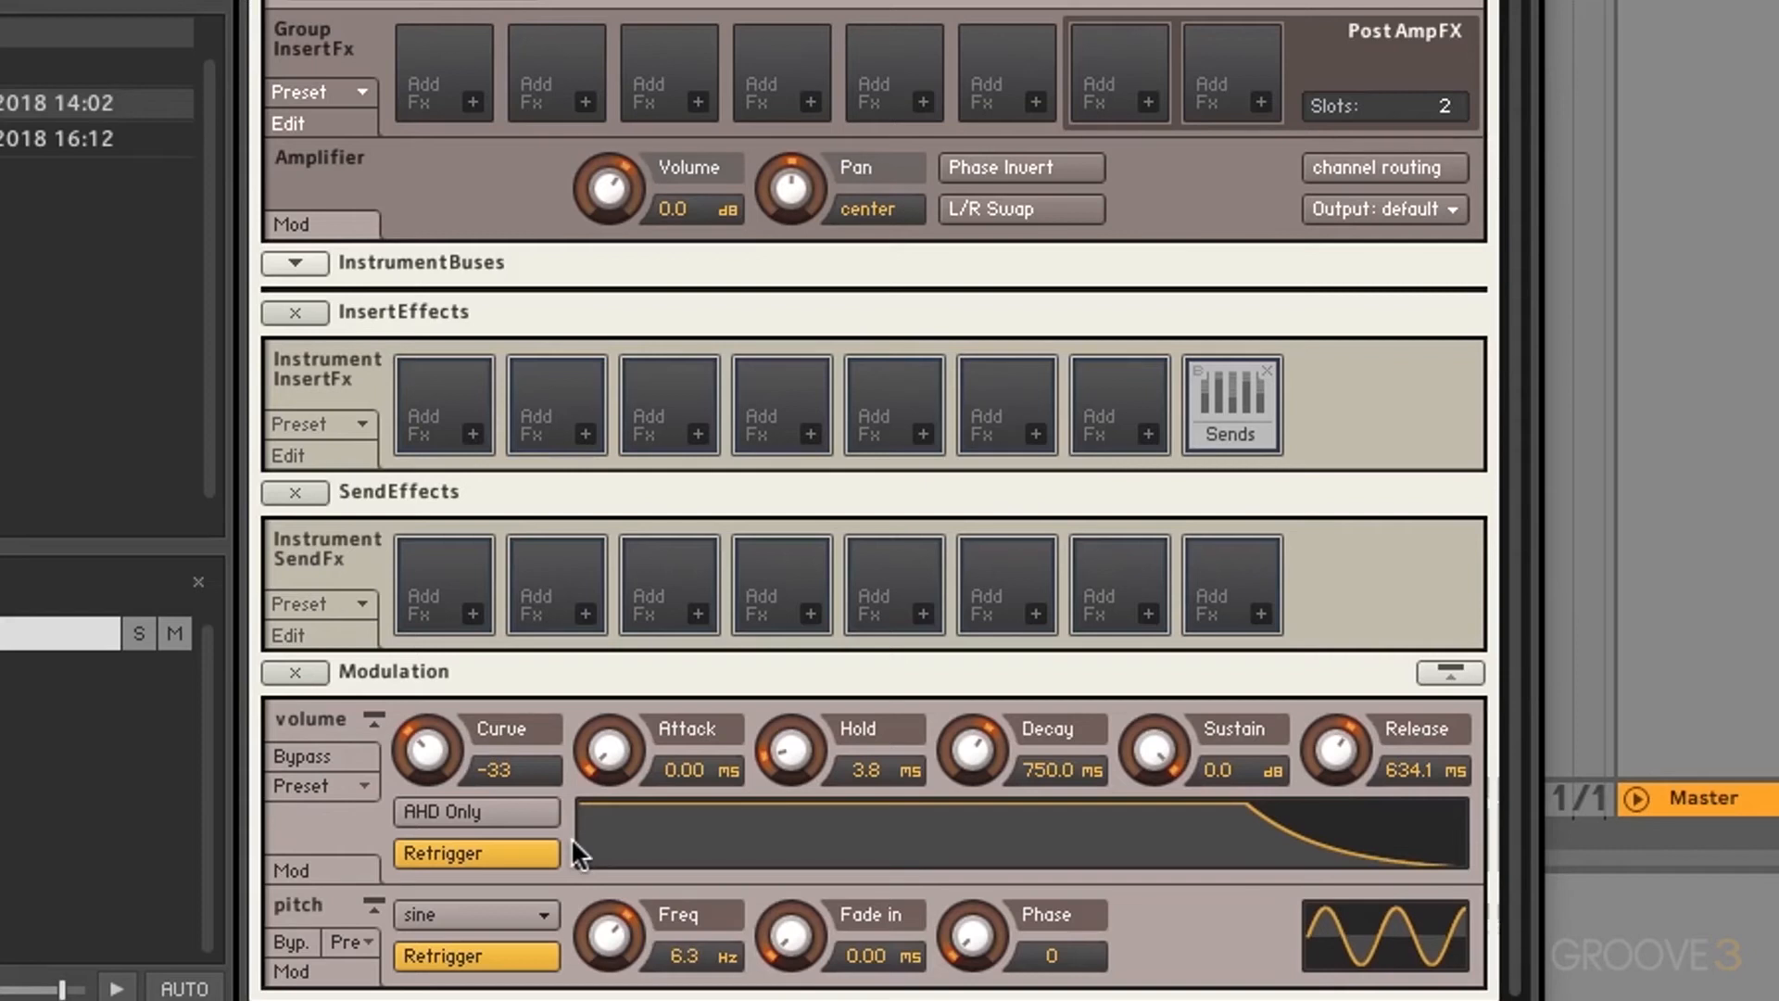
click(717, 953)
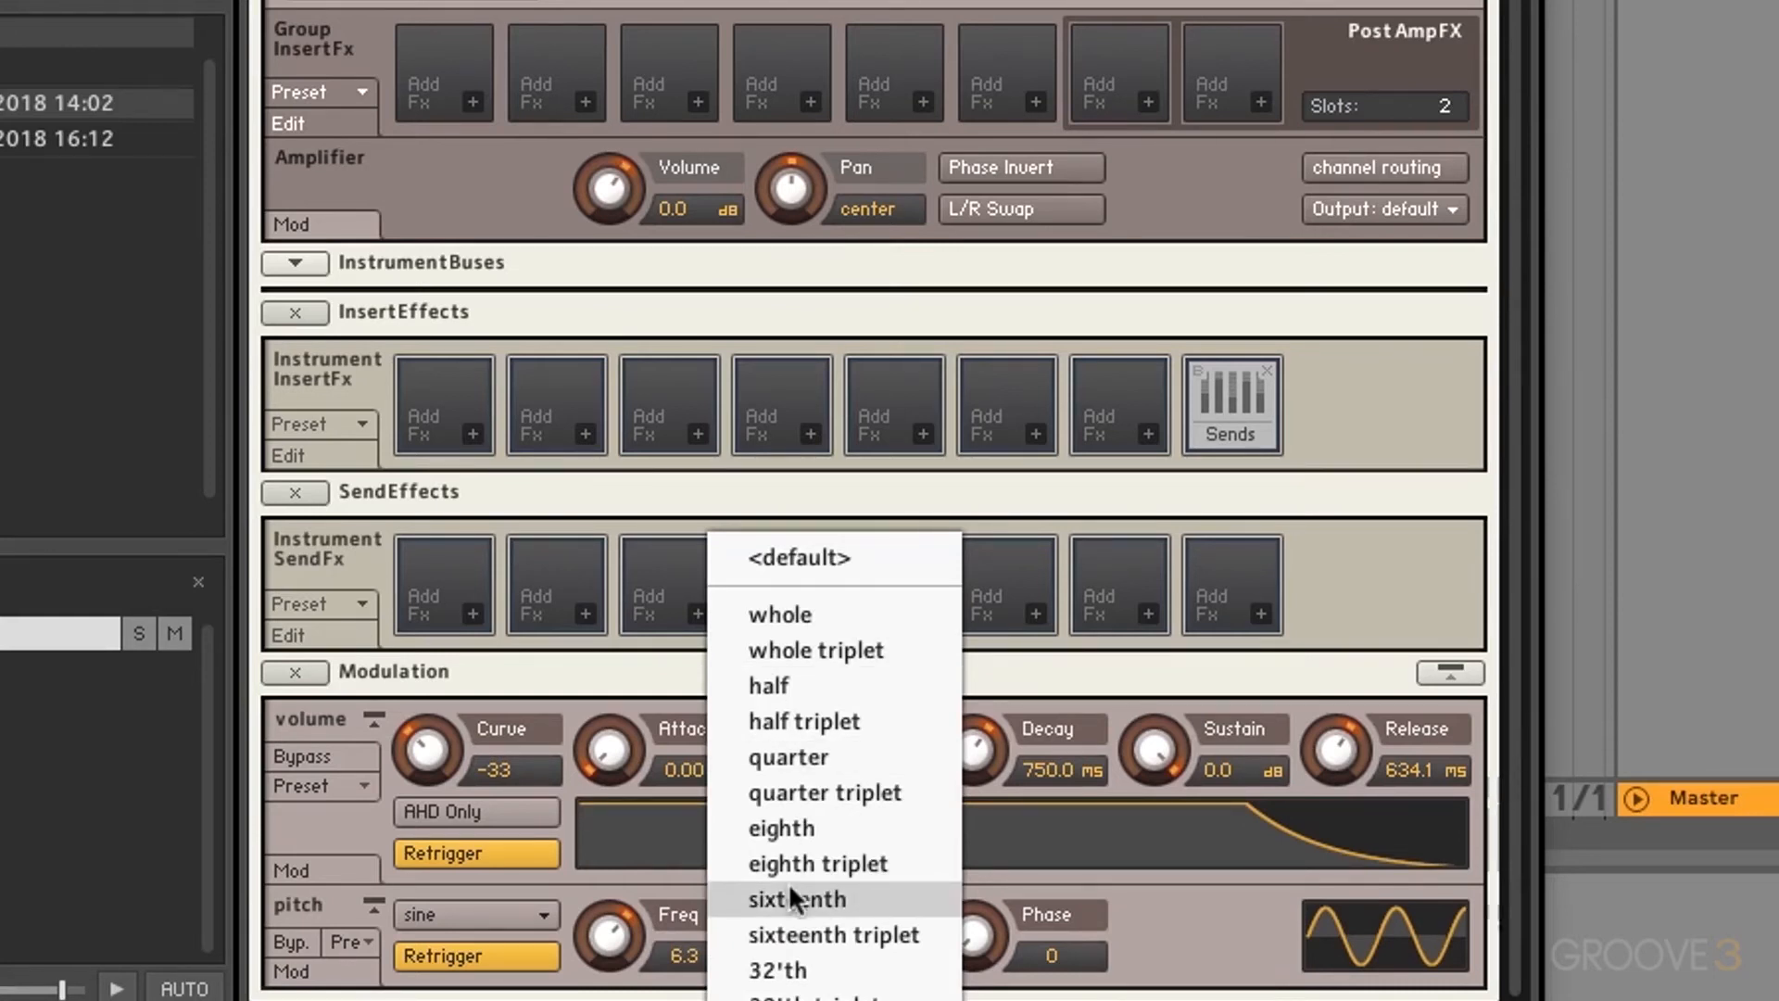
click(781, 814)
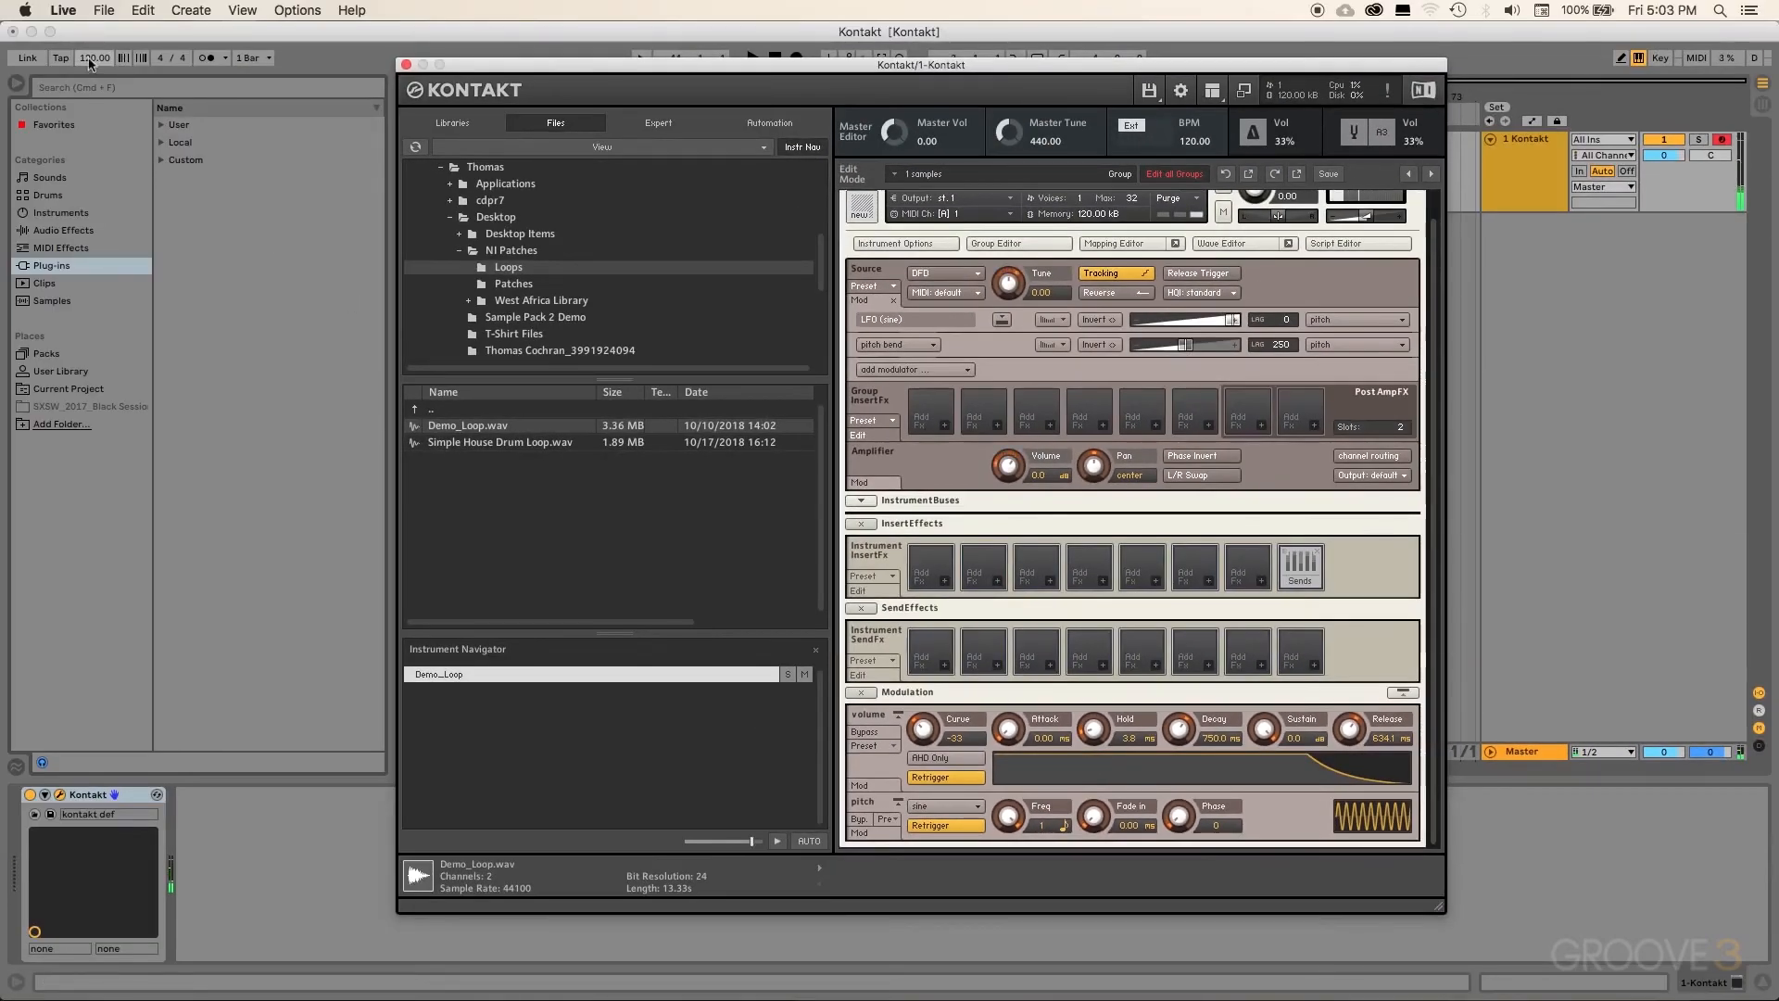
Step: Vary Live's tempo (20, about 175 BPM), reset it to 120 BPM, then set the LFO rate to 5 eighths
click(90, 61)
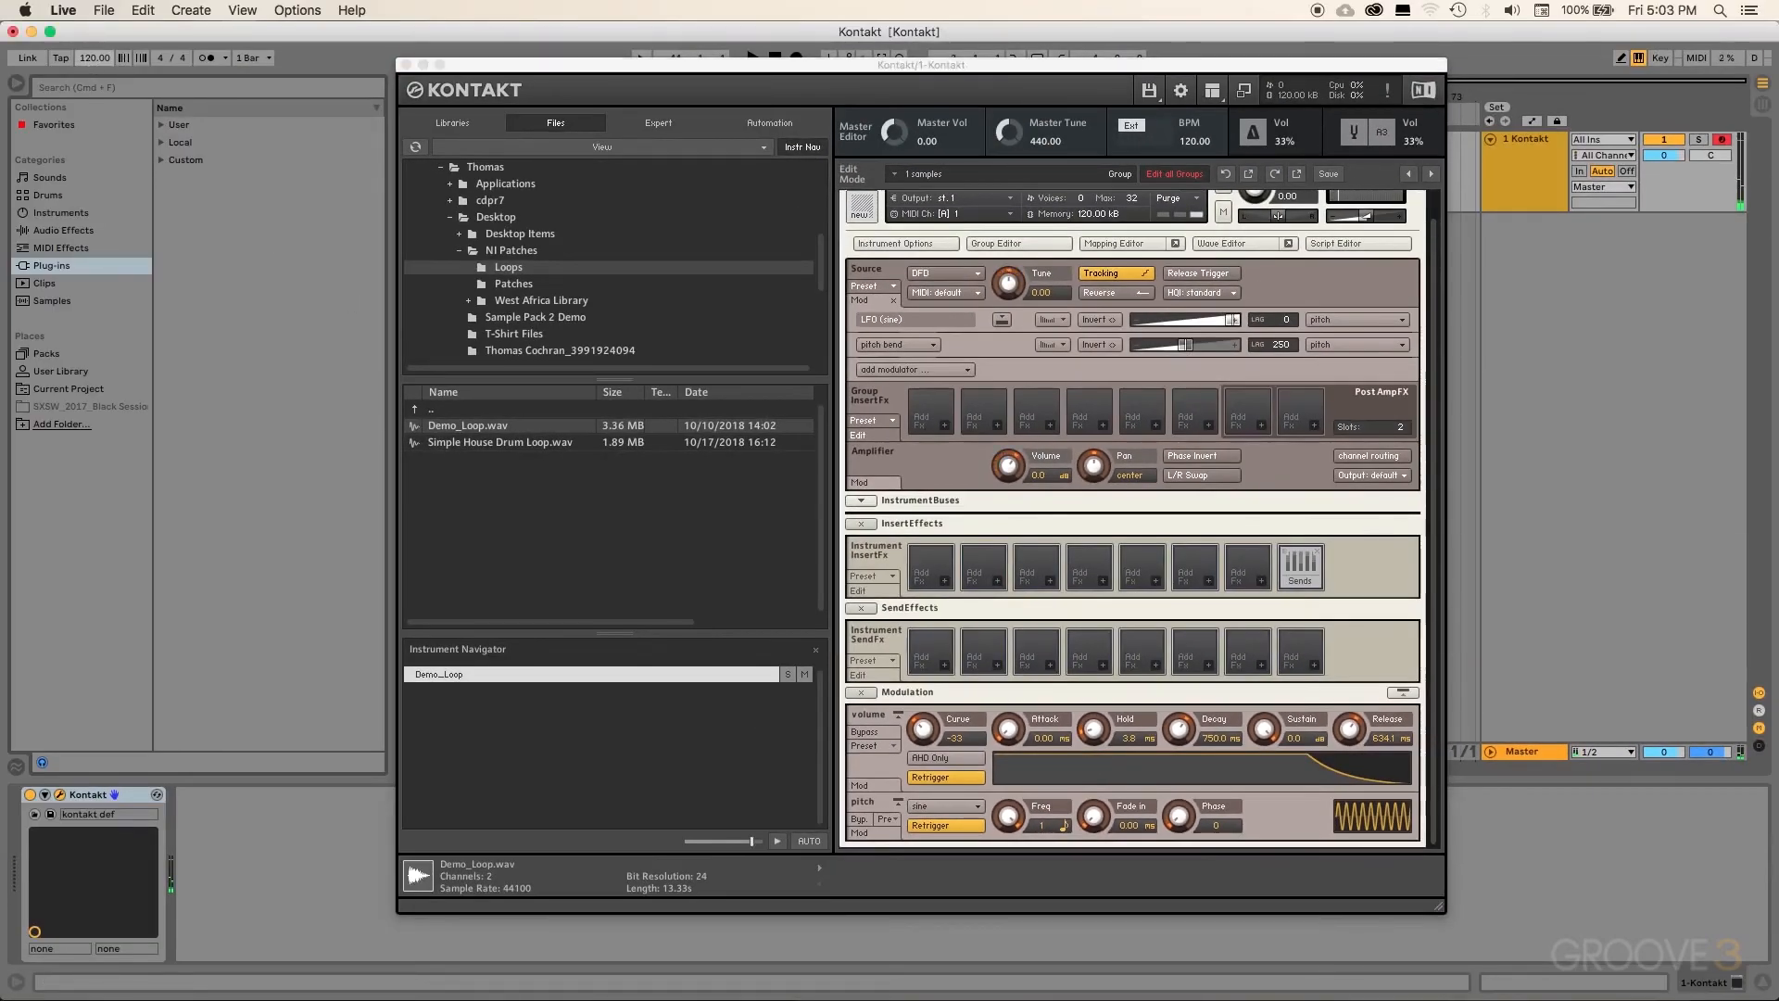
text(20)
key(Return)
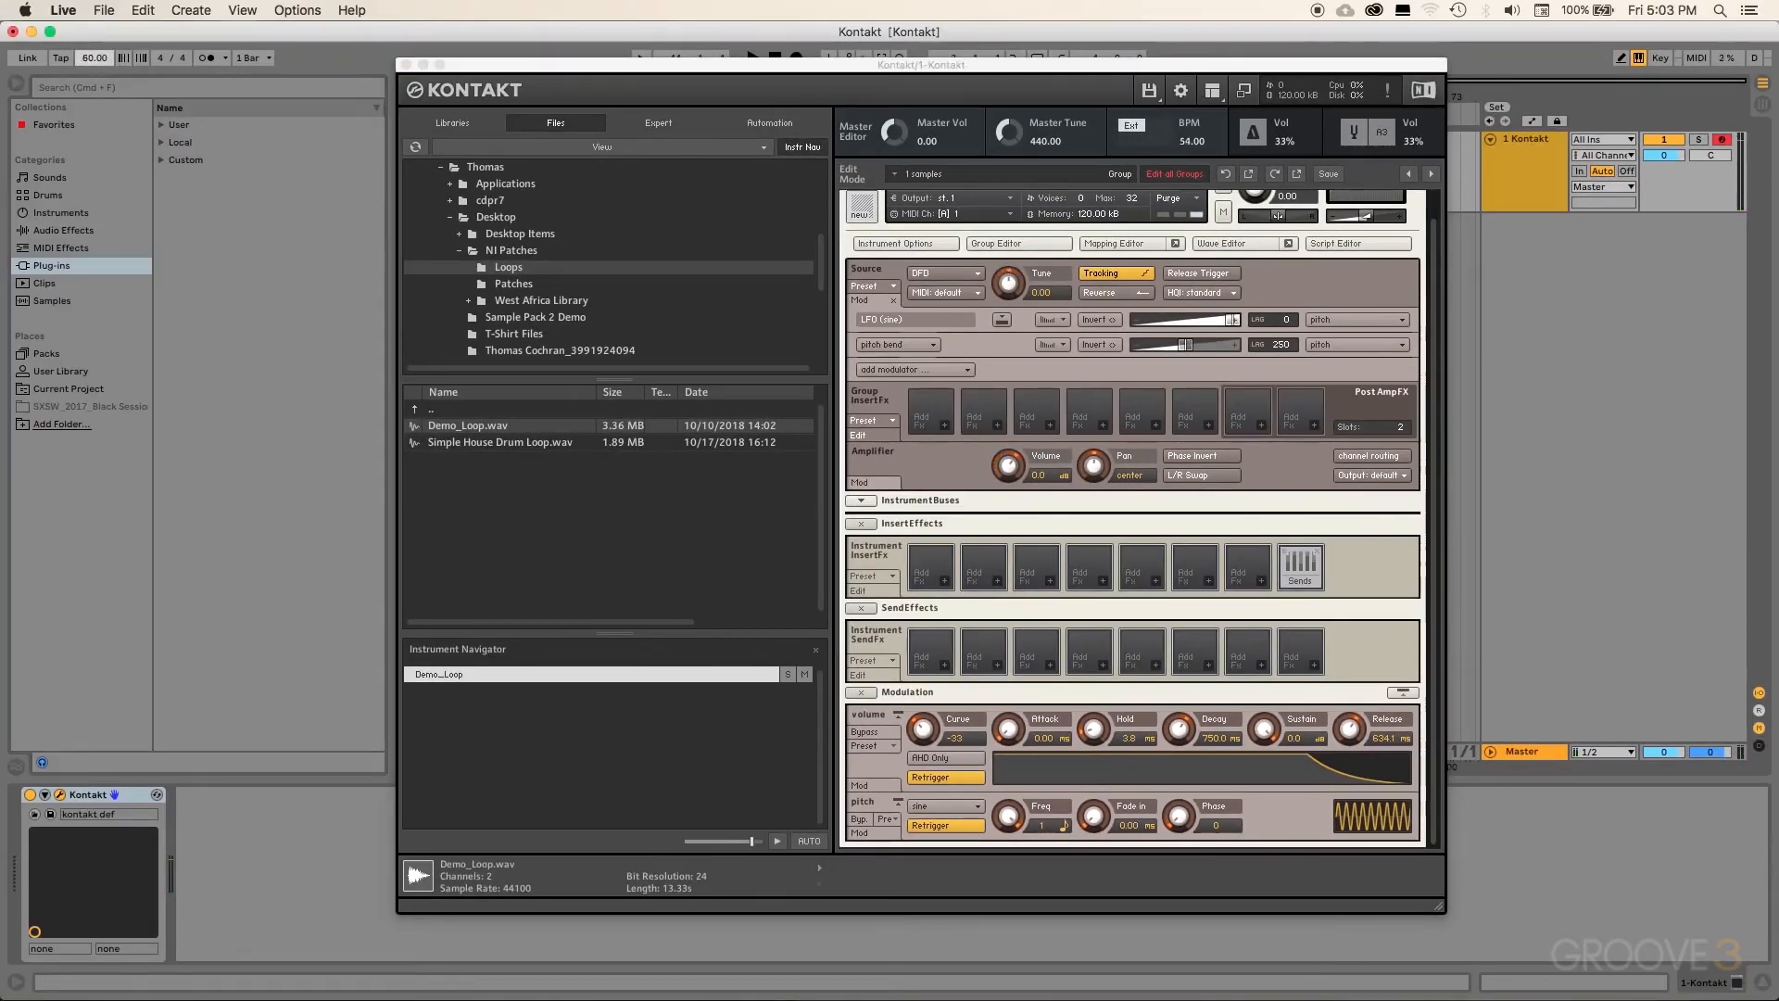
drag(90, 61, 90, 65)
drag(90, 63, 90, 57)
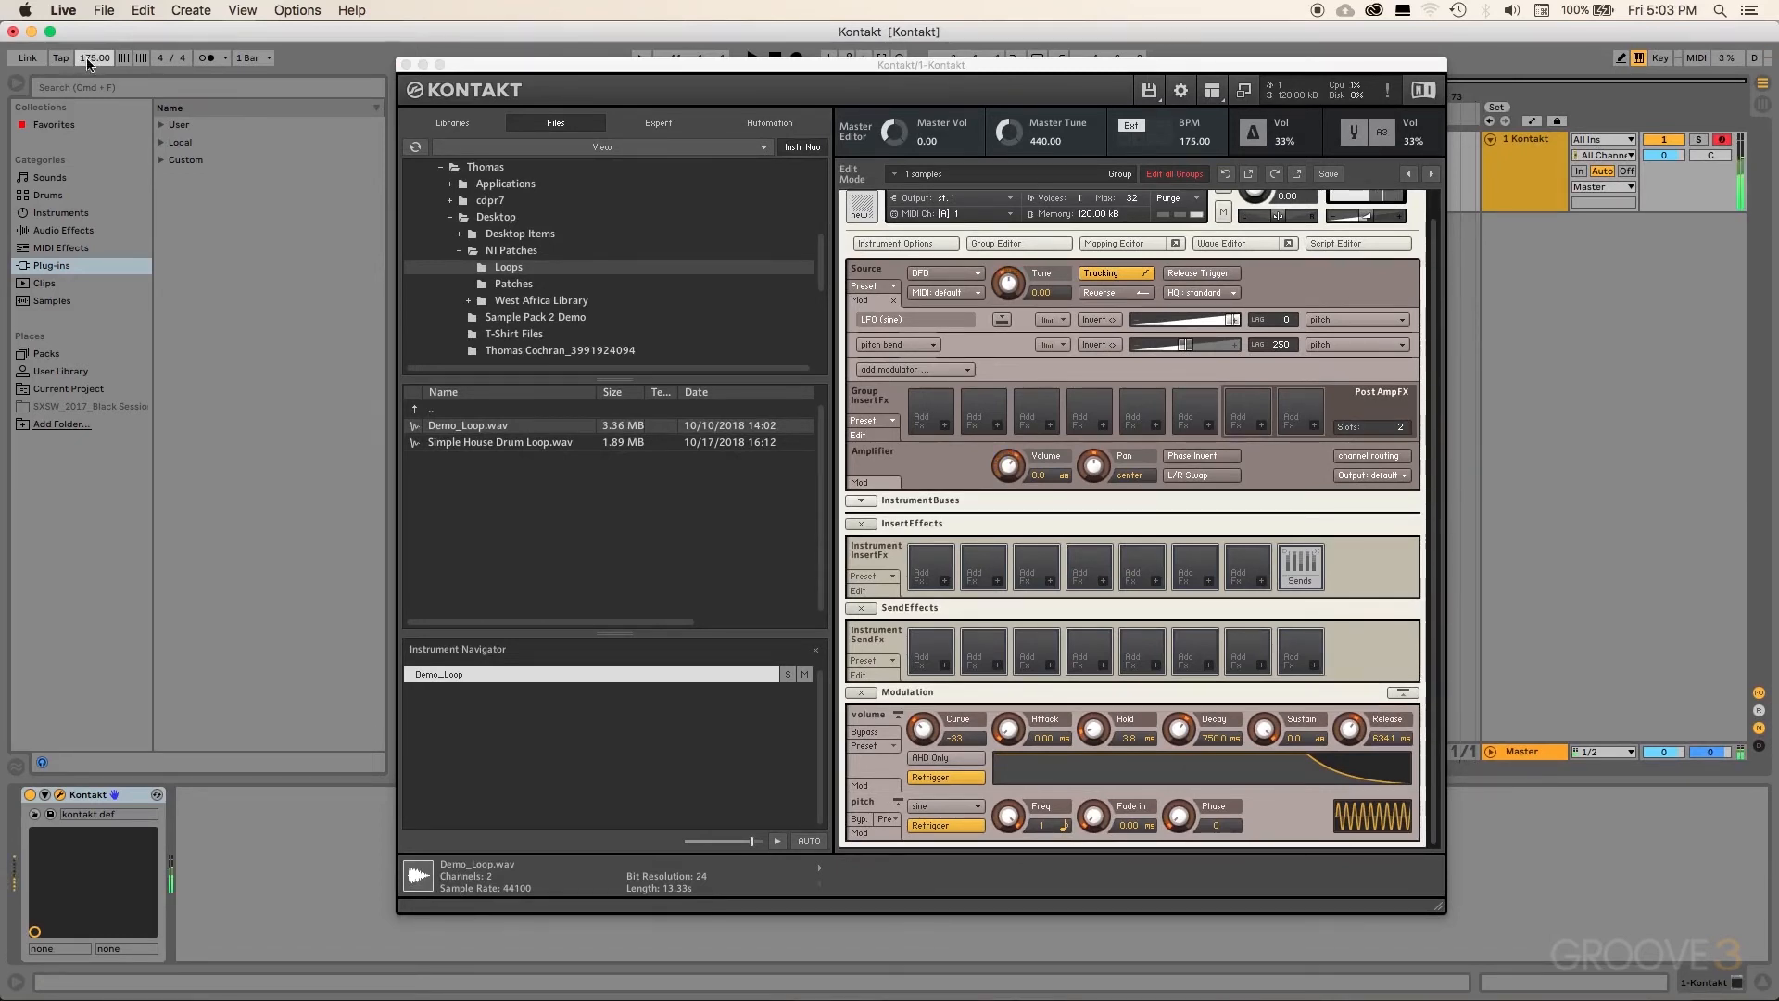
double_click(87, 61)
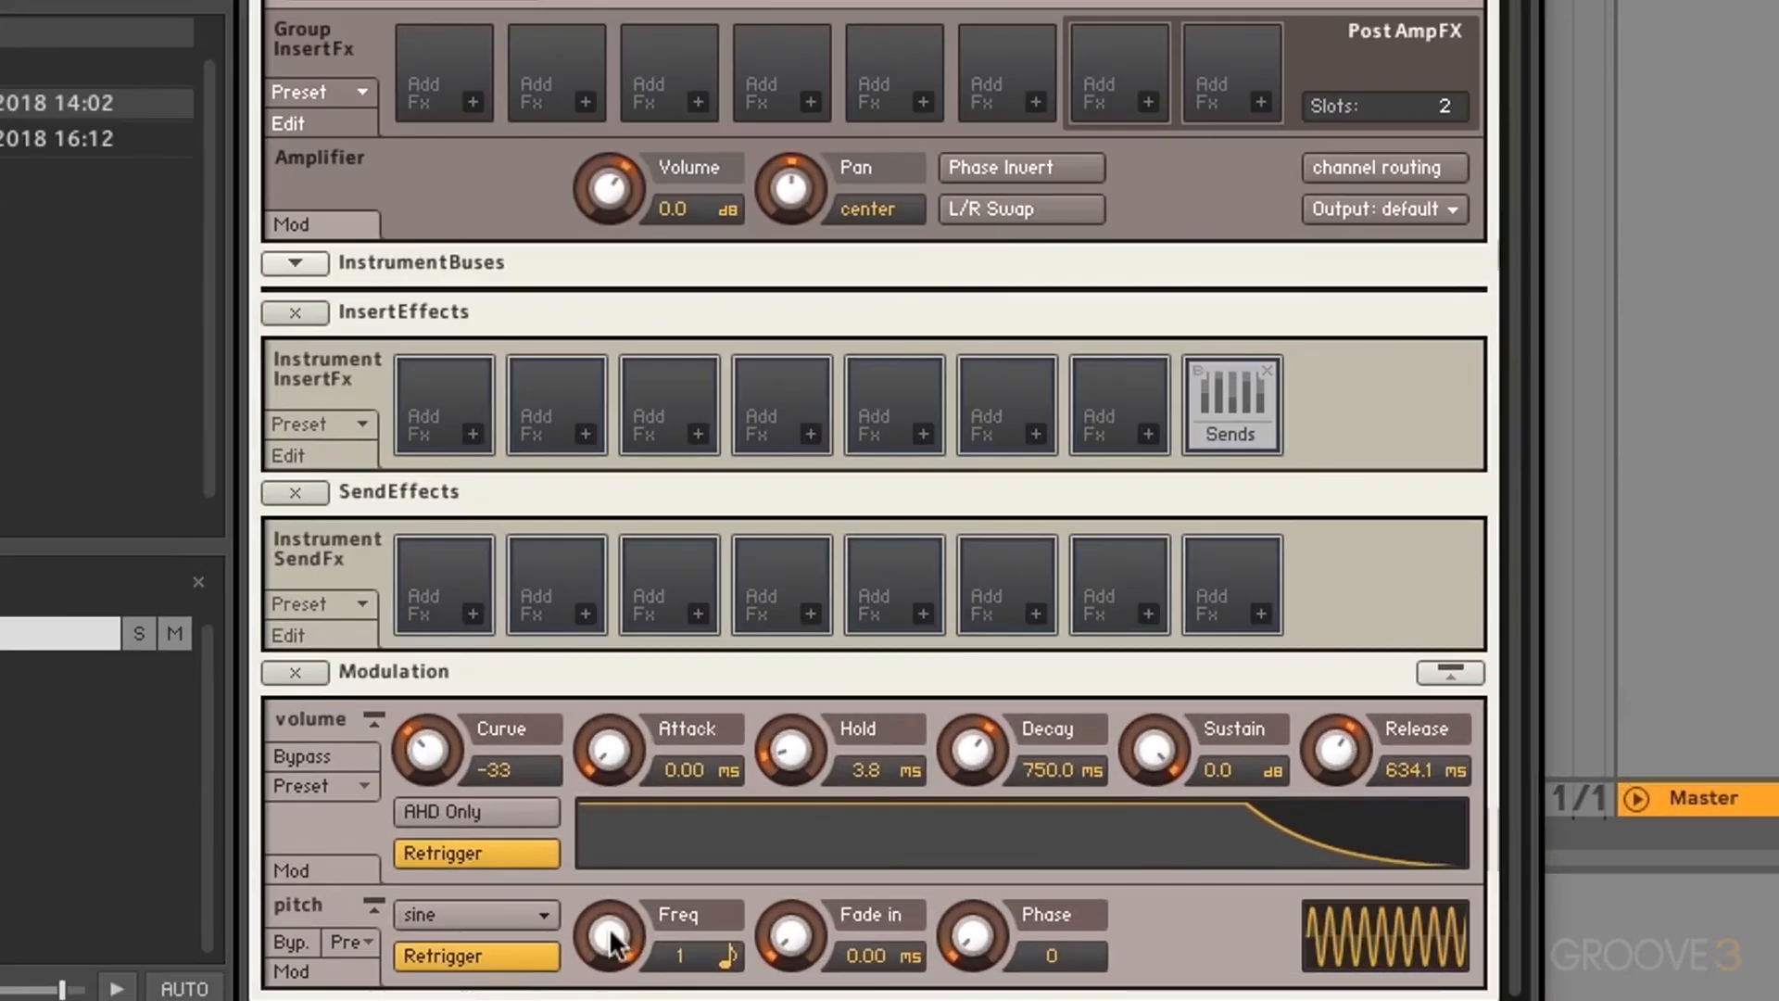
drag(611, 943, 784, 738)
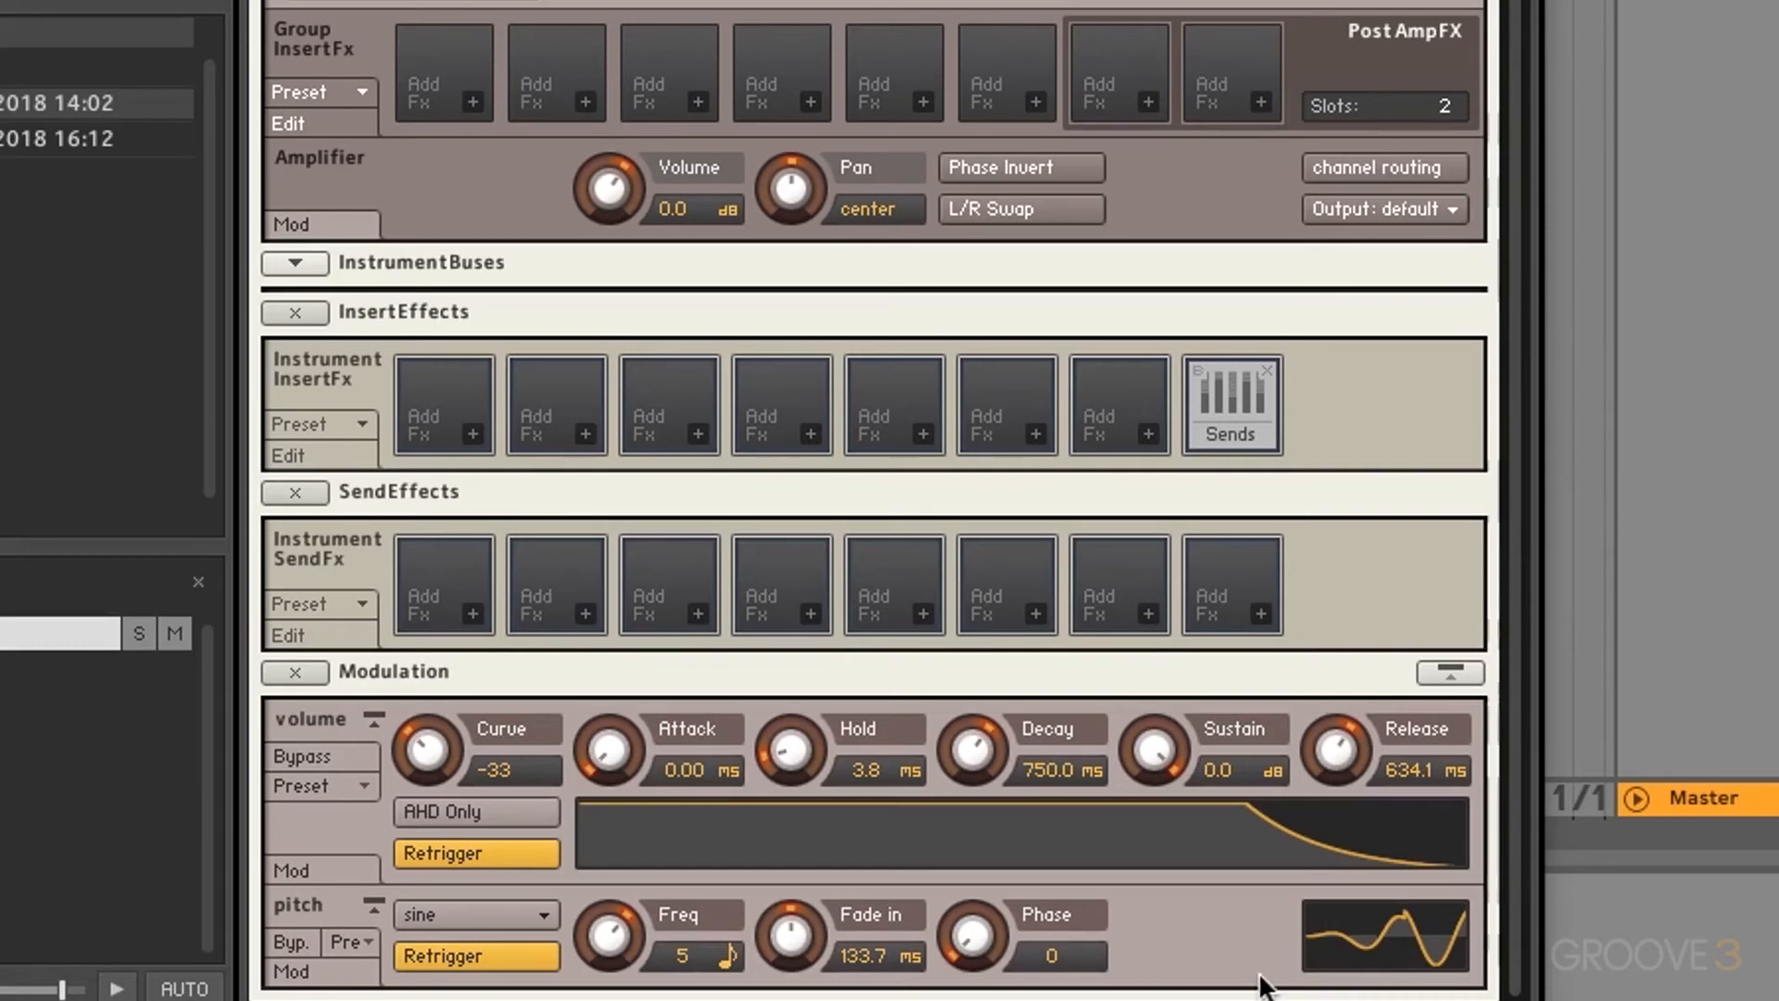
Step: Test the pitch LFO fade-in (up to 1.8 s) and phase (196), returning both to 0
drag(825, 937, 826, 982)
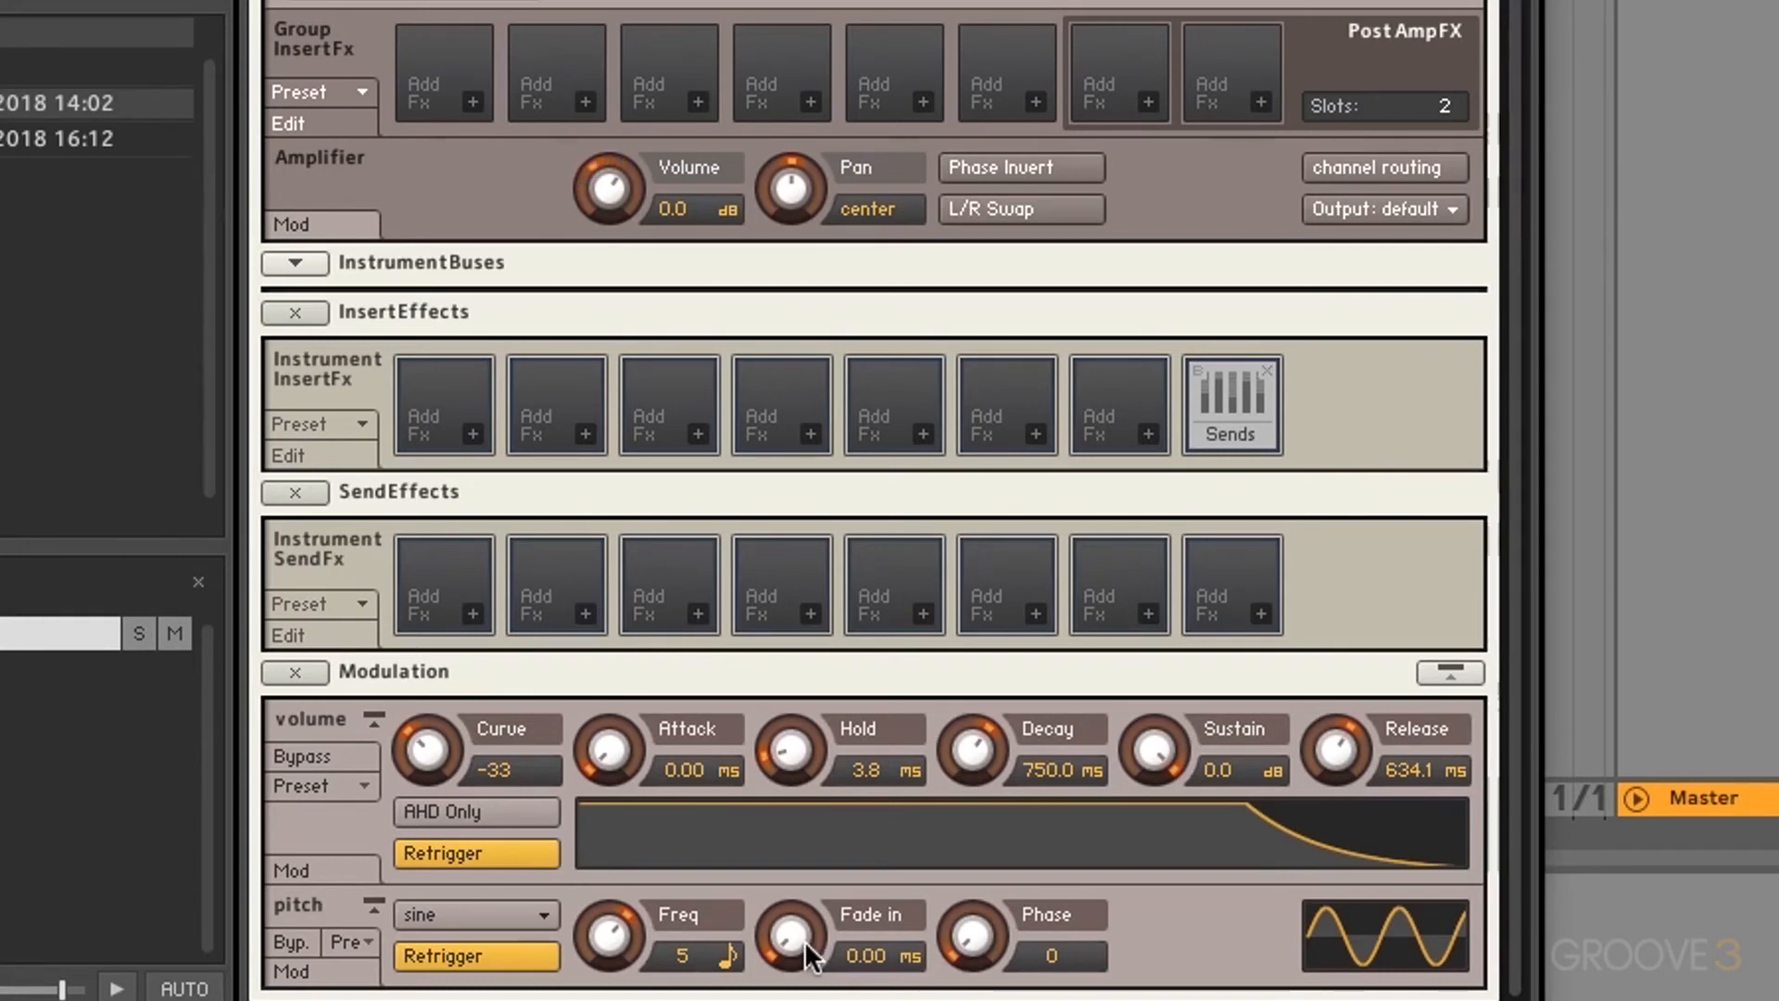
drag(804, 941, 819, 625)
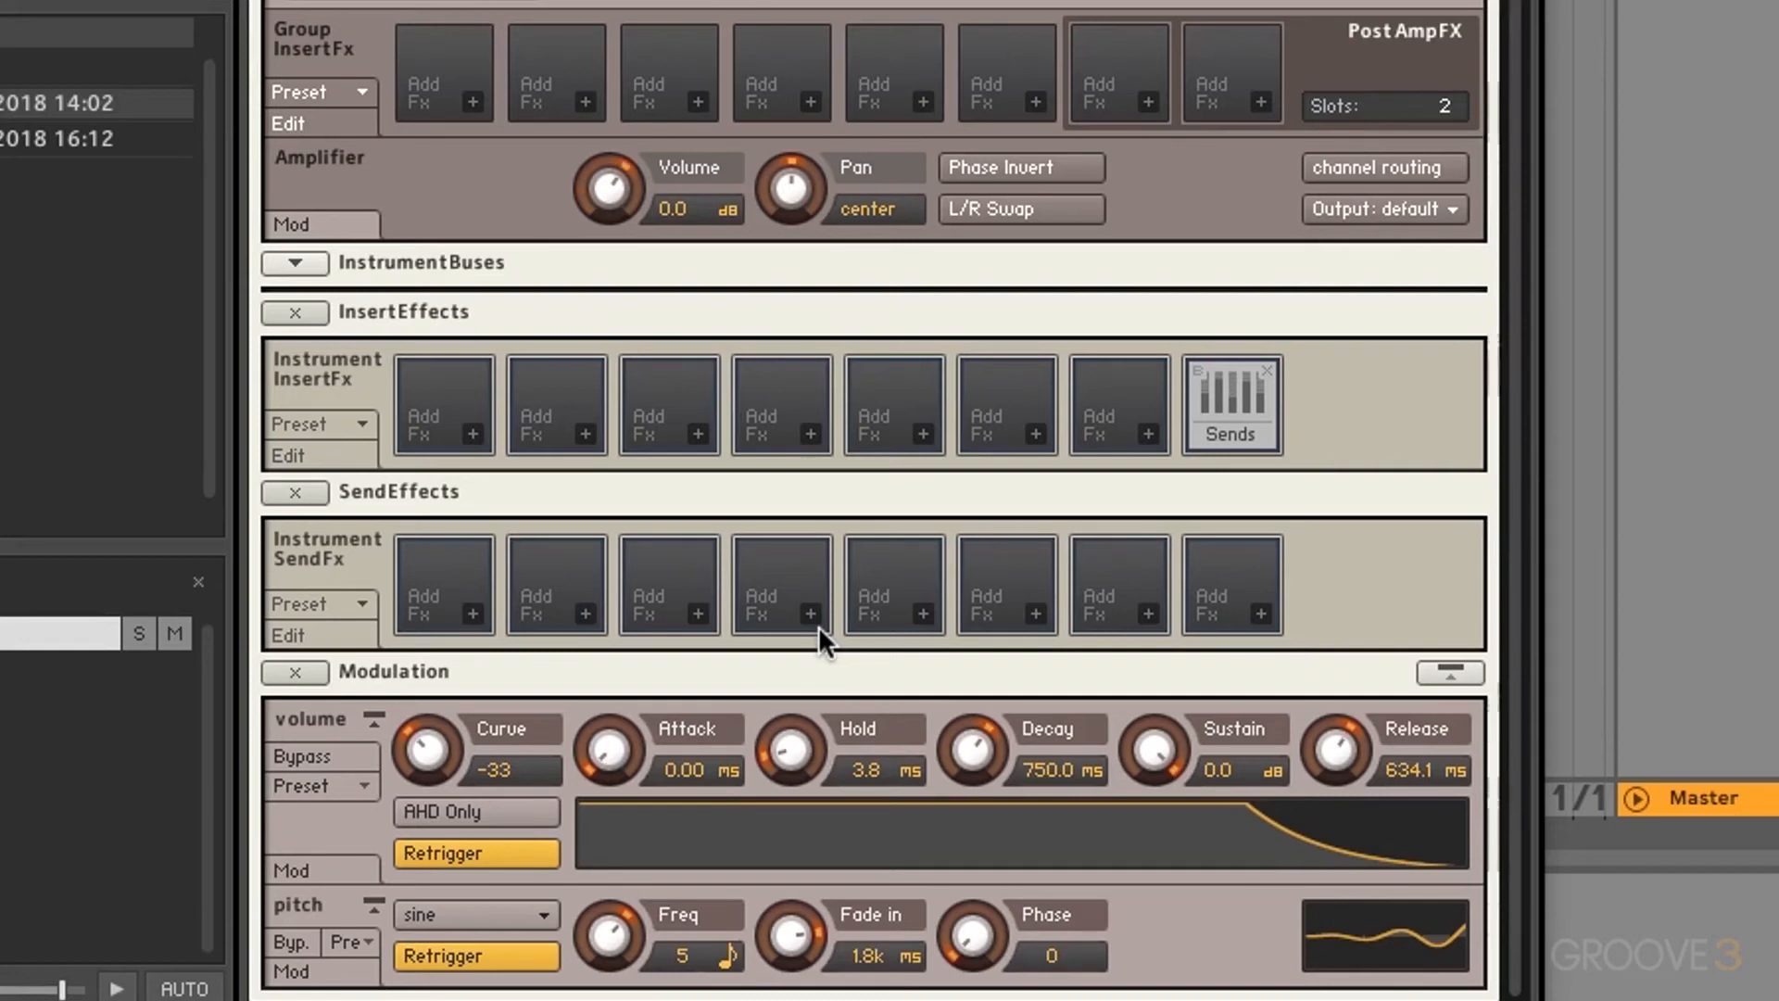
drag(785, 931, 786, 982)
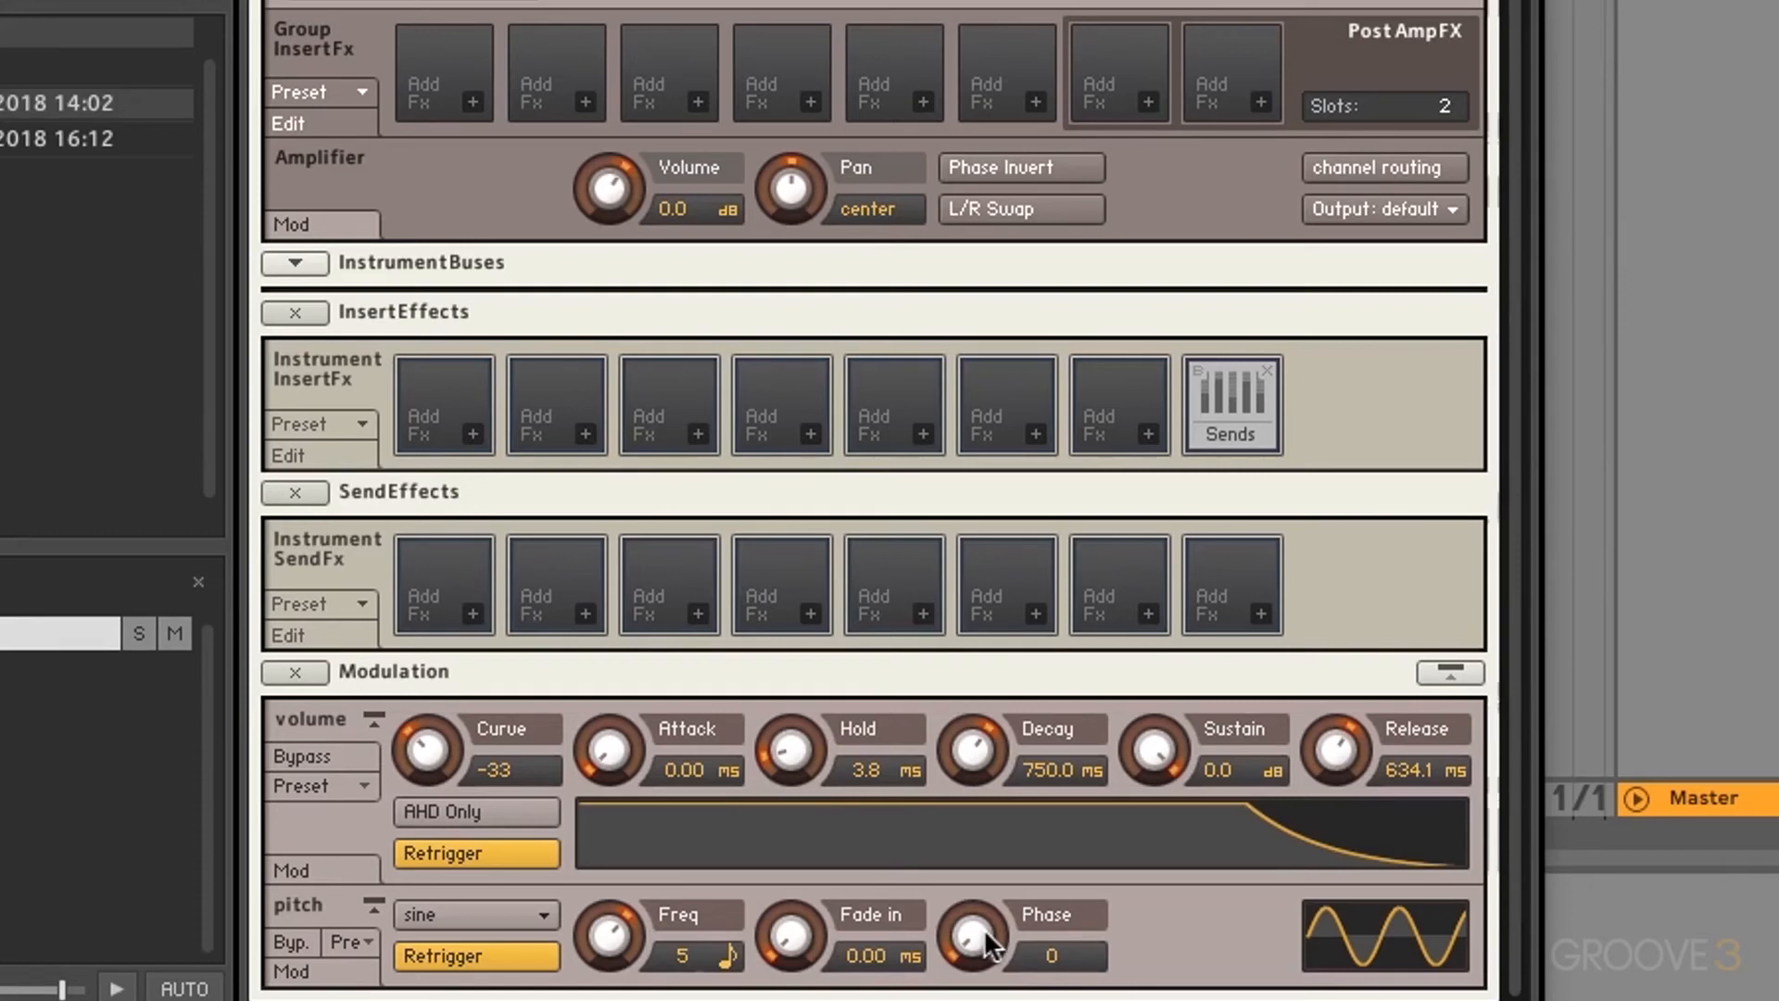
drag(982, 926, 986, 710)
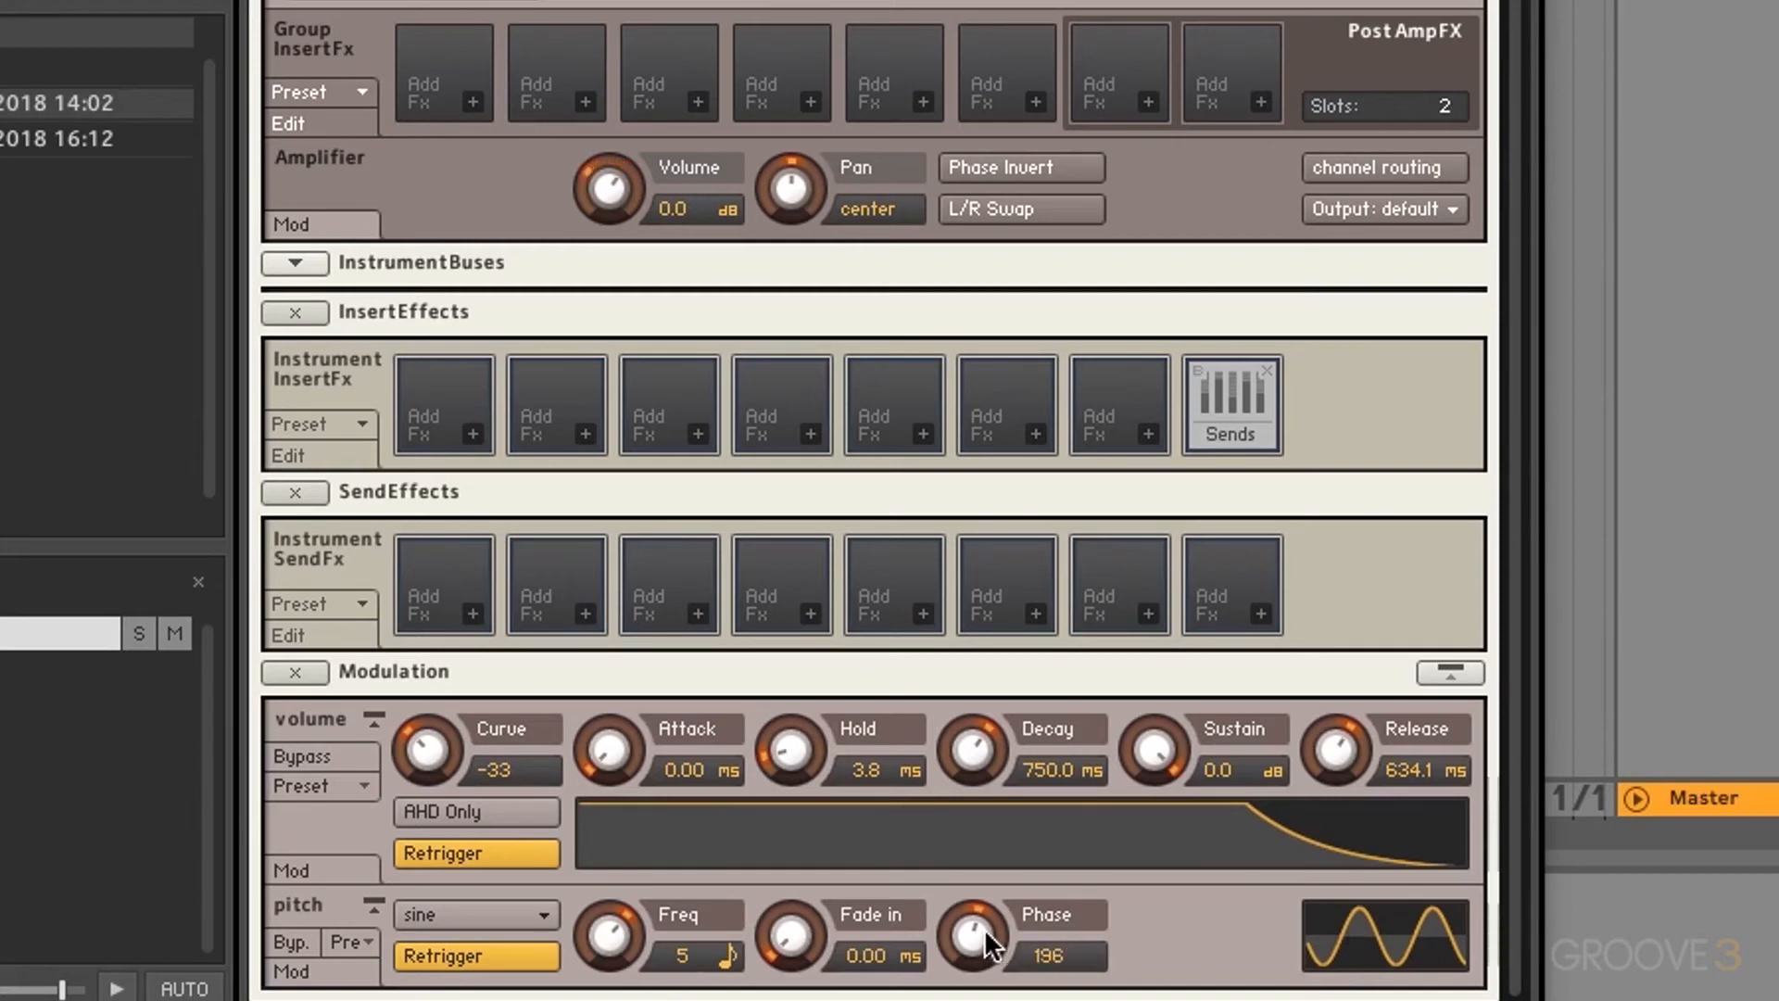
drag(983, 927, 982, 996)
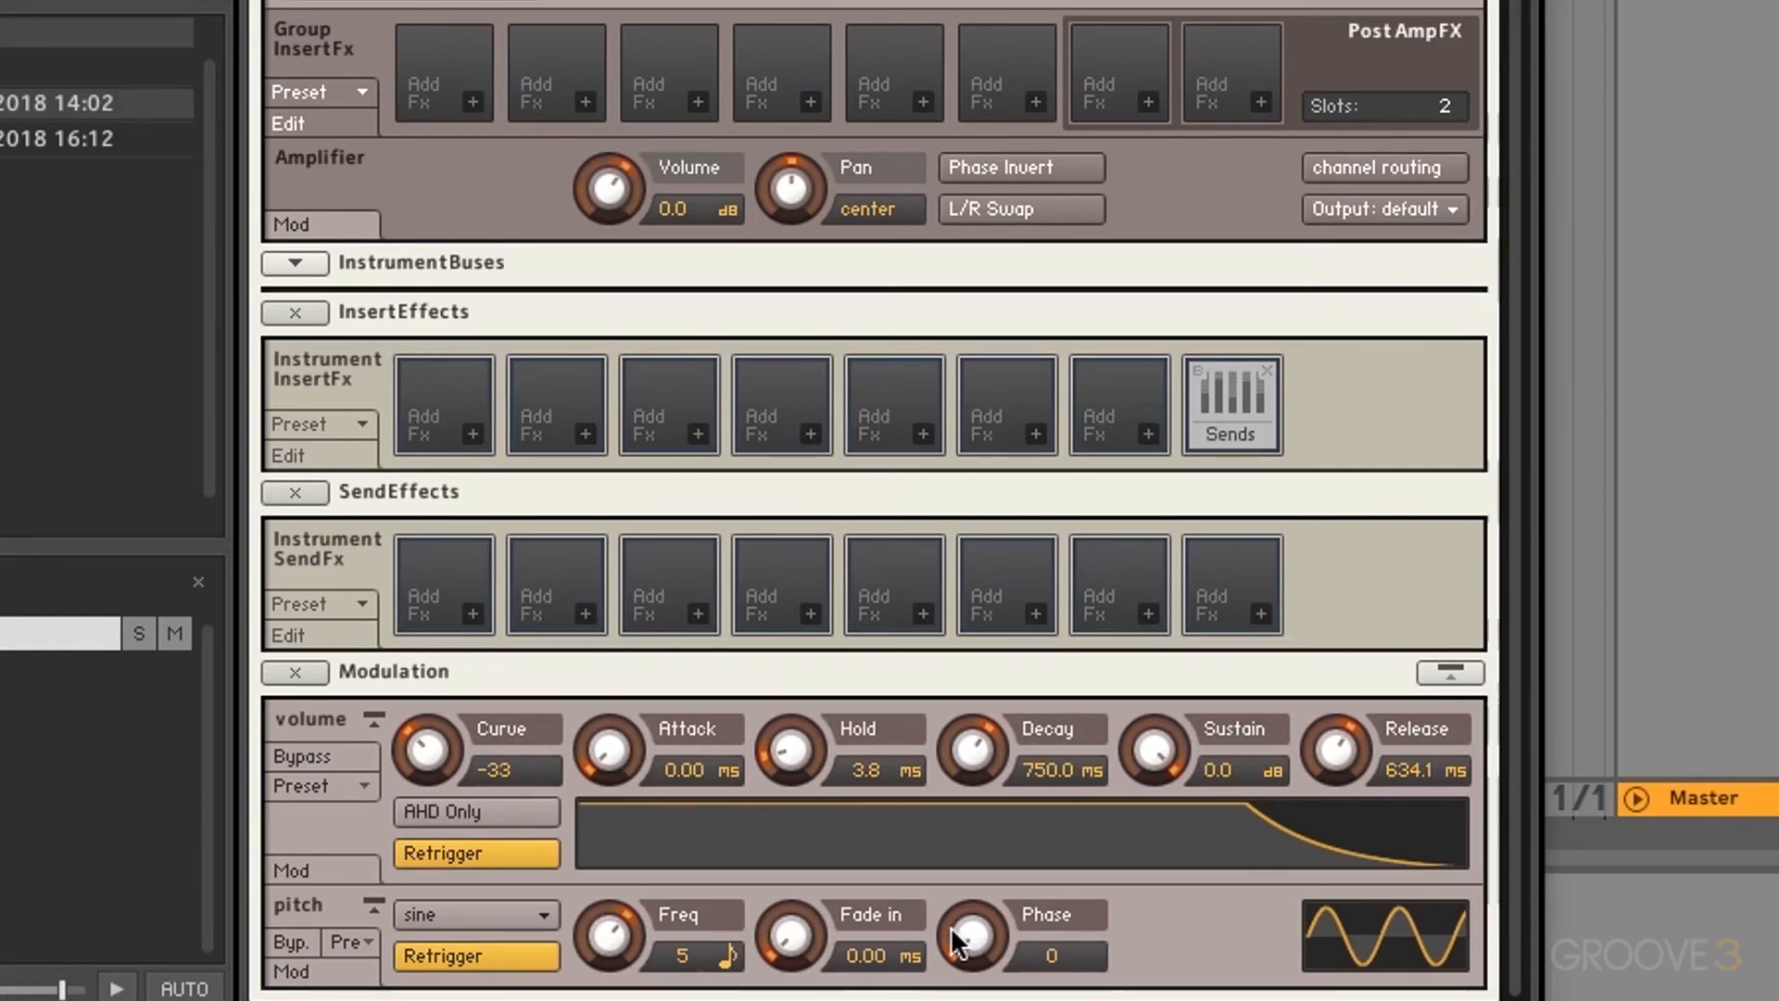
Step: Turn the pitch LFO's Retrigger off after comparing it on and off
click(505, 958)
click(506, 958)
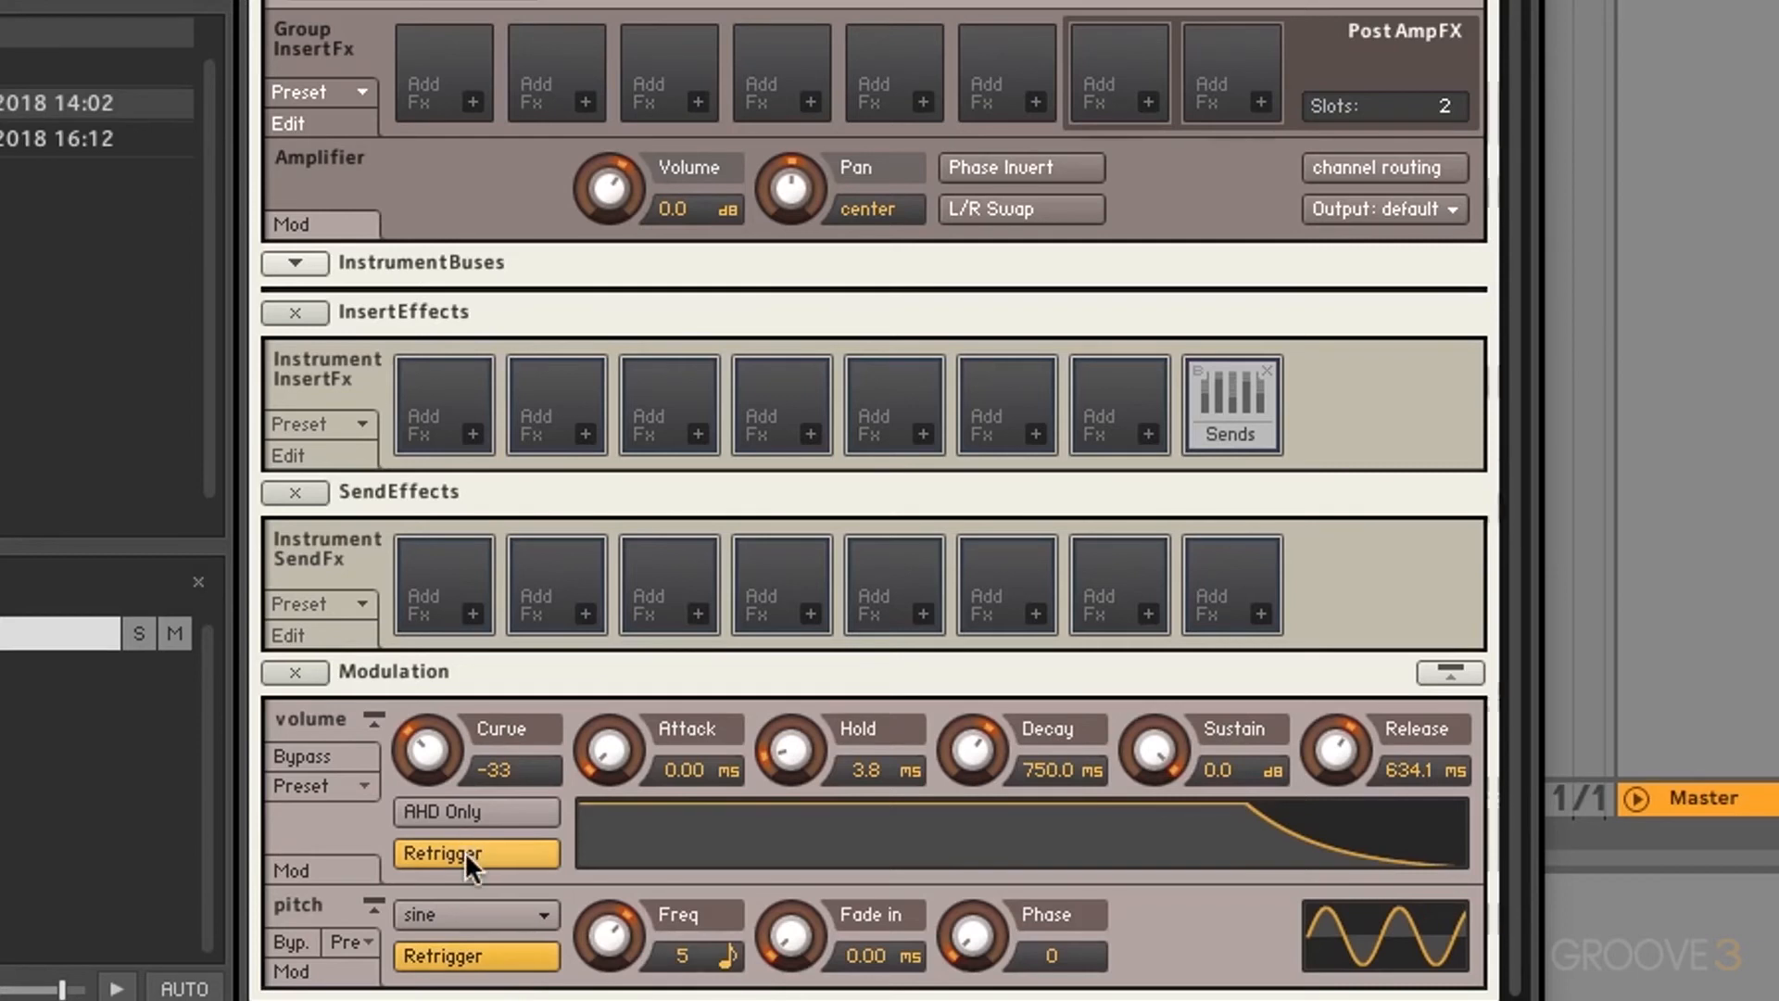
click(473, 946)
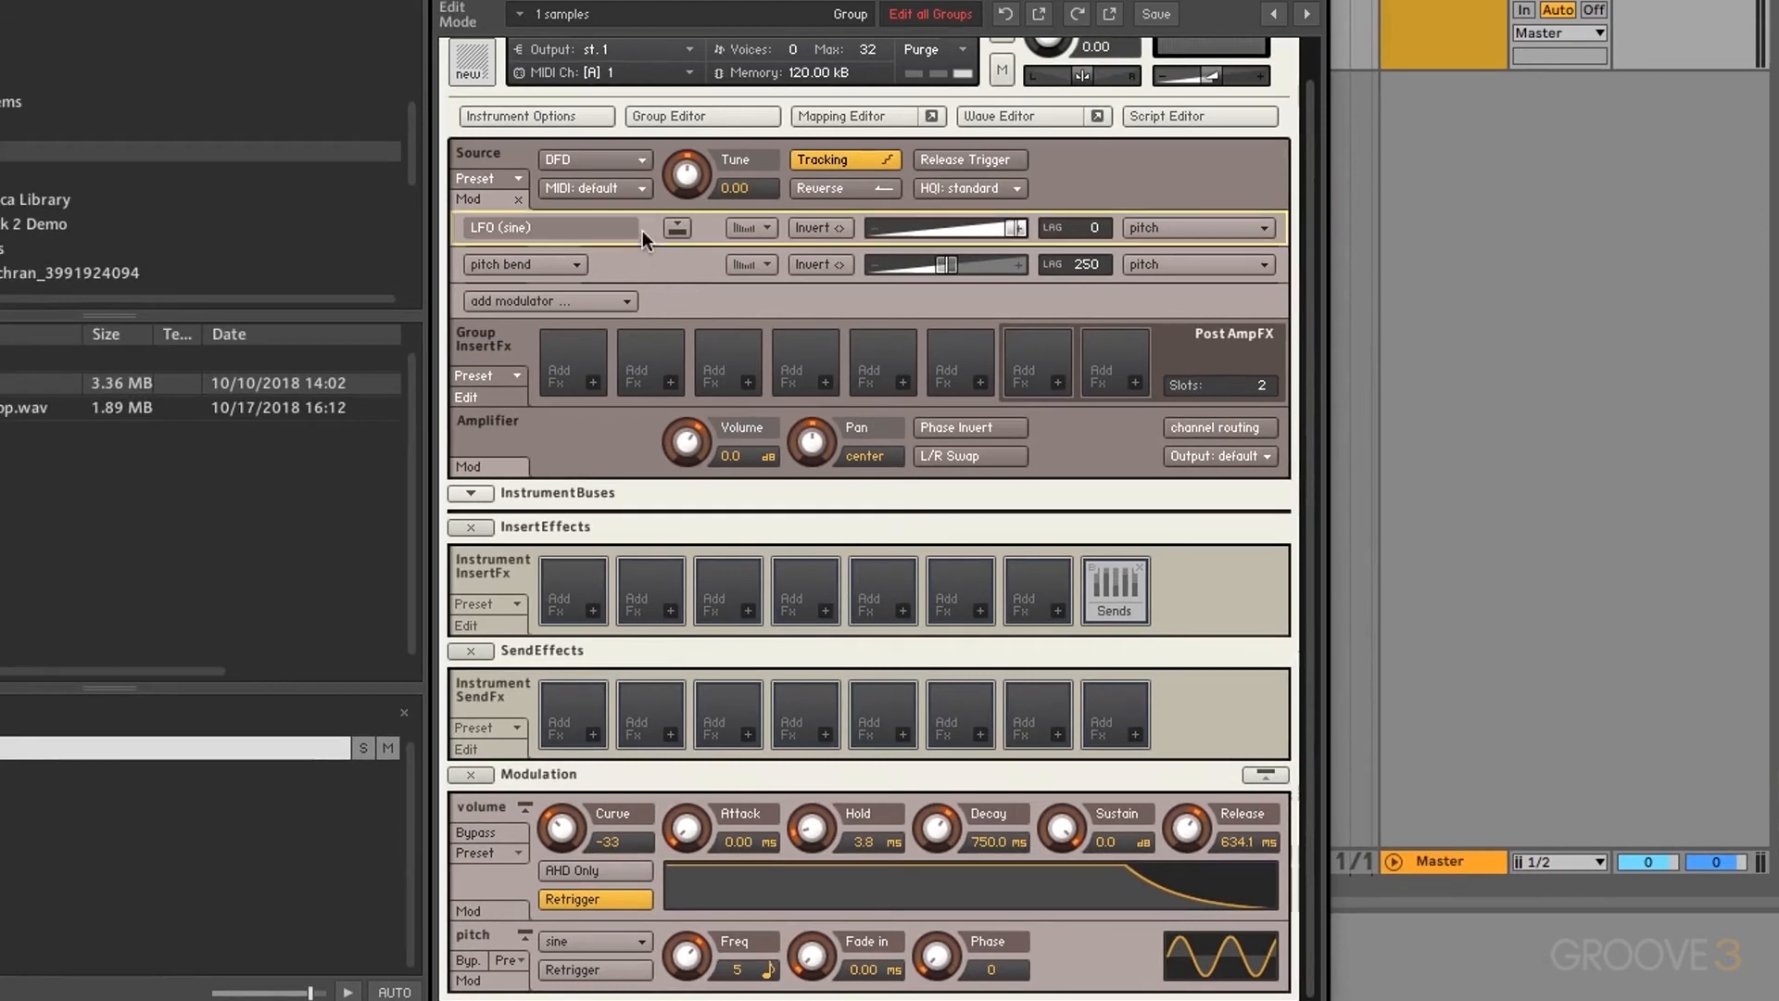
Step: Delete the sine pitch LFO and browse the Tune knob's Envelopes, Others and Existing modulator menus
click(642, 230)
key(Delete)
right_click(686, 213)
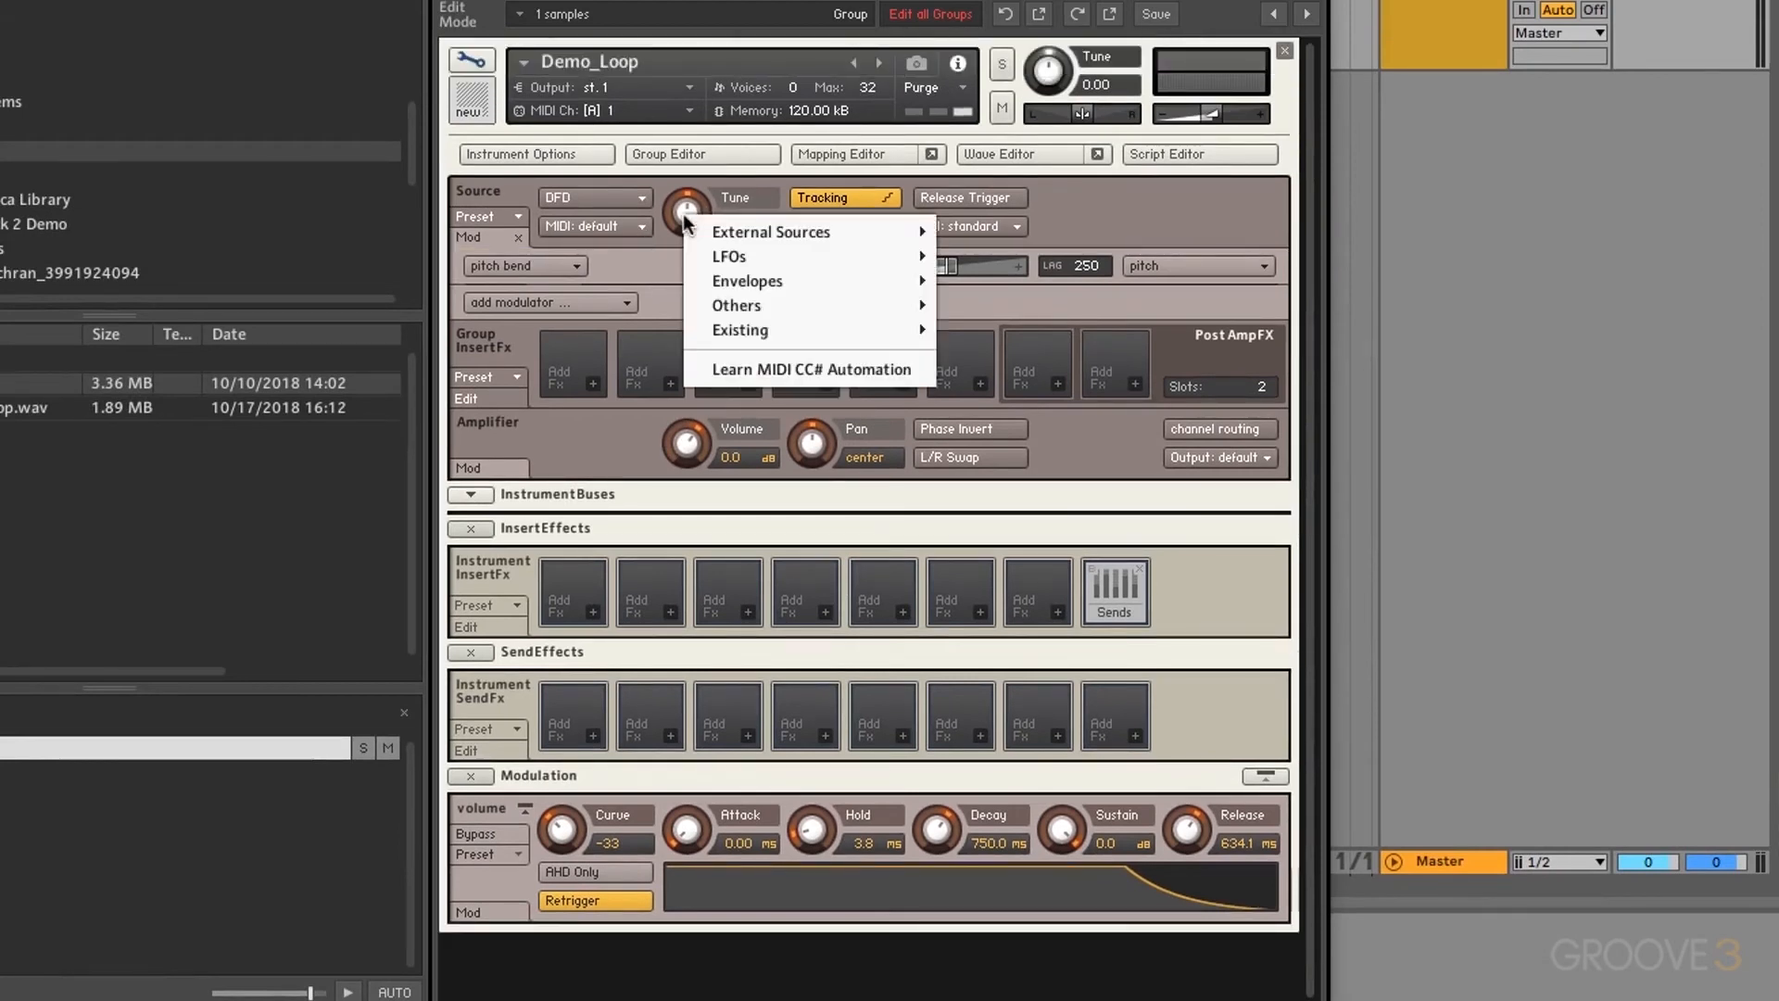
mouse_move(738, 281)
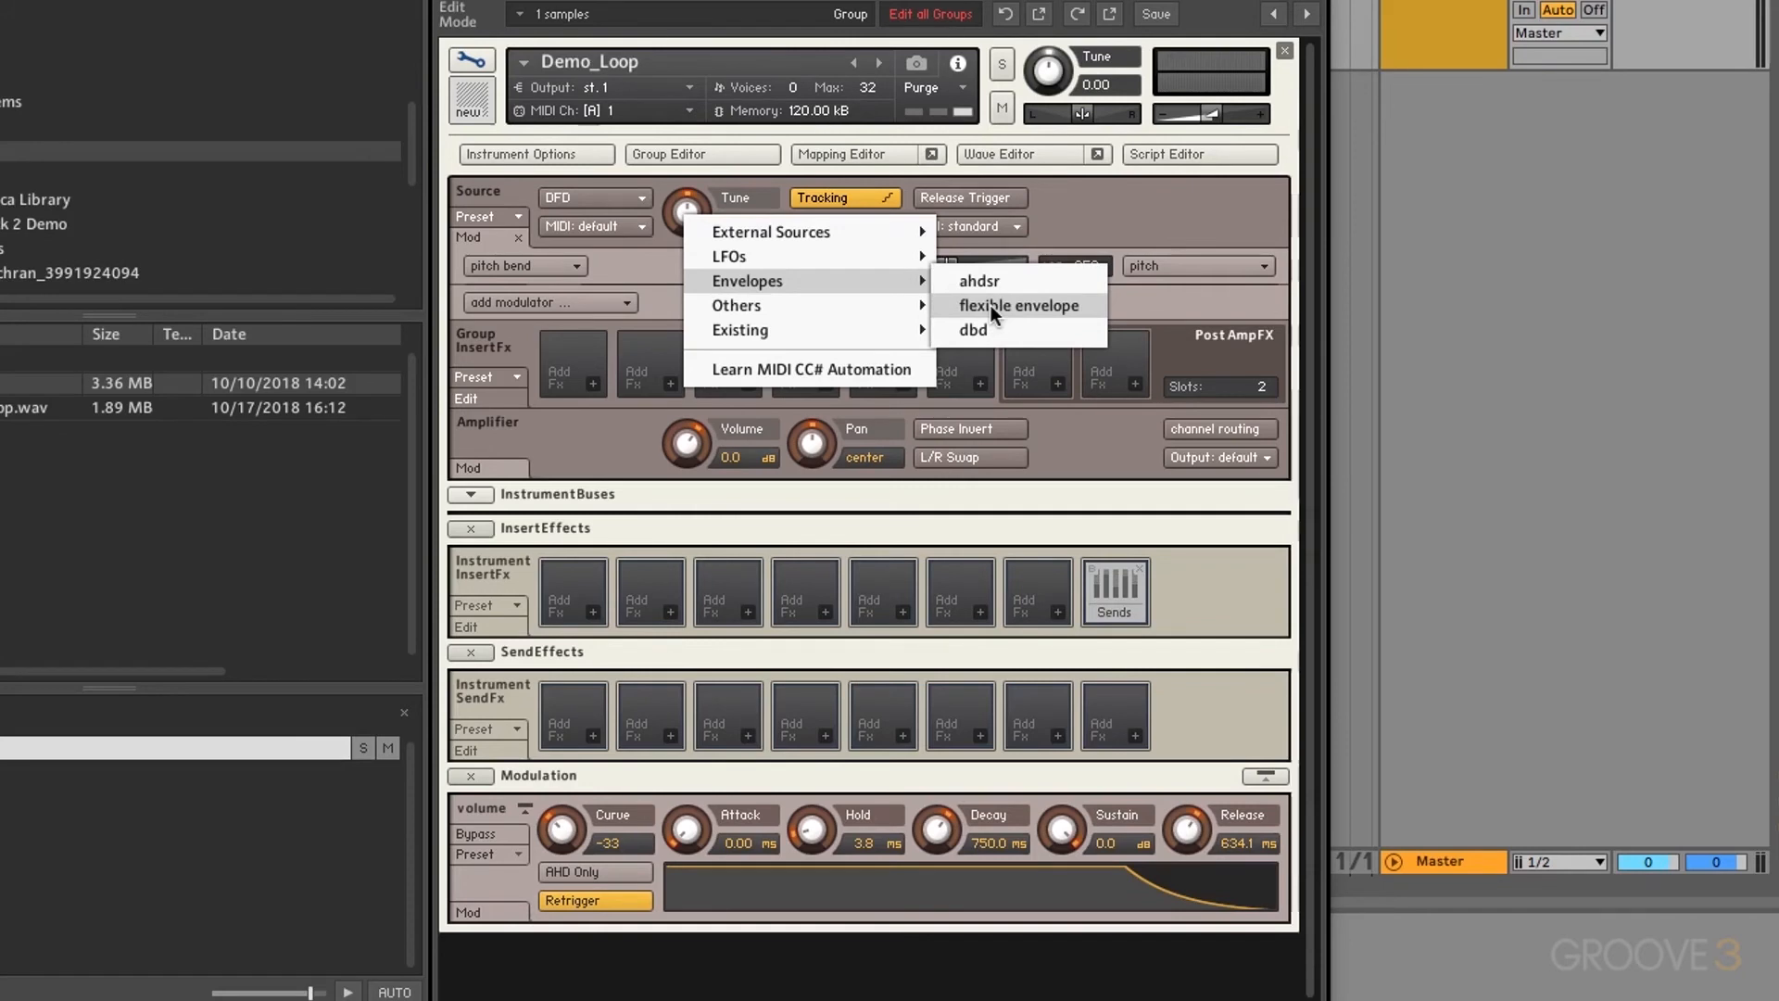
mouse_move(828, 304)
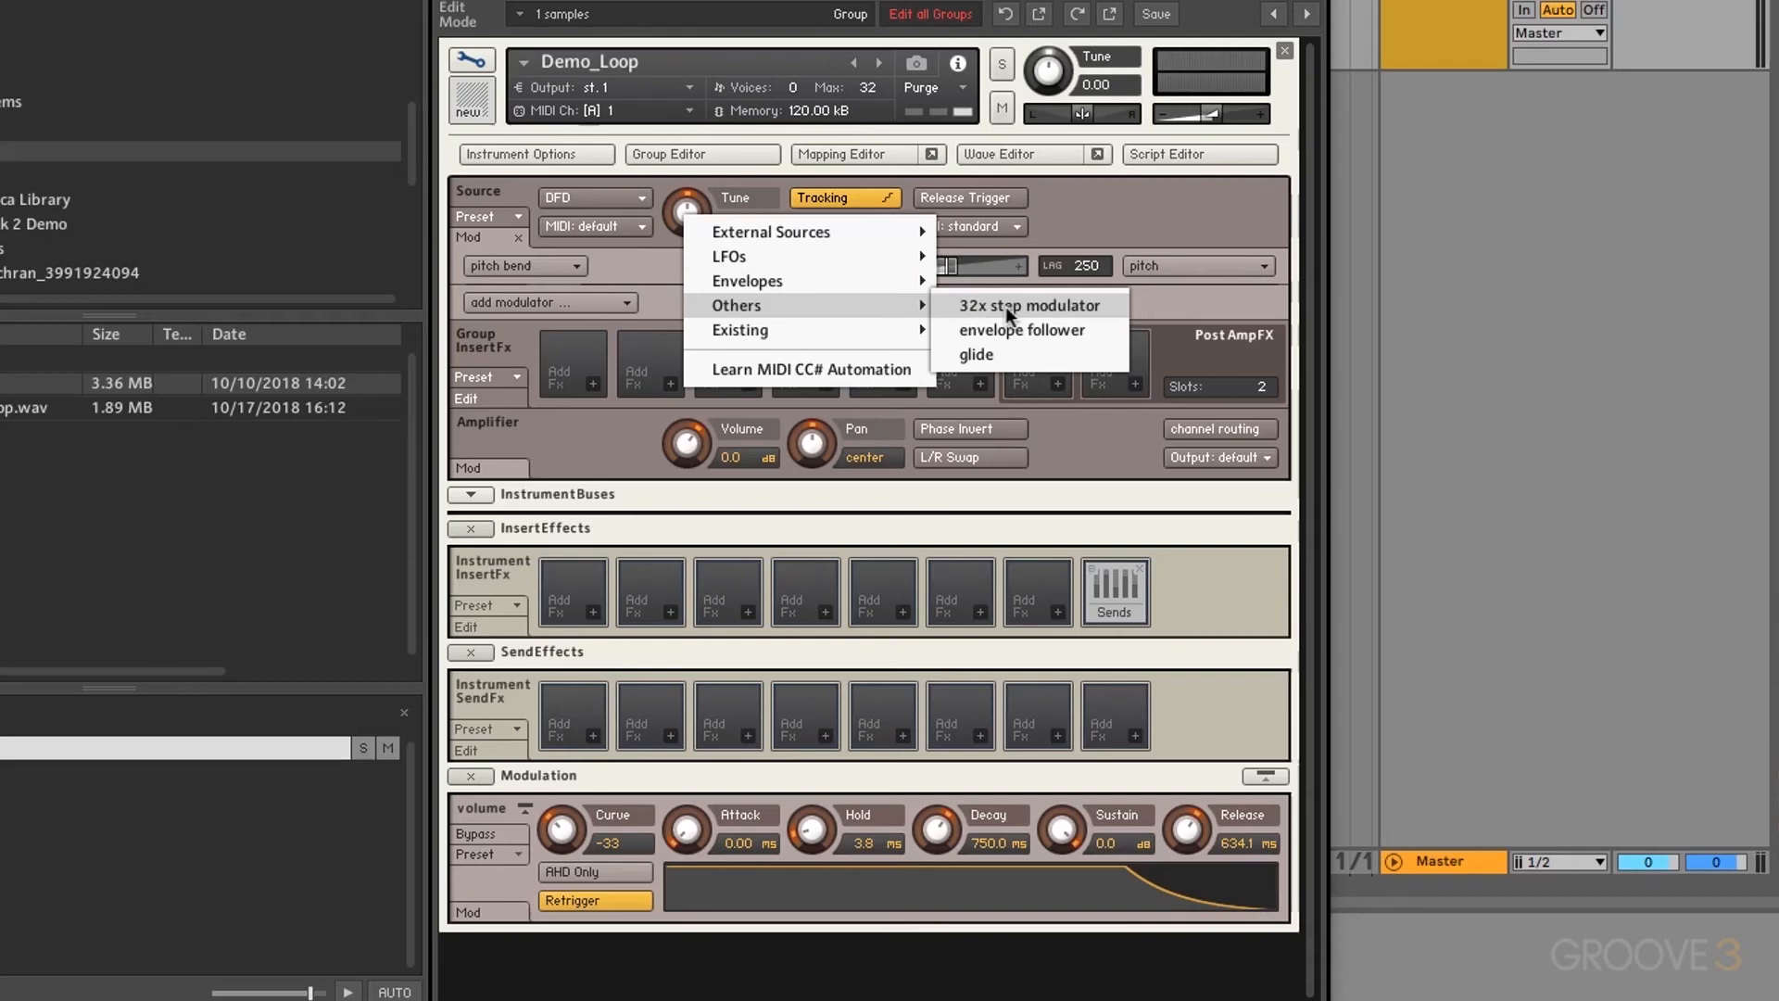
mouse_move(831, 333)
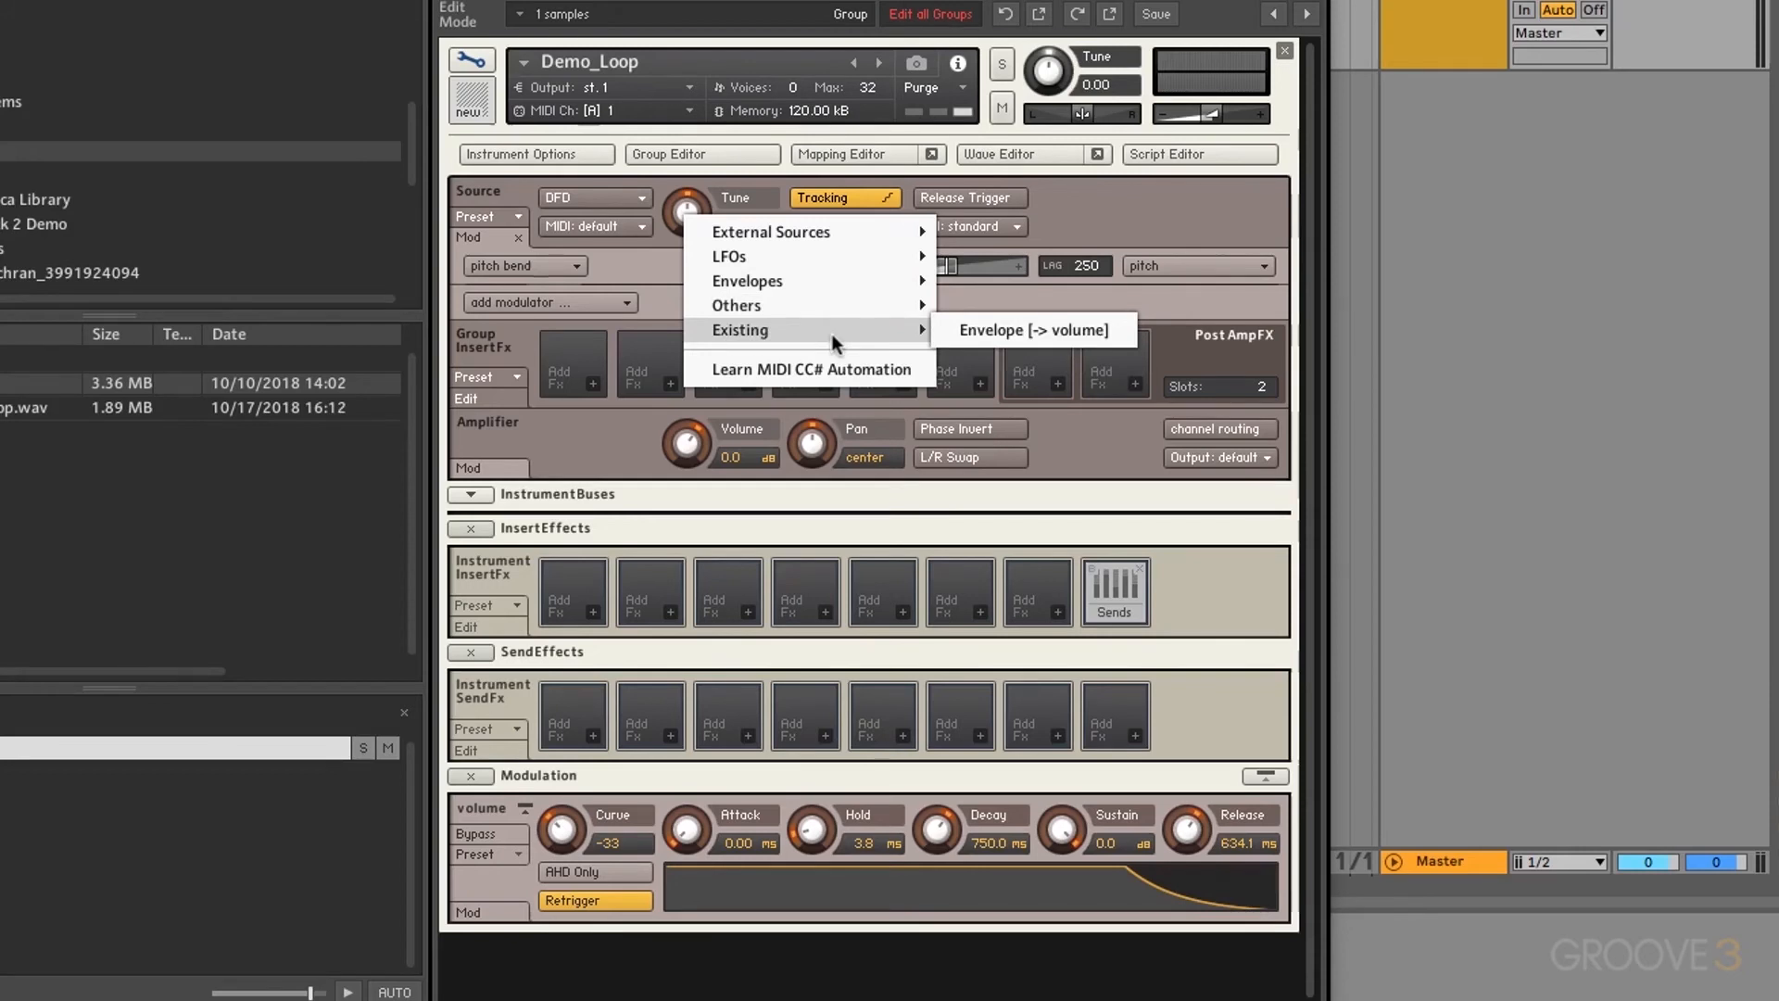
Step: Route the existing volume envelope to pitch at full amount, trying Attack near 171 ms before returning it to 0
click(1003, 331)
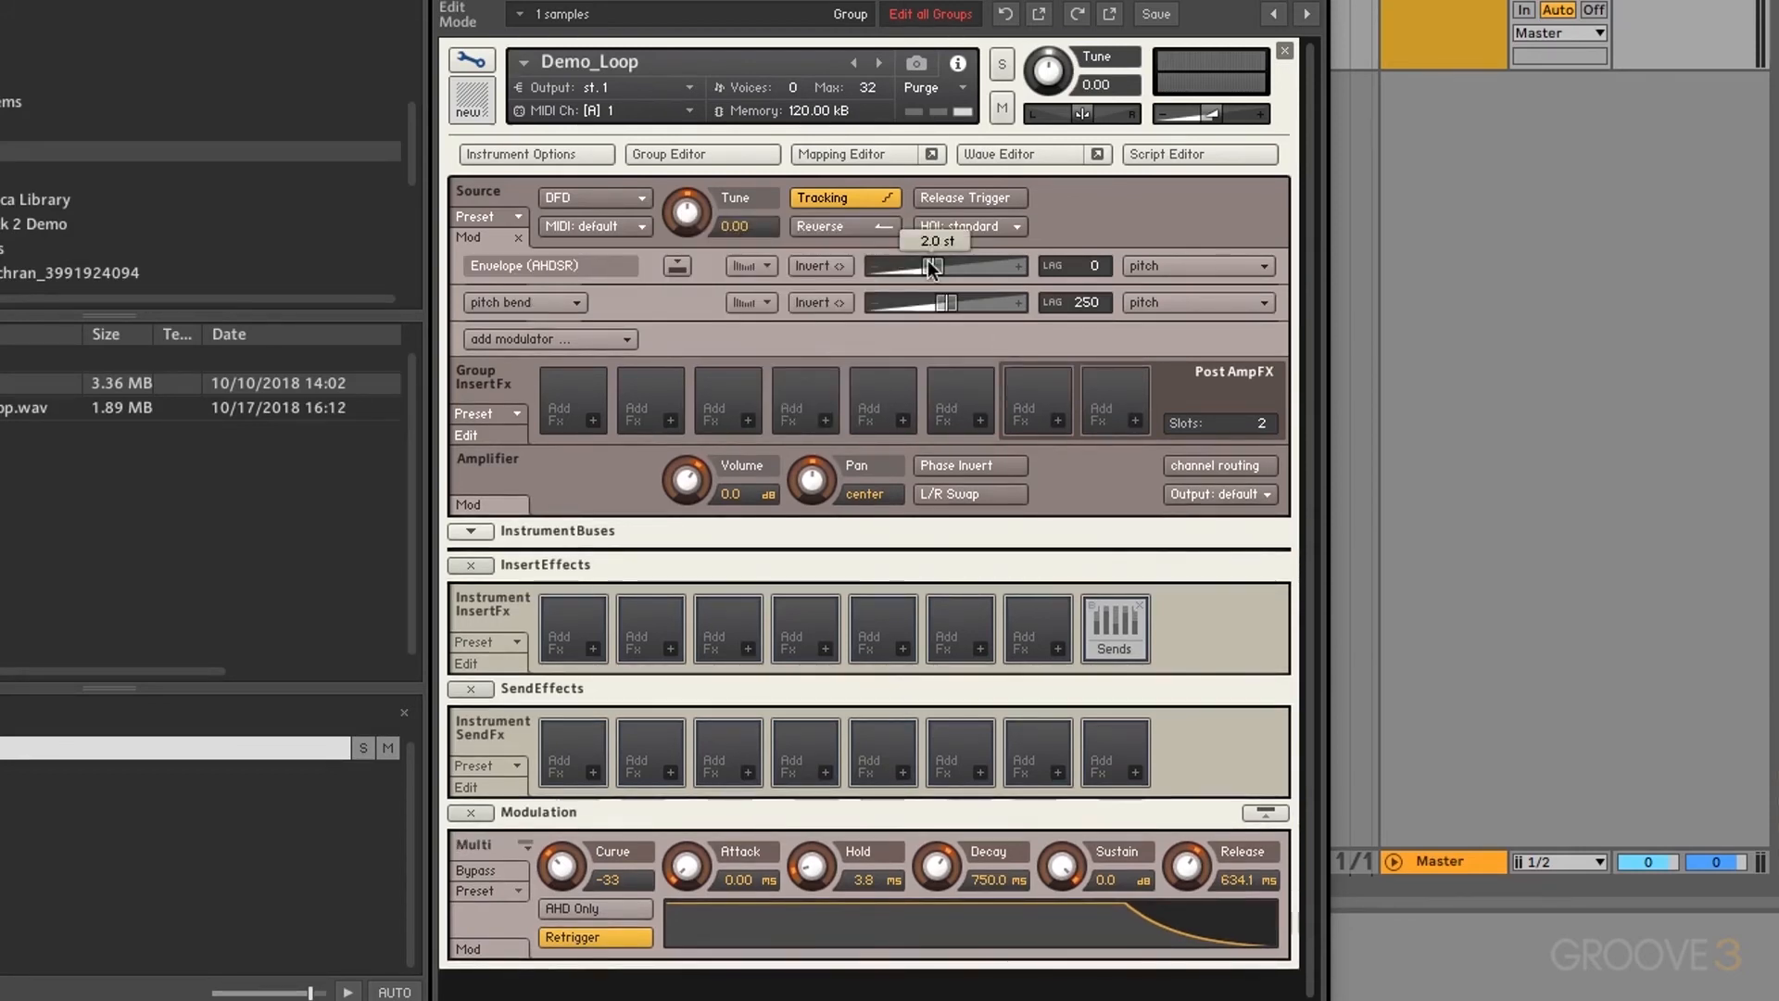
drag(928, 261, 1090, 258)
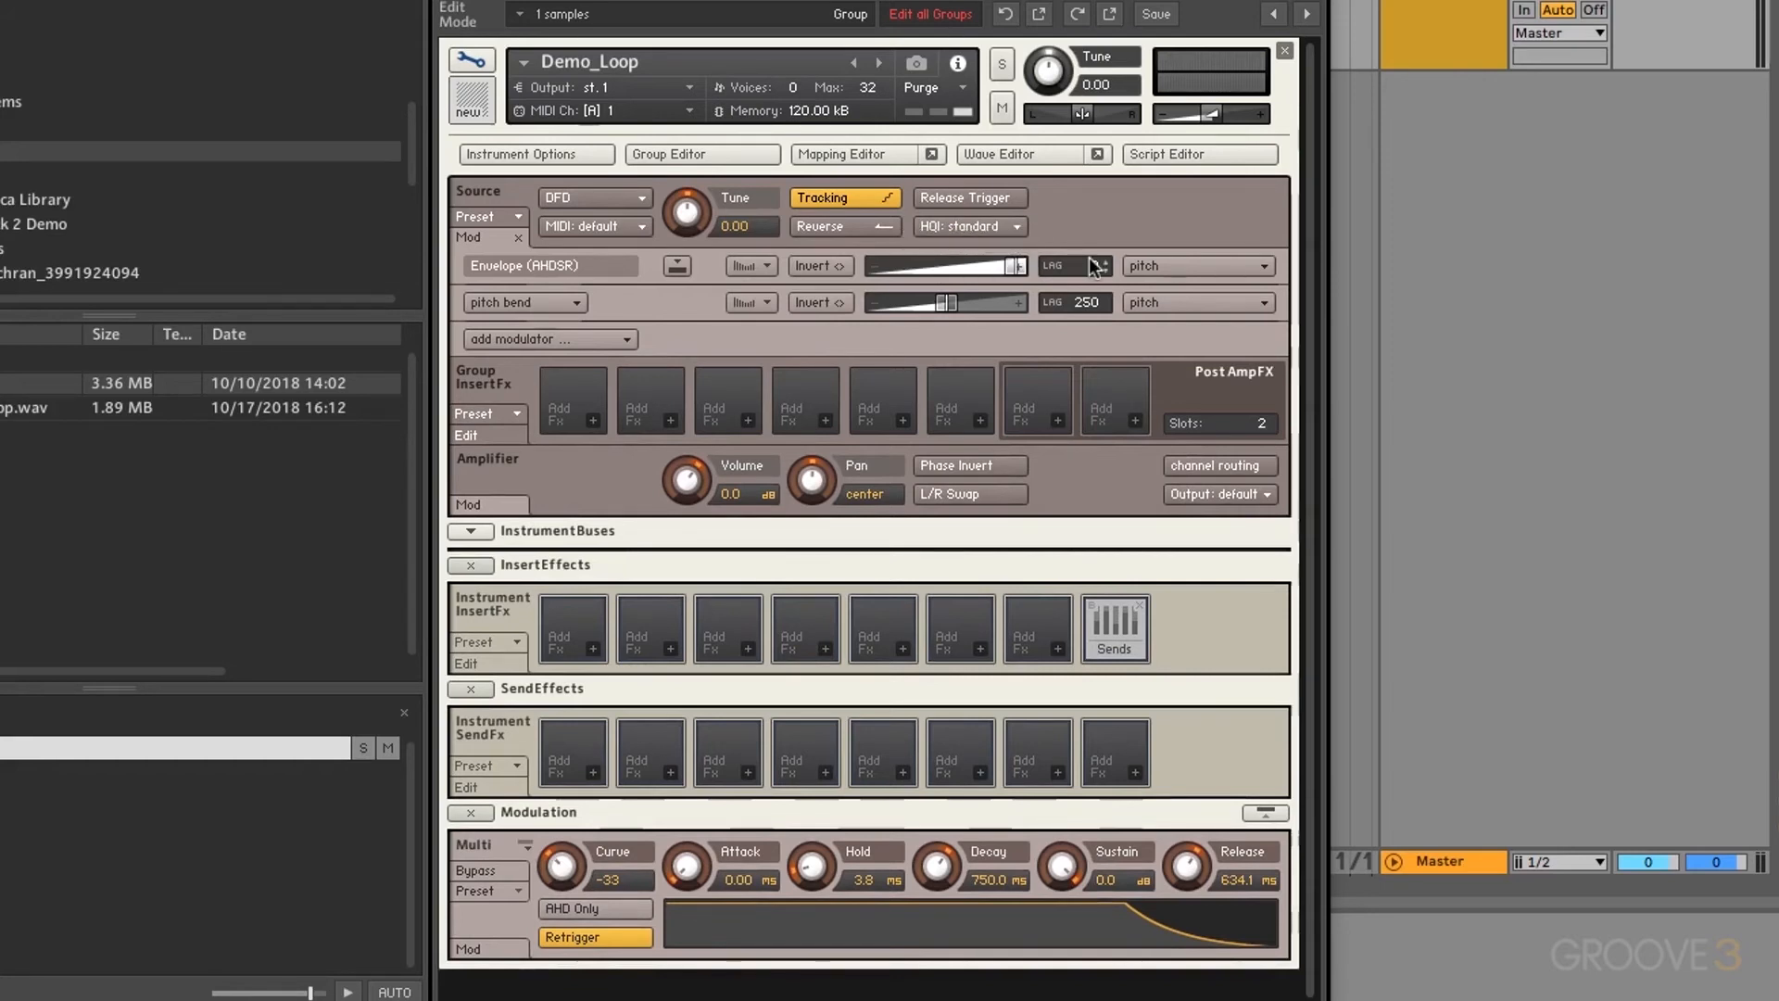
drag(687, 866, 707, 724)
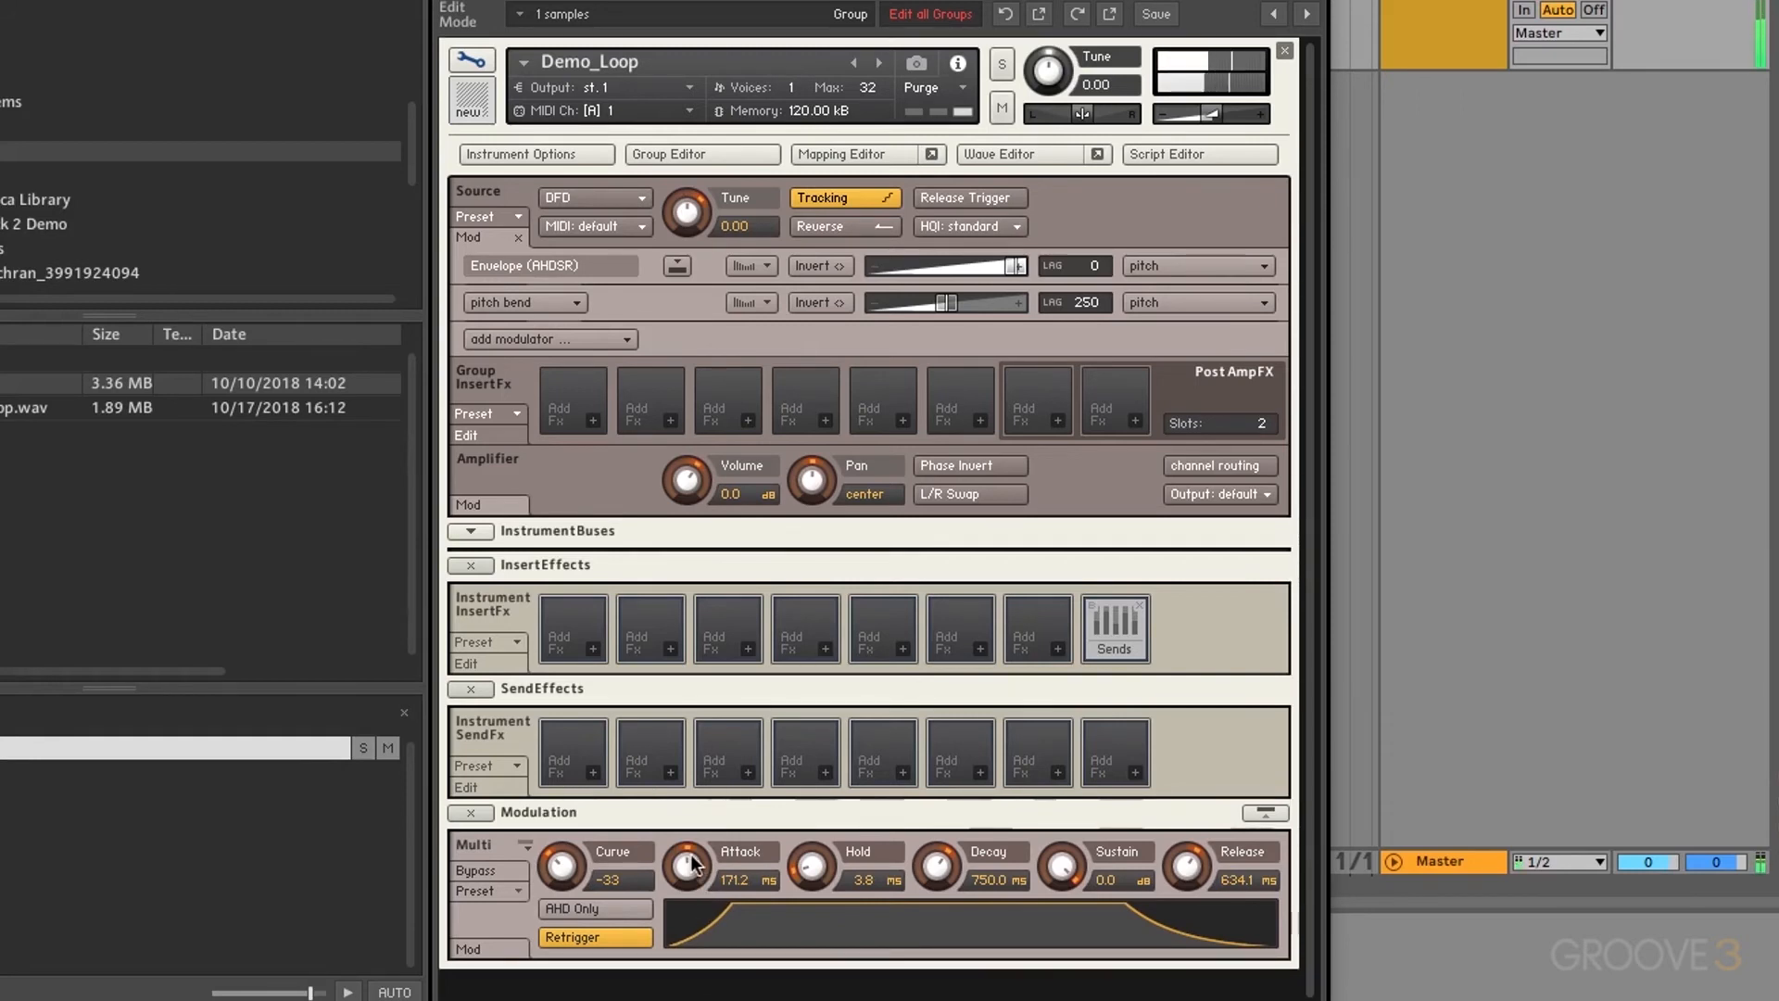
drag(689, 862, 689, 945)
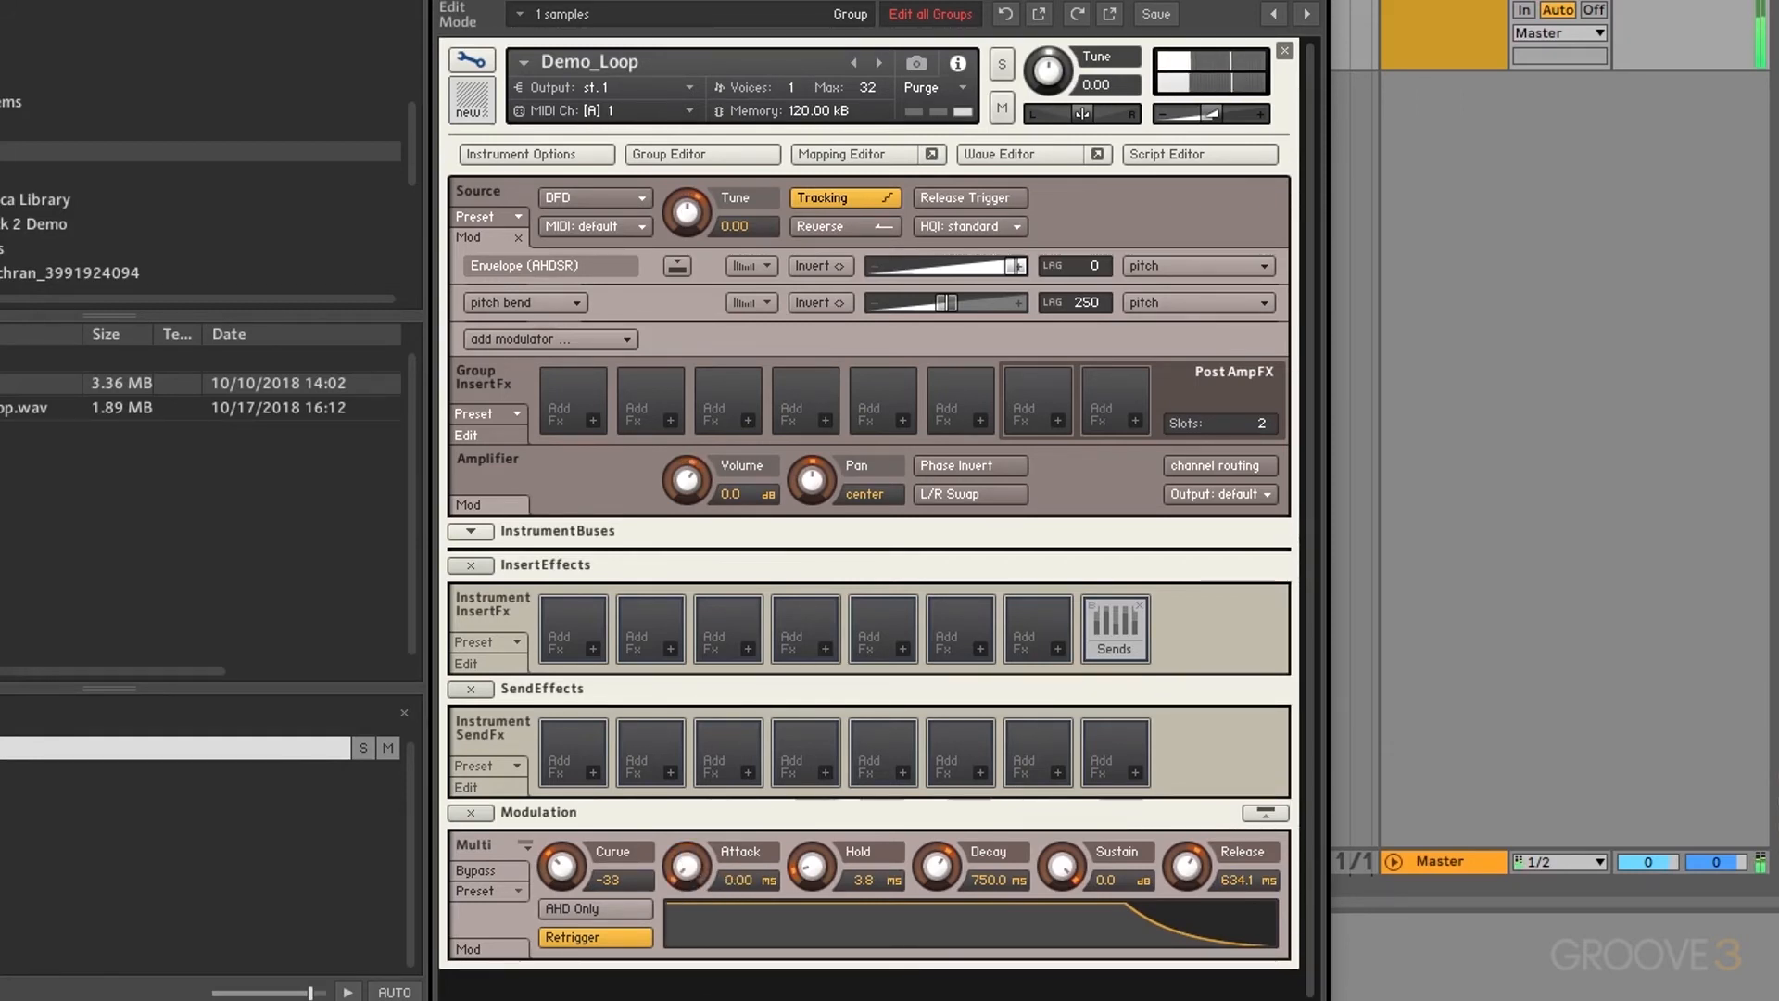
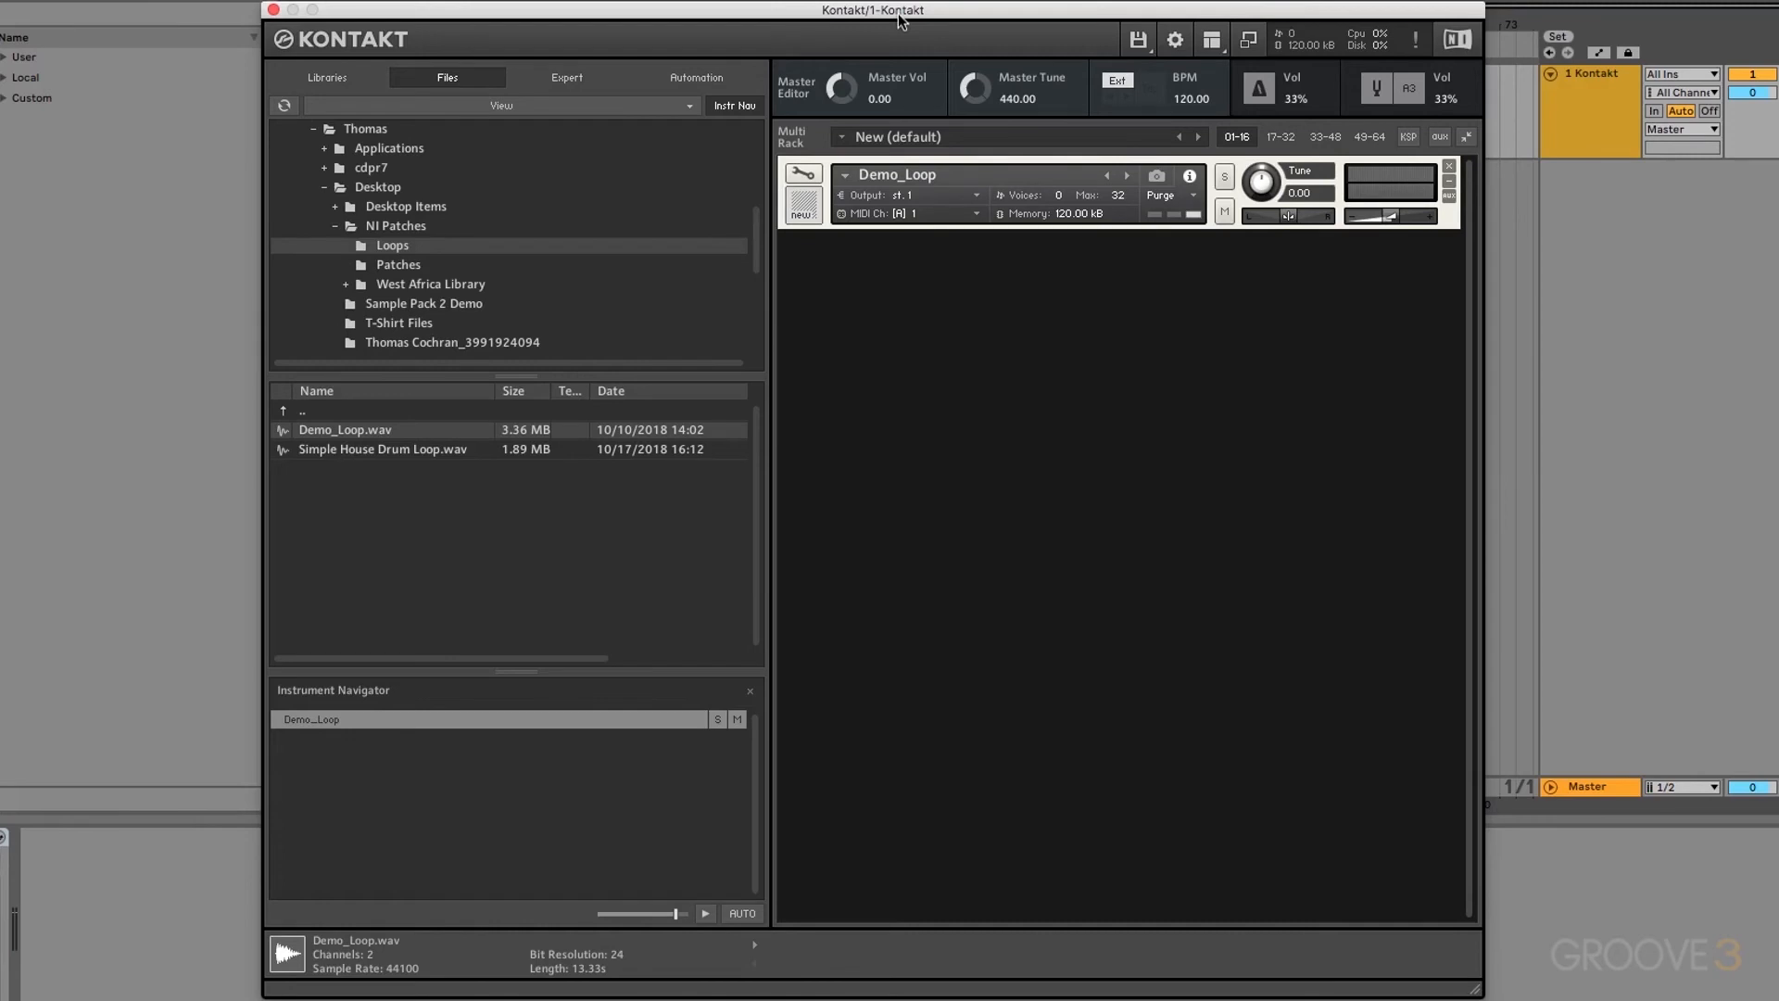
Step: Add a 32x step modulator to Demo_Loop's Source Tune and set its step count to 4
click(812, 171)
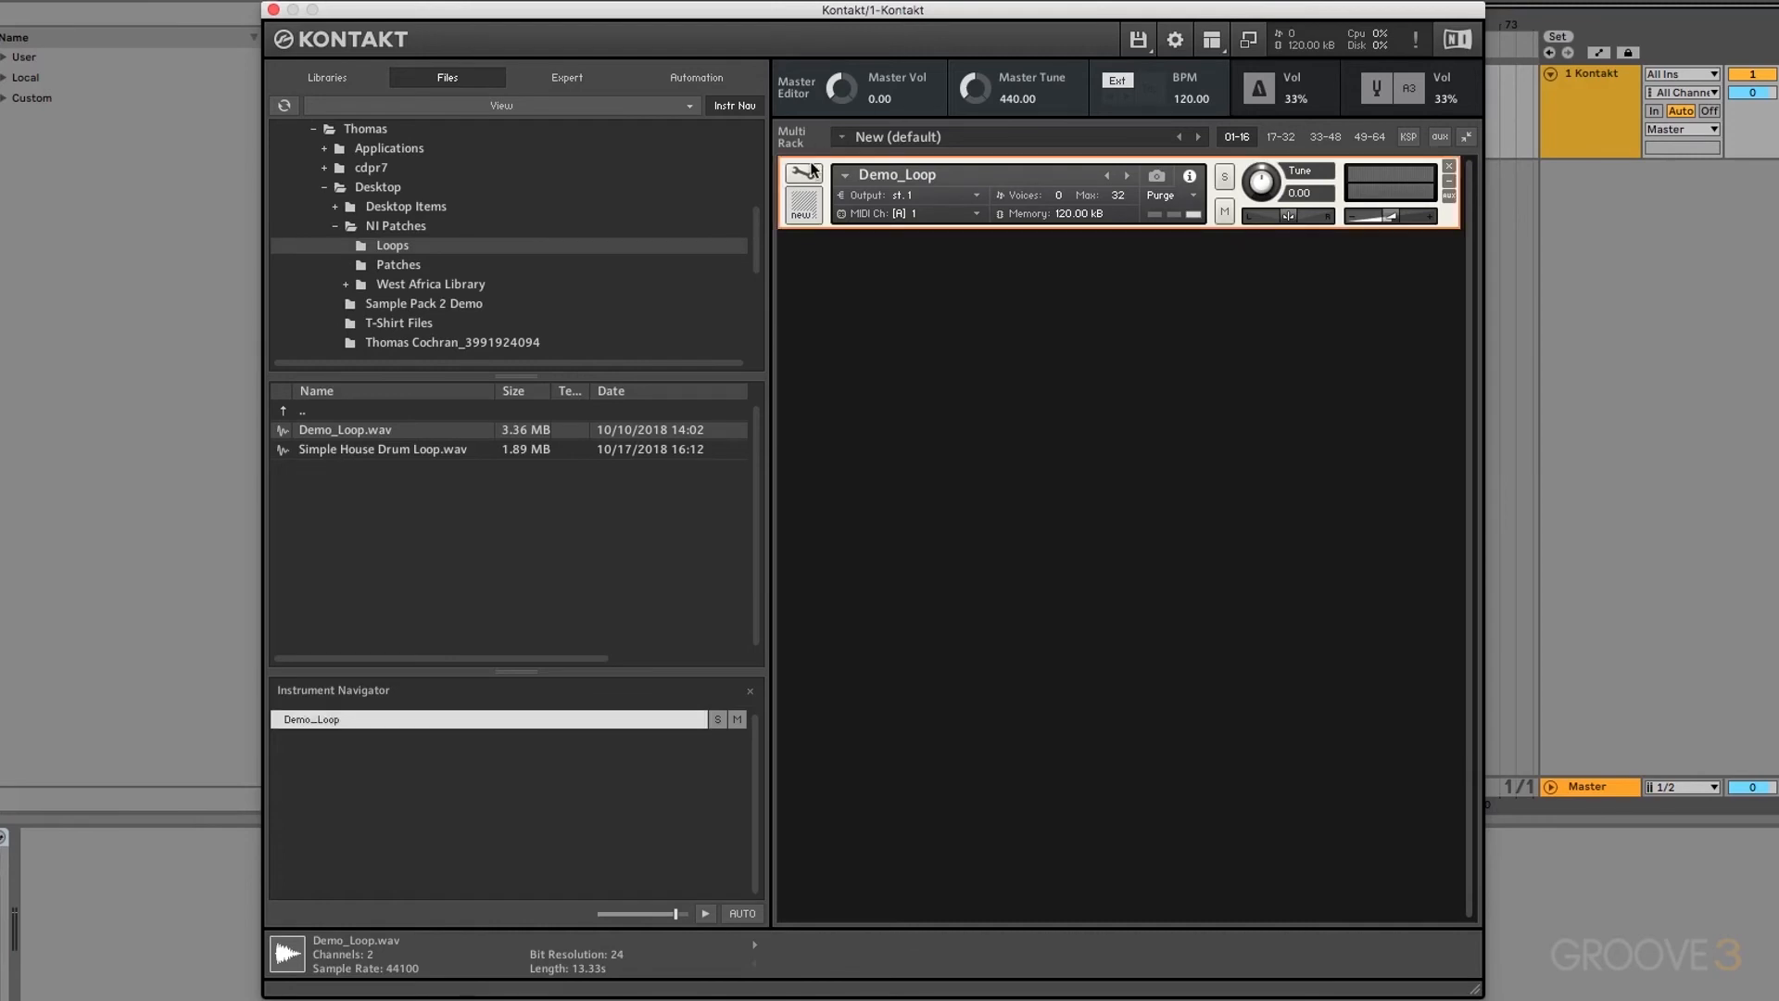
click(809, 170)
right_click(974, 296)
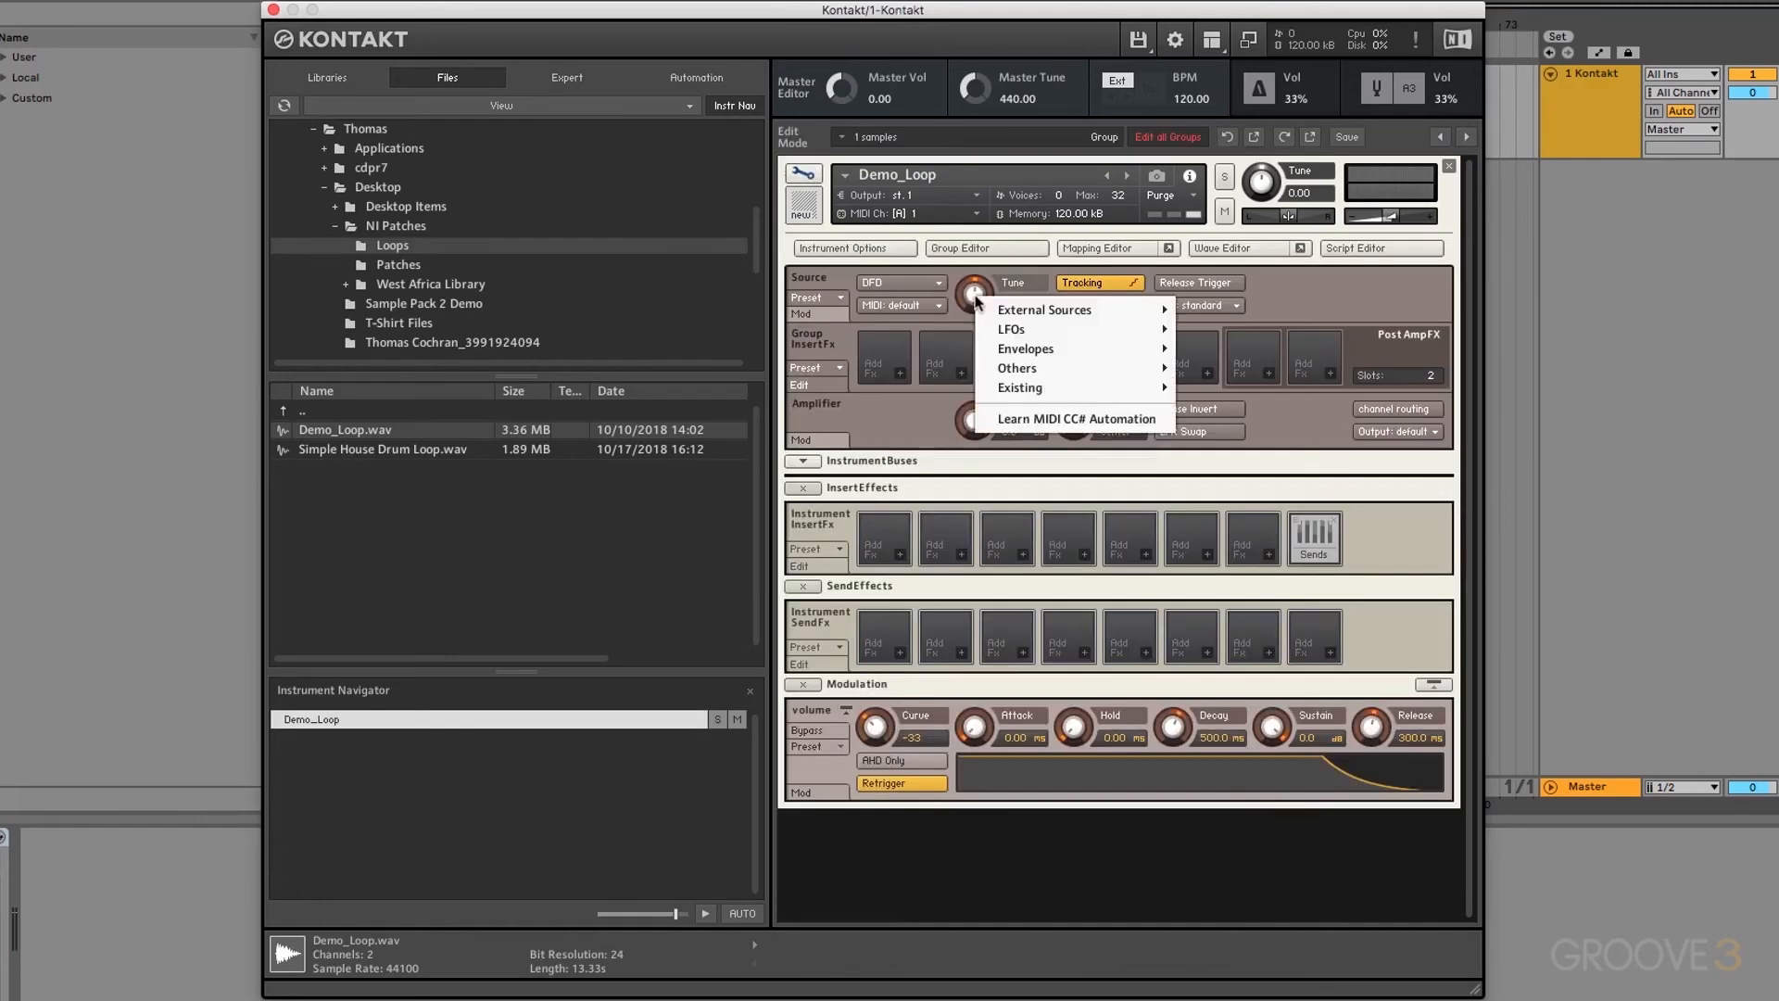
mouse_move(1058, 372)
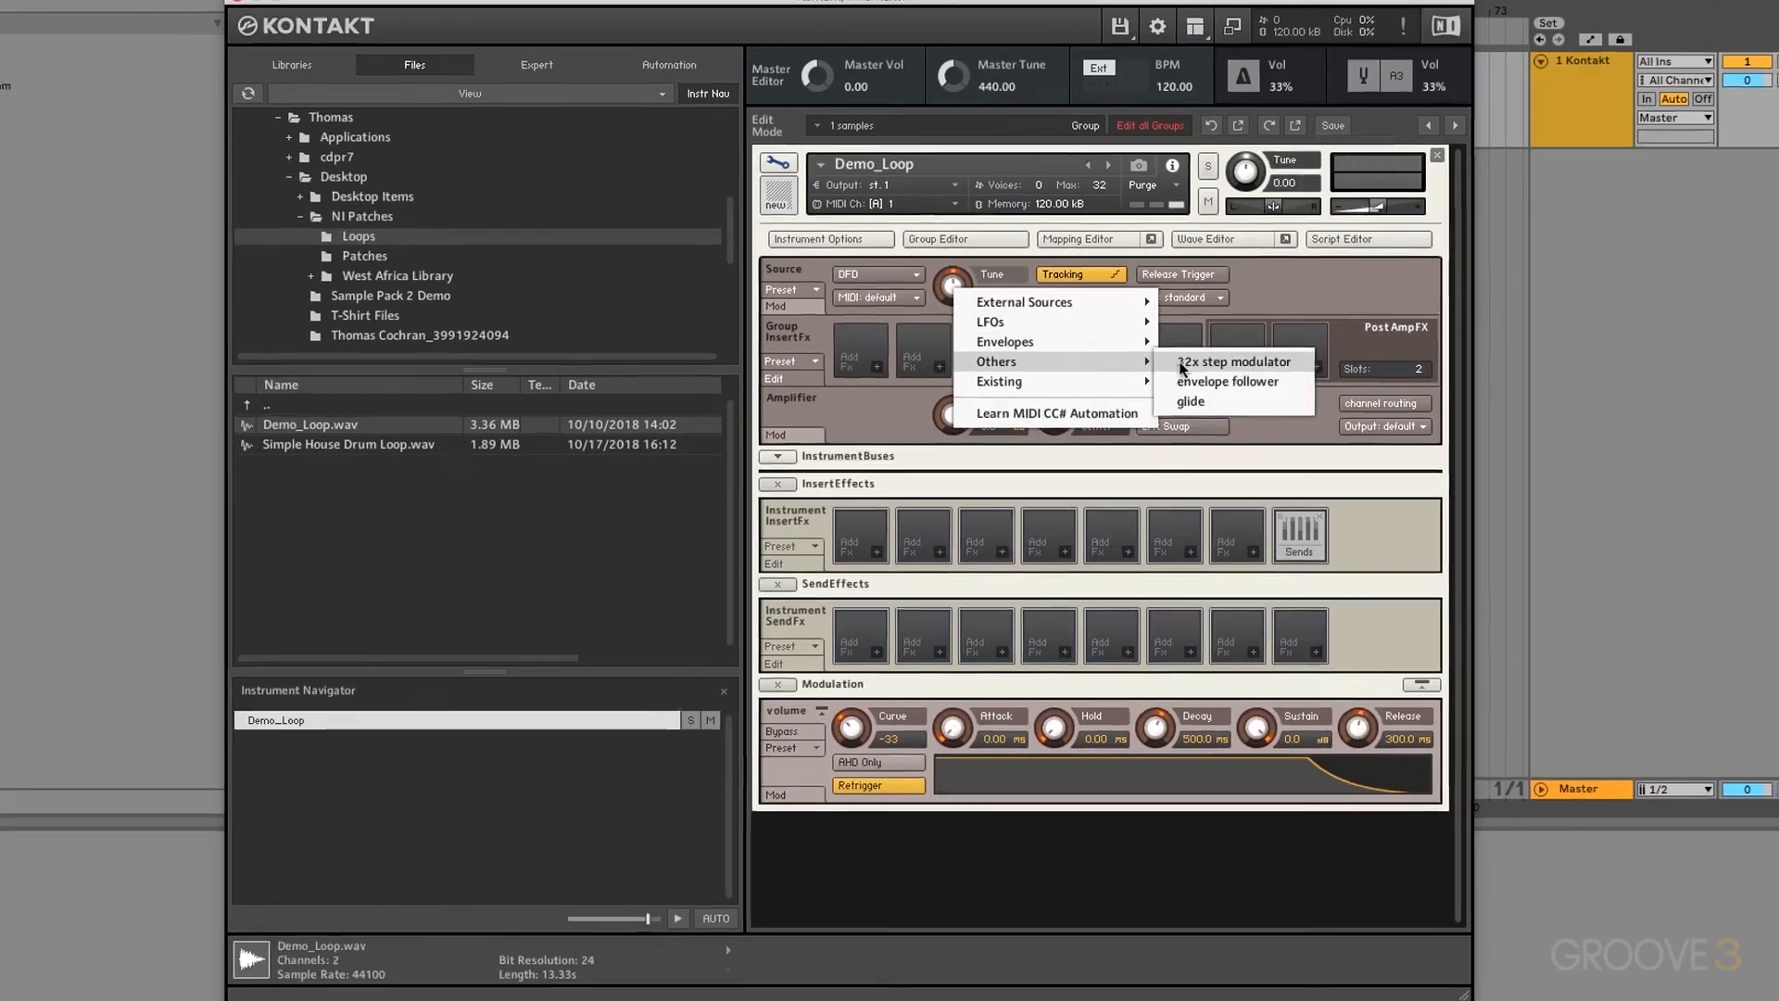
click(1184, 364)
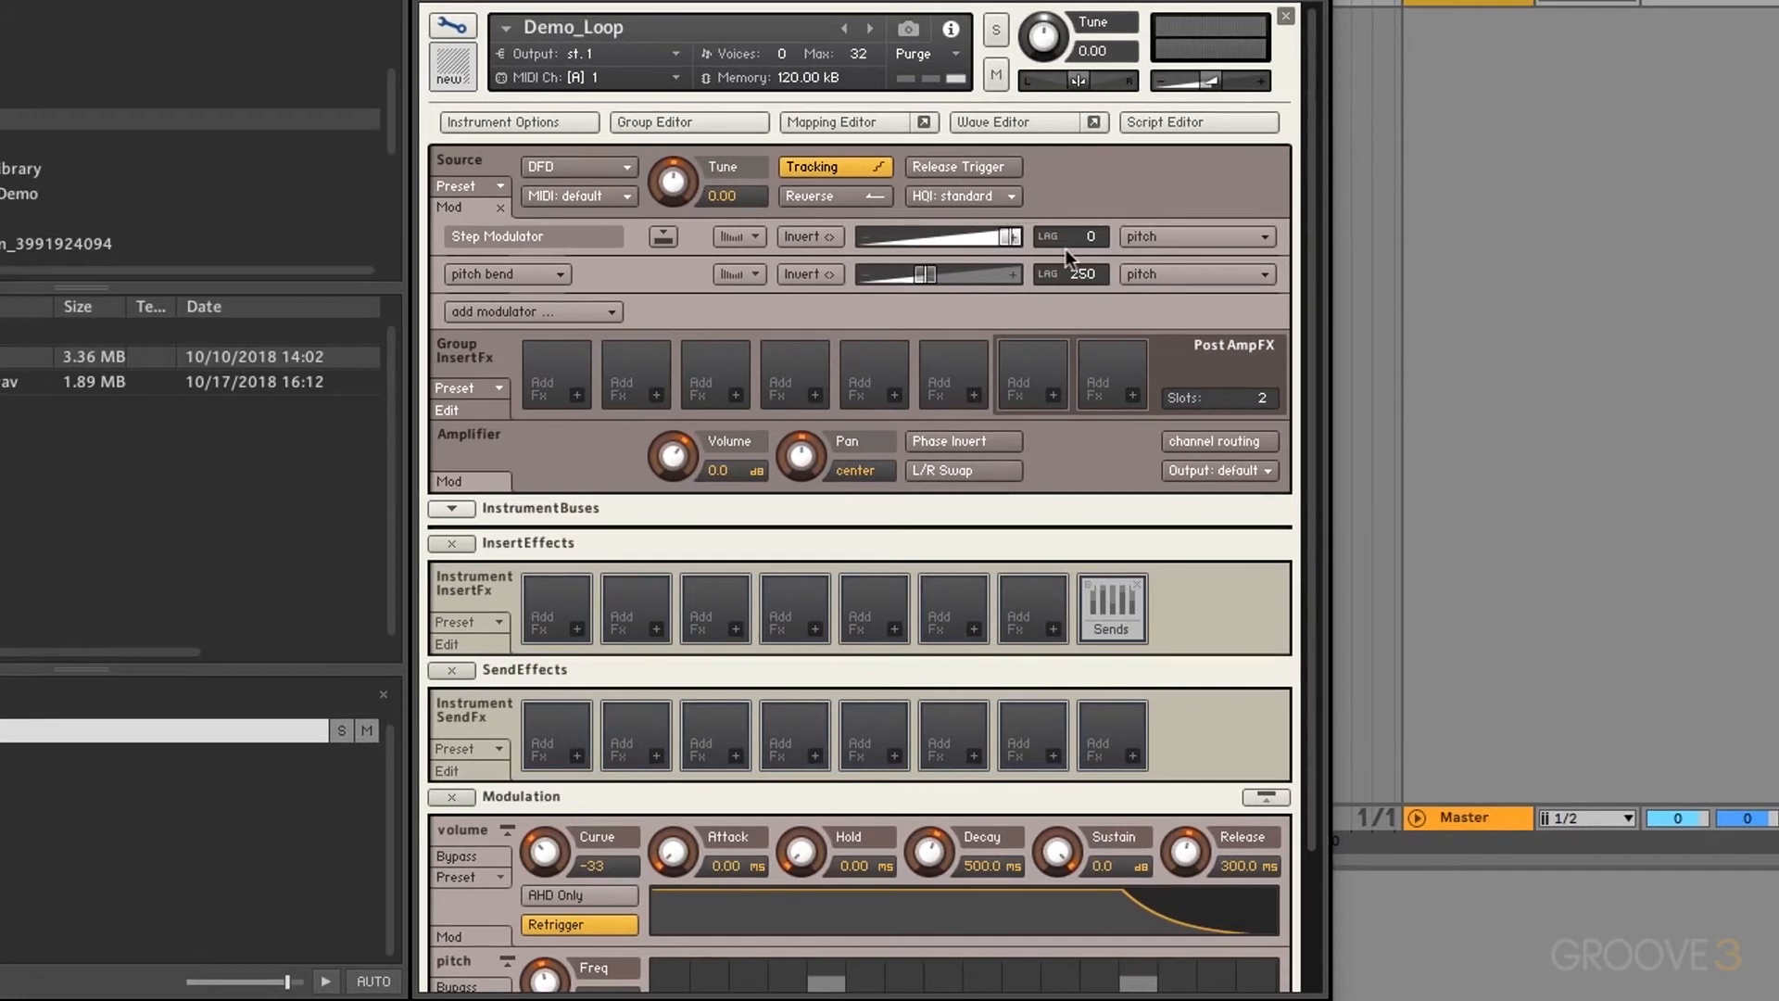
click(662, 238)
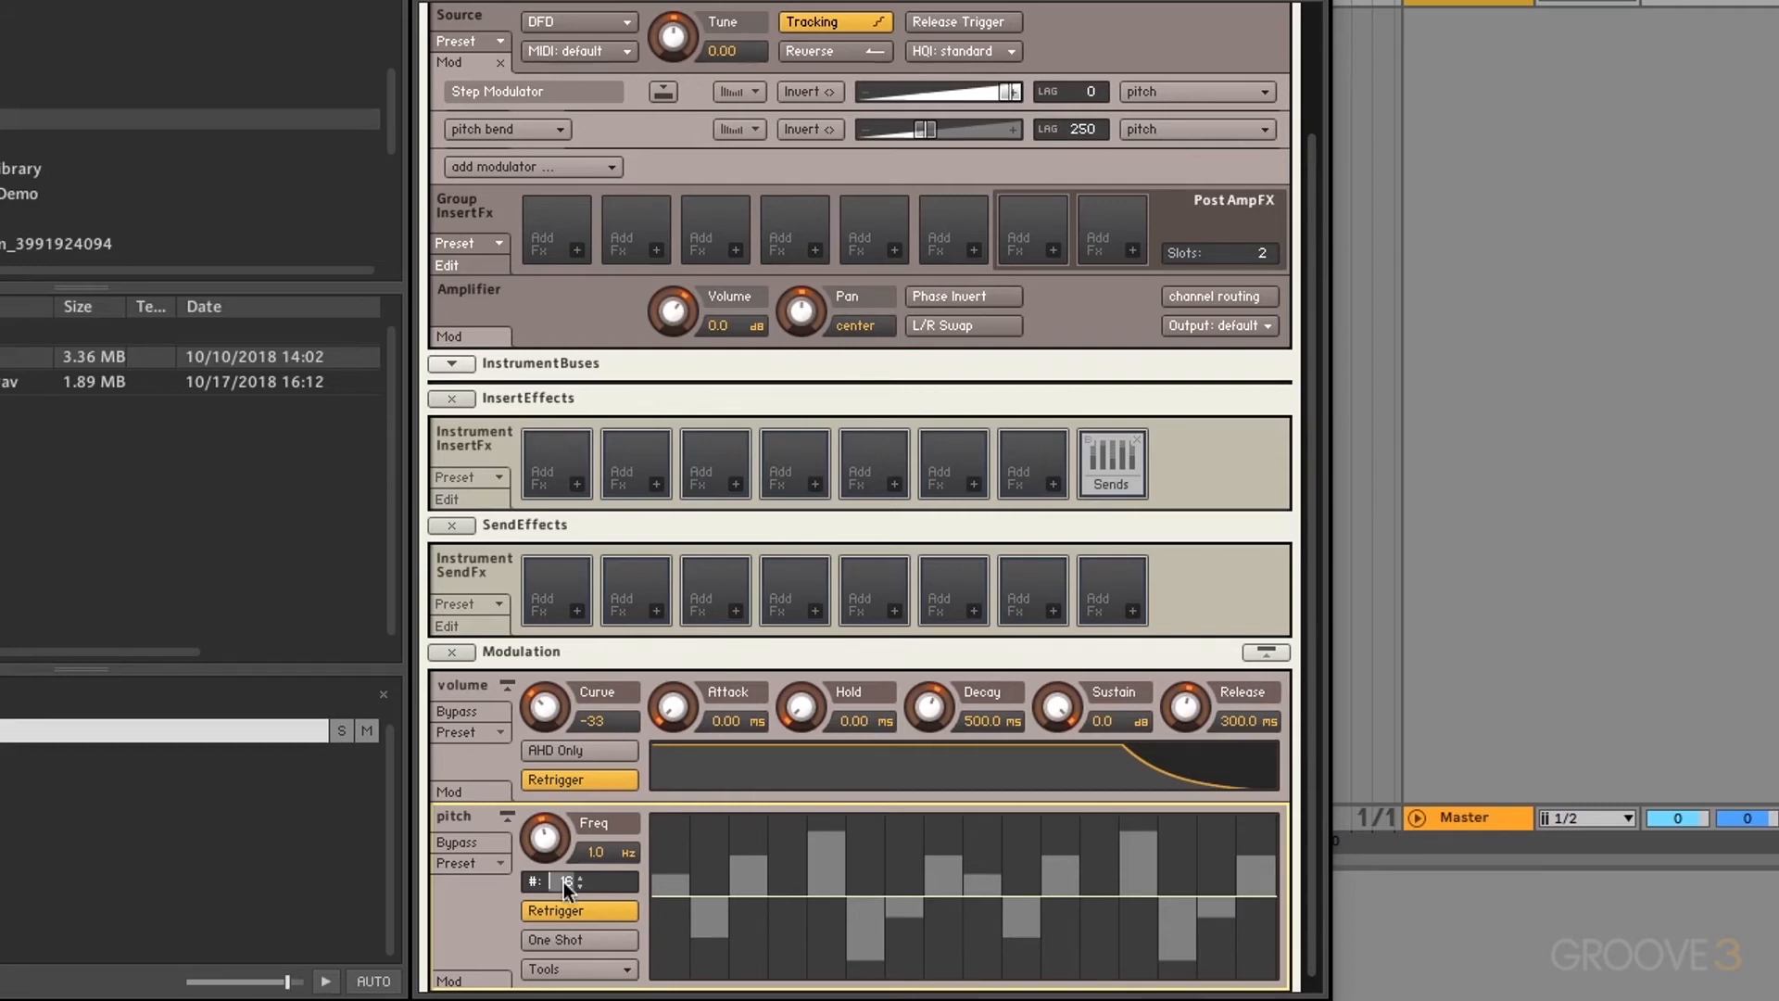
key(Return)
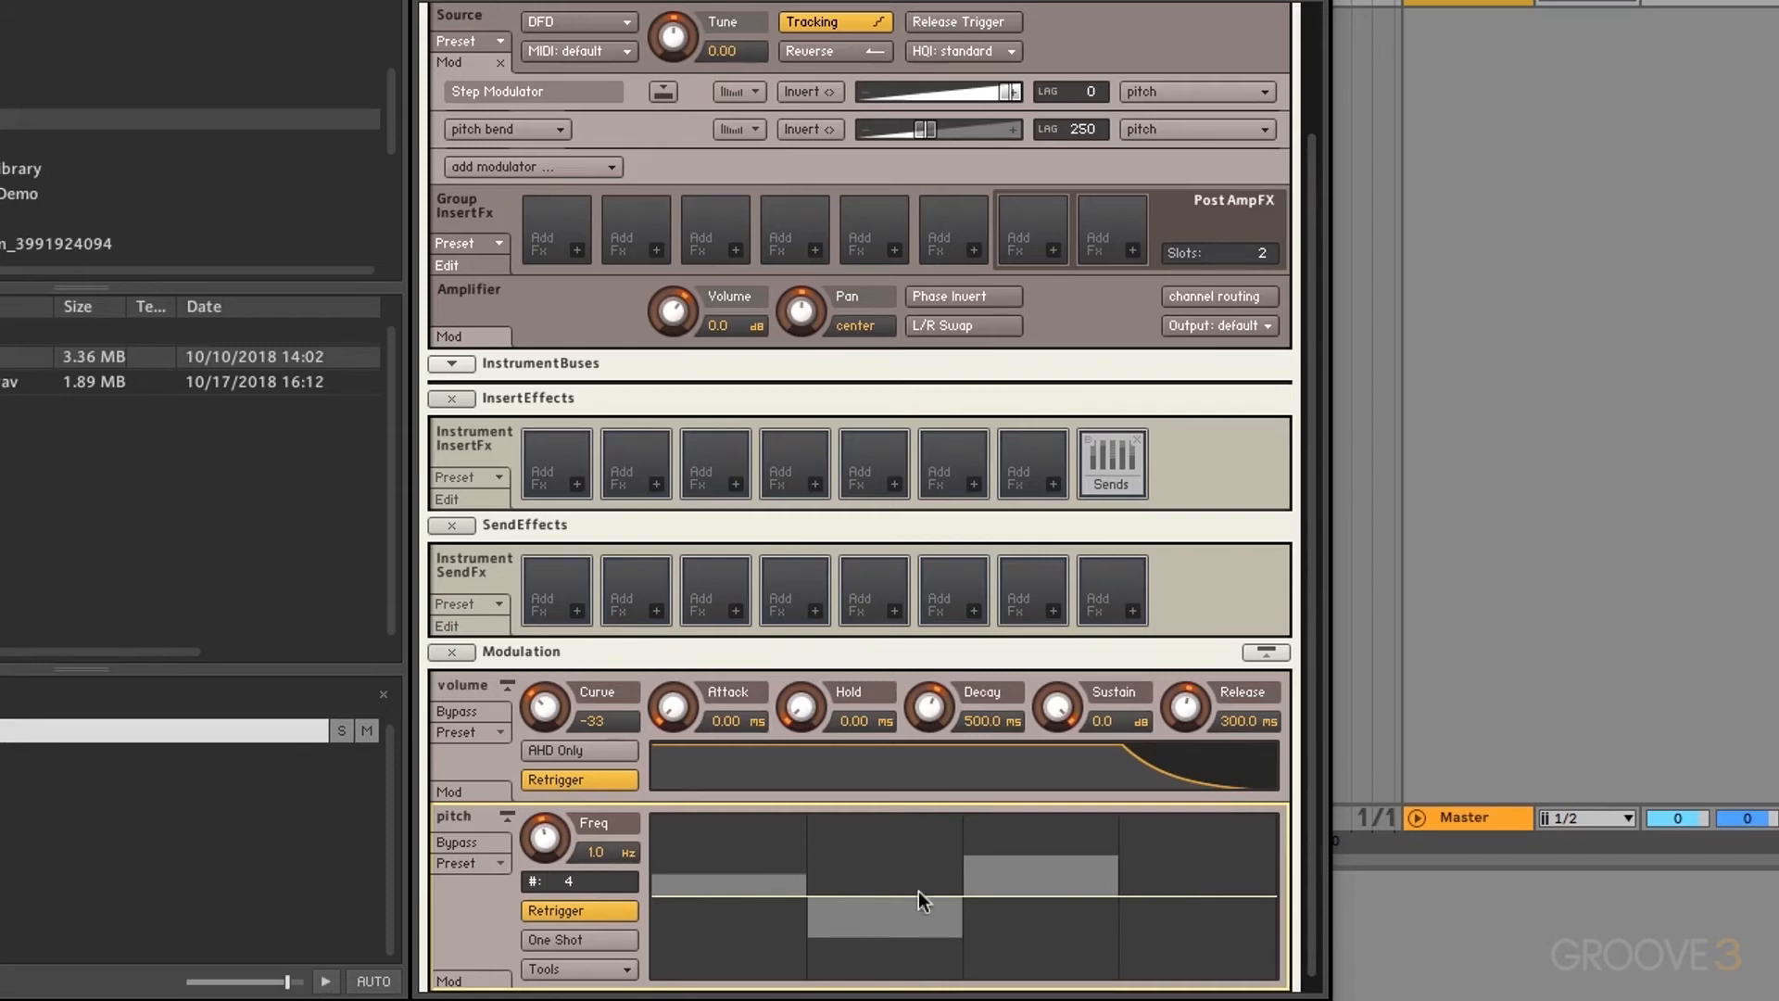
Step: Compare step counts of 3 and 32, then settle back on 4 steps
drag(566, 881, 557, 962)
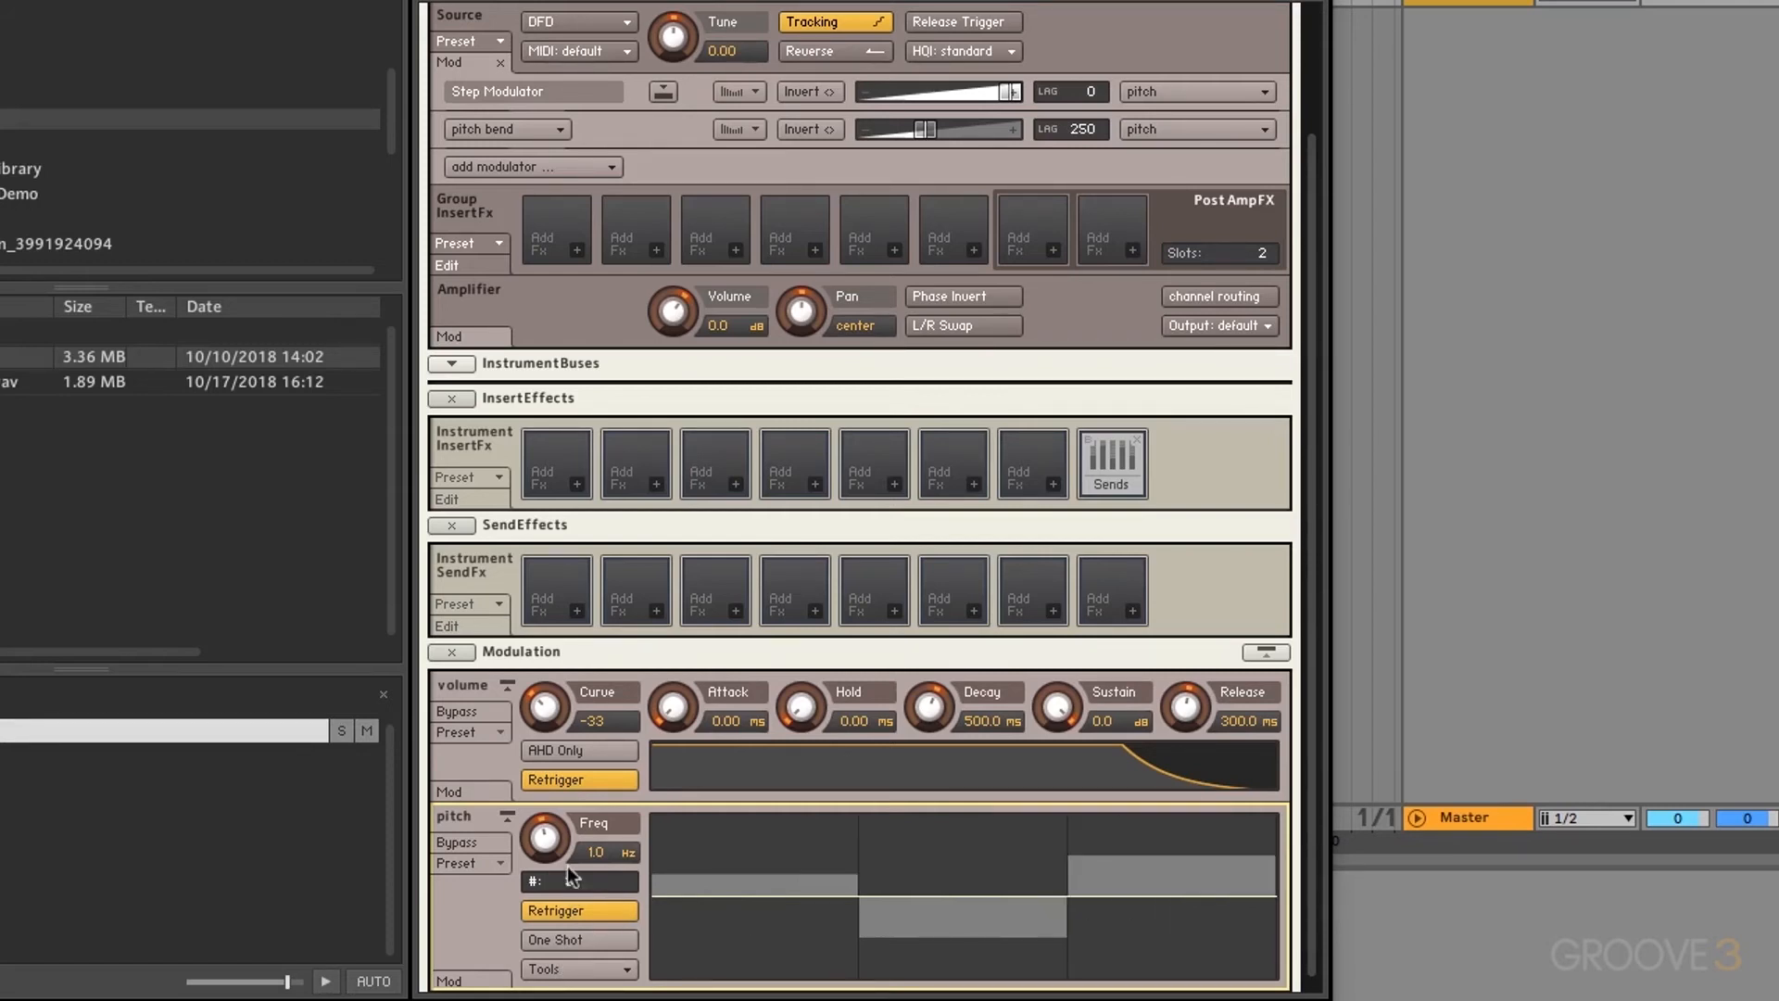
drag(571, 881, 569, 761)
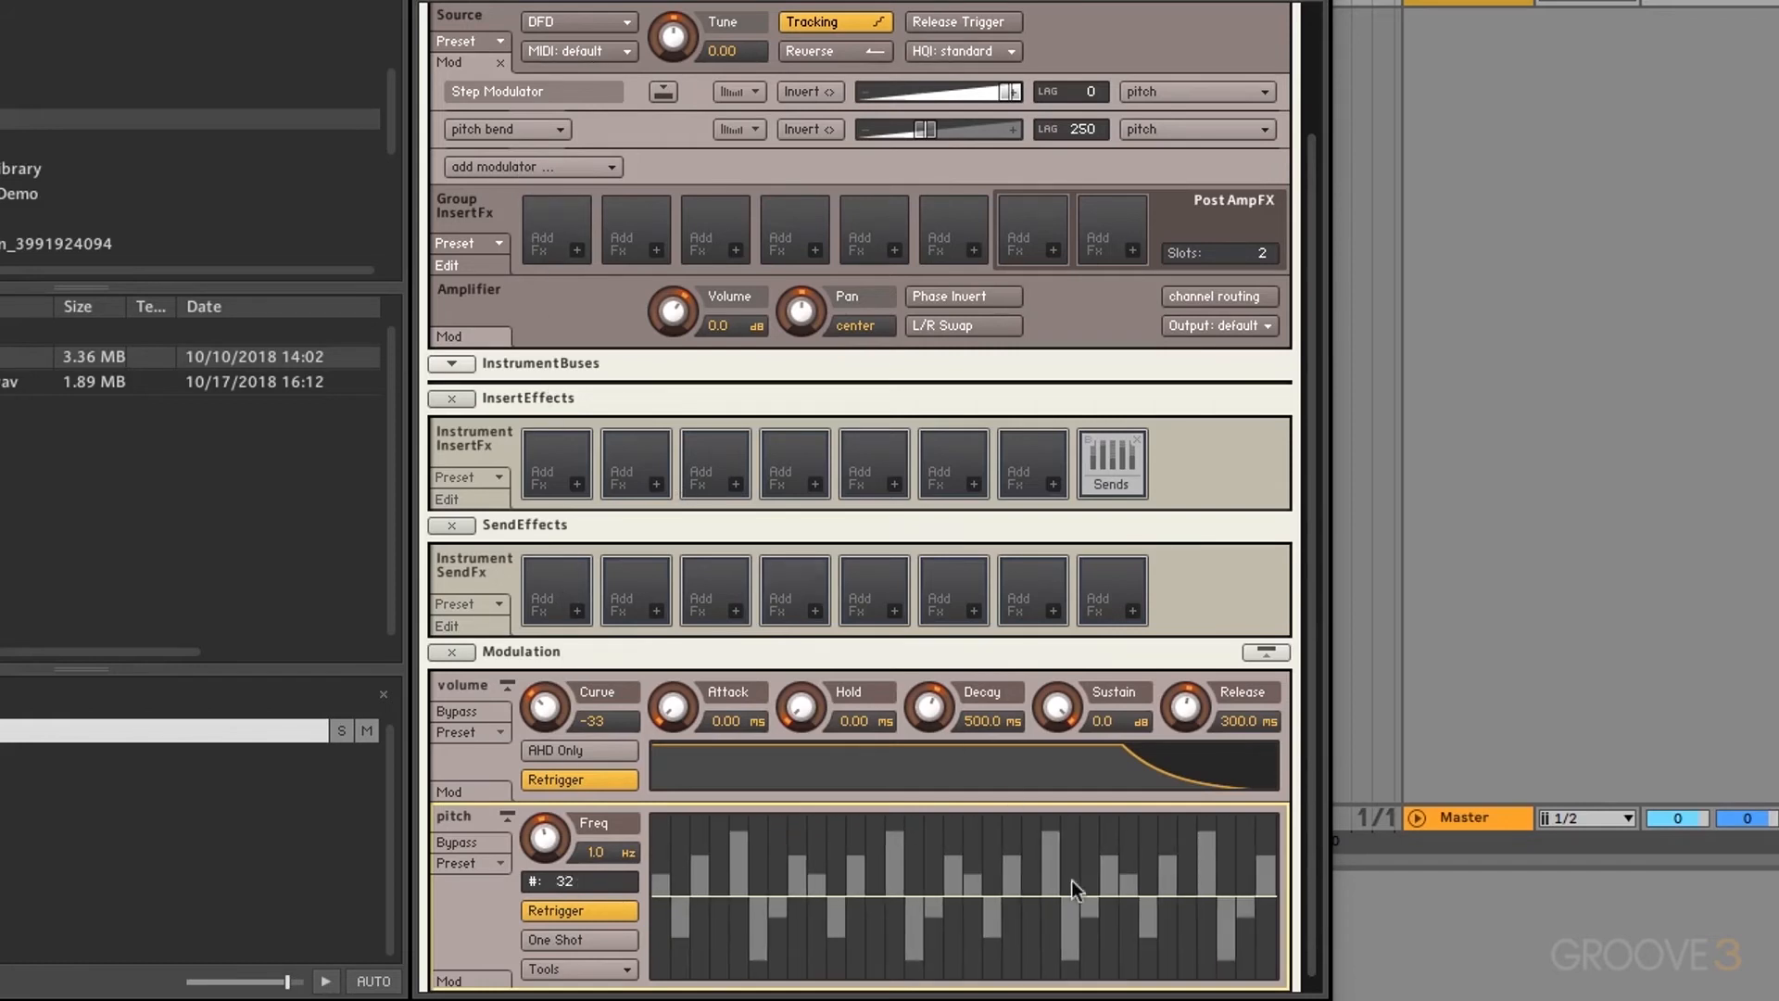
drag(563, 879, 563, 983)
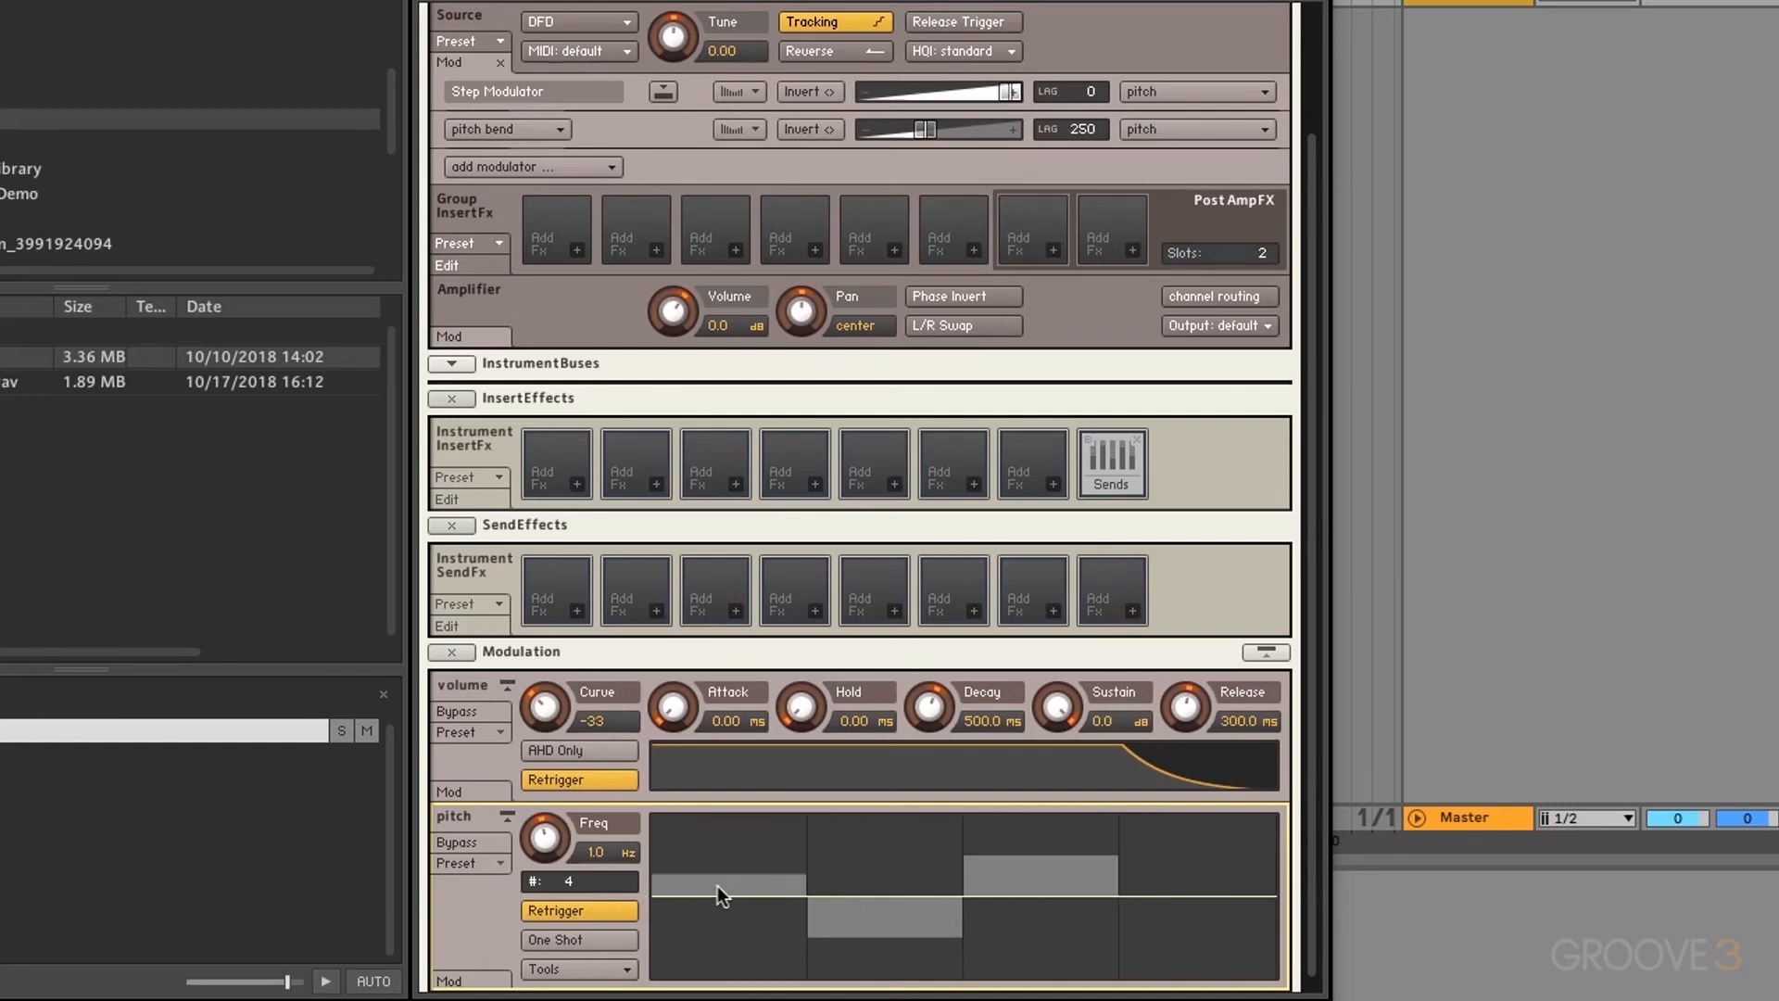
Step: Shape the pitch steps: first raised, second pulled to bottom, third slightly raised to about 52%
drag(718, 886, 702, 996)
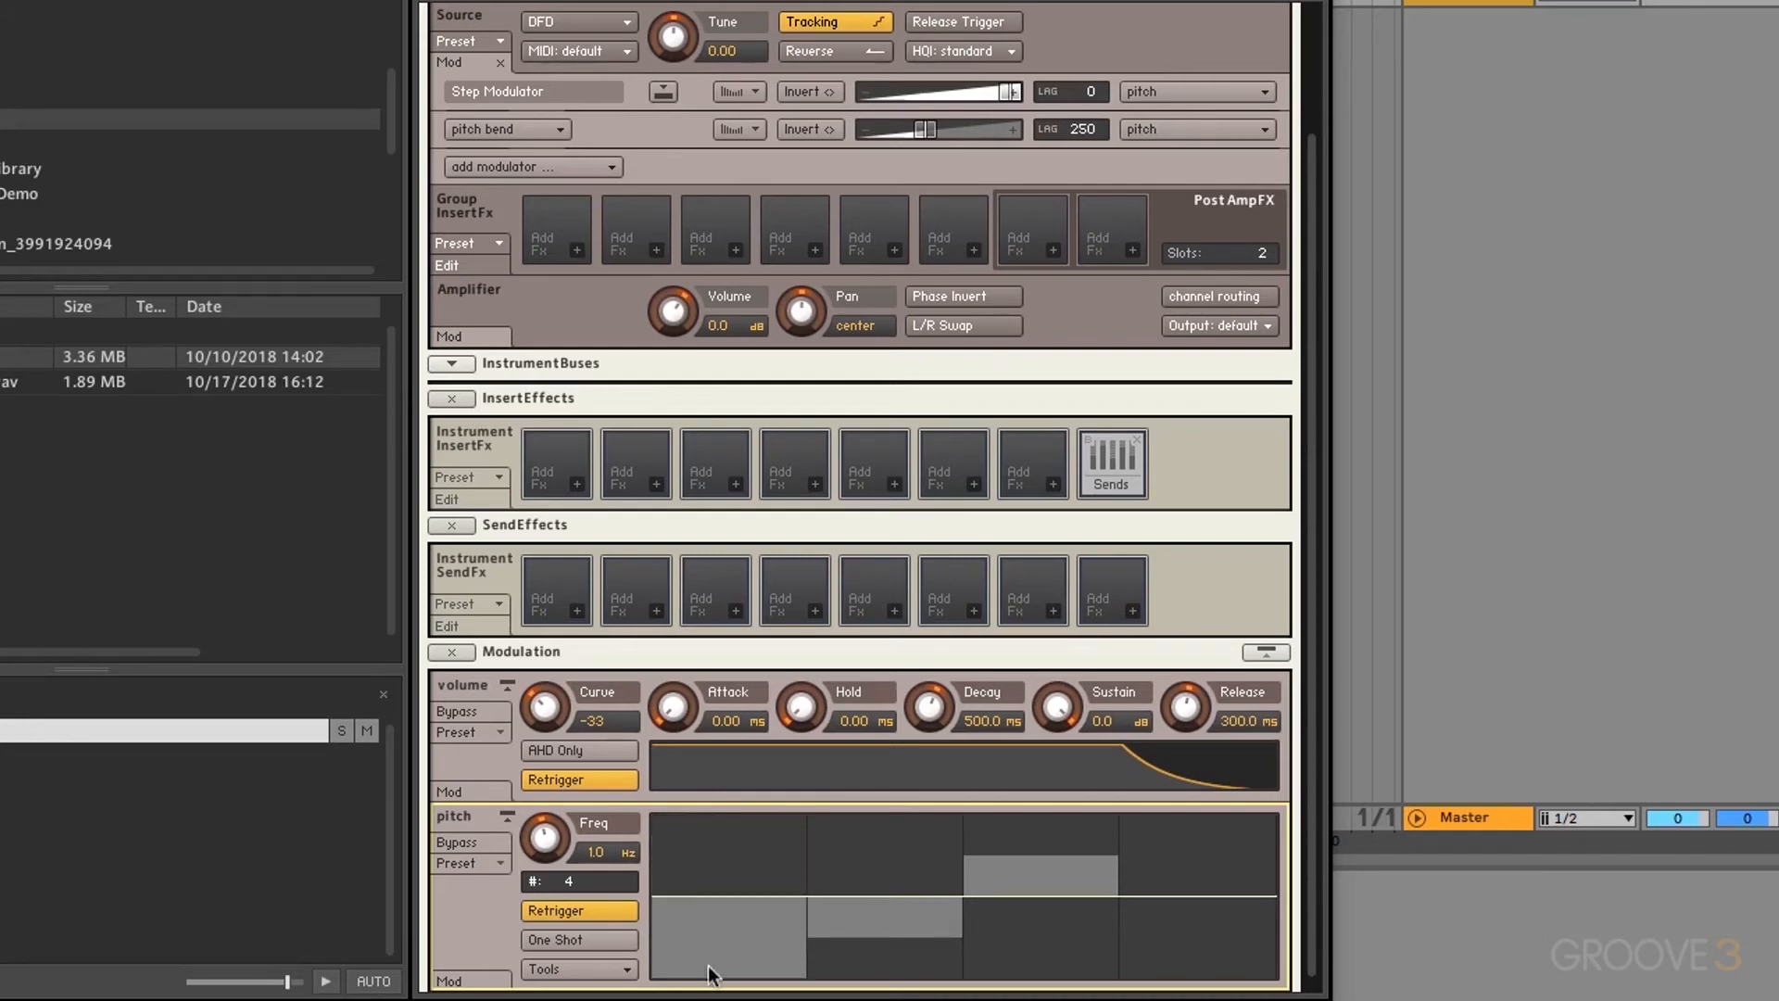
drag(729, 977, 717, 819)
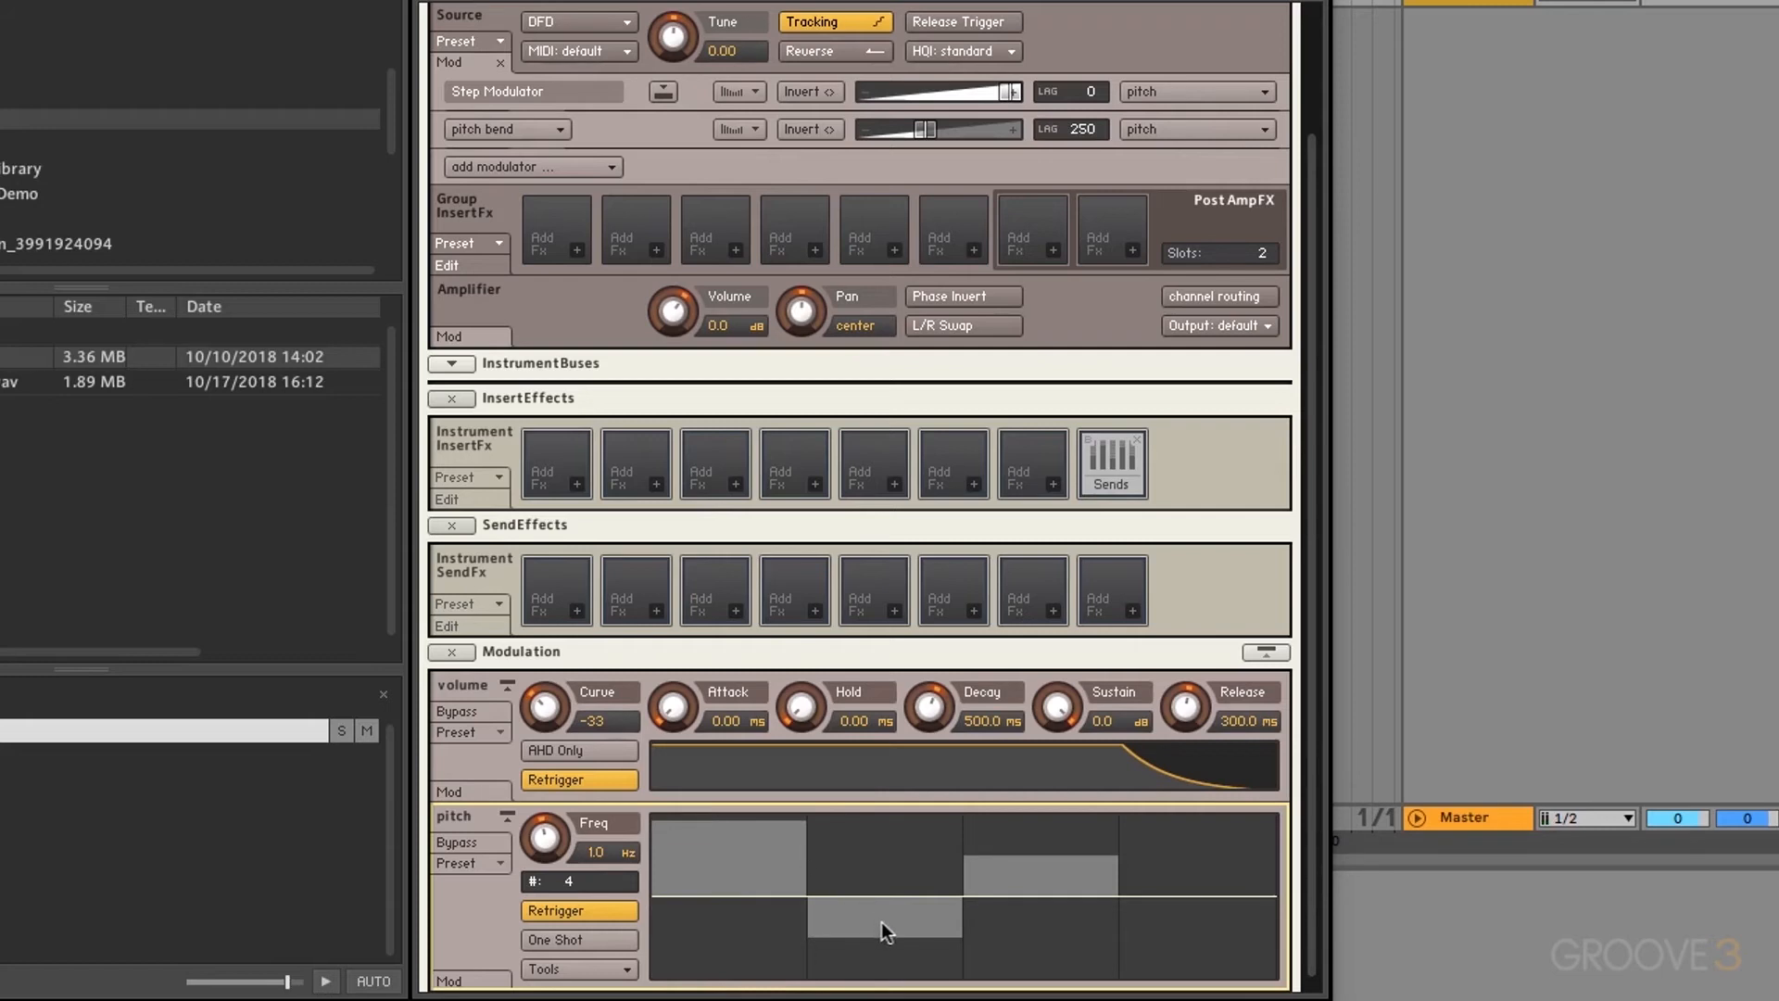
drag(882, 921, 883, 975)
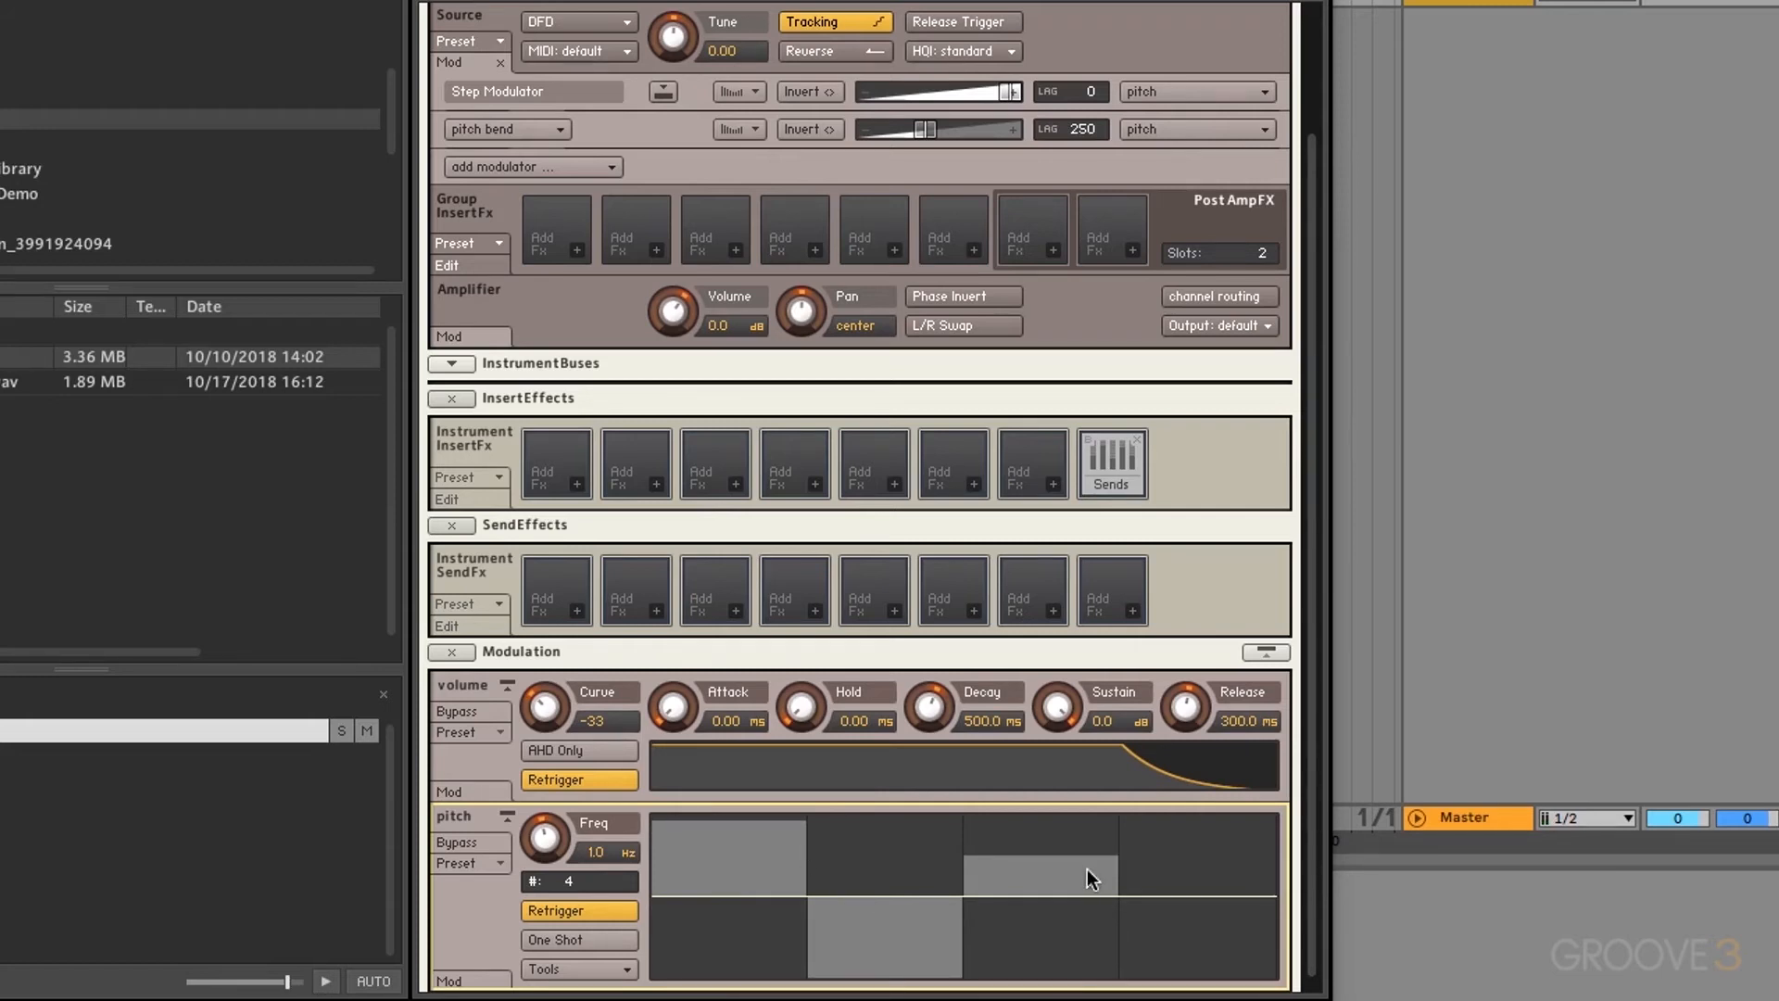
drag(1087, 869, 1088, 849)
Step: Try several heights for the first pitch step, then raise it to full height
drag(734, 898, 682, 764)
drag(743, 824, 739, 992)
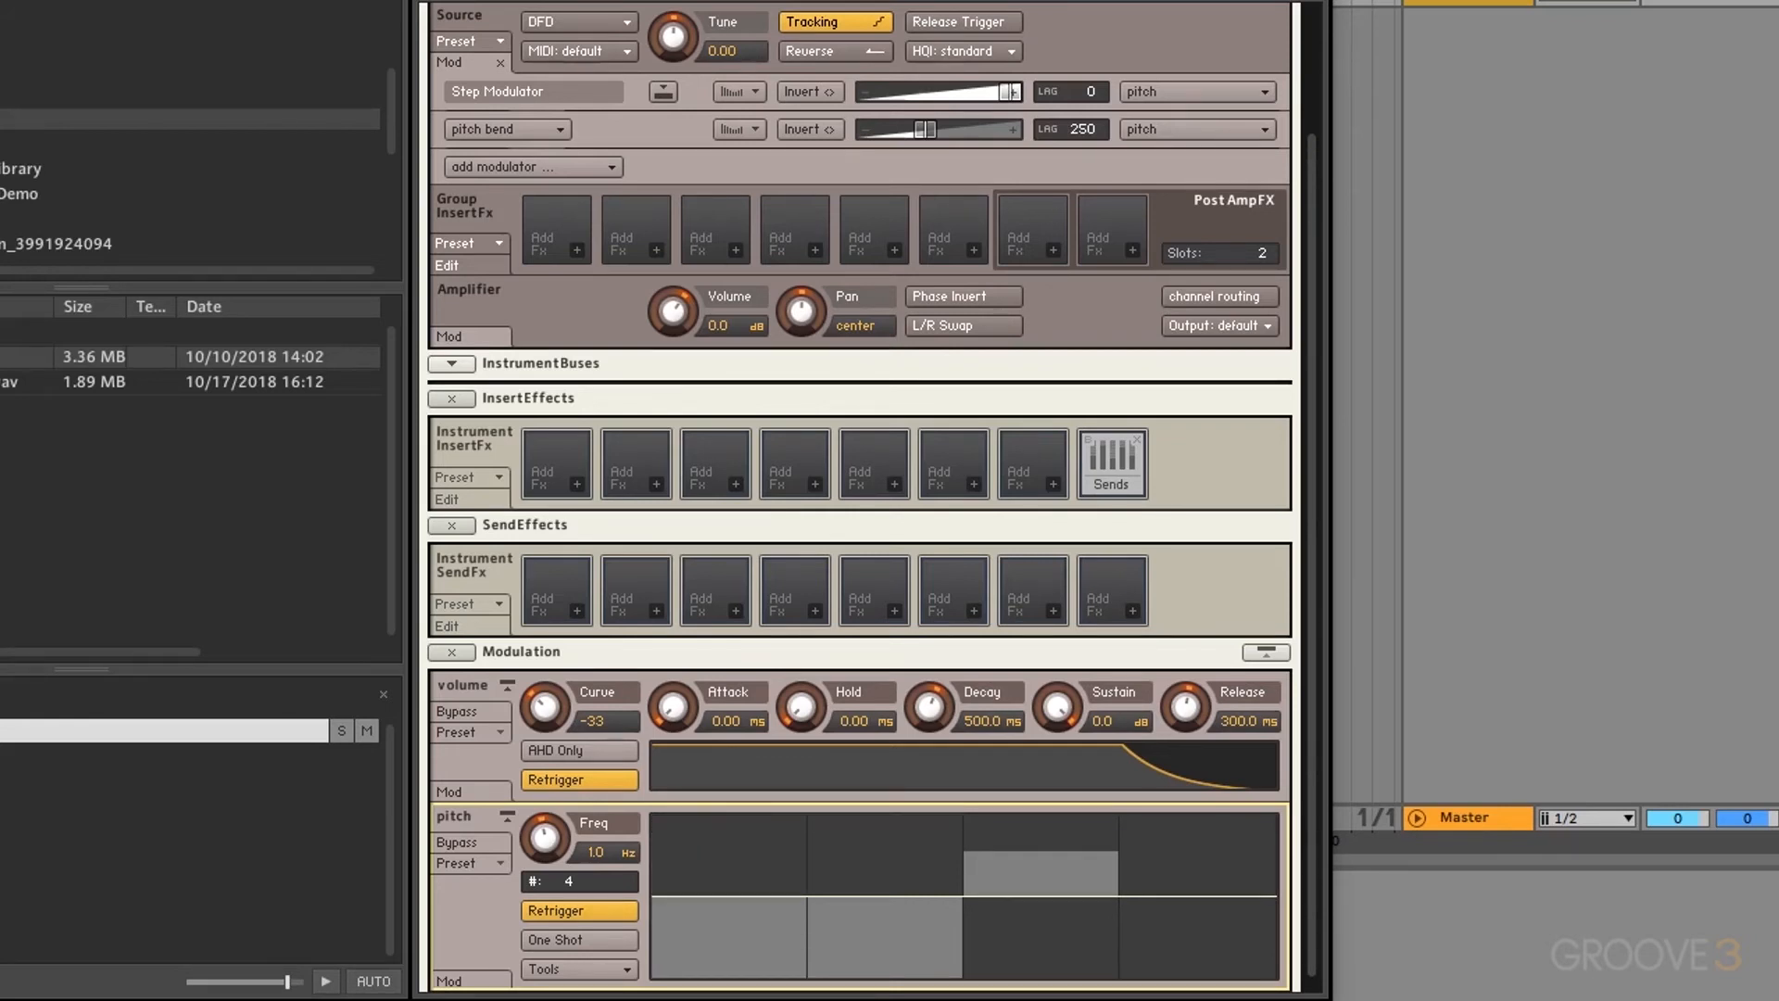
drag(737, 936, 725, 752)
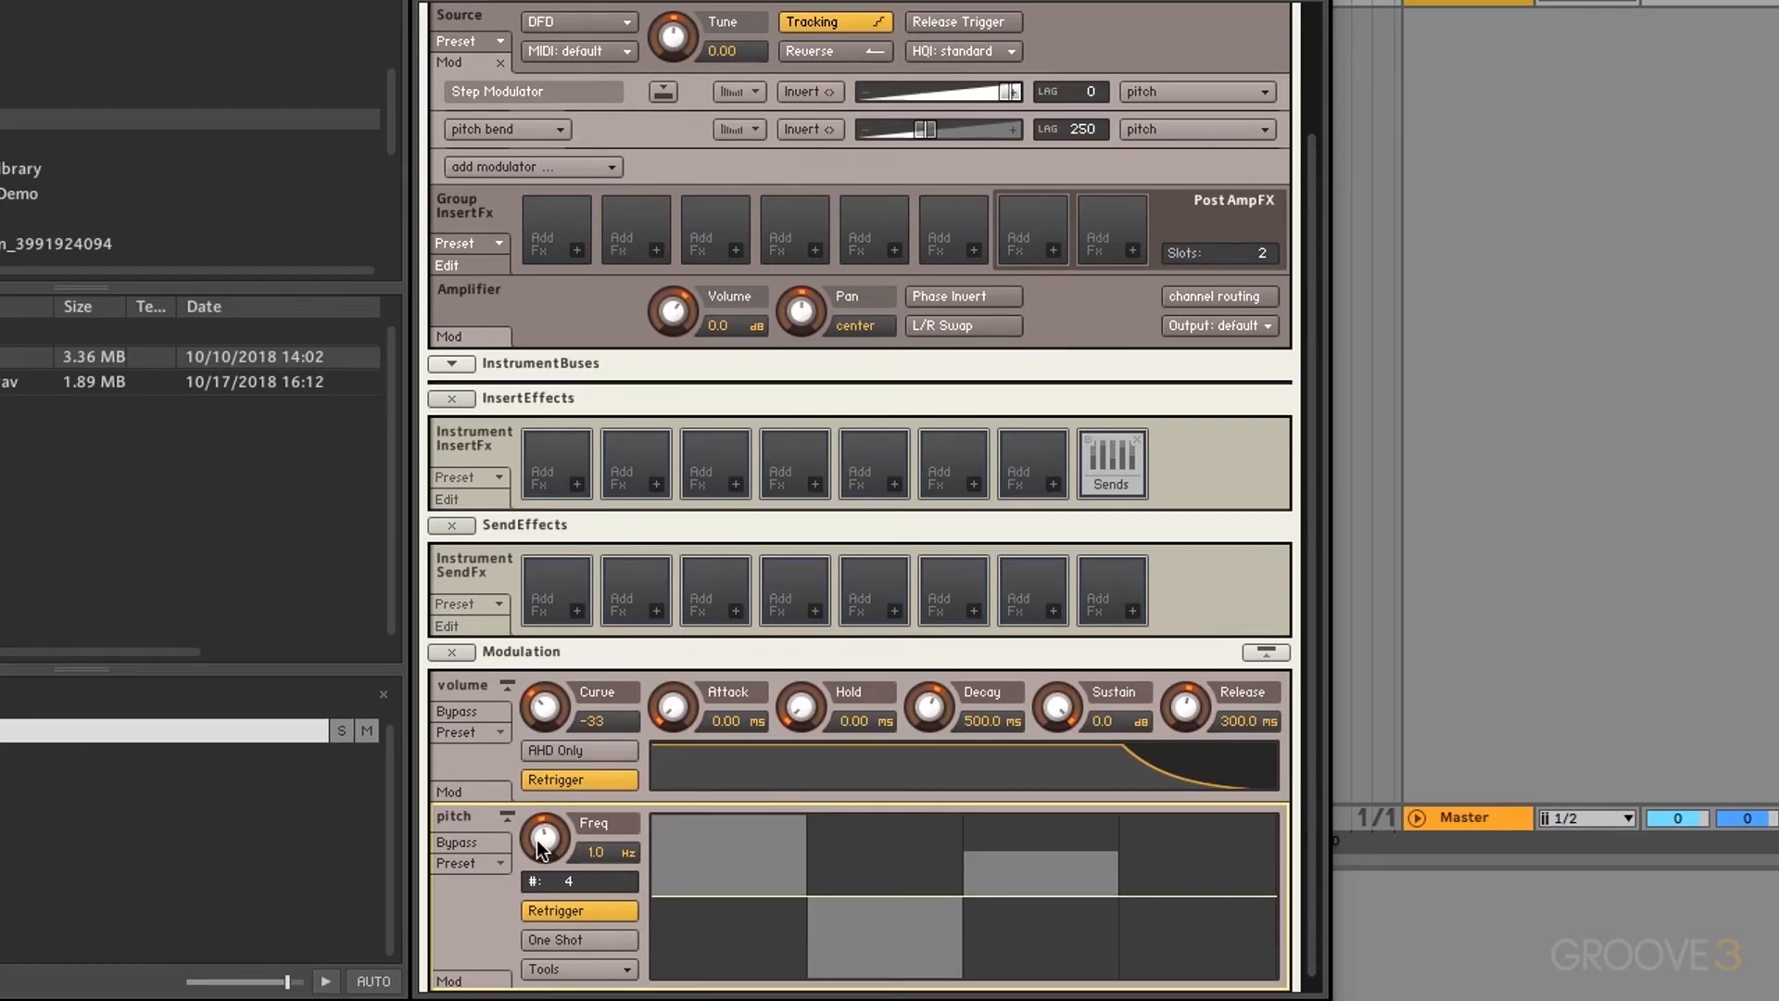
Step: Try step modulator rates of 78.2 Hz, 21.6 Hz and 0.08 Hz
drag(538, 841, 519, 722)
drag(545, 835, 546, 872)
drag(548, 908, 552, 852)
Step: Toggle pitch step retrigger off and back on, and raise the step rate to 50.3 Hz
click(587, 904)
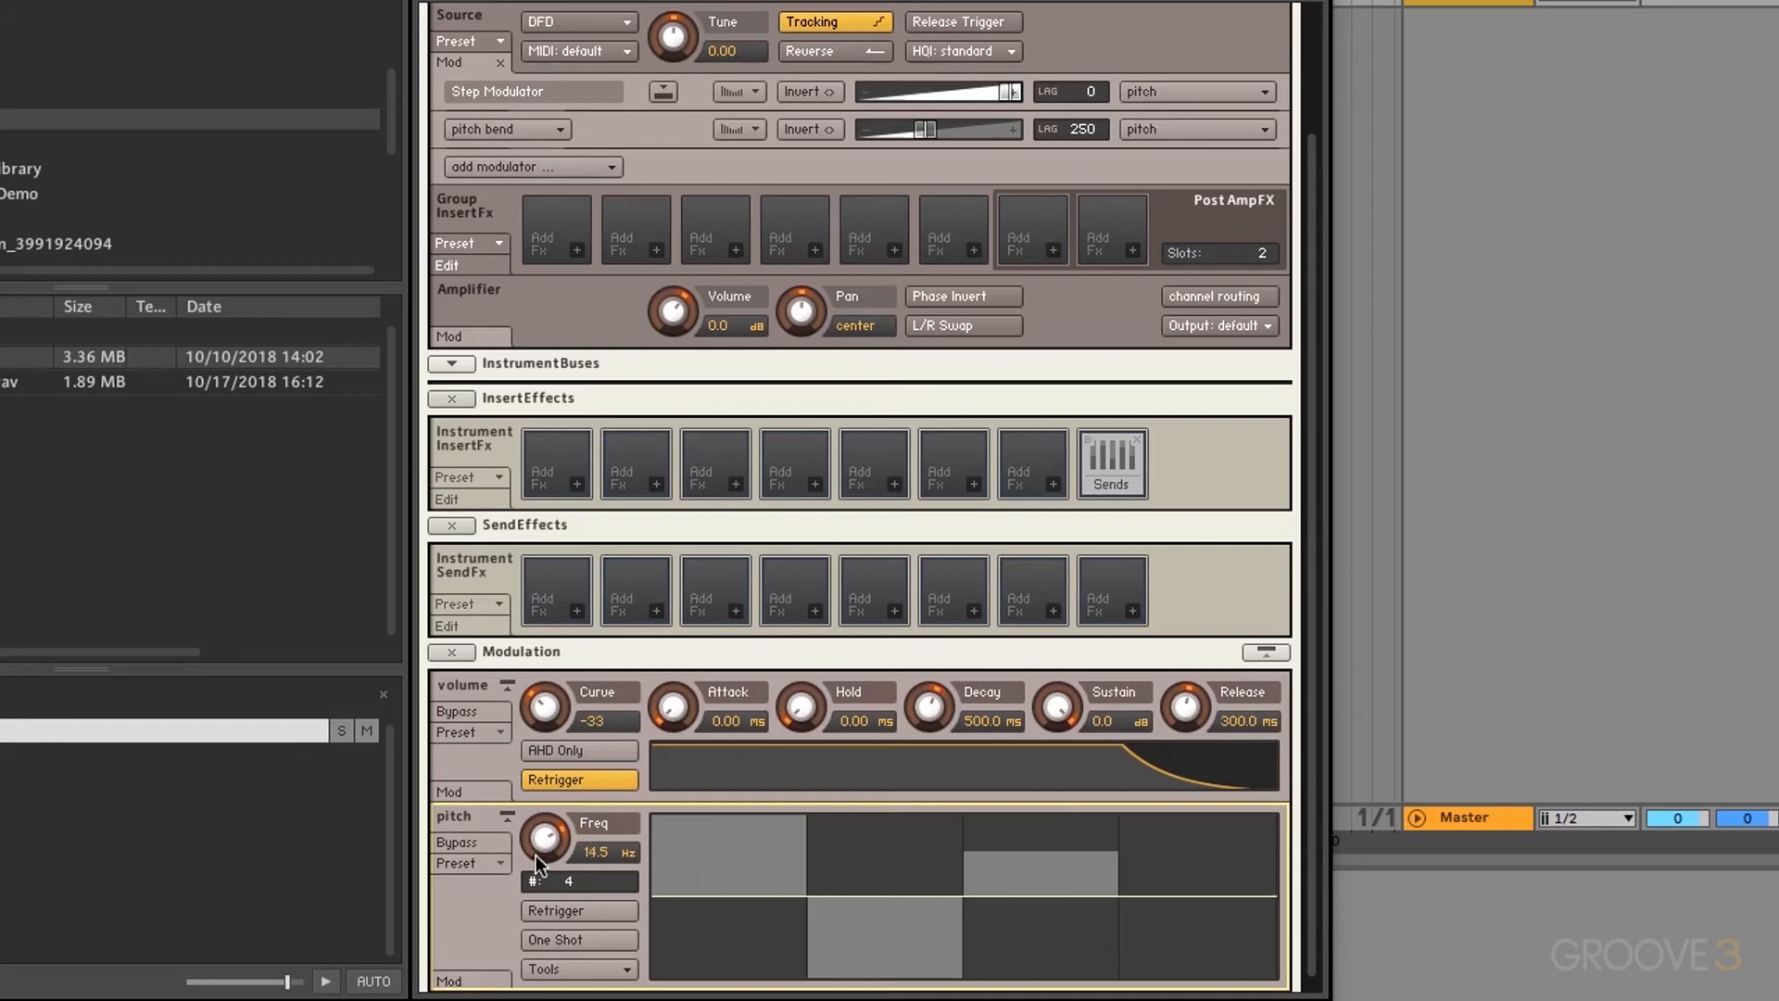
drag(535, 854, 559, 917)
click(584, 913)
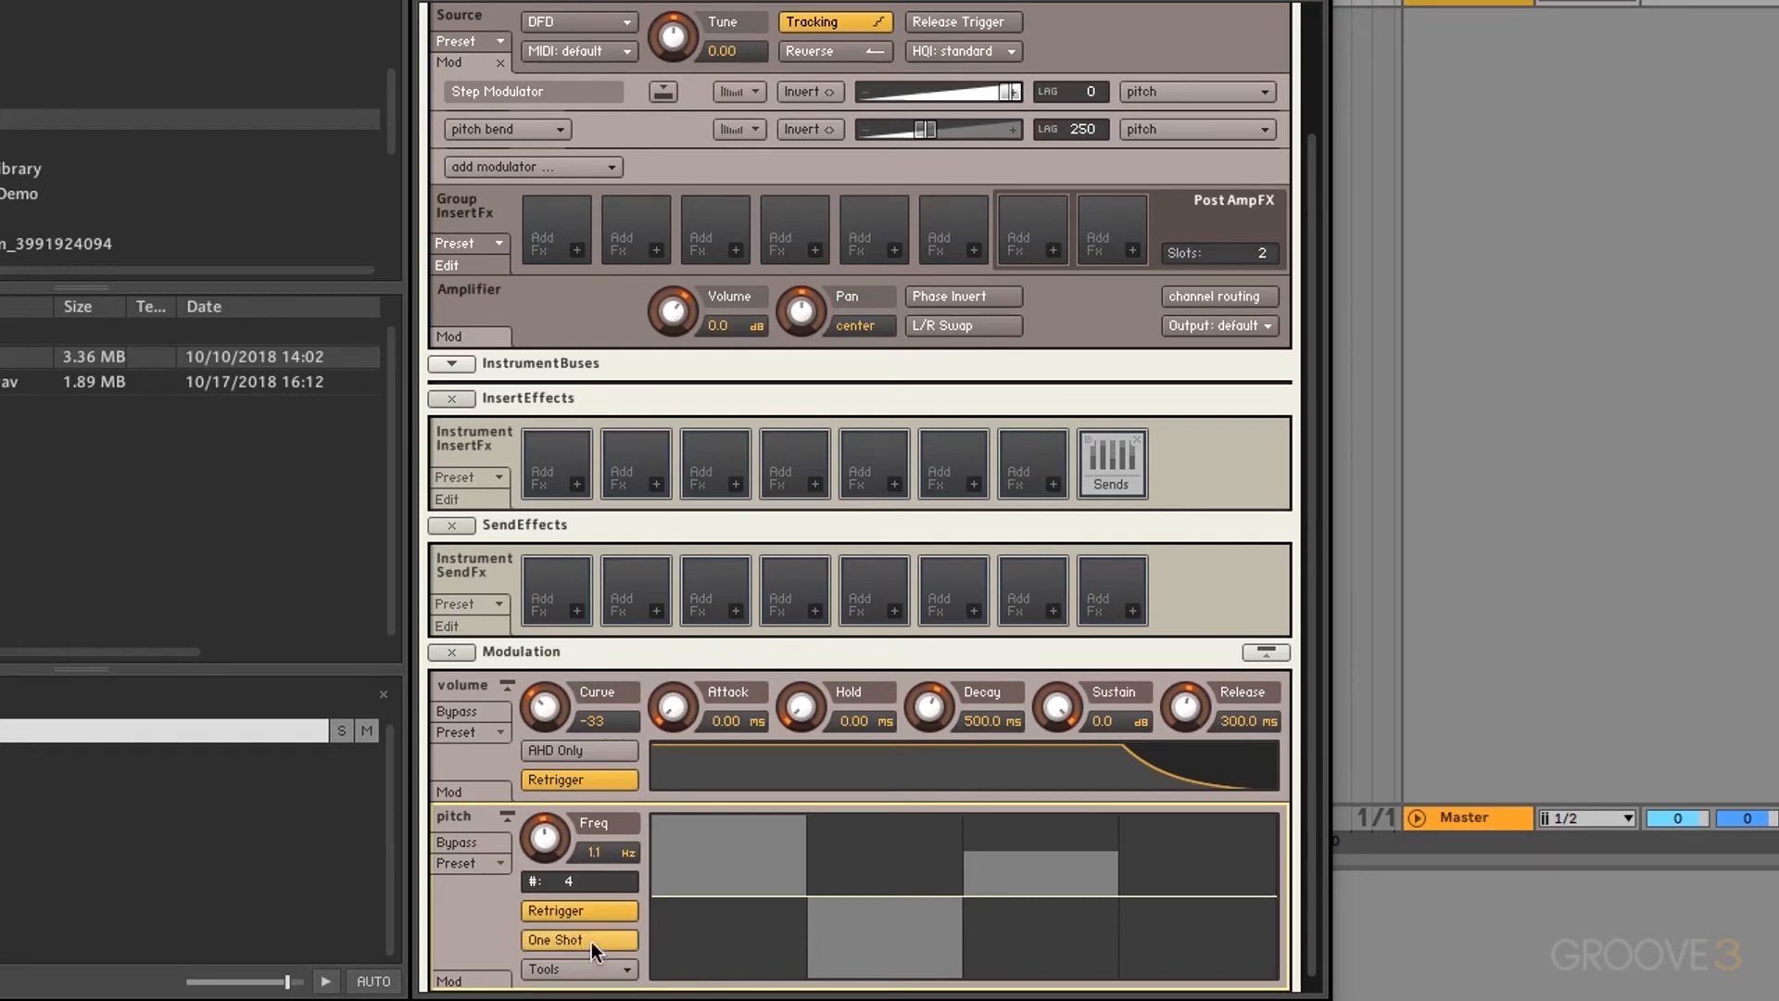
drag(543, 840, 539, 759)
drag(552, 820, 552, 813)
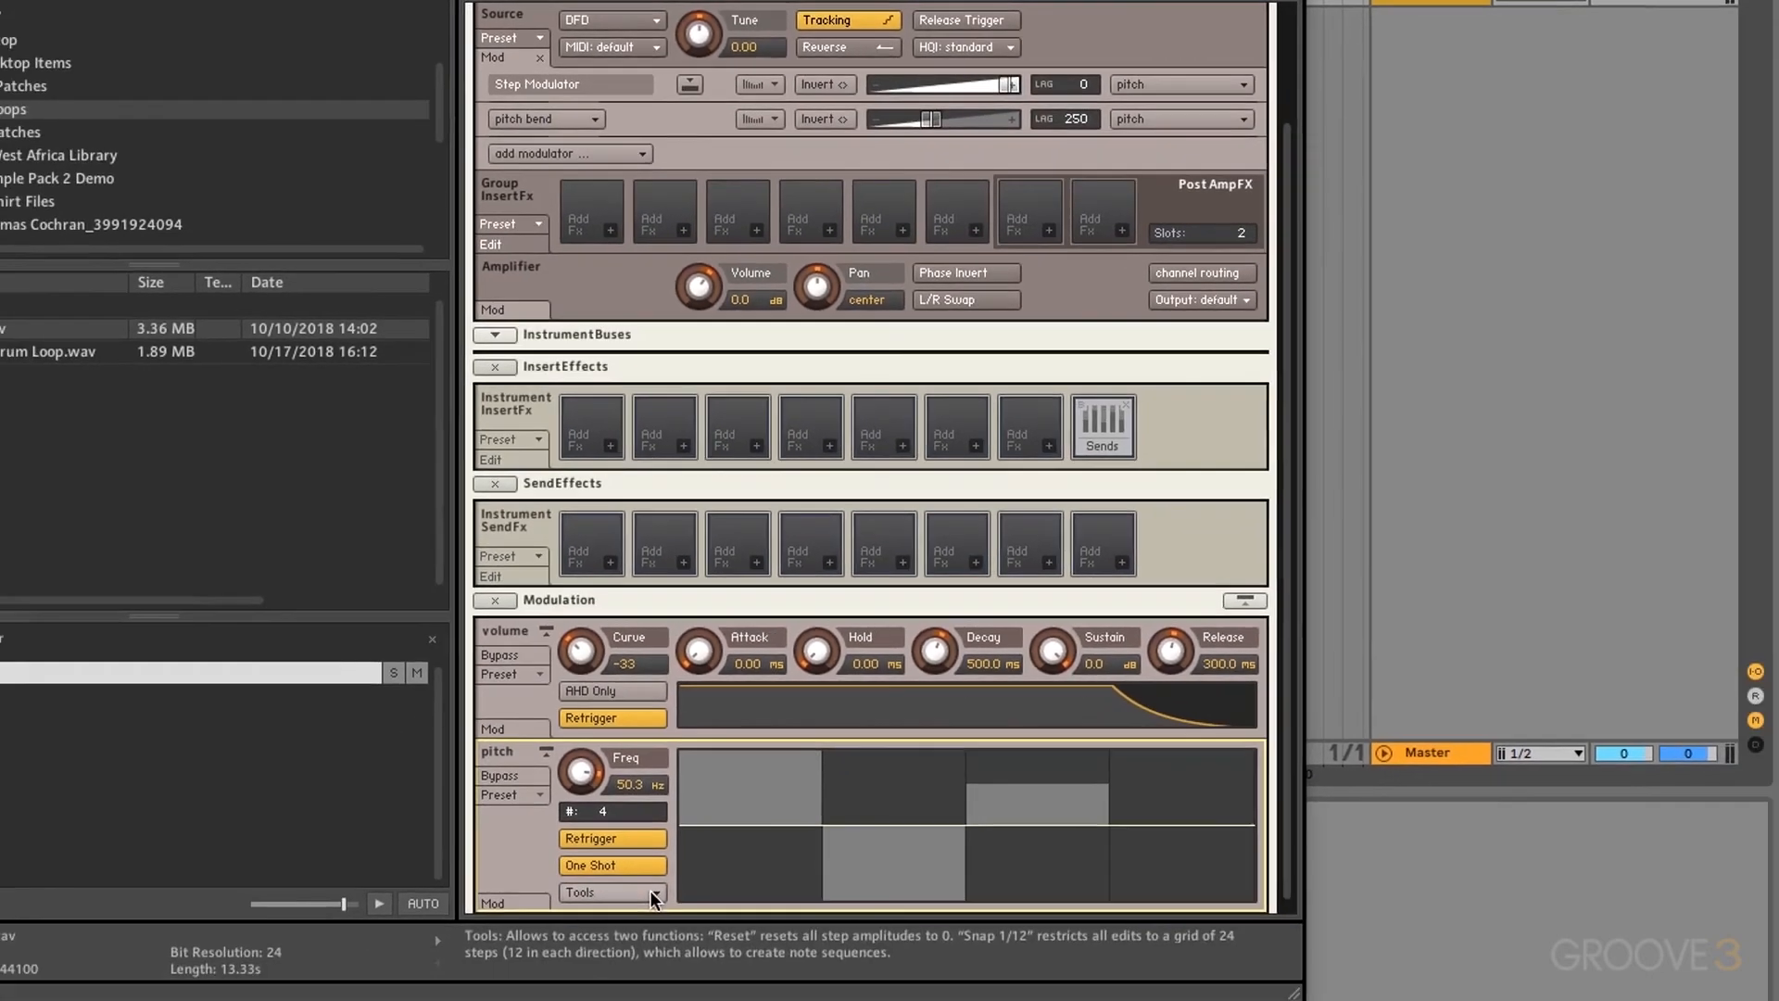
click(623, 971)
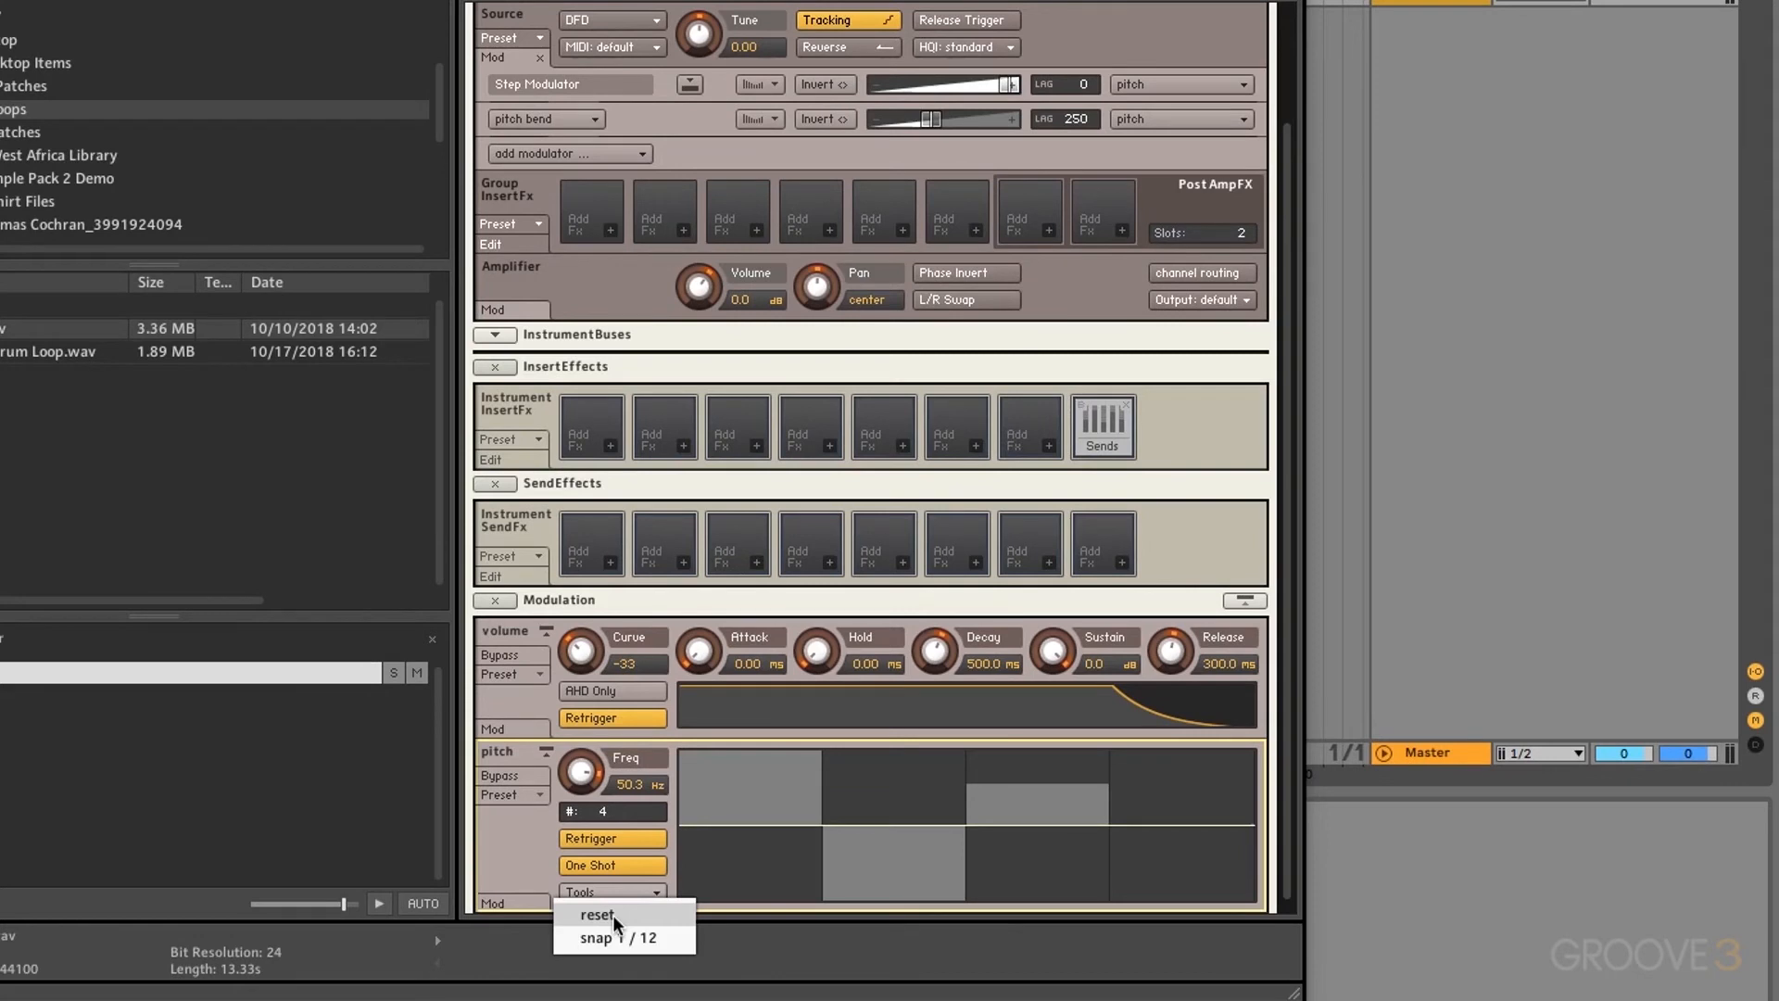
Step: Reset the pitch step pattern to flat and set snap to 1/12
click(614, 915)
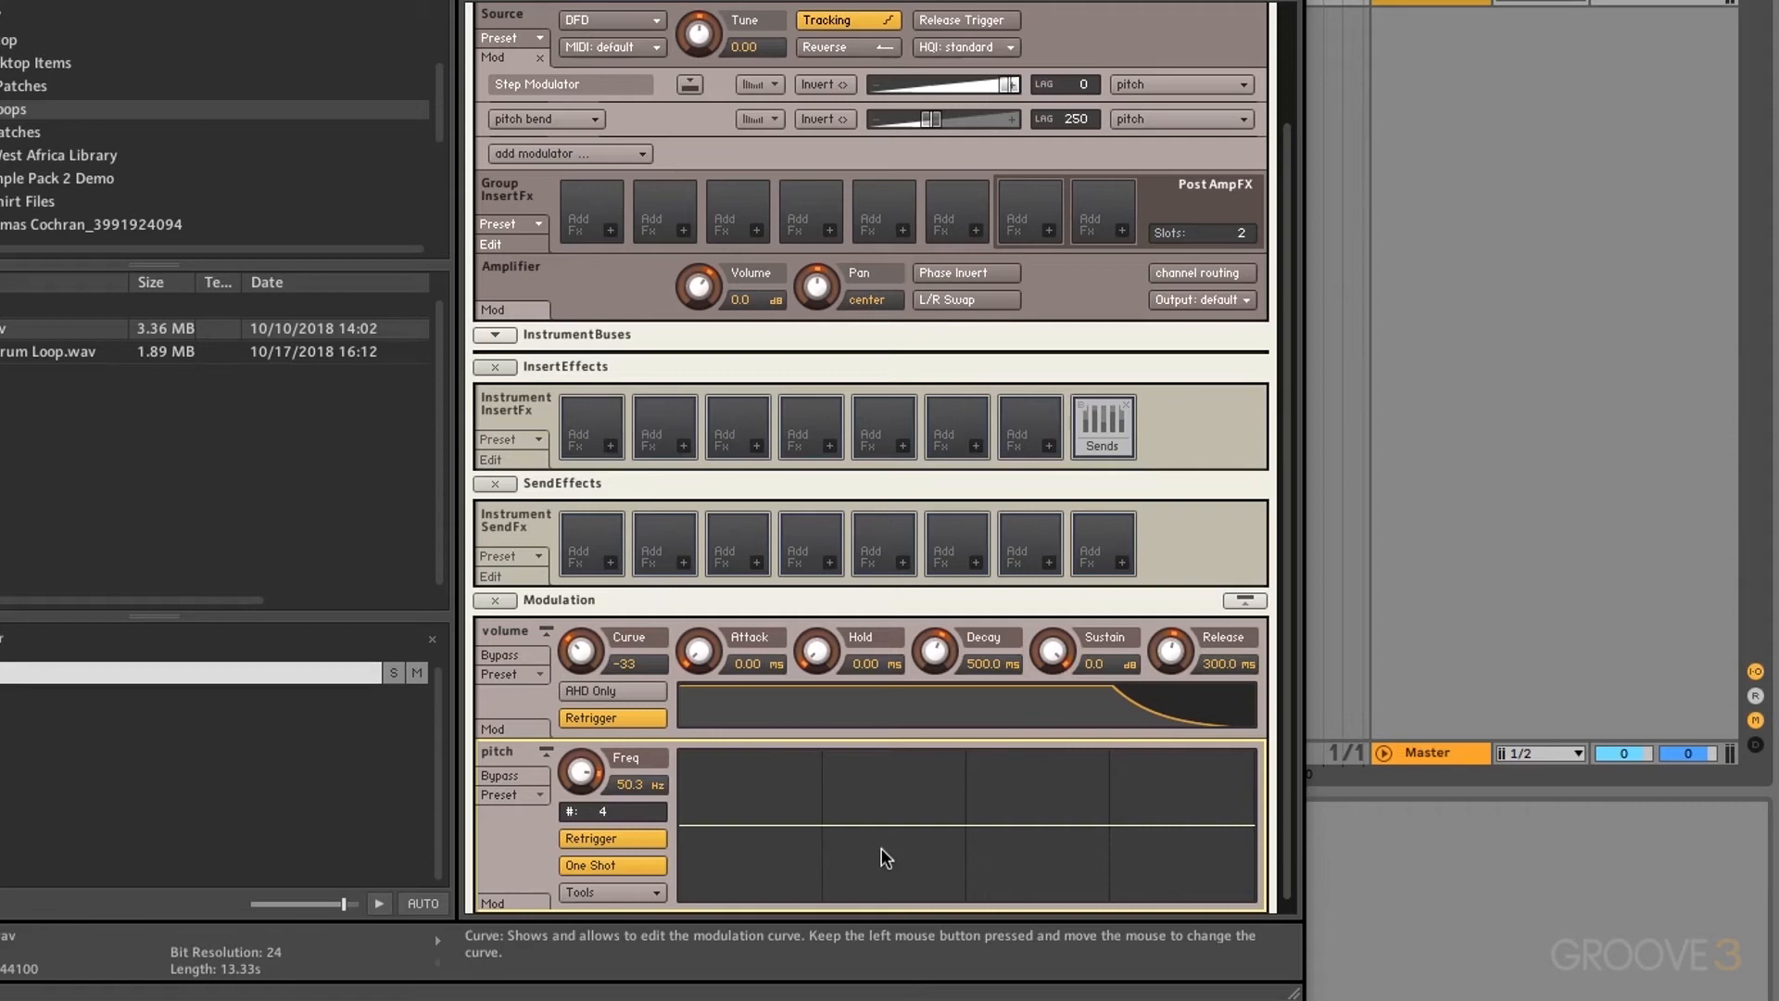
click(619, 891)
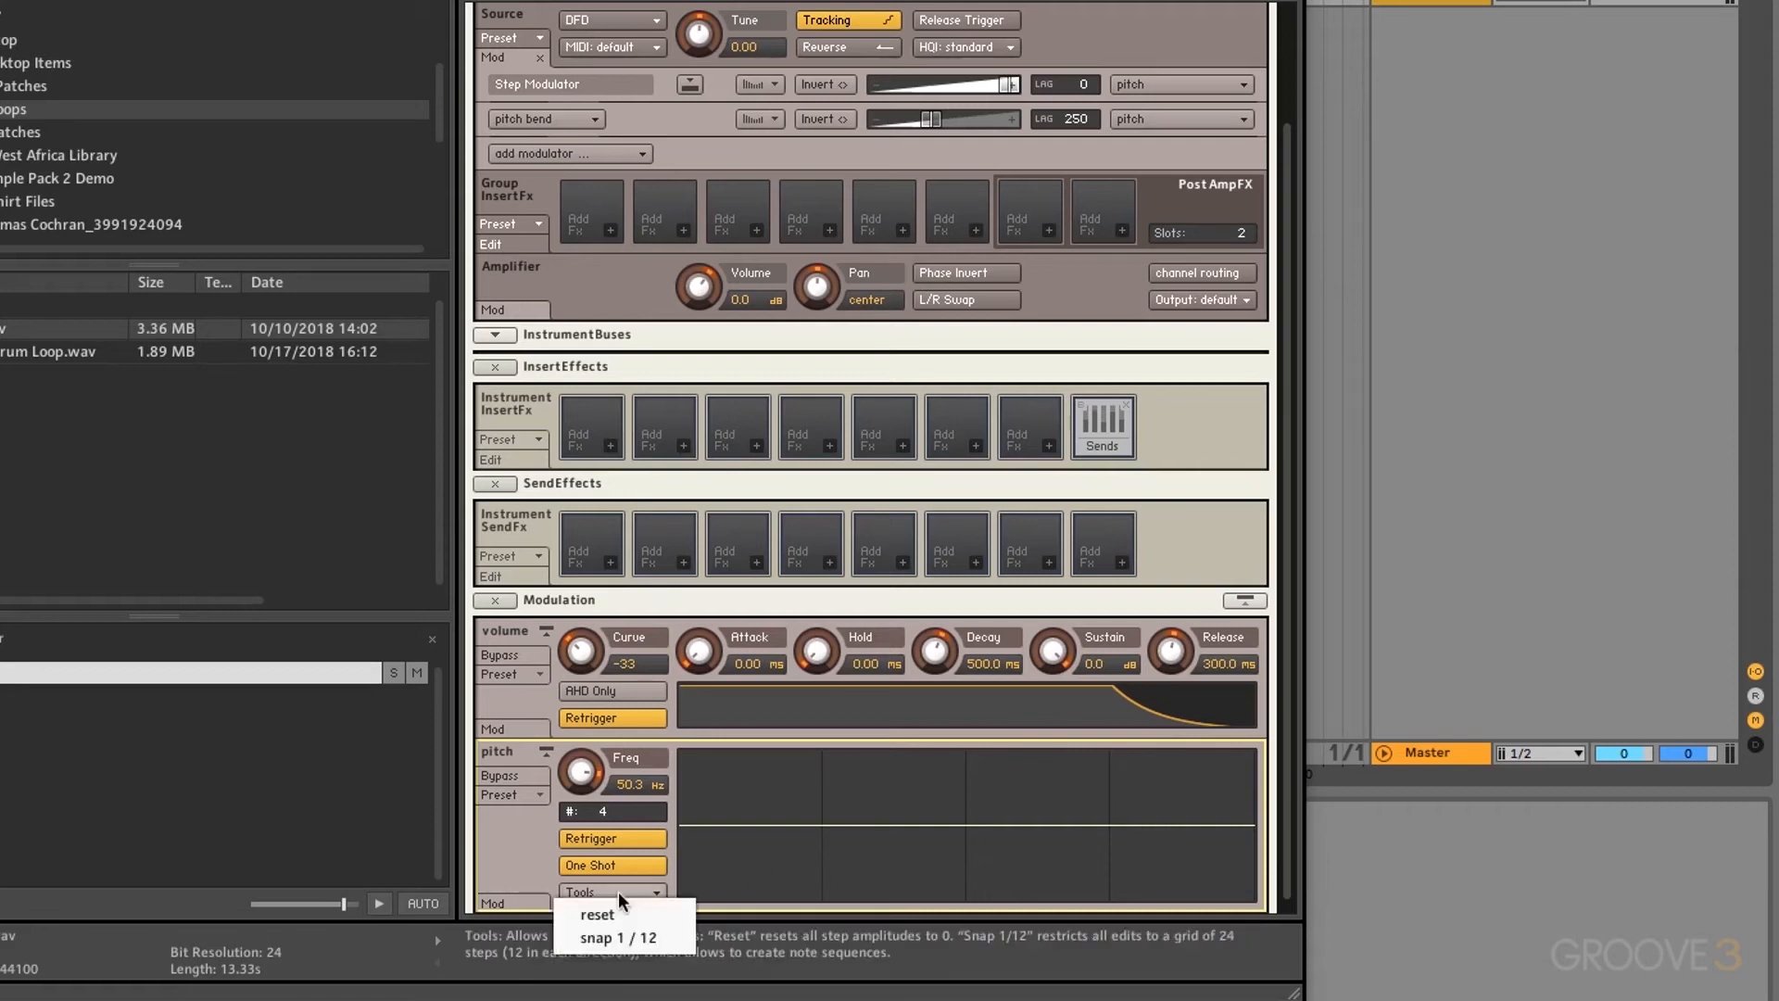
click(664, 942)
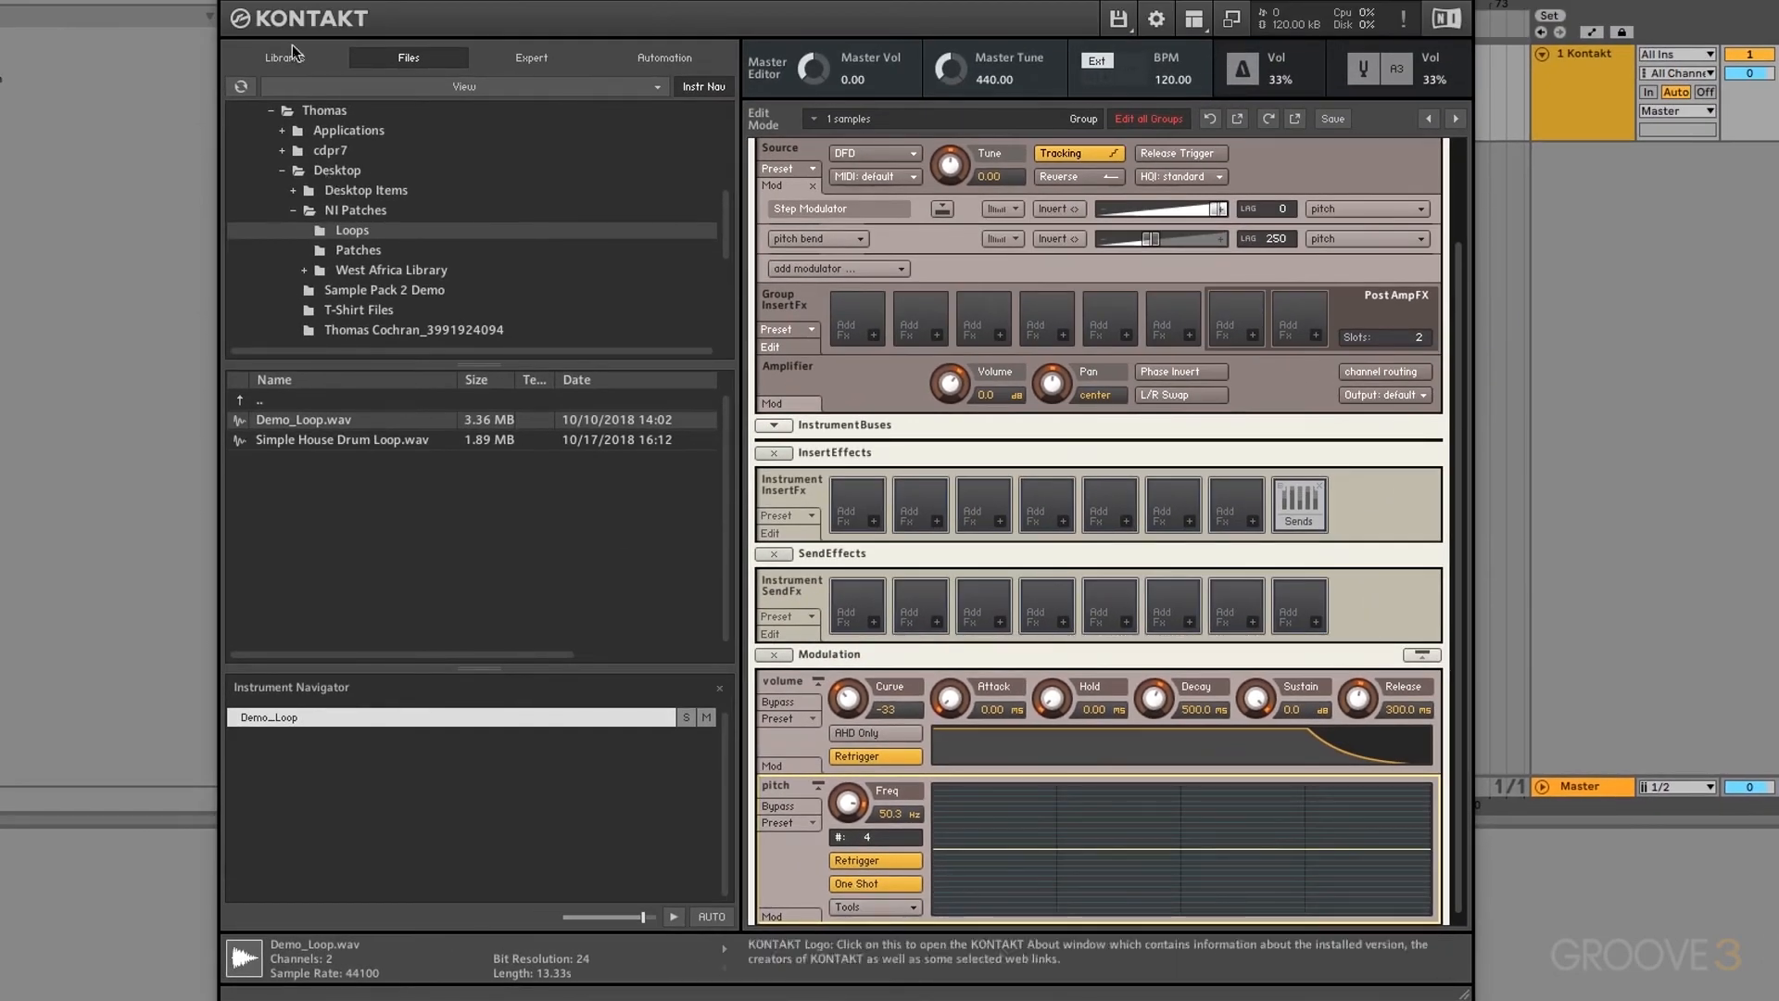
Step: Load Poly Detuned Lead.nki from Factory Library Instruments > Synth > 4 - Lead
click(294, 57)
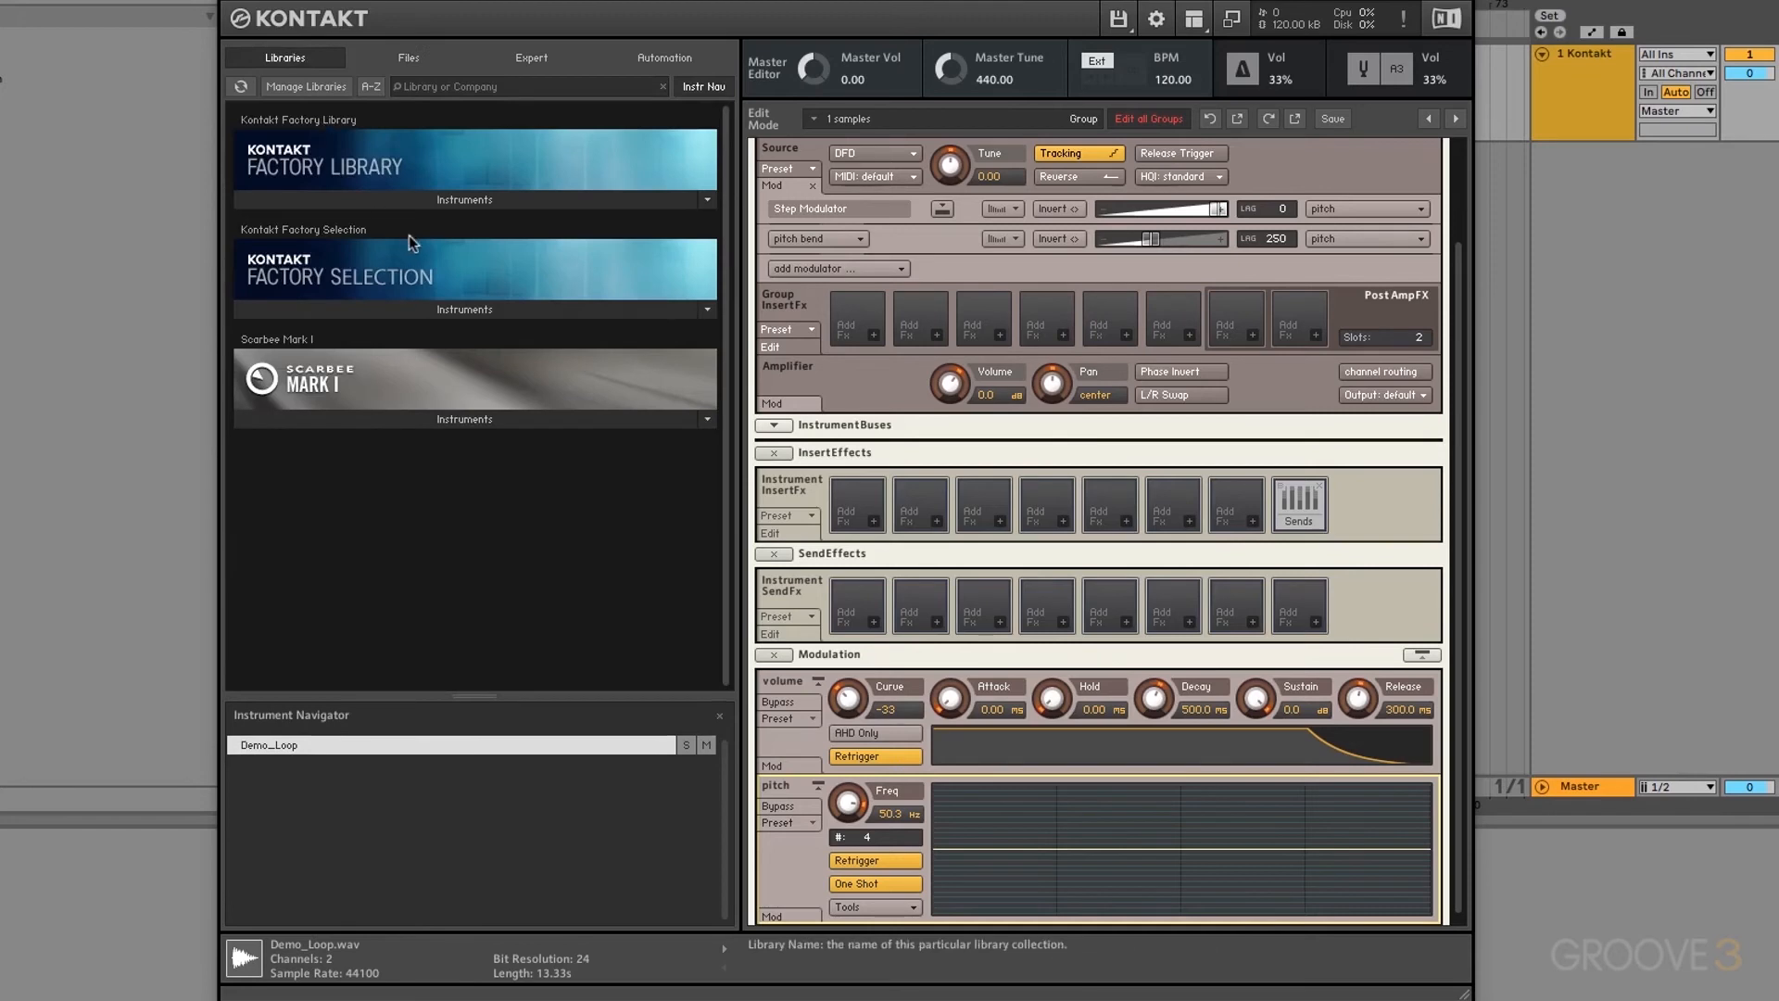
click(394, 202)
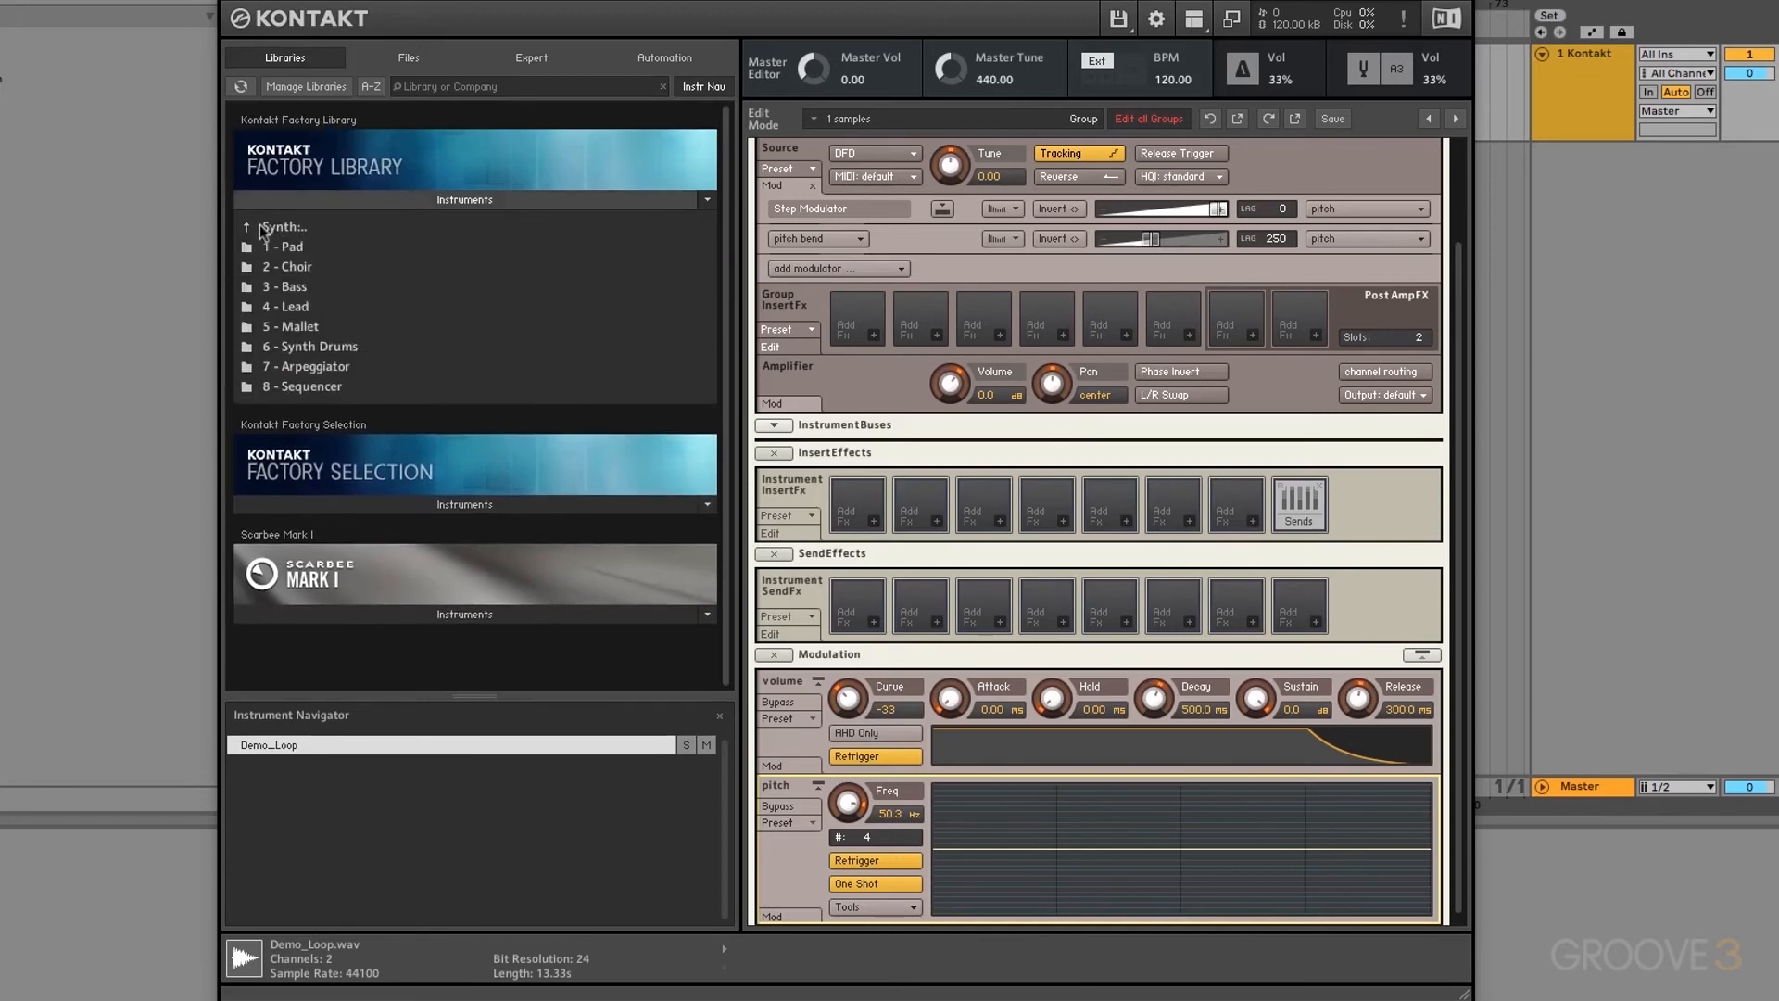
click(306, 226)
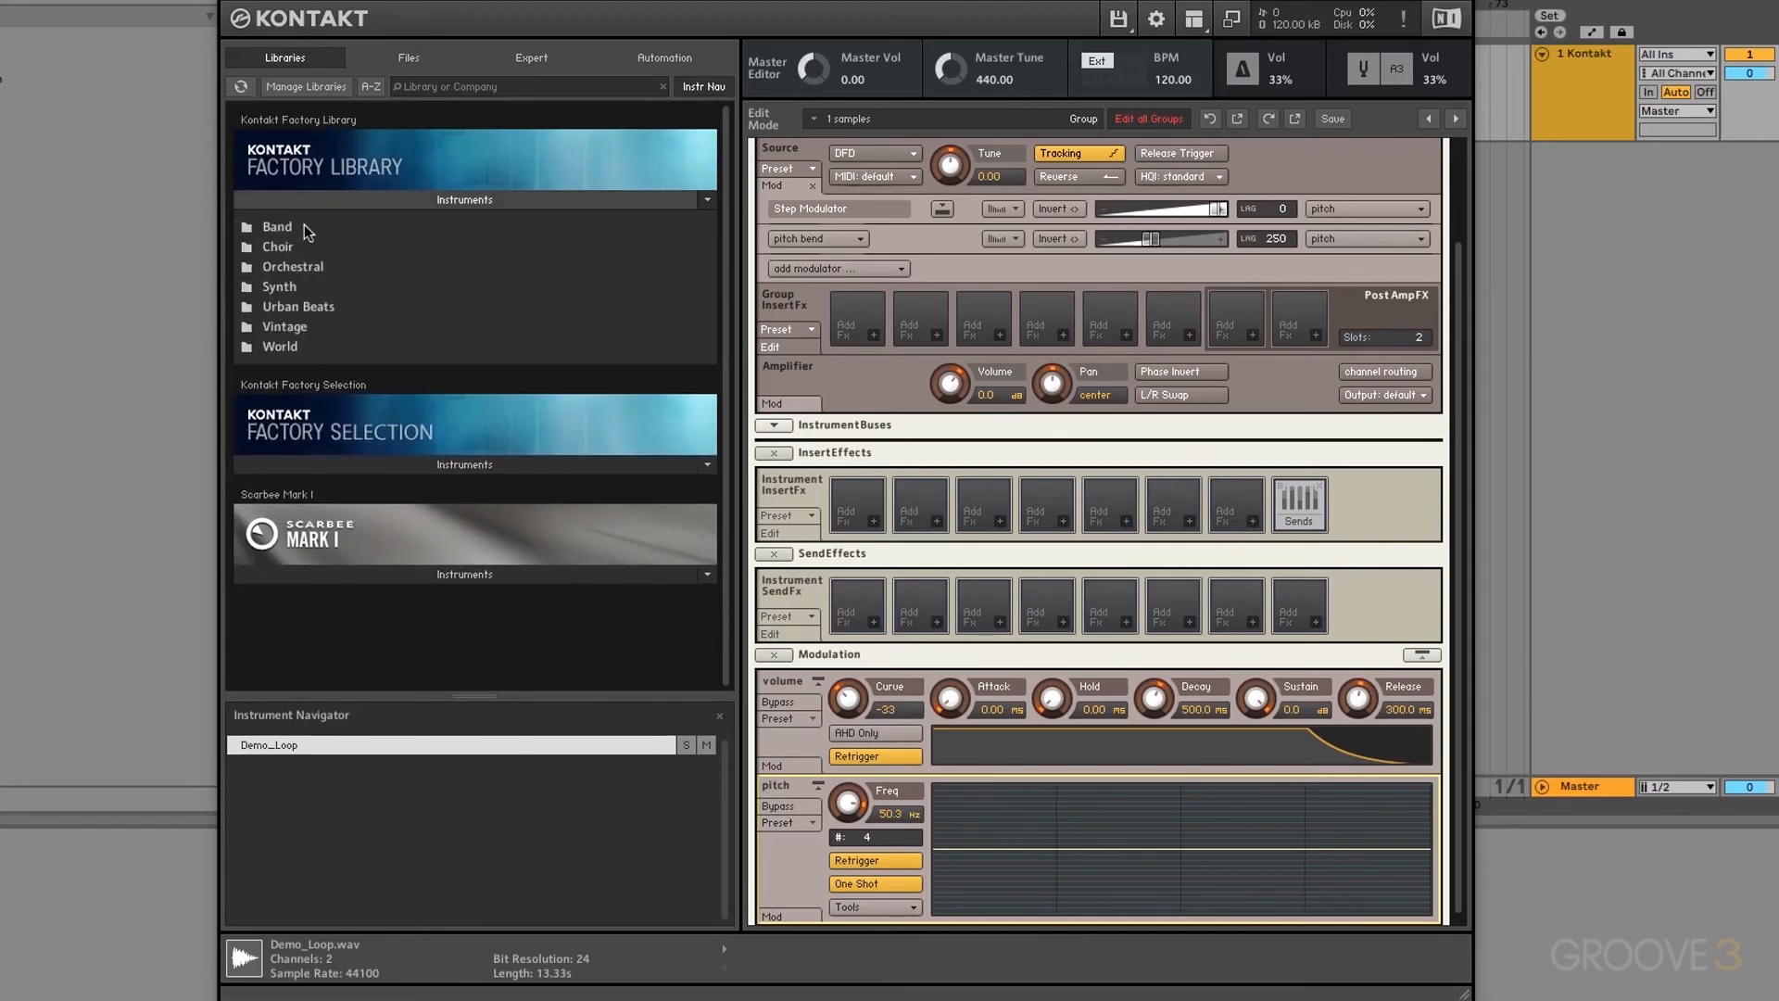
click(290, 288)
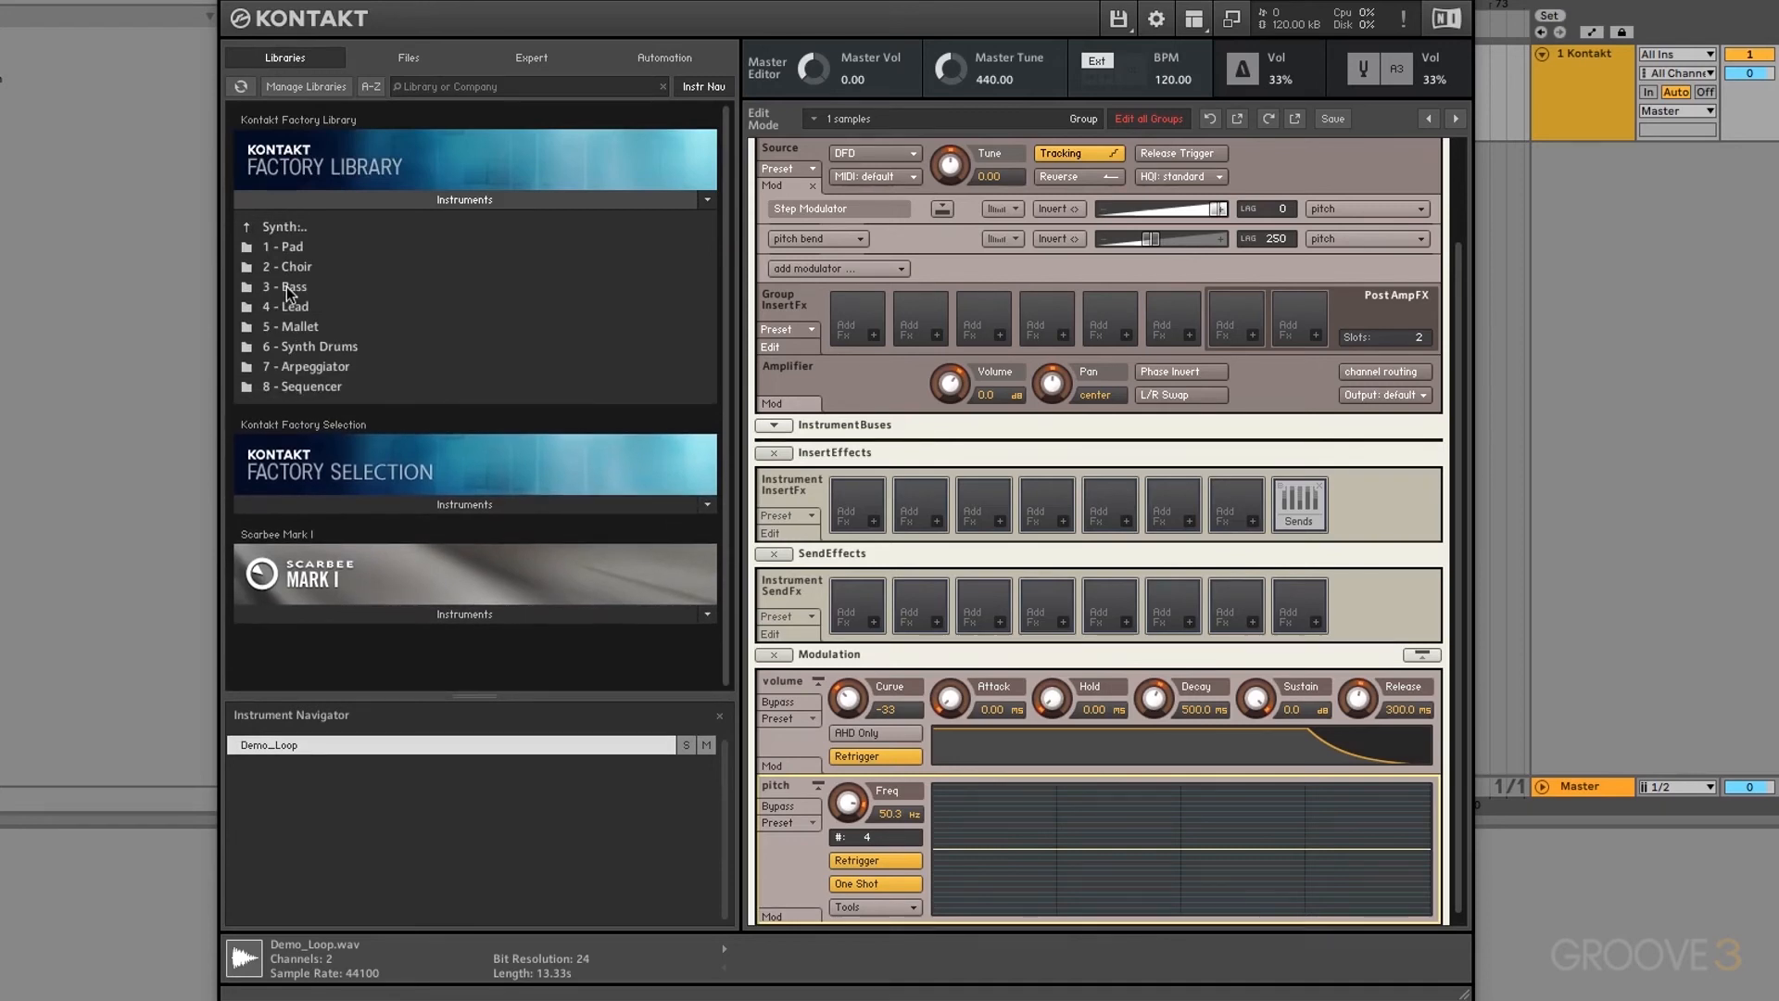
click(292, 308)
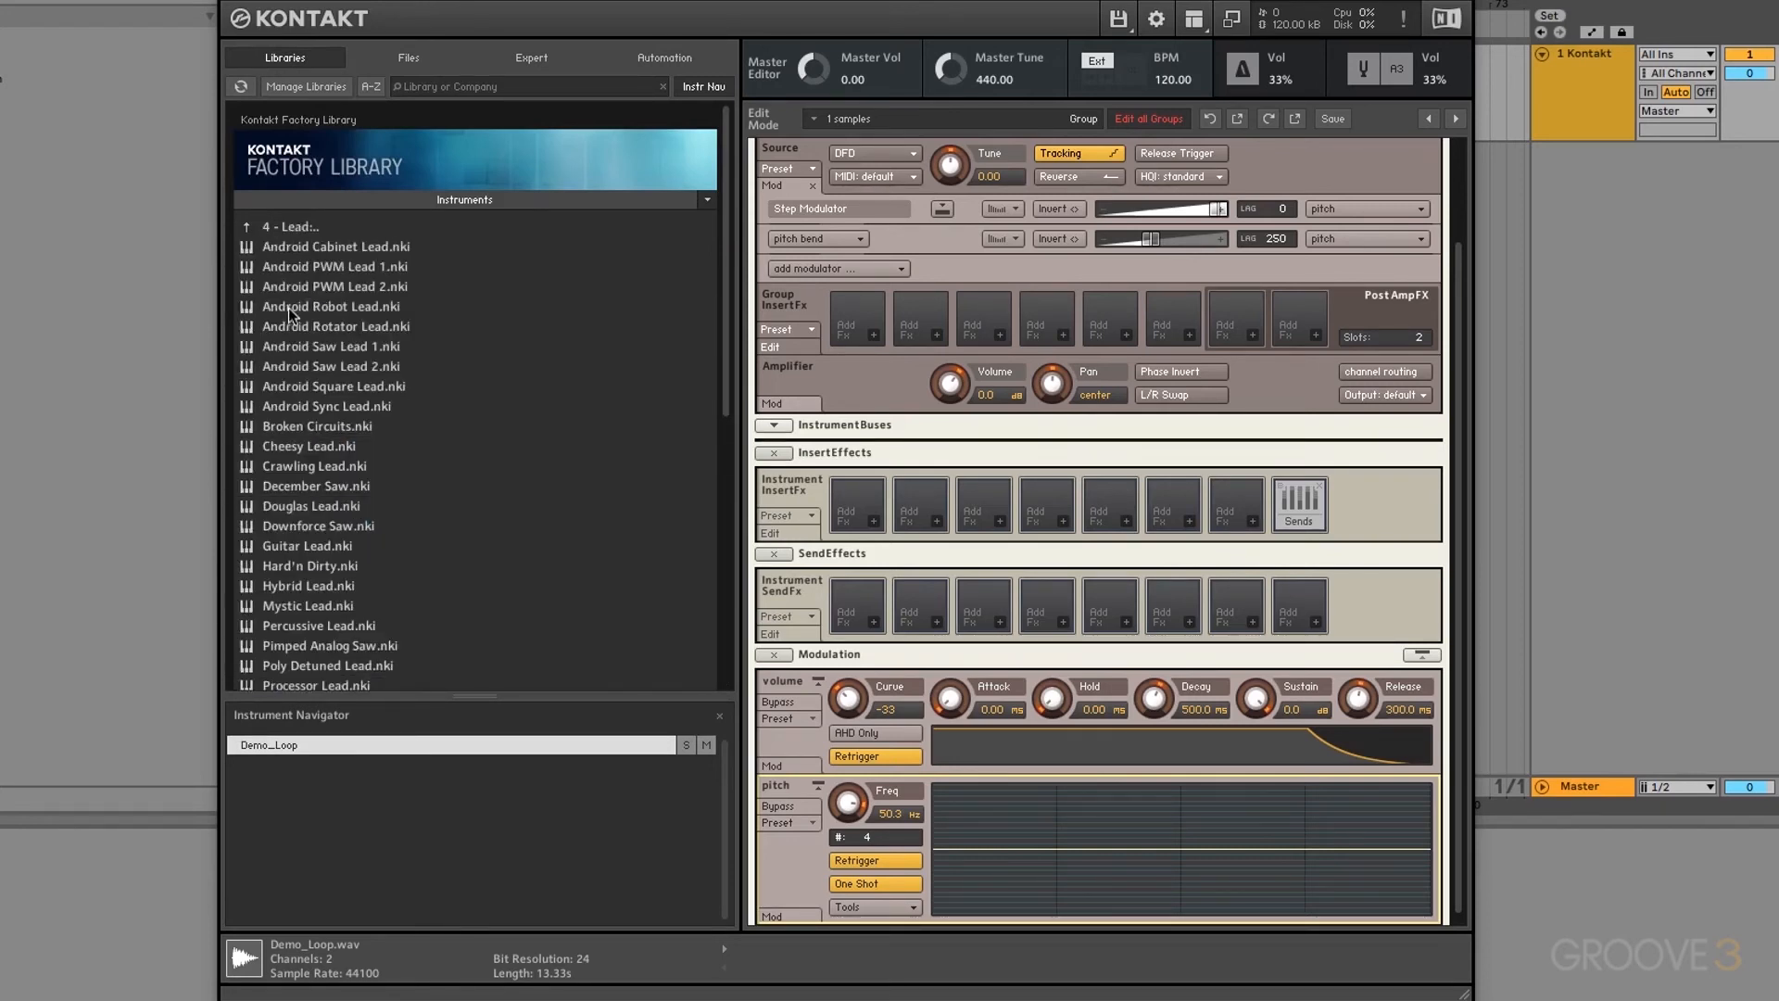
scroll(319, 472, down, 1)
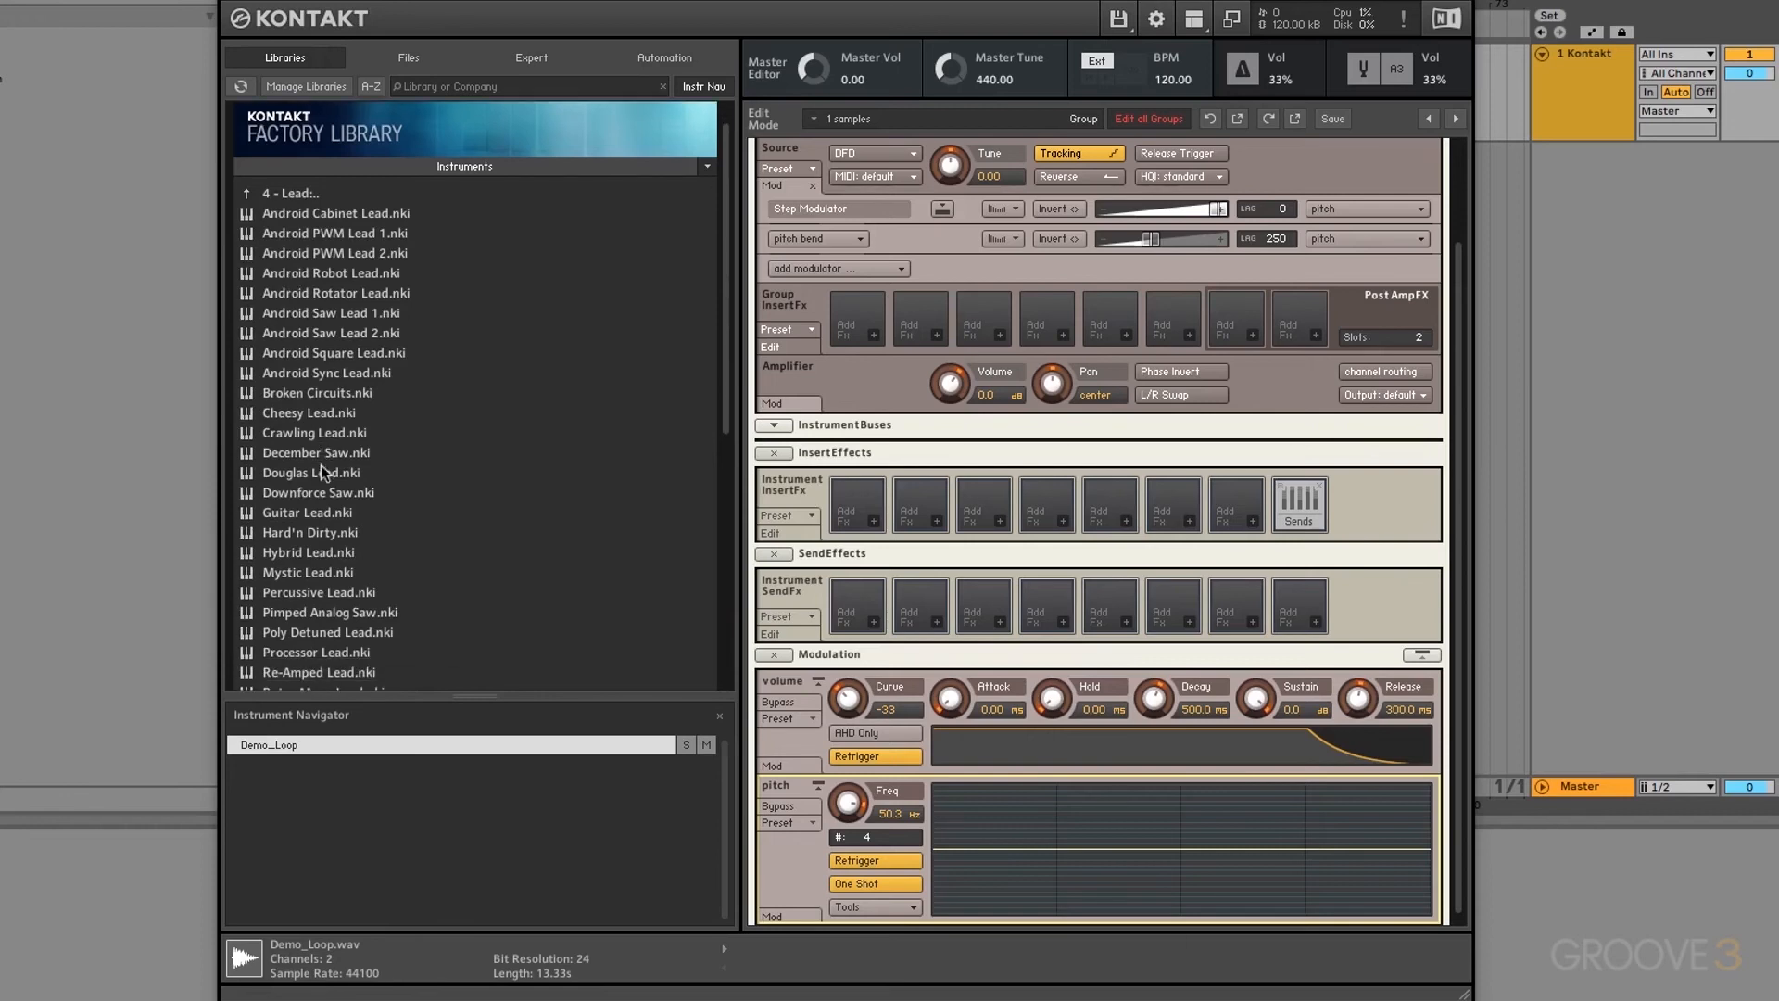
click(318, 635)
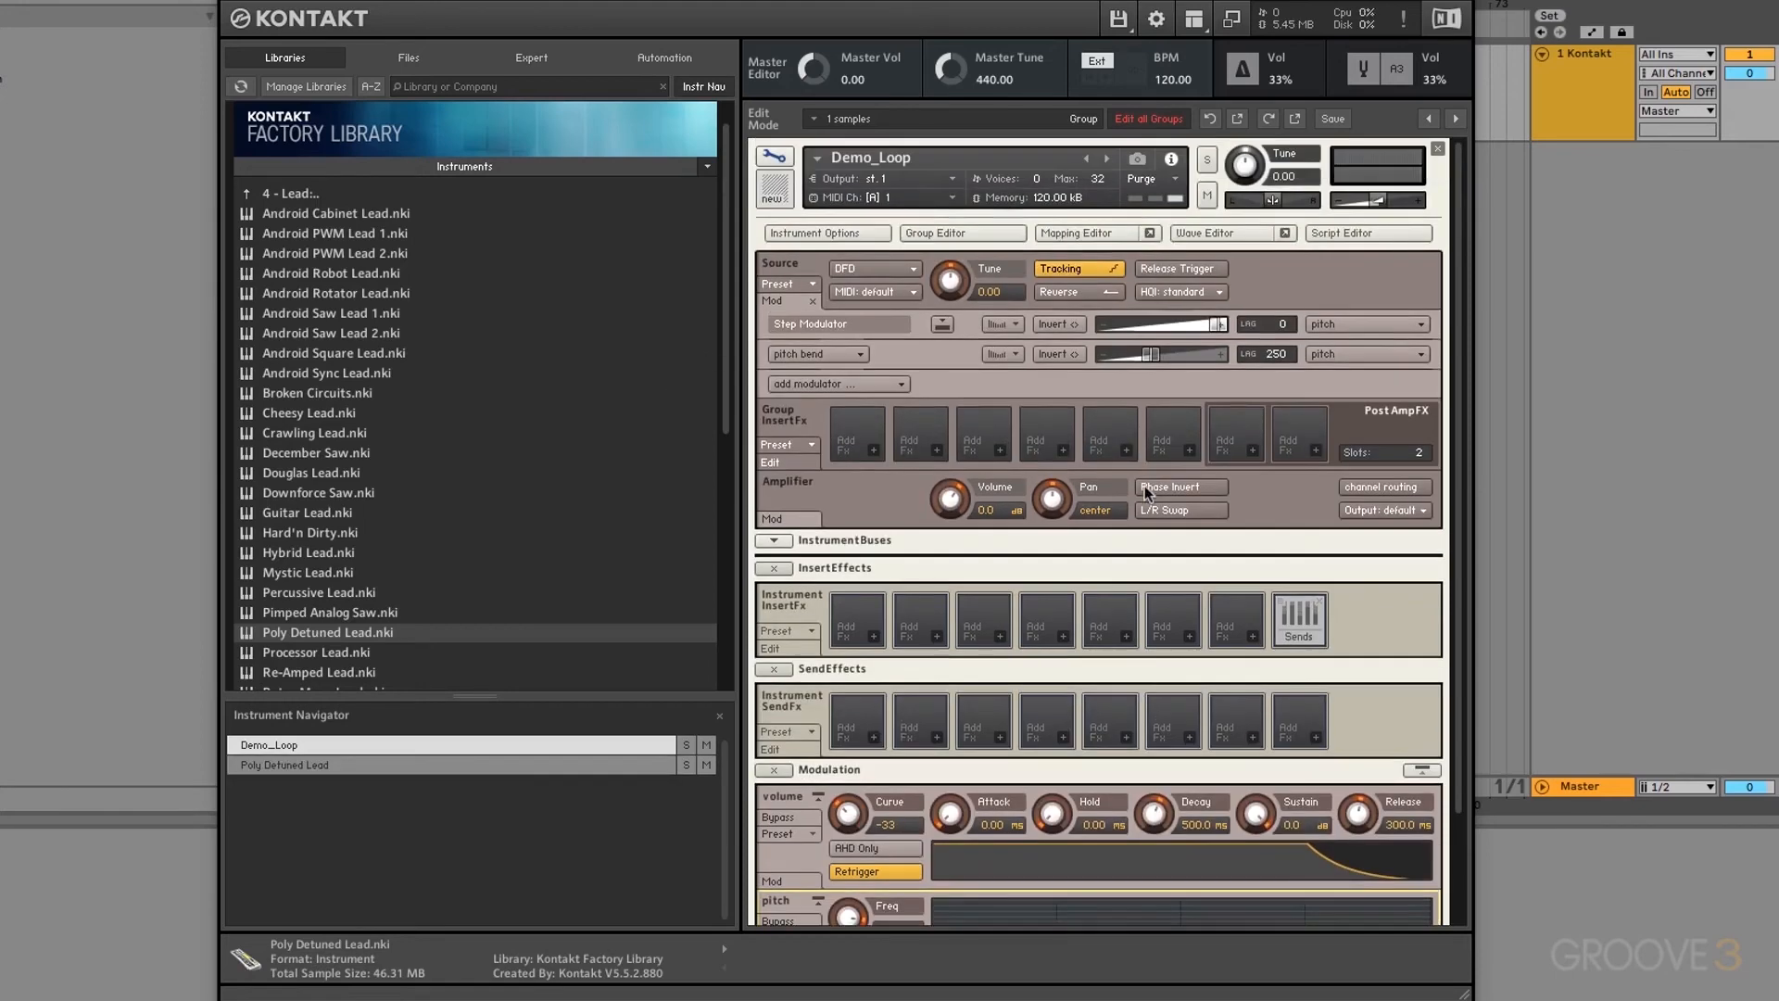
Step: Close Demo_Loop without saving and lower the Poly Detuned Lead's filter cutoff
click(1437, 148)
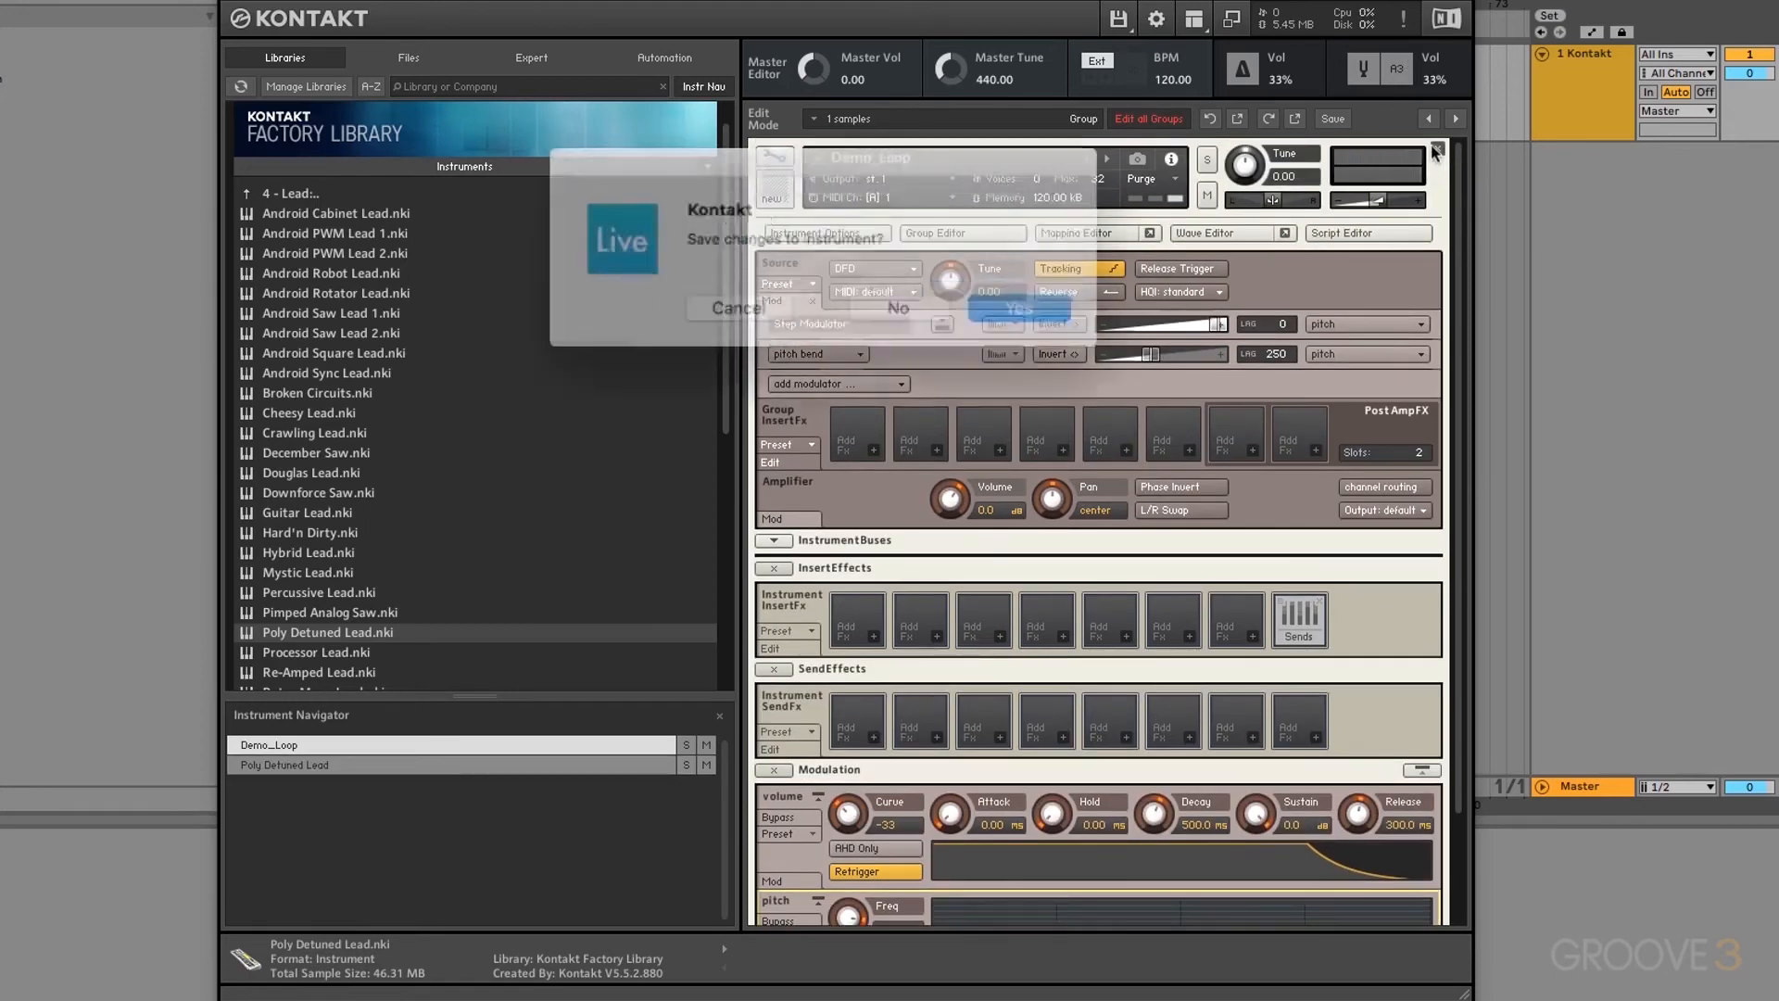
click(890, 310)
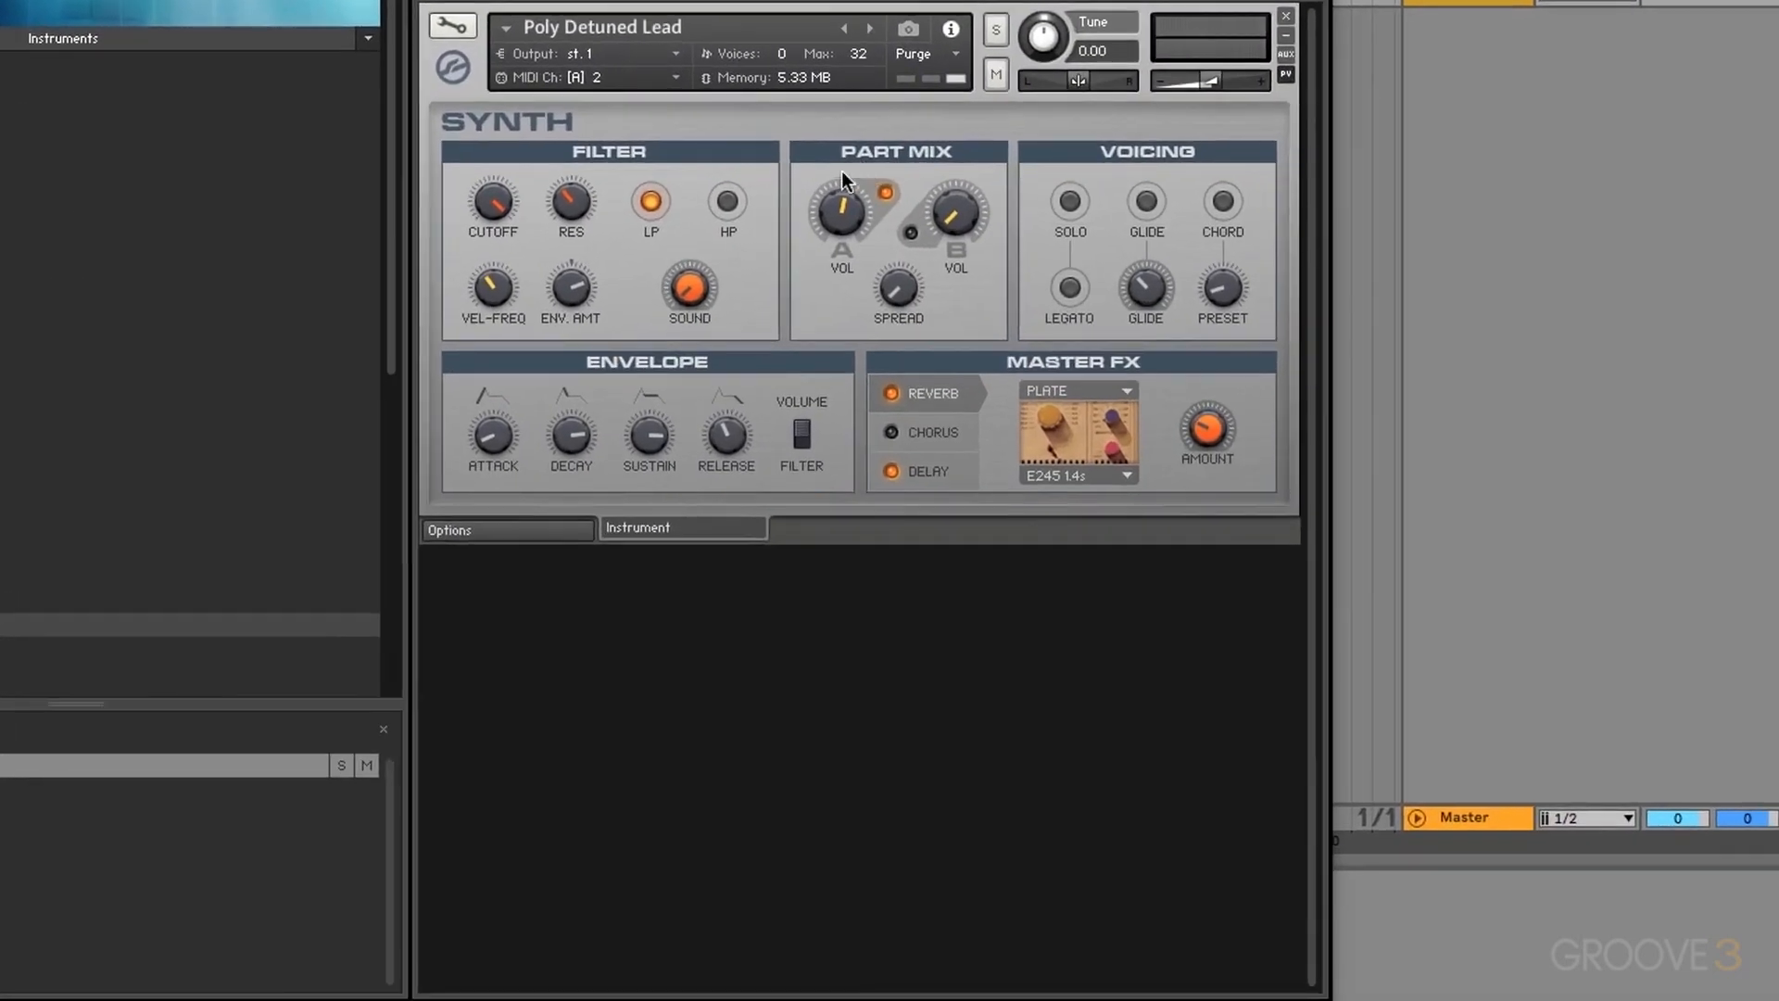
drag(501, 202, 501, 231)
Step: Set Poly Detuned Lead's MIDI channel to omni and open it for editing
click(575, 82)
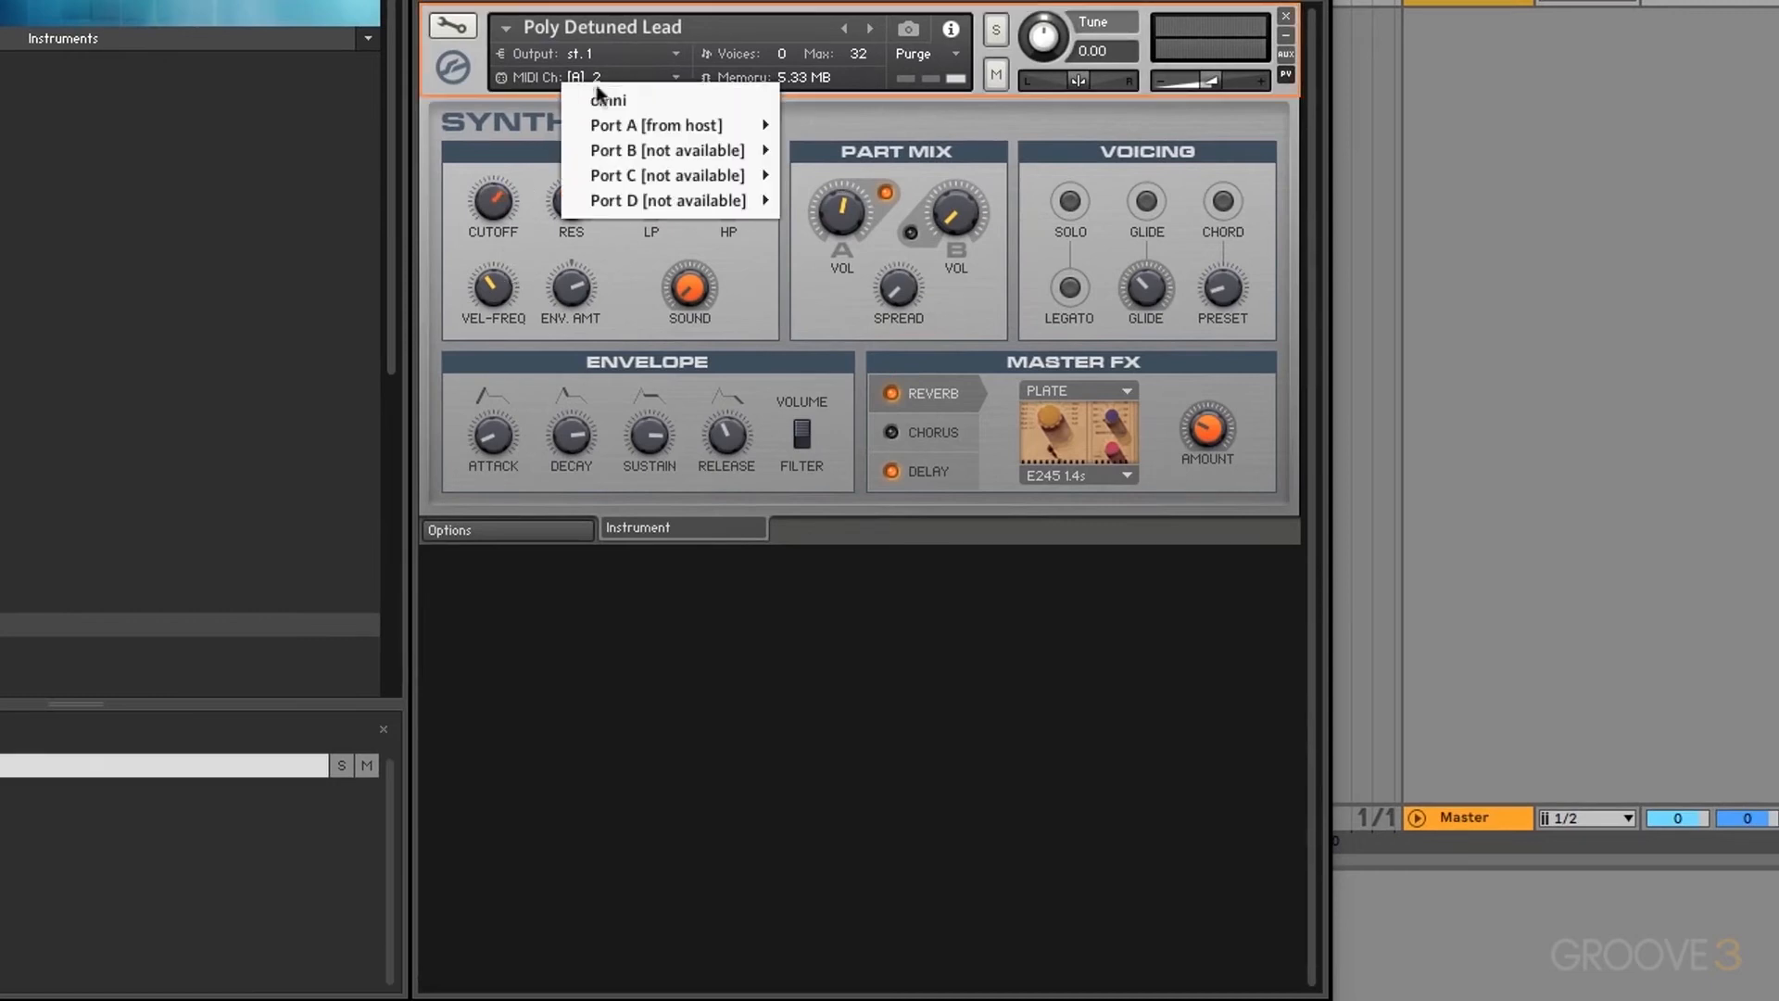
click(607, 97)
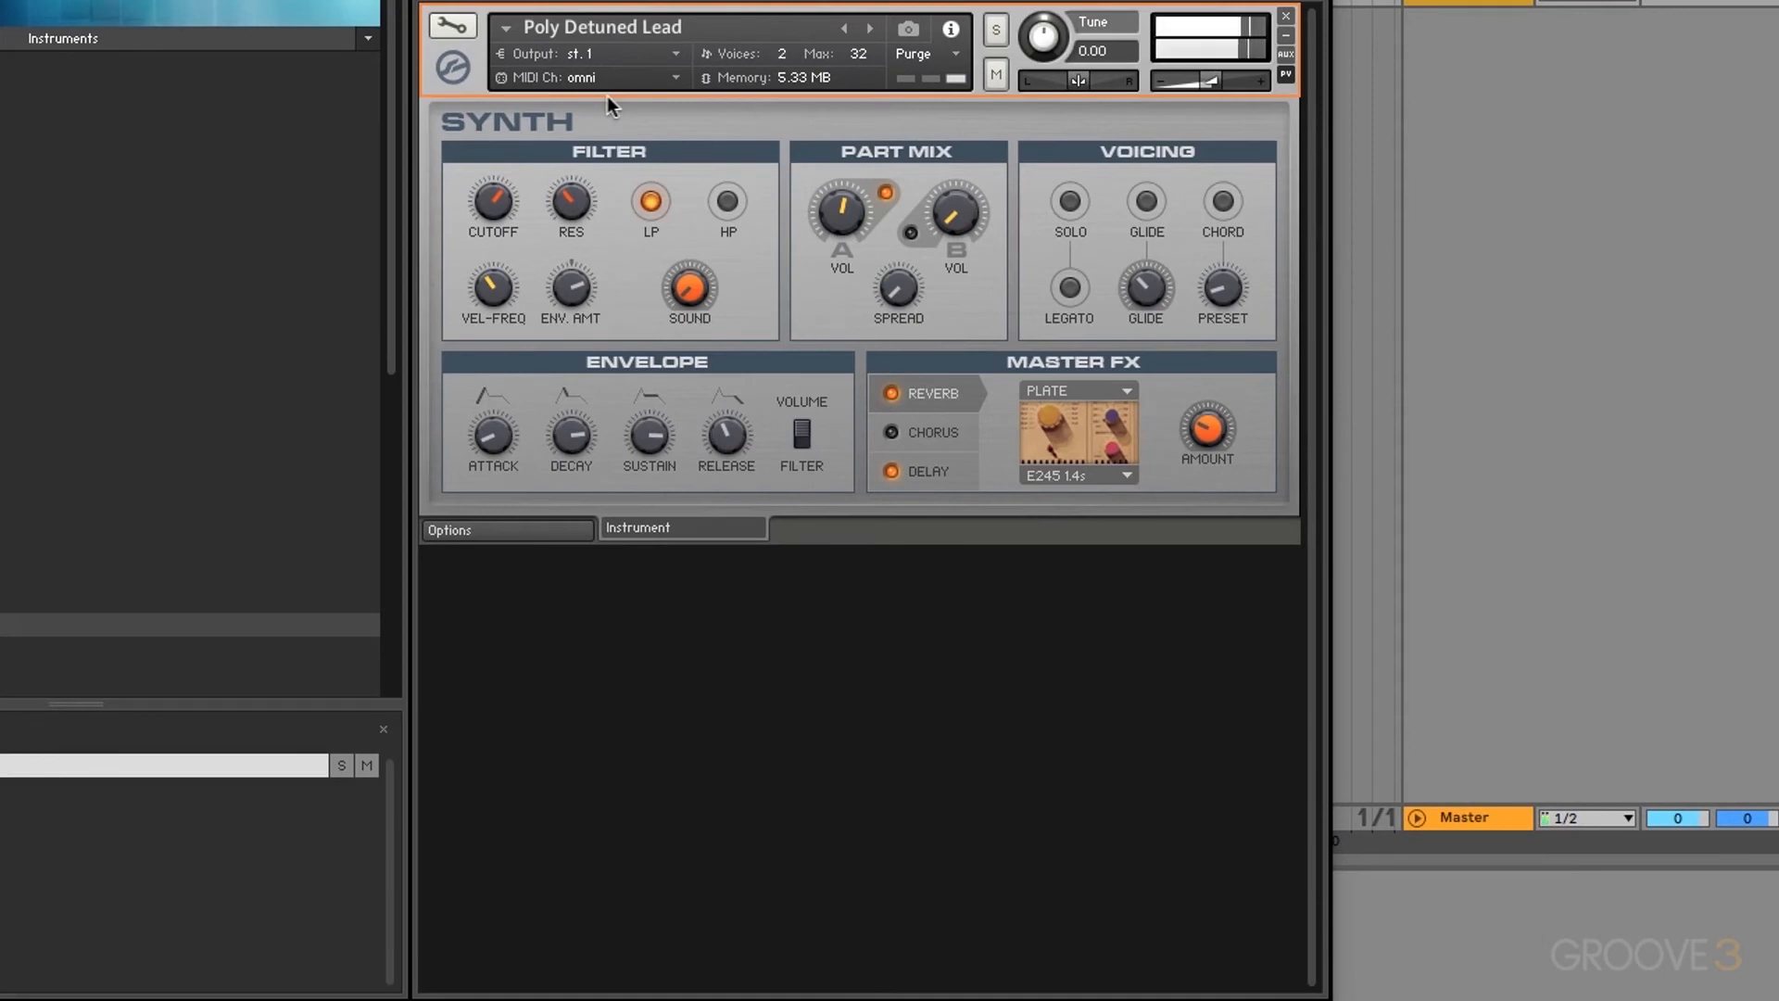
click(466, 31)
Step: Add a Step Modulator to the Poly Detuned Lead's Tune at maximum intensity
right_click(669, 190)
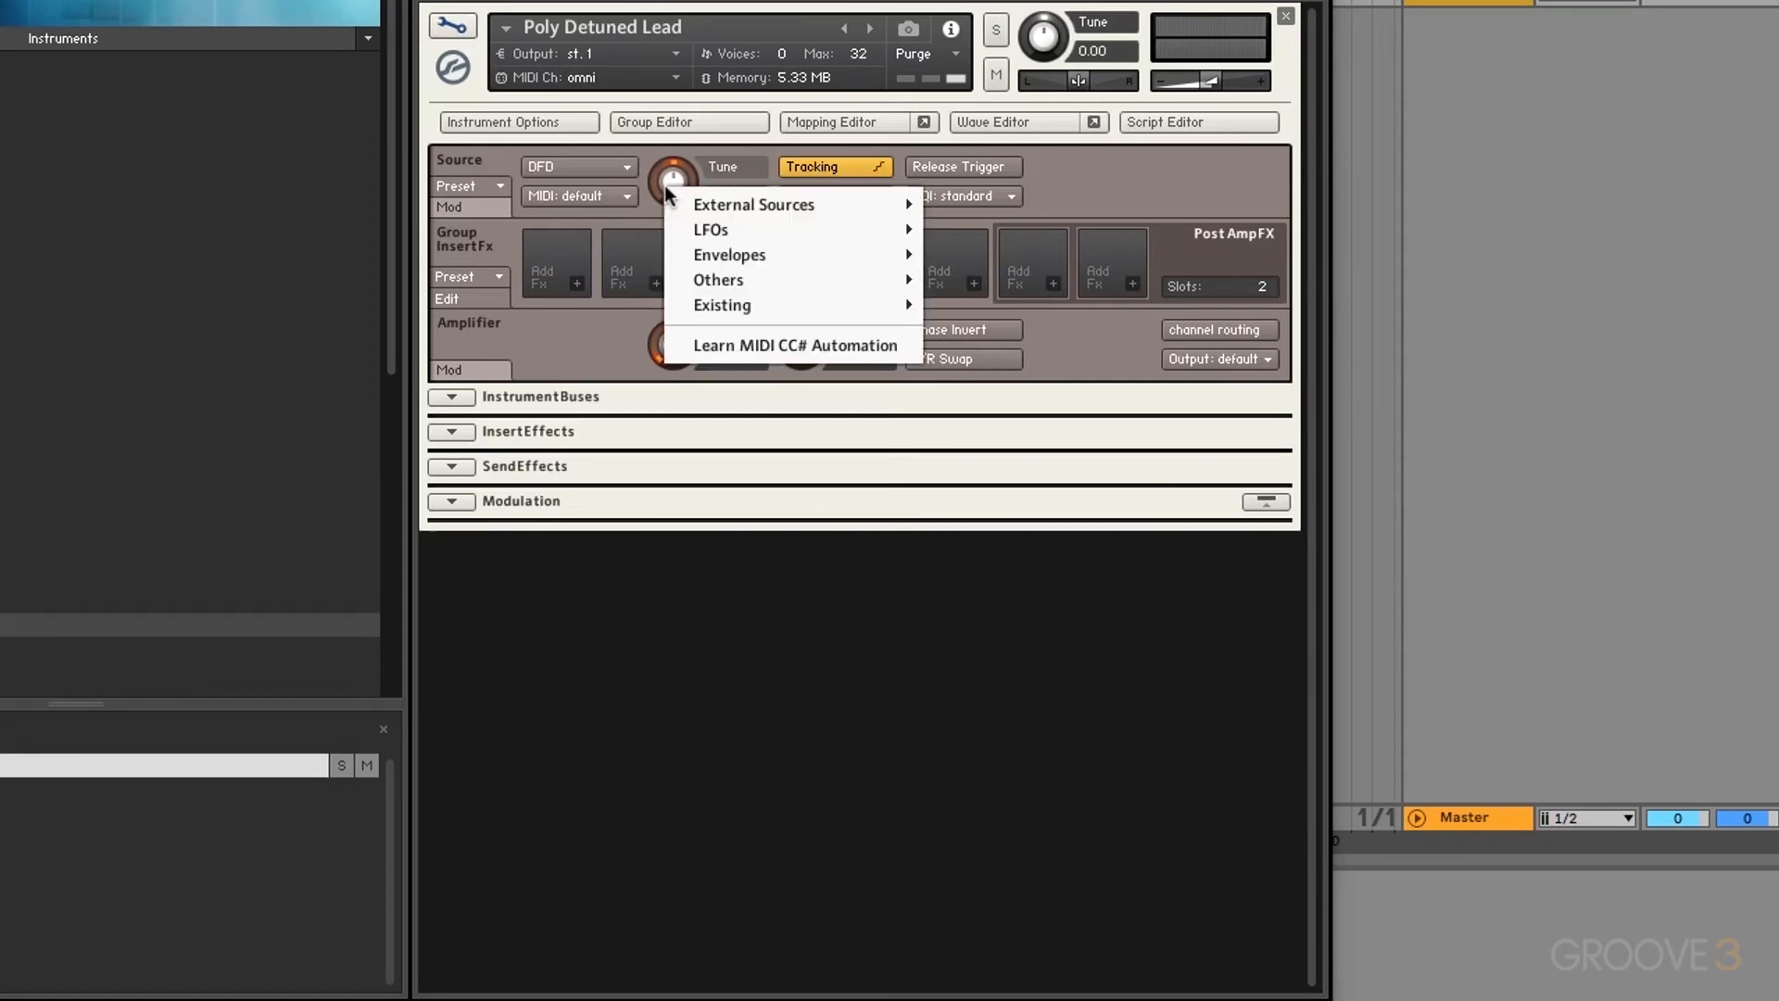
mouse_move(873, 281)
click(1008, 279)
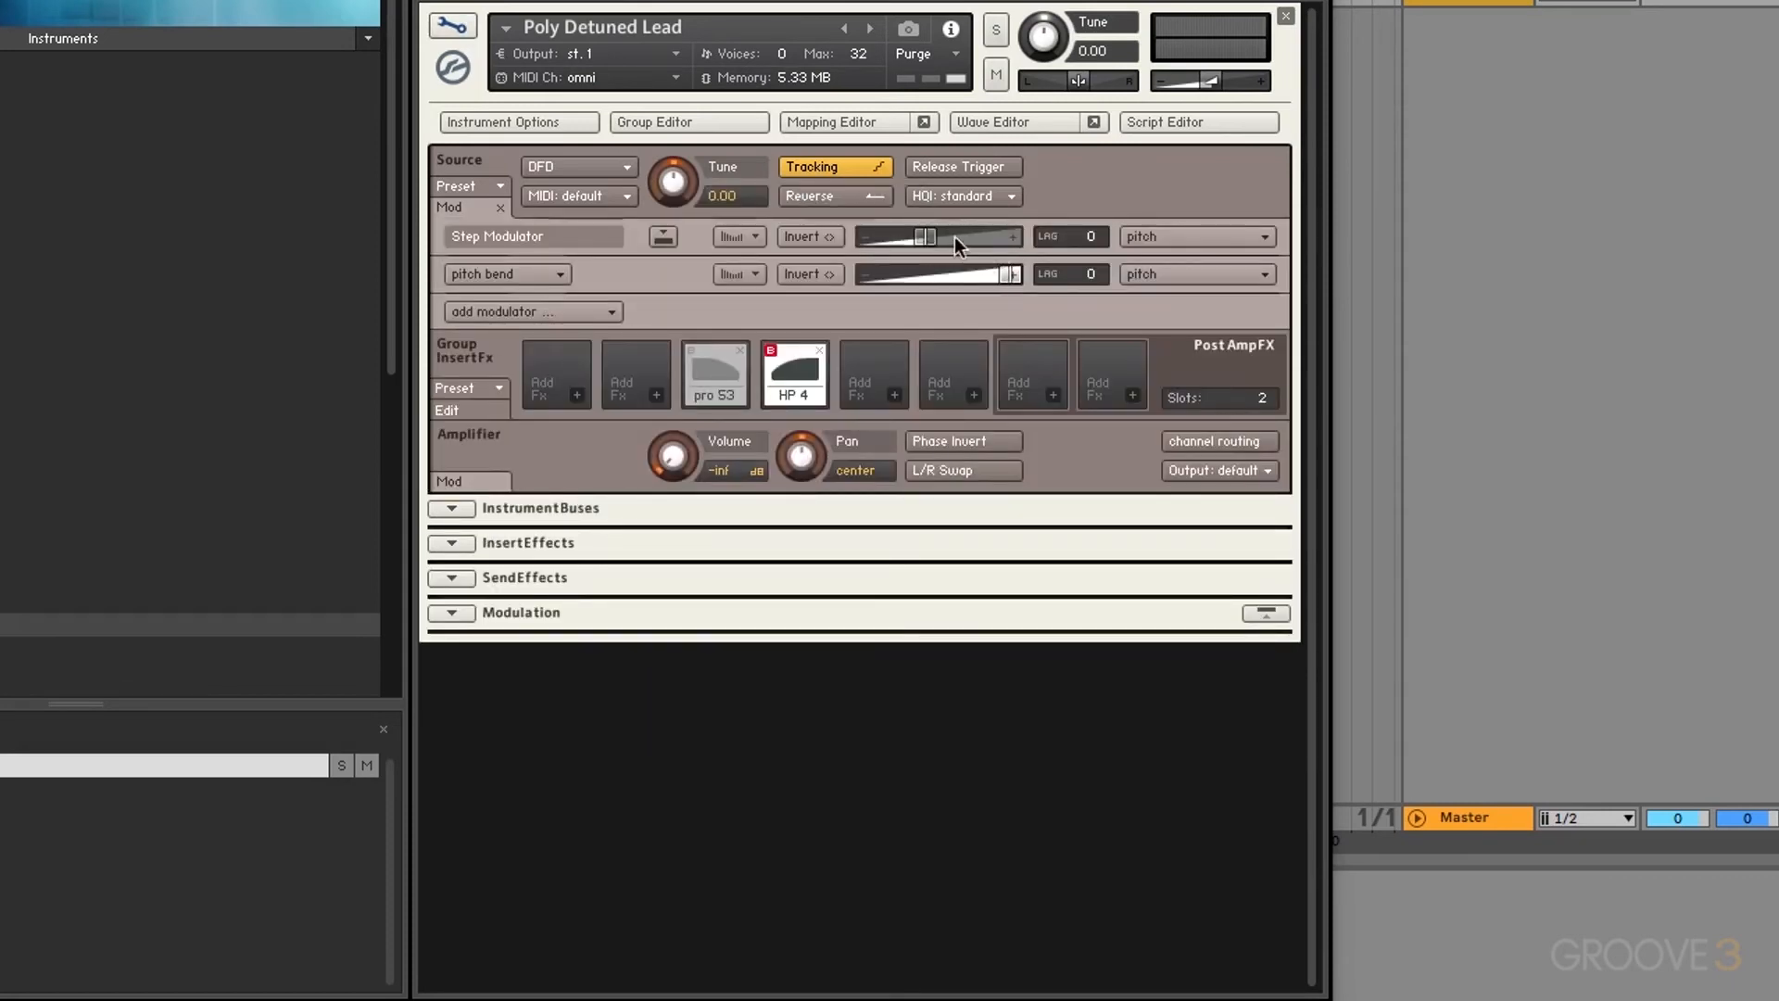
drag(955, 238, 1132, 245)
Step: Reset the step pattern flat, snap it to 1/12 semitones, and set 4 steps
click(663, 237)
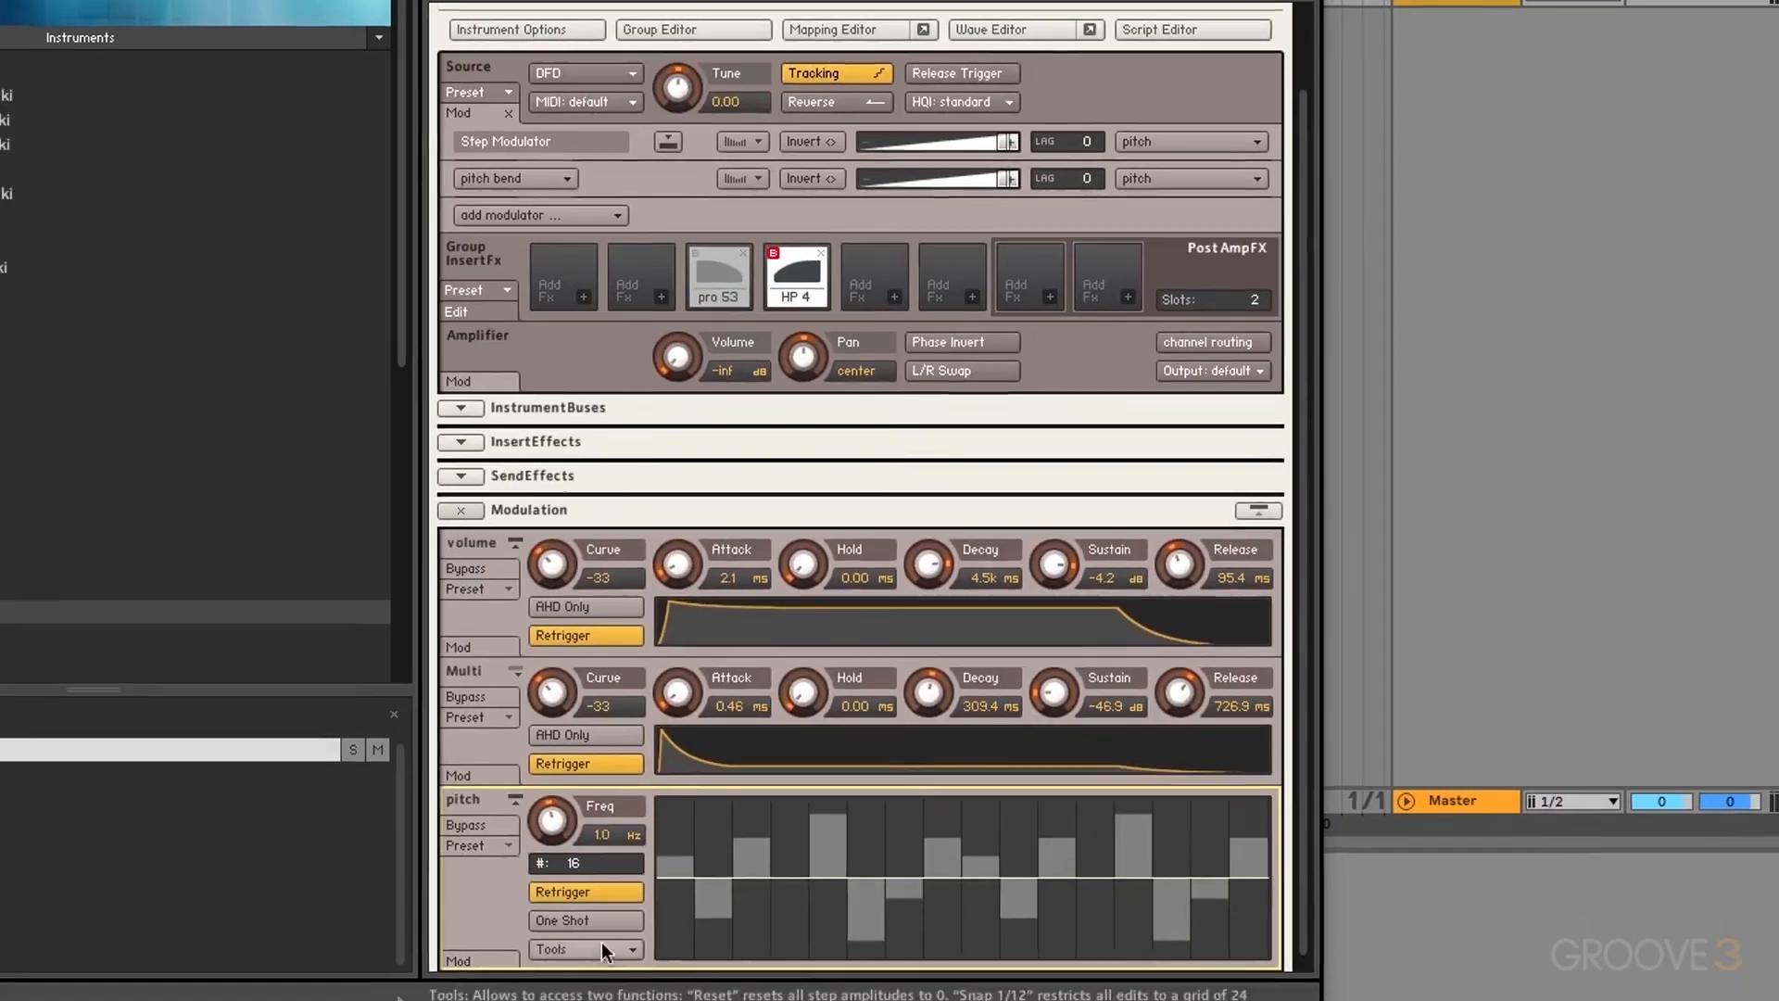
click(578, 968)
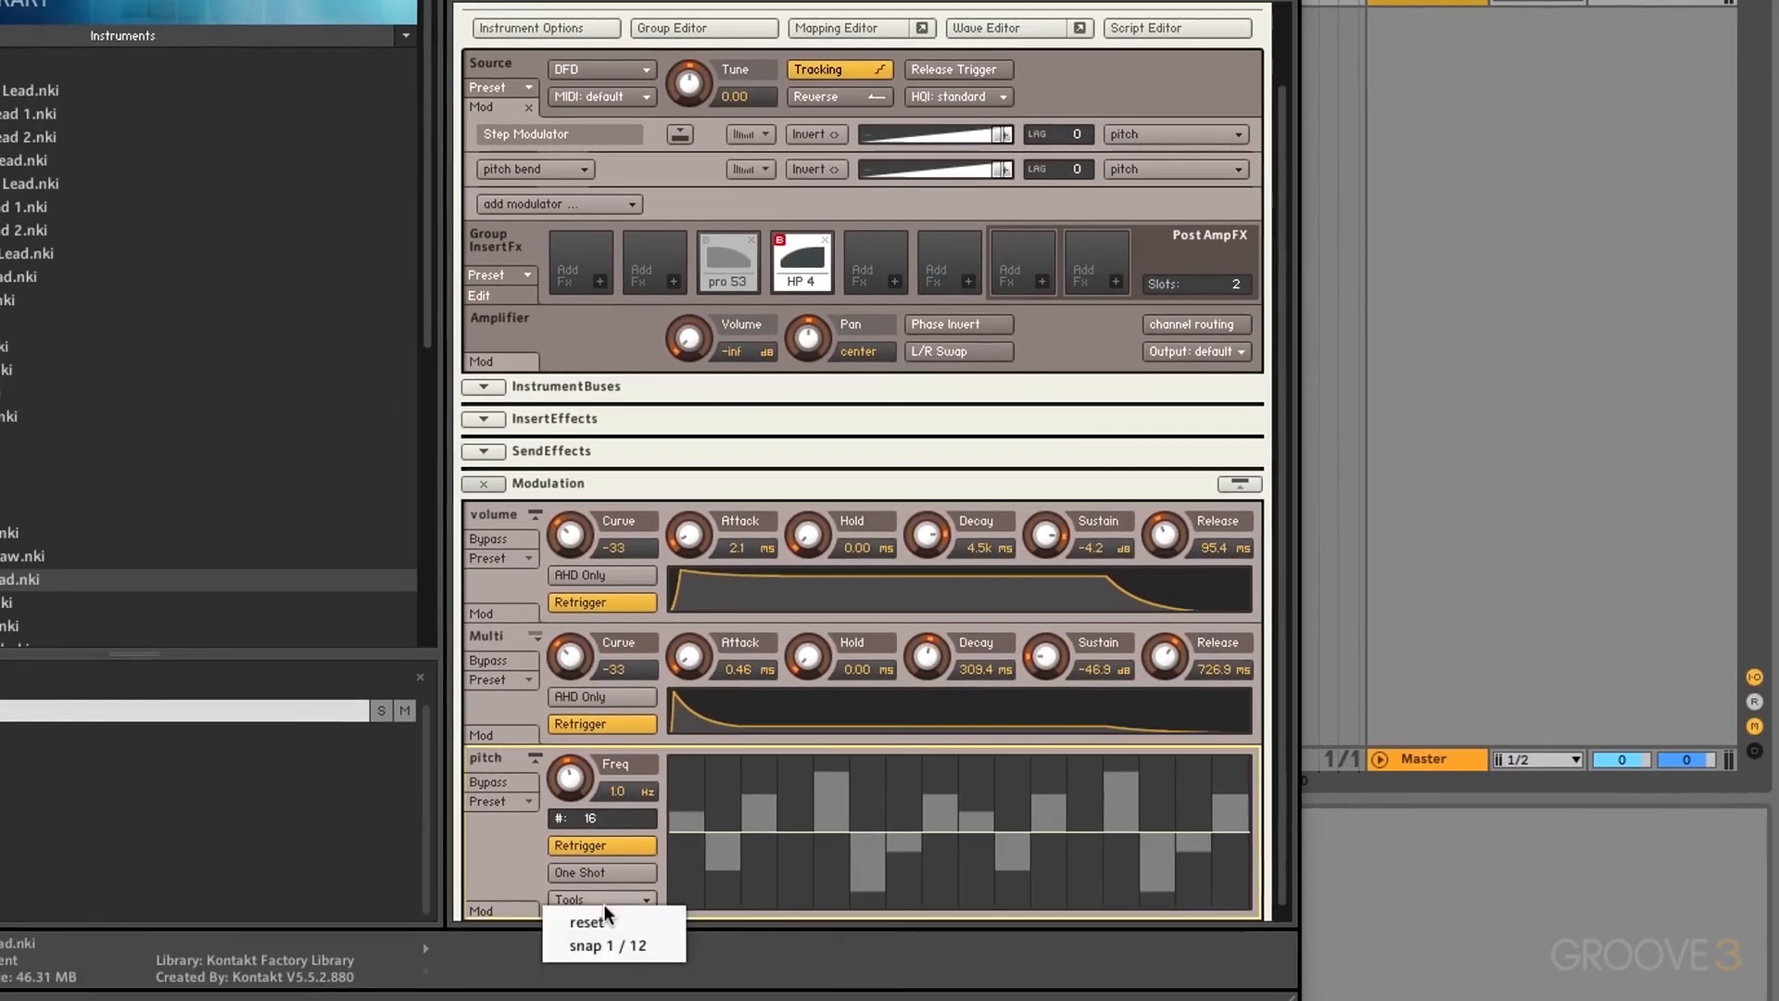
click(620, 923)
click(597, 899)
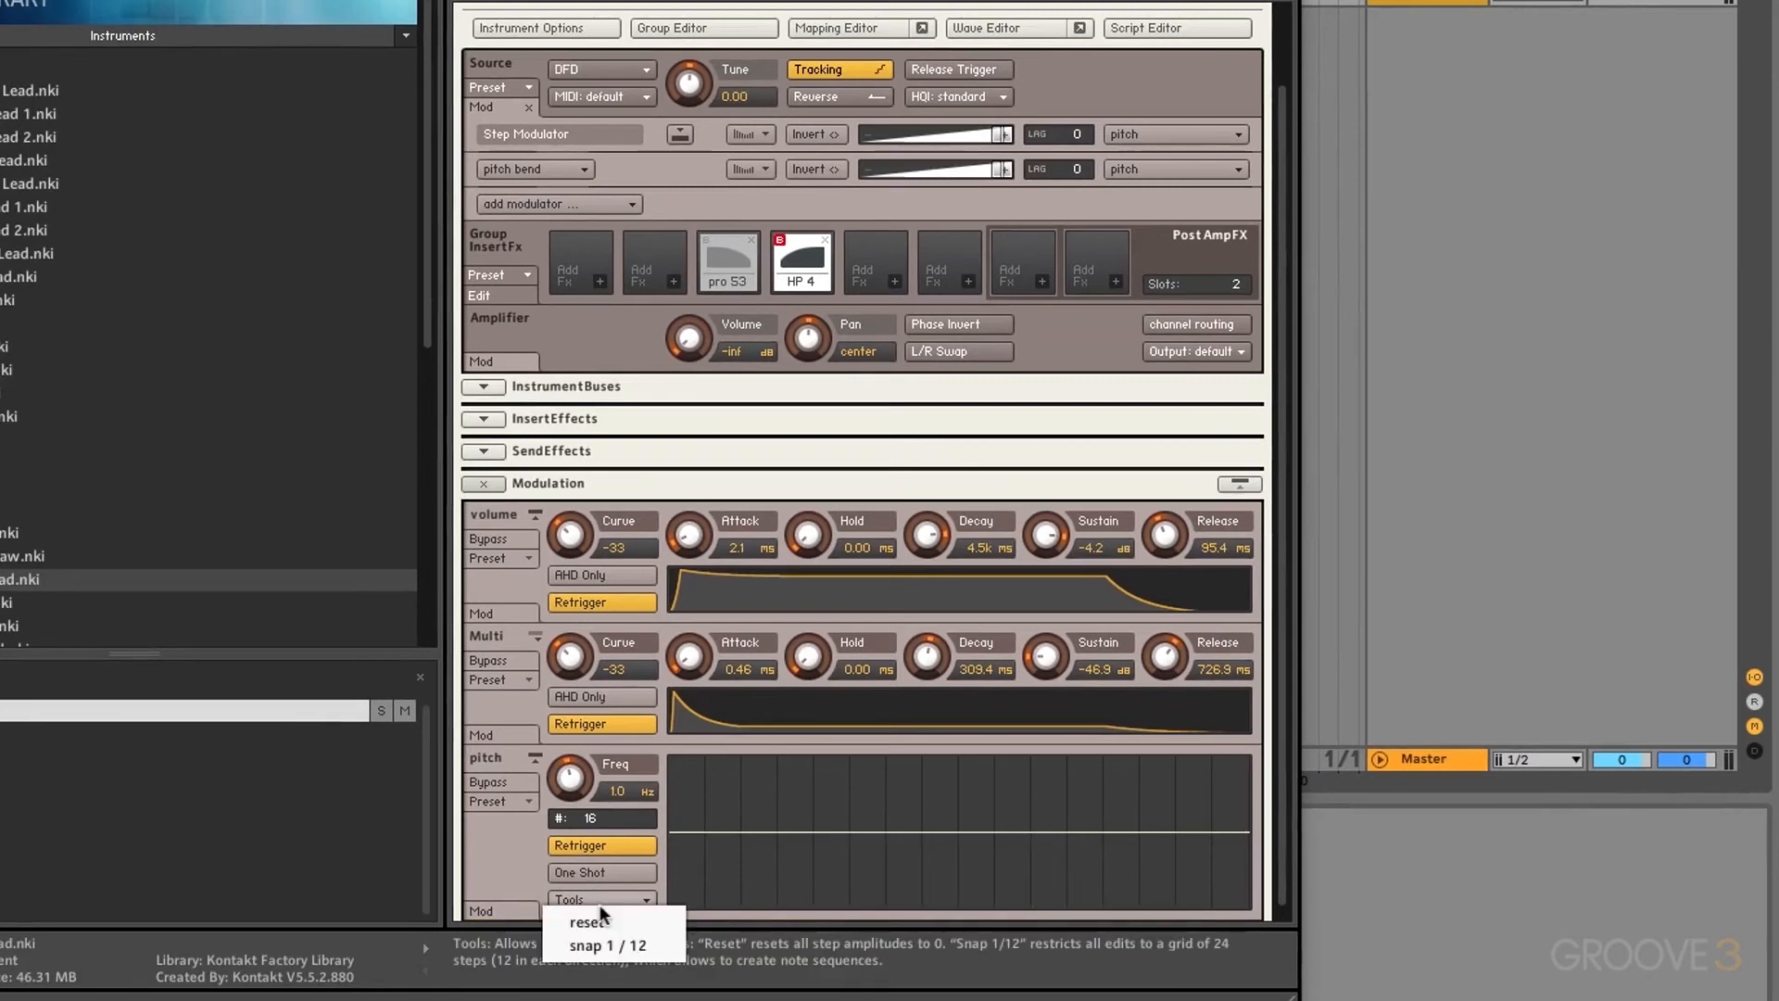
click(613, 944)
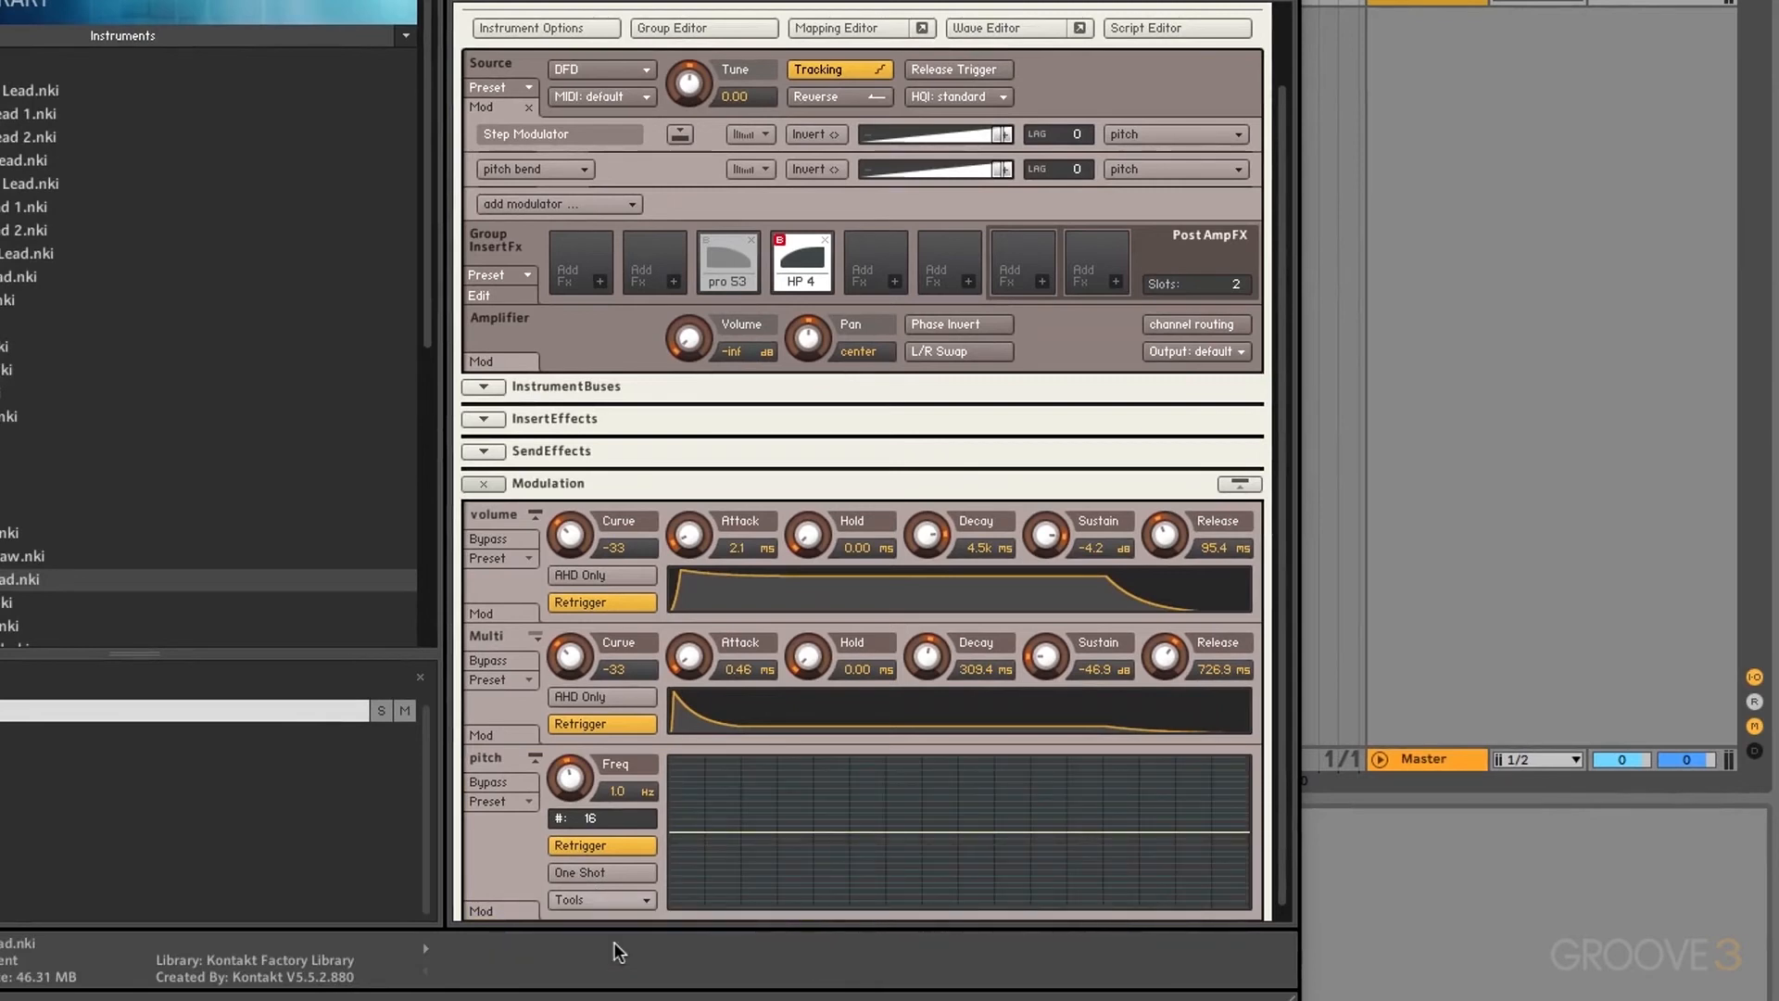
drag(597, 823, 589, 827)
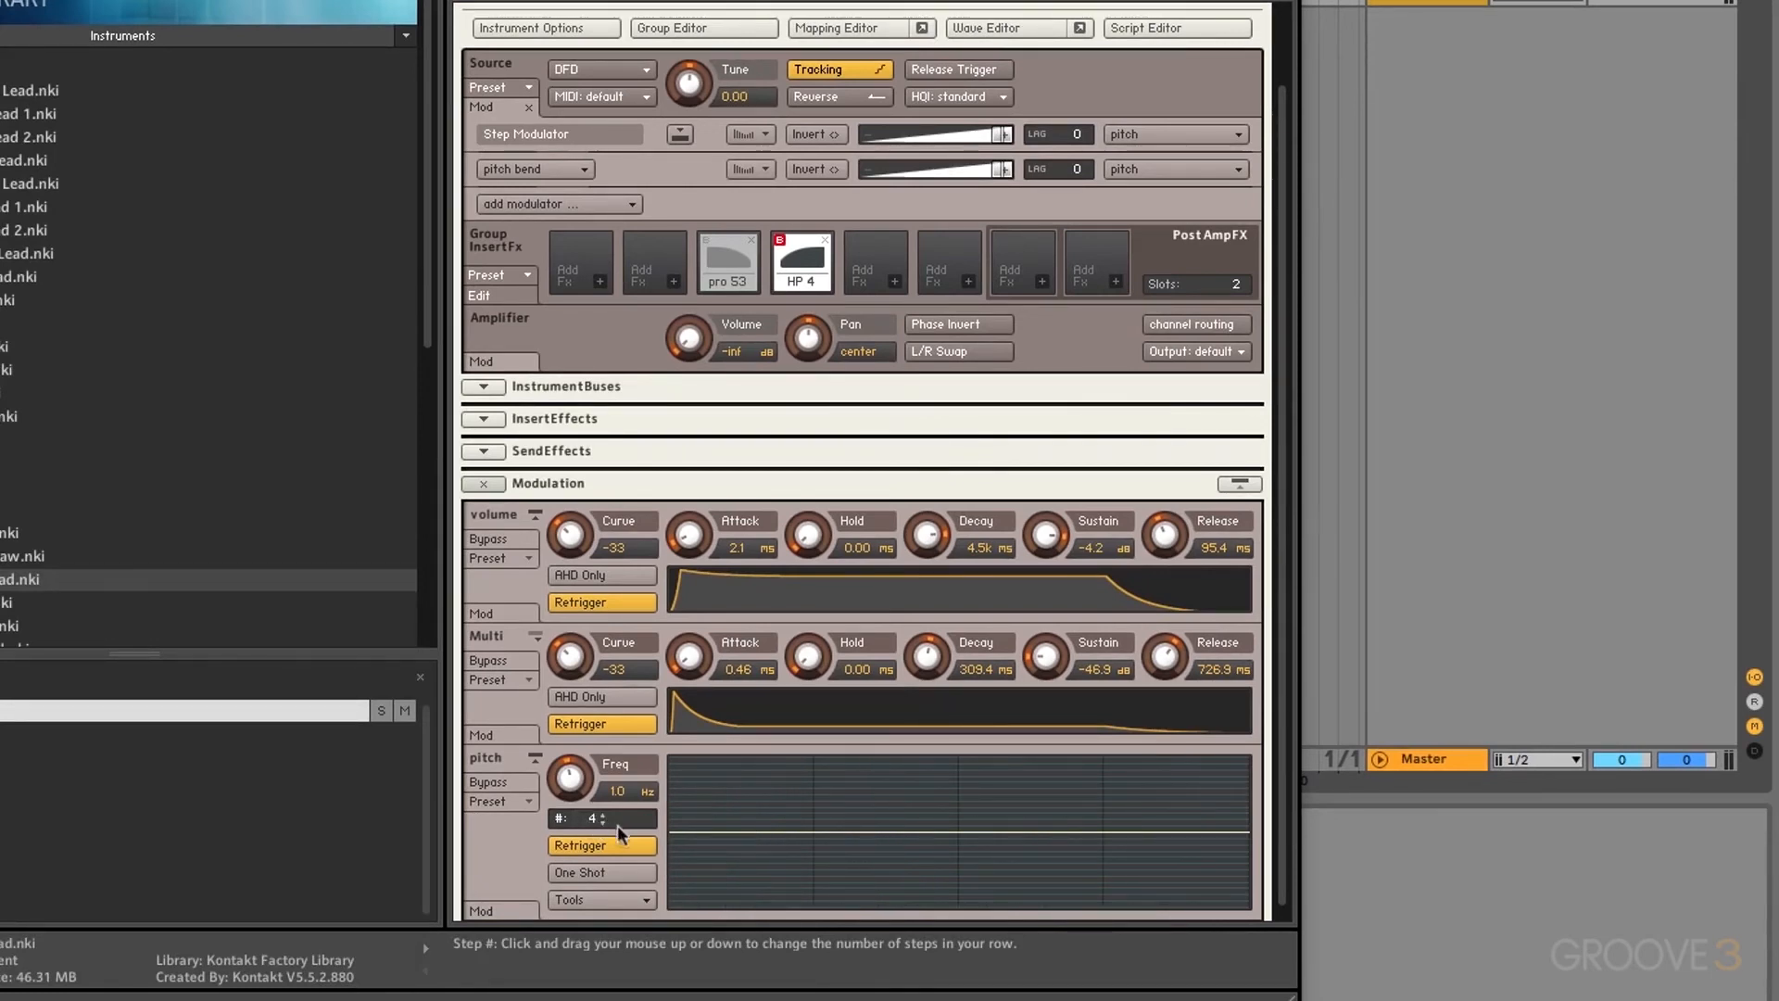
Step: Raise the first, second and last pitch steps into a rising staircase and slow the step rate
click(747, 829)
mouse_move(746, 828)
mouse_down()
mouse_move(746, 791)
mouse_move(743, 828)
mouse_up()
click(743, 828)
mouse_move(889, 826)
mouse_down()
mouse_move(885, 810)
mouse_move(978, 826)
mouse_move(975, 801)
mouse_up()
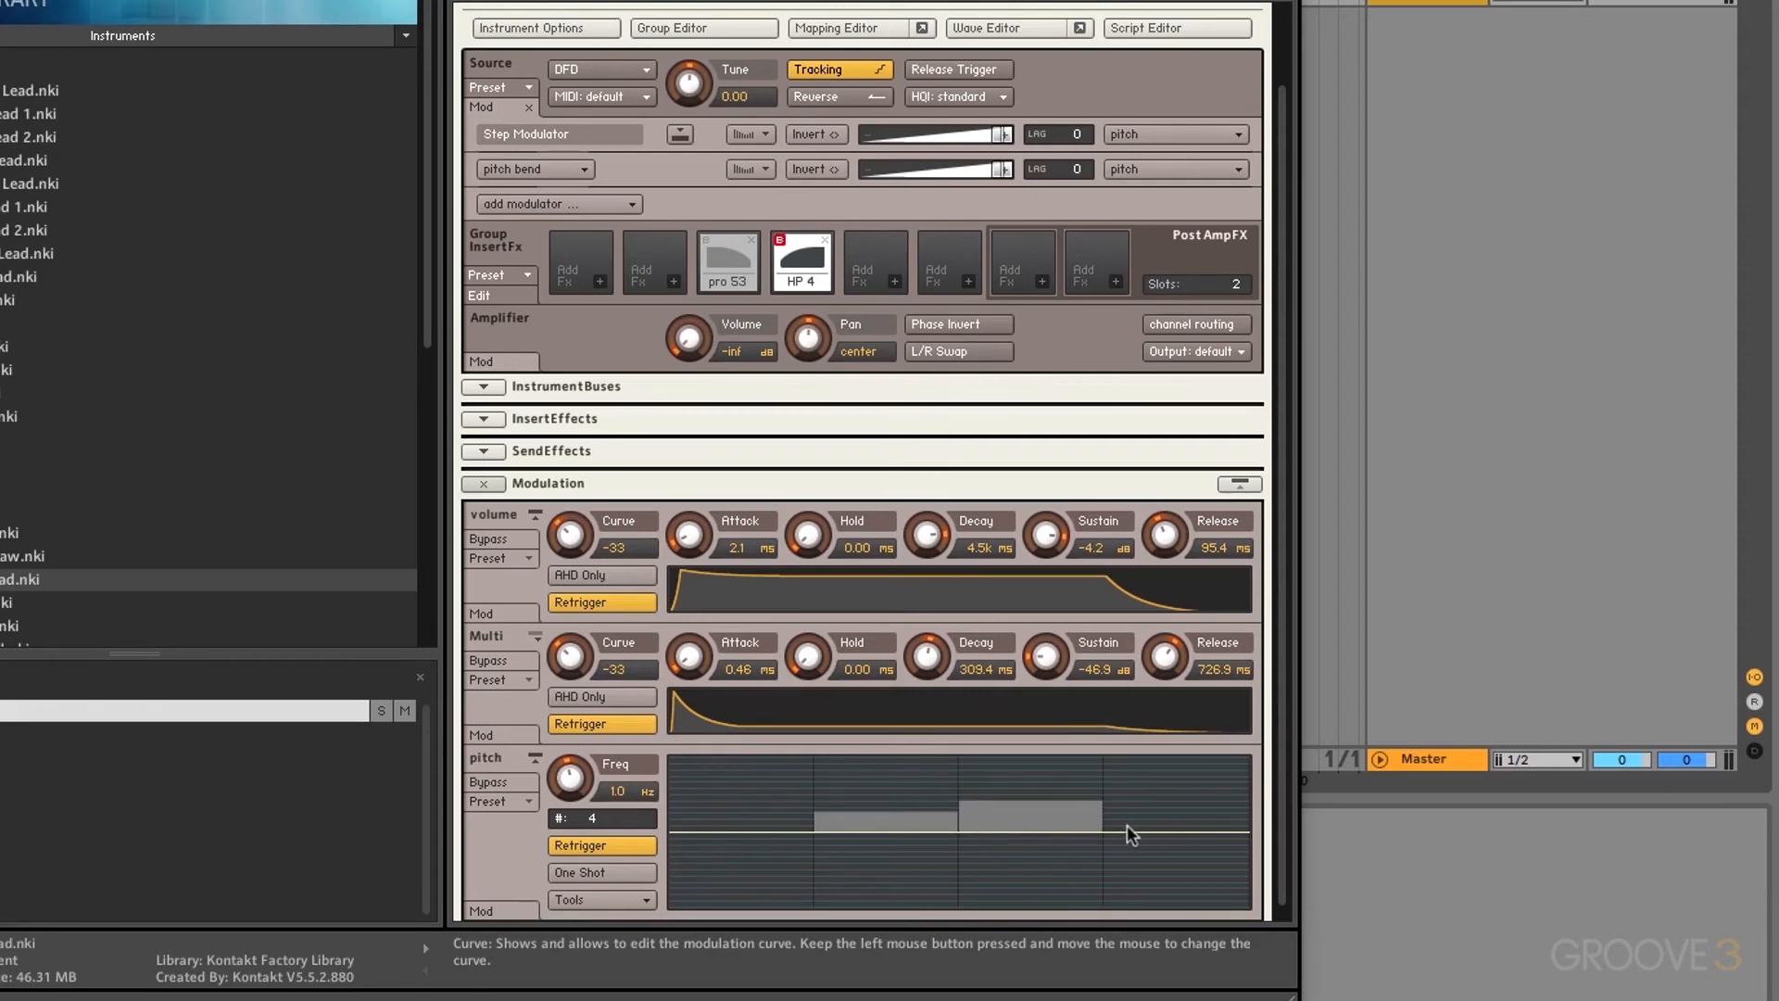
drag(1134, 825, 1127, 784)
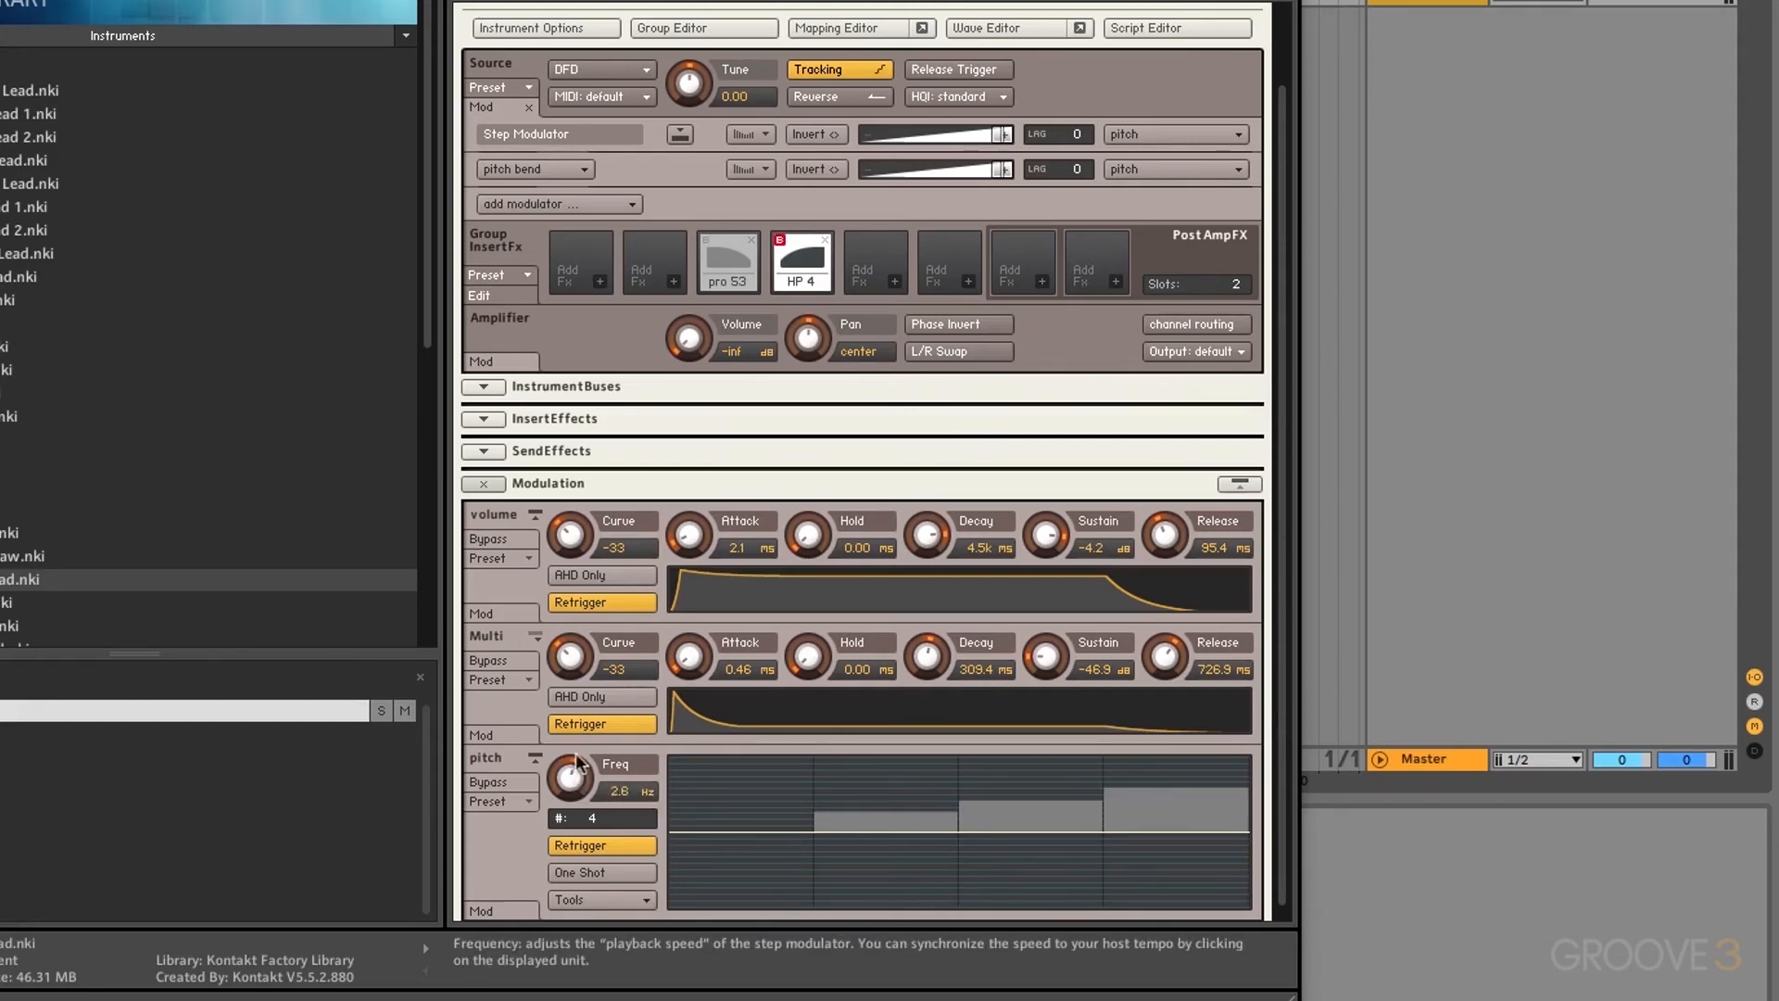
drag(576, 769, 623, 792)
Step: Switch the step rate to tempo-synced note values, trying eighth notes before picking a final value
click(646, 789)
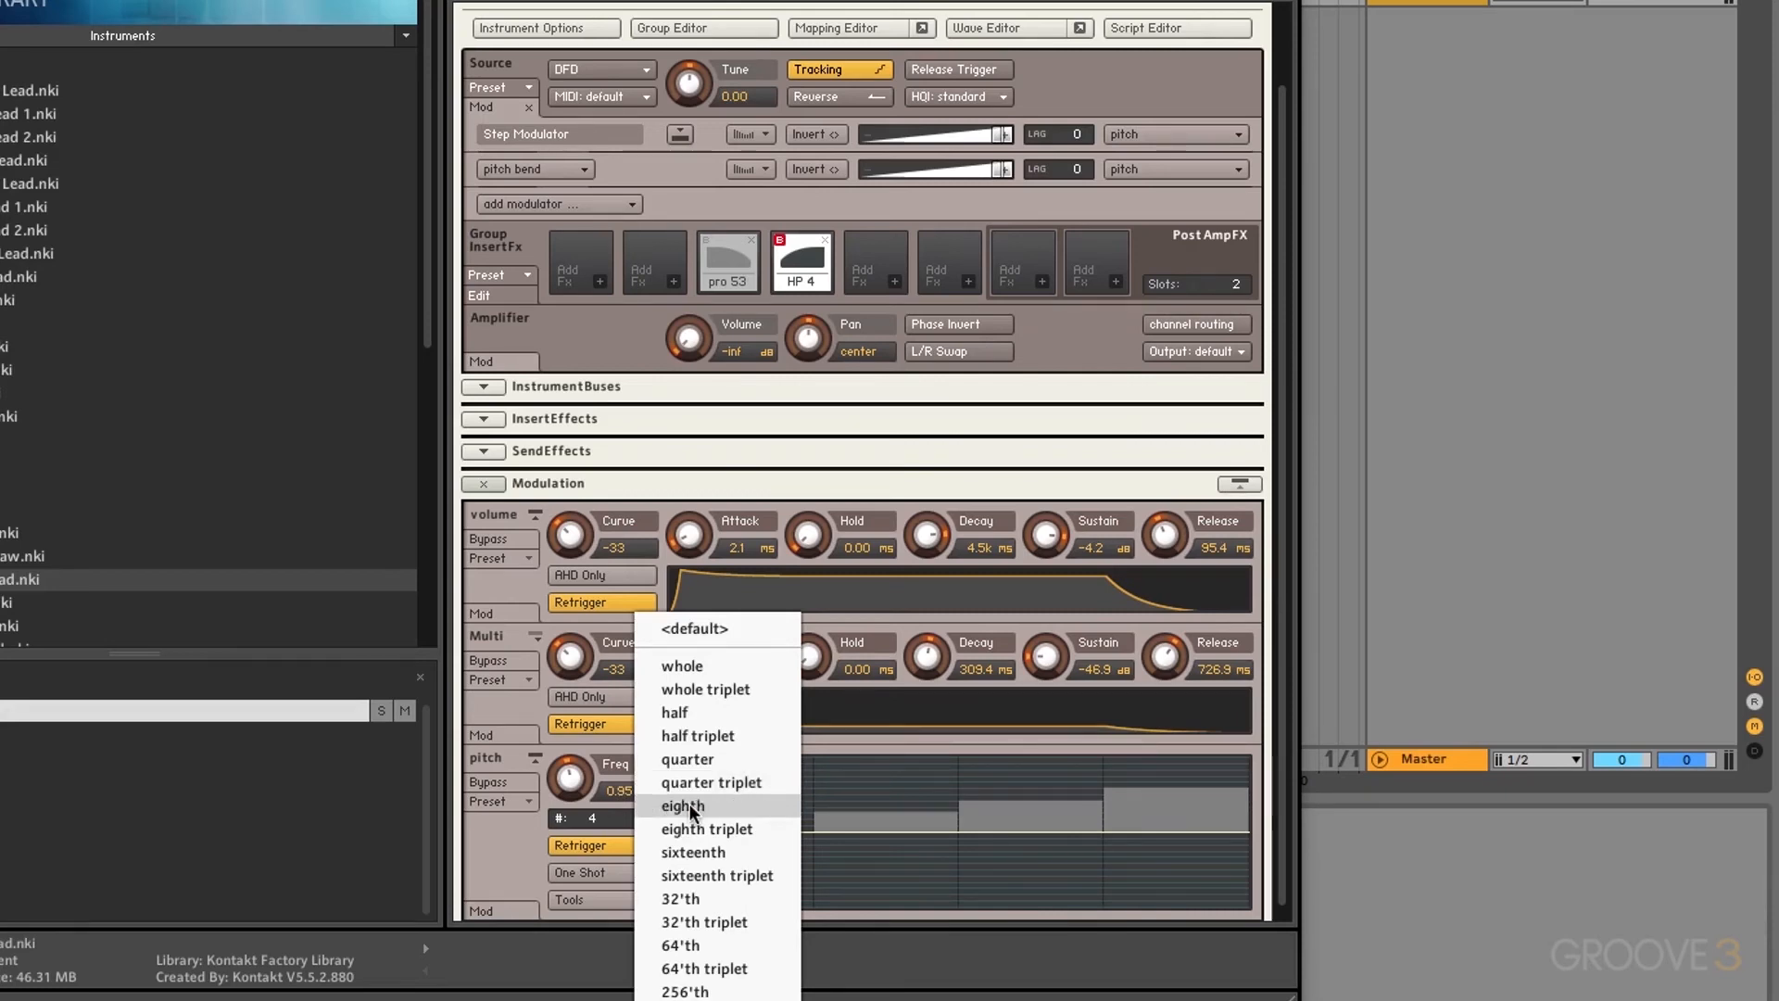
click(690, 806)
click(648, 790)
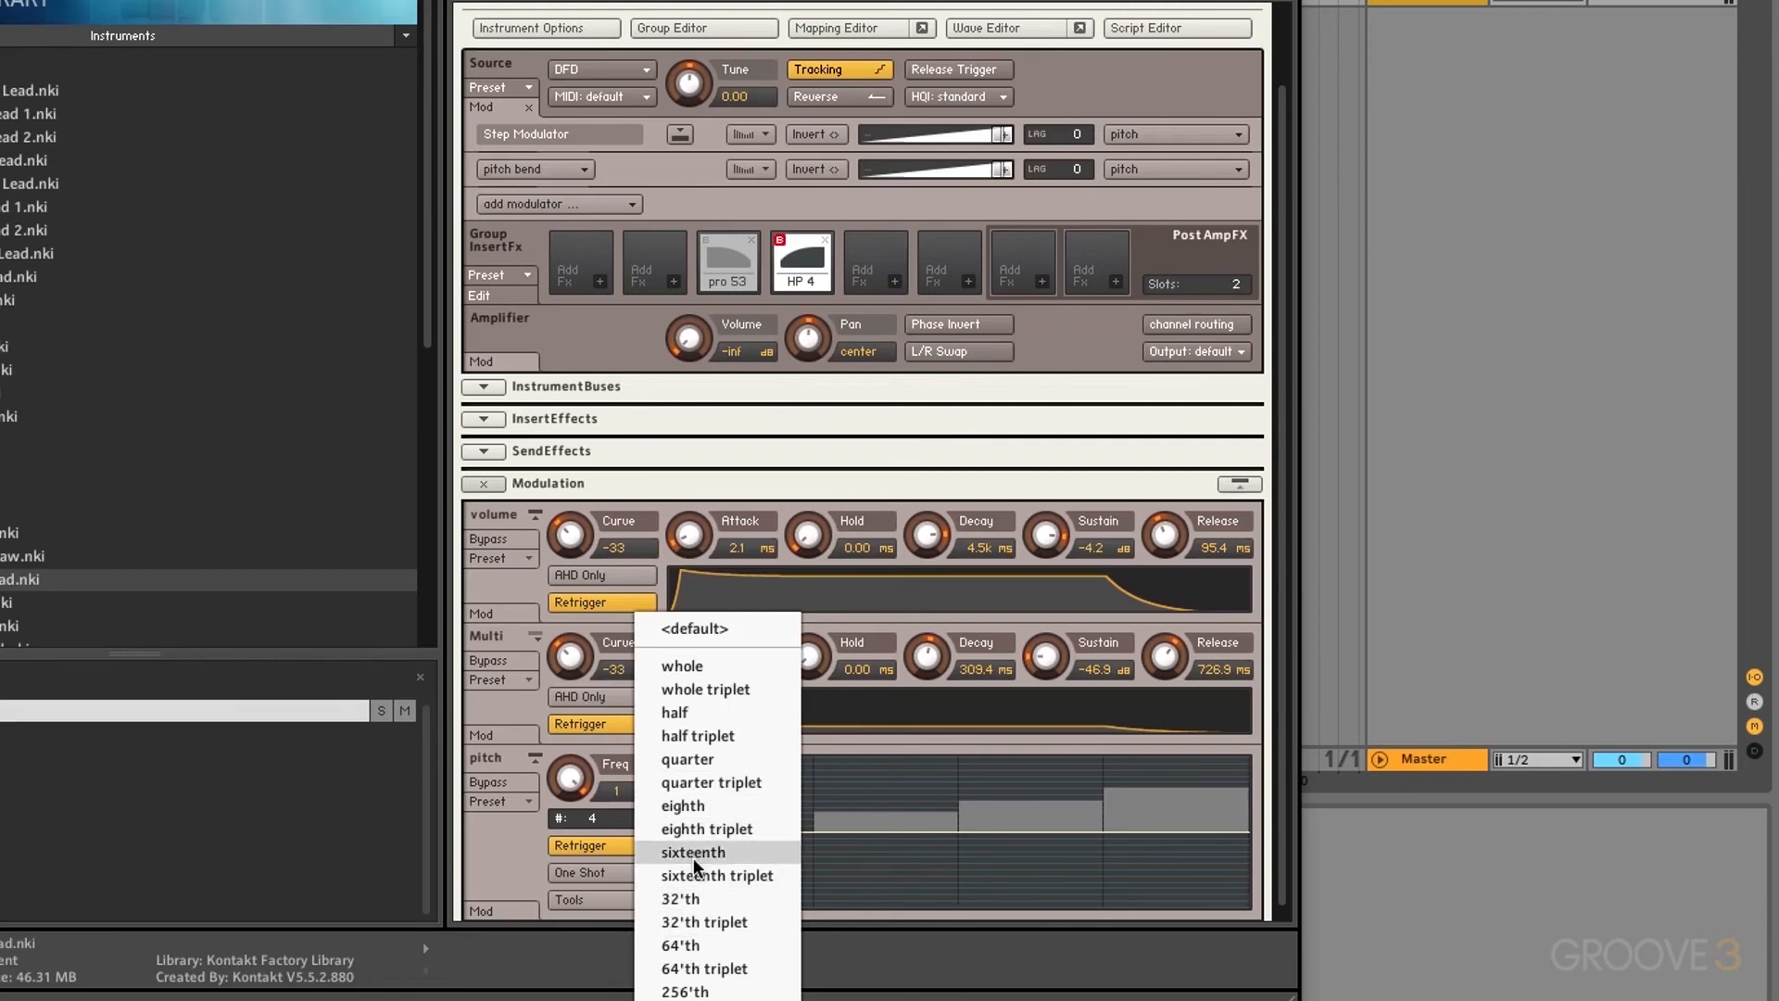
click(678, 805)
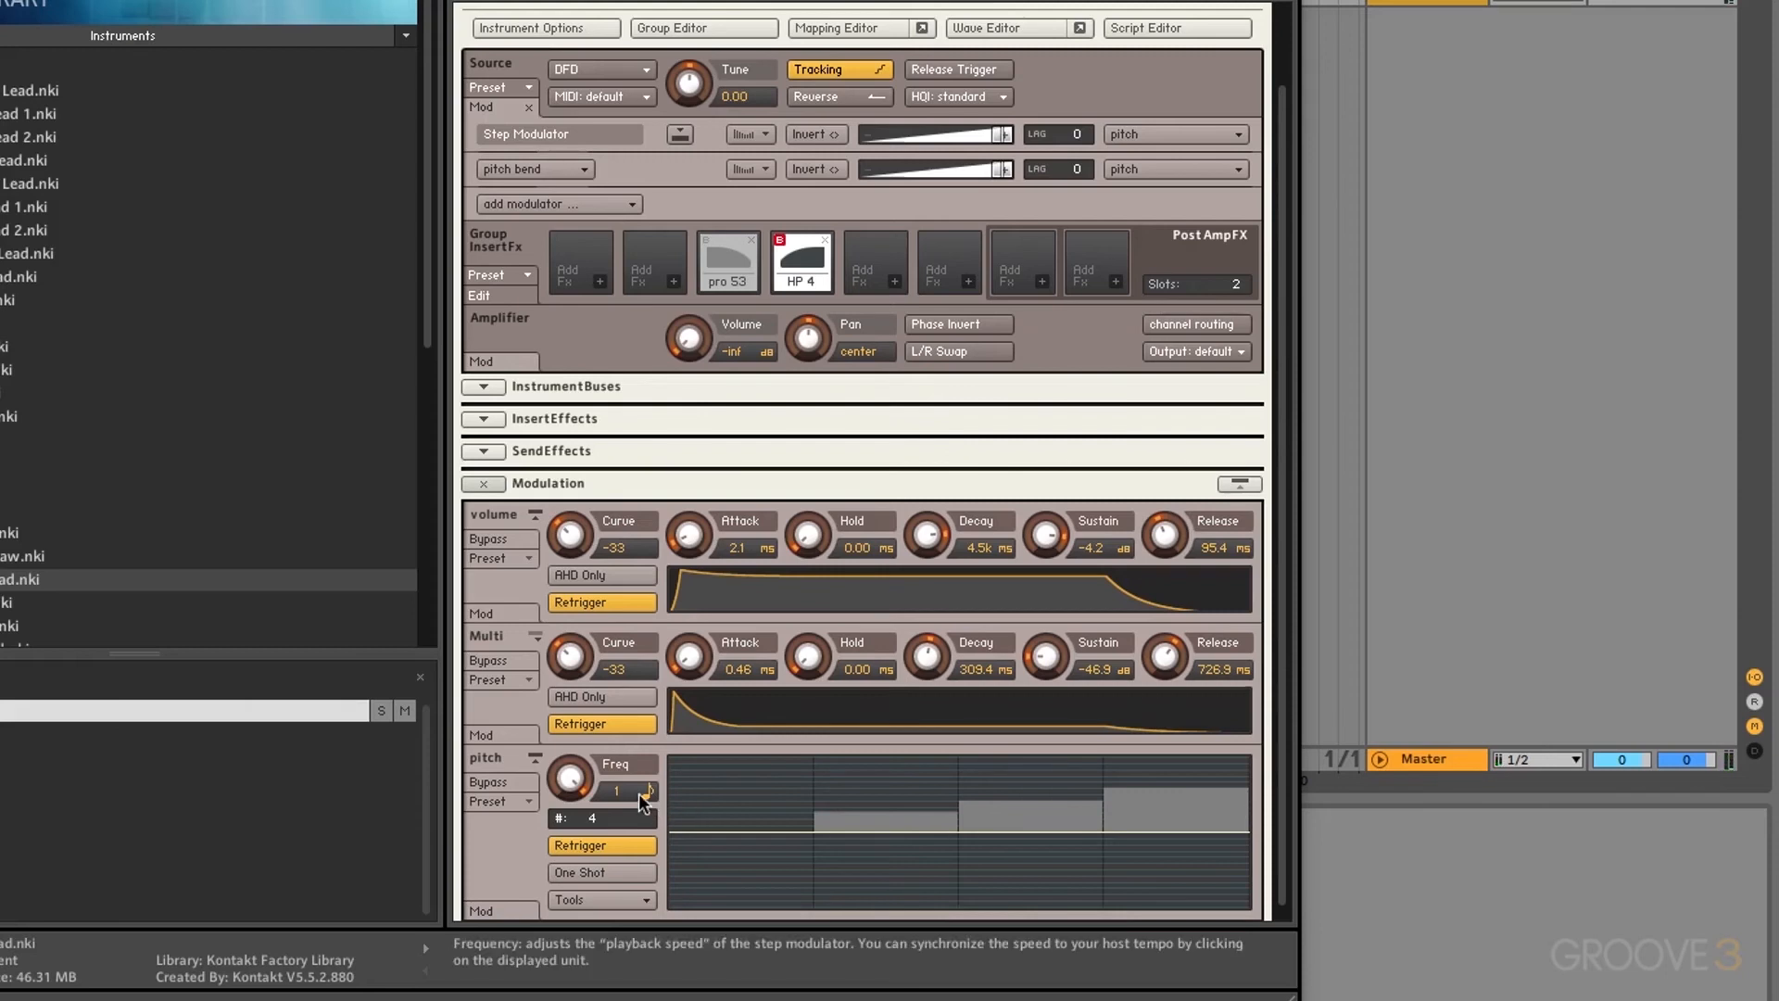
click(639, 792)
click(692, 843)
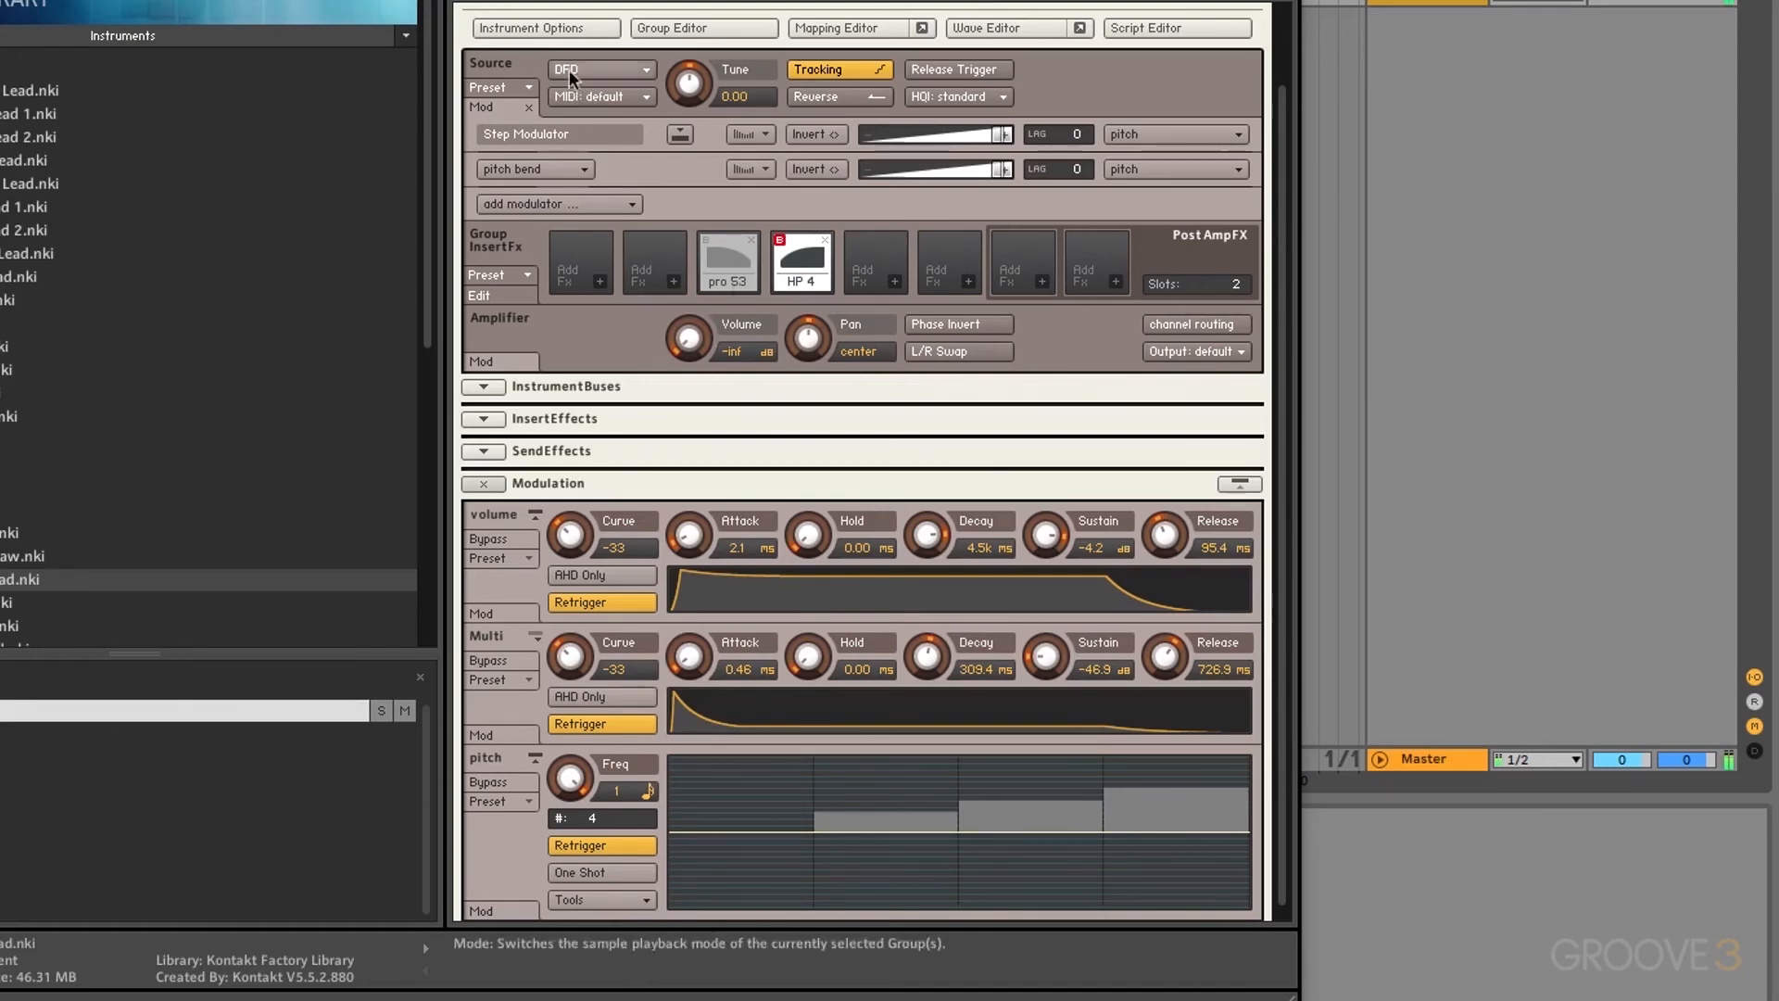
Step: Glance at Instrument Options, then toggle the Poly Detuned Lead out of and back into edit mode
click(546, 28)
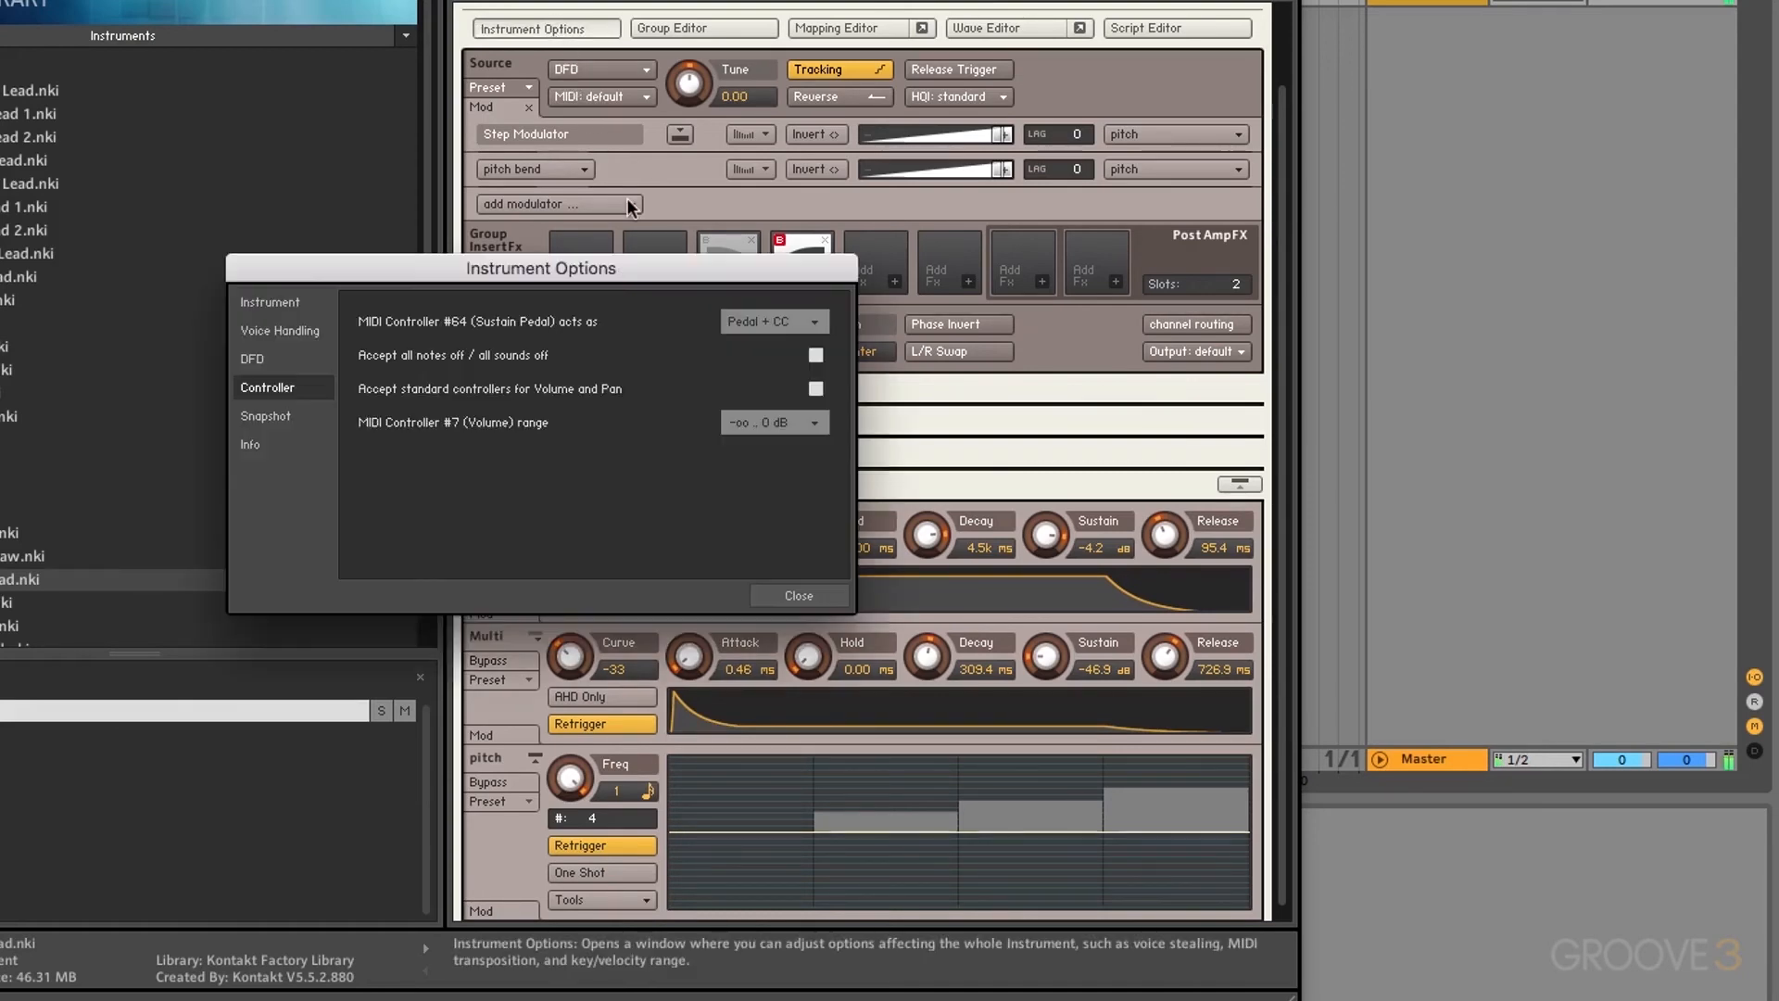
click(799, 596)
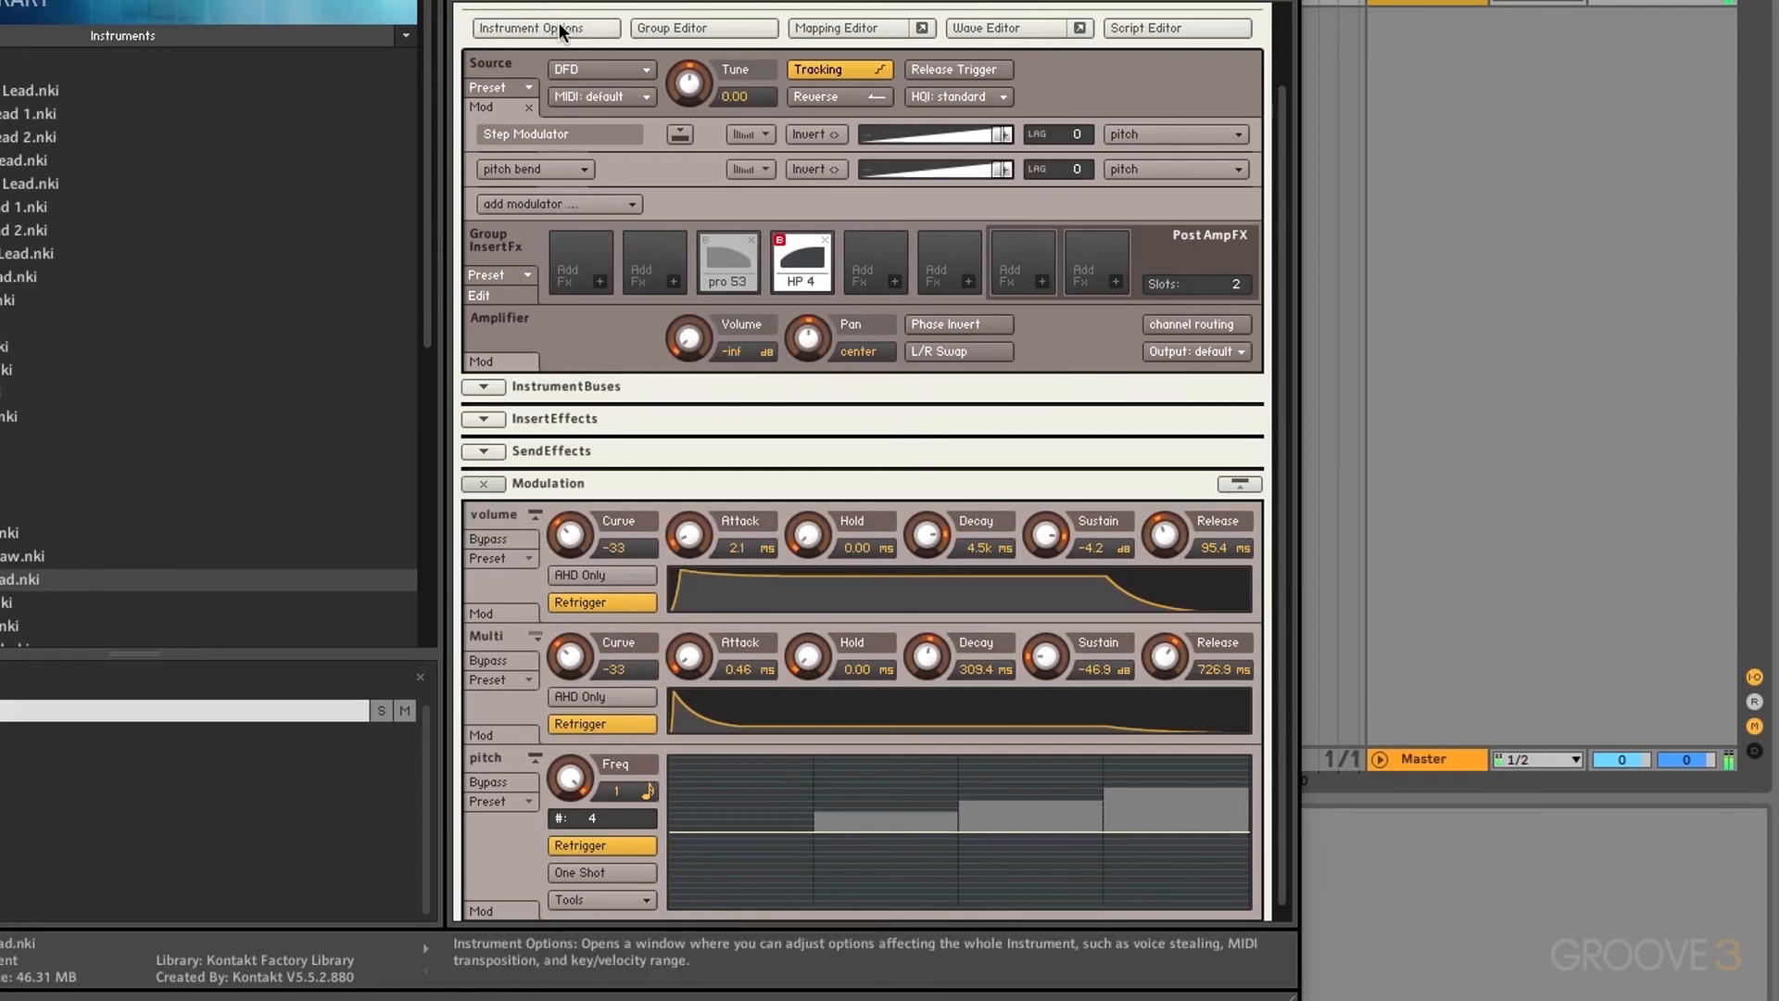
scroll(559, 55, up, 3)
click(483, 25)
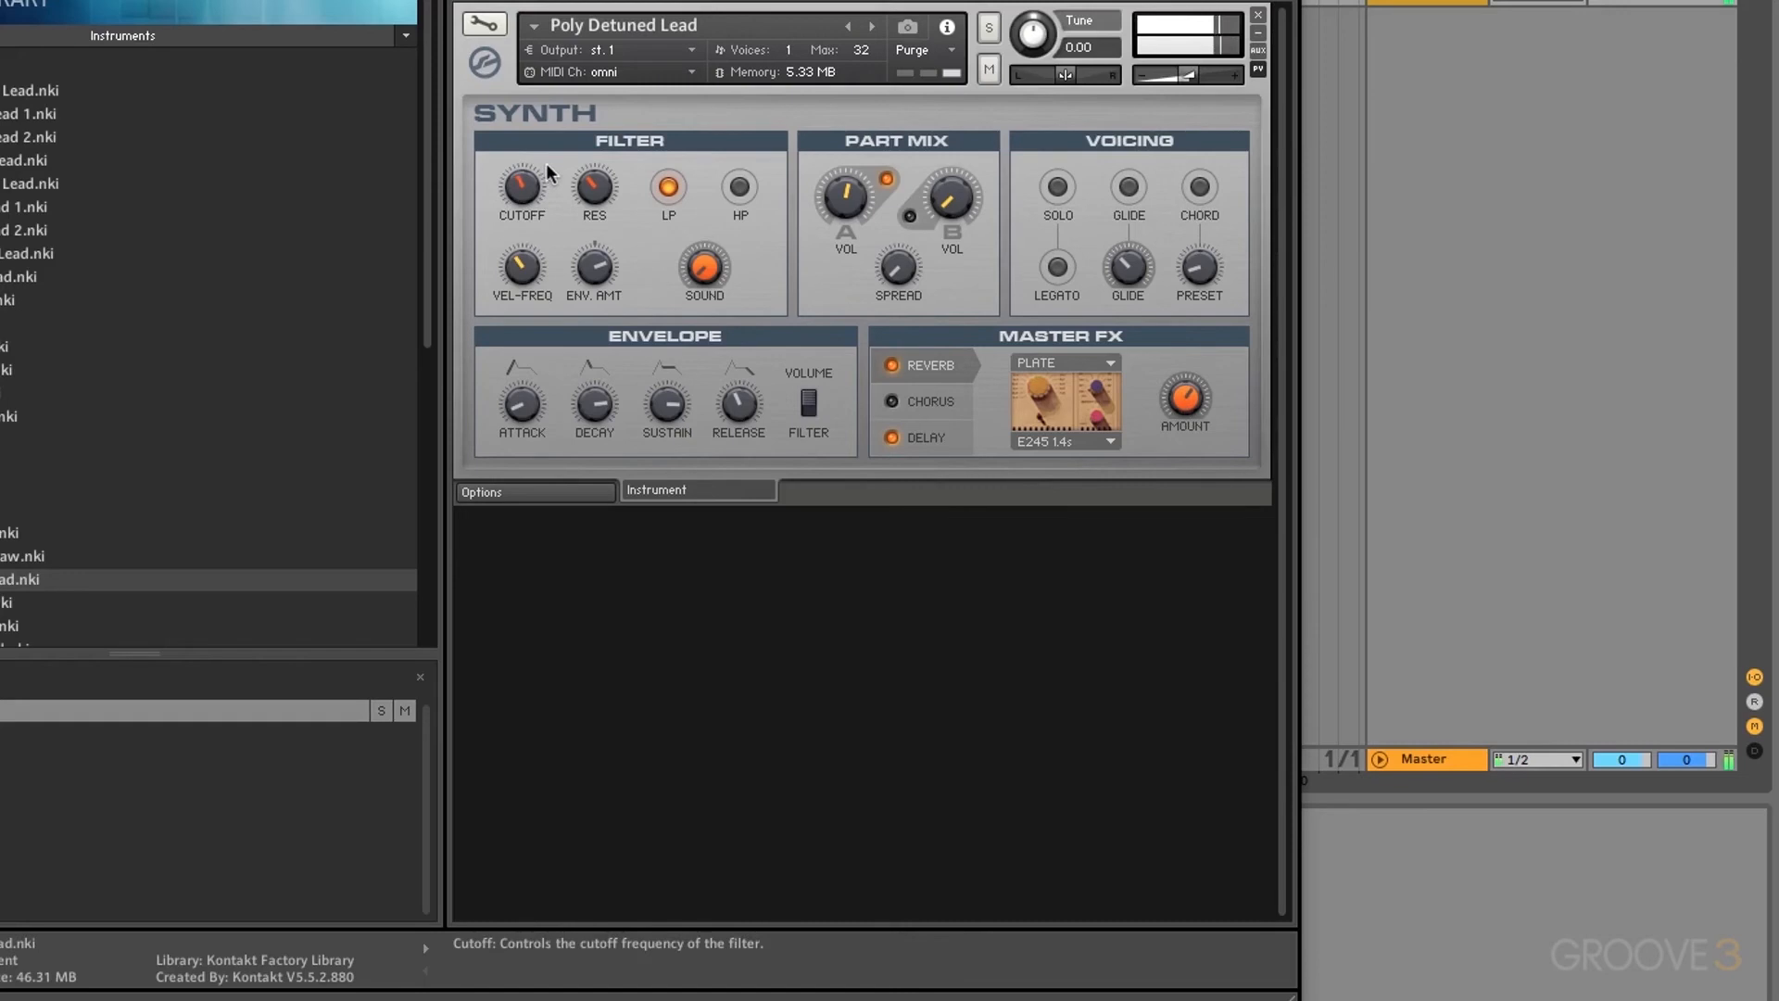
click(479, 26)
scroll(754, 585, down, 3)
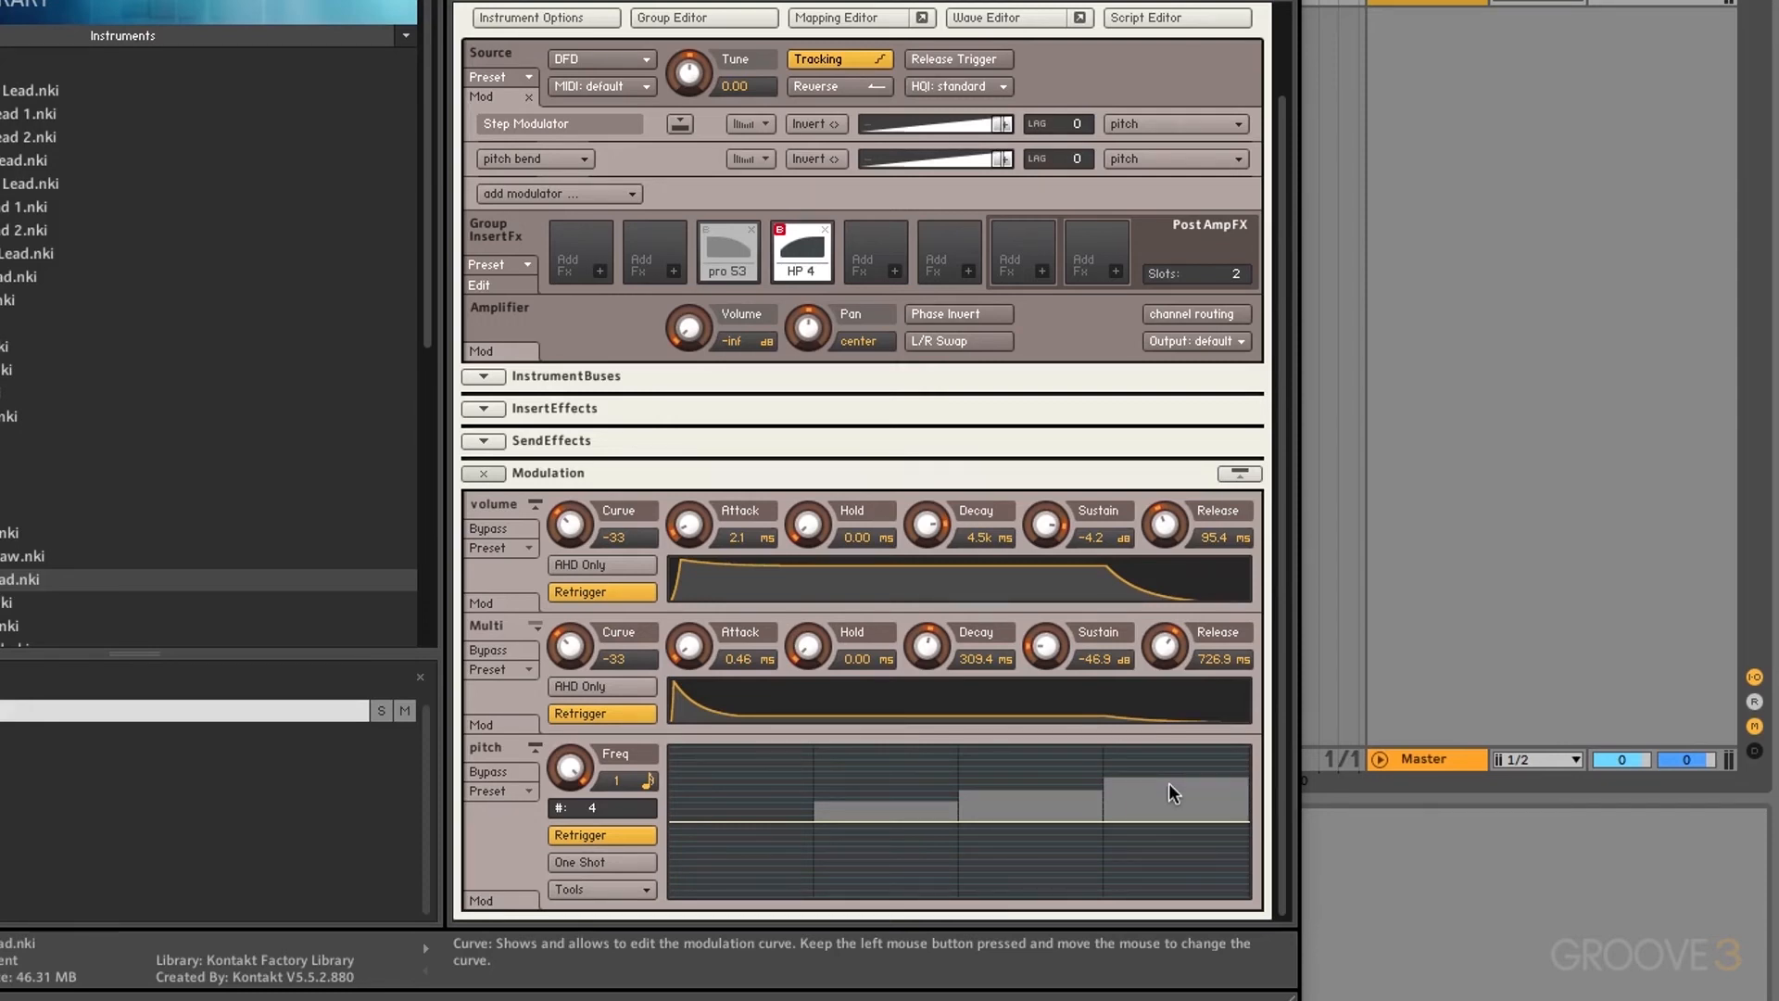
Step: Drop the fourth pitch step to -12 and route velocity to the step rate at full intensity
drag(1170, 782, 1164, 952)
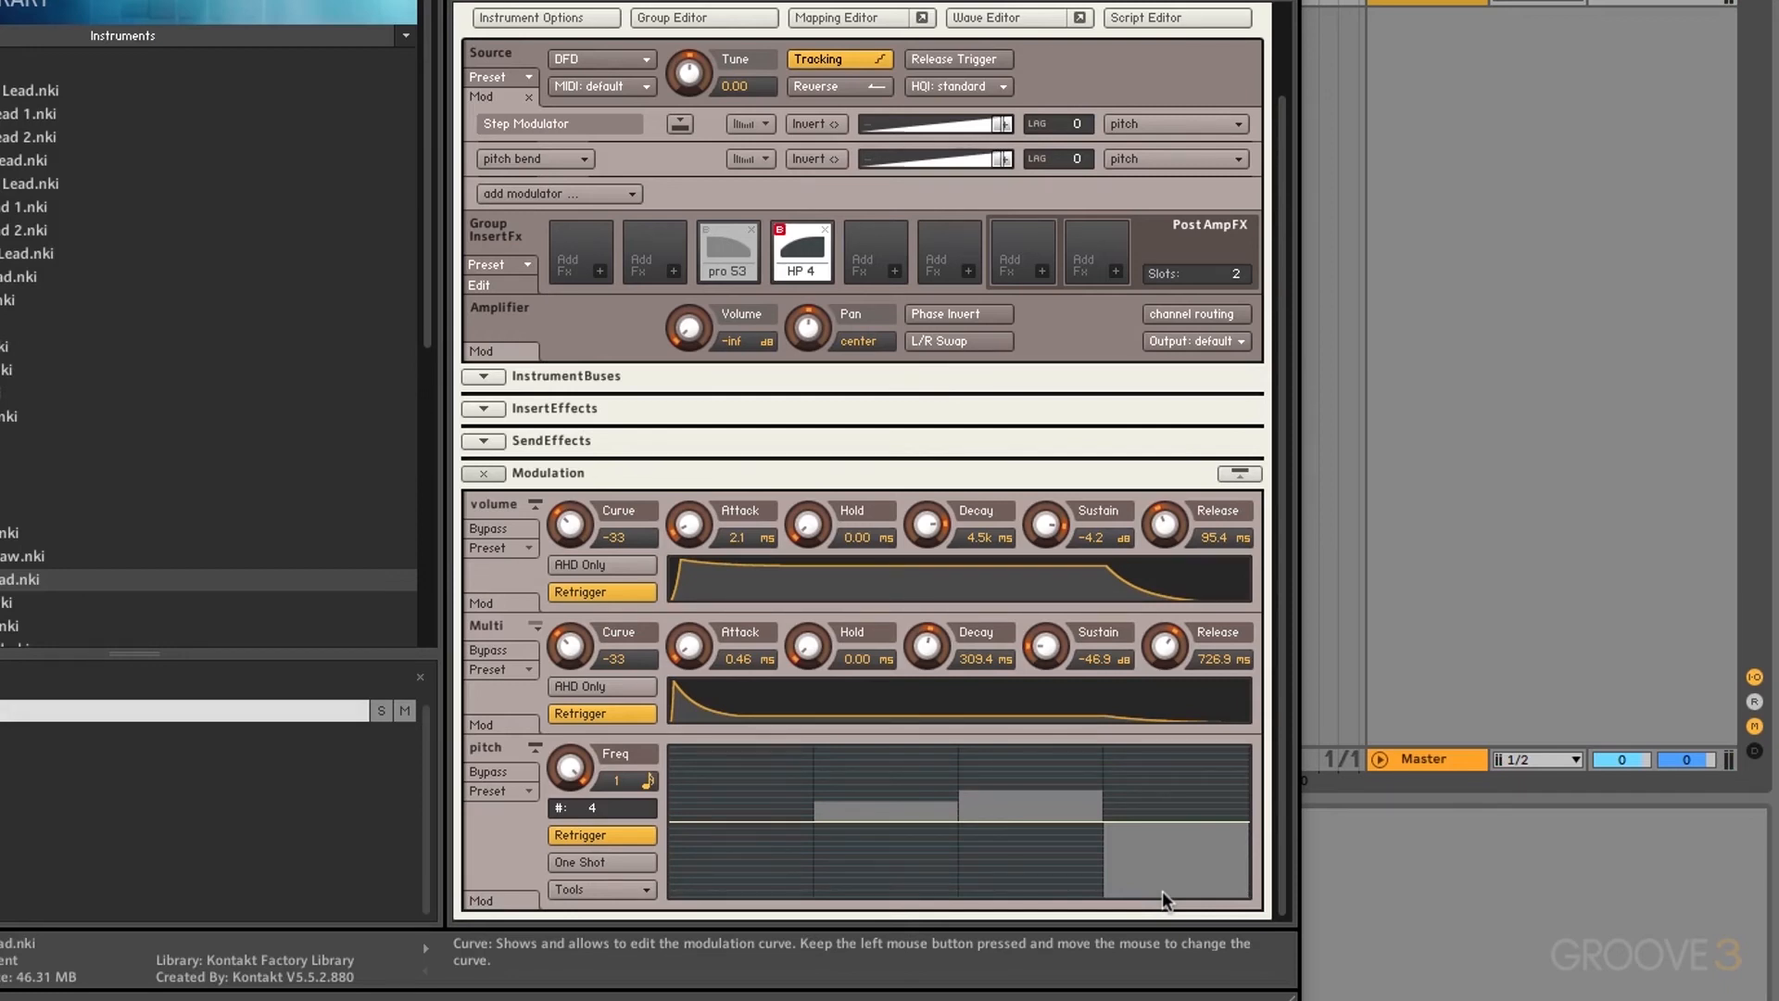
click(503, 900)
scroll(503, 899, down, 1)
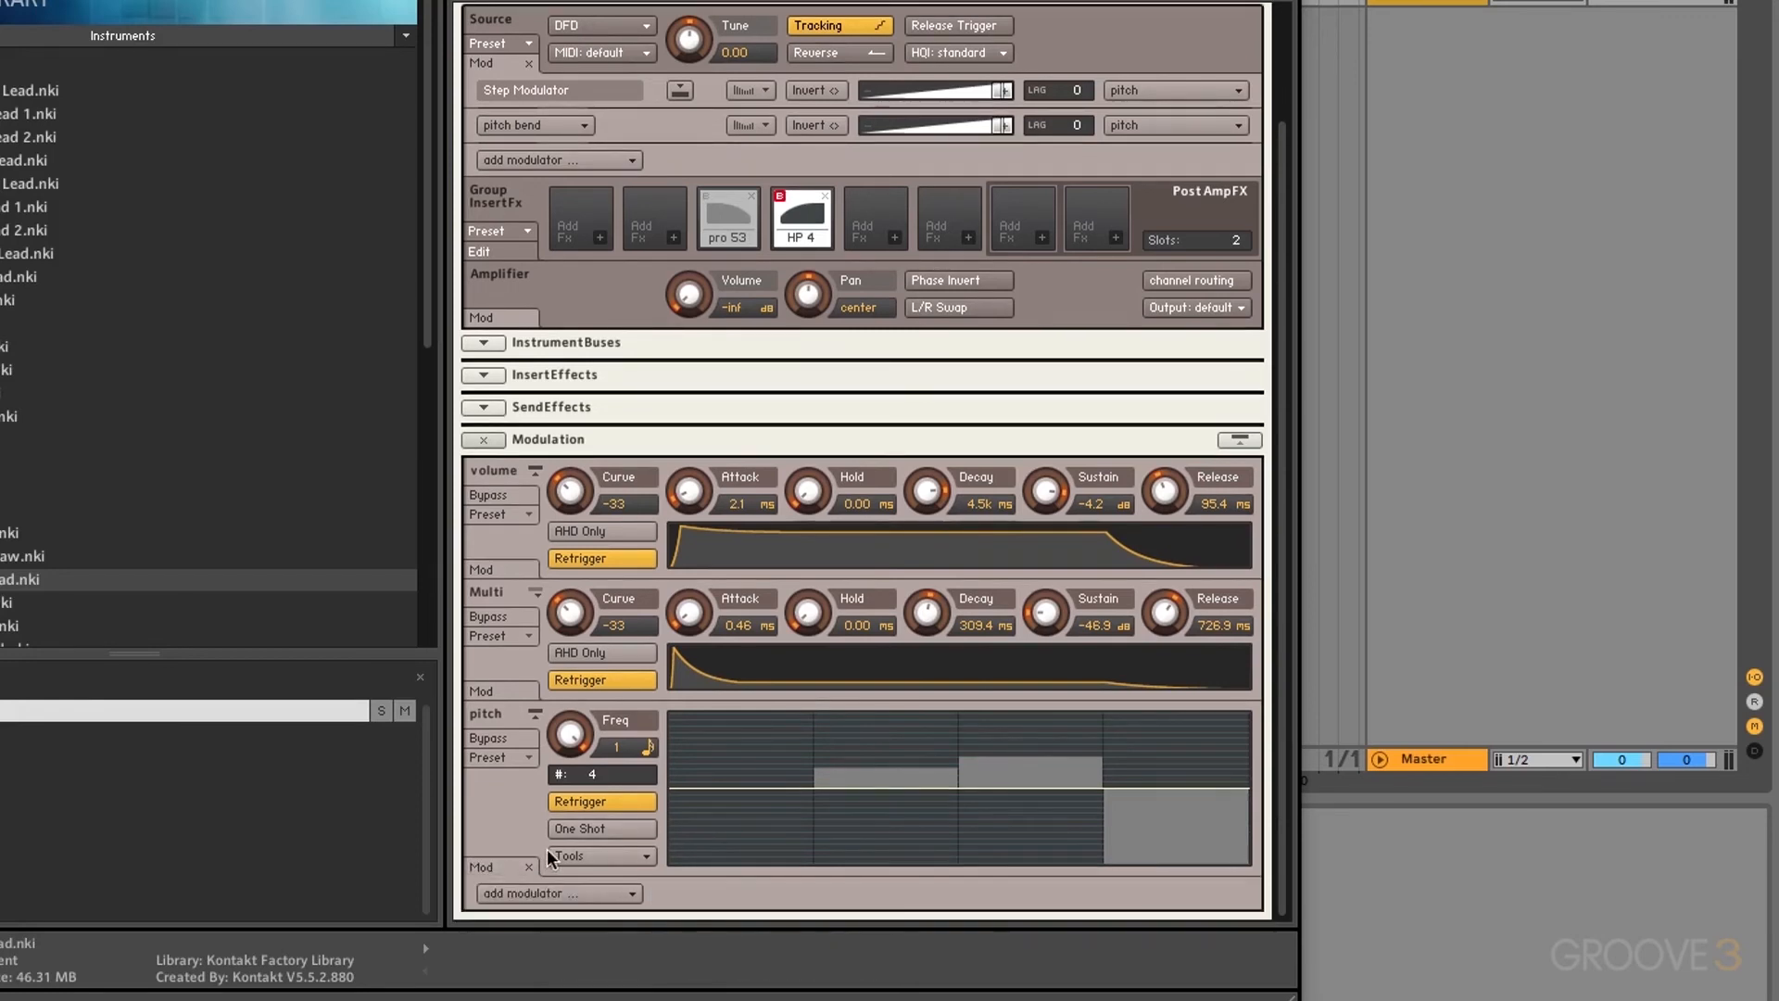
click(570, 894)
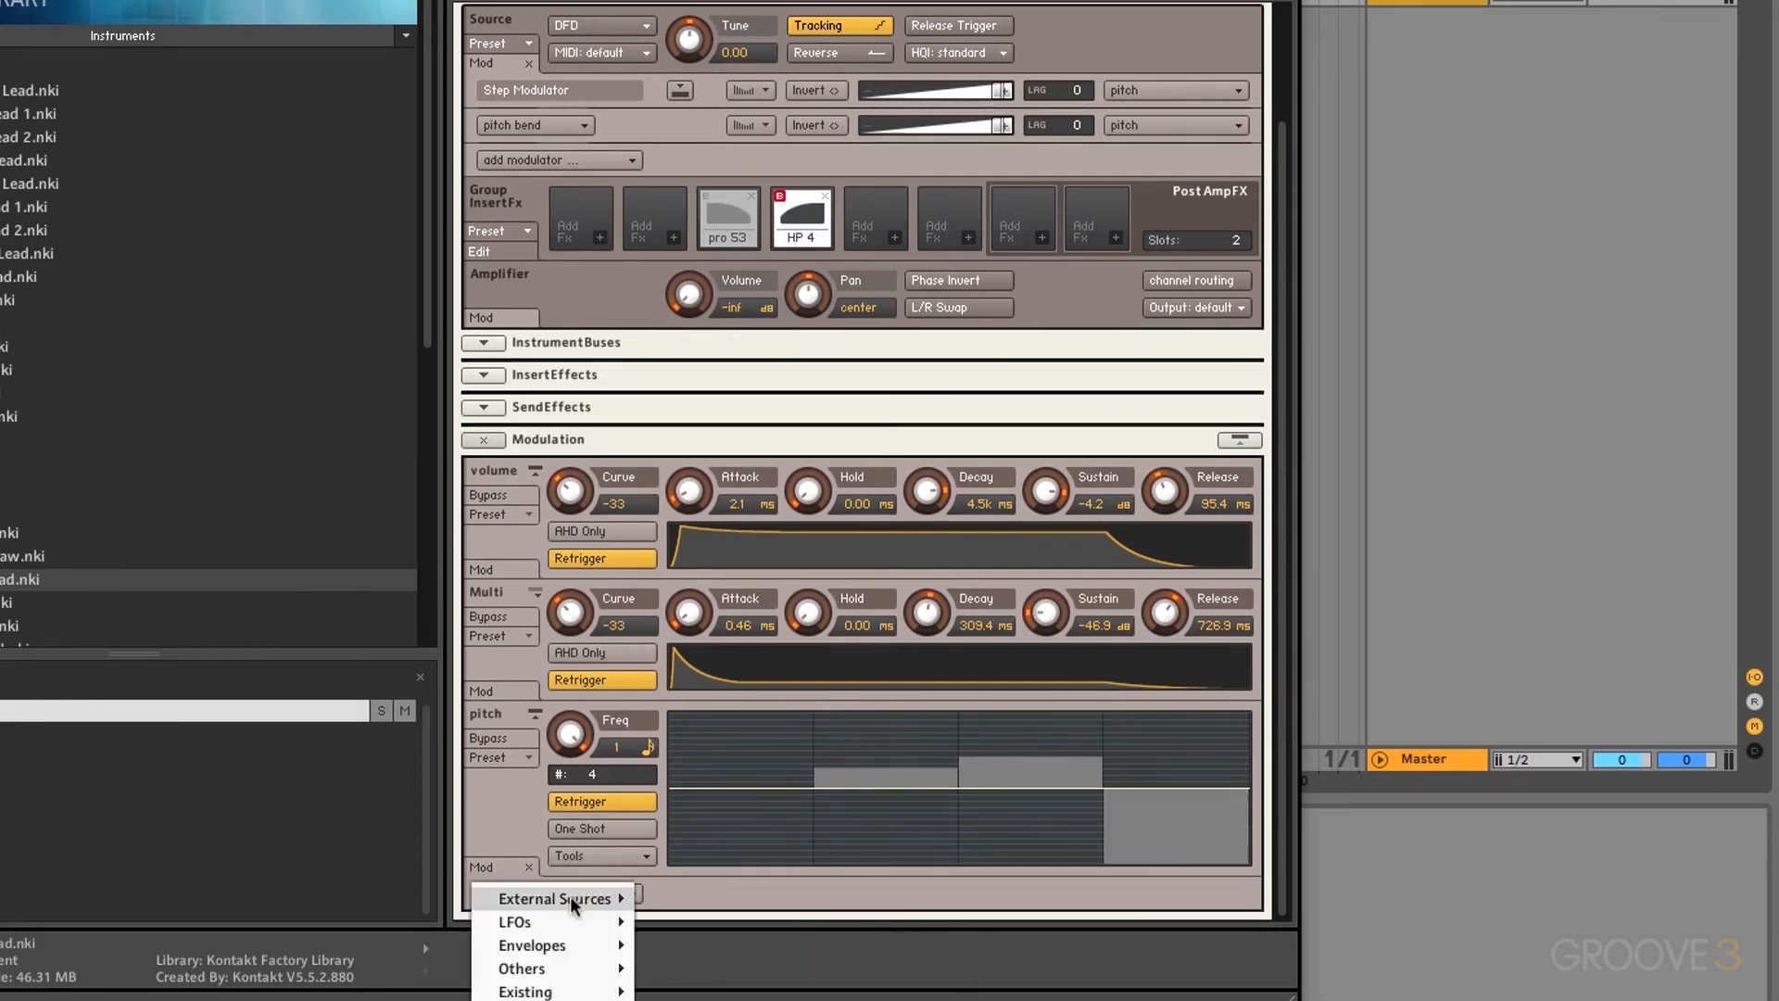
mouse_move(573, 899)
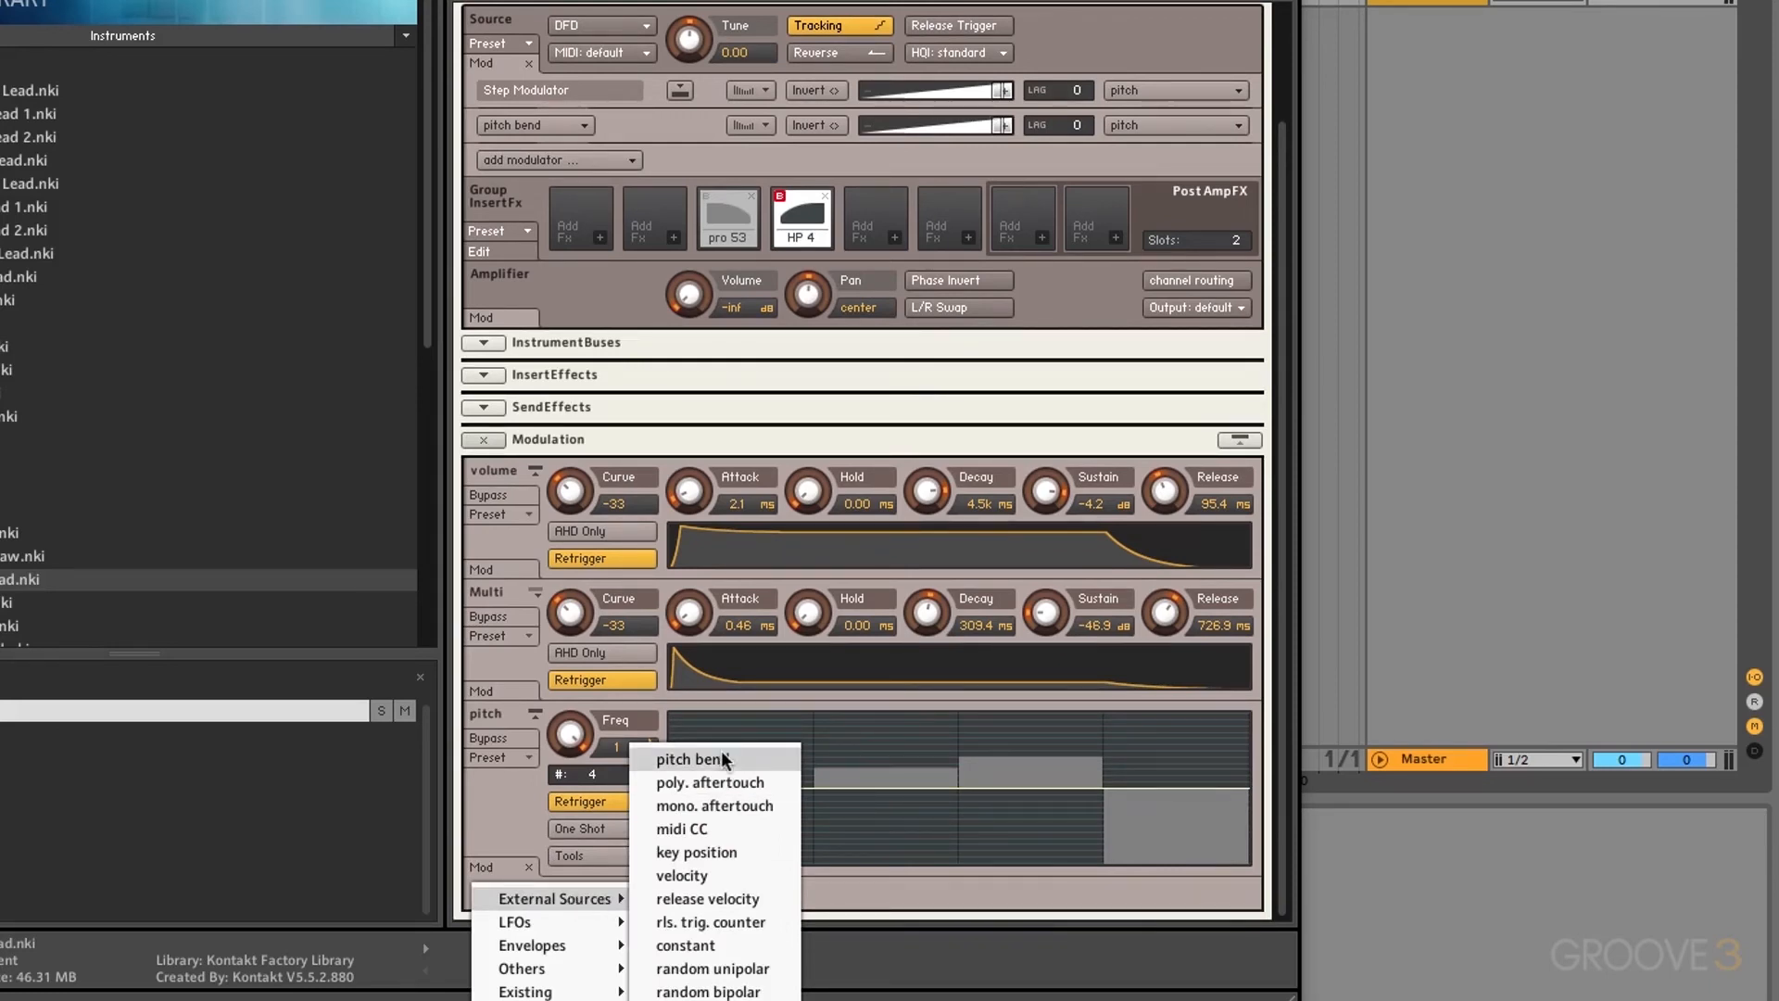
click(708, 873)
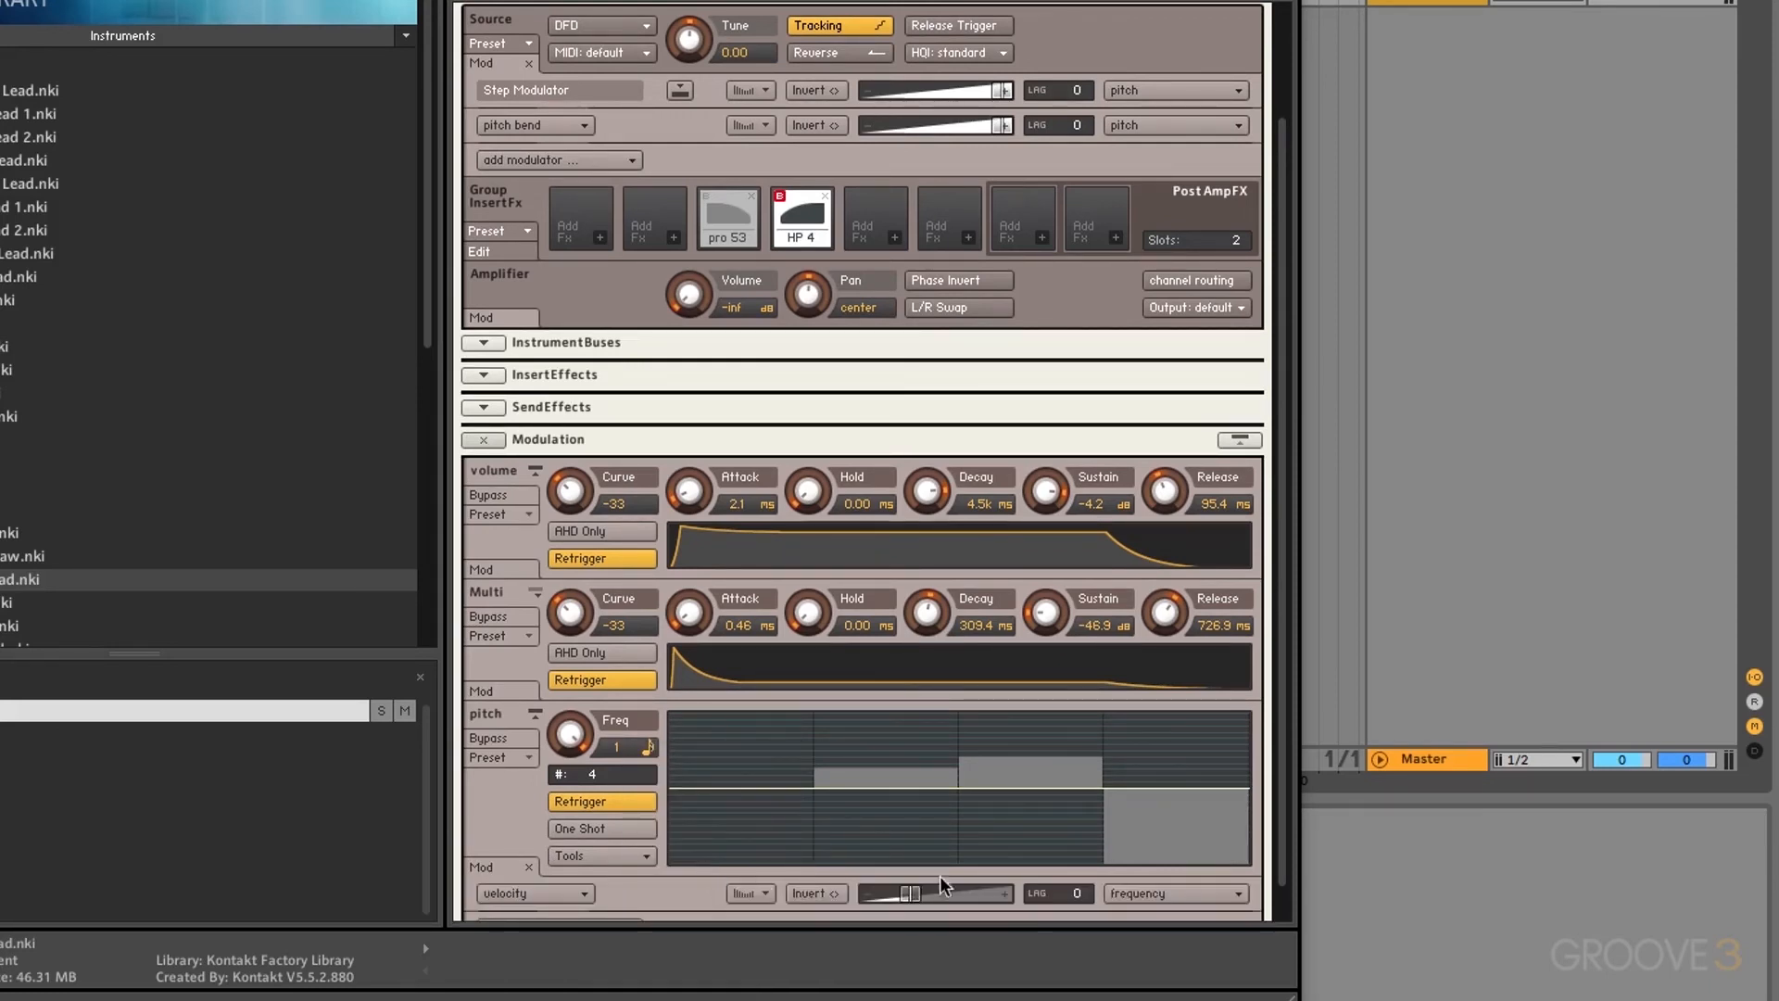
click(1171, 891)
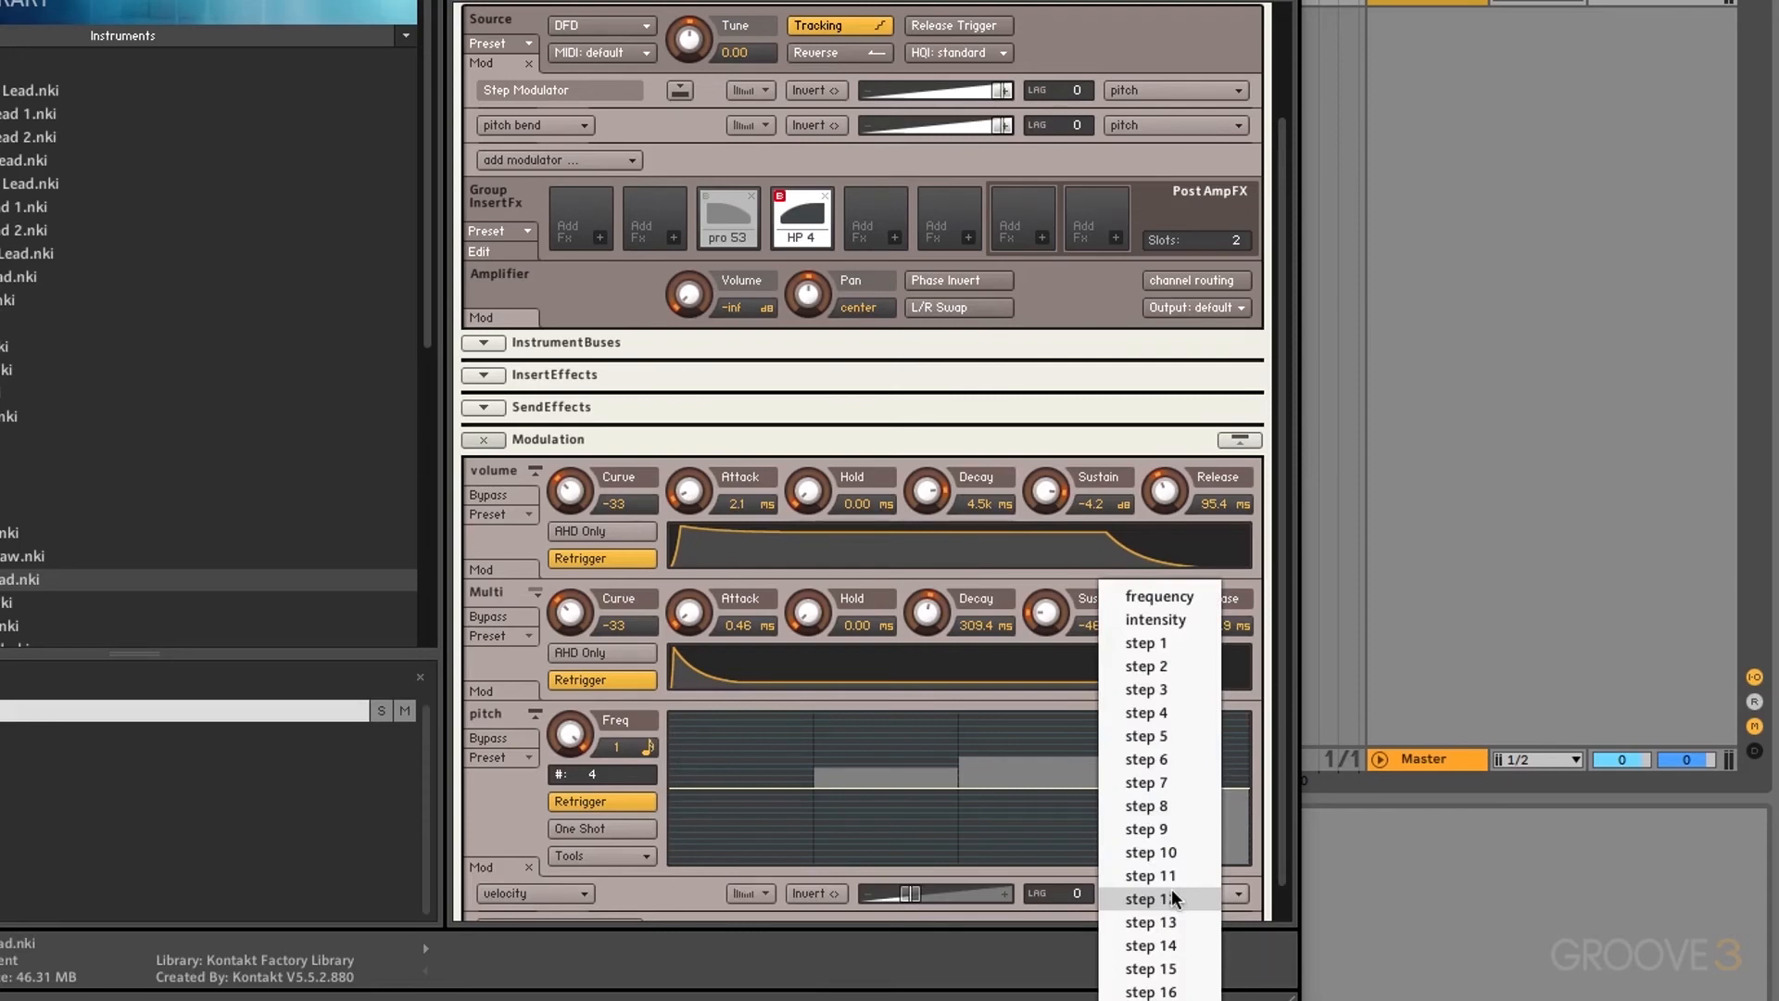
click(1178, 602)
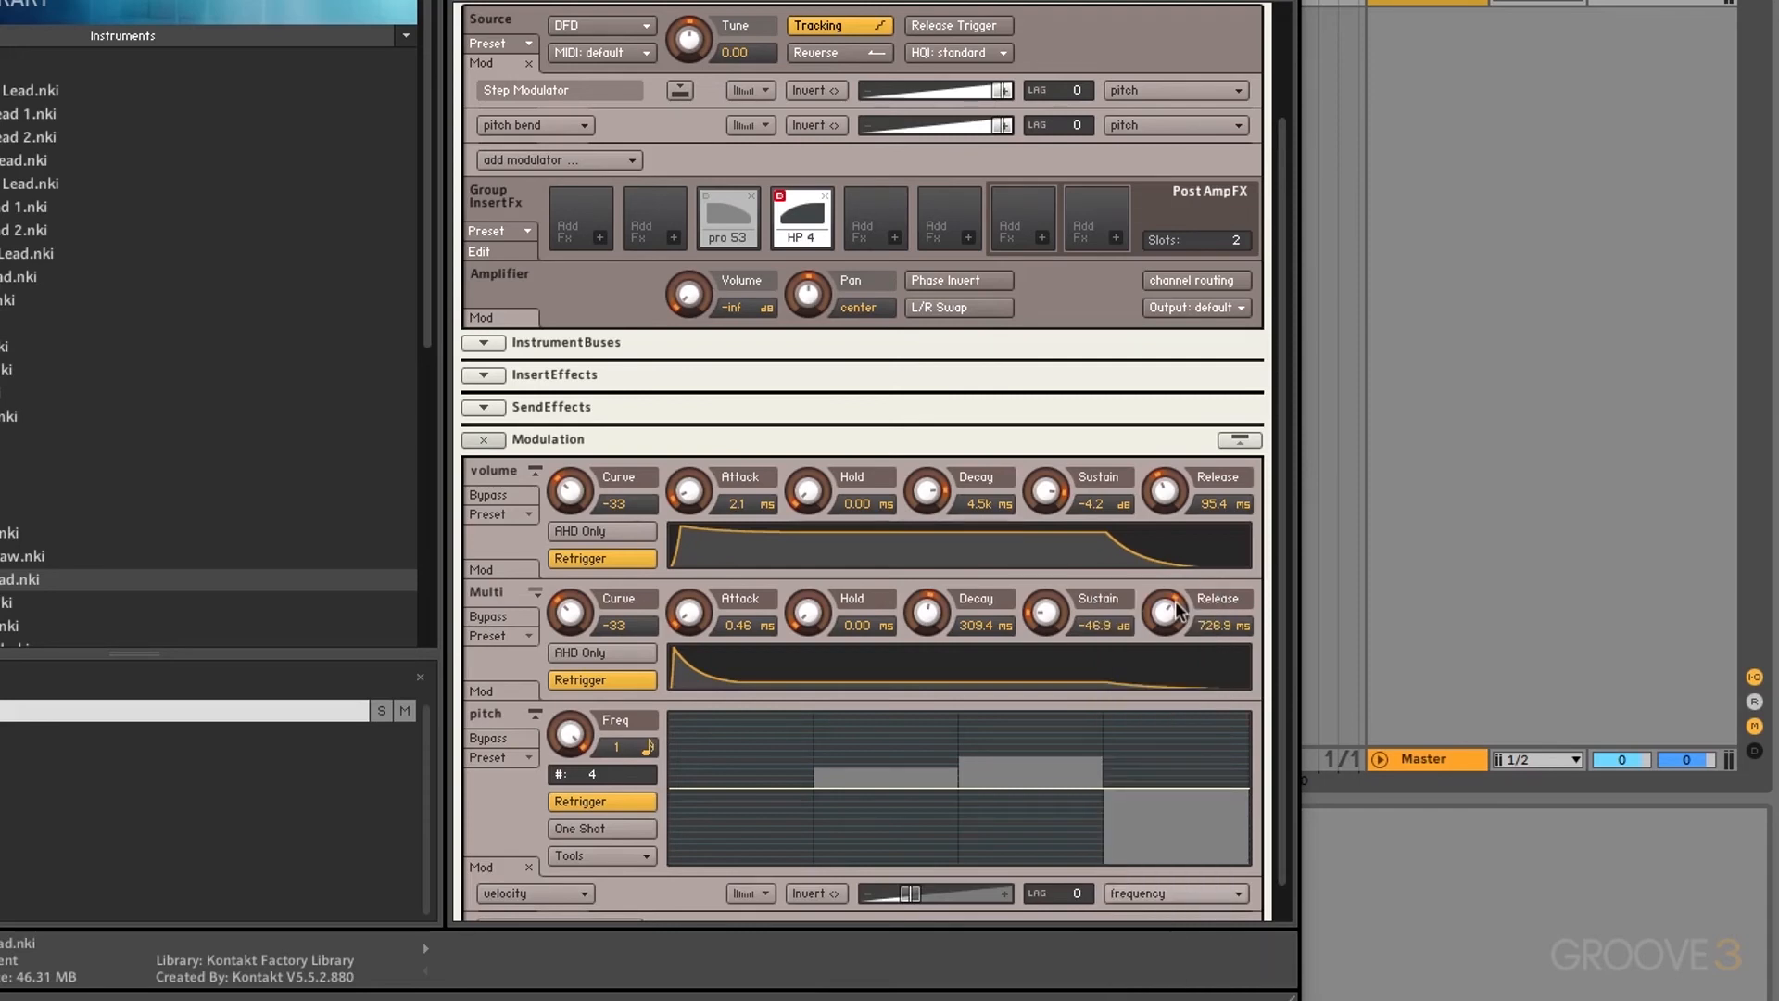
drag(910, 893, 1001, 893)
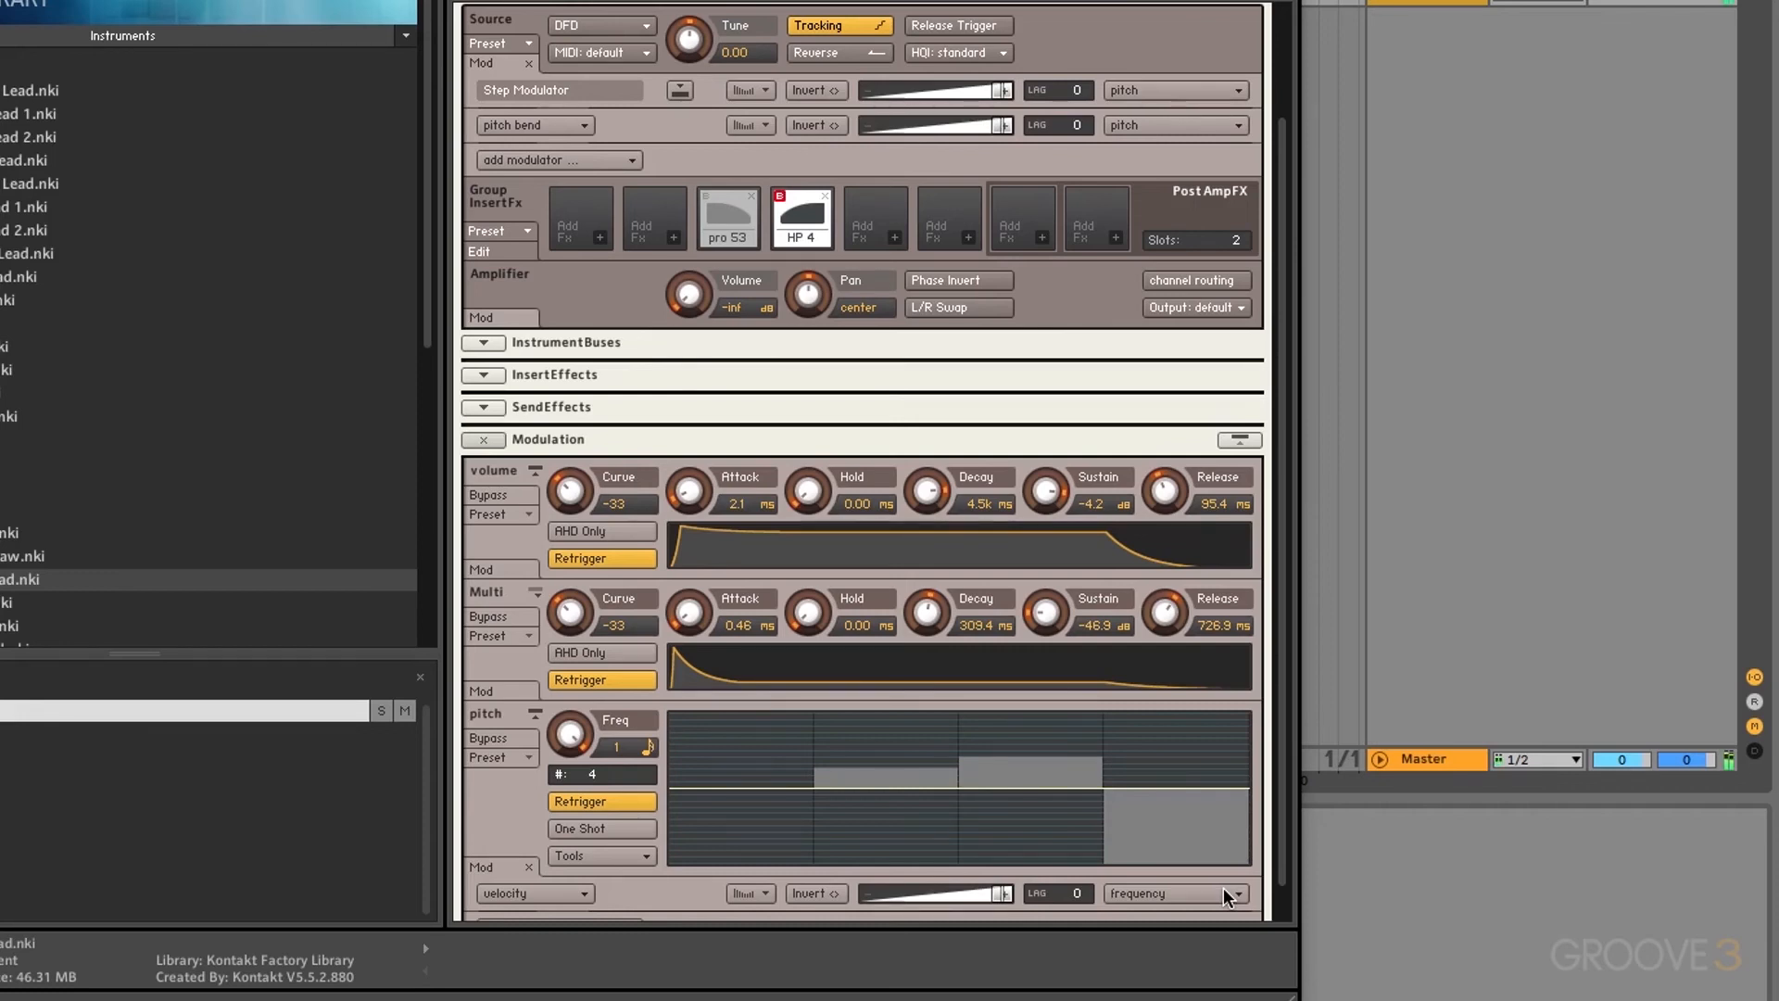
Step: Open the step rate's note-value choices and close them without changing the value
click(647, 746)
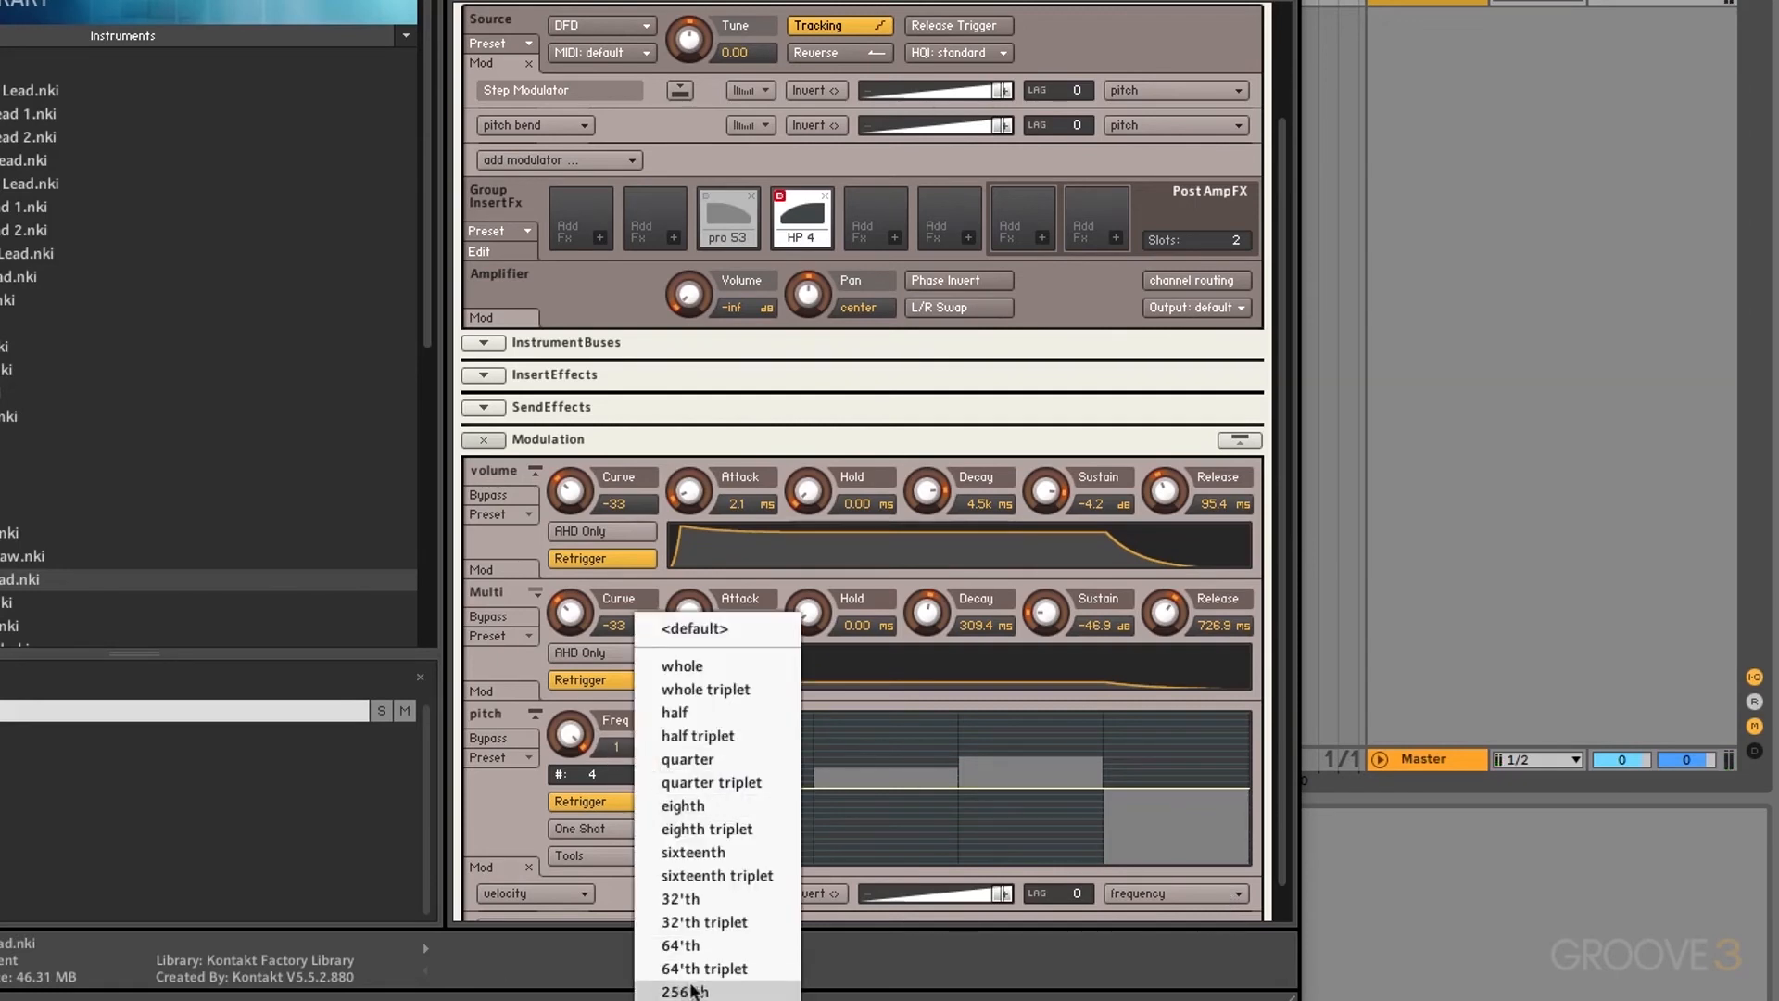
click(610, 725)
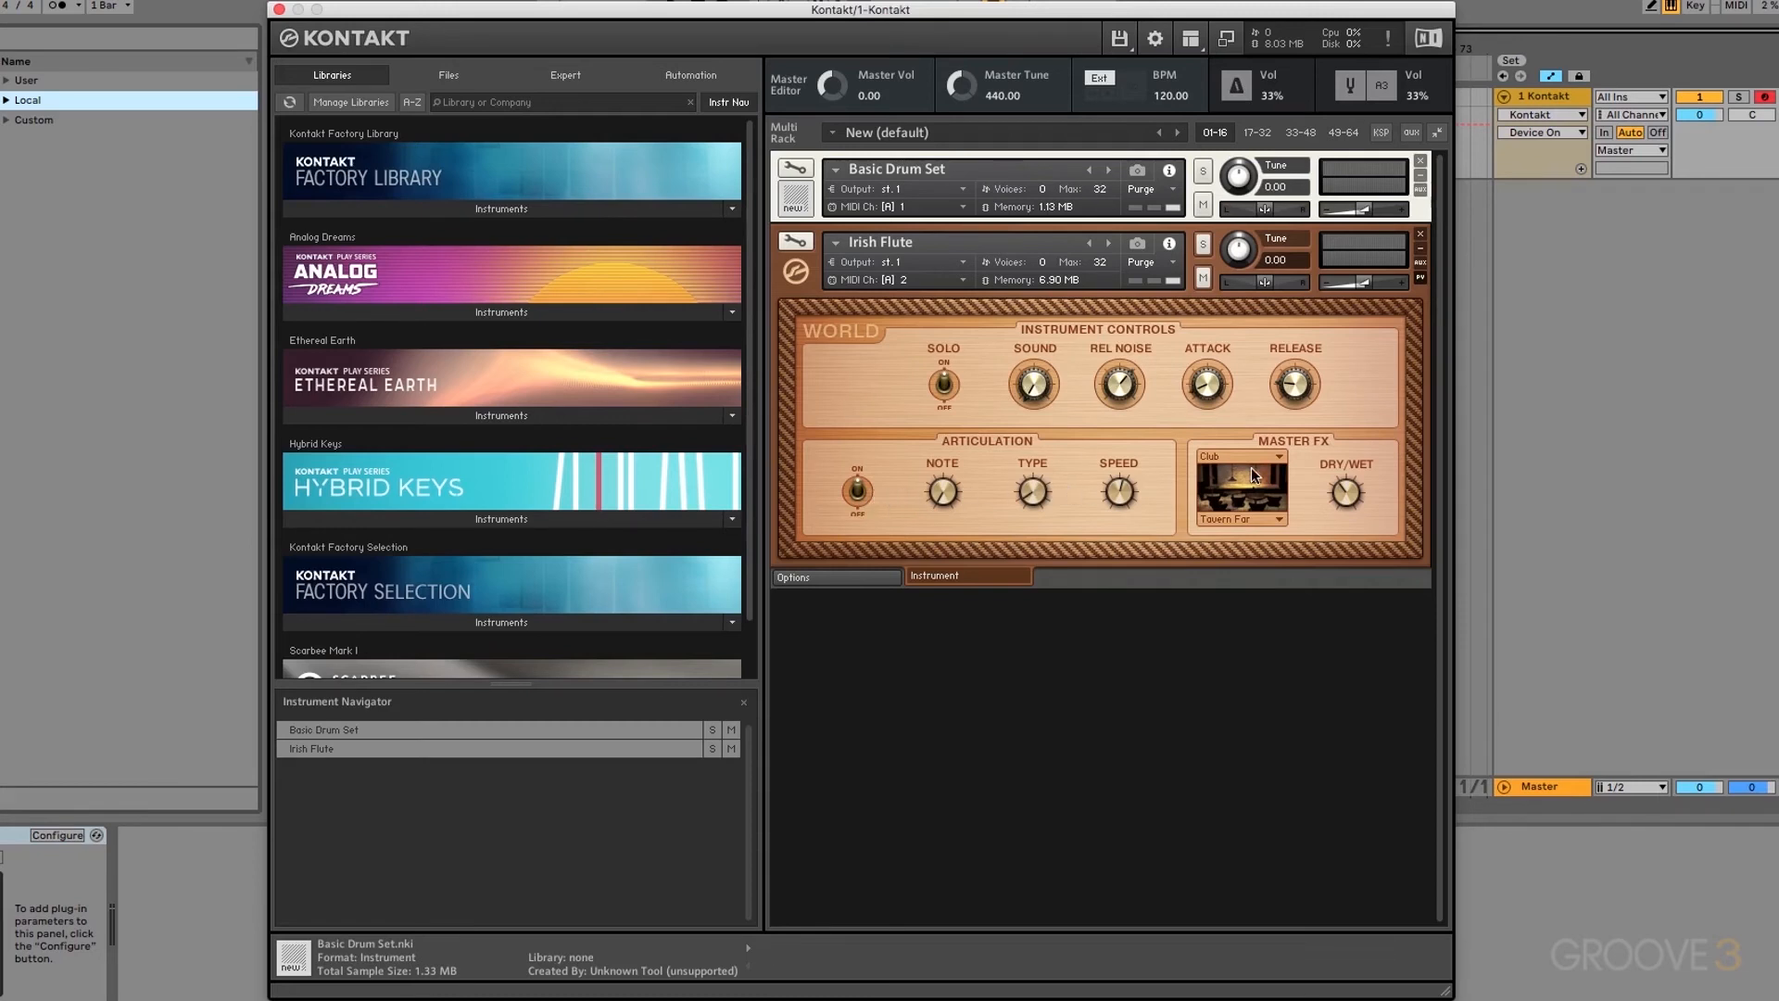
Step: Show Irish Flute's World Options, toggle Basic Drum Set's edit view, then open Irish Flute for editing
click(870, 581)
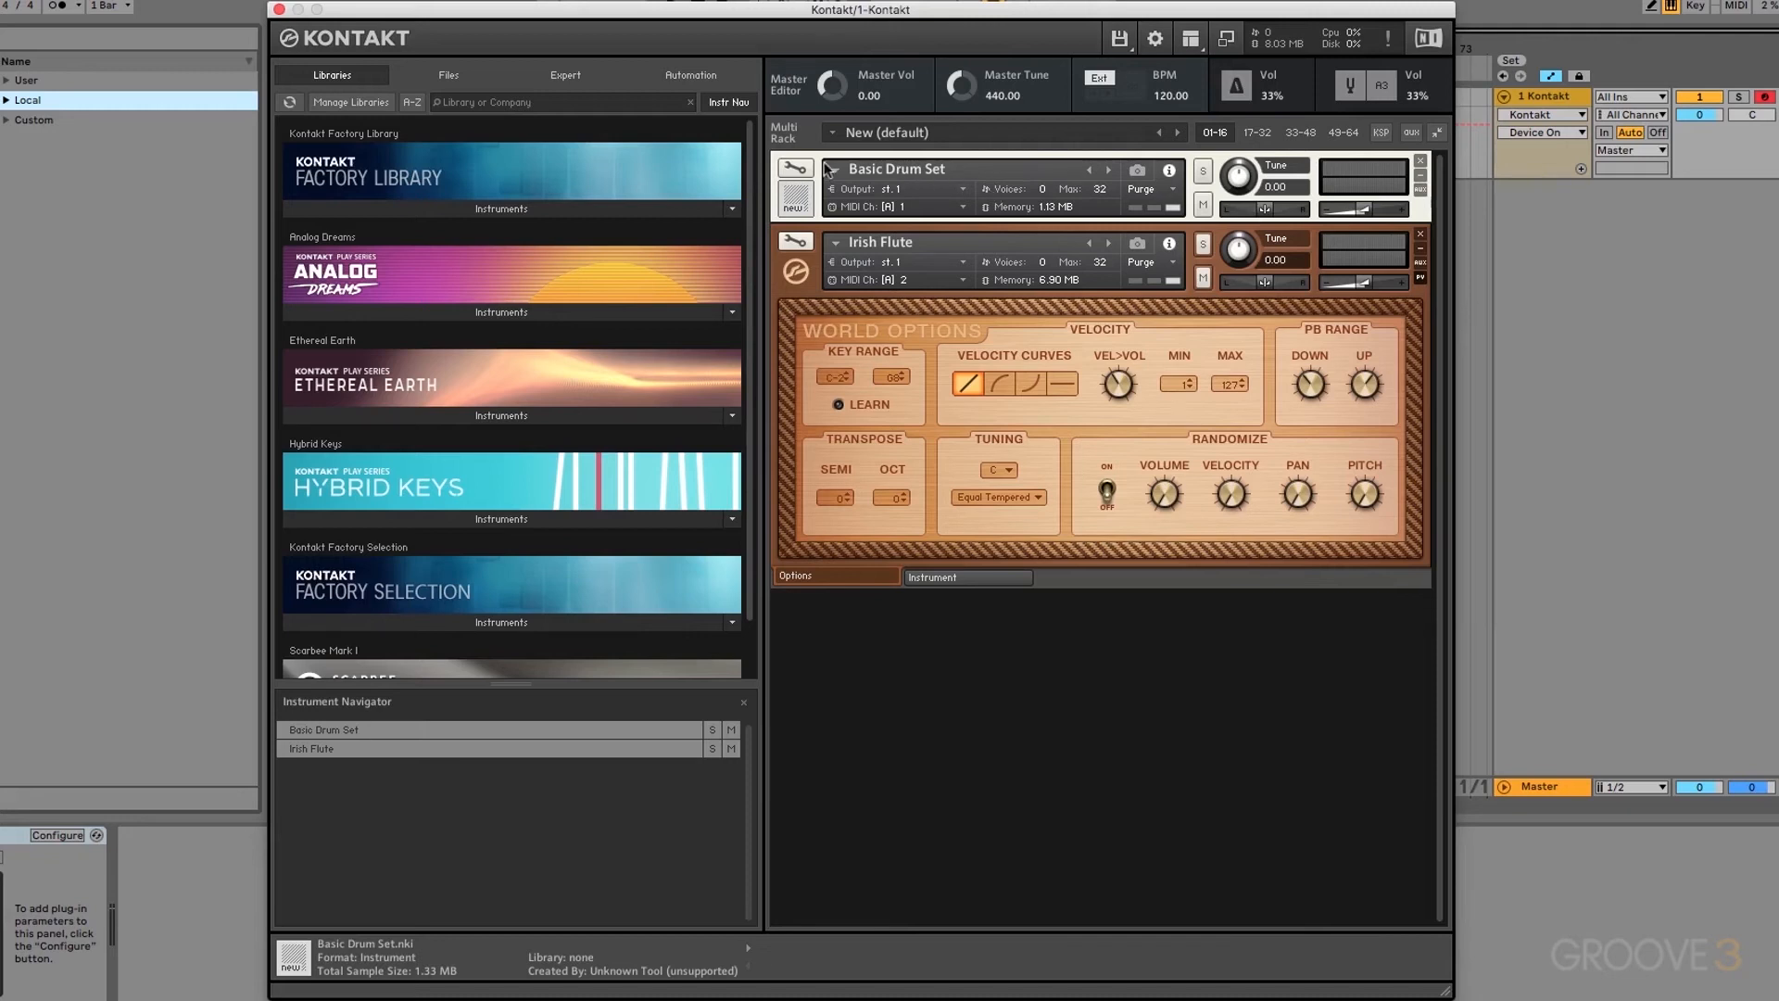
click(795, 168)
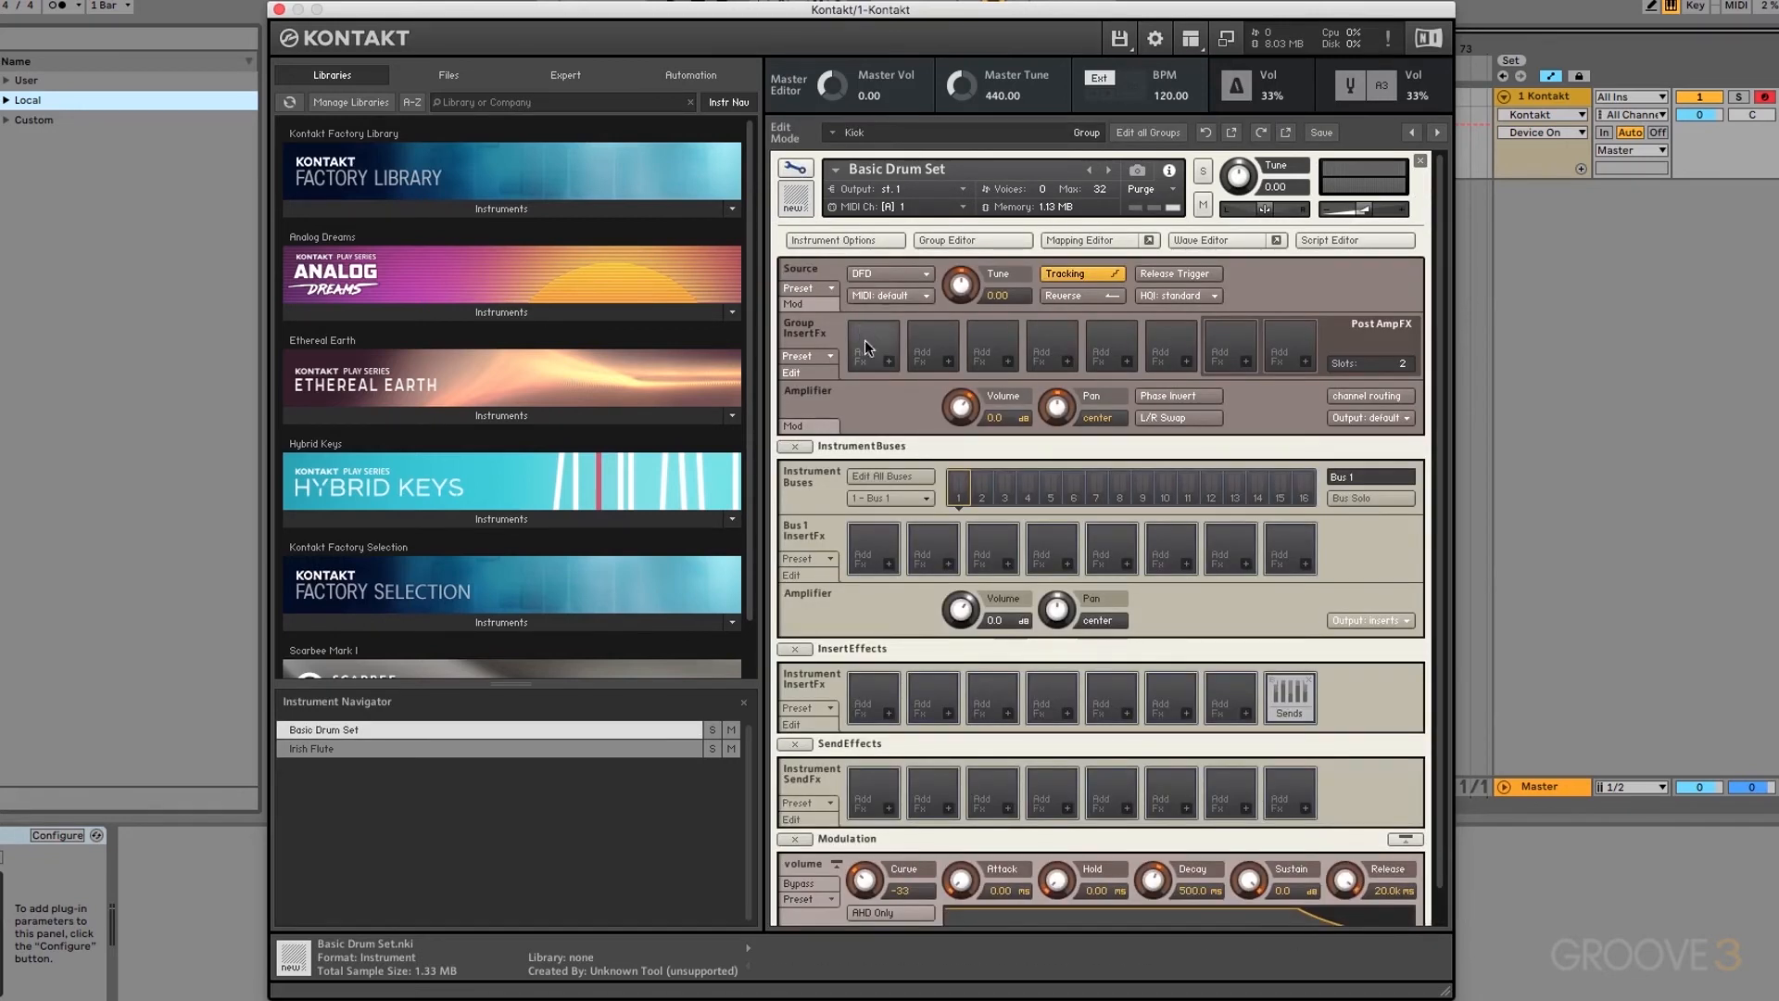
click(795, 168)
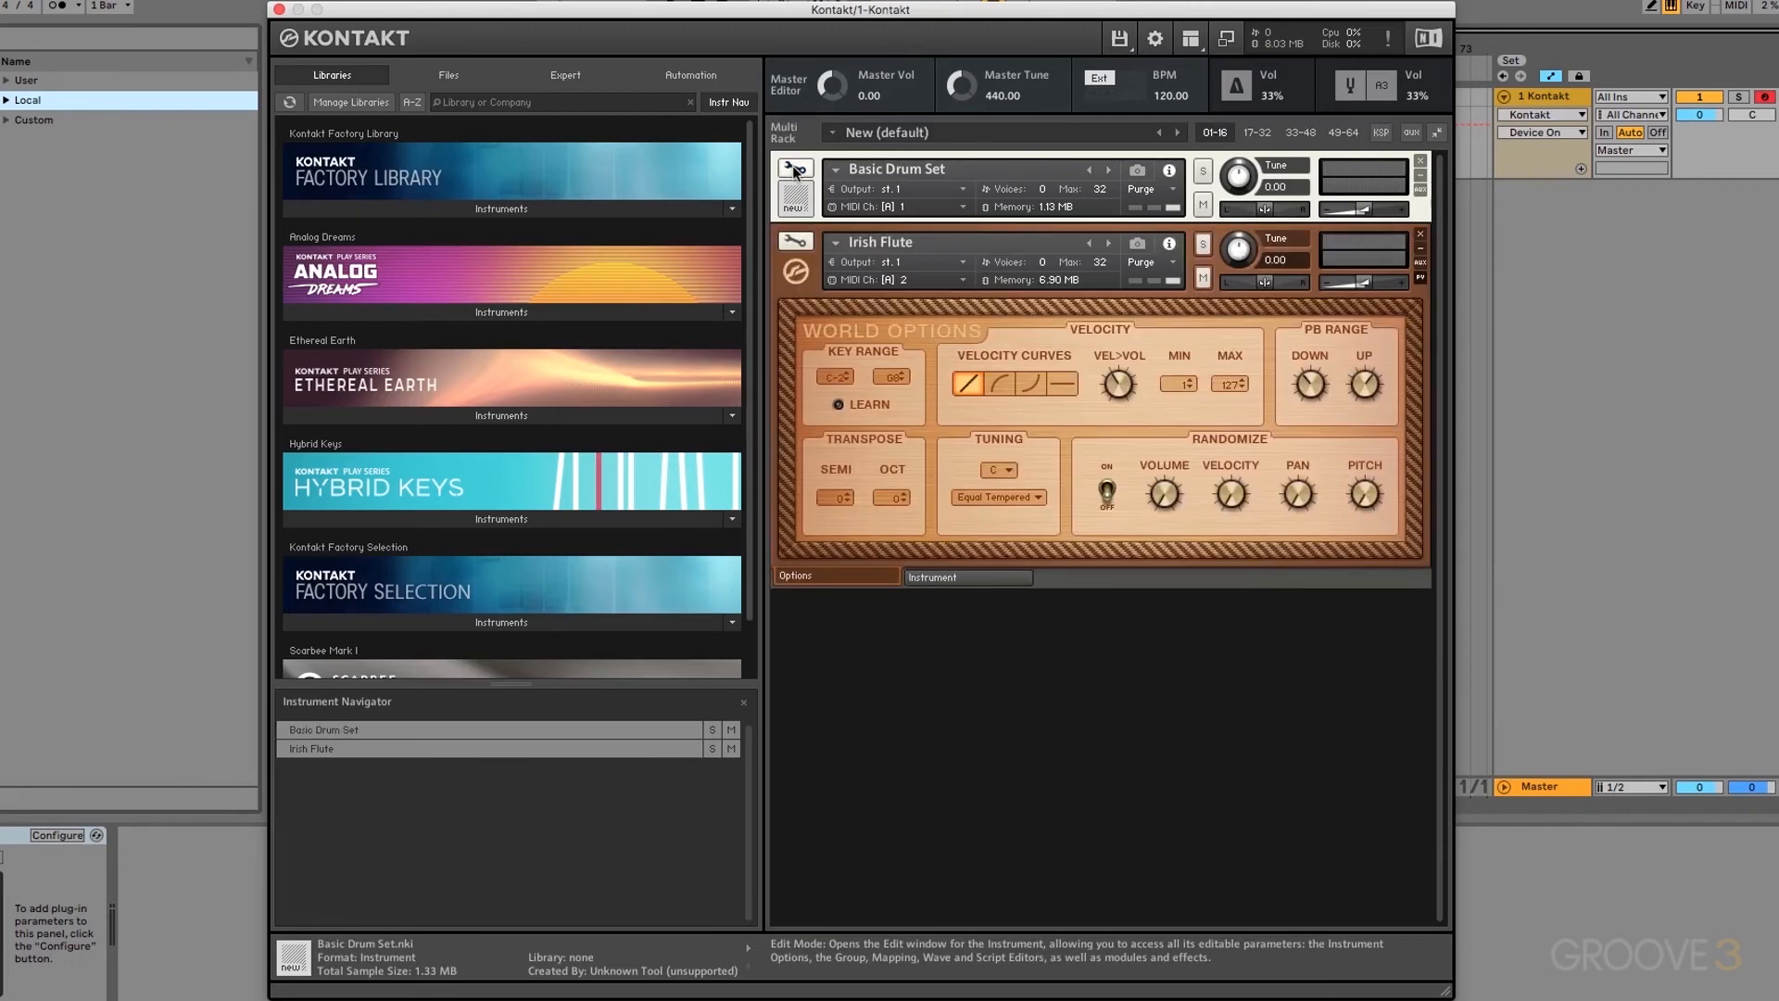
click(795, 245)
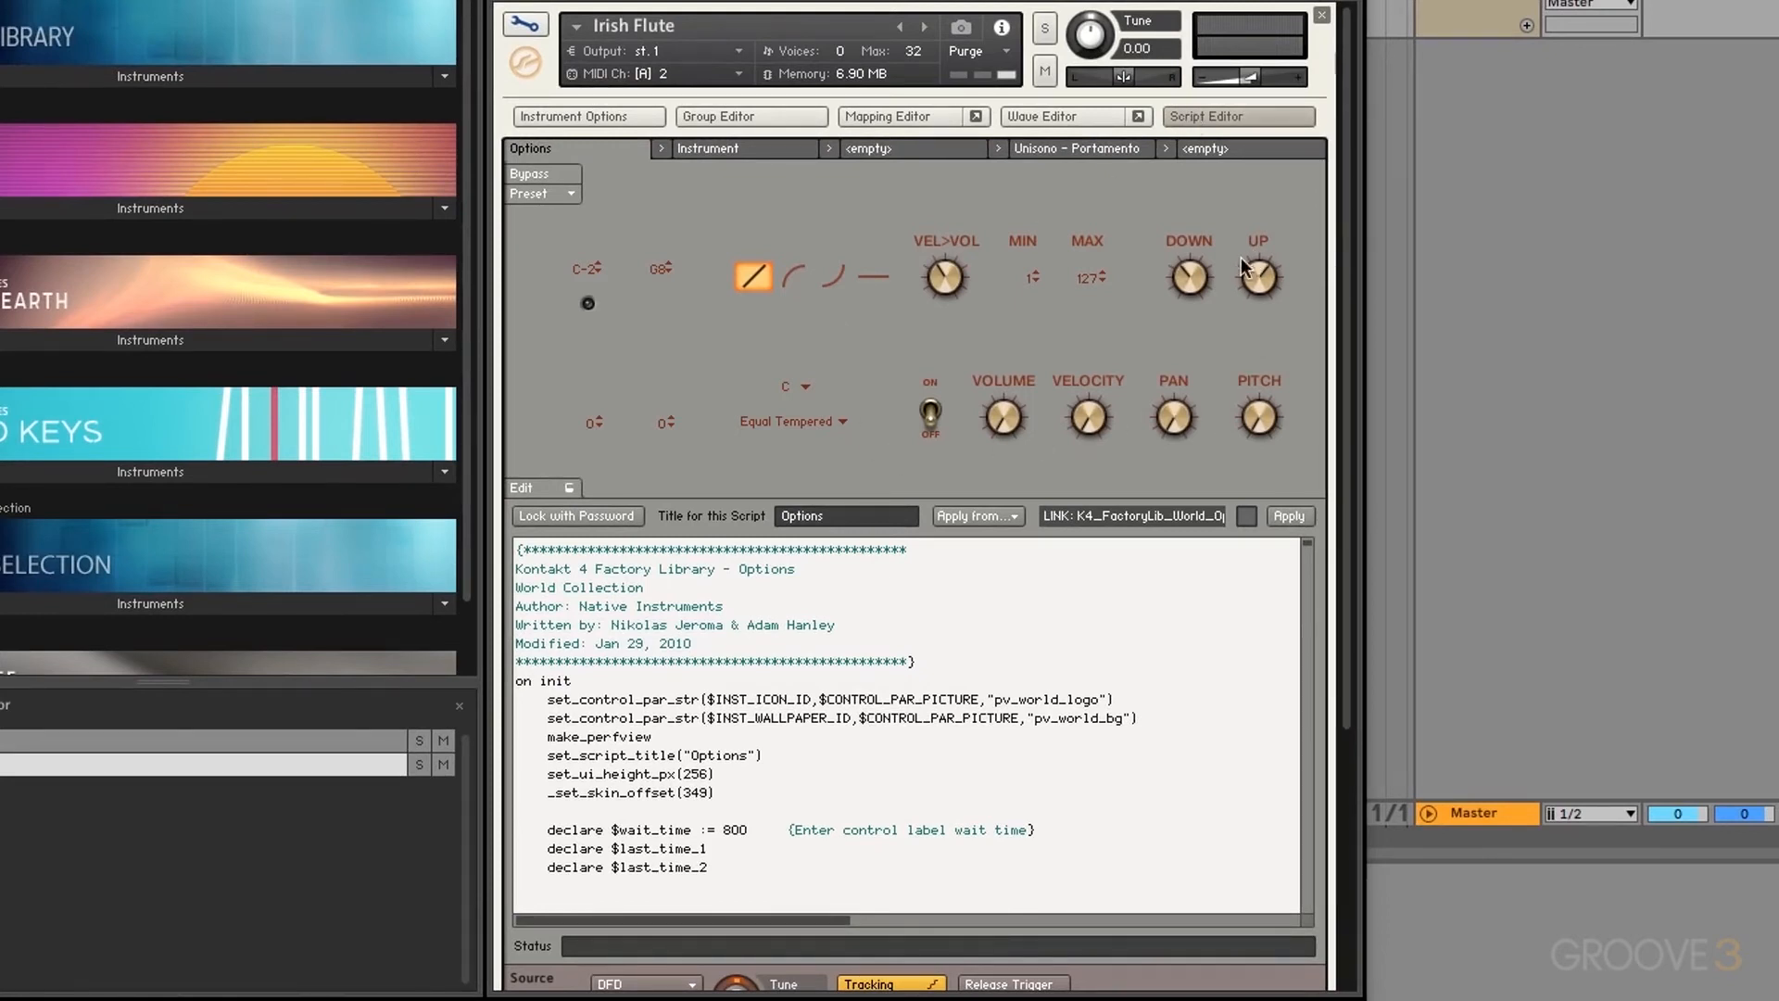
Step: View the Irish Flute's Instrument script controls and scroll through its code
click(732, 152)
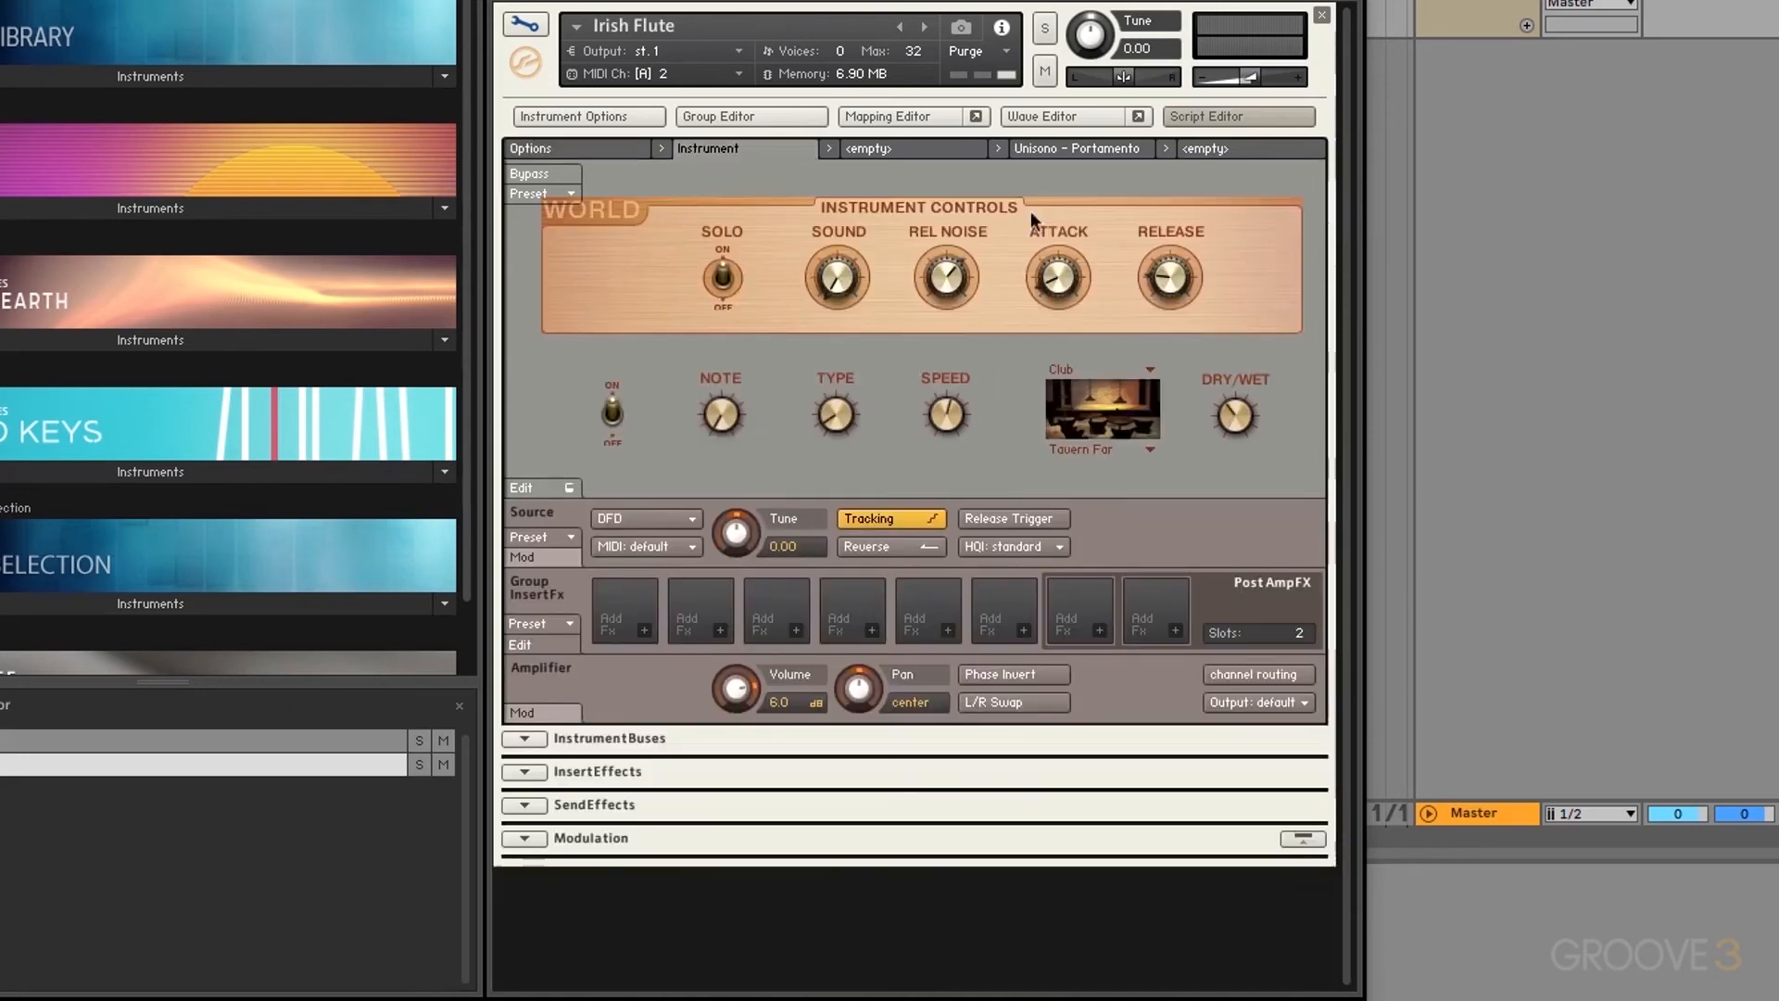
click(538, 486)
scroll(905, 742, down, 5)
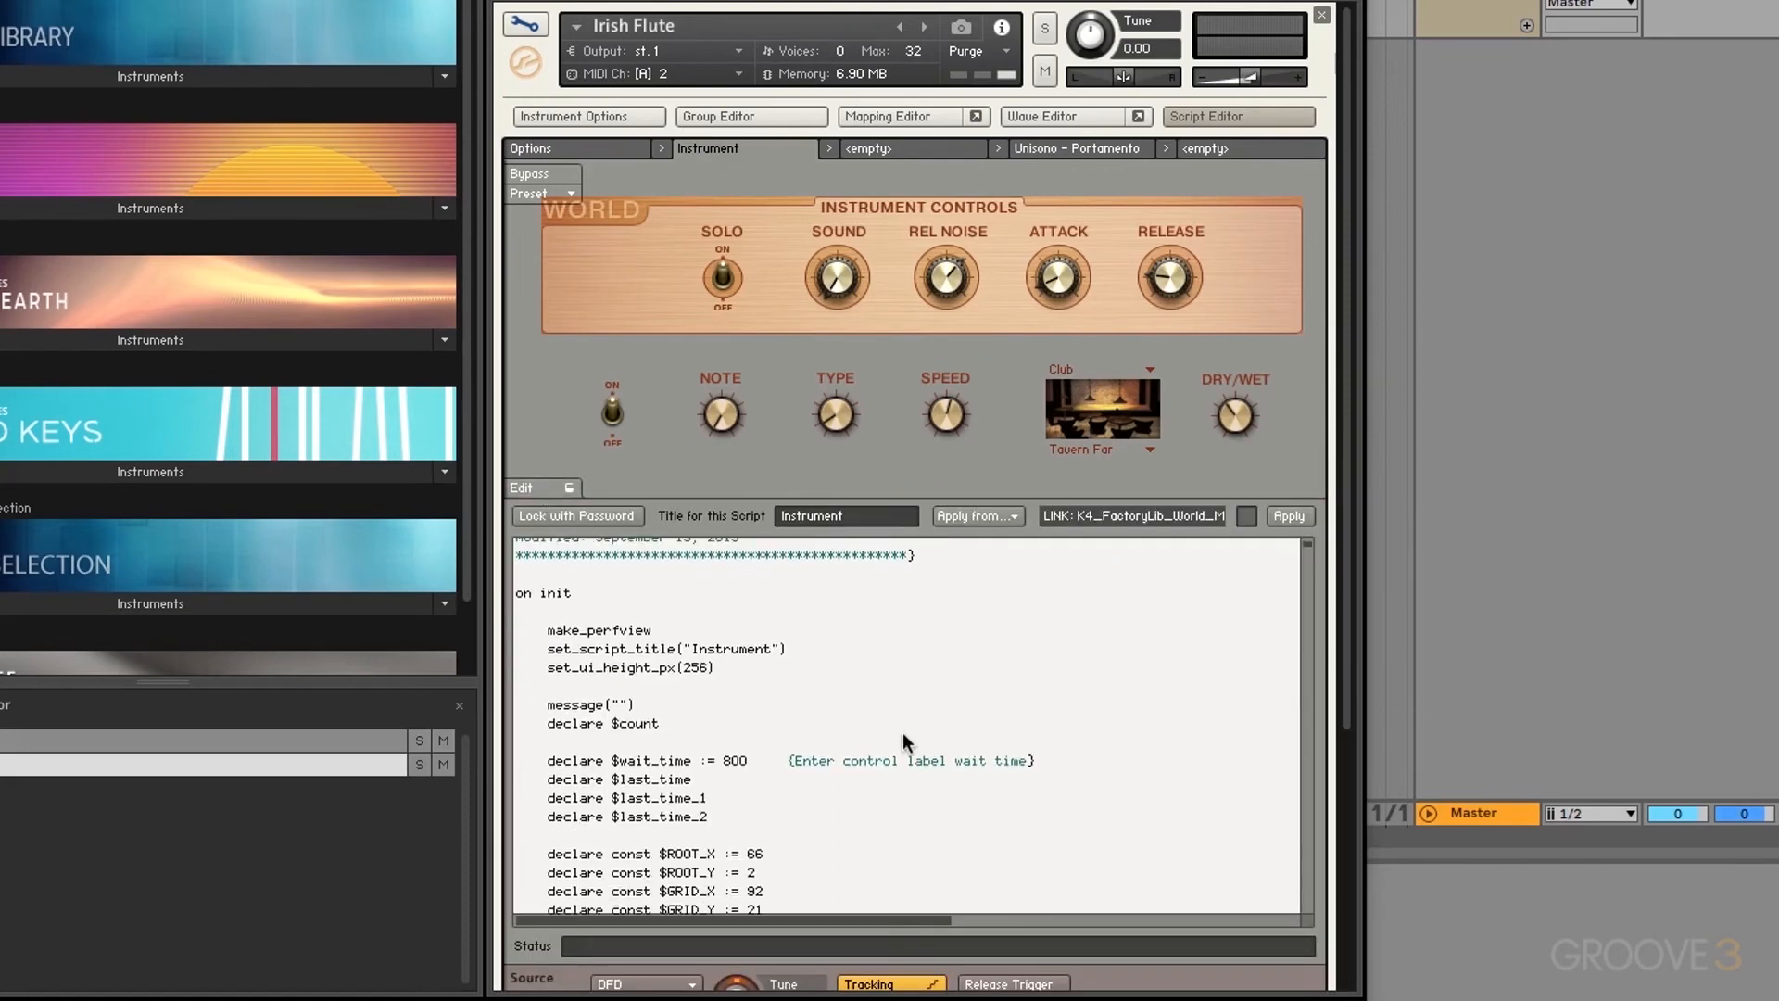
scroll(905, 742, down, 10)
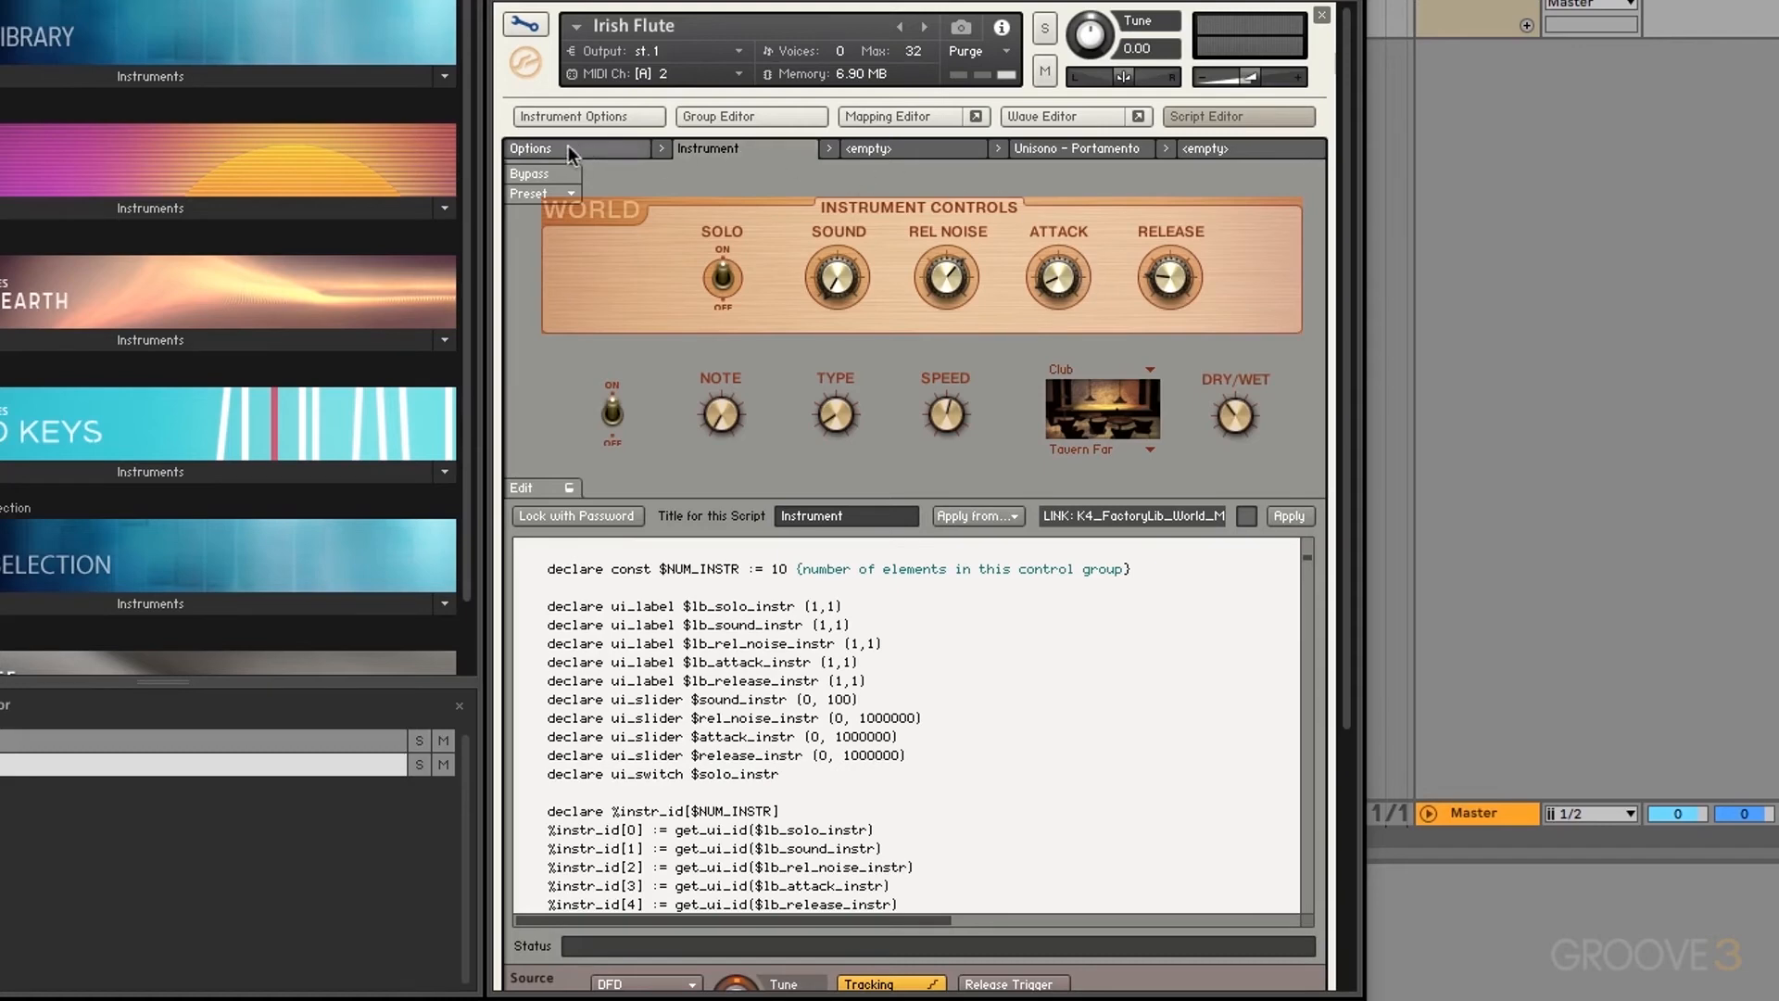
Step: Check the Instrument page and the Unisono - Portamento script, then exit the flute's edit view
click(524, 25)
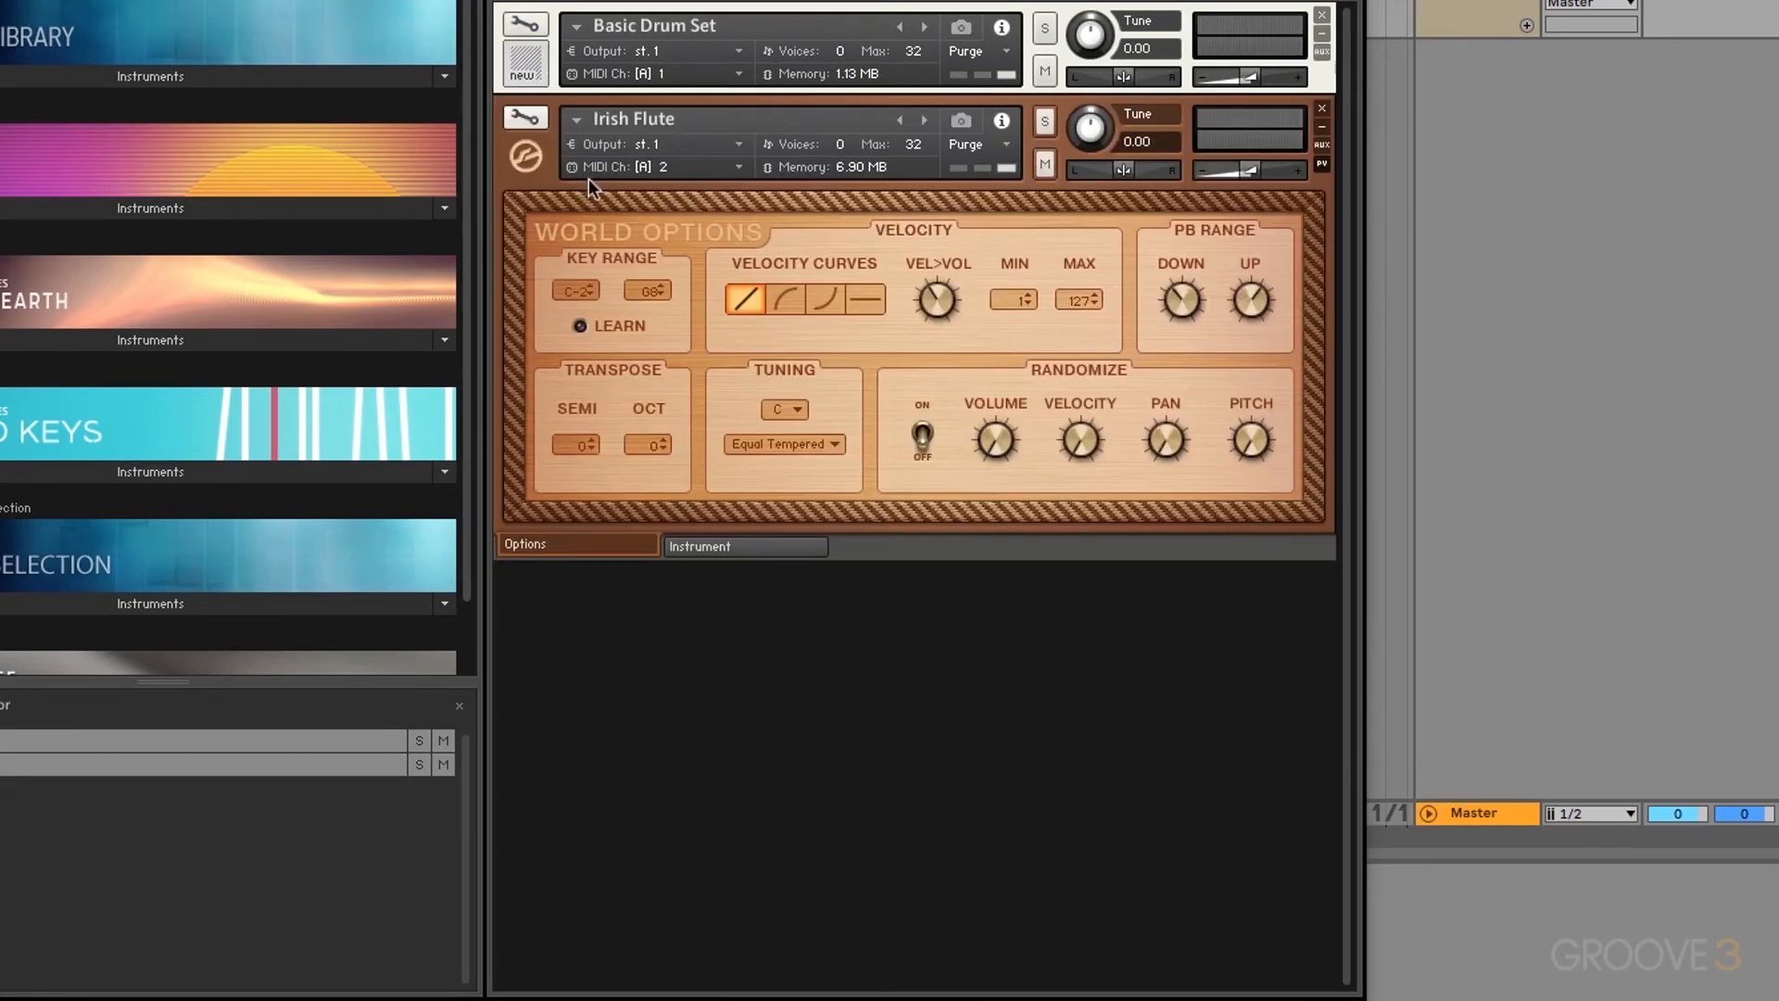
click(714, 549)
click(526, 121)
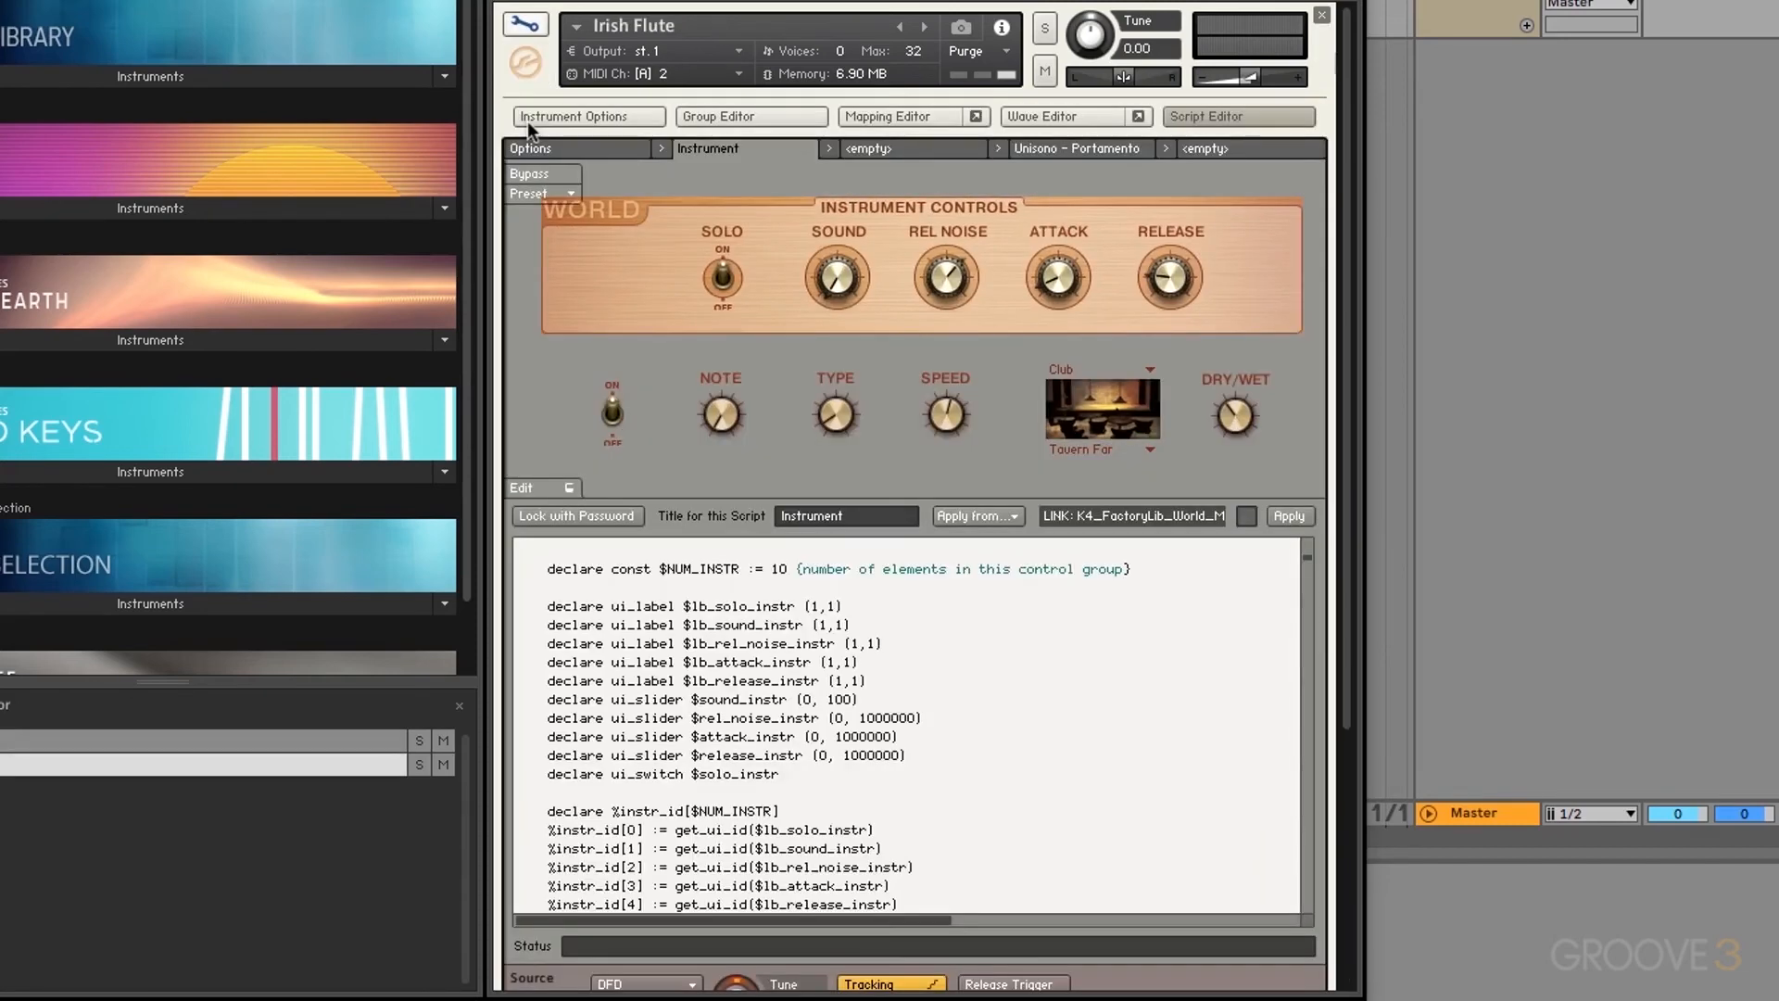
click(1082, 150)
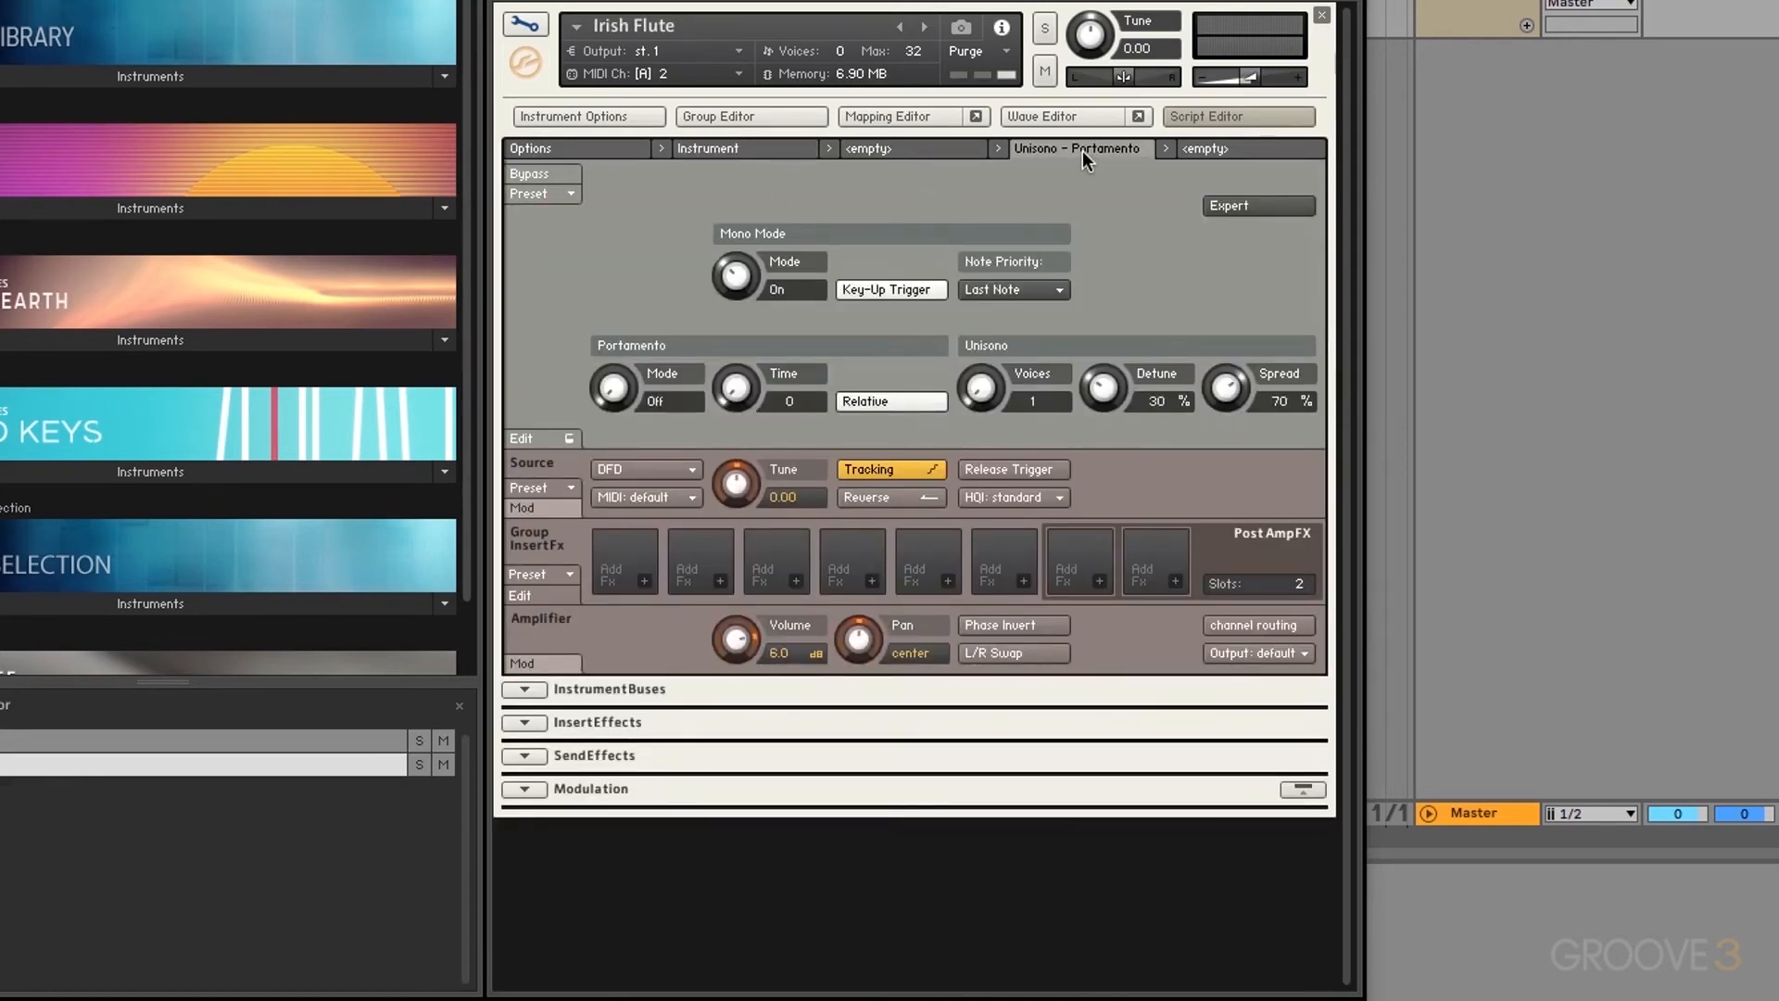
click(765, 147)
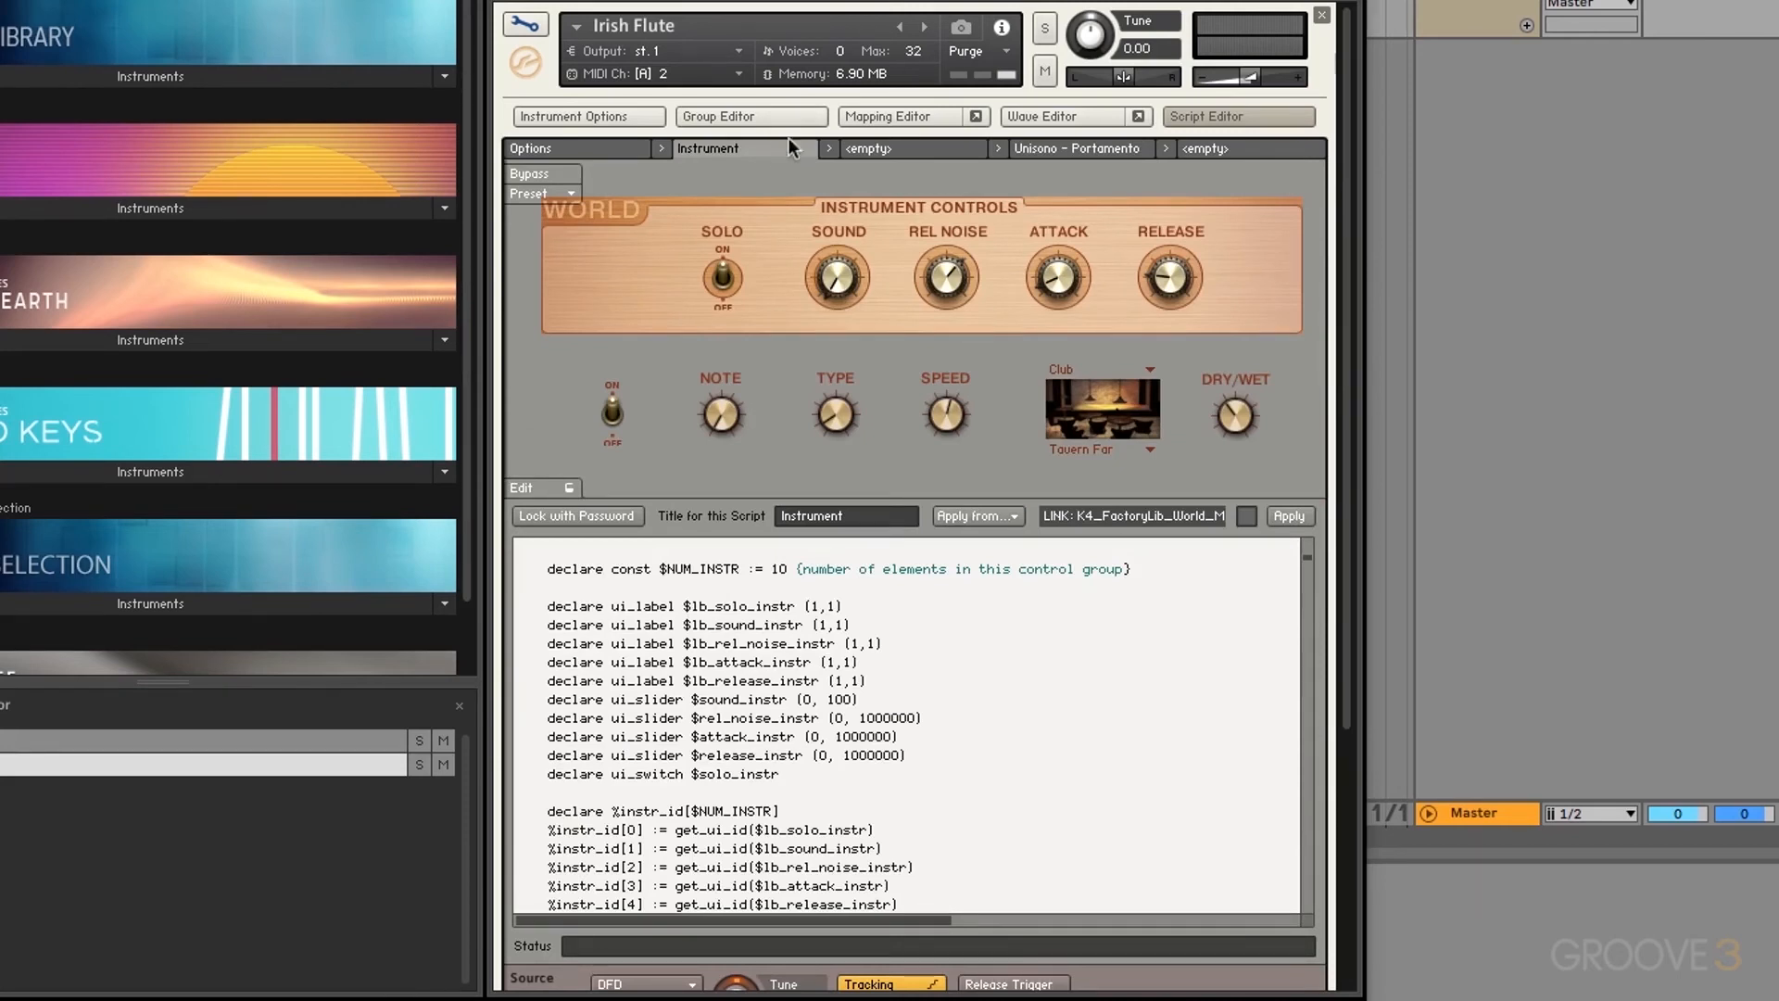
click(524, 24)
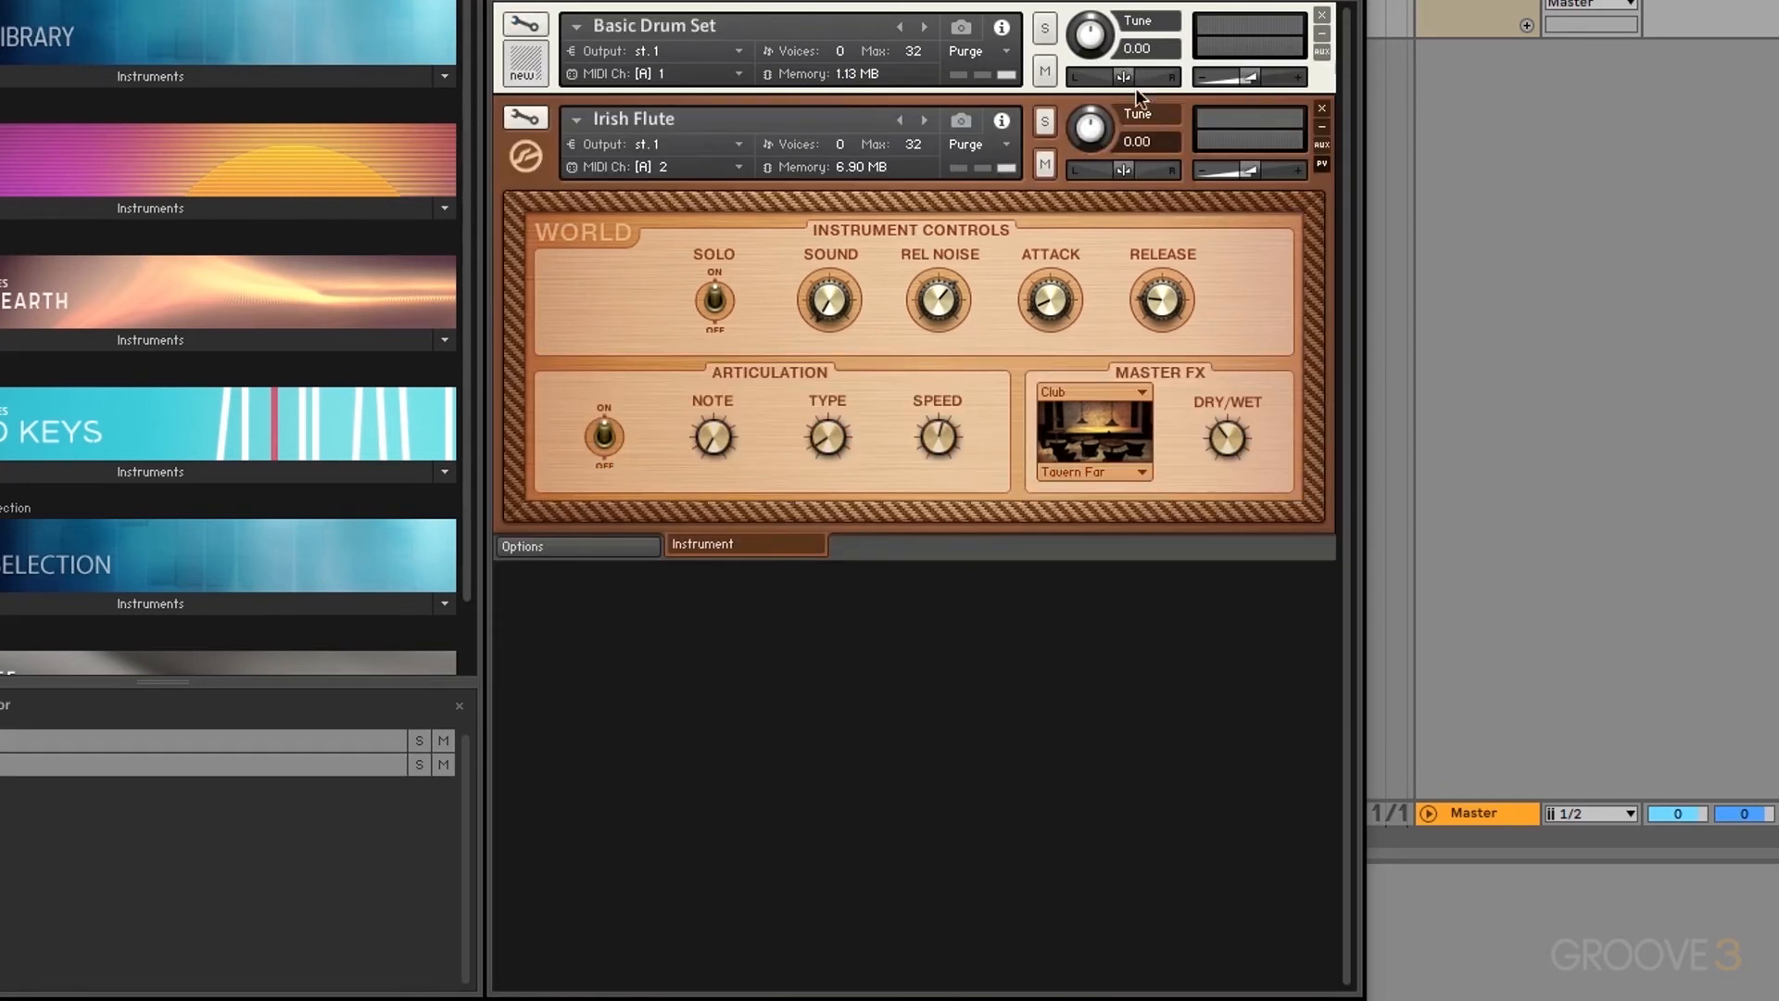
Step: Remove Irish Flute and show Basic Drum Set's script slots in edit mode
click(1322, 109)
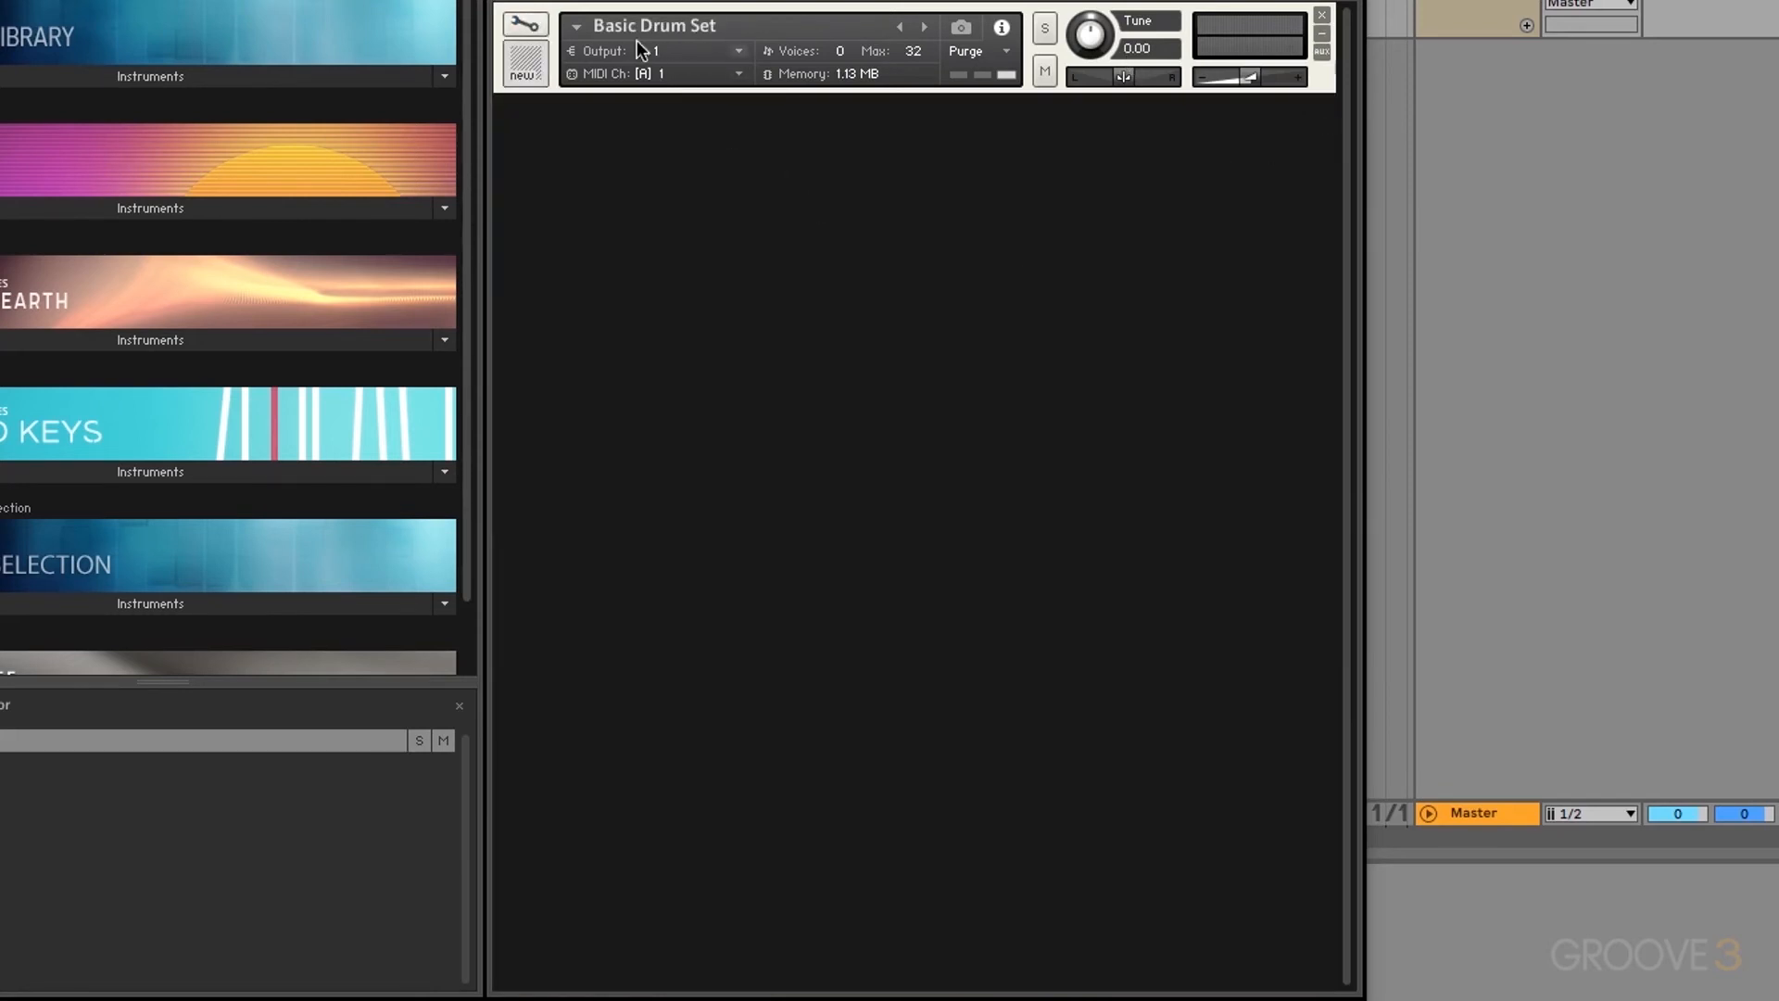
click(518, 26)
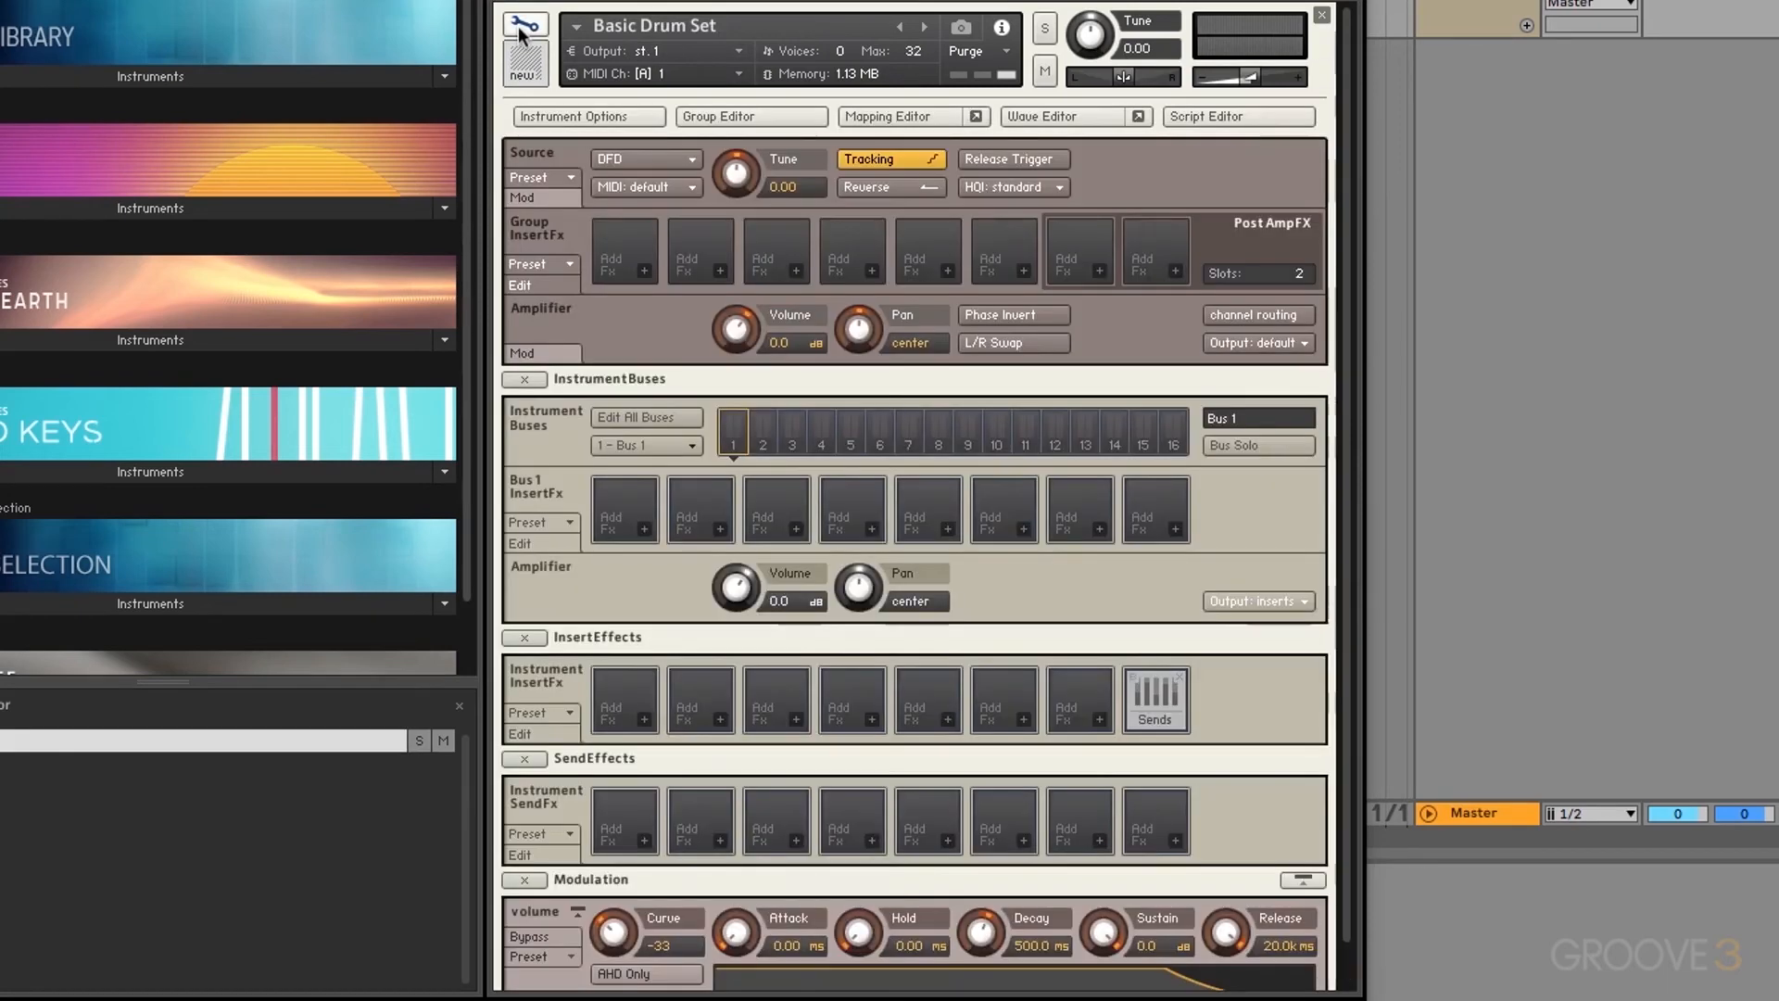
click(1226, 116)
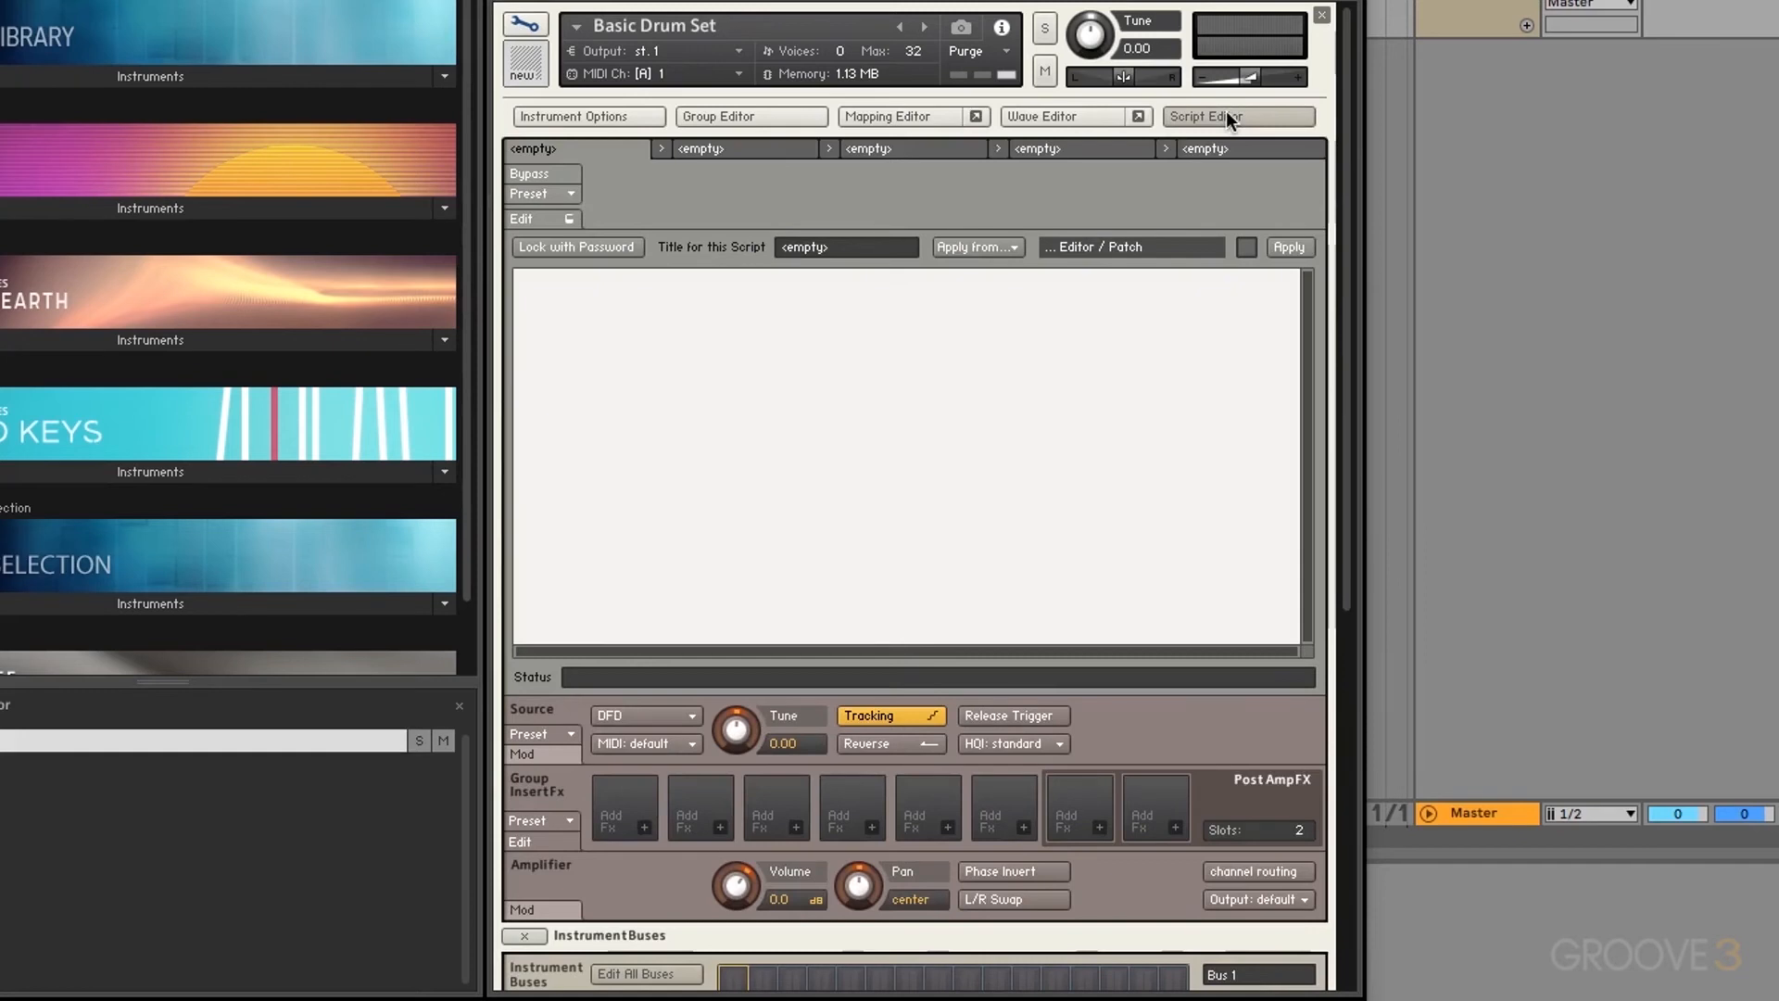
Step: Browse the script presets down to Factory > Effects
click(569, 194)
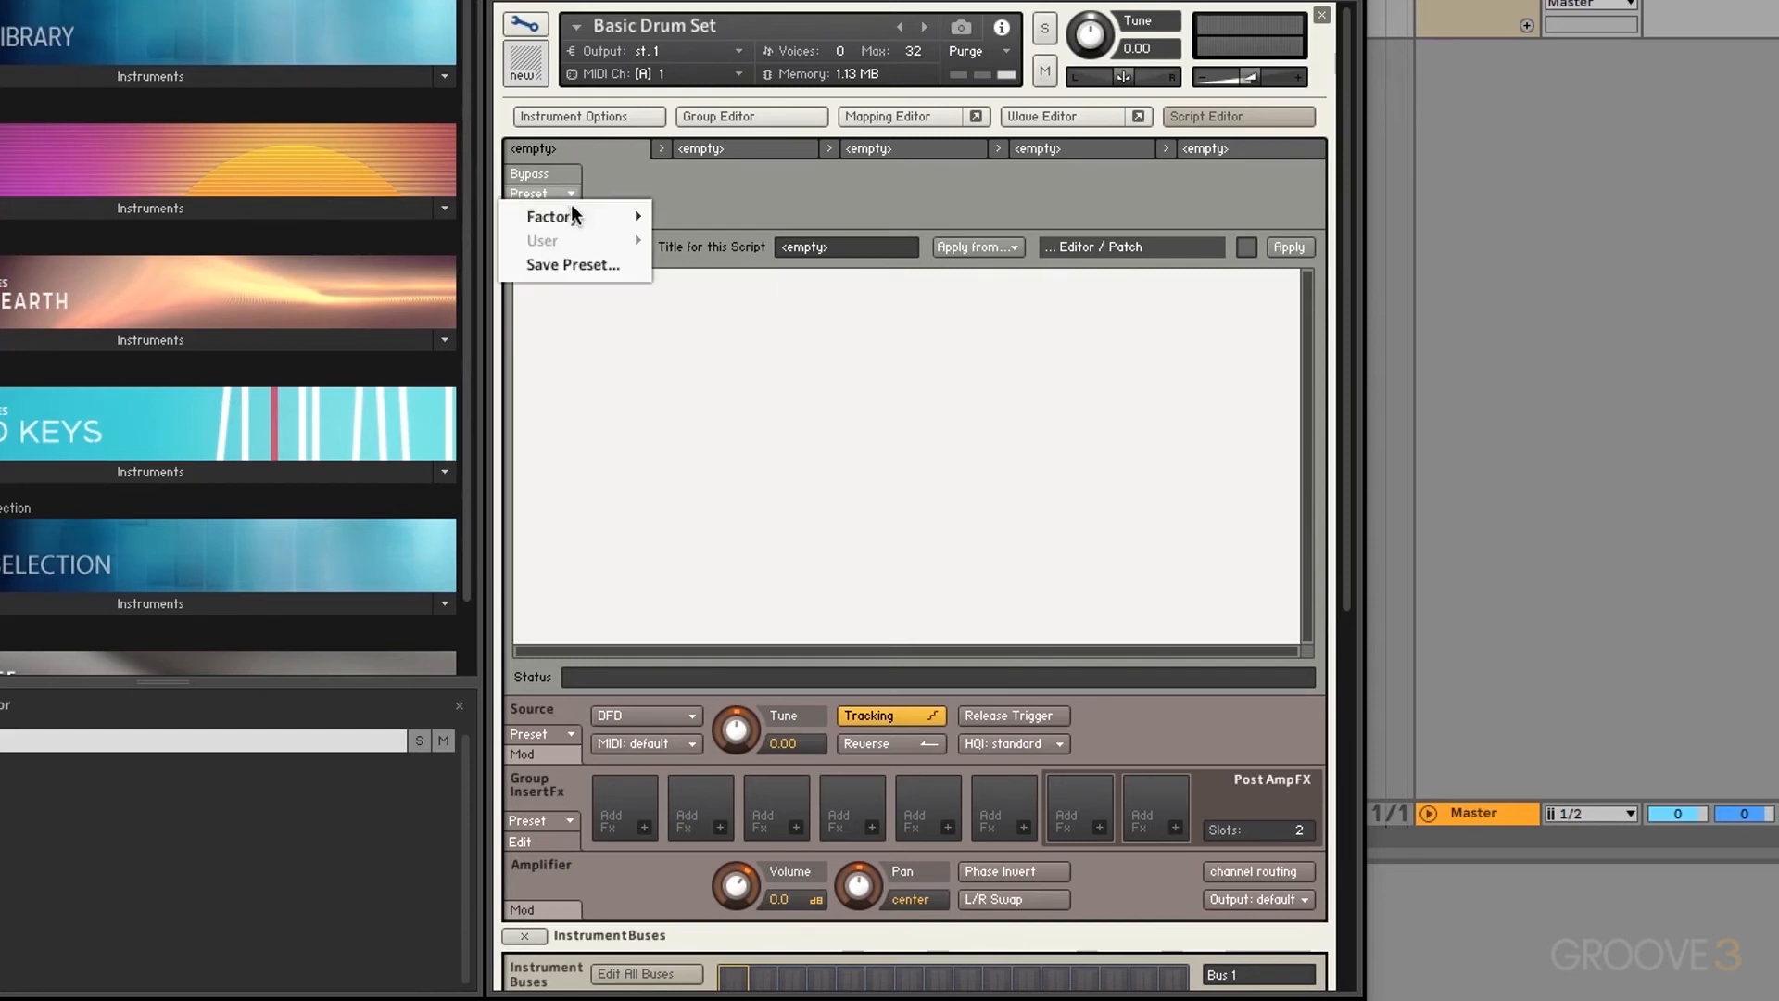
mouse_move(575, 222)
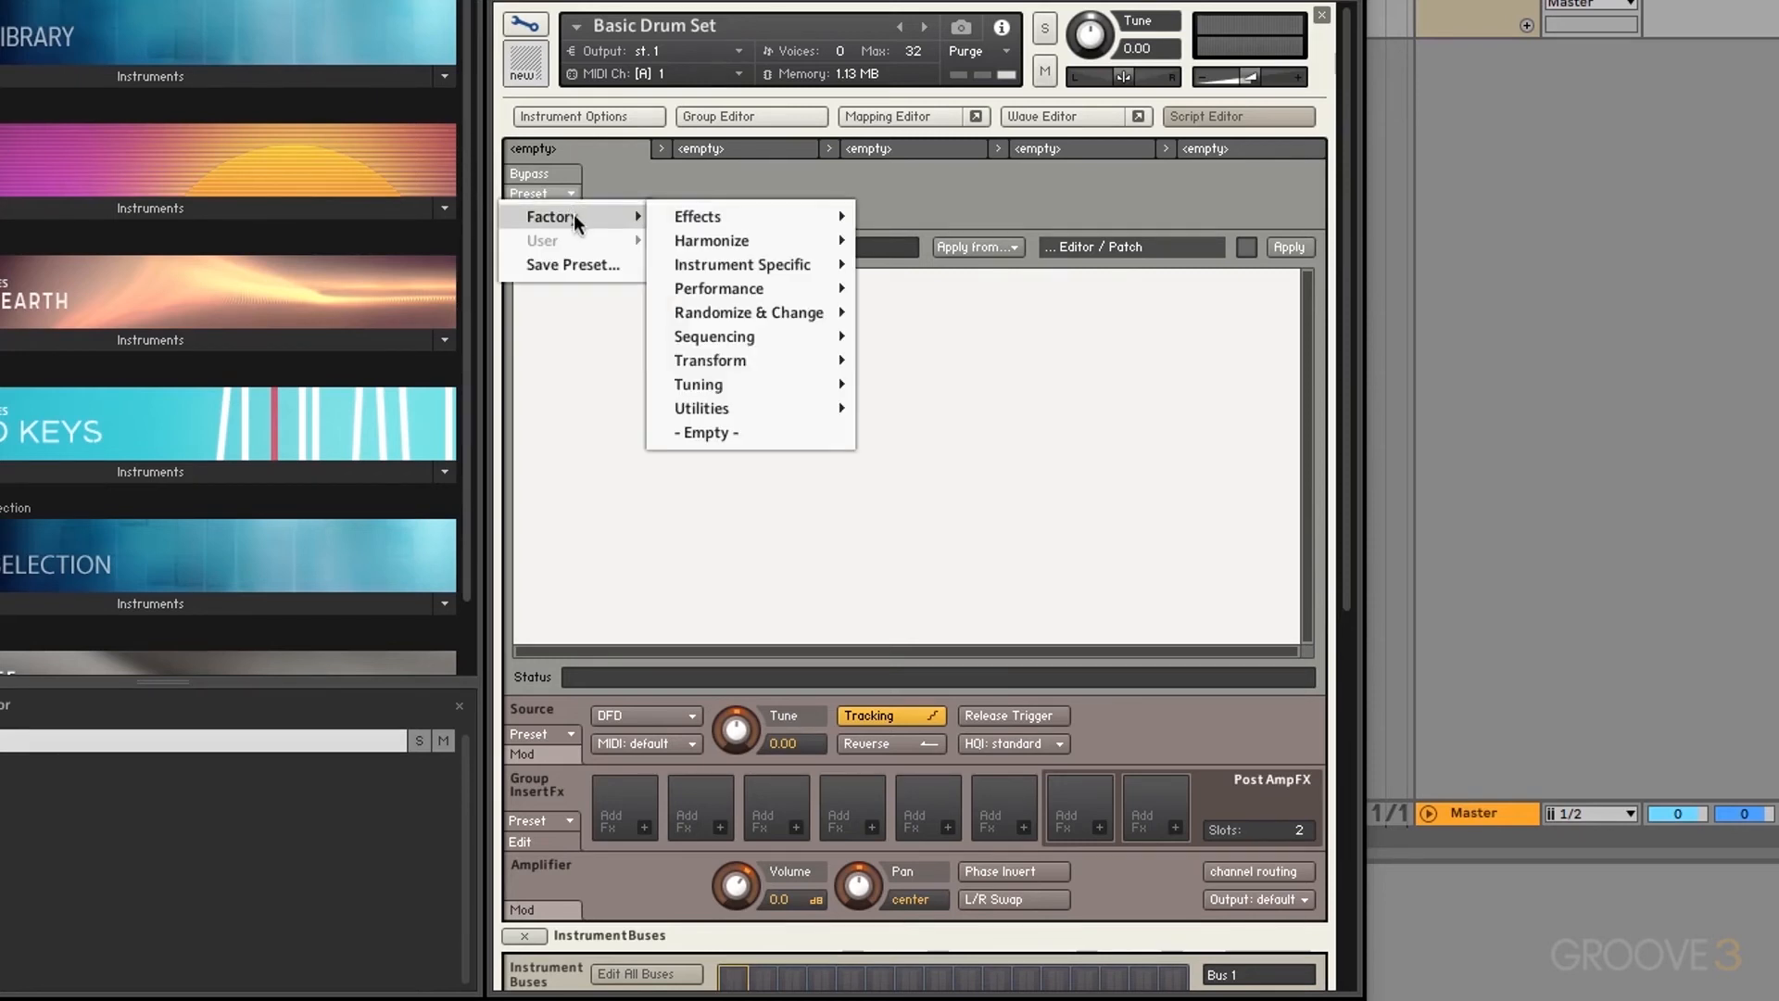
mouse_move(690, 219)
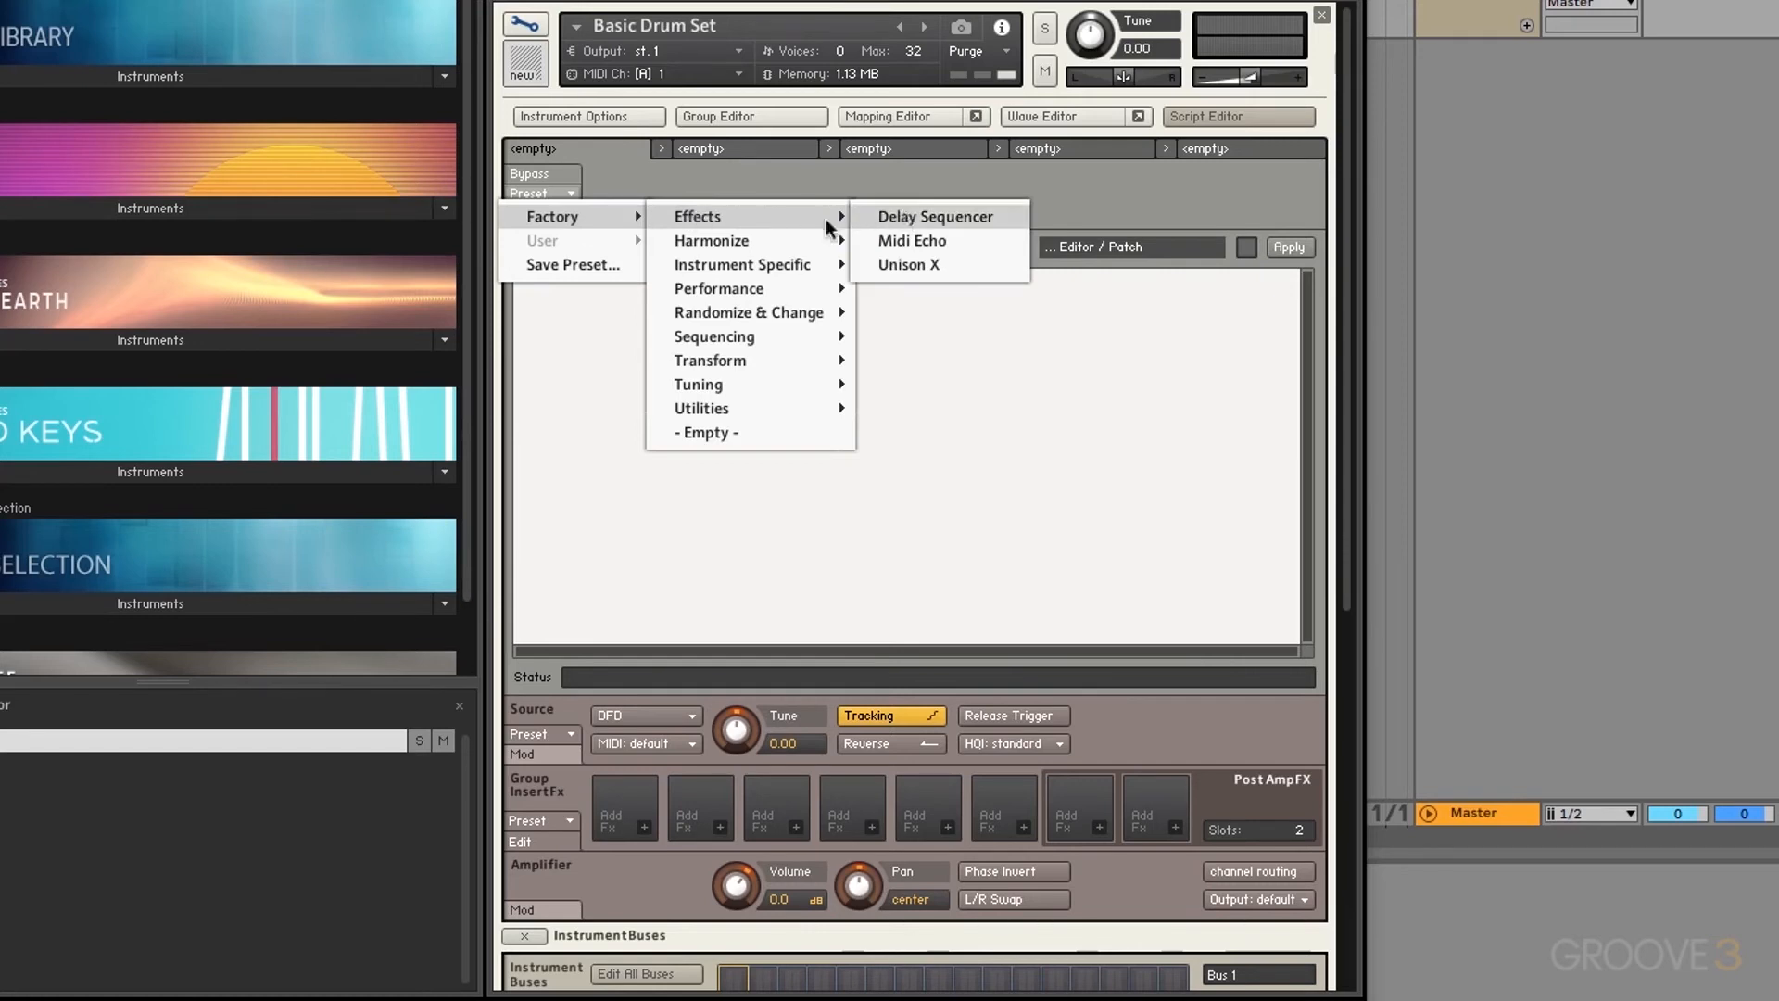
mouse_move(750, 240)
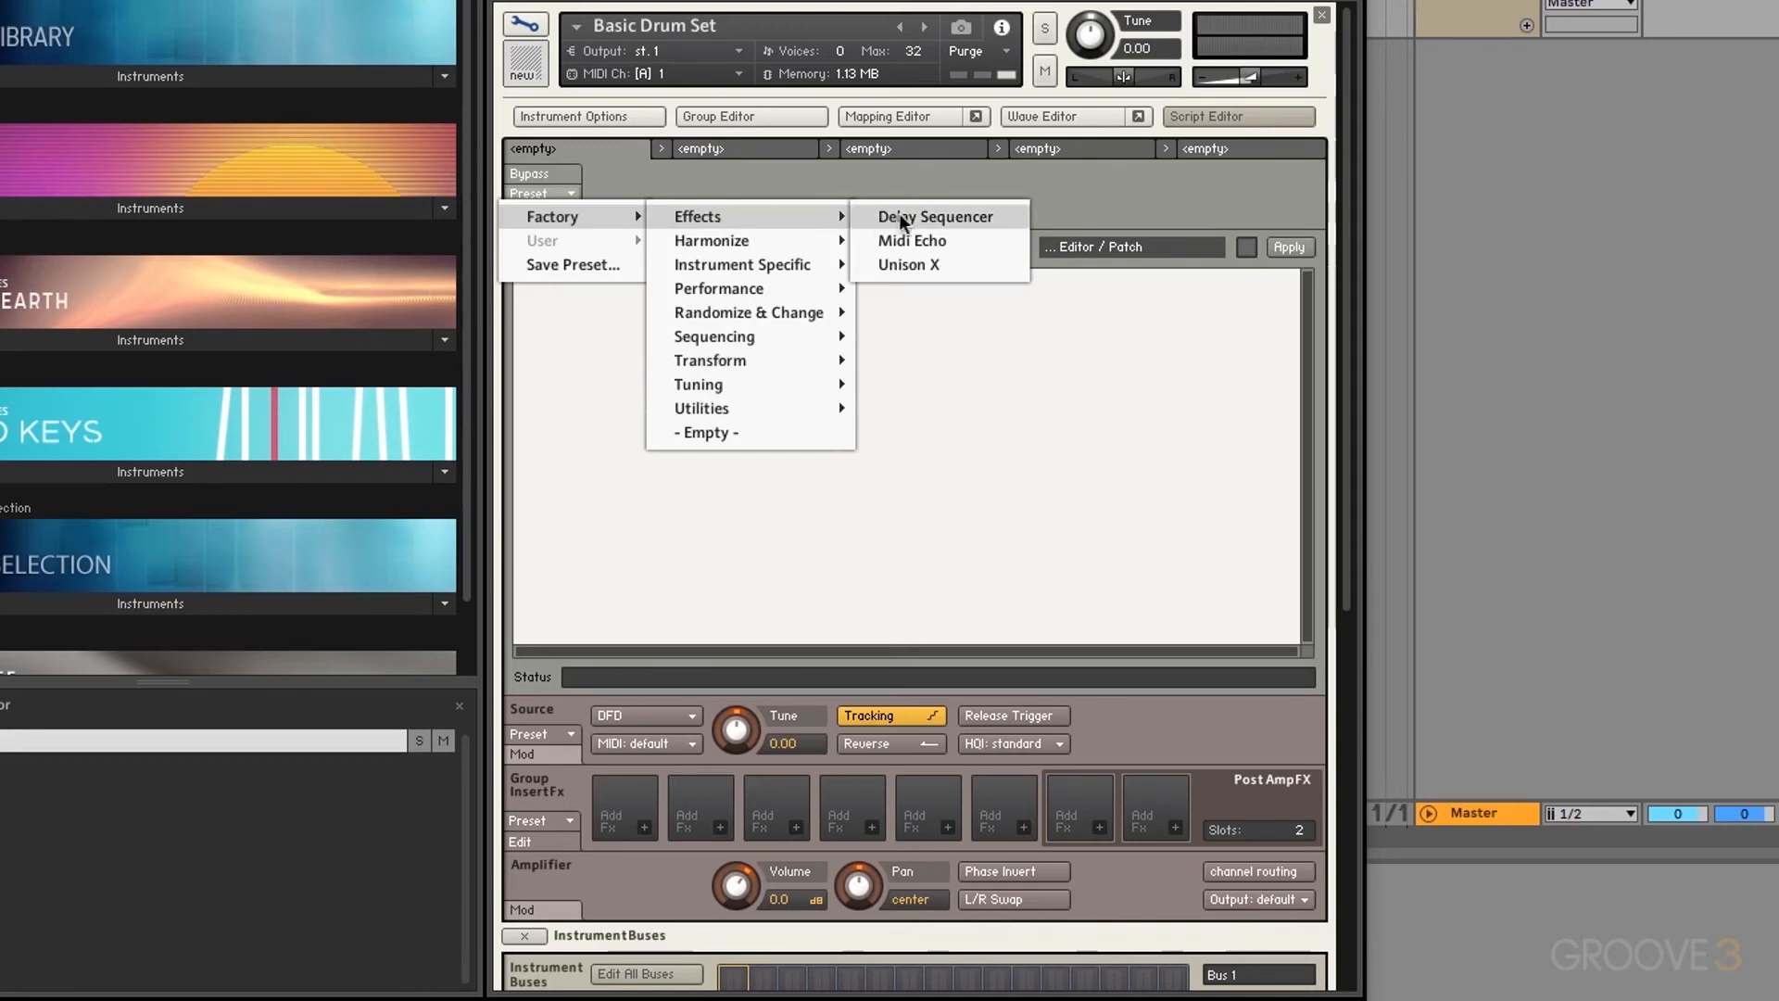
Step: Load the Unison X factory script into Basic Drum Set's first script slot
click(917, 263)
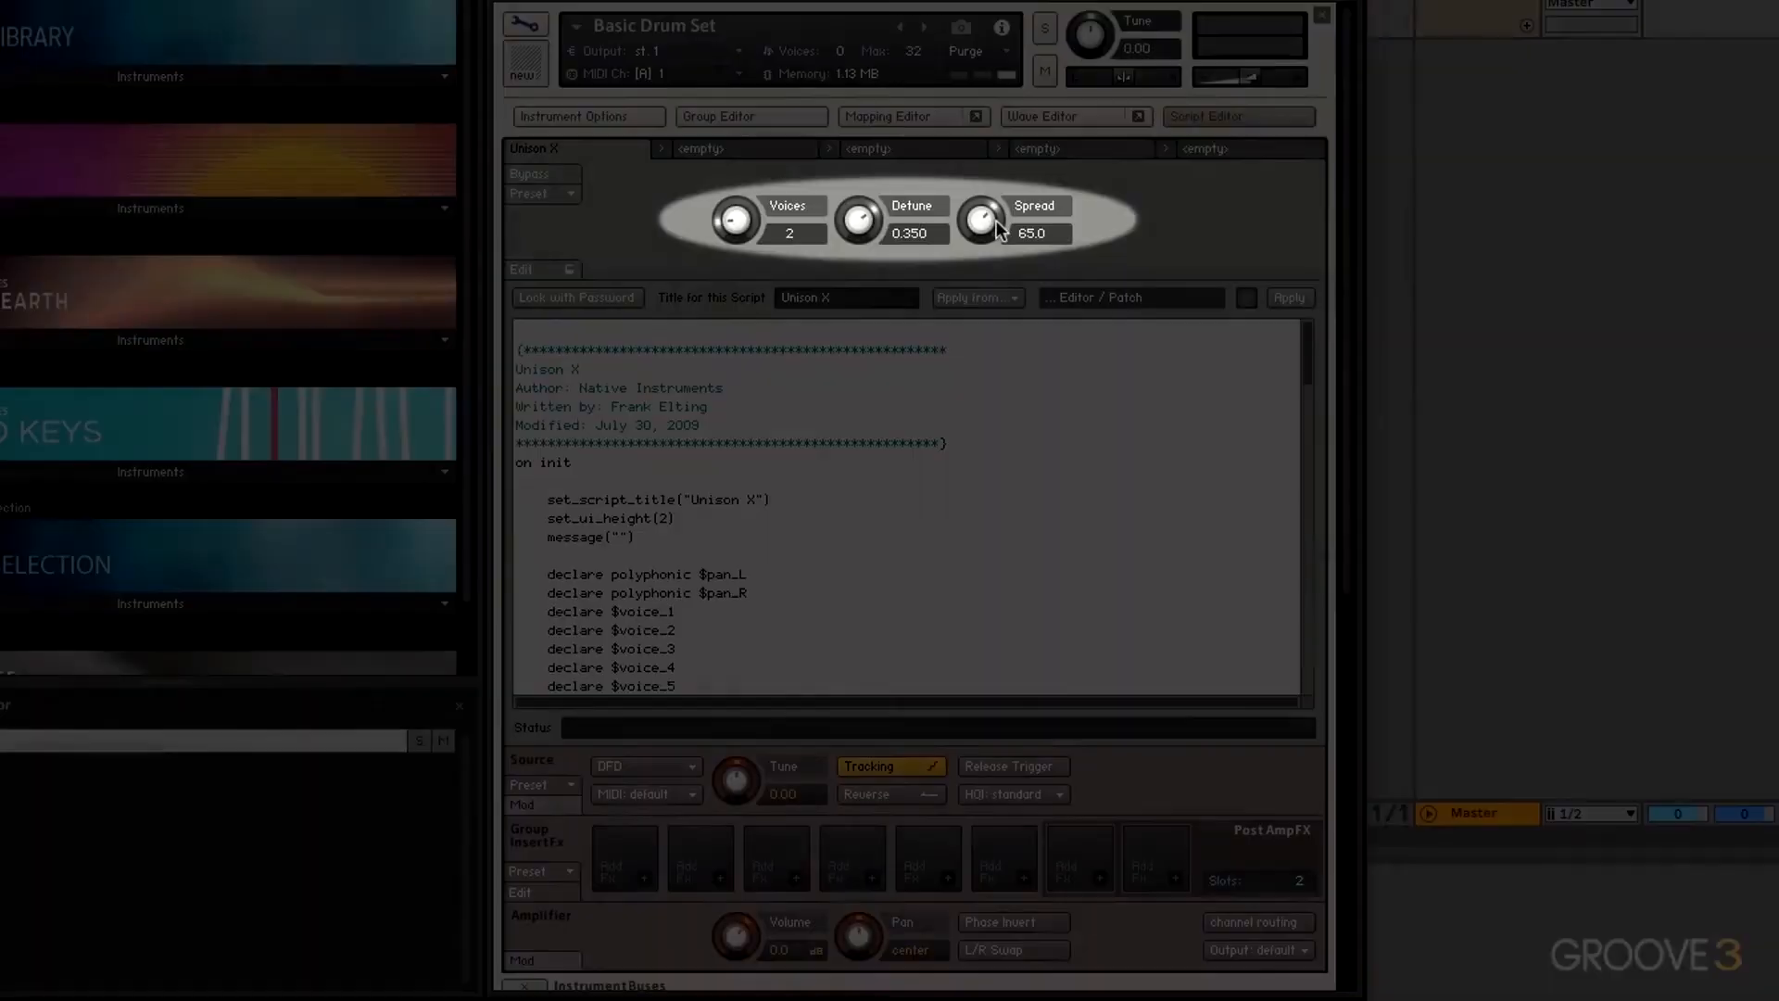
scroll(922, 510, down, 10)
scroll(921, 510, down, 20)
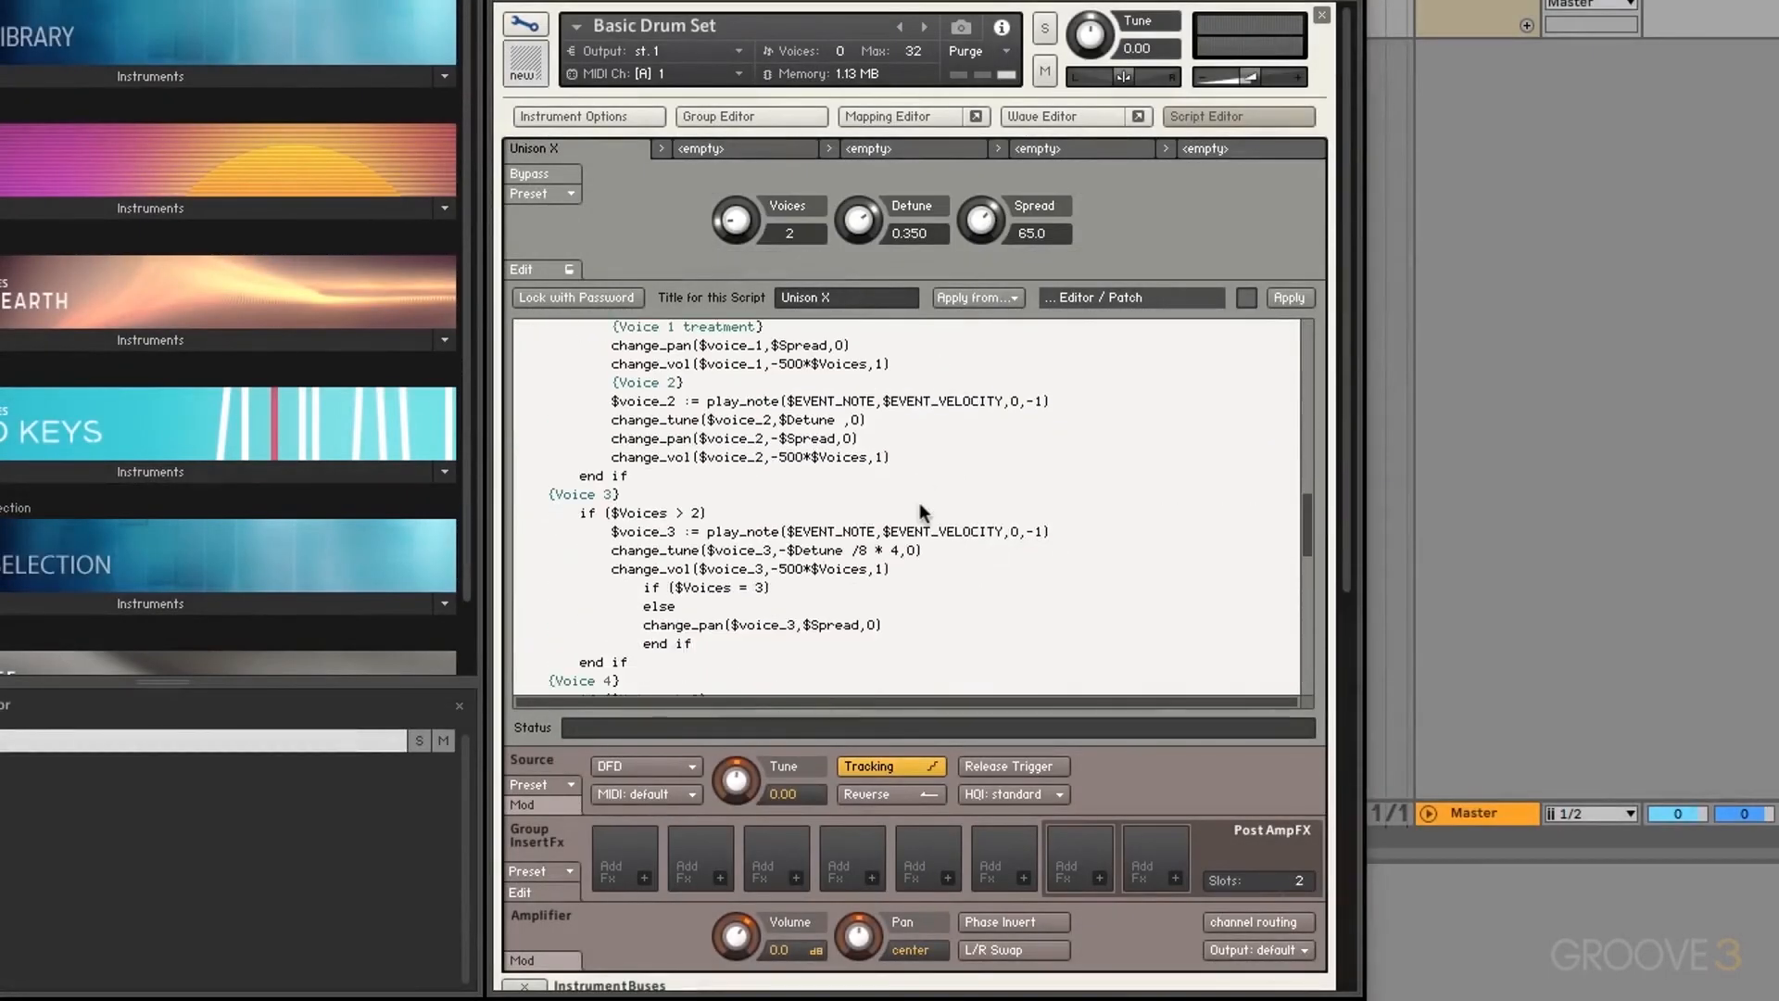
scroll(922, 513, up, 20)
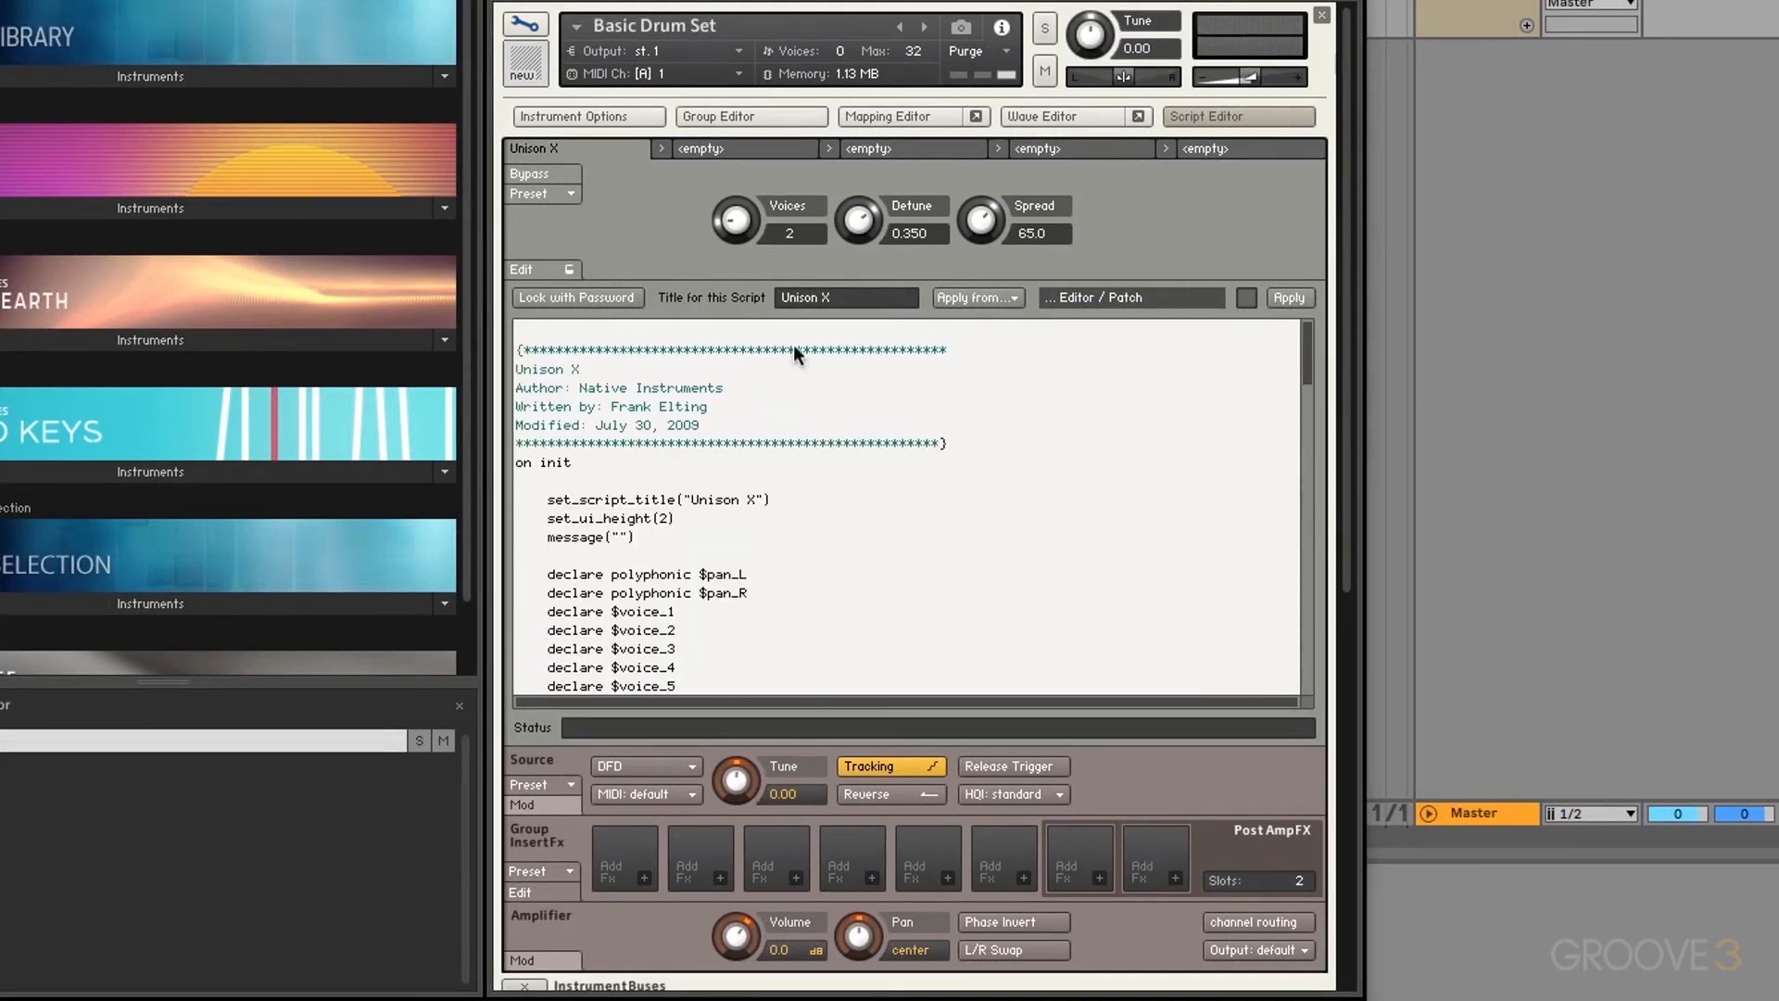
Step: Set Unison X to 6 voices, Detune 0.399 and Spread 100.0
drag(734, 216, 741, 59)
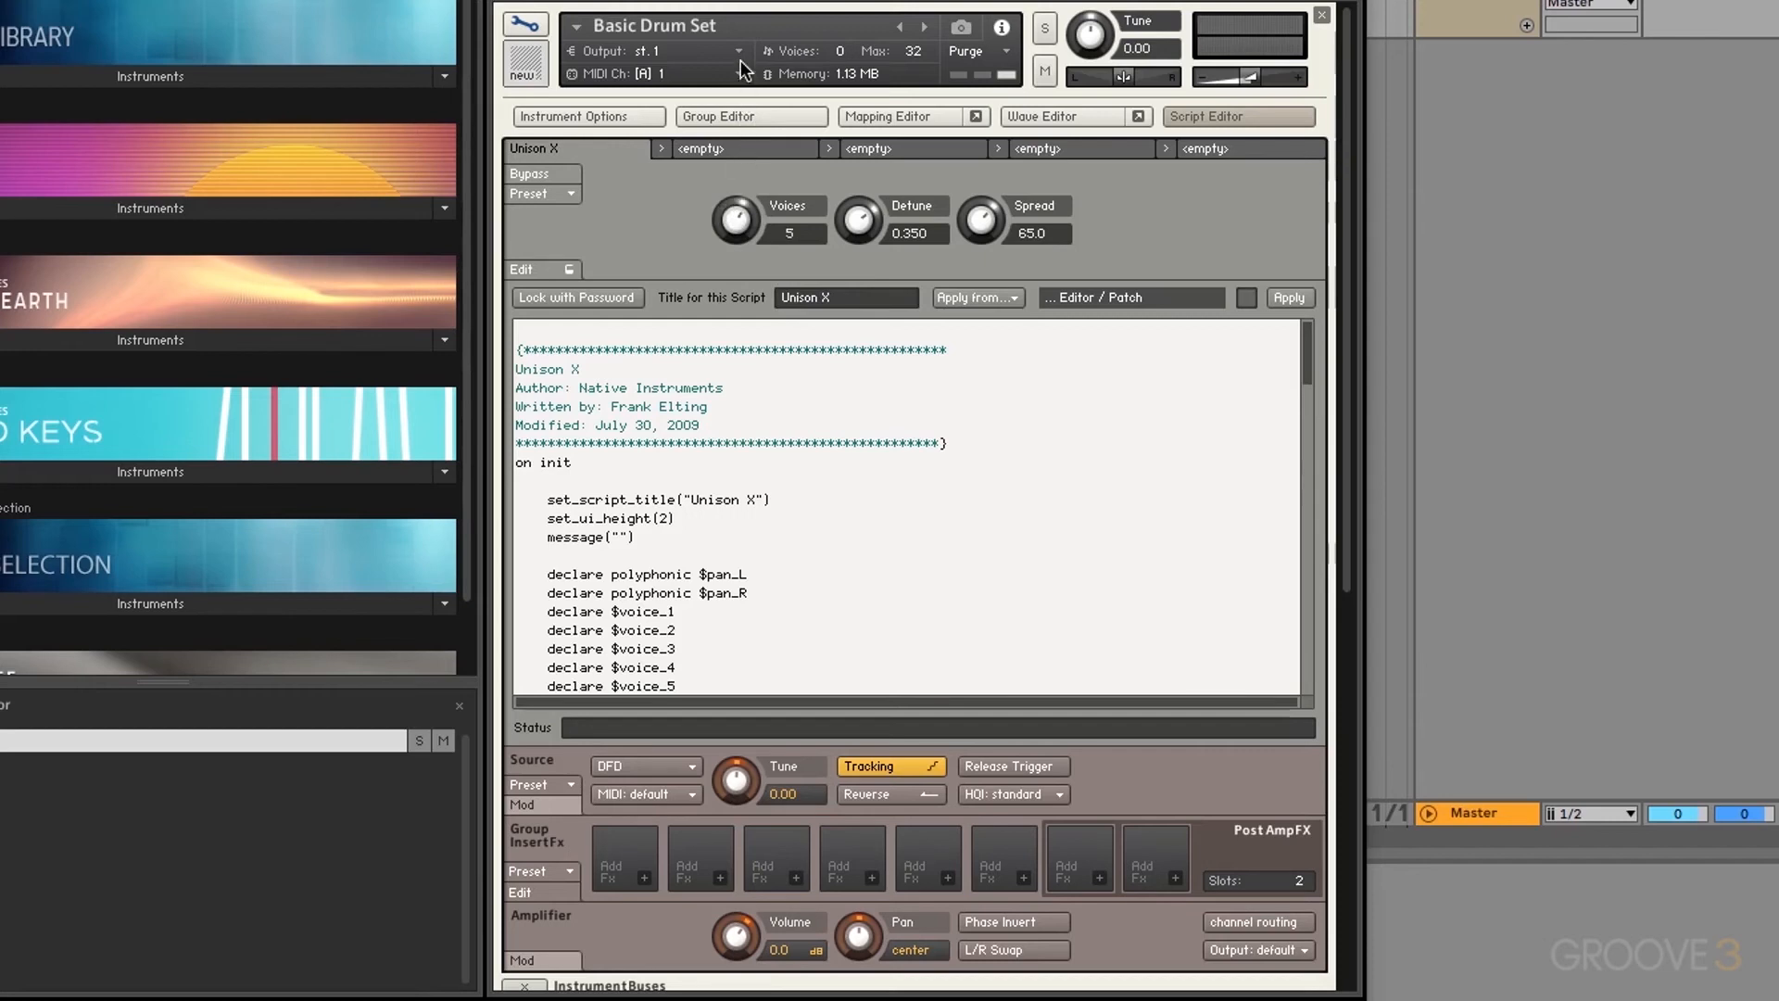
drag(980, 222, 978, 92)
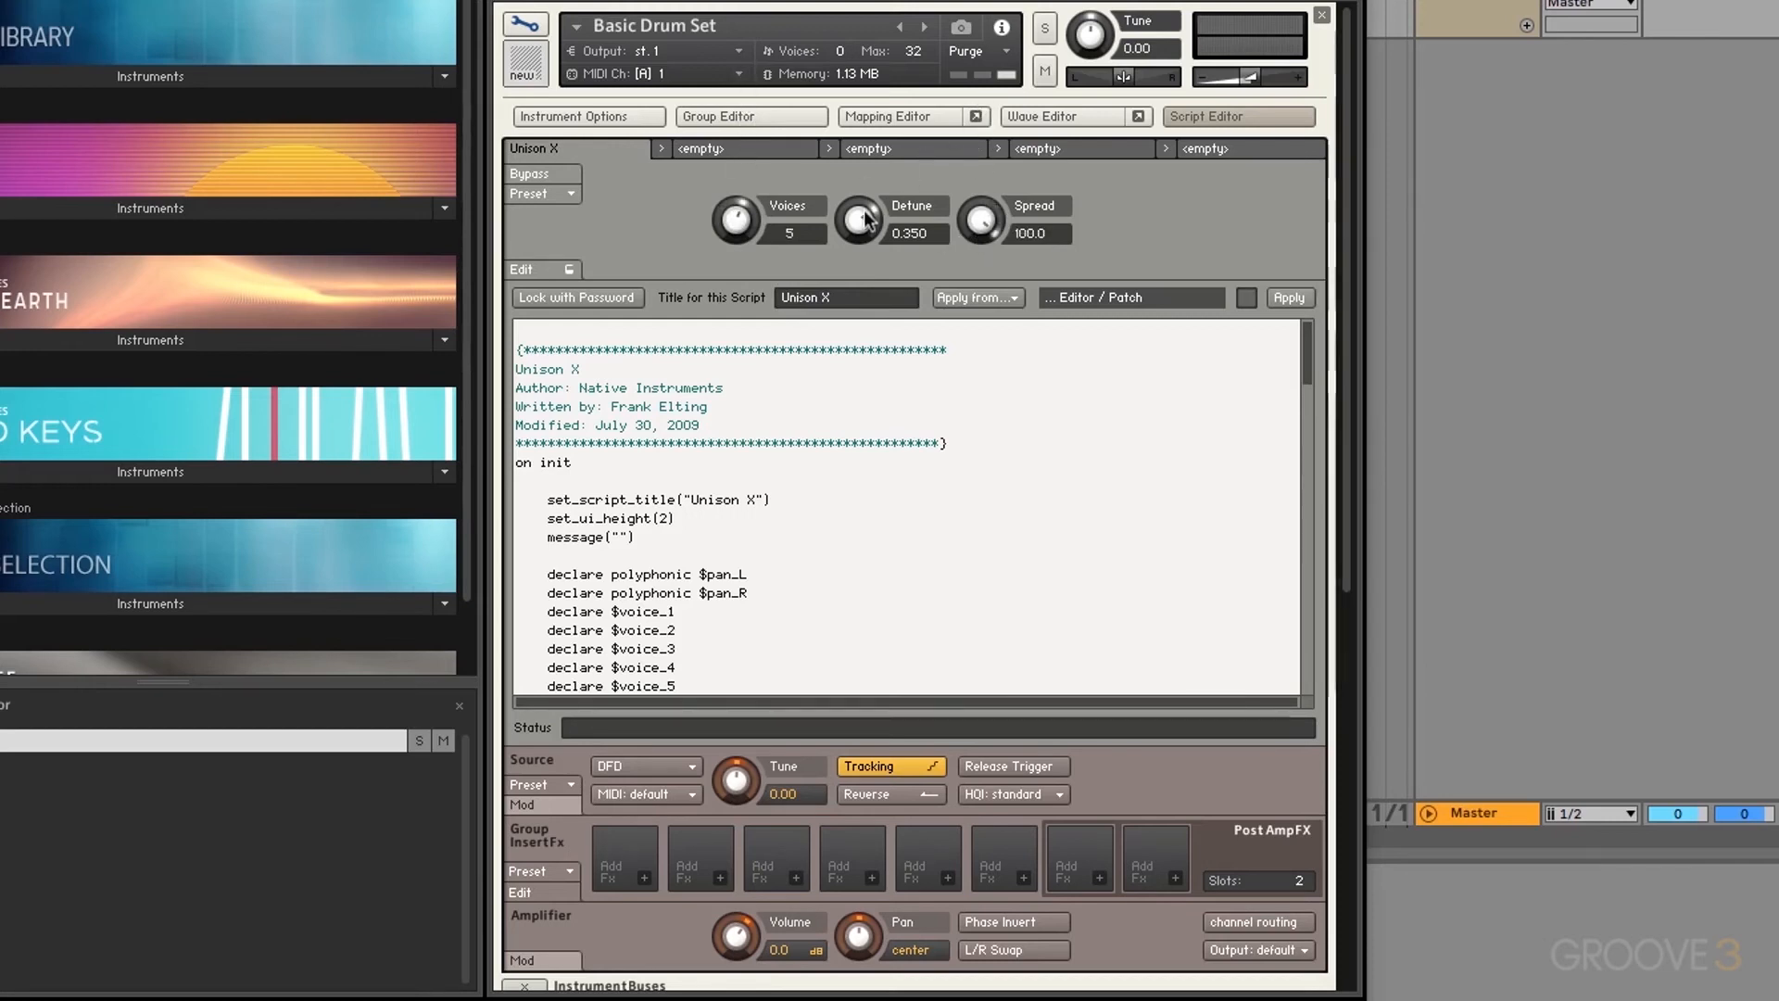
drag(867, 222, 867, 187)
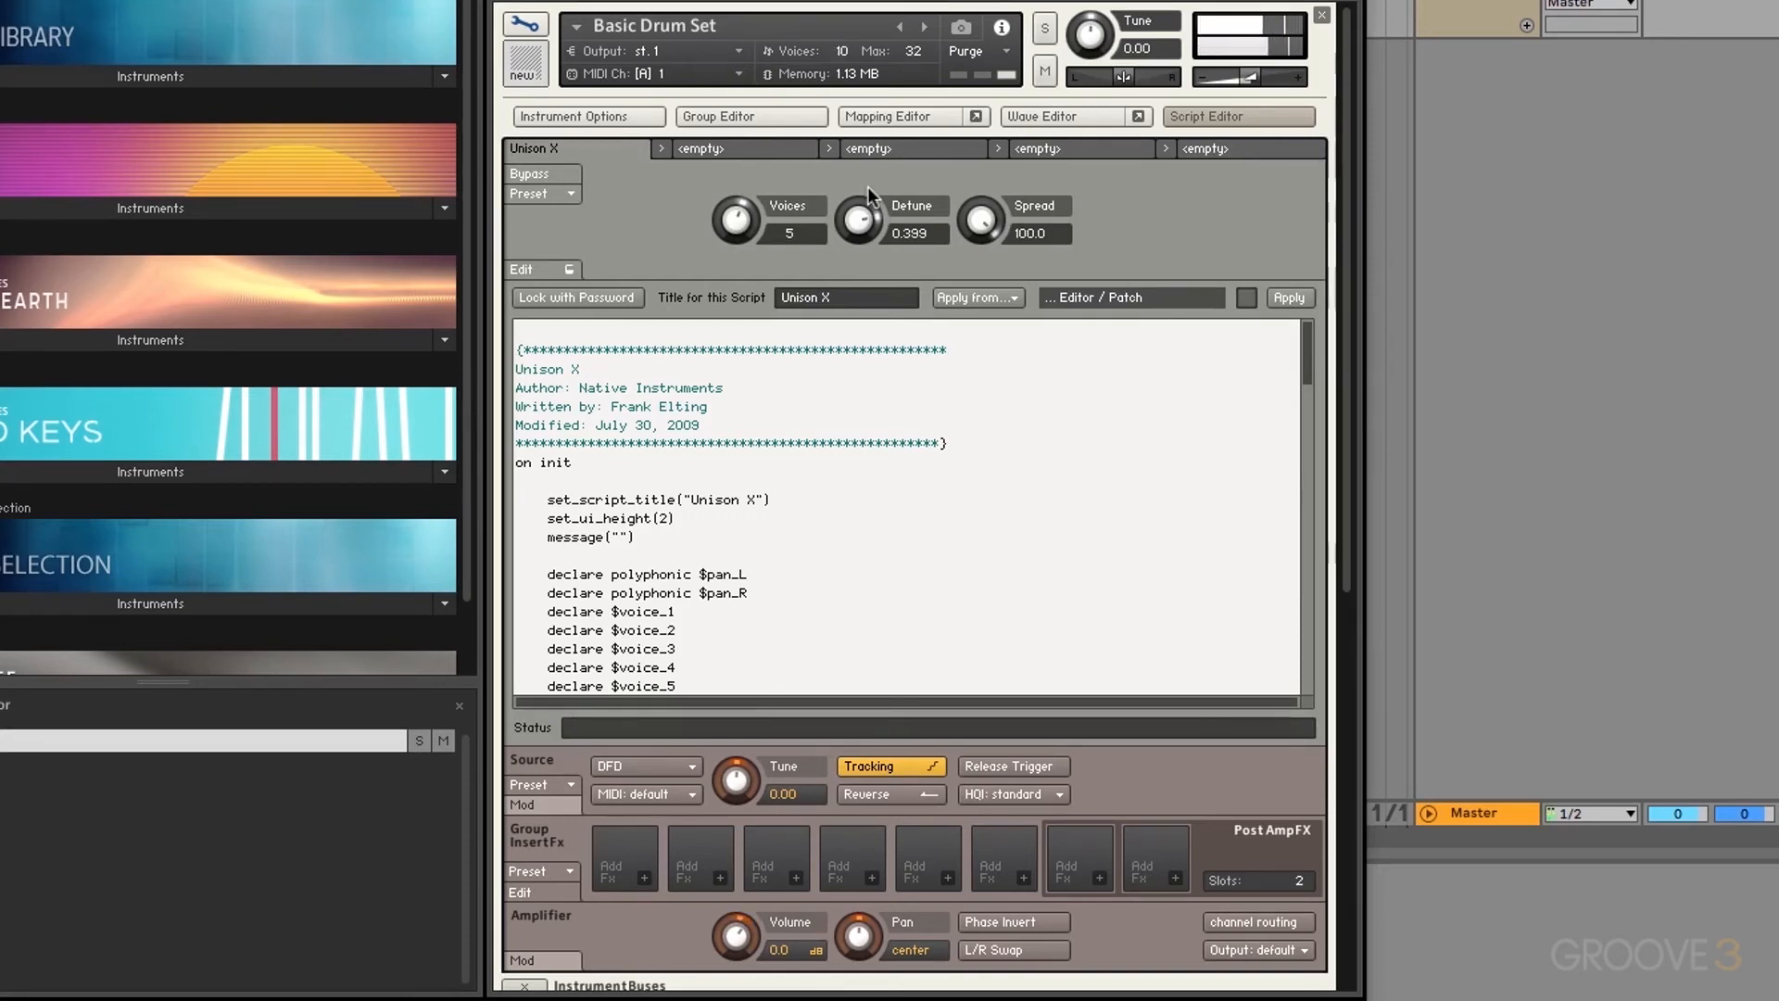
mouse_move(991, 237)
mouse_down()
mouse_move(998, 506)
mouse_move(980, 103)
mouse_move(990, 222)
mouse_up()
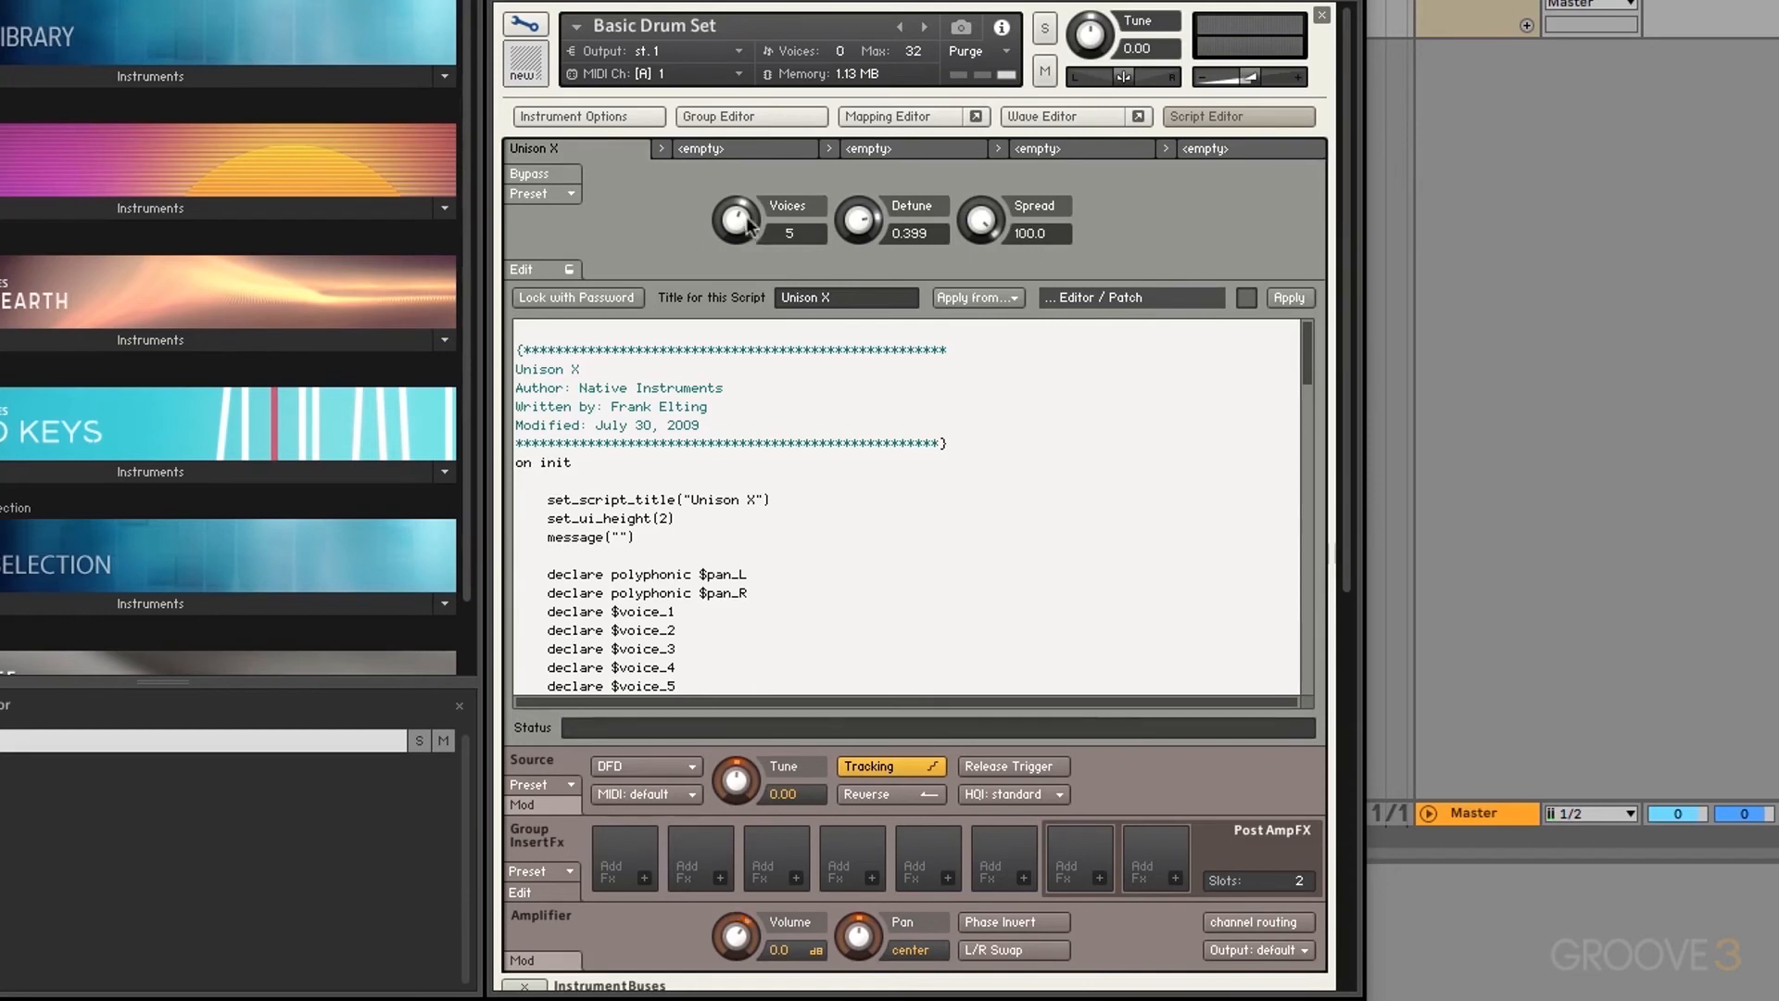
drag(743, 220, 750, 520)
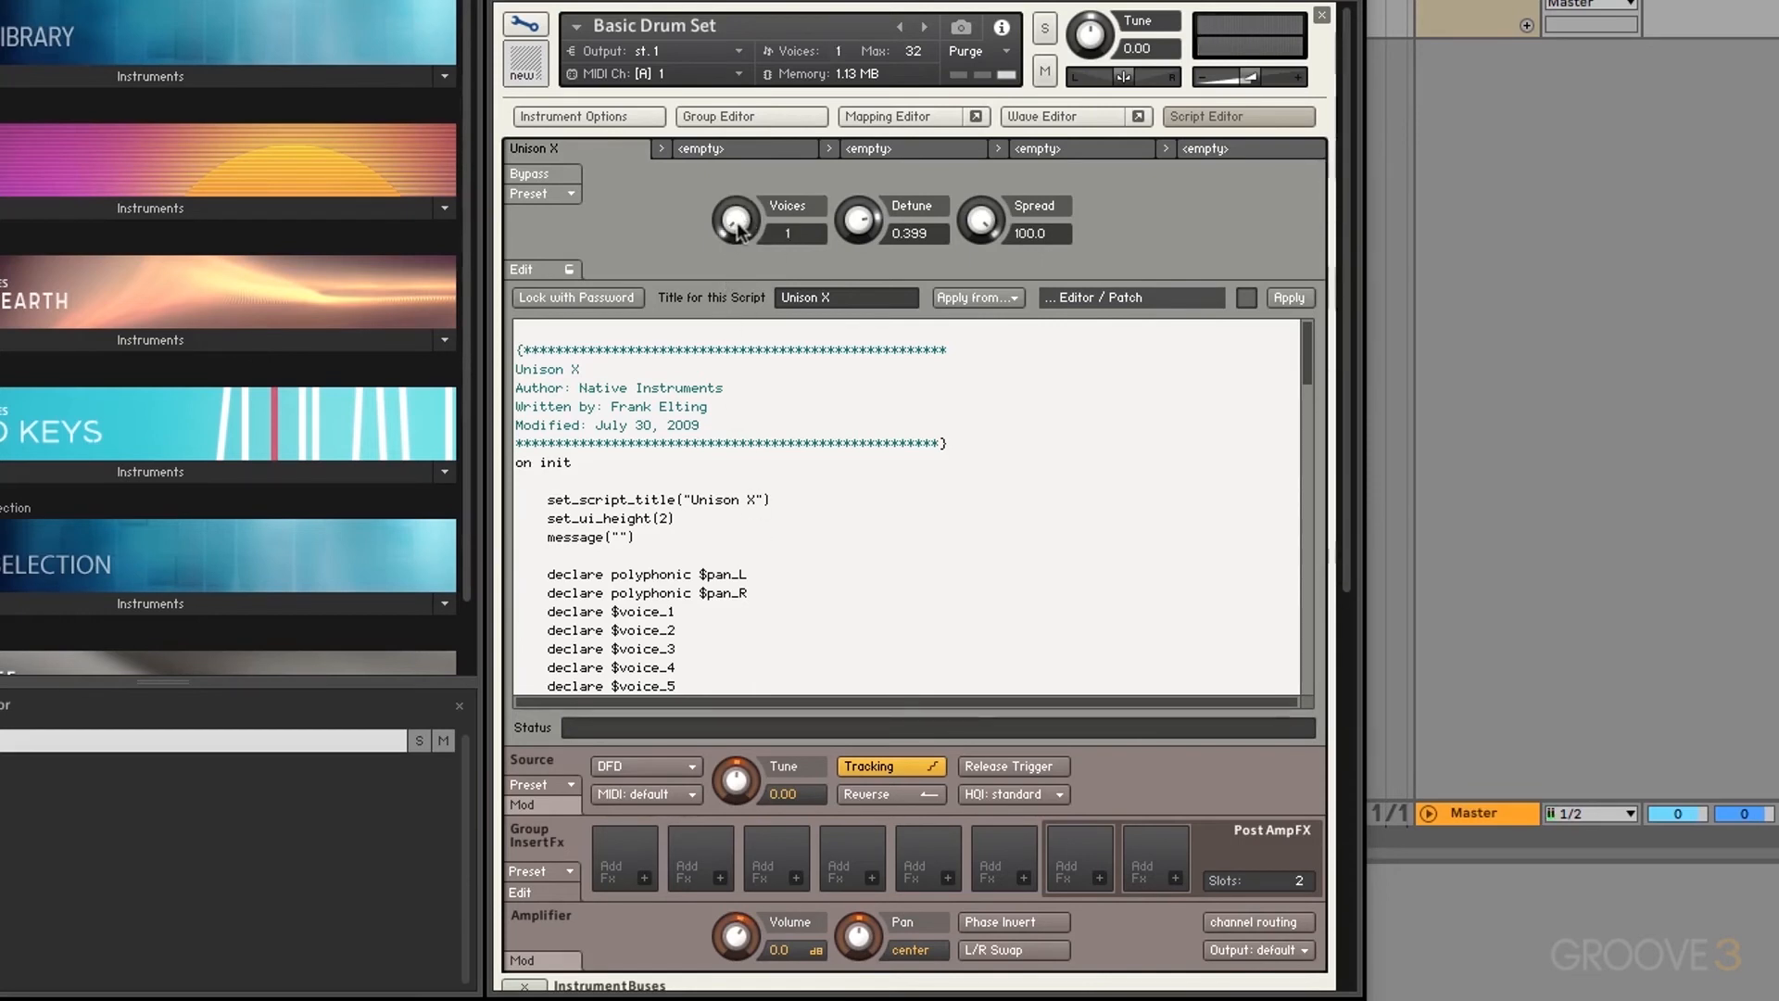
drag(741, 222, 732, 5)
Step: Insert make_perfview after on init in the Unison X code and apply the script
click(525, 25)
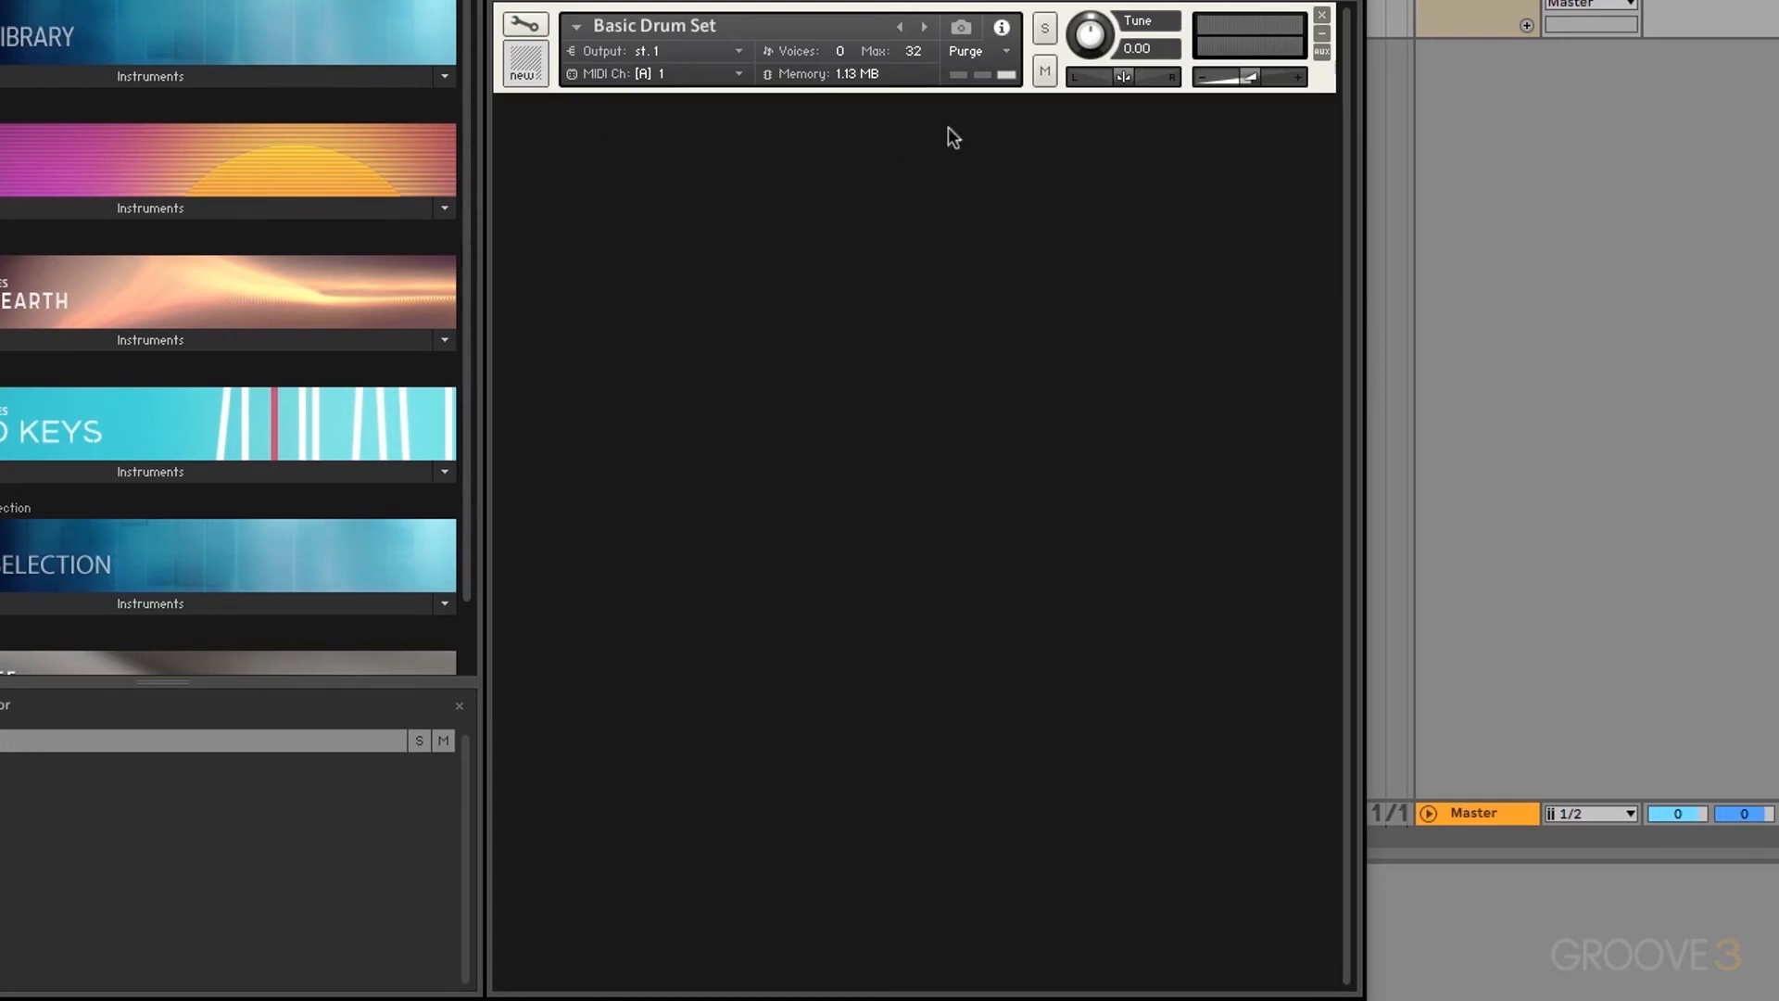
click(541, 26)
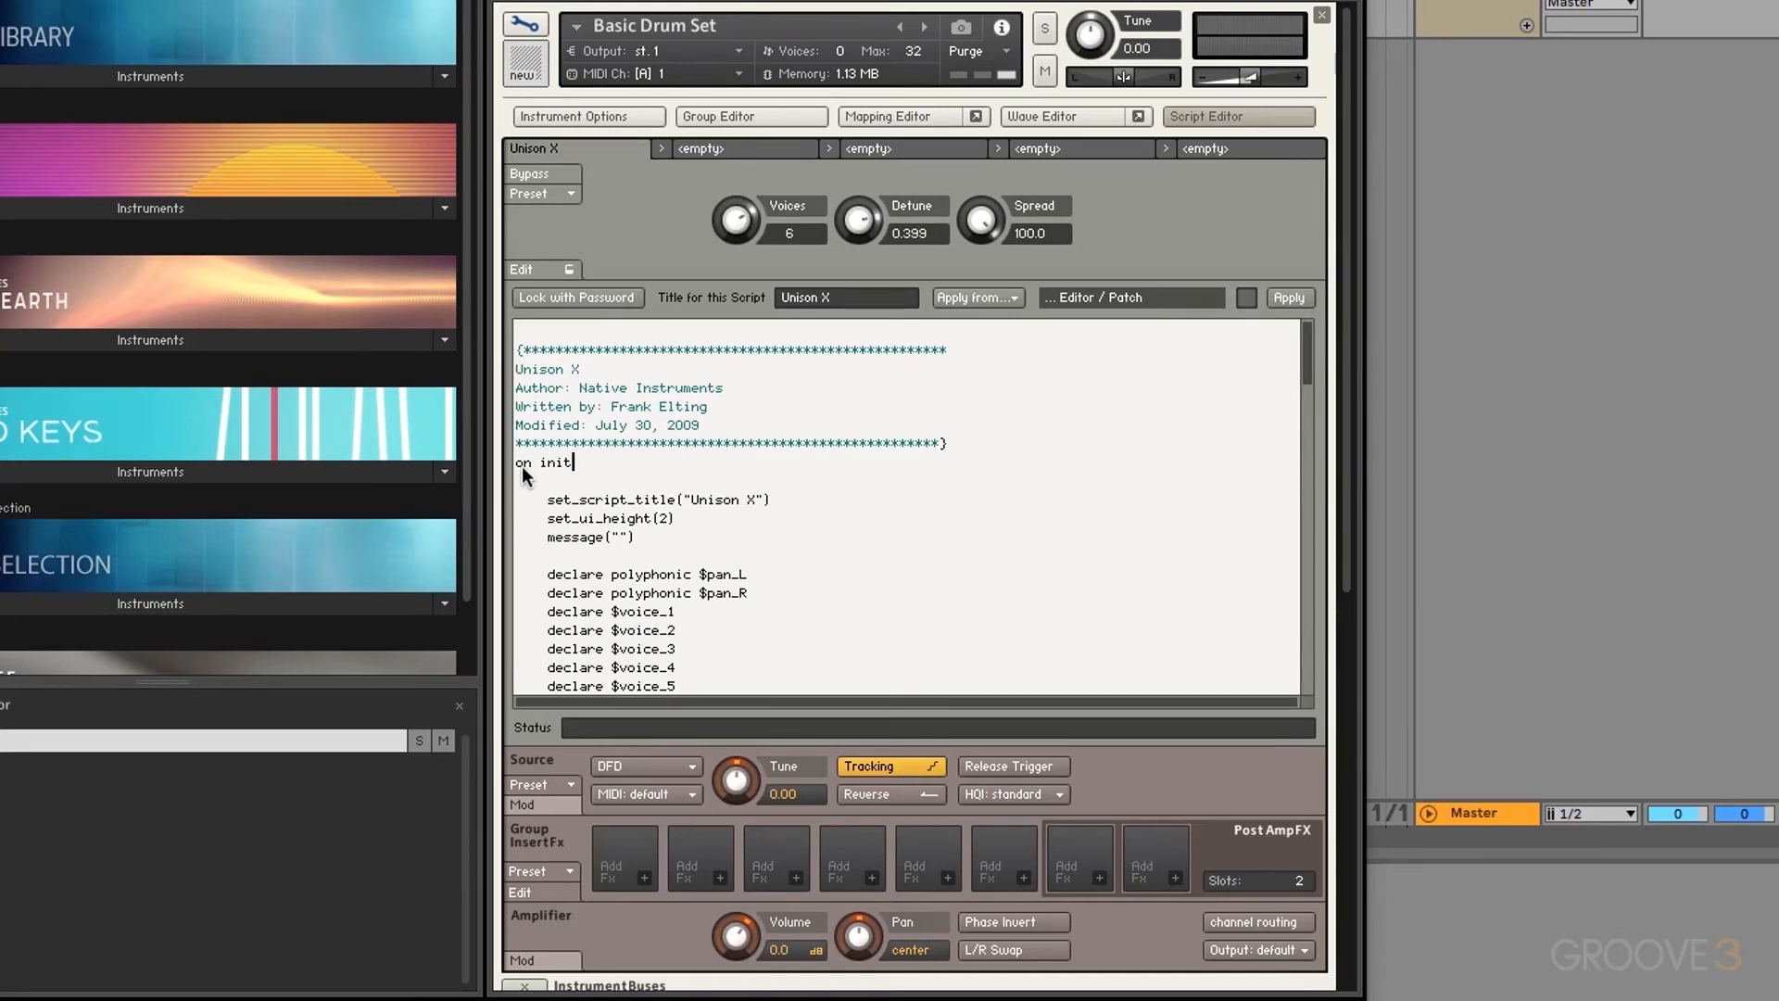
key(Return)
key(Return)
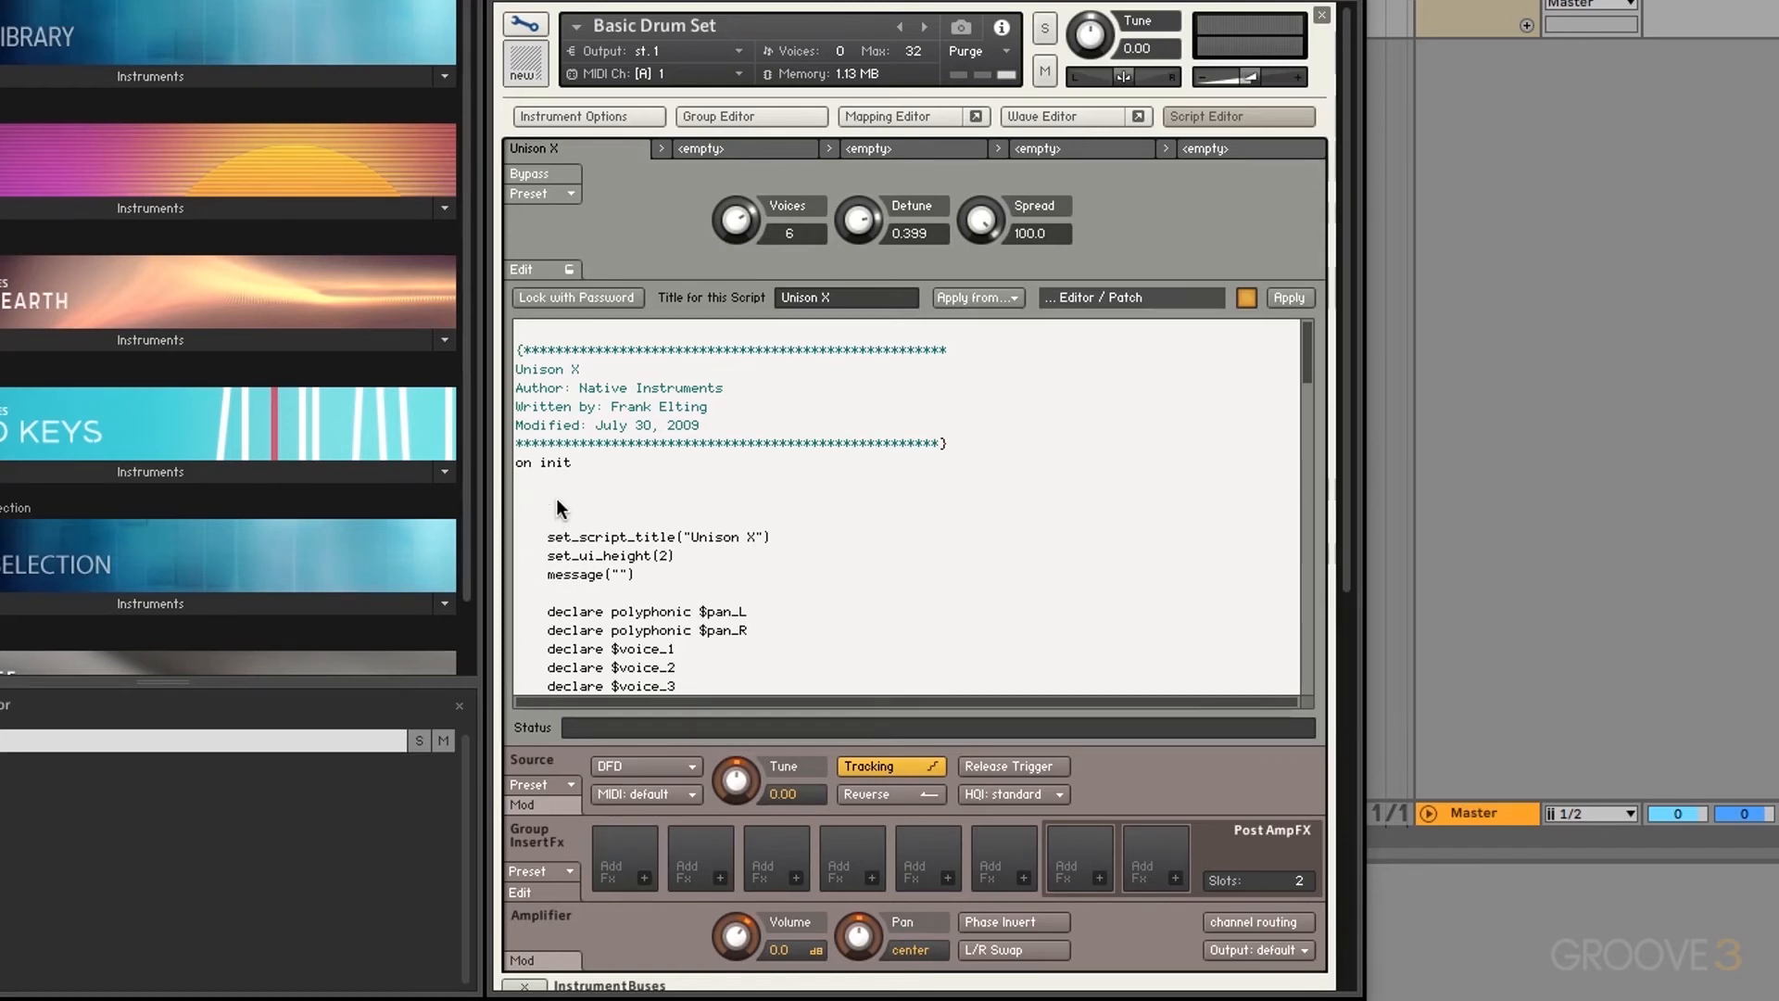
text(make_perfview)
click(1288, 296)
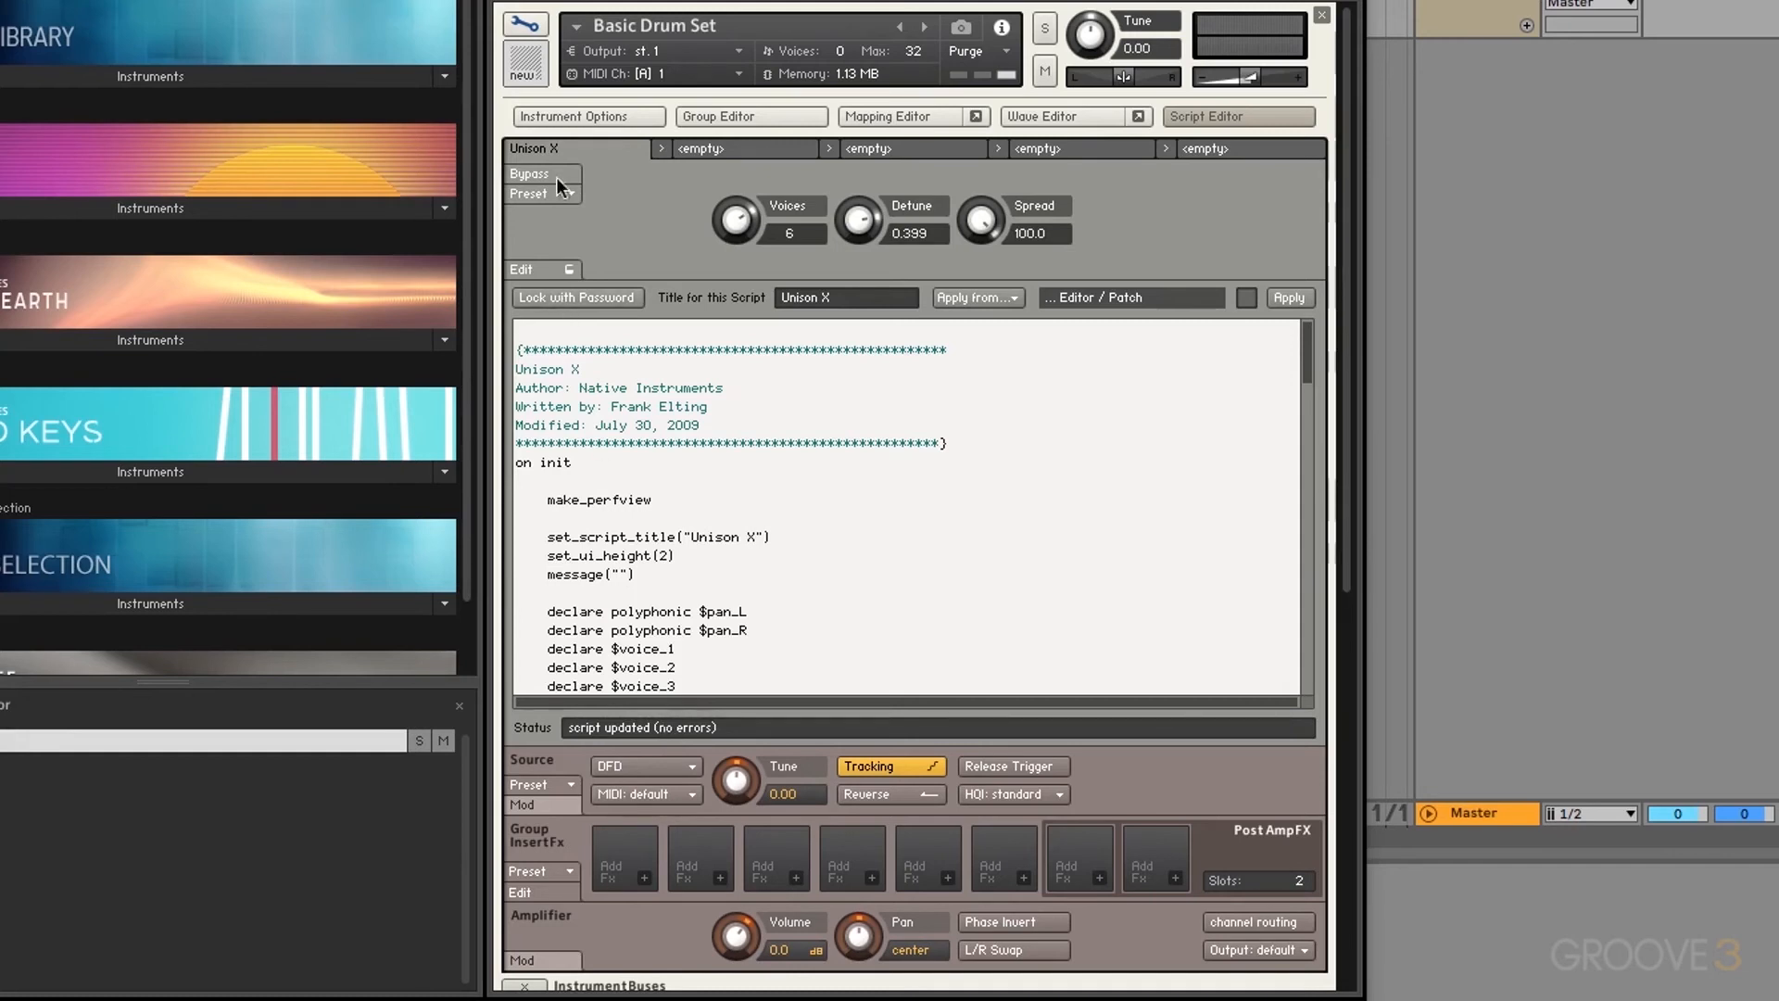
Step: Leave edit mode and set the Unison X knobs to 5 voices and Detune 0.397
click(518, 29)
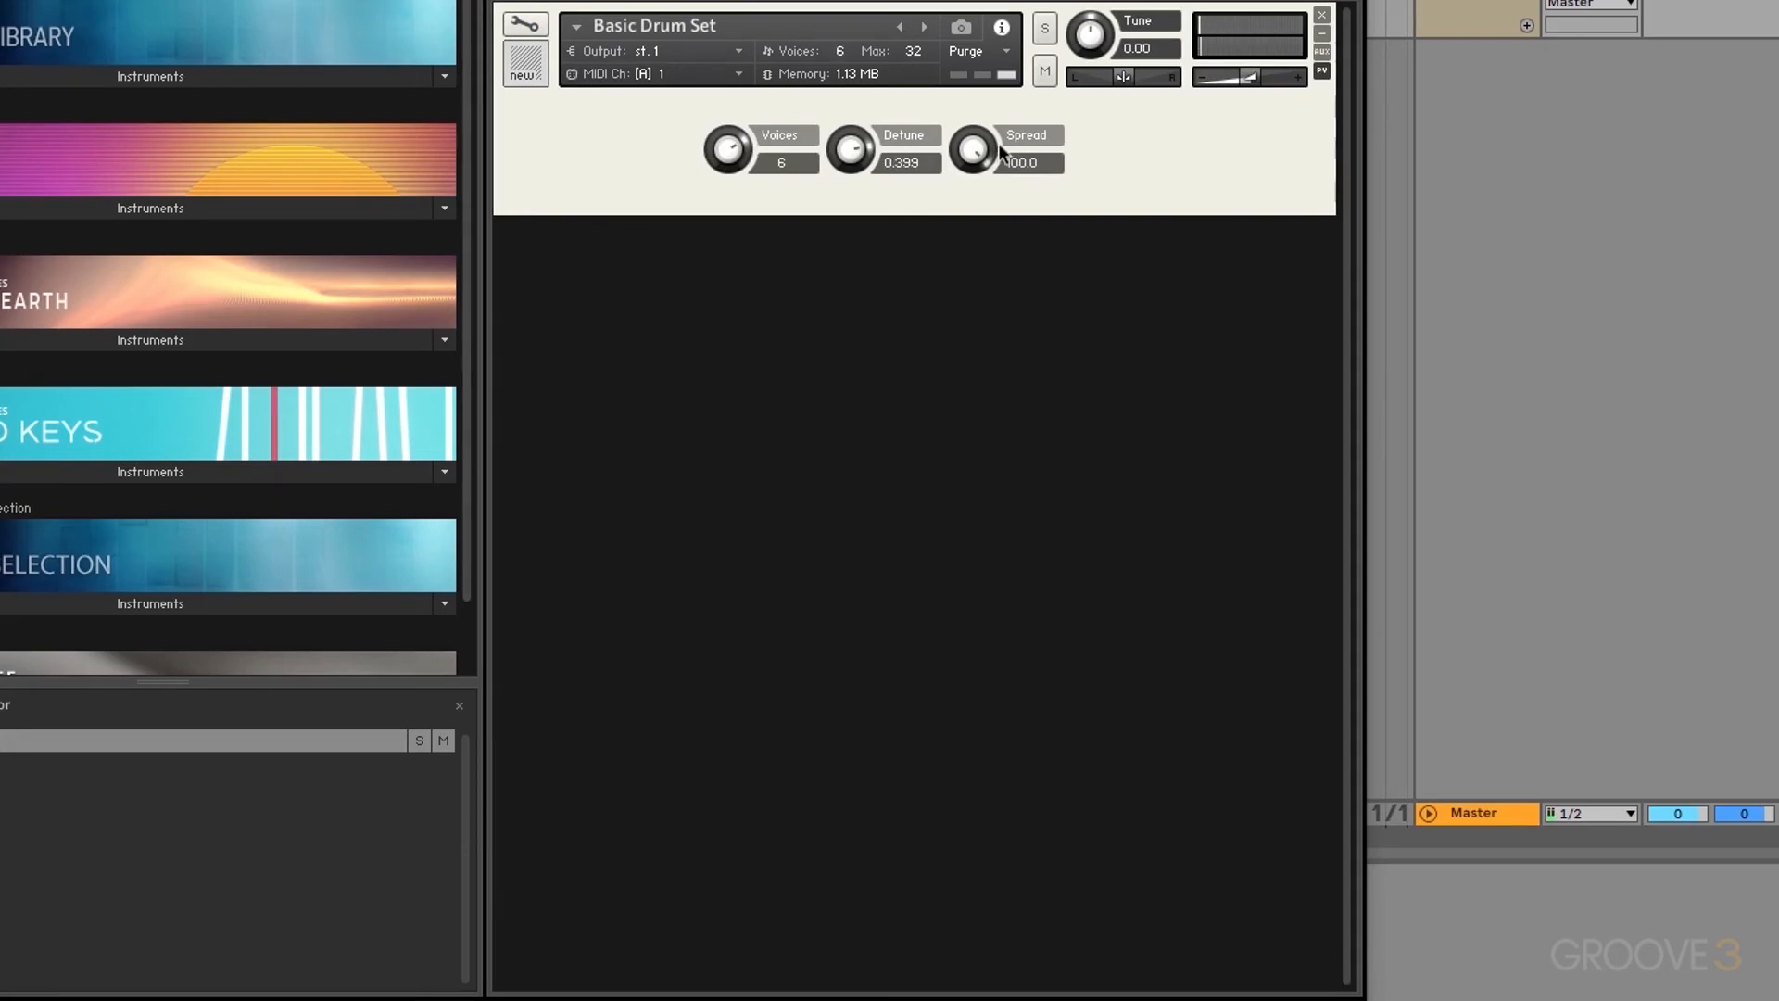
drag(853, 157, 809, 193)
Step: Load the Delay Sequencer factory script into Basic Drum Set's second script slot
click(524, 29)
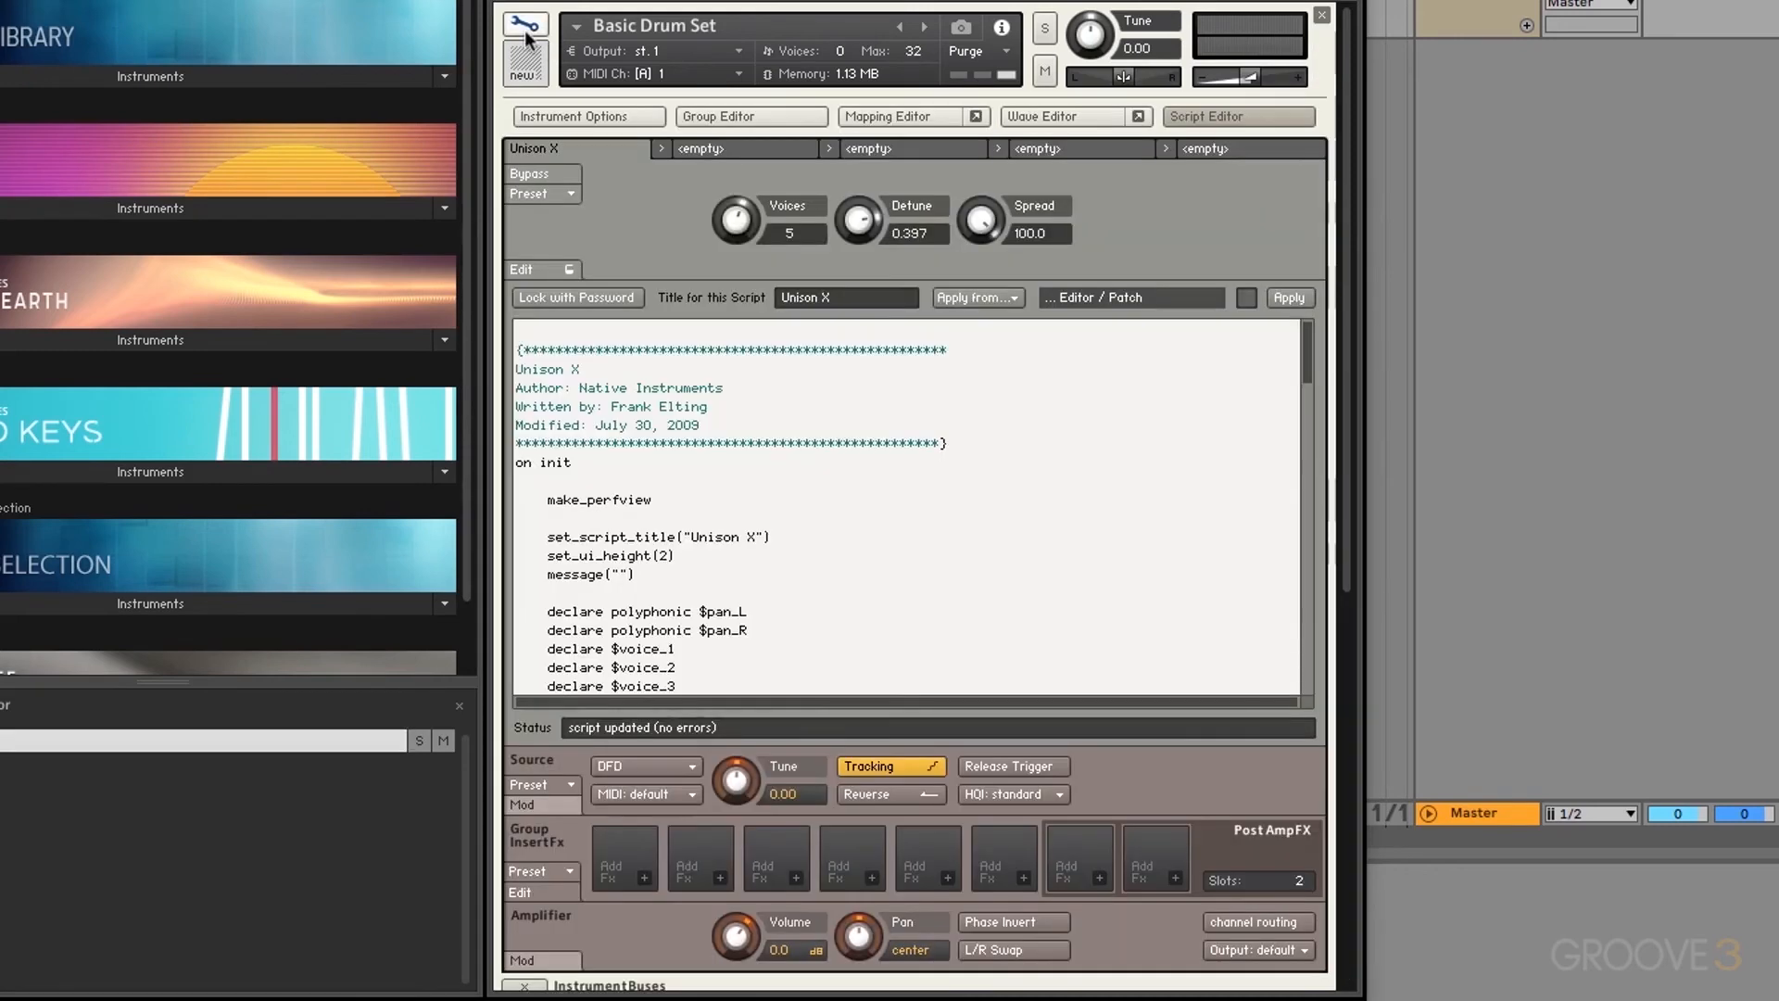
click(747, 152)
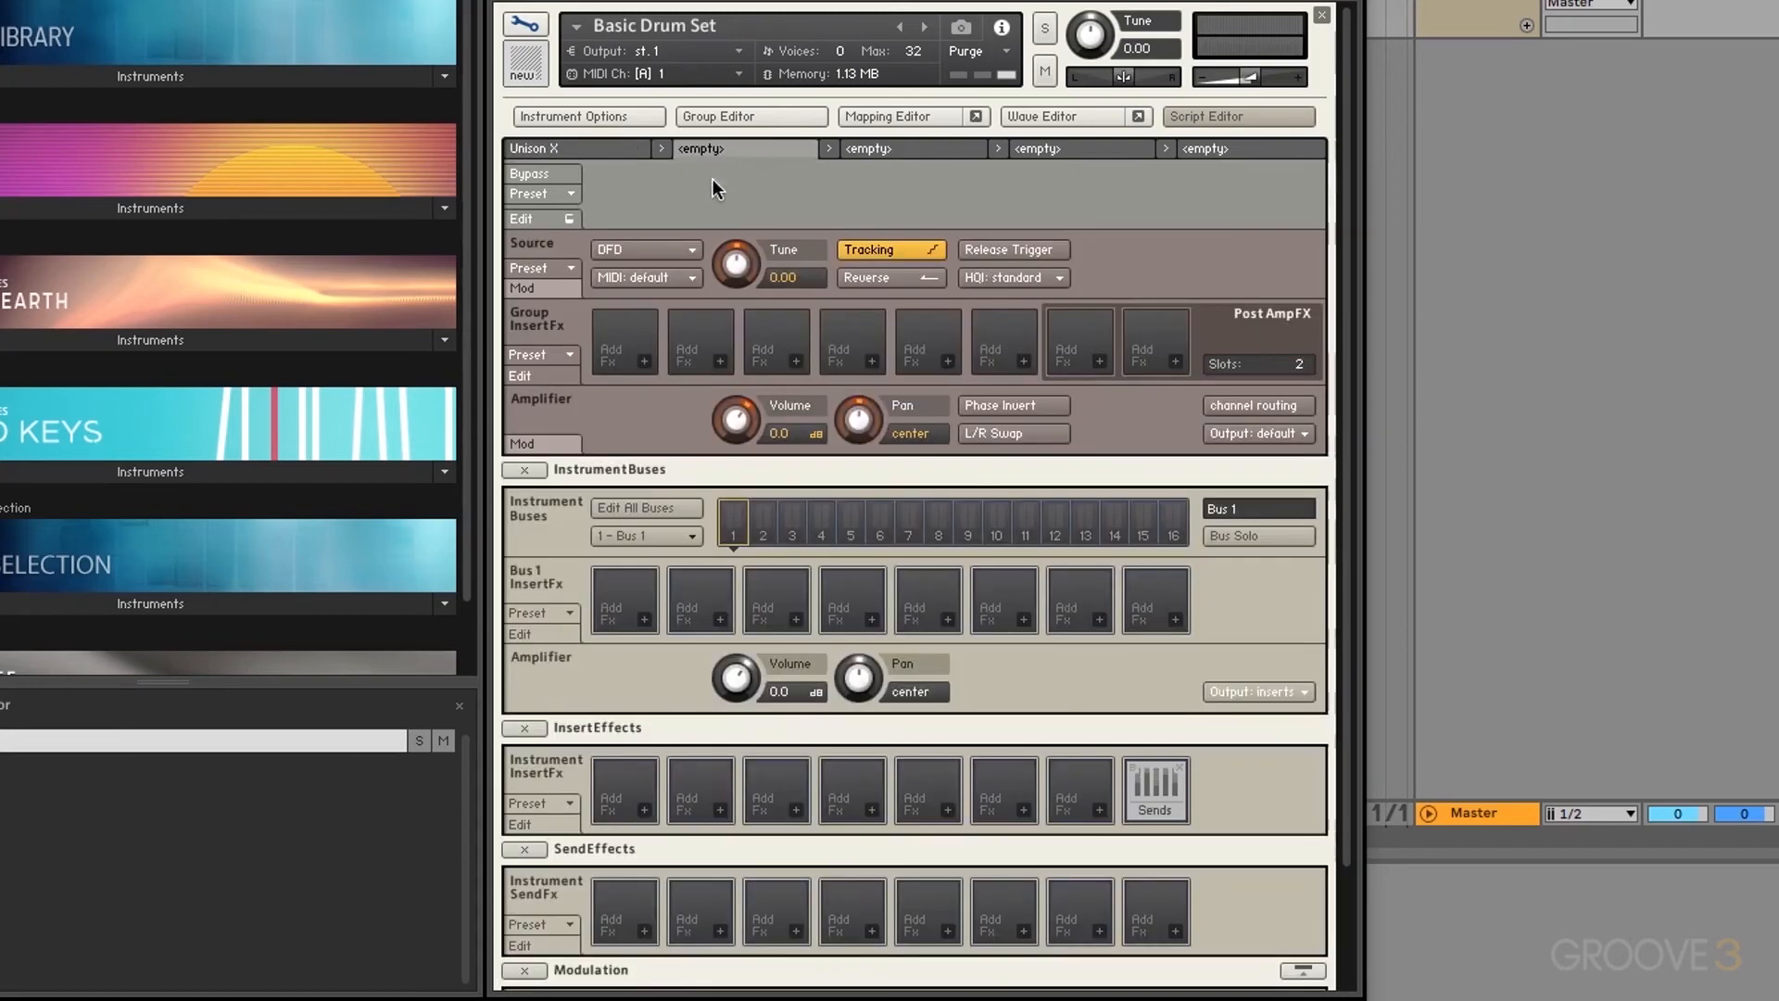
click(552, 193)
mouse_move(559, 219)
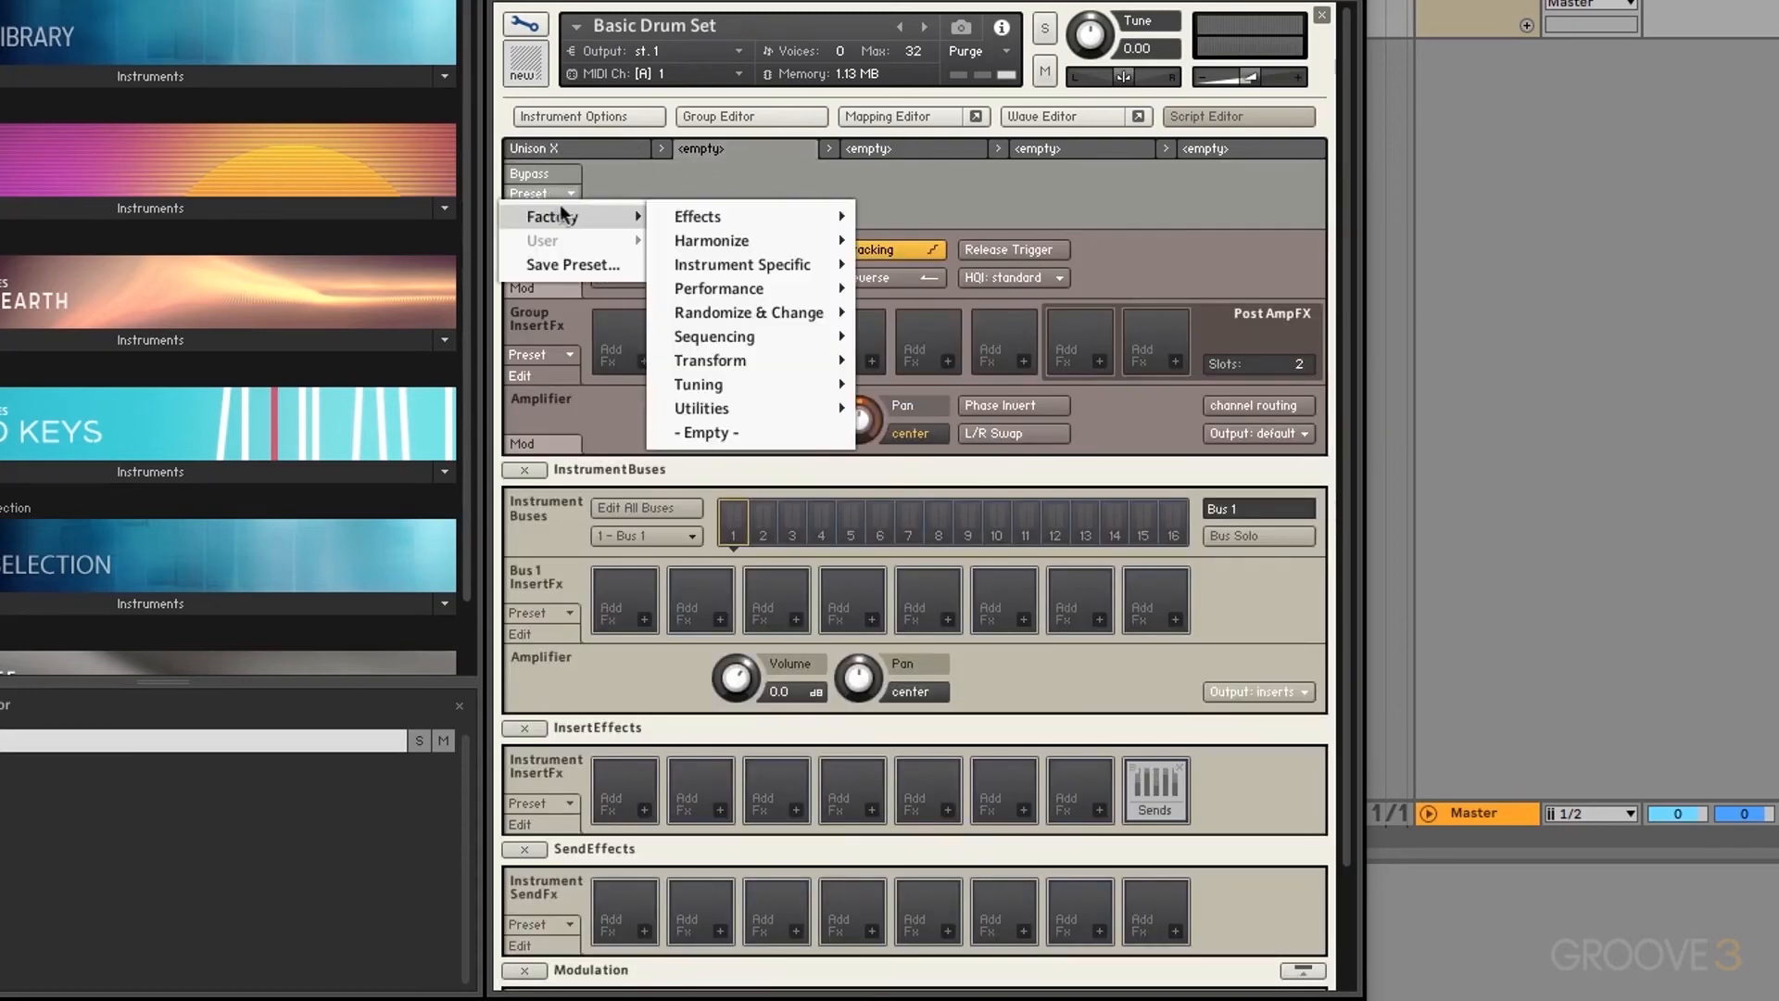
mouse_move(716, 224)
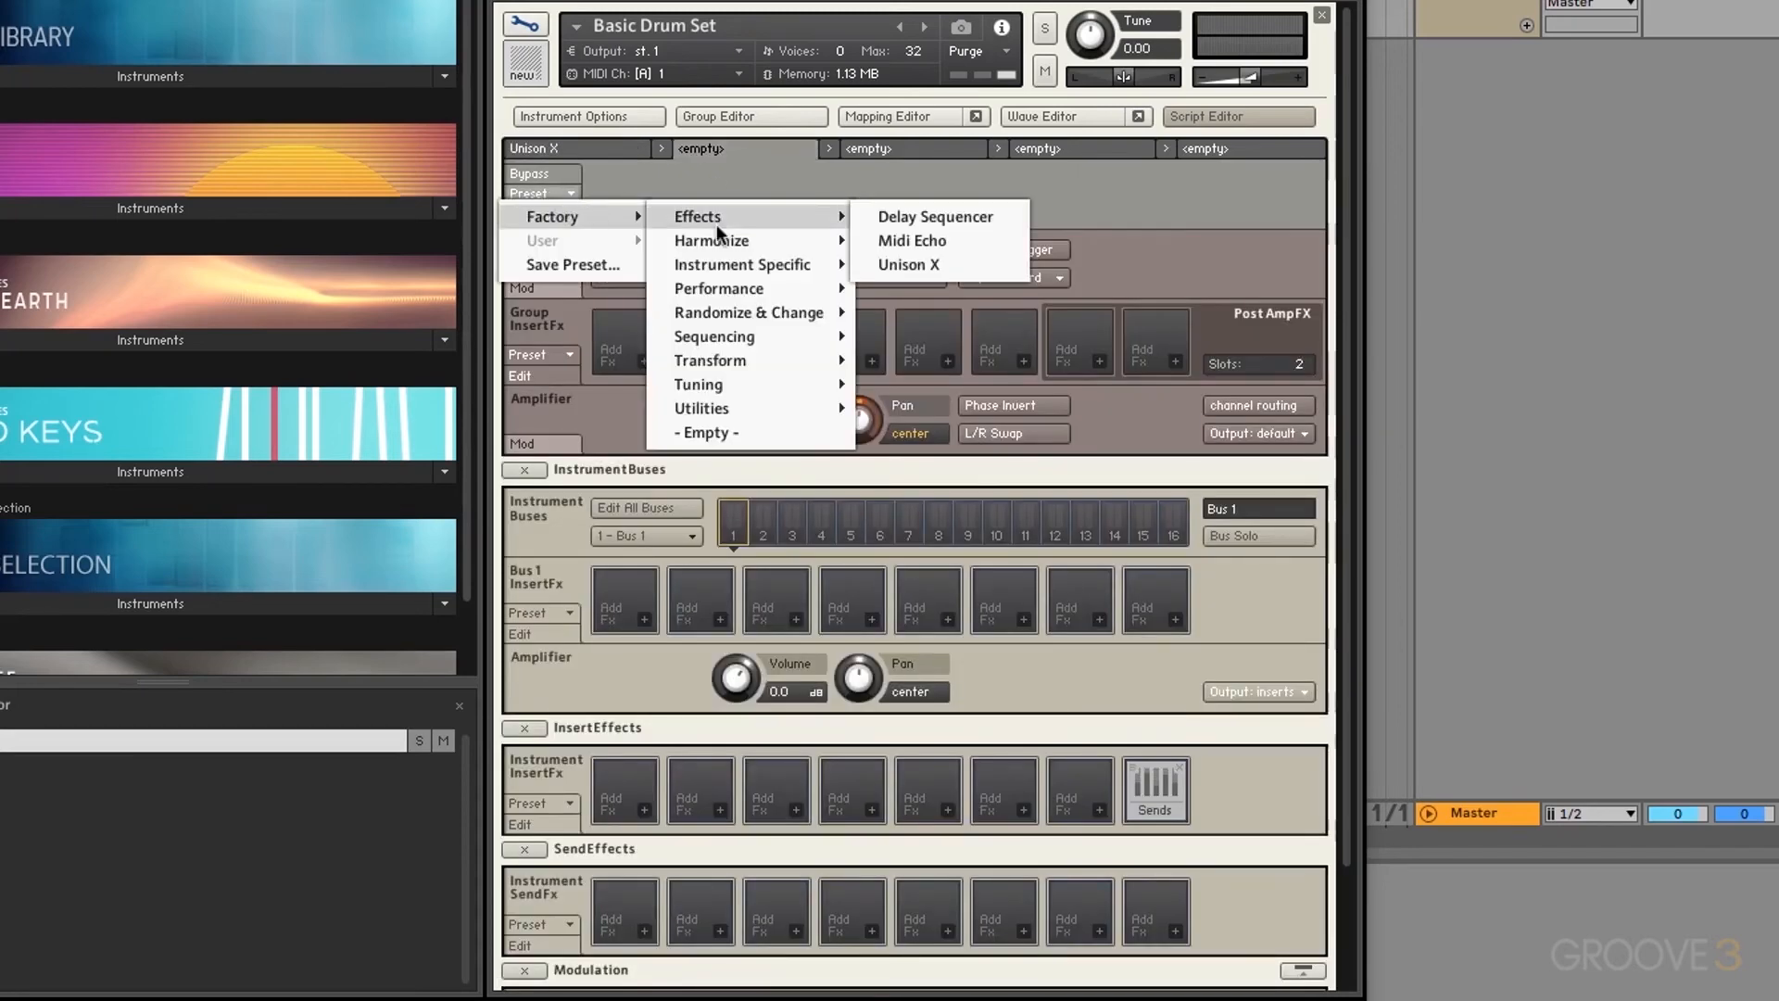
click(936, 219)
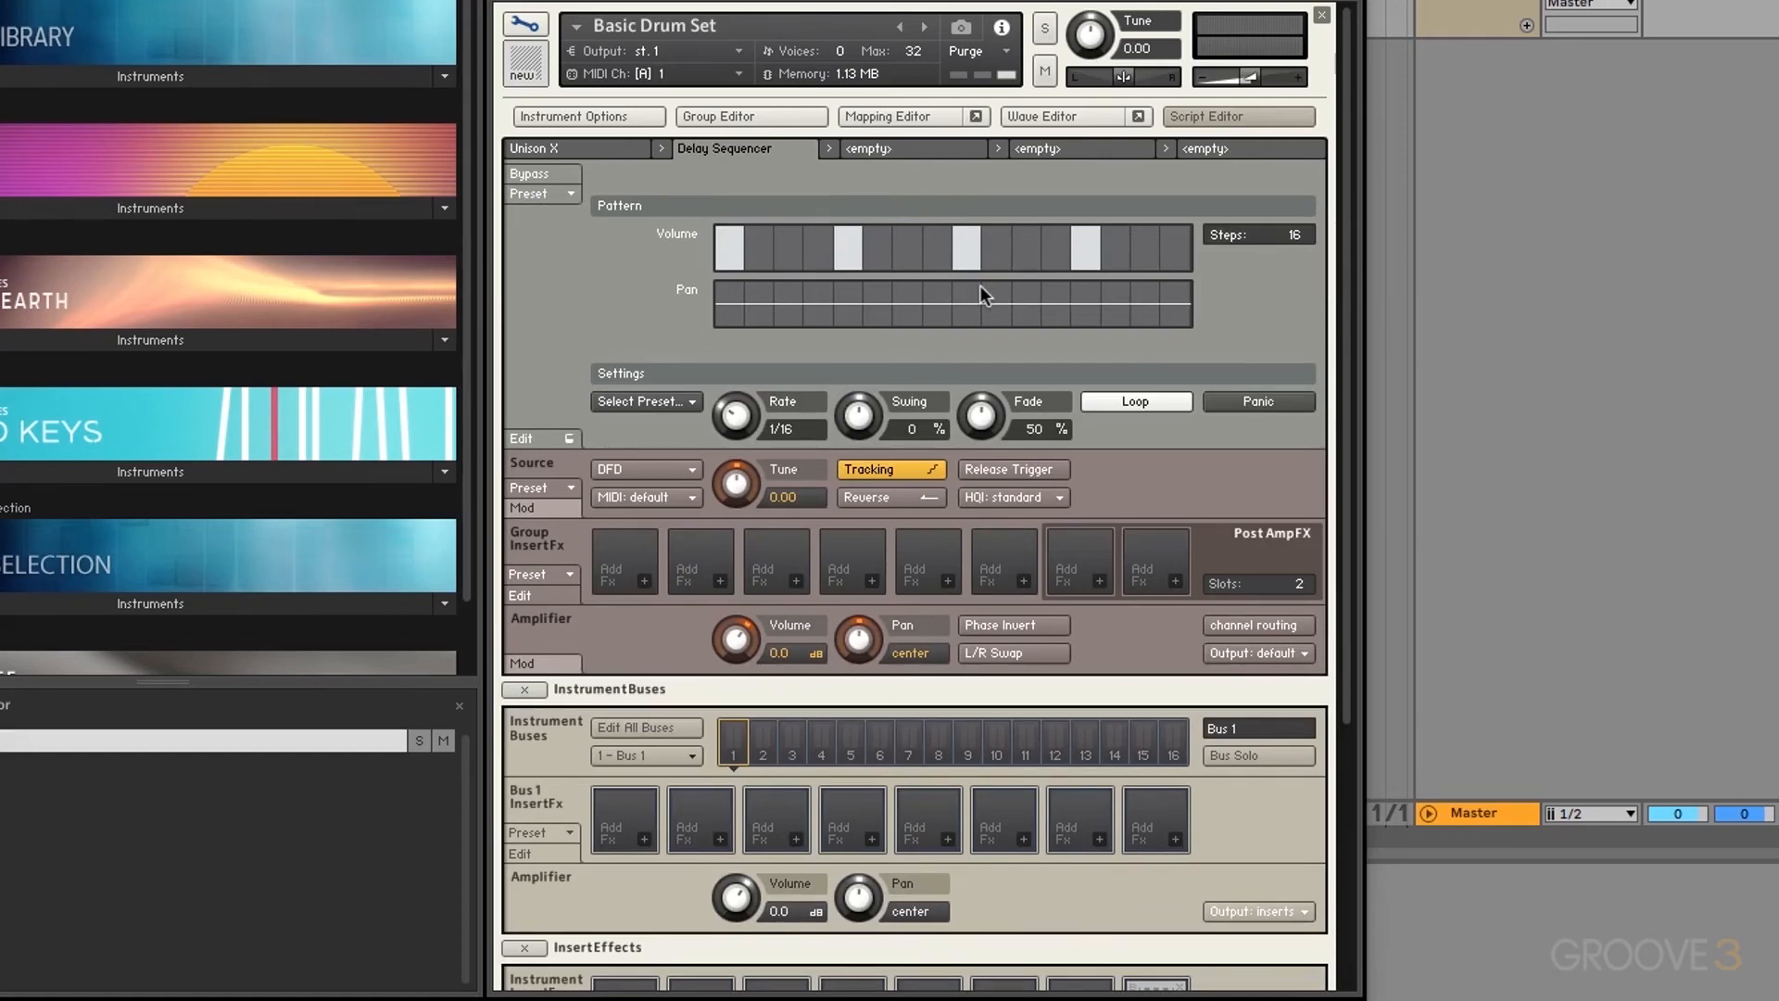
Step: Insert make_perfview after on init in the Delay Sequencer code and apply it
click(554, 436)
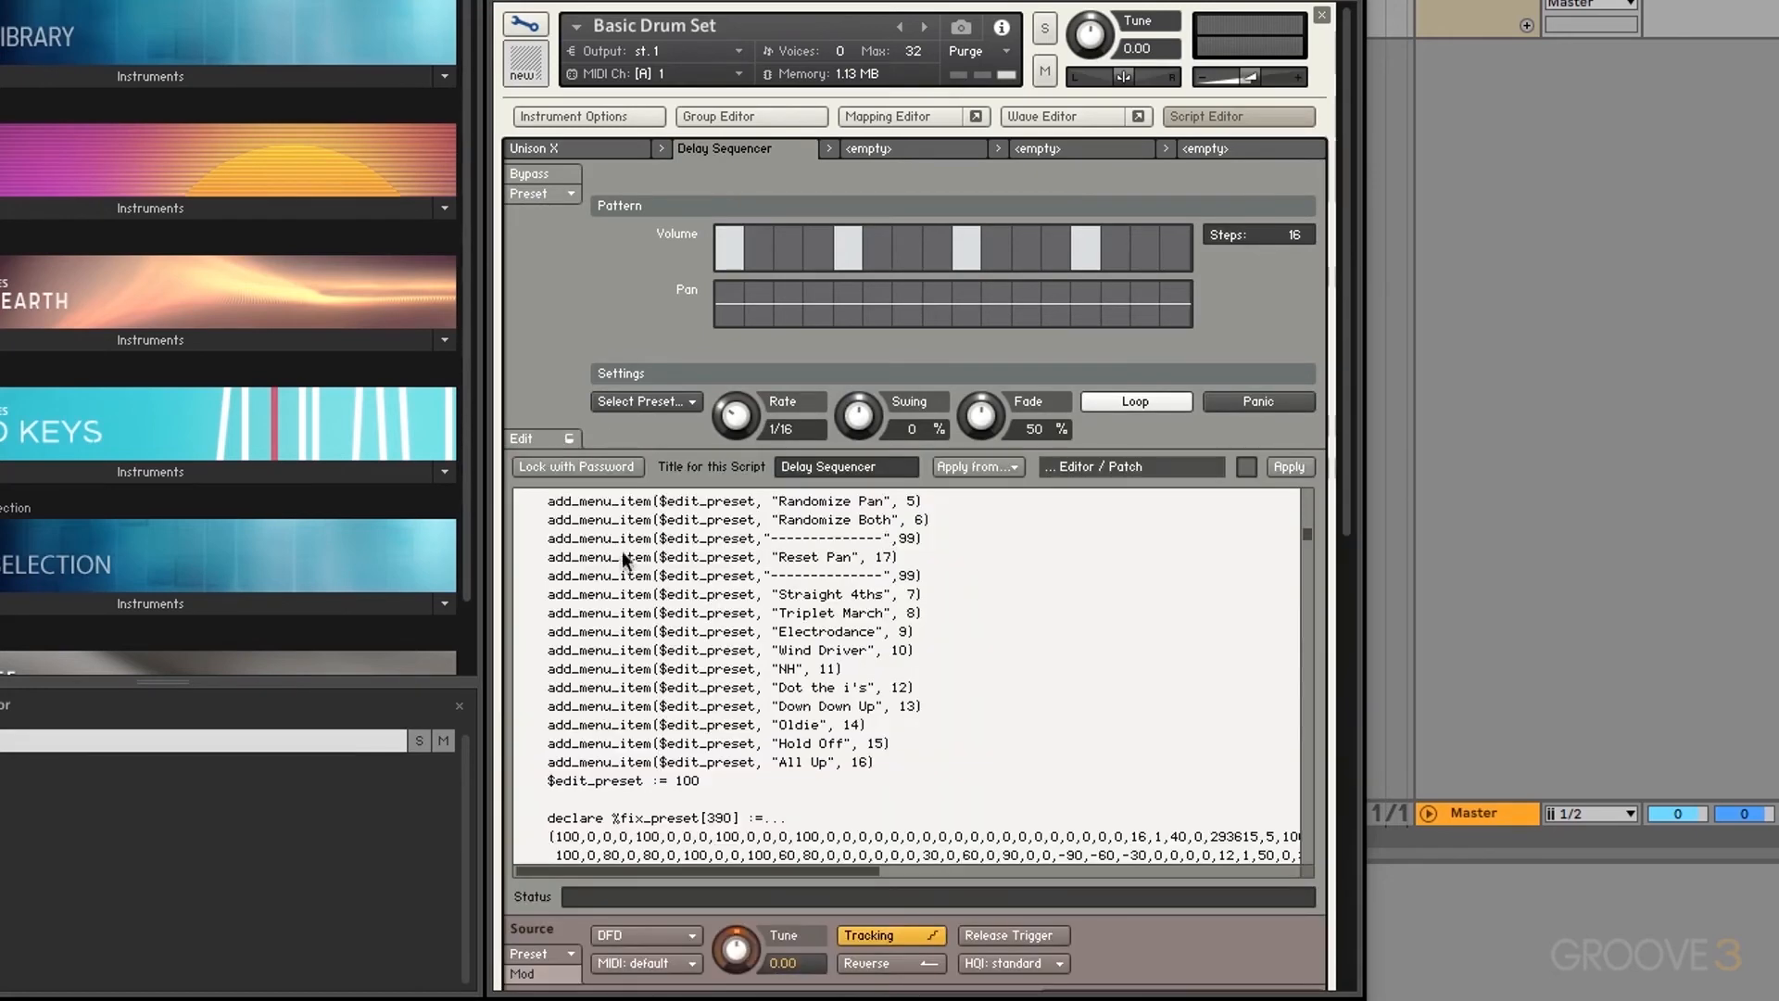
scroll(624, 557, up, 15)
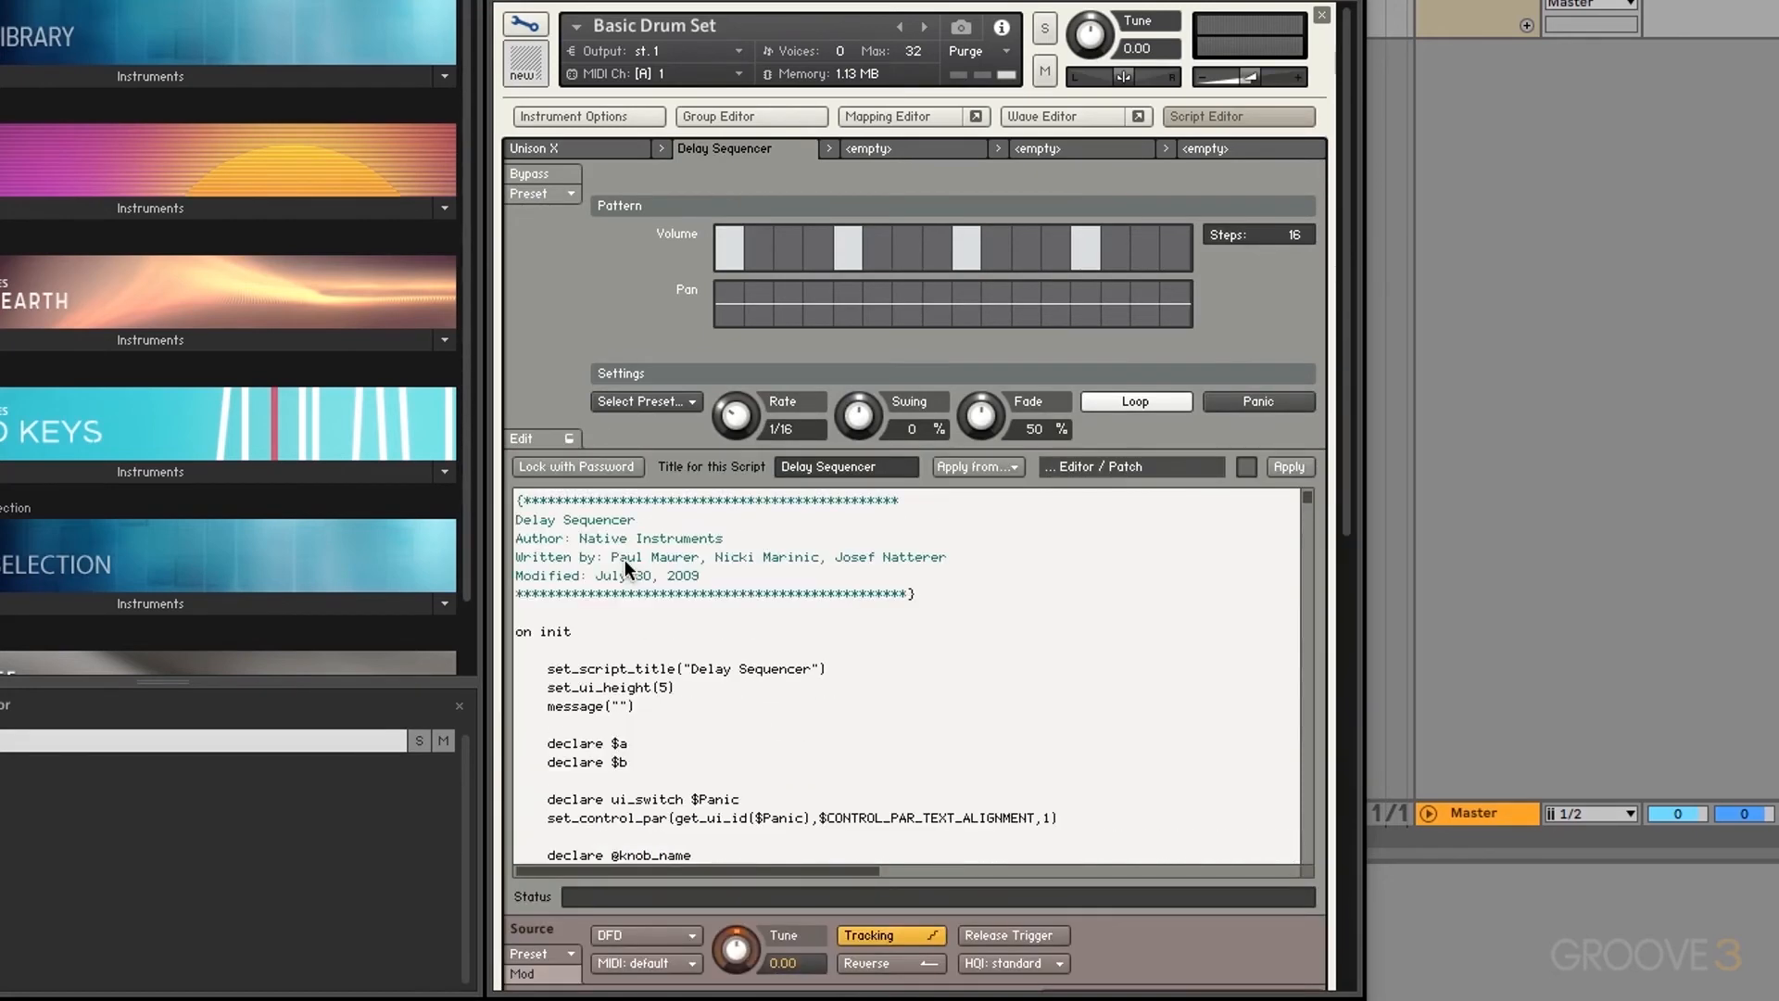
click(595, 632)
key(Return)
key(Return)
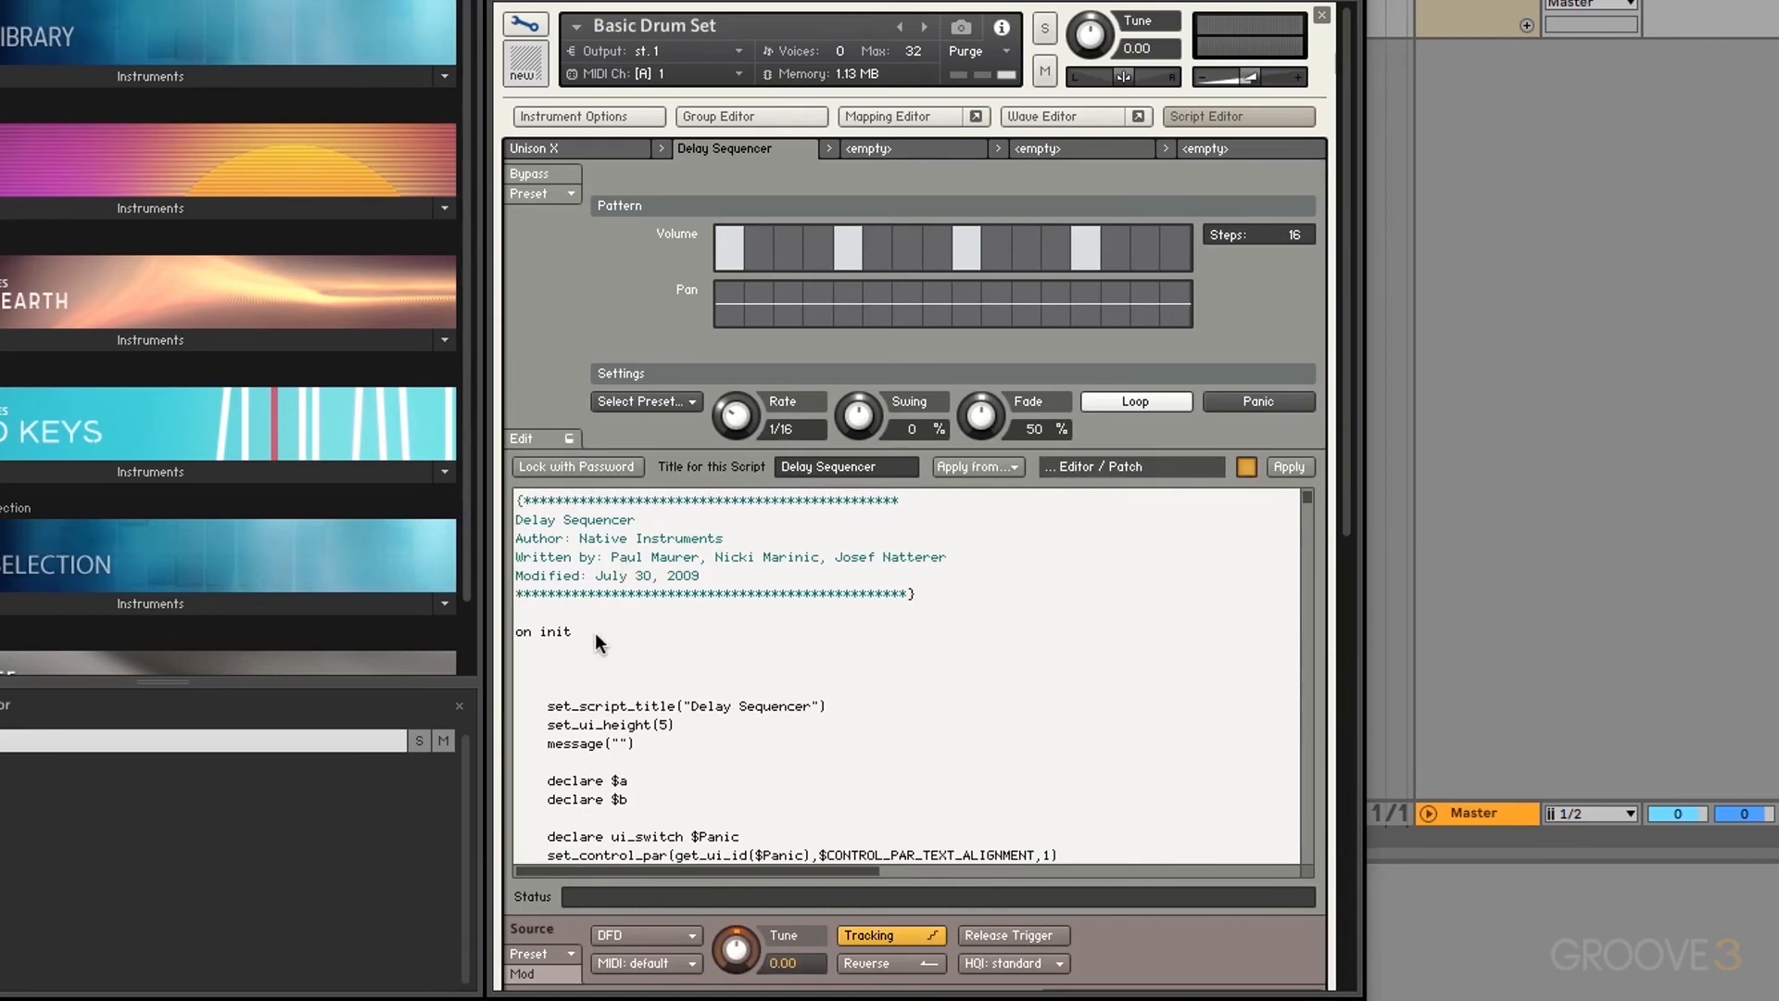
text(make_perfview)
click(1298, 470)
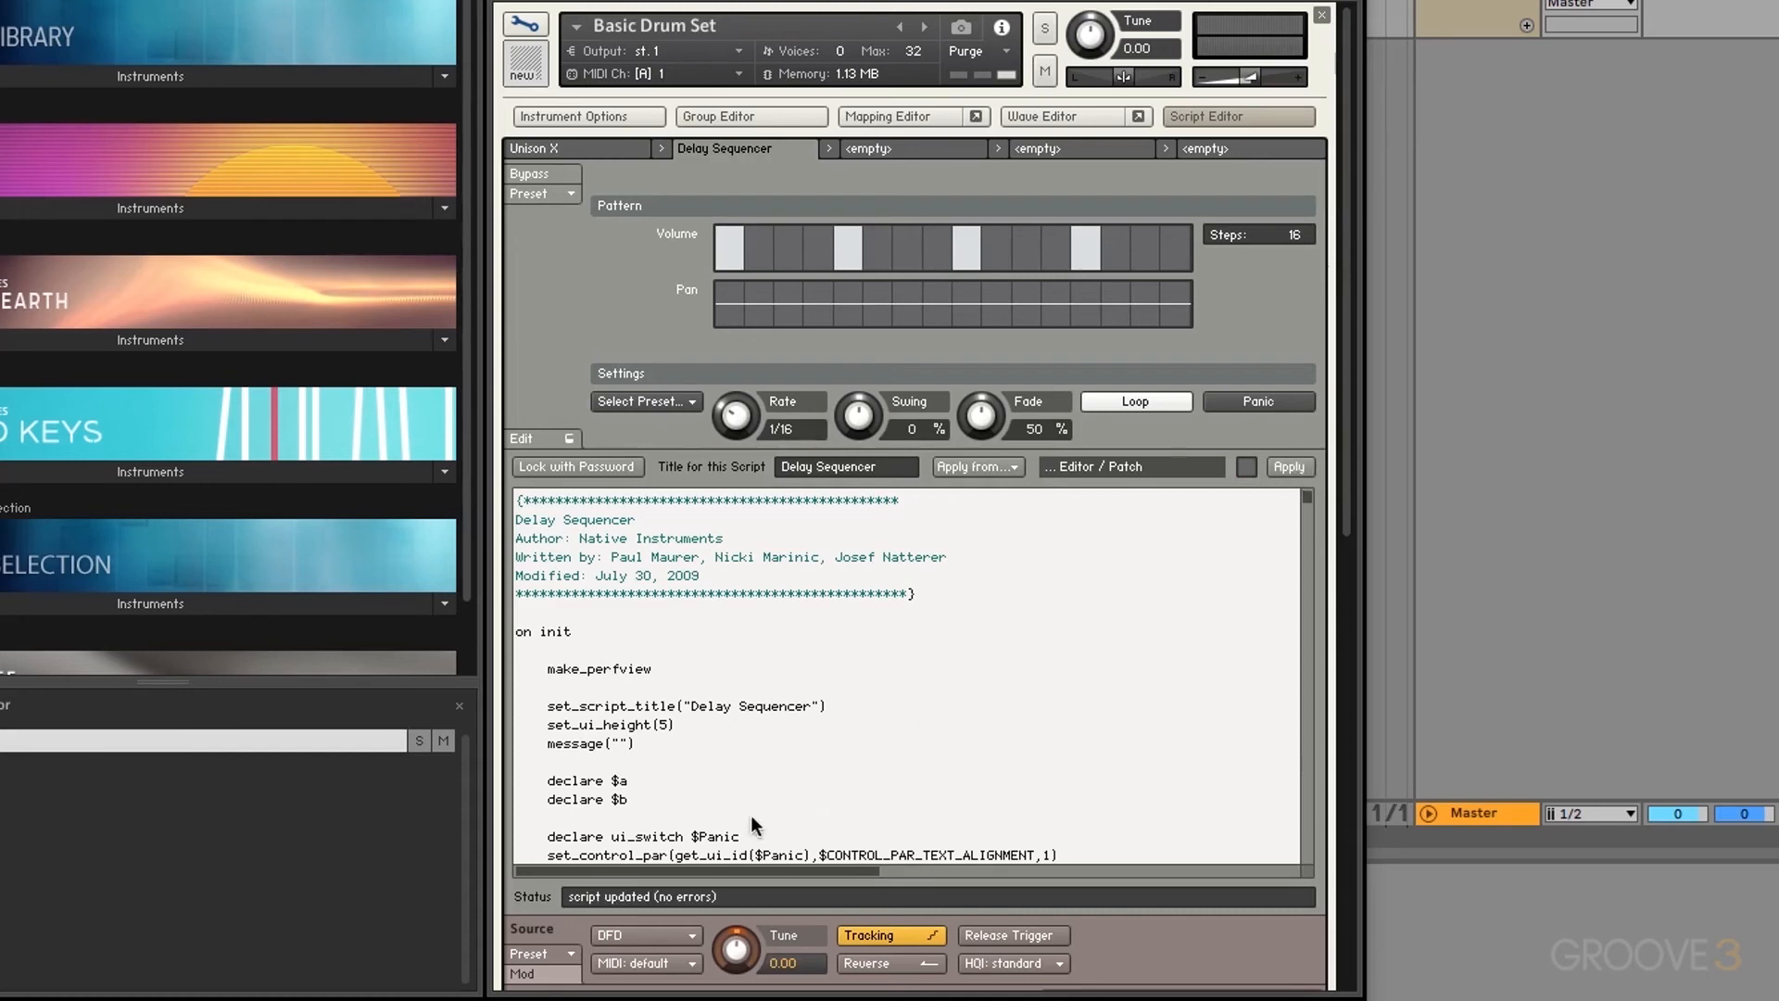
Step: In performance view, give Delay Sequencer steps 3, 7 and 8 volume, then close Basic Drum Set
click(526, 22)
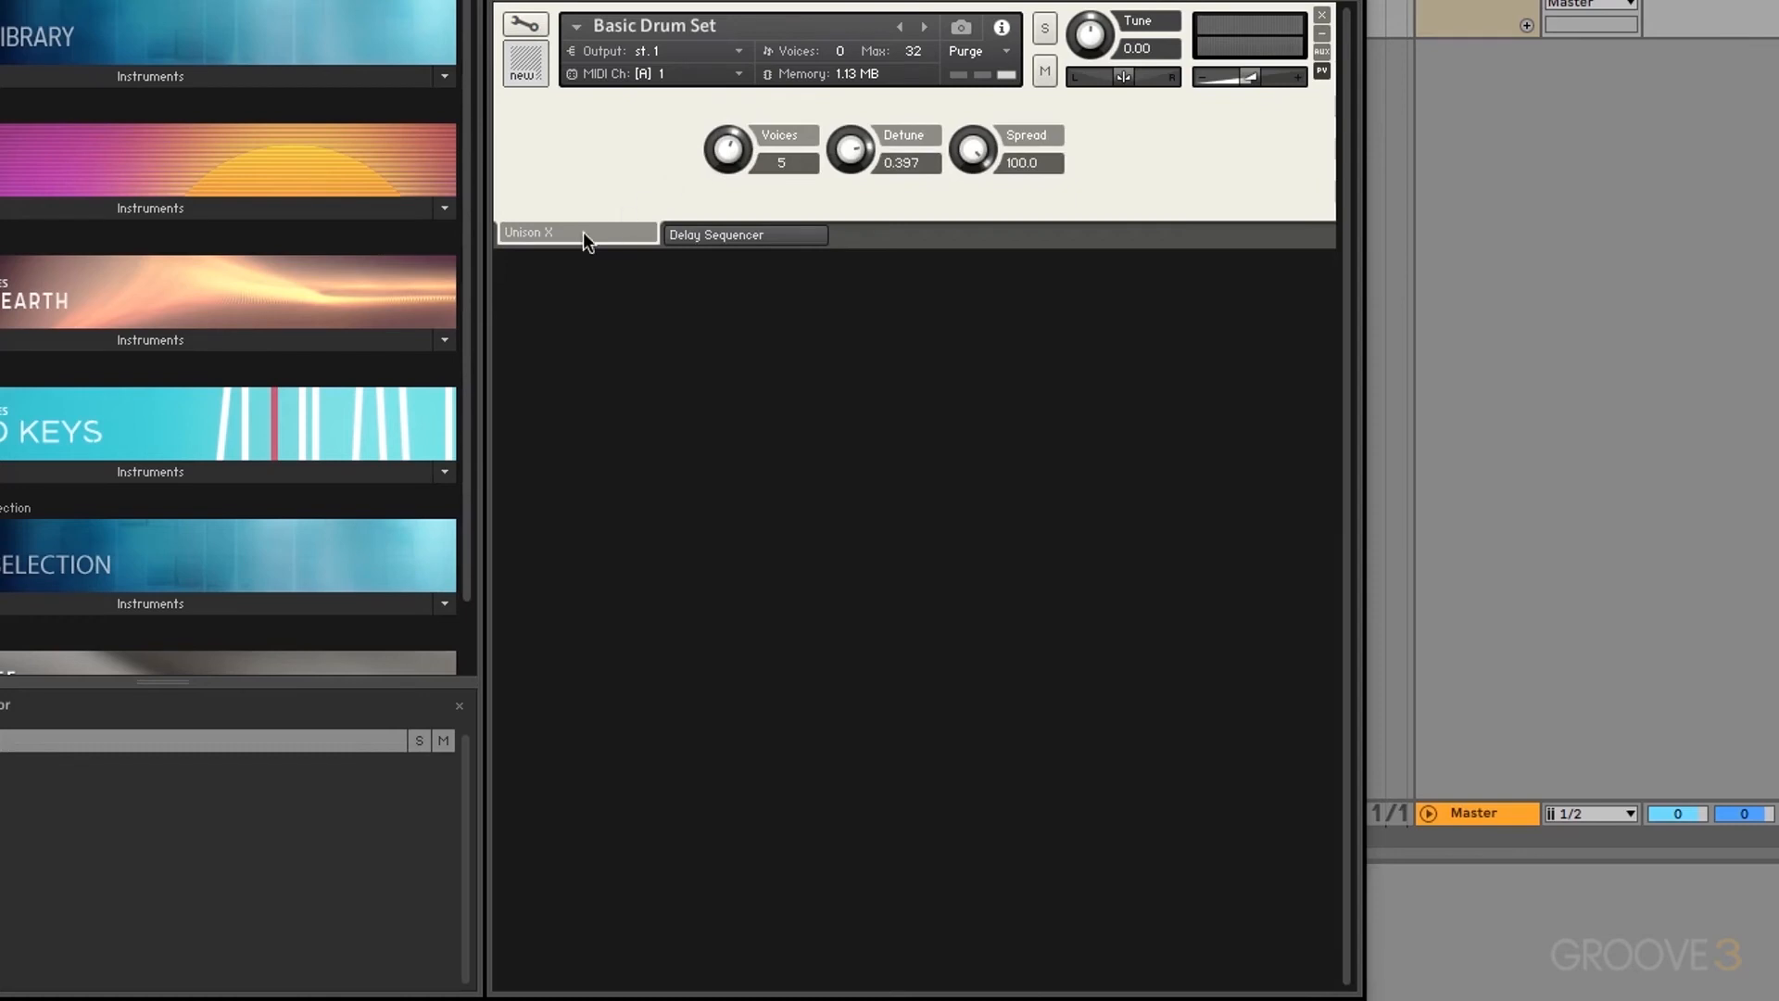
click(756, 234)
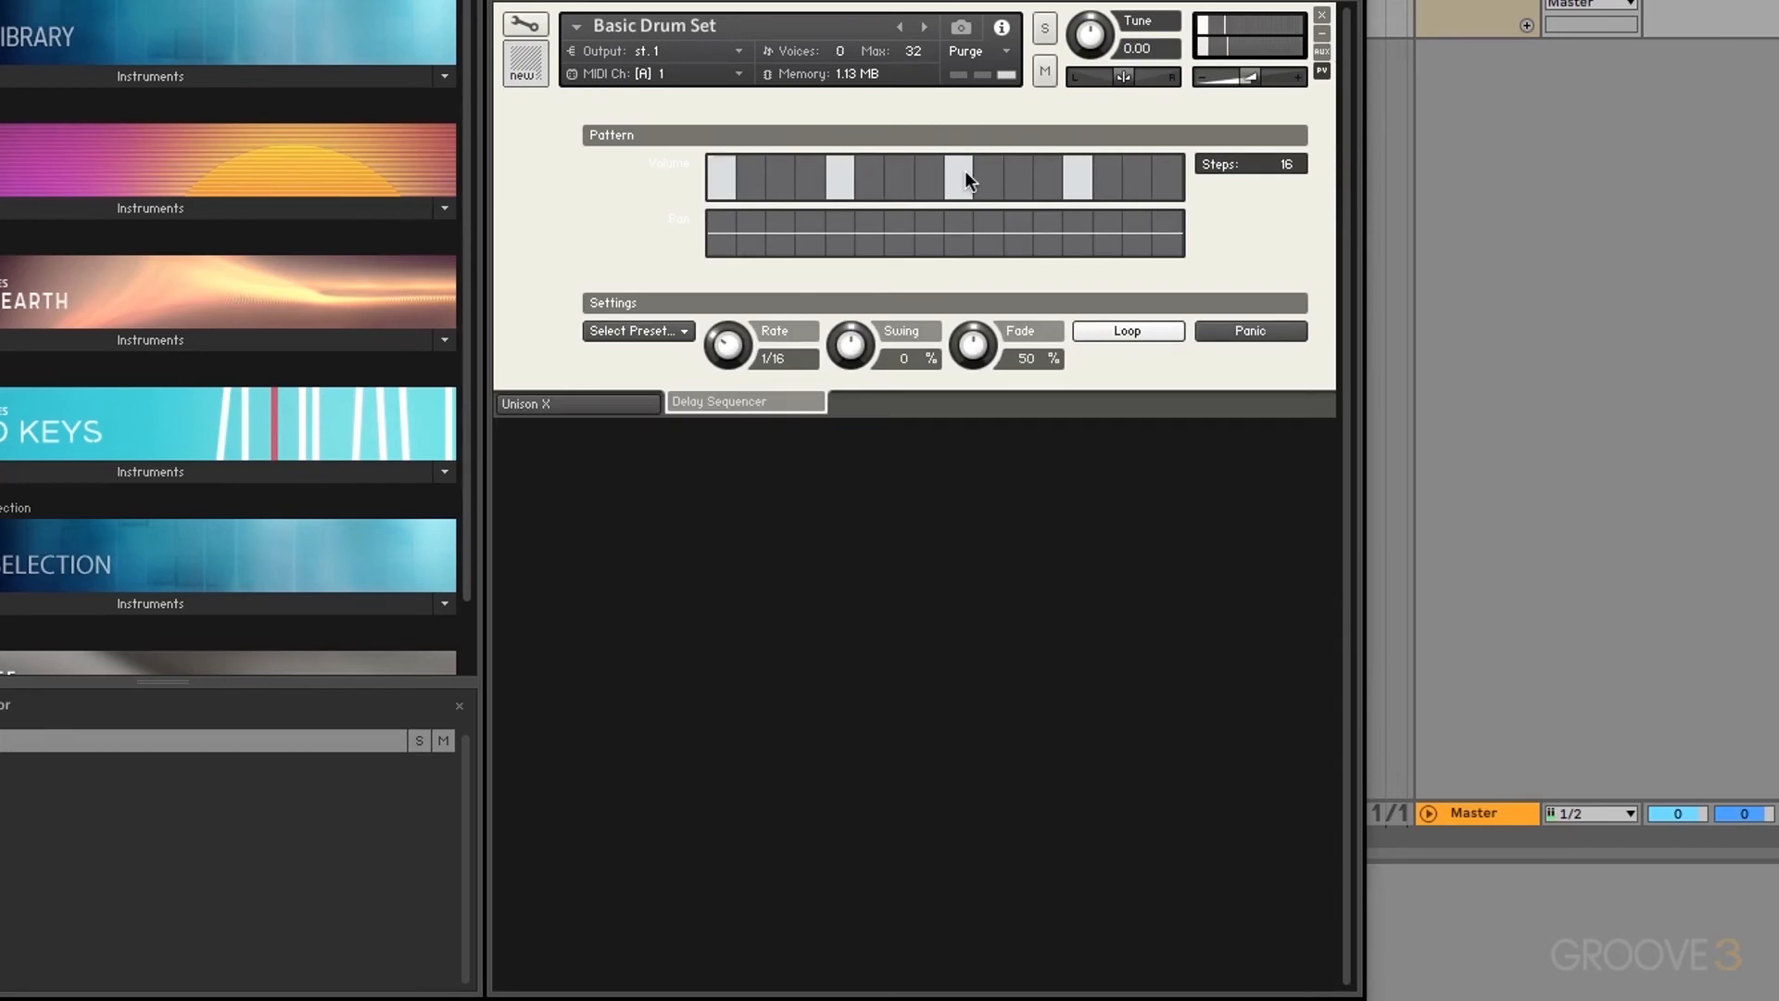
click(781, 176)
click(893, 170)
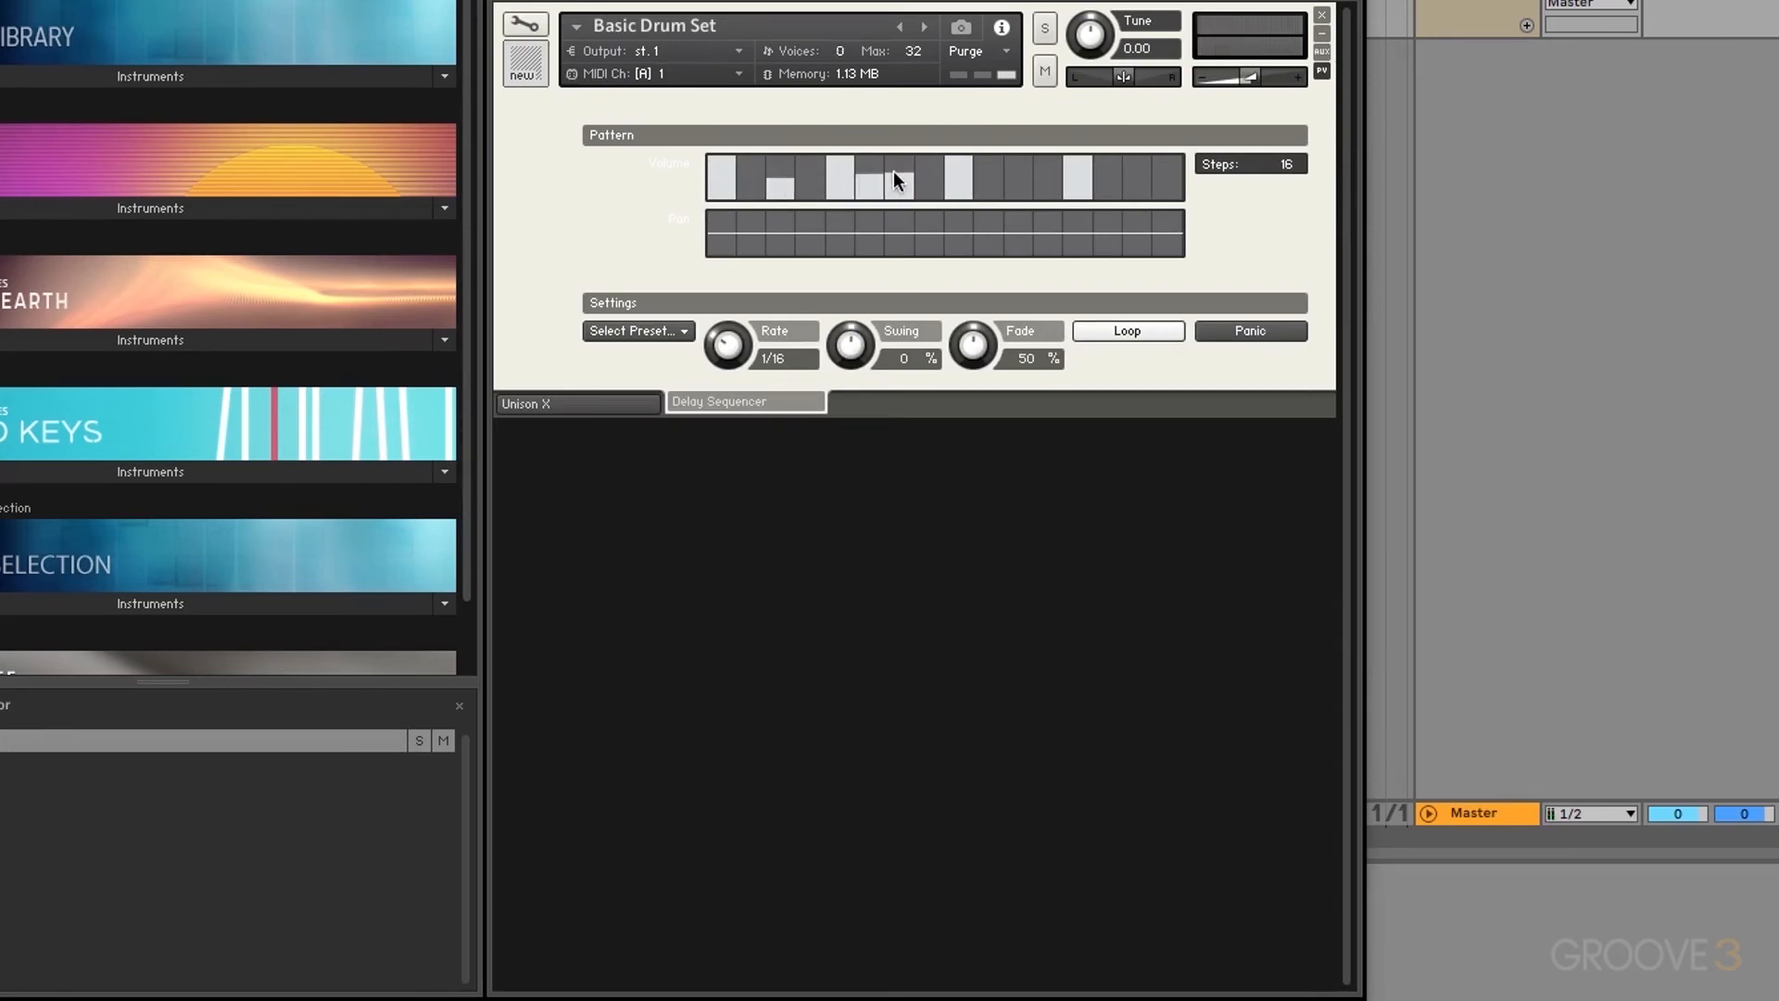
click(930, 162)
click(1323, 18)
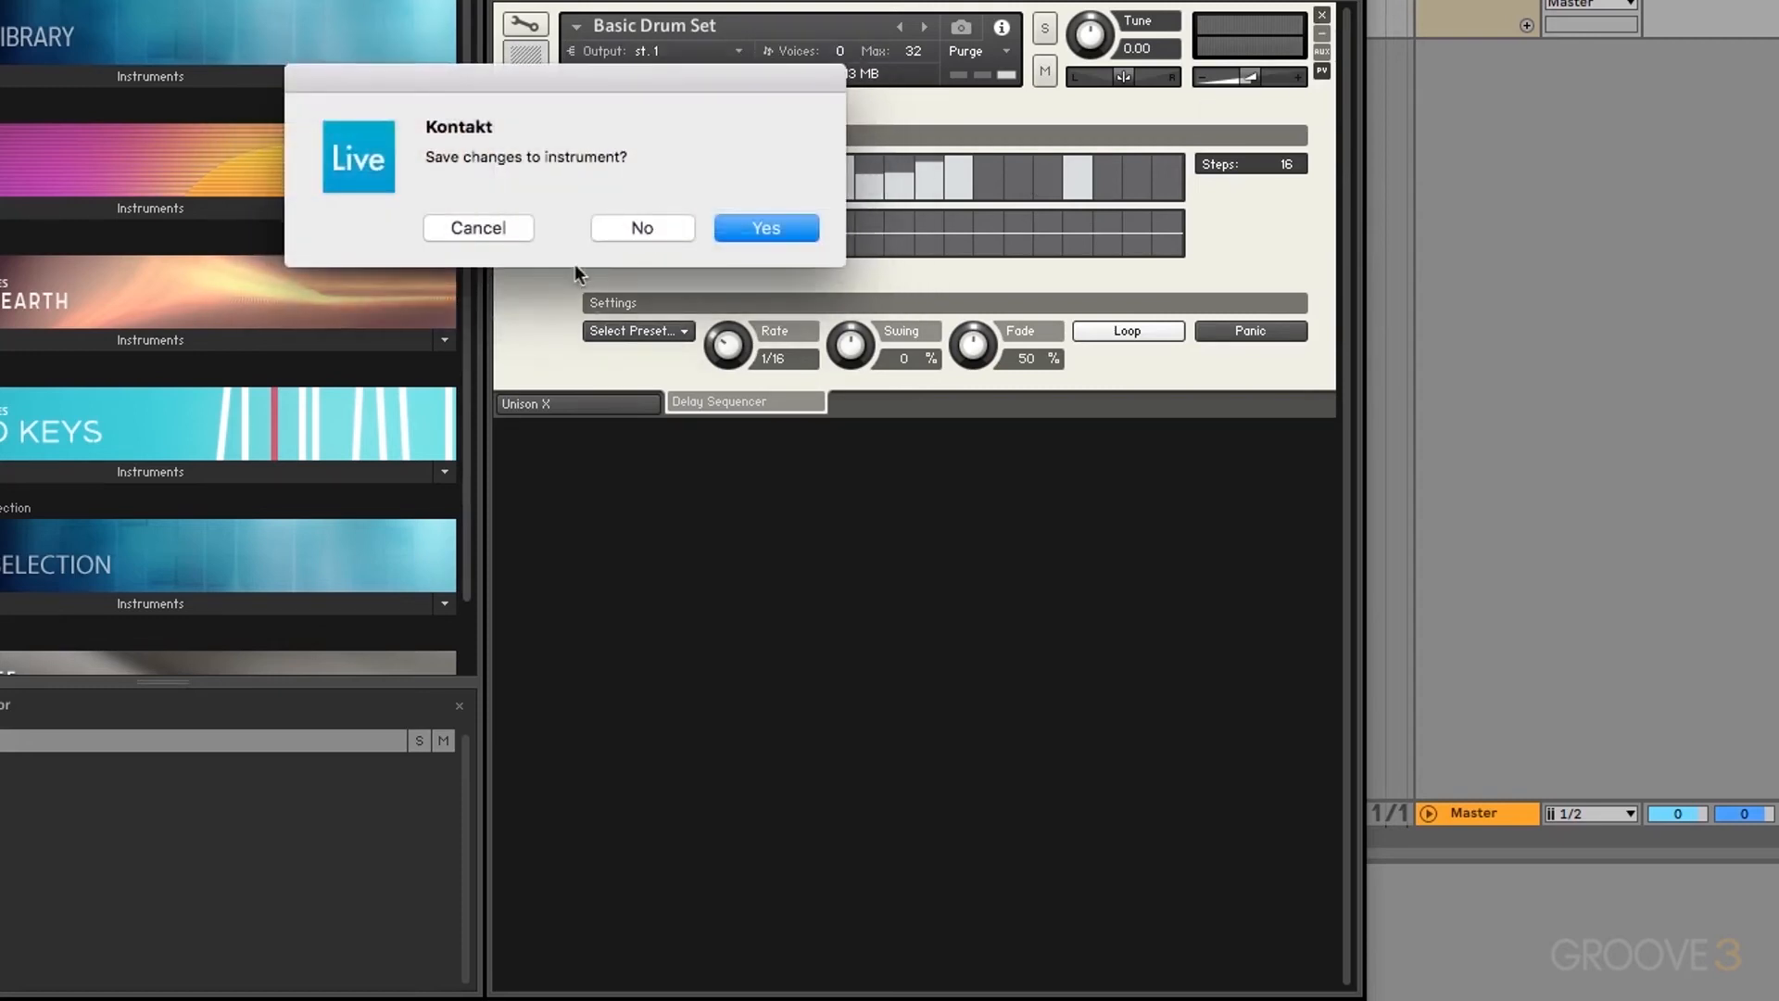
Step: Close the drum set without saving and drag Scarbee Mark I's Blue Ballad.nki into the rack
click(614, 233)
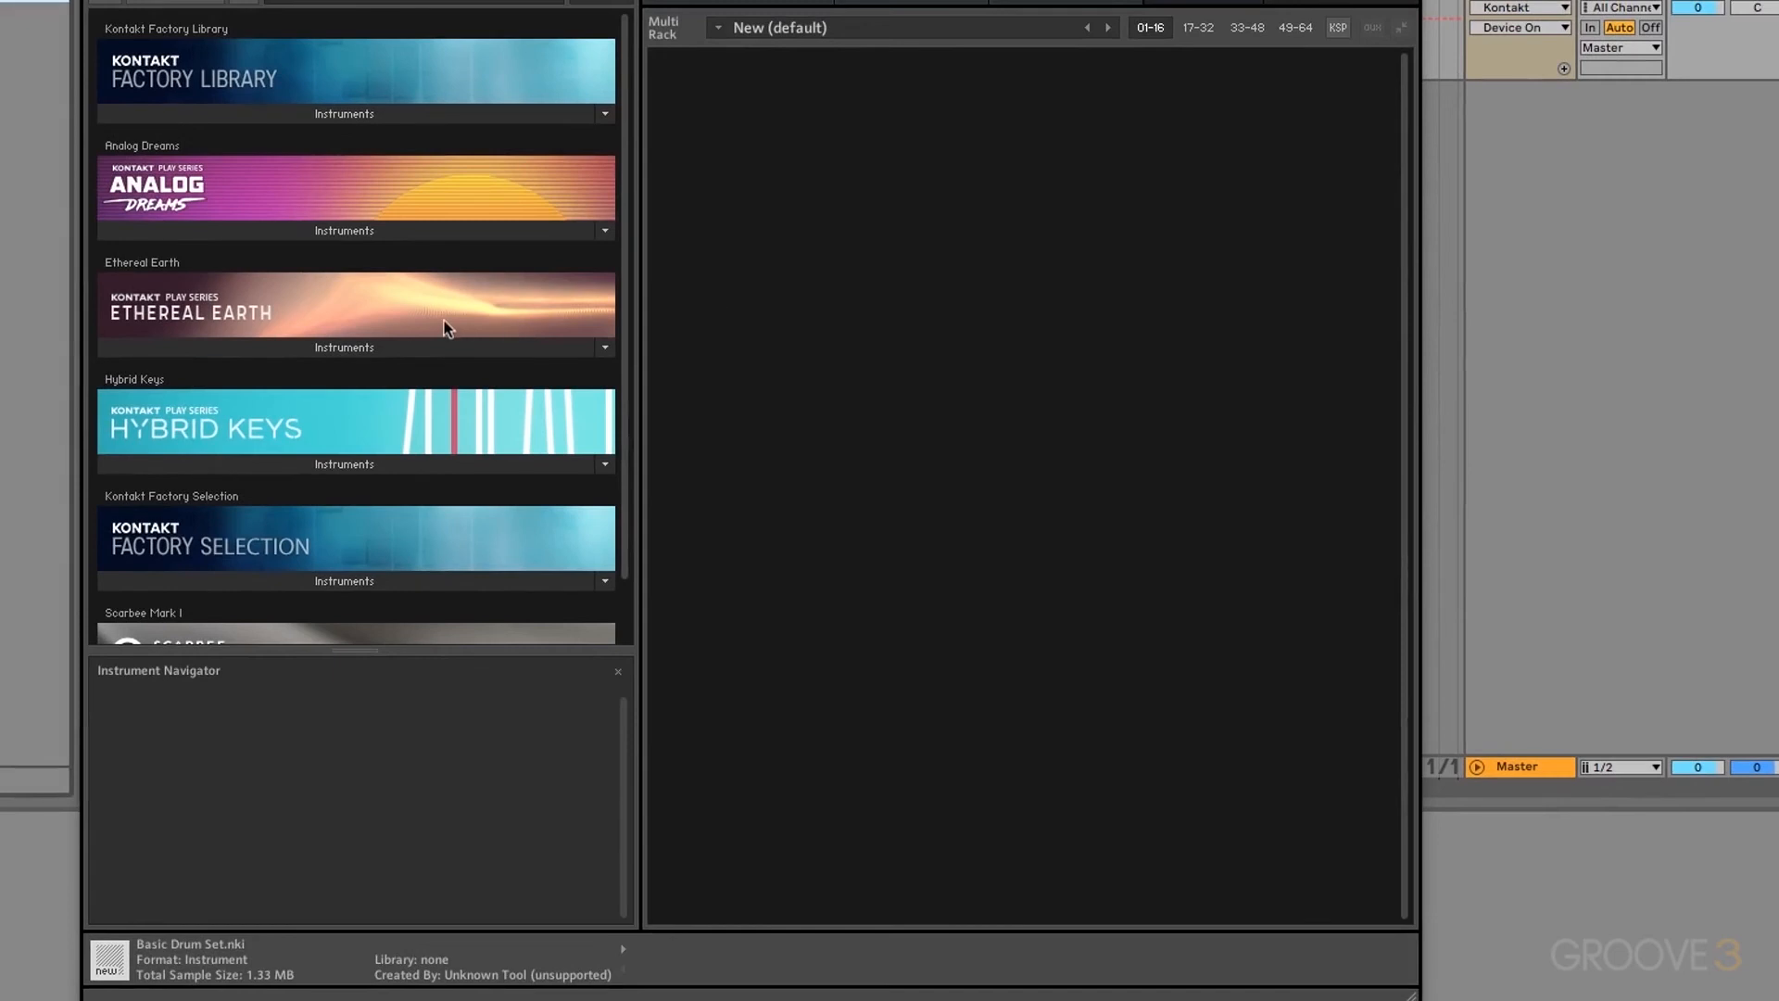
scroll(226, 434, down, 1)
scroll(345, 432, down, 1)
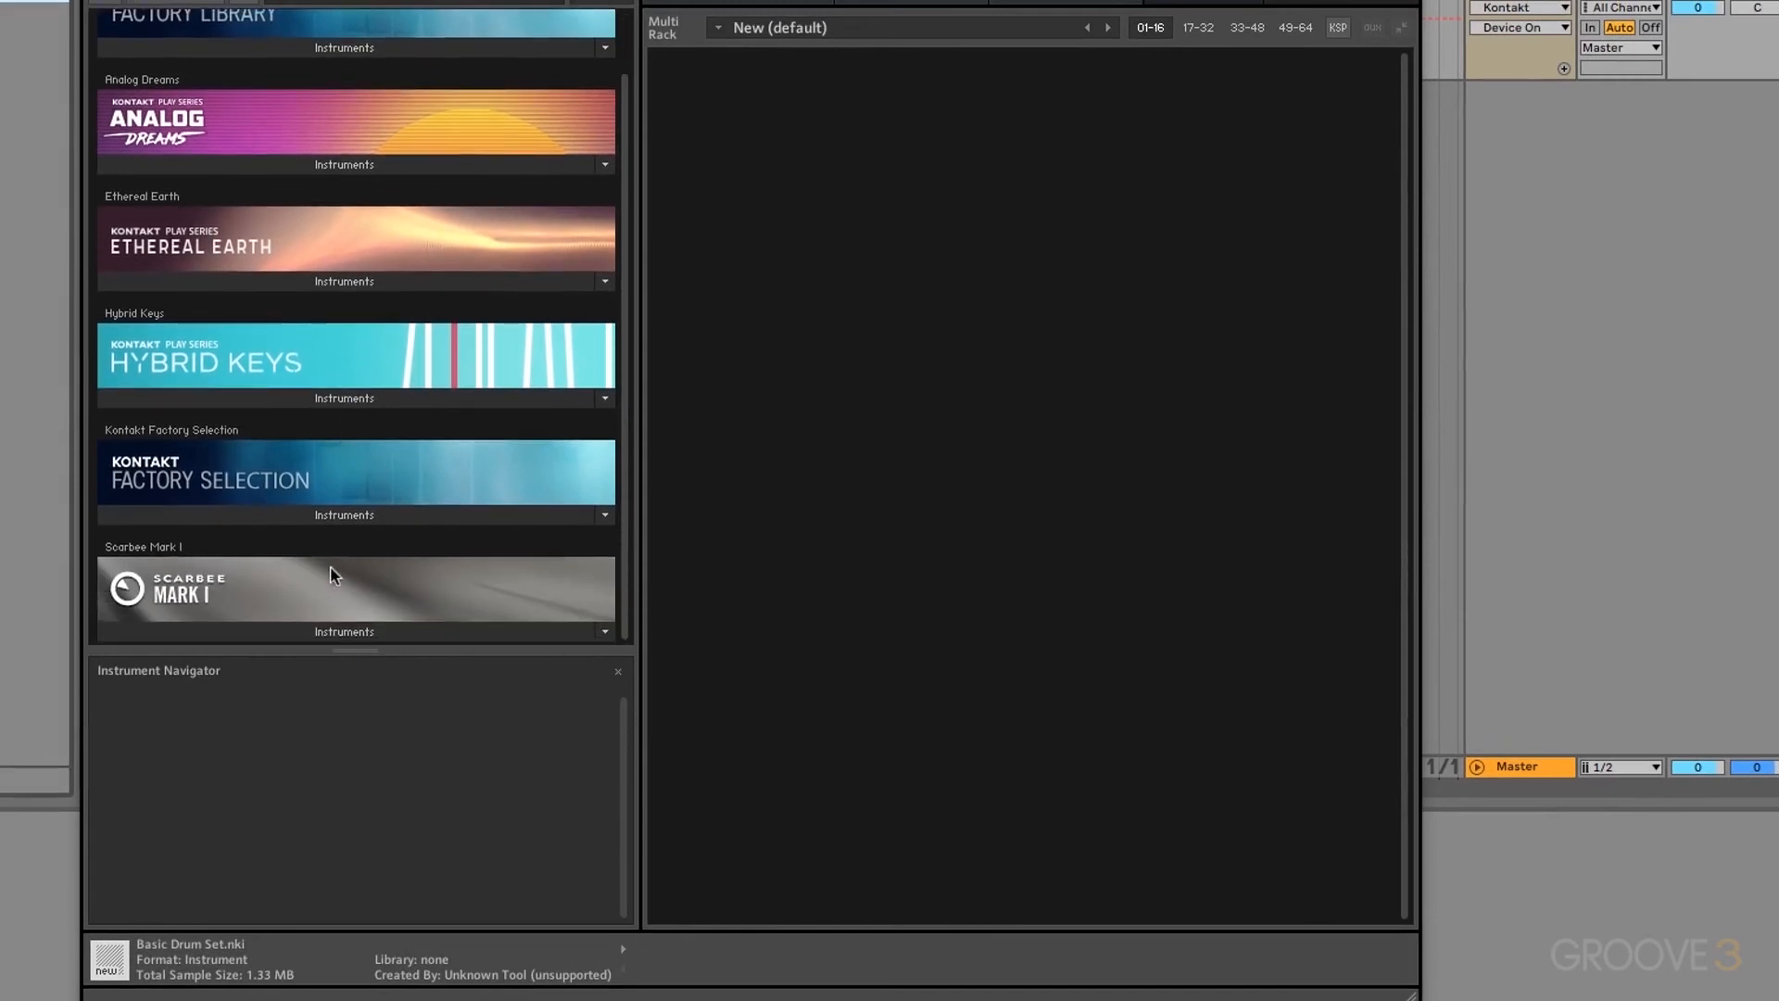
click(313, 630)
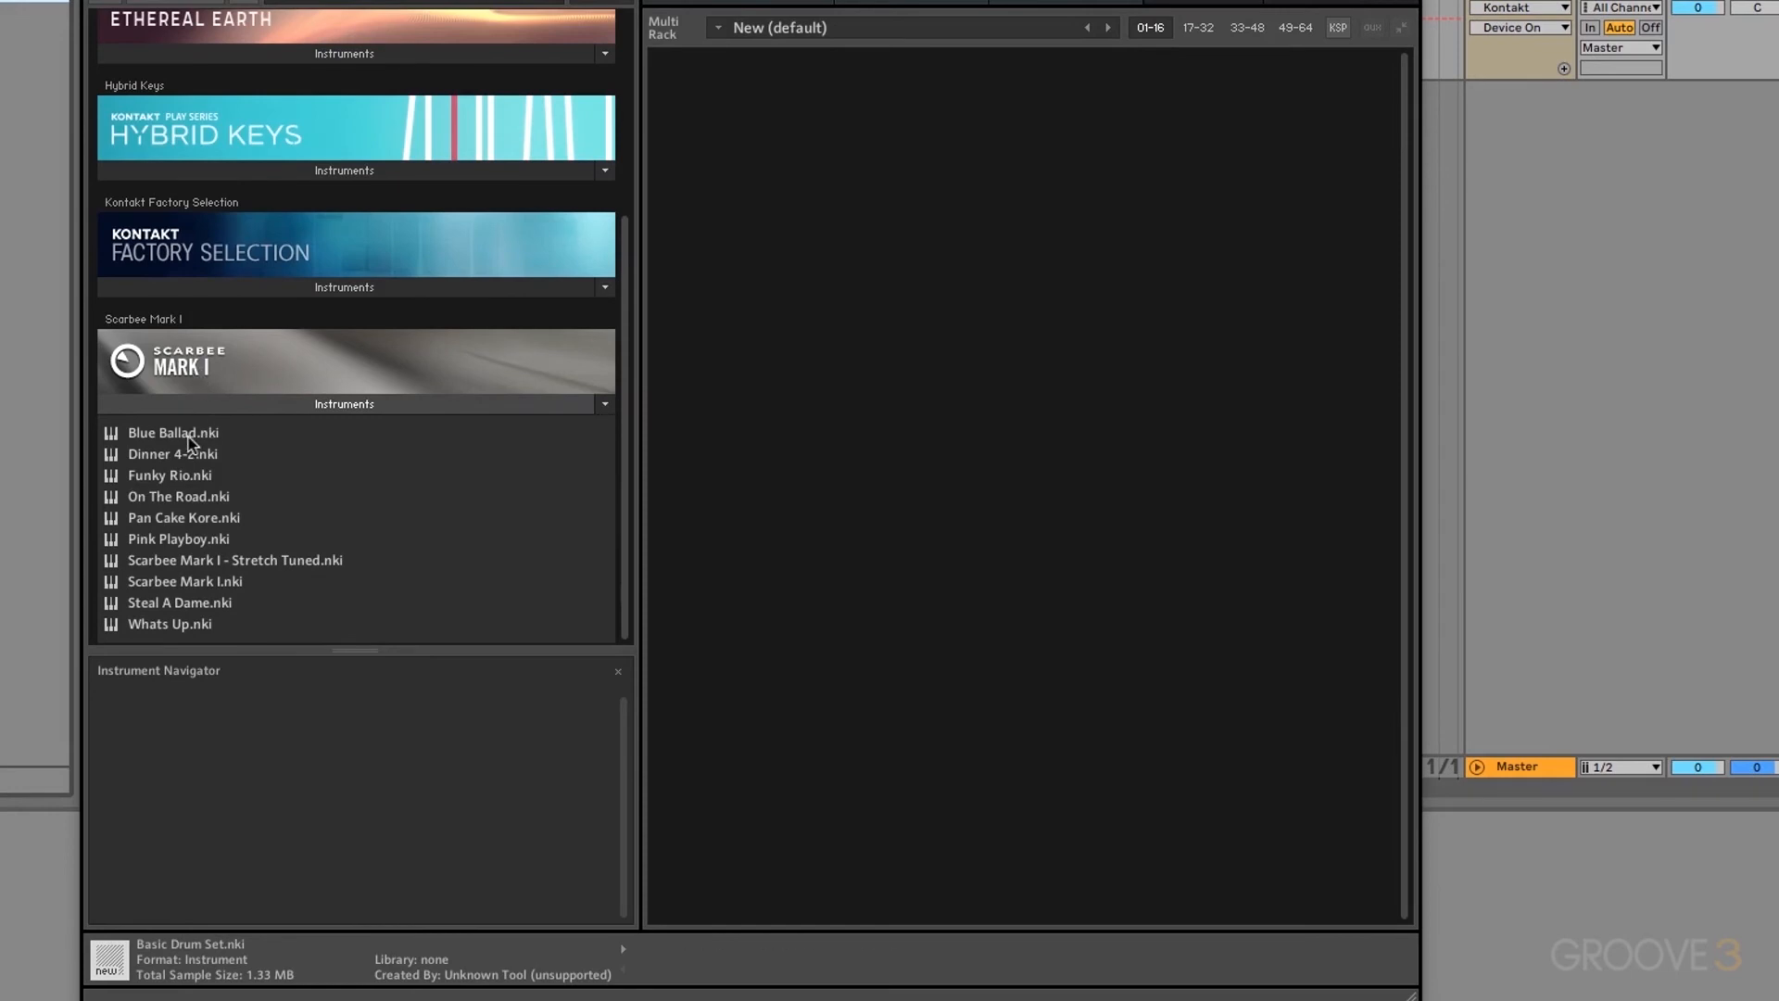
drag(187, 436, 843, 353)
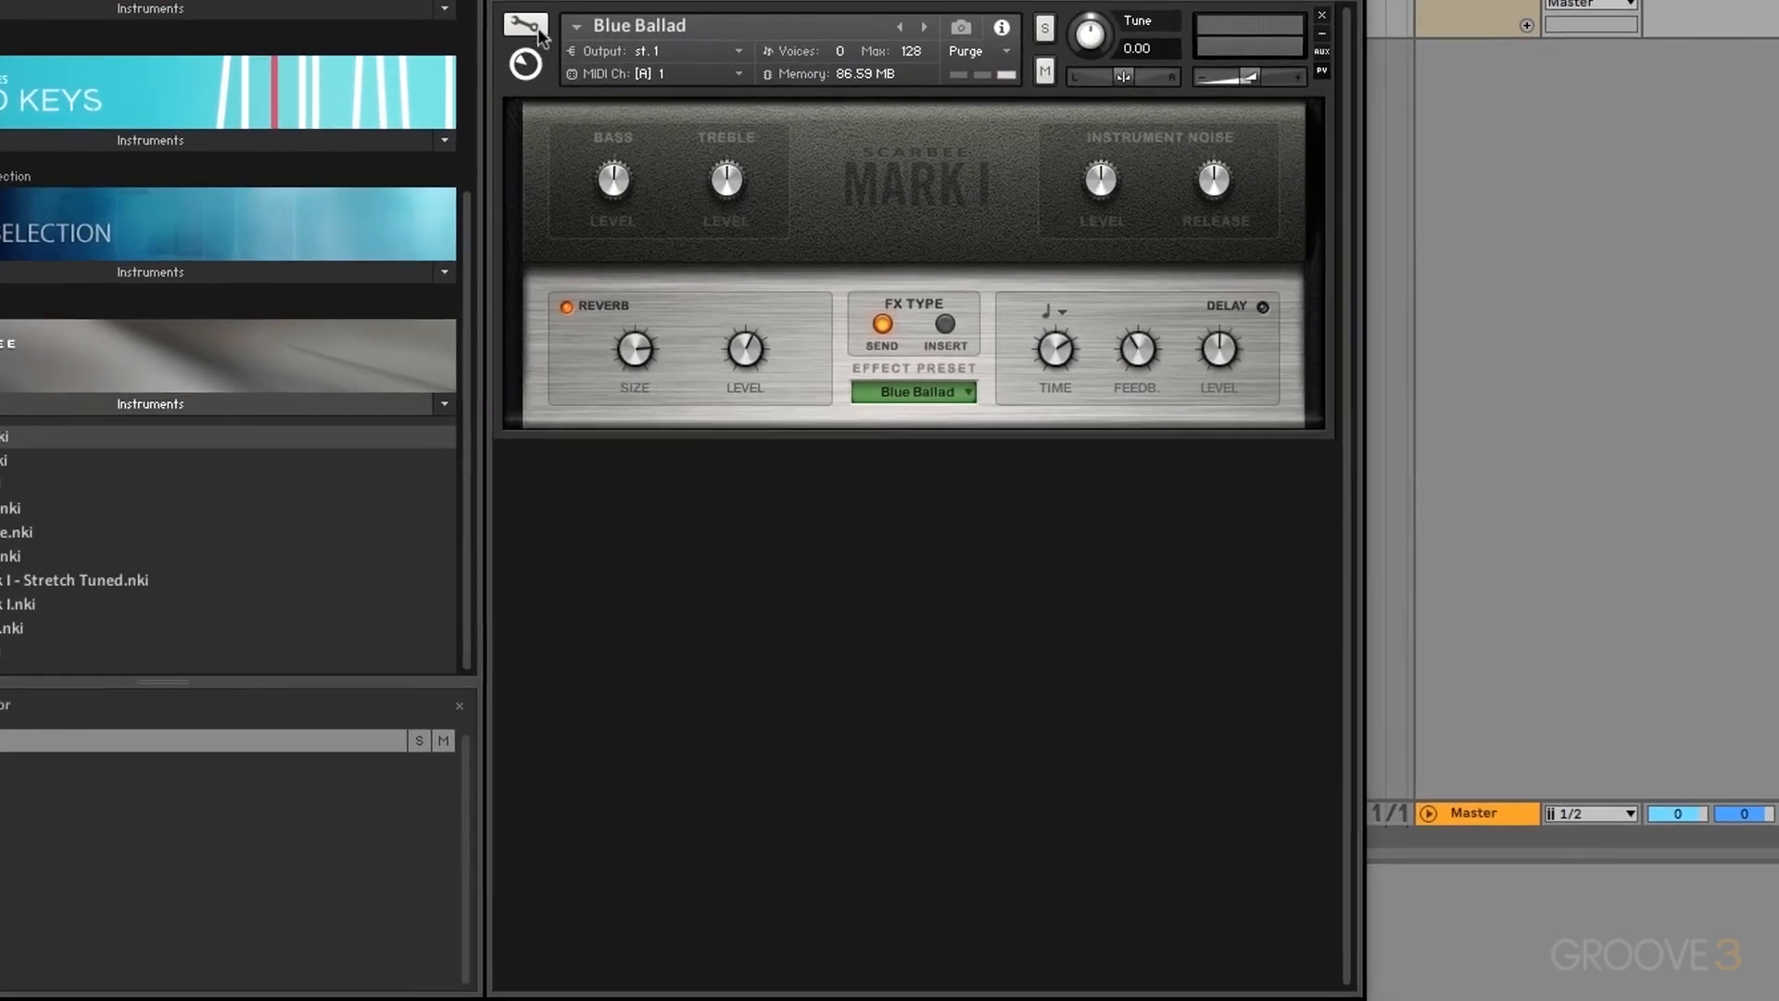
Step: Try to edit Blue Ballad's Scarbee Mark I script, cancelling its password prompt twice
click(536, 26)
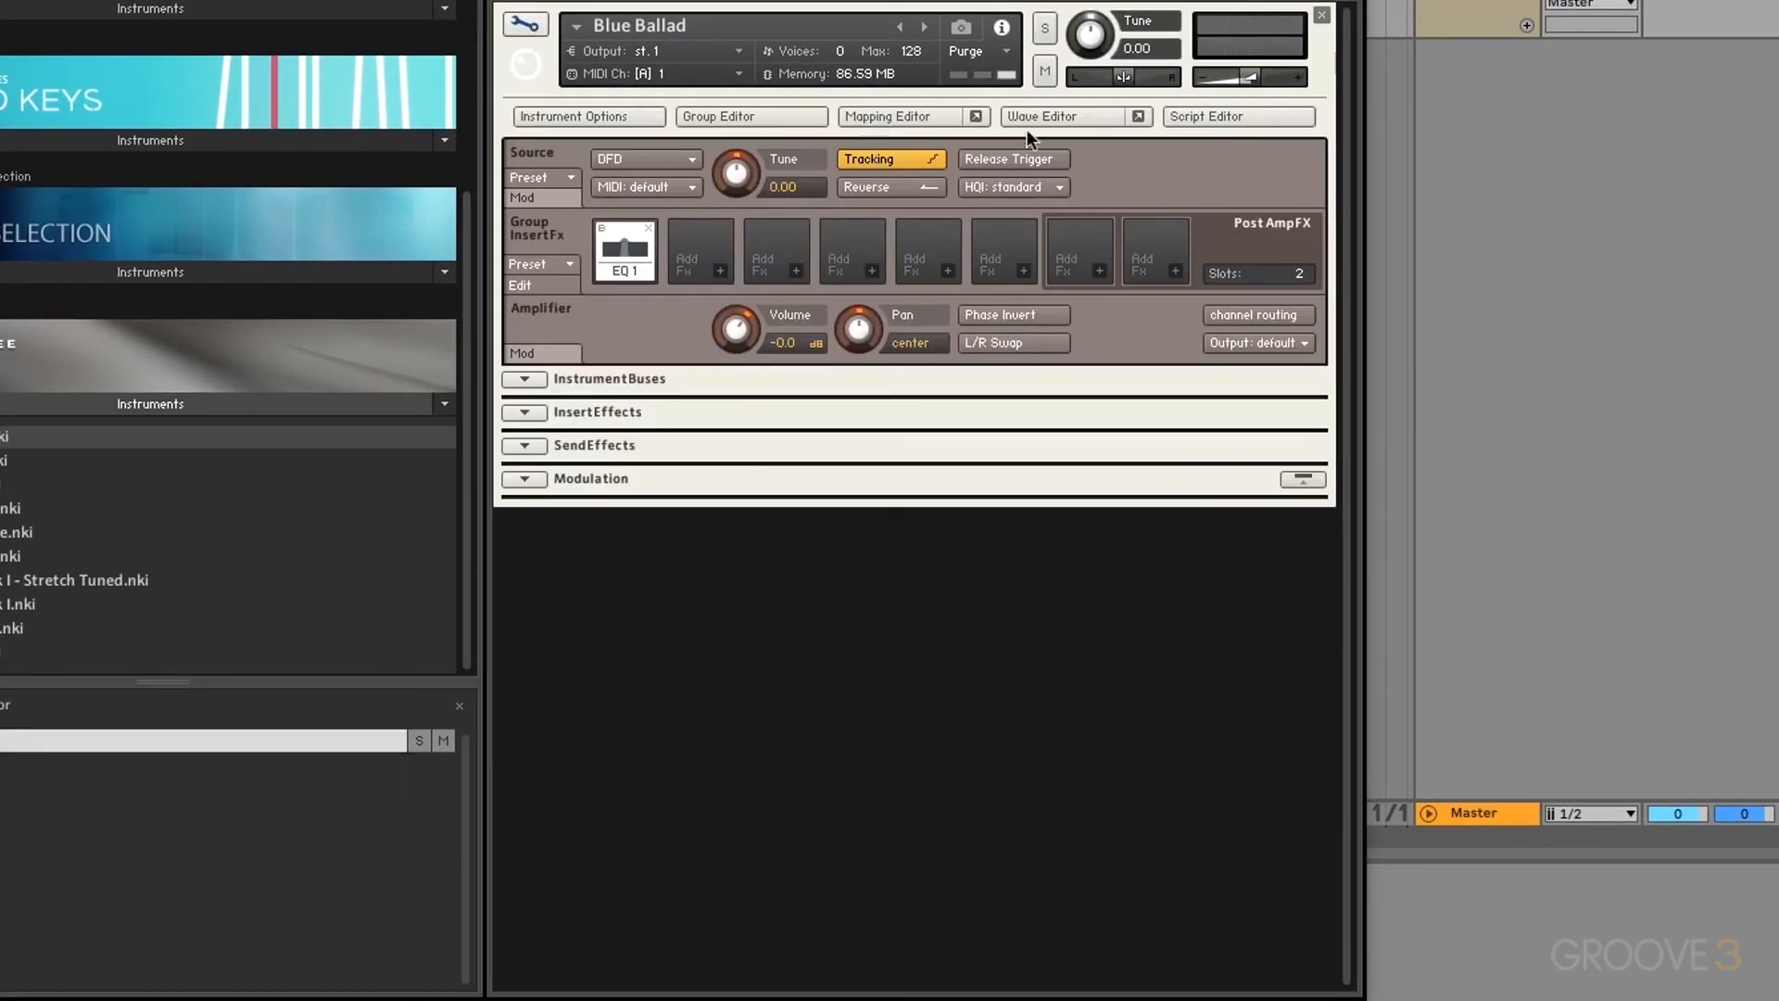
click(1216, 120)
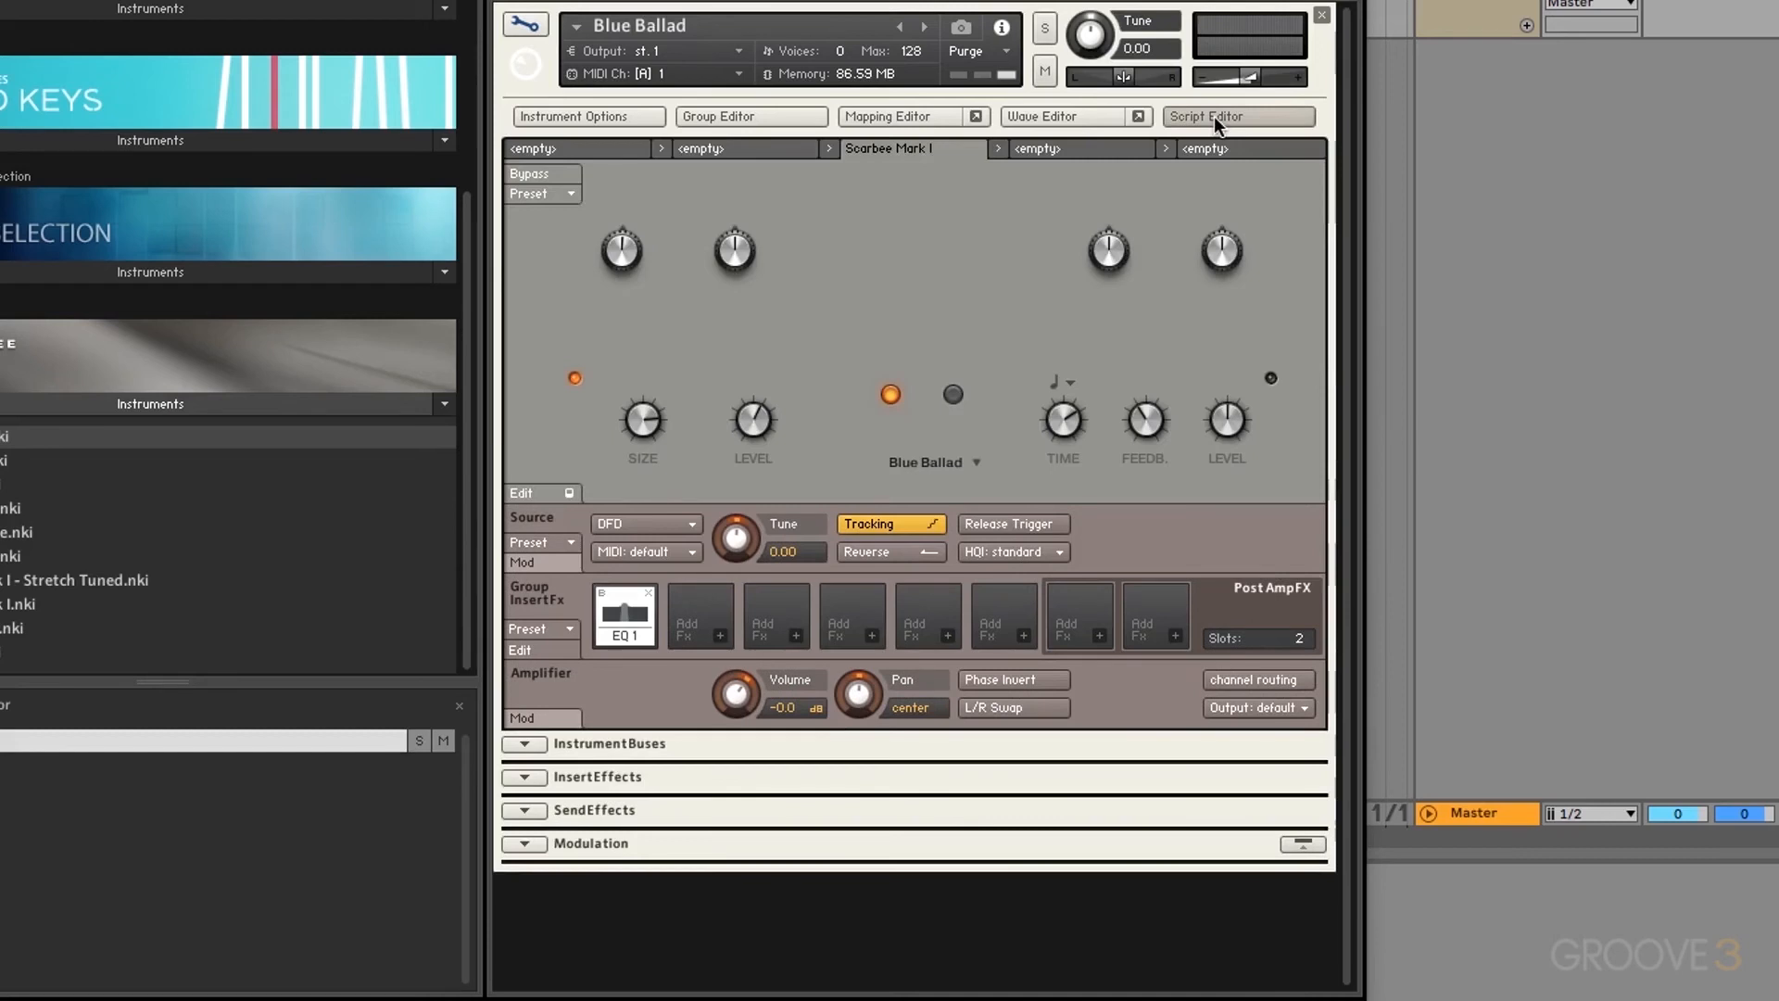
click(547, 491)
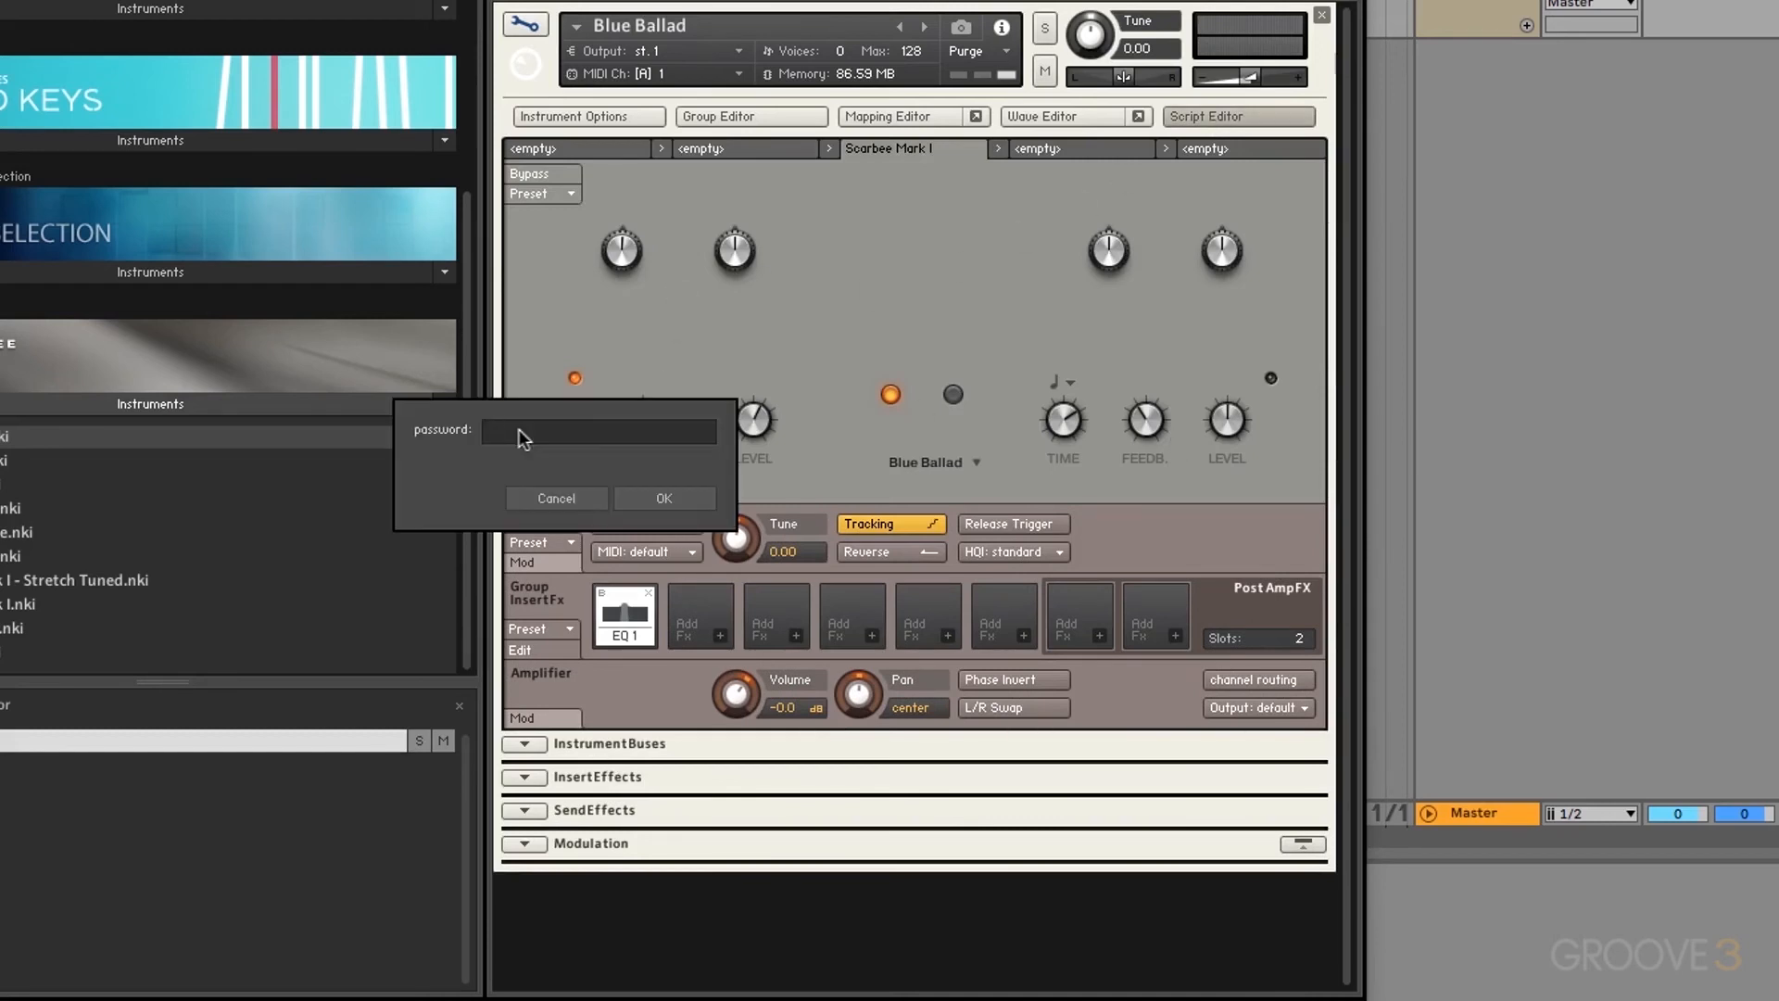
click(542, 496)
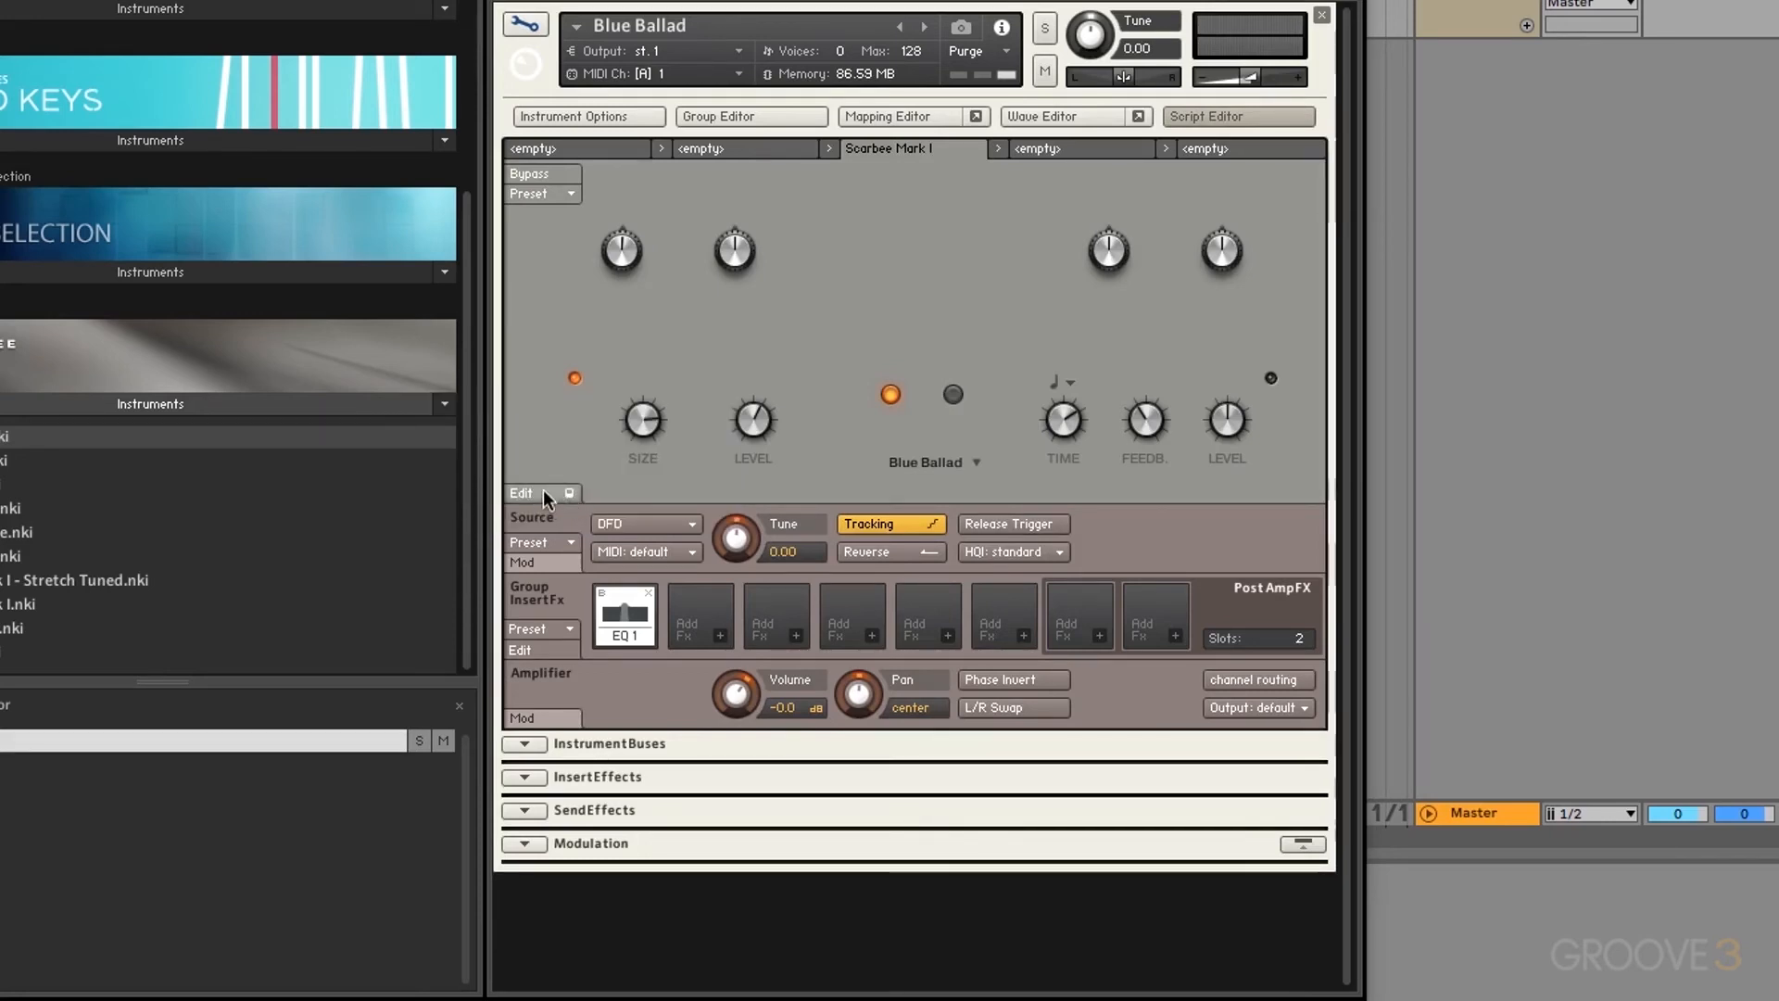
click(543, 492)
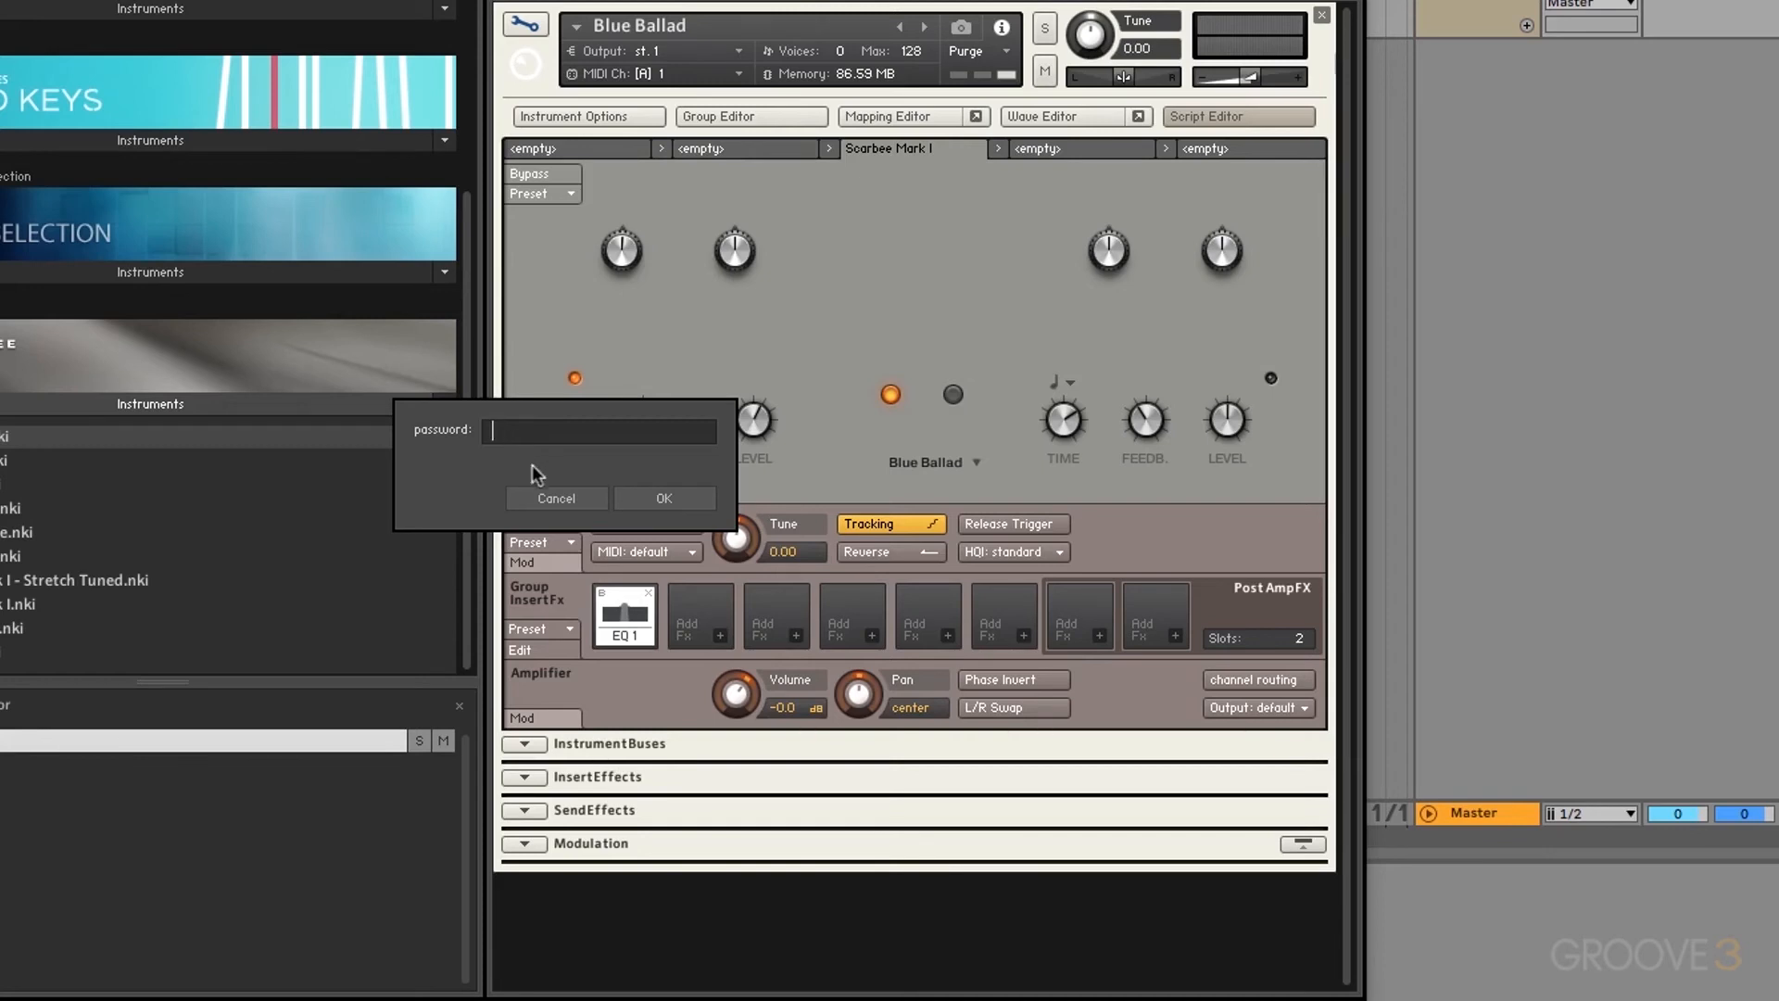
click(560, 497)
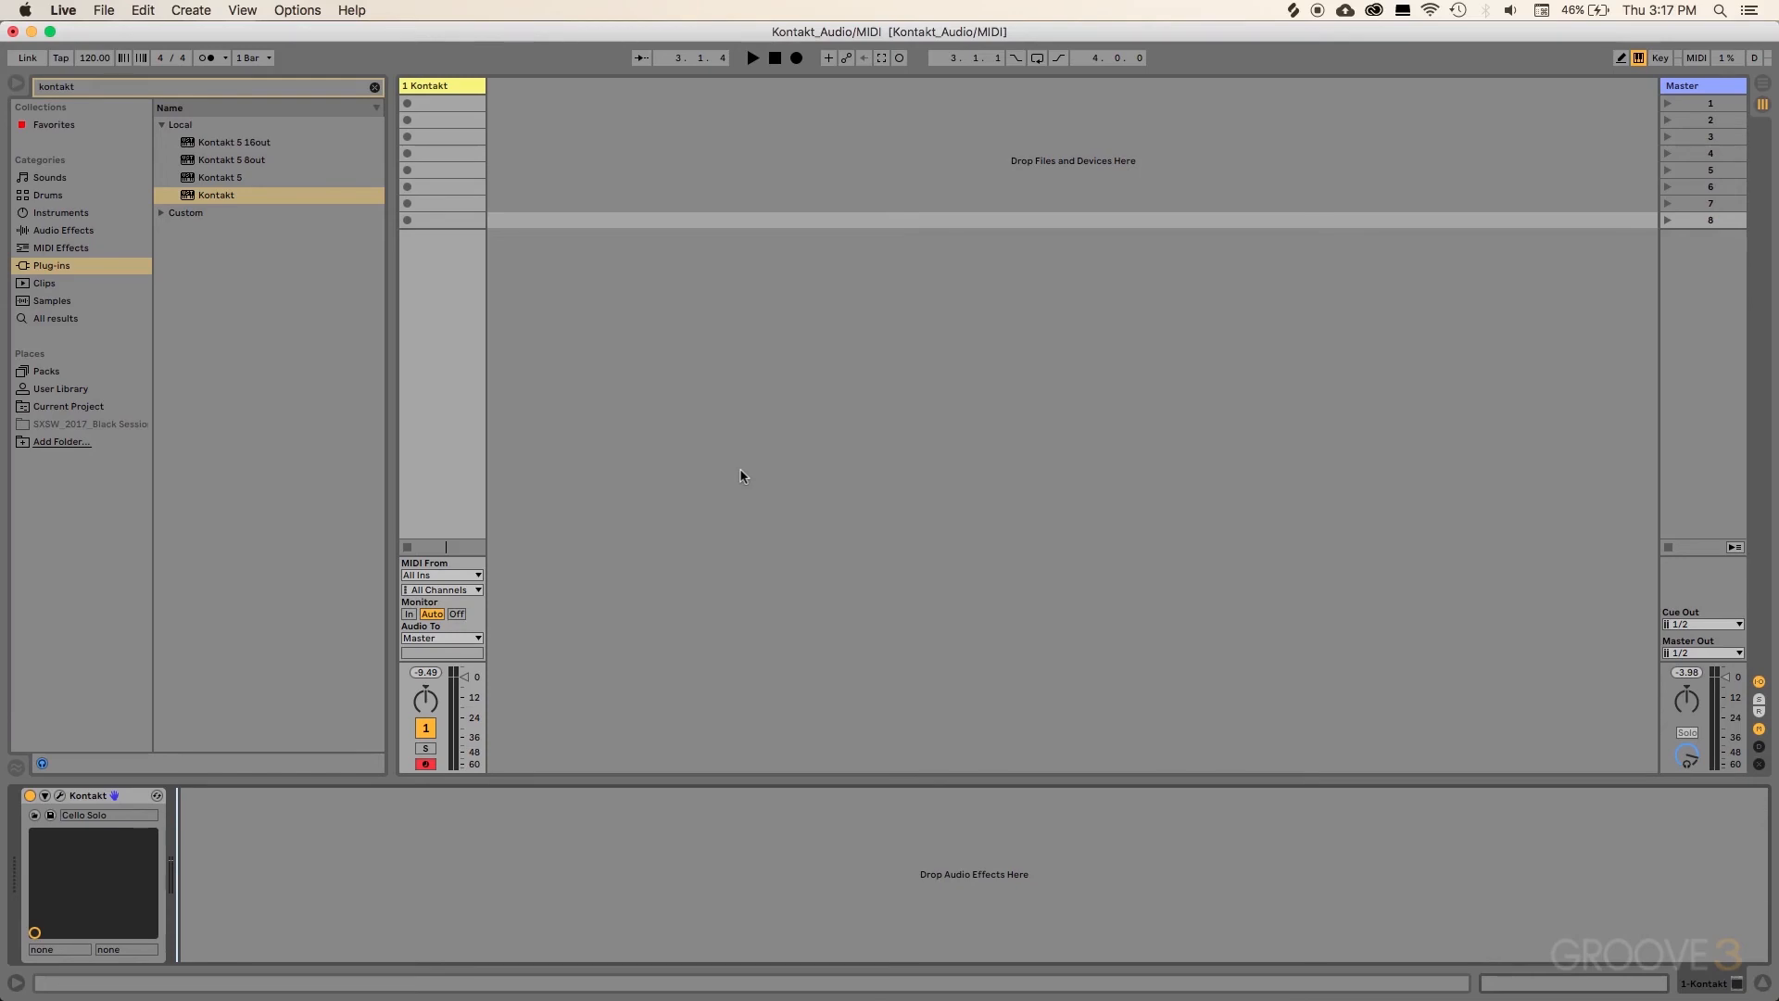
Step: Open the Kontakt window holding Cello Solo and Irish Flute and drag it over the set
click(59, 797)
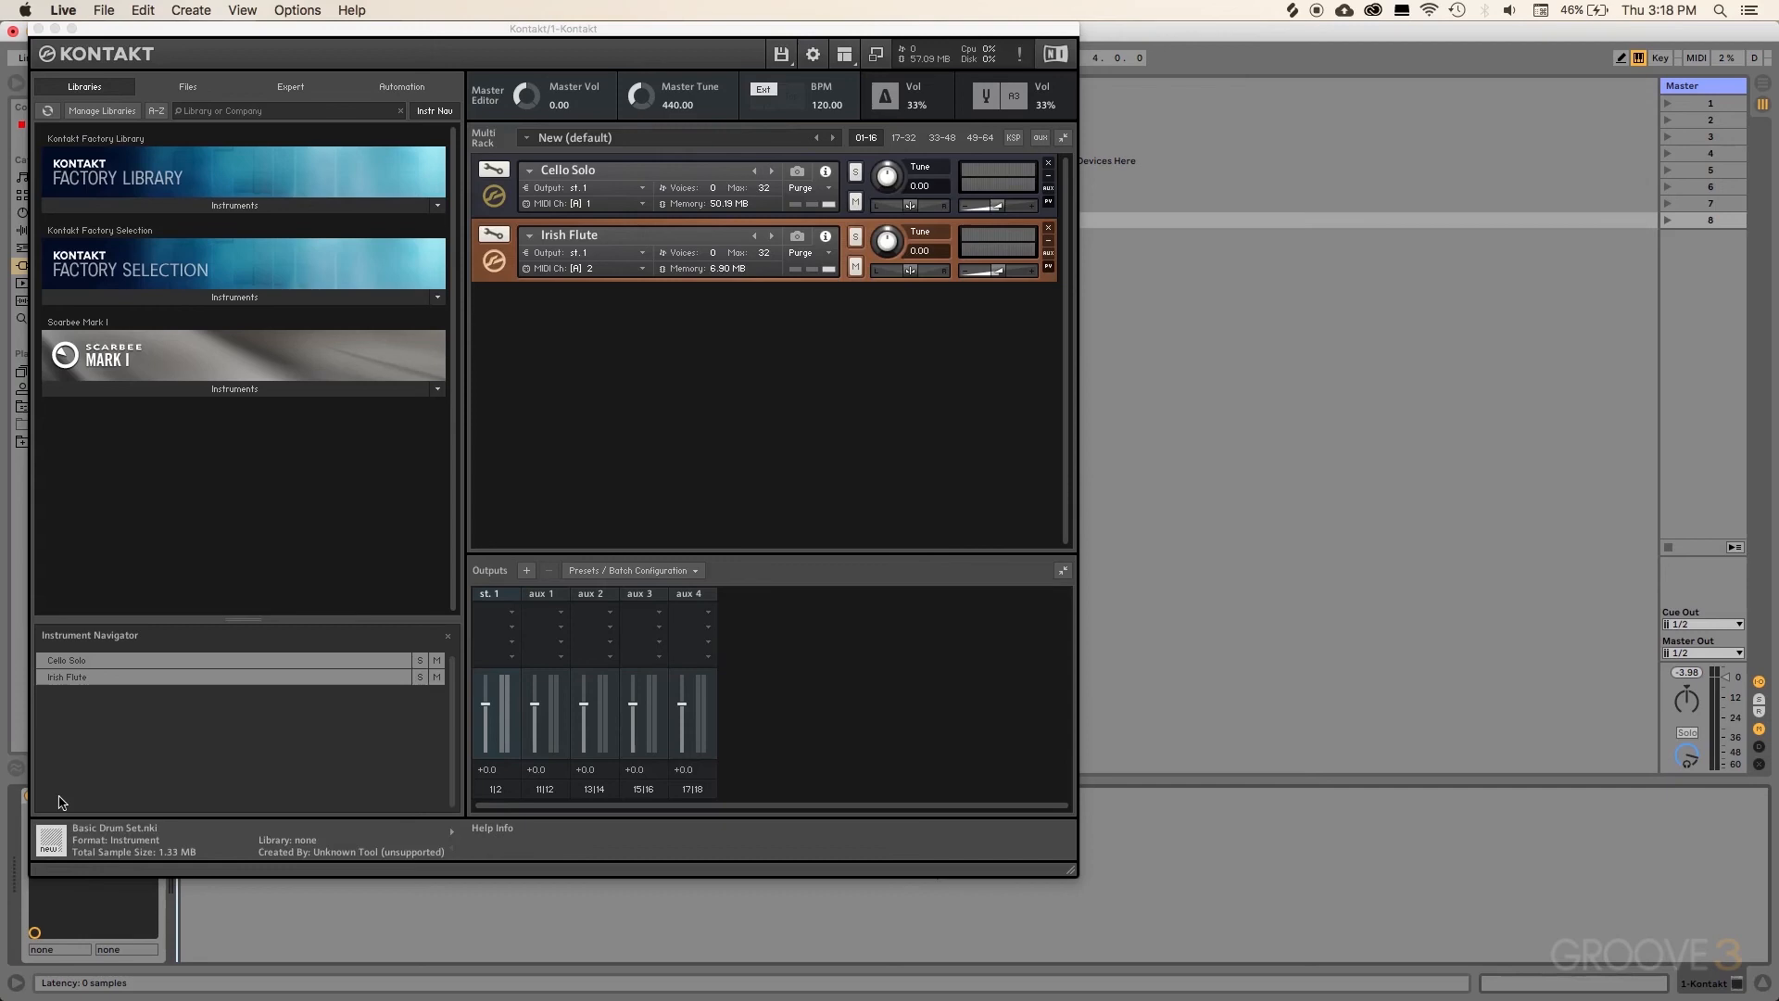
drag(595, 30, 886, 73)
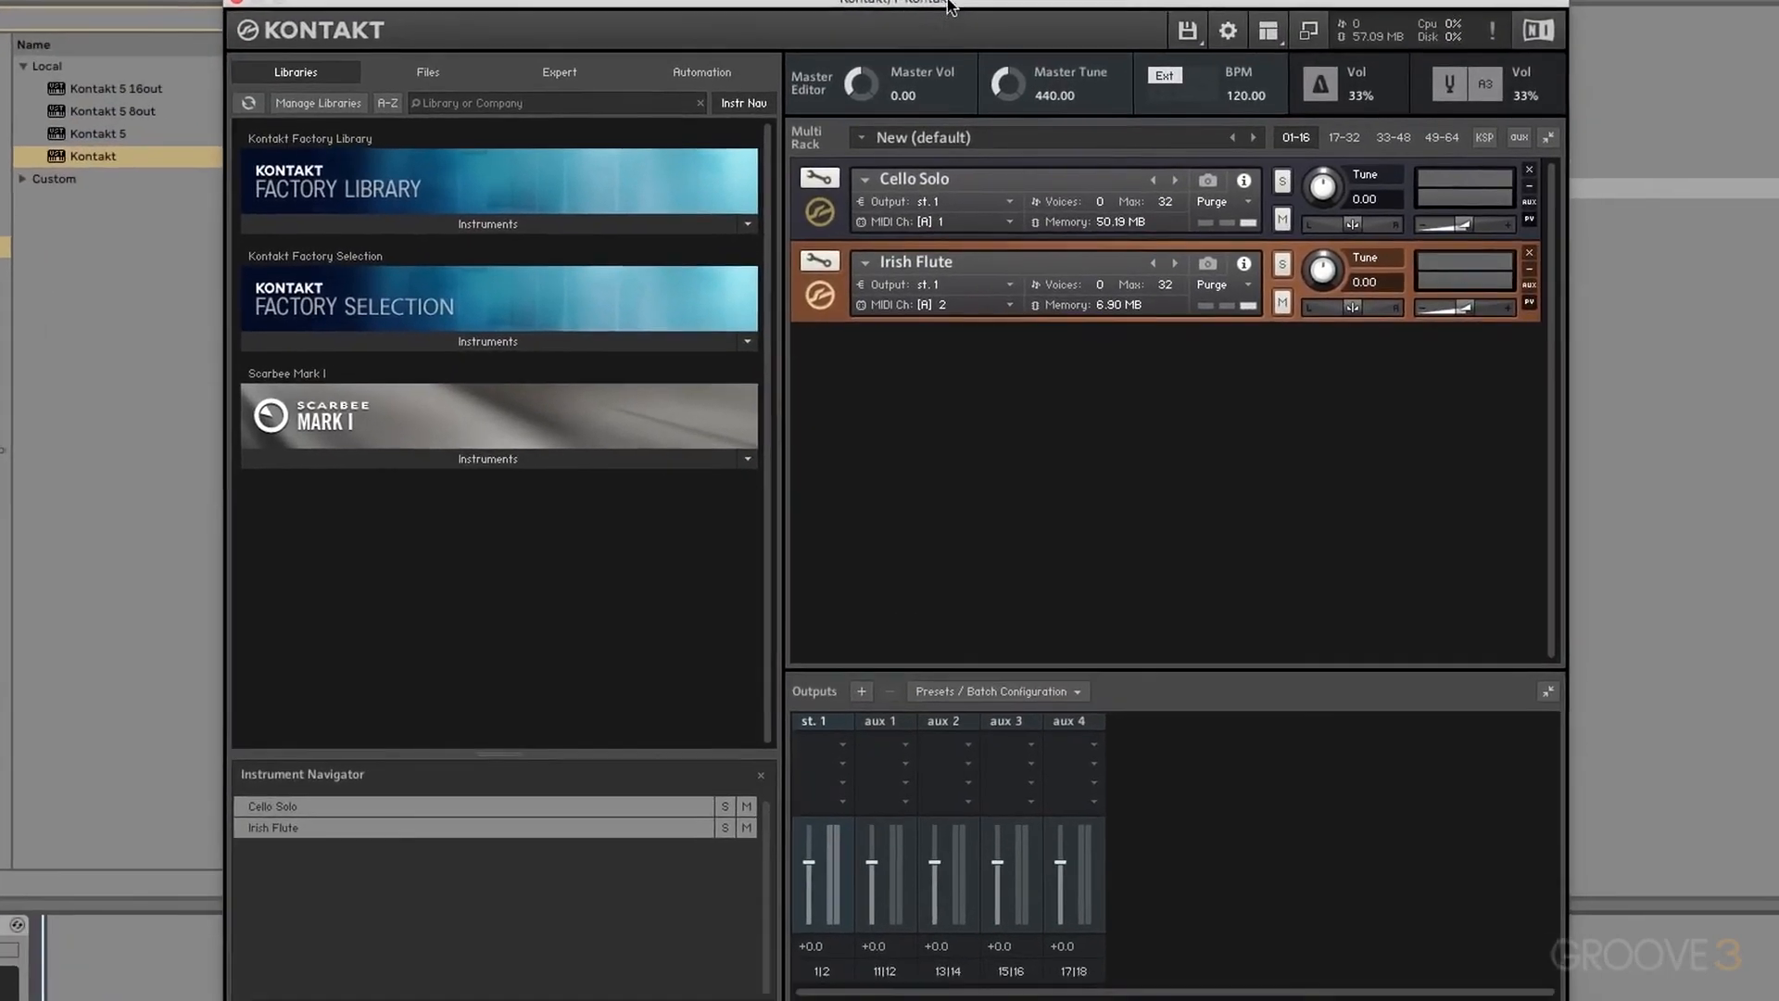
drag(949, 7, 933, 1)
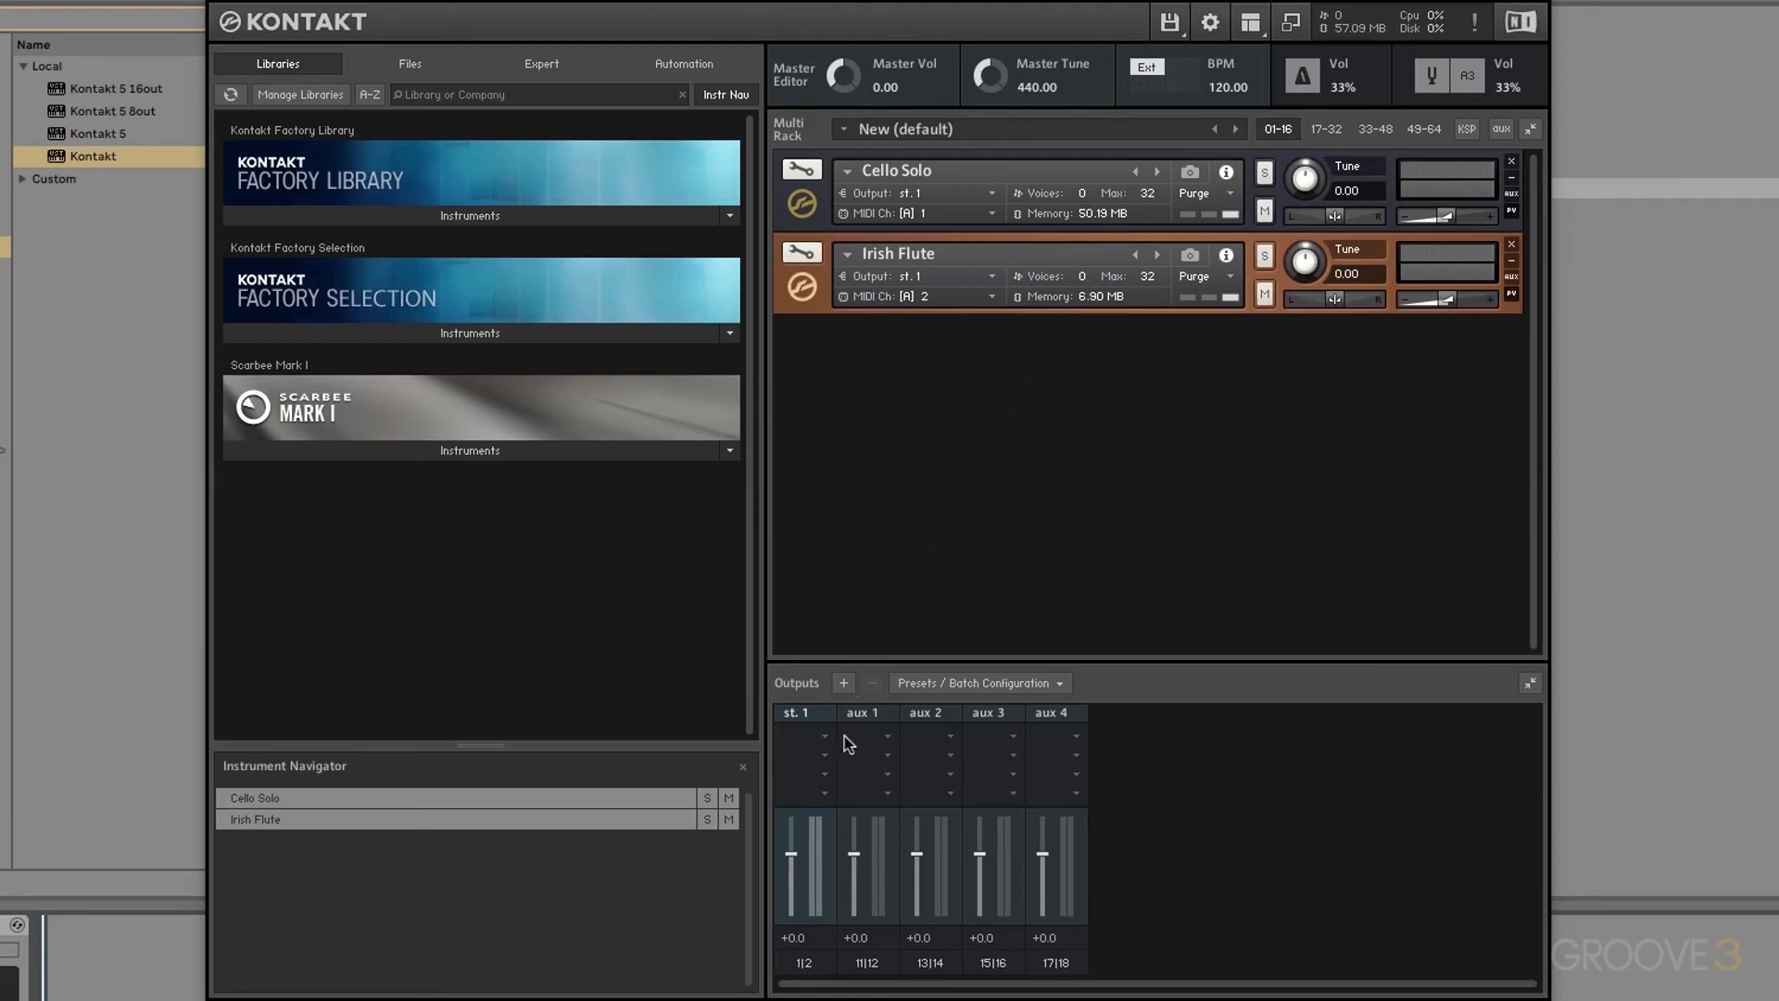
Step: Add a new st.2 output channel in the Outputs section, routed to Kt. aux 1
click(1251, 23)
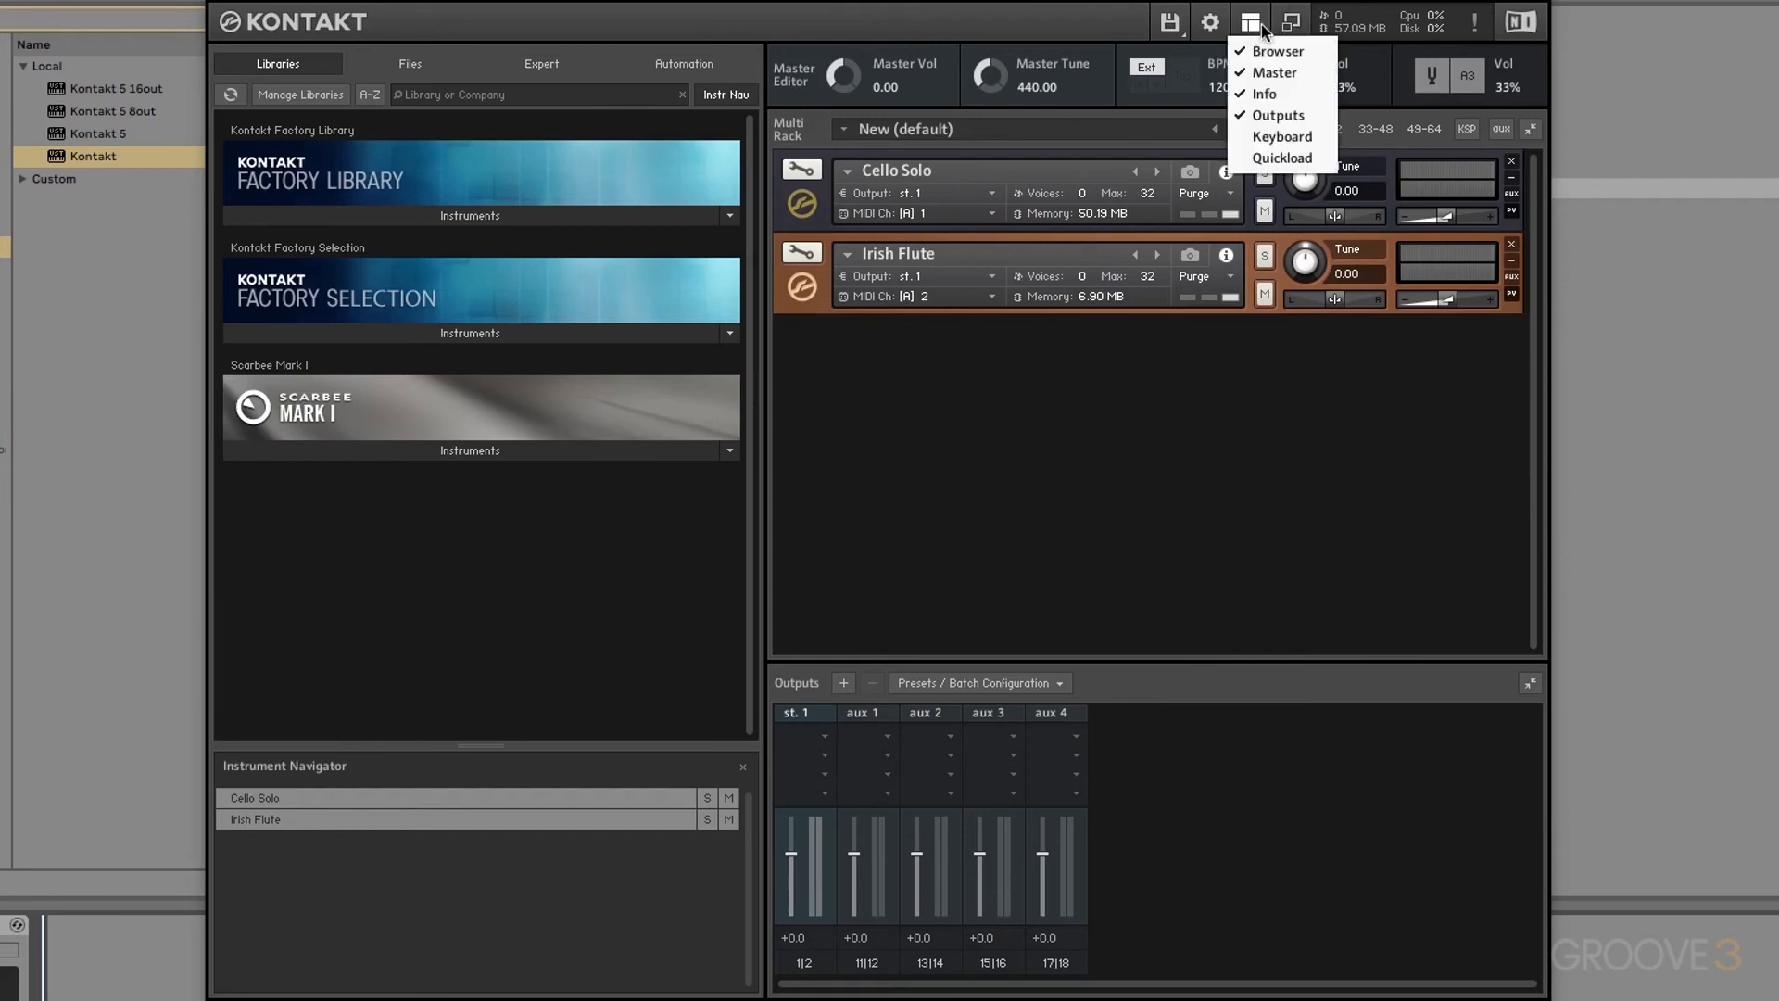
click(1276, 115)
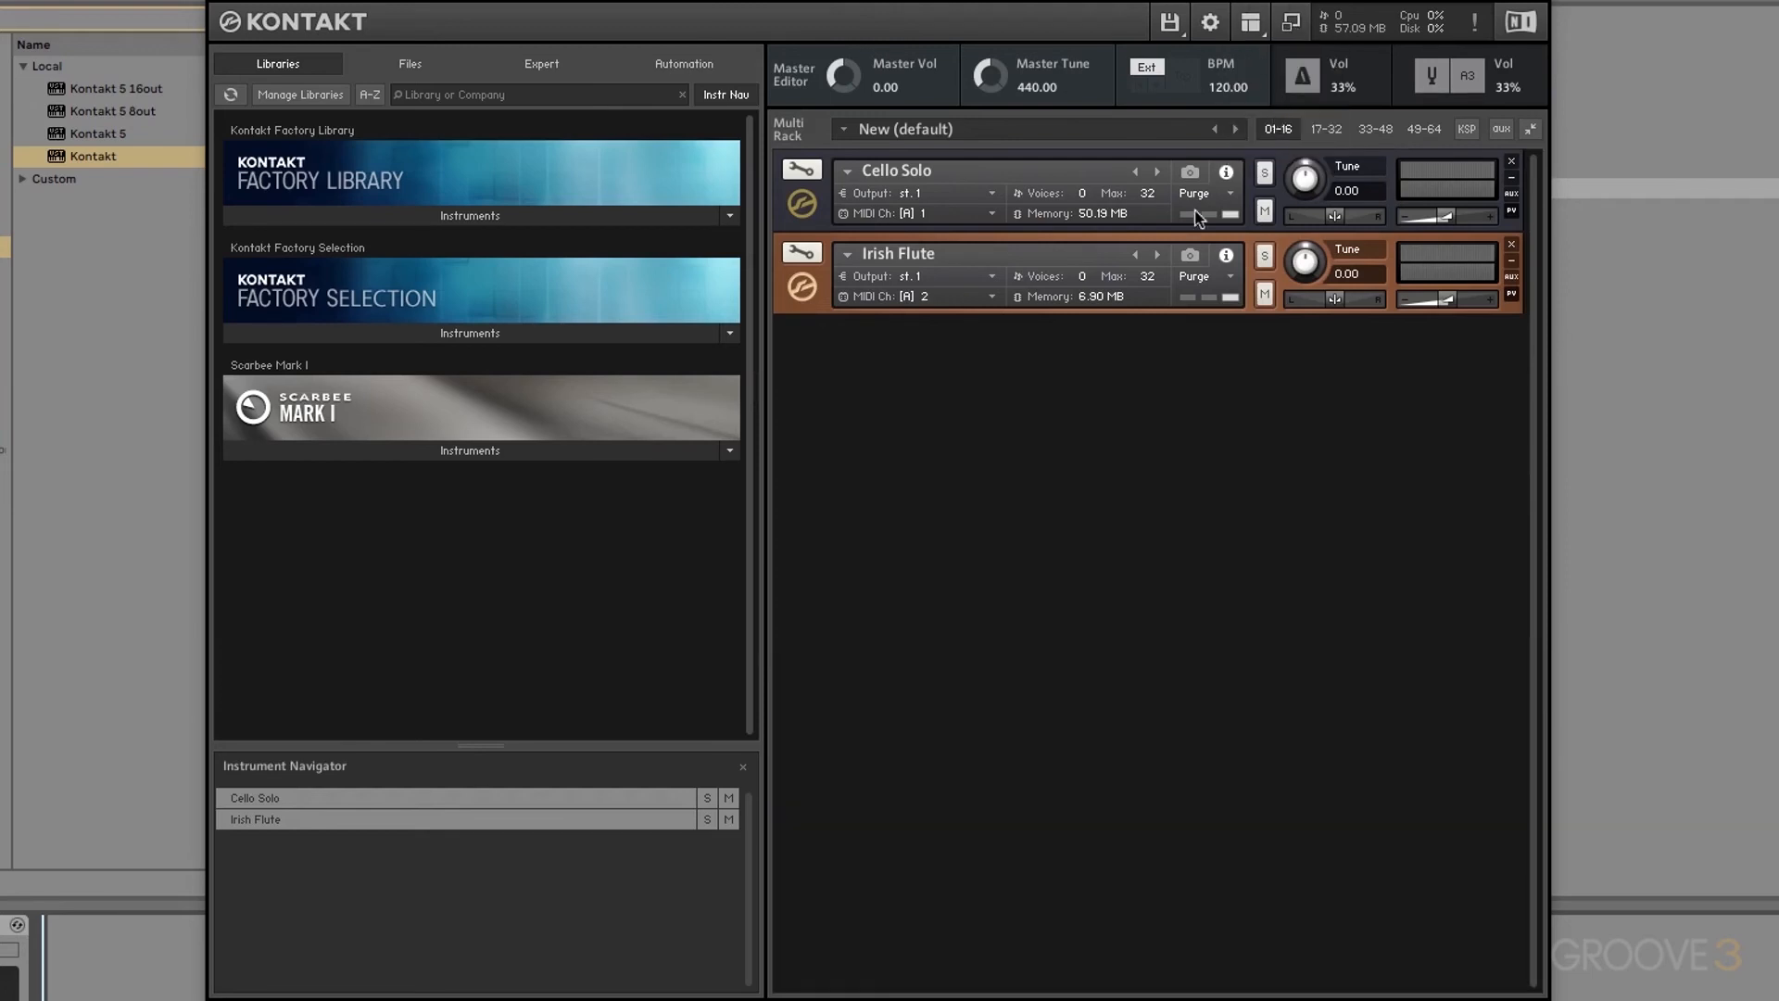
click(1251, 23)
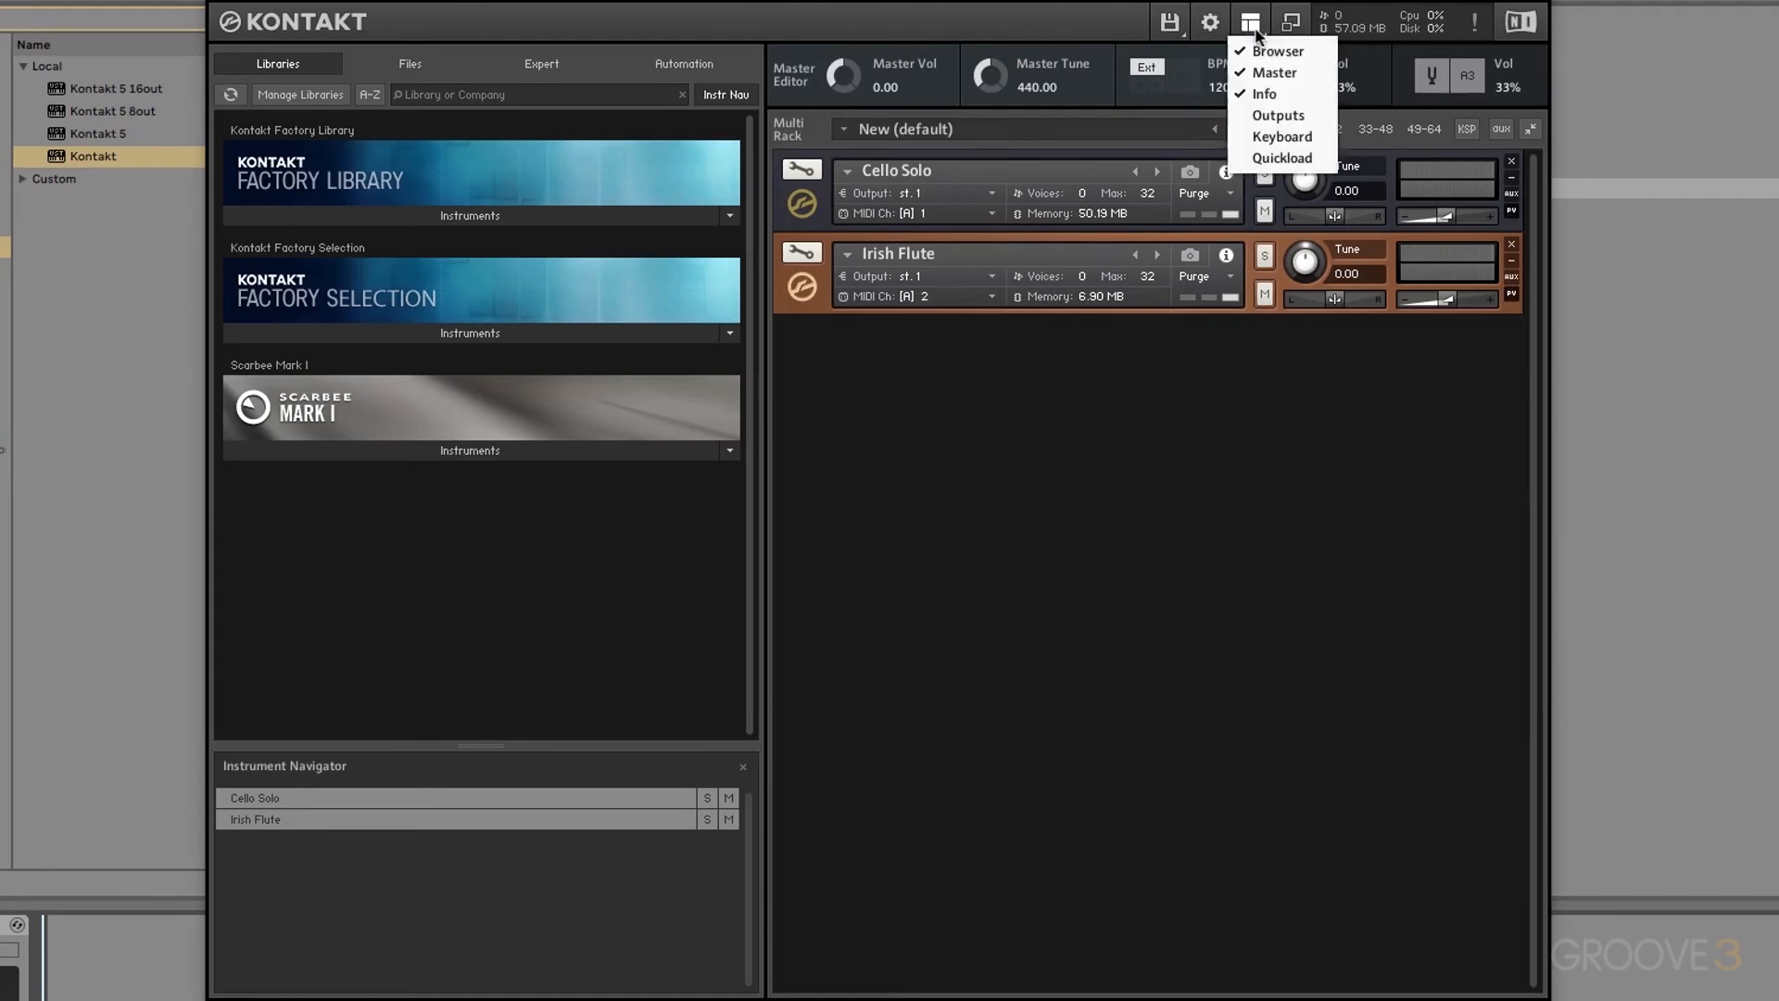
click(1278, 115)
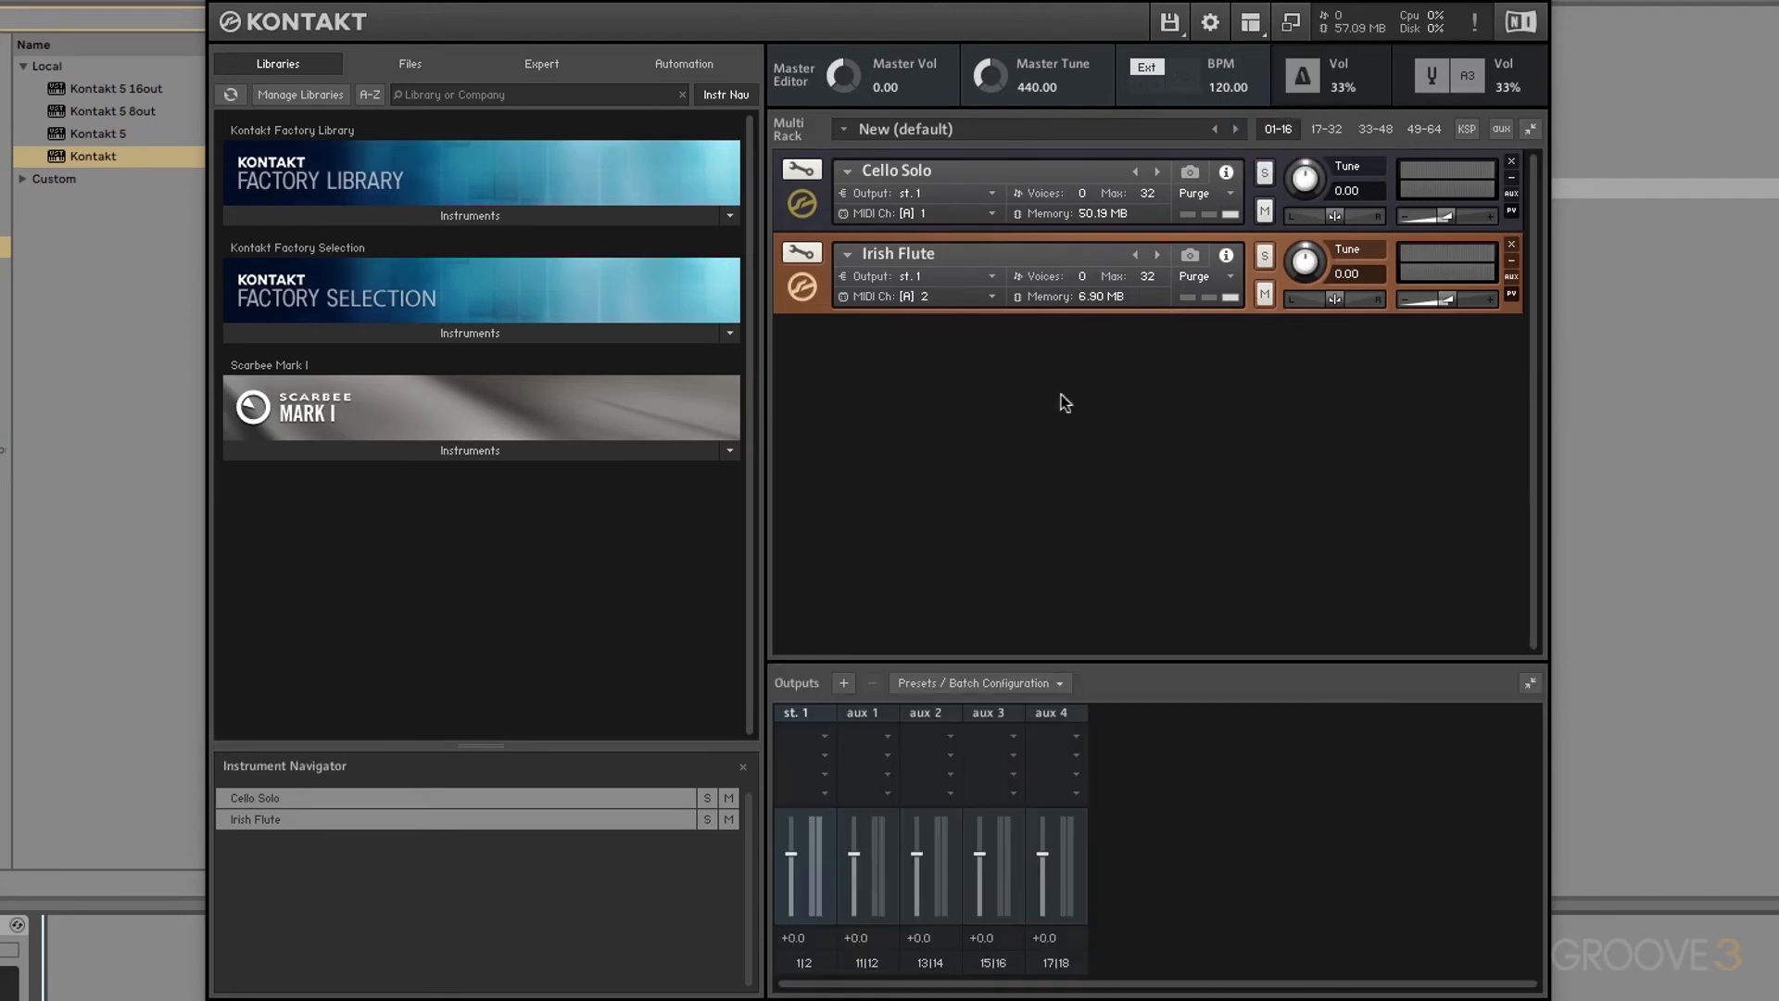
click(843, 683)
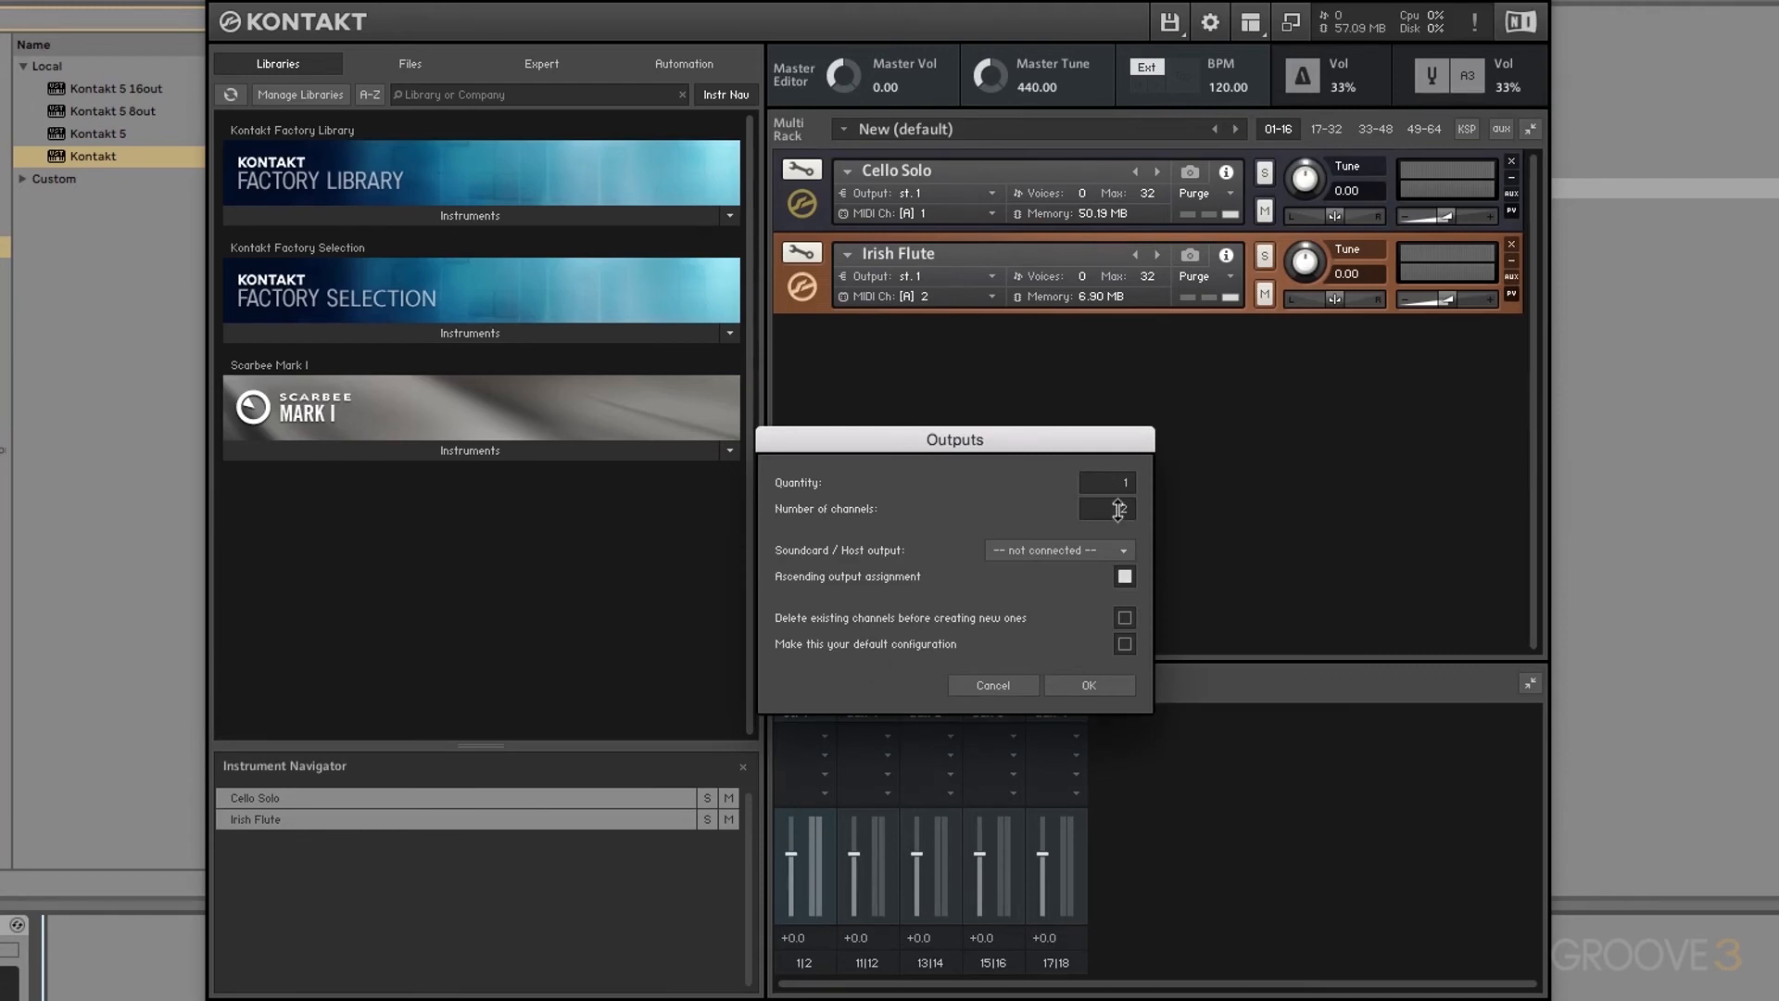
click(1053, 557)
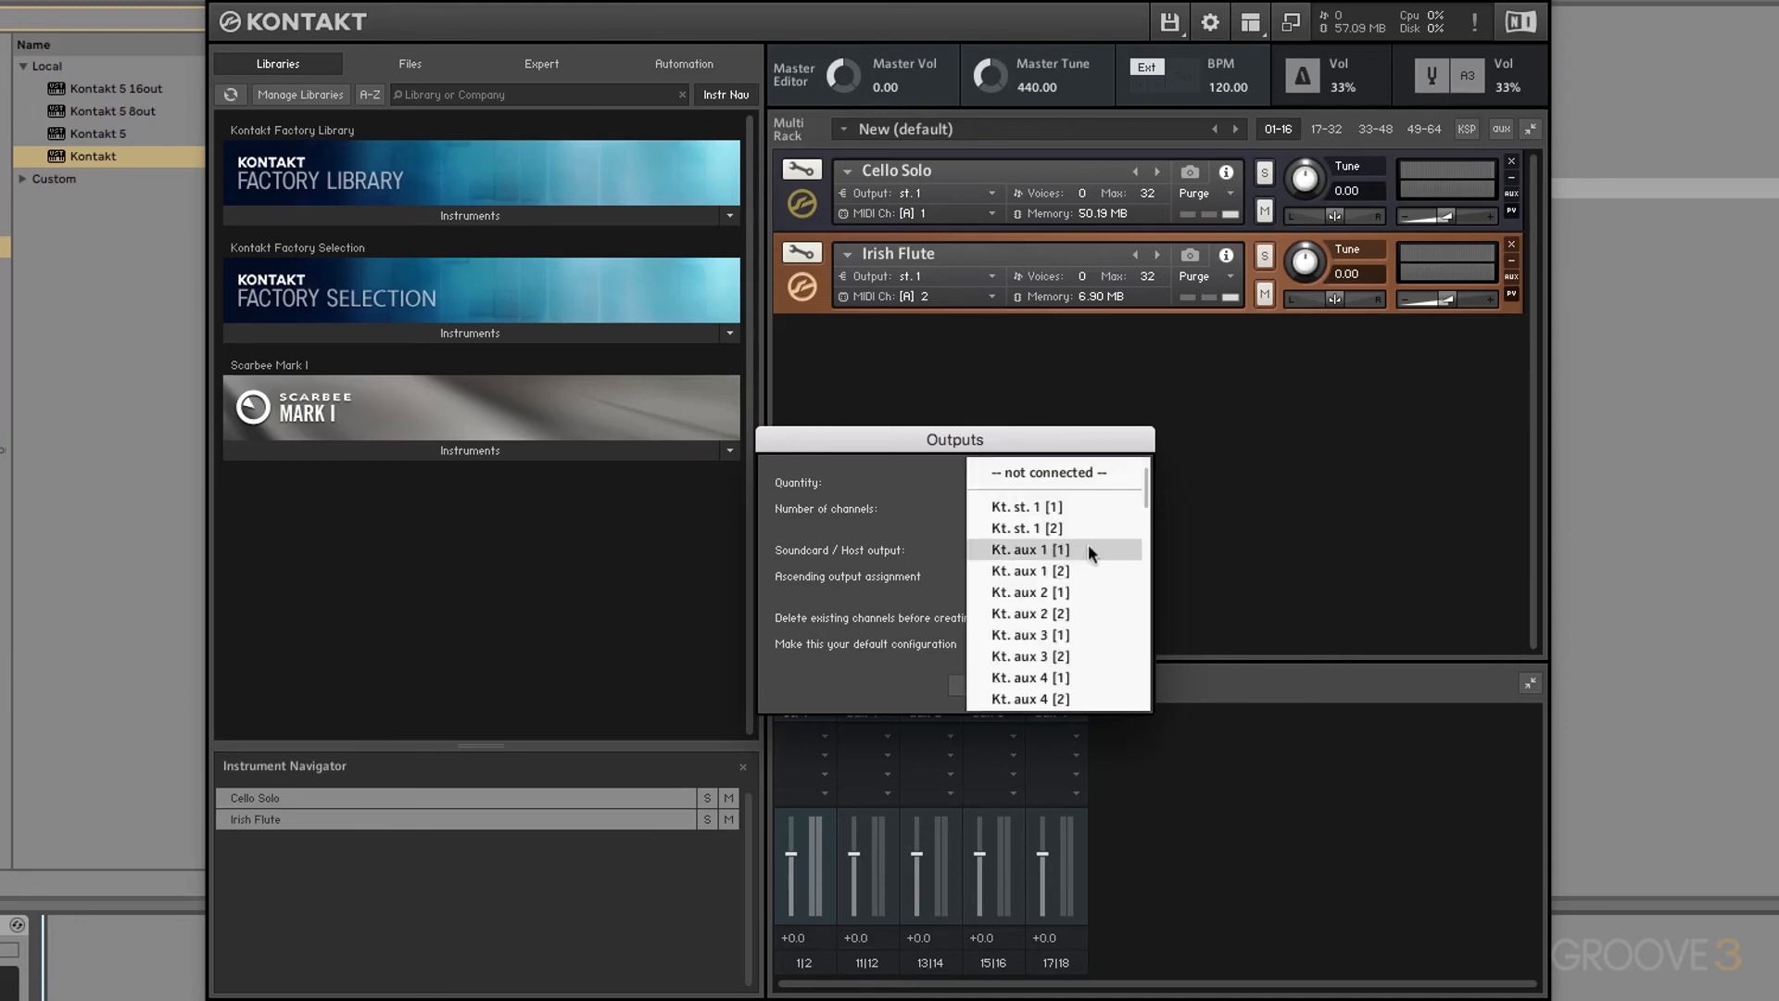
click(1054, 553)
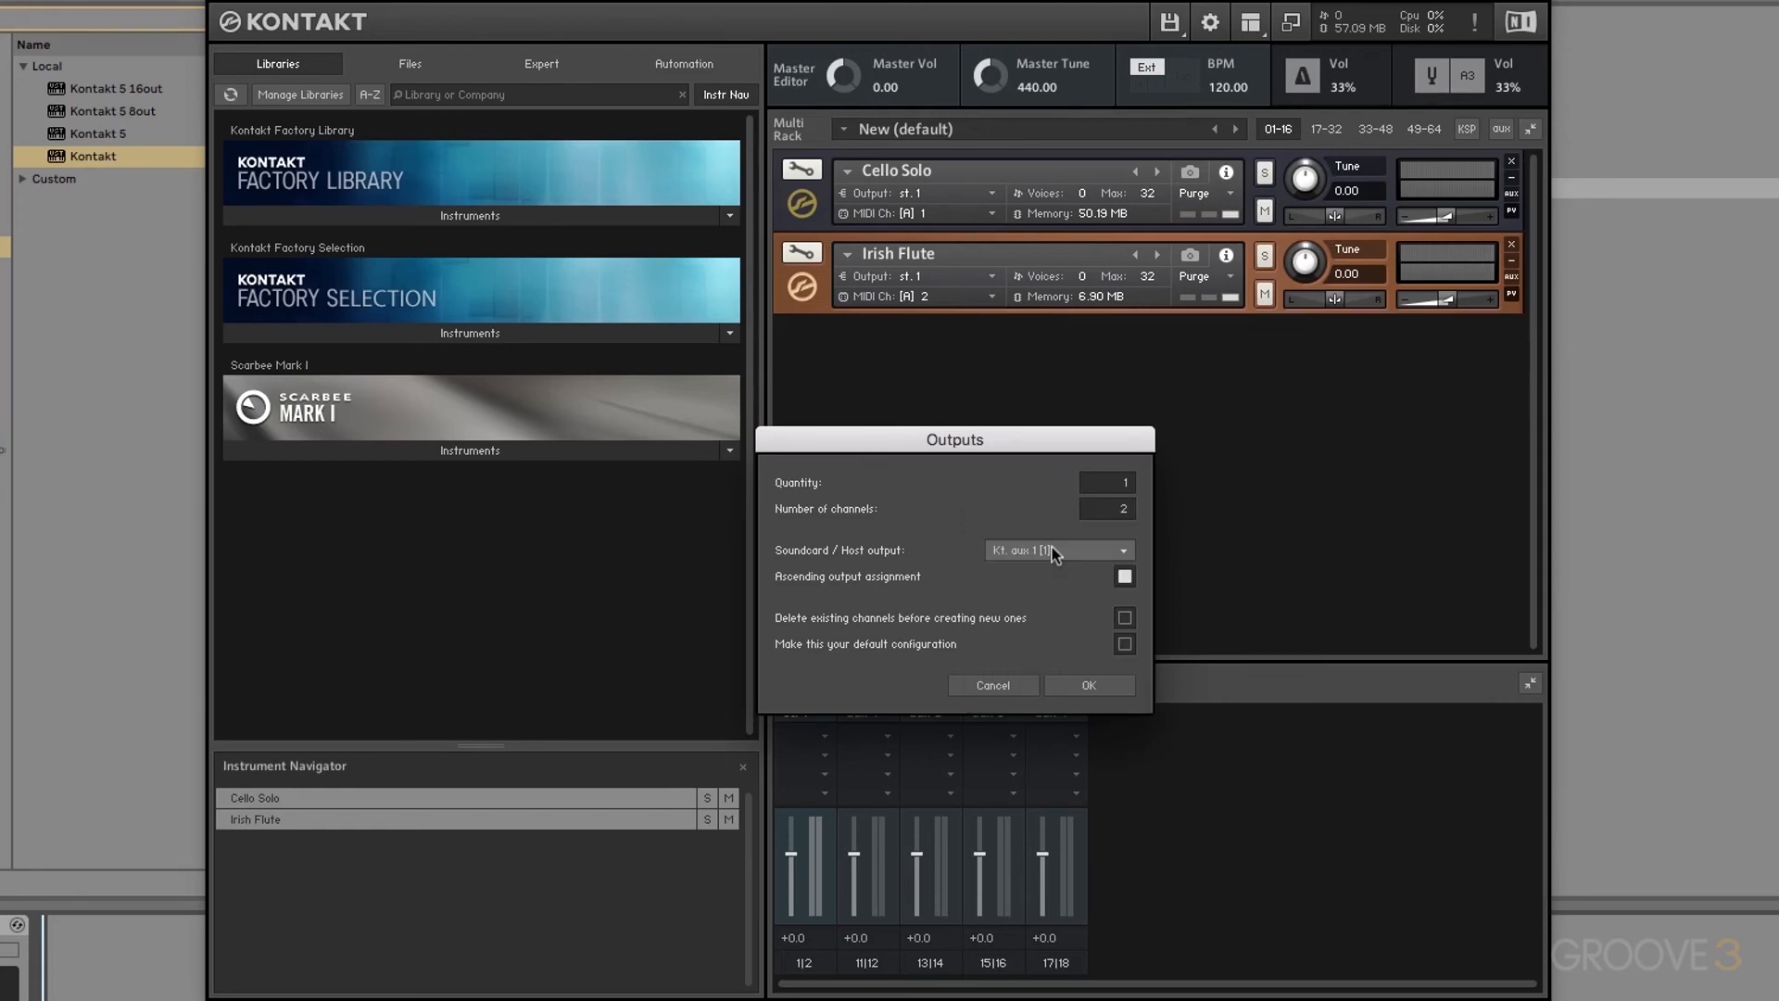
click(1090, 686)
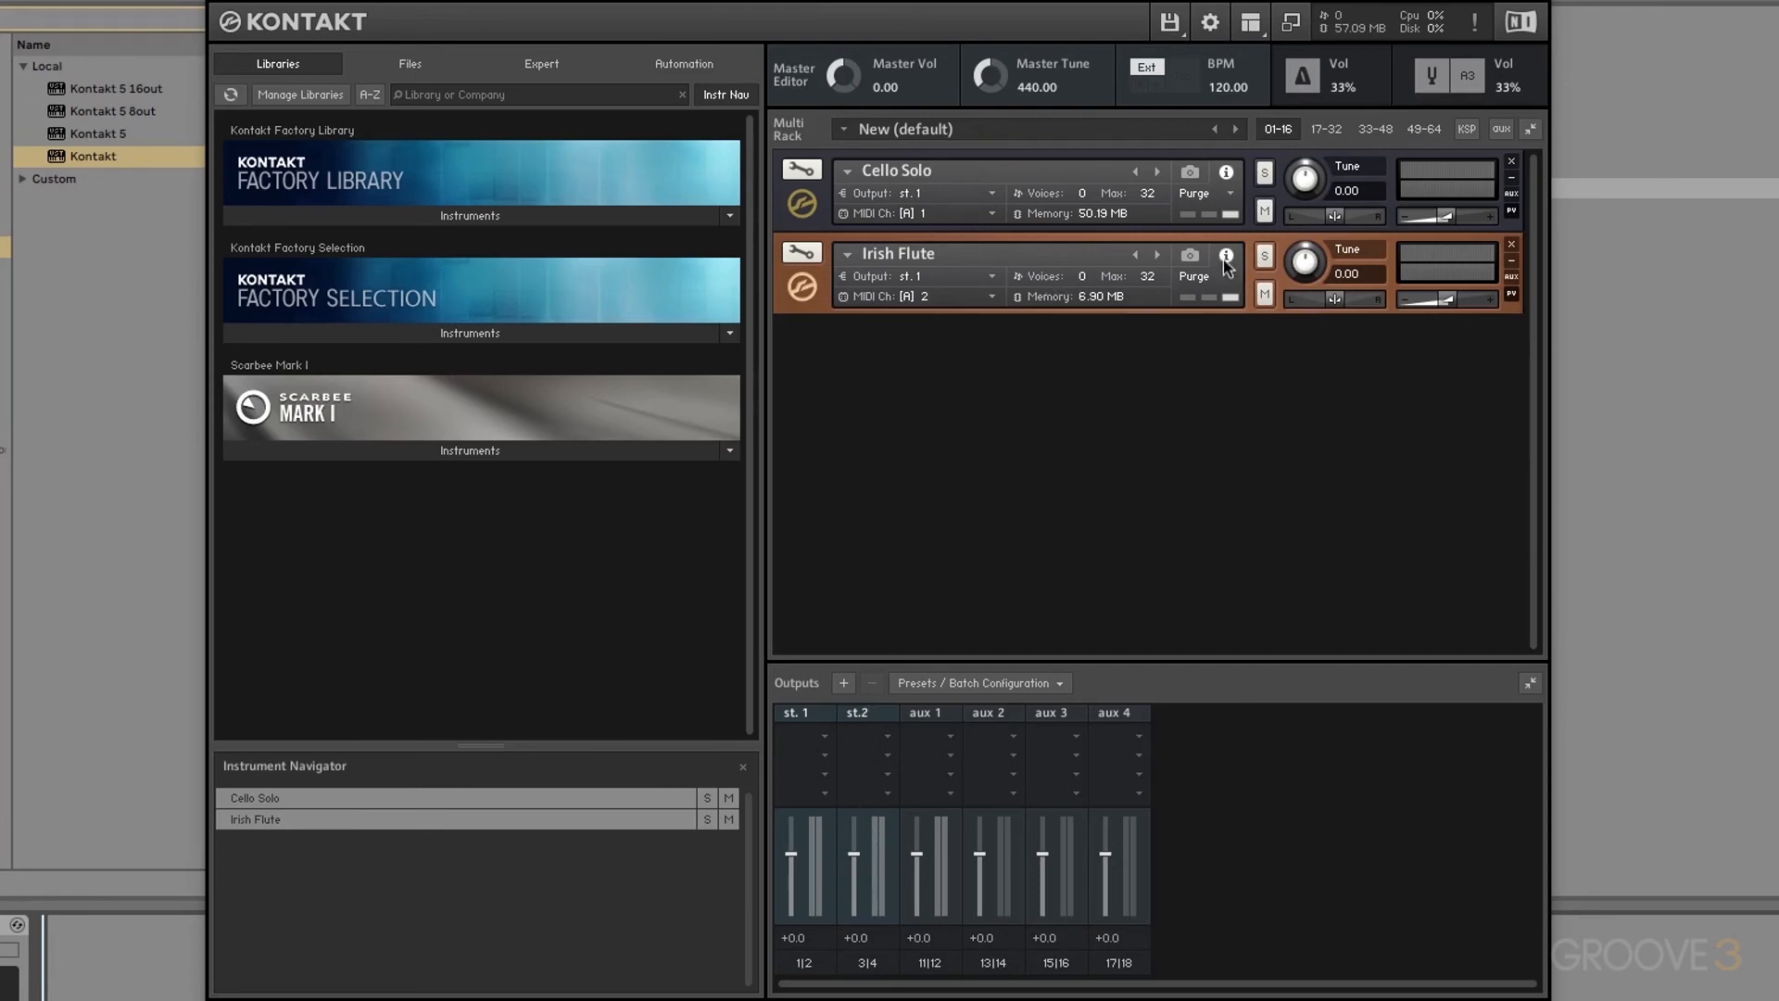
Step: Set Irish Flute's output to st.2, leaving its MIDI channel unchanged, and deselect it
click(938, 279)
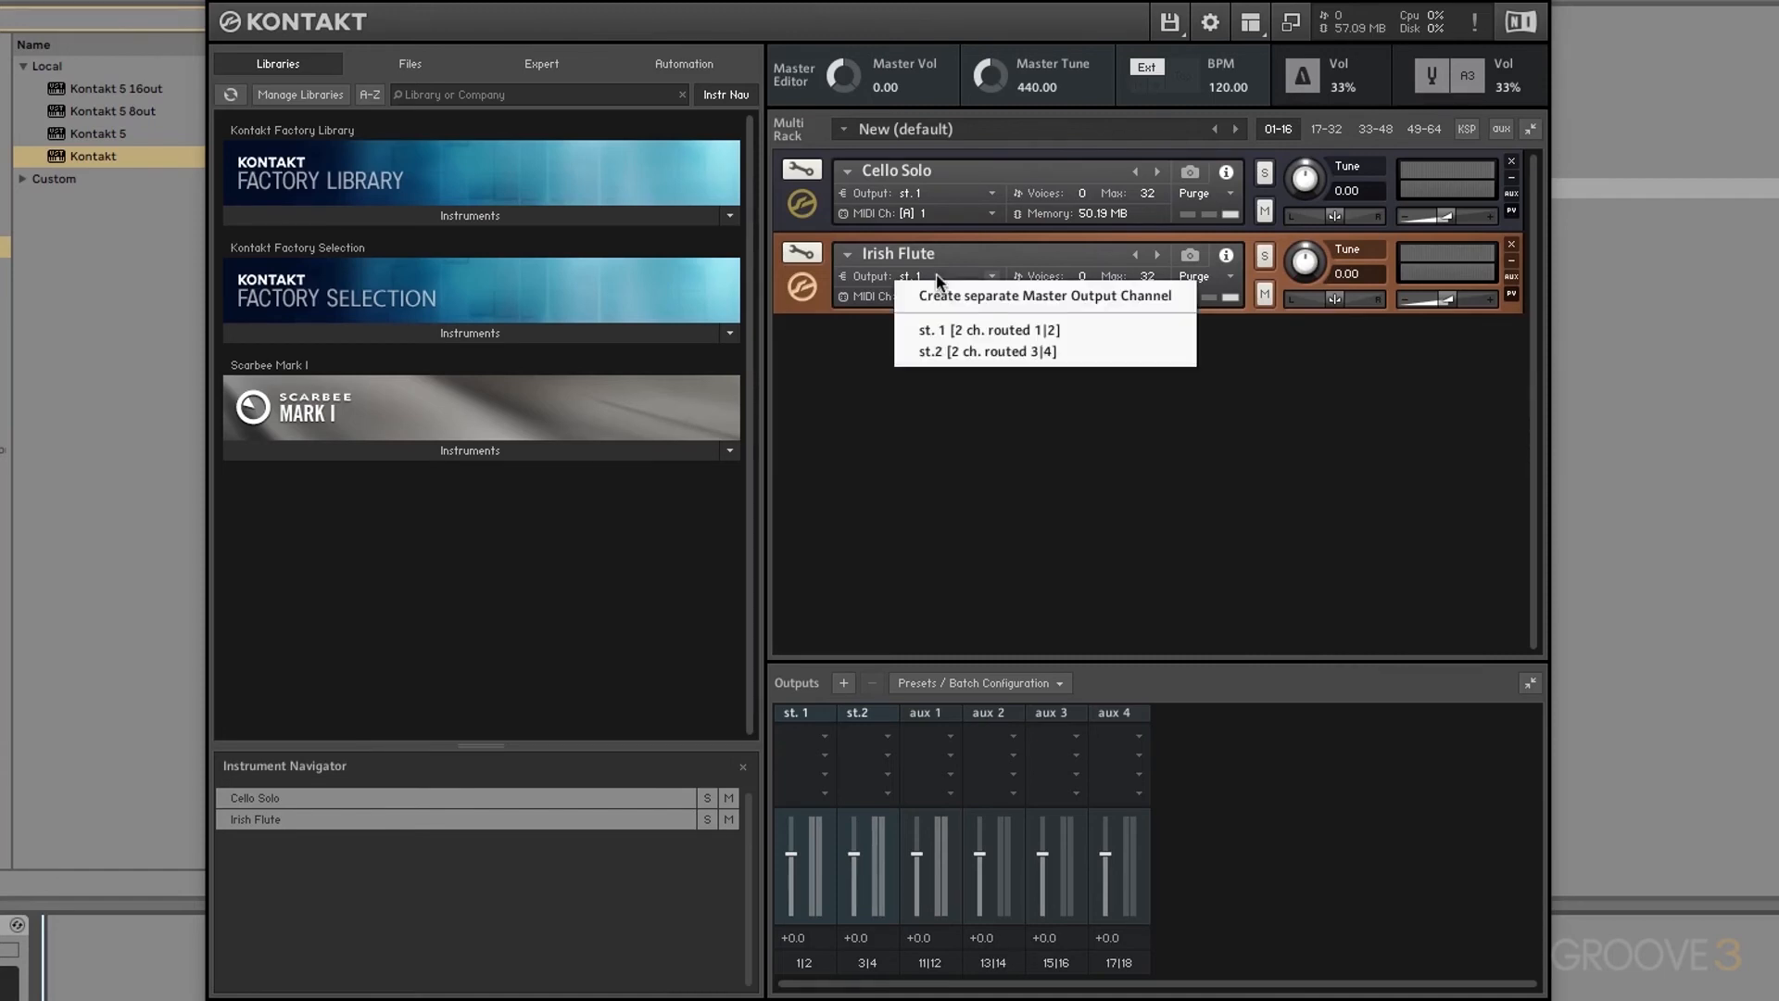
click(951, 352)
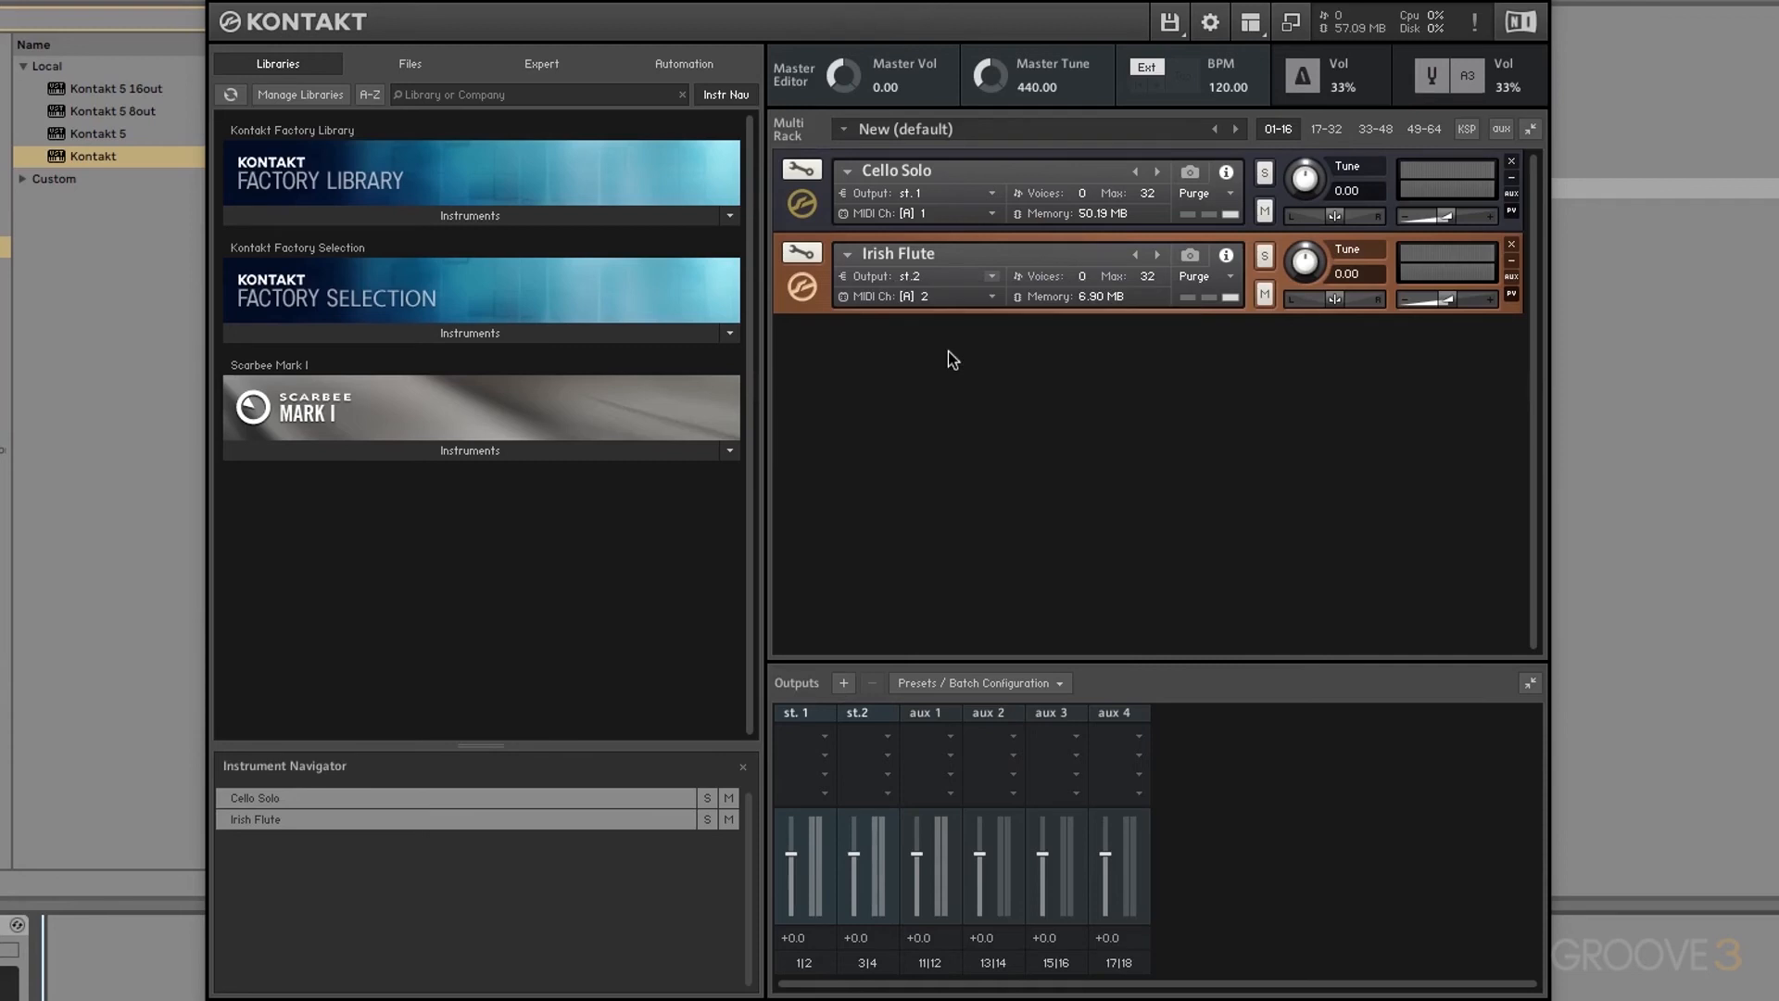
click(928, 301)
click(913, 300)
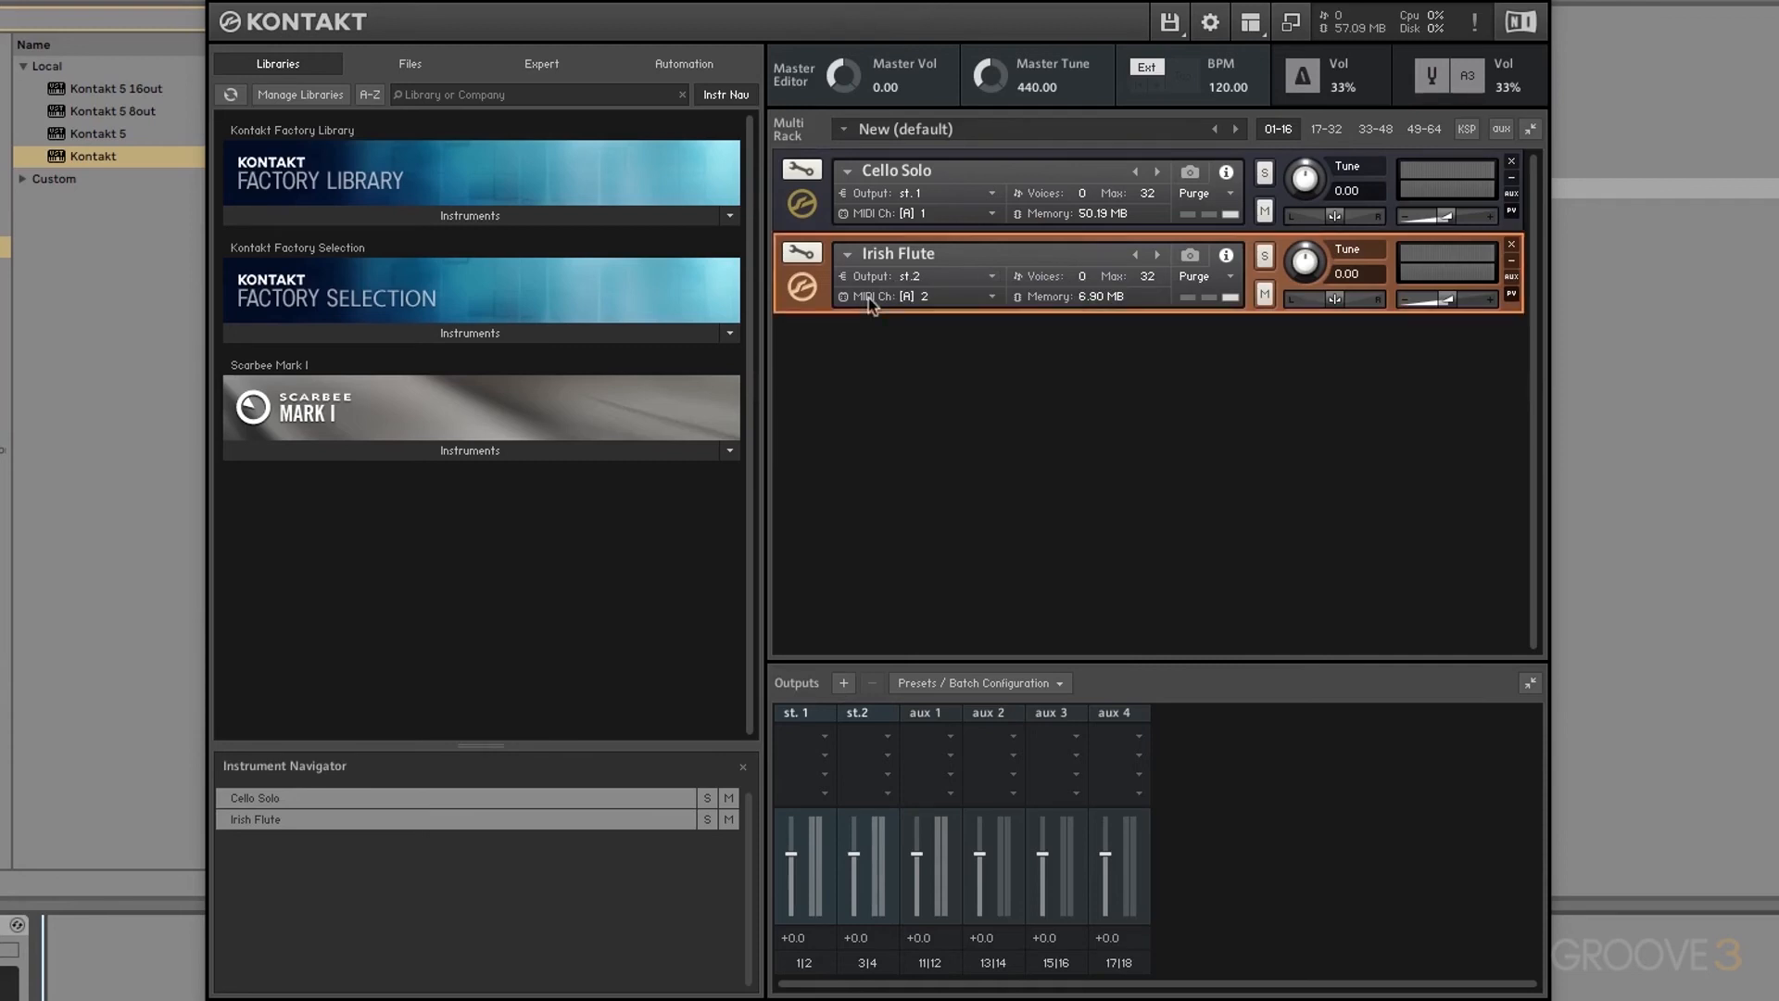
click(934, 302)
mouse_move(947, 348)
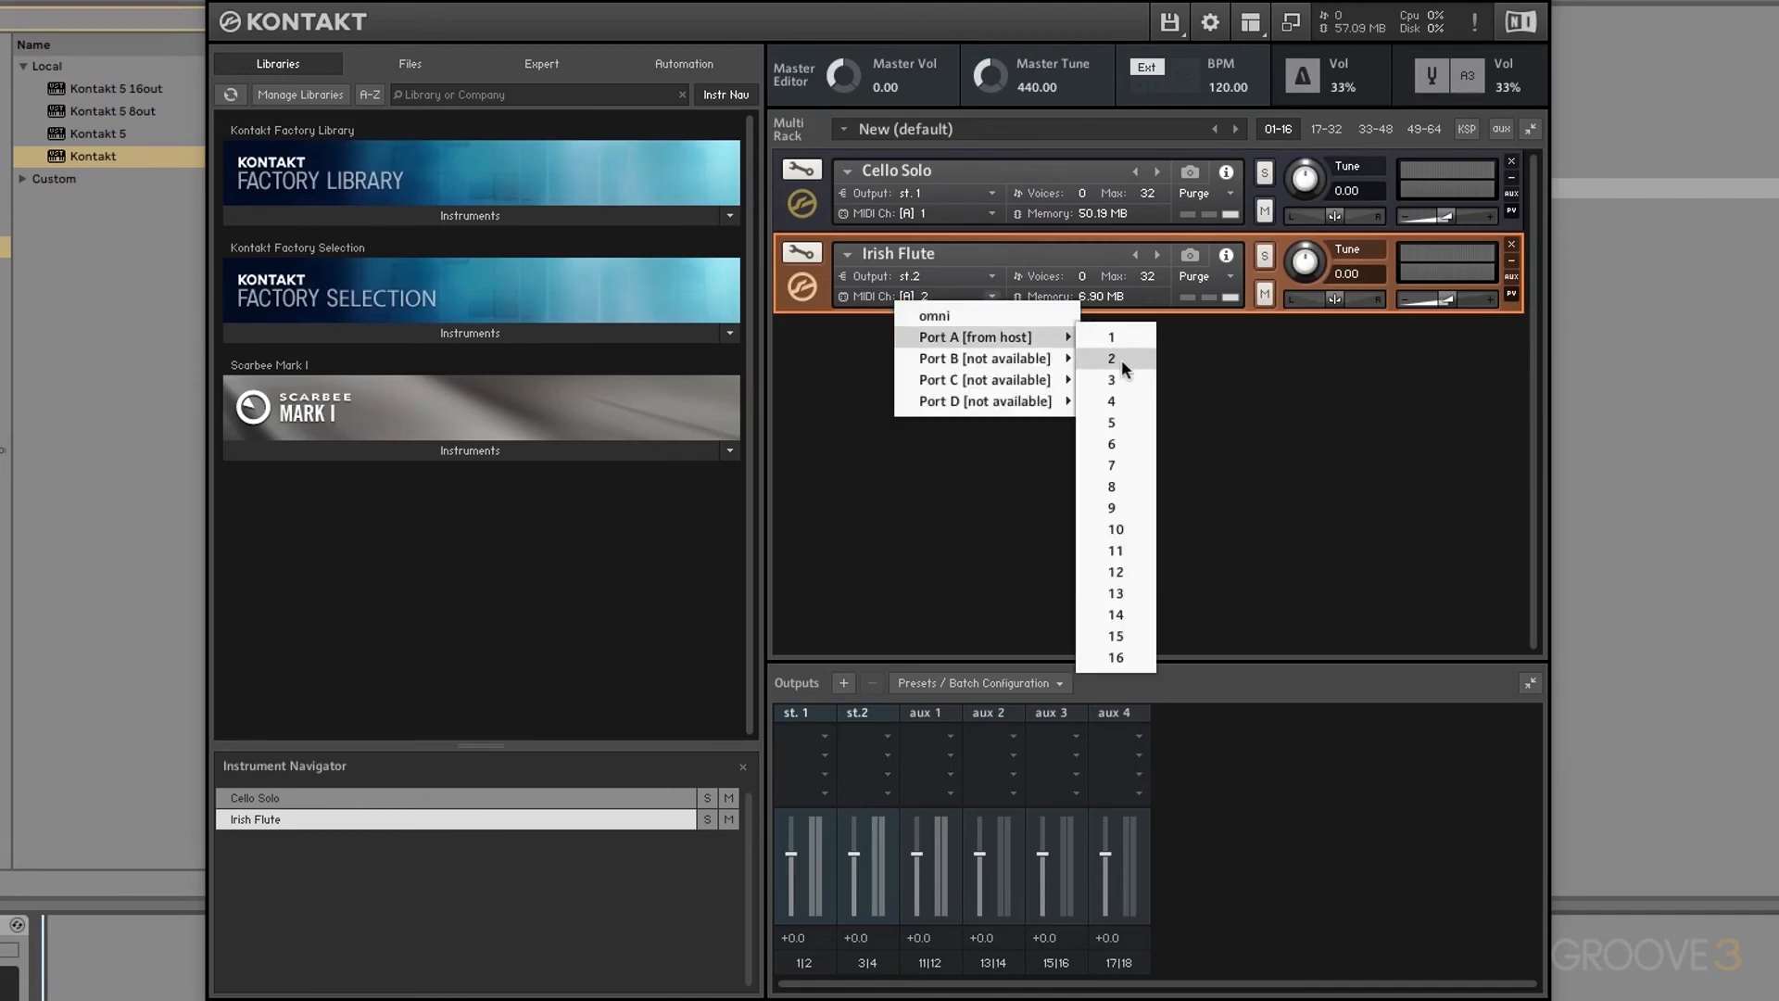
click(1276, 364)
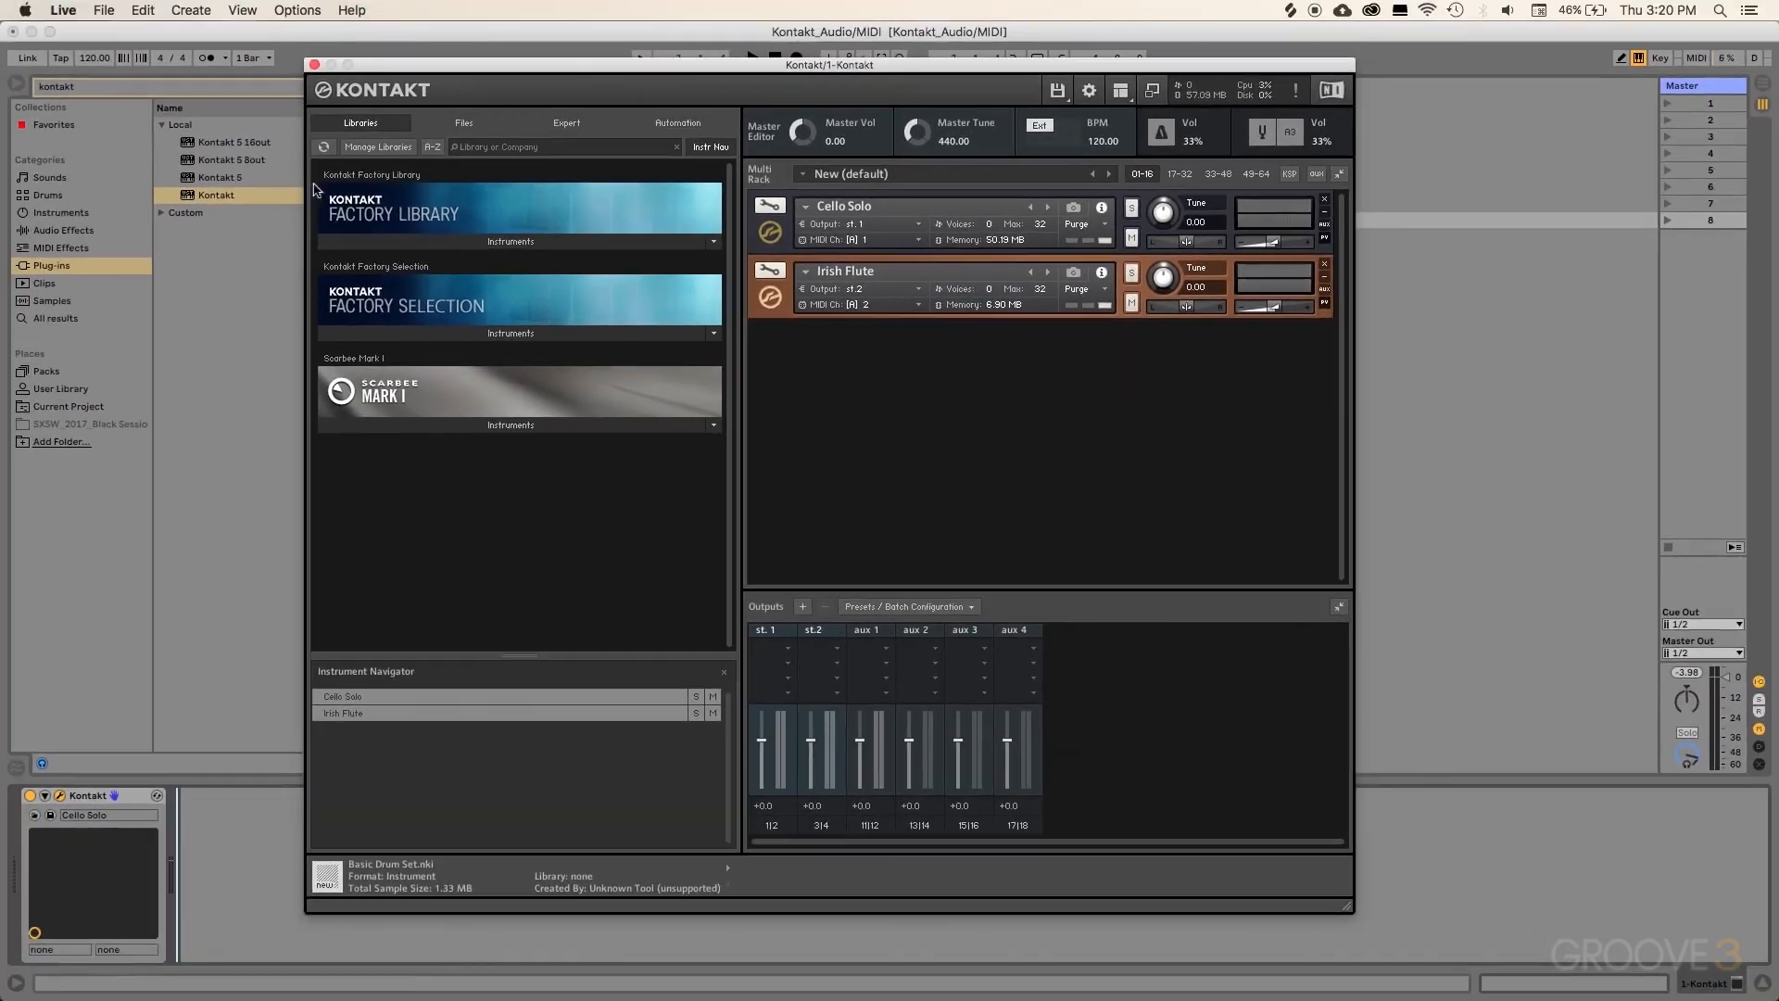
Step: Close Kontakt, insert a new MIDI track, and drag External Instrument from Instruments onto it
click(314, 64)
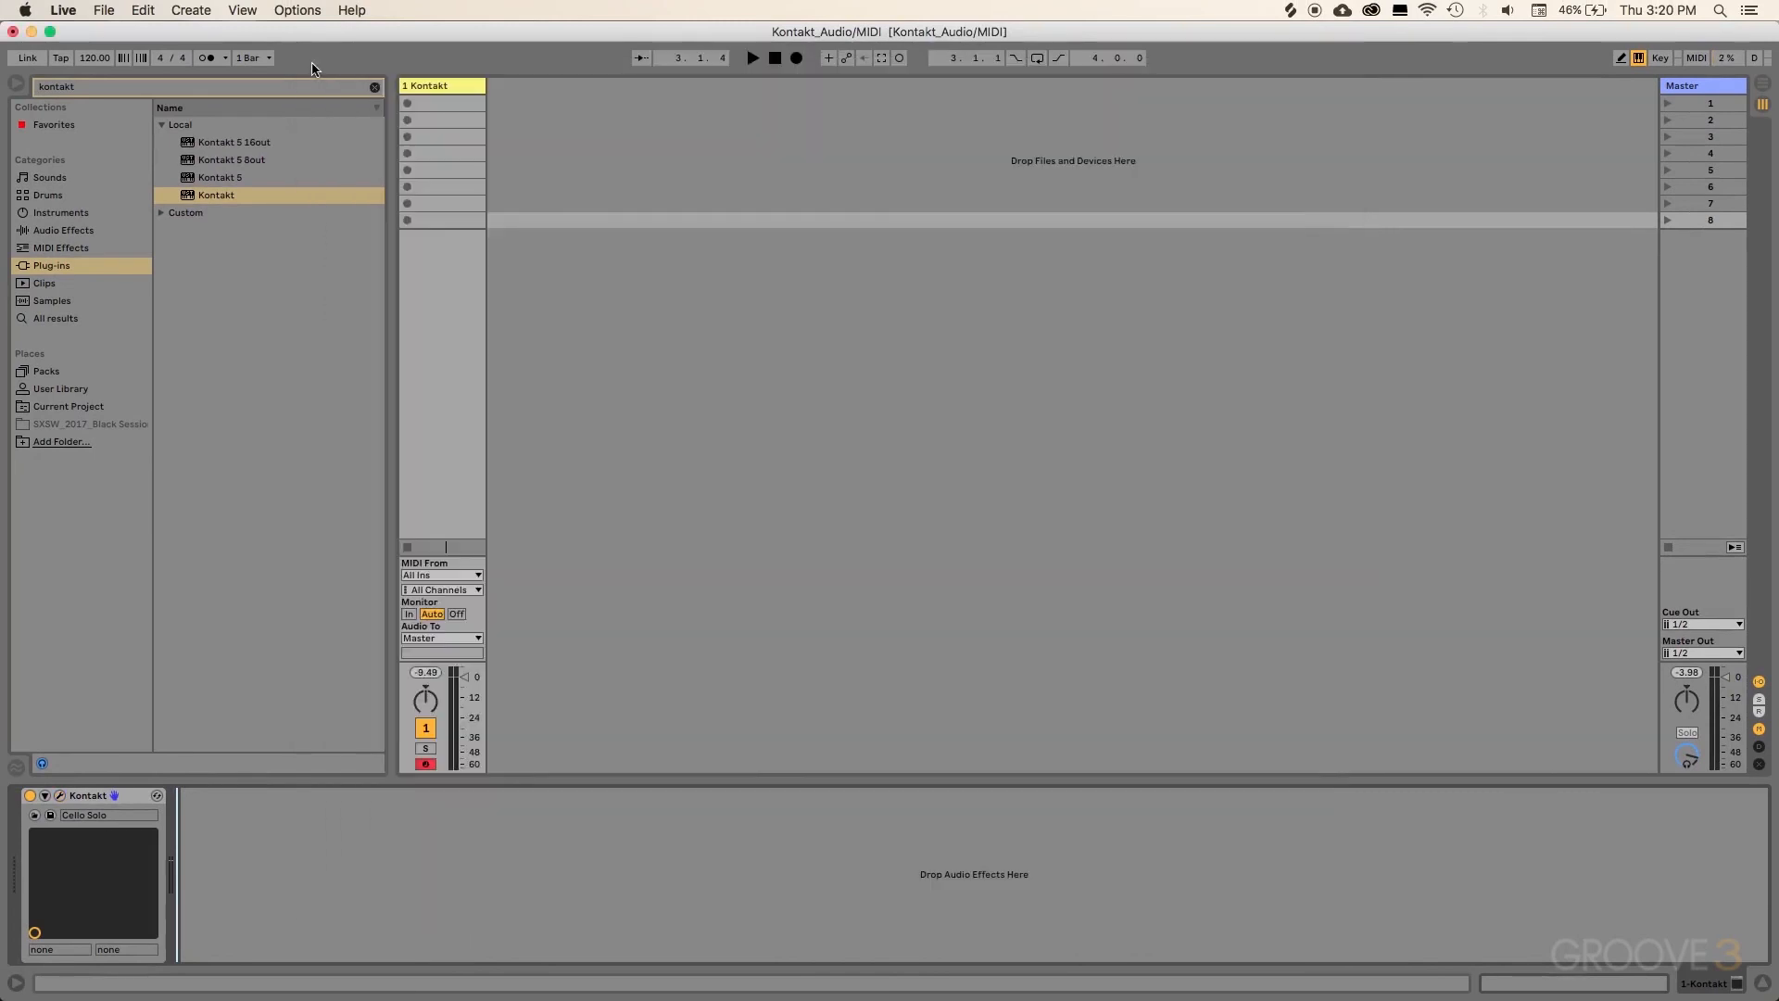
right_click(535, 248)
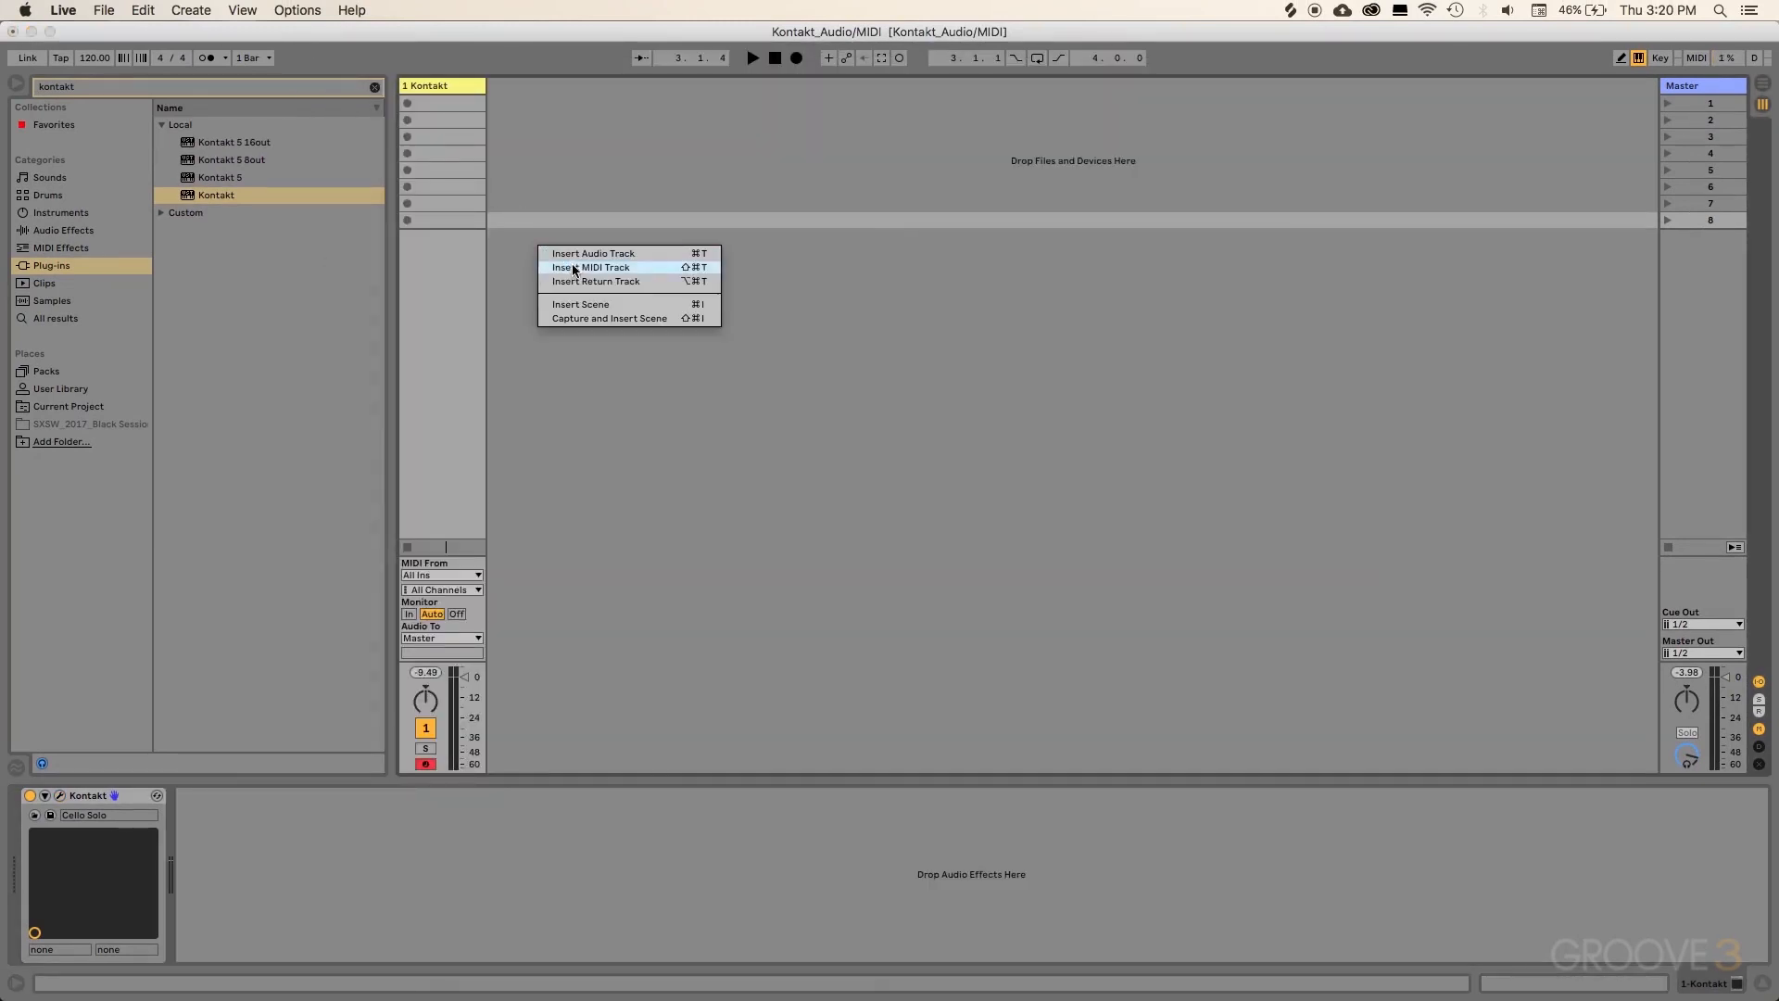
click(572, 267)
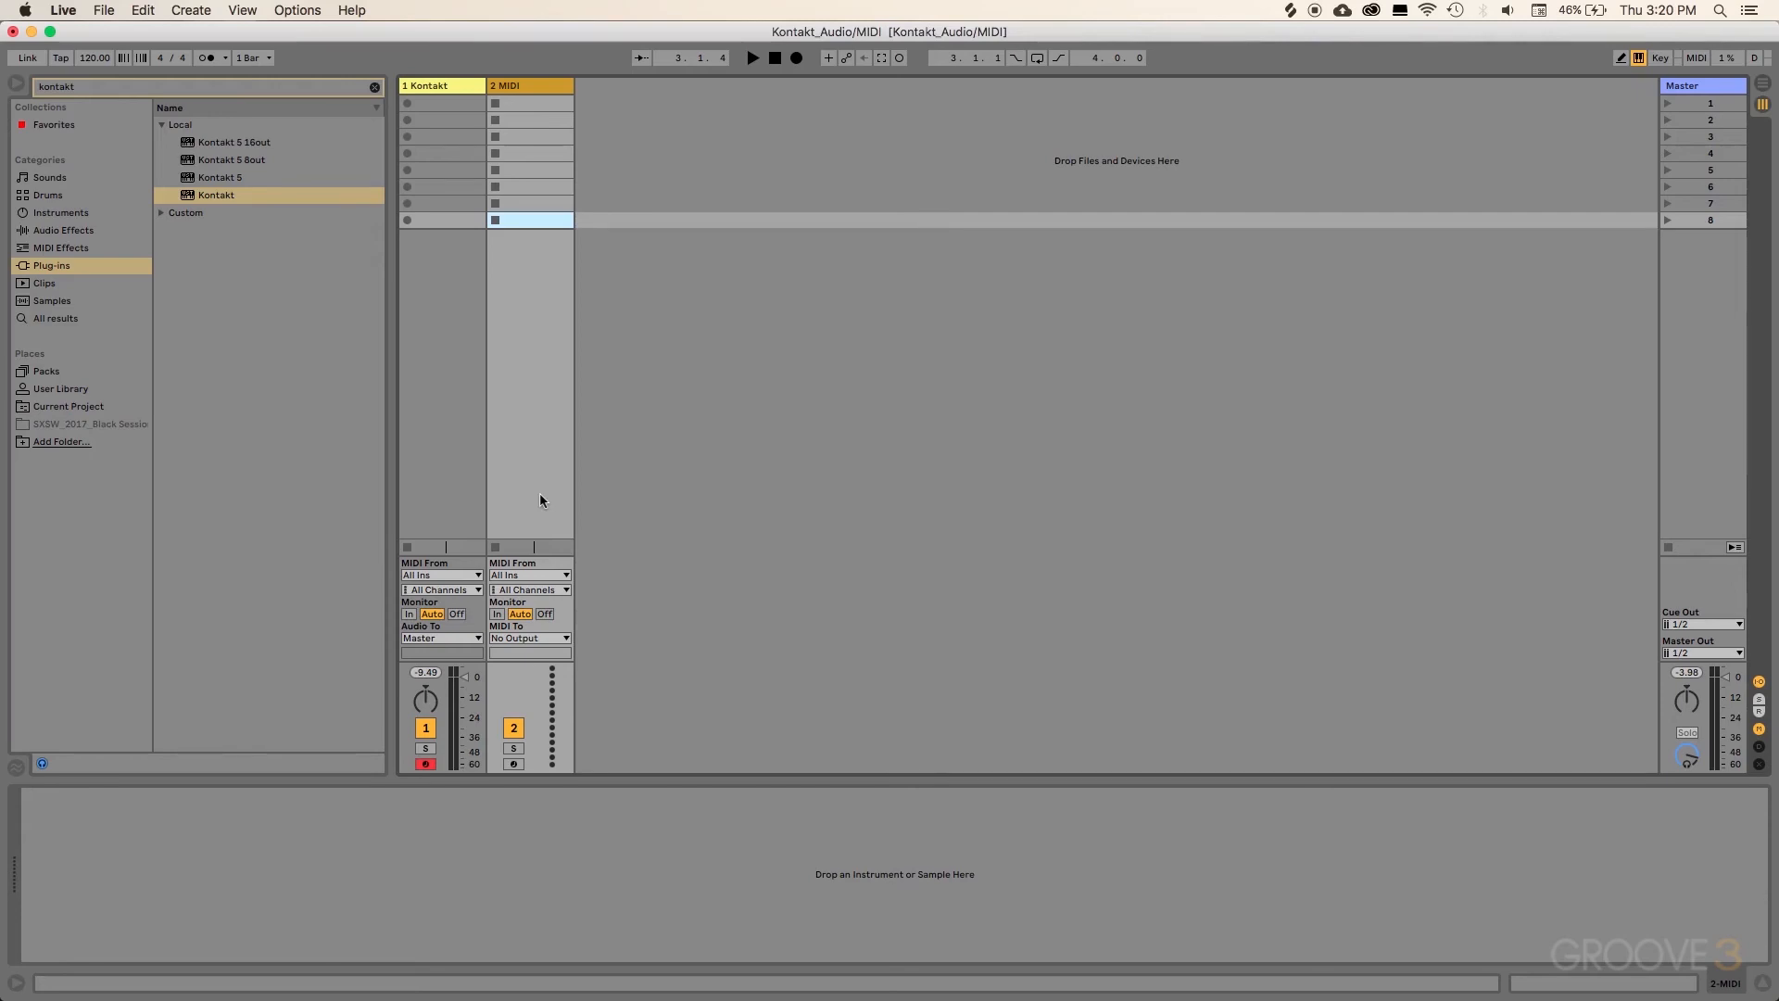
click(67, 213)
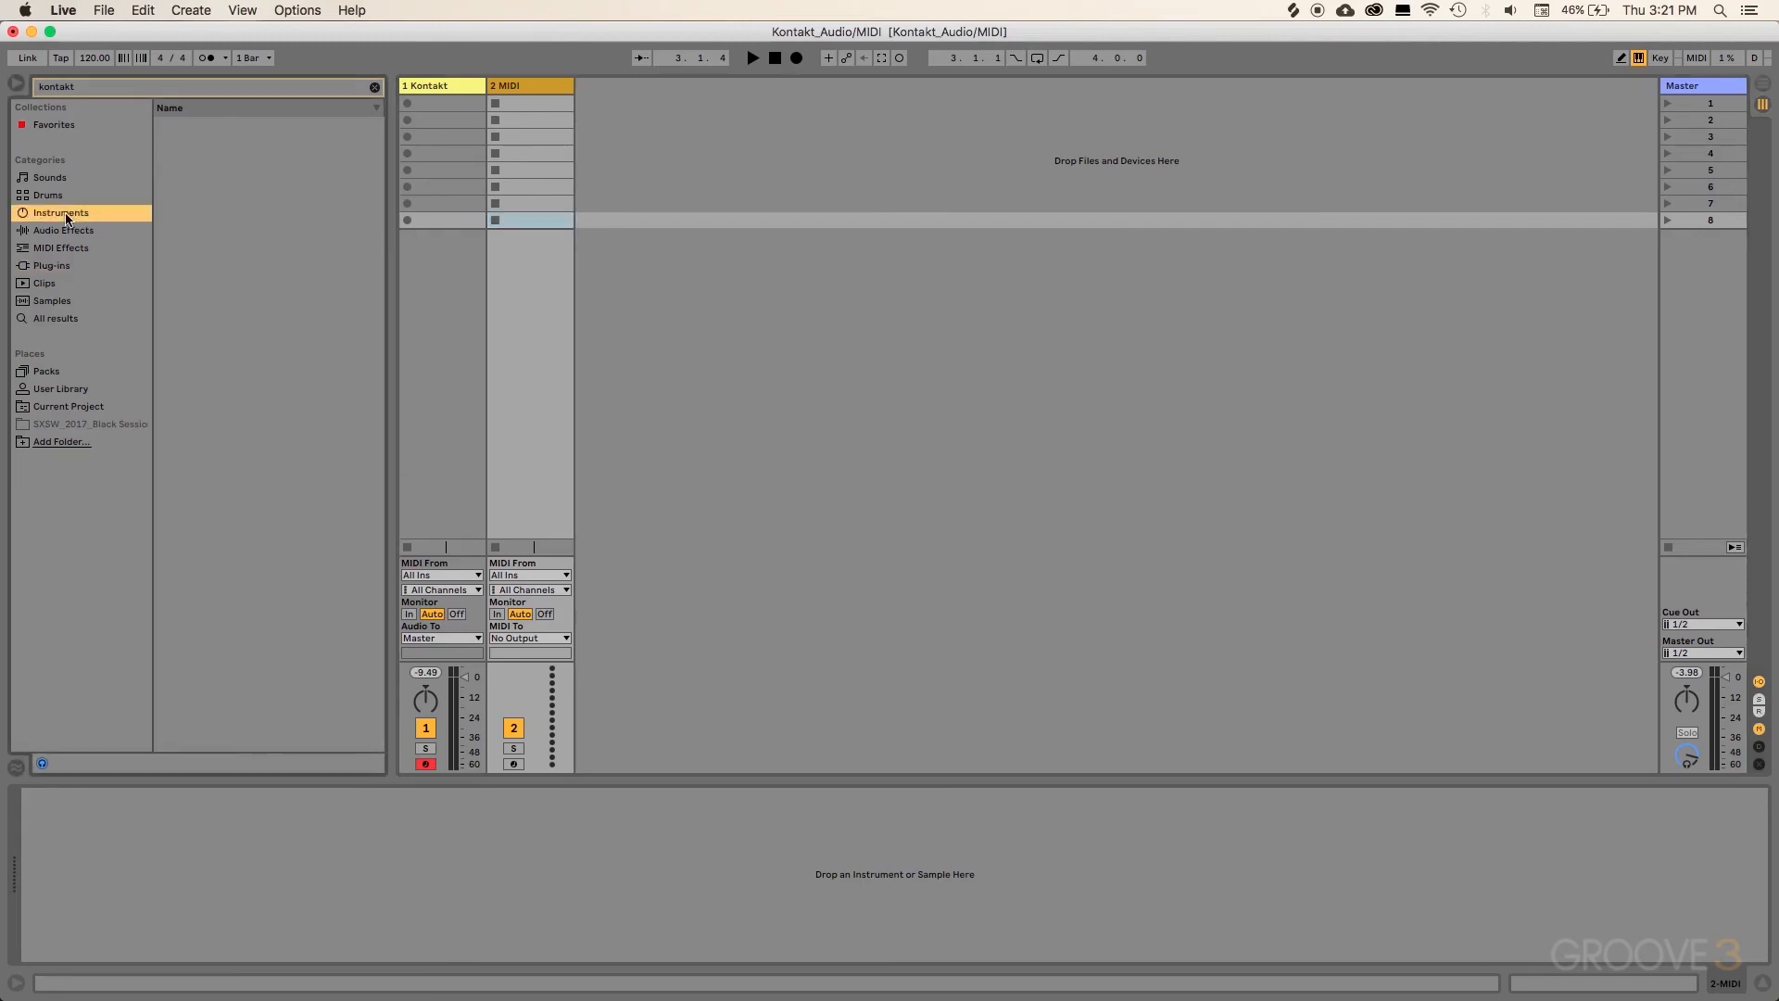
click(376, 88)
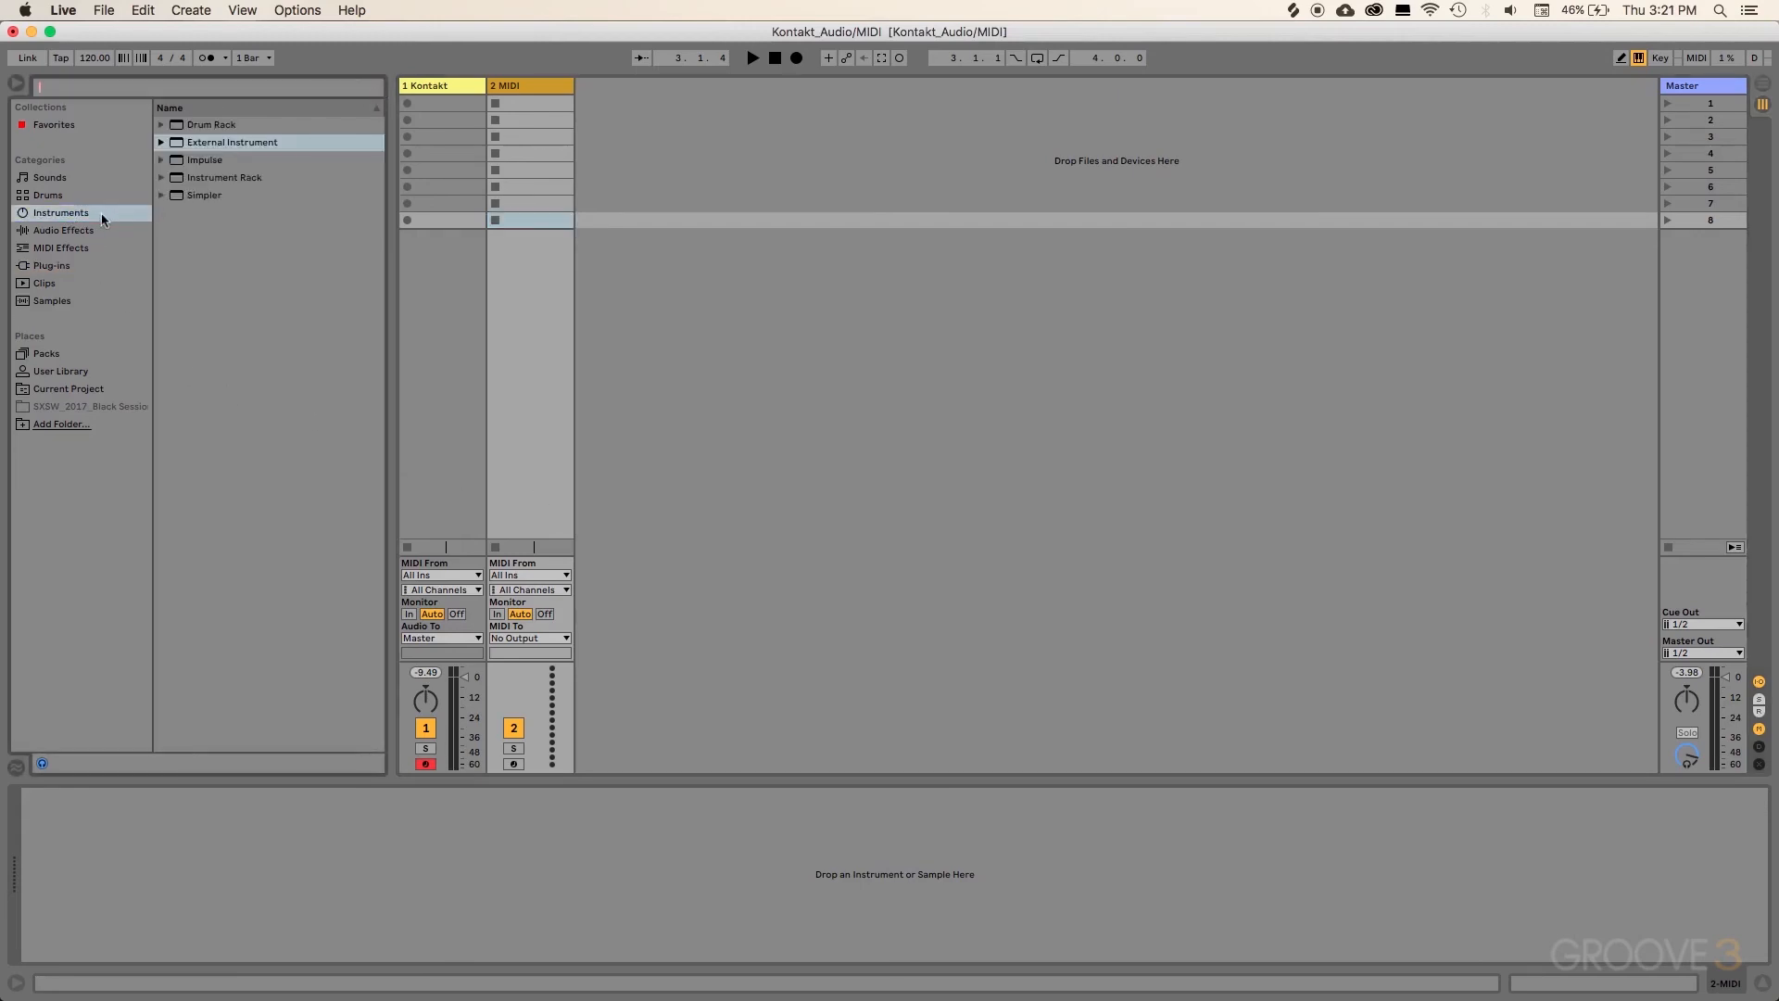
drag(219, 143, 525, 85)
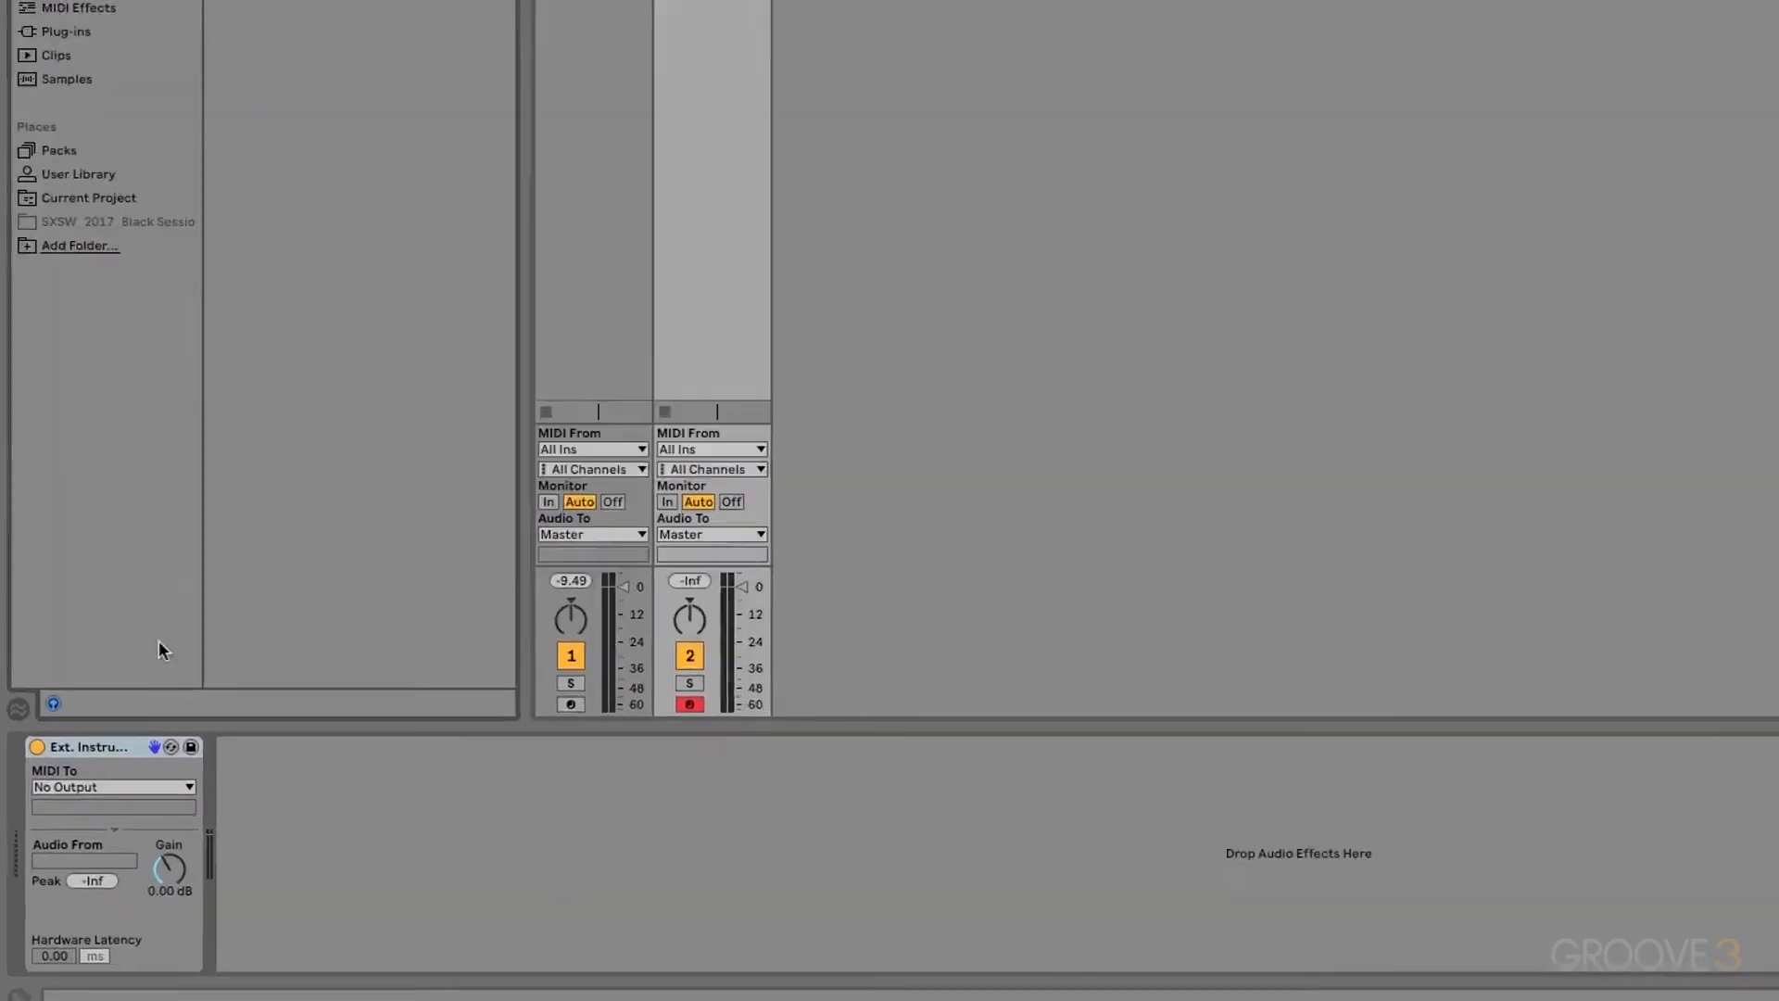
Step: Route the External Instrument's MIDI to 1-Kontakt on Kontakt channel 2
click(75, 825)
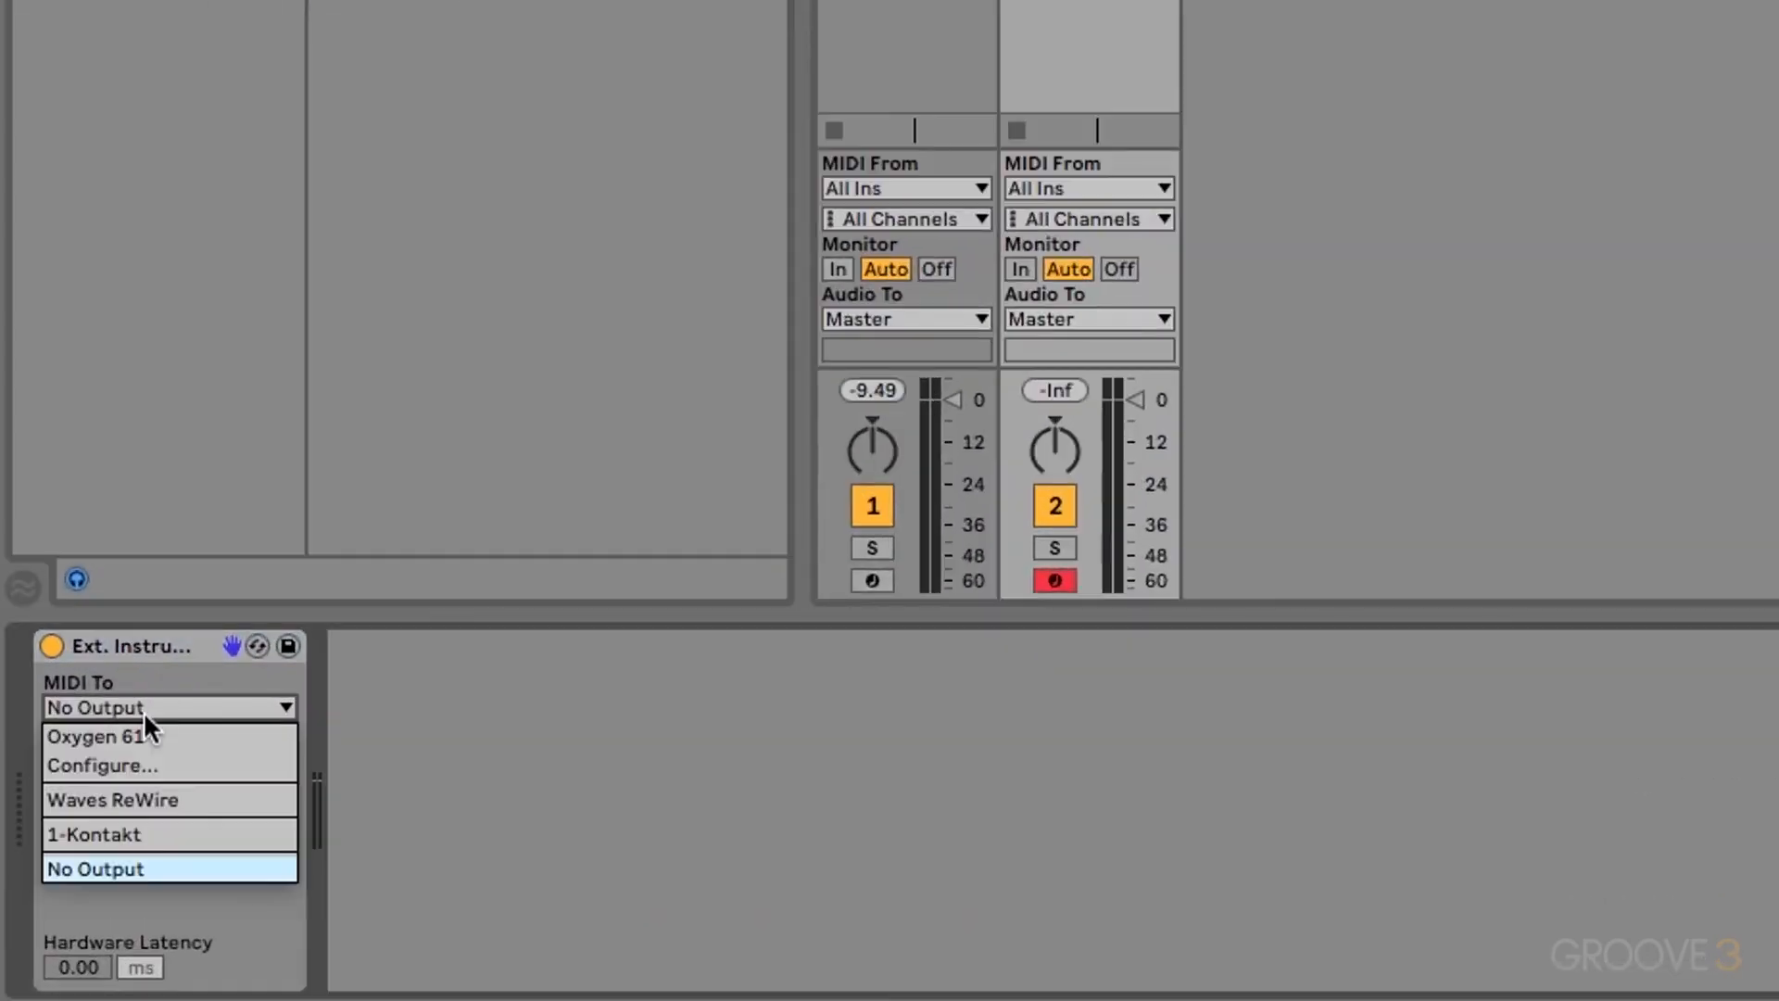
click(124, 834)
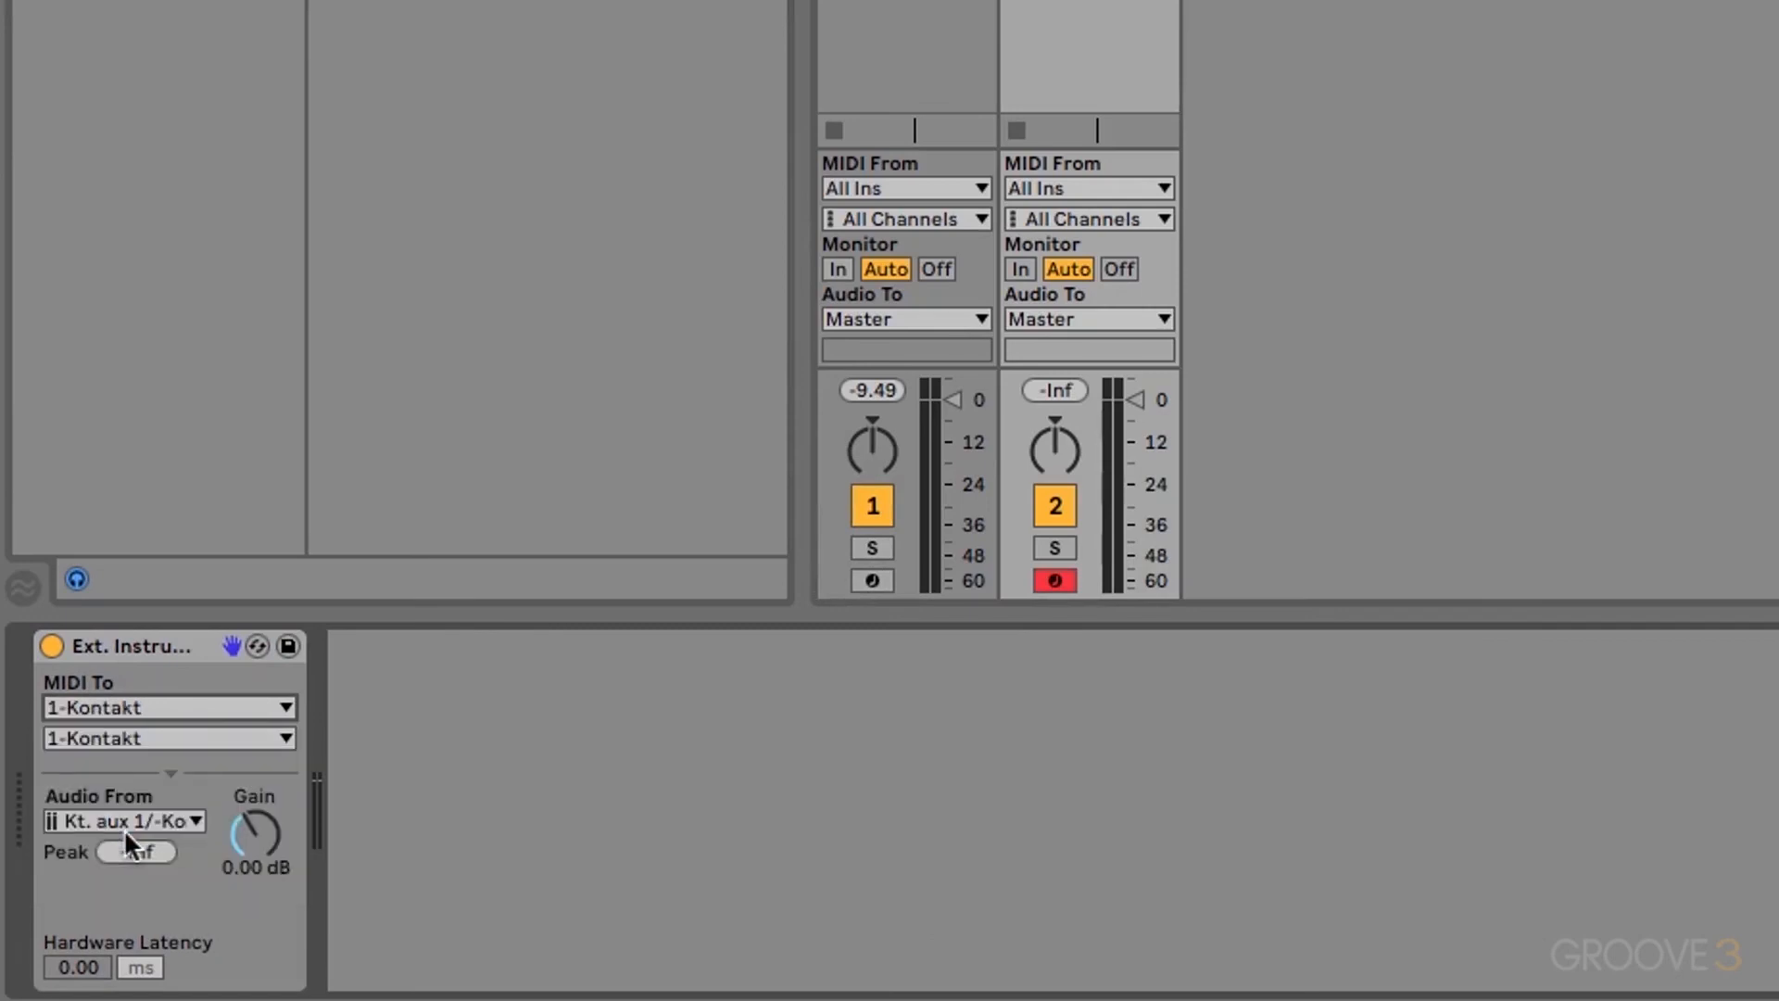
click(107, 738)
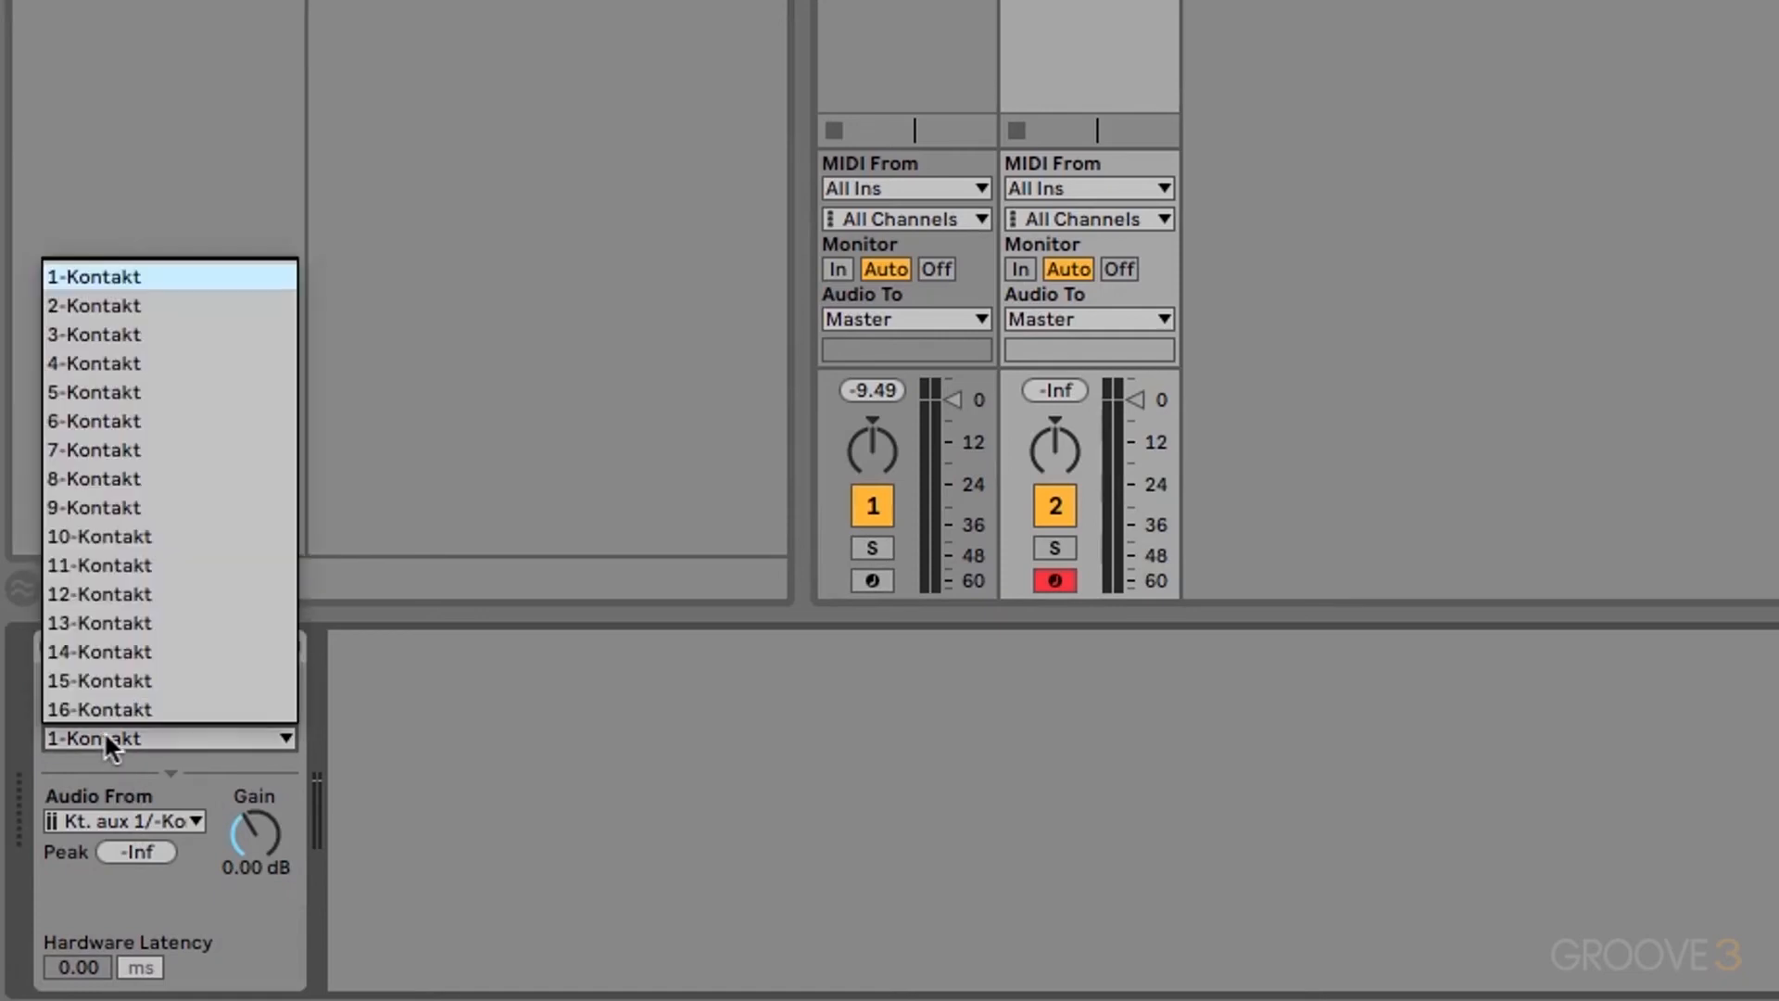
click(111, 309)
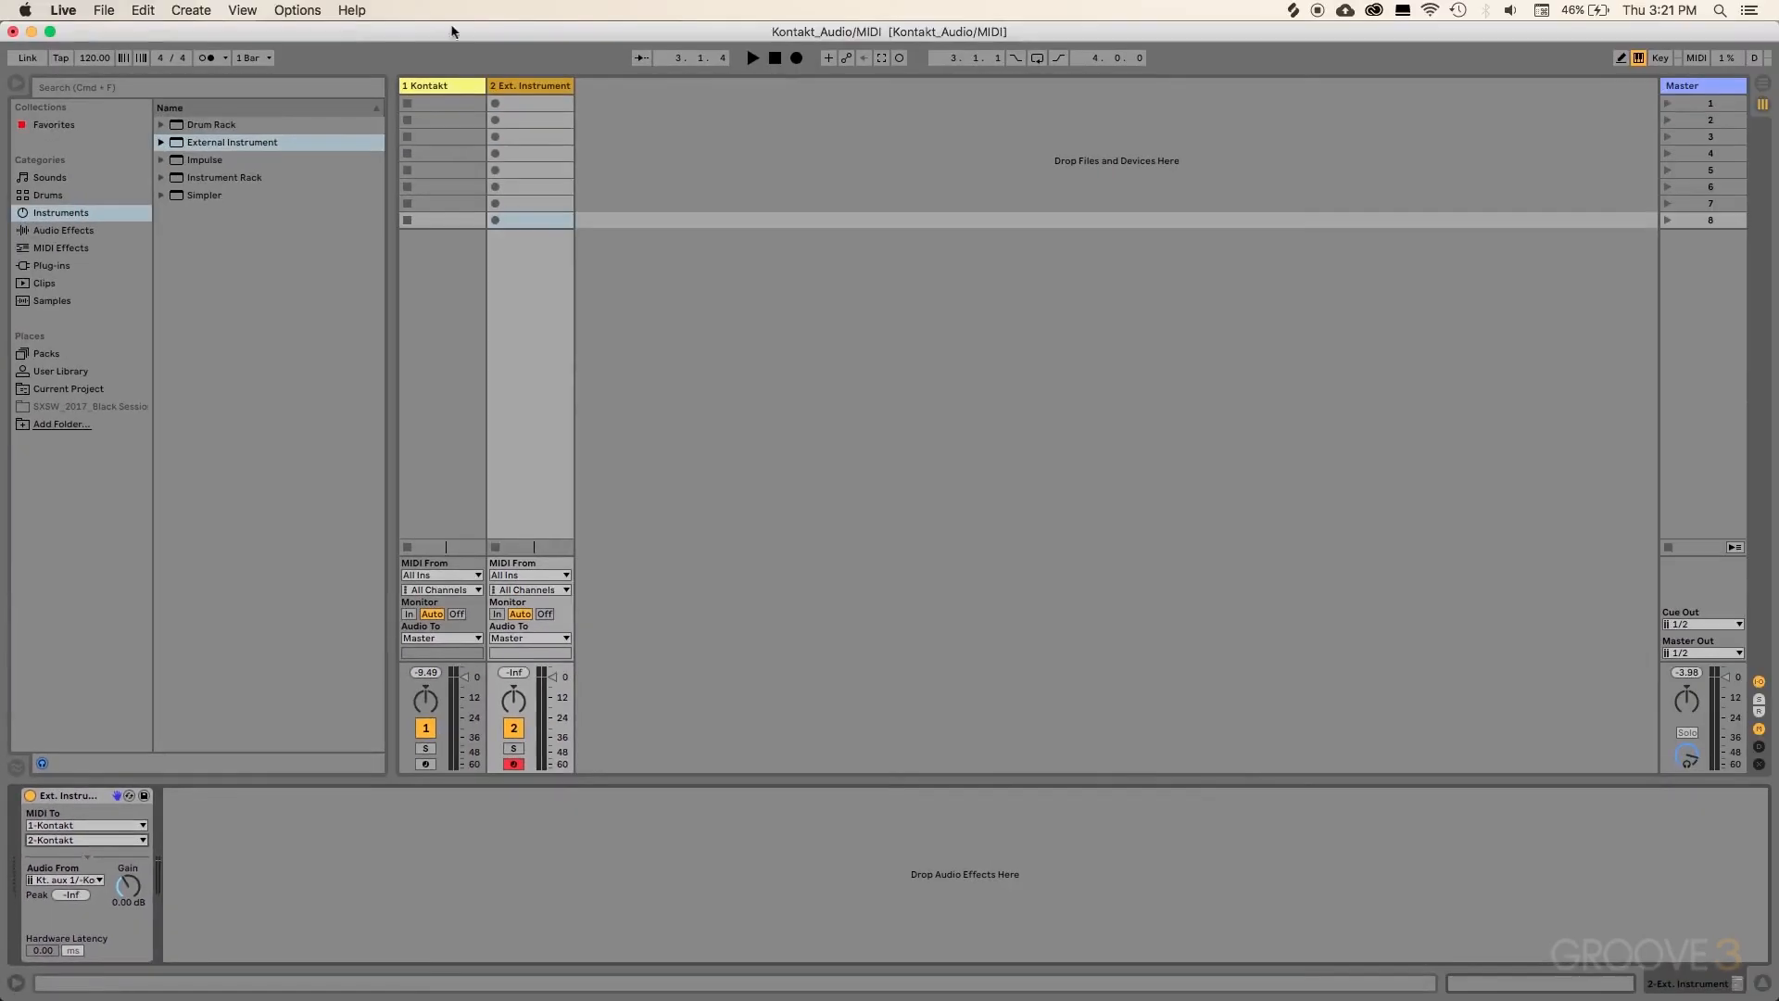
Step: Set the External Instrument's audio return to Kt. aux 1 and monitor its input
click(454, 83)
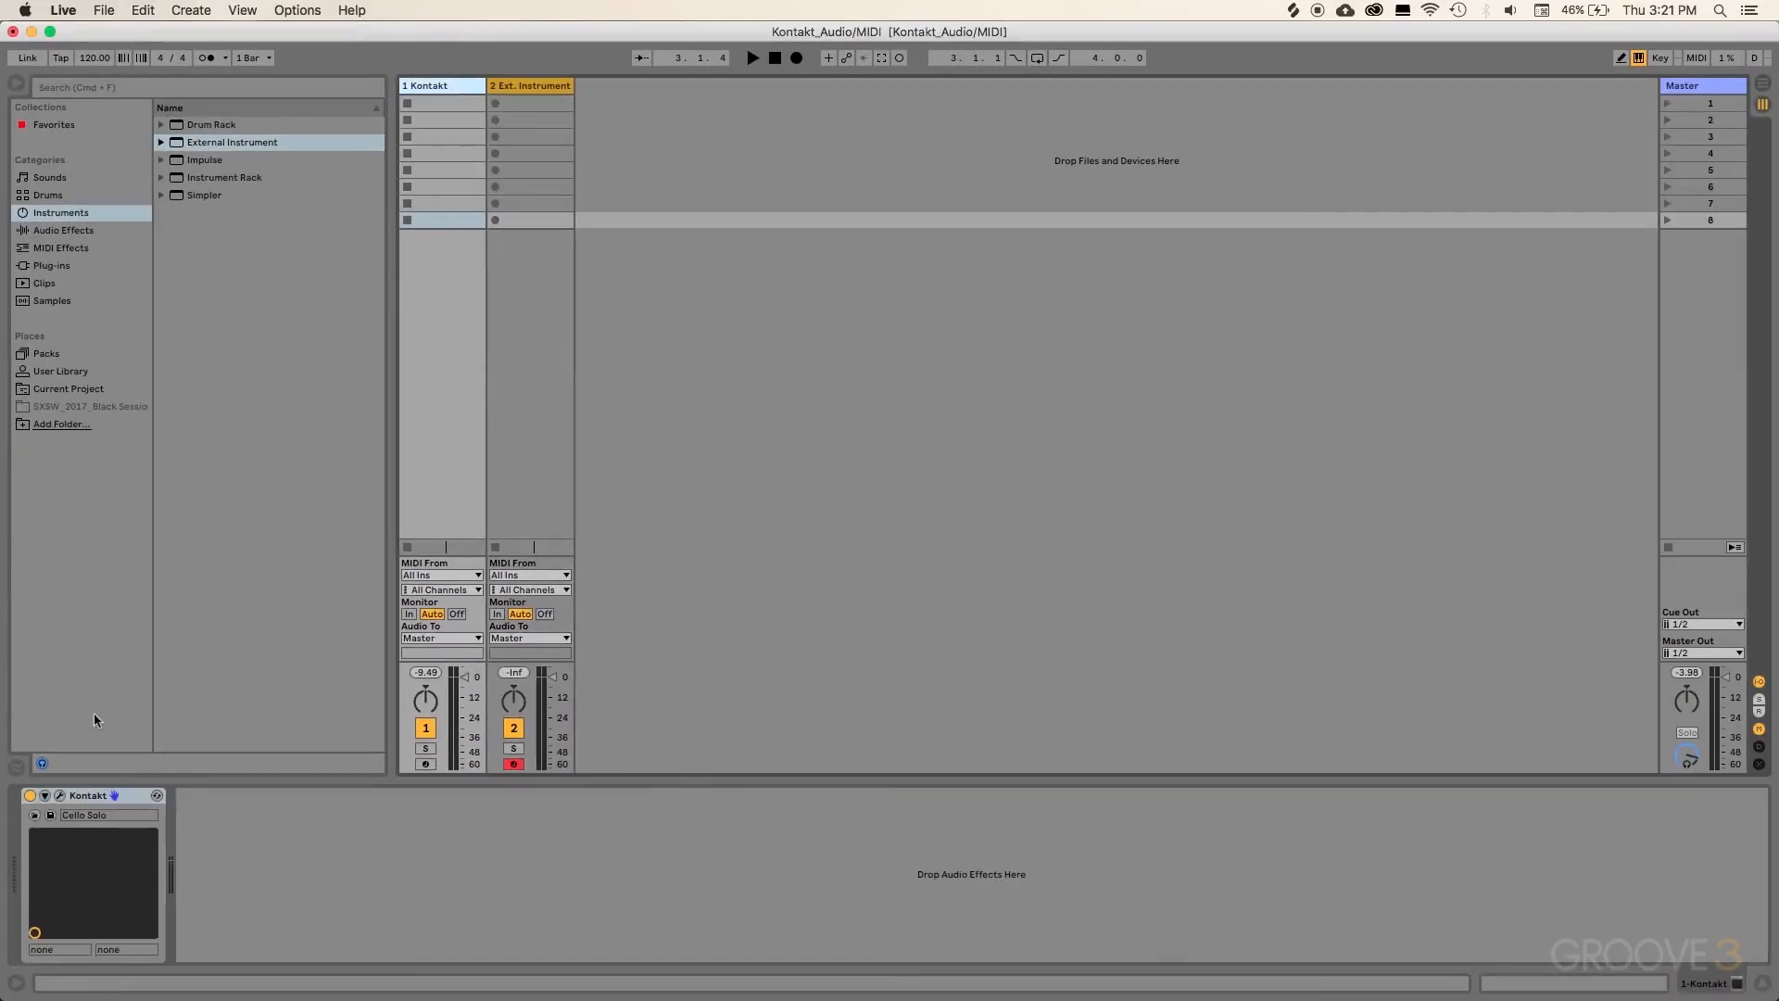
click(60, 795)
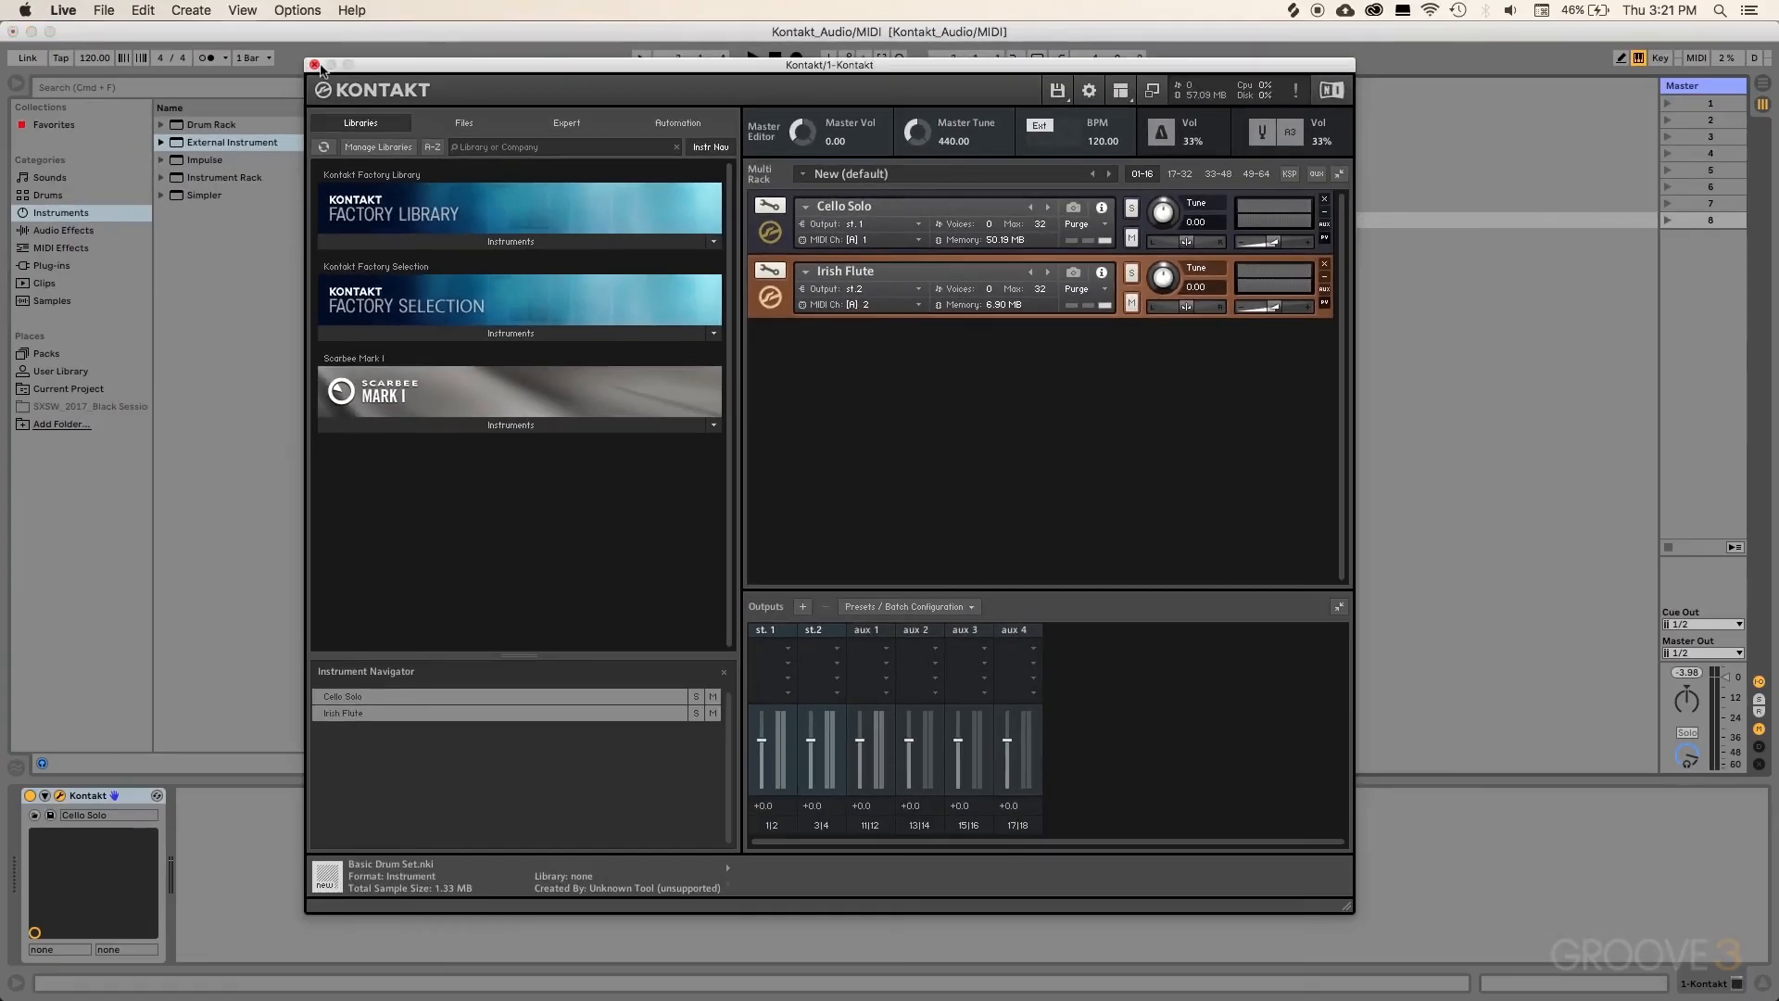
click(314, 64)
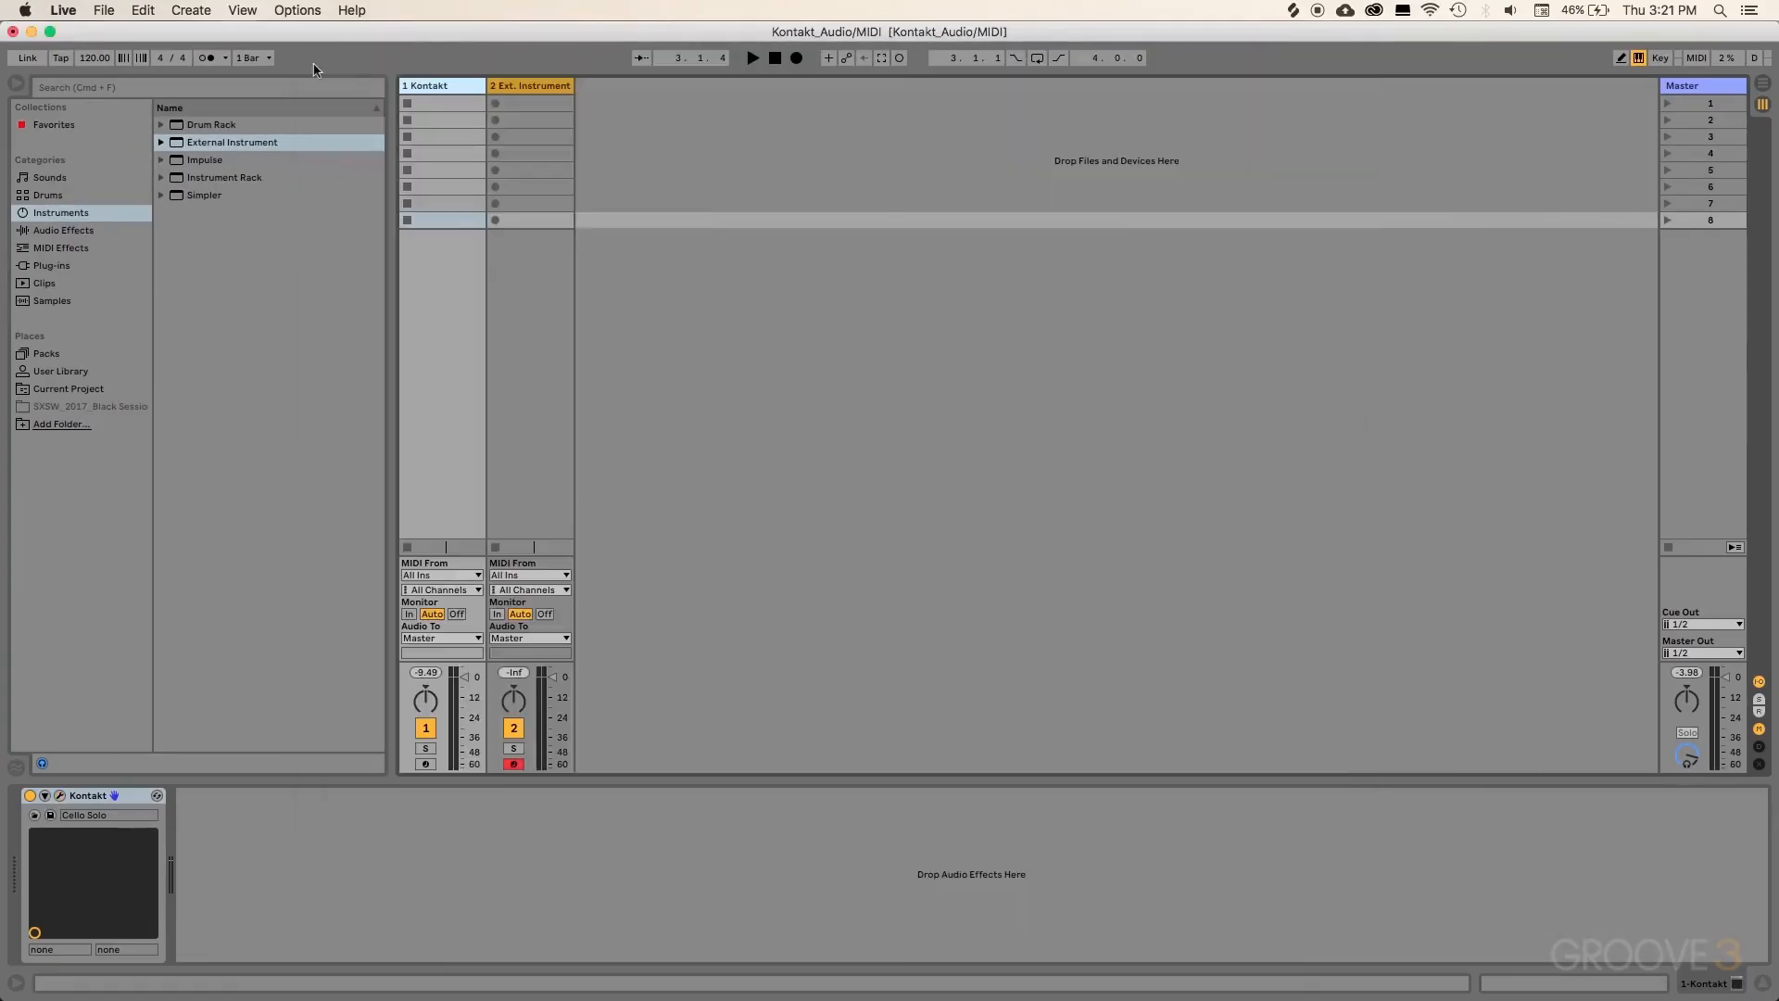
click(533, 85)
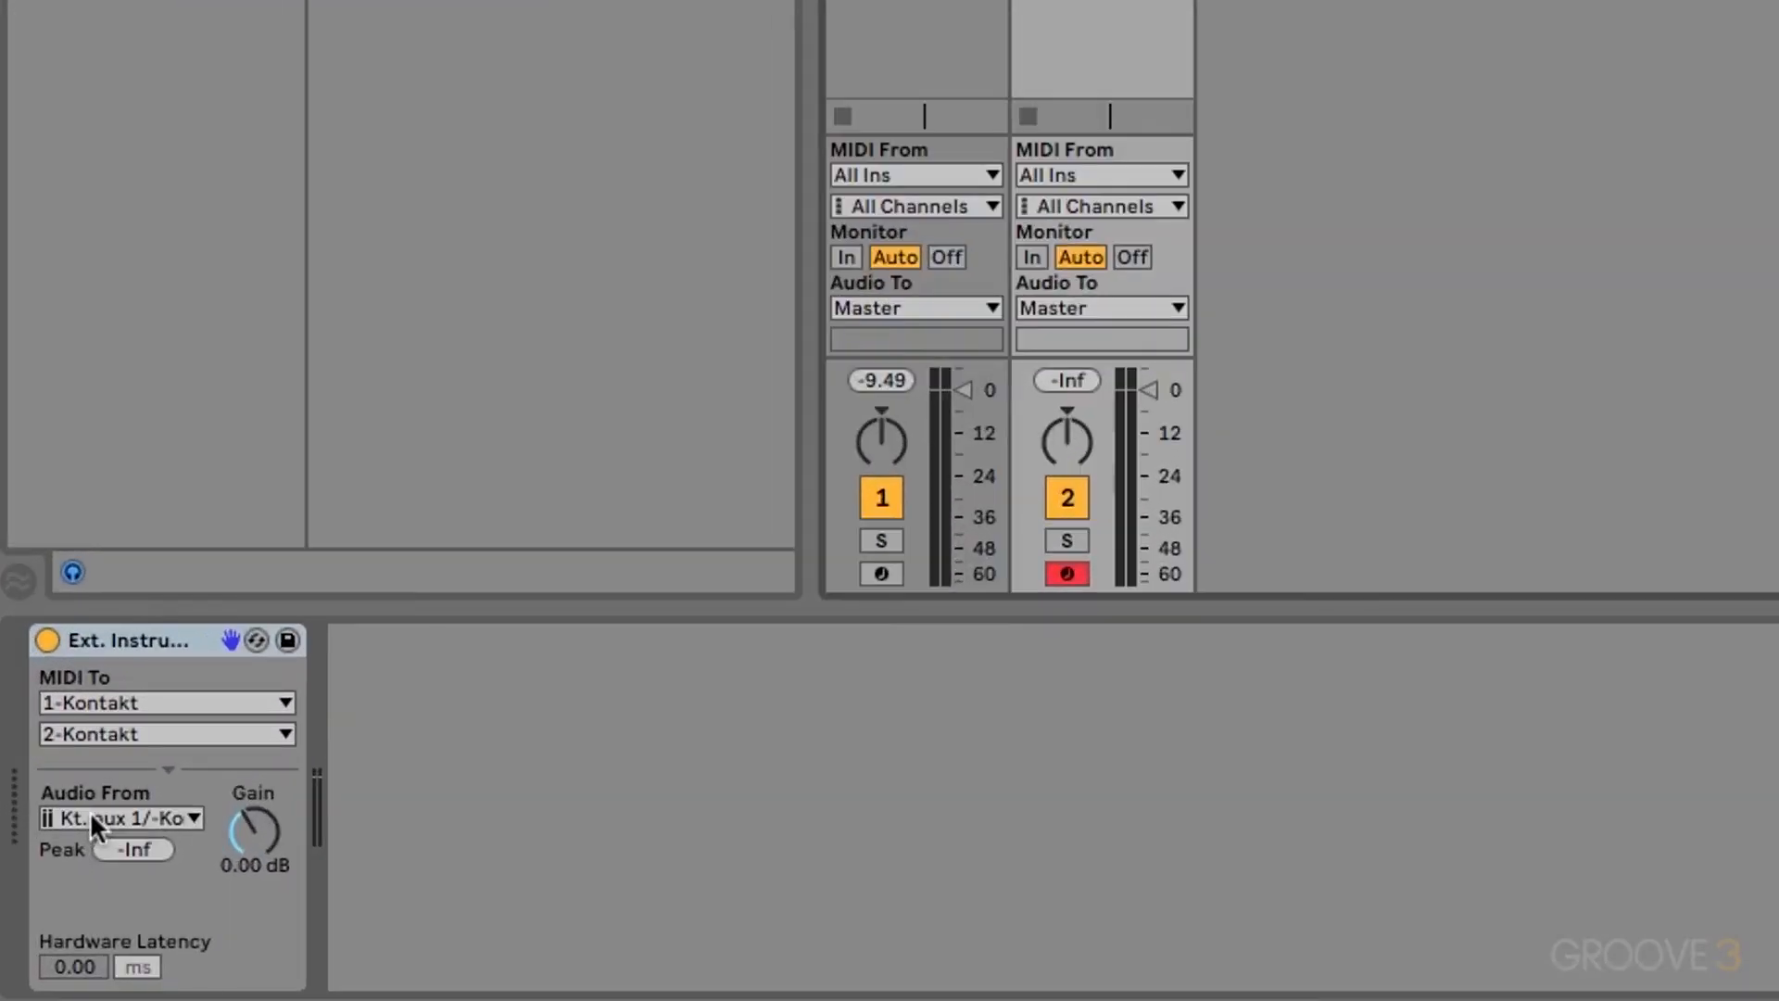
click(121, 818)
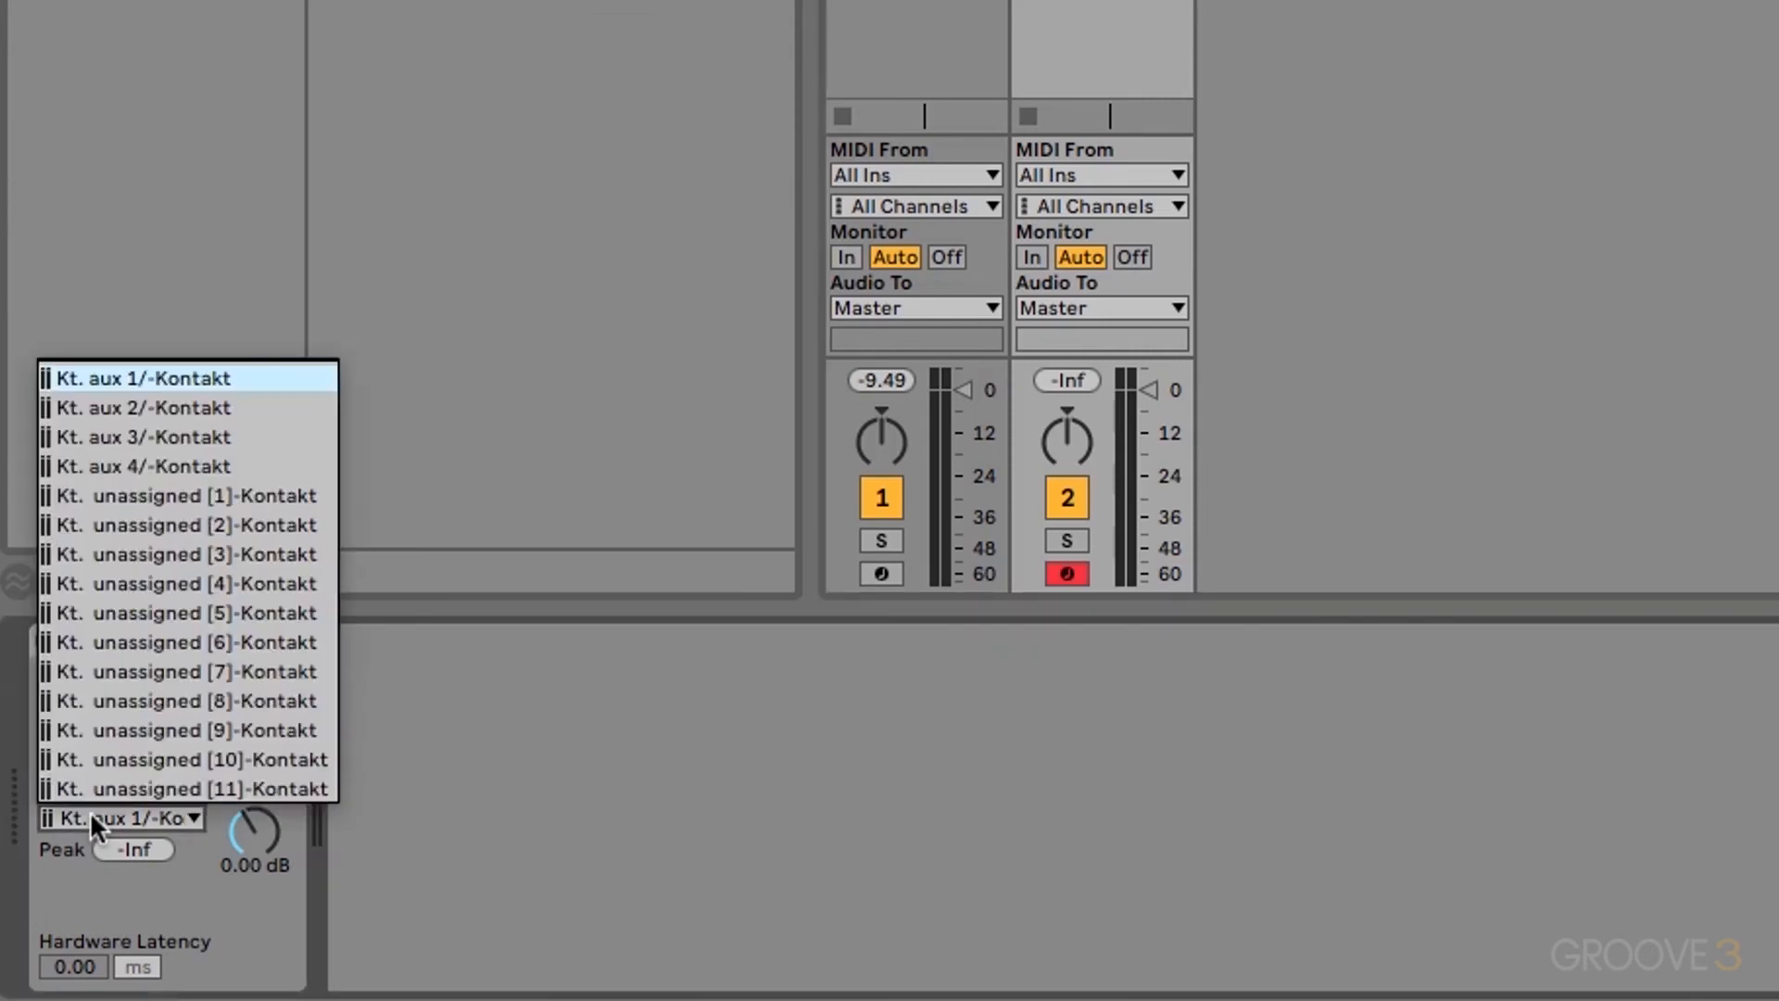
click(176, 380)
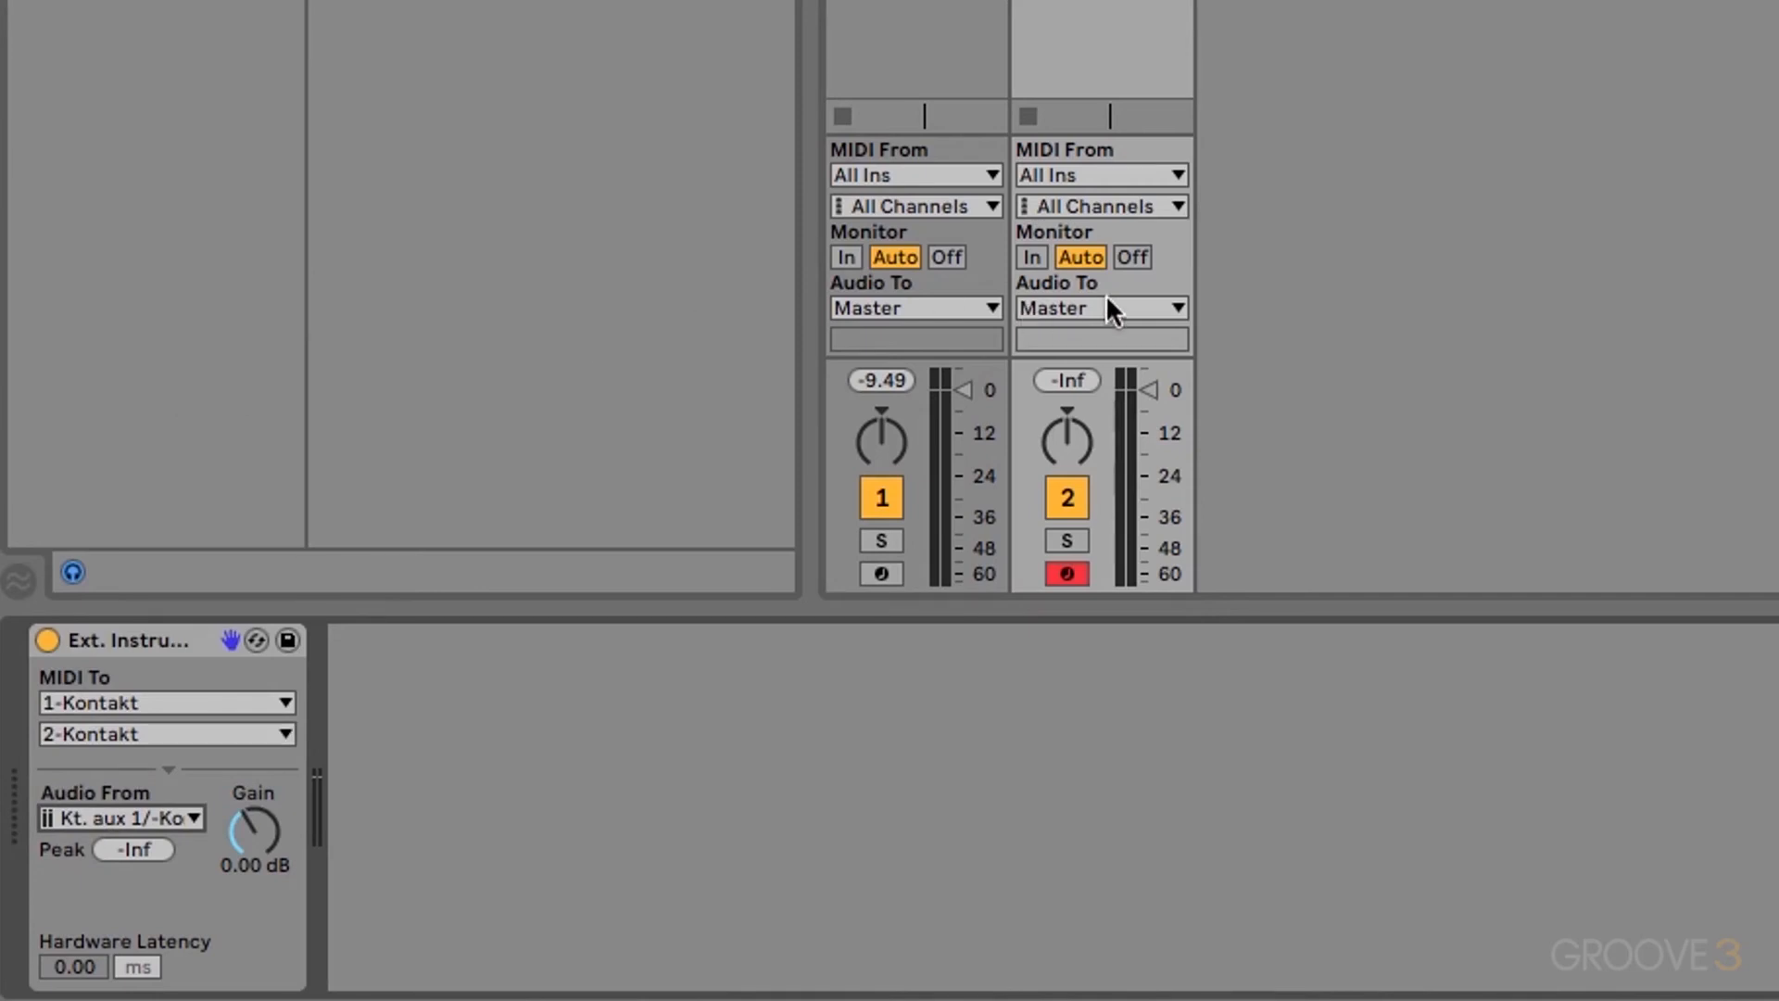
click(1031, 248)
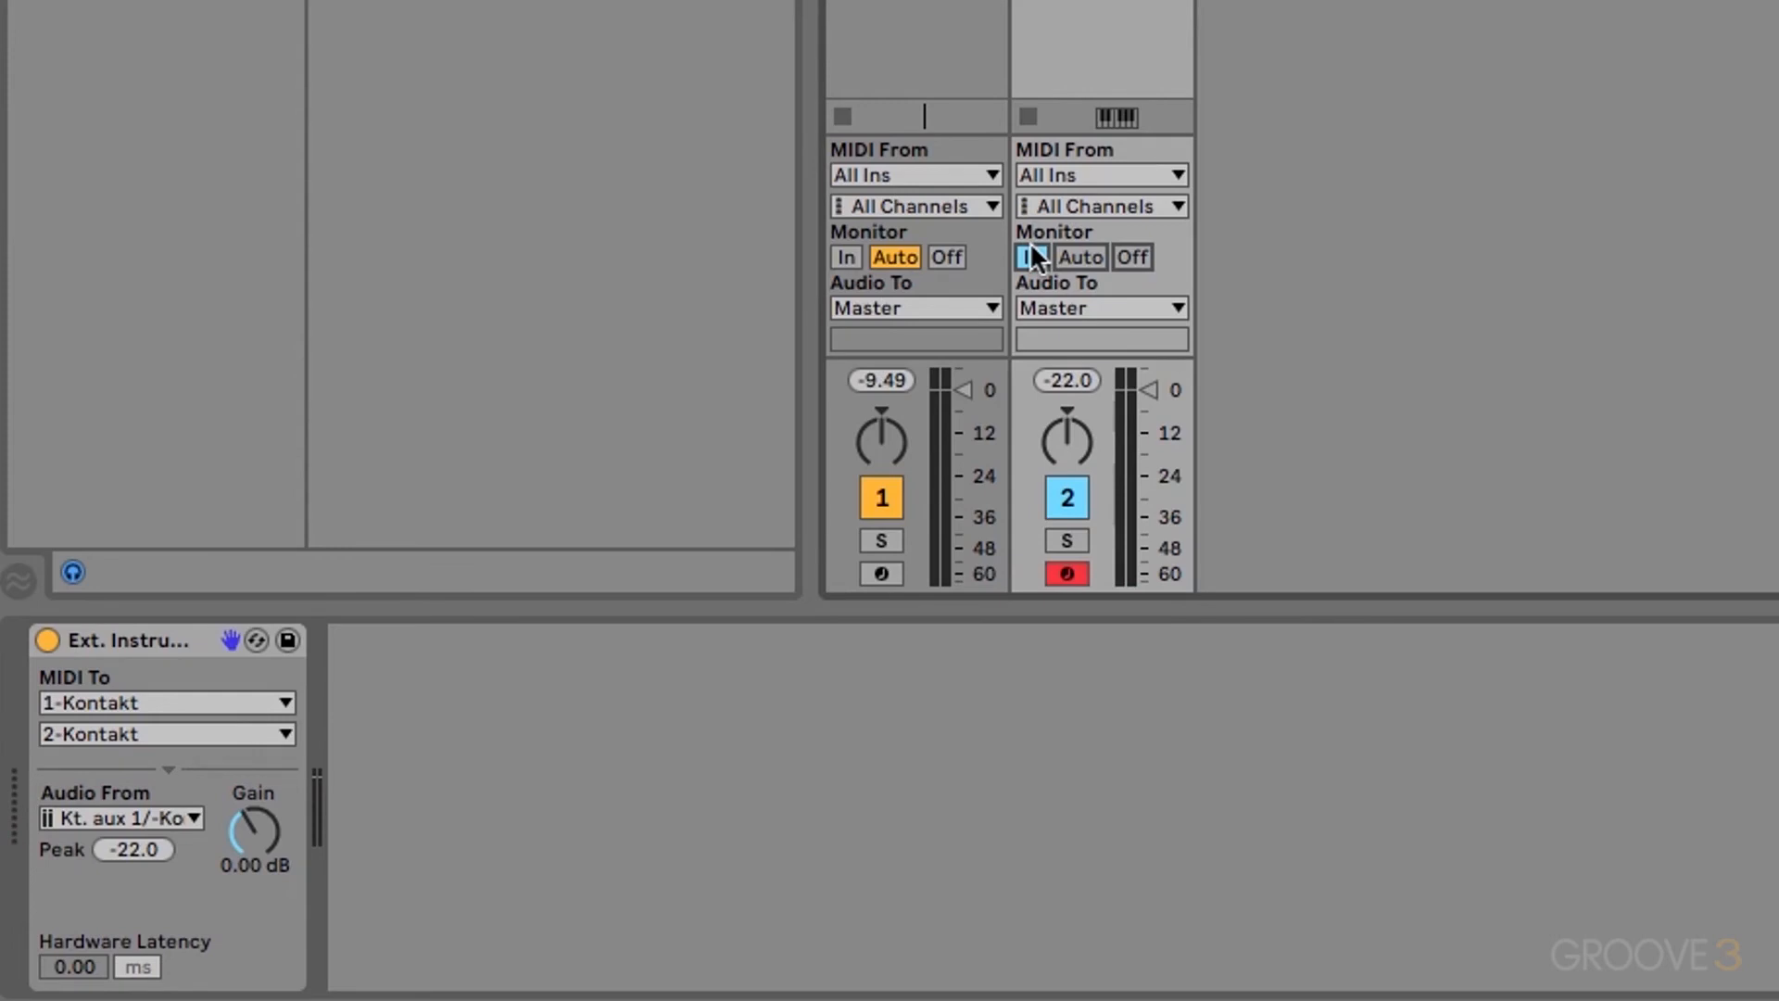
Step: Arm the Kontakt and External Instrument tracks with monitoring In, then insert an audio track
click(474, 18)
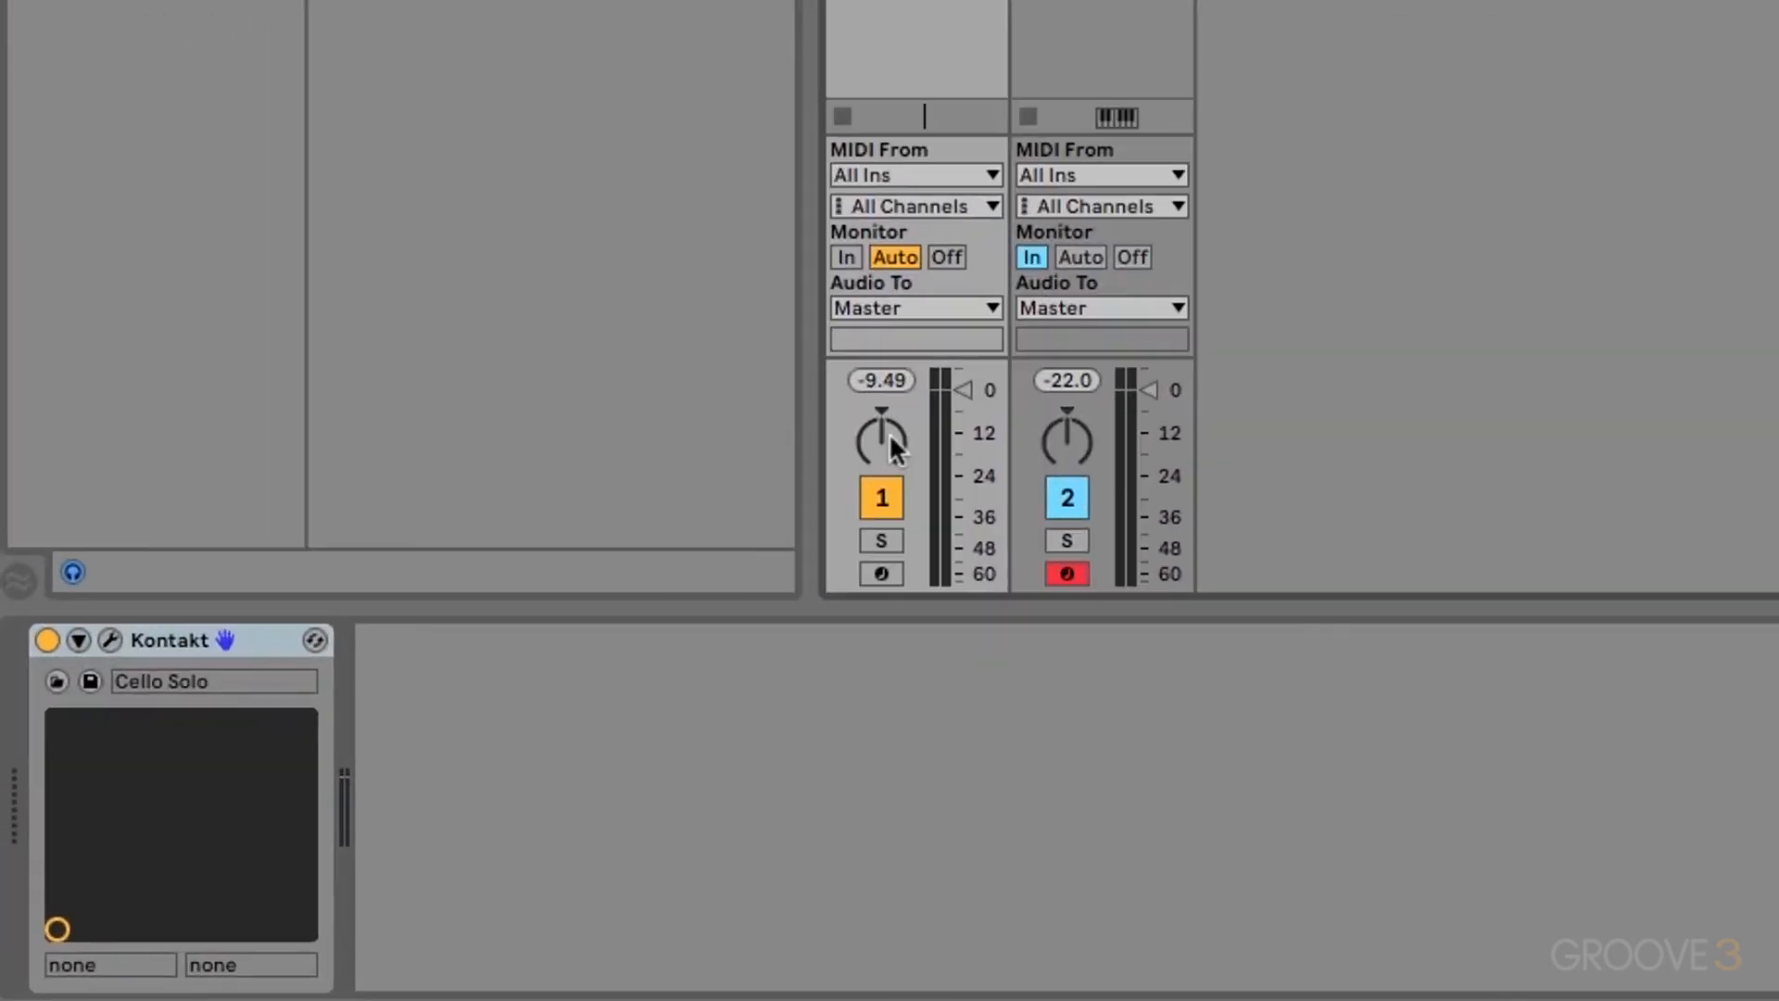
click(882, 572)
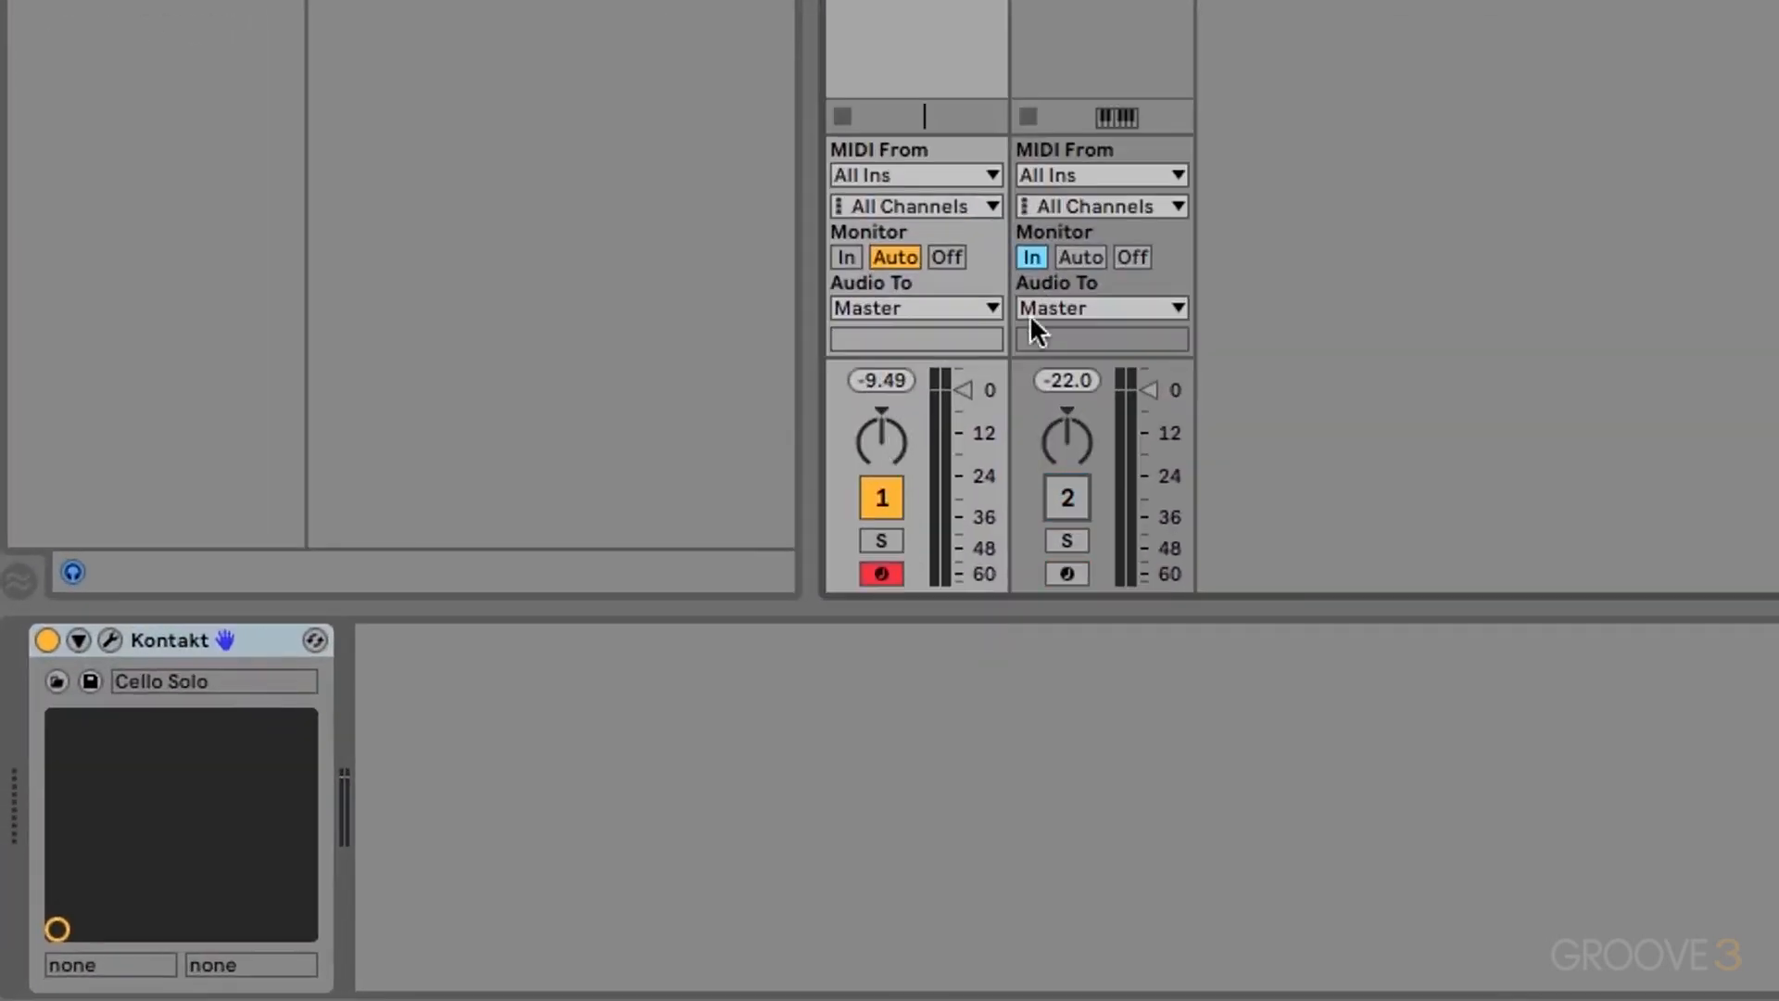
click(1136, 256)
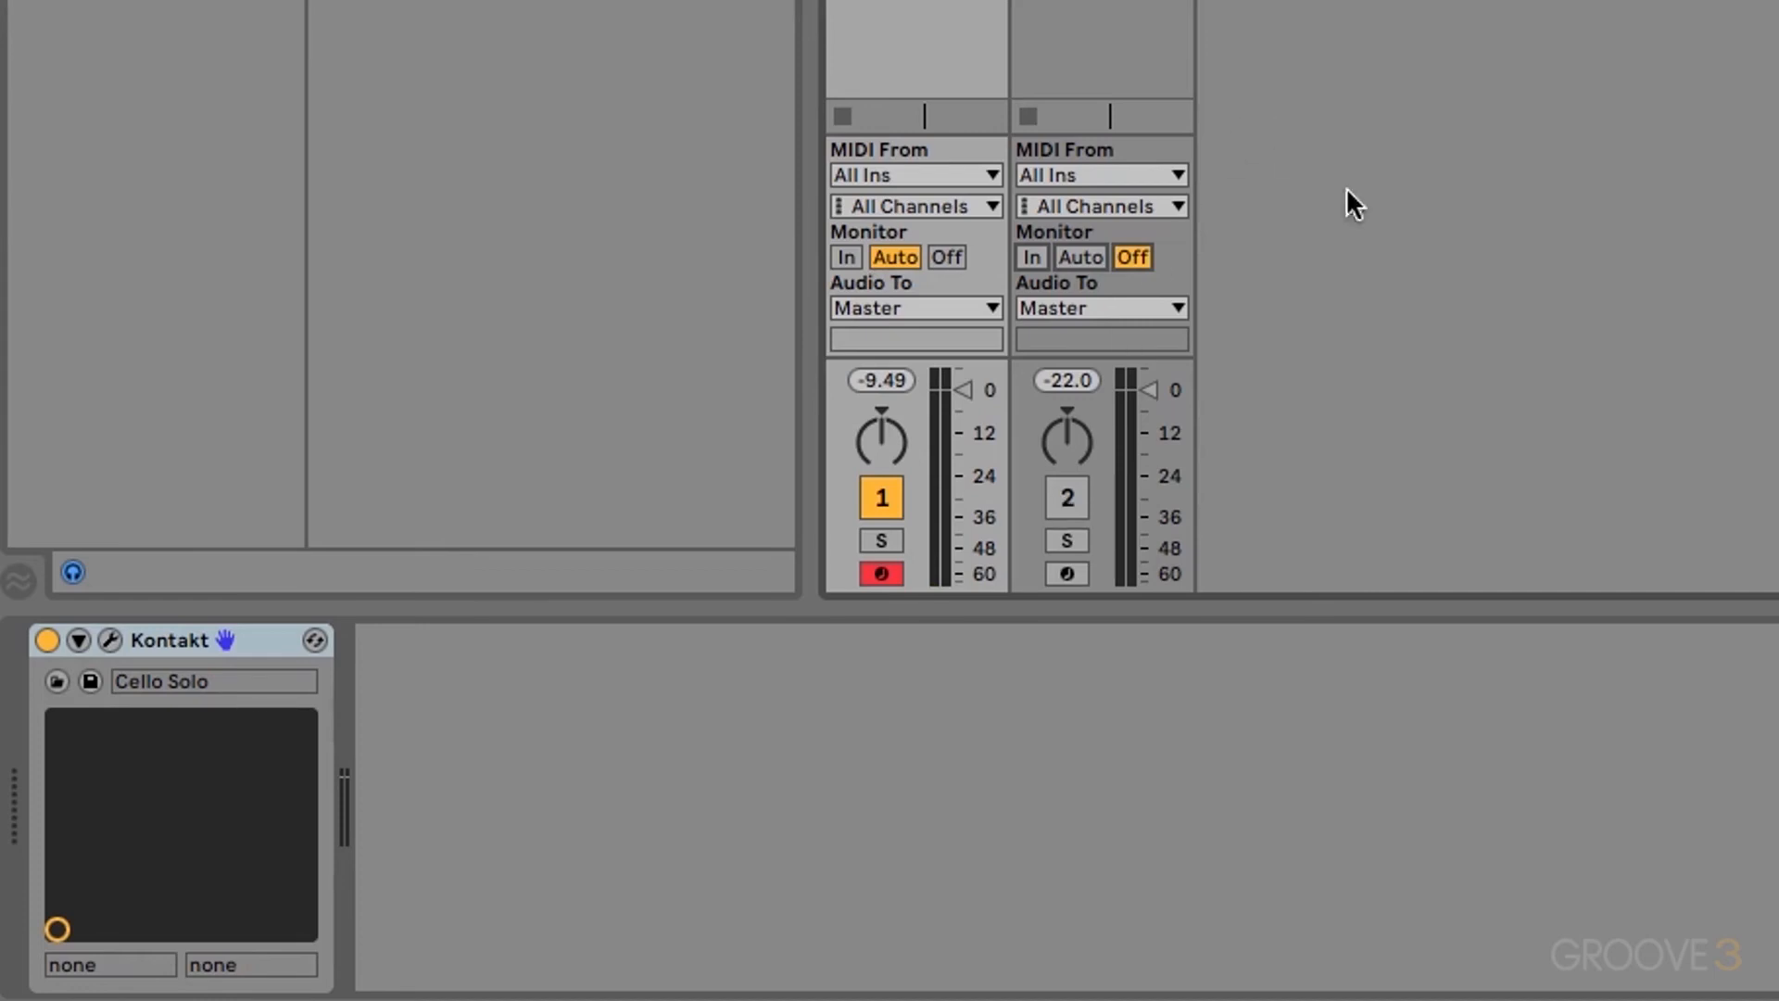
click(1067, 497)
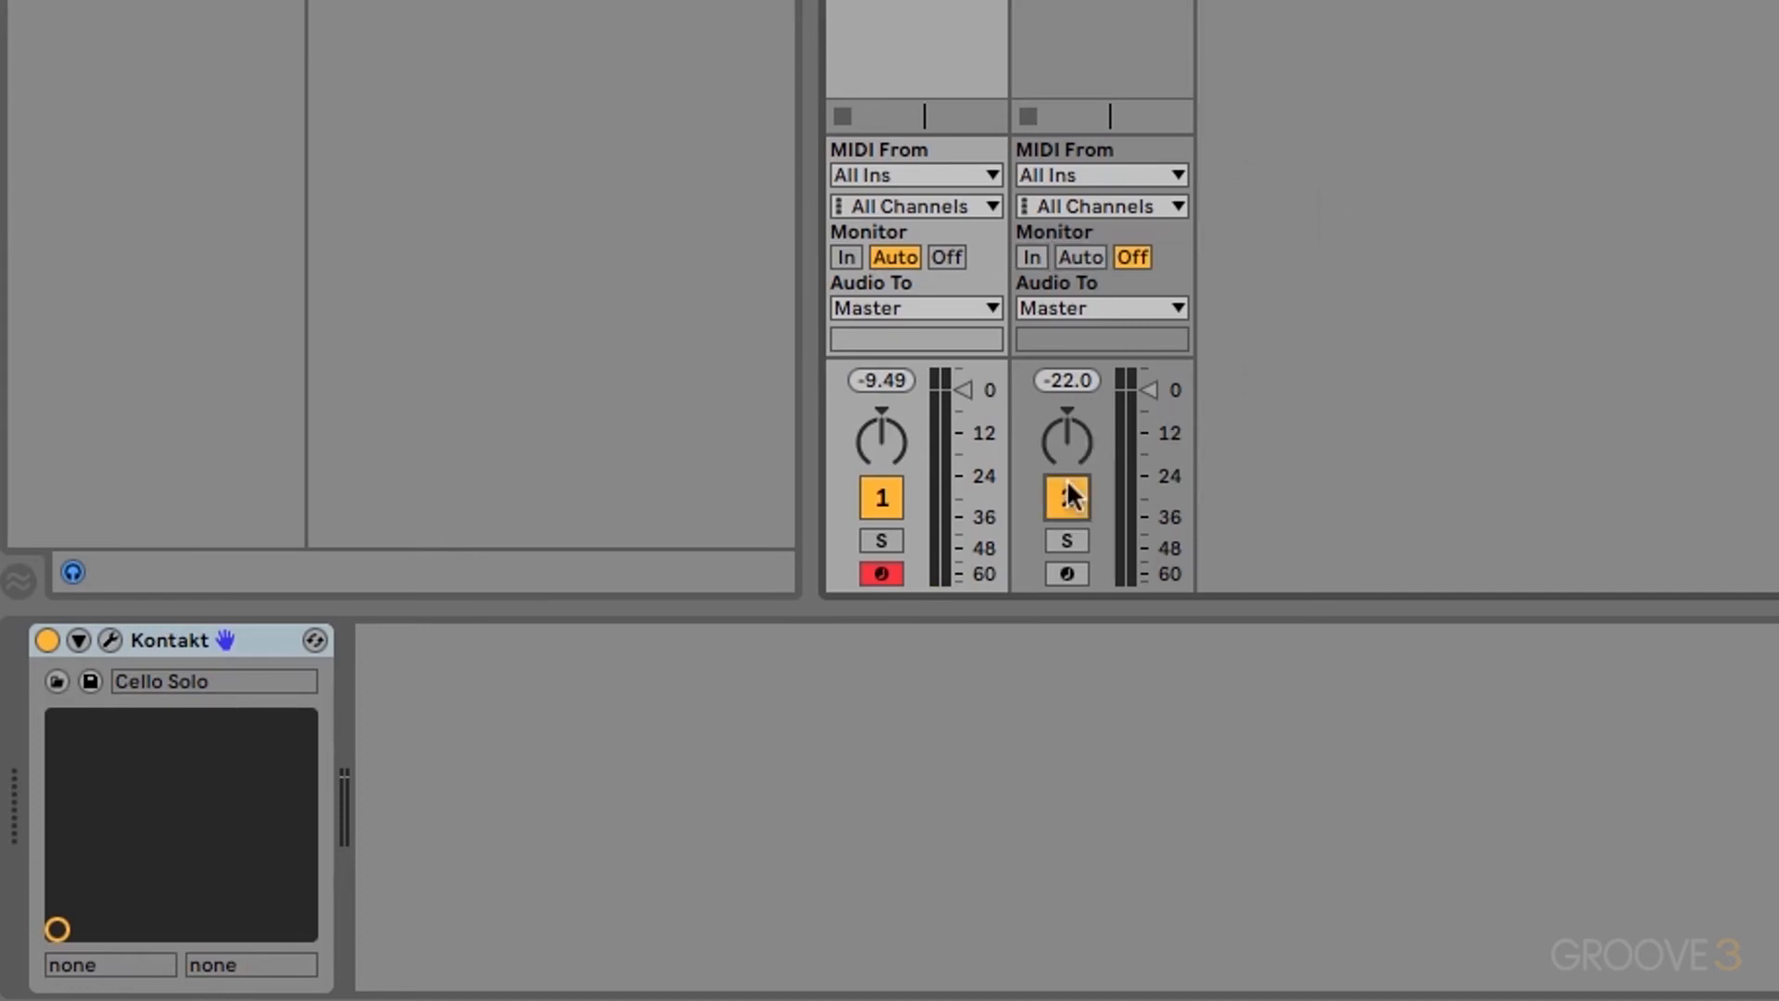
click(1066, 571)
click(1031, 257)
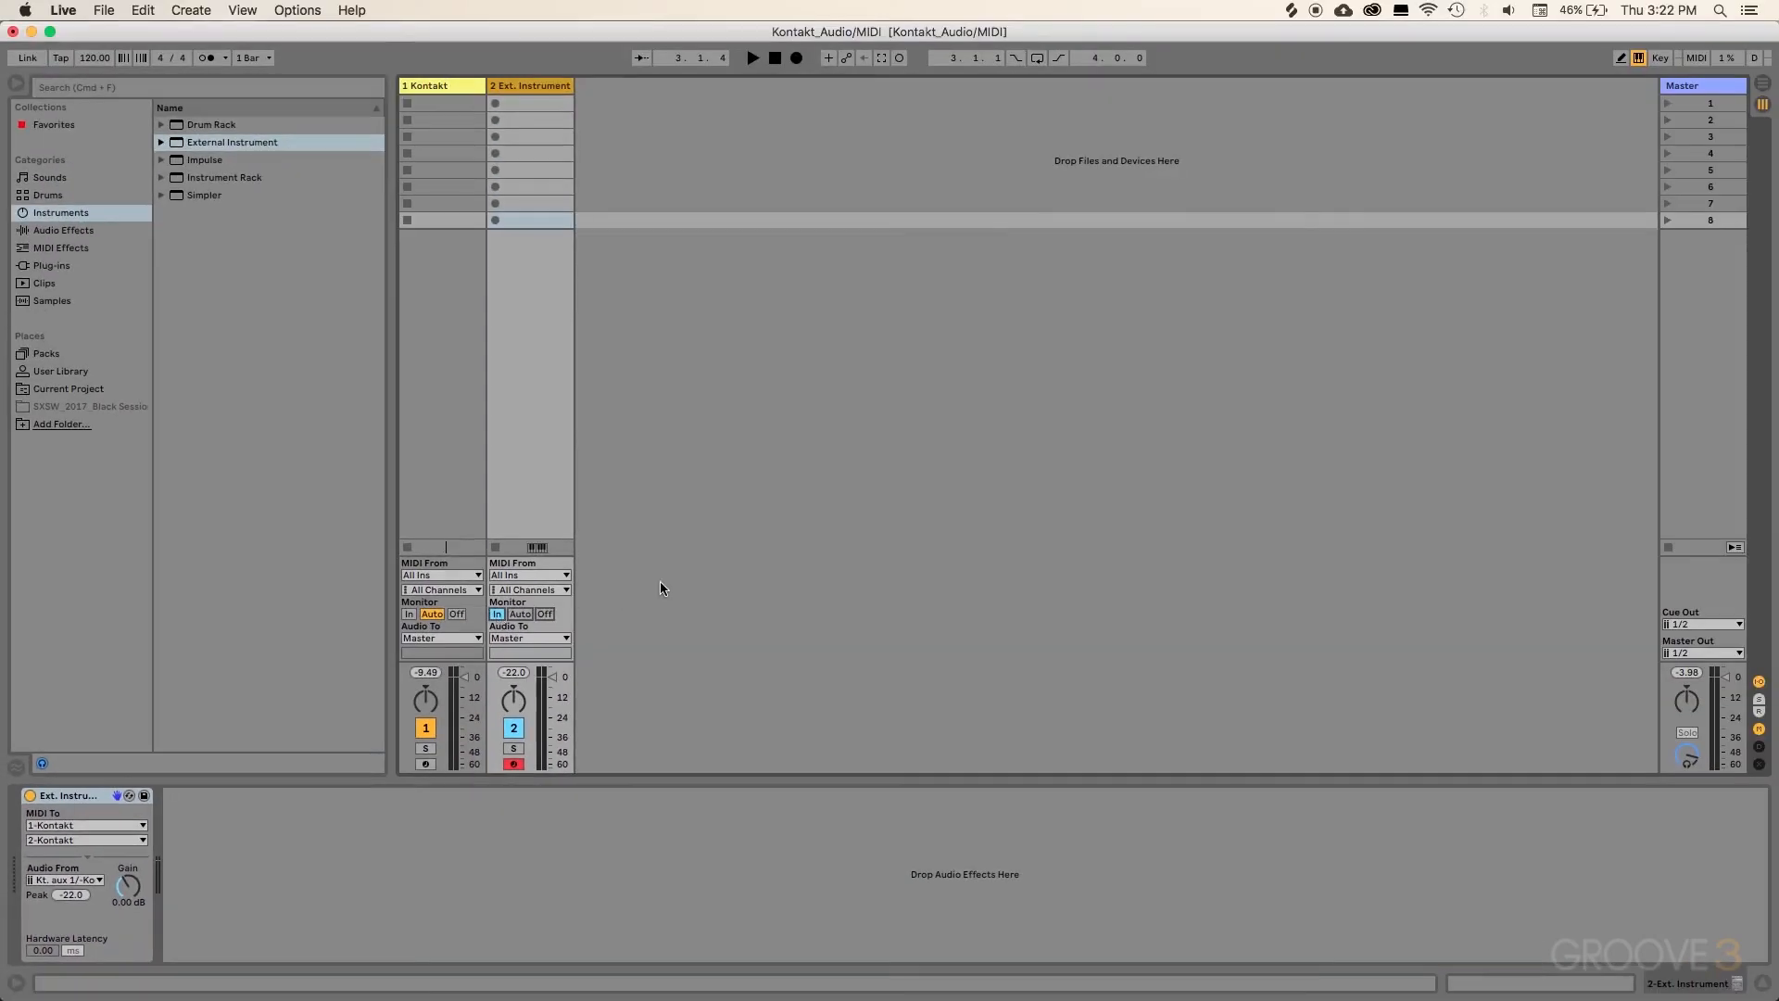
right_click(658, 265)
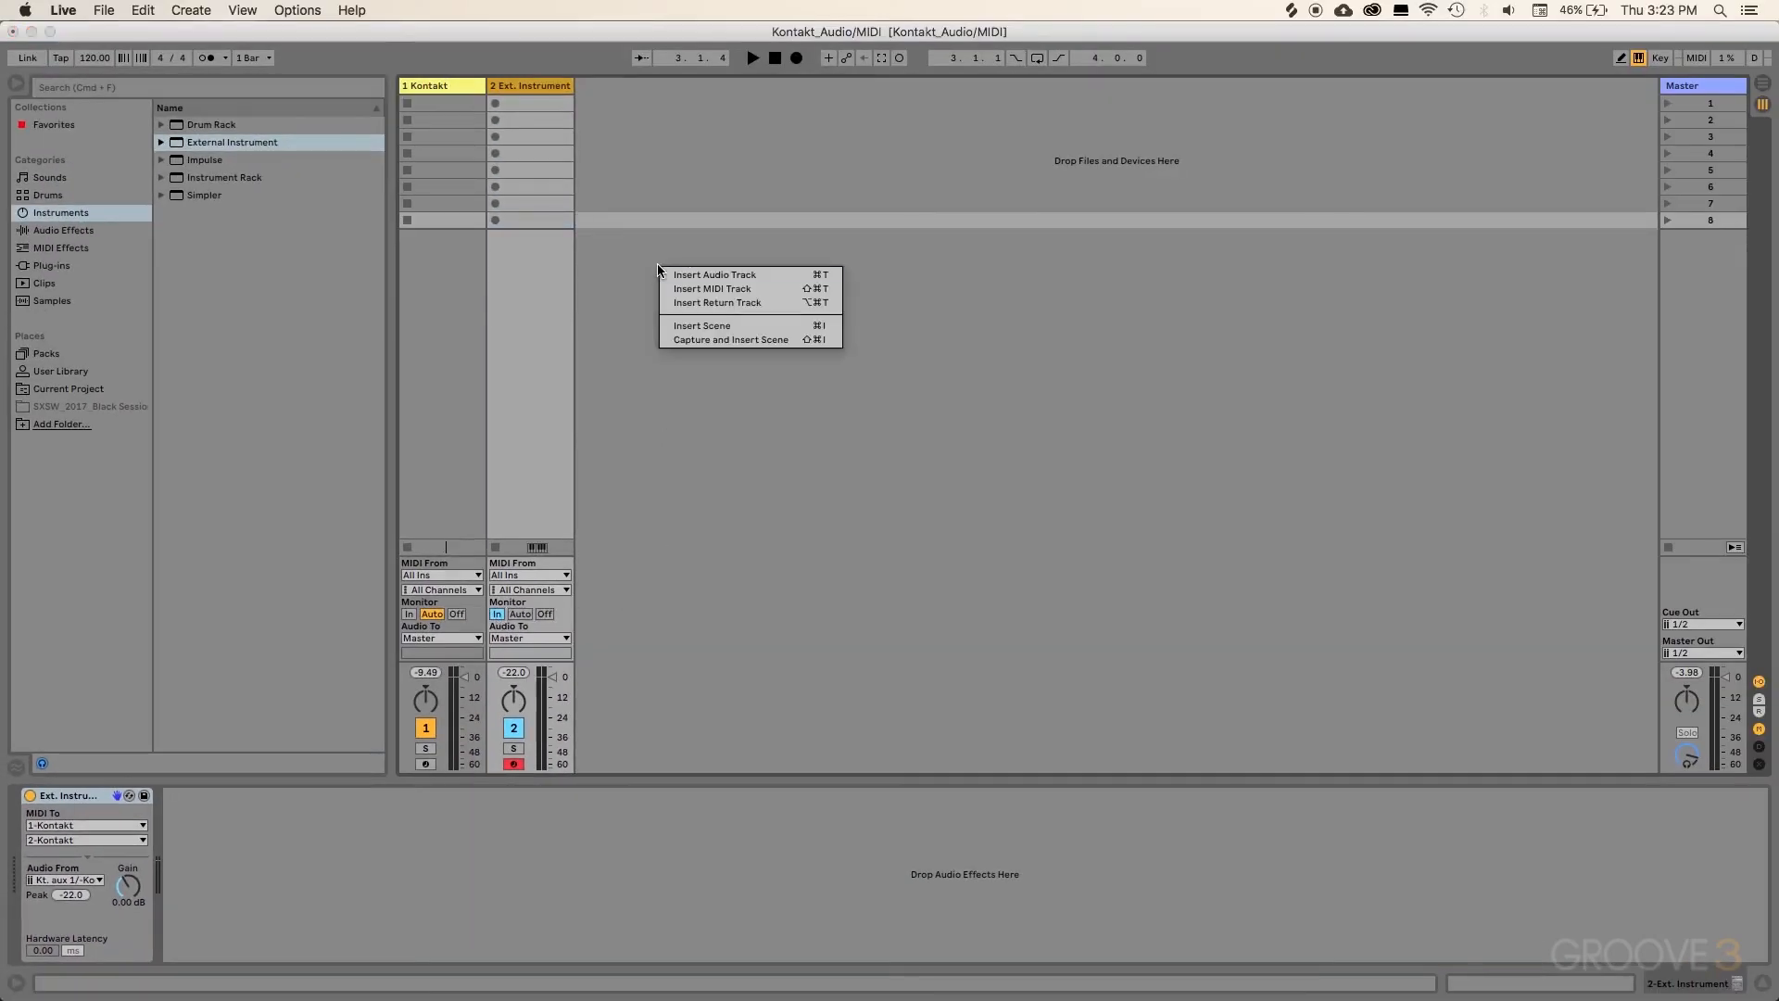
click(702, 276)
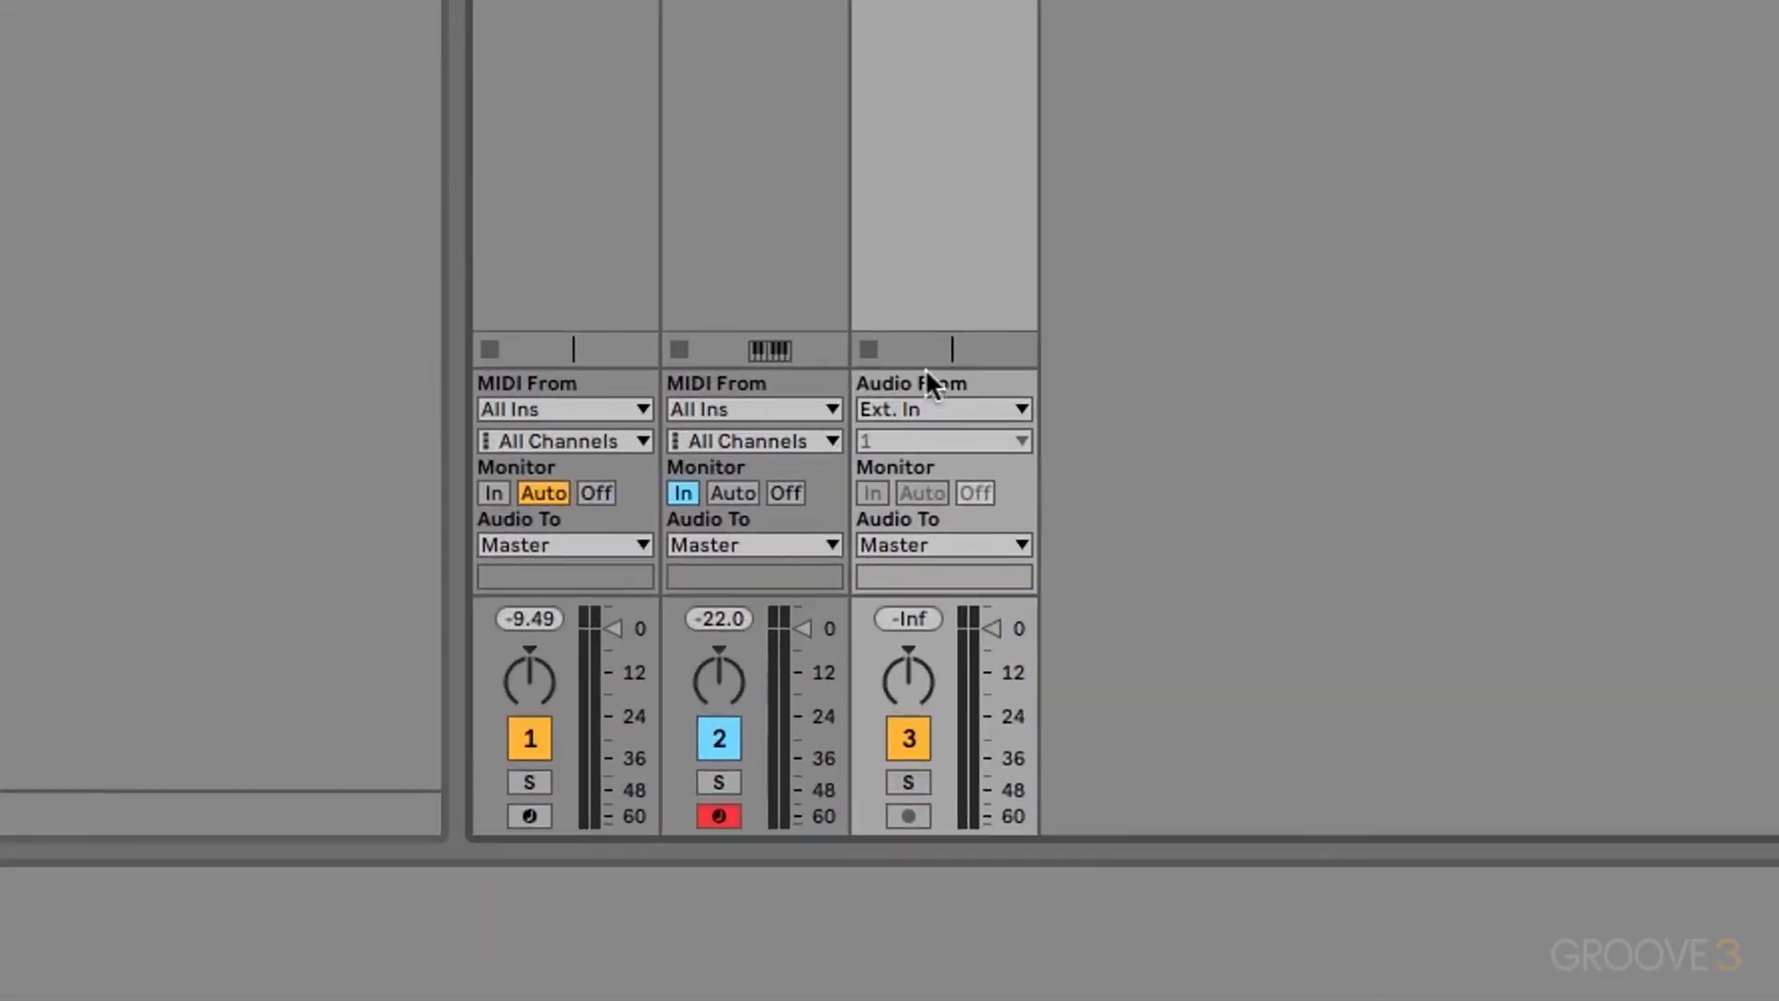
Step: Set track 3's input to 1-Kontakt Kt. aux 1, monitor In, and adjust its volume fader
click(919, 408)
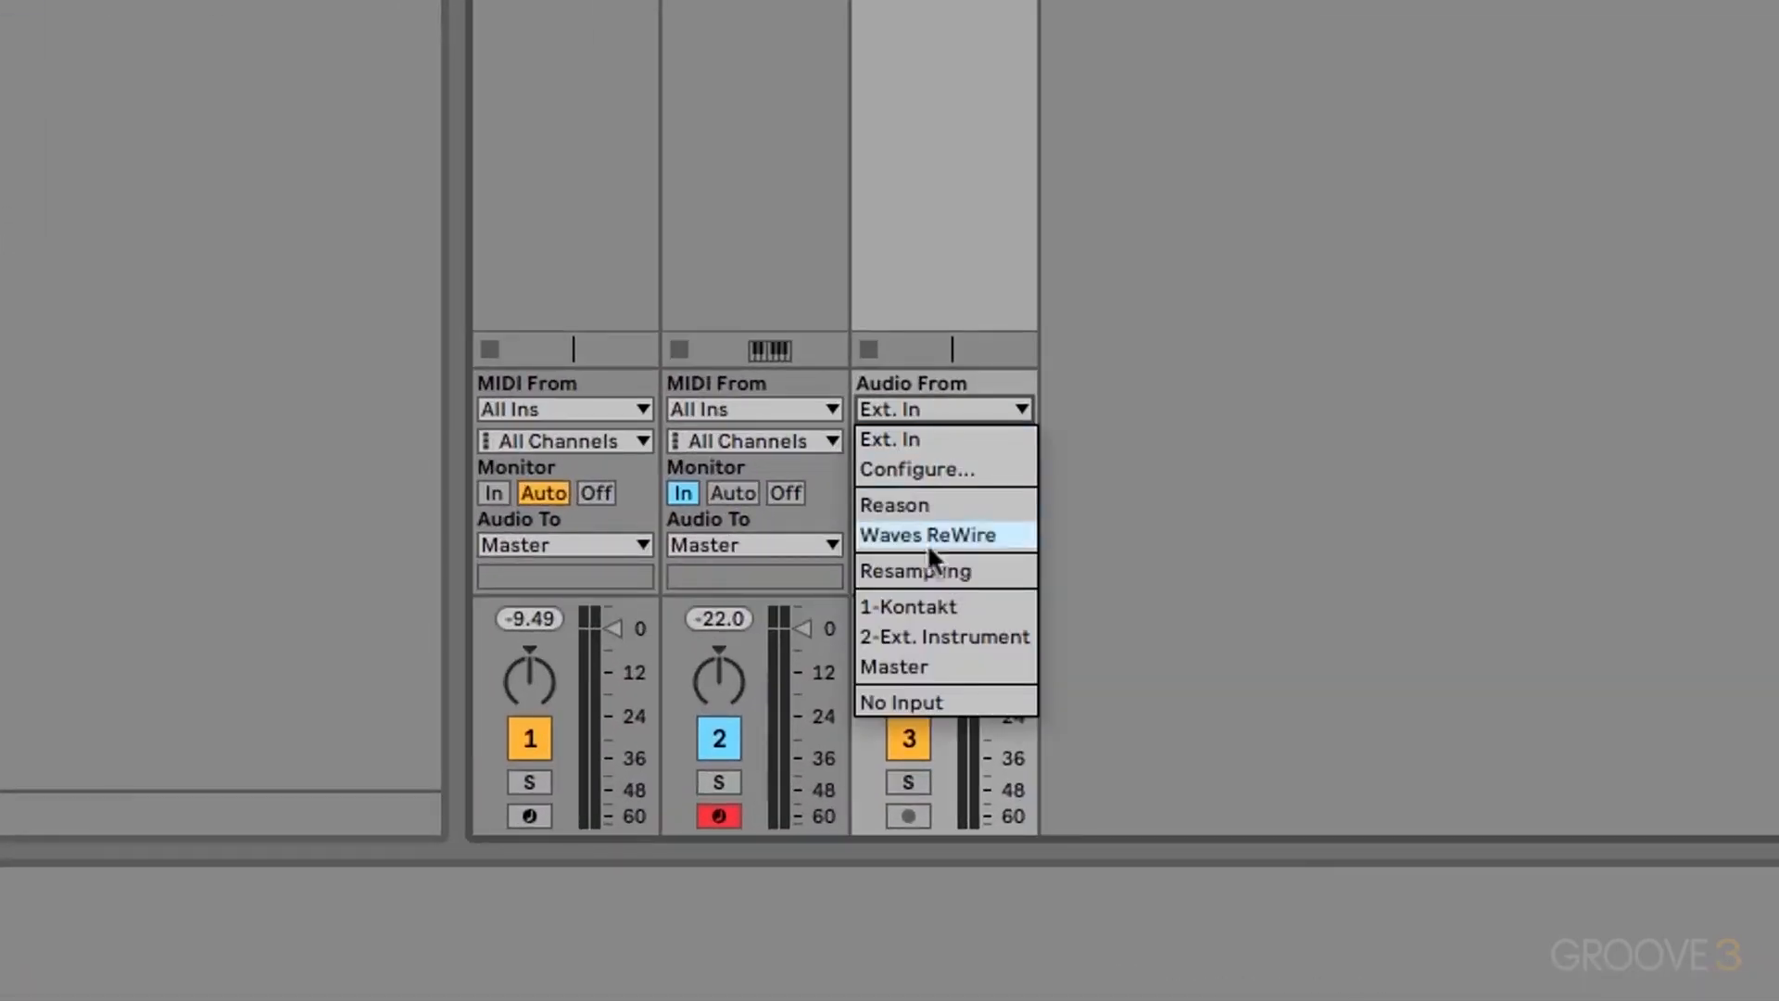
click(934, 607)
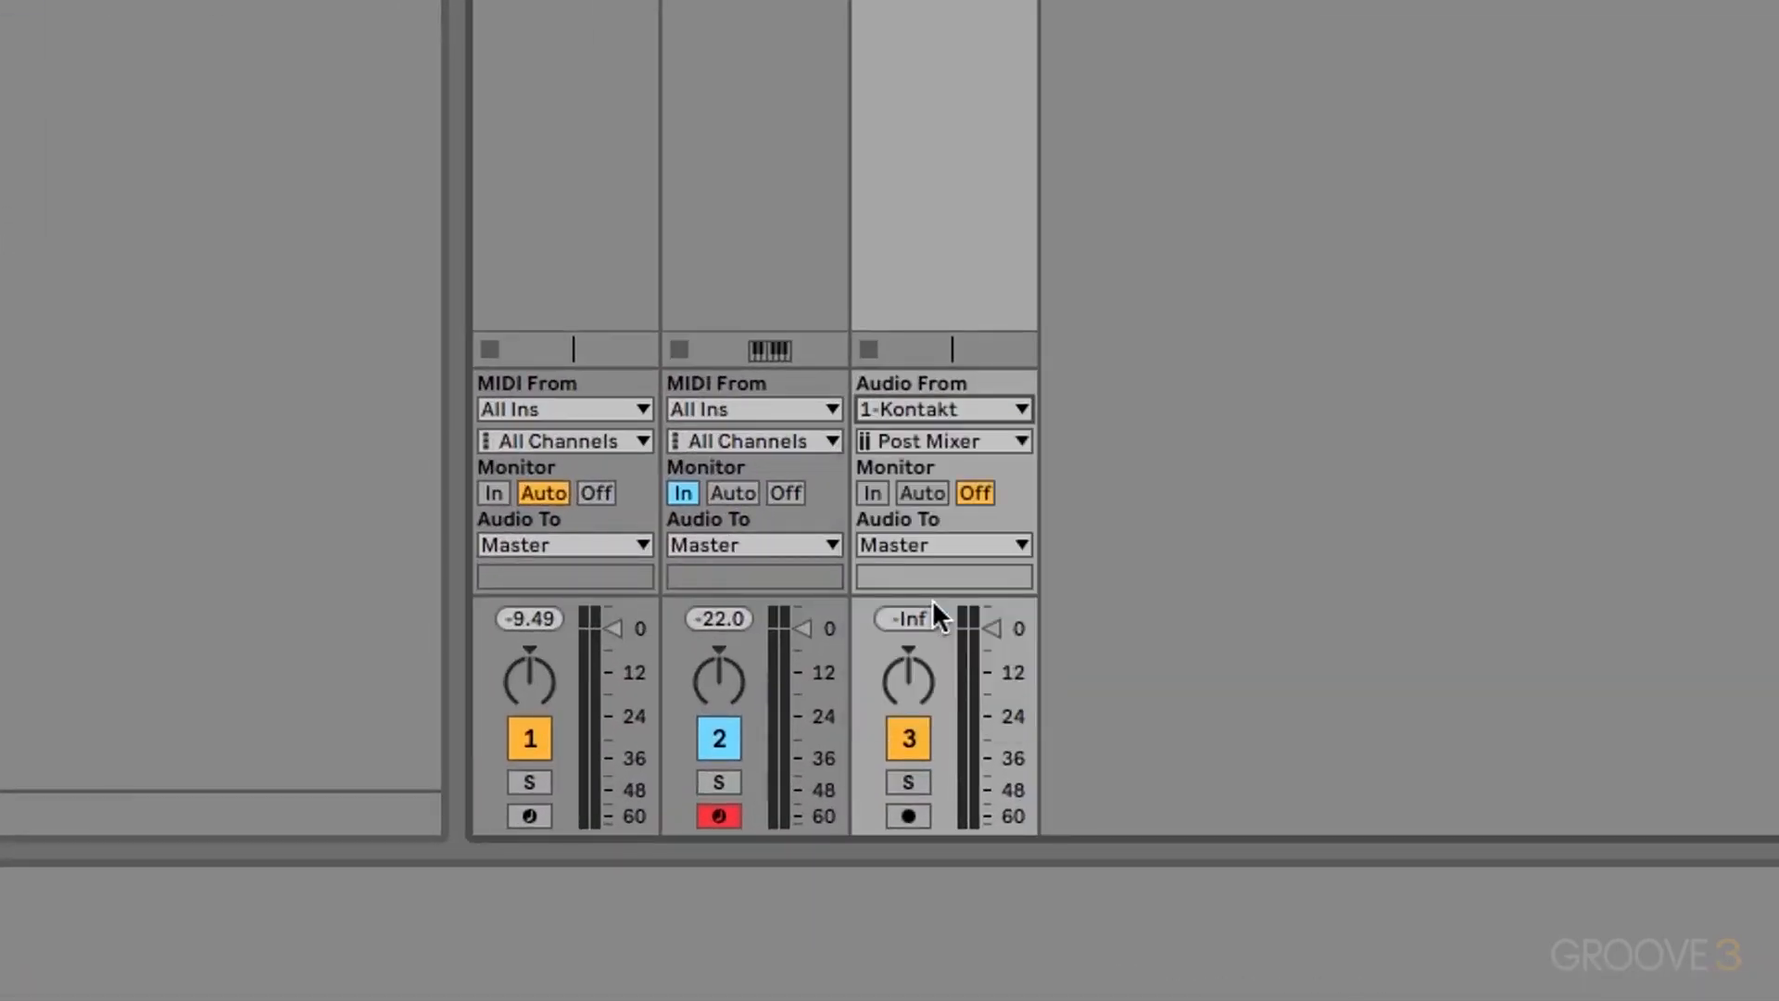
click(922, 438)
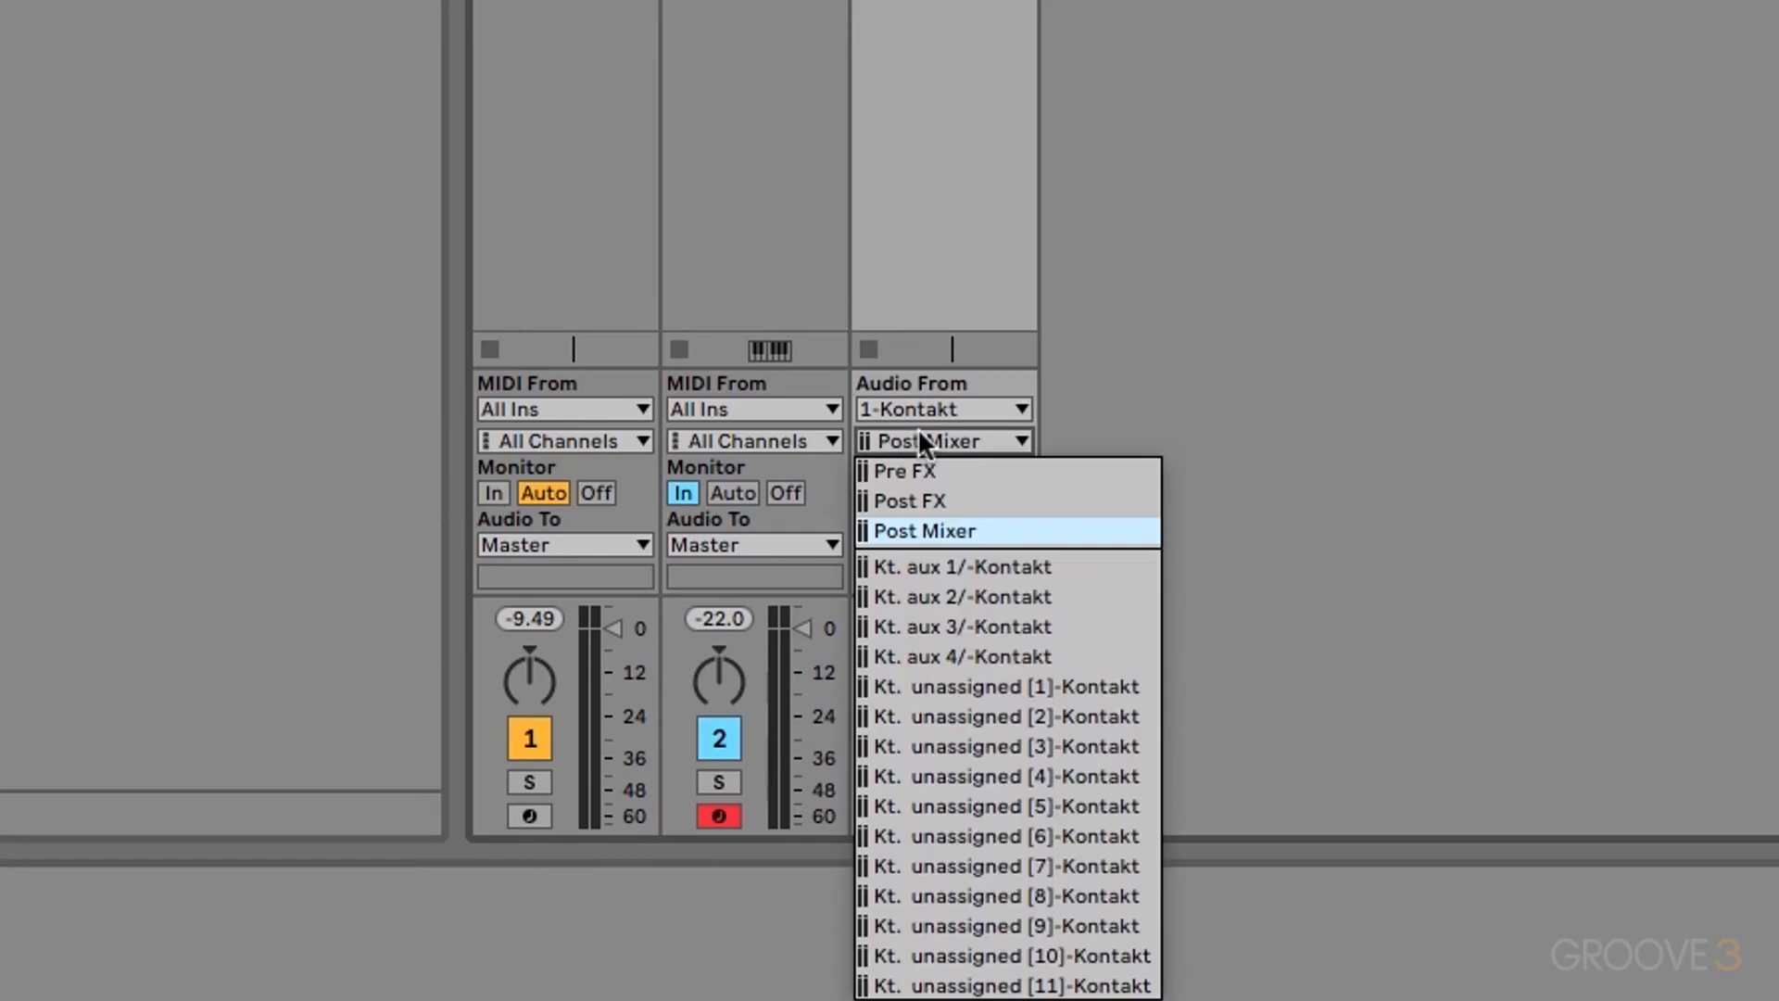
click(986, 565)
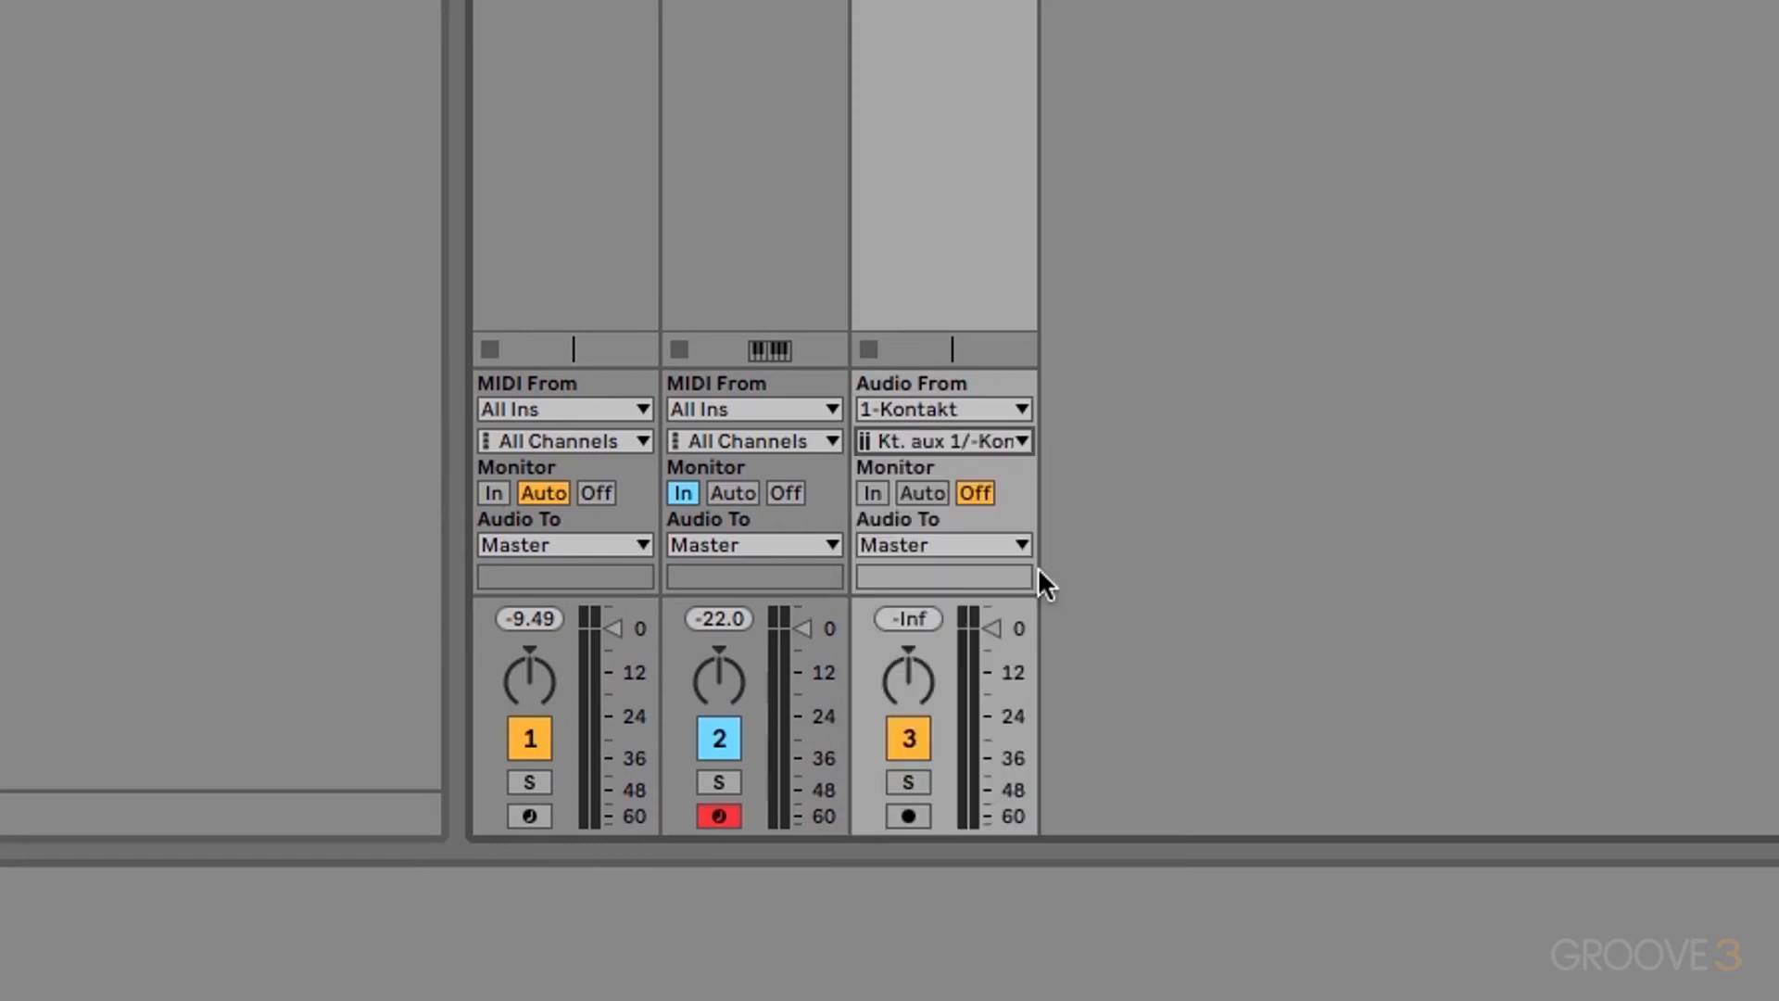
click(871, 492)
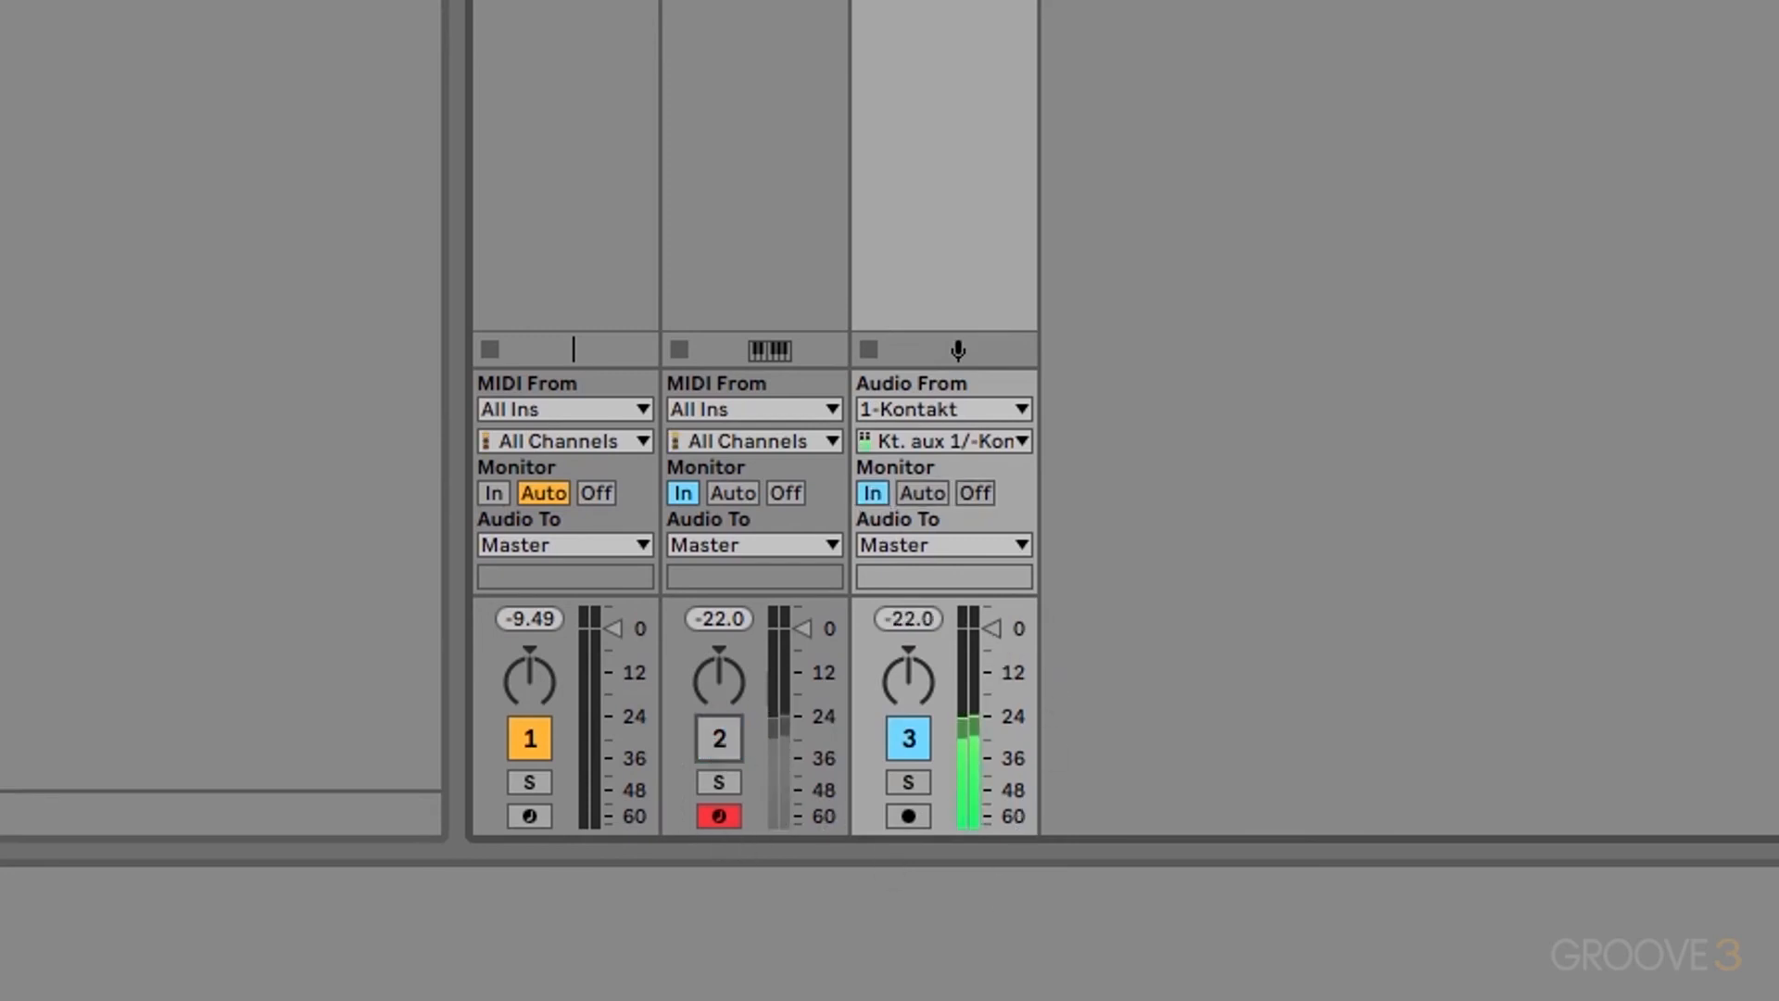
mouse_move(991, 629)
mouse_down()
mouse_move(991, 794)
mouse_move(988, 638)
mouse_up()
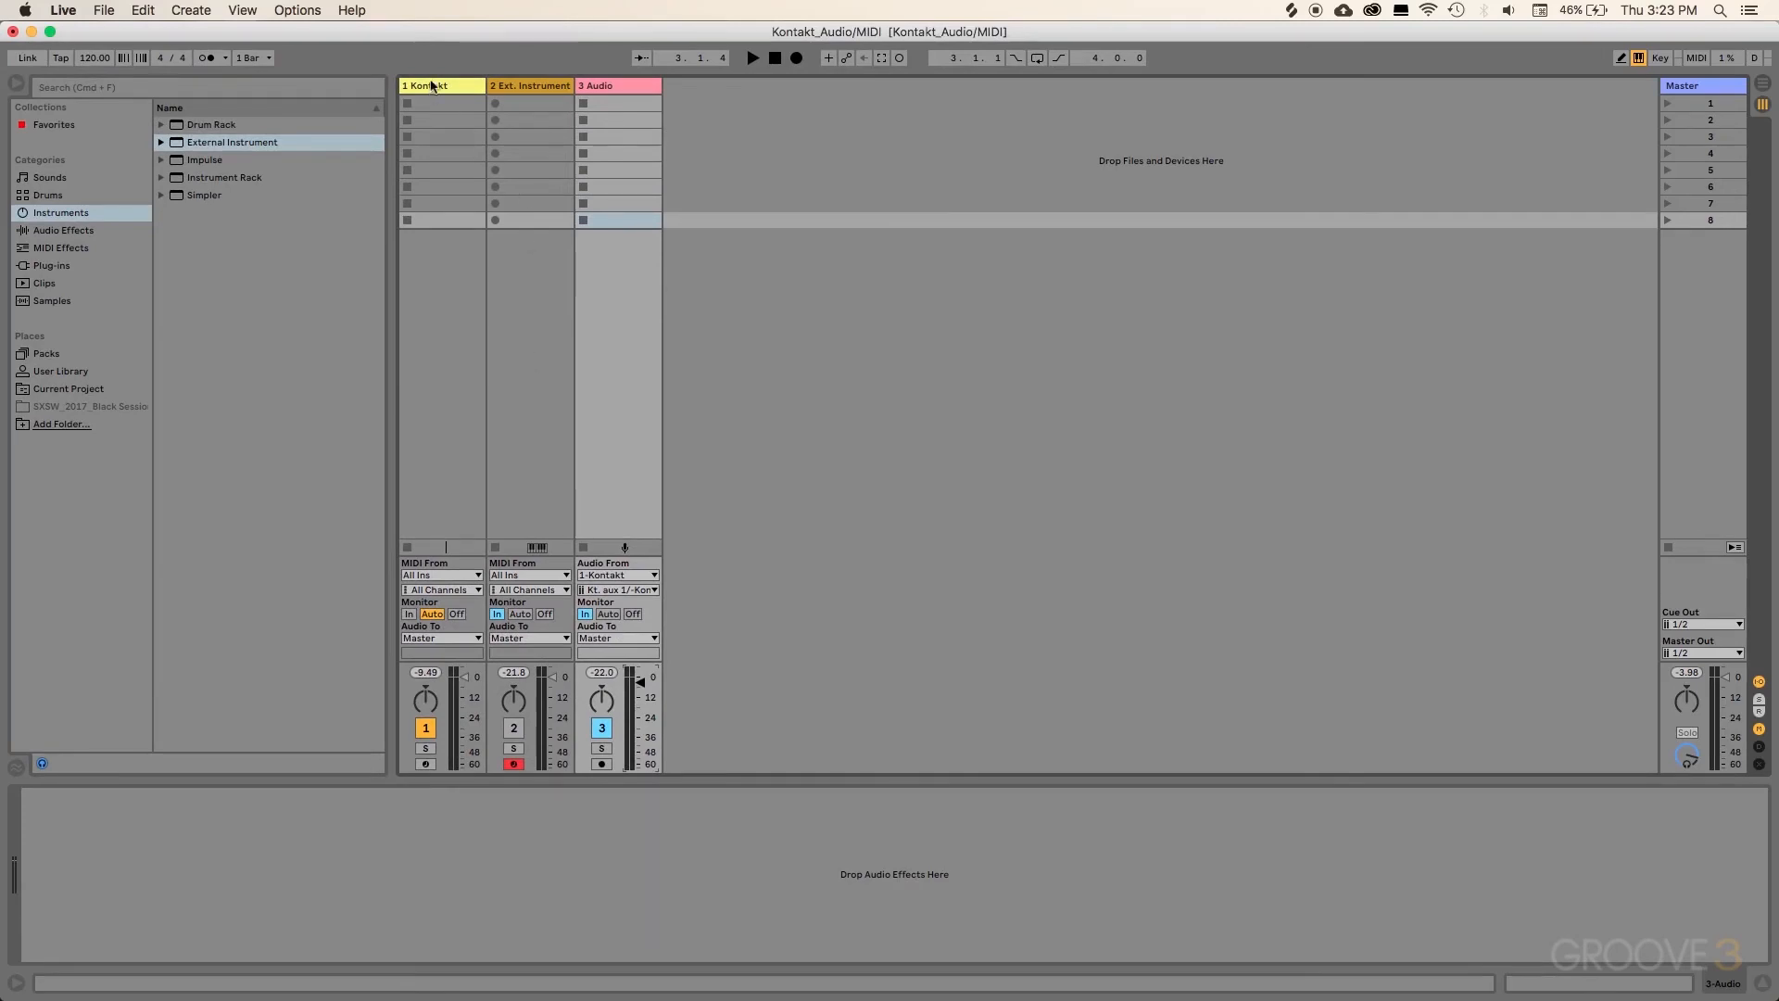
Step: Delete the External Instrument track, then remove Irish Flute and Cello Solo from Kontakt's rack
click(530, 87)
key(Delete)
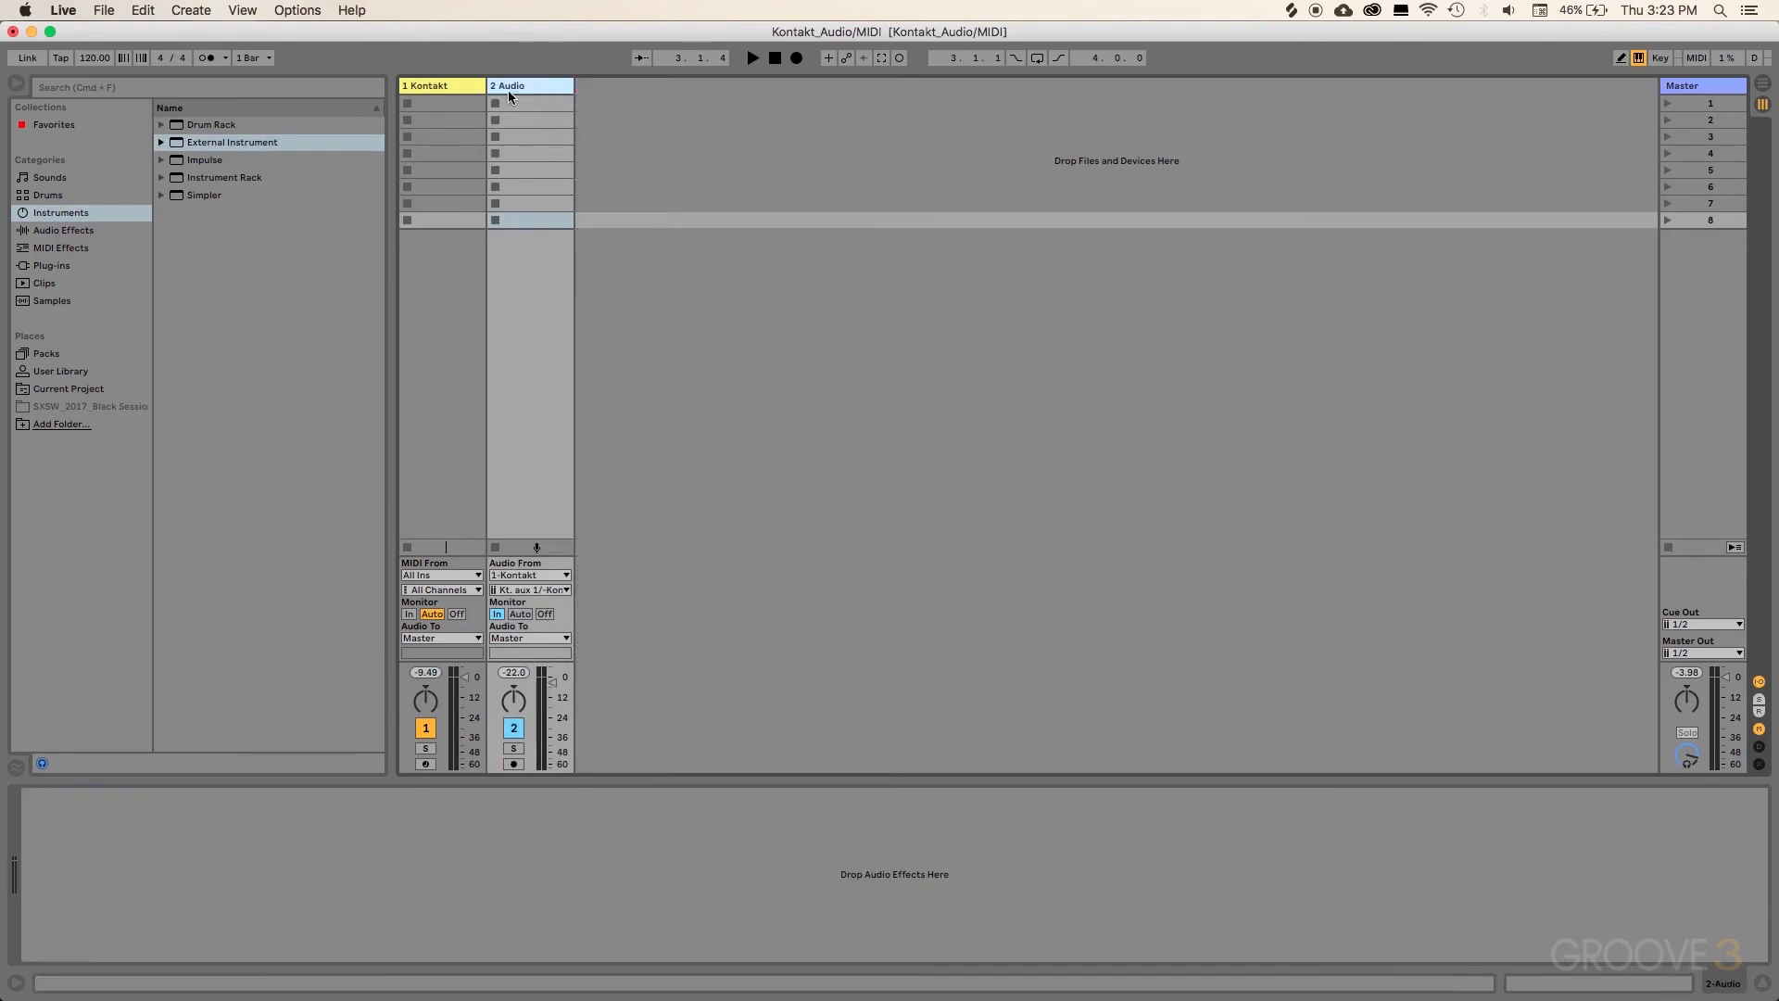
click(454, 86)
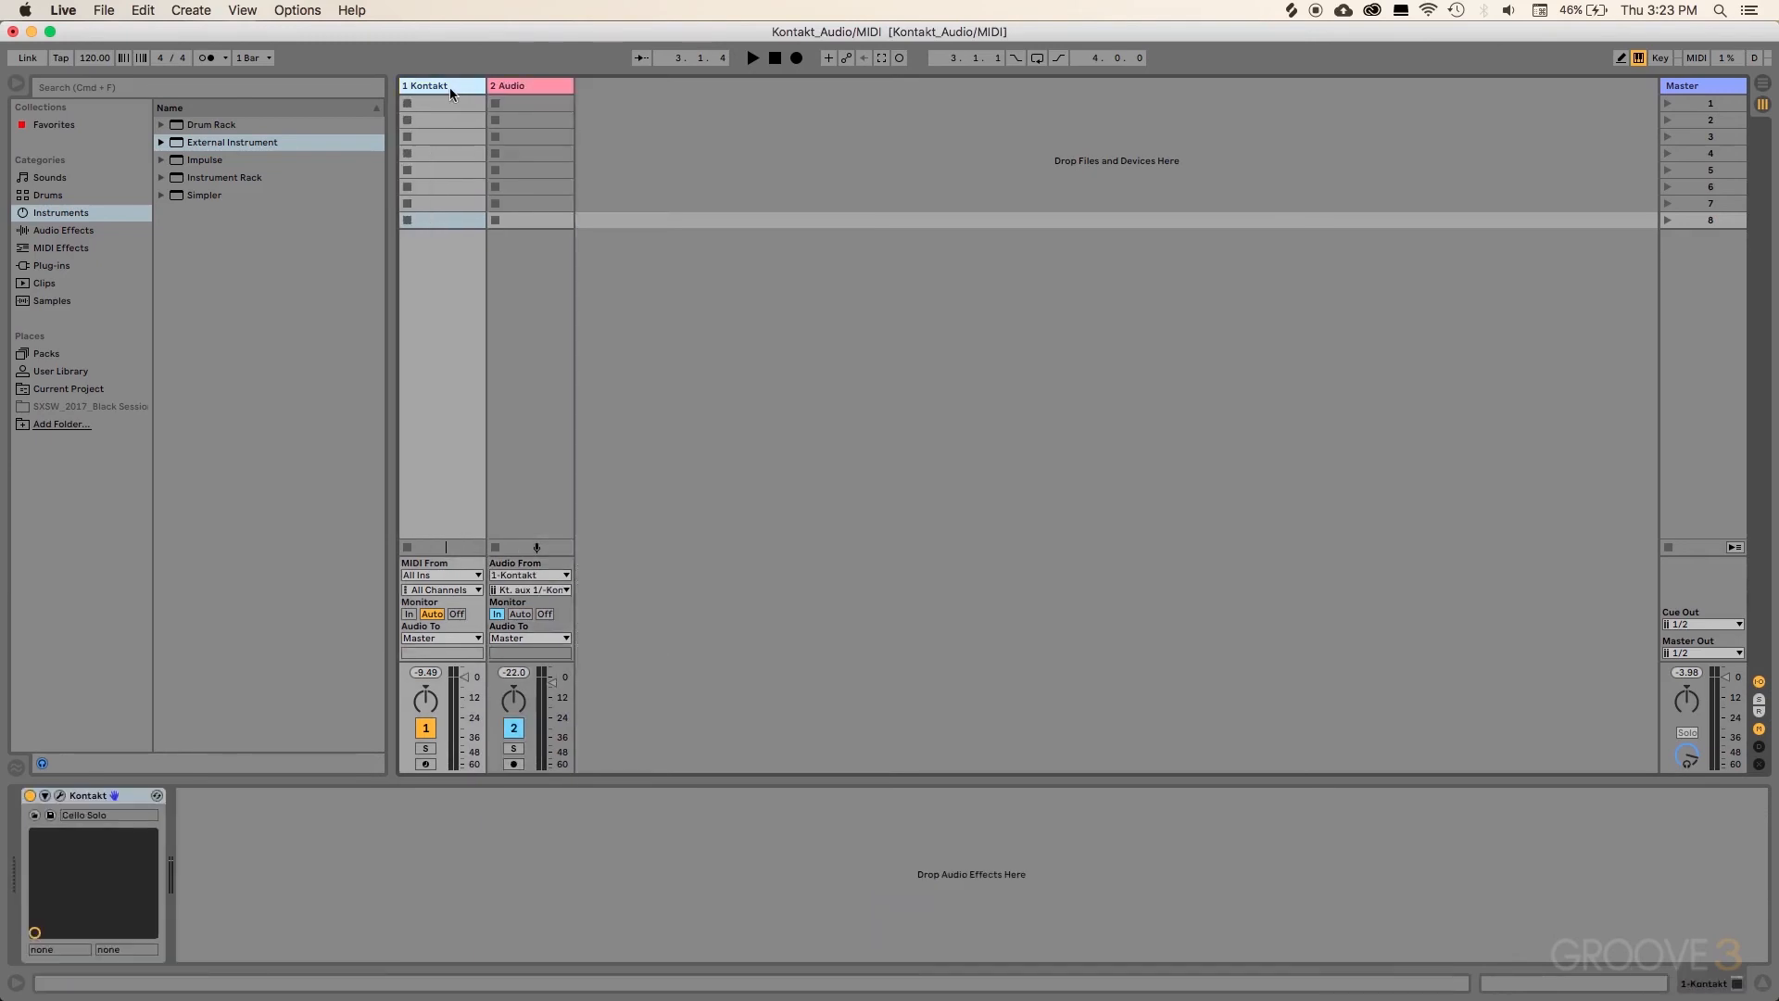
click(60, 795)
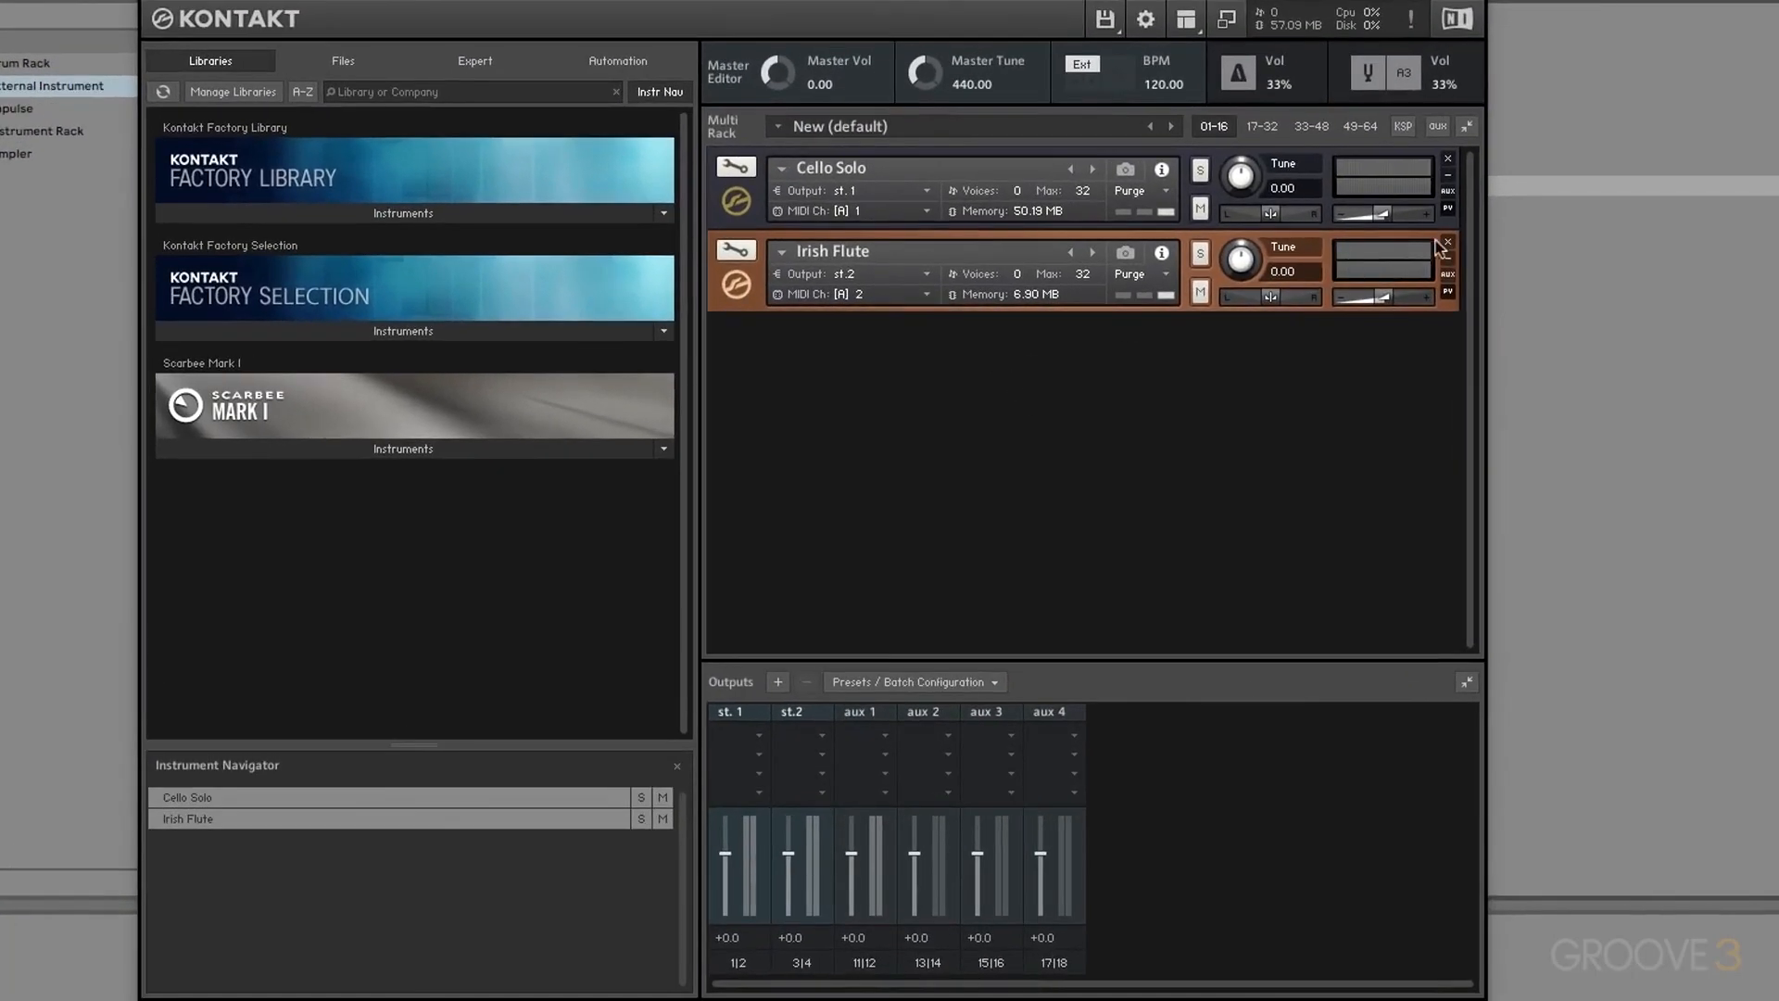
click(1448, 243)
click(1448, 159)
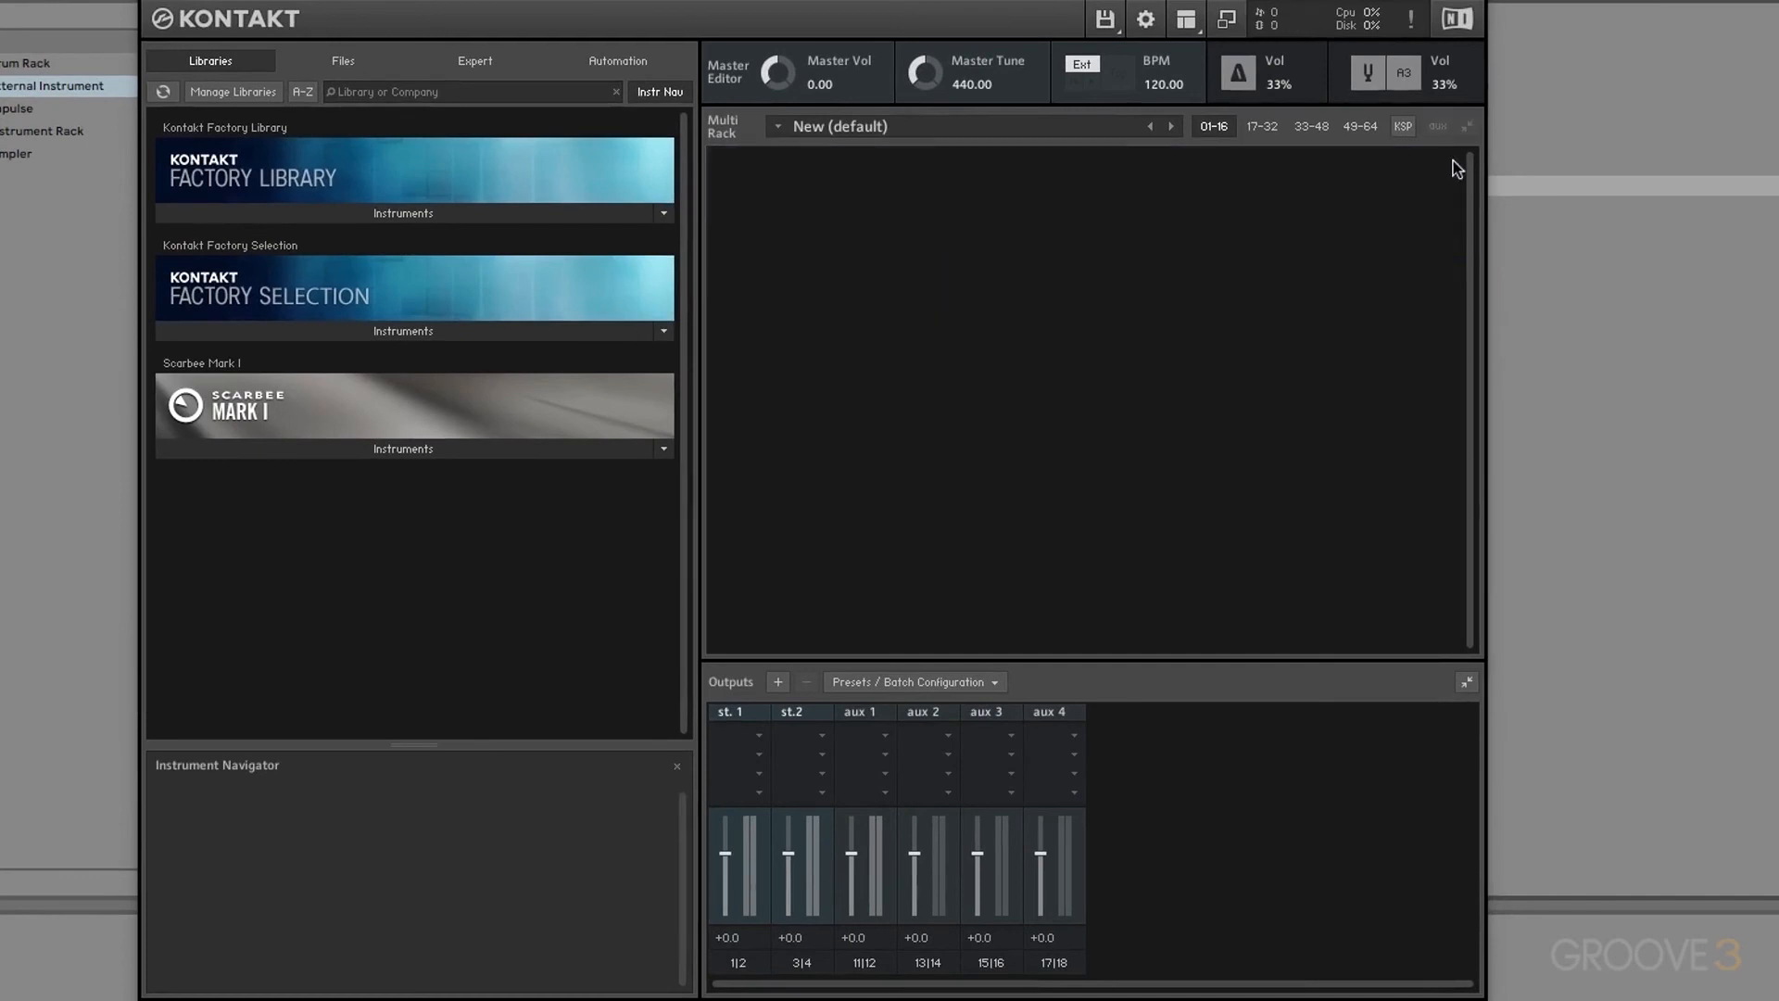
Step: Load Basic Drum Set.nki from Files and set its Snare group's amplifier output to st.2
click(345, 61)
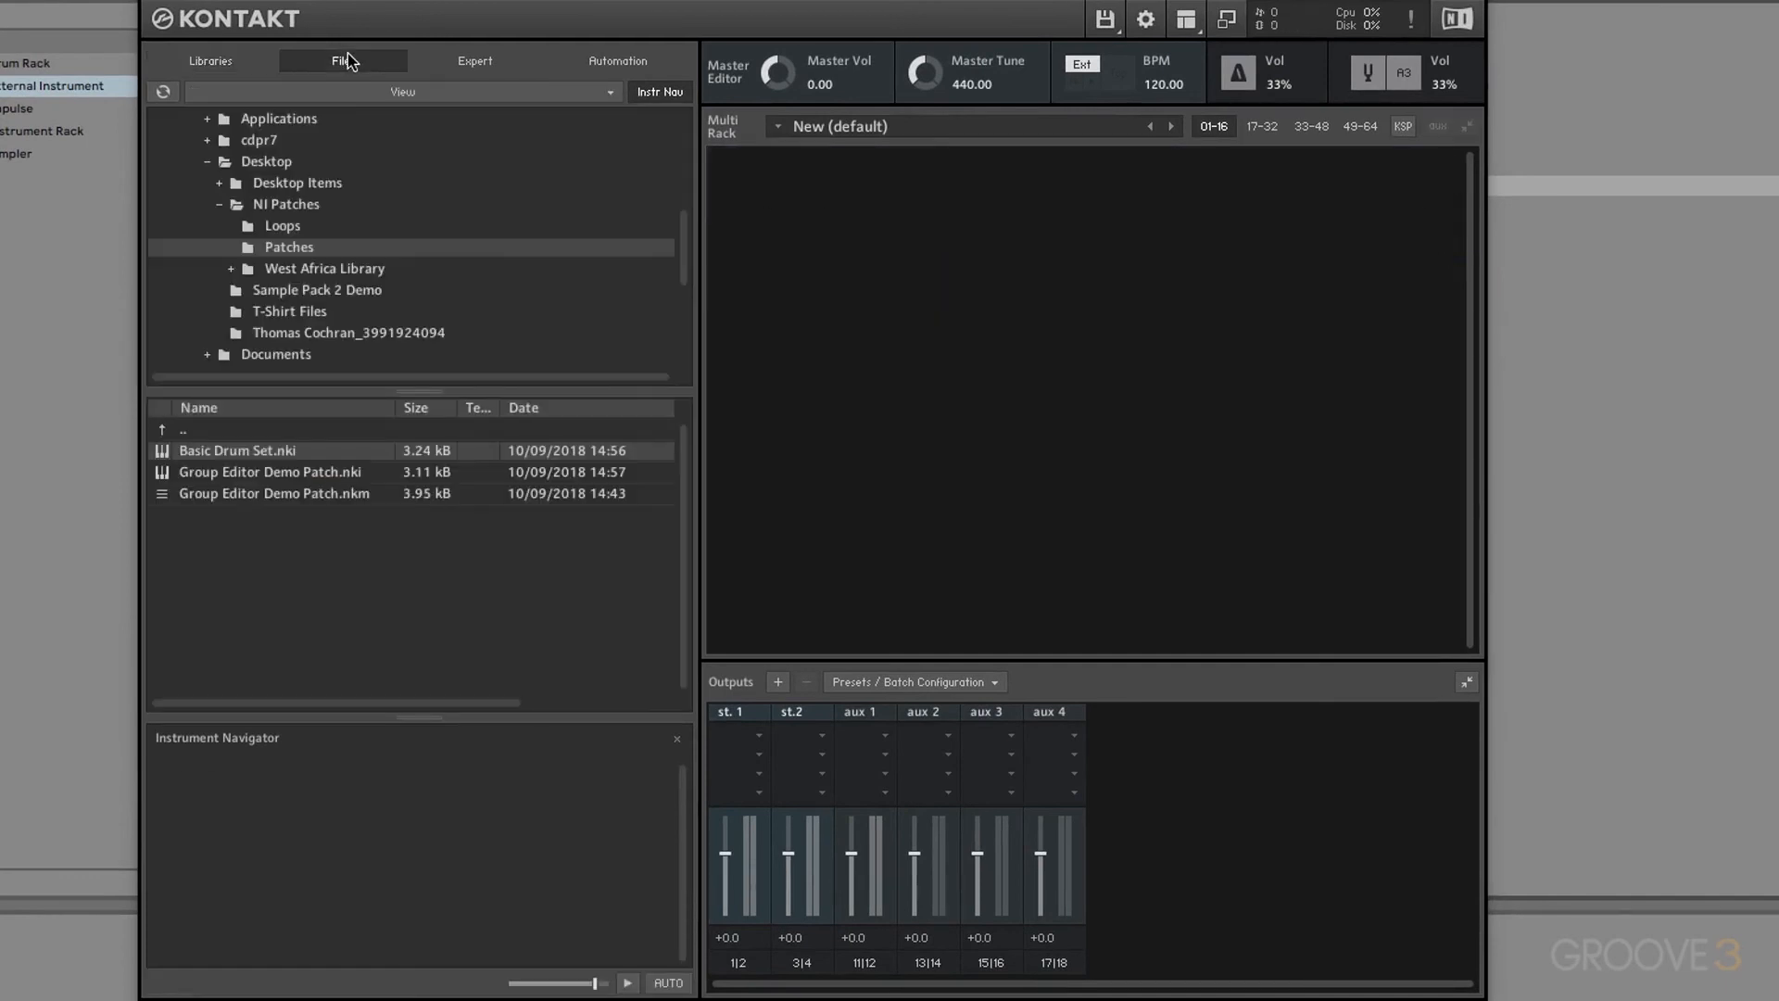
drag(238, 450, 787, 347)
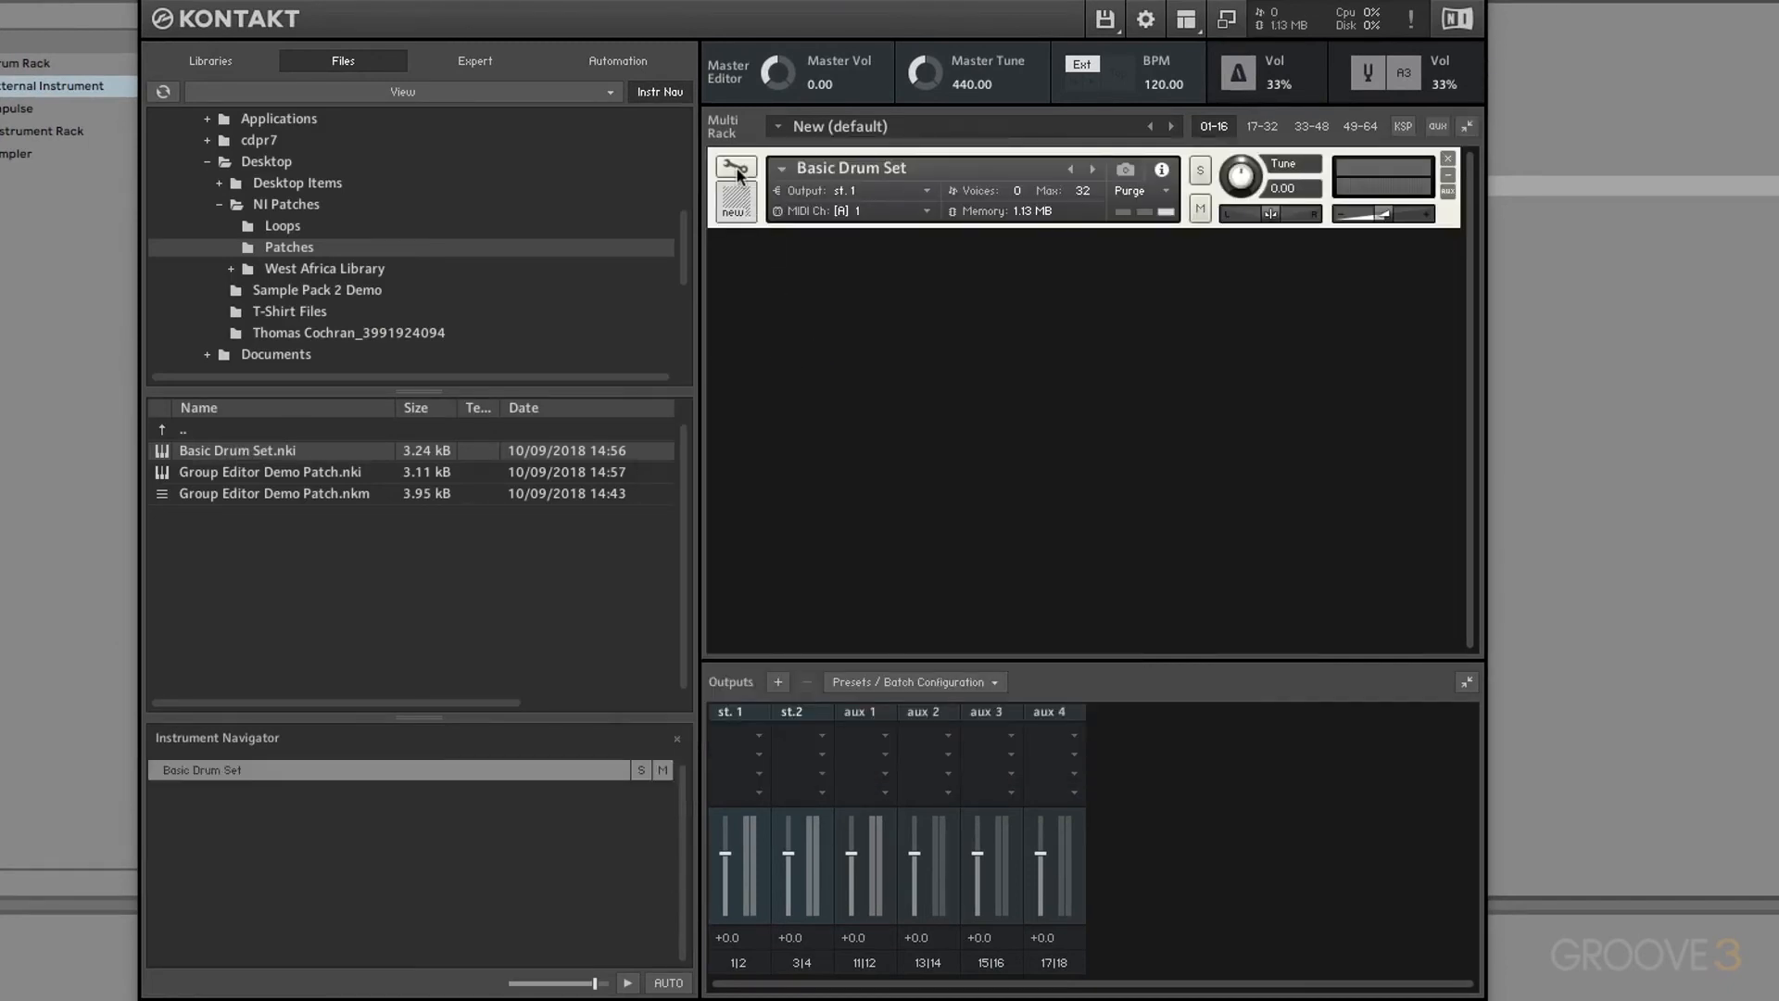
click(736, 168)
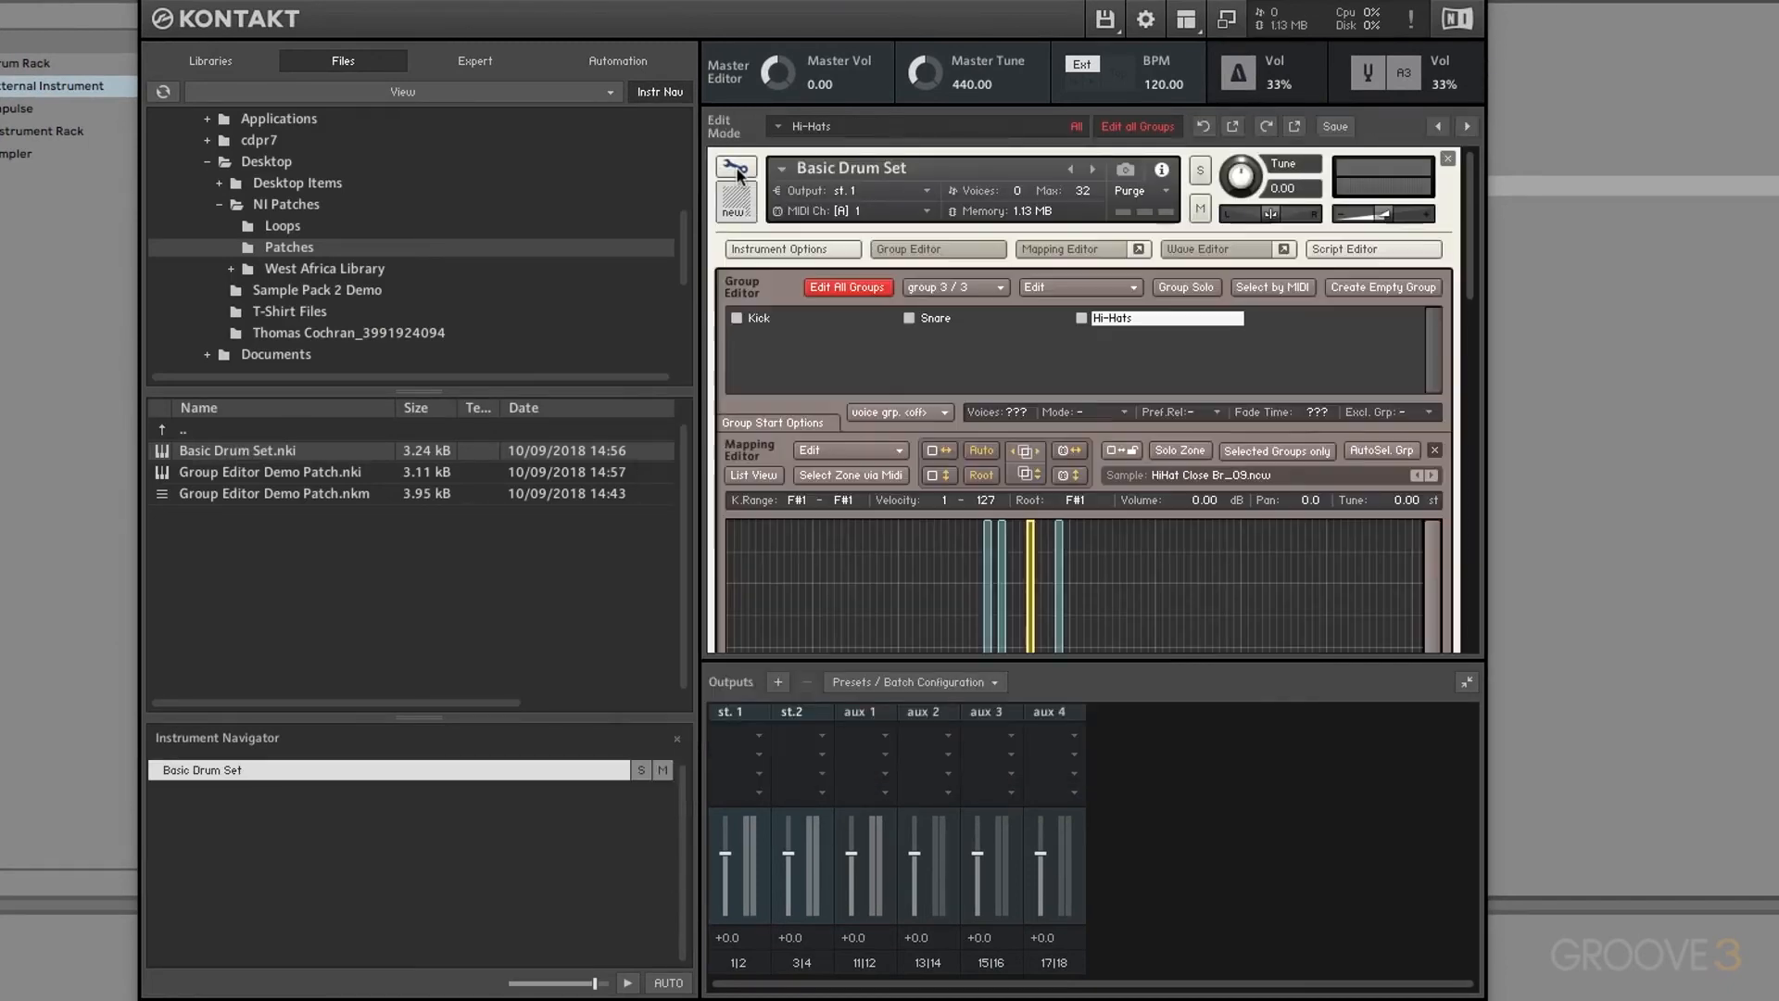
click(787, 320)
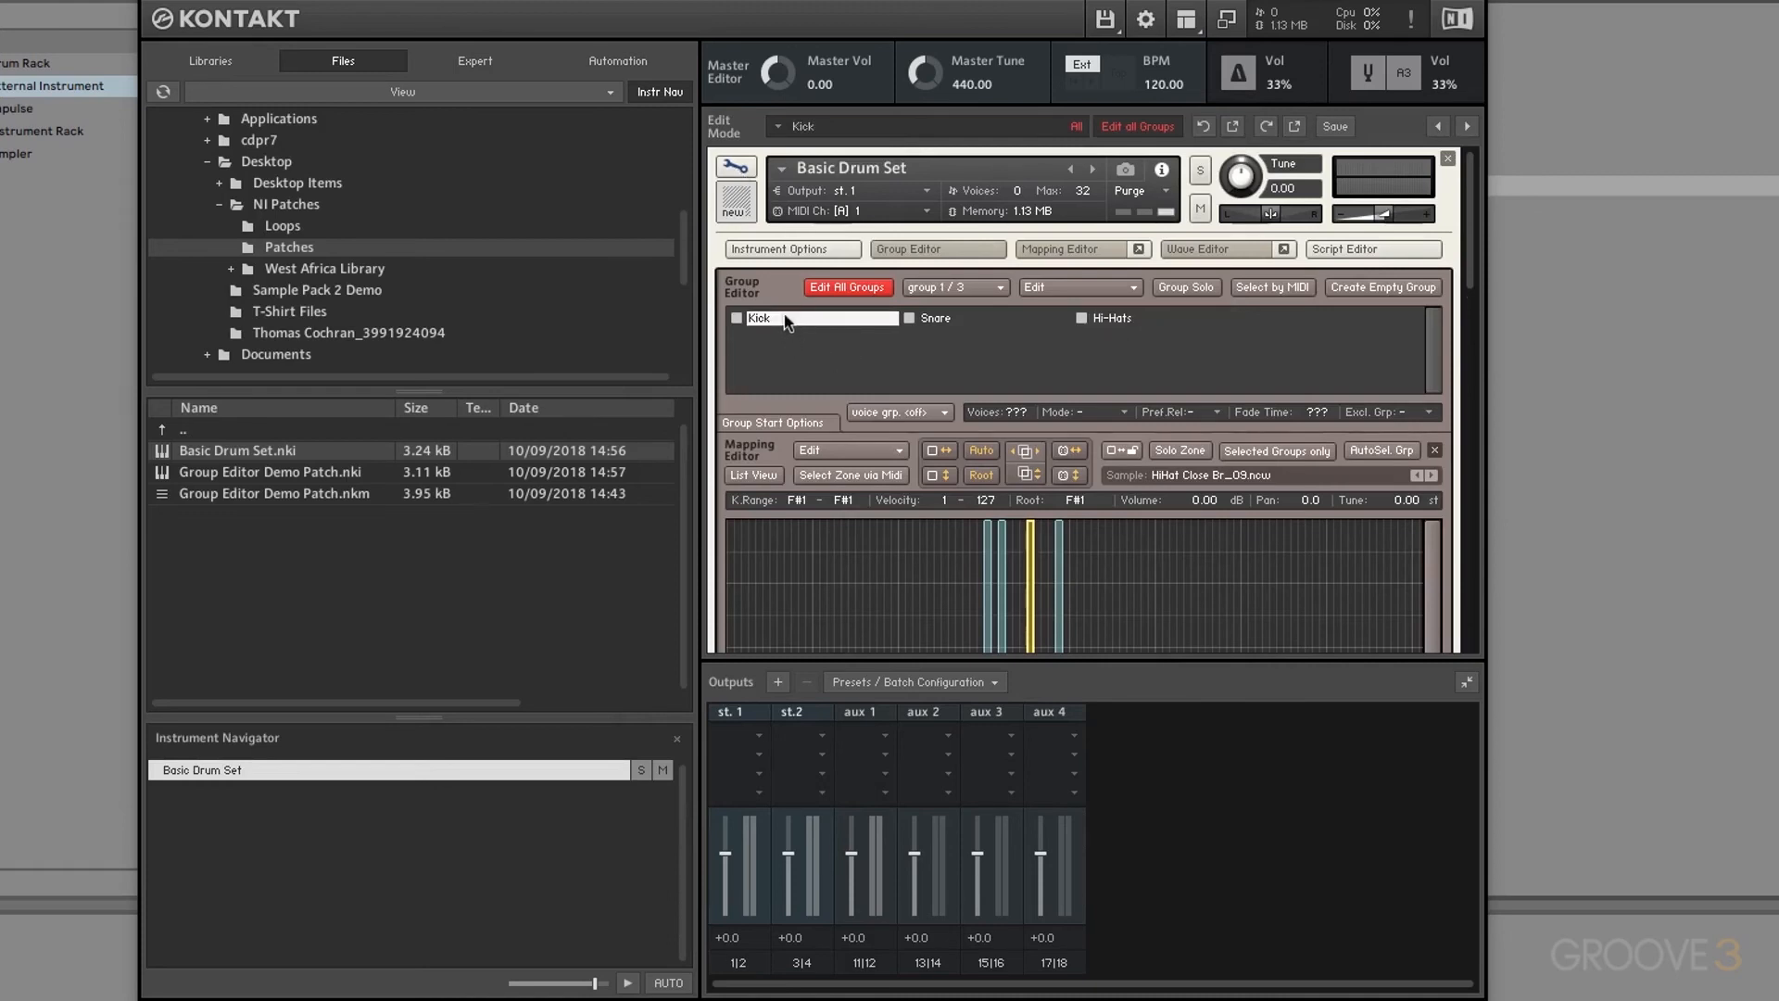
click(846, 289)
click(954, 320)
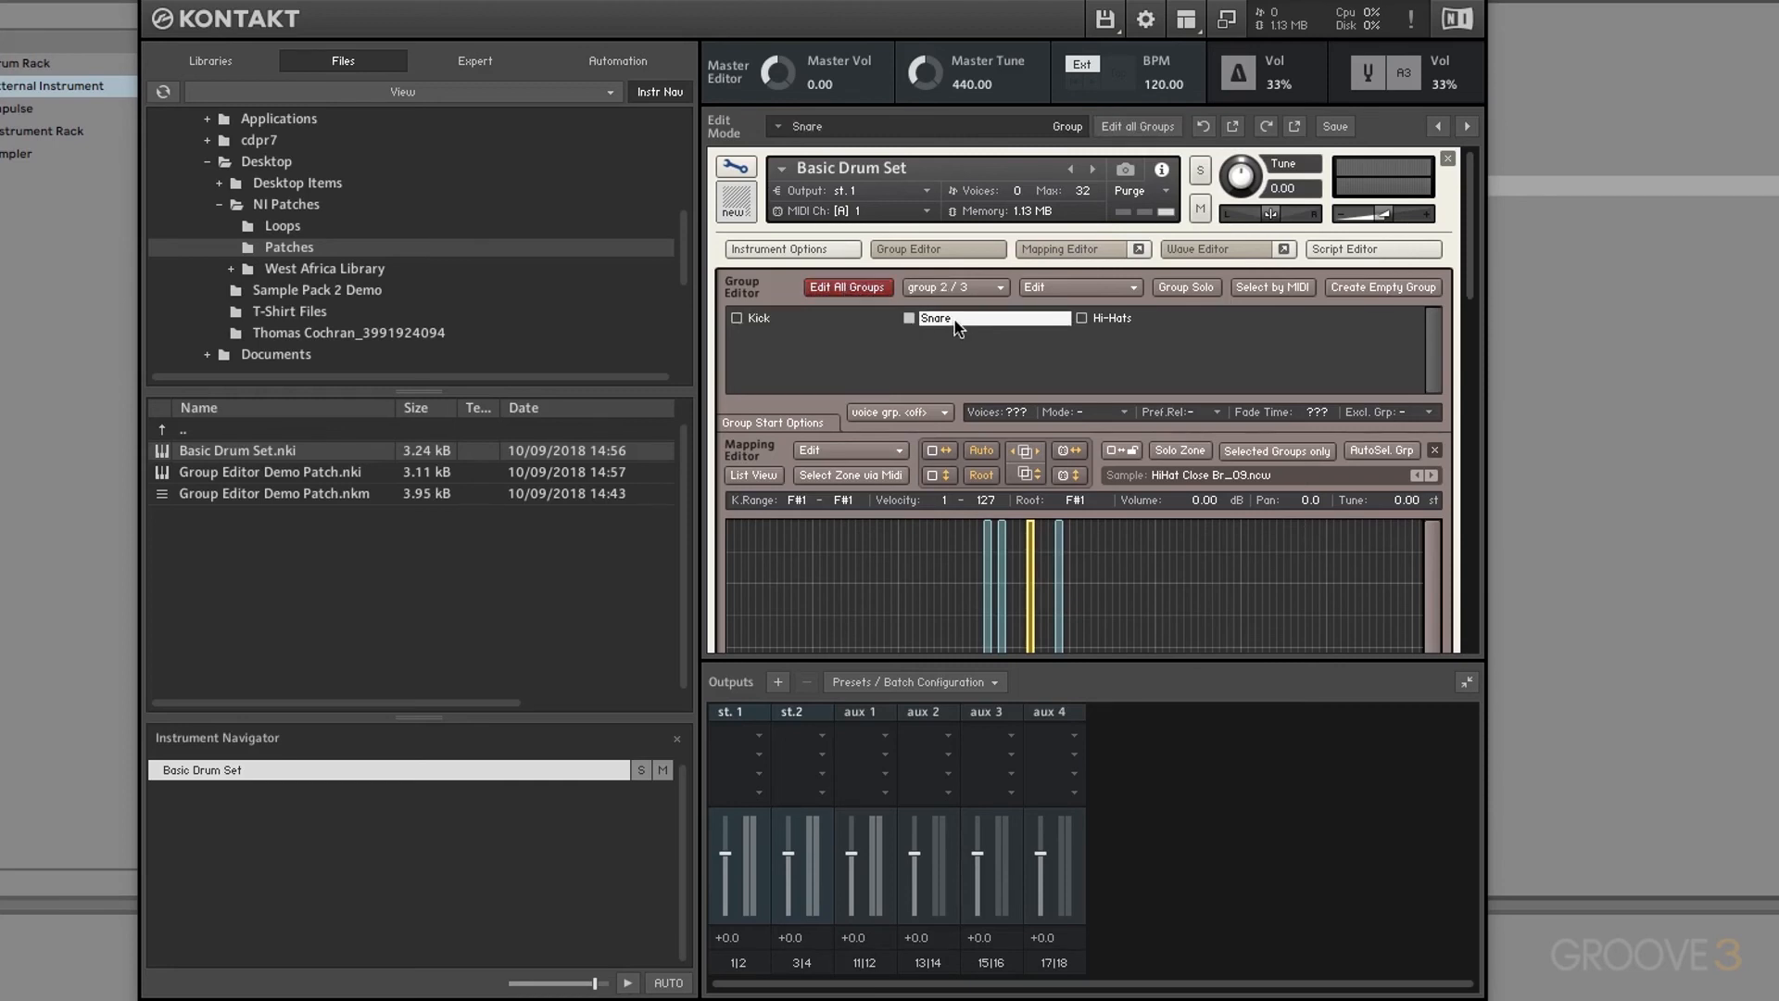
scroll(1172, 417, down, 10)
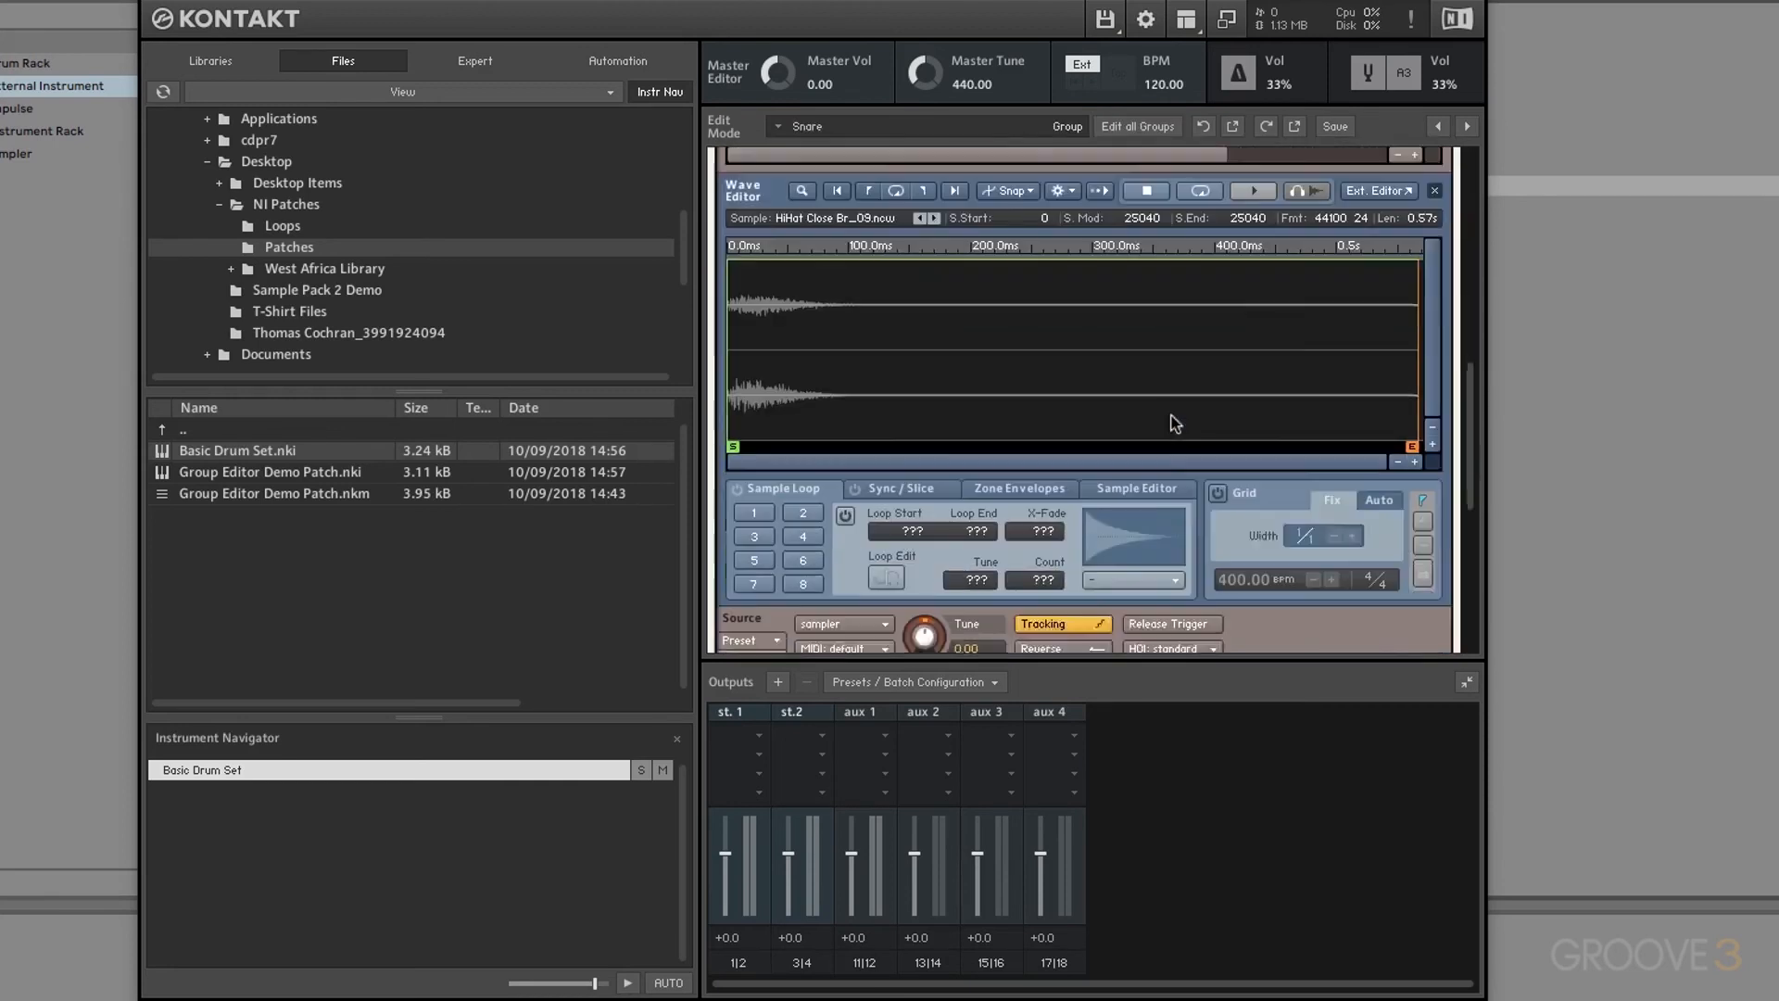
scroll(1174, 424, down, 6)
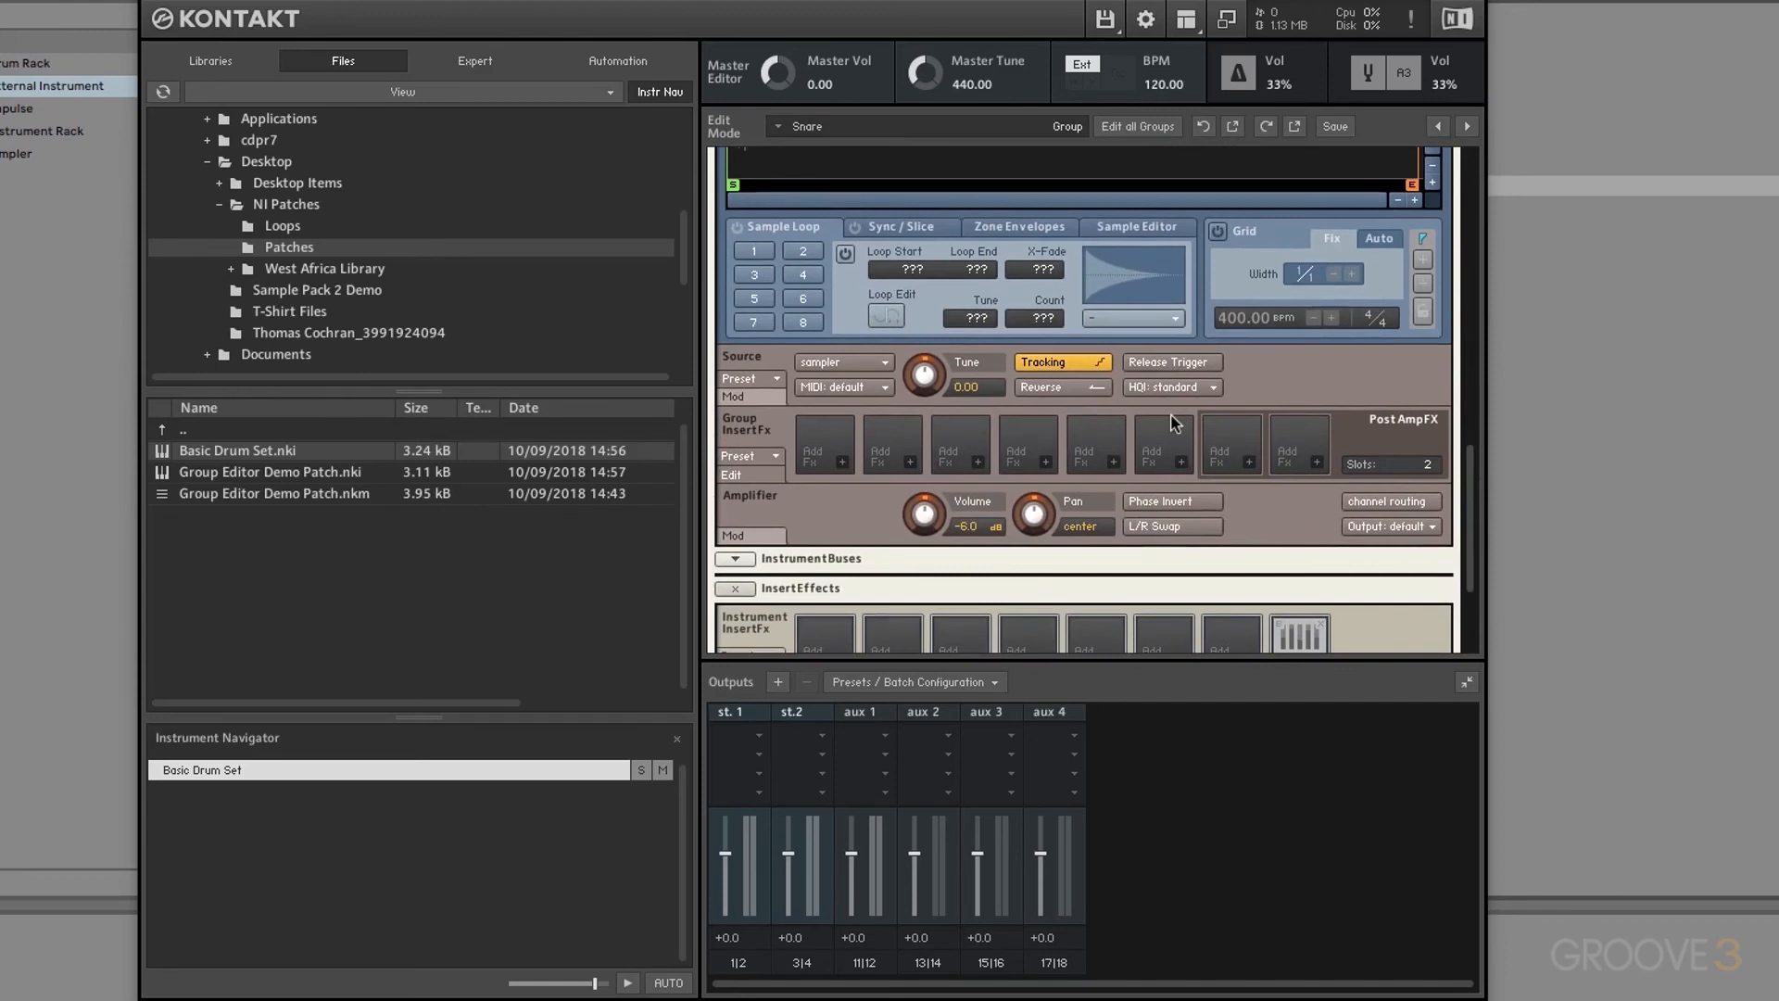
click(1407, 528)
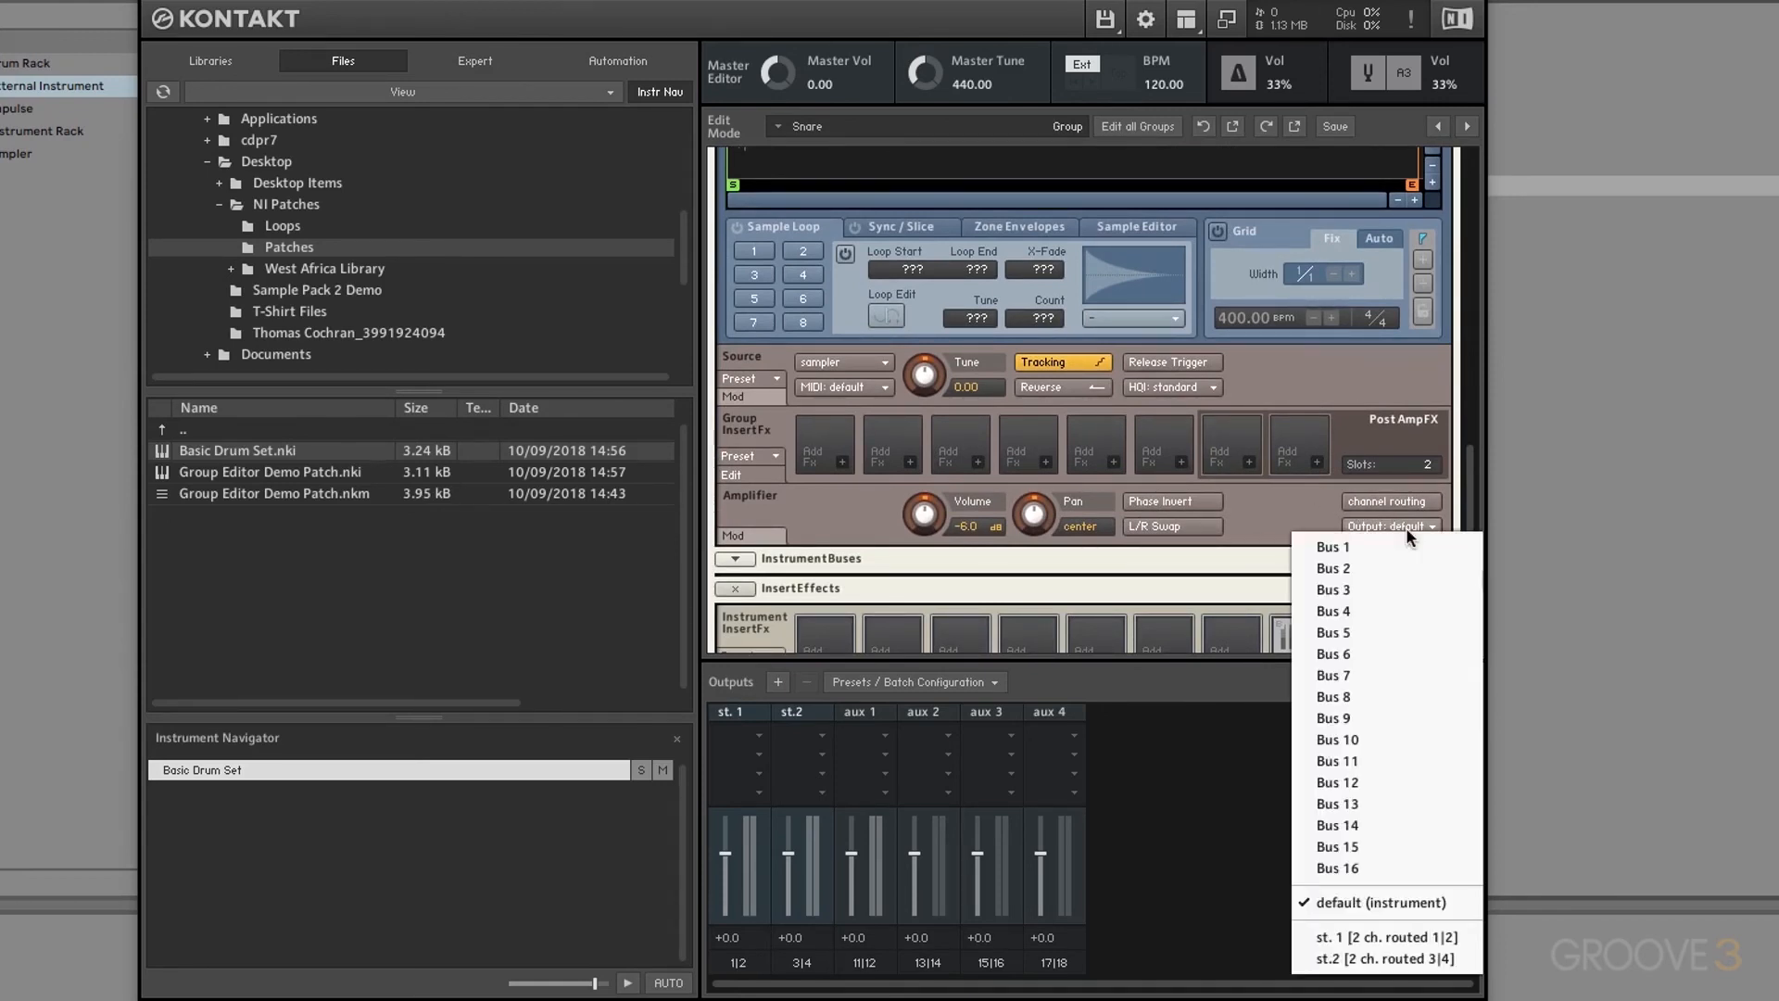
click(1347, 961)
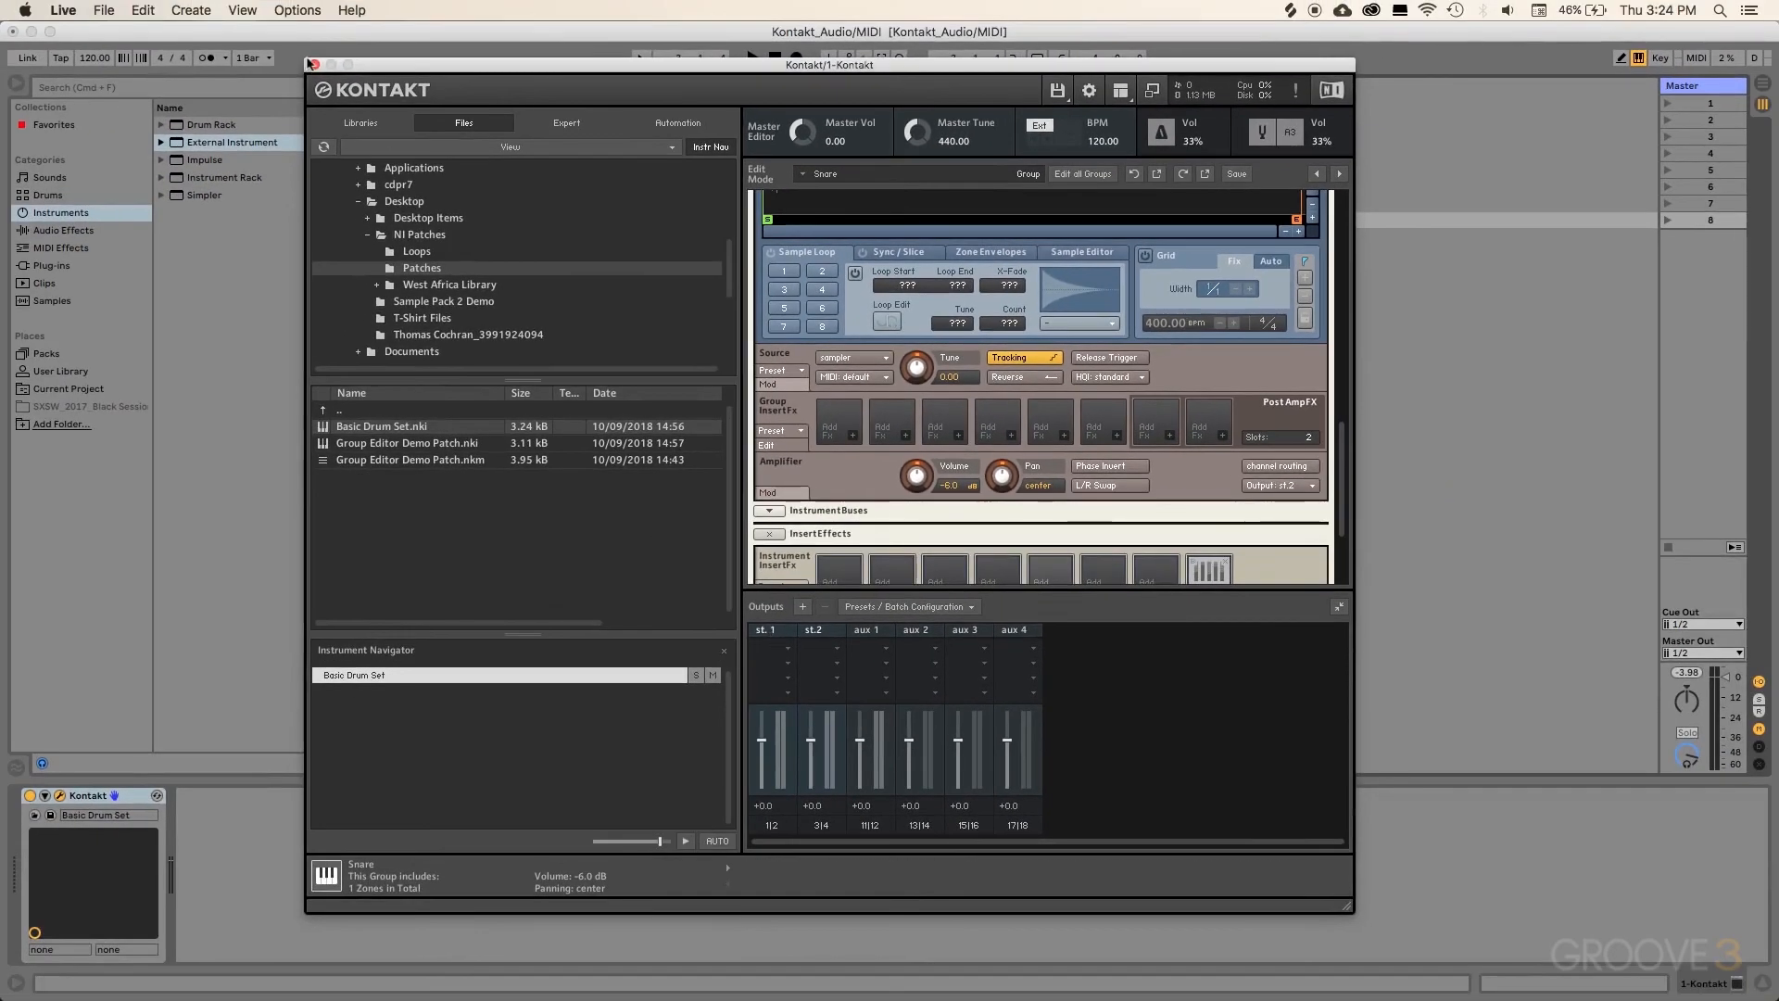
Step: Close Kontakt, arm 2 Audio, set Kontakt and 2 Audio monitoring to Auto, and add a one-bar MIDI clip in Kontakt's first slot
click(315, 64)
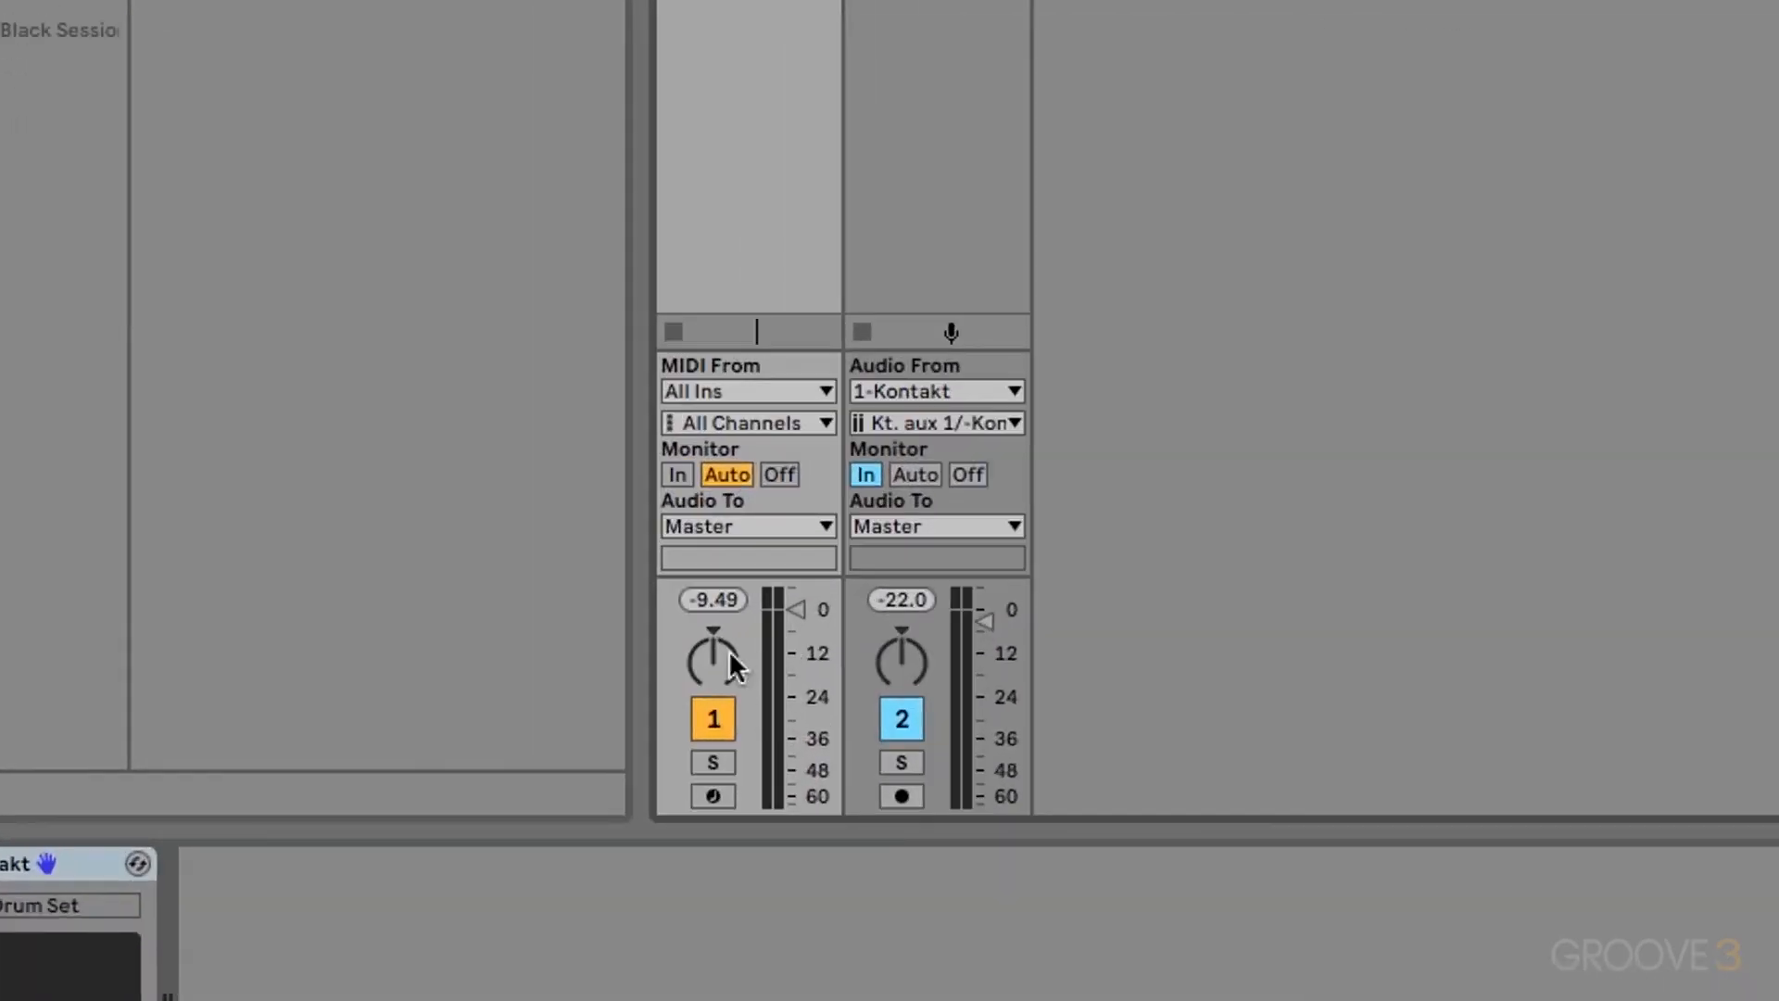
click(677, 474)
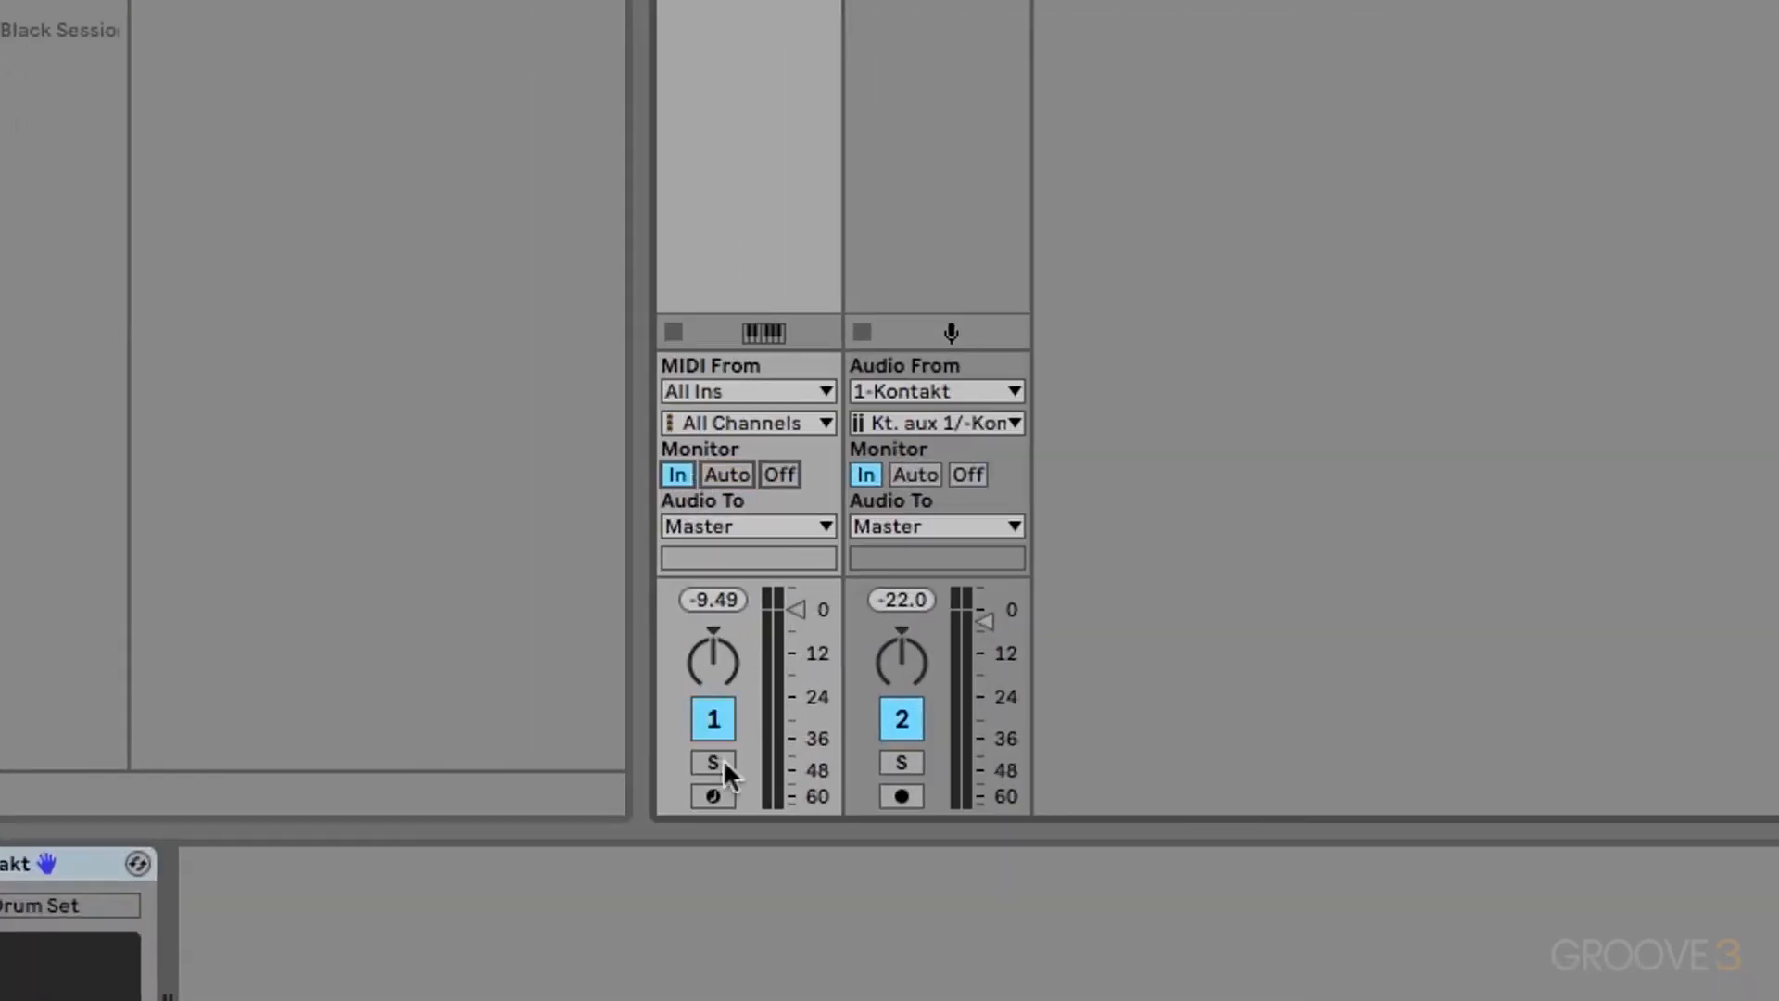
click(902, 795)
click(725, 471)
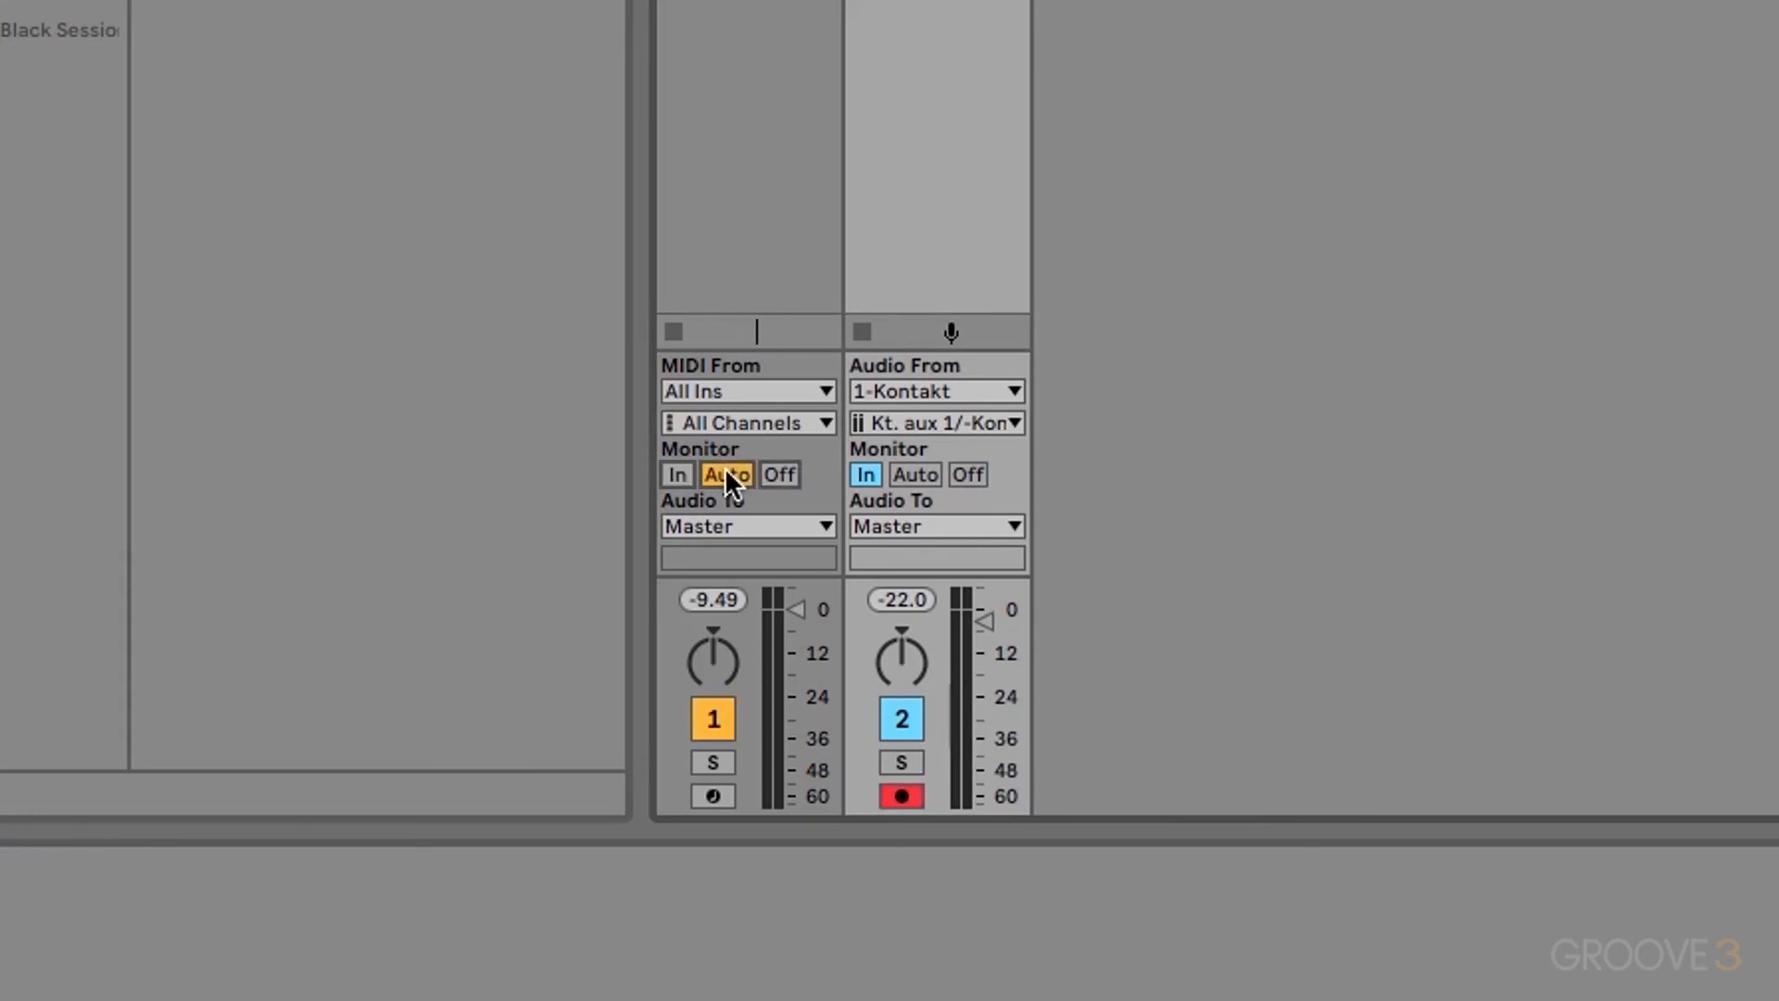
click(917, 475)
key(Left)
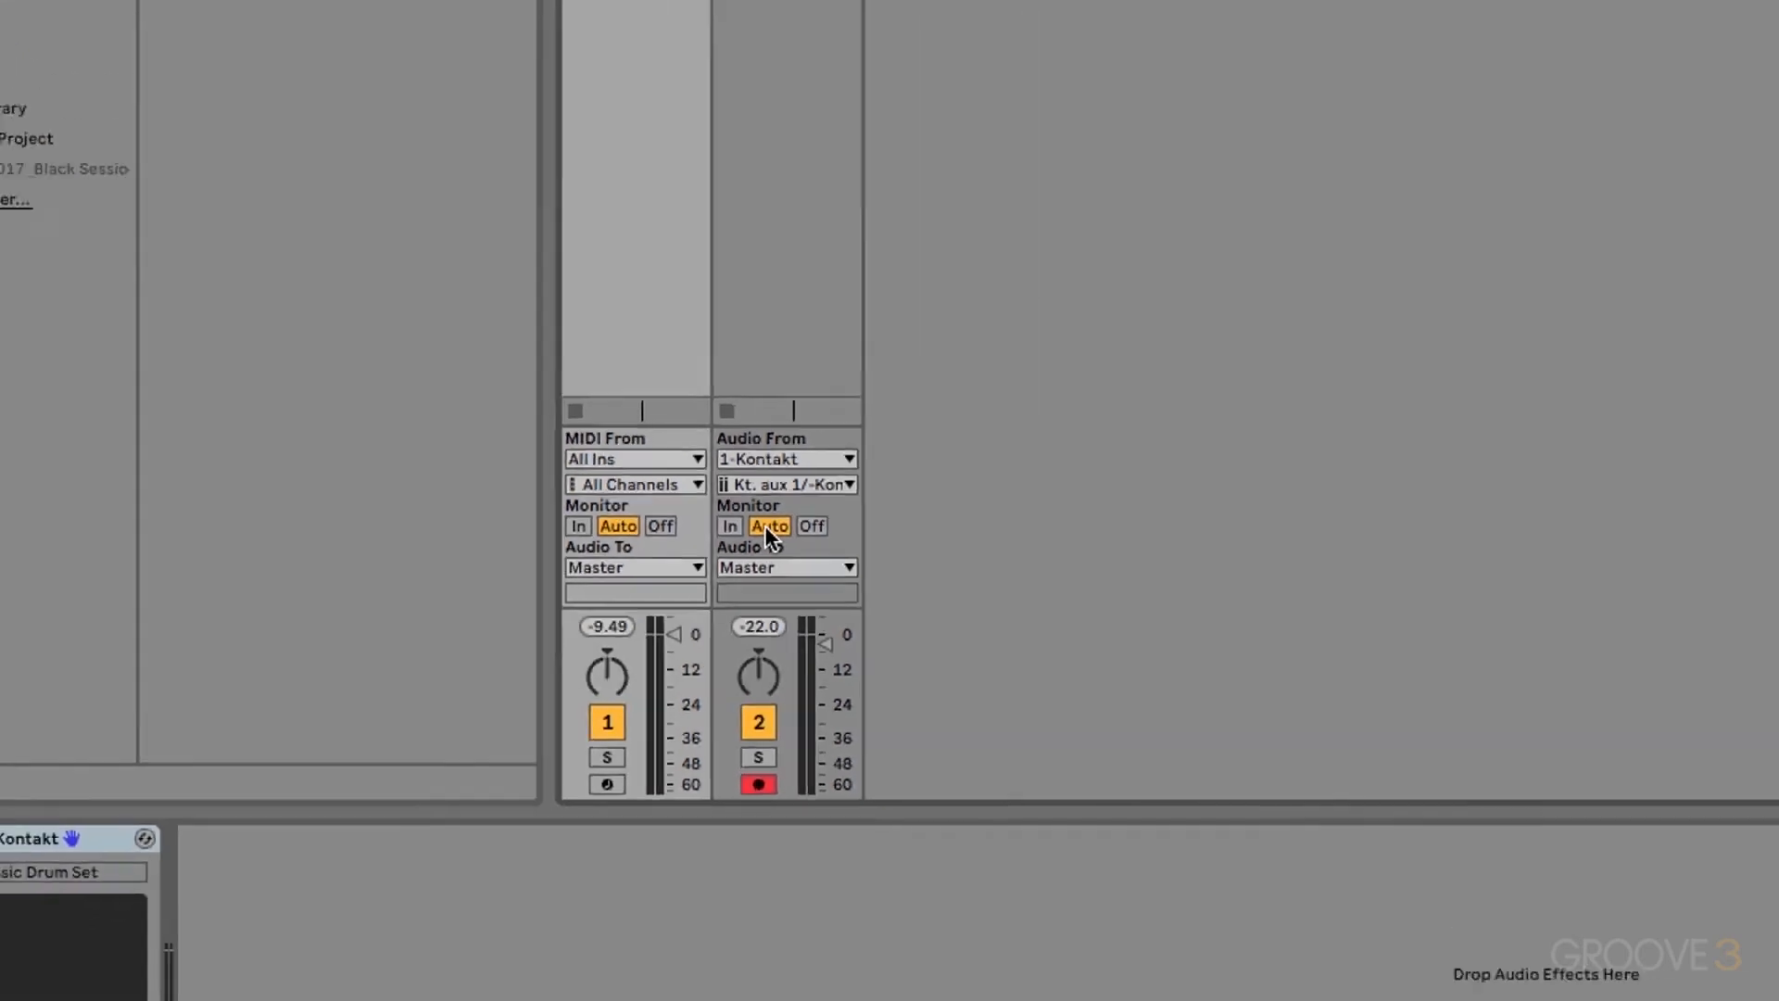
double_click(443, 103)
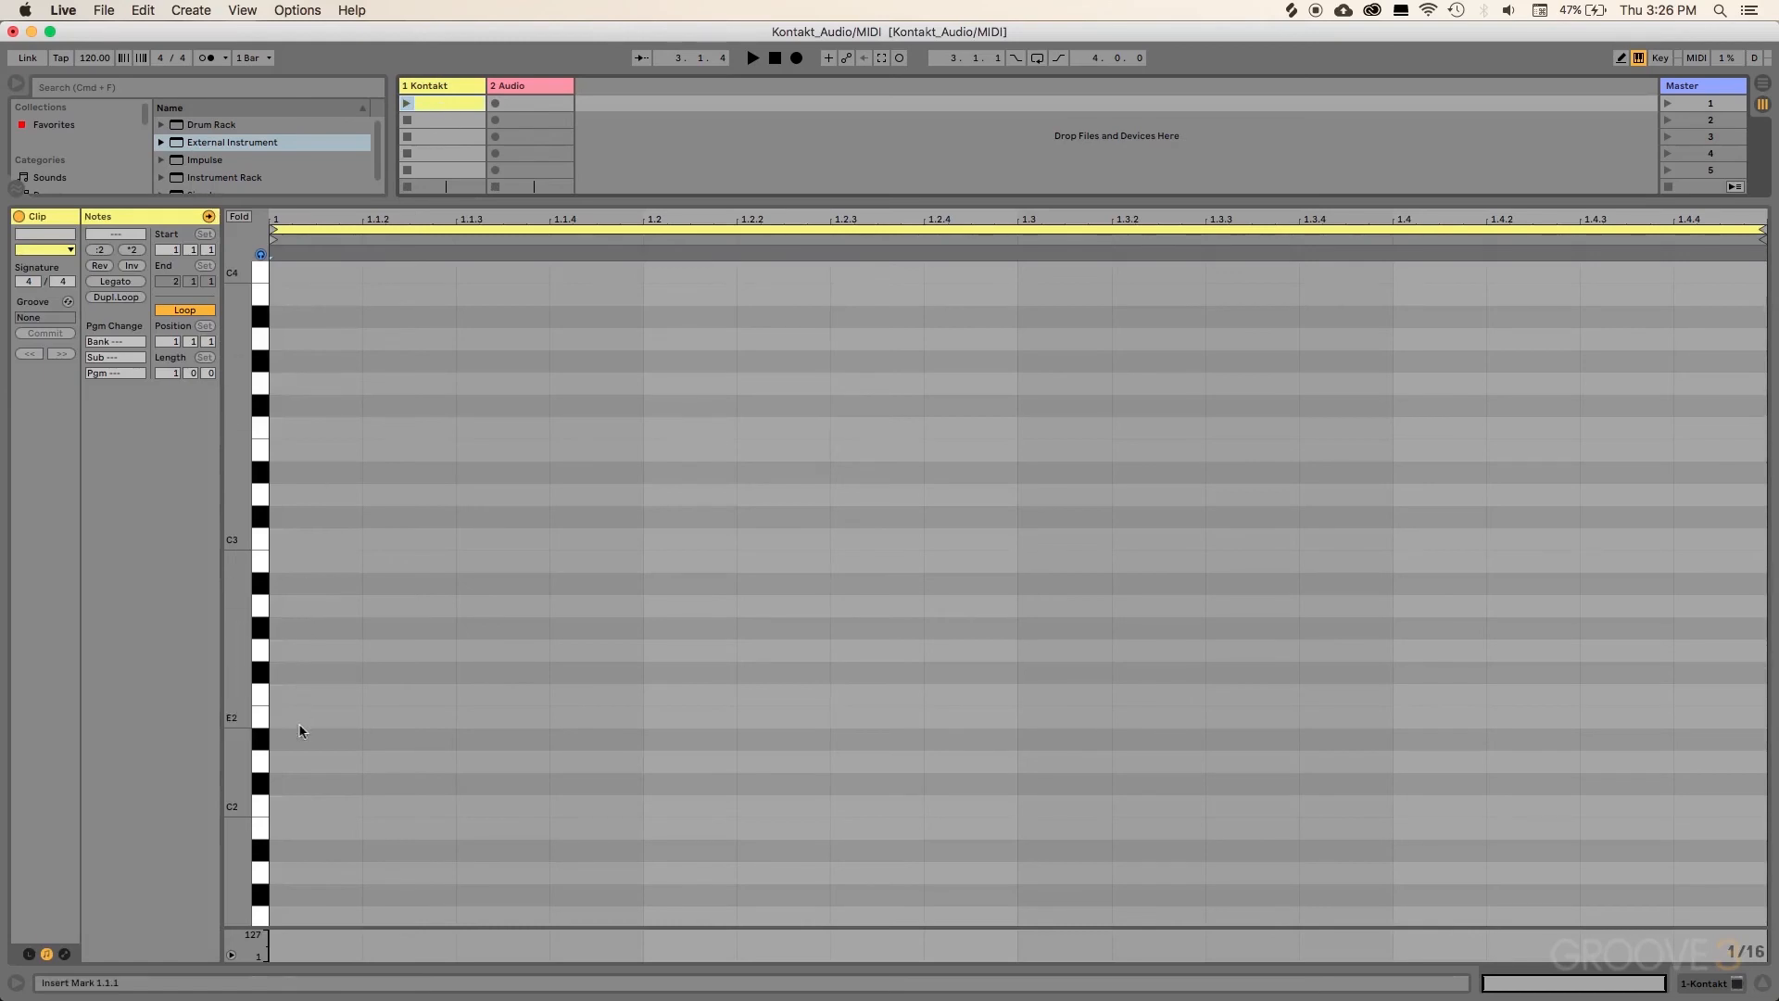
Step: Place C1 notes exactly on beats 1, 2, 3 and 4 of the Kontakt clip
scroll(291, 708, down, 5)
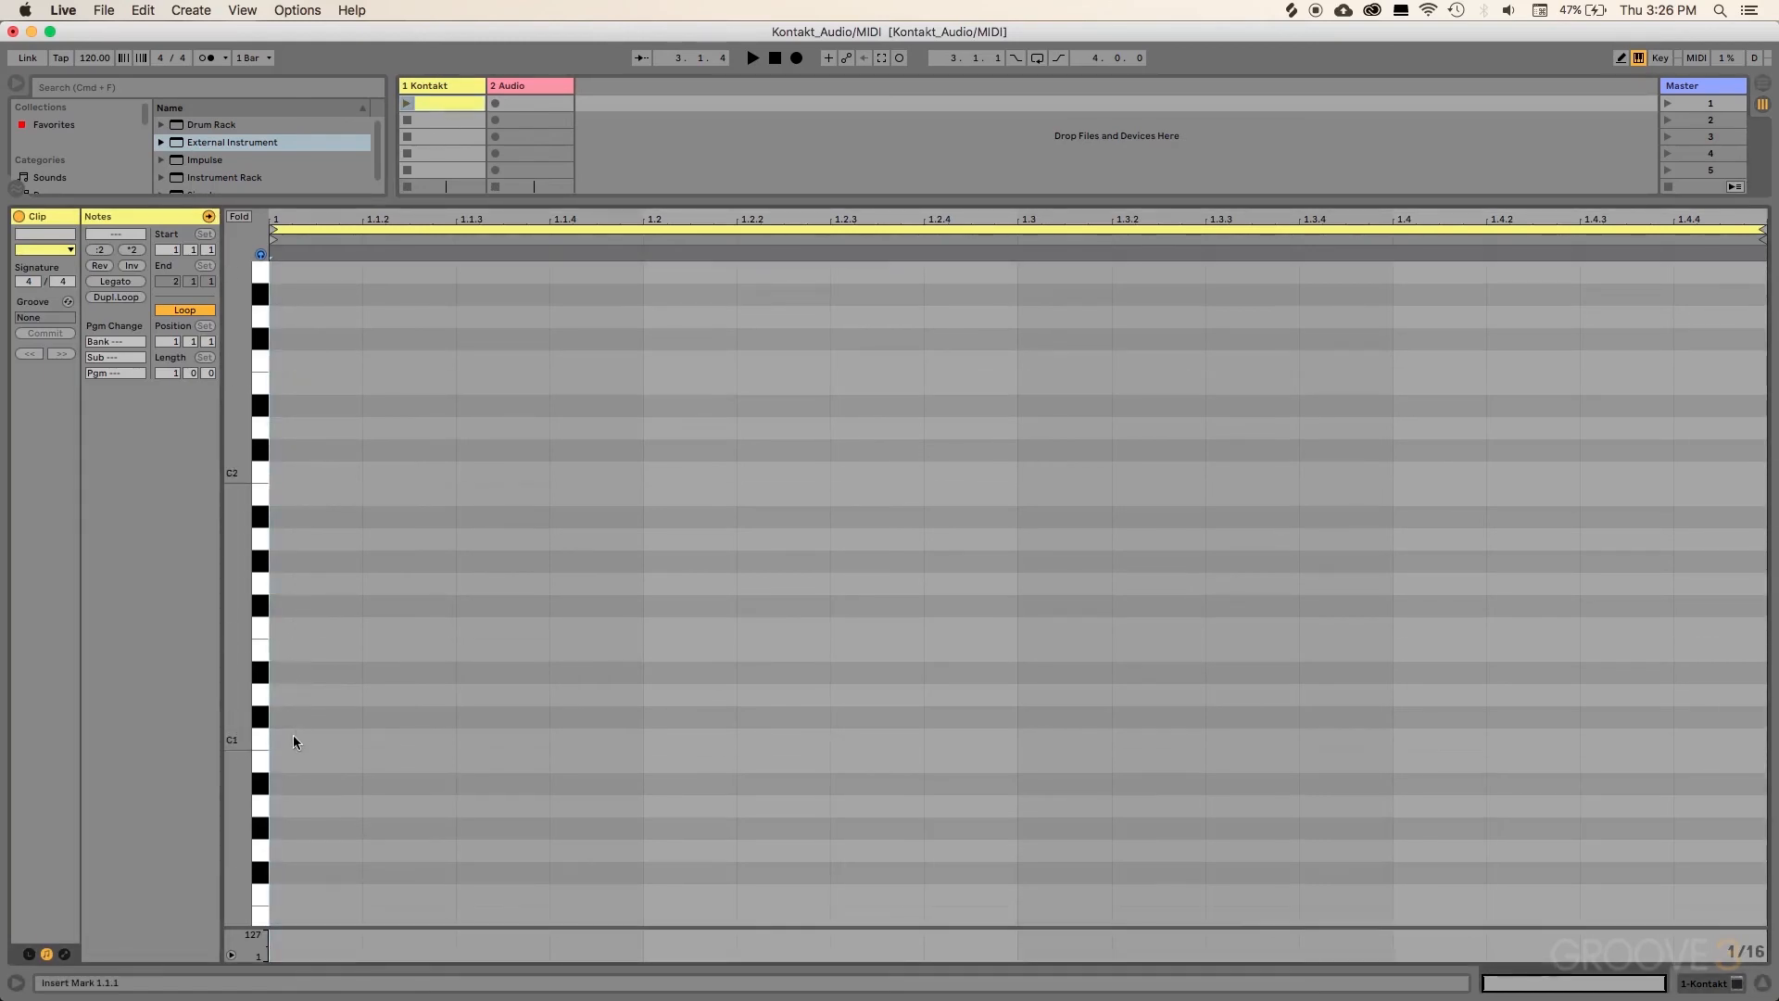
double_click(293, 739)
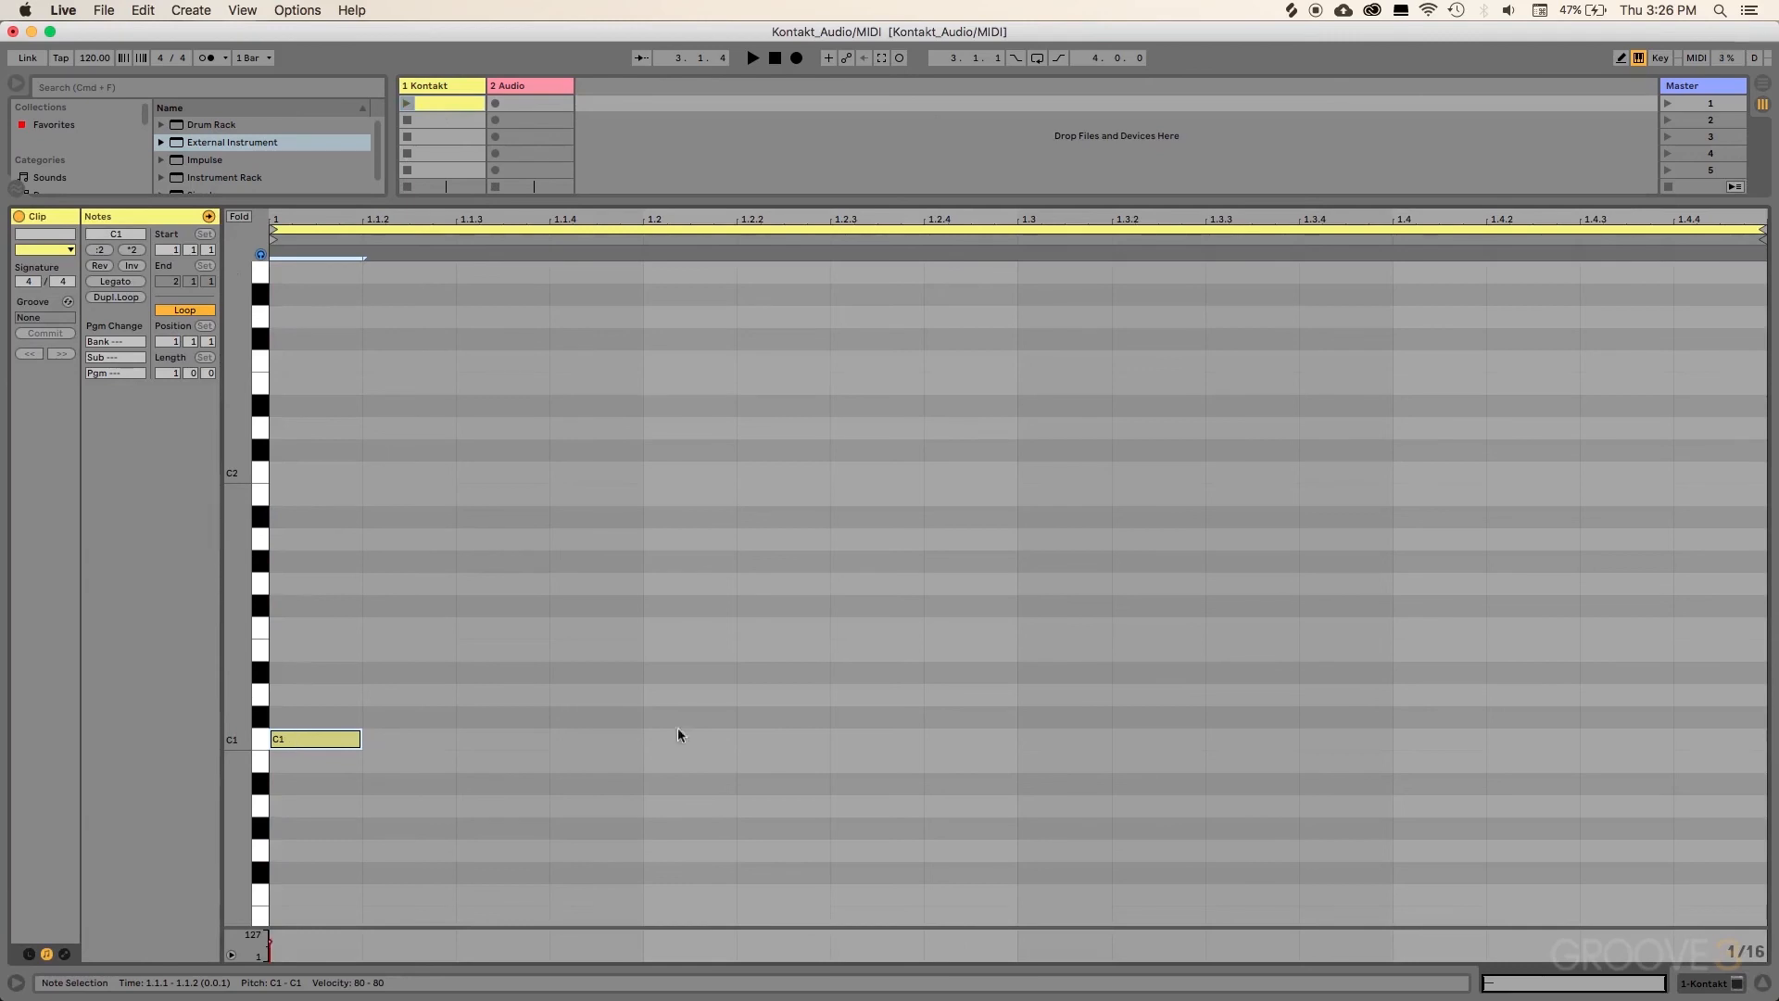
double_click(770, 739)
drag(770, 741, 683, 742)
double_click(1039, 741)
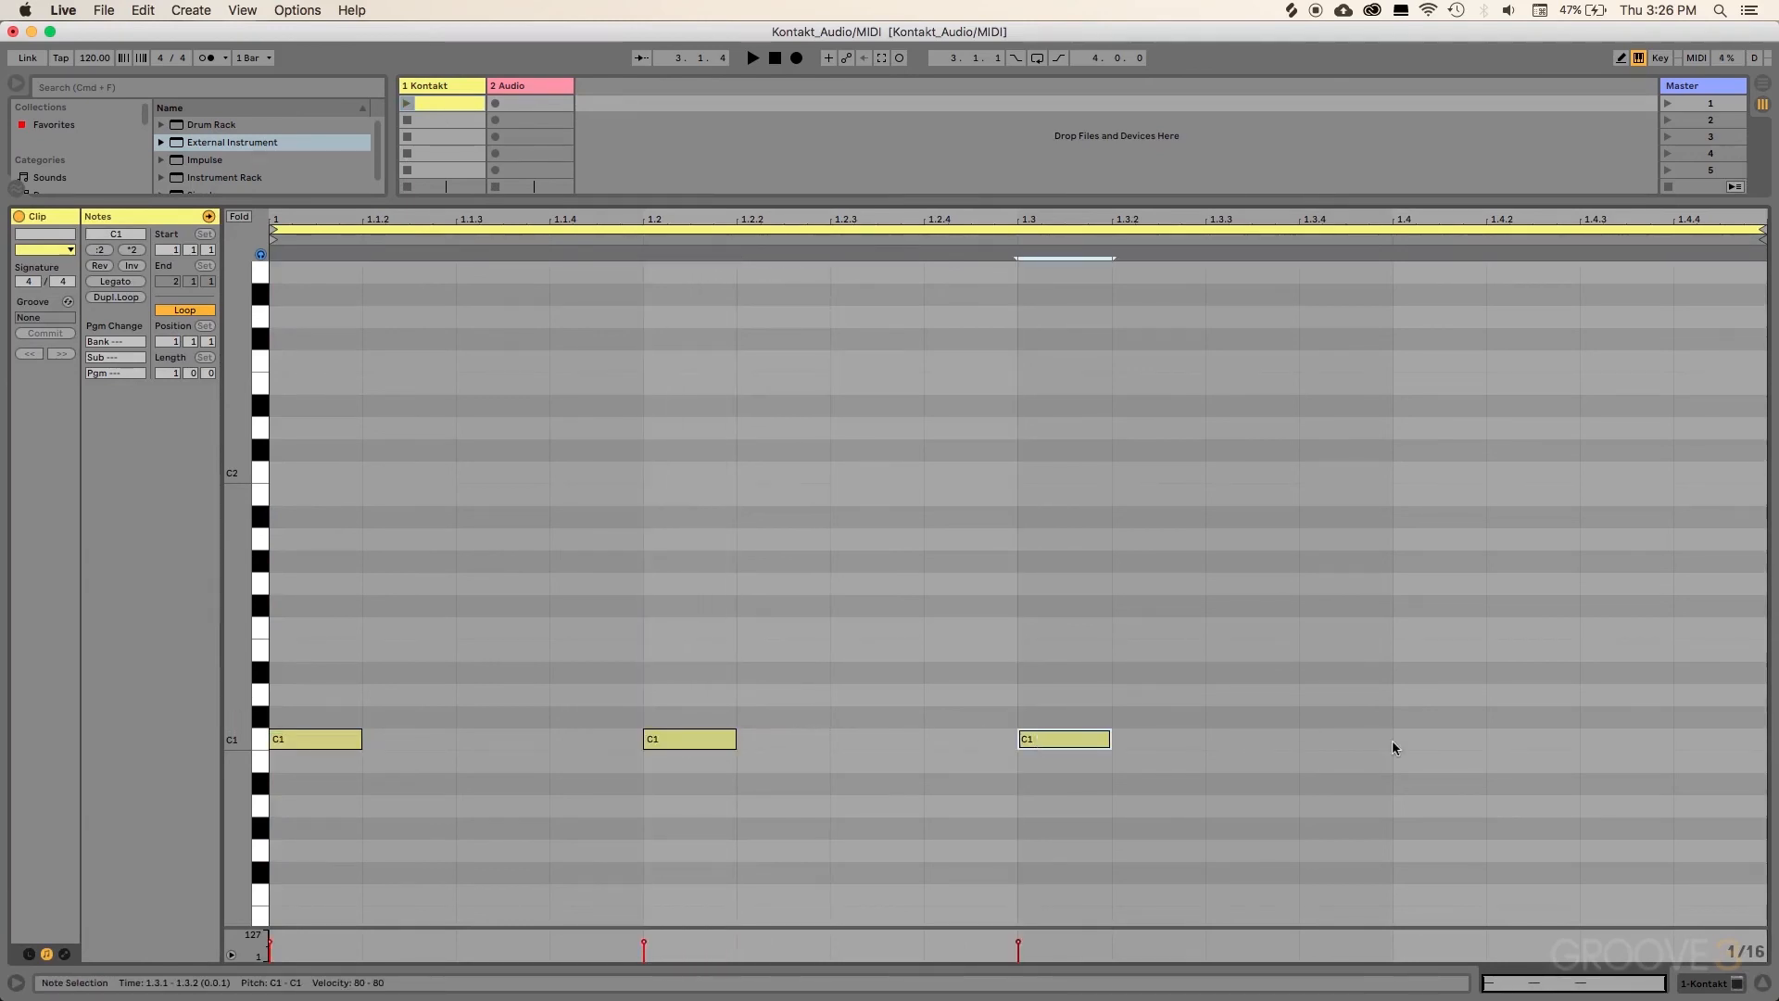
double_click(1437, 739)
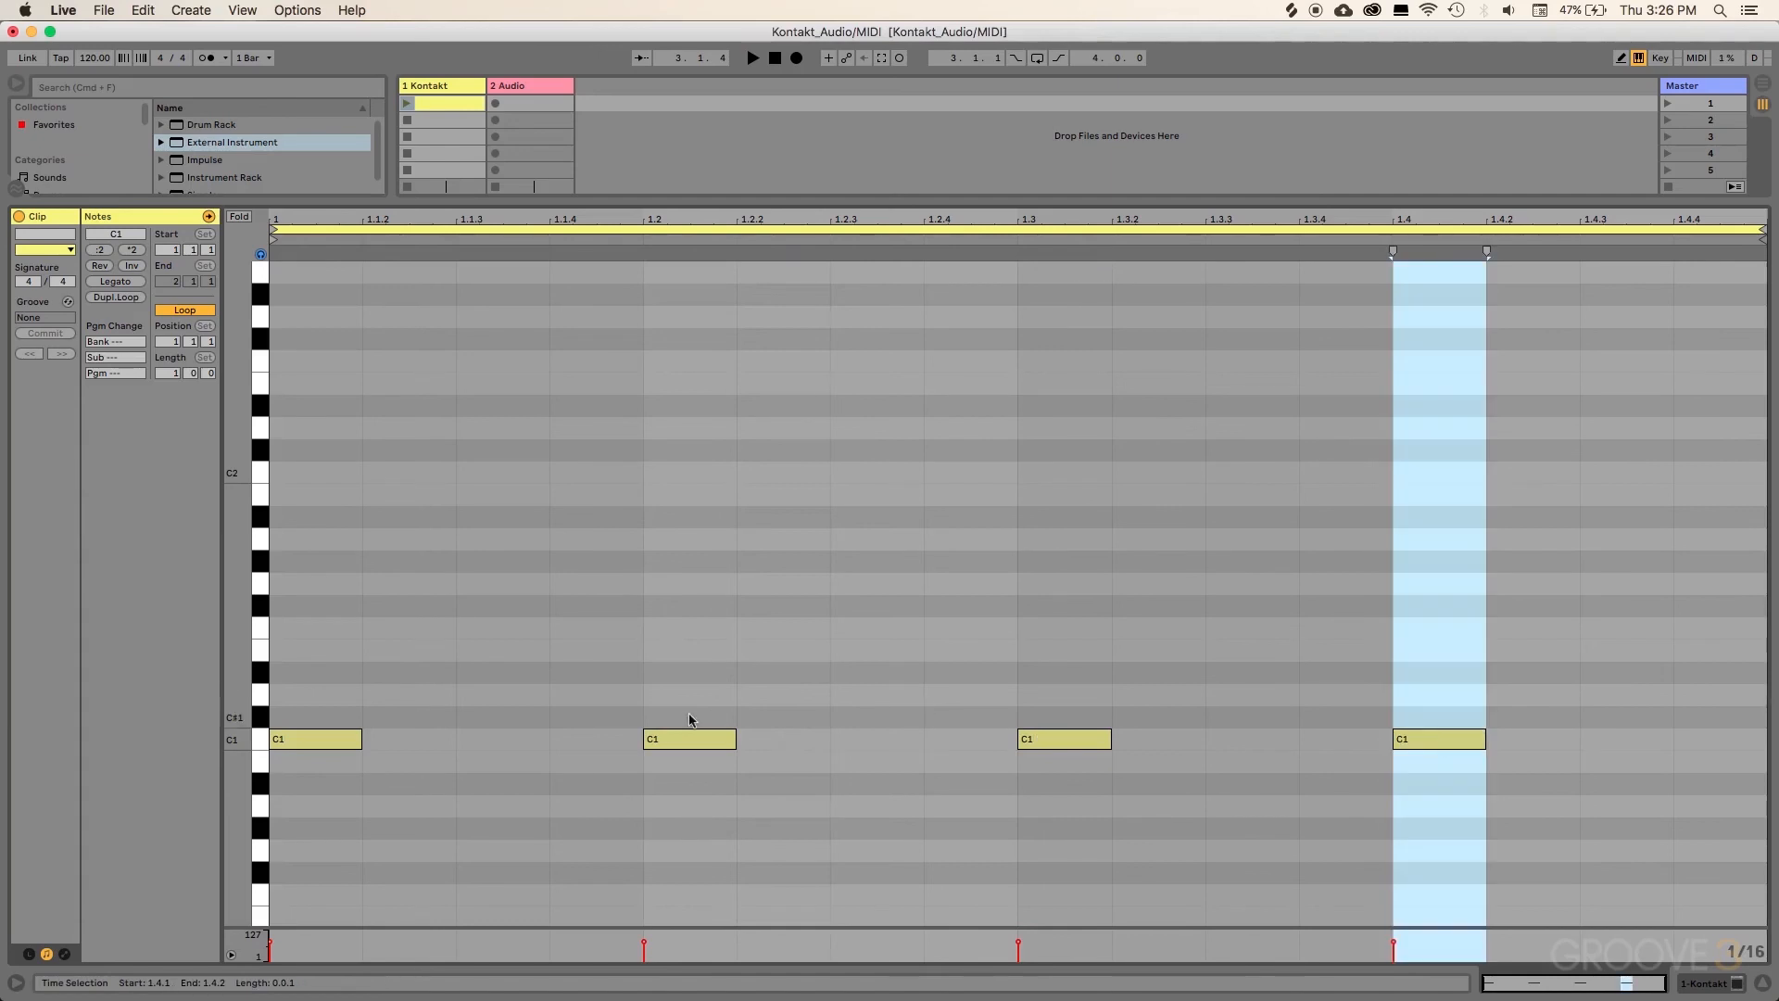
Step: Add D1 notes at 1.1.3 and 1.3.3, then hide the clip editor
double_click(476, 693)
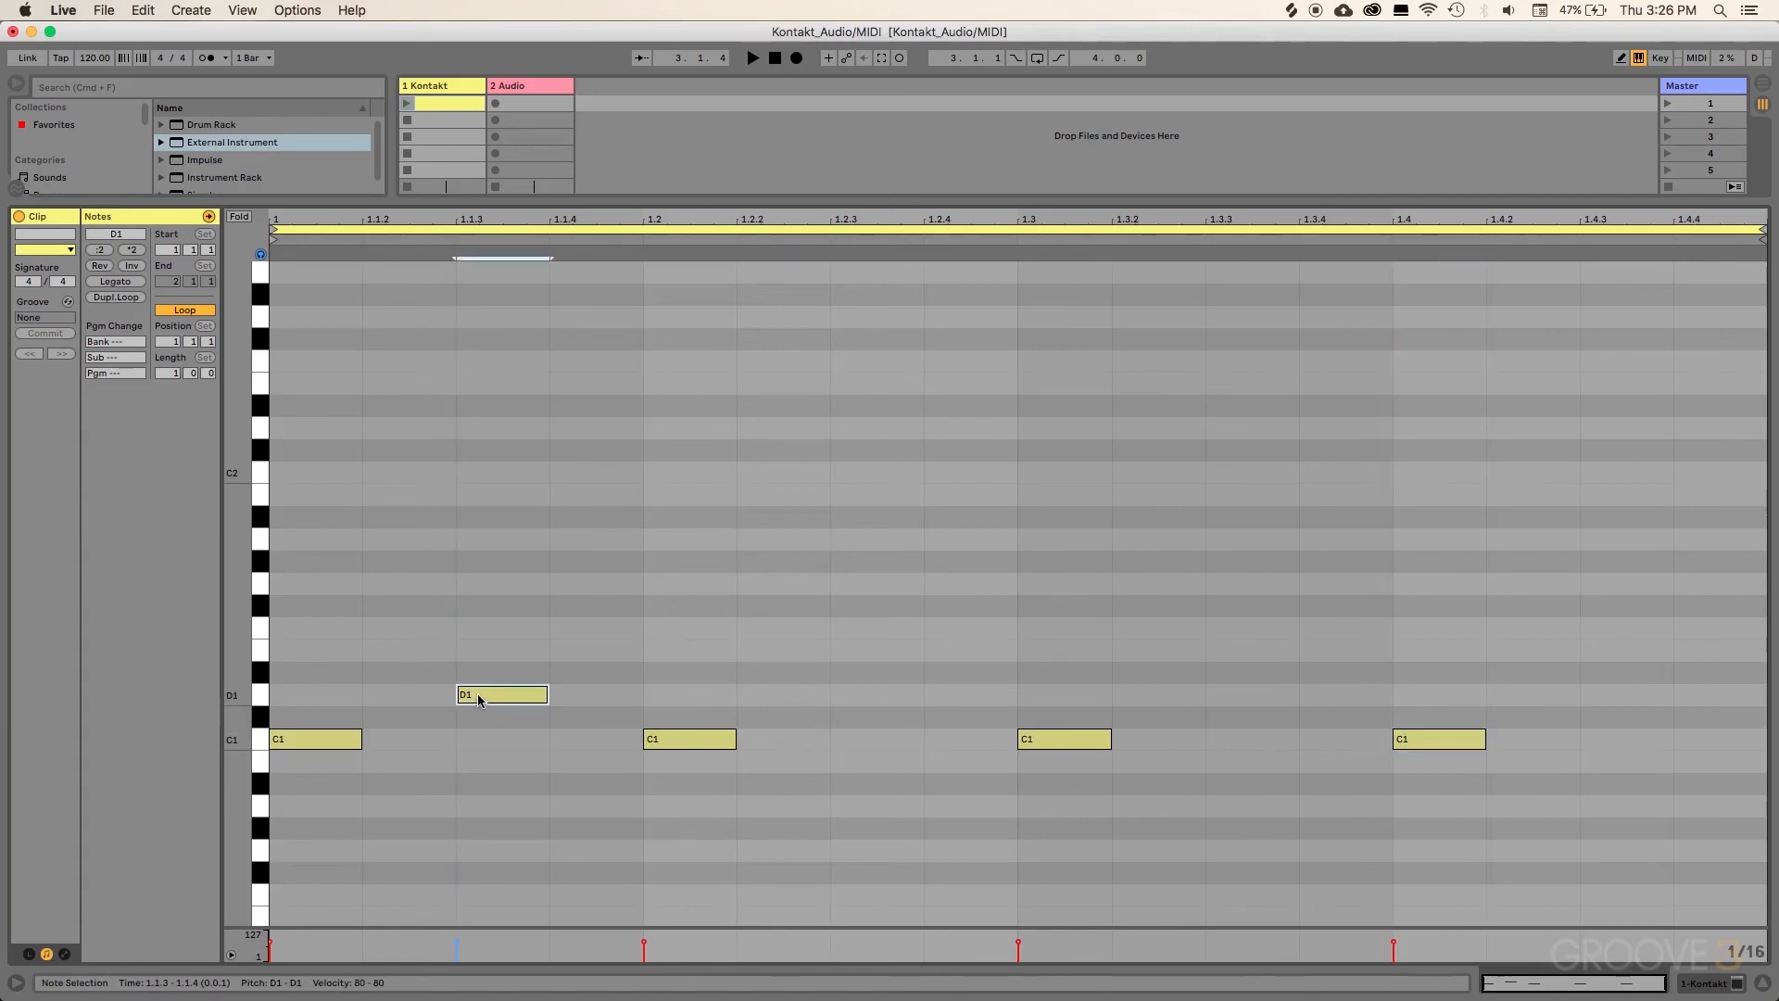
double_click(1274, 697)
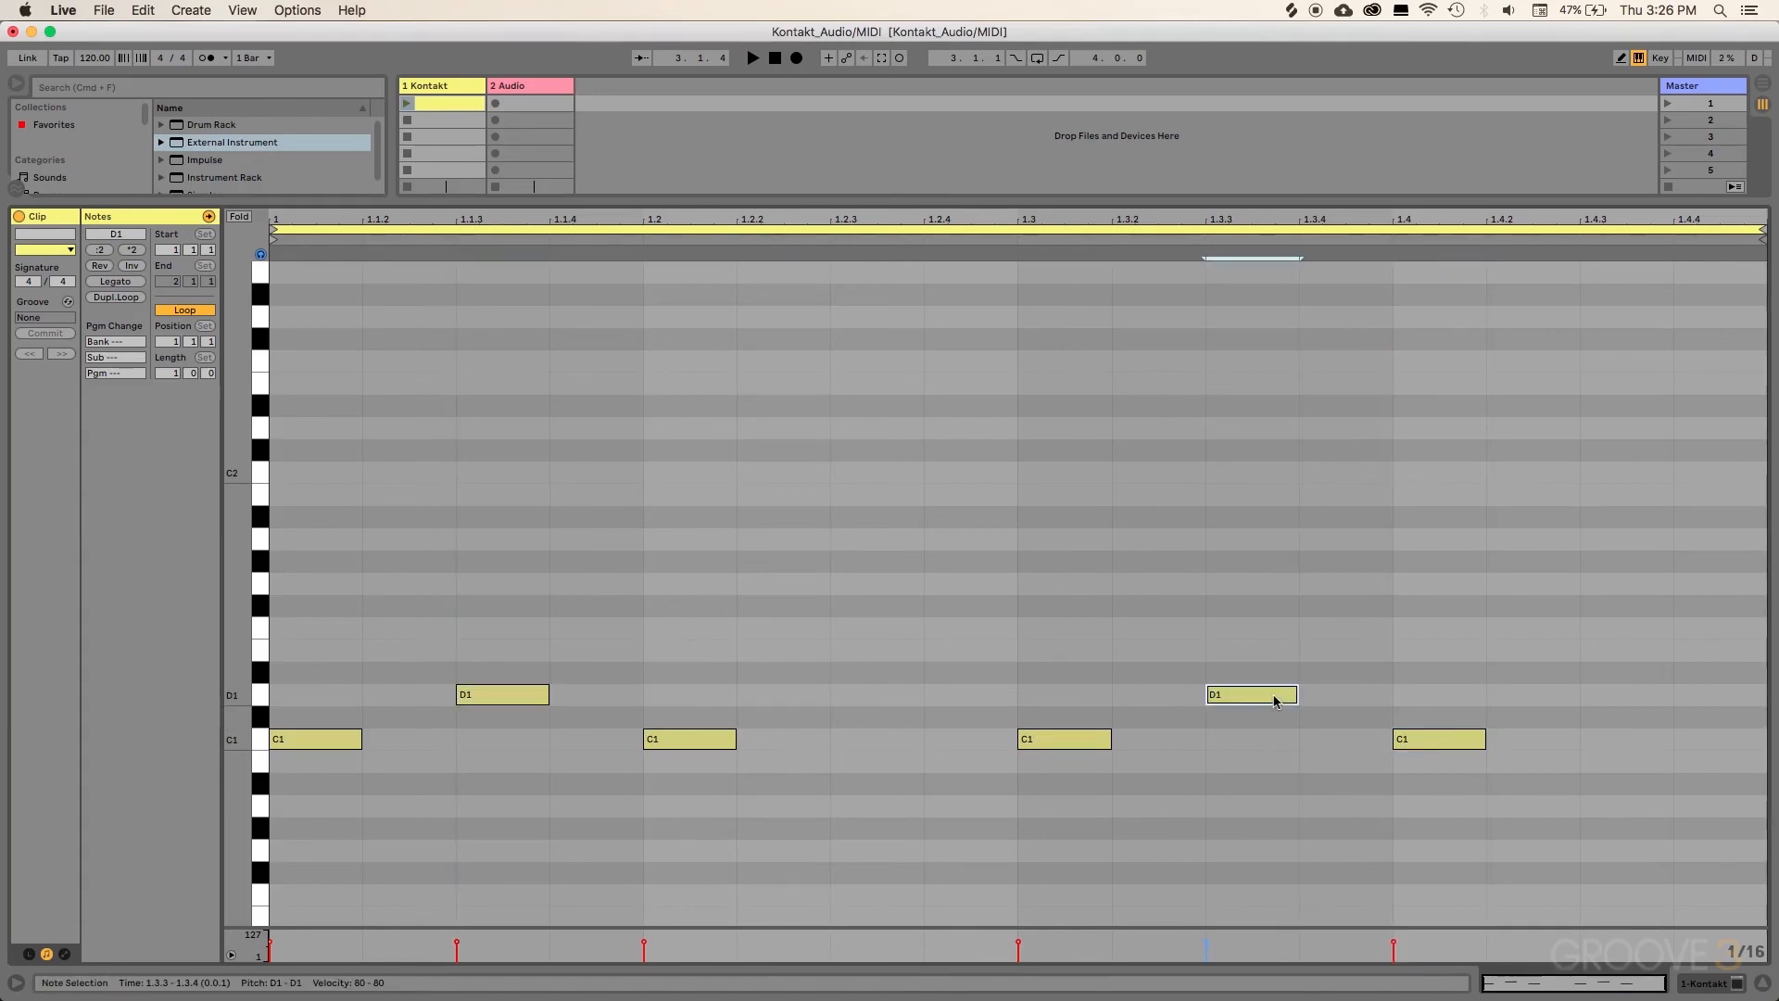
click(1763, 980)
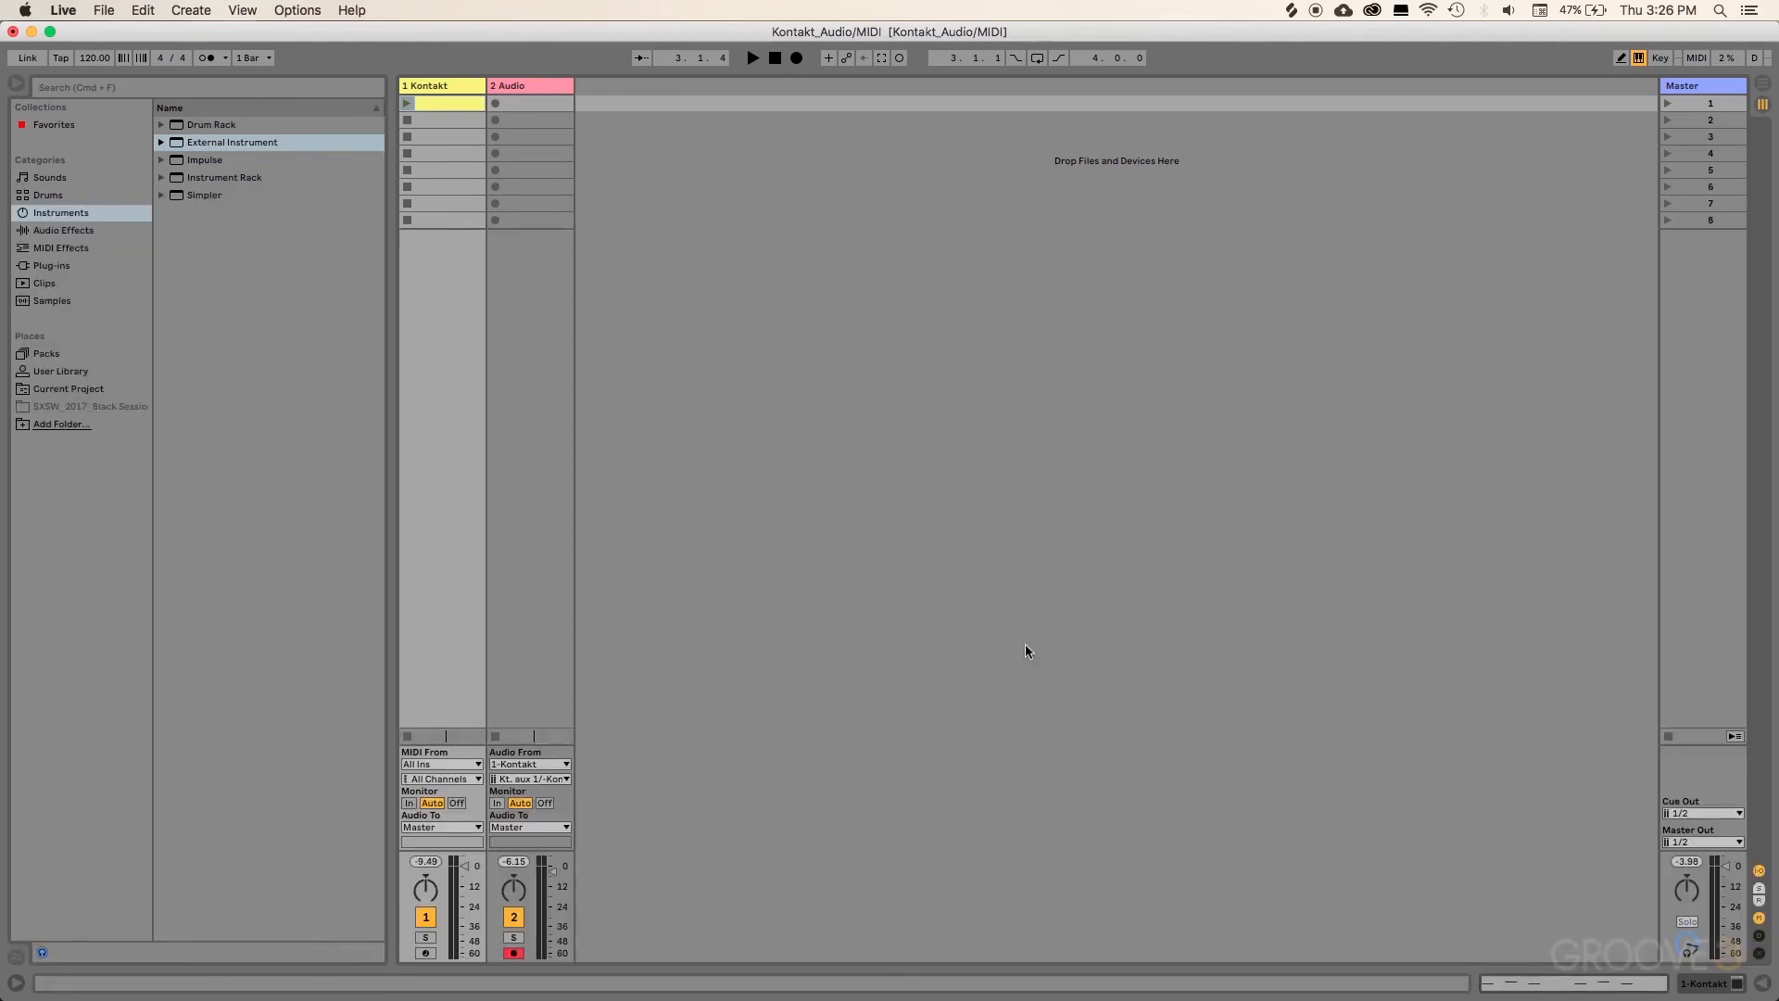
Step: Play the Kontakt drum clip, stop playback, and deactivate the Kontakt track
click(406, 103)
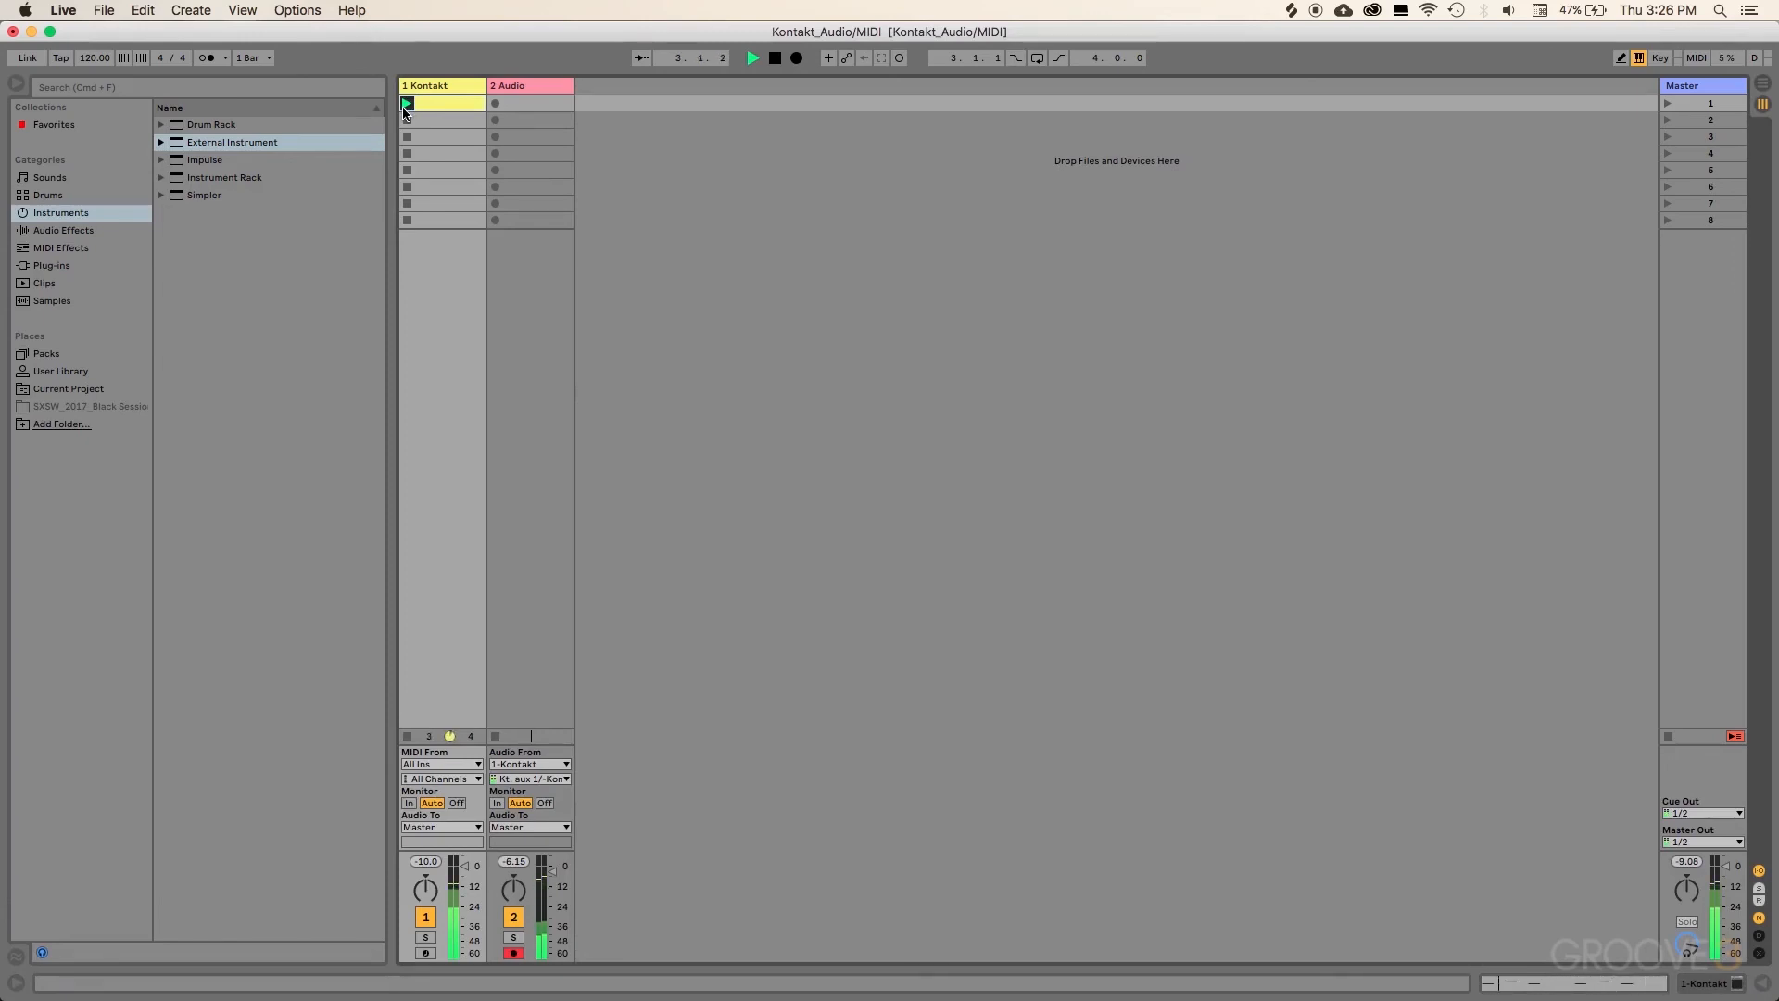
click(774, 58)
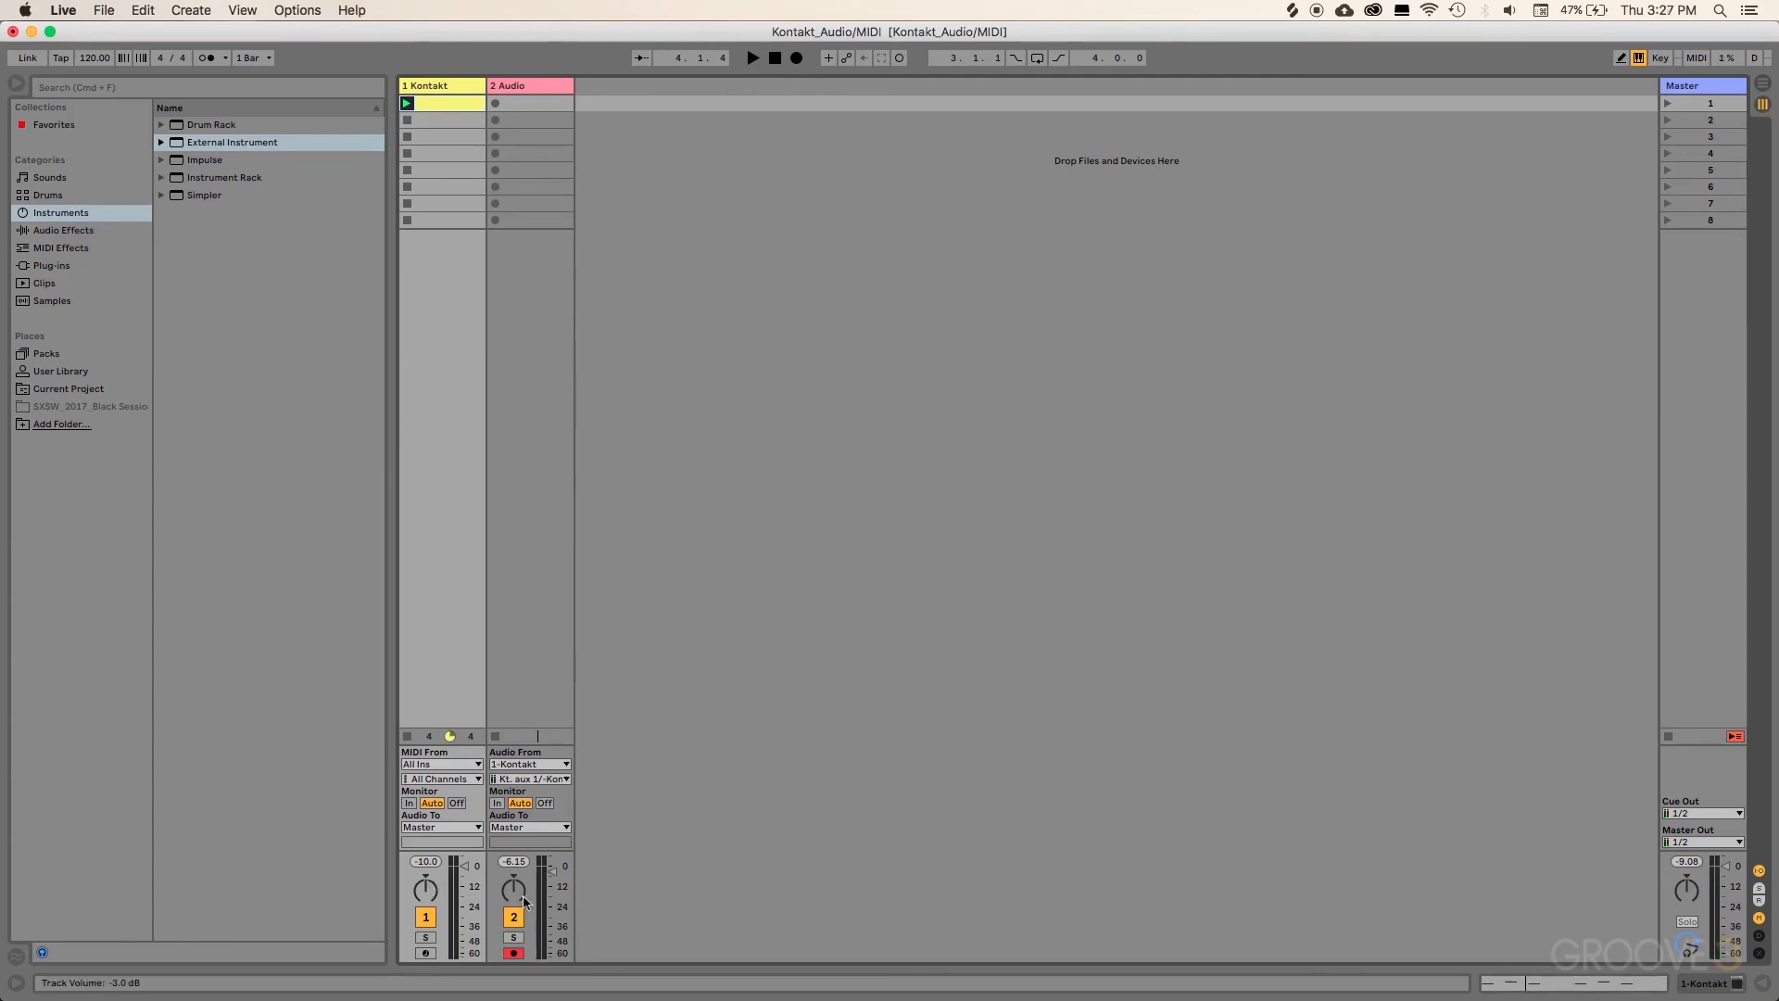
click(426, 917)
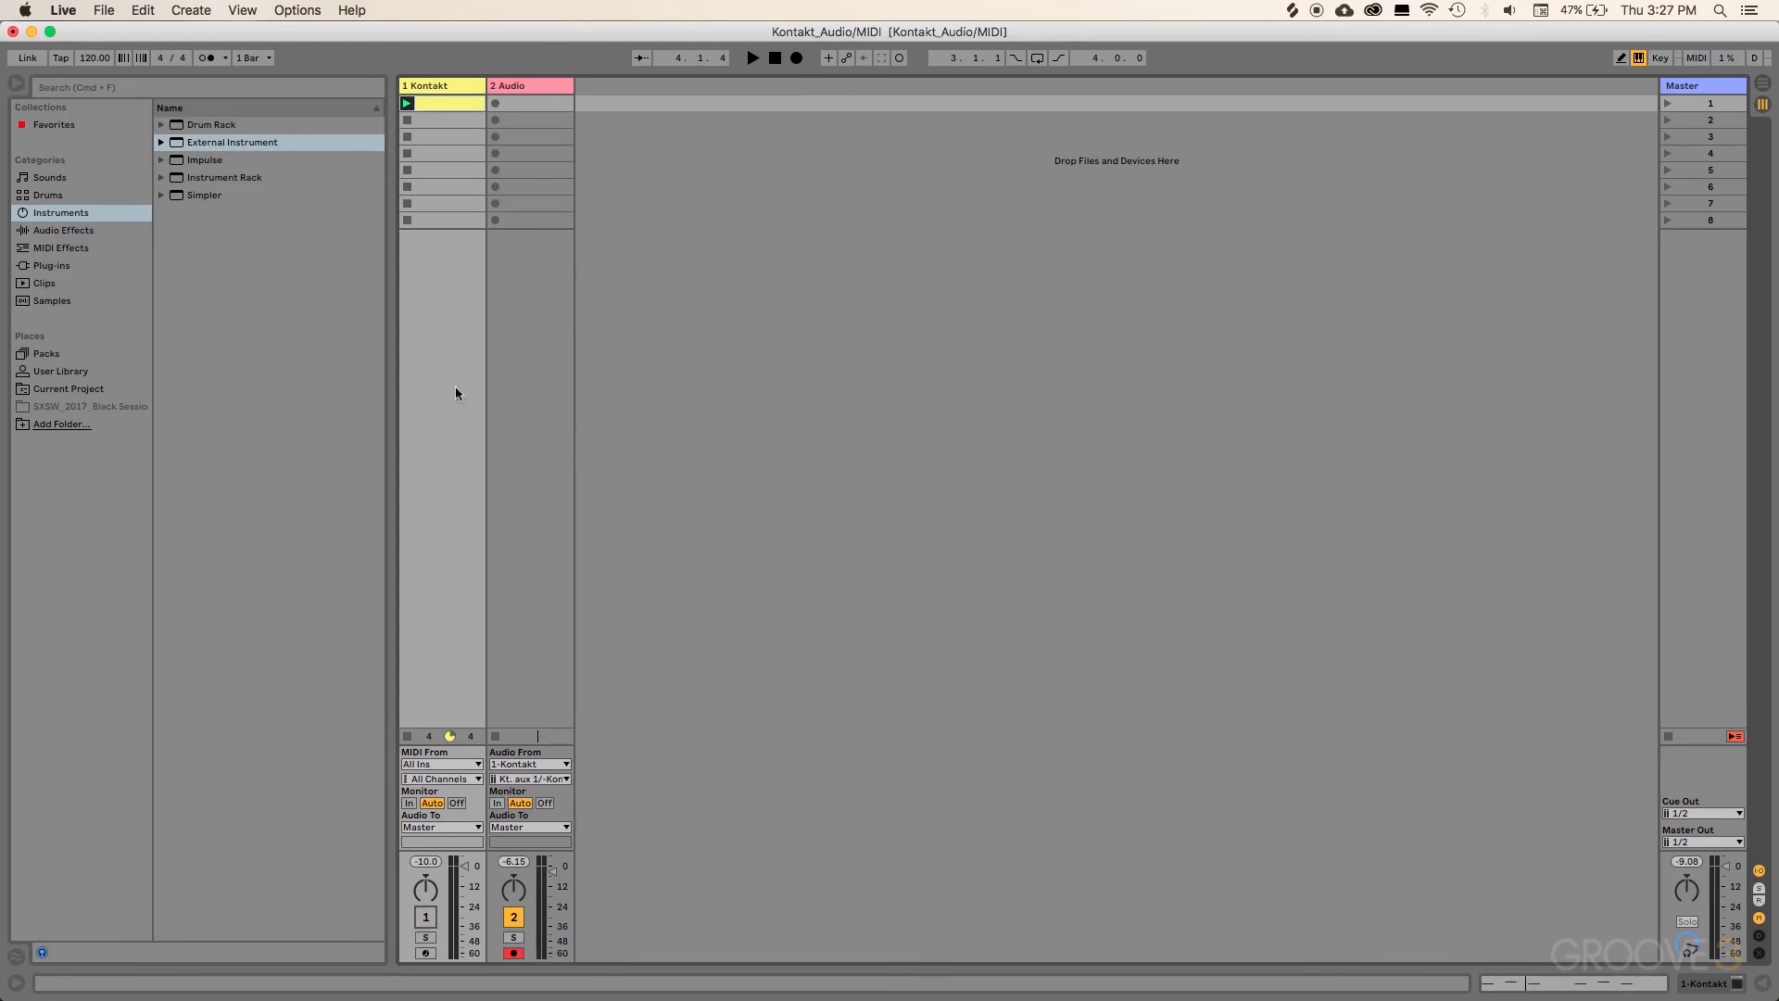
Step: Replay the clip with 2 Audio deactivated and Kontakt reactivated, then stop the clip
click(407, 104)
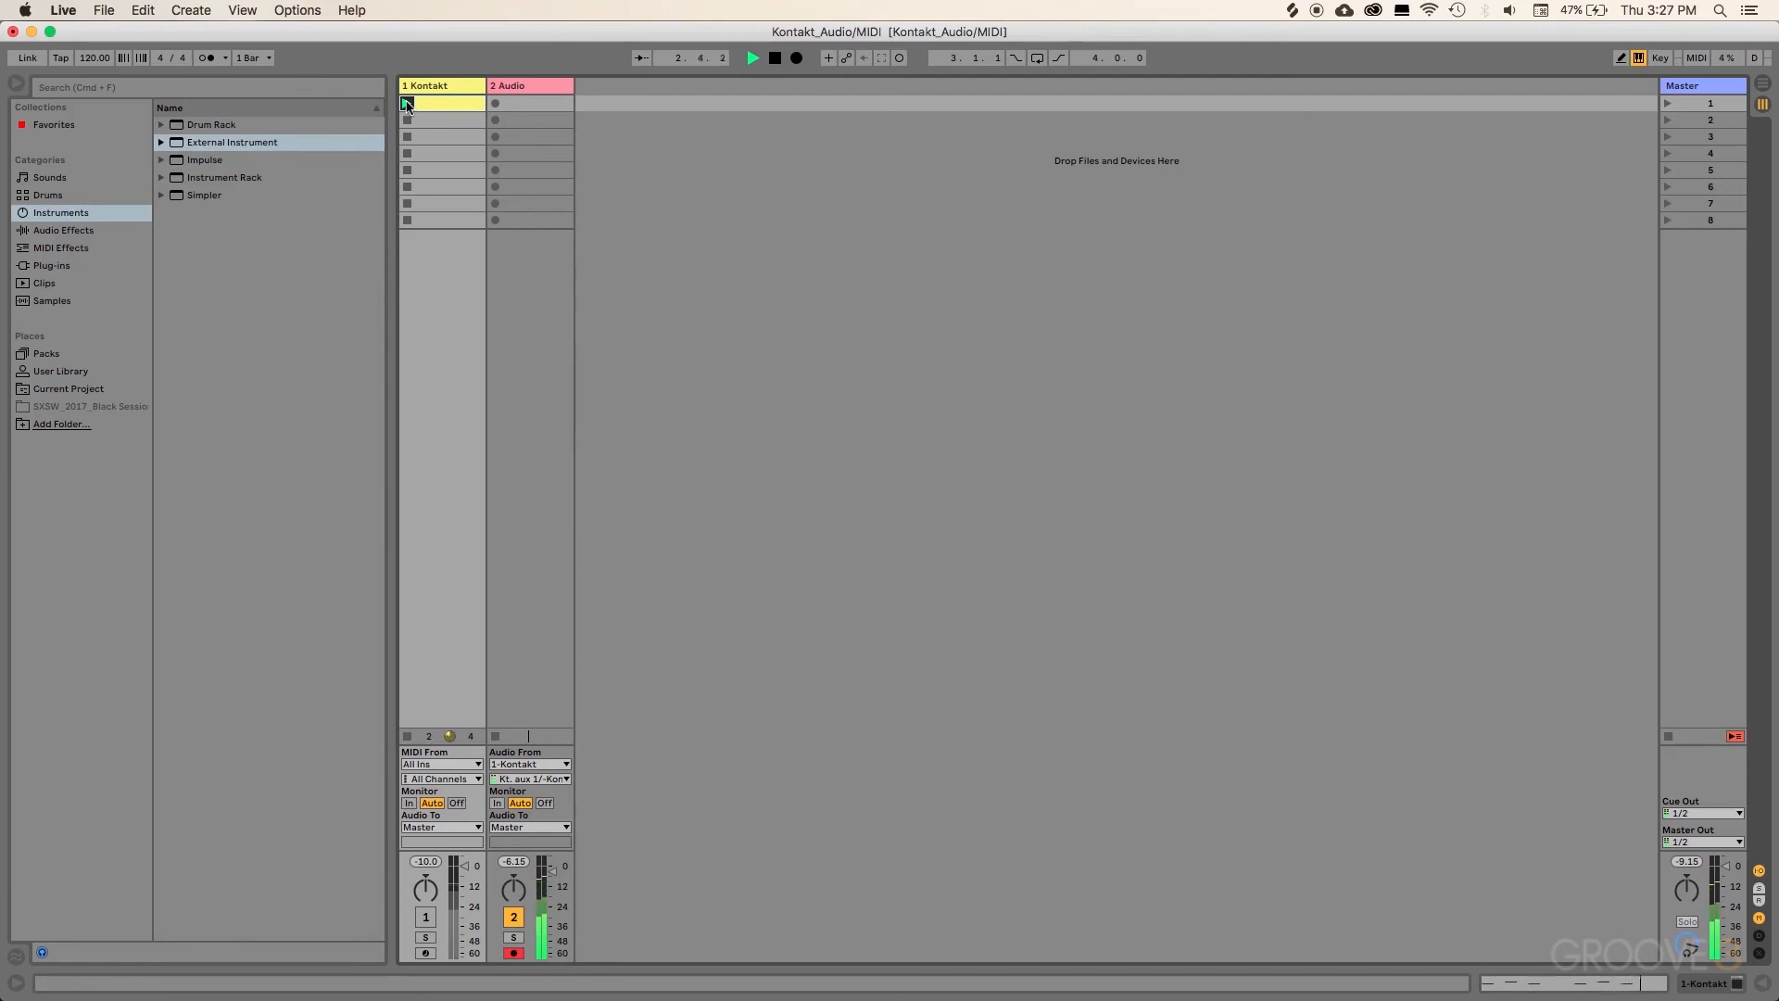
click(514, 920)
click(425, 917)
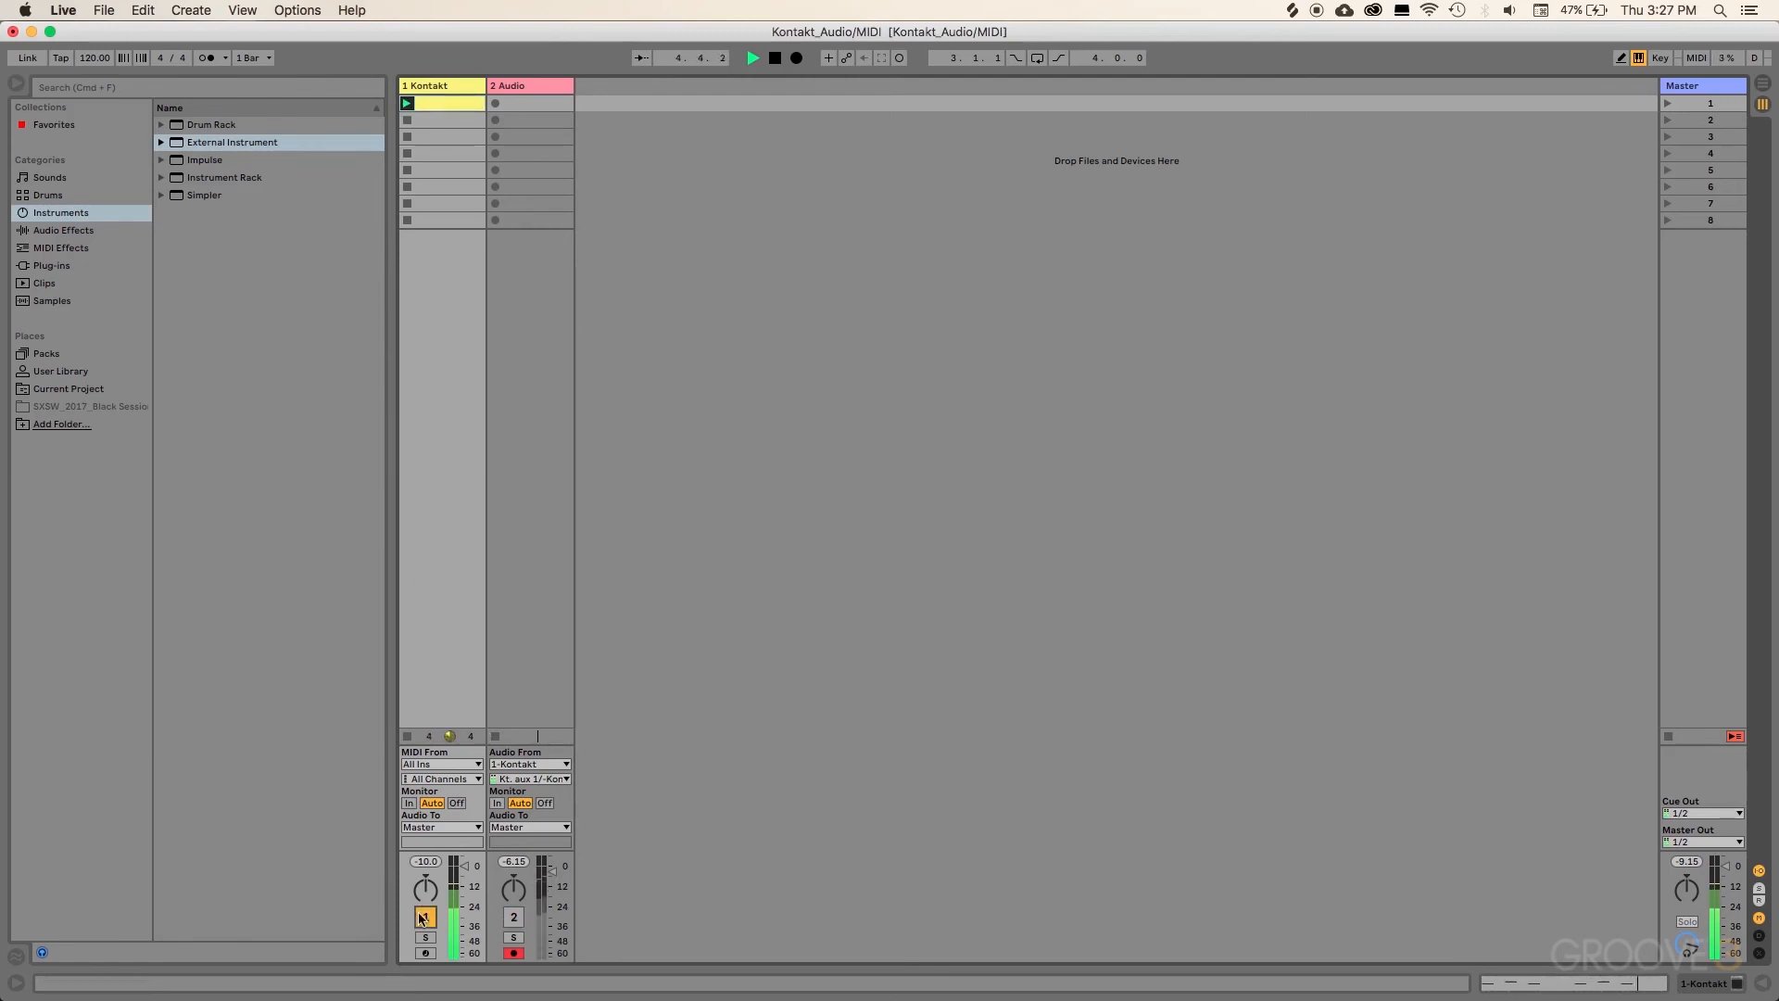
click(405, 119)
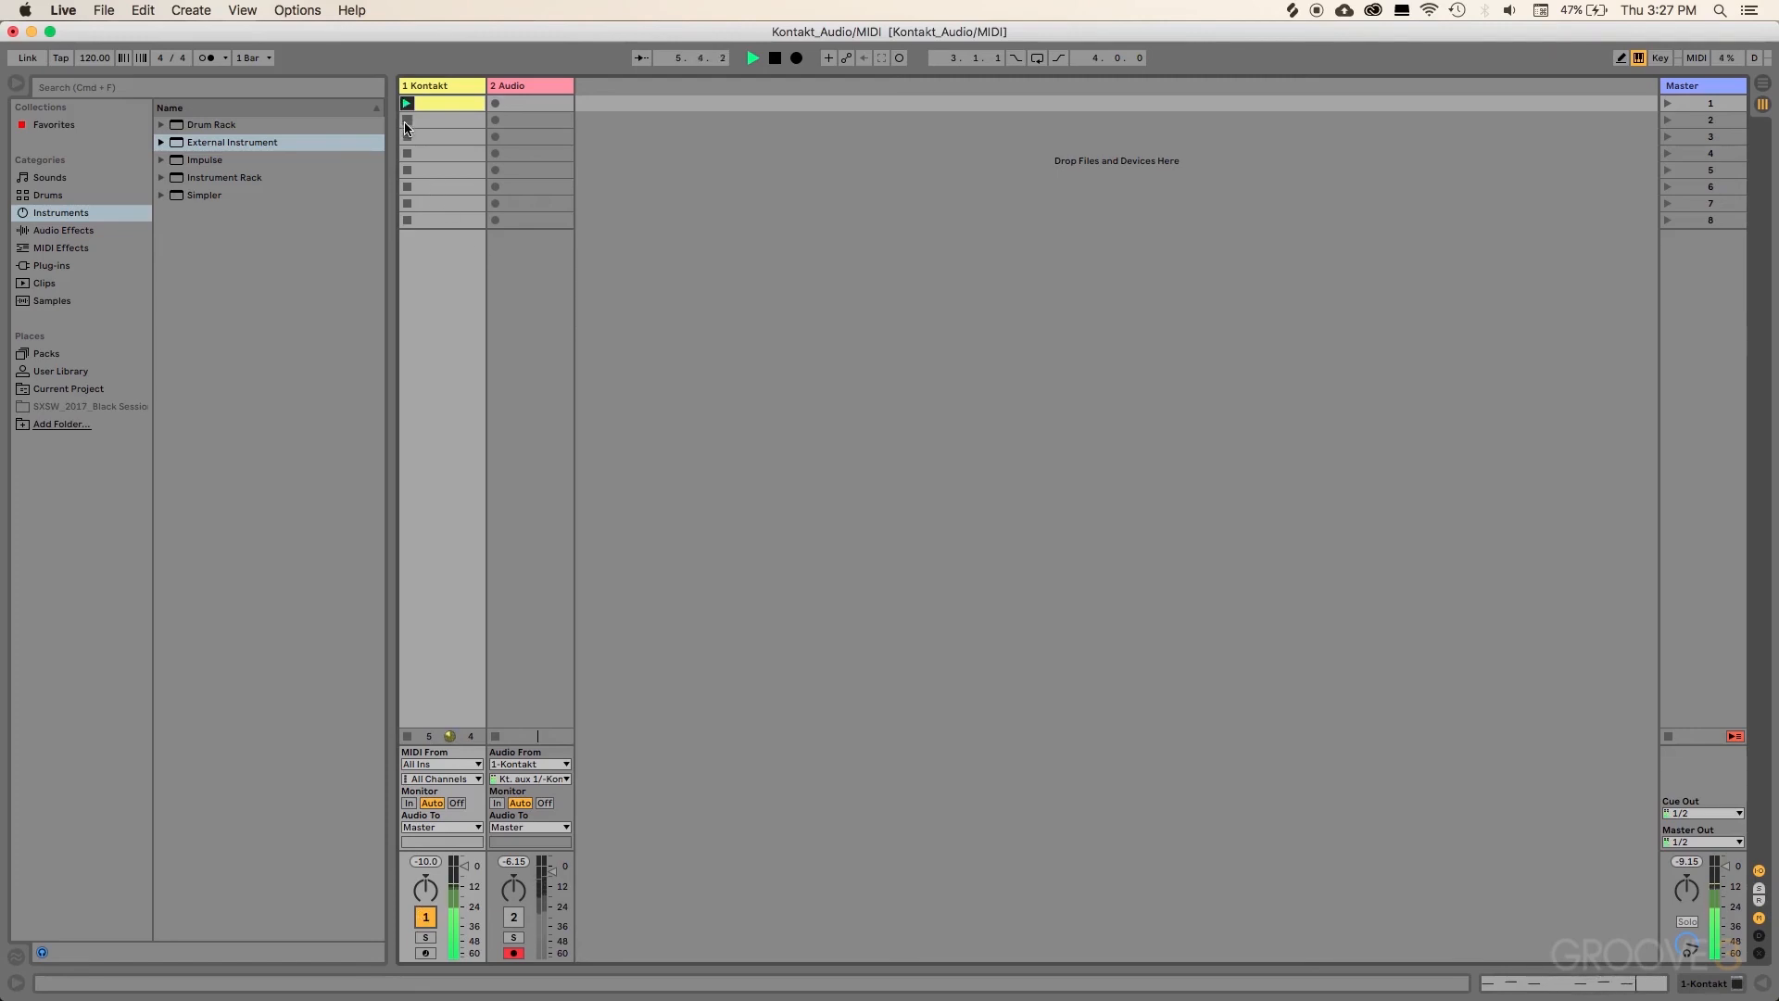
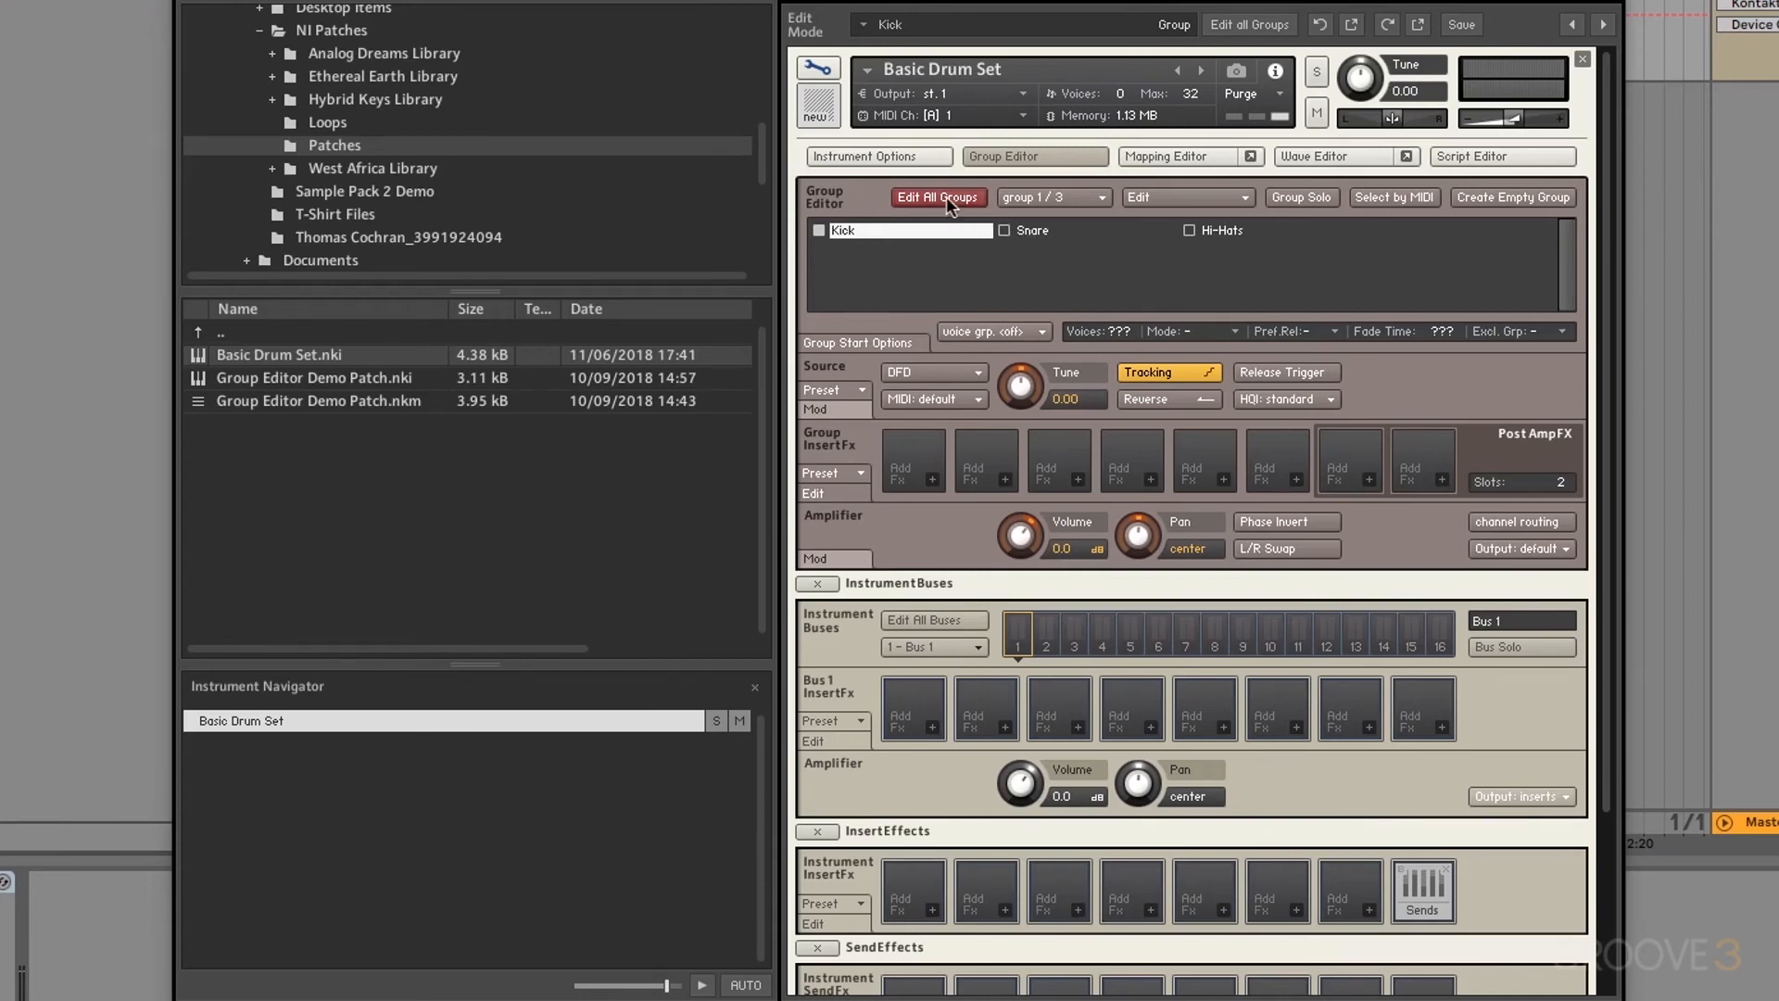
Step: Set the Output of the Snare and Hi-Hats groups to Bus 1, then collapse InstrumentBuses
click(1038, 232)
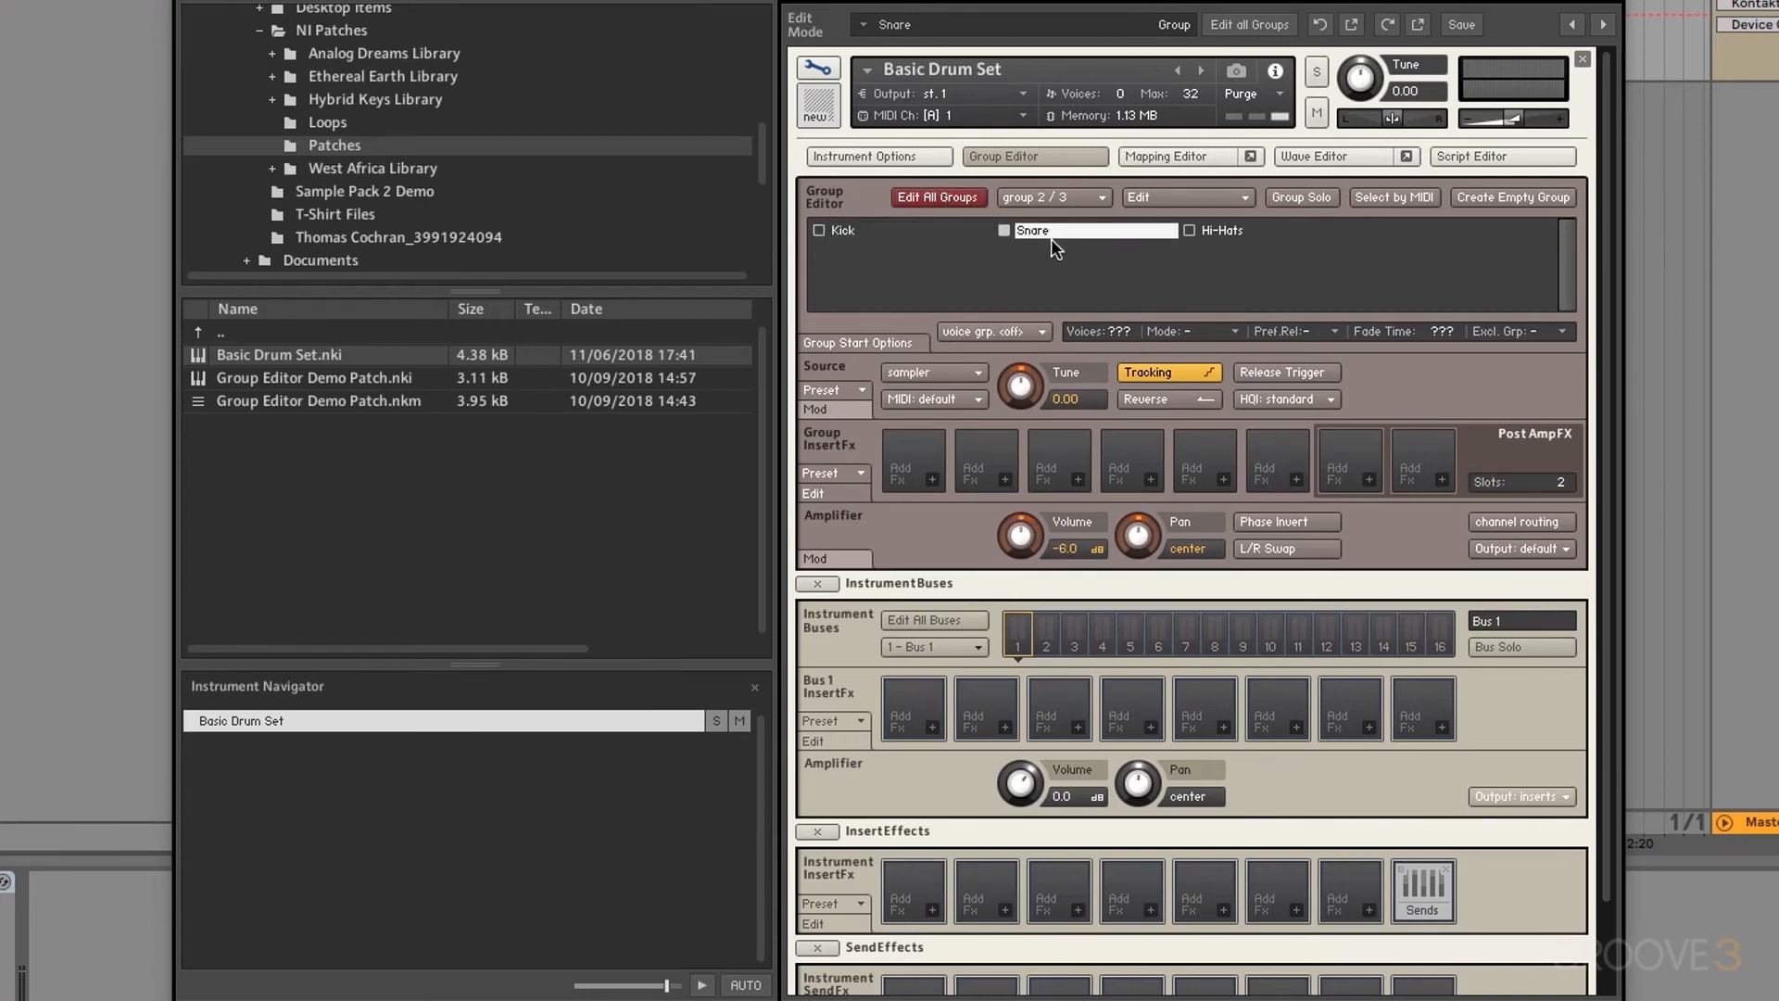
click(1520, 549)
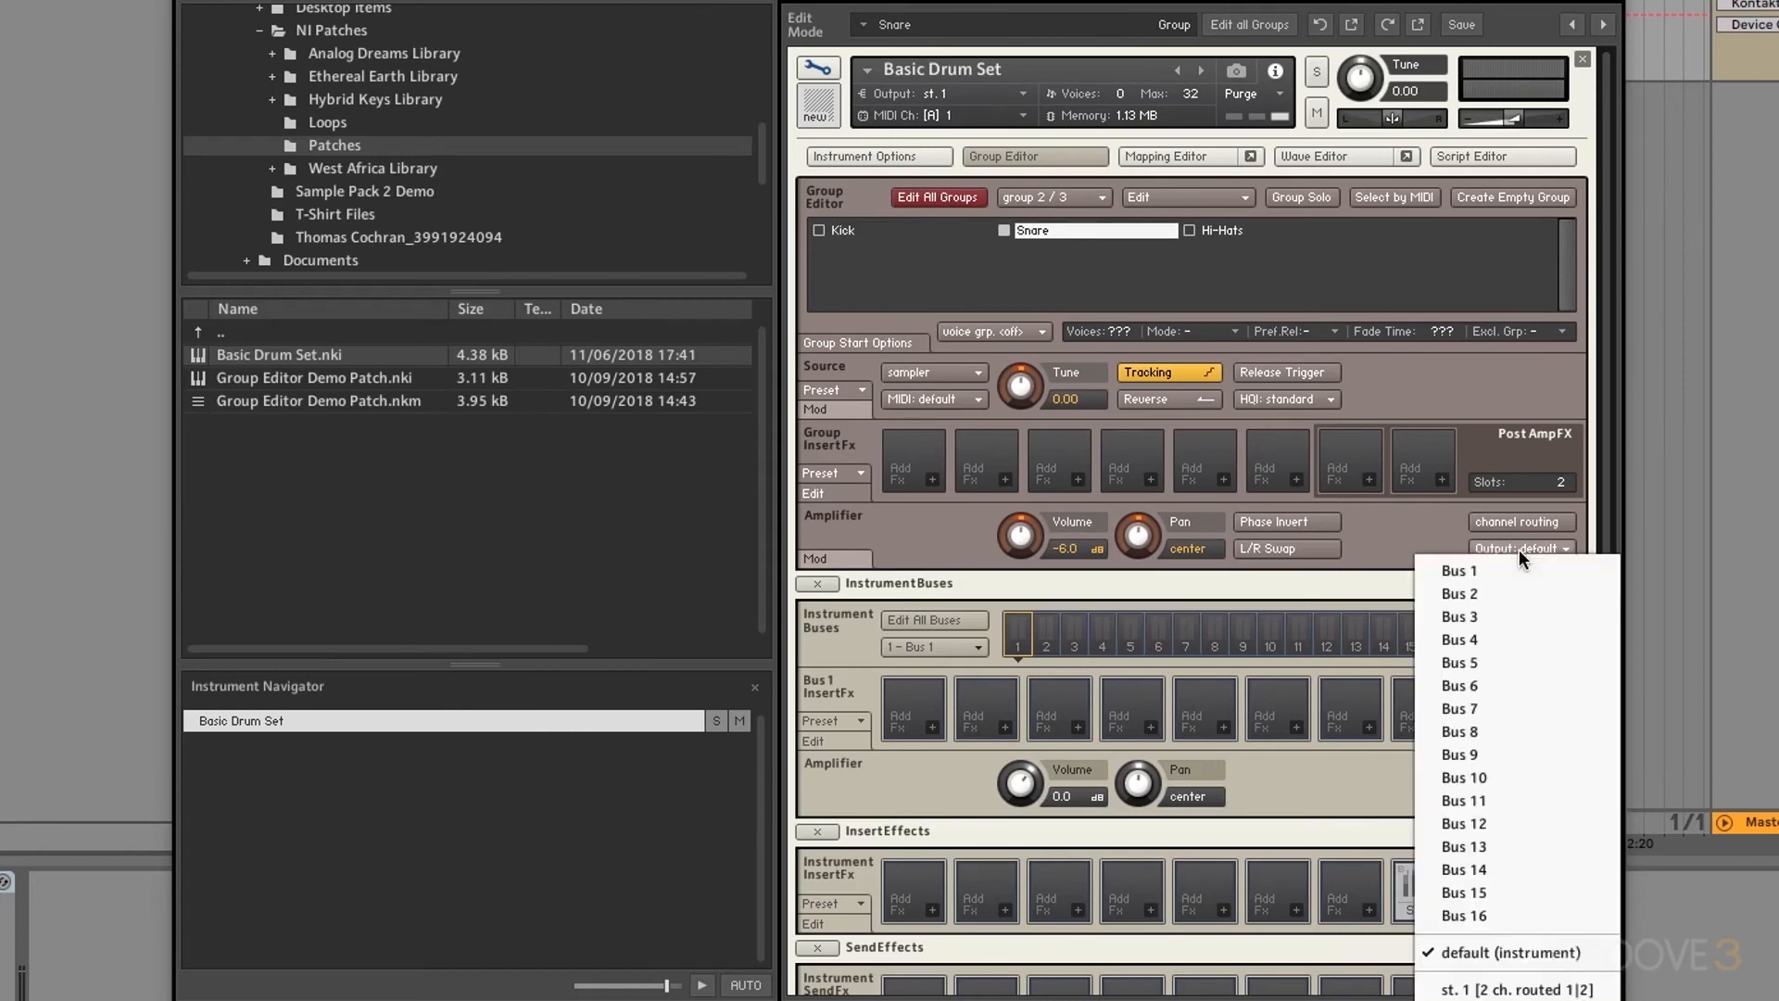
click(1473, 569)
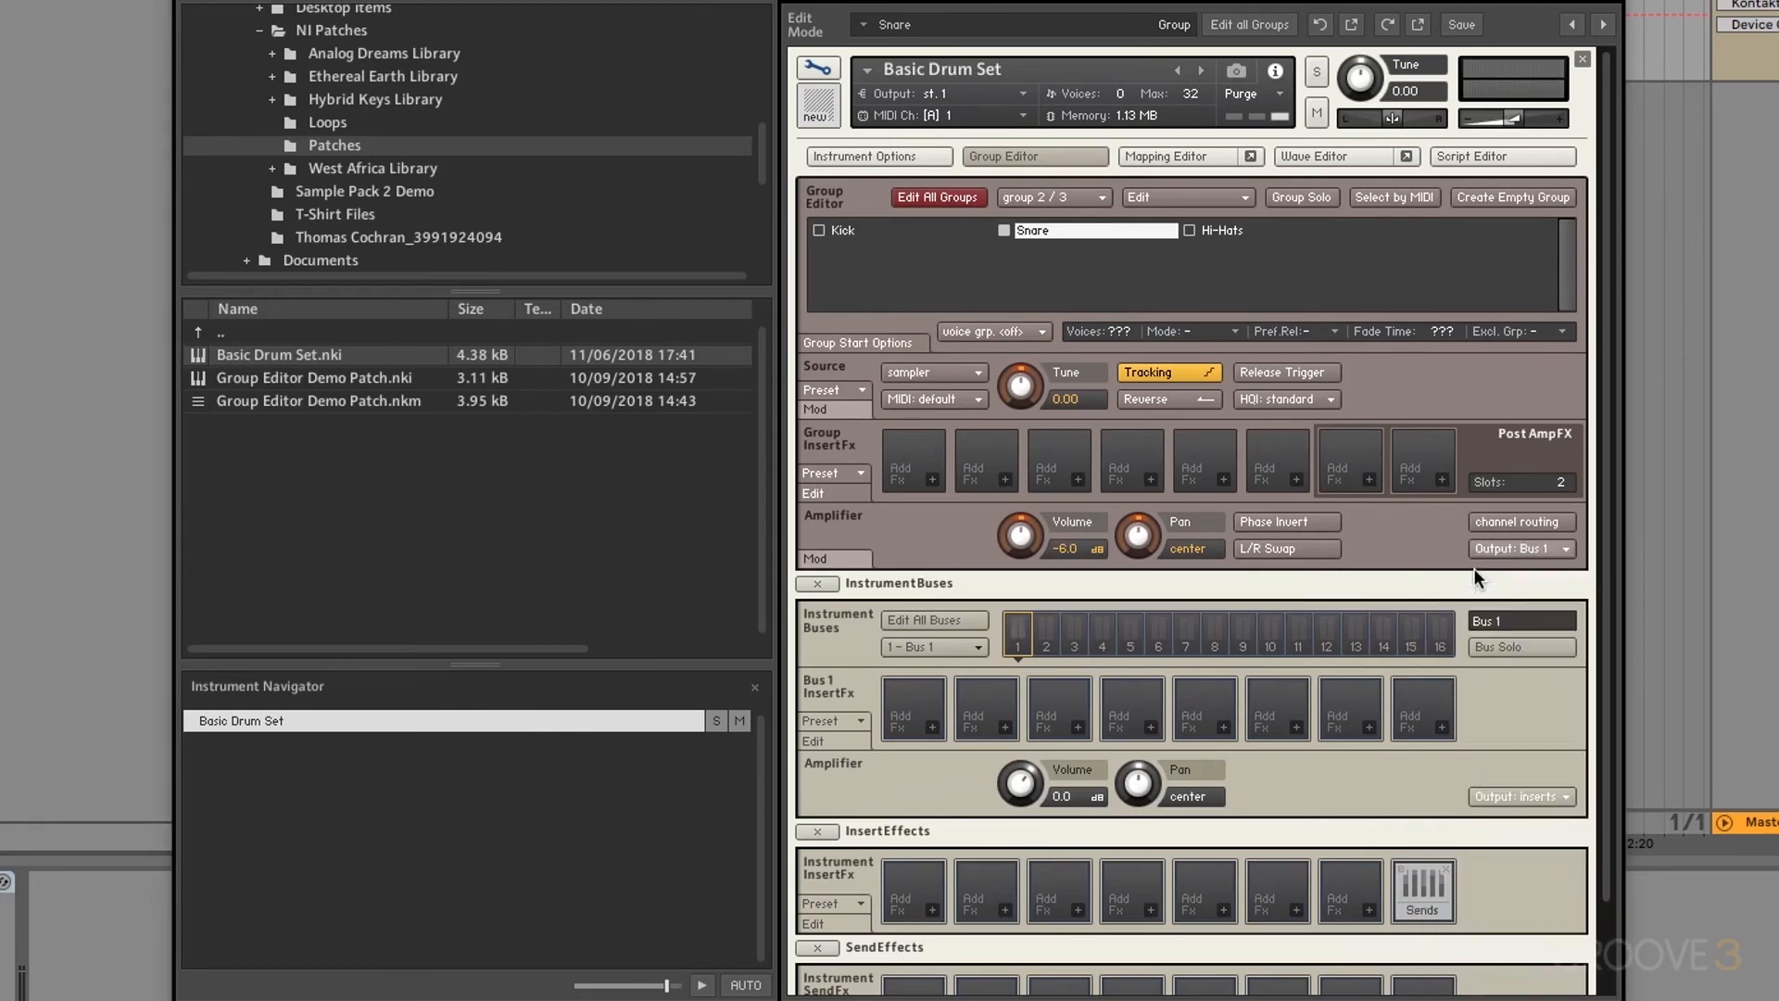
click(1231, 234)
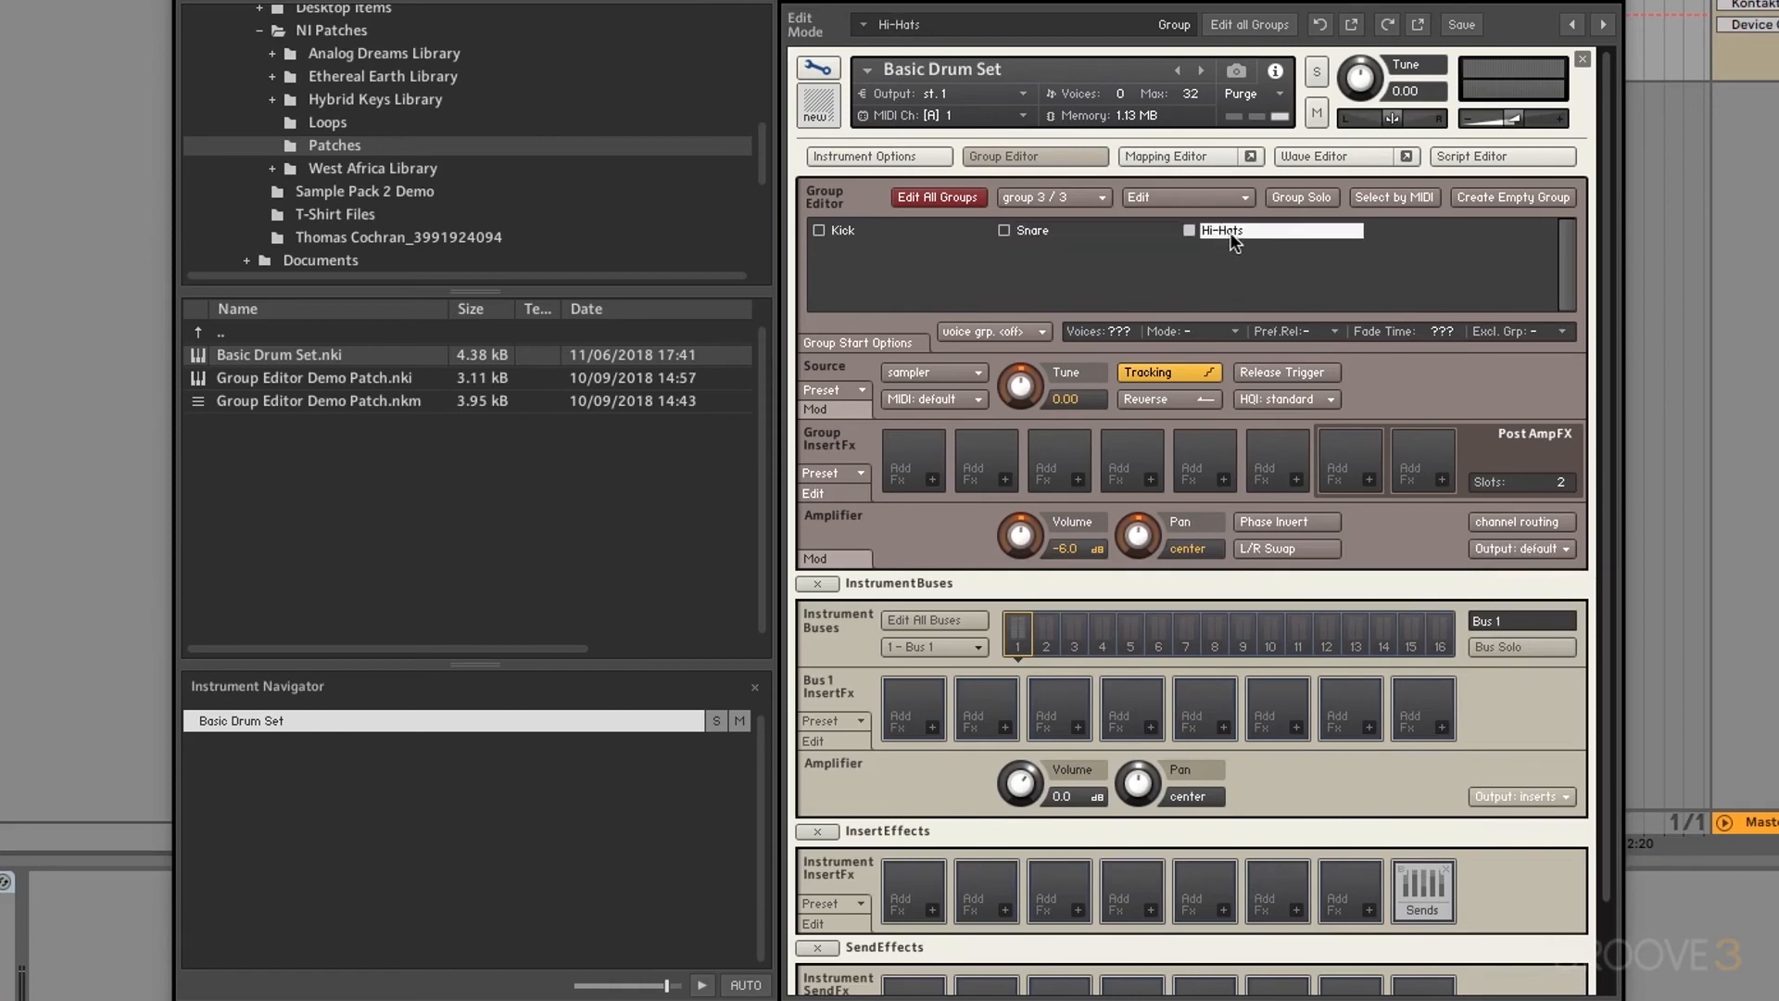
click(1516, 545)
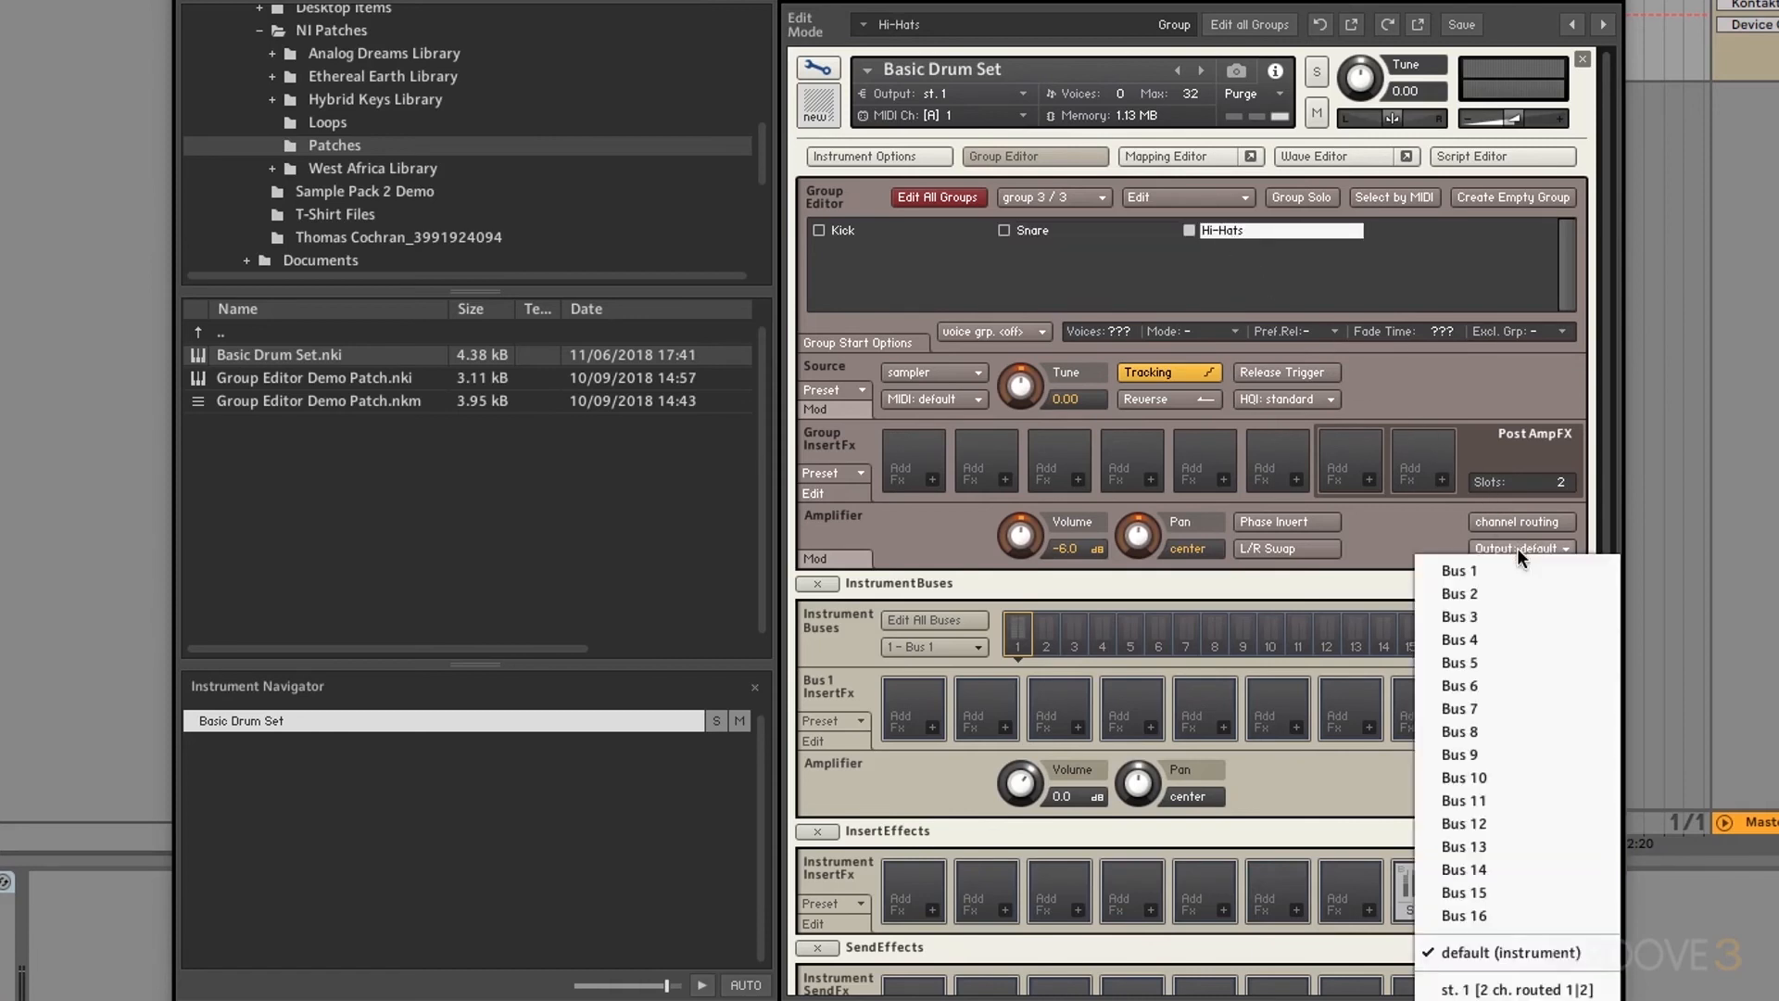
click(1482, 564)
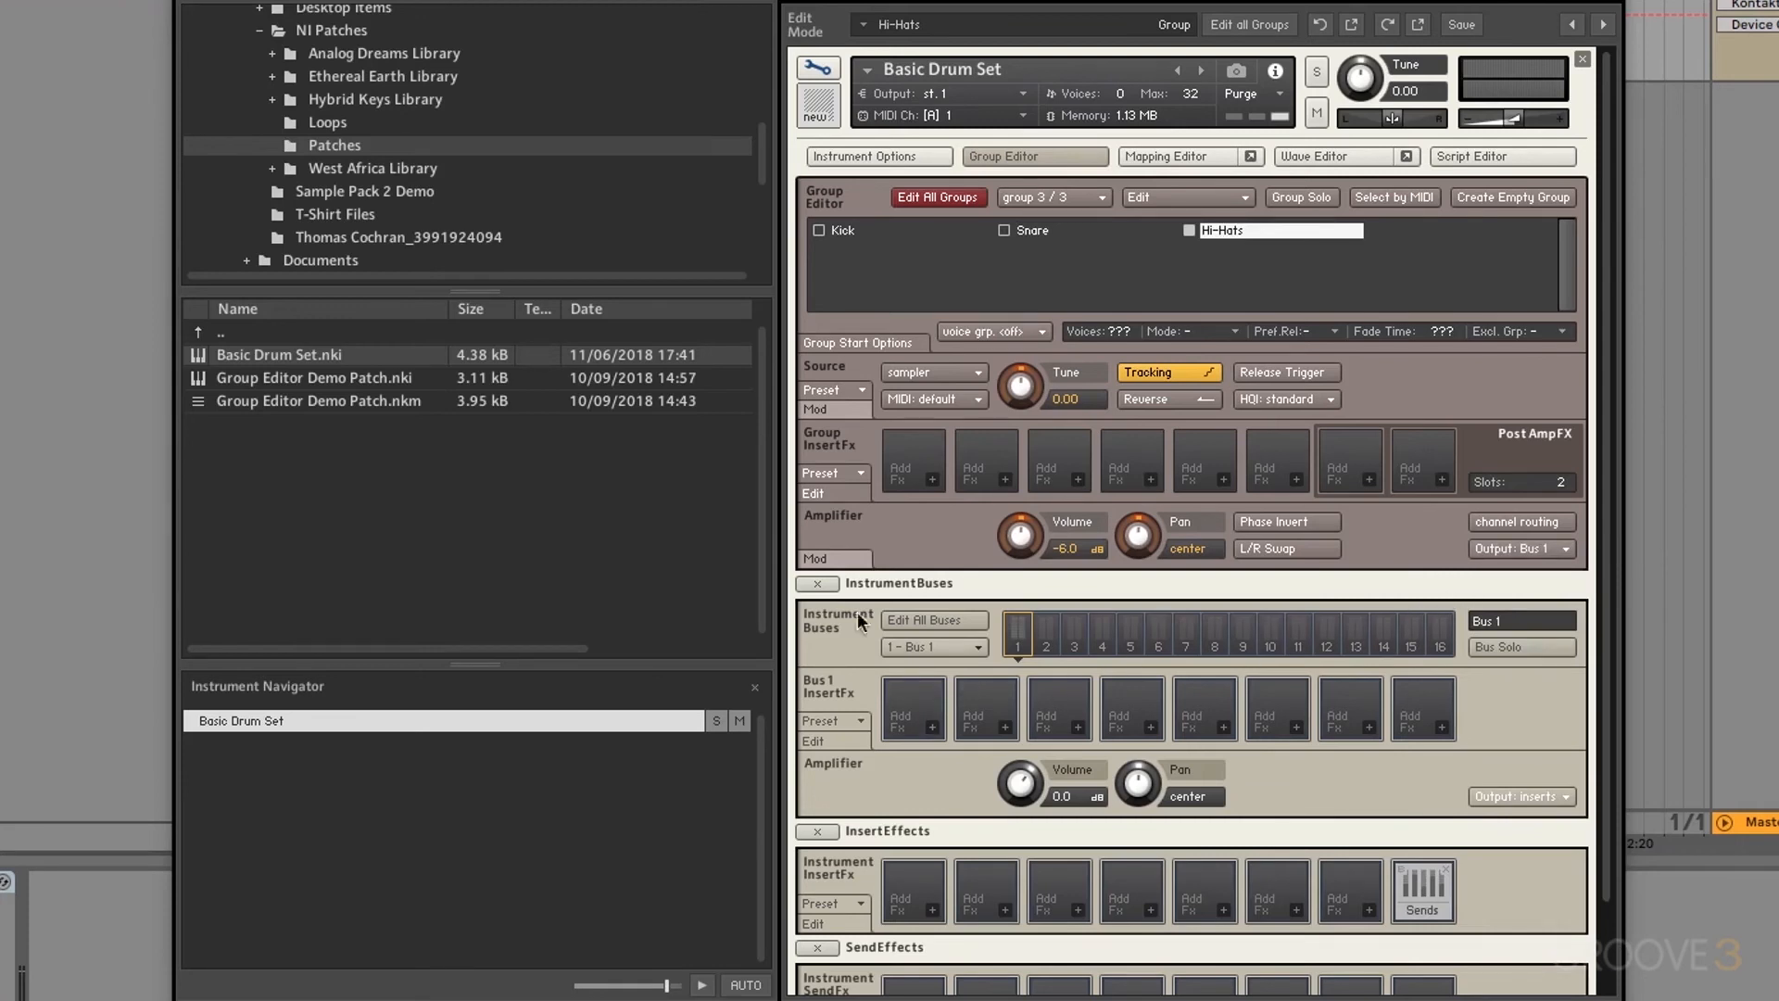
click(806, 583)
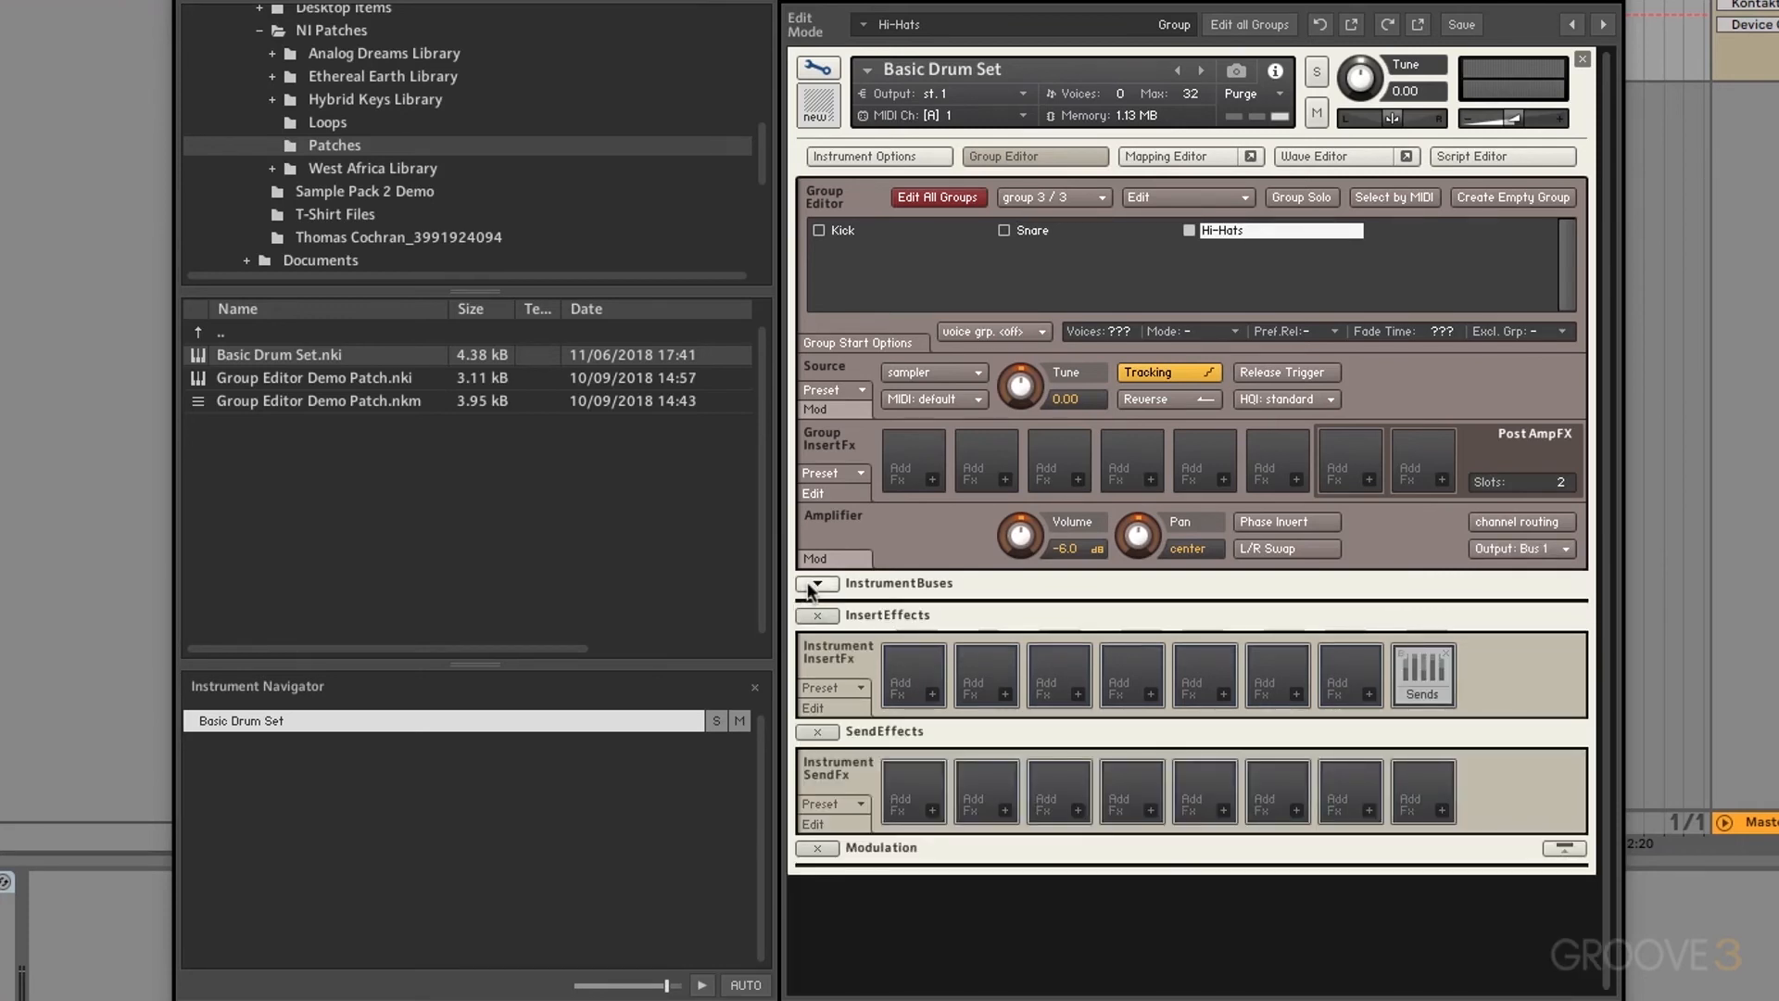
Step: Load Reverb > Reverb into Bus 1's first InsertFx slot and enable Edit All Buses
click(818, 585)
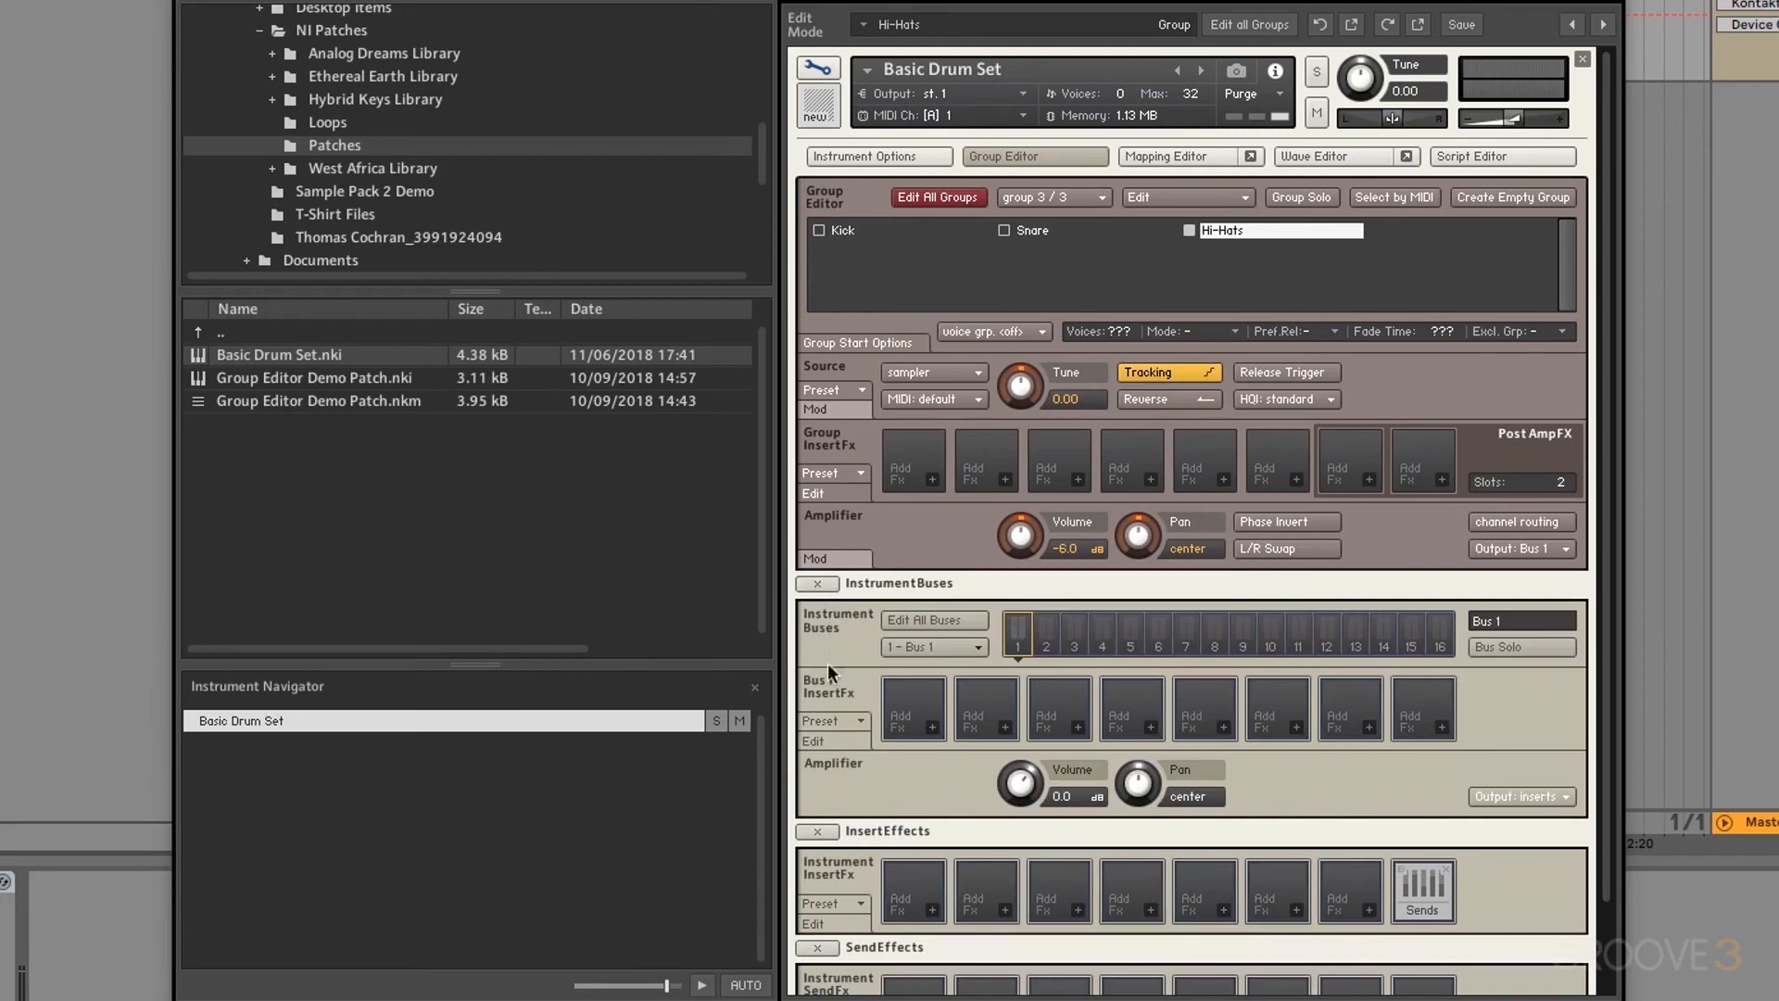
click(933, 726)
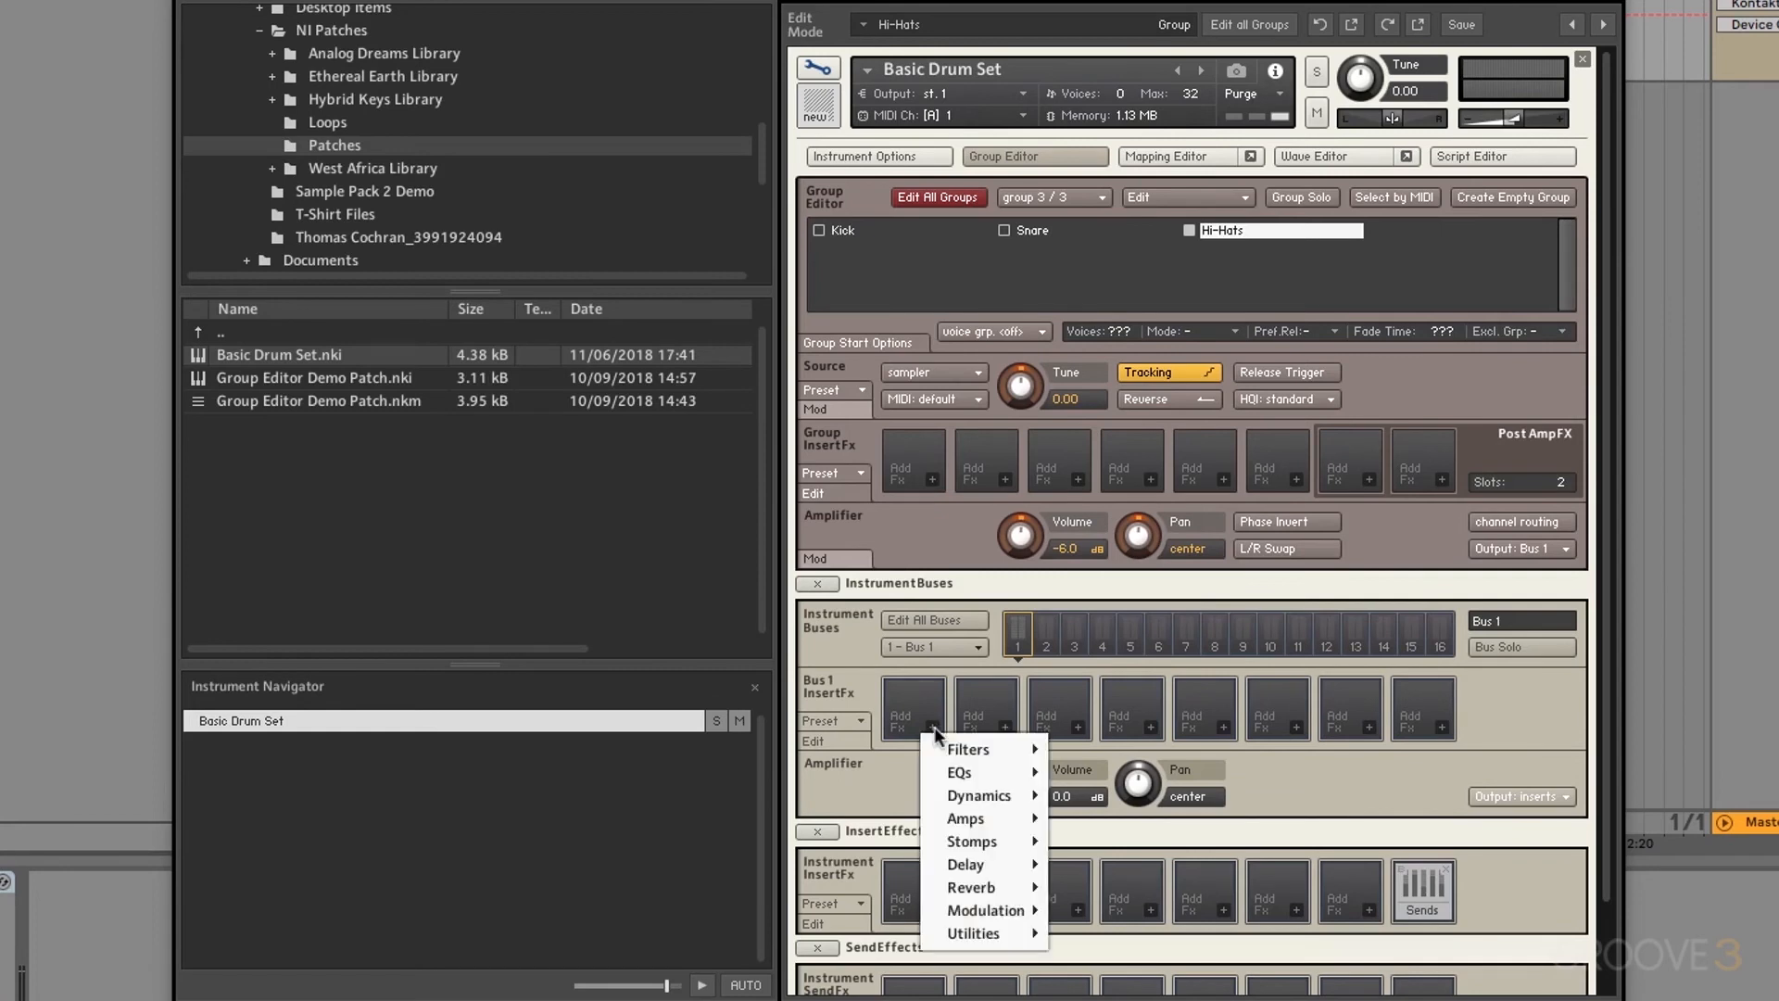
mouse_move(1006, 885)
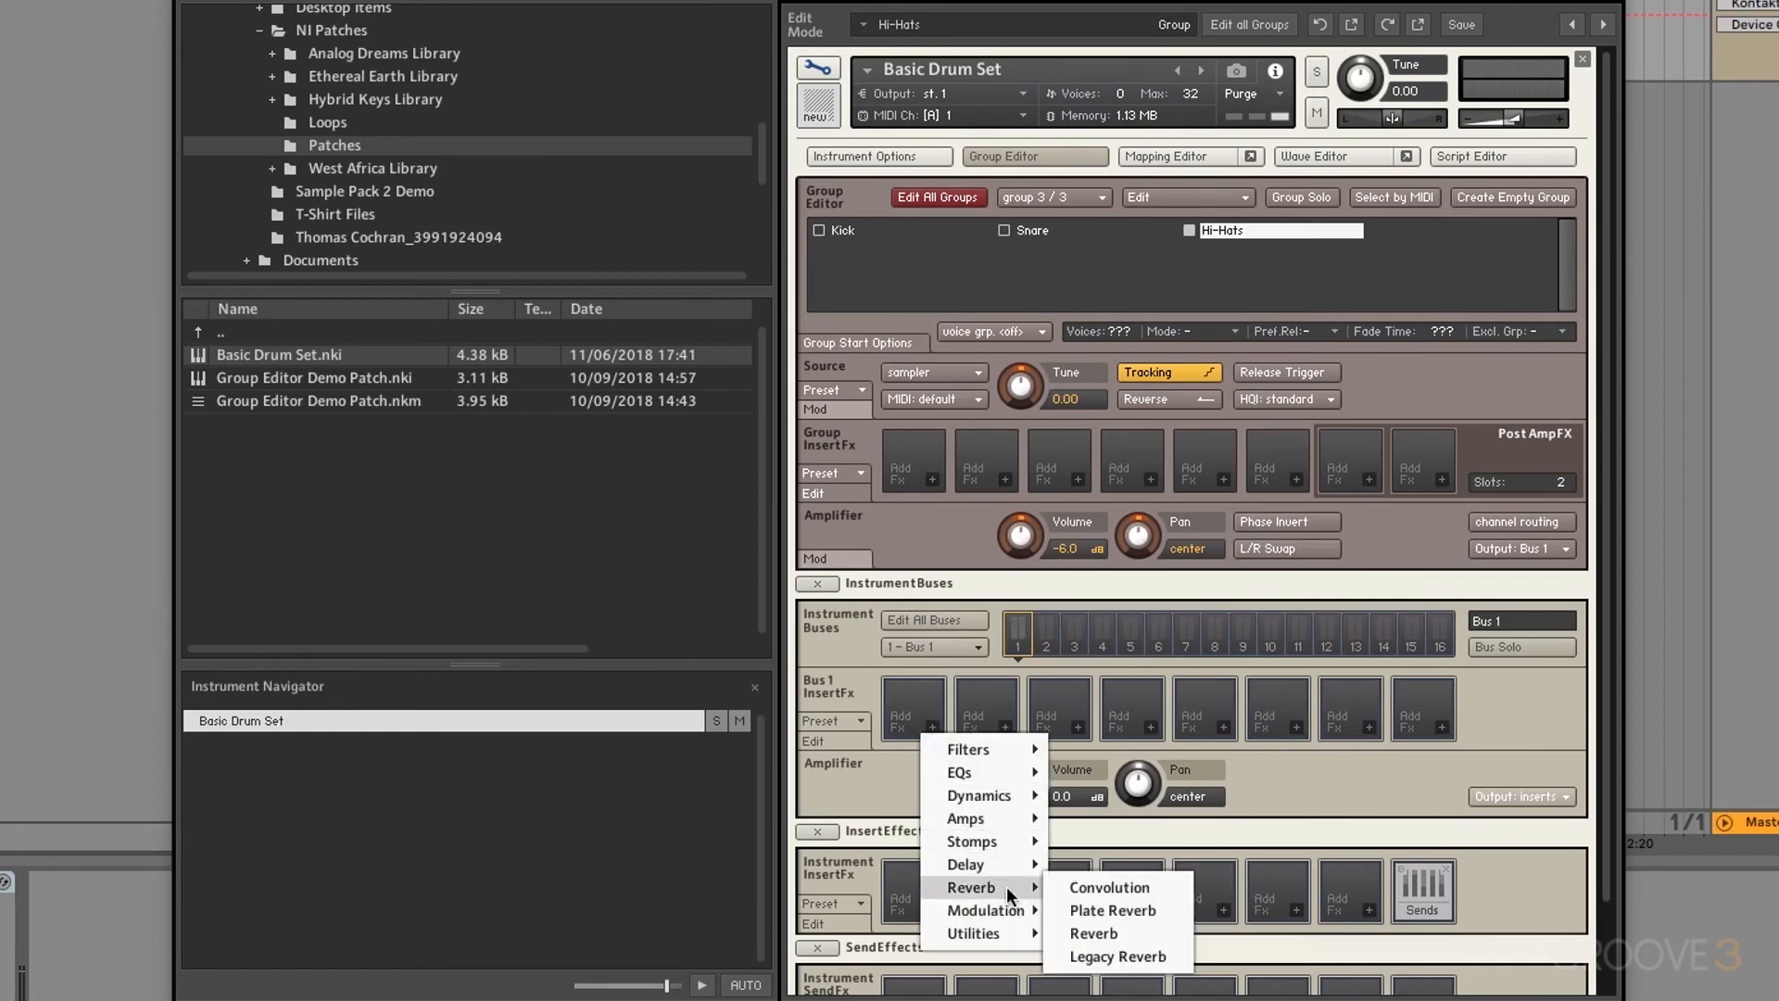
click(1096, 931)
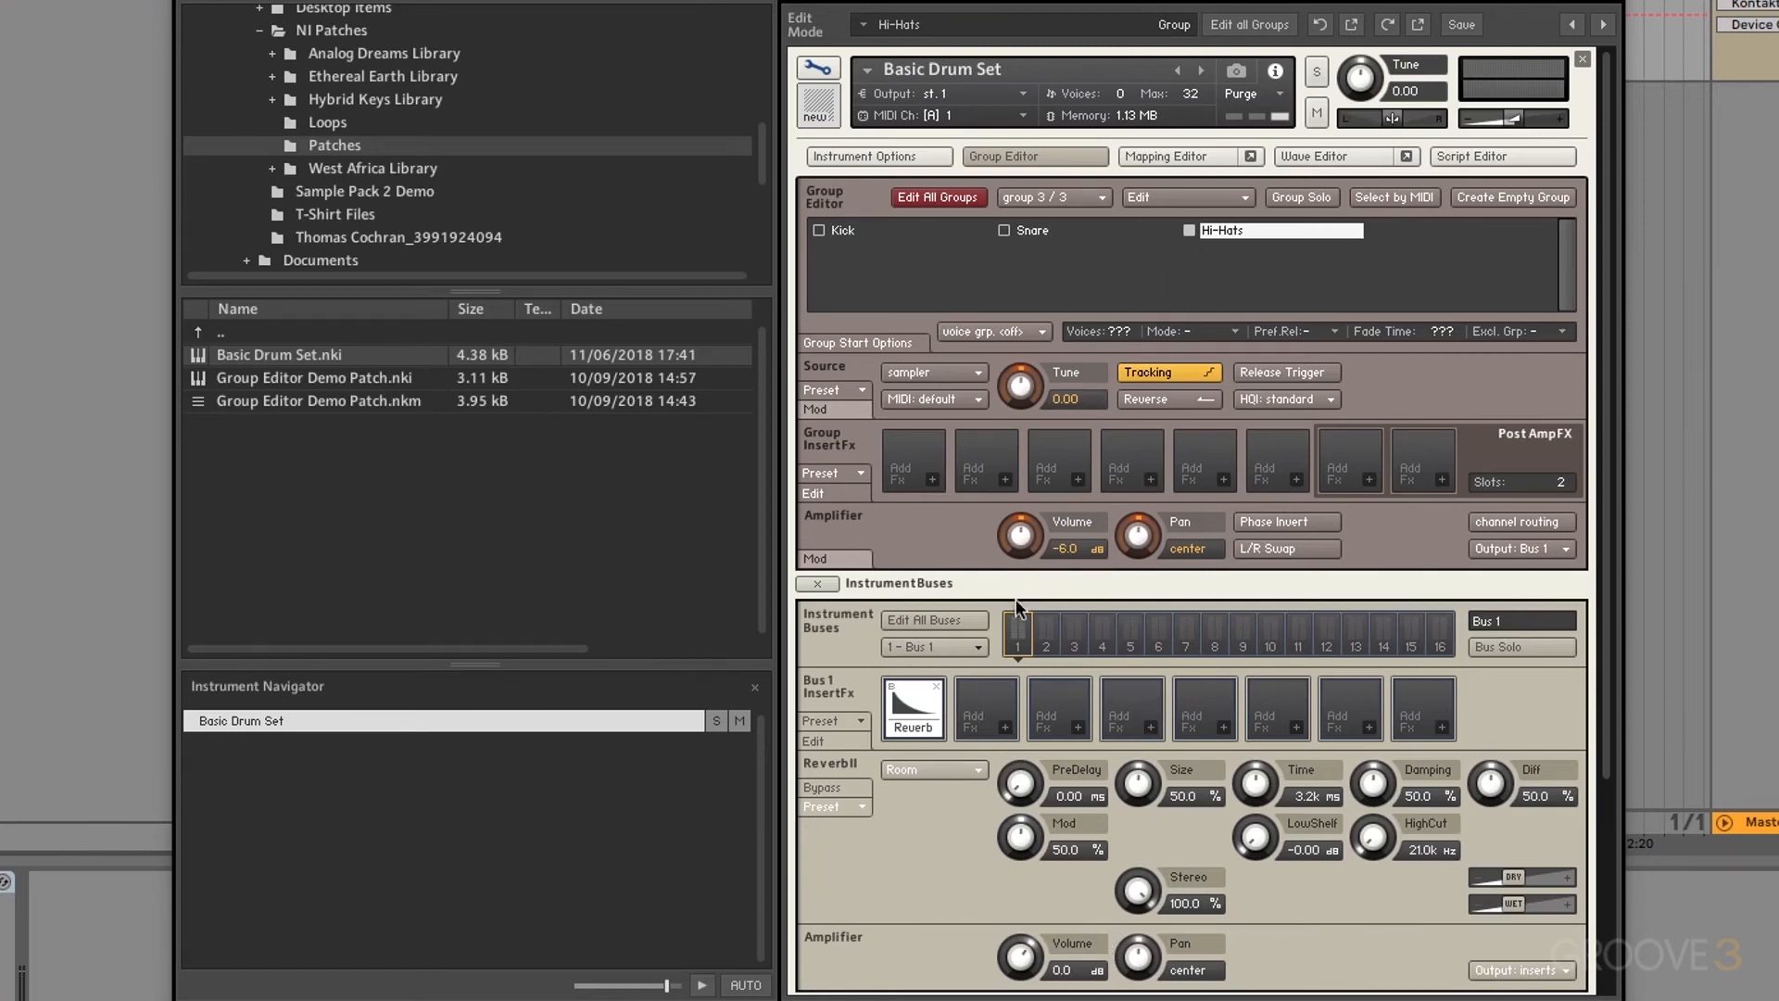
click(927, 624)
Step: Load the Filters > LowPass > SV LP1 filter into the second InsertFx slot
click(1003, 726)
mouse_move(1034, 771)
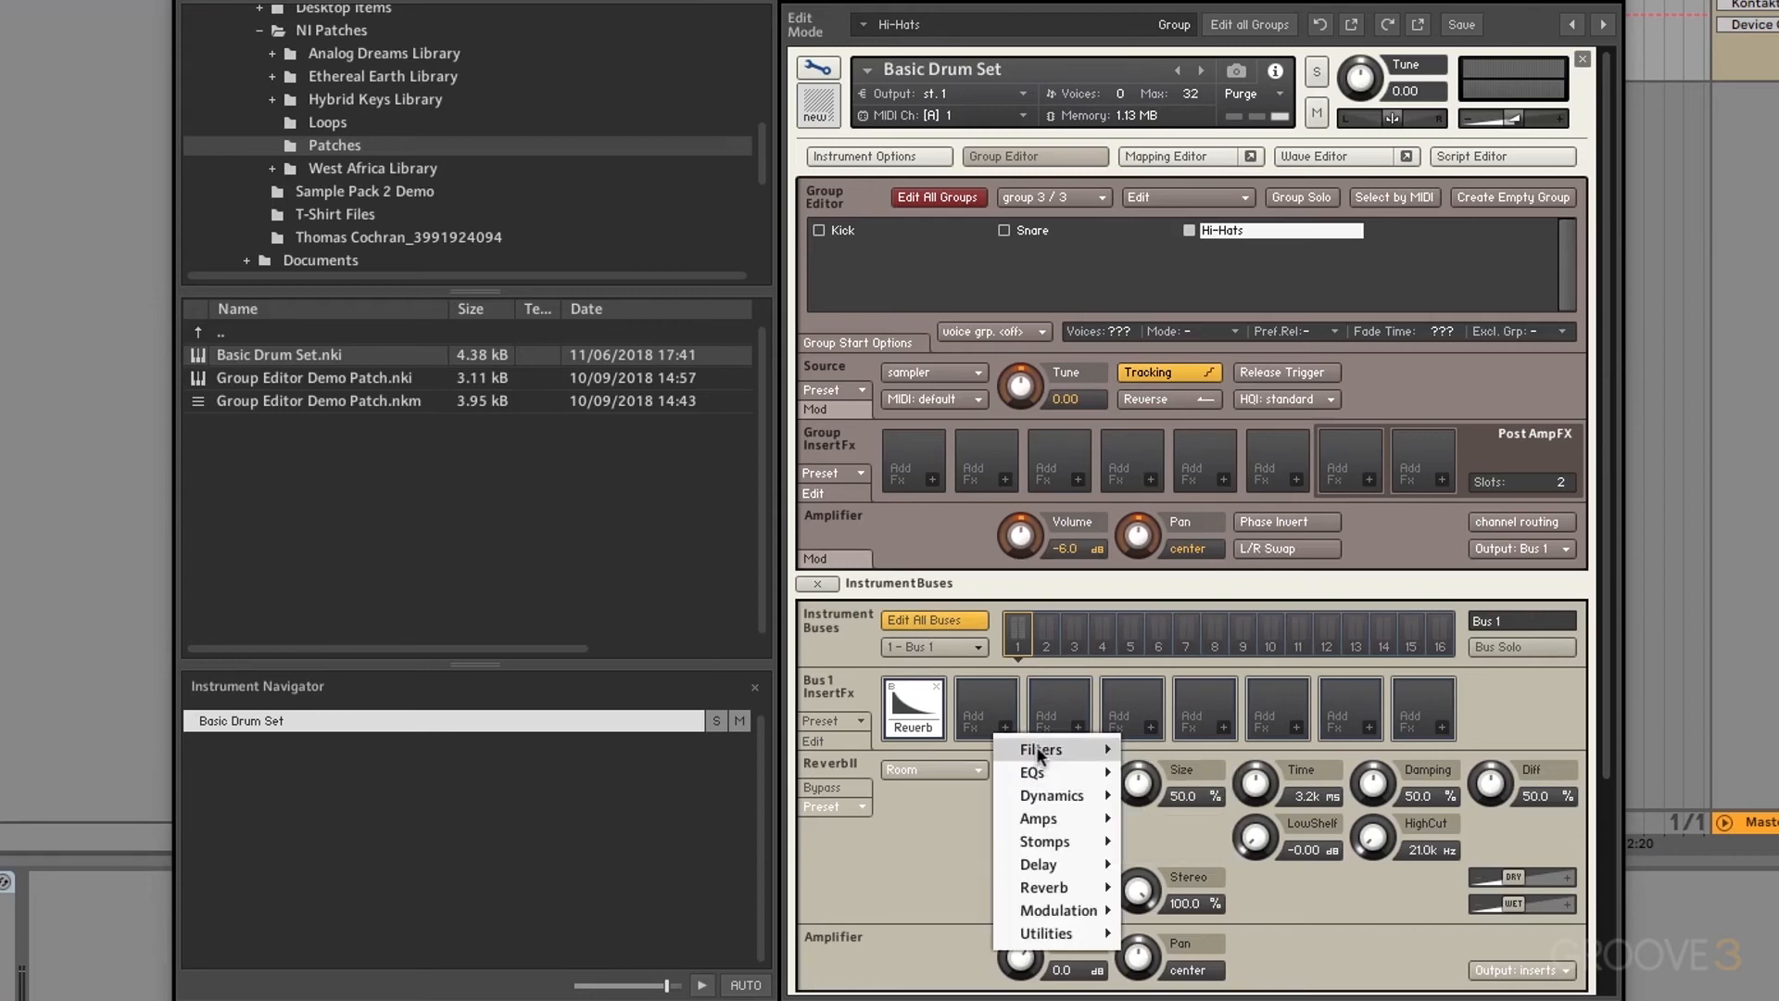
mouse_move(1171, 750)
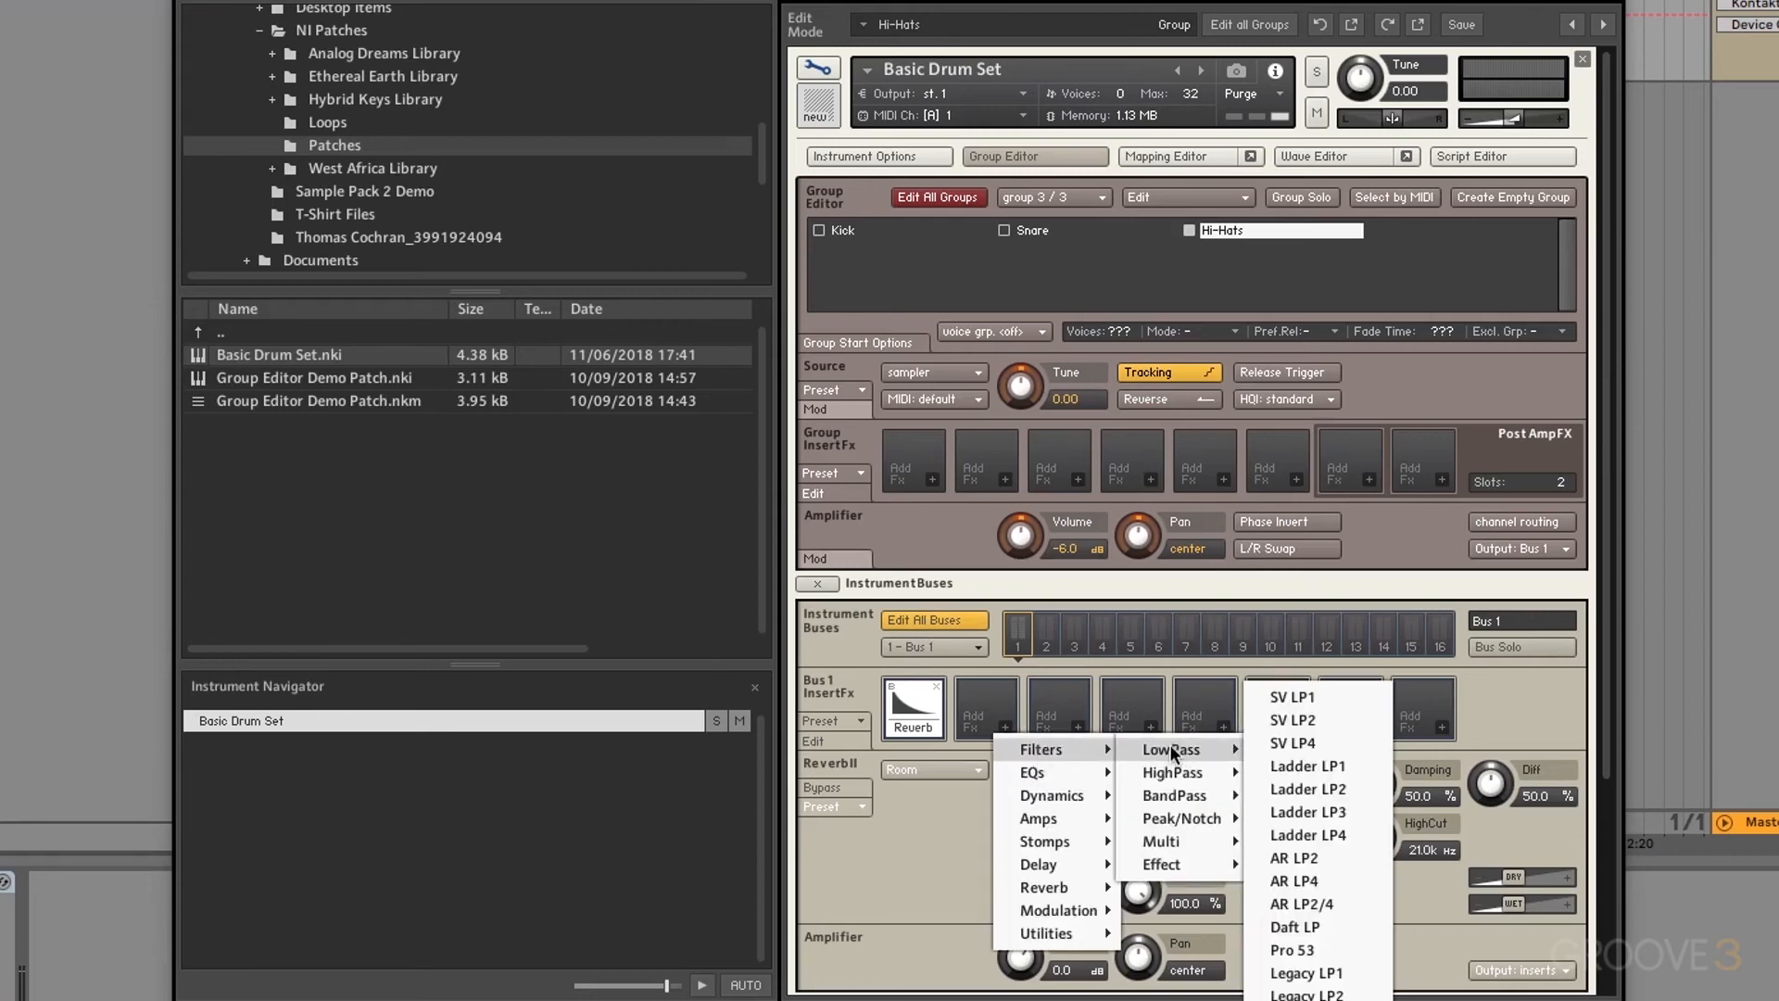
click(1295, 701)
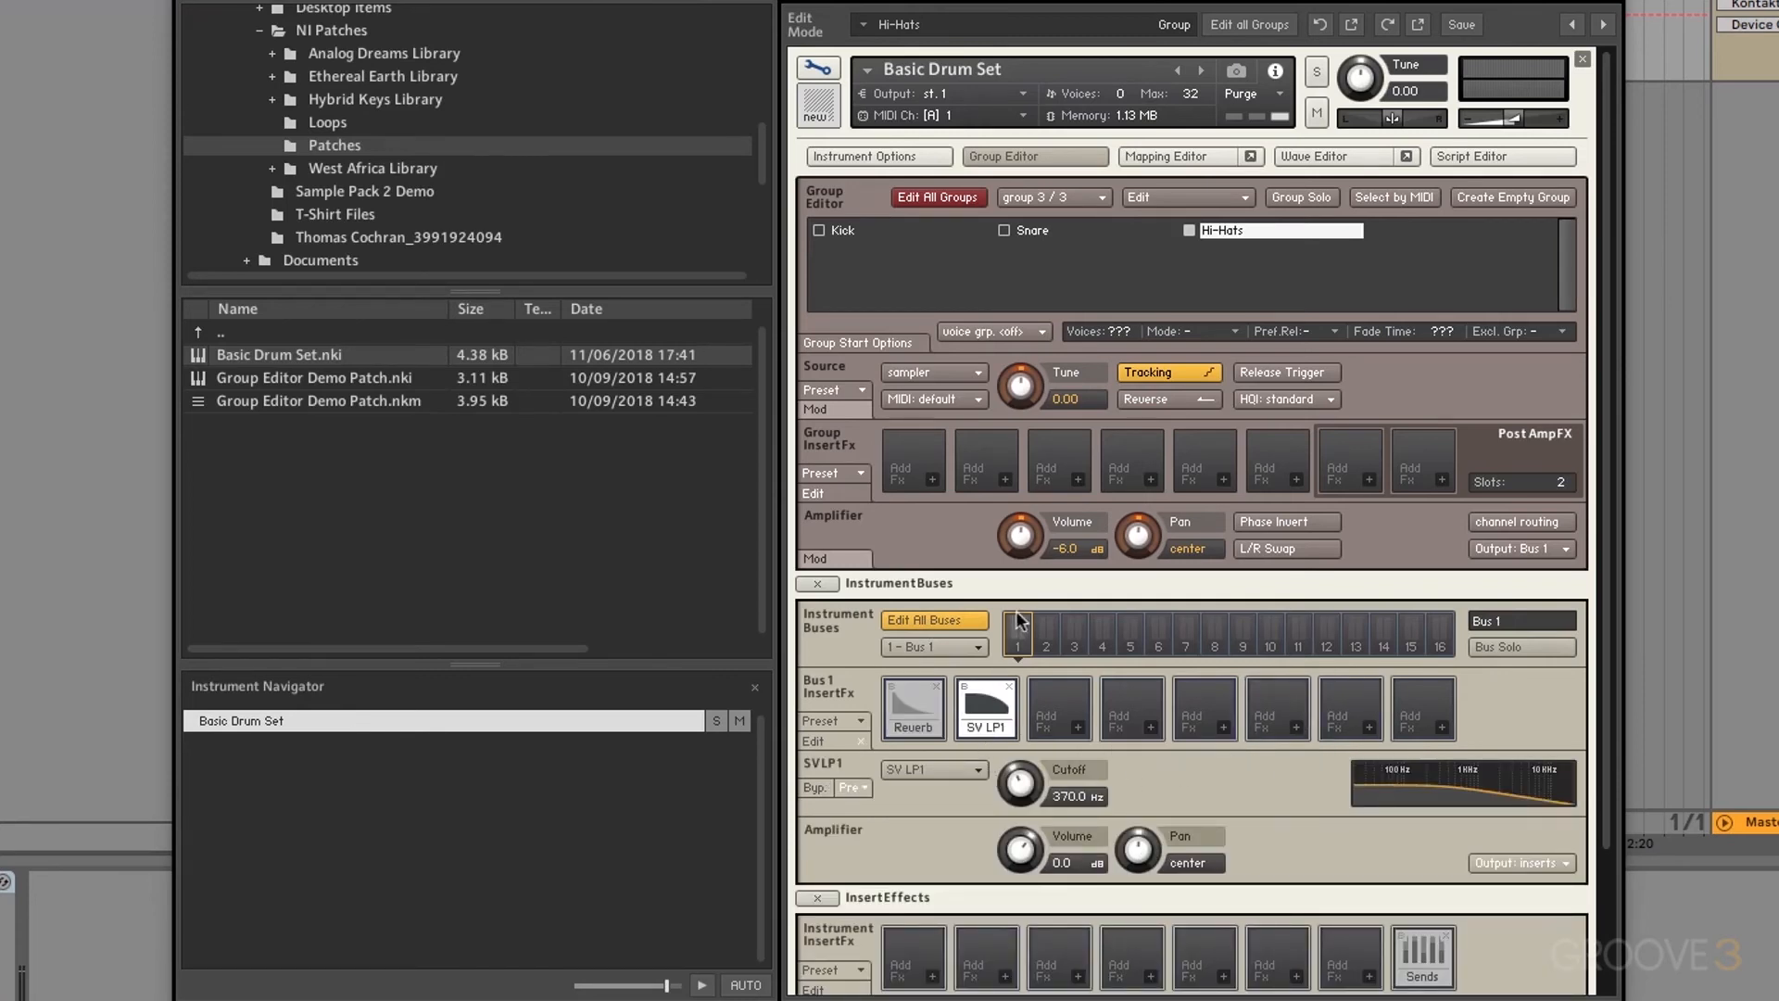
Step: Check buses 4, 15 and 11, delete the SV LP1 filter, and reselect Bus 1
click(1044, 633)
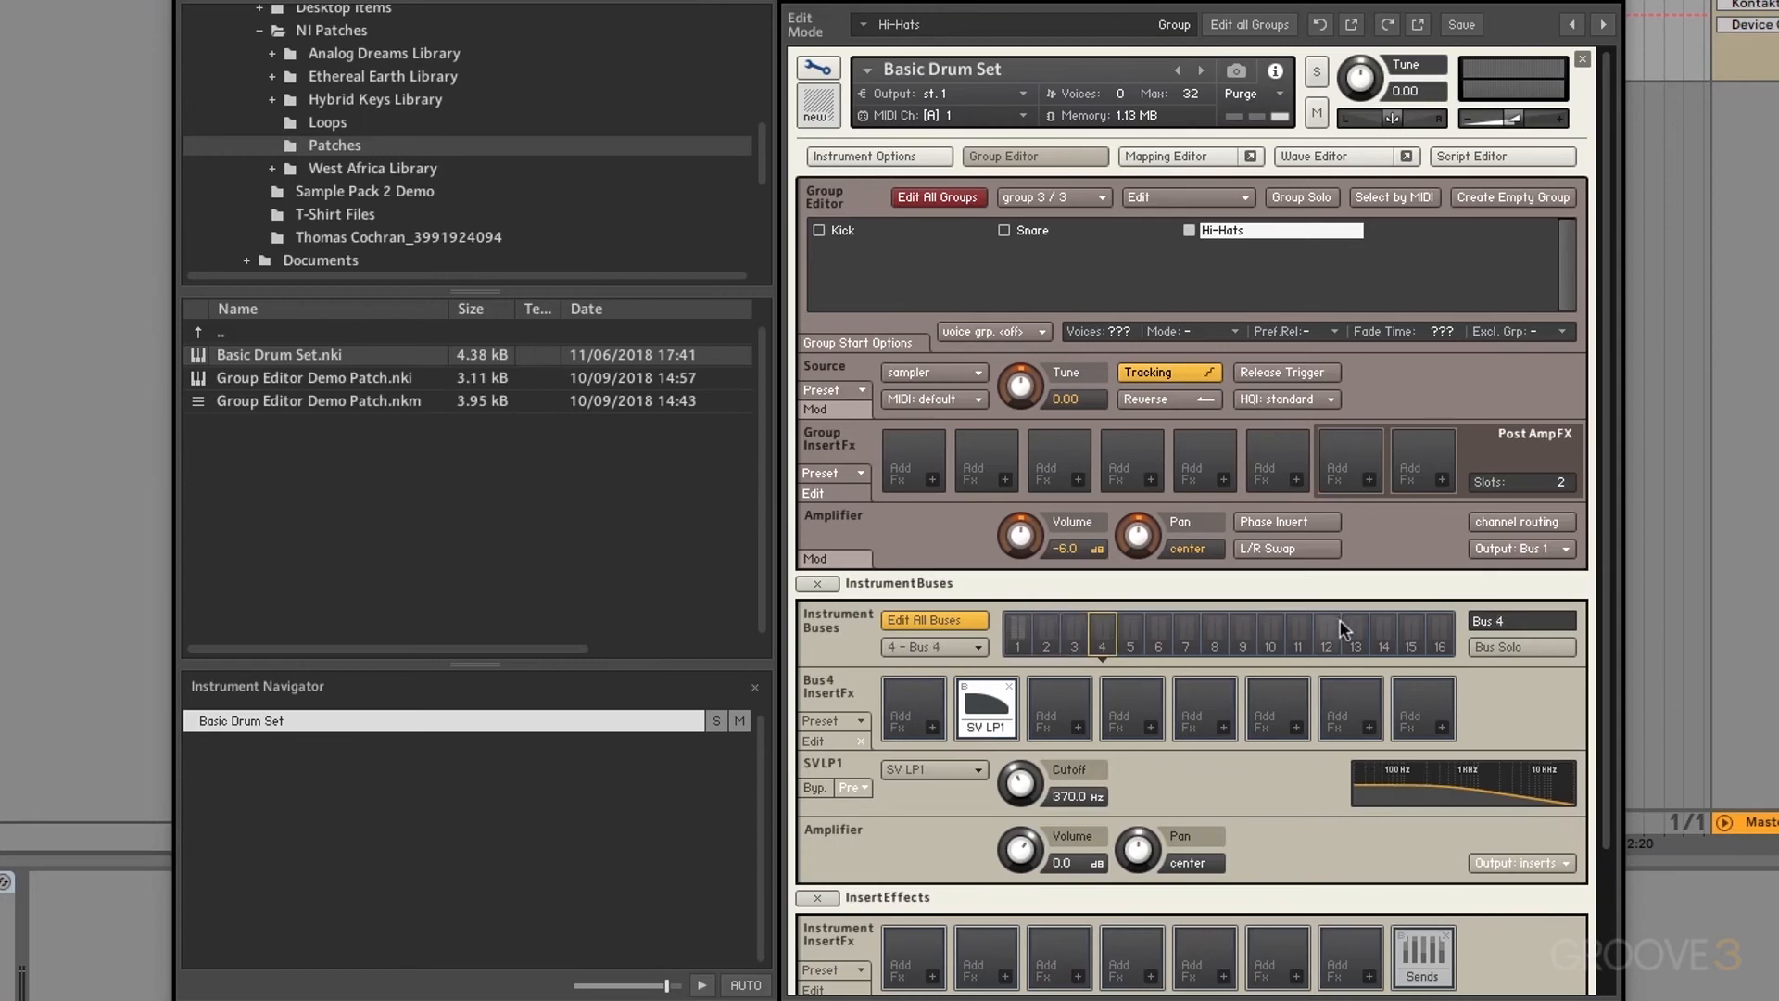
click(1418, 626)
click(1295, 625)
click(1009, 686)
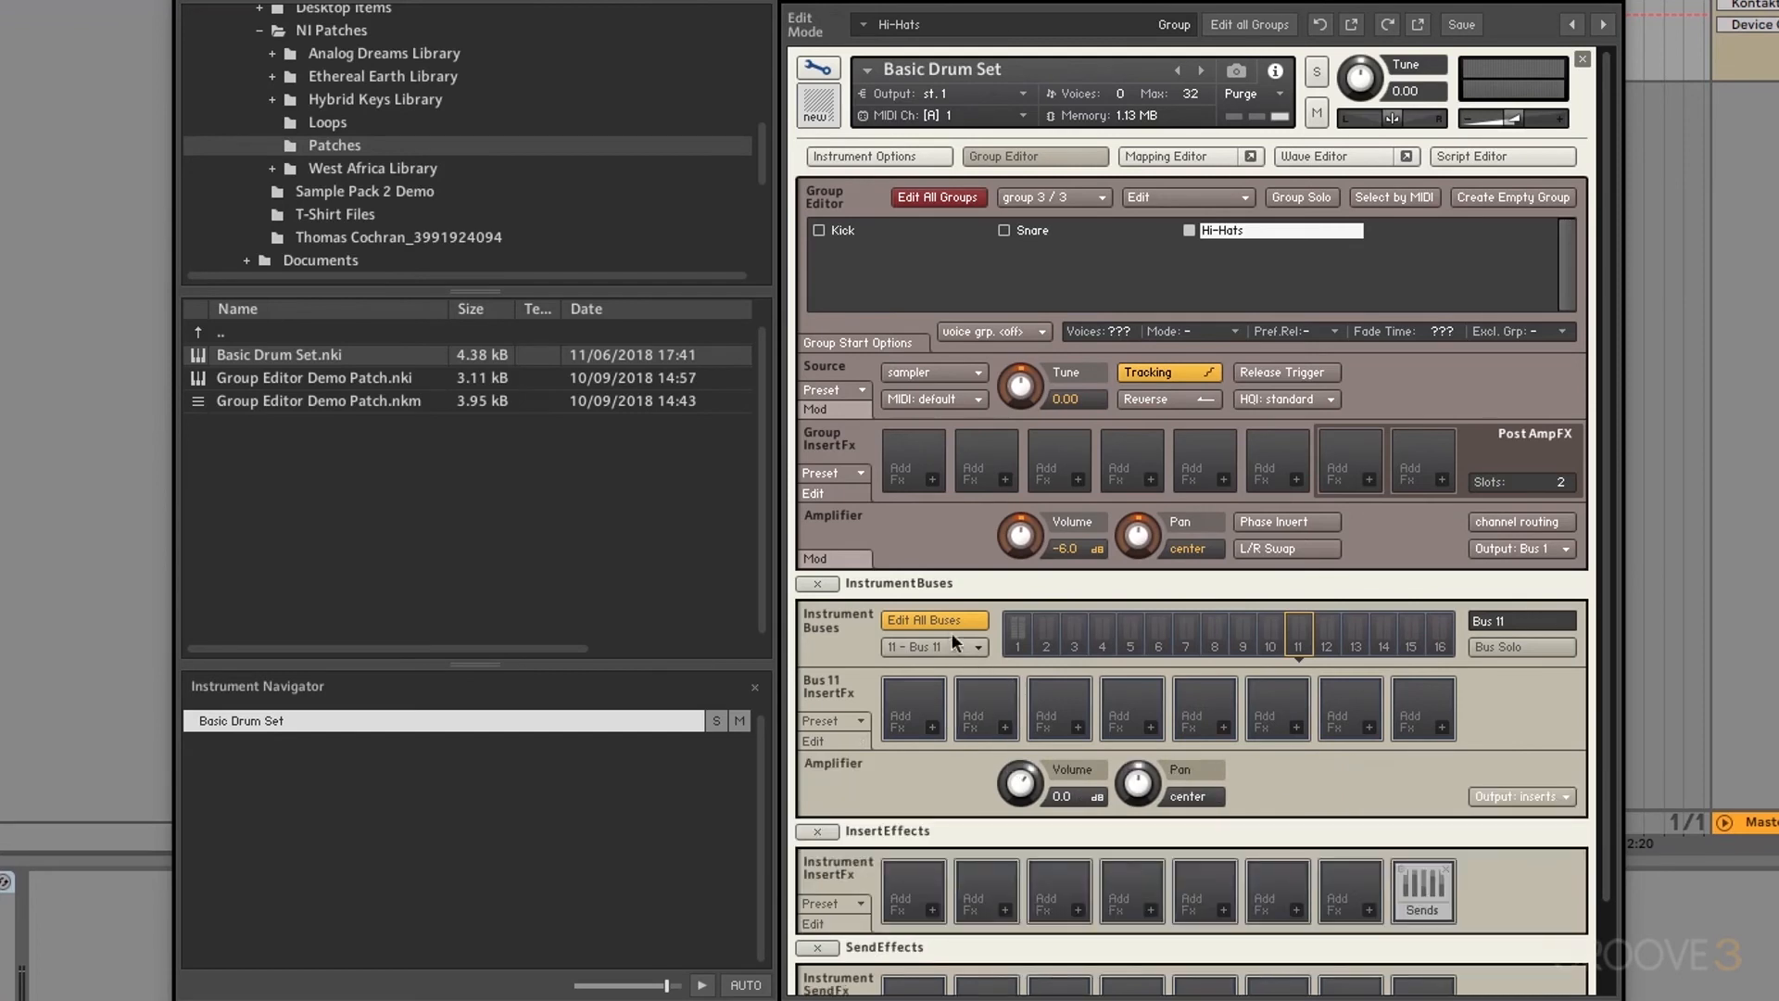
click(1012, 630)
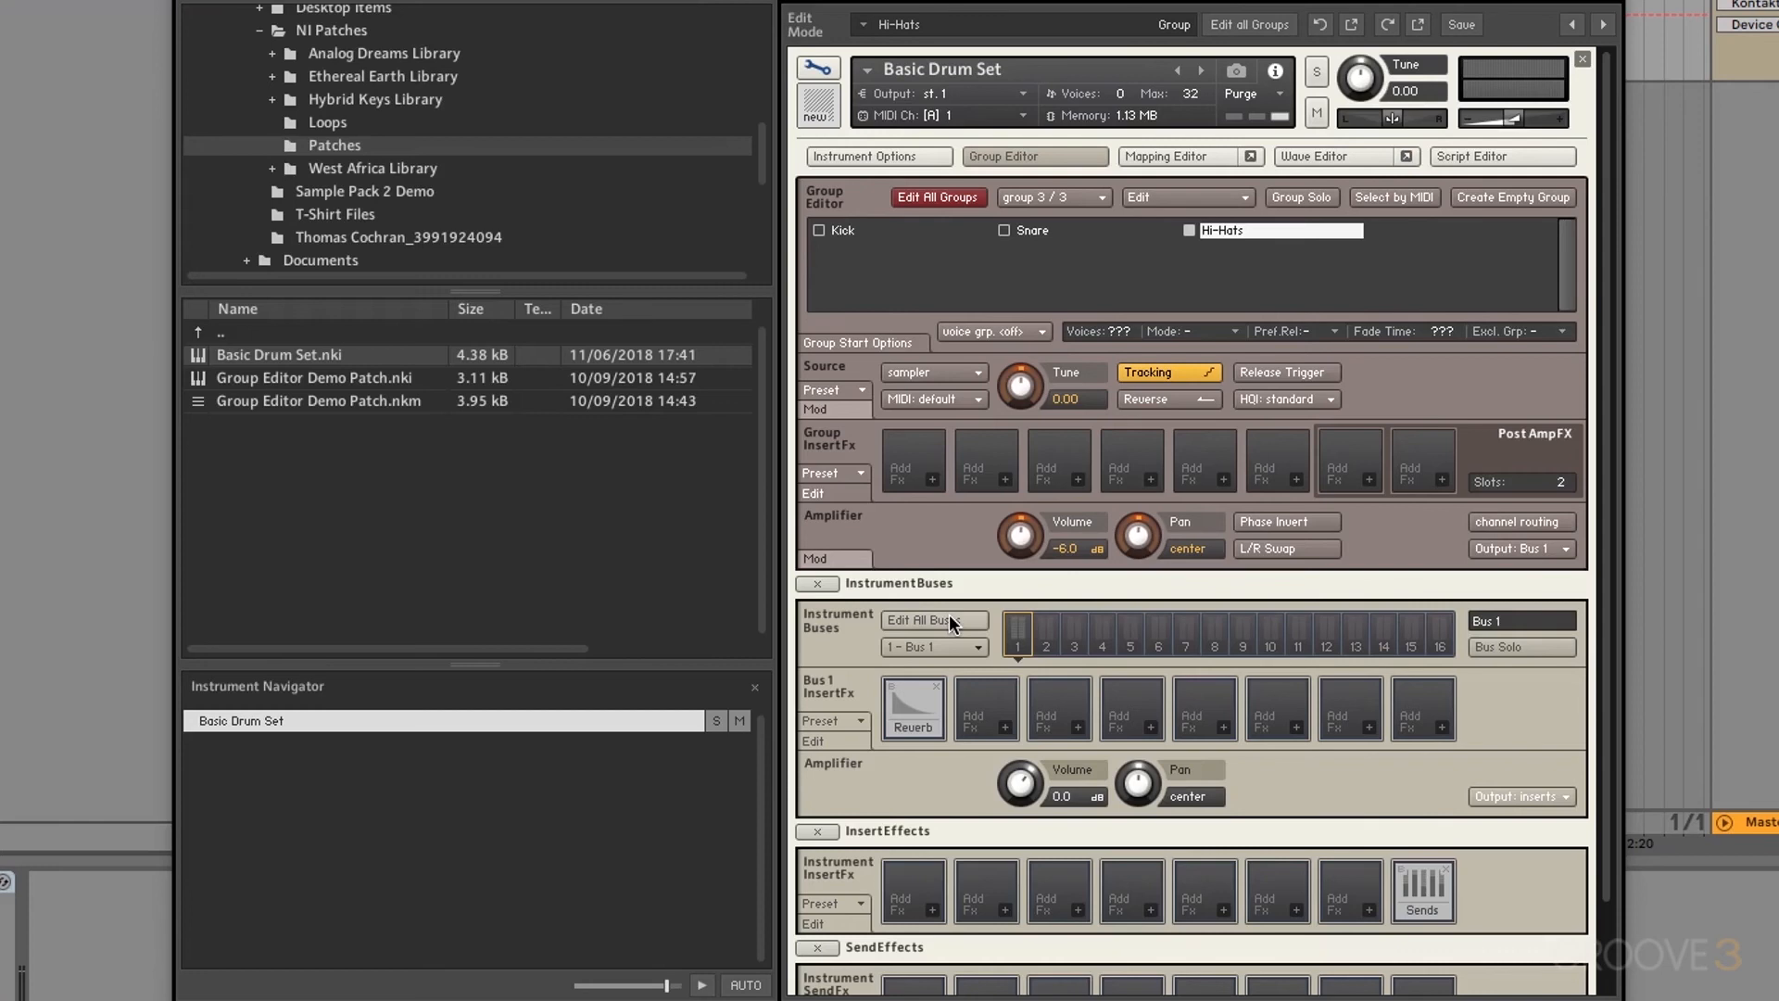
Step: Select 1 - Bus 1 from the bus list and rename it Reverb
click(1044, 635)
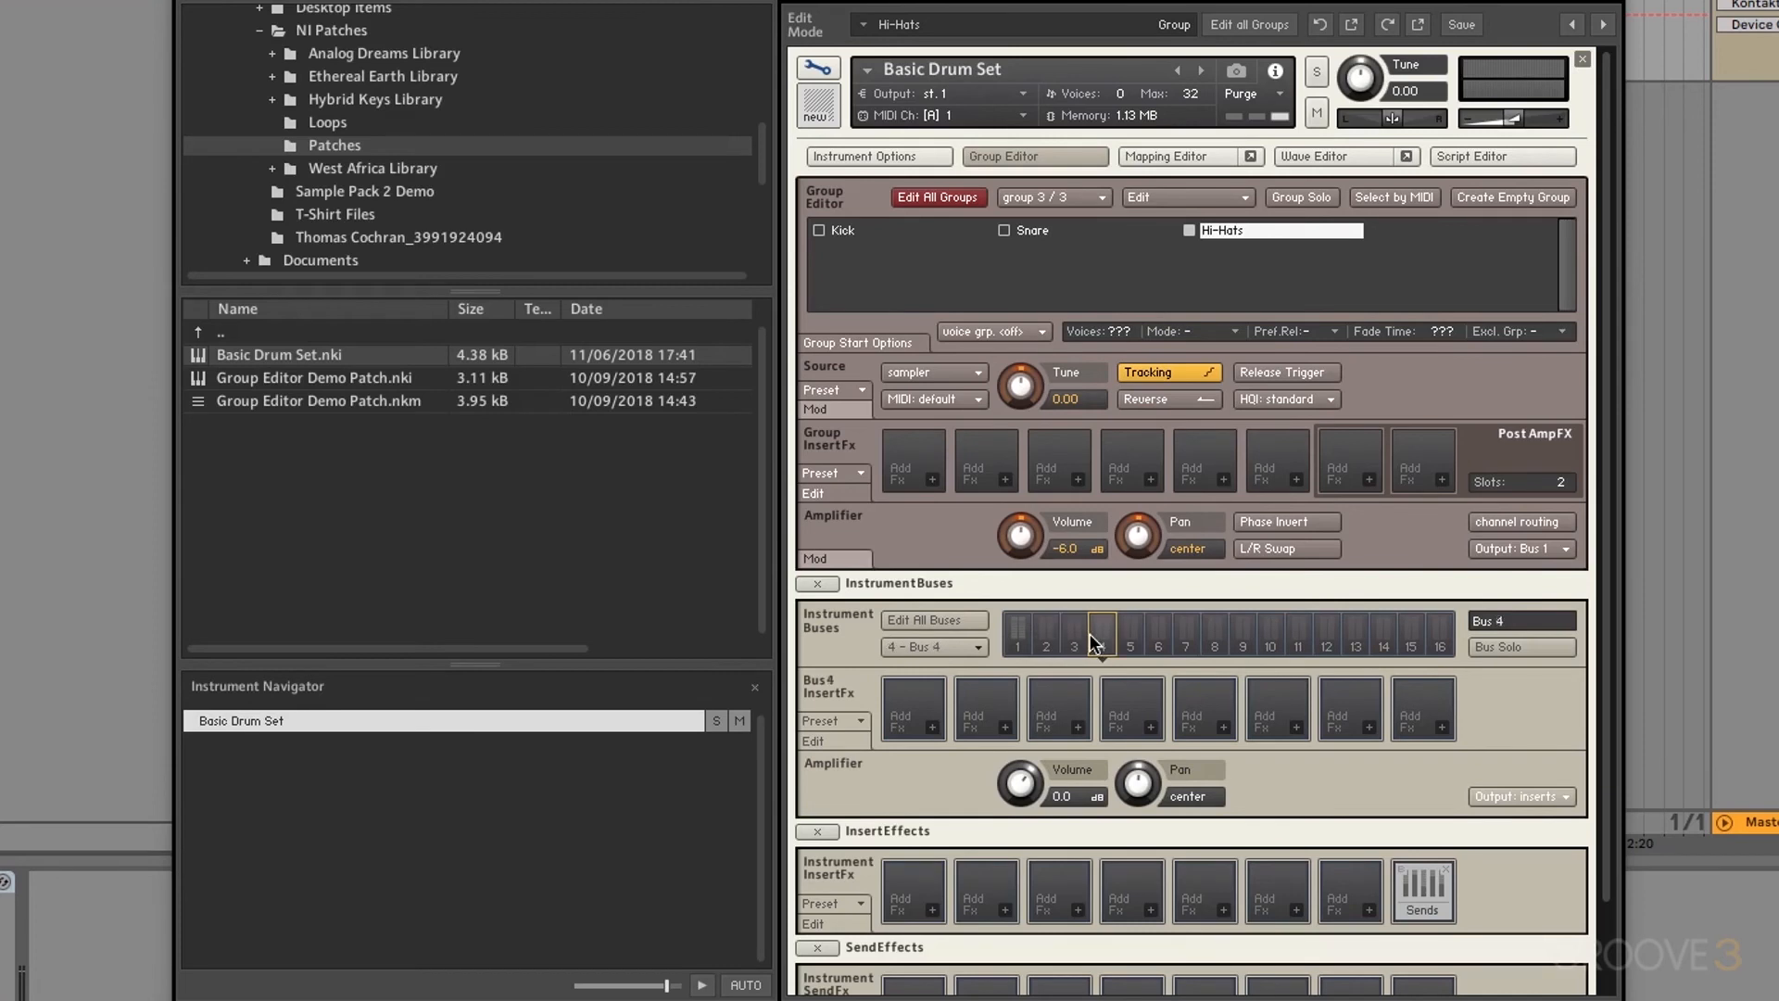
click(965, 647)
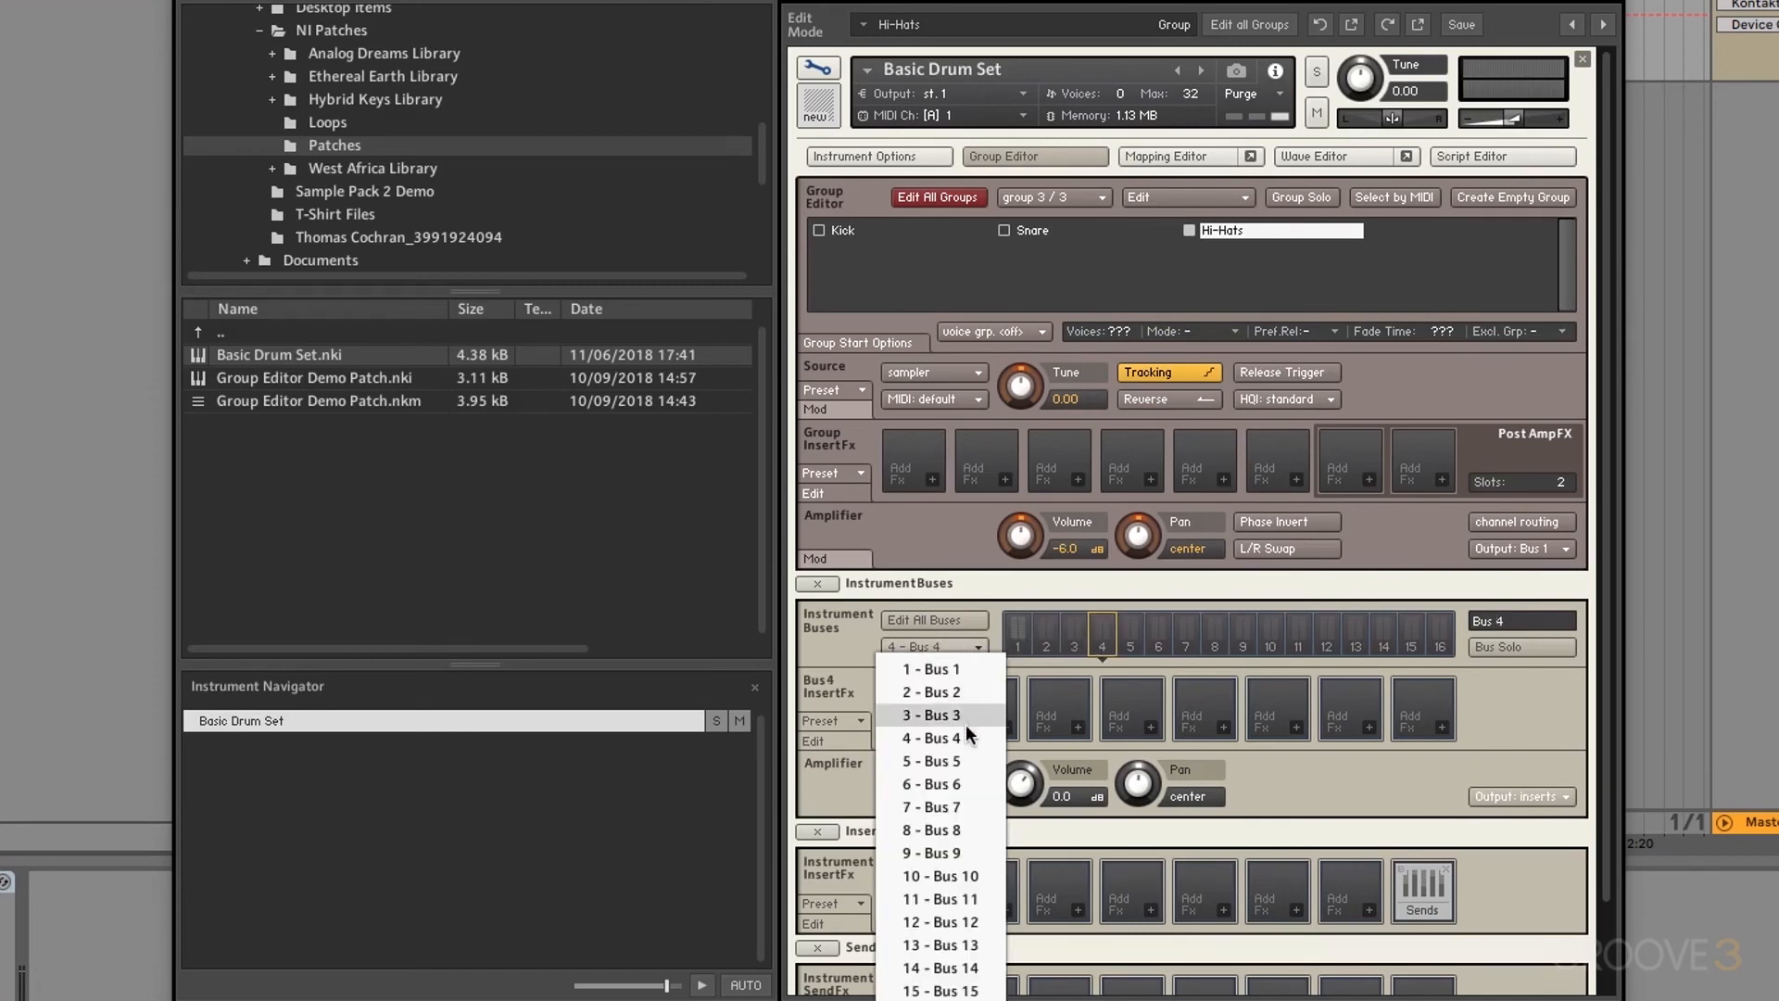
click(949, 665)
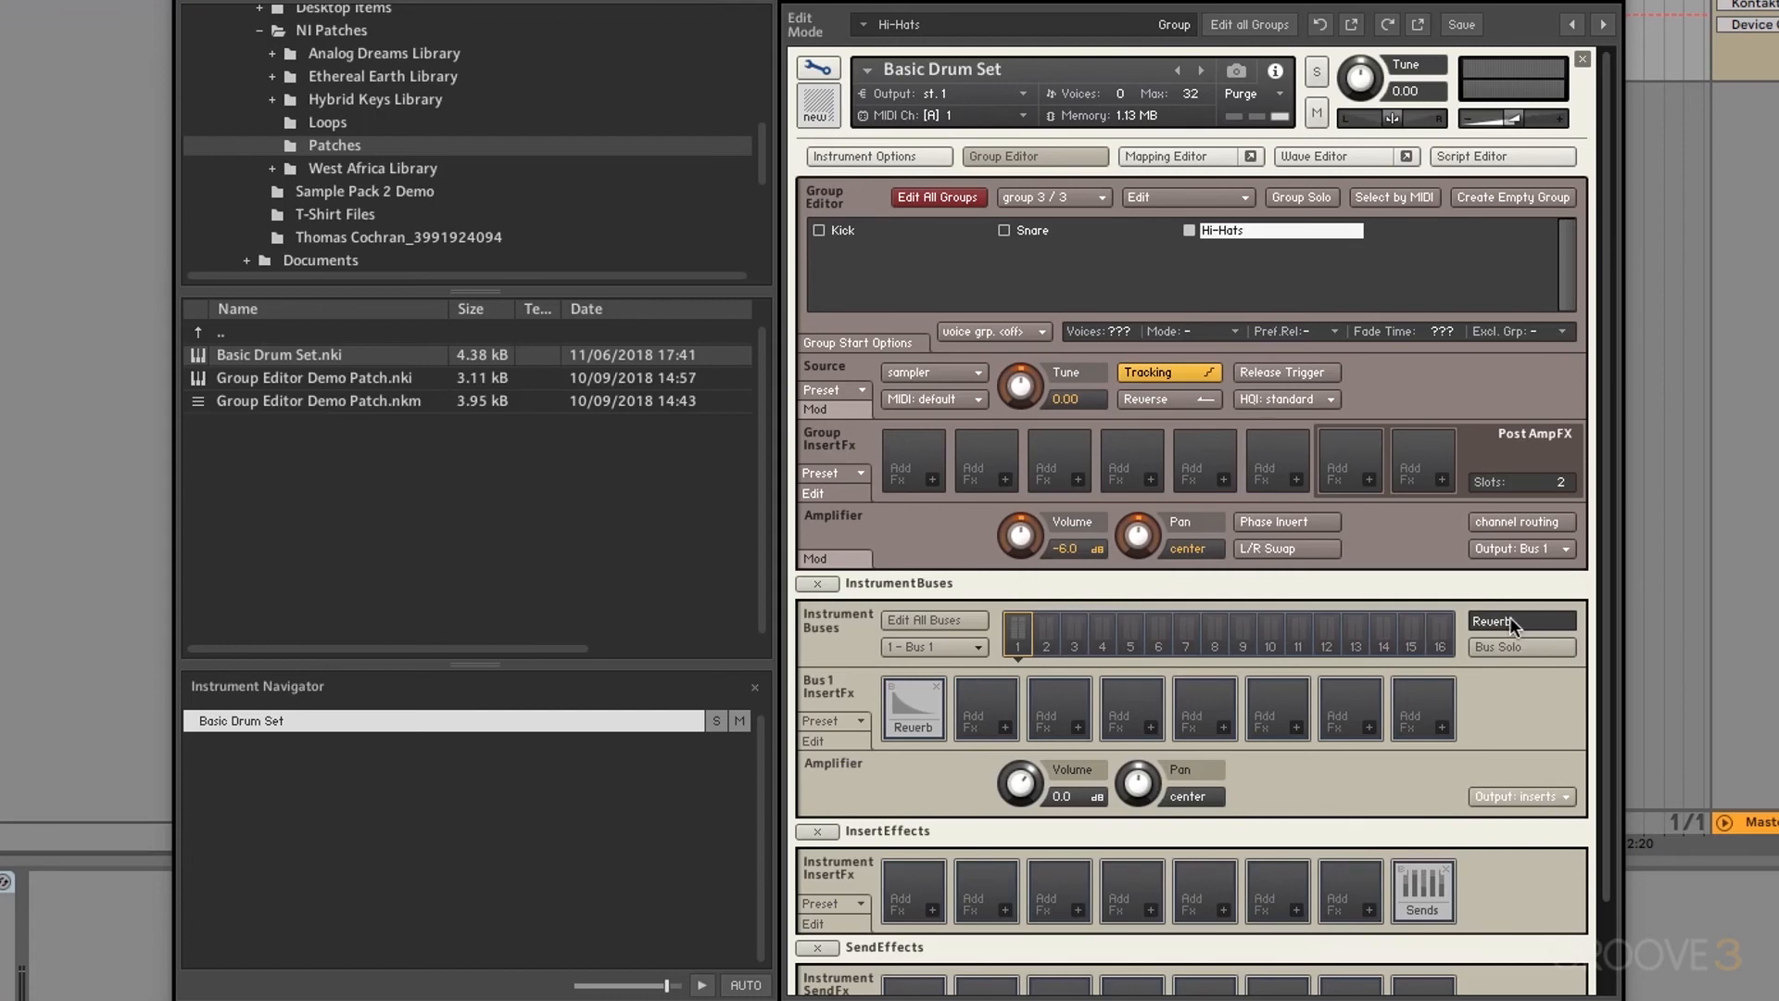
key(Return)
Step: Confirm the Hi-Hats output shows the Reverb bus, then enable Bus Solo
click(1529, 548)
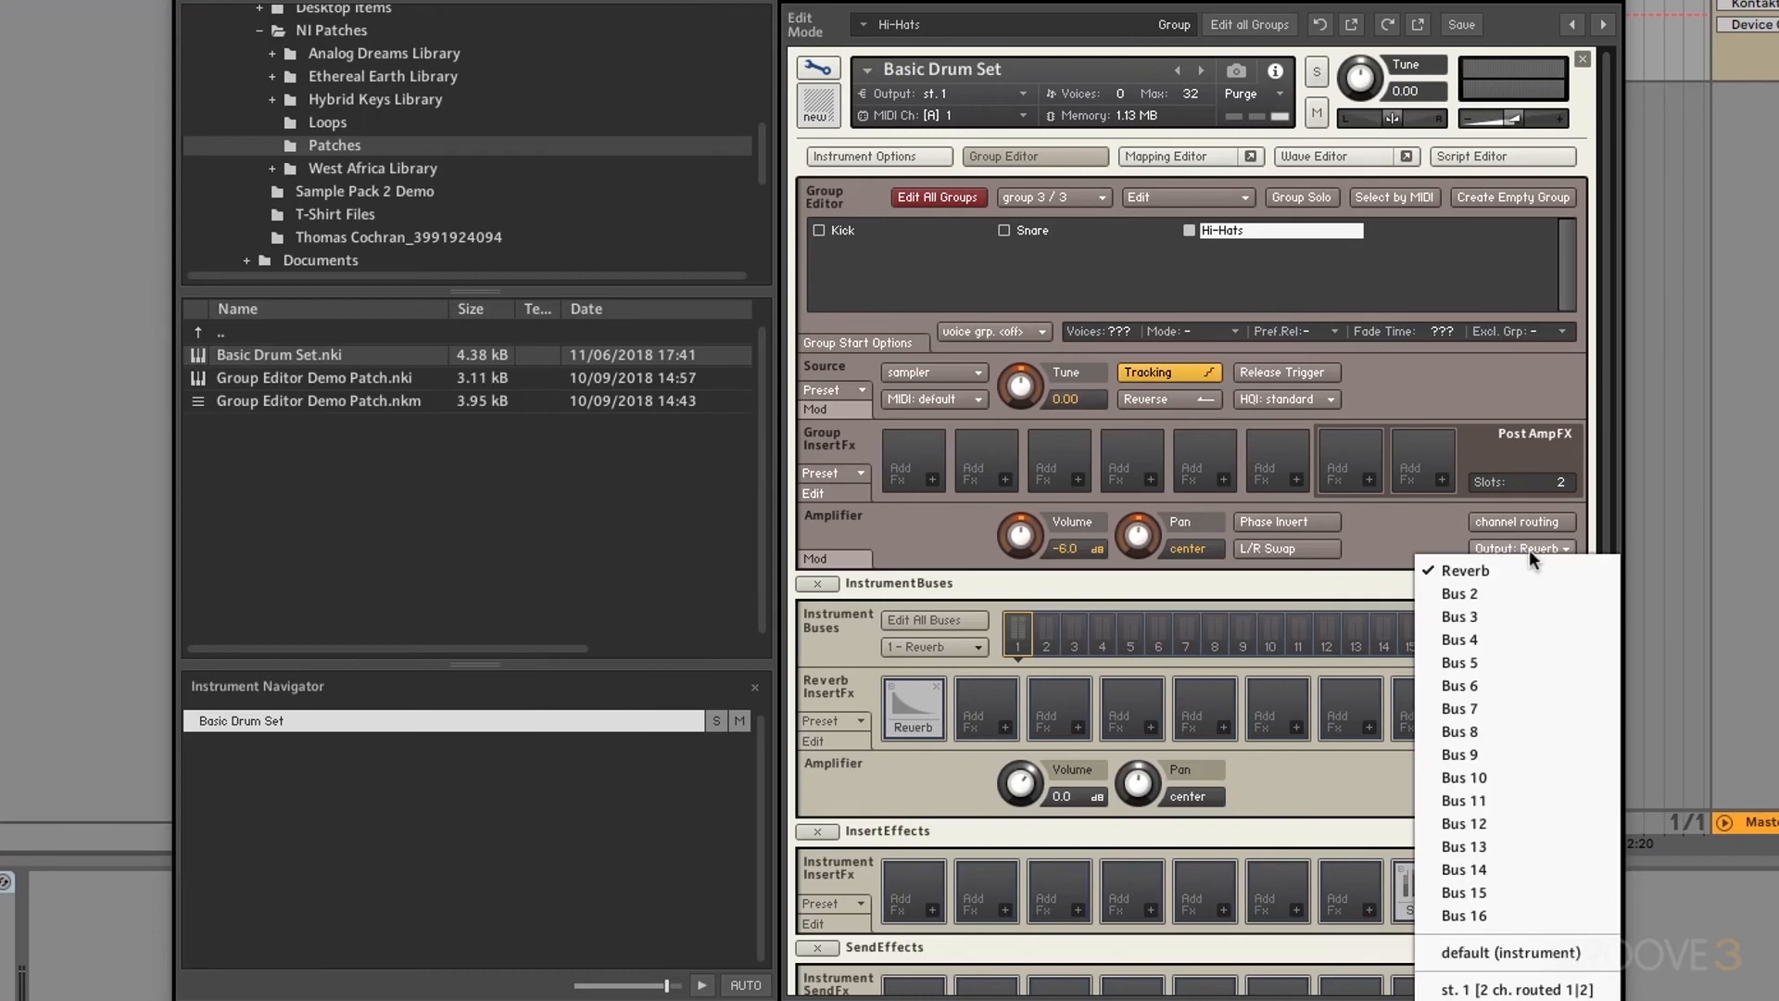
click(1472, 569)
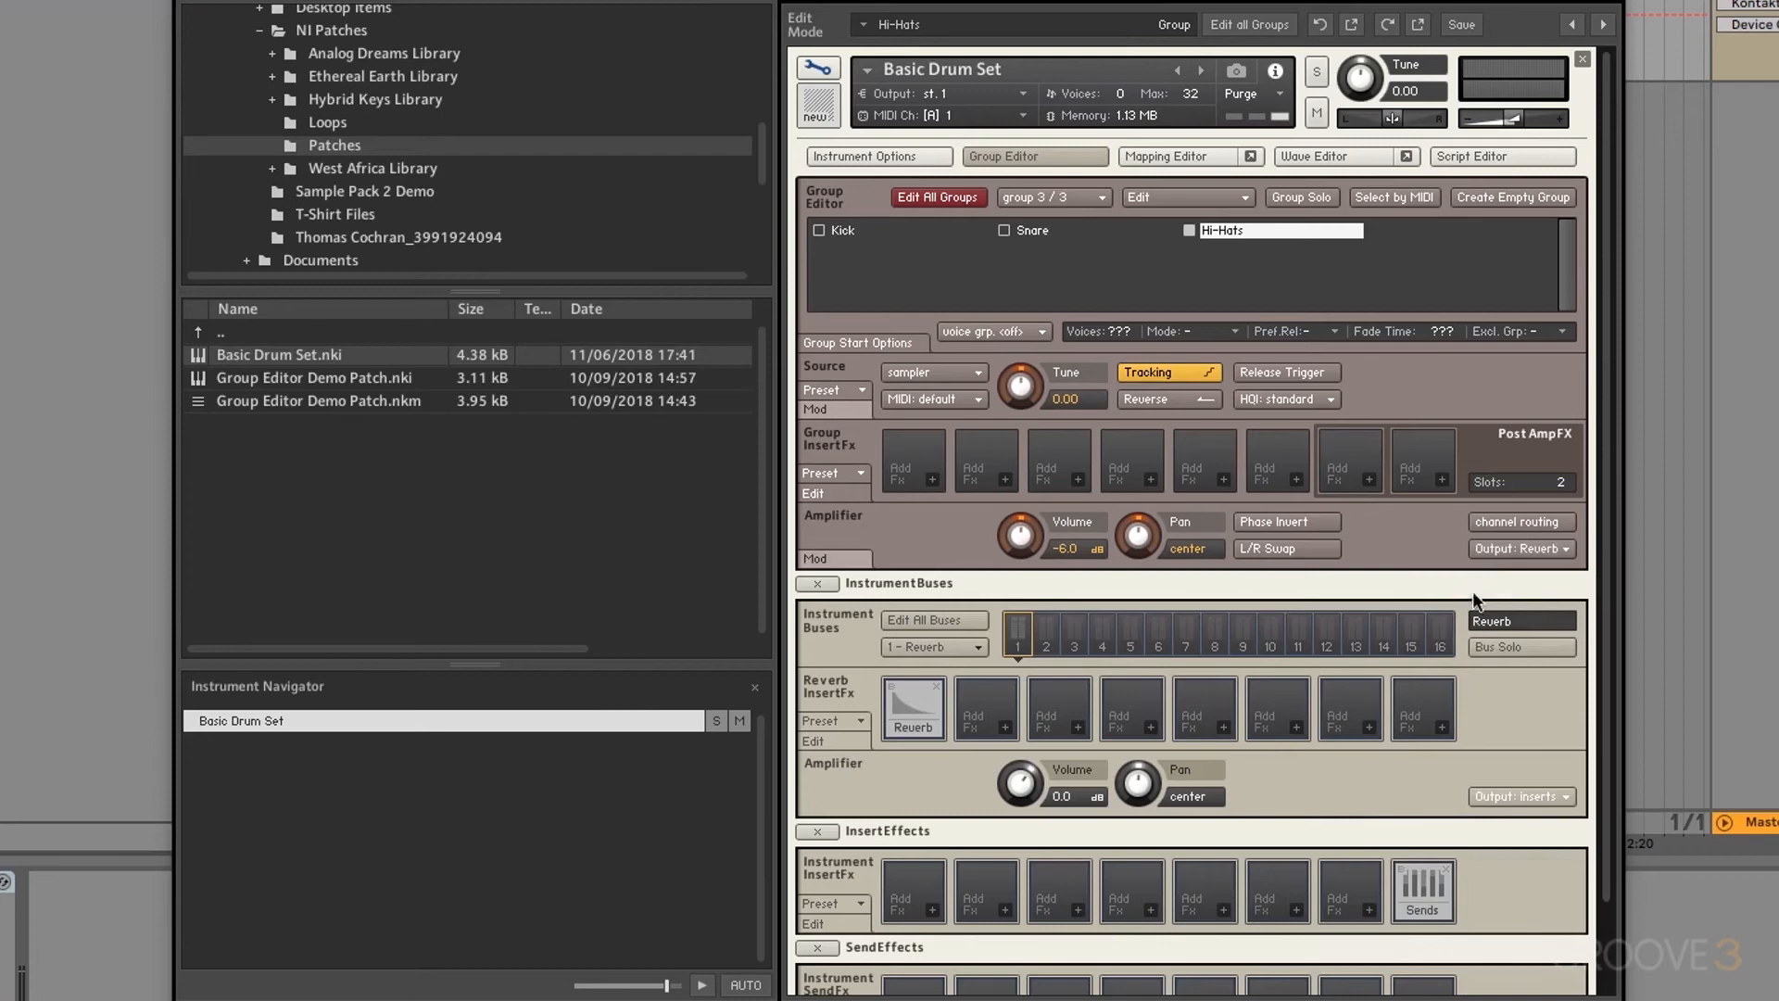
click(1498, 643)
Step: Disable Bus Solo and browse the InsertFx Preset and Amplifier Output menus without changes
click(1505, 646)
click(842, 719)
mouse_move(859, 740)
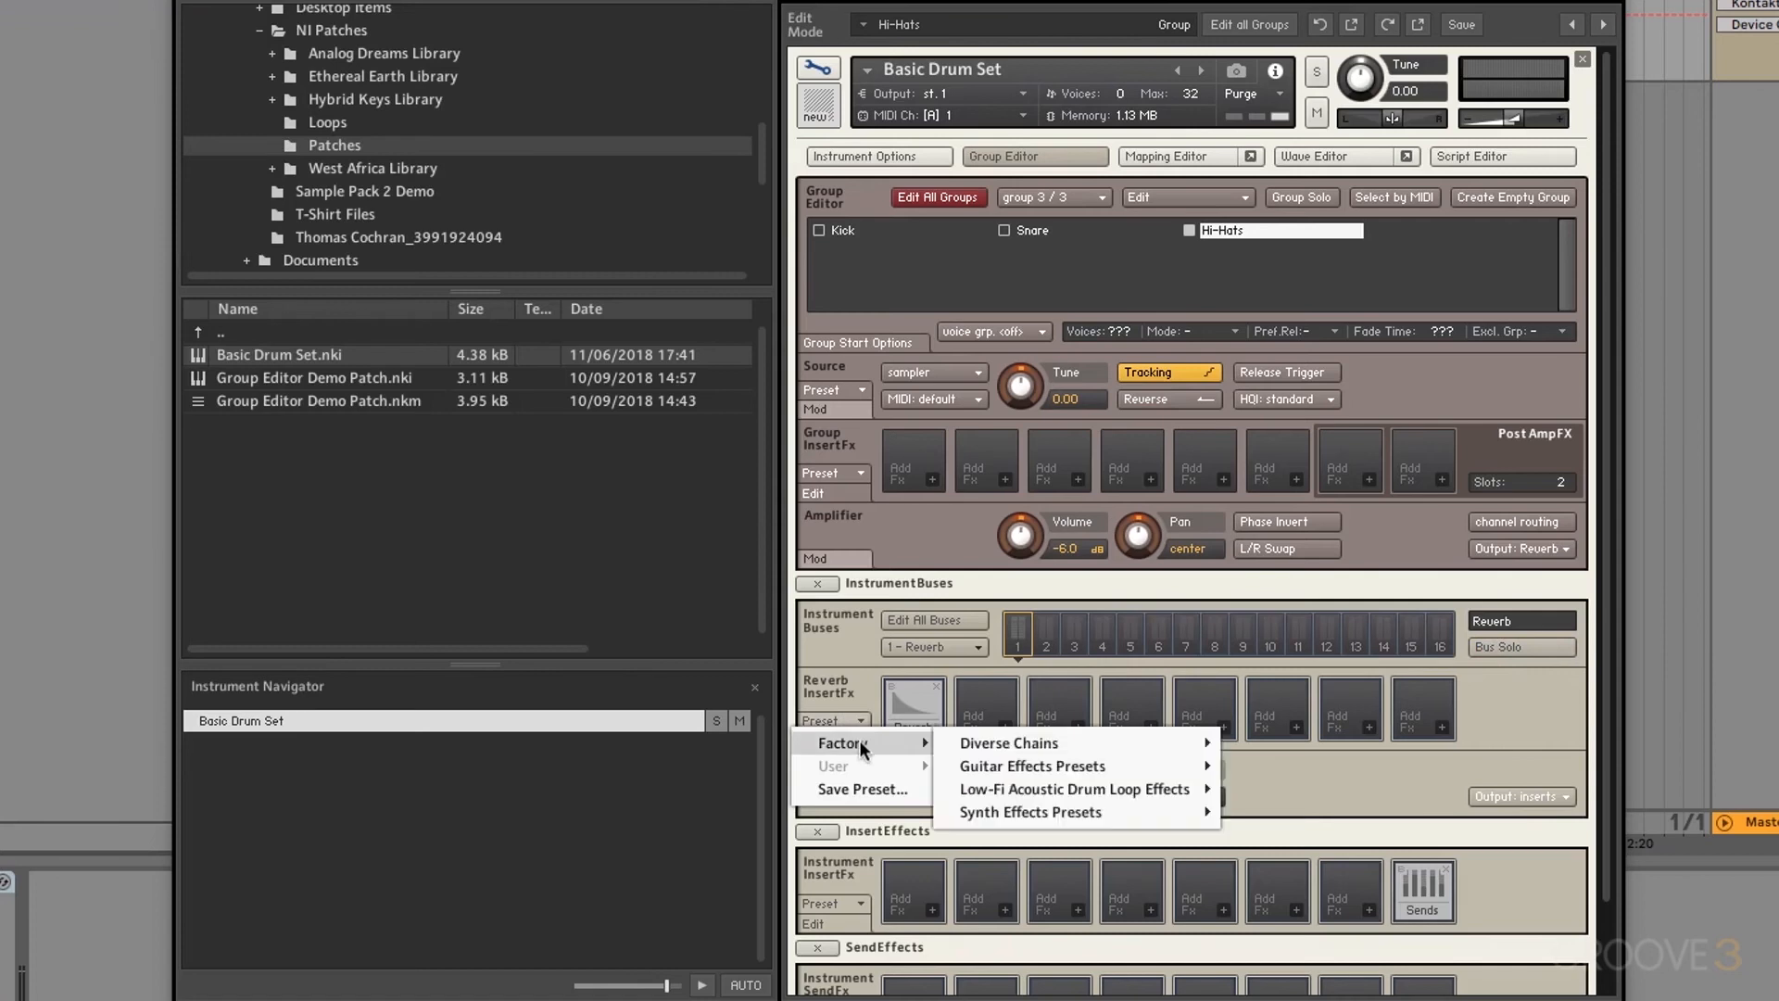
click(1056, 728)
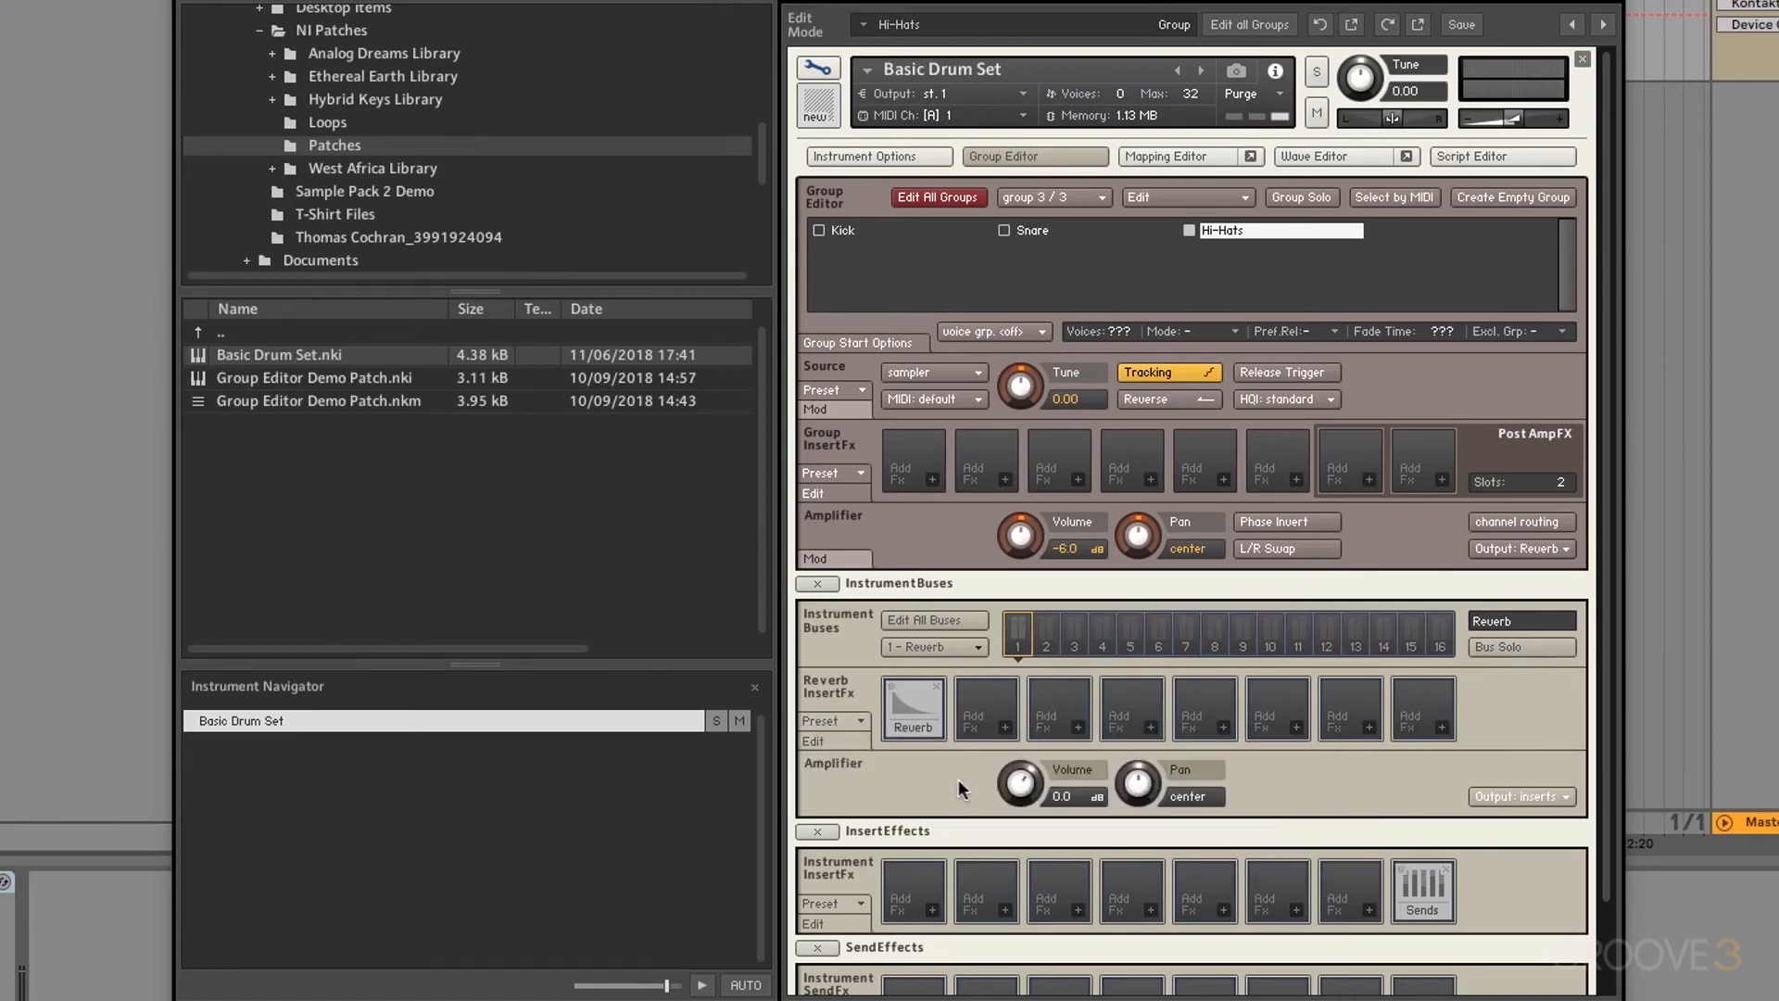
click(1536, 795)
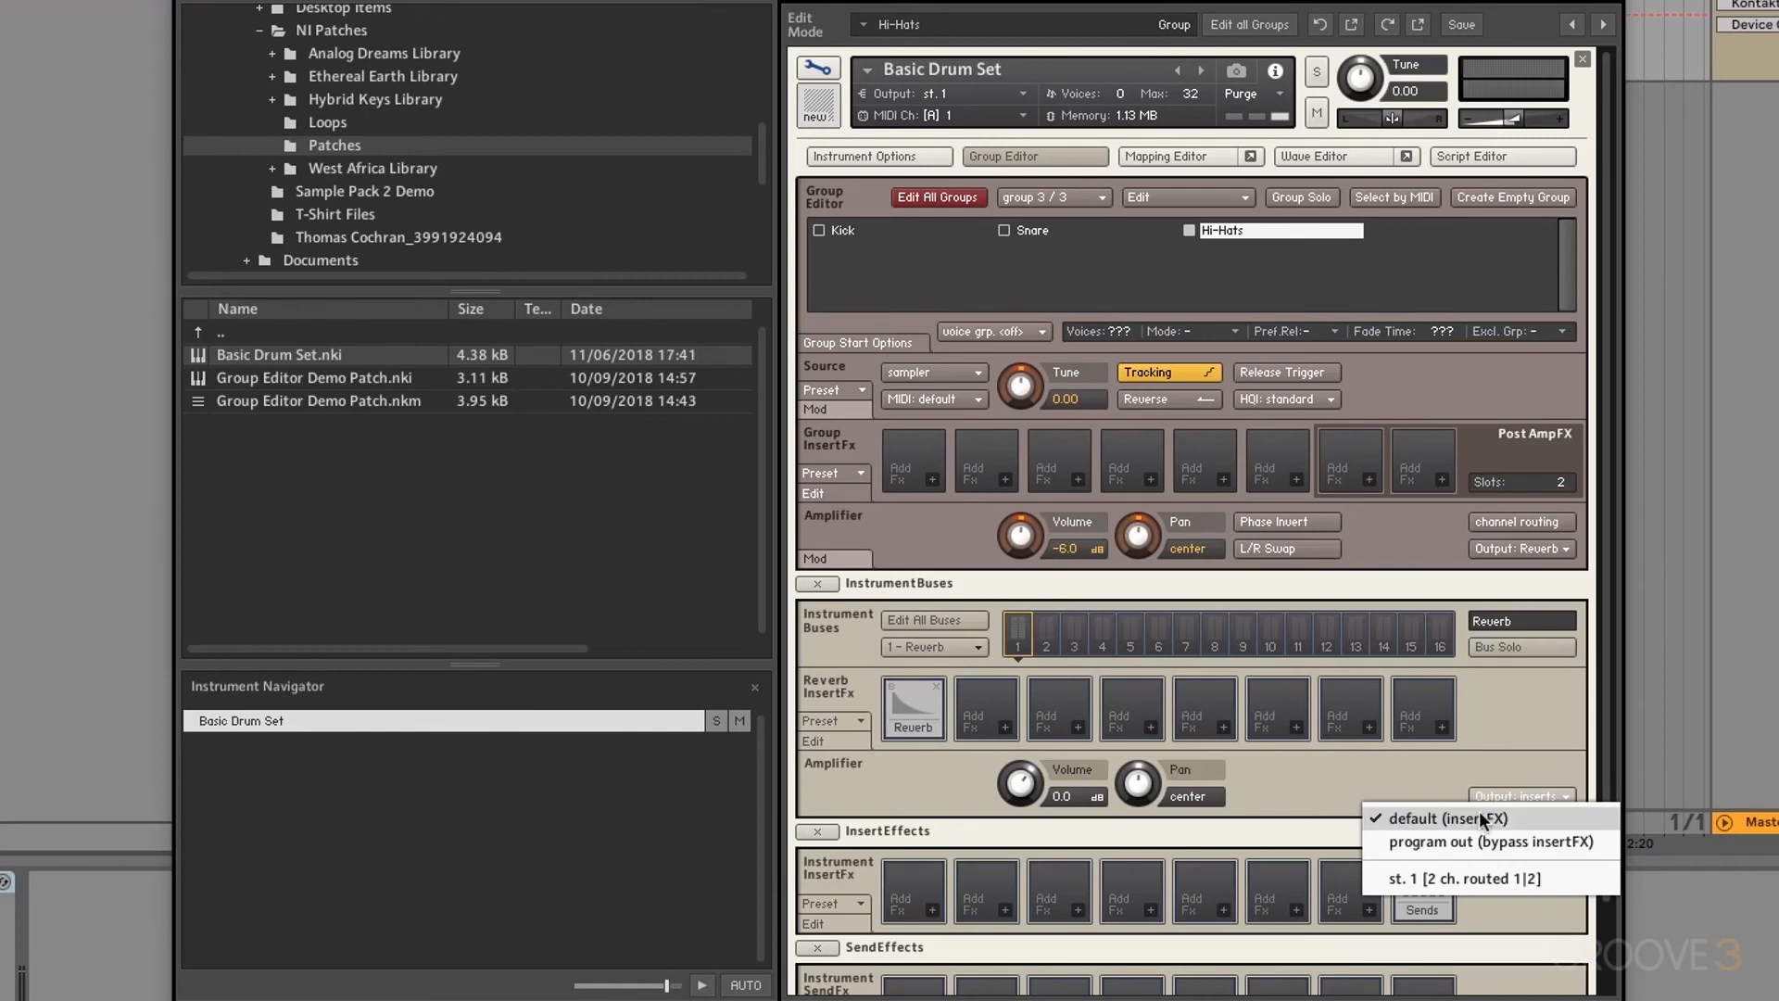
click(964, 548)
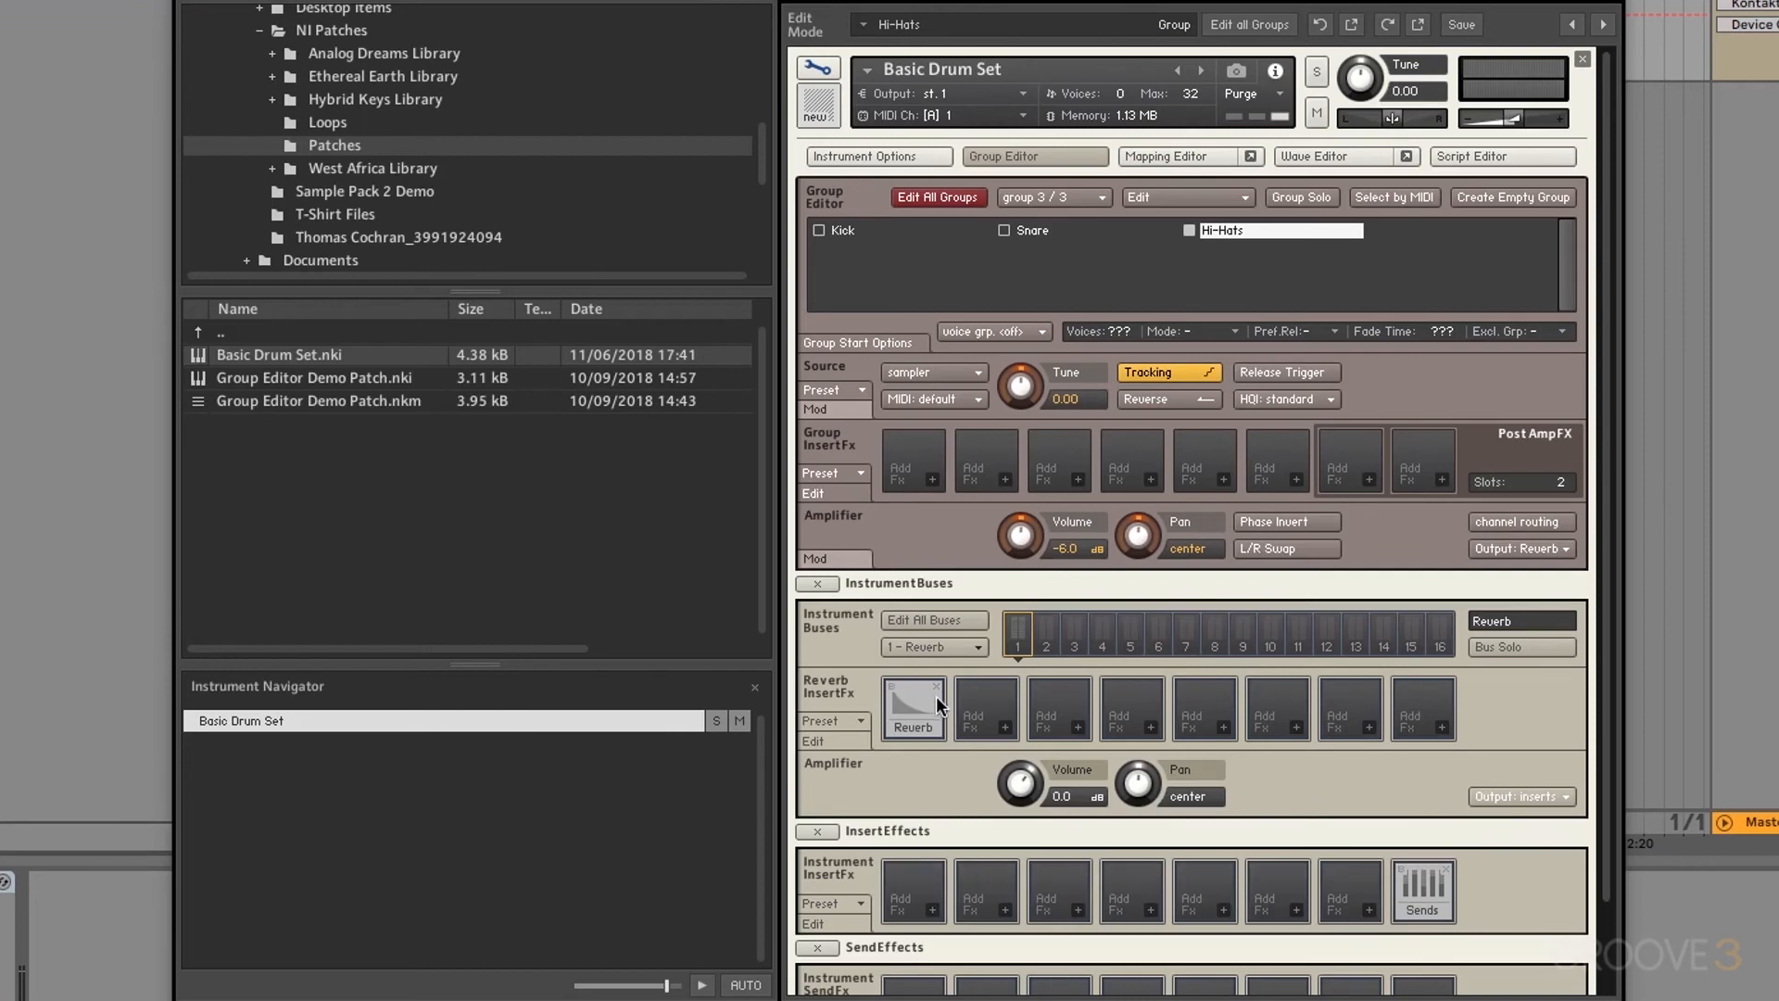
click(926, 905)
mouse_move(926, 904)
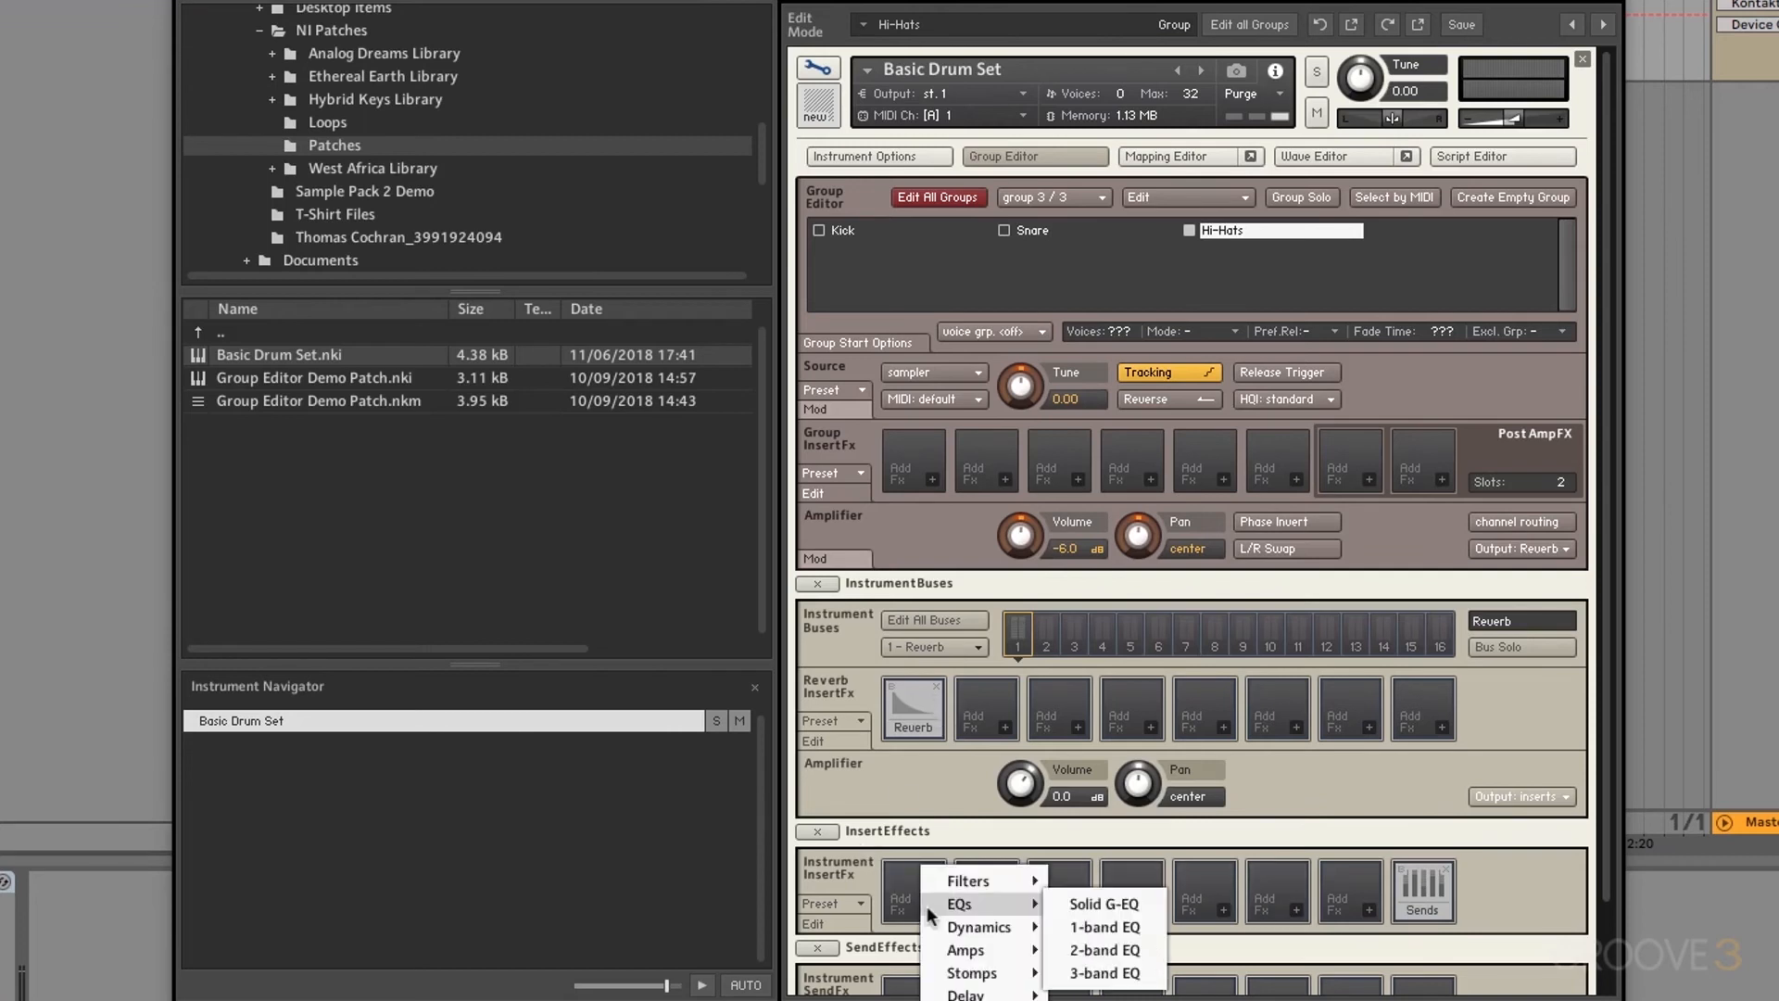
mouse_move(968, 950)
click(1086, 974)
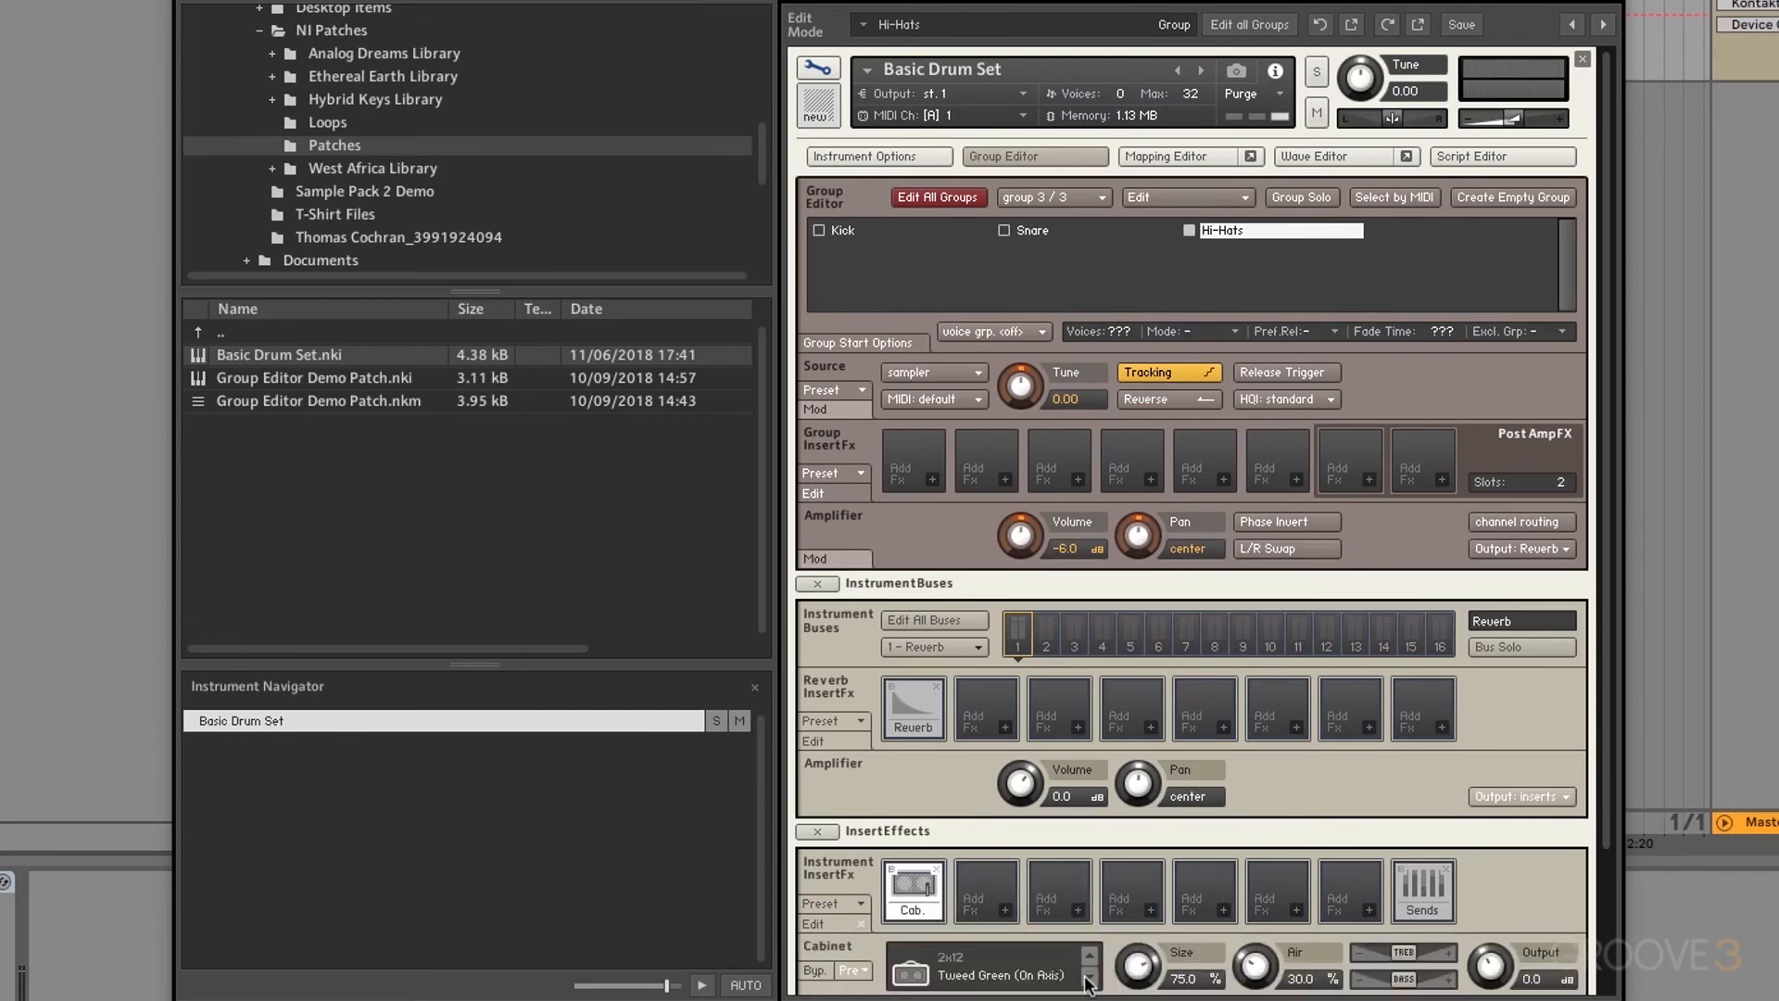
click(936, 869)
click(1519, 796)
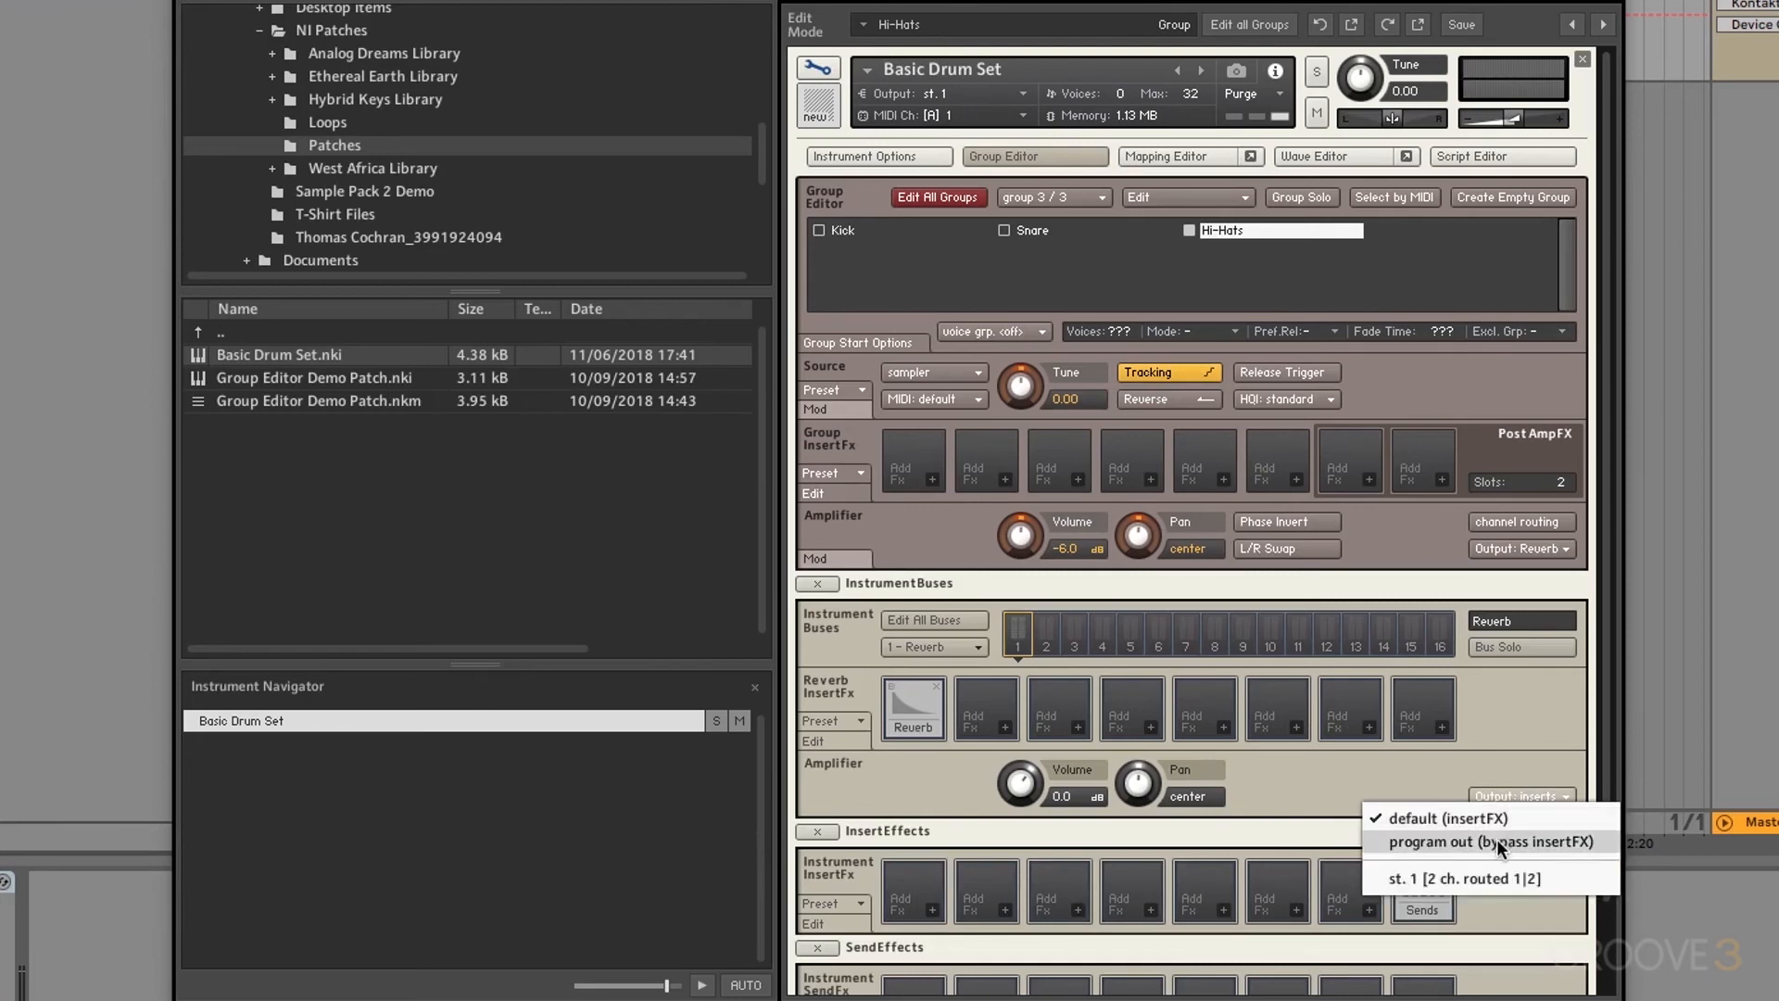
click(1497, 842)
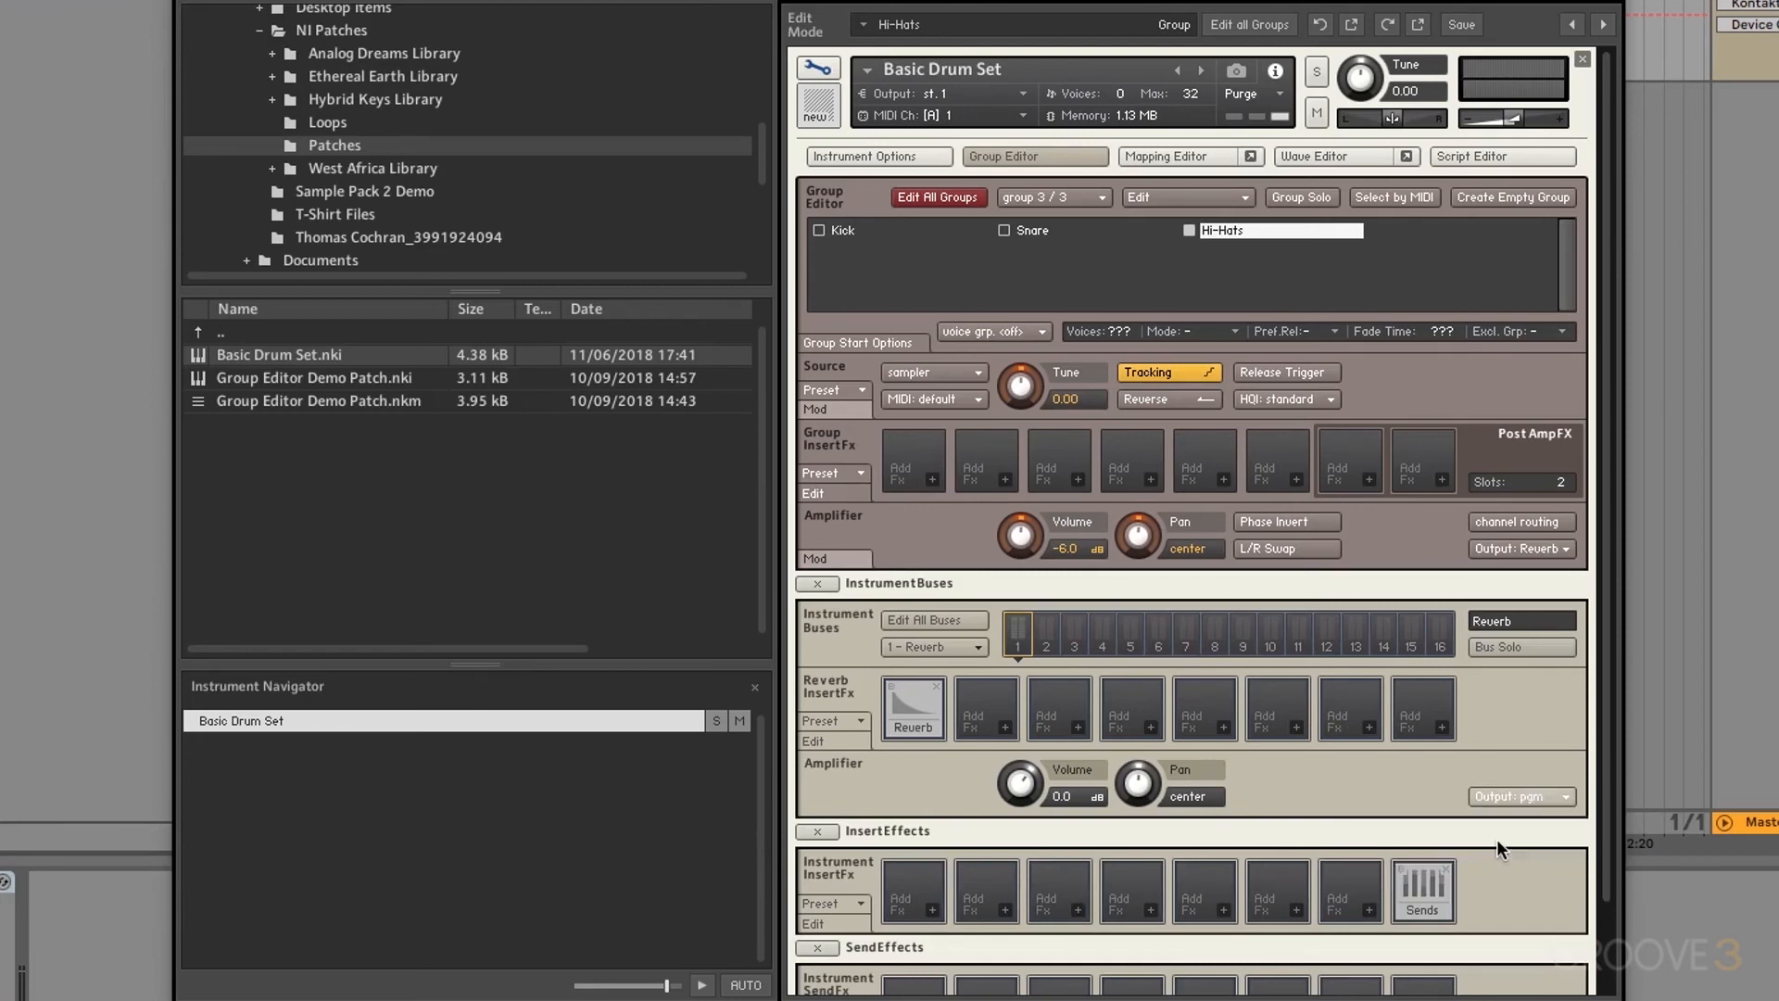
click(919, 915)
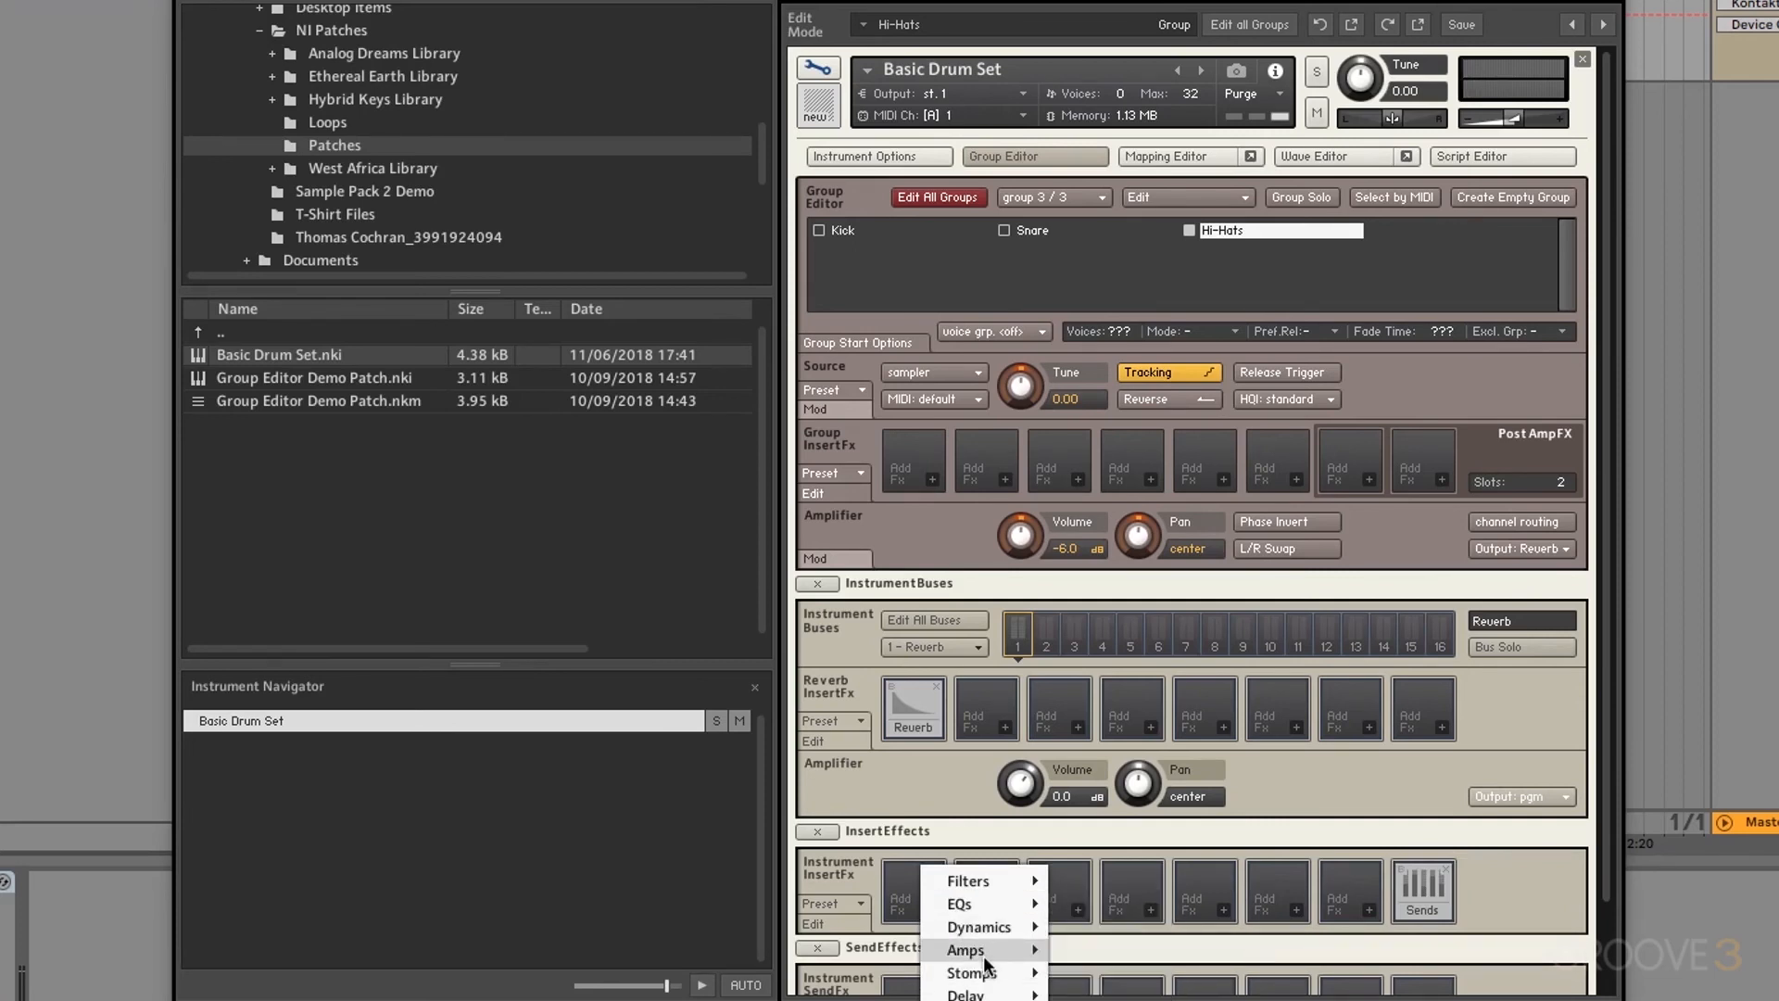
mouse_move(972, 954)
click(1084, 974)
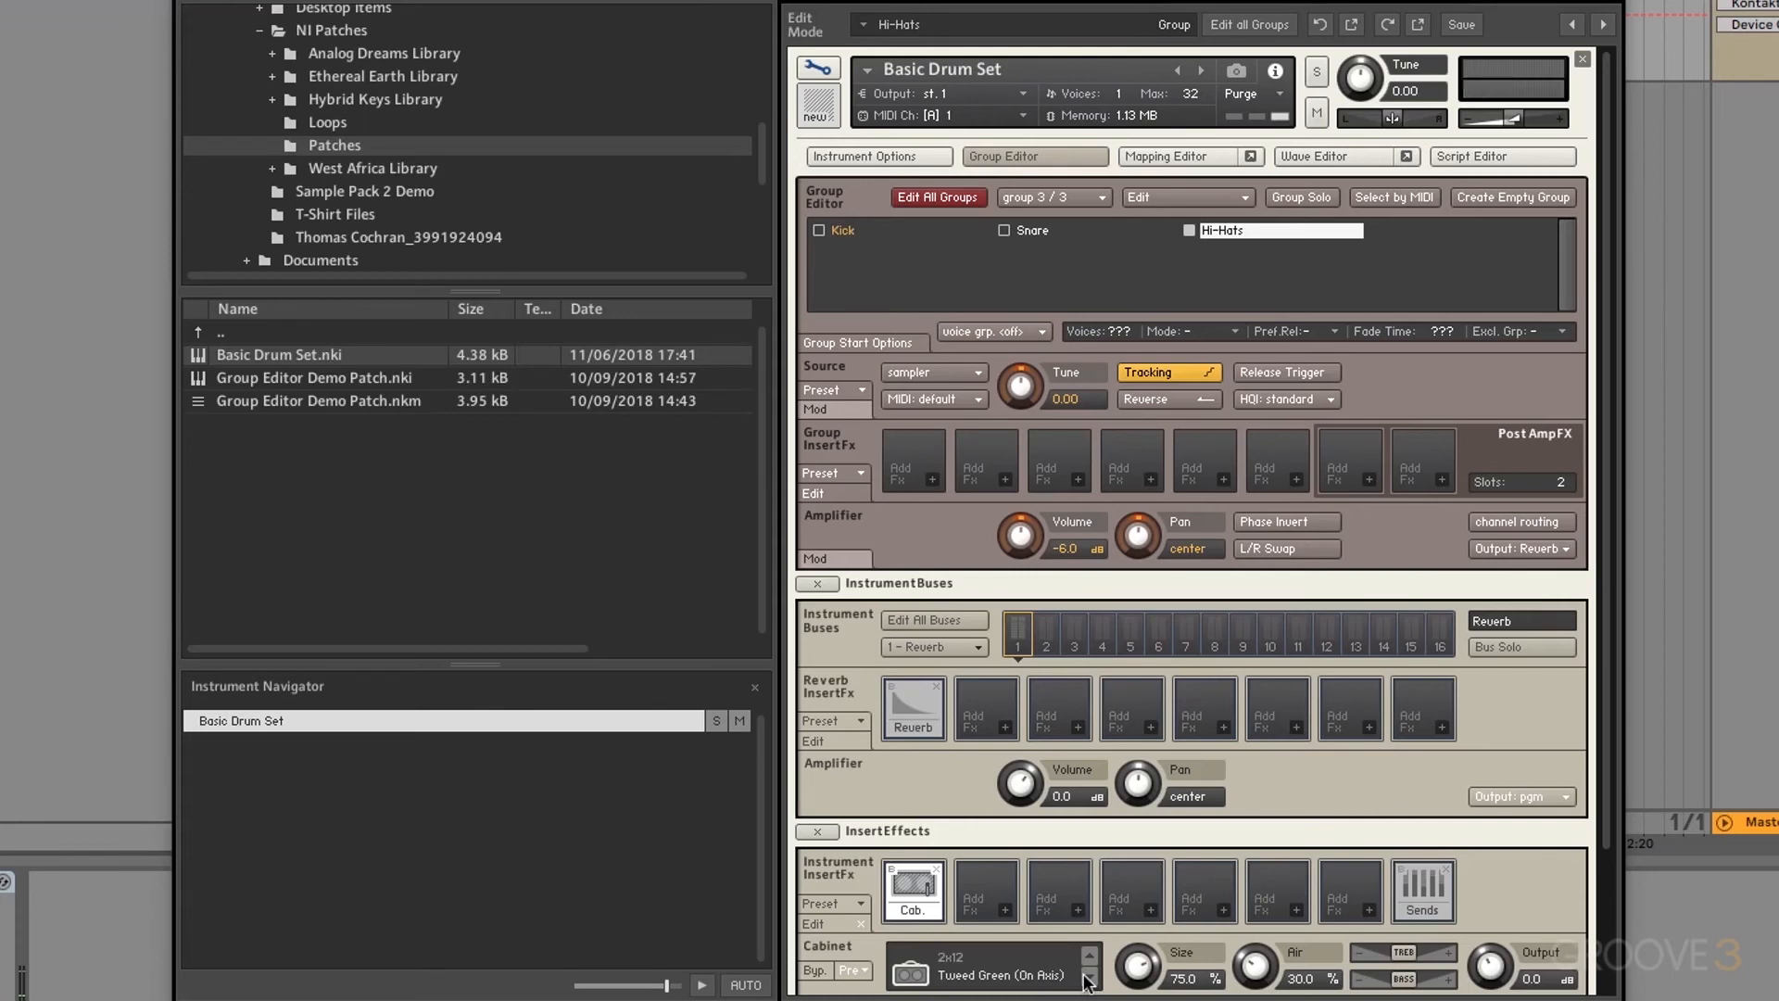
click(937, 868)
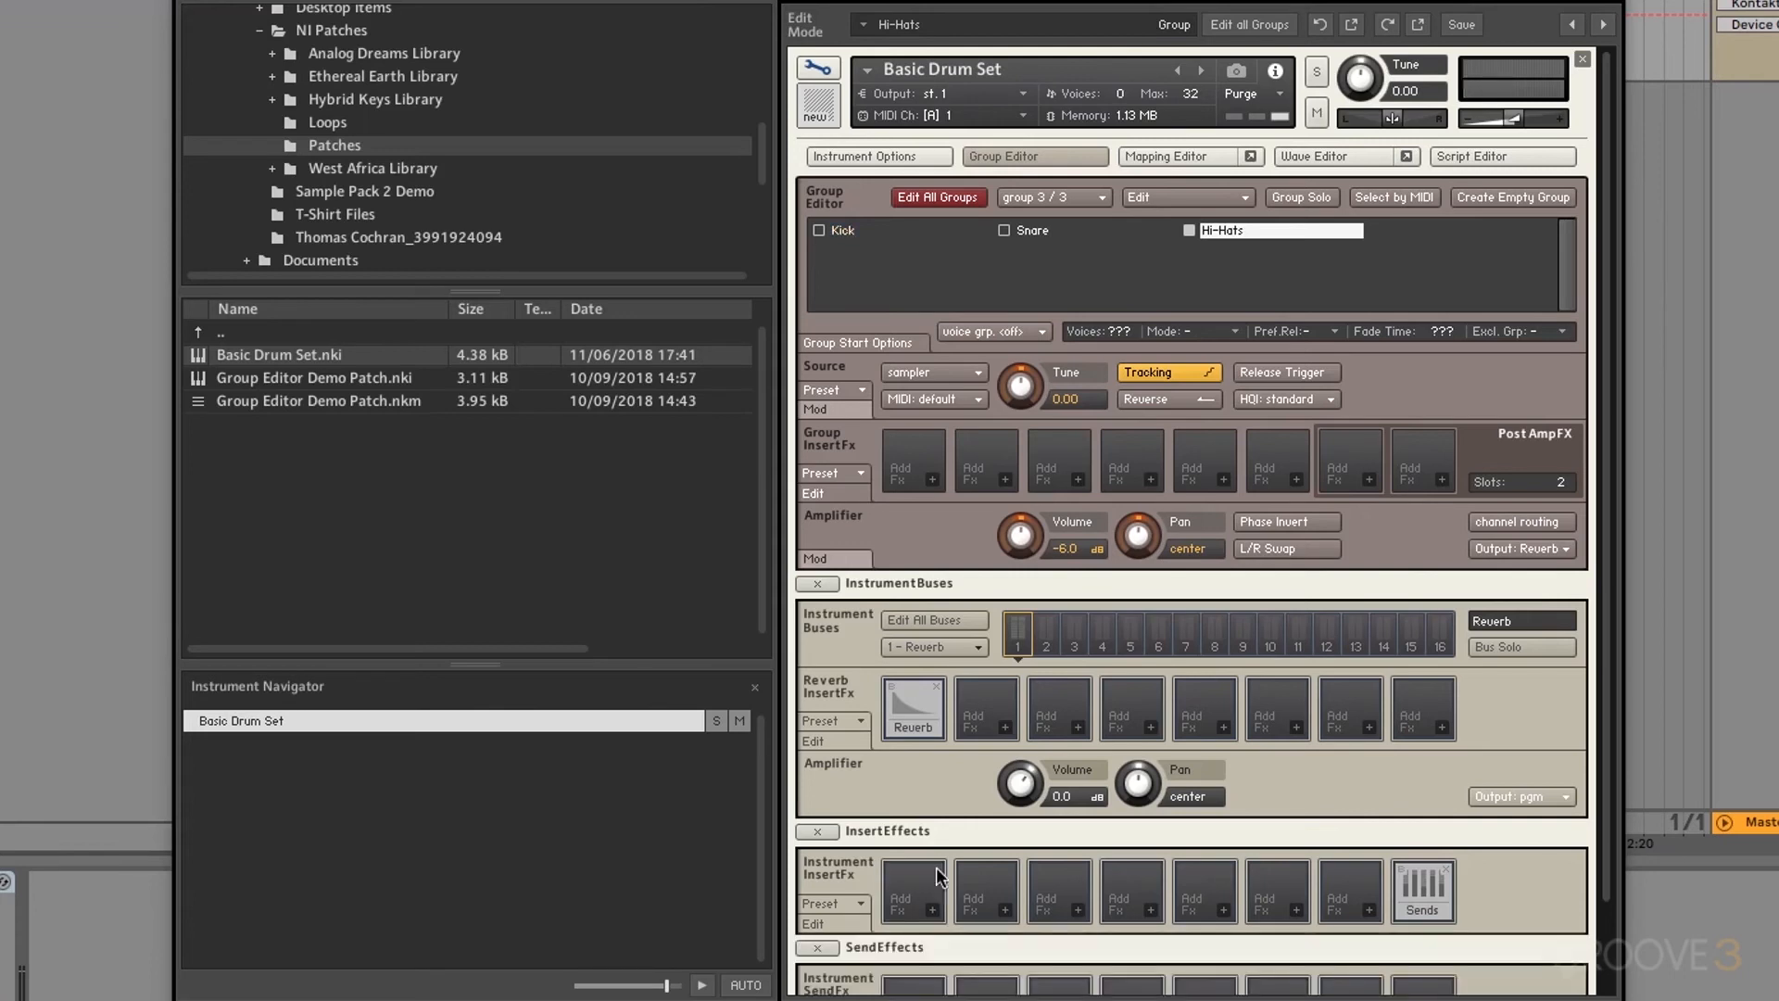
click(1531, 797)
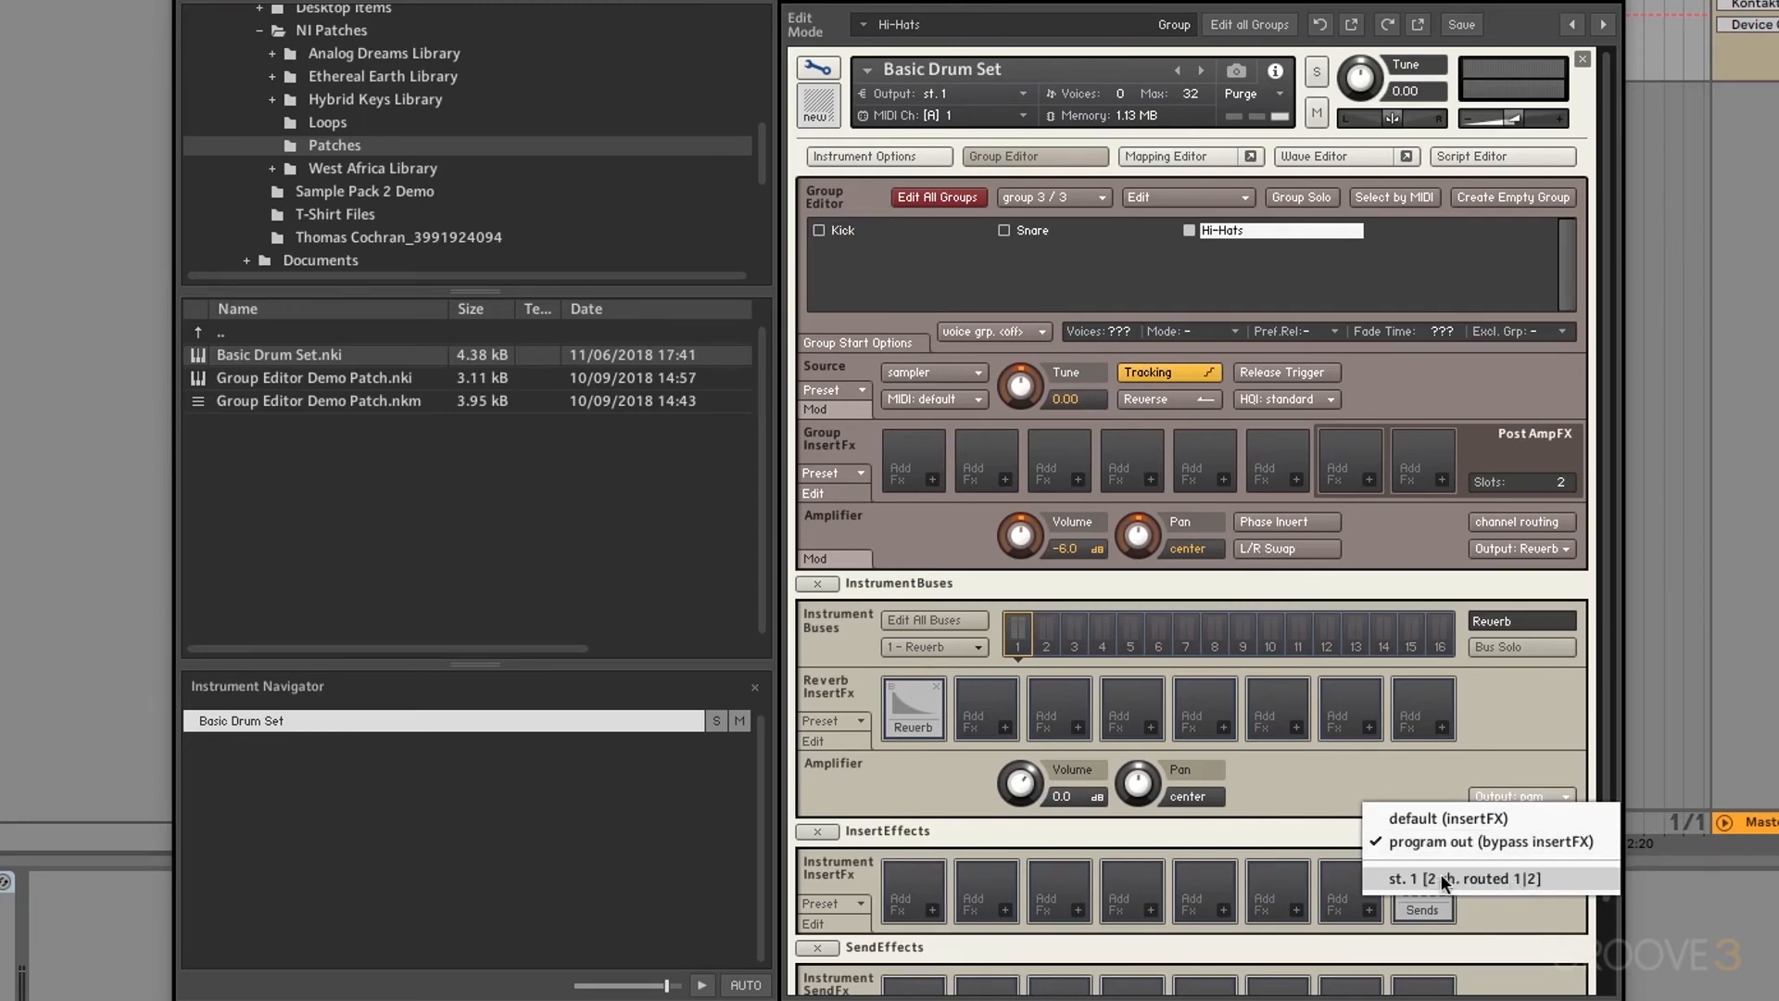
click(1322, 788)
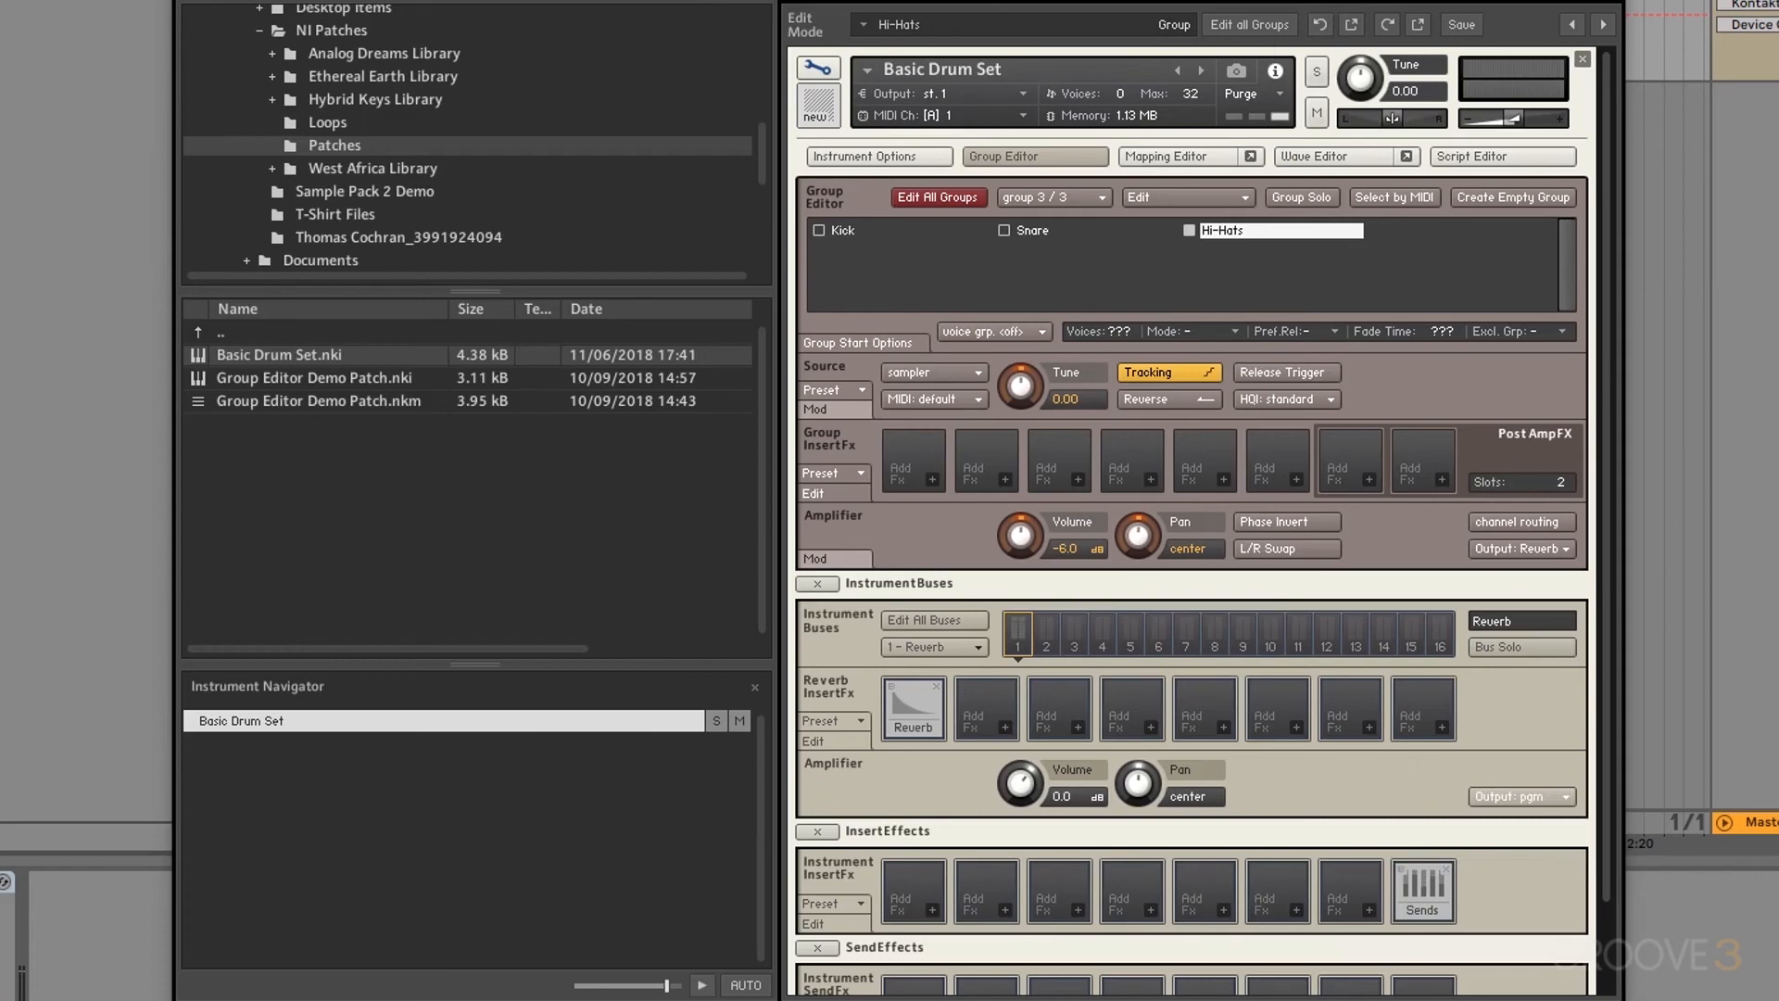
click(1345, 26)
Step: Open the Outputs panel and add a new stereo output st.2 with a host output
click(1328, 14)
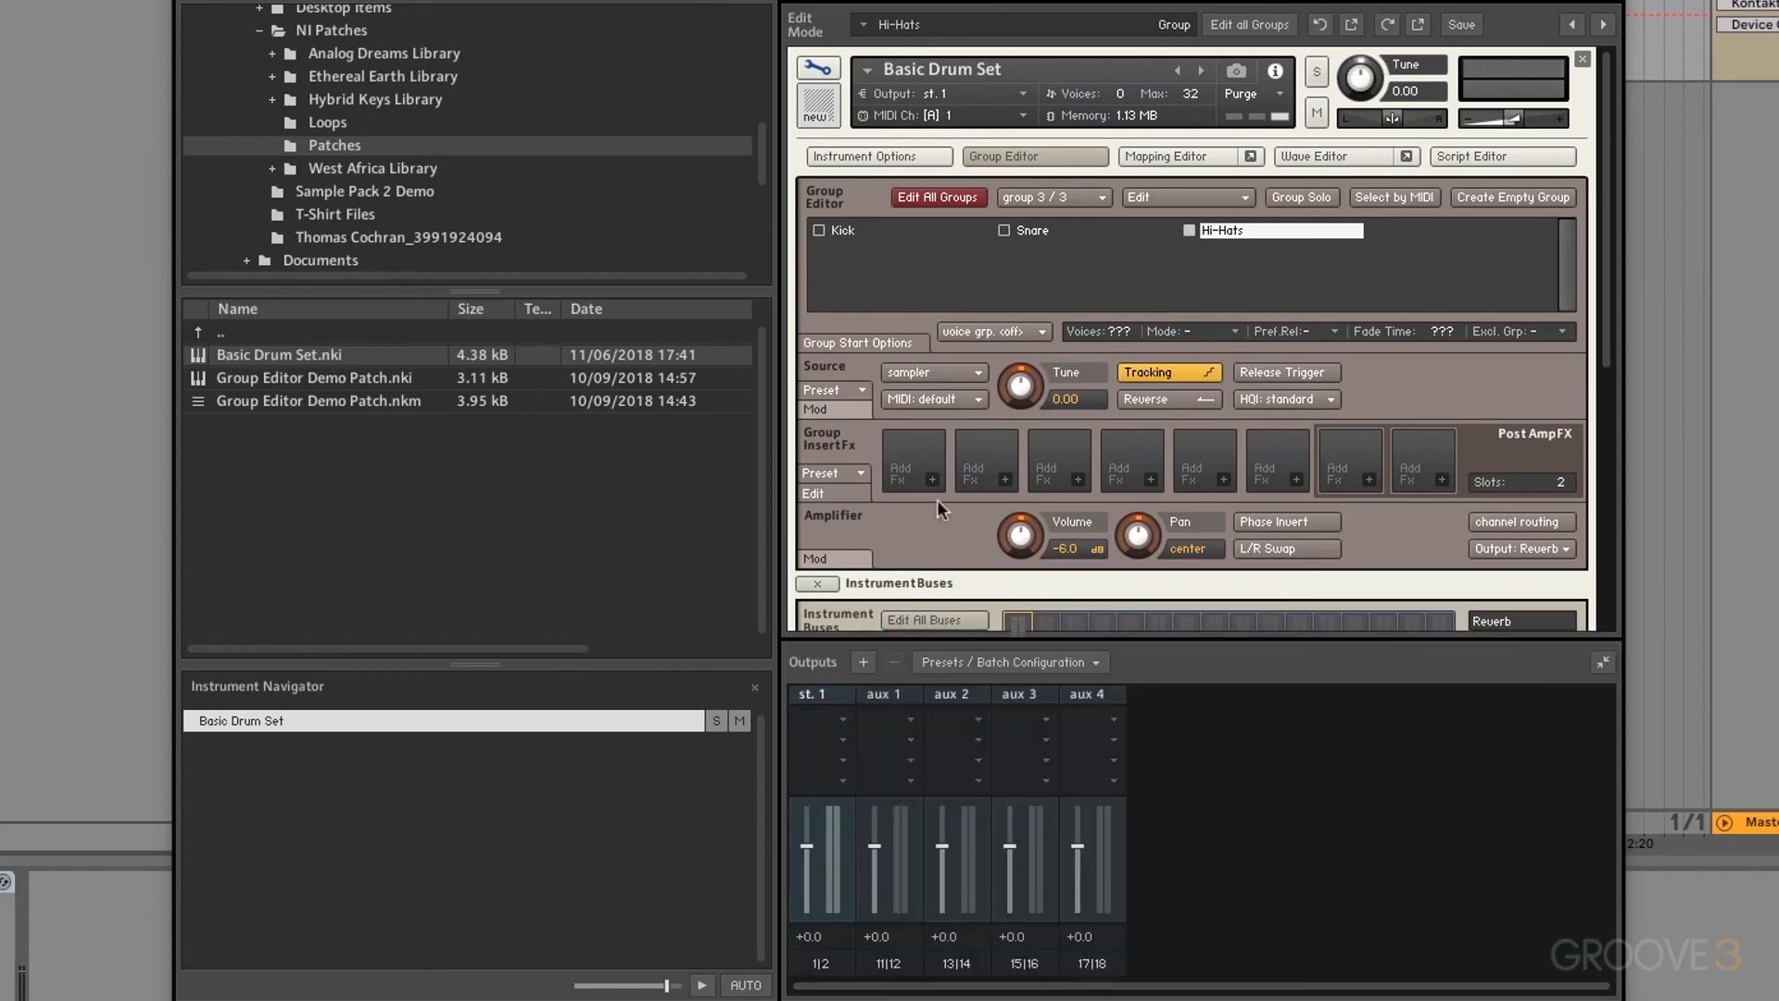
click(865, 661)
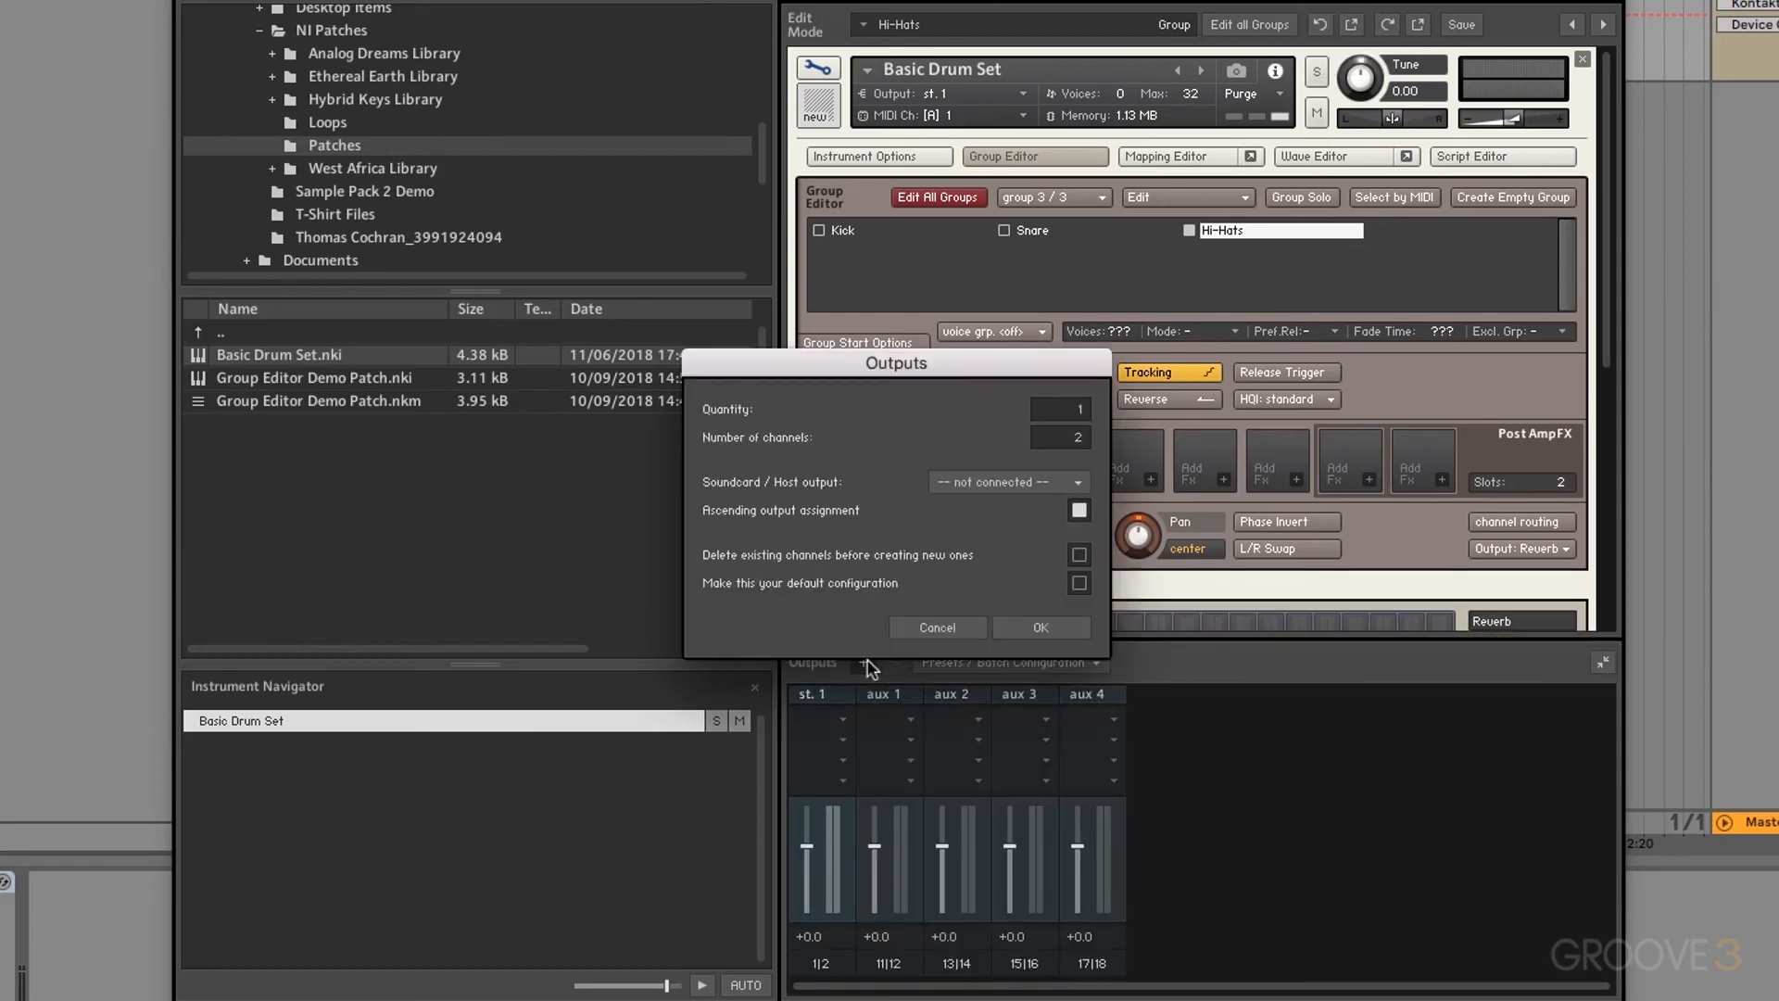
click(1063, 484)
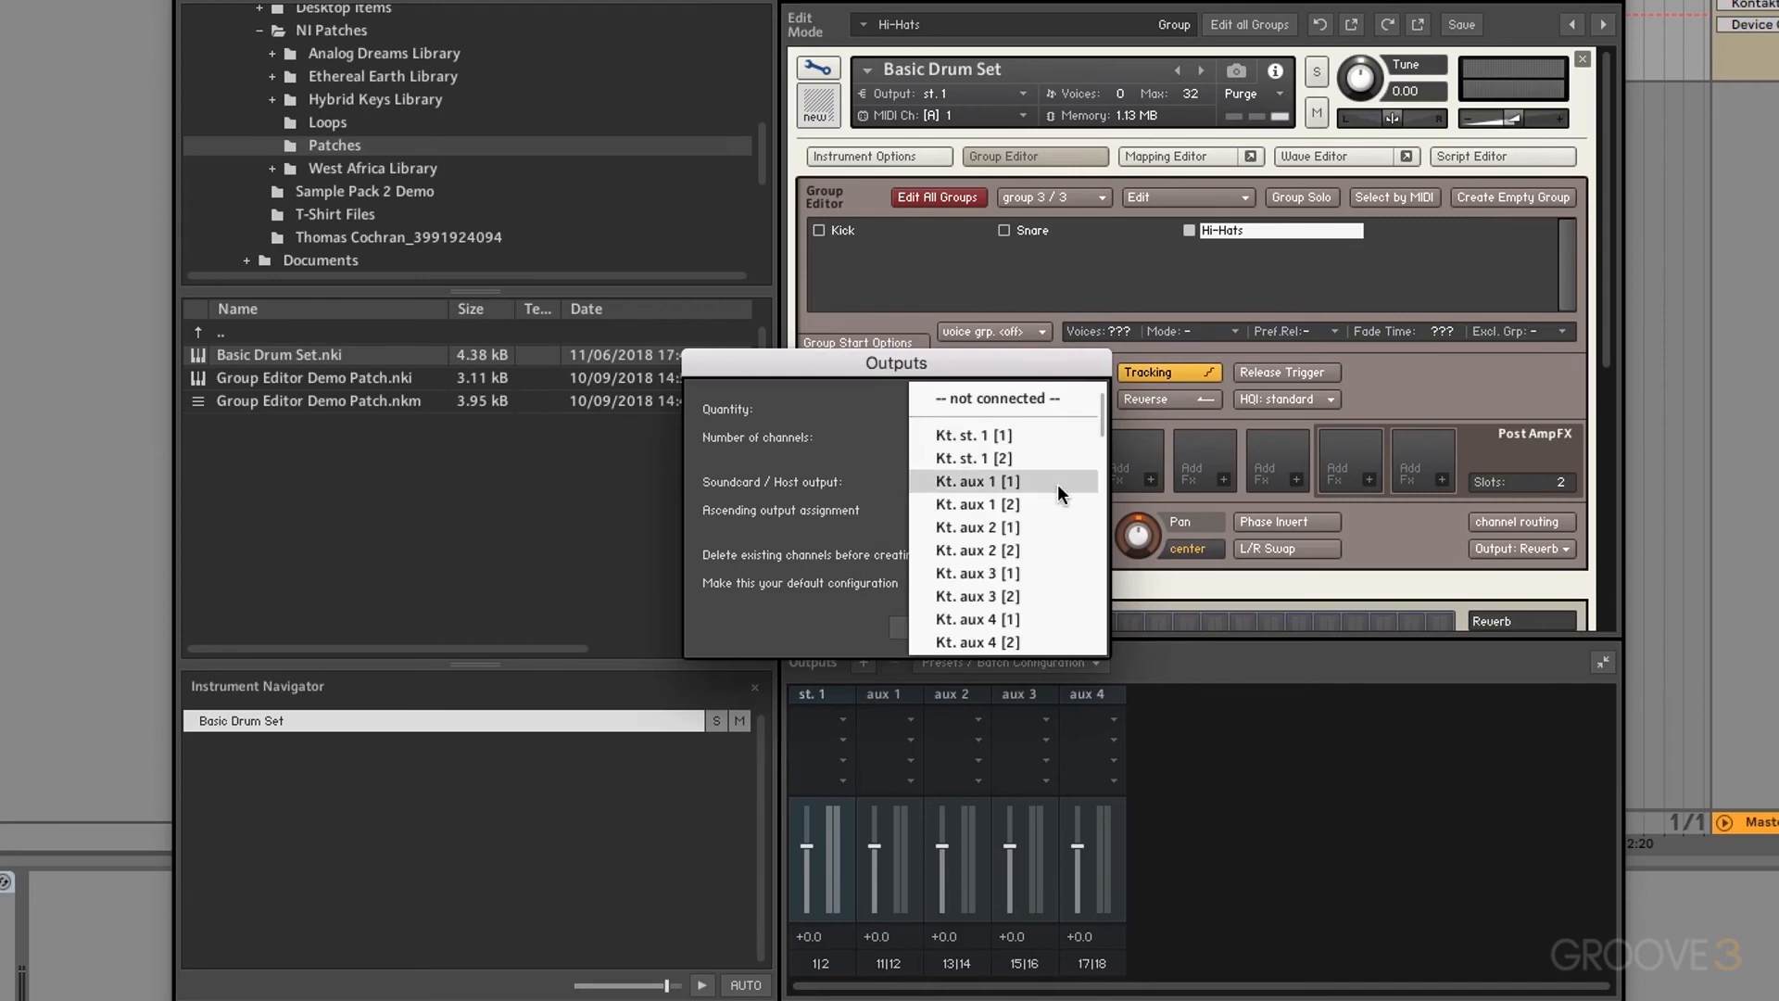
click(1008, 483)
click(1040, 628)
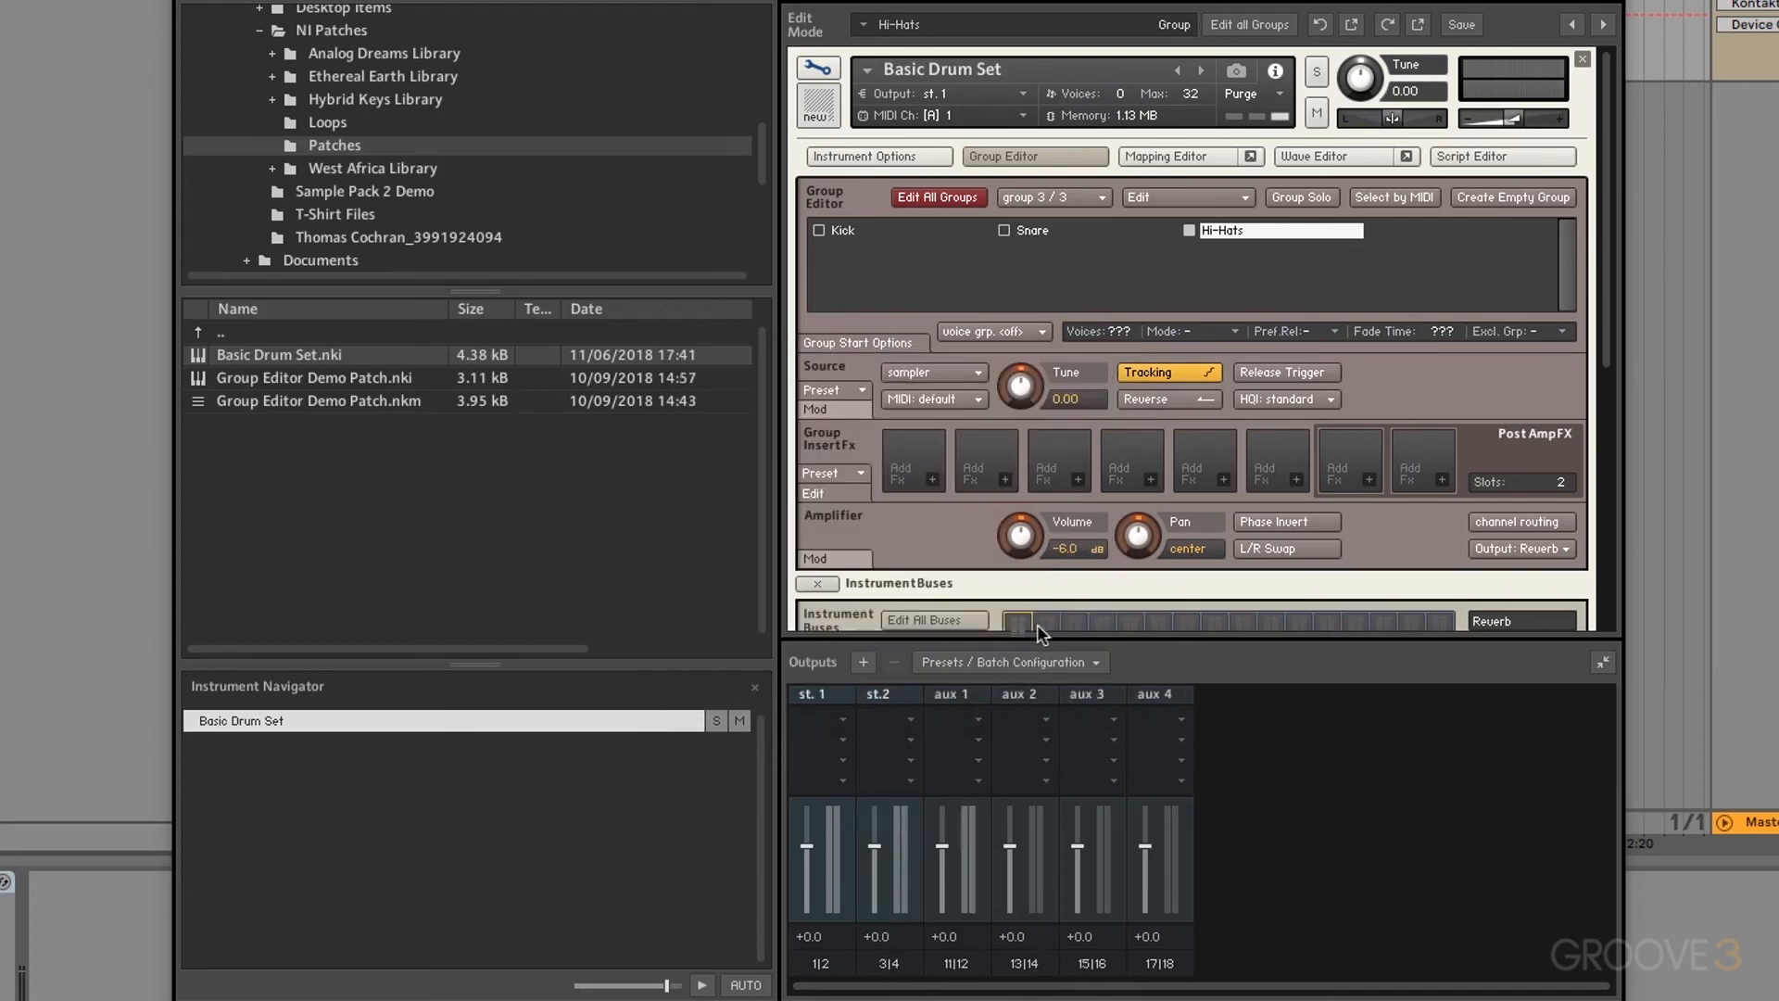
Step: Route the Reverb bus's Amplifier Output to st.2
scroll(1397, 380, down, 3)
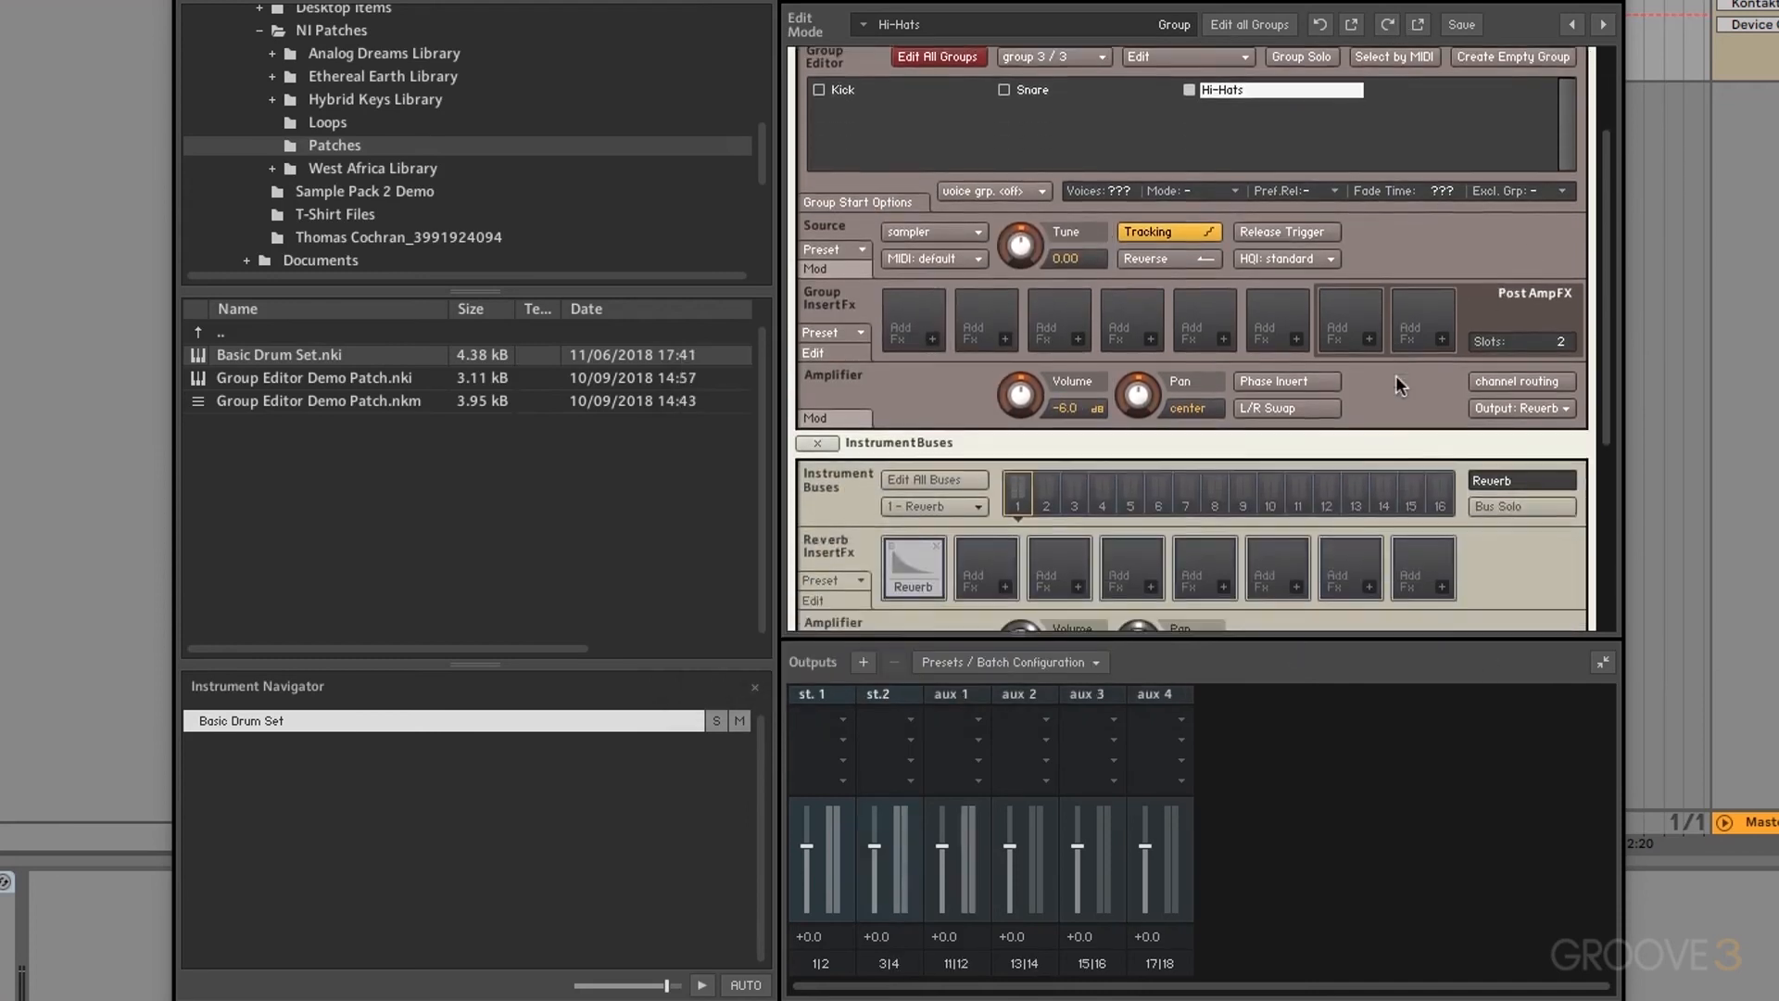
scroll(1395, 376, down, 3)
click(1536, 525)
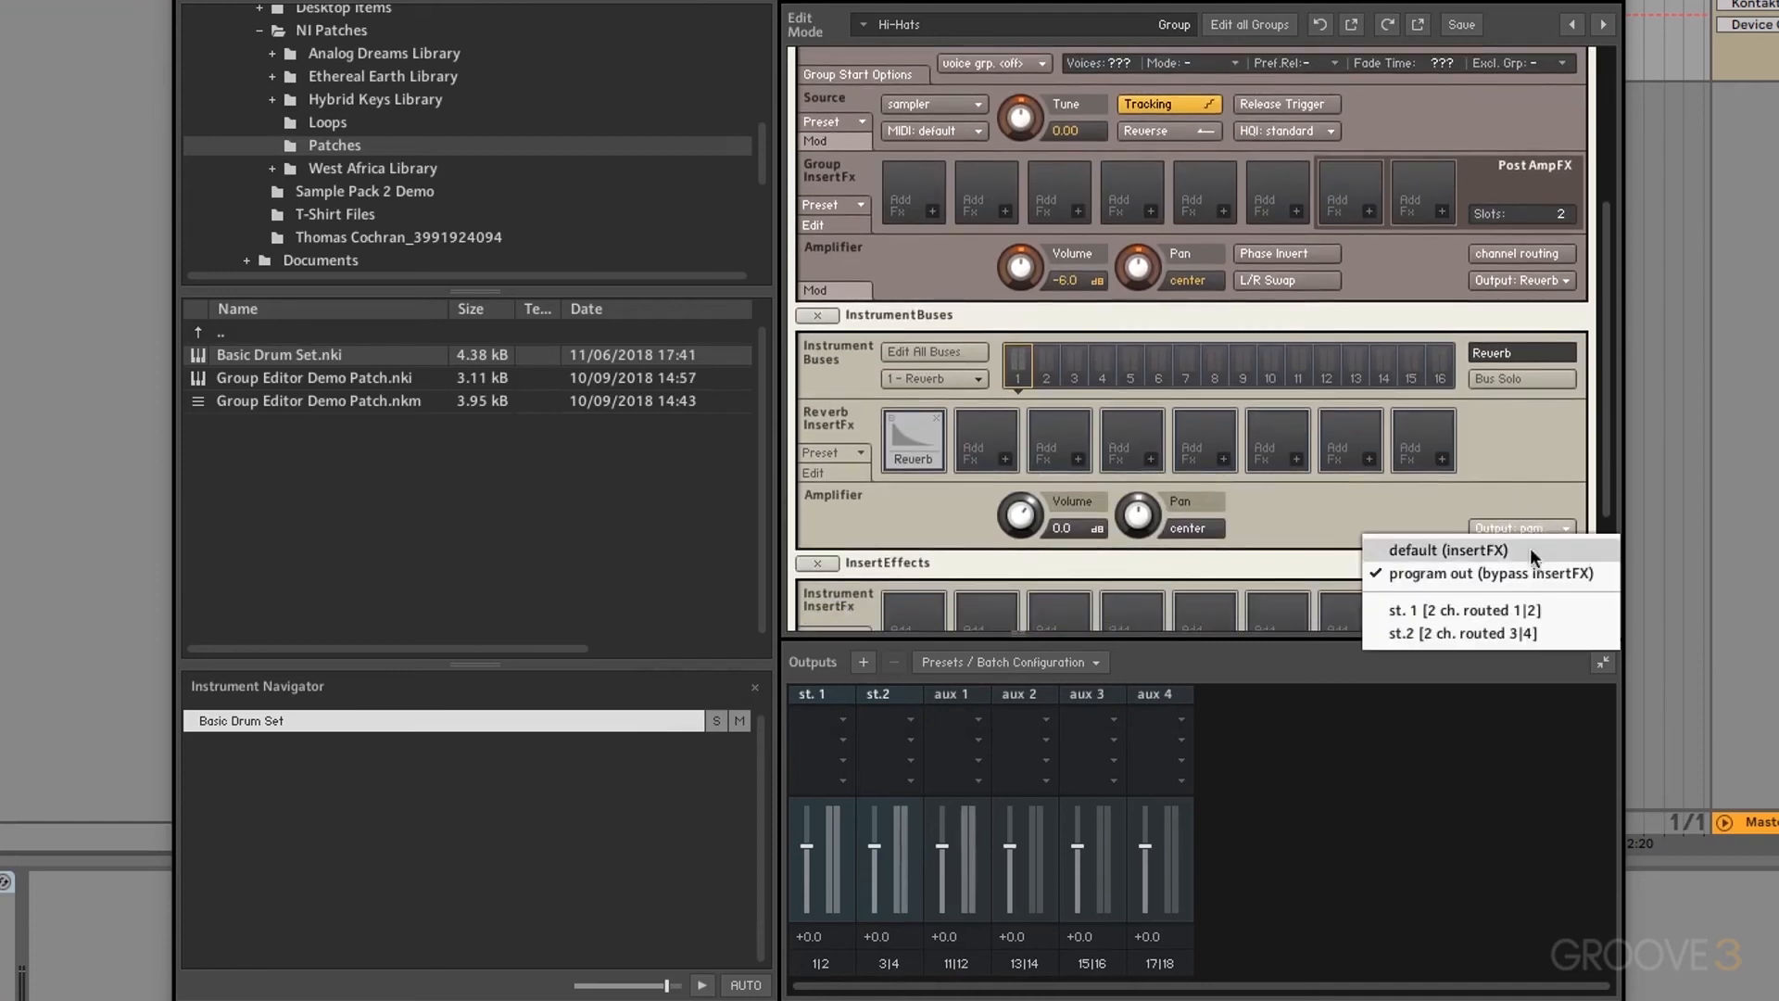
click(1497, 634)
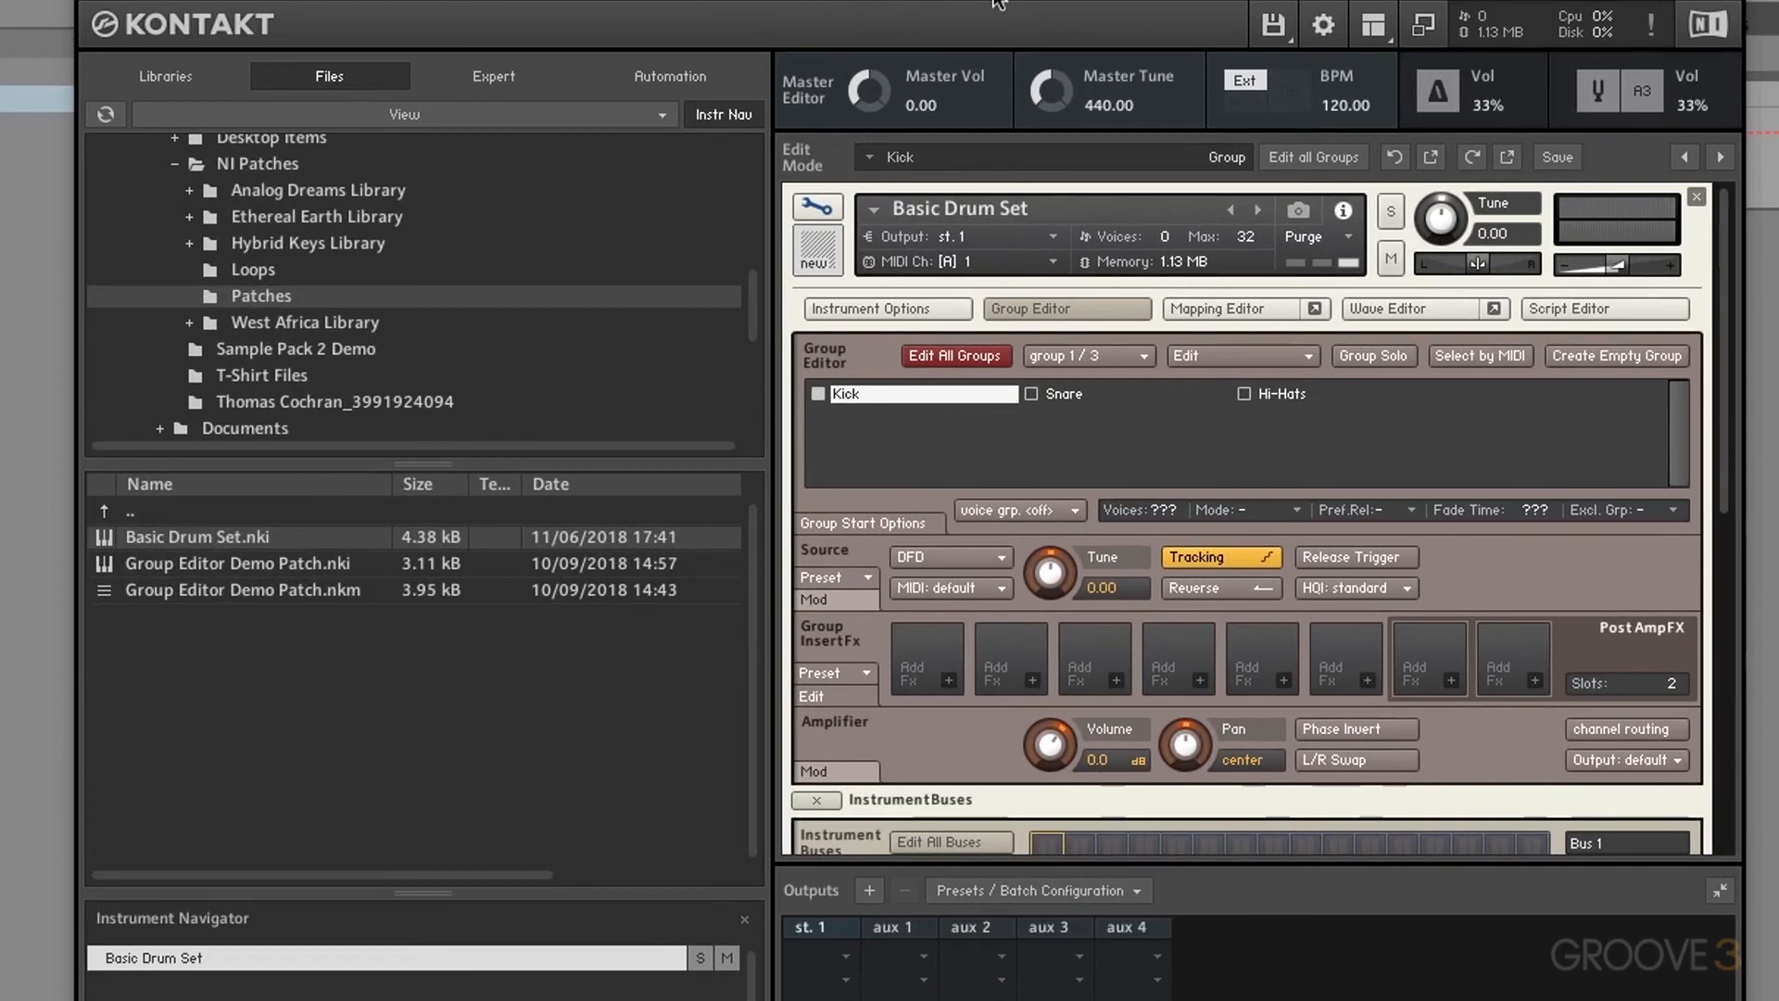
click(1058, 398)
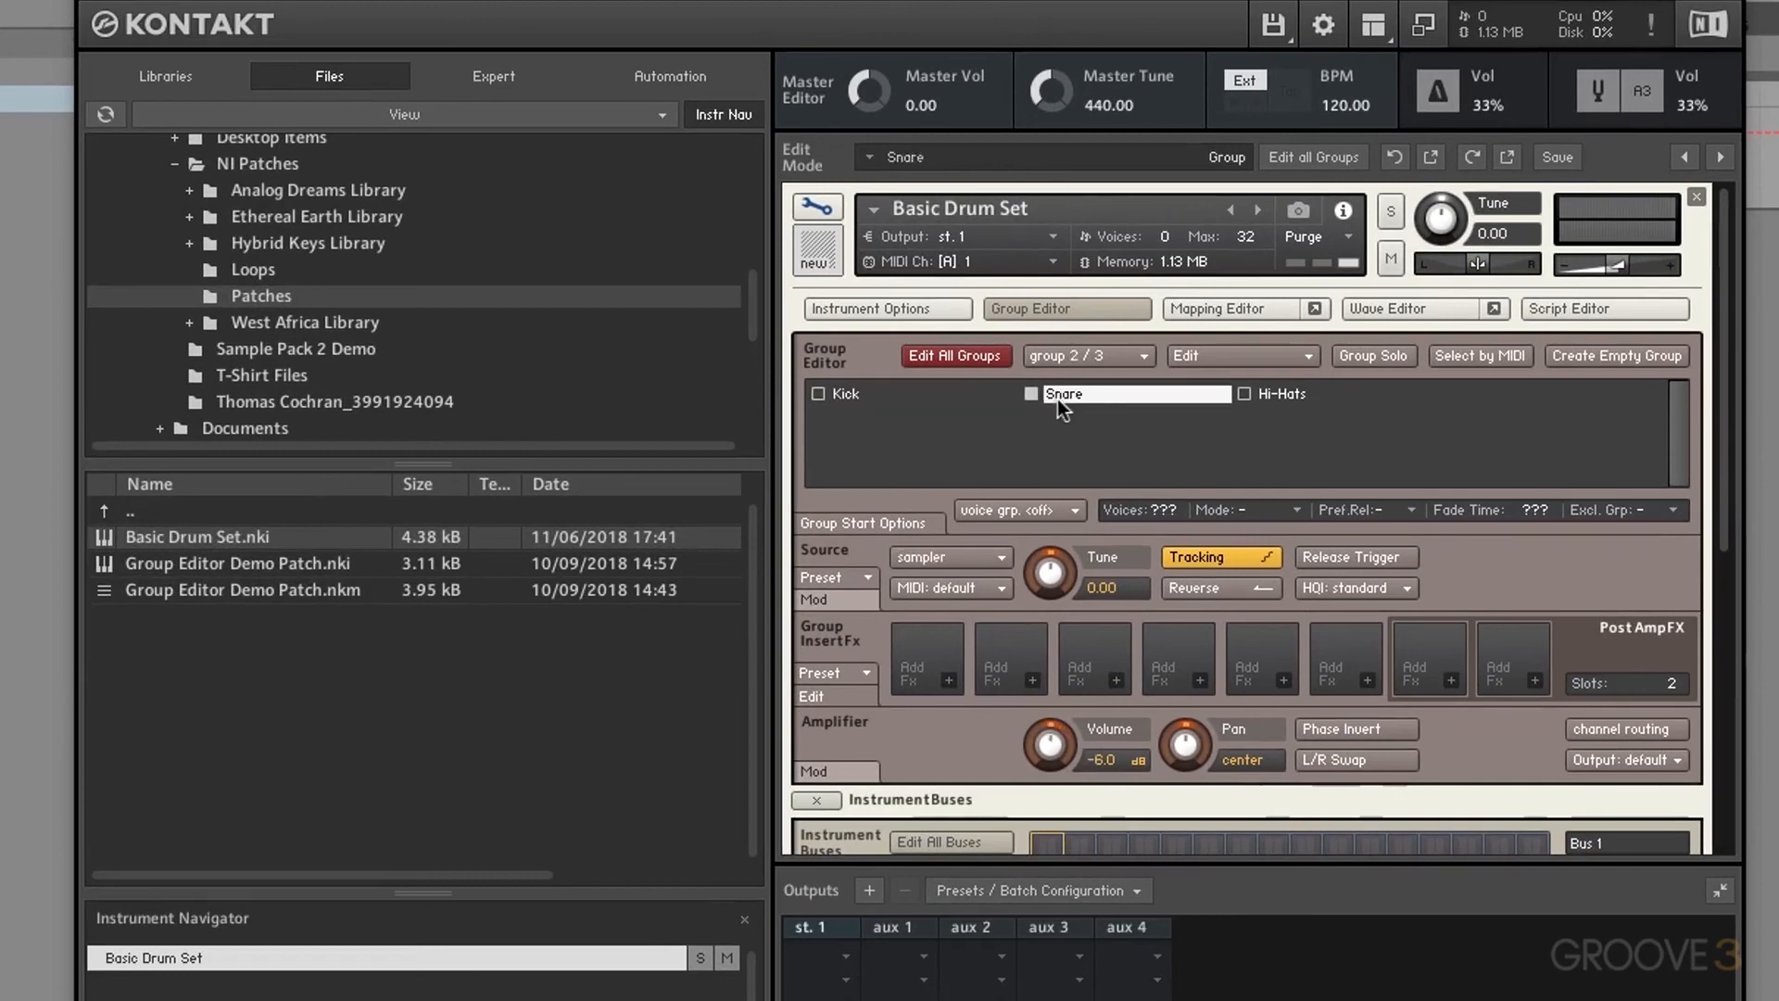
Step: Set the Snare Tune knob to Learn MIDI CC# Automation, then view the Automation tab
right_click(1053, 581)
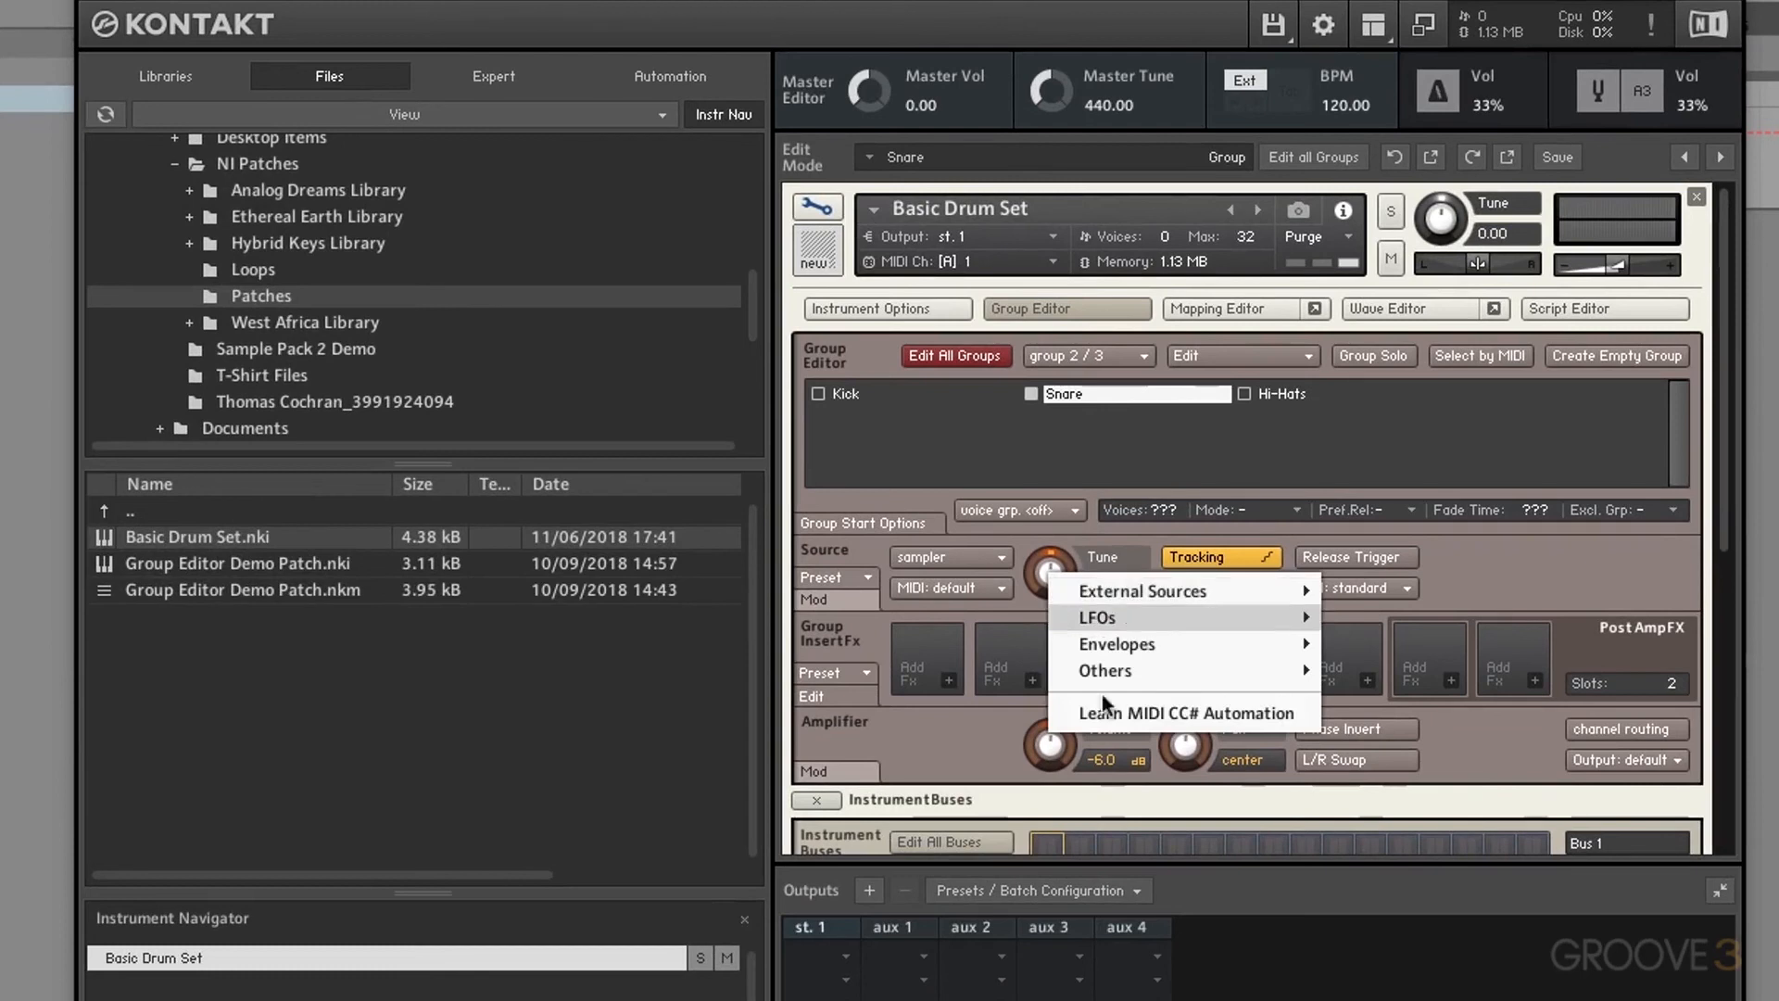
click(1154, 713)
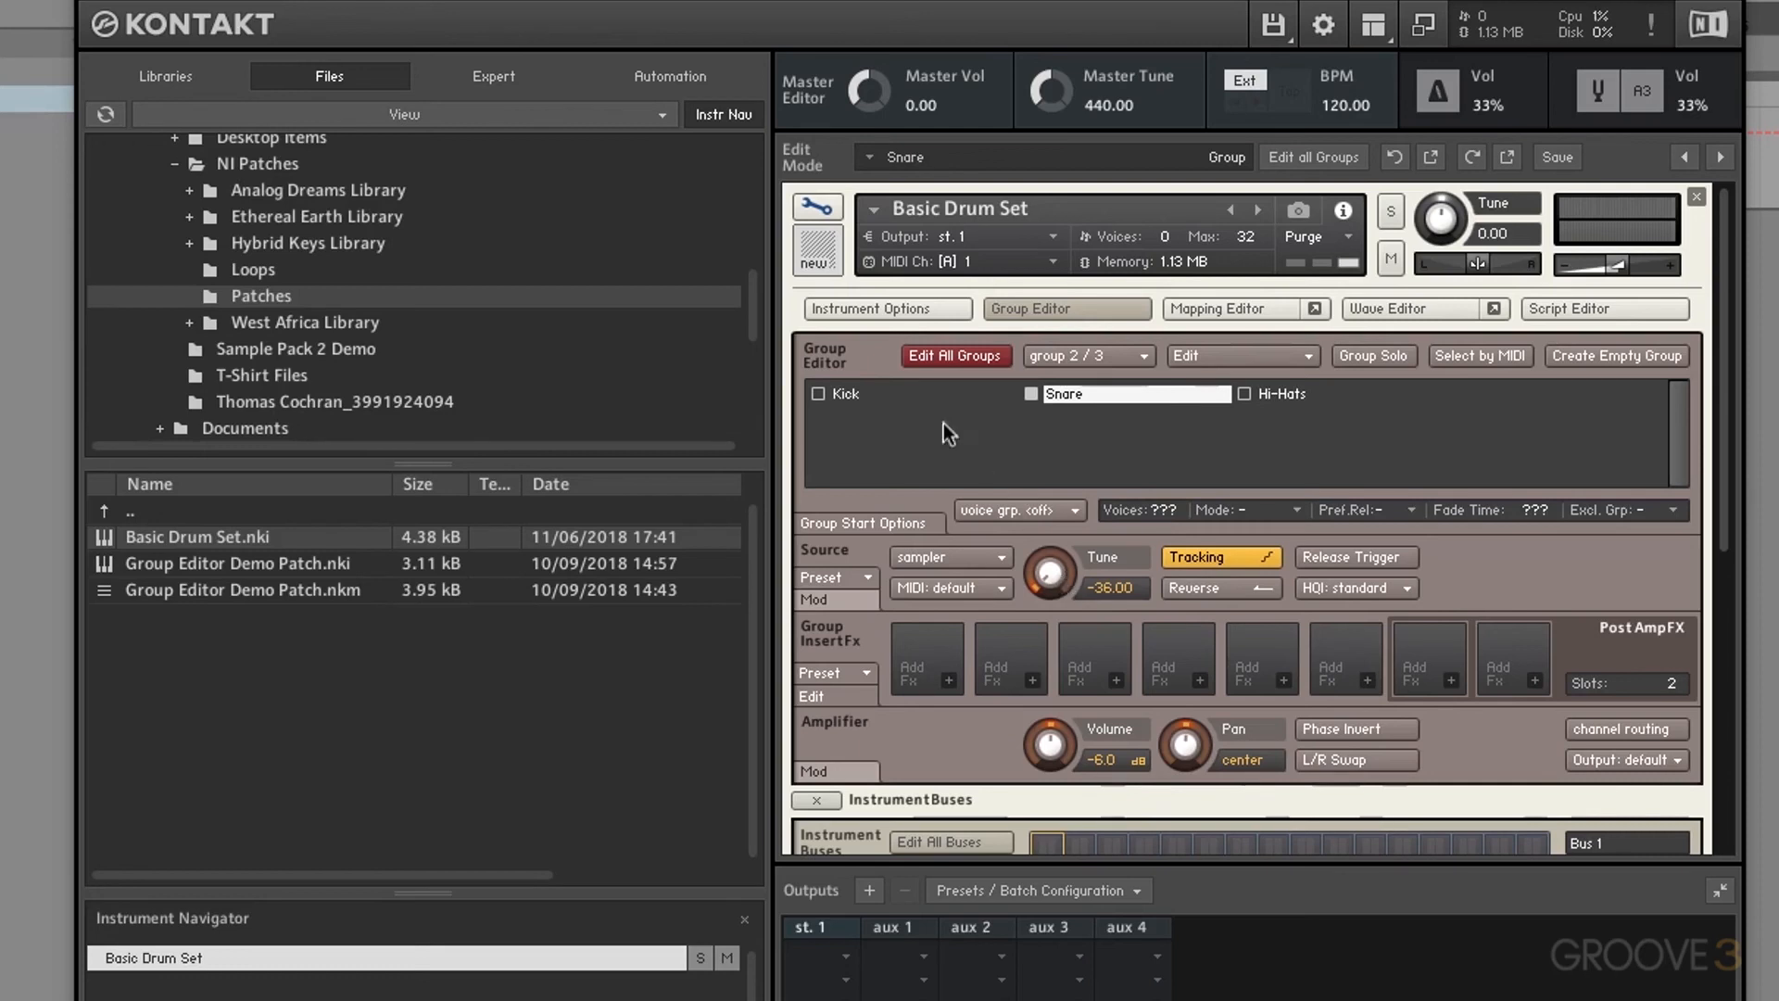
click(665, 75)
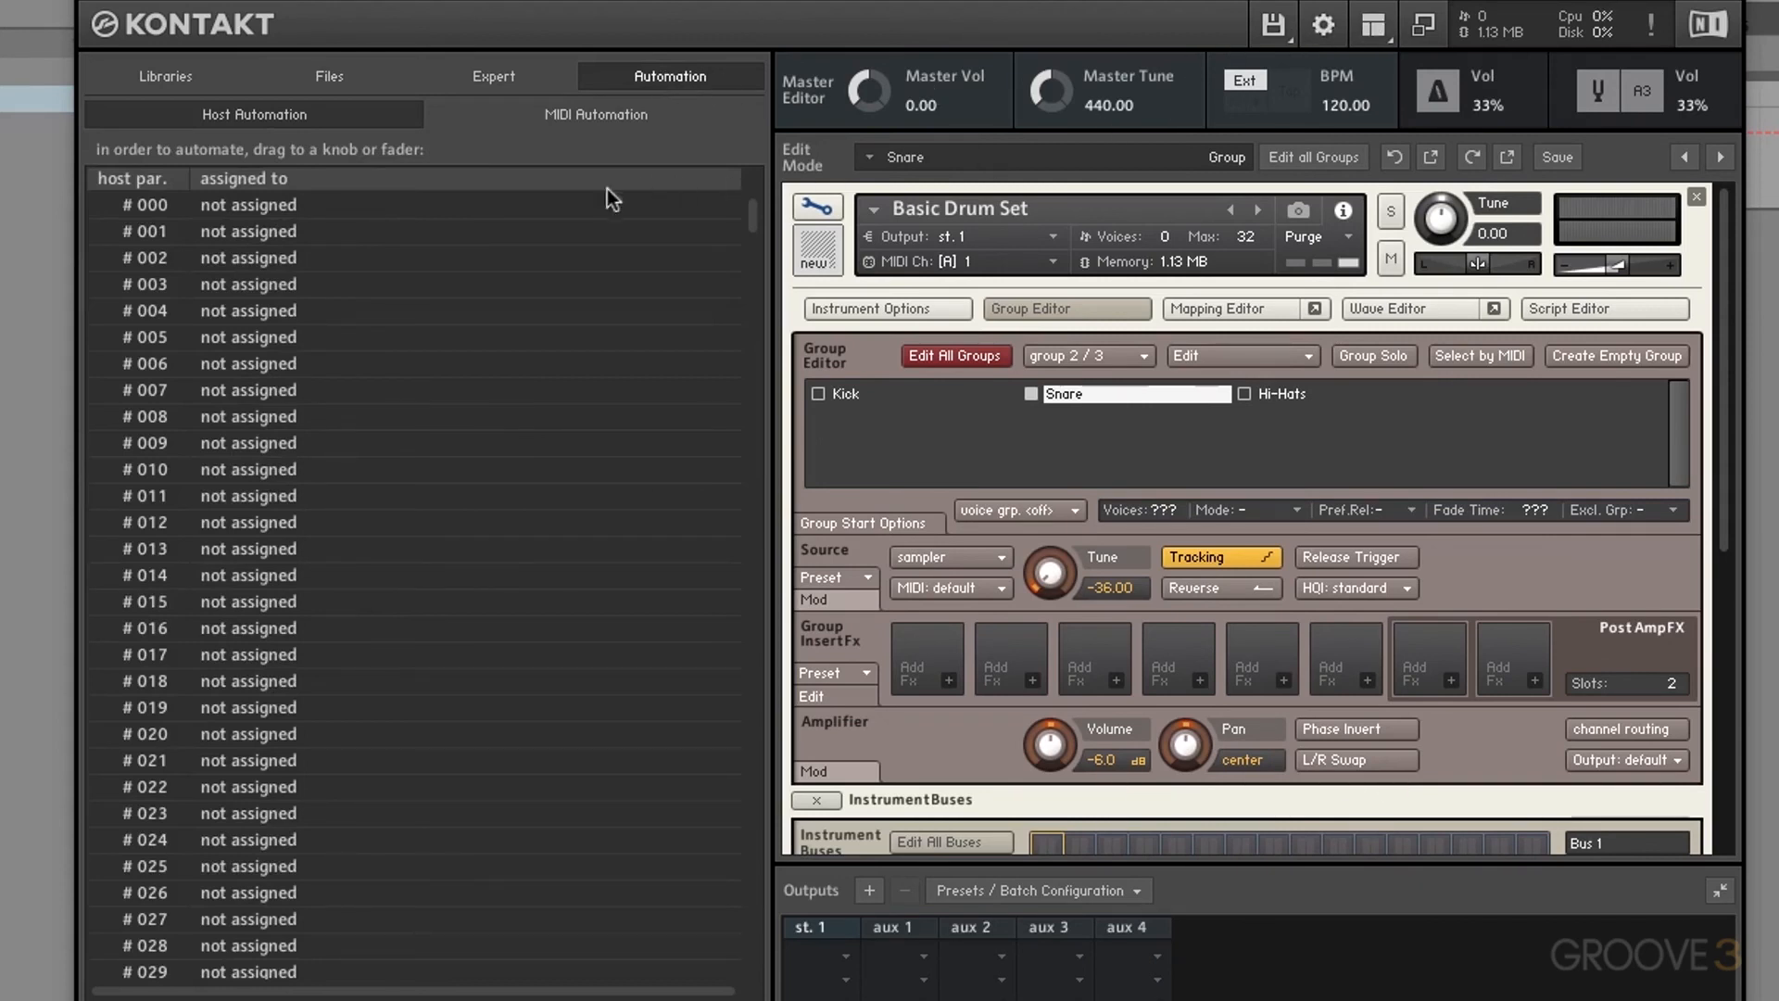
Step: Show MIDI Automation and delete the CC 9 Tune assignment
click(598, 121)
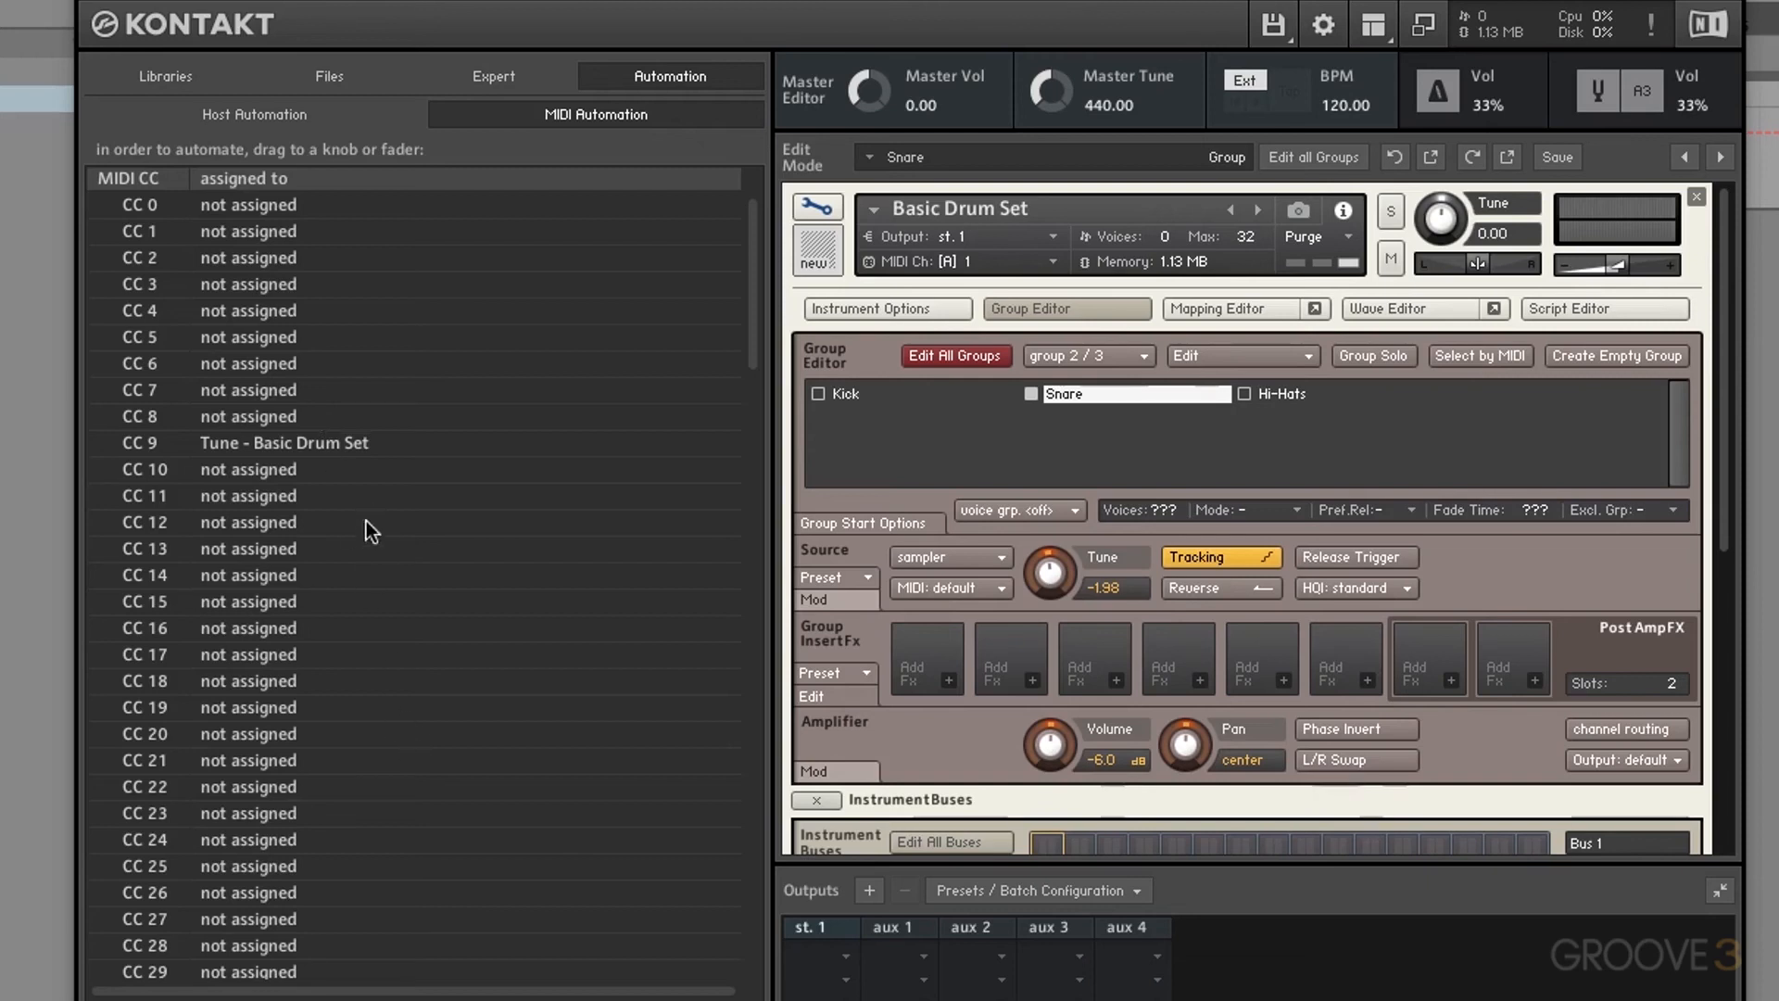
click(341, 445)
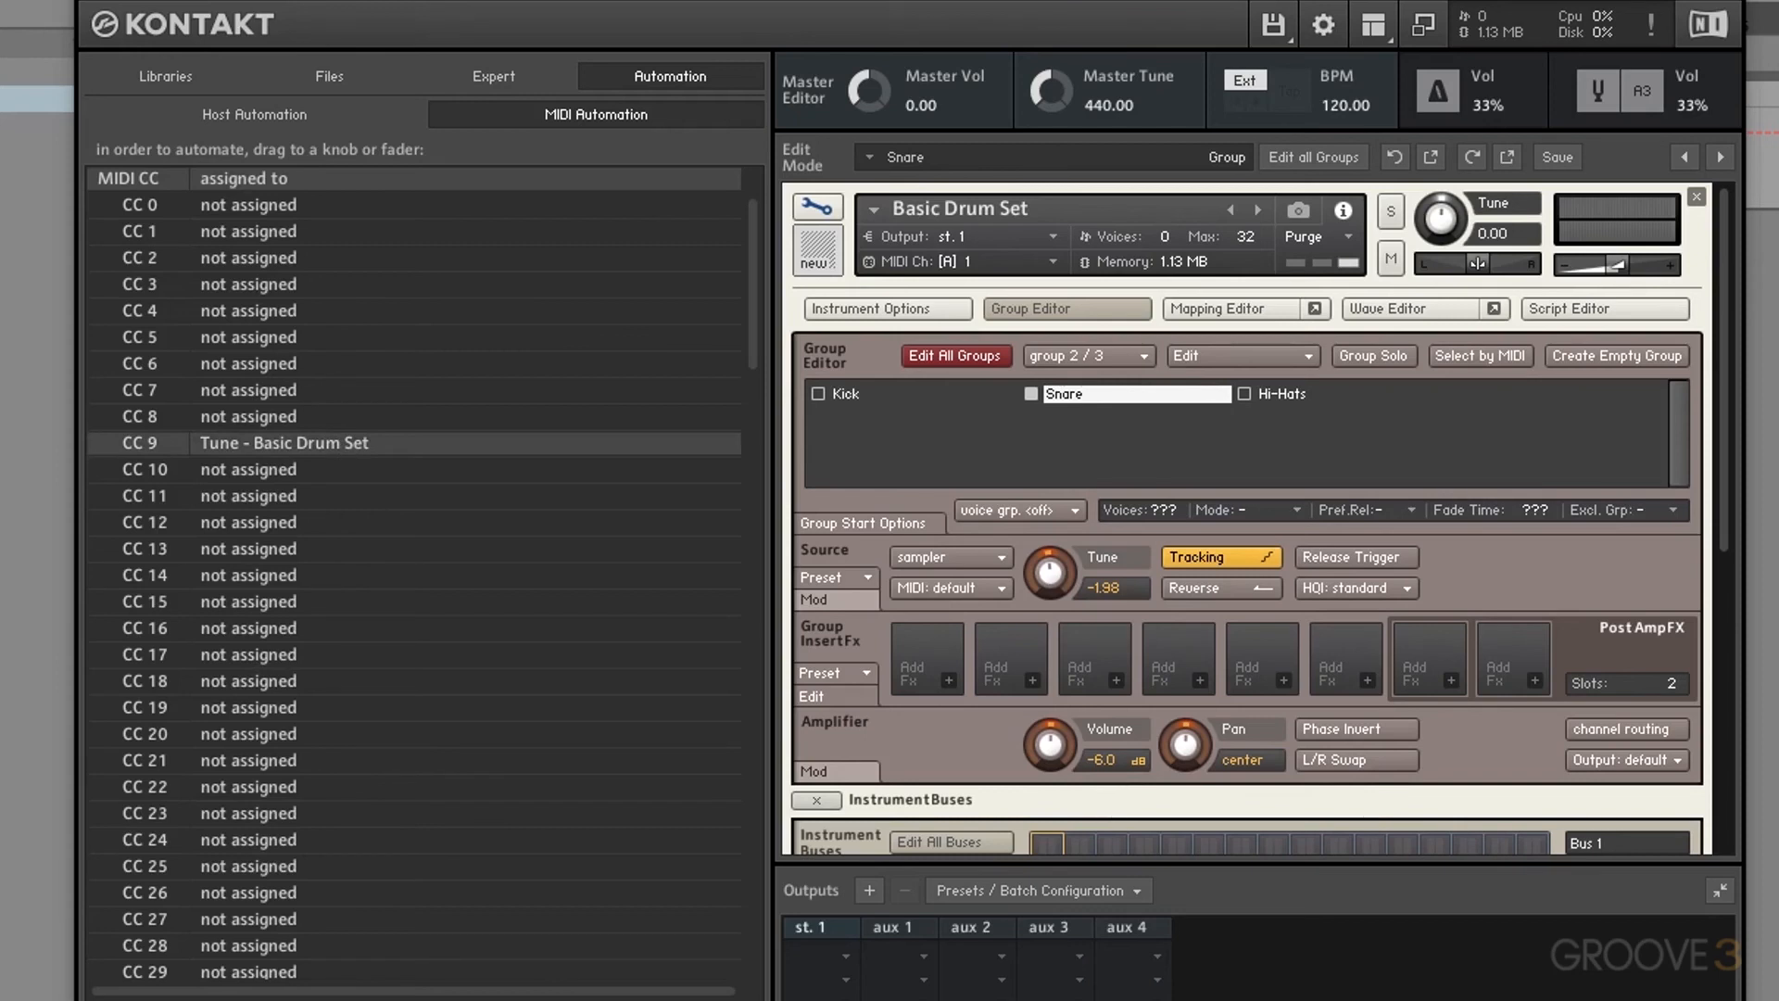
key(Delete)
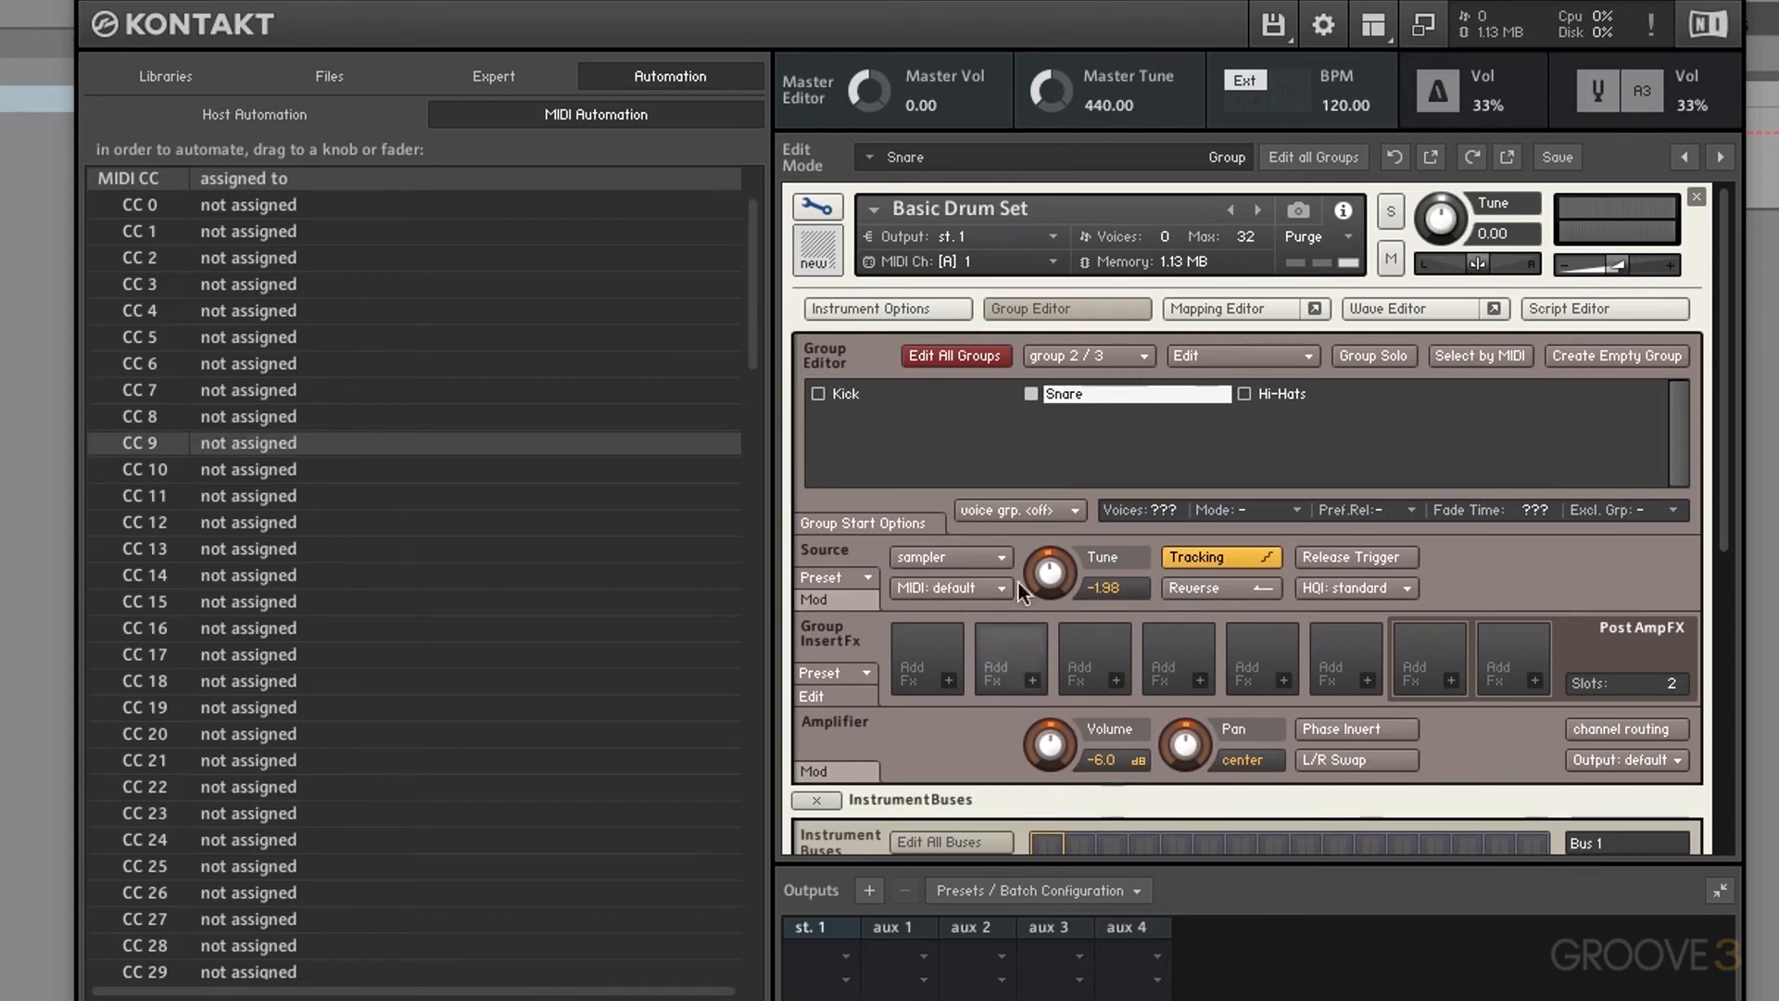
Step: Relearn a MIDI CC for the Snare's Tune and set its range From 50% To 0%
right_click(1058, 574)
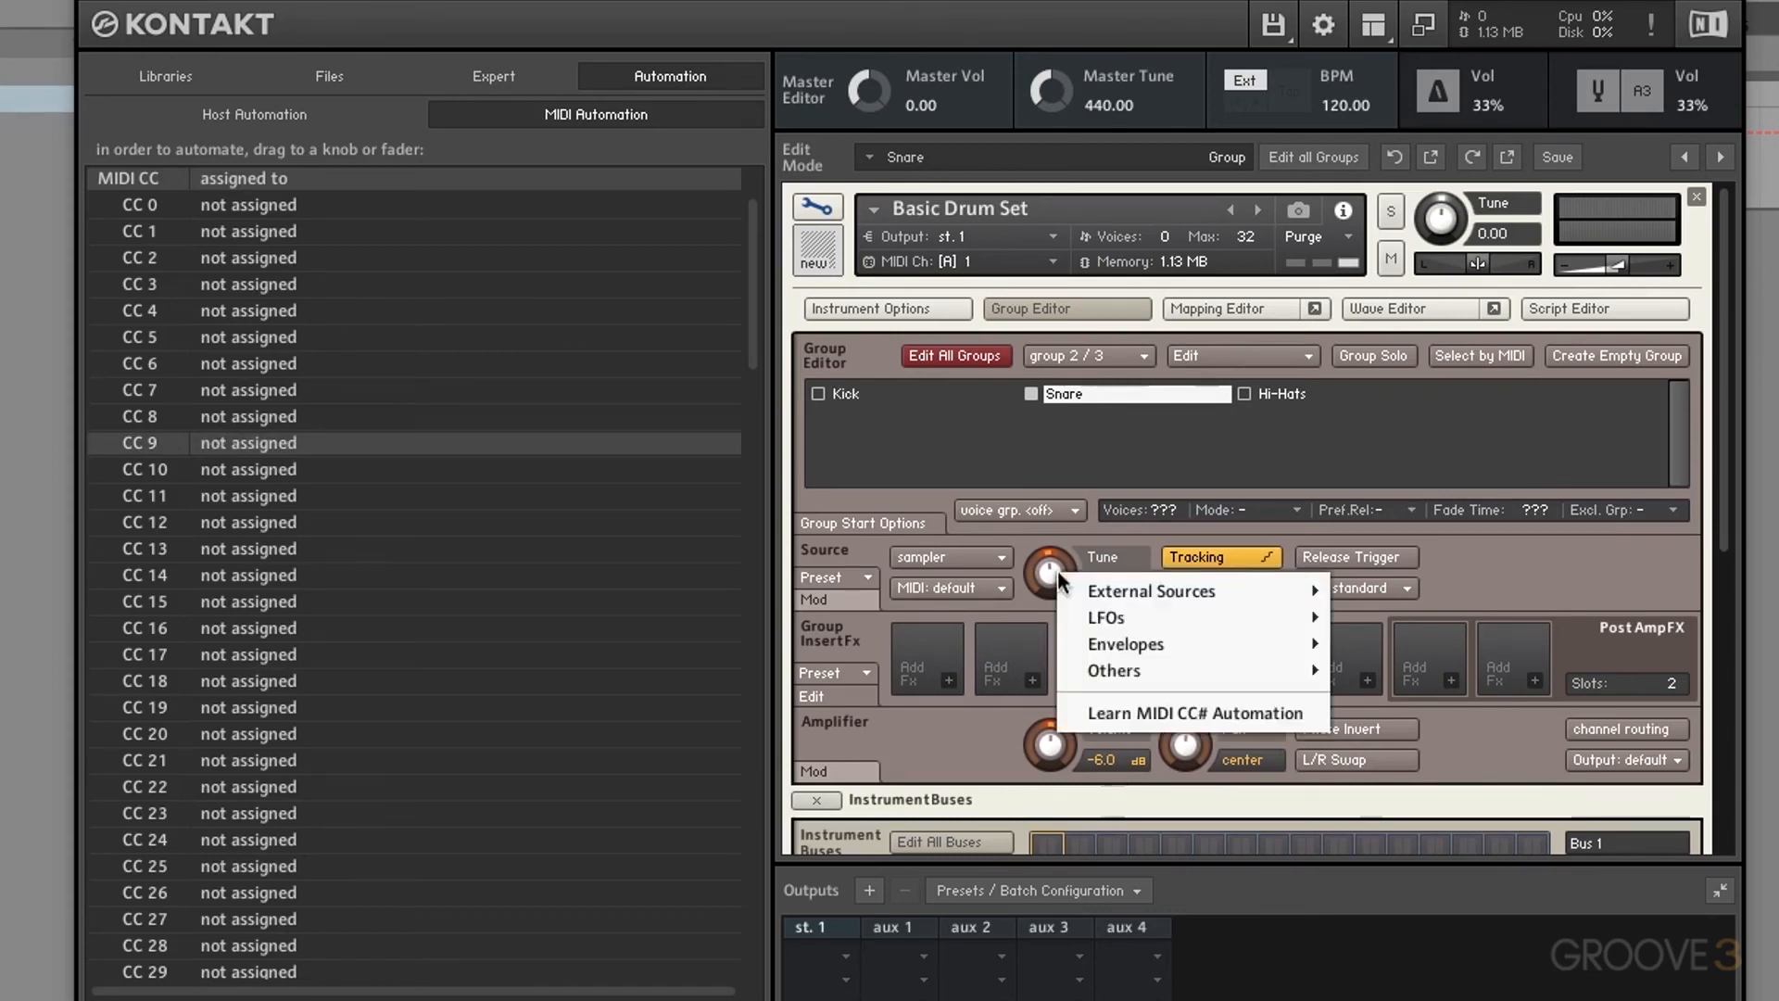
click(1177, 713)
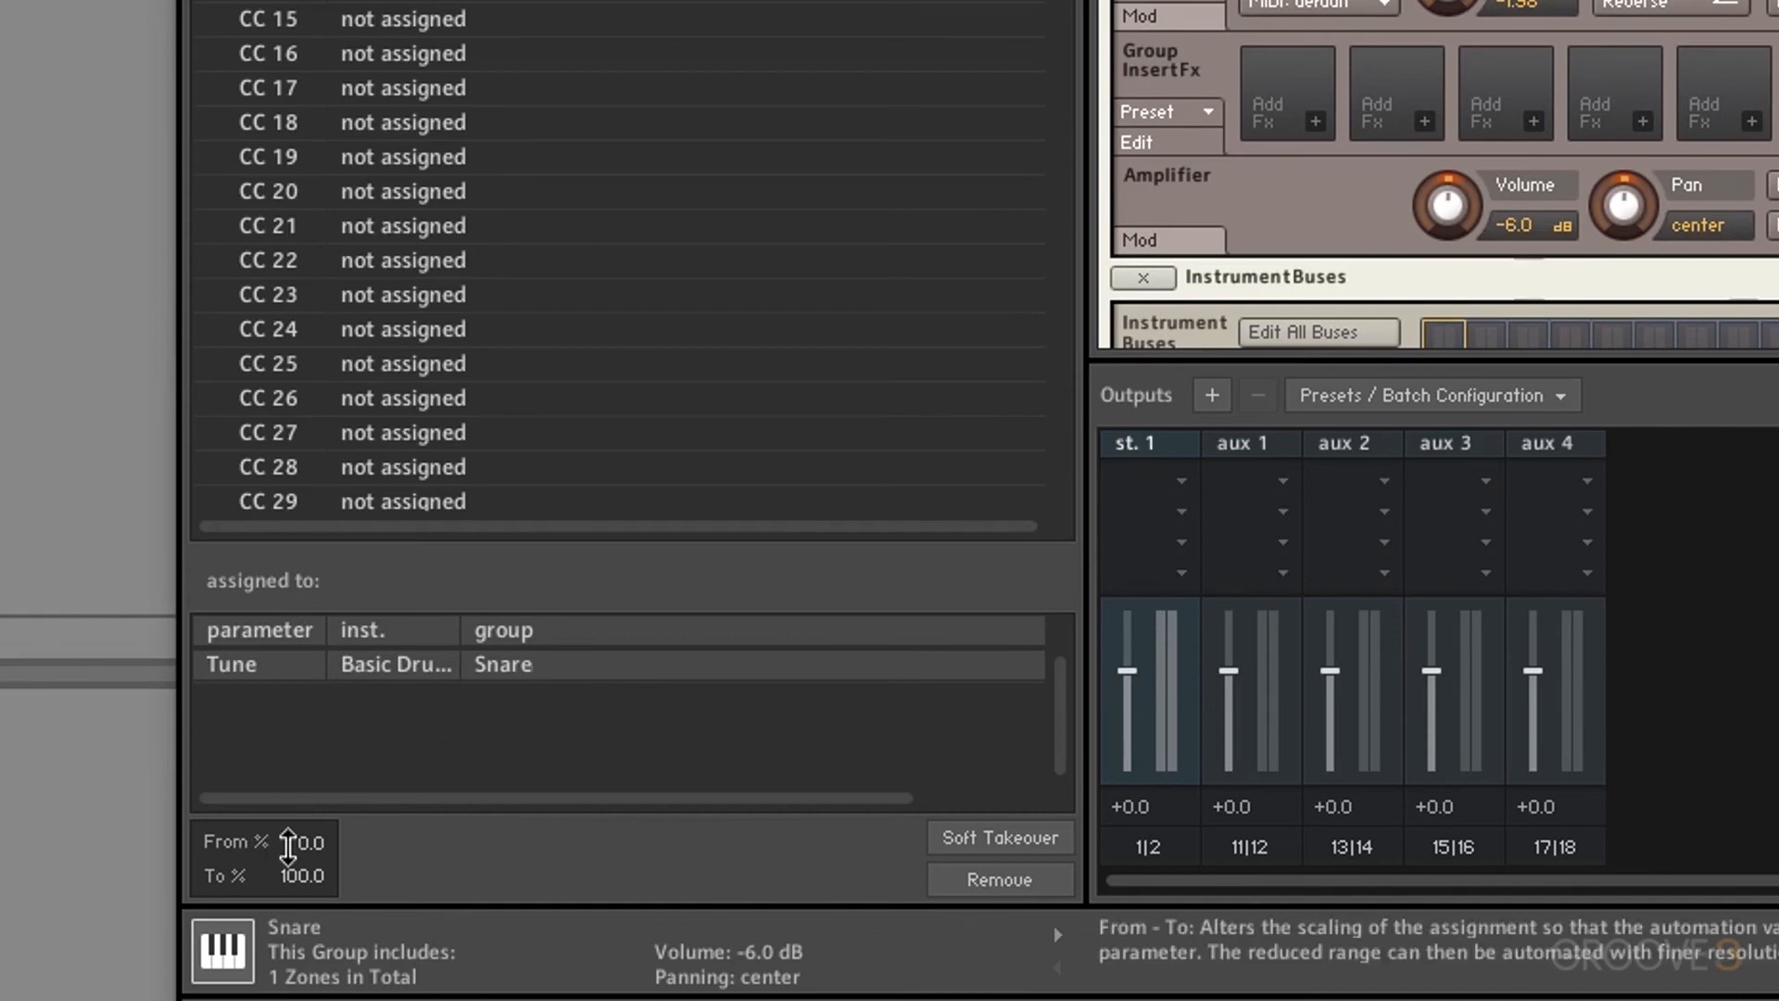
double_click(303, 843)
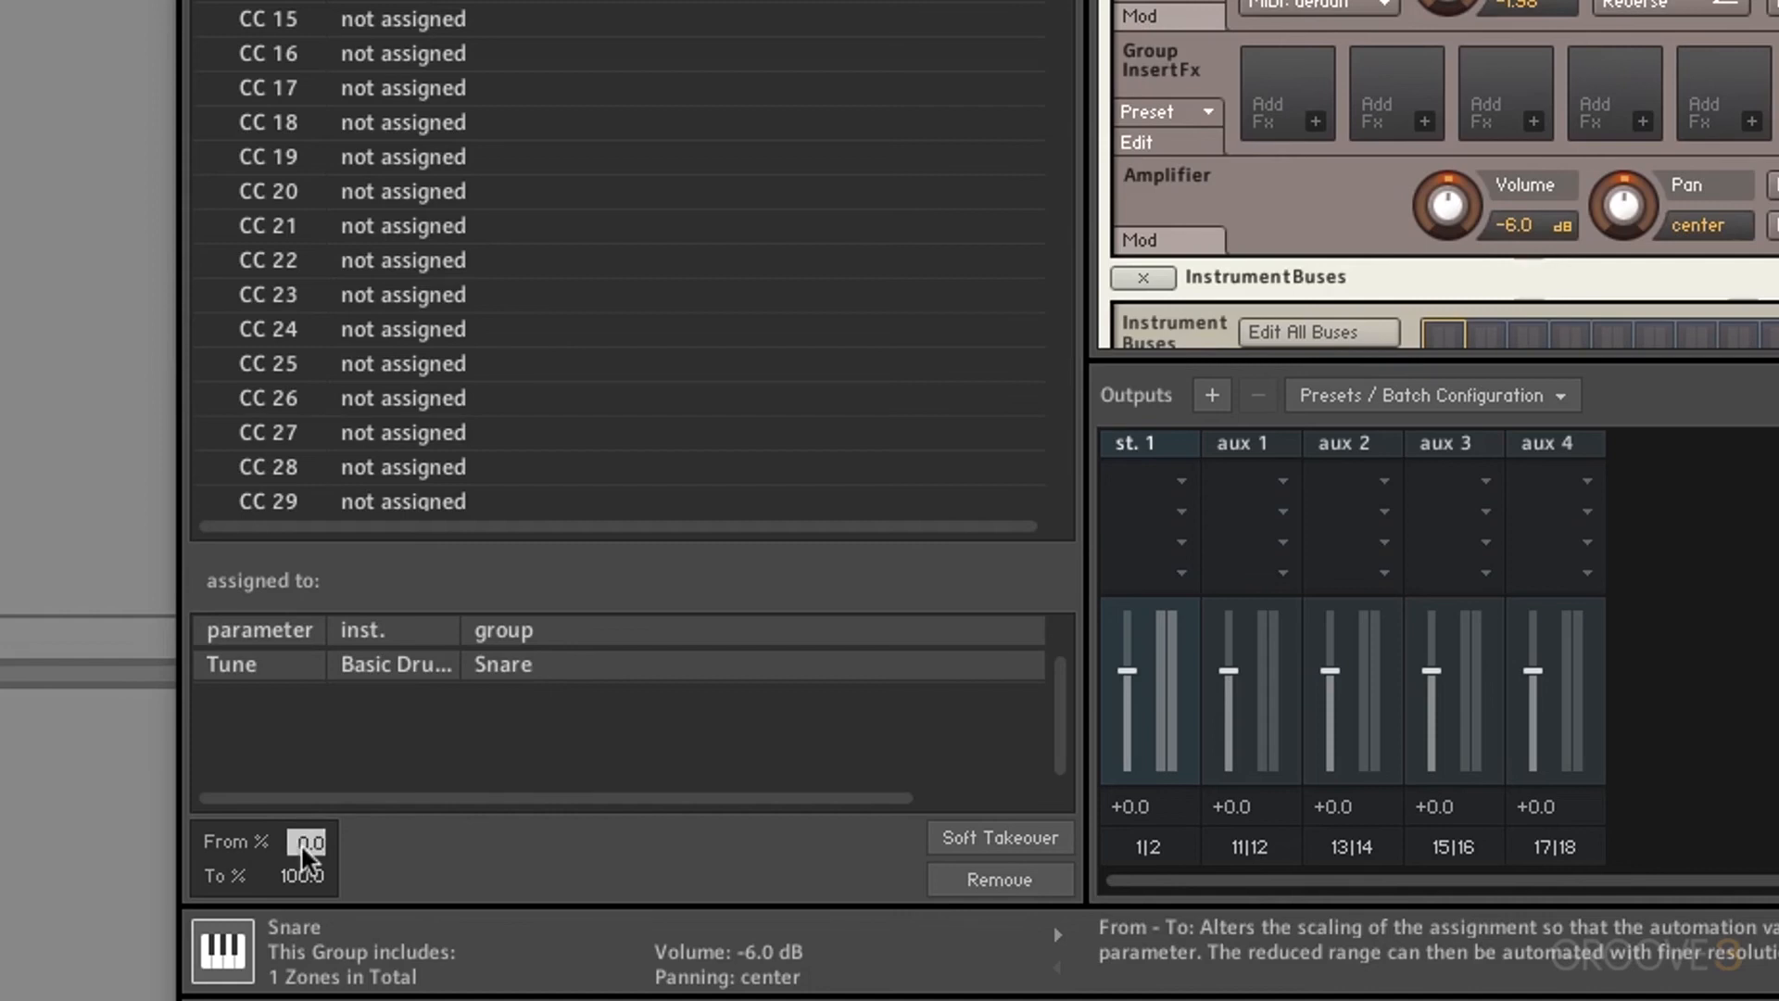
text(50)
key(Return)
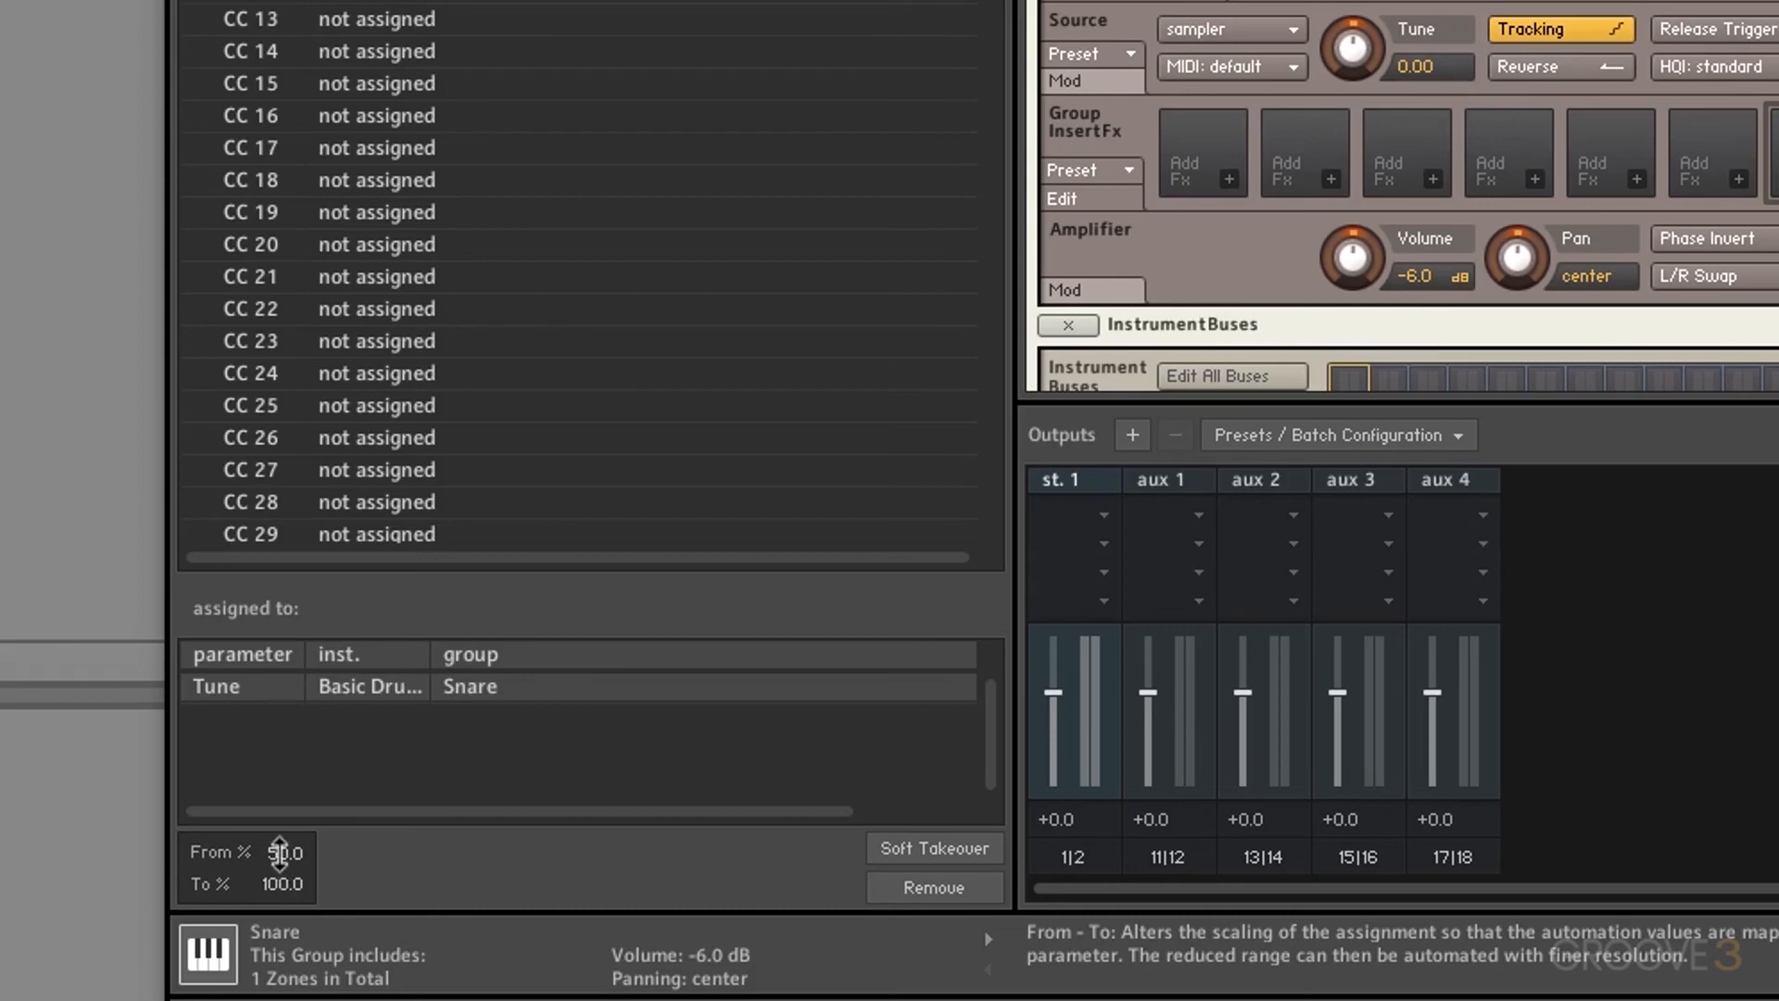
double_click(283, 889)
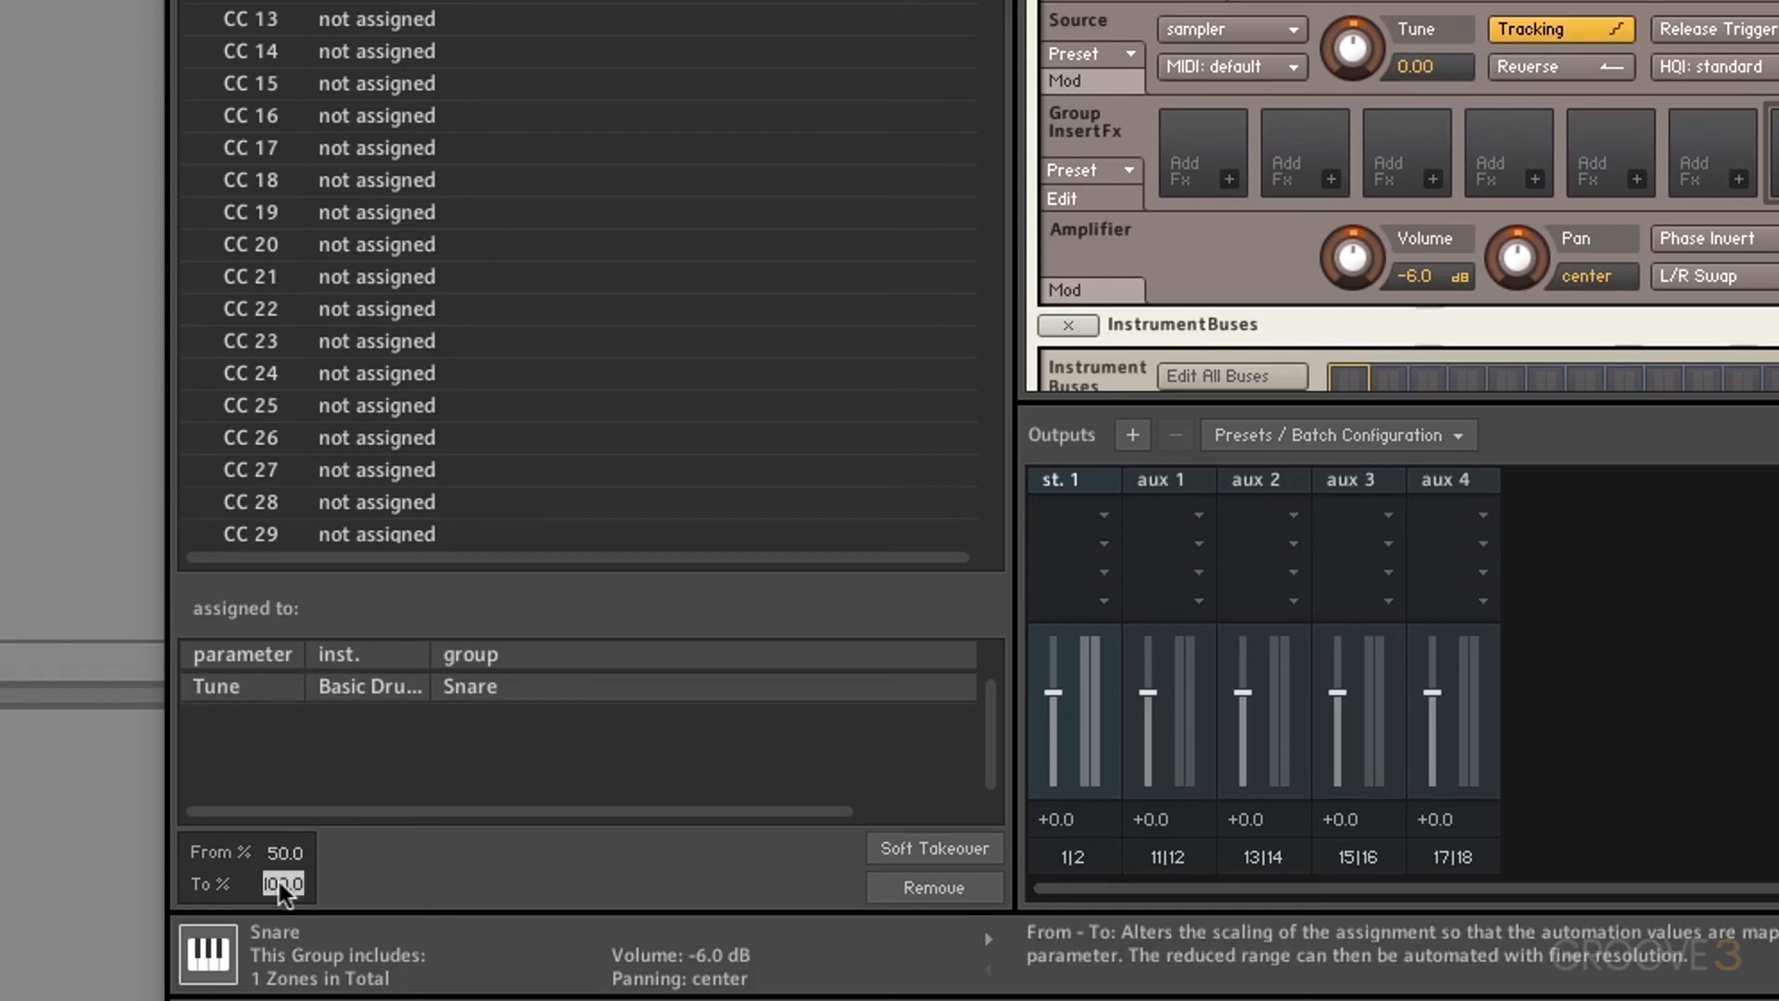
text(0)
key(Return)
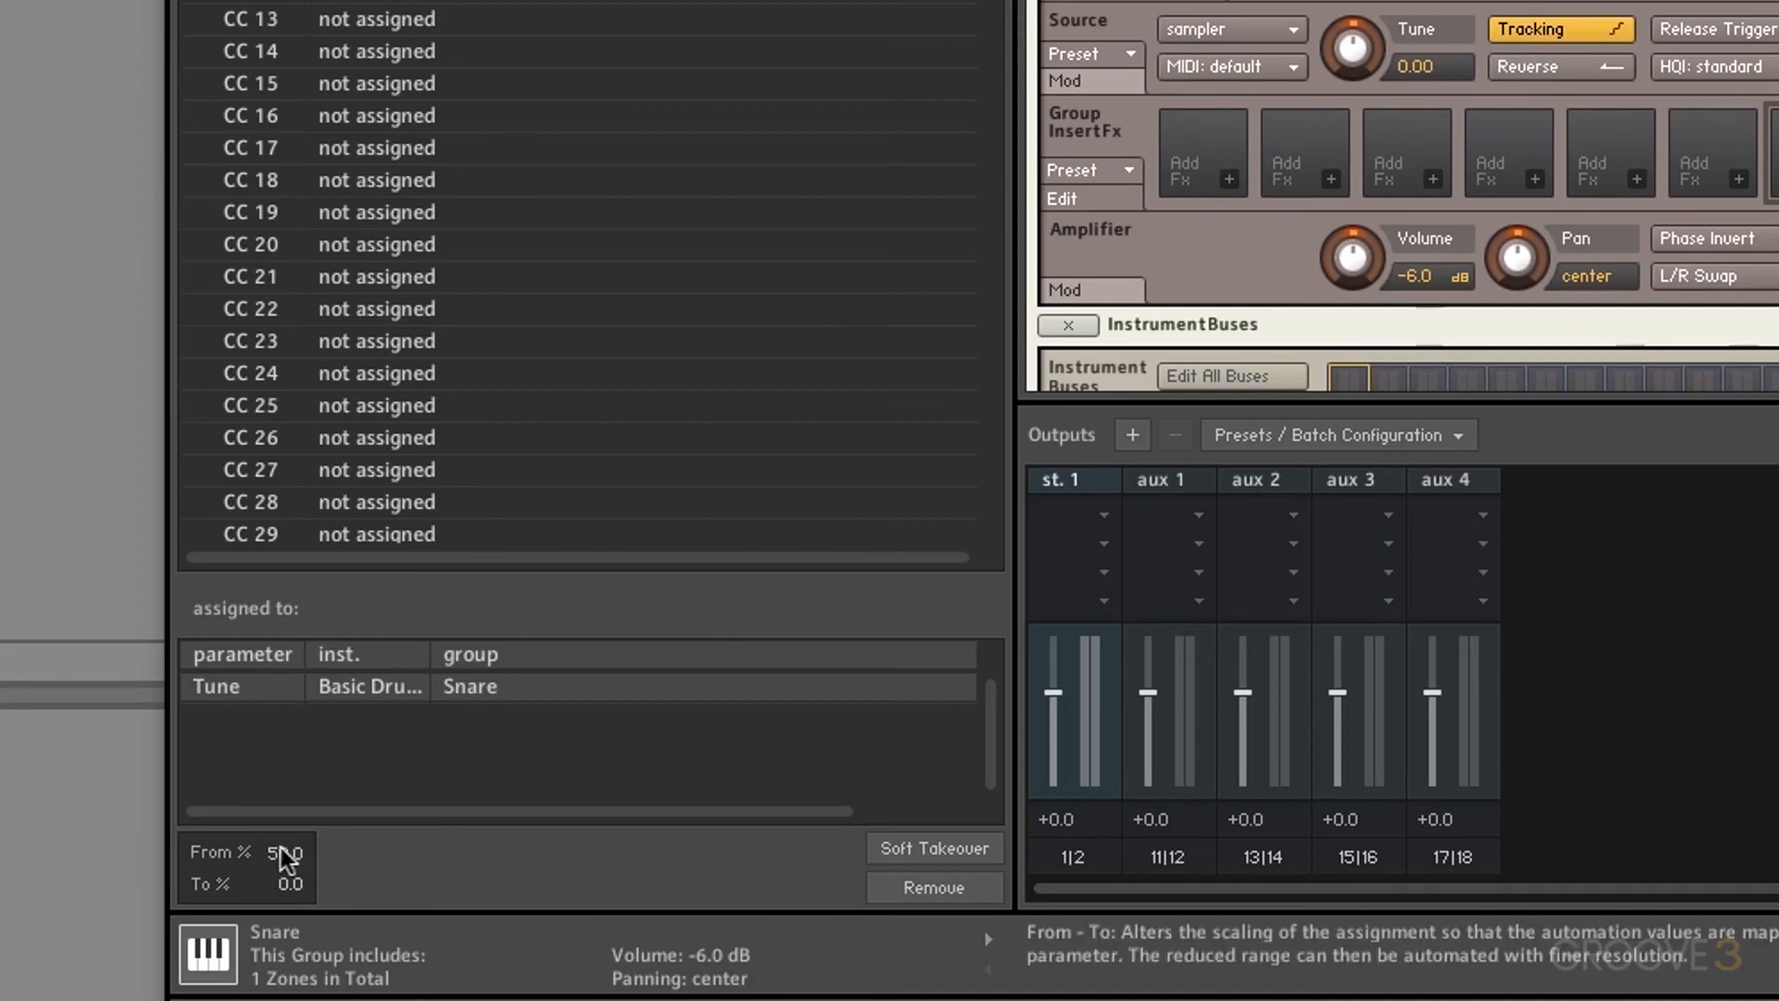
Step: Try a 20% to 40% Tune range, then reset it to 0% and 100%
double_click(286, 854)
text(20)
key(Return)
double_click(288, 884)
text(40)
key(Return)
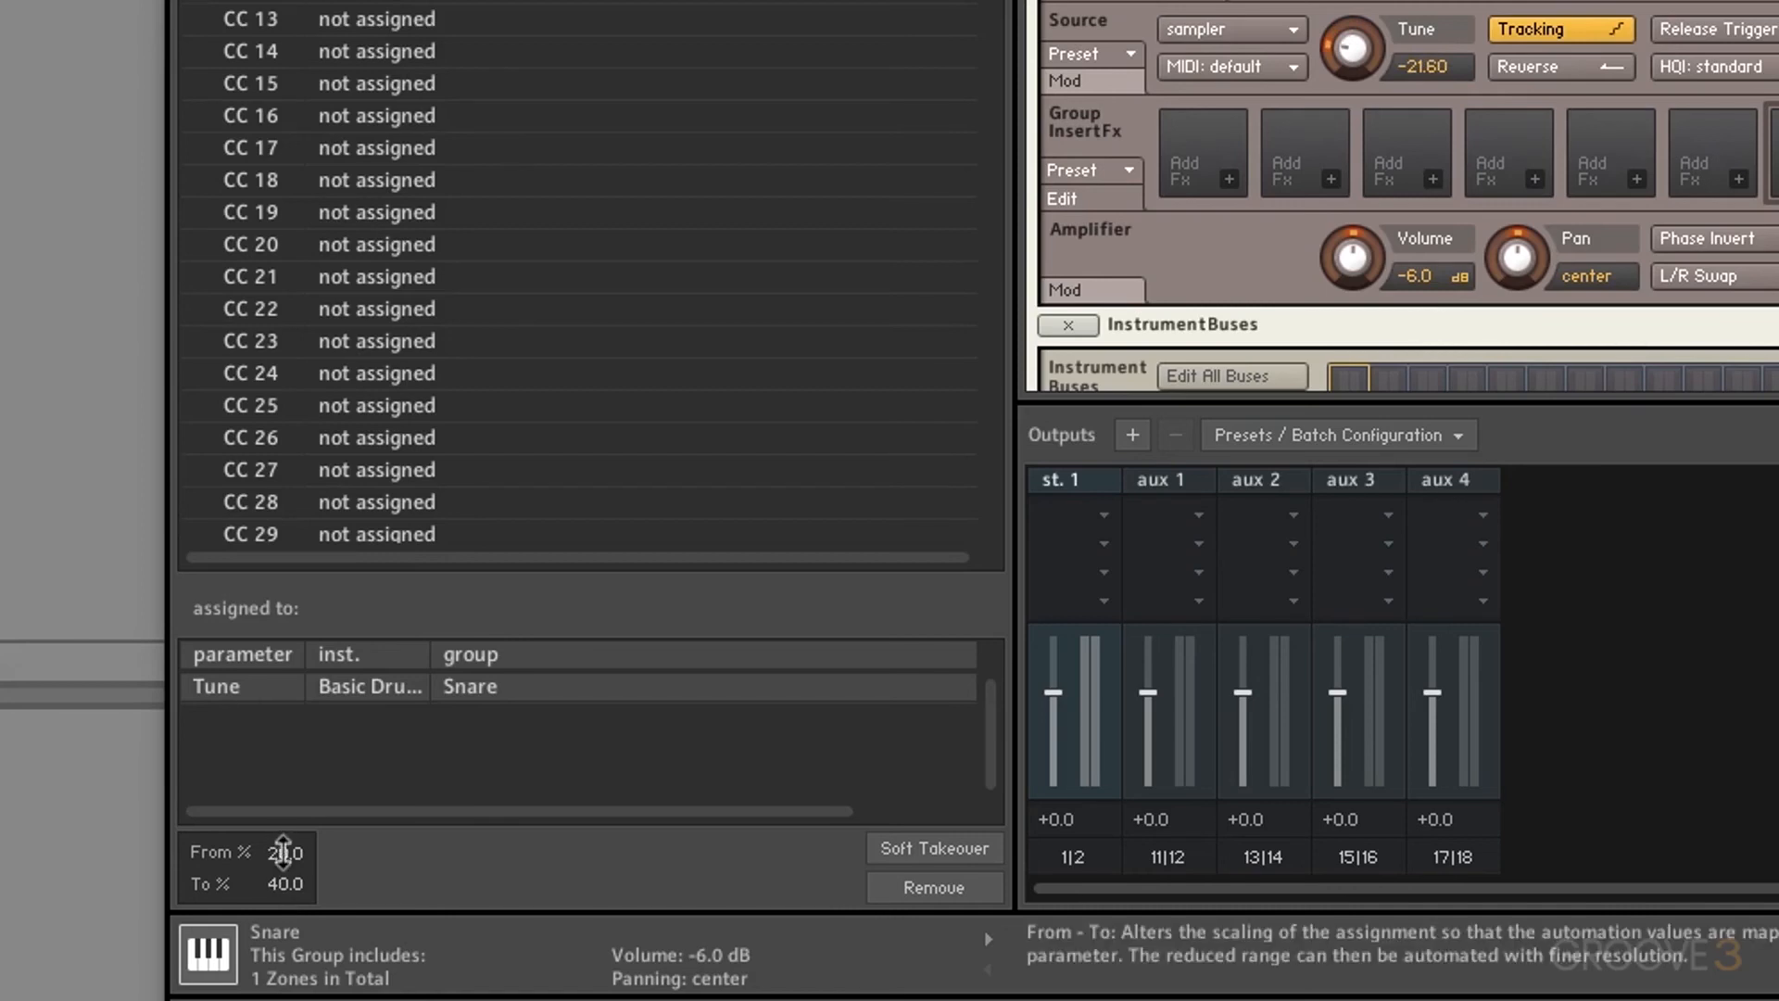
double_click(282, 853)
text(0)
key(Return)
double_click(283, 883)
text(100)
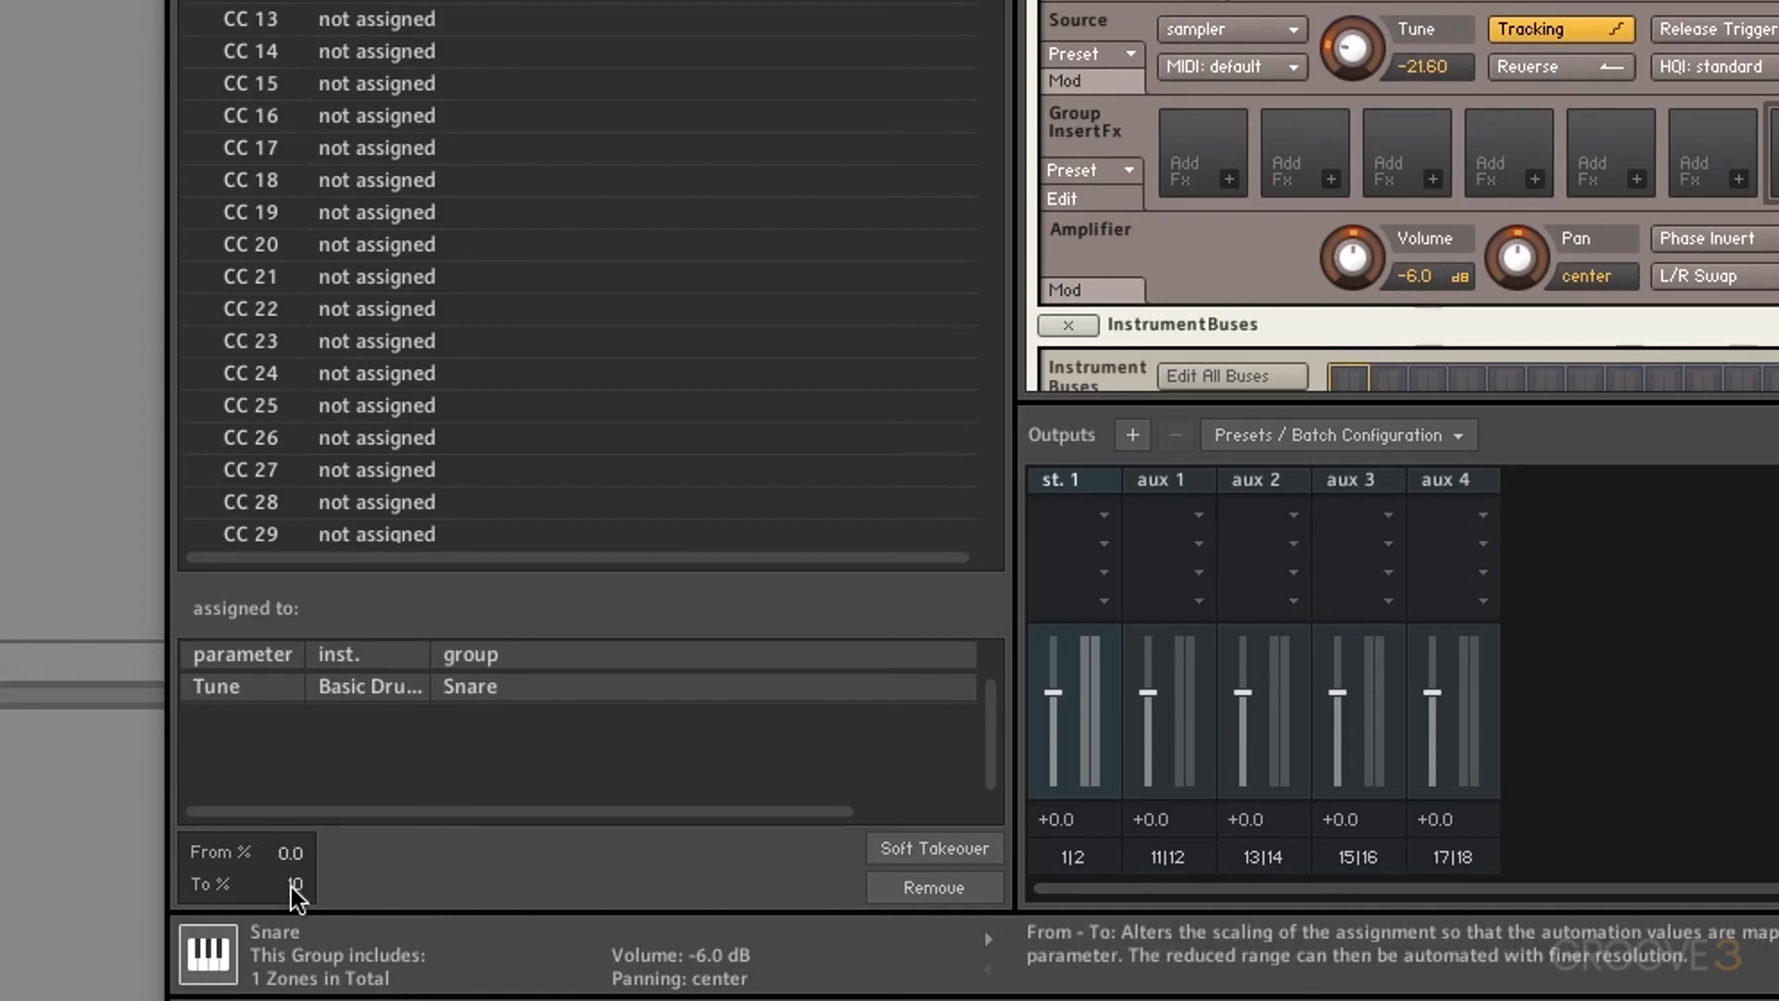
key(Return)
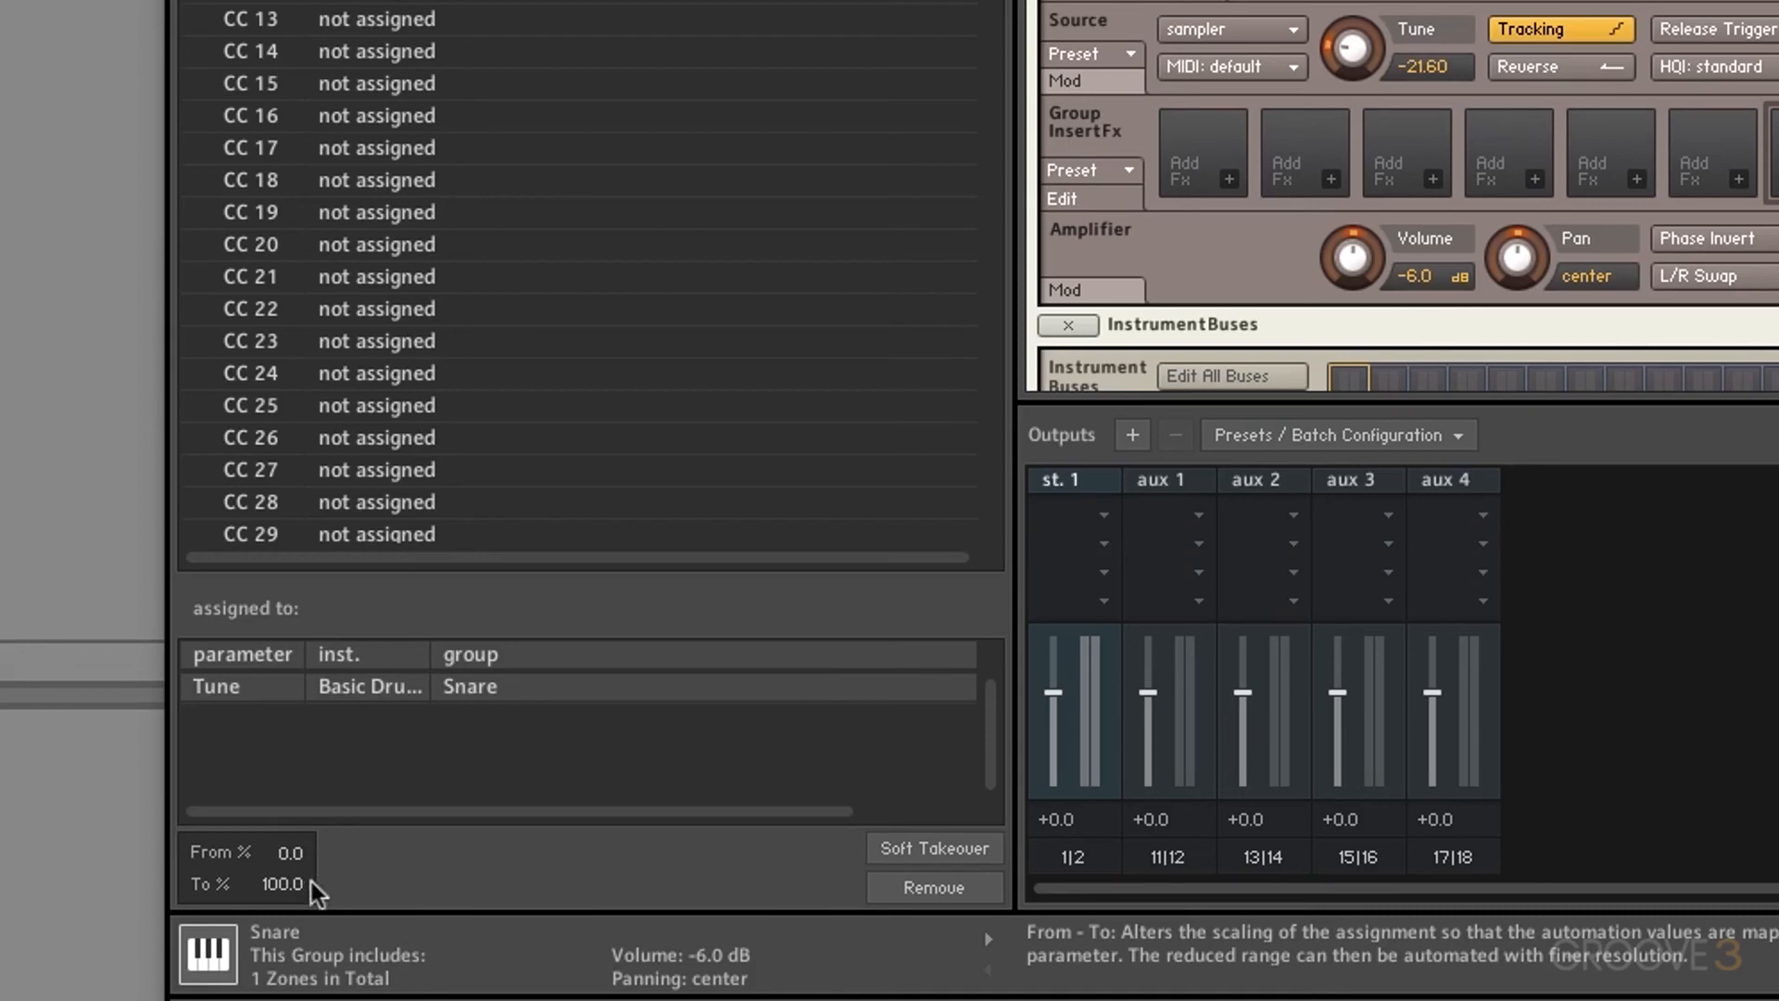
Step: Toggle soft takeover on and off, then delete the Snare Tune assignment
click(966, 859)
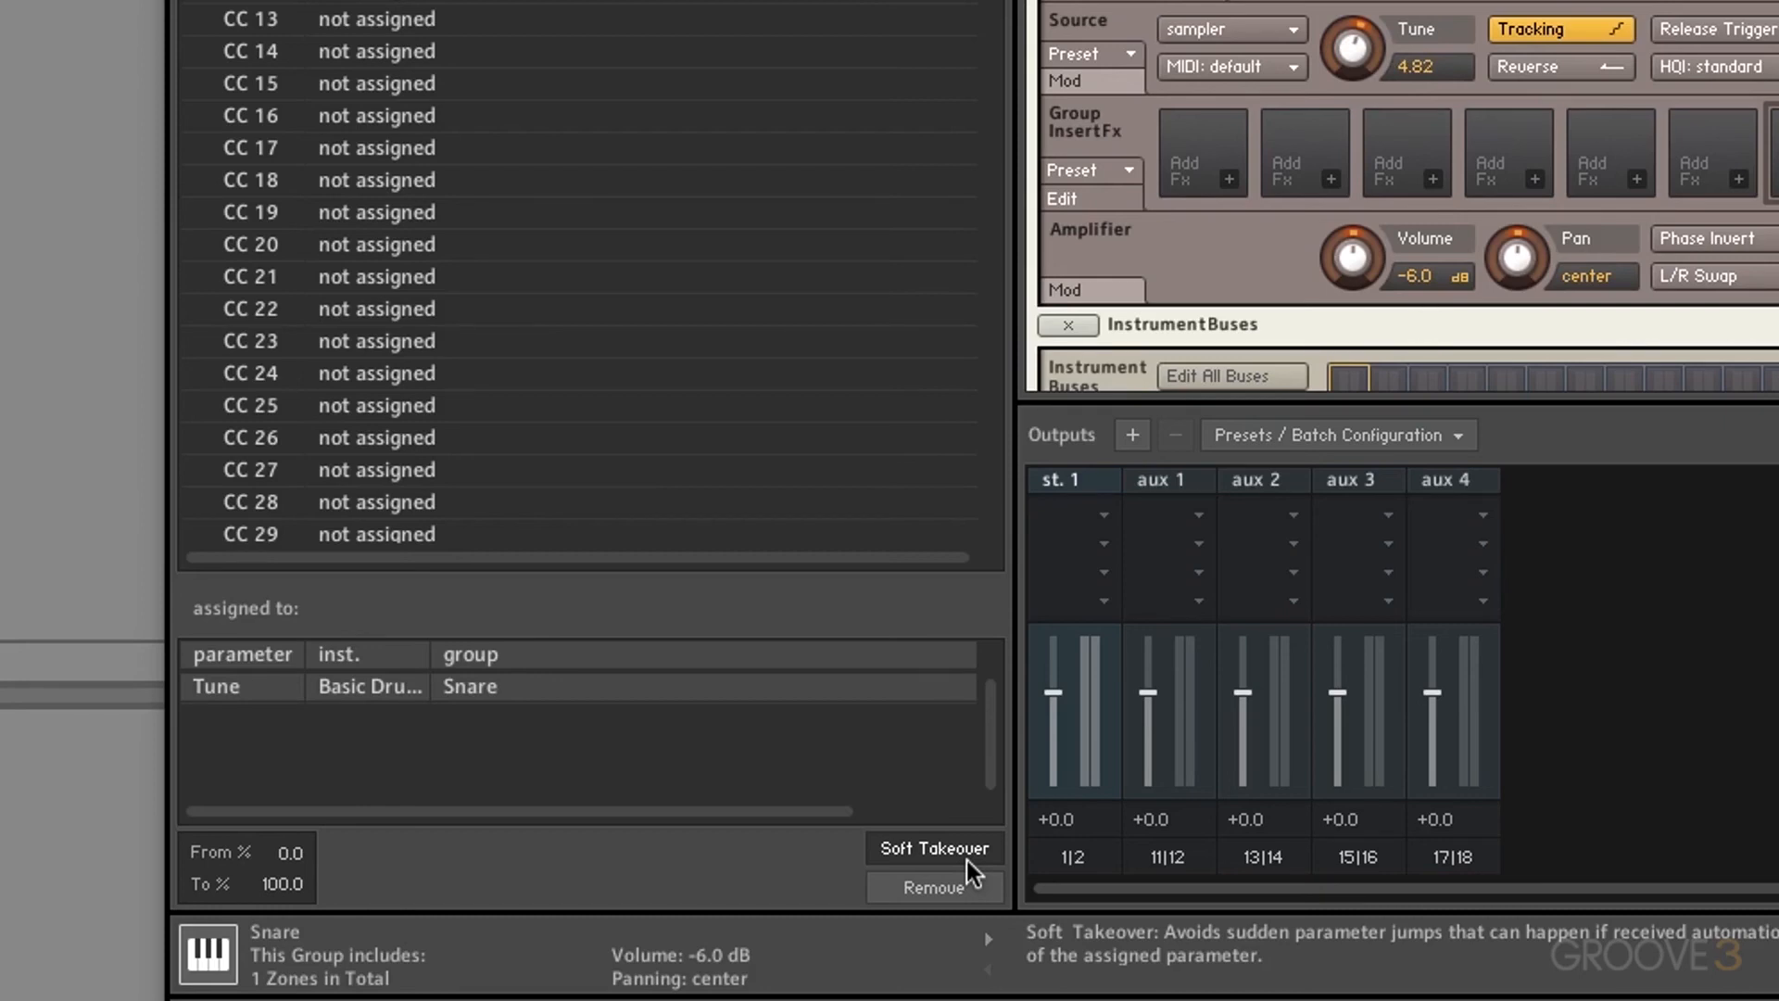
click(965, 860)
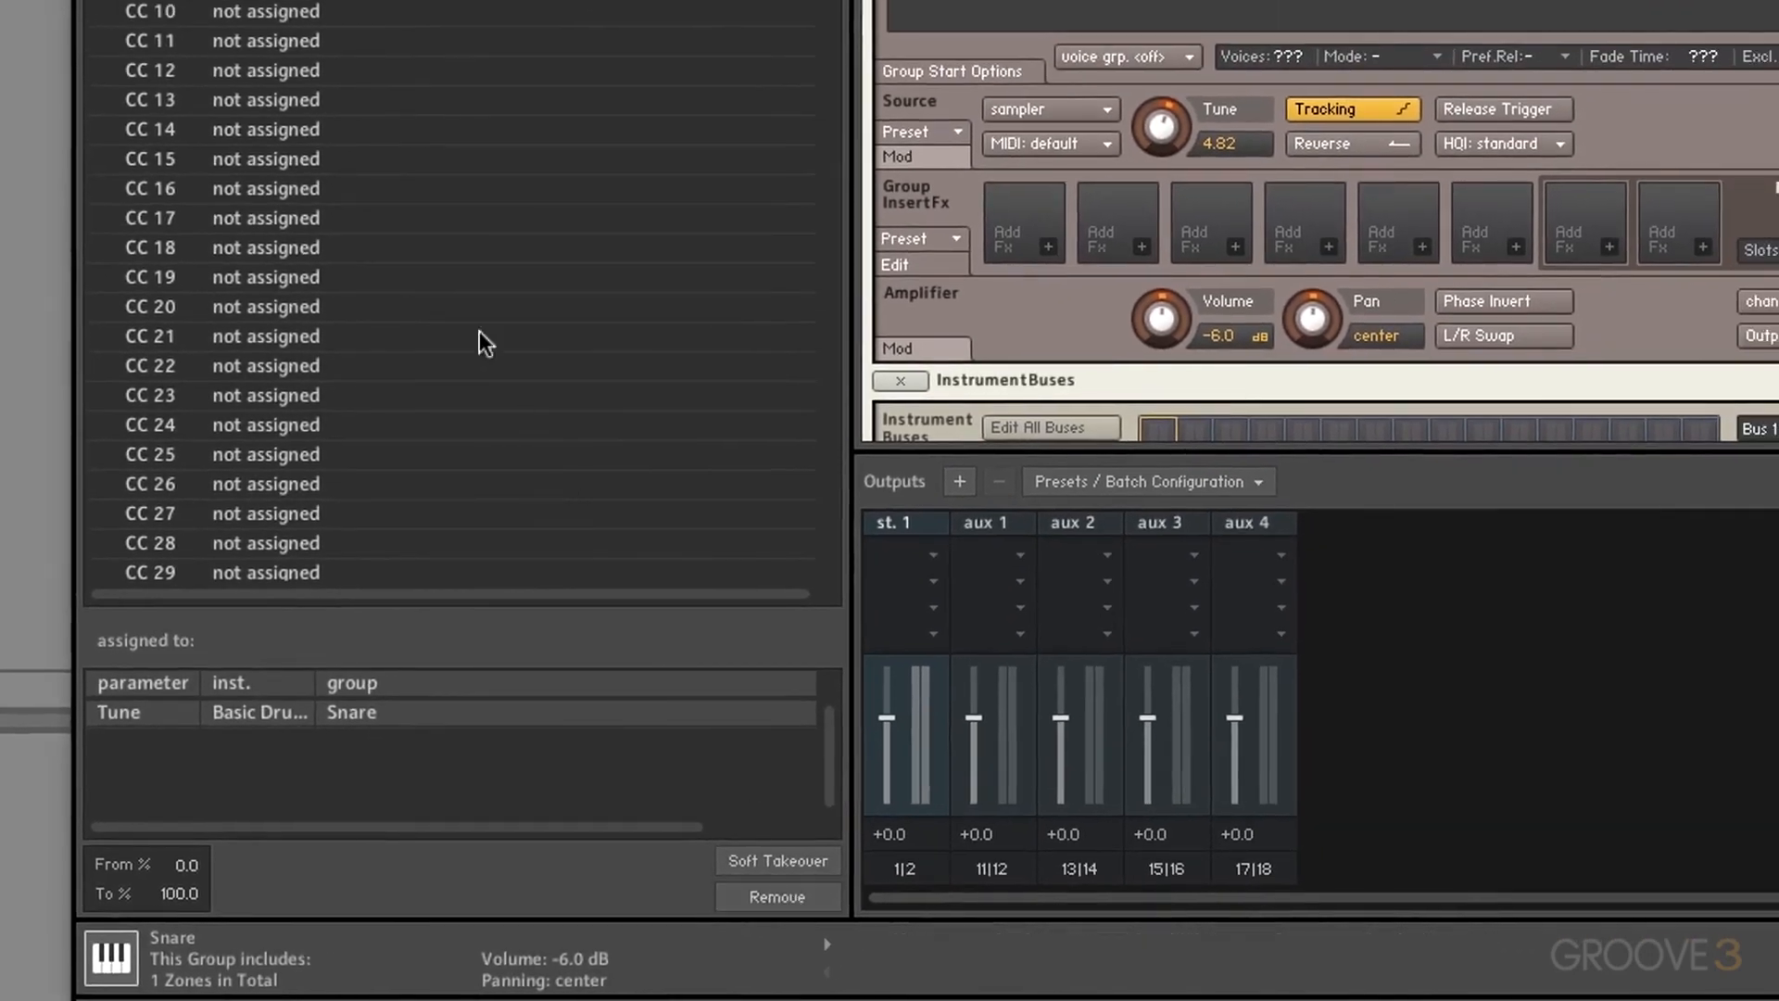
click(776, 906)
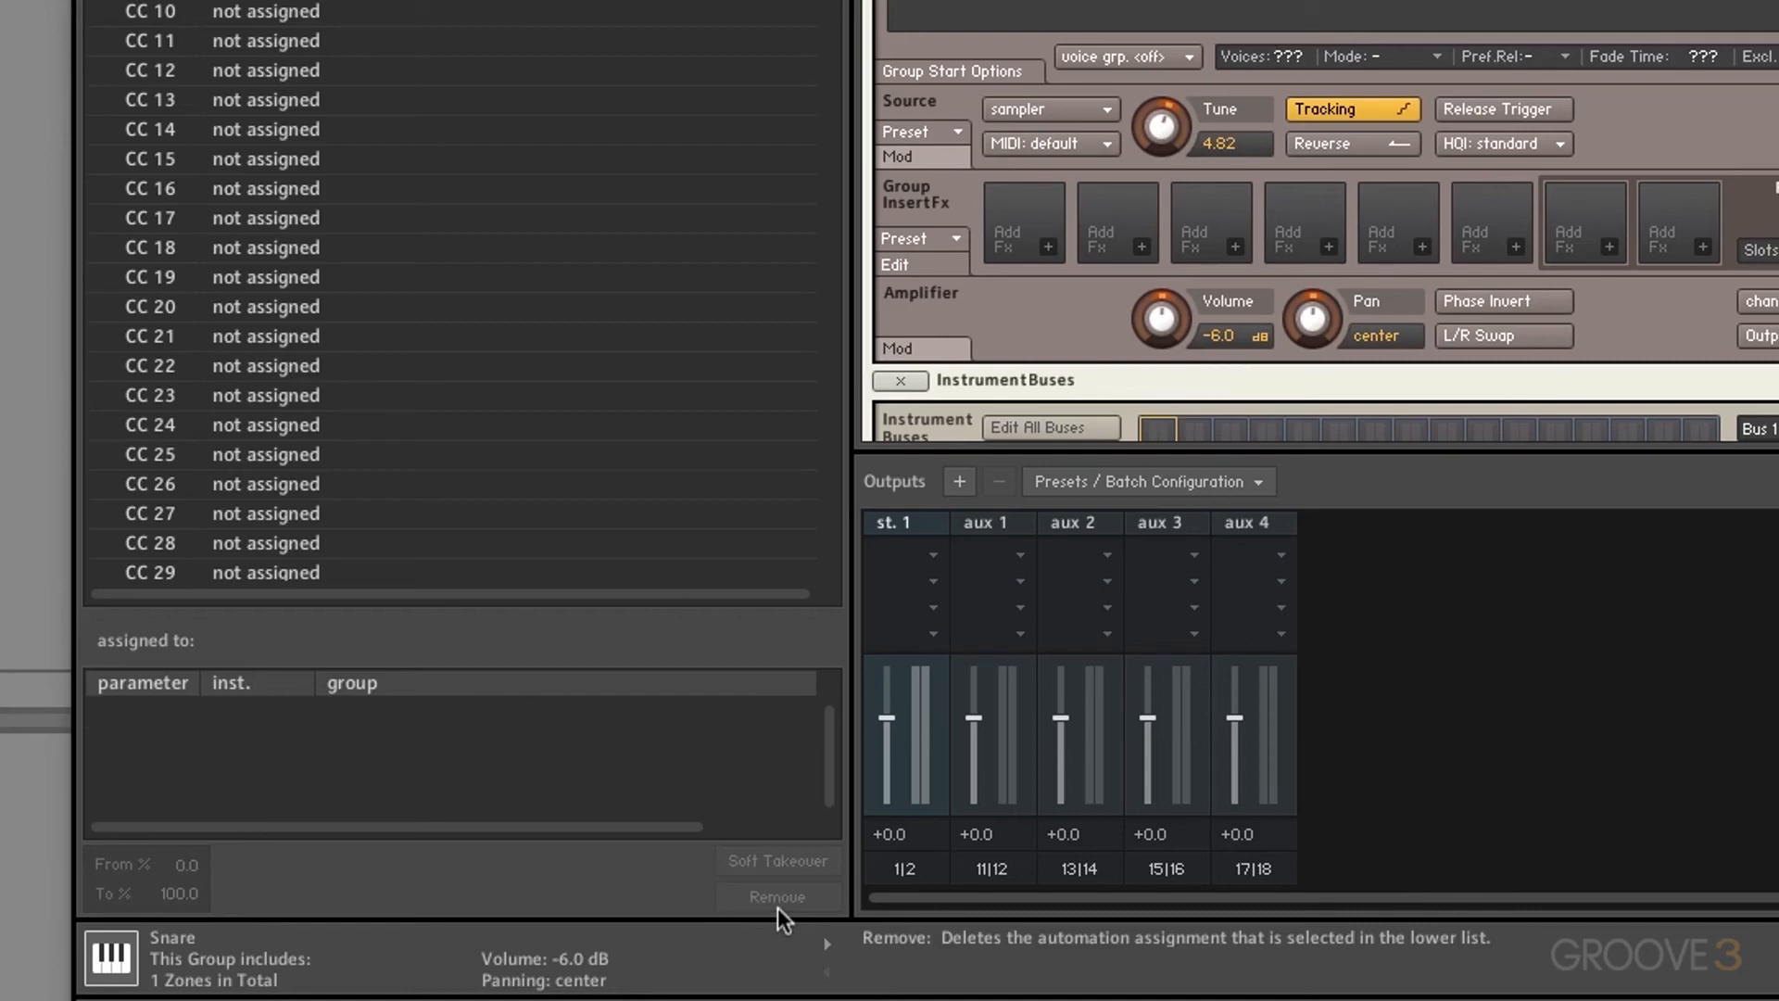
Step: Set both Tune and Volume to Learn MIDI CC# Automation
right_click(1165, 108)
click(1262, 265)
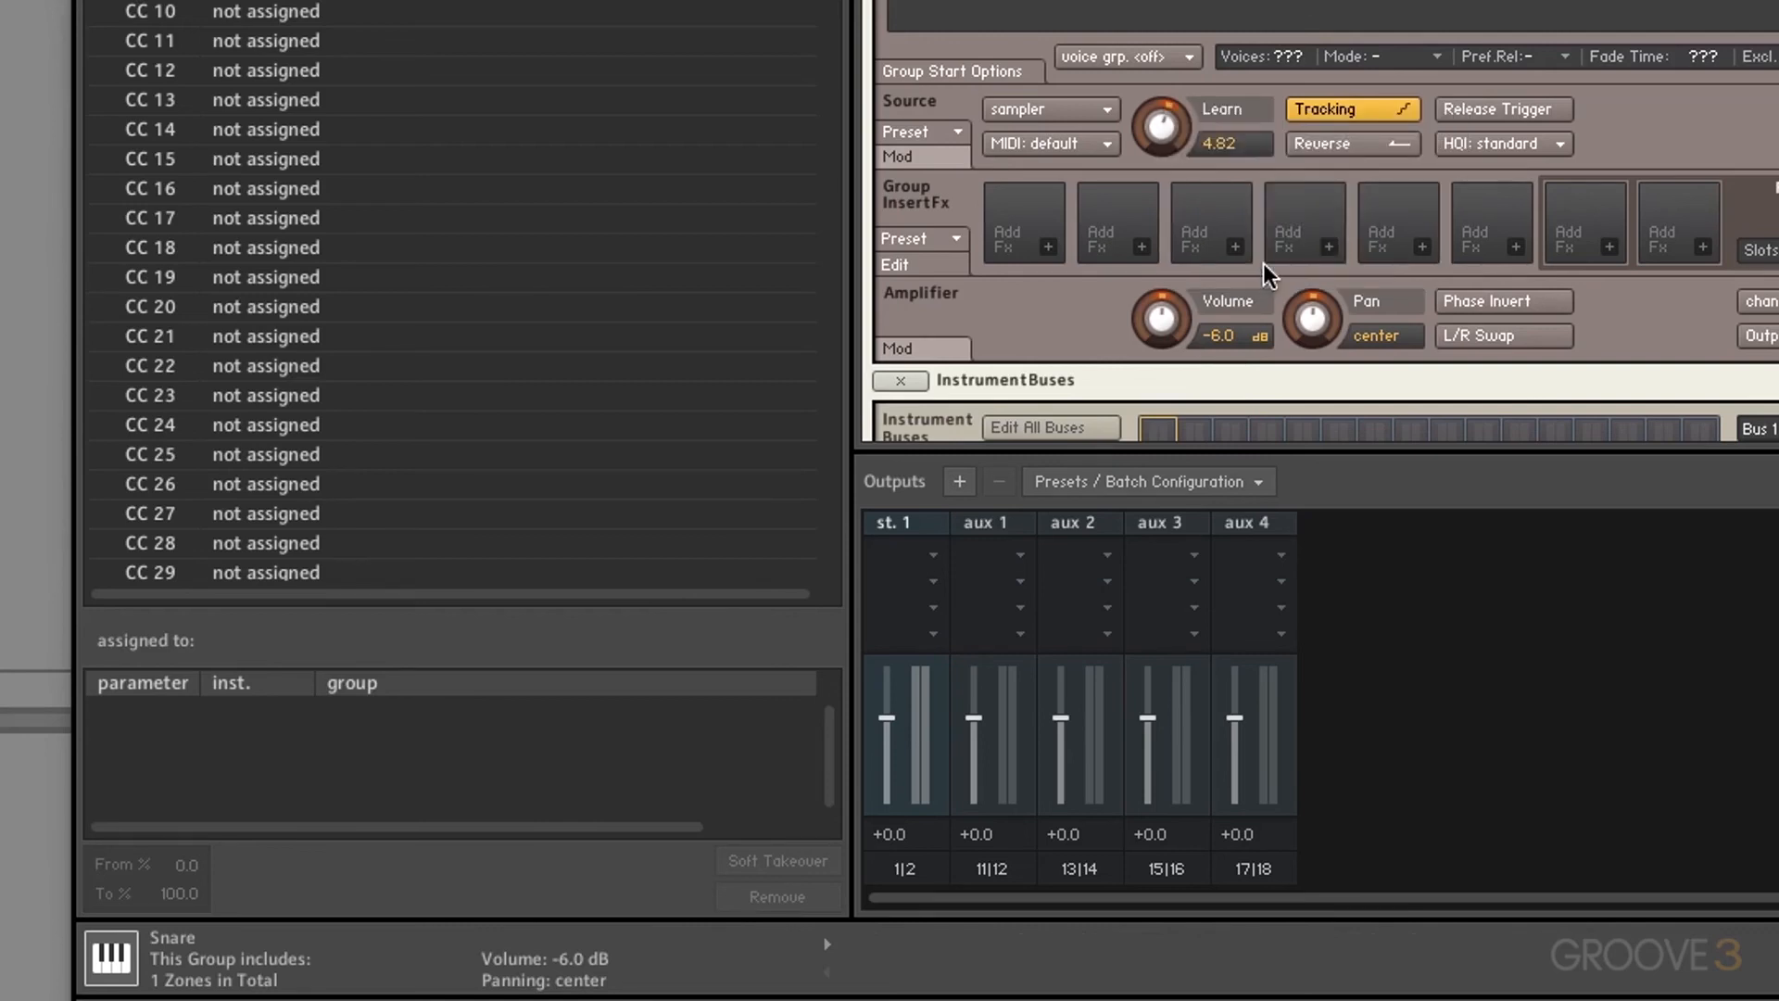
right_click(1157, 327)
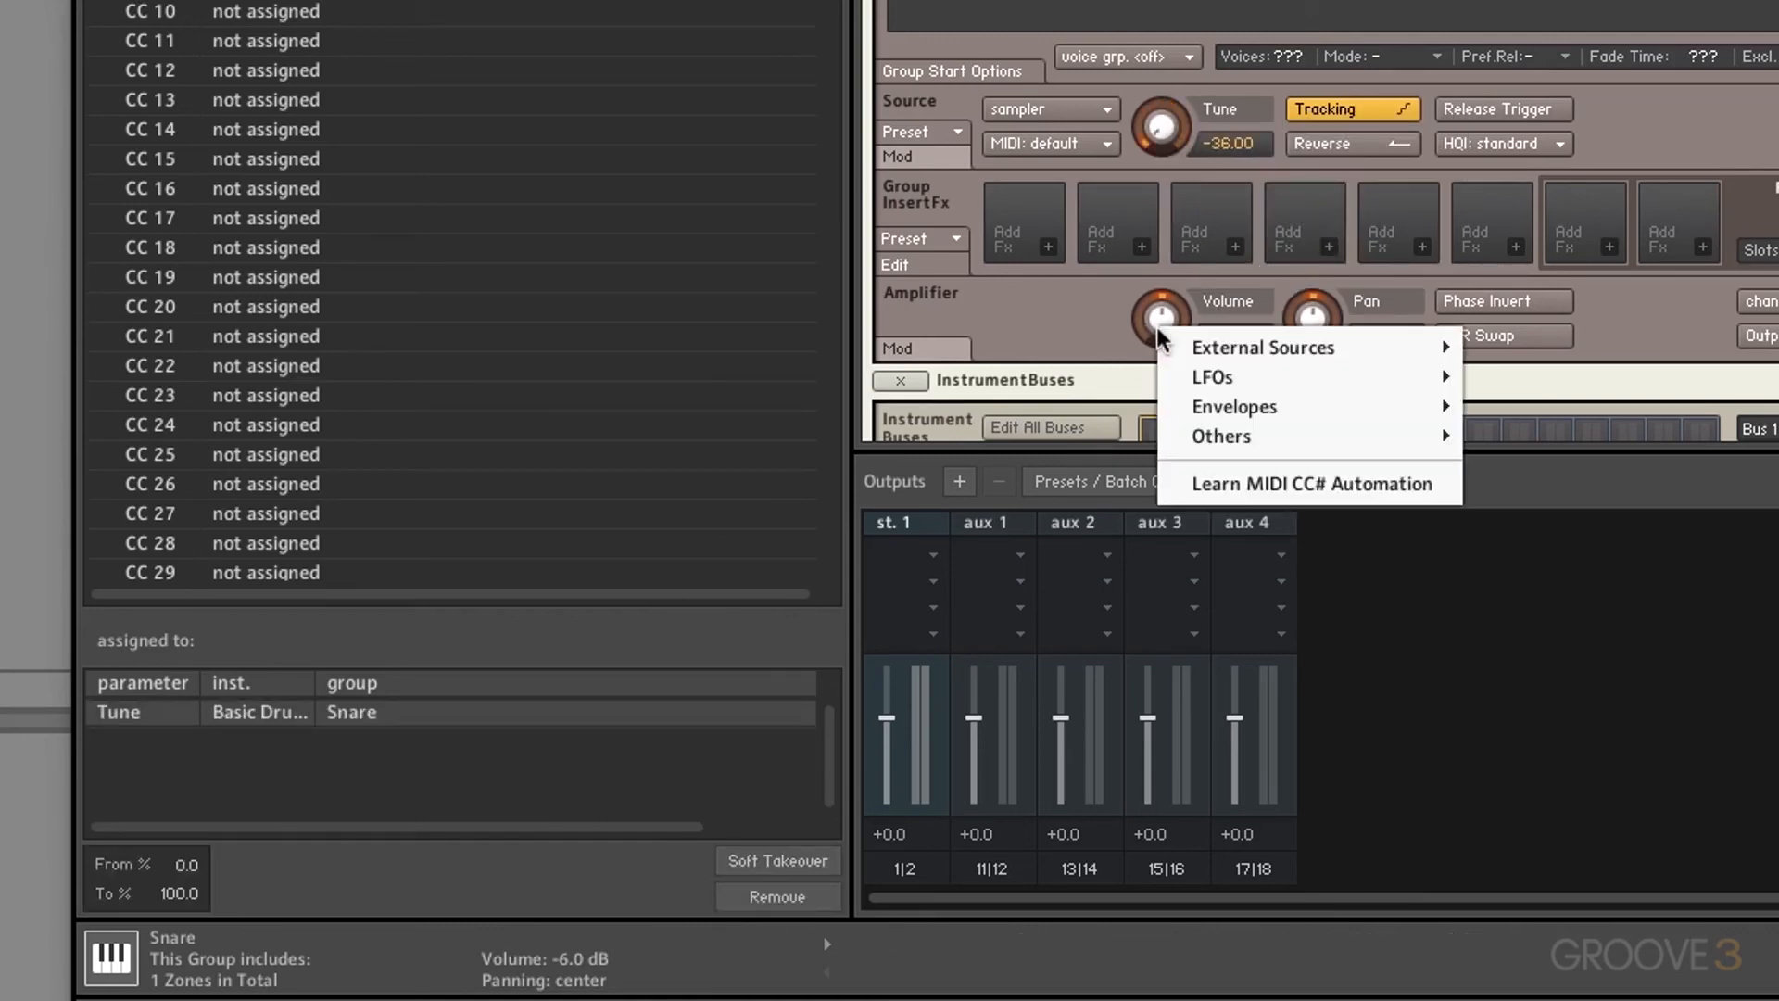
click(1253, 482)
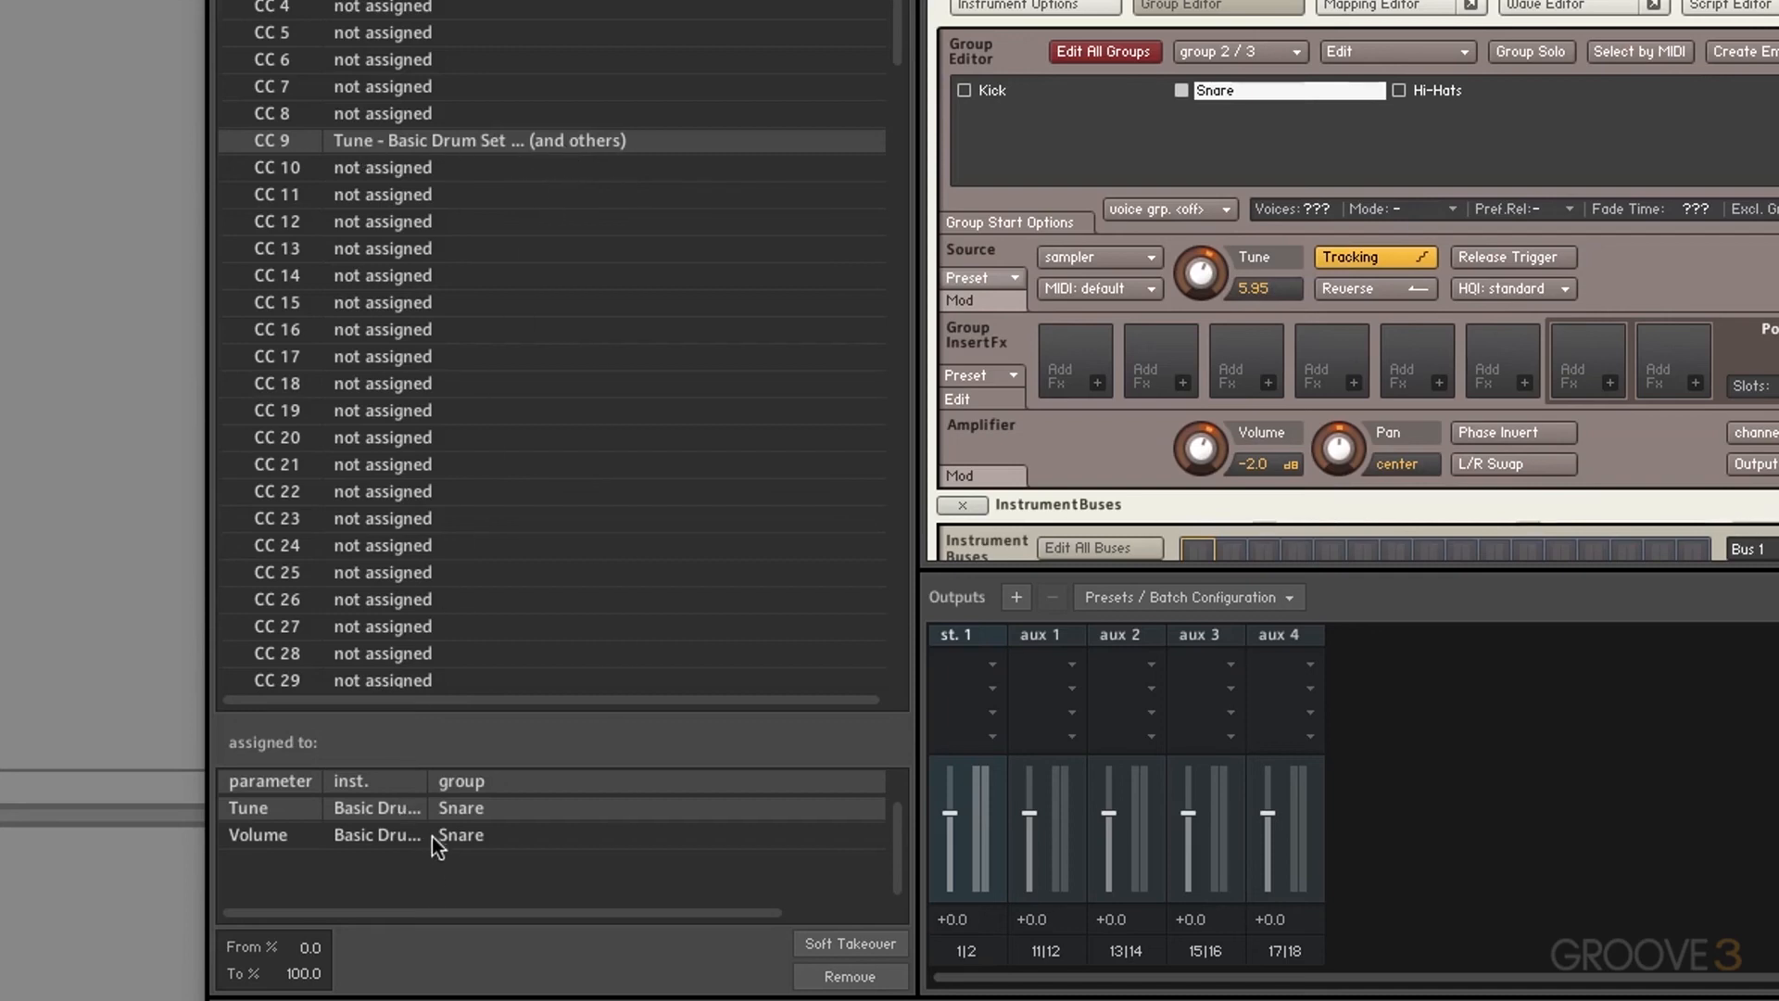
Step: Remove the Tune and Volume CC assignments and view the Host Automation list
click(820, 976)
click(820, 976)
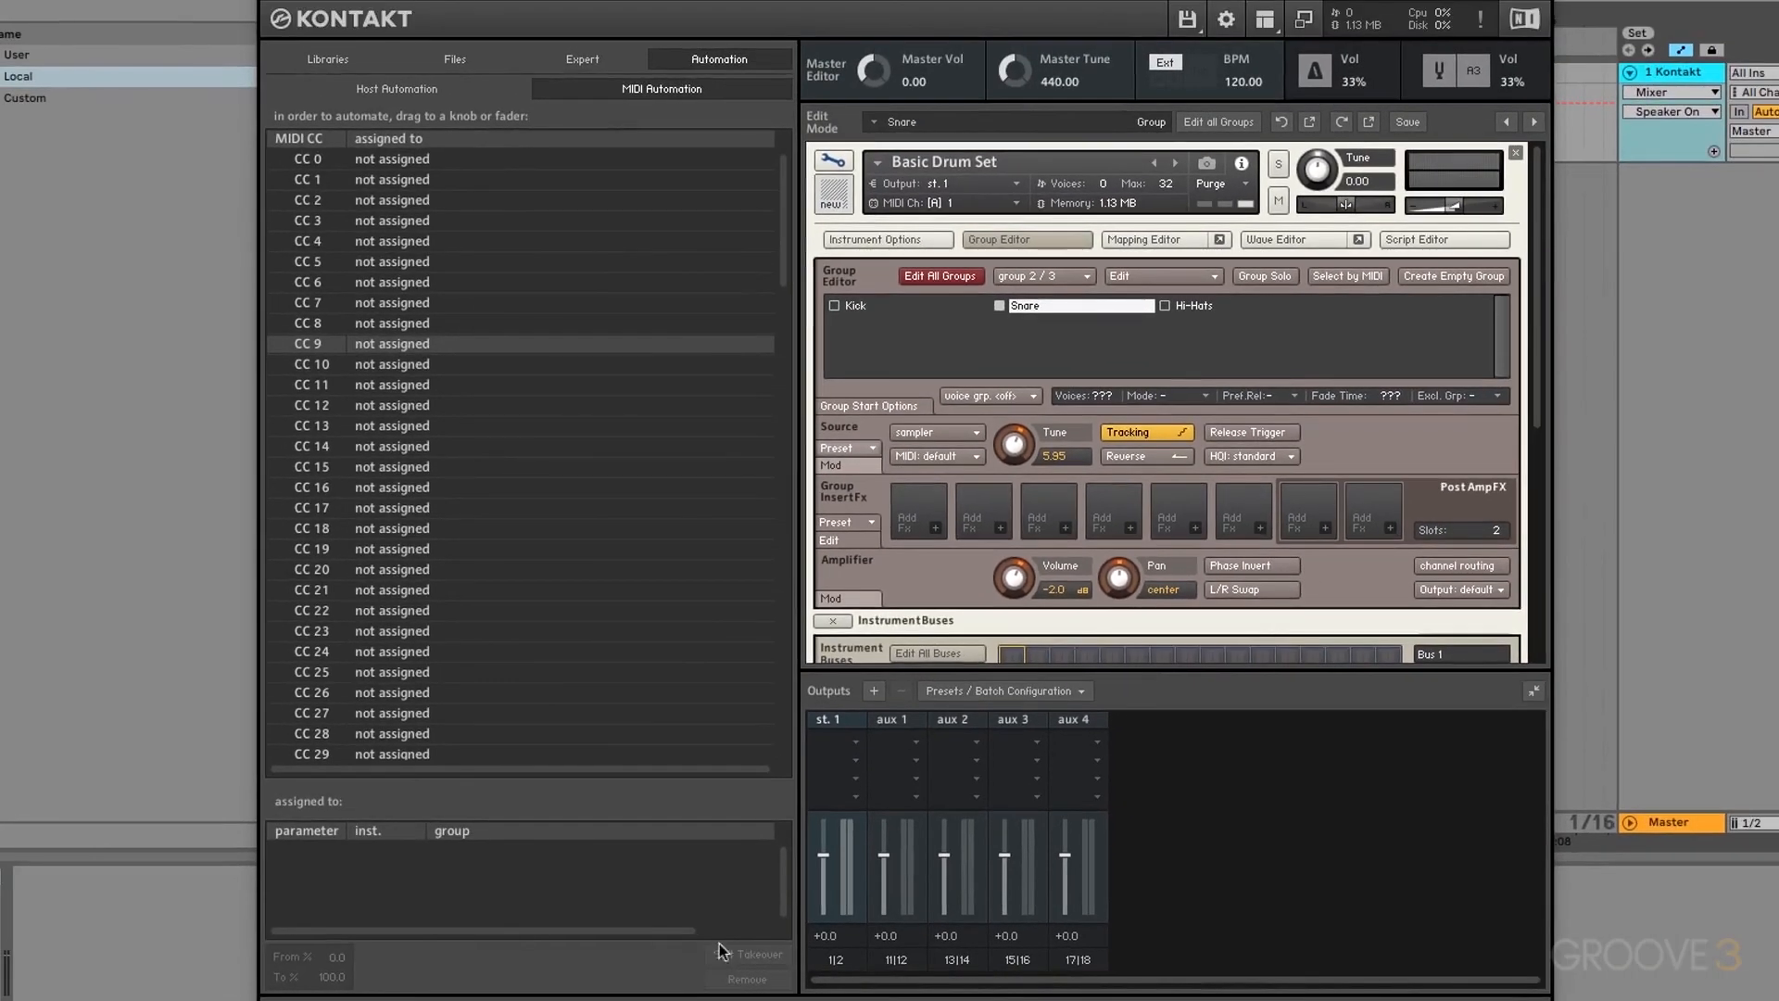
click(416, 94)
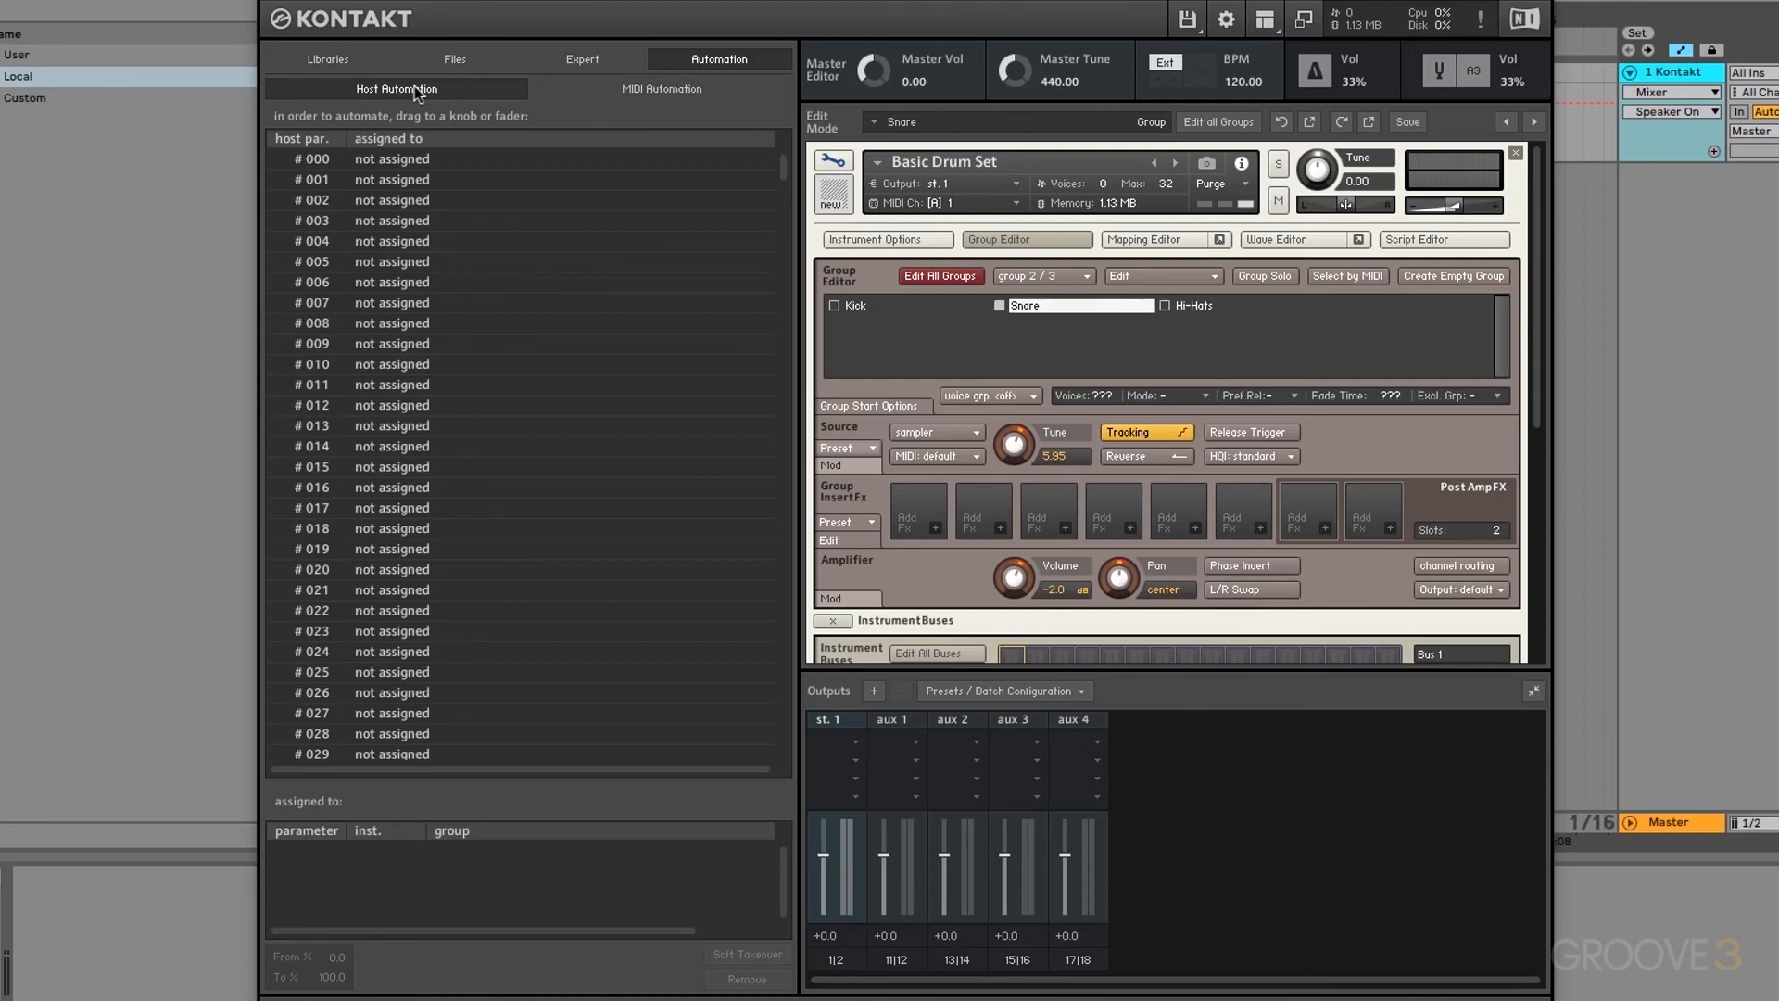
Step: Assign host automation parameter #000 to the snare's Source Tune knob, then close Kontakt
click(393, 163)
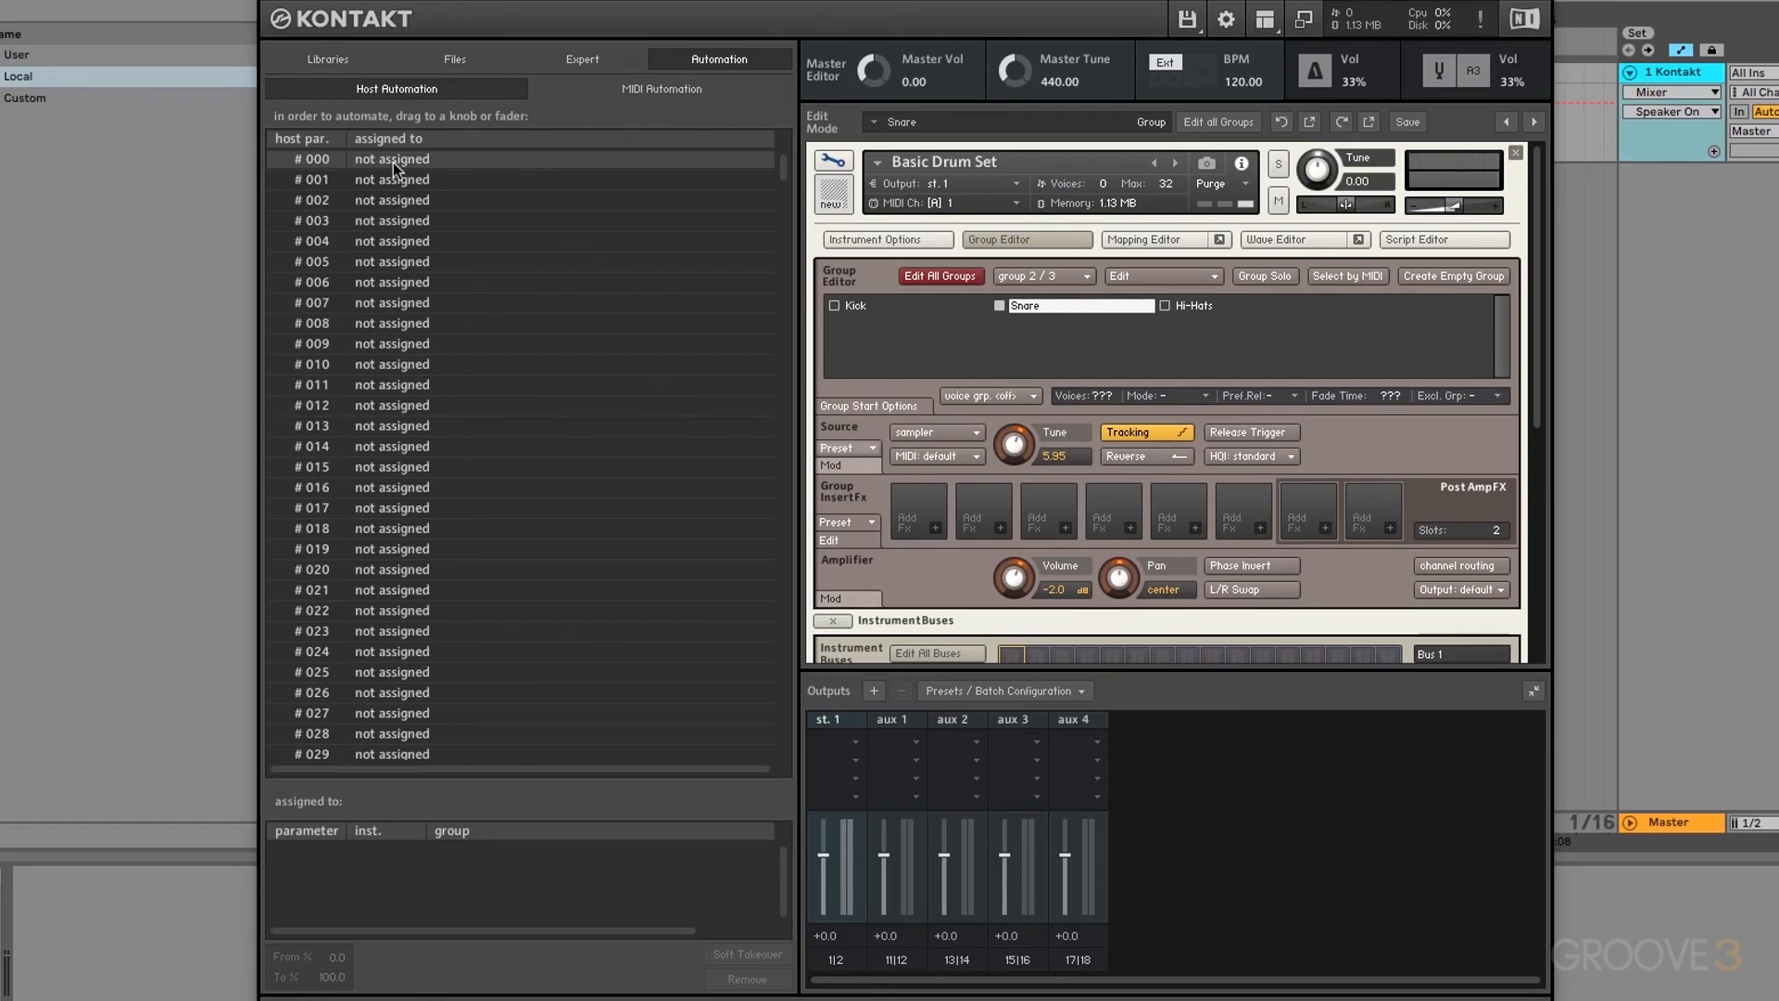
drag(407, 169, 1013, 451)
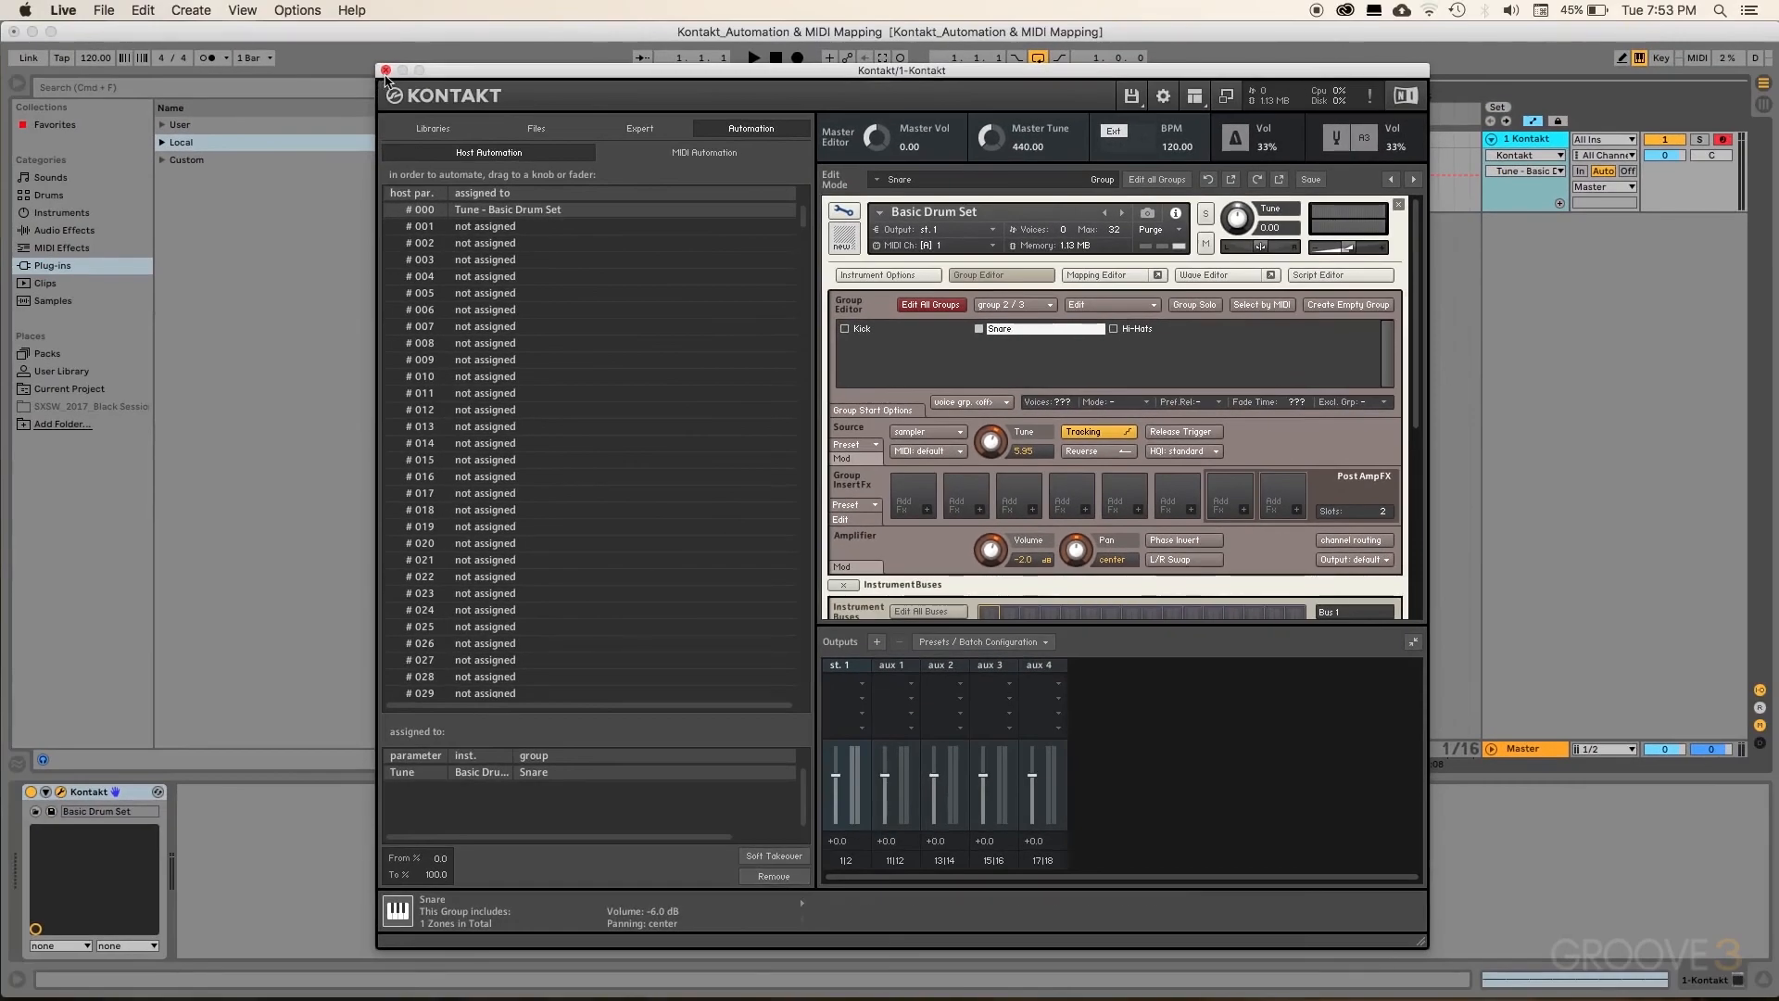
click(385, 71)
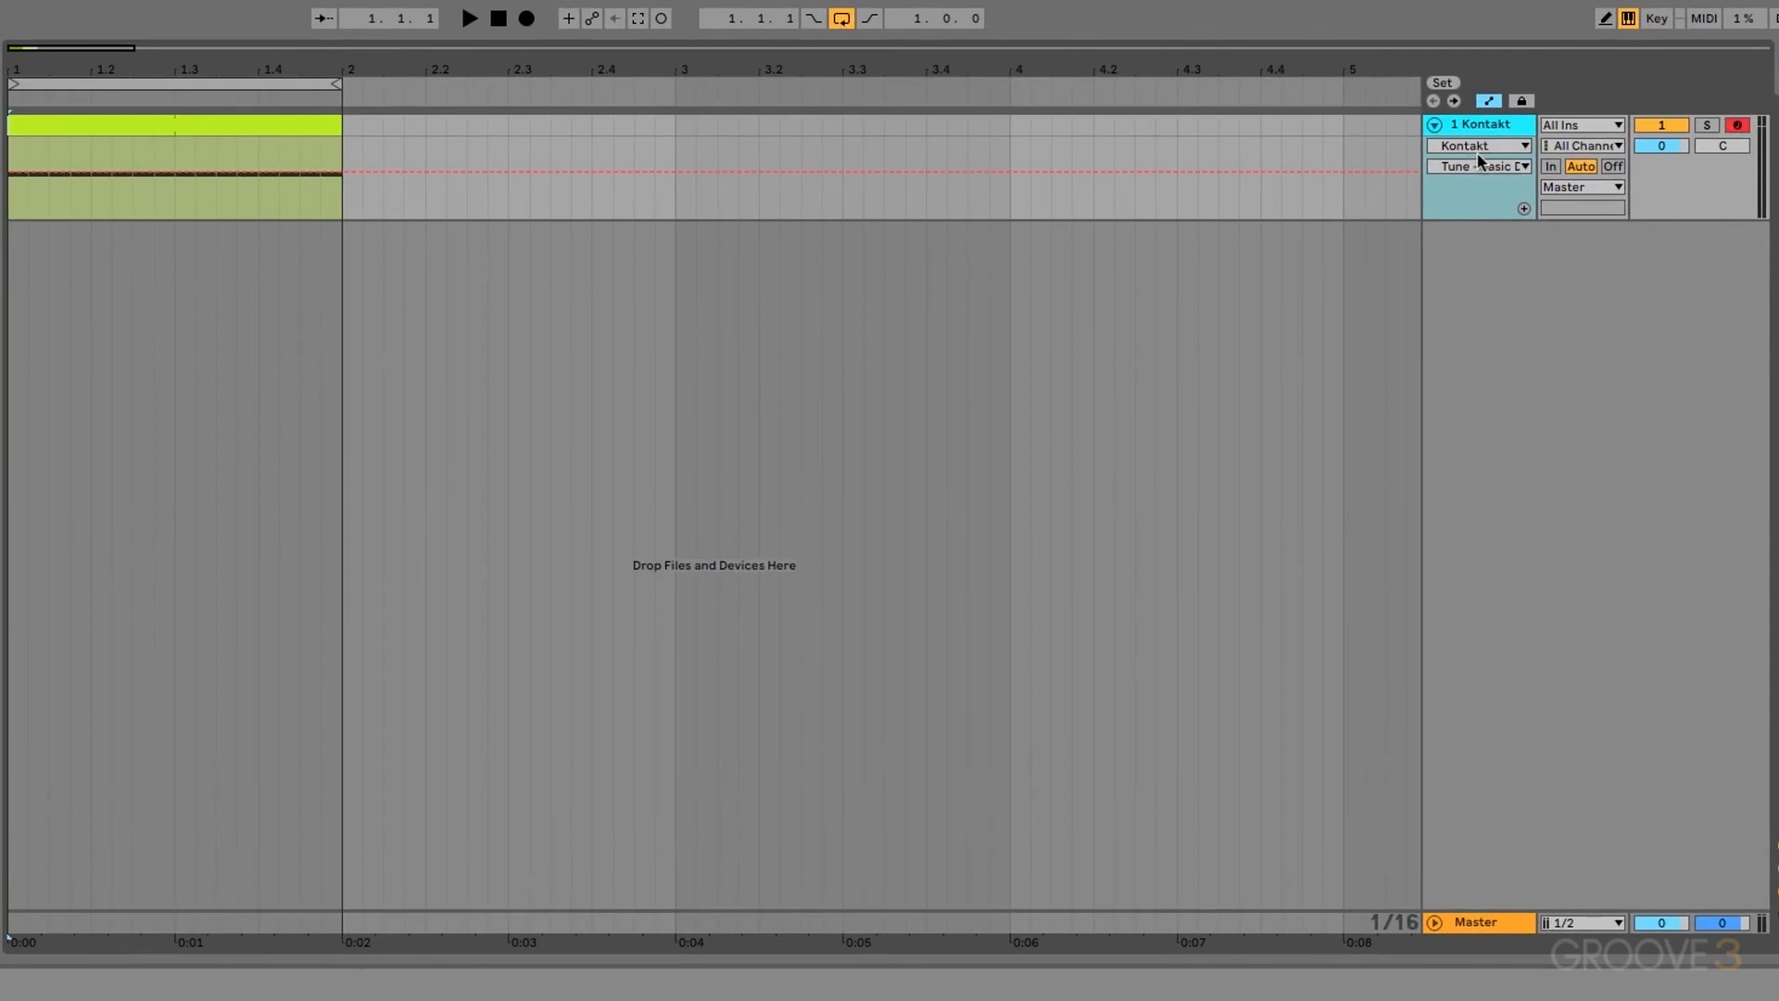
Step: Show the Kontakt track's Tune - Basic Drum automation lane and briefly play the clip
click(1493, 101)
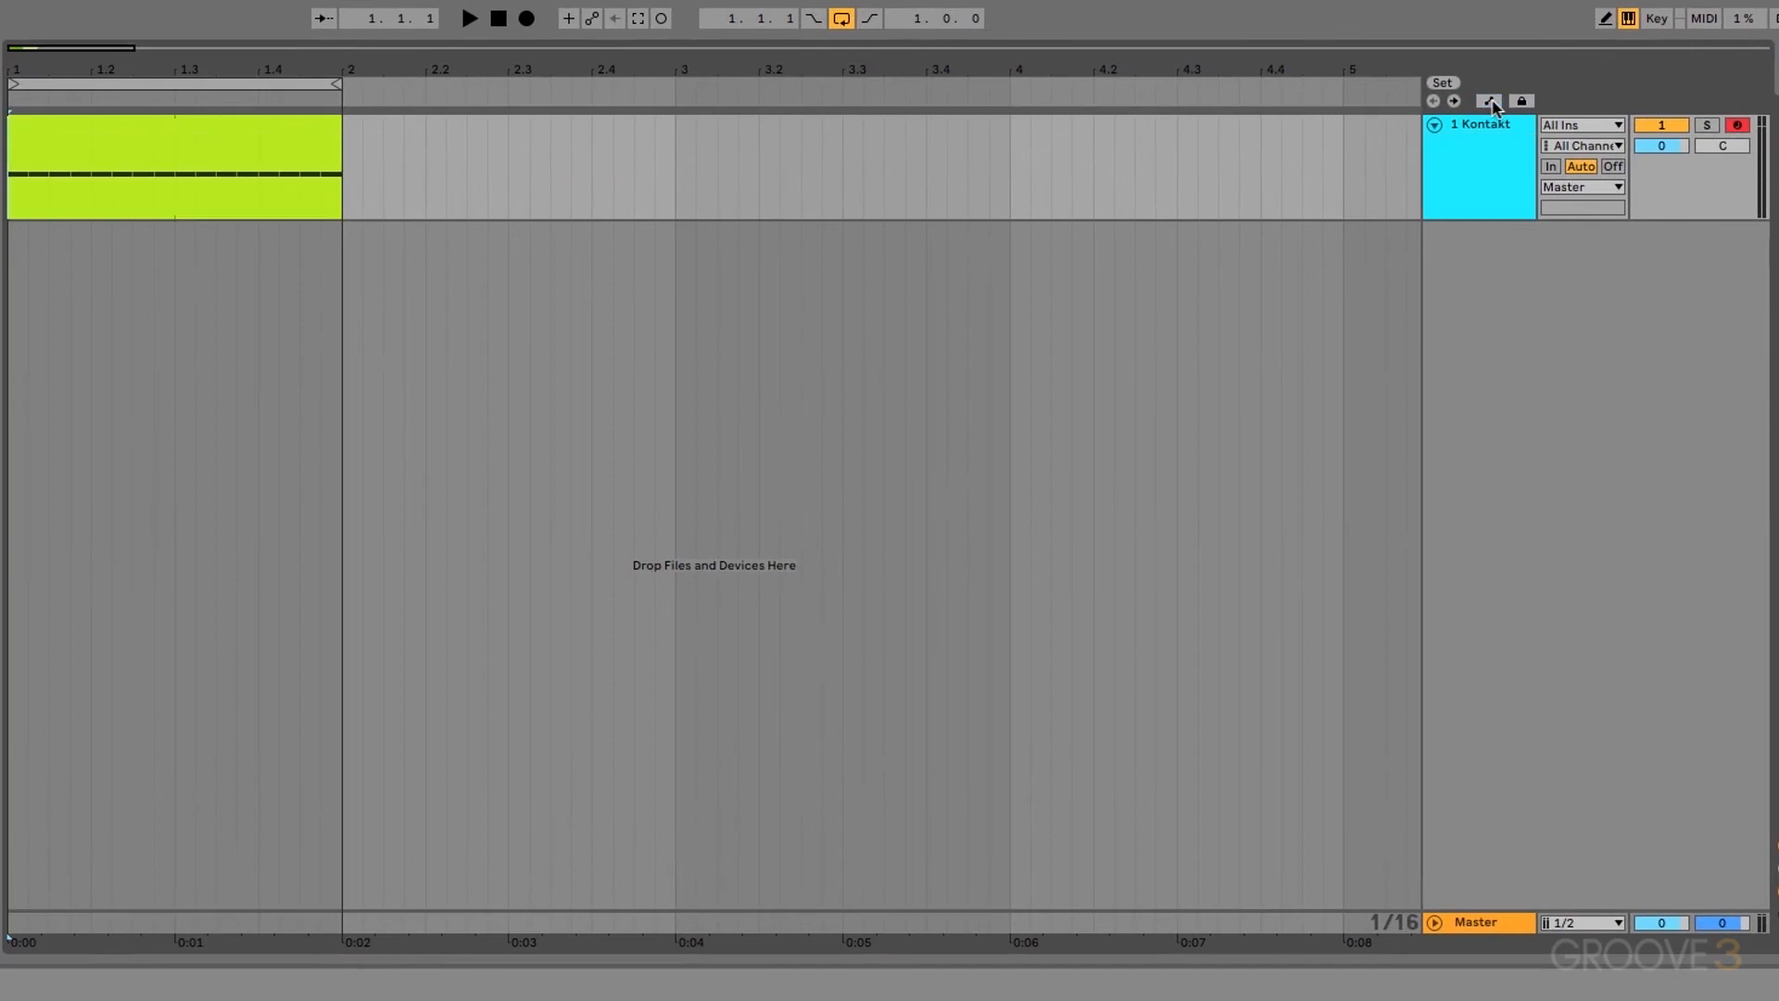
click(1492, 101)
click(1501, 167)
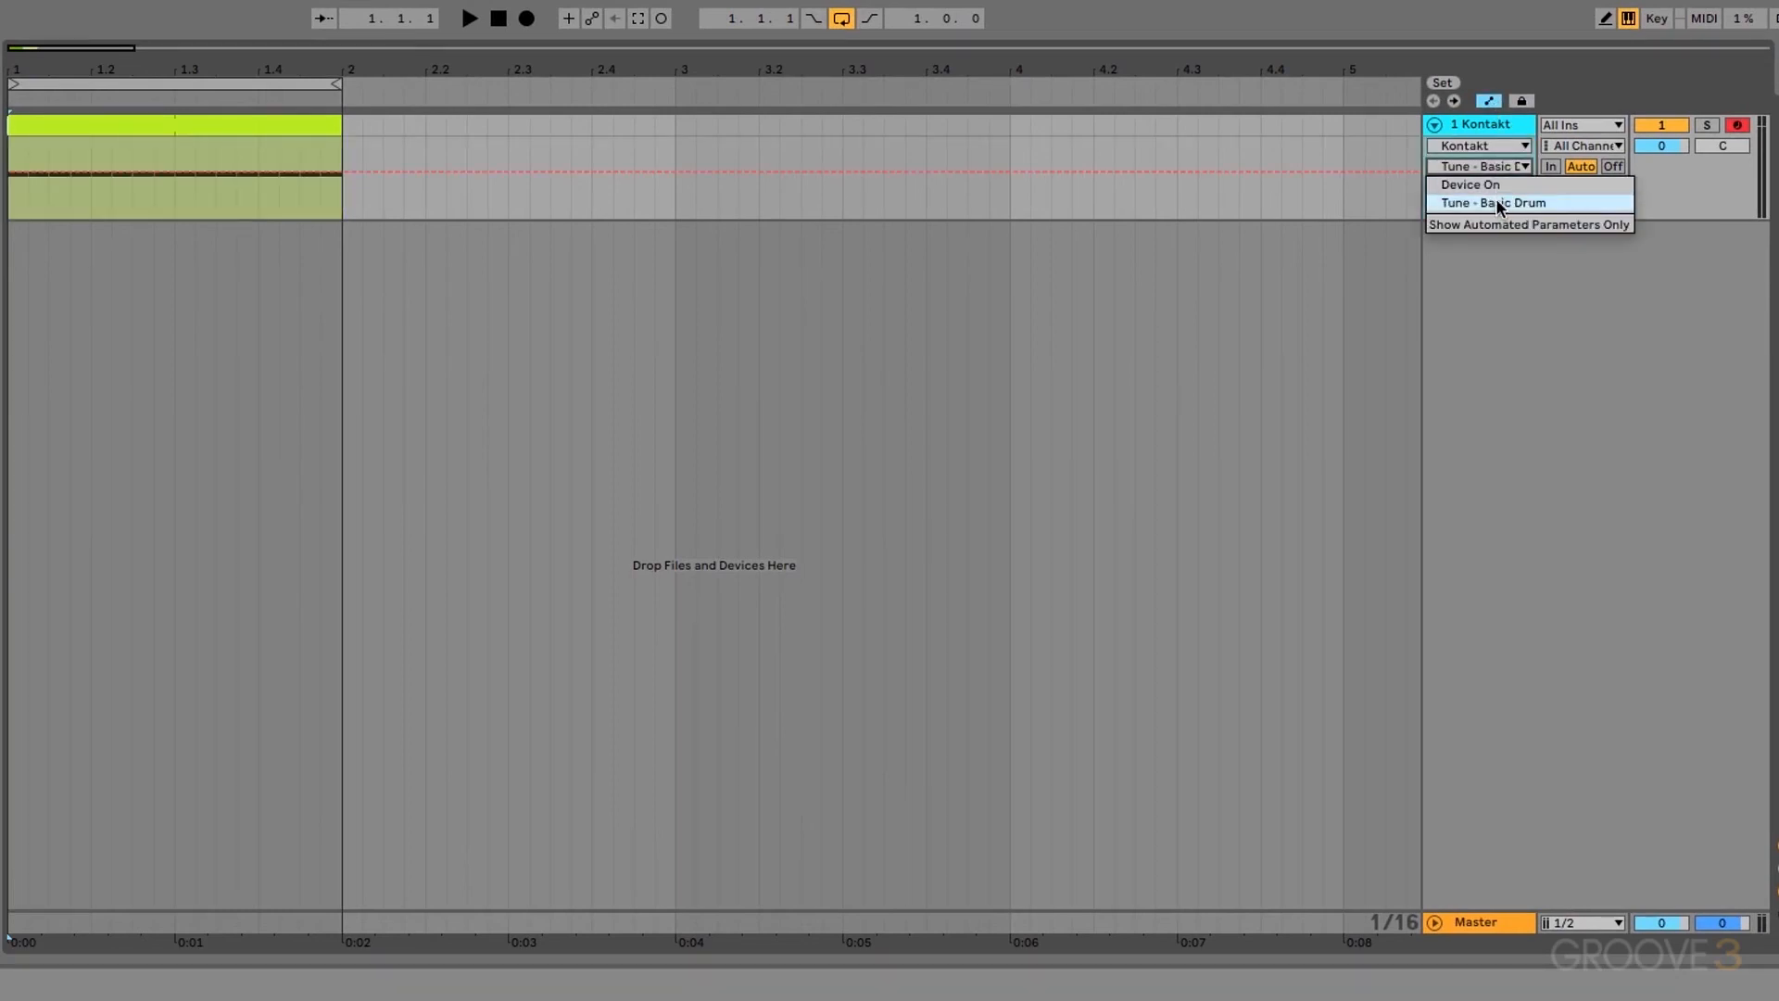
click(1495, 202)
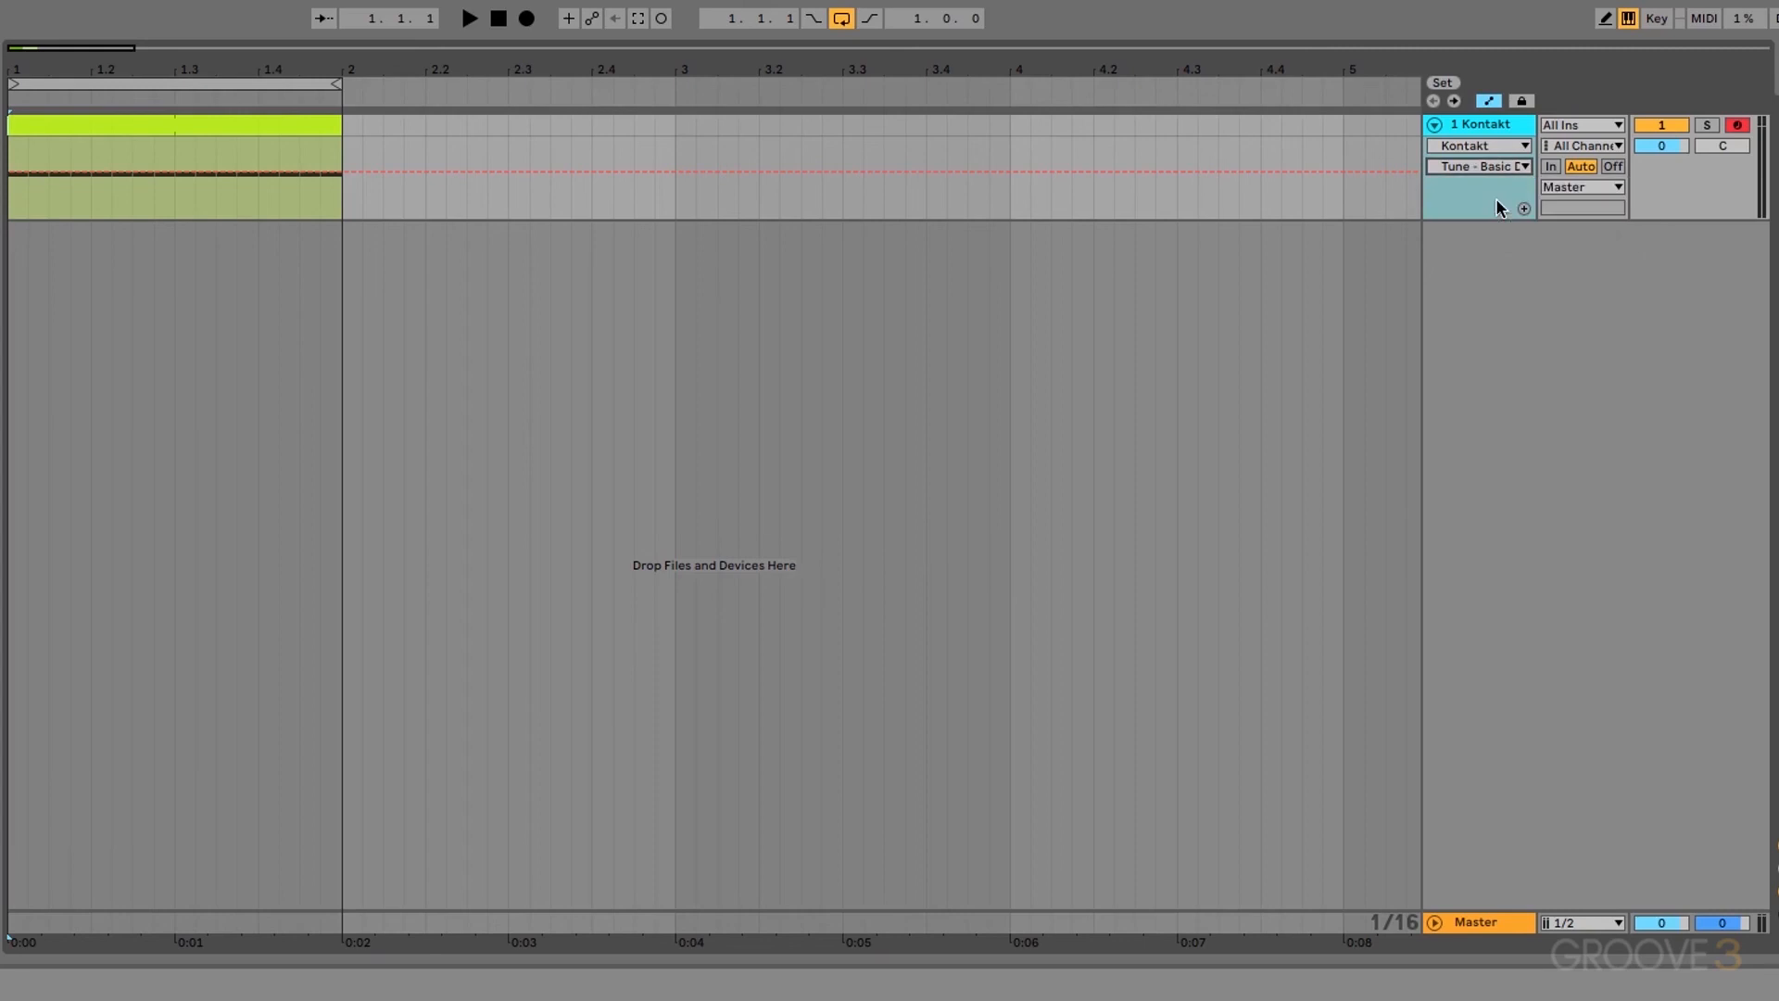
click(469, 19)
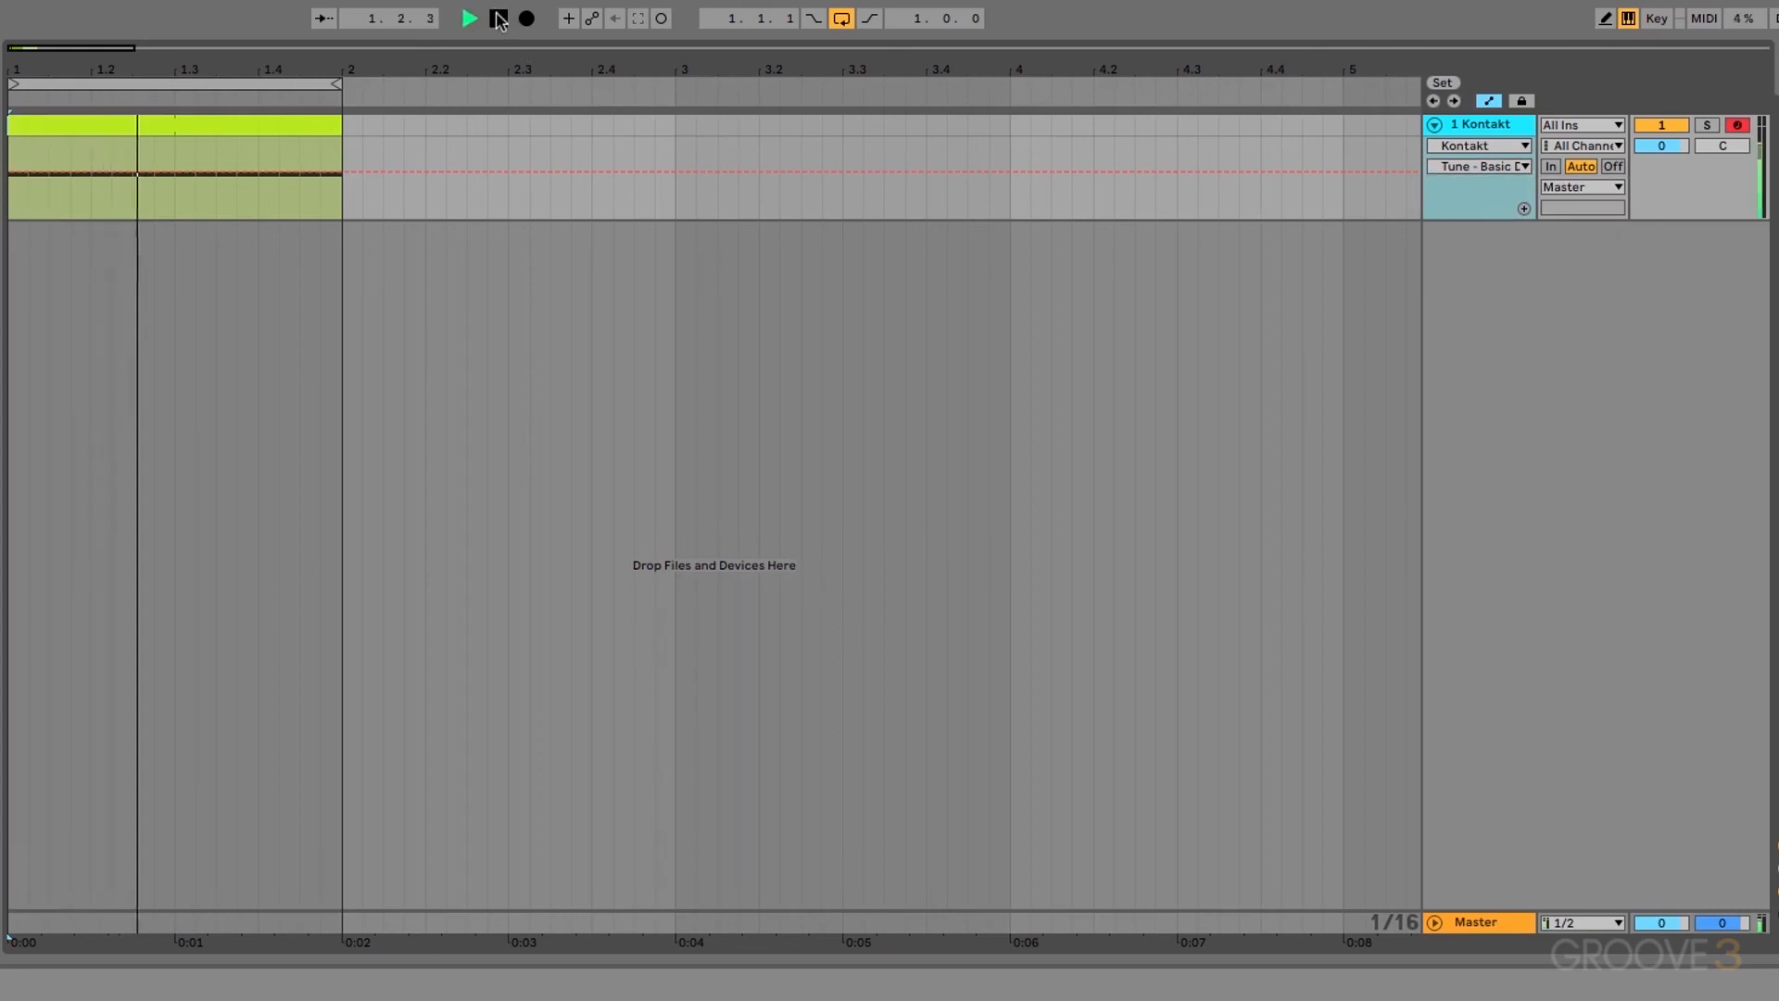
click(499, 20)
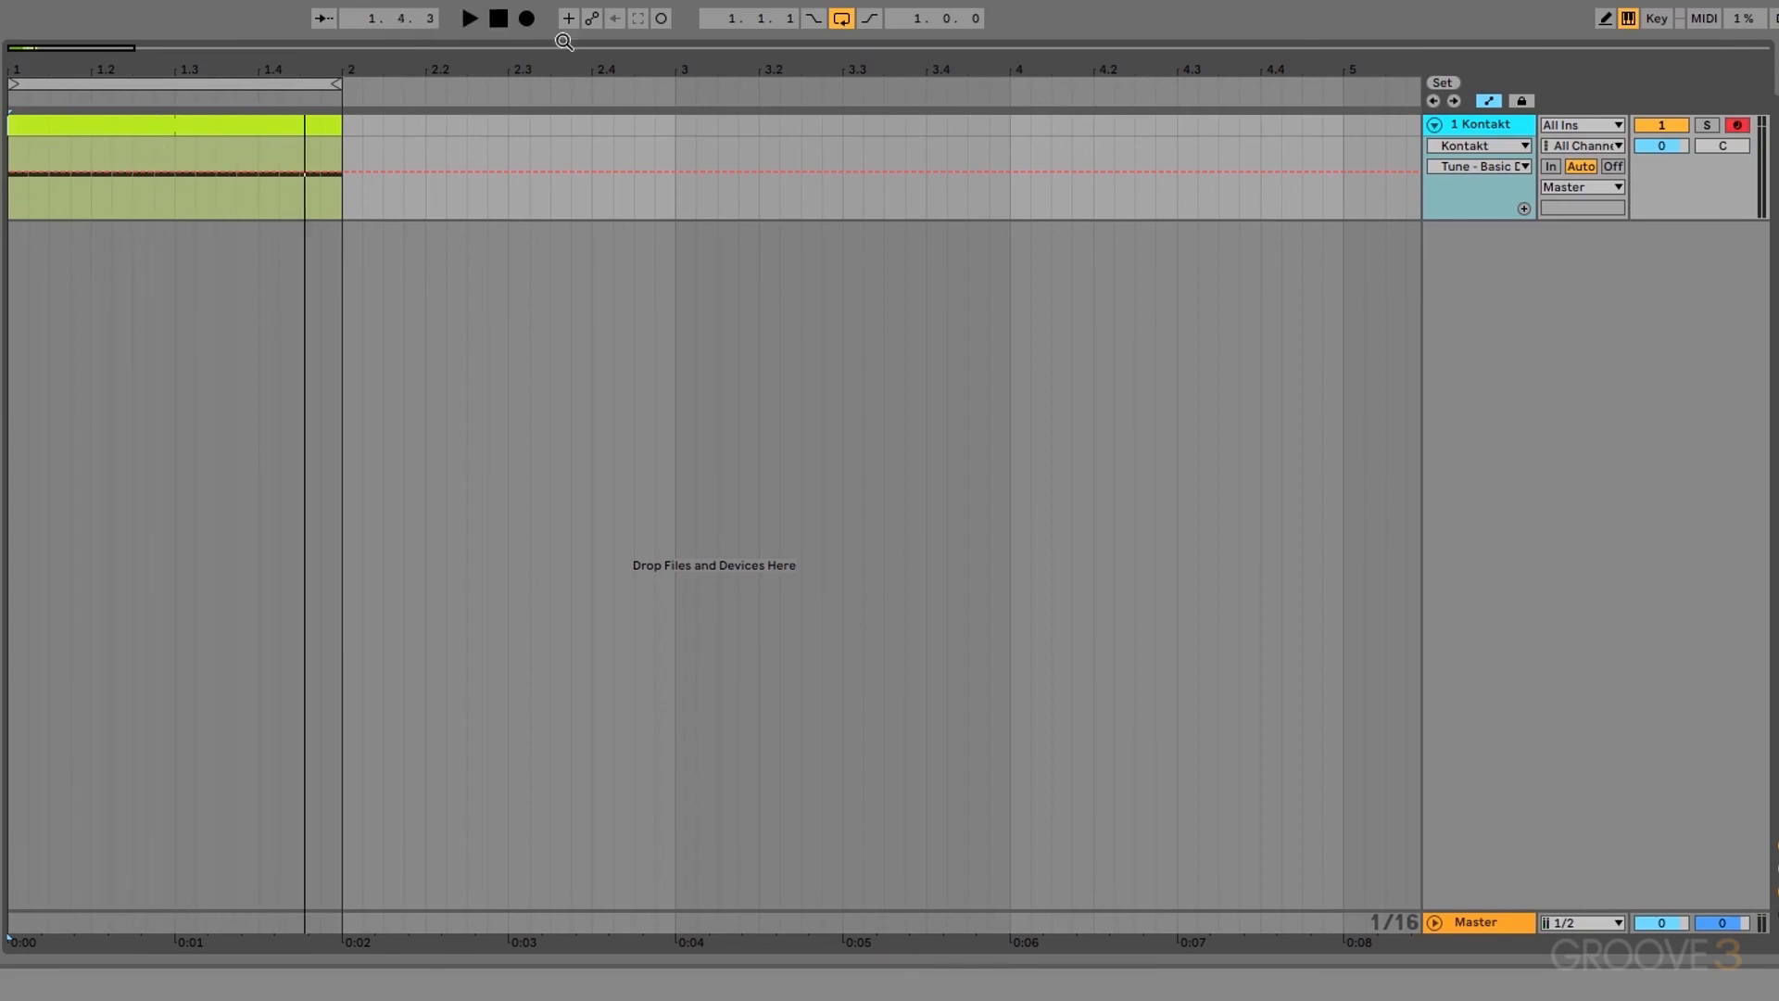
Step: Draw a Tune - Basic Drum ramp from 1.00 at clip start down to minimum at clip end
click(1483, 165)
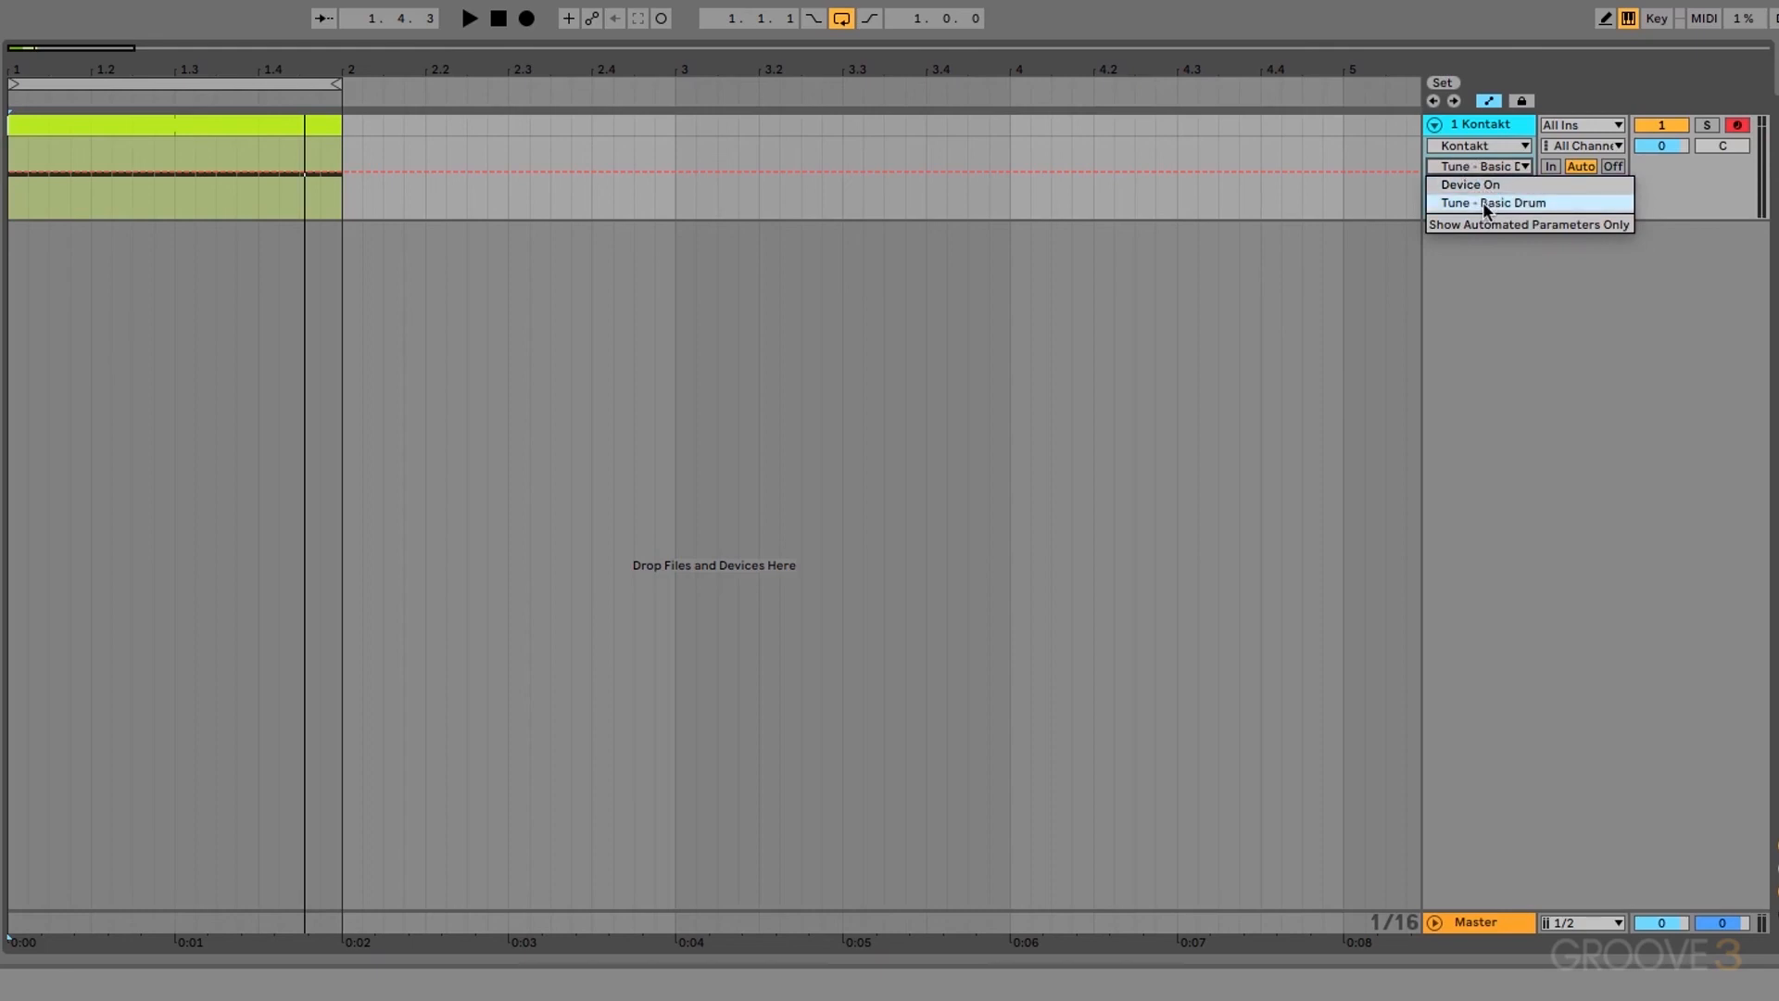
click(1482, 202)
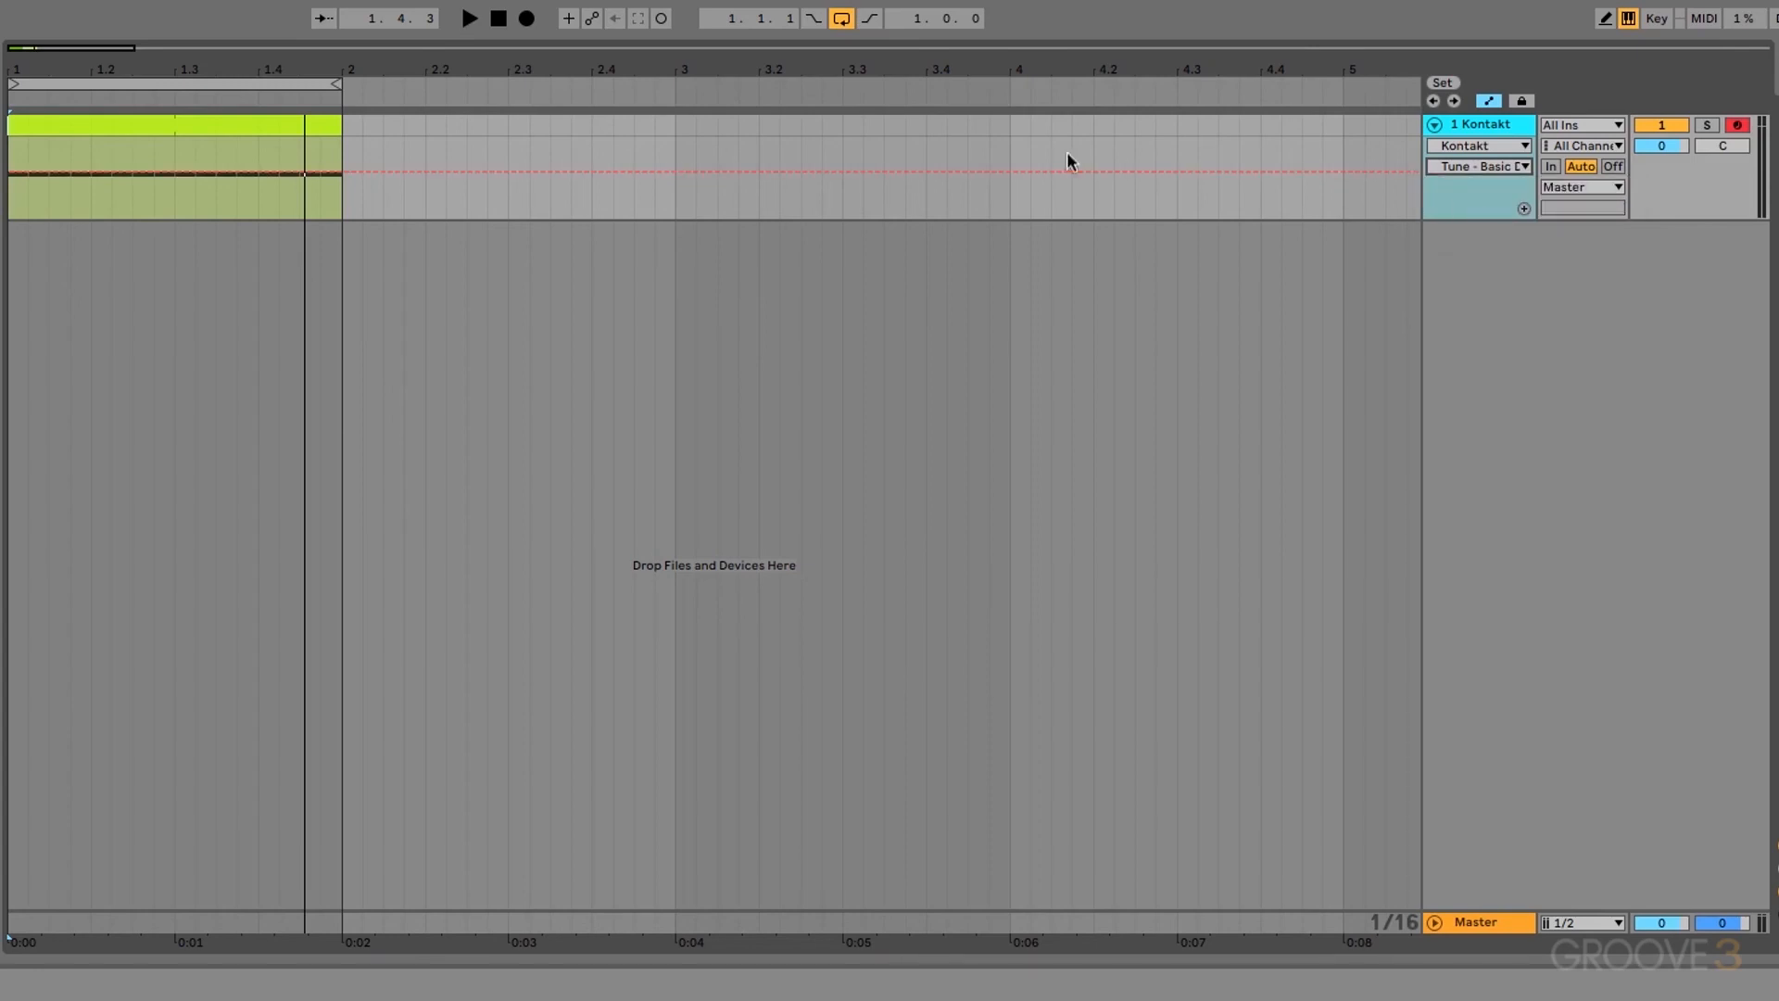
click(96, 172)
drag(181, 171, 342, 218)
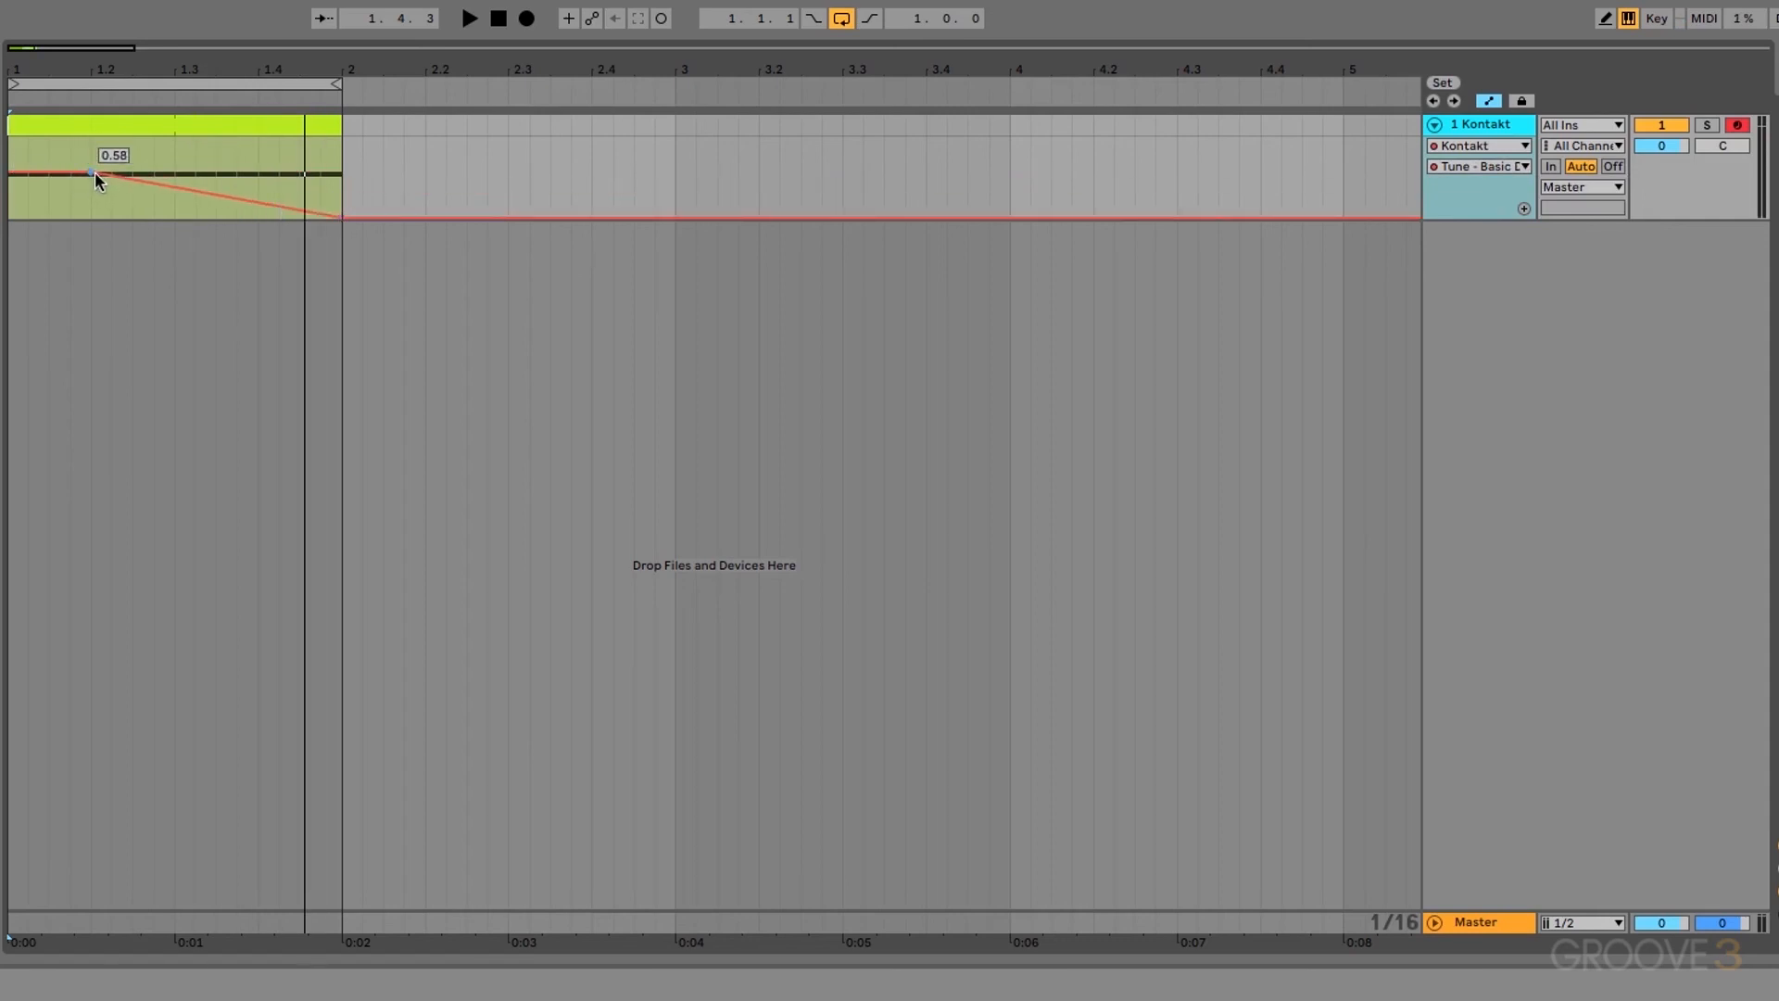
drag(97, 176, 13, 145)
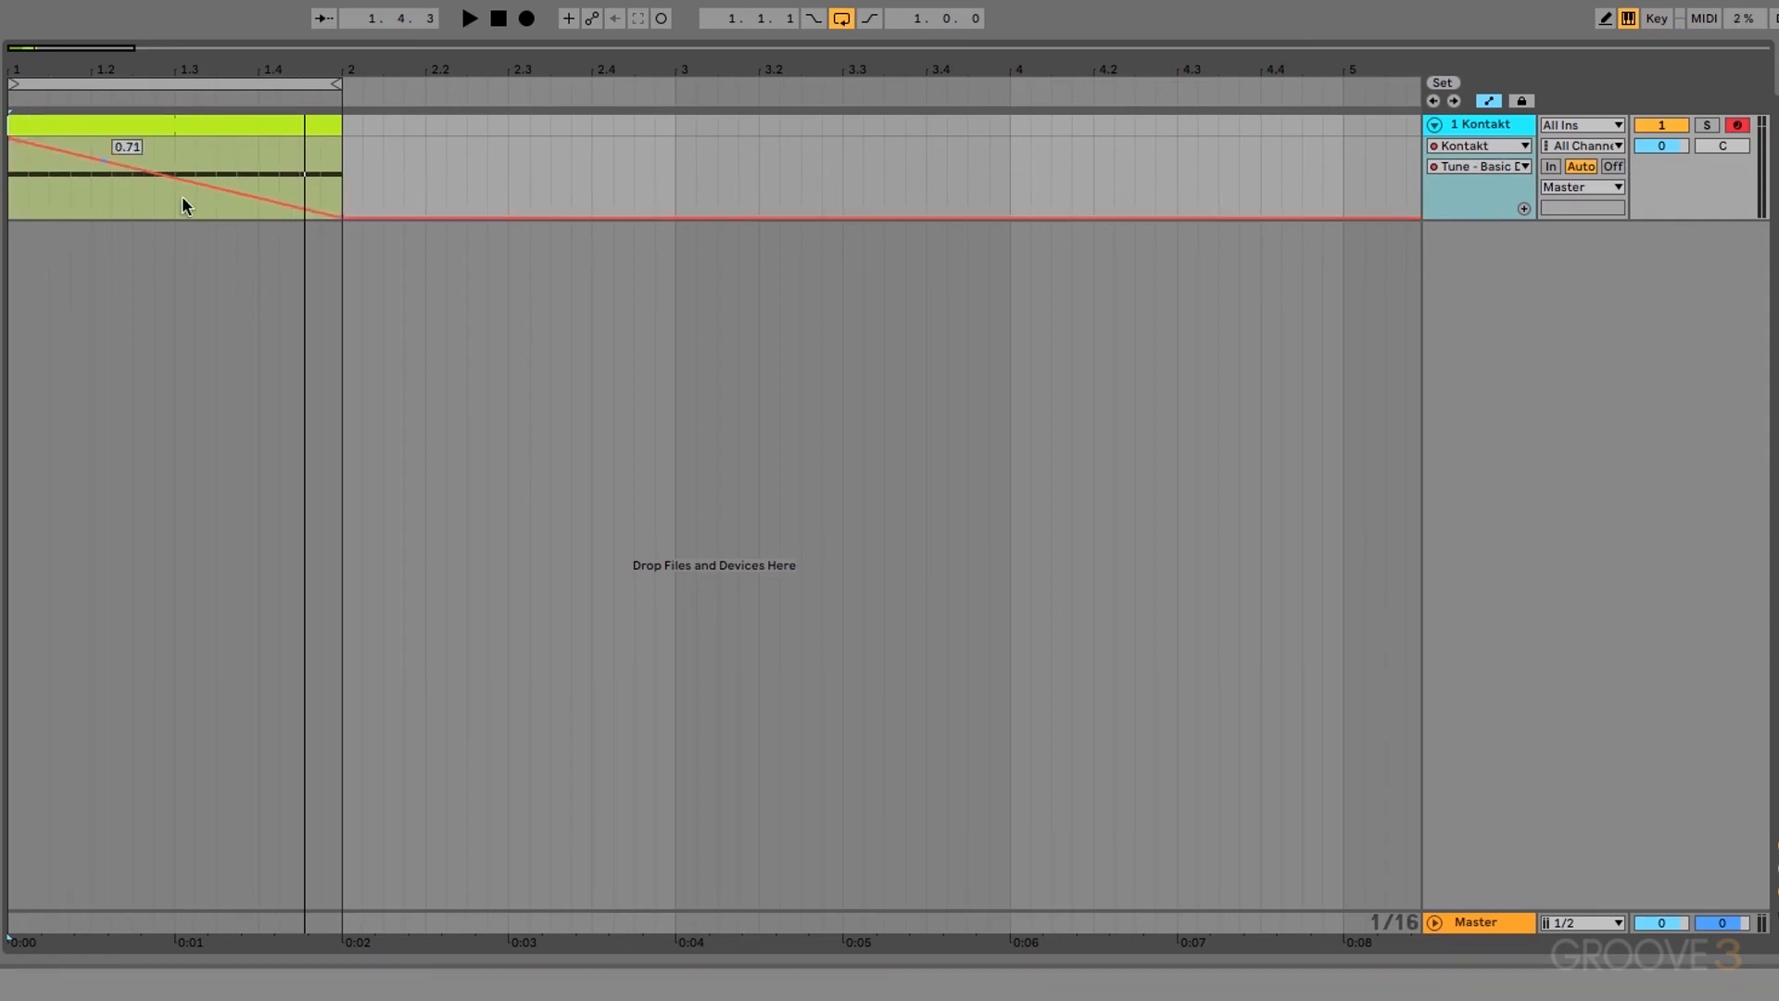
Step: Play the clip from the start to hear the downward Tune ramp
click(498, 27)
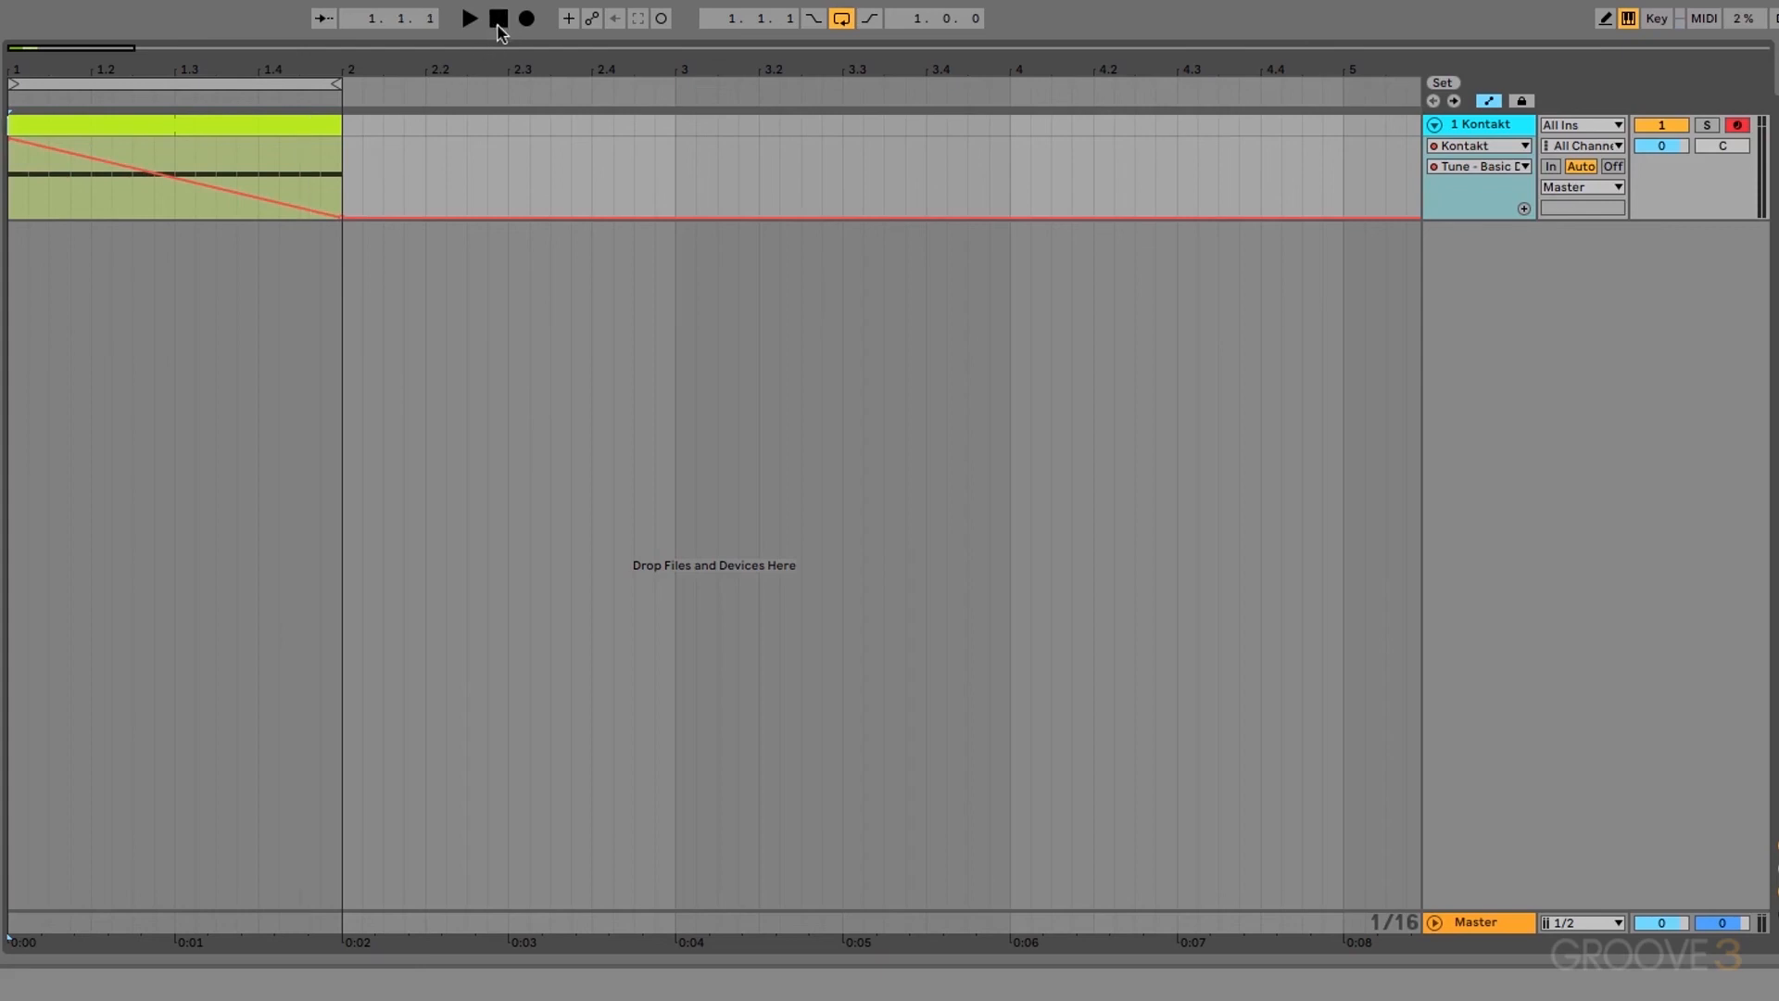
key(space)
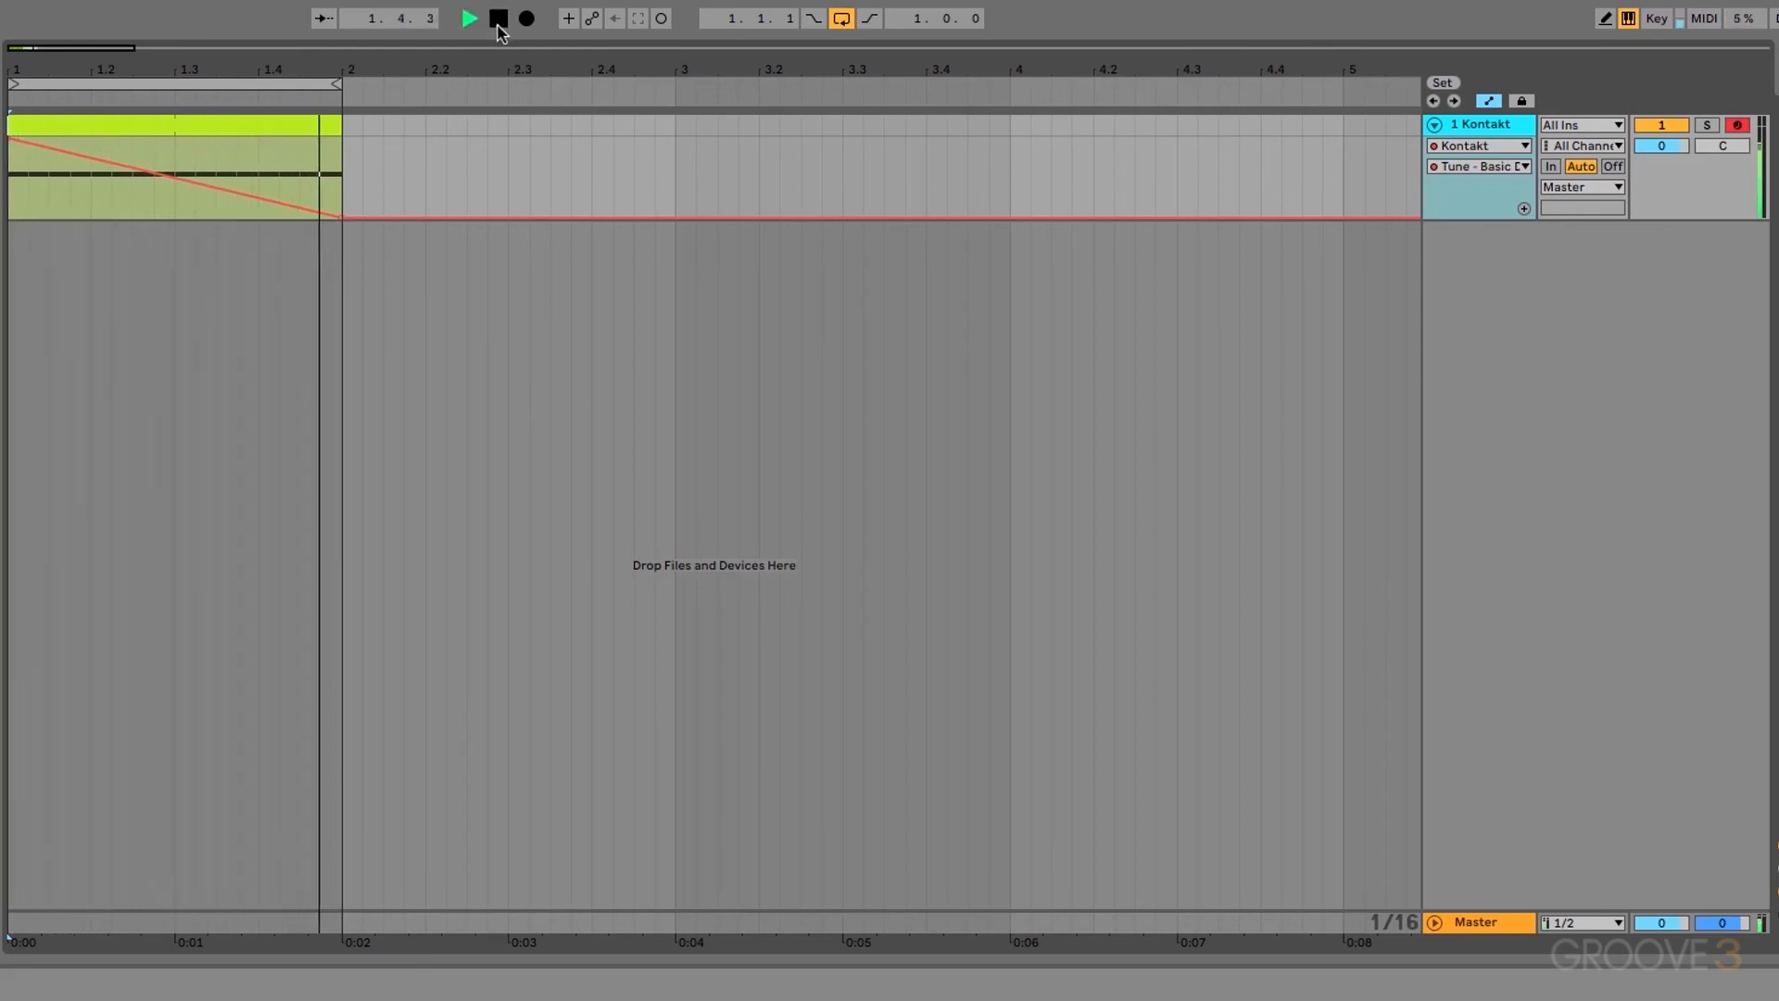
click(499, 28)
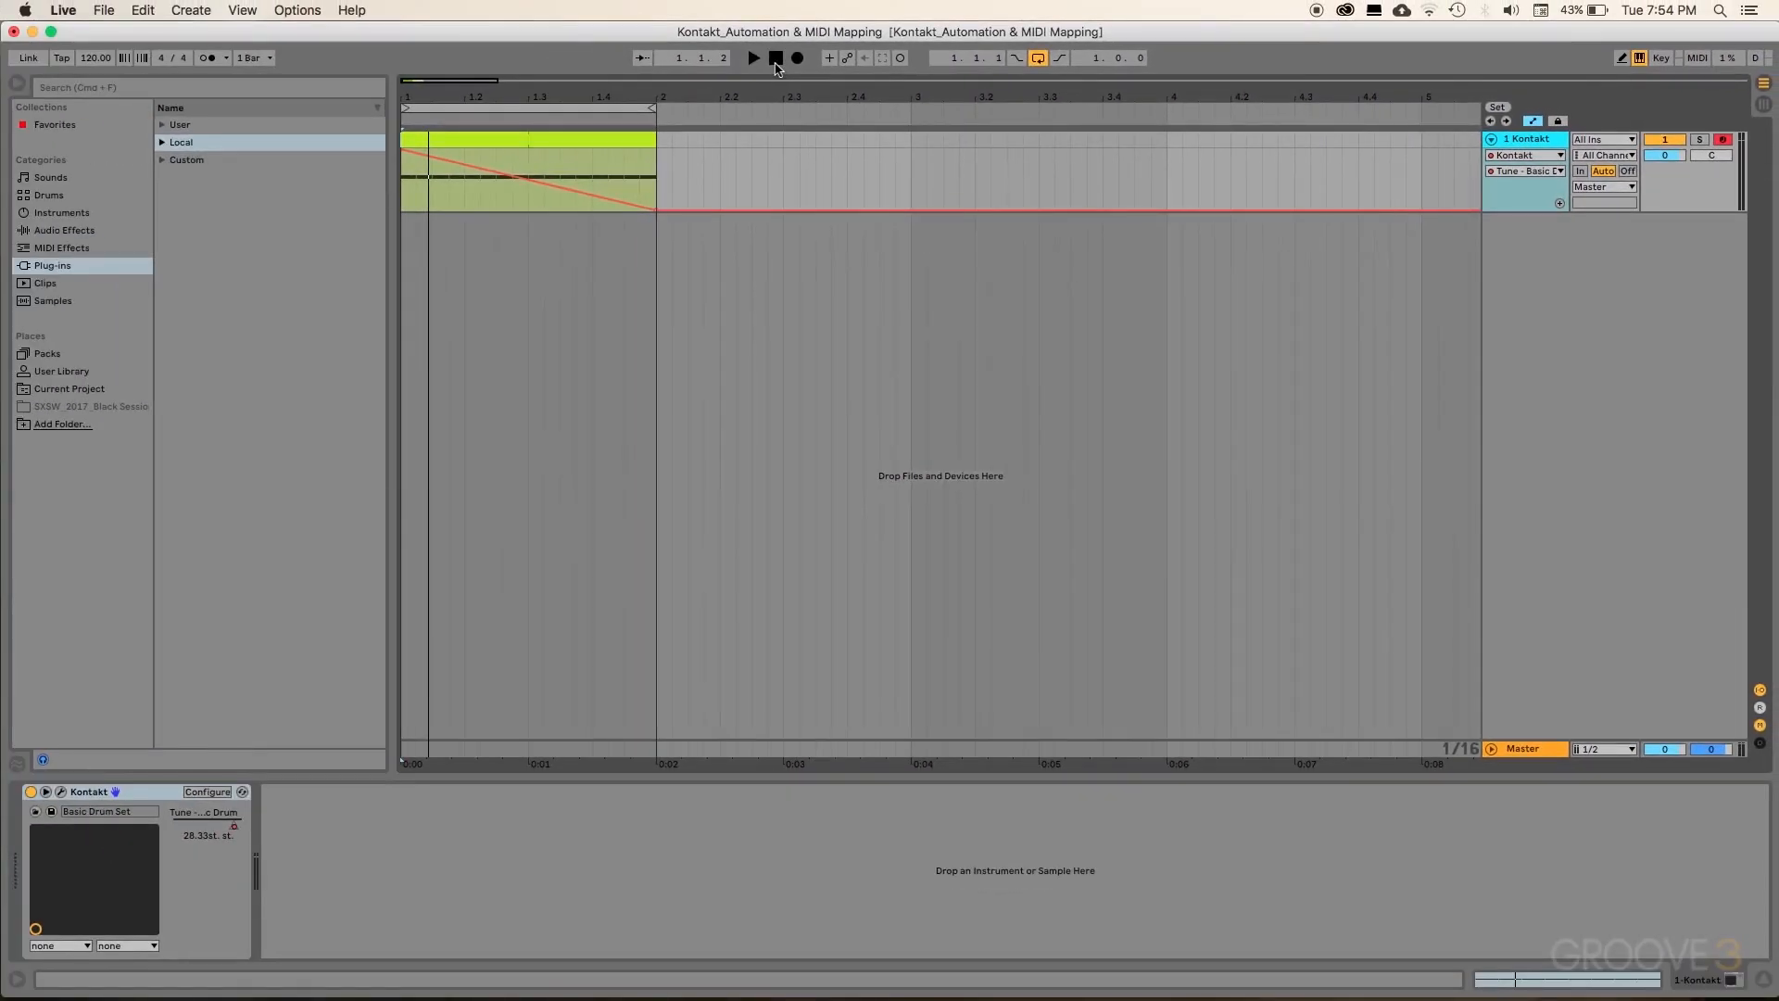
Step: Reopen Kontakt, select host parameter #001, and load Reverb > Reverb into the first insert slot
click(60, 791)
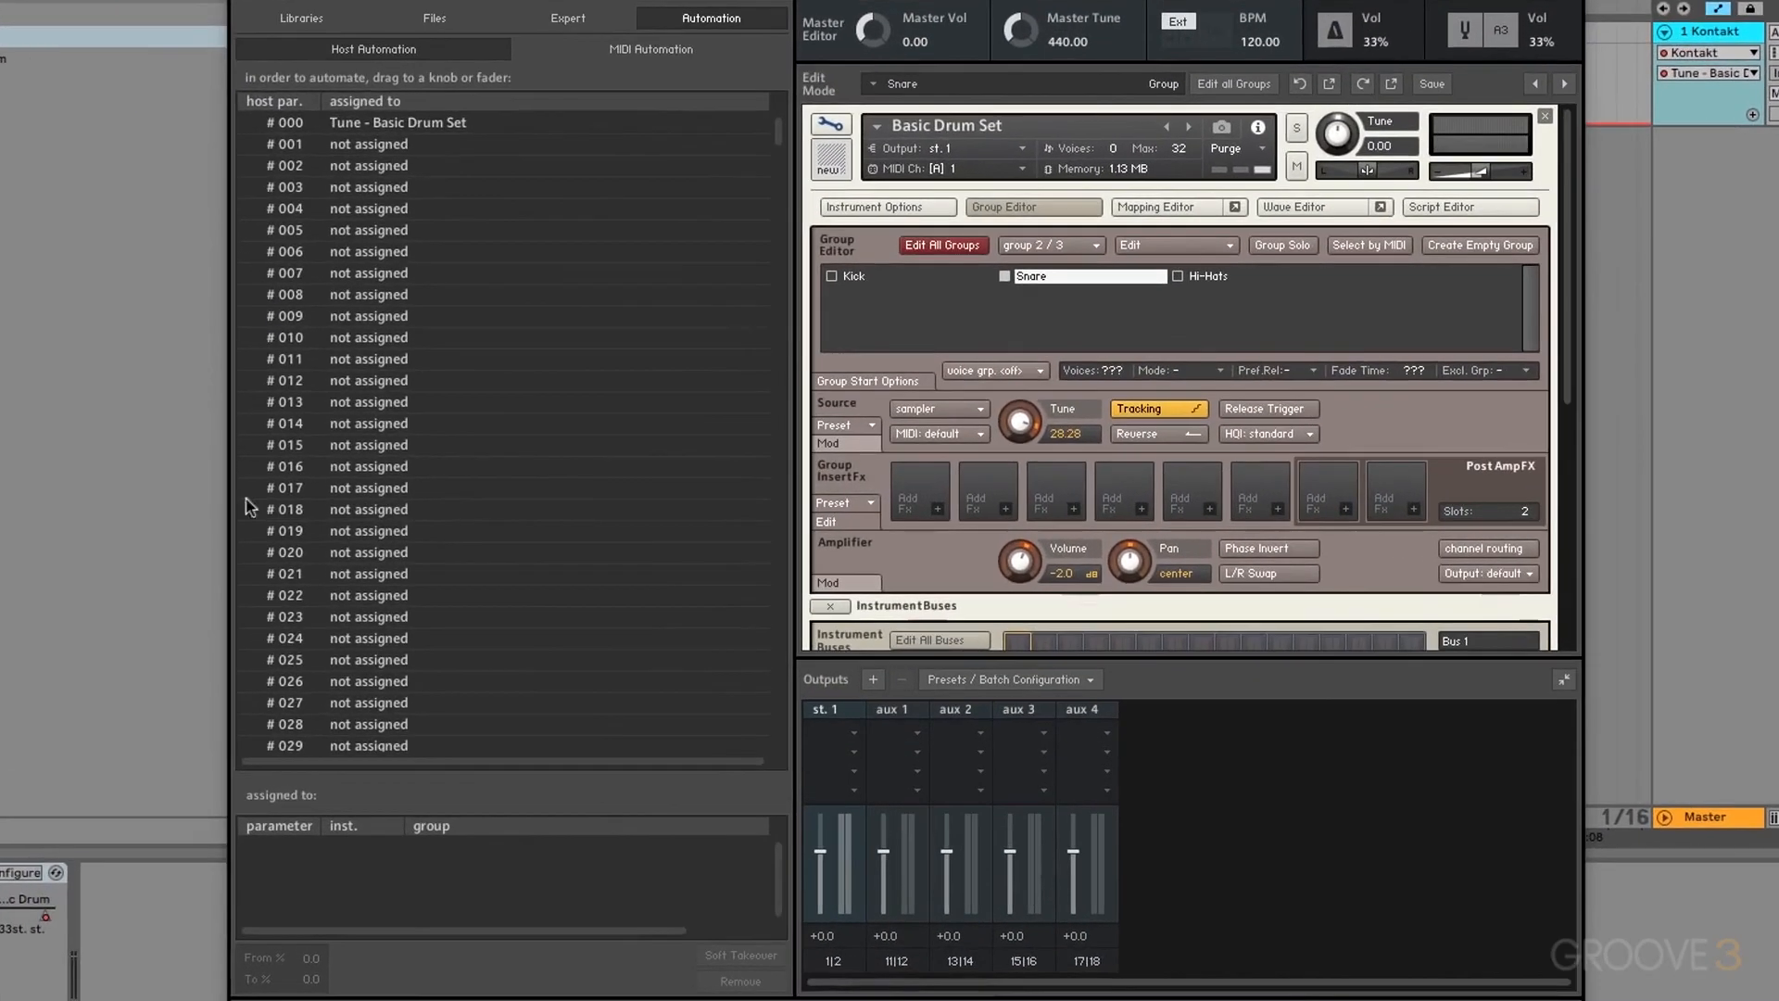
click(381, 146)
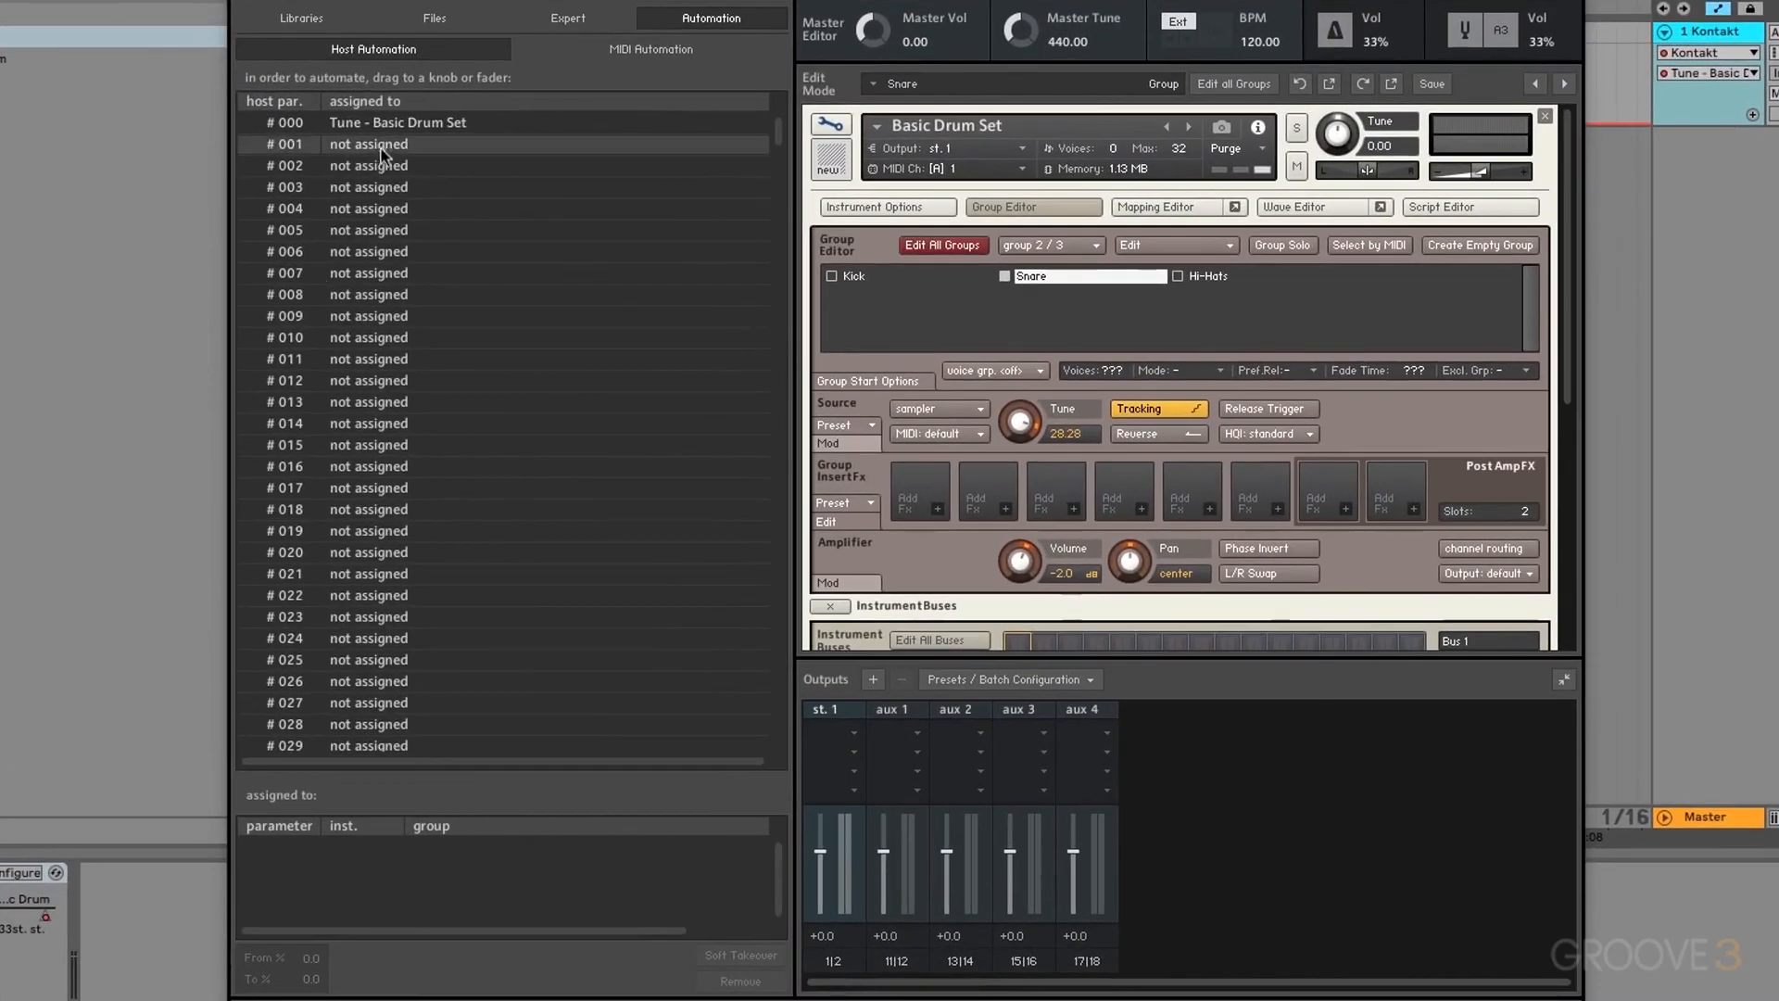
scroll(938, 516, down, 5)
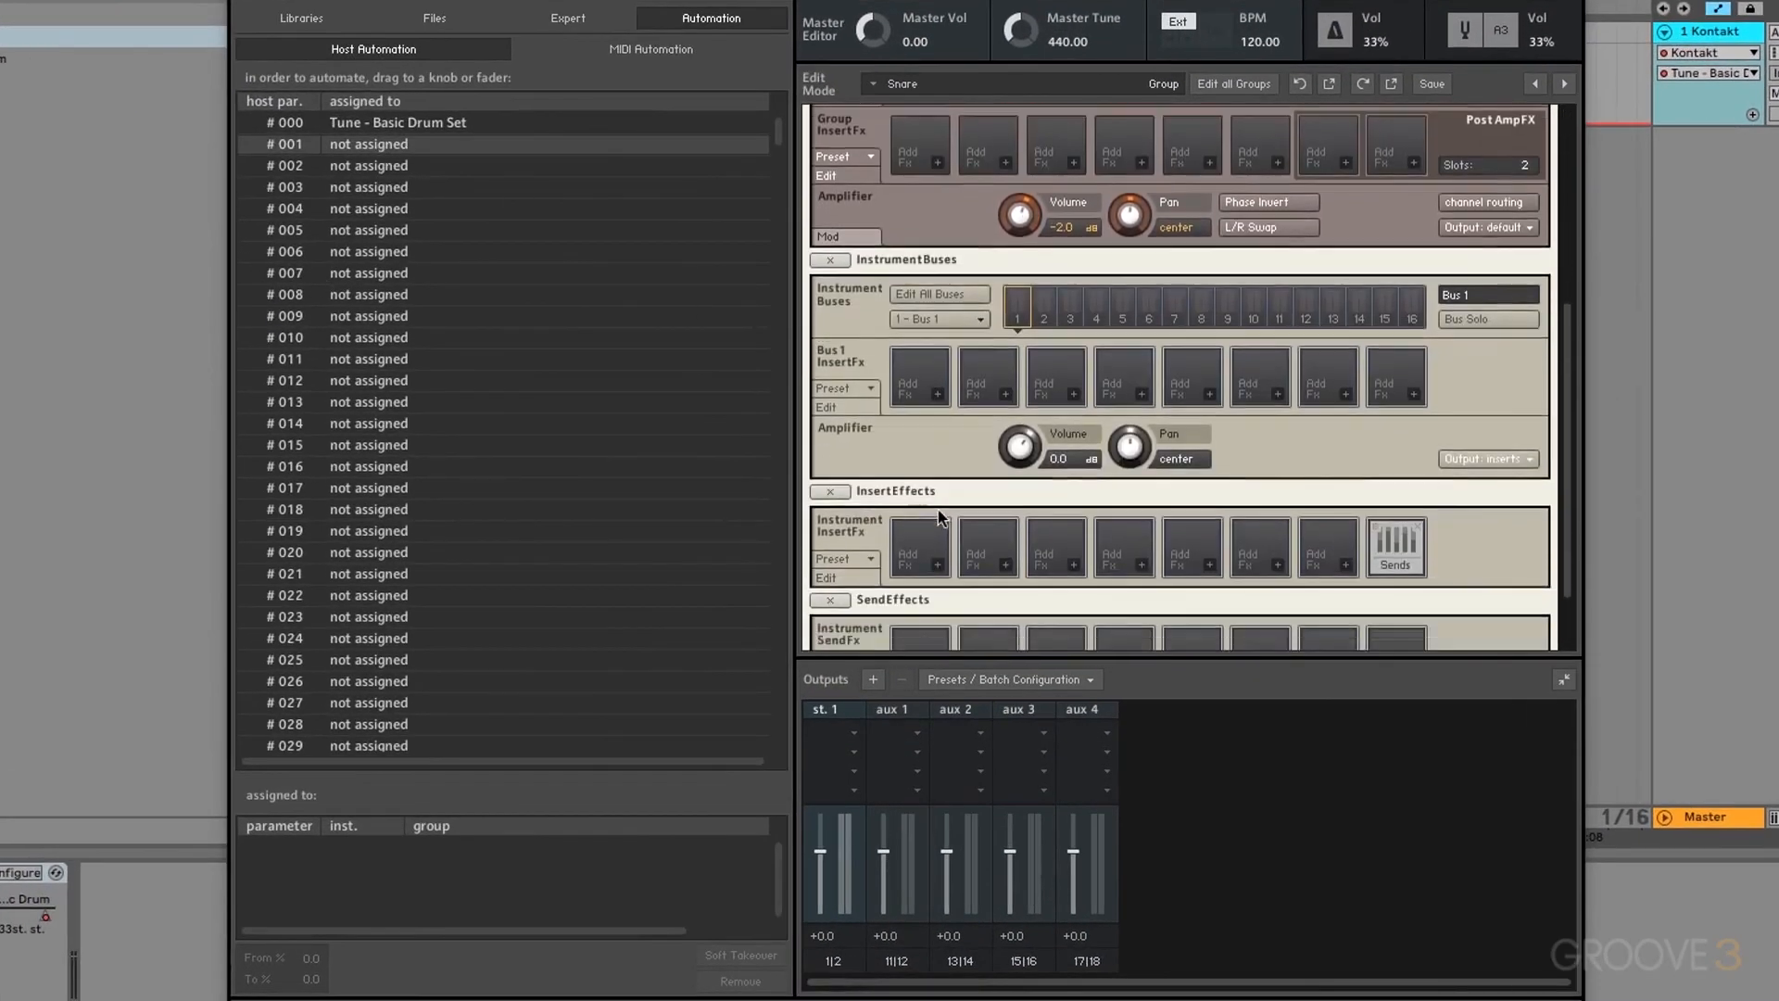
click(937, 519)
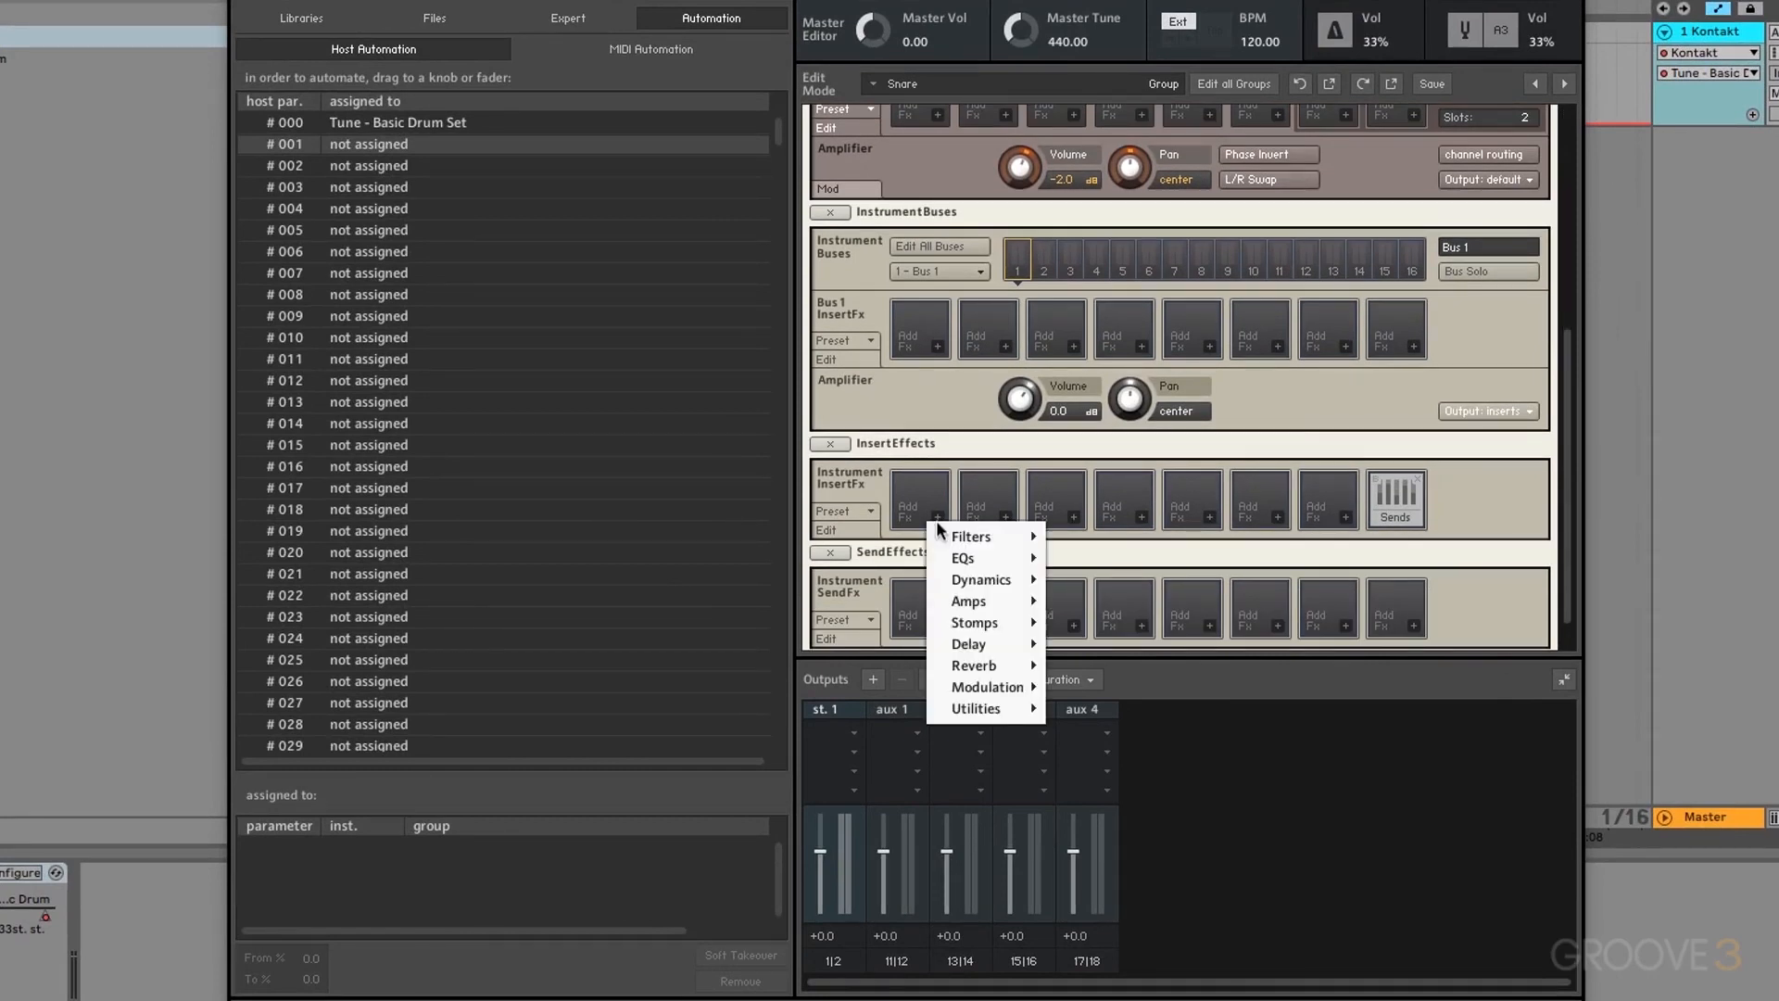
mouse_move(980, 667)
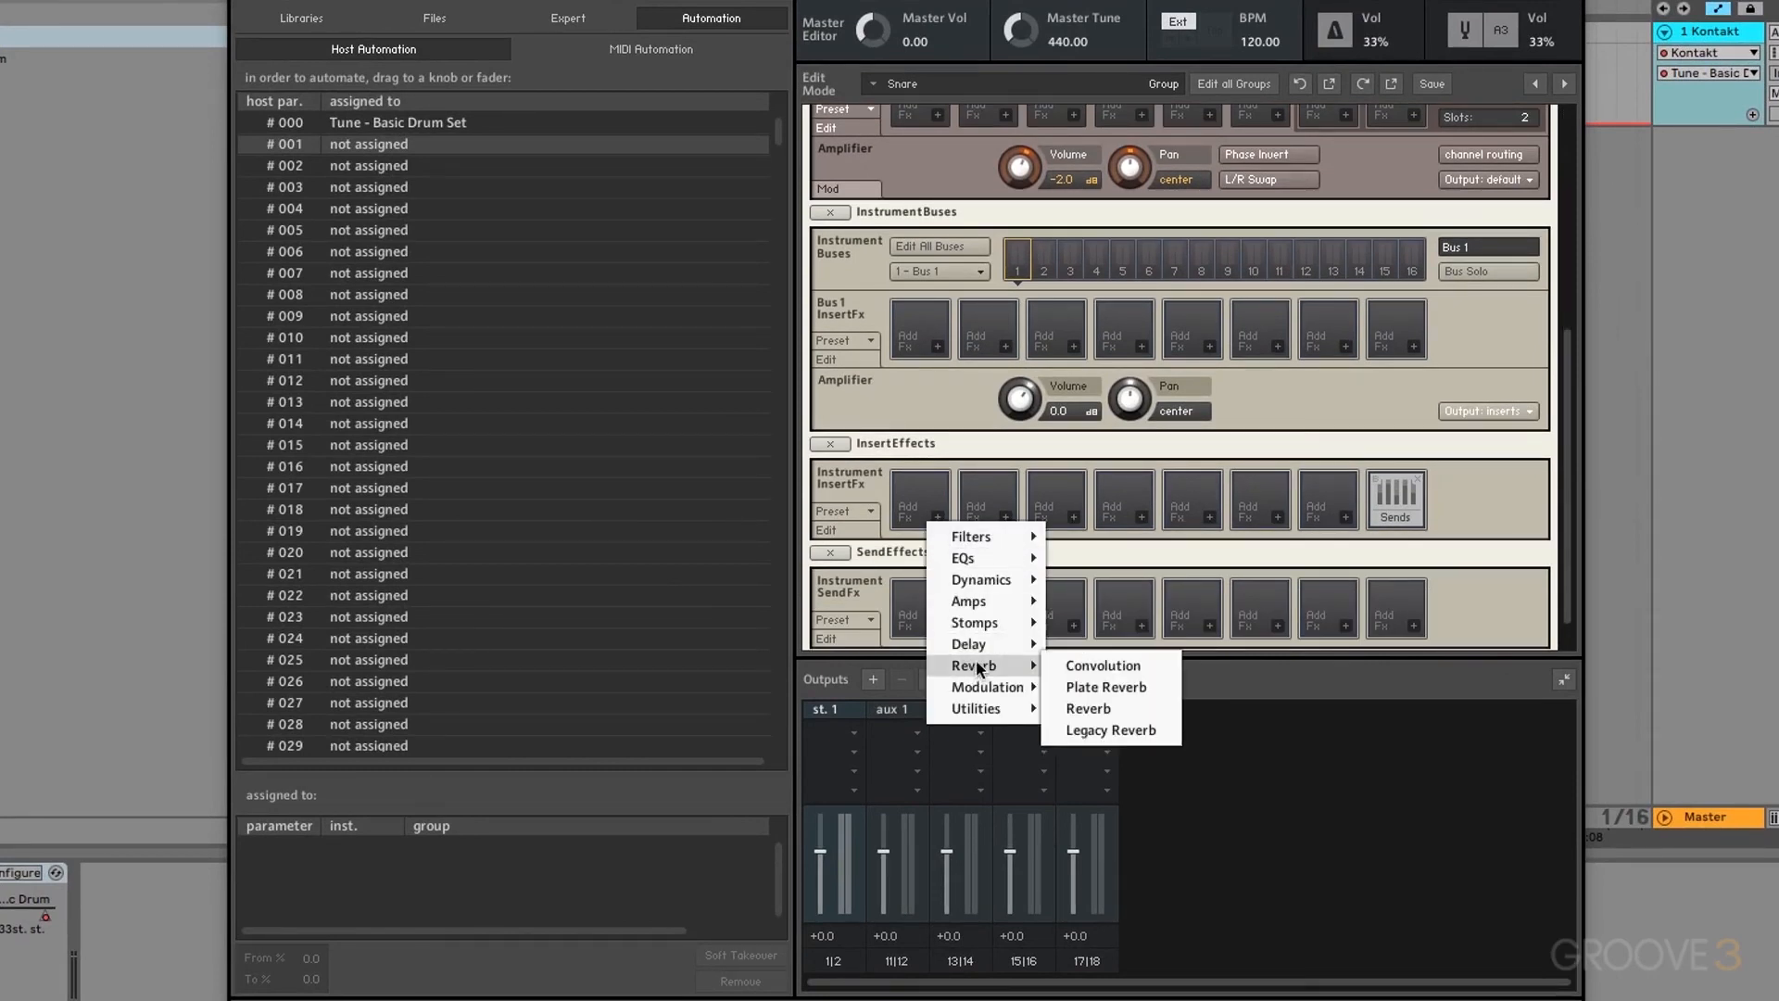
click(1097, 705)
scroll(1103, 491, down, 3)
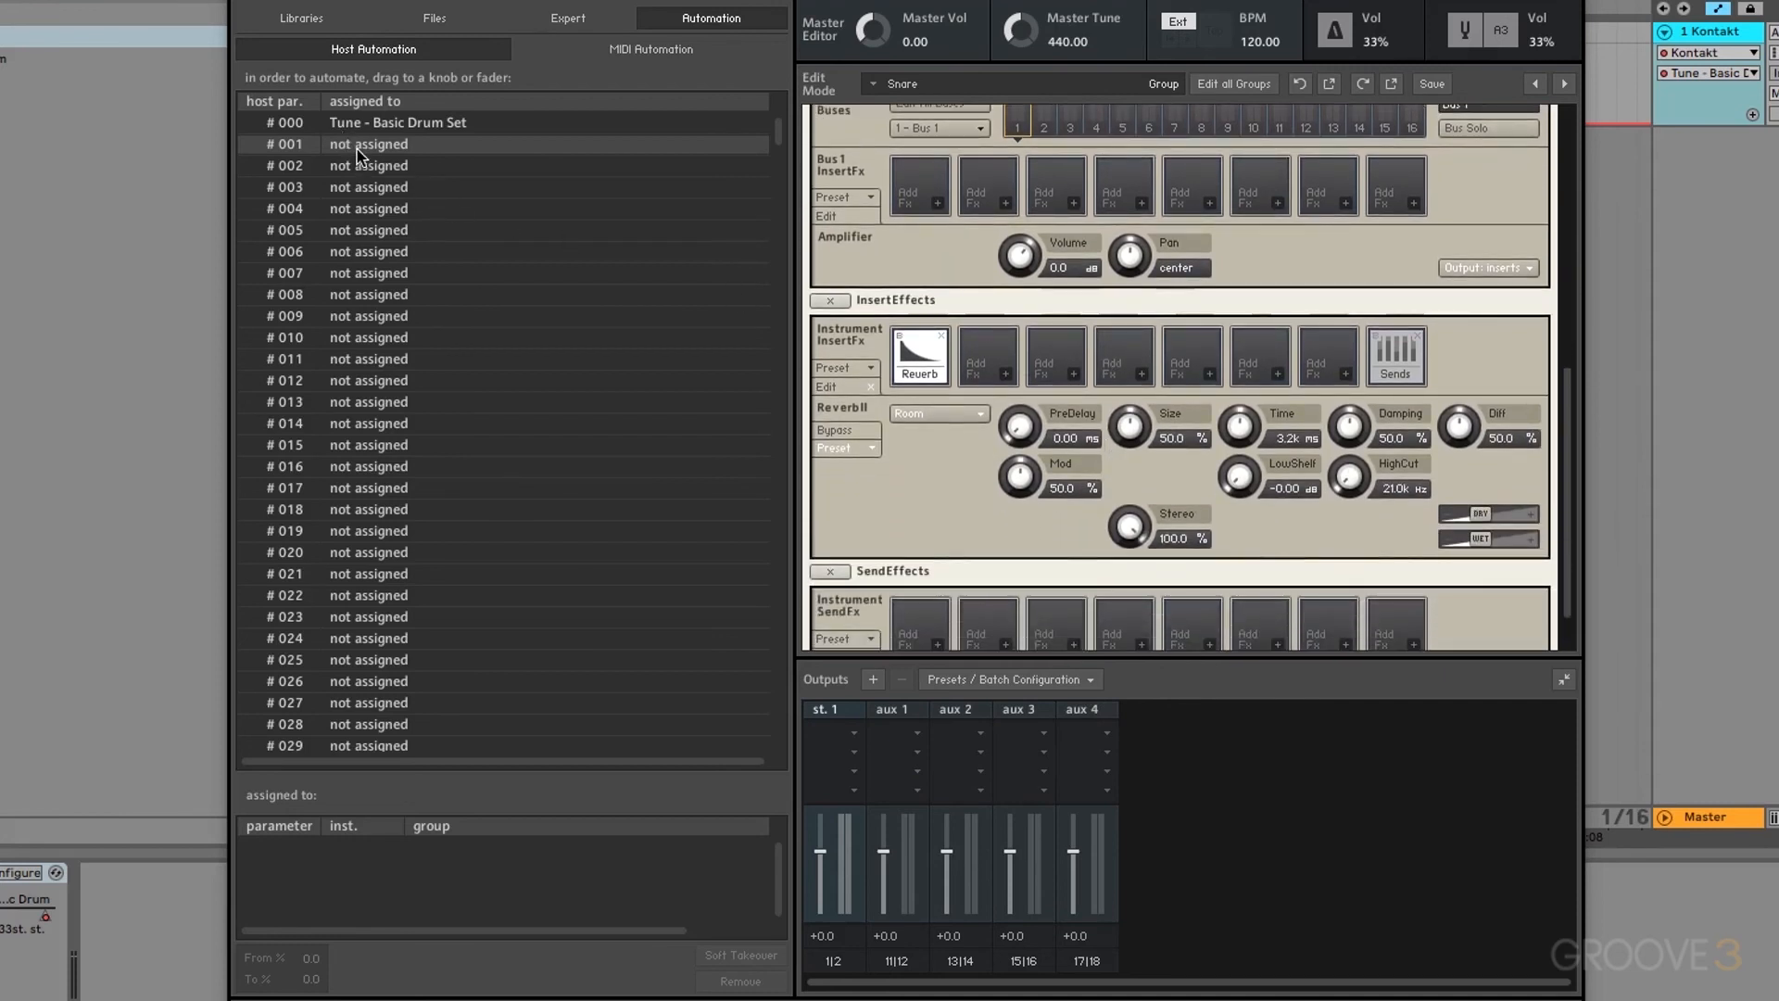
Step: Link host parameter #001 to the Reverb's return level and close Kontakt
drag(359, 153, 1486, 541)
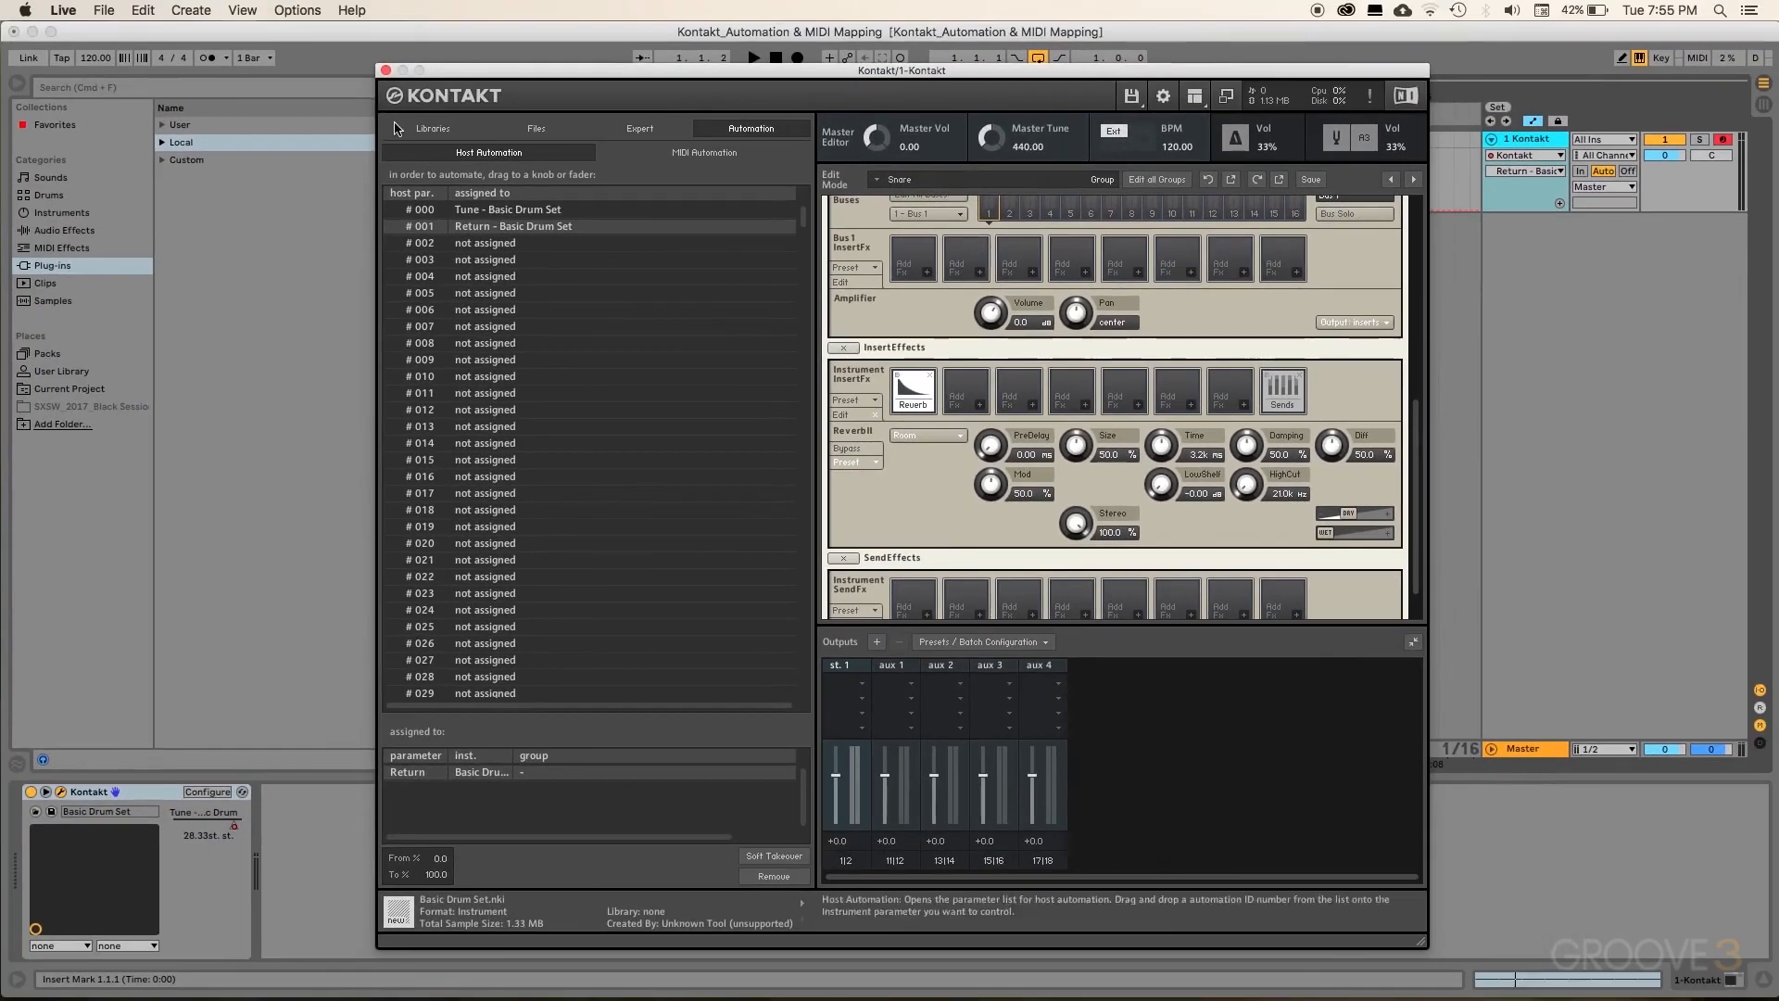
click(386, 70)
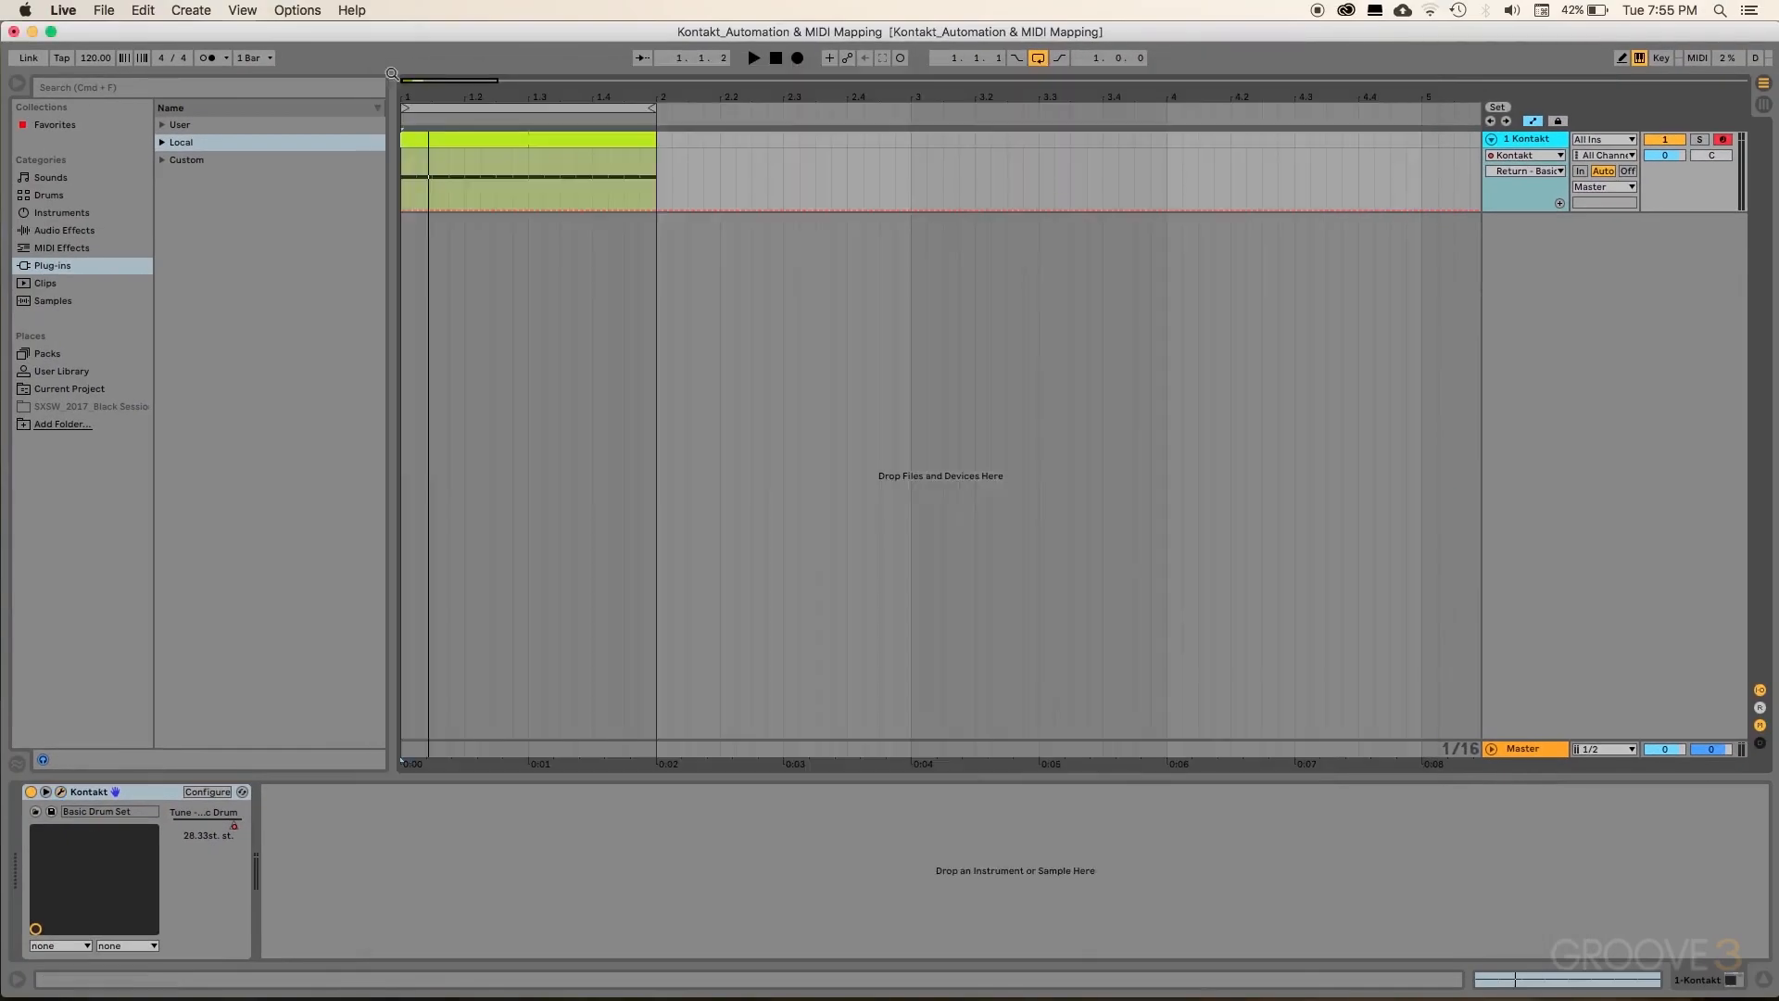
Step: Automate Return - Basic to ramp from 0.00 at clip start to 0.61 at clip end
click(1486, 165)
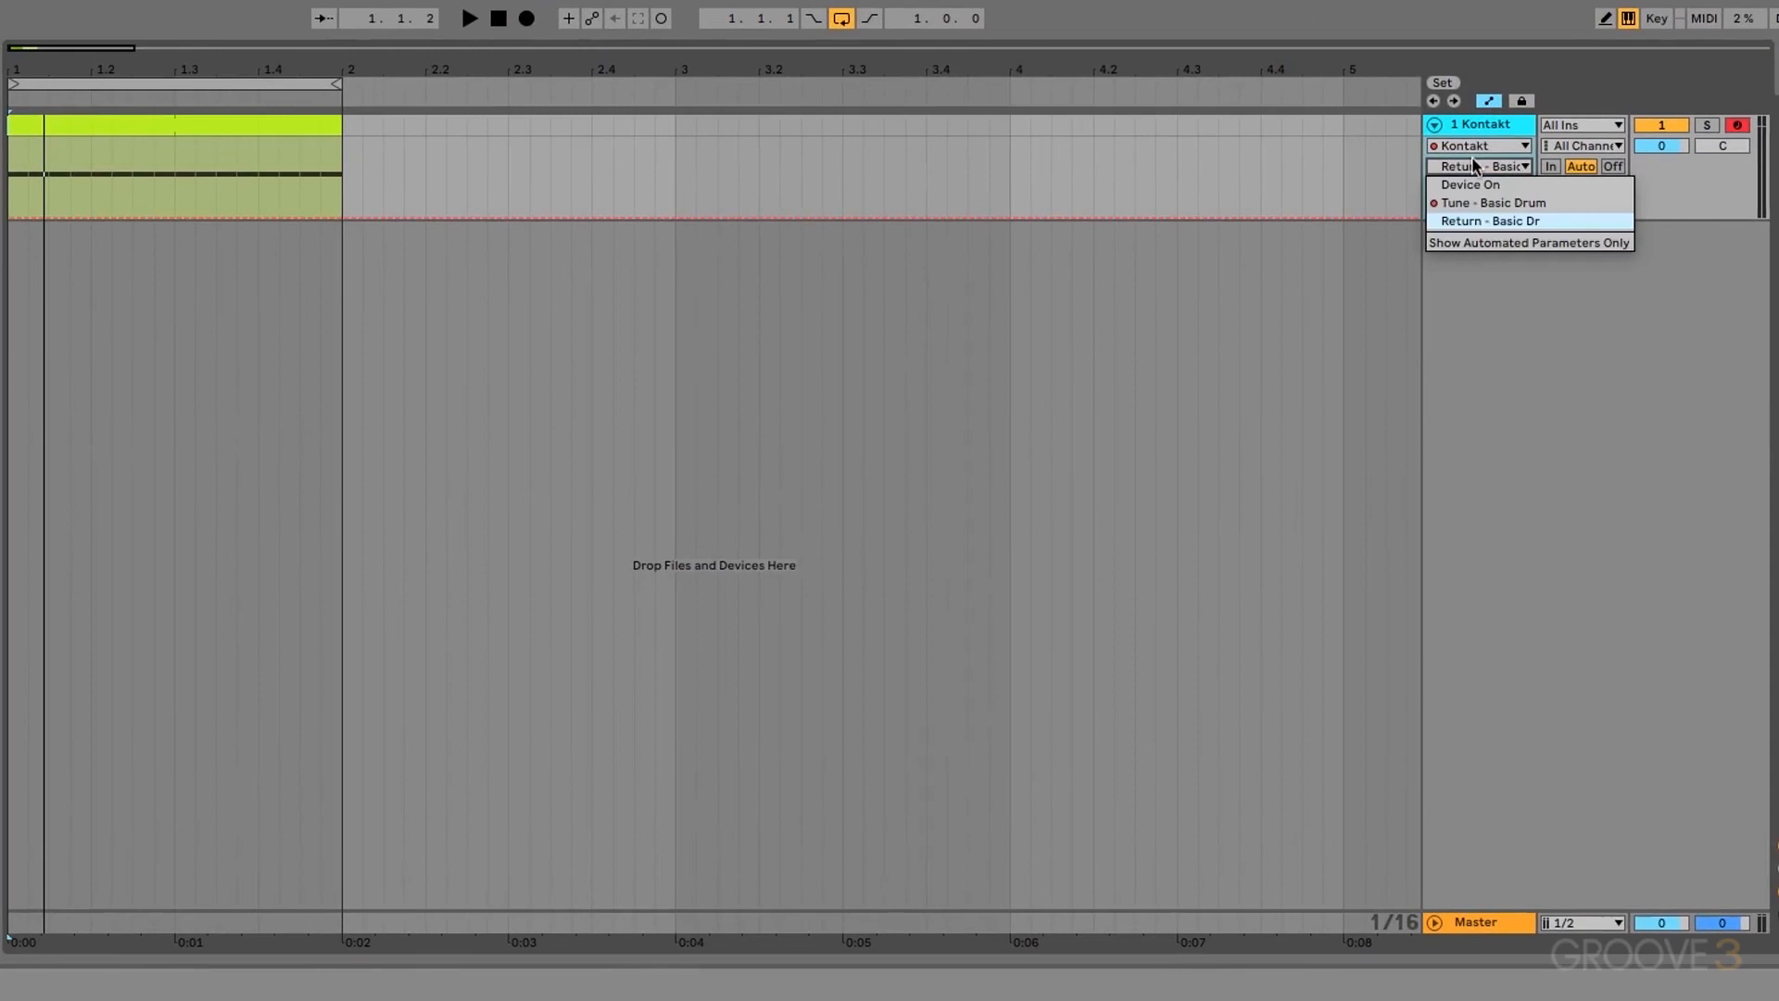
click(1485, 222)
click(174, 218)
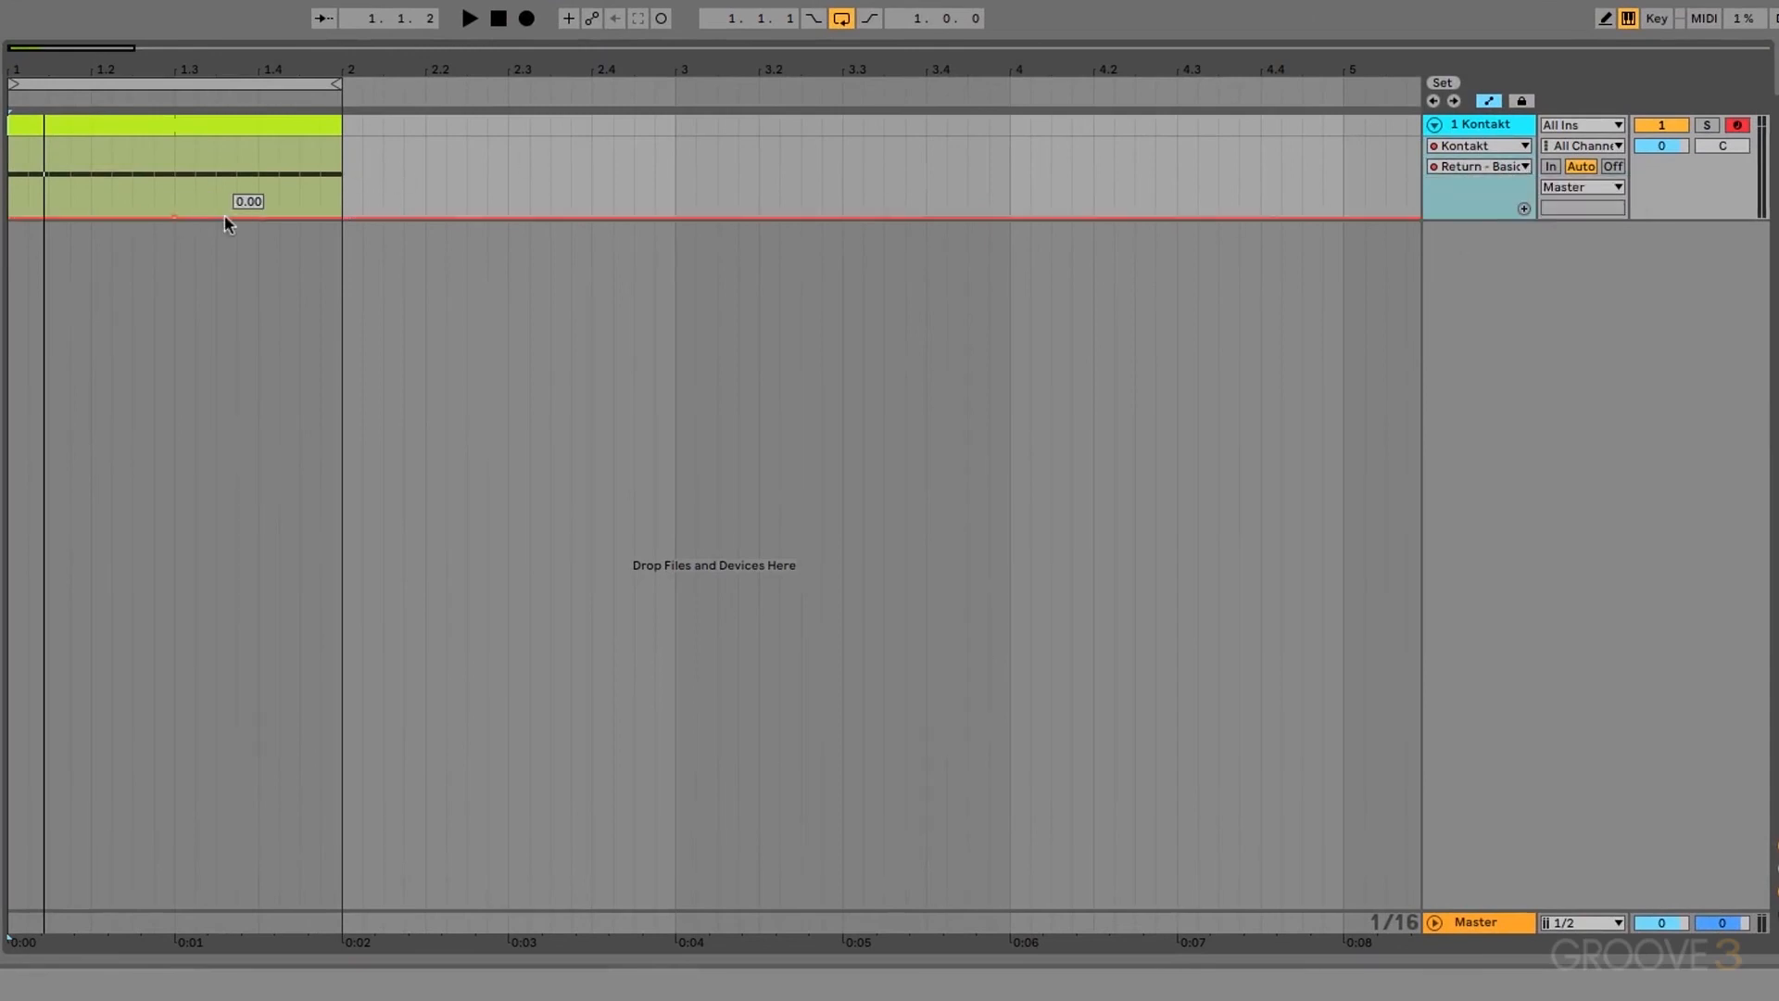
drag(176, 217, 32, 217)
drag(231, 218, 341, 182)
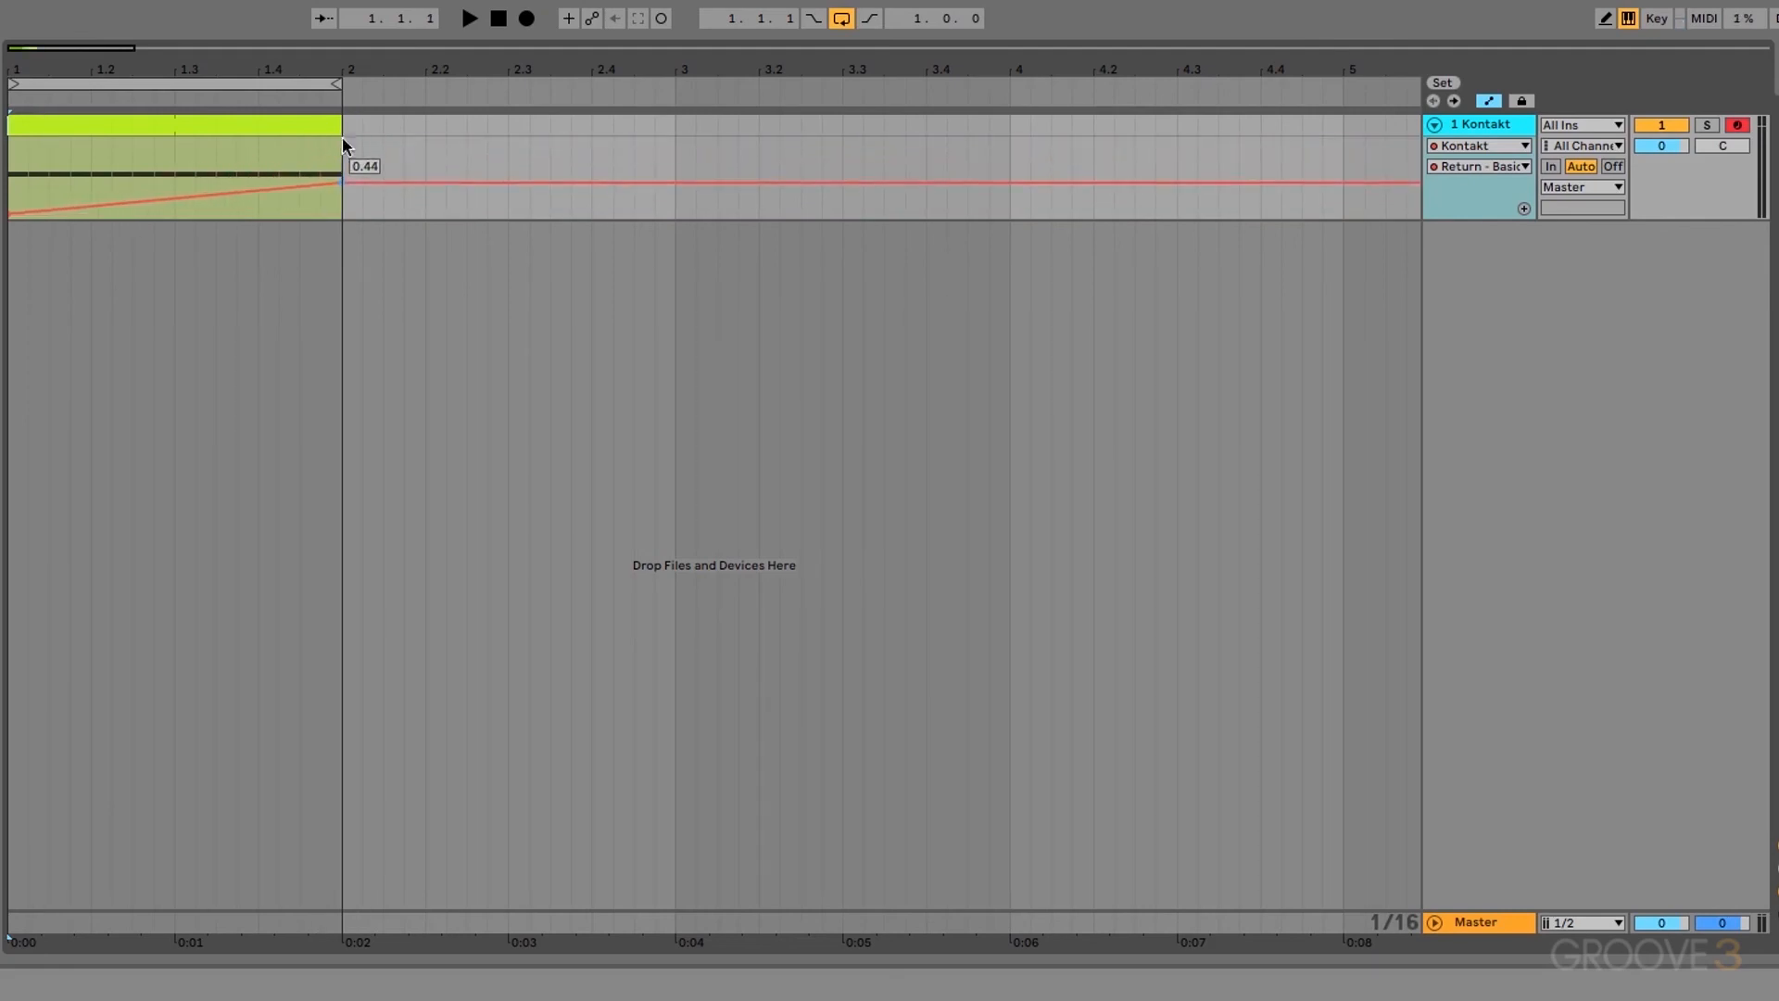
Step: Turn looping off and play the clip through once
click(841, 20)
key(space)
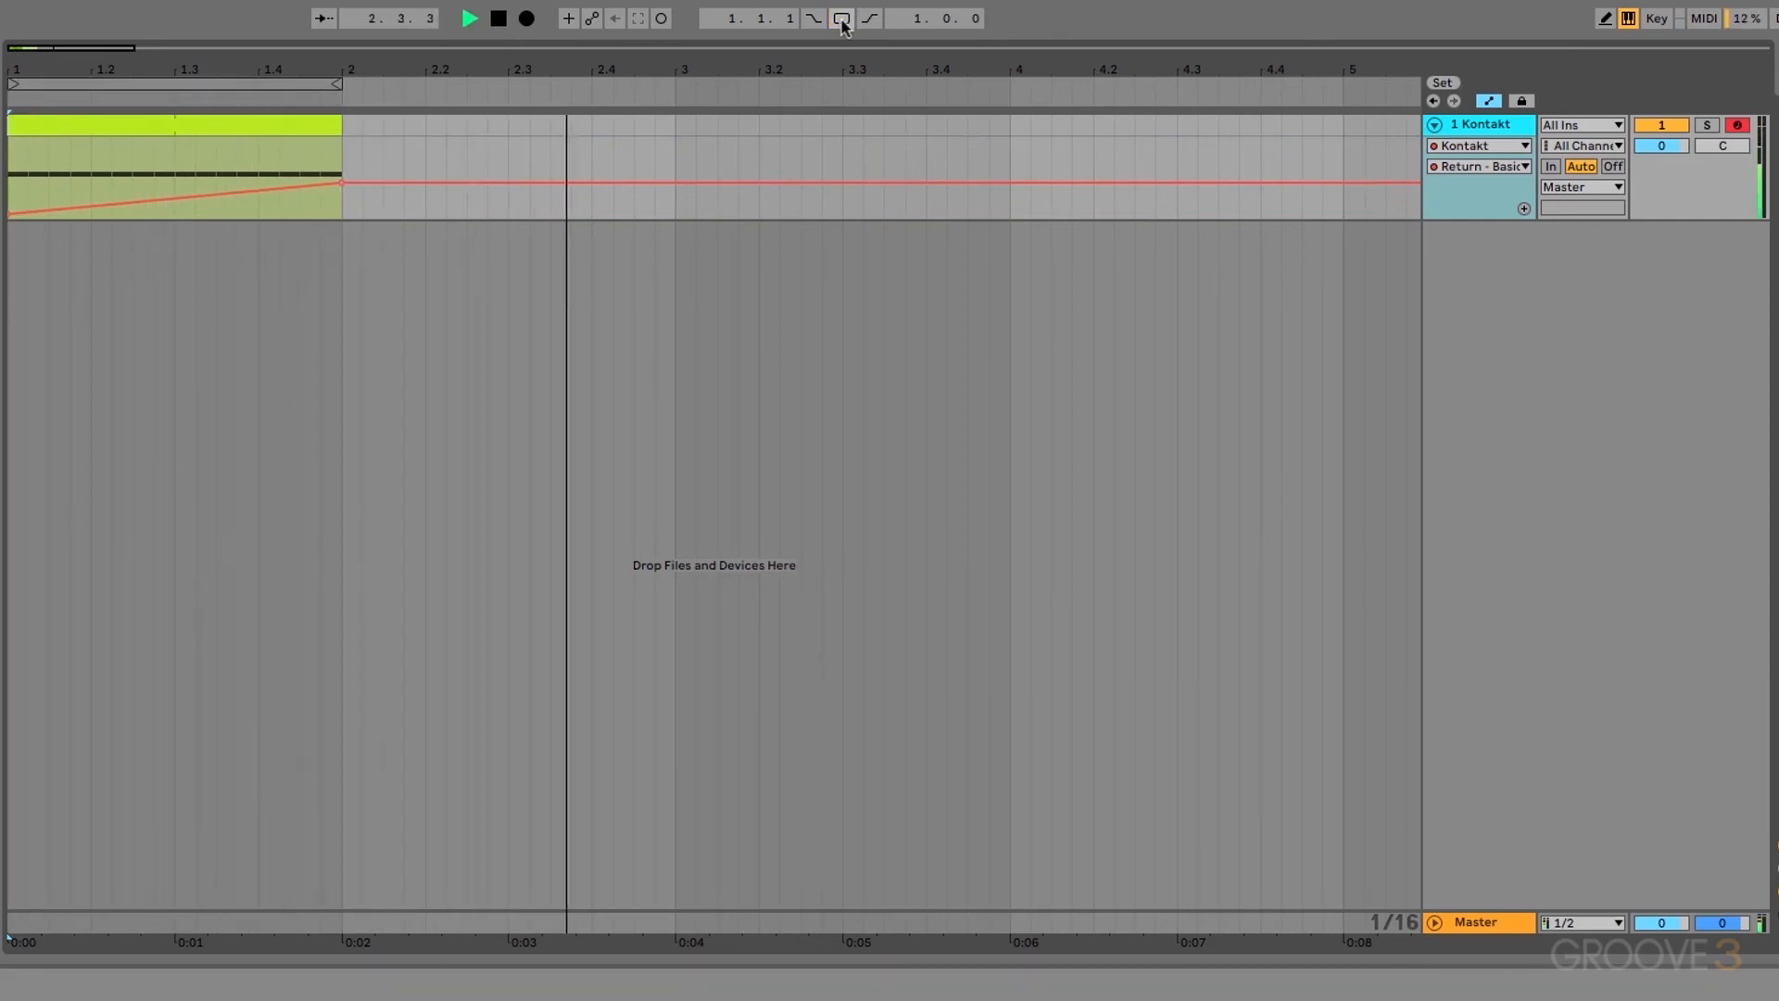
key(space)
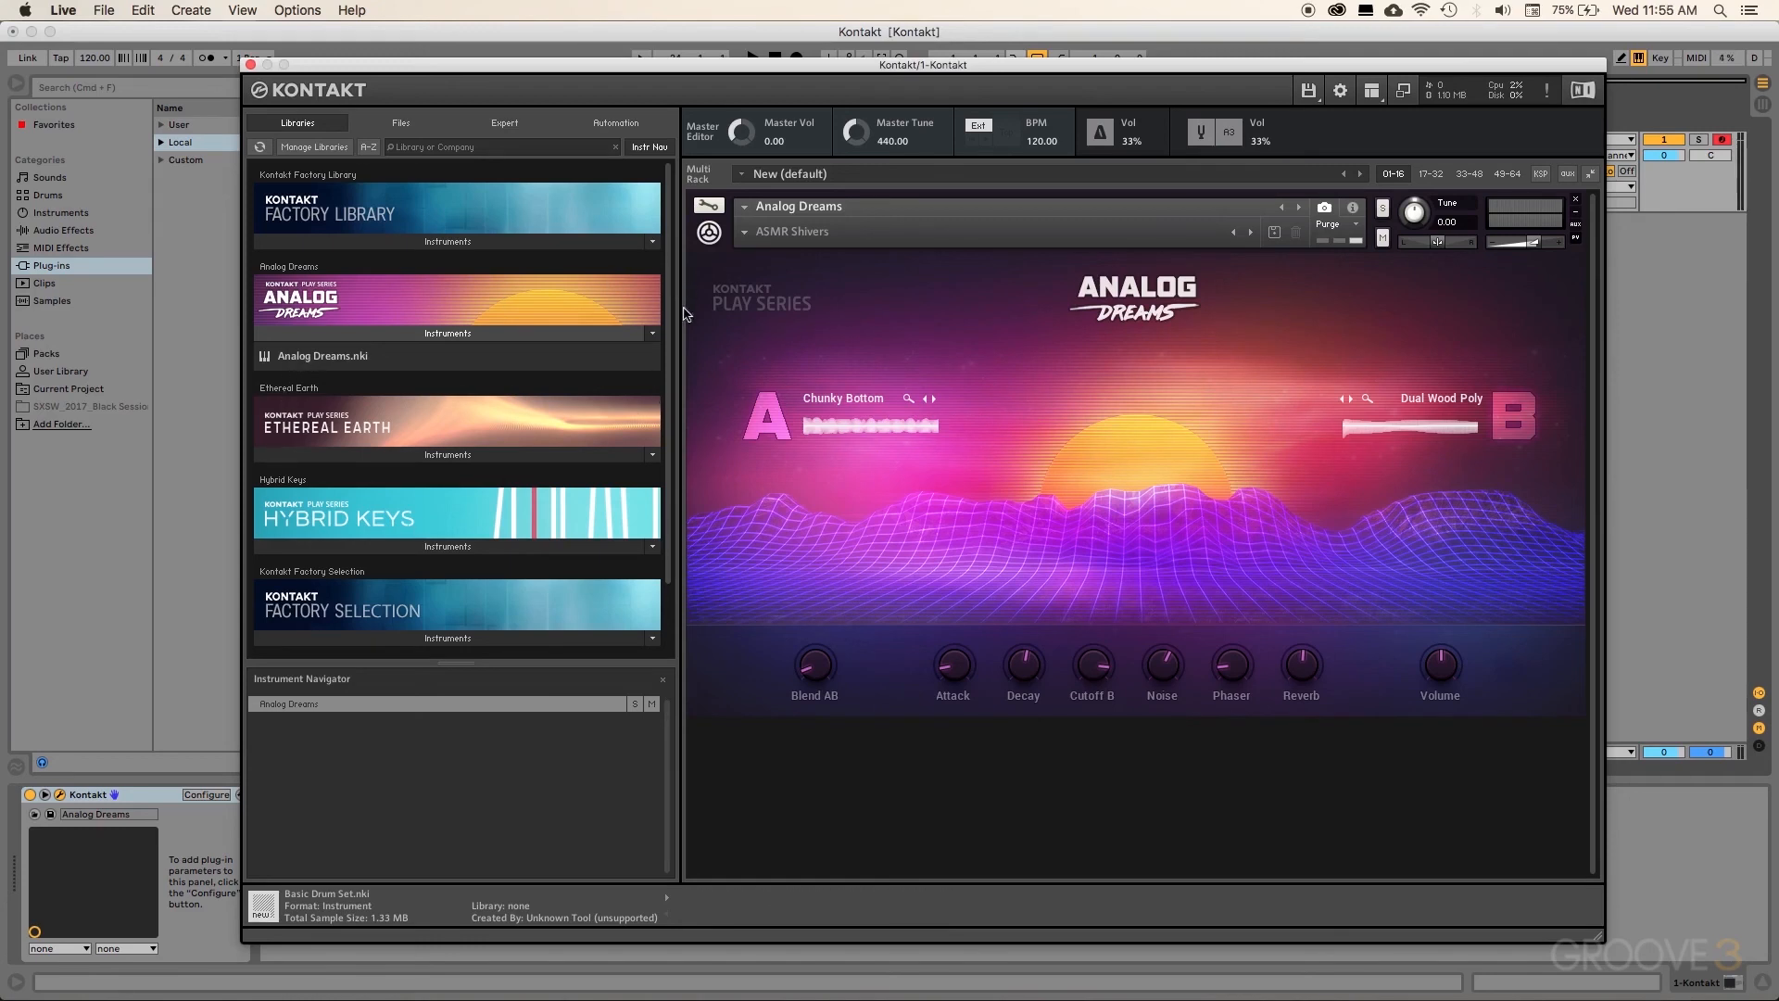
Step: Drop Analog Dreams.nki onto the current instrument slot and confirm replacing it
drag(330, 363, 845, 400)
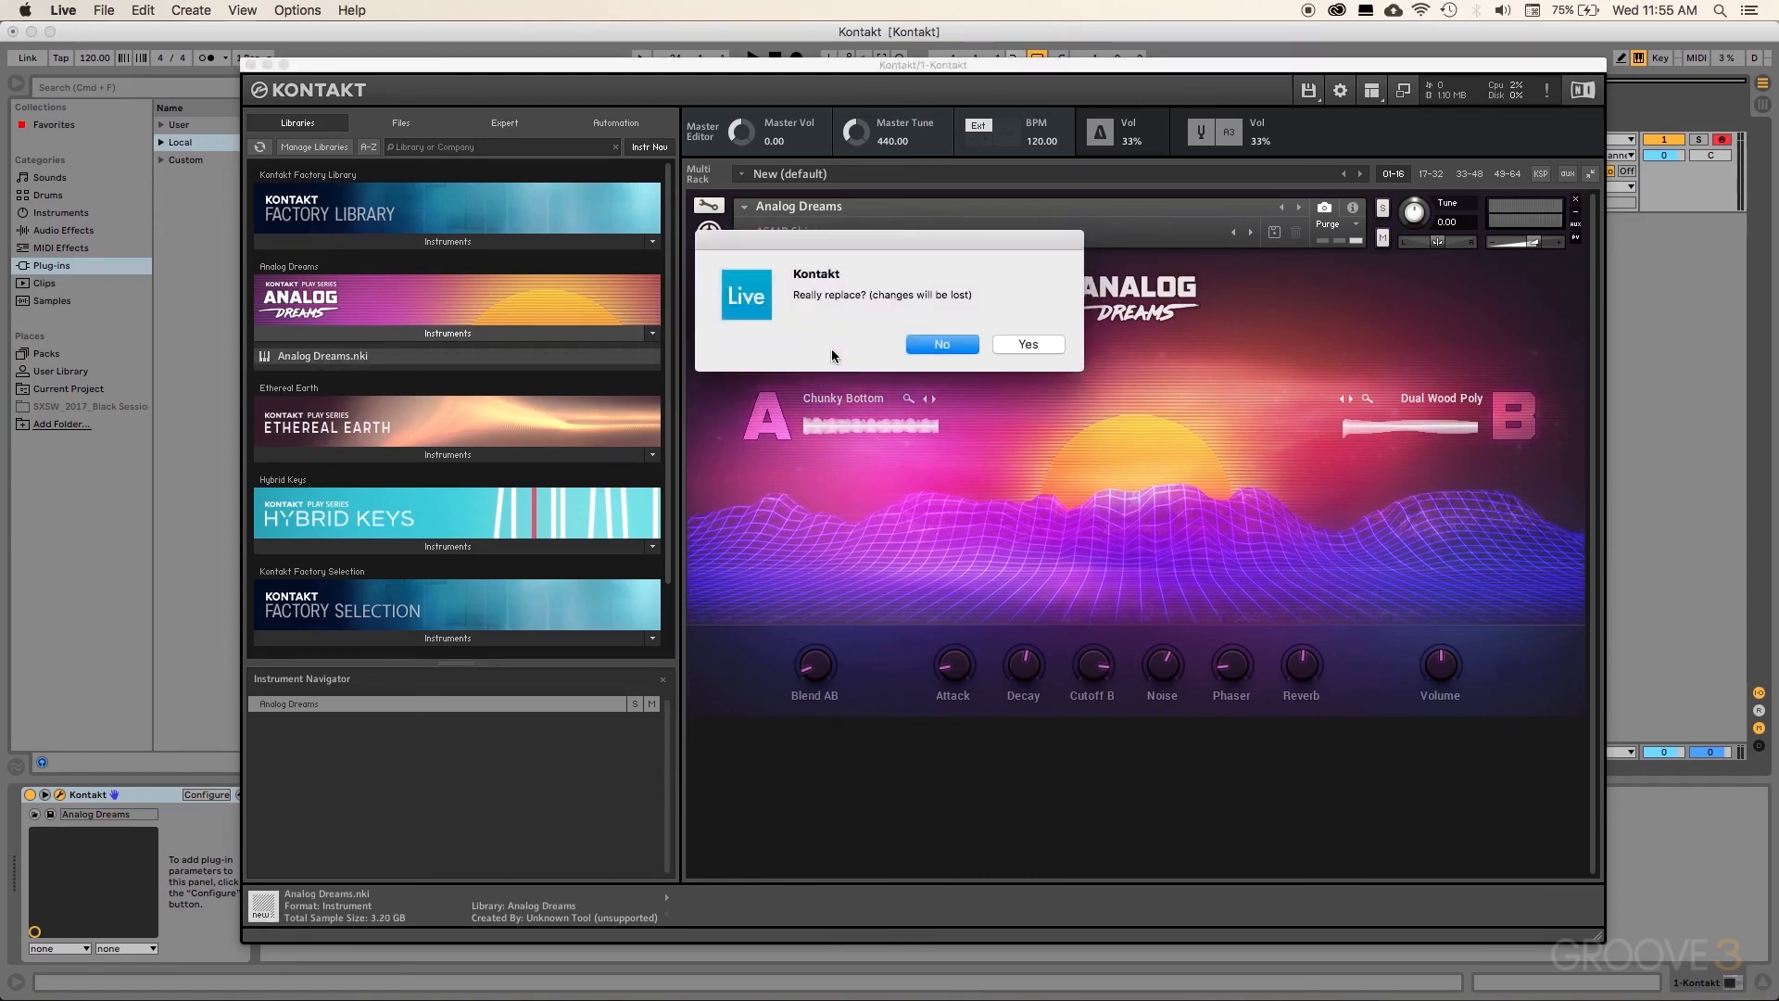
click(1030, 345)
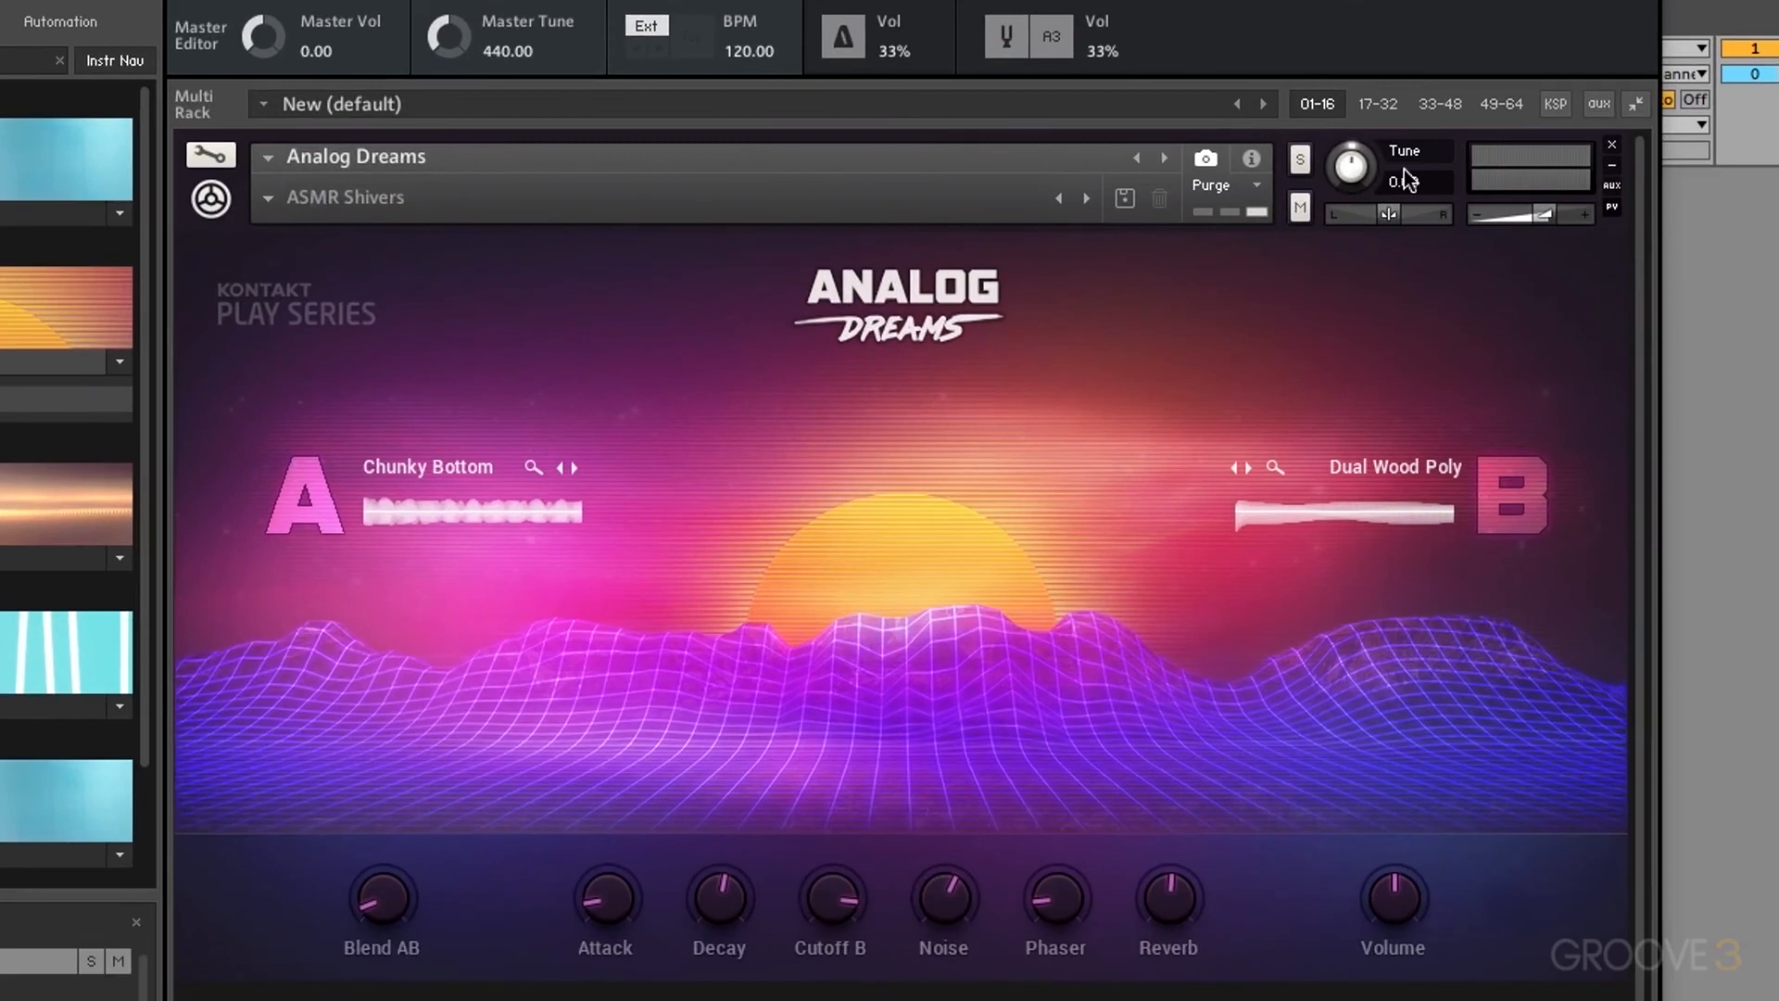
Step: Audition the Be Square bass snapshot, then the Experiment snapshot
click(267, 198)
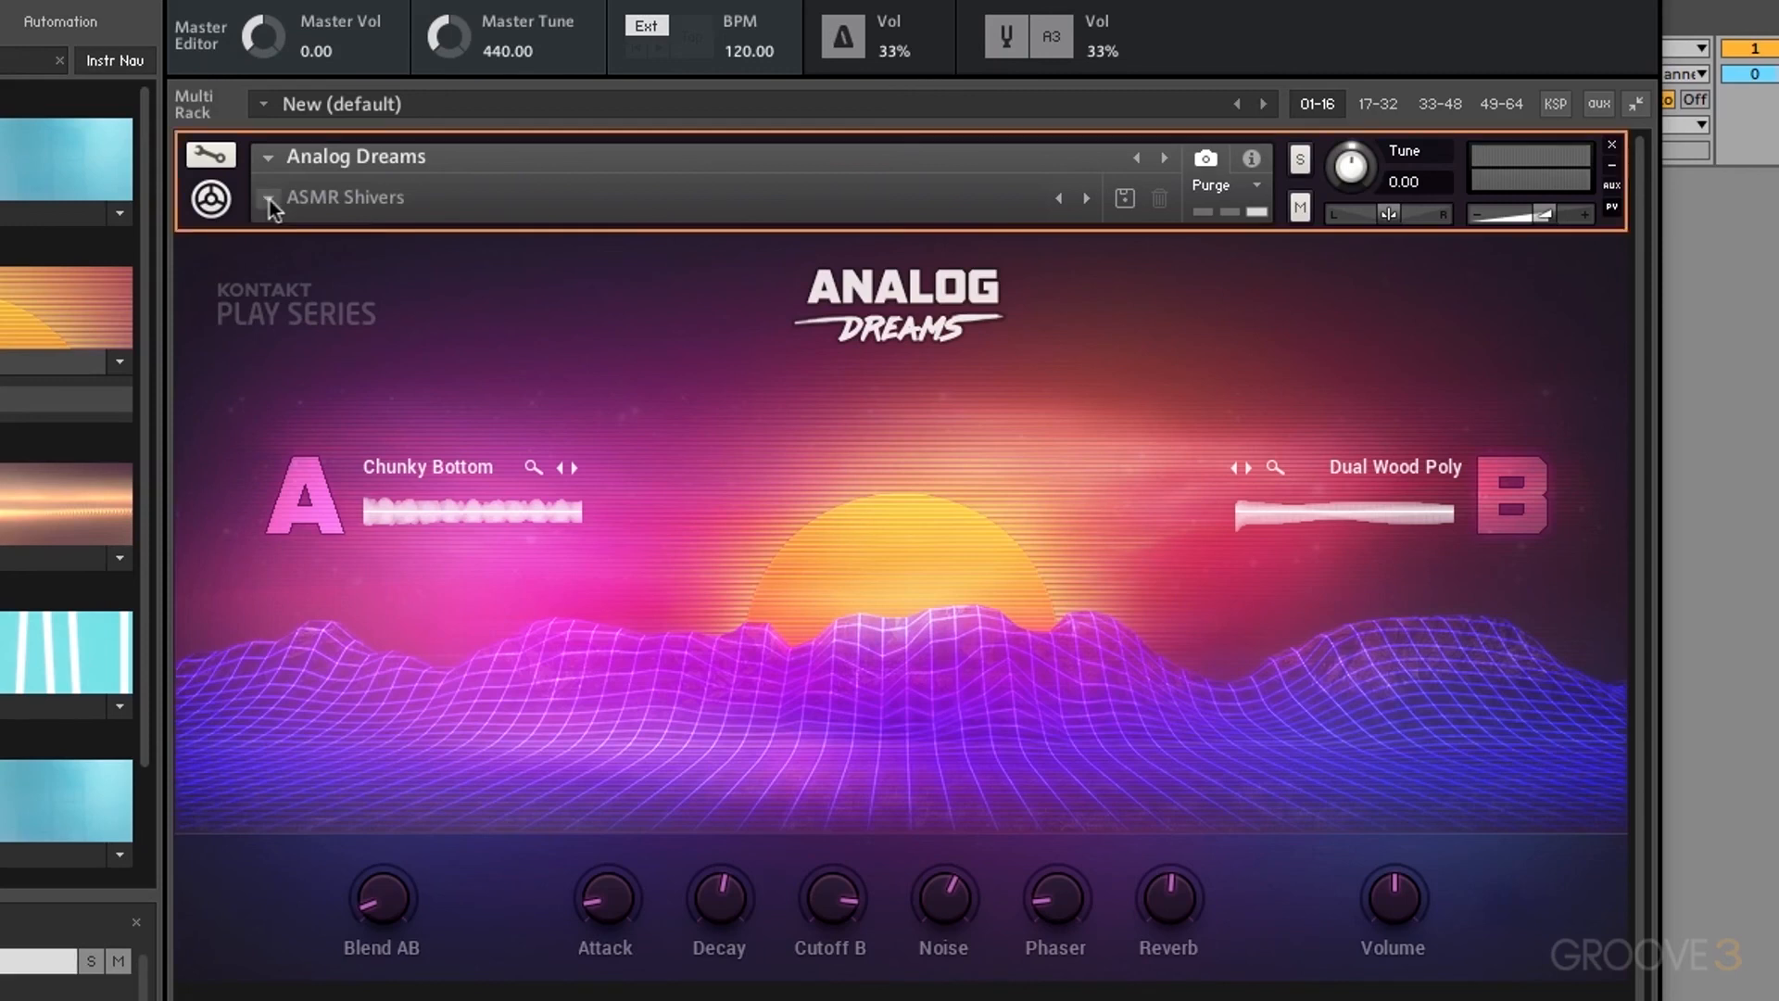
mouse_move(290, 225)
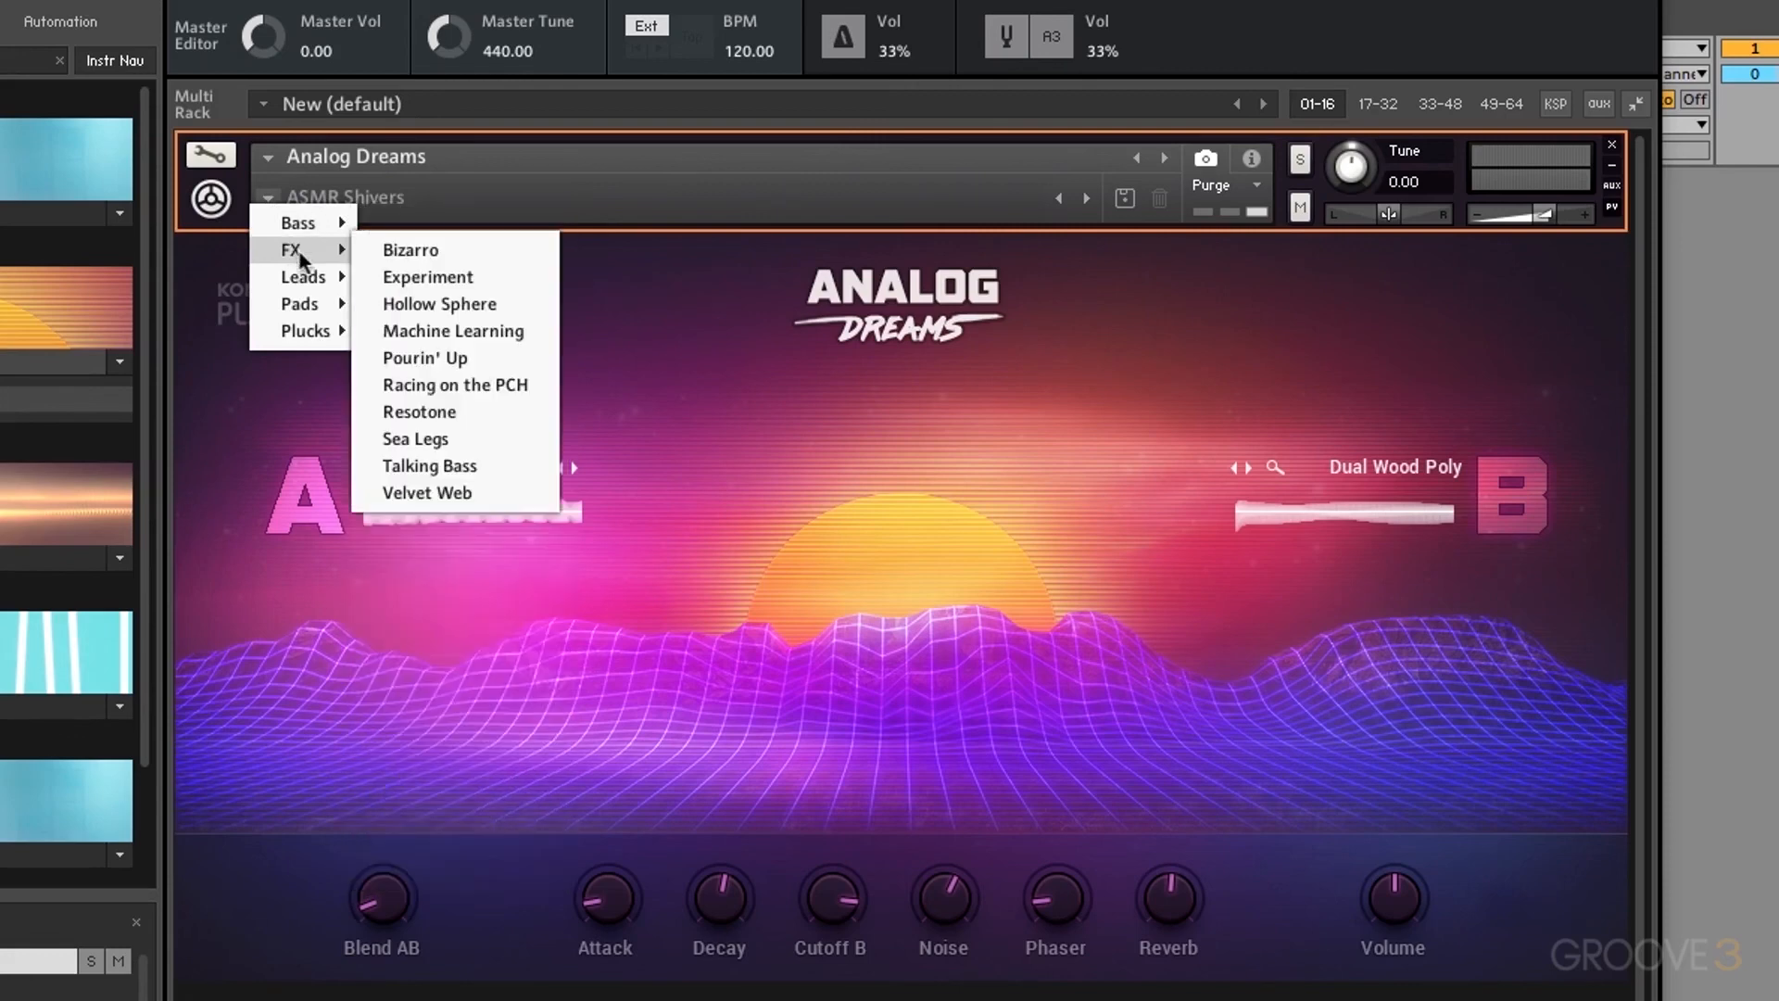
mouse_move(304, 279)
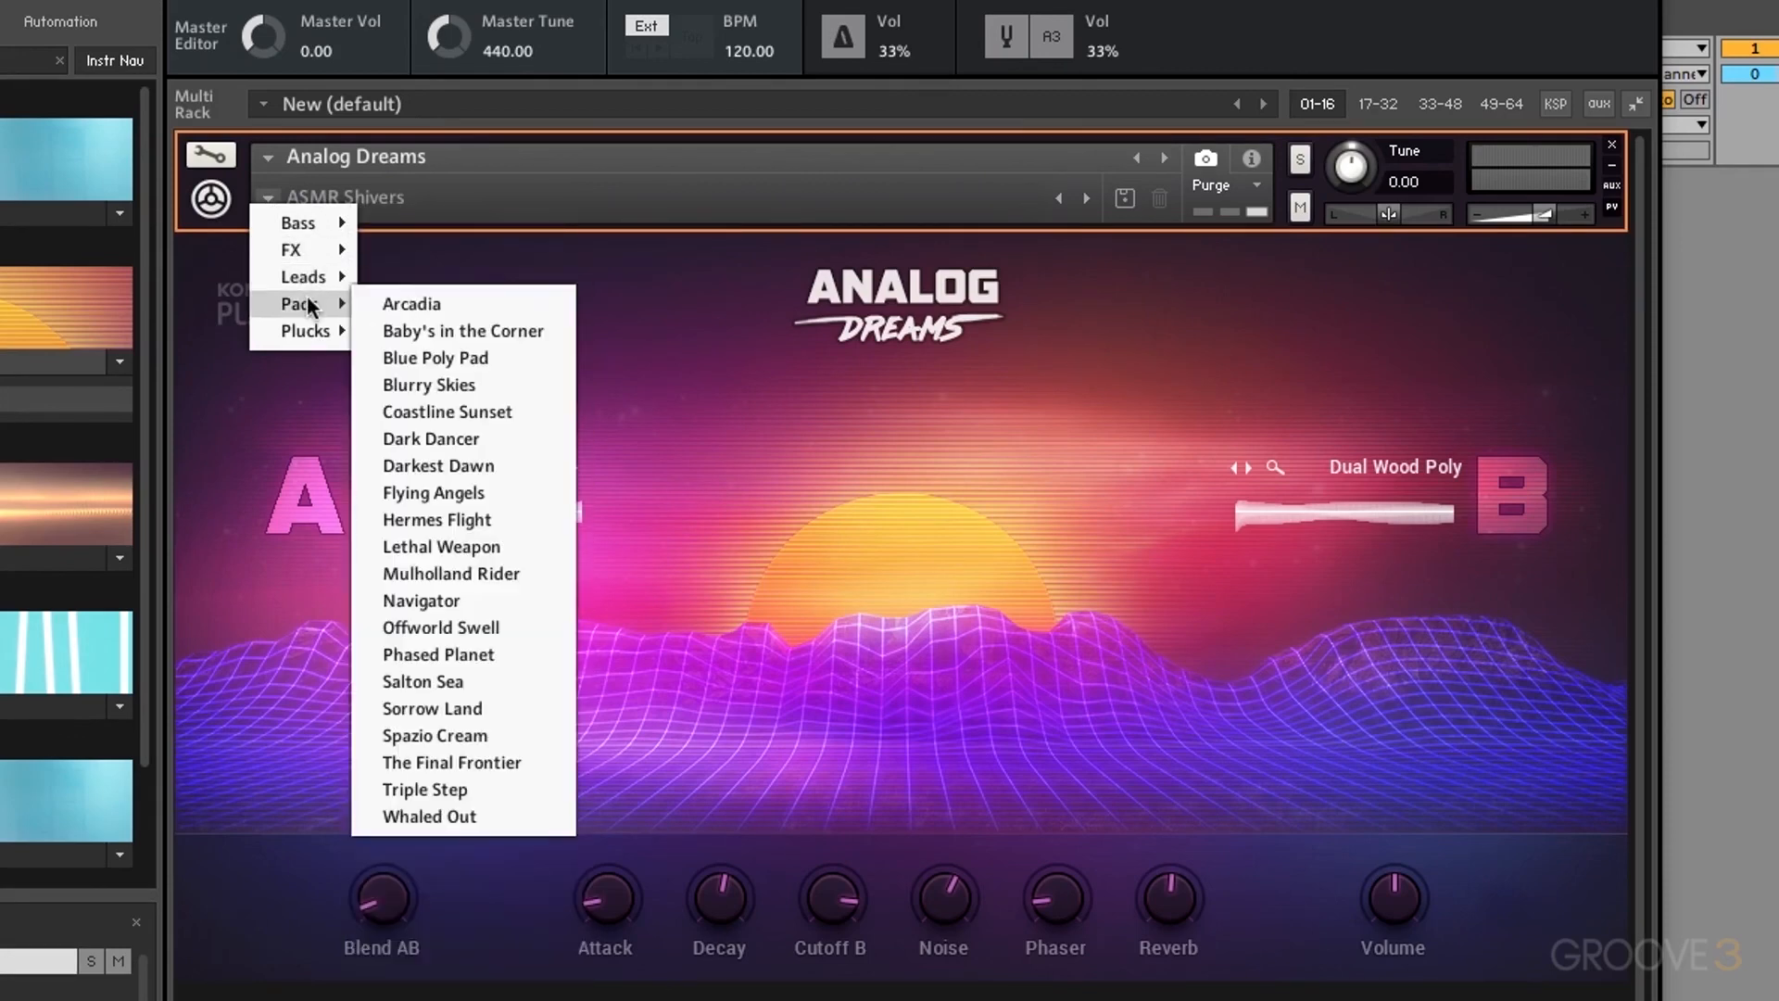
mouse_move(311, 338)
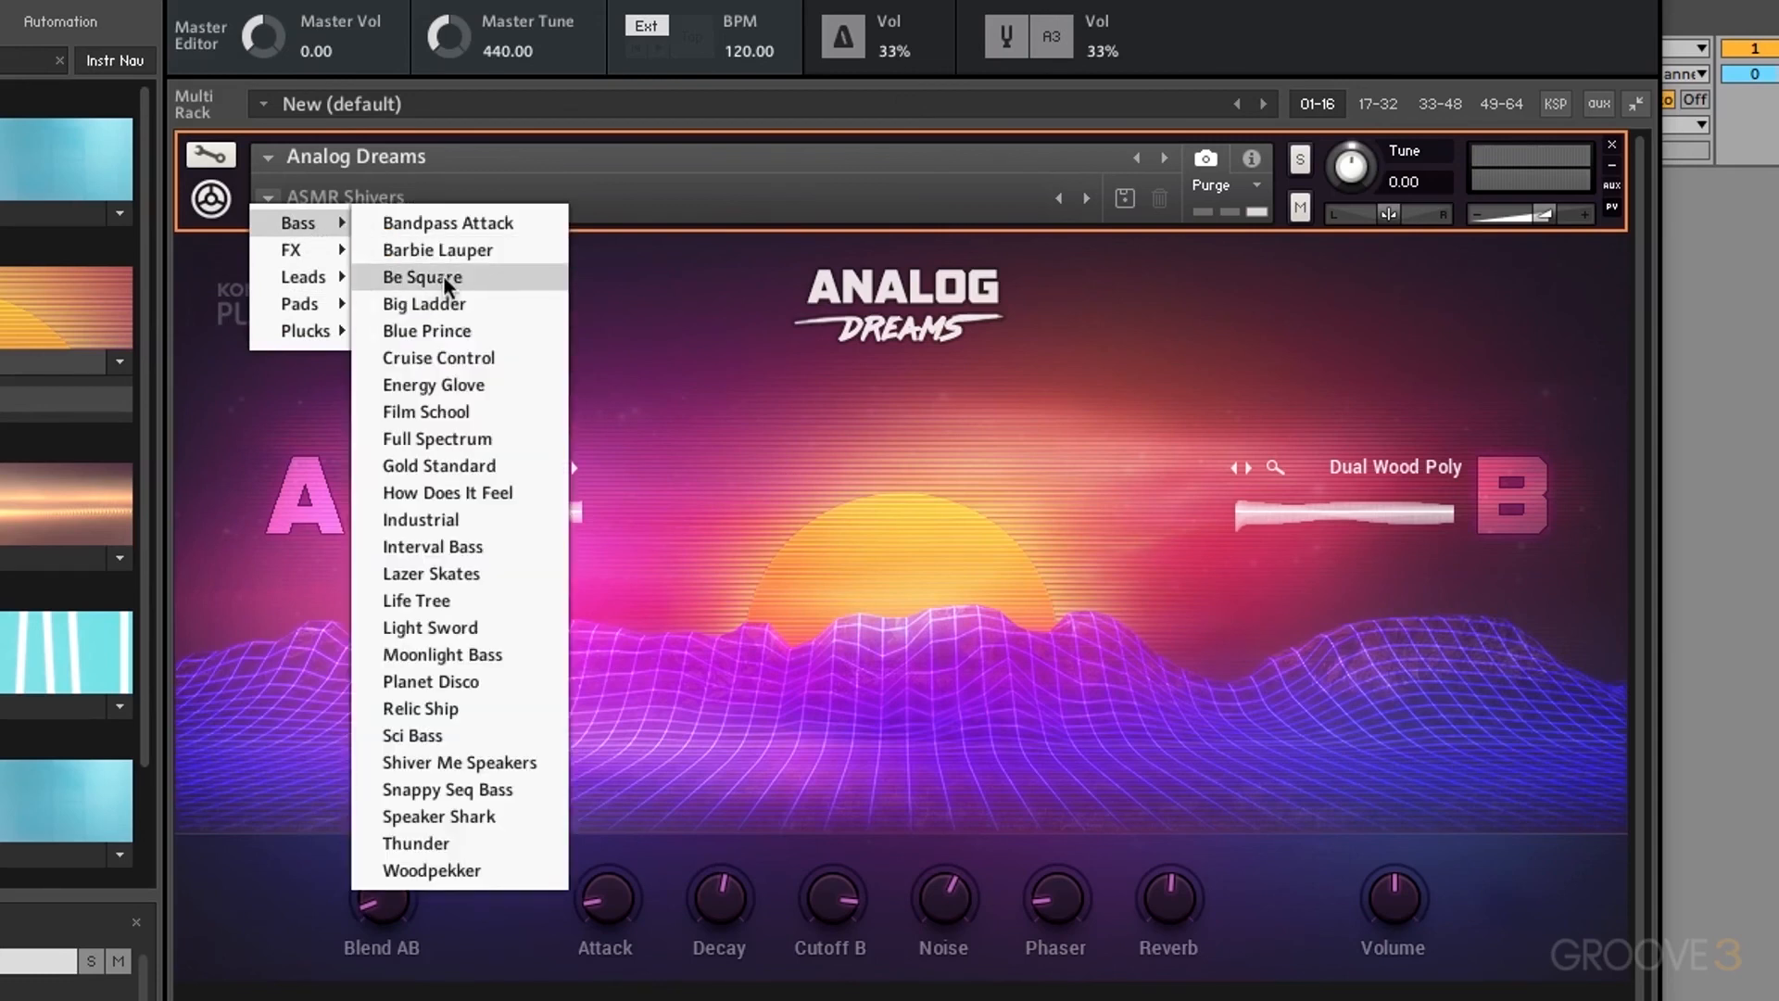
click(443, 275)
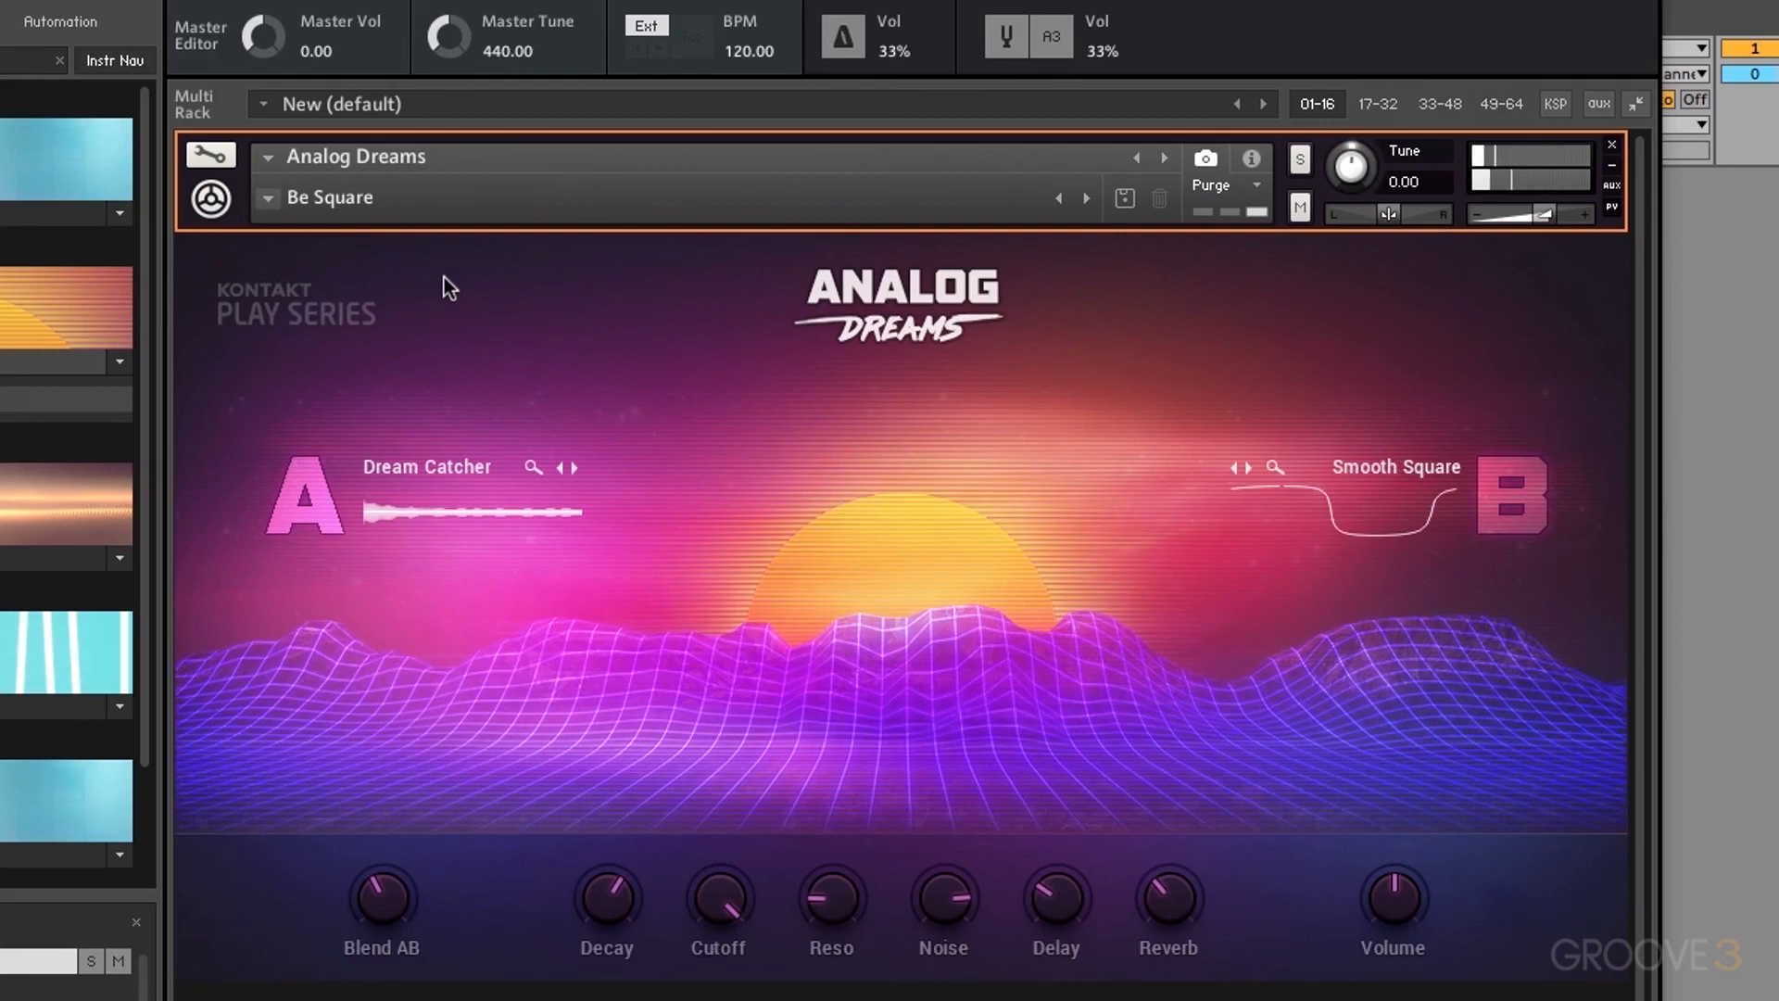
click(268, 198)
mouse_move(289, 250)
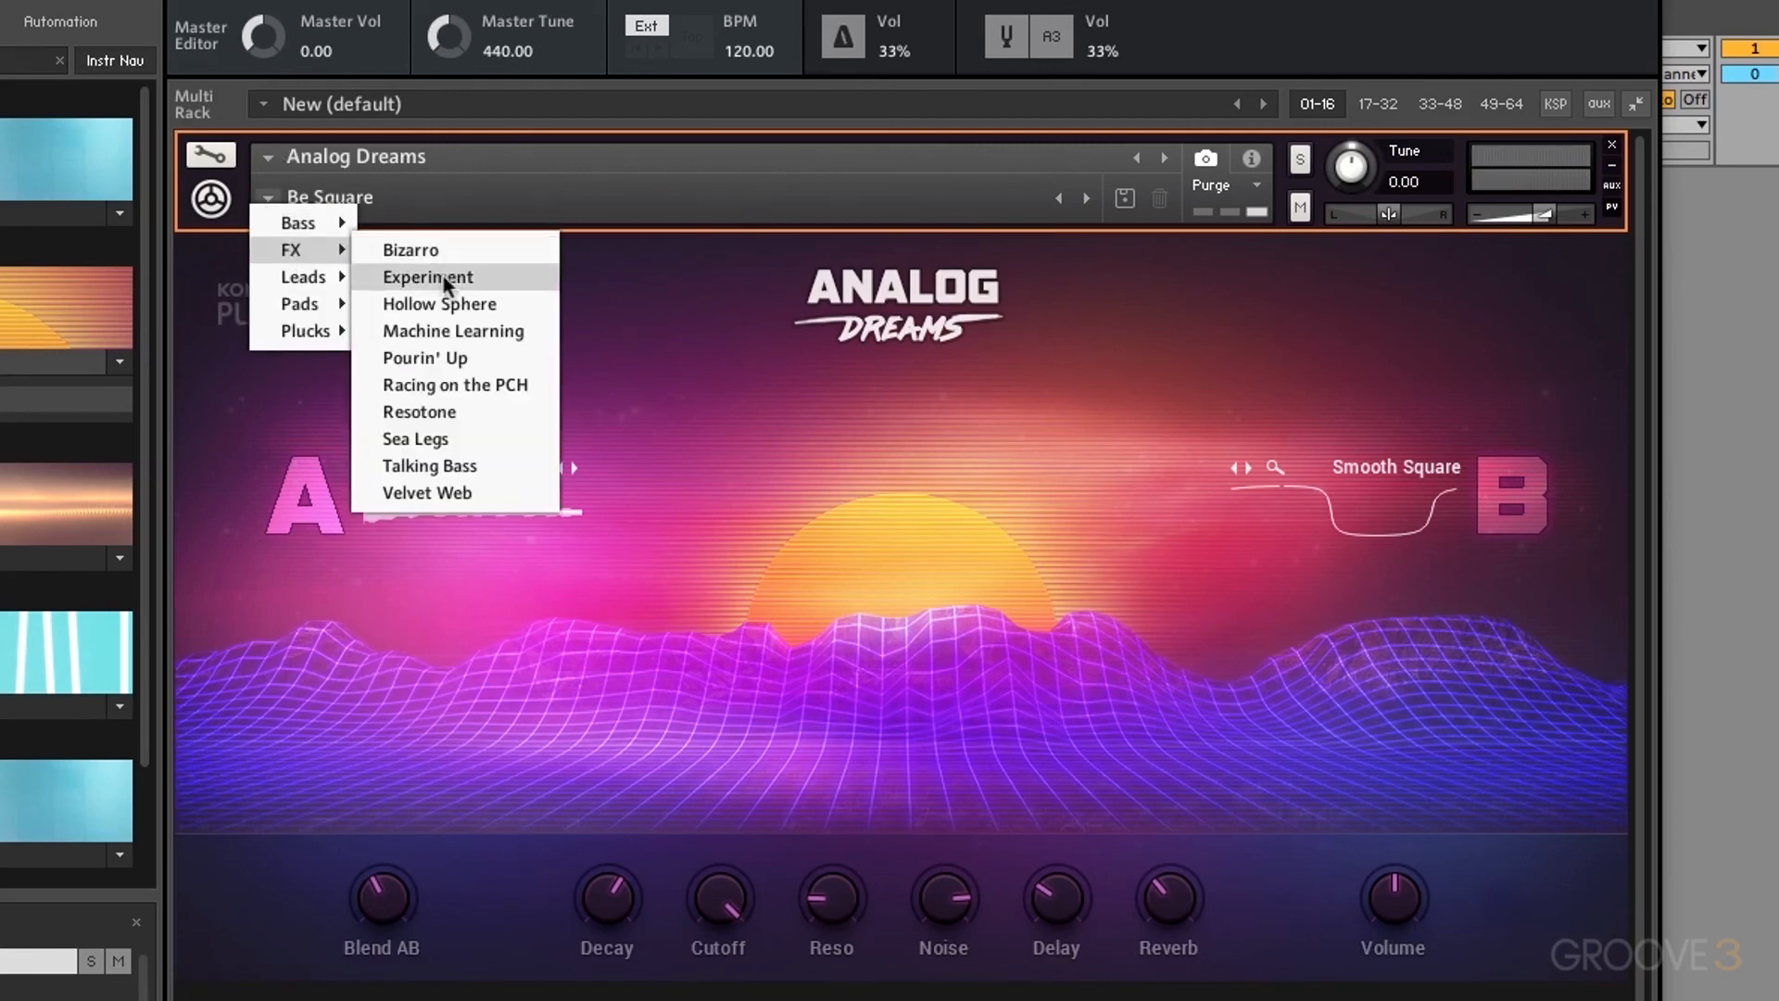
click(439, 282)
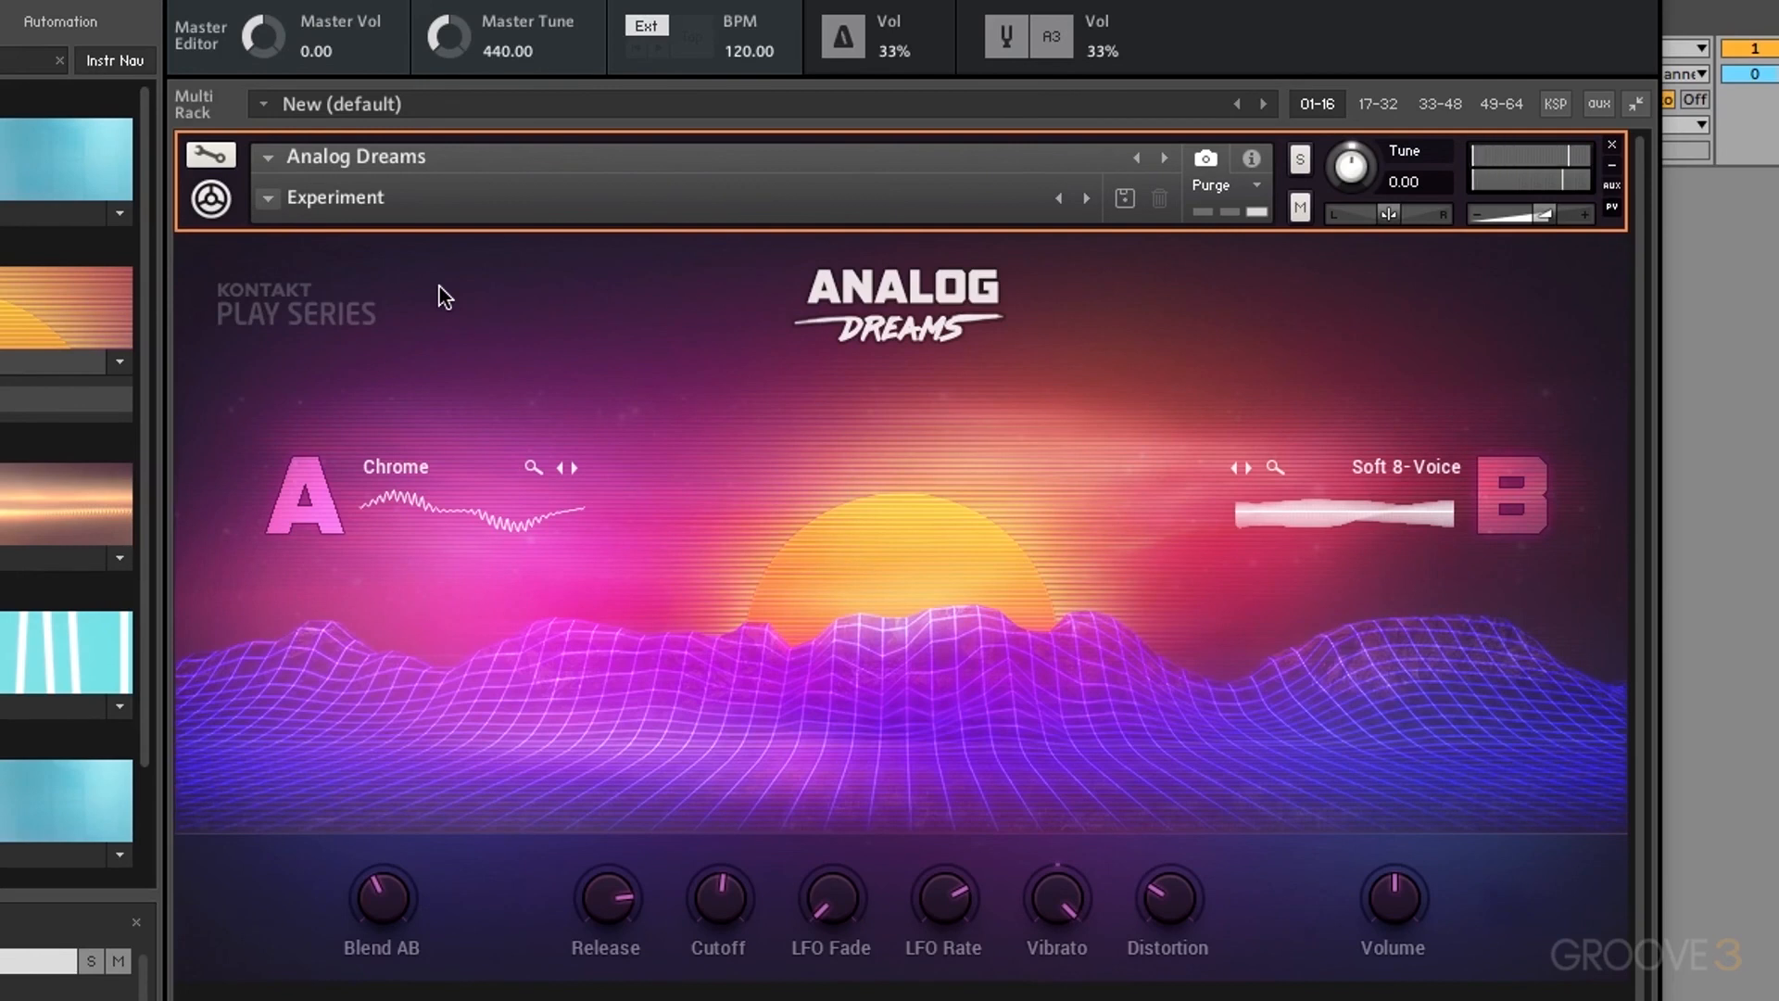
Step: Try the Brut Brassik lead and Arcadia pad snapshots, then load Plucks > Caverna Magica
click(270, 196)
mouse_move(310, 276)
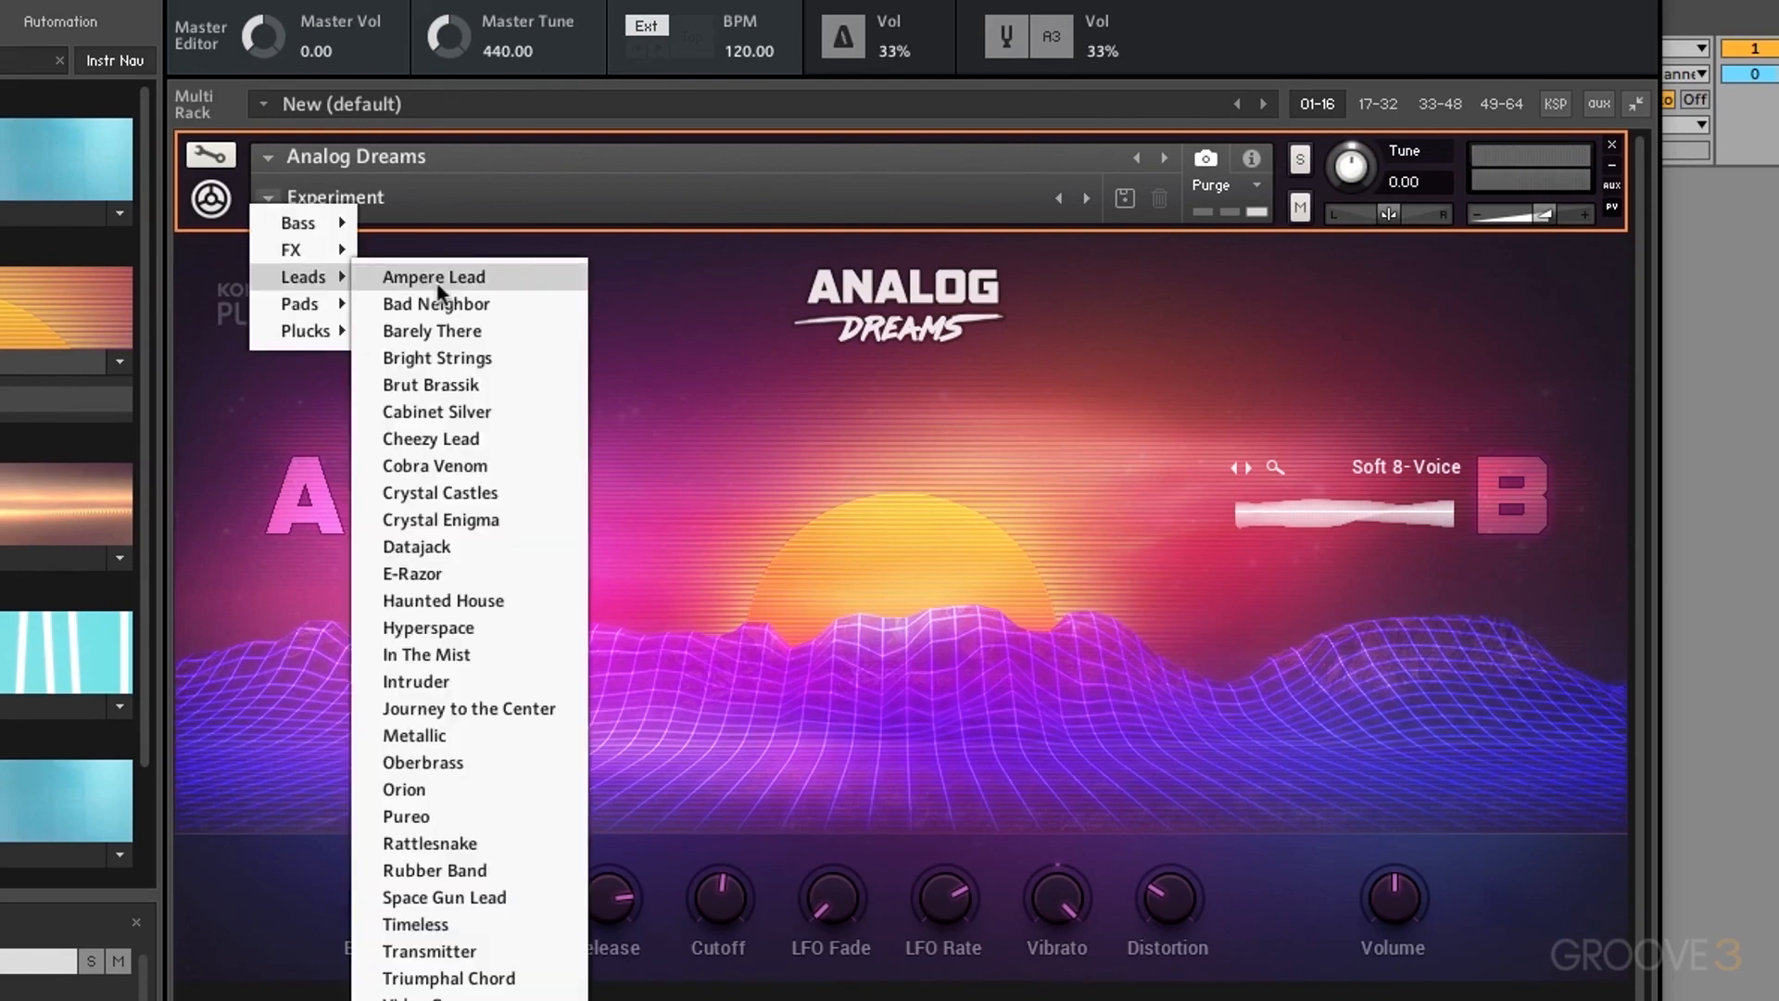
click(449, 383)
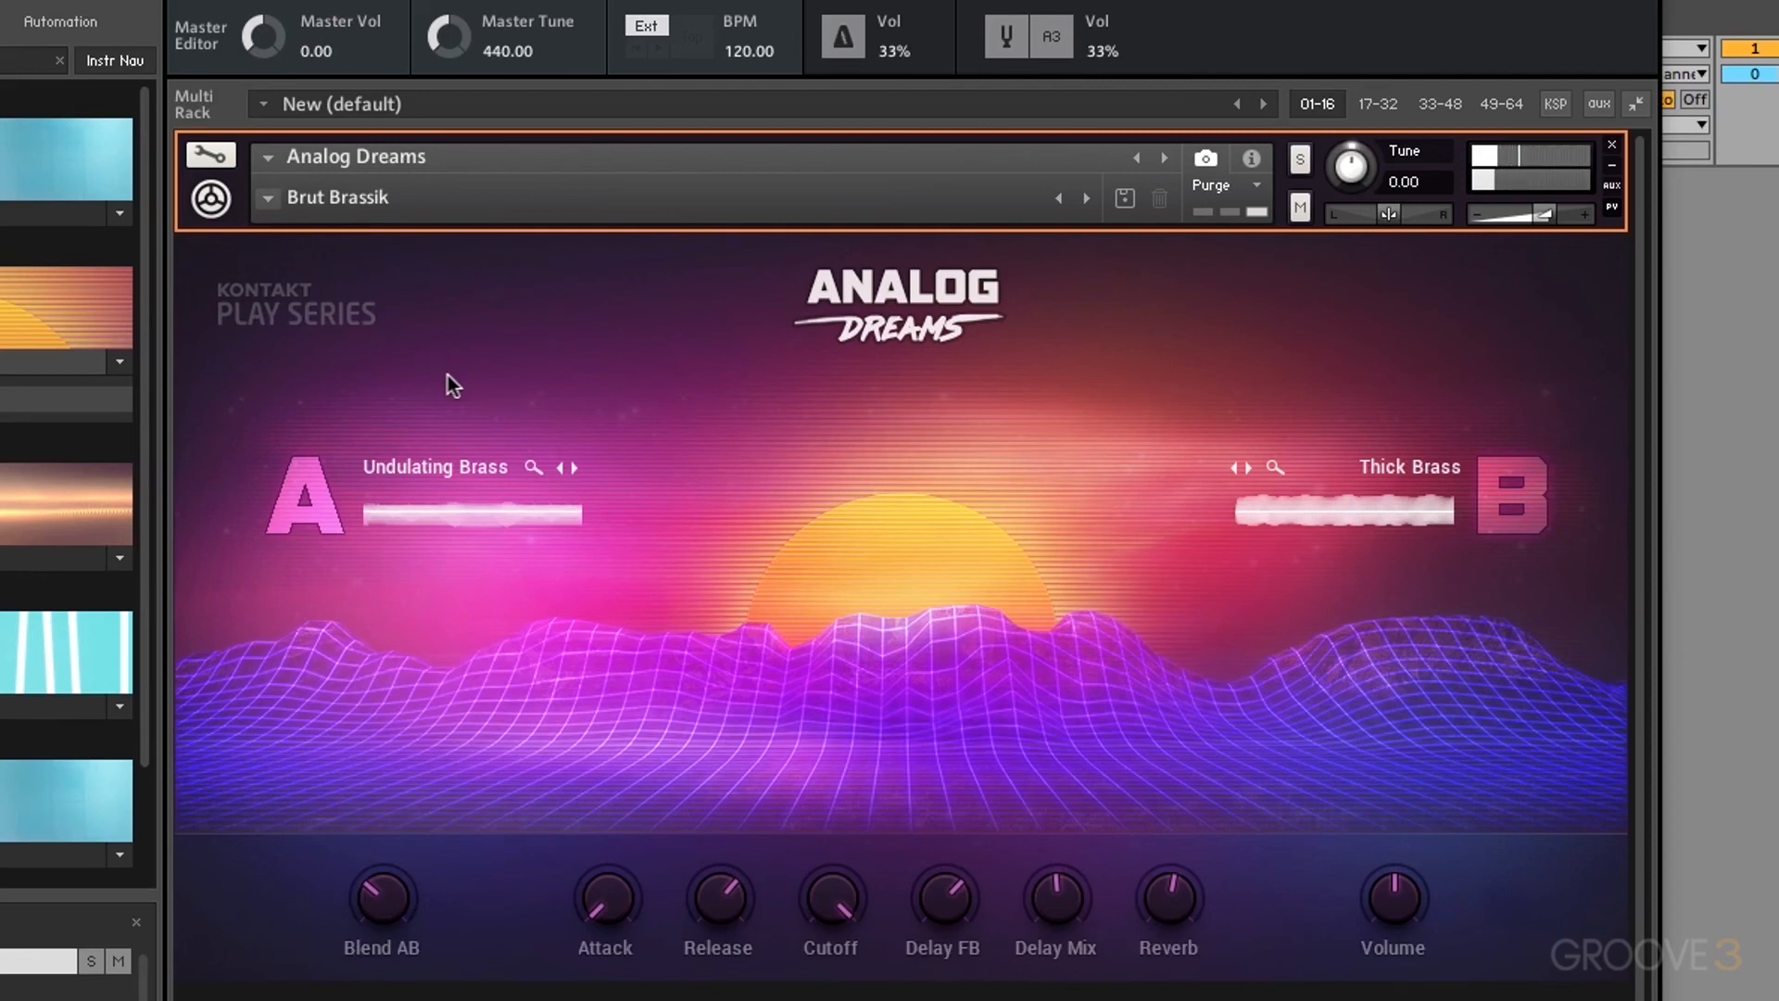
click(271, 198)
mouse_move(302, 302)
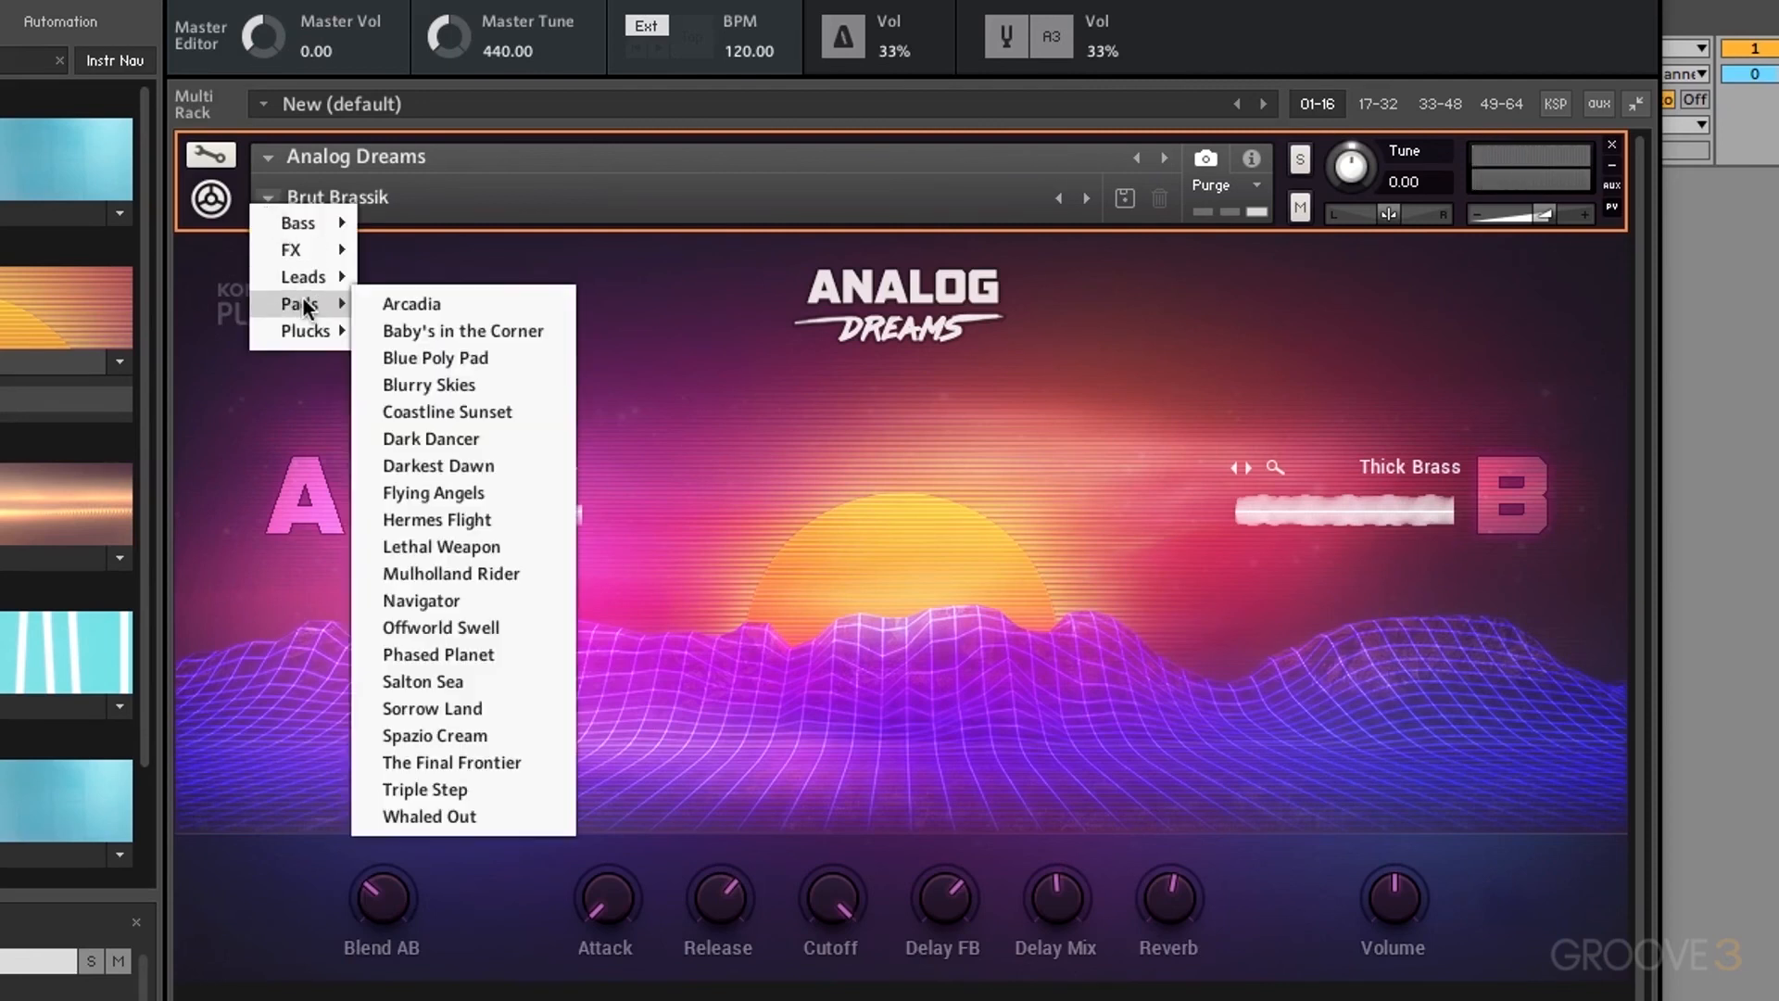
click(435, 309)
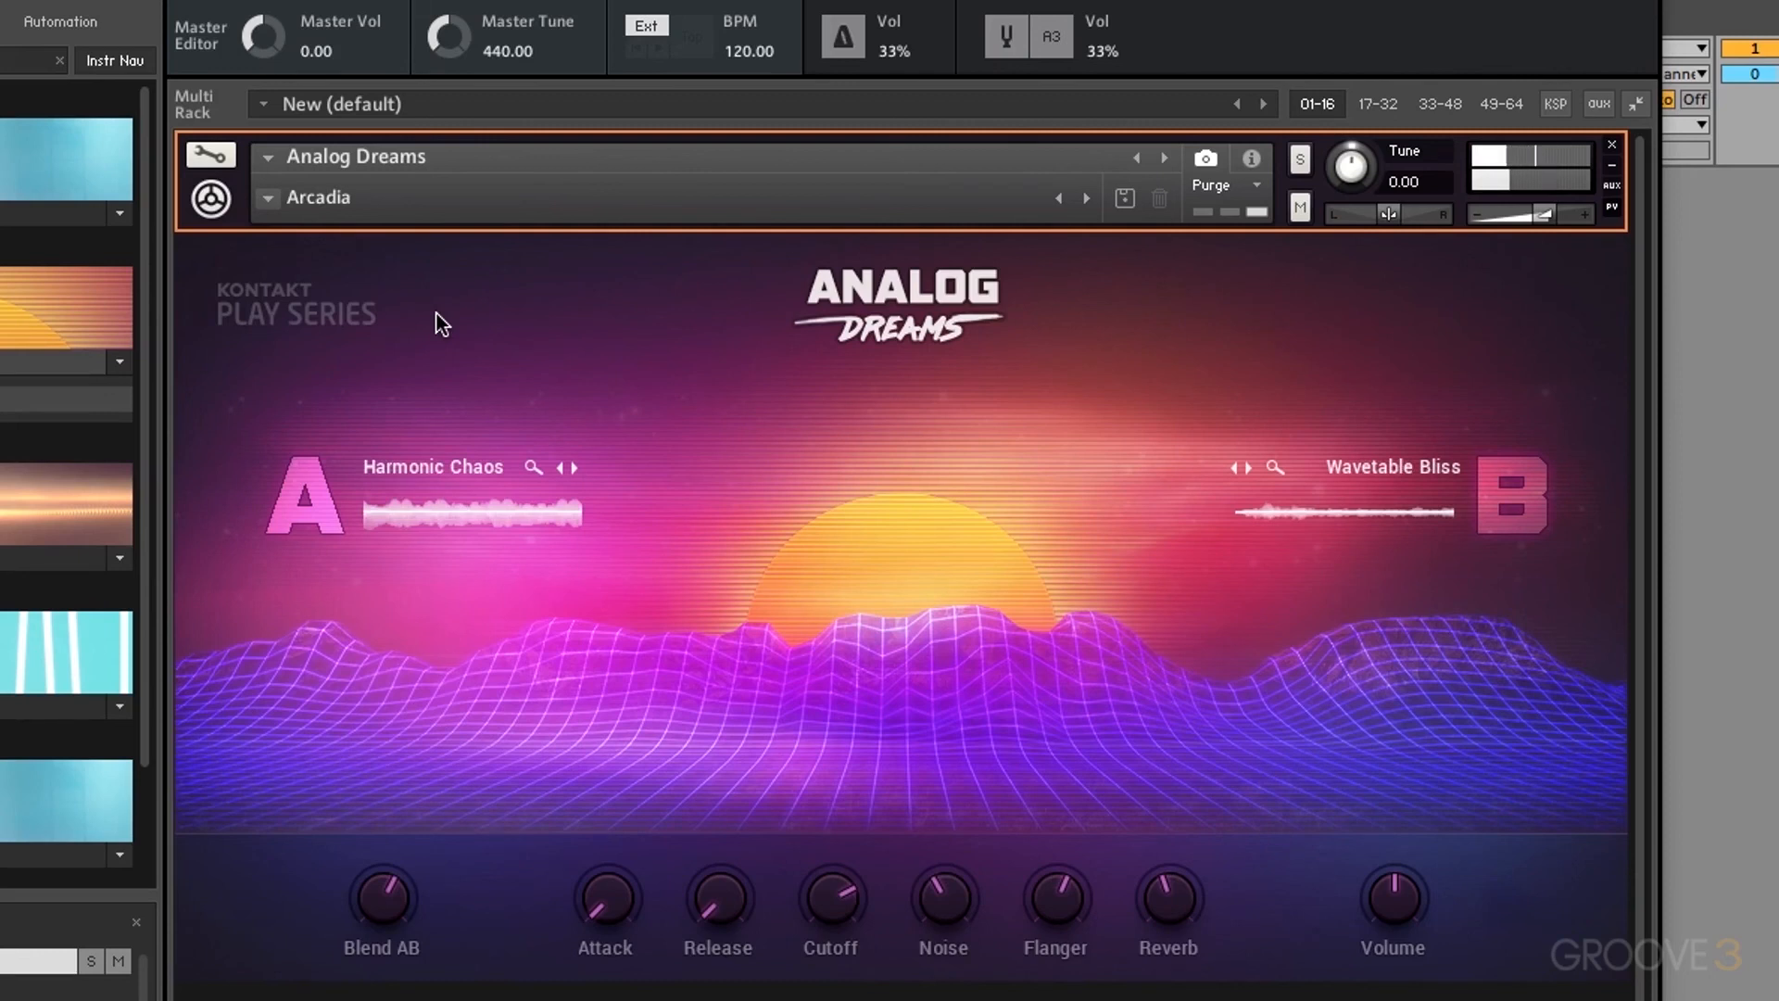
click(267, 197)
mouse_move(298, 336)
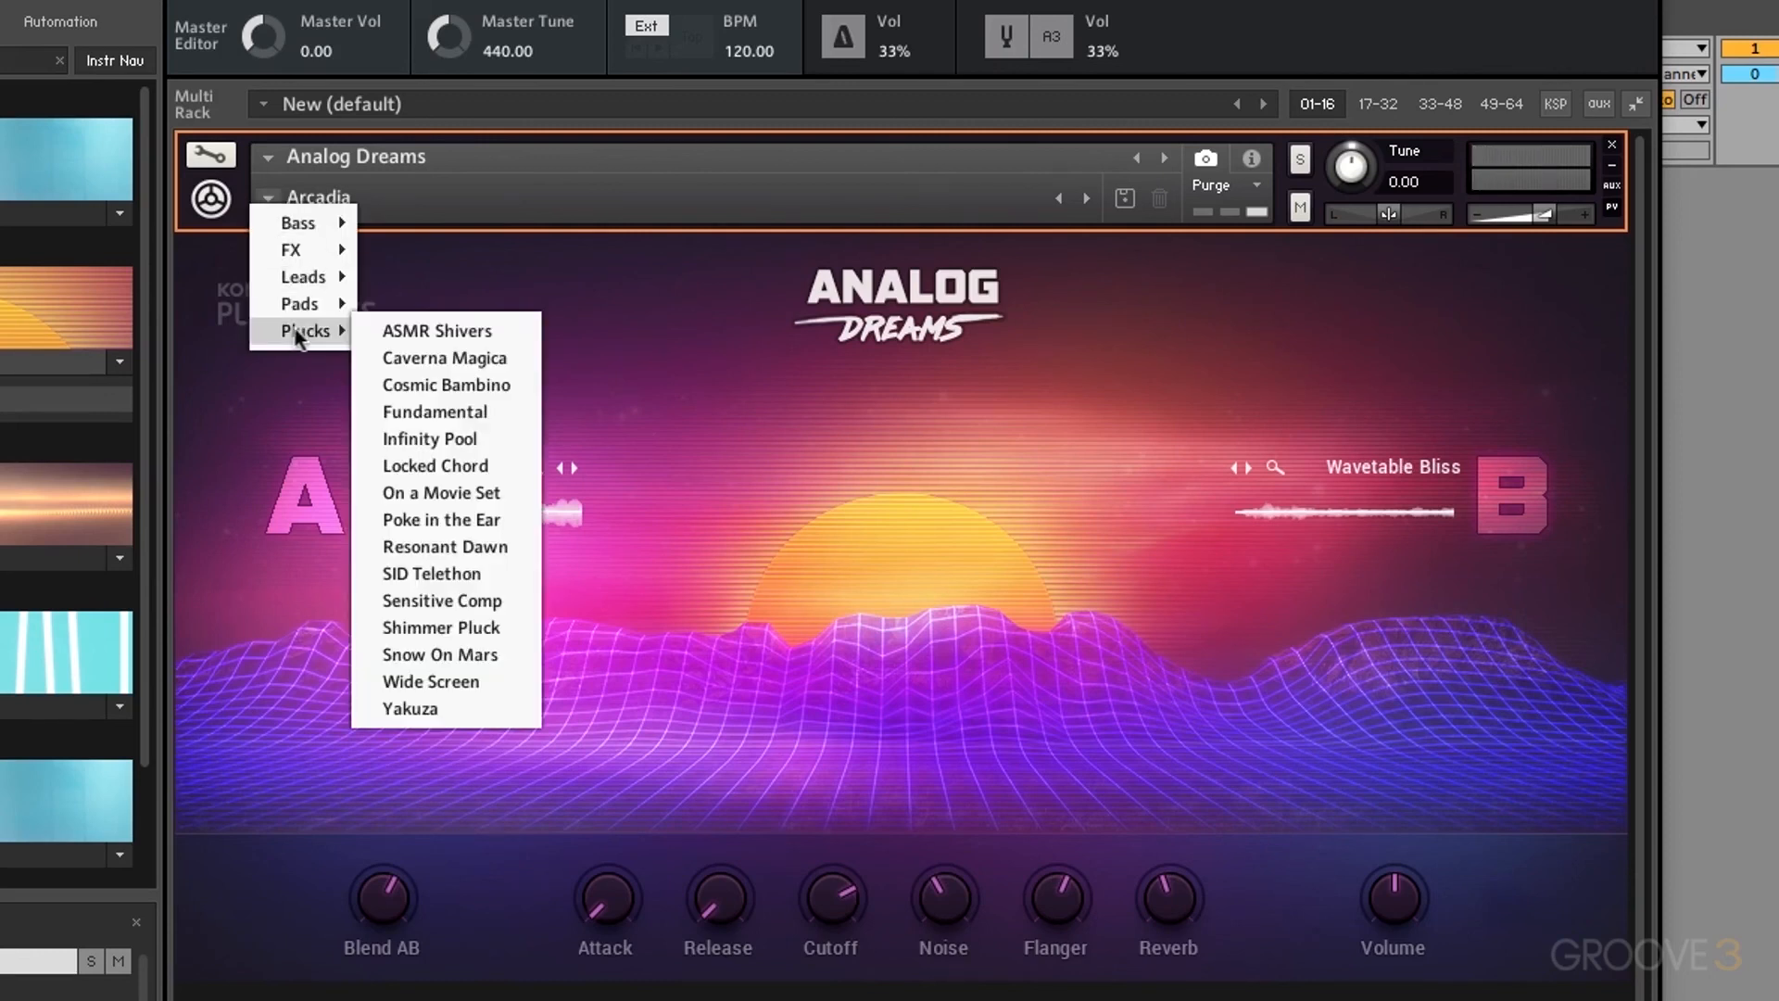
click(421, 355)
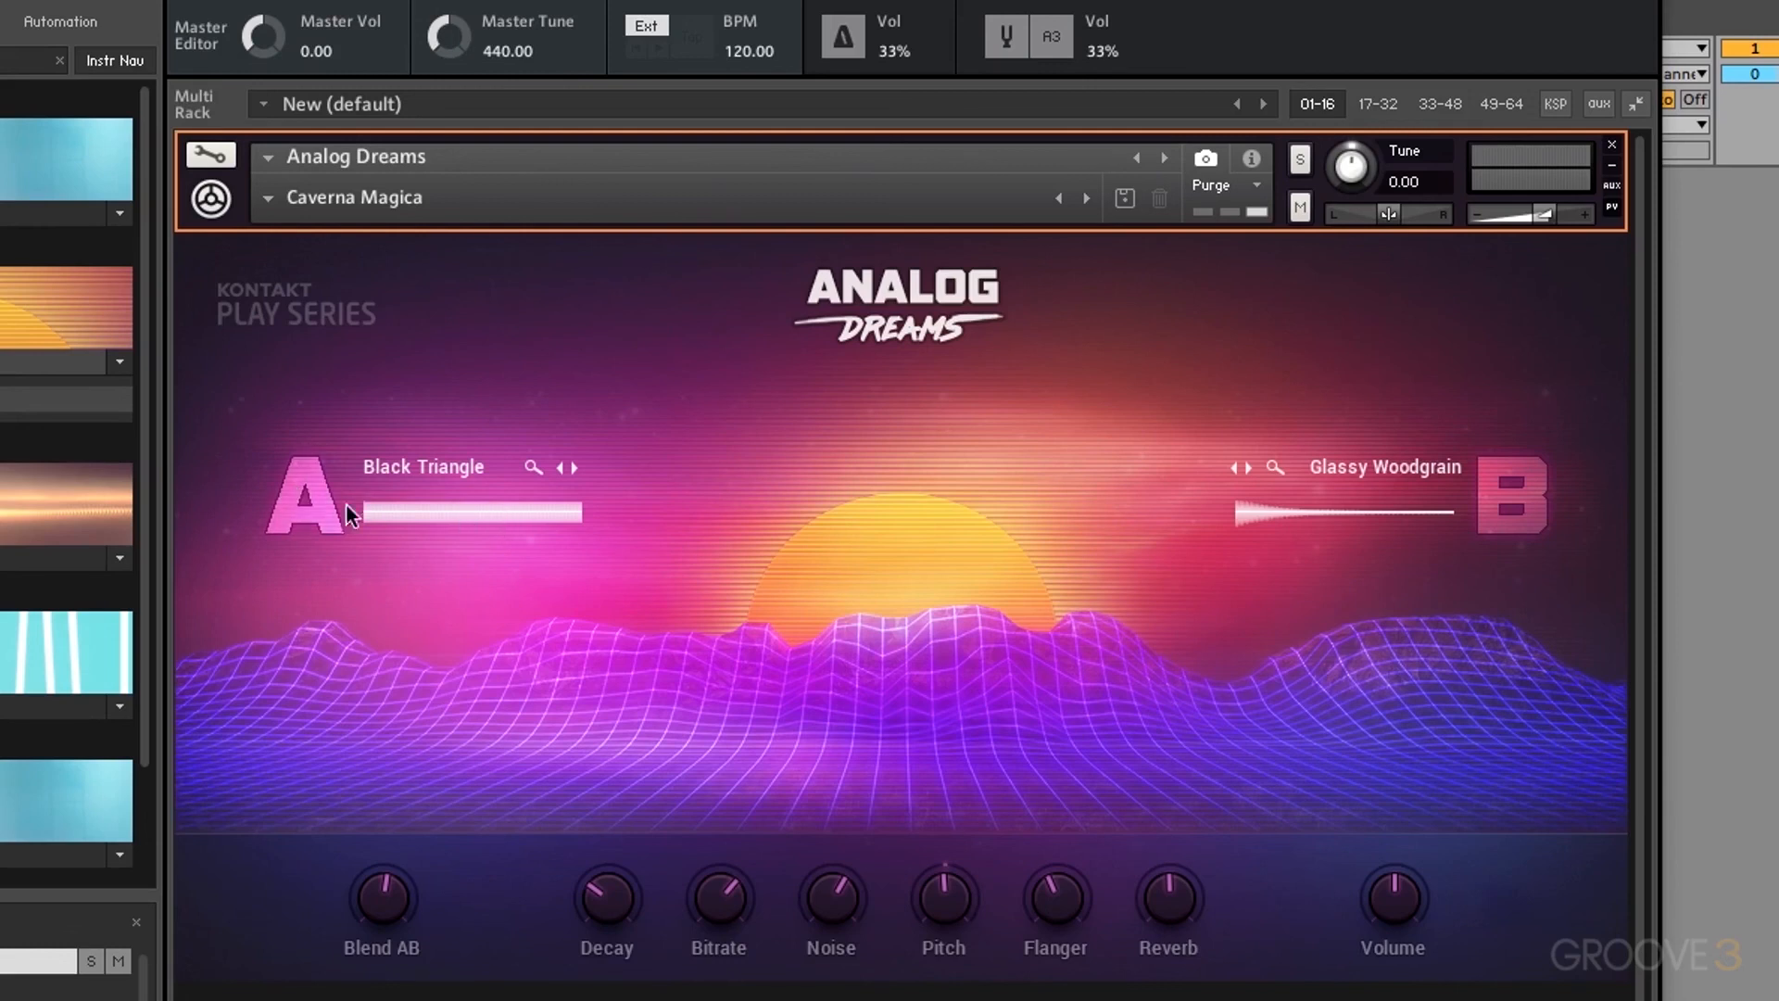
Step: Set source A to Woozy Bass, after briefly trying Ambient Acid
click(313, 503)
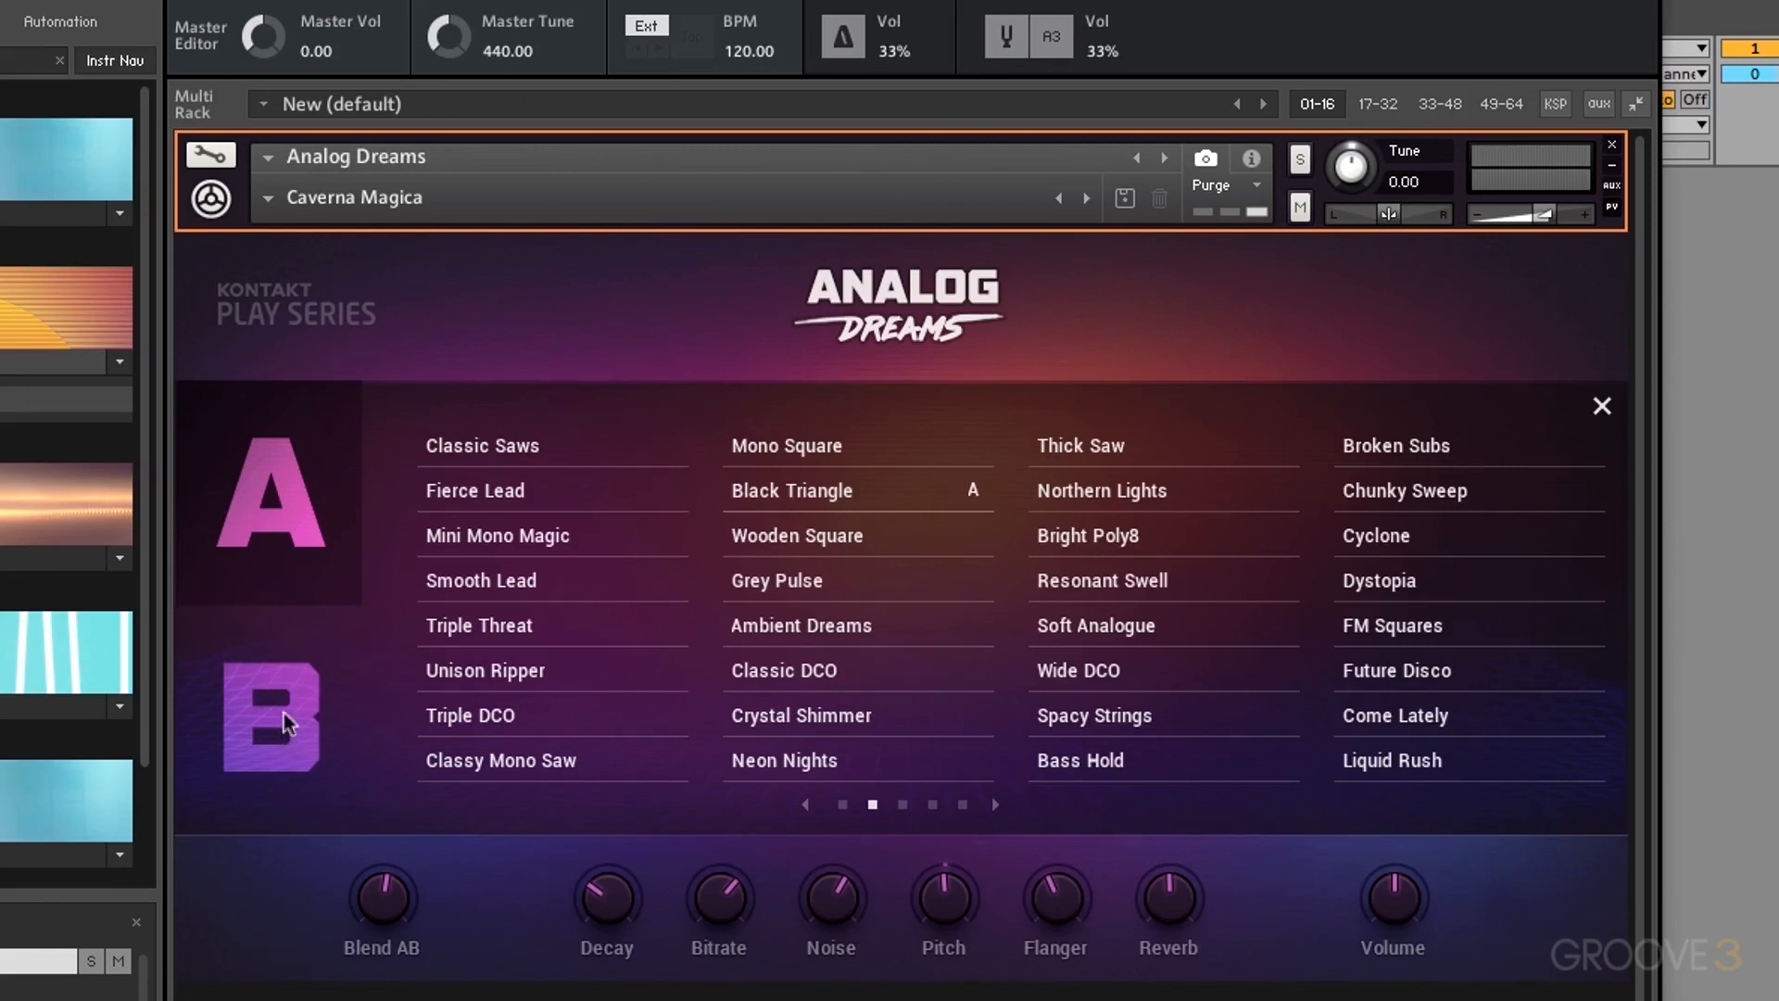
click(903, 804)
click(845, 805)
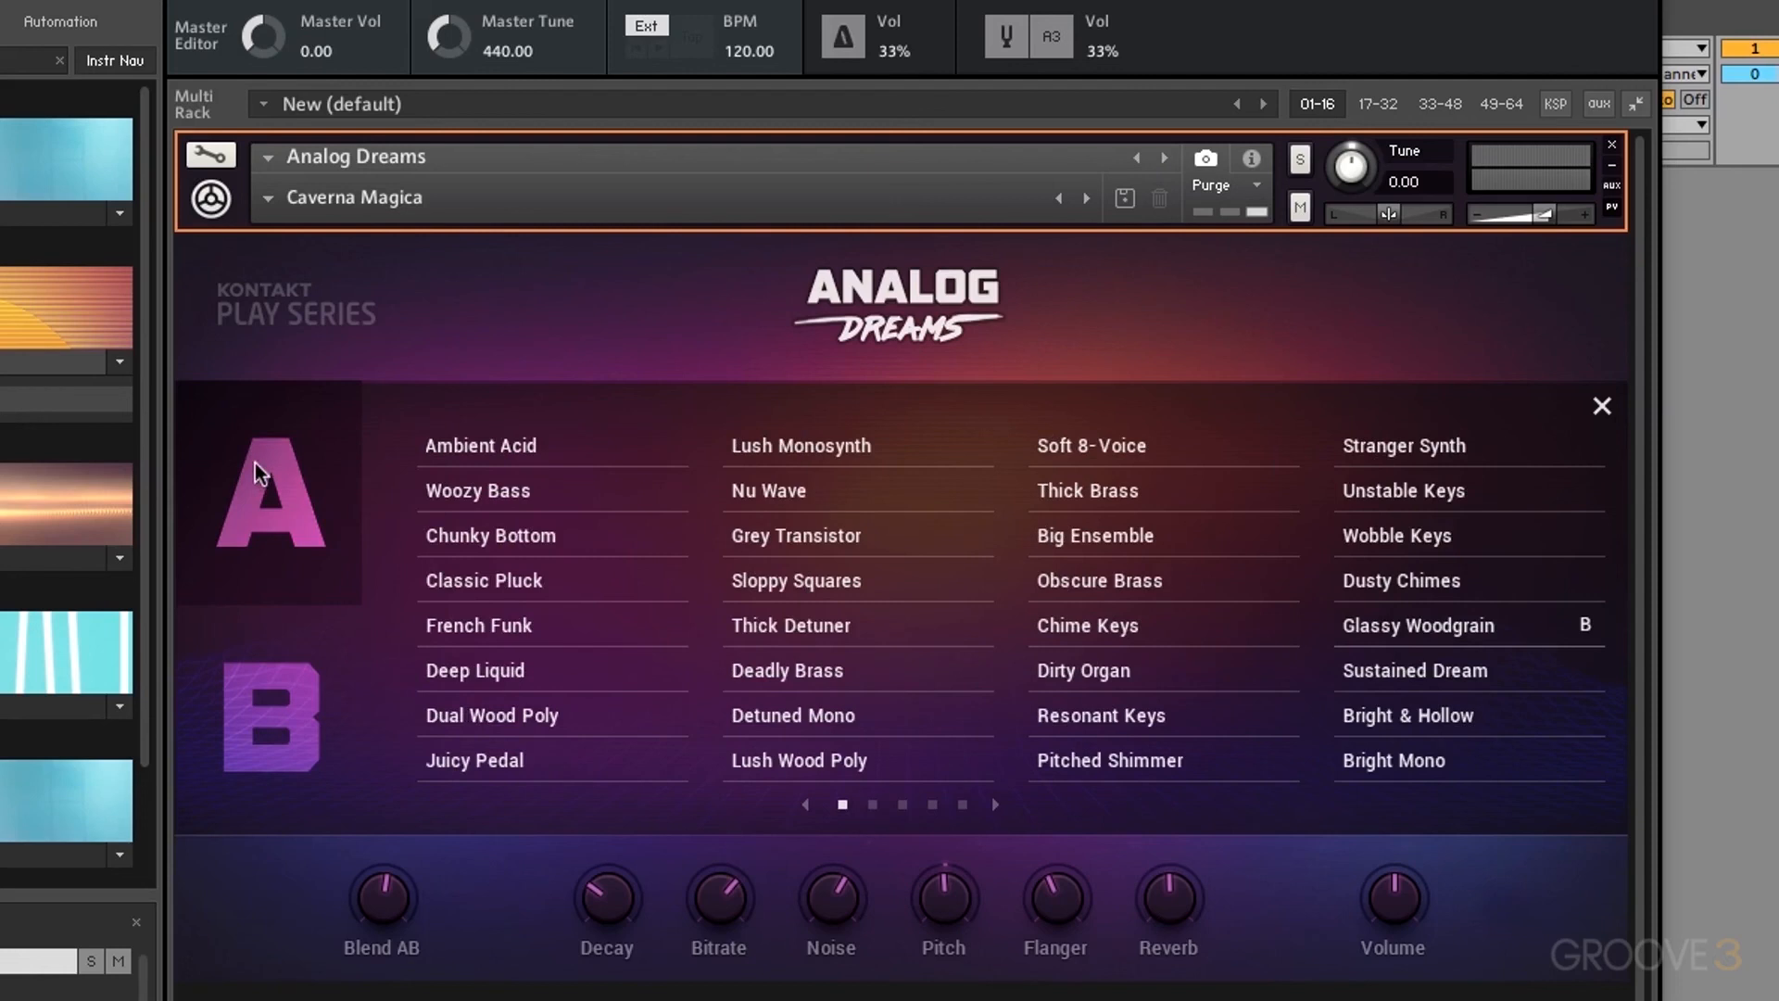
click(537, 448)
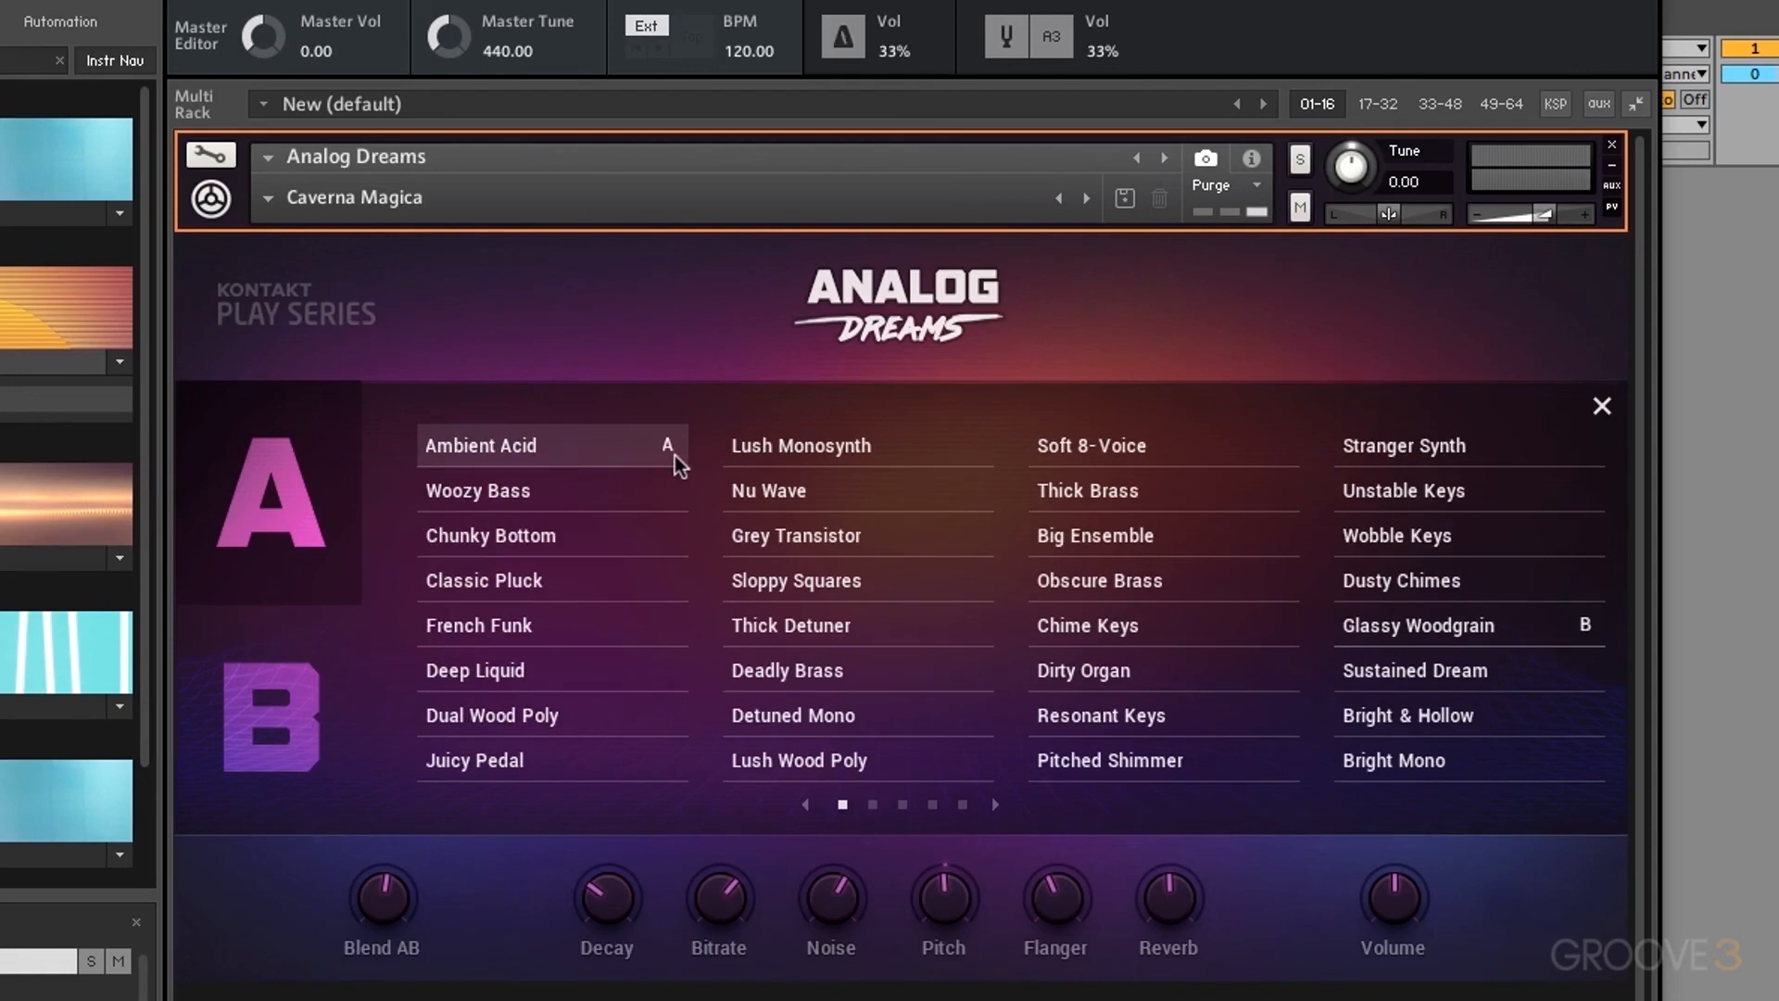
click(628, 493)
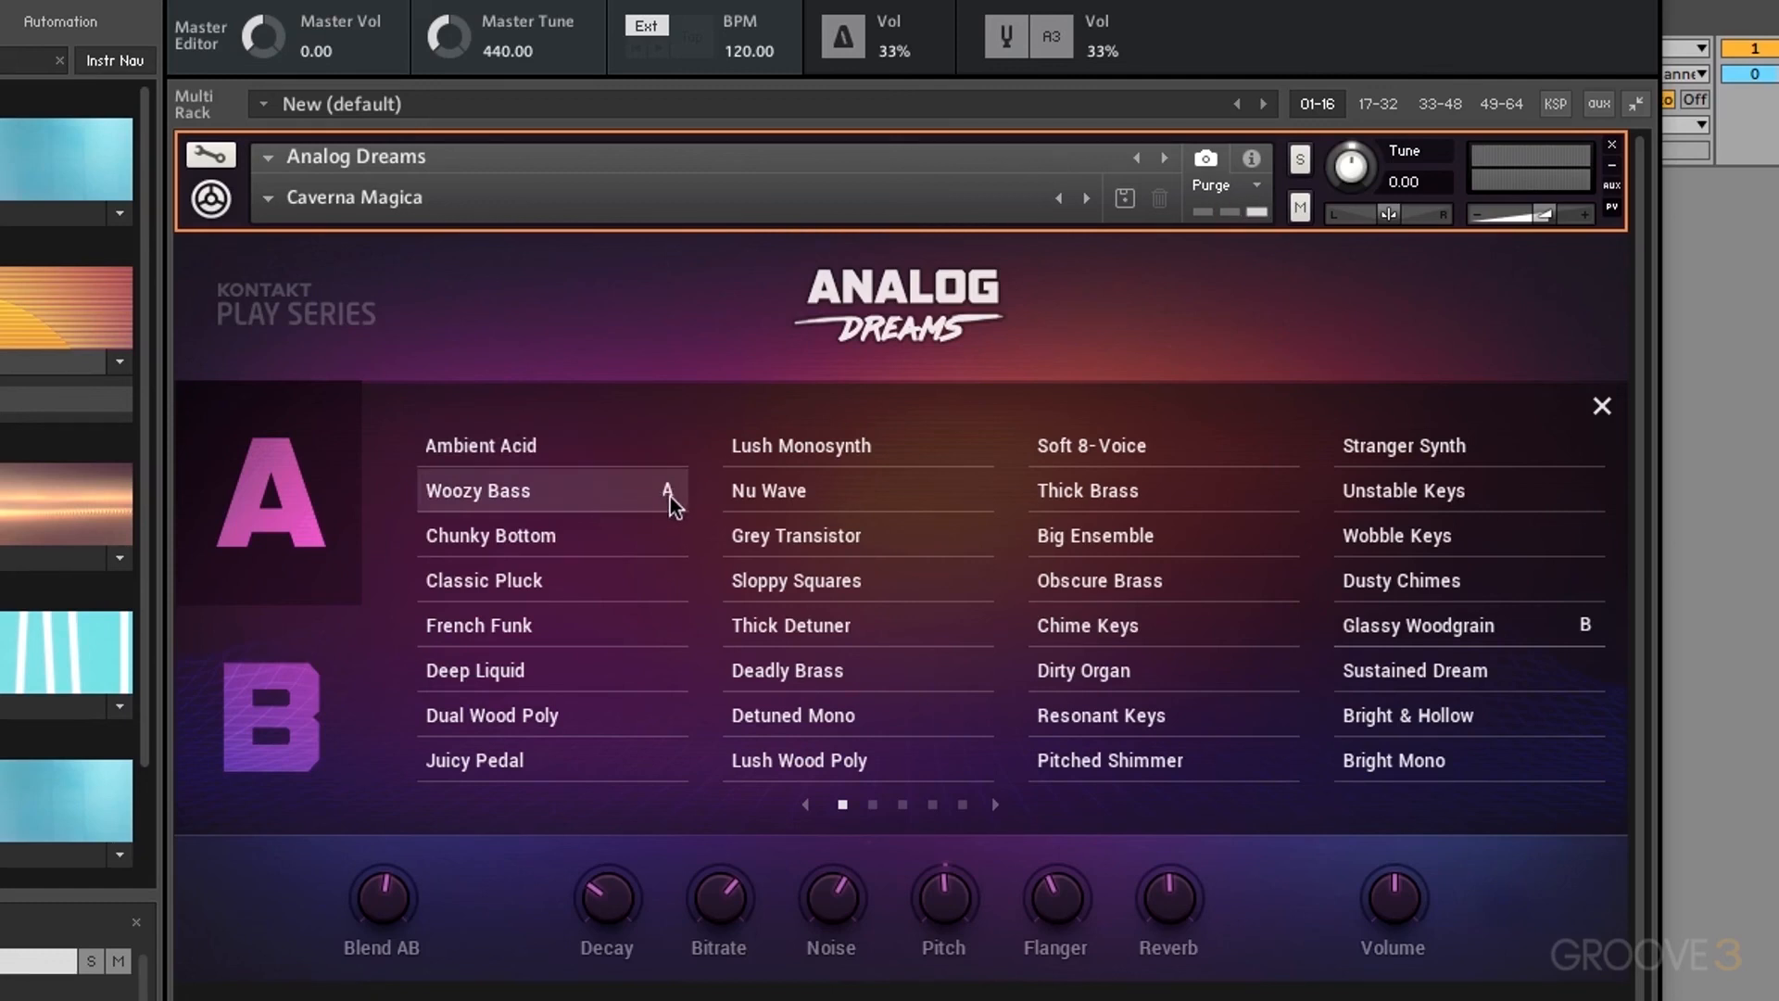
Step: Set source B to Grey Transistor and page through the other available sounds
click(315, 735)
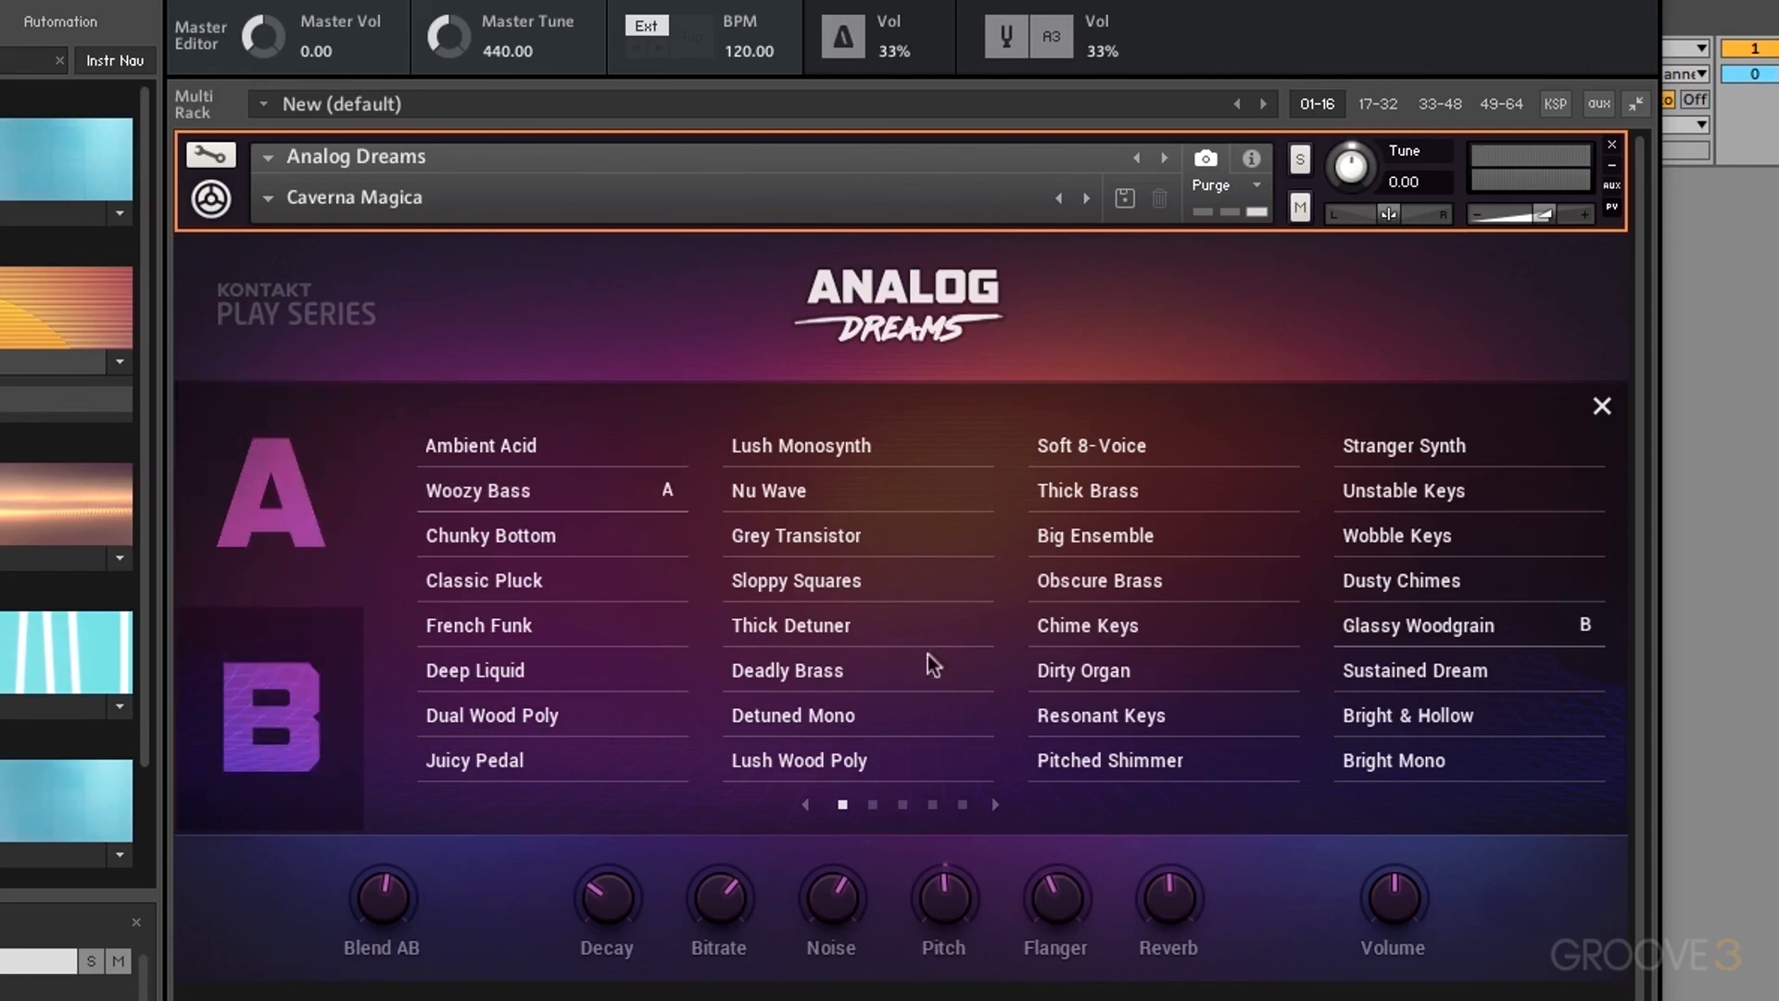
click(883, 525)
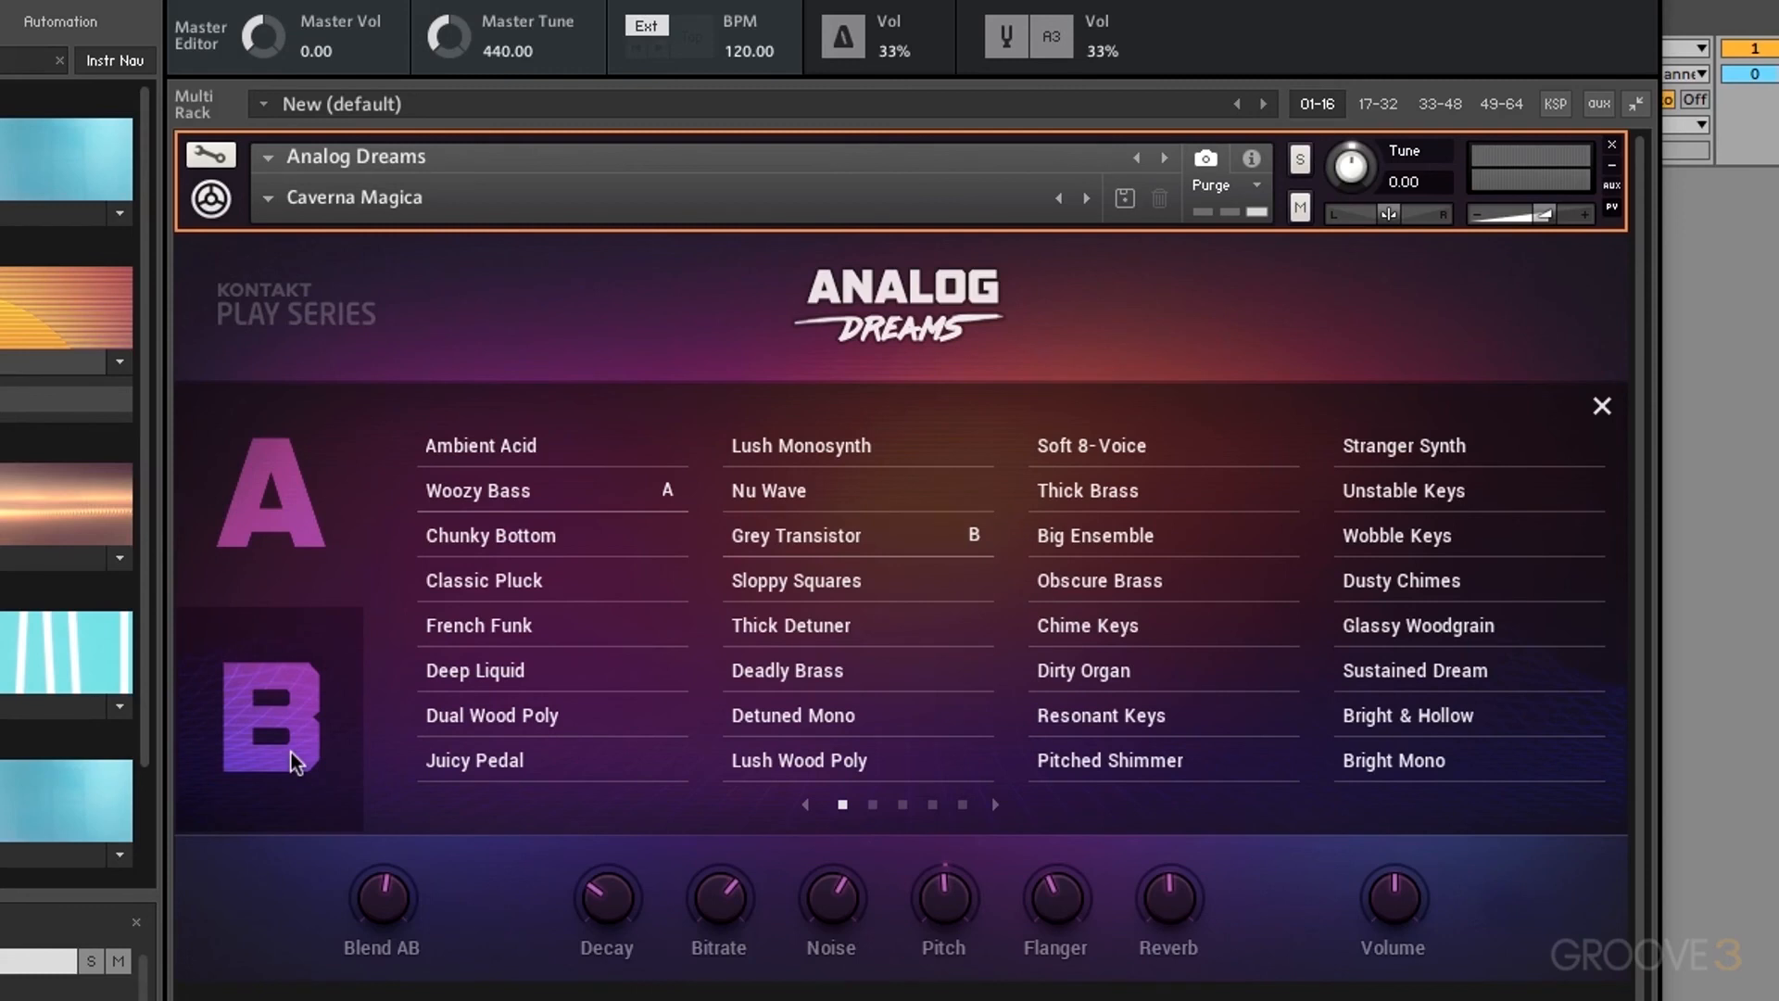
click(994, 807)
click(998, 806)
click(998, 805)
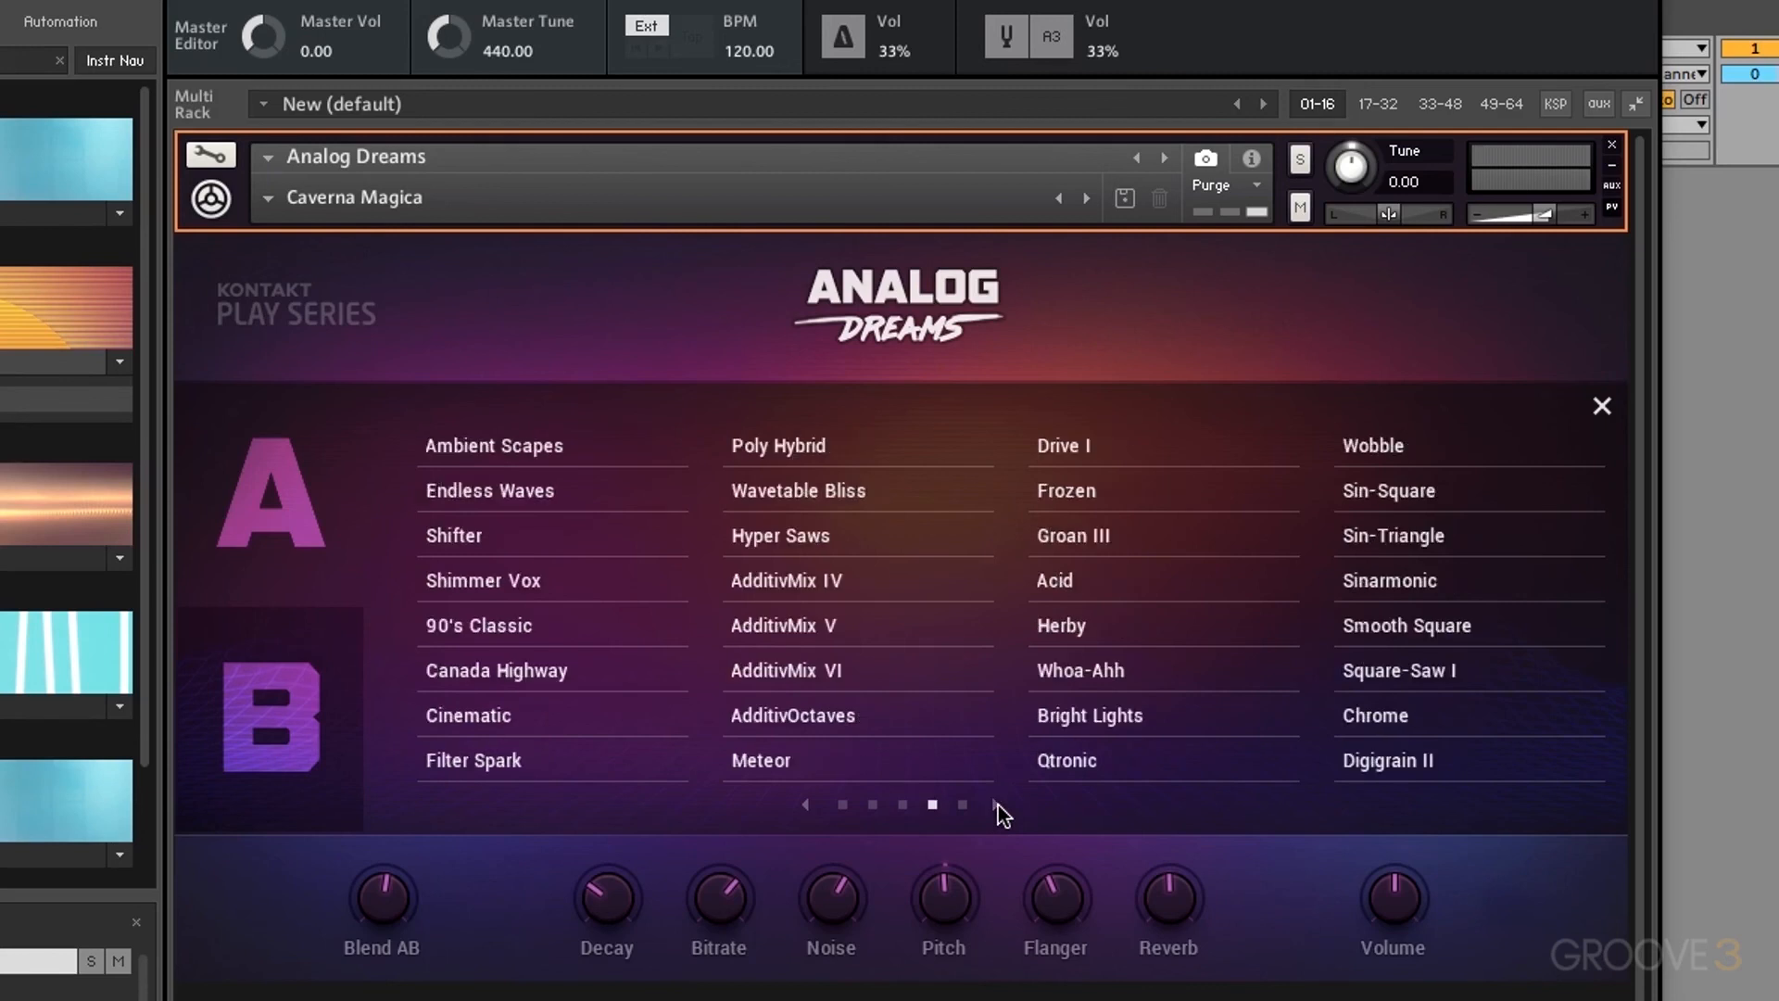
click(998, 805)
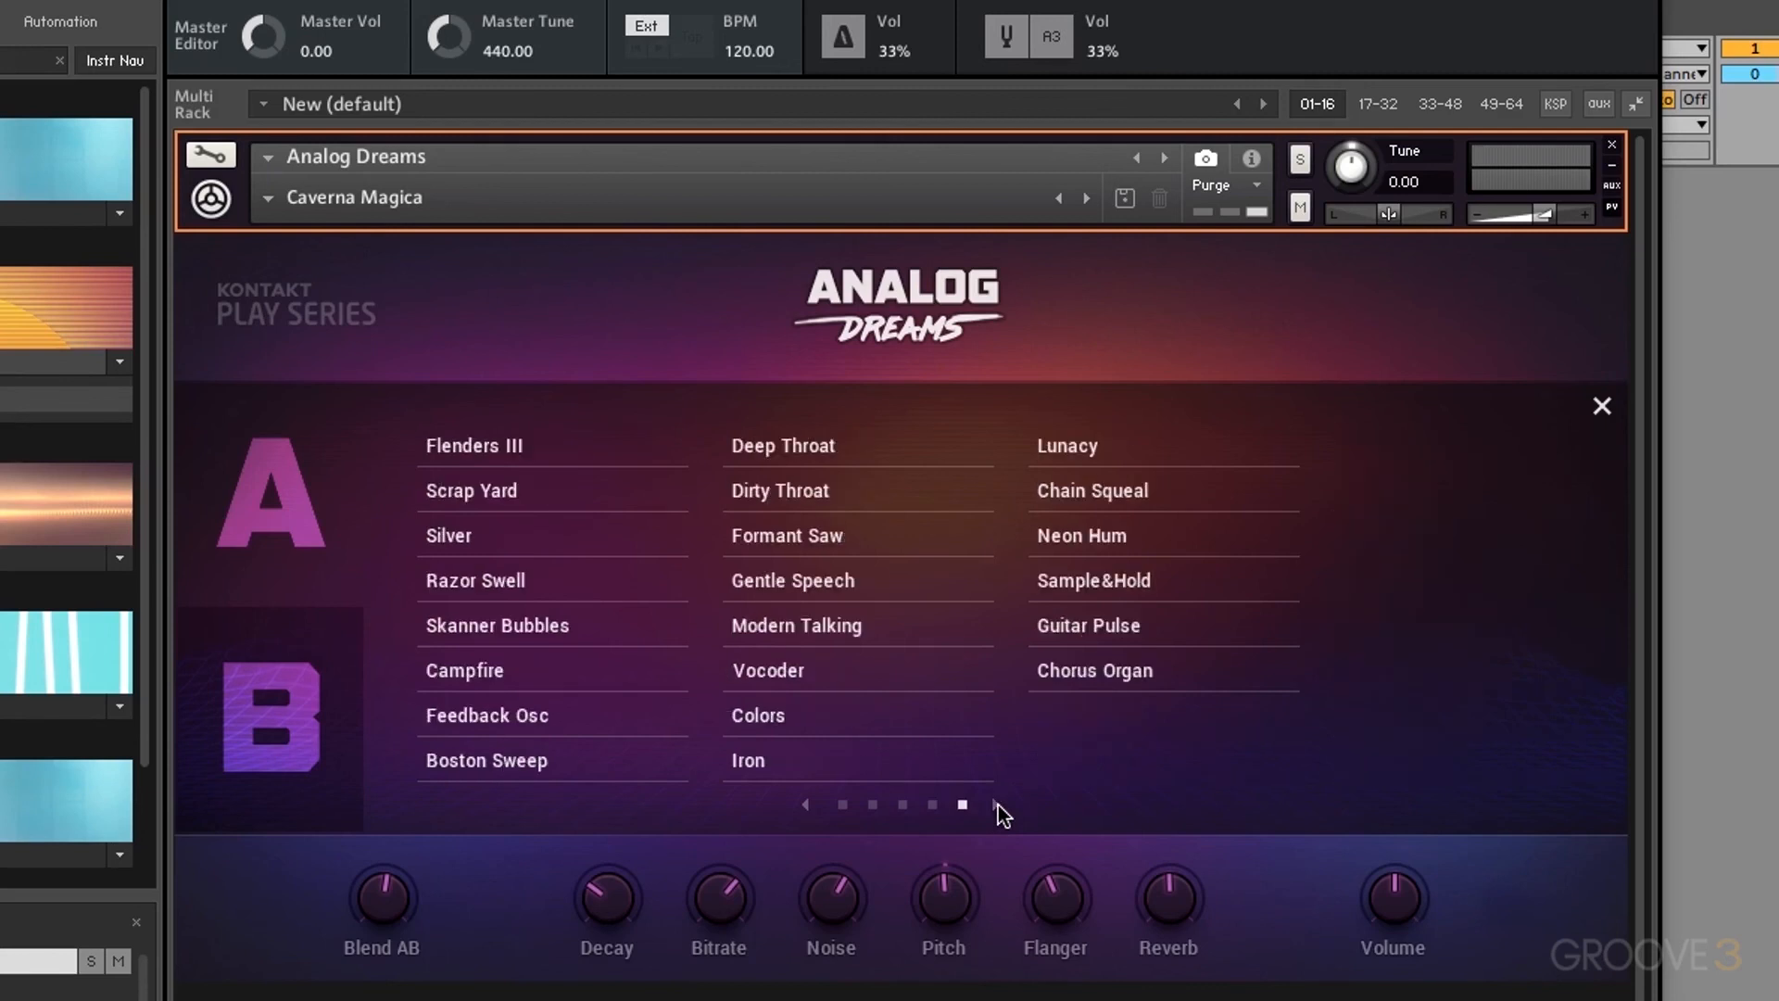
click(873, 805)
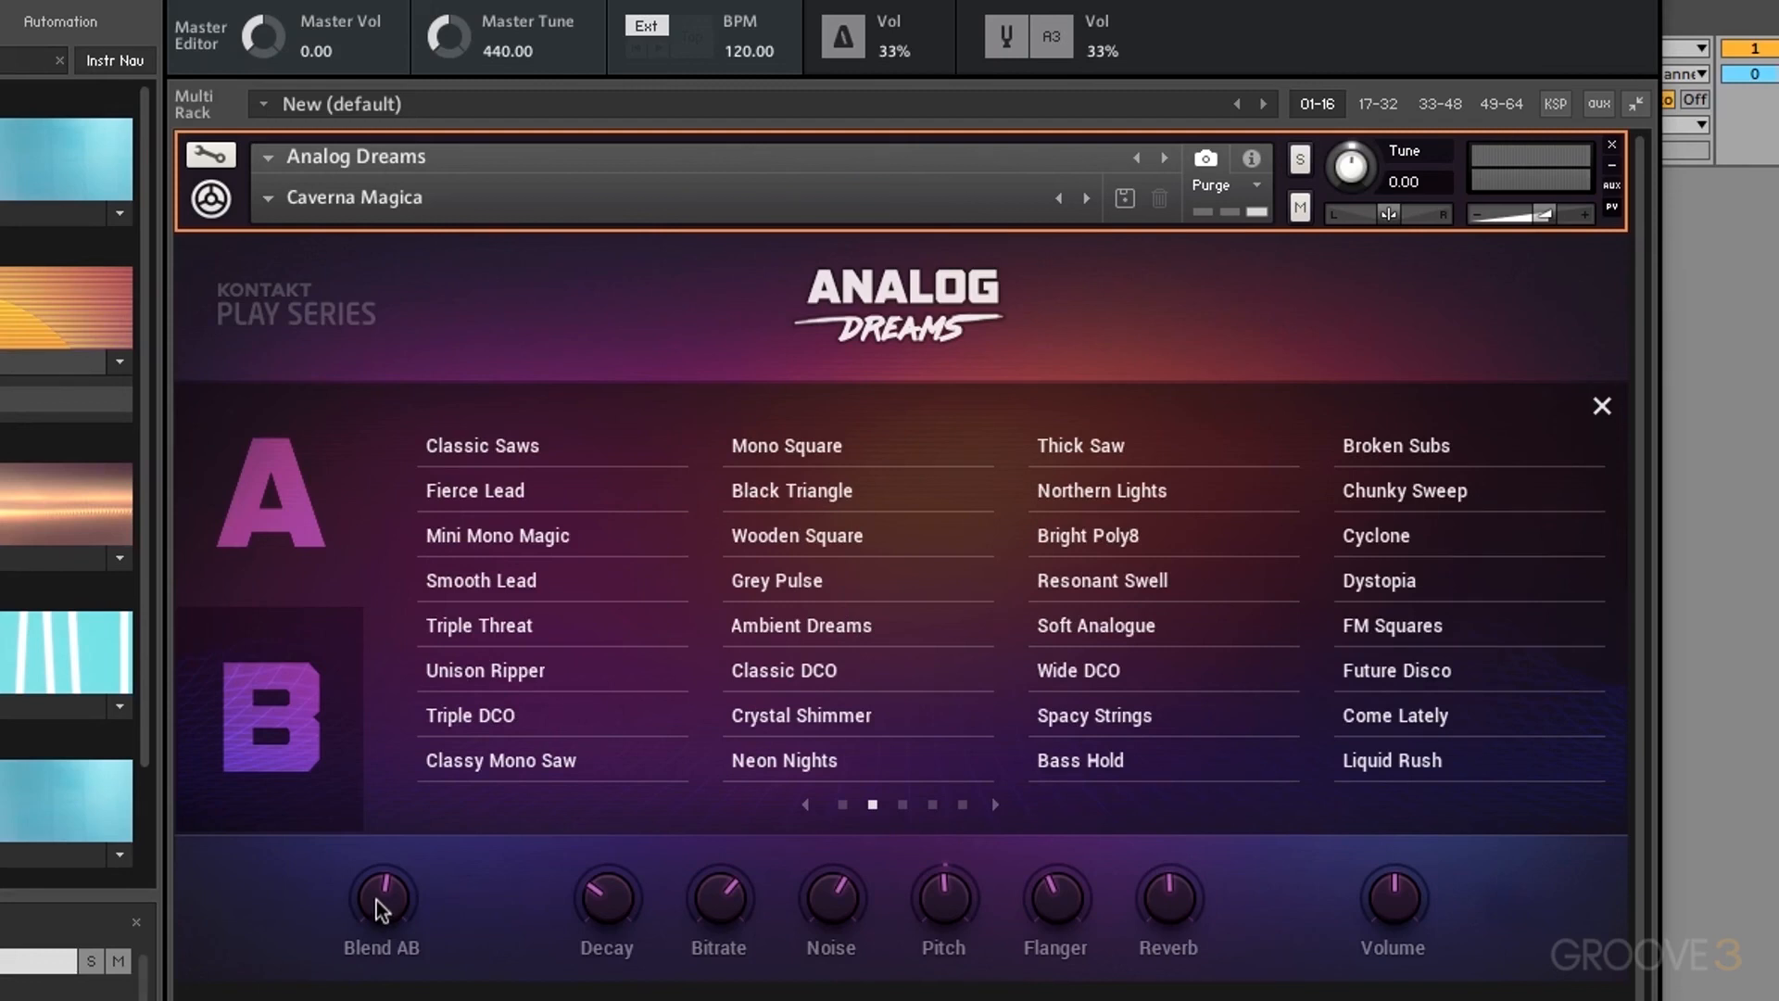
Step: Sweep Blend AB to each extreme, settle near 61/38, and lower Volume to -62.6 dB
drag(376, 898, 376, 963)
click(845, 805)
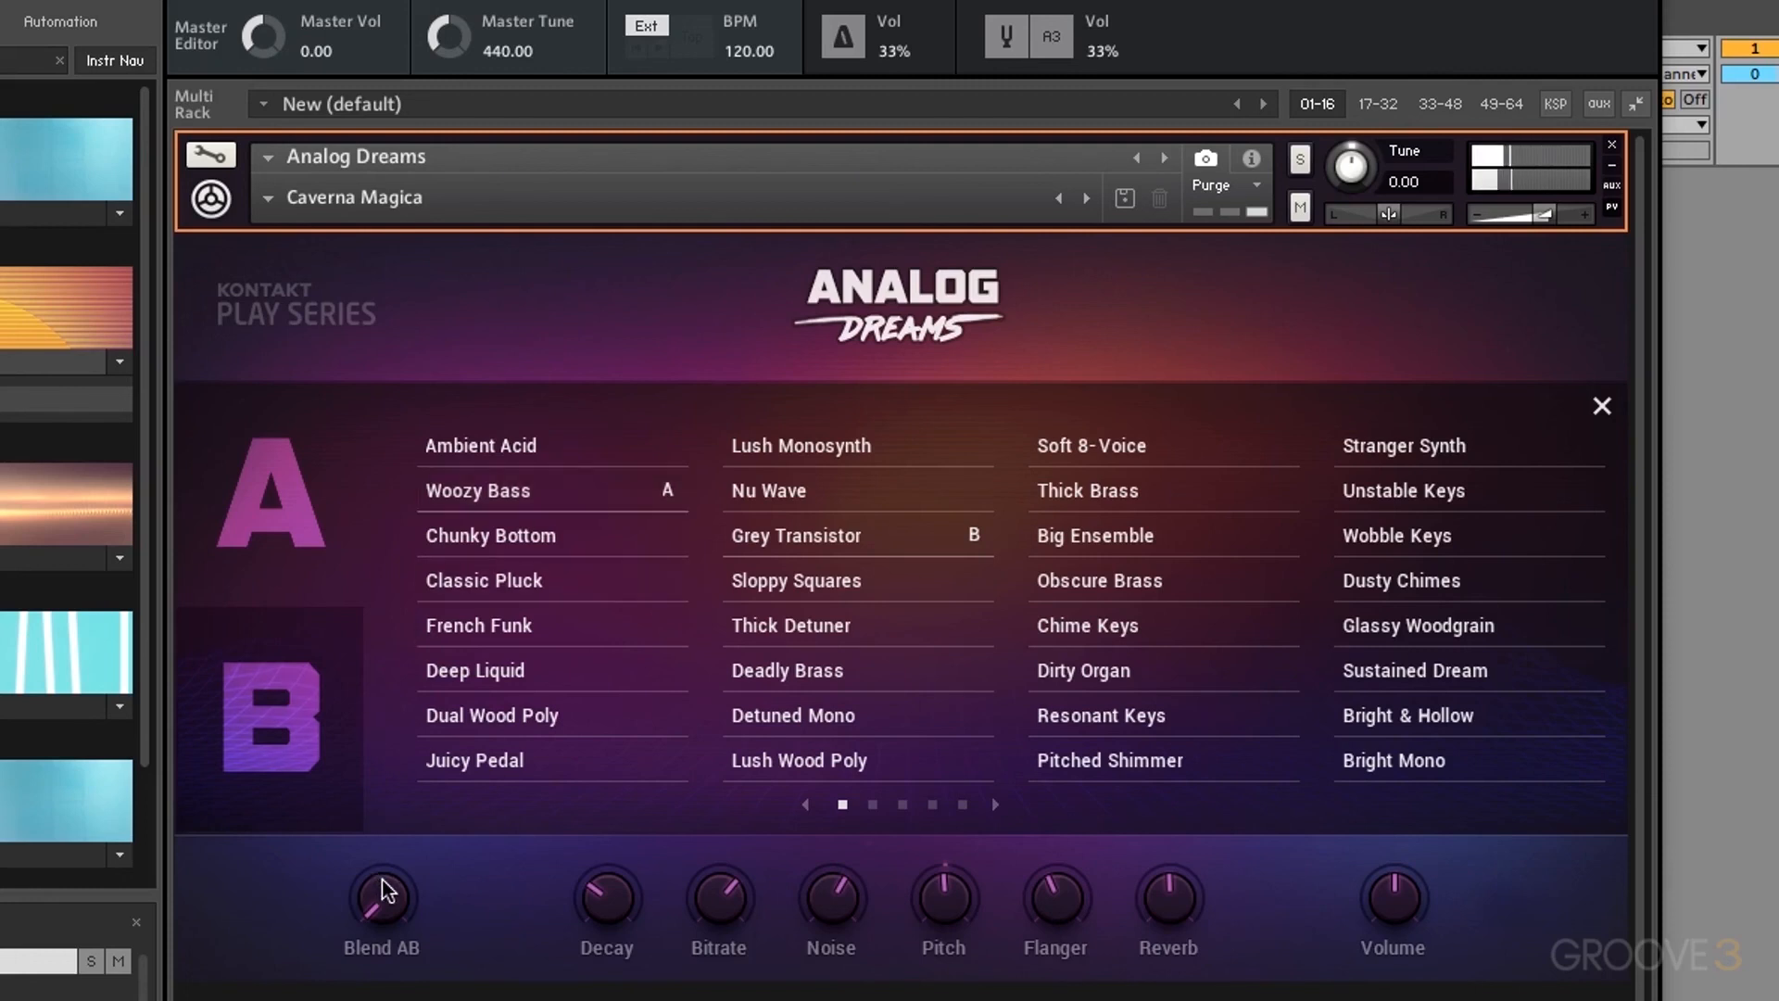
drag(382, 889, 419, 259)
mouse_move(382, 903)
mouse_down()
mouse_move(398, 758)
mouse_move(389, 945)
mouse_move(389, 909)
mouse_up()
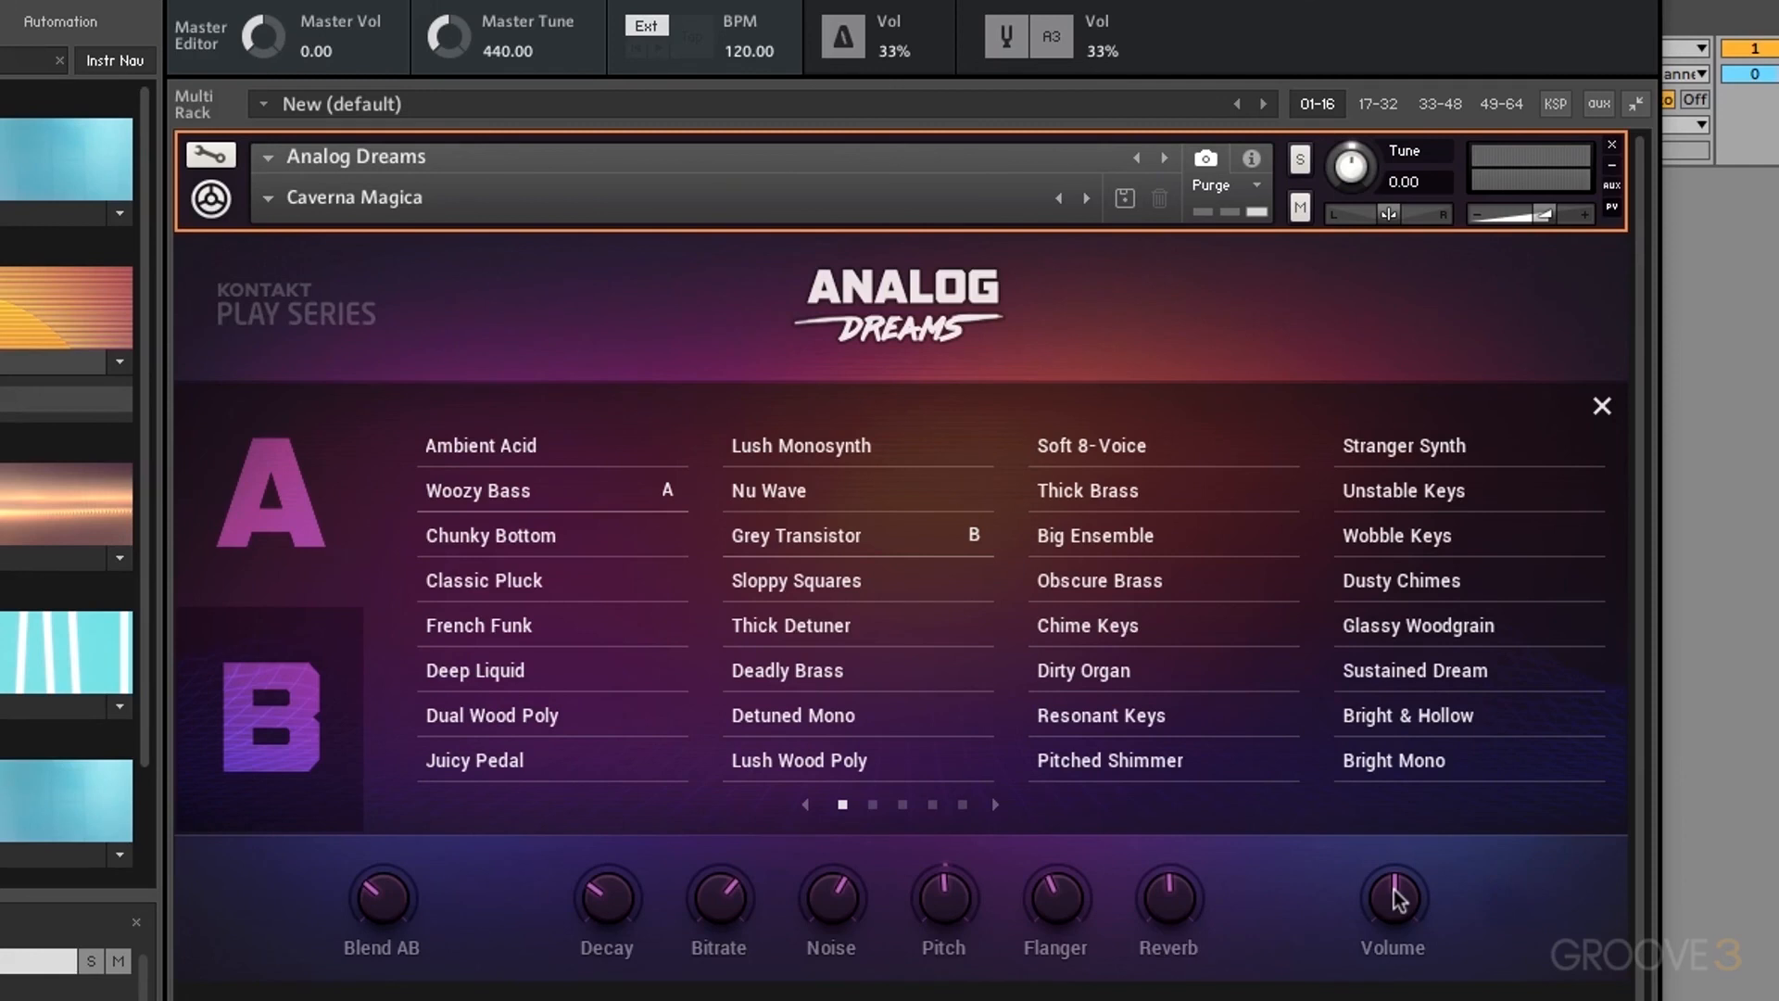
drag(1399, 897, 1394, 763)
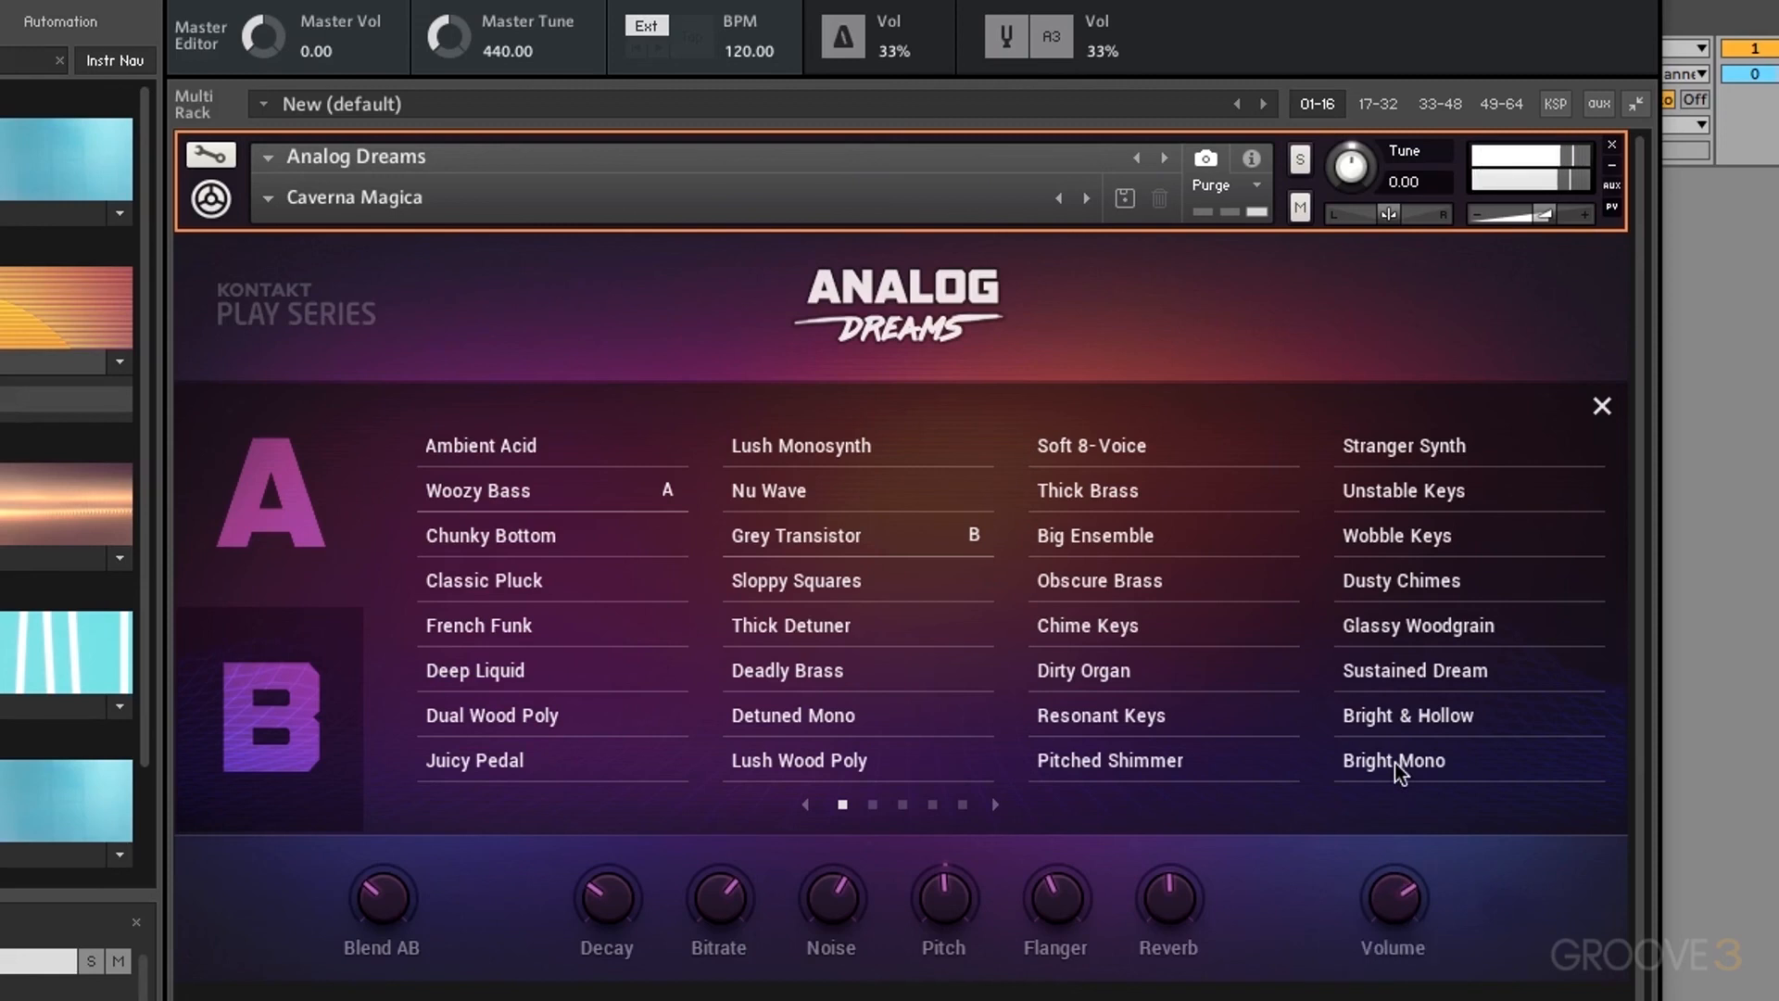
drag(1403, 913, 1412, 963)
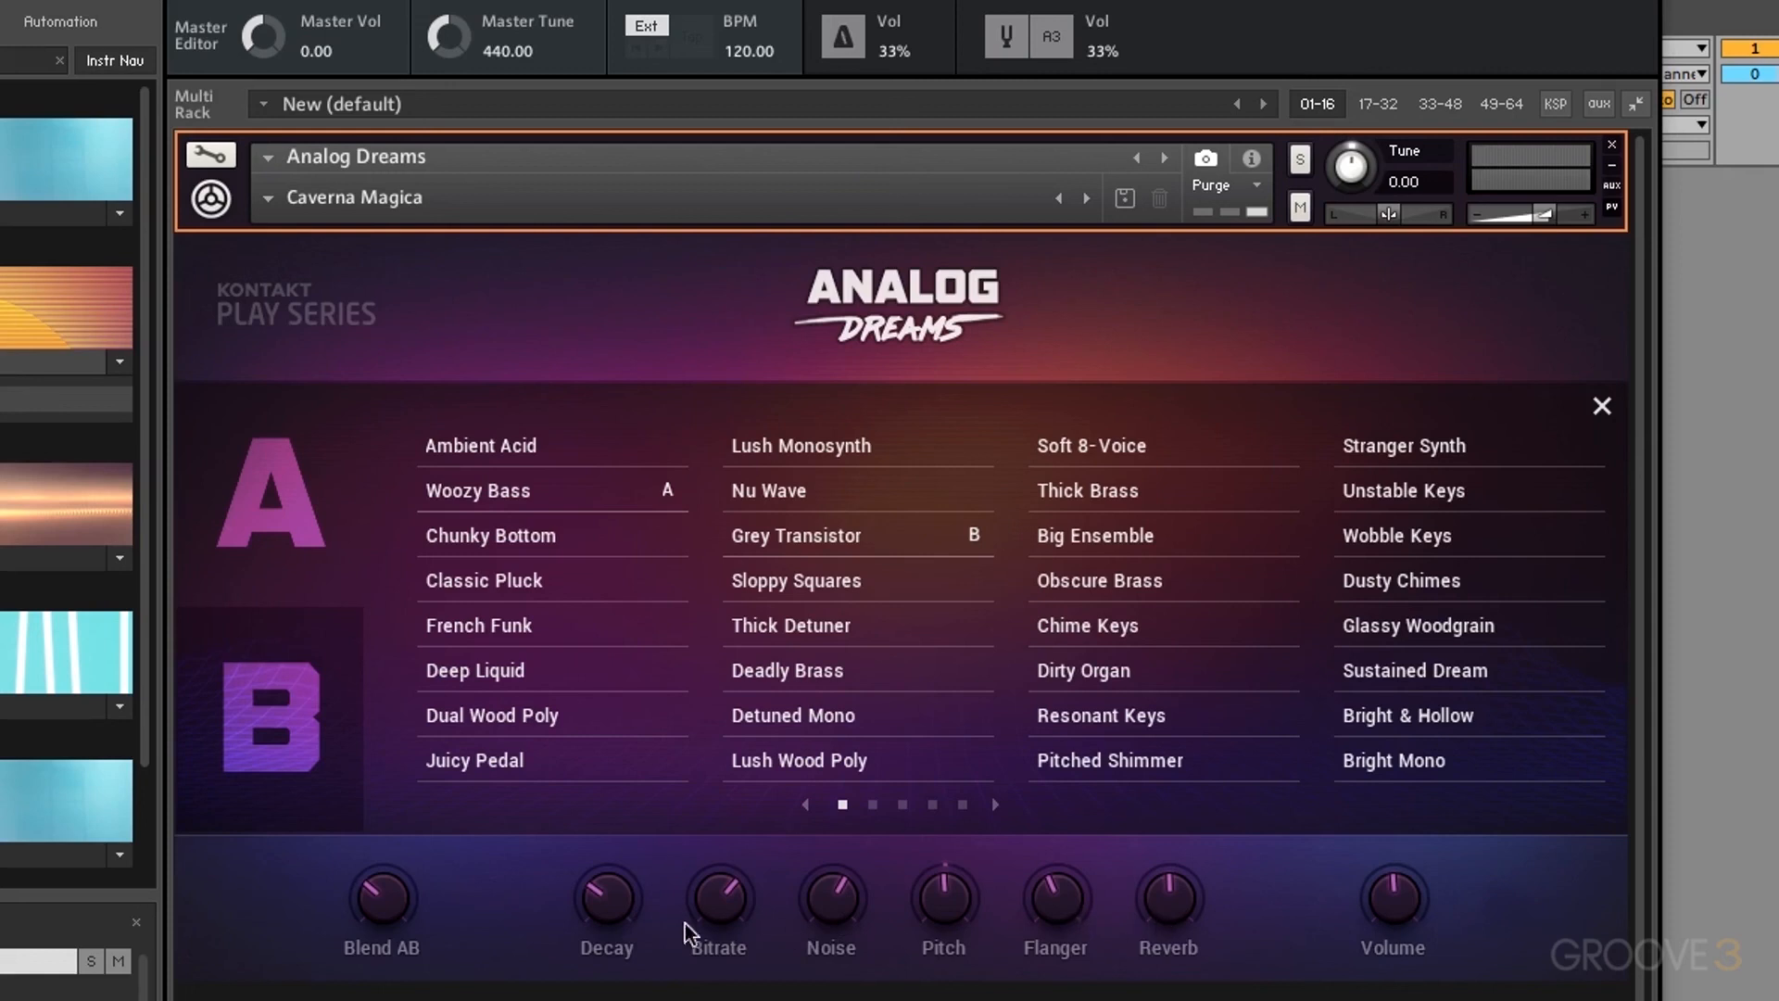
Step: Load the Barely There lead snapshot
click(268, 197)
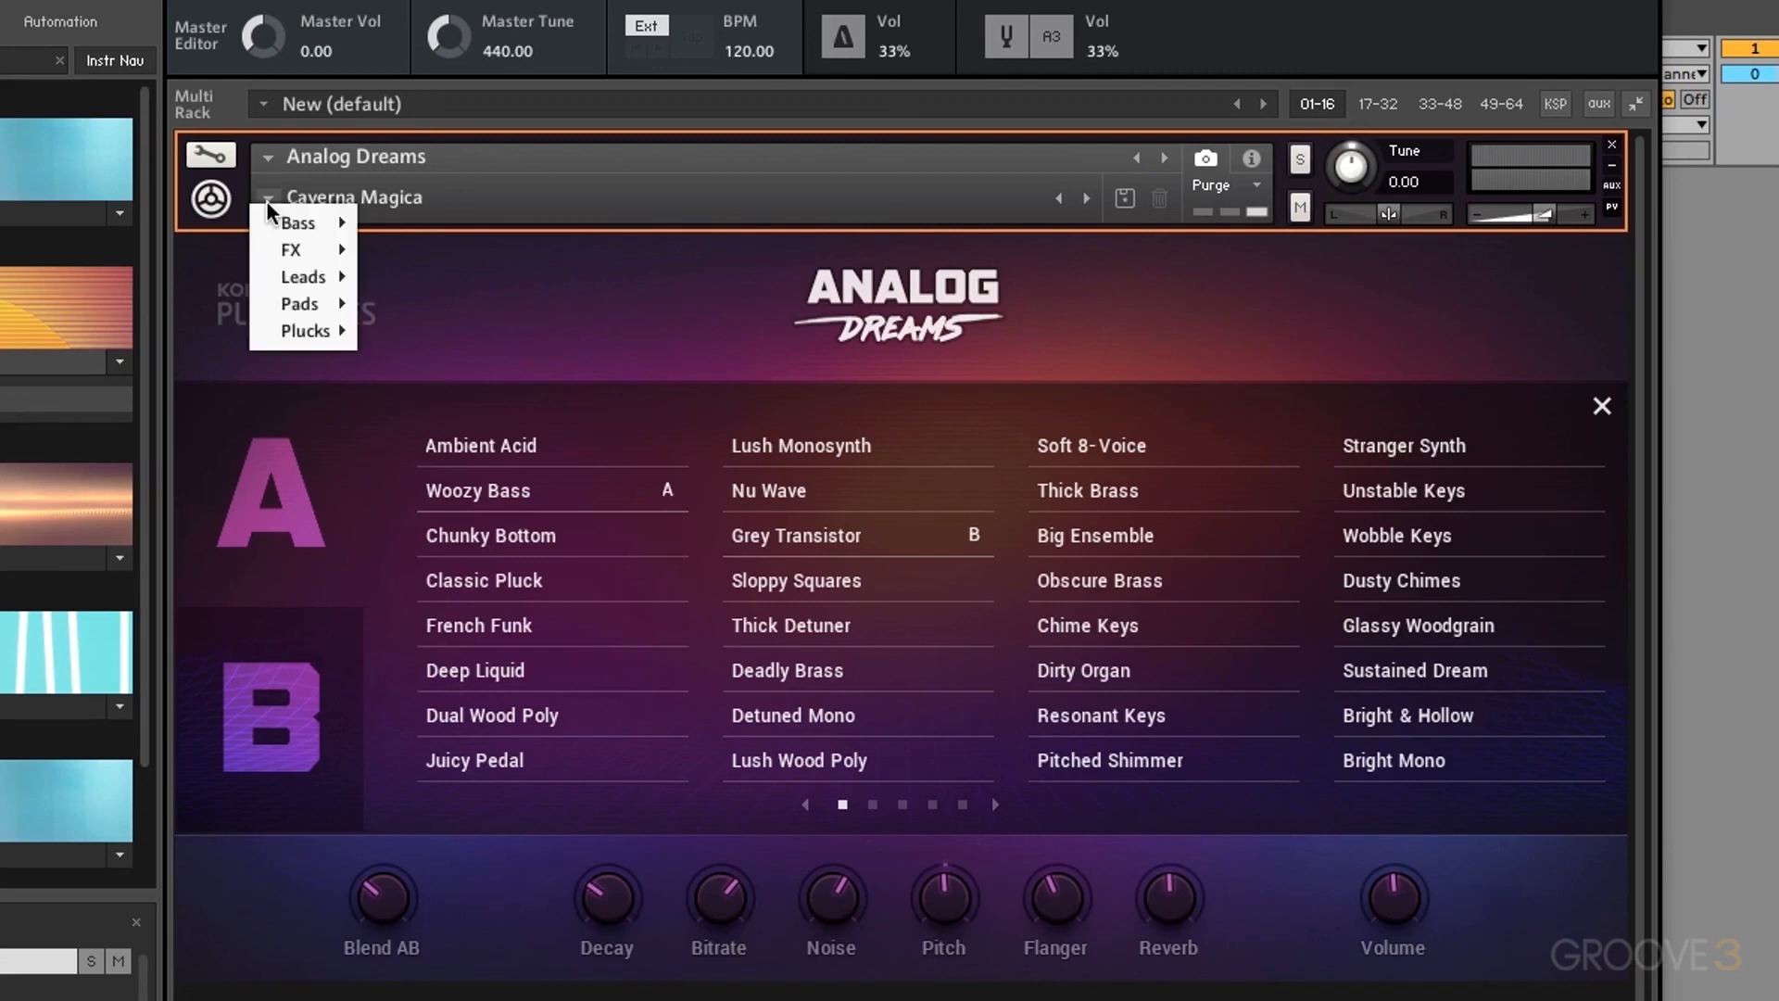
mouse_move(316, 282)
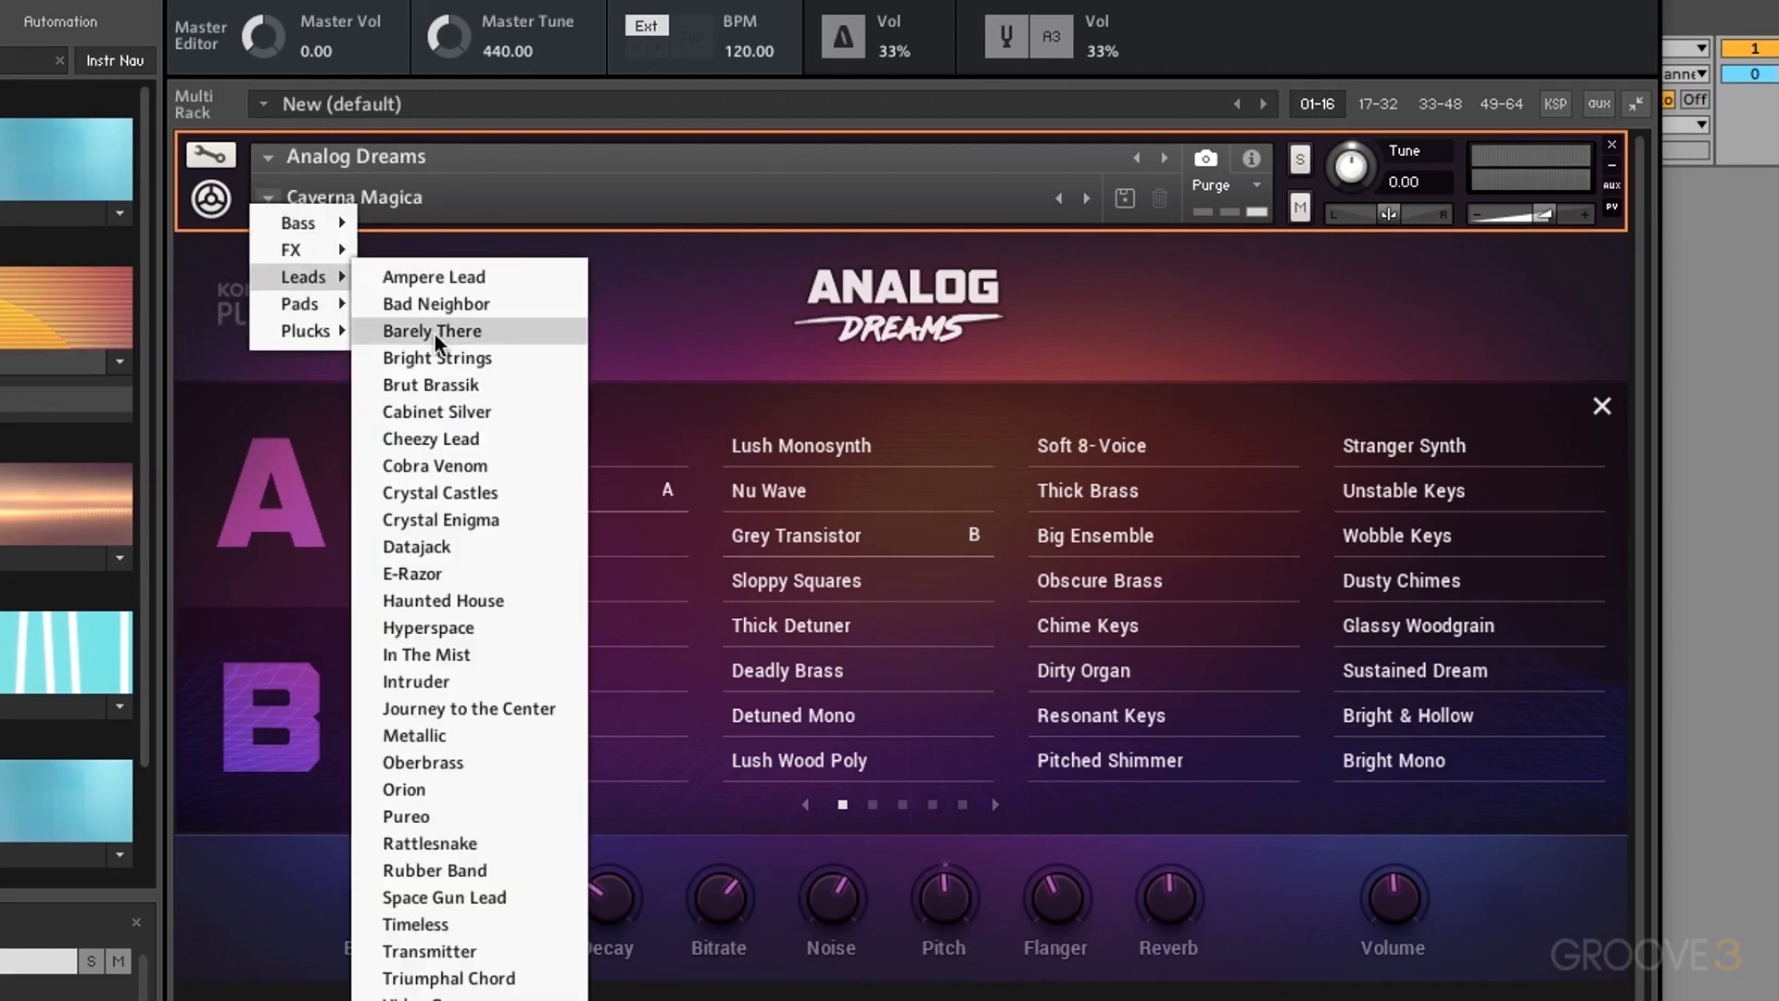
click(434, 331)
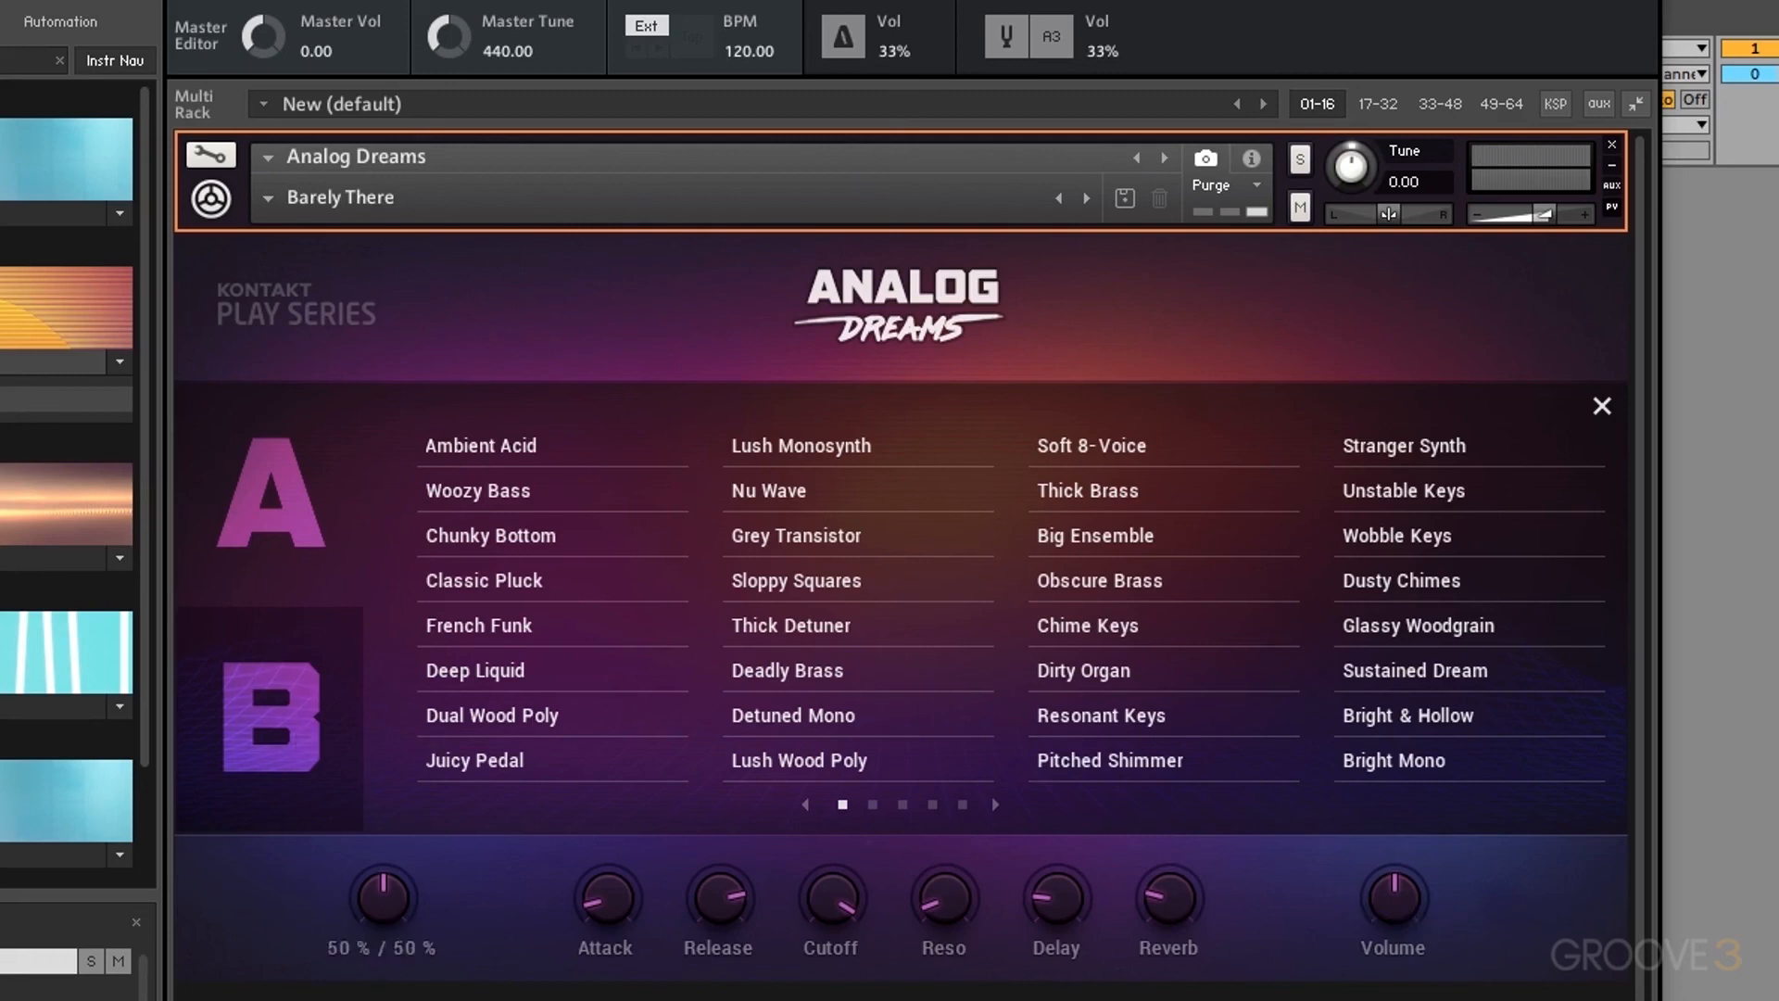
Step: Make Tokyo Sunset the B source, blend about 77/23 toward A, and open edit view
drag(383, 898, 383, 983)
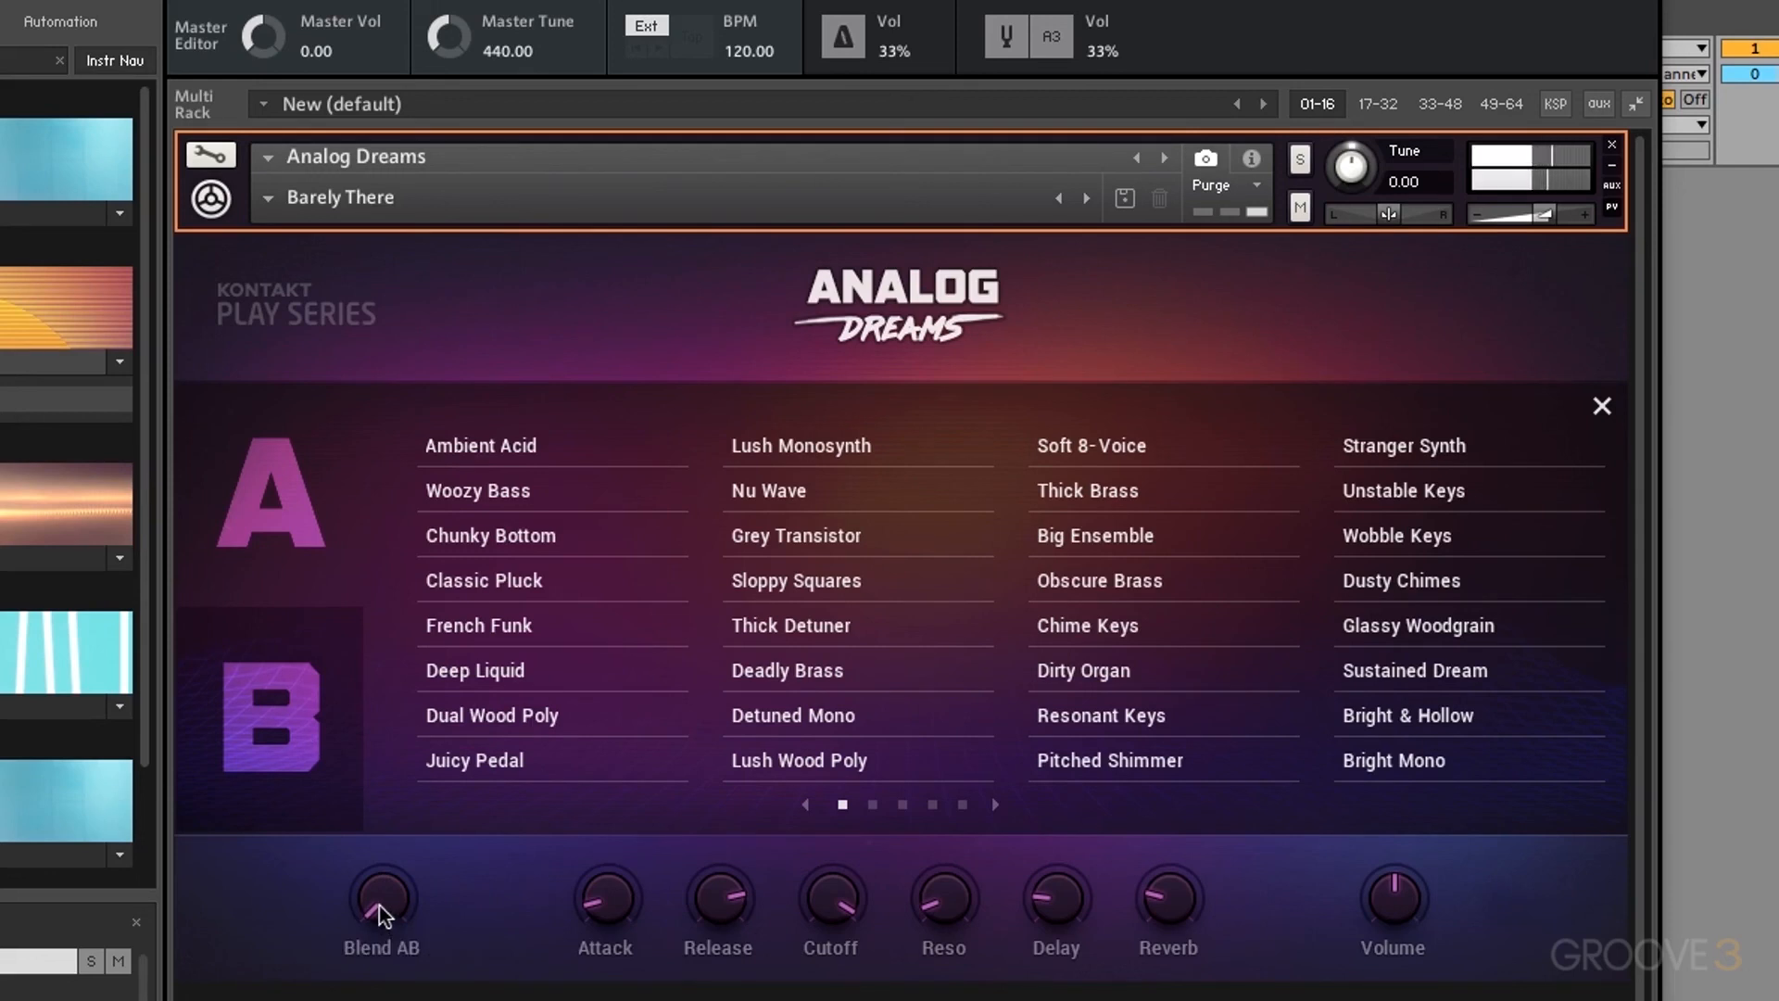
drag(381, 903, 406, 494)
click(294, 721)
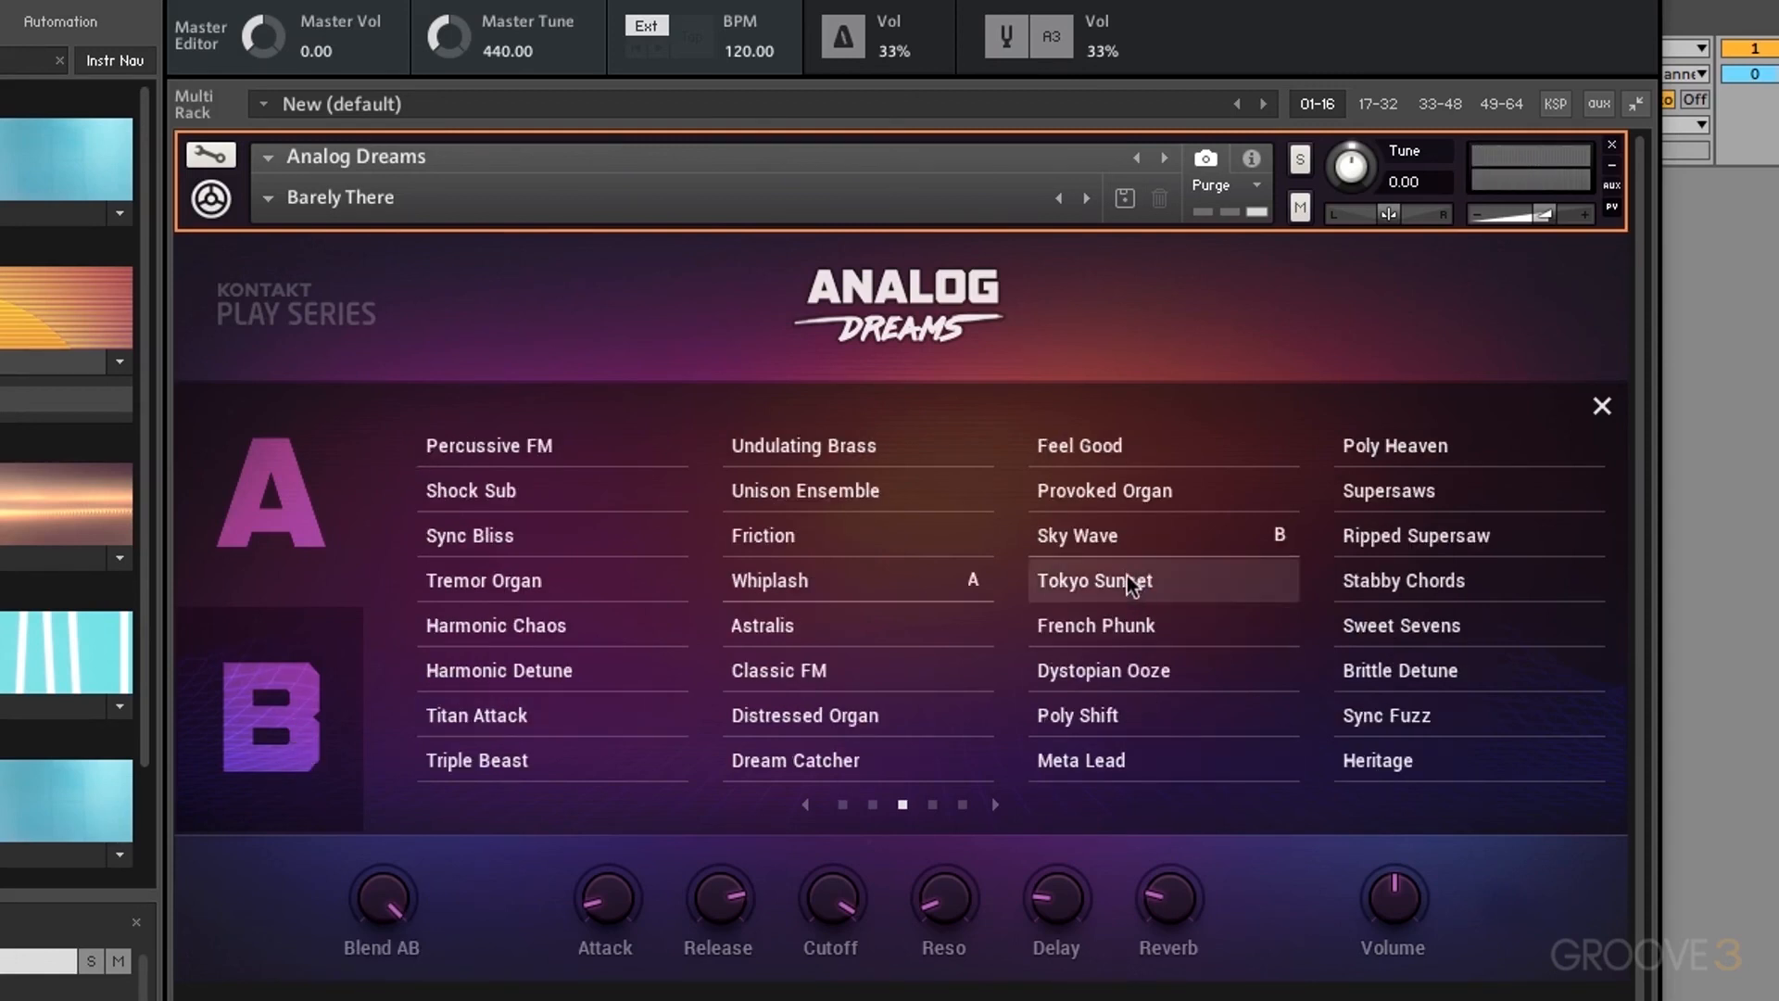
click(1159, 580)
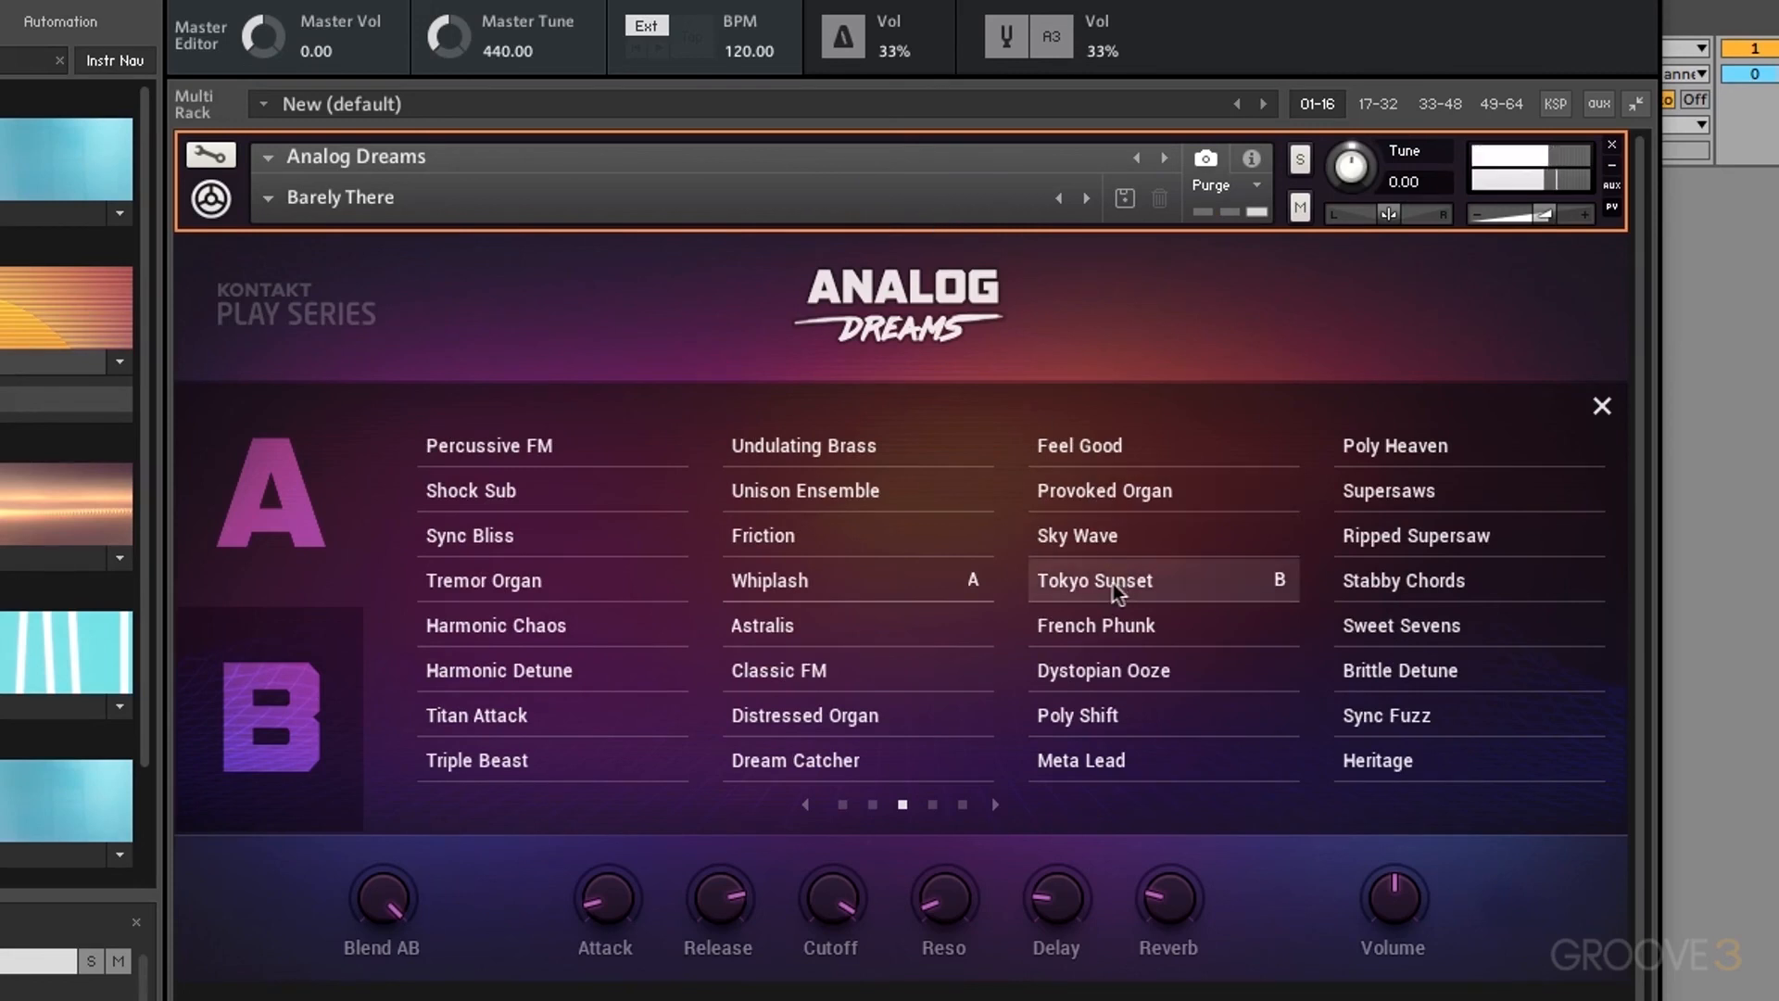
drag(413, 910, 413, 963)
drag(381, 900, 397, 841)
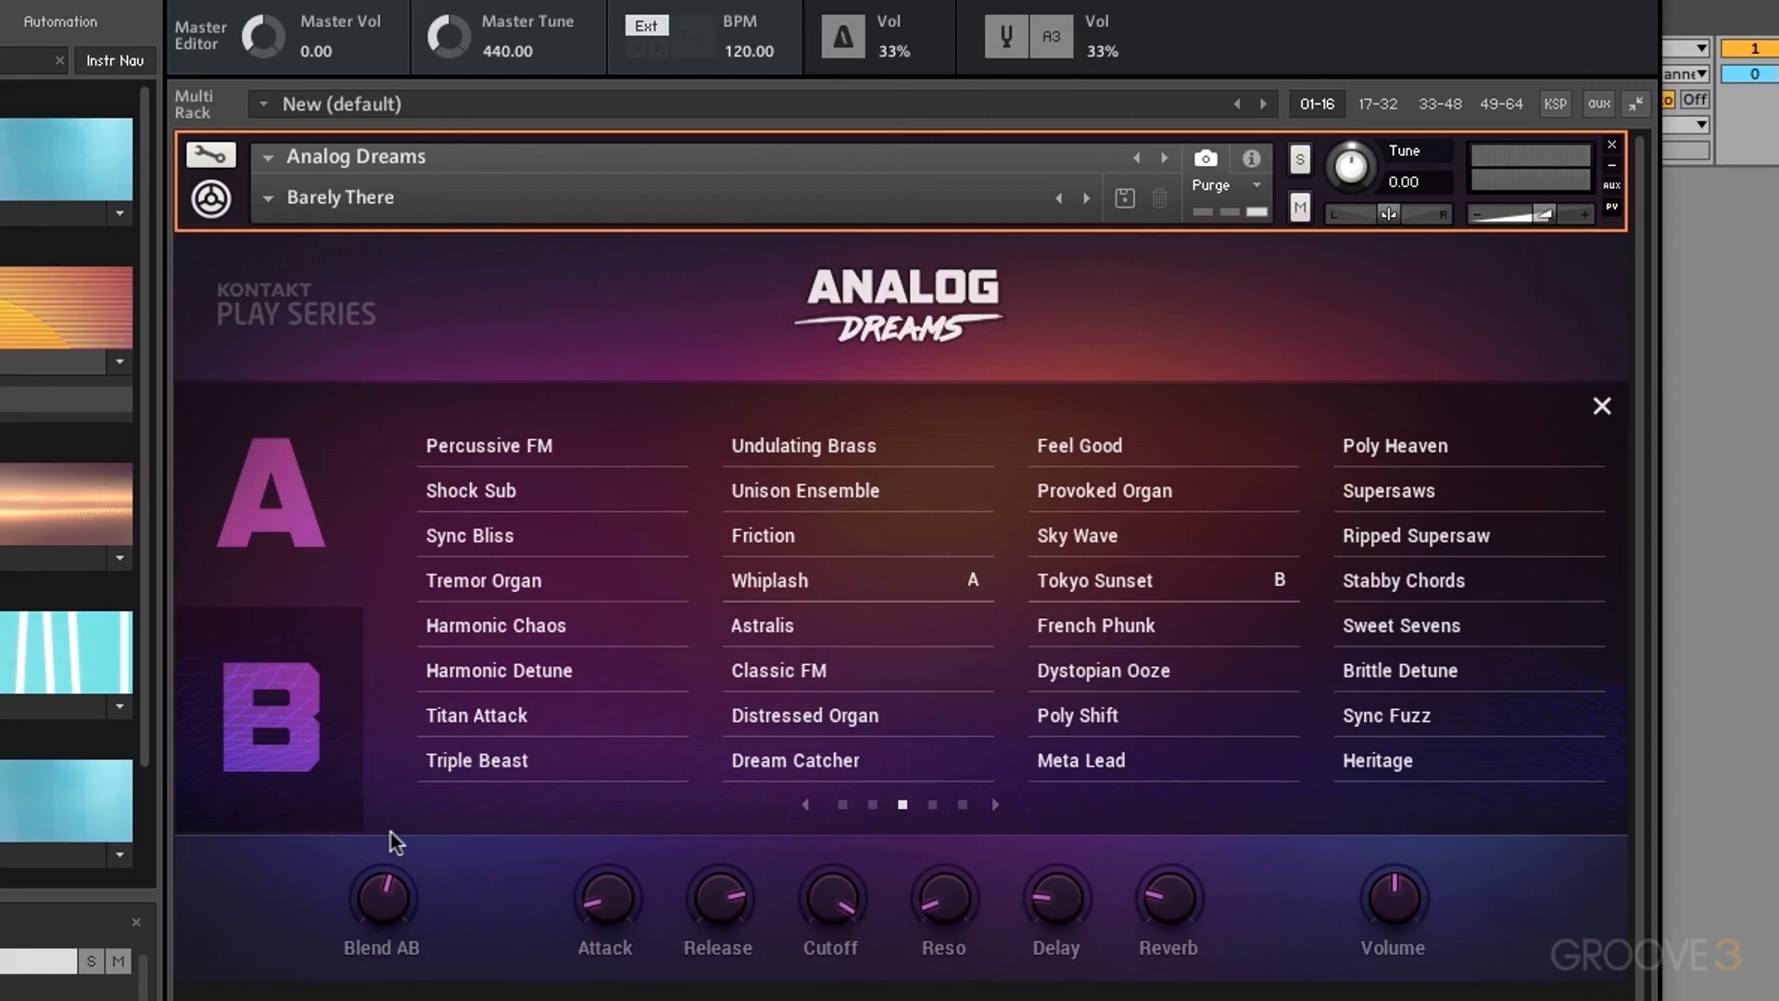
click(210, 157)
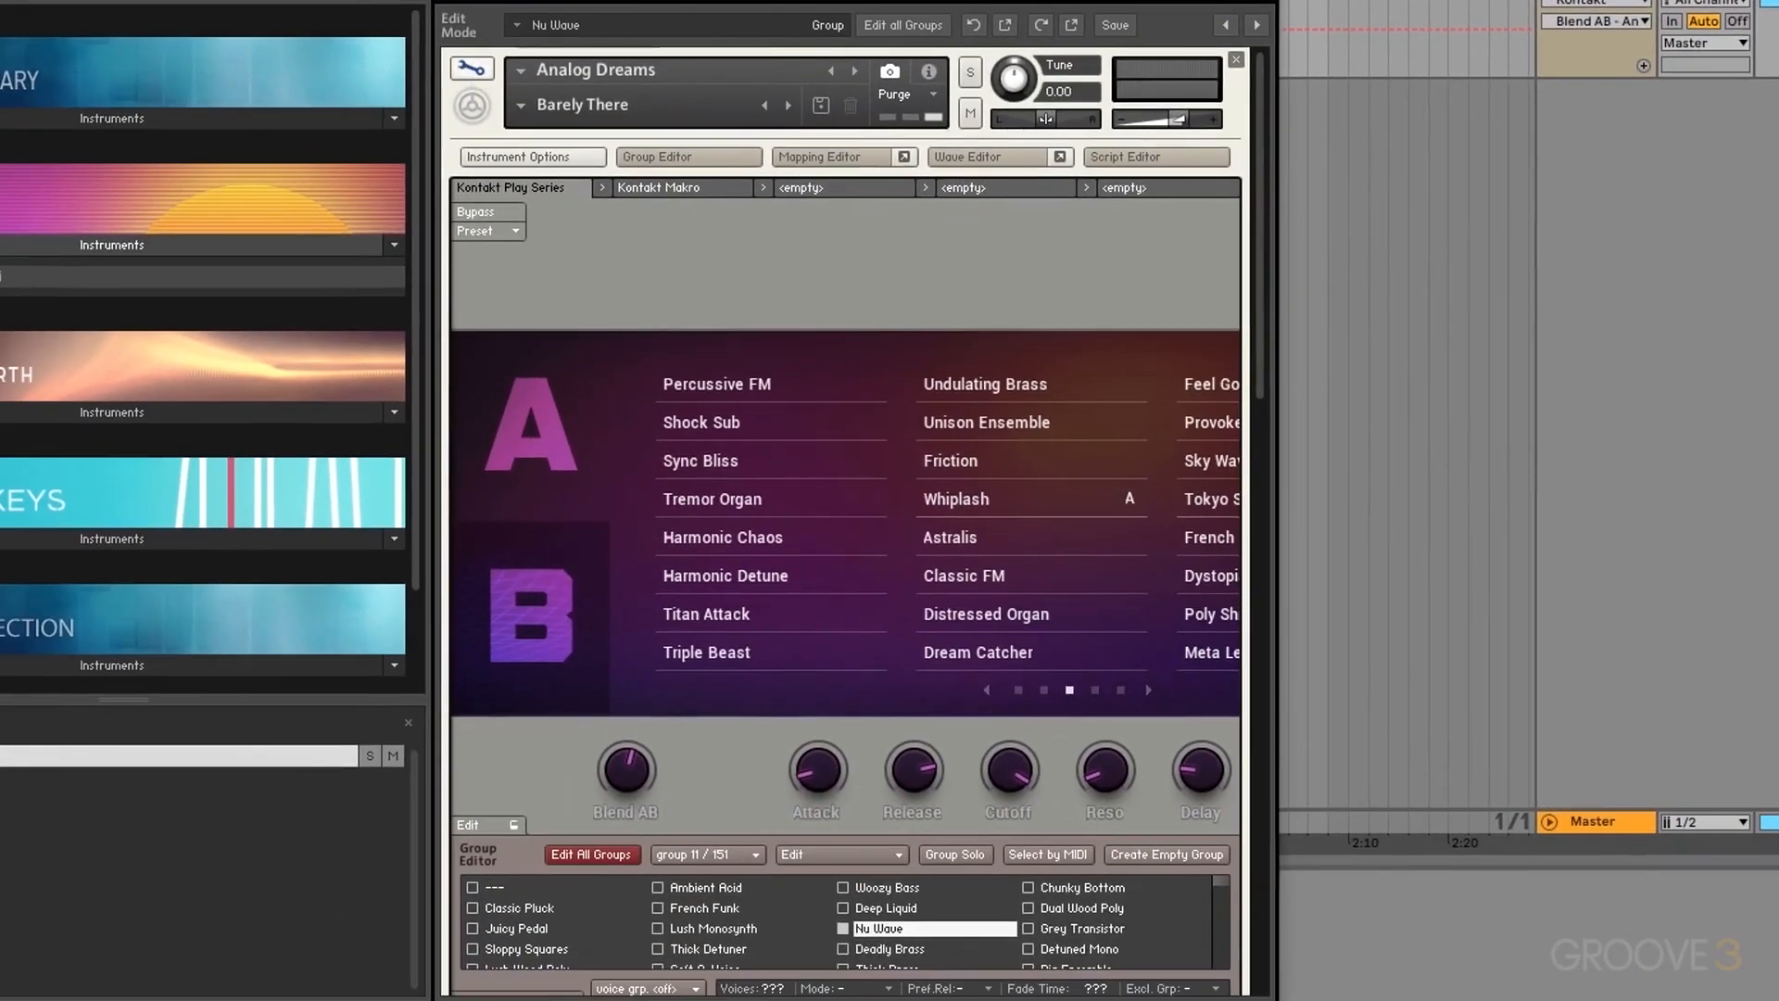
Step: Move the Kontakt window right, scroll the edit rack down and expand InsertEffects
drag(519, 2, 664, 2)
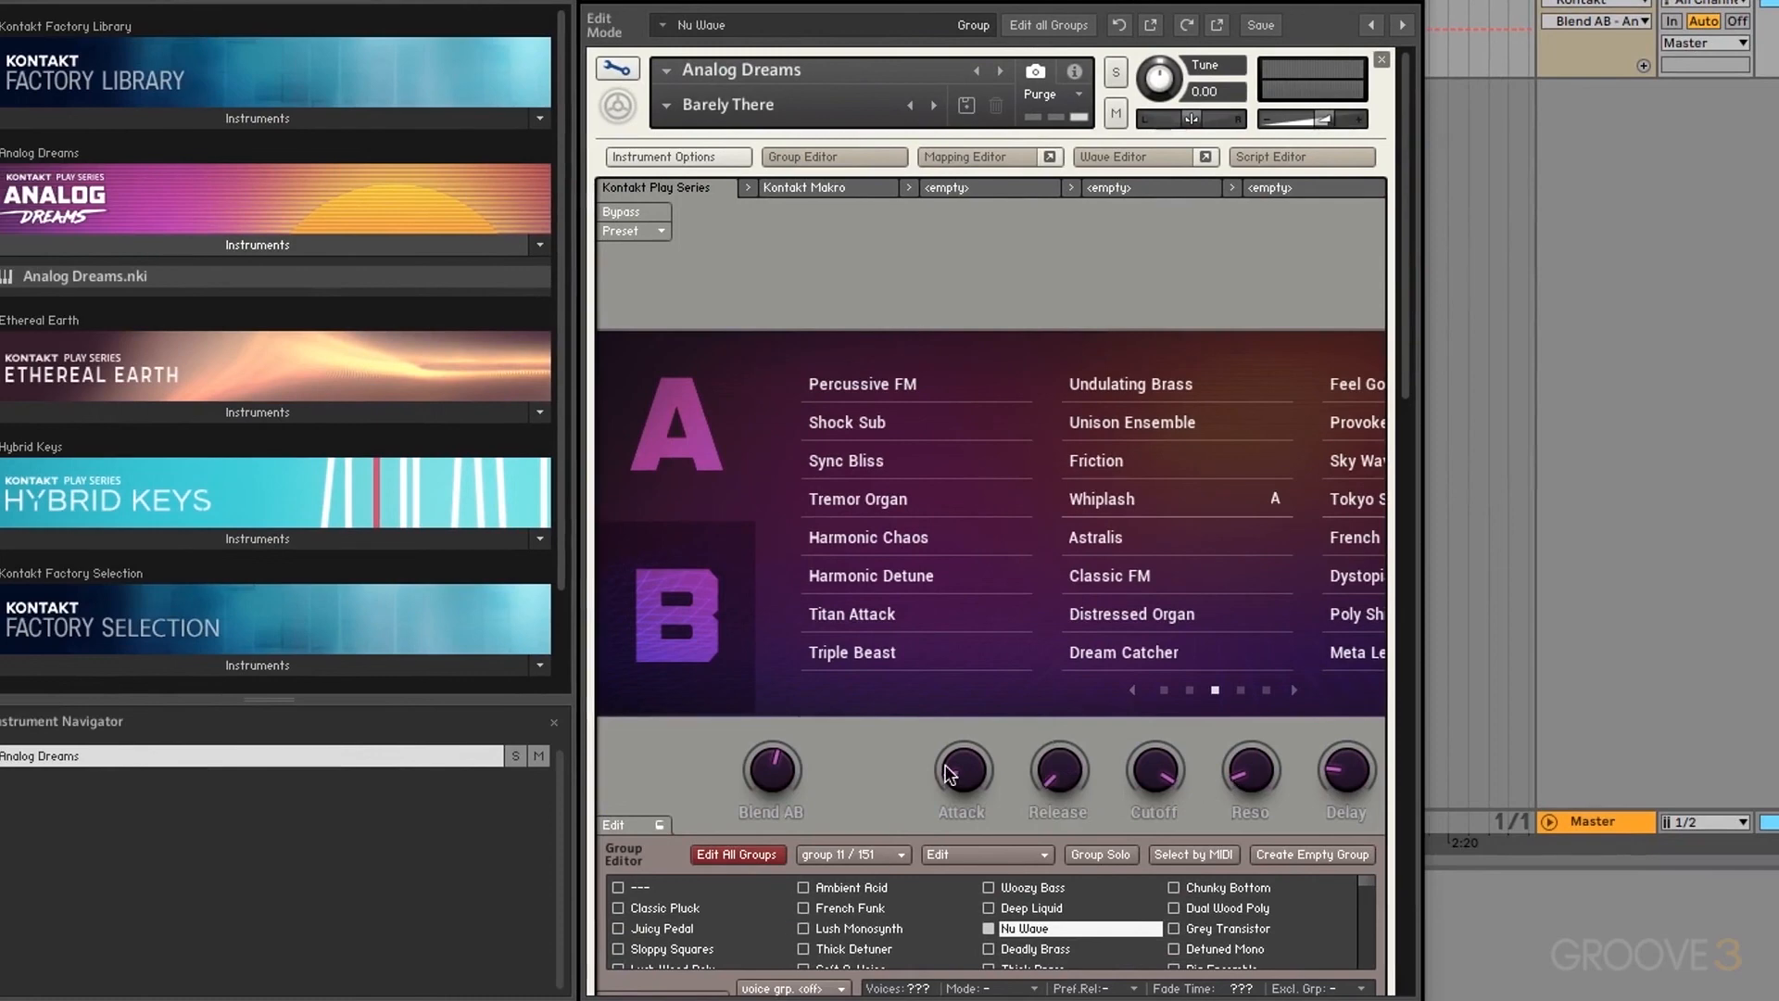
scroll(1403, 437, down, 8)
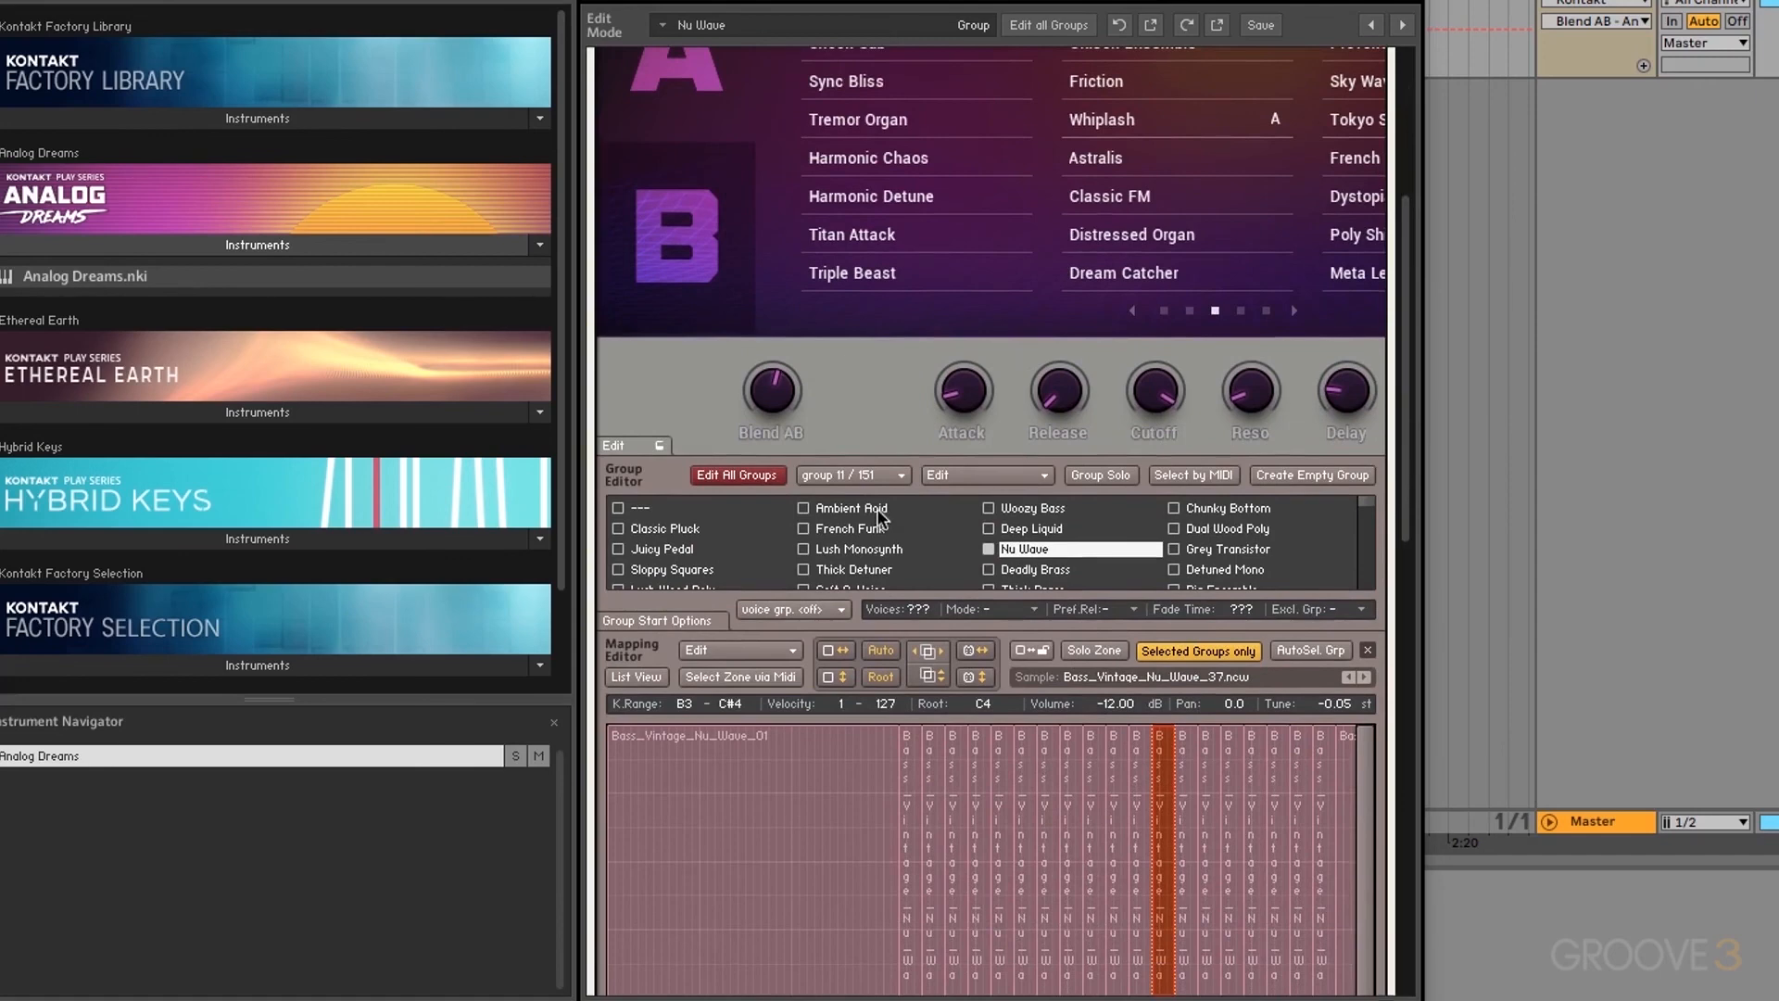
drag(1404, 435, 1401, 633)
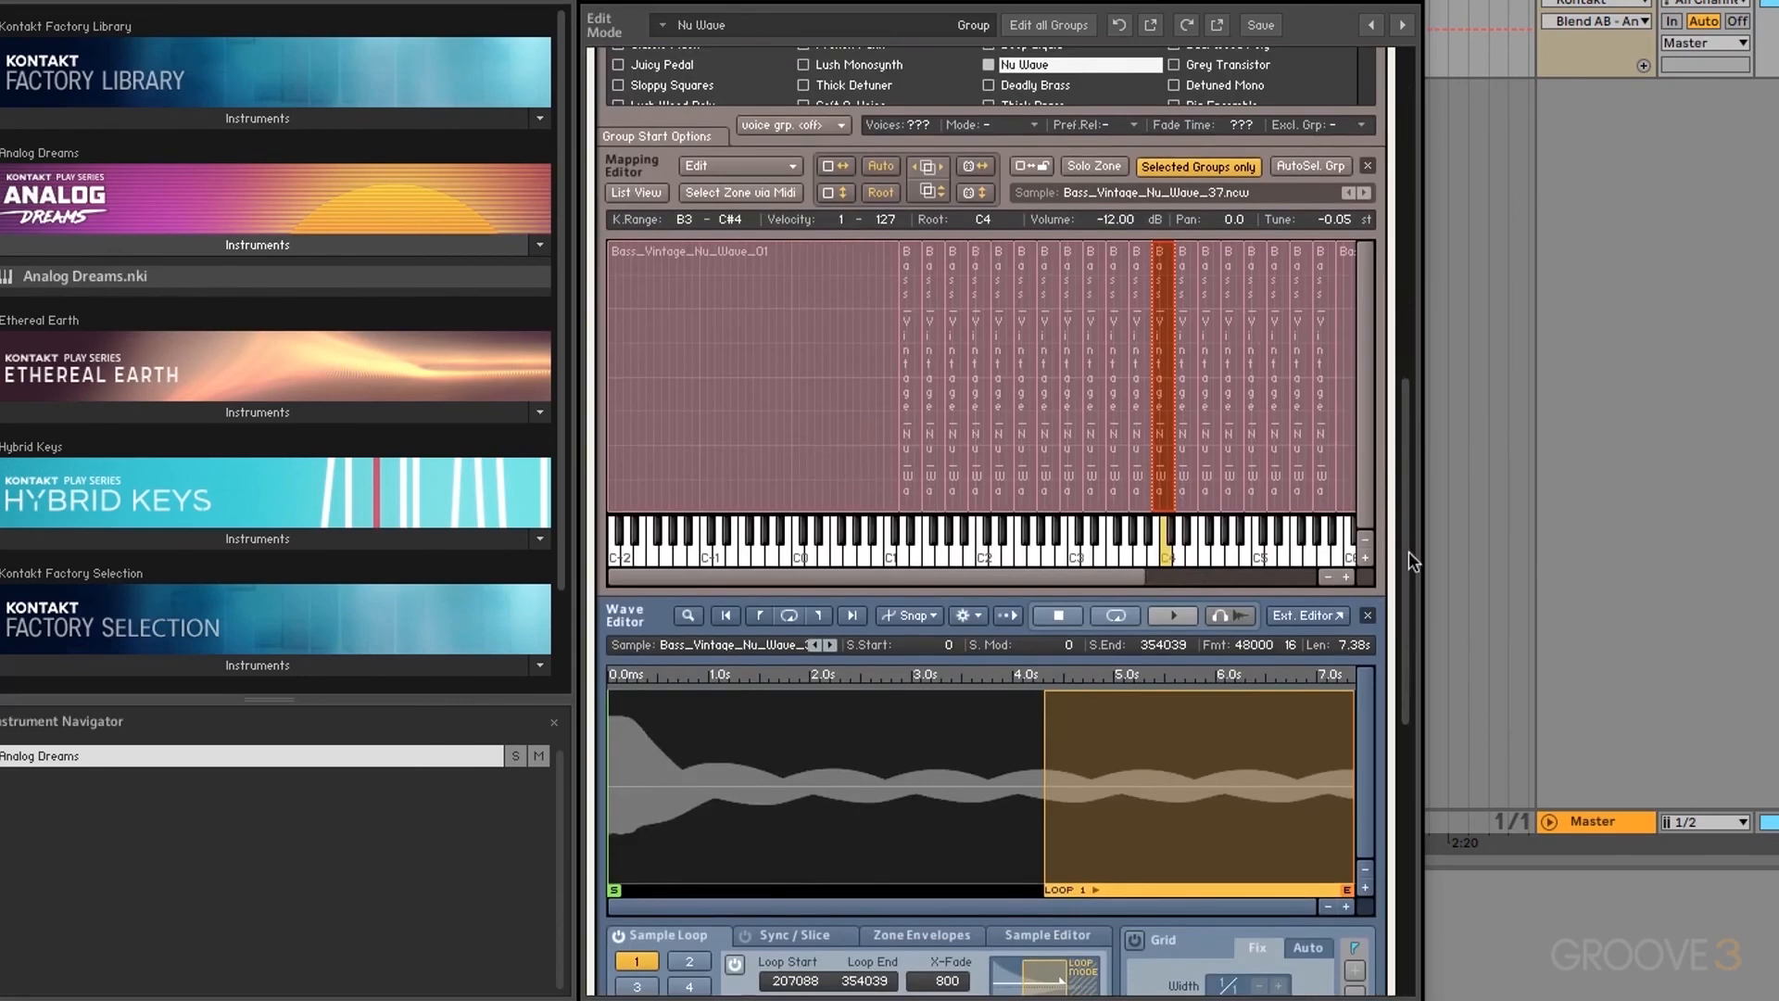
drag(1405, 552, 1388, 837)
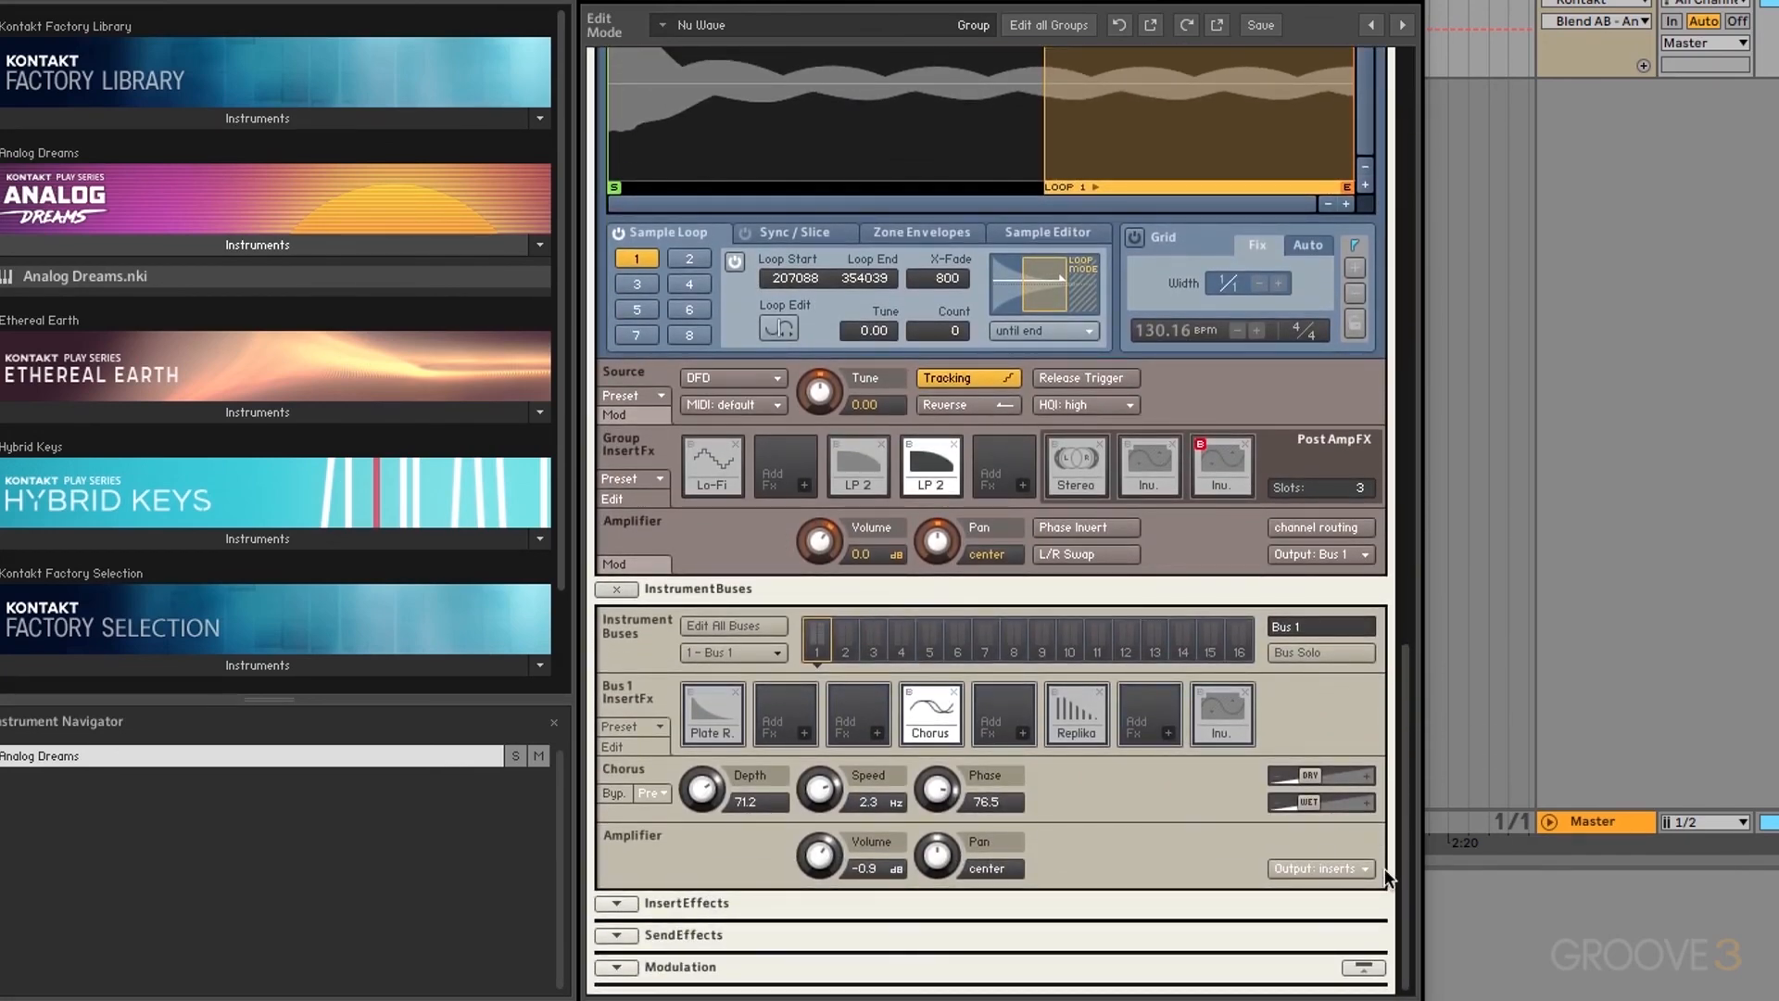
click(620, 900)
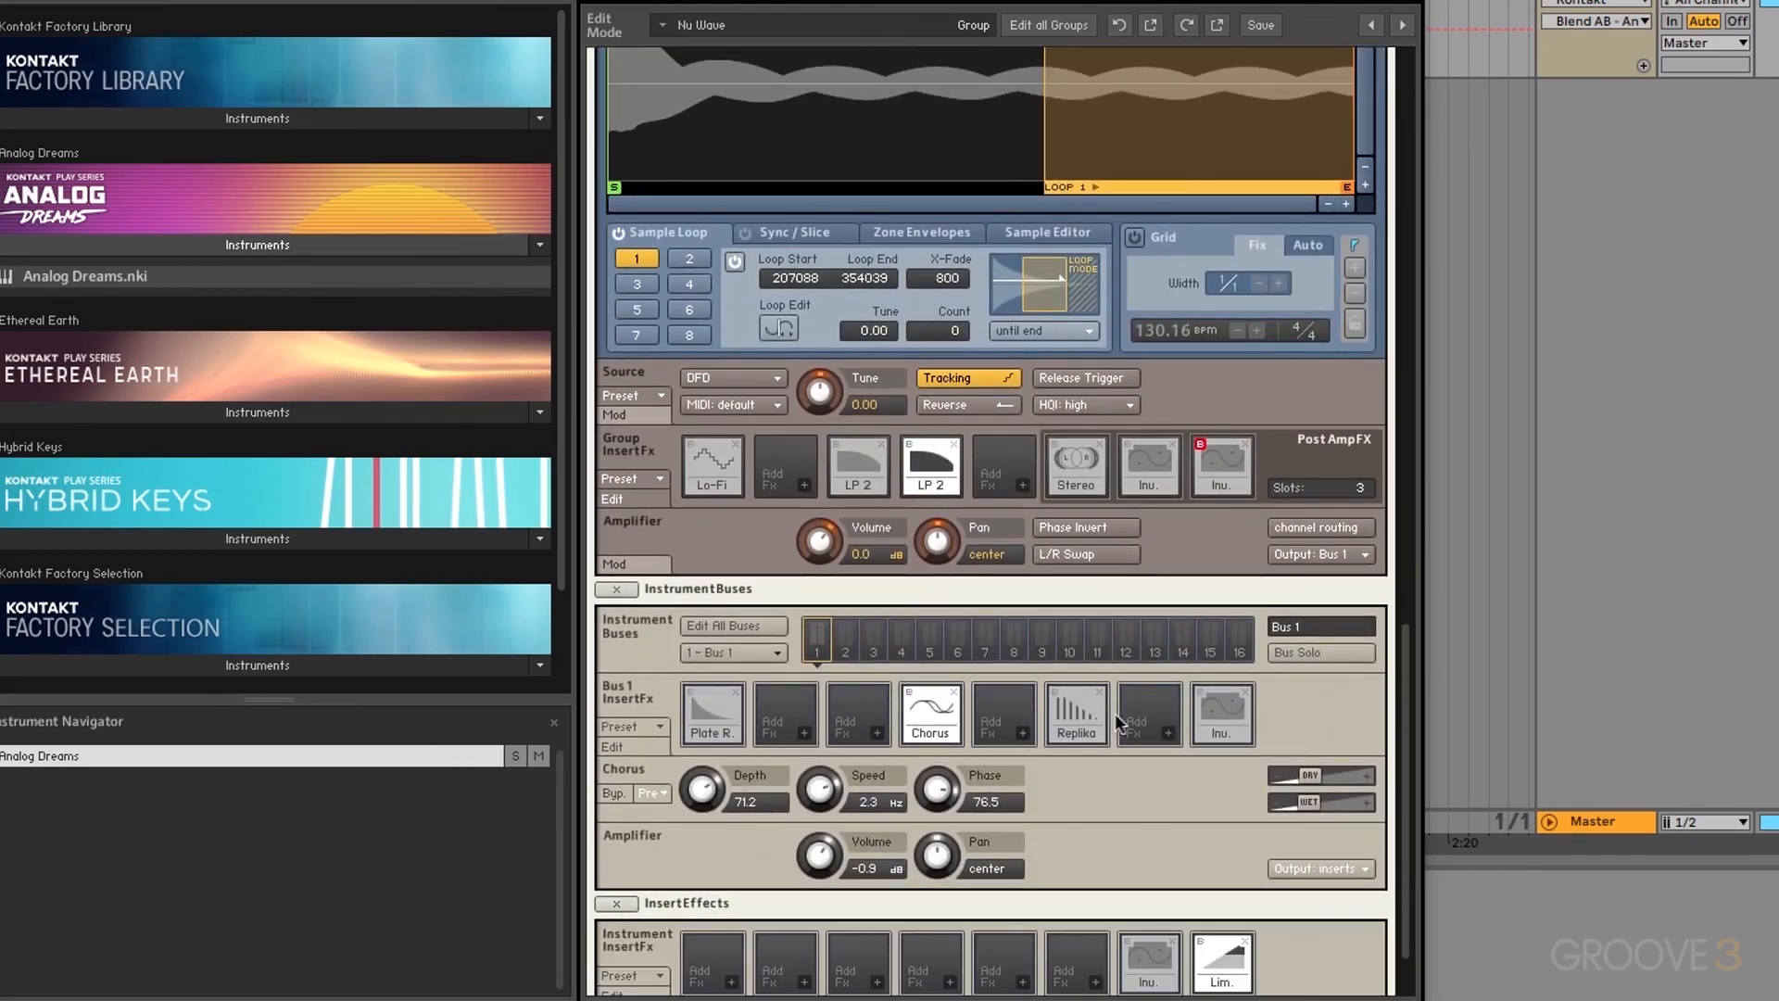
drag(1404, 644, 1405, 674)
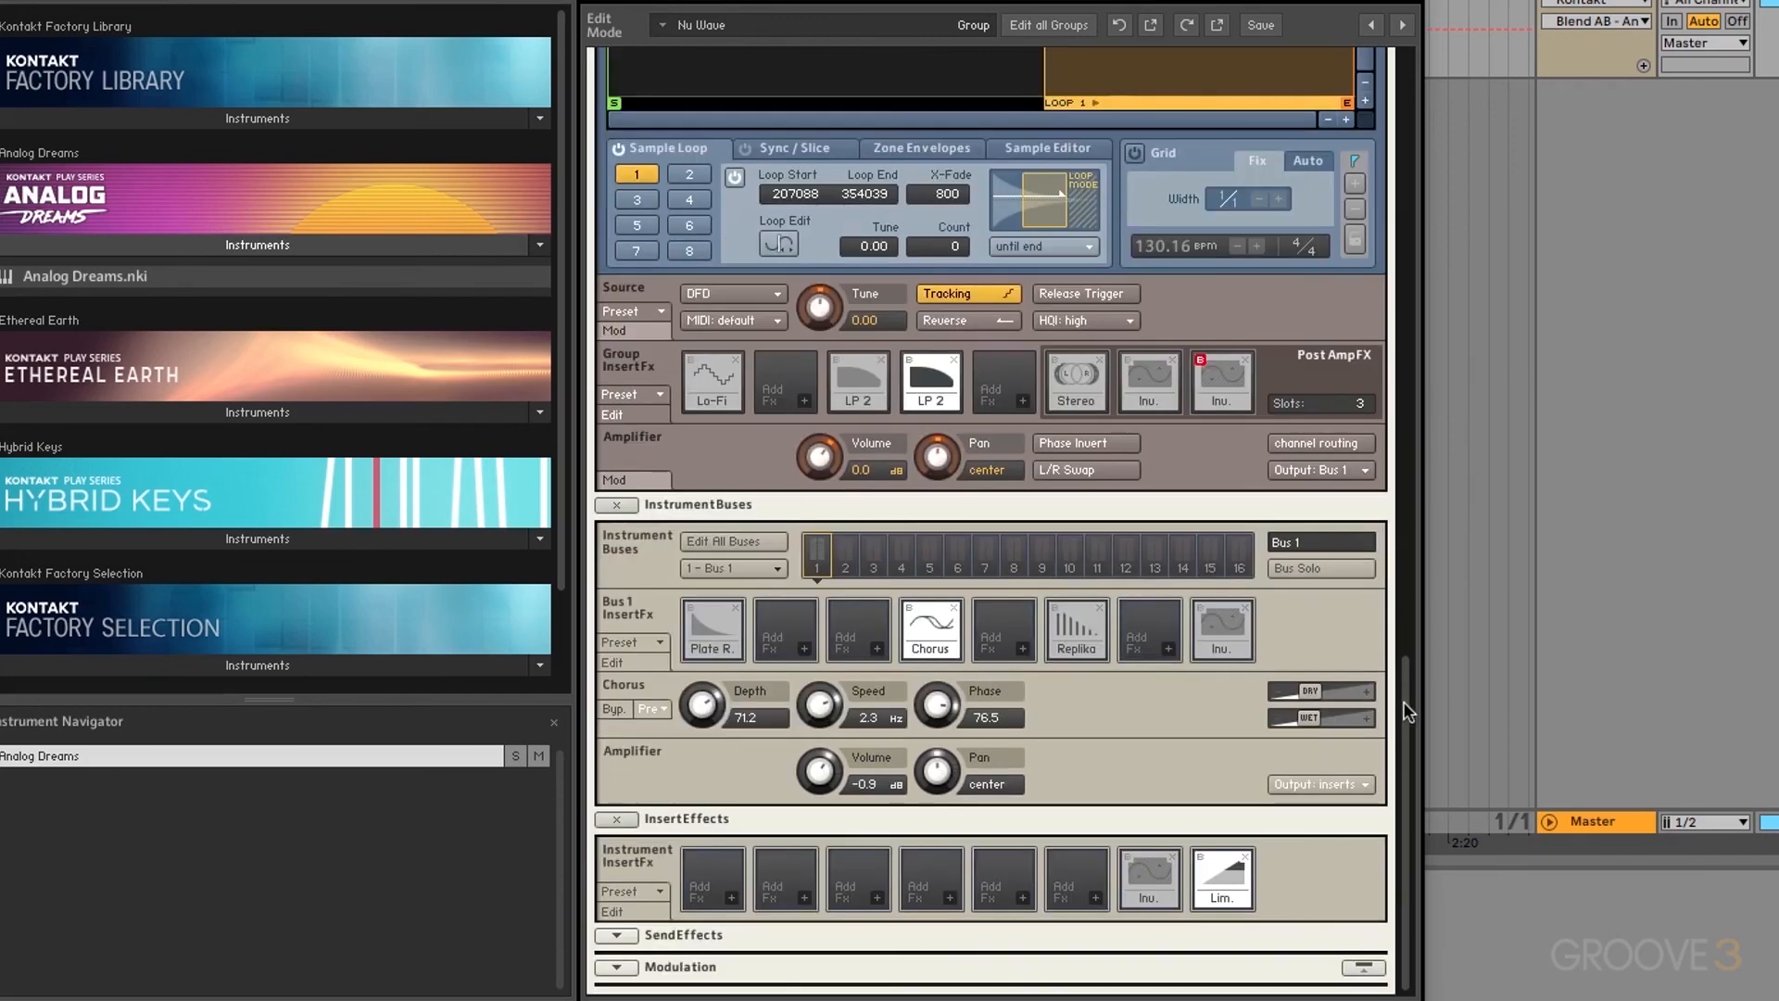
Step: Put the SV LP1 low-pass filter (Filters > LowPass) in instrument insert slot 1
click(730, 897)
mouse_move(758, 880)
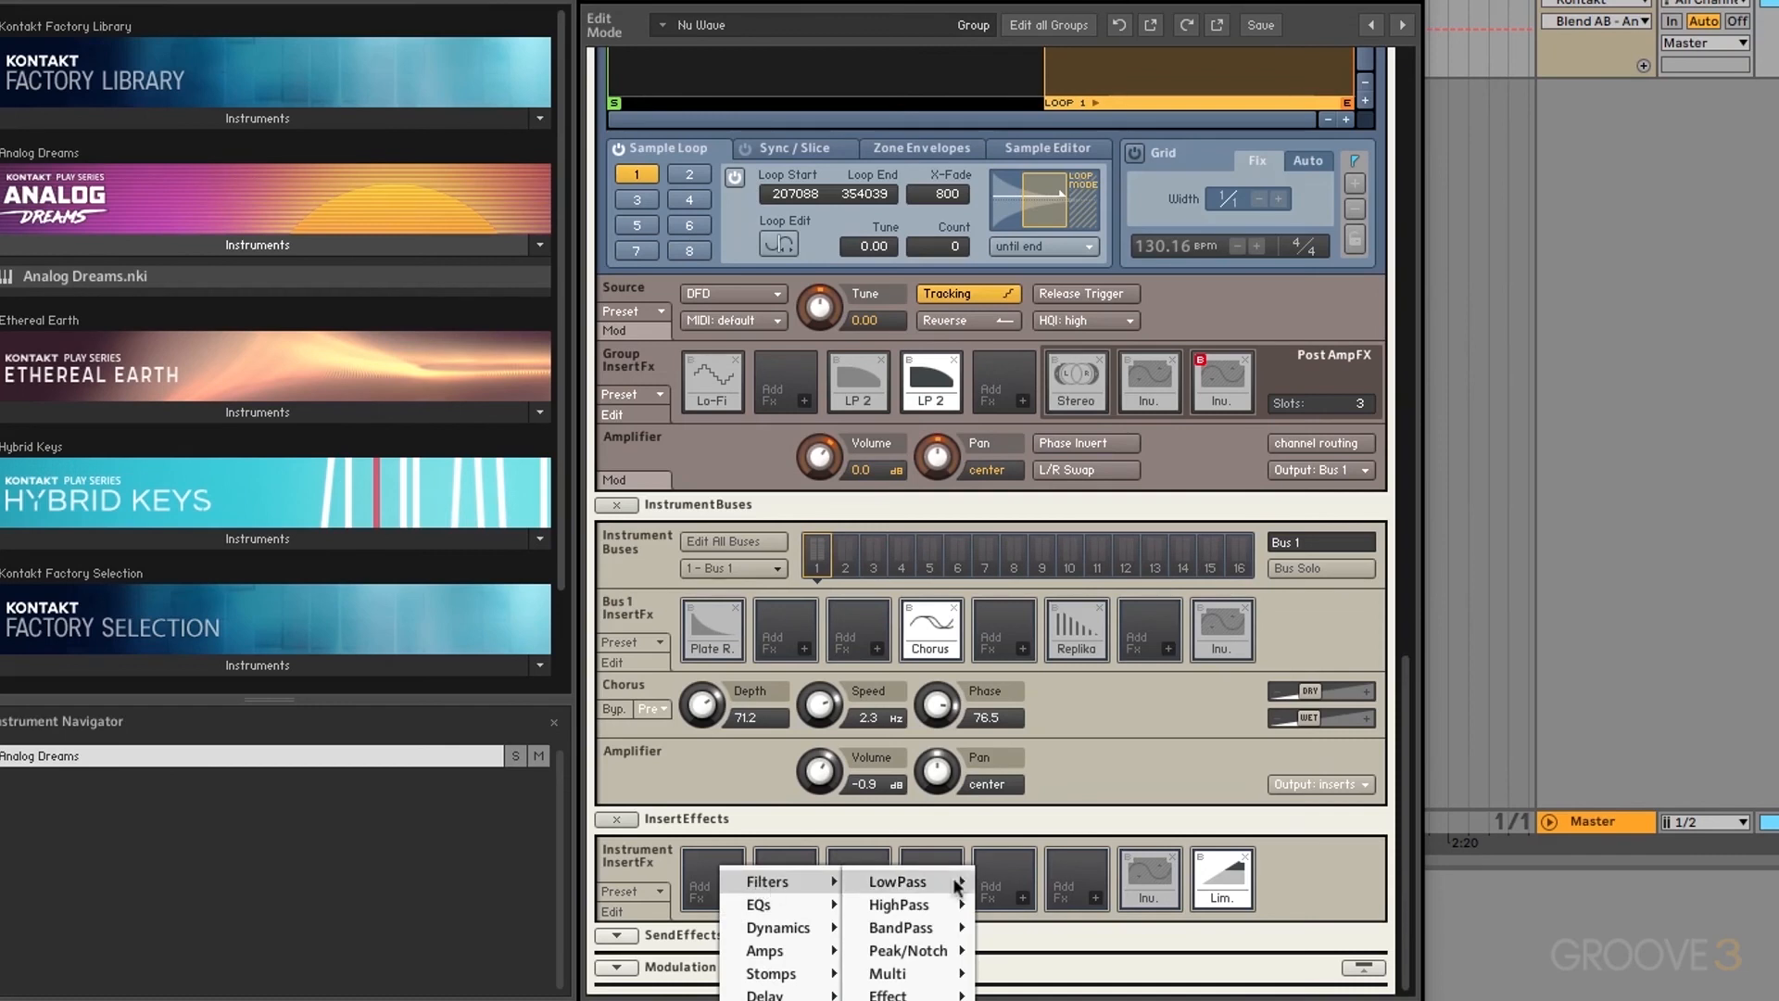
mouse_move(954, 887)
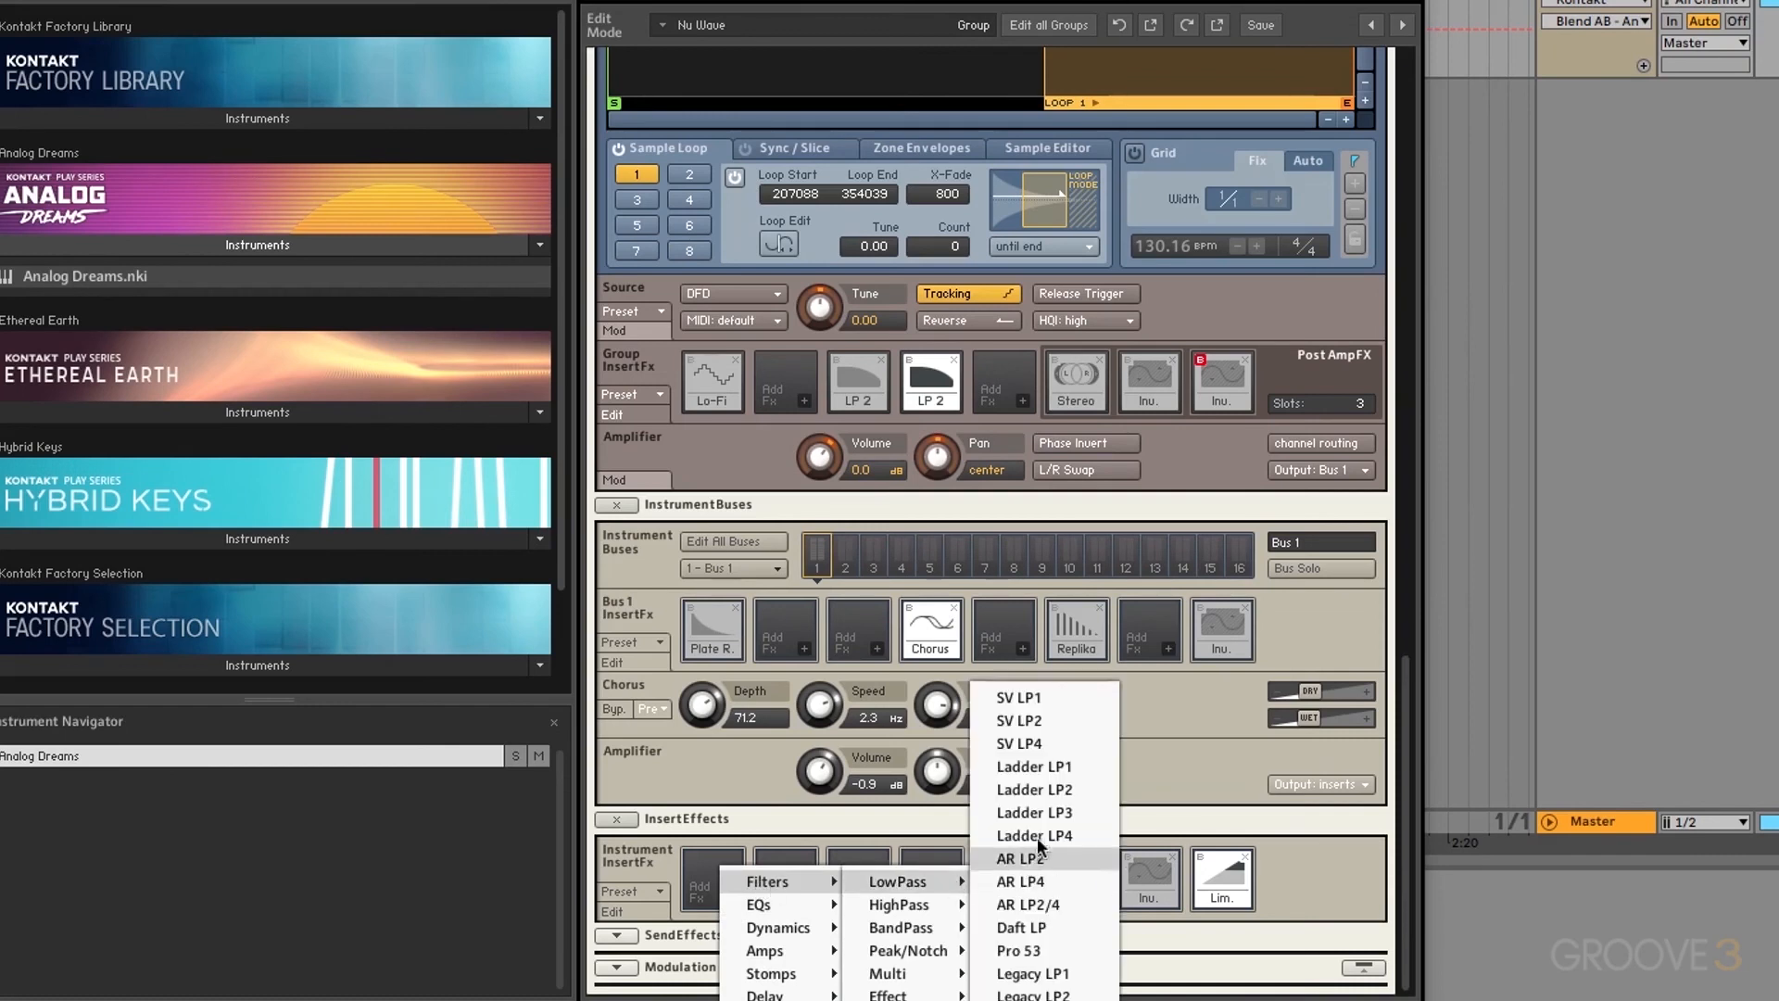
click(1020, 695)
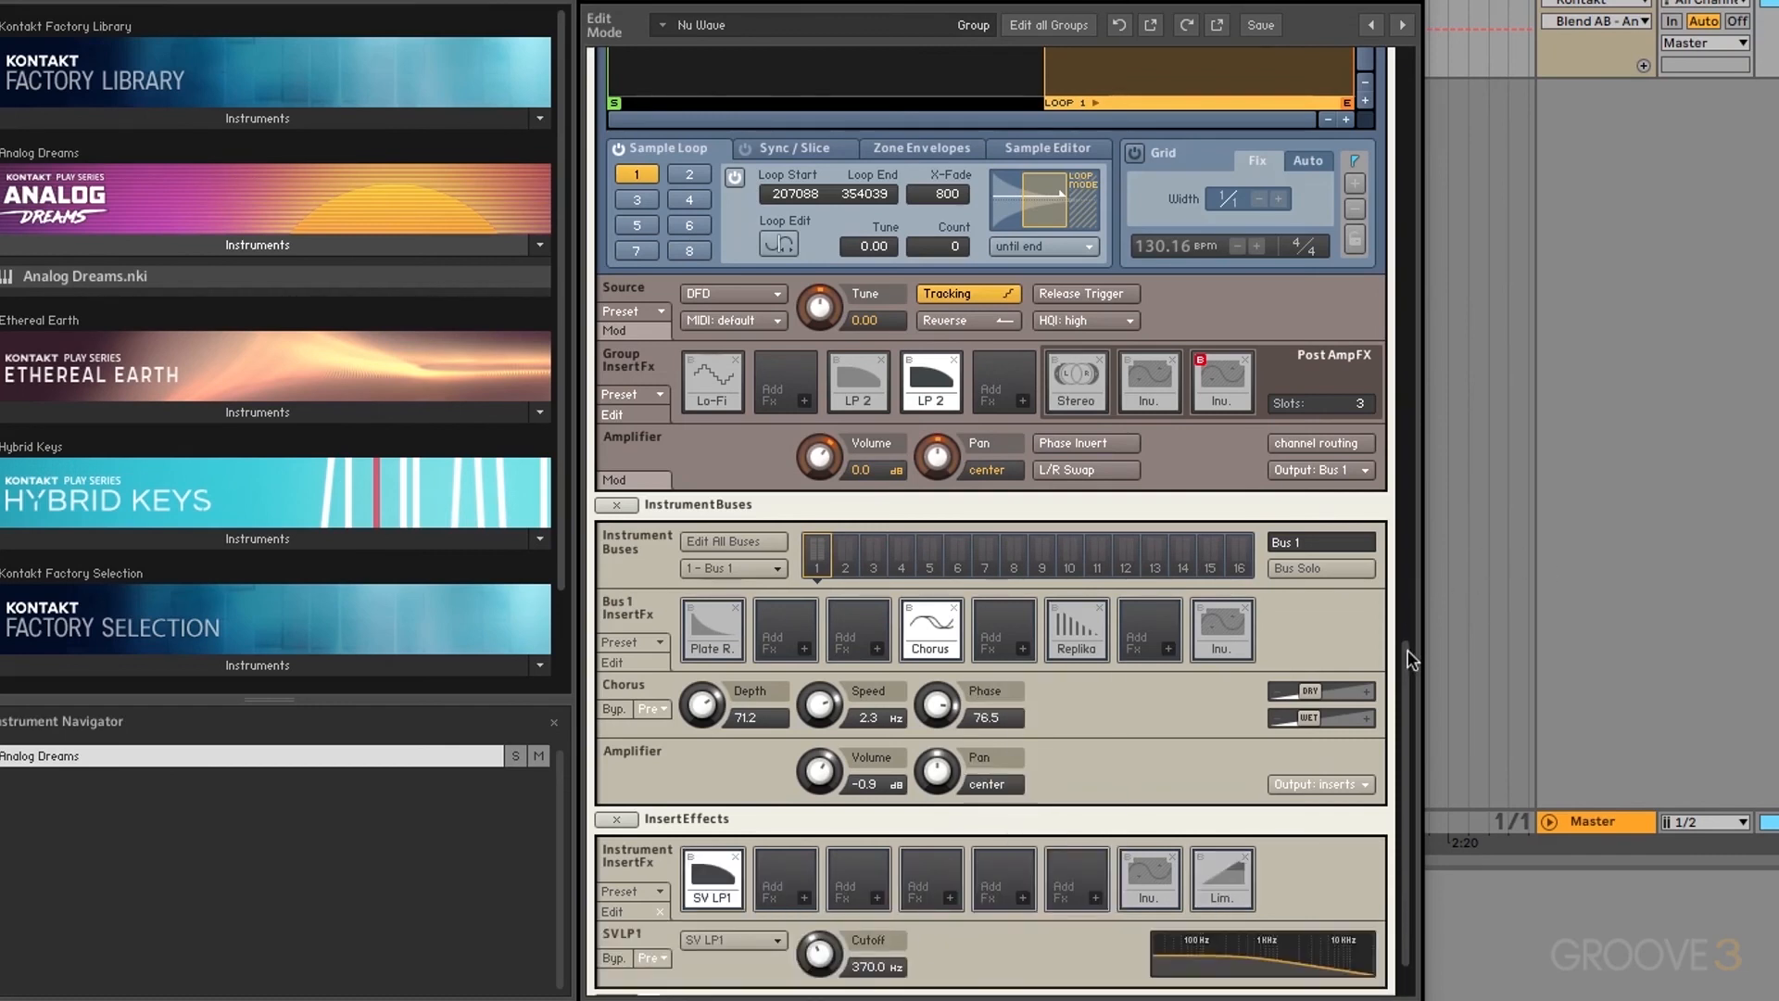
scroll(1408, 676, down, 2)
mouse_move(819, 887)
mouse_down()
mouse_move(828, 908)
mouse_move(834, 789)
mouse_move(838, 895)
mouse_up()
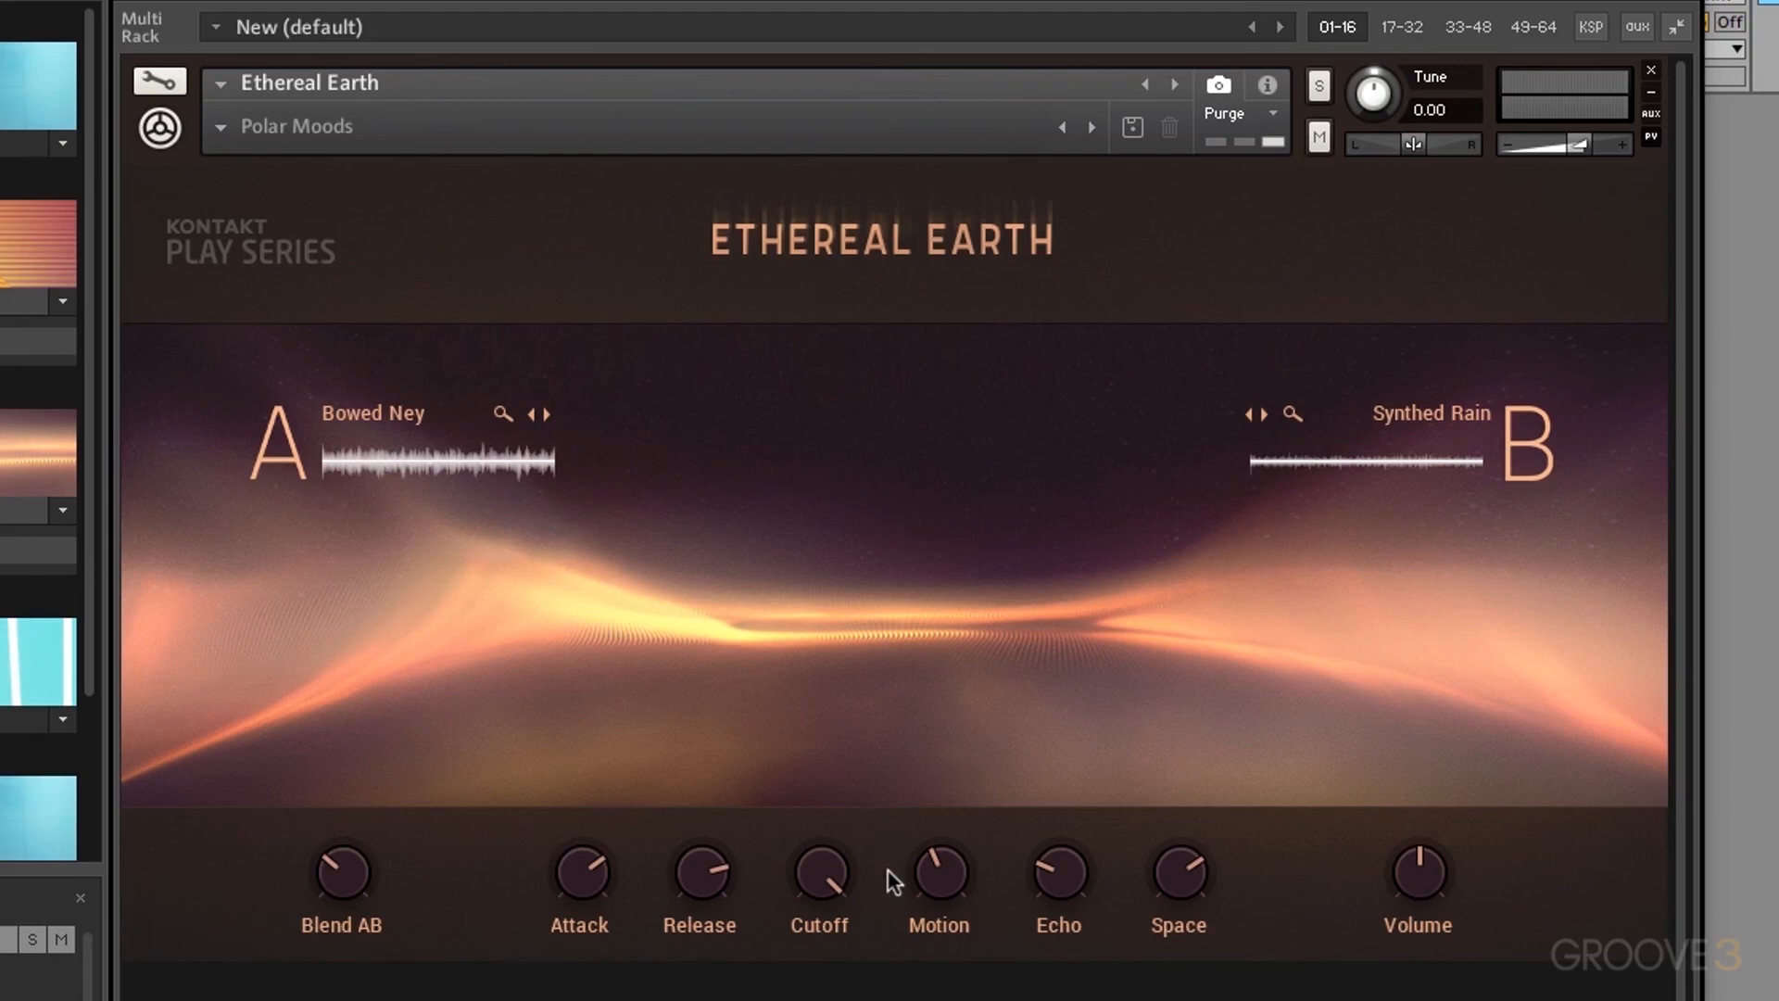
Step: Audition the Cutlery Bass and Brasso Logic presets in Ethereal Earth
click(223, 139)
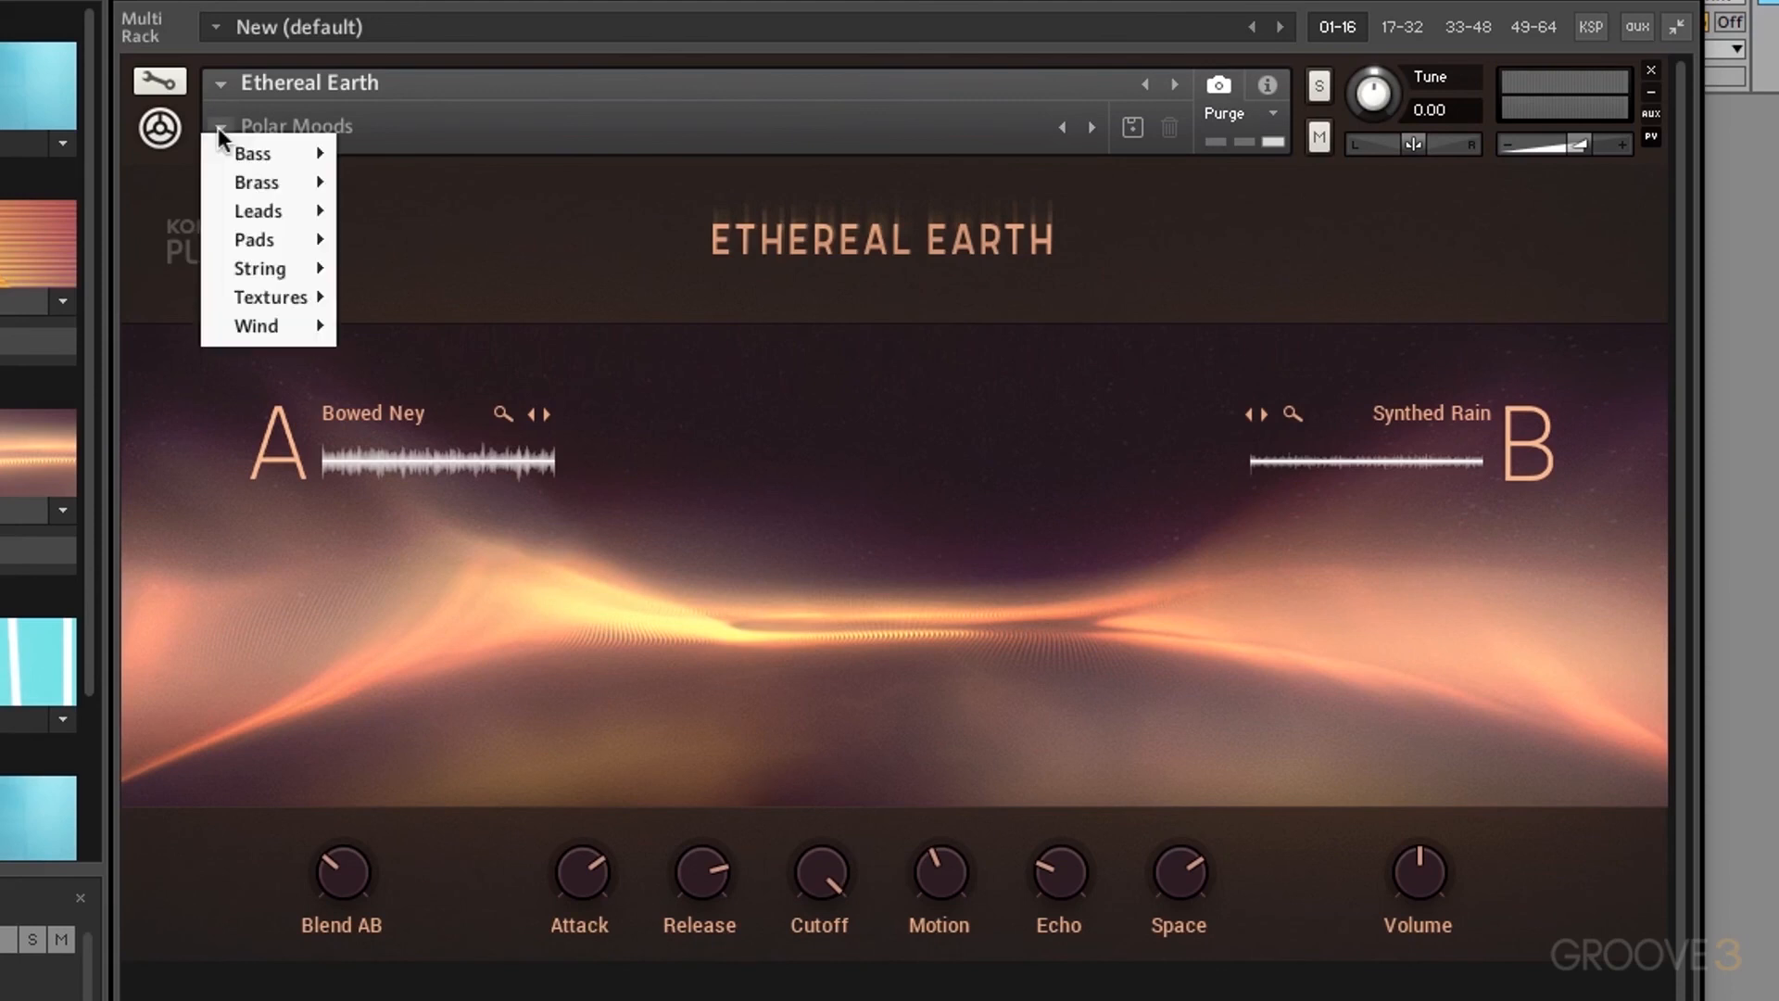
mouse_move(274, 168)
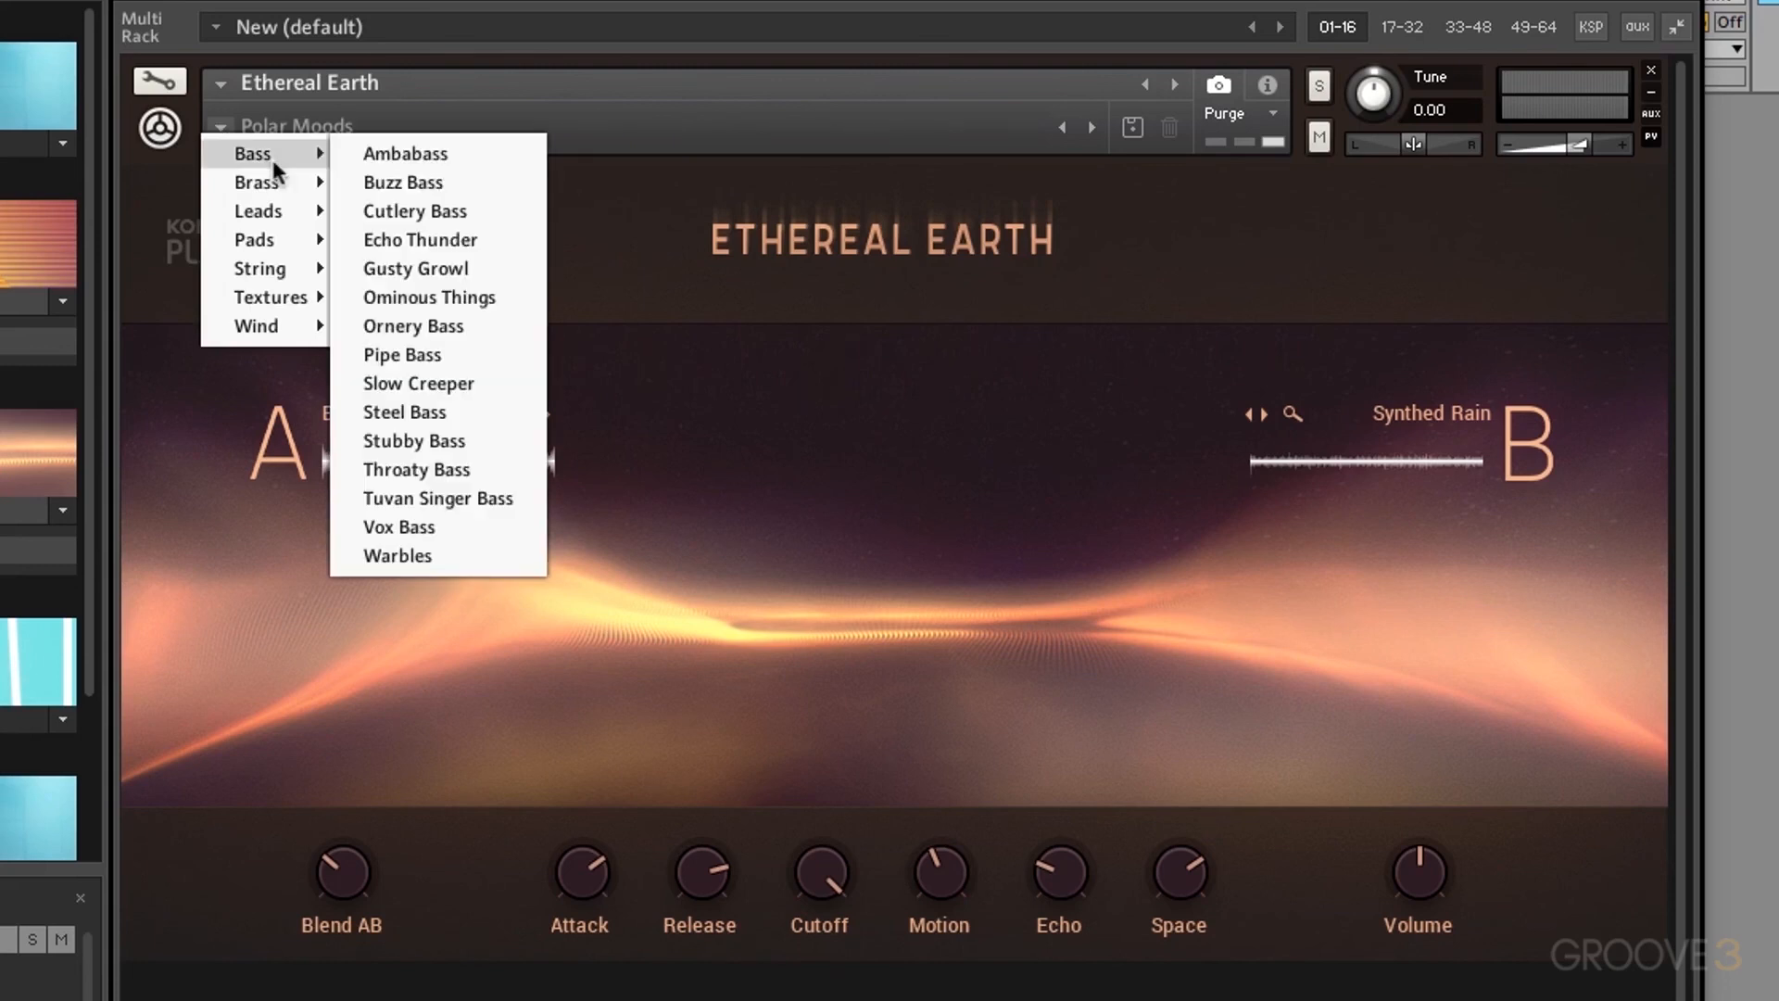
click(459, 213)
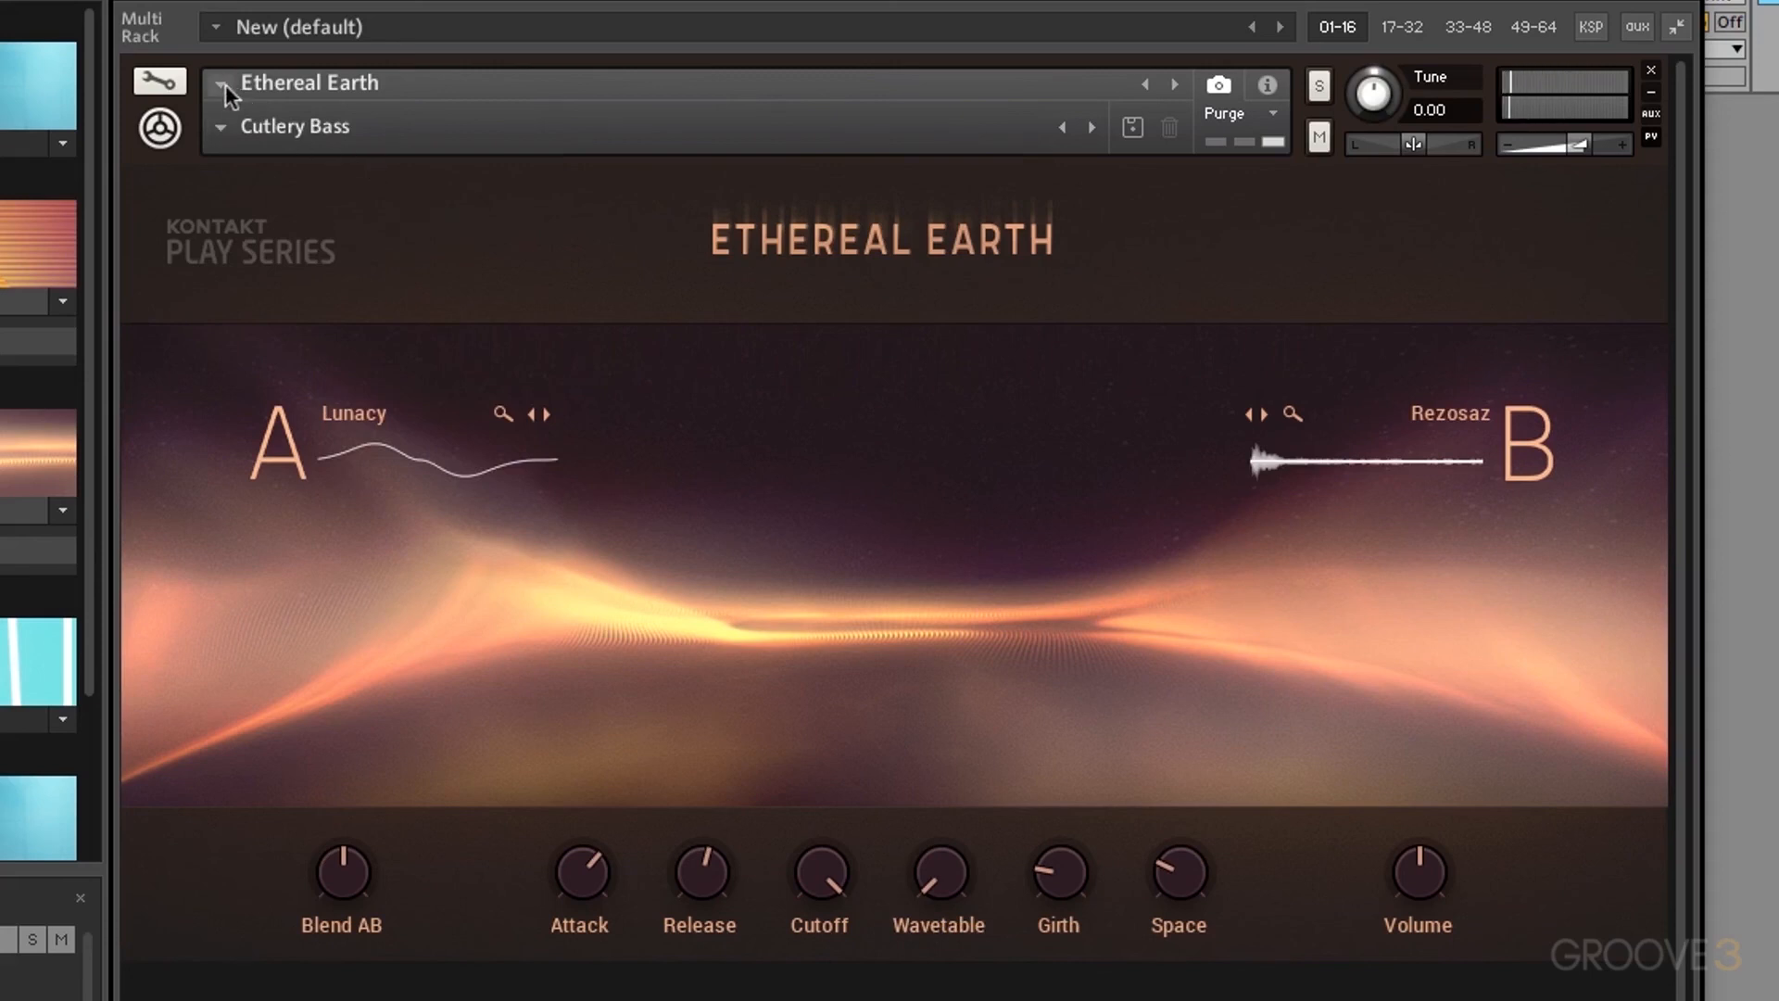
click(220, 123)
mouse_move(256, 187)
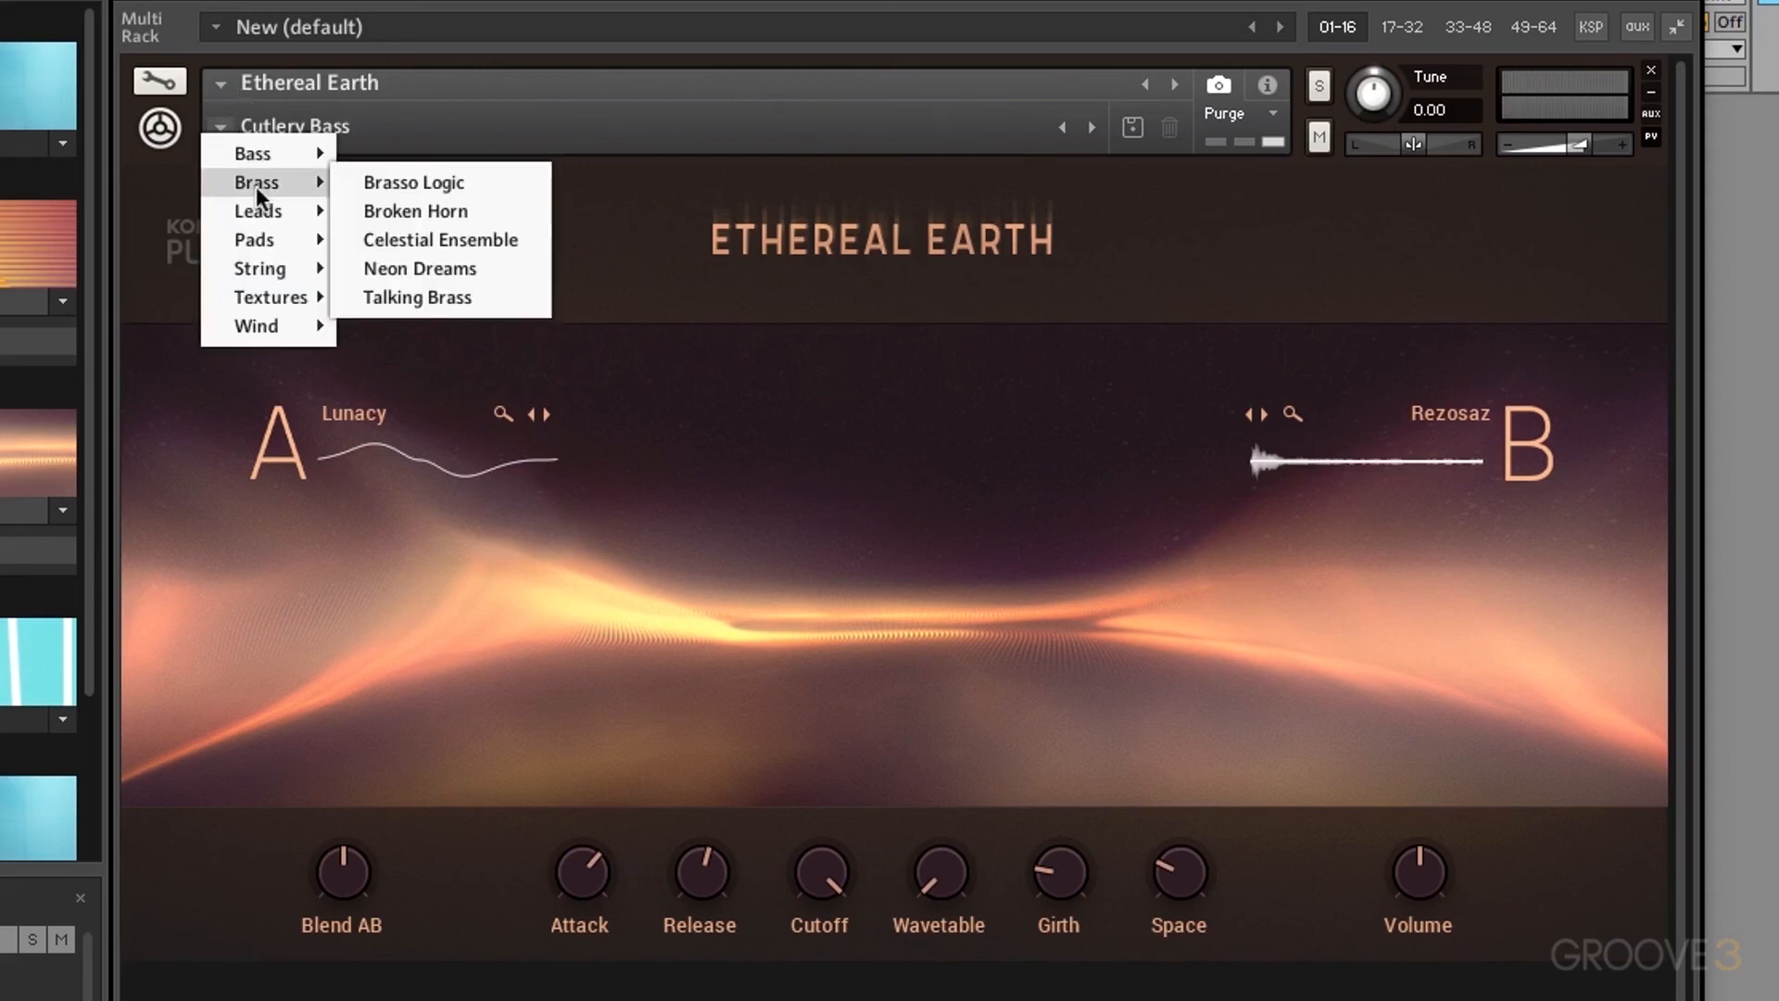
click(454, 188)
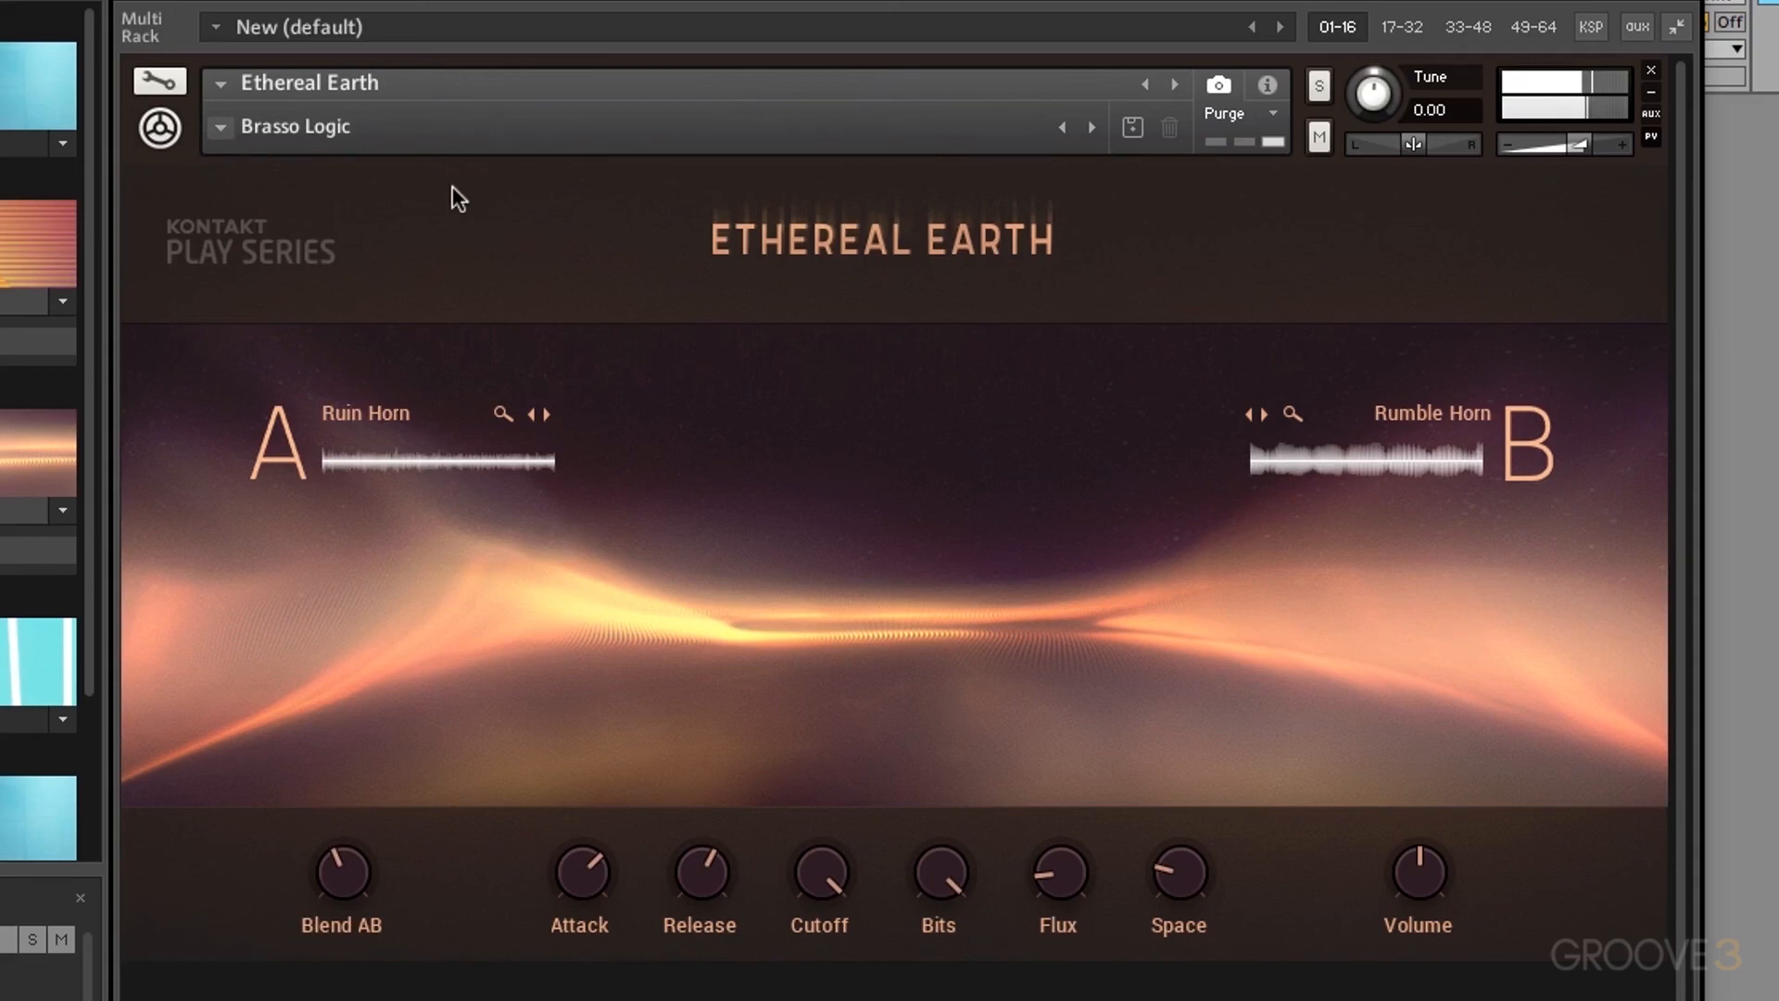
Step: Try Leads > Airy Bells, then settle on Pads > Cyclic Behavior
click(221, 129)
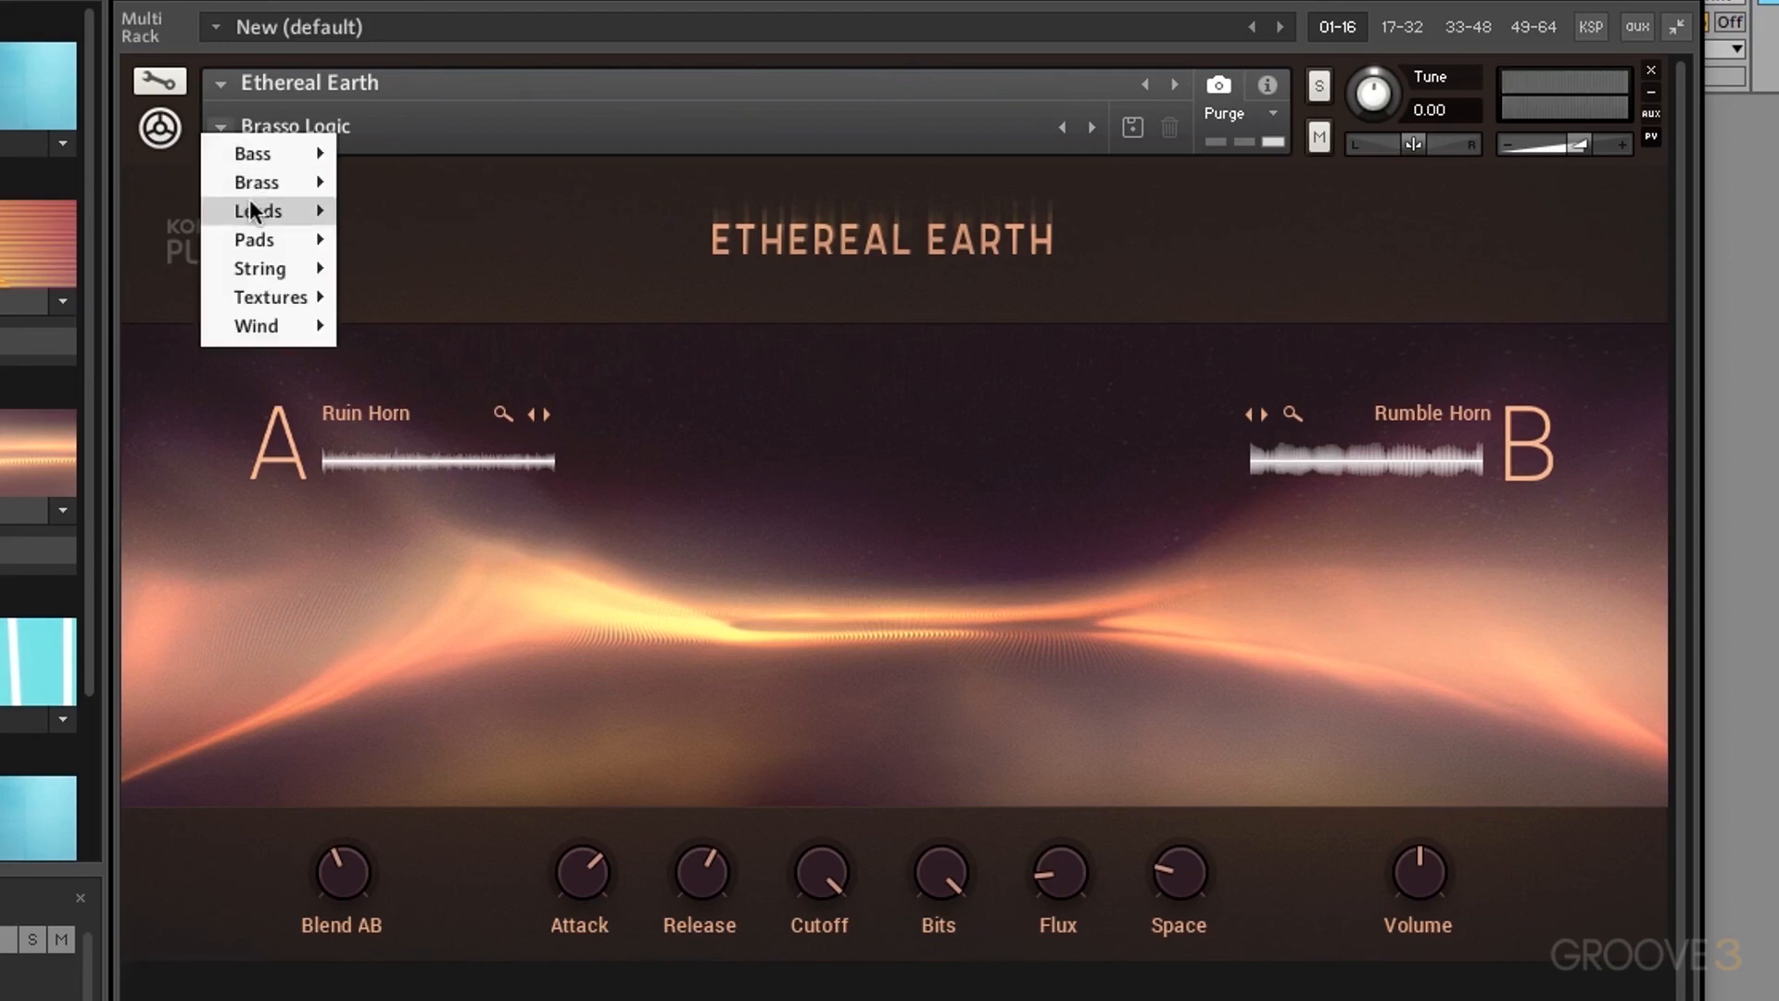
mouse_move(248, 209)
click(441, 241)
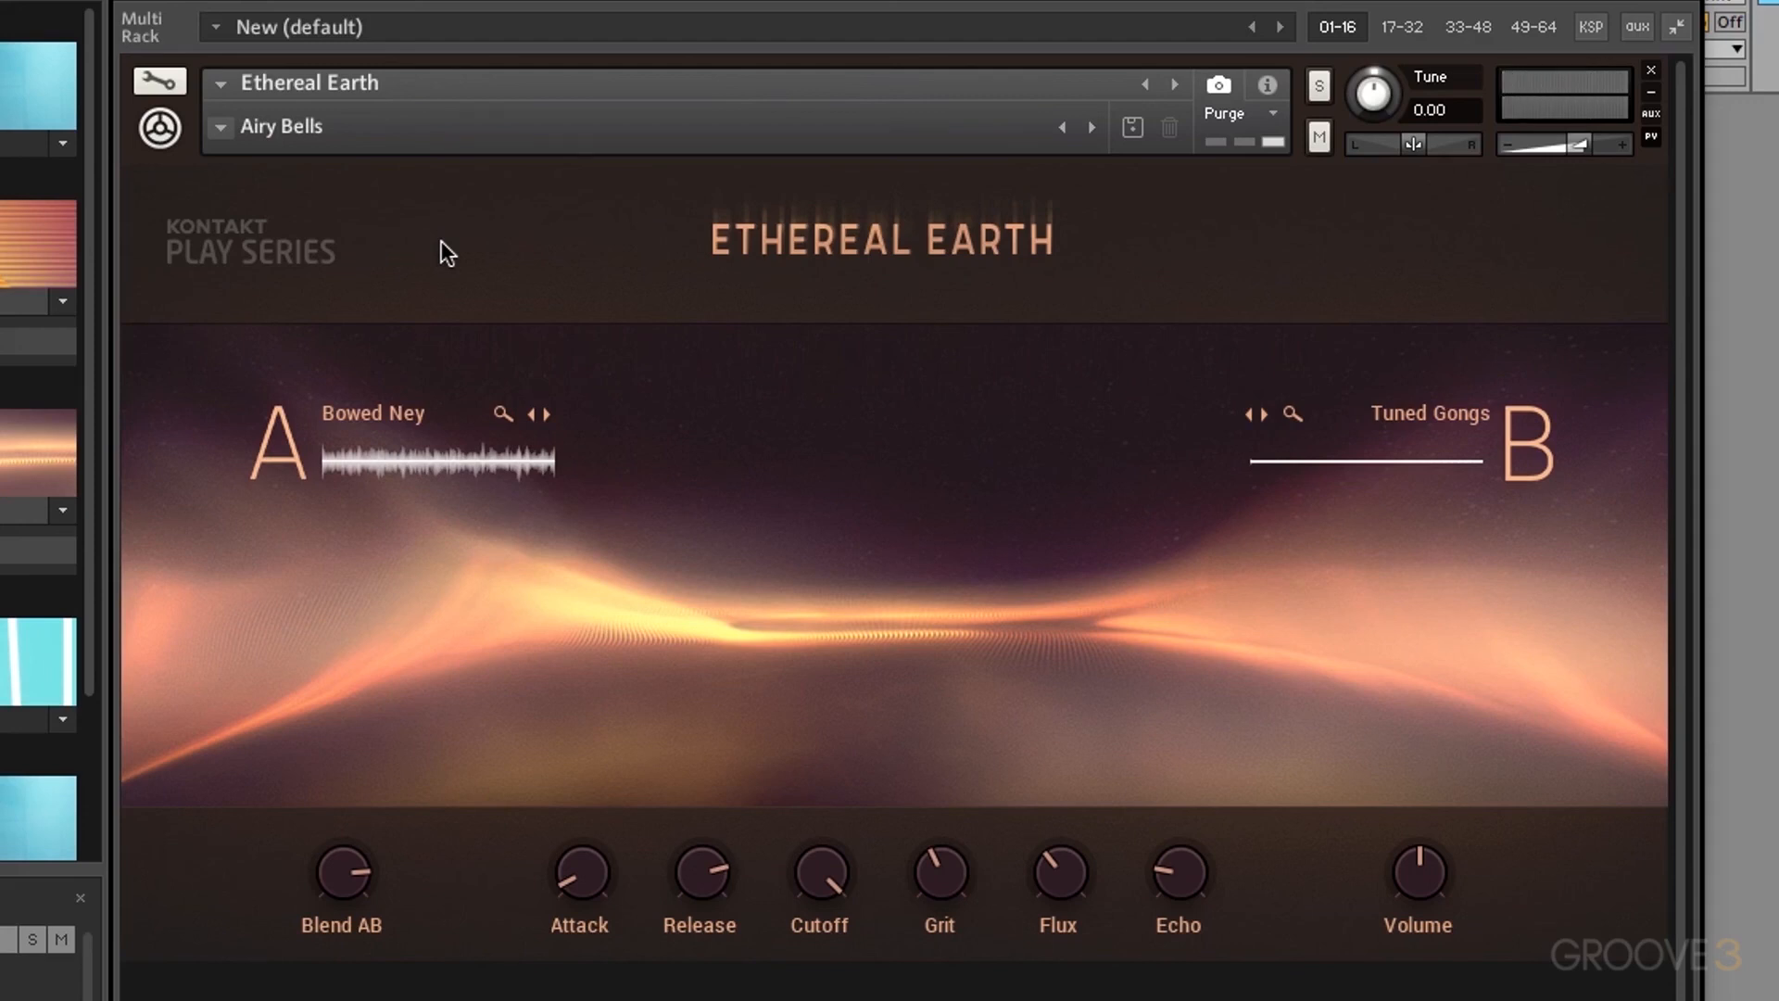
click(224, 125)
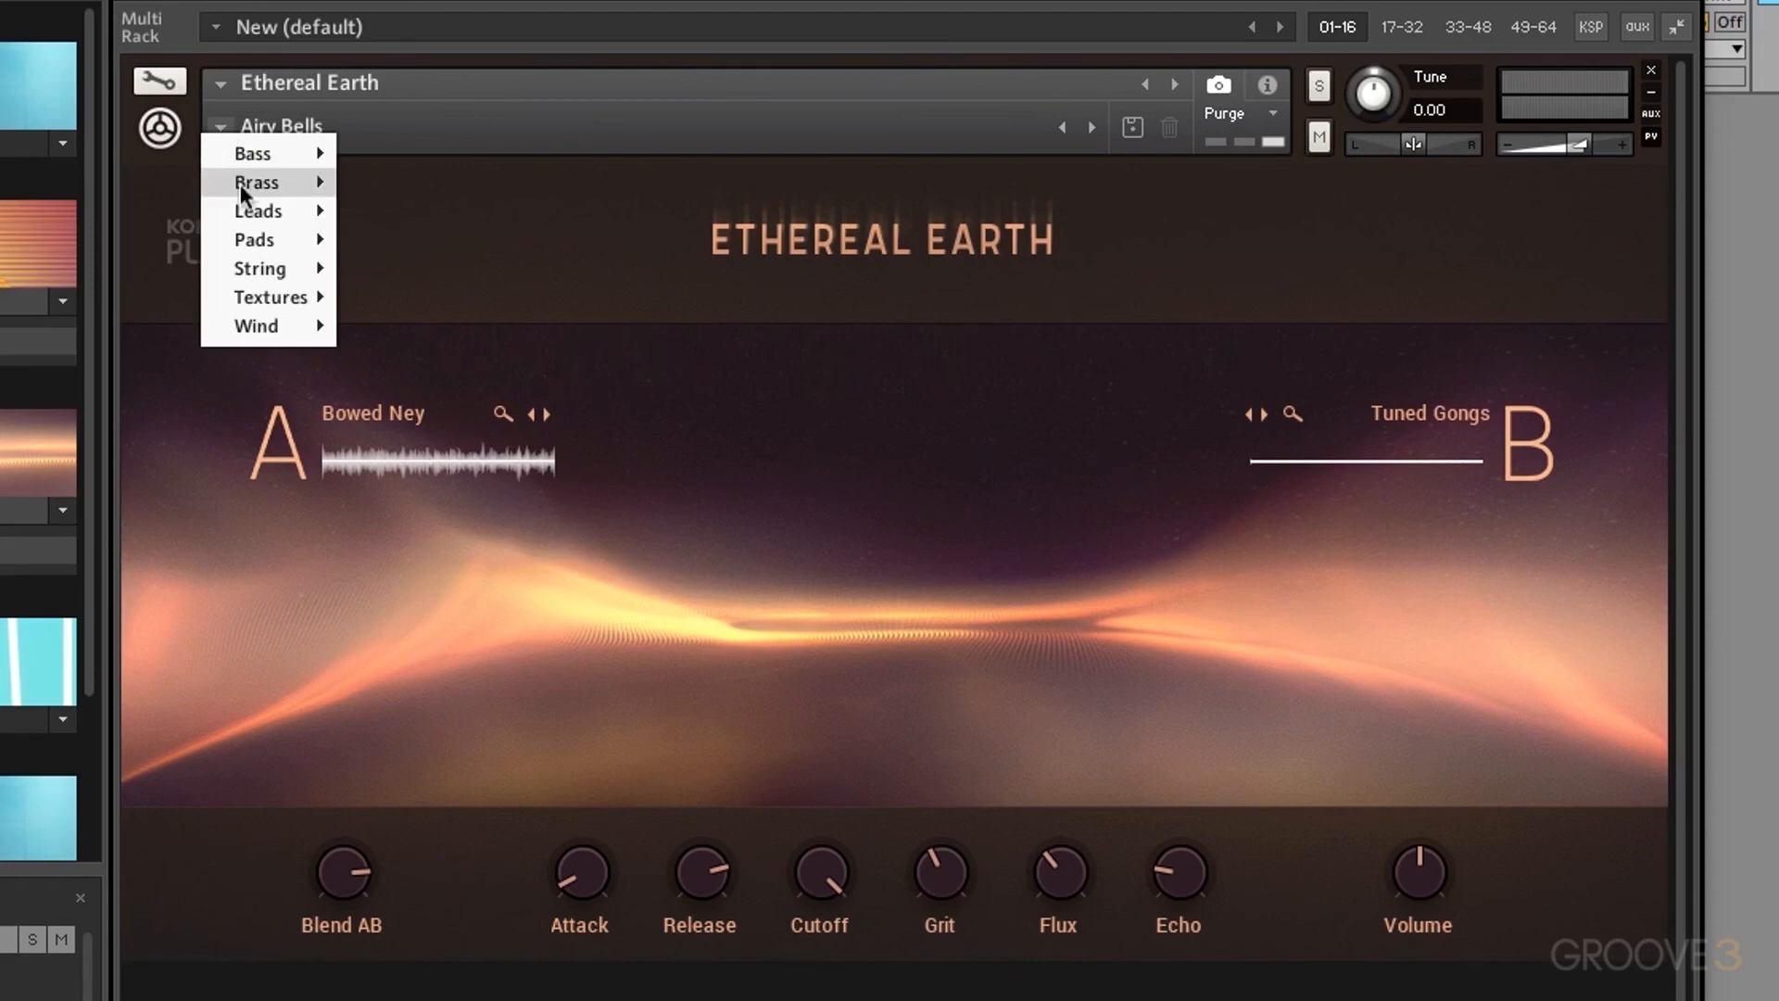
mouse_move(254, 243)
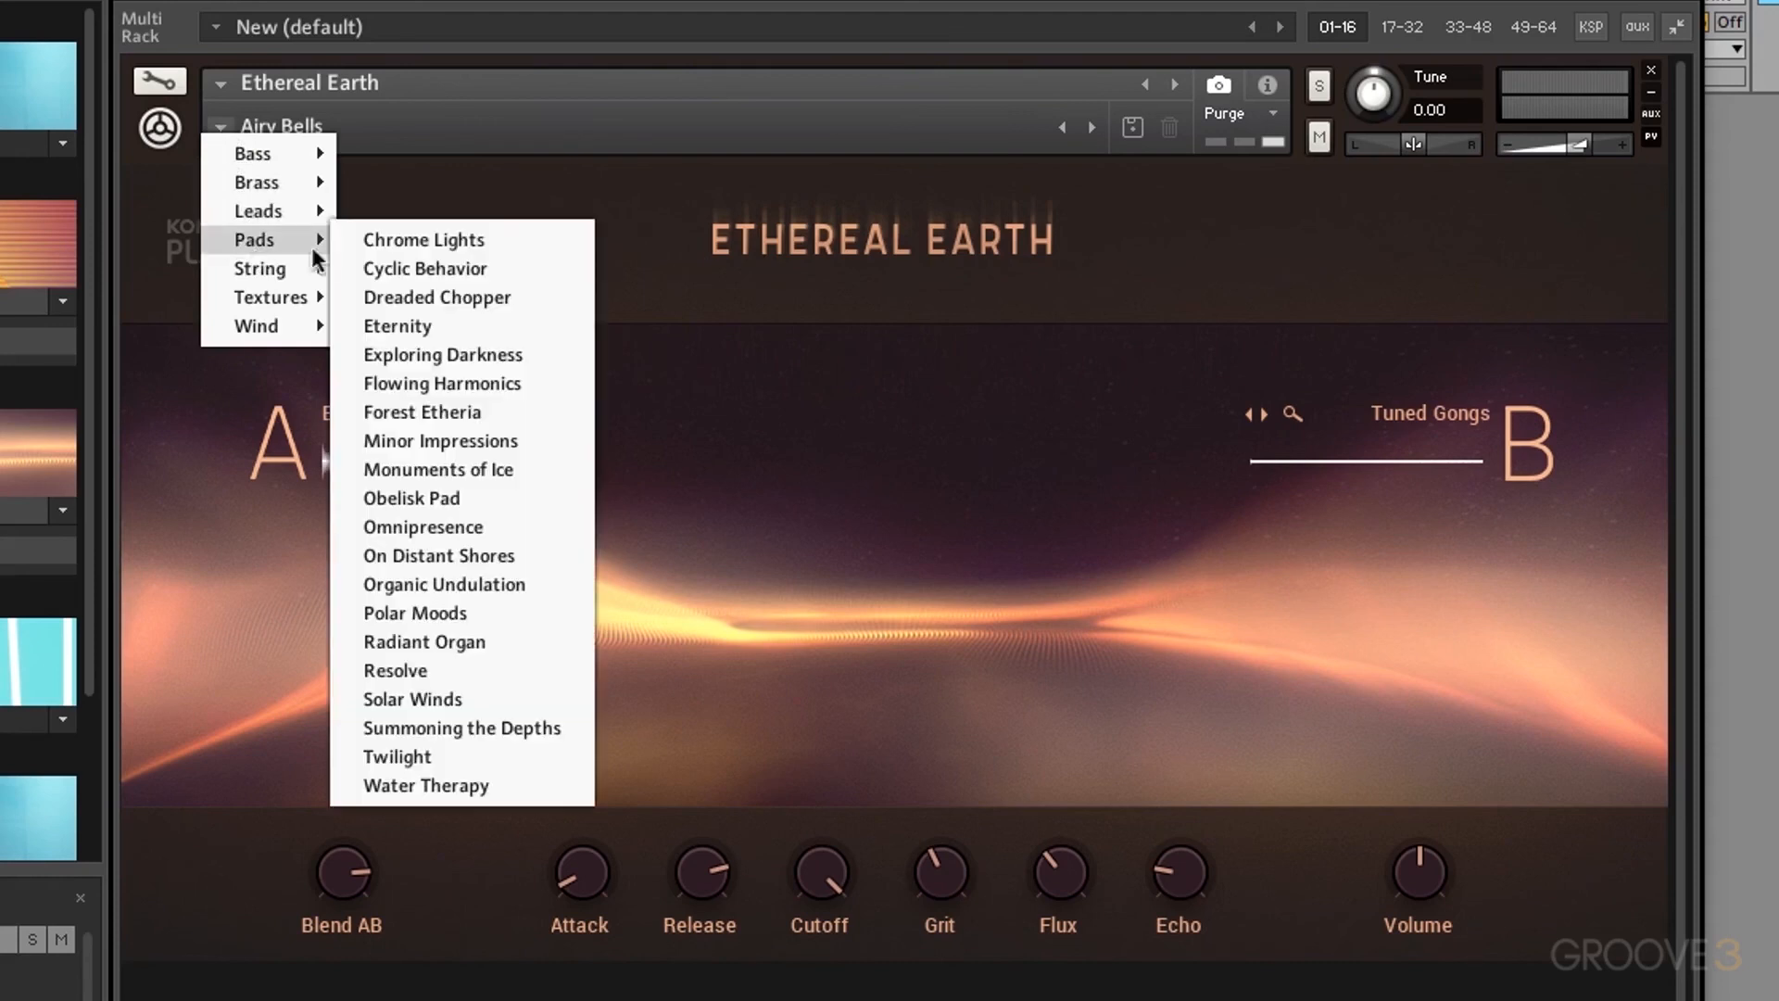
click(445, 267)
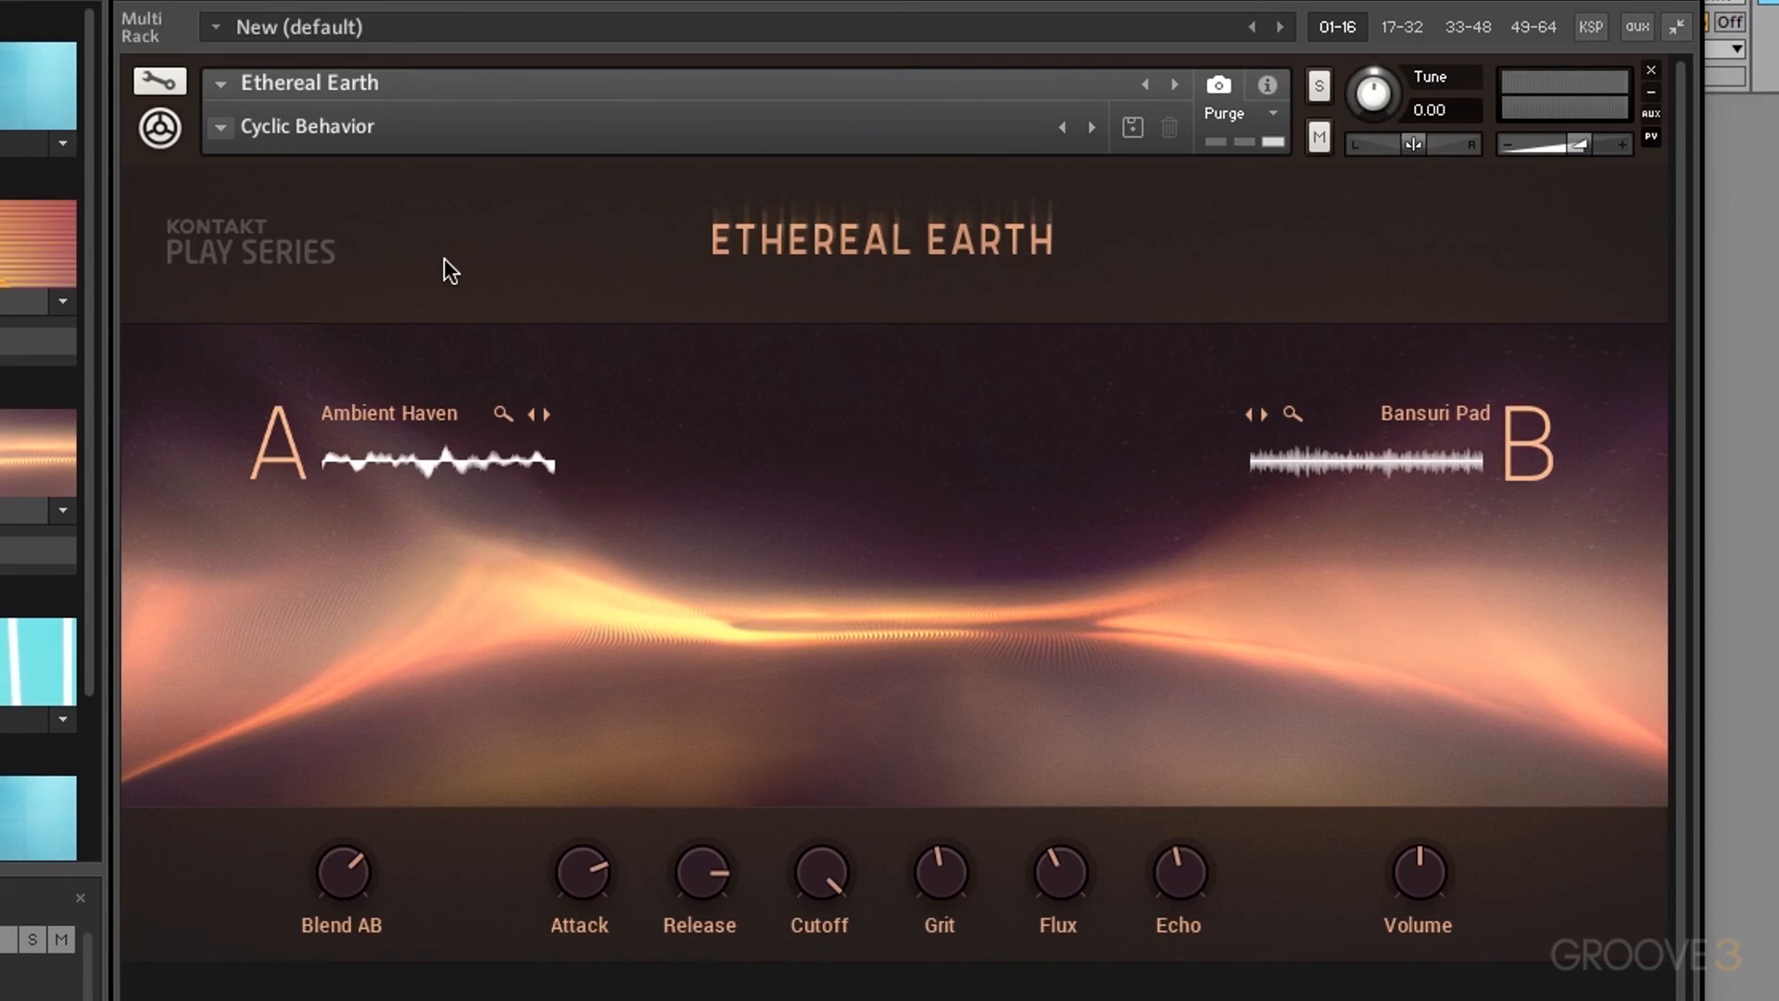
Step: Audition Angelic Whispers and Ascension, then load Copper Breeze from the Wind category
click(217, 128)
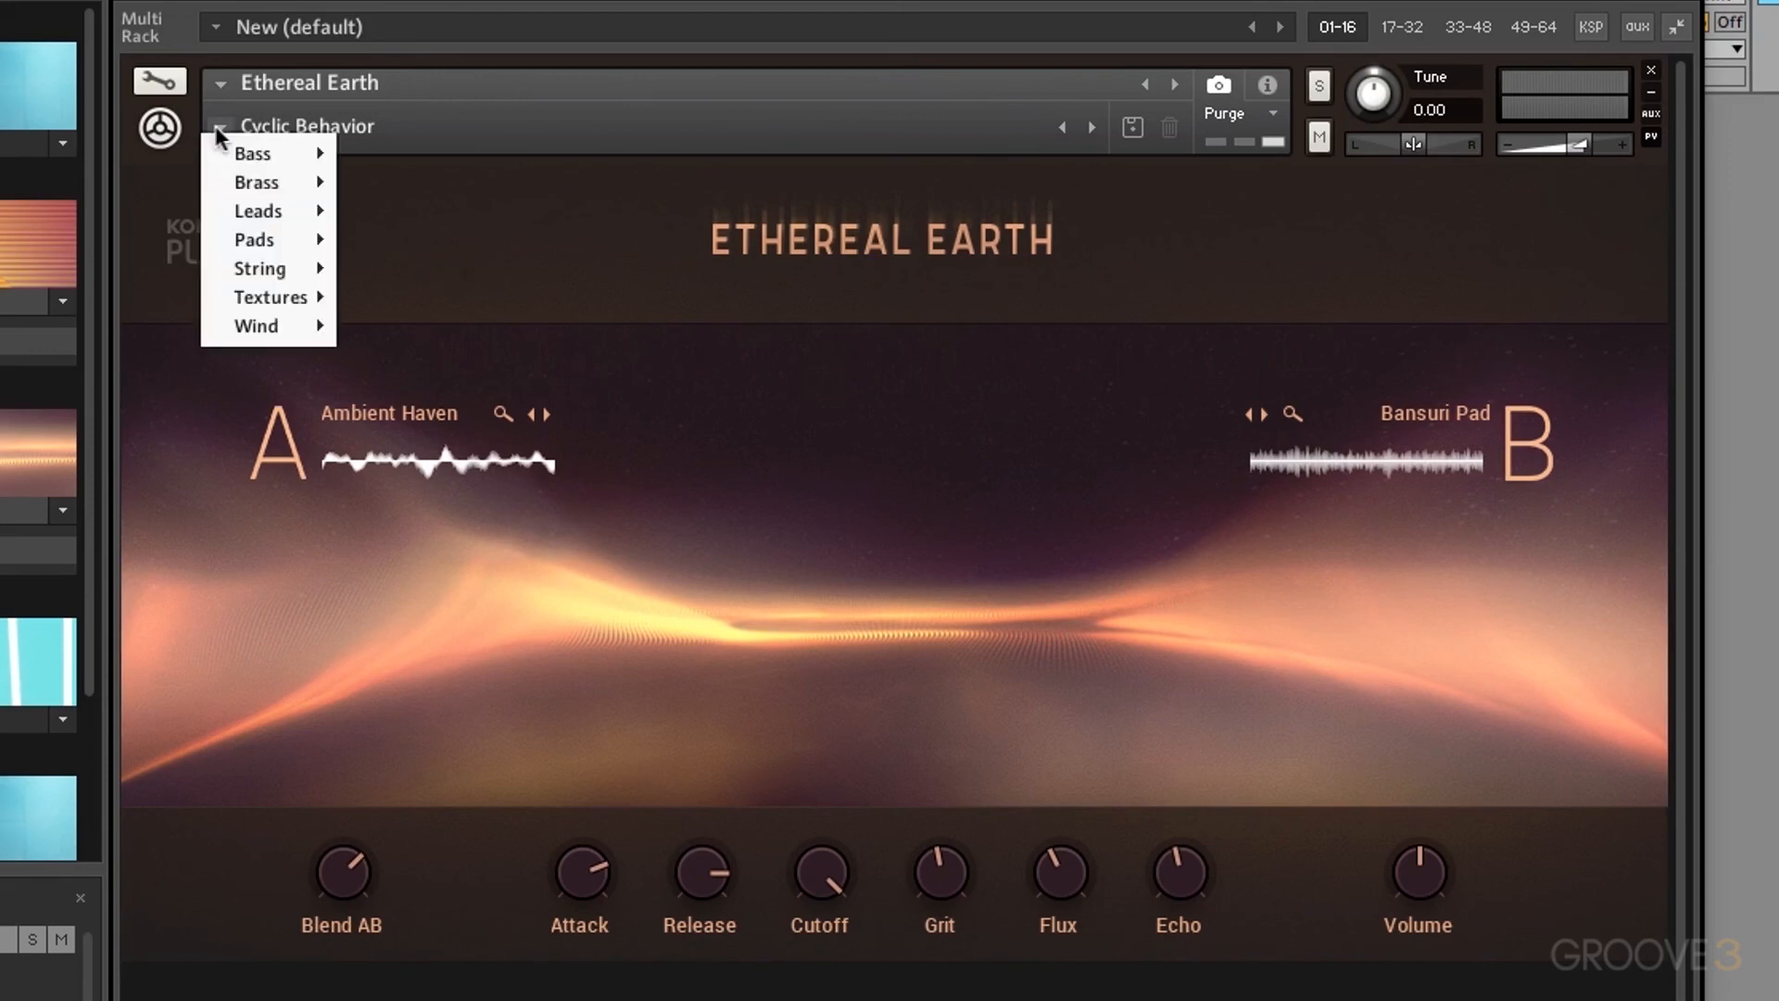
mouse_move(268, 268)
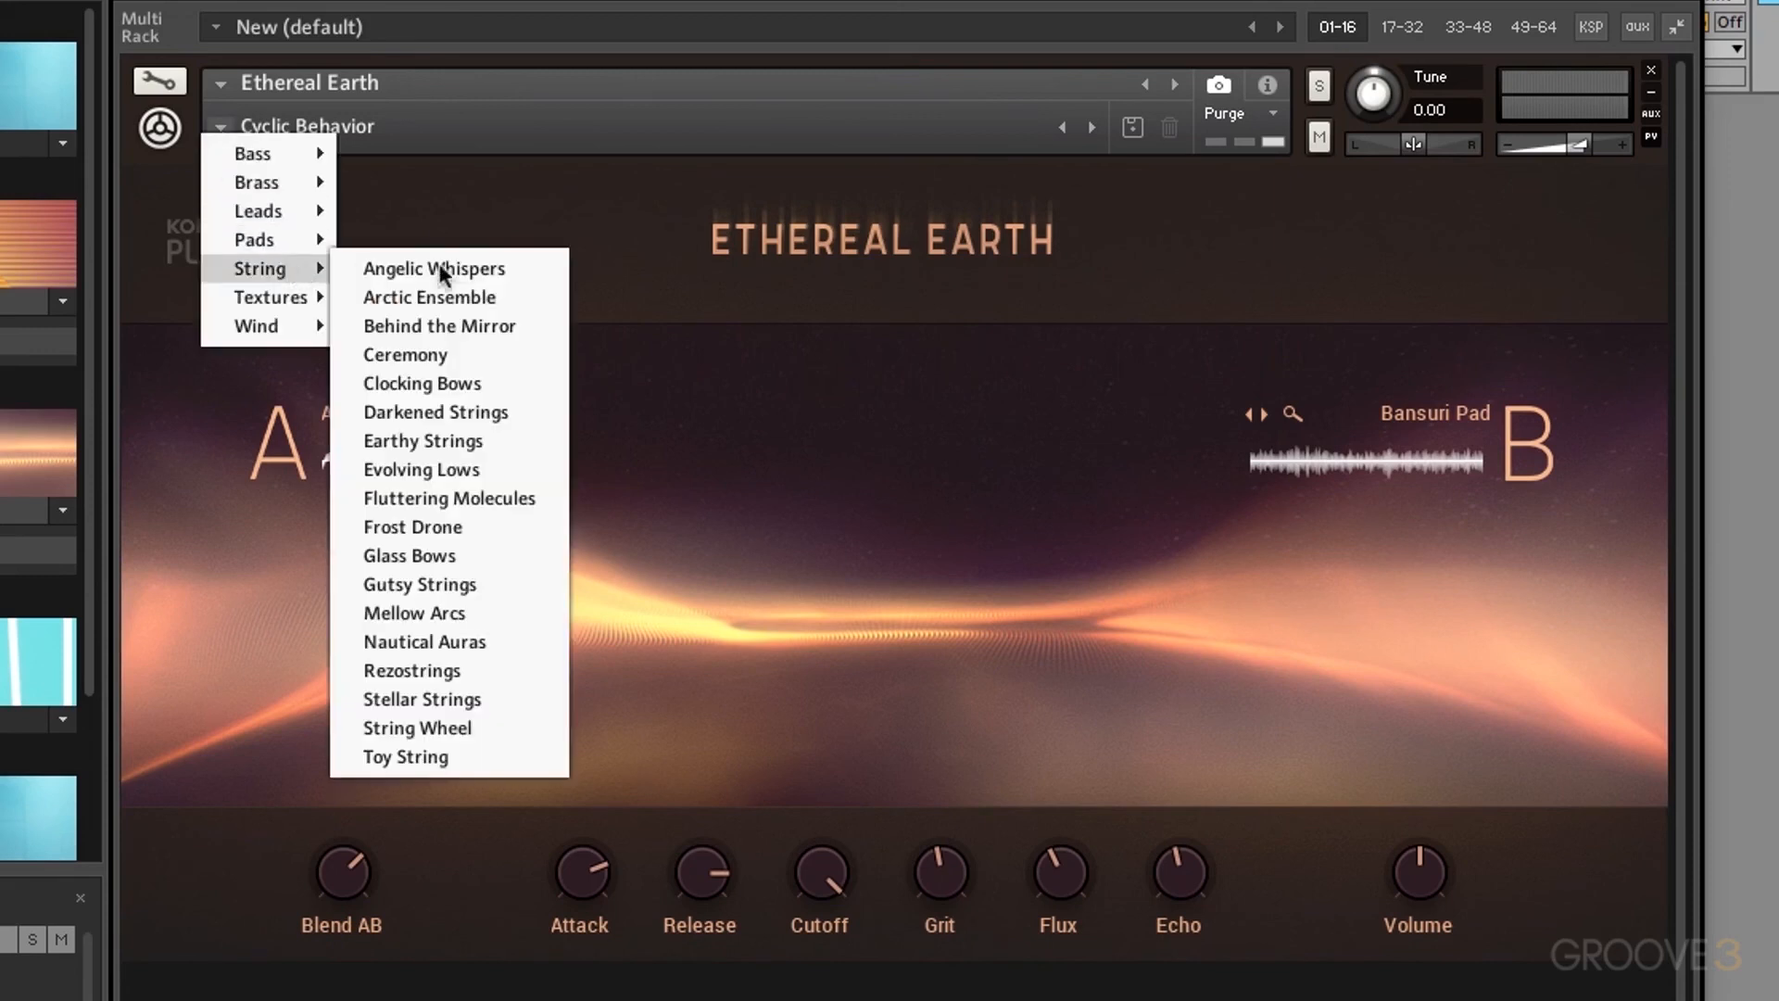
click(525, 276)
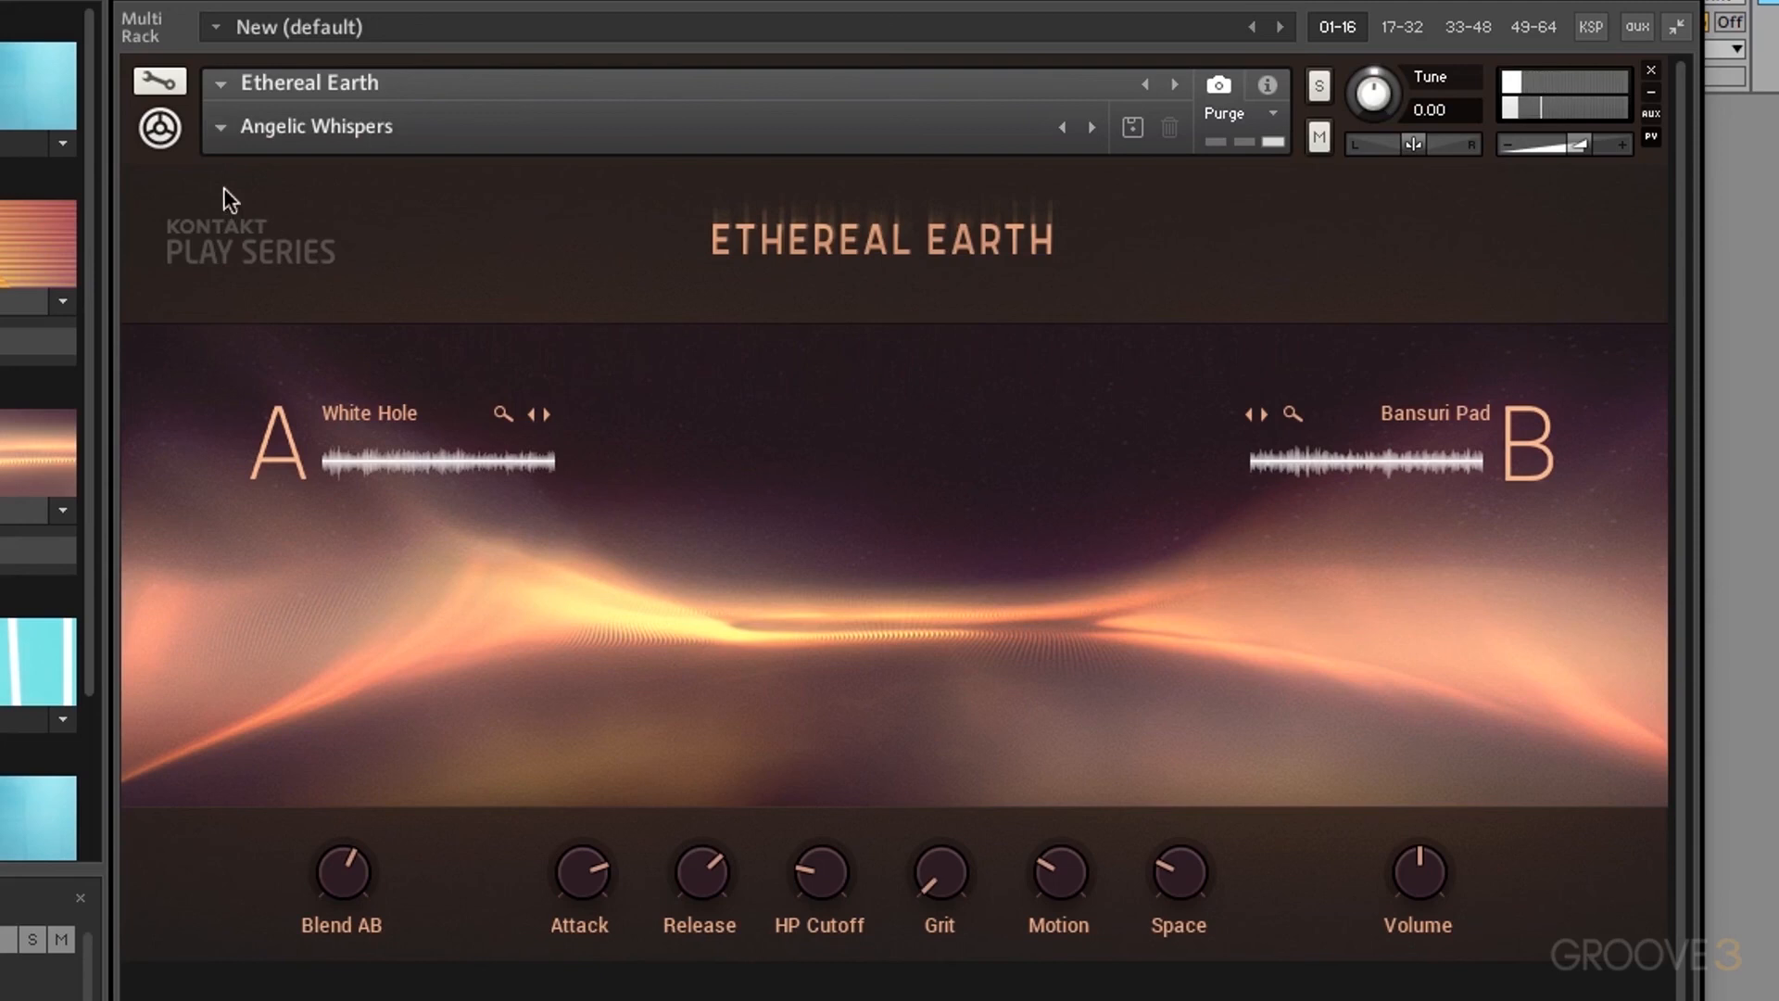
click(225, 120)
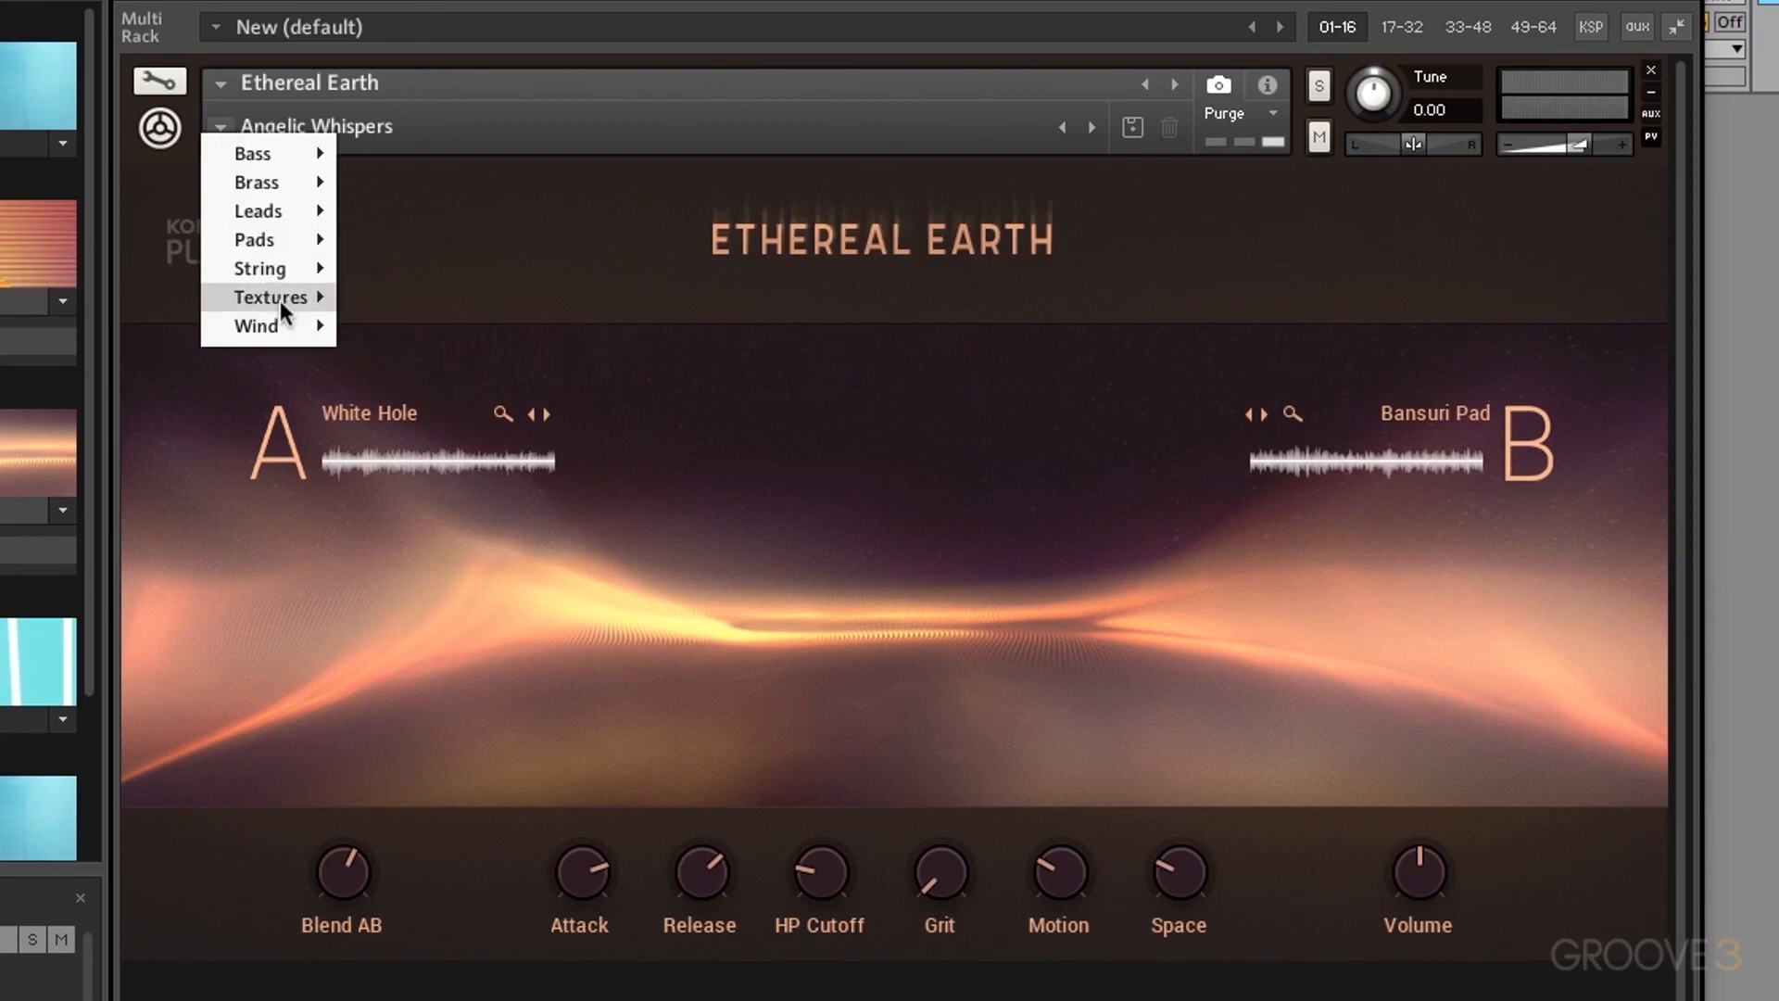
mouse_move(280, 298)
click(432, 330)
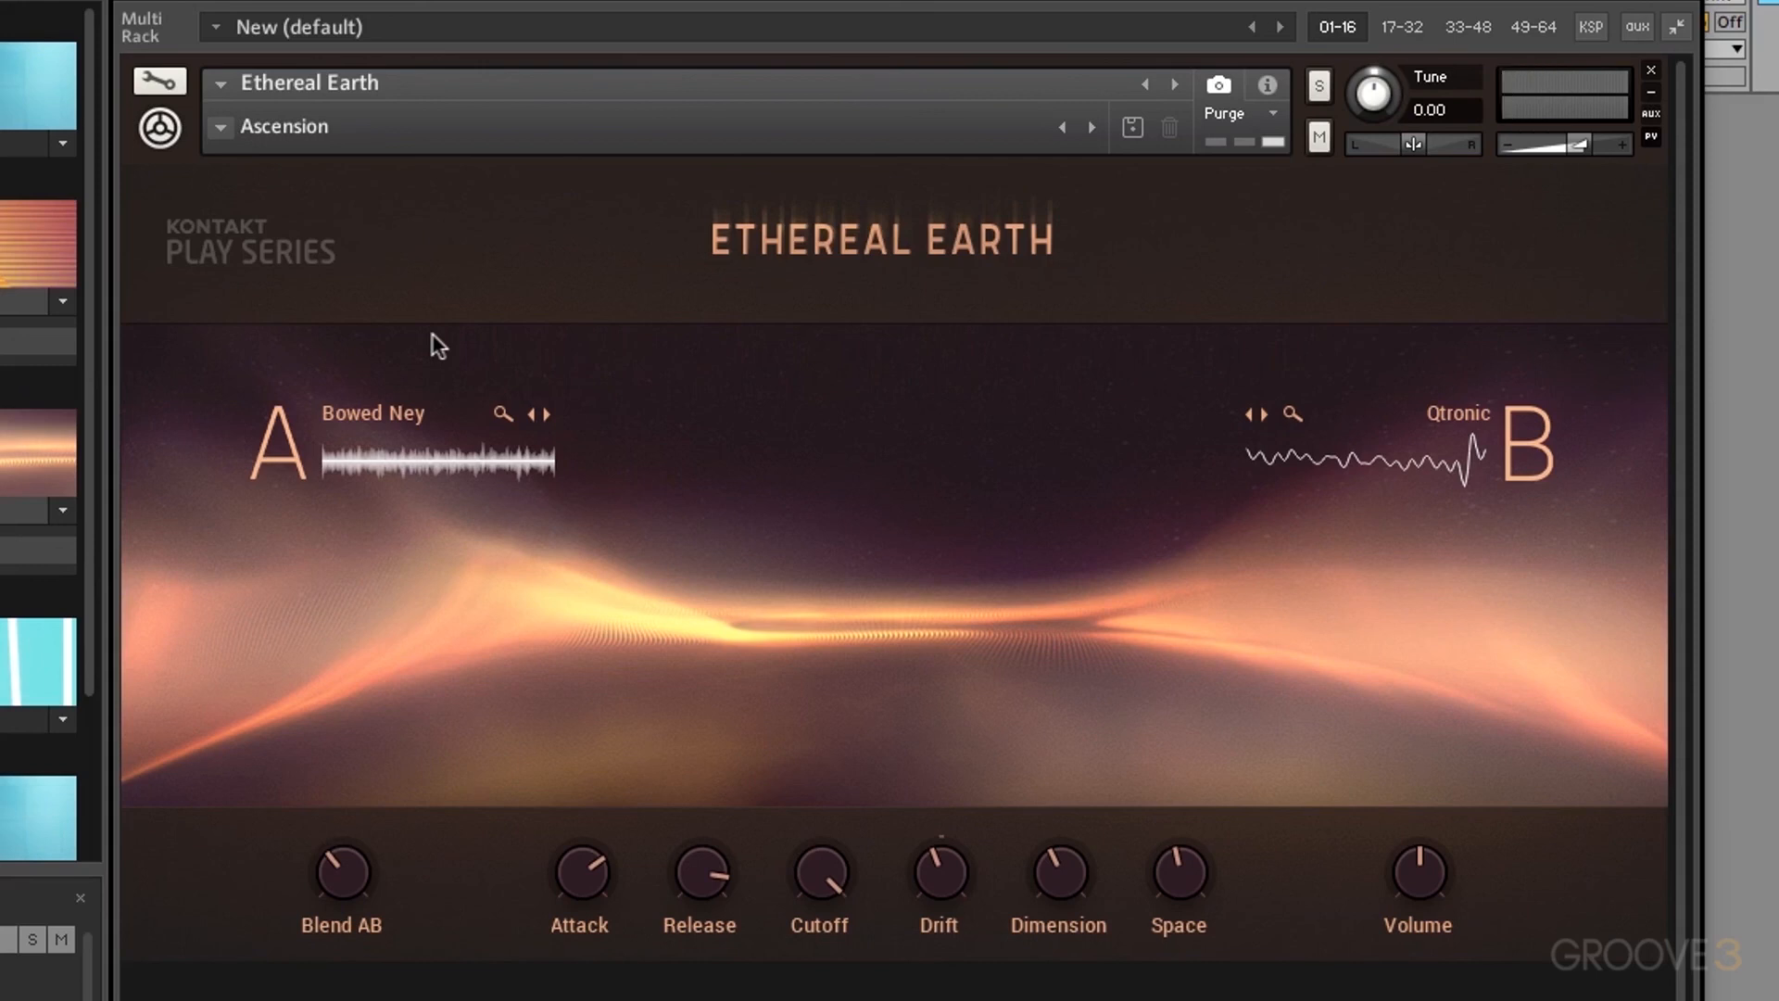
click(220, 126)
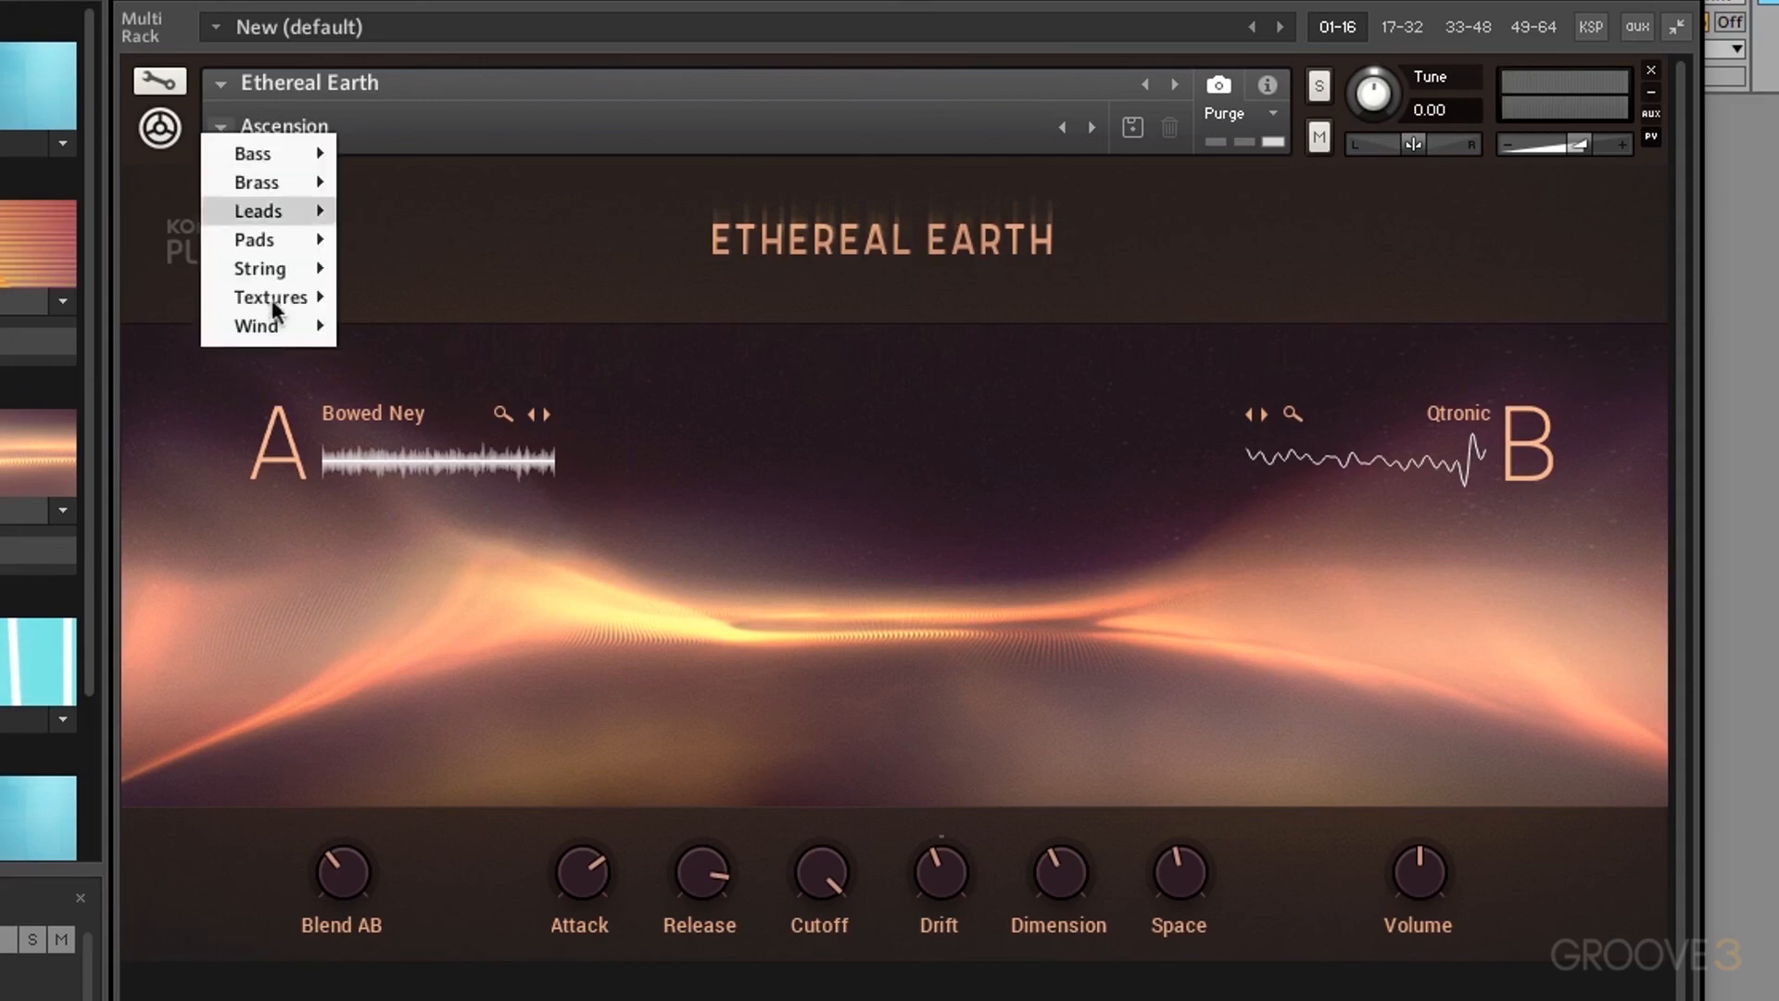
mouse_move(274, 324)
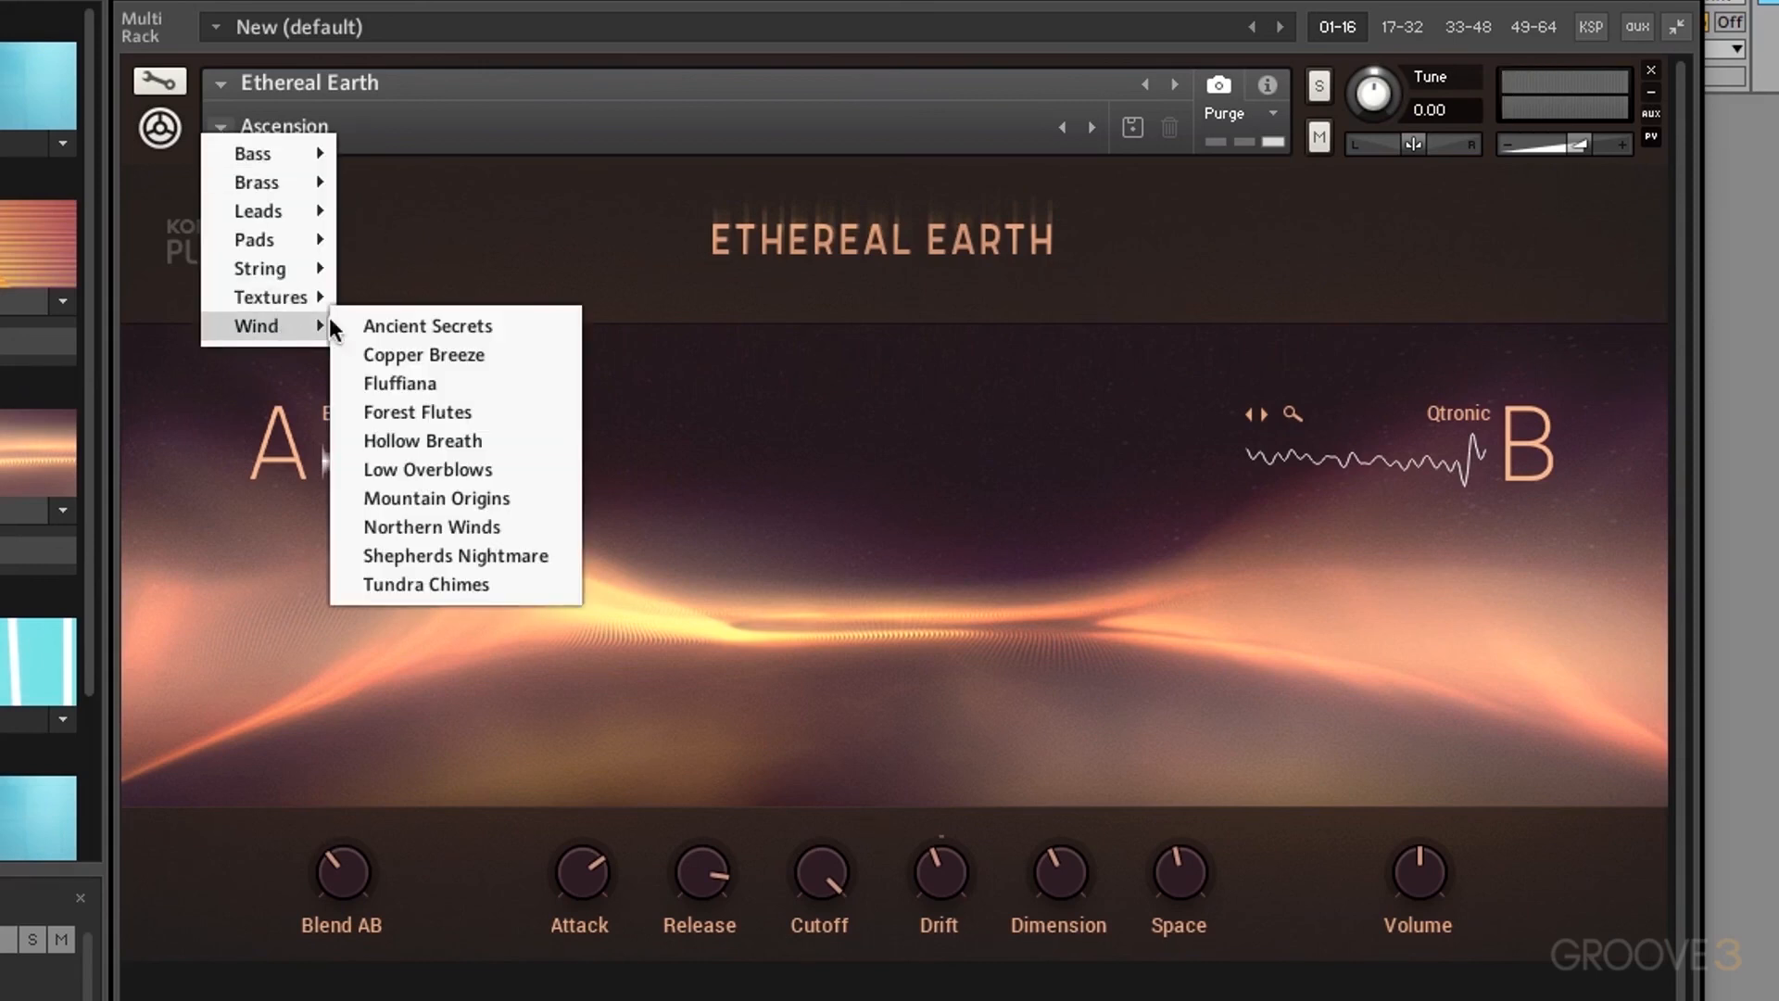
click(437, 365)
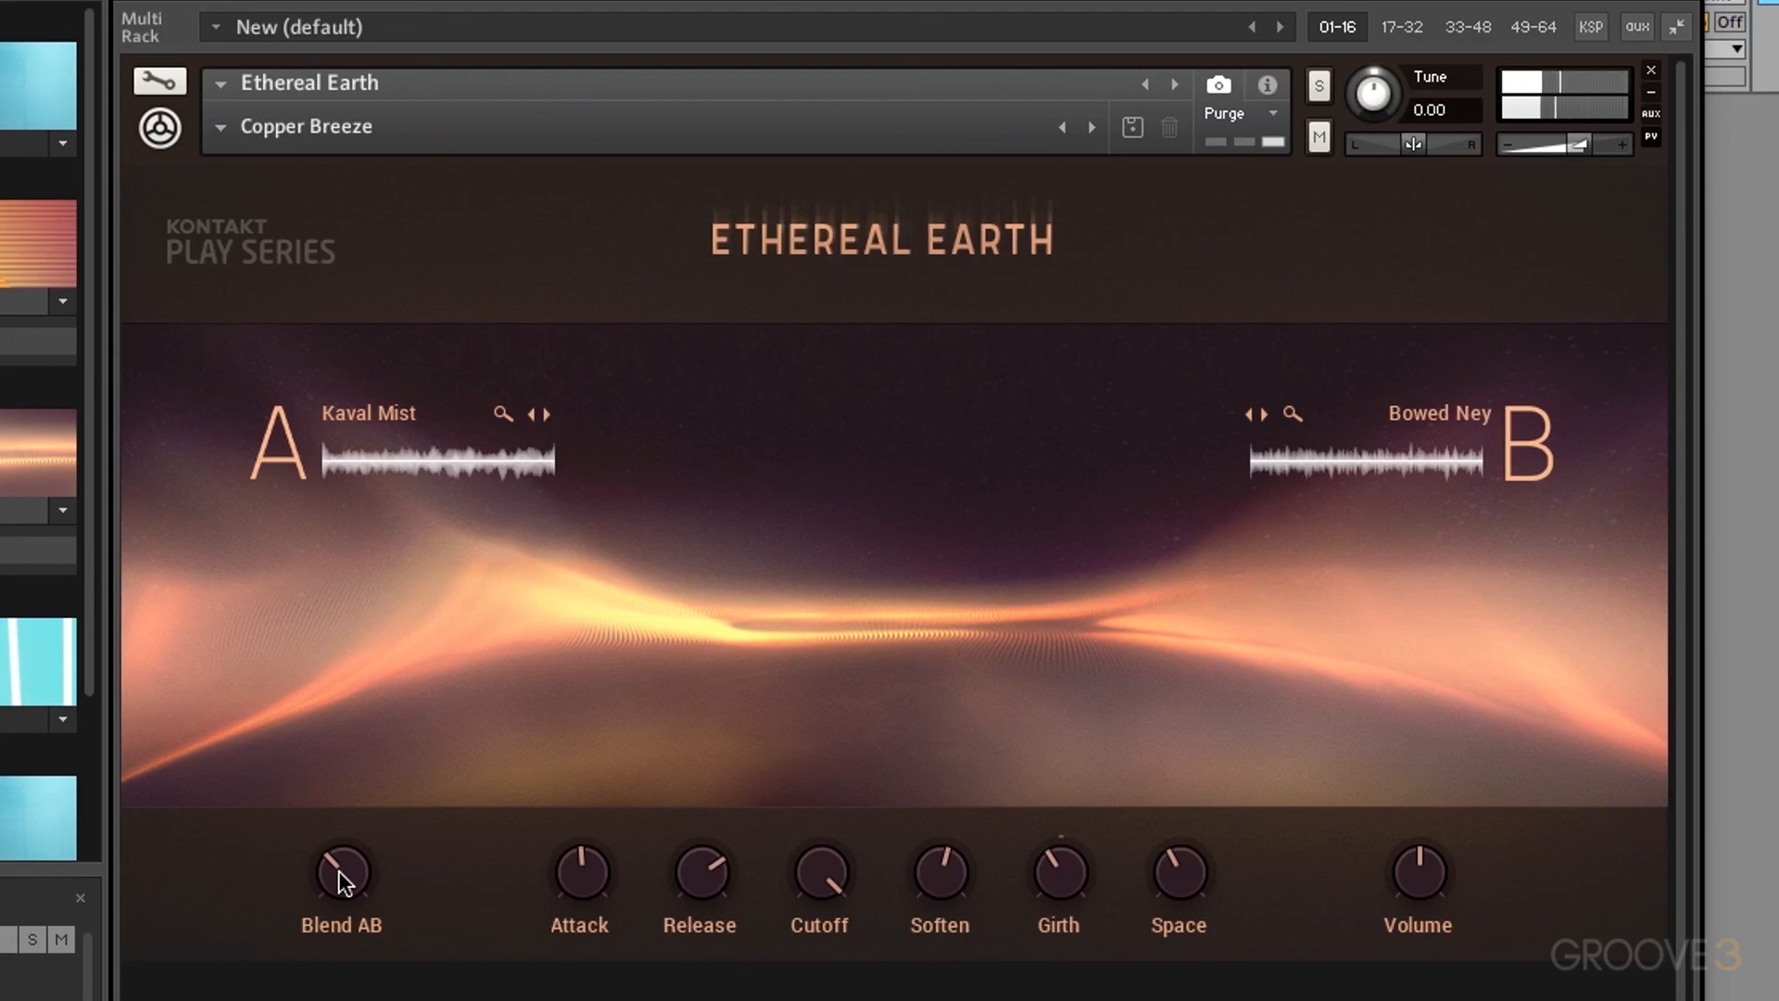
Step: Sweep Blend AB between sources, then load Alice Dark from page 2 as source A
mouse_move(337, 870)
mouse_down()
mouse_move(339, 913)
mouse_move(356, 865)
mouse_up()
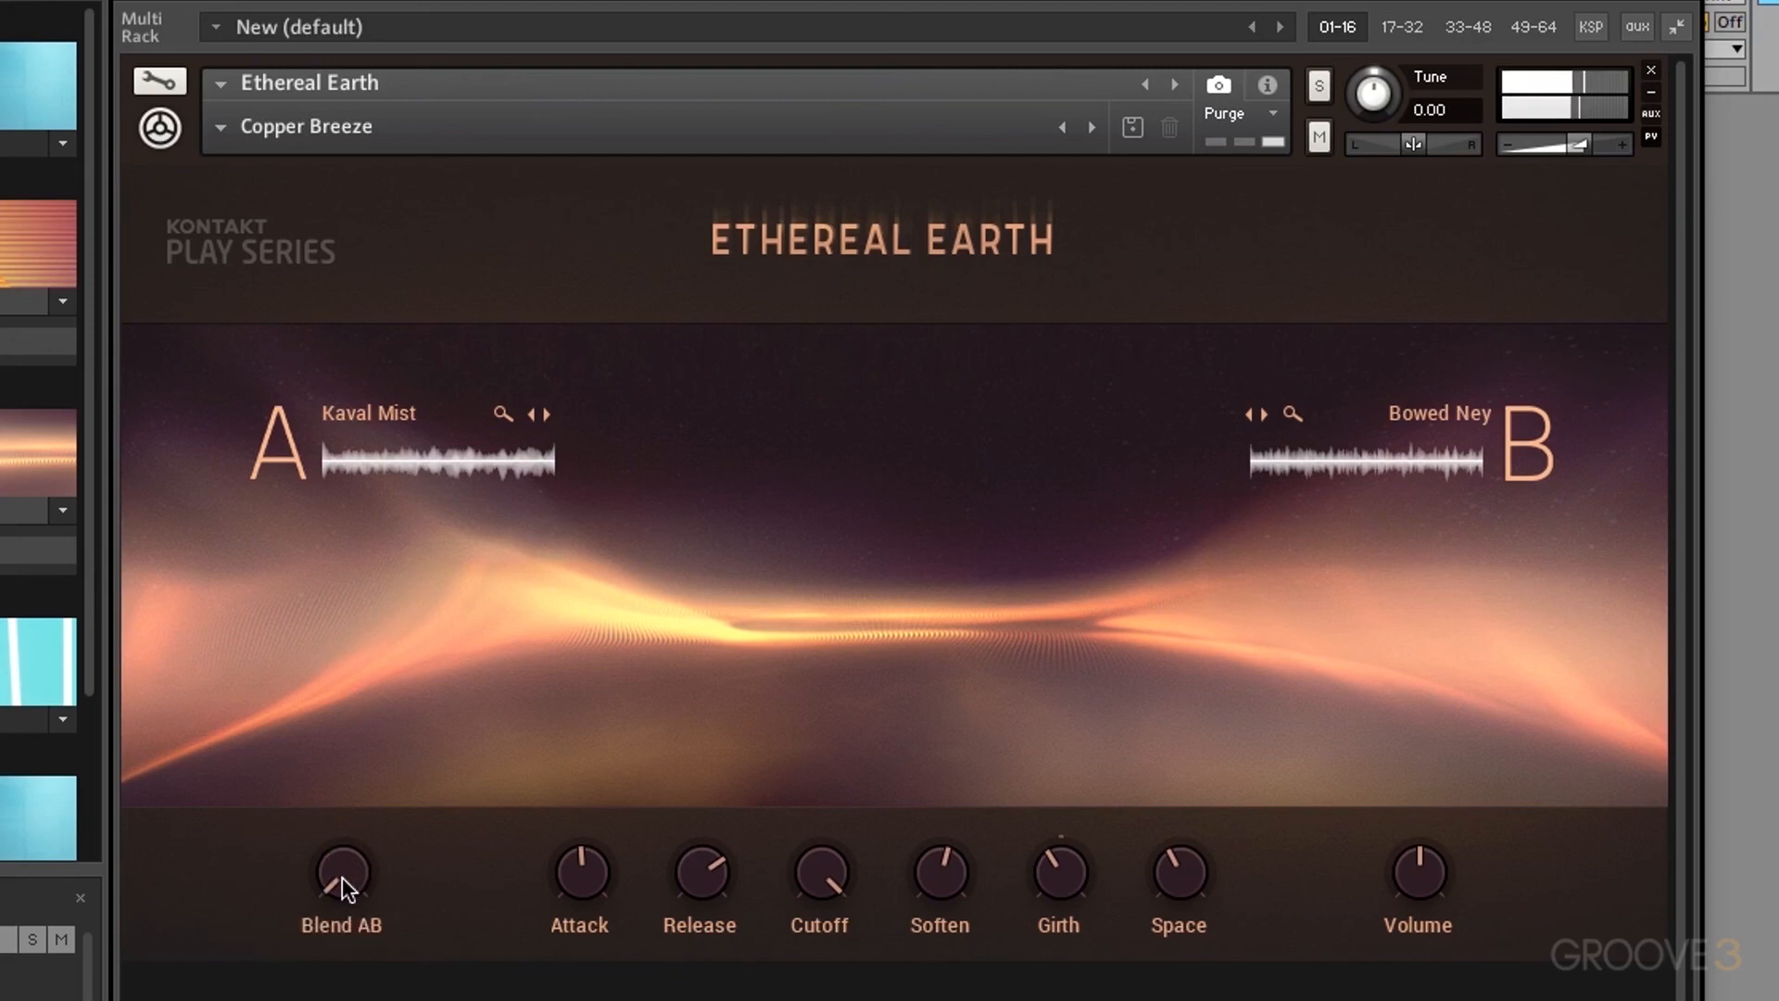
drag(342, 877, 396, 307)
drag(343, 877, 341, 999)
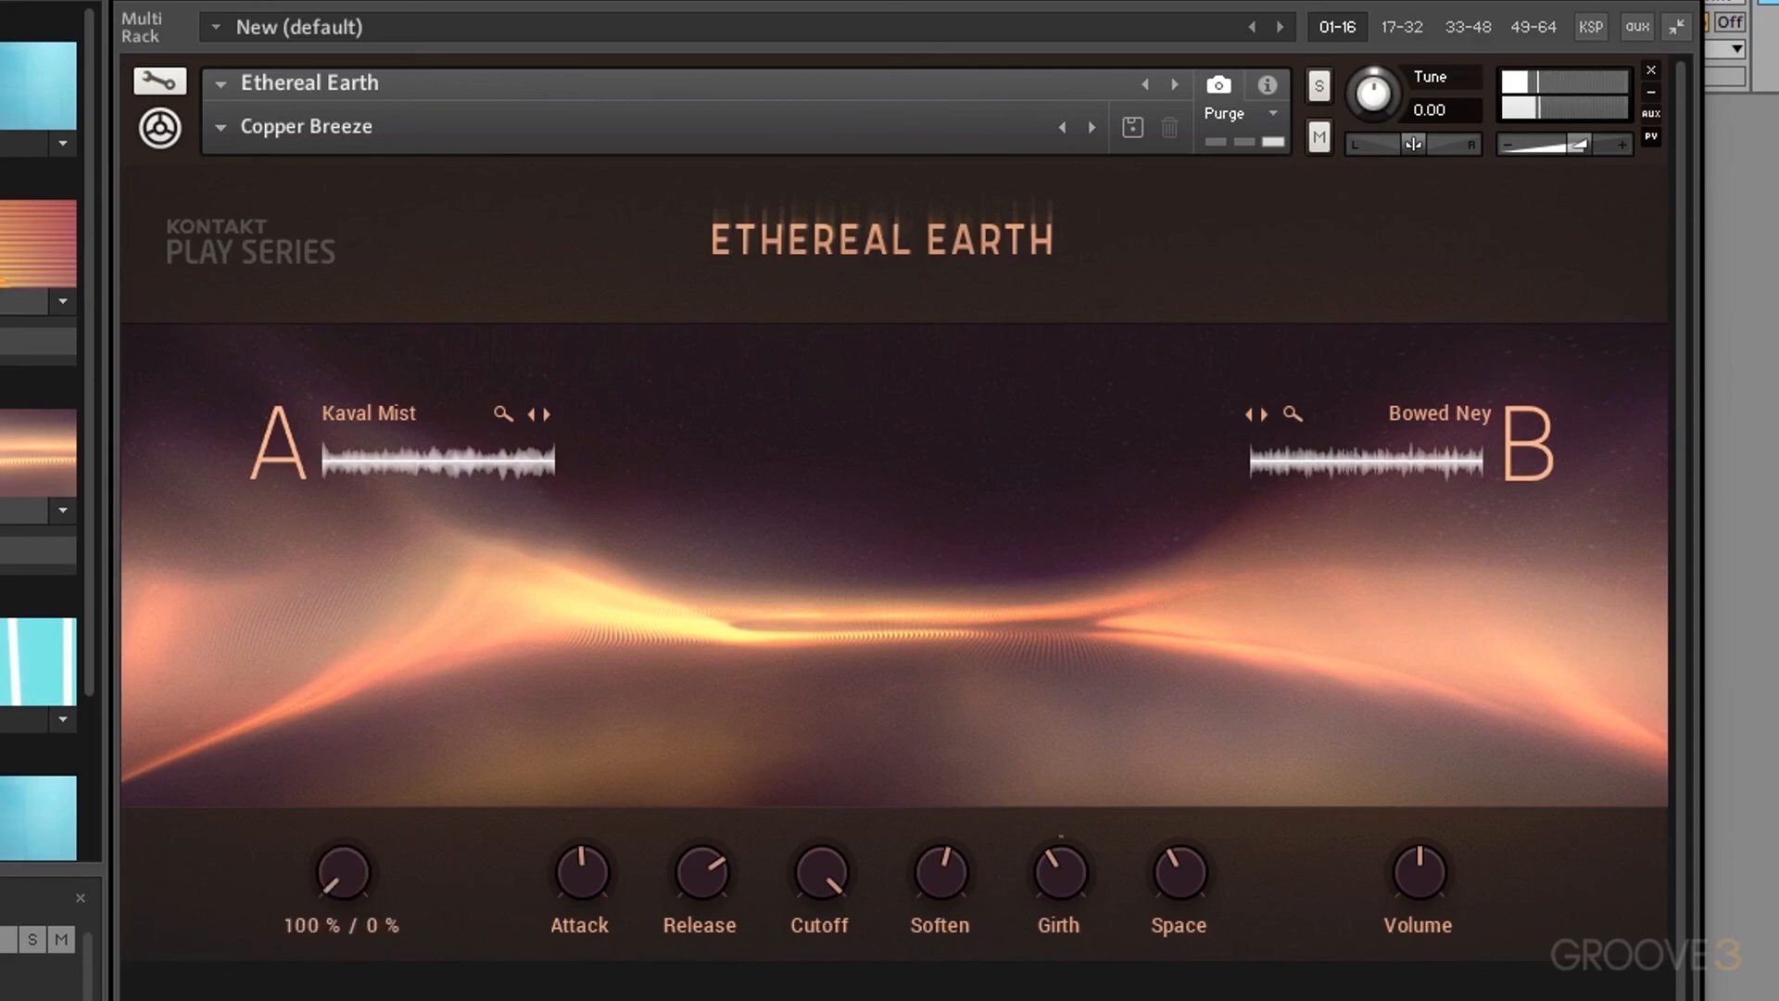
click(272, 461)
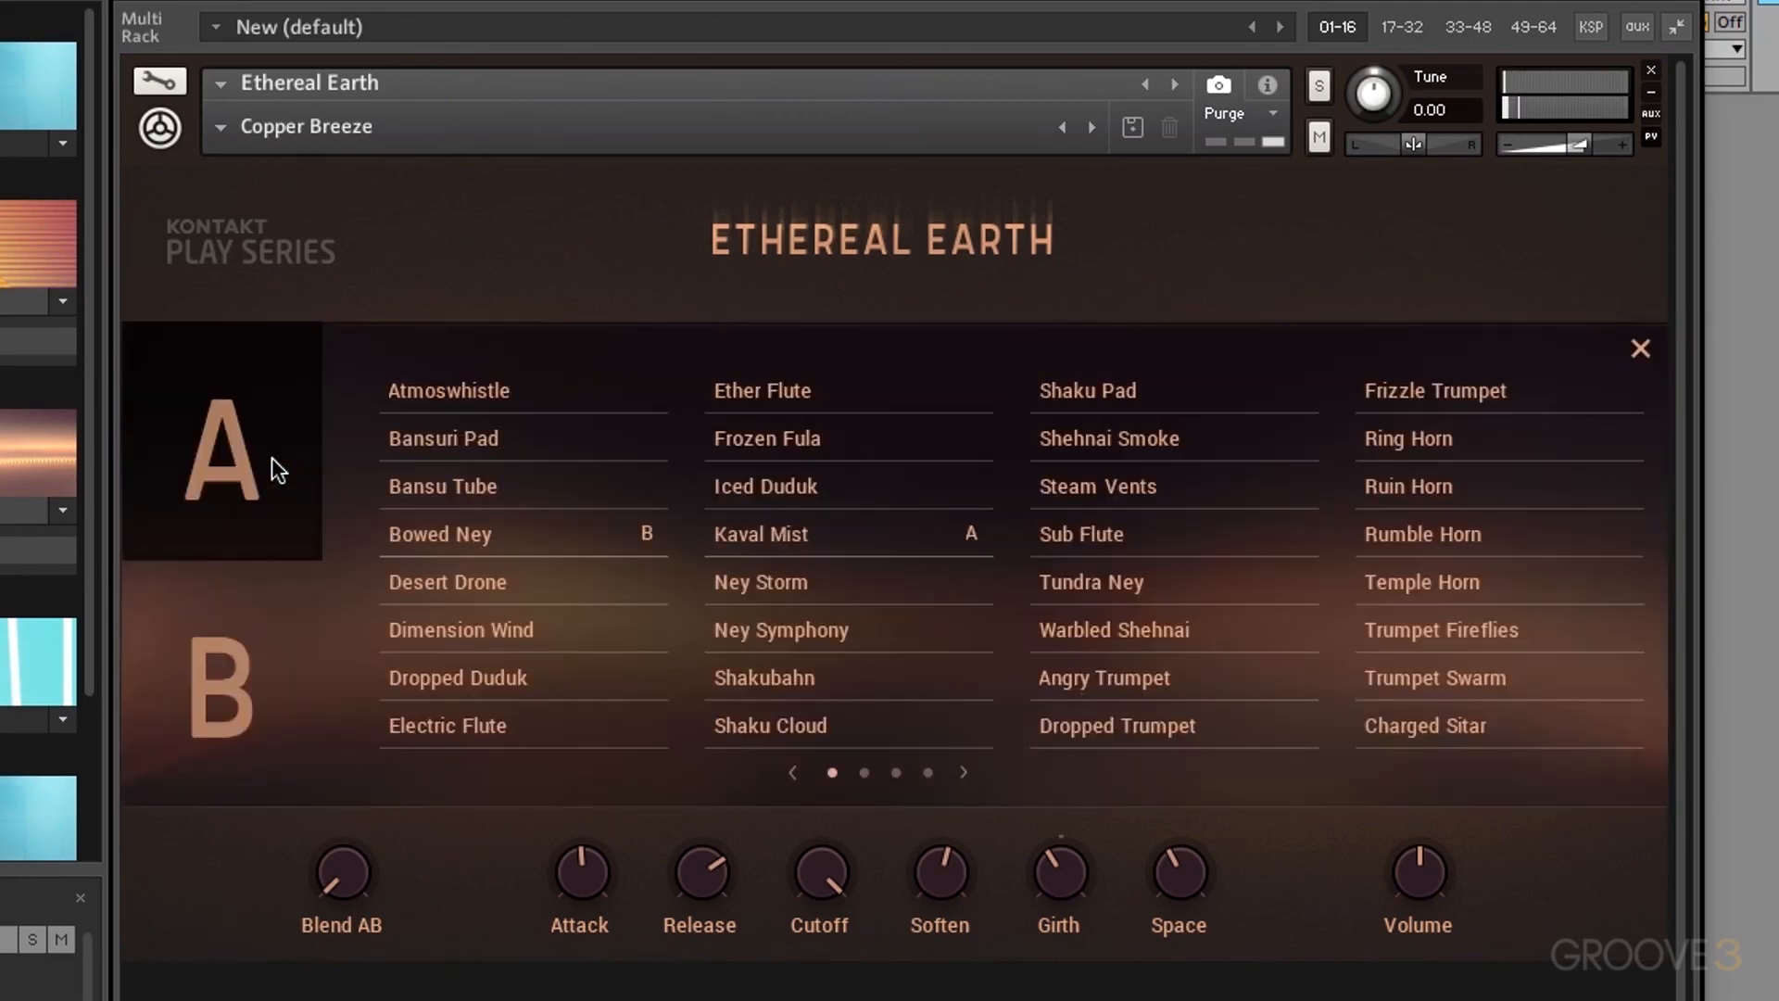
click(864, 772)
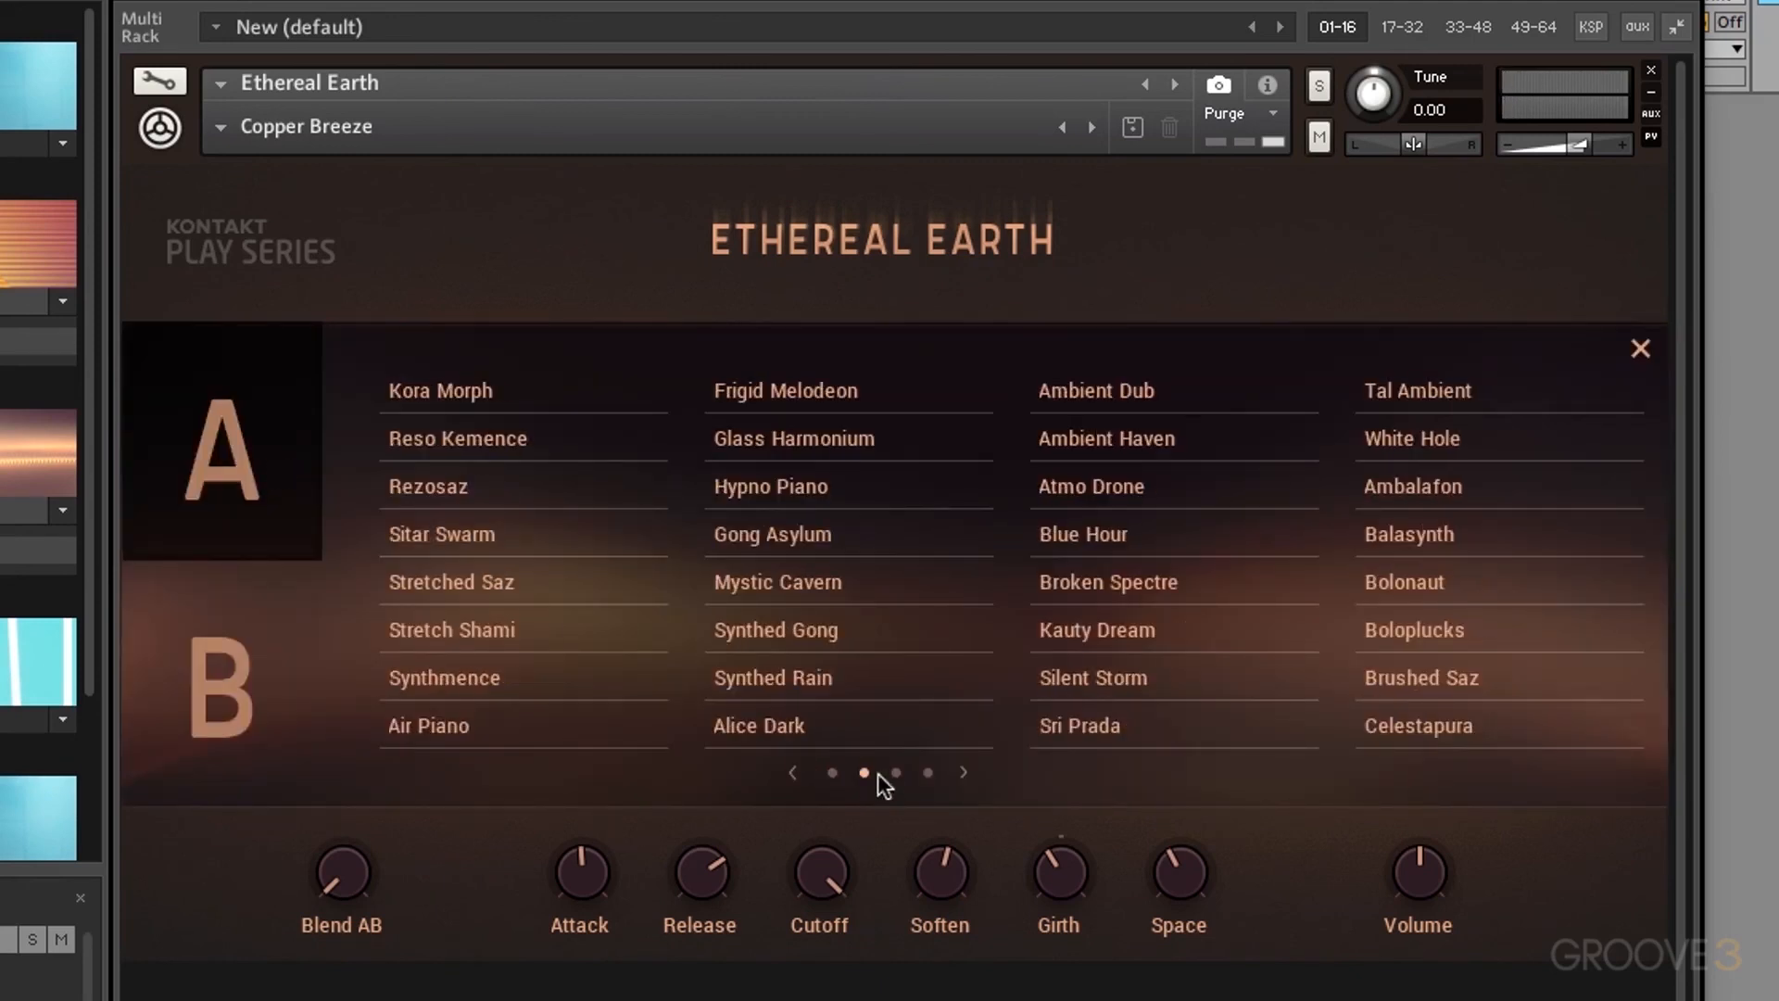
click(780, 727)
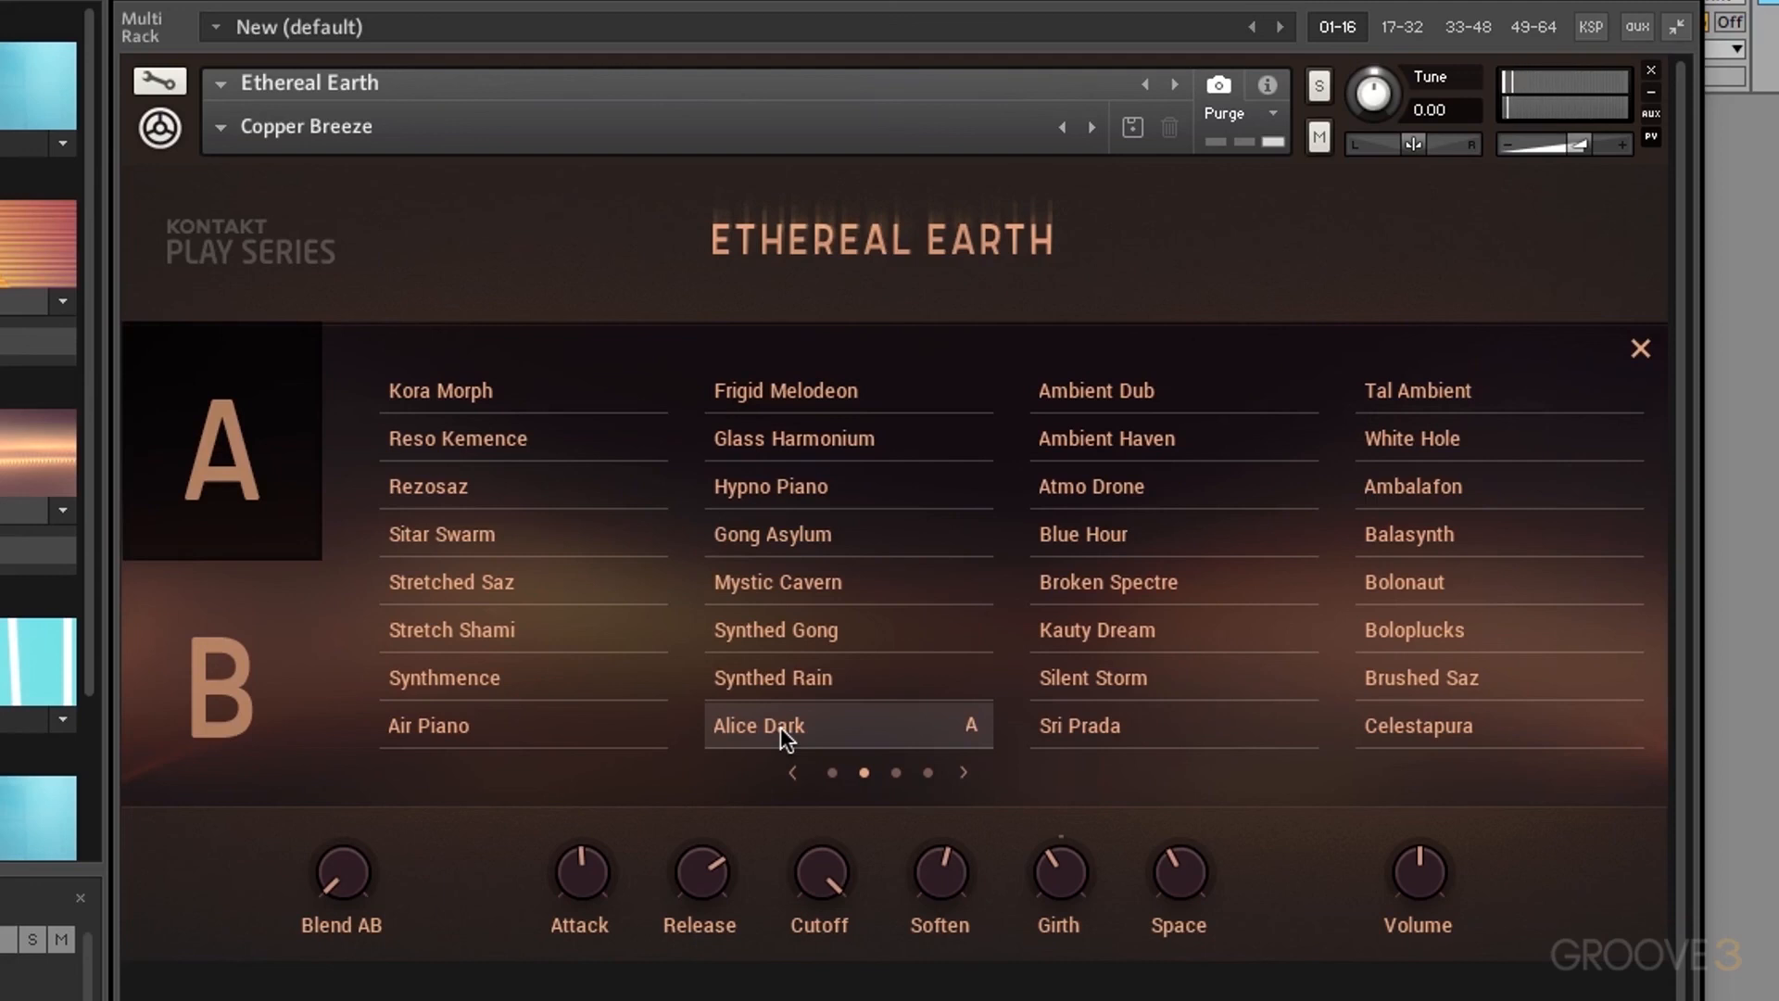
Step: Set the A/B blend to roughly 70/30 toward source A
drag(347, 869, 408, 487)
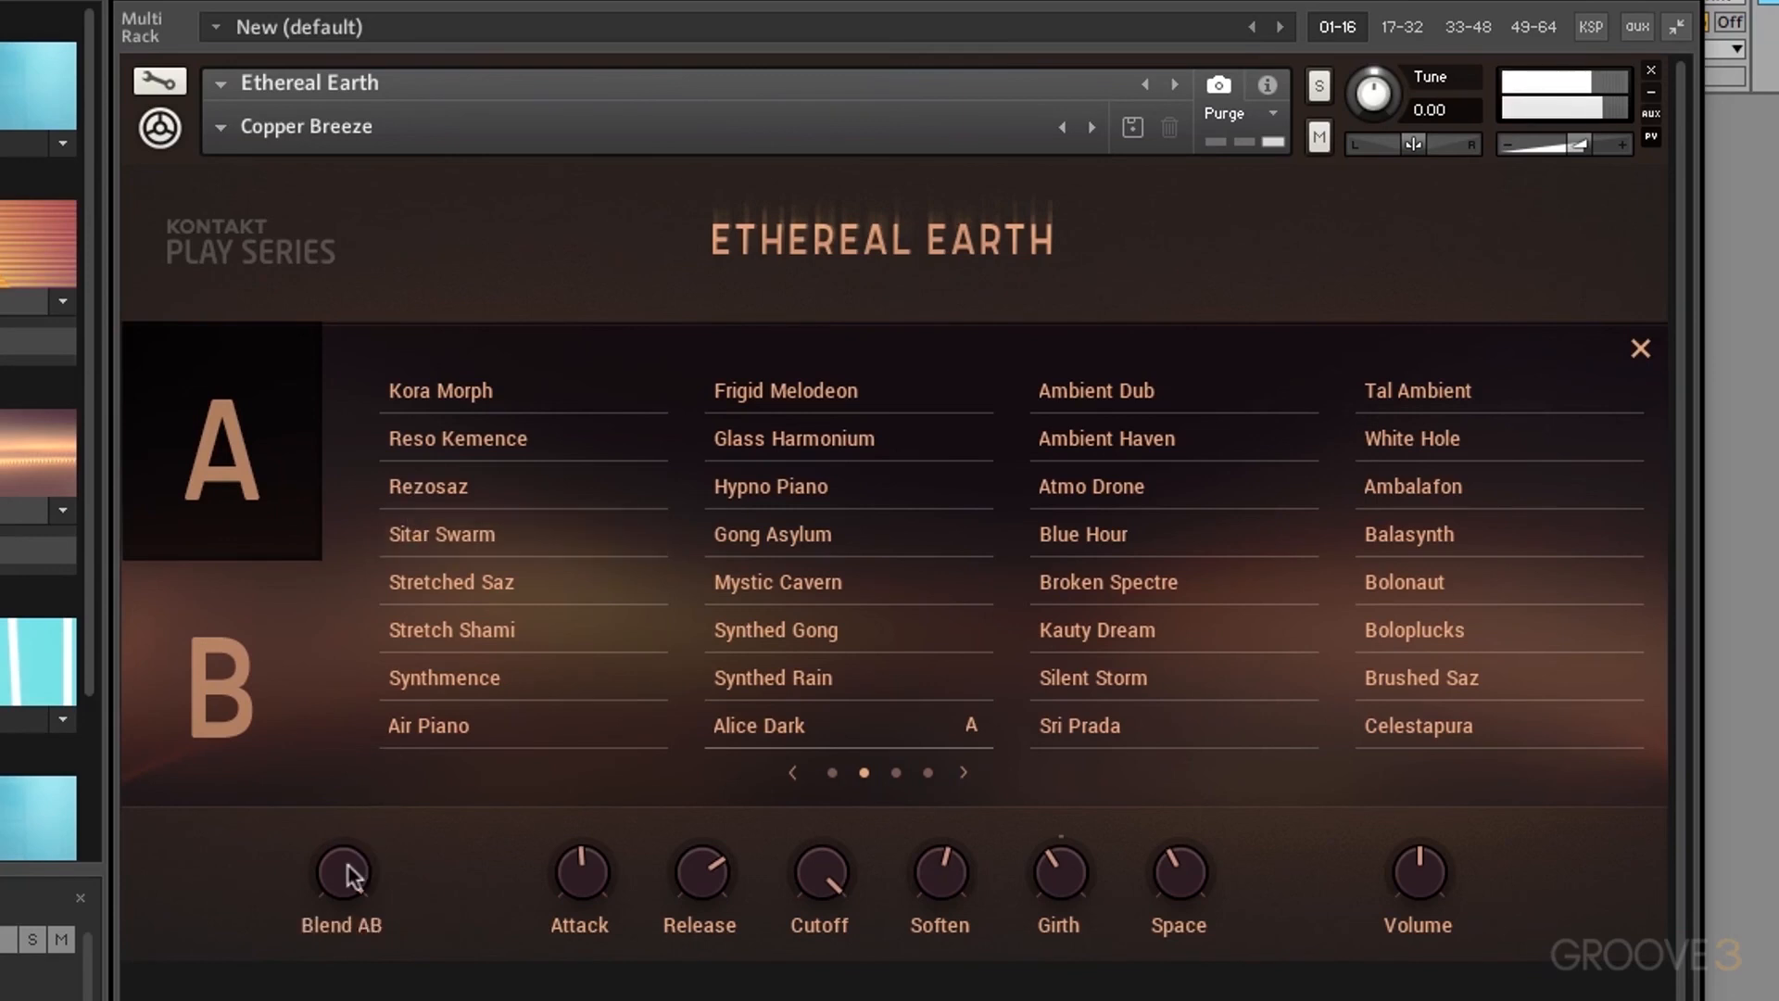
drag(350, 875, 350, 945)
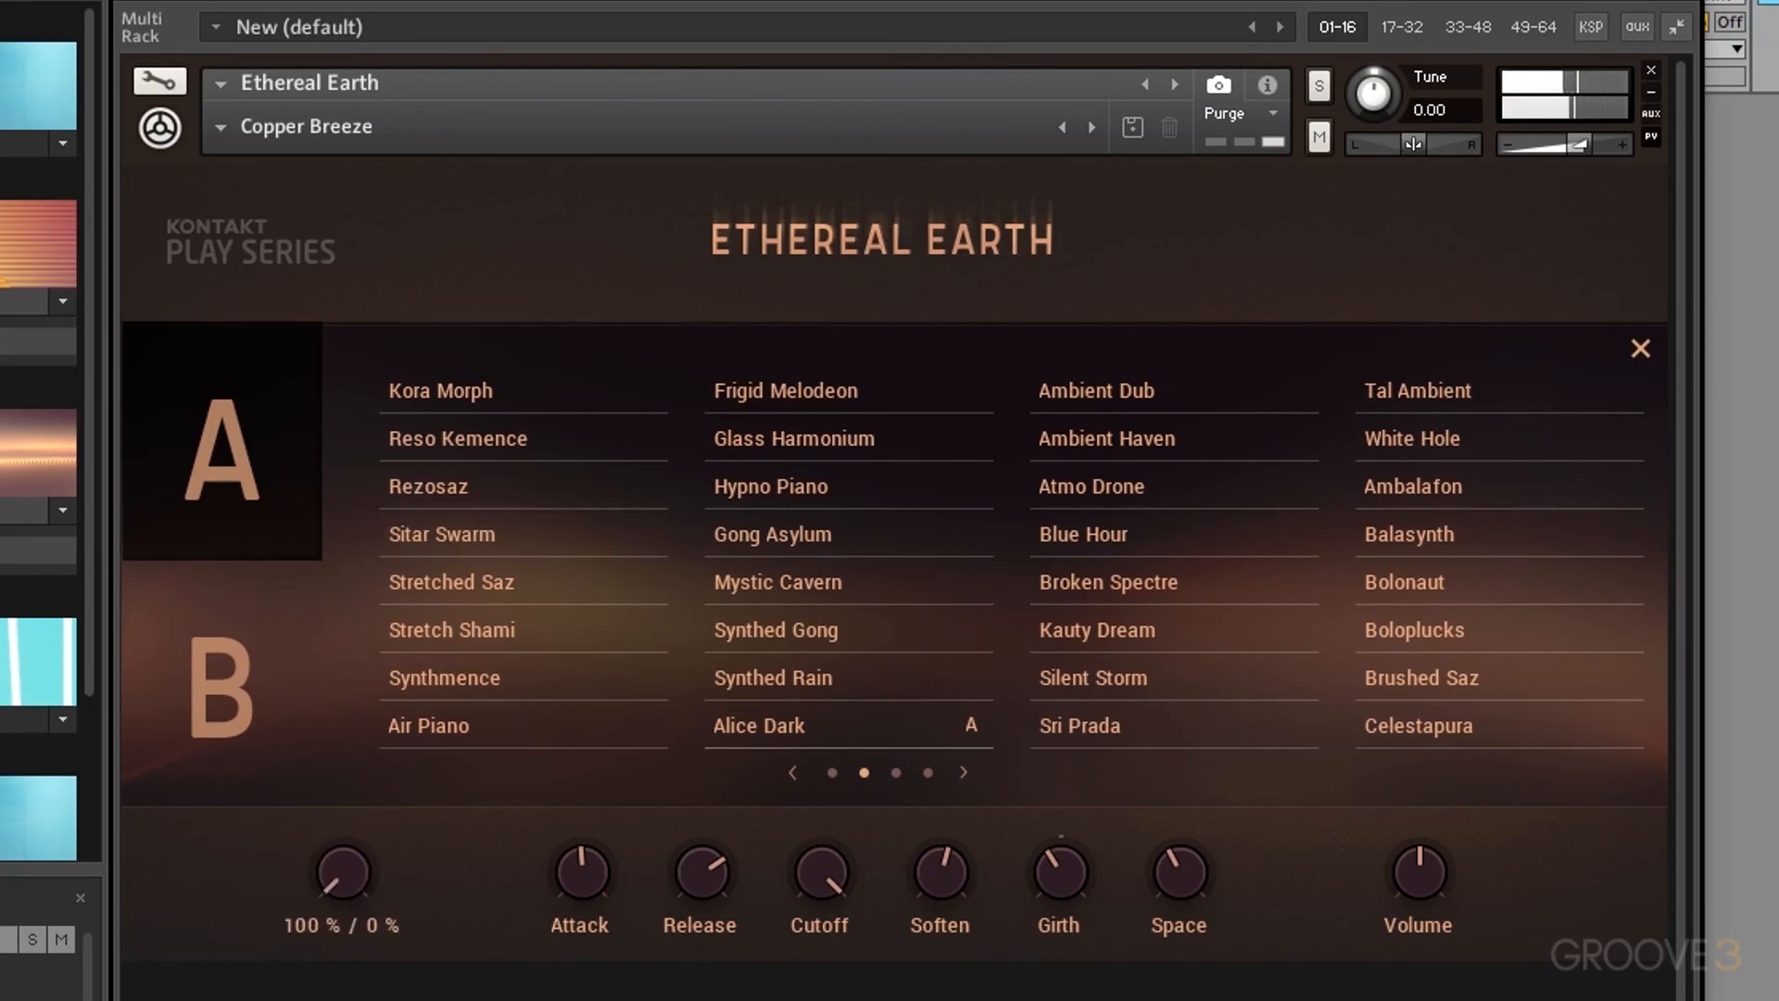
drag(352, 864, 352, 787)
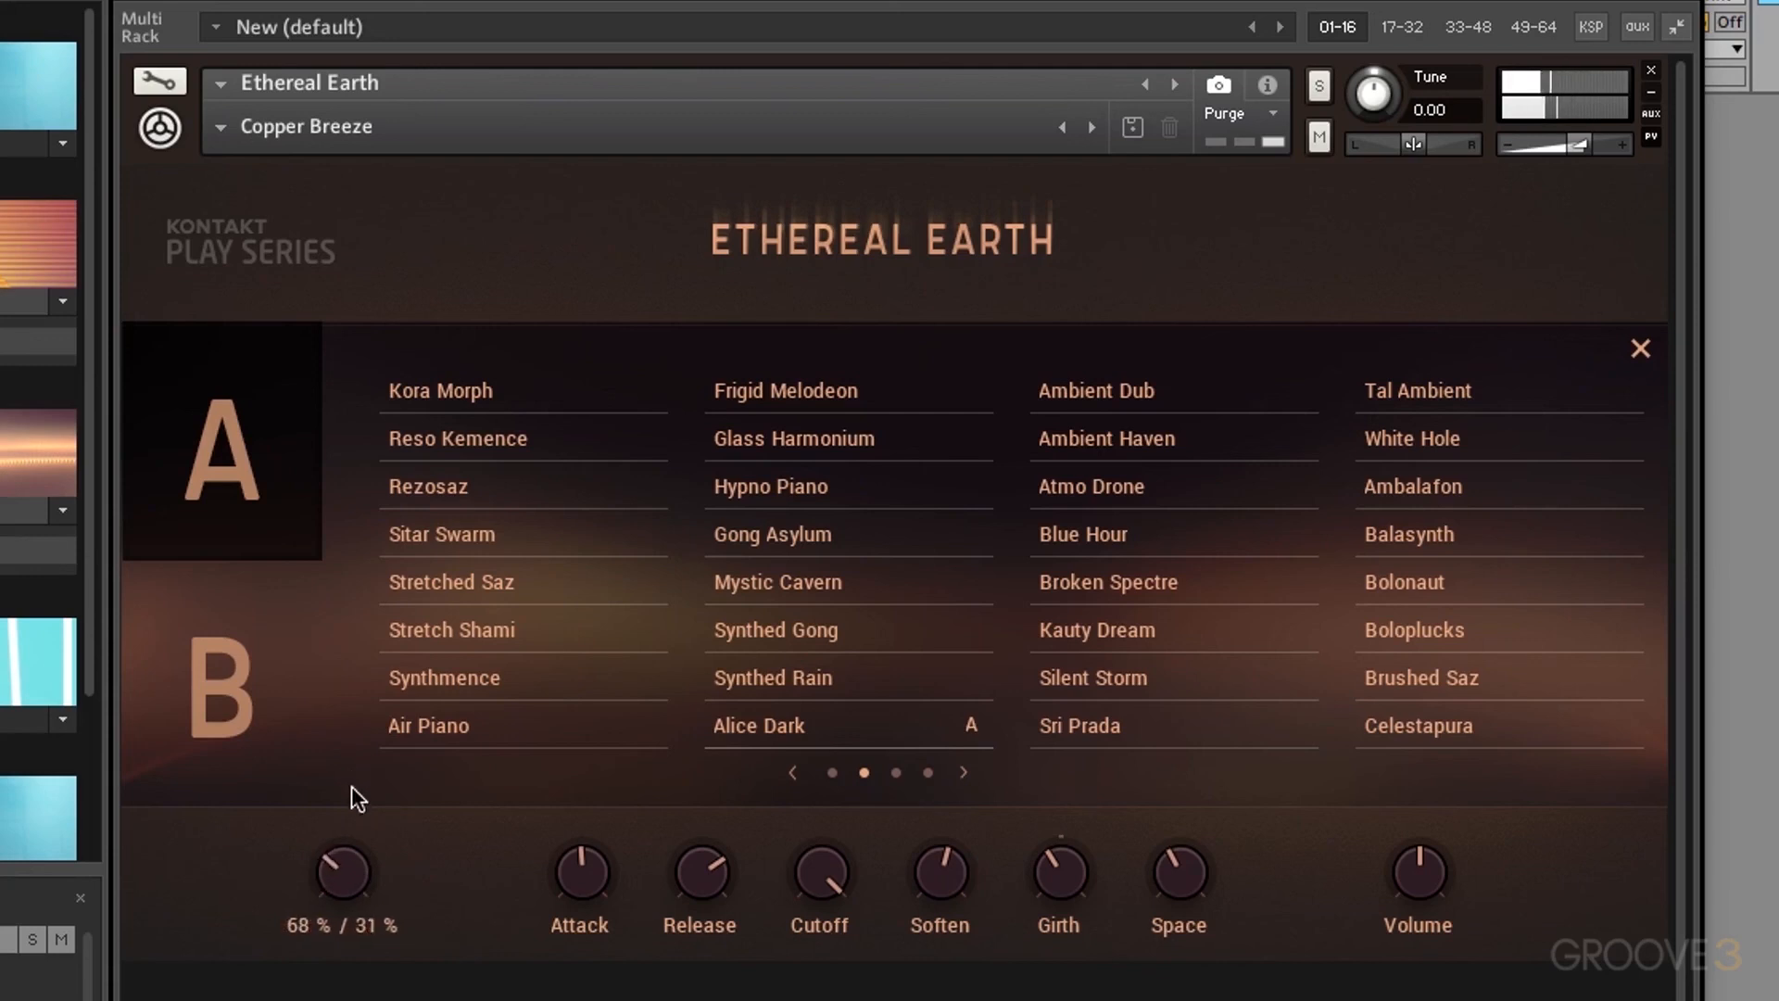
drag(345, 869, 344, 873)
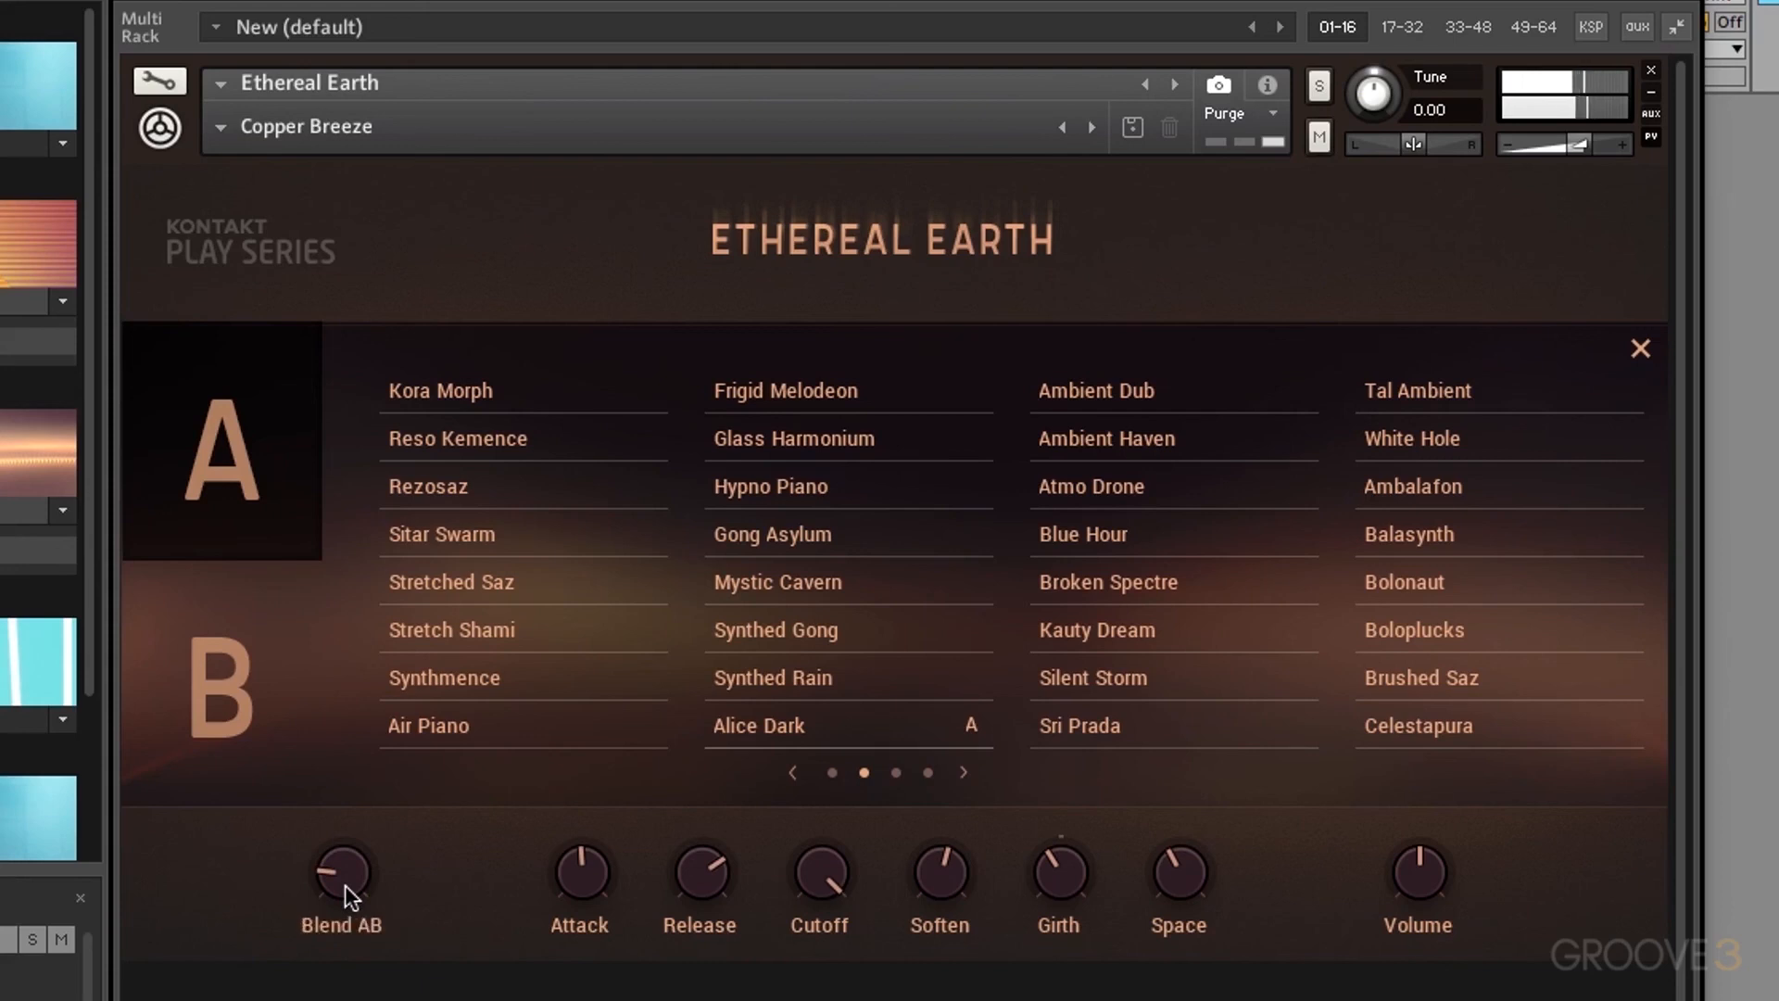
Step: Shorten Release to 7.2 ms, add about 8.8 ms Attack, and lower Cutoff to 89.1 Hz
drag(718, 875, 708, 989)
drag(591, 863, 588, 991)
drag(572, 880, 610, 823)
drag(829, 860, 828, 999)
drag(825, 873, 828, 814)
Step: Sweep Soften through 15 % and 0 %, ending at about 82 %
click(952, 875)
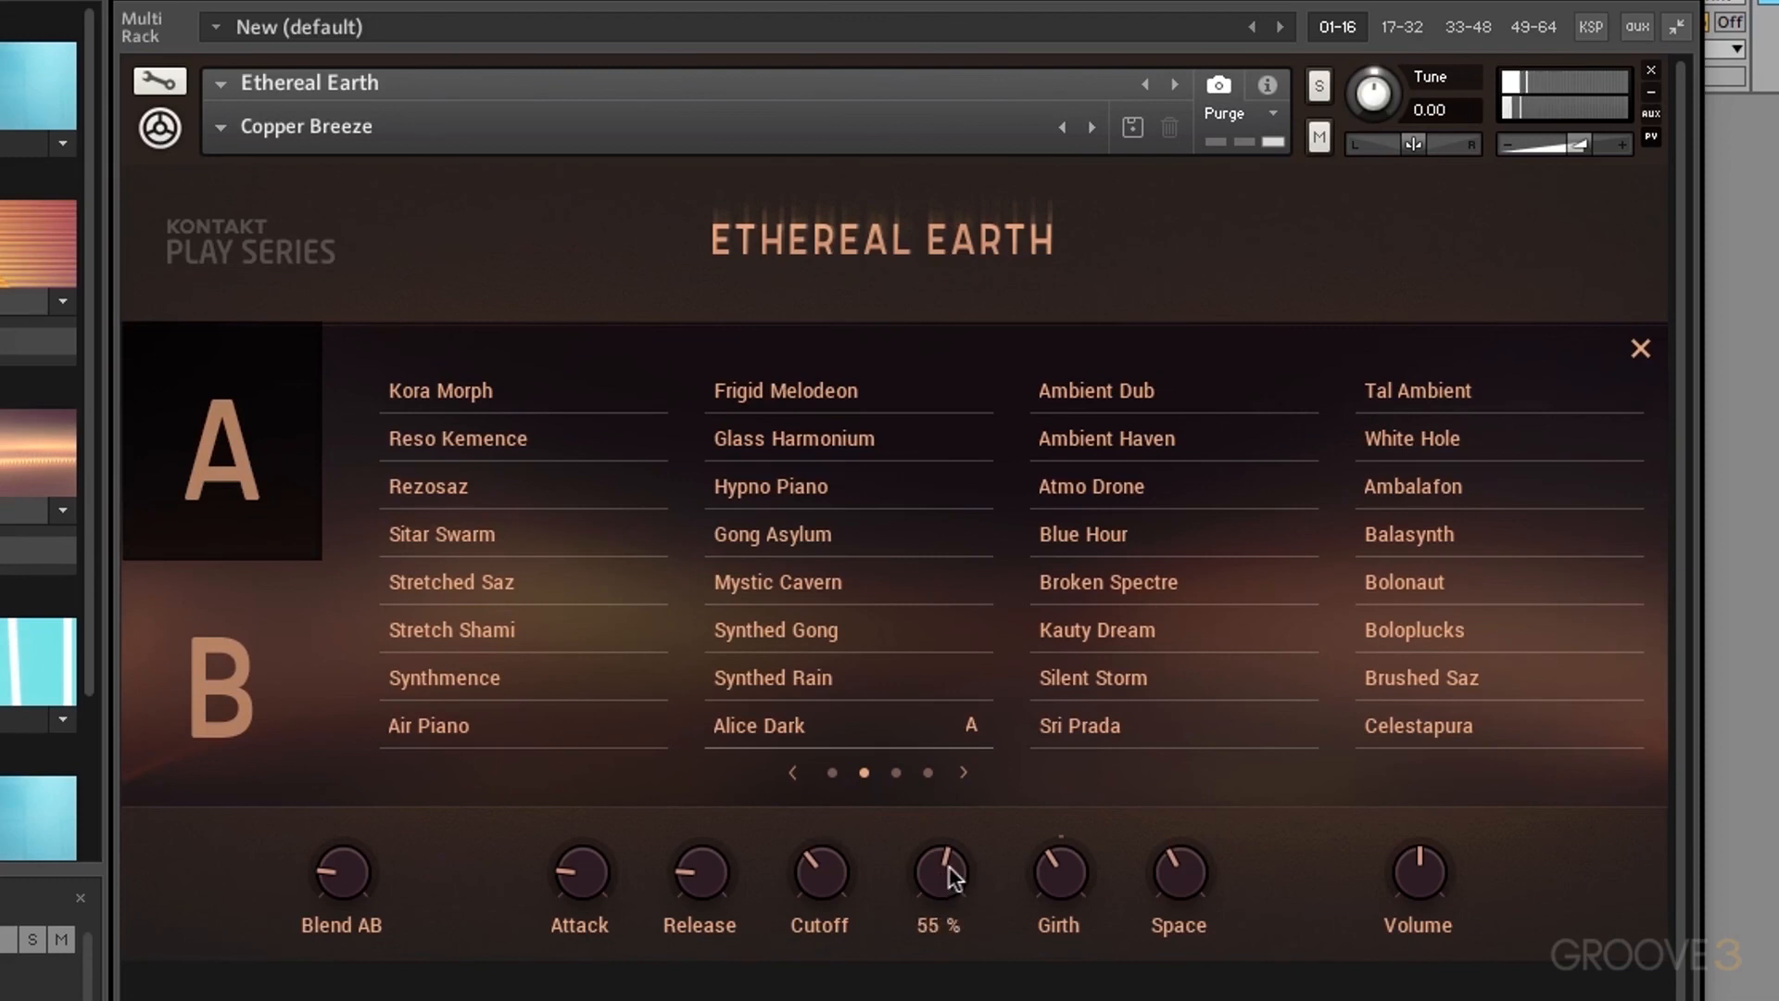
drag(952, 876, 970, 736)
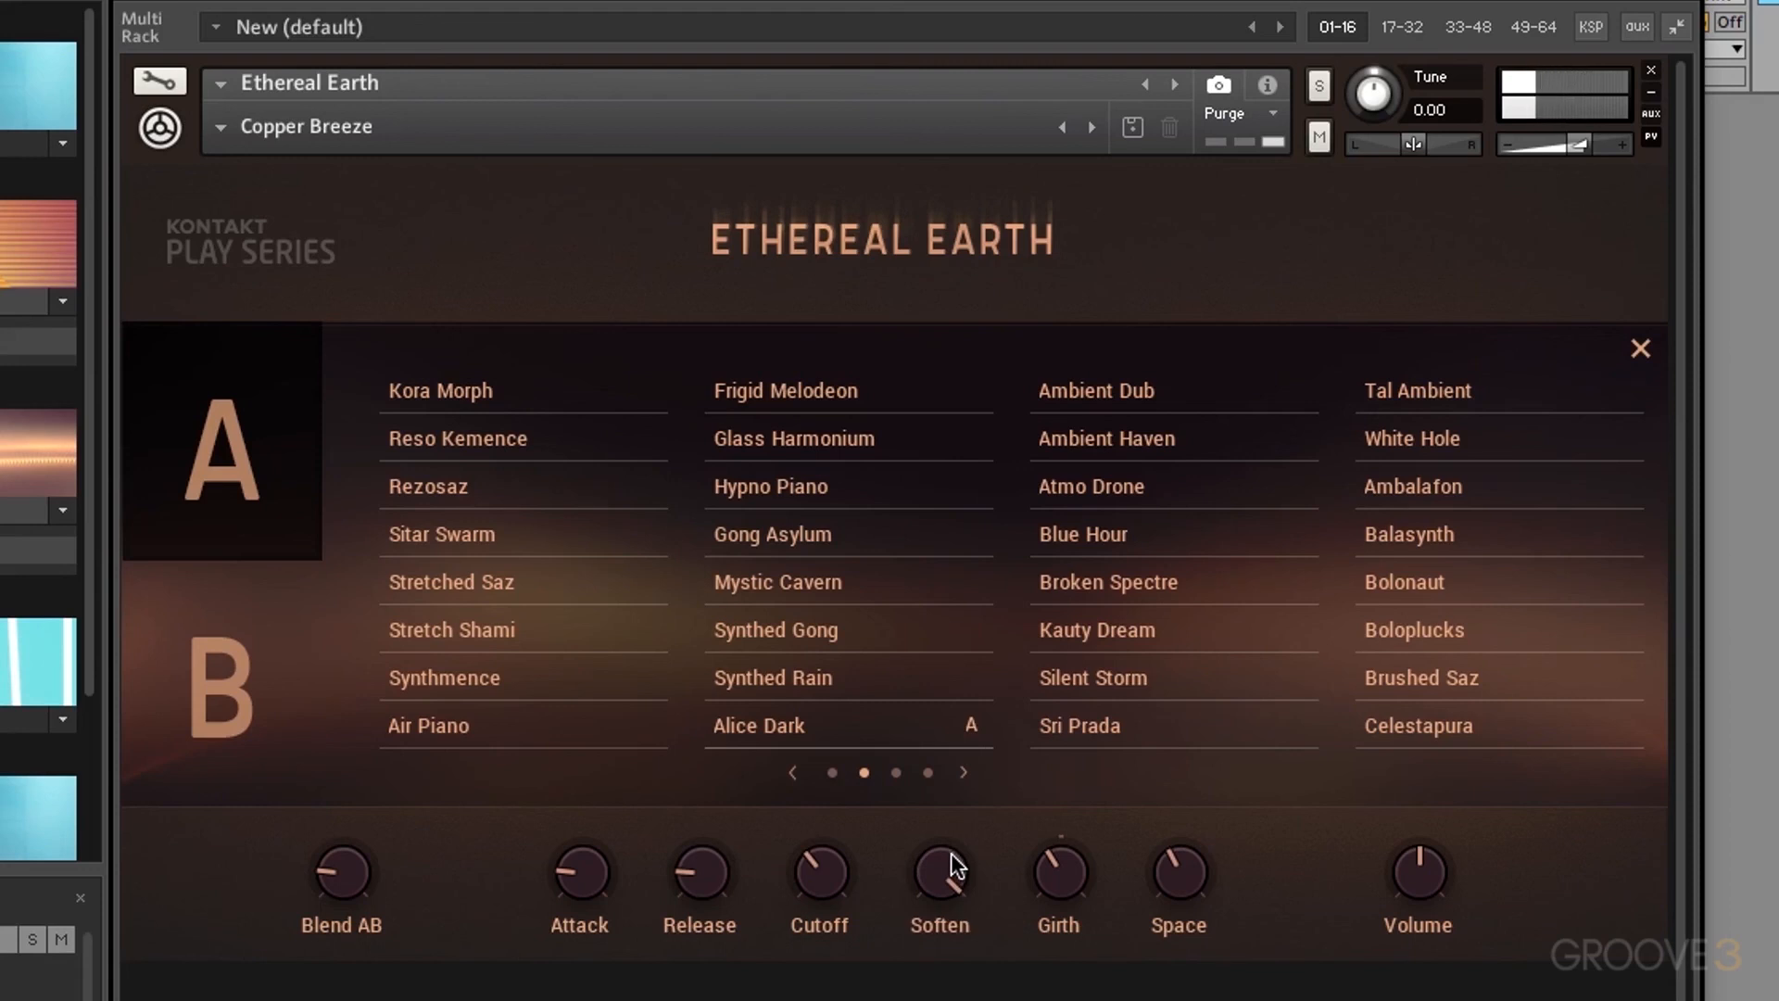
drag(946, 869, 947, 945)
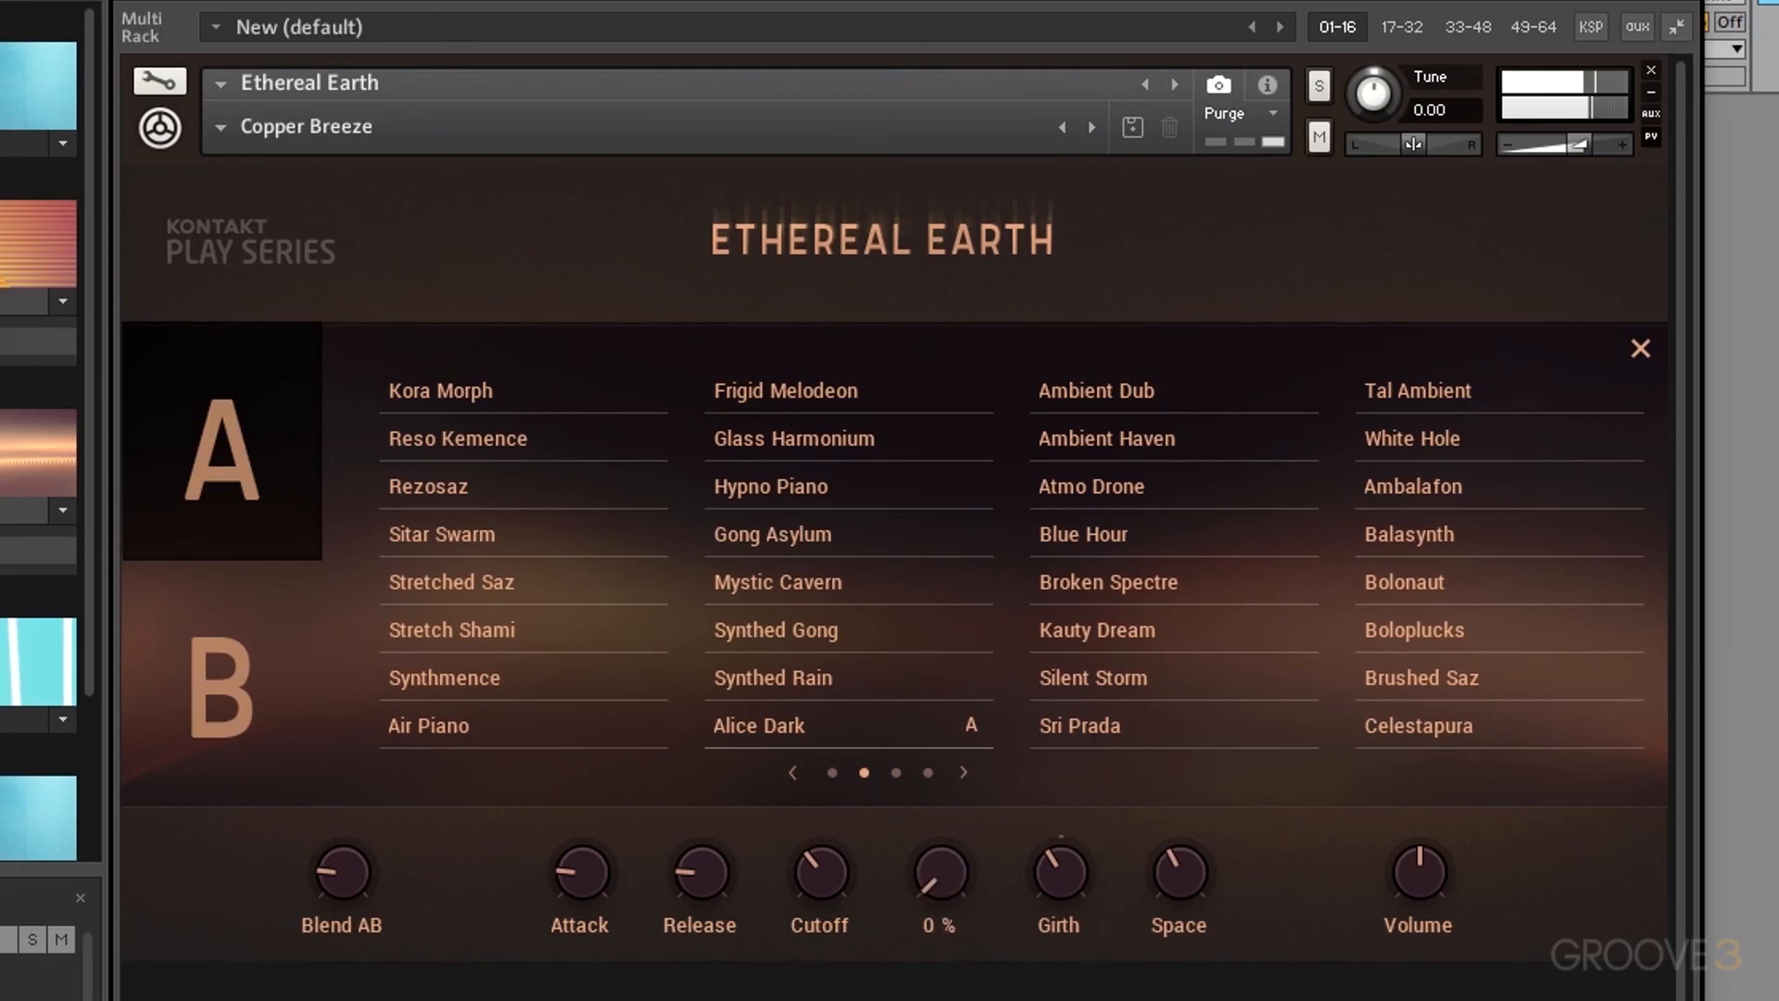
drag(955, 881, 959, 669)
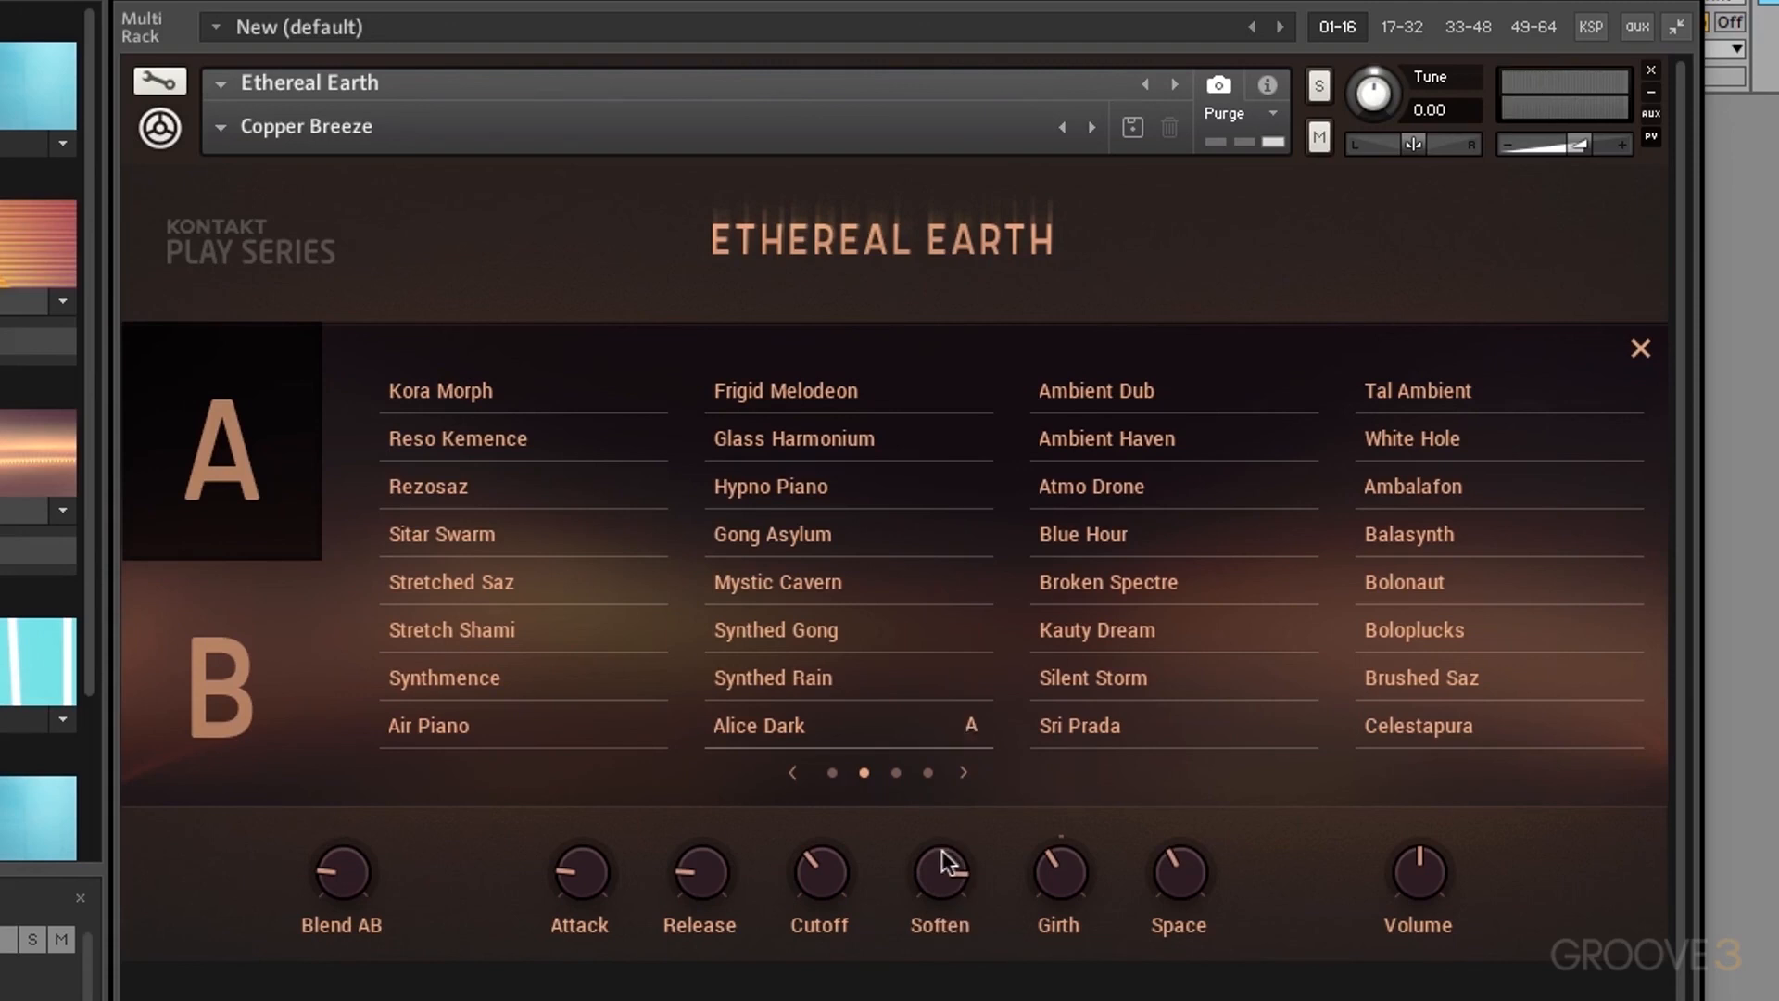
Step: Settle Girth near 148 % after trying 200 % and 58 %, set Space to 100 %, and enter Edit Mode
drag(1066, 863, 1098, 638)
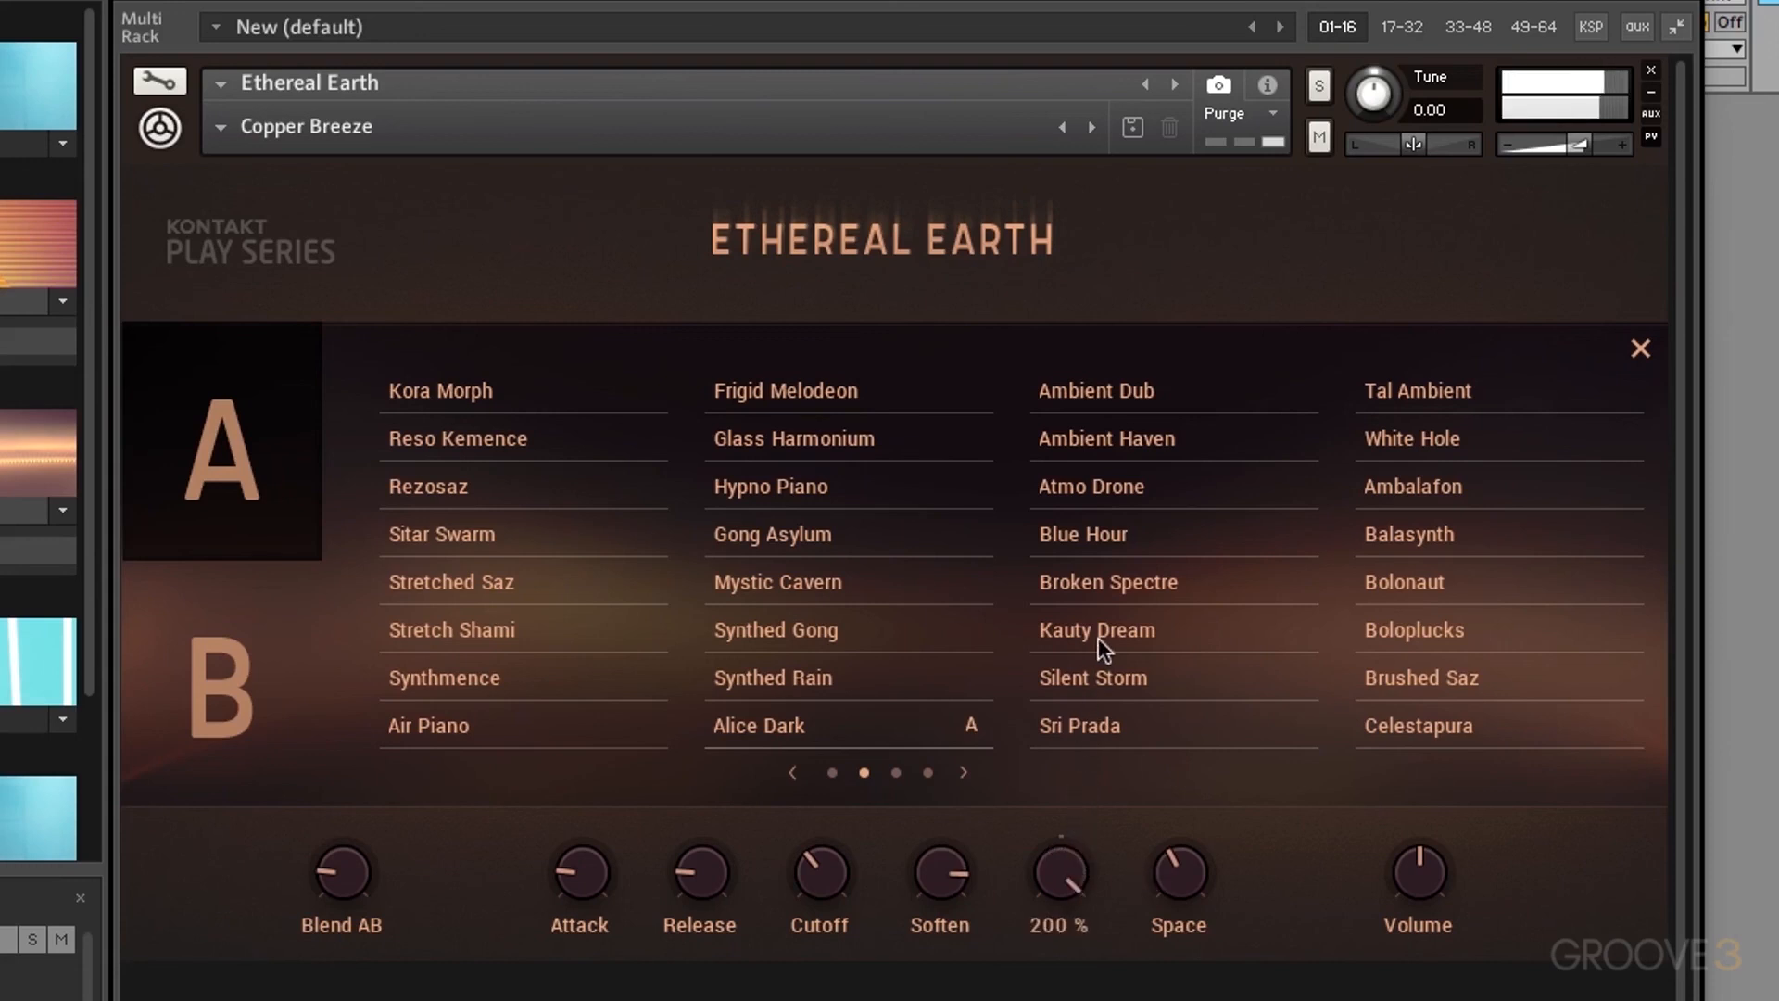
drag(1067, 865, 1071, 963)
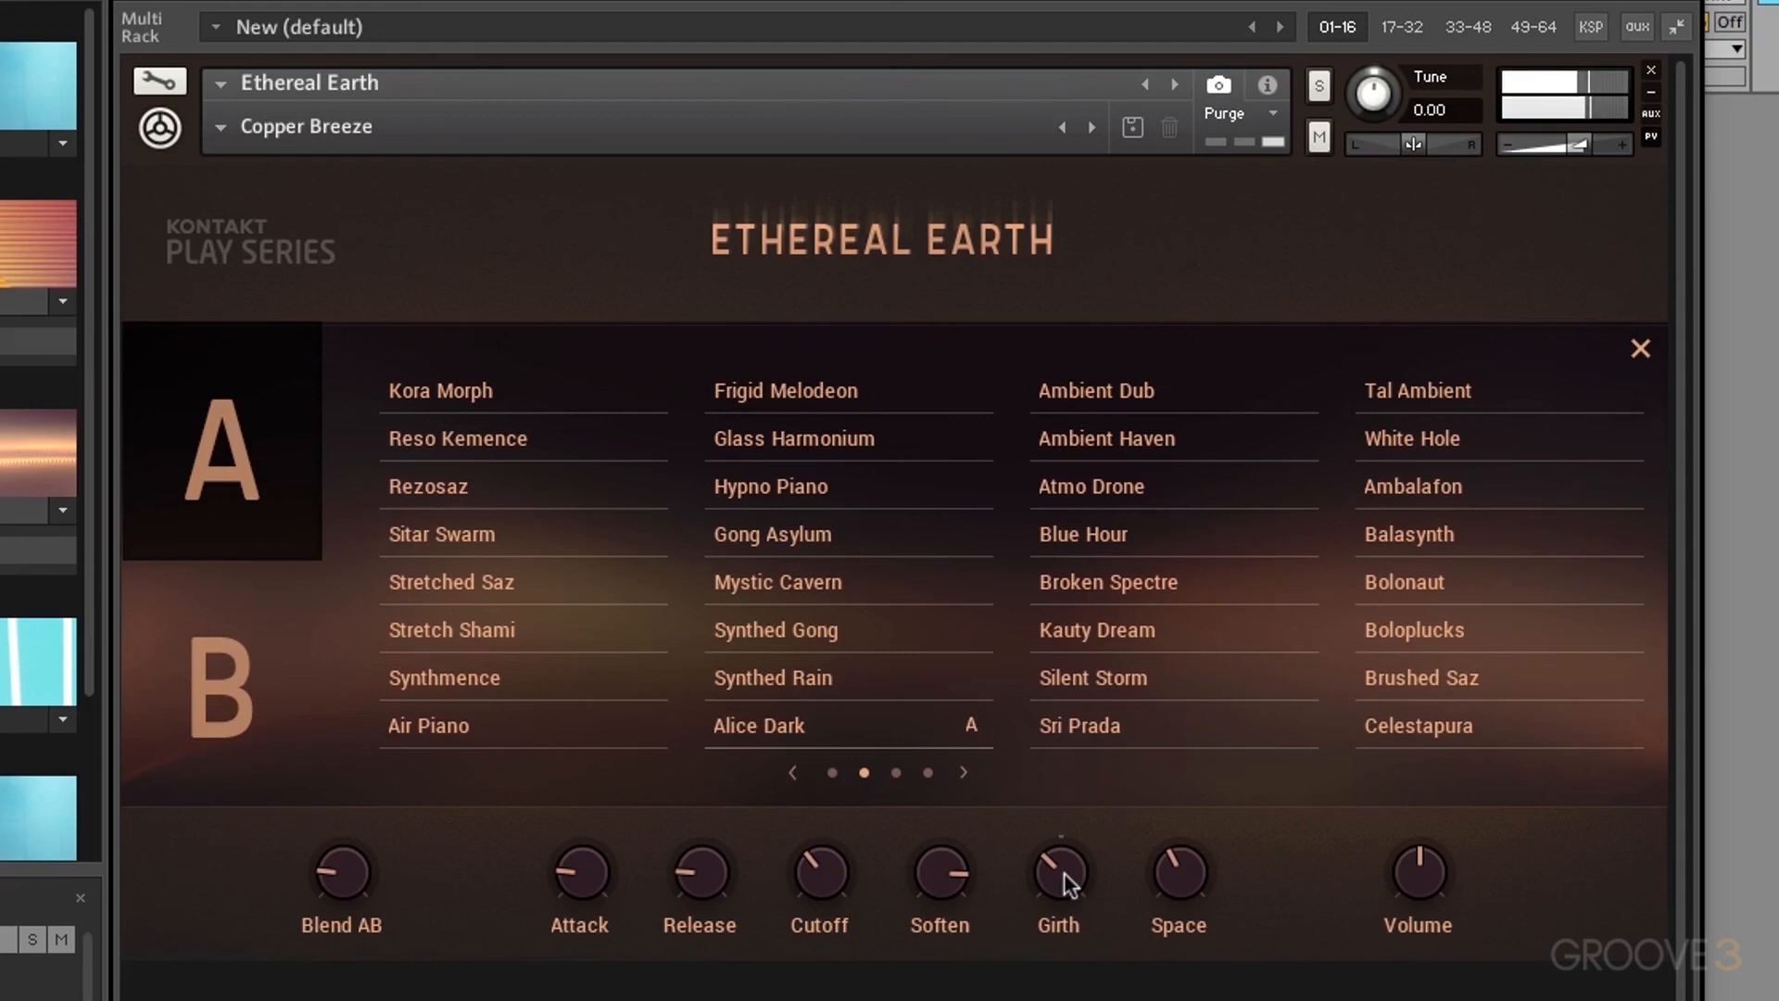
mouse_move(1064, 870)
mouse_down()
mouse_move(1097, 769)
mouse_move(1092, 852)
mouse_up()
drag(1176, 881, 1198, 611)
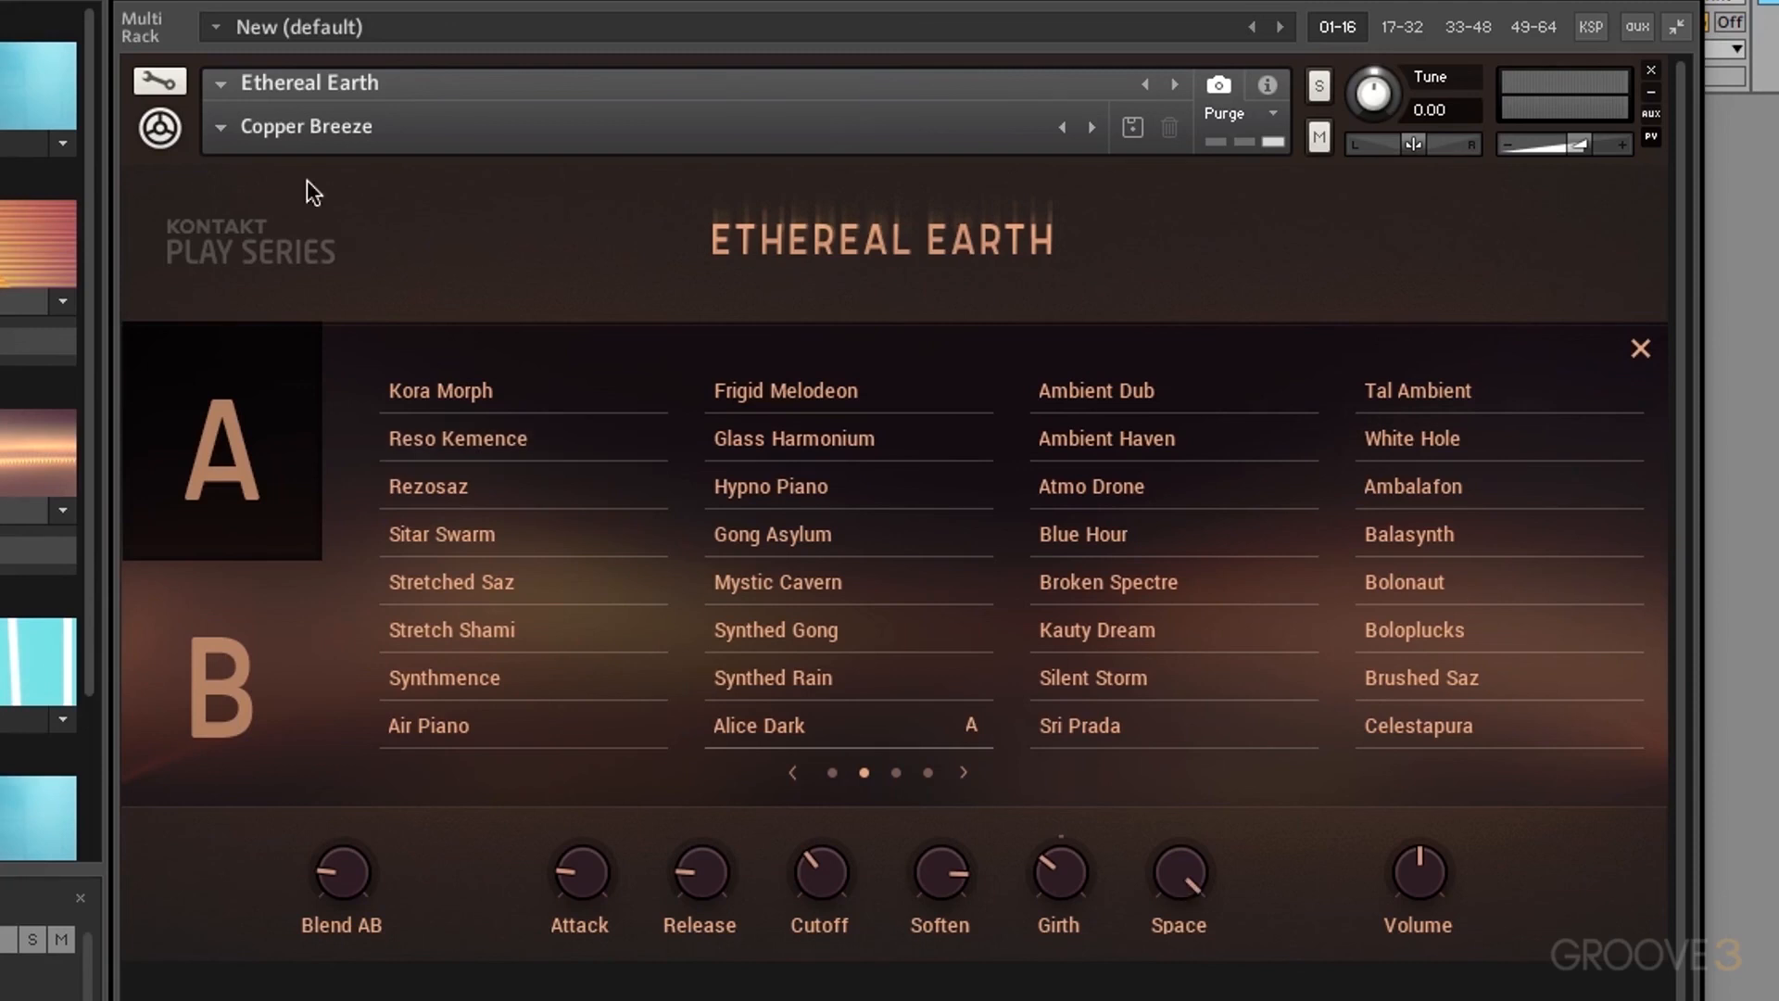
click(160, 81)
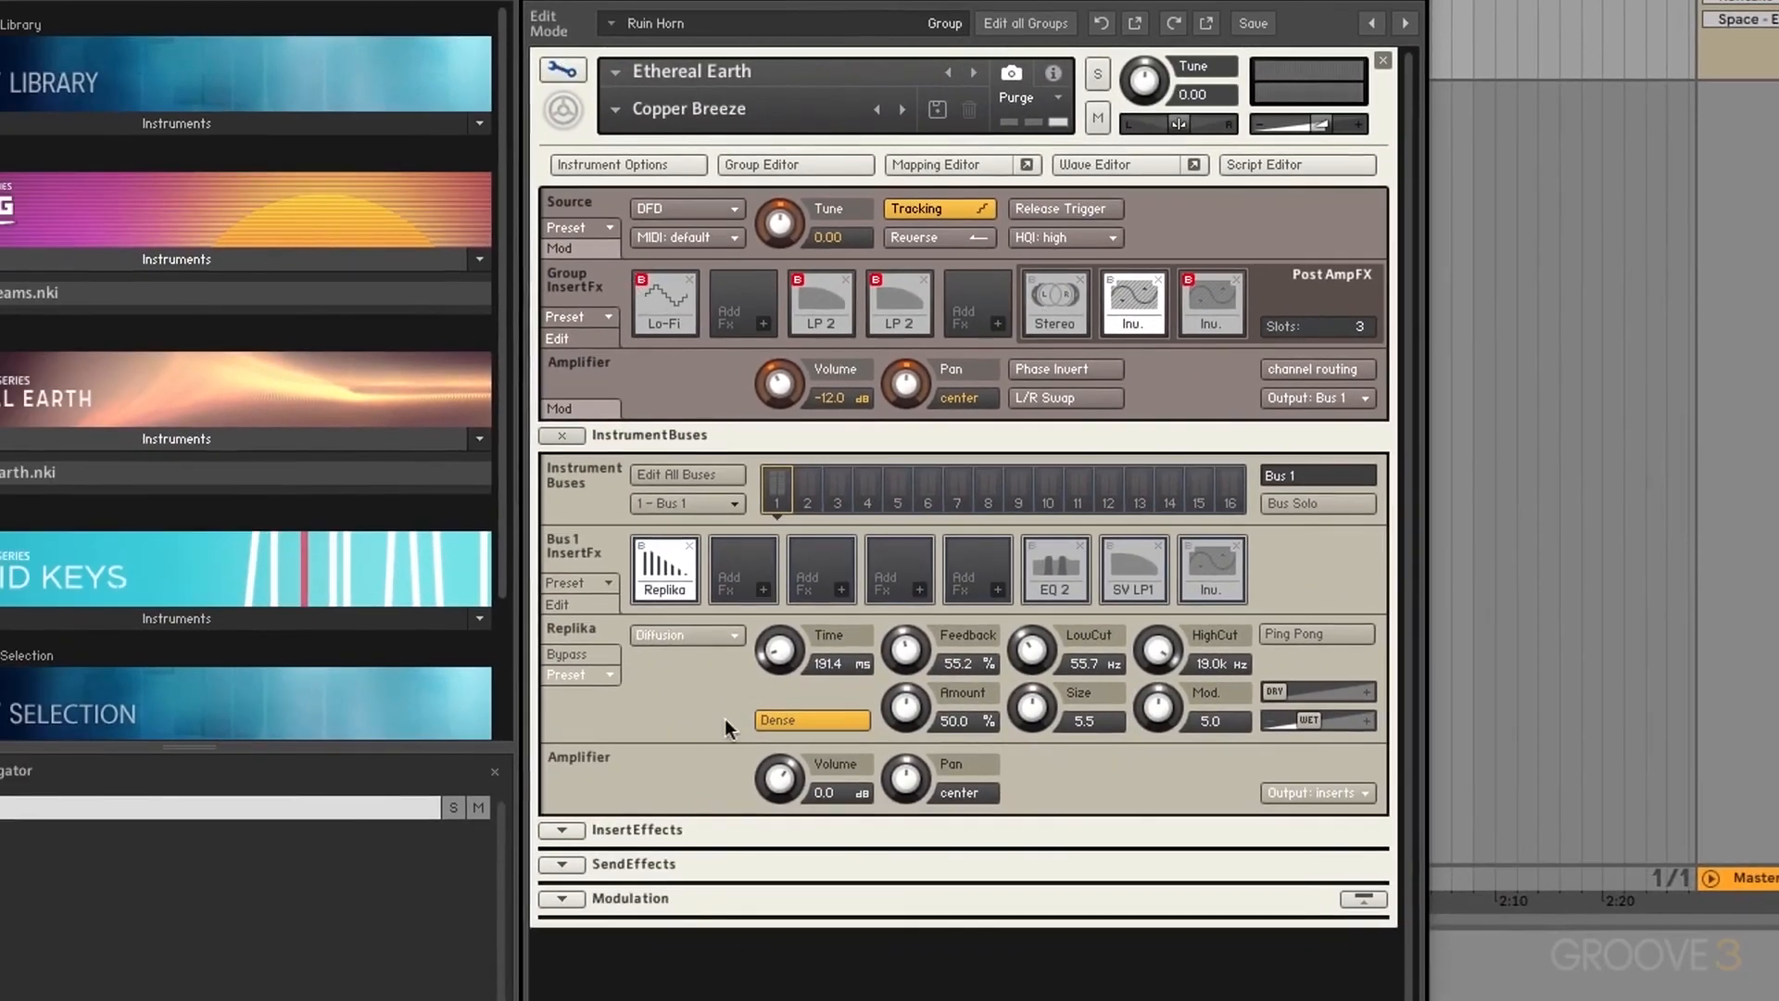
Step: Expand the instrument InsertEffects section, then leave Edit Mode for the performance view
click(569, 832)
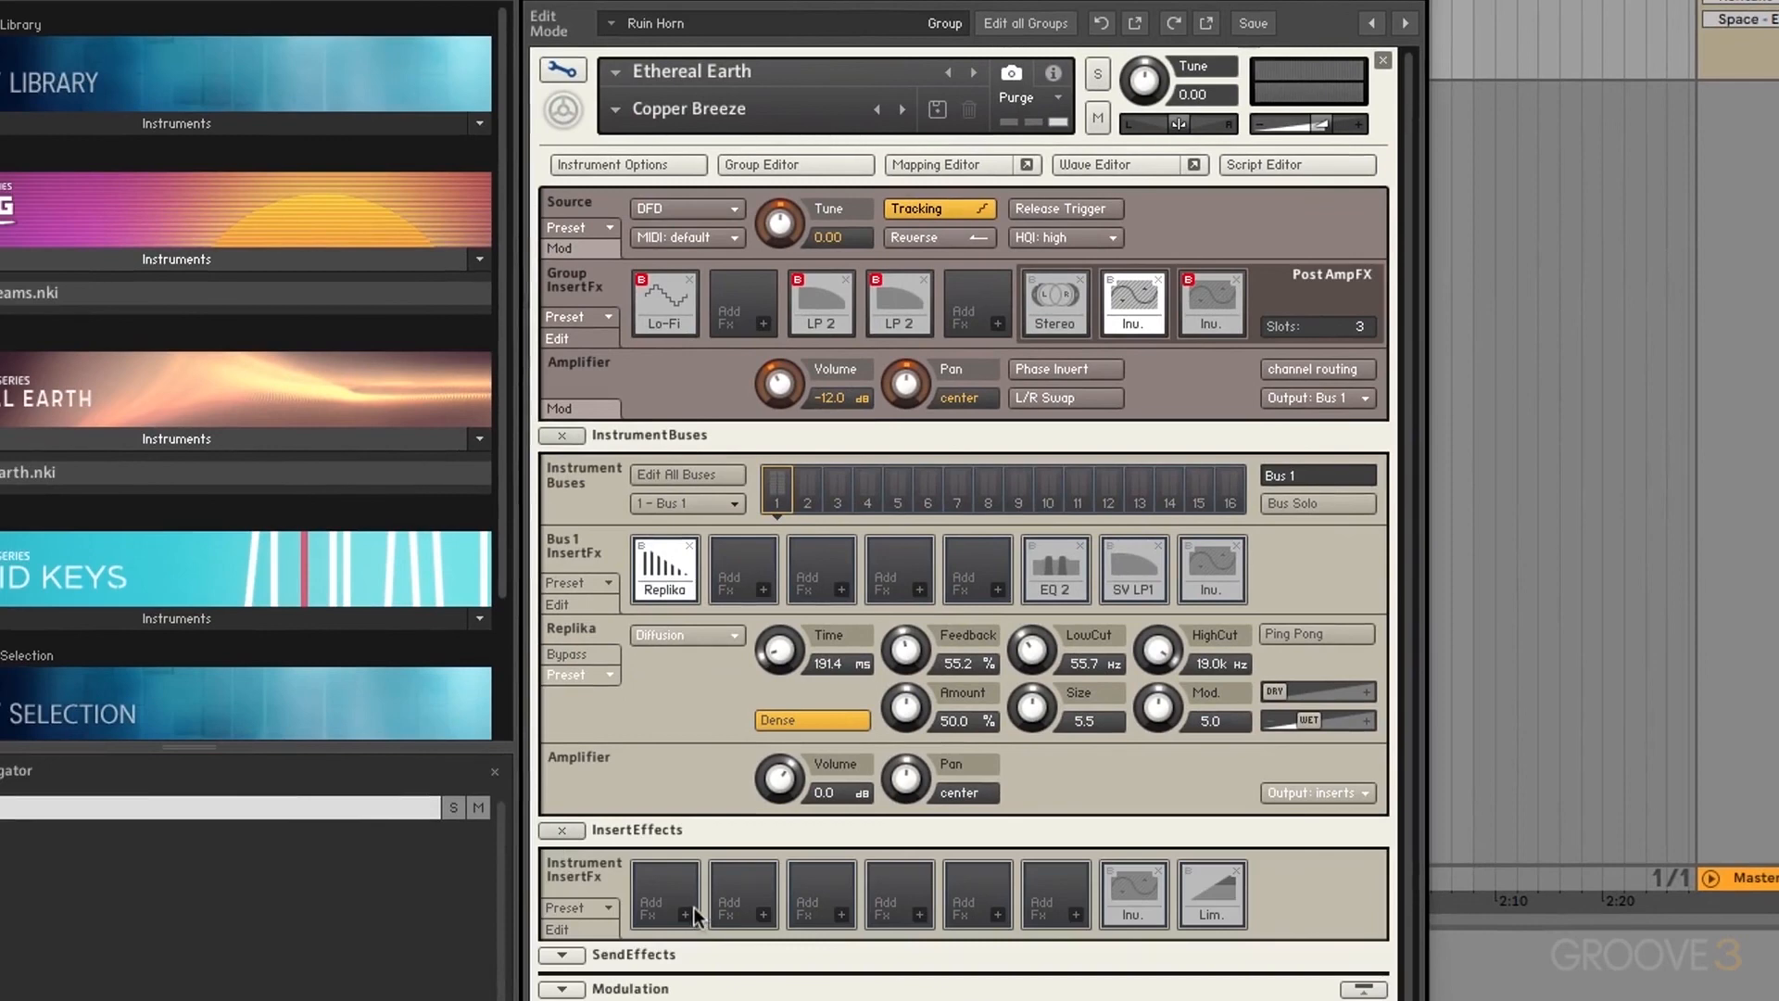
click(563, 66)
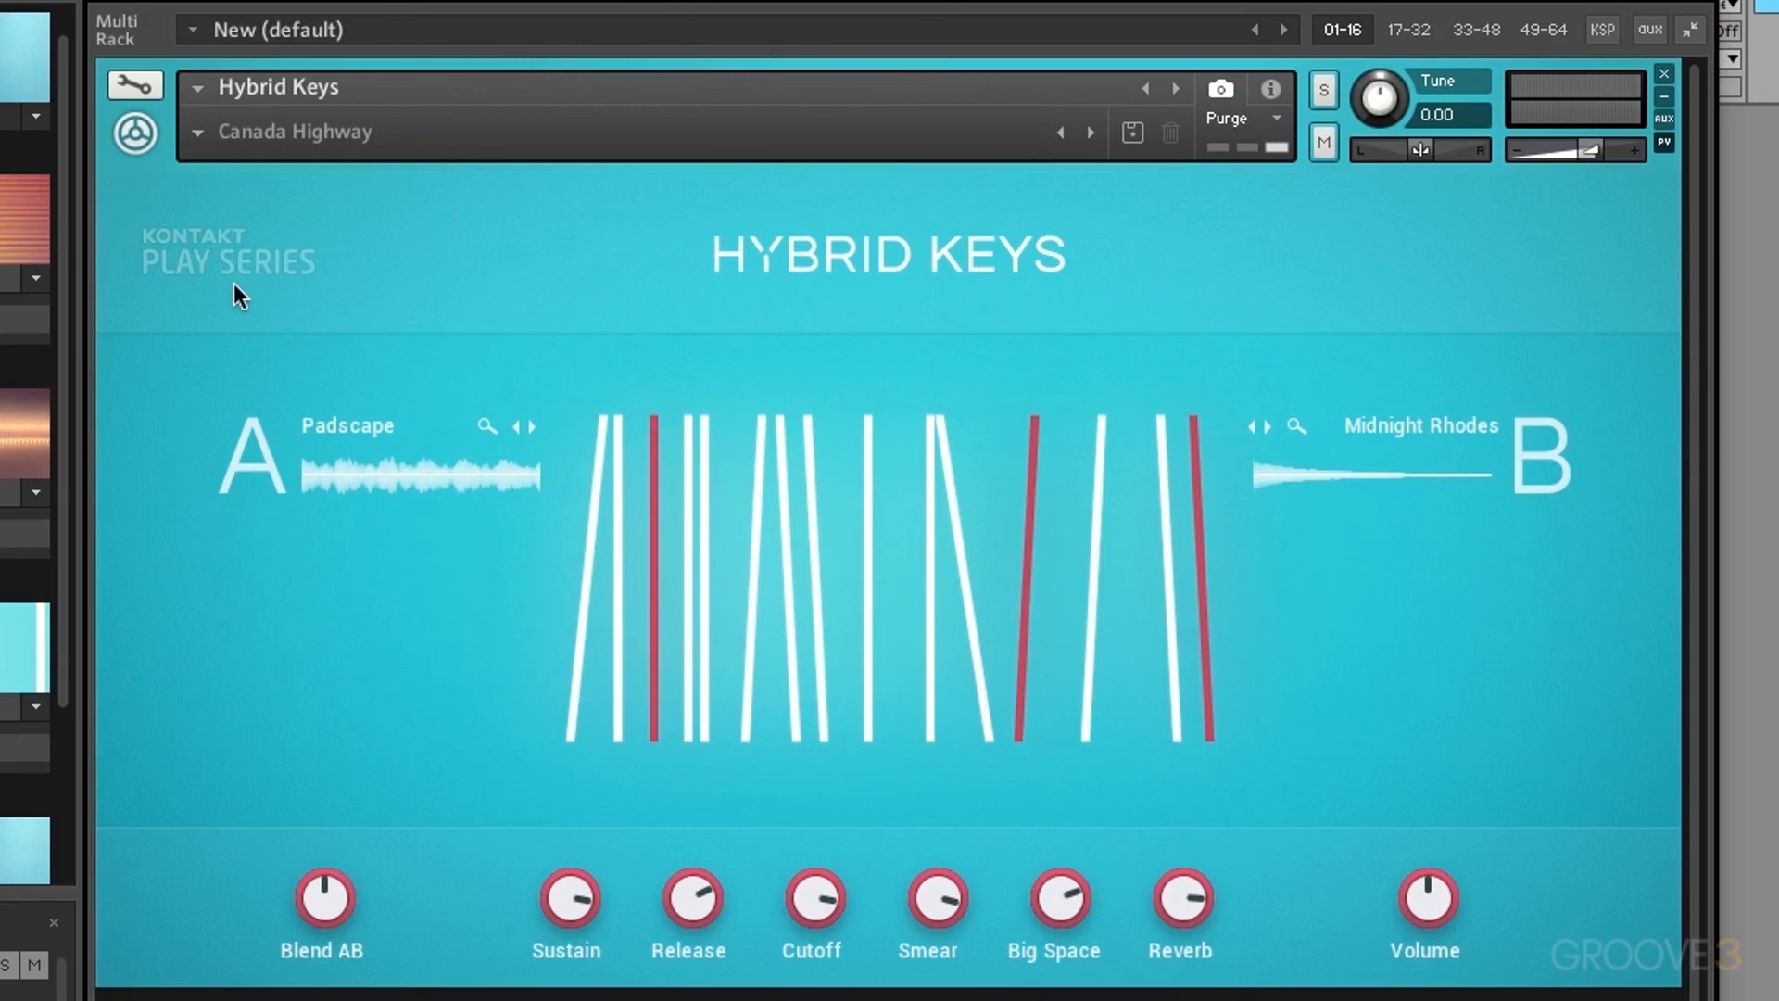
Step: Load Acoustics > 90s Anthems, then try Electrics > Aphex Works in Hybrid Keys
click(198, 135)
mouse_move(224, 155)
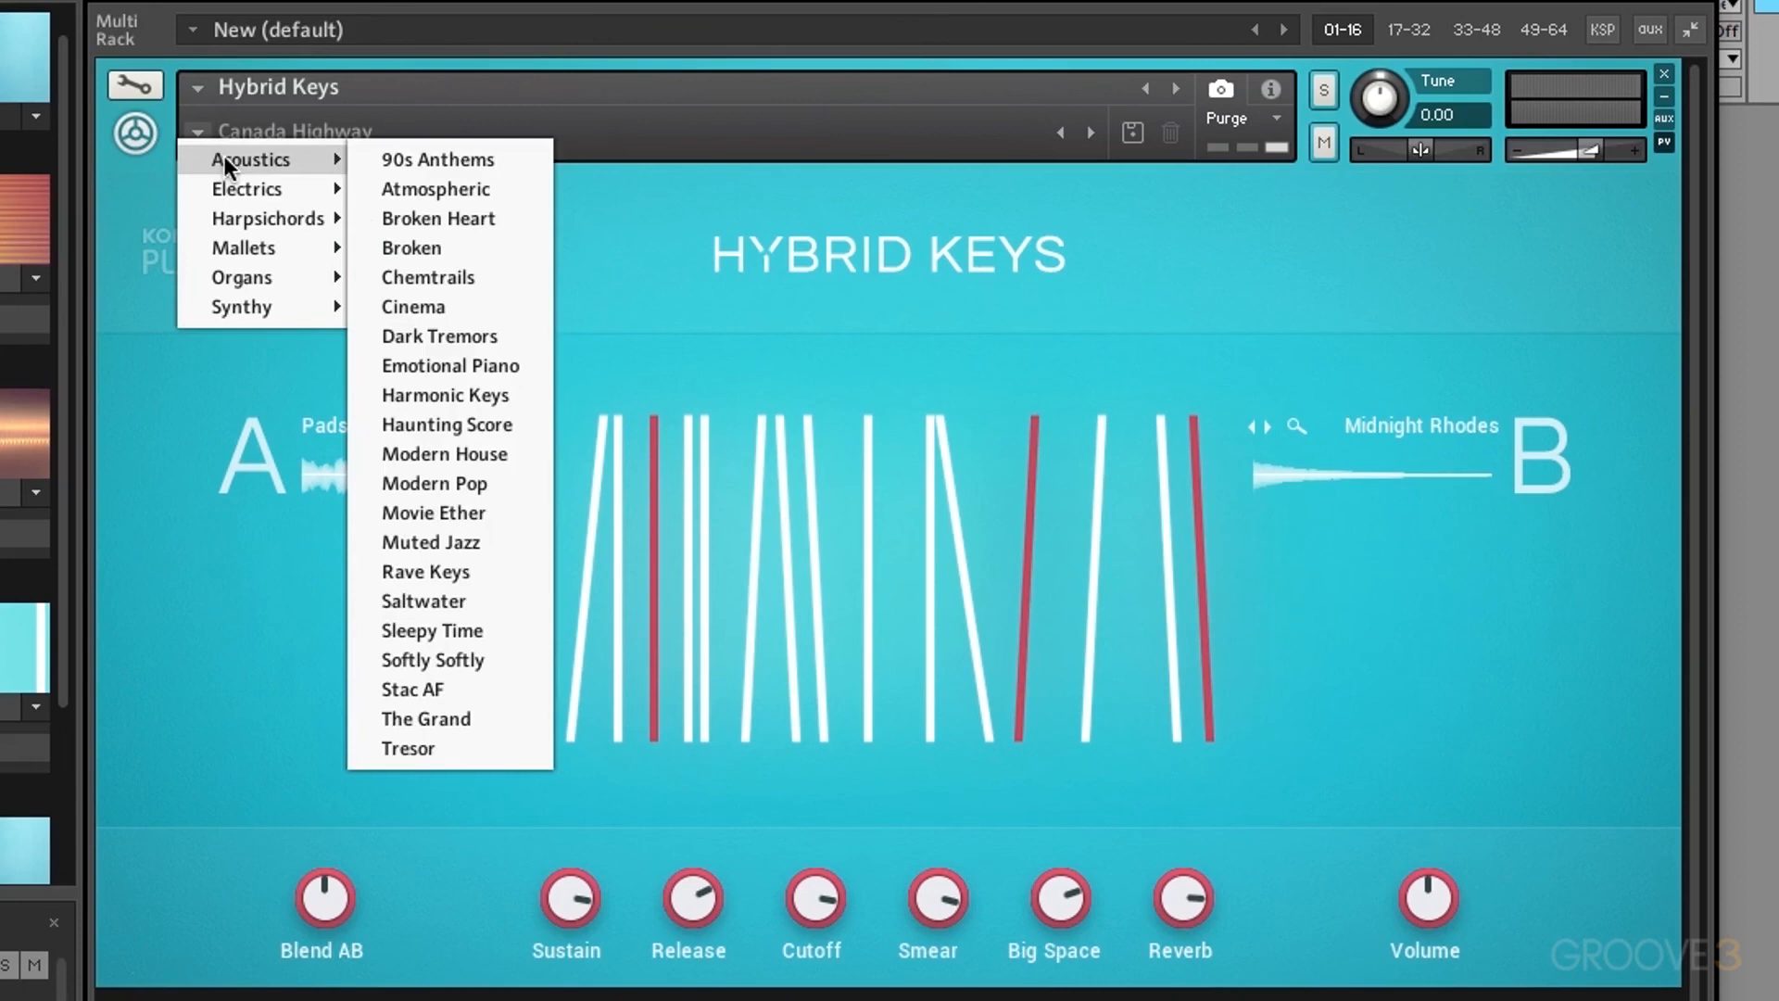
click(453, 159)
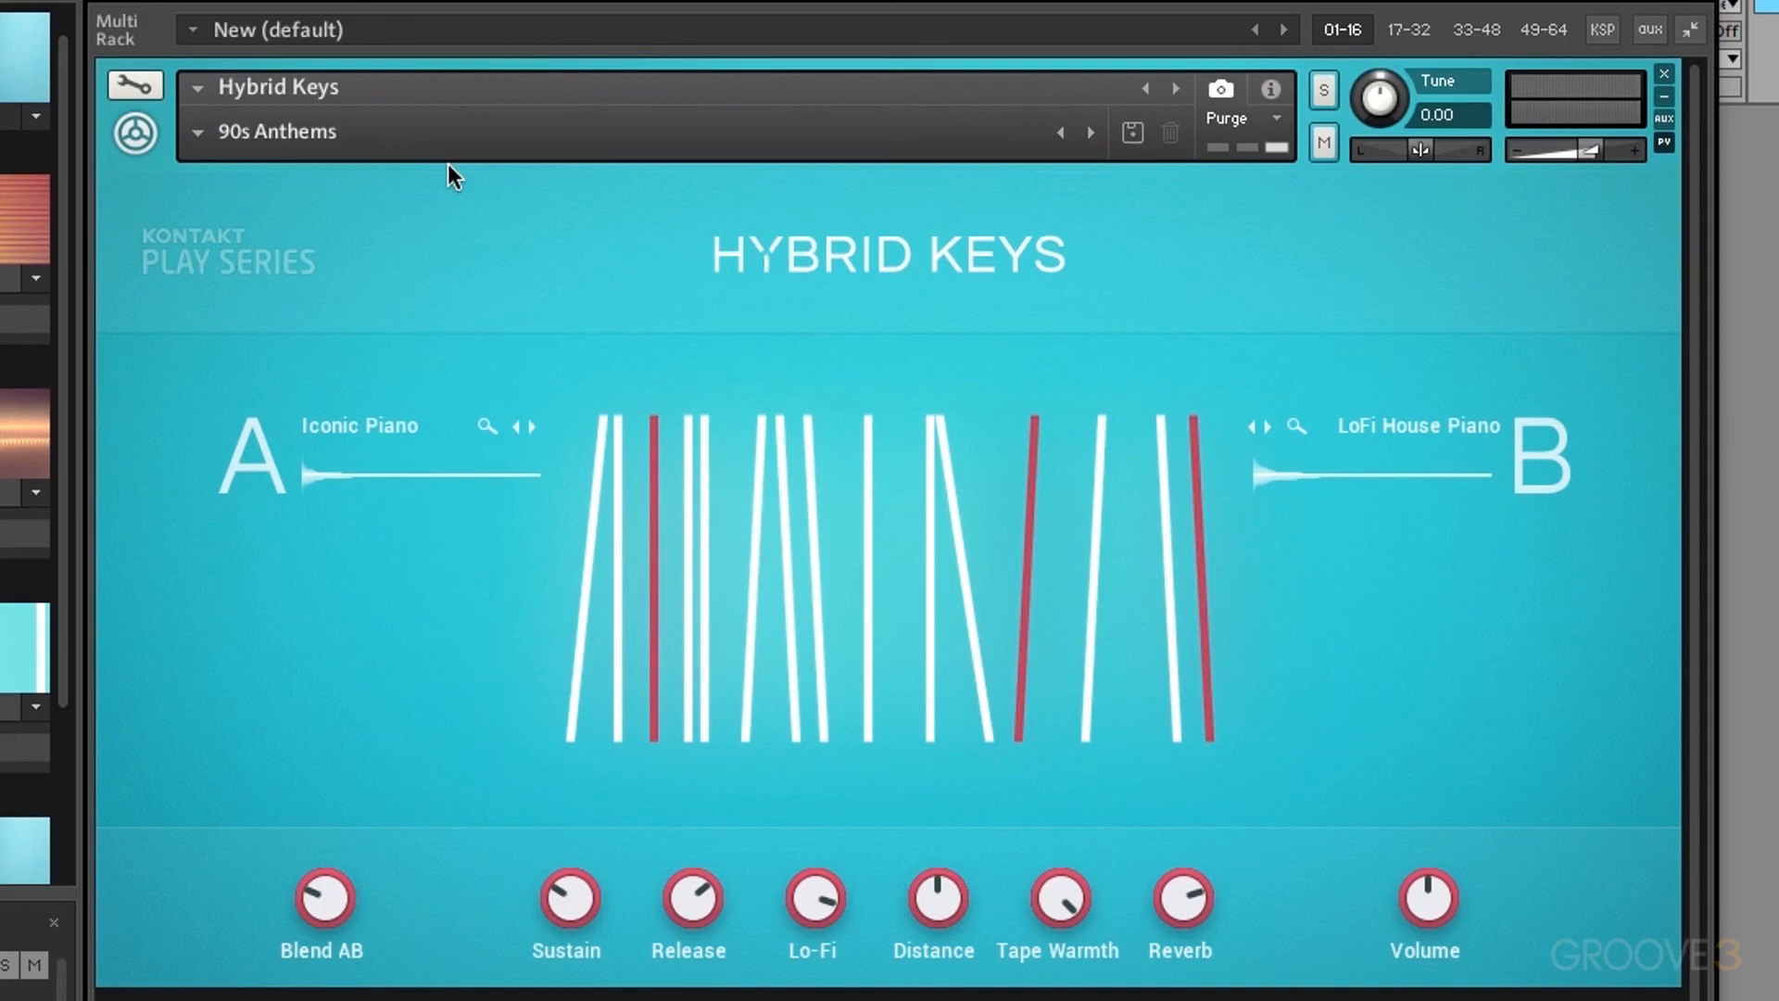
click(196, 128)
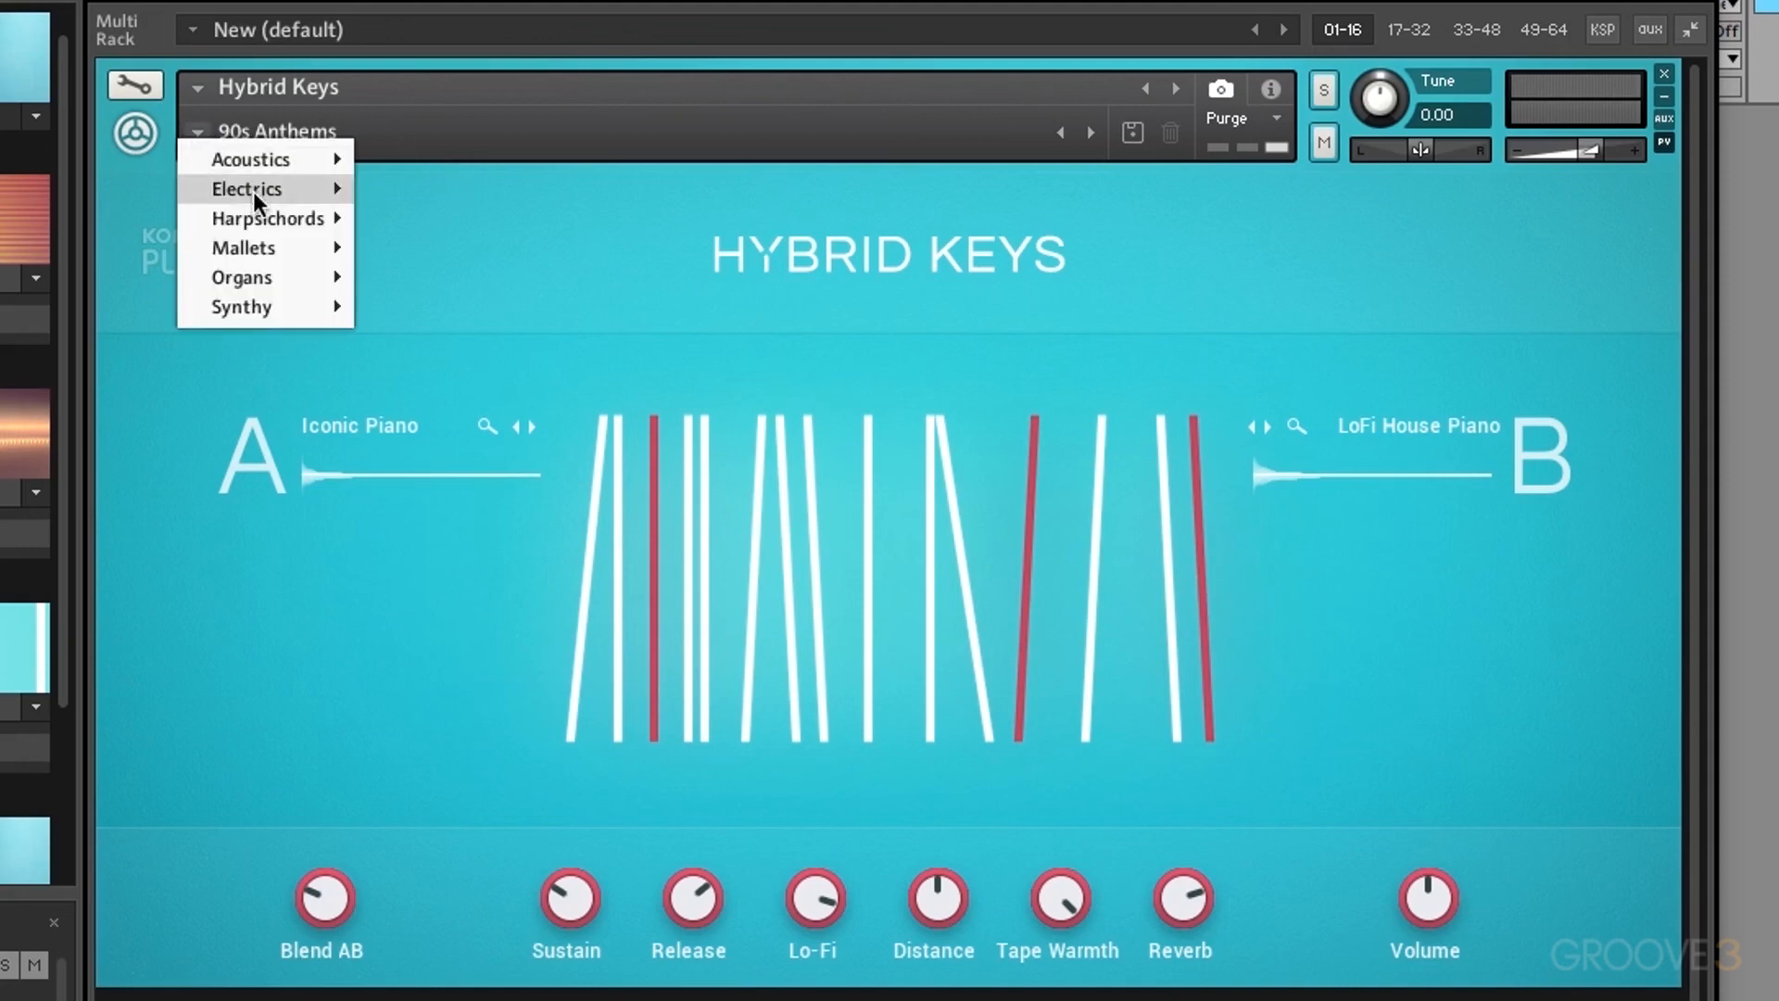
mouse_move(253, 191)
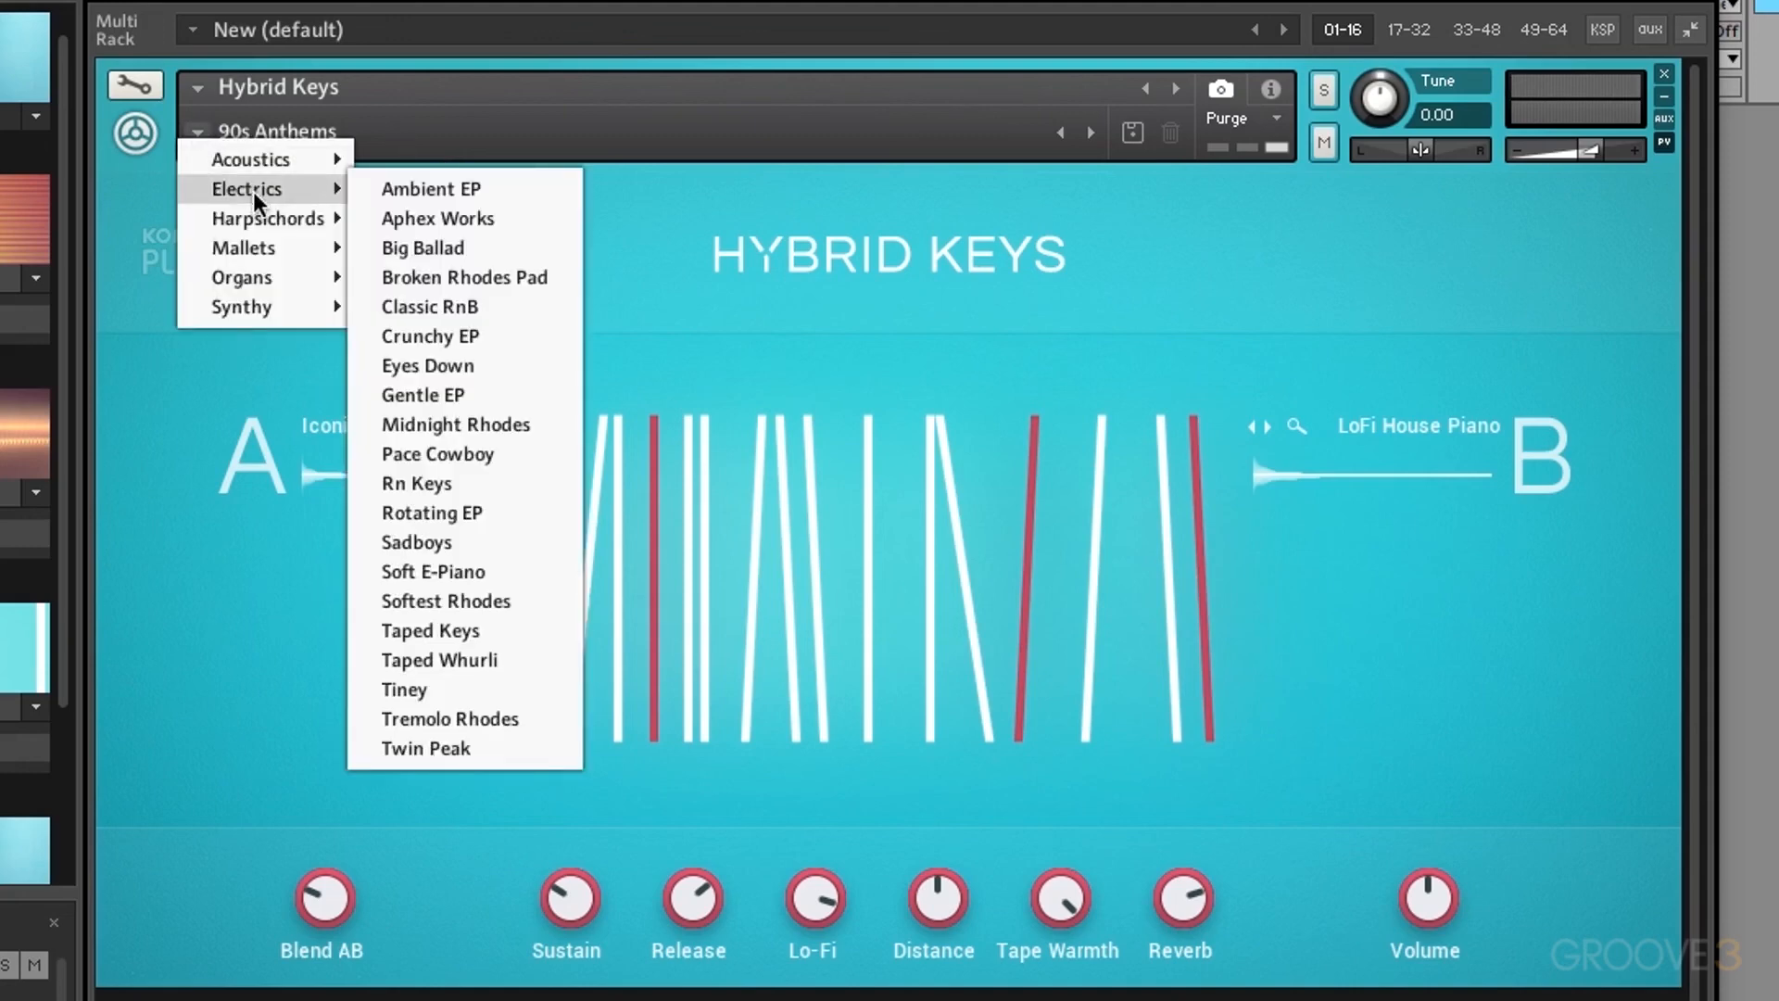
click(456, 220)
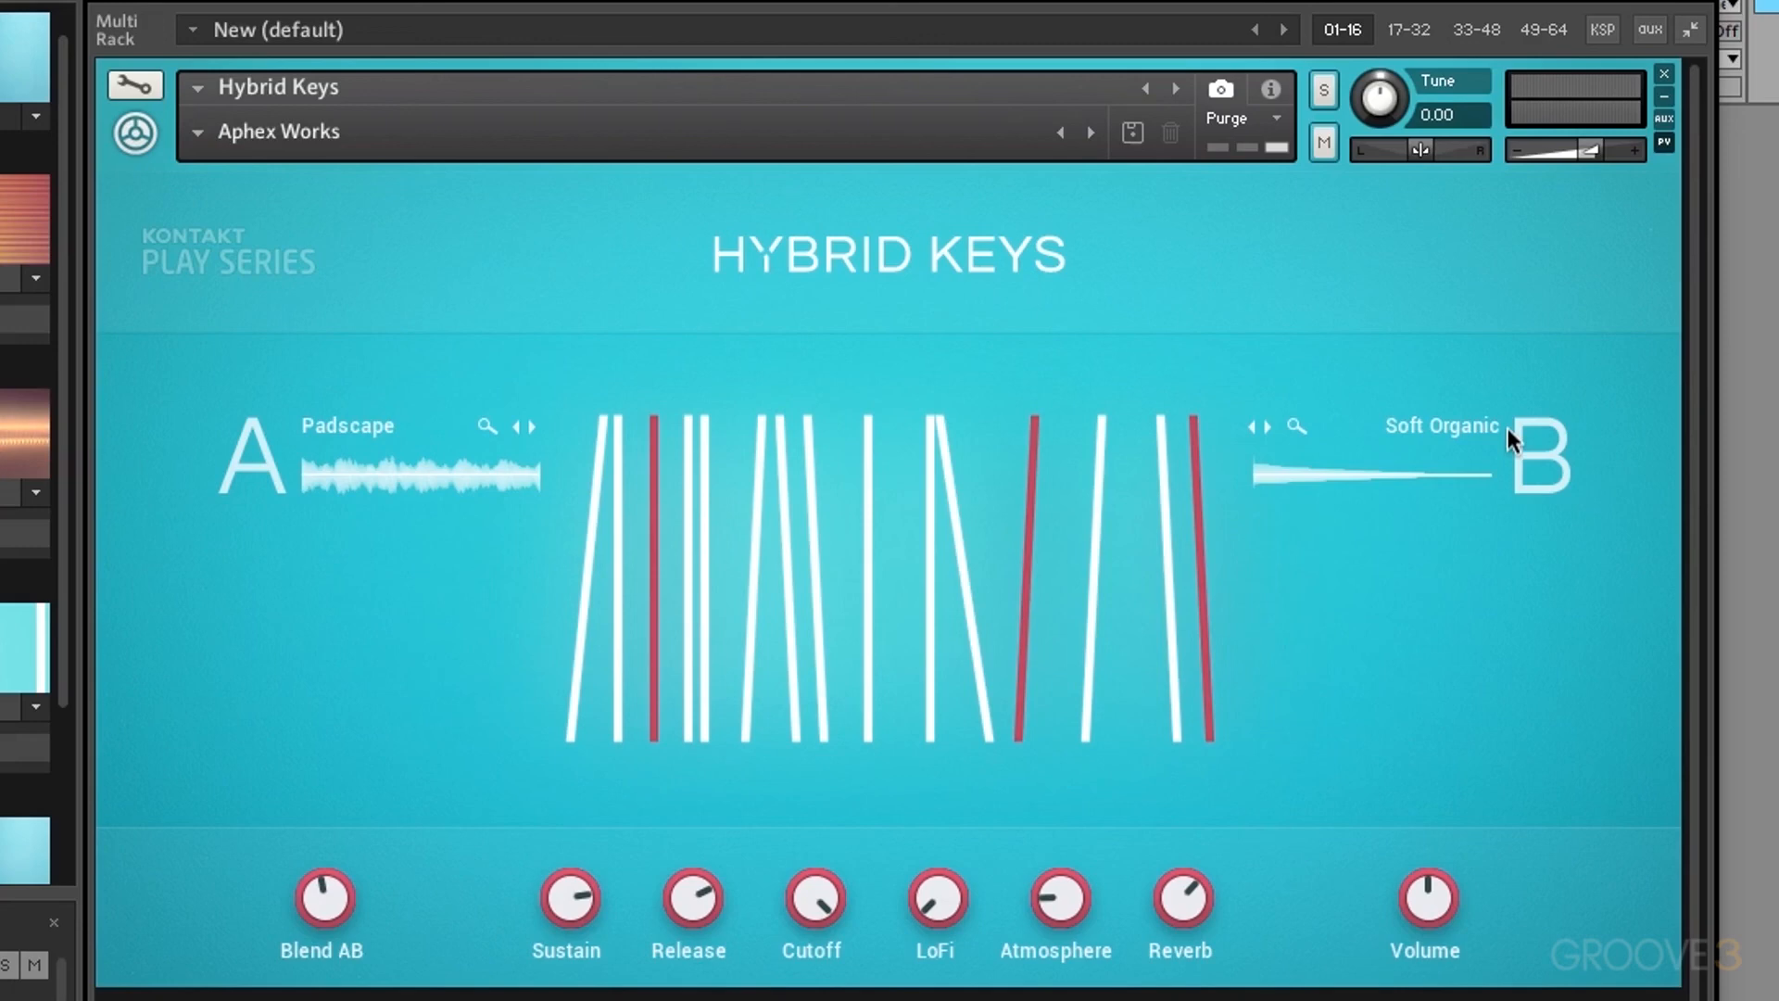
Step: Audition the Harp Runner and Antique Toy presets in Hybrid Keys
click(198, 130)
mouse_move(278, 218)
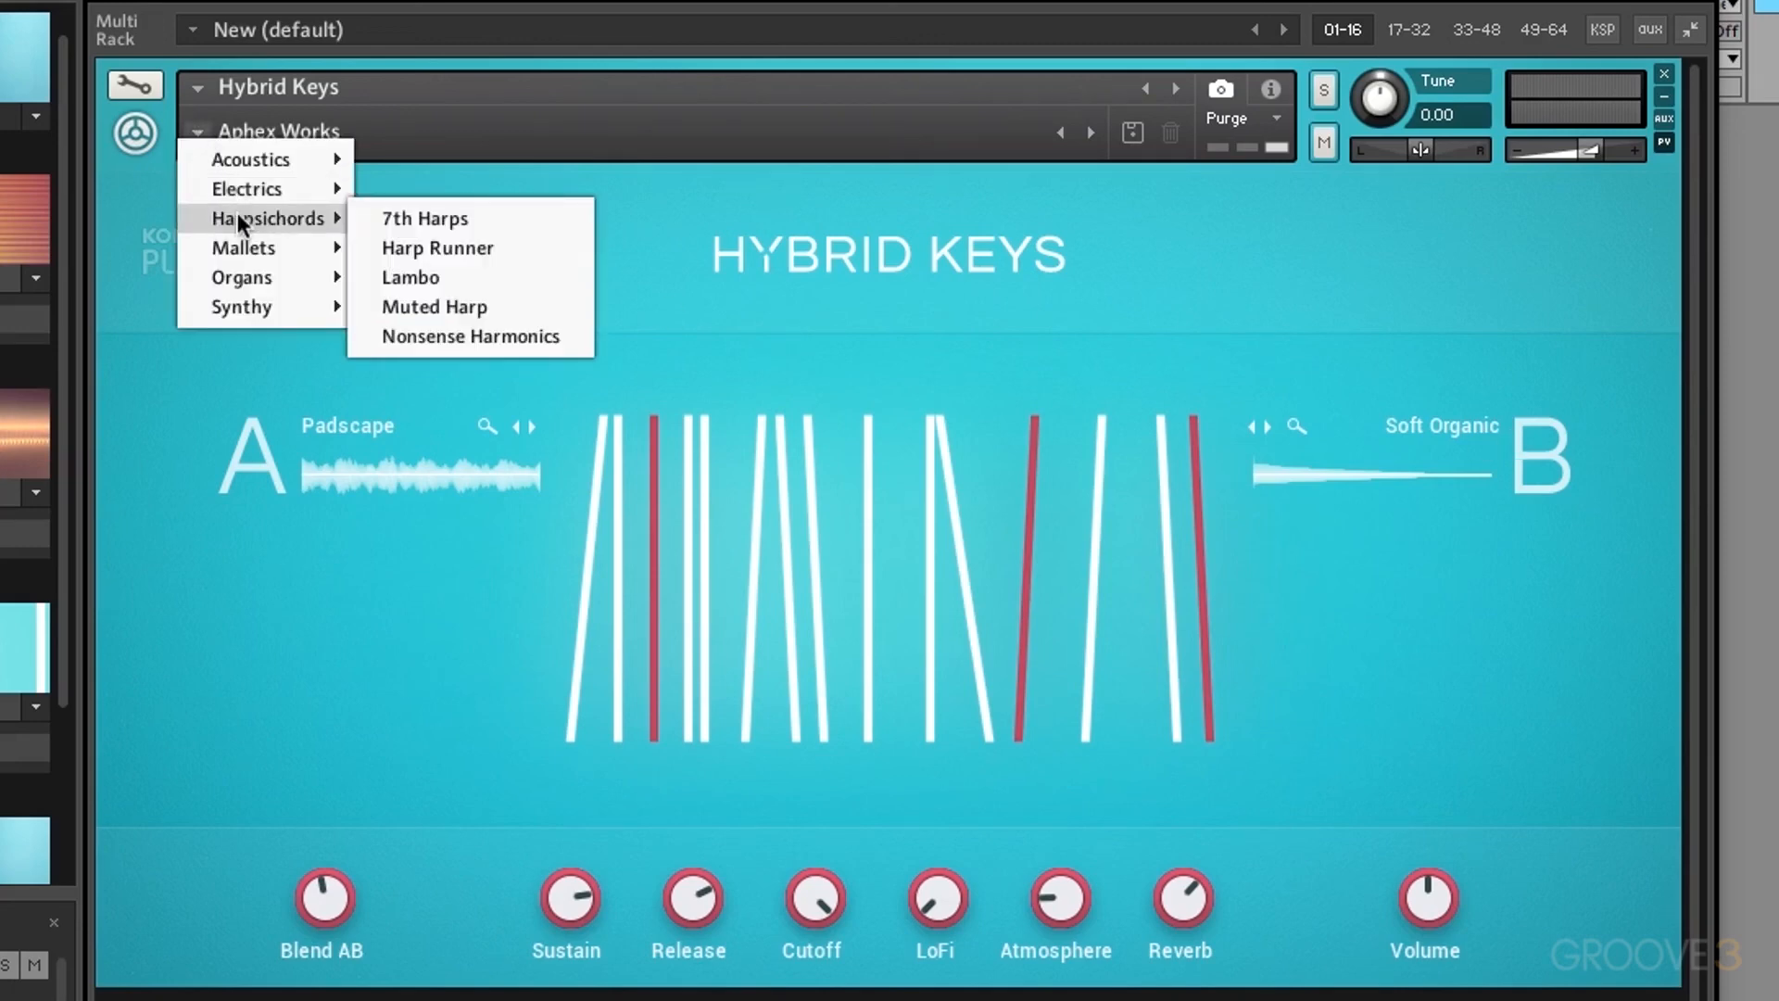
click(401, 248)
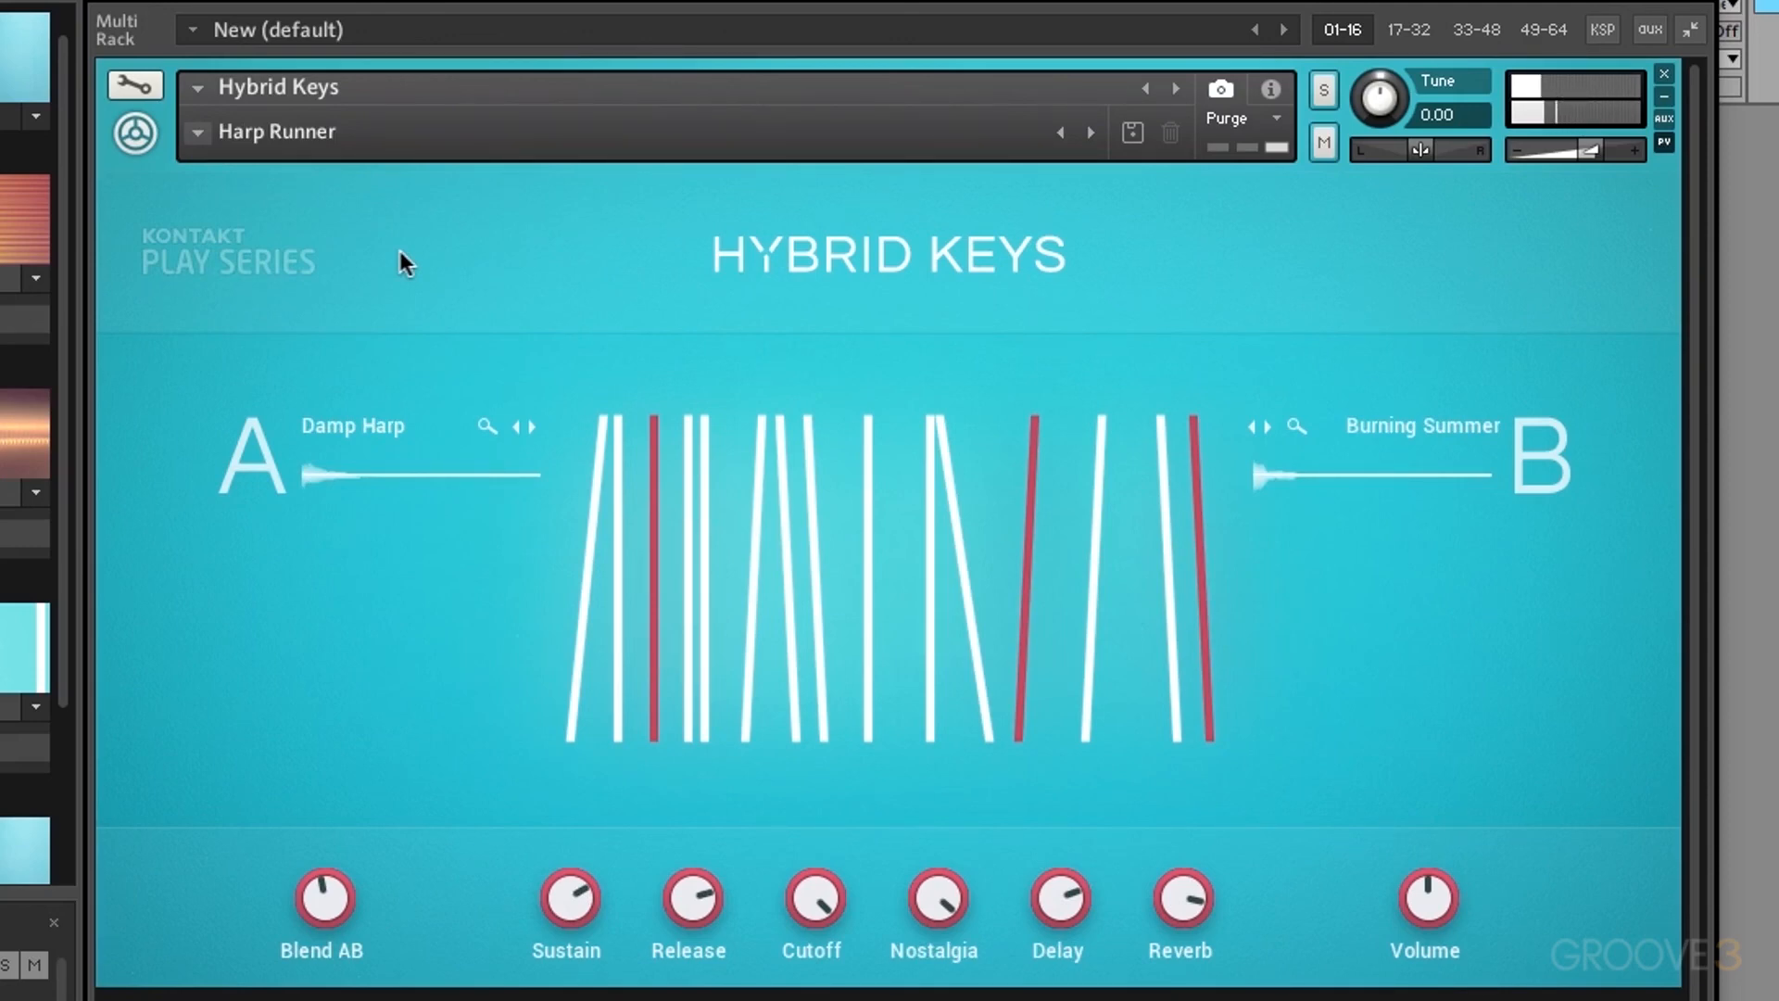
click(198, 132)
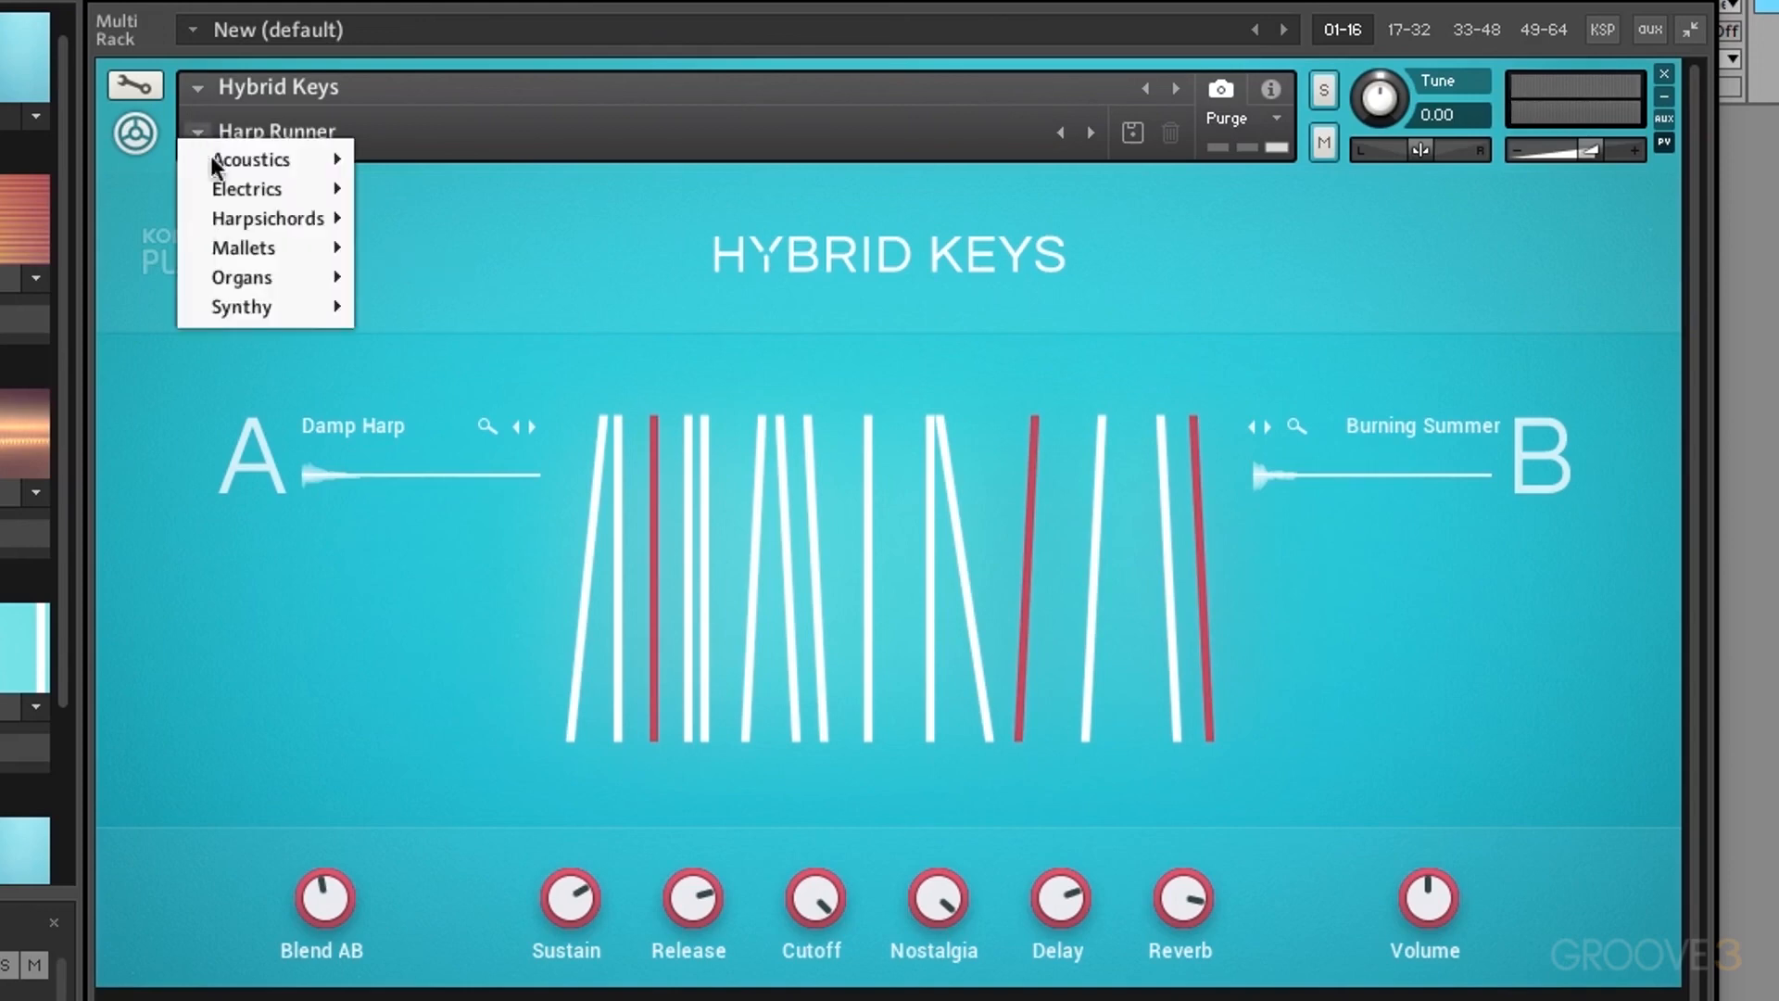
mouse_move(250, 249)
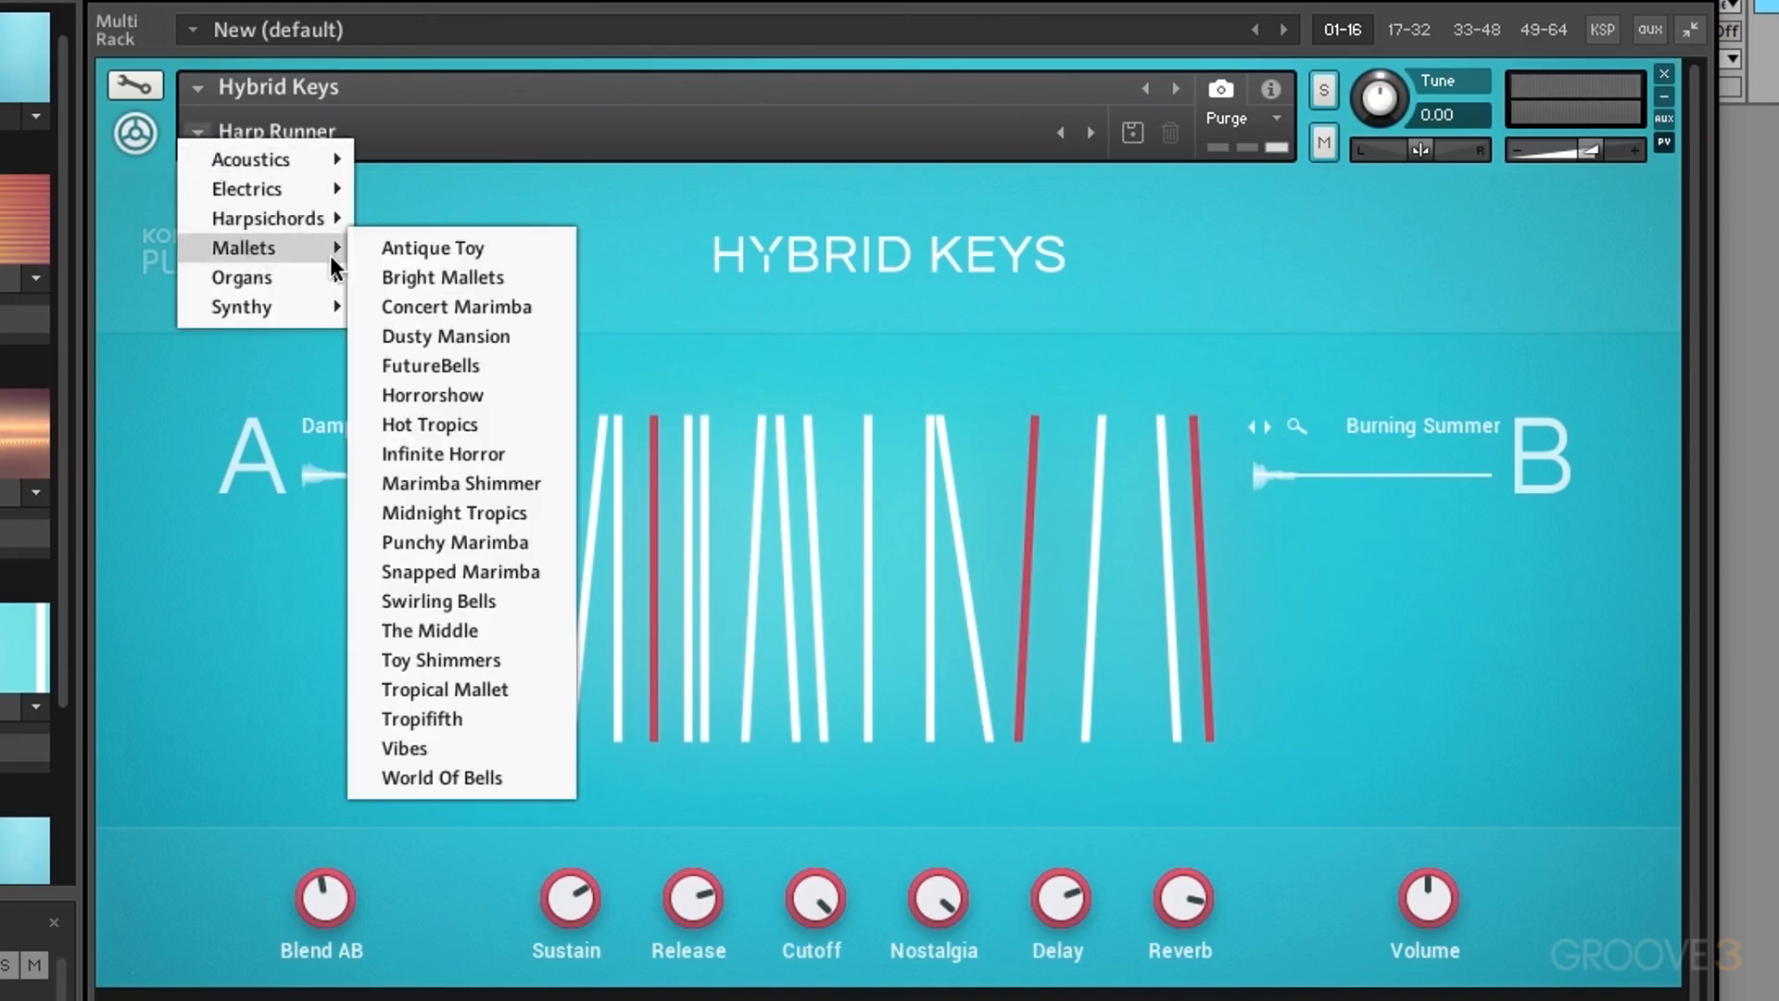
click(420, 249)
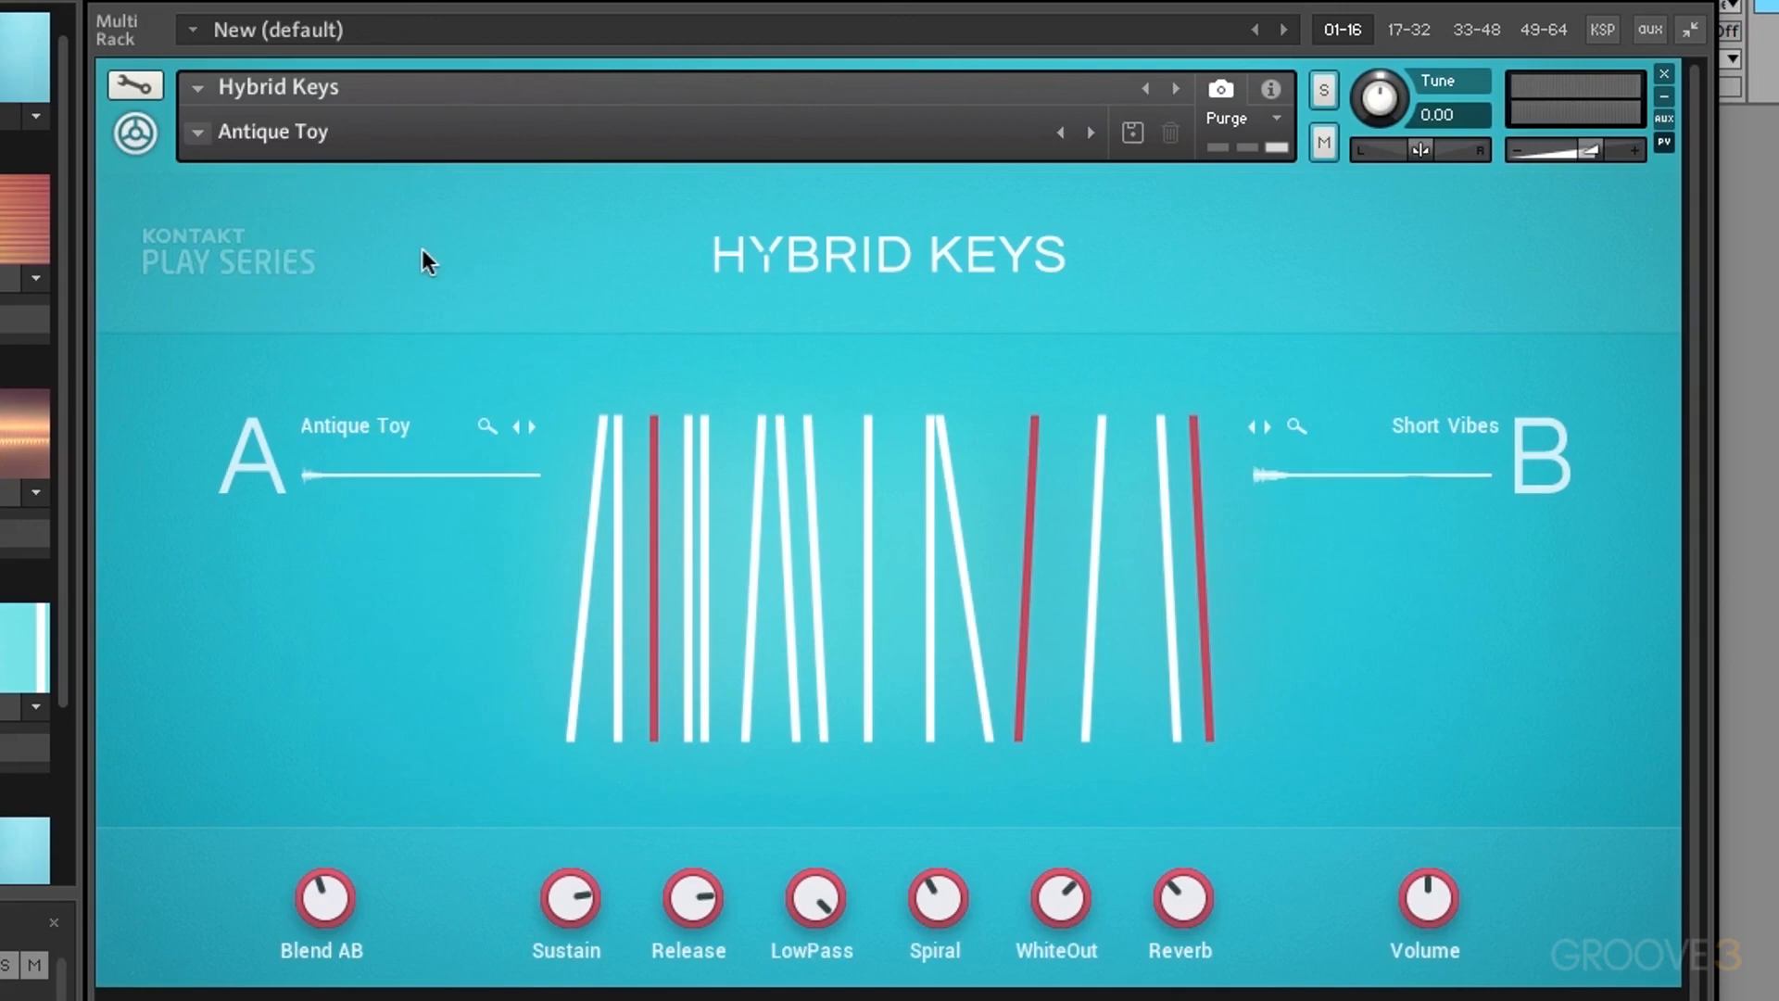
Step: Try Organs > Amazing Organ, then load Synthy > Ambient Planet
click(197, 133)
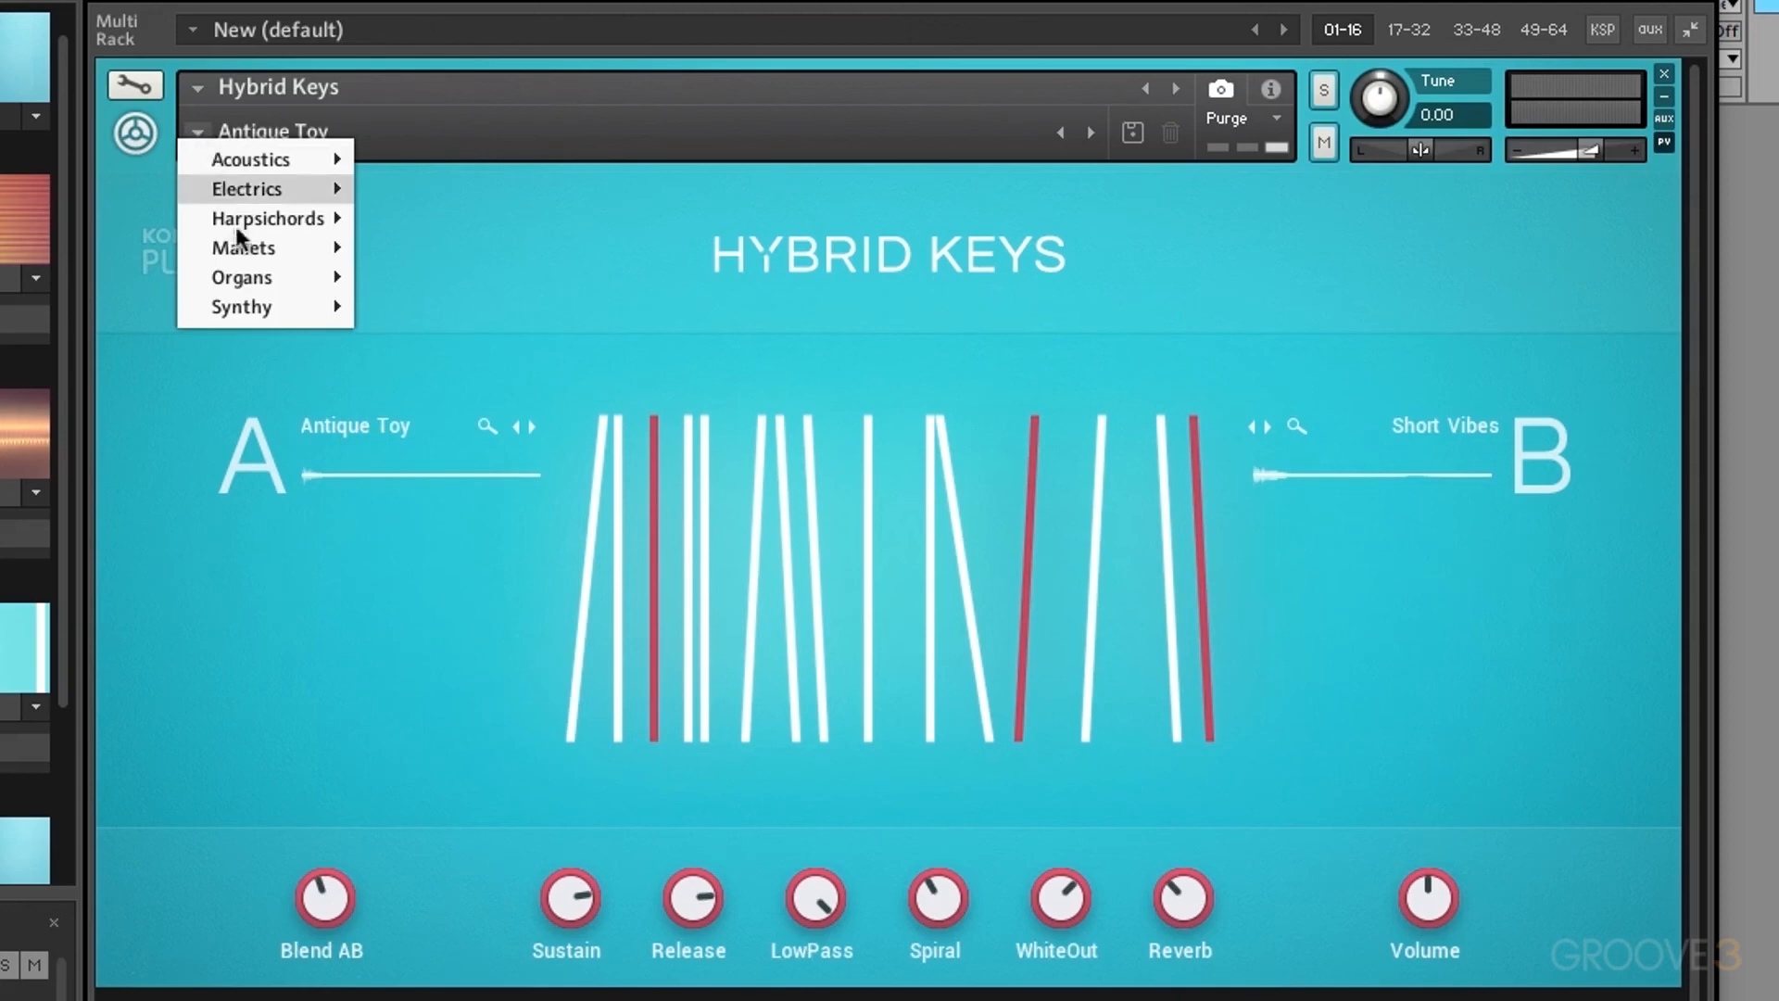
mouse_move(252, 280)
click(498, 274)
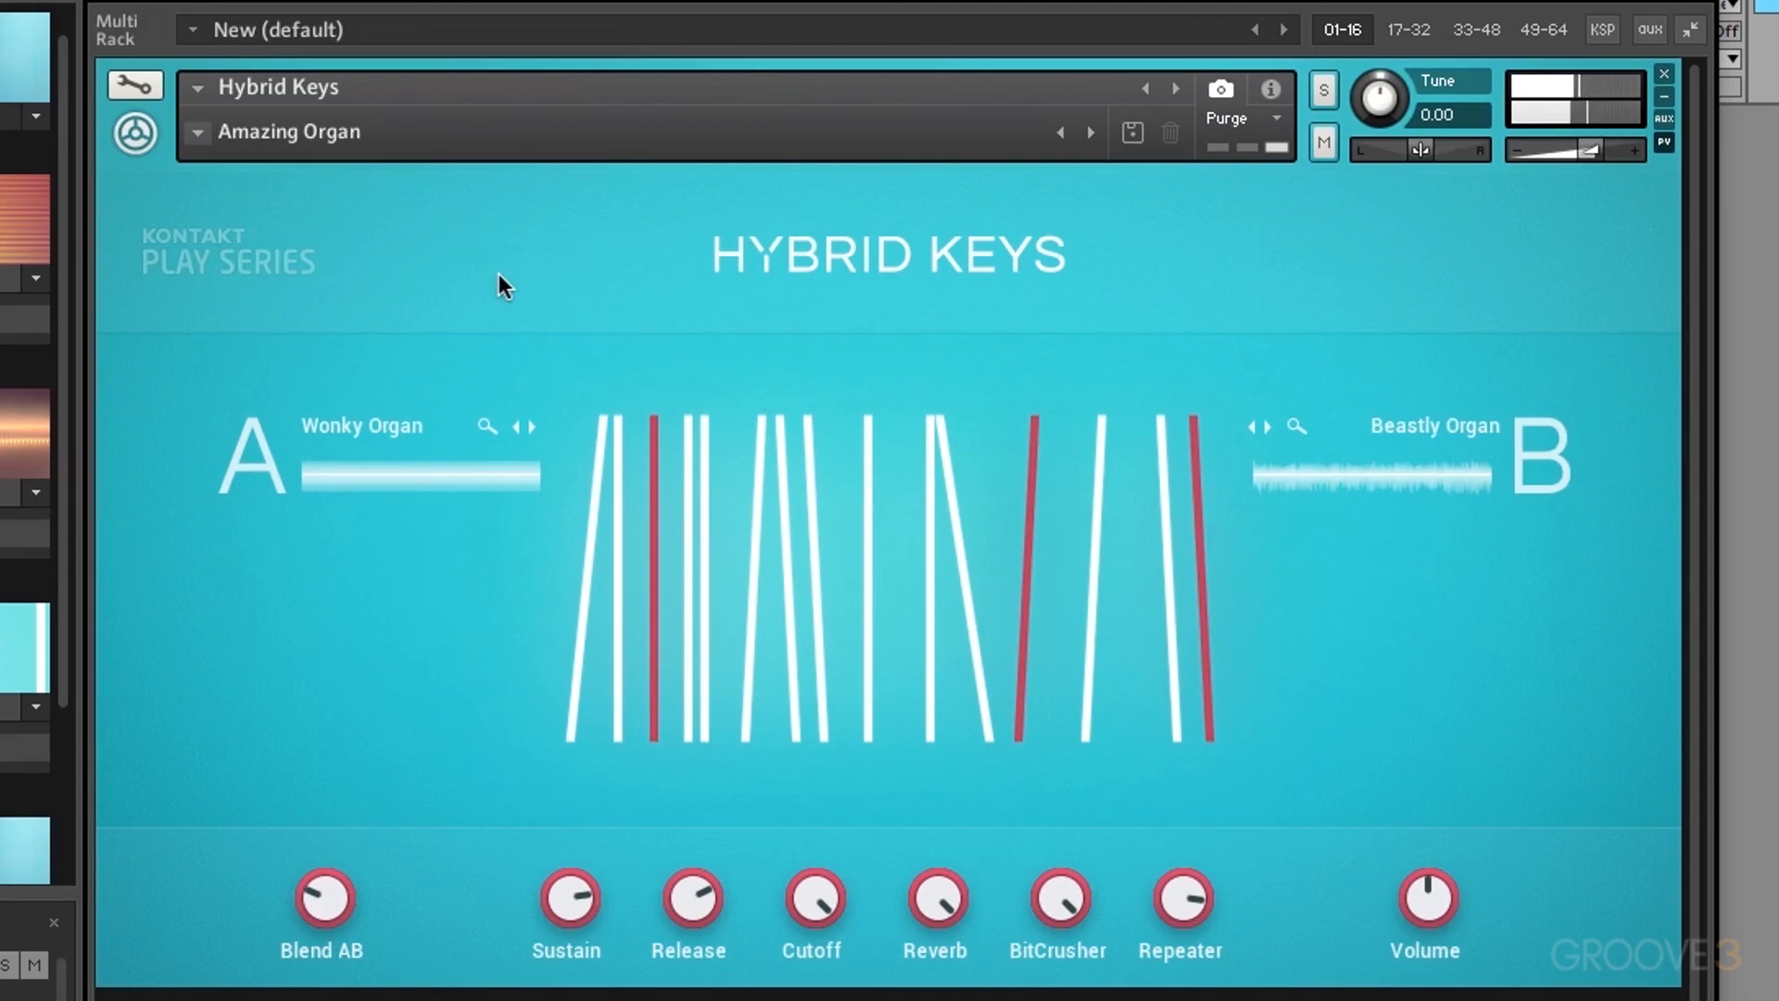
click(197, 131)
mouse_move(270, 311)
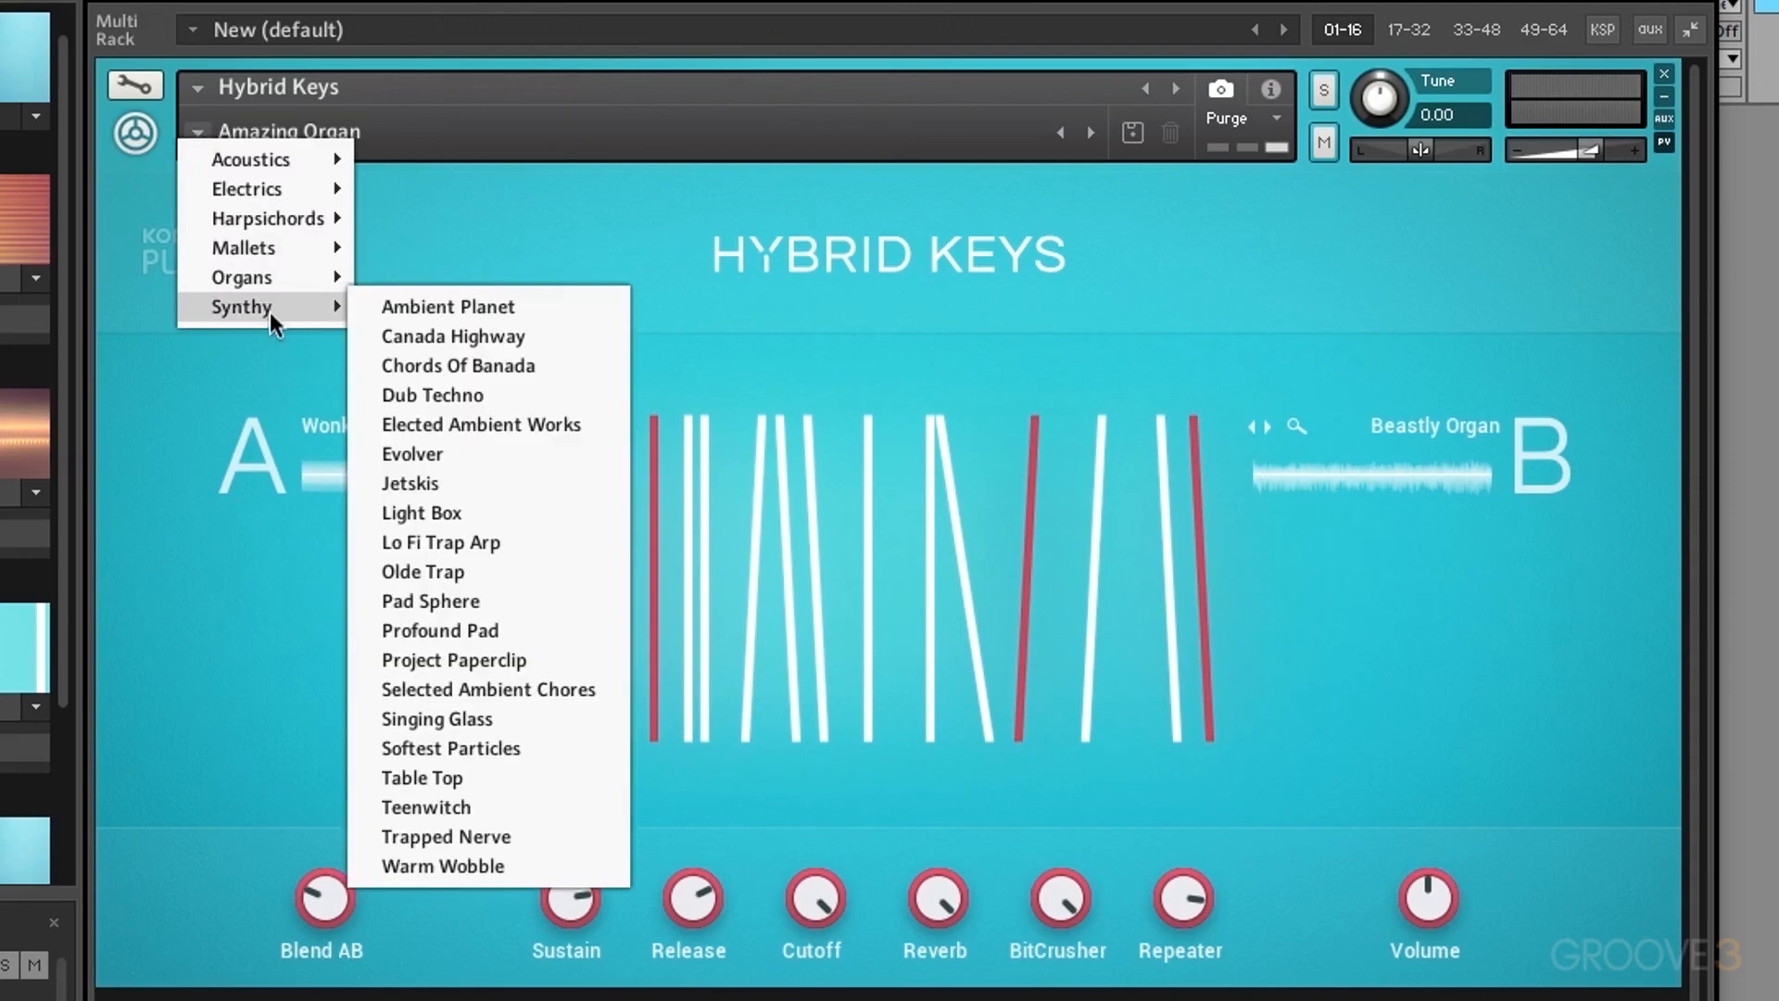
click(458, 307)
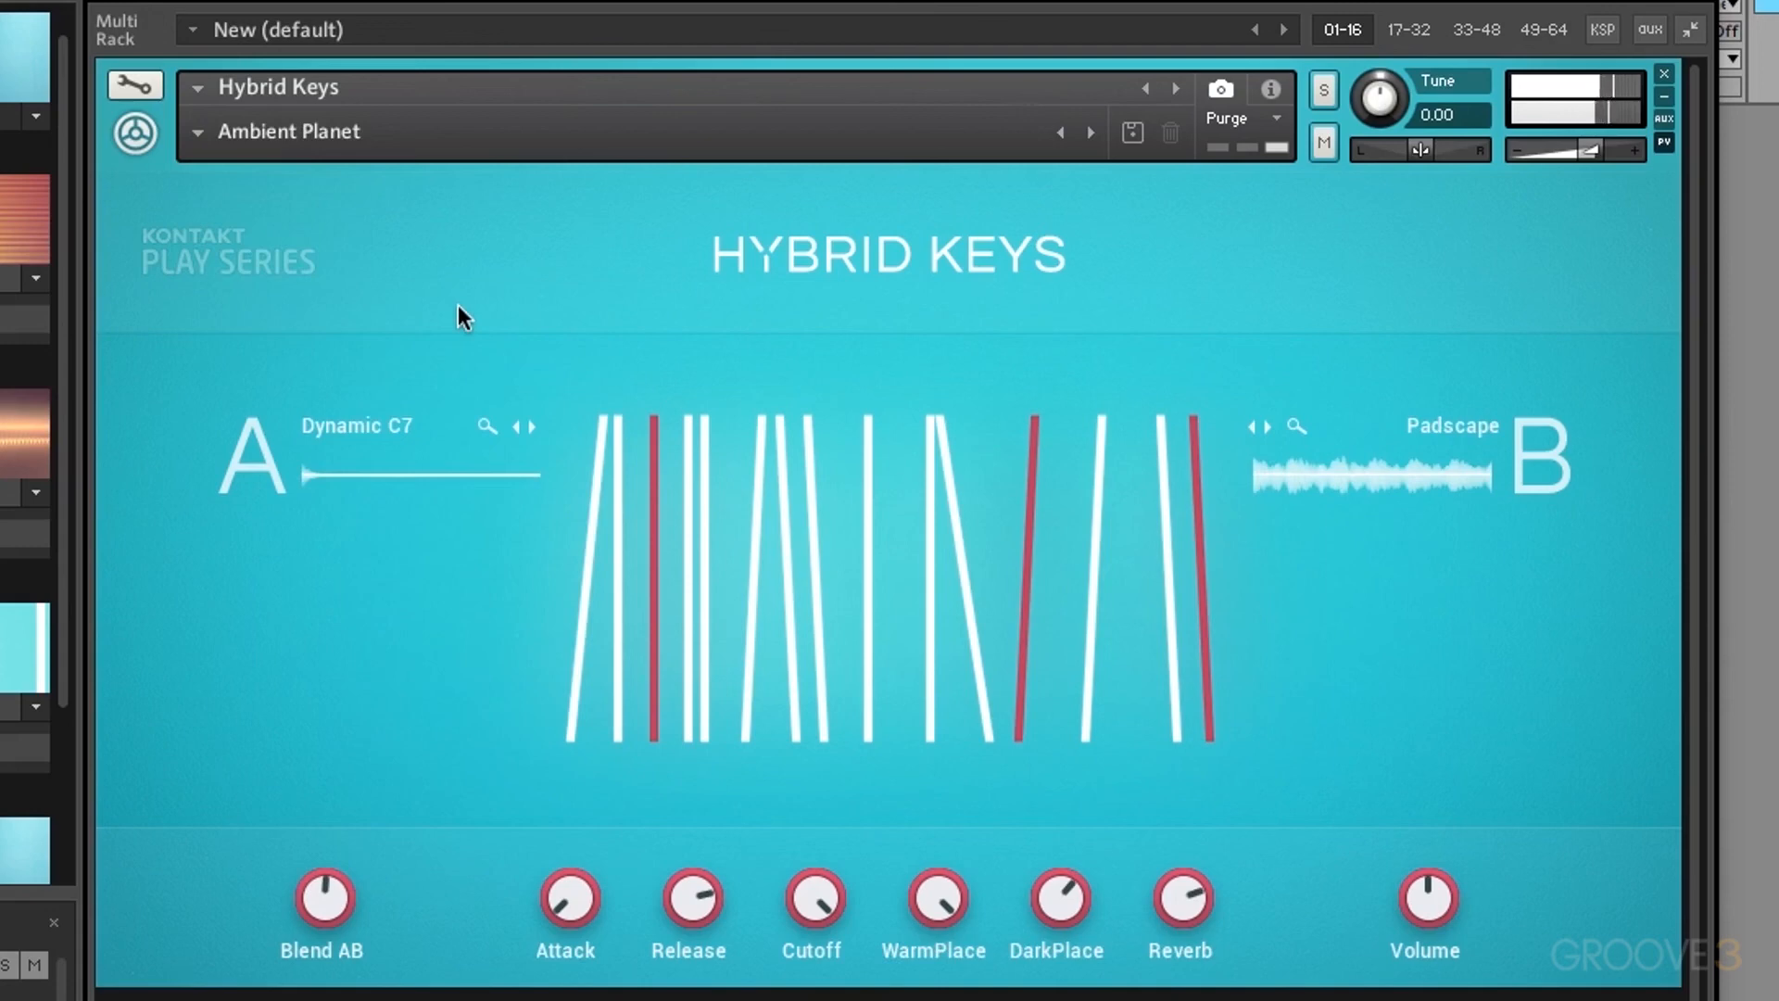
Step: Try Synthy > Jetskis, then load Mallets > Hot Tropics
click(197, 132)
mouse_move(239, 306)
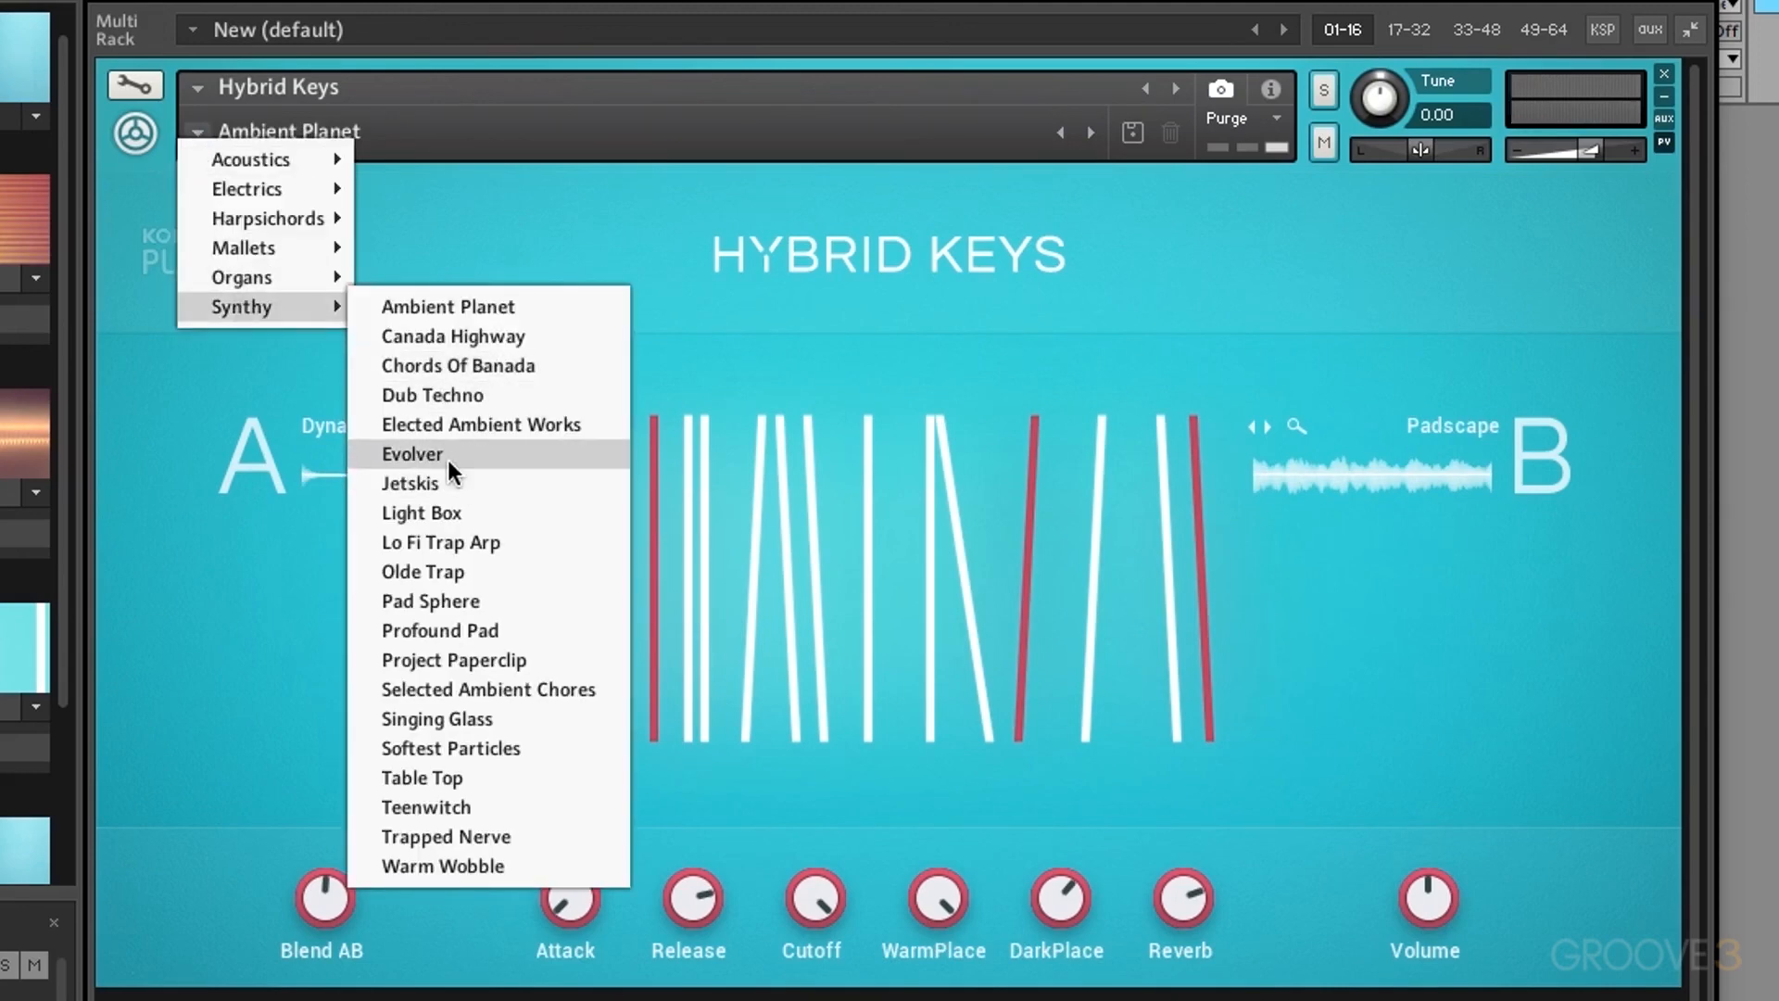
click(412, 483)
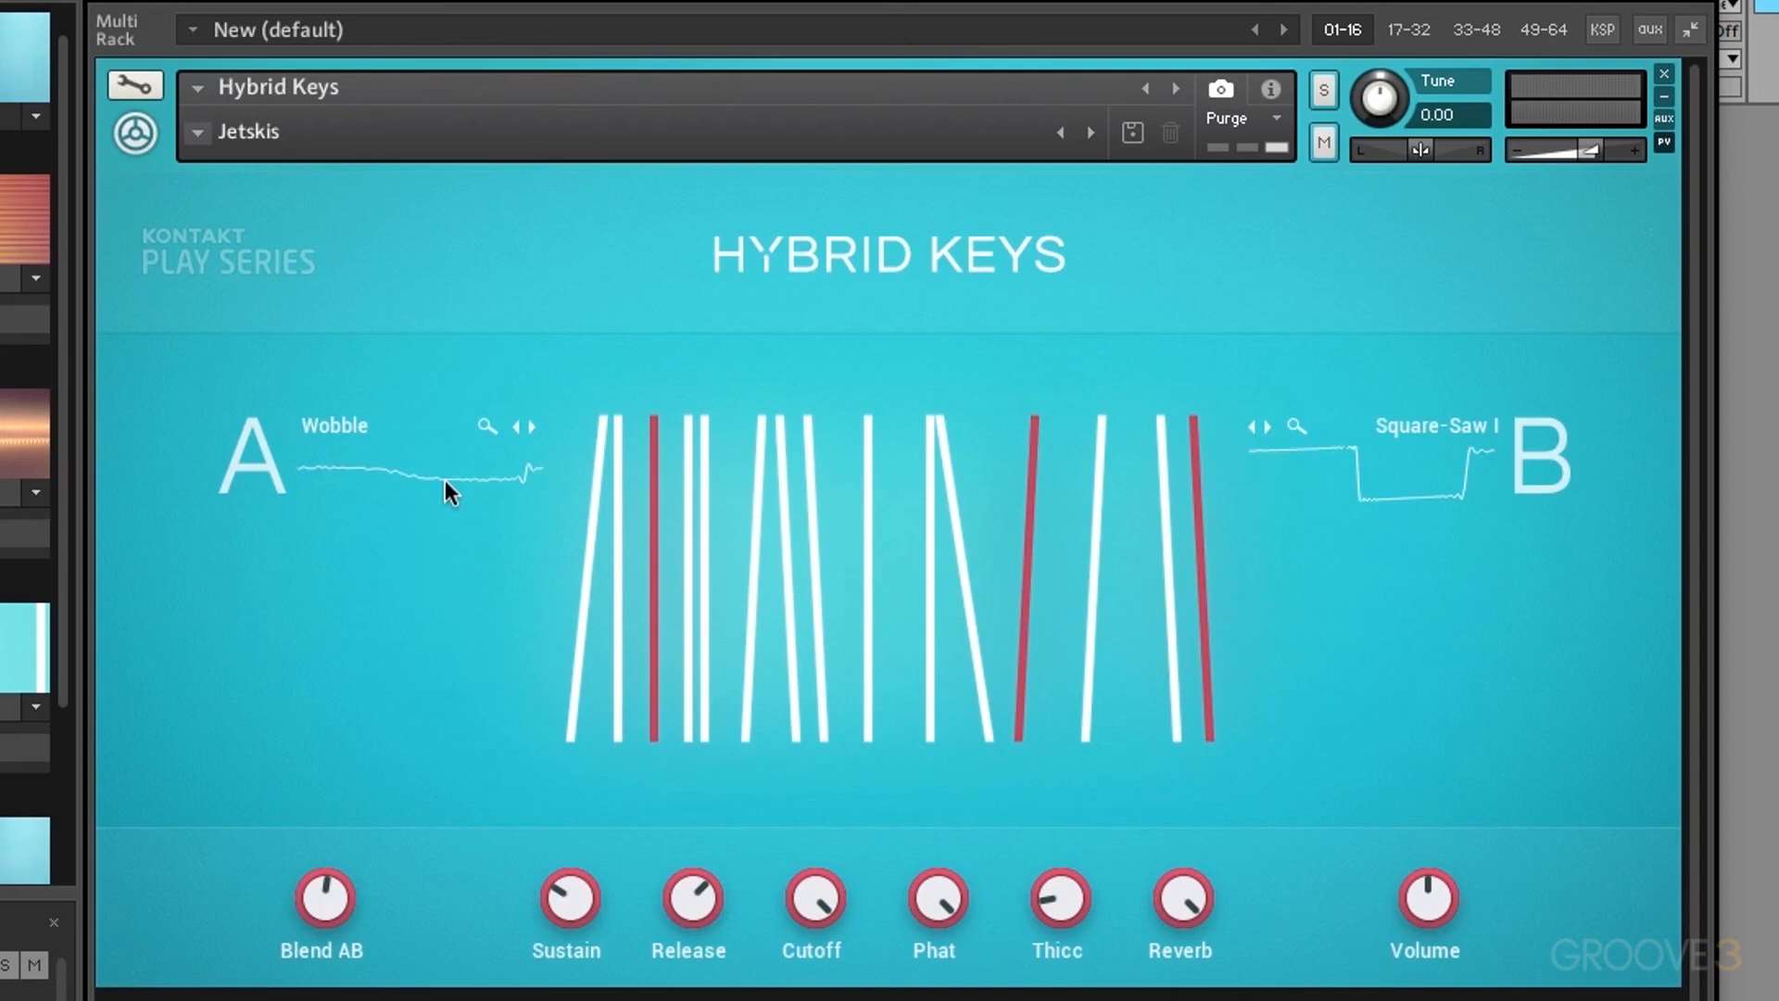
click(196, 136)
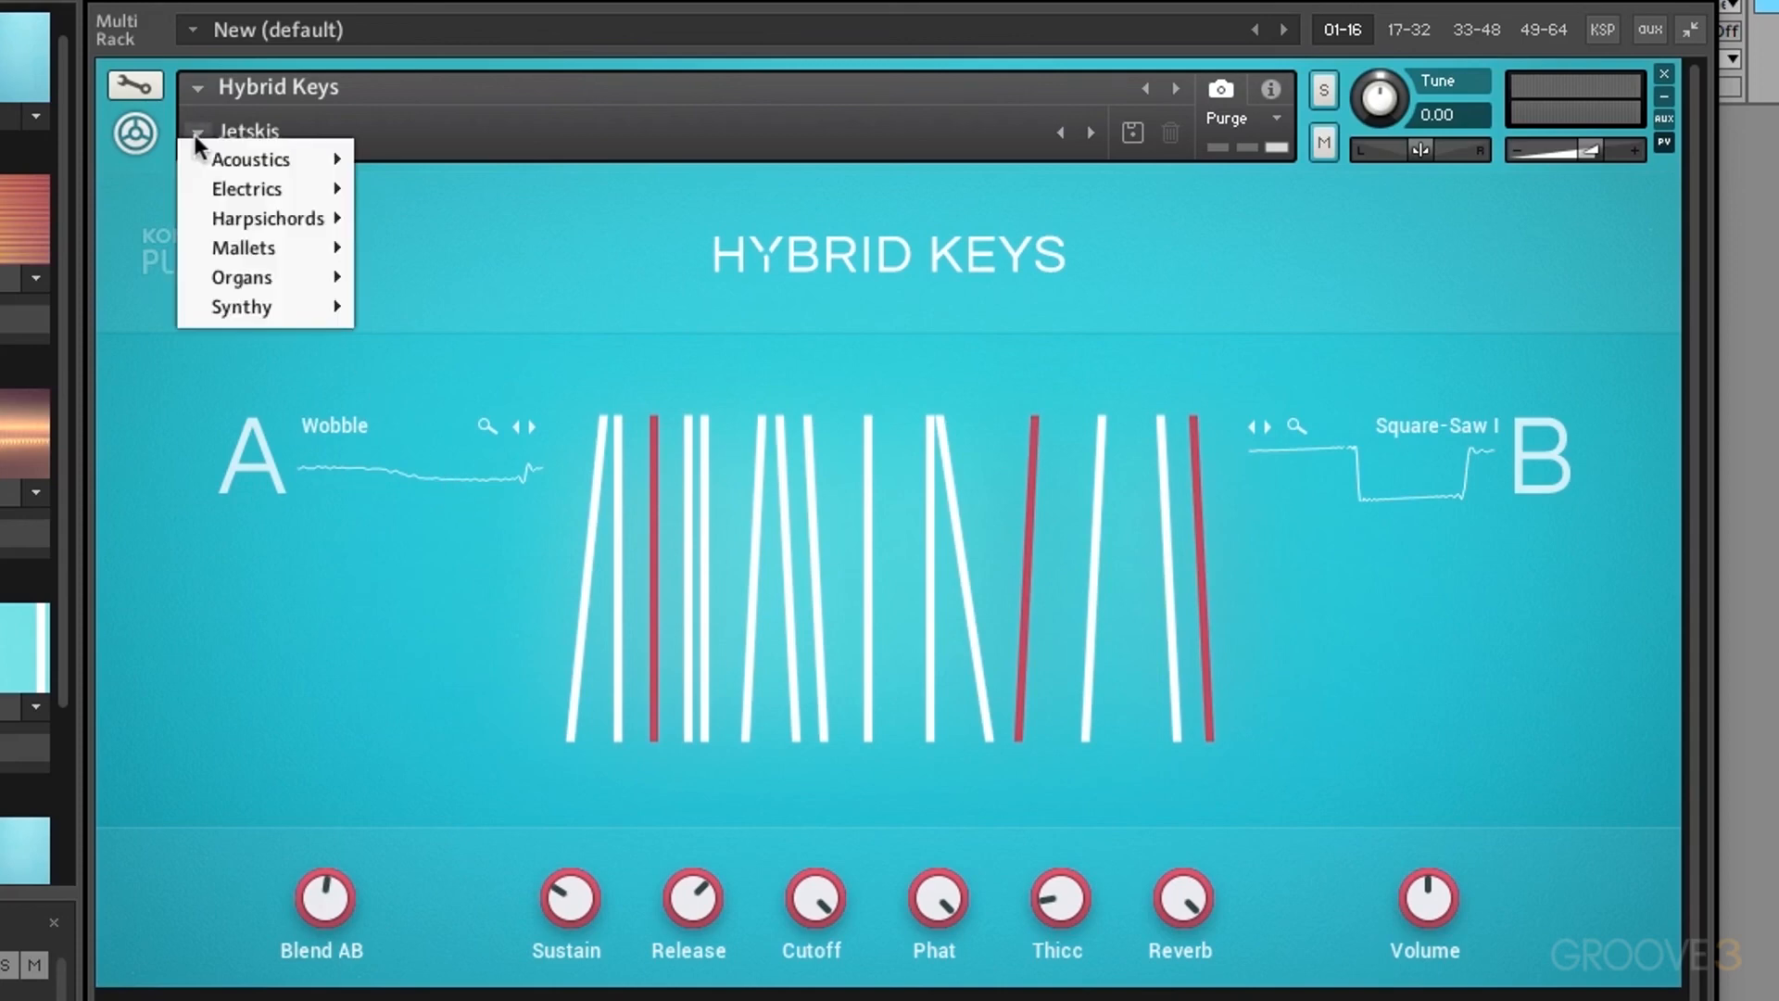
mouse_move(244, 276)
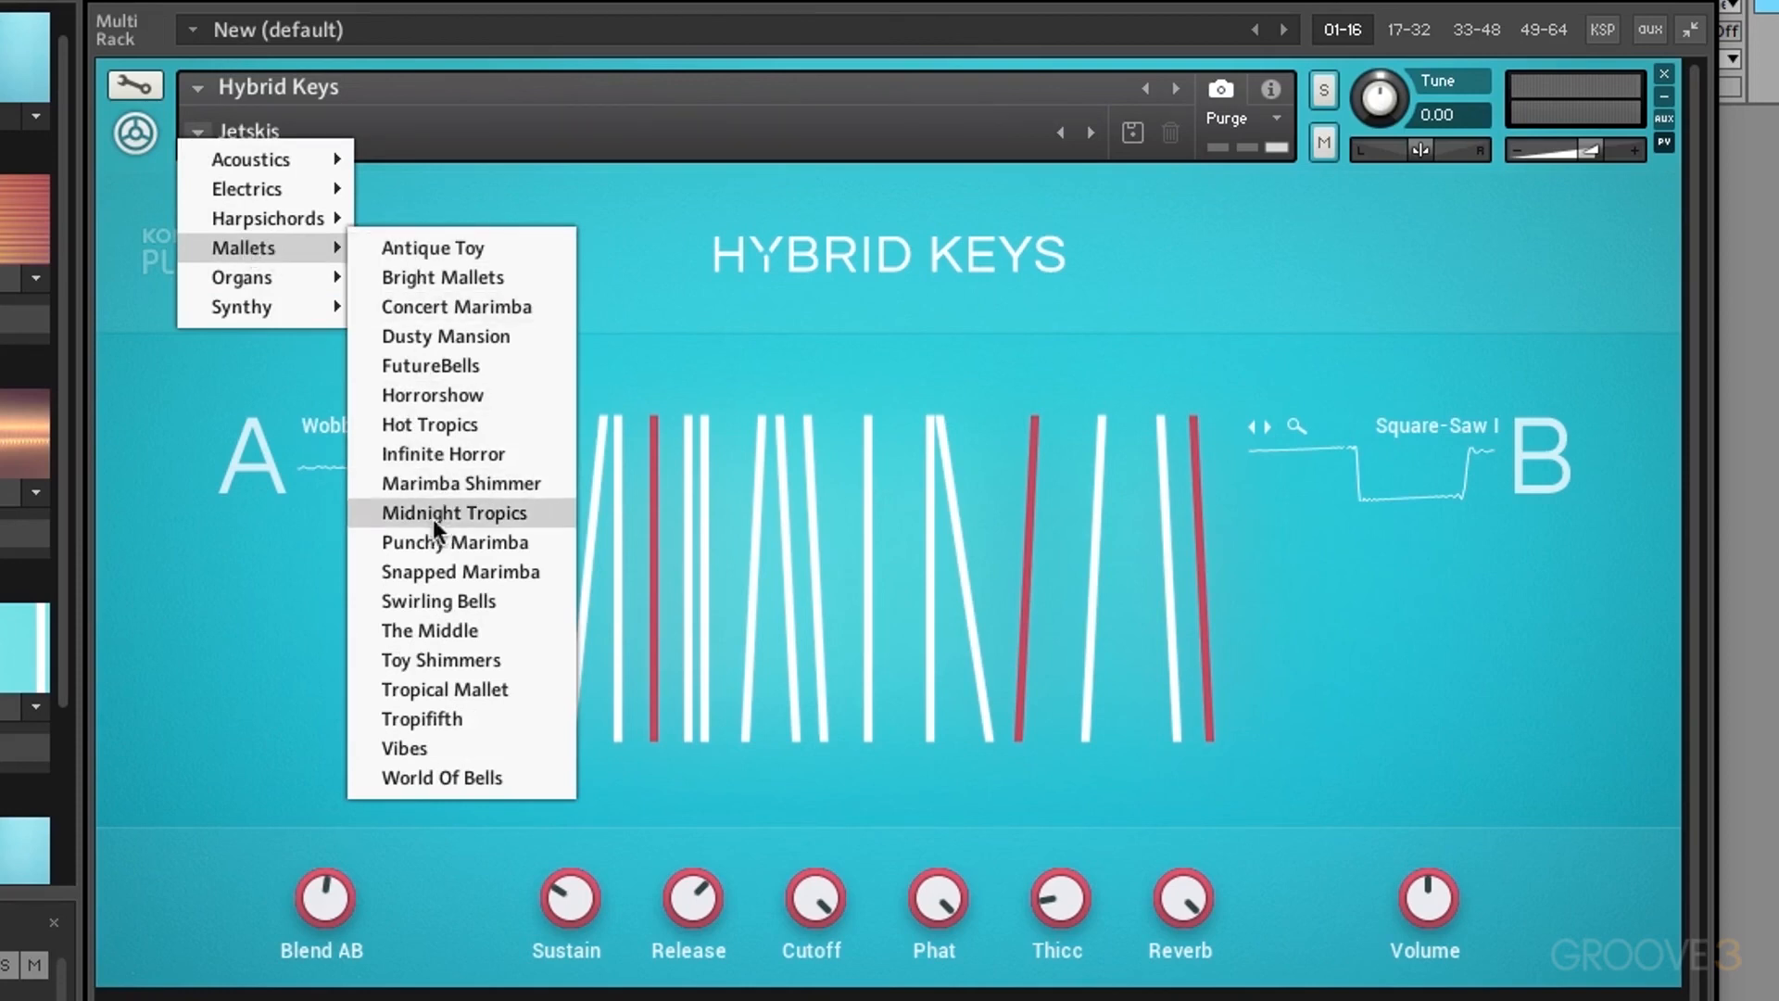
click(469, 424)
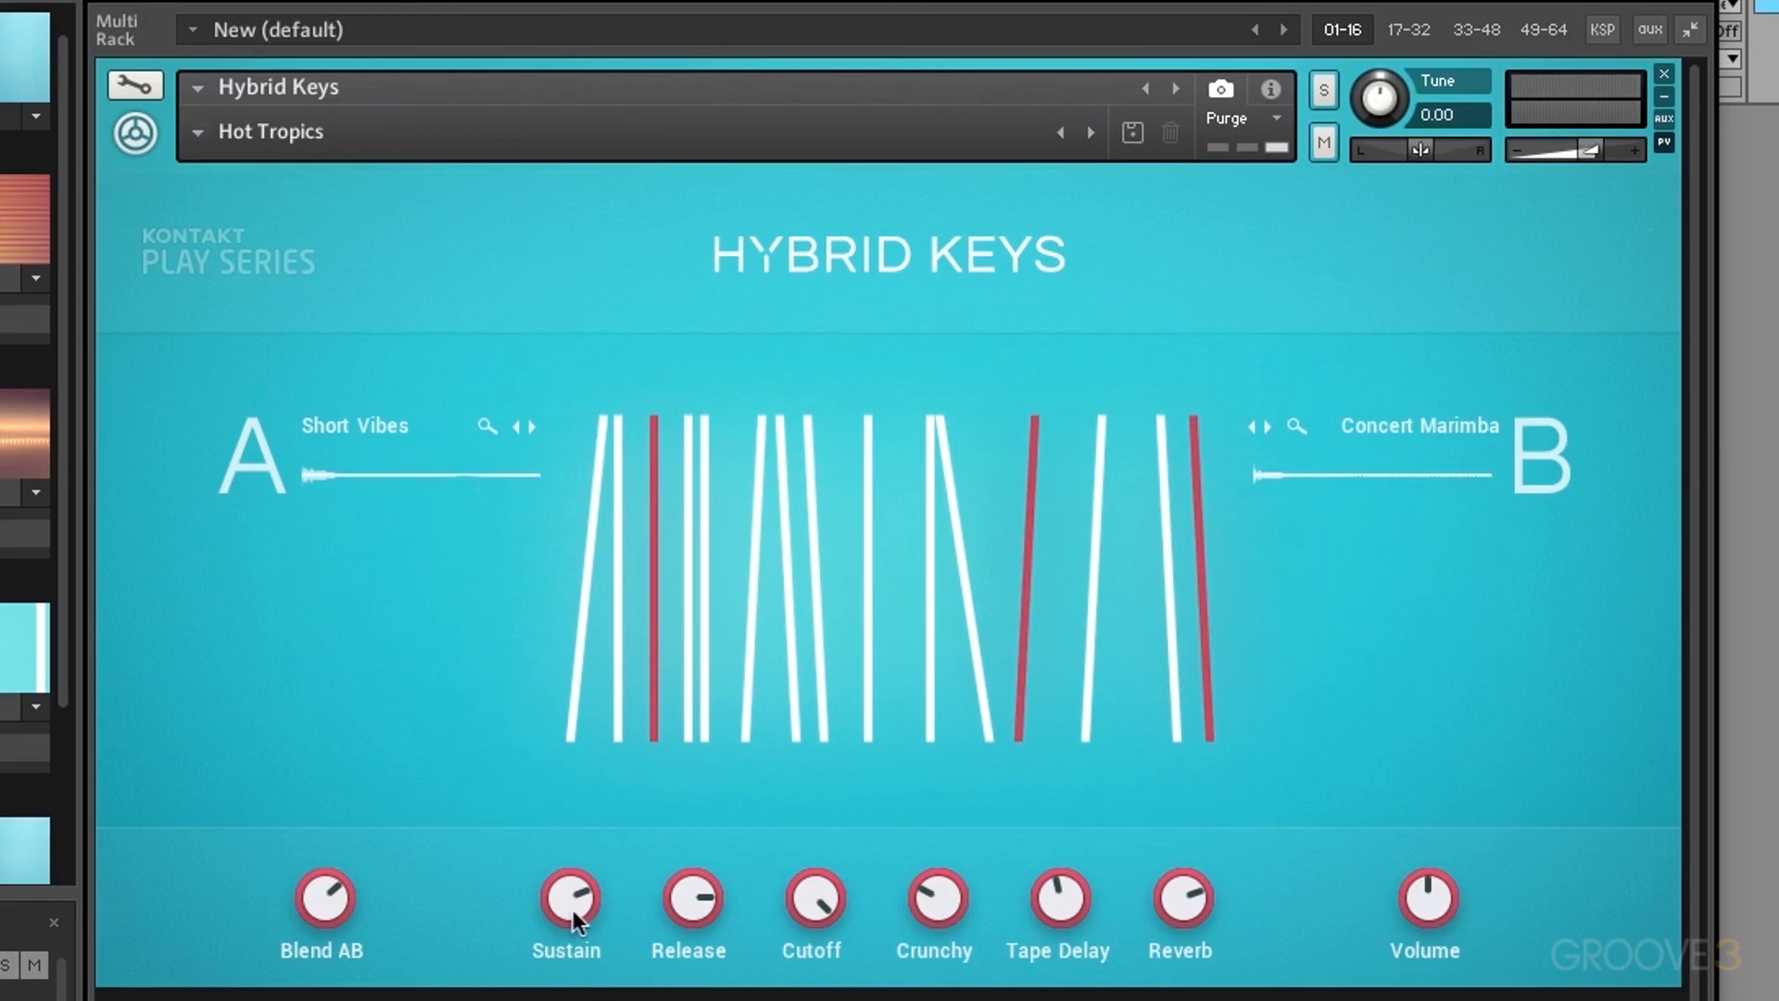
Step: Raise Sustain to 0.0 dB, then sweep Blend AB from A to B and back to A
drag(573, 909, 557, 781)
drag(343, 903, 343, 982)
drag(326, 908, 330, 569)
drag(322, 908, 323, 982)
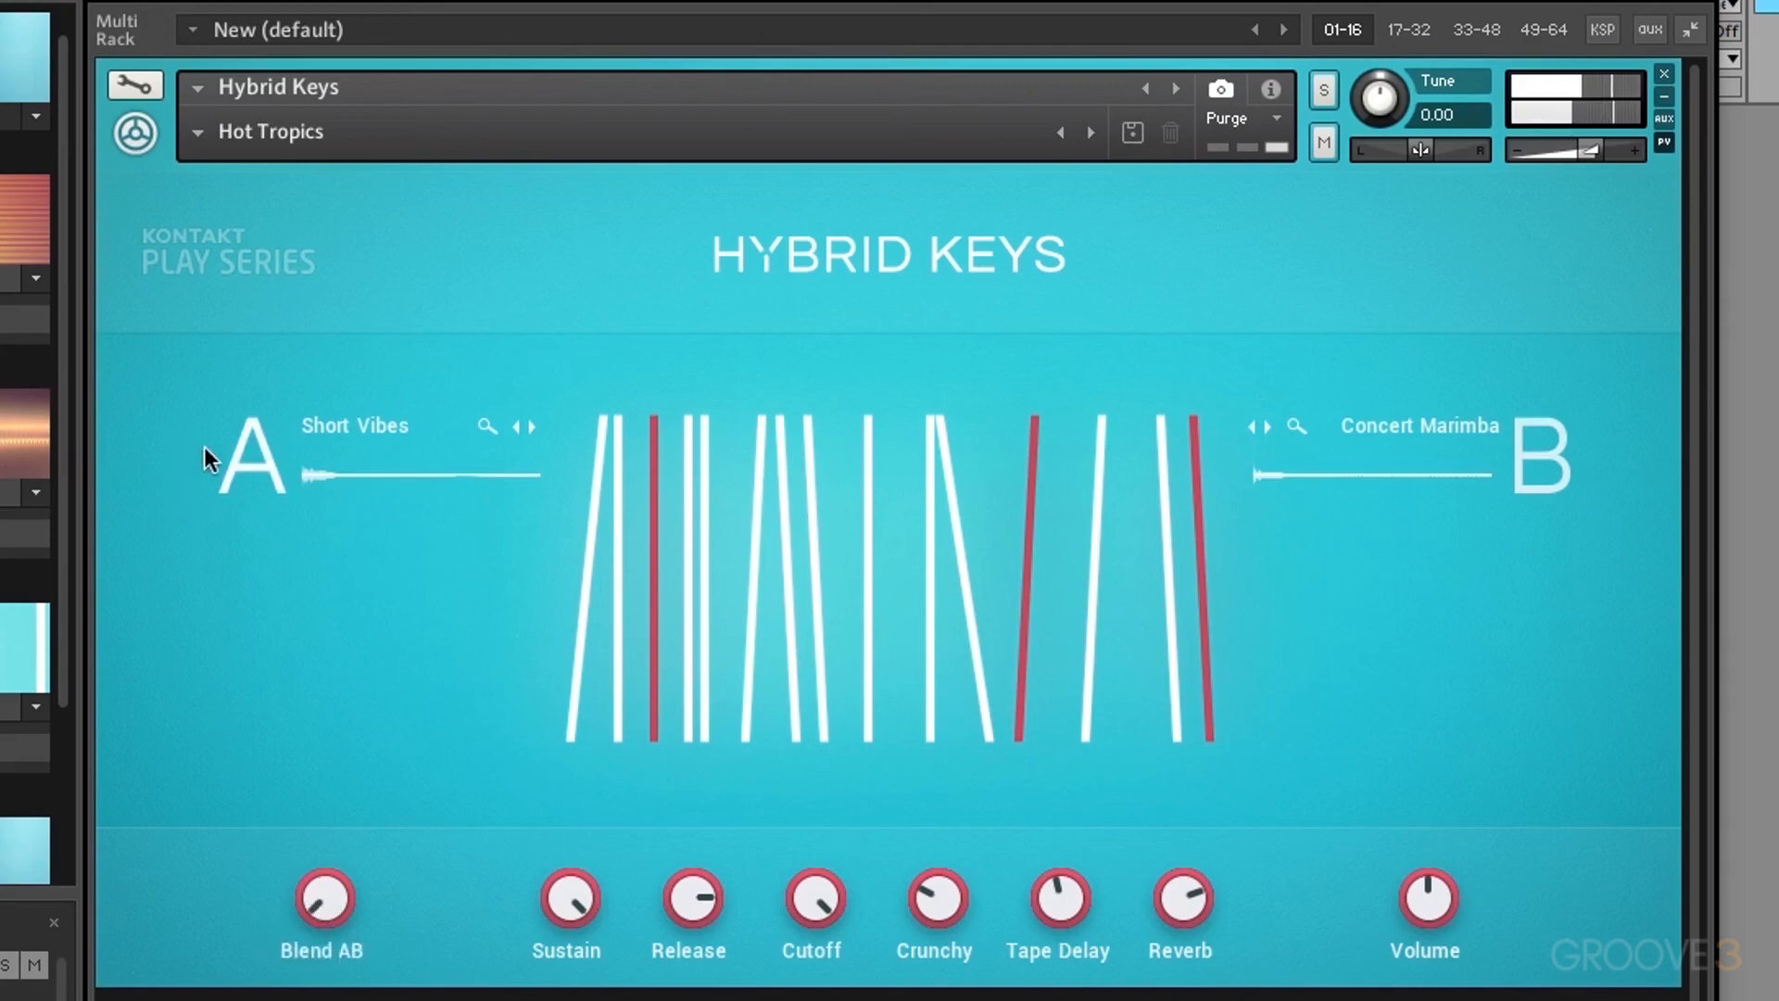
Step: Audition LoFi House Piano and Tape E-Piano, then settle on Ambient E-Piano as source A
click(242, 464)
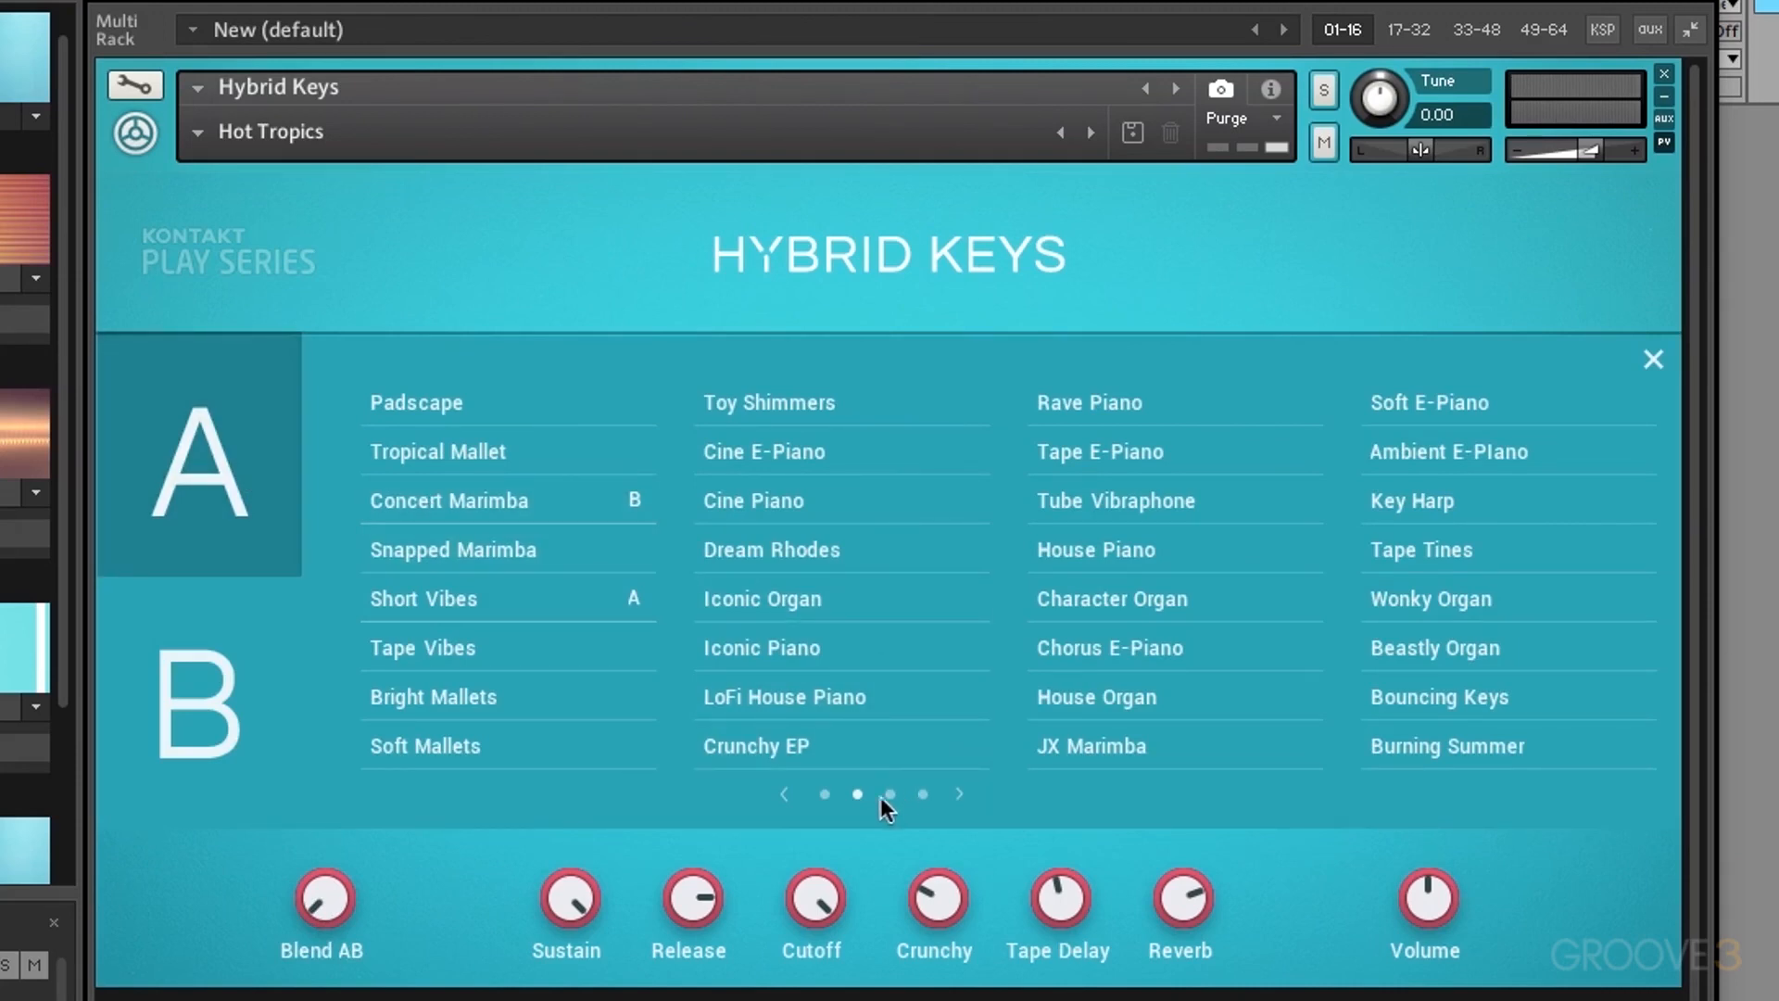
click(826, 794)
click(857, 794)
click(889, 794)
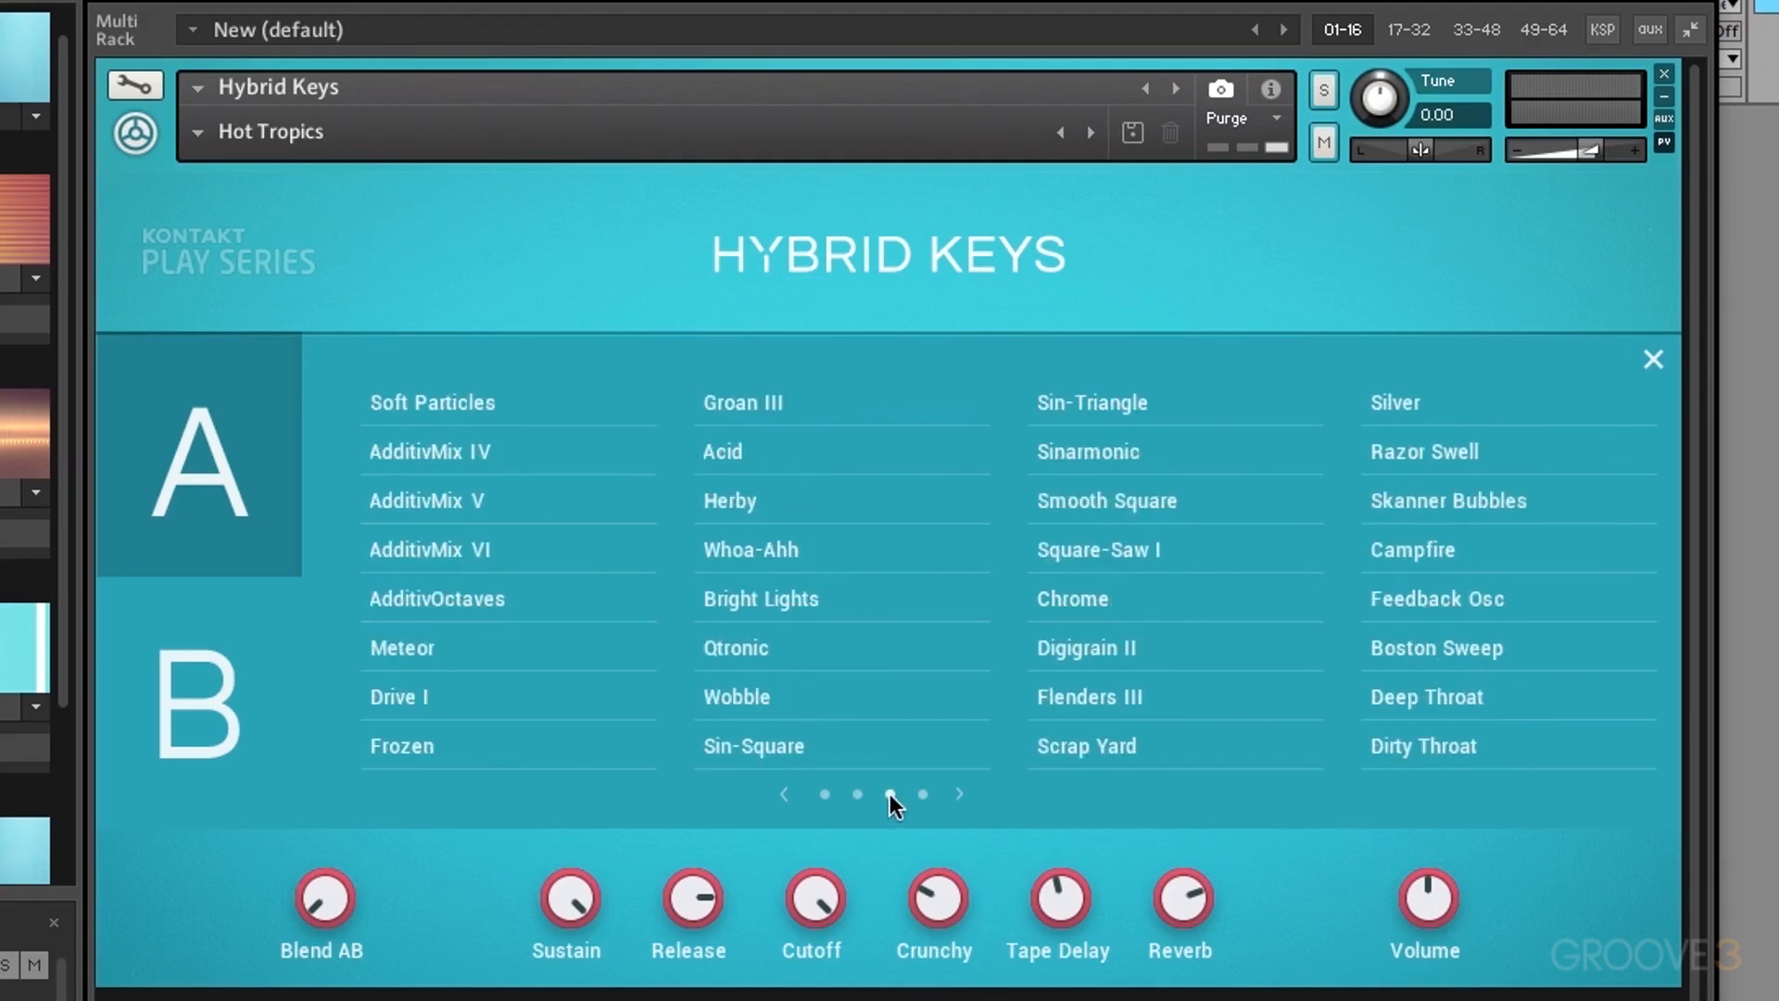
click(923, 794)
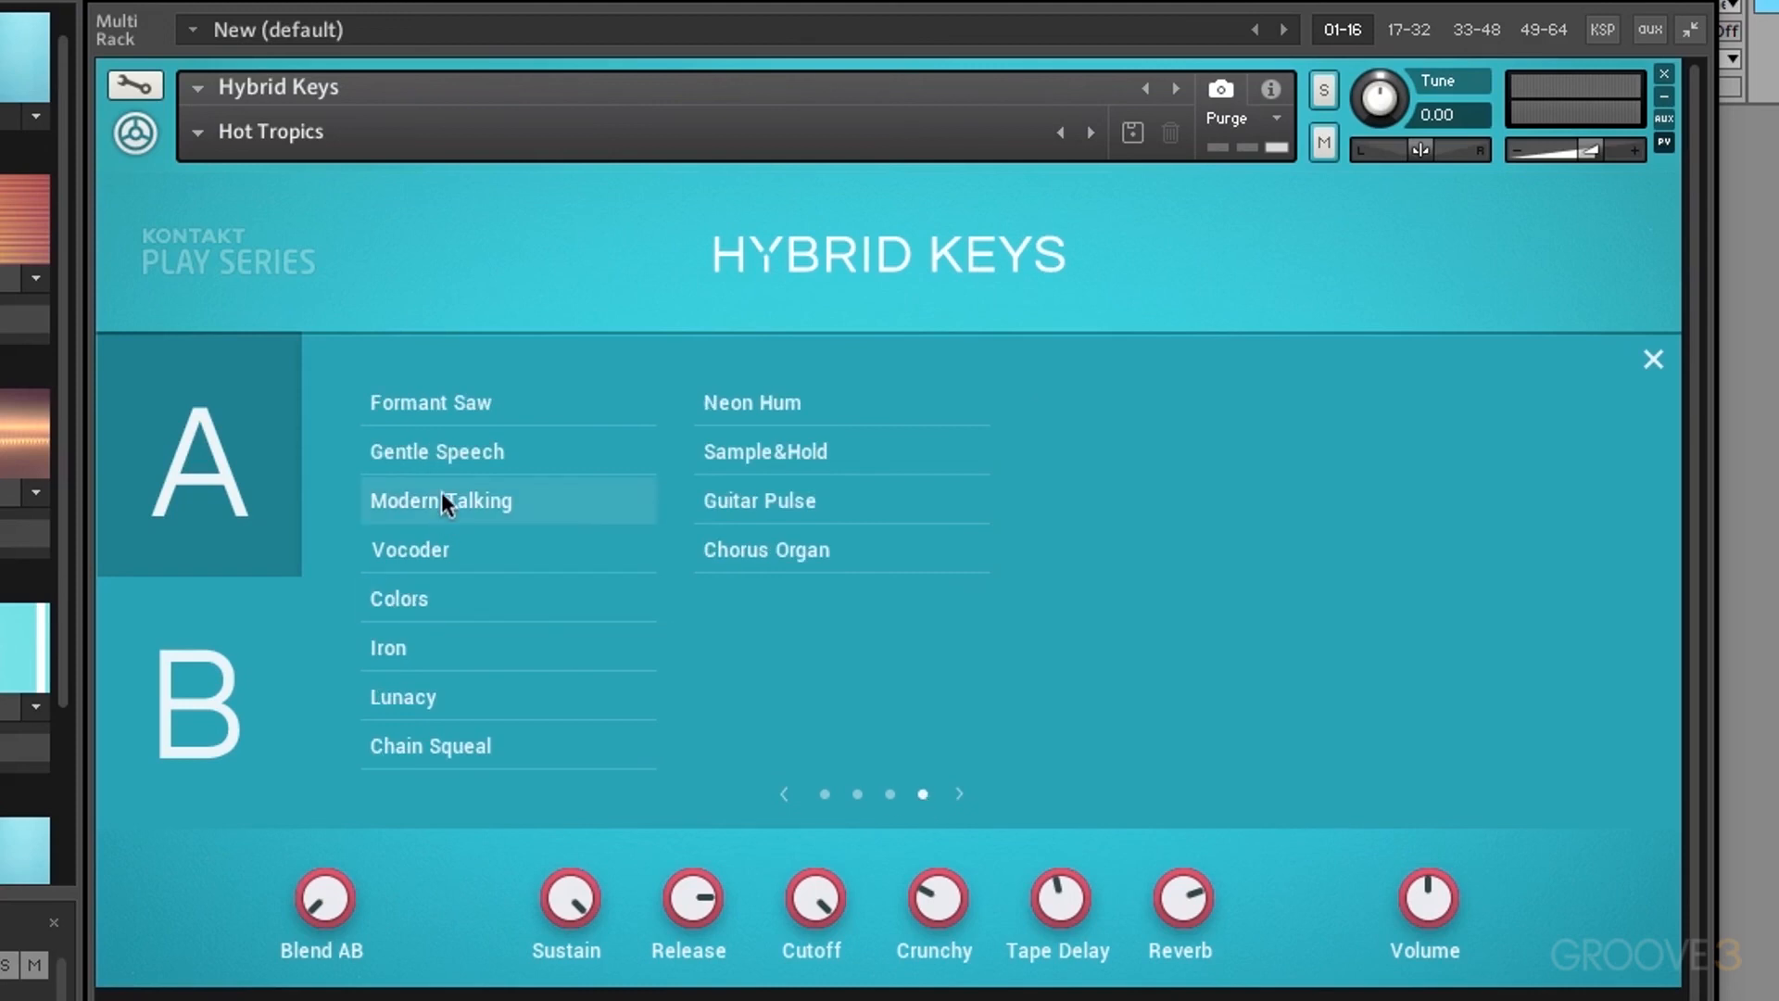
click(857, 795)
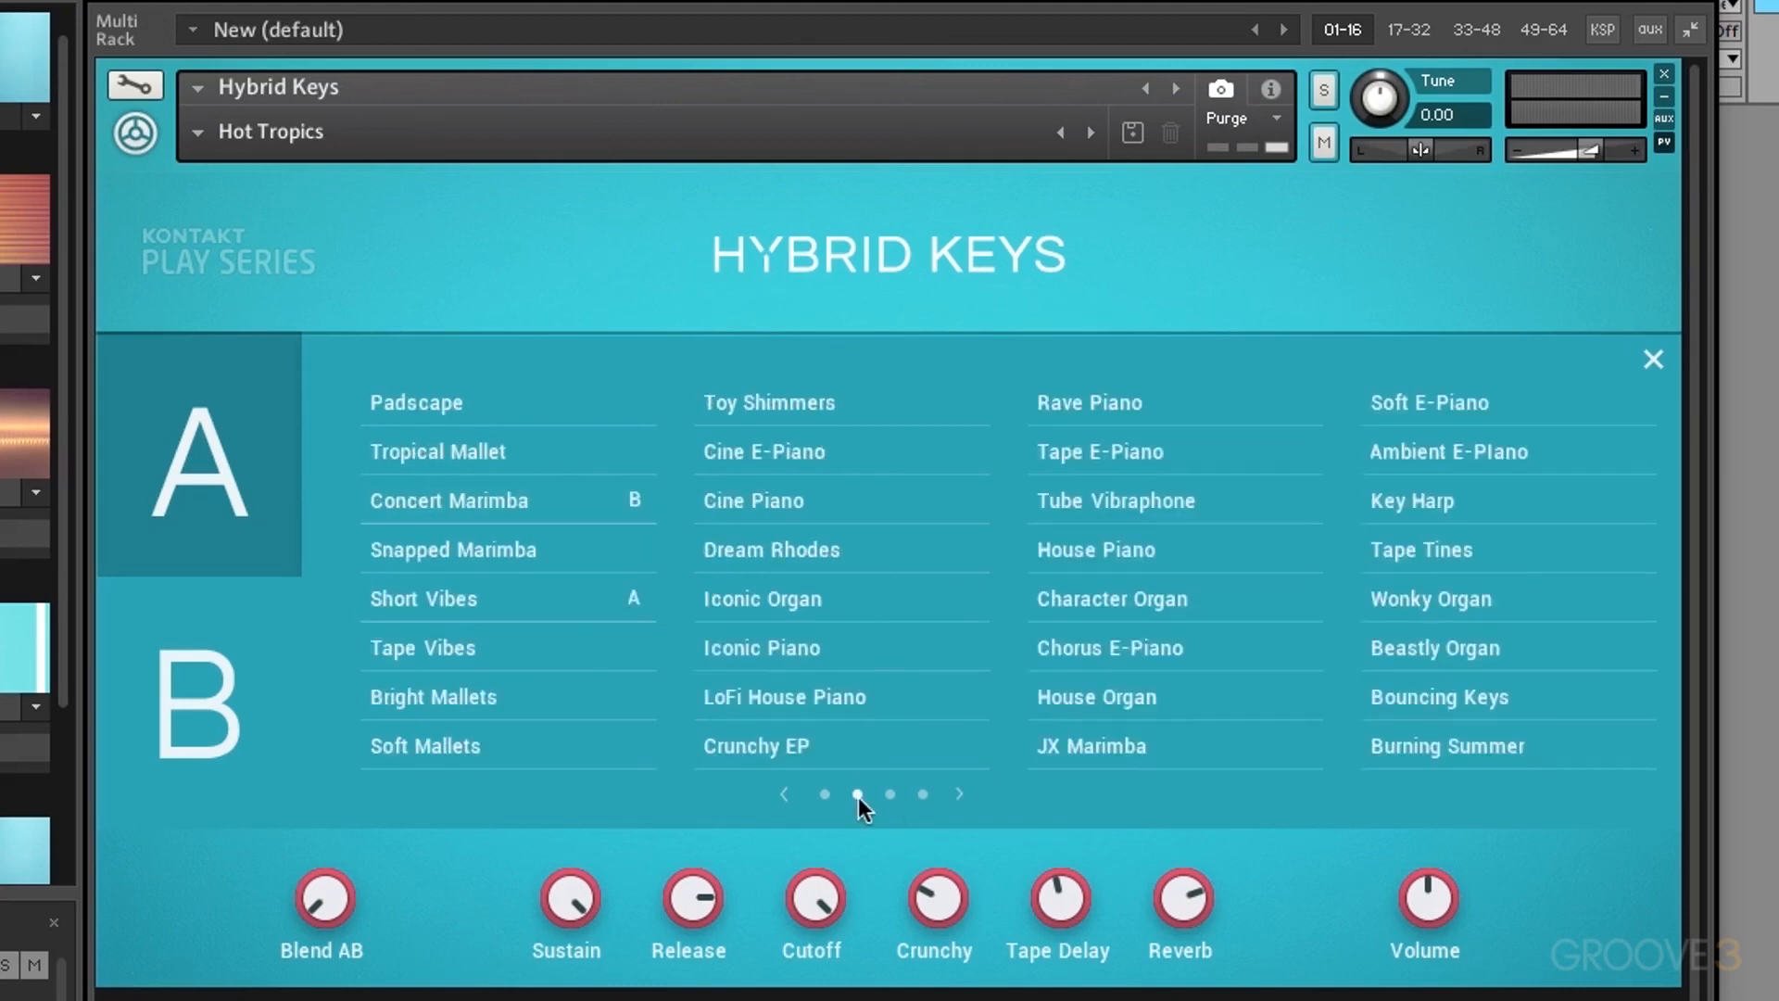
click(836, 706)
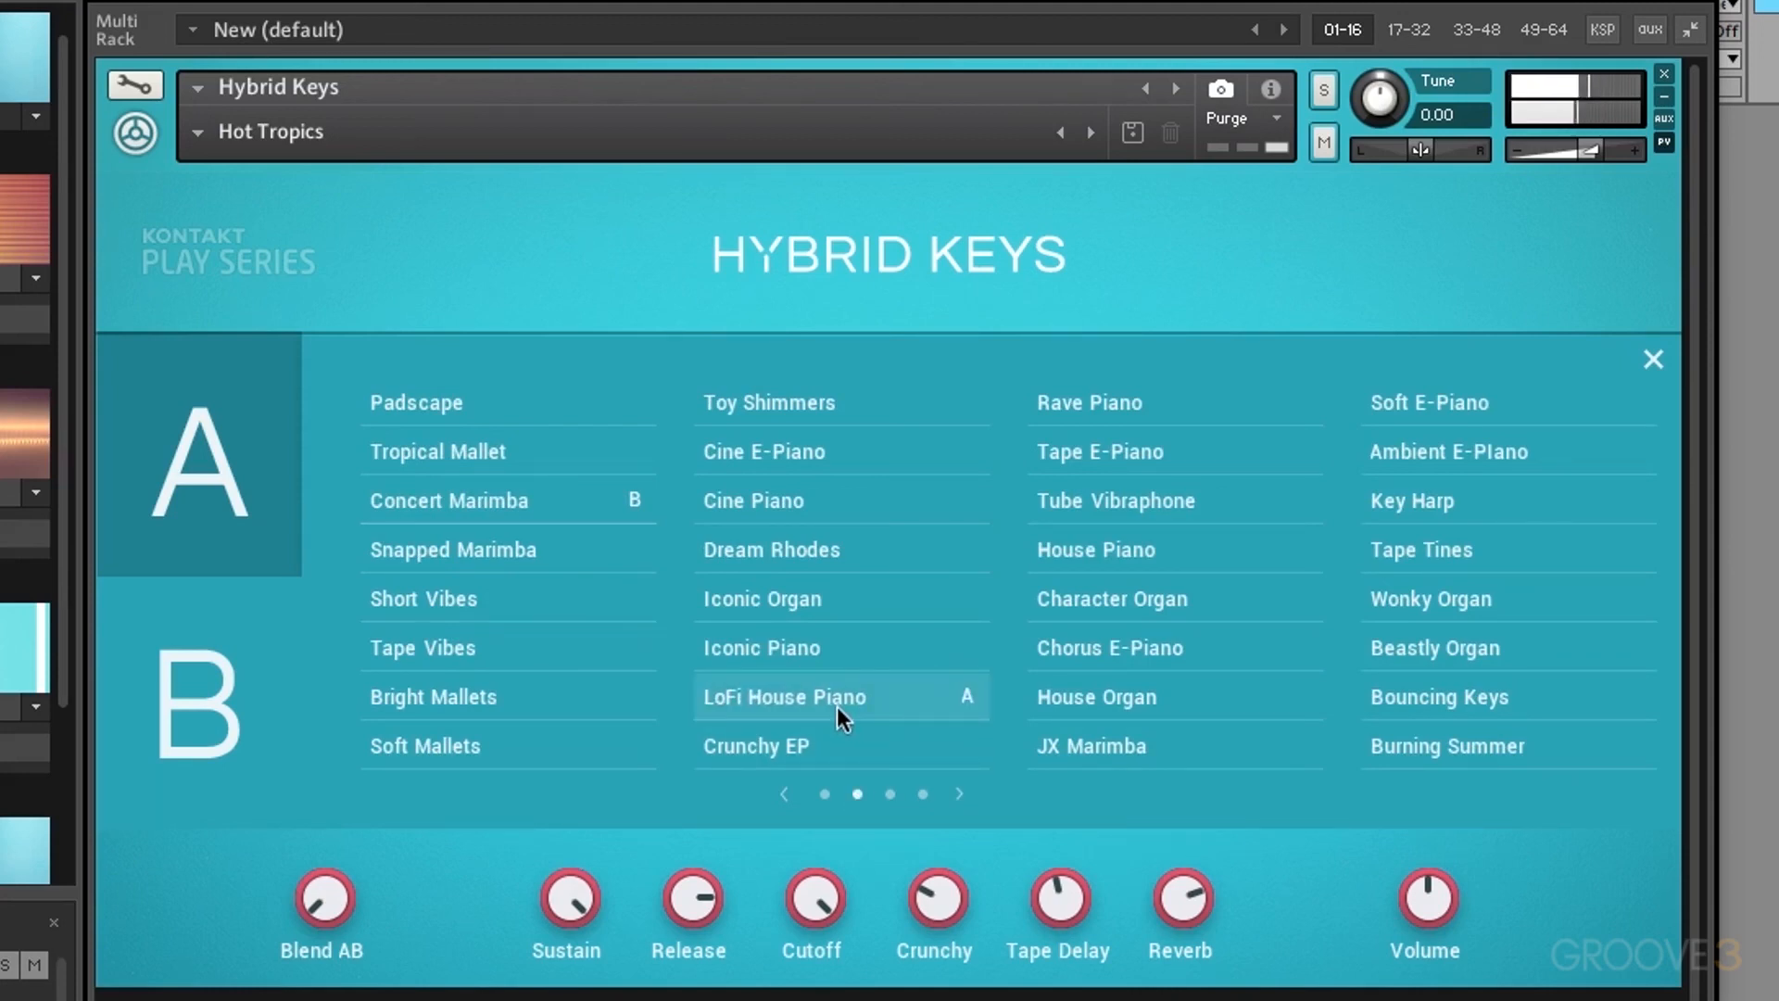
click(1136, 448)
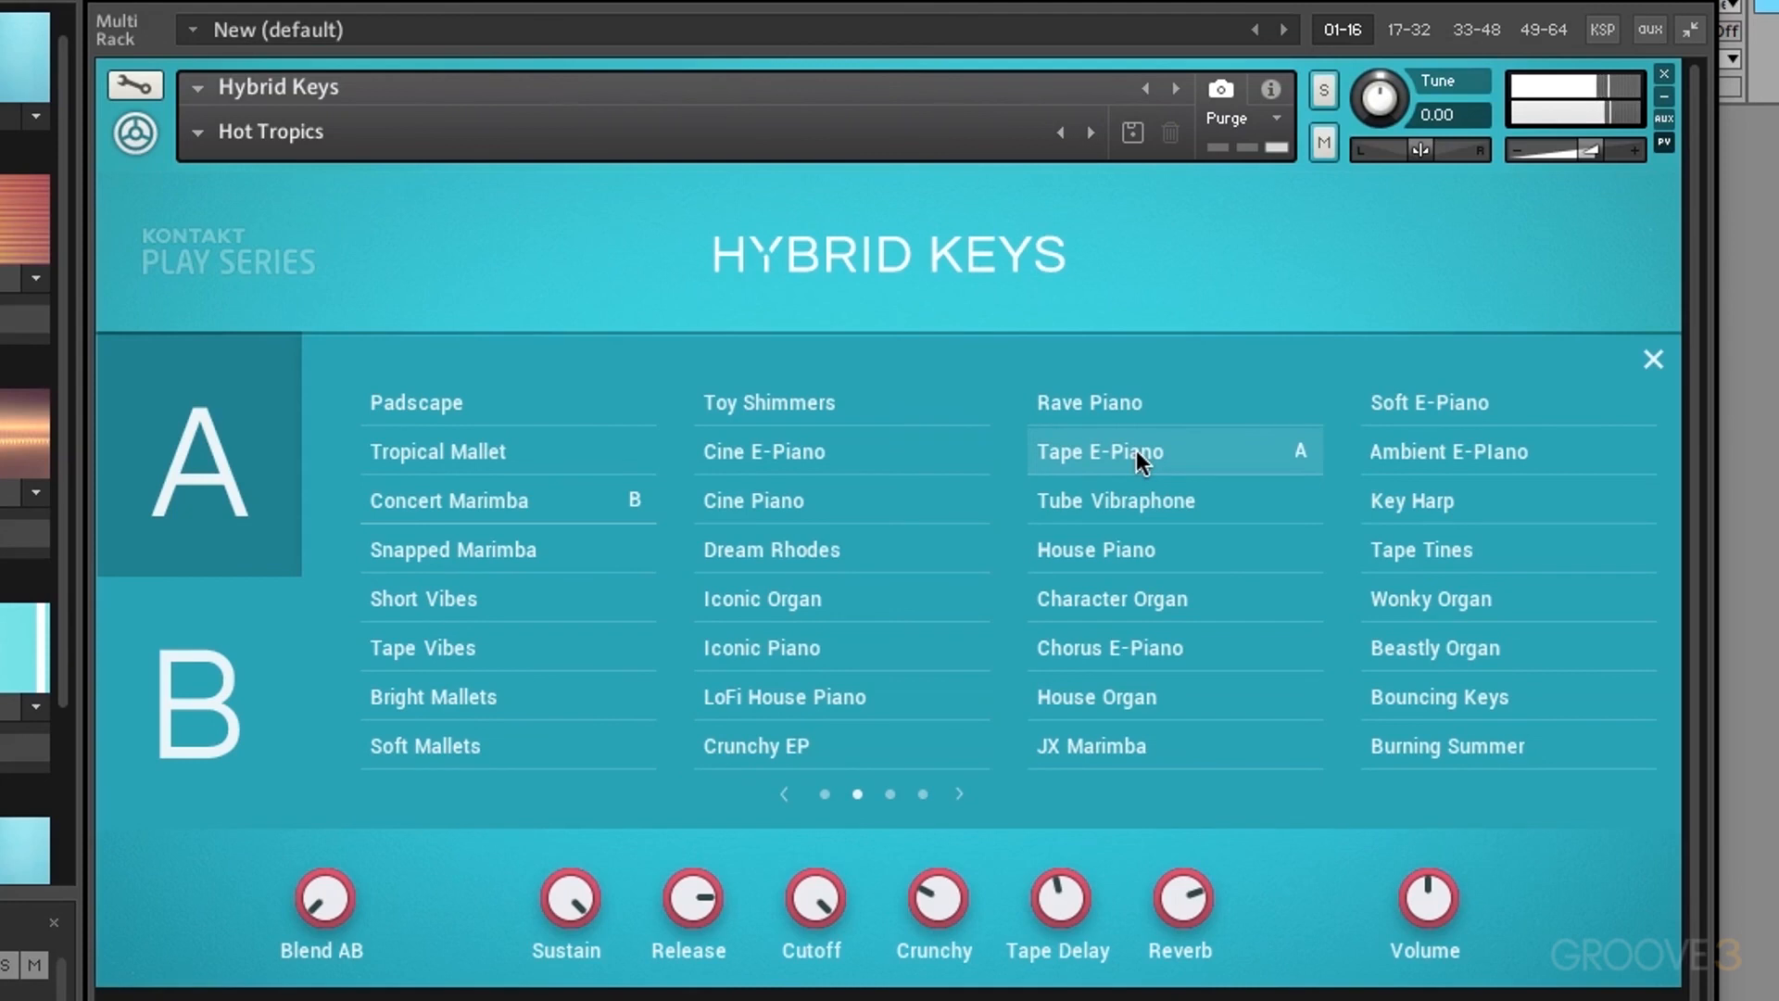
click(1453, 458)
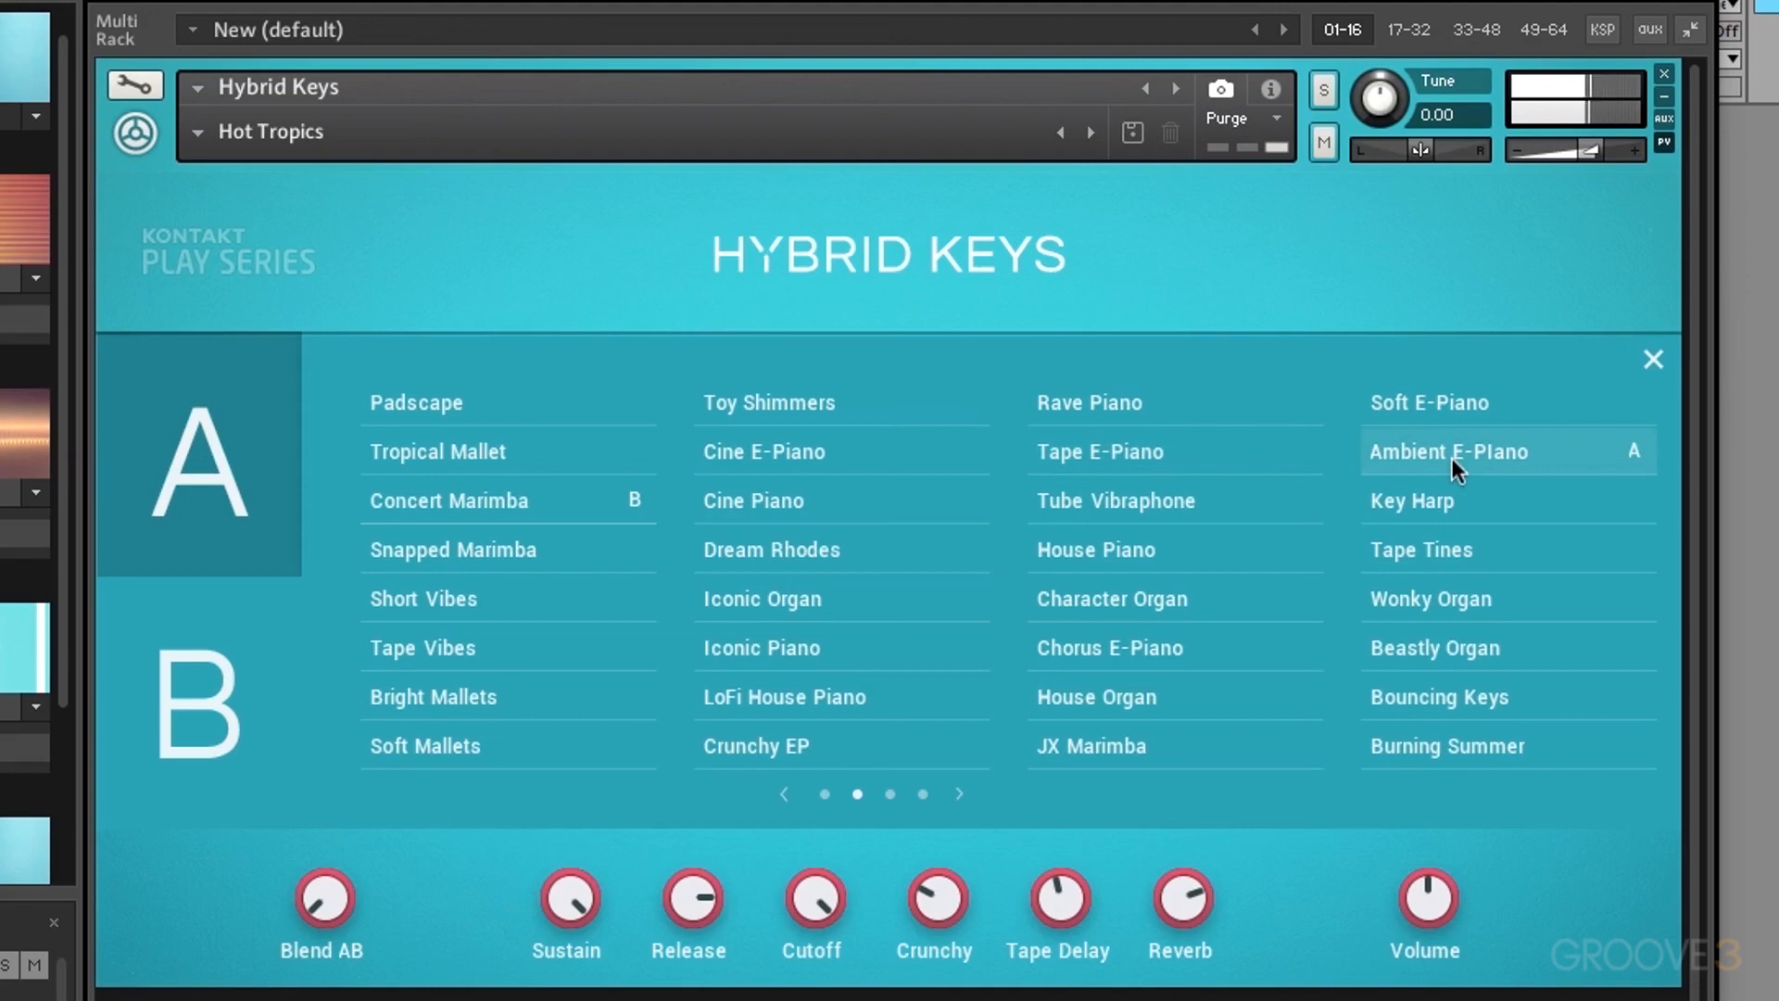
click(1653, 364)
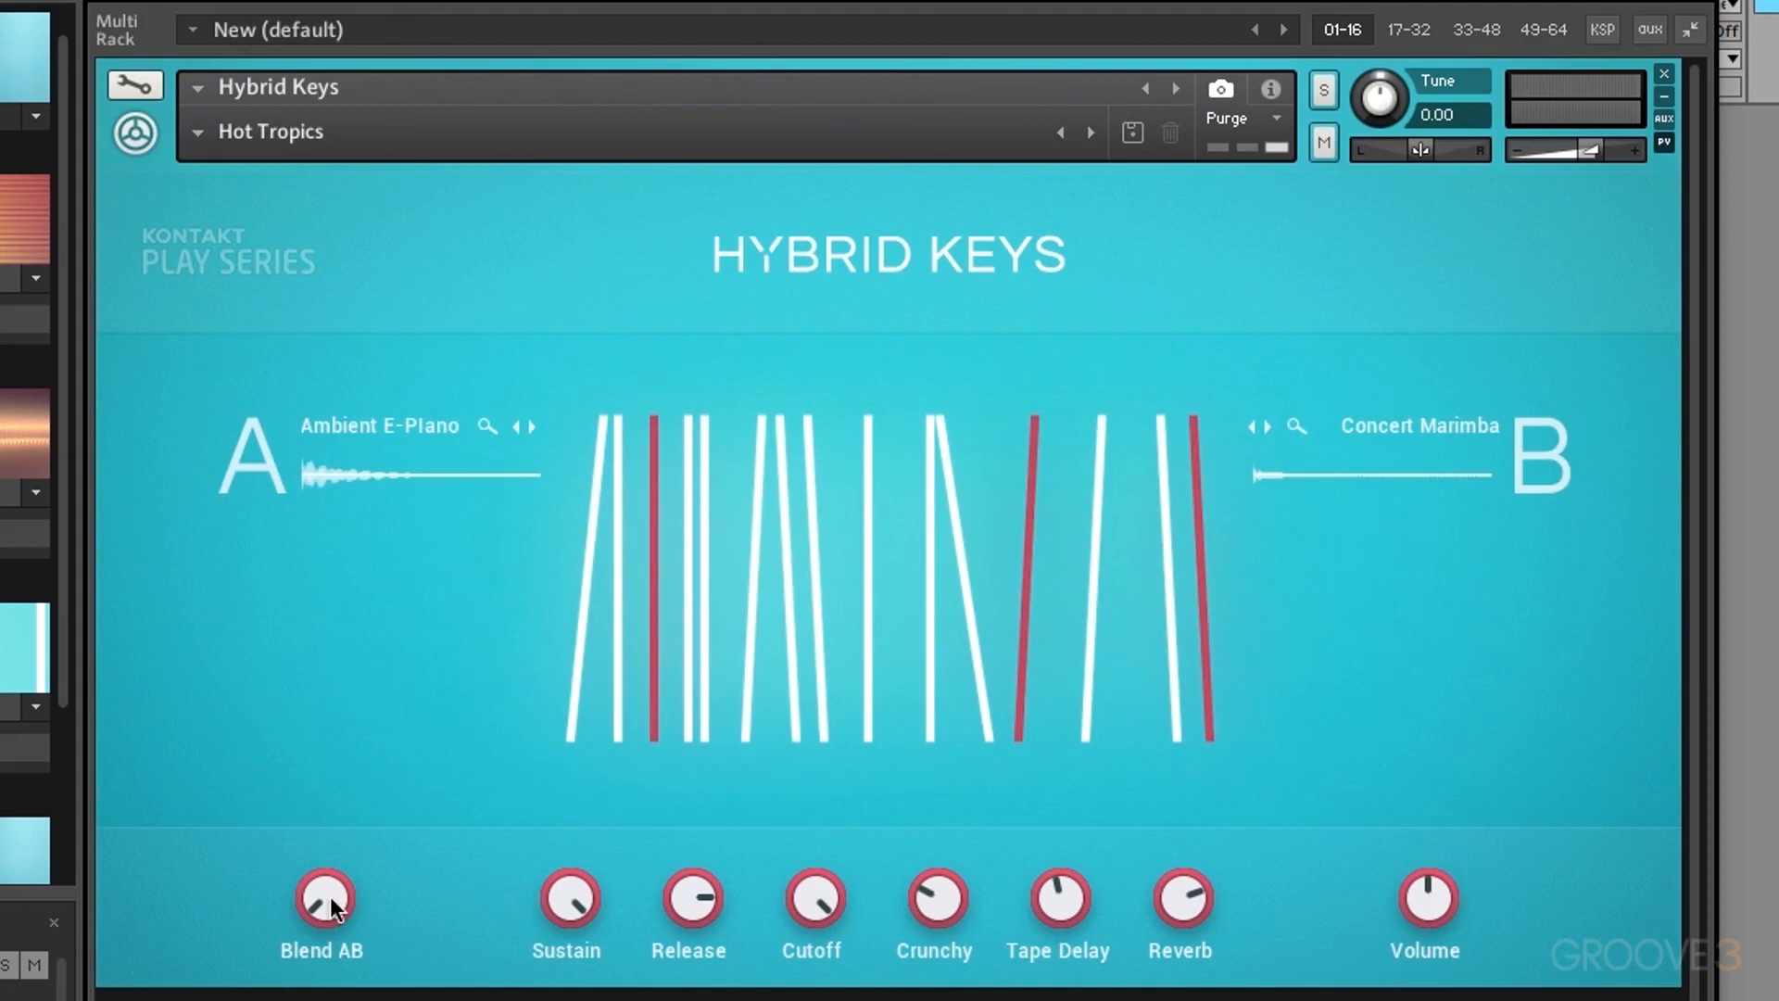
Step: Move Blend AB toward the centre and set Cutoff to 2.5kHz
mouse_move(331, 902)
mouse_down()
mouse_move(348, 795)
mouse_move(332, 936)
mouse_up()
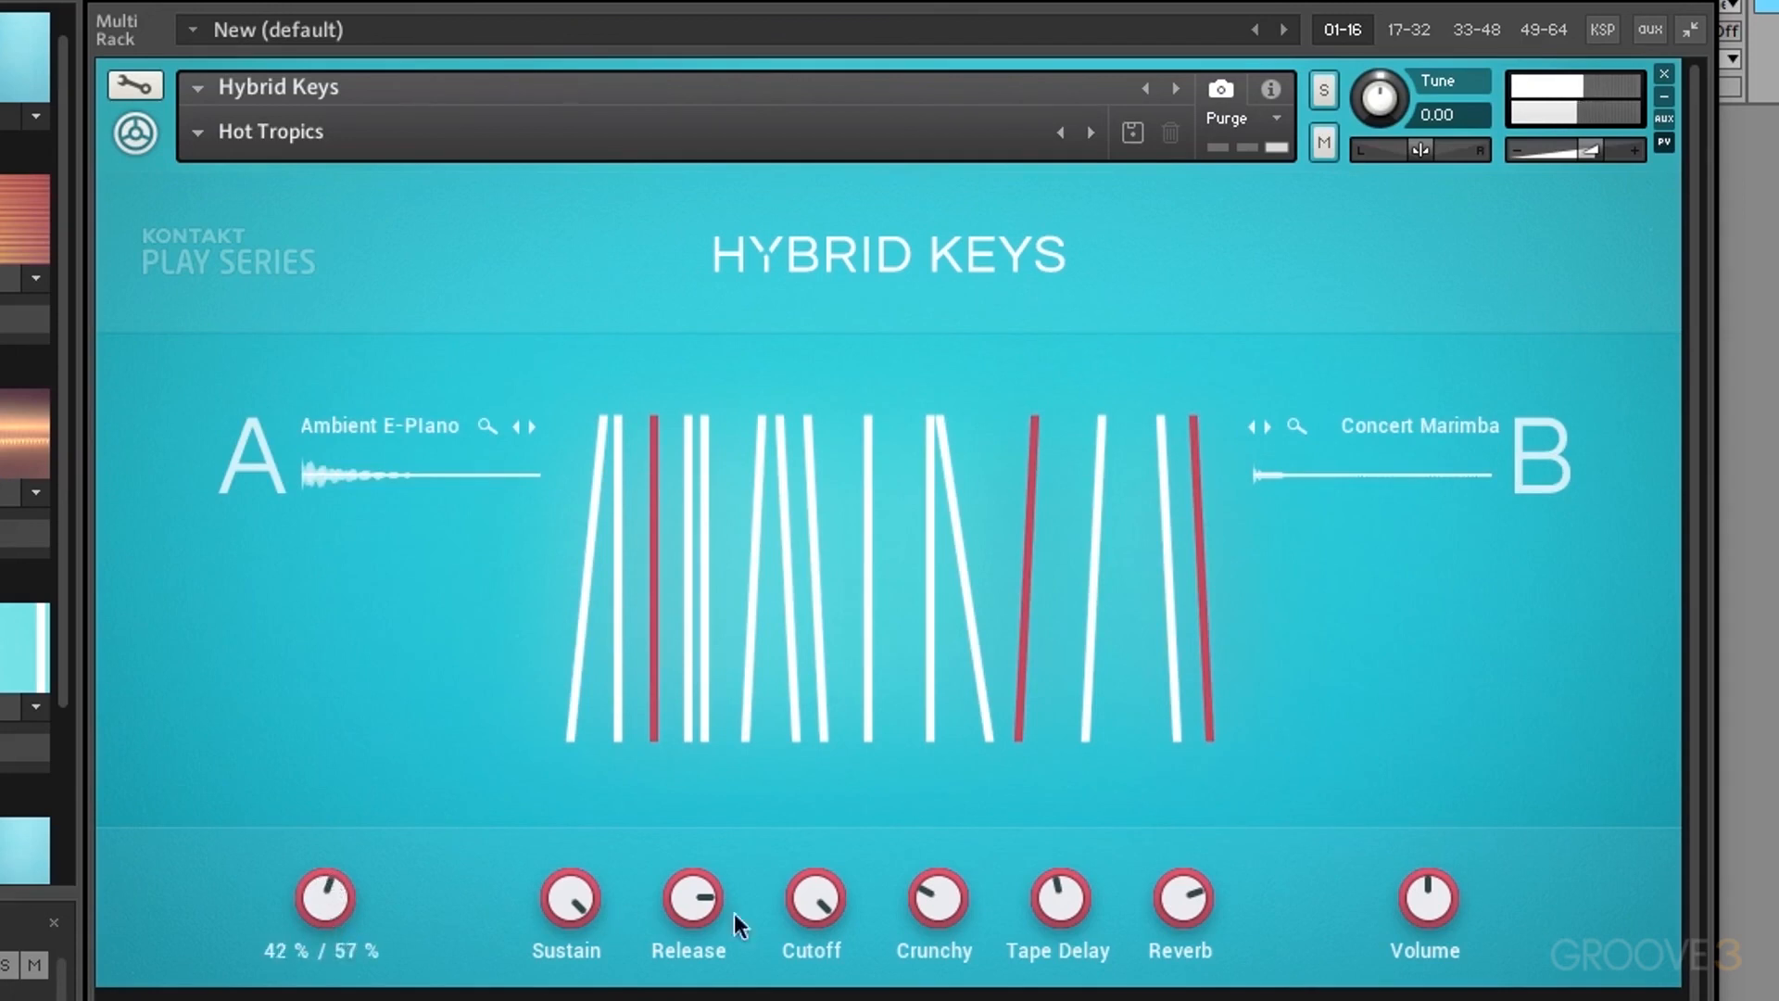
drag(825, 908, 838, 1000)
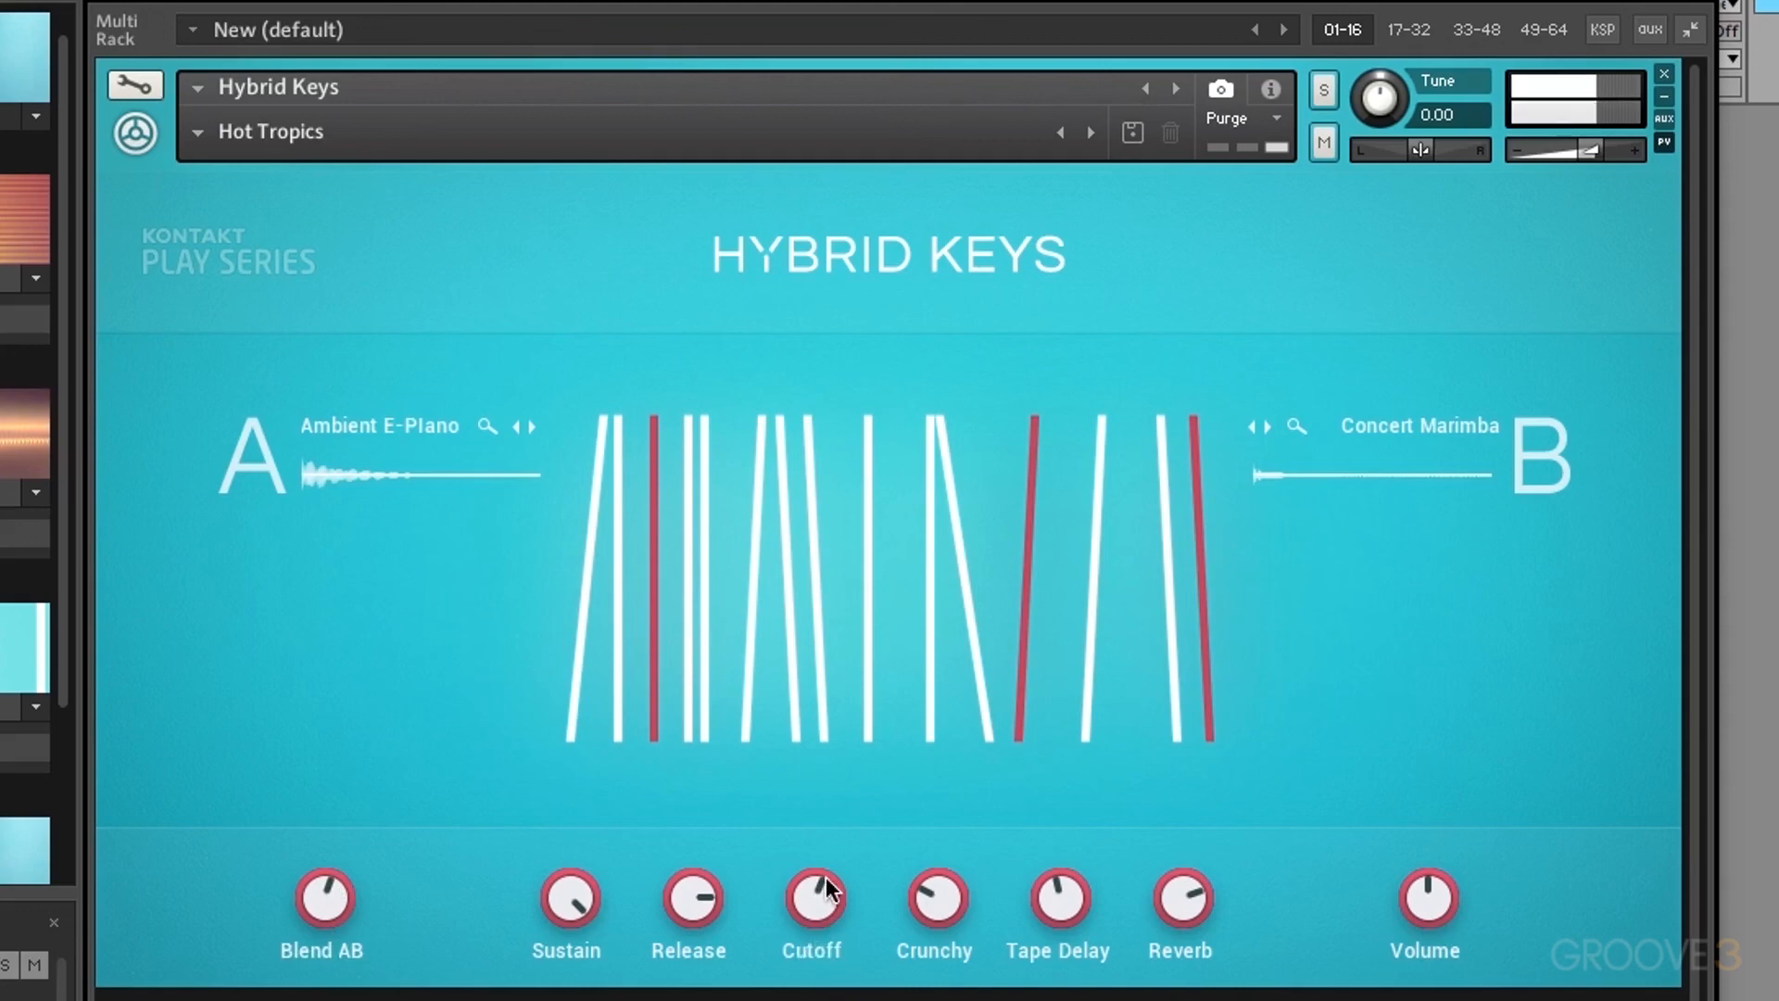
drag(825, 877, 837, 858)
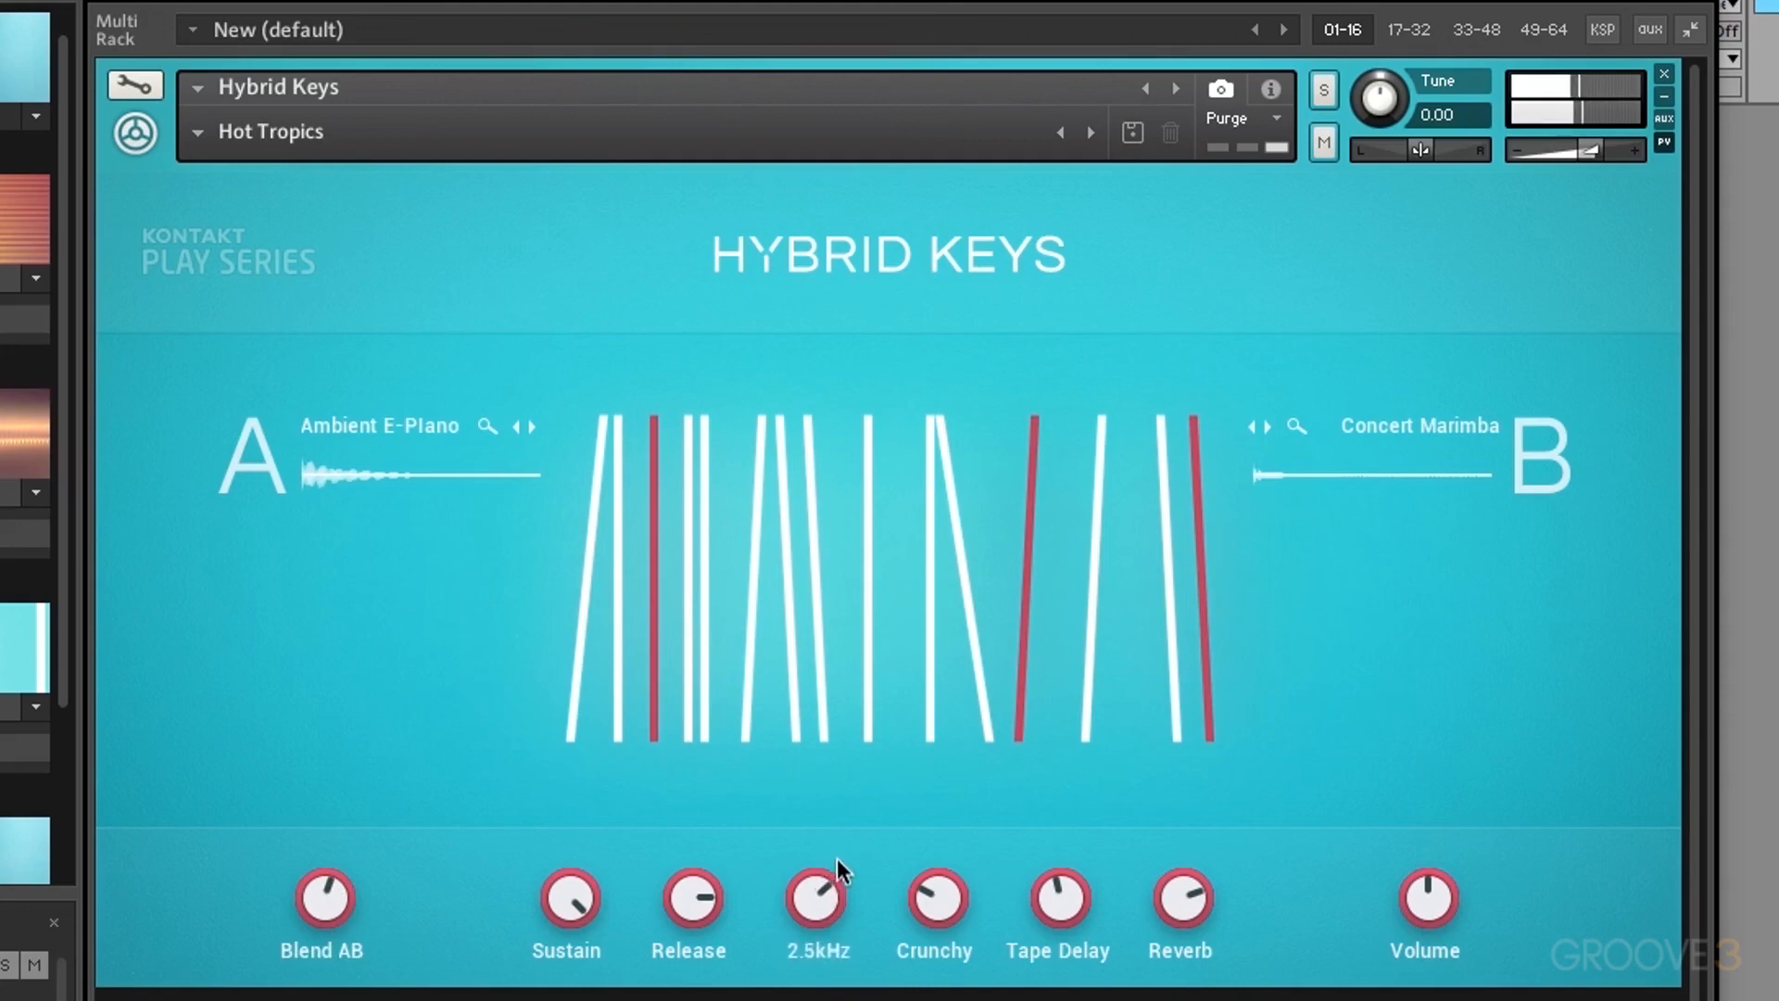
Step: Set Crunchy to 56%, Tape Delay to 71% and Reverb to 100%
drag(938, 897, 944, 704)
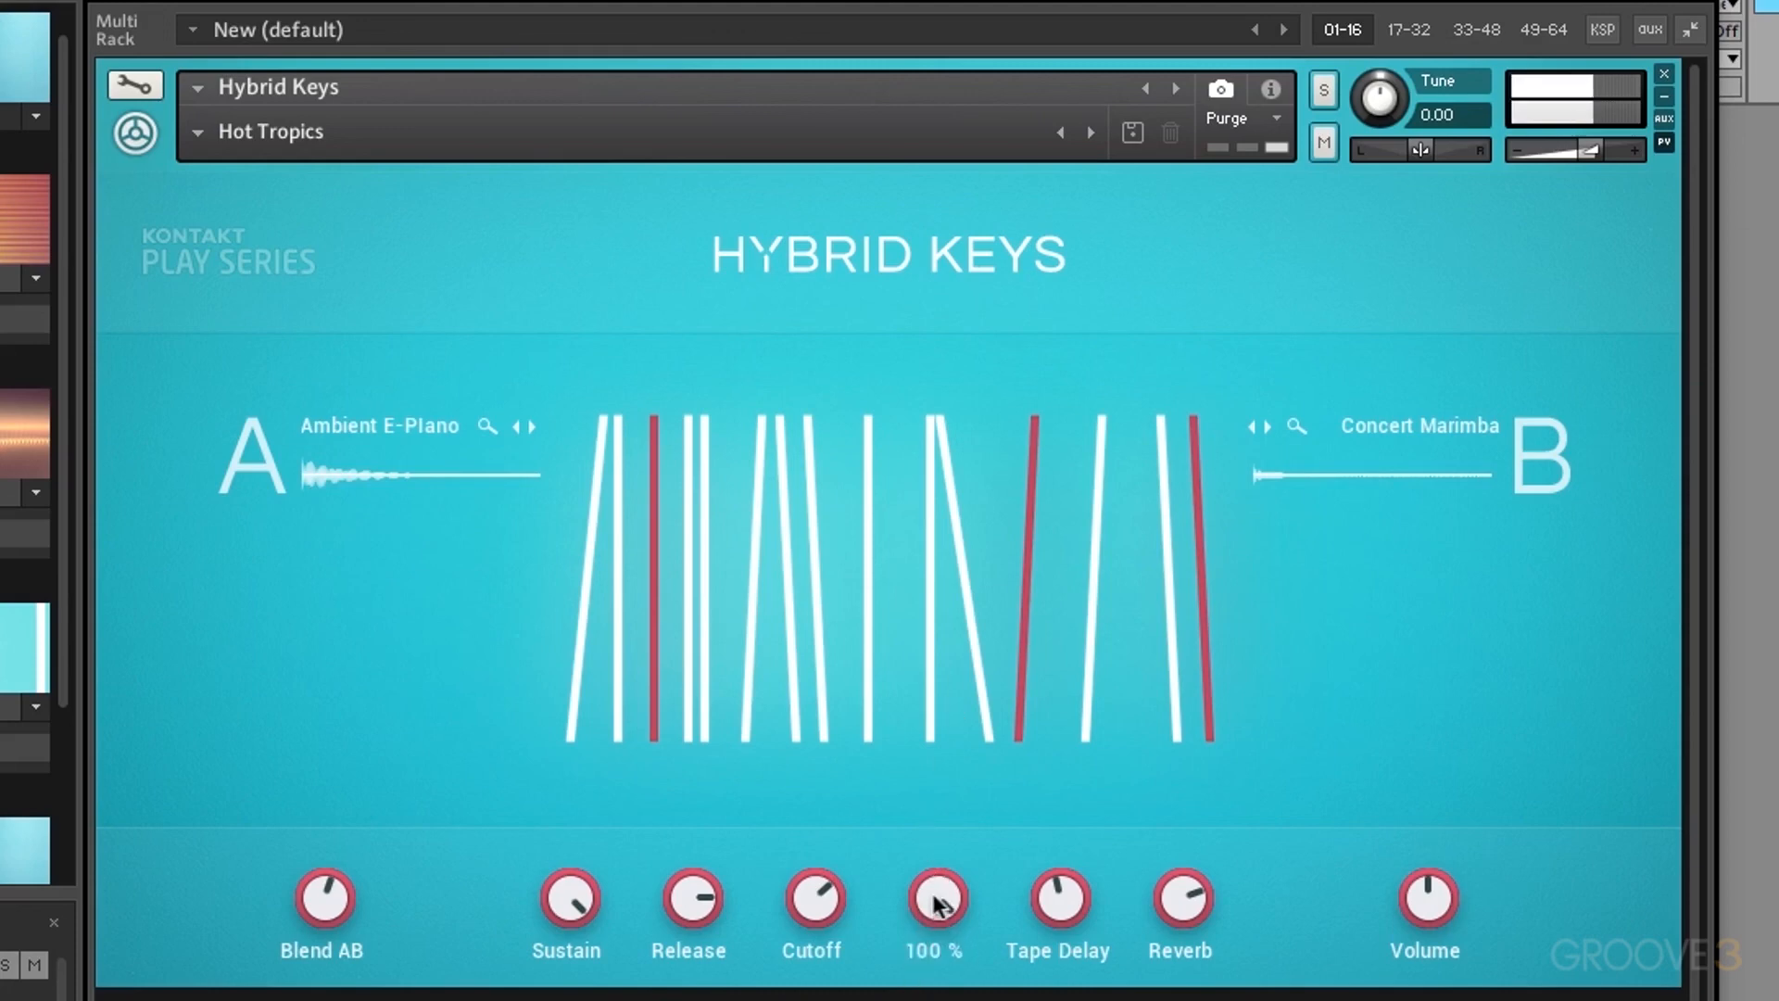
drag(937, 903, 942, 1000)
drag(935, 912, 931, 903)
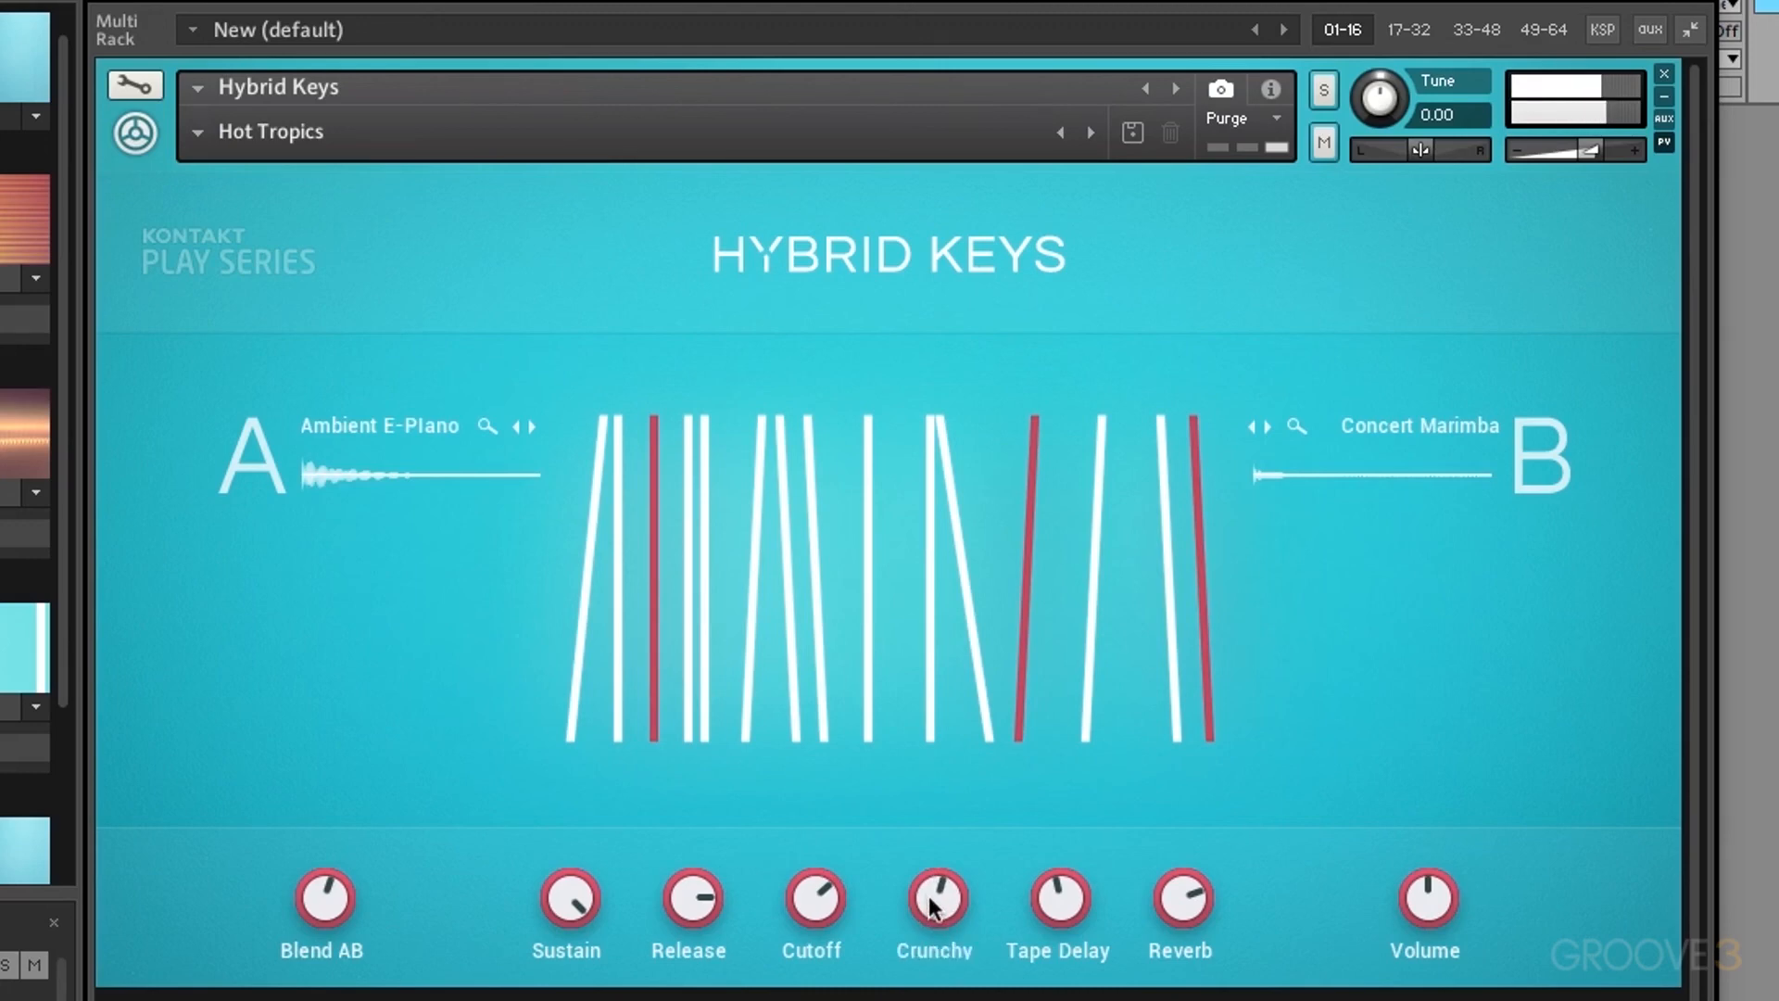
drag(1067, 918, 1054, 843)
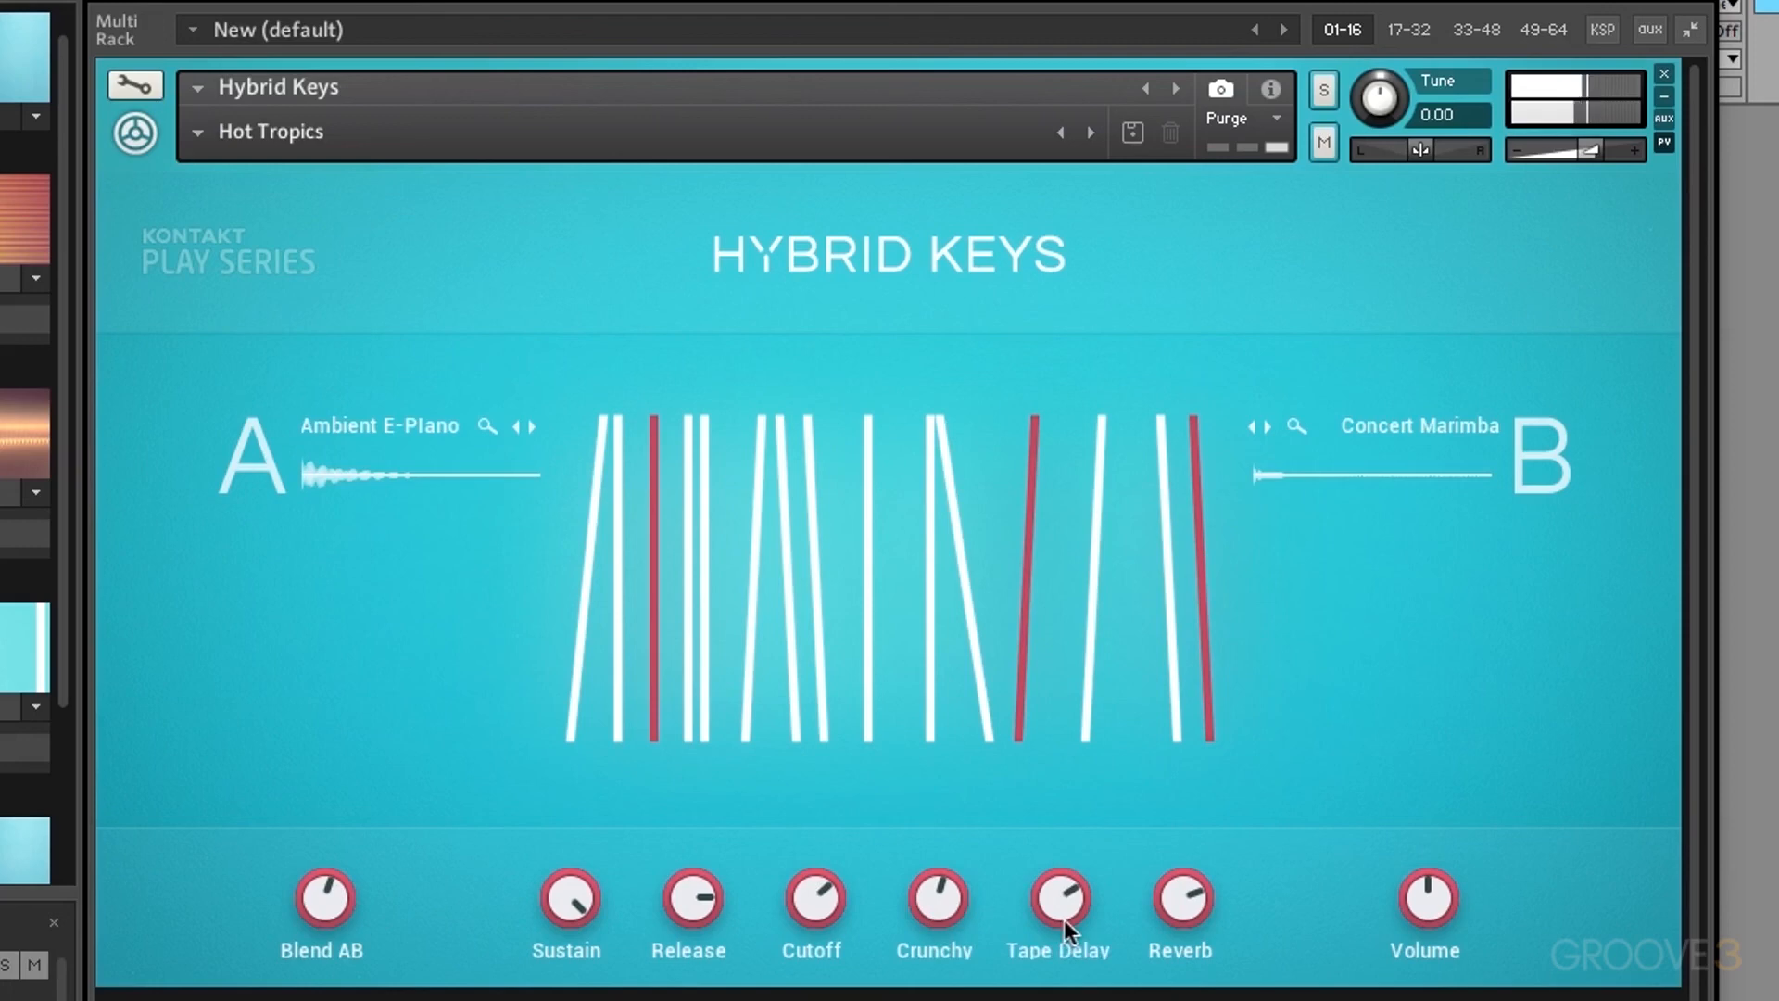
drag(1177, 906, 1160, 735)
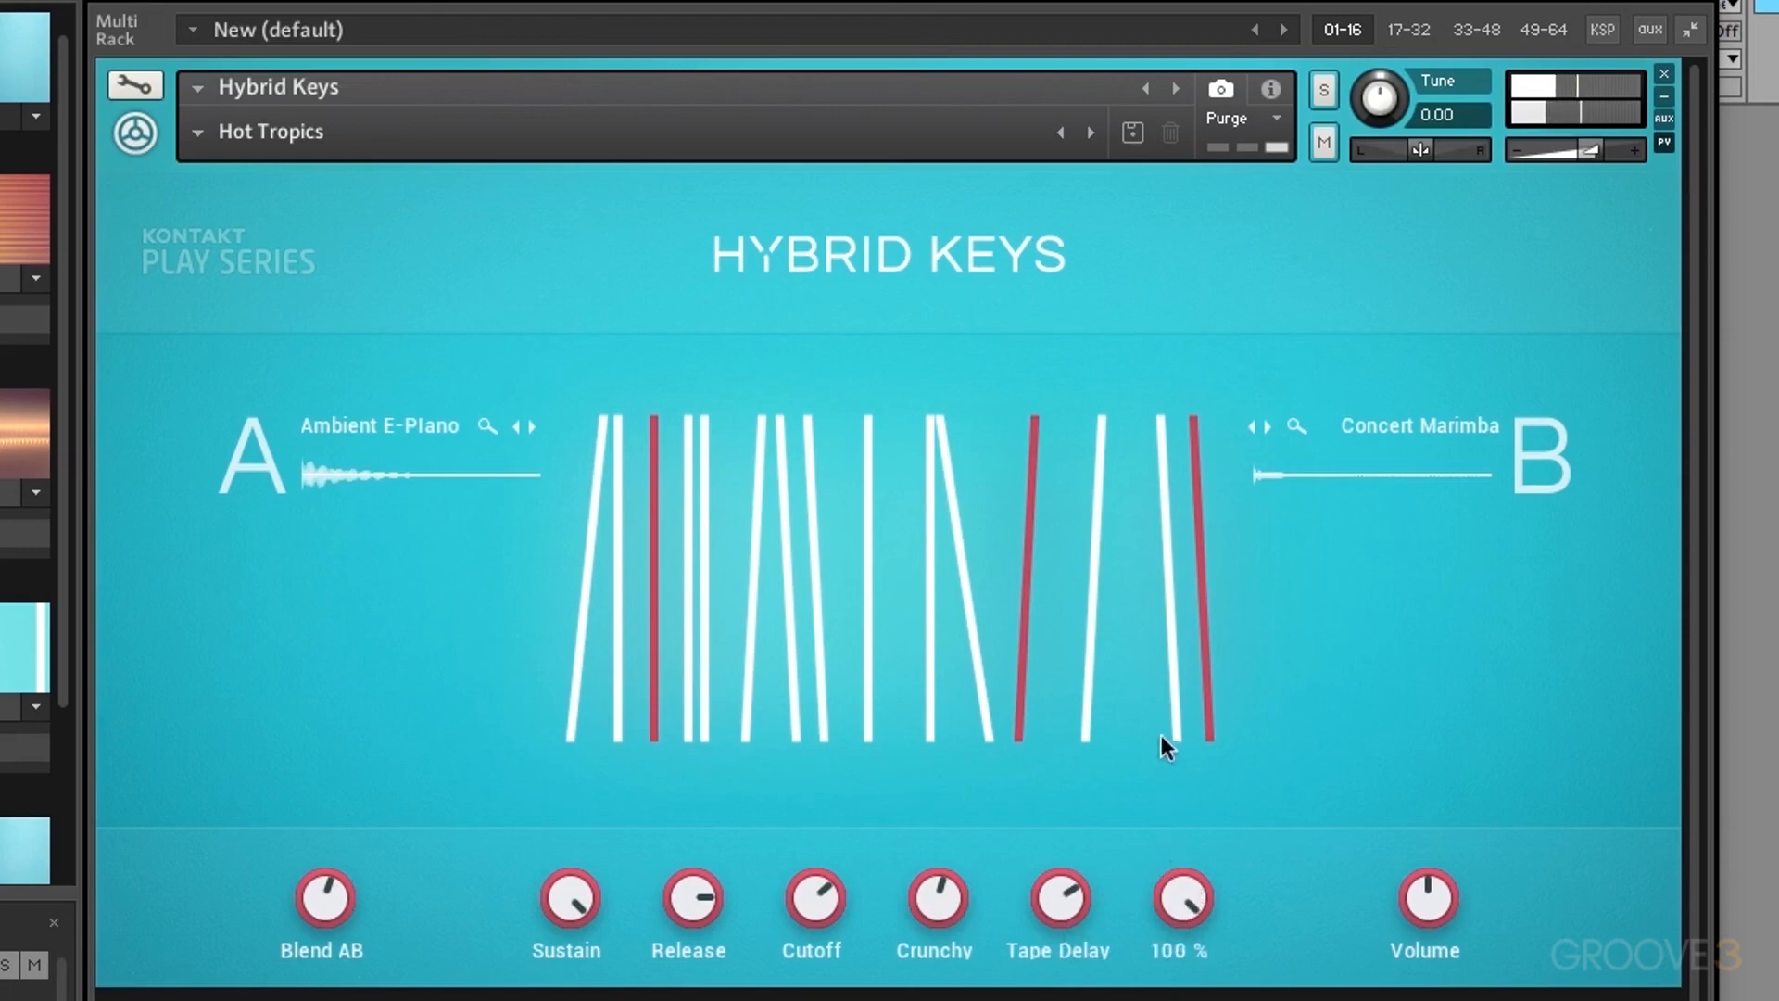
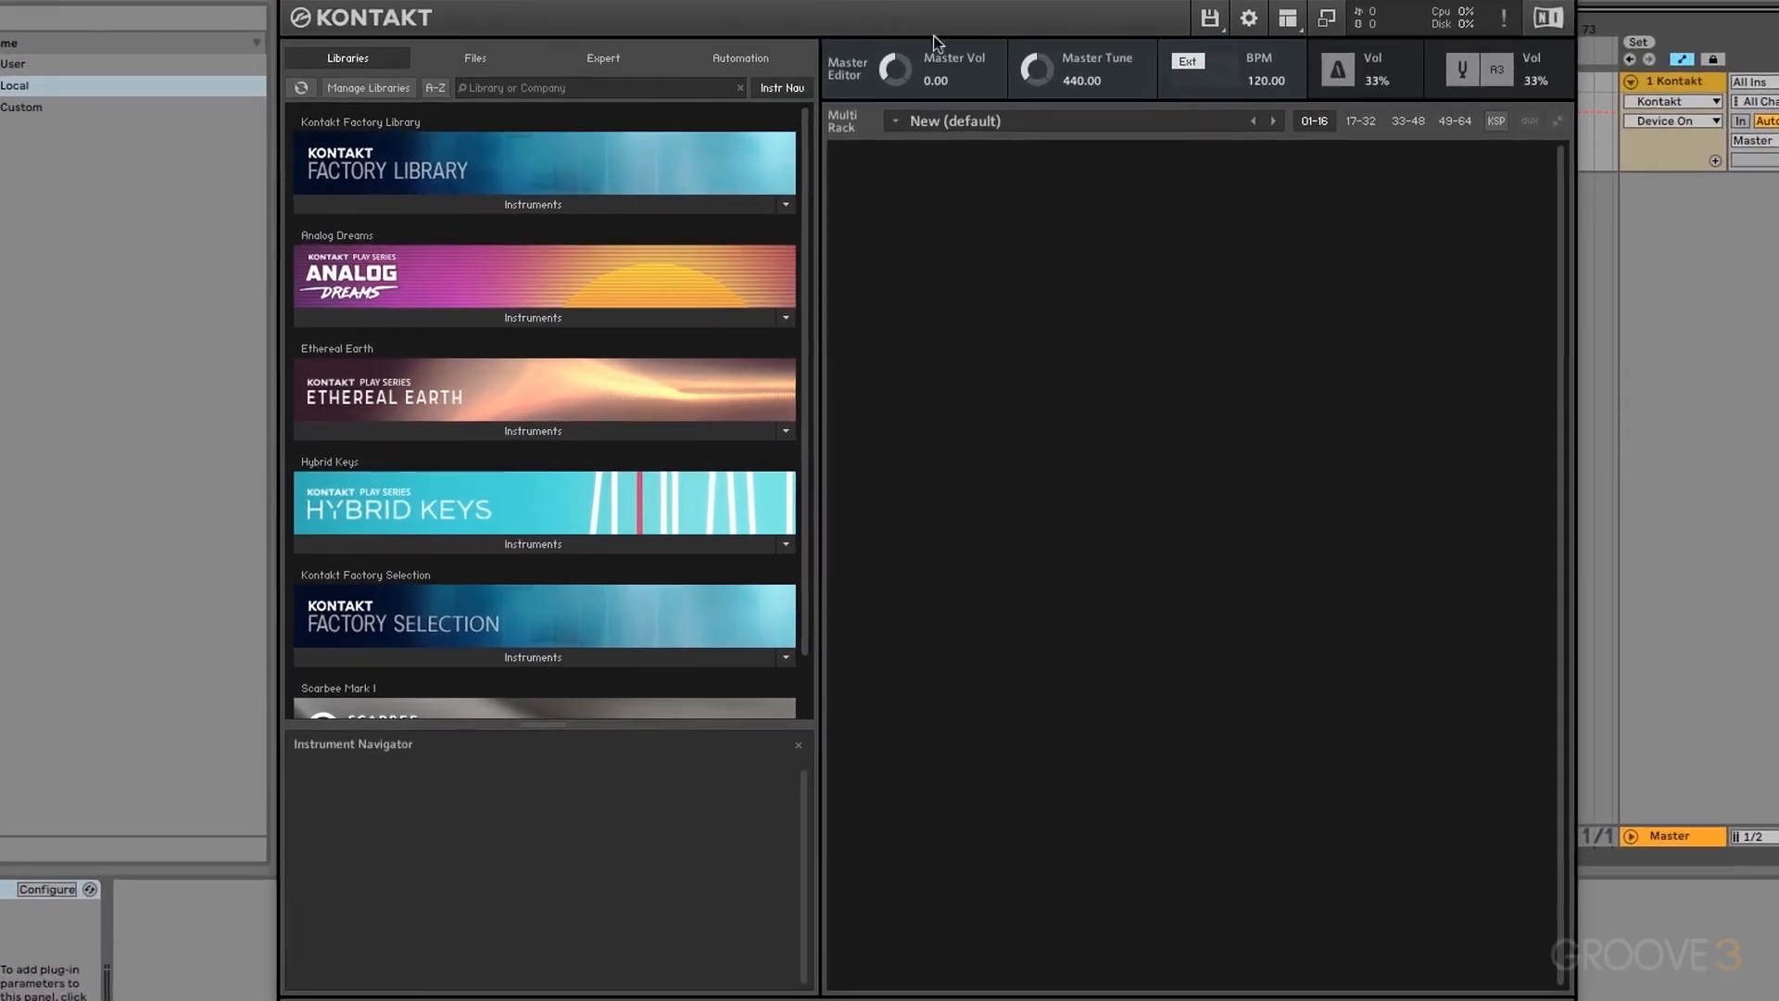
Step: Create a new empty instrument, put it in Edit Mode and show its Mapping Editor
click(1210, 18)
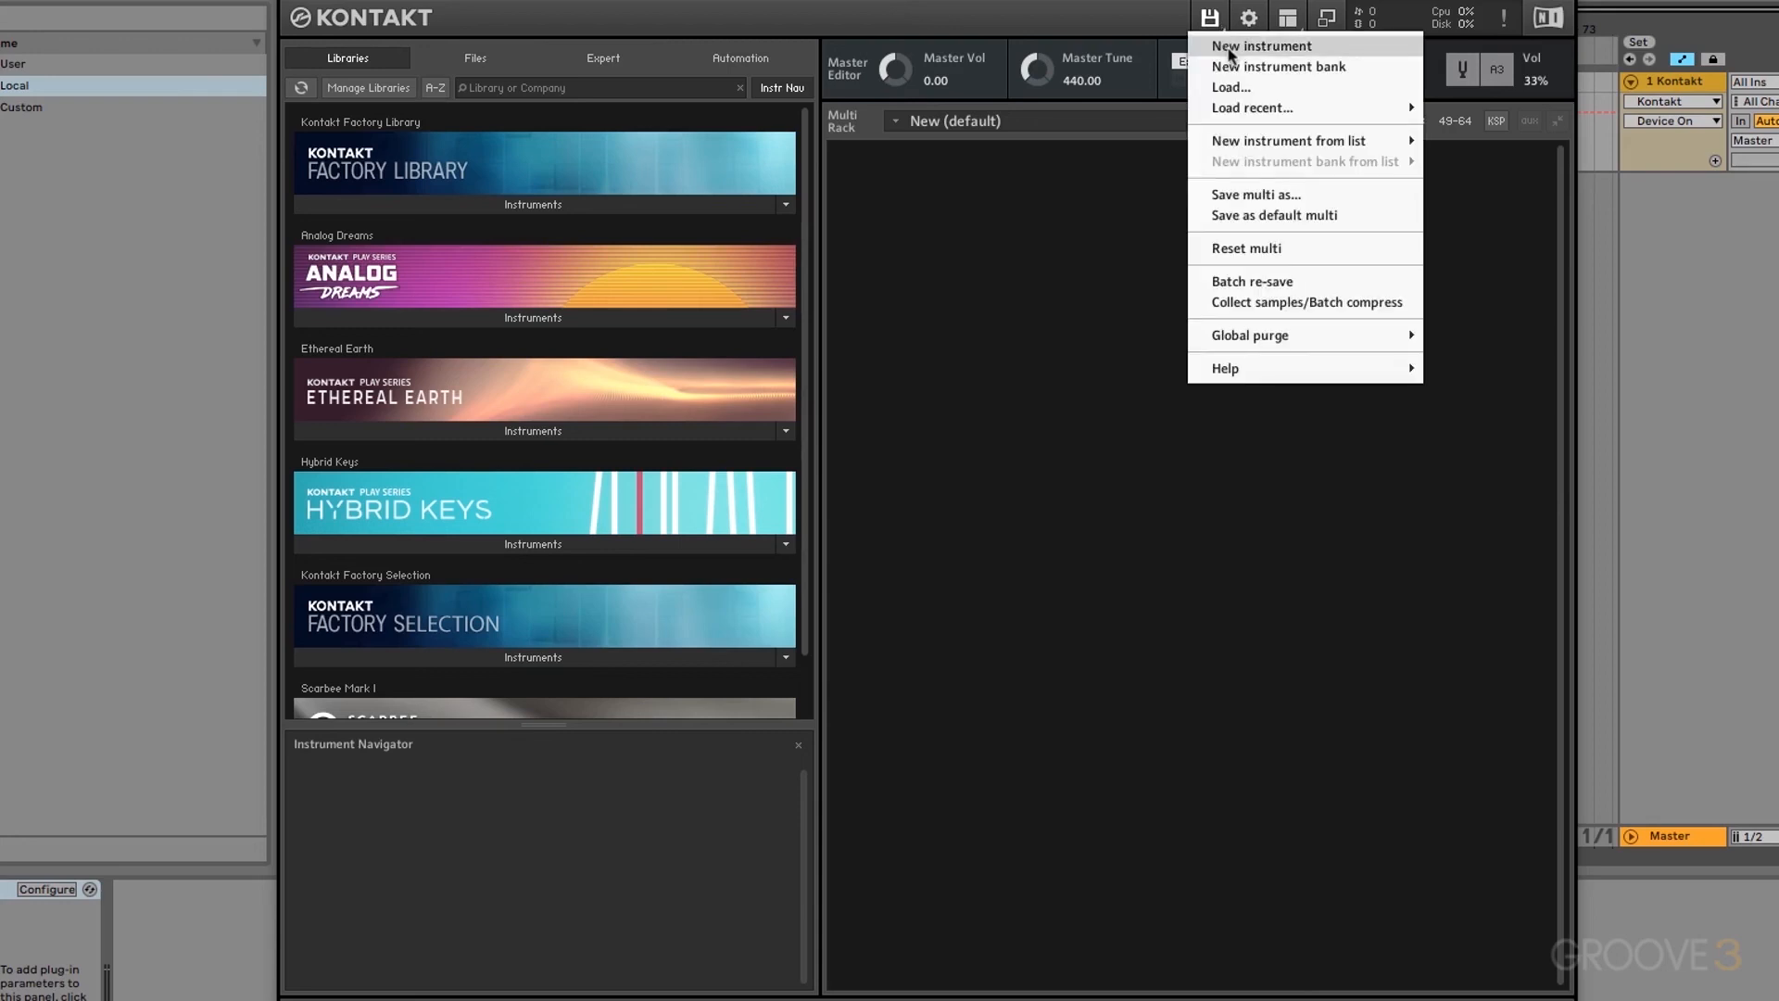
click(1230, 48)
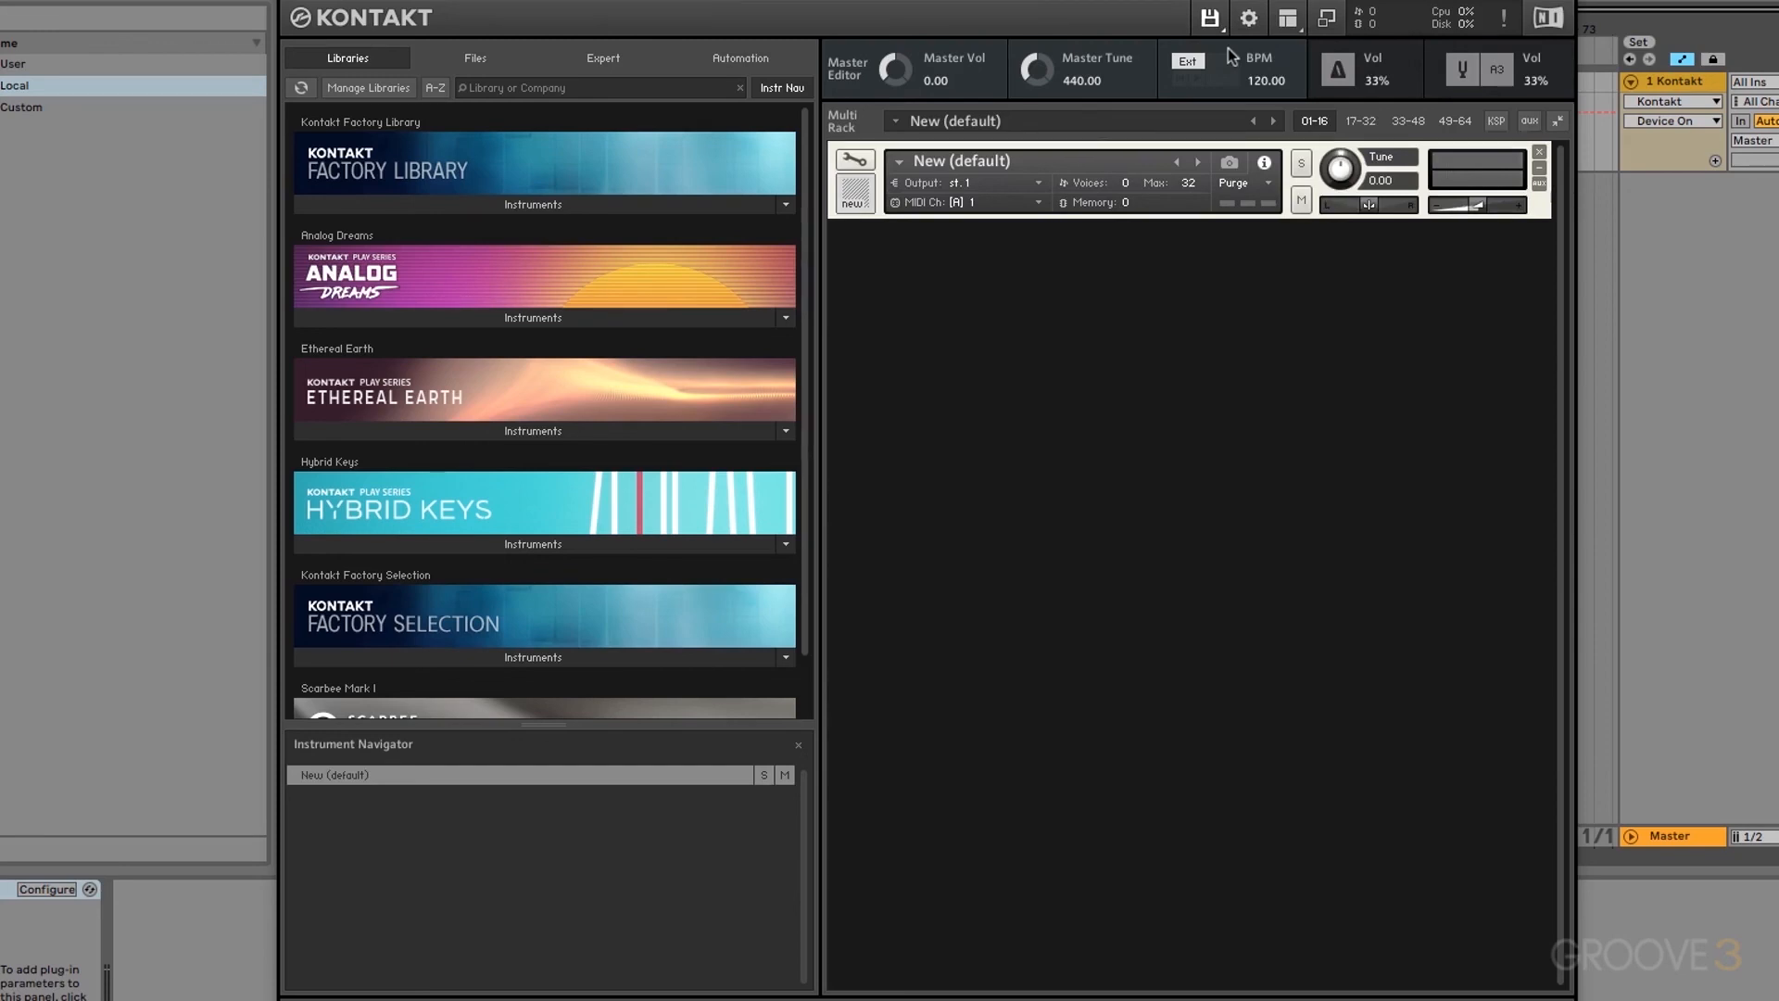
click(863, 165)
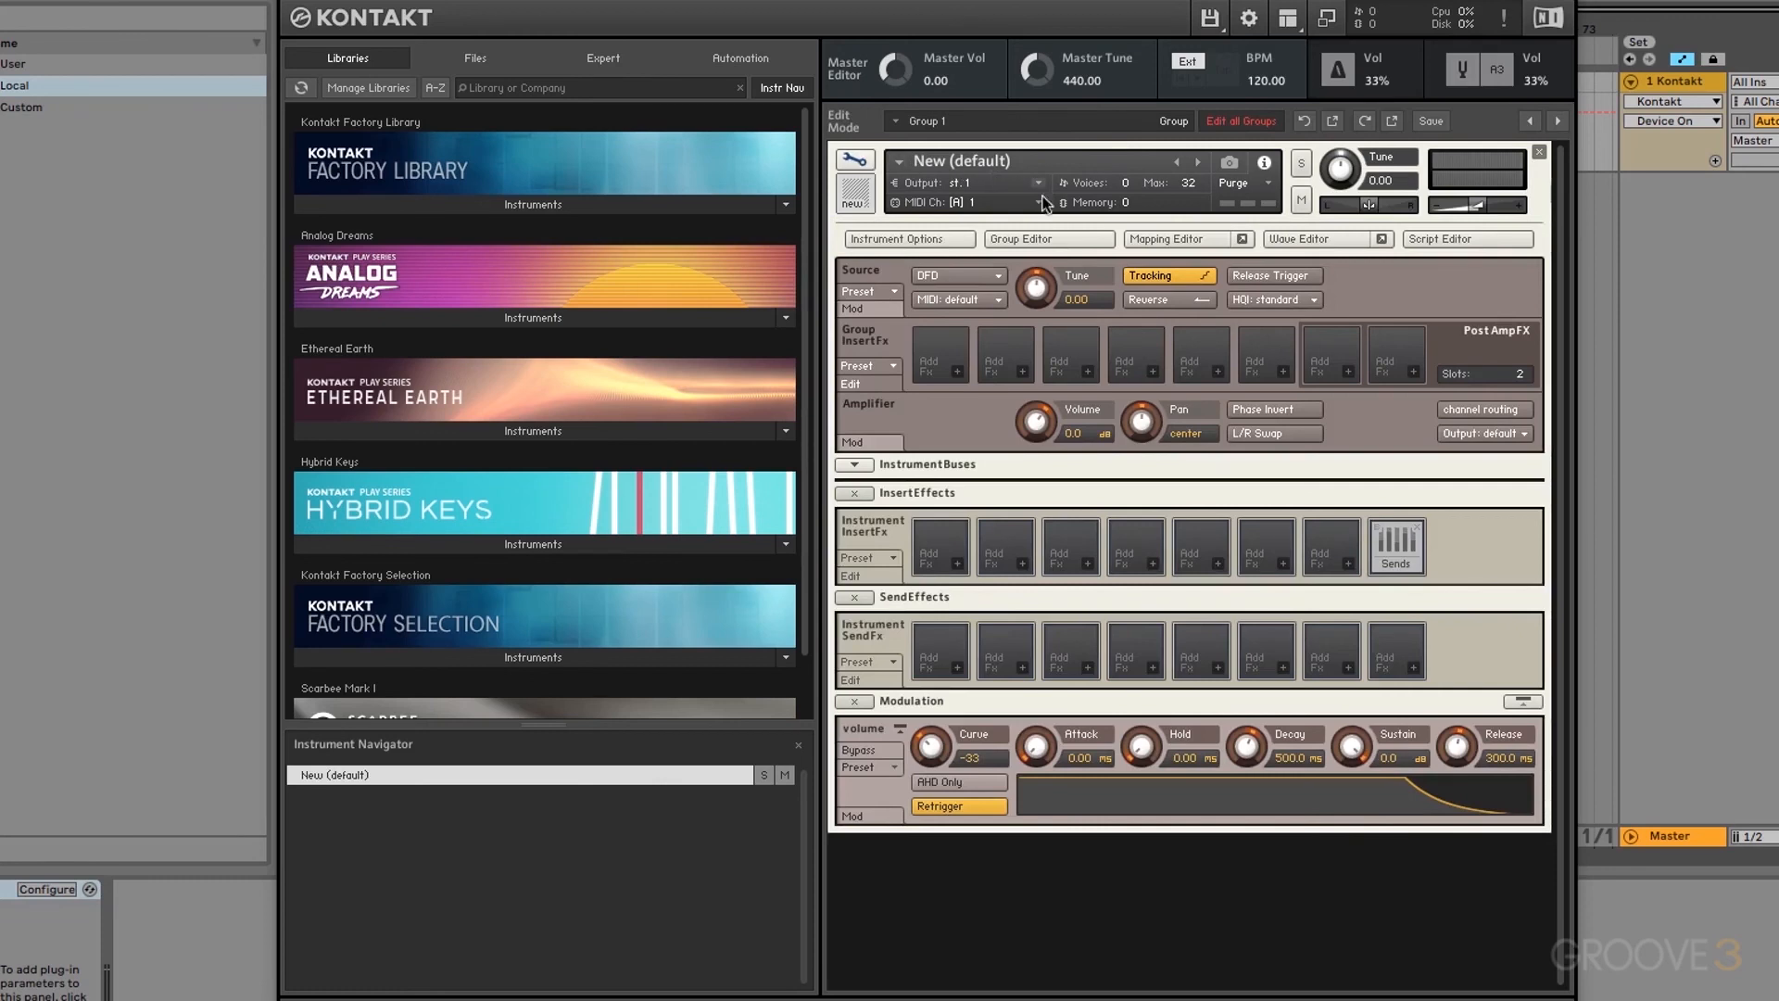
click(1169, 240)
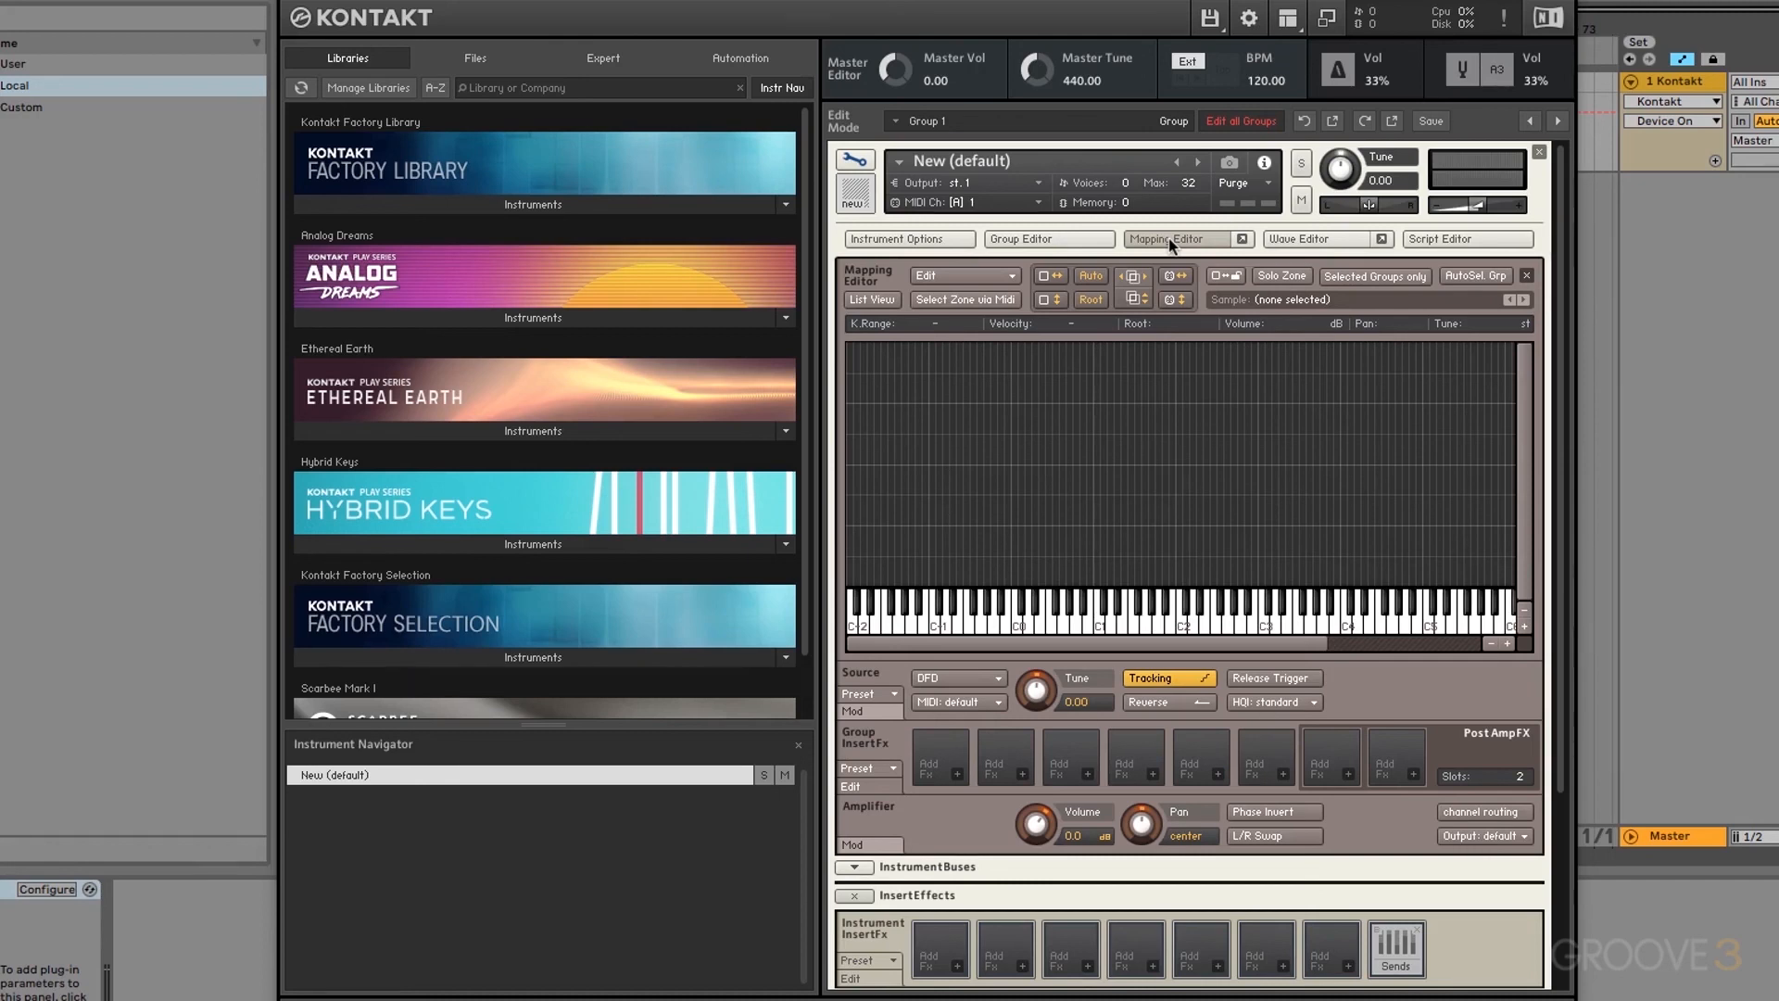
Step: Browse to the Piano Samples folder on disk and pick individual samples such as Piano A2.aif
click(481, 56)
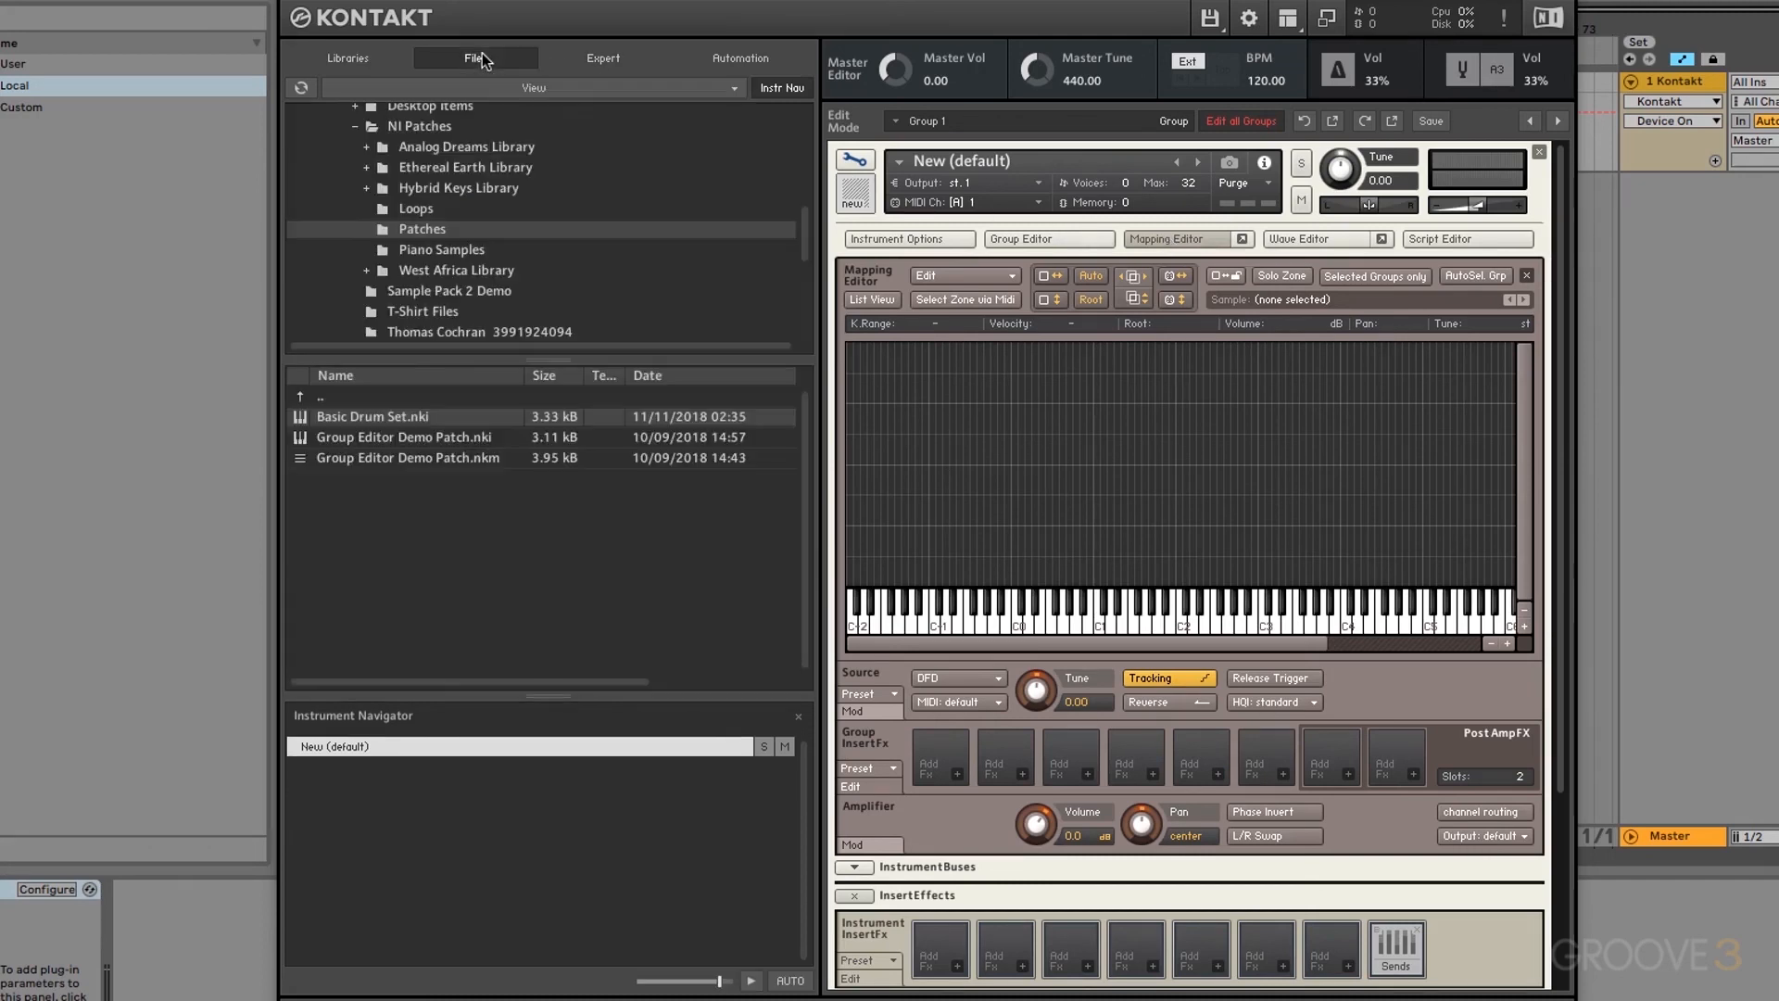
click(448, 251)
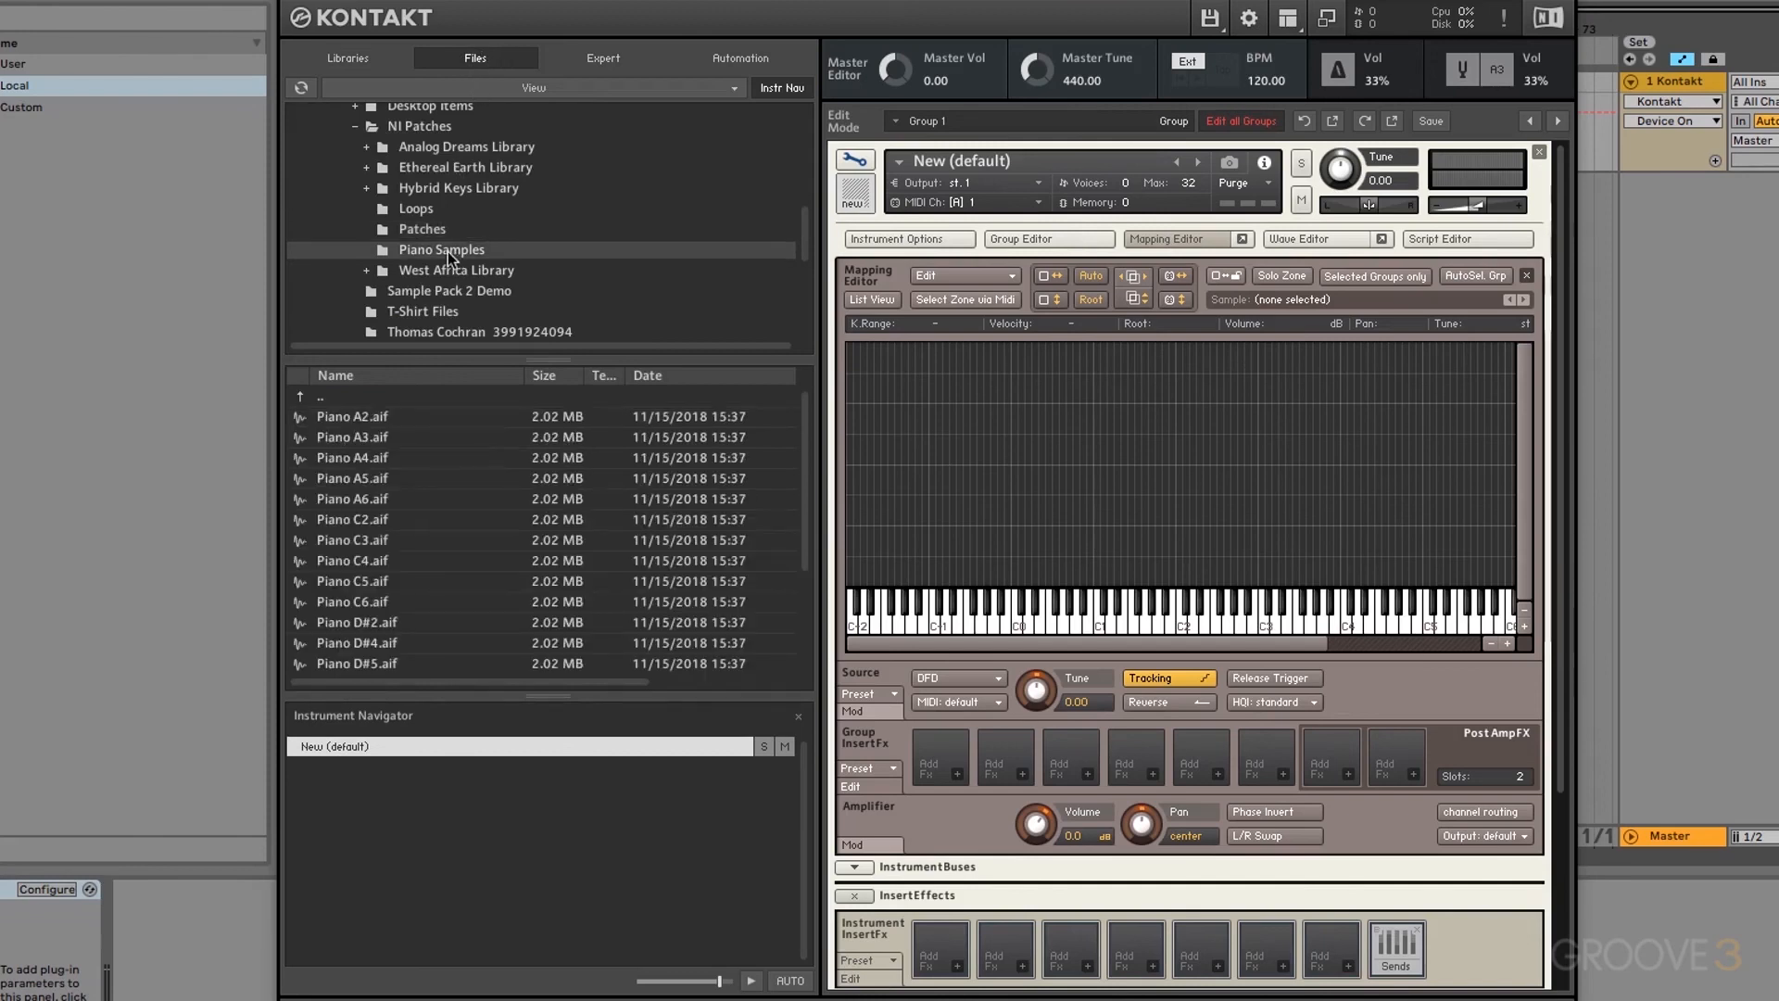
click(376, 419)
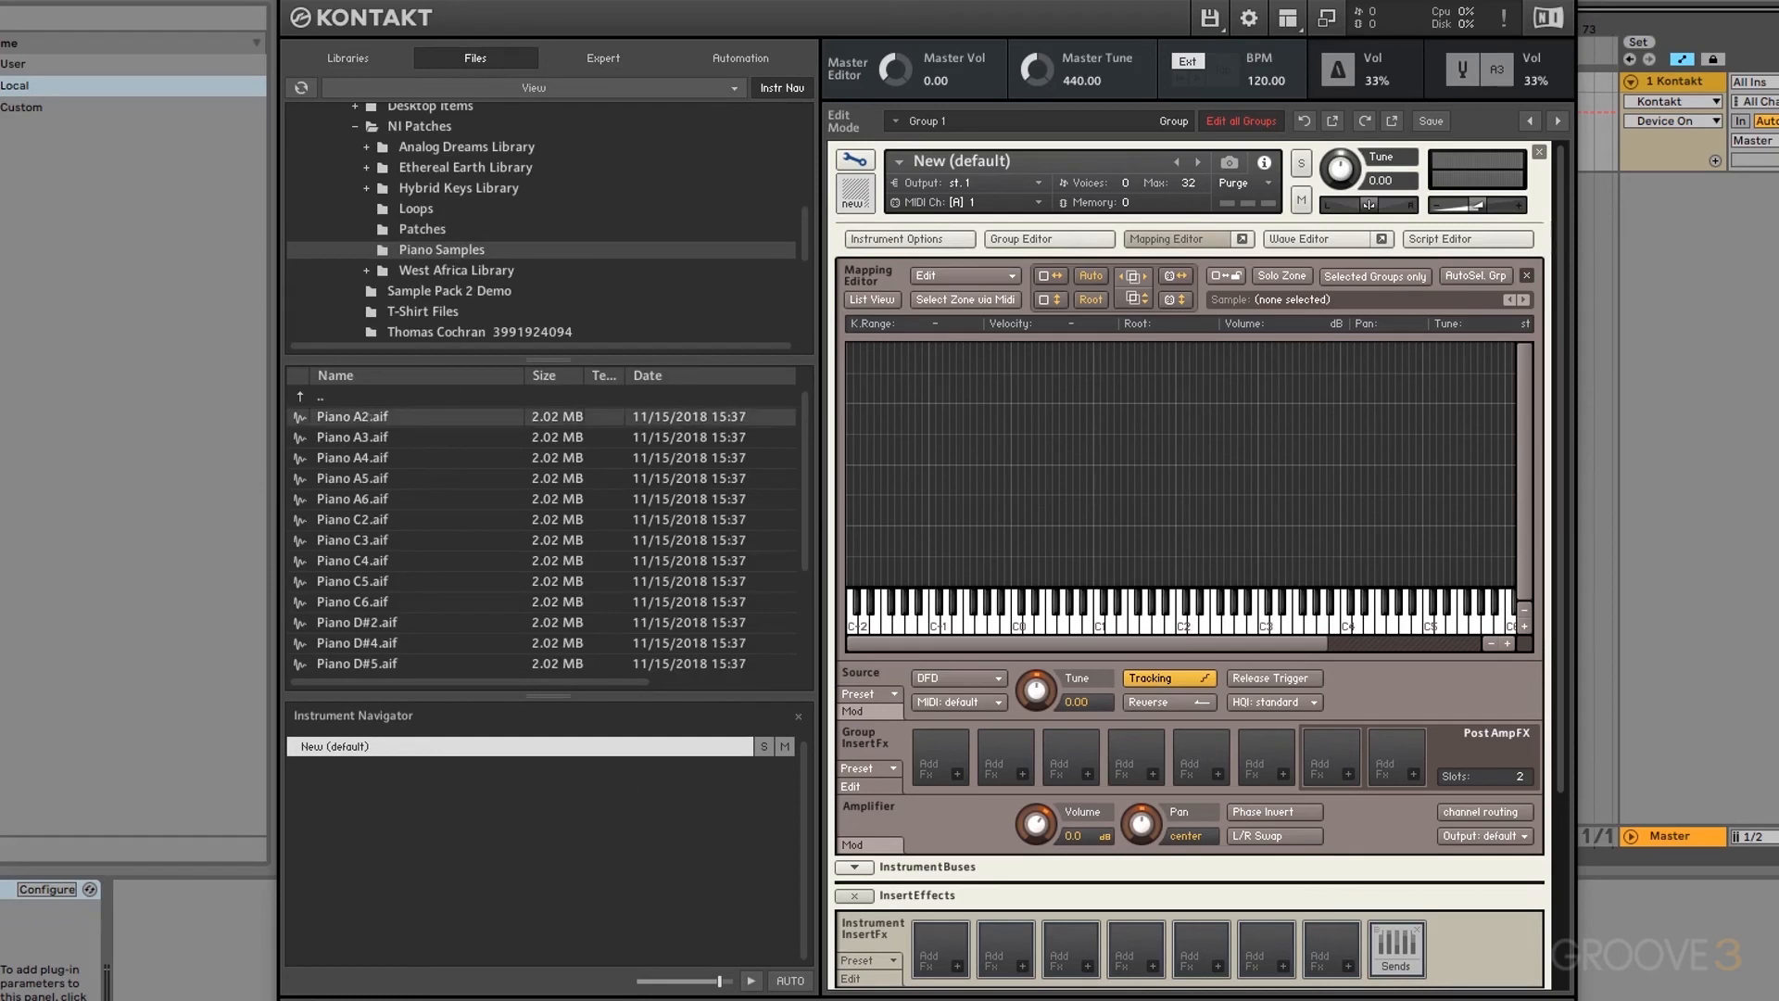
click(366, 438)
click(370, 416)
click(371, 603)
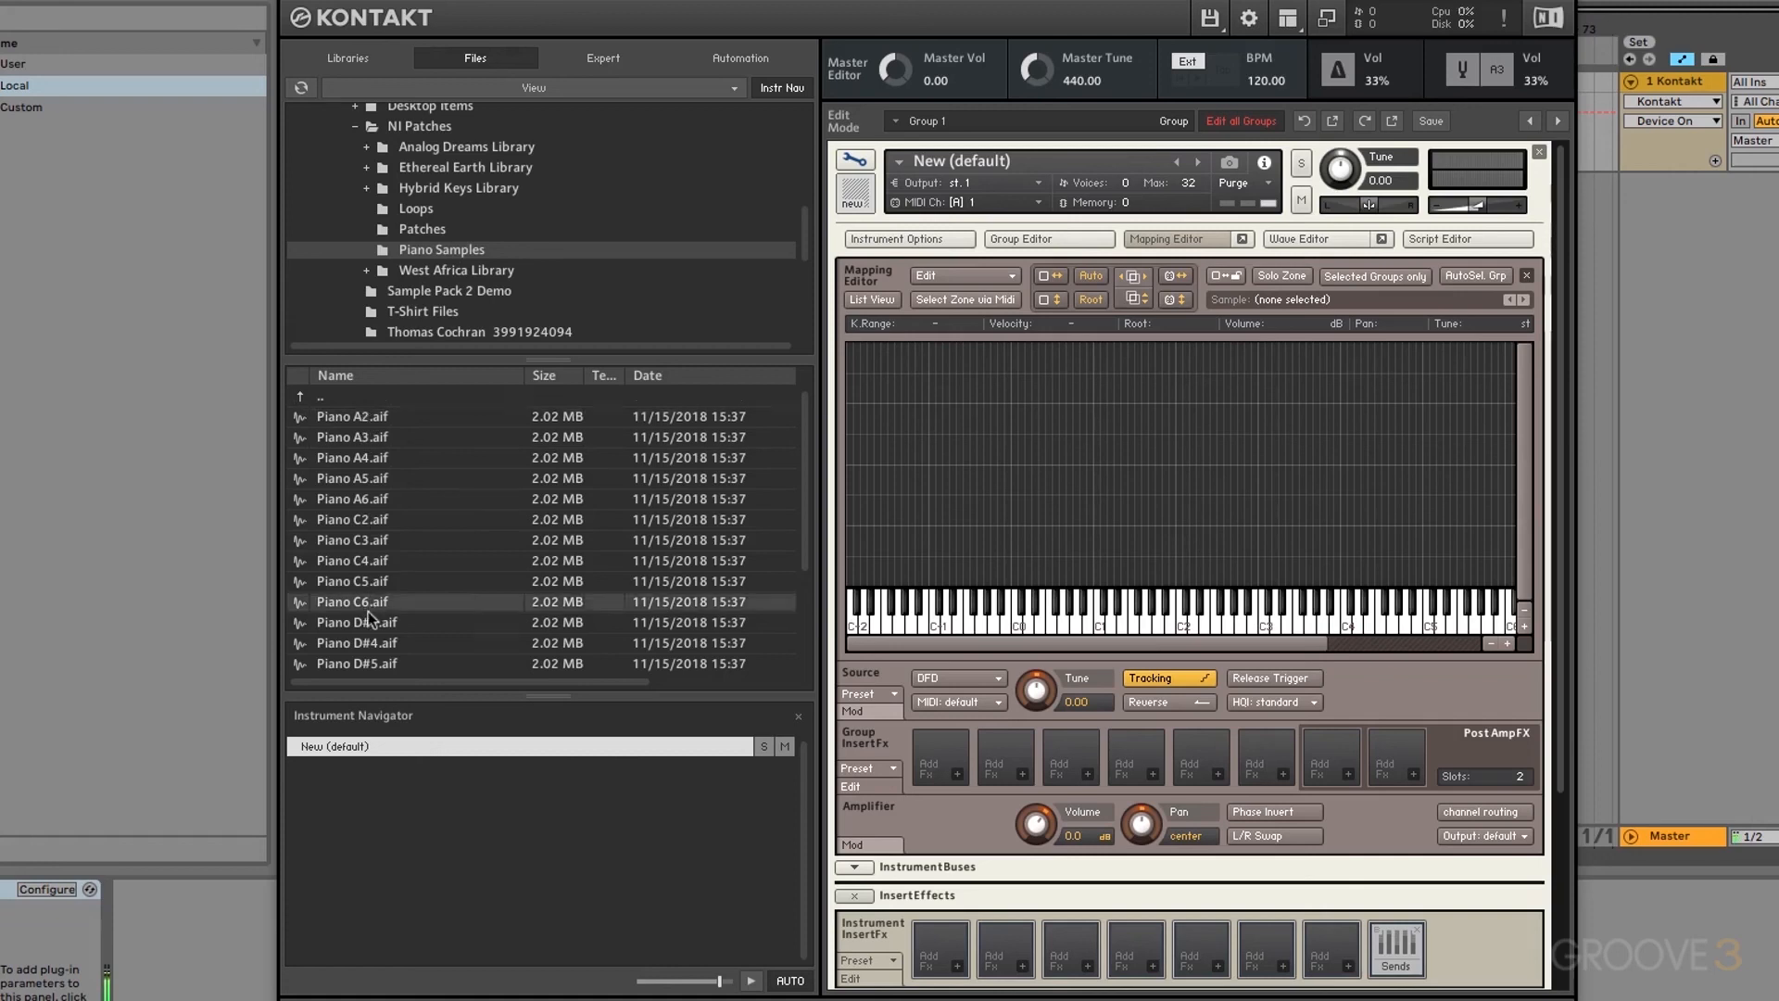
Step: Select every Piano Samples .aif file and drop them all into the mapping grid
scroll(369, 619, down, 2)
scroll(368, 613, down, 1)
click(369, 607)
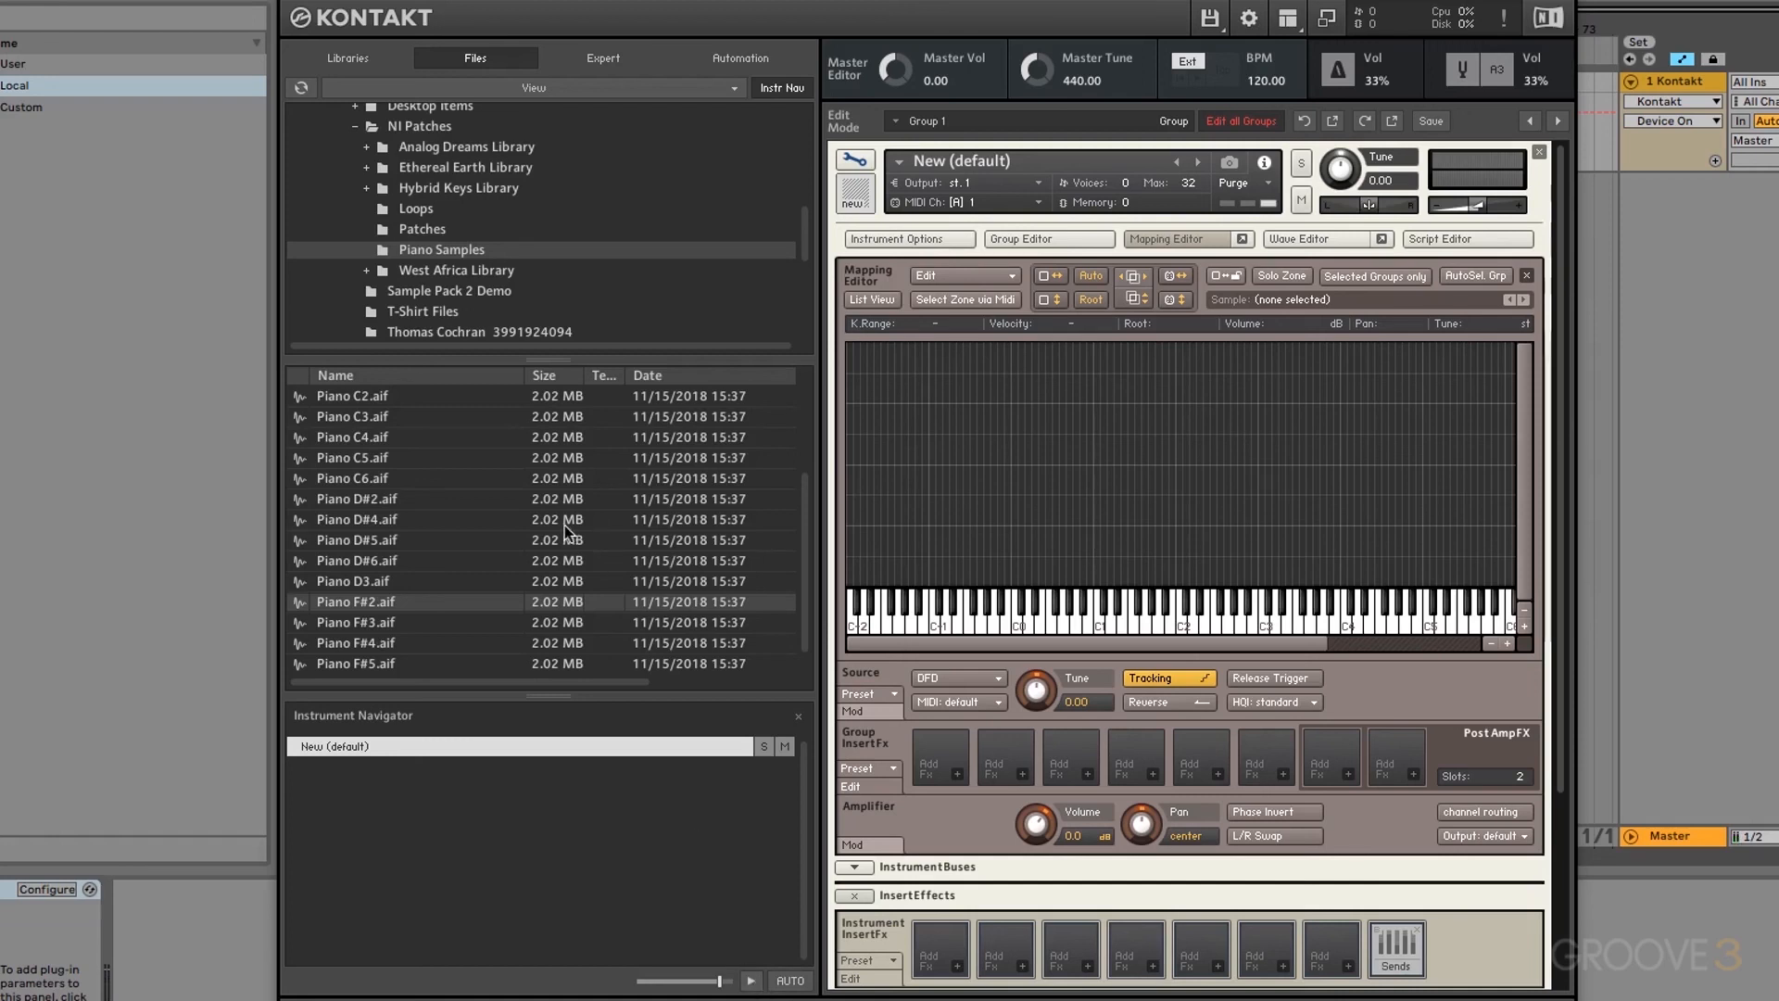
scroll(567, 533, up, 3)
click(372, 419)
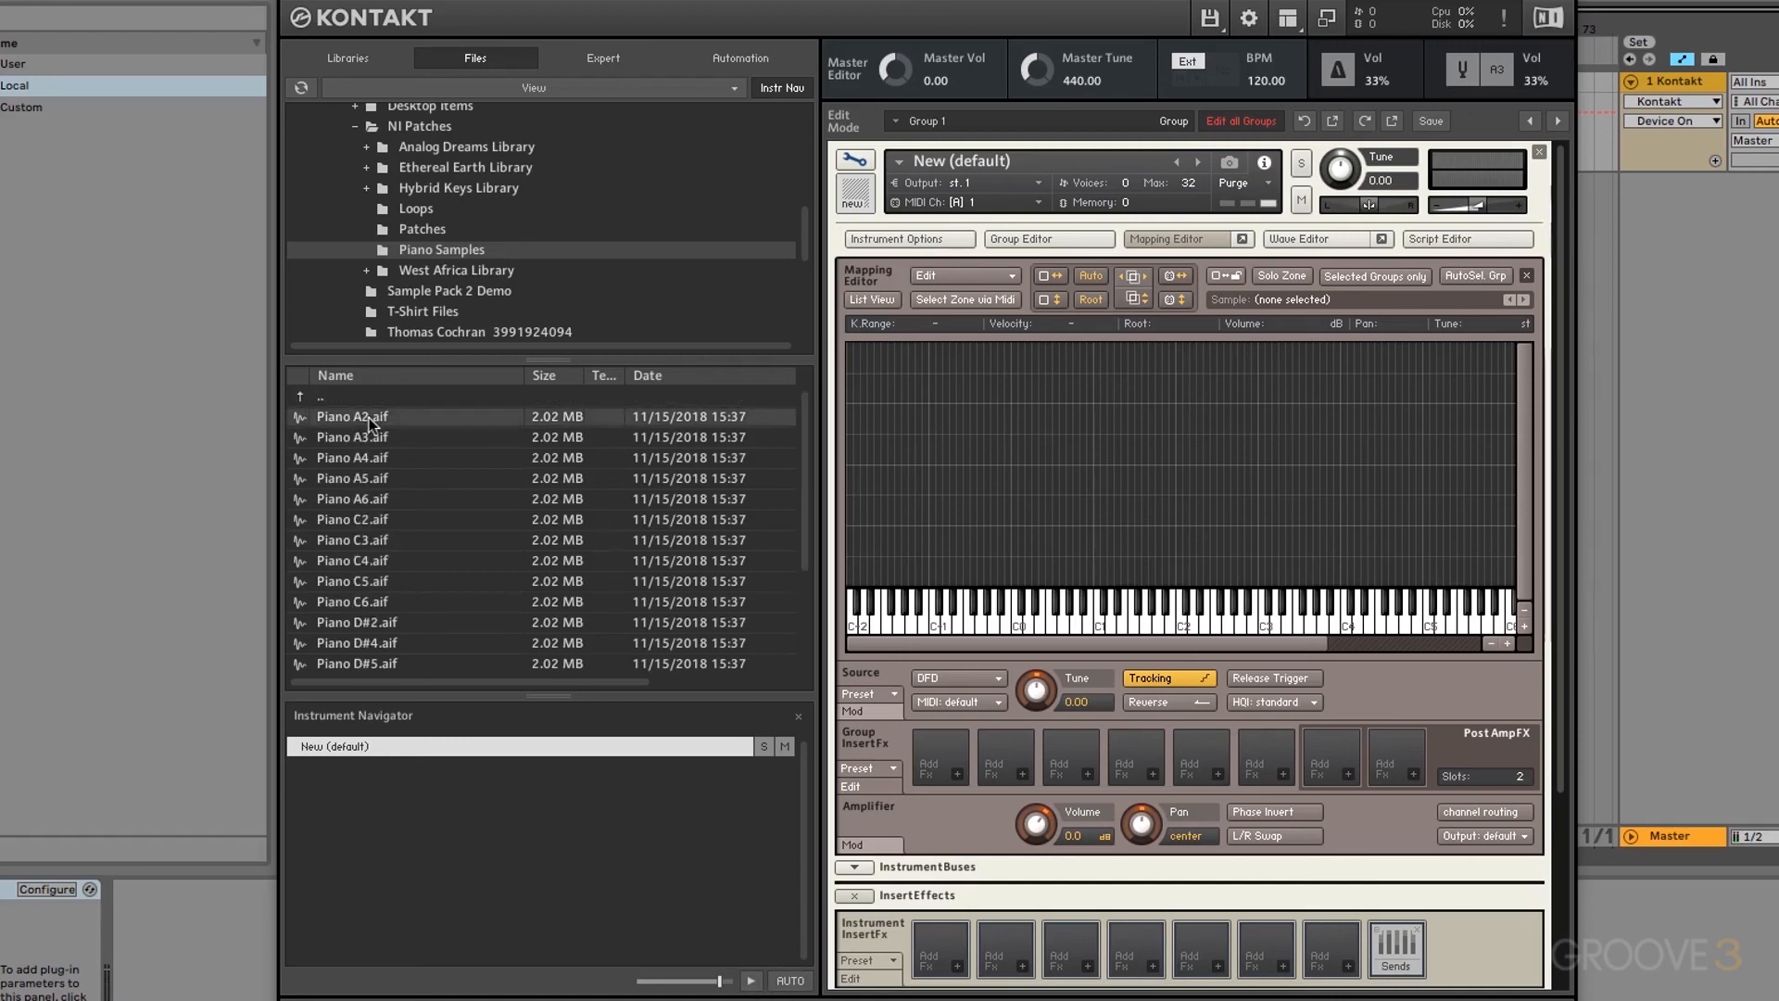
scroll(414, 503, down, 2)
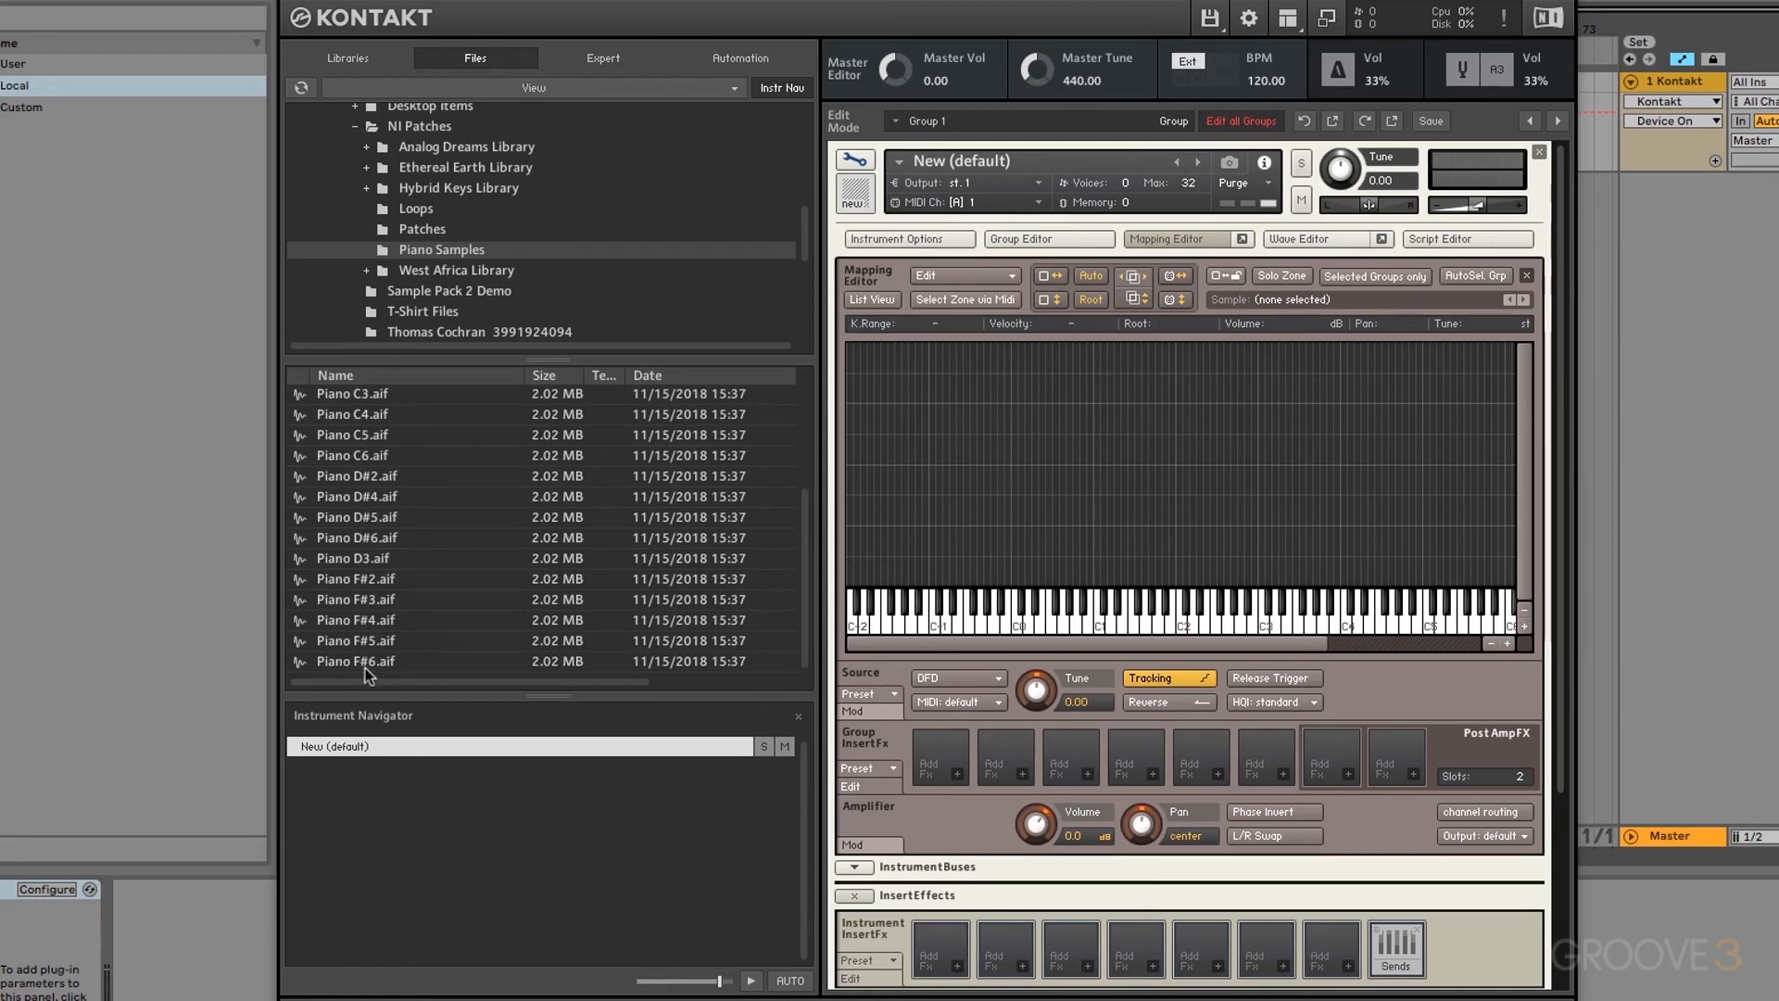
key(ctrl+a)
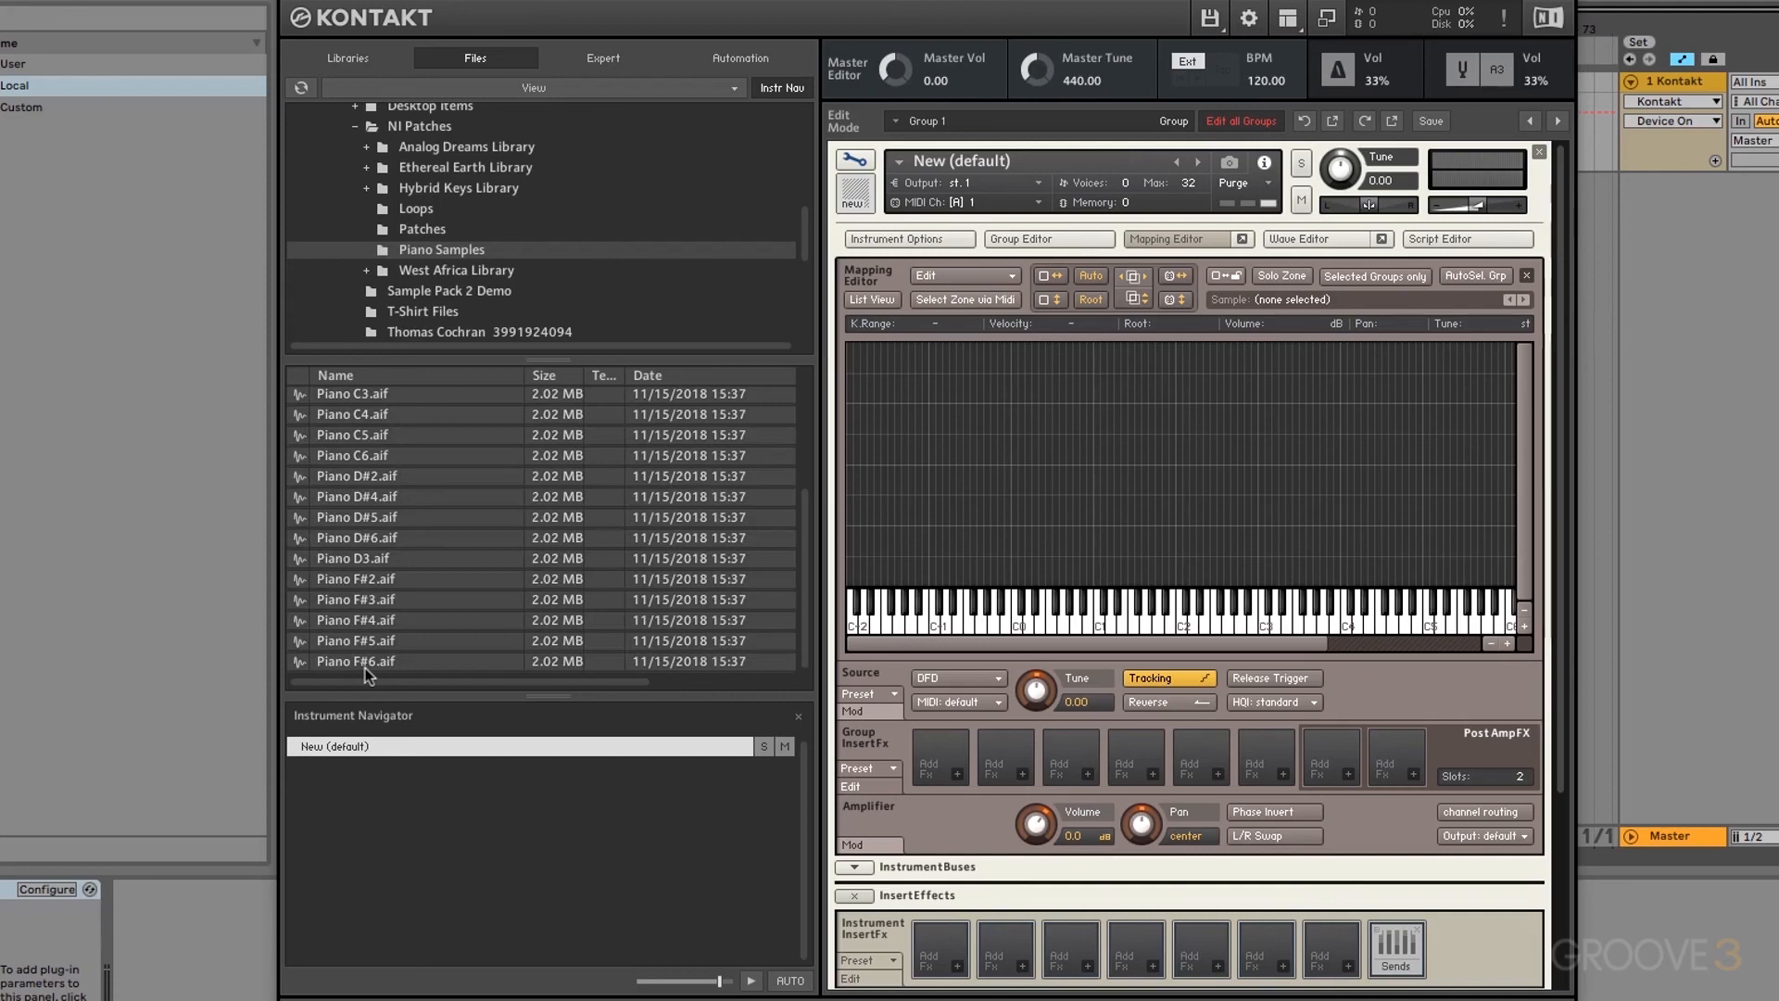
drag(345, 661, 1094, 576)
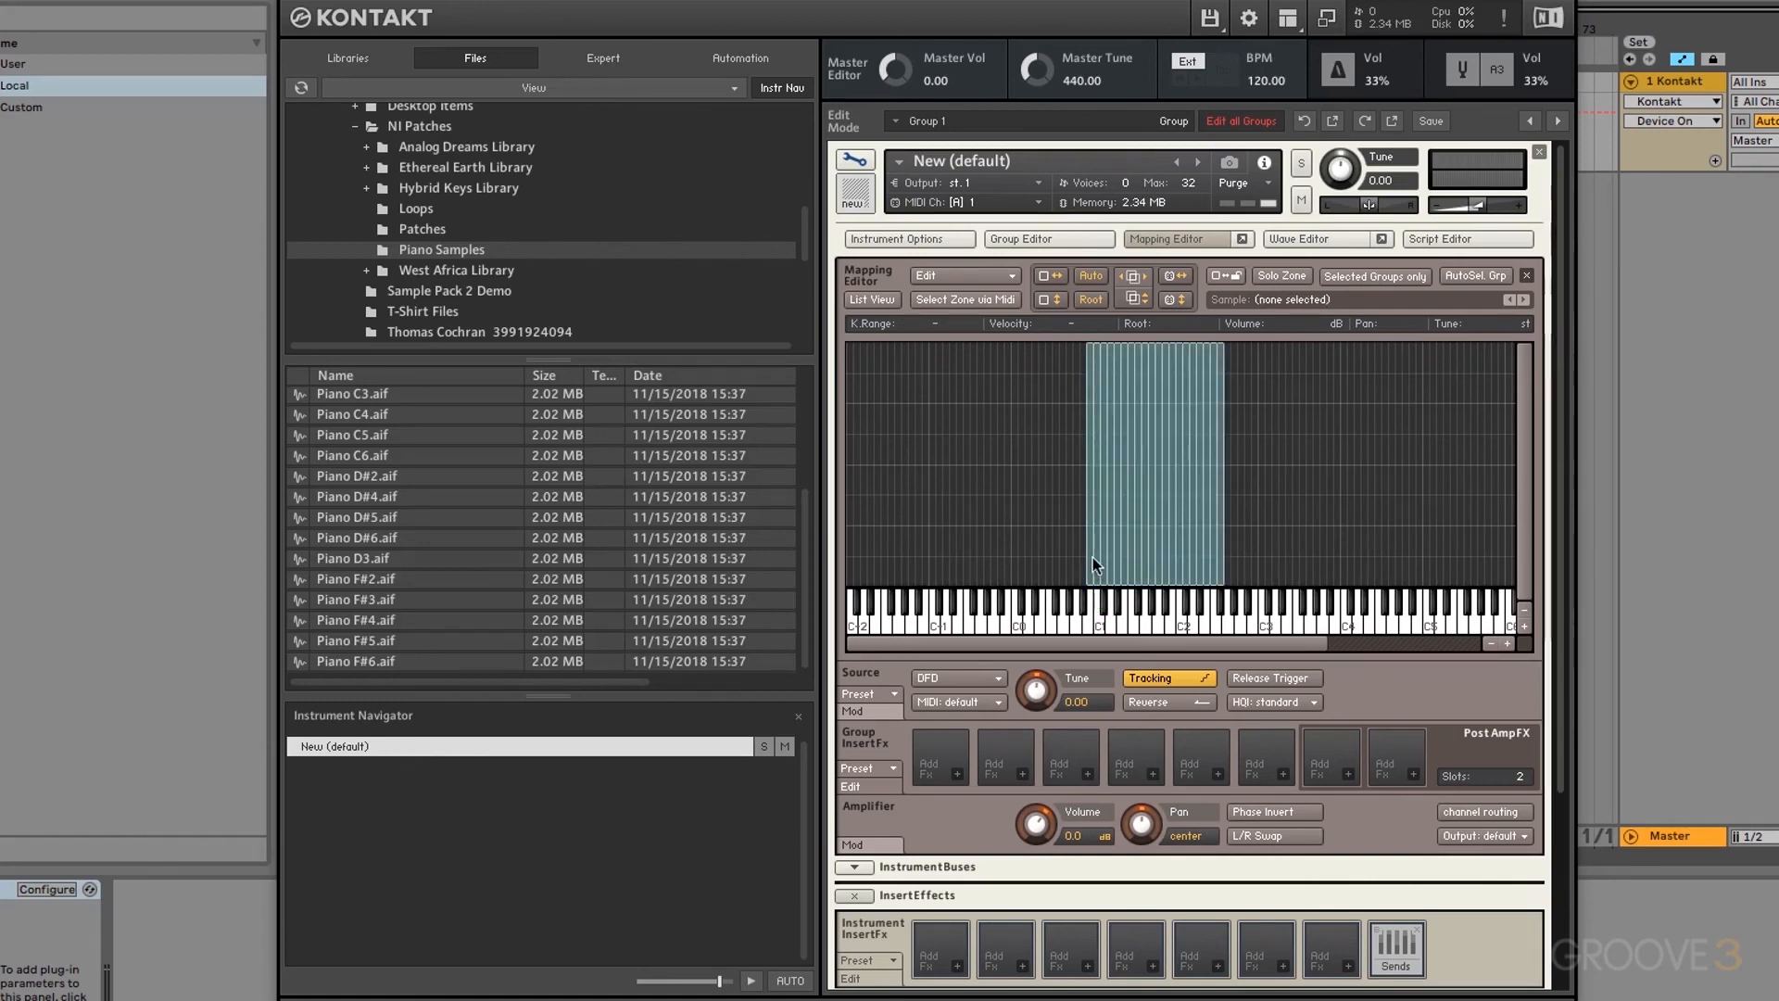
Step: Configure Zone Auto Mapping to ignore 'Piano' and use the note name (A2) as root key, then apply
click(1089, 555)
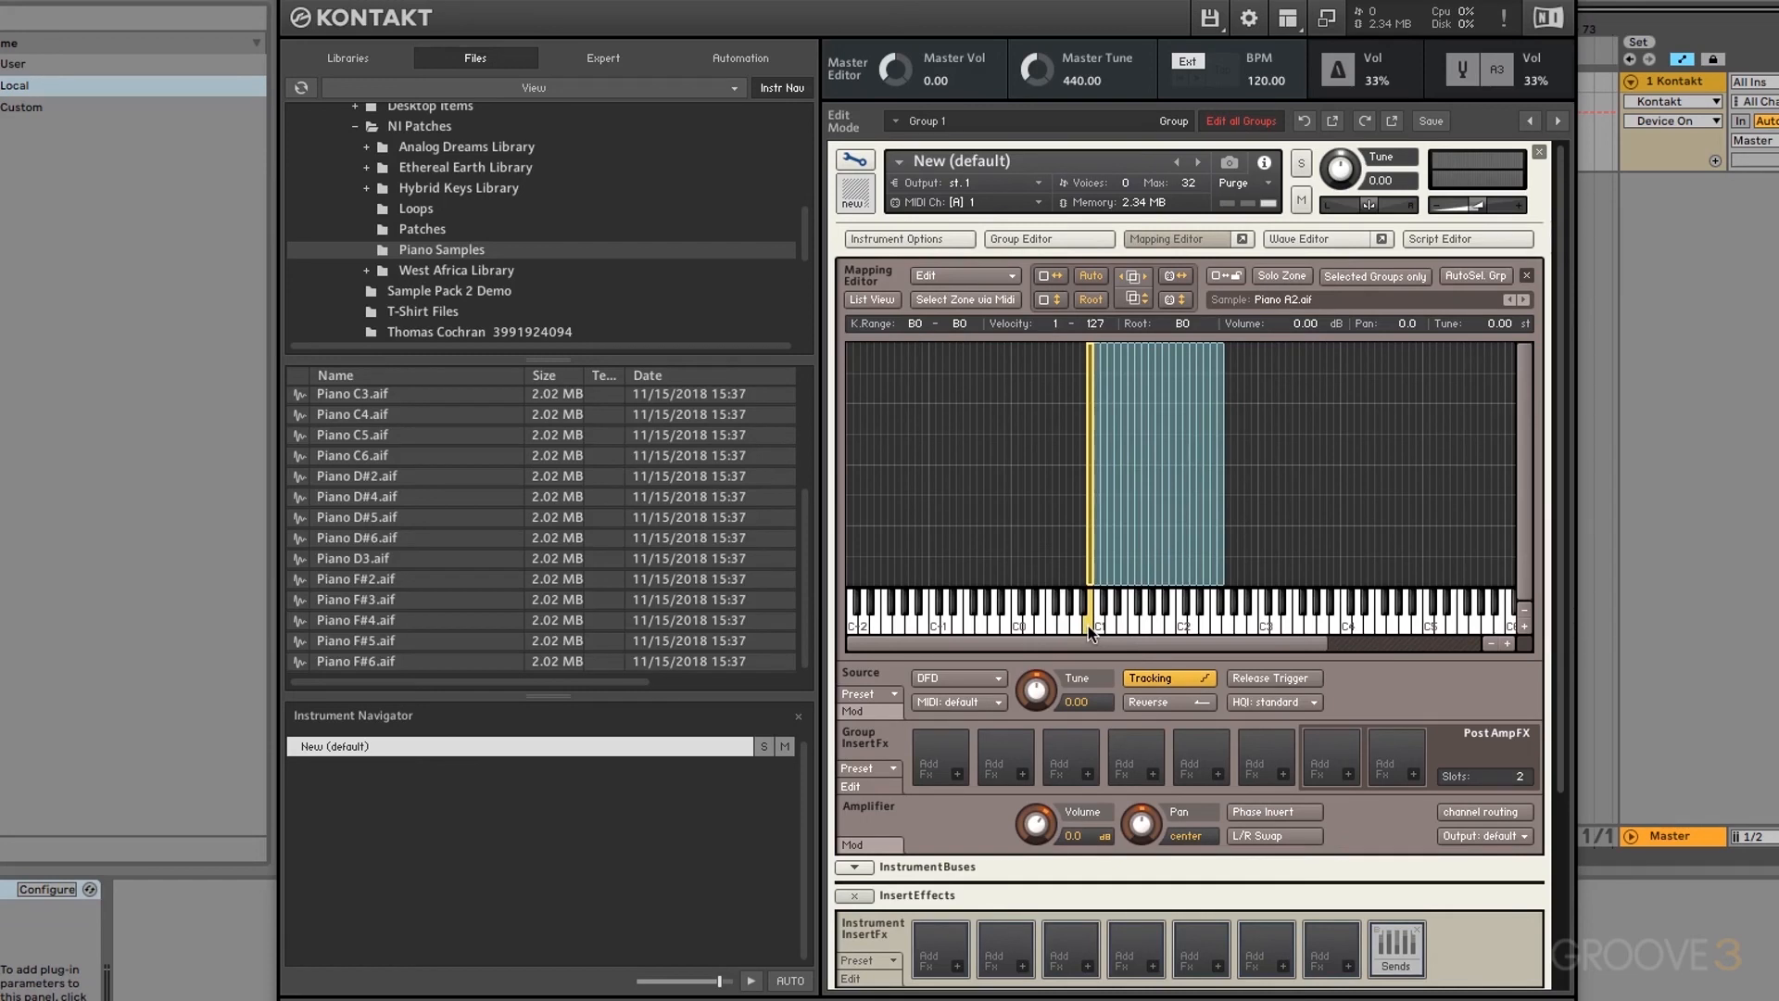
click(1013, 276)
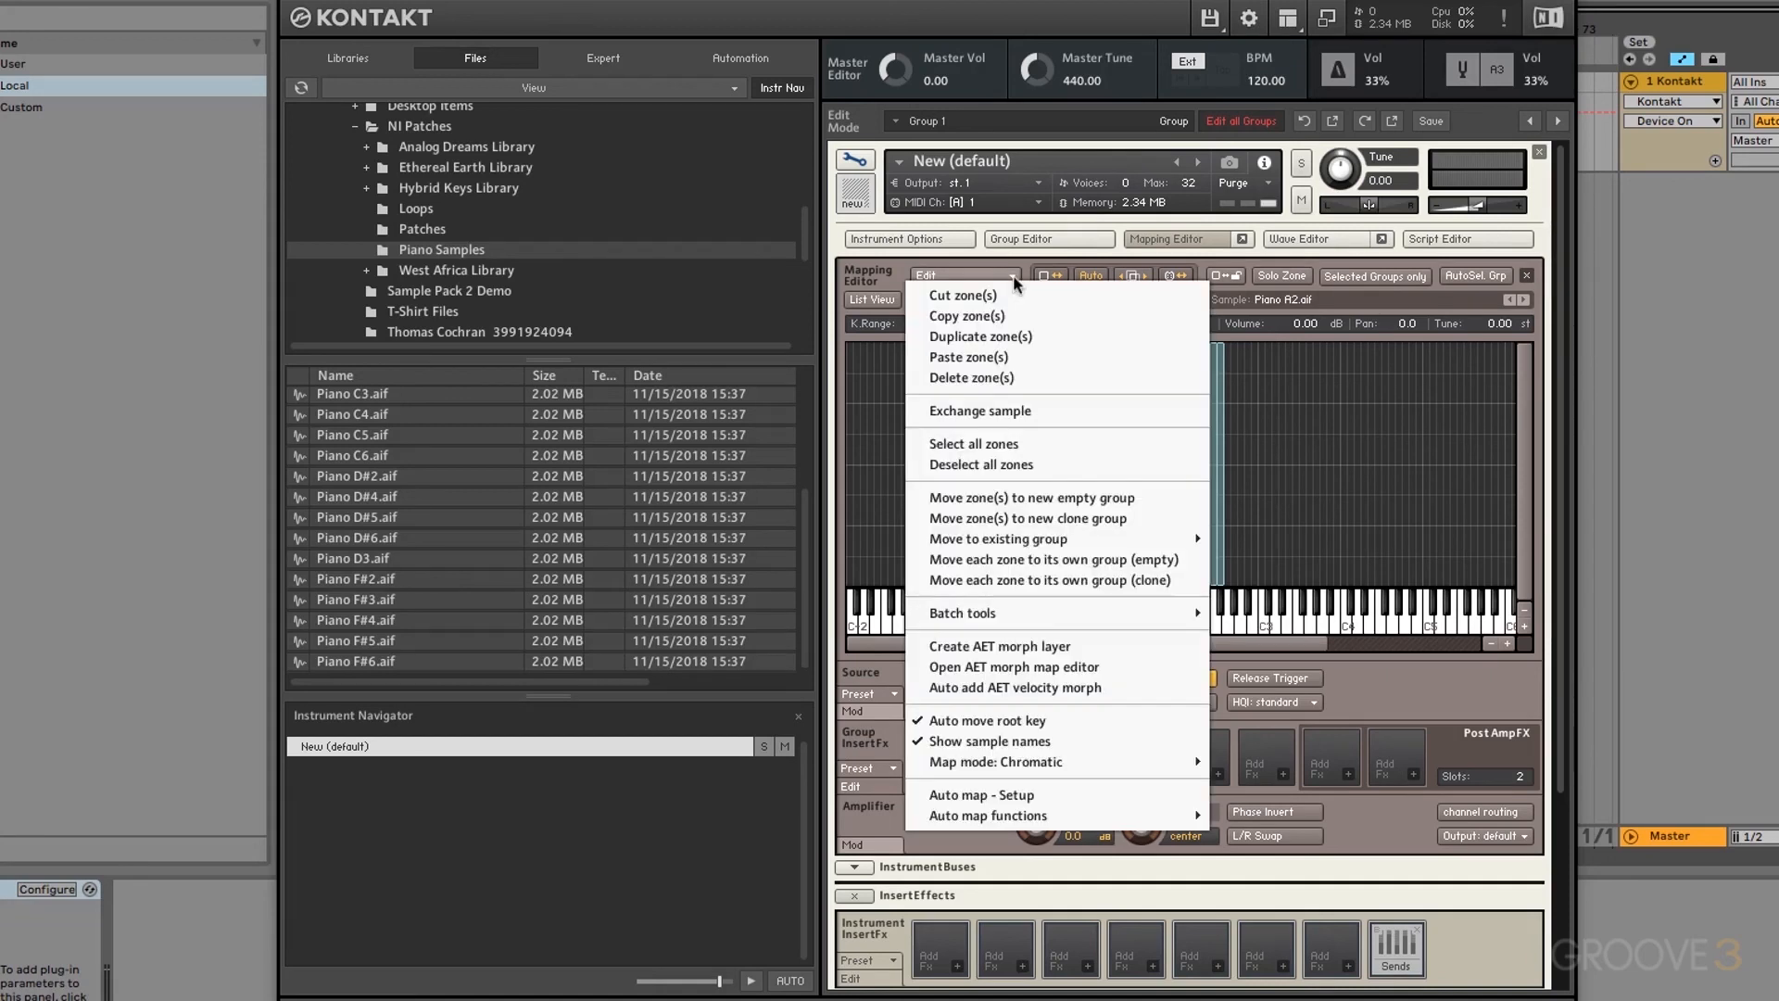
click(986, 799)
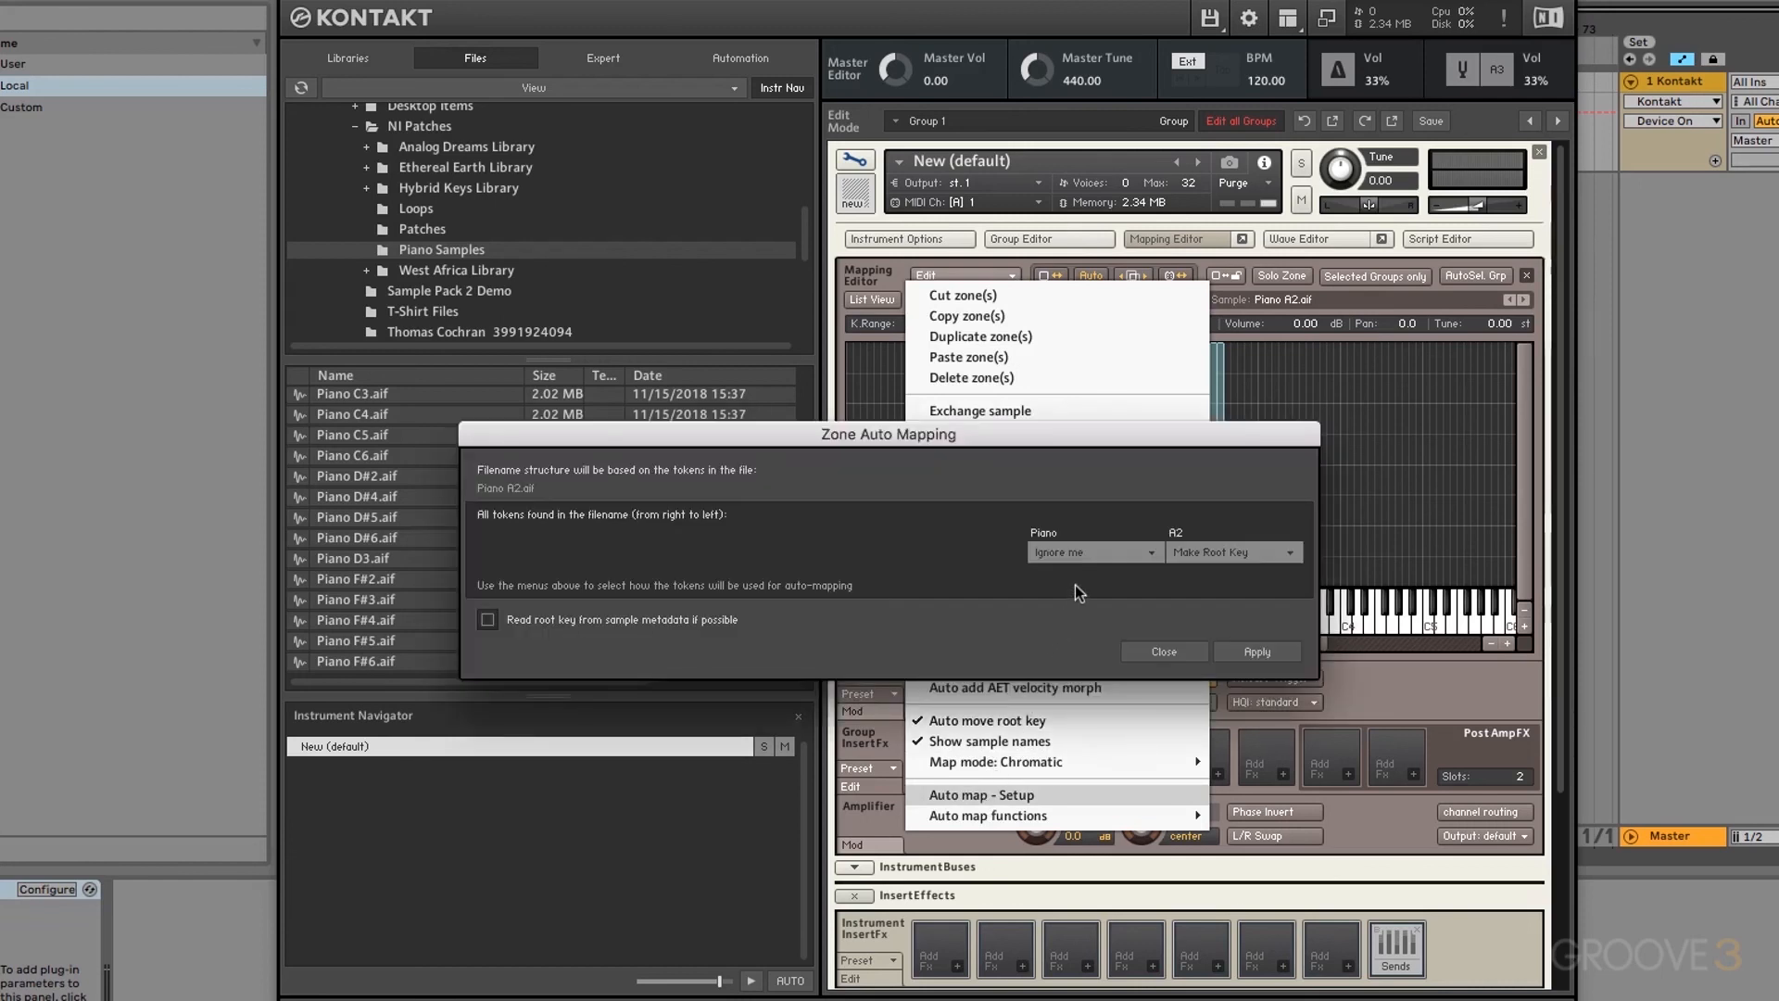
click(1047, 545)
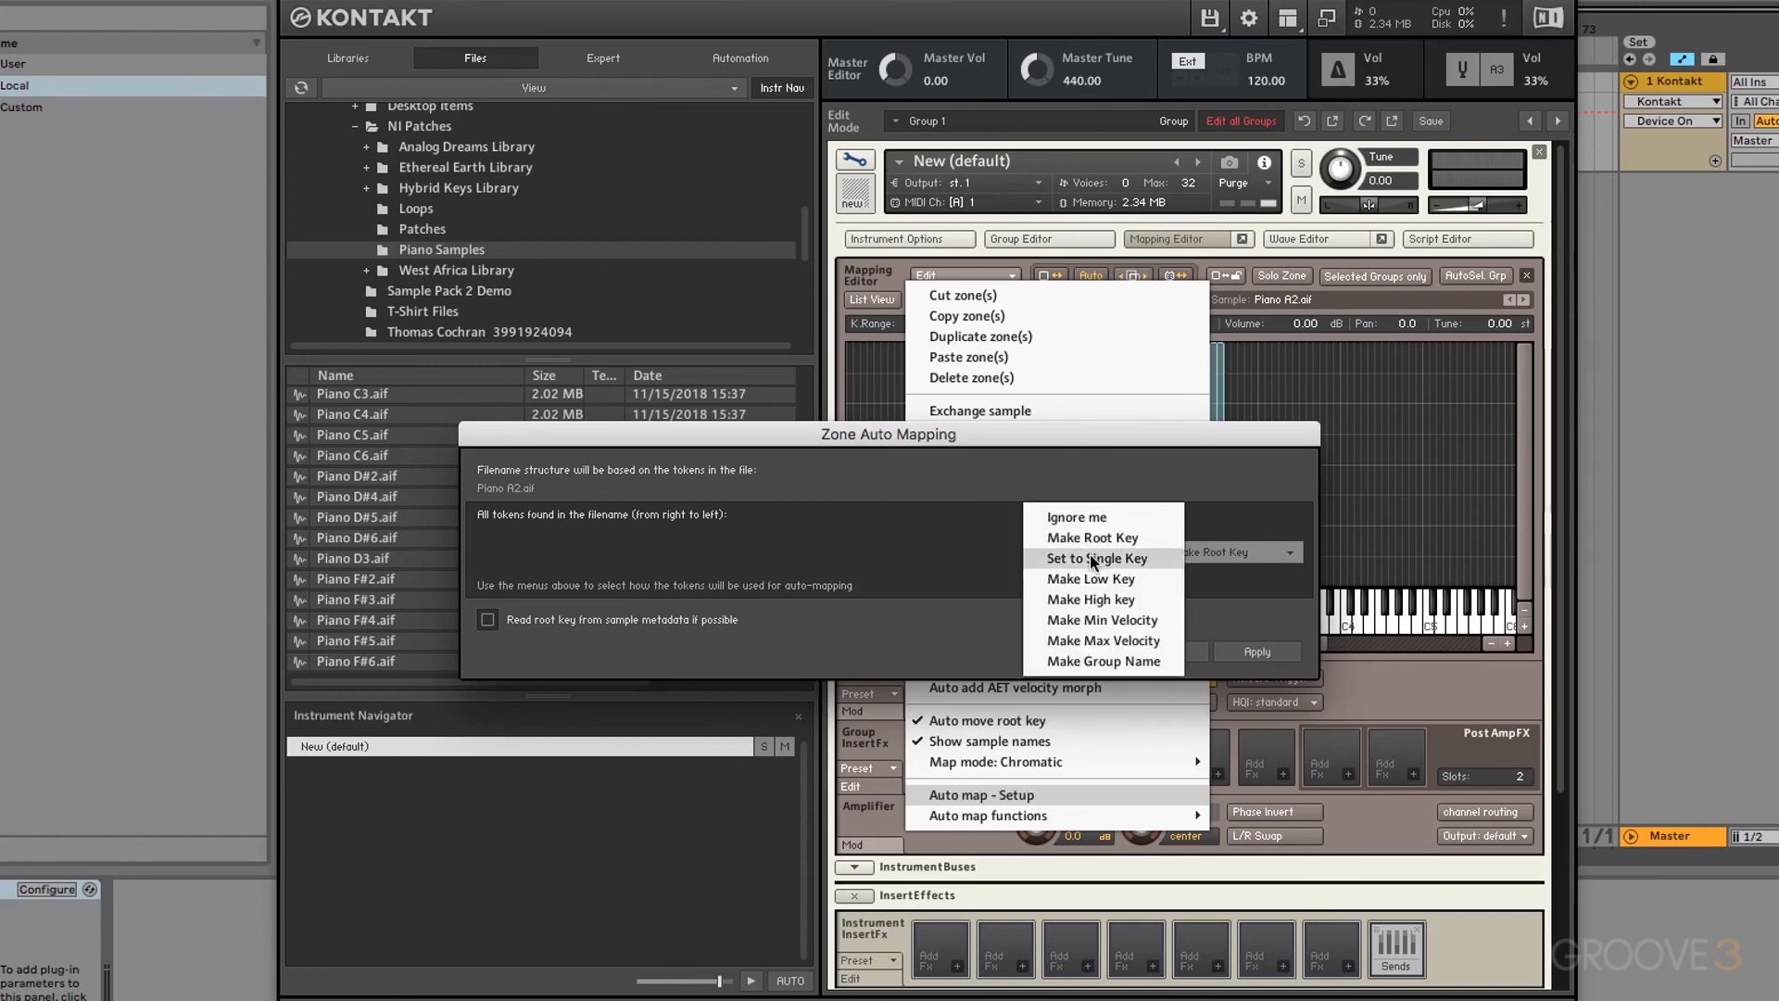
click(1080, 521)
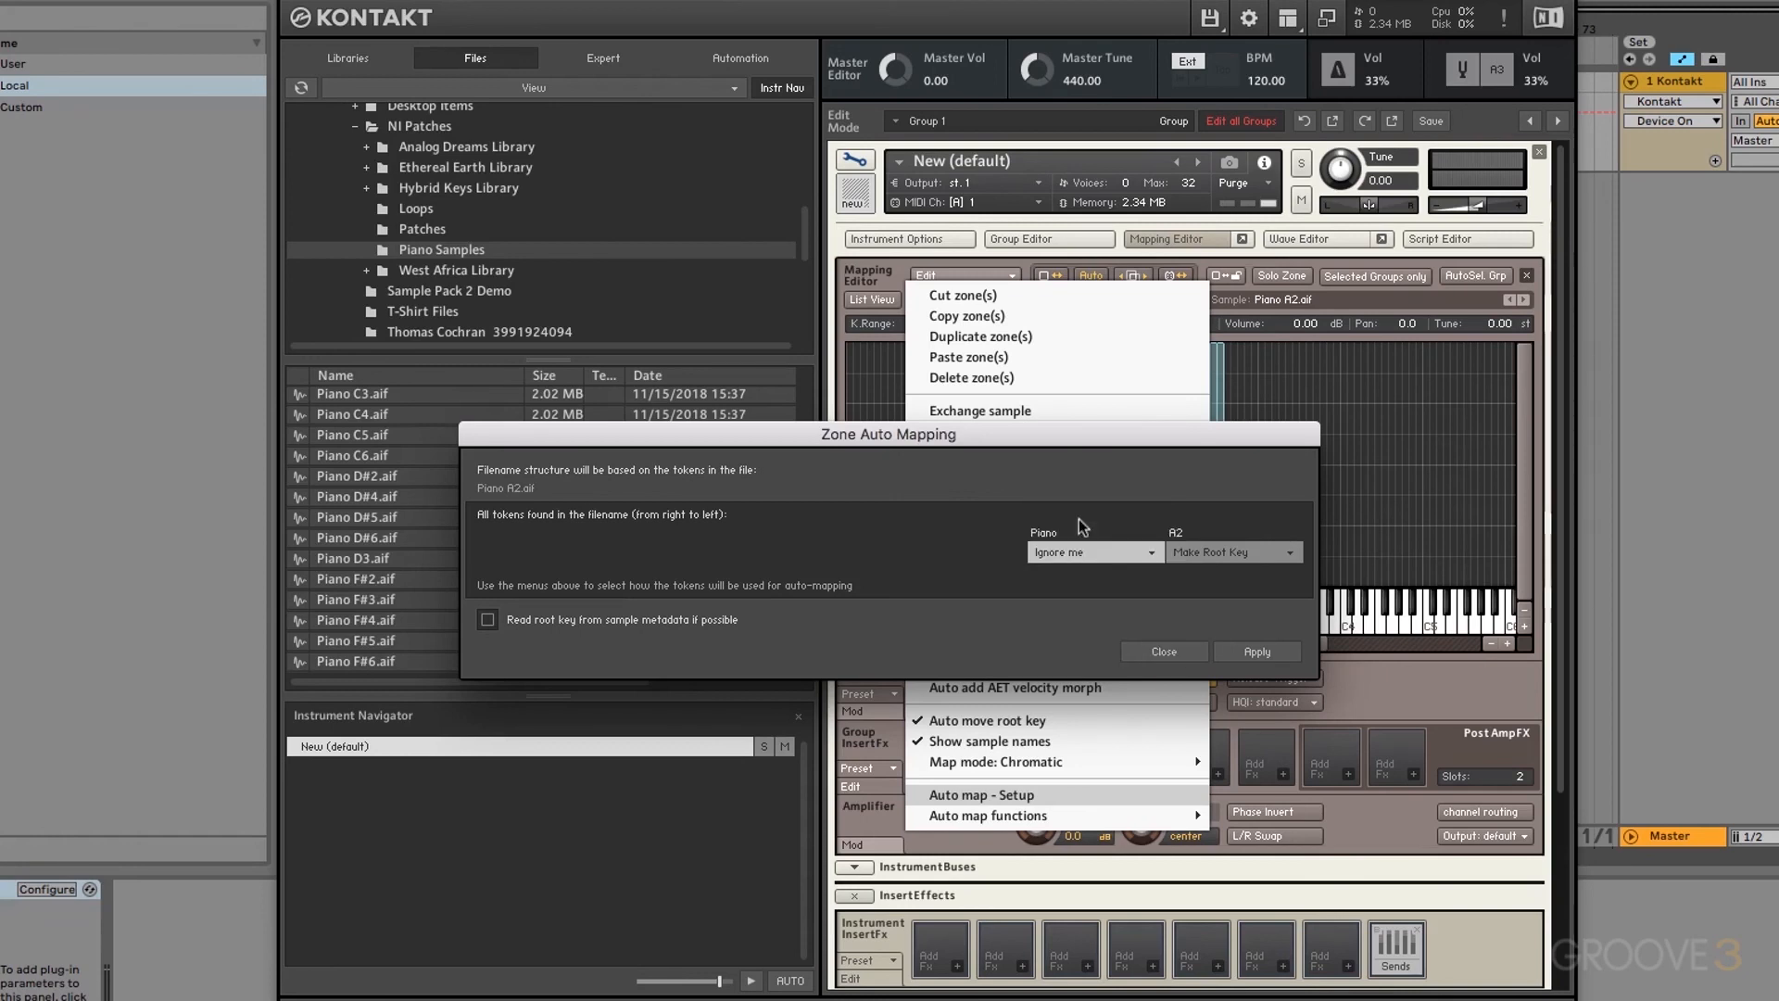
click(1242, 556)
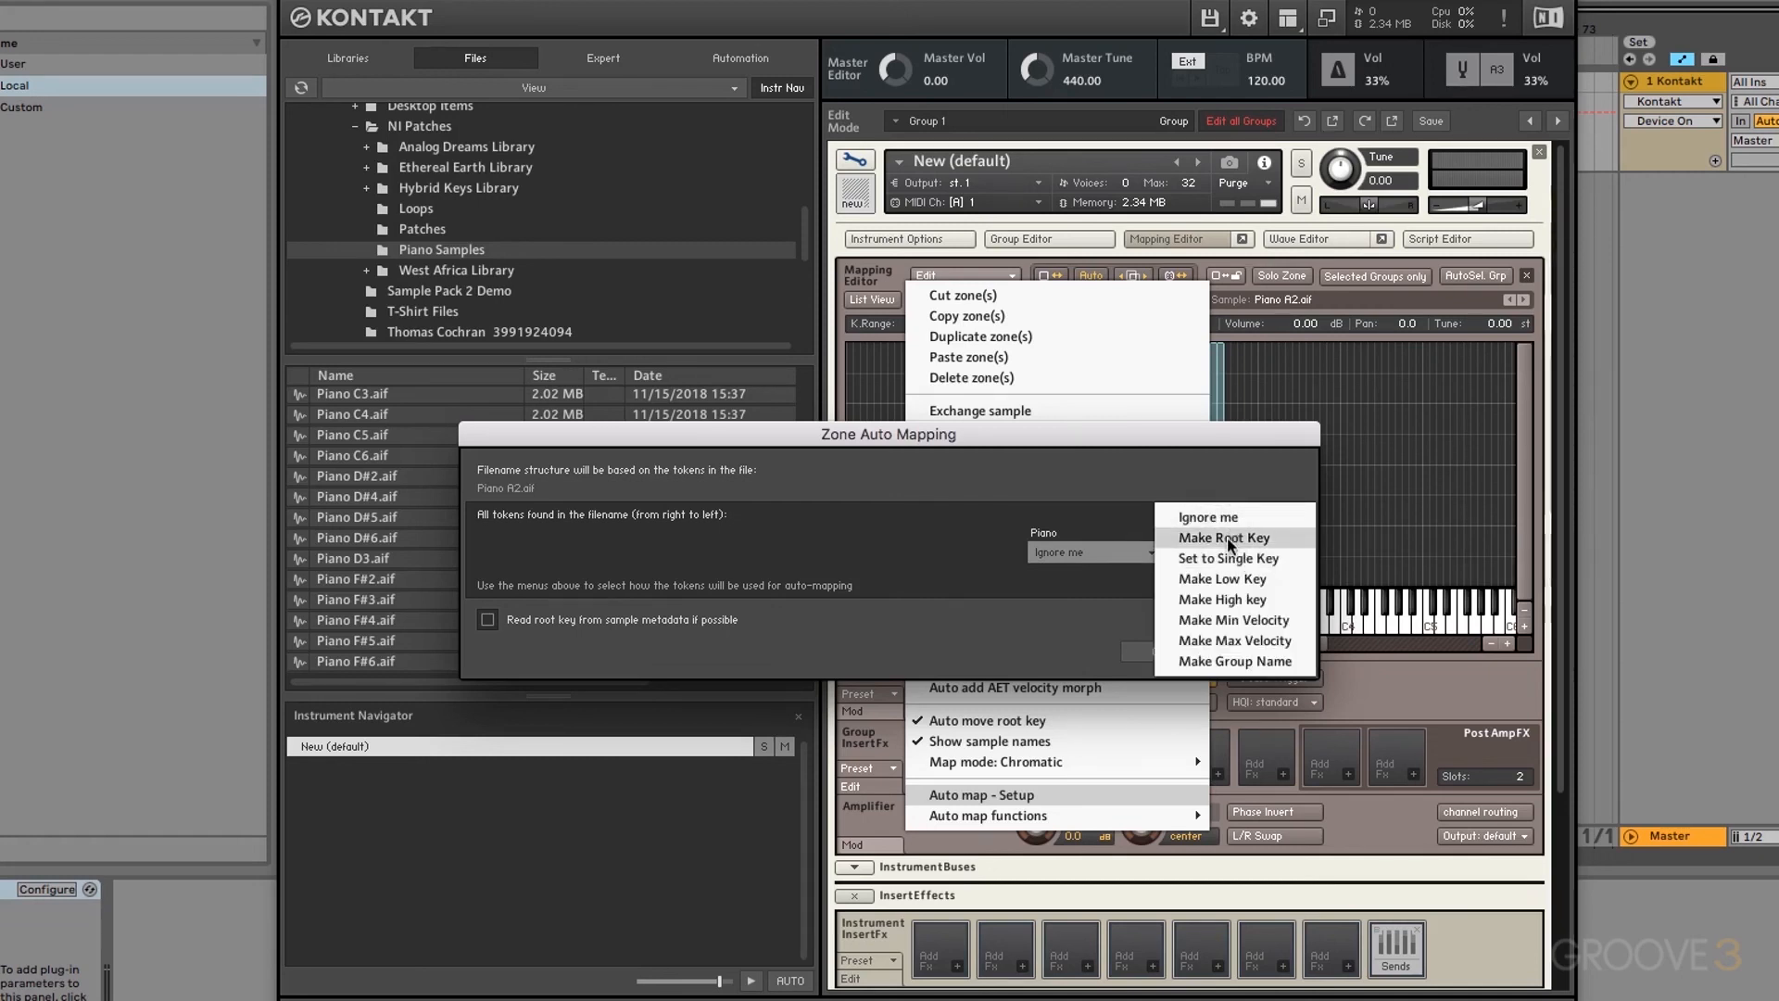
click(1227, 537)
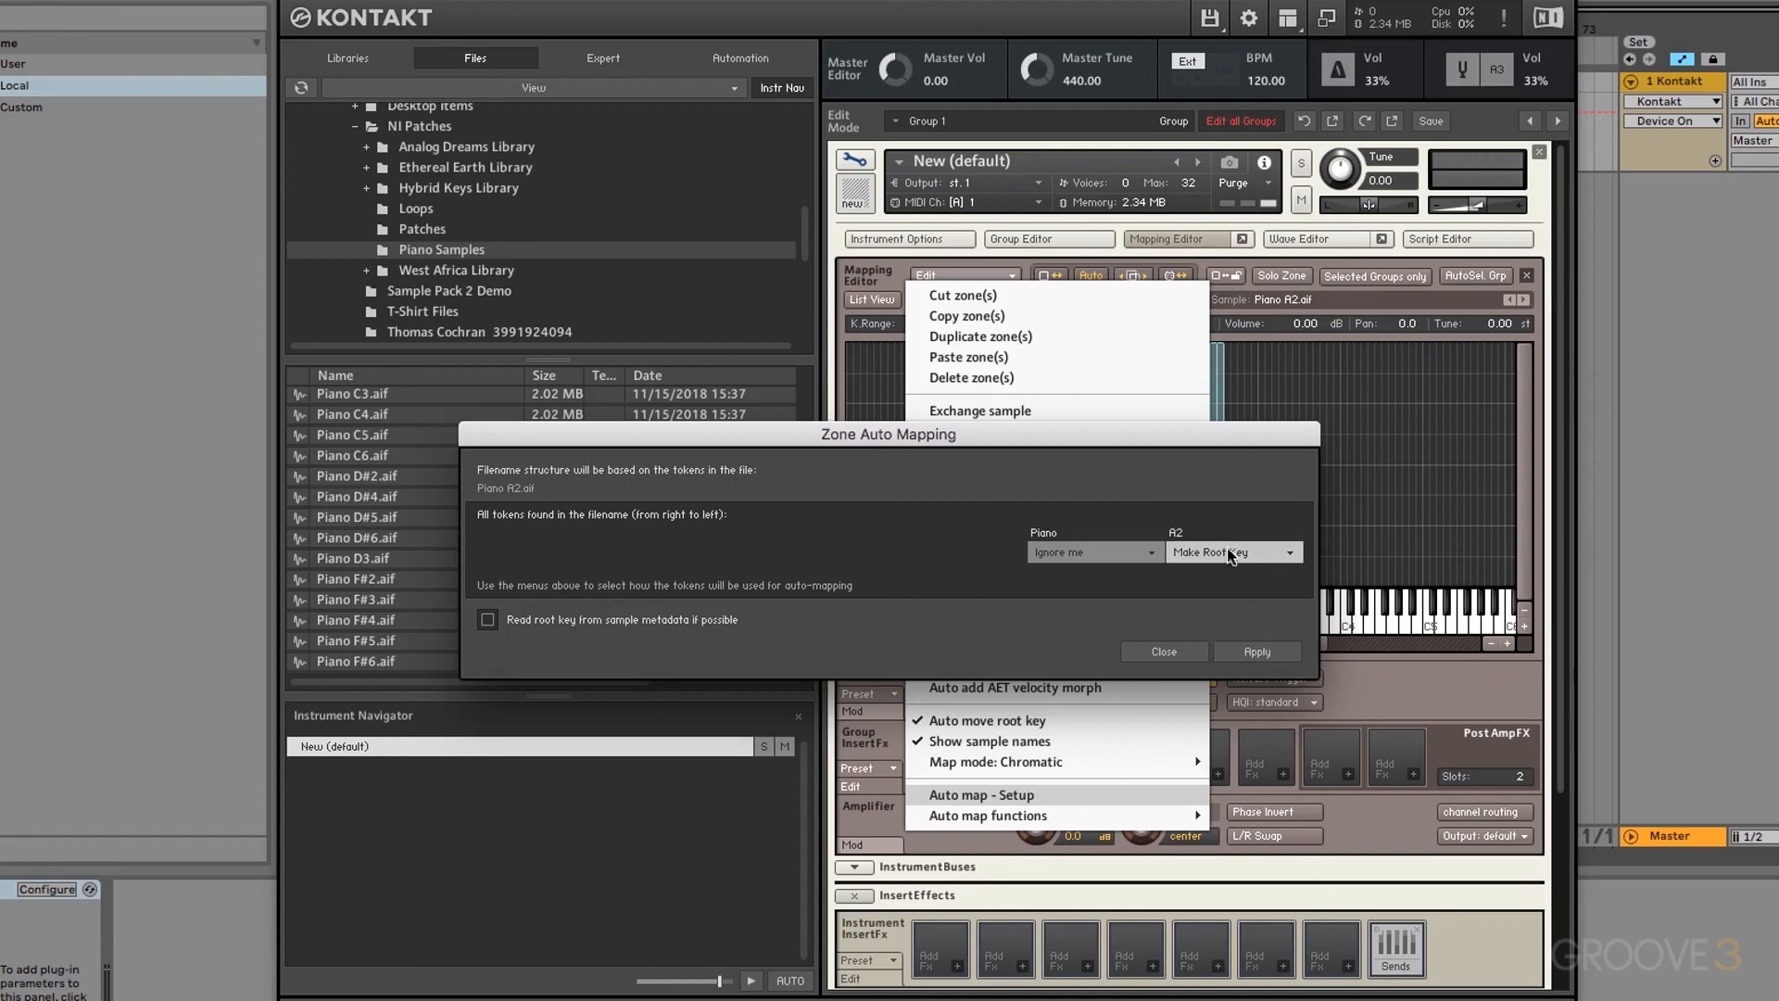
click(1257, 651)
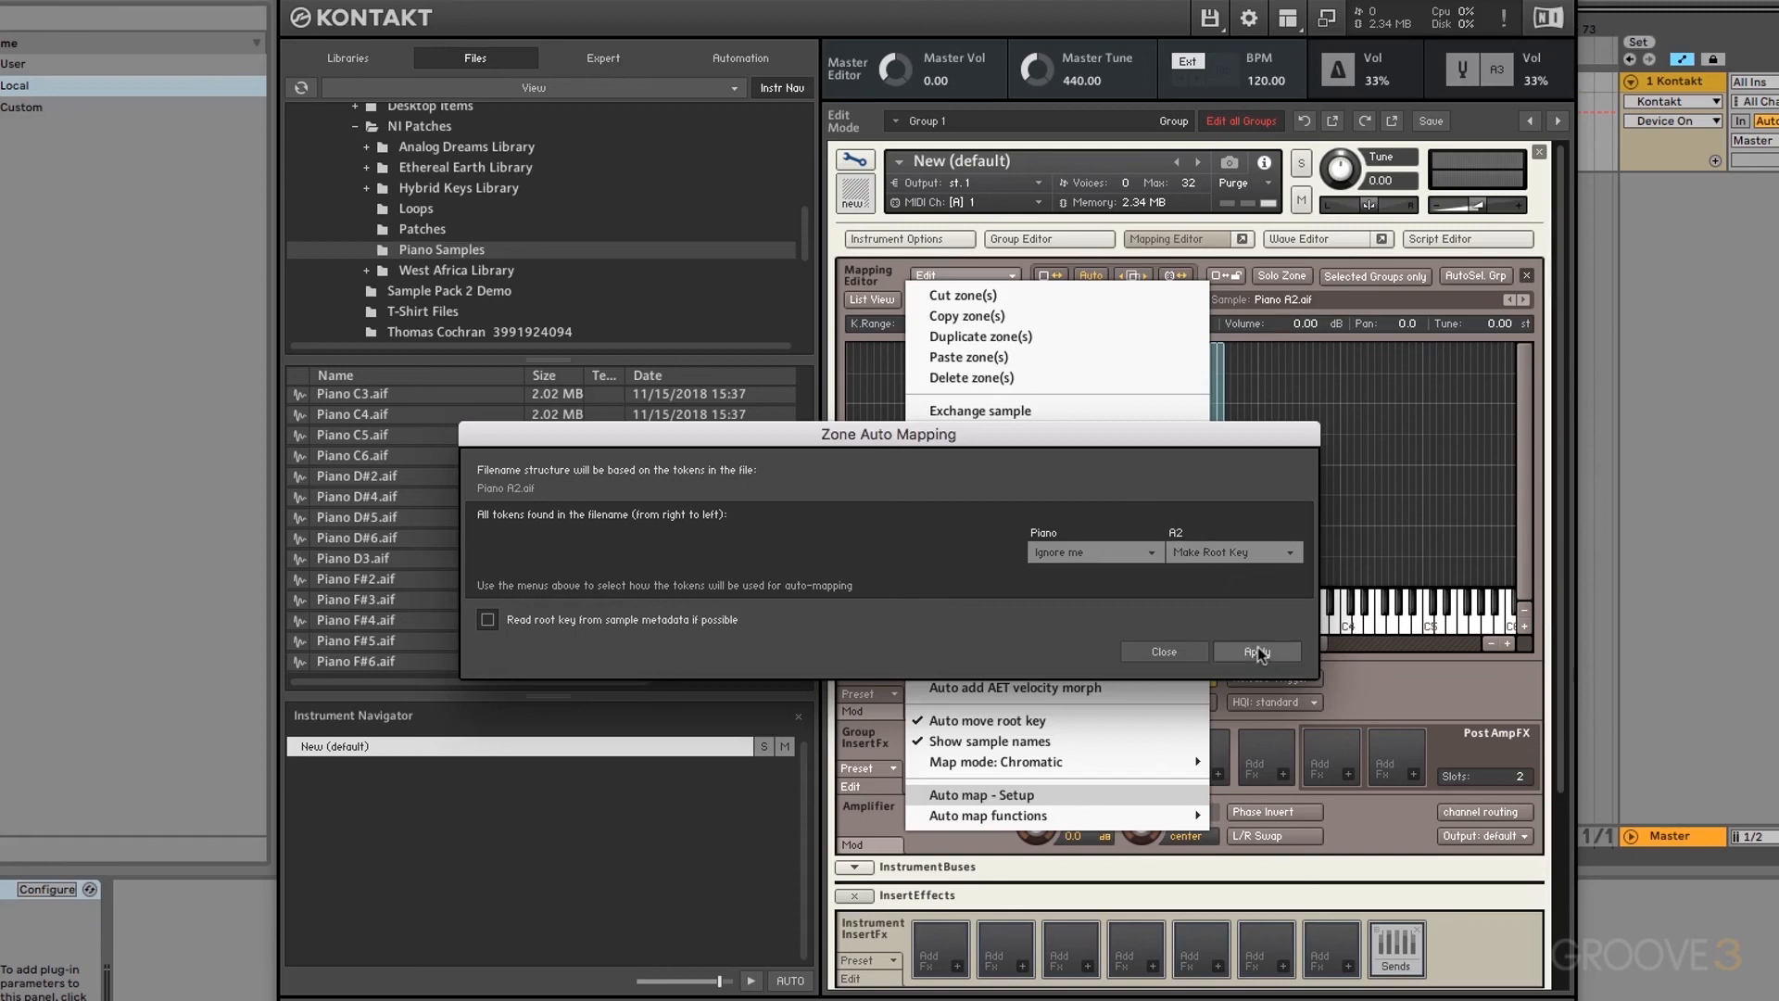
click(1166, 654)
click(1278, 491)
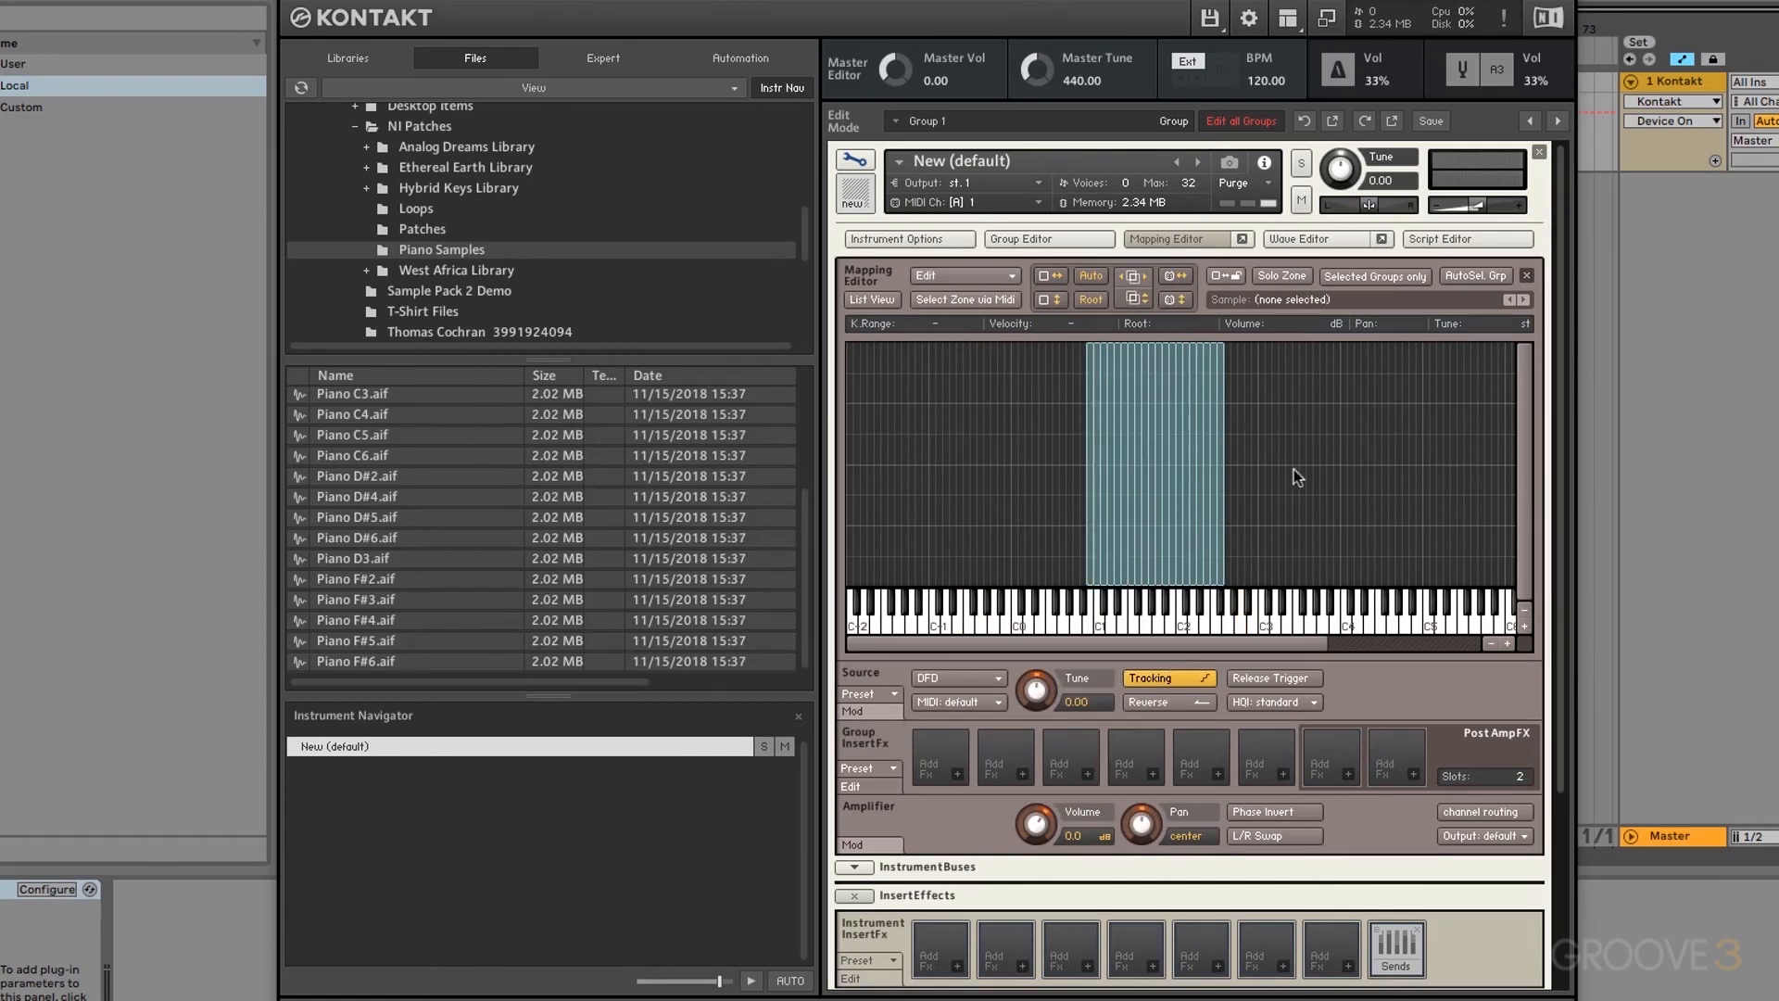
Step: Auto-map all stacked zones by root key so each sample sits on its note, roughly D2 to C6
drag(1180, 484, 1025, 497)
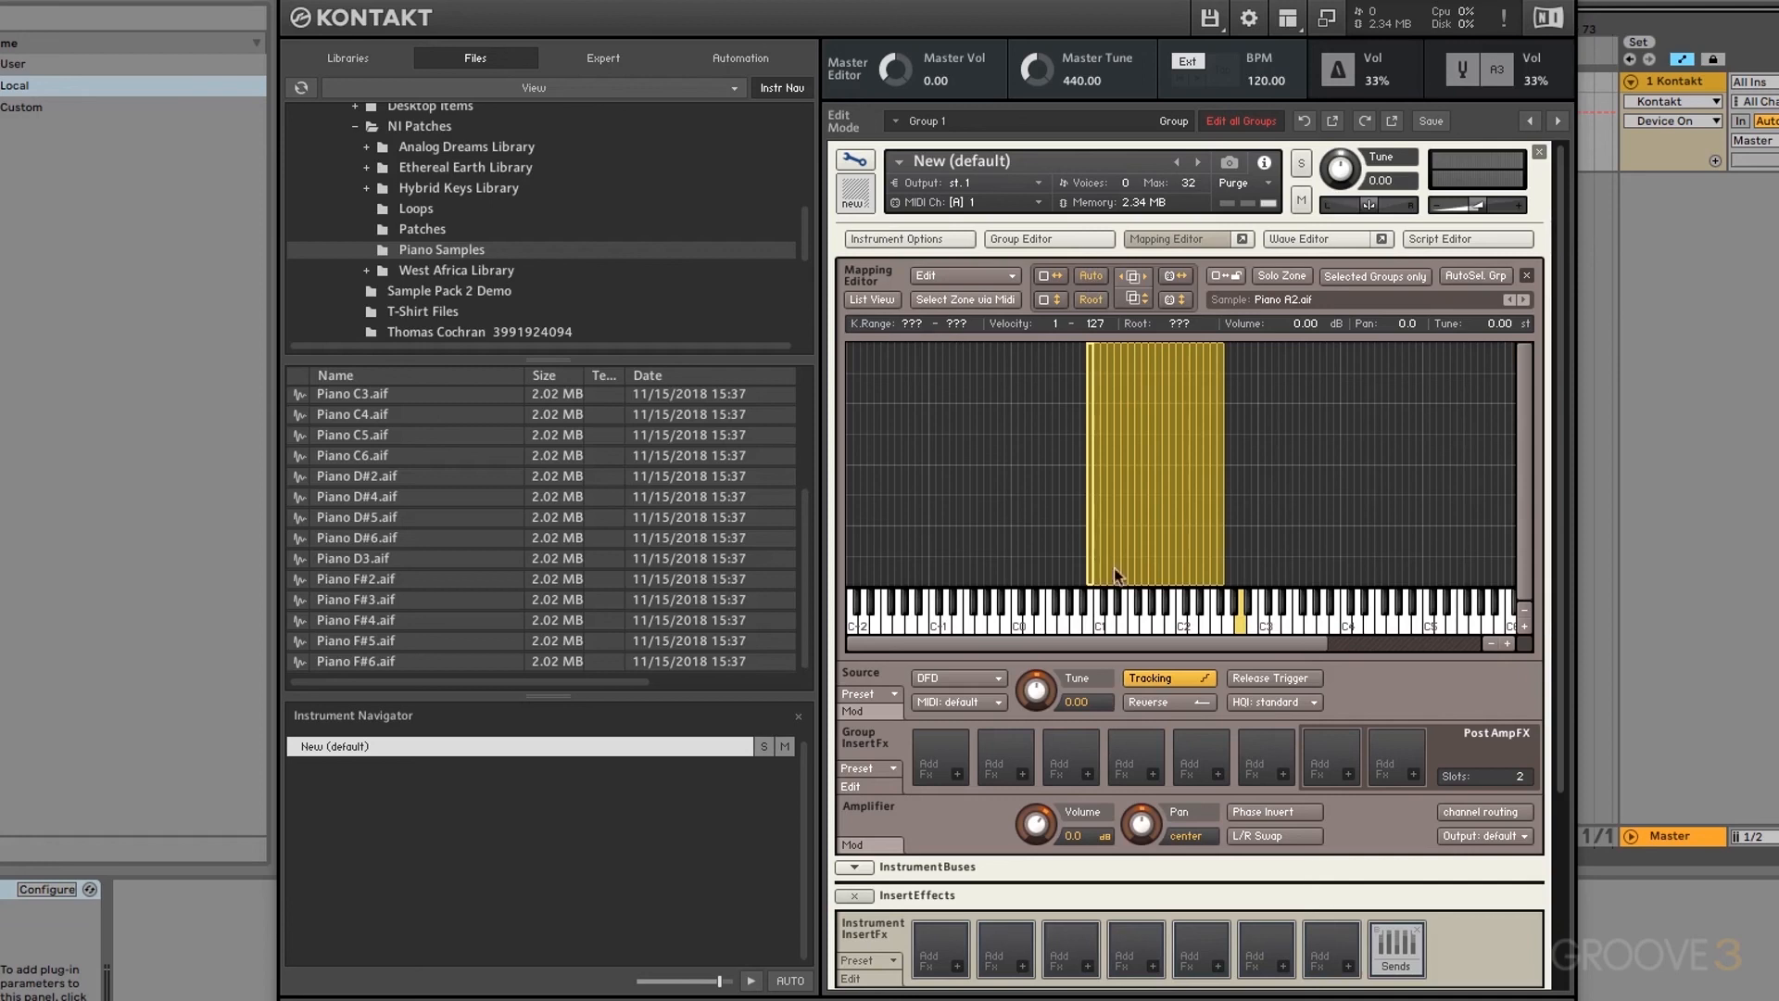
click(1091, 300)
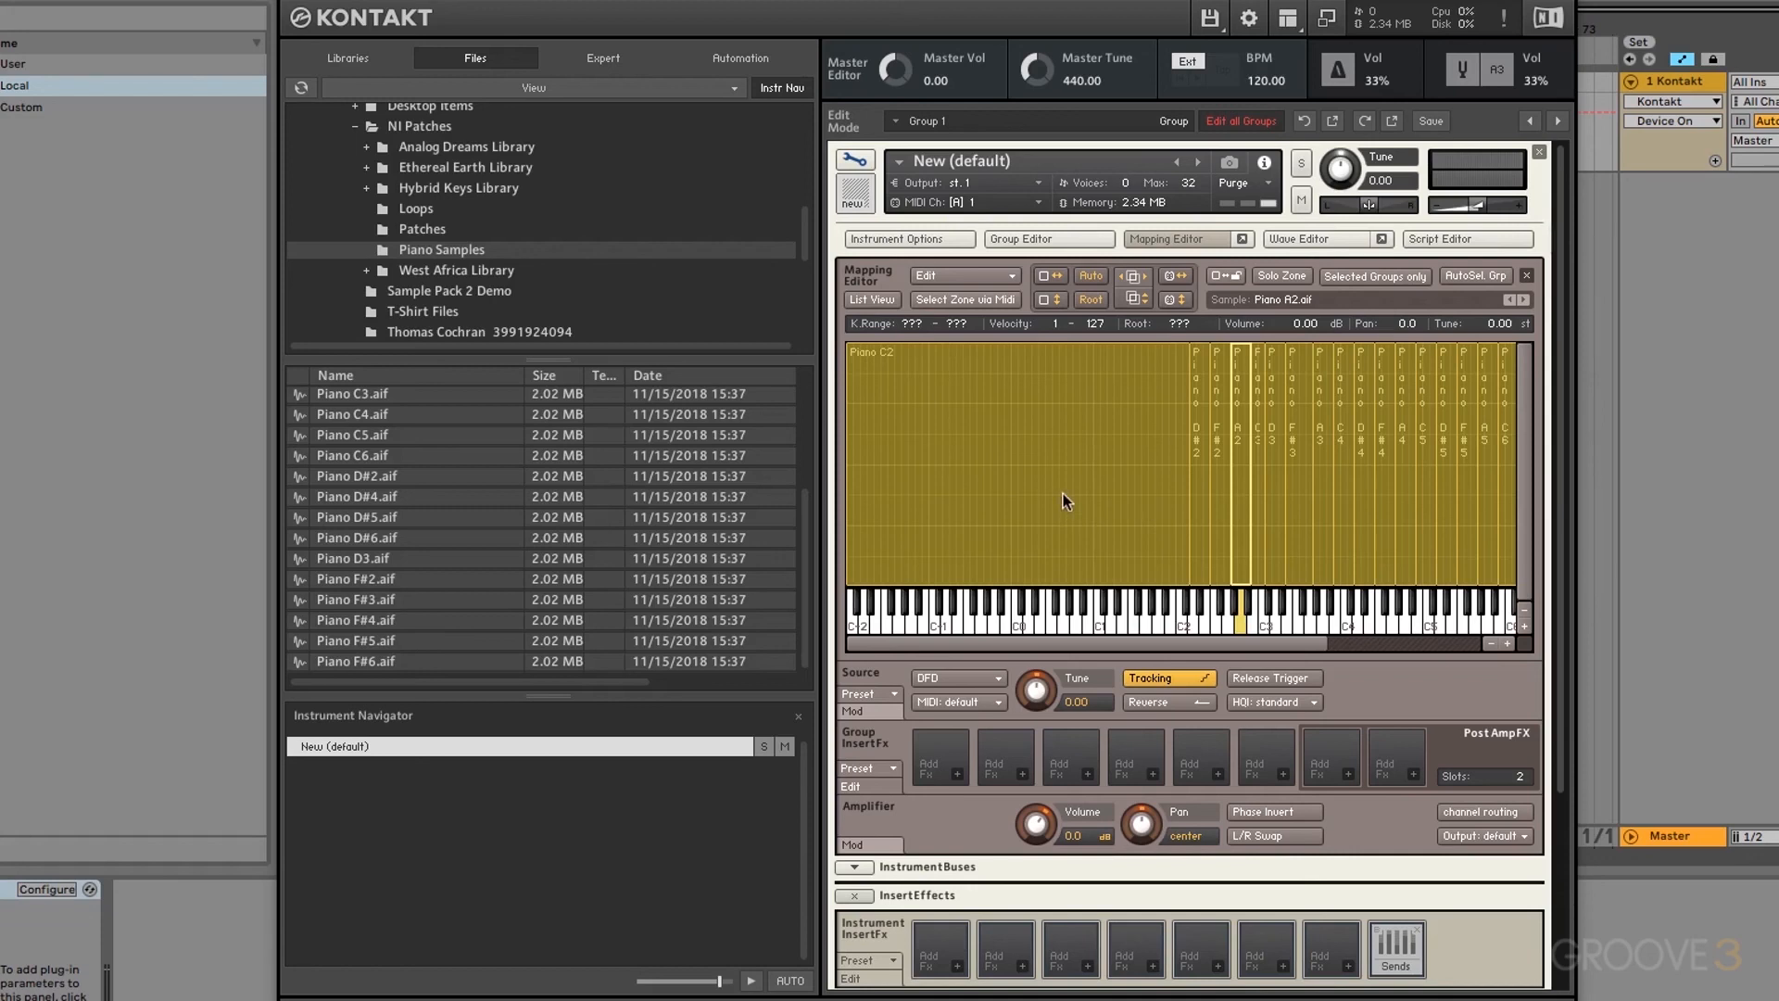
drag(1251, 643, 1405, 643)
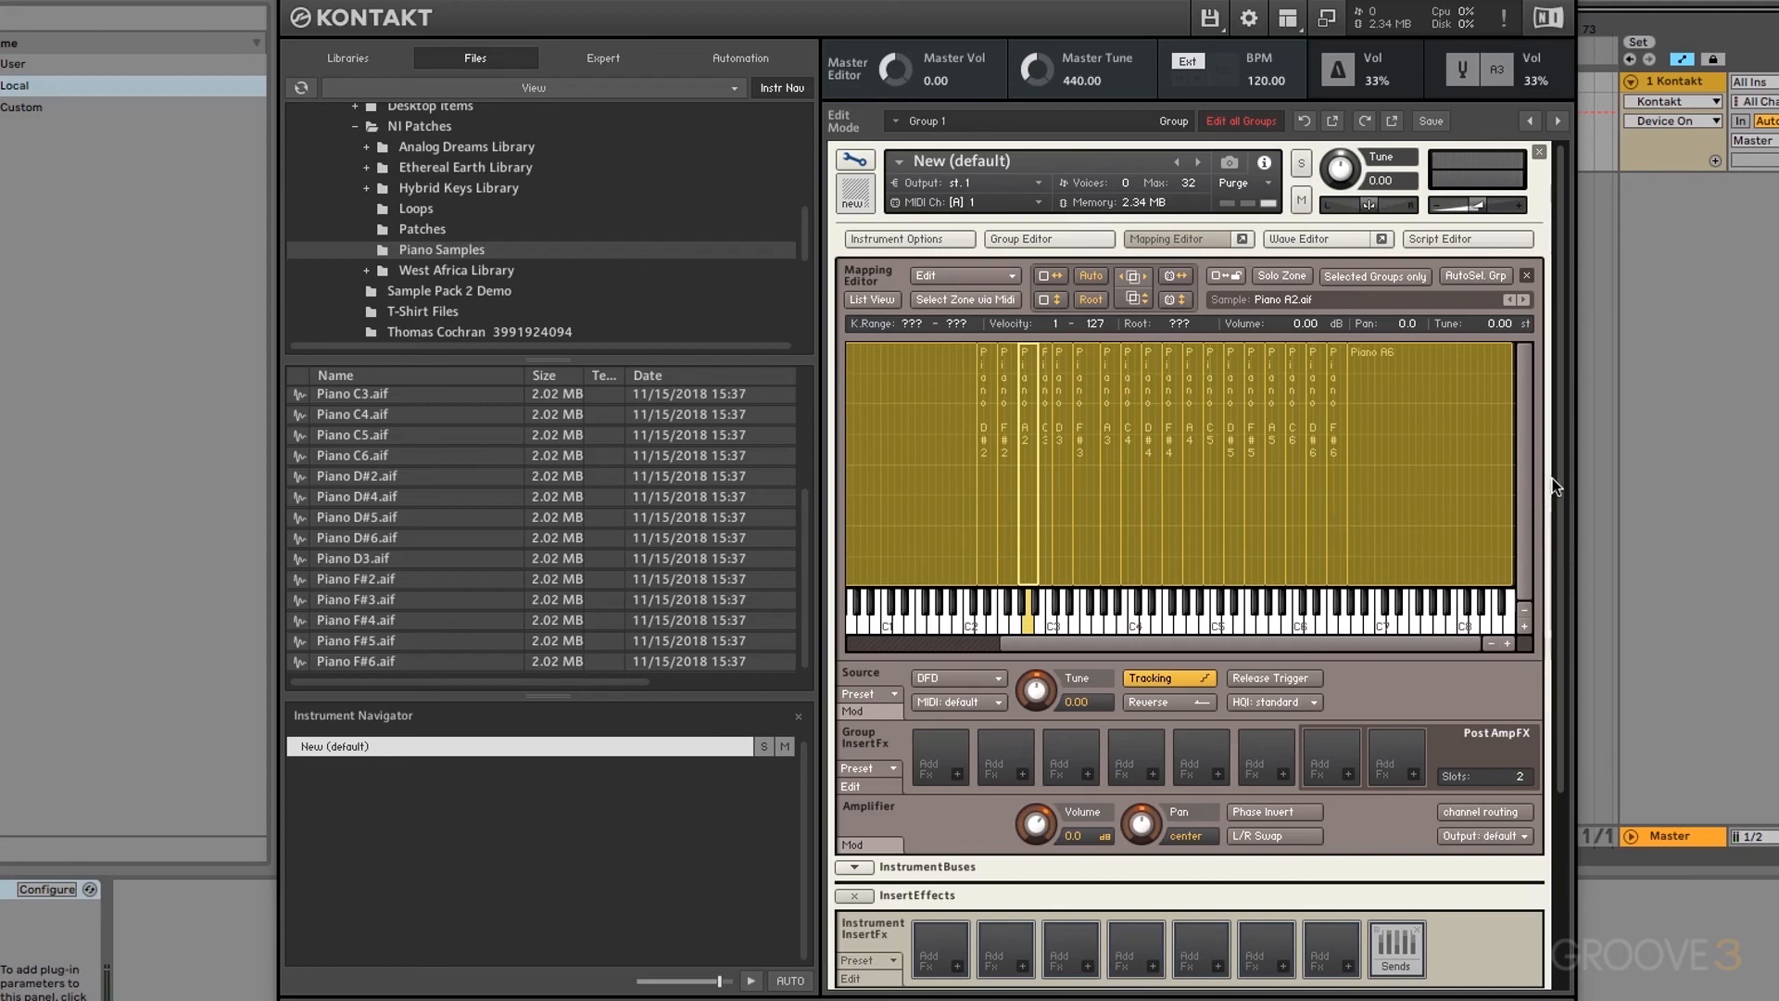
Step: Set the volume AHDSR envelope's Release to 700 ms
drag(1552, 479, 1558, 724)
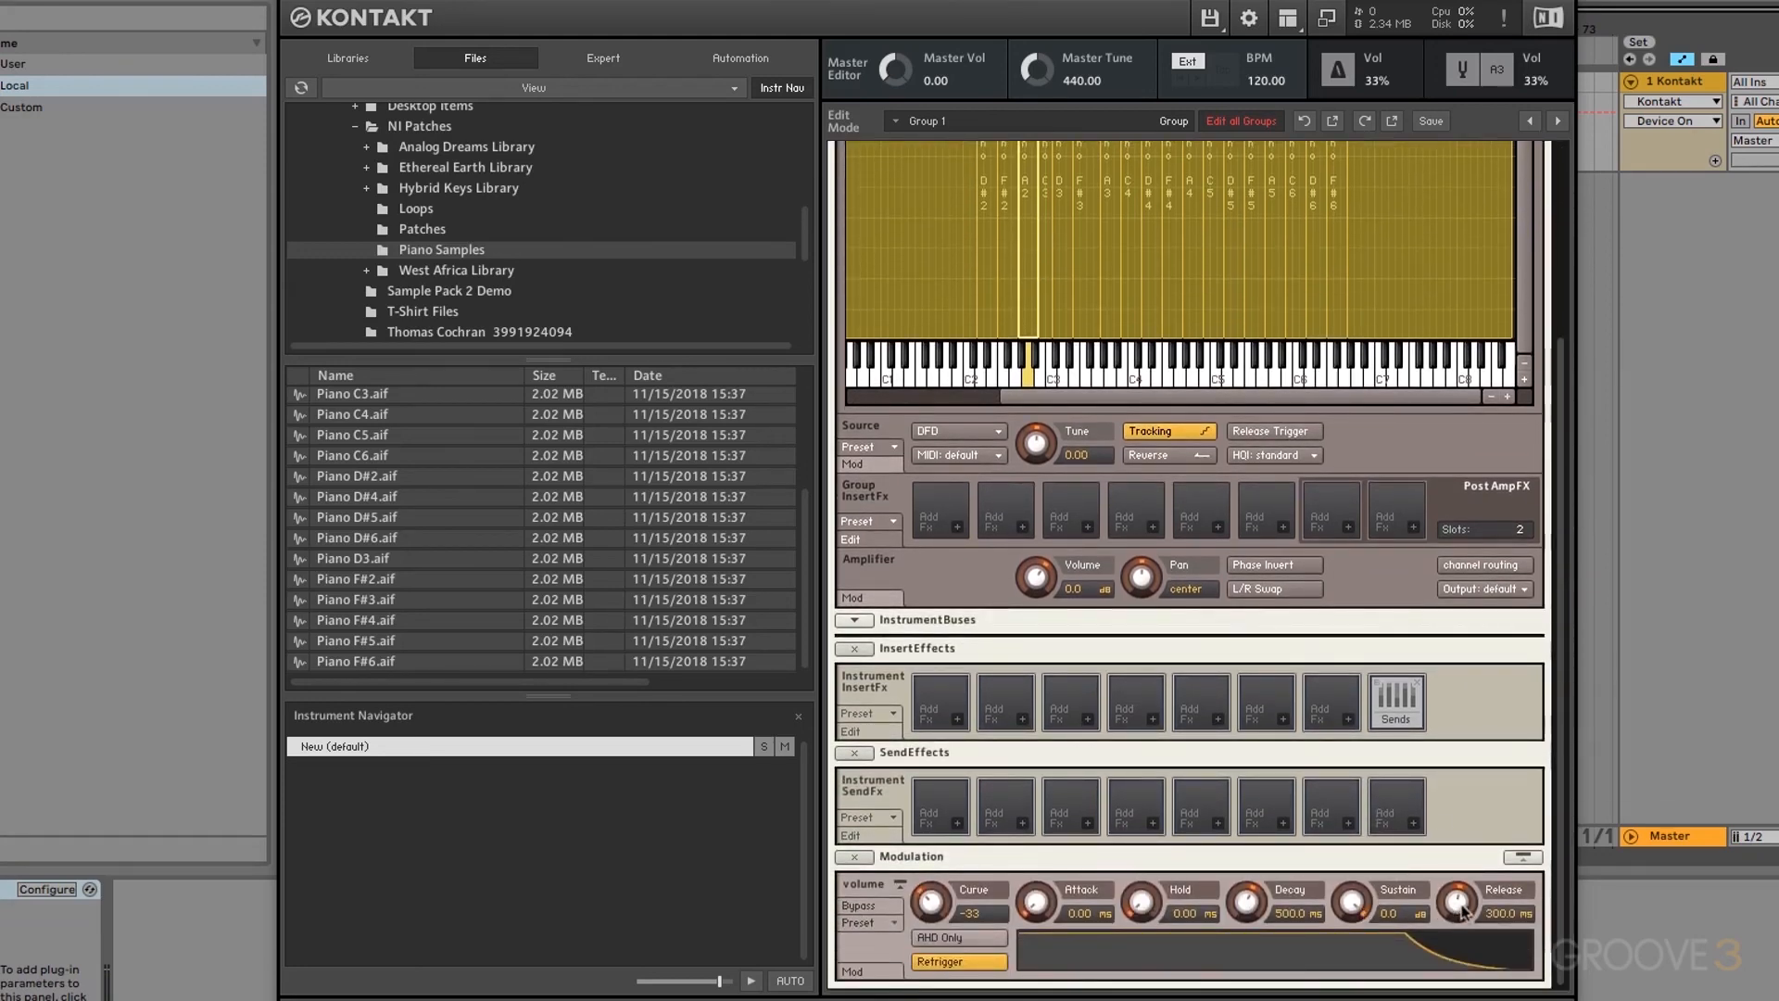
drag(1460, 910, 1457, 890)
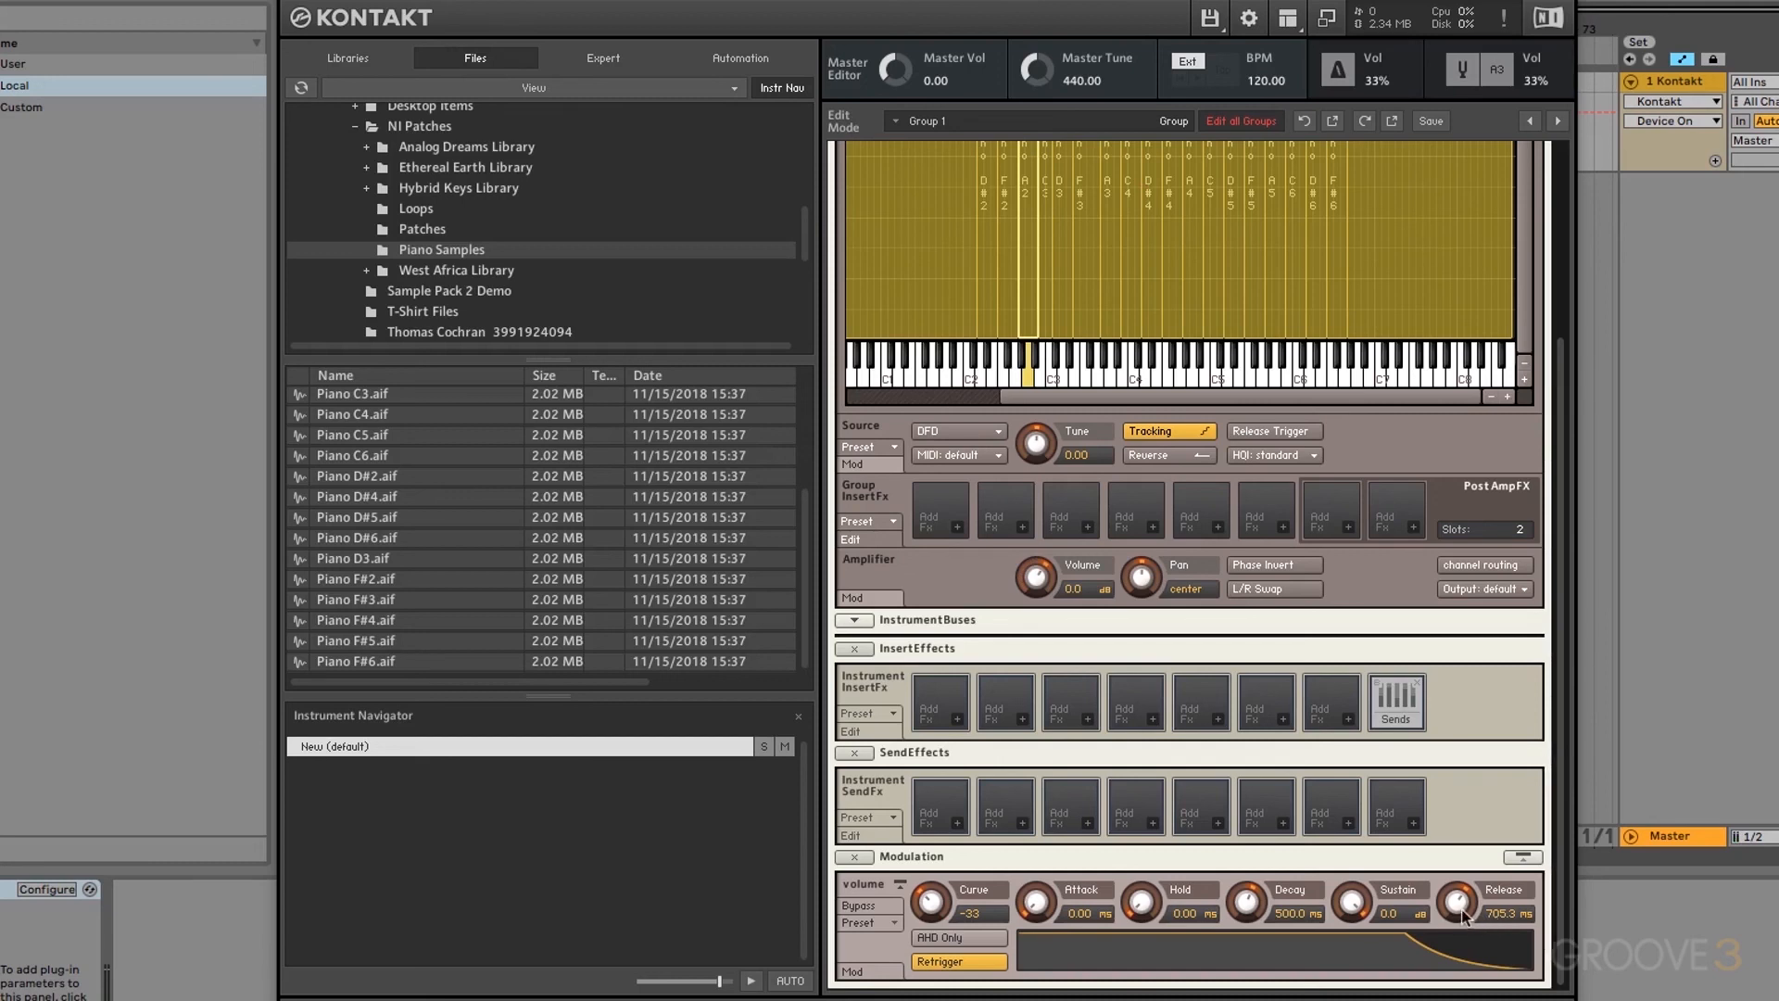
drag(1458, 906, 1458, 990)
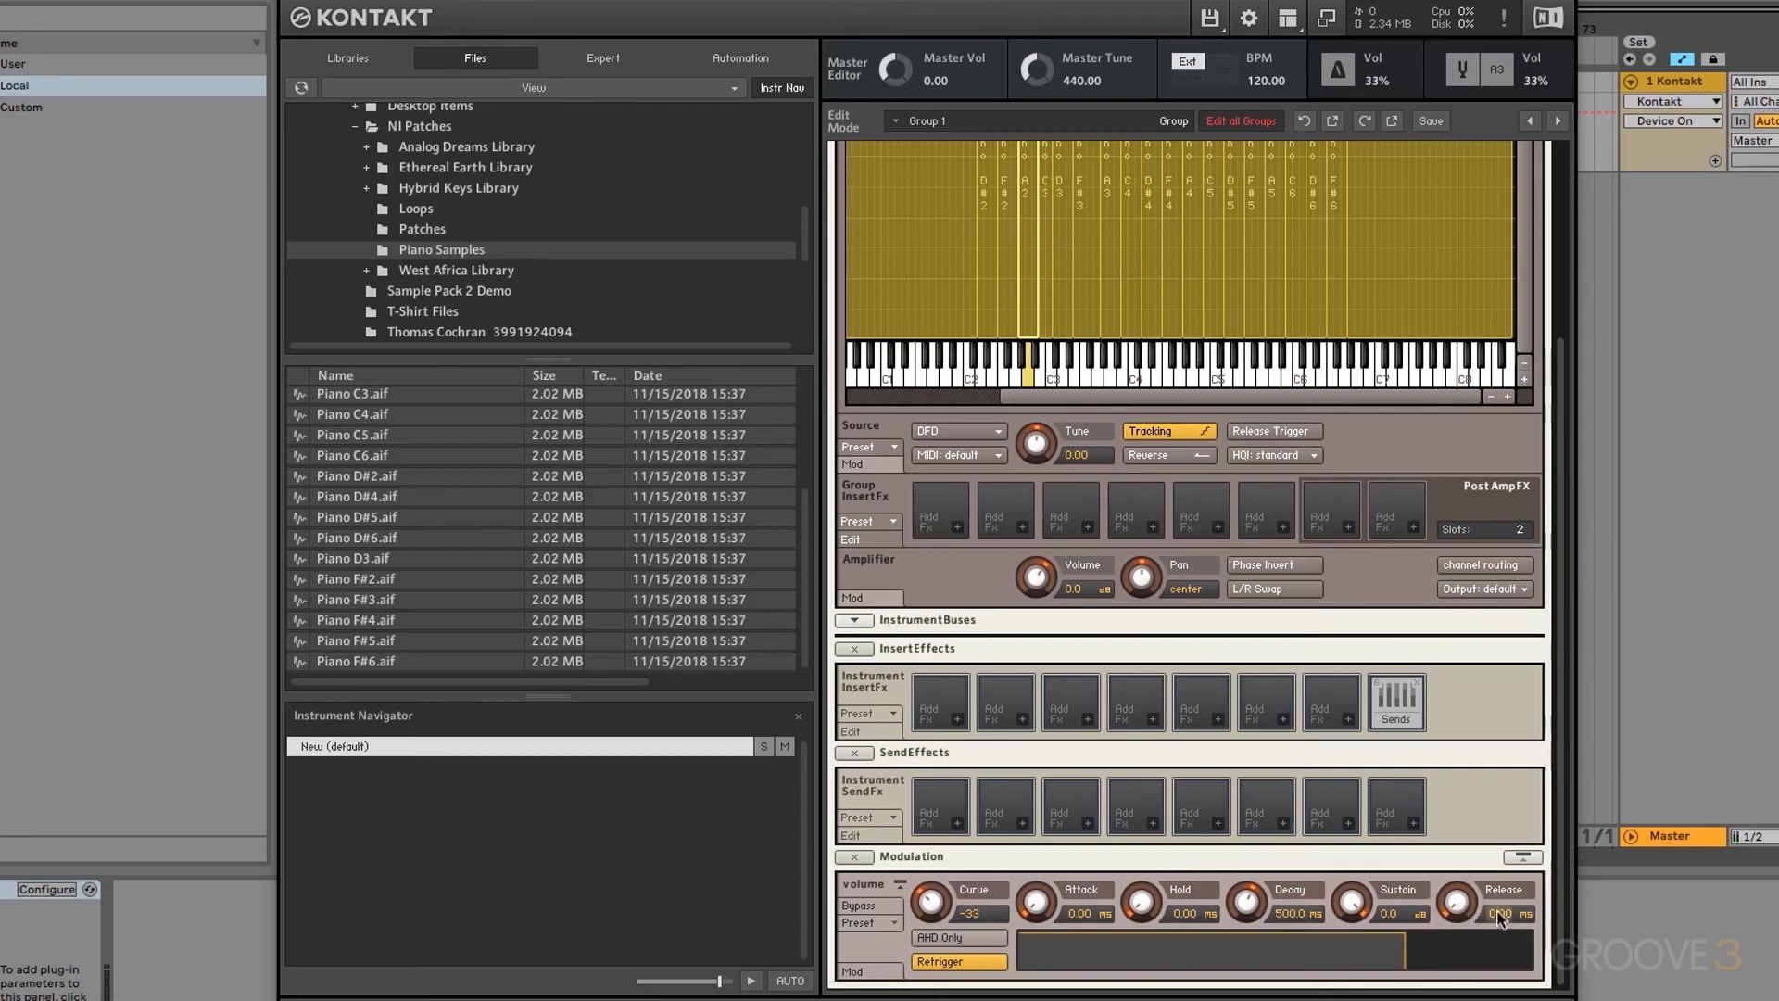
text(700)
key(Return)
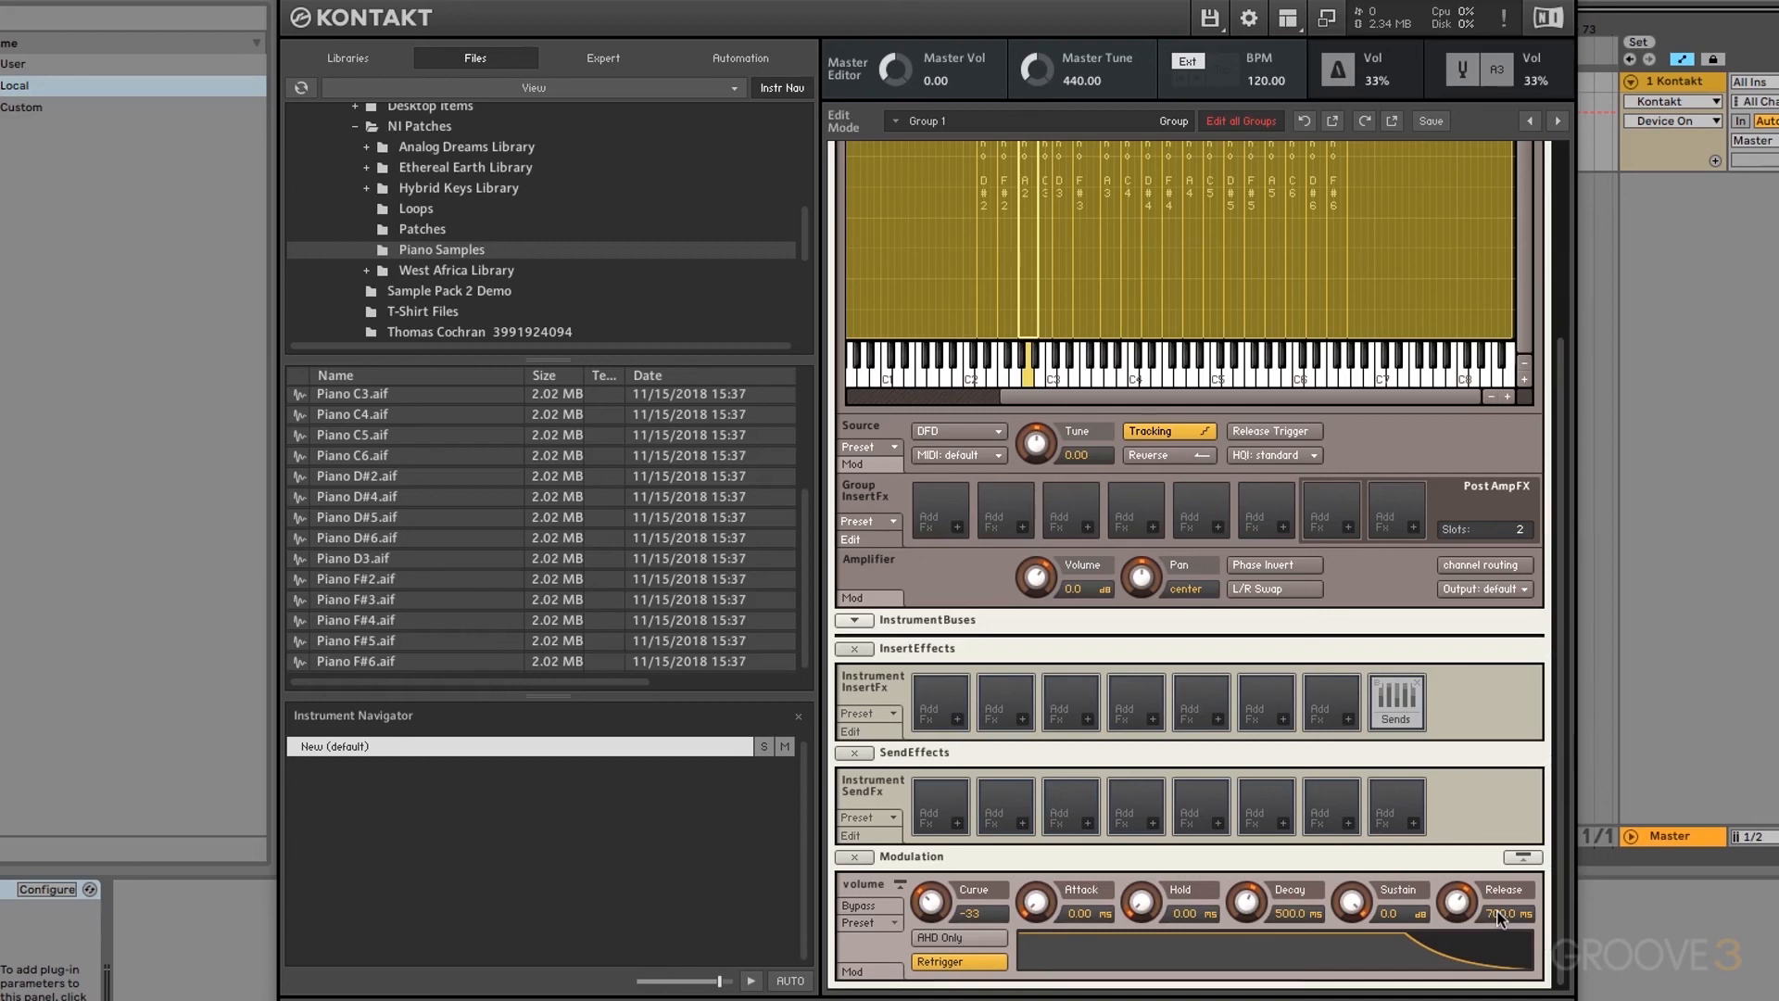
scroll(1560, 745, up, 5)
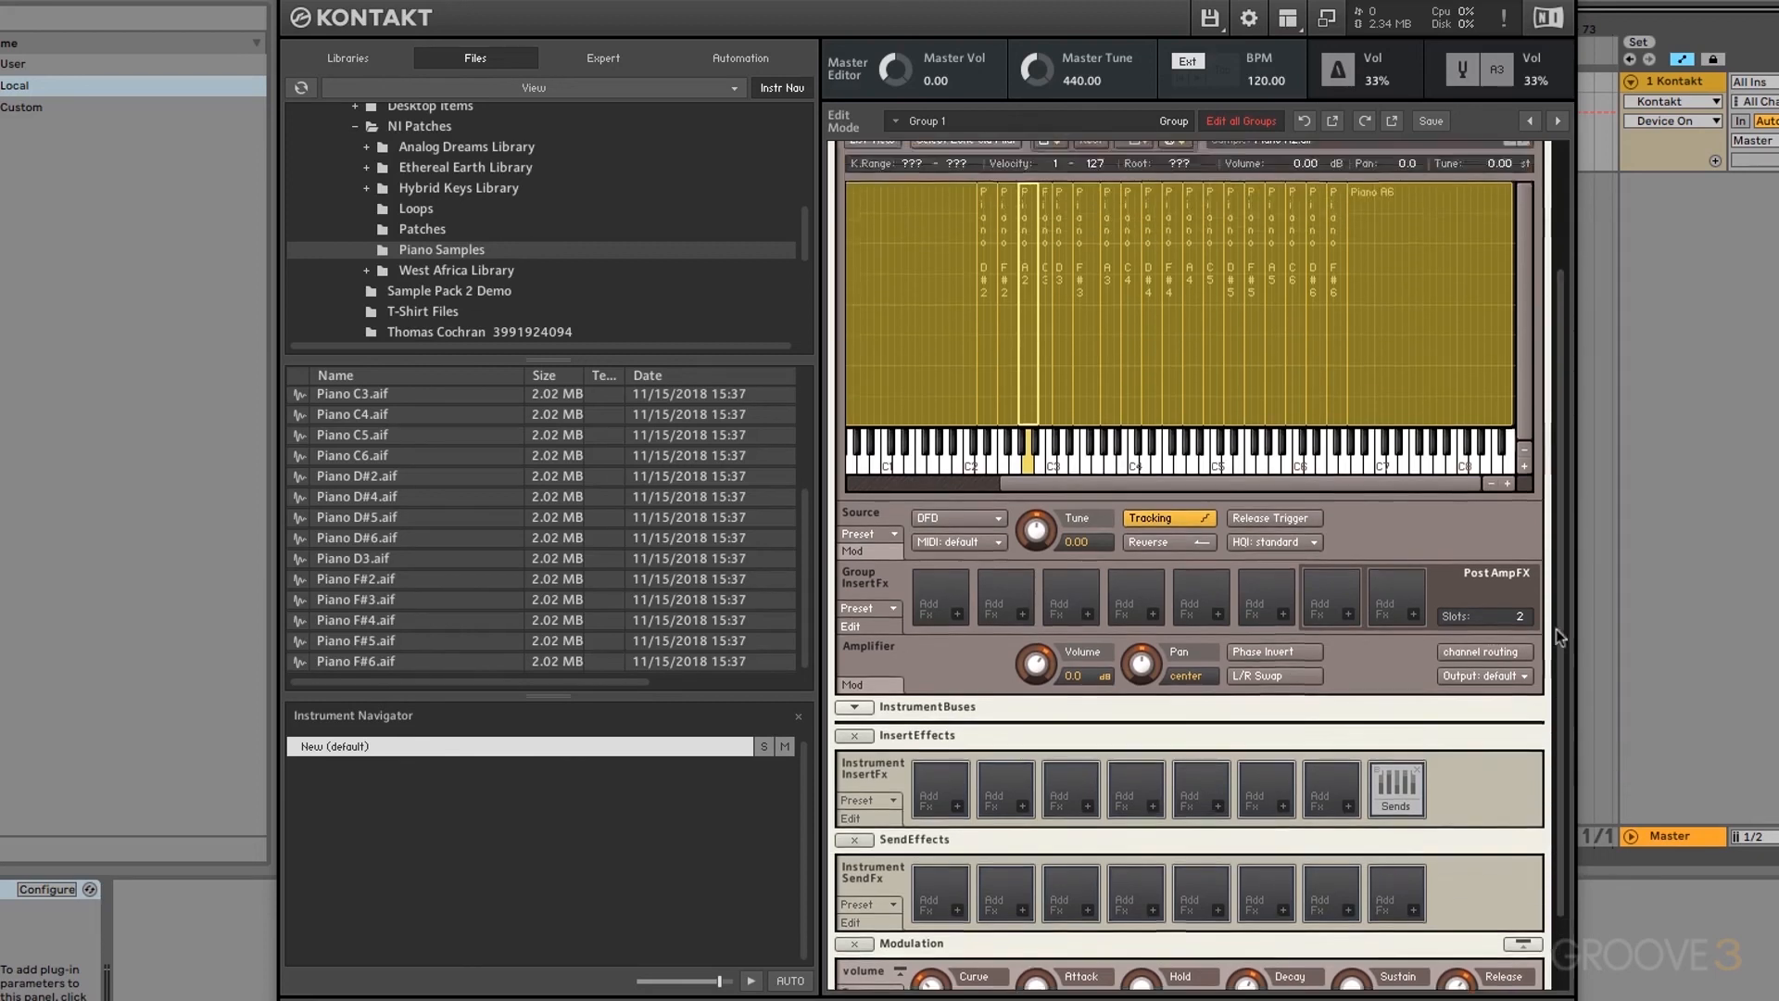
Step: Rename Group 1 to 'Piano' in the Group Editor
click(1054, 240)
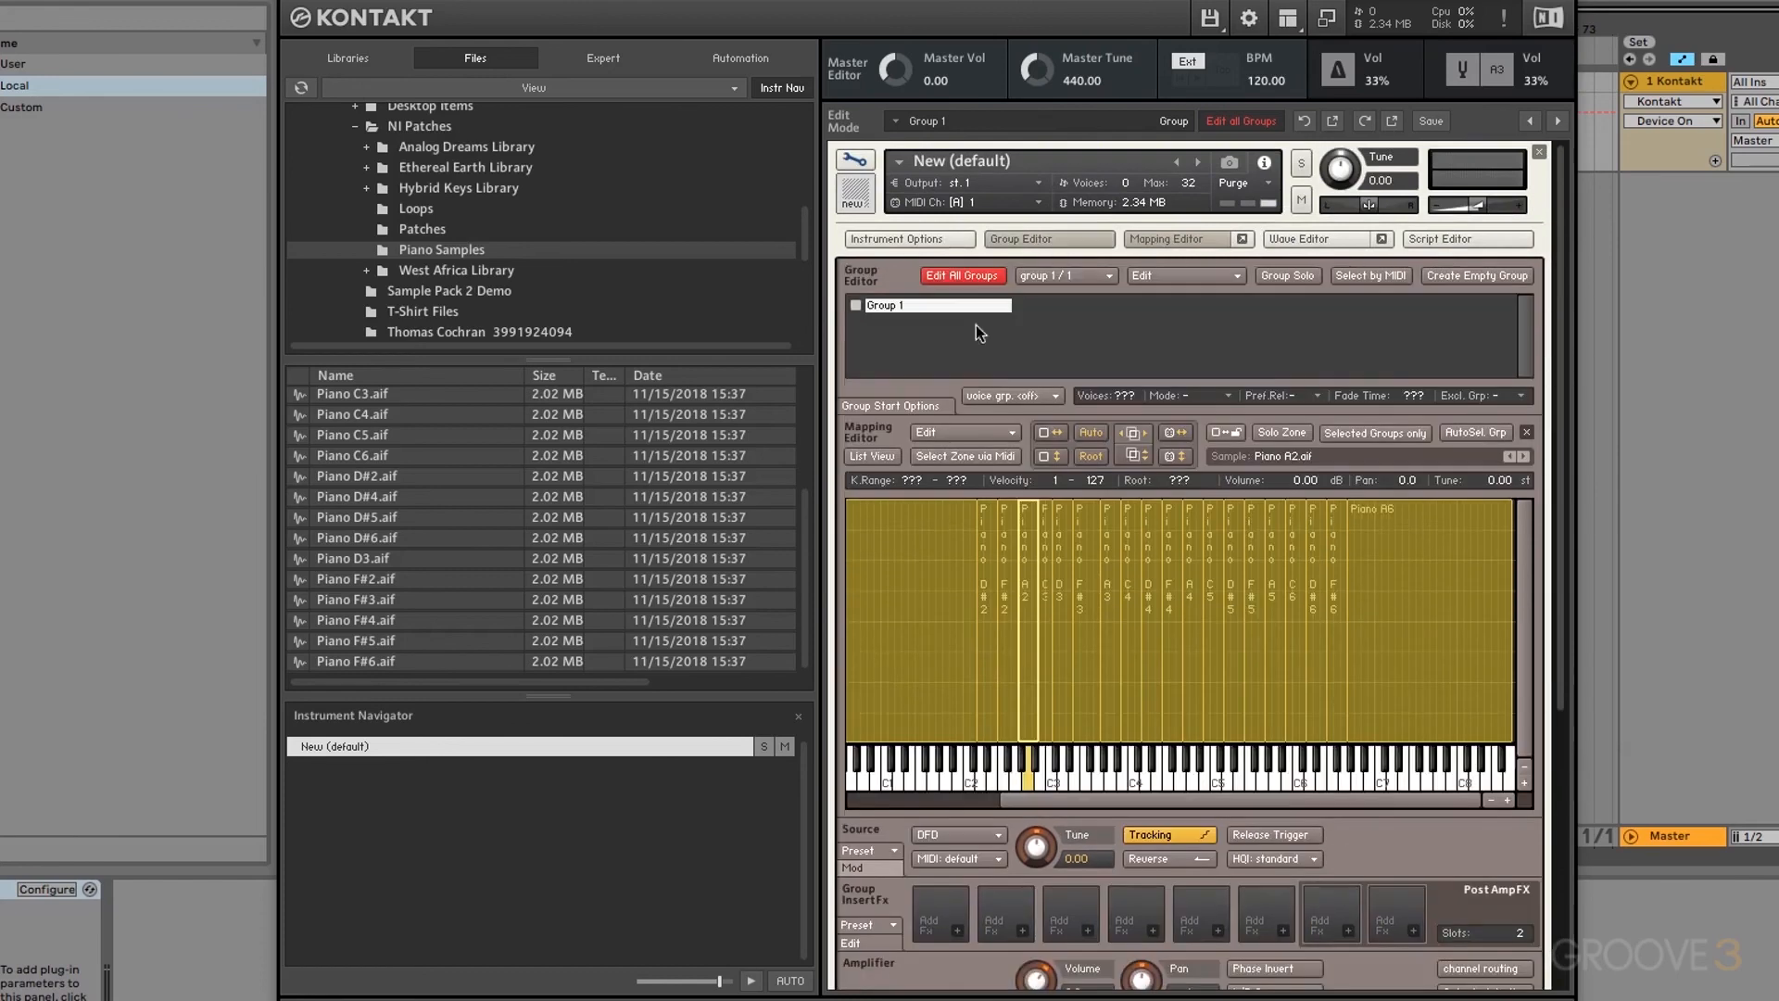
double_click(945, 314)
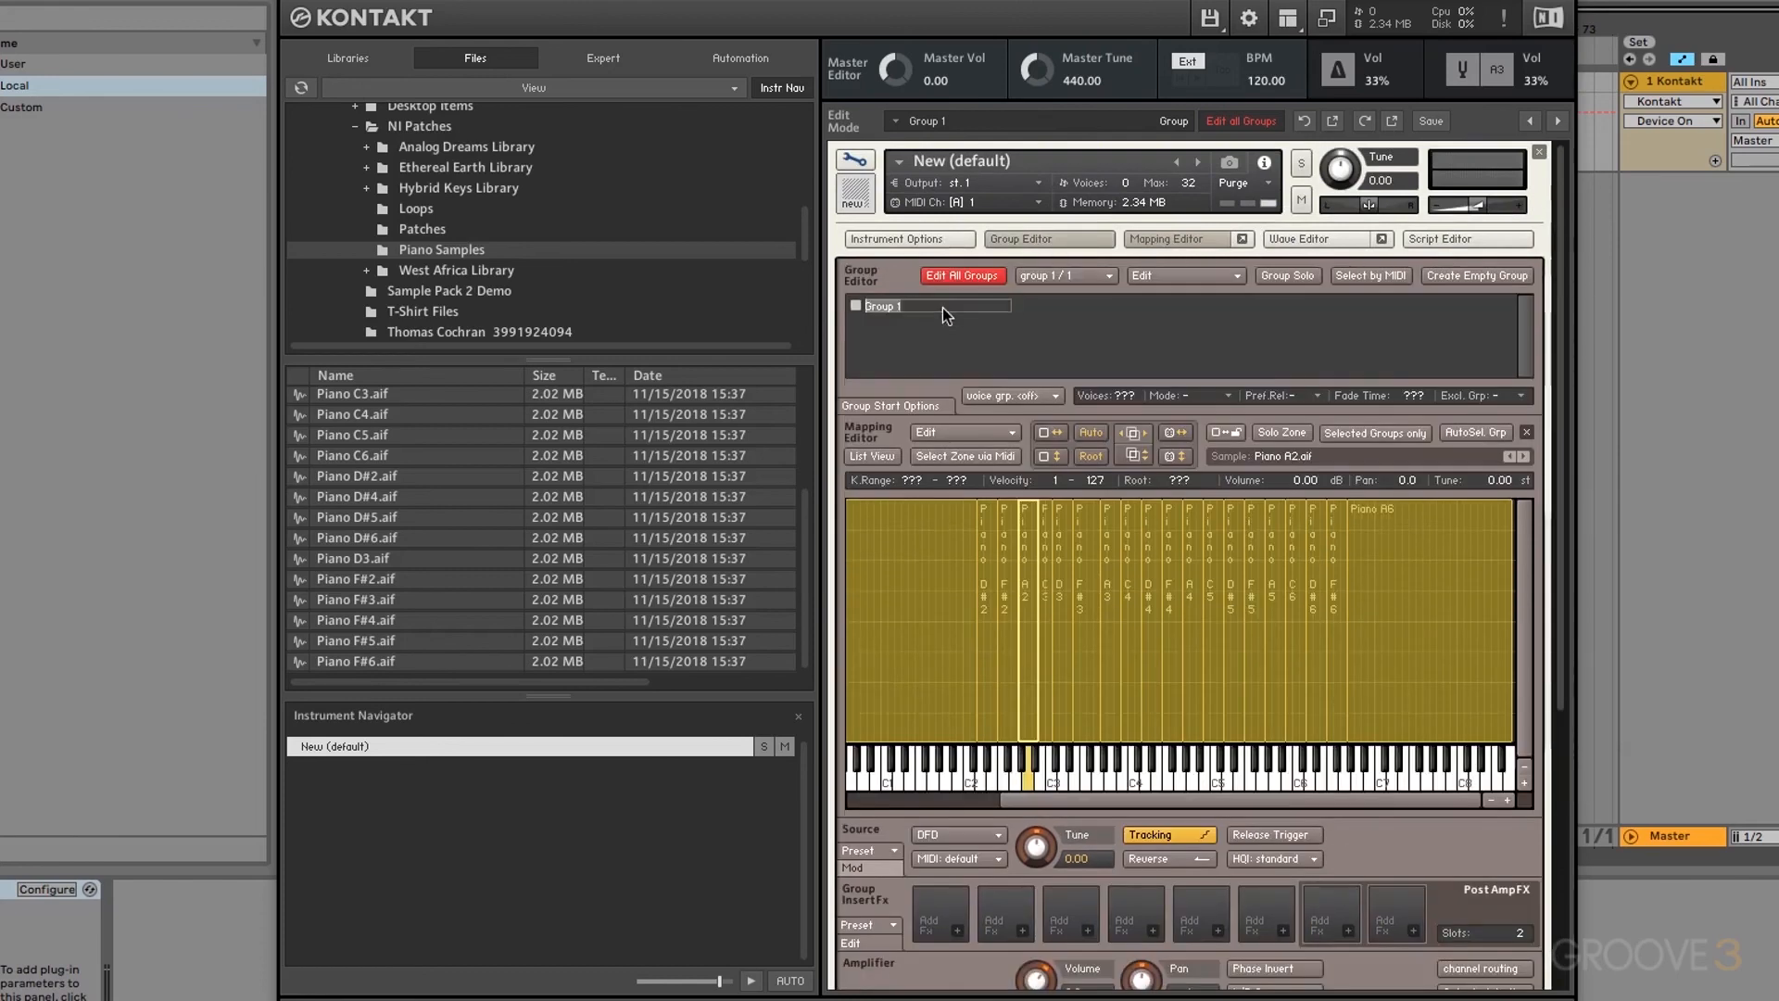
text(Piano)
key(Return)
click(1043, 239)
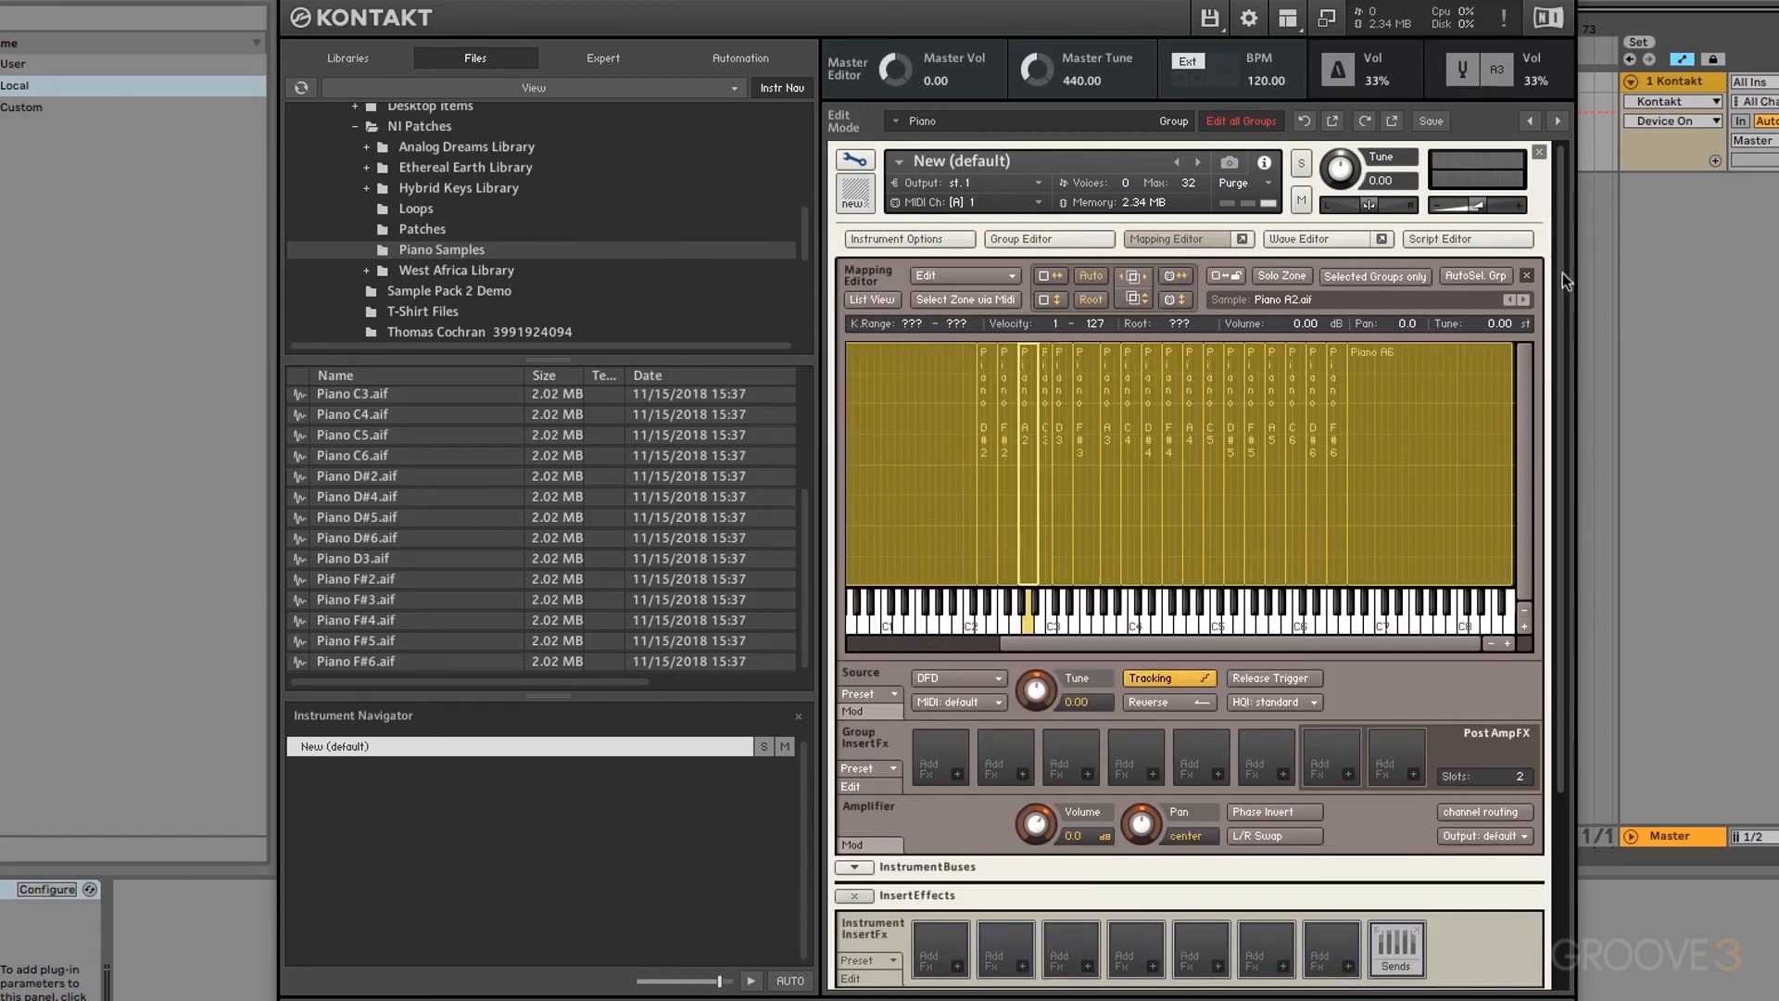
drag(1562, 272, 1566, 561)
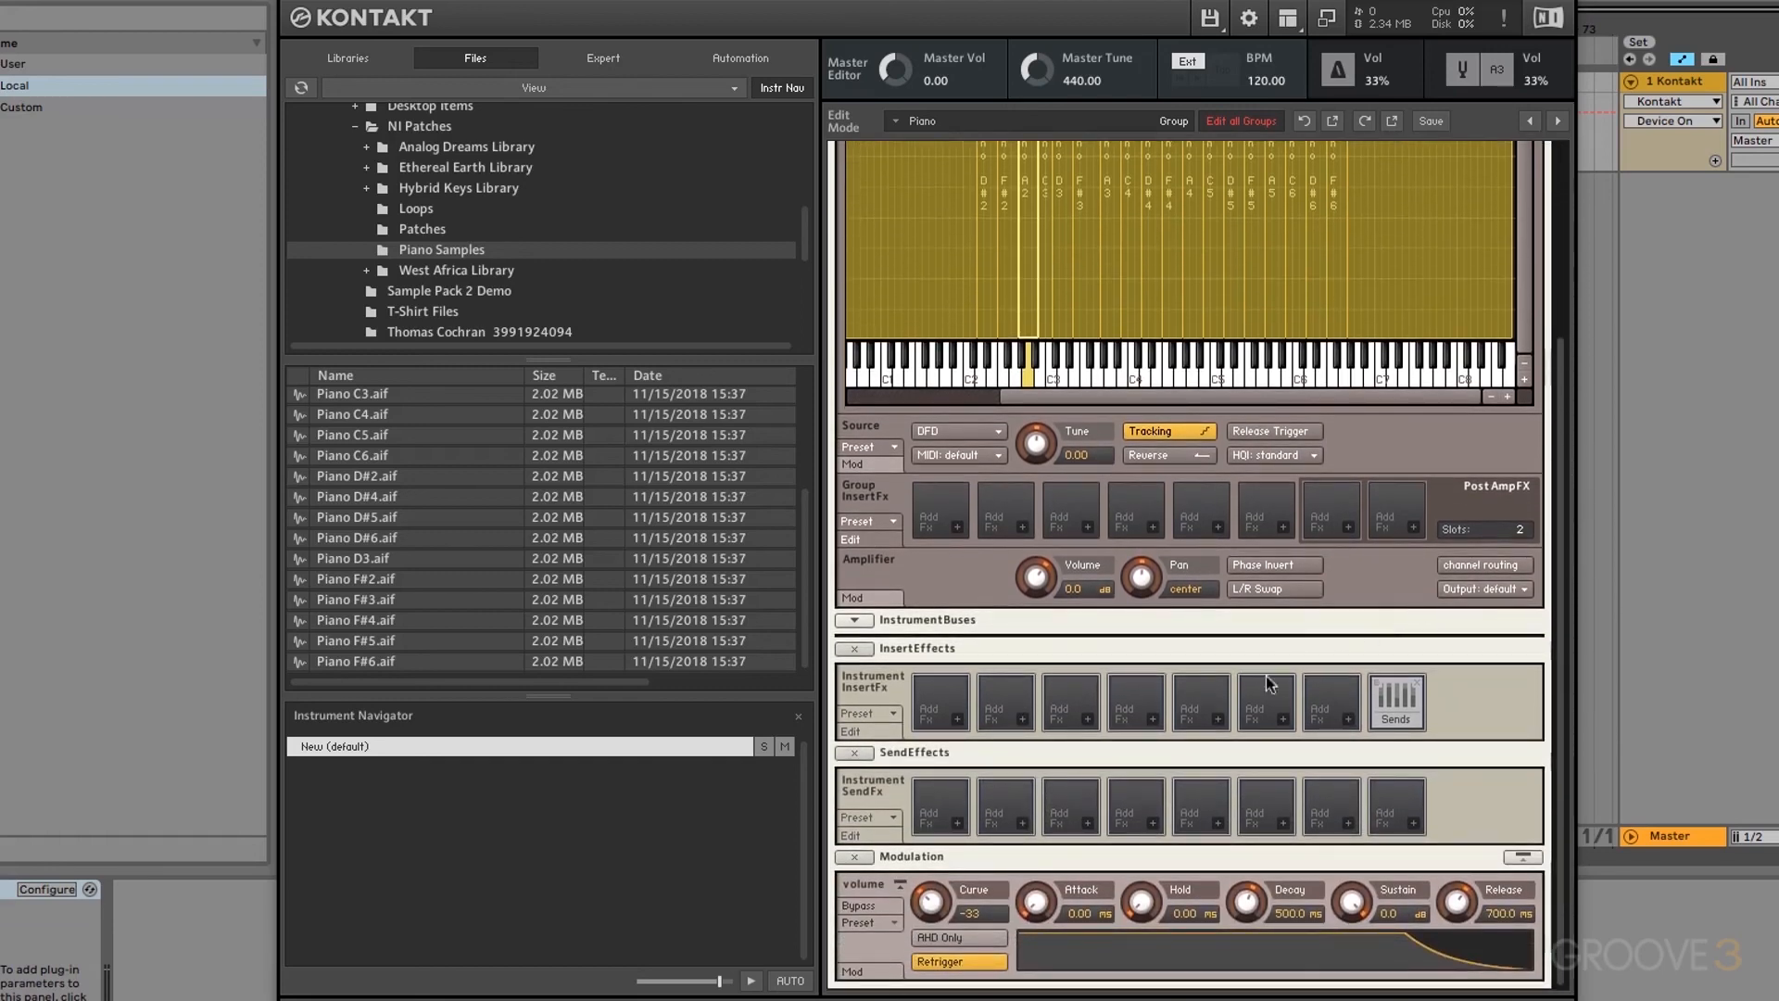
Step: Load a 2-band EQ into insert slot 1 with band 1 at 136 Hz, cut -2 dB
click(957, 719)
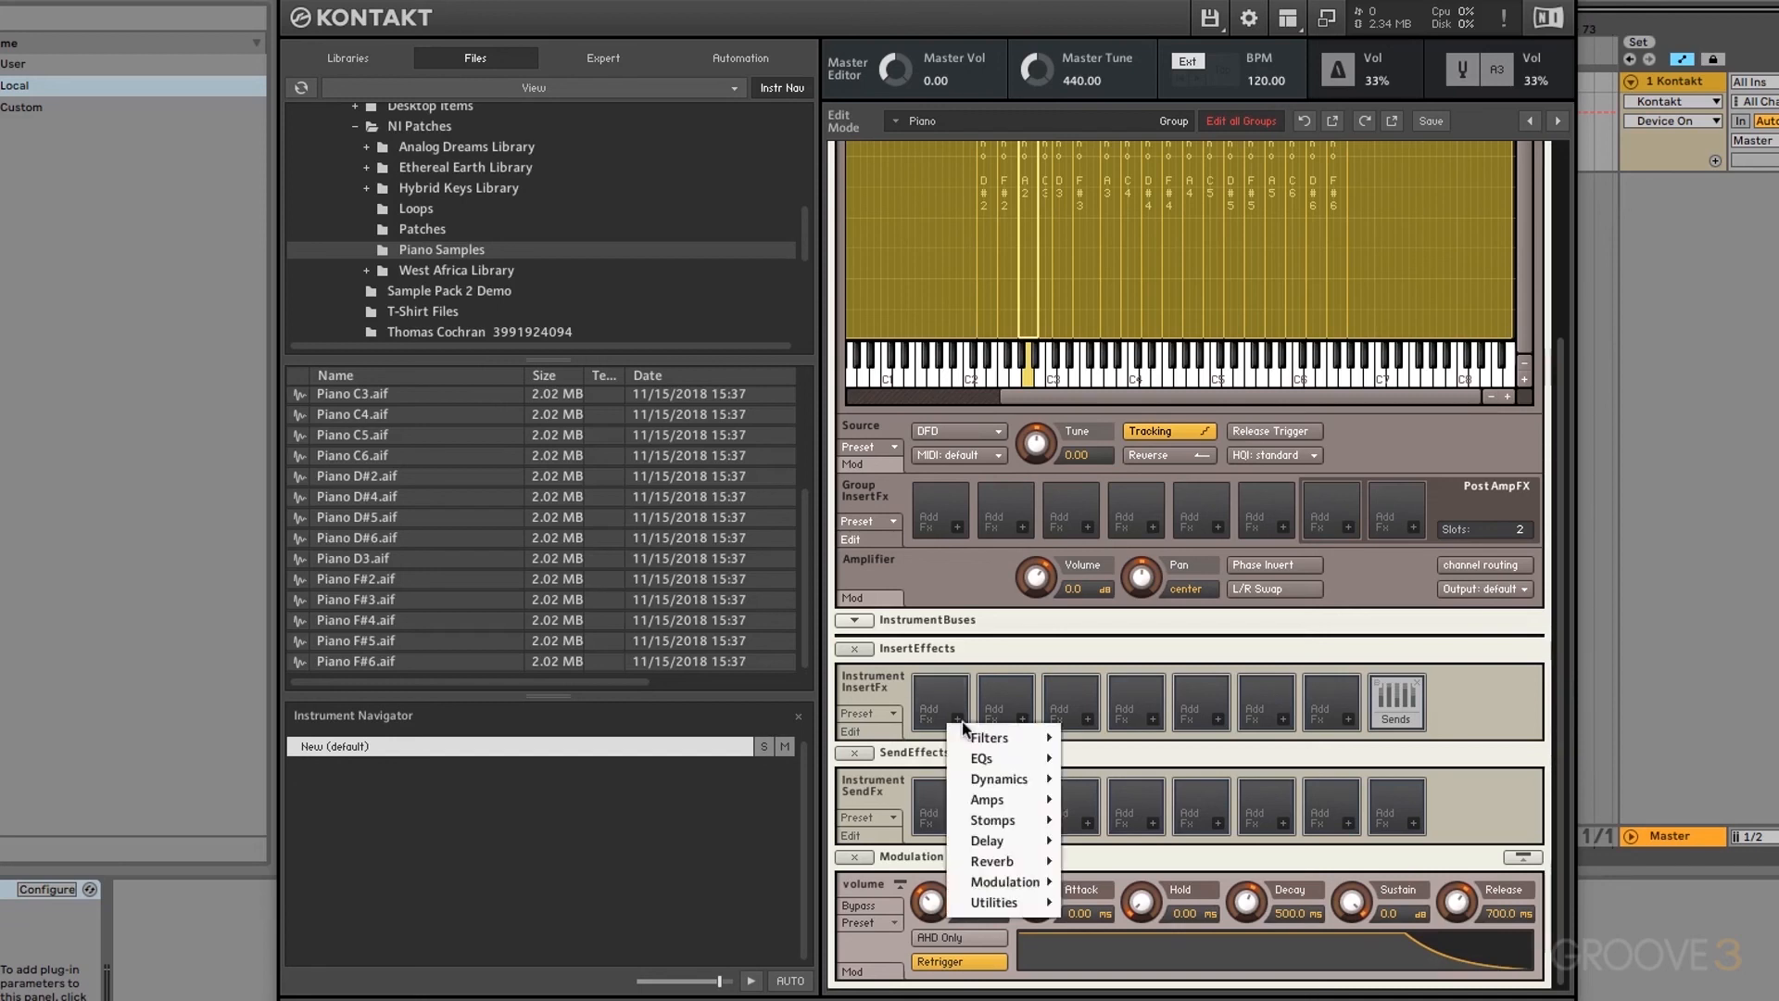
mouse_move(1006, 758)
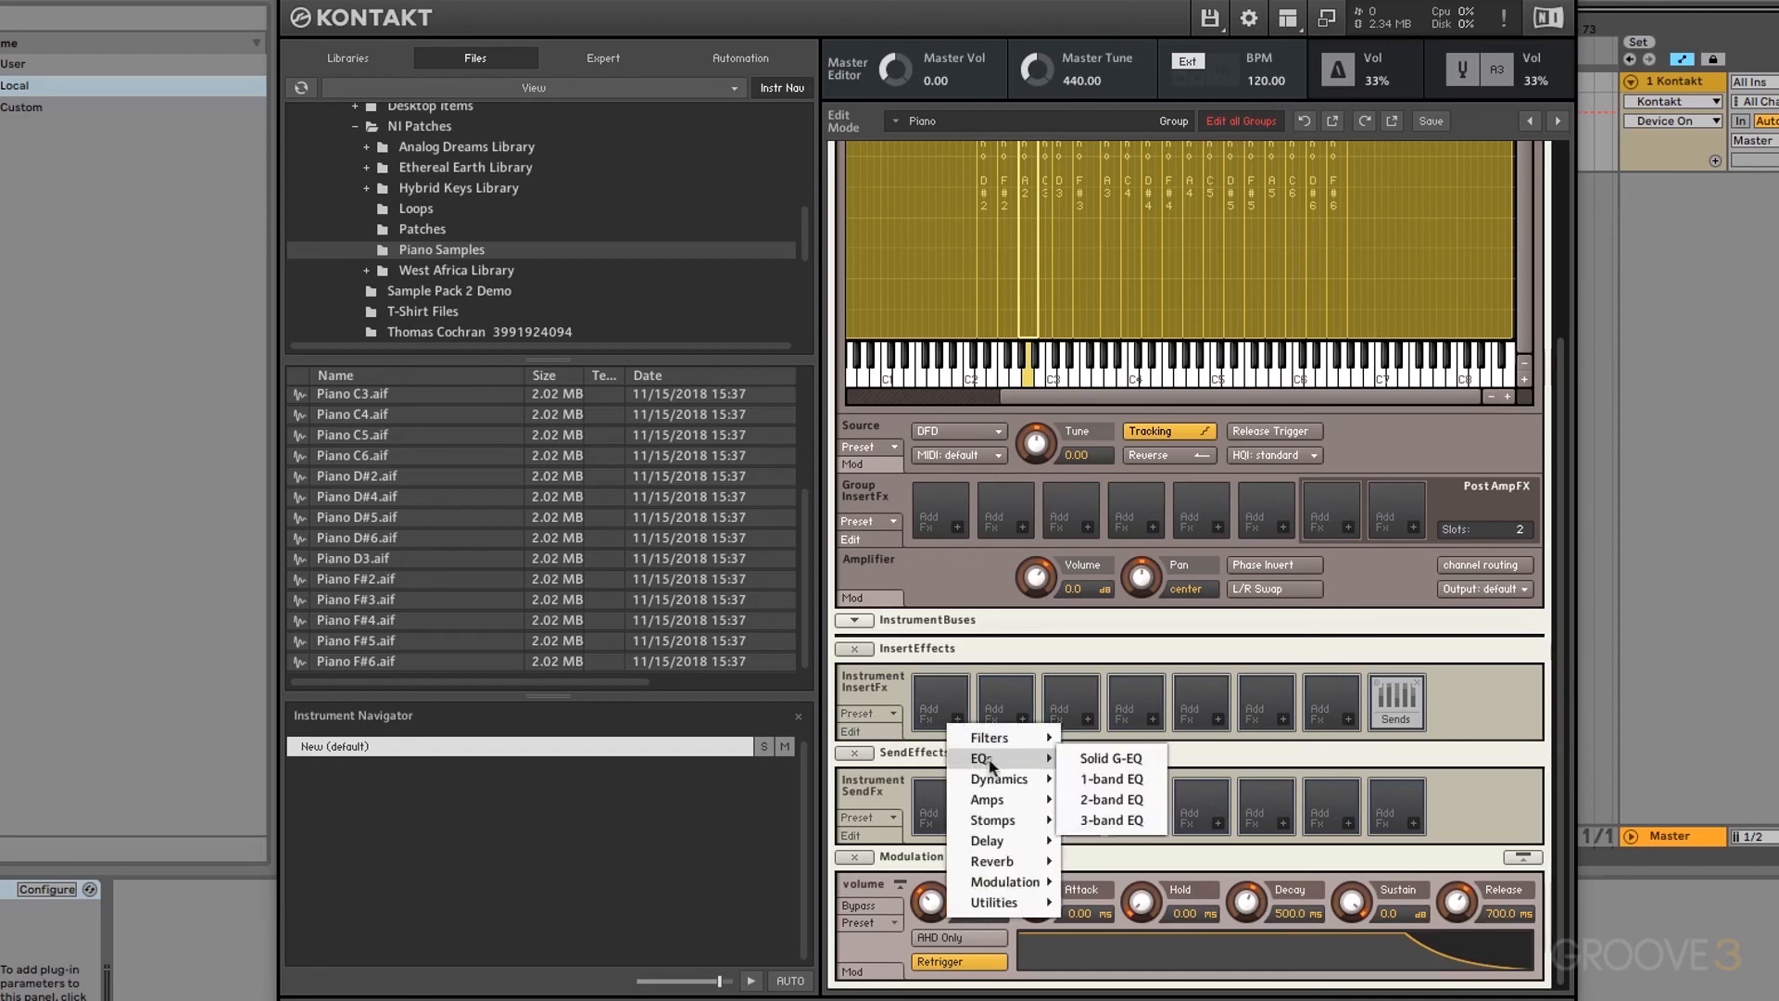
click(1117, 800)
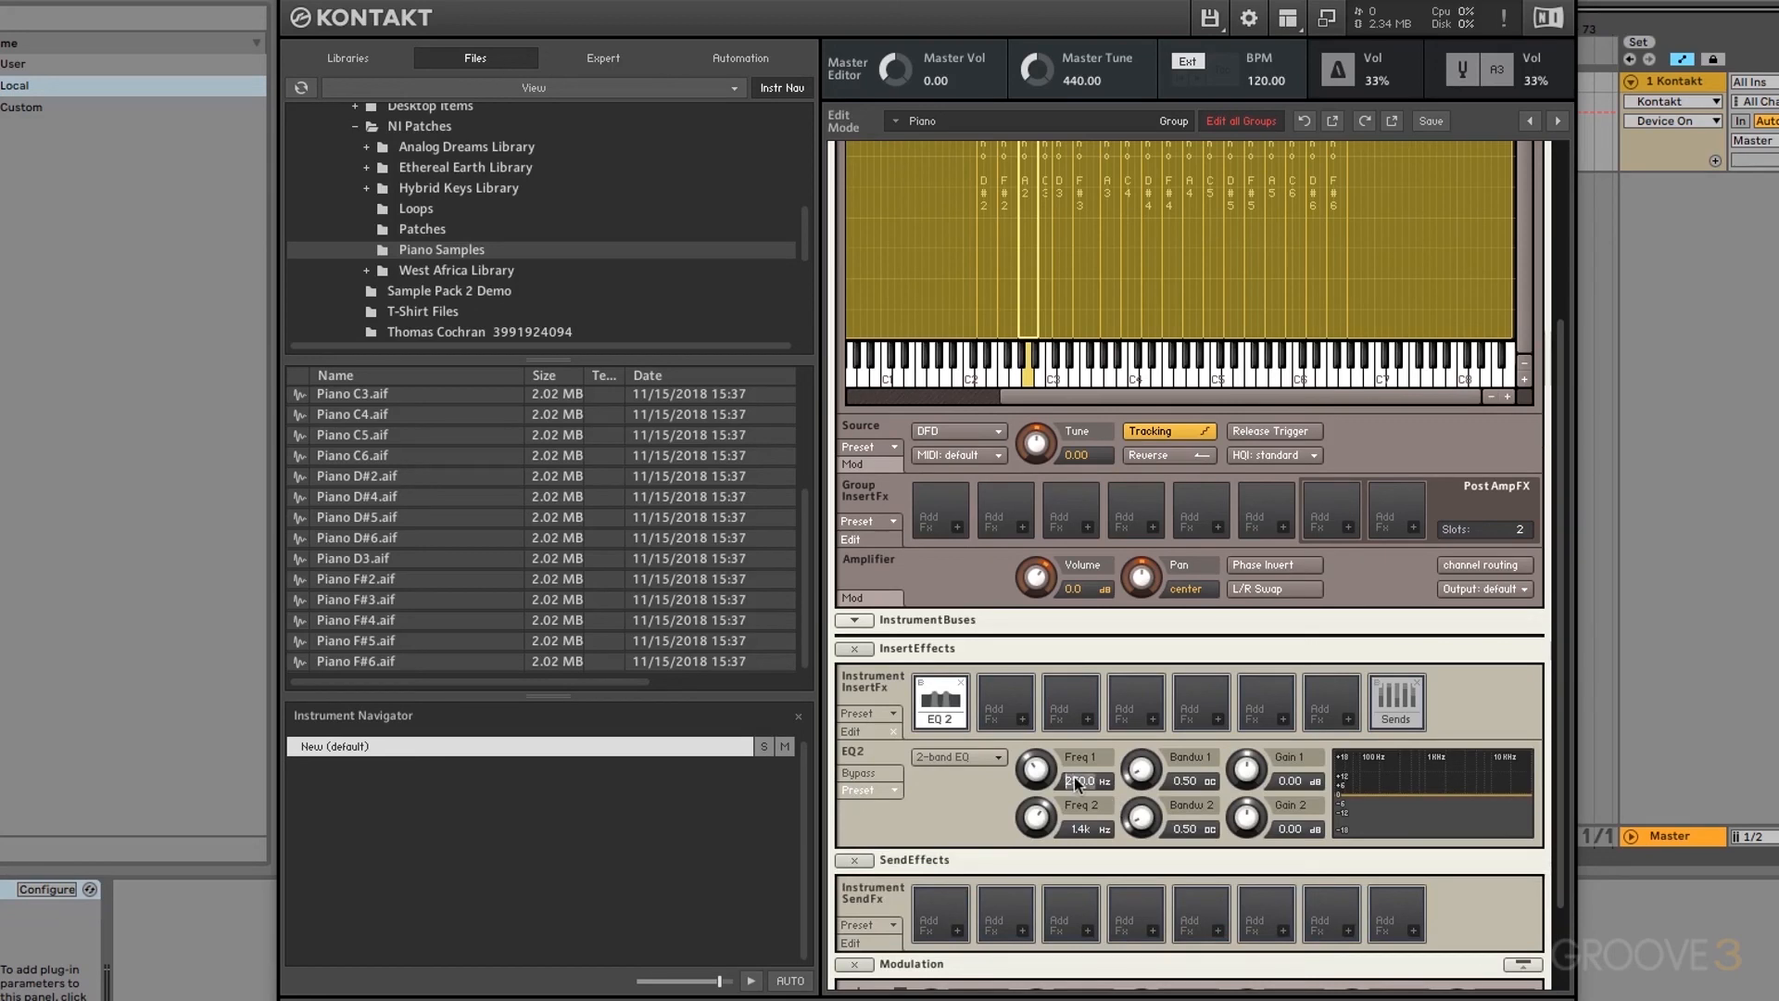
text(136)
key(Return)
text(-2)
key(Return)
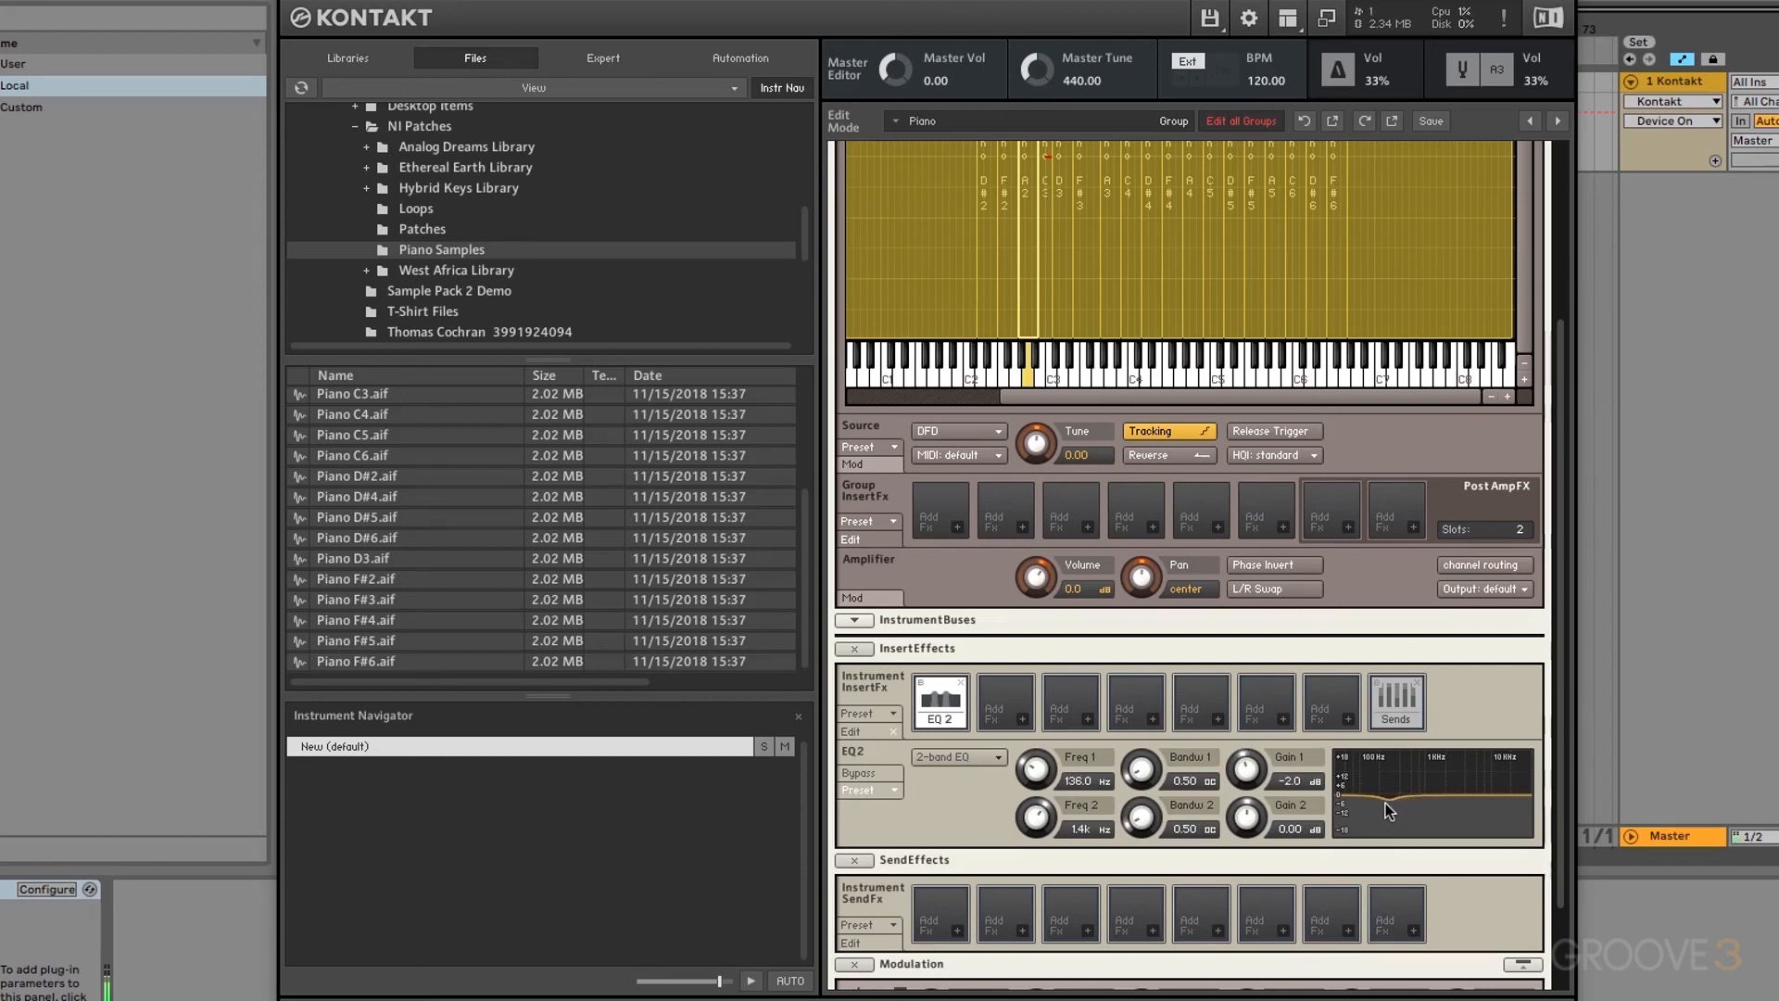
click(921, 683)
click(922, 684)
drag(1246, 778, 1260, 714)
text(-2)
key(Return)
Step: Set EQ band 2 to 6000 Hz, bandwidth 1.7 and +1.5 dB, then A/B with bypass
double_click(1076, 828)
text(6000)
key(Return)
double_click(1184, 828)
text(1.7)
key(Return)
double_click(1284, 830)
text(1.5)
key(Return)
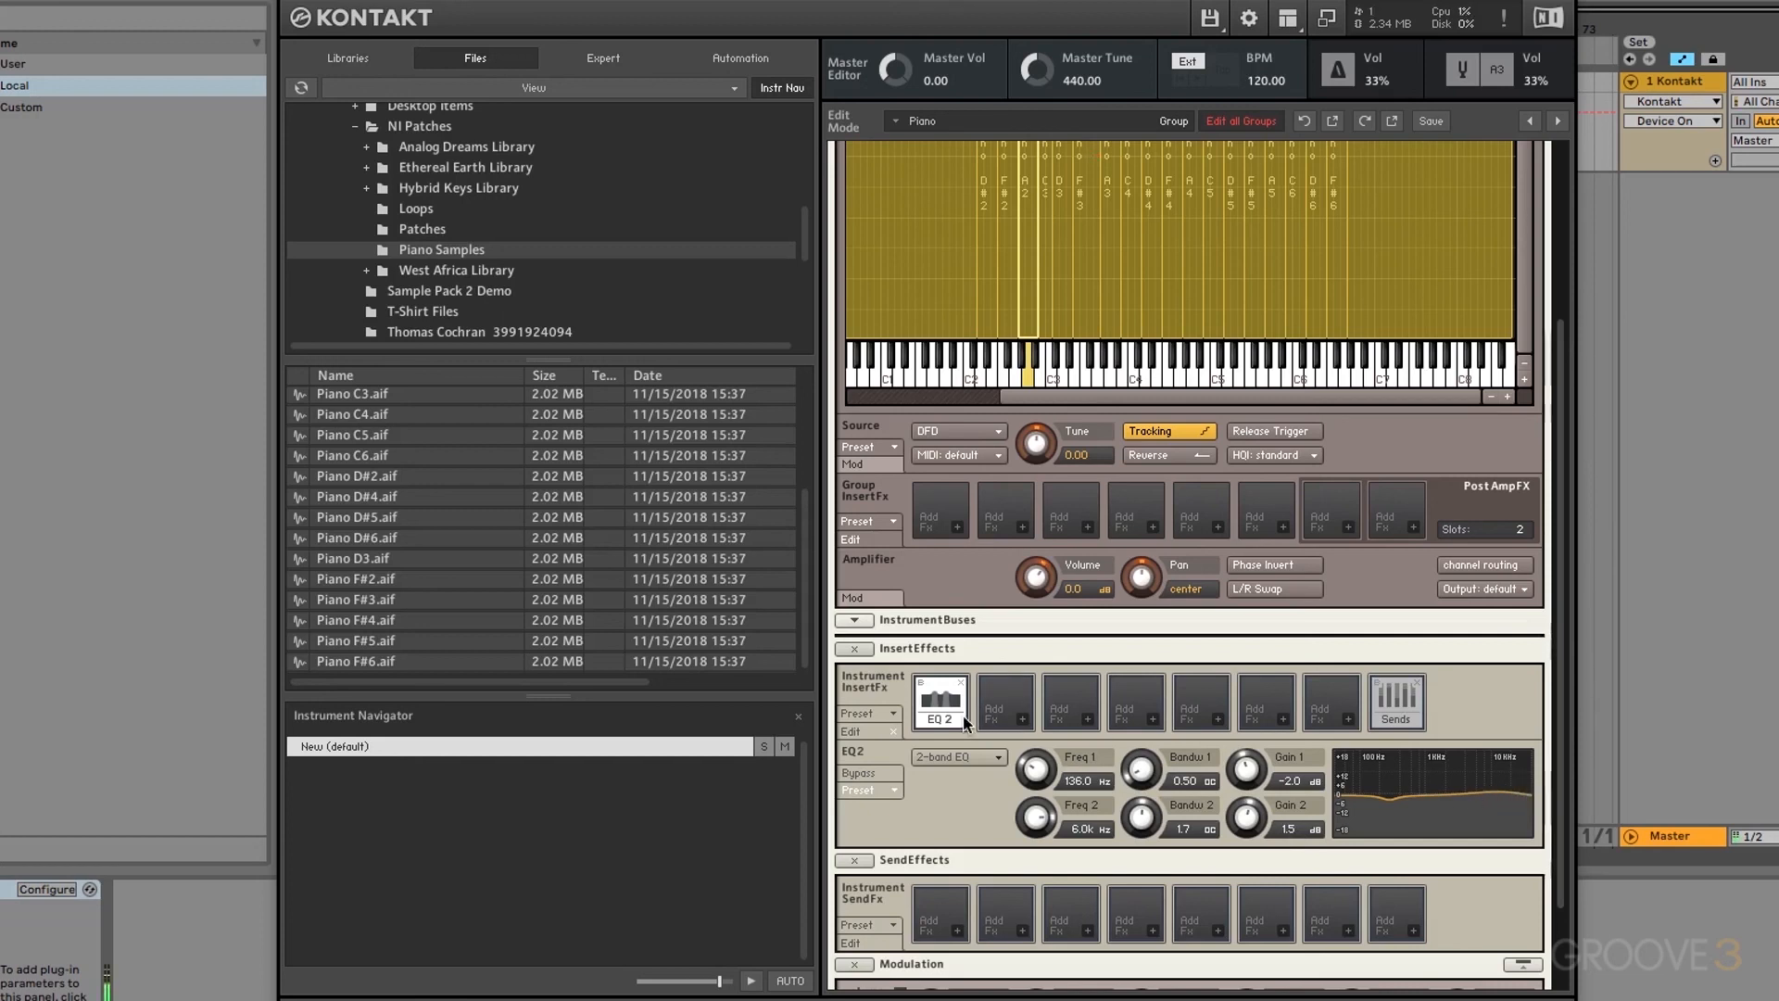
click(923, 686)
click(923, 688)
Step: Load the Stereo Modeller into insert slot 2 with spread 50, comparing it via bypass
click(1024, 718)
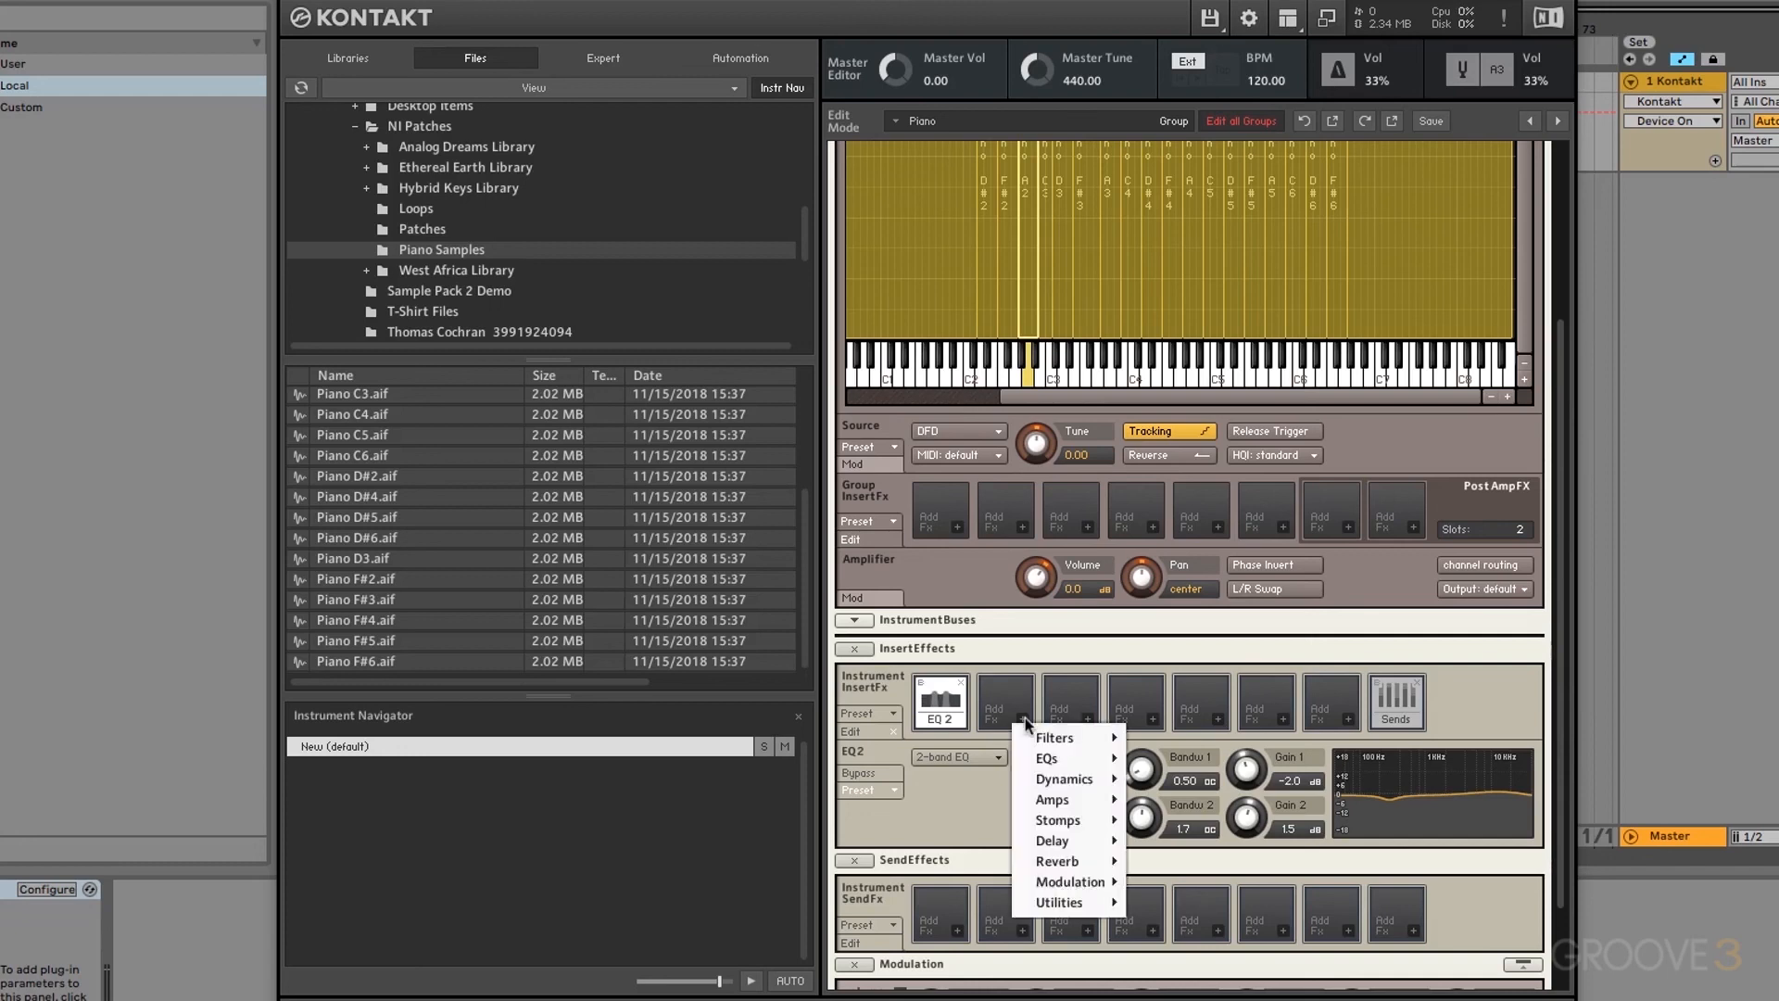
mouse_move(1071, 907)
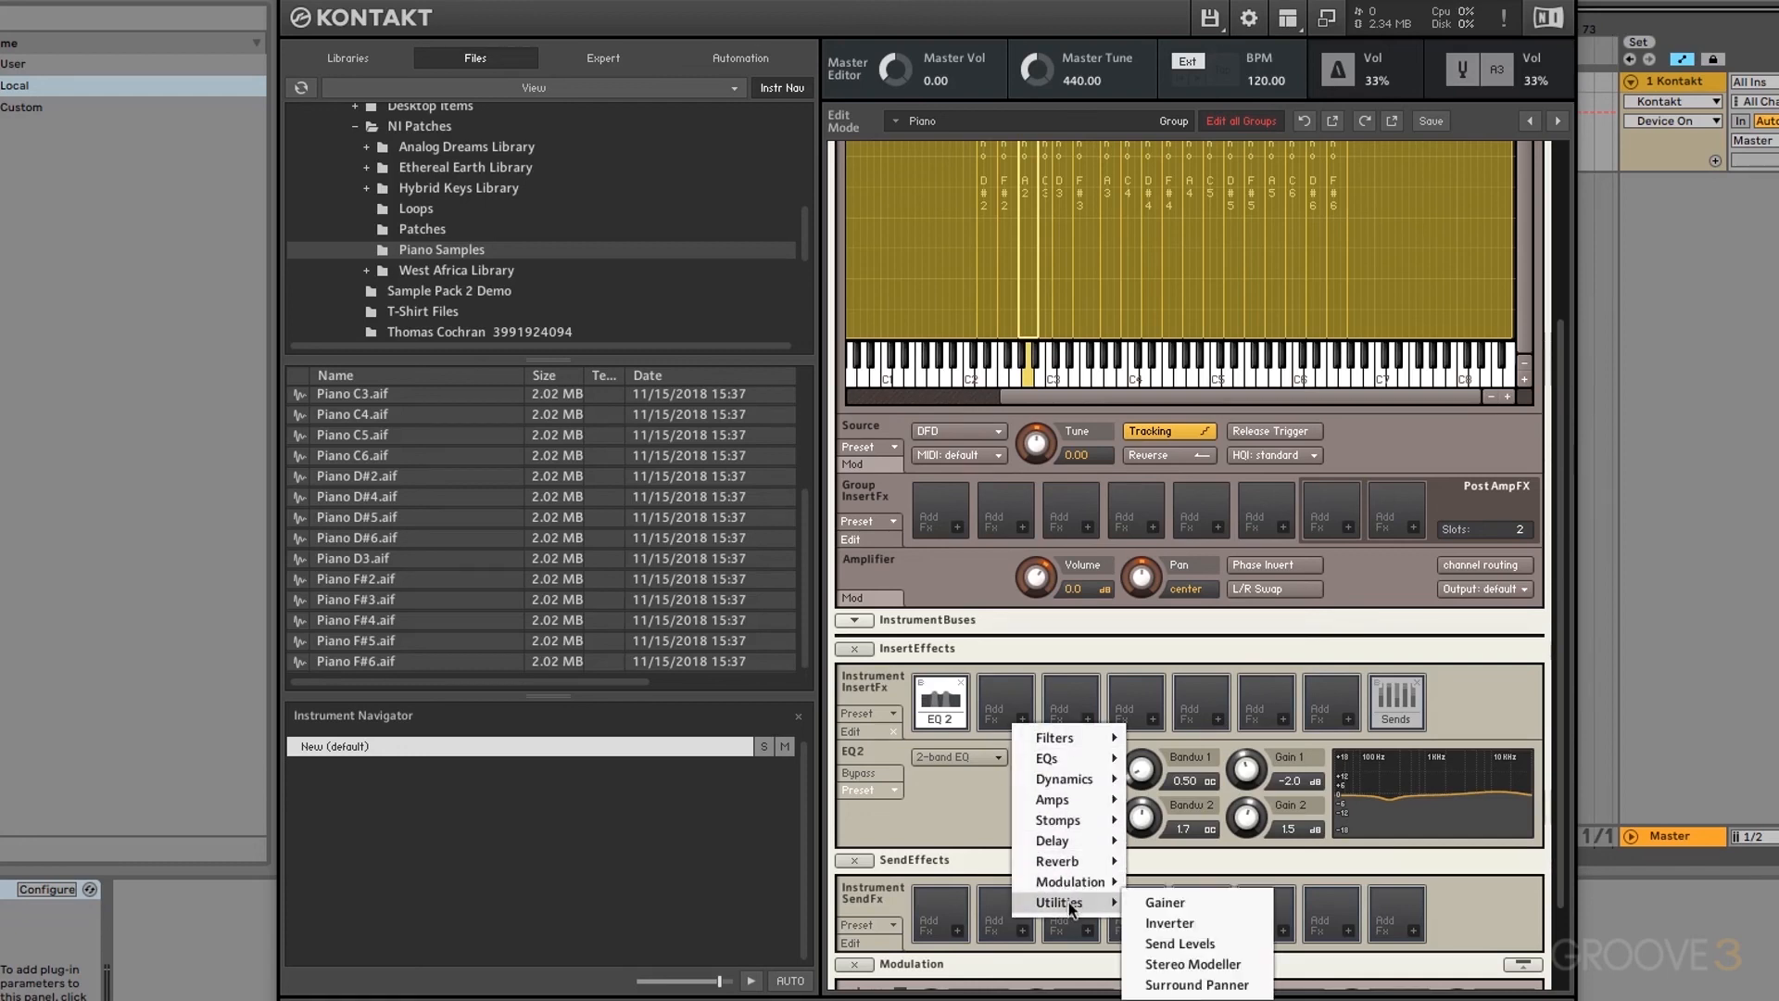
click(1193, 963)
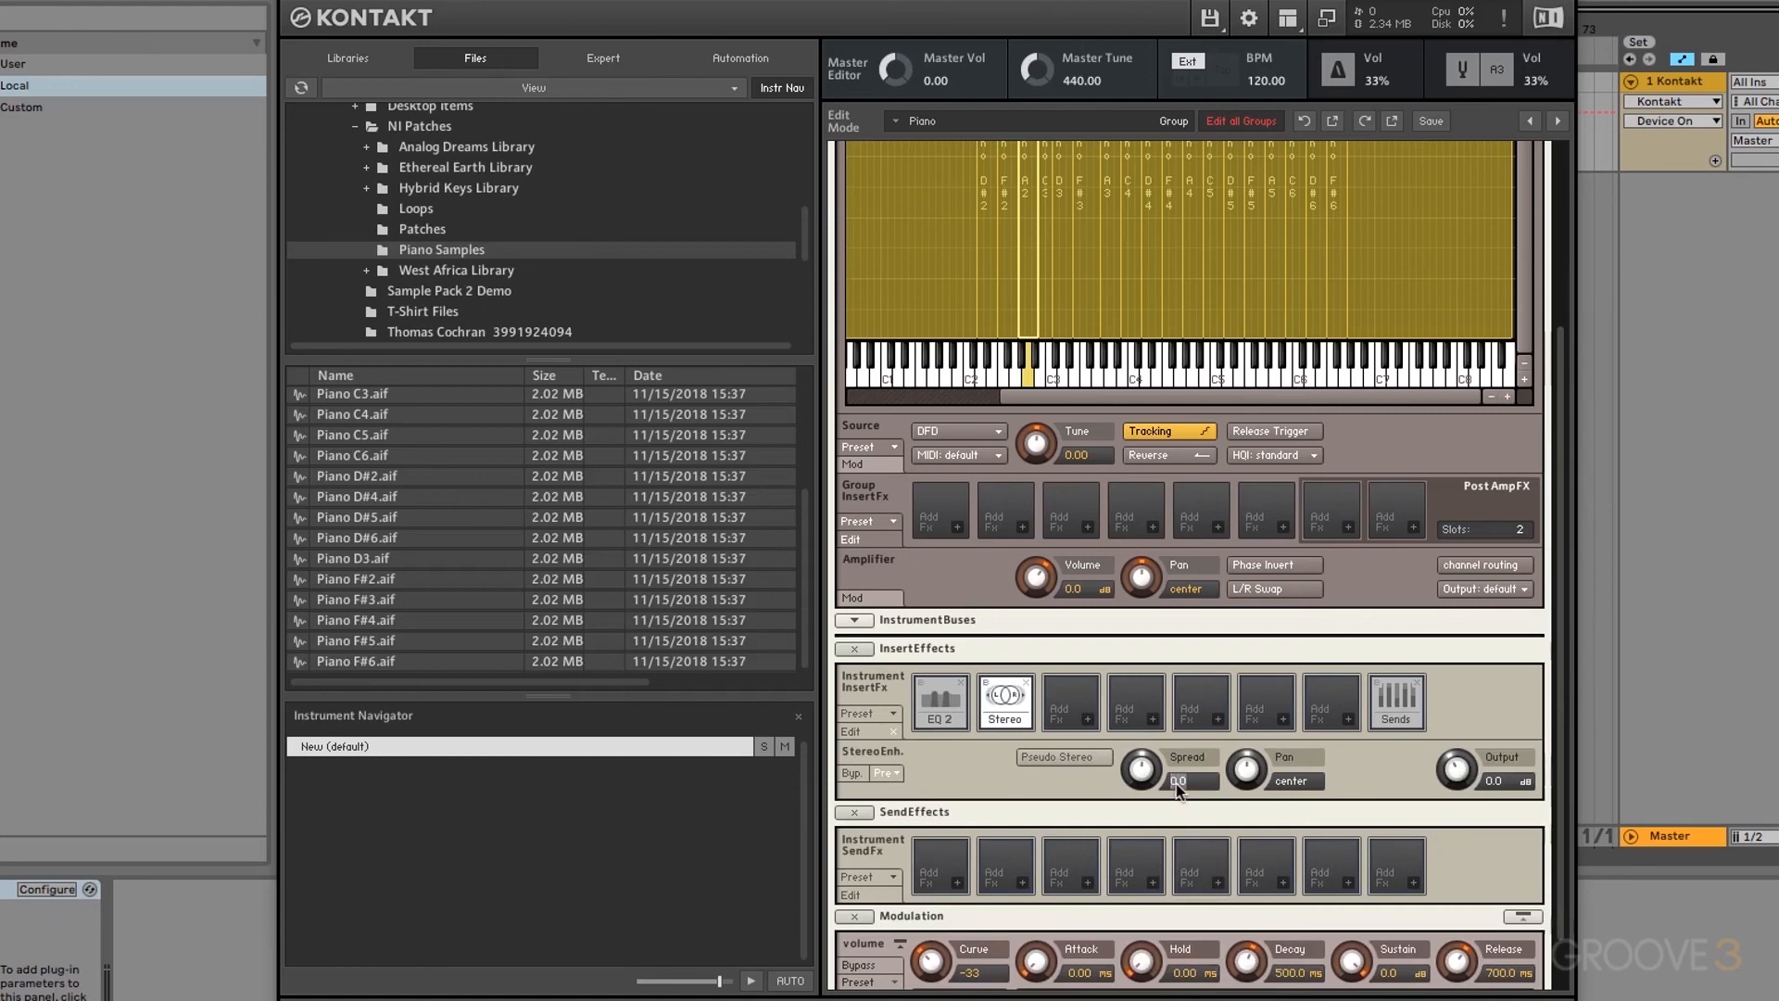
click(1176, 782)
text(50)
key(Return)
click(854, 773)
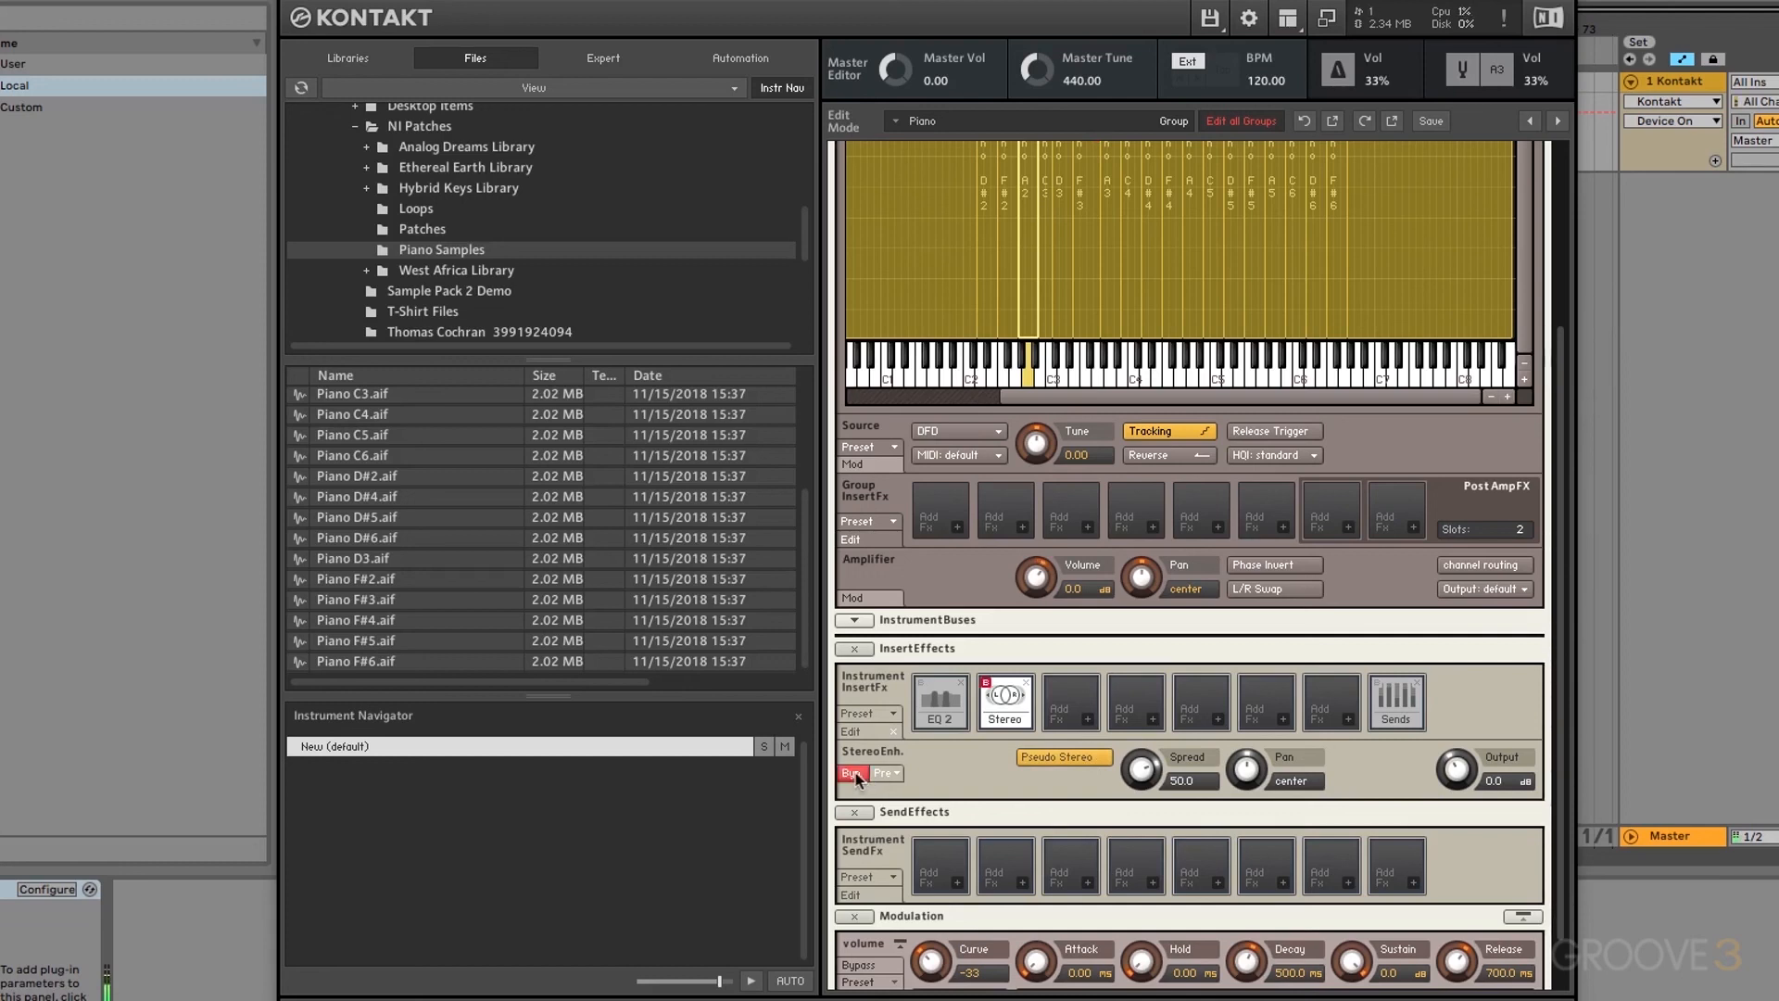
click(854, 772)
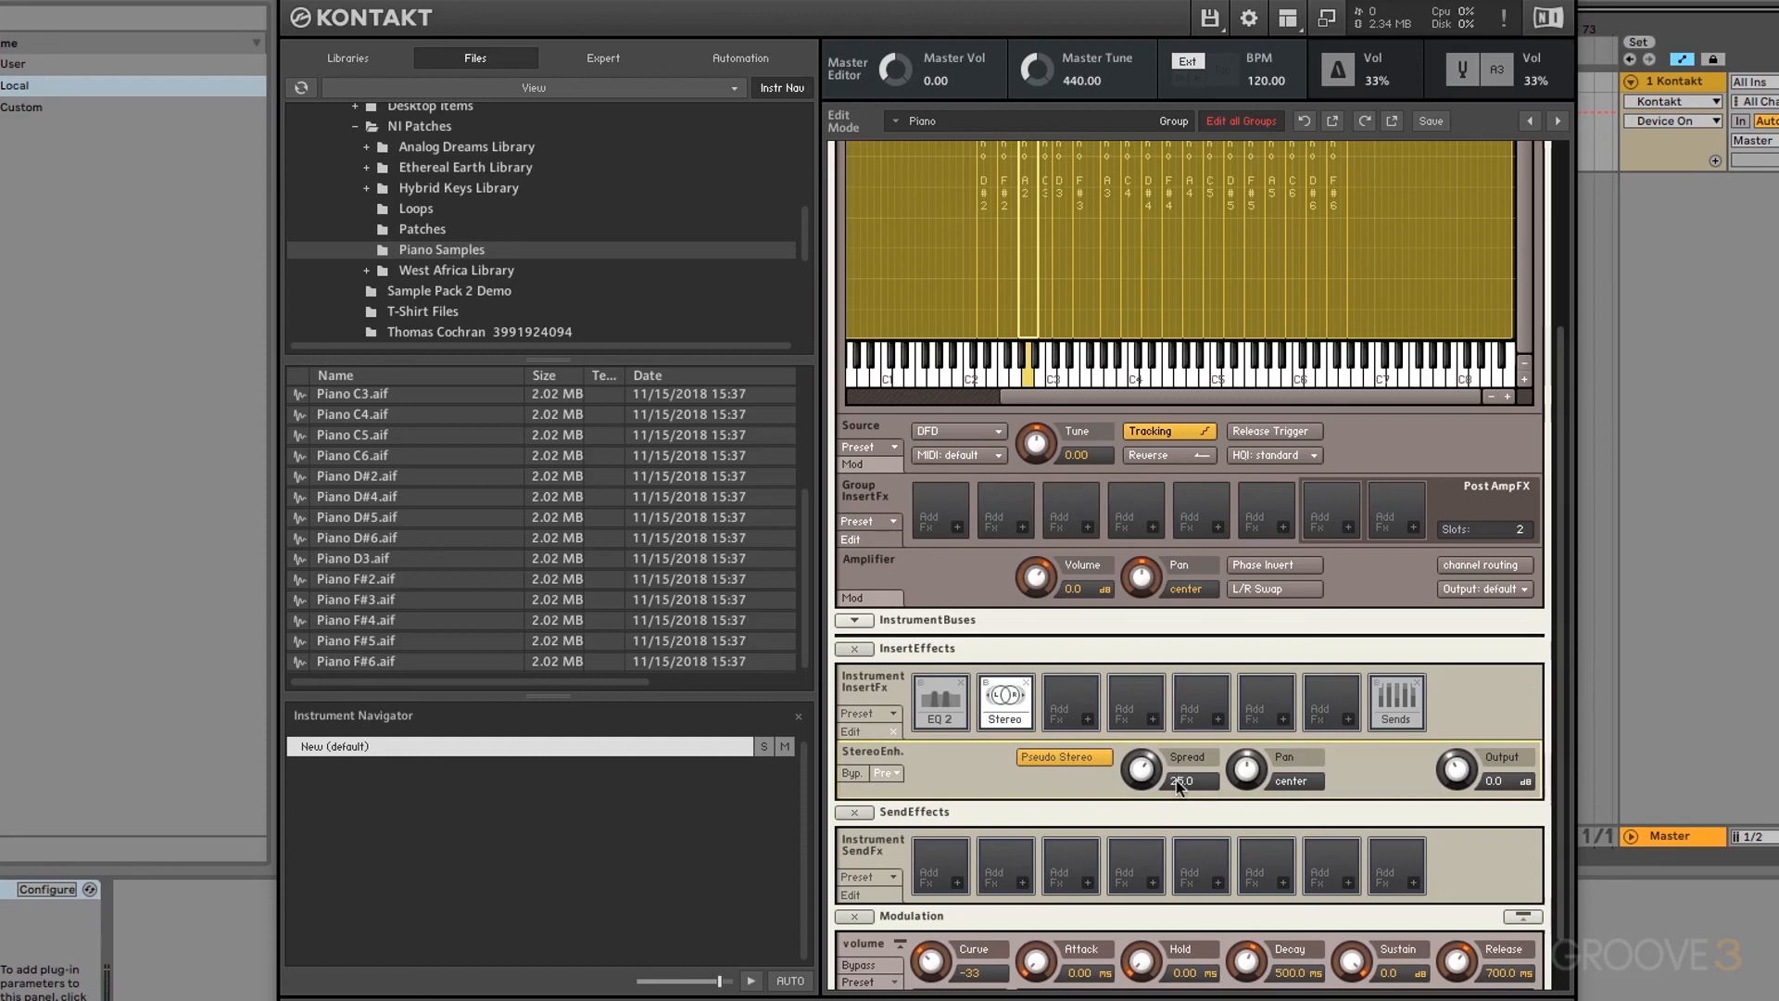
Step: Load Solid Bus Comp into slot 3: threshold raised, 10 ms attack, 13.5 dB makeup, ratio 3, output -8.9 dB
click(1089, 719)
mouse_move(1159, 788)
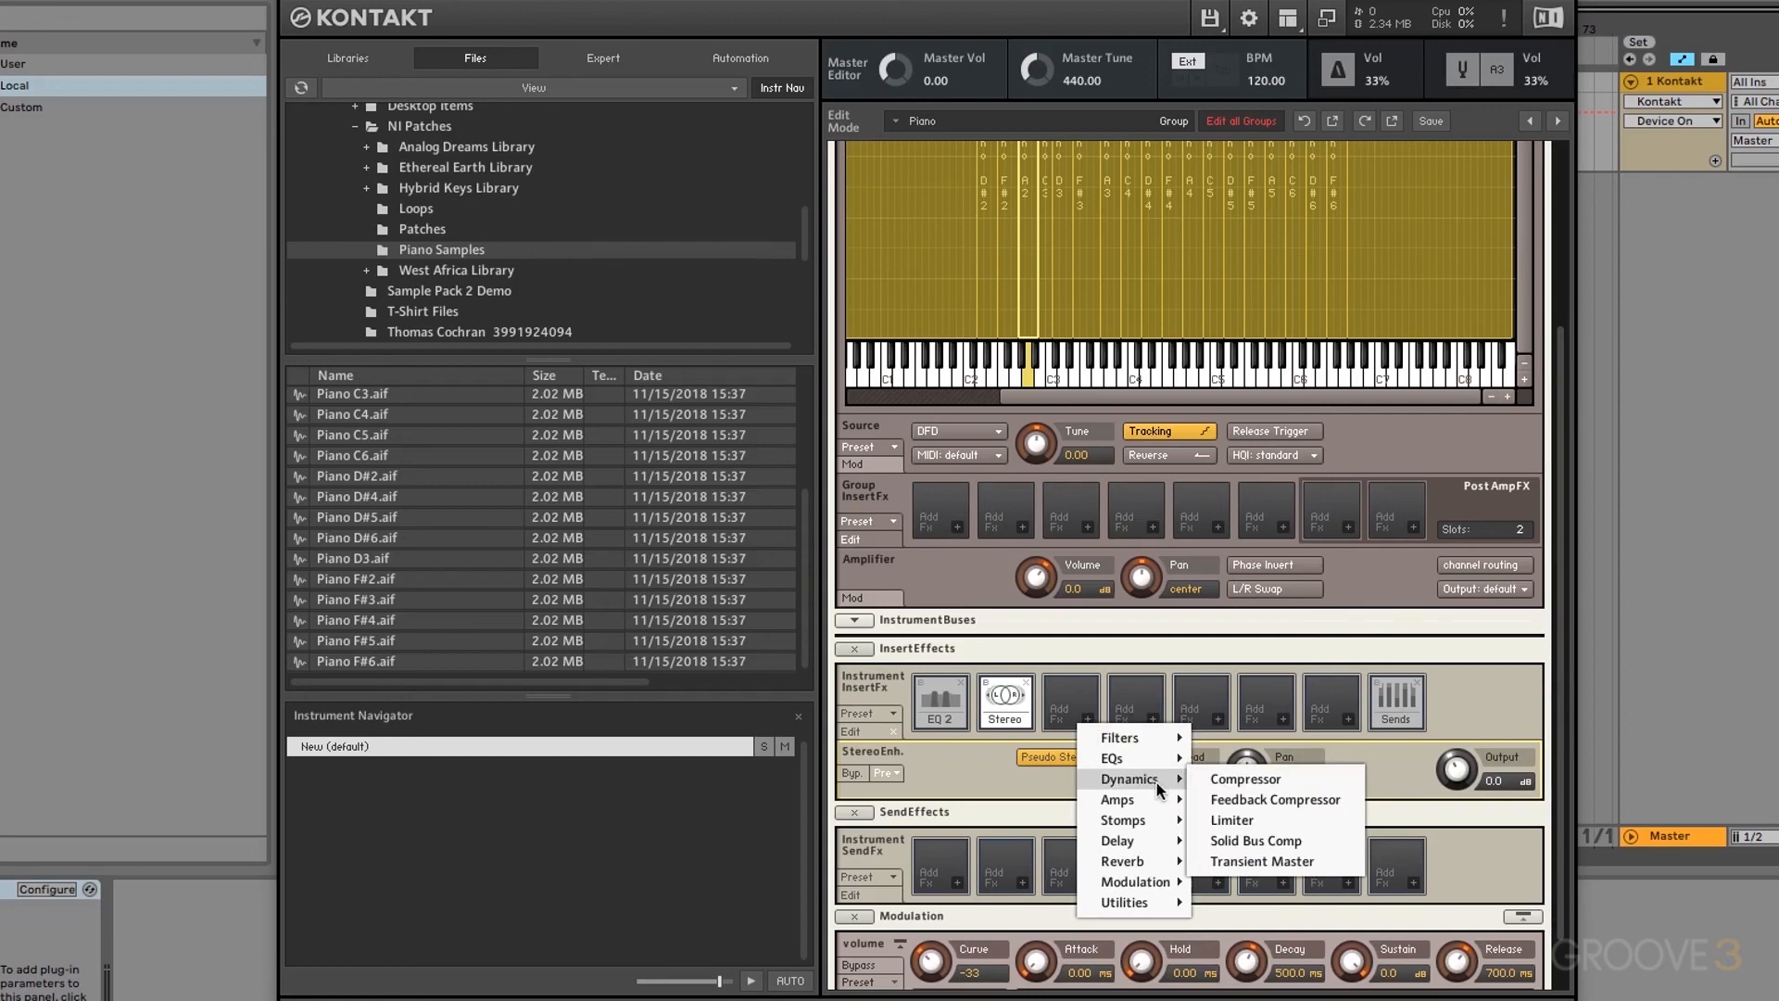
click(1241, 845)
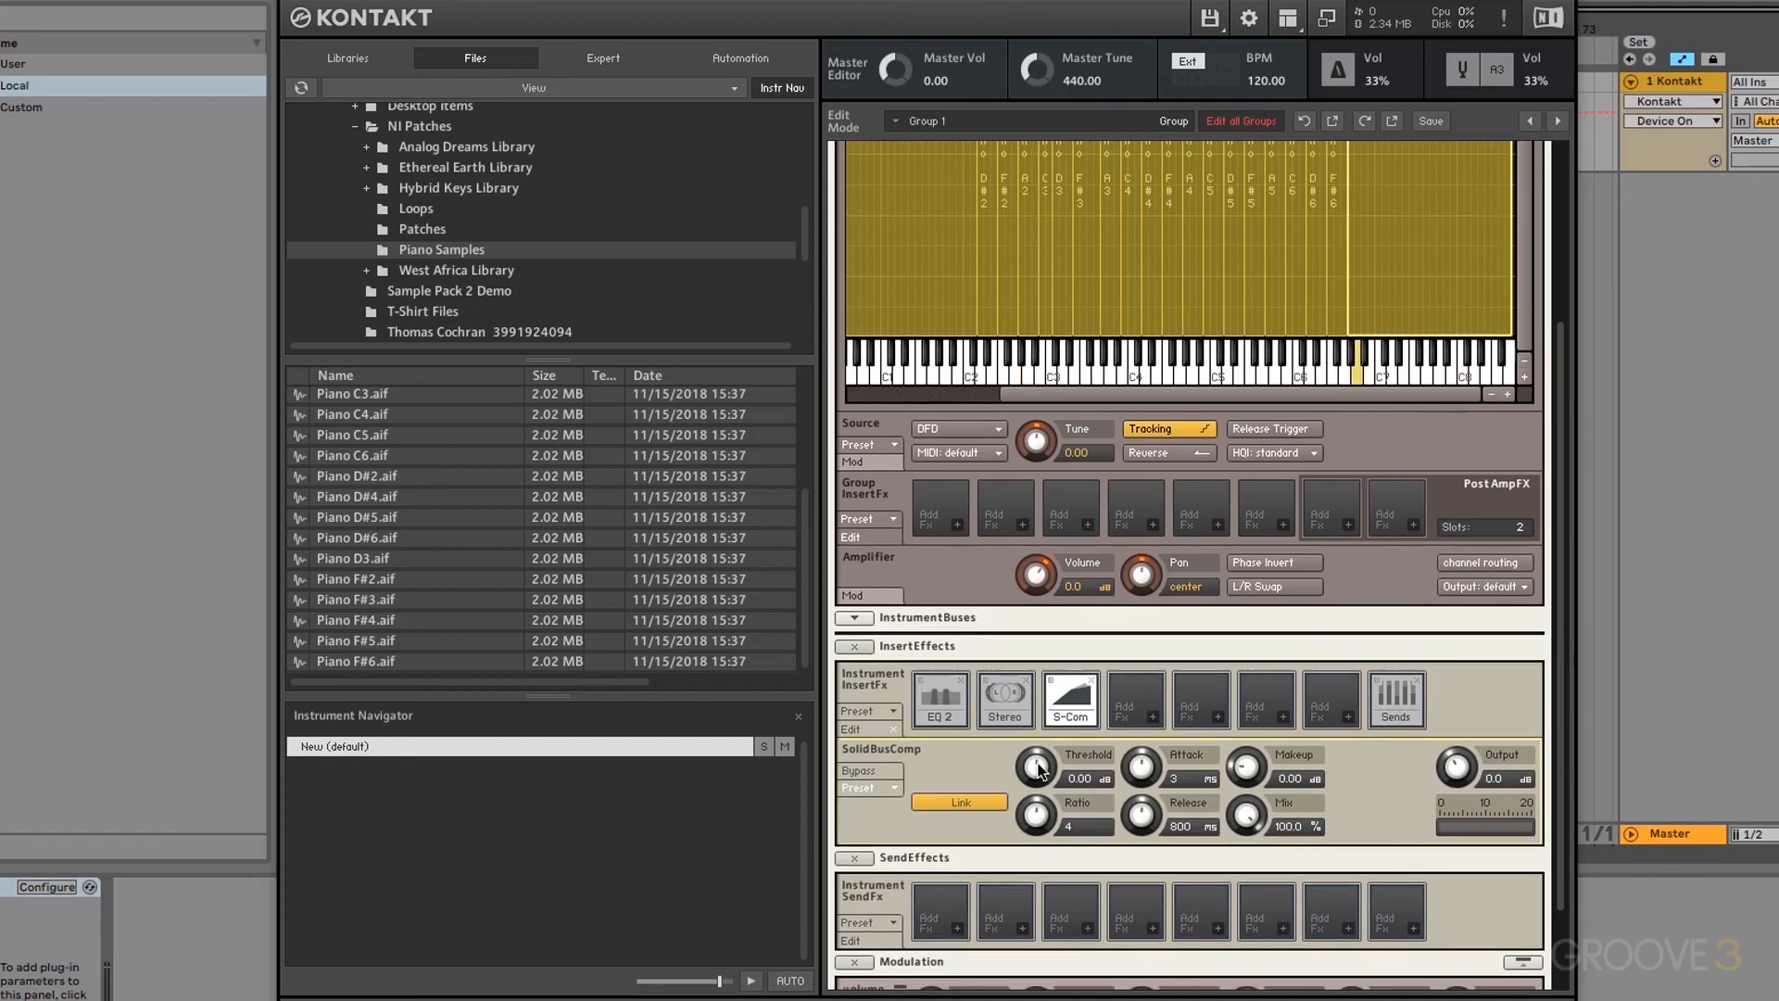
drag(1039, 769, 1029, 679)
drag(1153, 745, 1254, 632)
drag(1255, 770, 1254, 757)
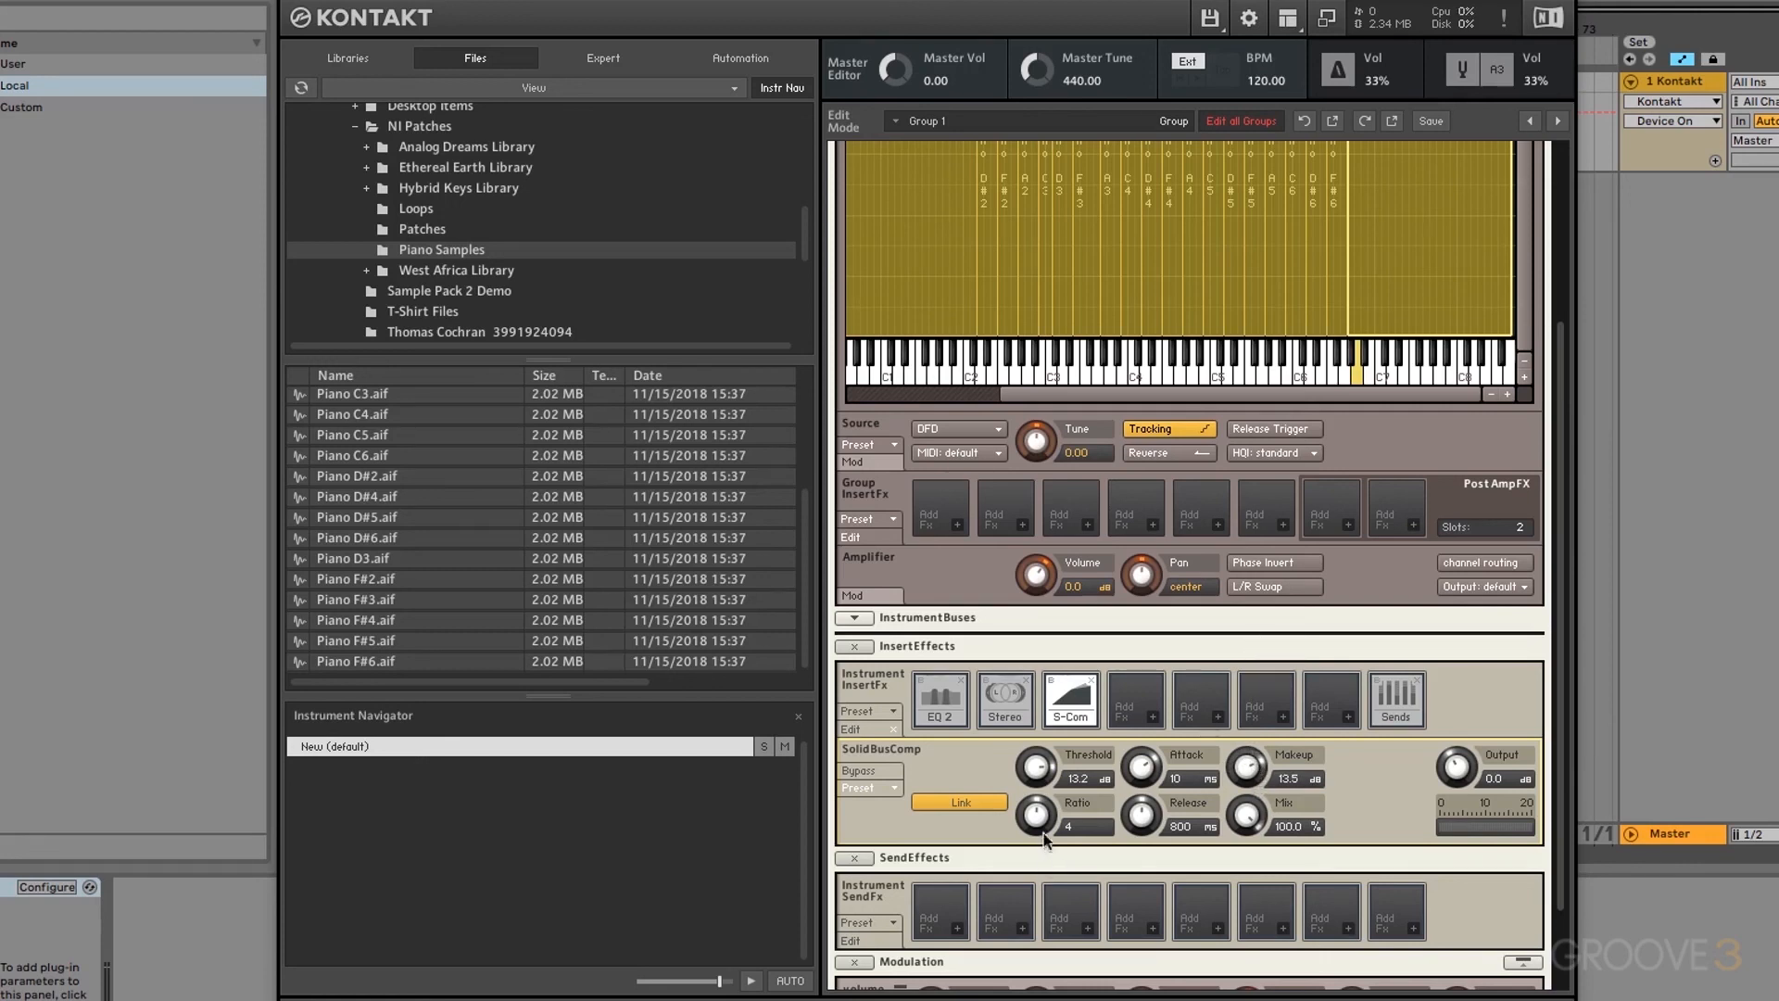
drag(1044, 836, 1044, 859)
drag(1455, 769, 1462, 795)
click(1051, 681)
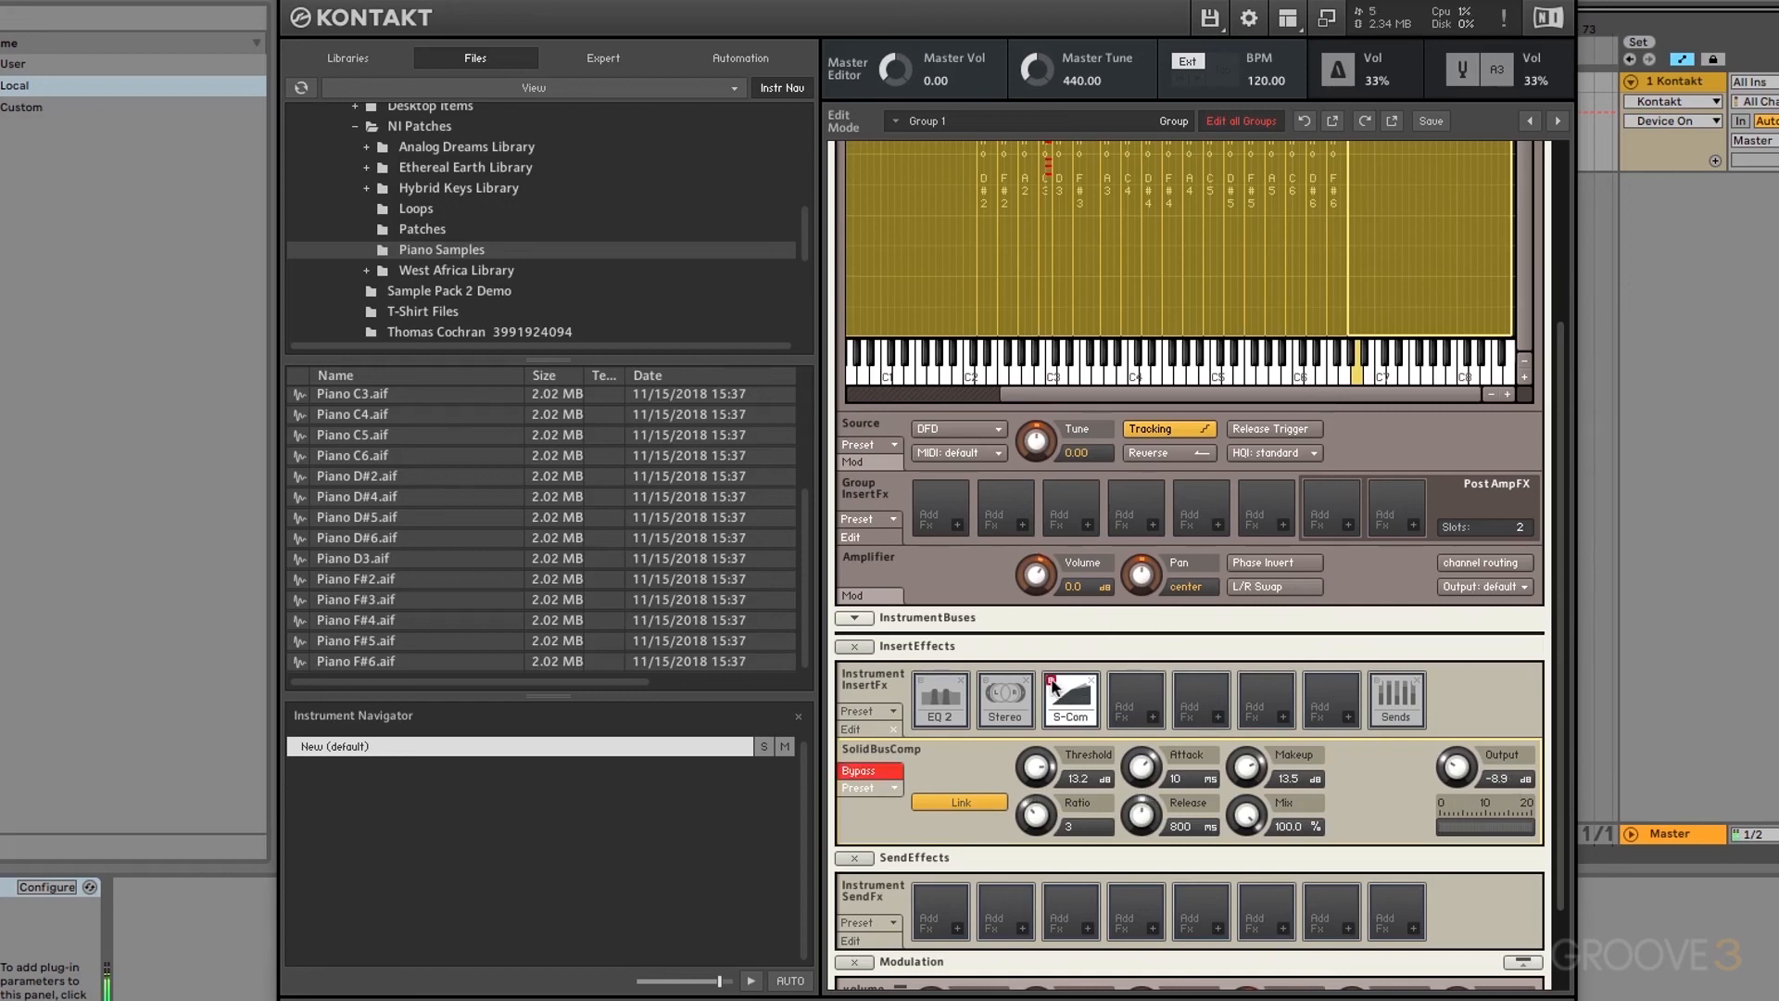
click(1051, 681)
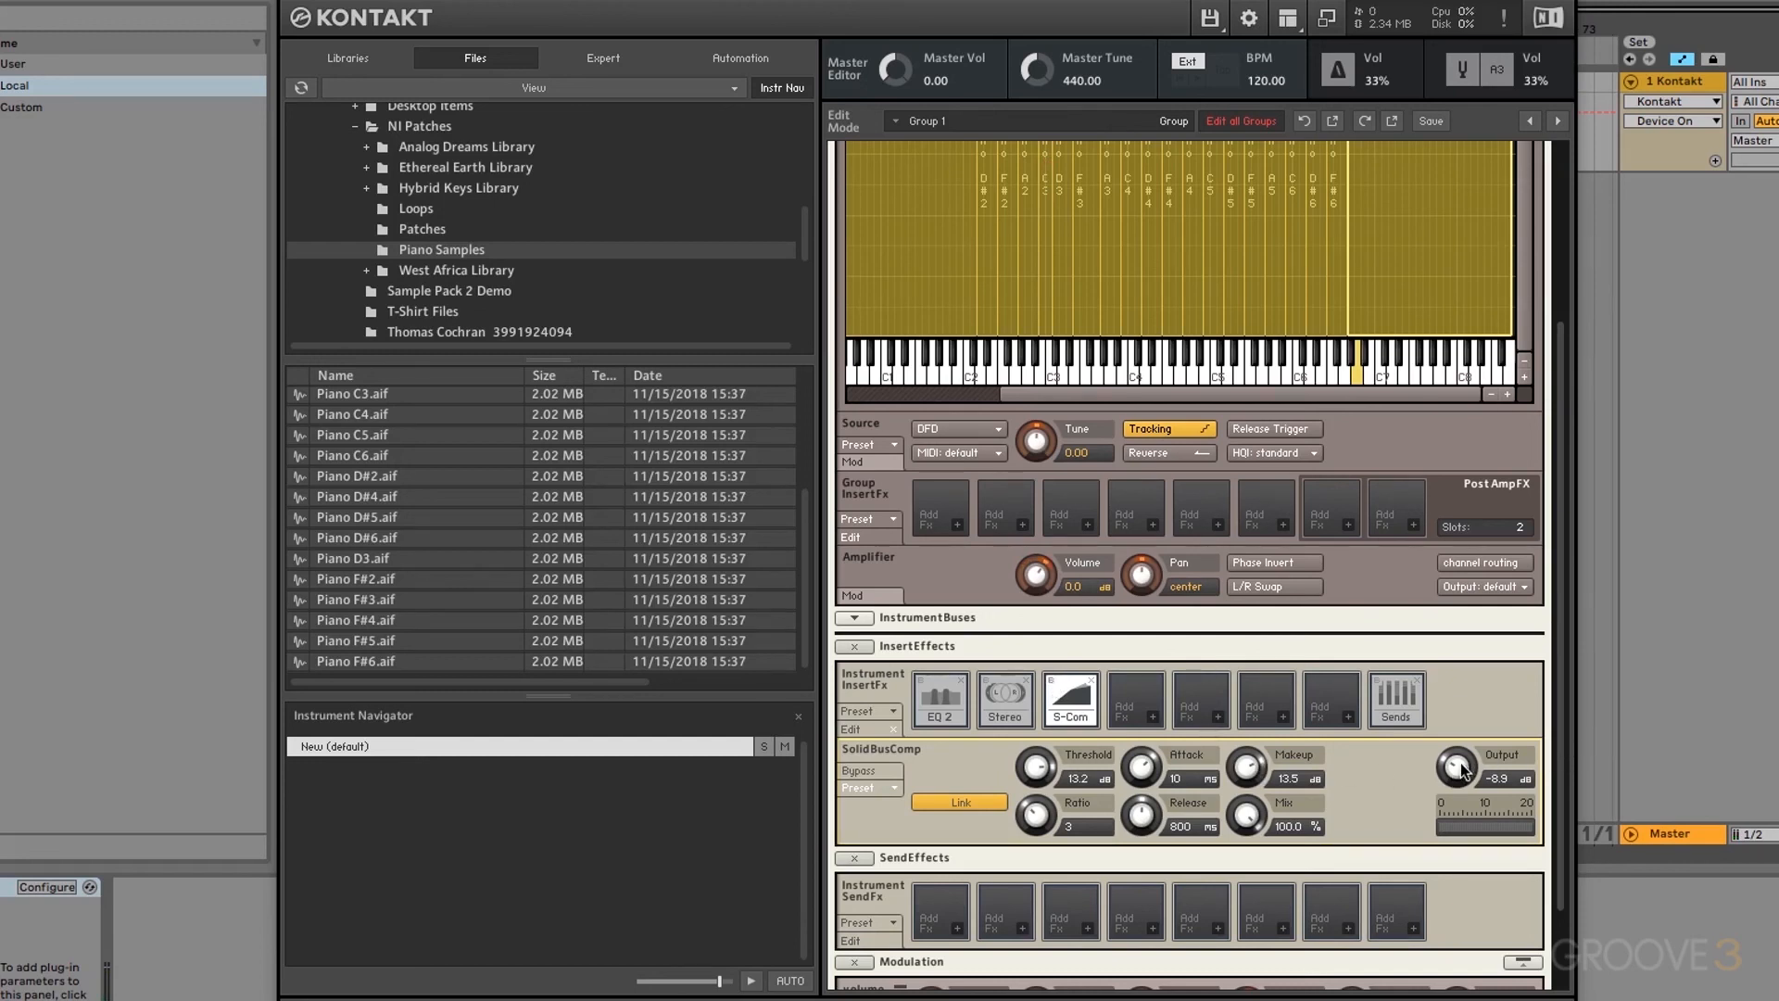
Step: Show the send levels and load a Reverb into send effect slot 1
click(1404, 712)
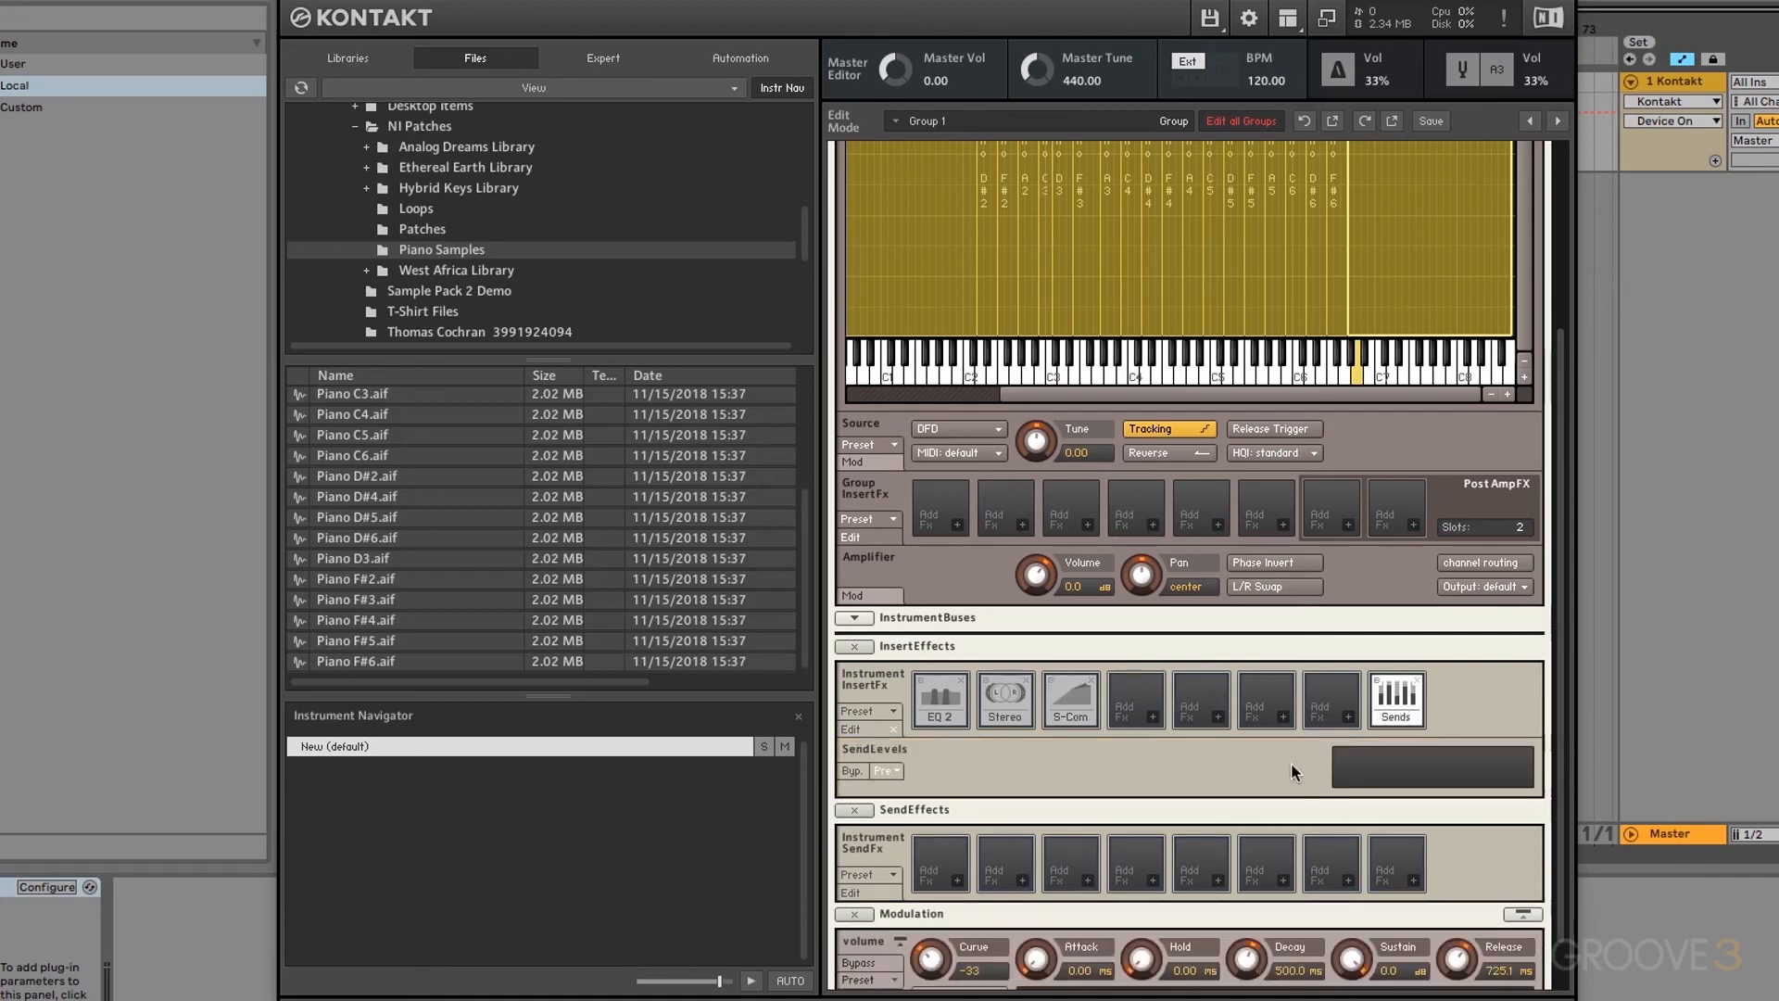
click(962, 881)
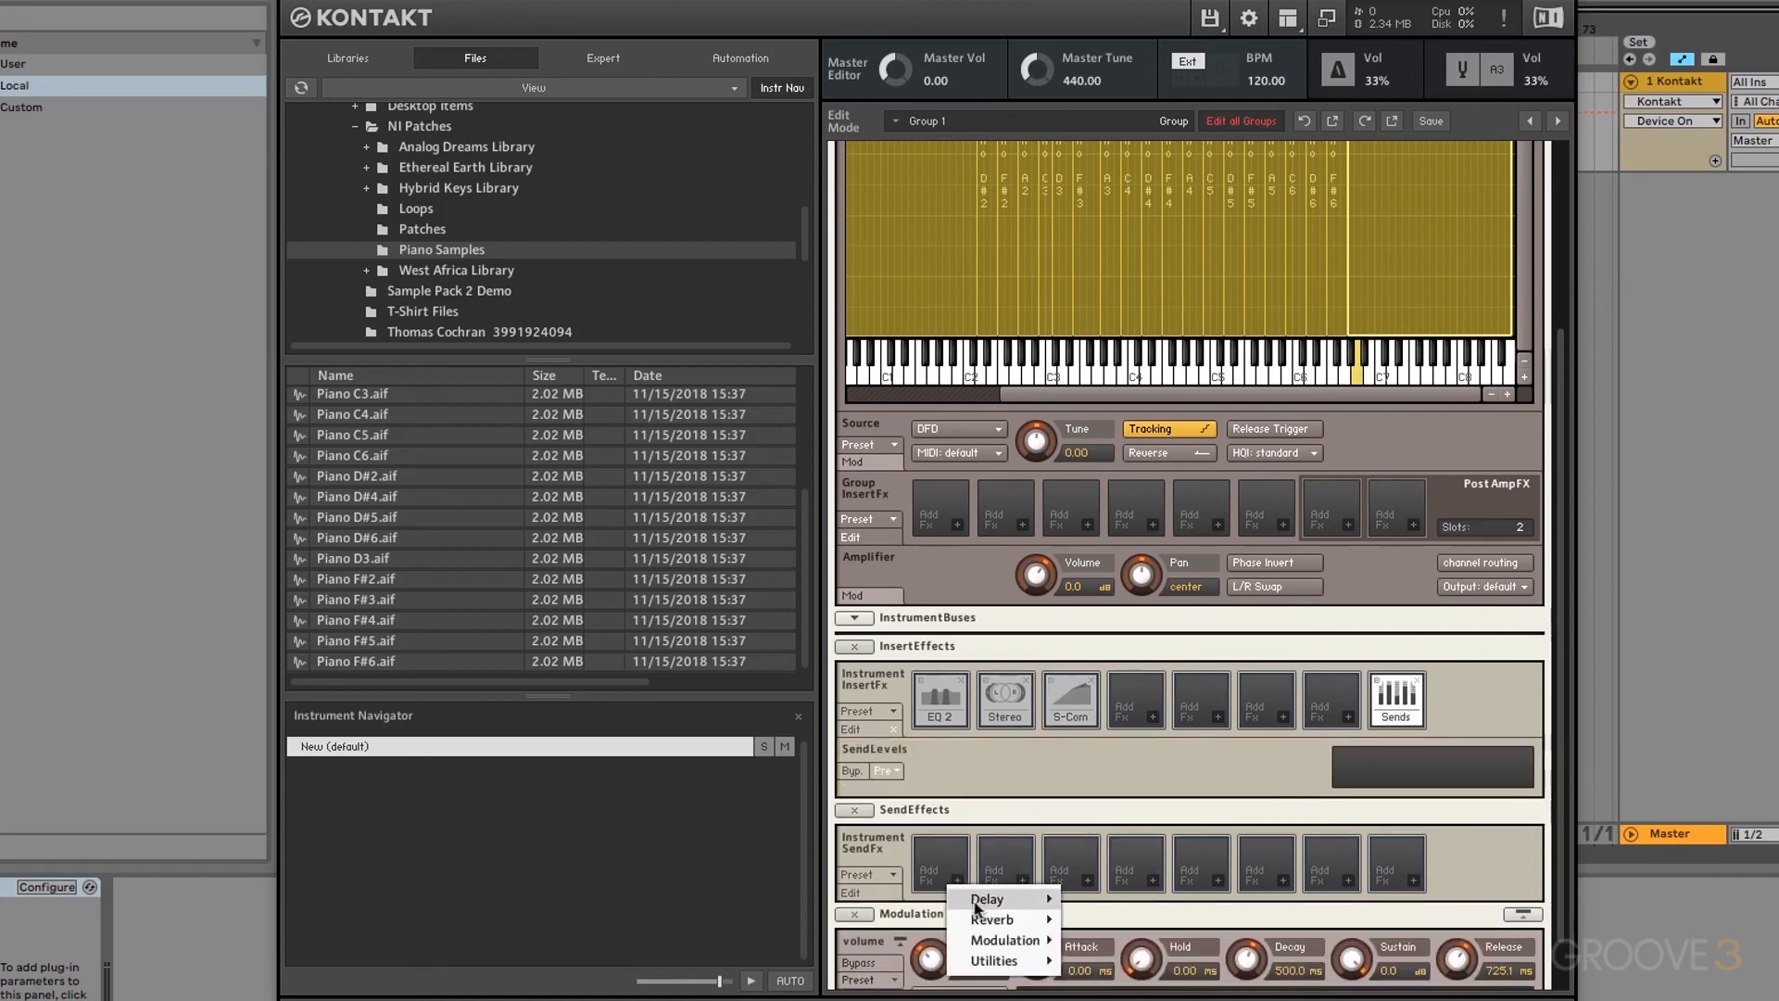
mouse_move(1029, 919)
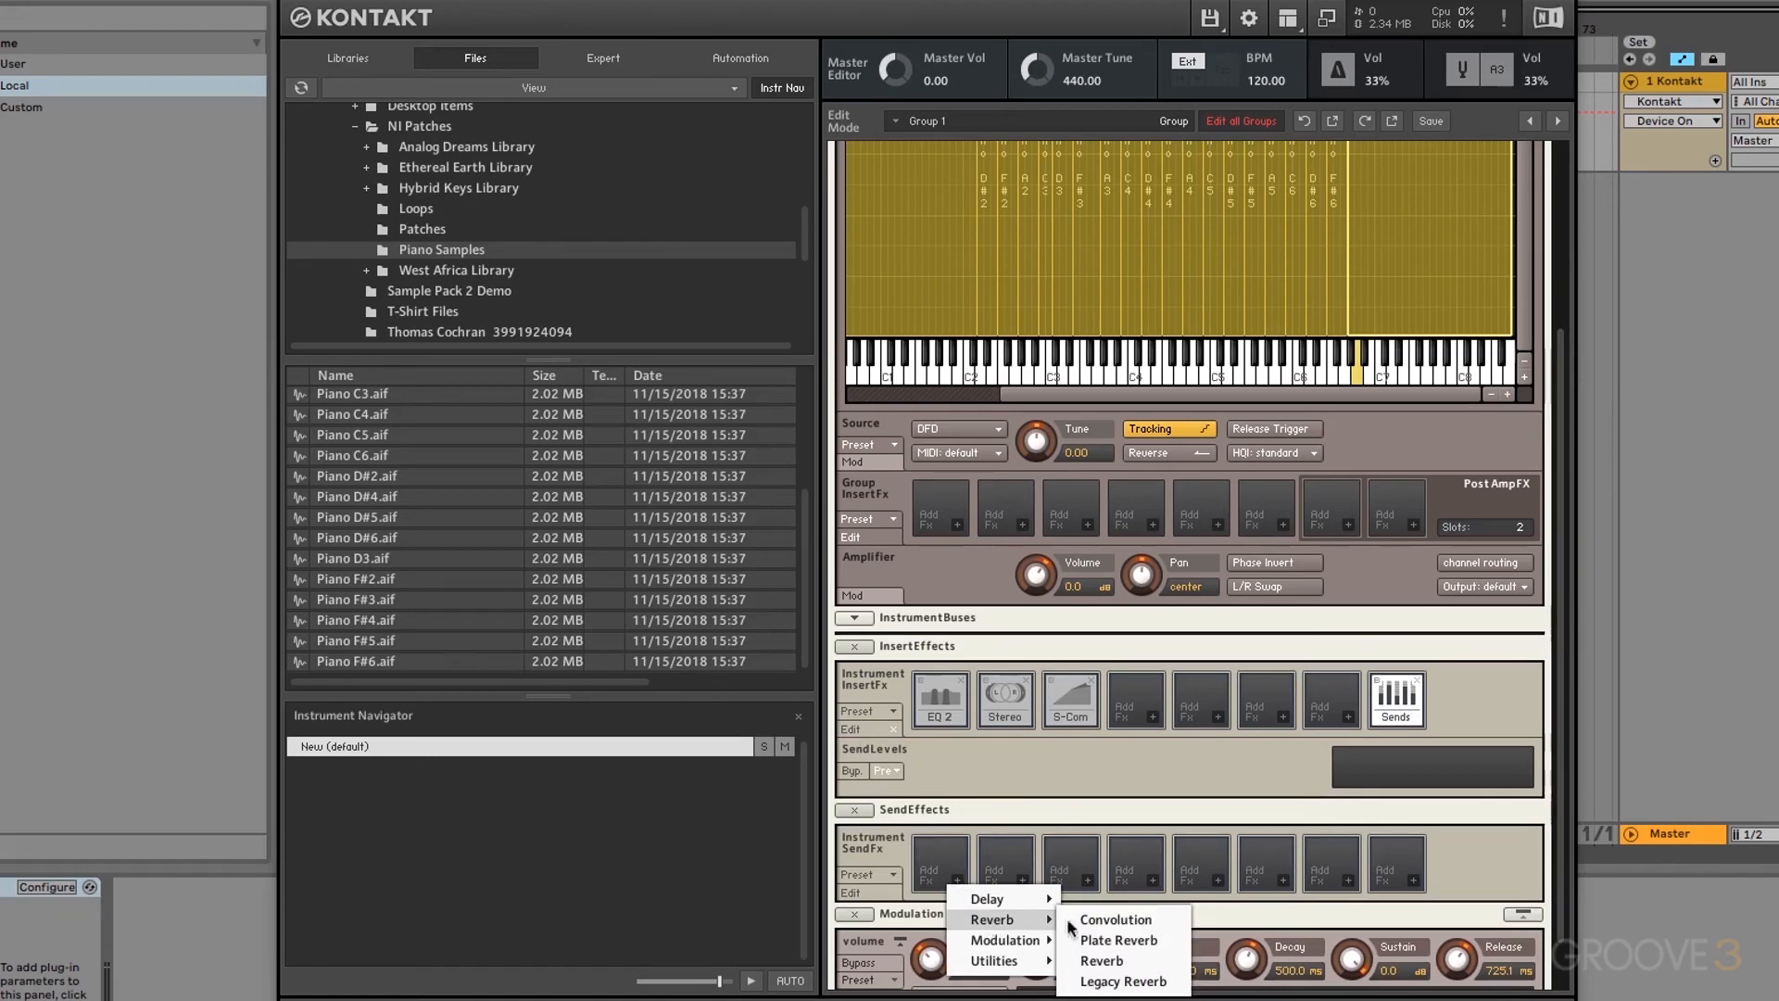
click(1117, 960)
drag(1559, 764, 1553, 839)
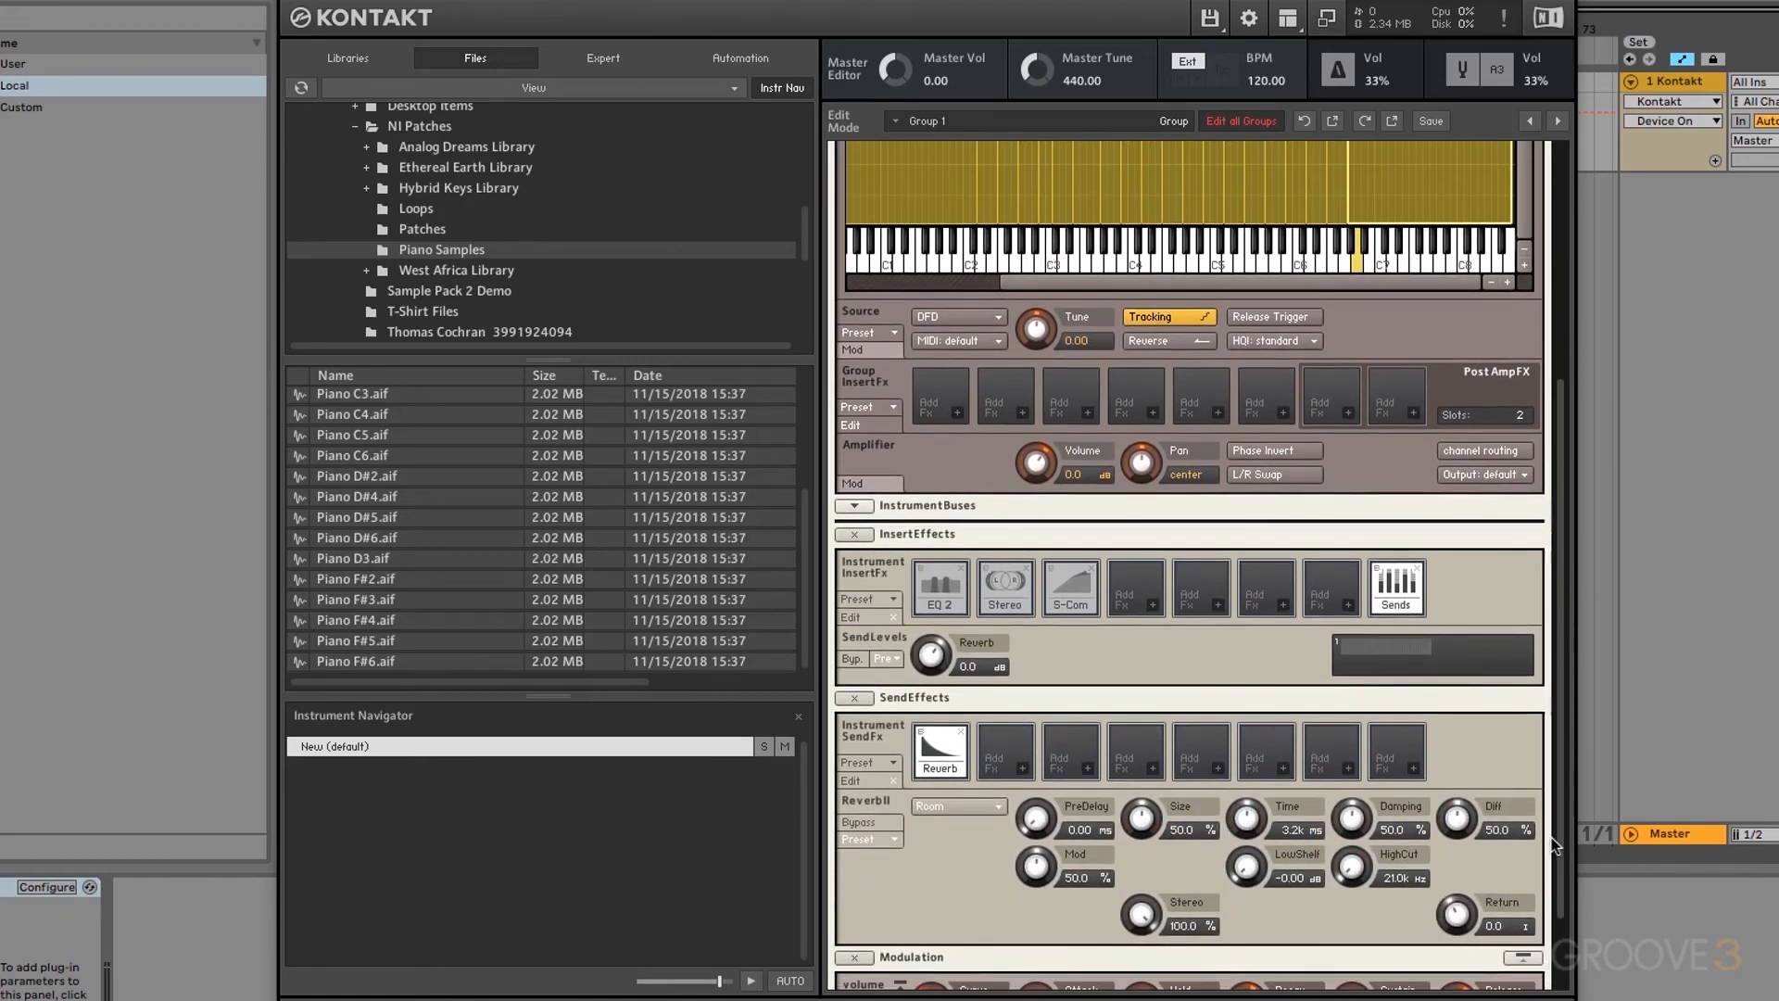
Step: Shorten the reverb time to 2.0k ms and set the reverb send level to -24.6 dB
drag(1262, 819, 1266, 854)
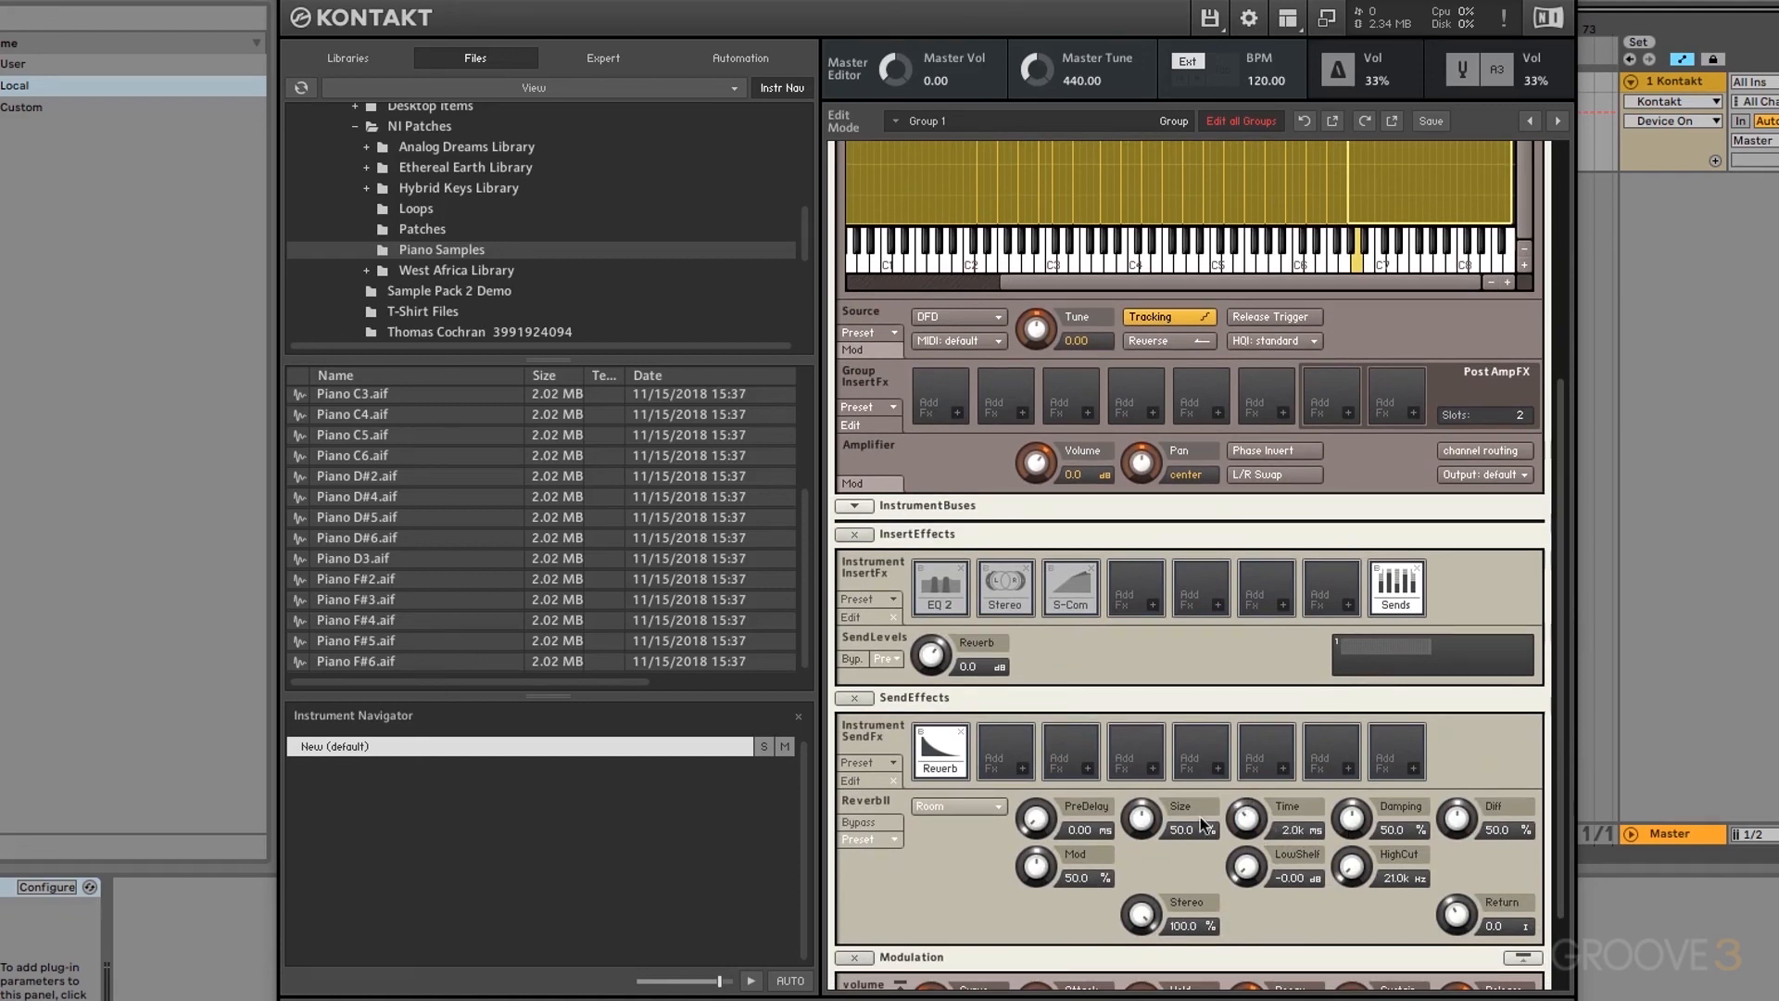
click(934, 667)
drag(937, 673, 961, 734)
mouse_move(931, 660)
mouse_down()
mouse_move(936, 698)
mouse_move(932, 654)
mouse_up()
drag(933, 658, 934, 656)
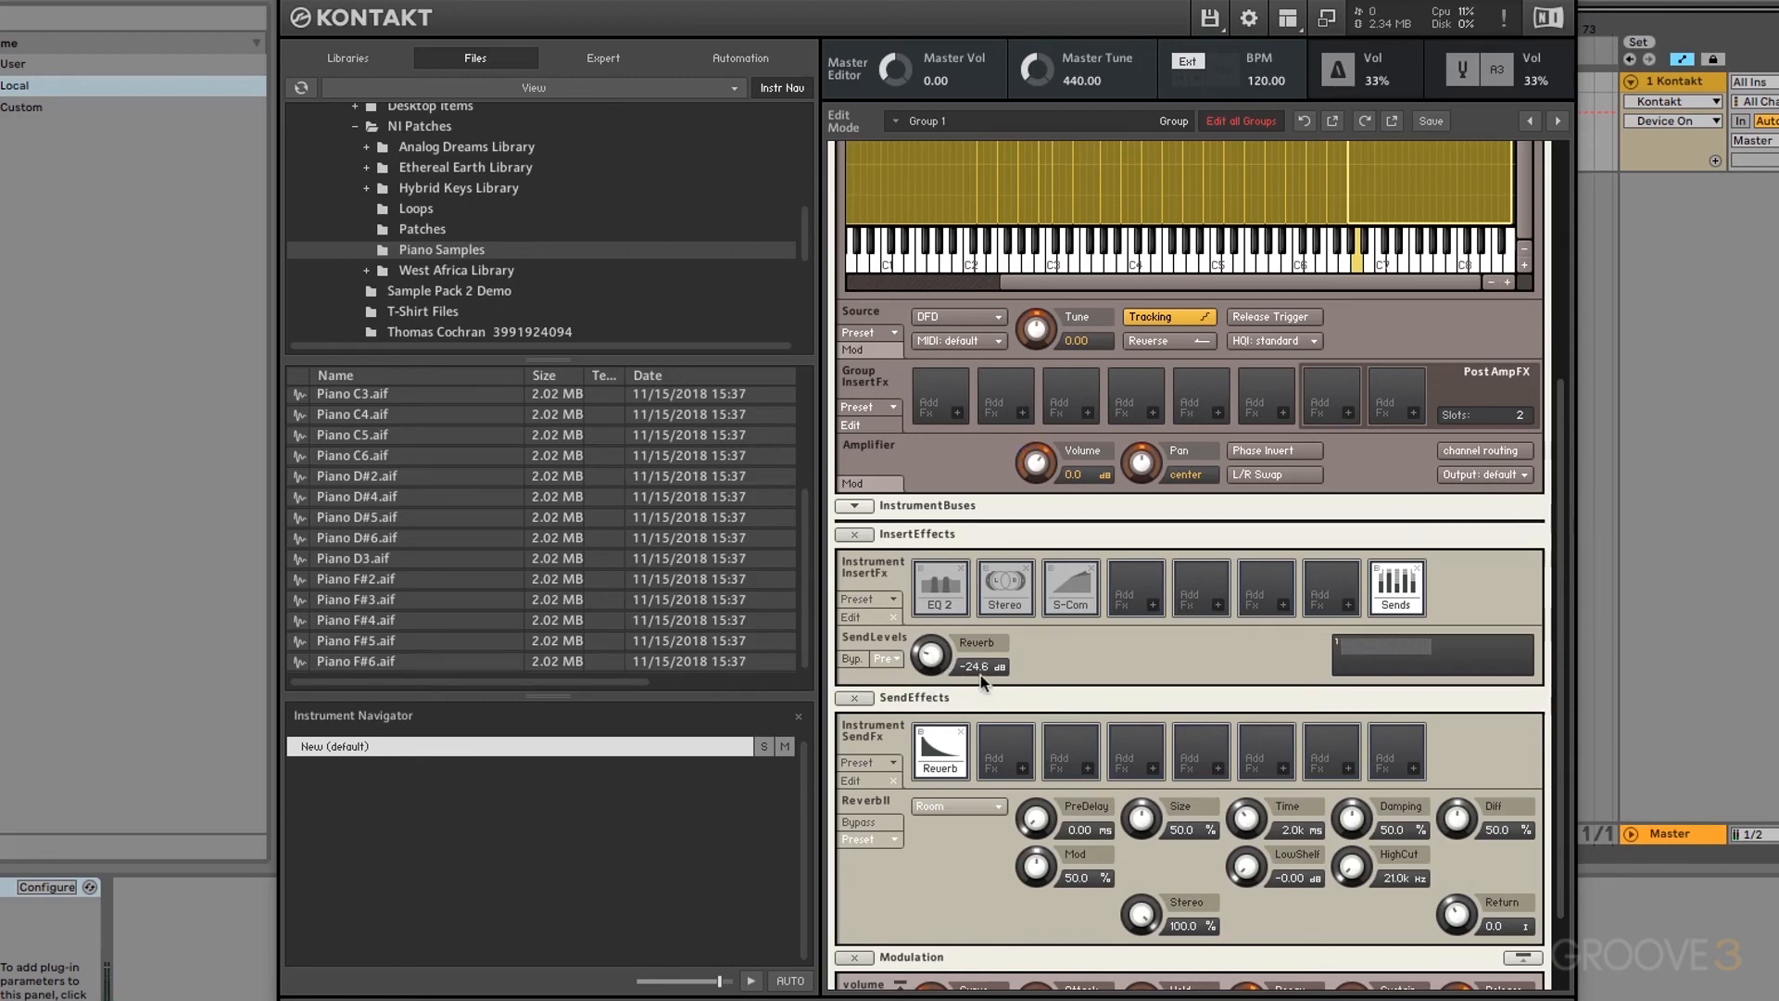